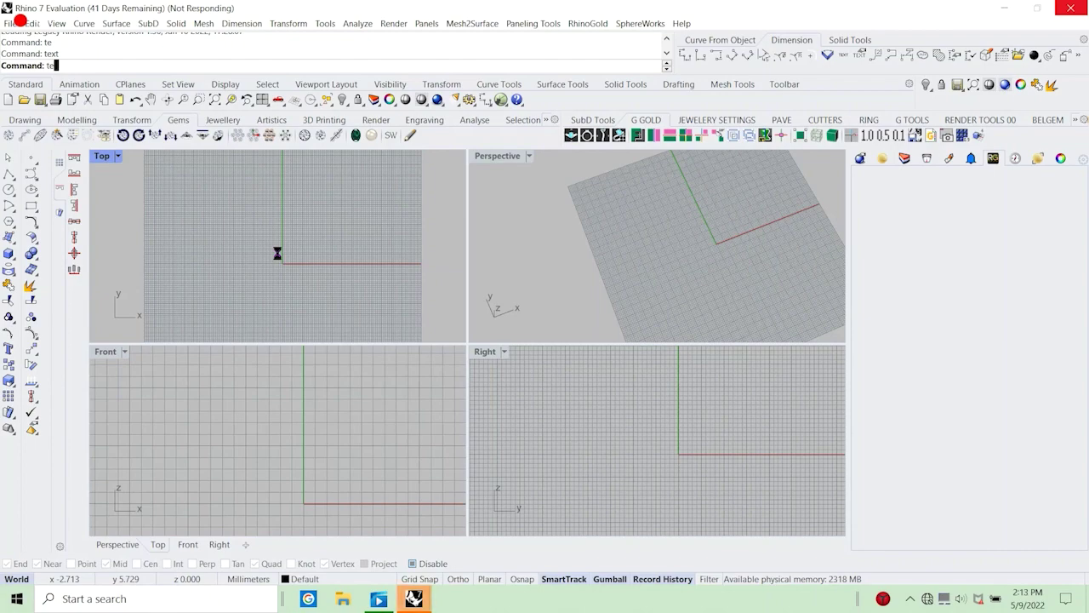
key(Escape)
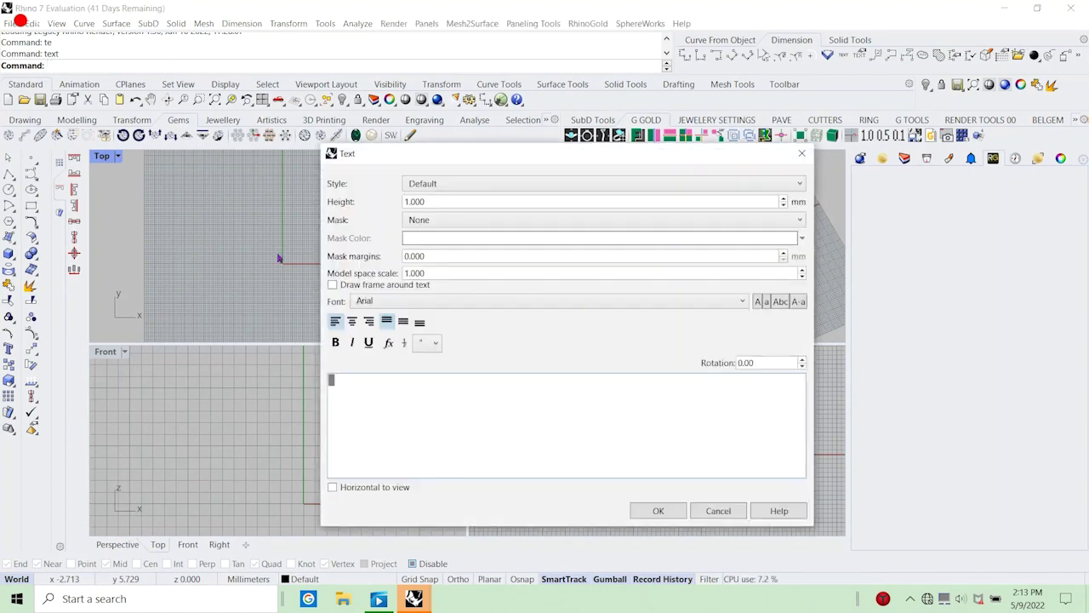
text(to)
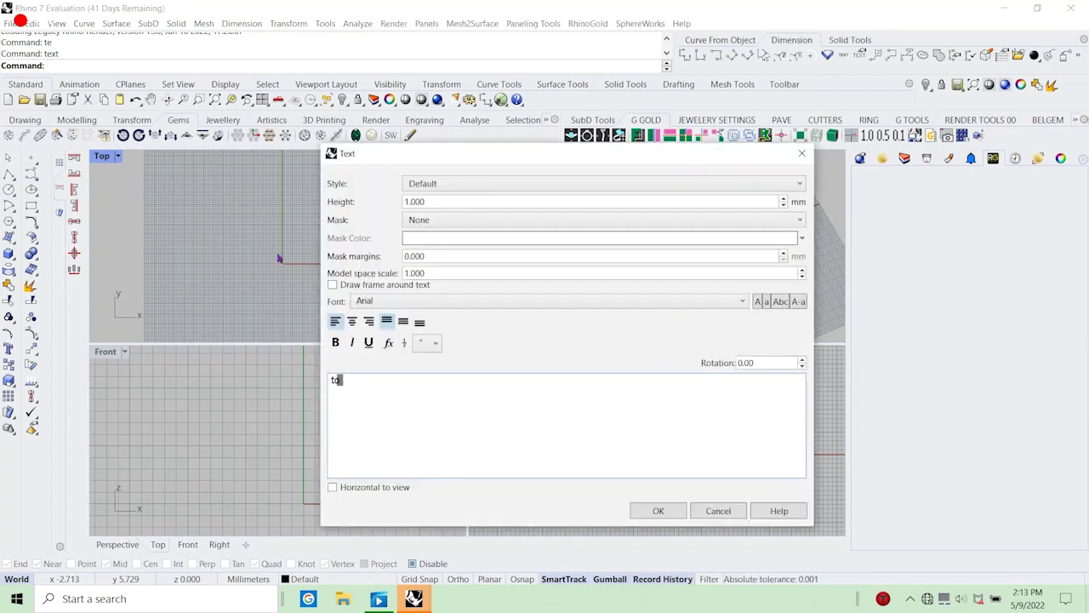
text(day i am)
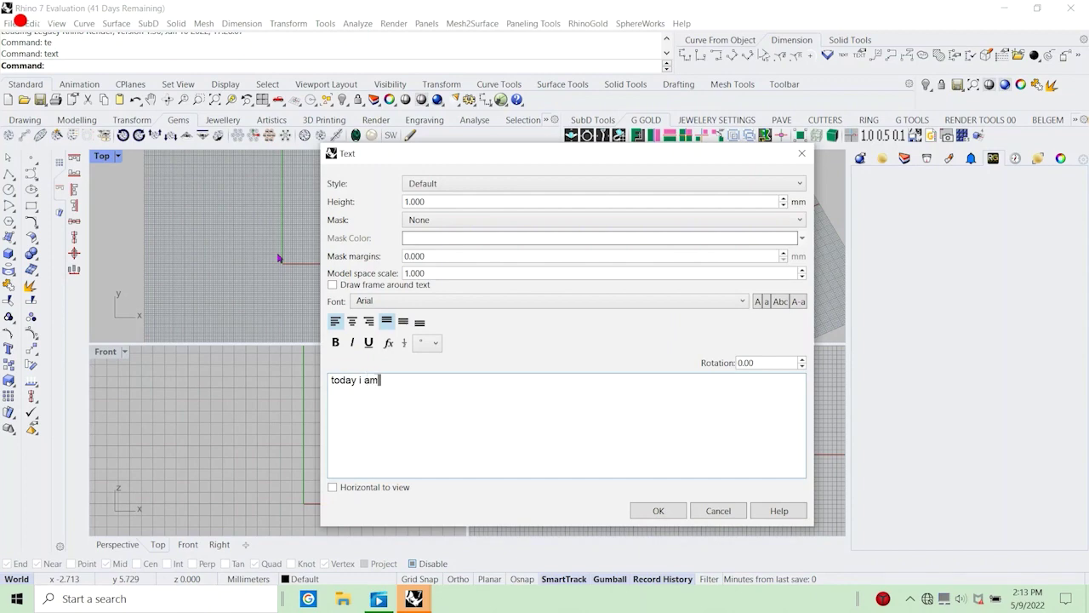
text( goign to expalin b)
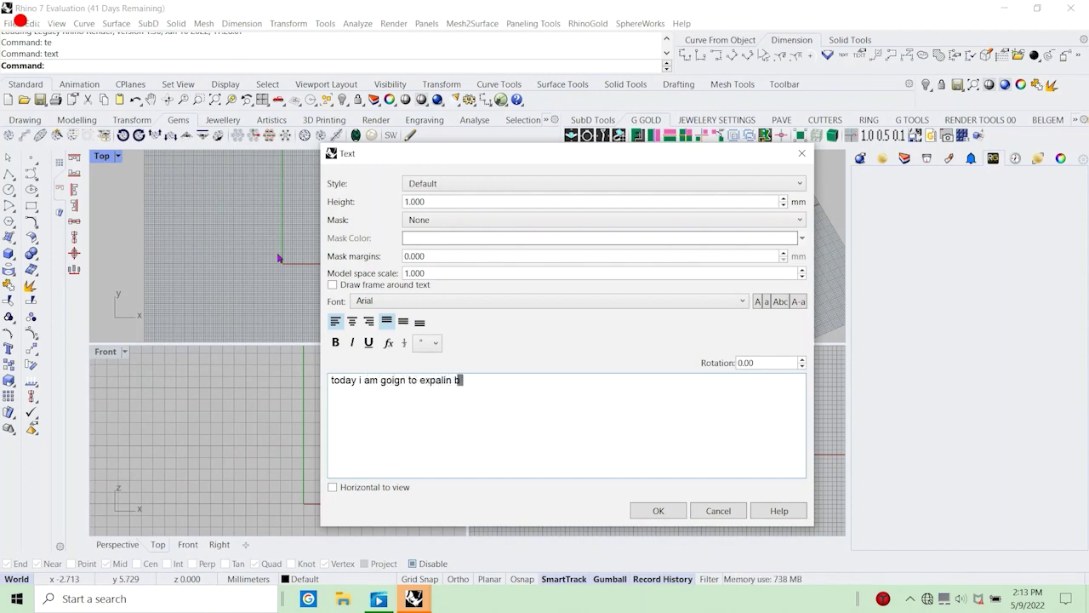
text(a)
text(sic)
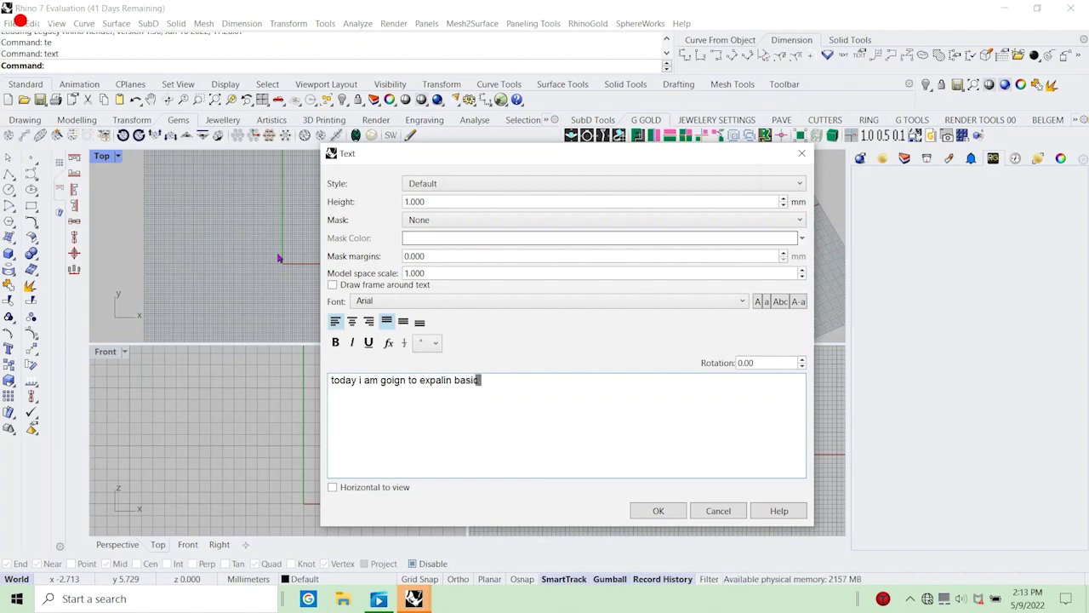
text( profile ri)
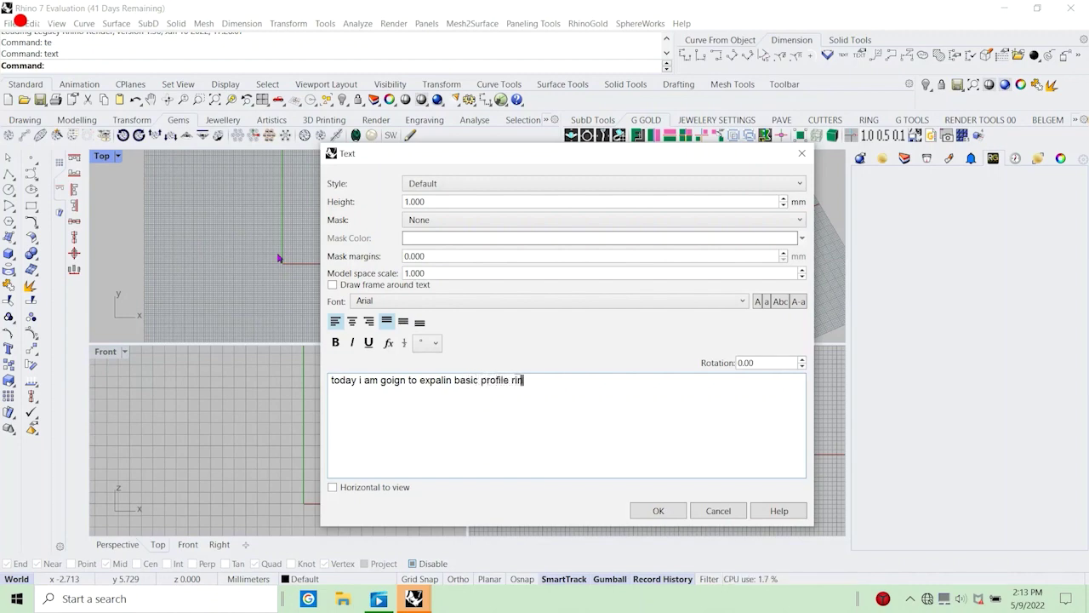
text(ng)
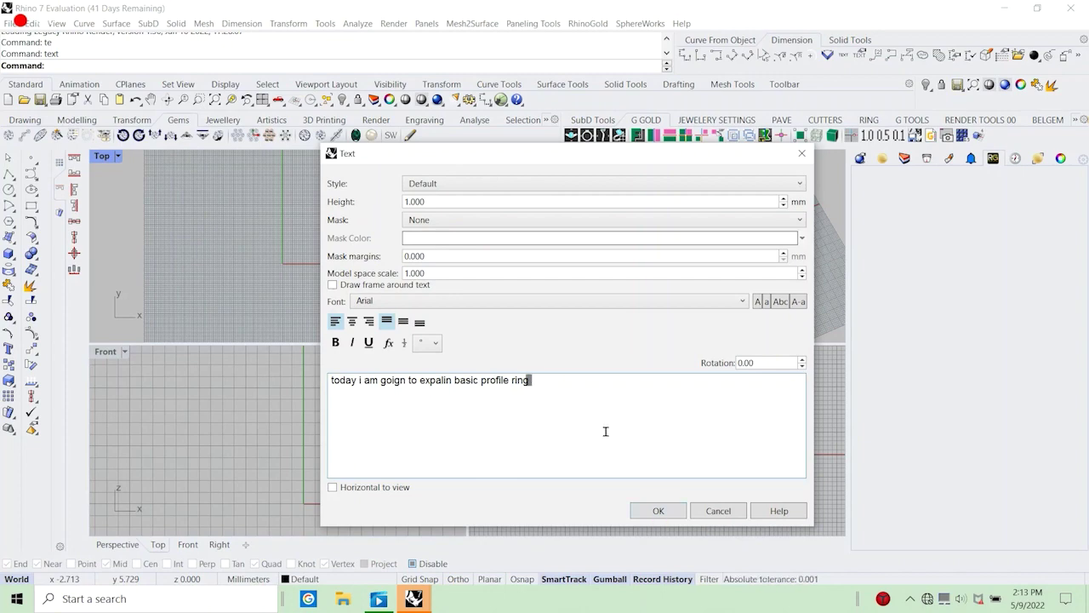
key(Return)
text(if you fo)
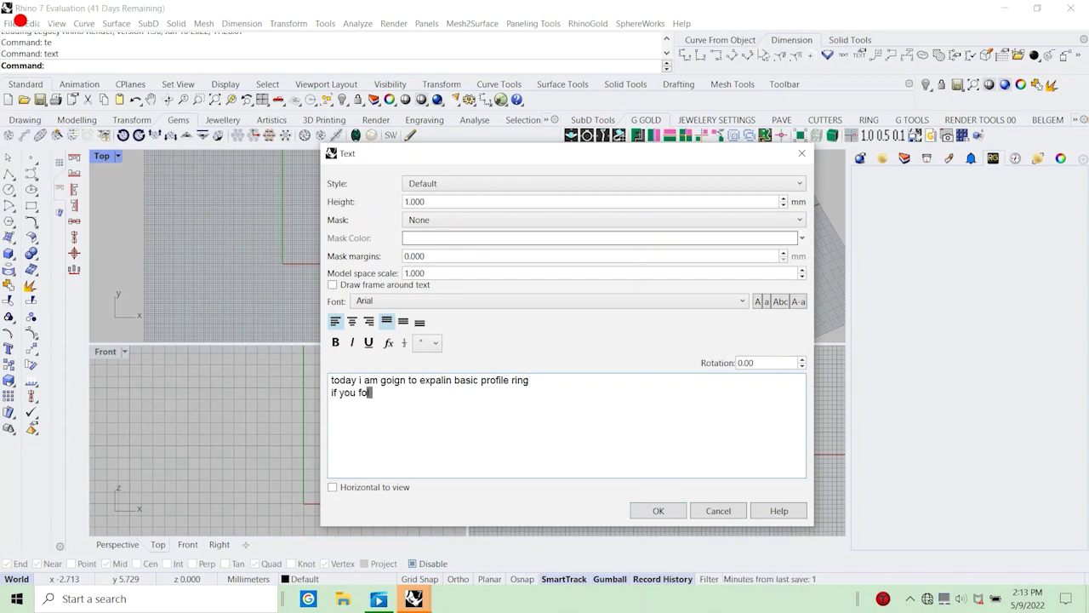
text(llow the video)
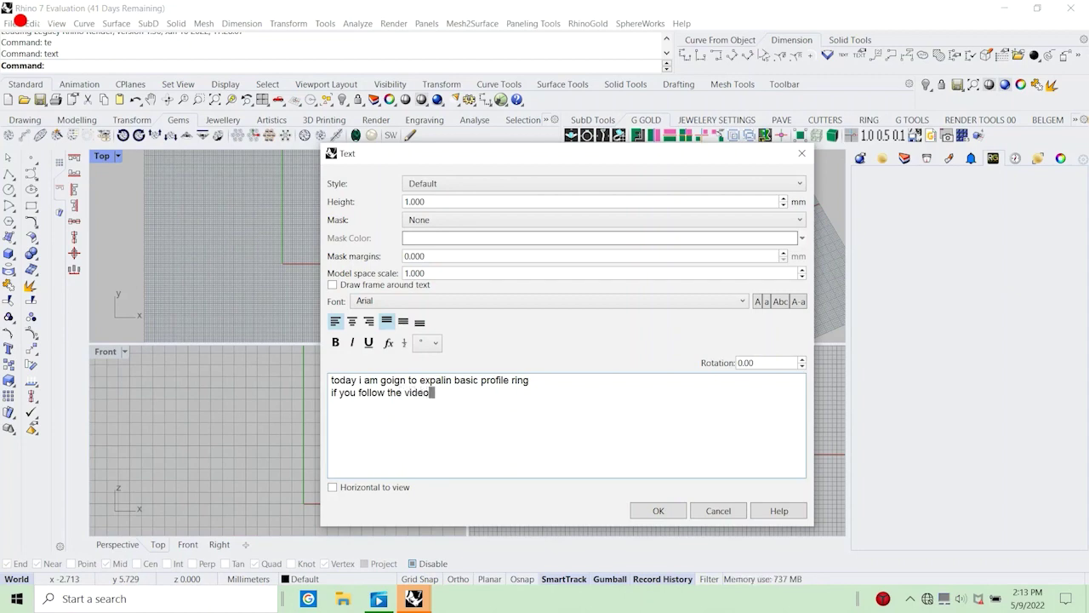
text( yo)
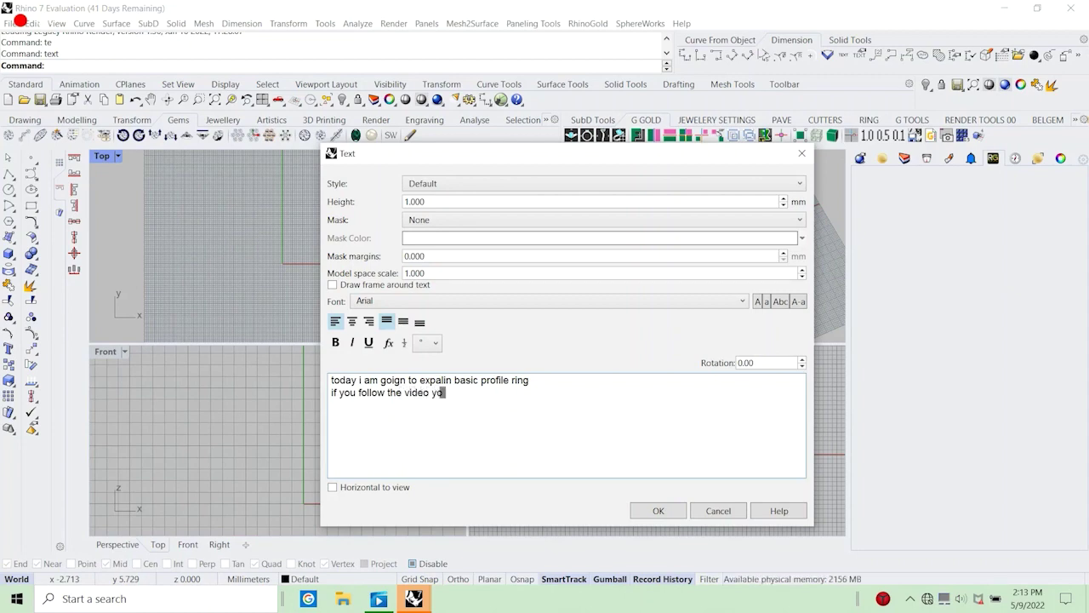
text(u cna do the)
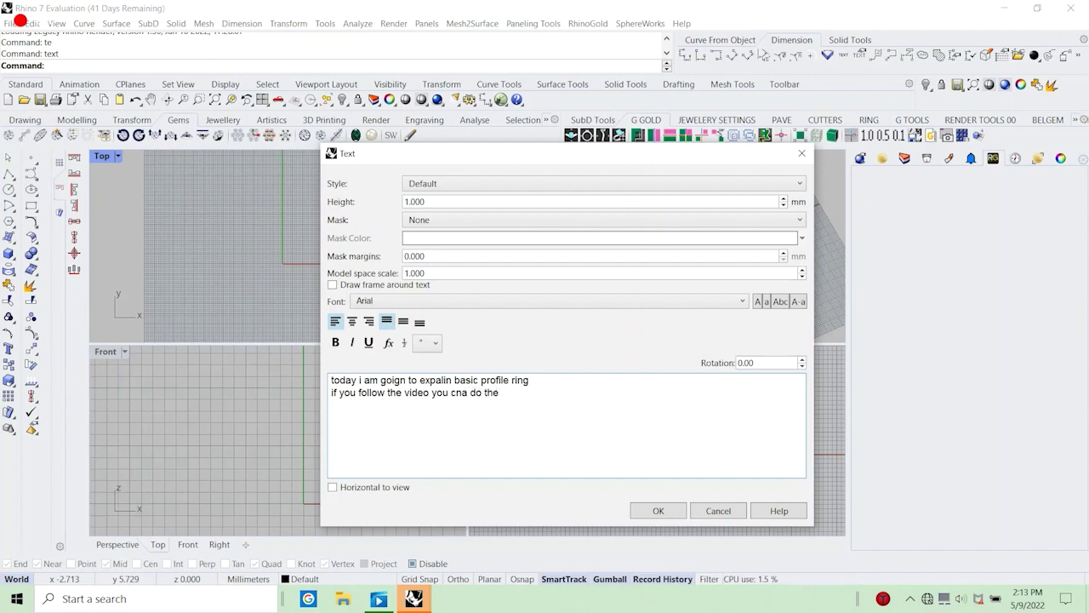
drag(467, 392, 451, 396)
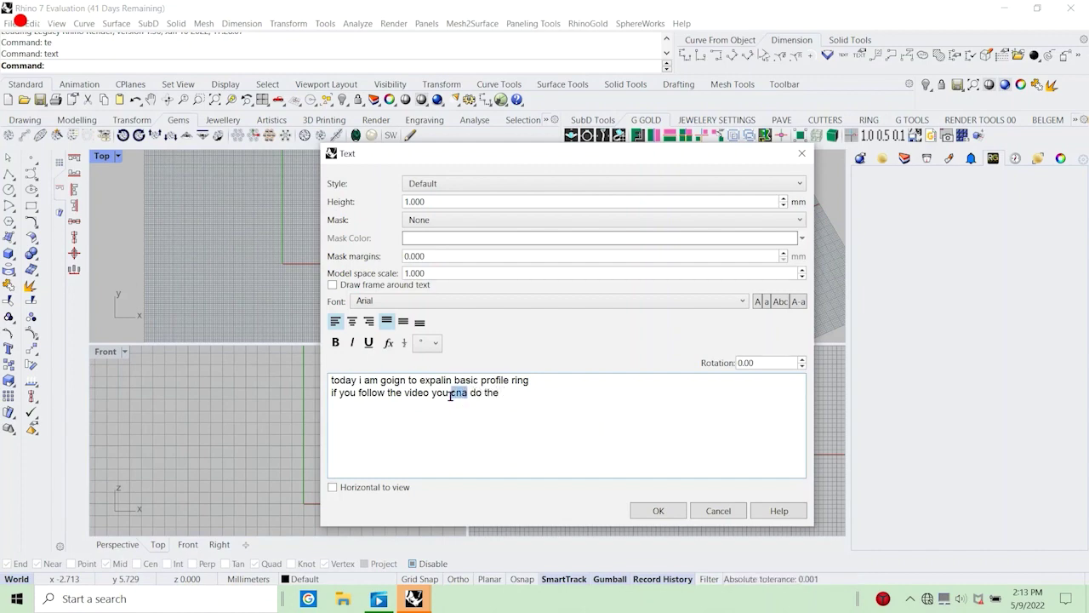
key(BackSpace)
text(an do the ring)
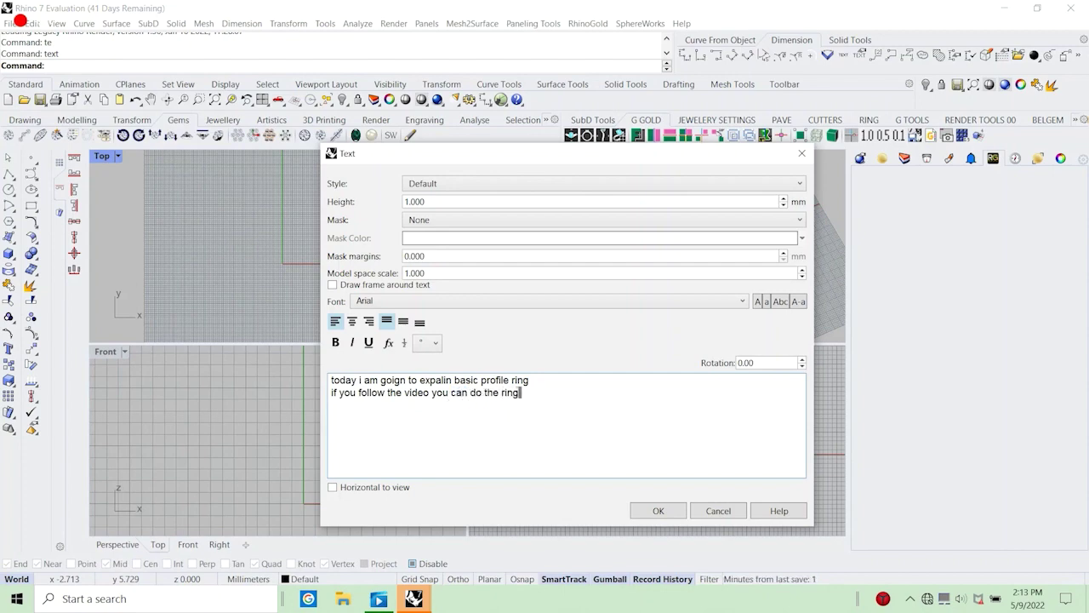
text( even if yo)
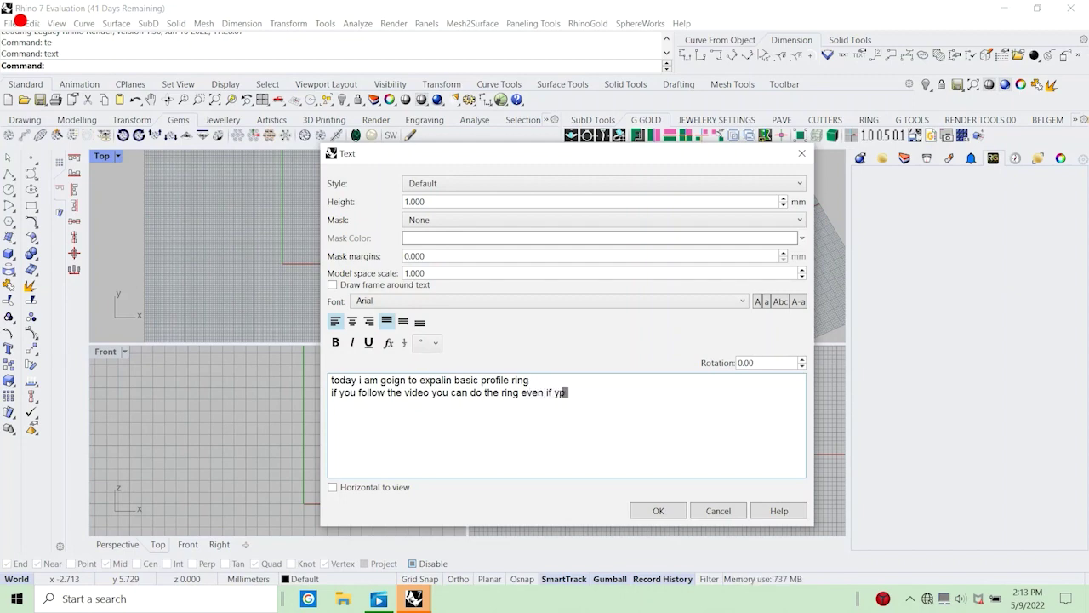
text(u are)
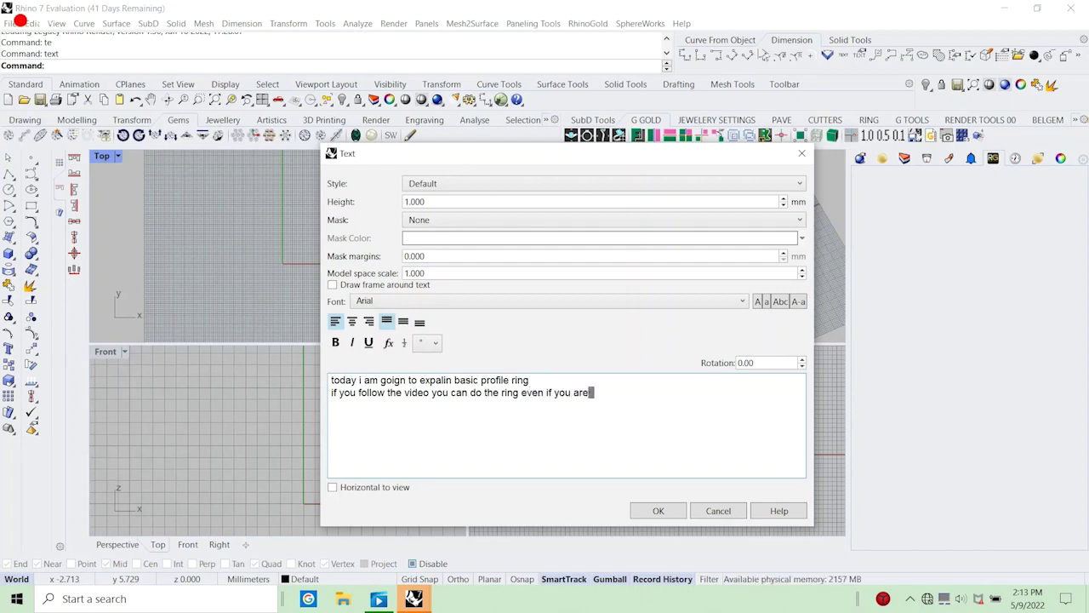
text( totally n)
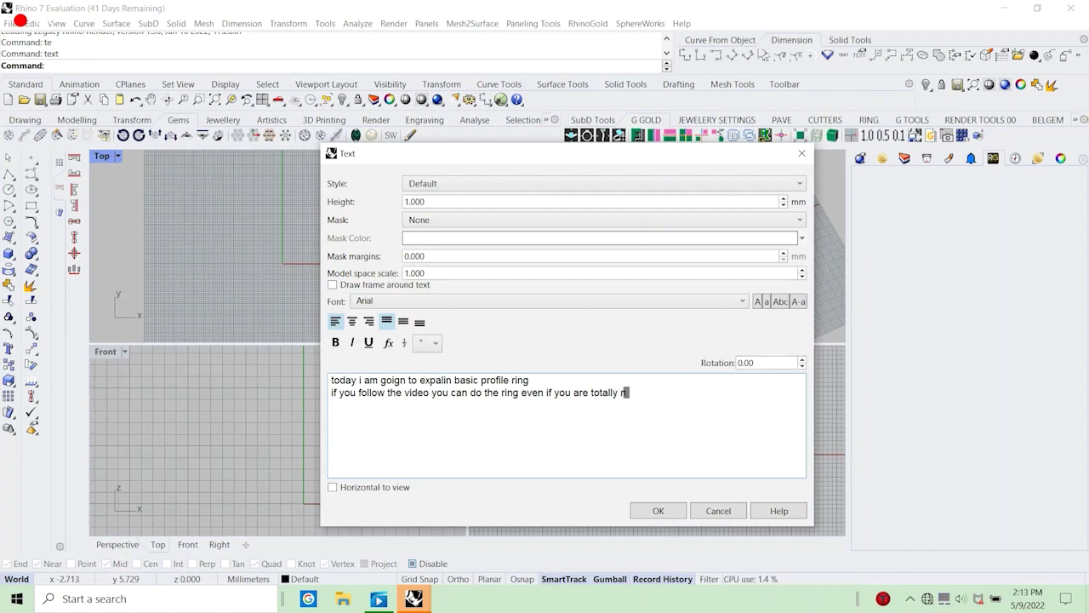
text(ew to rhino)
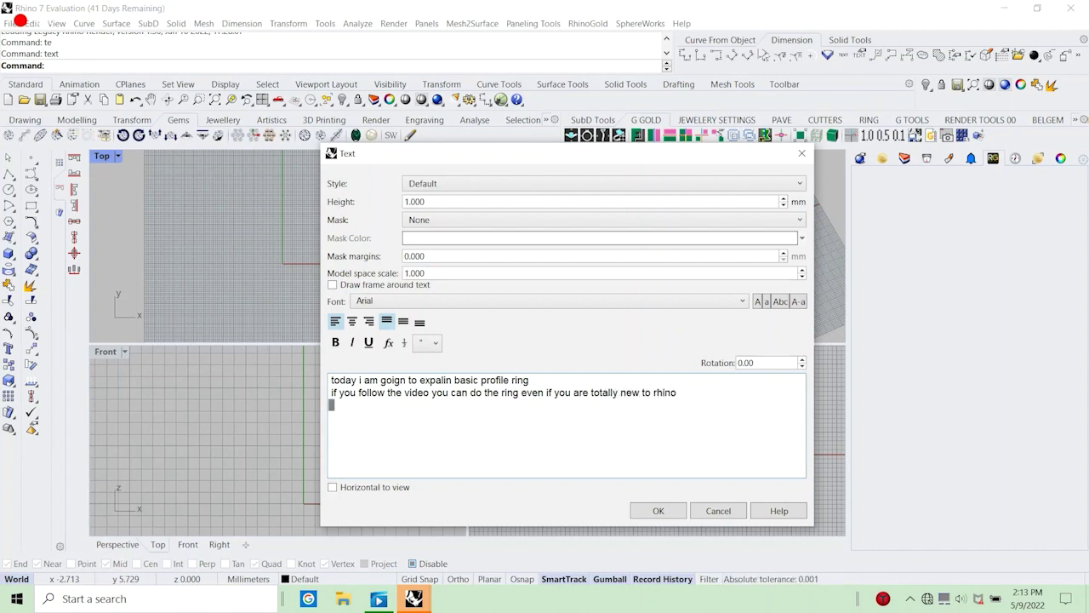
key(Return)
text(its that)
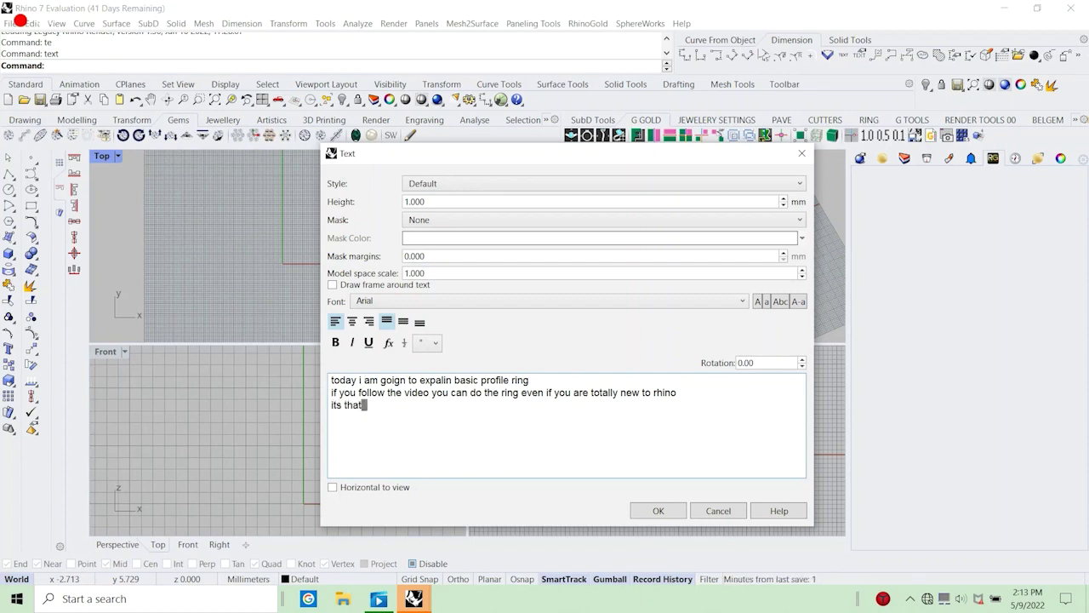
text( easy to d)
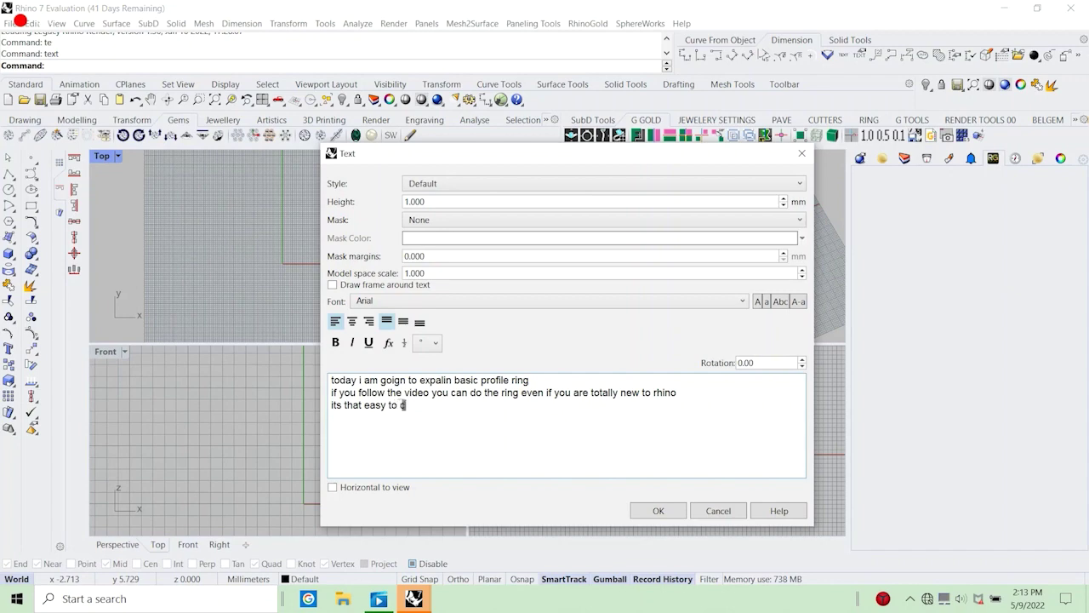
key(BackSpace)
text(create)
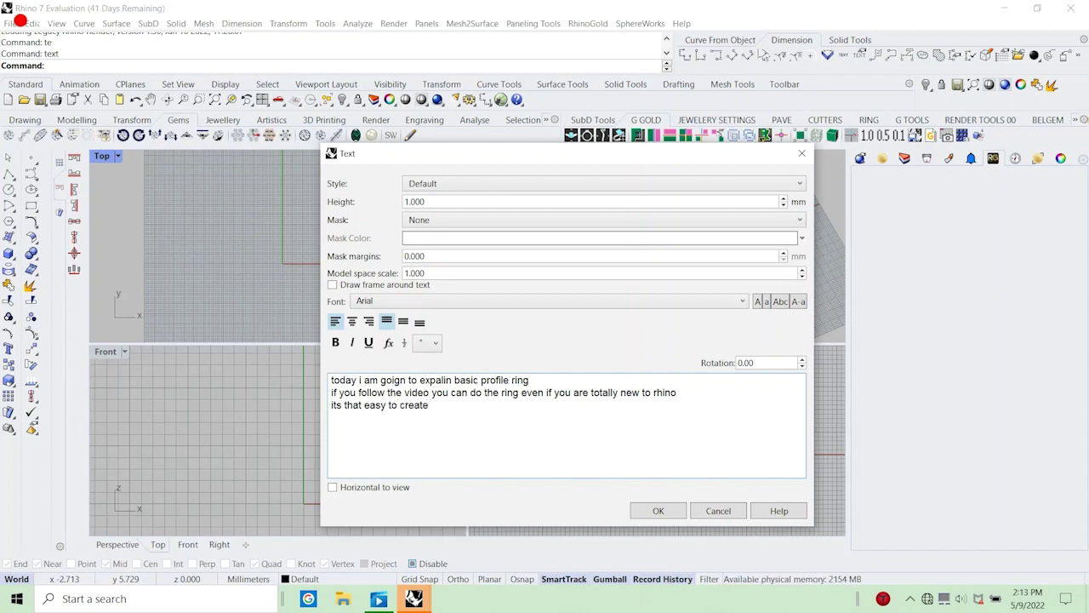
text( rign)
key(BackSpace)
text(ng)
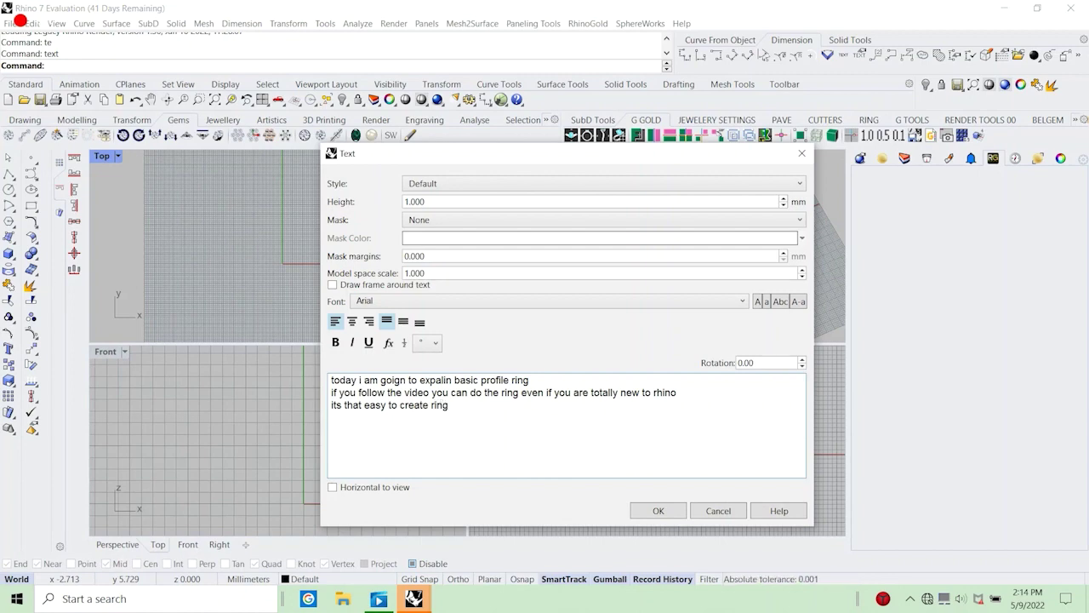
text(lets start 3dir)
text(g)
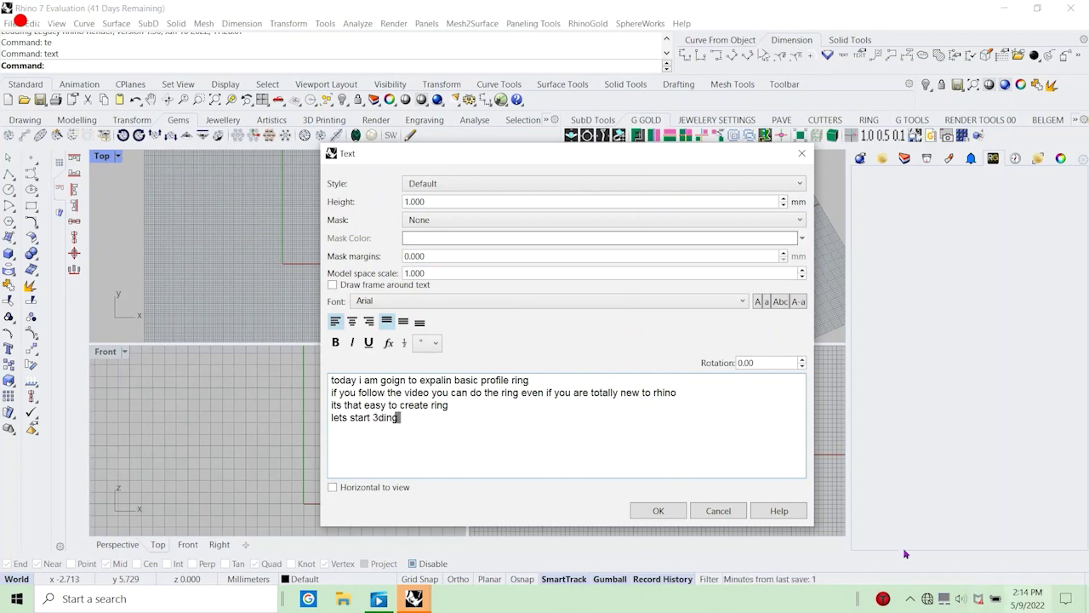
click(722, 515)
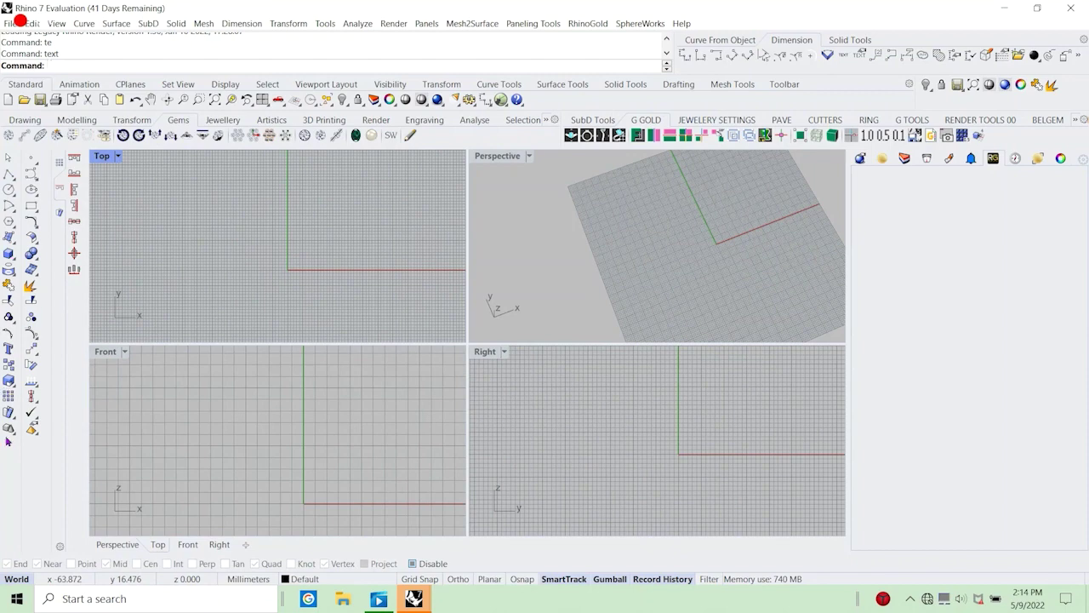
Draw an 18 mm diameter circle centred on the origin in the Front viewport.
mouse_move(750, 254)
right_down()
mouse_move(738, 236)
mouse_move(743, 248)
right_up()
click(8, 189)
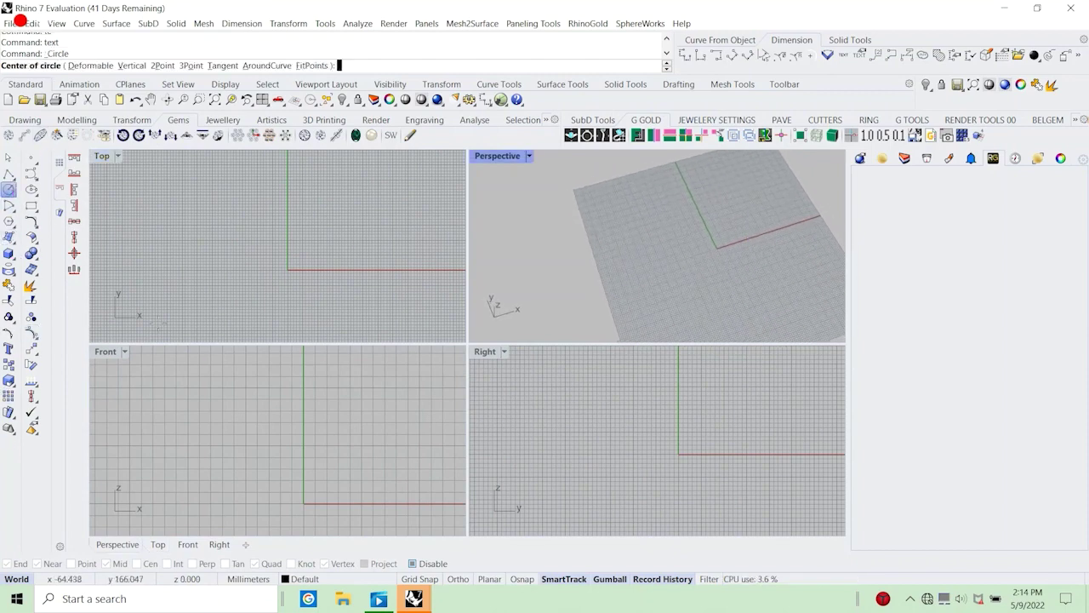
click(299, 472)
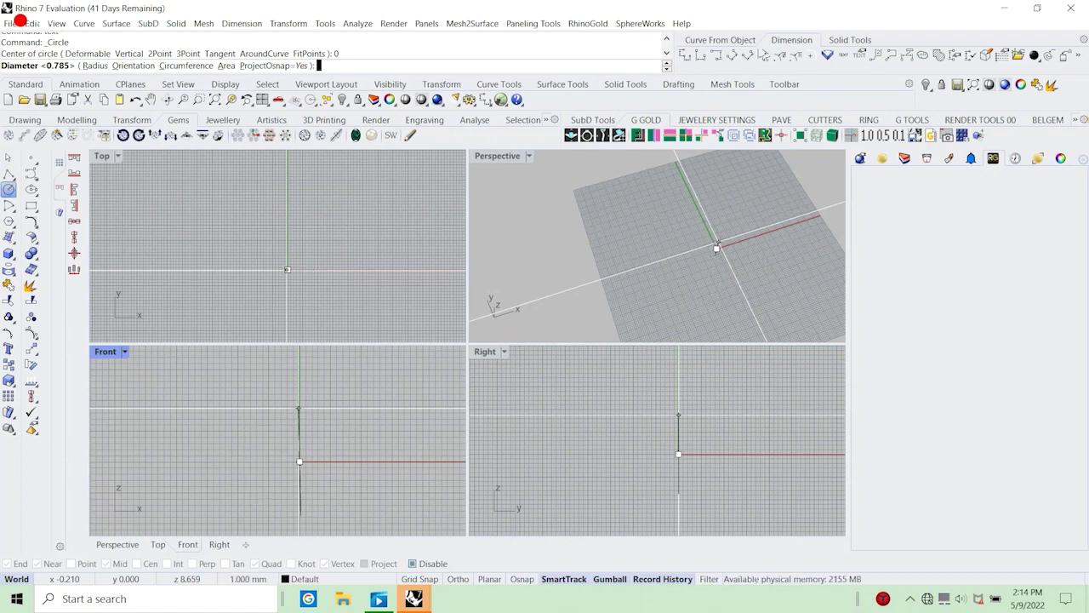
text(8)
key(Return)
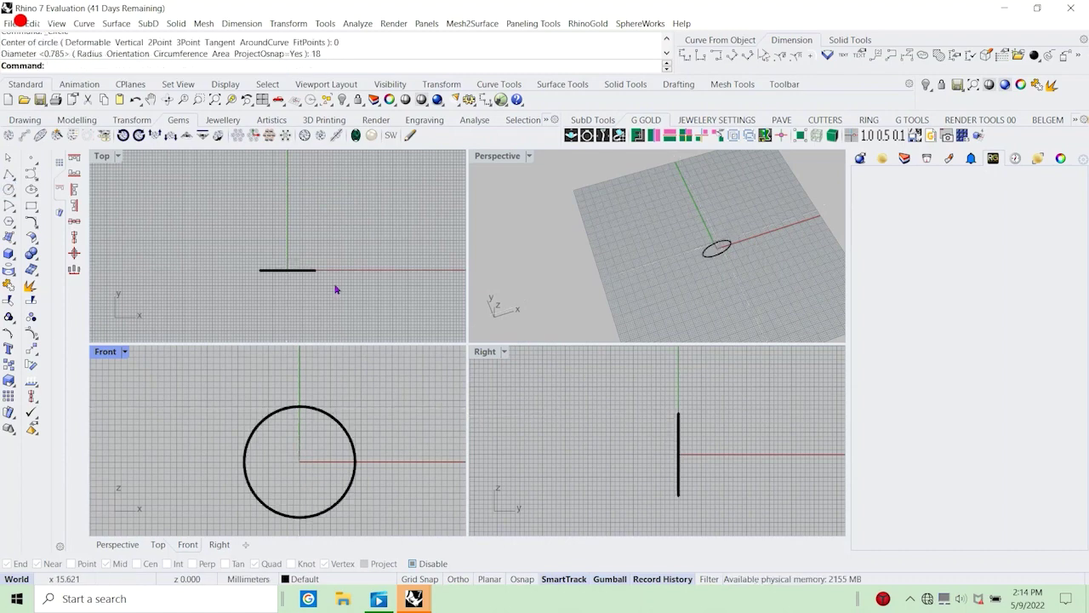
text(text)
key(Return)
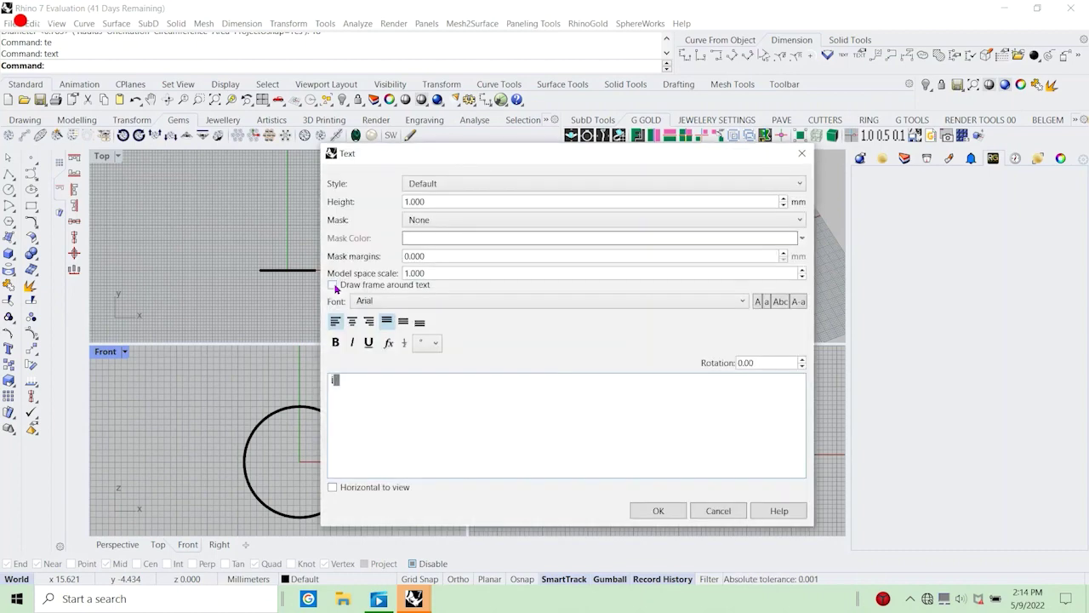
text(i created an)
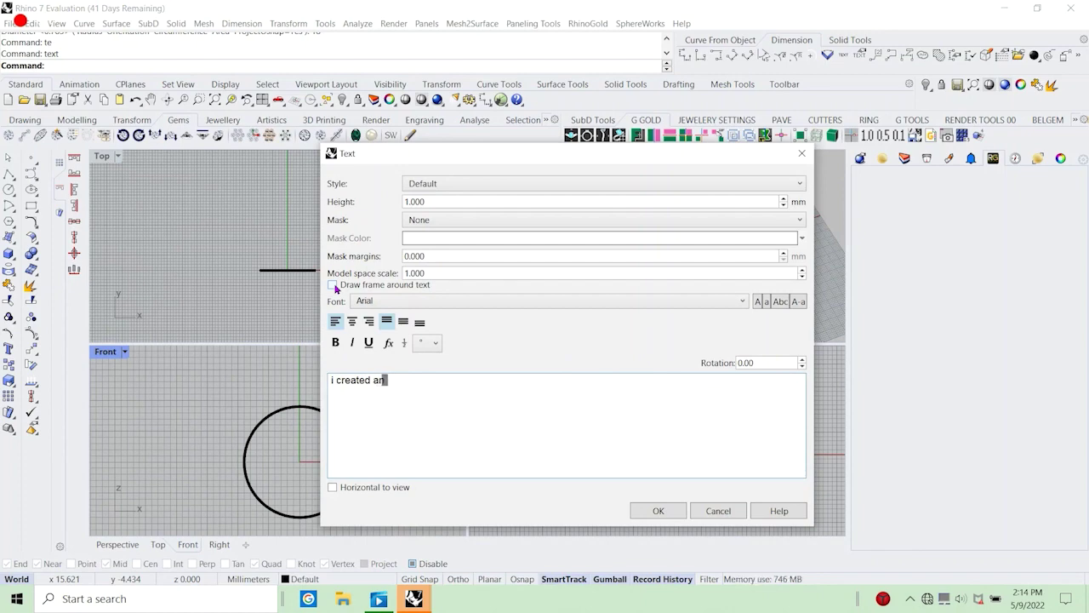
key(BackSpace)
text(circel from)
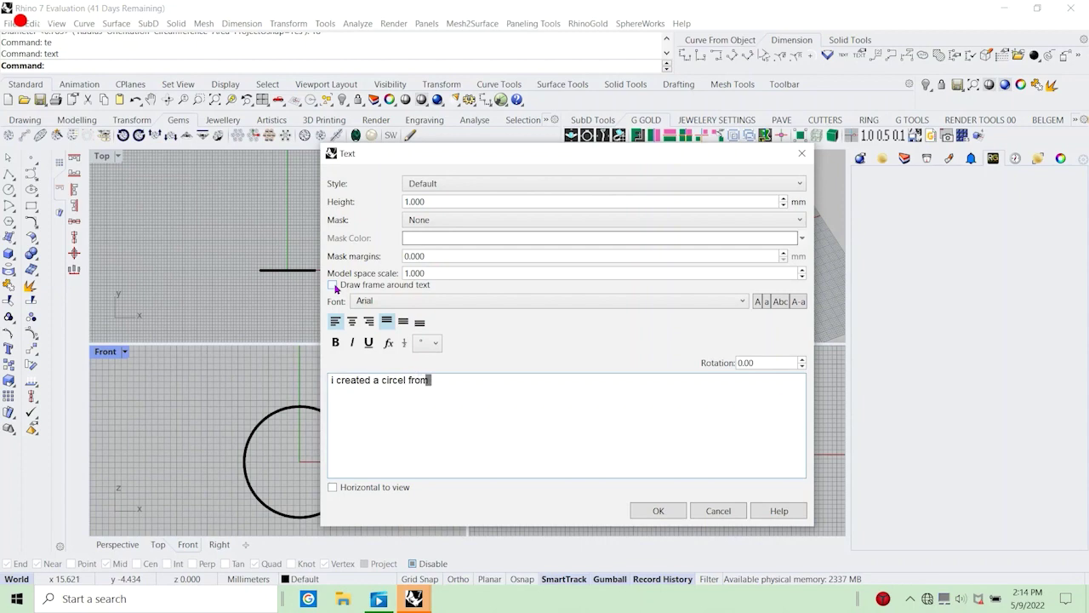
text( curves)
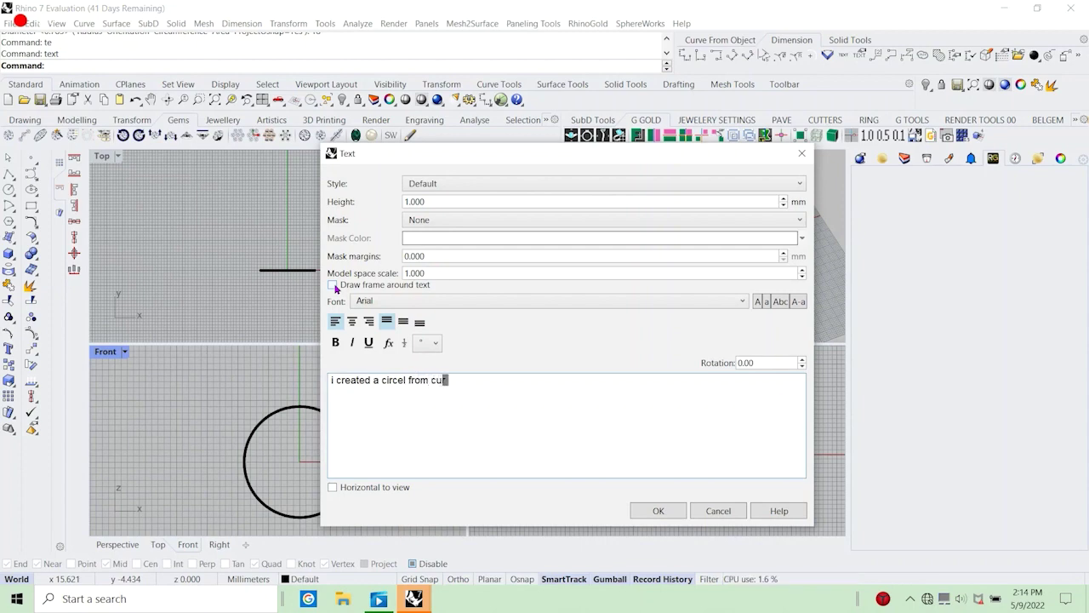
click(726, 511)
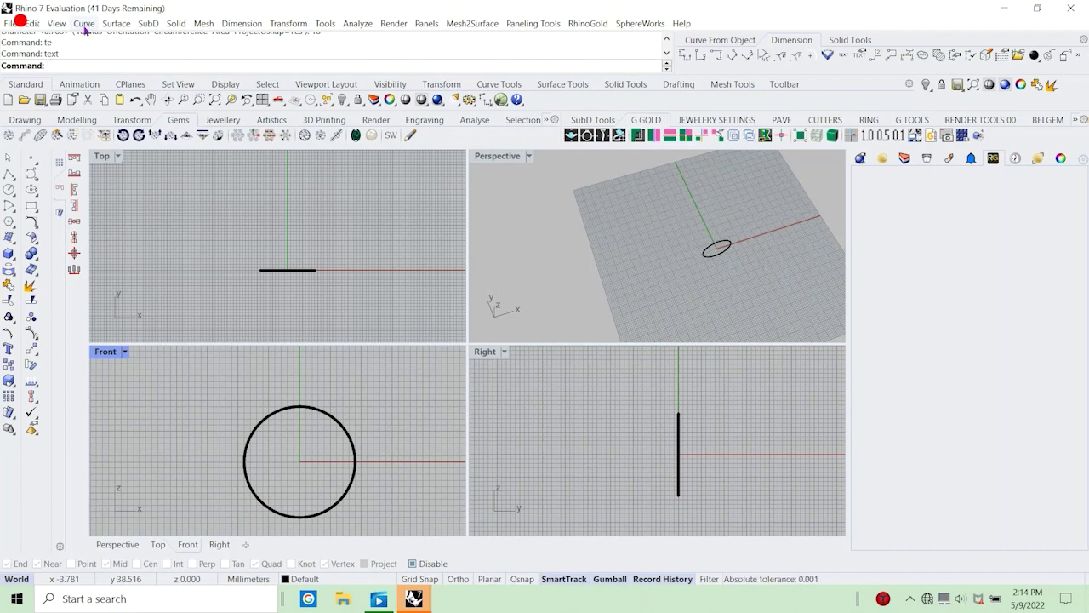
Draw a second circle by centre and size at the origin in the Front viewport, with an 18 mm diameter.
click(84, 24)
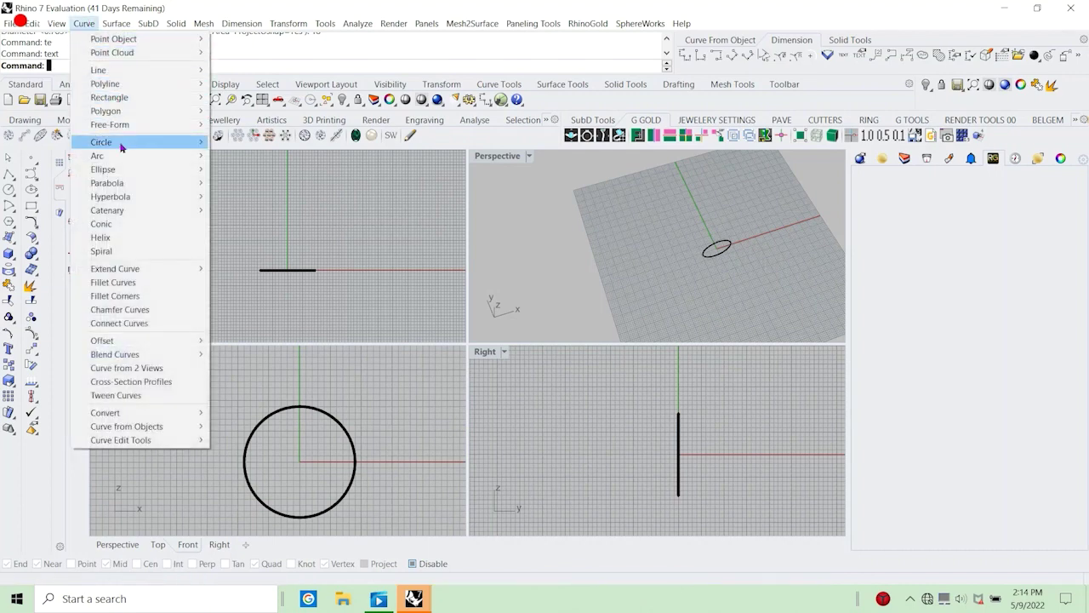
mouse_move(121, 147)
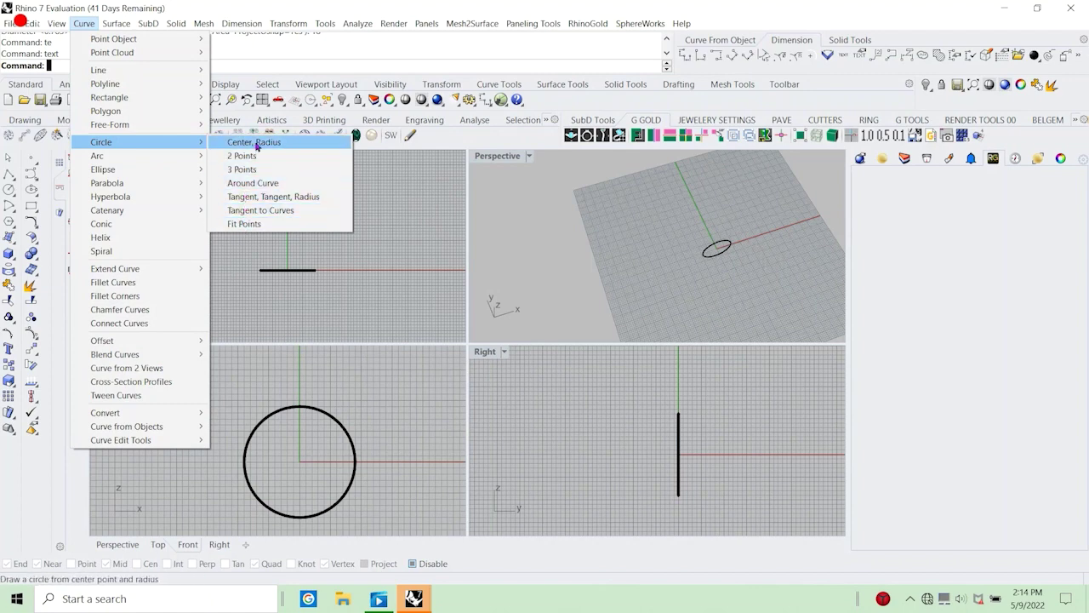
click(254, 142)
click(300, 461)
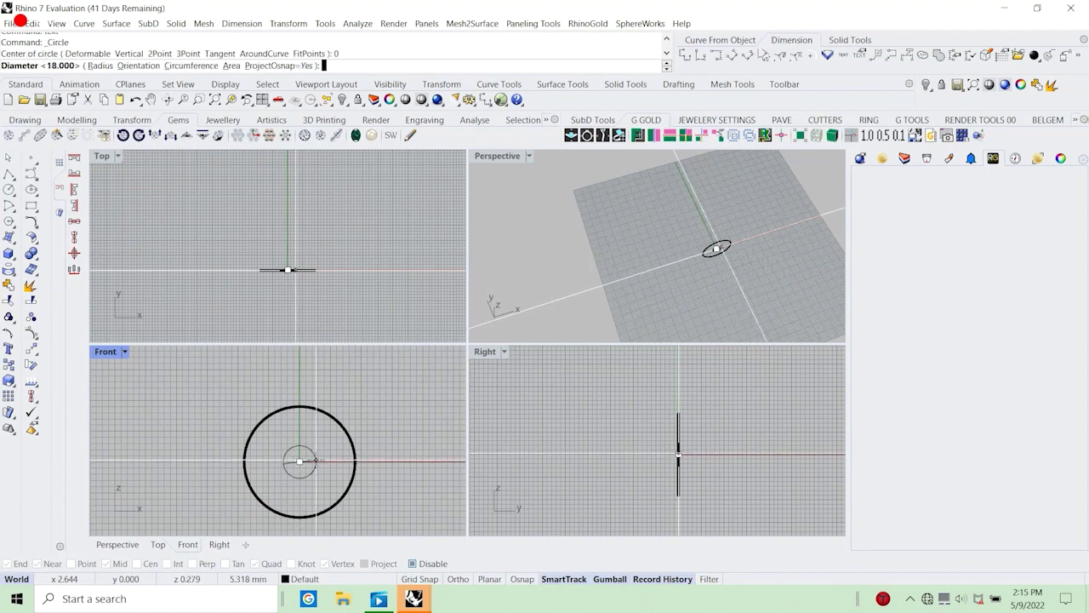
text(18)
key(Return)
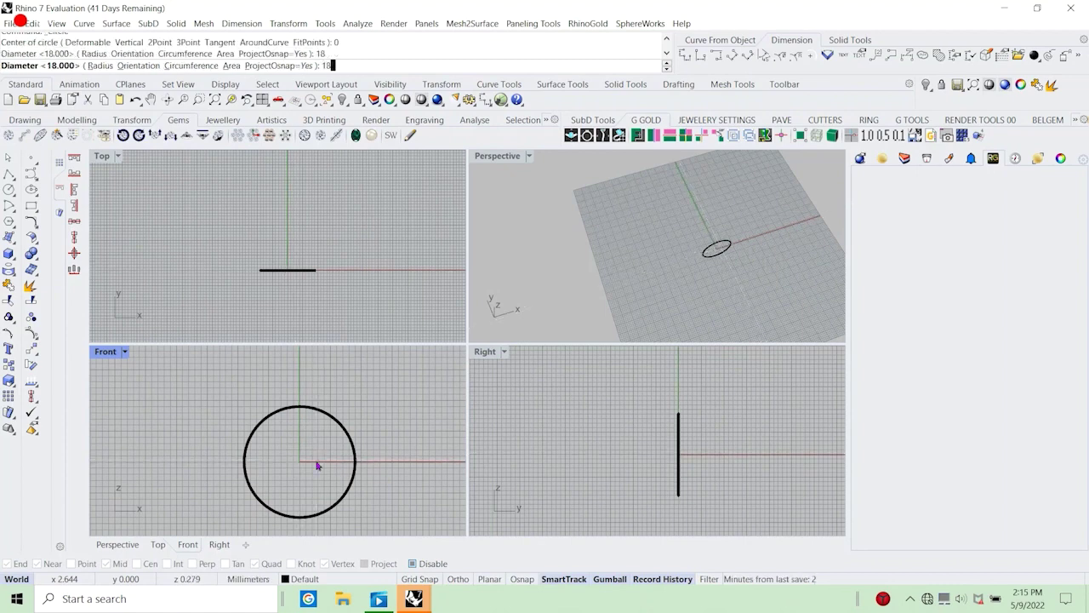
Undo the second circle drawn at the origin.
key(ctrl+z)
right_drag(381, 444, 380, 423)
right_drag(312, 264, 310, 239)
scroll(310, 240, up, 2)
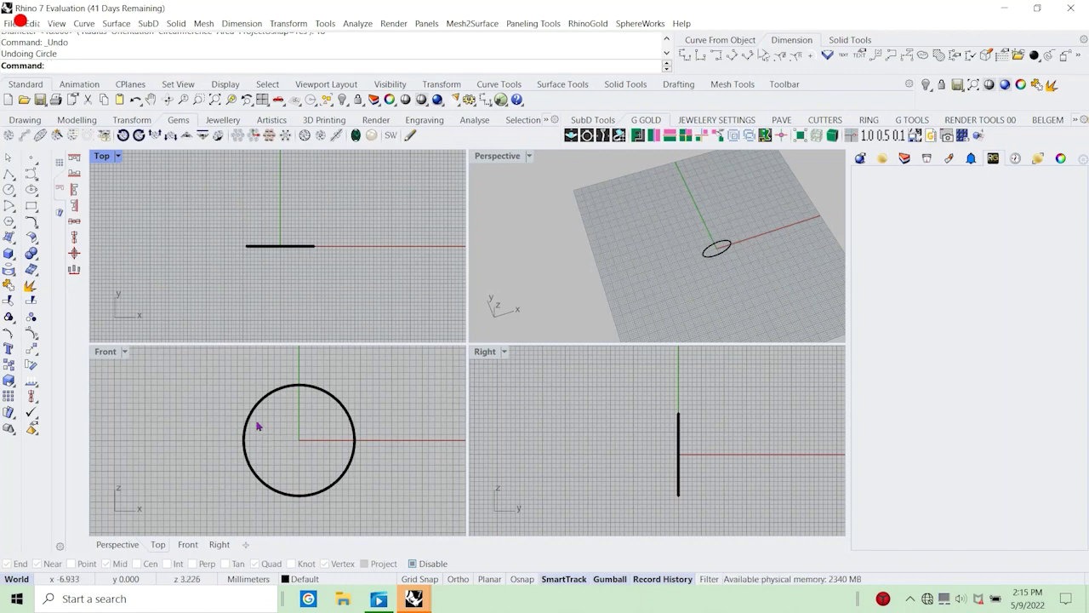
Start a text annotation and replace its previous content with the line "i took the daimeter as 18".
text(te)
key(Return)
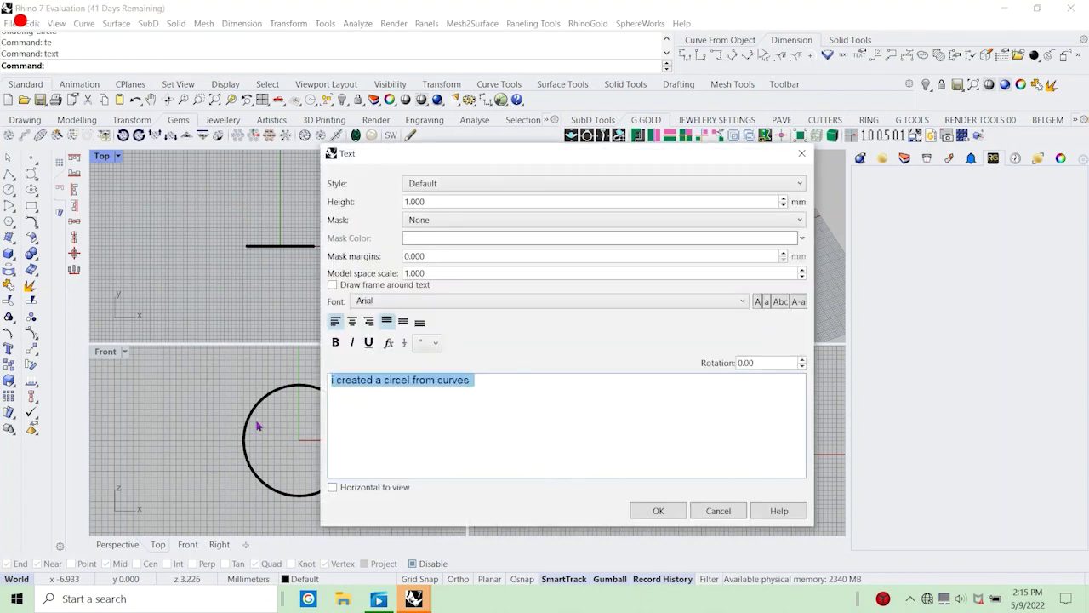
key(BackSpace)
text(i took)
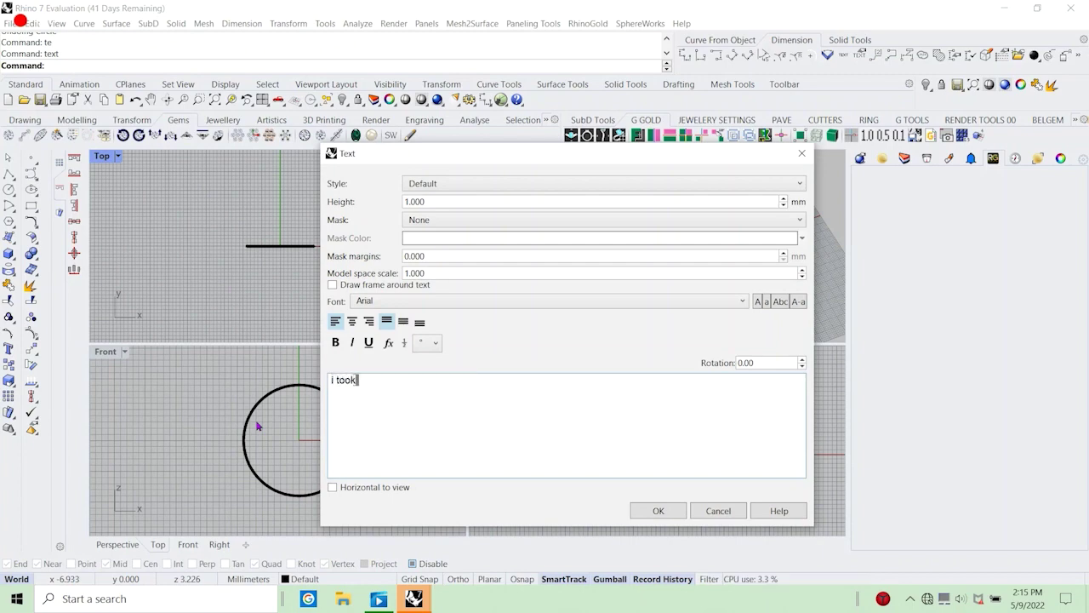
text( the daime)
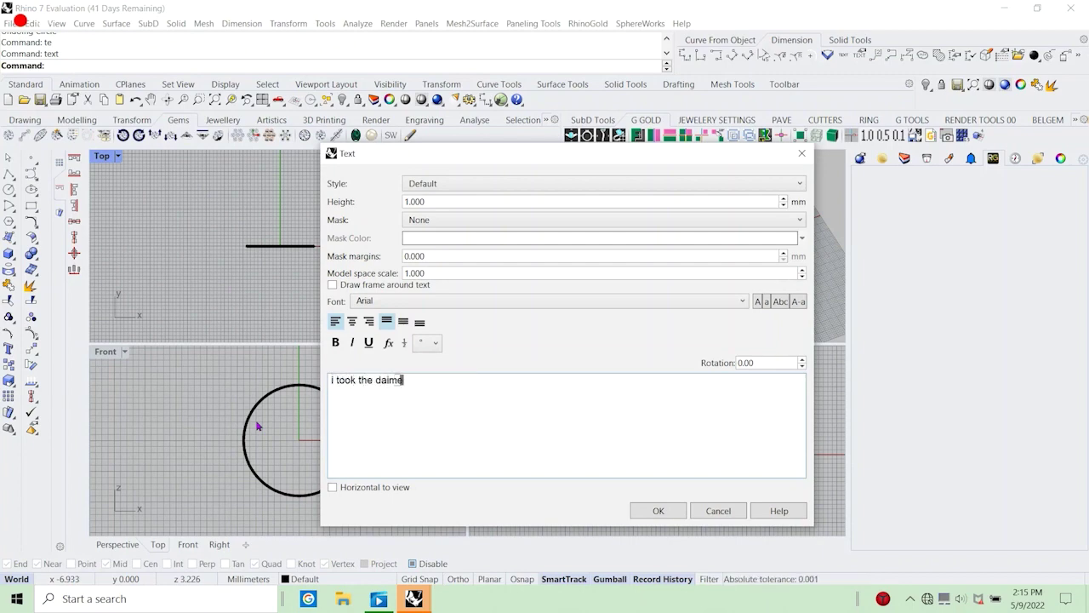
text(ter as 18)
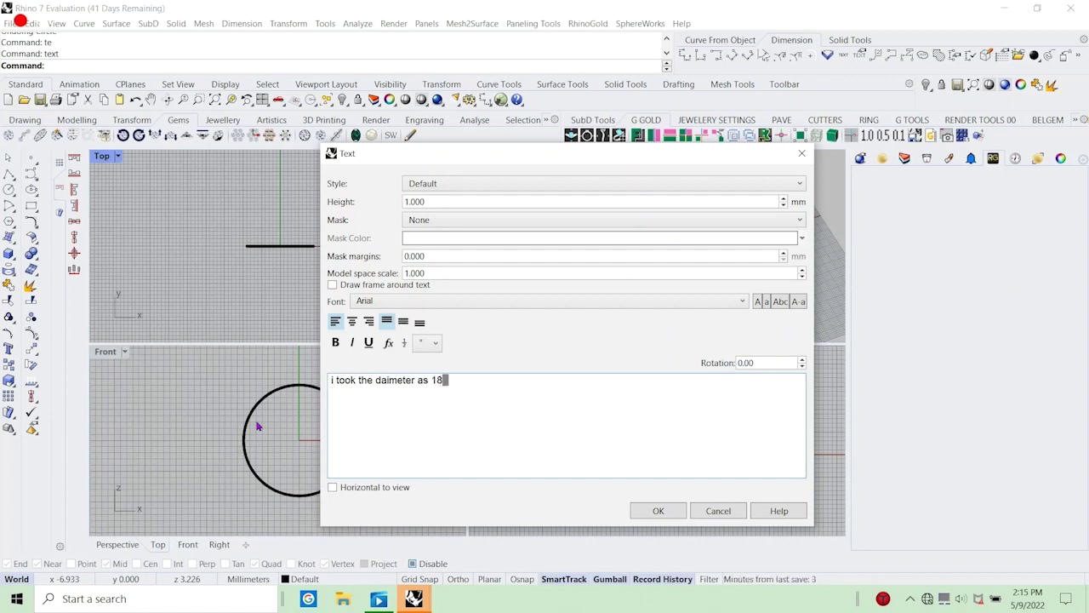
Add a second line to the annotation reading "that is the size of the ring i am going to create".
key(Return)
text(that s)
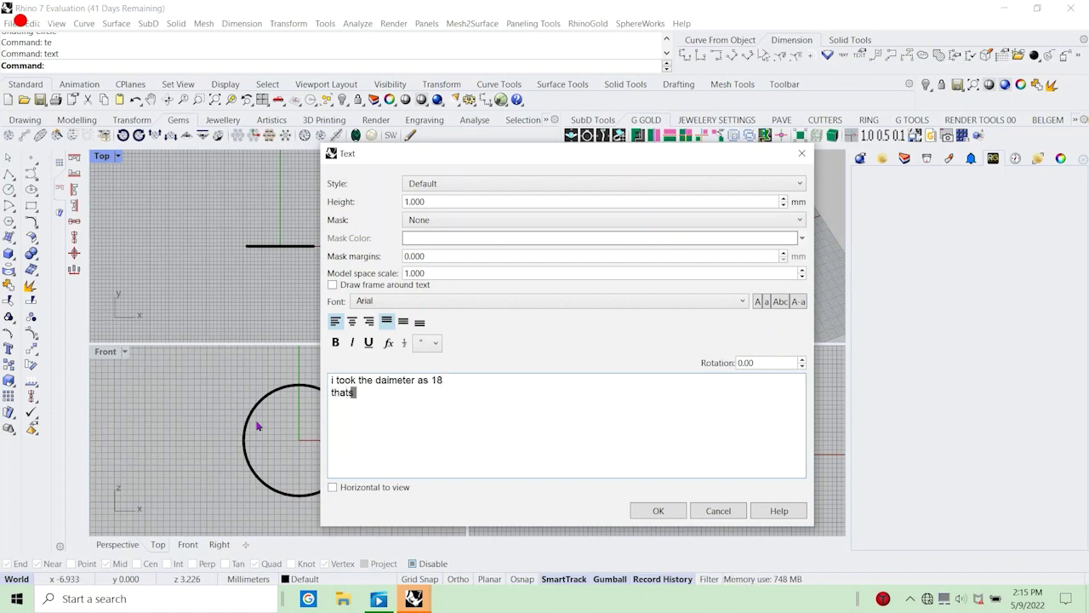
text(i the)
key(BackSpace)
key(BackSpace)
key(BackSpace)
key(BackSpace)
key(BackSpace)
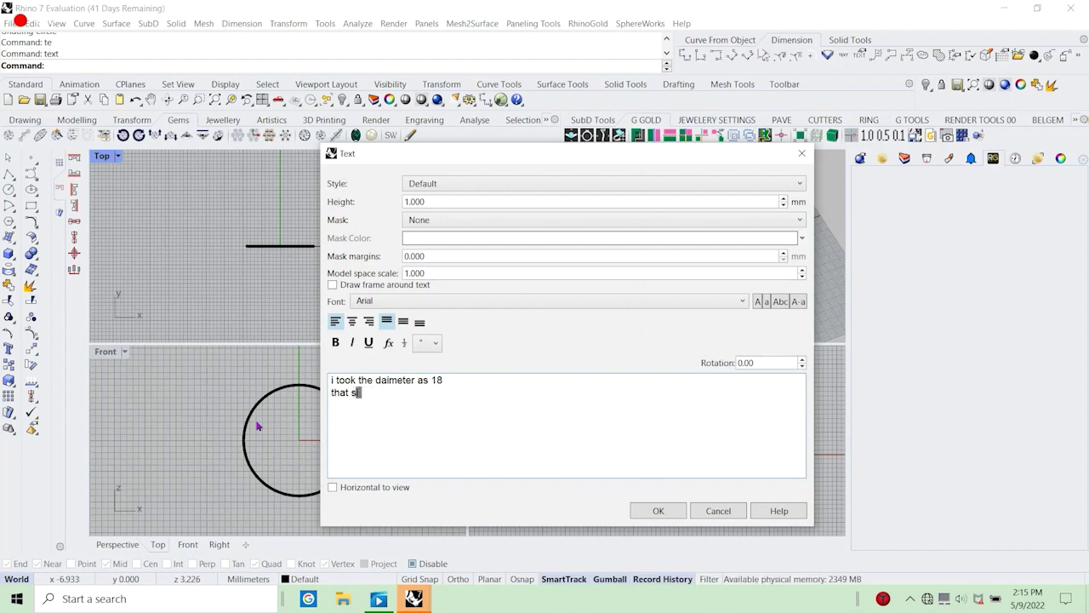
text(i)
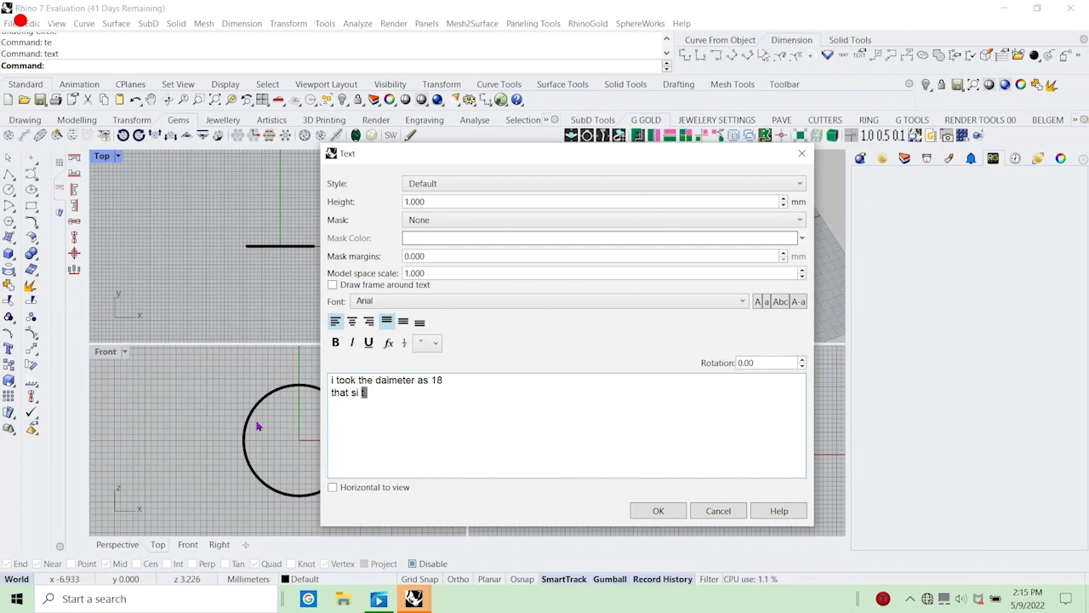
key(BackSpace)
key(BackSpace)
key(BackSpace)
key(BackSpace)
text(is the)
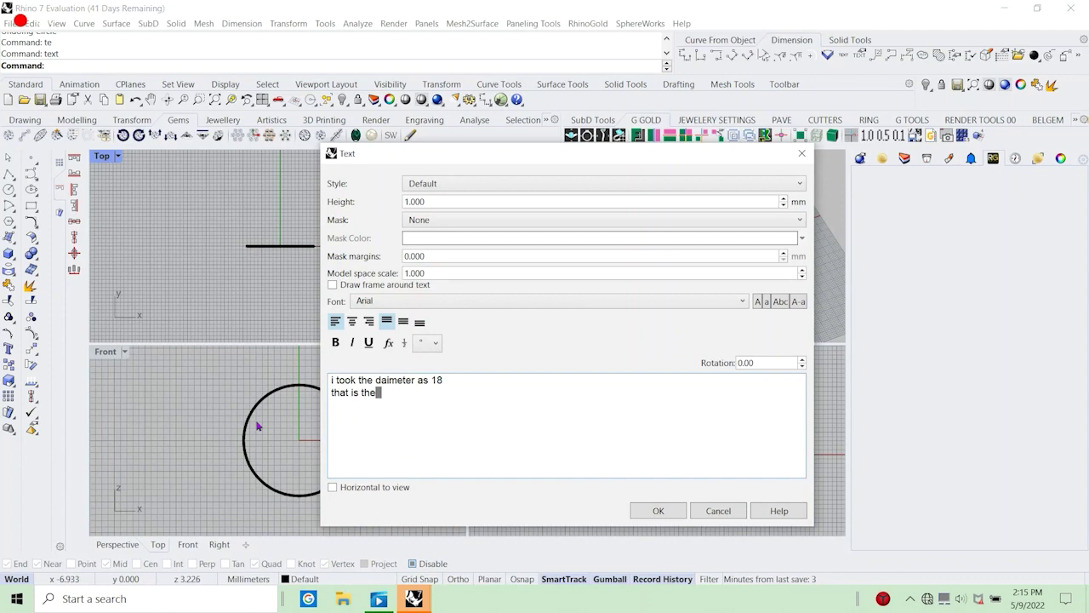
text(size of the rign)
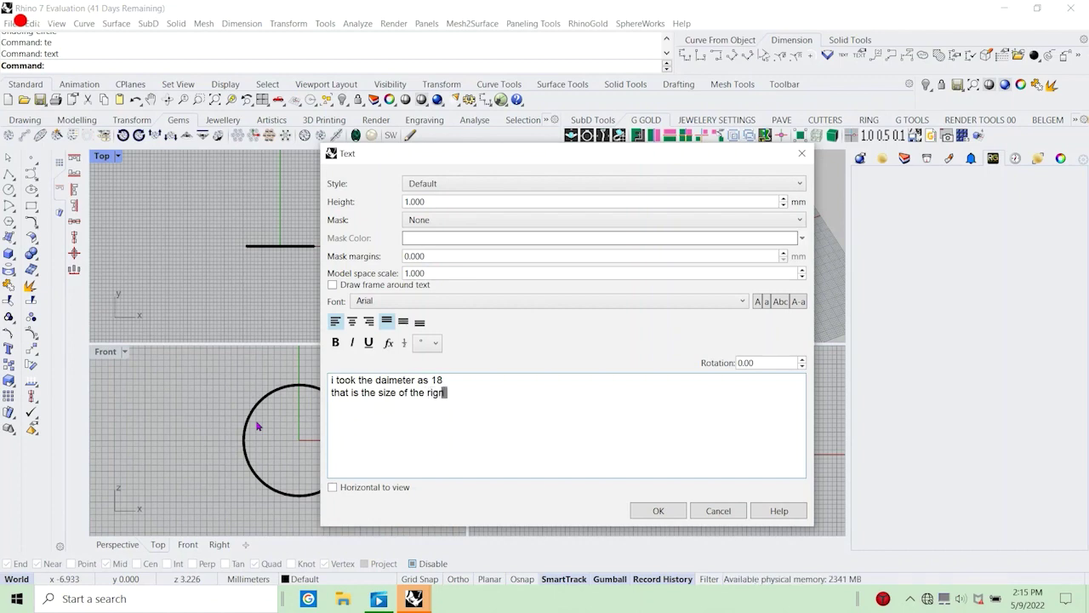
key(BackSpace)
key(BackSpace)
text(ng i m)
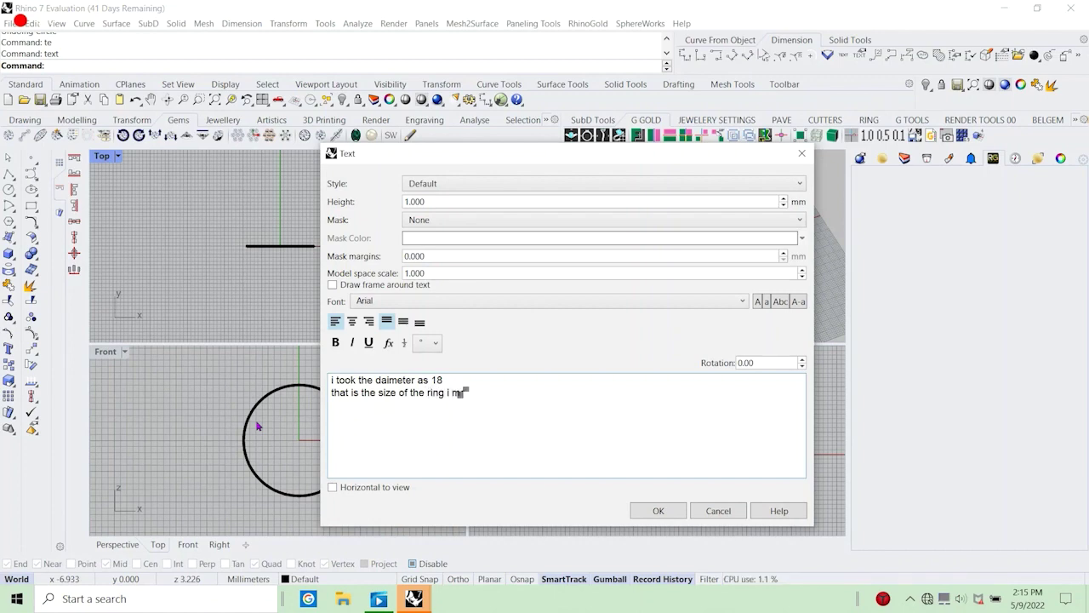
text(a going)
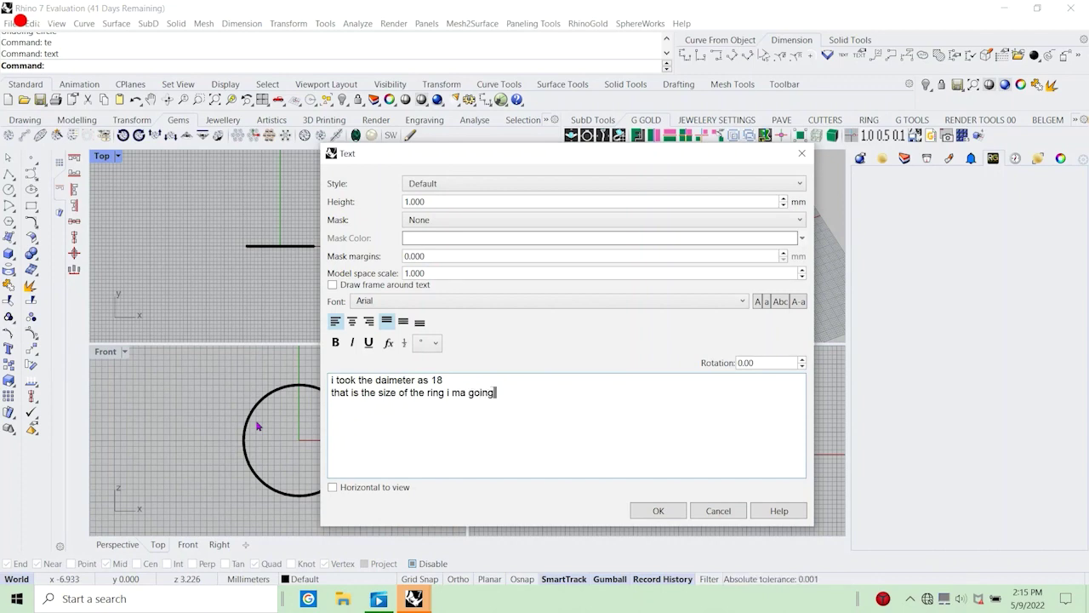
text( to create)
double_click(457, 393)
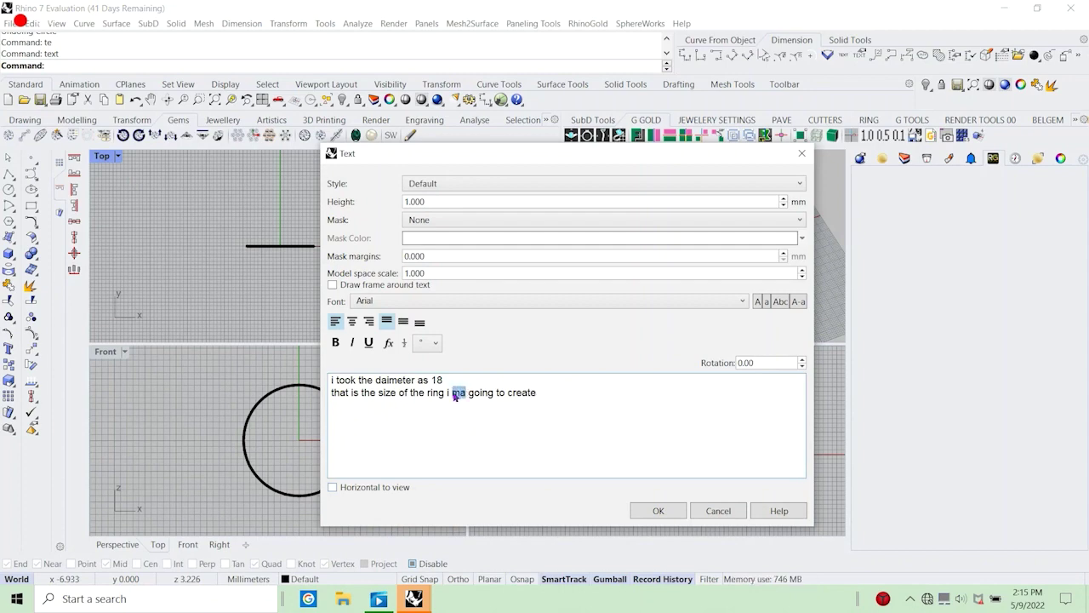
text(am)
Add a third line to the annotation reading "if your ring size is 16 you cna take the diameter as 16".
key(Return)
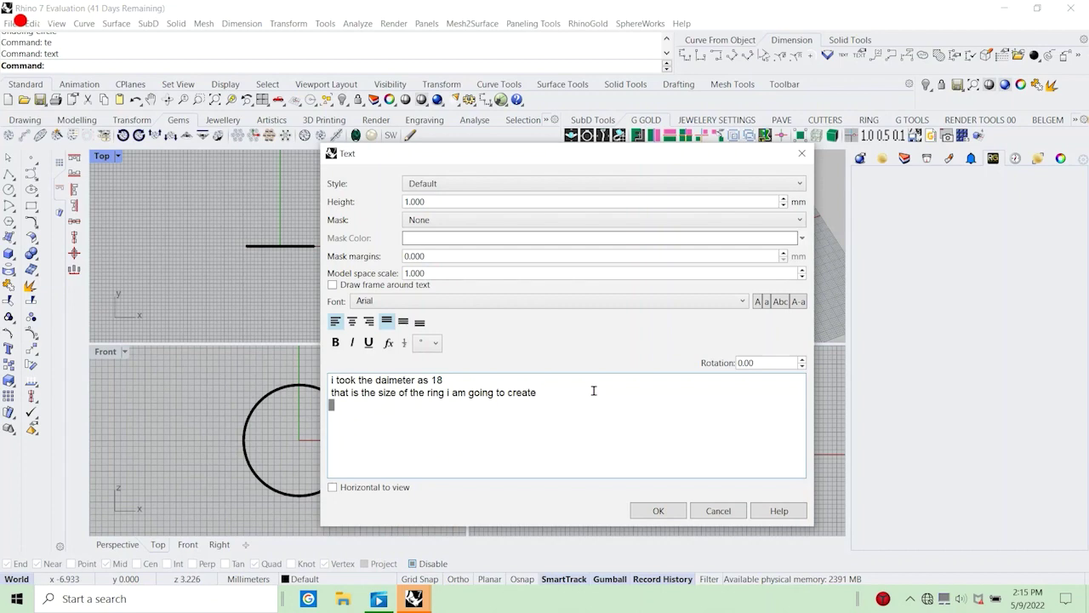
text(f yo)
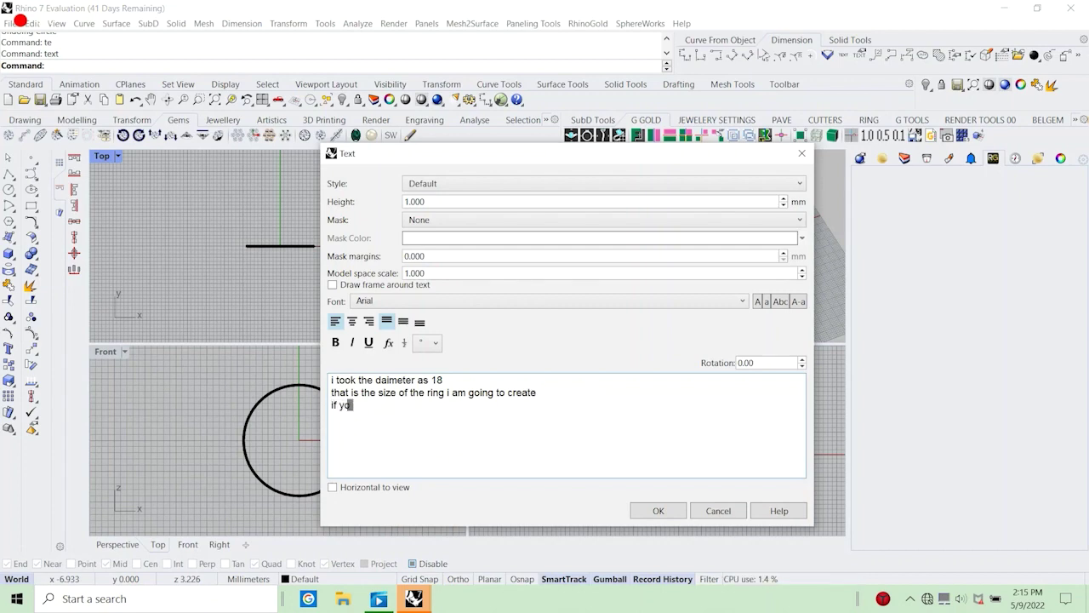
text(ur s)
key(BackSpace)
text(ring)
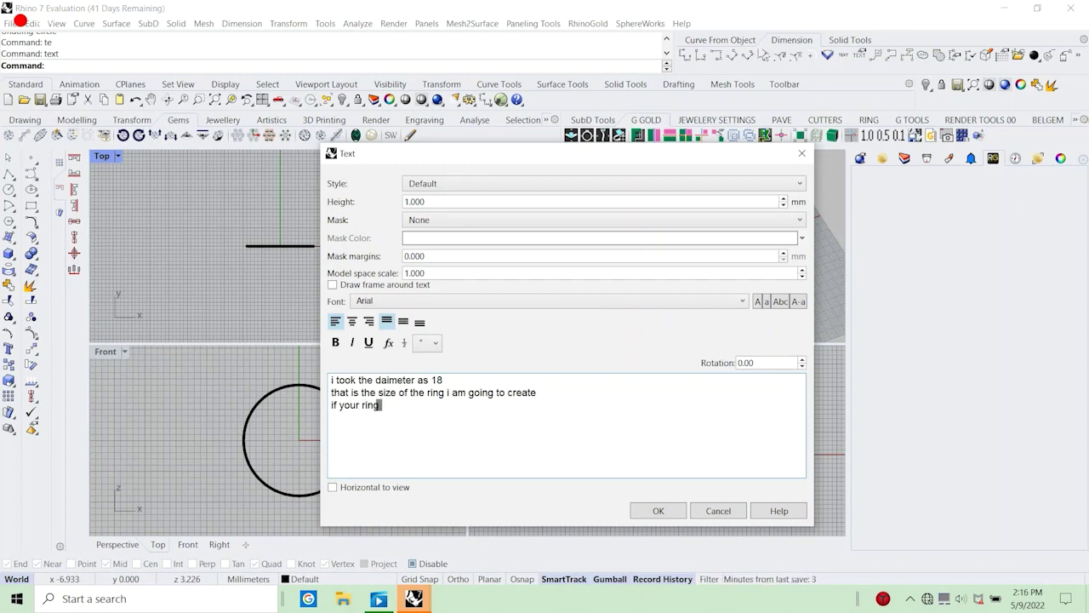
text( size is 16)
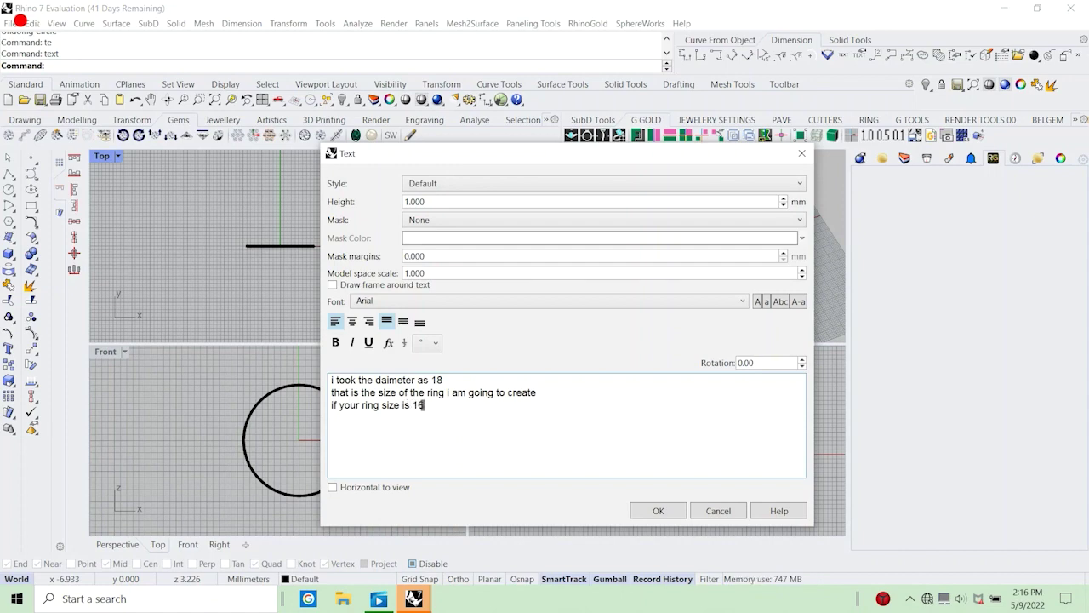
text( yo)
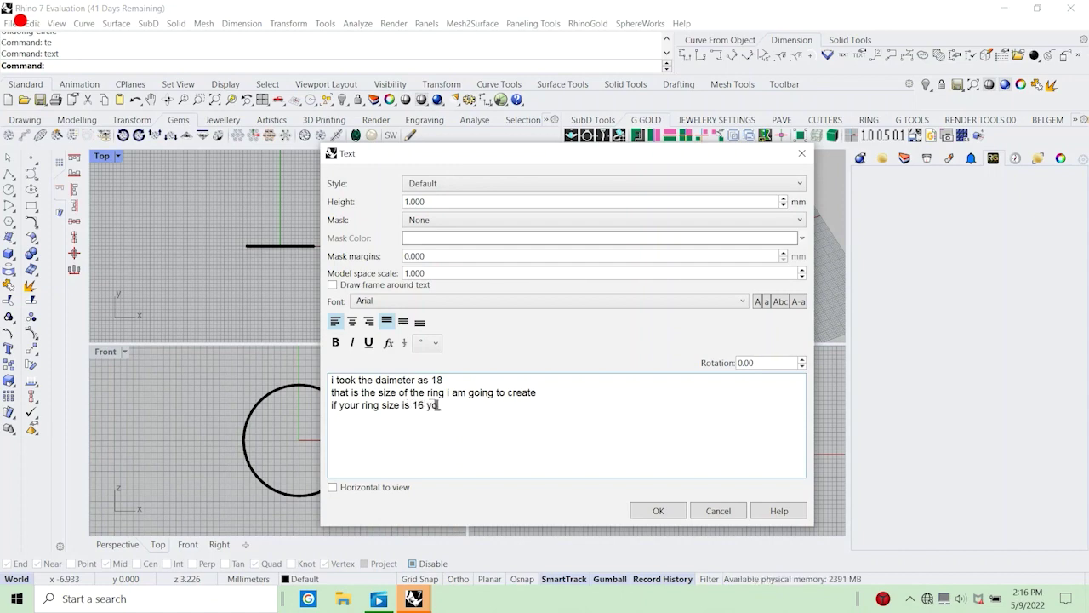
text(u cna take)
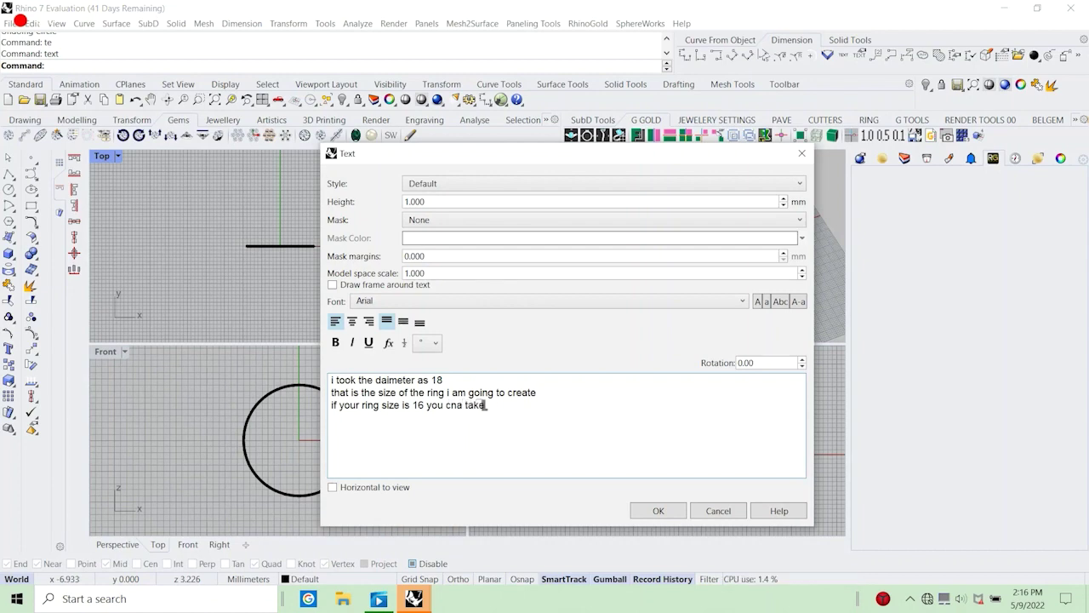
text( the diameter)
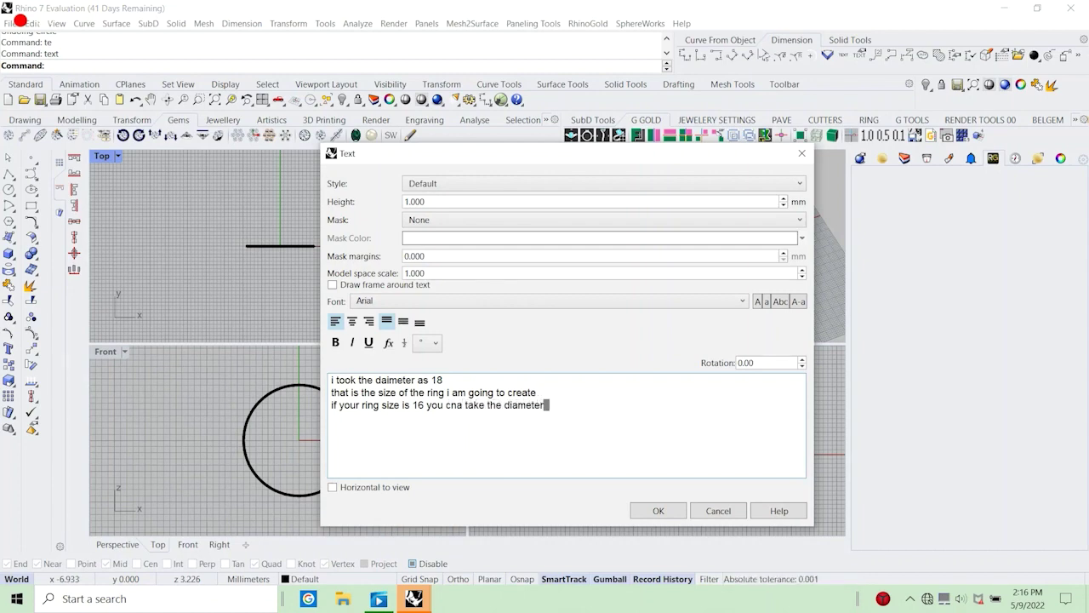
text( as 16)
Add a fourth line reading "you take the diameter fo the ring your ring size", and discard the whole annotation.
key(Return)
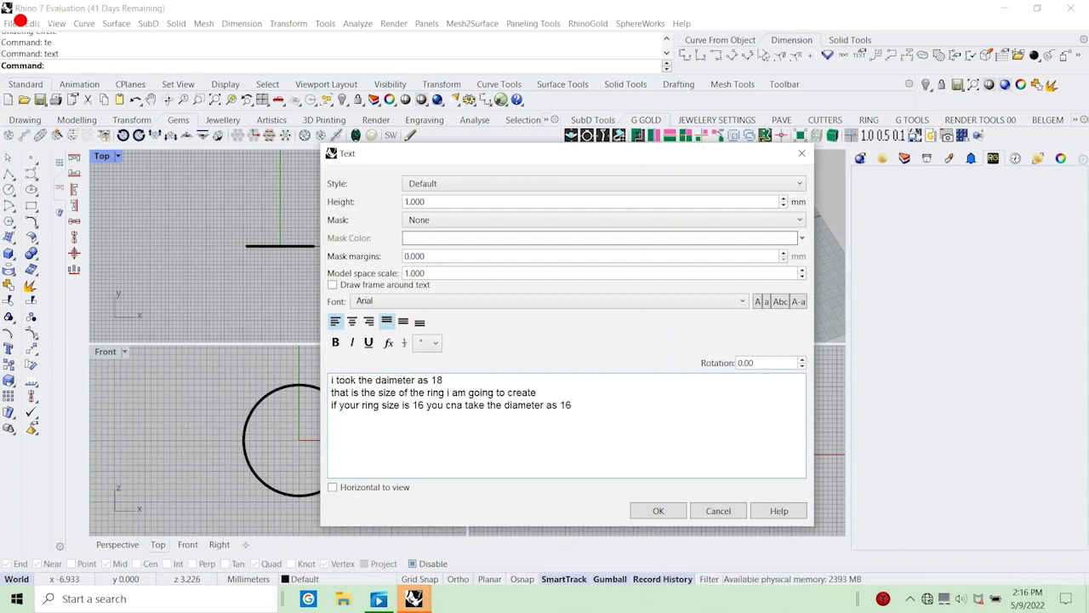
text(you)
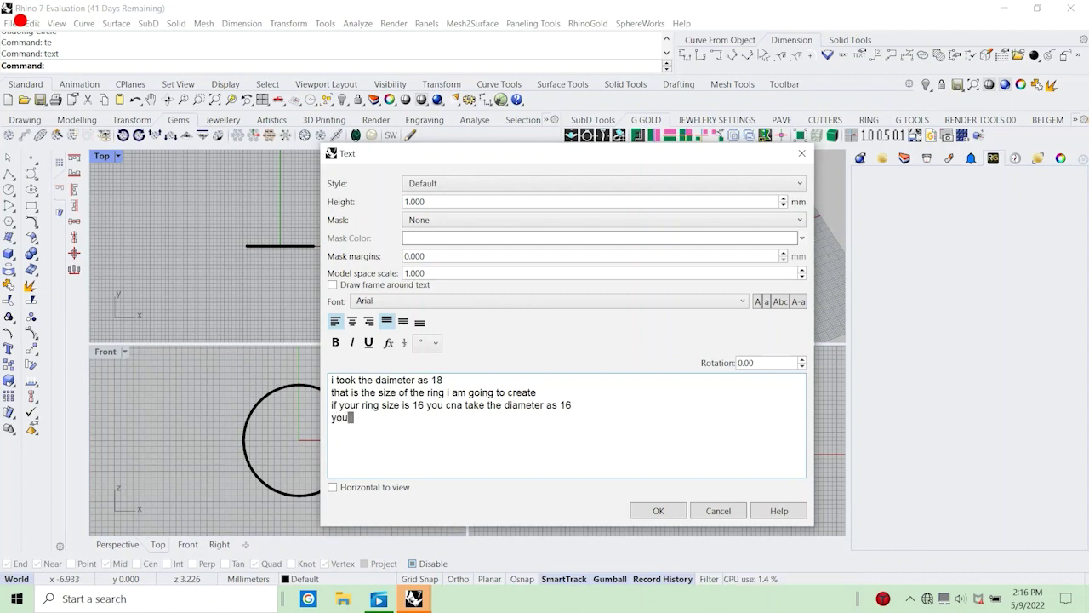
text( tal)
key(BackSpace)
text(ke the)
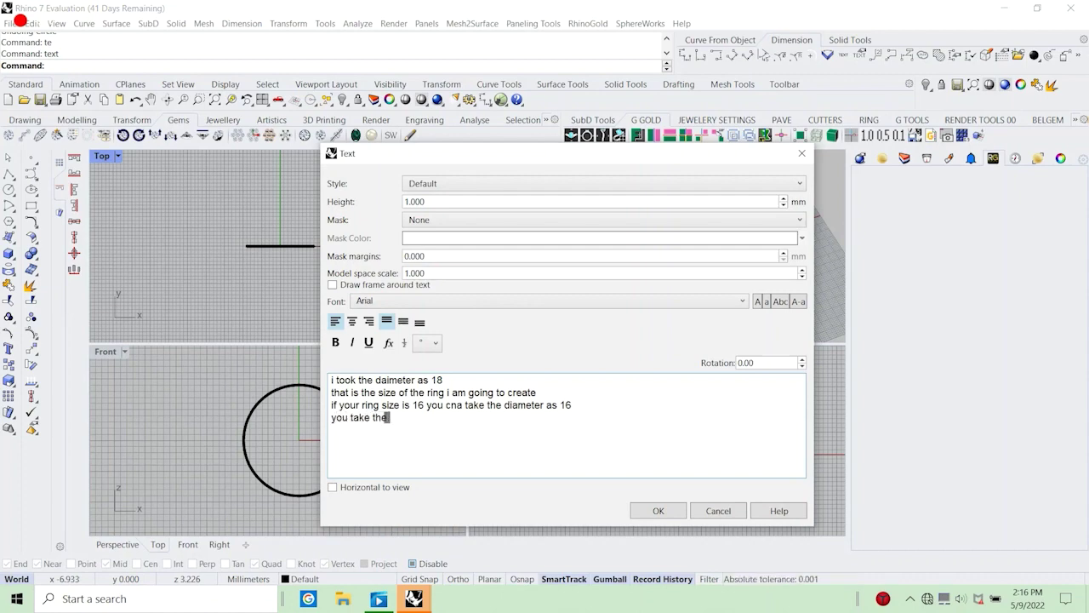
text( diameter fo the)
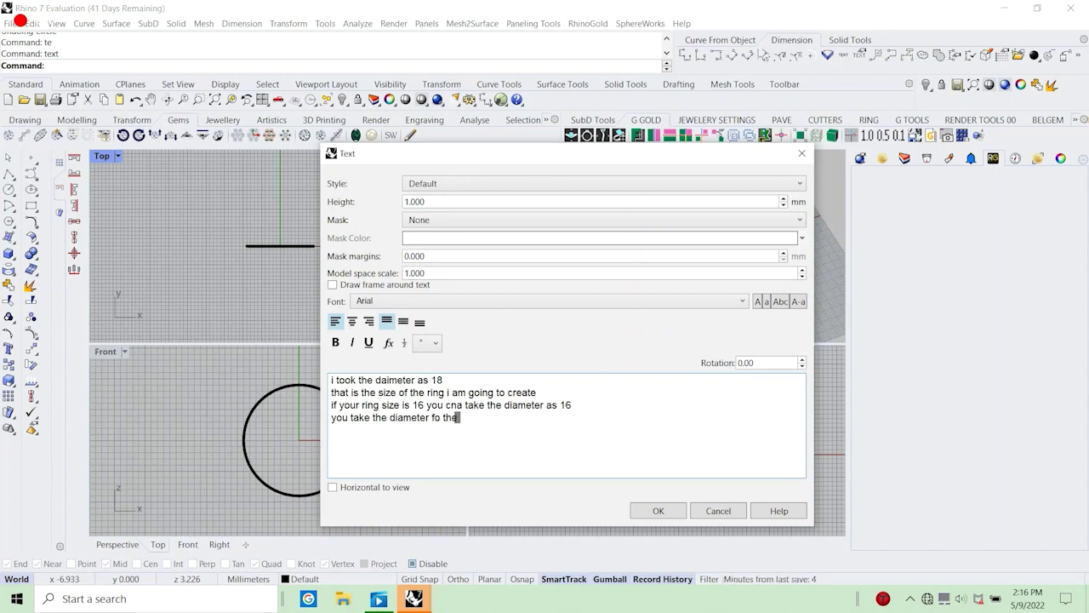
text( ring your)
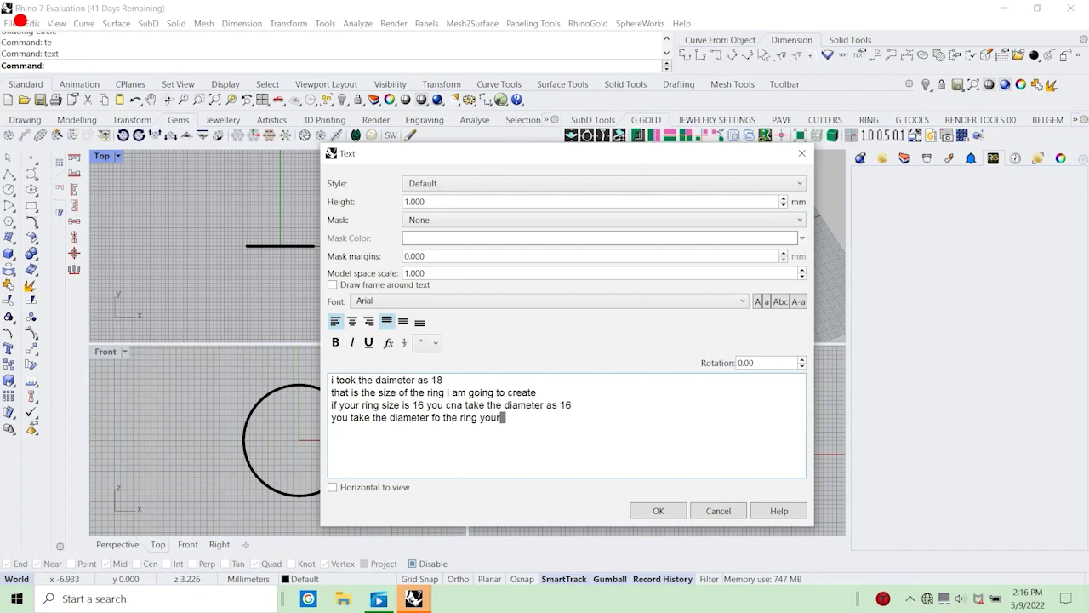
text( ring)
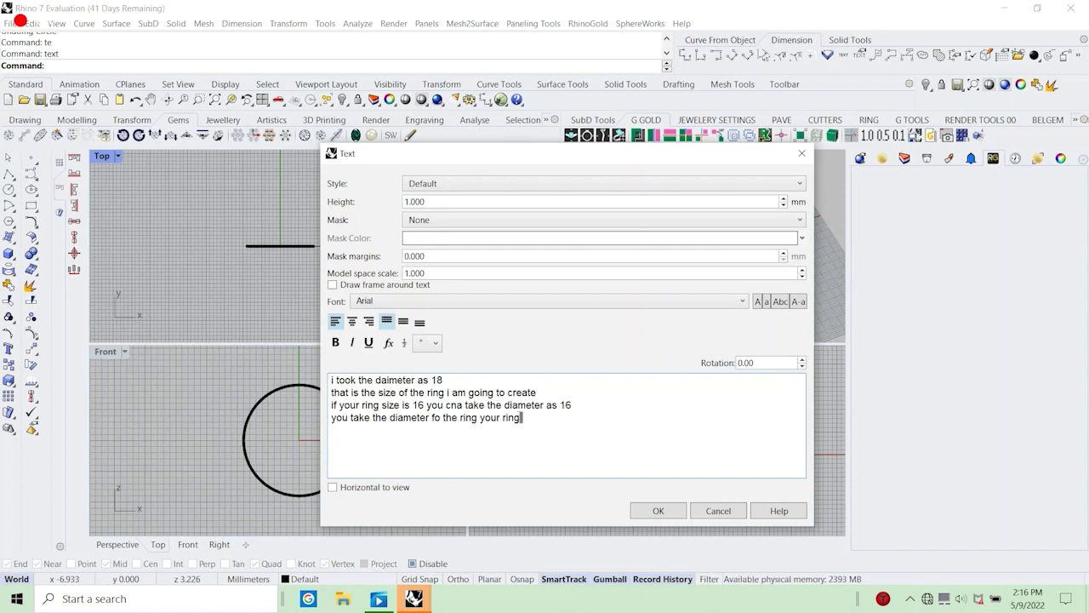
text( size)
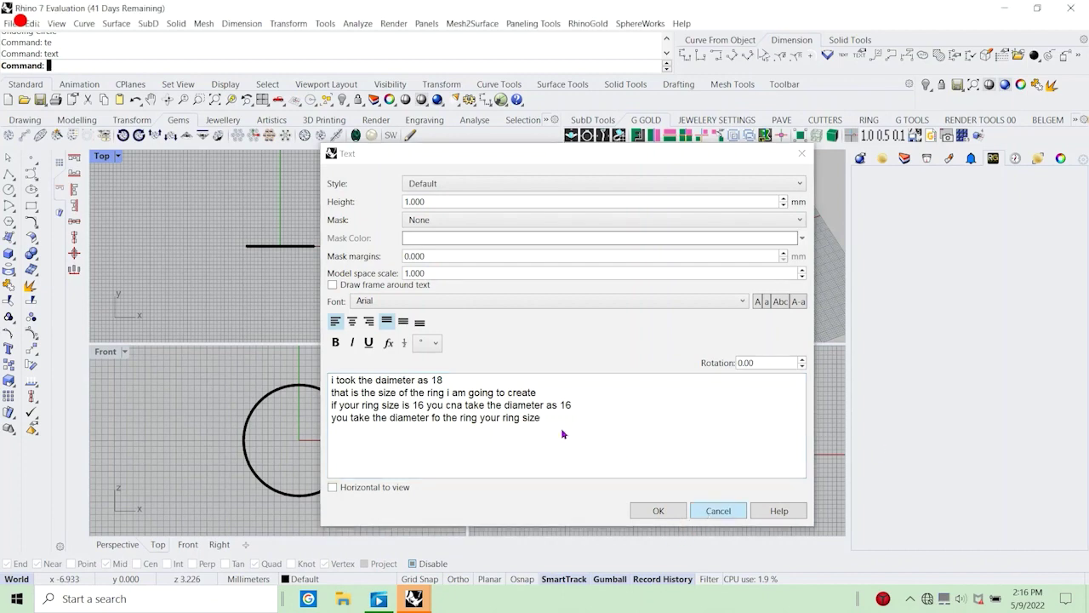
click(719, 511)
Measure the circle's curve length with the Length command.
scroll(275, 434, down, 3)
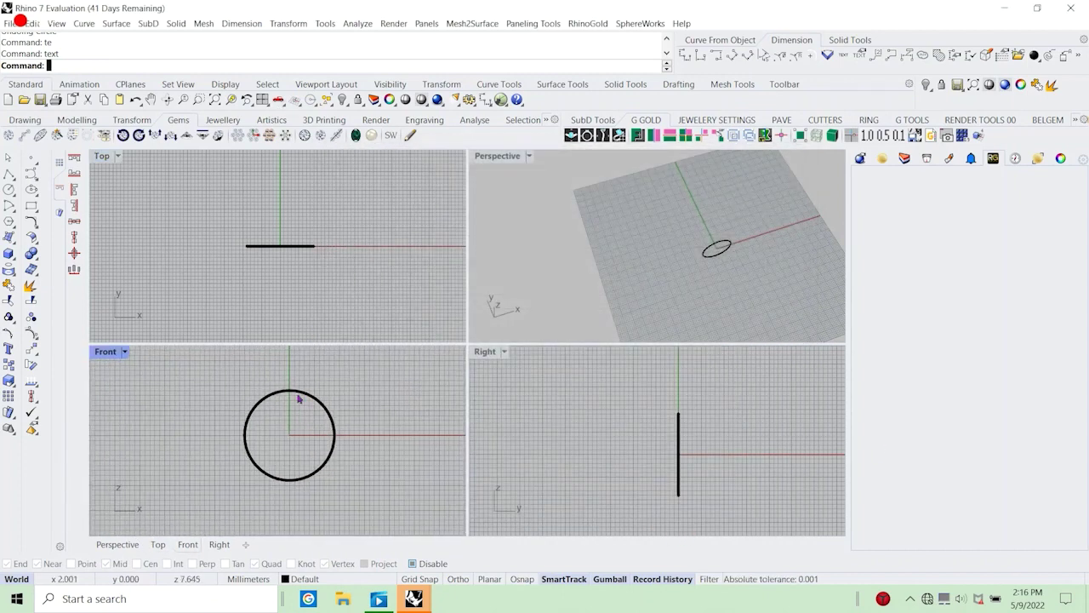
click(300, 395)
scroll(300, 394, down, 2)
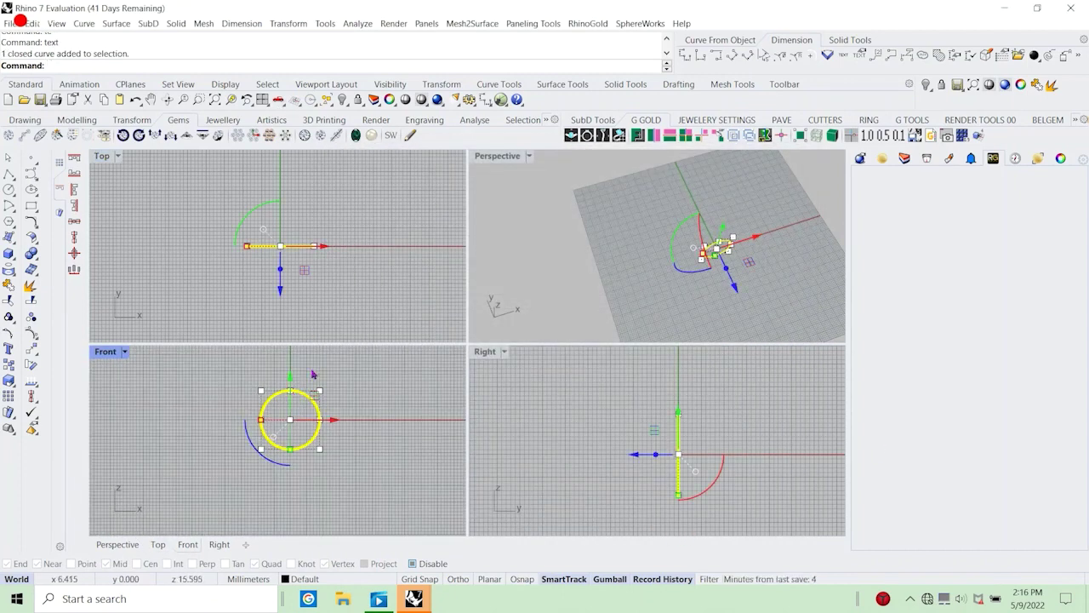
text(Length)
key(Return)
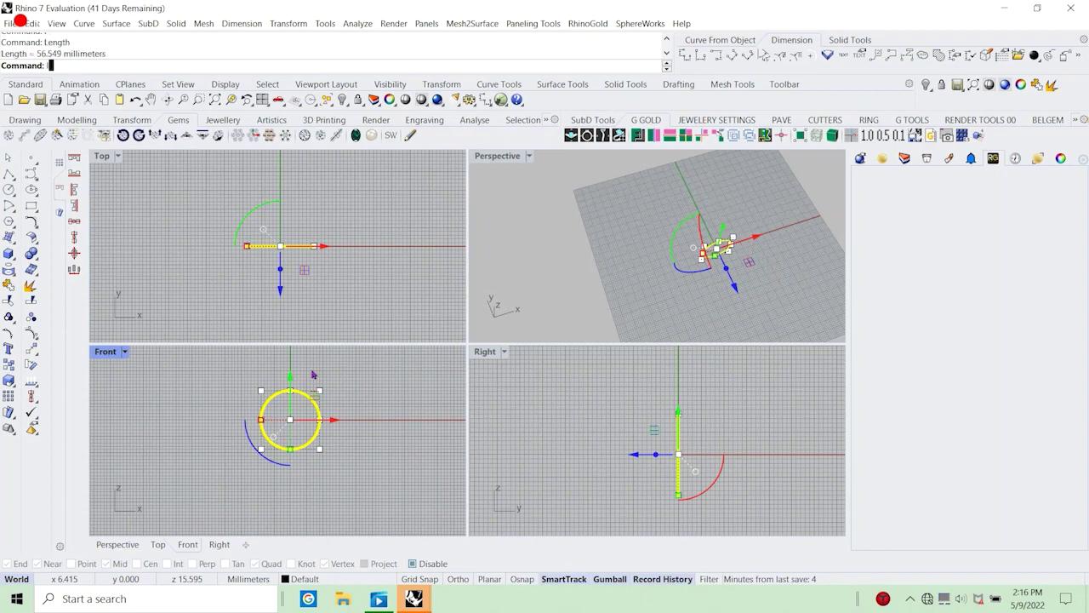
Copy the measured length value from the command history, and delete the circle.
double_click(56, 54)
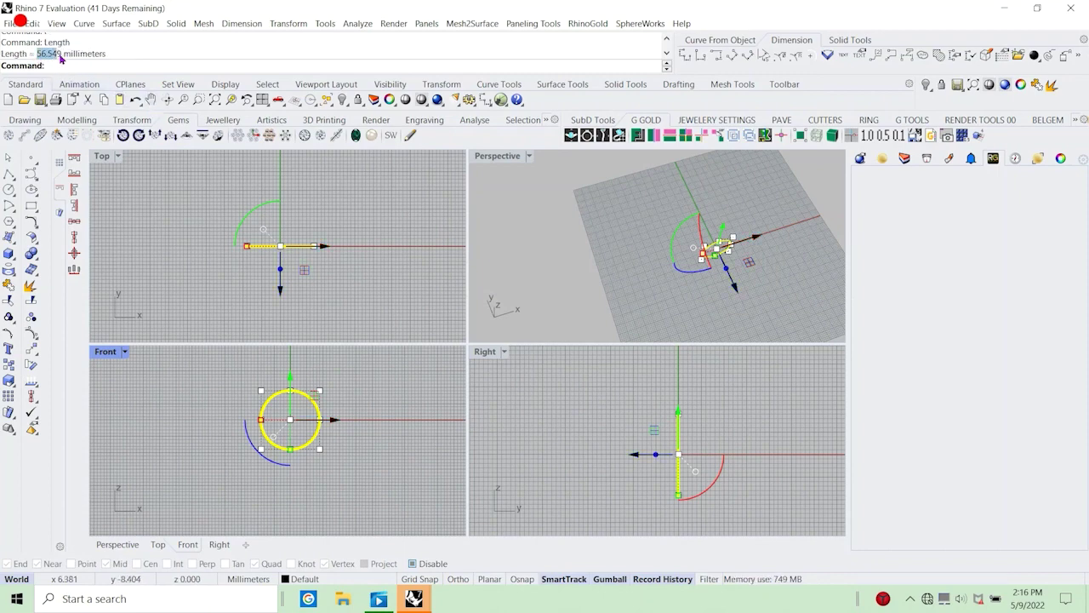
click(211, 281)
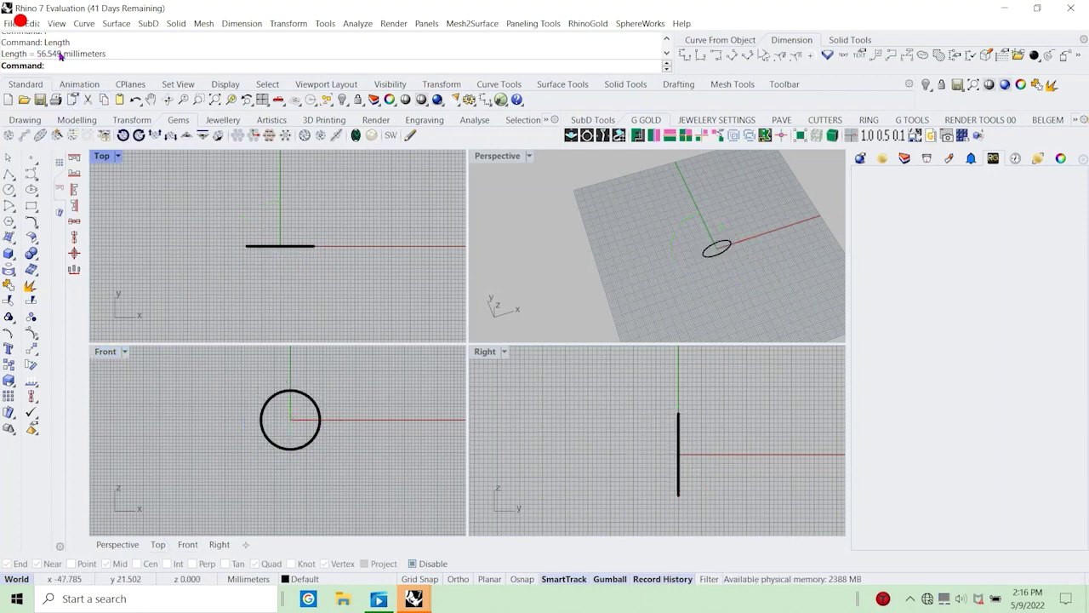
drag(59, 54, 36, 54)
key(ctrl+c)
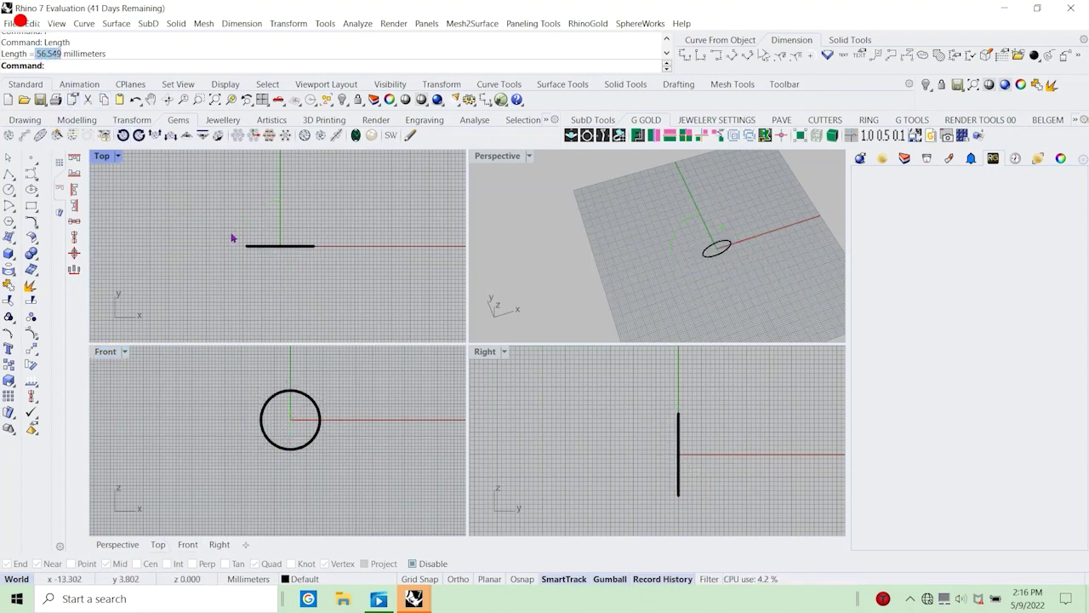
click(315, 436)
key(Delete)
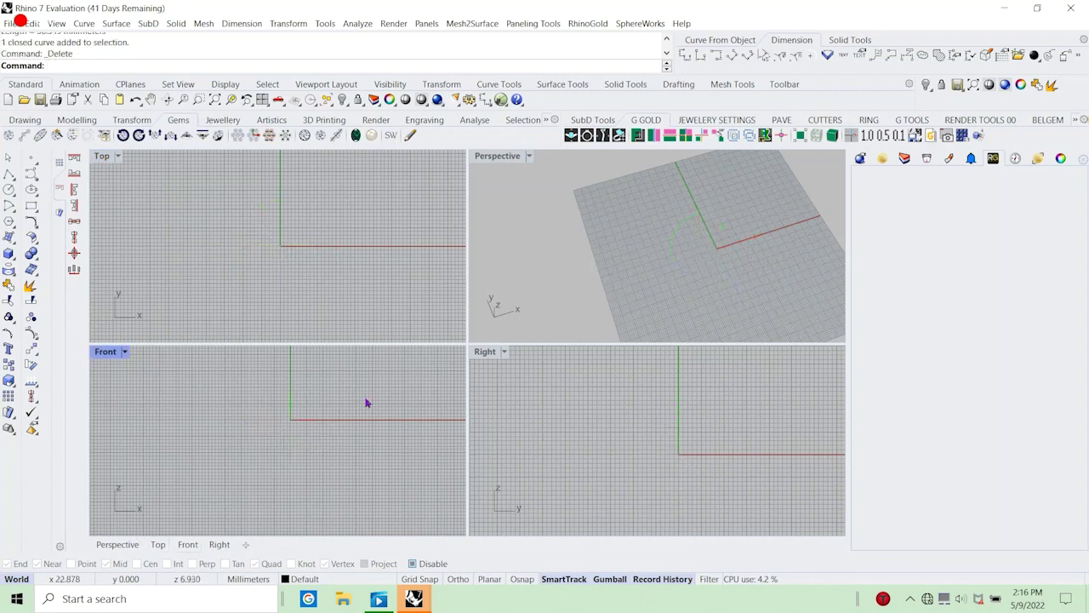
Start a text annotation reading "if you dont know your ring size".
text(t)
text(e)
key(Return)
text(text)
key(Return)
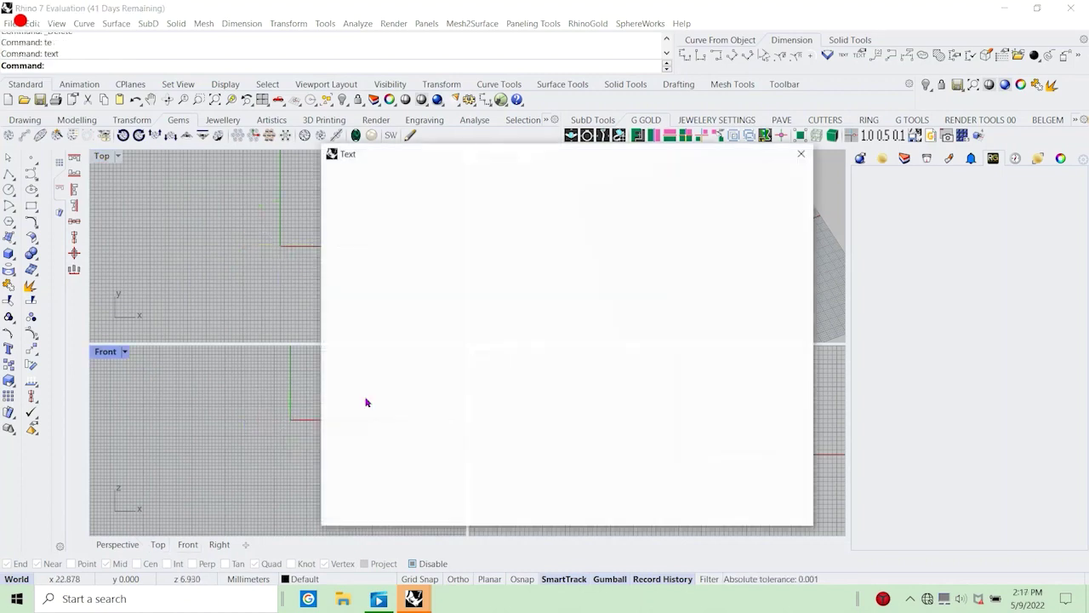
text(now)
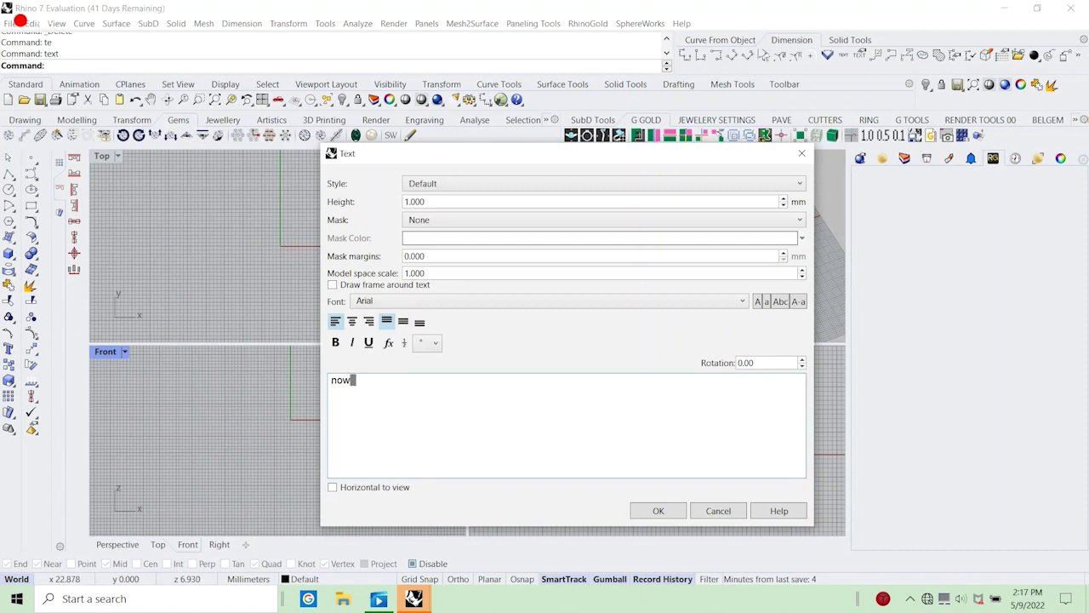
key(BackSpace)
key(BackSpace)
key(BackSpace)
text(if you)
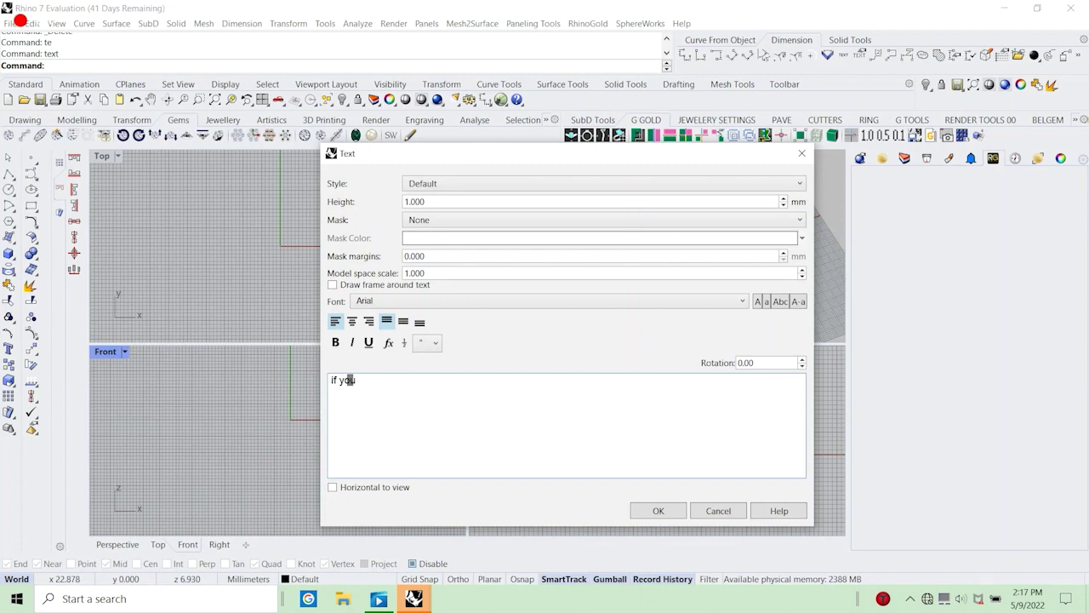
text( dont know)
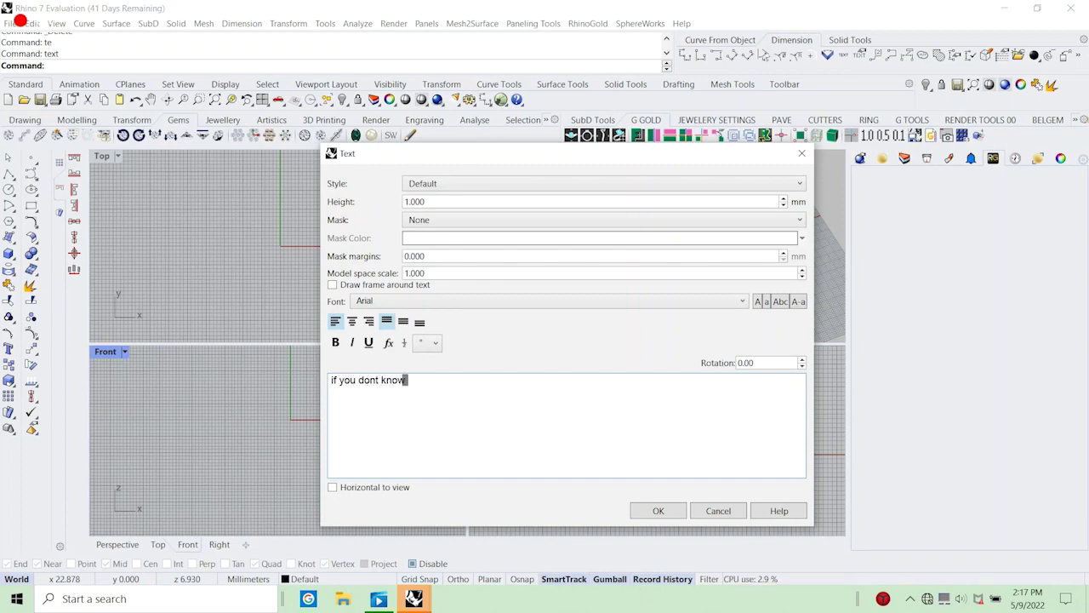
text( your ring)
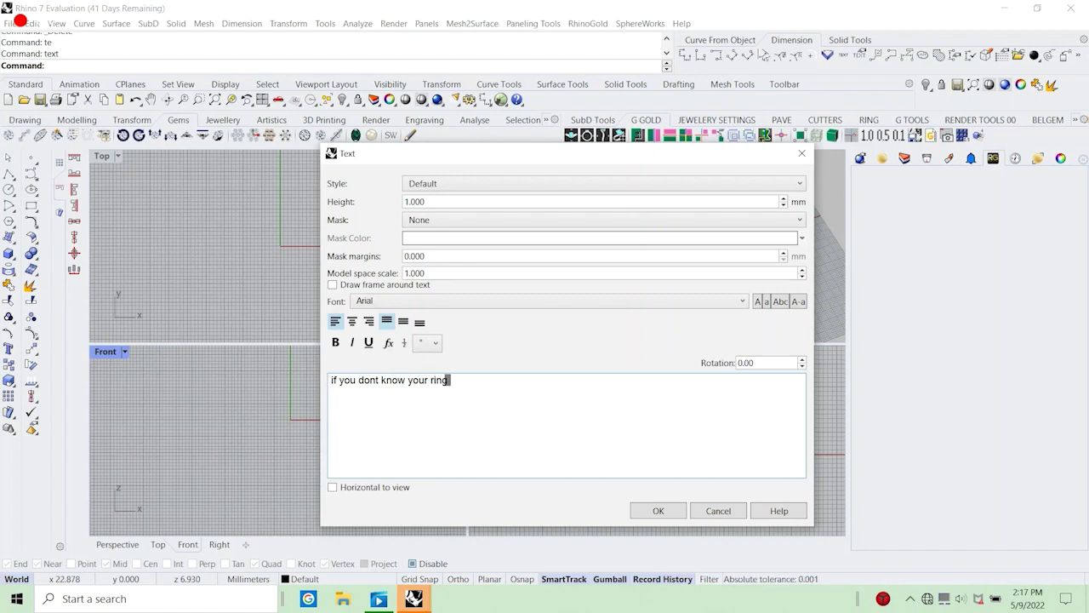
text( size)
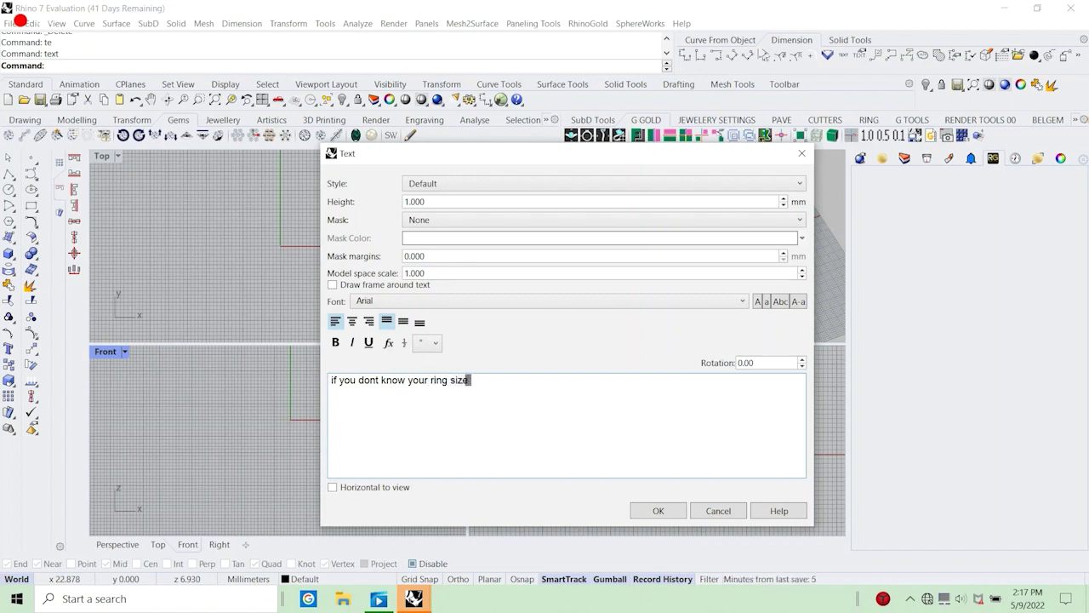
Continue the annotation with "you can measure it in millimeters".
text( you)
text( can n)
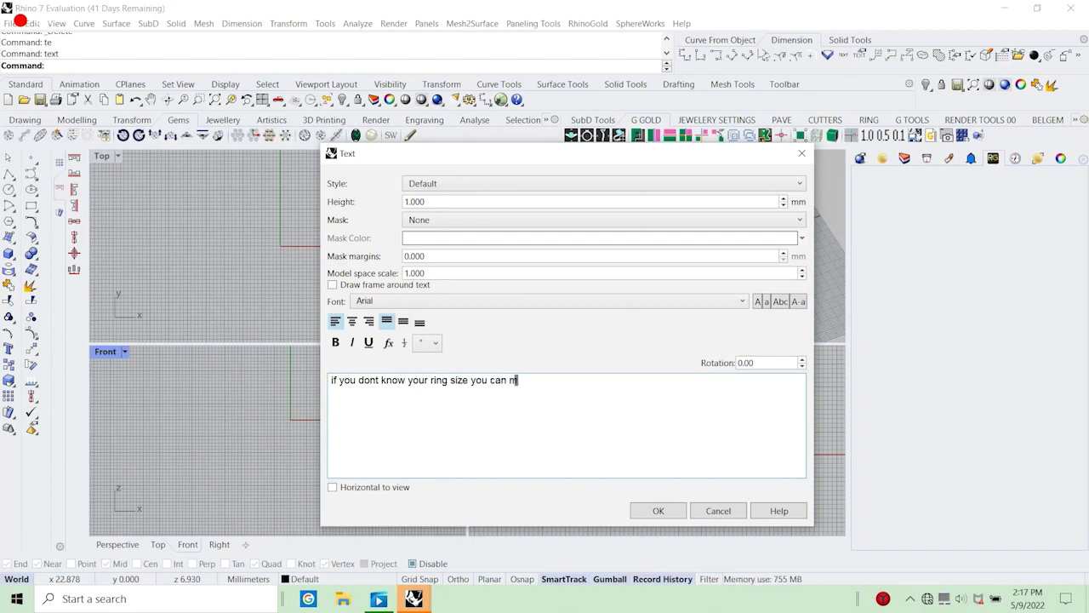
text(easure i)
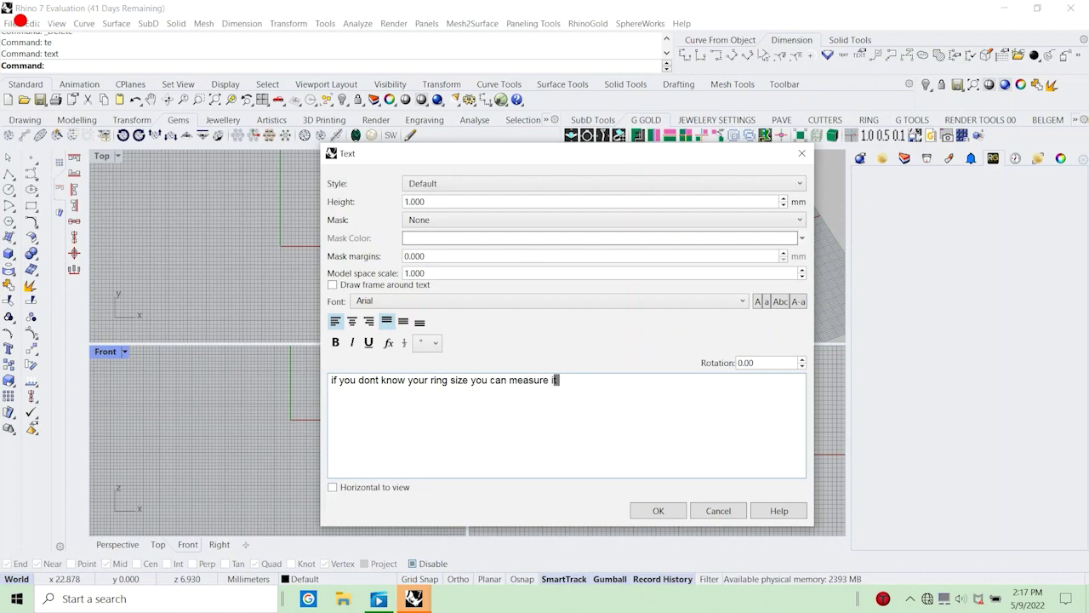
text(t in mil)
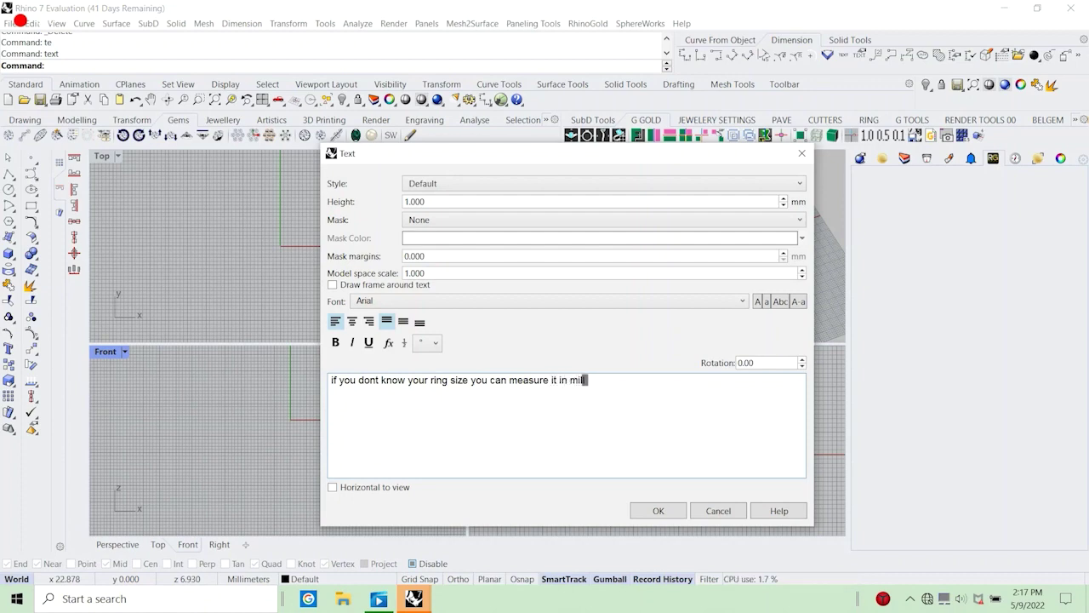
text(limeters)
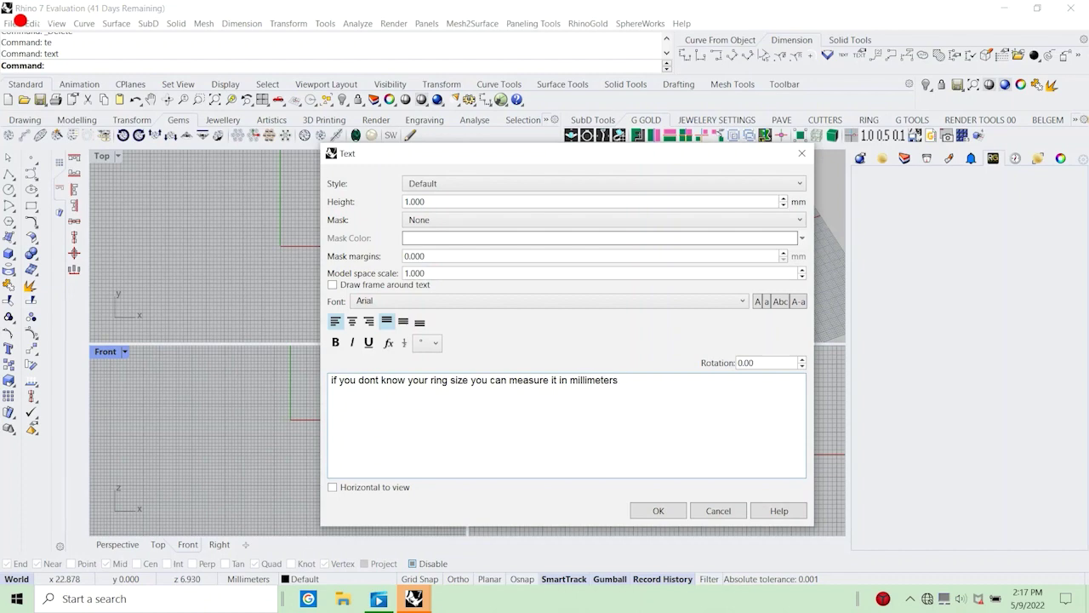
Complete the annotation with "and then create the ring using circumference", and discard the whole annotation.
text( and the)
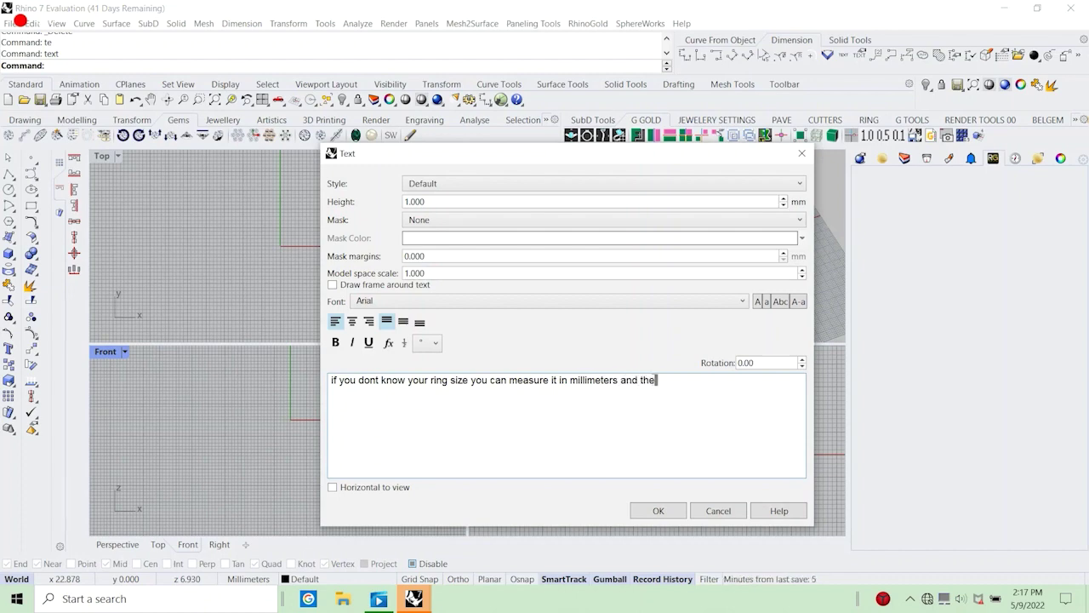
text(n crate the)
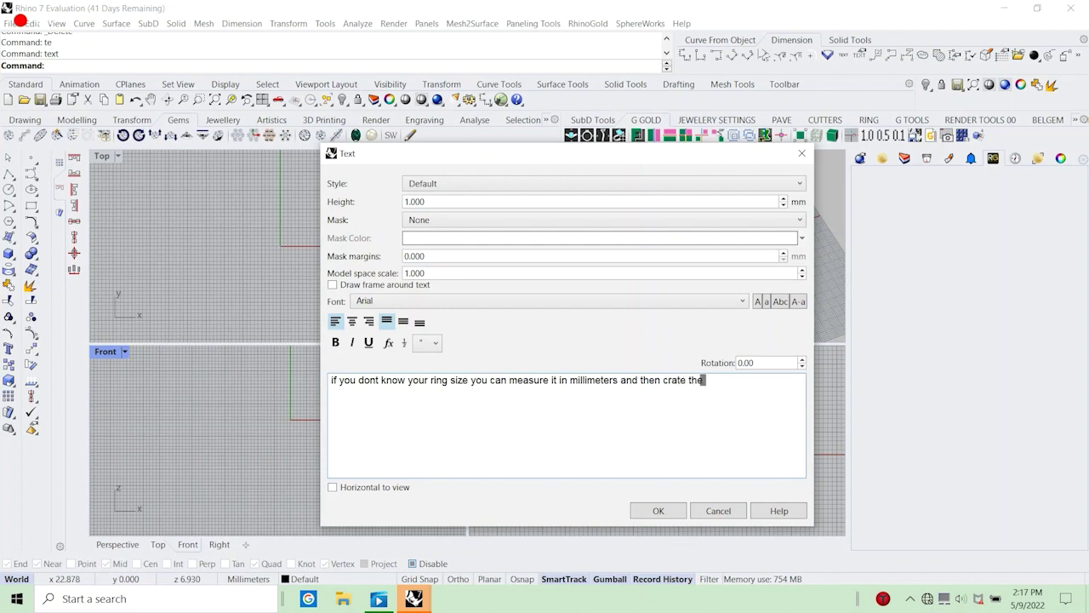
key(BackSpace)
key(BackSpace)
key(BackSpace)
key(BackSpace)
key(BackSpace)
key(BackSpace)
key(BackSpace)
text(eate the rin)
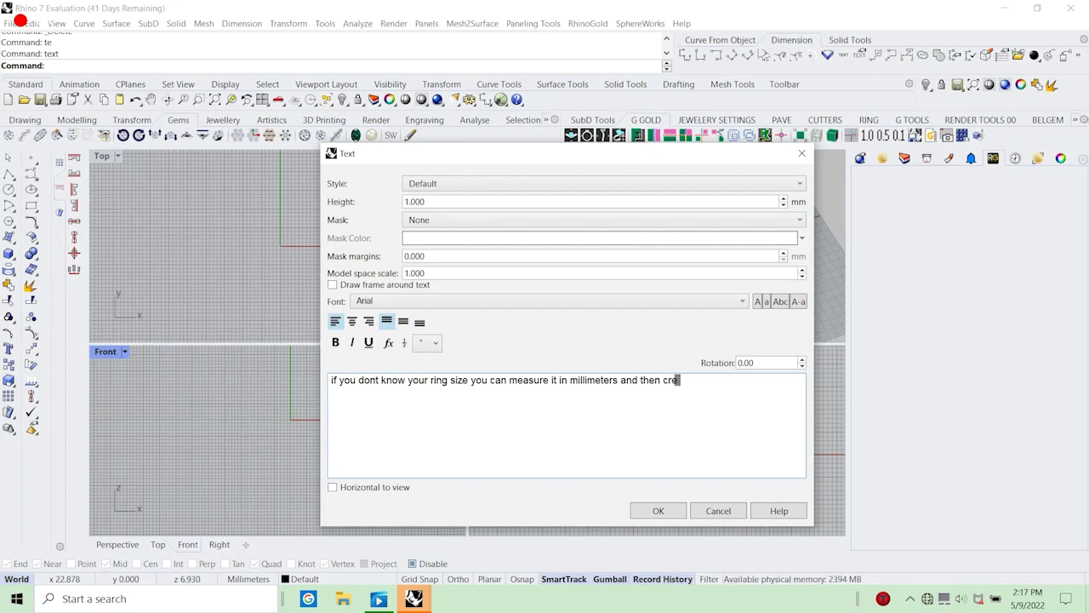
text(g)
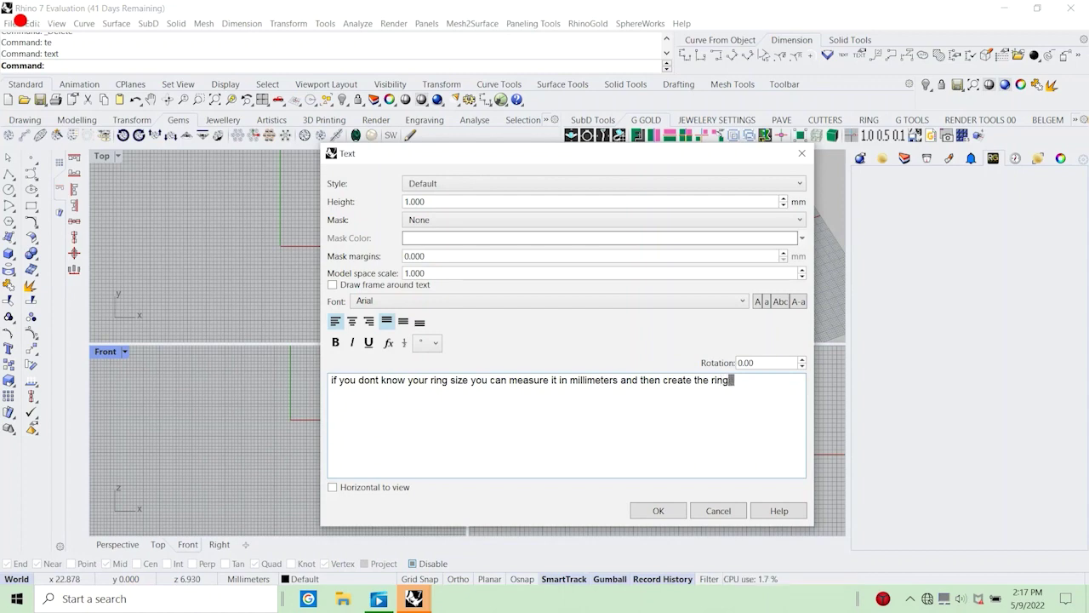
text( using circumferen)
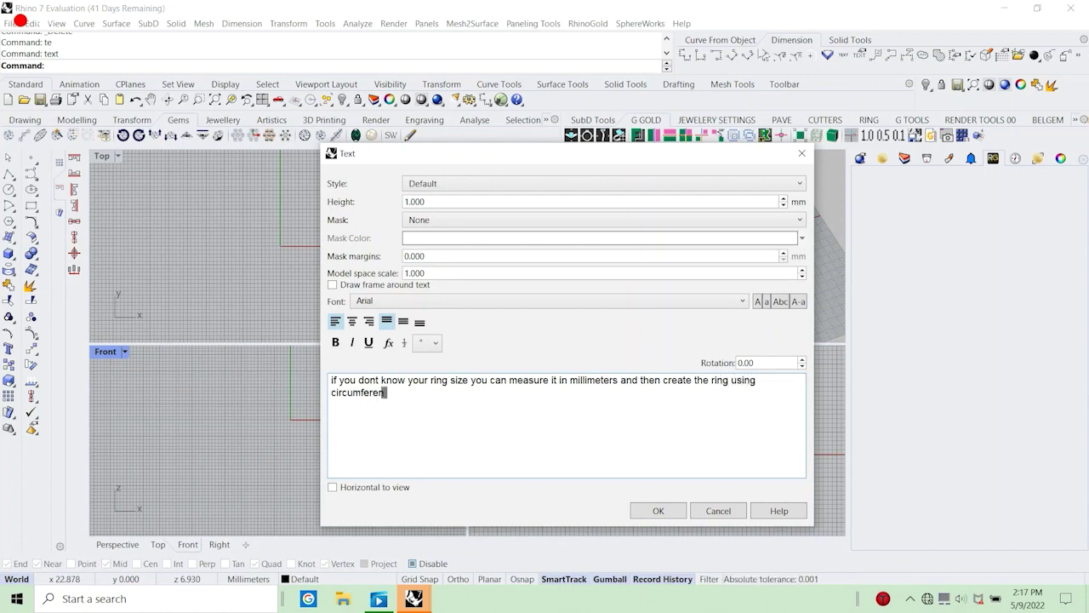
text(ce)
click(673, 511)
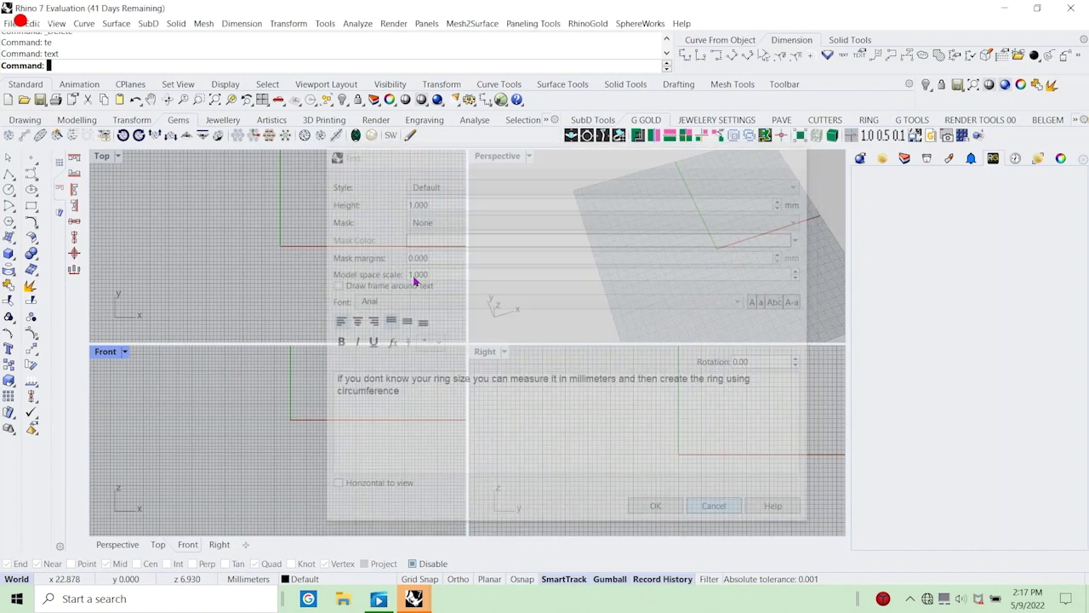
Draw a circle centred on the origin, defined by the copied circumference of 56.549 mm.
click(8, 189)
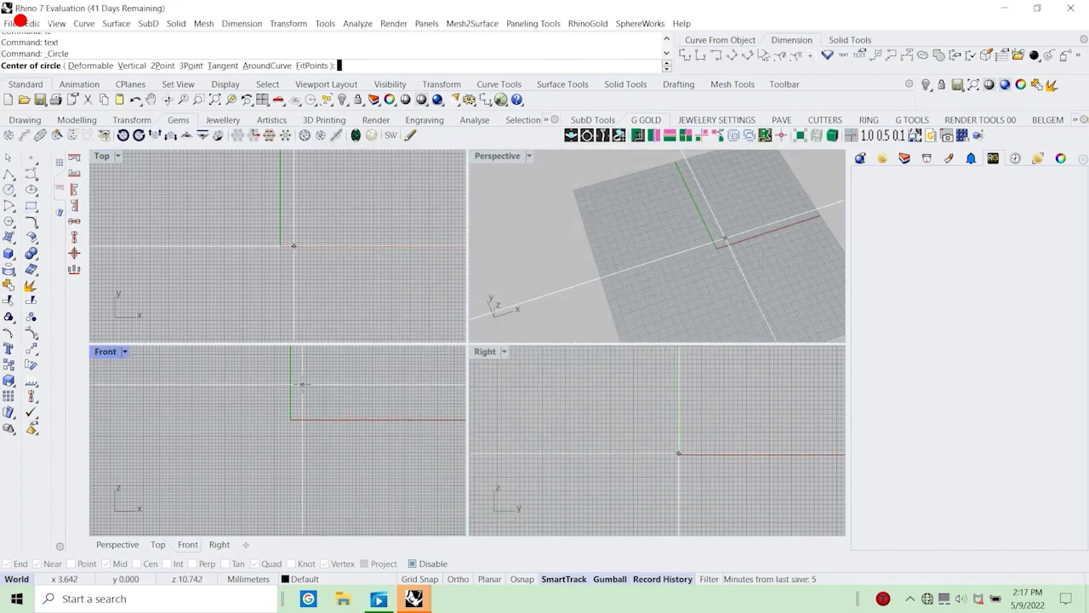
text(0)
key(Return)
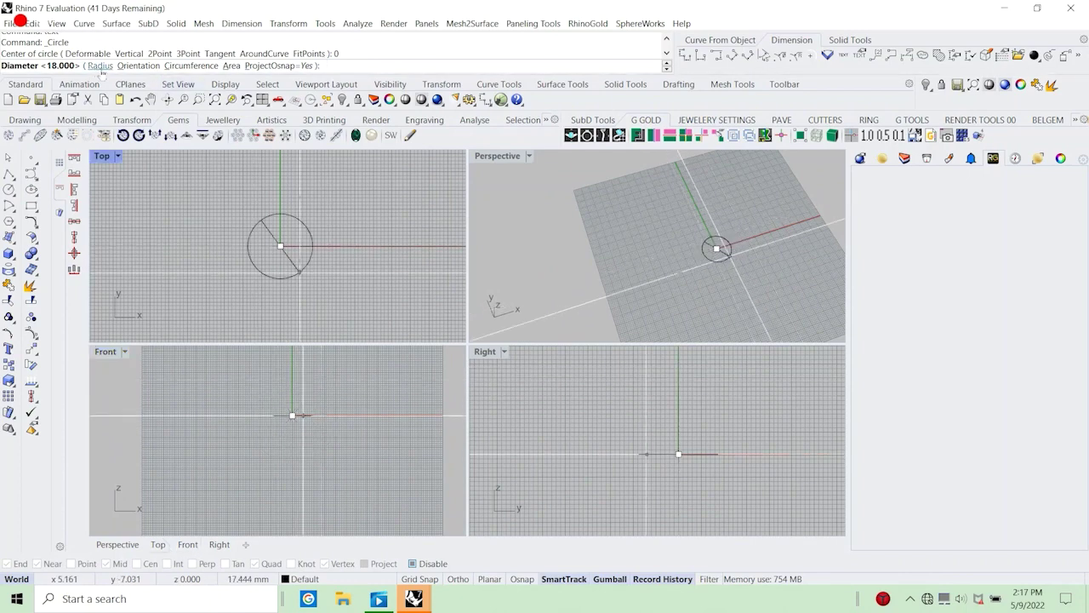
click(189, 65)
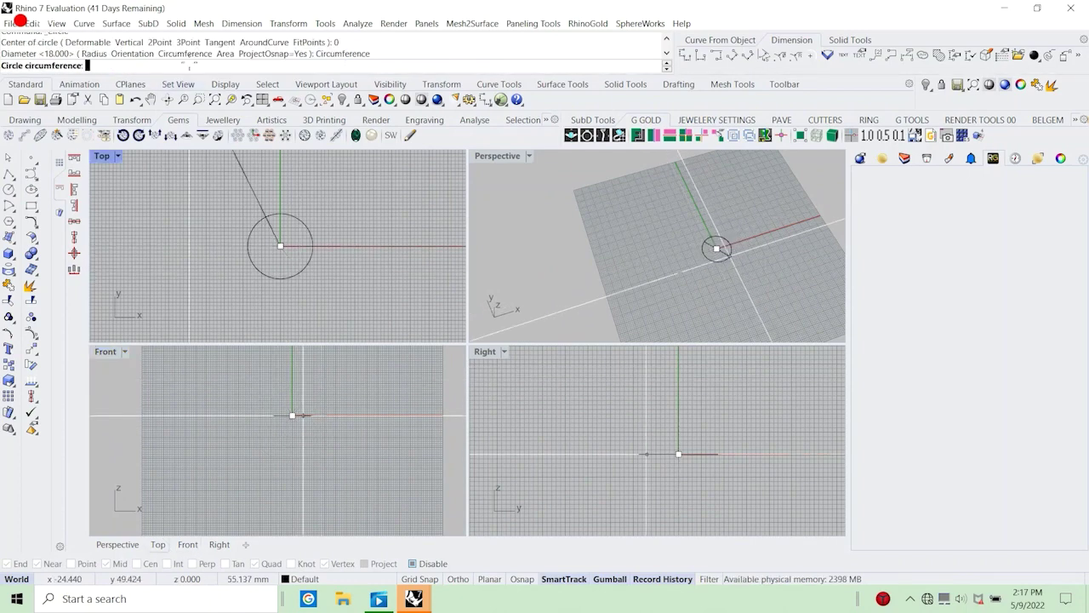
key(ctrl+v)
key(Return)
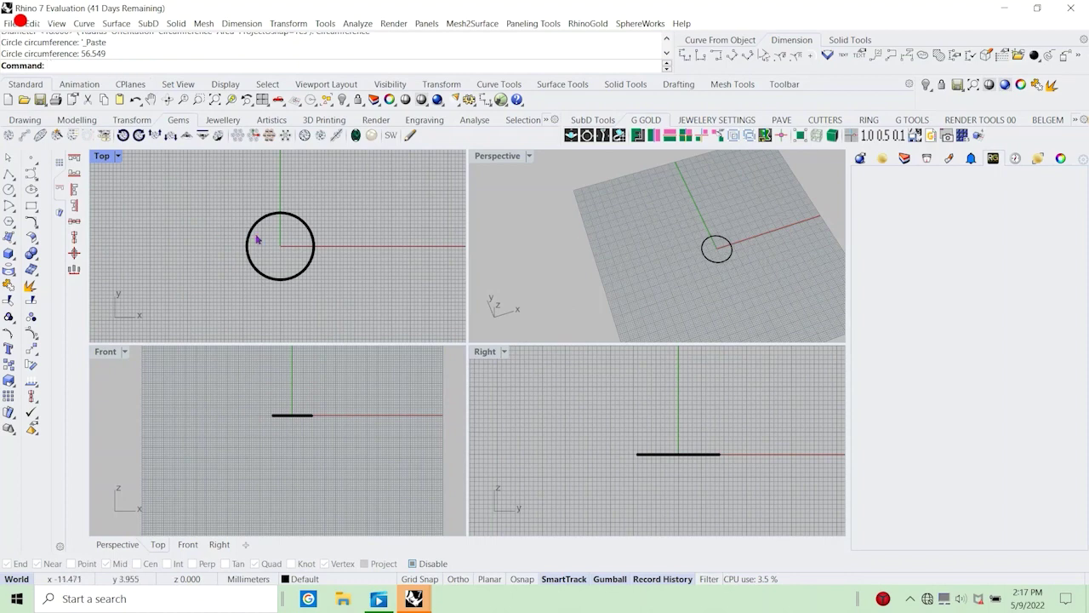
Rotate the circle 90 degrees about the X axis so it stands upright, facing the Front view.
click(284, 417)
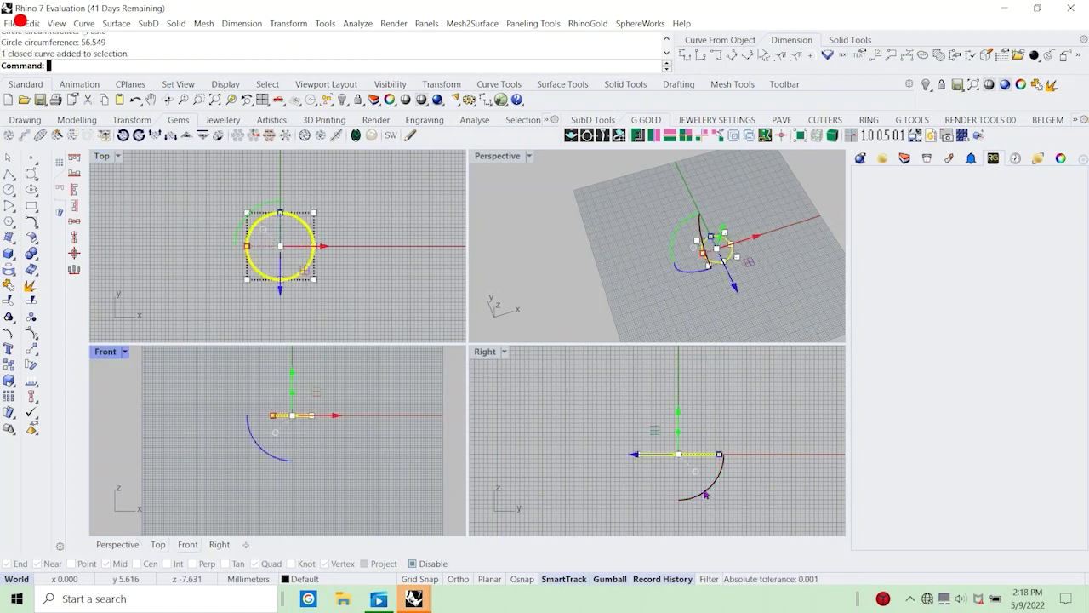
drag(705, 493, 715, 425)
click(309, 436)
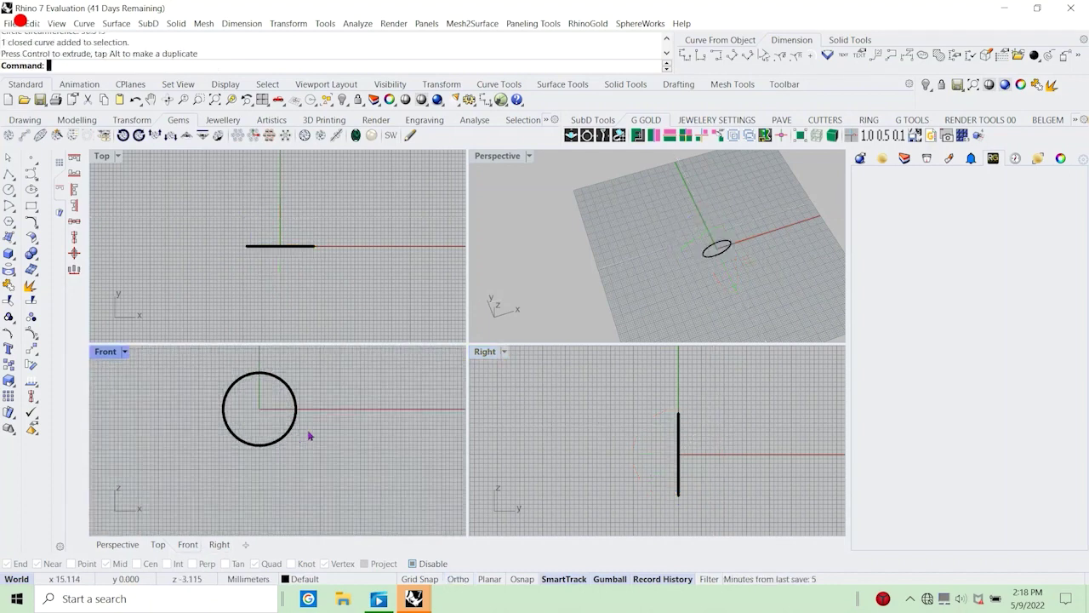
right_drag(309, 436, 333, 485)
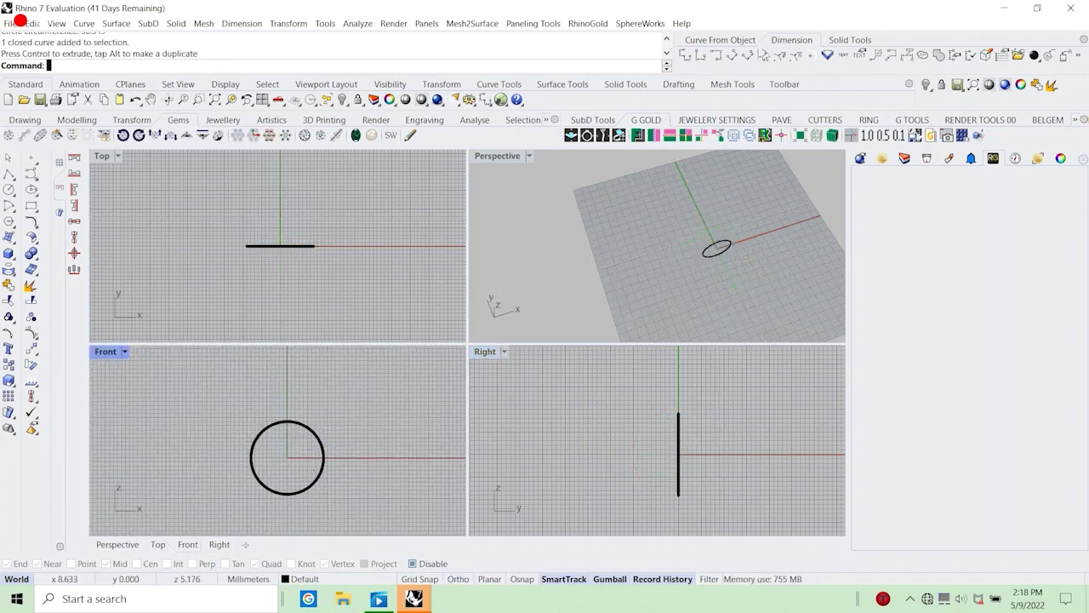
right_drag(319, 438, 317, 420)
scroll(306, 422, up, 4)
Start a new text annotation, replacing the remembered wording with "i pasted the circumference and".
text(te)
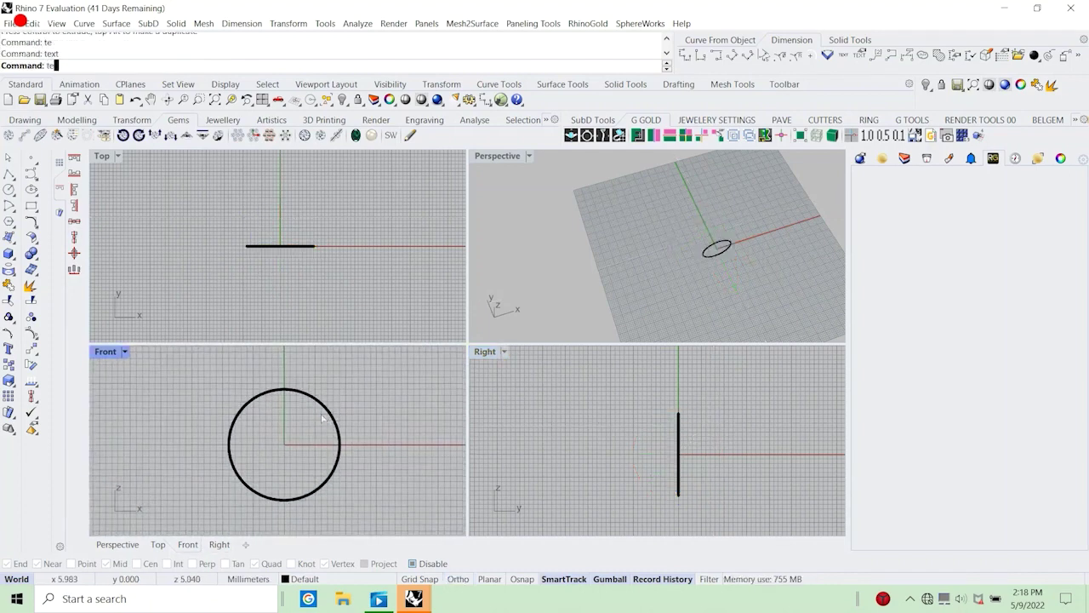
key(Return)
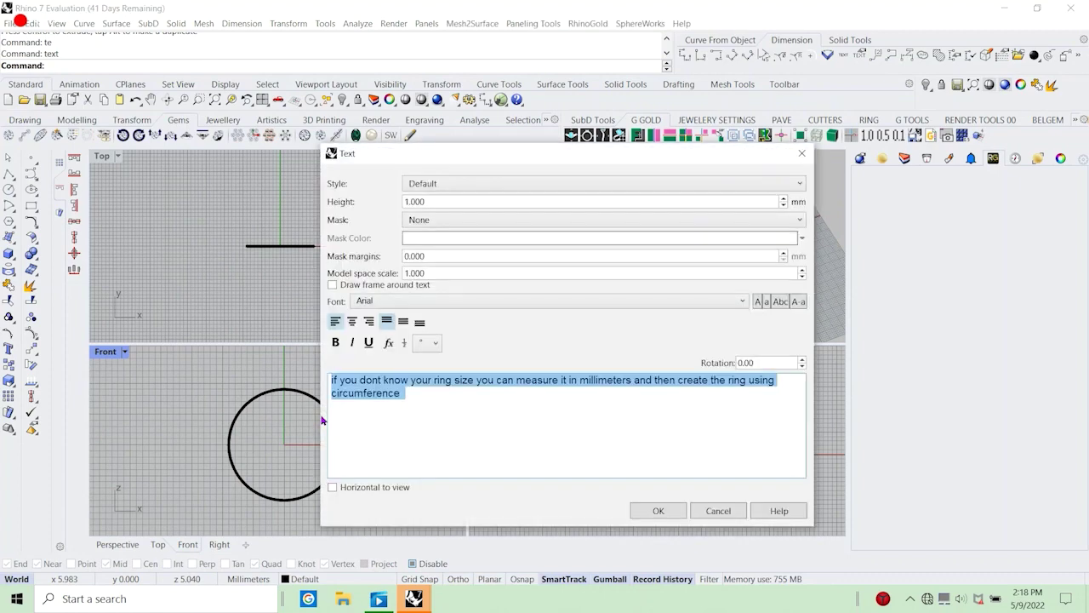
key(BackSpace)
text(i pas)
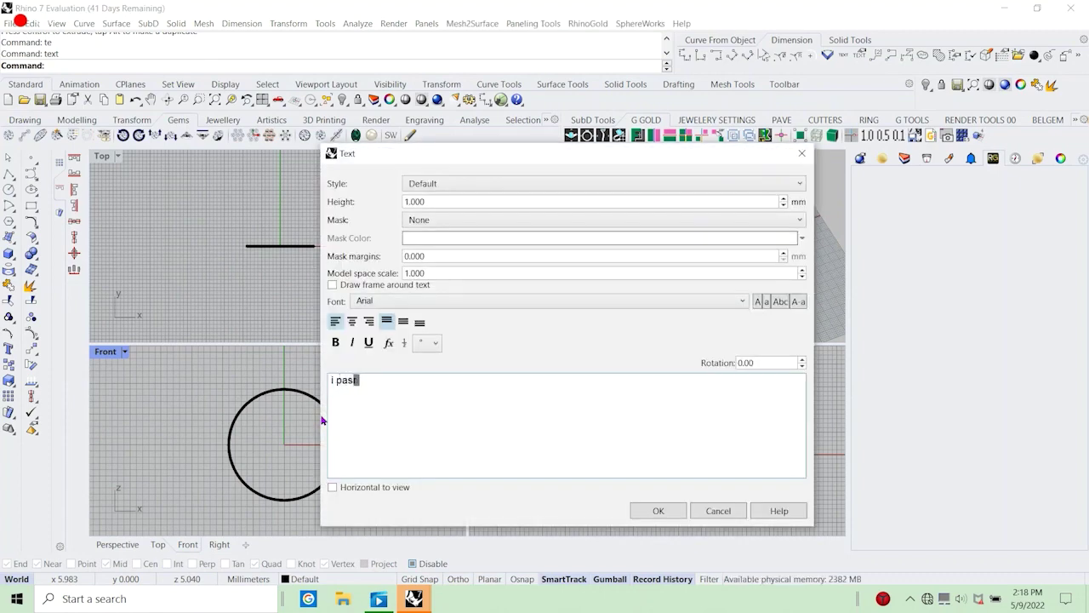
text(rtd the)
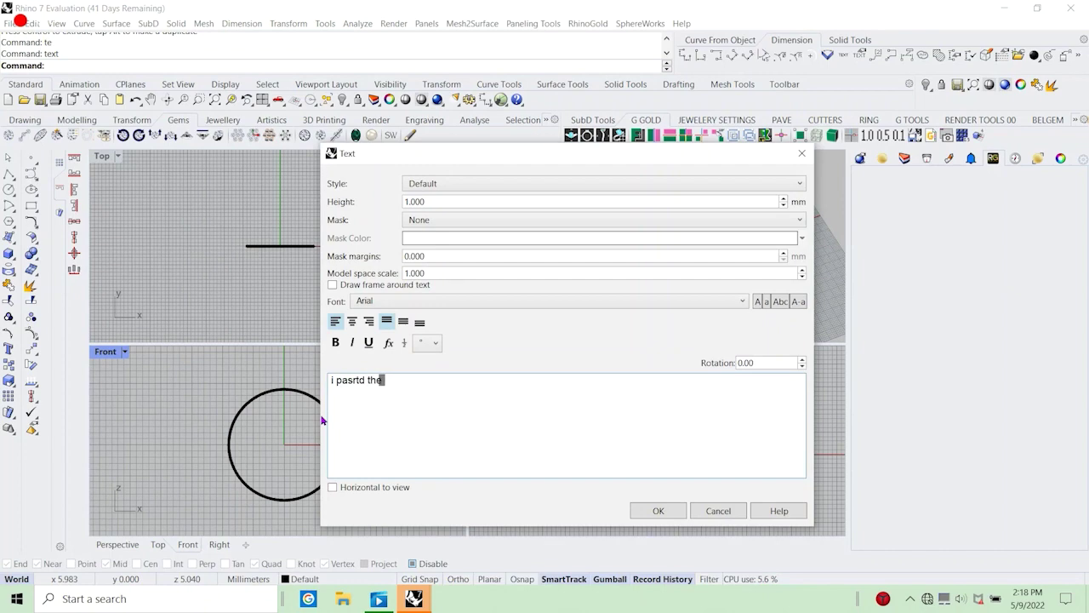
key(BackSpace)
key(BackSpace)
key(BackSpace)
key(BackSpace)
key(BackSpace)
key(BackSpace)
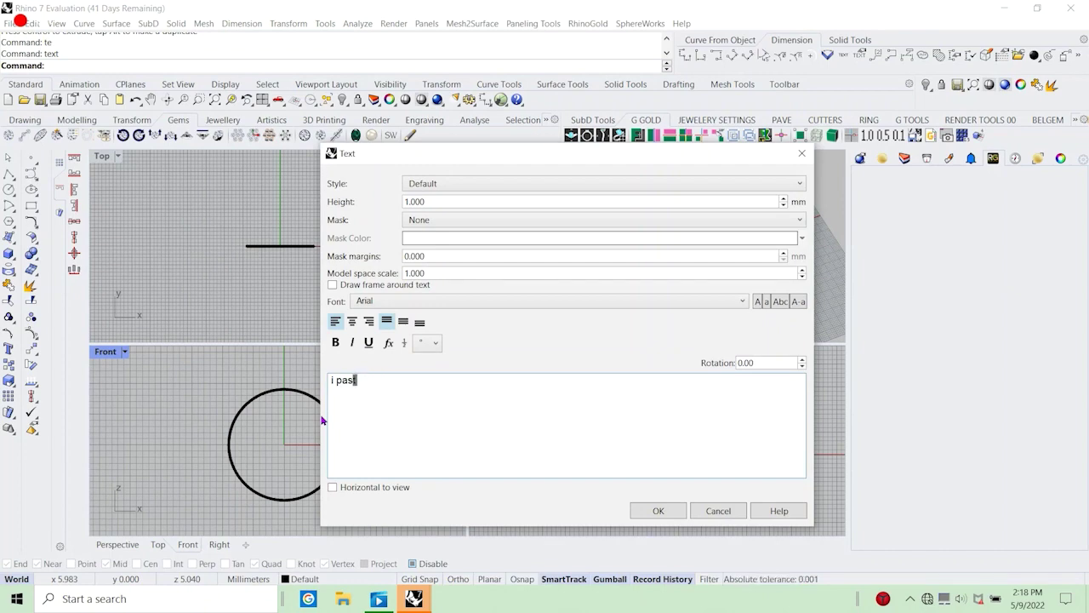
text(ted the circumf)
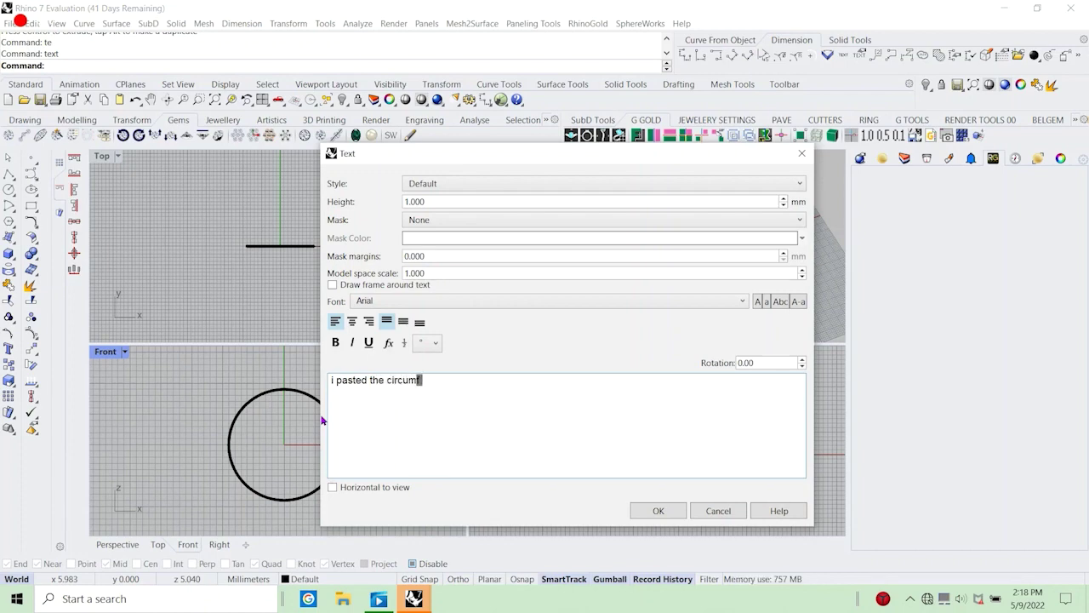
text(erence and g)
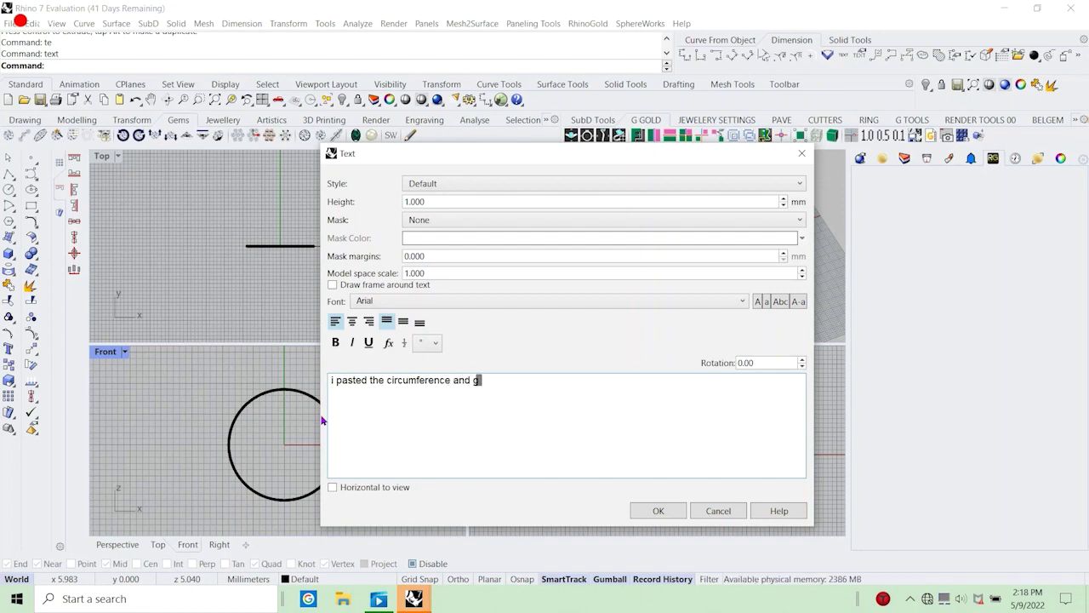
Complete the annotation with "got hte same size ring size 18", and discard the whole annotation.
text(ot hte same)
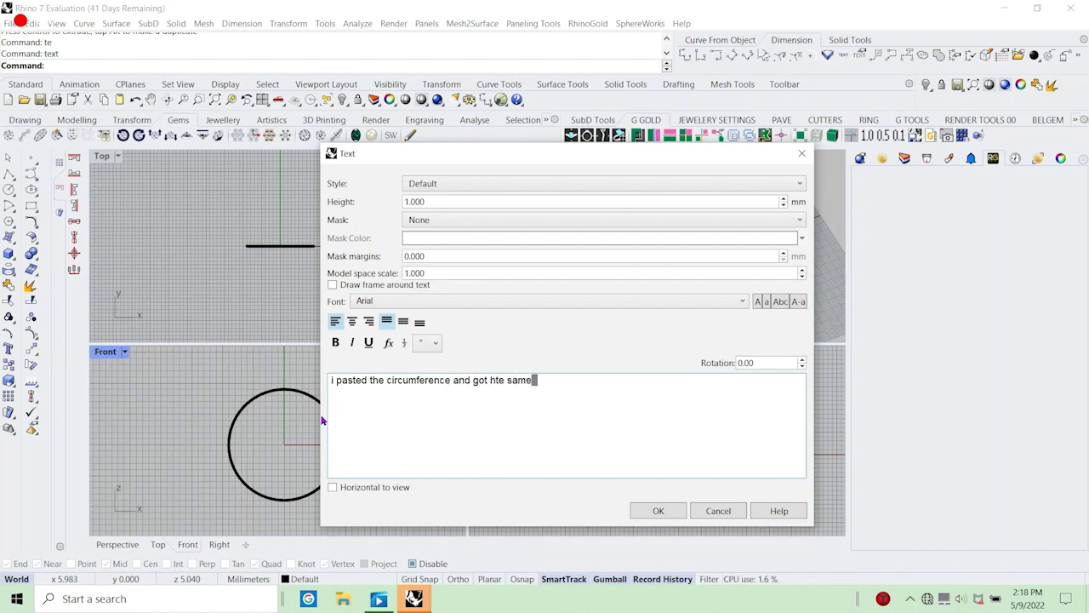
text( size rin)
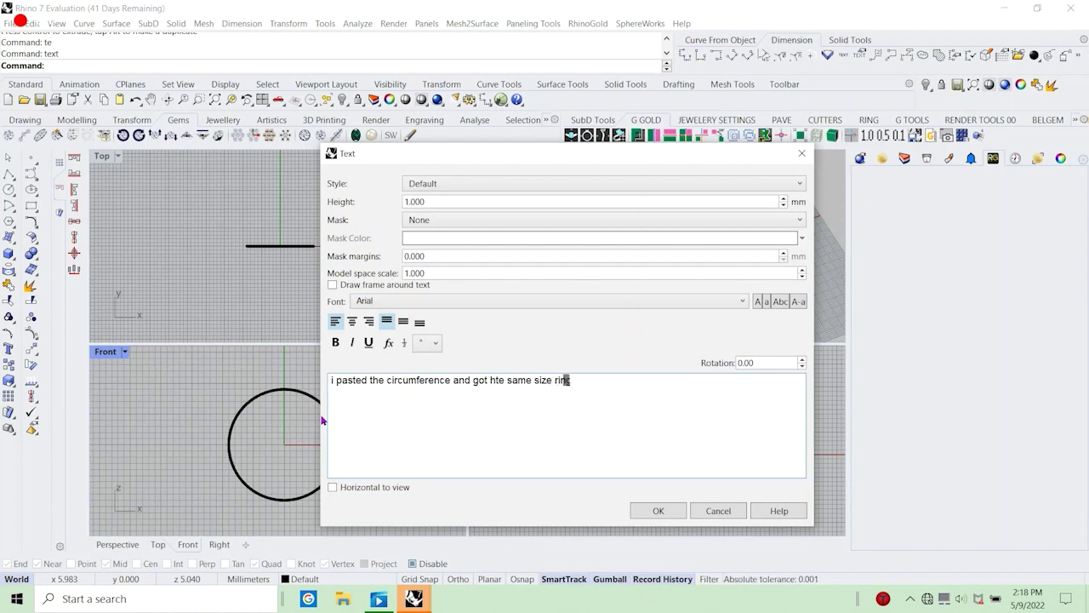
text(g size 2)
key(BackSpace)
key(BackSpace)
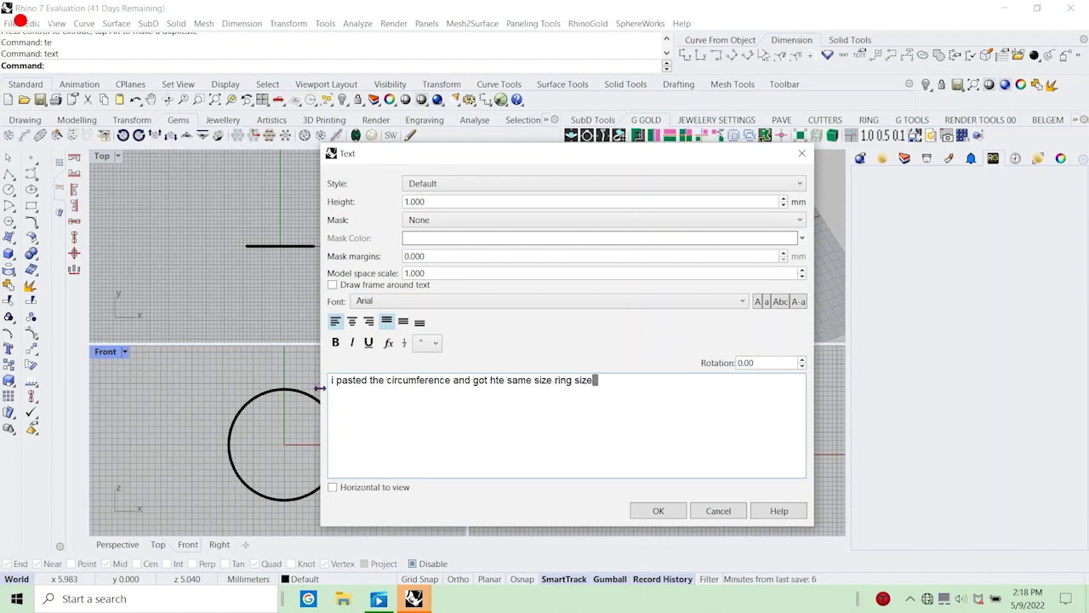
text(18)
click(719, 511)
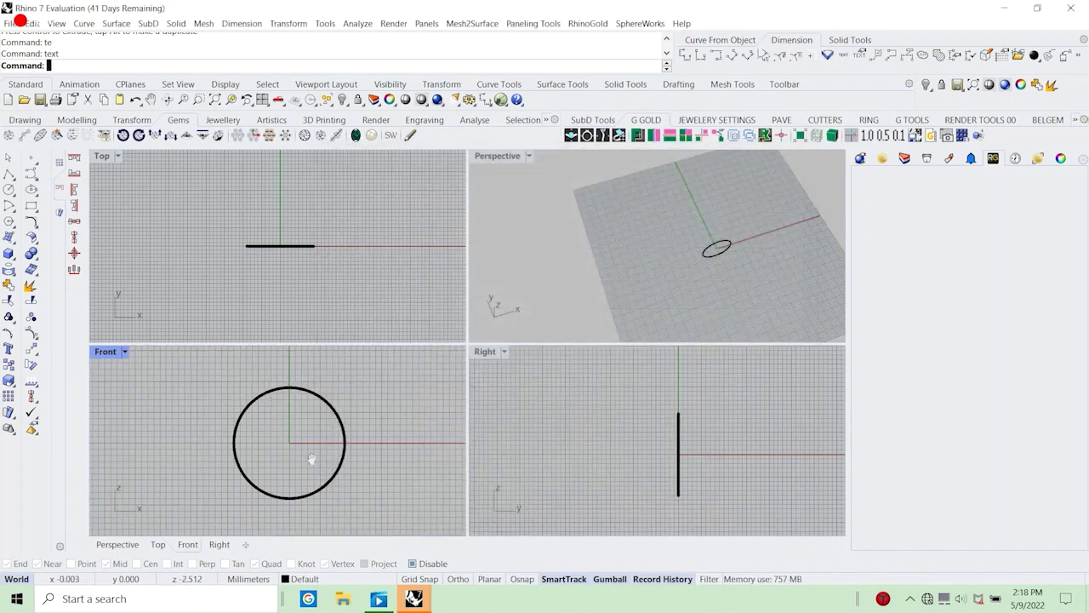
Maximize the Front viewport to work on the upright ring circle.
double_click(107, 352)
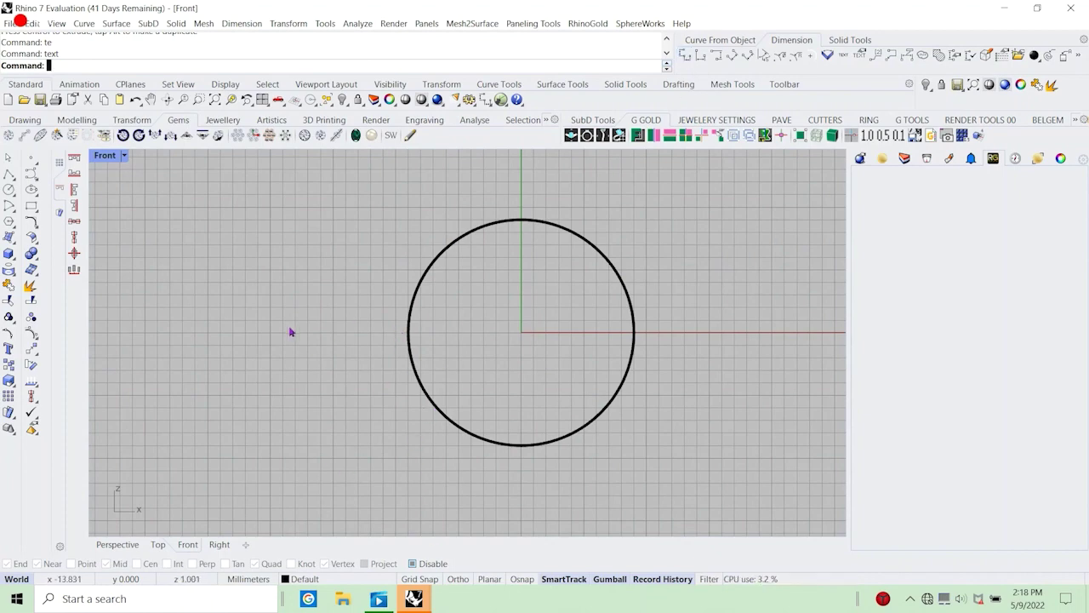
Add a horizontal linear dimension across the upright circle's full diameter, placing the dimension line just below its centre.
click(686, 57)
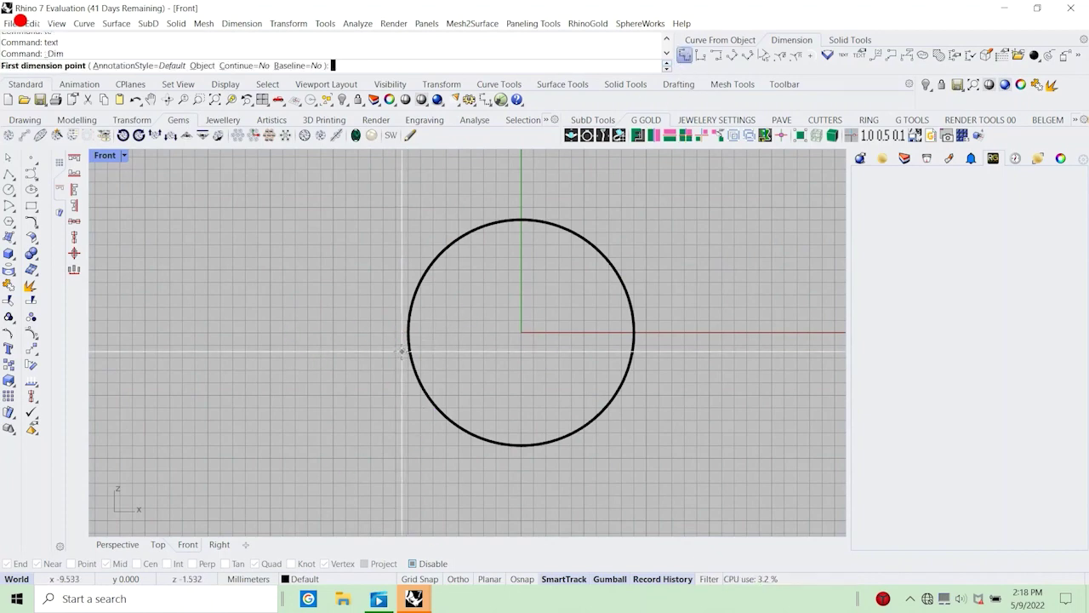
click(408, 334)
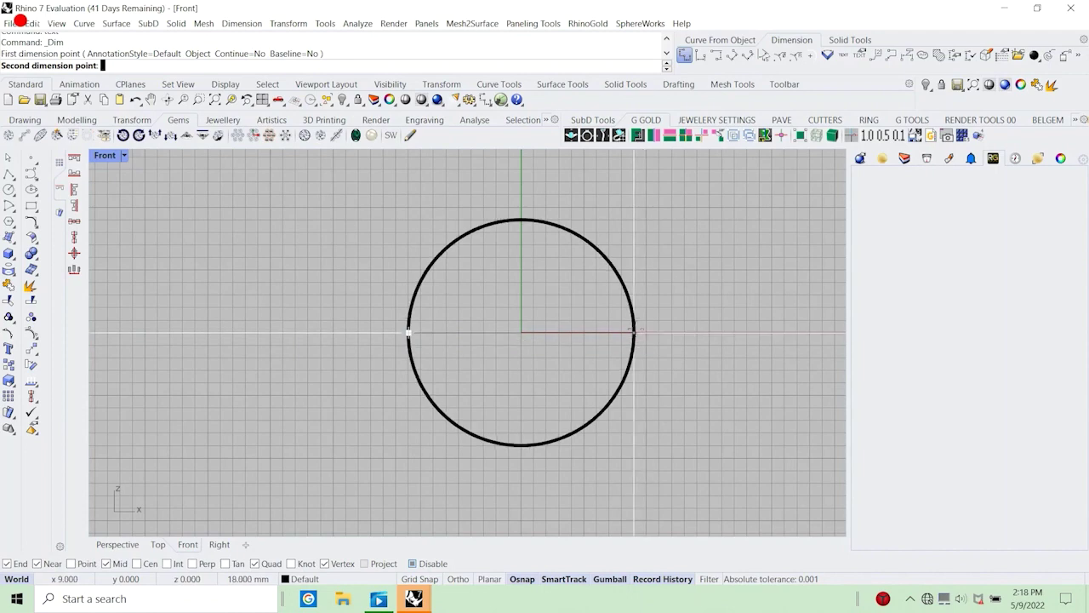
click(634, 334)
click(538, 349)
scroll(538, 361, up, 5)
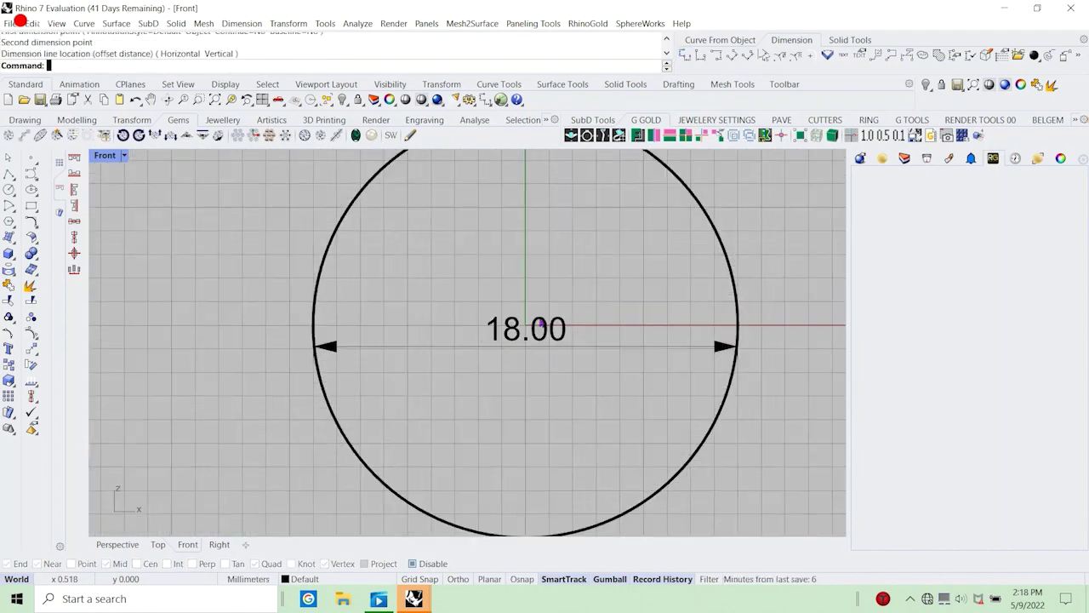
Delete the linear dimension across the circle.
scroll(528, 343, down, 2)
click(527, 341)
key(Delete)
scroll(526, 345, down, 4)
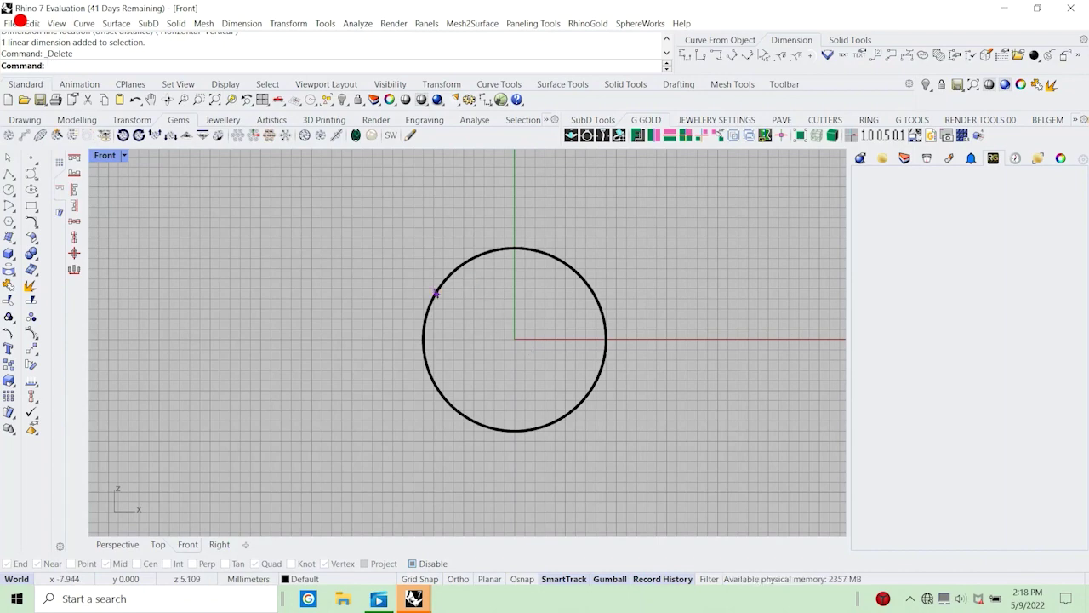
scroll(472, 315, down, 3)
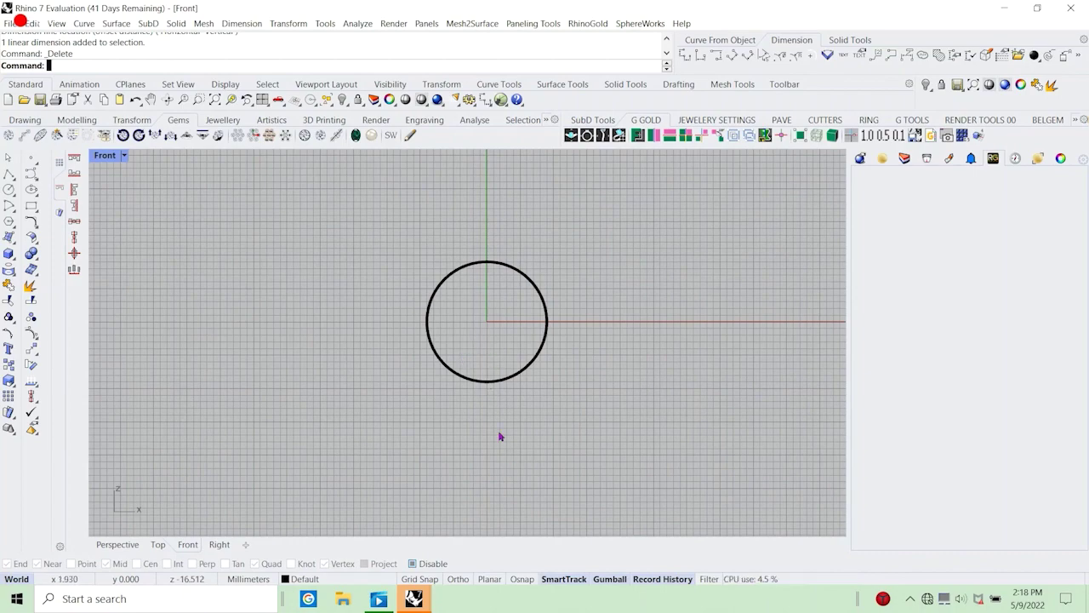
mouse_move(501, 367)
right_down()
mouse_move(516, 389)
mouse_move(505, 387)
right_up()
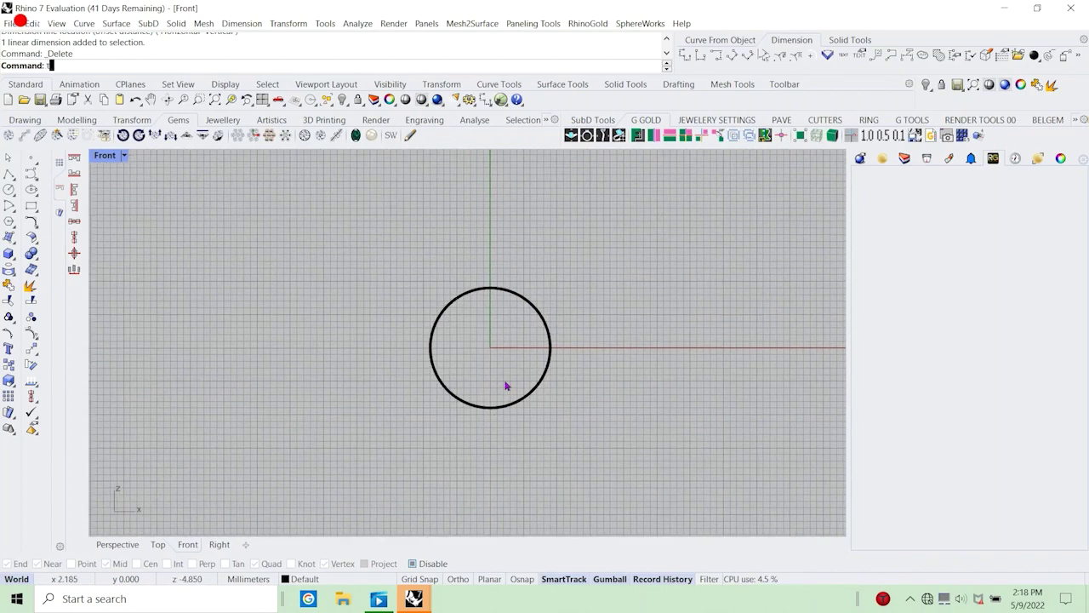
Start a text annotation reading "see i got the ring size as 18" and discard it.
text(ext)
key(Return)
text(see)
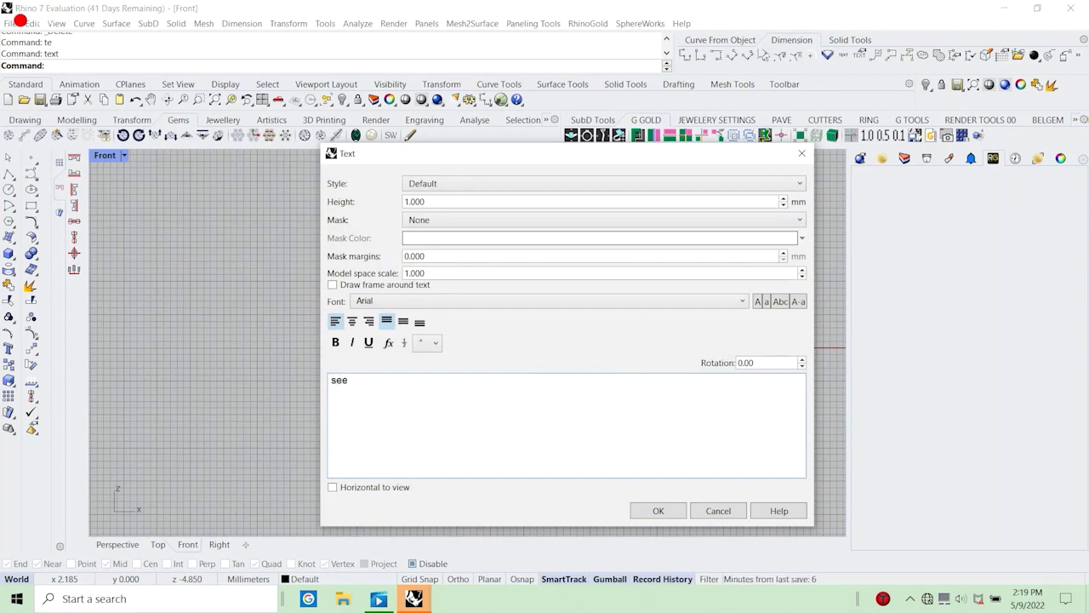
text( i got the rin)
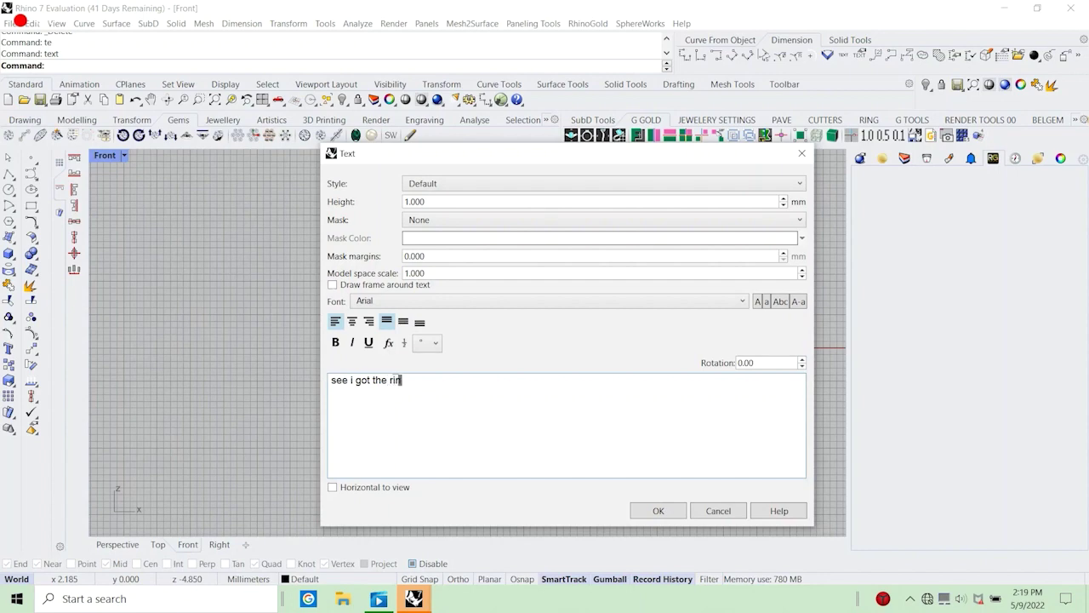
text(g)
key(BackSpace)
text(g)
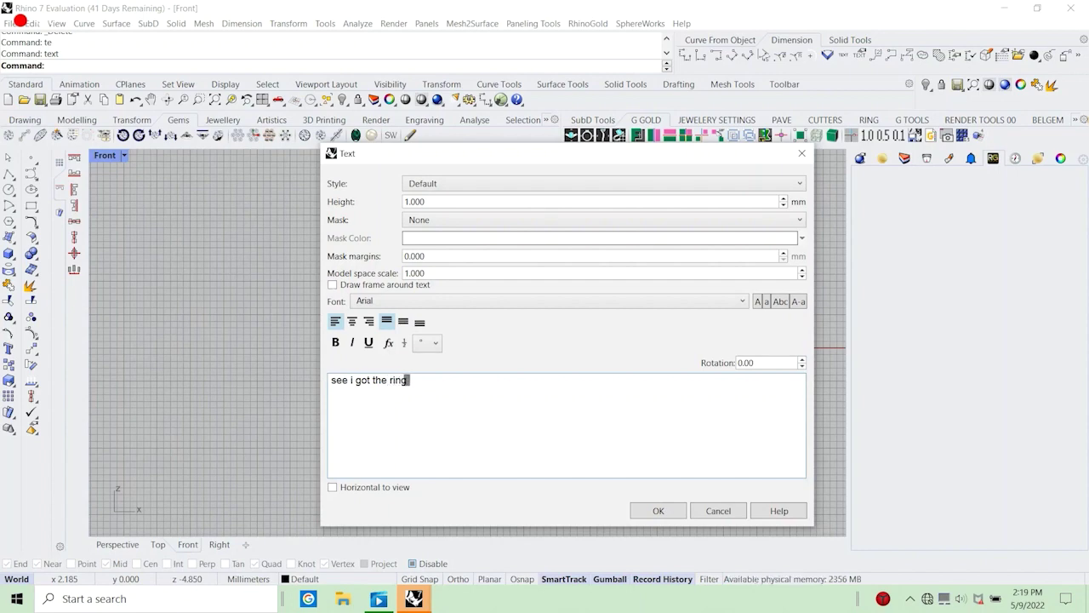
text( size as 18)
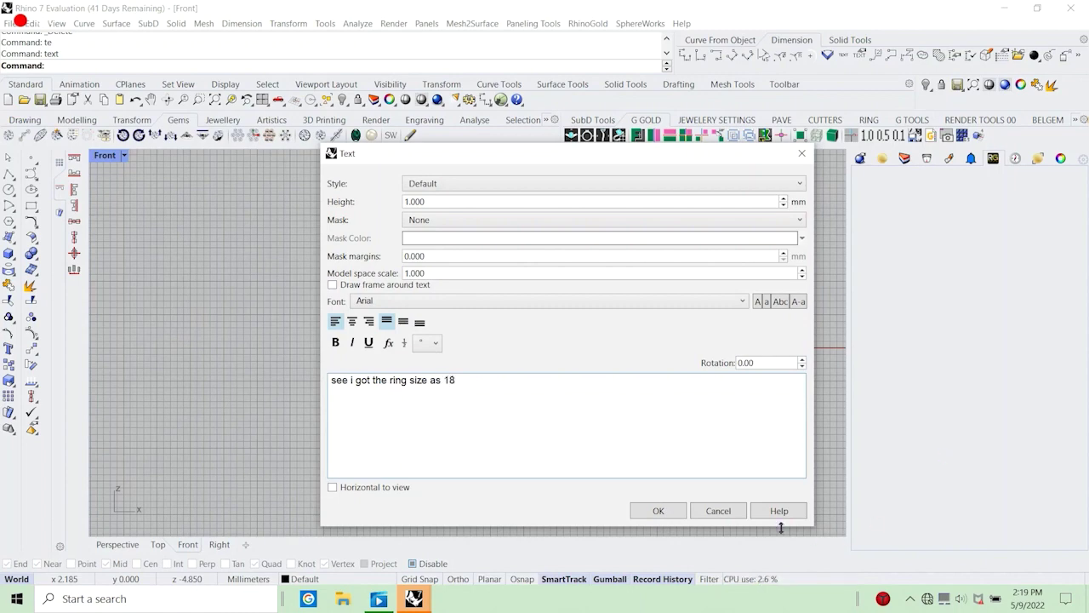
click(718, 511)
Restore the four-viewport layout from the maximized Front view.
double_click(105, 158)
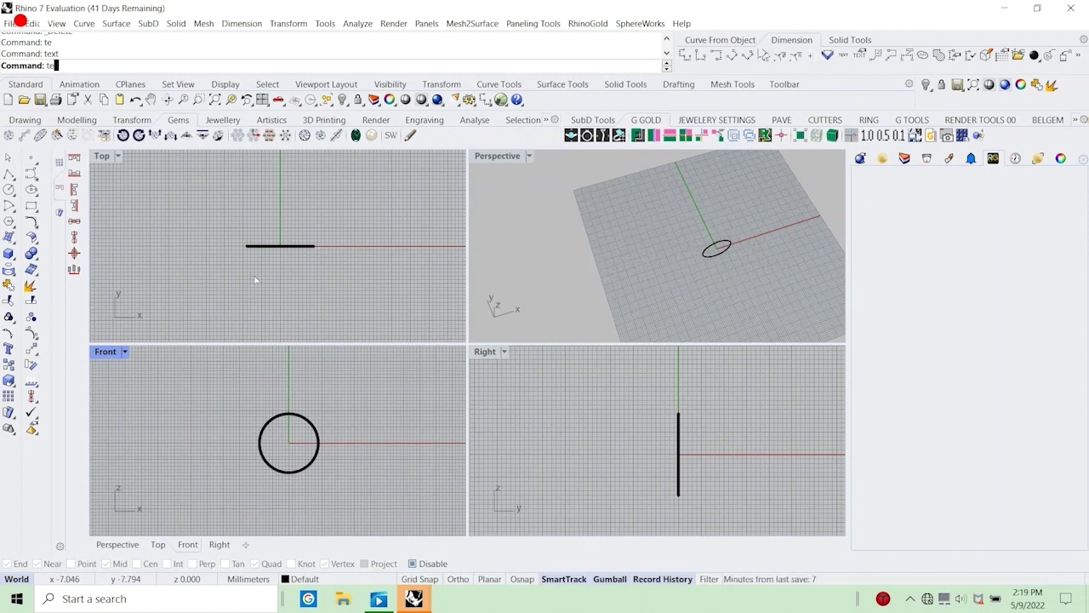
Start a new text annotation reading "now i am going to create profile to the ring".
text(now ia m)
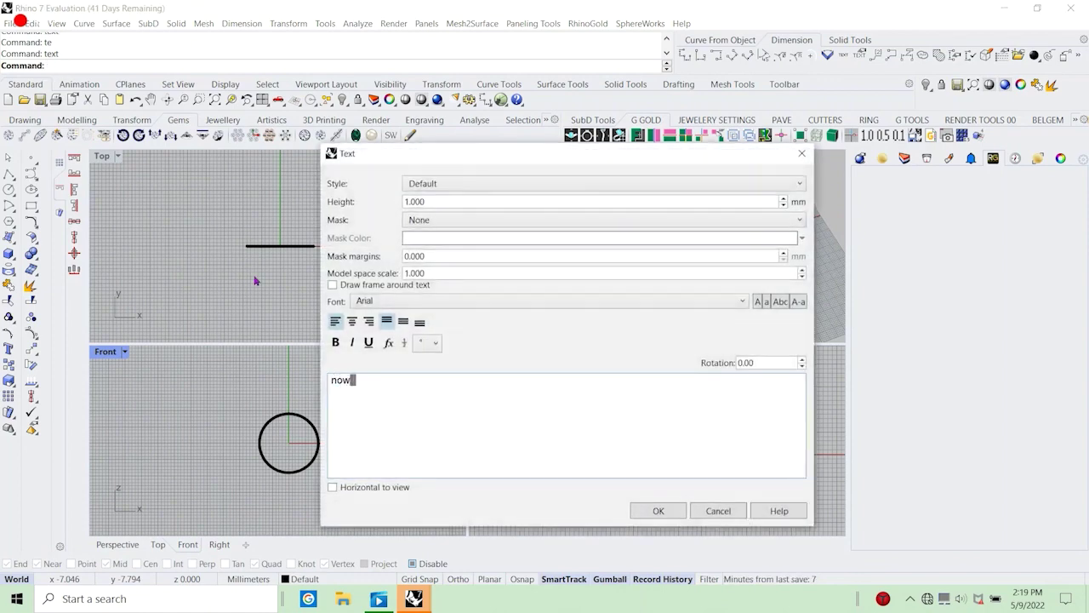
key(BackSpace)
key(BackSpace)
key(BackSpace)
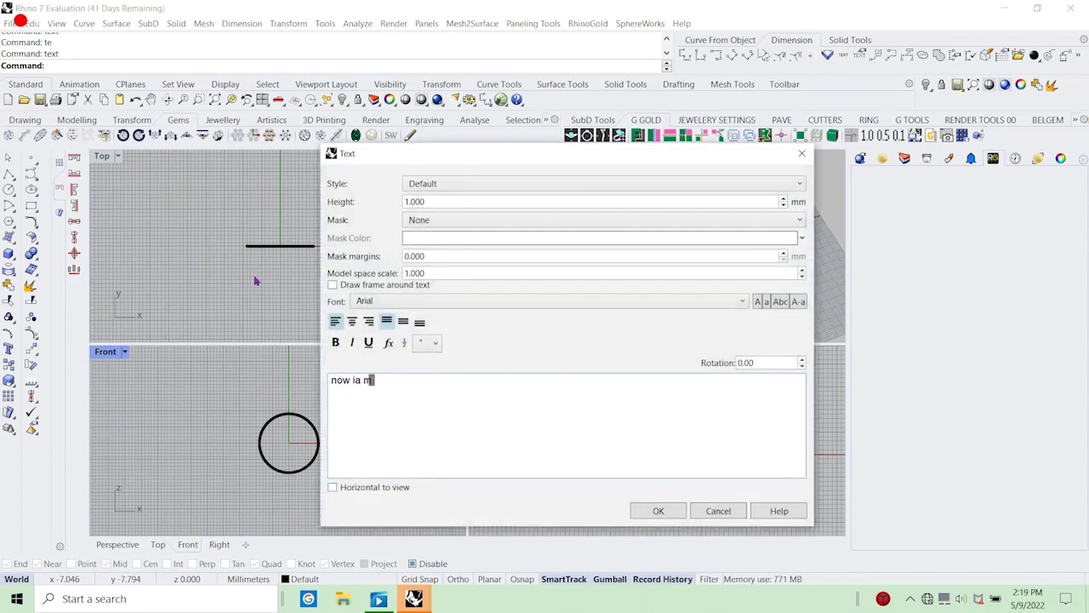
text(am go)
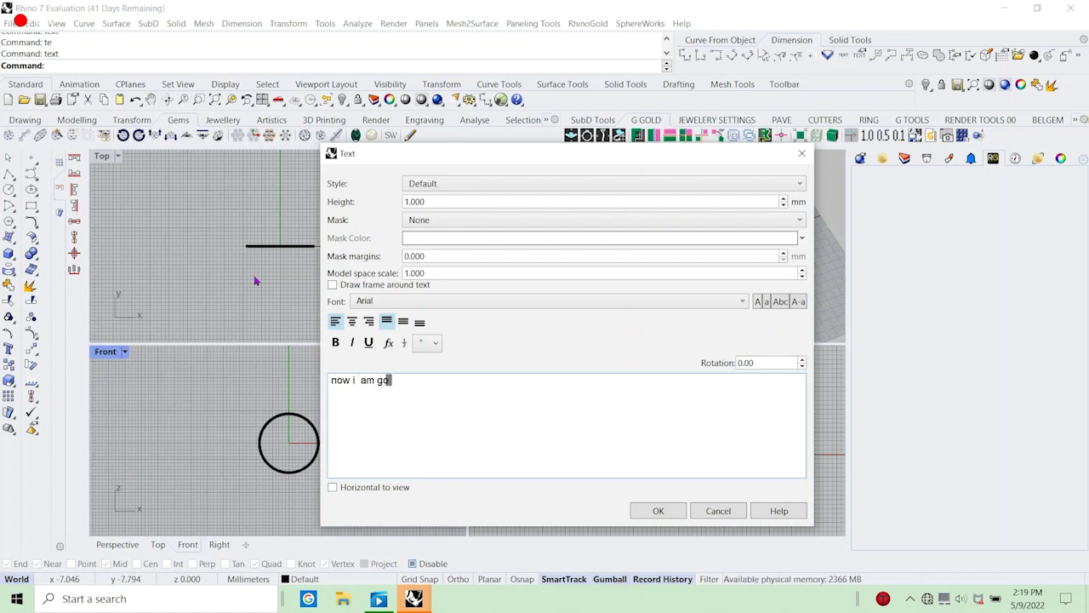
text(ing to dreate pr)
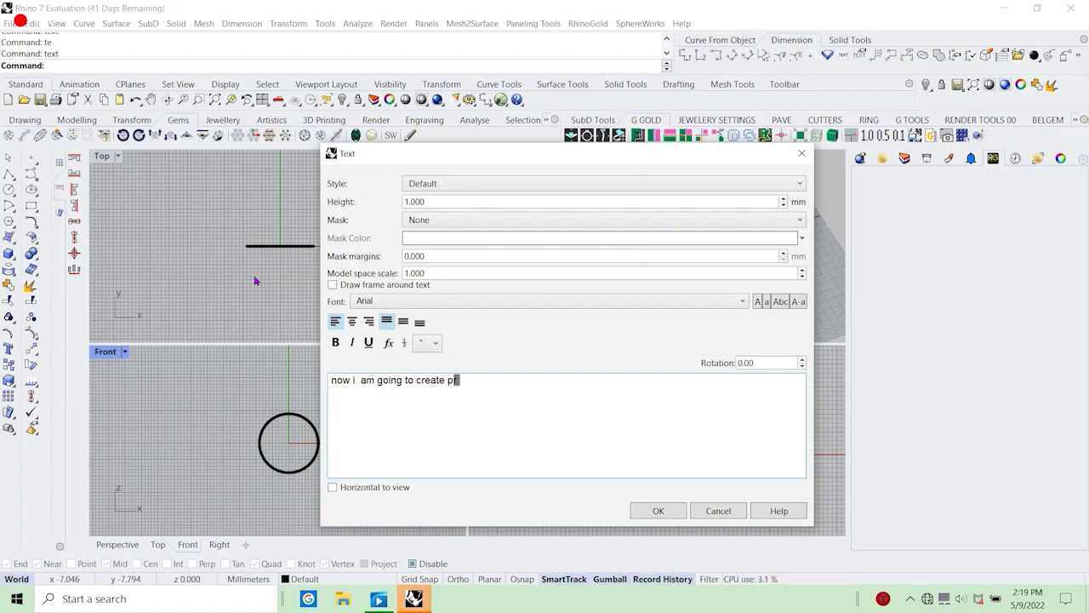
text(ofile to the ring)
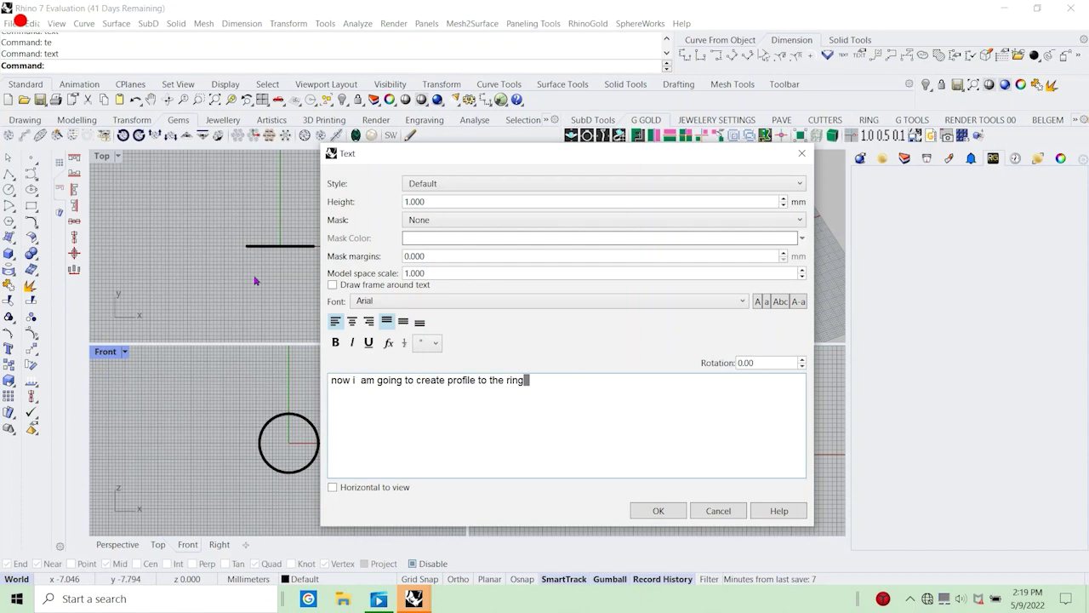
Replace the whole annotation wording with "profiel is the shape".
drag(542, 396, 218, 386)
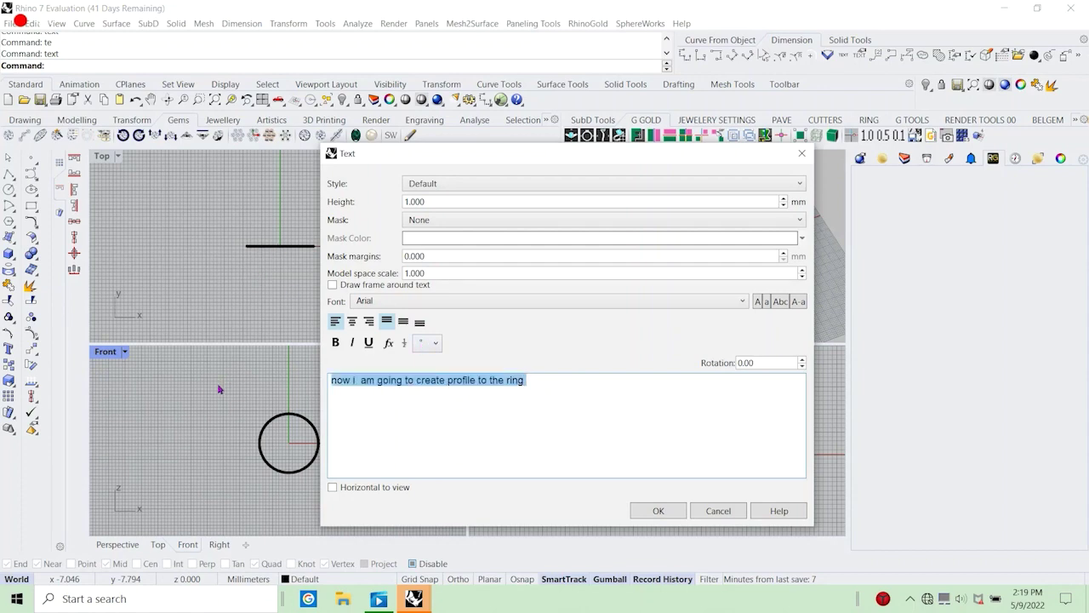
text(profiel is)
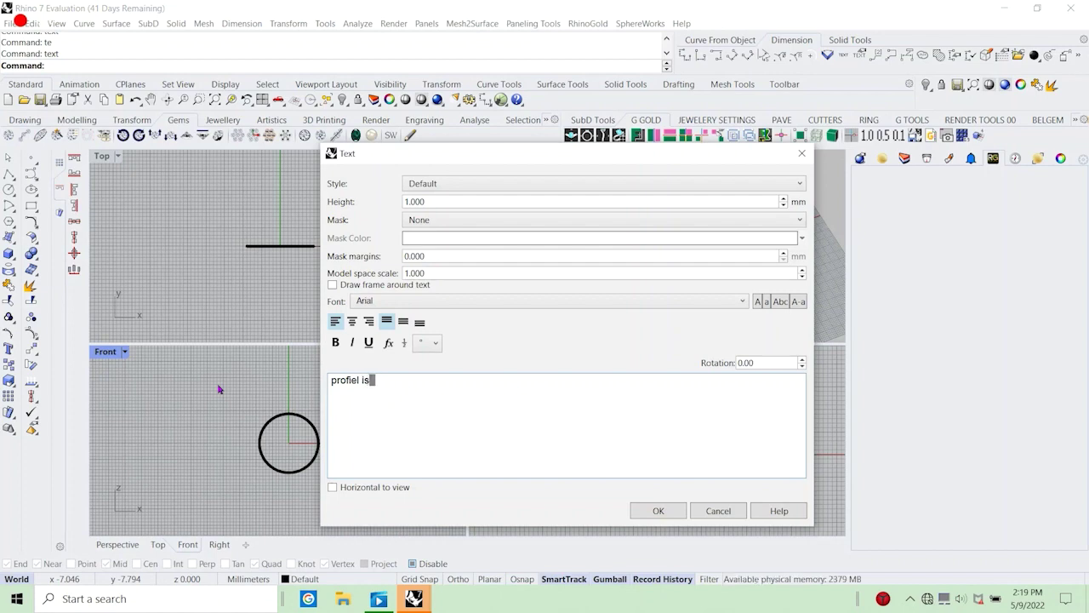
text( teh curve)
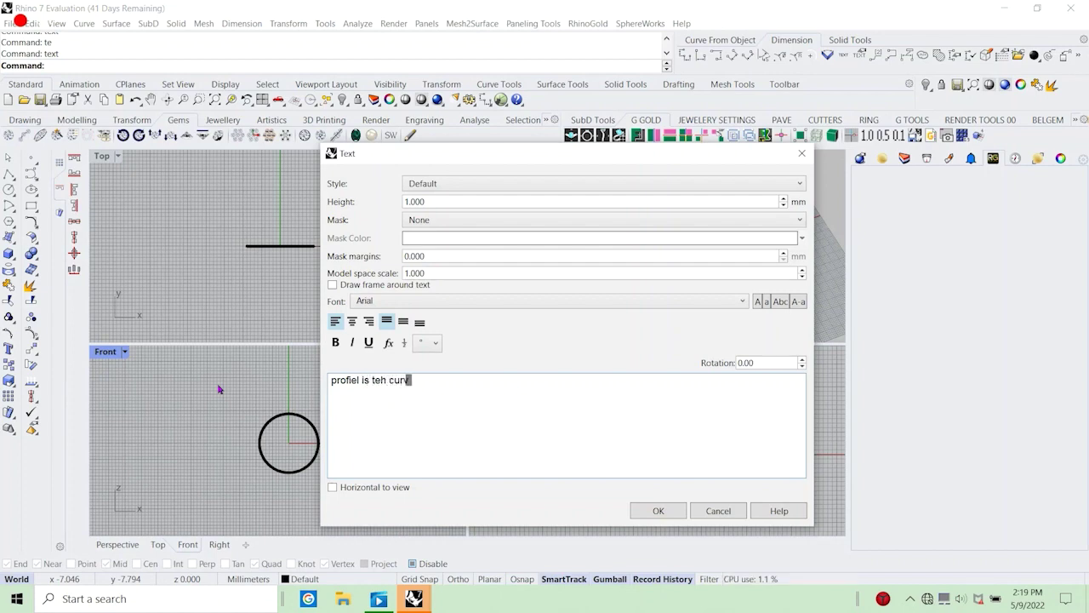
key(BackSpace)
key(BackSpace)
key(BackSpace)
key(BackSpace)
key(BackSpace)
key(BackSpace)
key(BackSpace)
key(BackSpace)
key(BackSpace)
key(BackSpace)
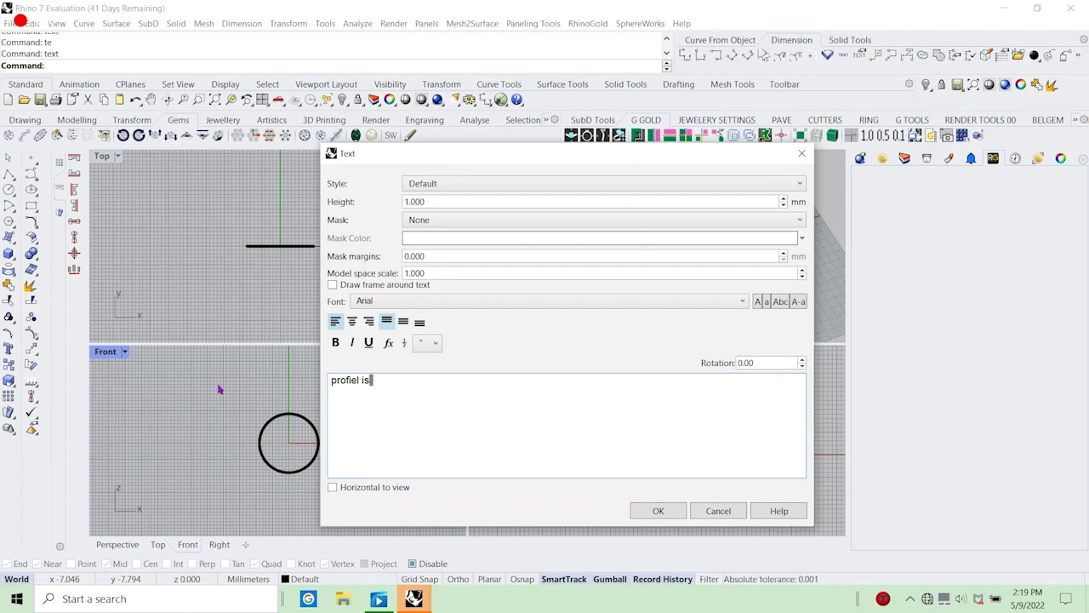
text(the shape)
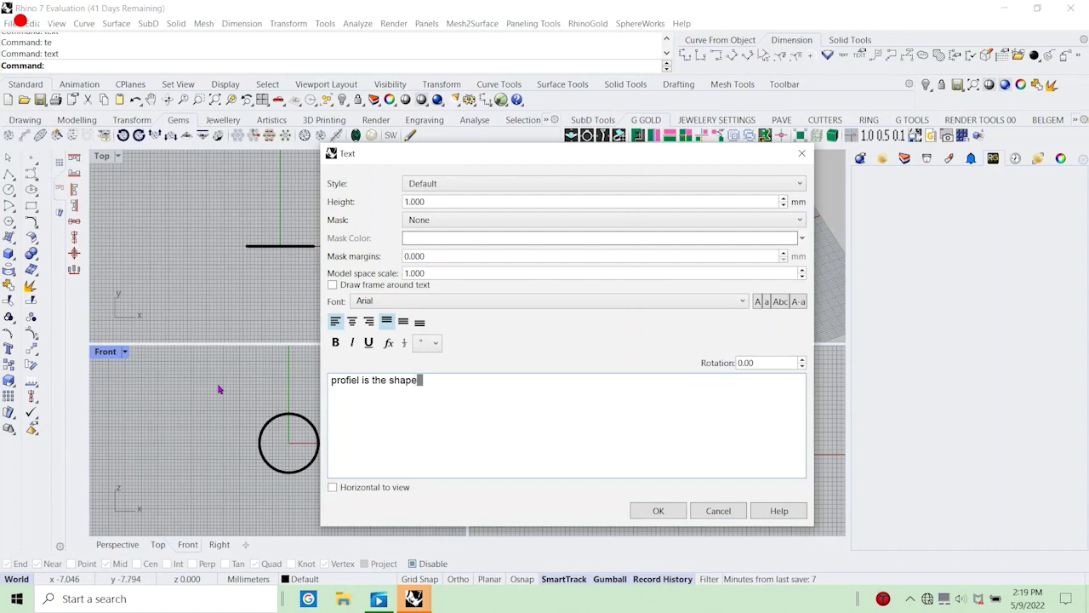
Continue the annotation's first line with "that defines the ring surface".
text( that de)
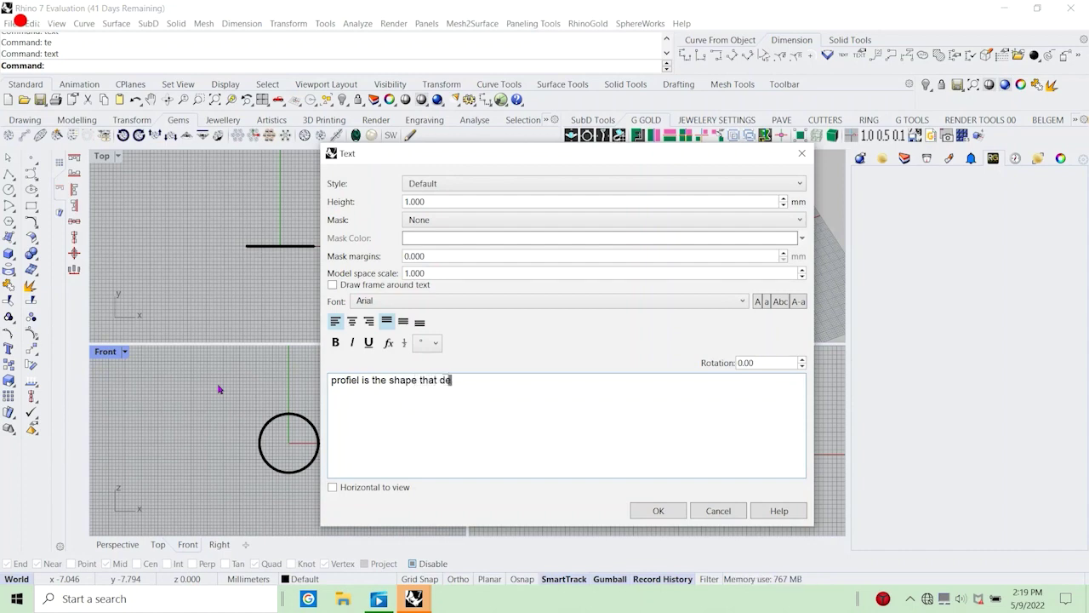
text(fines the)
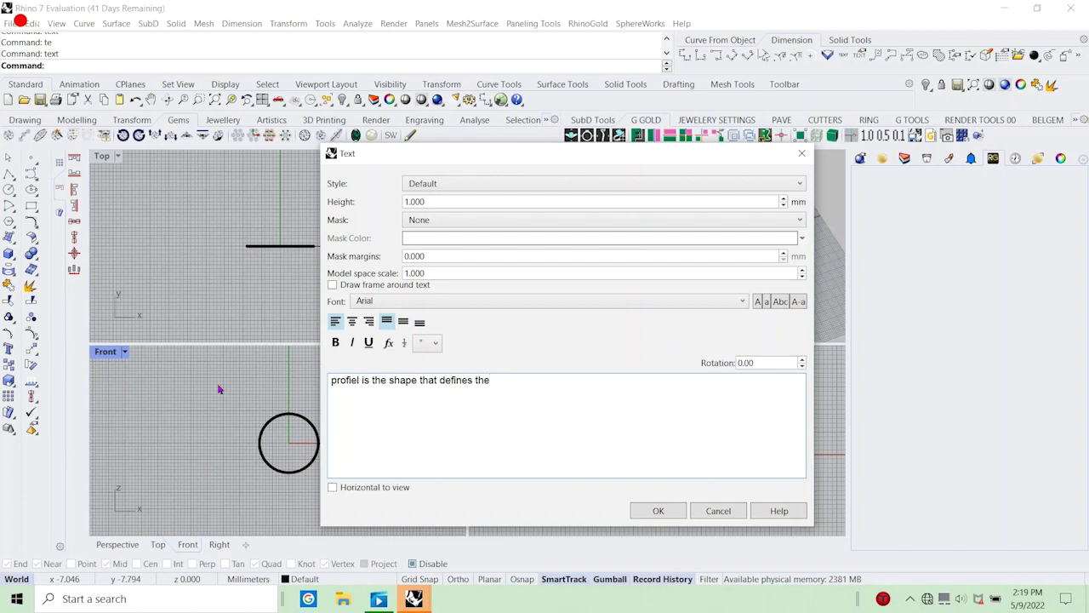
text( ring)
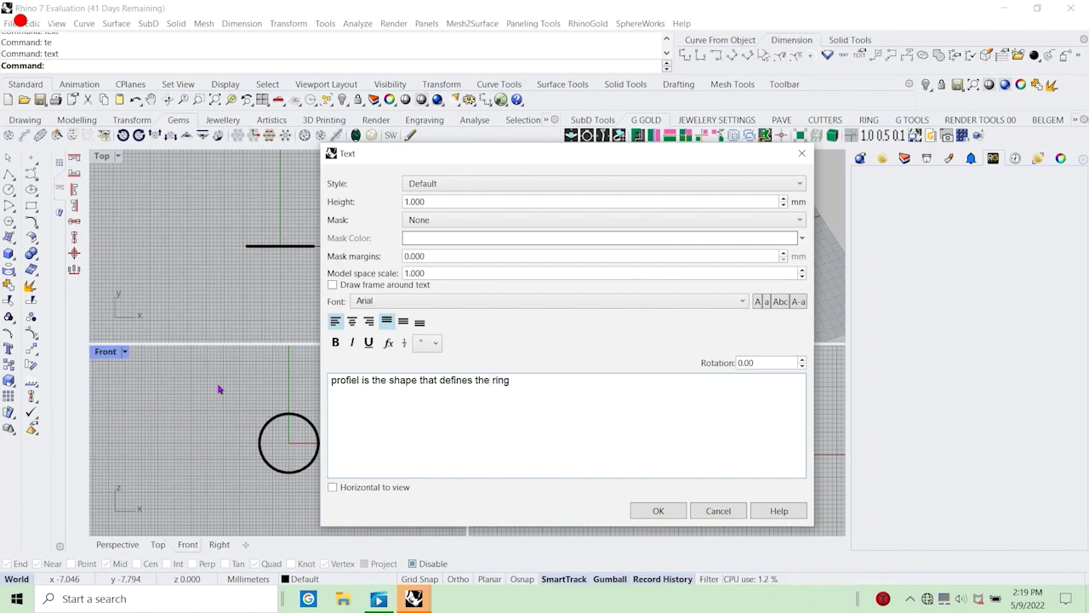
text( oute)
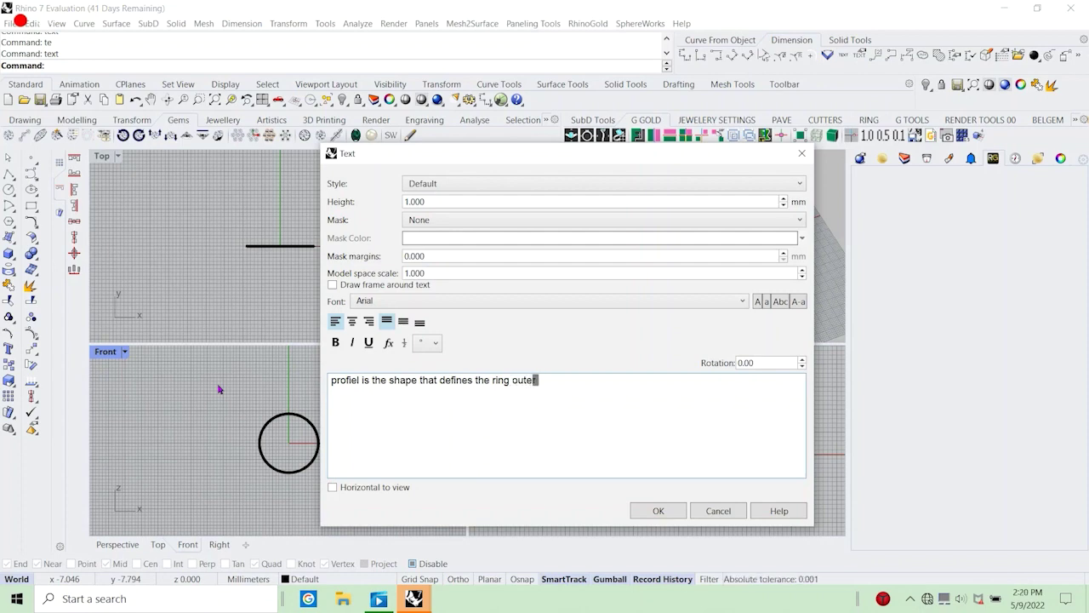
text(r surf)
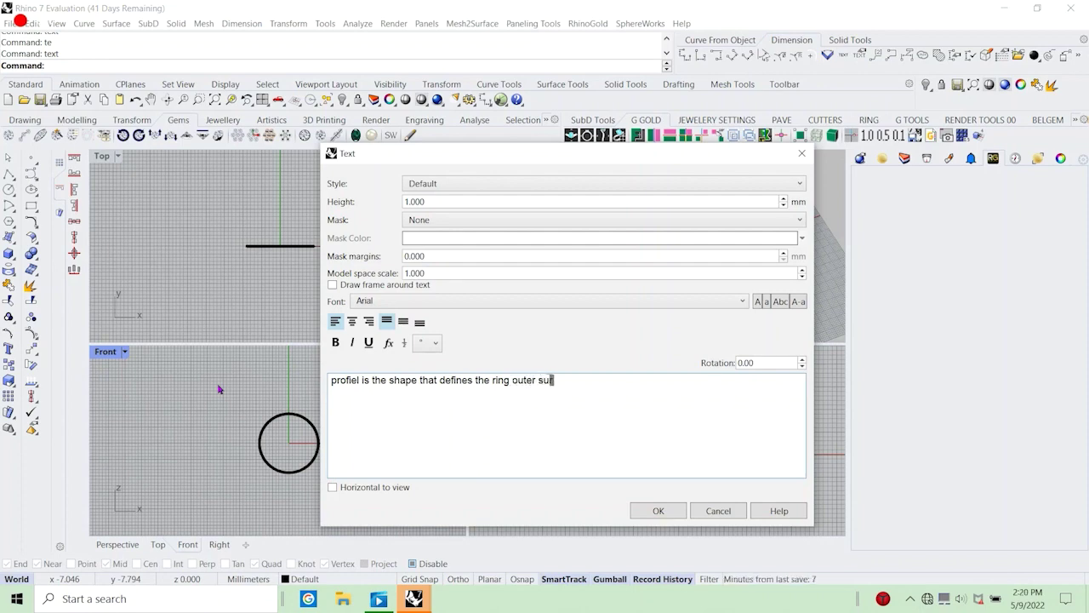
key(BackSpace)
key(BackSpace)
key(BackSpace)
key(BackSpace)
key(BackSpace)
key(BackSpace)
key(BackSpace)
key(BackSpace)
key(BackSpace)
key(BackSpace)
key(BackSpace)
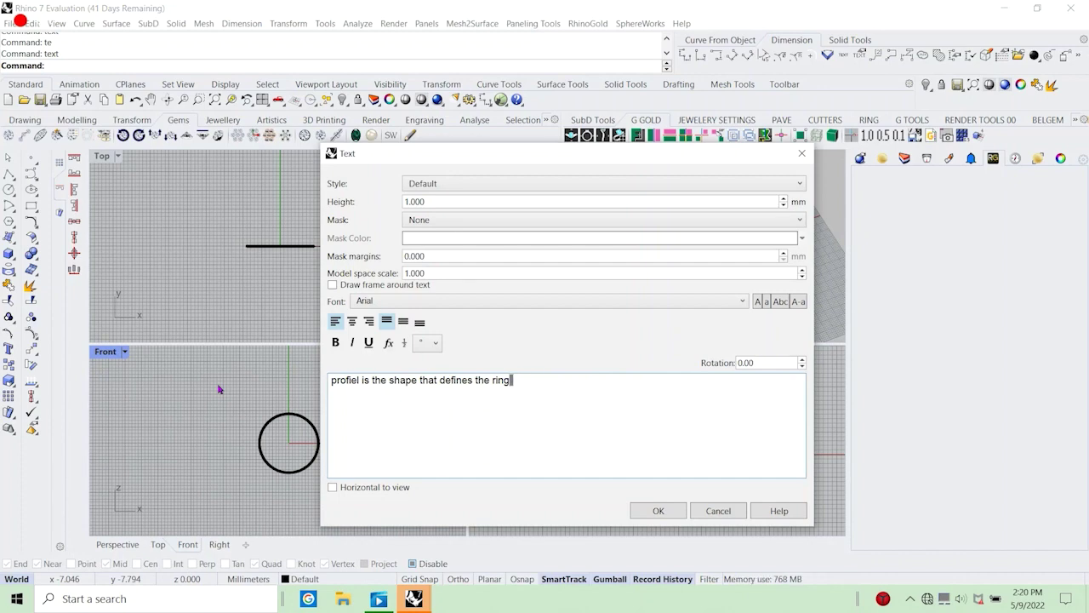
text(surface)
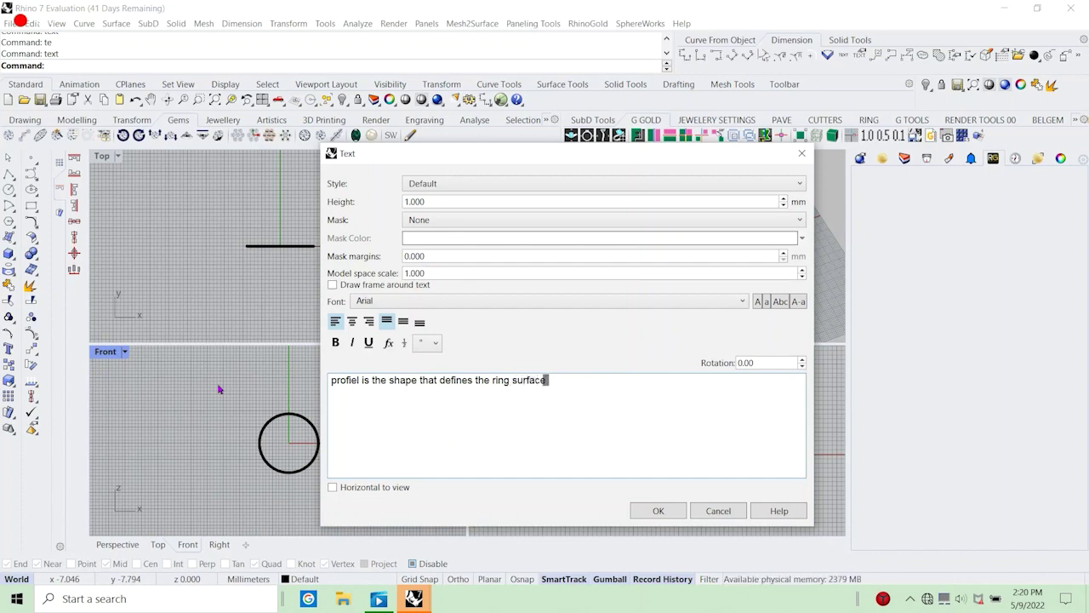
Add a second line to the annotation beginning "it means the curve of the".
key(Return)
text(\the)
key(BackSpace)
key(BackSpace)
key(BackSpace)
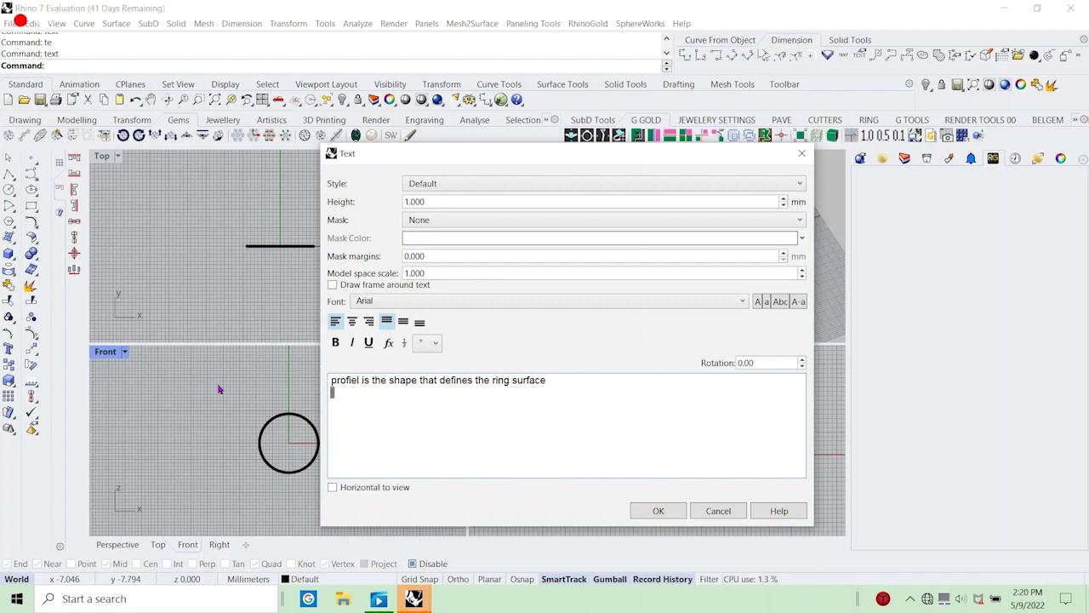
text(it means)
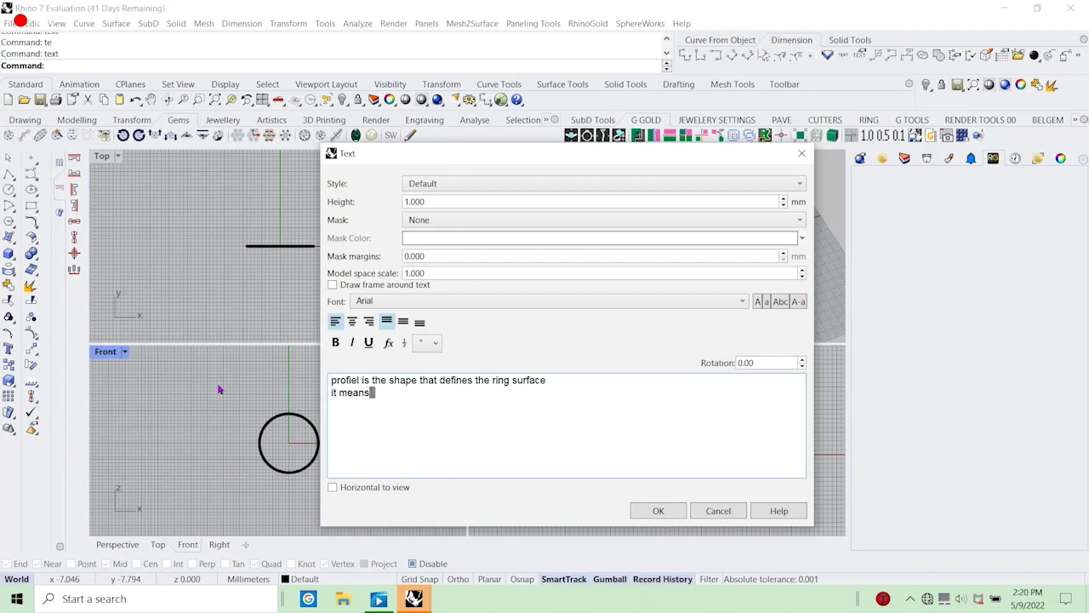
text( the curv)
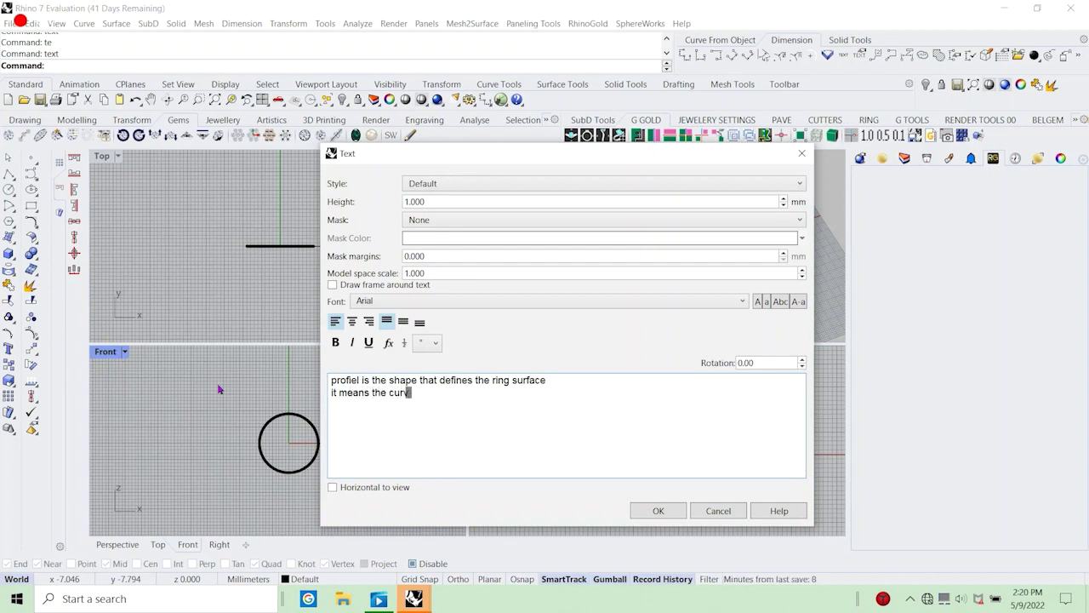
text(e fo teh)
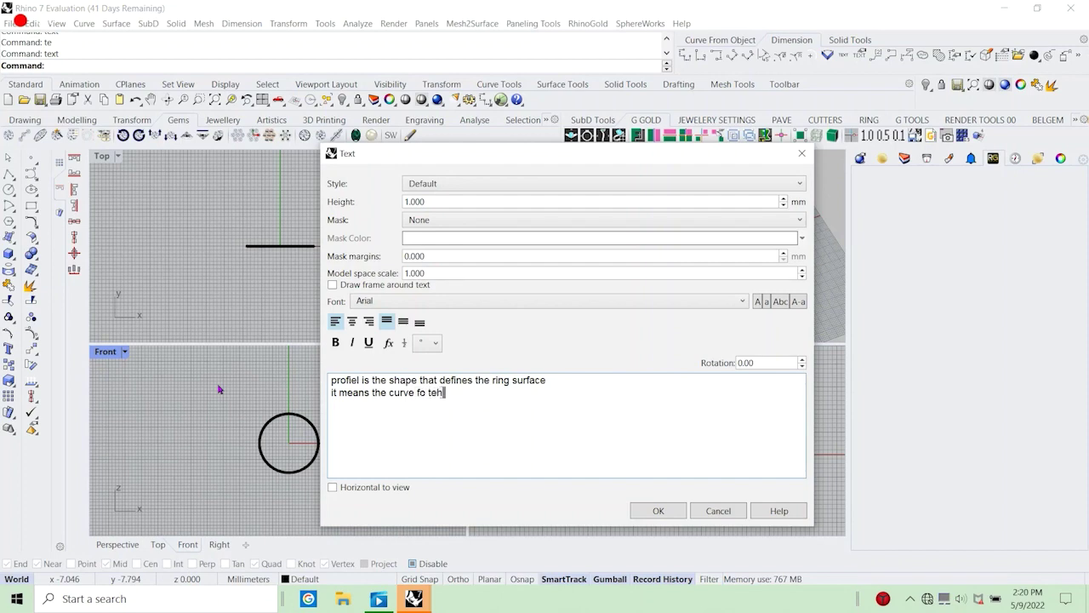
key(BackSpace)
key(BackSpace)
text(oo t)
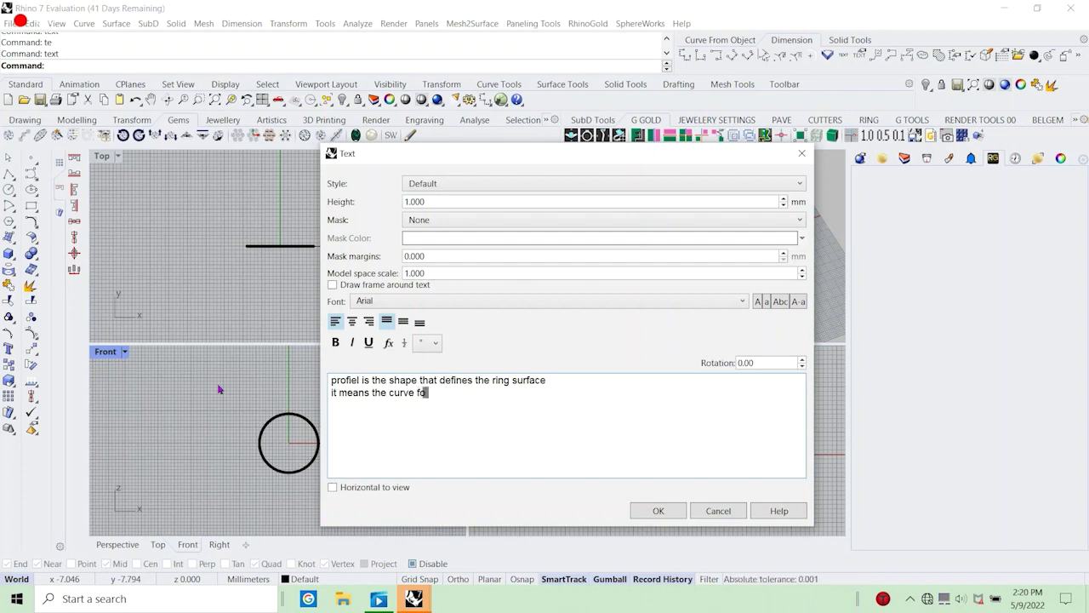
key(BackSpace)
key(BackSpace)
key(BackSpace)
key(BackSpace)
text(of the)
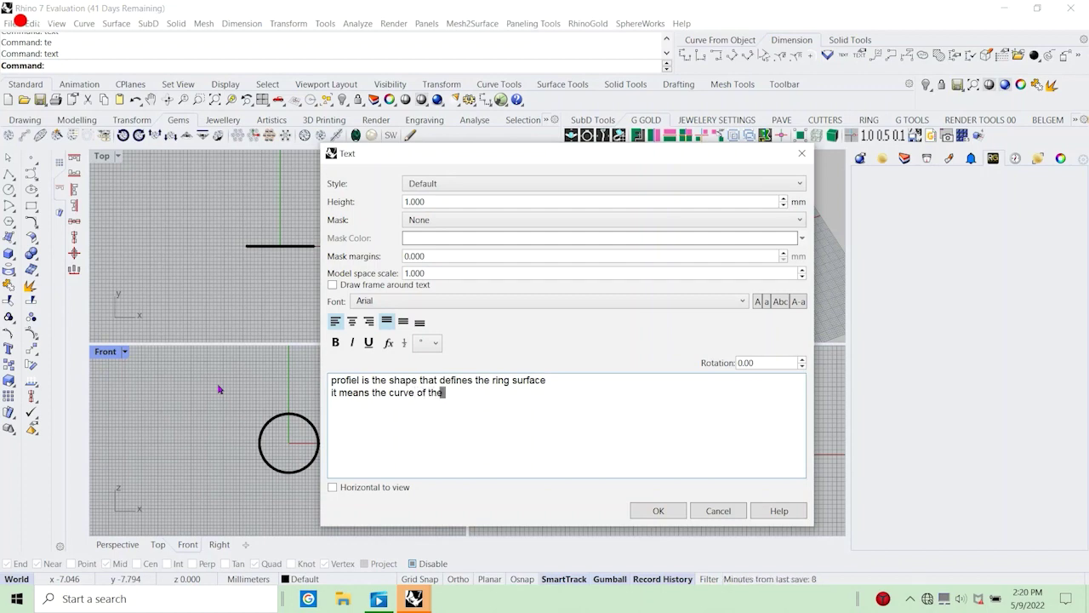
Complete the annotation's second line with "defining shape of the ring".
text( deing)
key(BackSpace)
key(BackSpace)
key(BackSpace)
text(f)
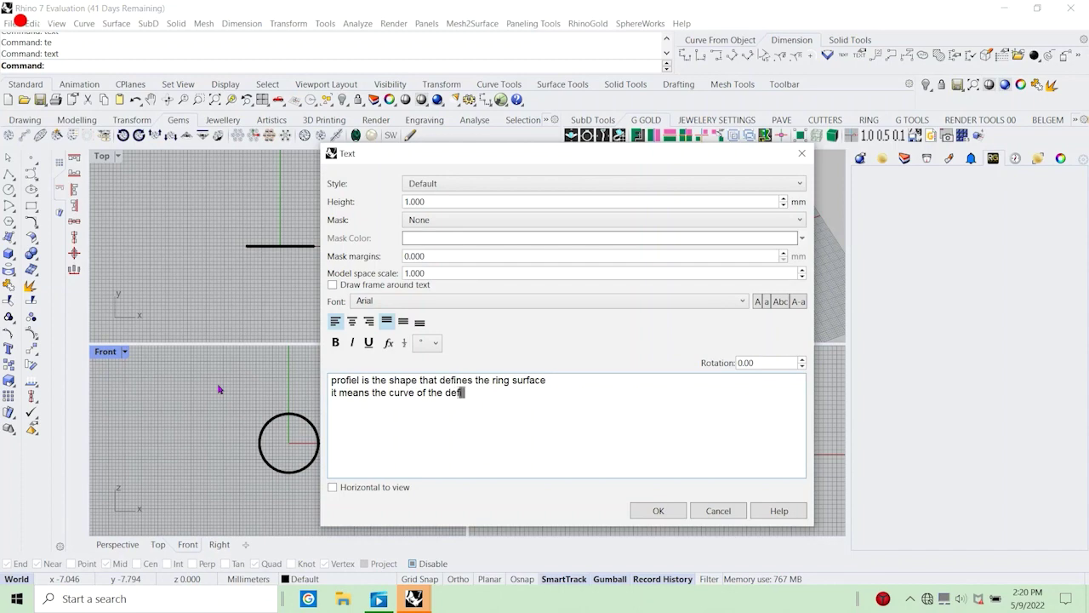
text(ining sh)
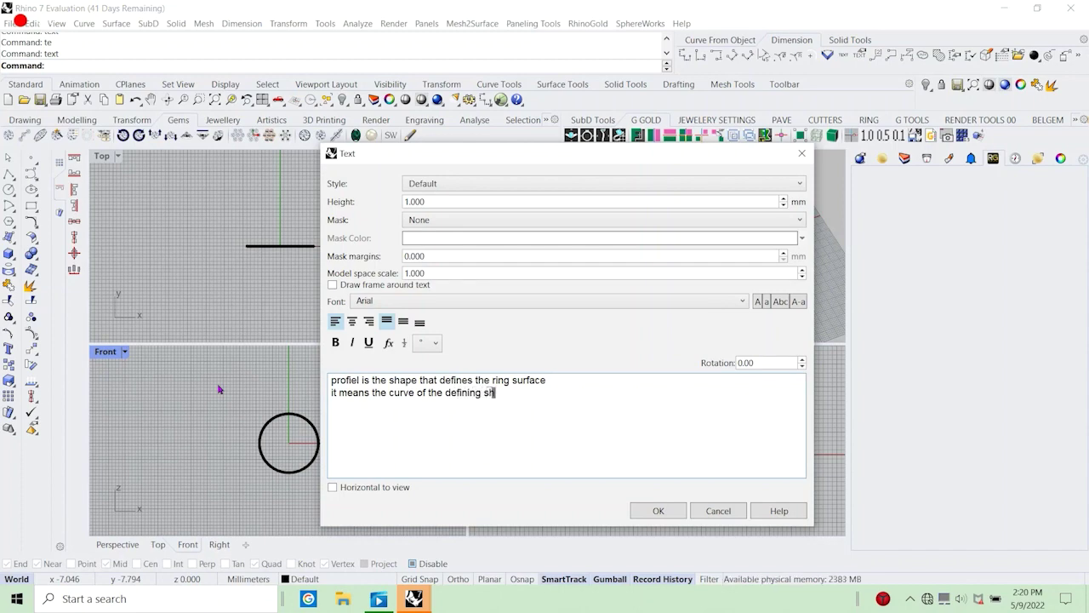
text(ape of hte ring)
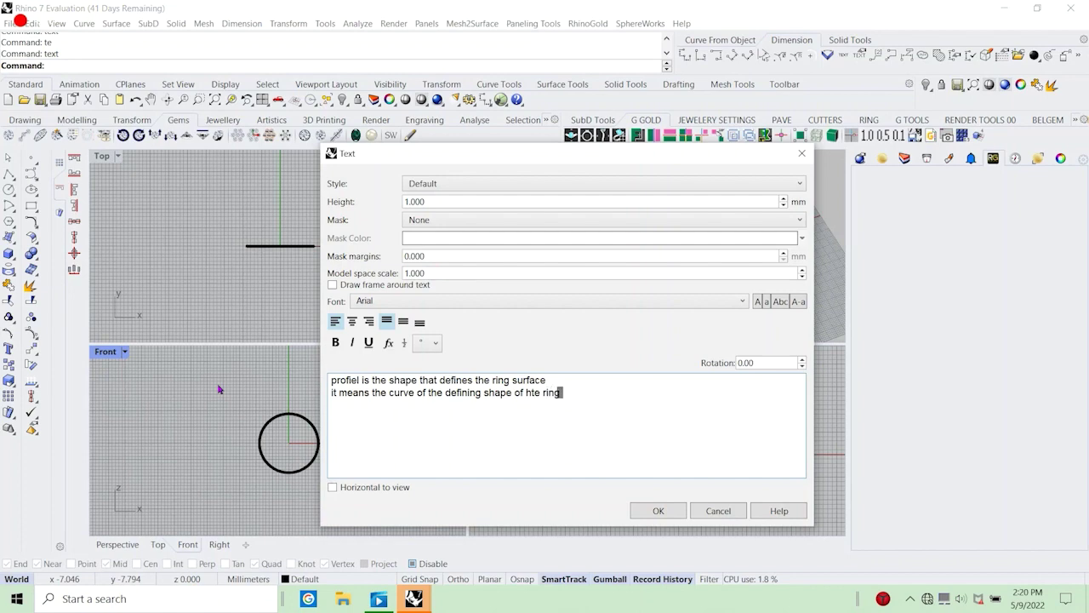
double_click(535, 393)
text(the)
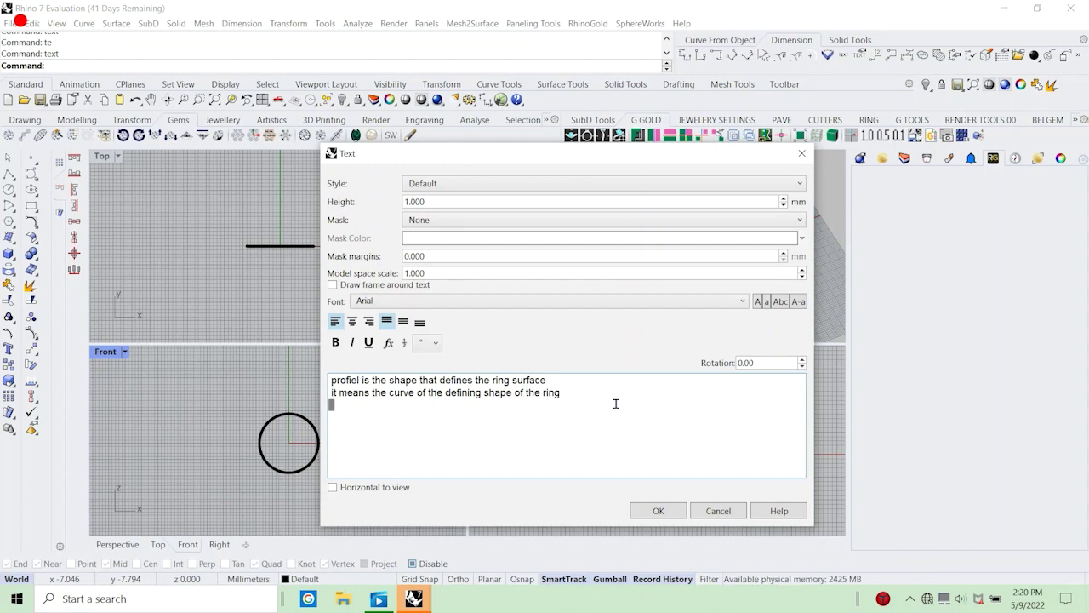
Add a third annotation line reading "be it square, round, or a custom shape", and close the note without placing it.
text(be it s)
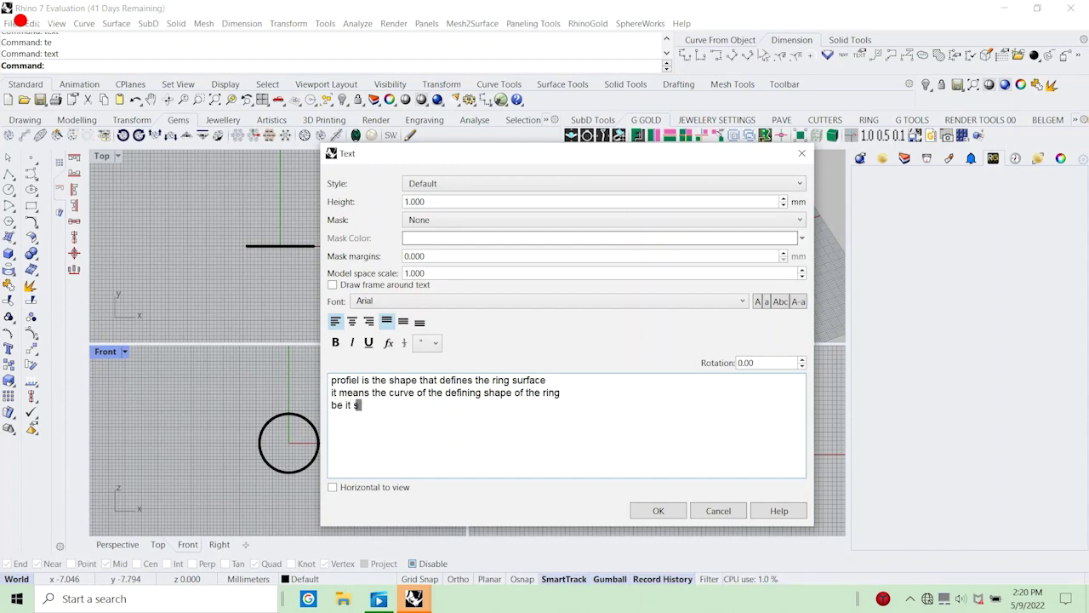
text(qyuare)
key(BackSpace)
key(BackSpace)
key(BackSpace)
key(BackSpace)
key(BackSpace)
key(BackSpace)
text(qu)
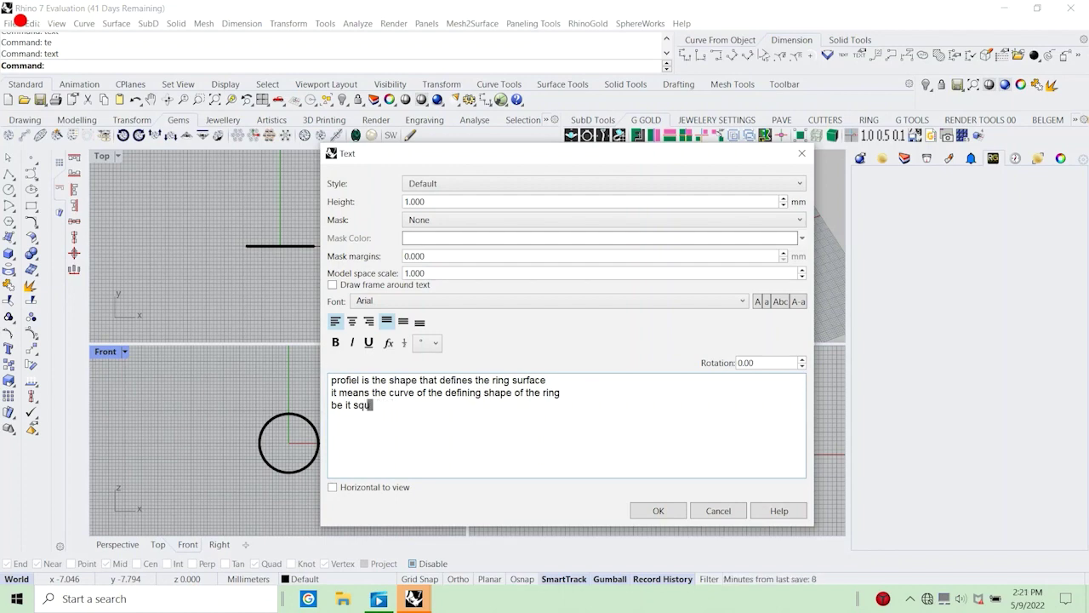
text(are, roun)
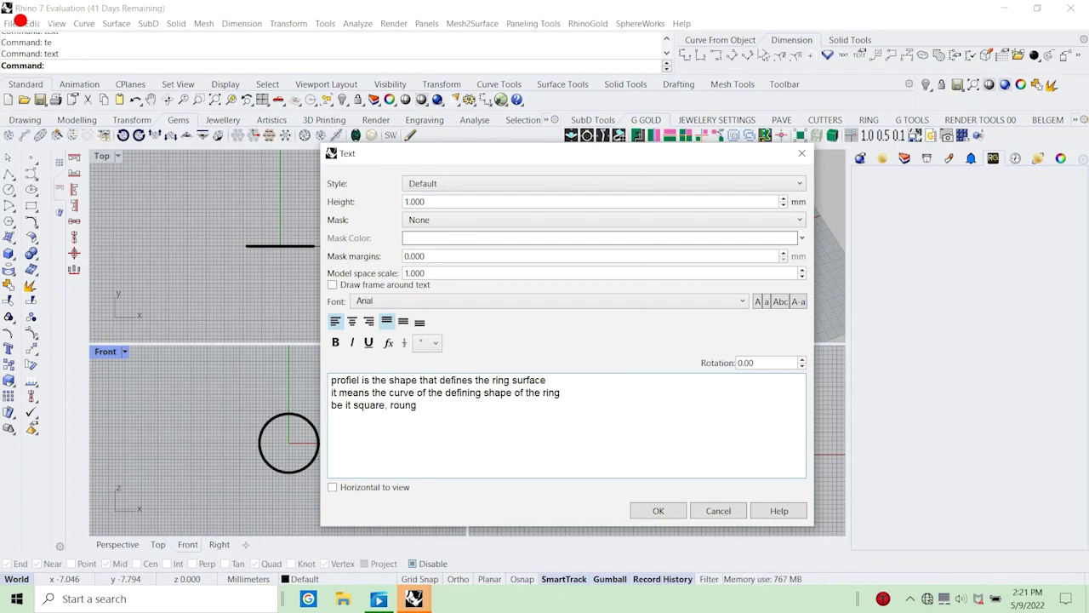
text(d, or)
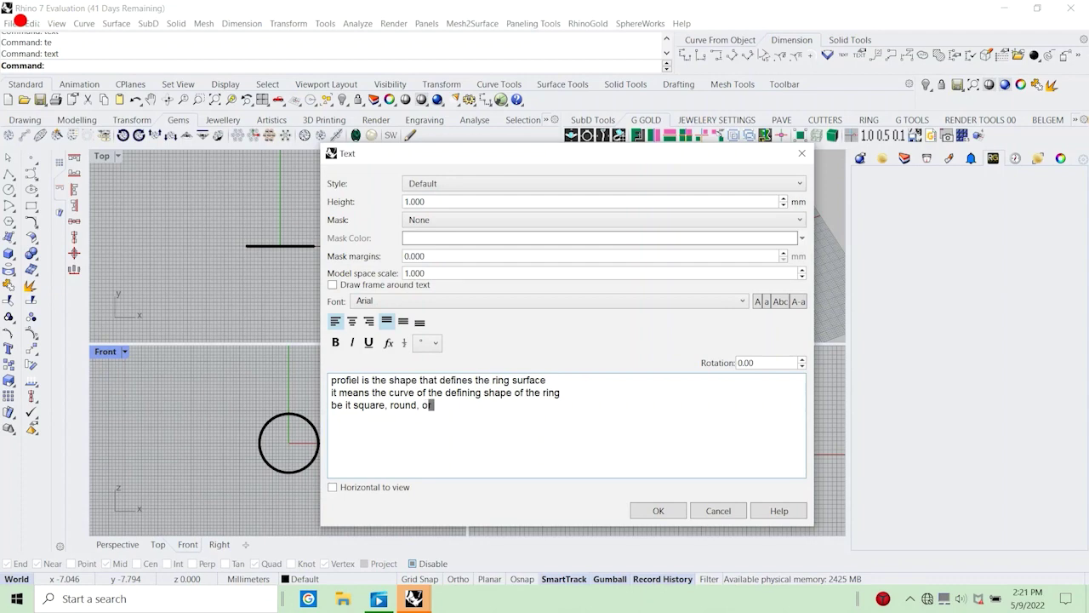
text( a custom shape)
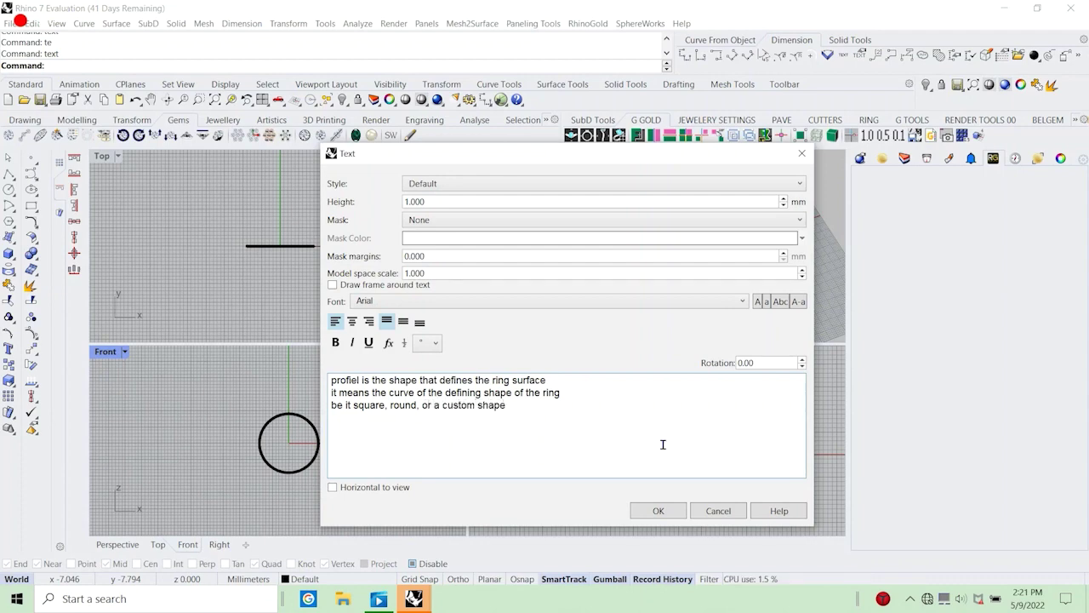
click(719, 511)
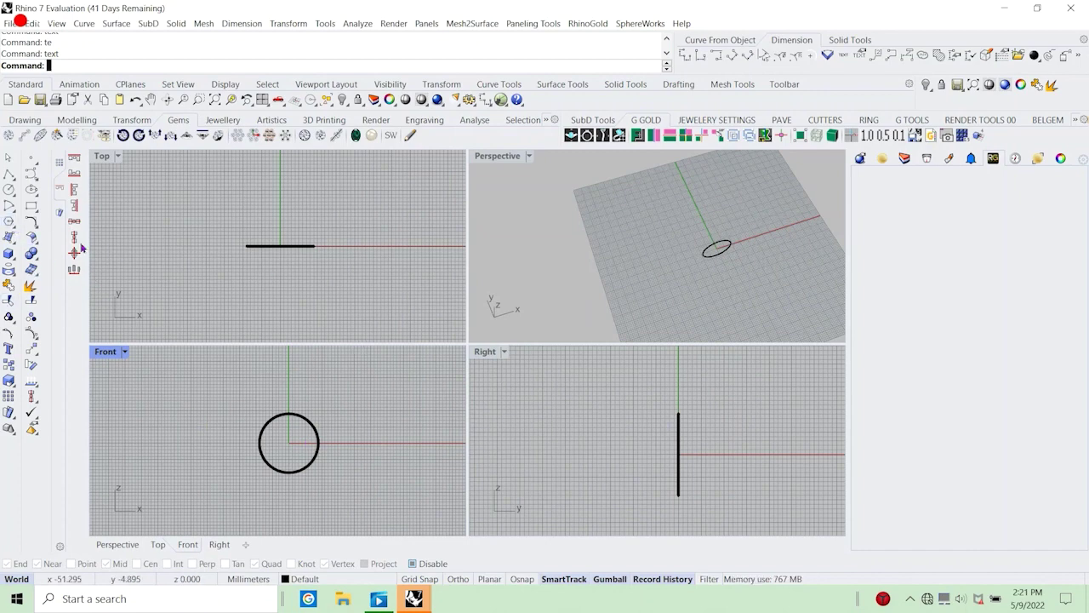
Try starting a single line at the circle's top in a maximized Right view, and turn on object snapping.
click(84, 24)
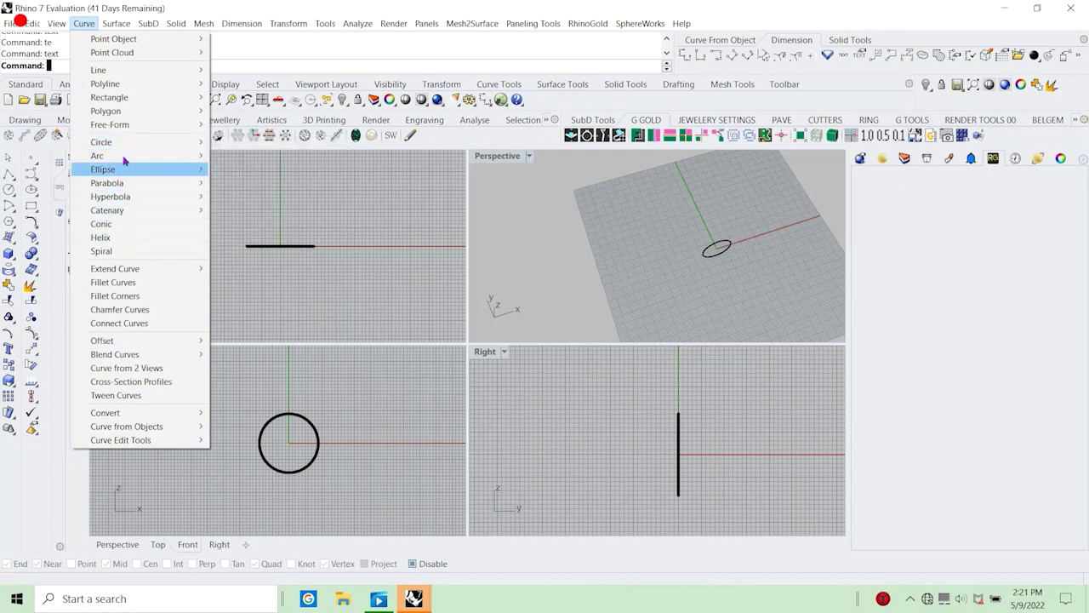
mouse_move(108, 75)
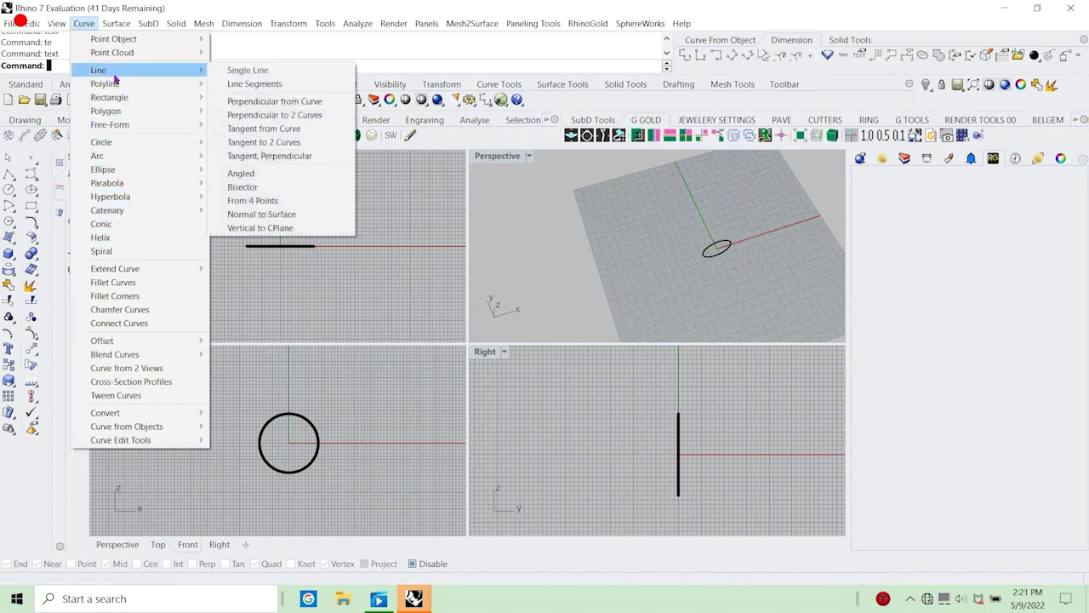
click(233, 71)
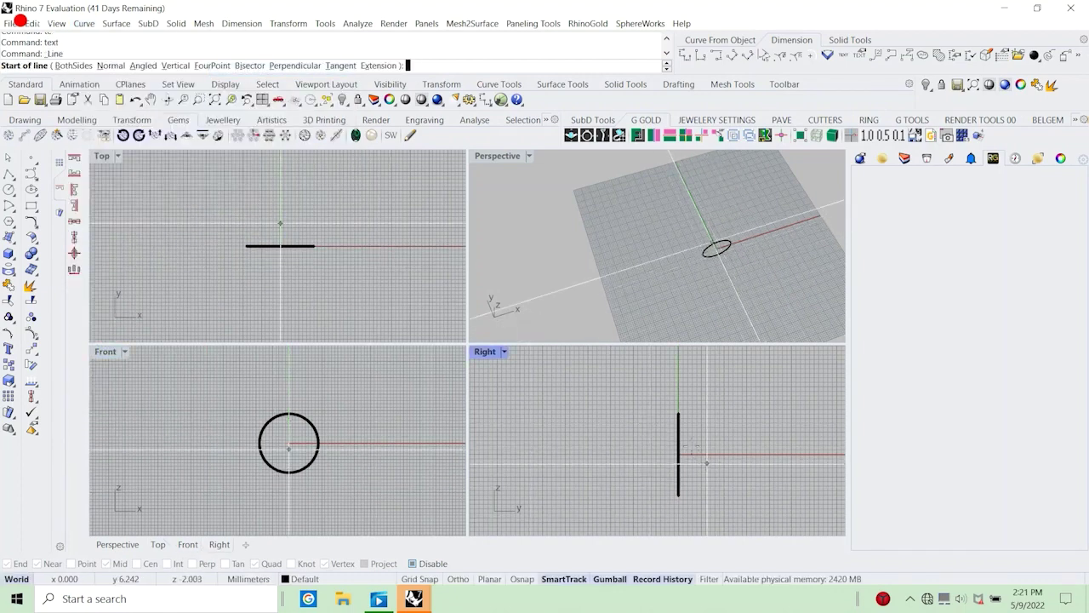
scroll(706, 462, up, 5)
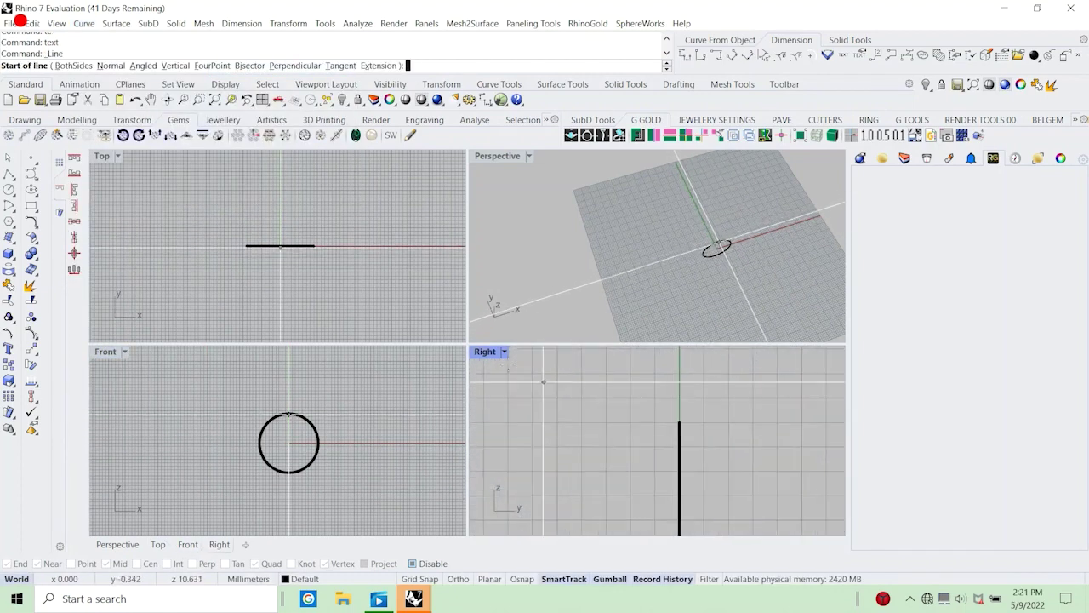
key(ctrl+m)
click(503, 300)
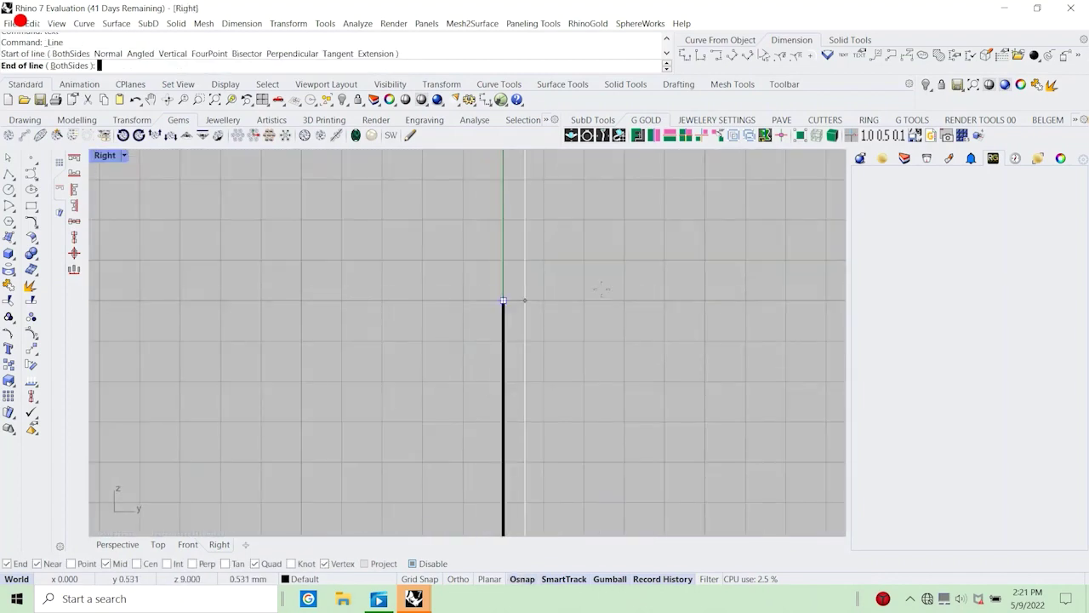
key(F3)
key(Escape)
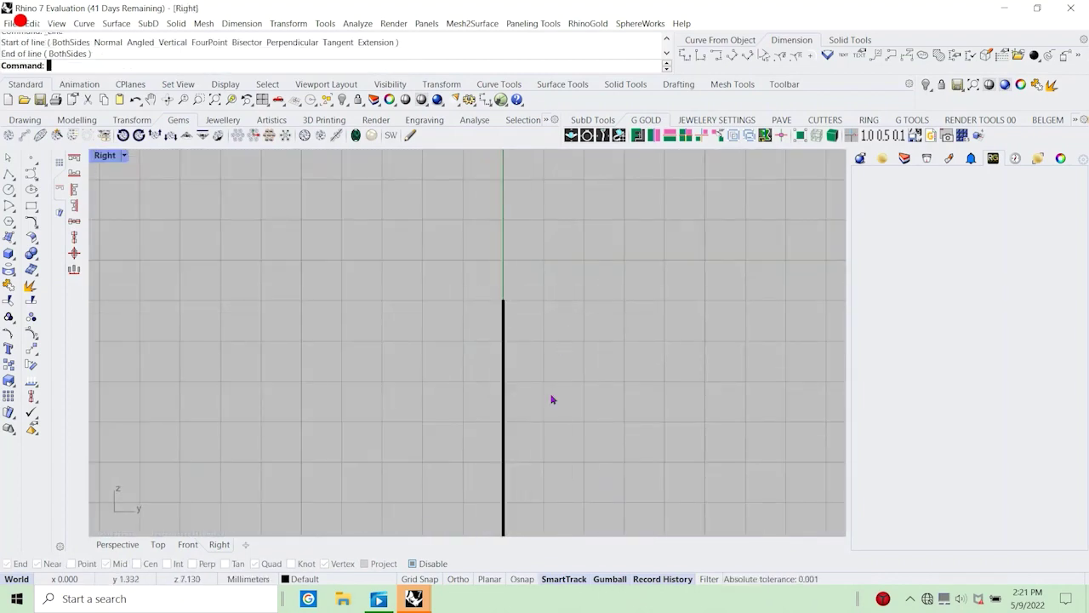
click(522, 580)
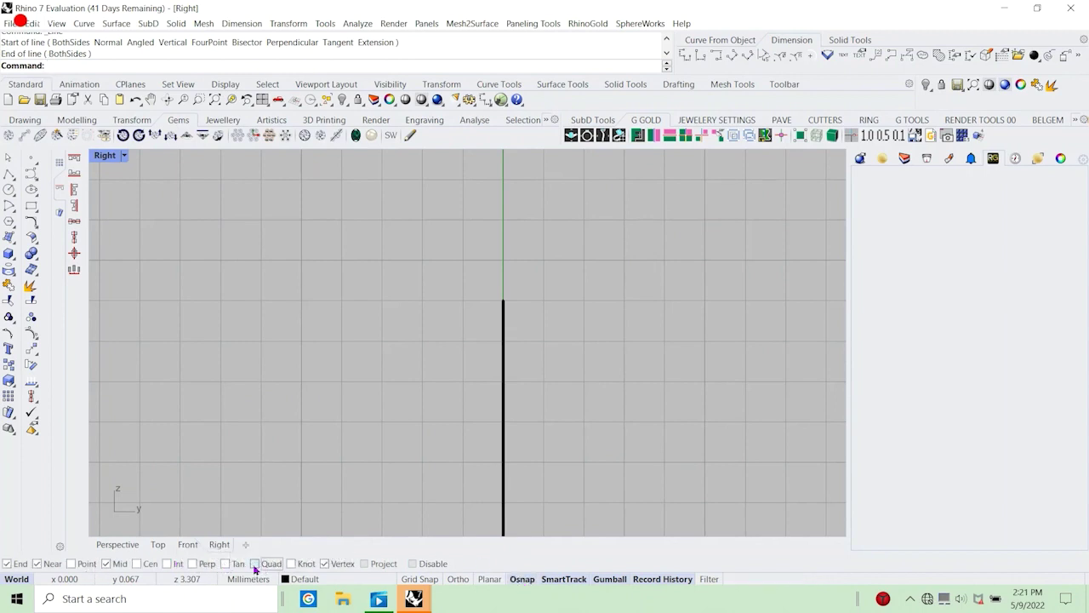
Write a text note reading "for ring on the osnap of quads" and dismiss it without placing it.
text(te)
key(Return)
text(te)
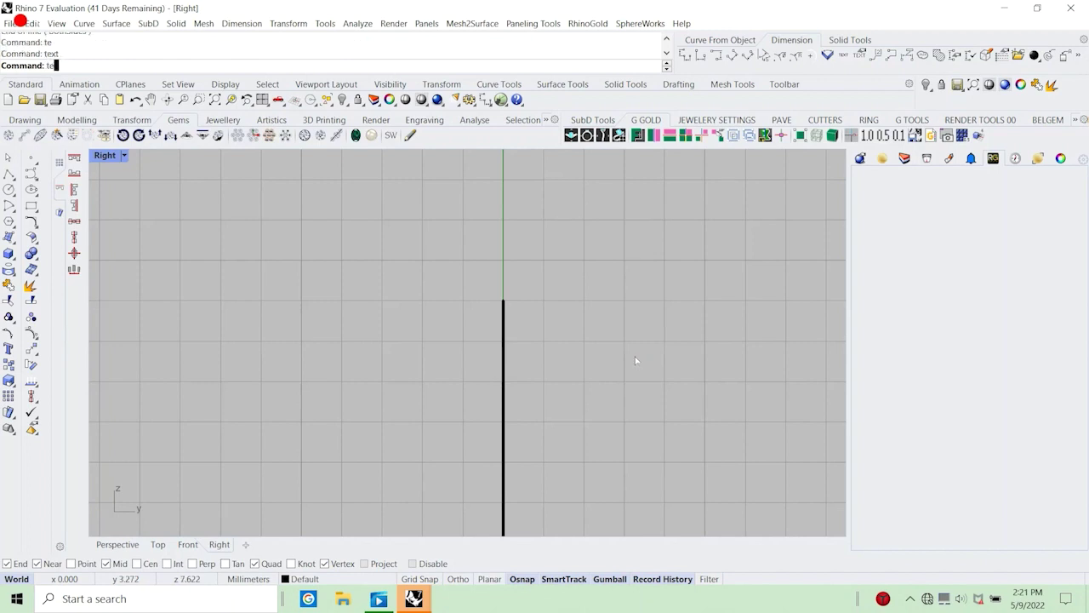
key(Return)
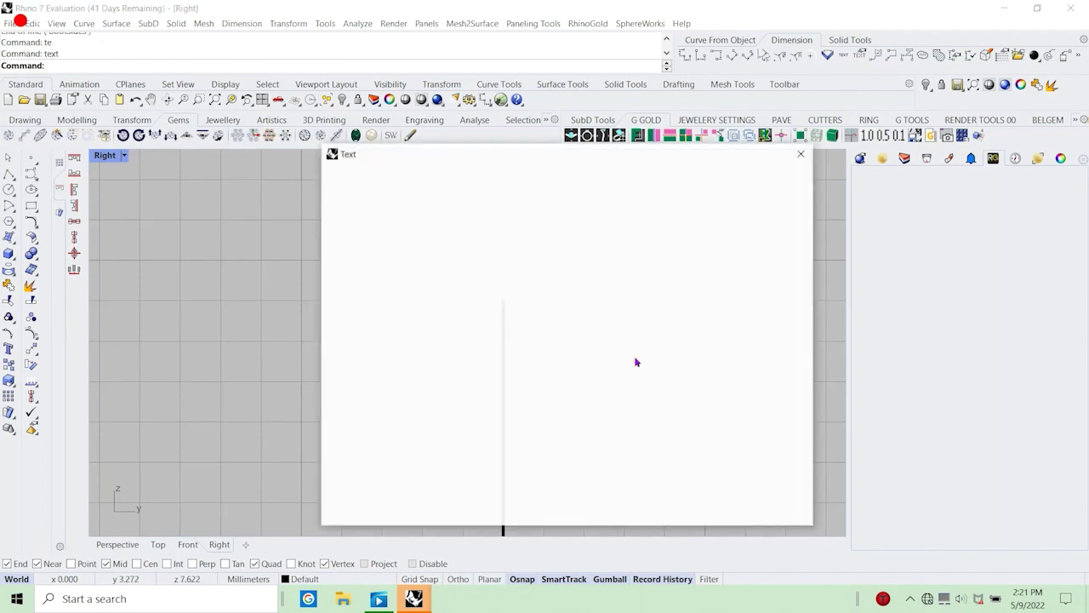
text(for ring)
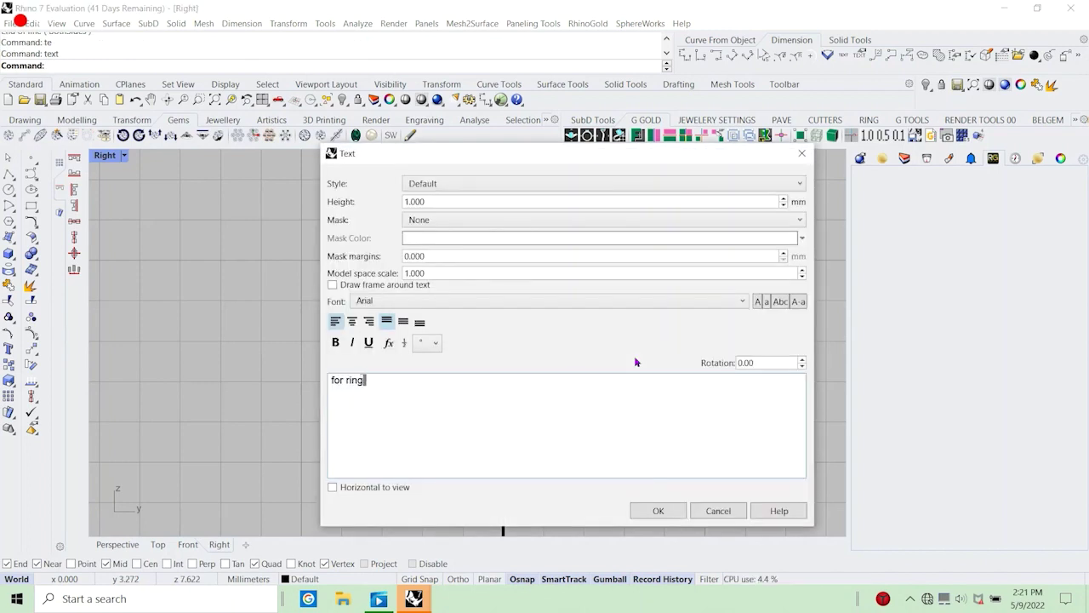
text( on the osnap of)
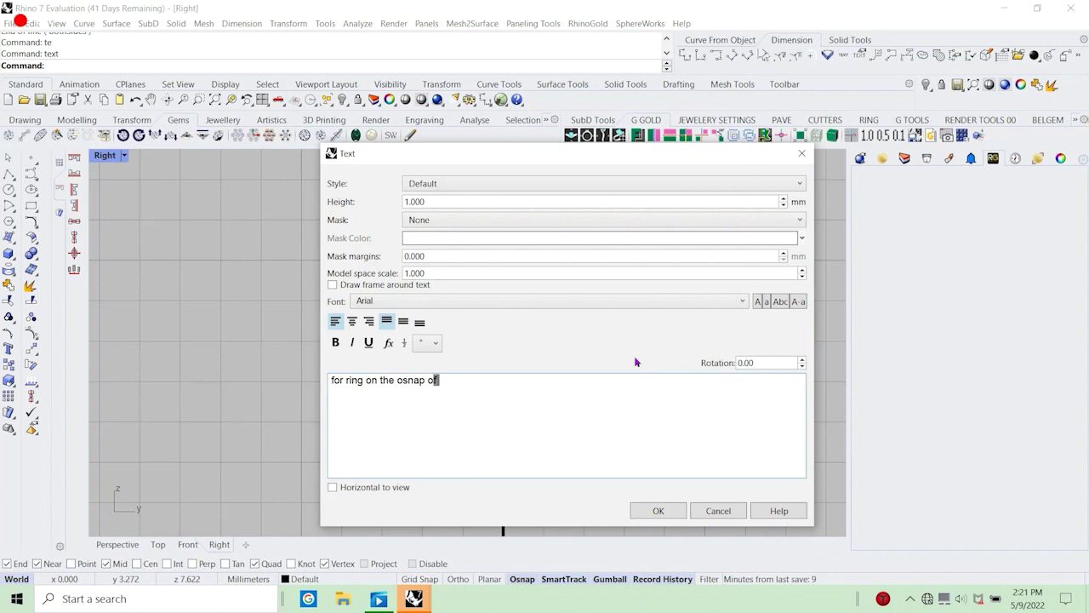
text( quads)
click(717, 511)
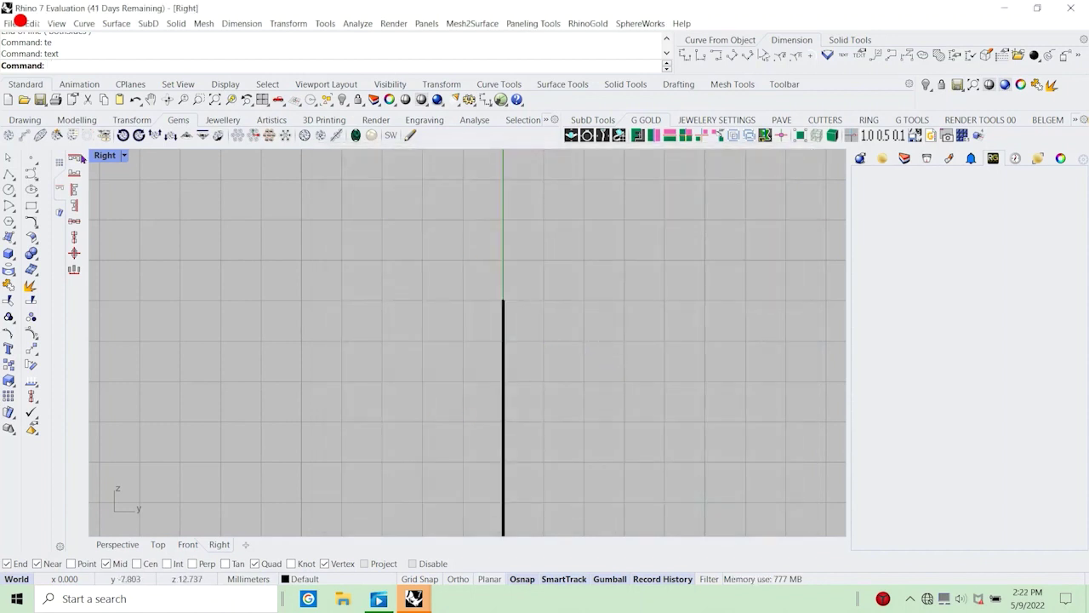
Draw a 2 mm horizontal line outward from the circle's top quadrant in the Right view.
click(84, 24)
mouse_move(99, 69)
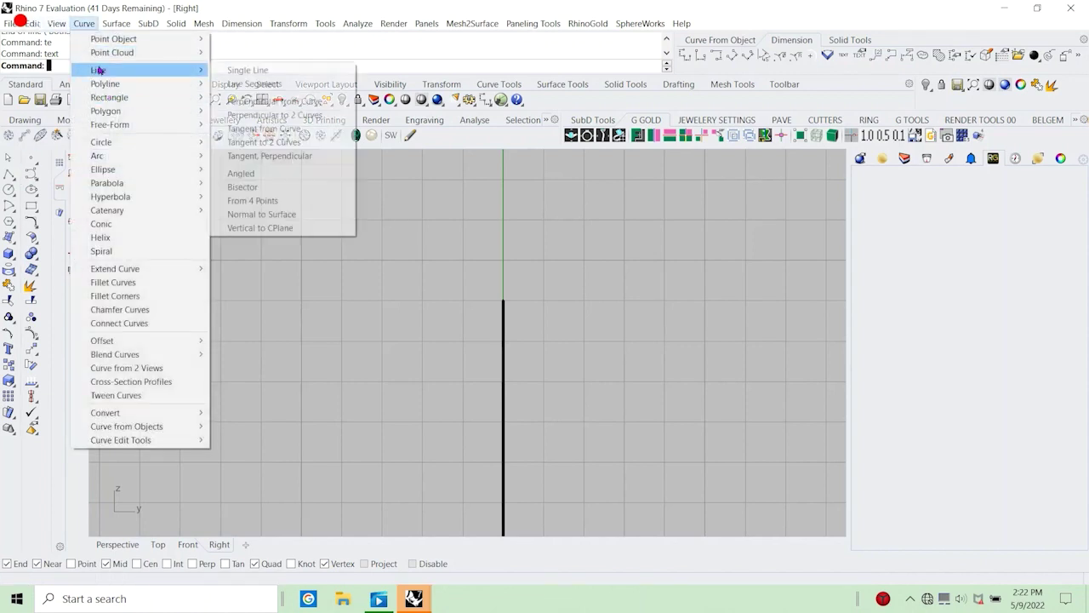
click(245, 71)
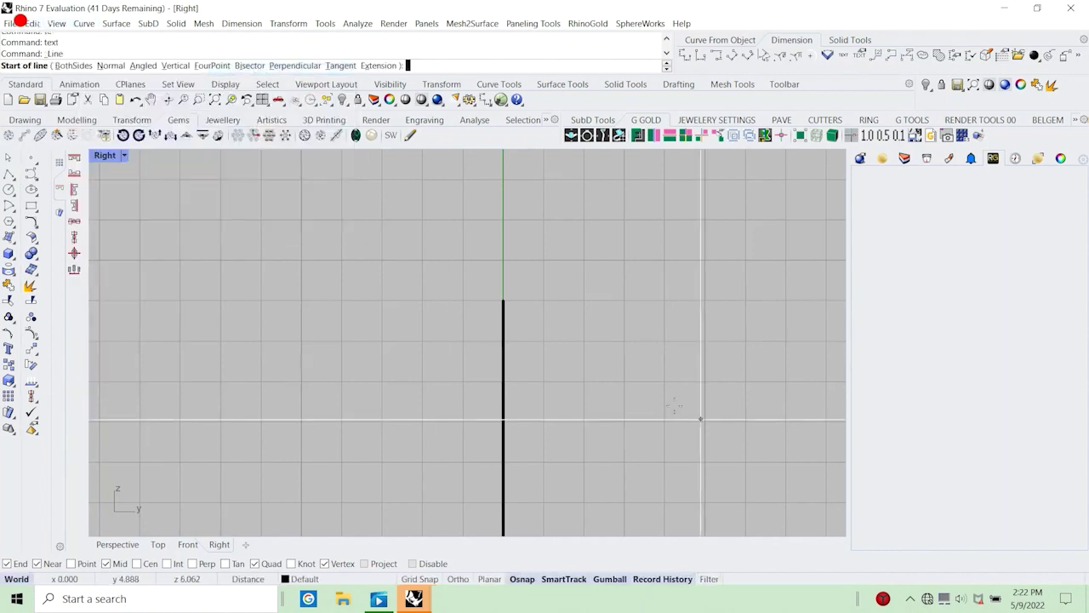
click(503, 300)
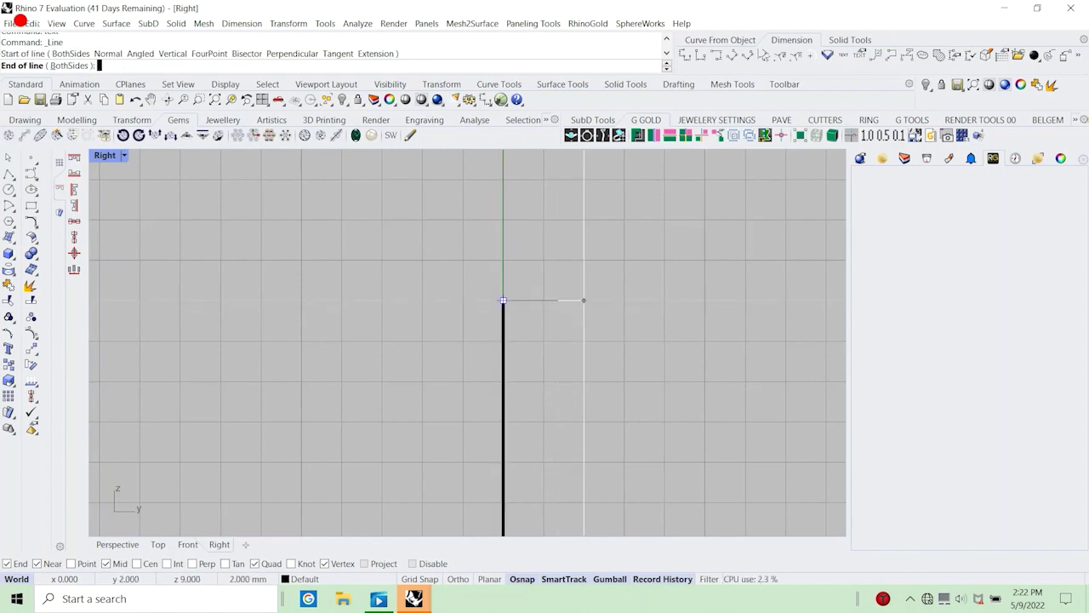
click(584, 299)
Select the new line, restore the four-viewport layout to check it, and clear the selection.
click(552, 302)
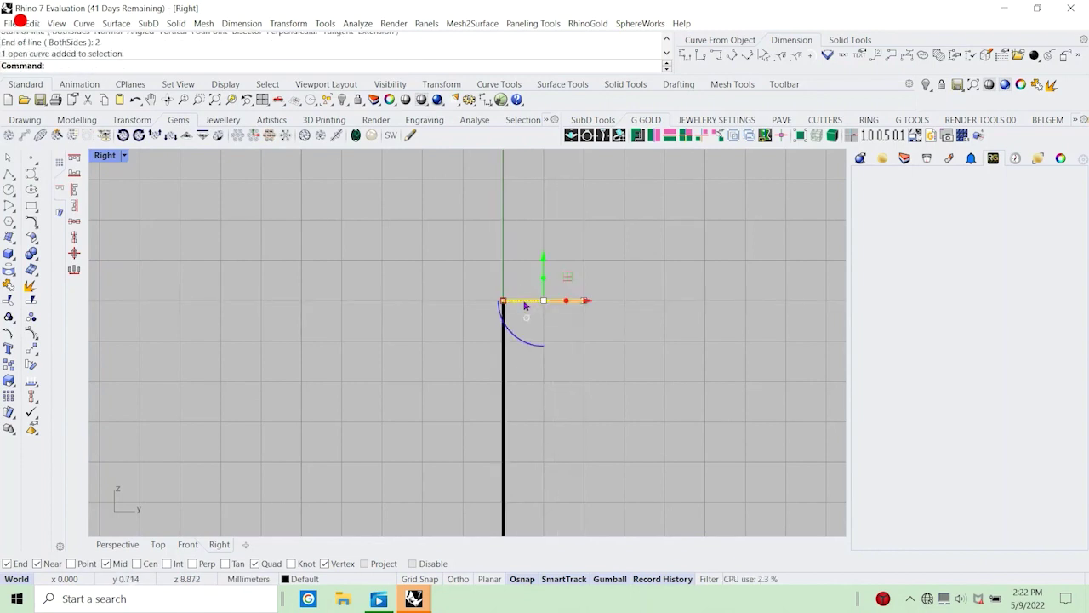
scroll(408, 204, down, 2)
double_click(114, 162)
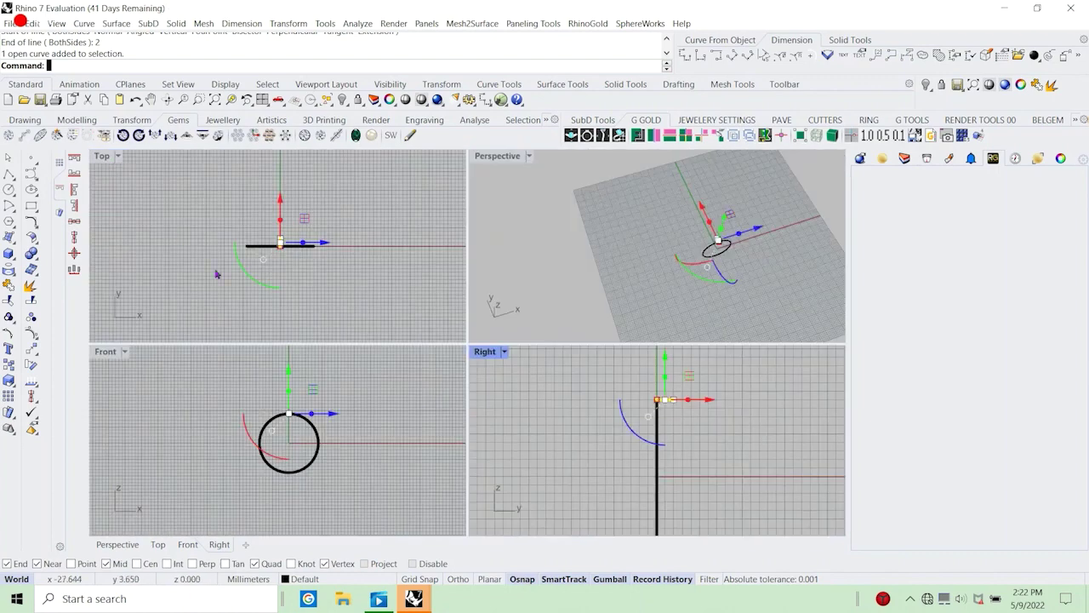
click(234, 191)
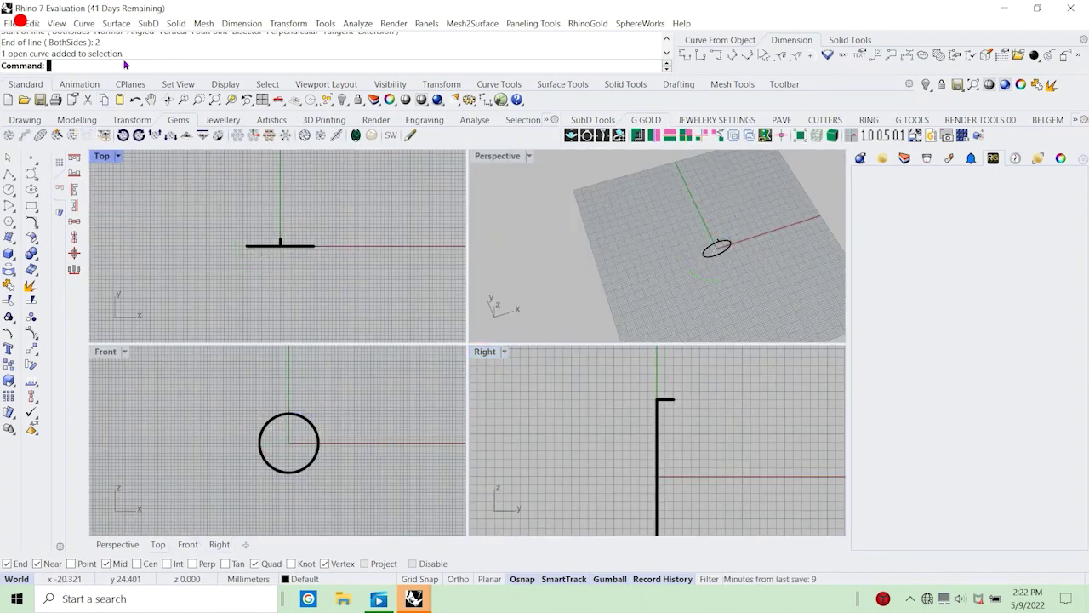
Sweep the 2 mm profile line along the ring circle as a single rail to form a flat band surface.
click(83, 23)
mouse_move(116, 23)
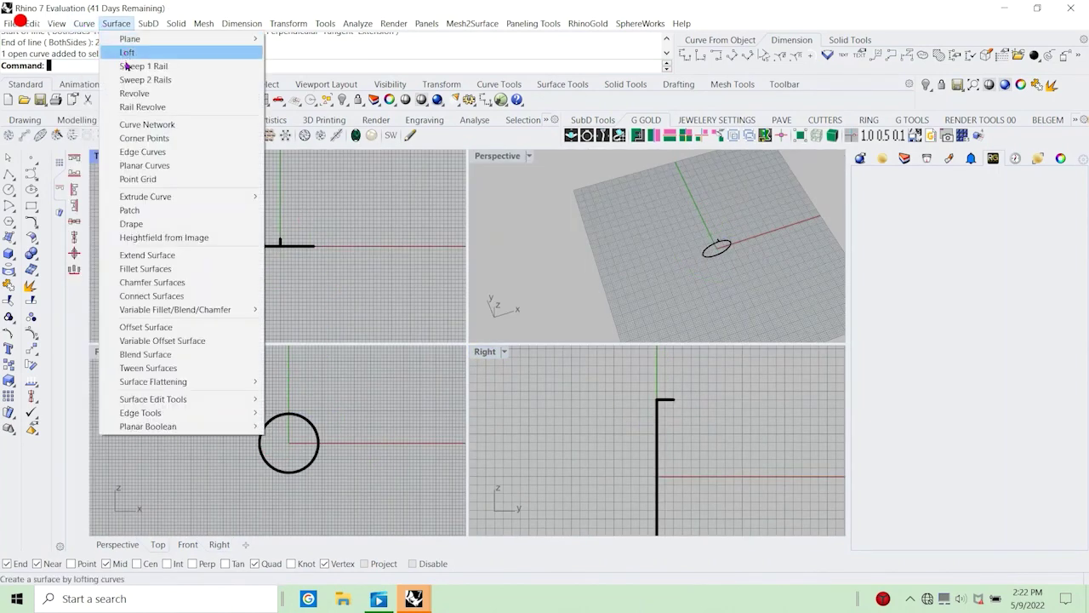
click(128, 66)
click(299, 248)
scroll(286, 248, up, 7)
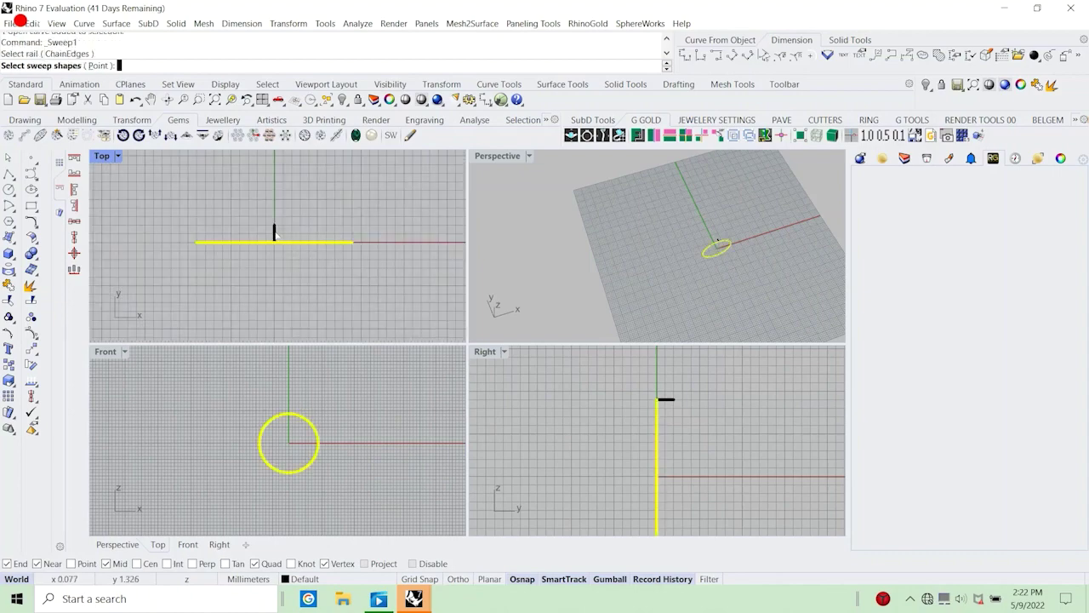
click(274, 231)
key(Return)
key(Return)
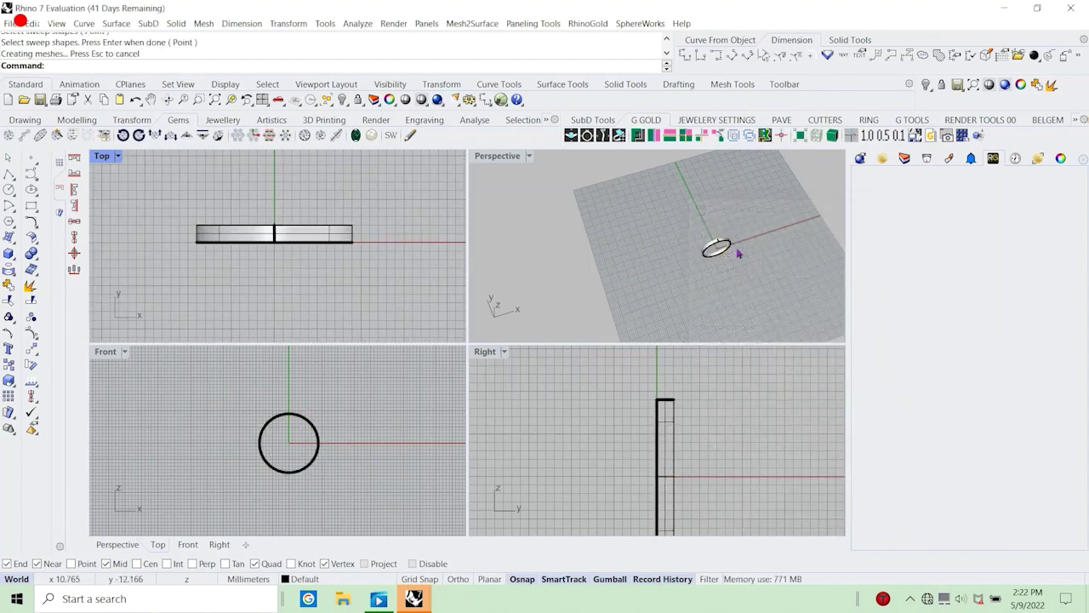
Assign the swept band to Layer 03 and inspect it in the Perspective view.
right_drag(738, 253, 503, 256)
scroll(608, 236, up, 6)
right_drag(299, 274, 277, 268)
click(652, 236)
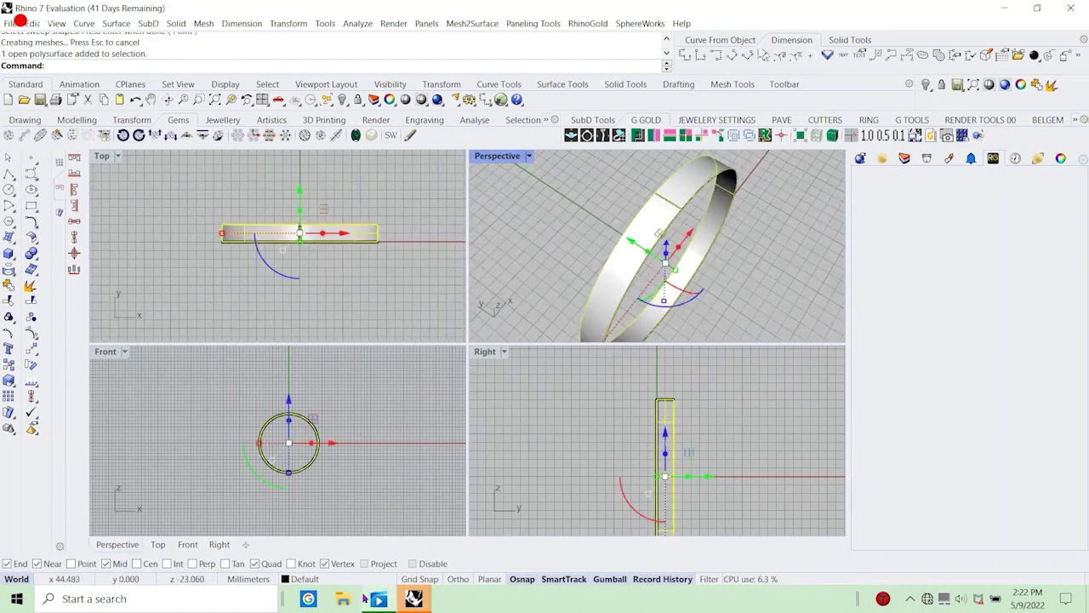
click(305, 579)
click(309, 293)
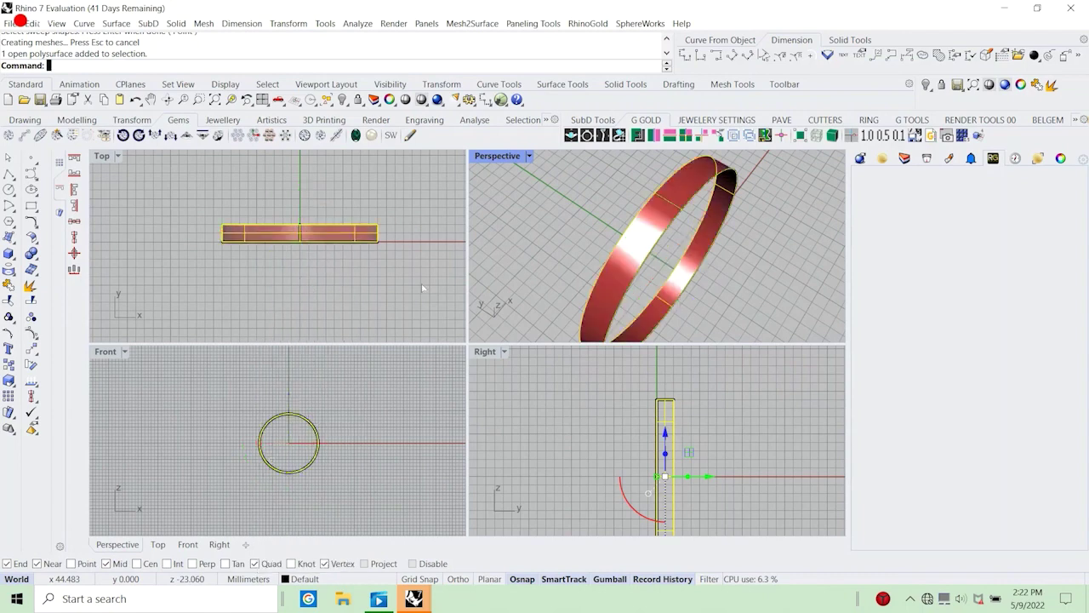
click(738, 264)
mouse_move(739, 264)
right_down()
mouse_move(600, 247)
mouse_move(749, 279)
right_up()
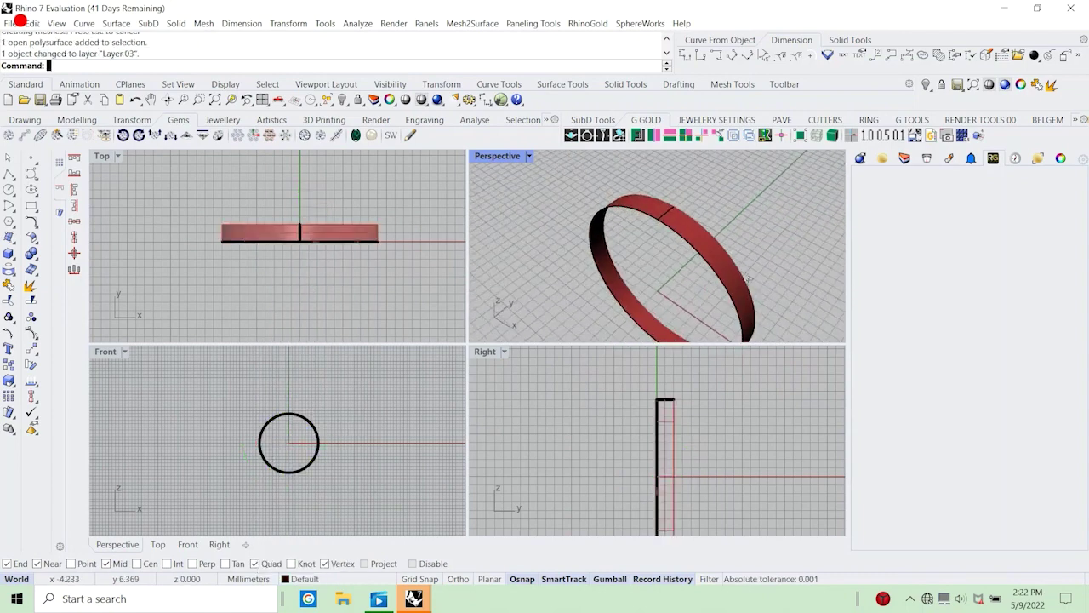
Select the profile line and the band surface up close to compare them, and clear the selection.
scroll(672, 216, up, 3)
click(667, 212)
click(701, 244)
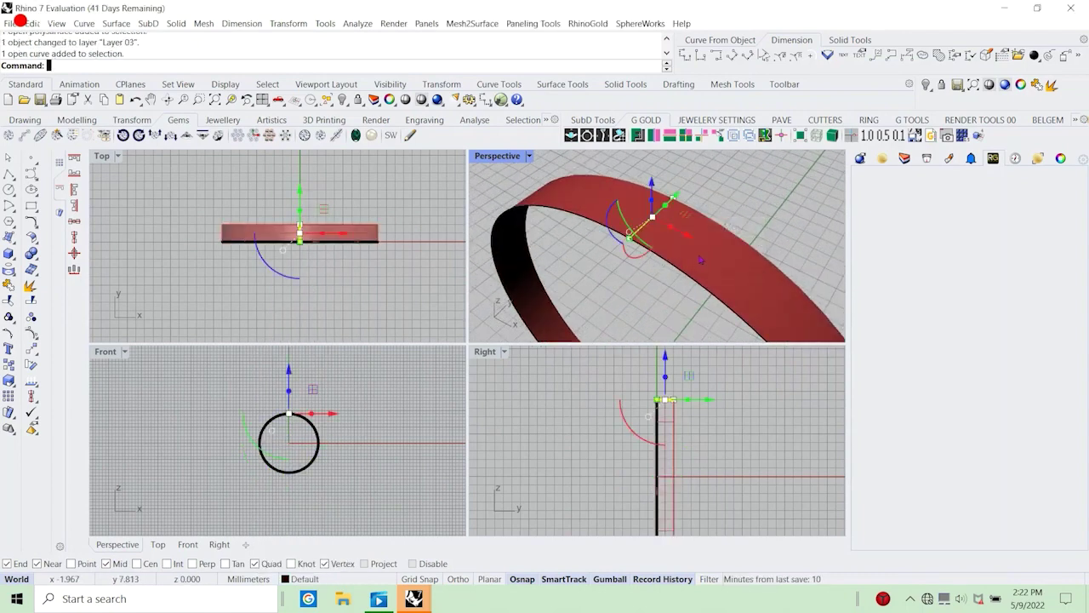
shift+click(721, 257)
key(Escape)
Write a text note reading "see thsi line gace the surface" and dismiss it without placing it.
text(text)
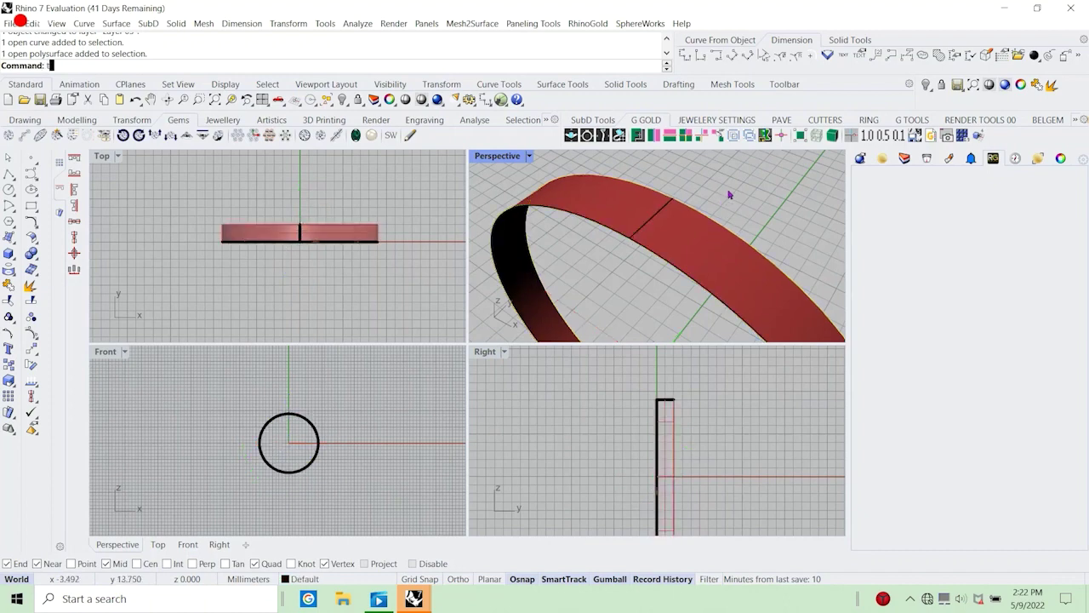
key(Return)
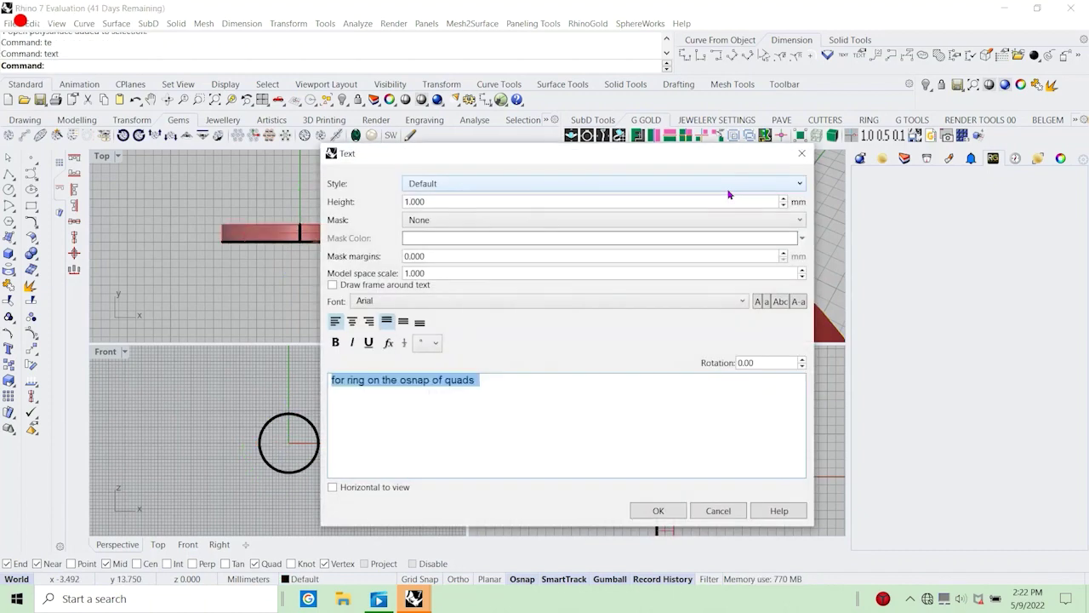
text(see thsi )
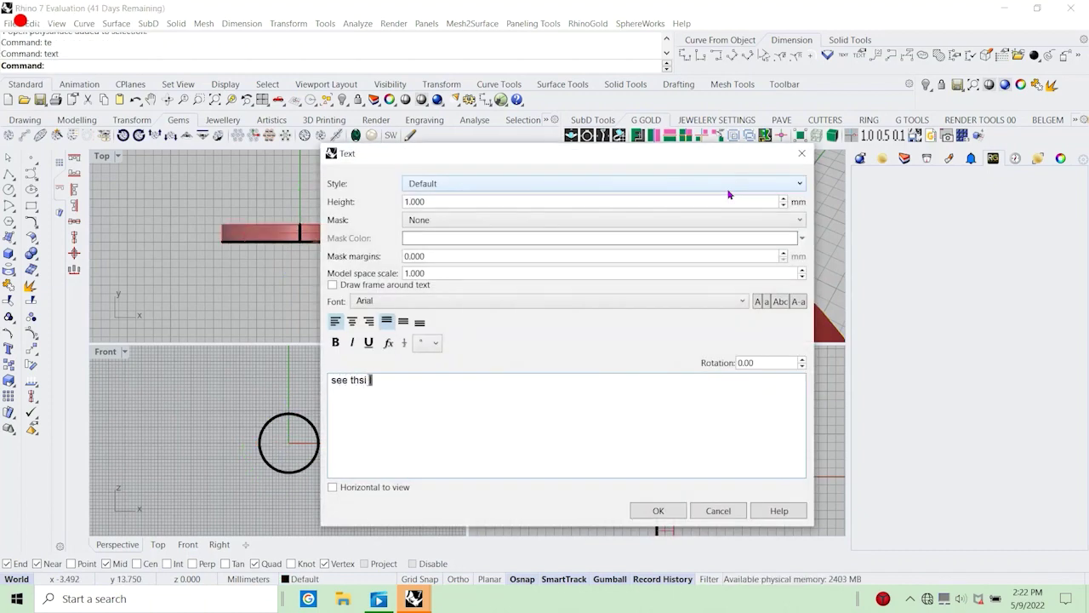
text(line gace the)
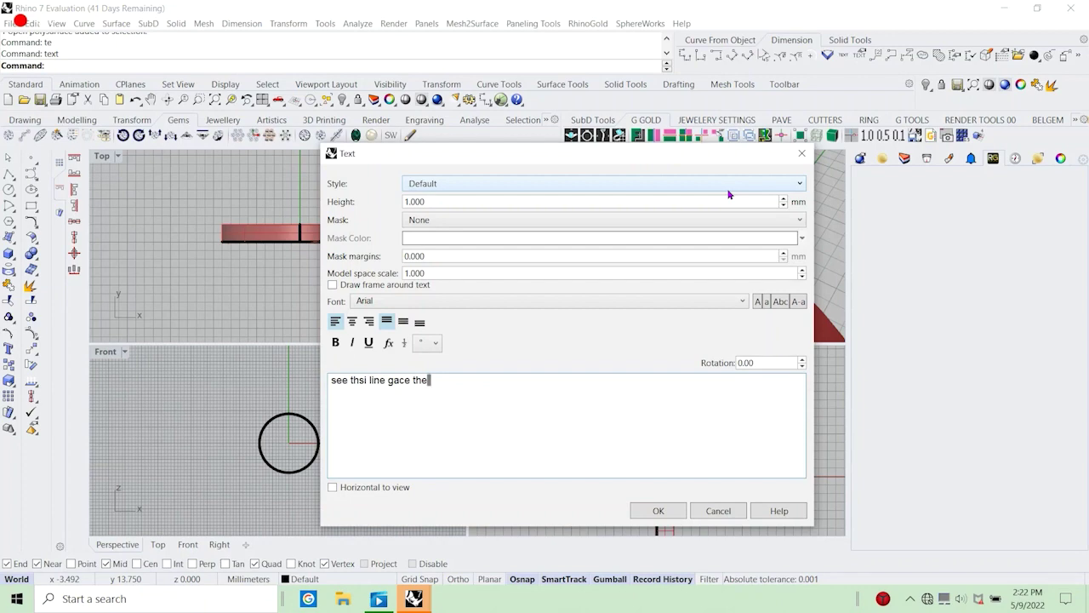
text(a surface)
click(700, 511)
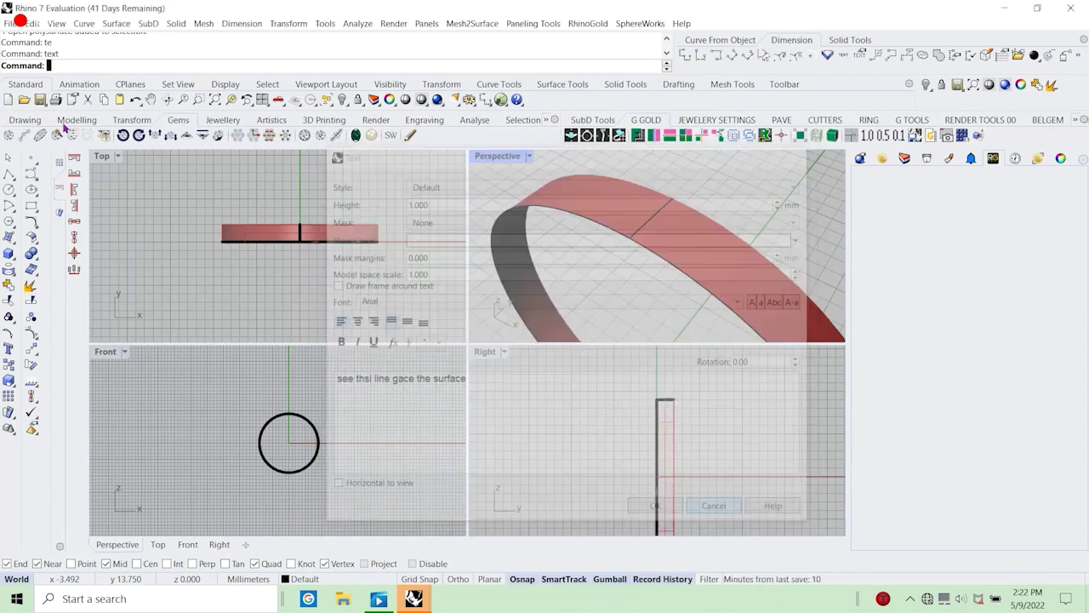
Delete the swept band together with its profile line, keeping the ring circle.
drag(284, 200, 269, 231)
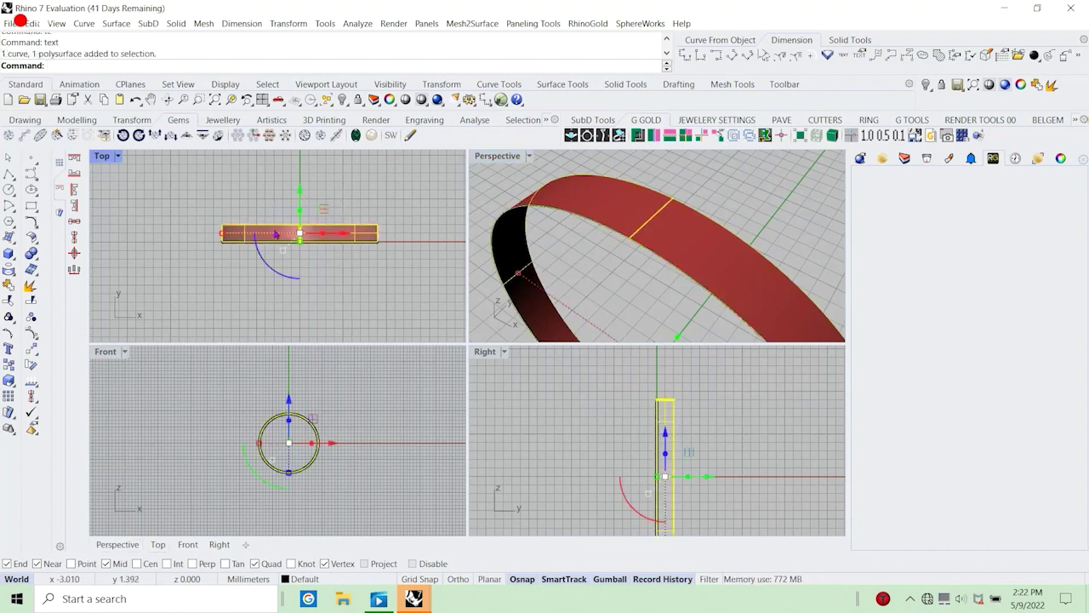
key(Delete)
click(83, 23)
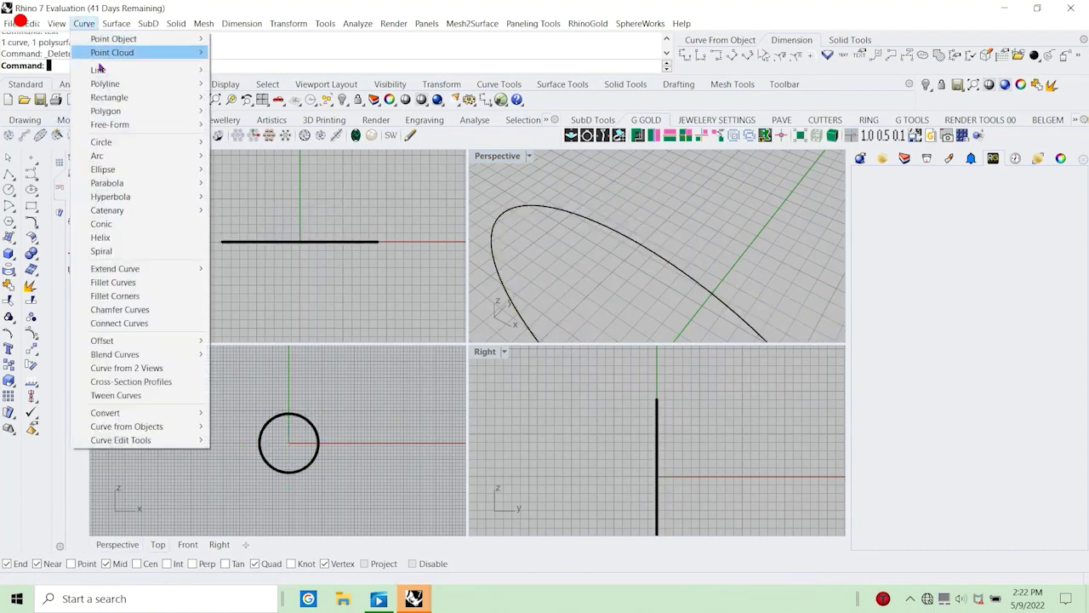
mouse_move(109, 76)
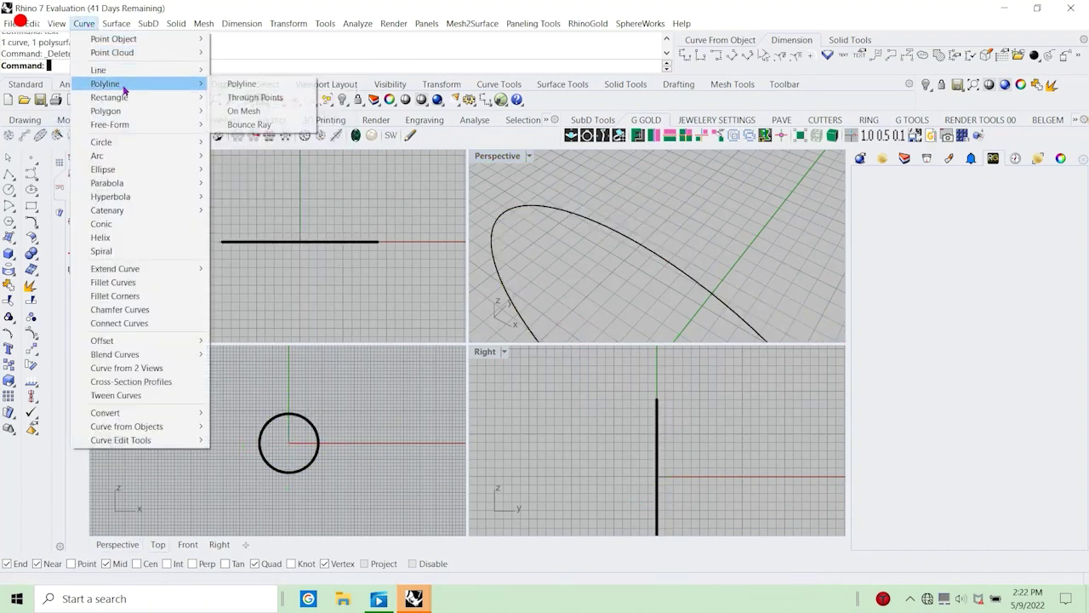
mouse_move(197, 75)
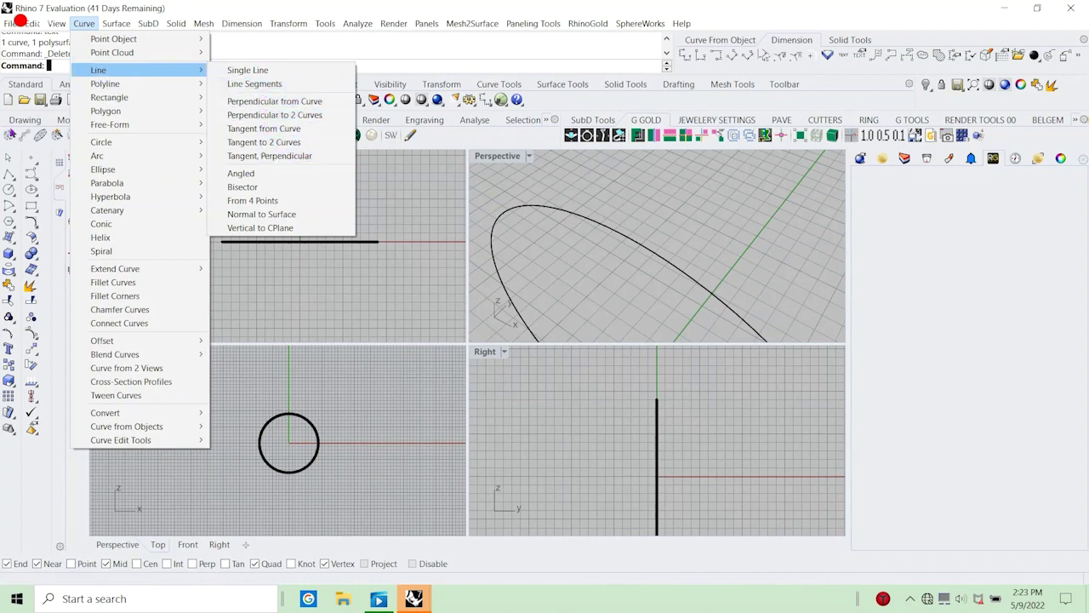
click(332, 281)
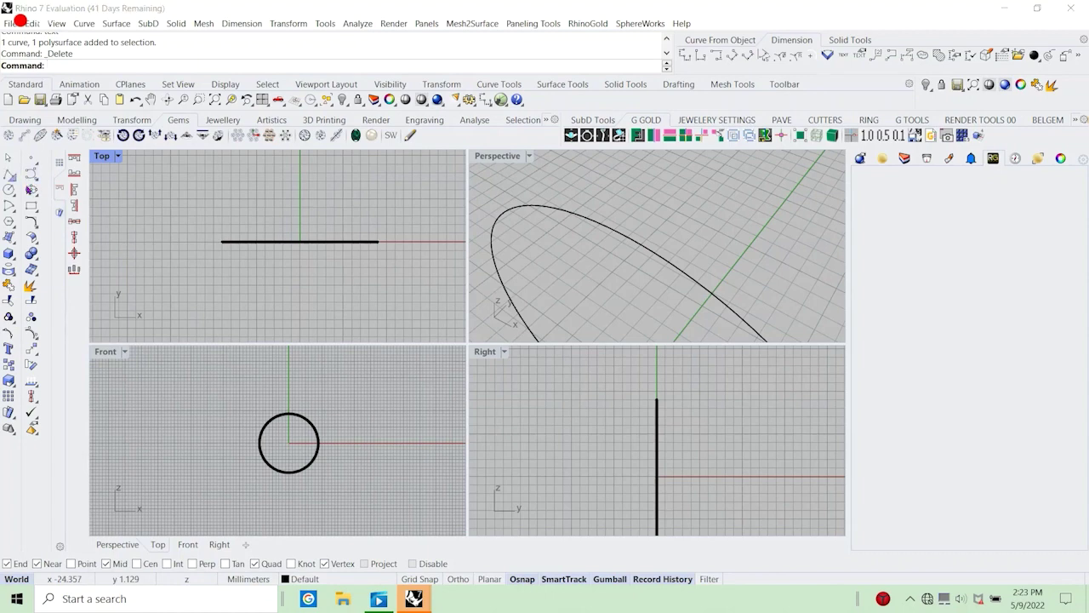
click(12, 175)
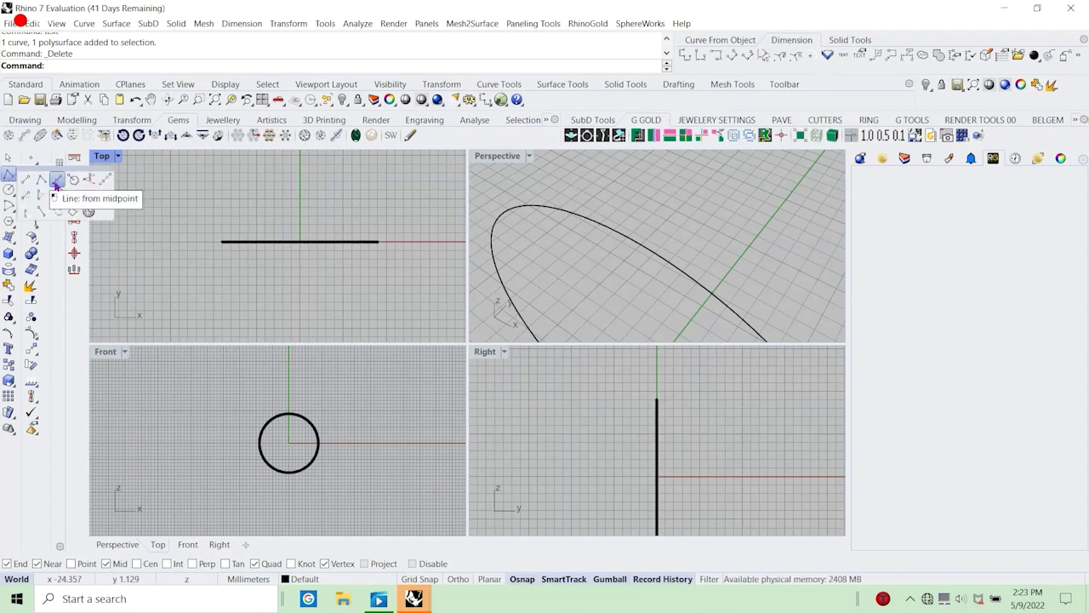
click(56, 182)
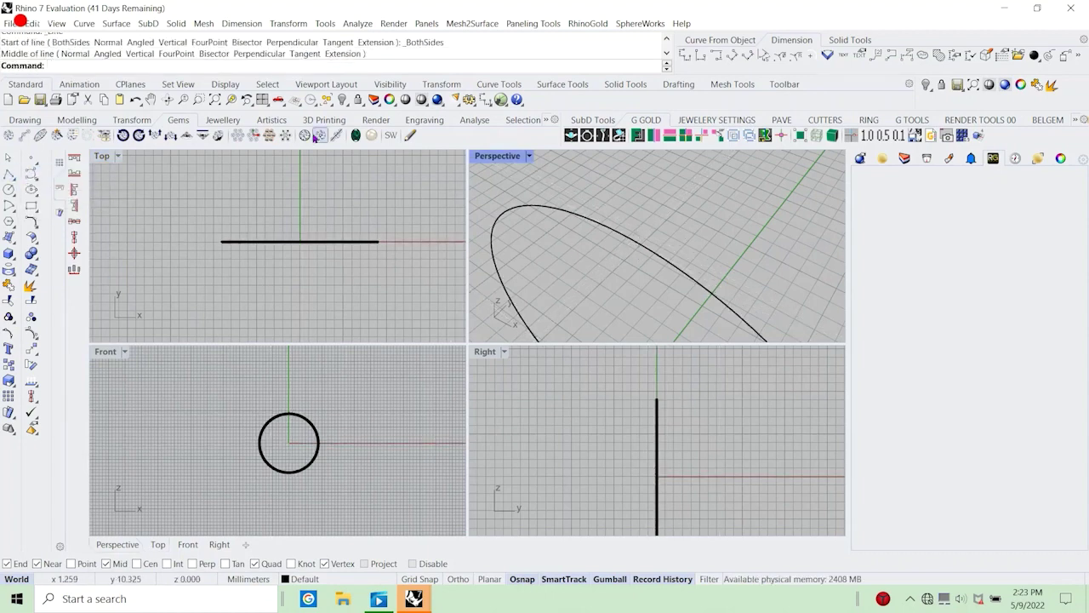
Draw a horizontal BothSides line centred on the circle's top quadrant, 2 mm to each side, and maximize the Right view.
click(86, 24)
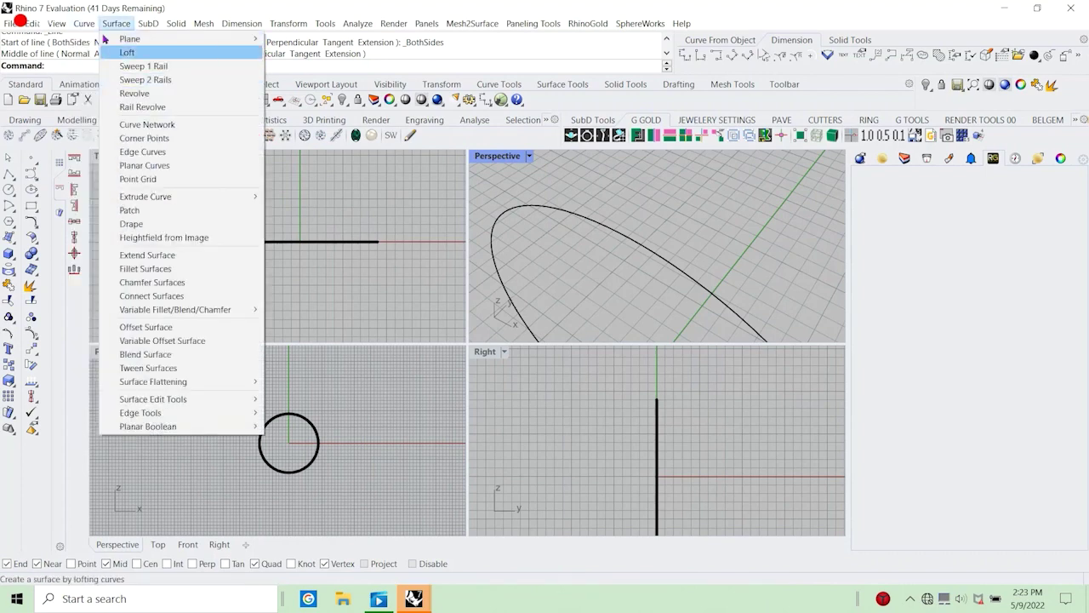
click(247, 70)
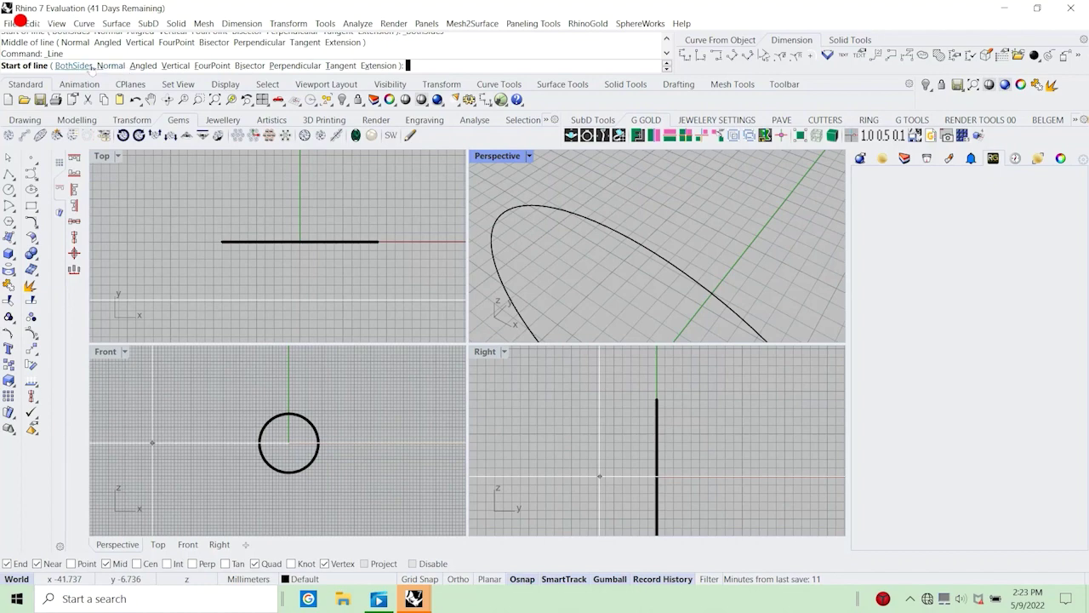
click(74, 66)
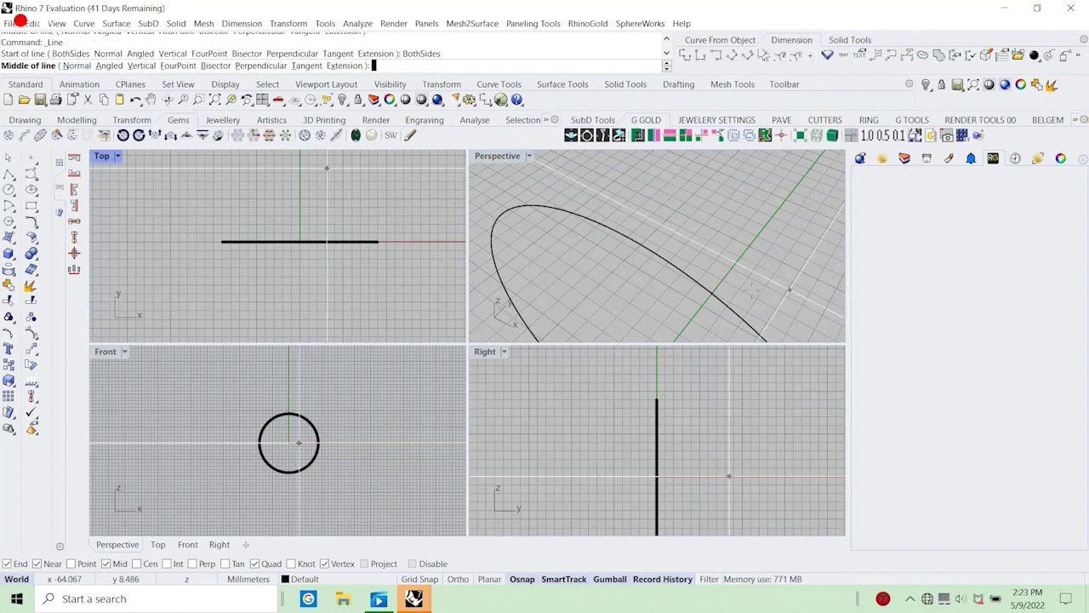
click(657, 399)
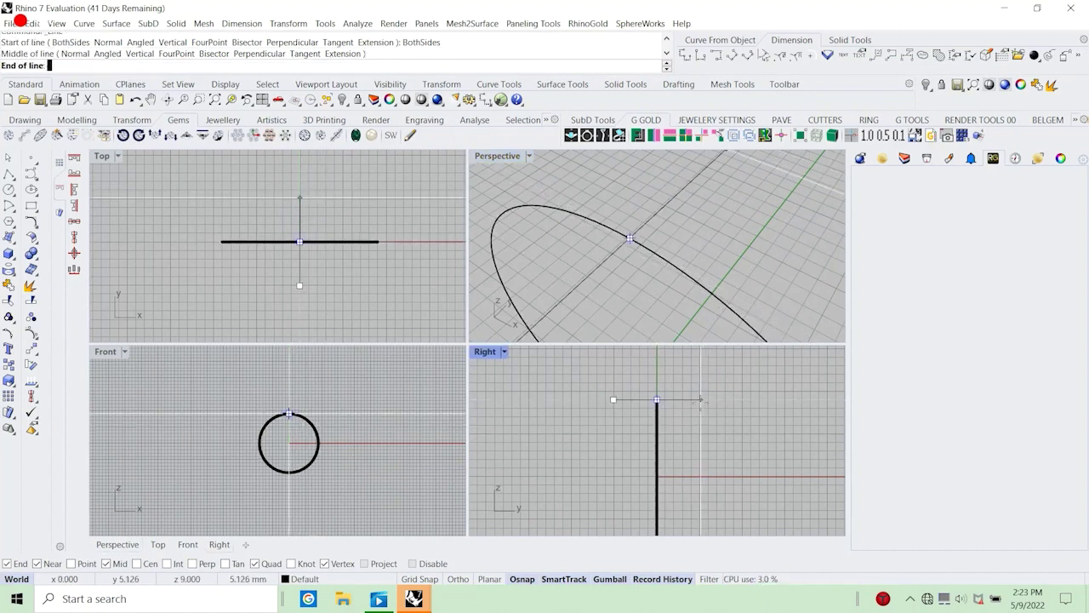
text(2)
key(Return)
scroll(677, 409, up, 8)
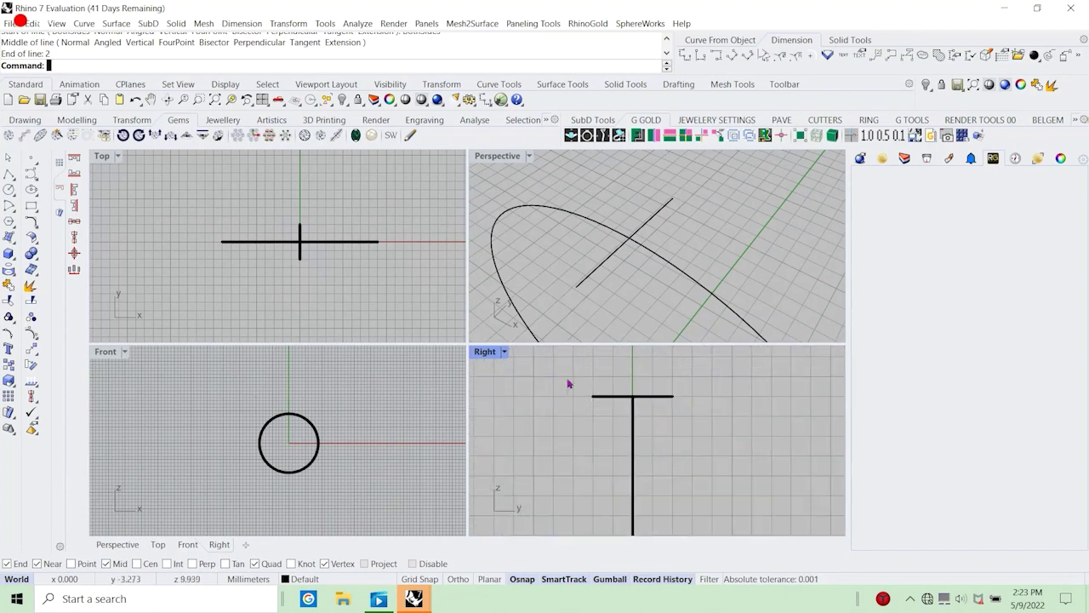
double_click(486, 352)
right_drag(486, 297, 504, 271)
Write a text note reading "see the line from midpoint gave the line from the middle of the quad" and dismiss it without placing it.
text(t)
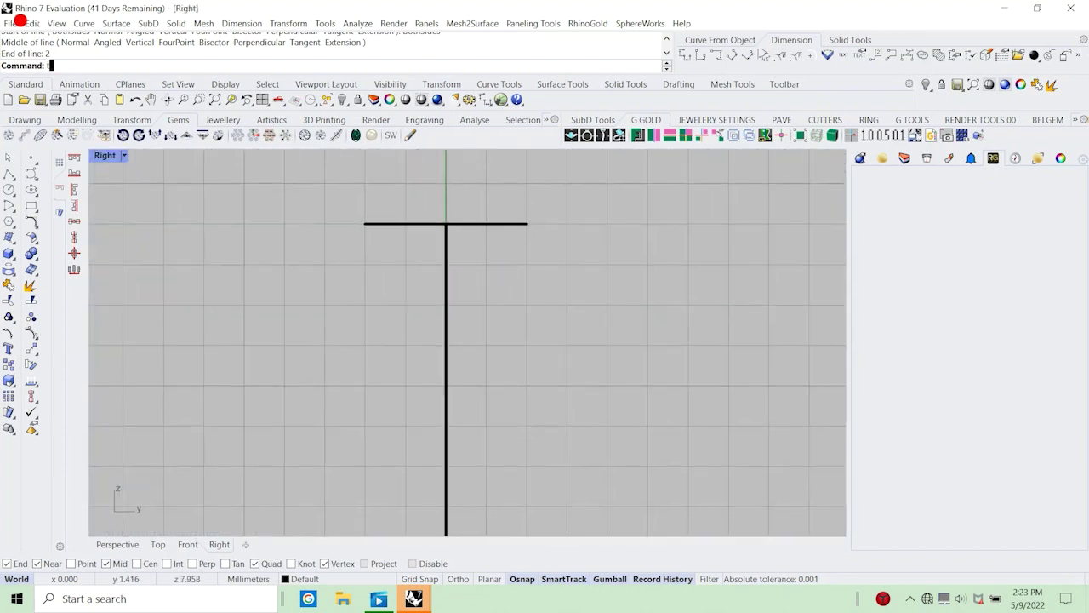
text(ext)
key(Return)
text(sseg)
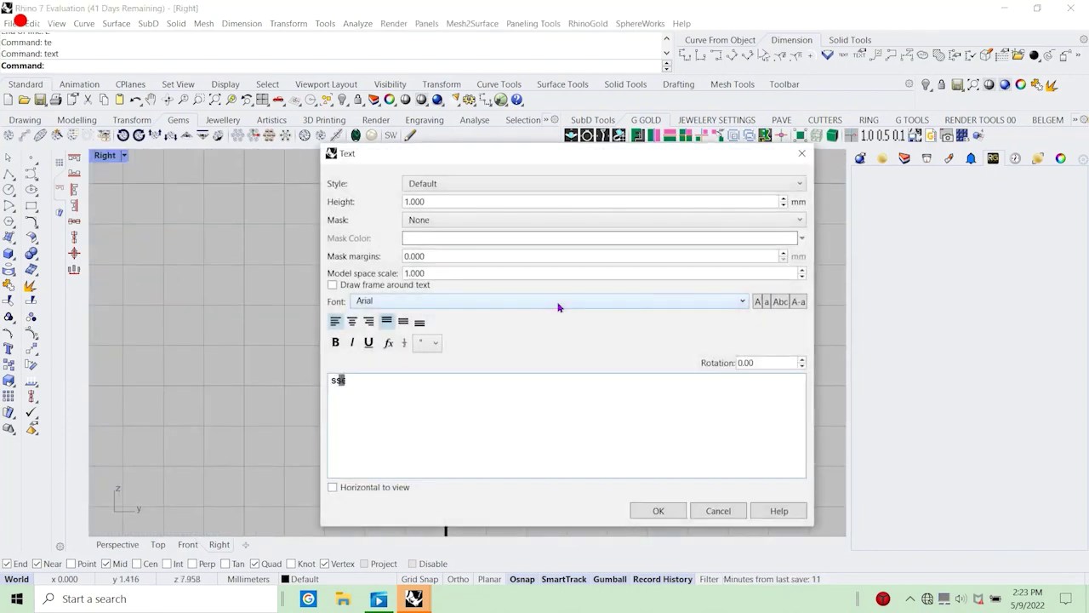
key(BackSpace)
key(BackSpace)
text(see)
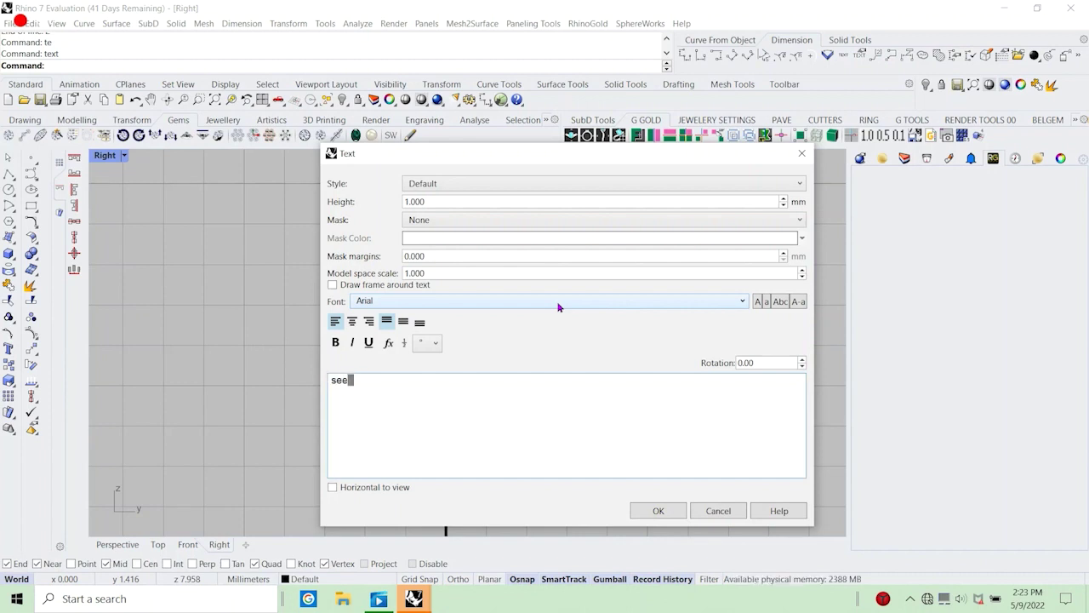
text( the)
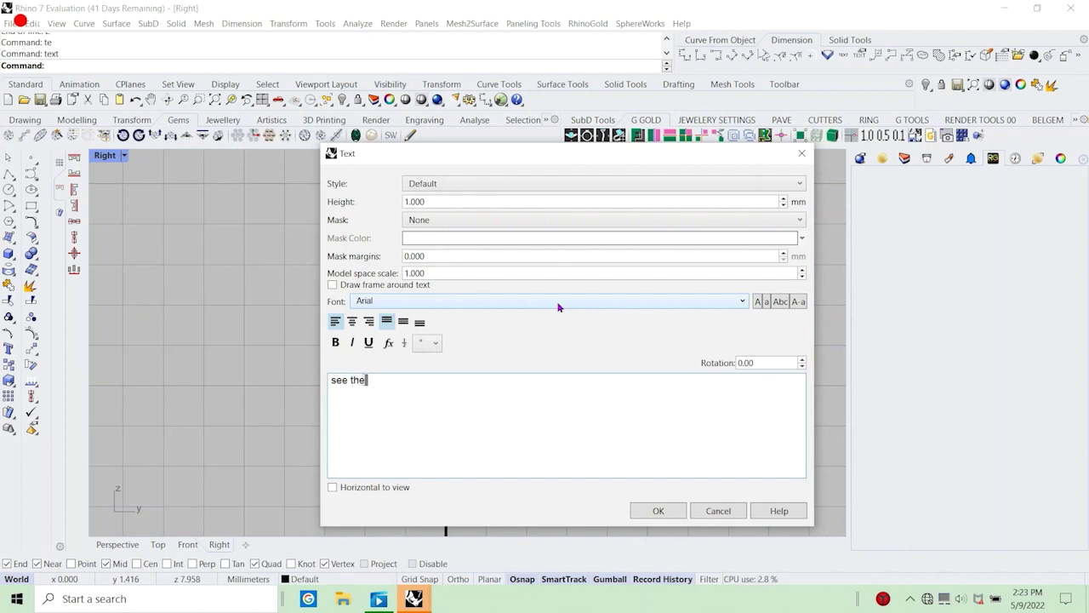
text( line rom)
key(BackSpace)
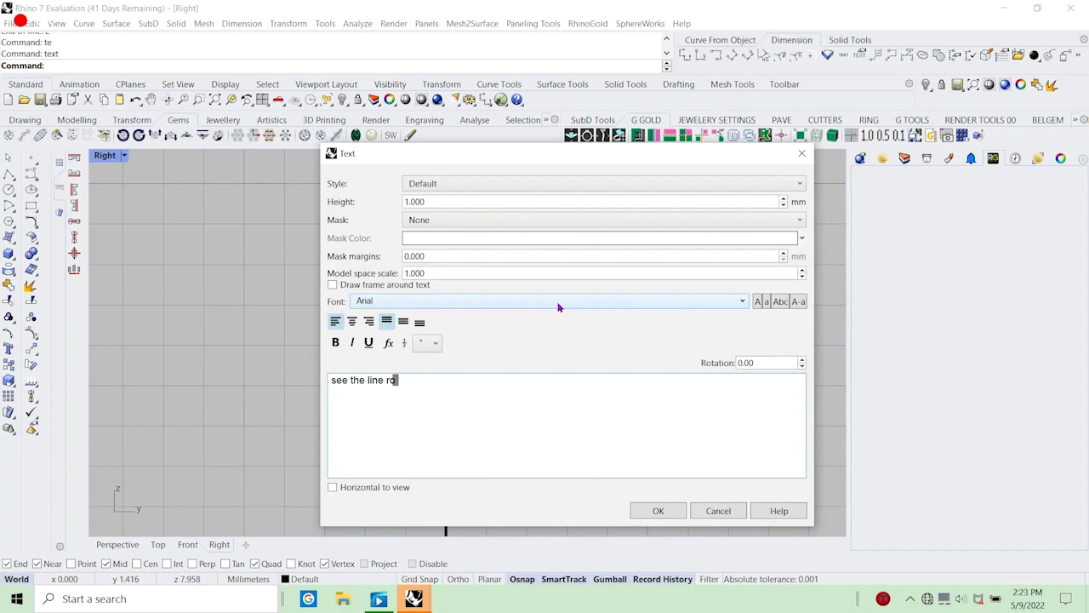
text(from)
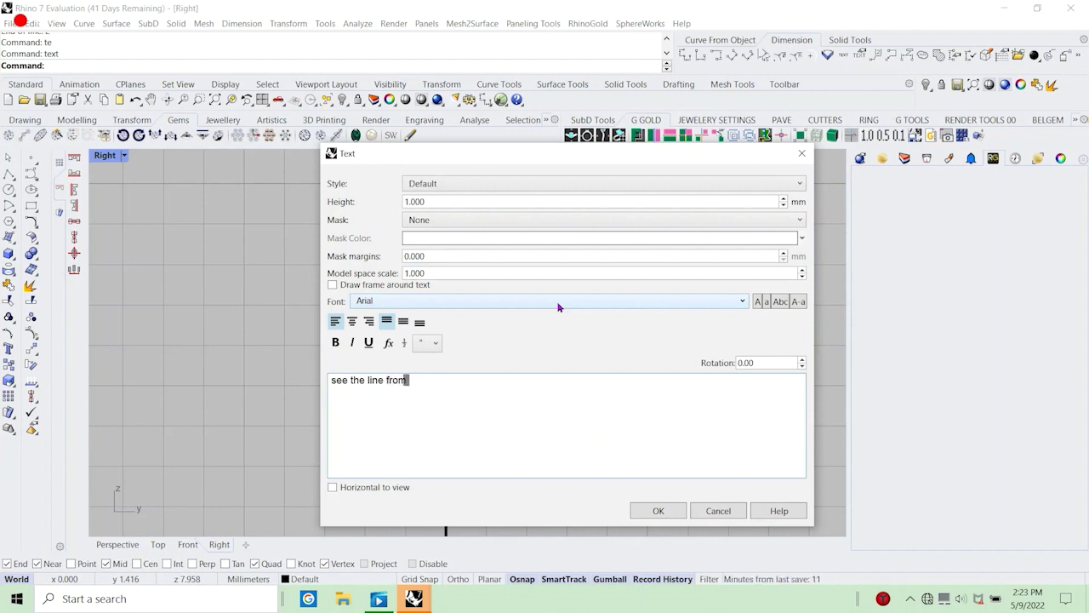
text( midpoint gave )
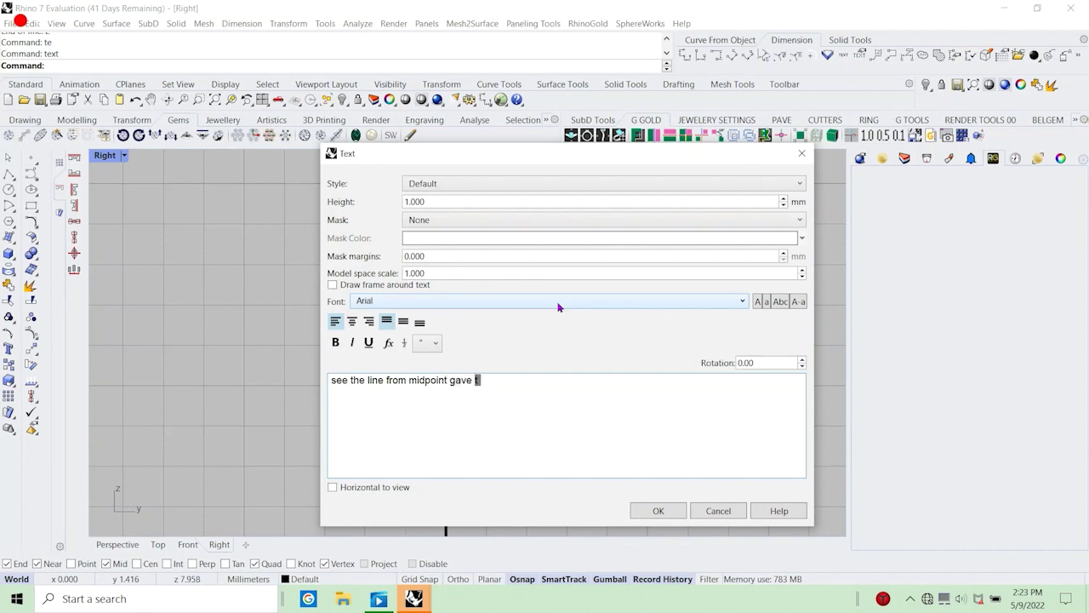
text(the lin)
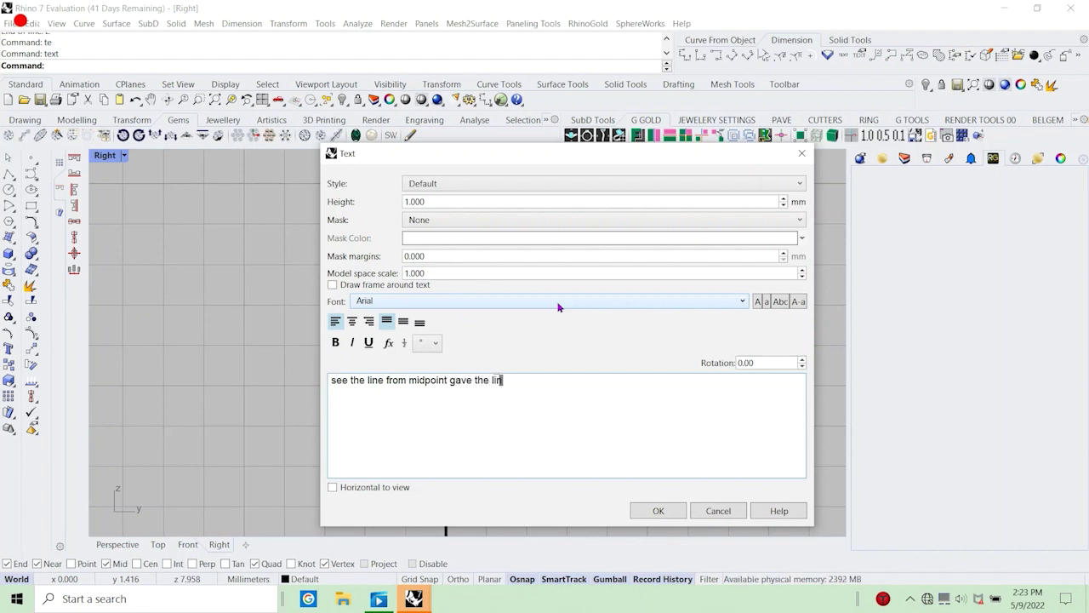
text(e from the)
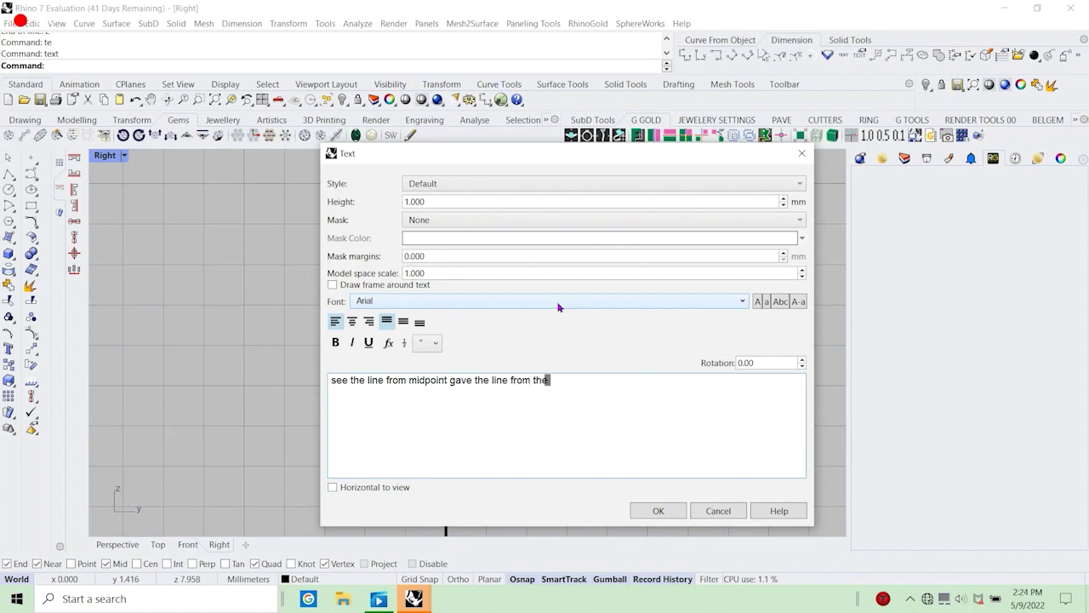
text( midd)
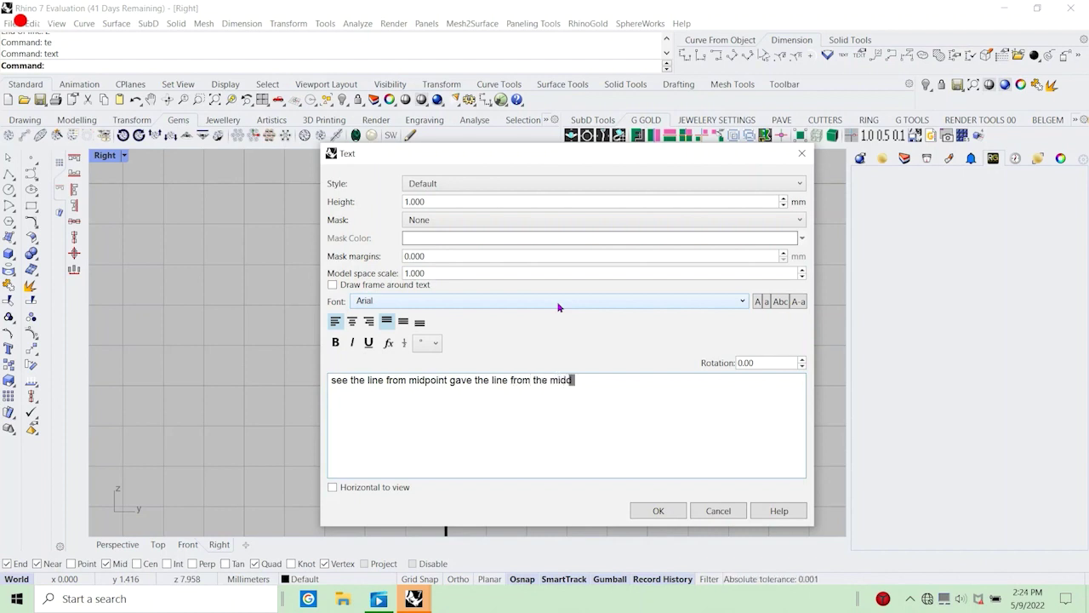
text(le of the quad)
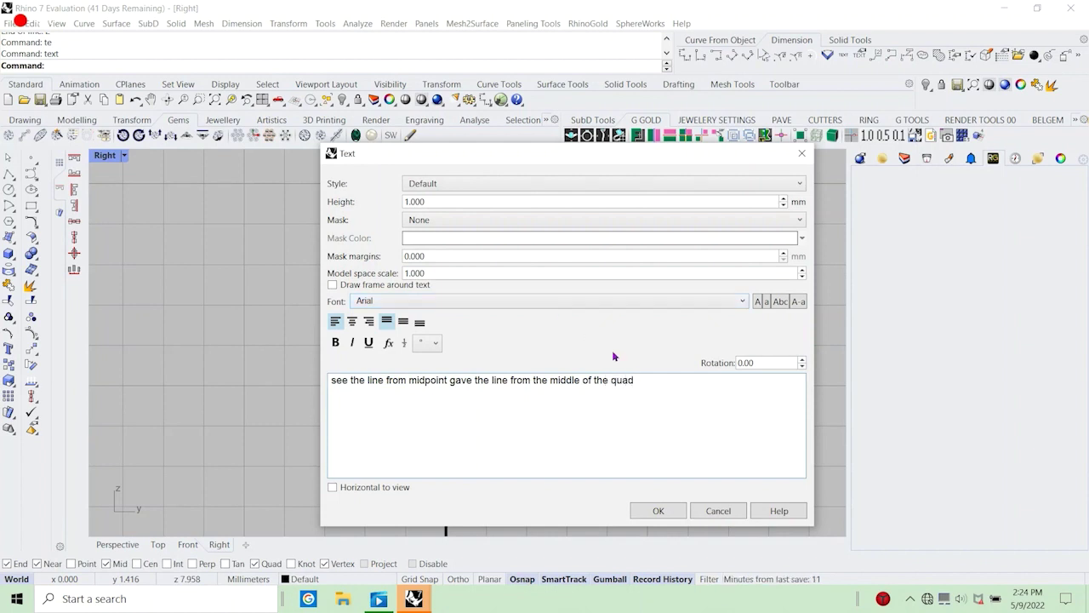
click(718, 511)
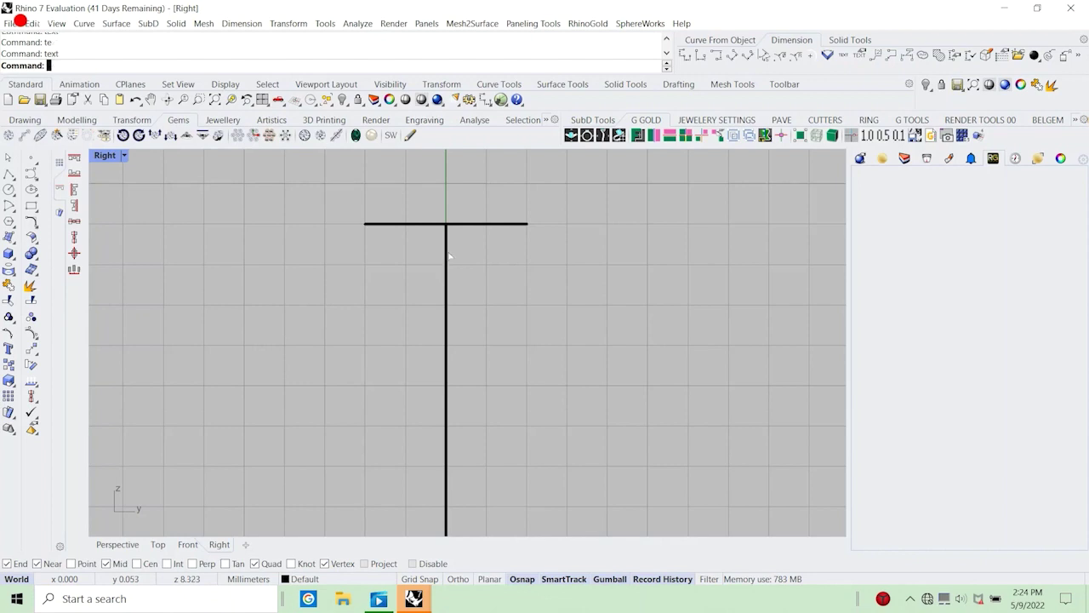
Write a text note reading "sweep 1 rail is teh command used to create the ring surface" and dismiss it without placing it.
right_click(449, 256)
text(swe)
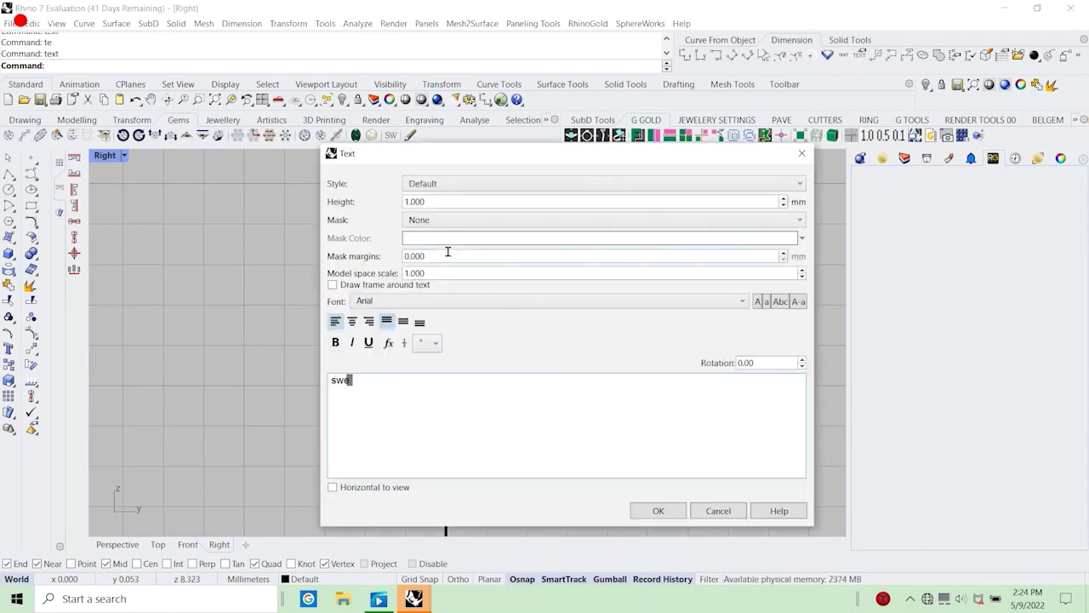
text(ep 1)
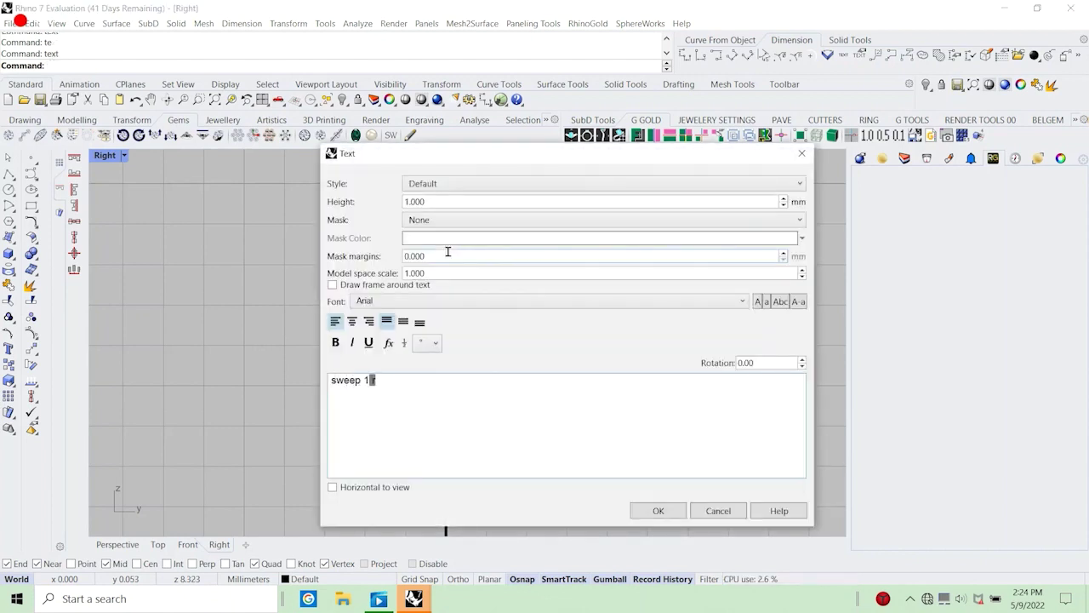
text( rail is teh command)
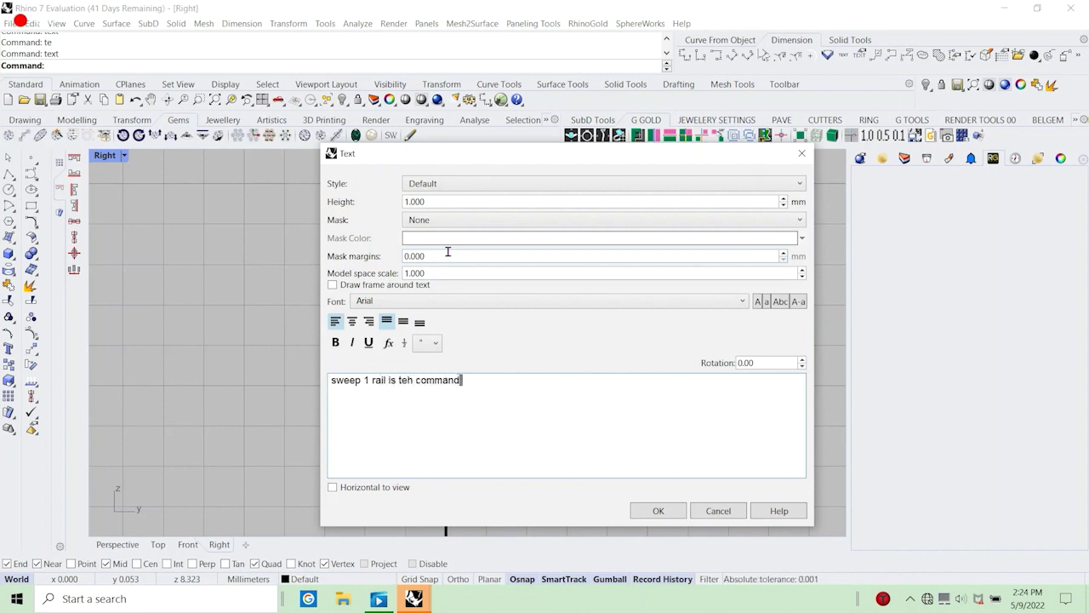
text( used to)
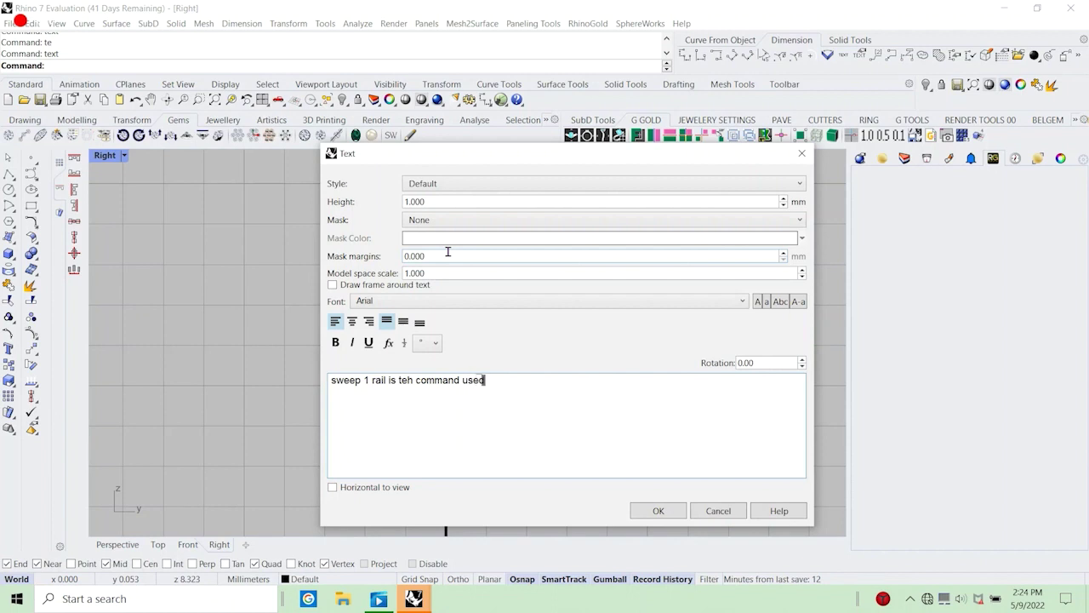
text( create te)
key(BackSpace)
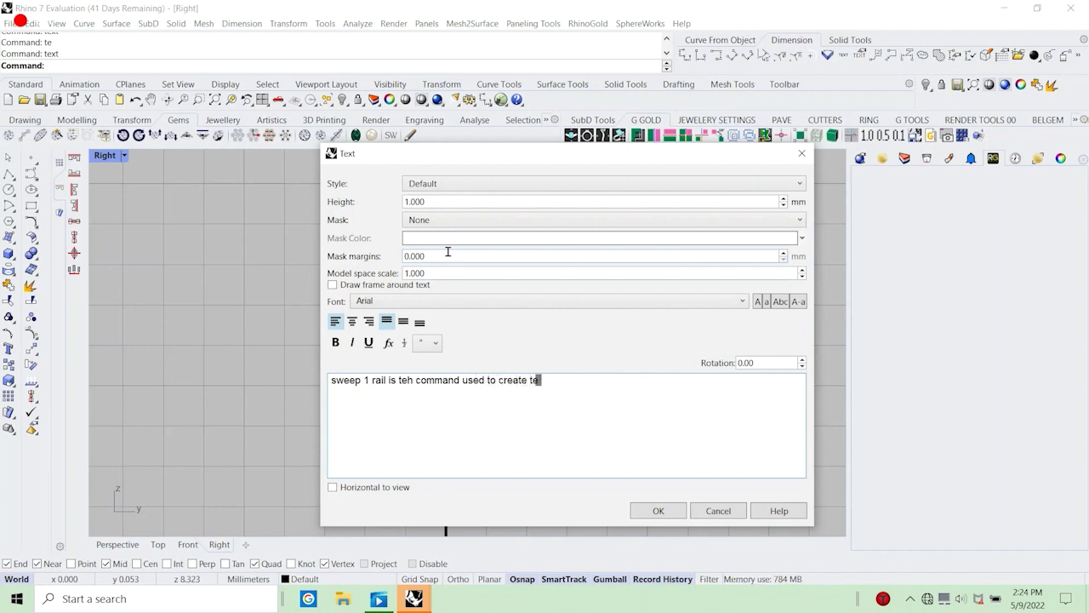
key(BackSpace)
text(he ring)
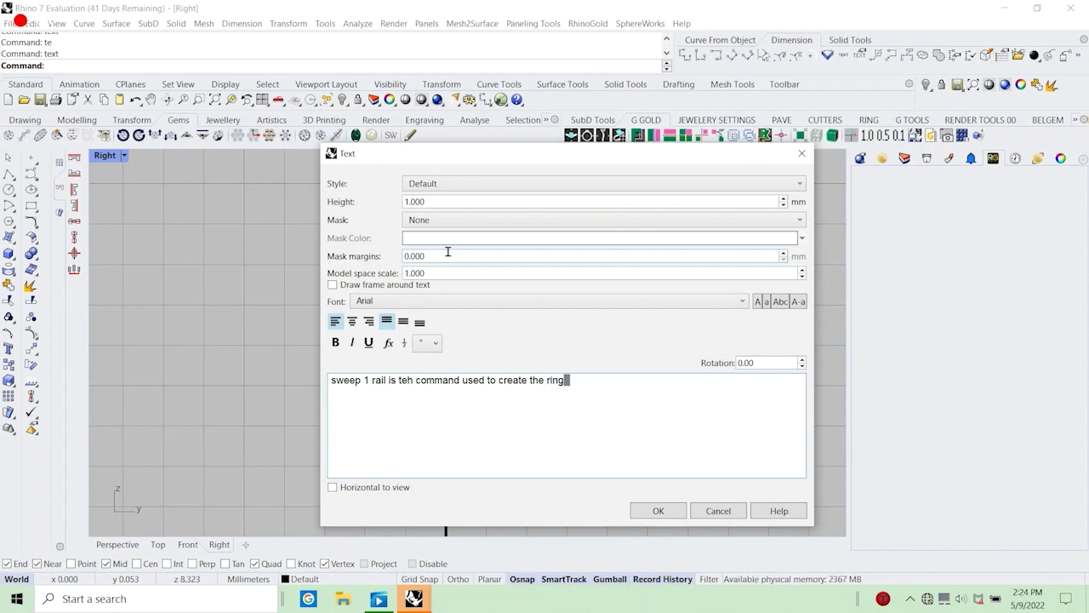
text( surface)
click(718, 511)
Write a text note reading "select ring rail as the rail curve and profile cureve as the profile to create the ring" and dismiss it unplaced.
click(444, 349)
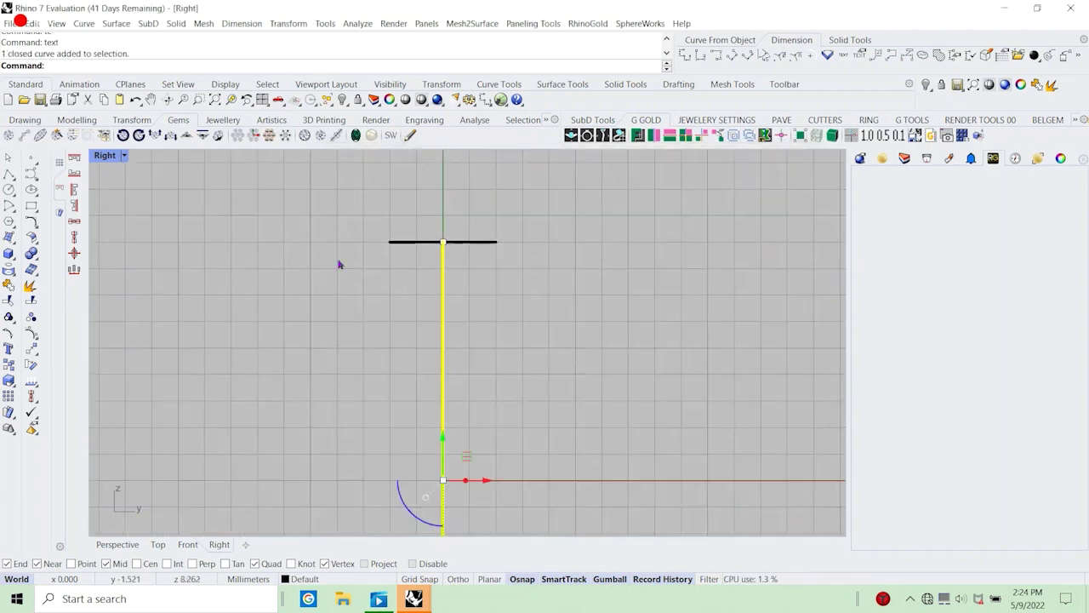
click(220, 318)
text(Tre)
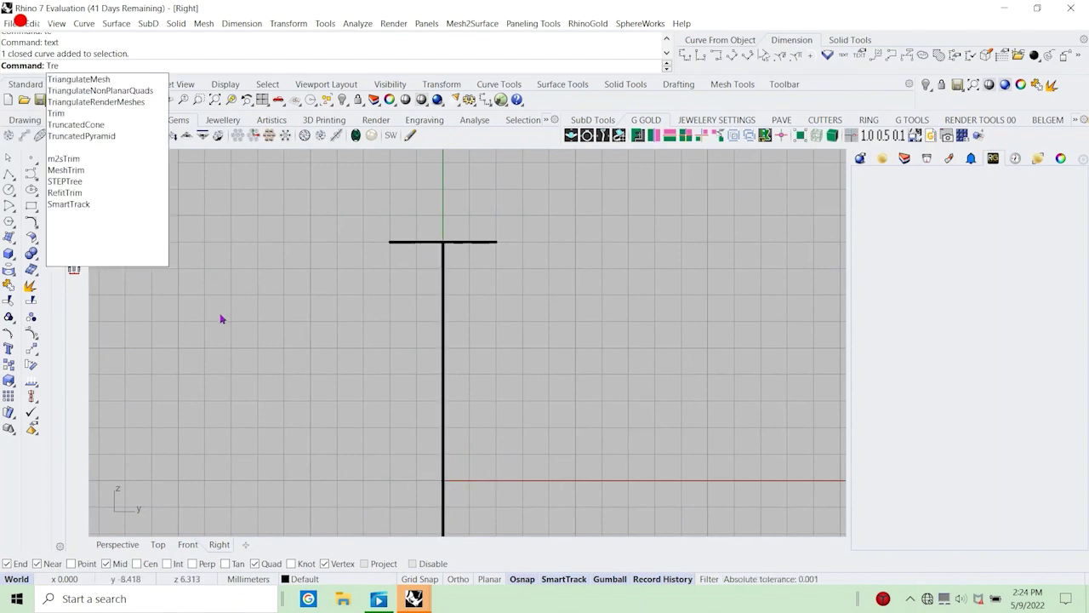
key(BackSpace)
key(BackSpace)
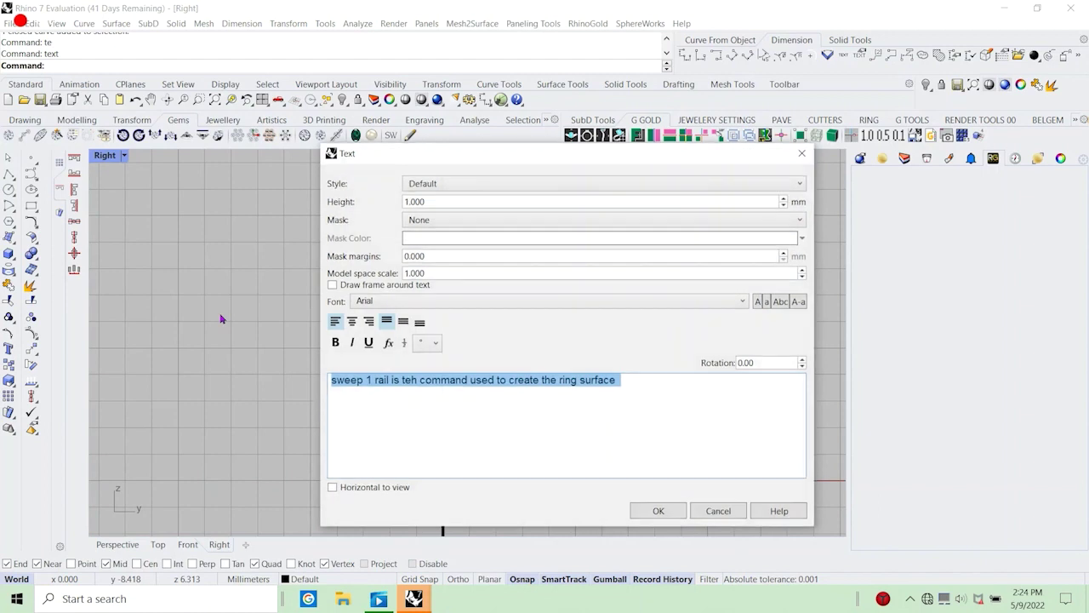
text(select ring)
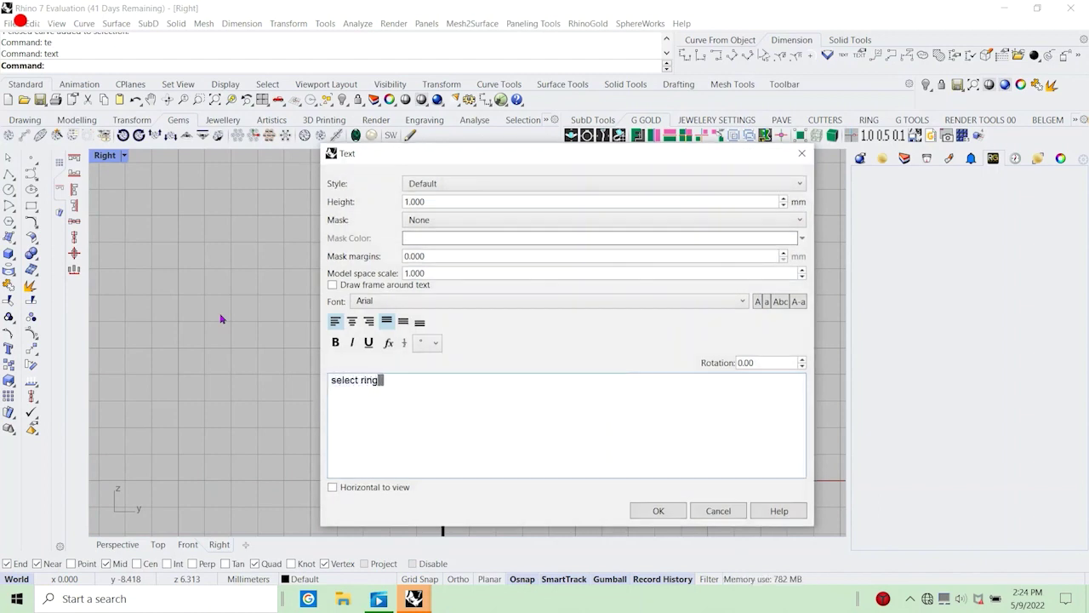
text( rail as the)
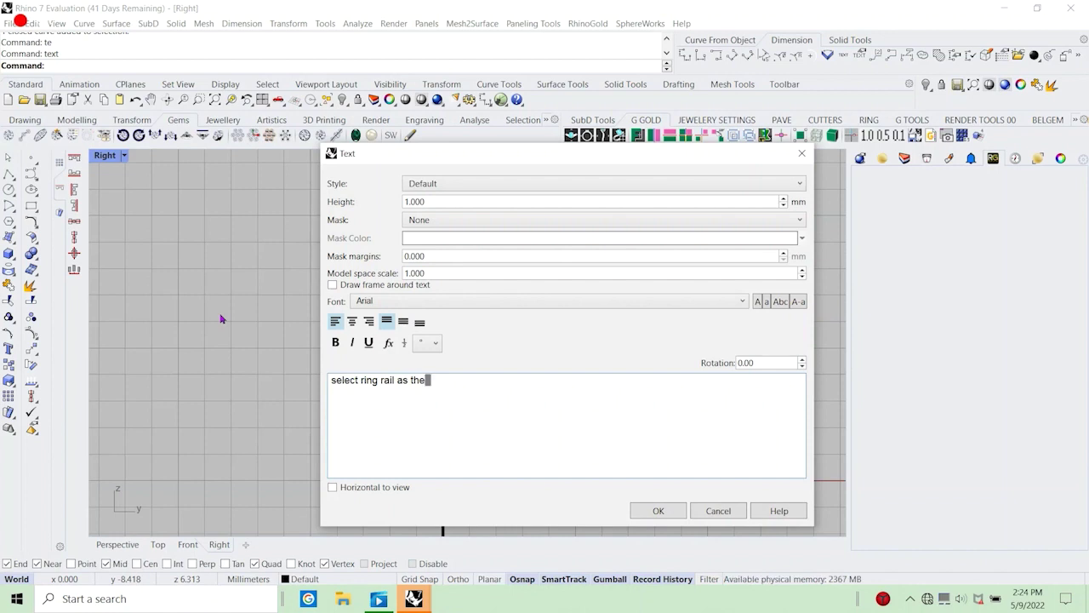
text( rail curve)
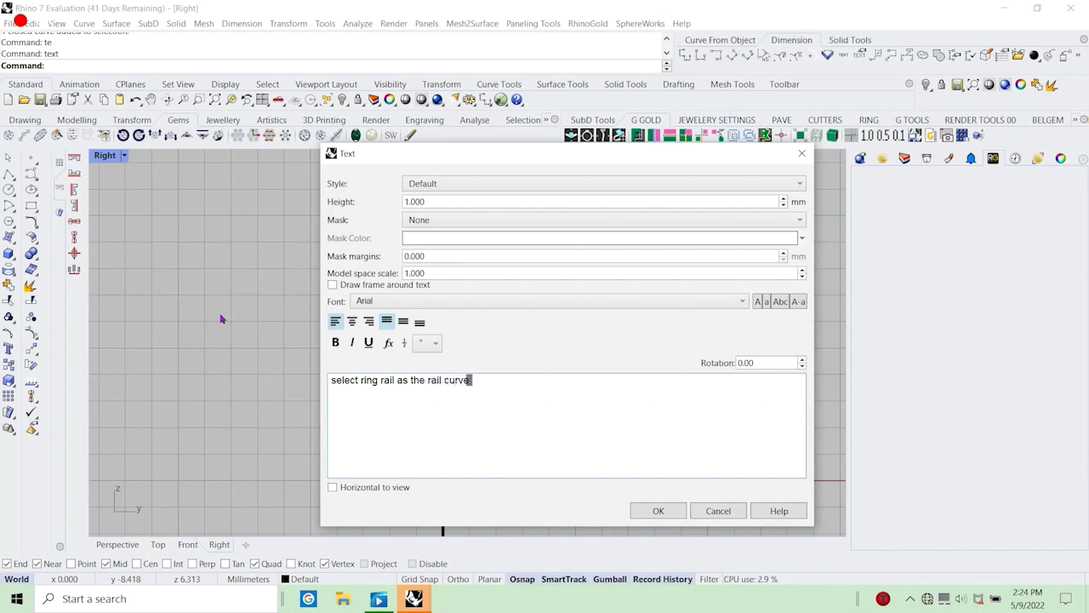
text( and profile)
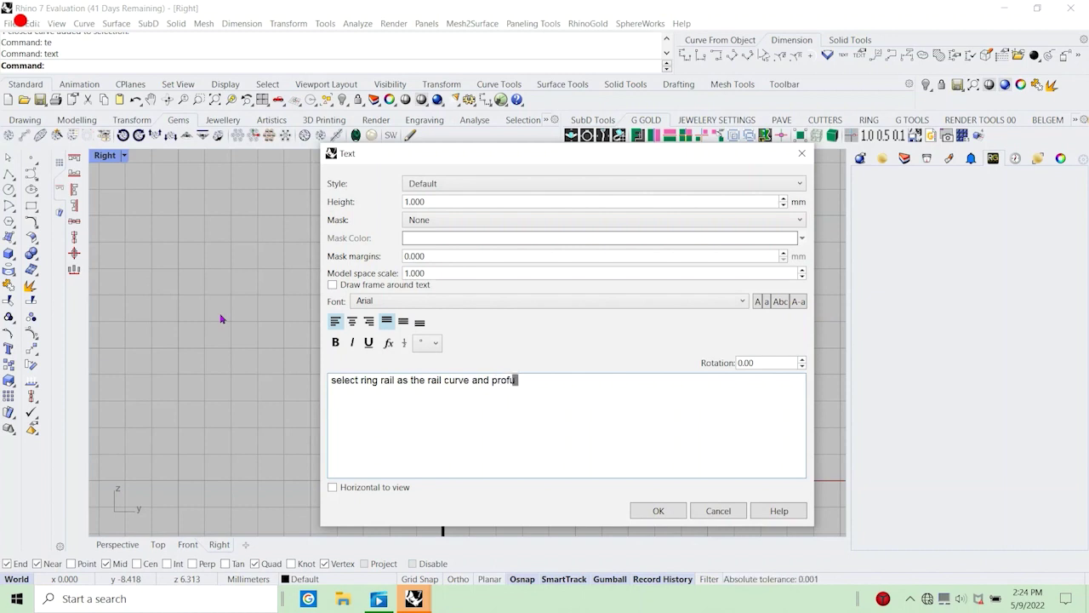
text( cu)
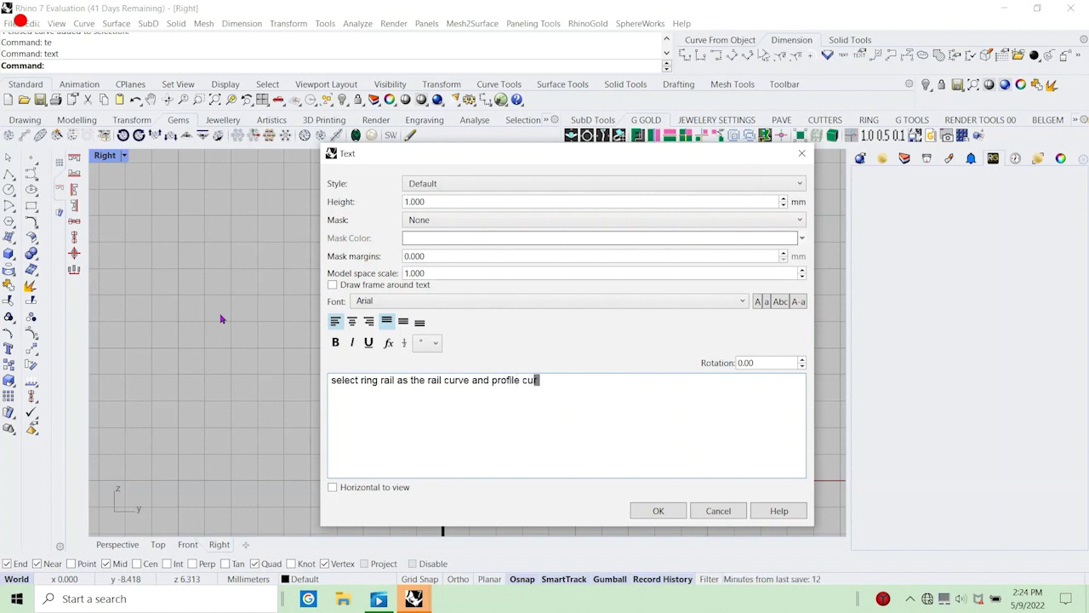
text(reve as the pr)
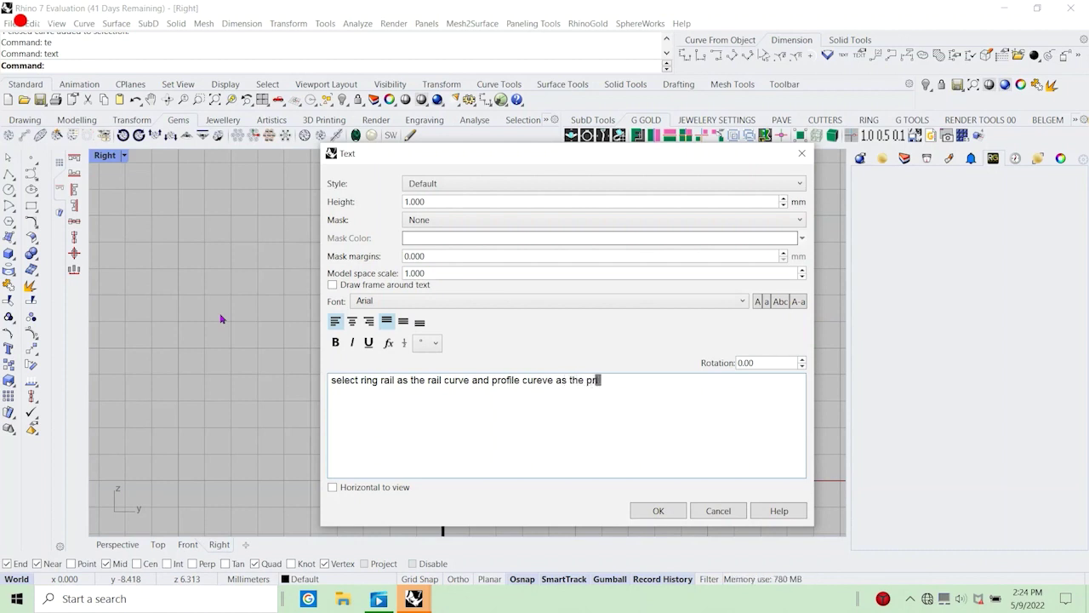
text(ofile to)
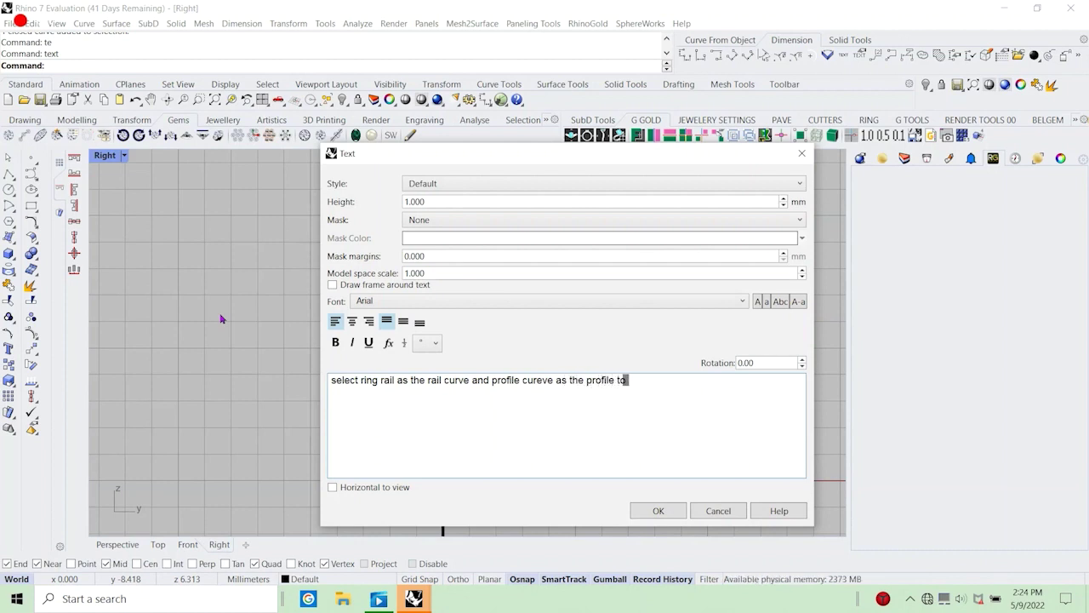
text( create the ring)
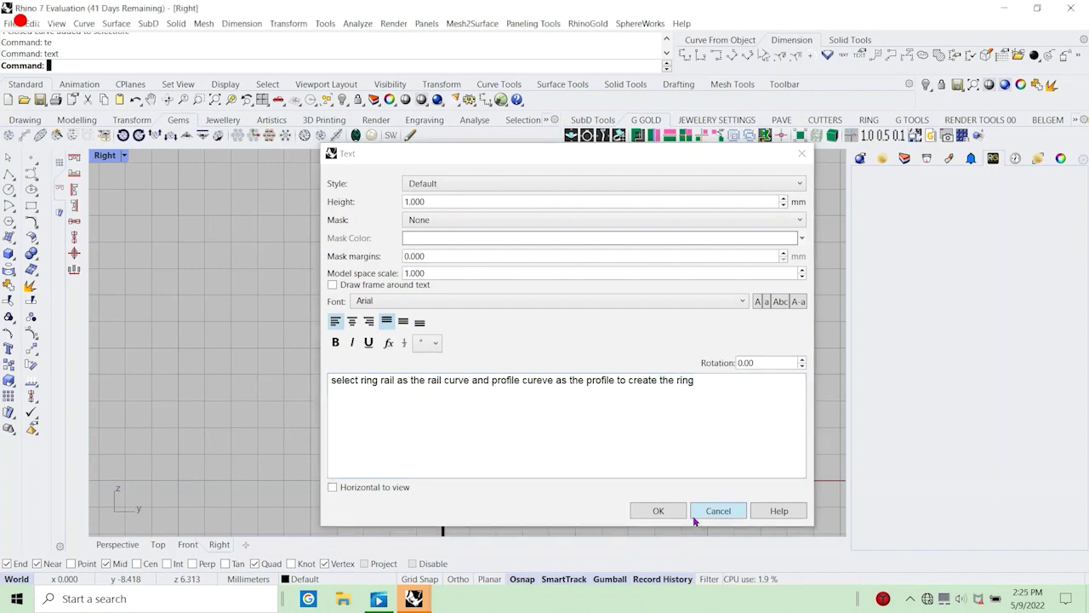
click(718, 511)
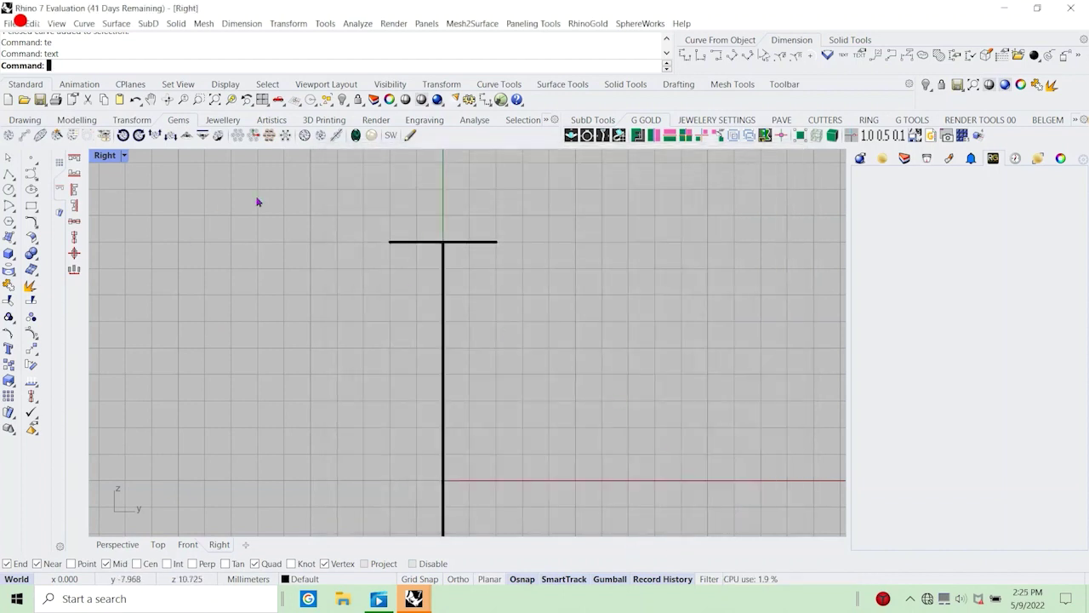
Sweep the horizontal profile line along the ring circle with Sweep 1 Rail, accepting the default options.
click(444, 285)
click(116, 23)
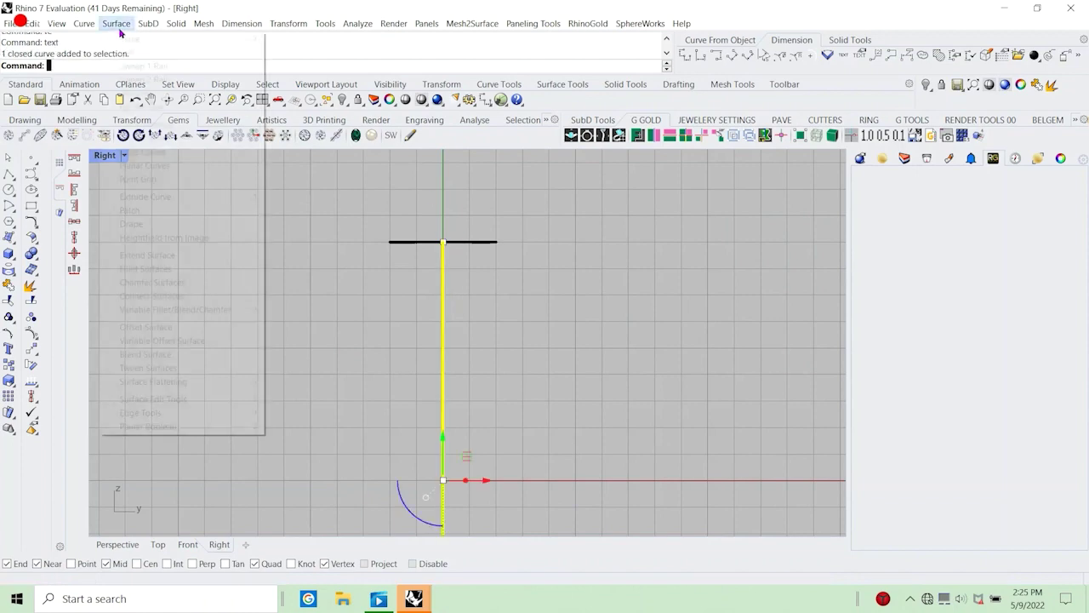
click(143, 66)
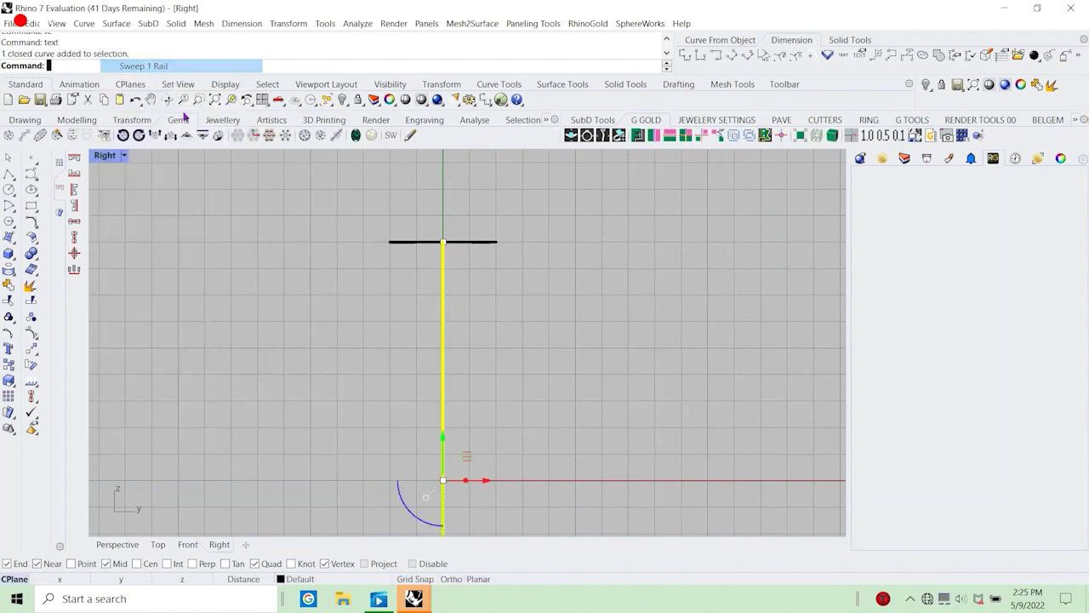
click(476, 242)
key(Return)
key(Return)
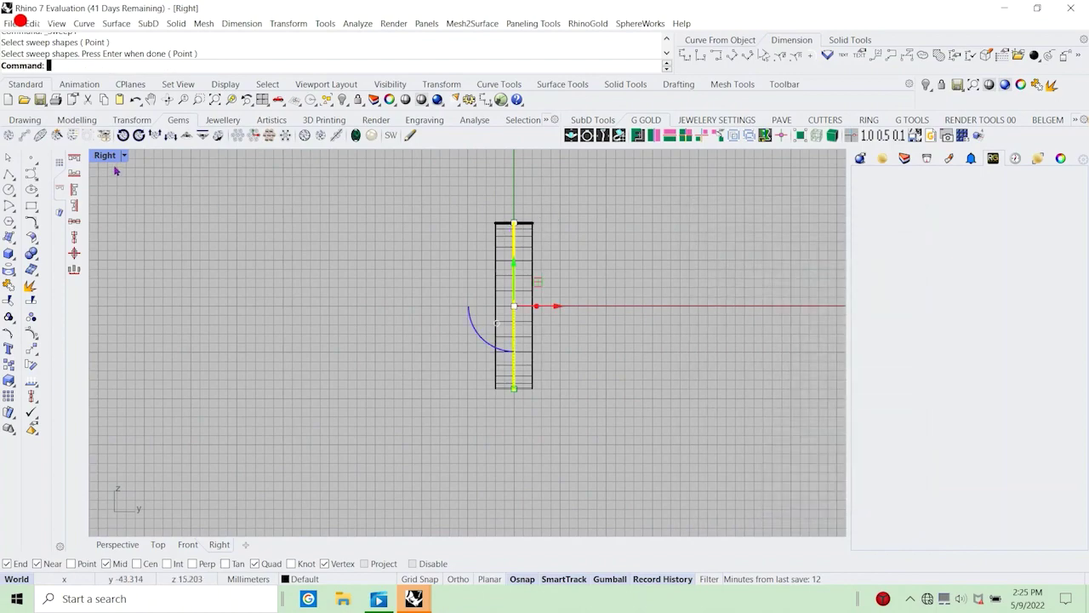
Inspect the swept band in a maximized Perspective view, clear the selection and undo the sweep.
double_click(107, 156)
double_click(502, 155)
scroll(485, 185, down, 10)
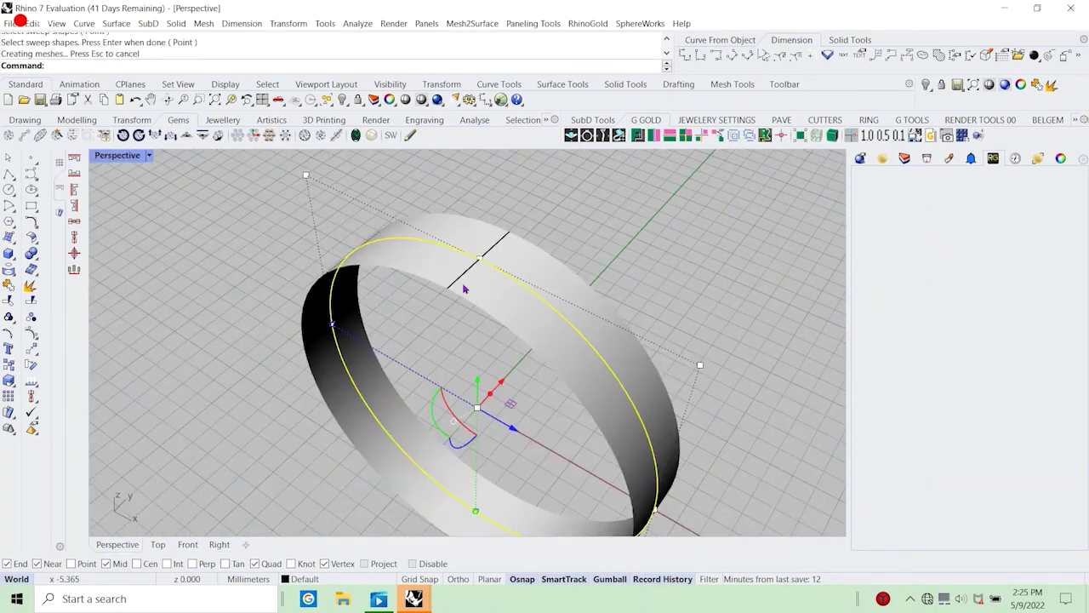
key(Escape)
key(ctrl+z)
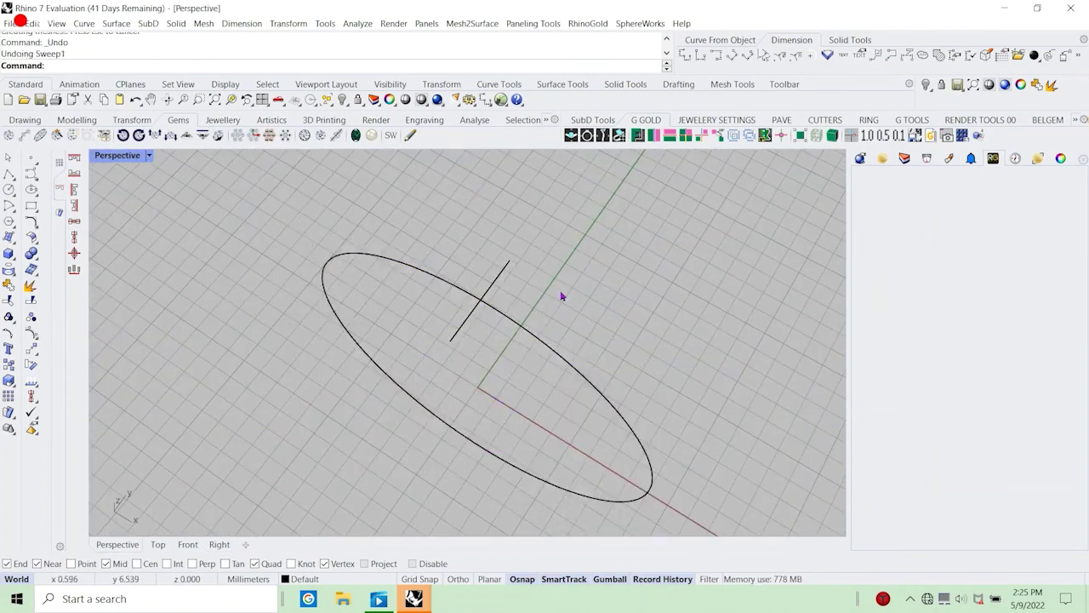
Sweep the profile line along the ring circle again with Sweep 1 Rail, accepting the default options.
key(Return)
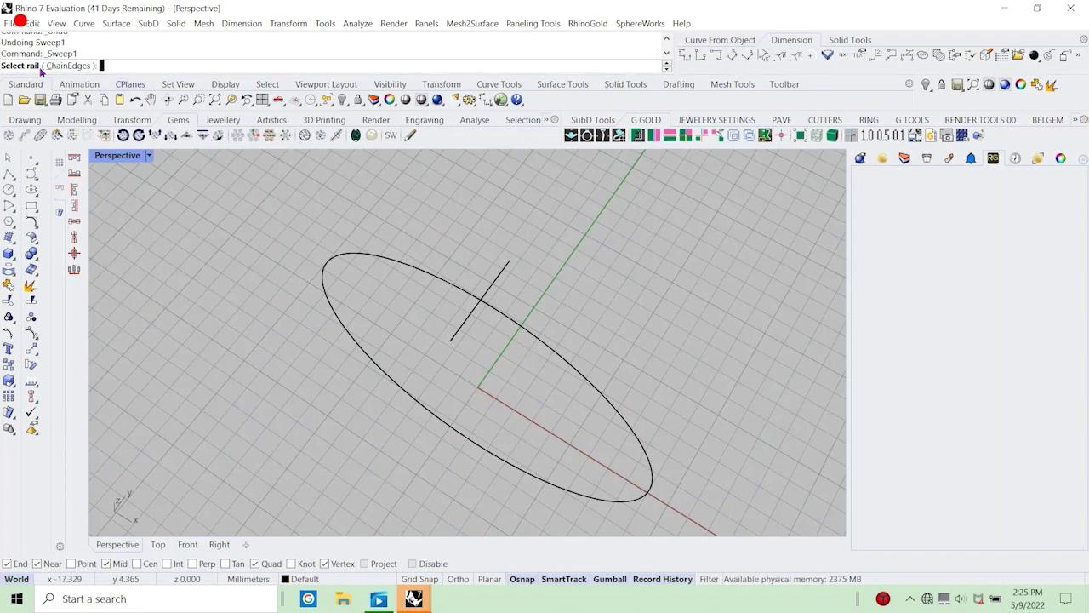
click(558, 361)
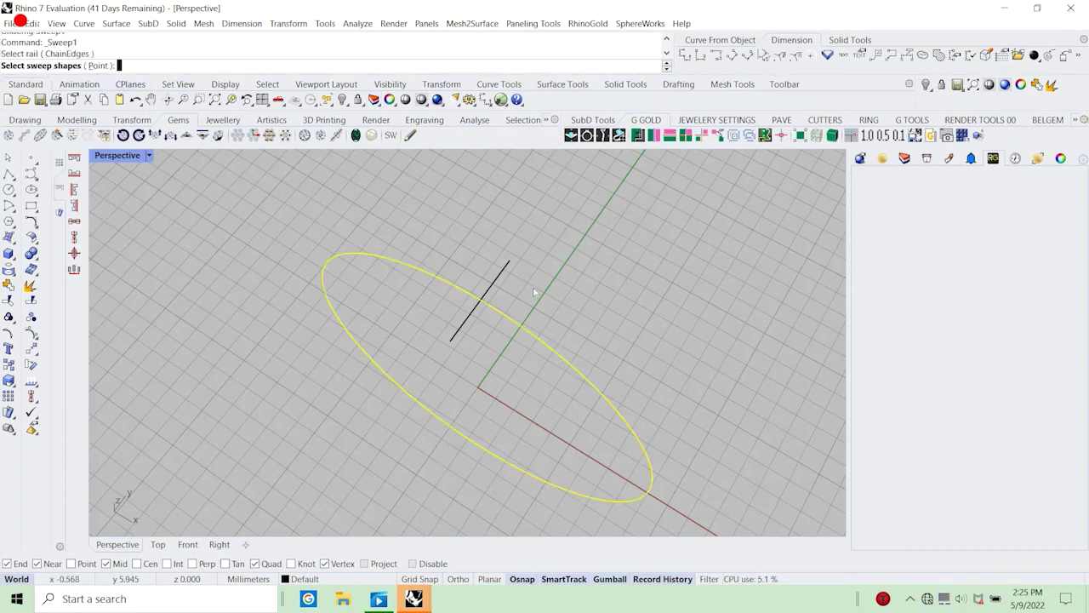
click(498, 276)
key(Return)
key(Return)
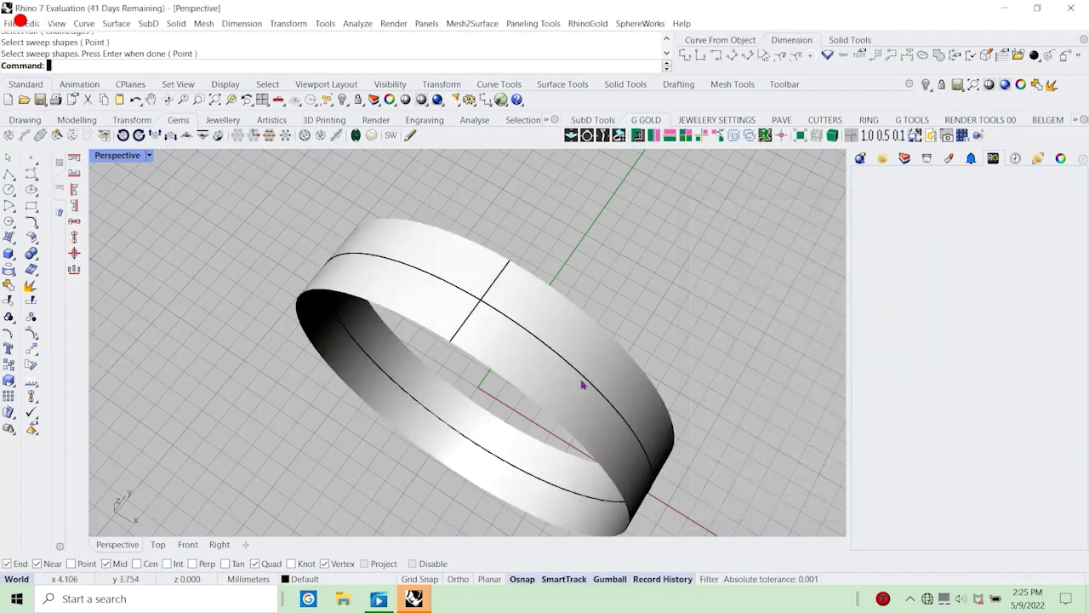
Set the Perspective viewport to Shaded display and examine the lines across the swept band's surface from several angles.
right_drag(583, 386, 525, 377)
click(510, 375)
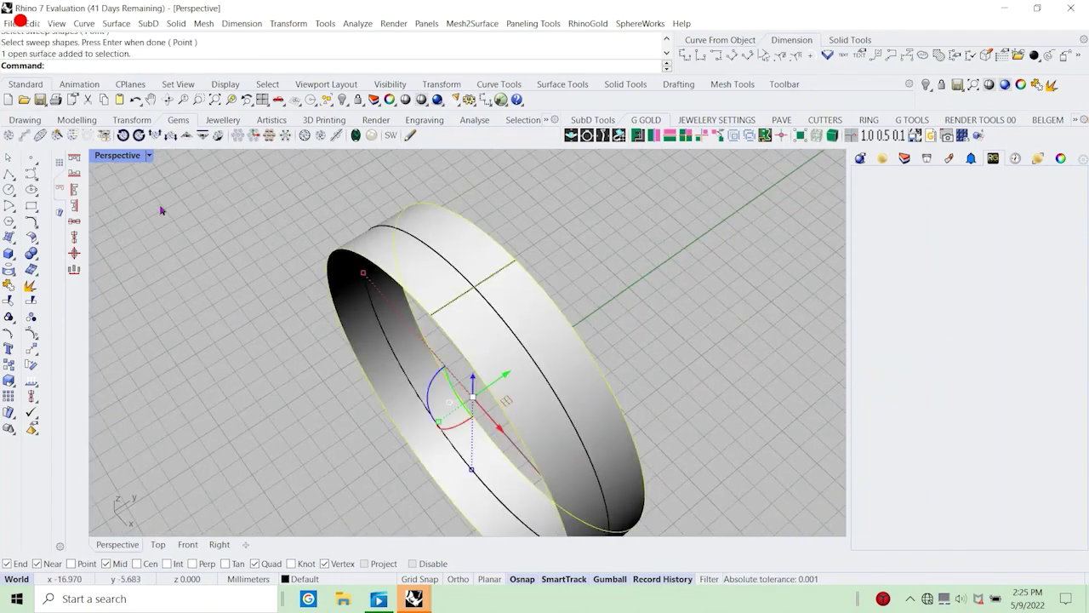
click(149, 156)
click(196, 66)
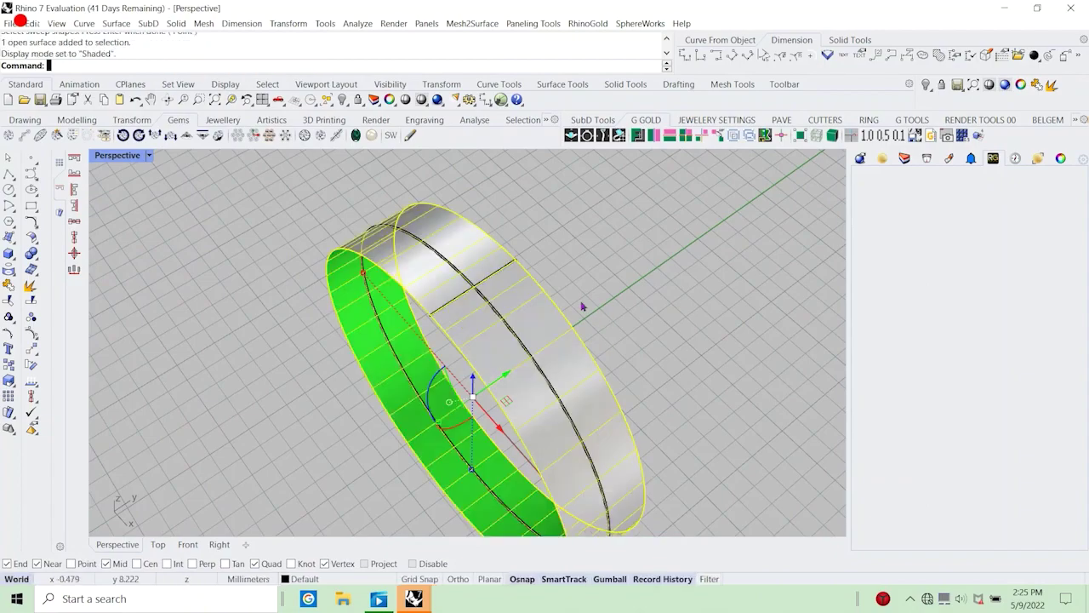
right_drag(582, 306, 613, 294)
scroll(613, 294, down, 4)
click(614, 270)
scroll(509, 314, up, 8)
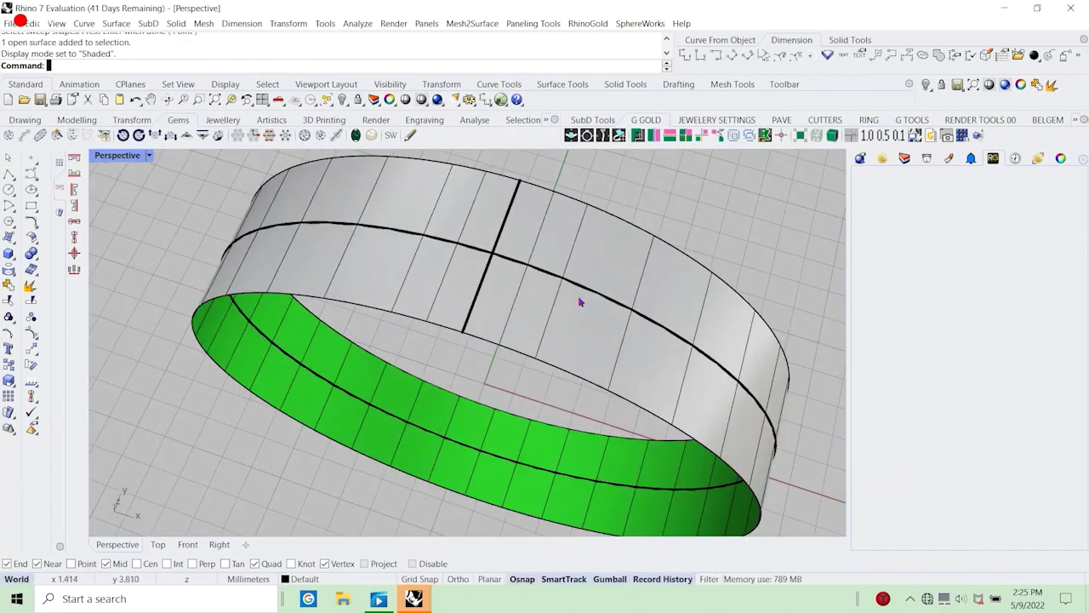
scroll(555, 334, down, 3)
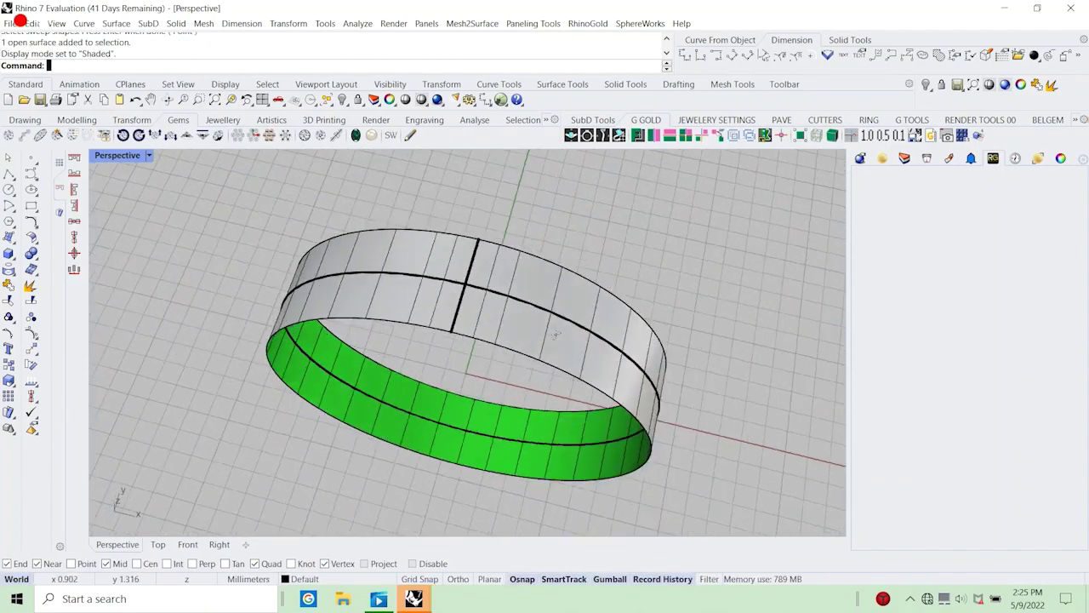
right_drag(555, 334, 539, 384)
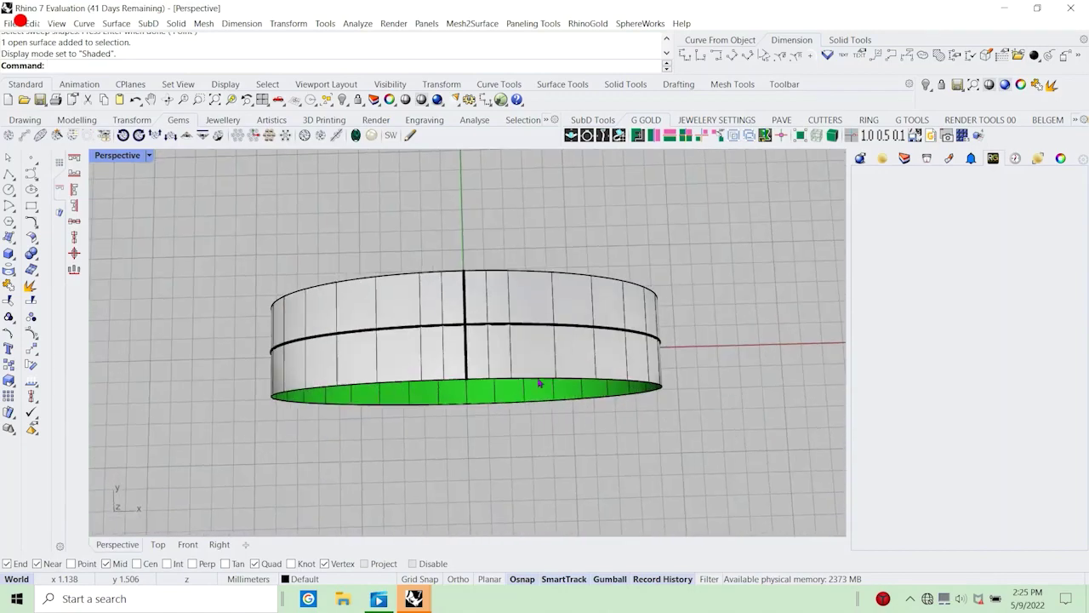
right_drag(594, 229, 609, 317)
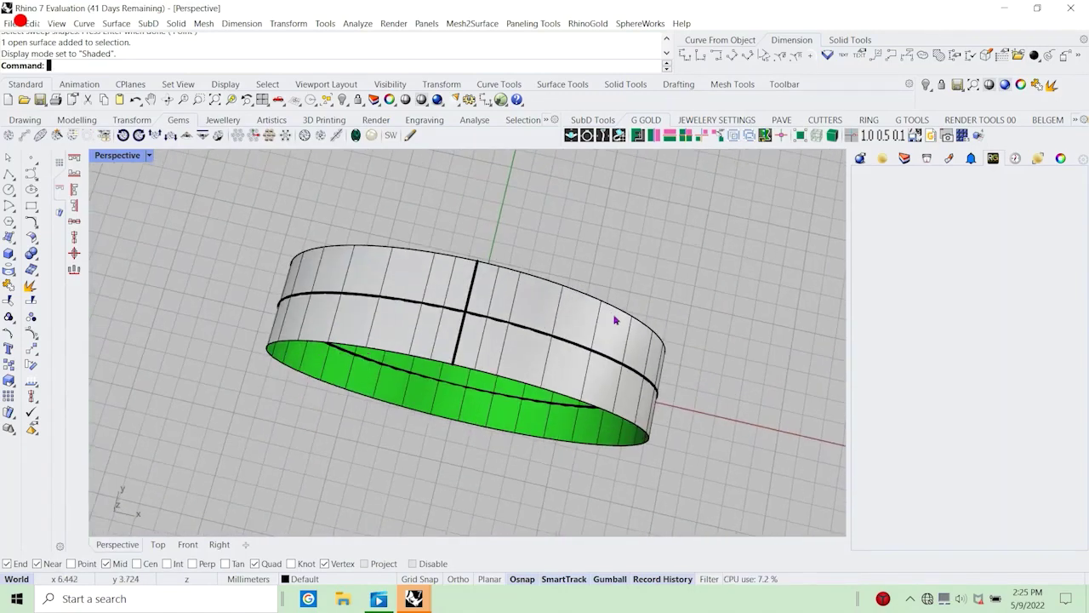
Write a text note reading "as you cn see the lines on the surface they are like the profile we swept along the rail" and dismiss it unplaced.
text(See)
key(Return)
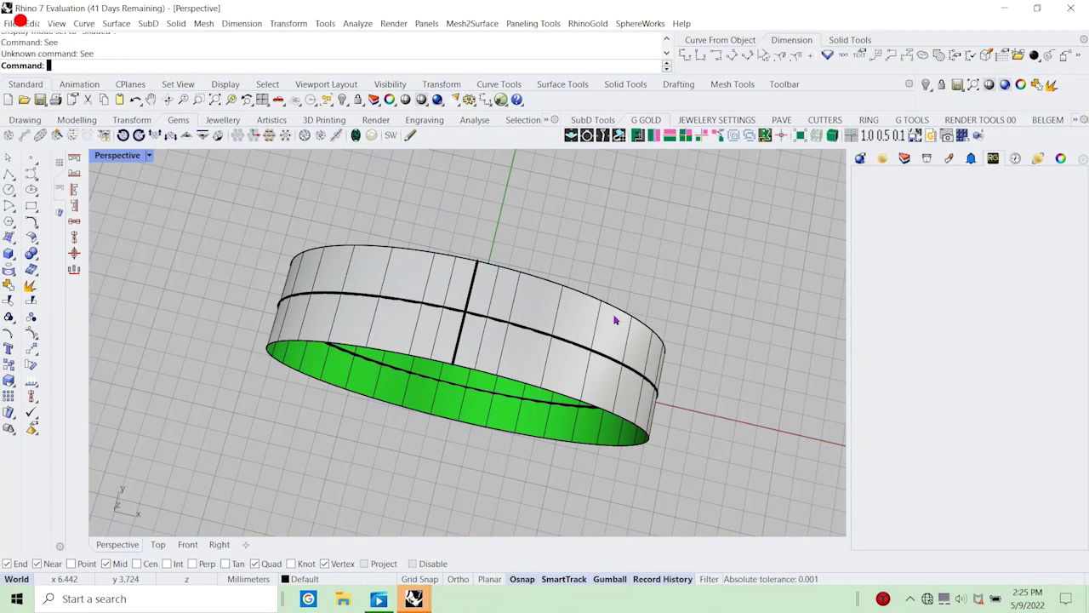
text(text)
key(Return)
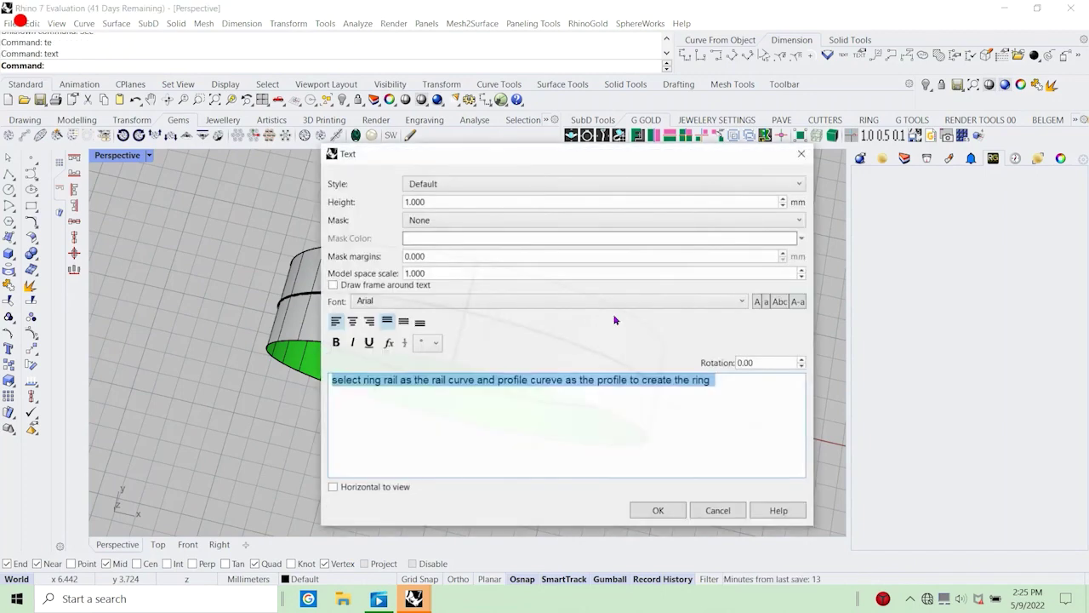
text(as you)
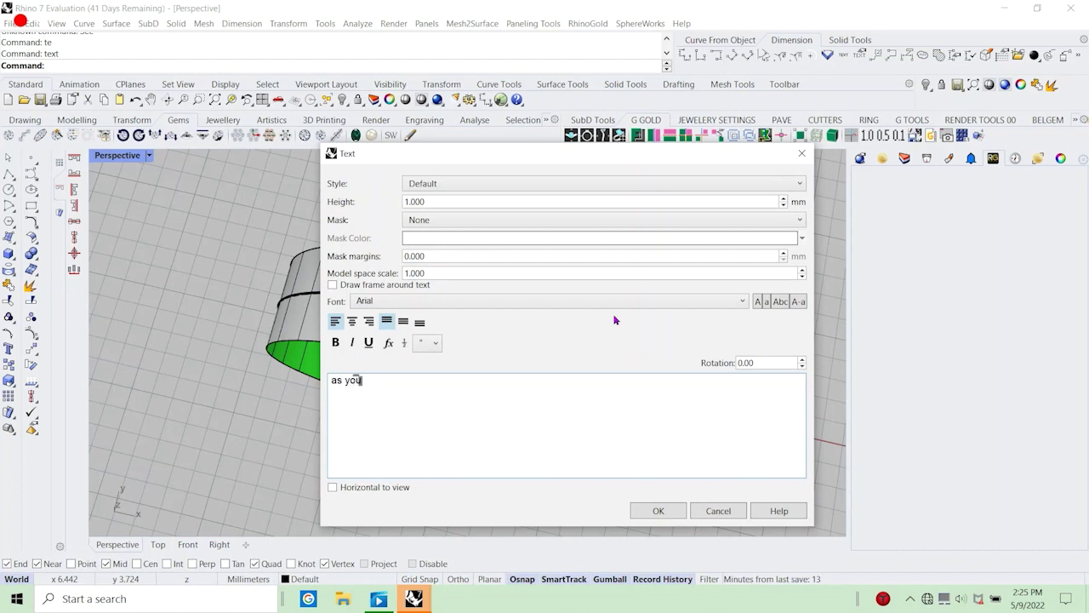
text( cn see the)
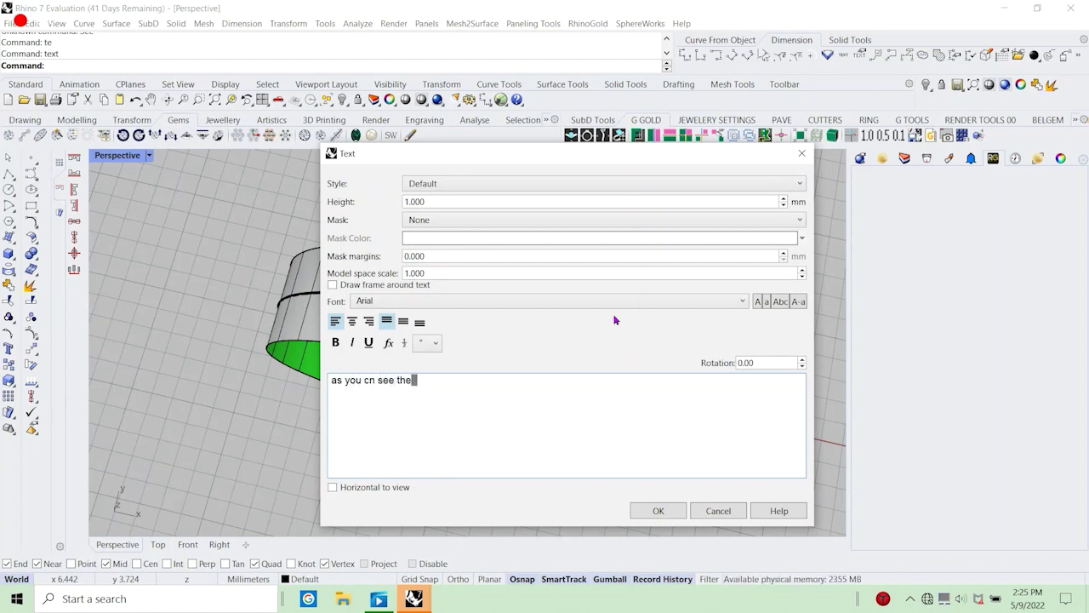
text( lines o)
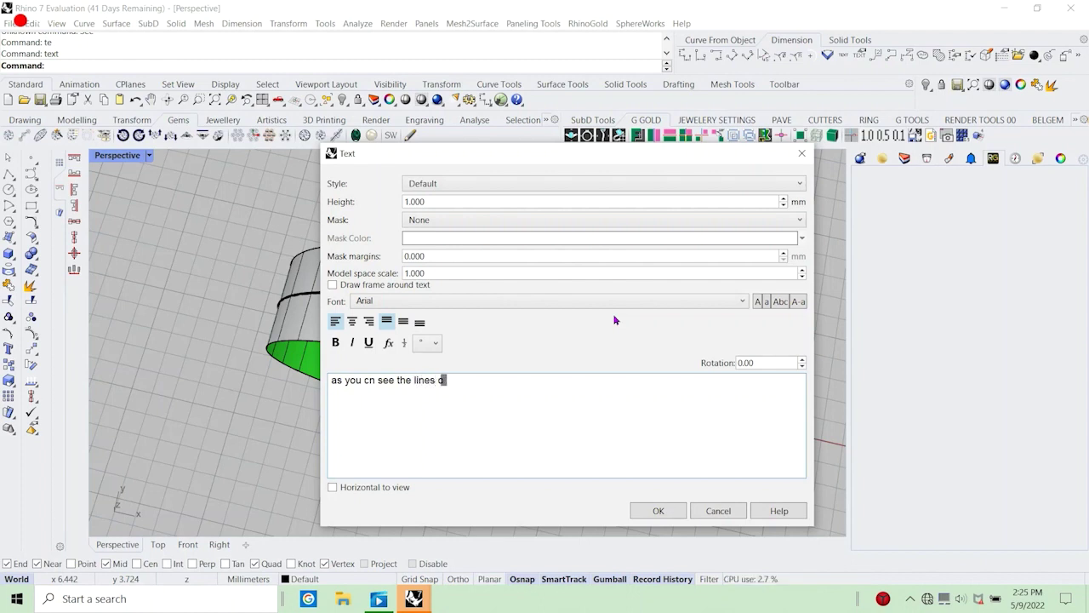
text( on the)
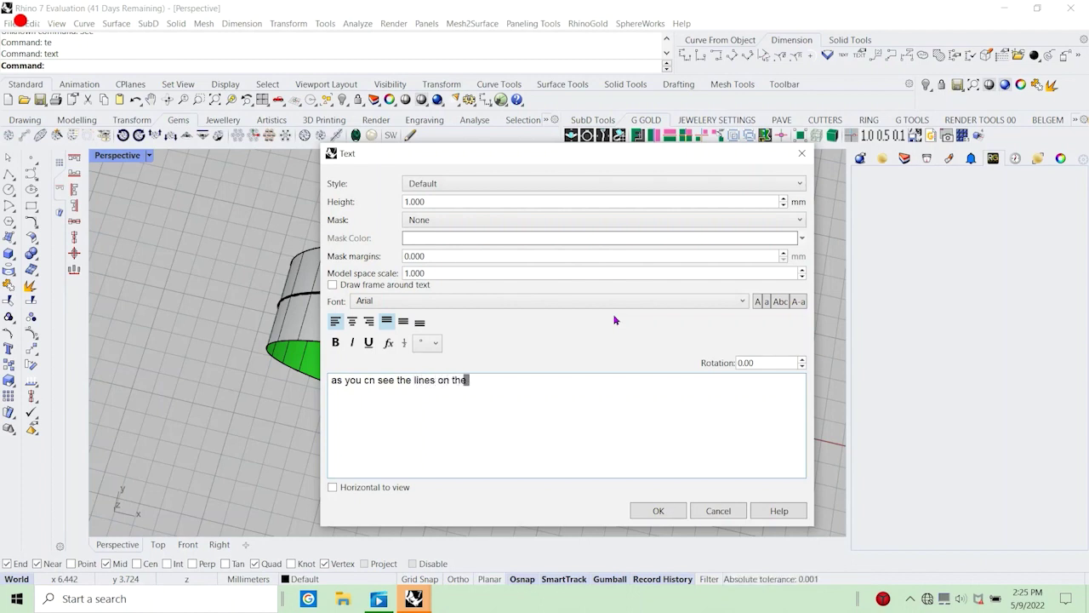
text( surface th)
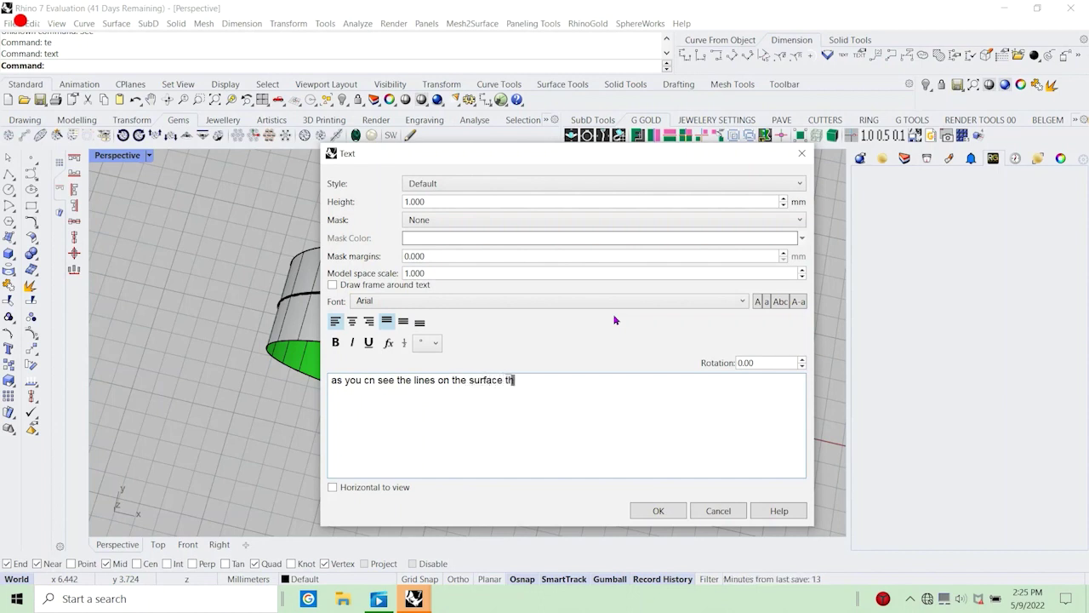
text(ya rre)
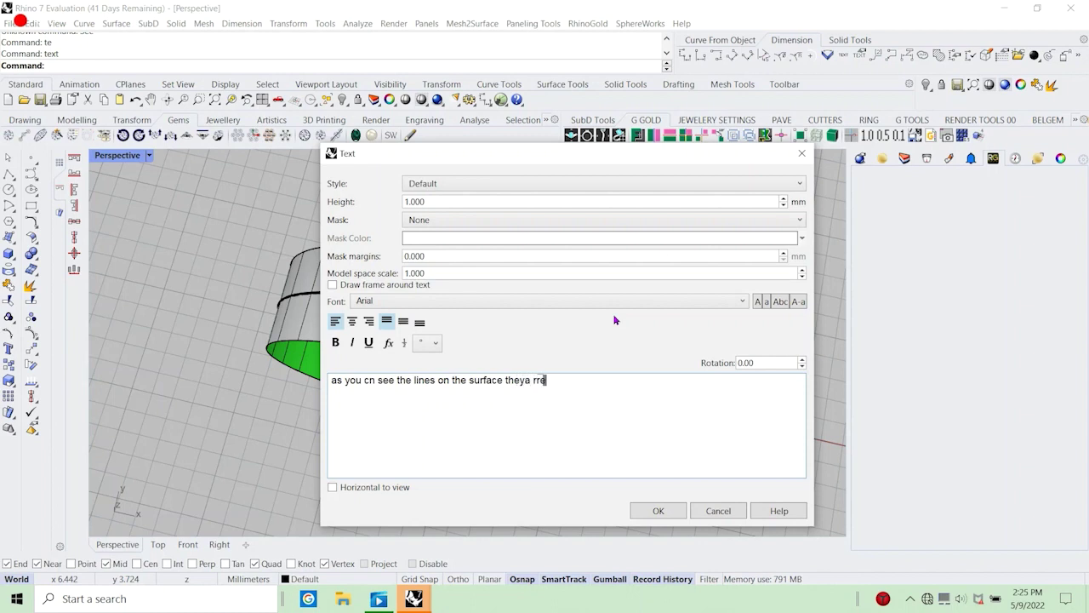
key(BackSpace)
key(BackSpace)
key(BackSpace)
key(BackSpace)
key(BackSpace)
text(are)
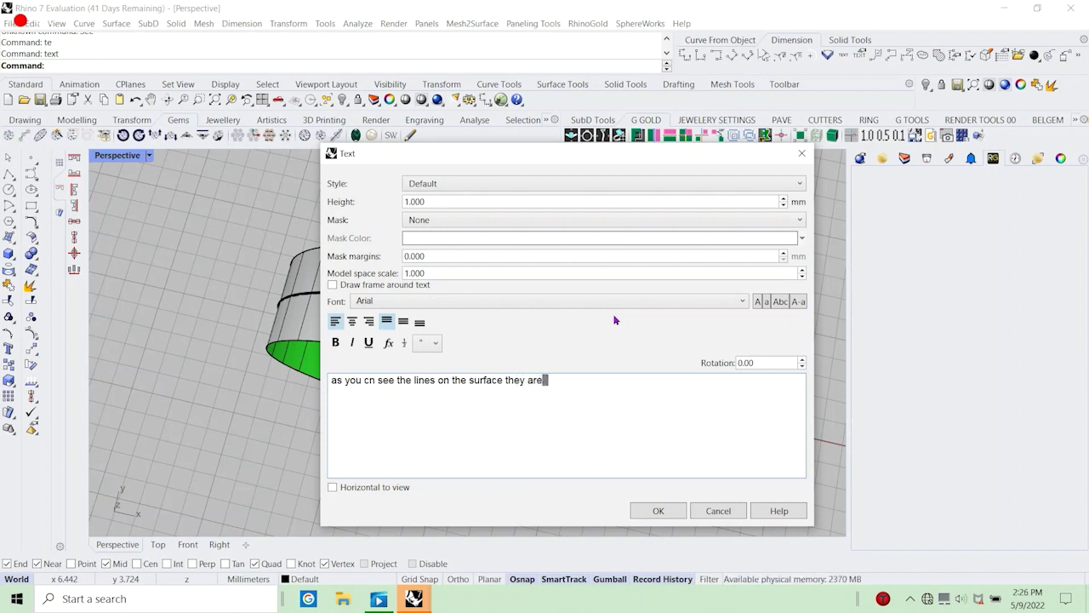
text( like the)
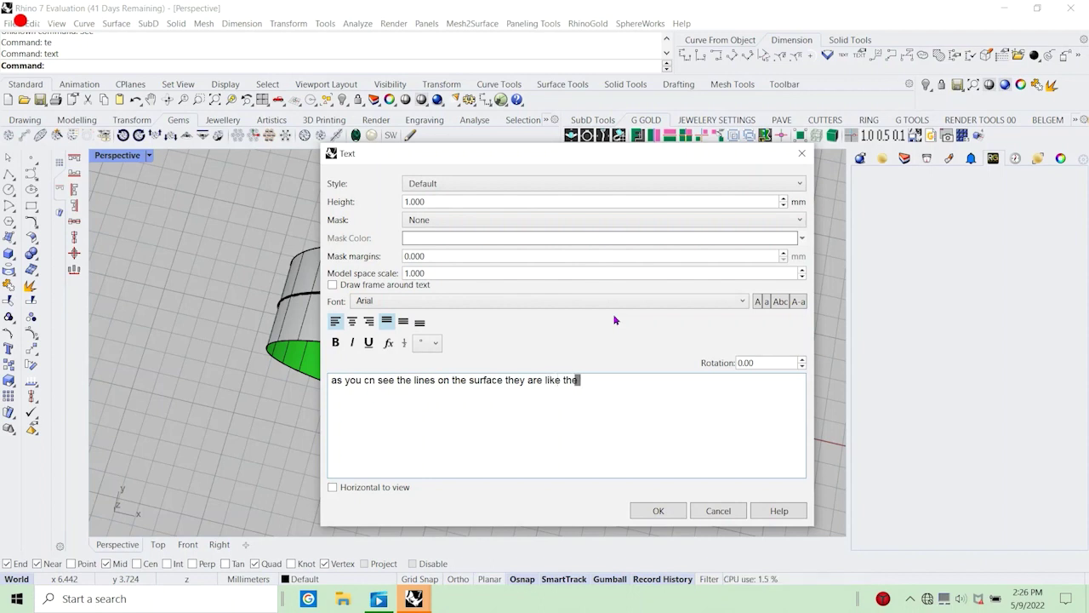
text( profile we swept)
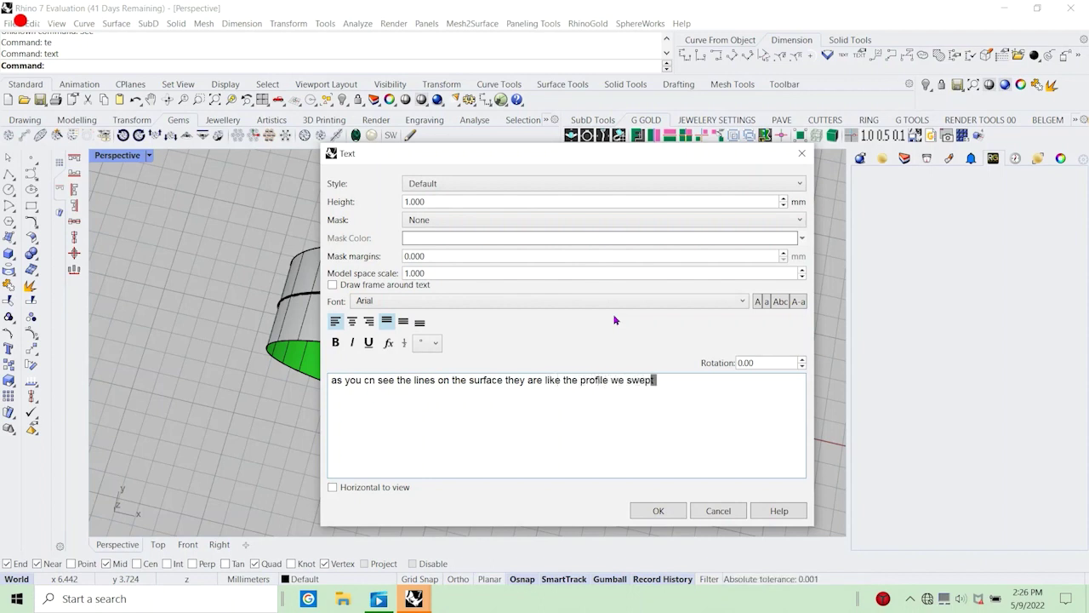
text( along the)
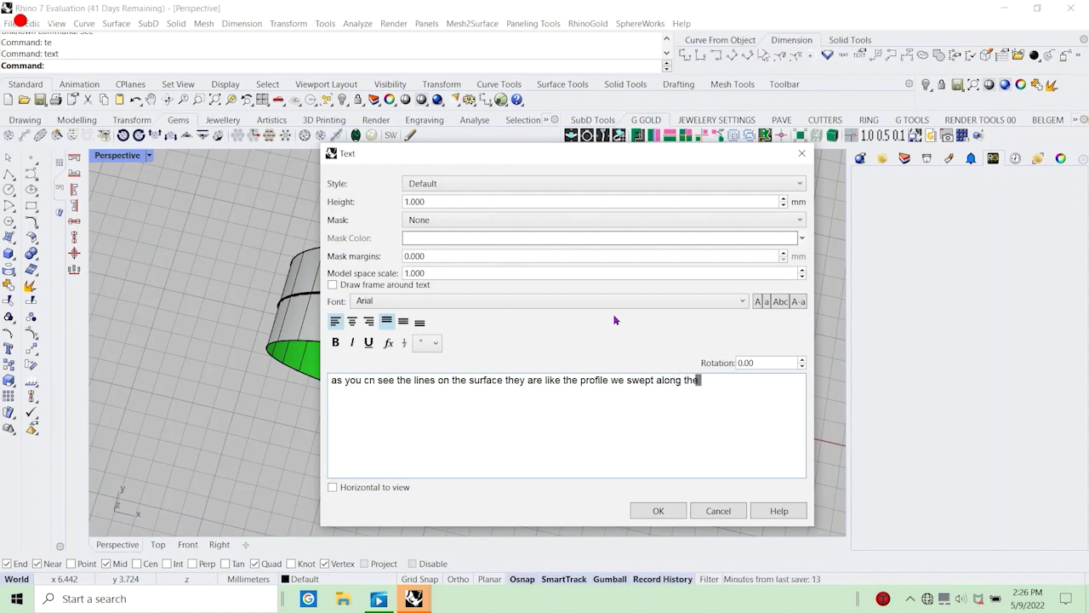
text( rail)
click(710, 512)
Delete the swept band together with its profile line, keeping only the ring circle.
right_drag(432, 350, 498, 343)
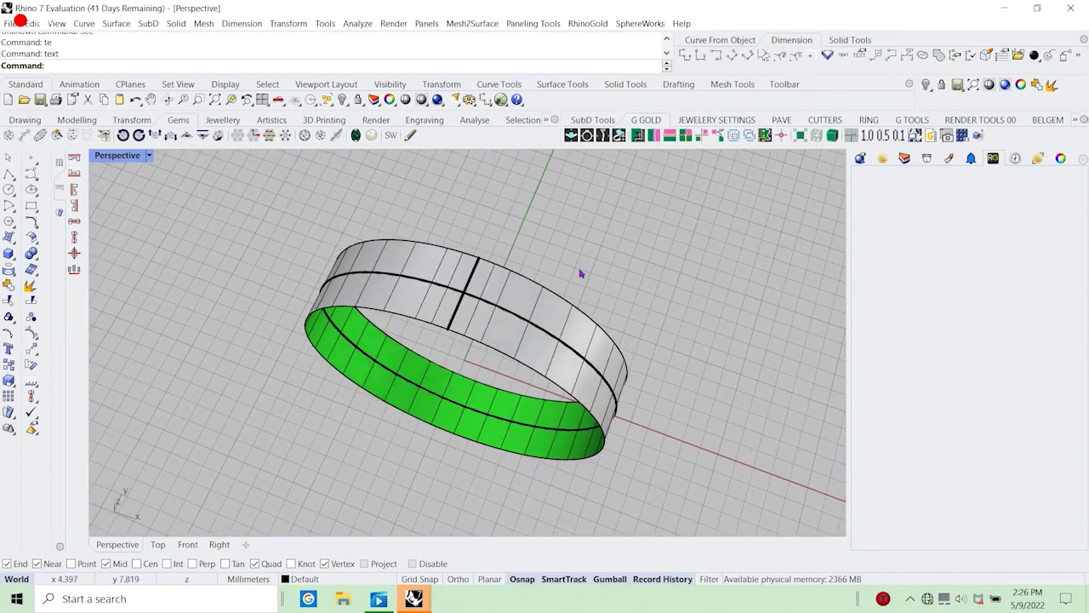
drag(580, 273, 464, 270)
key(Delete)
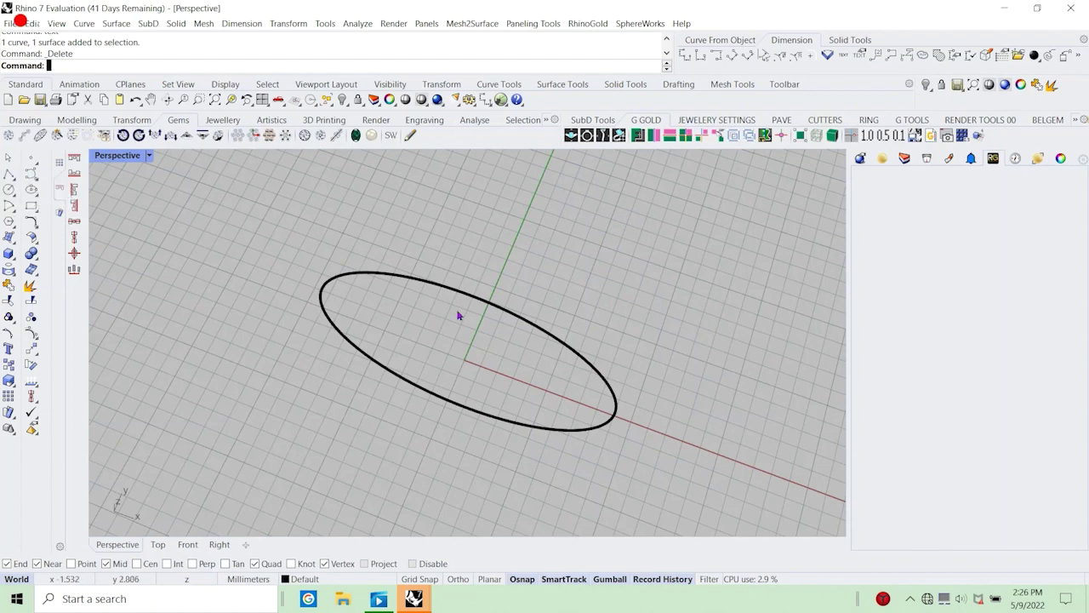
Write a text note reading "now i am going to create the very basic shape ring we commonly buy and see" and dismiss it unplaced.
right_drag(458, 315, 341, 289)
text(te)
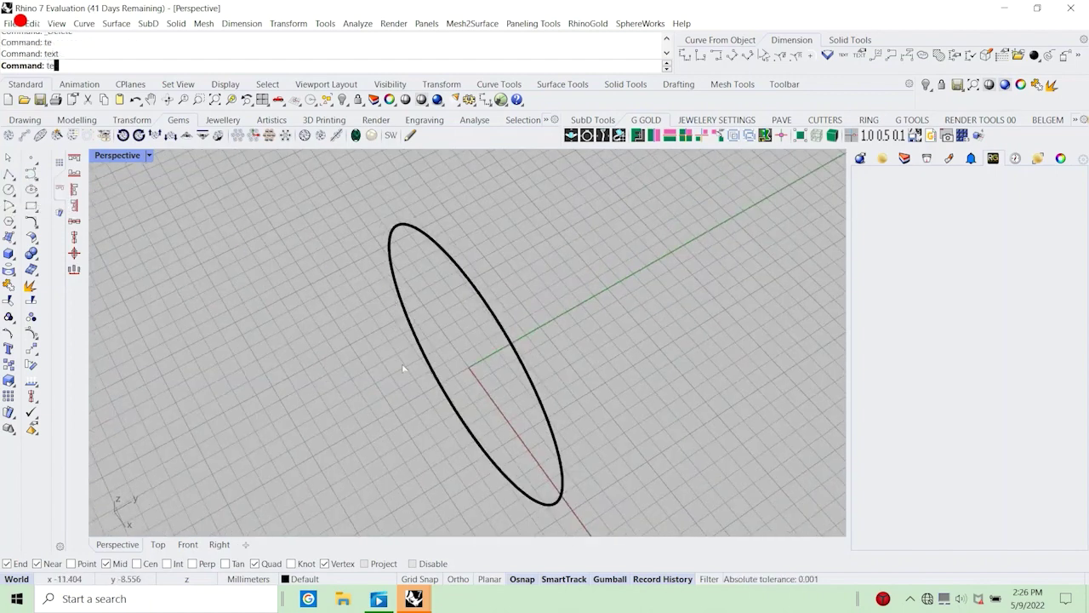
key(Return)
text(now i)
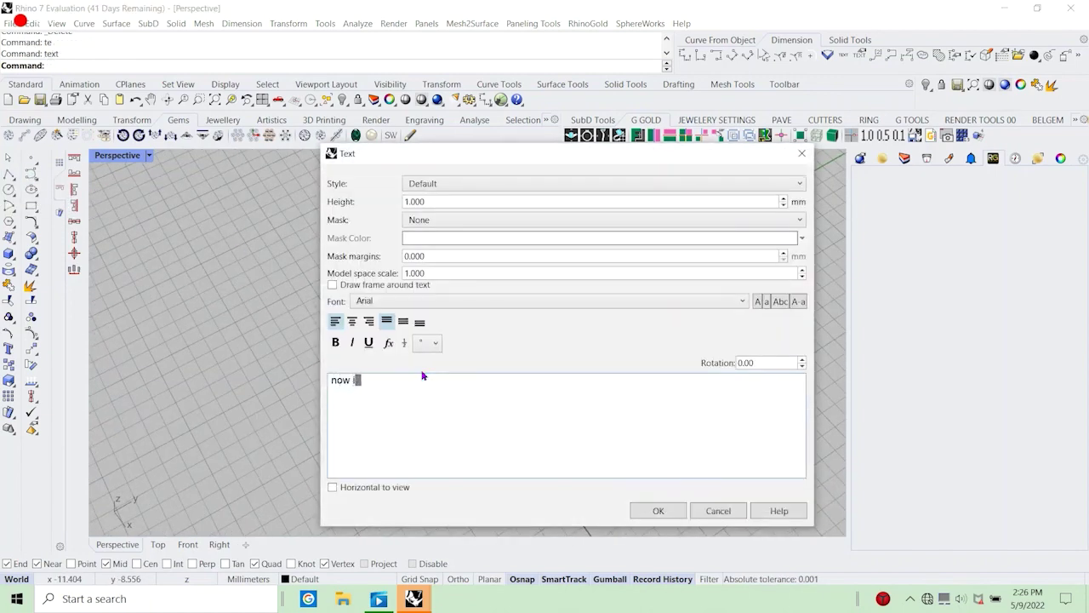
text( am going to)
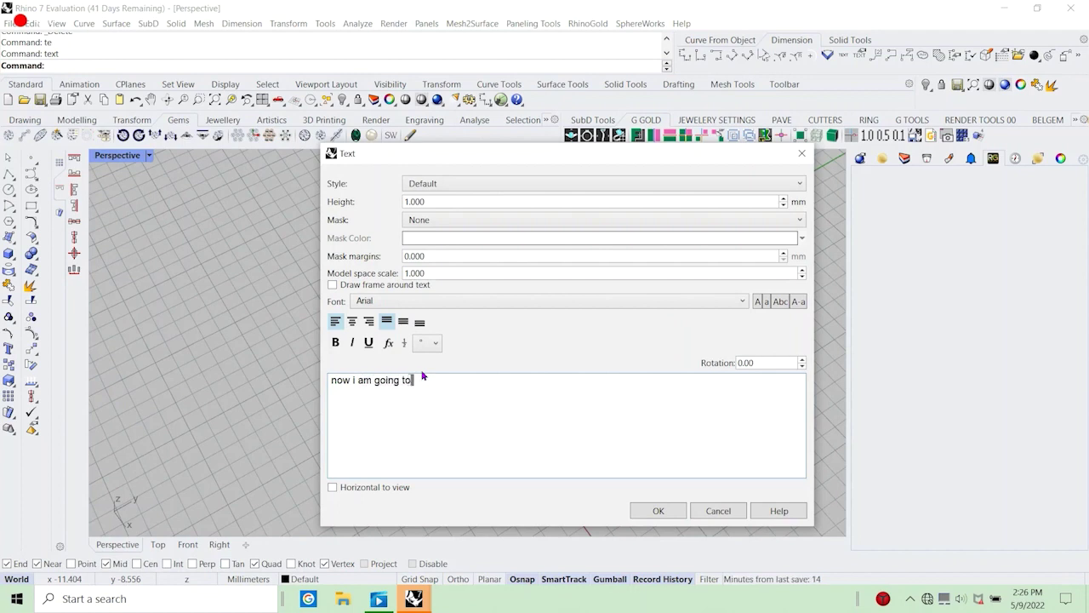
text( create the)
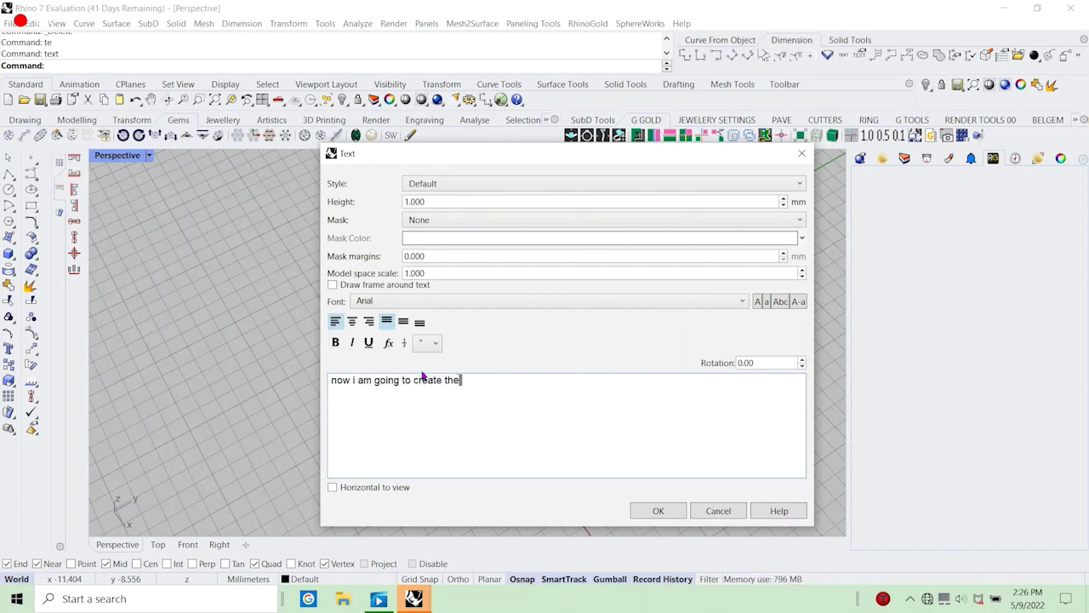
text( very ba)
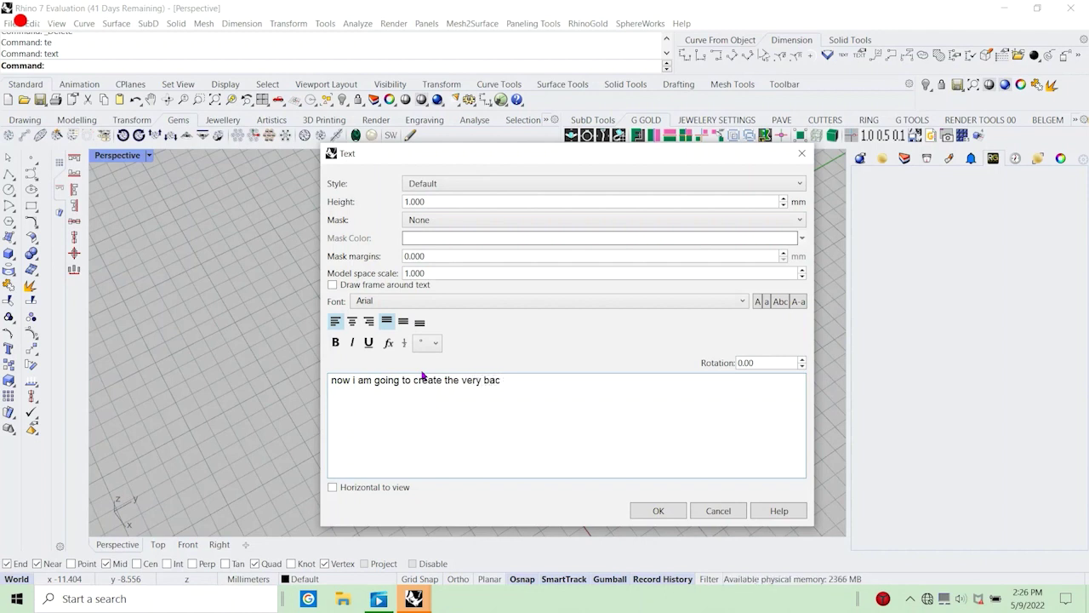
text(sic shape)
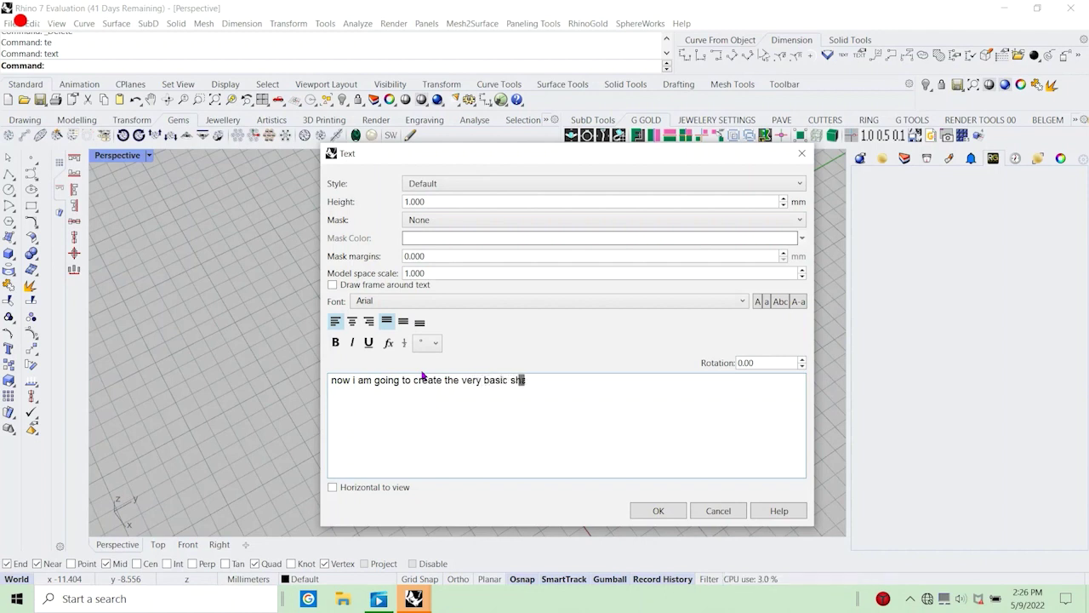
text( ring we commonly)
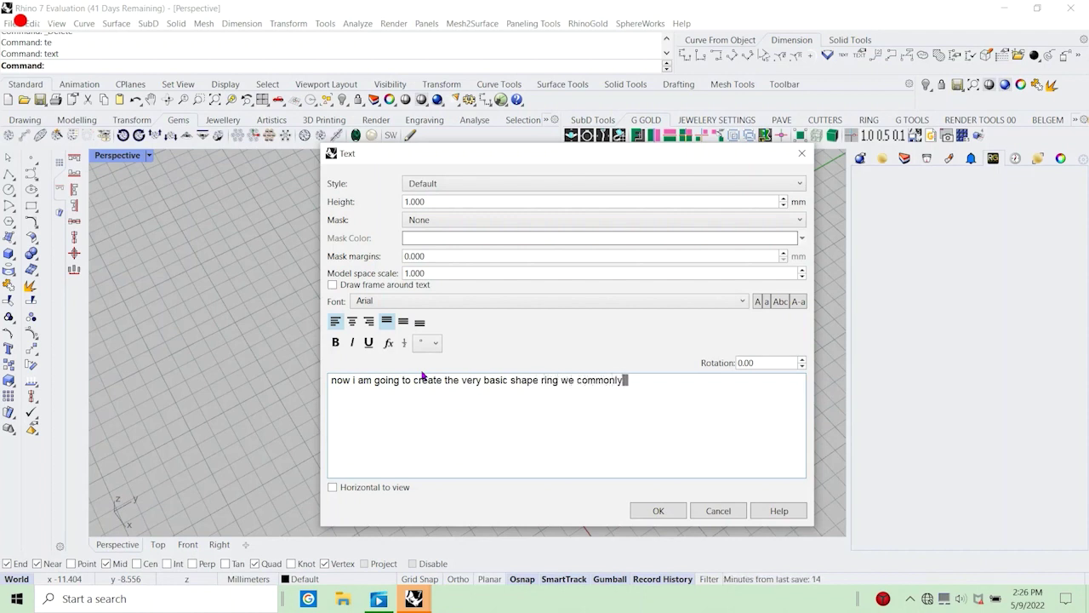
text(  buy and see)
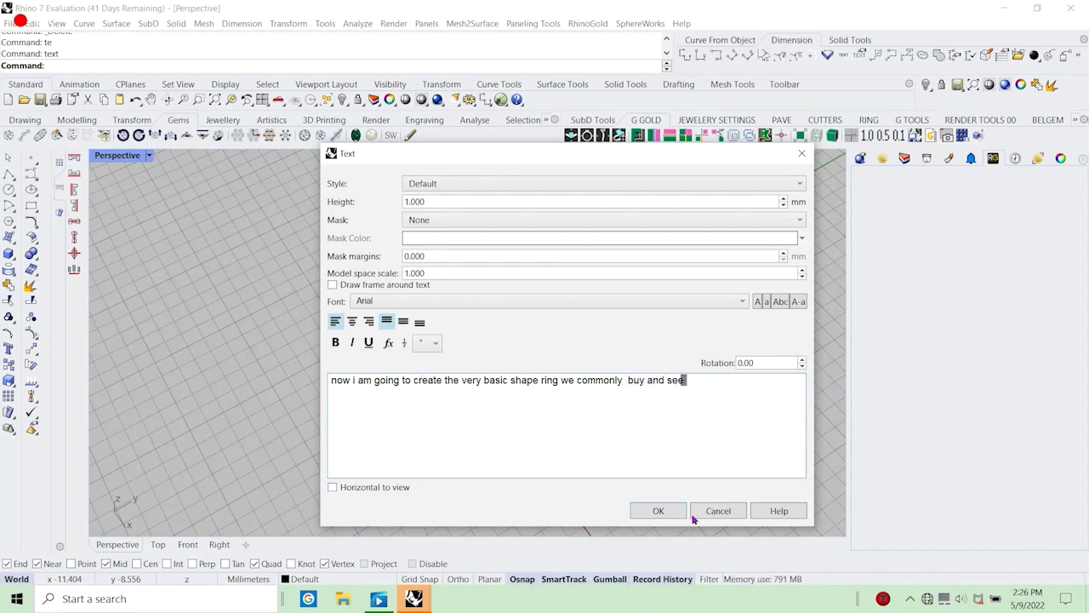
click(694, 516)
Switch from the Perspective view to a maximized Right viewport framed closely on the ring circle's edge.
right_drag(588, 374, 504, 335)
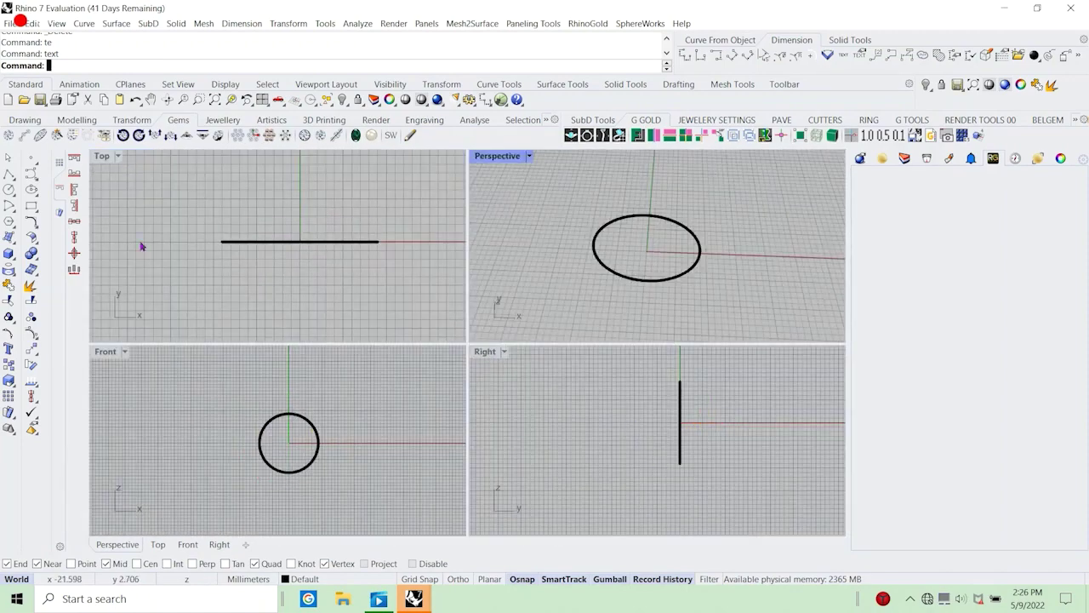
double_click(127, 159)
click(701, 482)
double_click(485, 352)
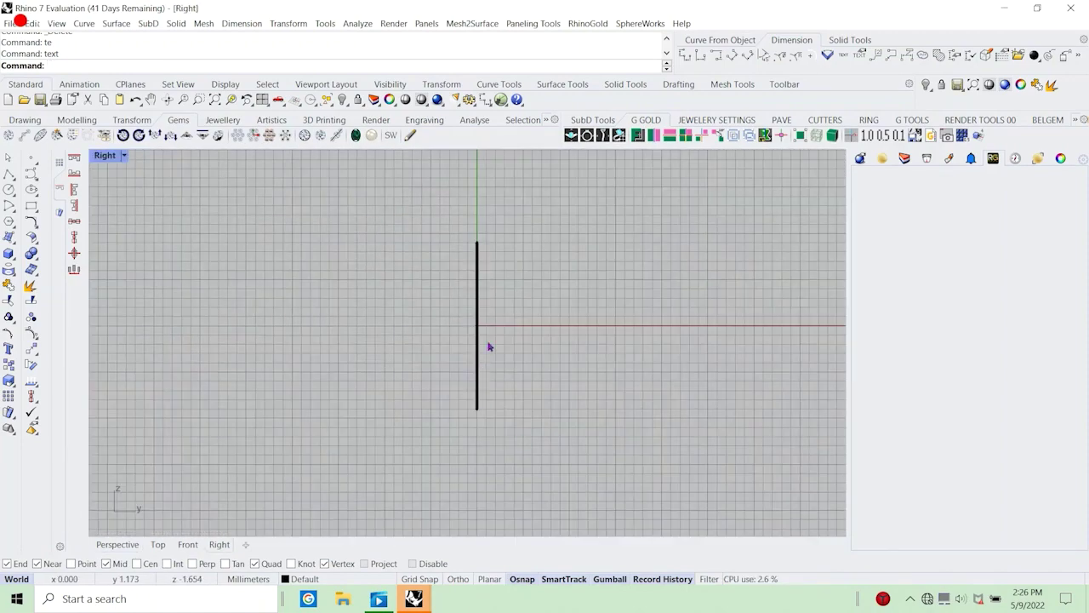
right_drag(485, 376, 480, 412)
scroll(483, 412, up, 4)
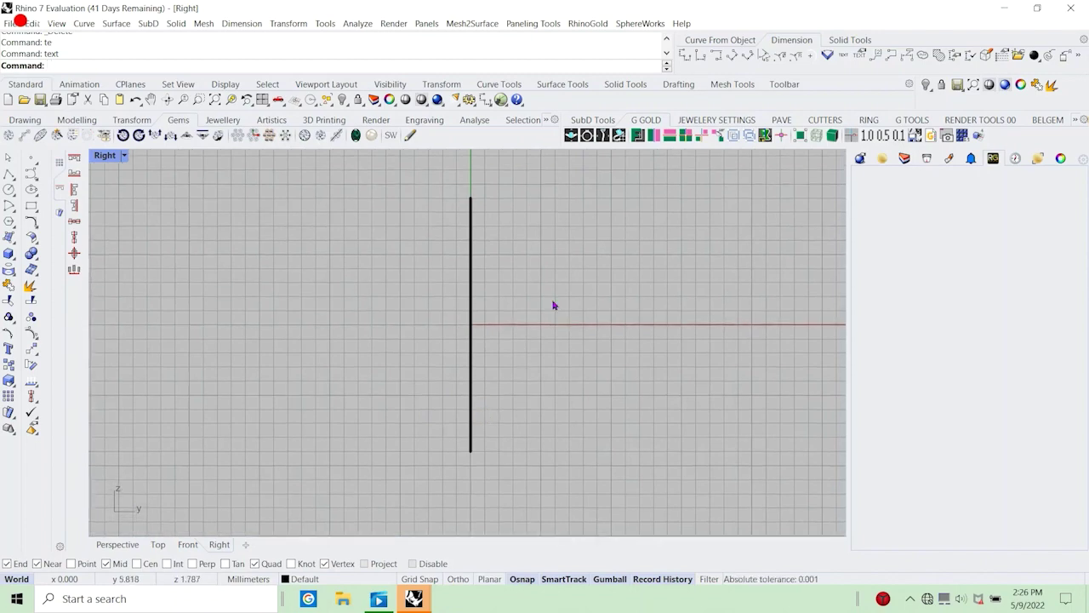
Write a text note reading "i am going to crreate the ring profile inthe right side viewport" and dismiss it unplaced.
text(te)
key(Return)
text(i)
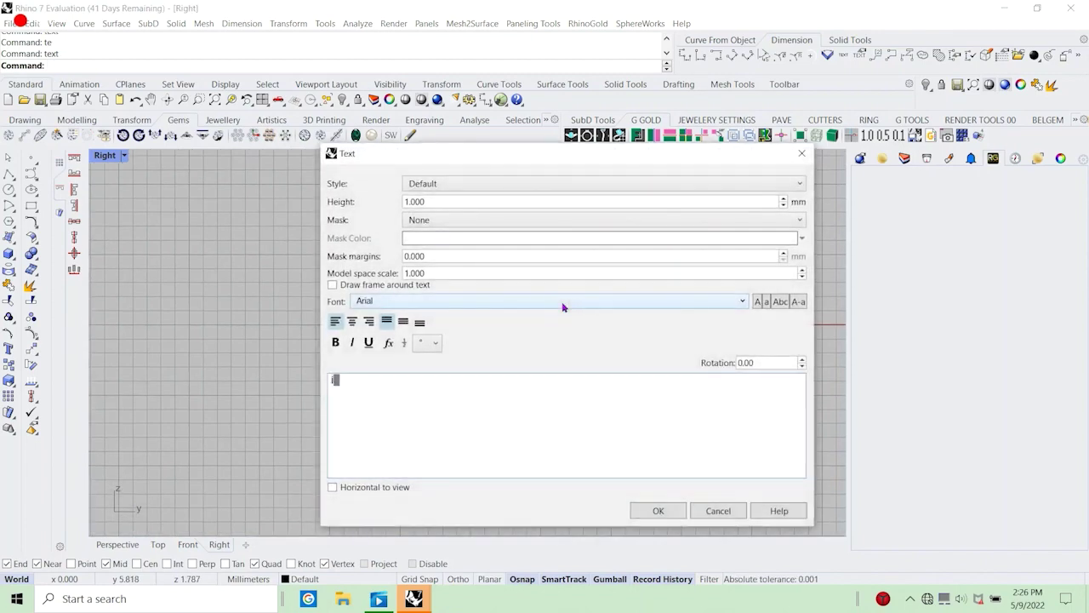
text( am going)
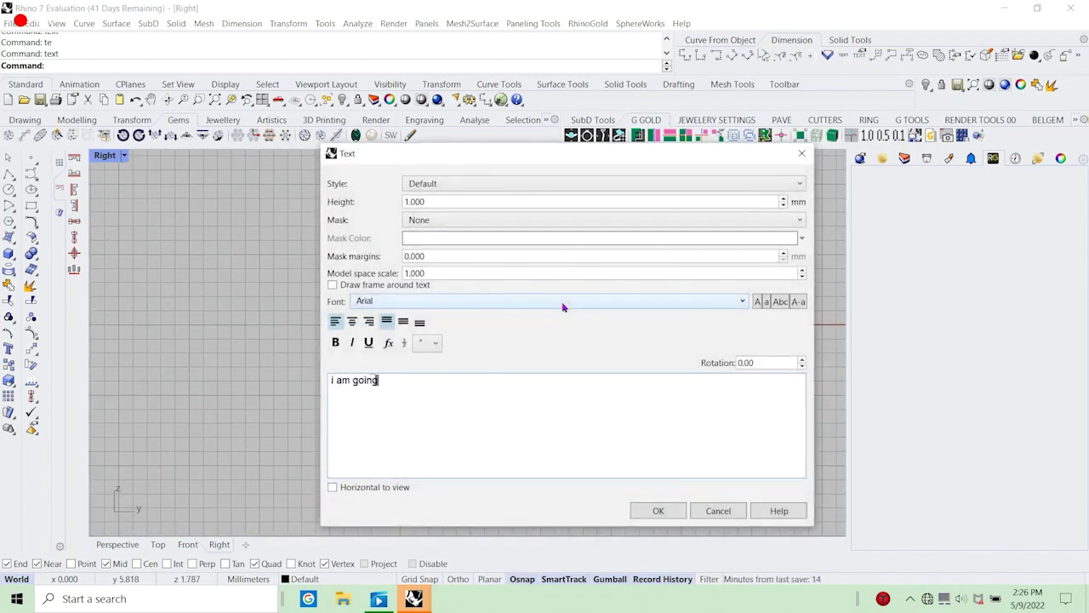
text( to crreate)
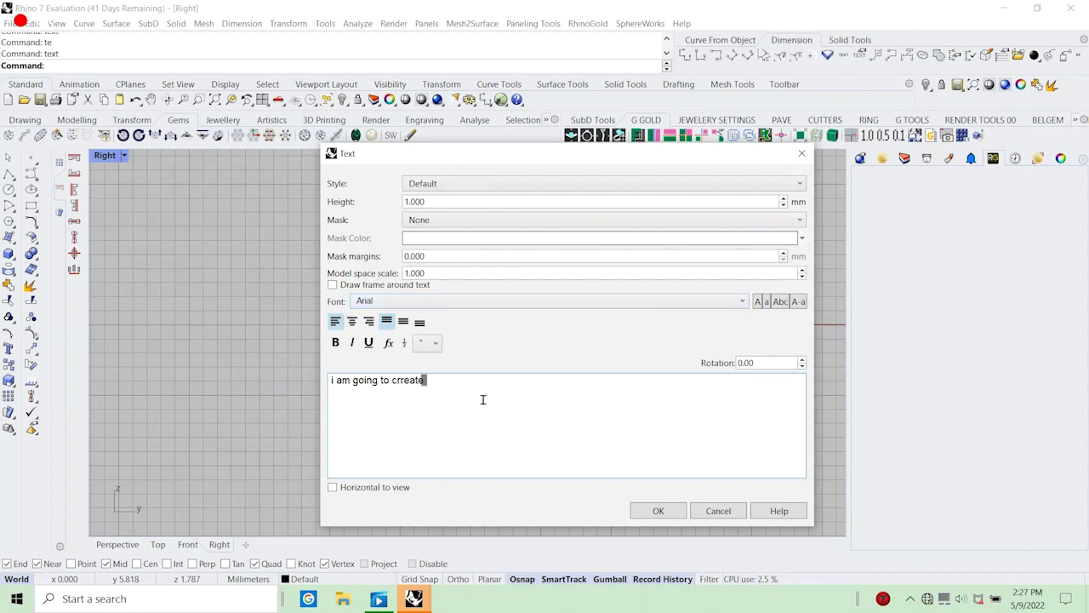
text(the)
key(BackSpace)
key(BackSpace)
key(BackSpace)
key(BackSpace)
text(the)
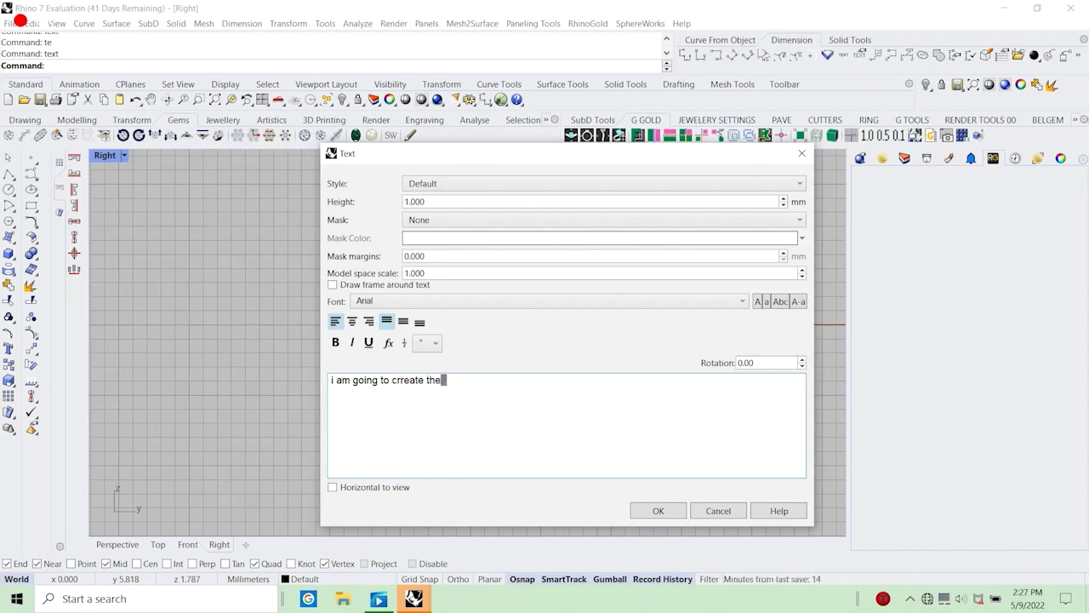
text( ring profile)
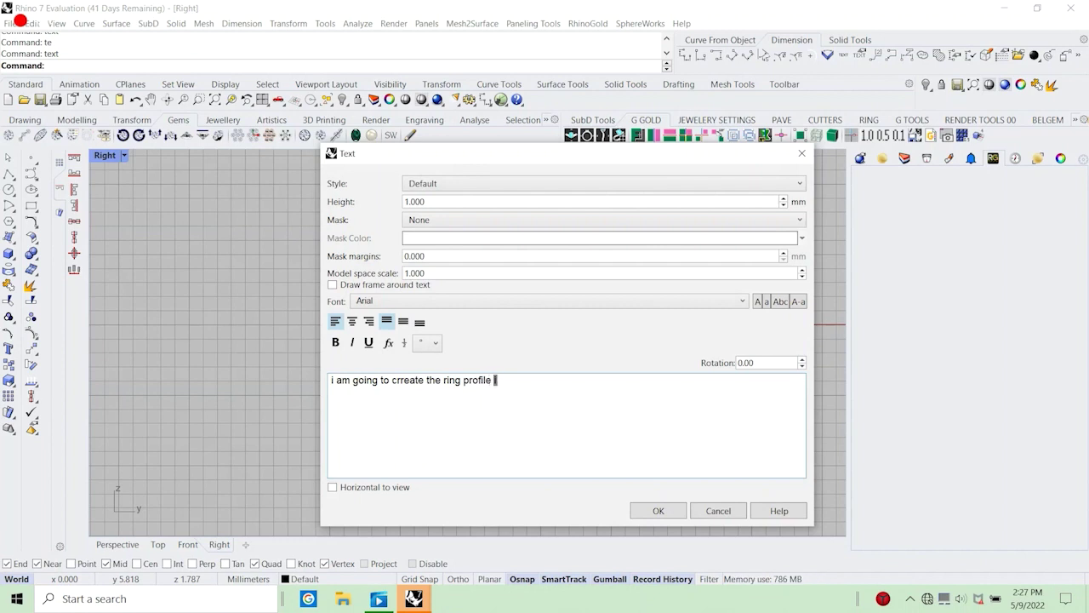
text( inthe)
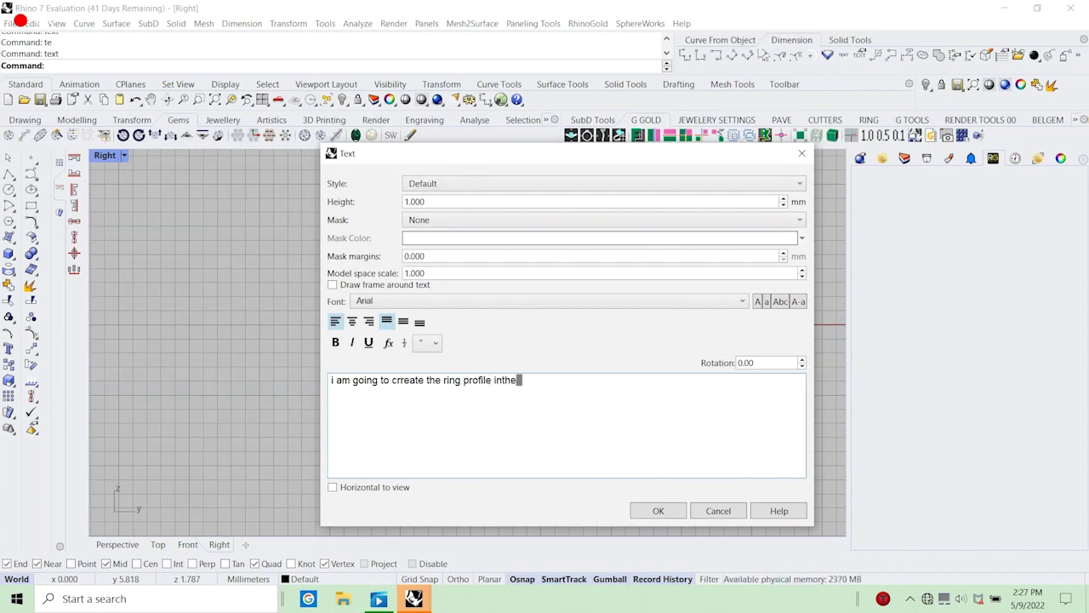
text( right side)
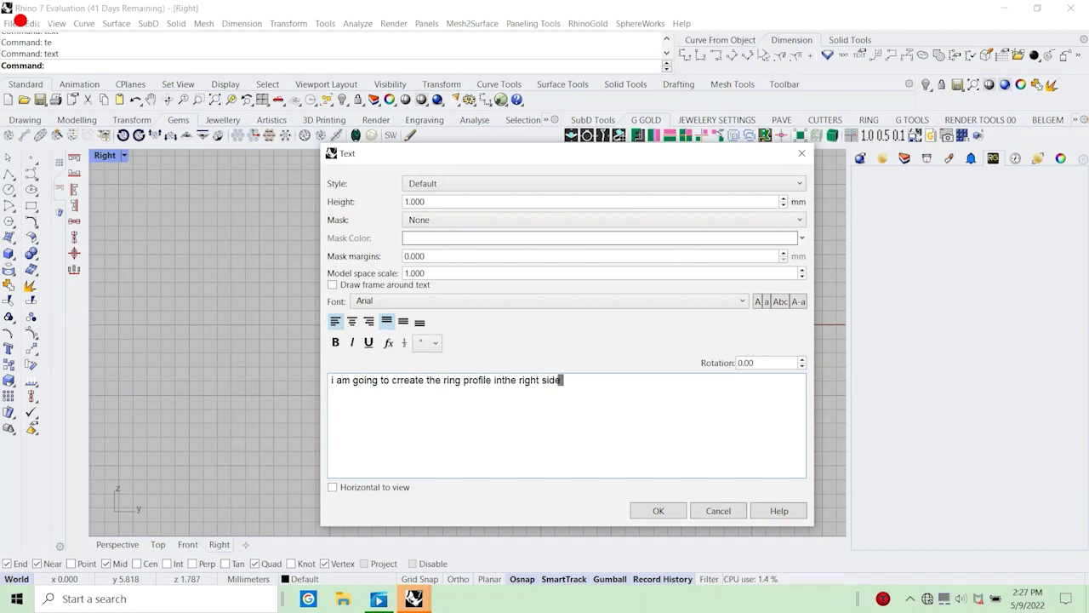
text( vide)
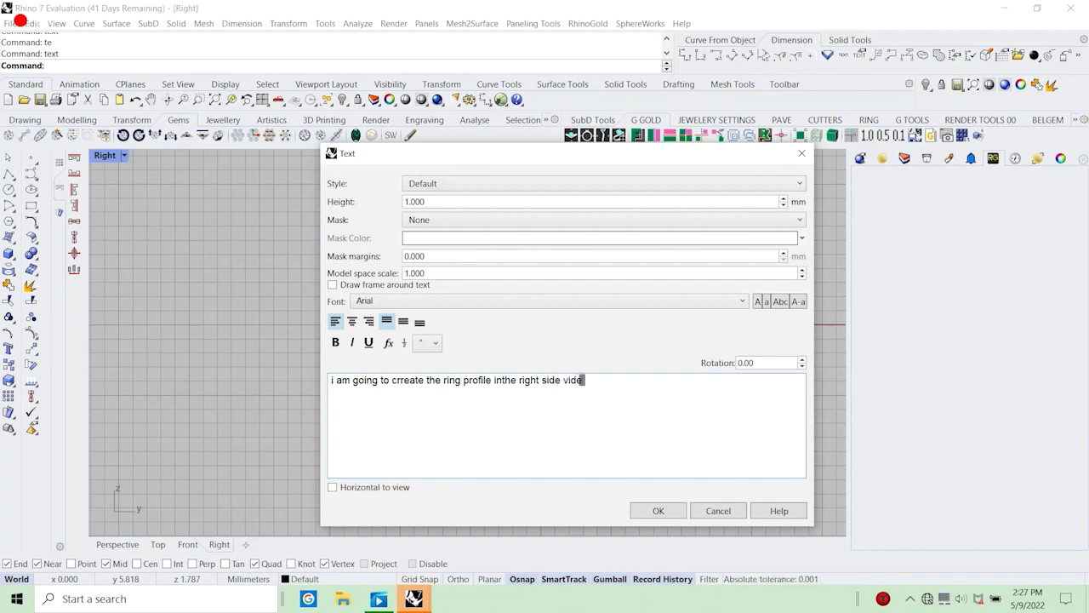
key(BackSpace)
key(BackSpace)
text(ewport)
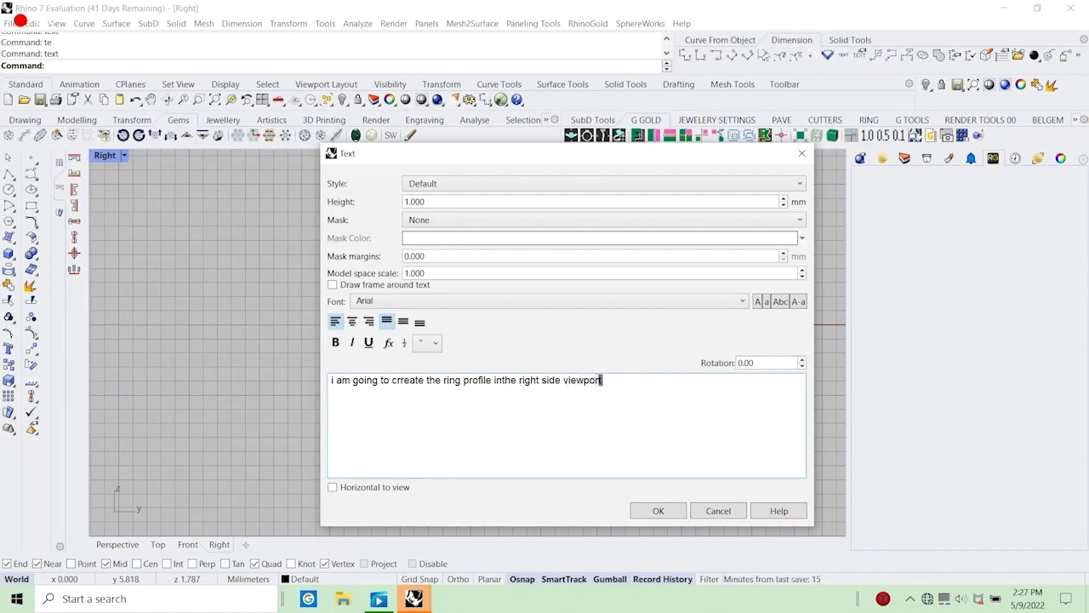
click(718, 511)
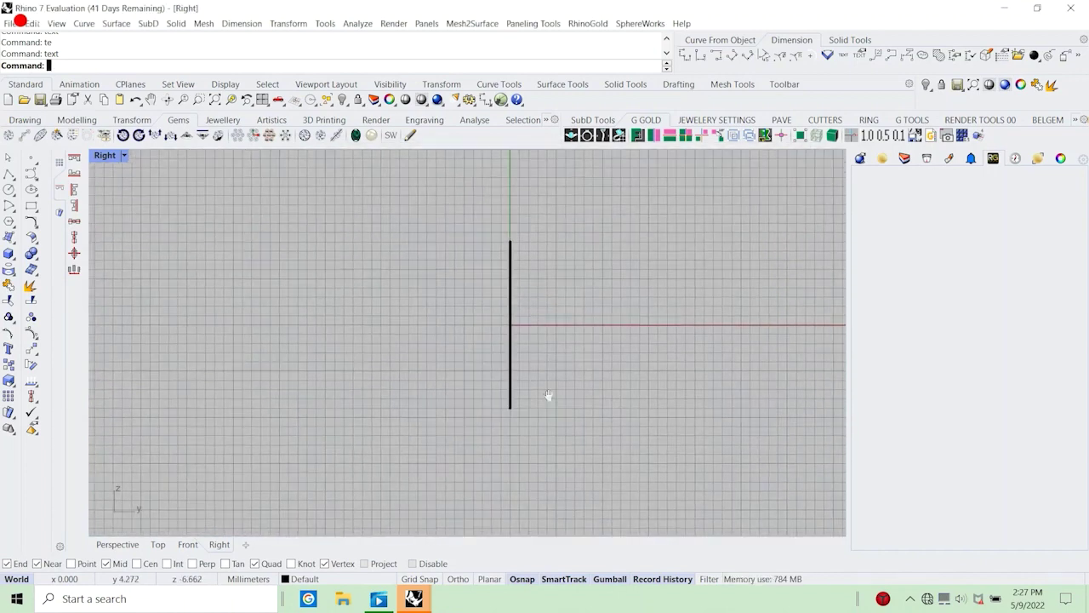
Draw a horizontal line from its midpoint at the ring circle's lowest point, extending 2 mm to each side.
right_drag(549, 395, 526, 409)
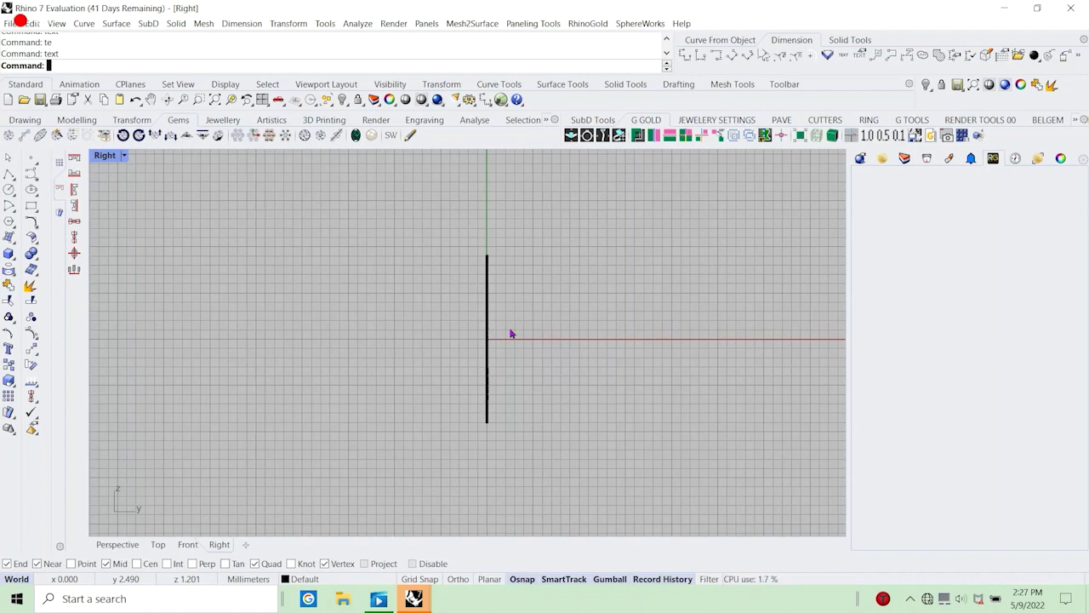
click(14, 180)
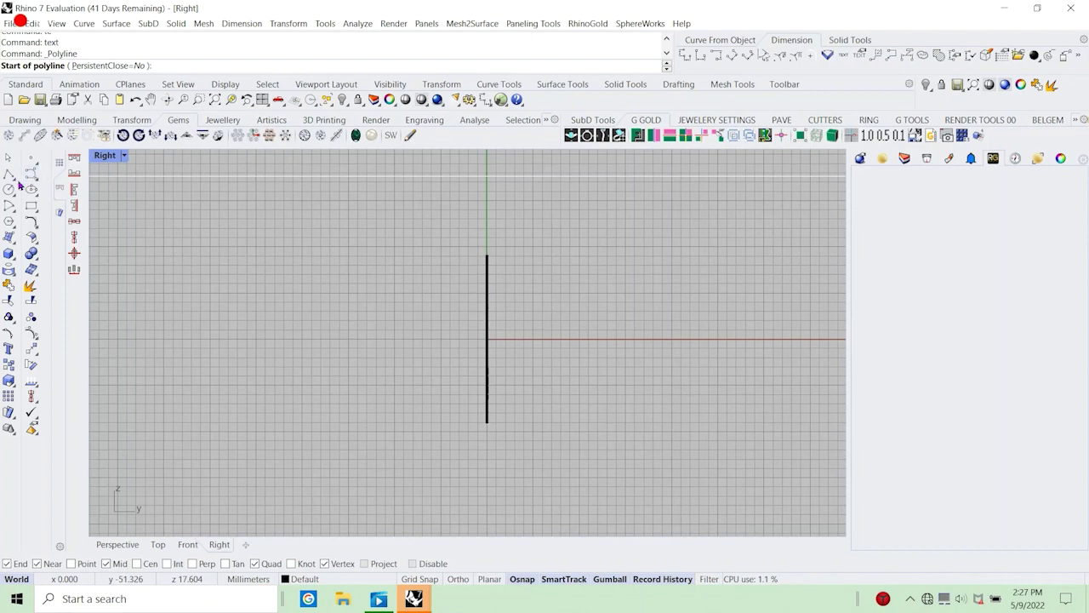
click(14, 181)
click(72, 180)
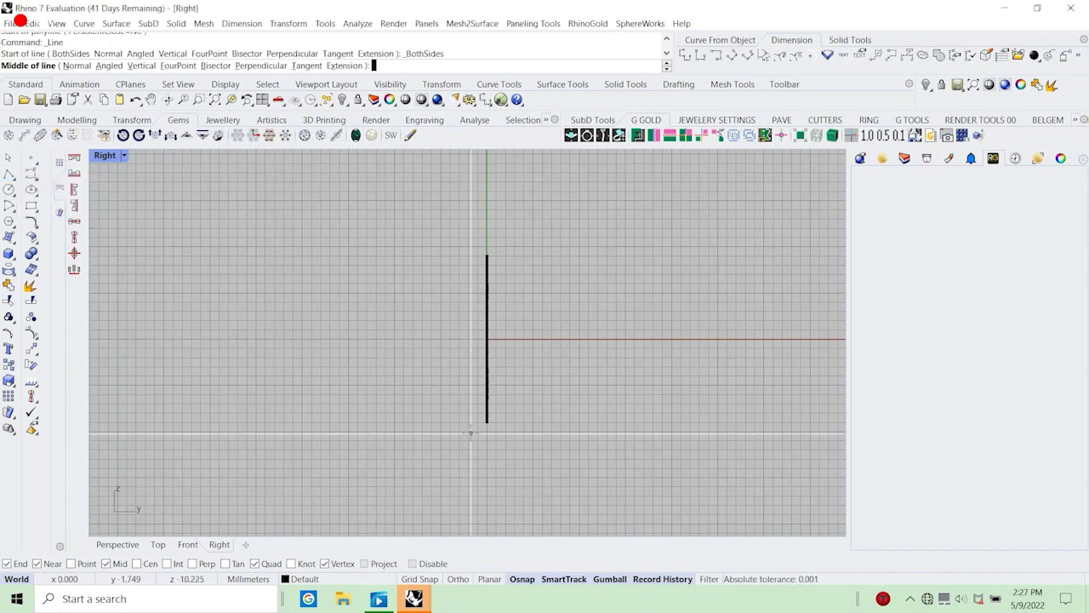
scroll(470, 433, up, 4)
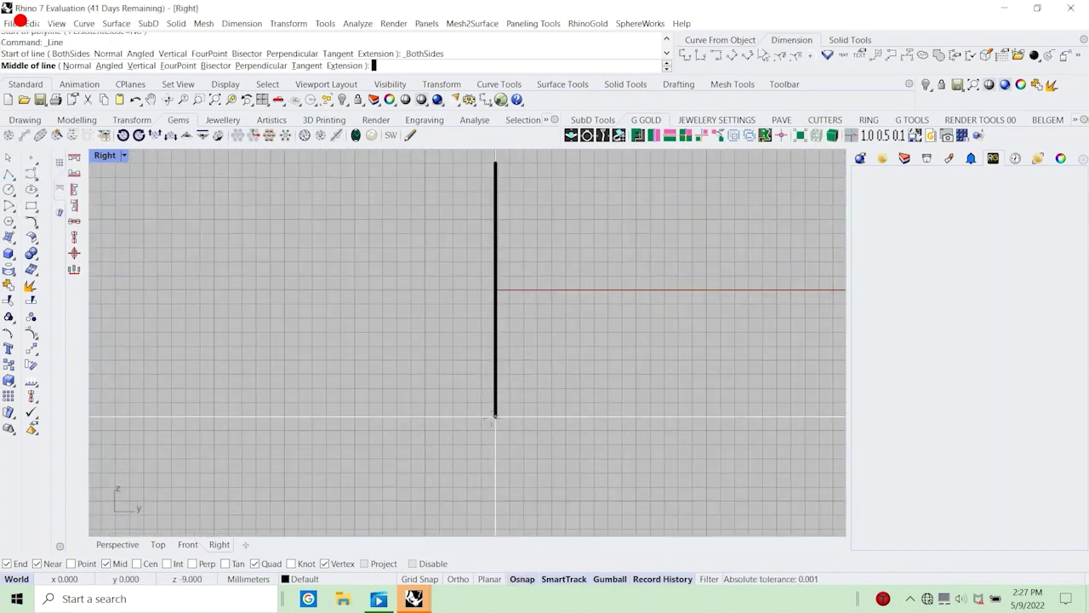
click(493, 416)
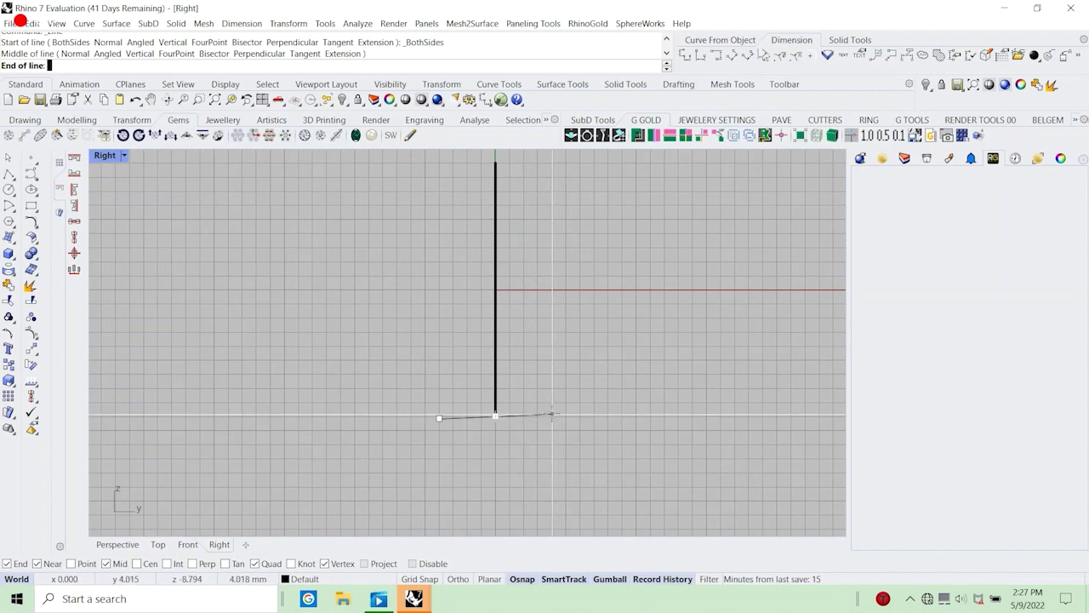
text(2)
key(Return)
click(522, 416)
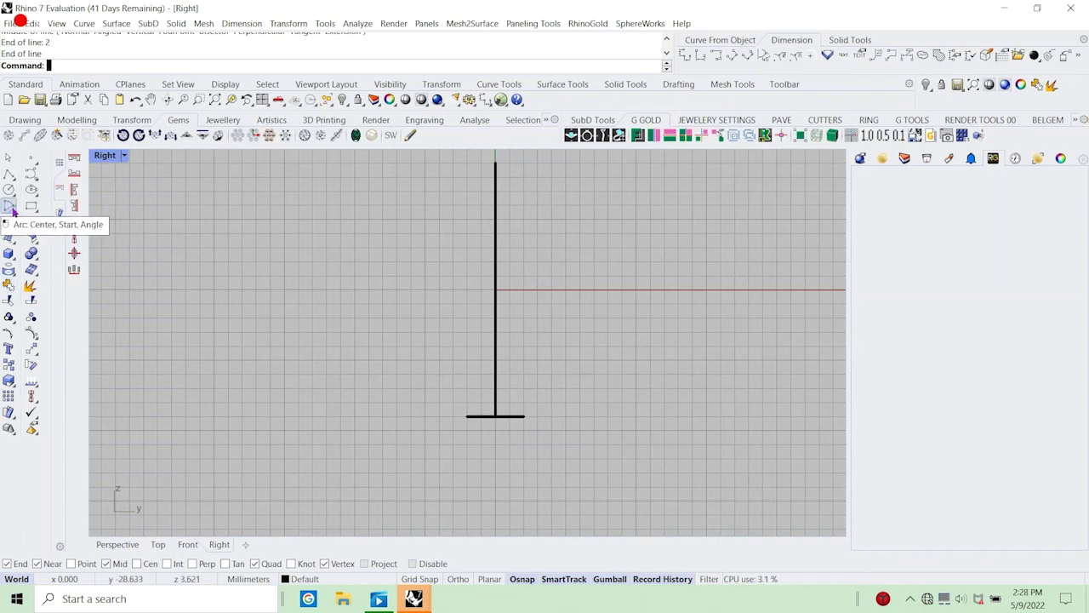
Write a two-line text note reading "line i took line from midpoint" and "adn i am going to do an arc", and dismiss it unplaced.
text(t)
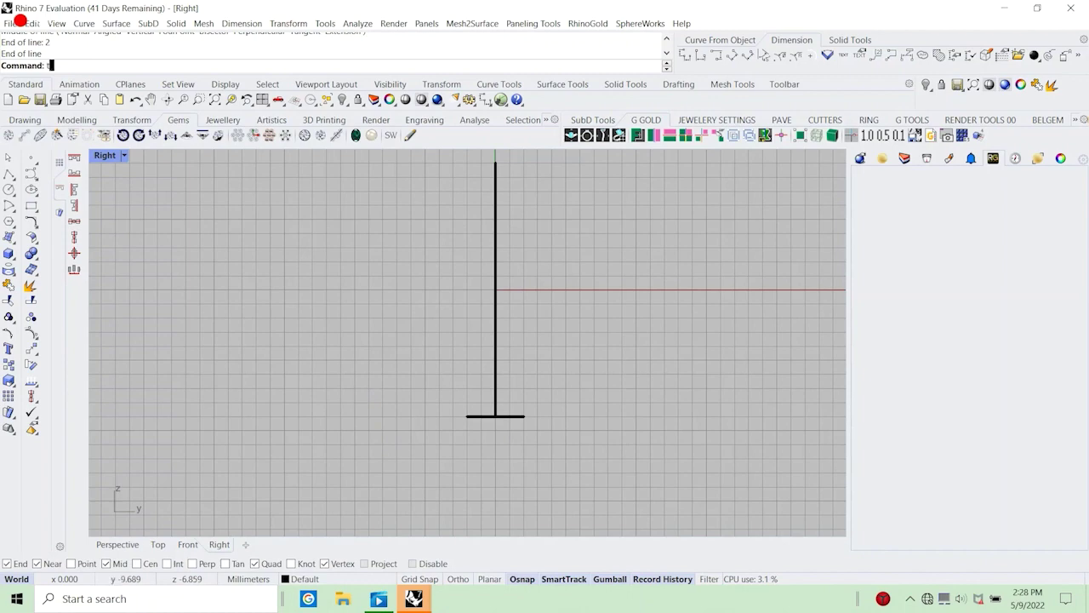
text(ext)
key(Return)
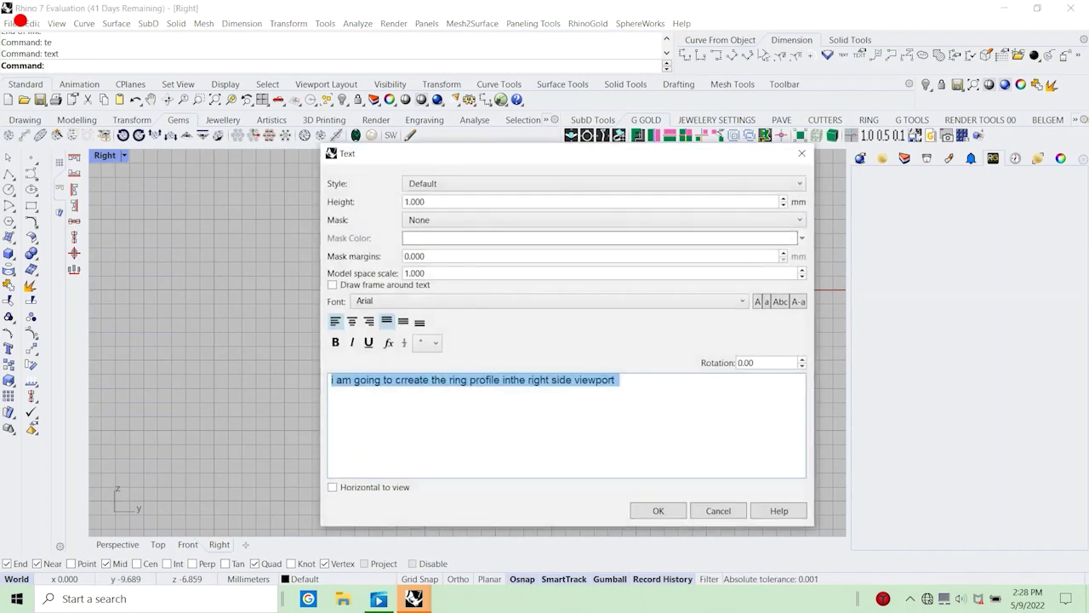
text(line i)
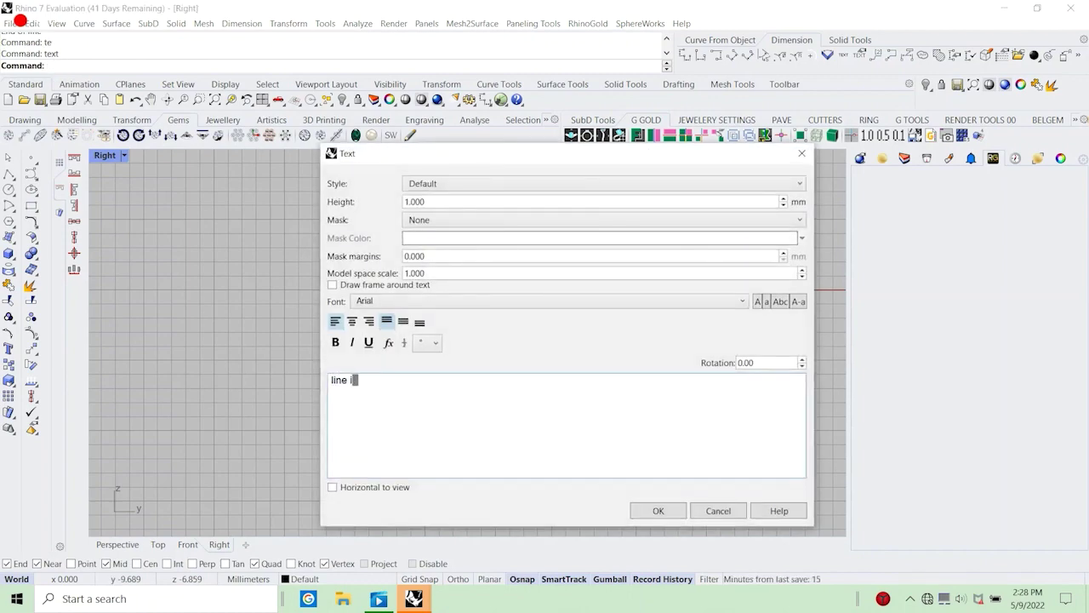
text( took line from)
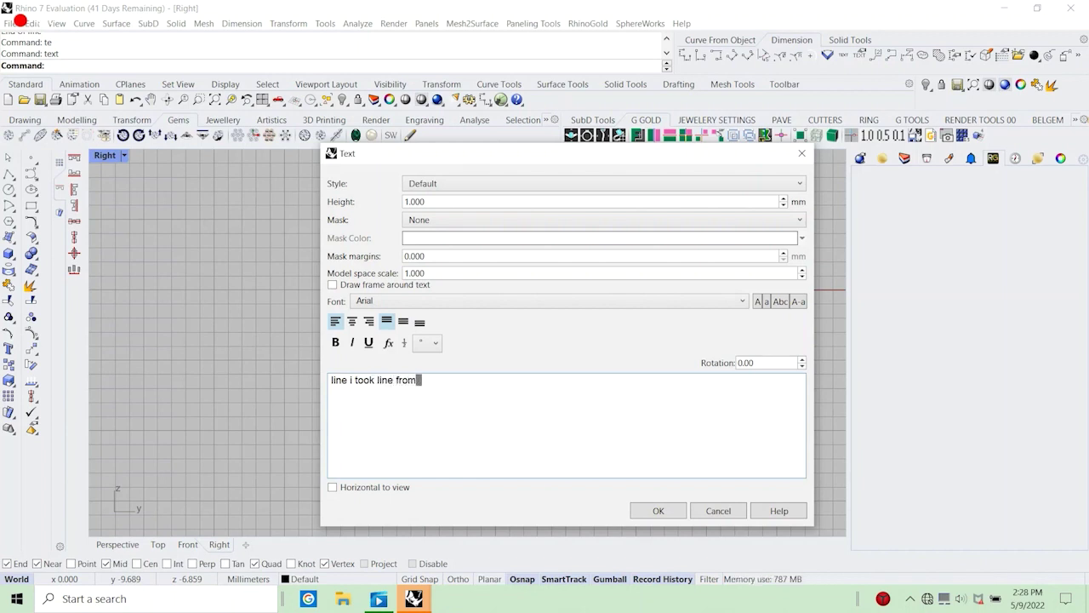
text( midpoin)
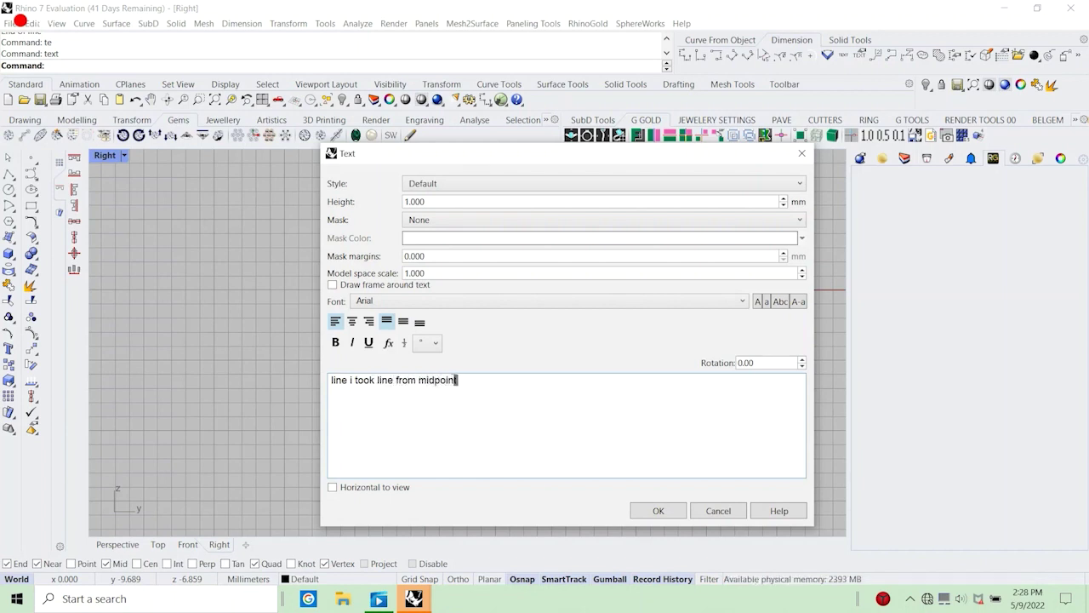
text(t)
key(Return)
text(adn i am)
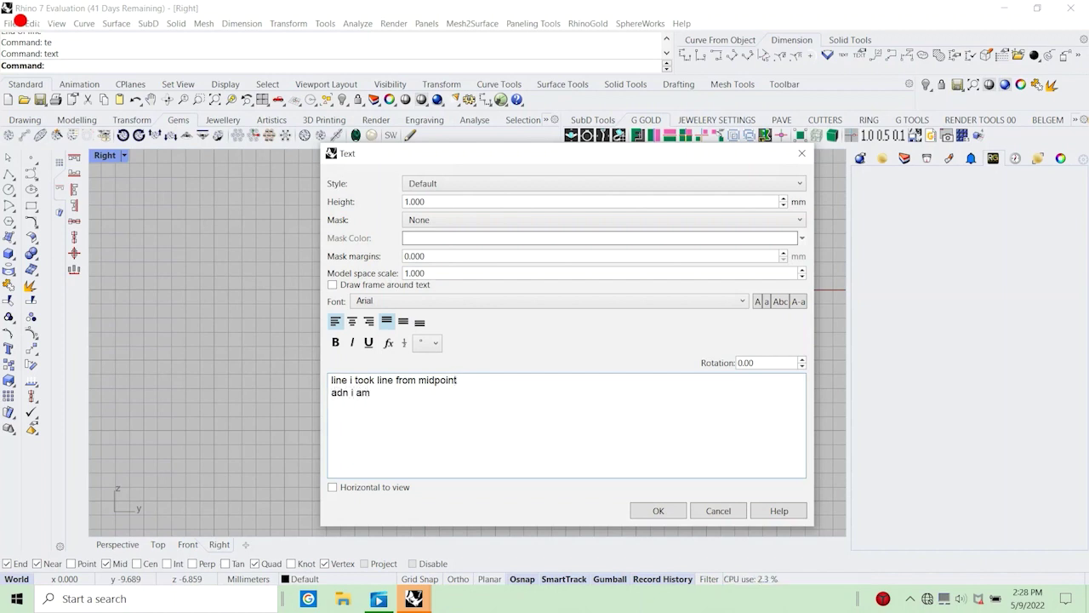
text( going to doa)
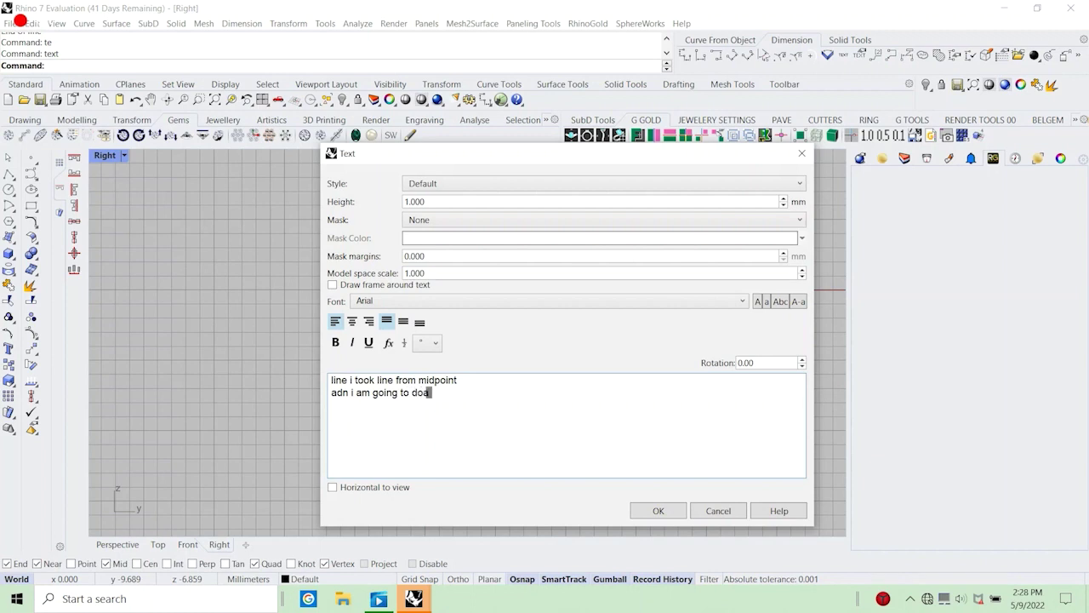
text( n)
text( cr)
key(BackSpace)
key(BackSpace)
key(BackSpace)
key(BackSpace)
key(BackSpace)
key(BackSpace)
key(BackSpace)
text(an ar)
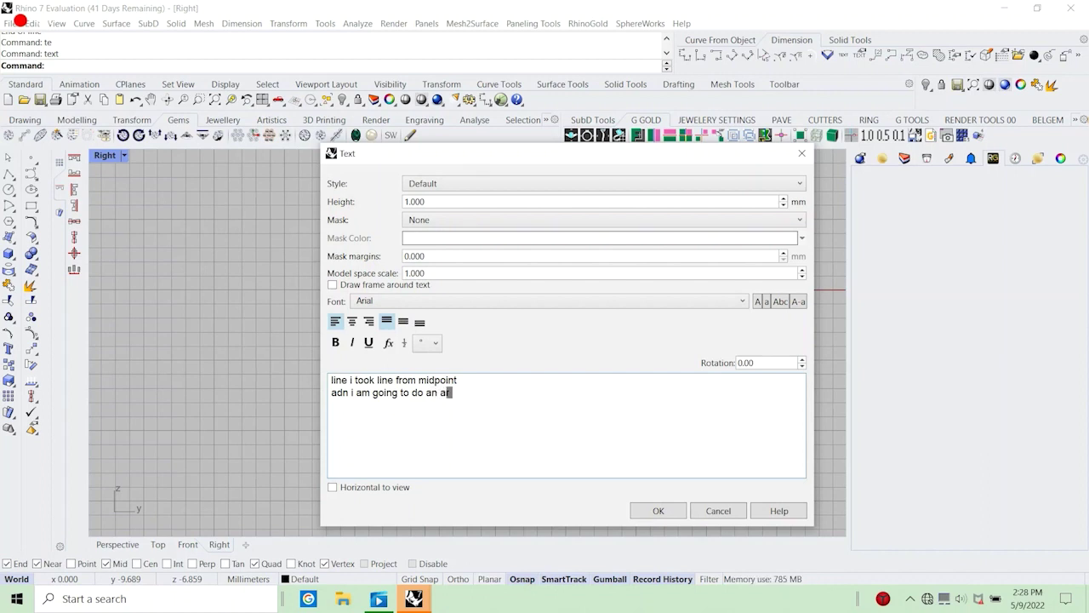
text(c)
click(713, 512)
Draw a Start, End, Direction arc between the horizontal line's two ends, bulging straight down as a half circle.
click(83, 23)
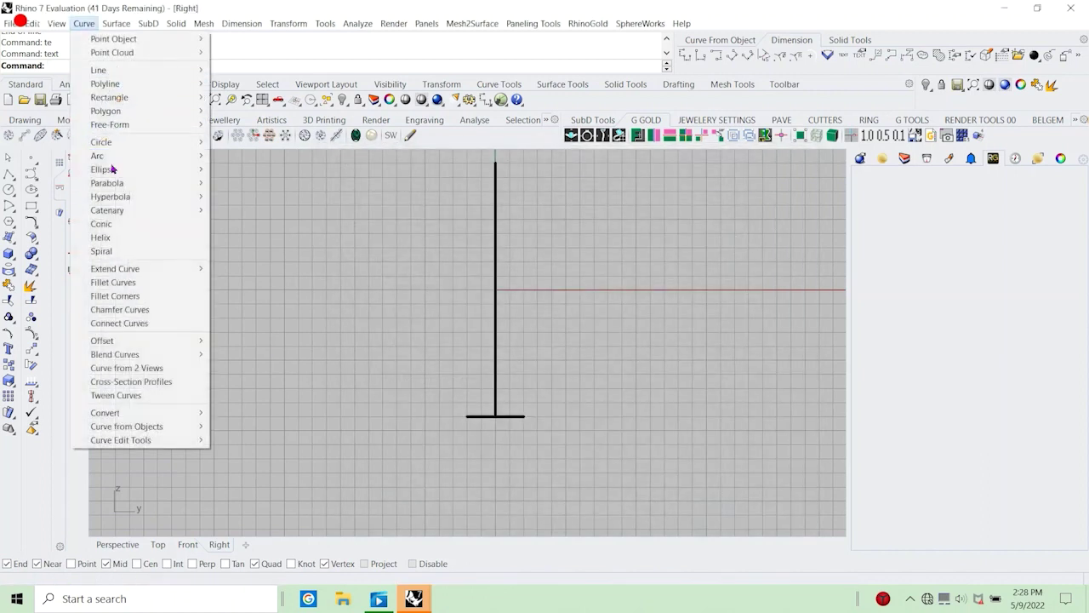
mouse_move(110, 160)
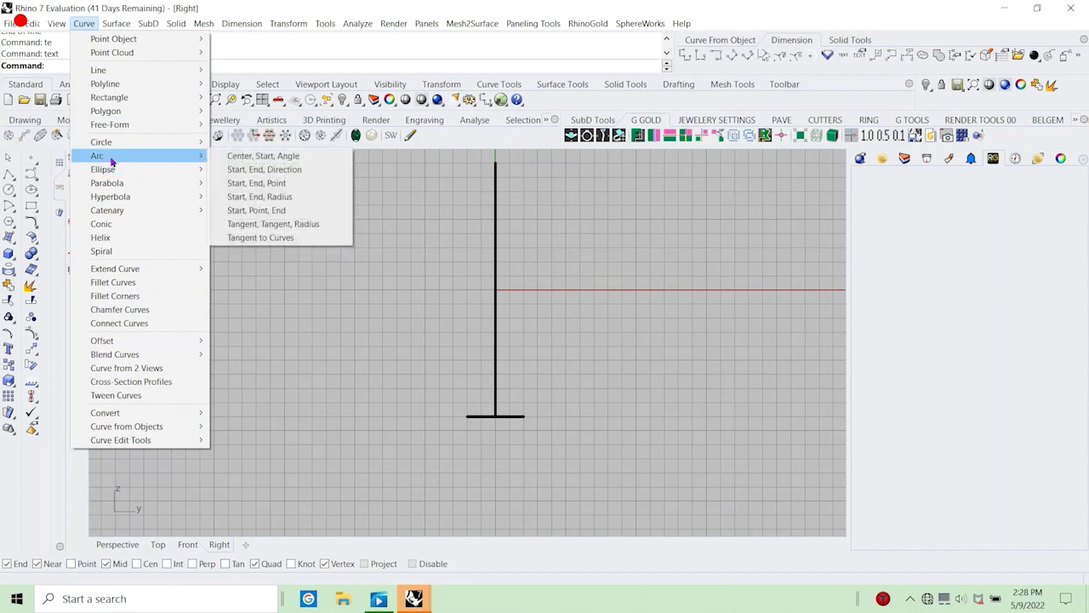
click(260, 175)
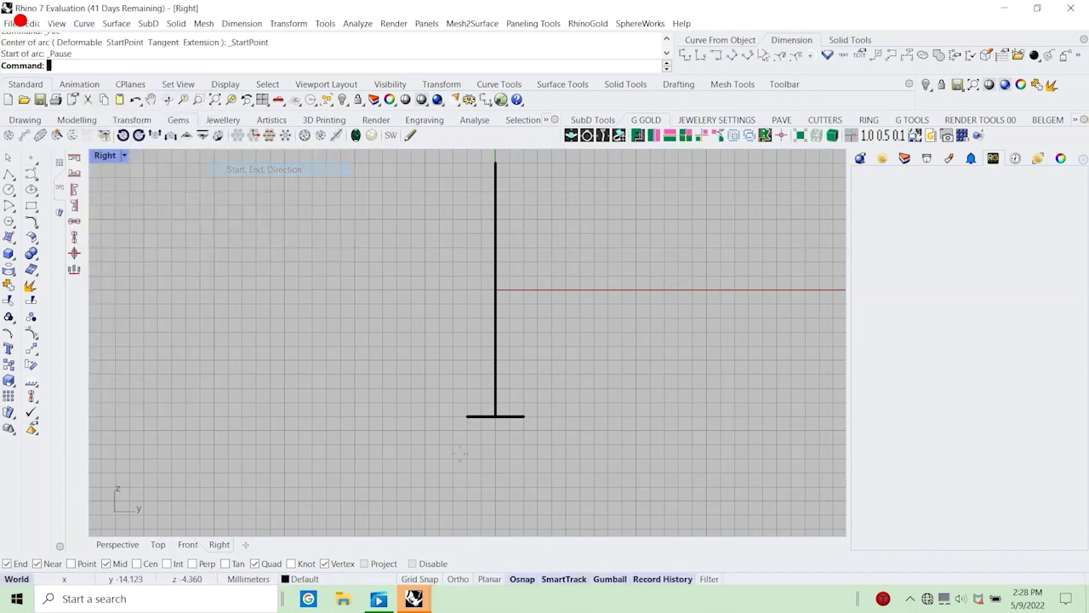
click(467, 416)
click(523, 417)
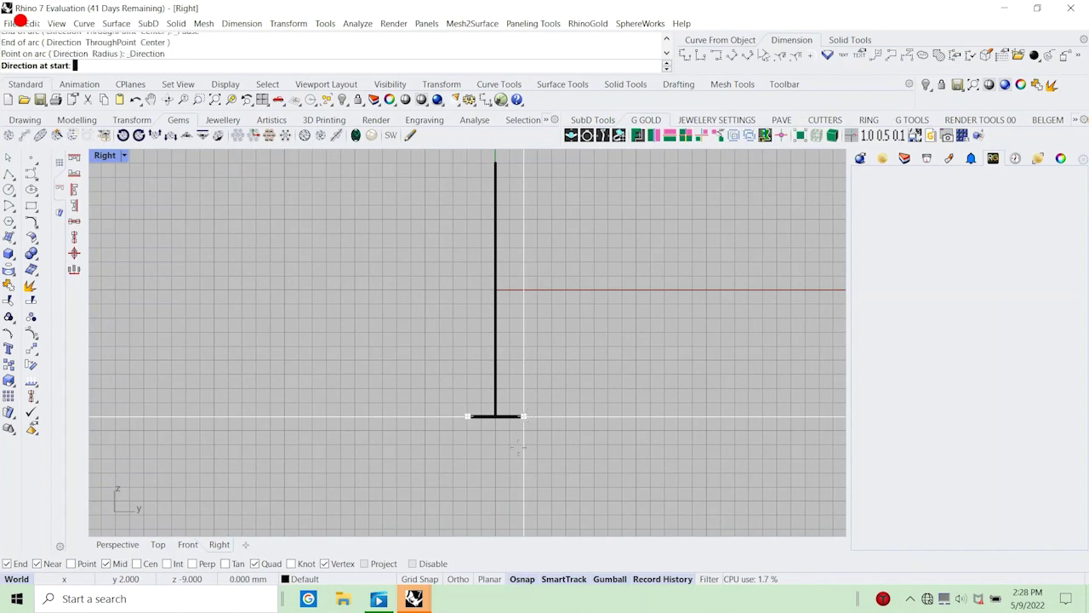
click(465, 485)
Write a text note reading "hold shift to create it straight" and dismiss it unplaced.
text(te)
key(Return)
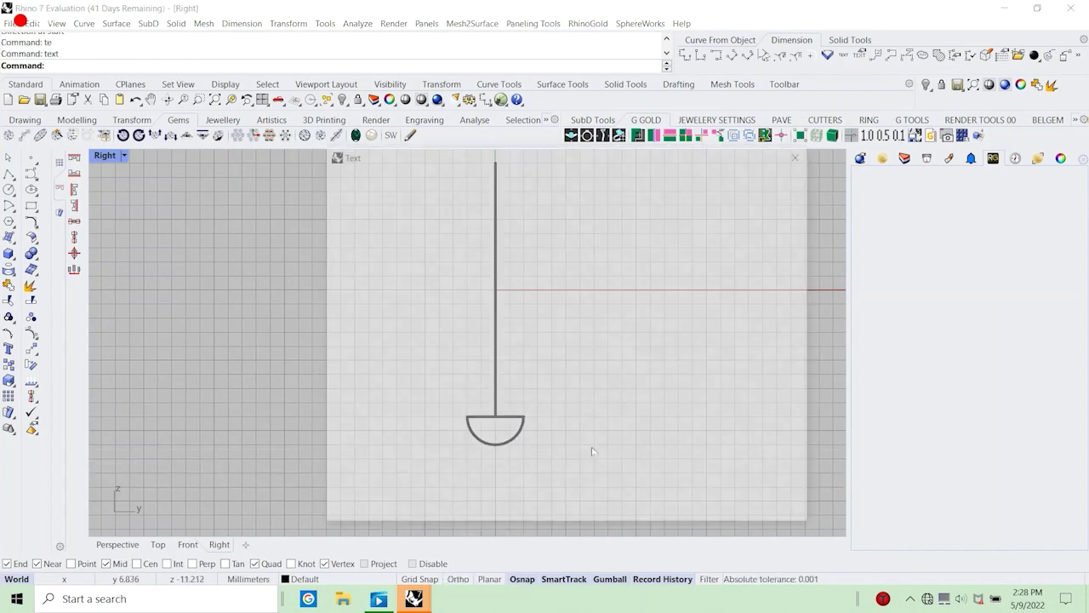
text(hold s)
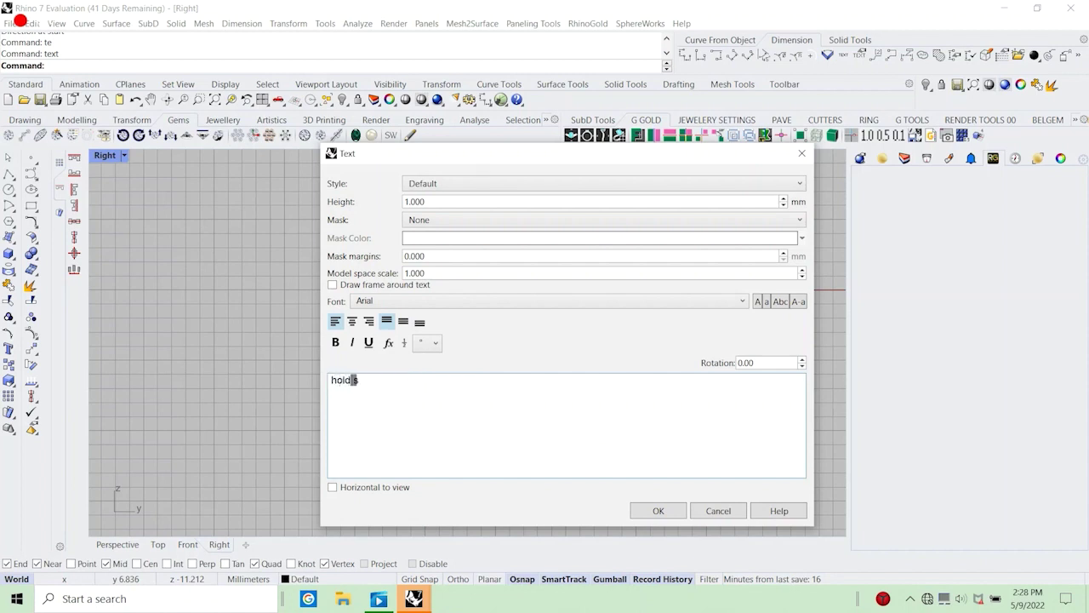
text(hift to)
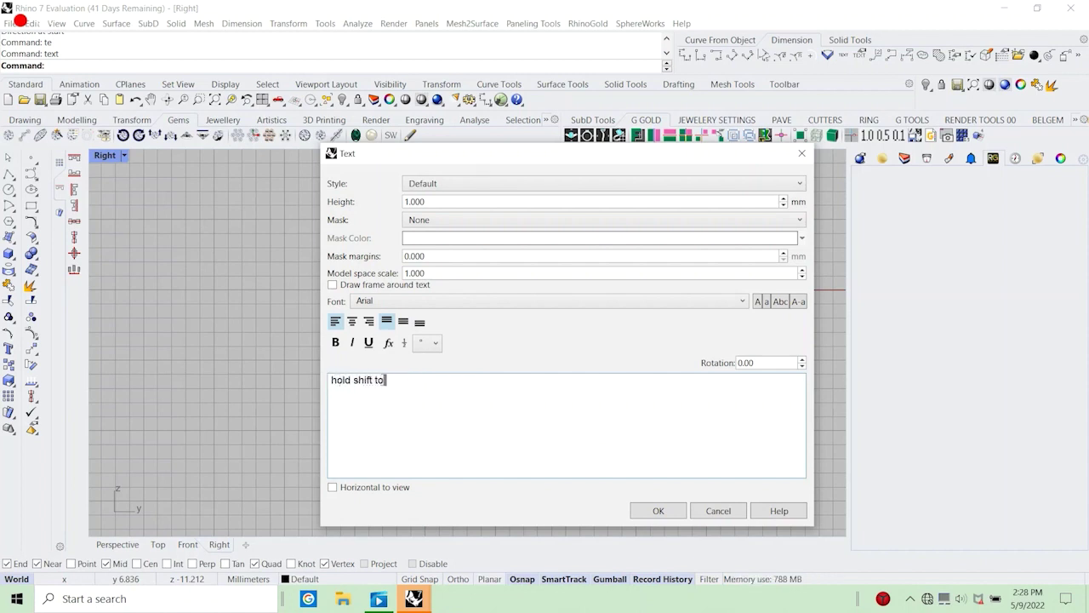
text( create it straig)
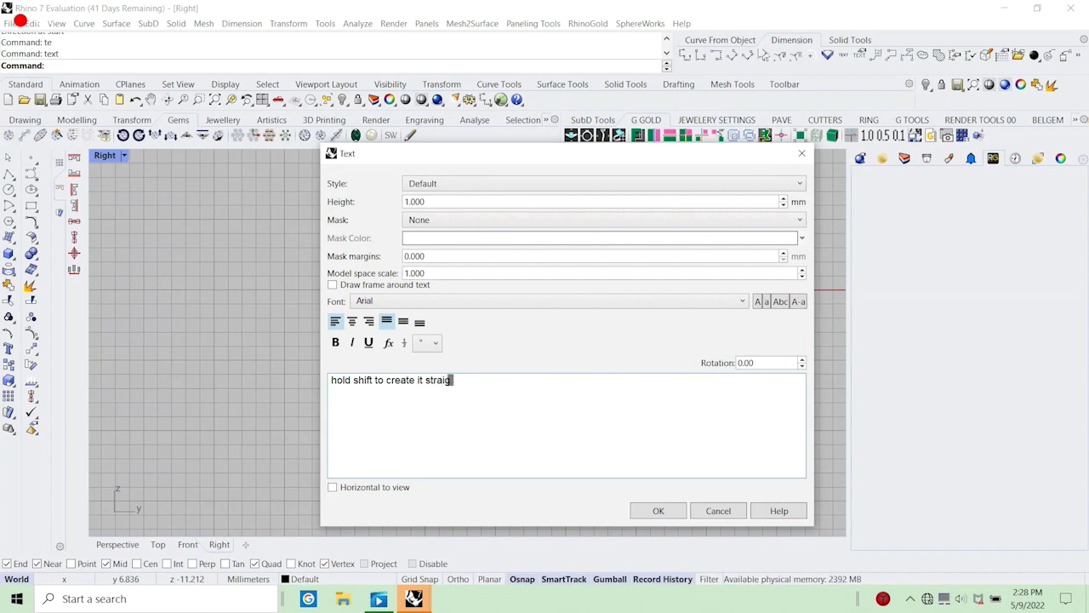
text(ht)
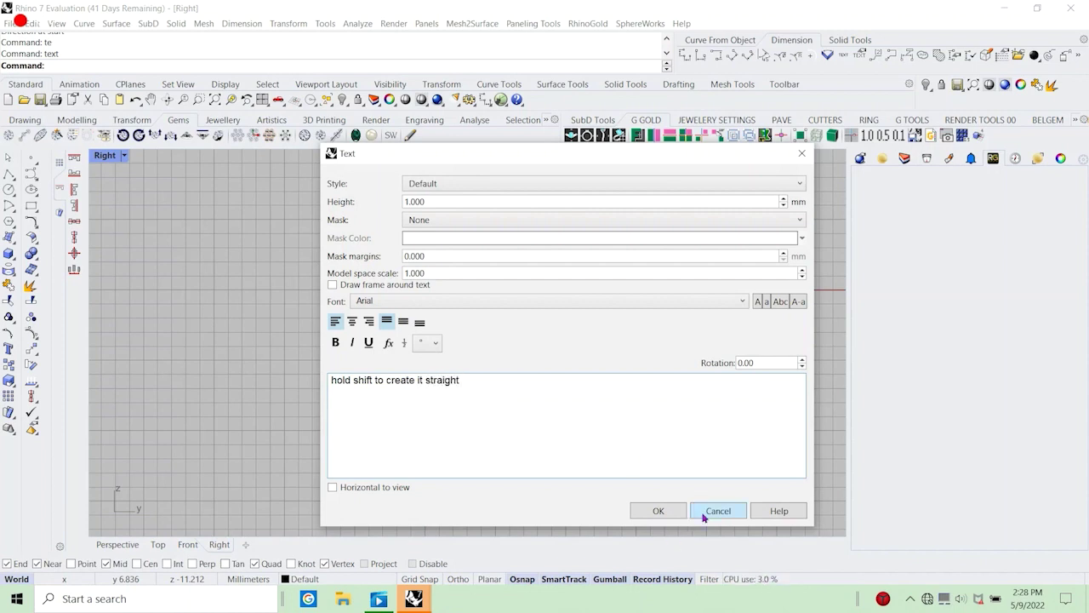
click(706, 514)
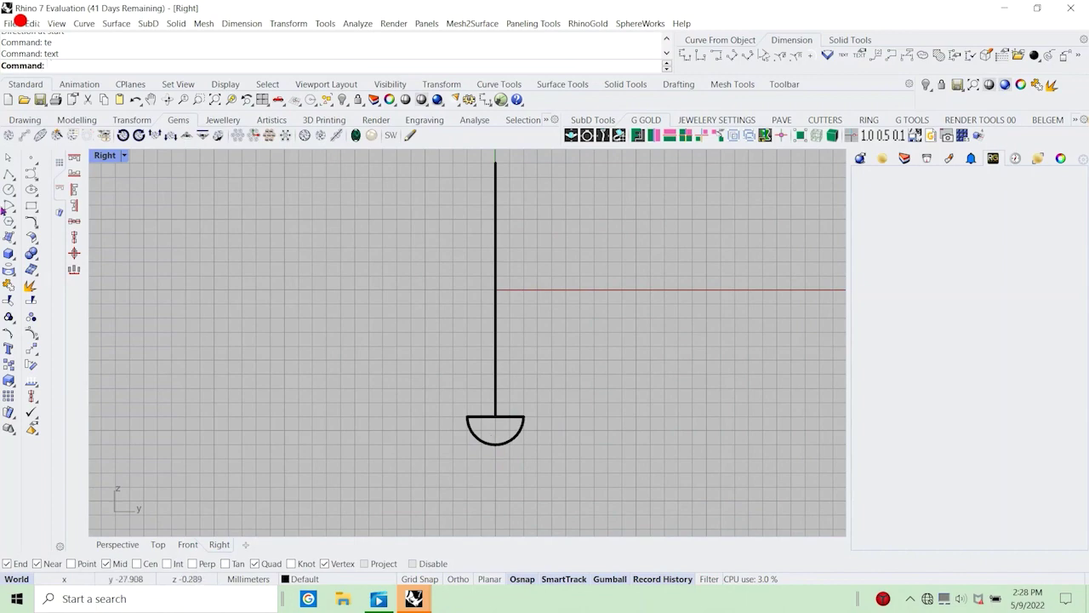
Join the horizontal line and the half-circle arc into one closed half-round profile curve.
click(9, 284)
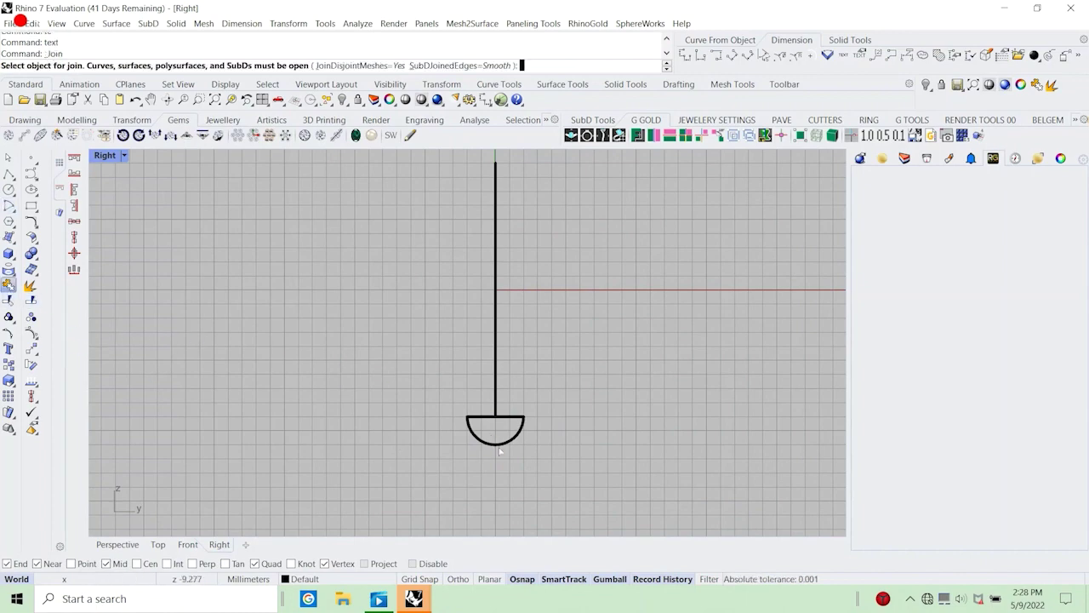
click(509, 417)
click(513, 438)
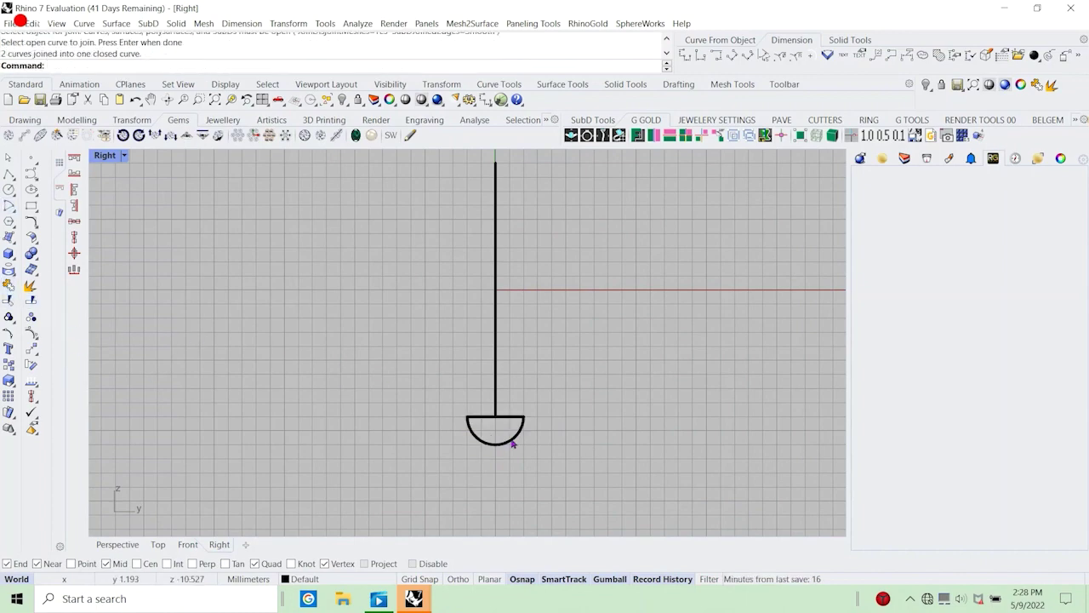
Write a text note reading "i joine the curves to a closed curve" and dismiss it unplaced.
text(text)
key(Return)
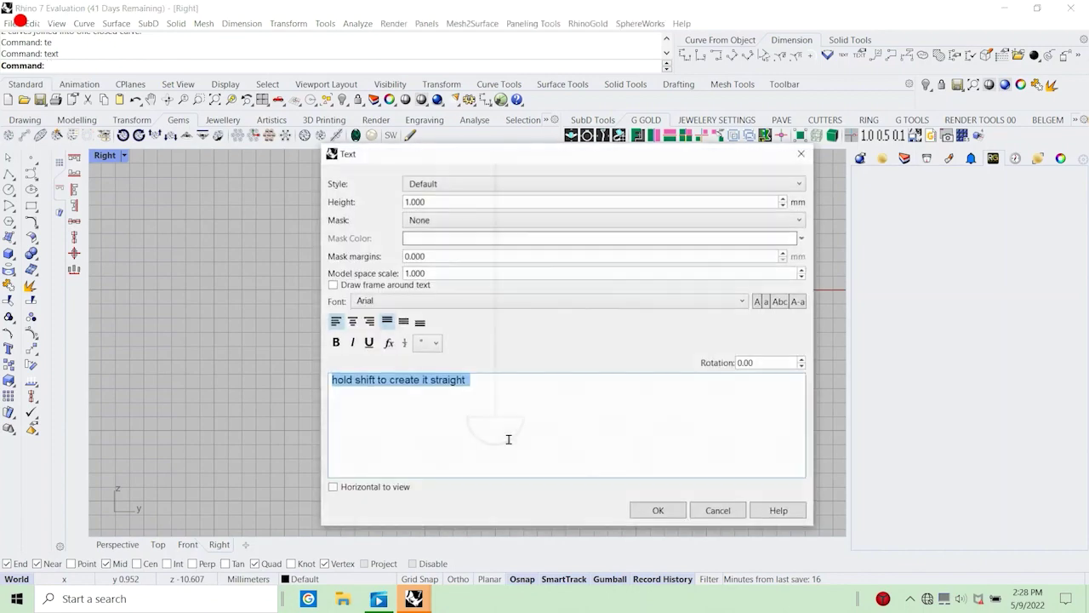
text(i joine the)
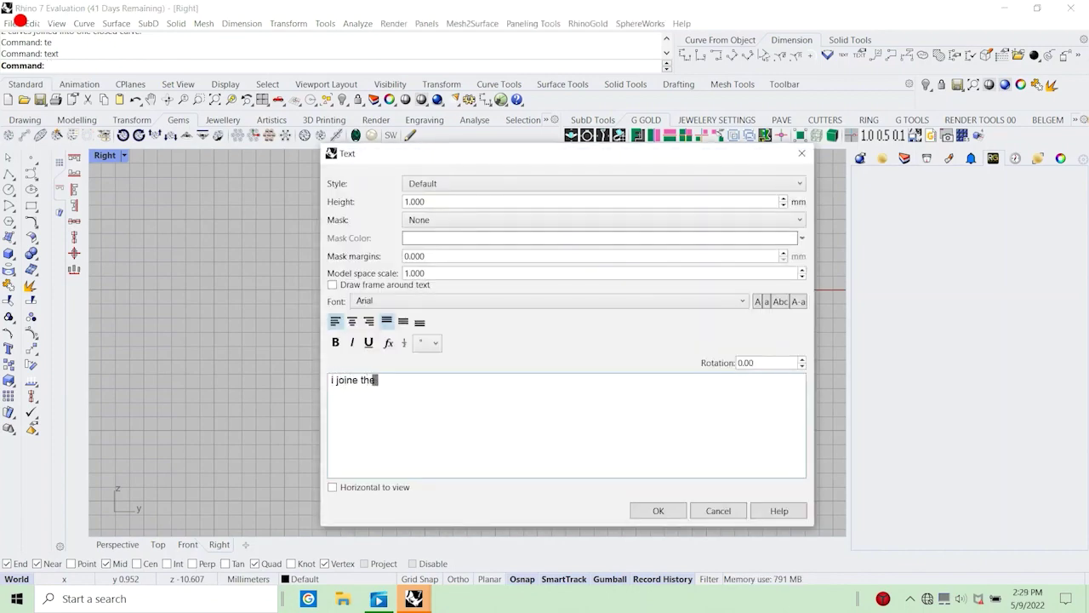
text( curve)
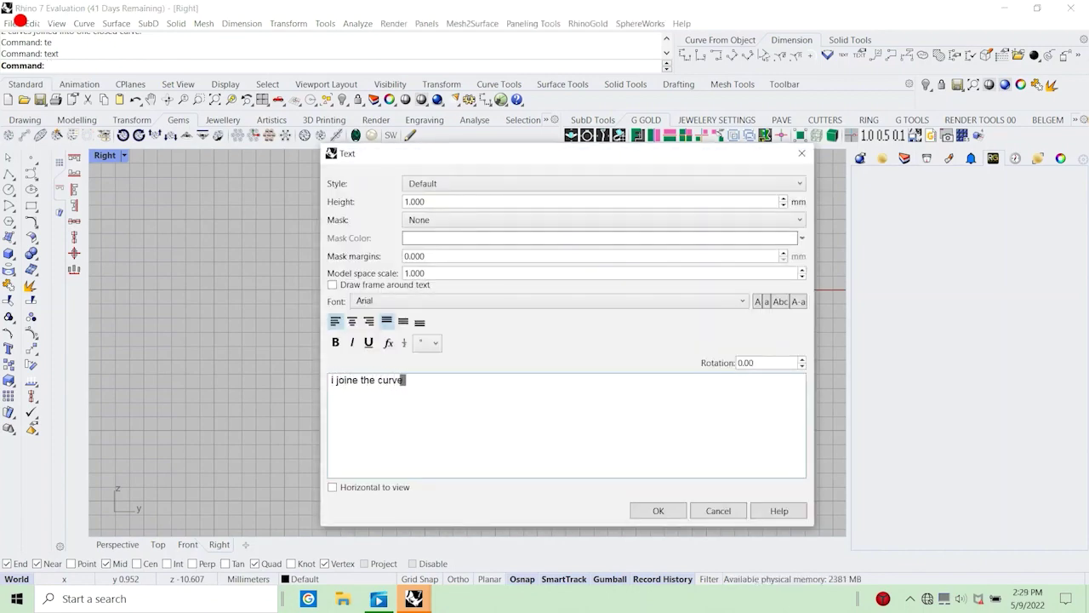
text(s to a closed c)
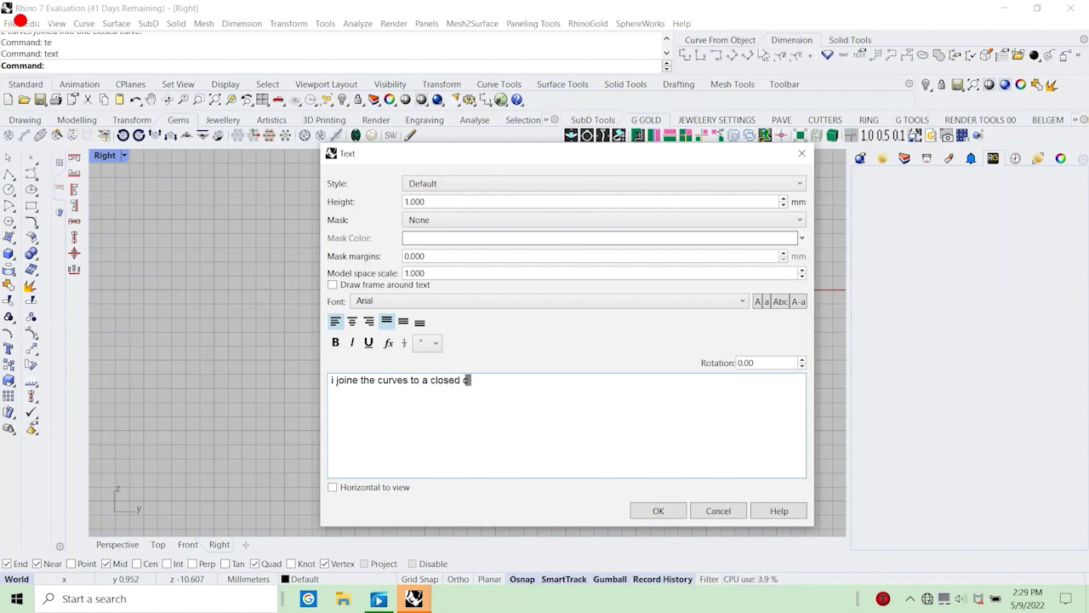
text(r)
key(BackSpace)
text(urve)
click(709, 511)
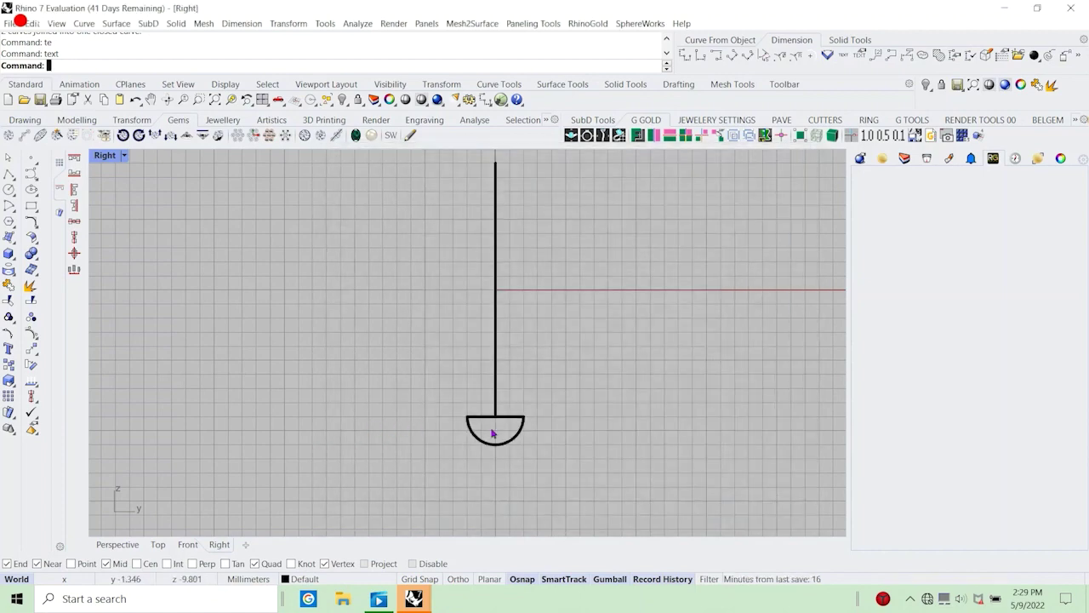
Show the half-round profile's object properties and assign the curve to Layer 03.
scroll(493, 434, up, 2)
click(516, 422)
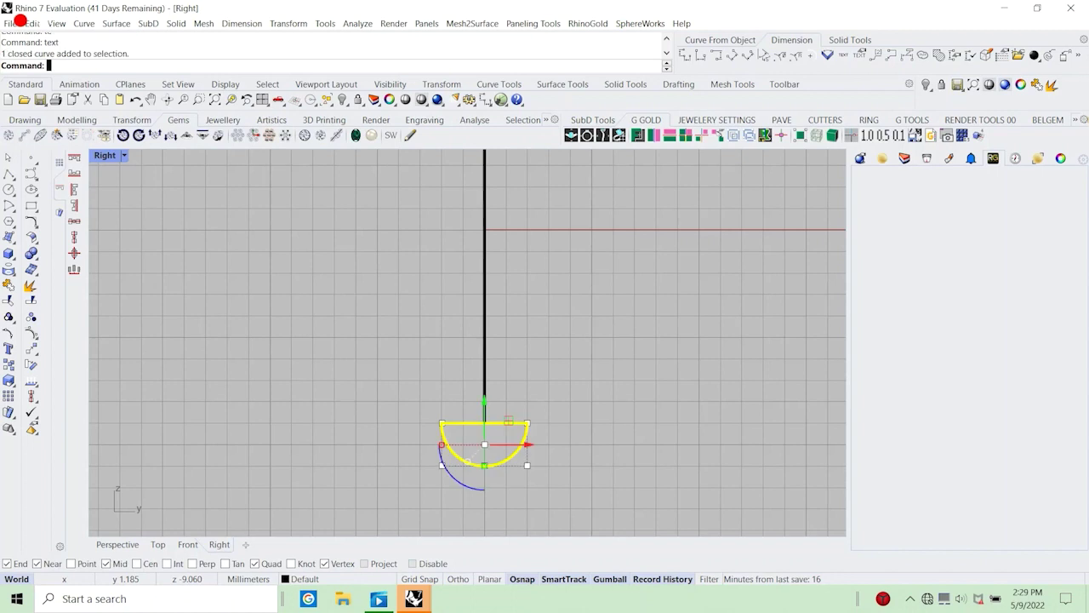
click(1063, 163)
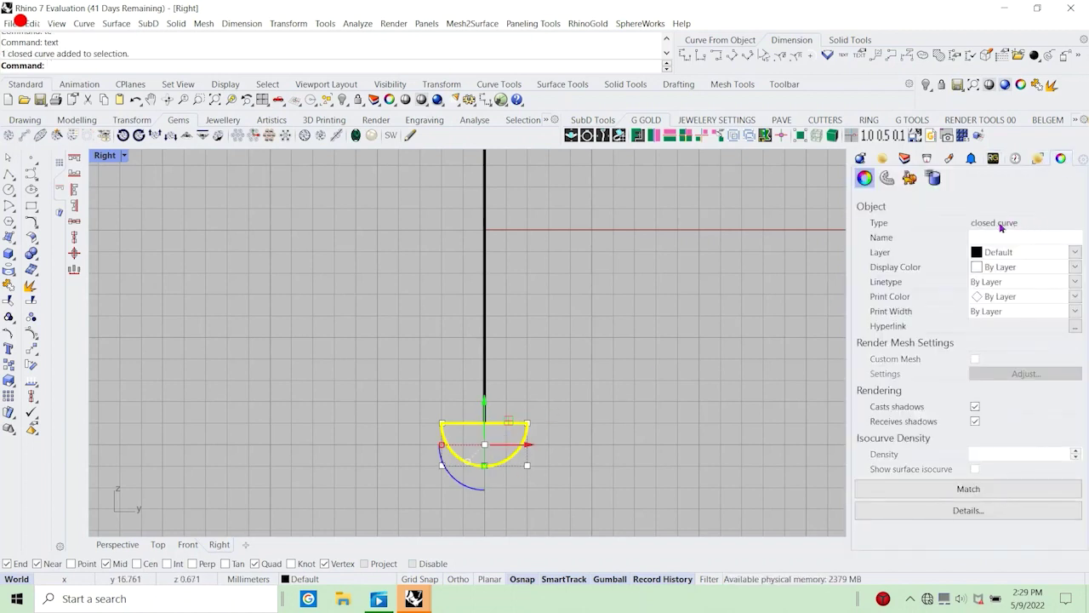
click(987, 255)
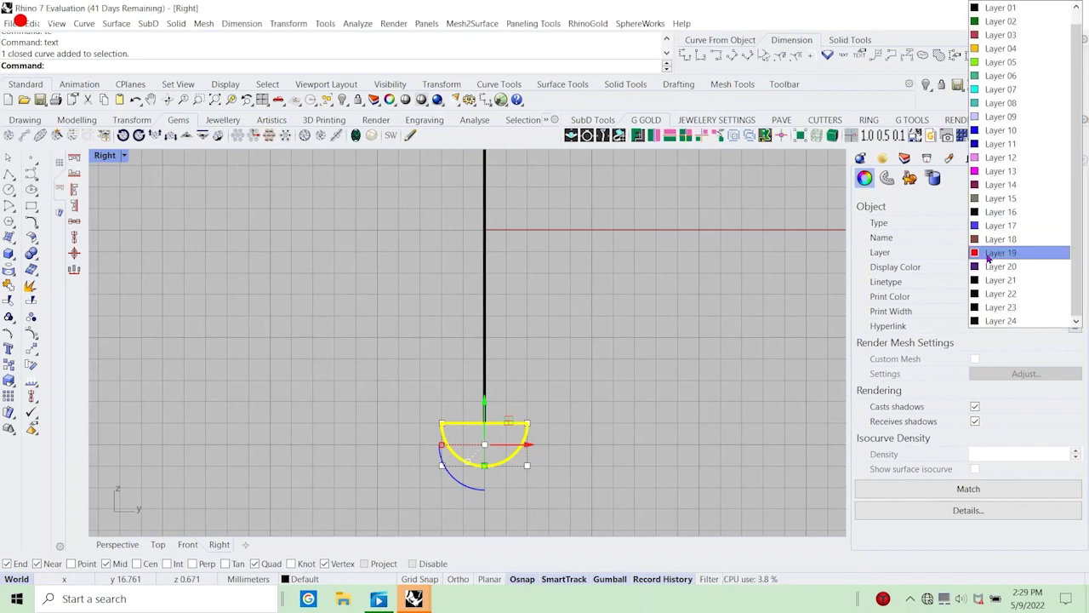
click(1000, 35)
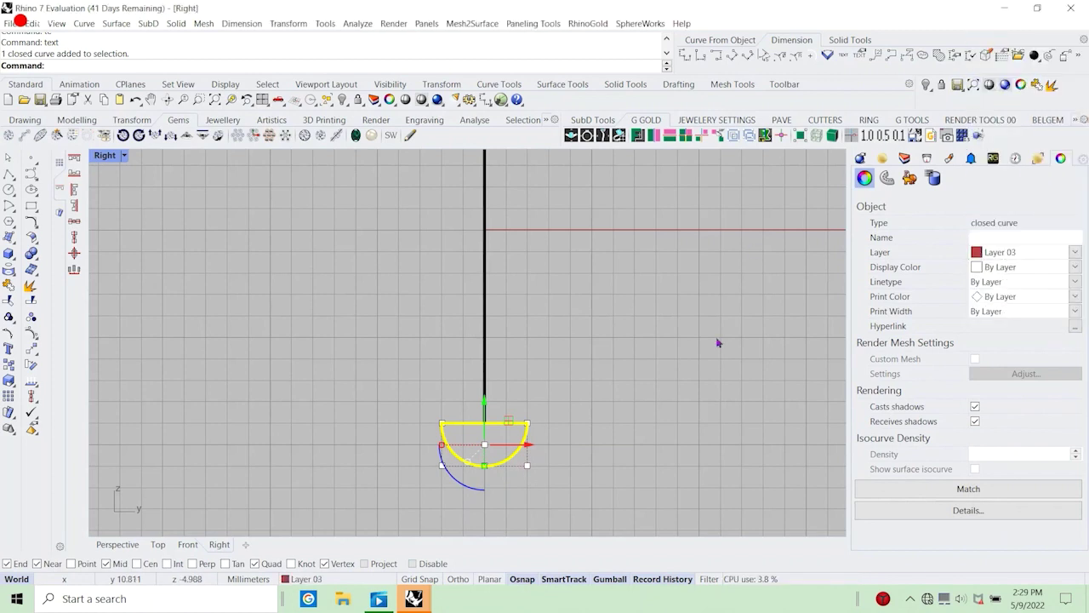
click(557, 452)
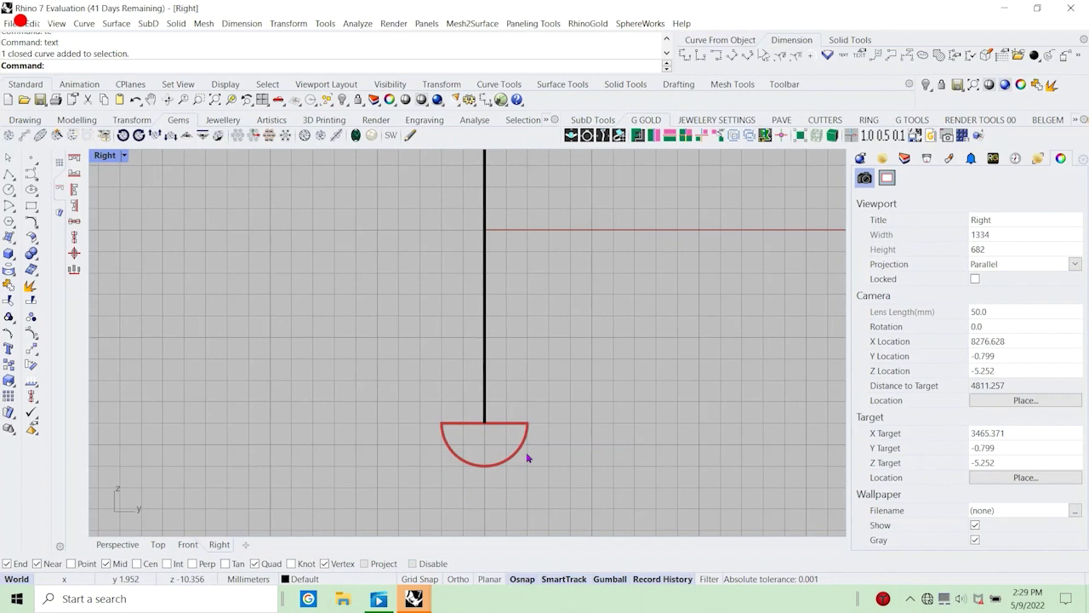
Write a text note reading "you cna check the properties fo the curve in the properties box" and dismiss it unplaced.
text(text)
key(Return)
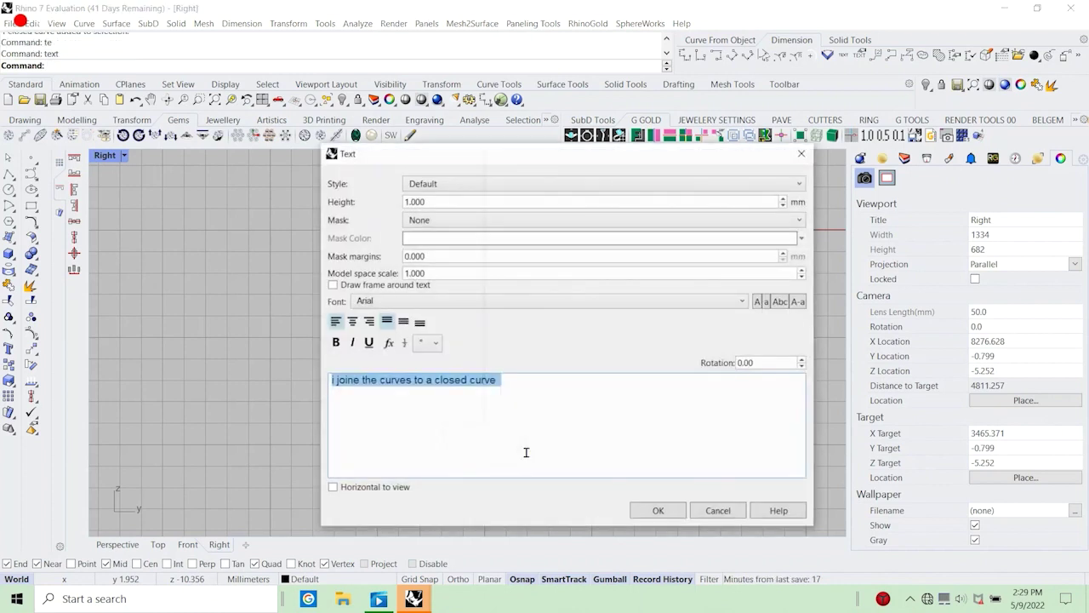
text(you cna ch)
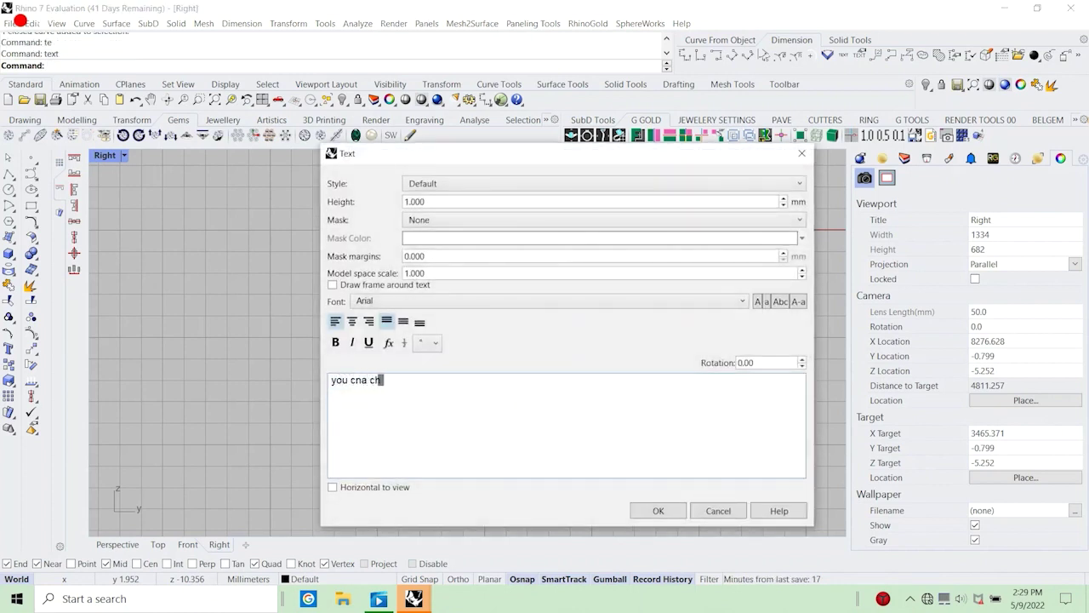
text(eck the)
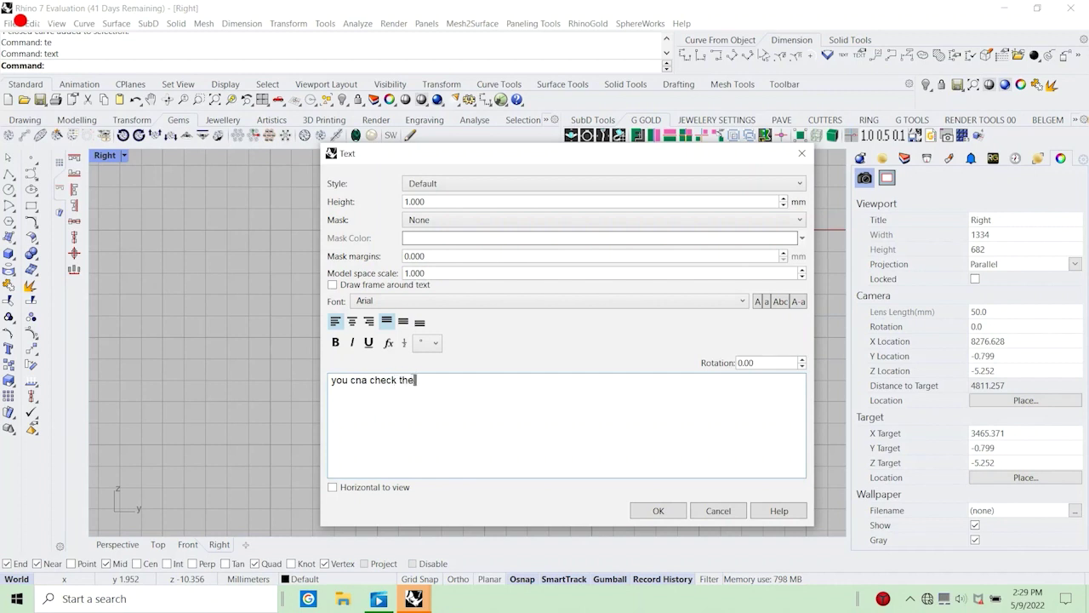
text( prope)
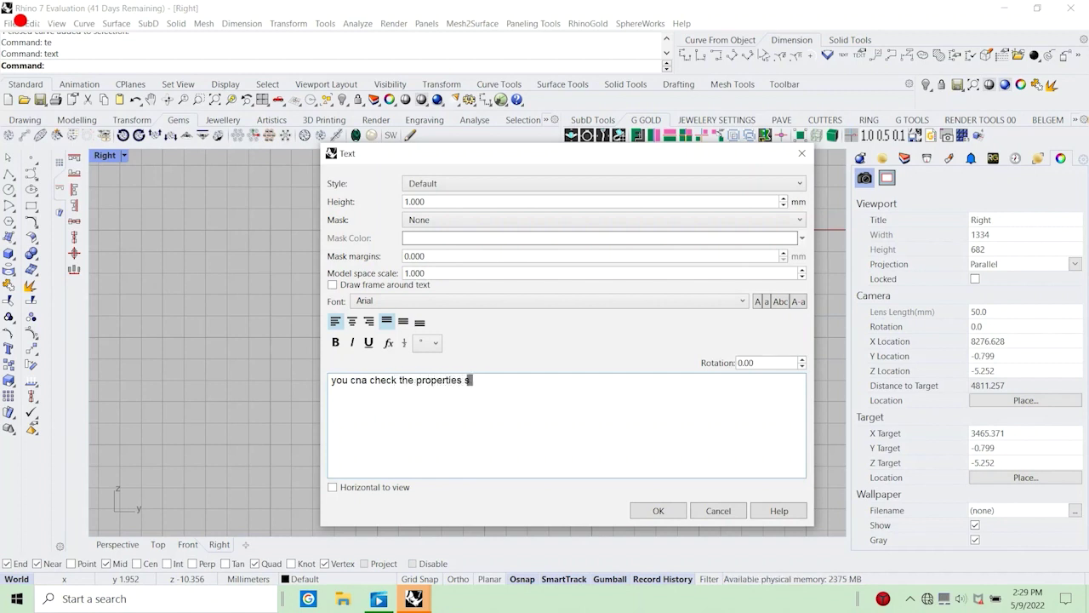
text(rties s)
key(BackSpace)
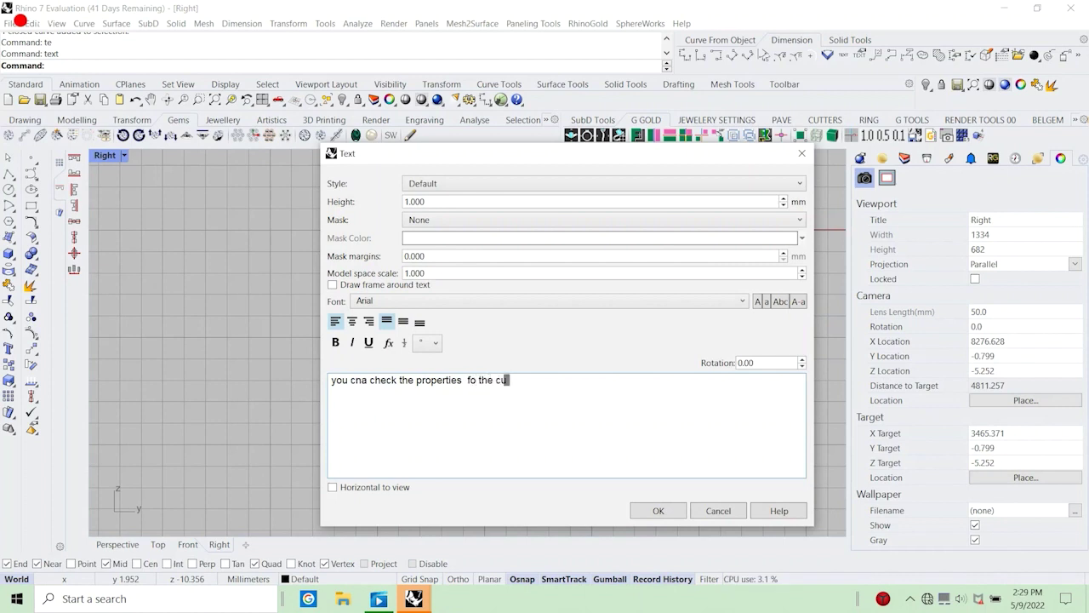
text(d)
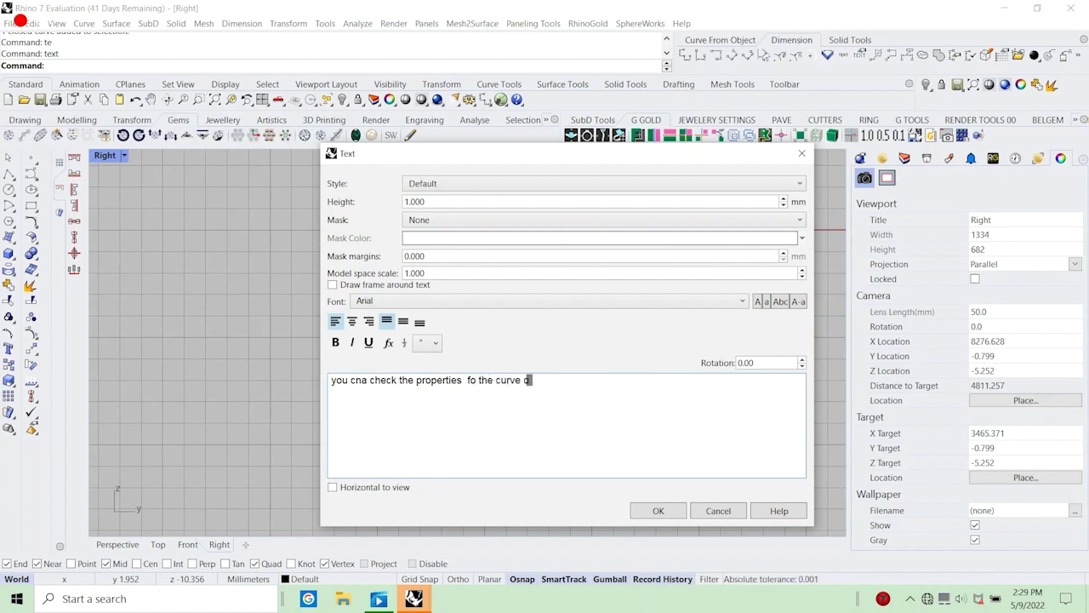
text(n the properties box)
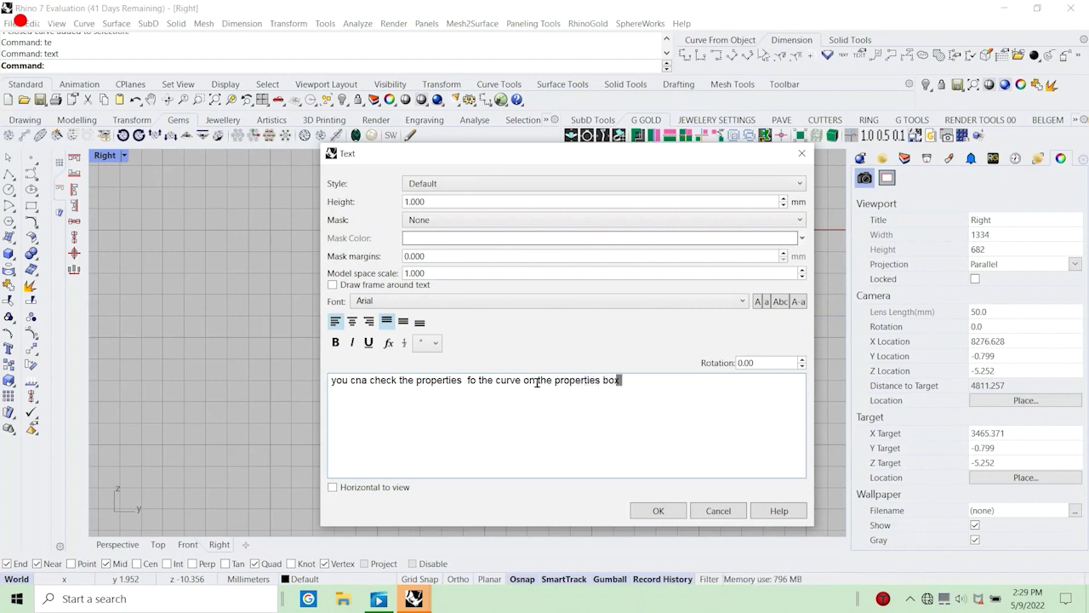
text(in)
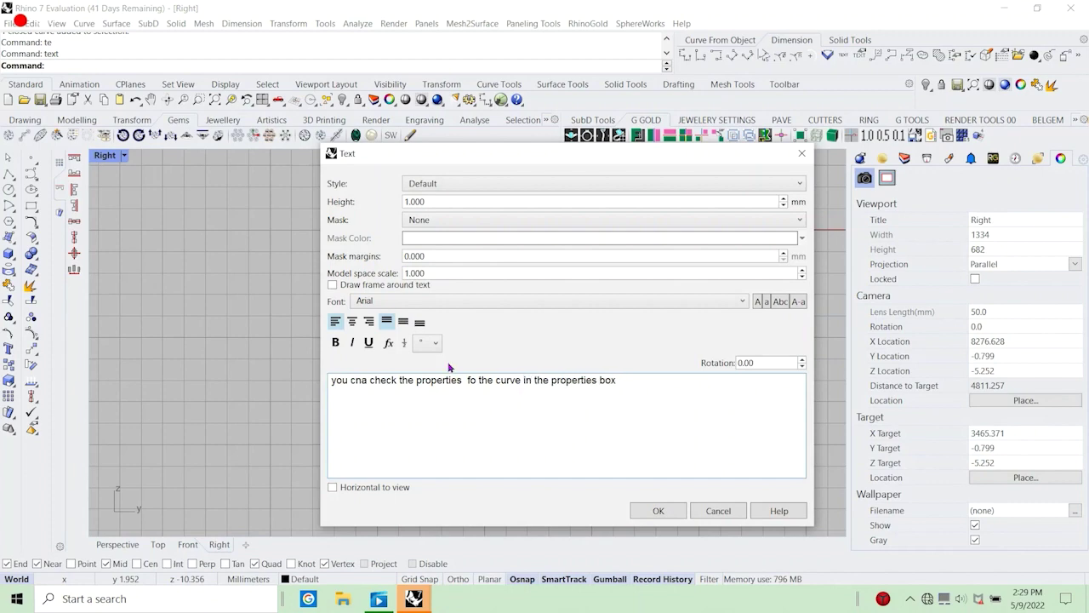
click(726, 511)
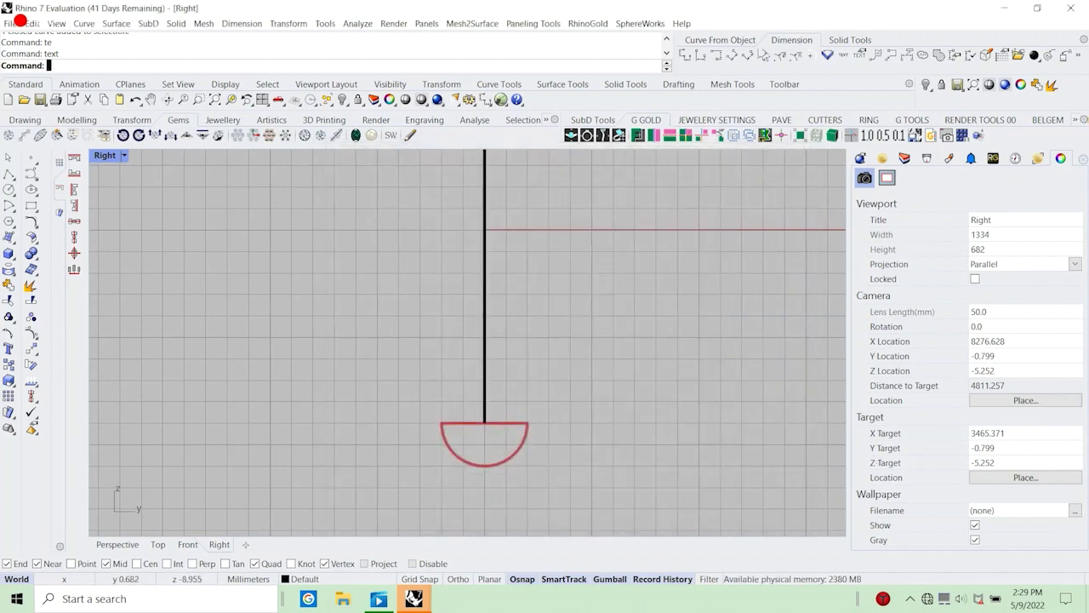
Restore the four-viewport layout from the maximized Right view and clear the curve selection.
click(474, 341)
click(468, 389)
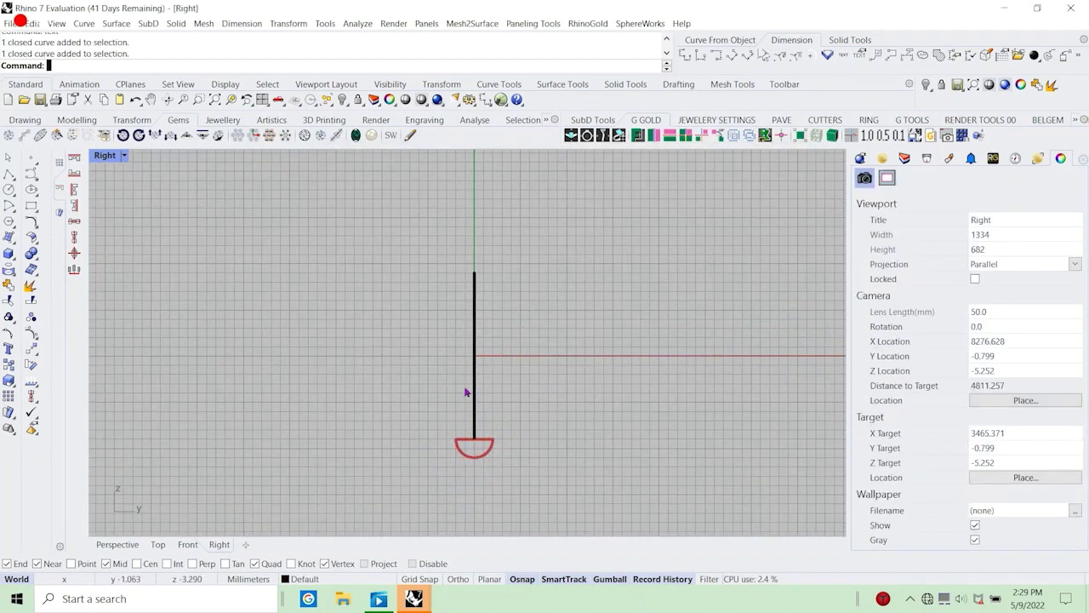
click(459, 444)
double_click(104, 158)
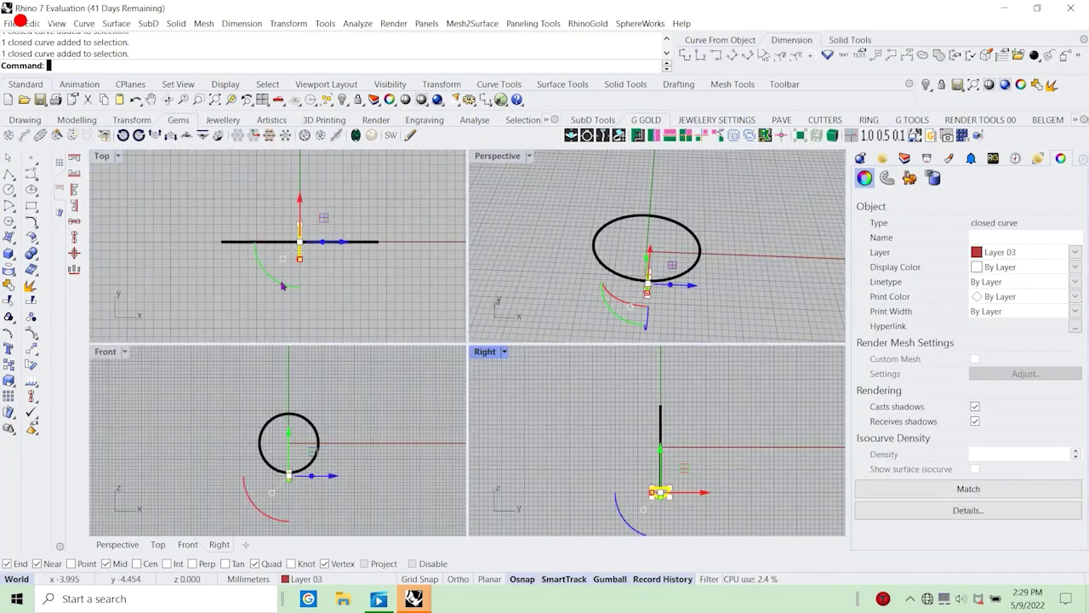
click(348, 301)
Sweep the closed half-round profile along the ring circle with Sweep 1 Rail, accepting the default seam and sweep options.
click(116, 24)
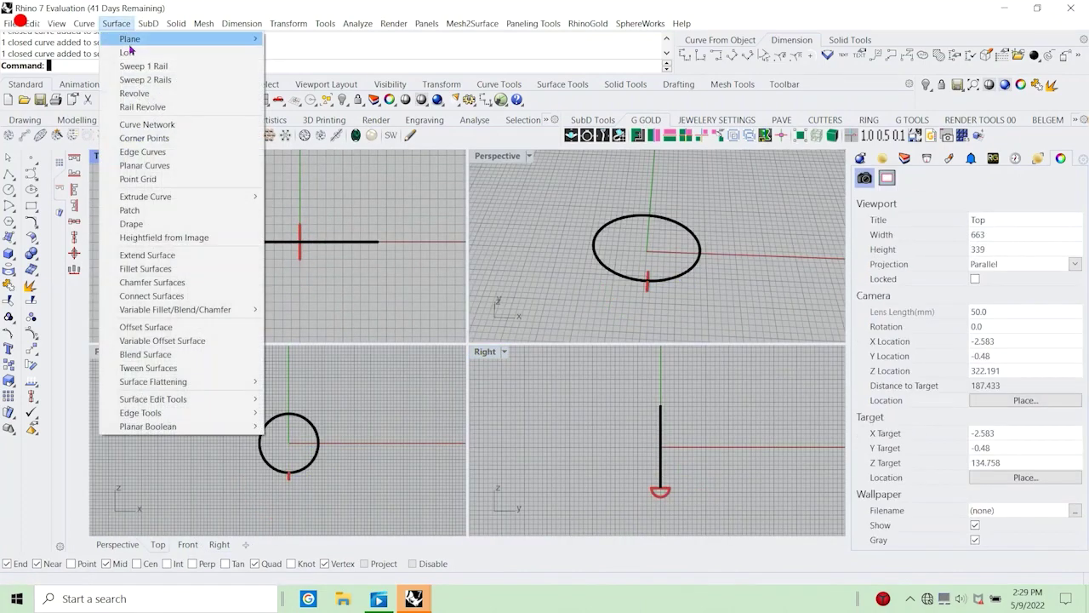
click(149, 66)
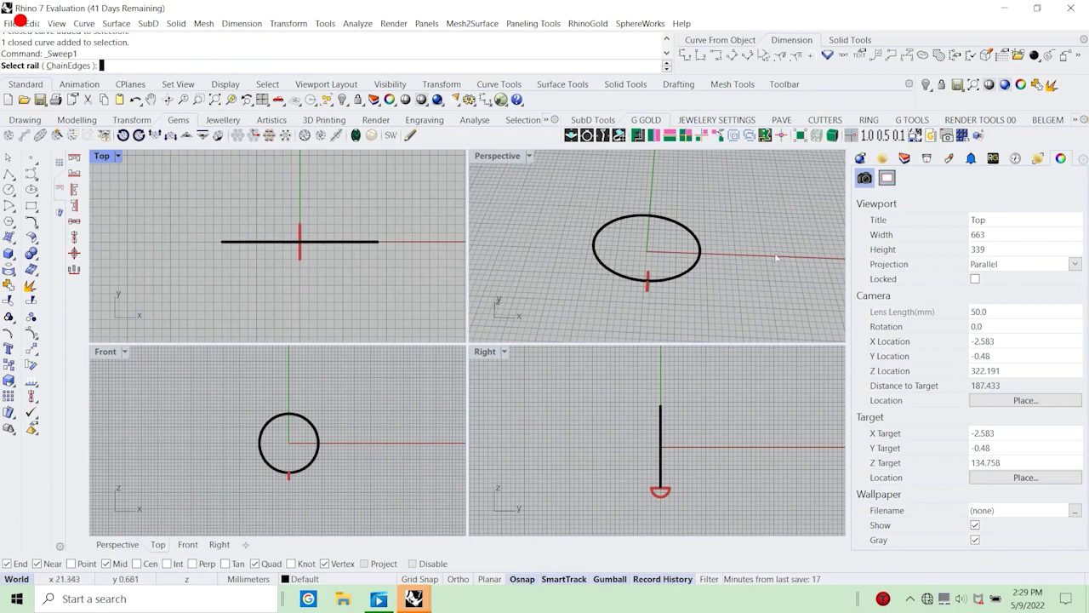
click(700, 253)
scroll(668, 291, up, 6)
right_drag(681, 298, 644, 285)
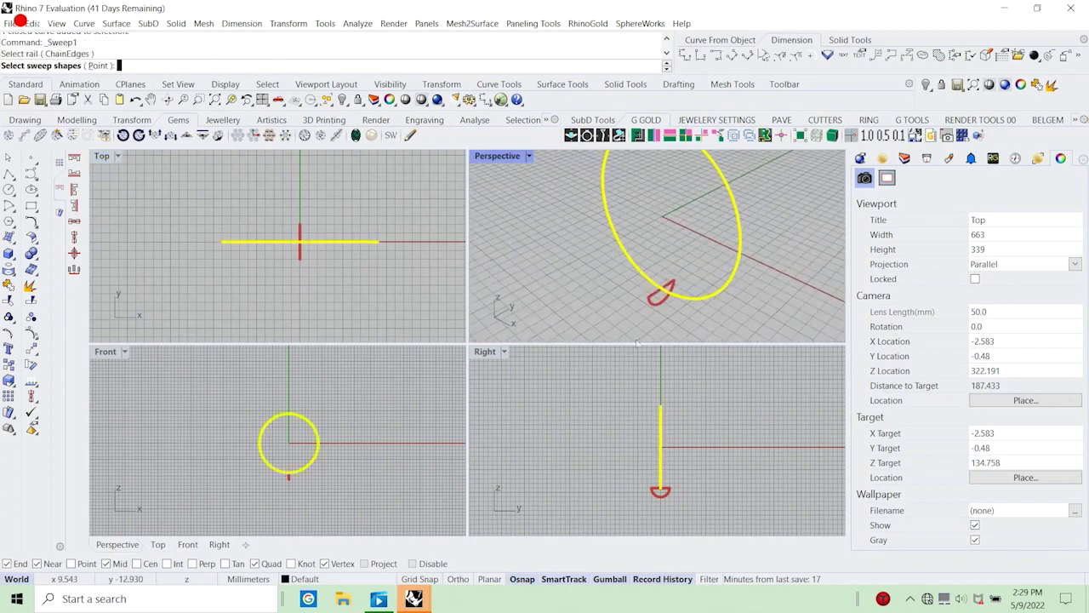
scroll(647, 296, up, 3)
click(647, 294)
click(649, 296)
key(Return)
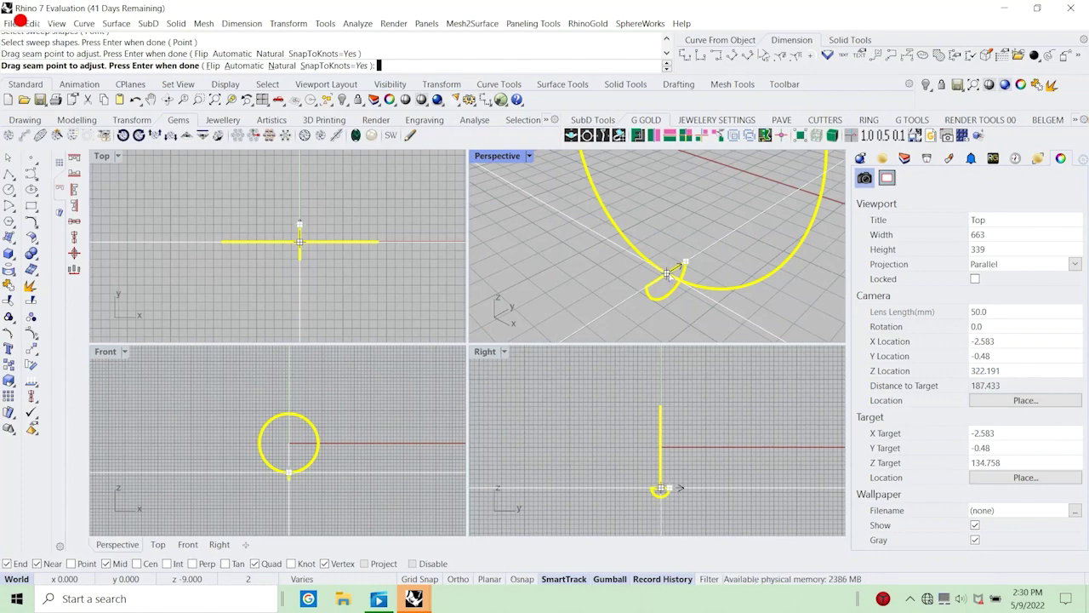
key(Return)
key(Return)
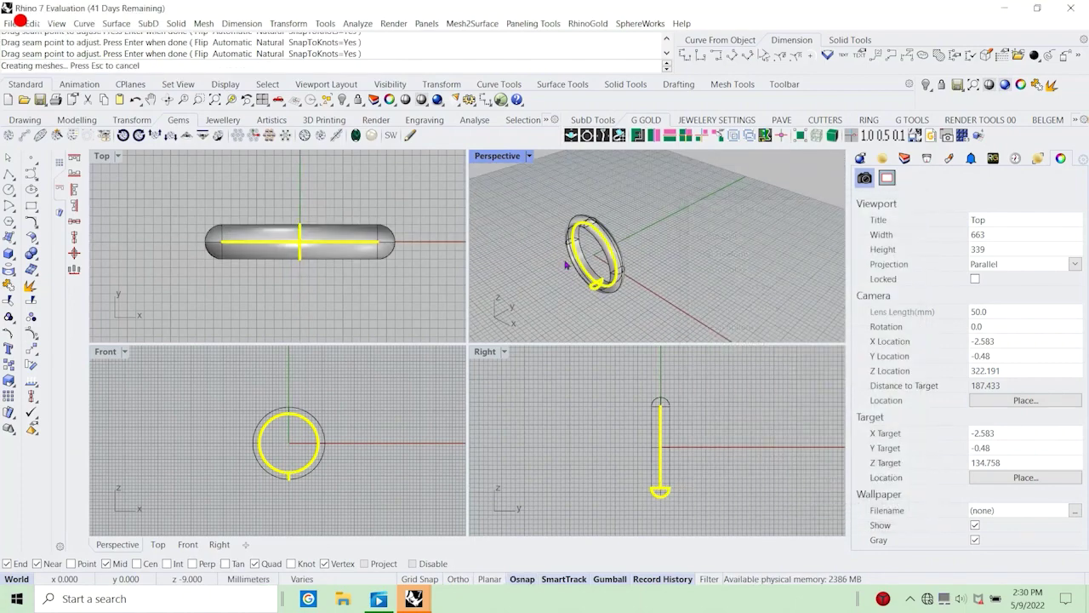
Inspect the swept half-round ring from several angles and move it to Layer 04.
right_drag(567, 269, 720, 242)
scroll(598, 264, up, 9)
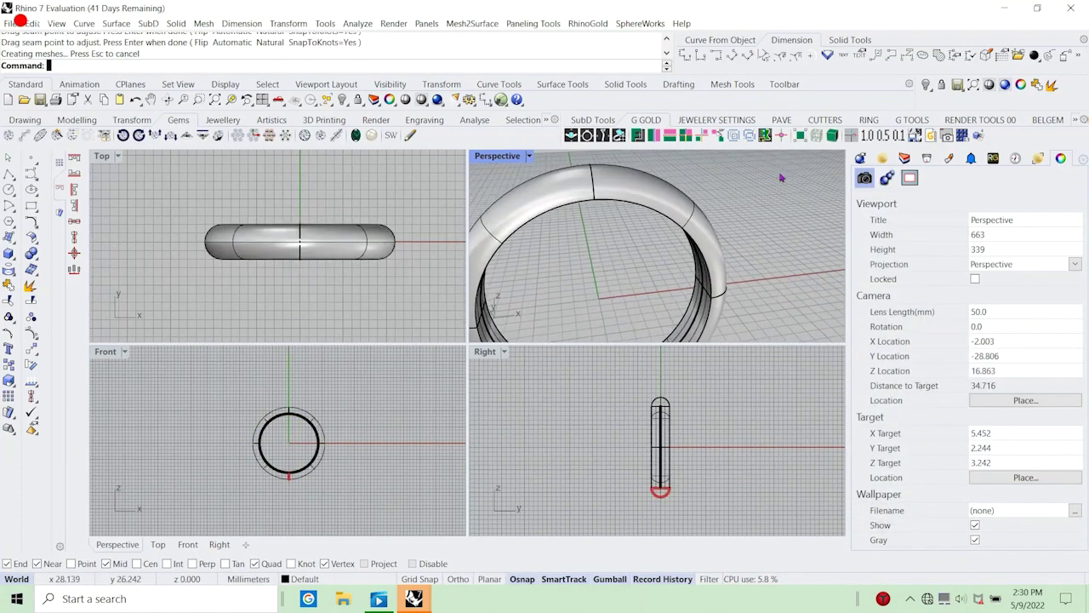
scroll(780, 177, down, 6)
right_drag(778, 183, 660, 230)
scroll(628, 296, down, 4)
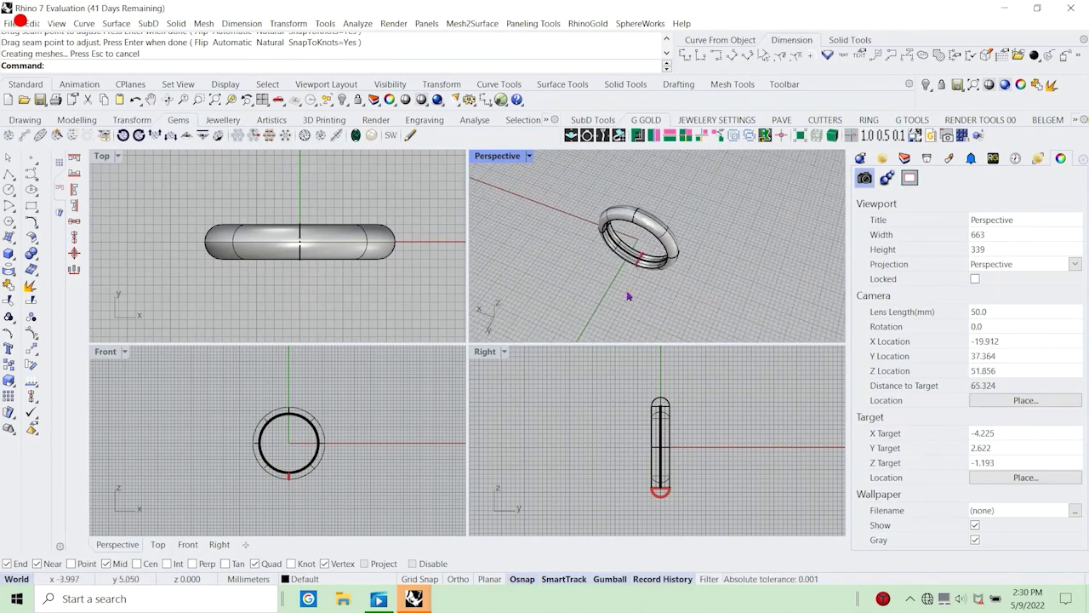
click(650, 230)
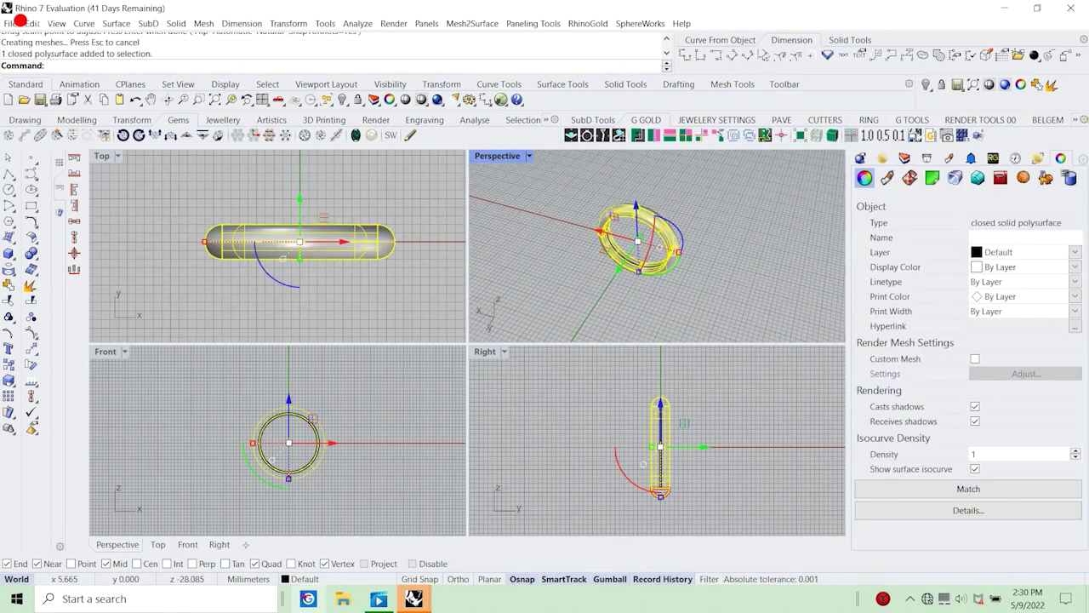
click(305, 579)
click(321, 293)
click(571, 292)
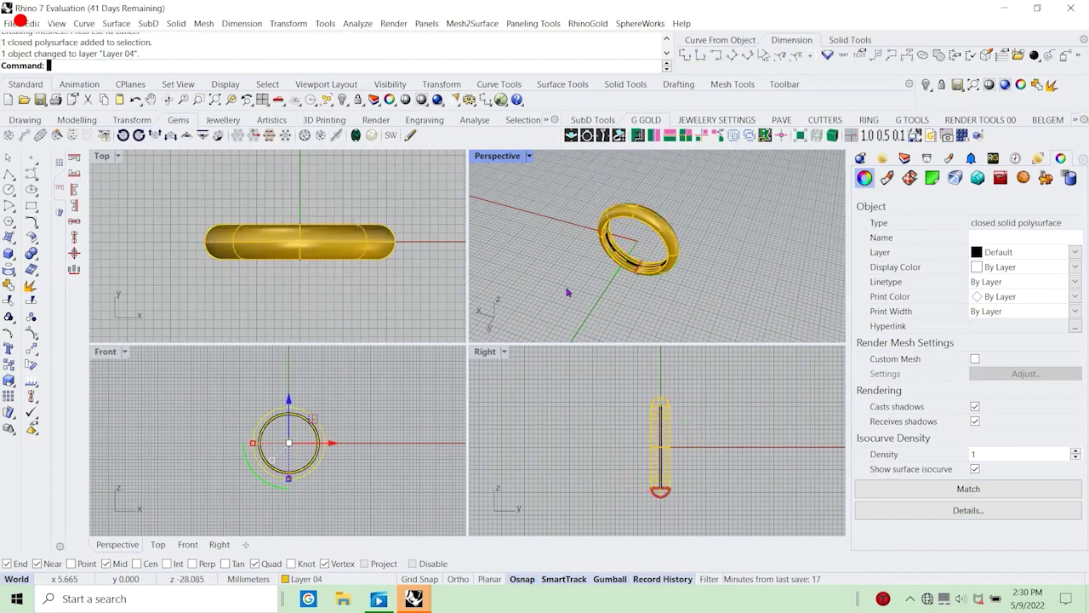
Set the Perspective viewport to Rendered display mode and view the half-round ring up close.
click(528, 158)
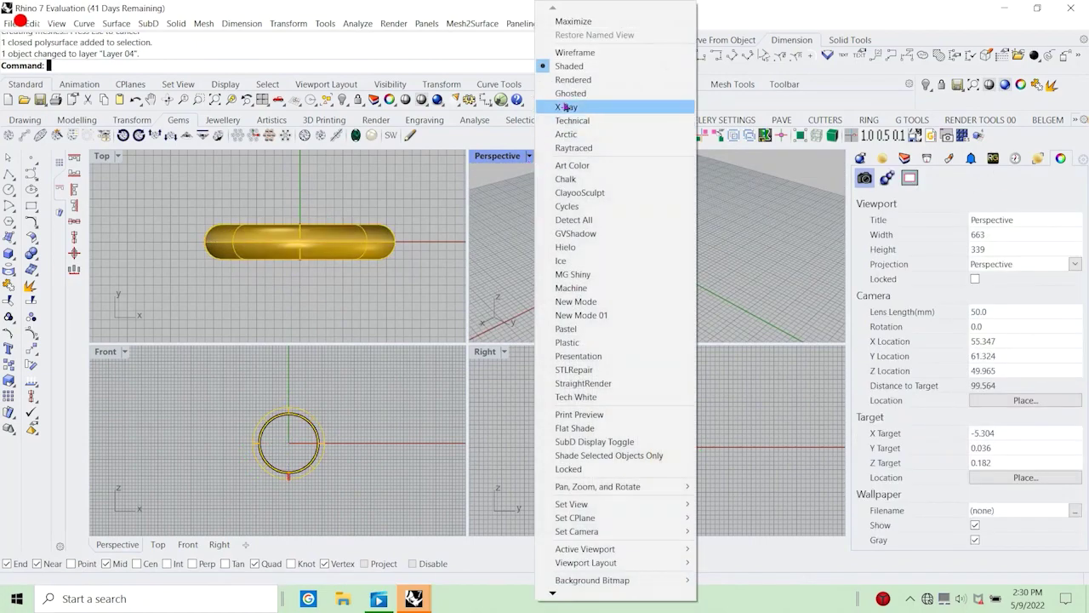
click(580, 82)
right_drag(647, 277, 503, 282)
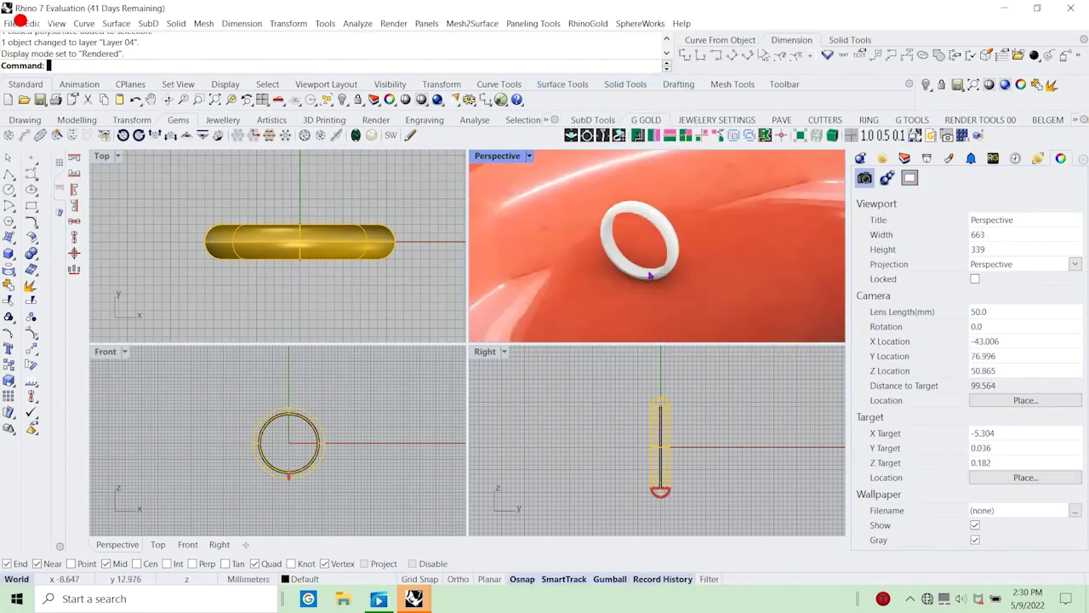
scroll(644, 255, up, 2)
right_drag(587, 247, 547, 257)
scroll(547, 257, up, 3)
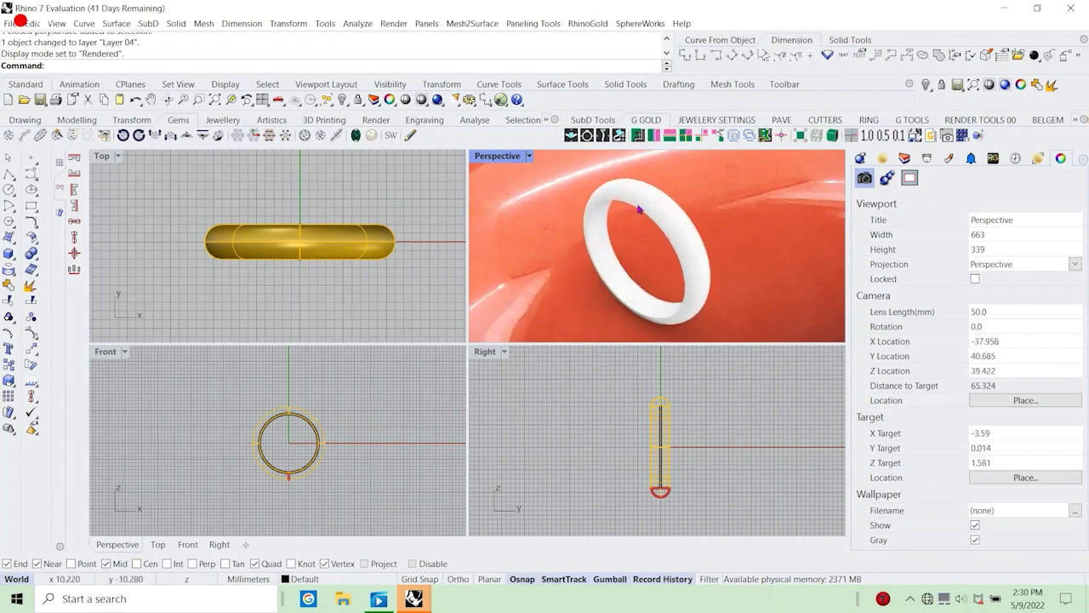
Set the Perspective viewport to Machine display mode and maximize it to view the half-round ring.
click(529, 156)
click(584, 291)
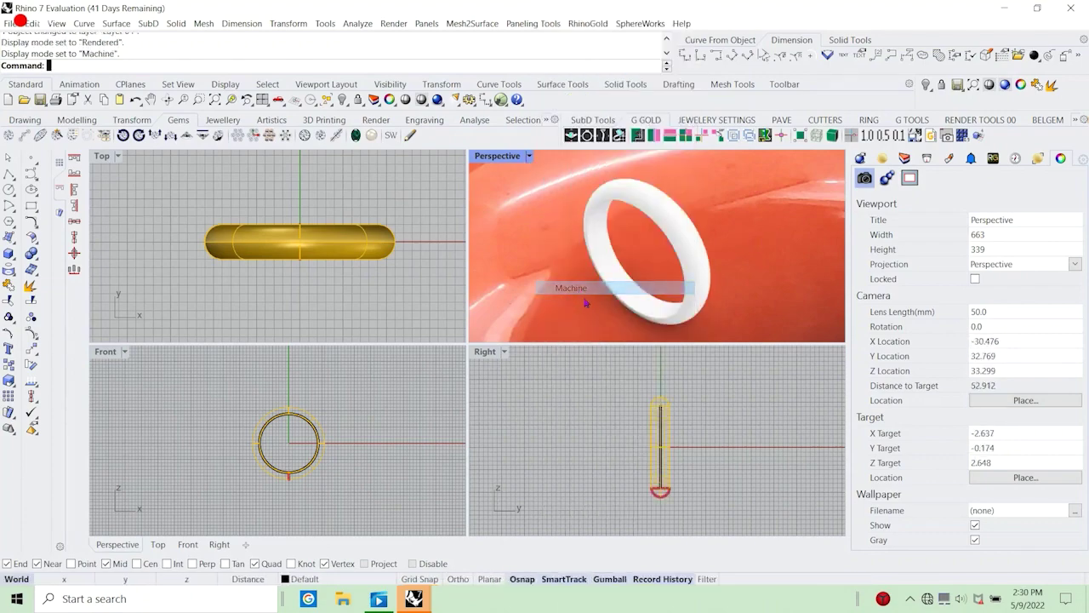
right_drag(585, 296, 518, 183)
scroll(756, 213, down, 6)
double_click(490, 160)
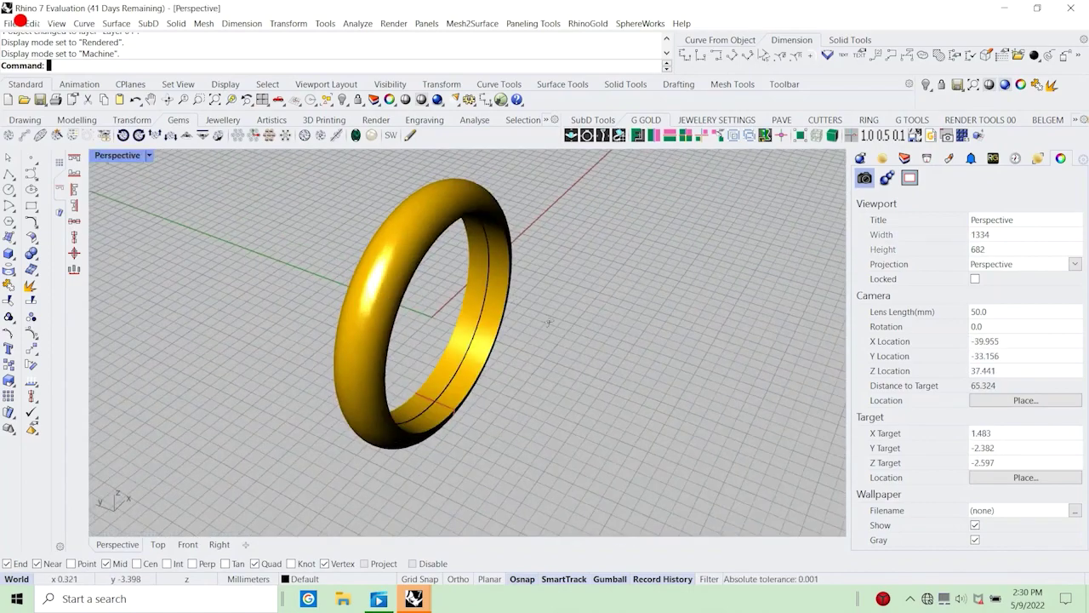
right_drag(549, 319, 740, 276)
mouse_move(377, 346)
right_down()
mouse_move(430, 346)
mouse_move(392, 359)
right_up()
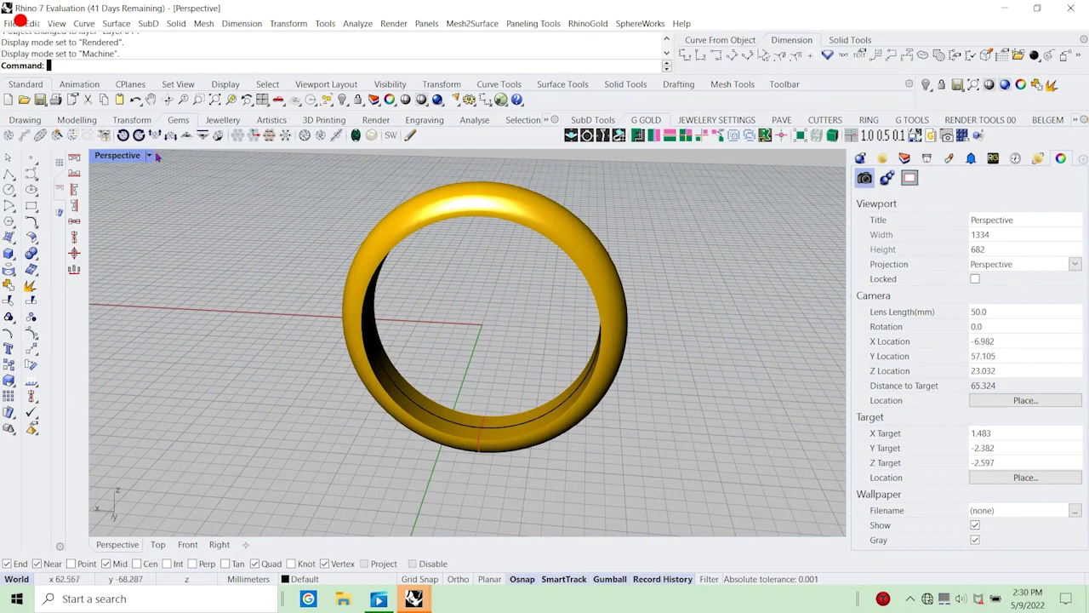
Preview the ring in the GVShadow and Hielo display modes, examining its surface from different angles.
click(149, 156)
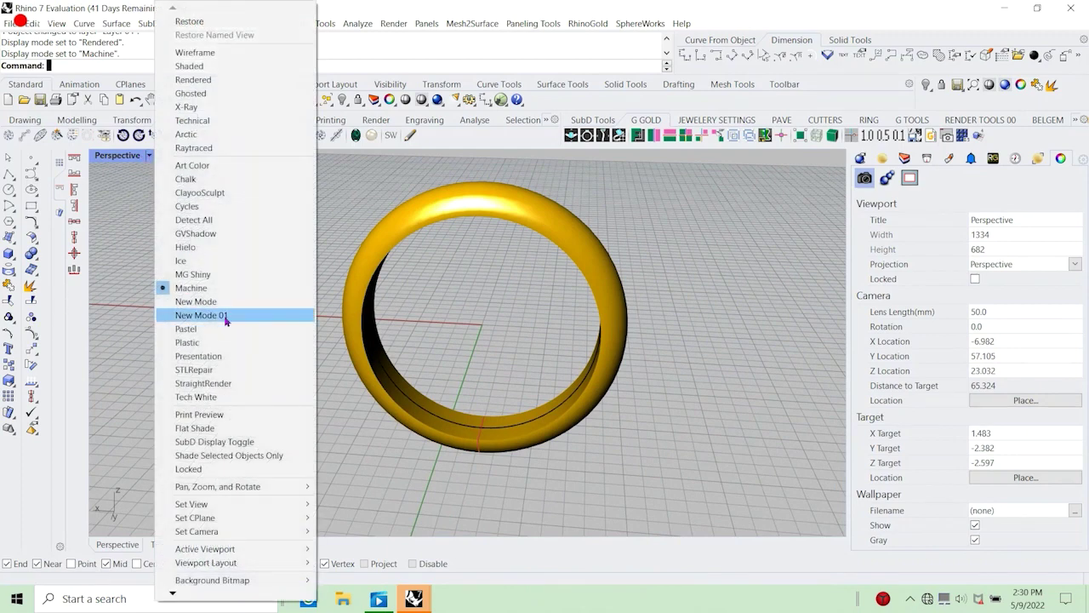
click(225, 234)
right_drag(463, 380, 530, 389)
click(152, 156)
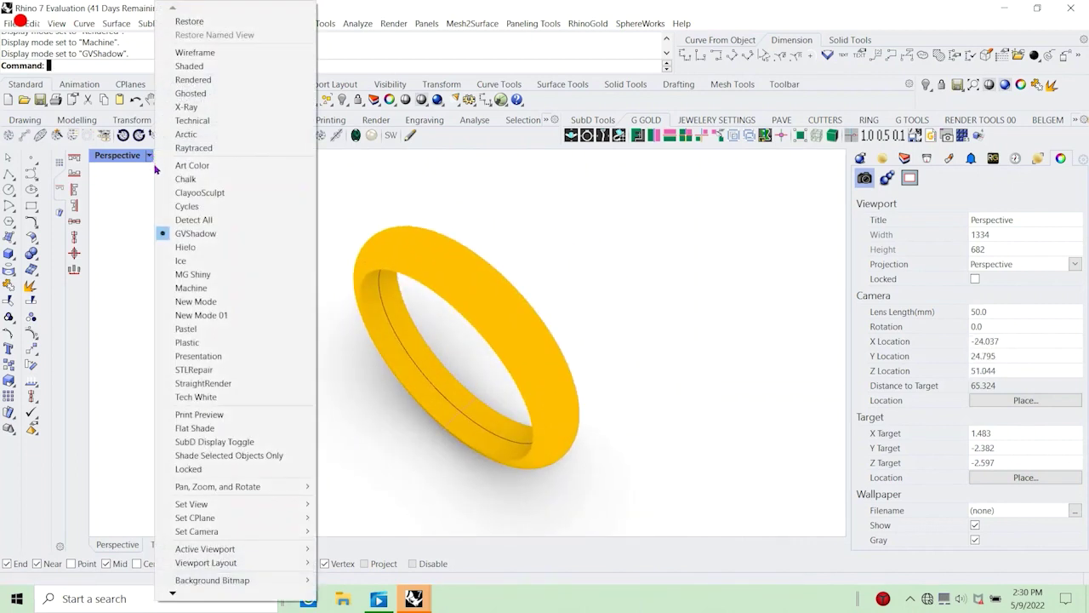
click(192, 242)
right_drag(554, 323, 430, 334)
scroll(362, 342, up, 8)
scroll(383, 351, down, 4)
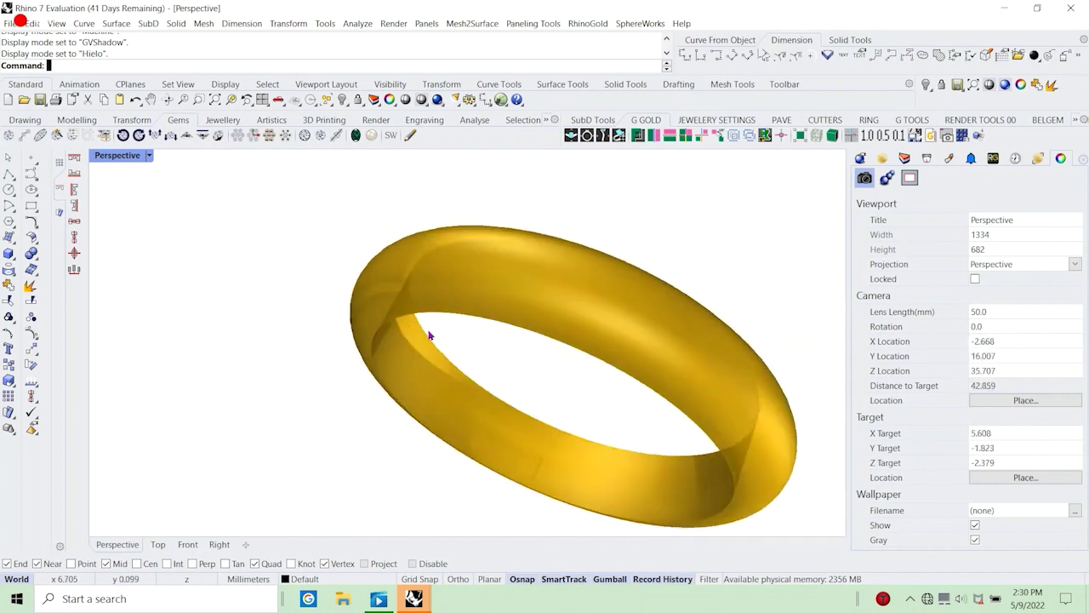
scroll(394, 333, up, 2)
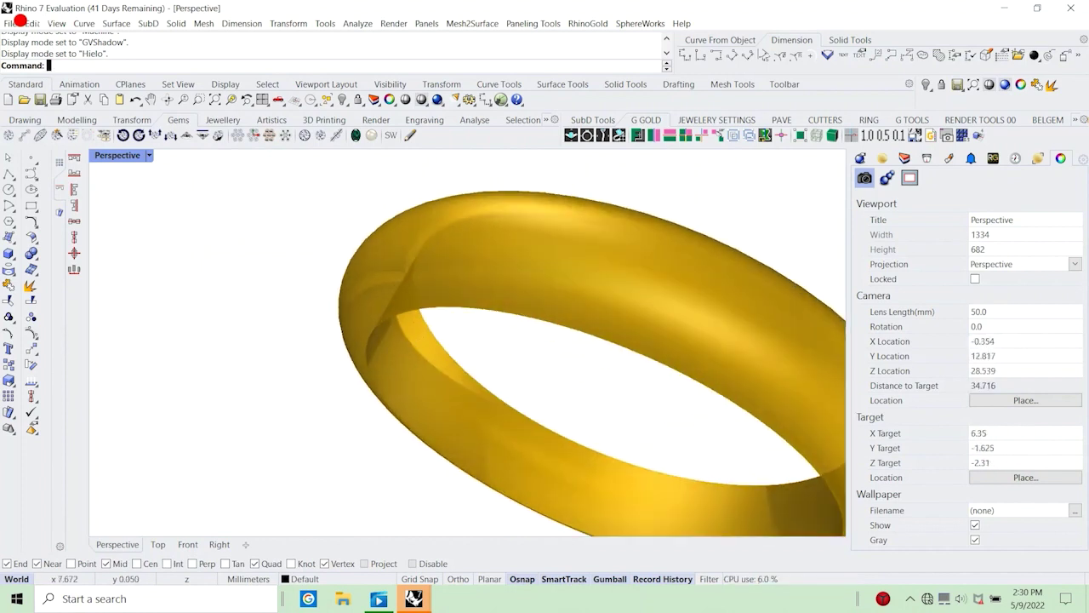
text(AsigaComposer)
key(Return)
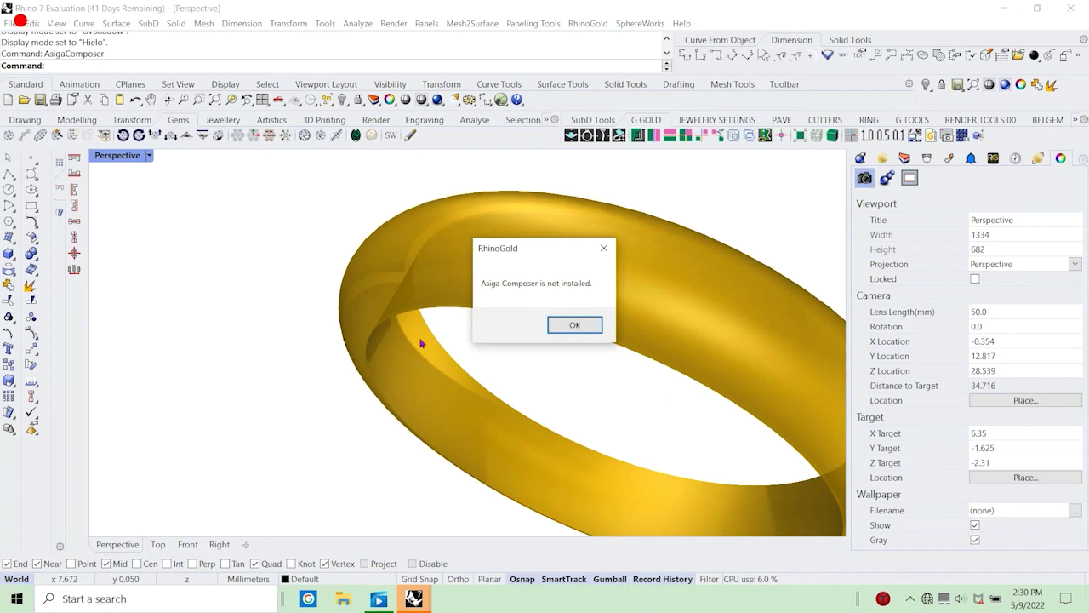
click(603, 247)
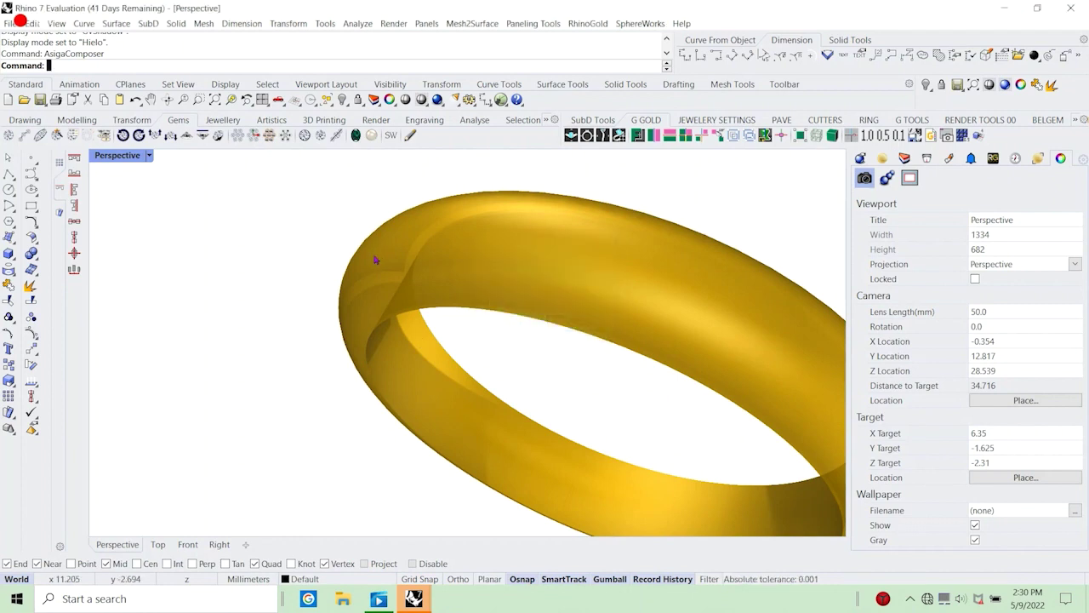
Draft the text note "as you cna see the surface it swept the rail with the profile curve resulting in the ring surface" without placing it.
text(te)
key(Return)
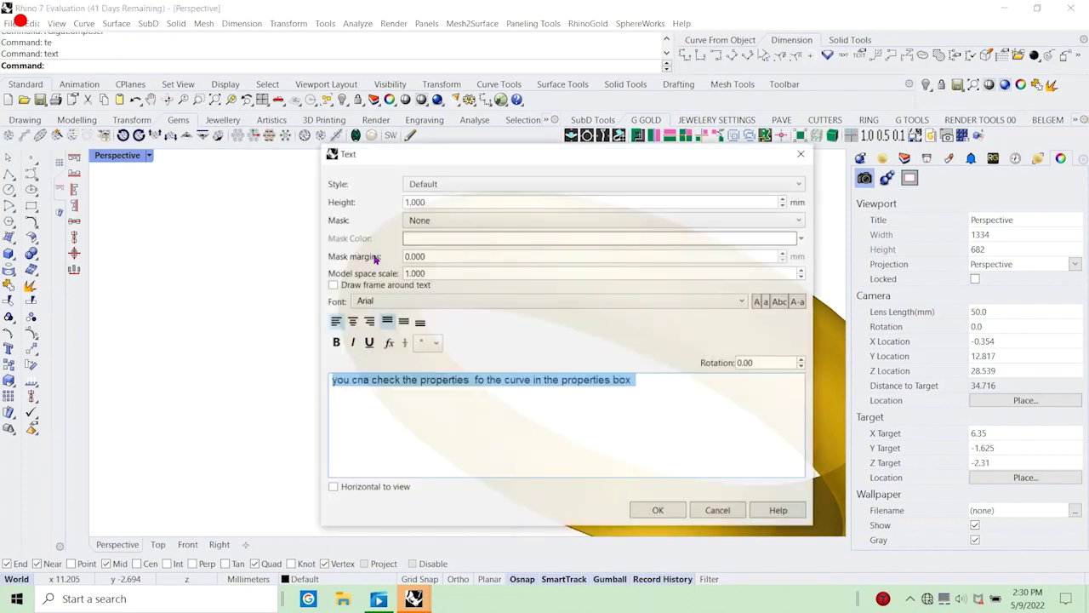
text(as you cna)
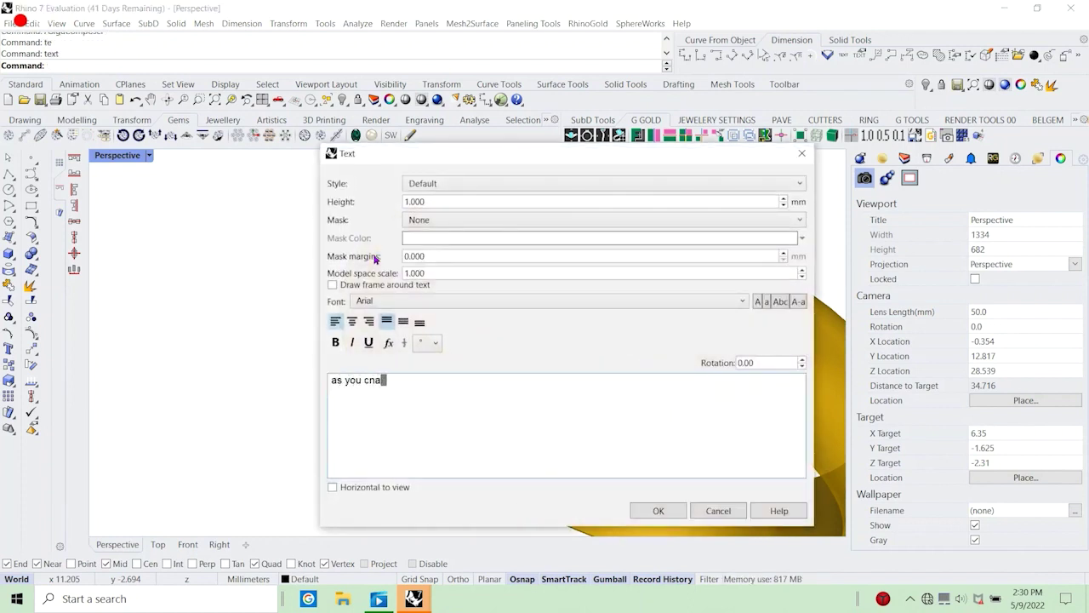
text( see the surface)
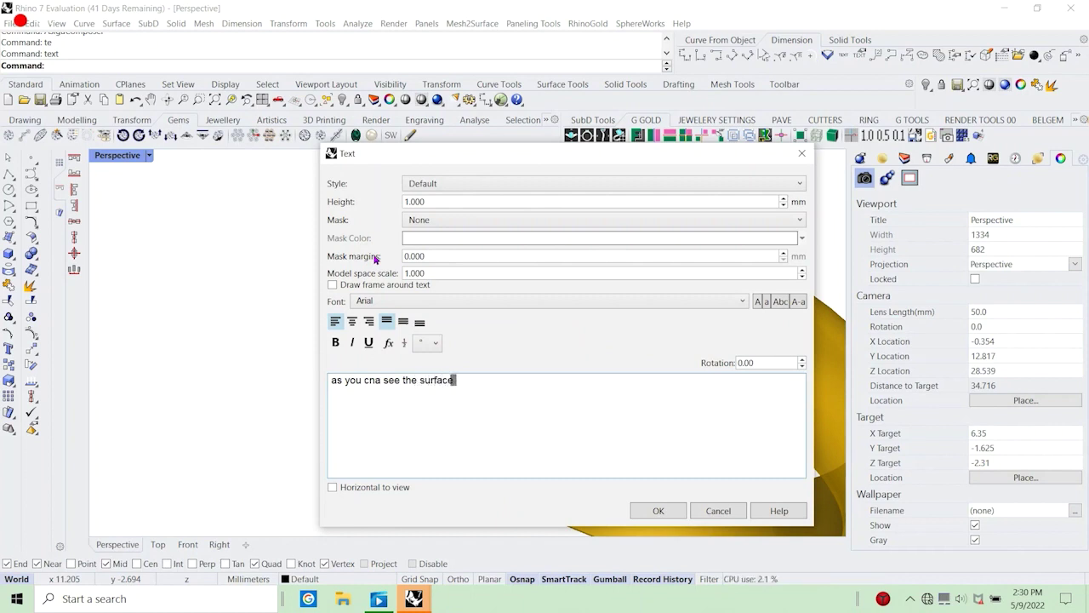
text(it swee)
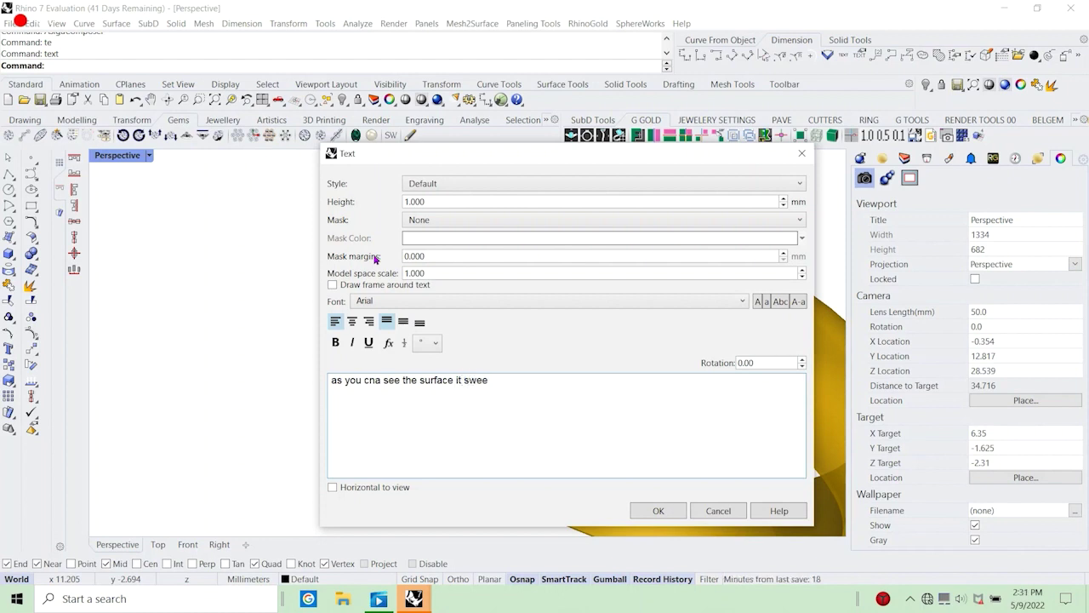
key(BackSpace)
text(pt the rail)
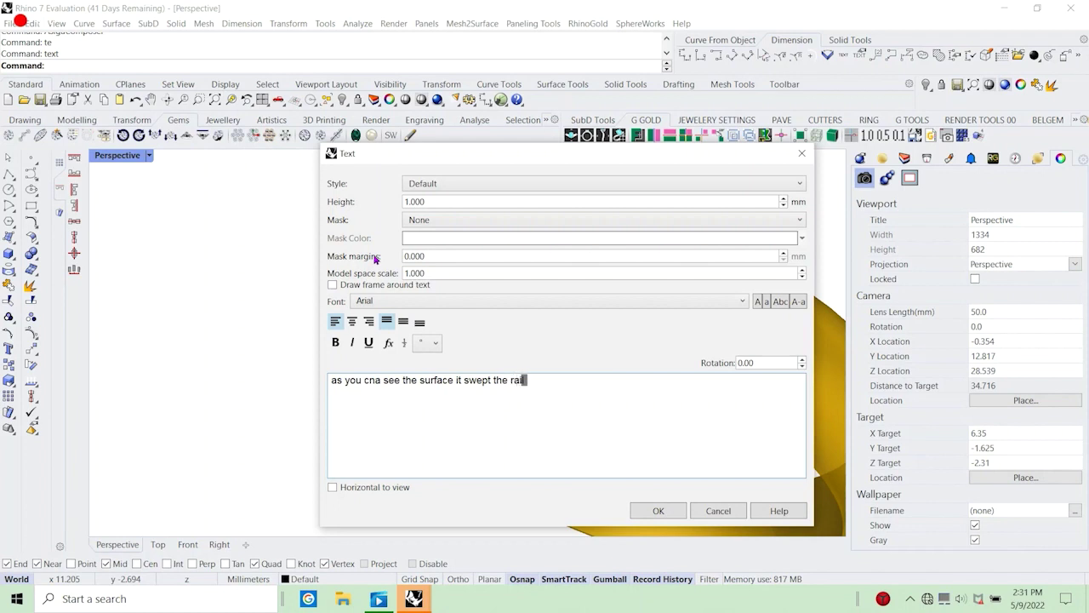
text( with the profile curve)
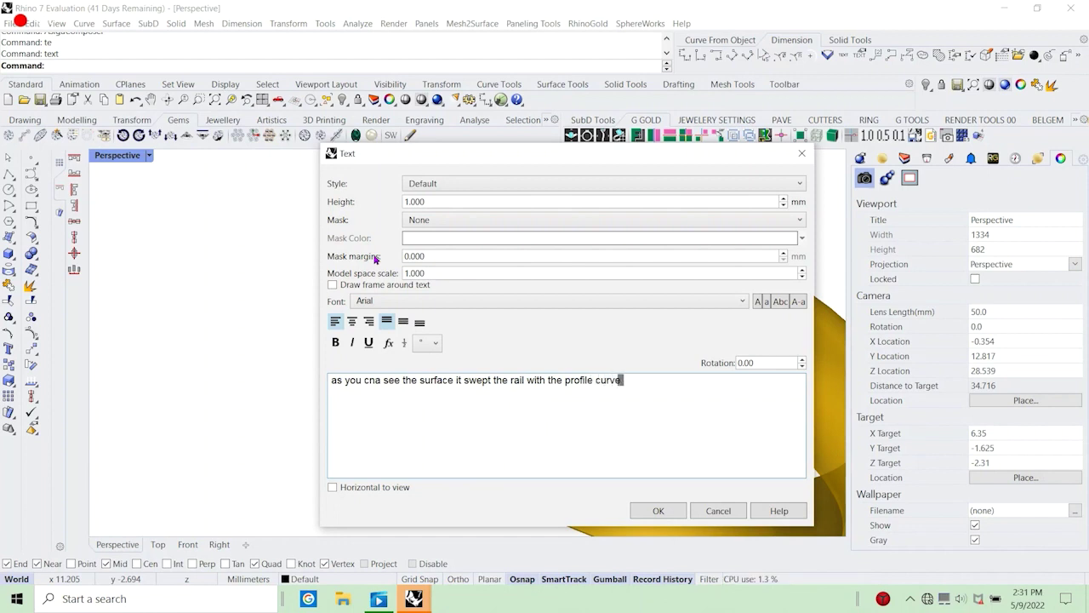
text(d)
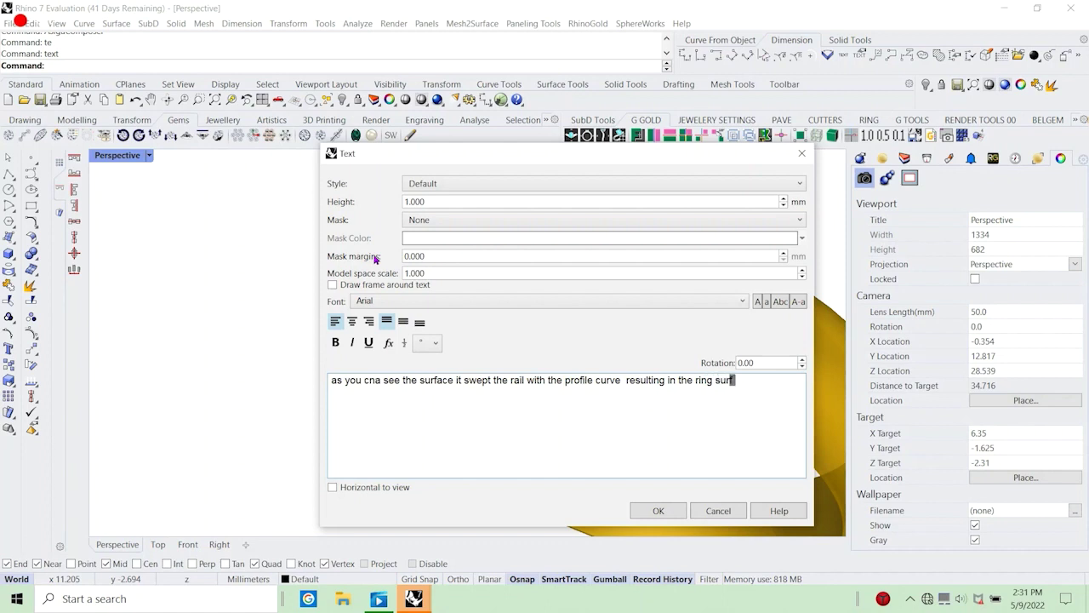
text(e)
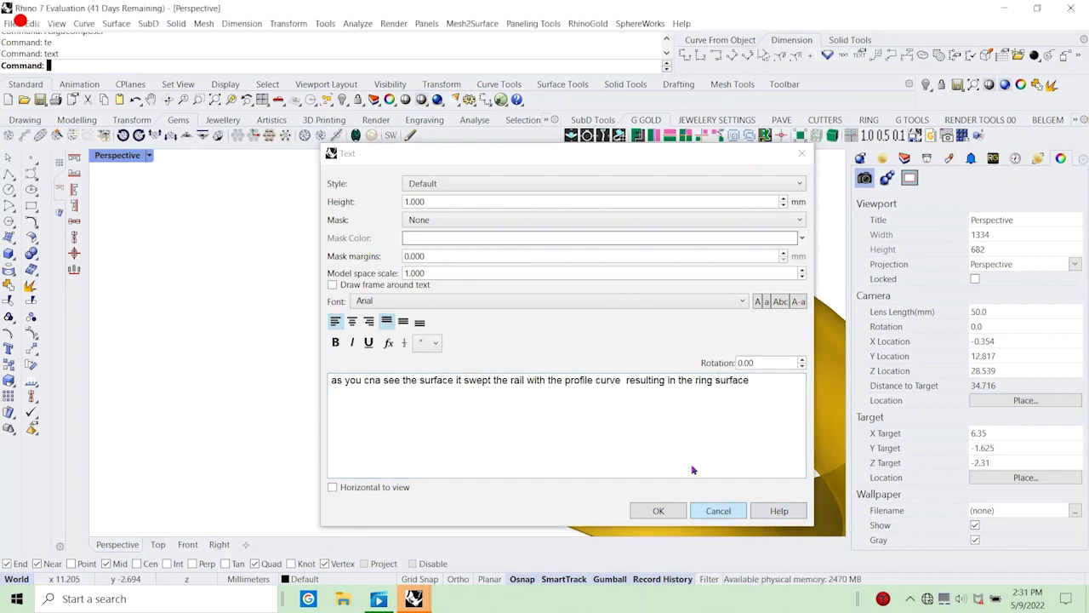
click(718, 511)
Examine the ring's surface up close from several angles, switching the Perspective display mode to Ice.
right_drag(452, 309, 544, 291)
scroll(503, 214, up, 7)
right_drag(503, 255, 530, 295)
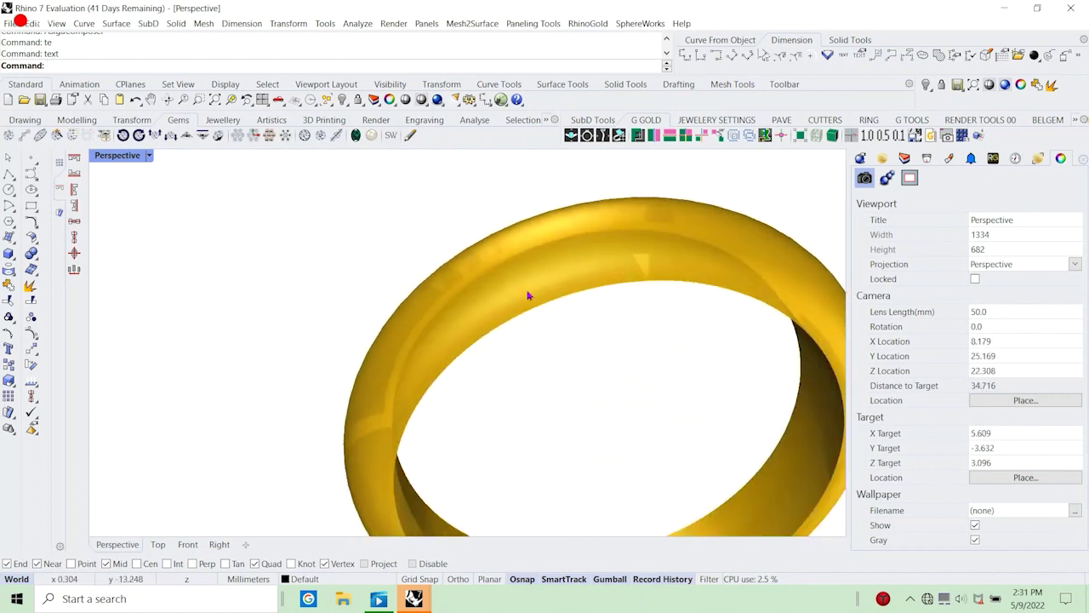
scroll(621, 340, down, 5)
right_drag(620, 341, 608, 382)
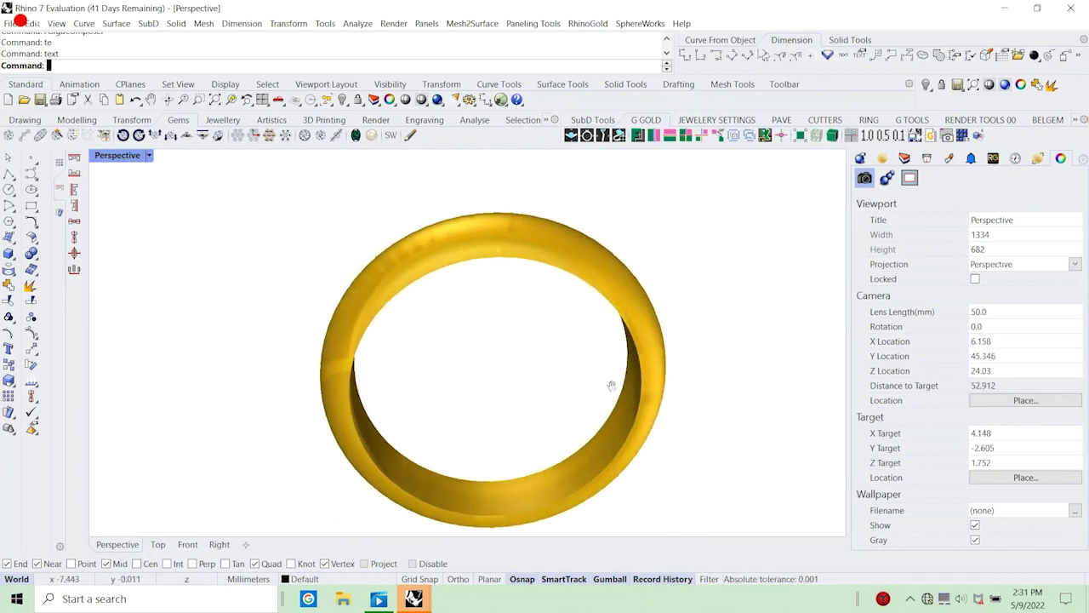
click(150, 156)
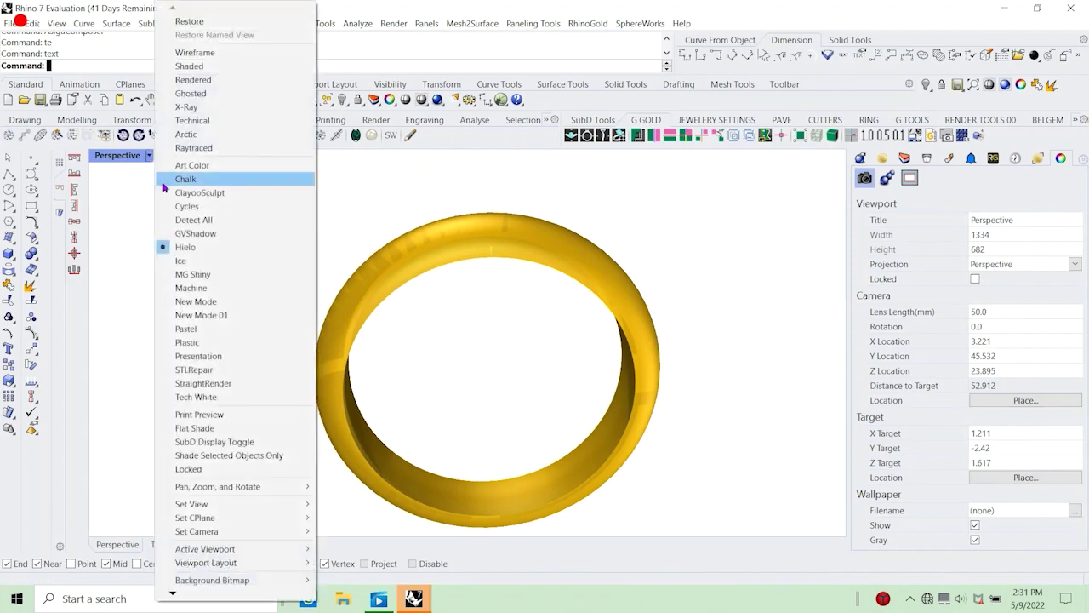
click(180, 260)
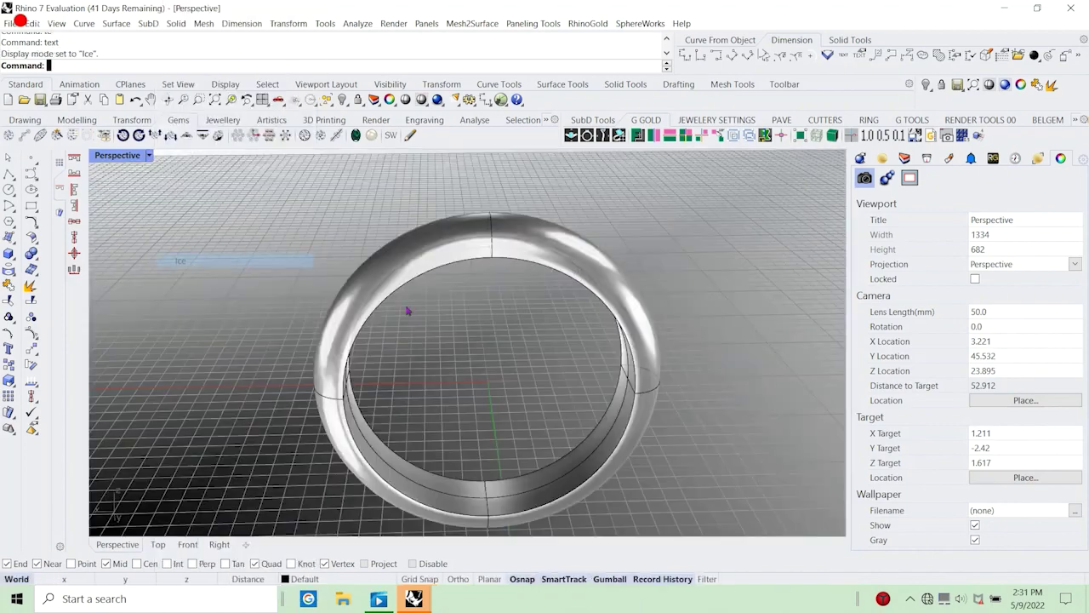
right_drag(409, 309, 557, 286)
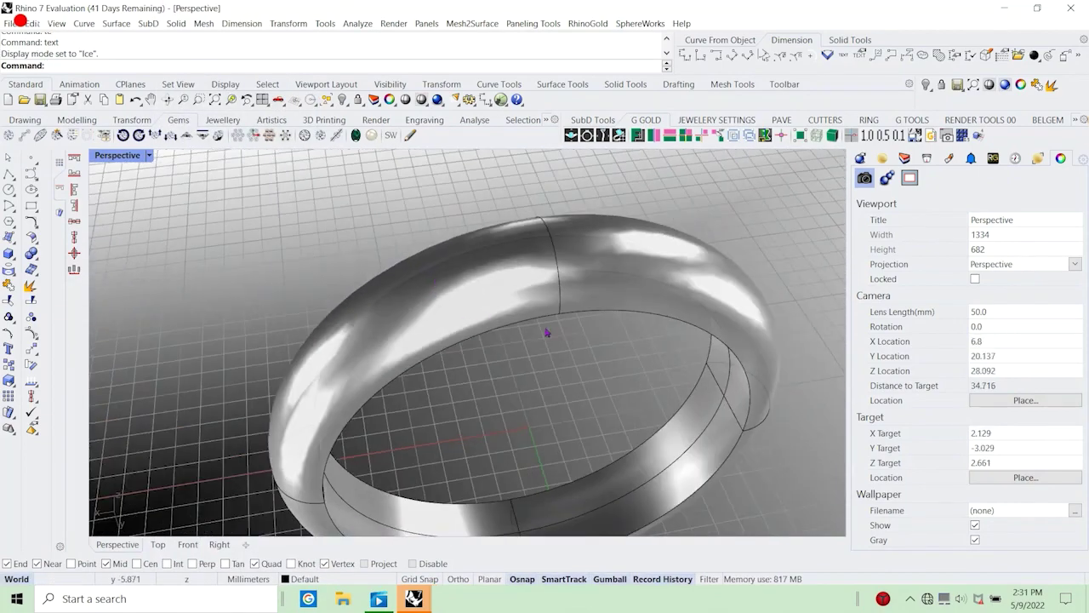
right_drag(550, 328, 541, 259)
right_drag(276, 460, 411, 318)
Extract a V-direction isocurve across the ring's outer half-round surface, just beside the seam.
text(et)
key(Return)
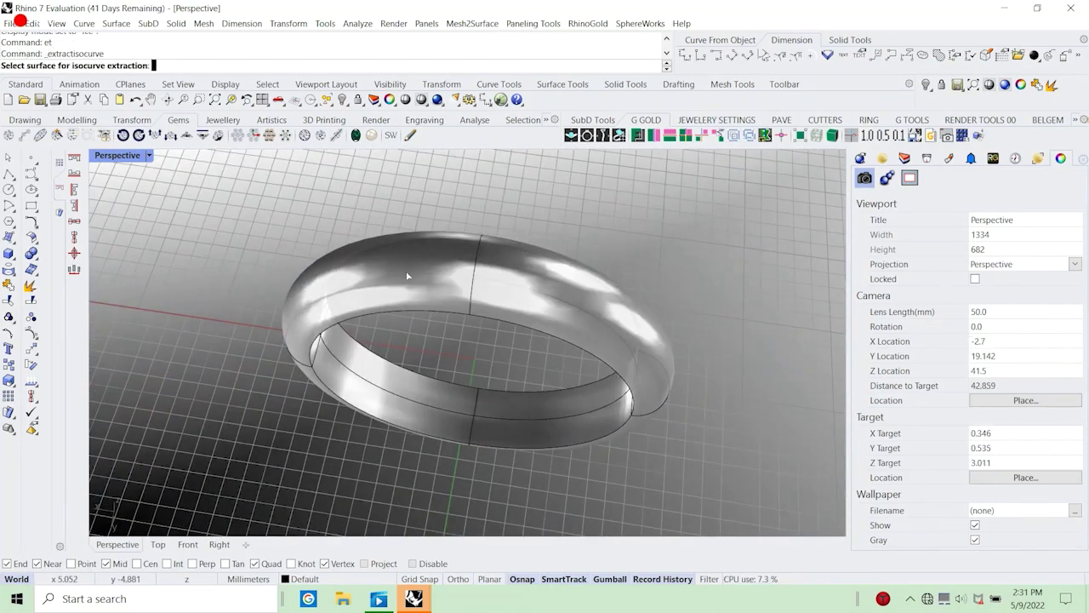
click(408, 277)
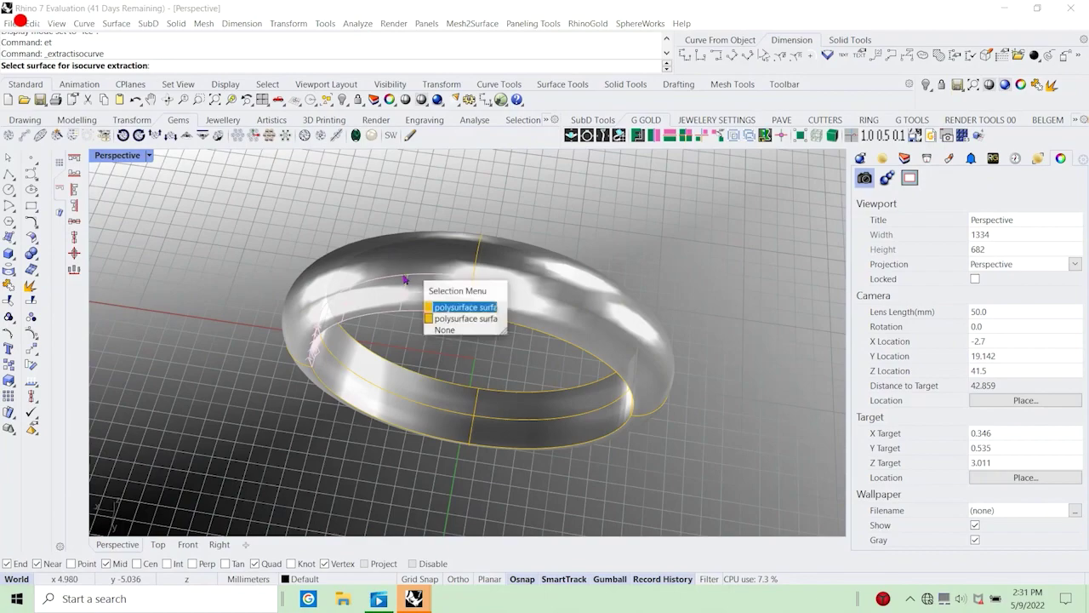
click(446, 330)
right_drag(428, 318, 431, 288)
click(431, 284)
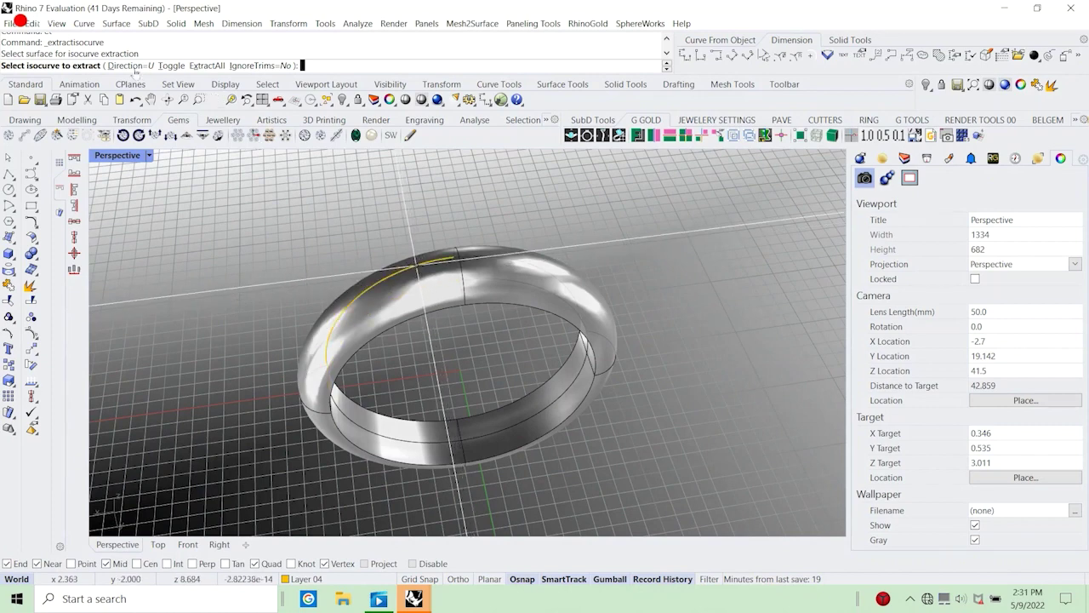
click(171, 65)
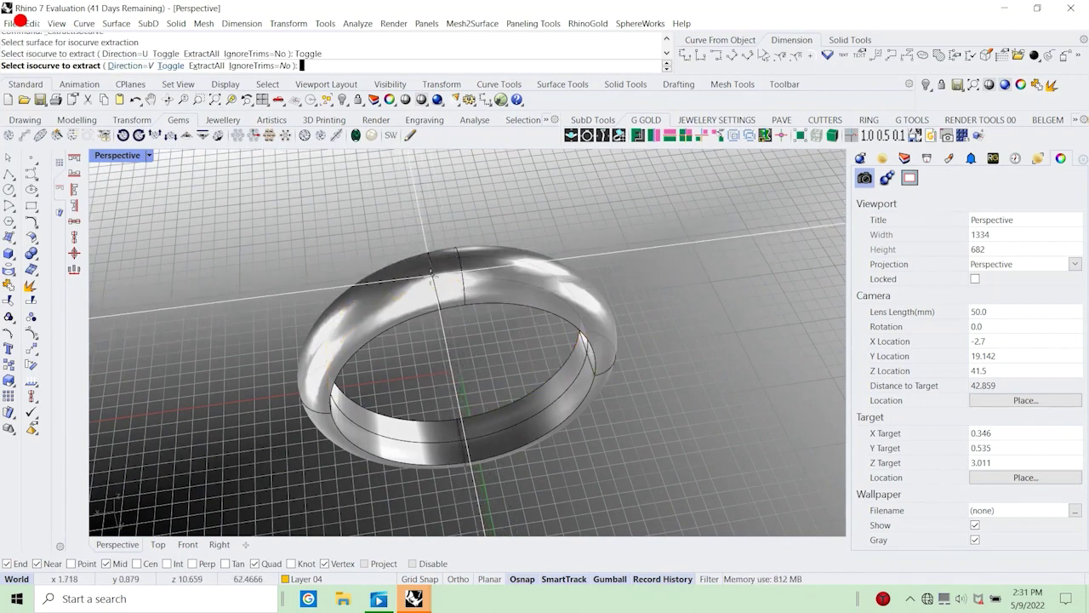
click(430, 279)
right_click(469, 317)
Extract a V-direction isocurve across the ring's flat inner surface, near the isocurve on the outer surface.
scroll(488, 345, down, 4)
right_drag(489, 344, 481, 292)
scroll(464, 304, up, 10)
right_click(437, 340)
click(435, 328)
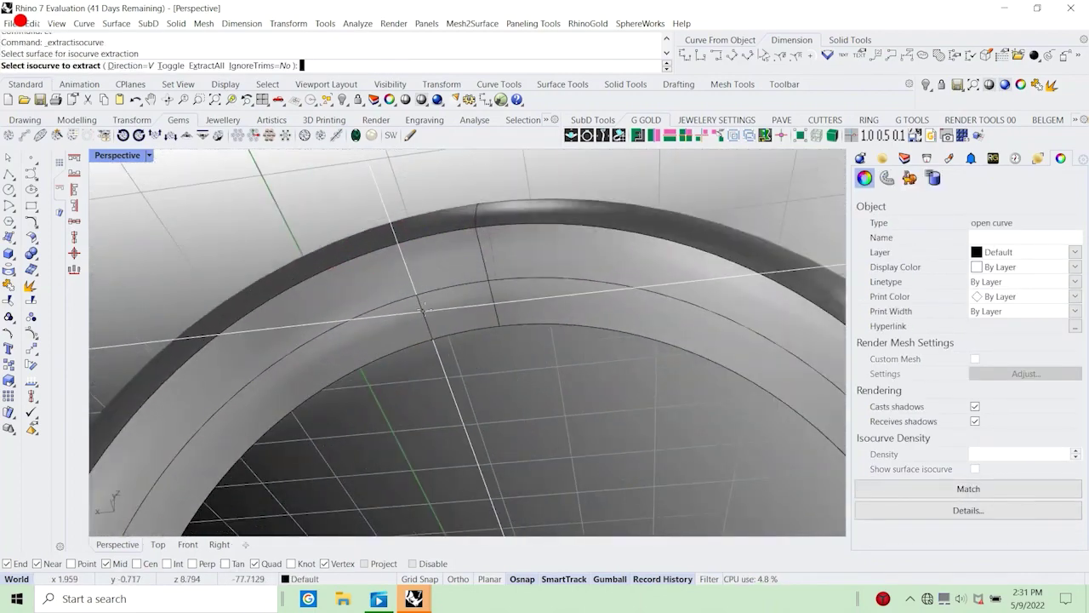
click(431, 268)
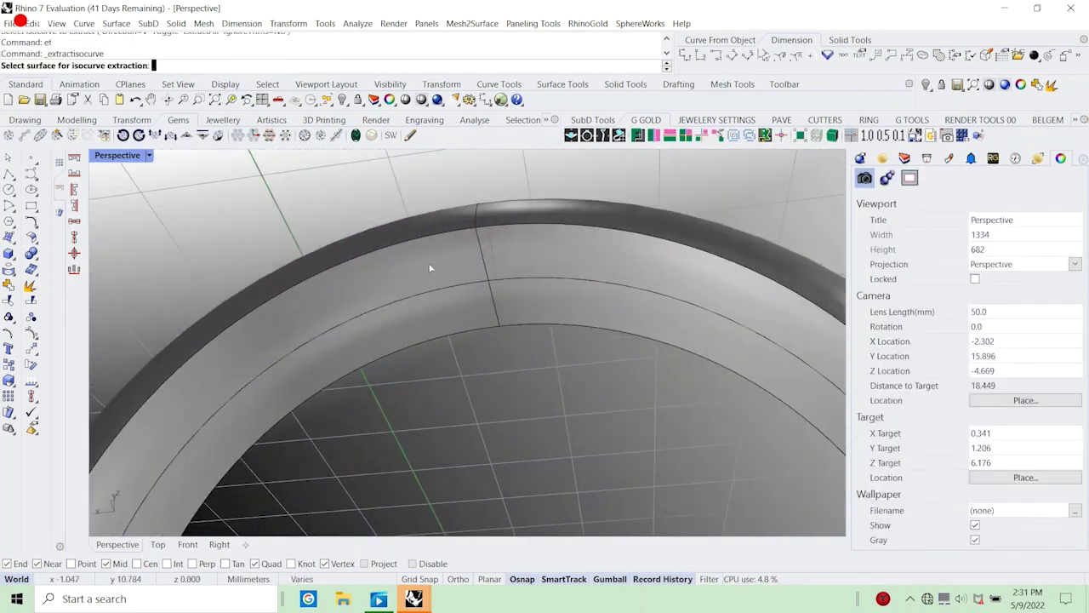
right_click(424, 264)
Set the Perspective display mode to Shaded and view the extracted curves on the inside of the ring.
scroll(424, 265, down, 7)
right_drag(543, 253, 674, 421)
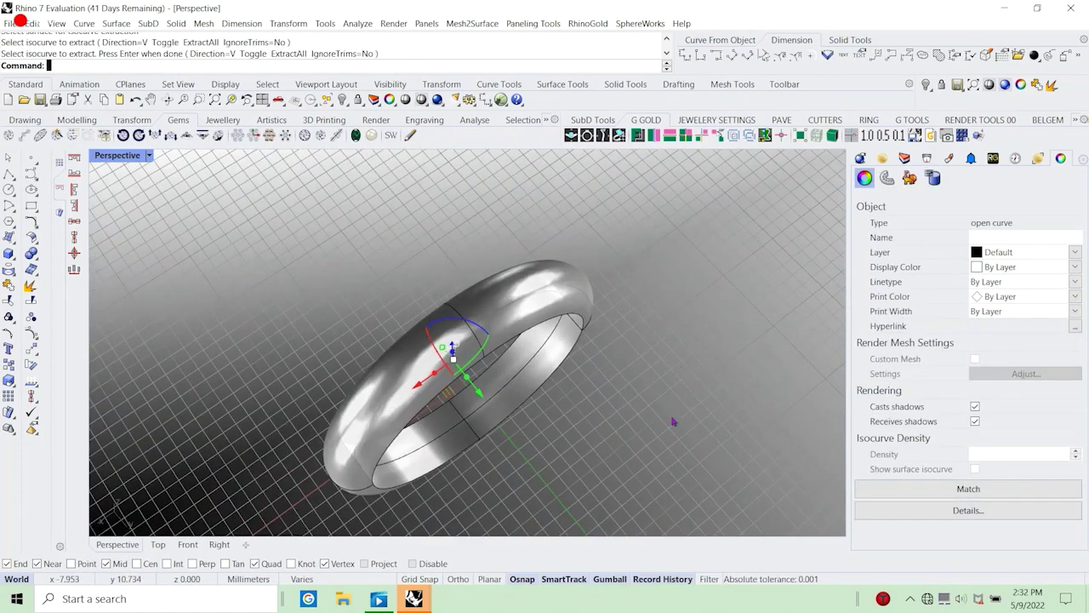
click(149, 156)
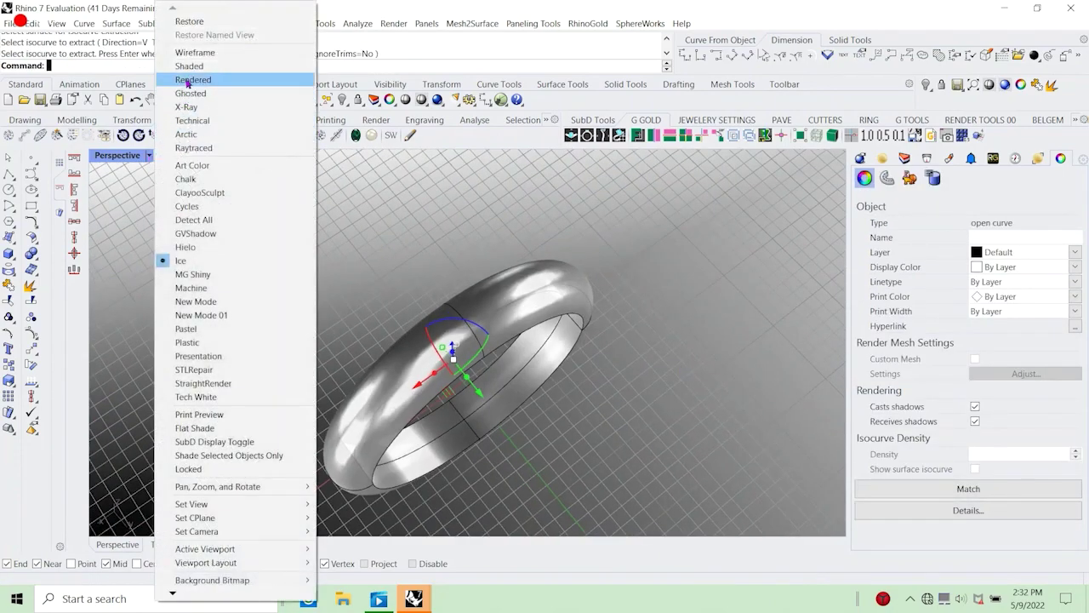
click(205, 79)
right_drag(557, 364, 528, 224)
click(528, 224)
right_drag(513, 315, 487, 189)
scroll(432, 260, up, 11)
Delete the extracted curve lying on the ring's inner surface.
click(405, 330)
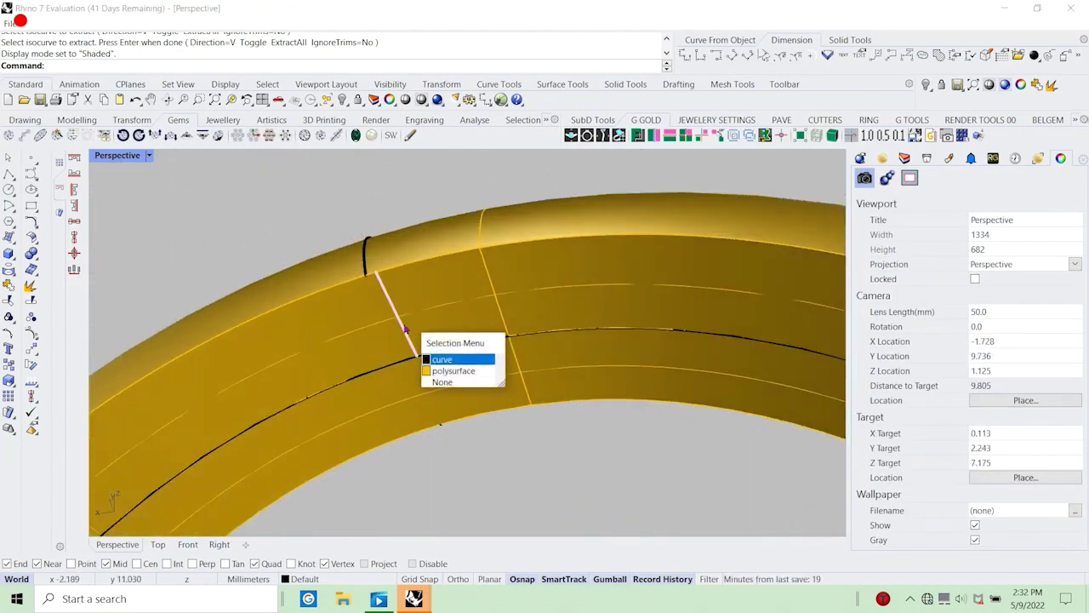
click(443, 358)
key(Delete)
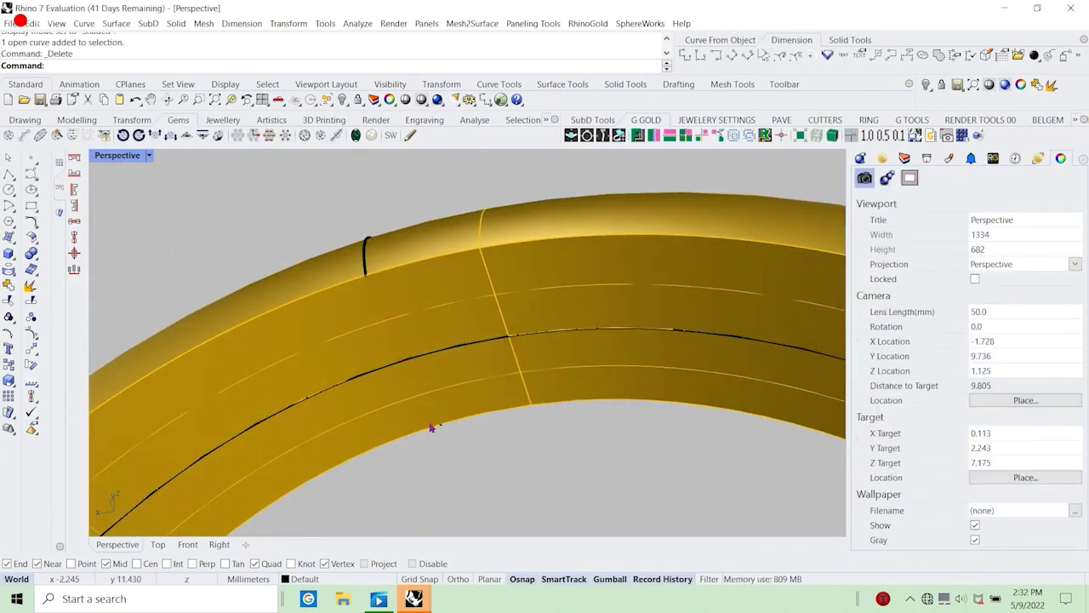
Extract a V-direction isocurve across one half of the ring's inner surface, starting at the end of the outer surface's isocurve.
right_click(397, 405)
click(394, 405)
click(290, 223)
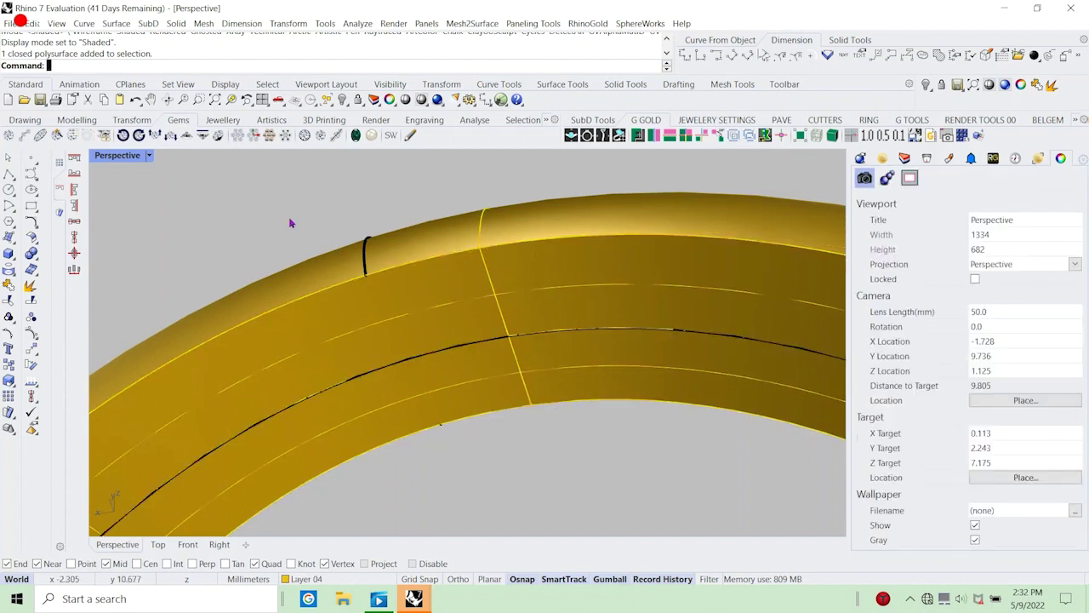
text(ei)
key(Return)
click(372, 329)
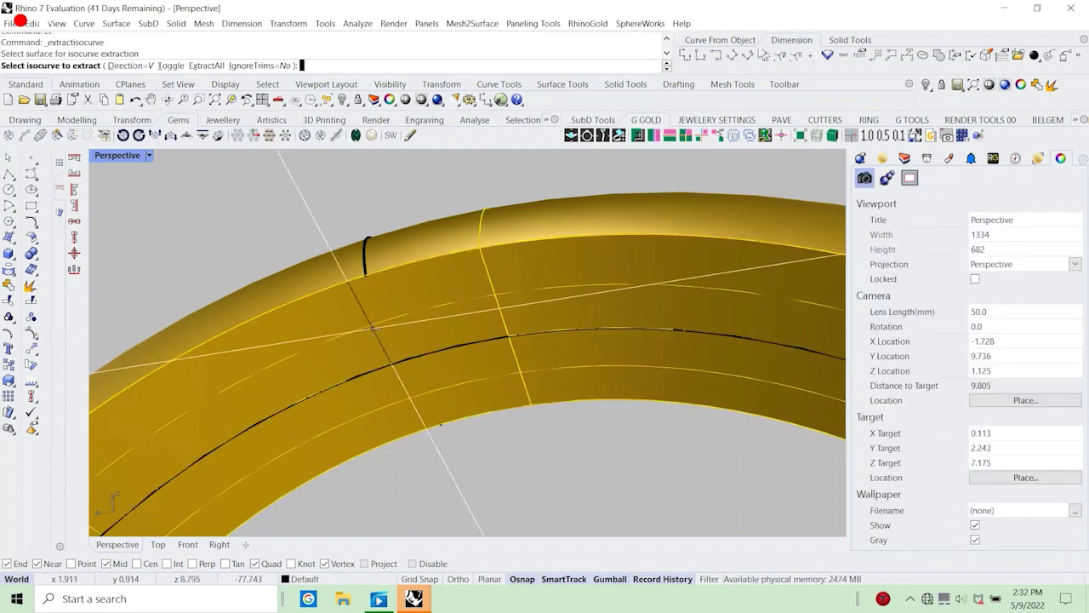
click(366, 273)
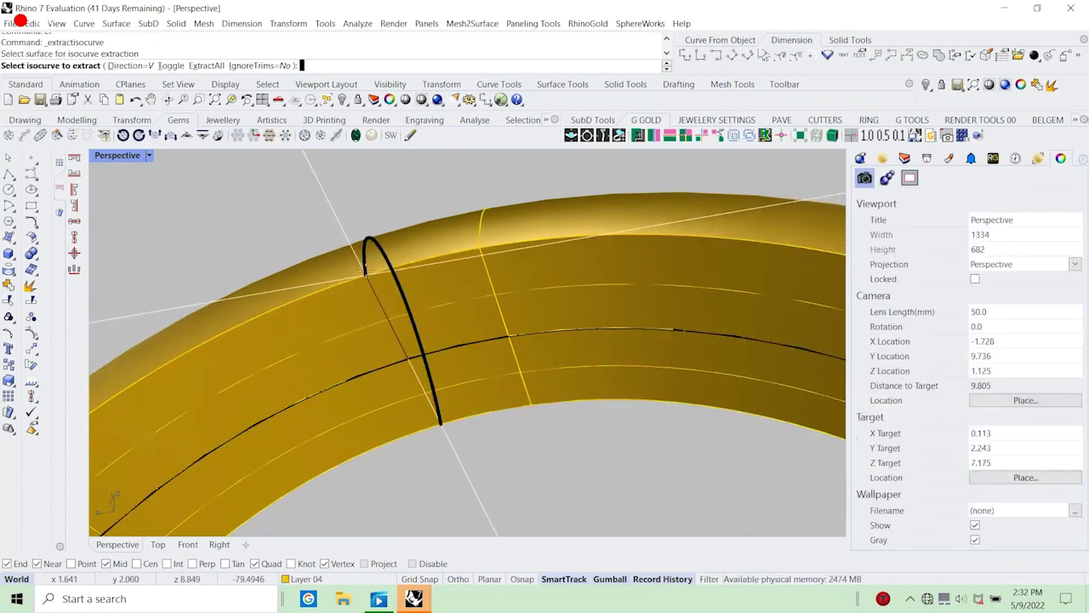
key(Return)
Extract the adjoining V-direction isocurve across the other half of the inner surface, continuing from the end of the first inner isocurve.
key(Return)
click(400, 349)
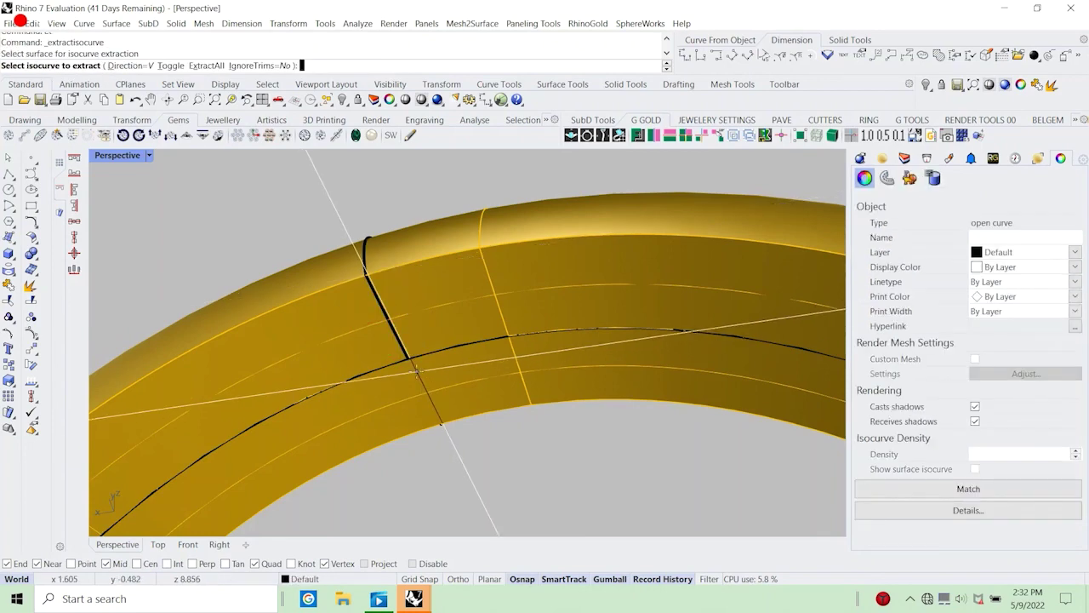
click(410, 362)
key(Return)
scroll(543, 498, down, 5)
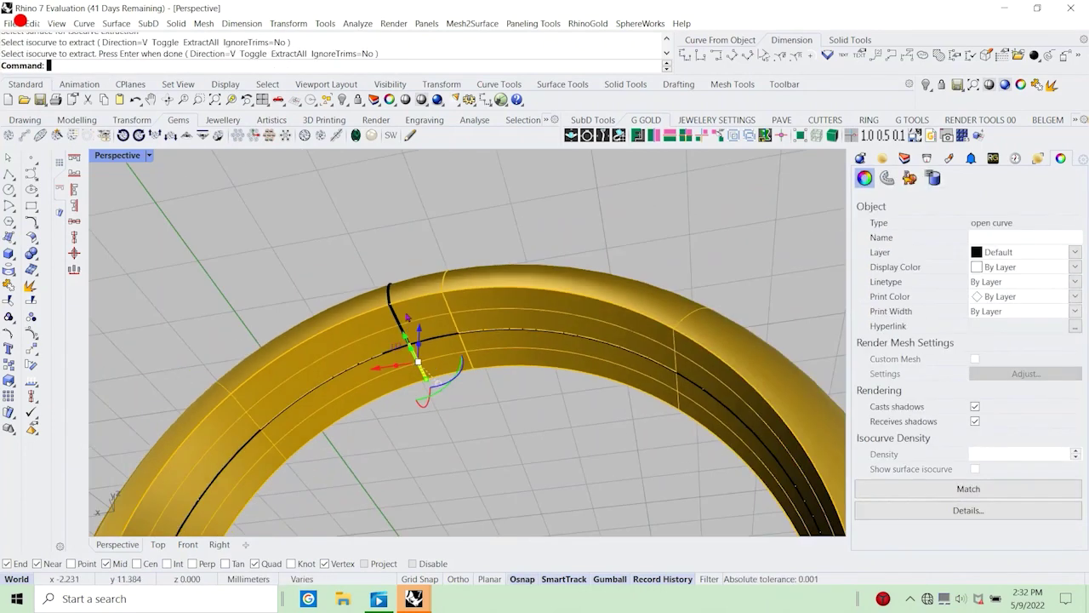
right_drag(543, 498, 596, 401)
click(598, 402)
Extract two more V-direction isocurves across the ring's outer half-round surface, spaced apart down one side of the band.
scroll(383, 370, down, 3)
right_drag(375, 369, 562, 313)
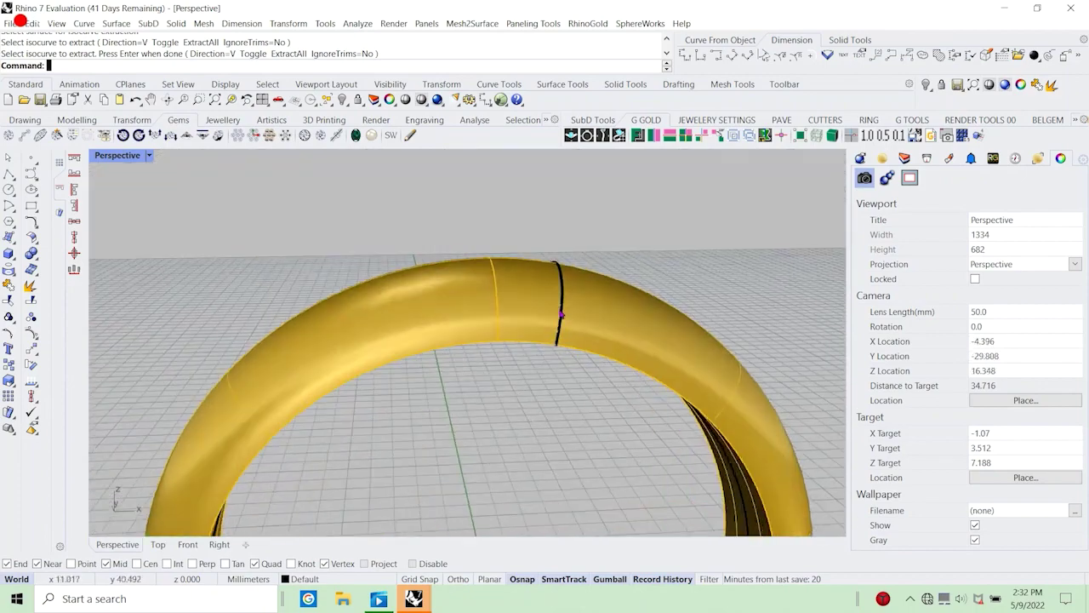
scroll(396, 297, down, 6)
right_drag(396, 297, 451, 362)
key(Return)
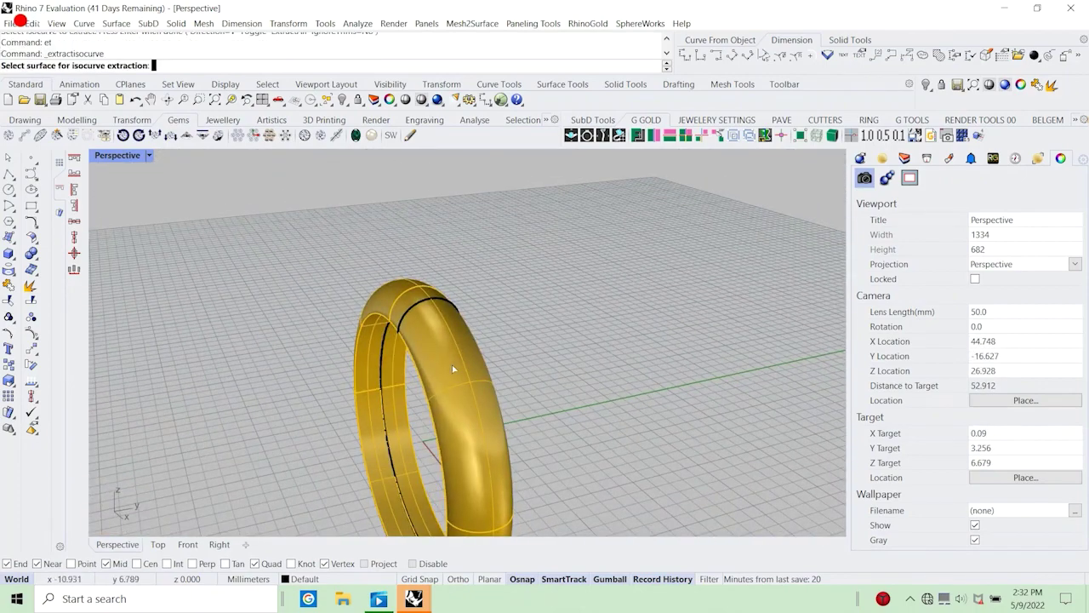
click(454, 365)
click(456, 379)
click(481, 492)
key(Return)
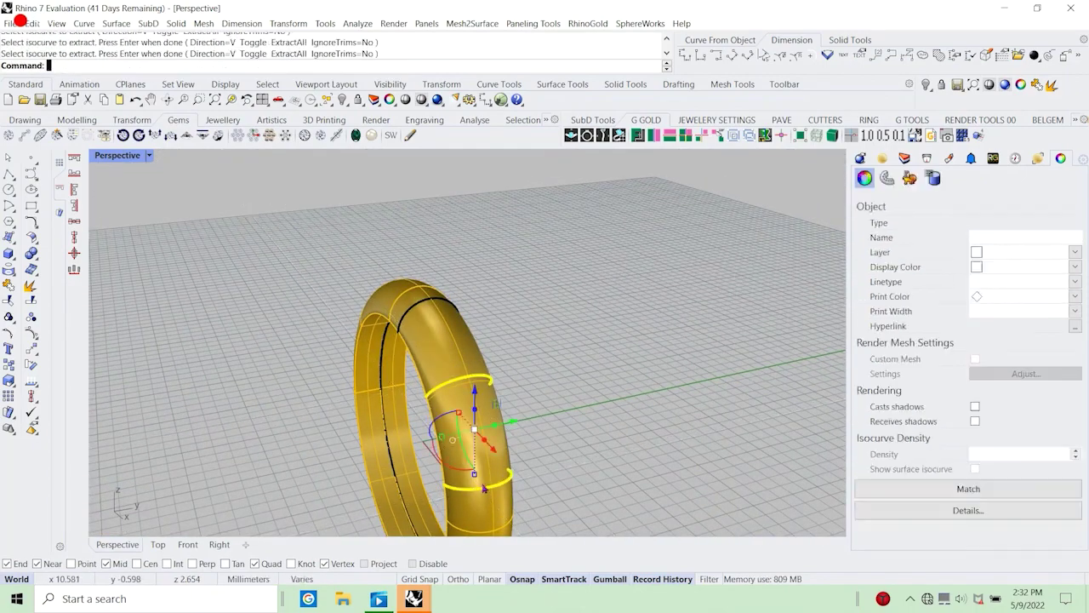
scroll(428, 457, down, 5)
right_drag(428, 457, 454, 382)
key(Escape)
Create a text note reading "see teh whole polysurface has the same shape isoc".
text(text)
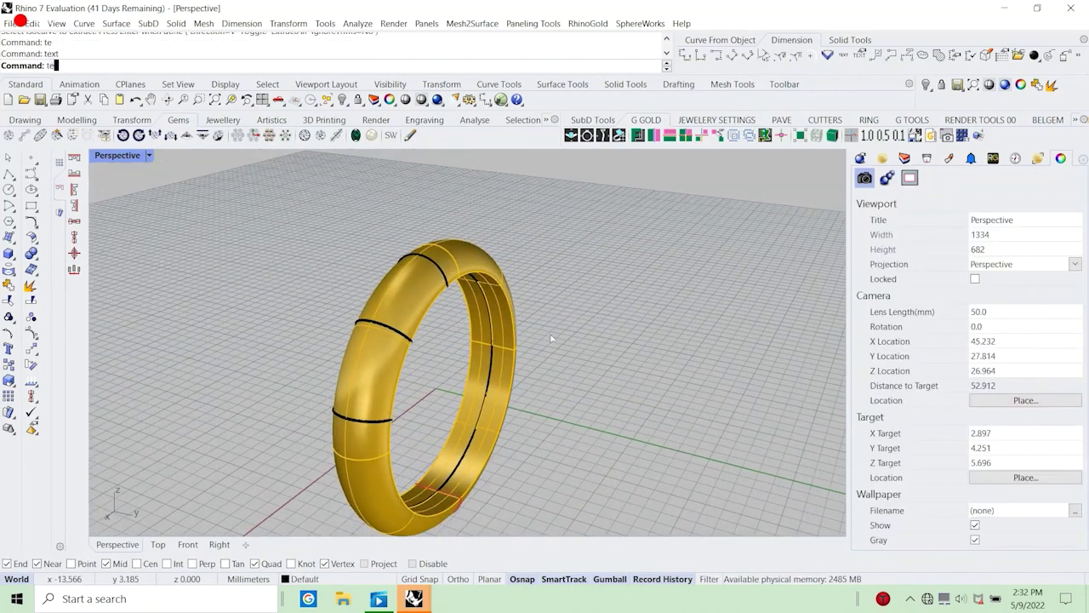
key(Return)
text(see)
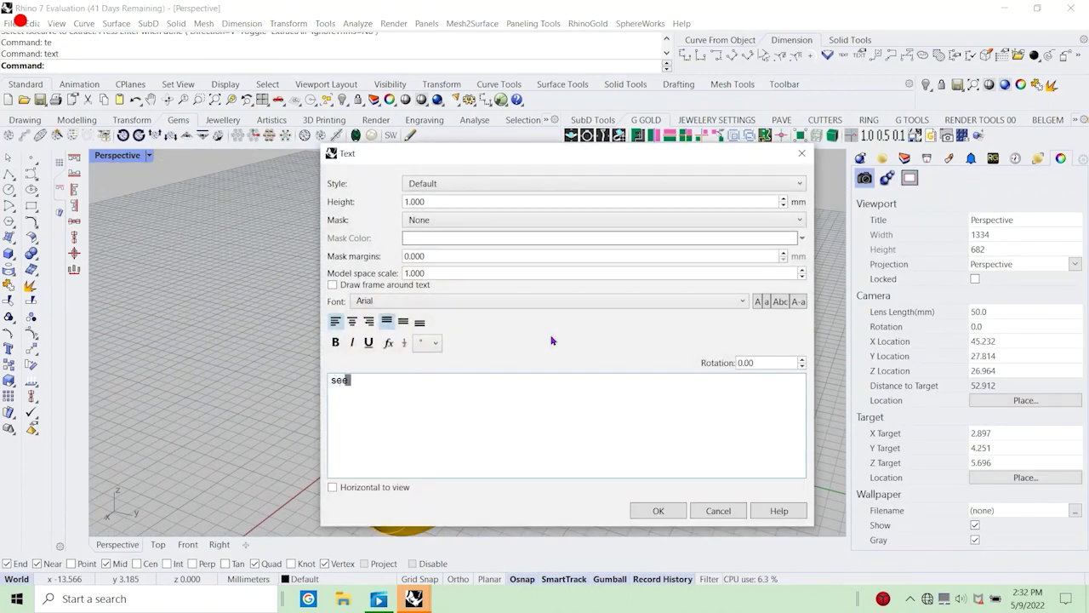
text(see teh)
key(BackSpace)
key(BackSpace)
key(BackSpace)
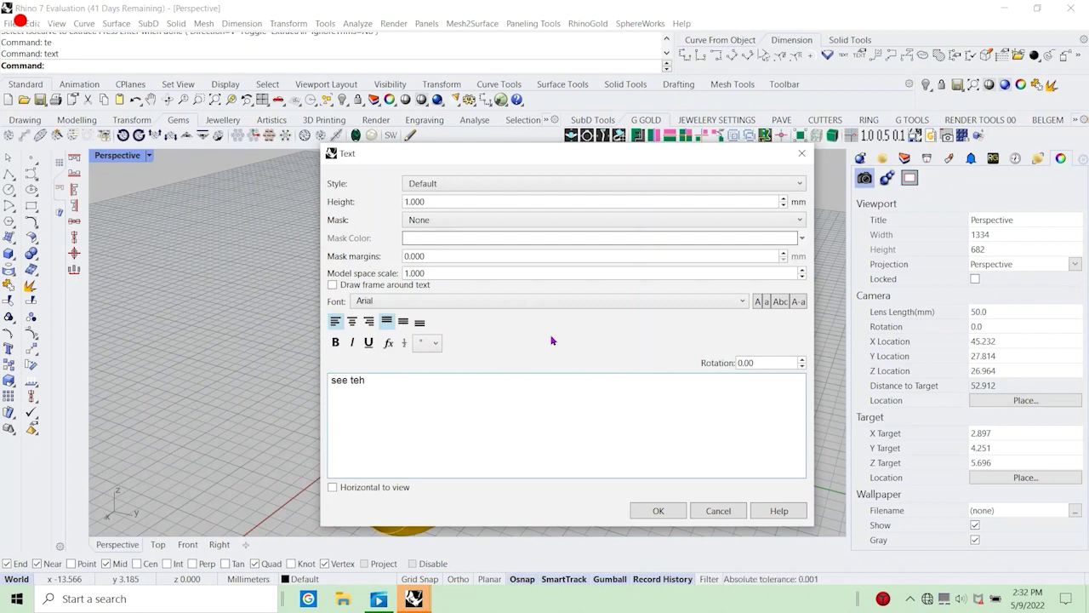
text(whole poly)
text(surface has the same)
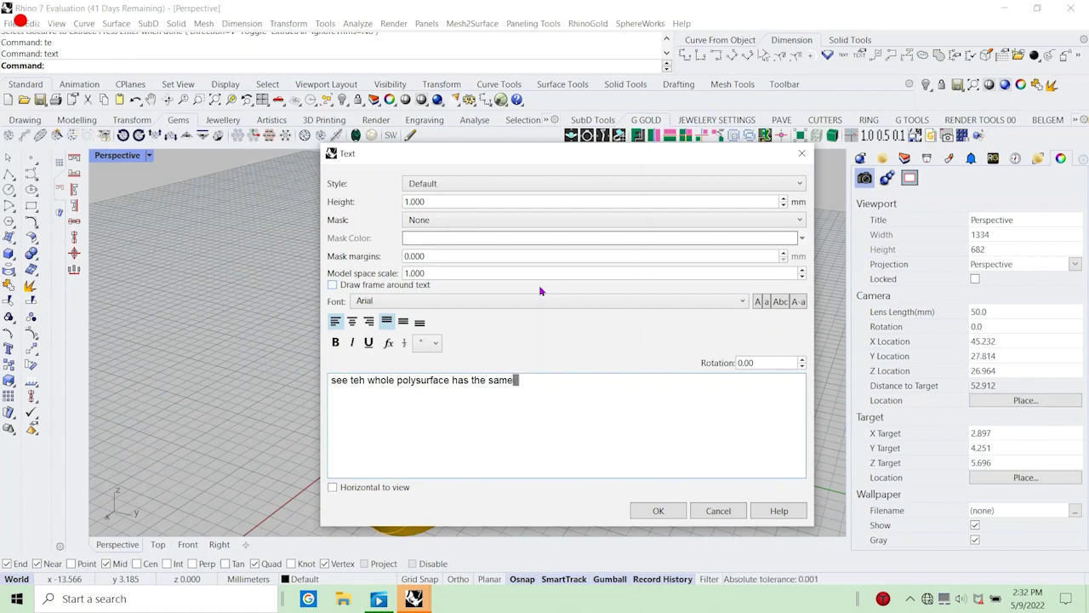
text(shape iso)
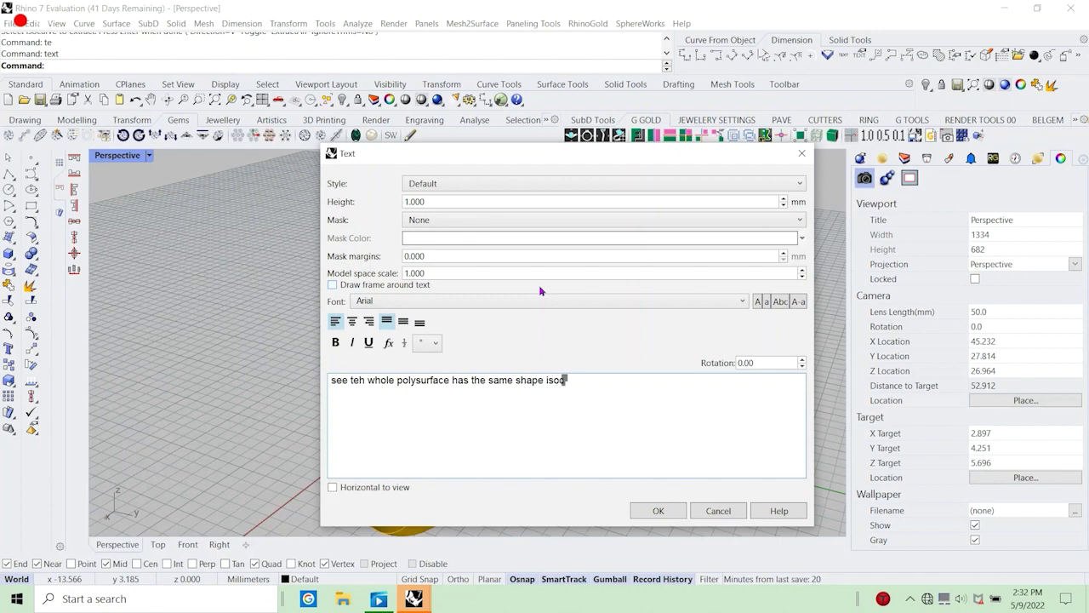
text(rves)
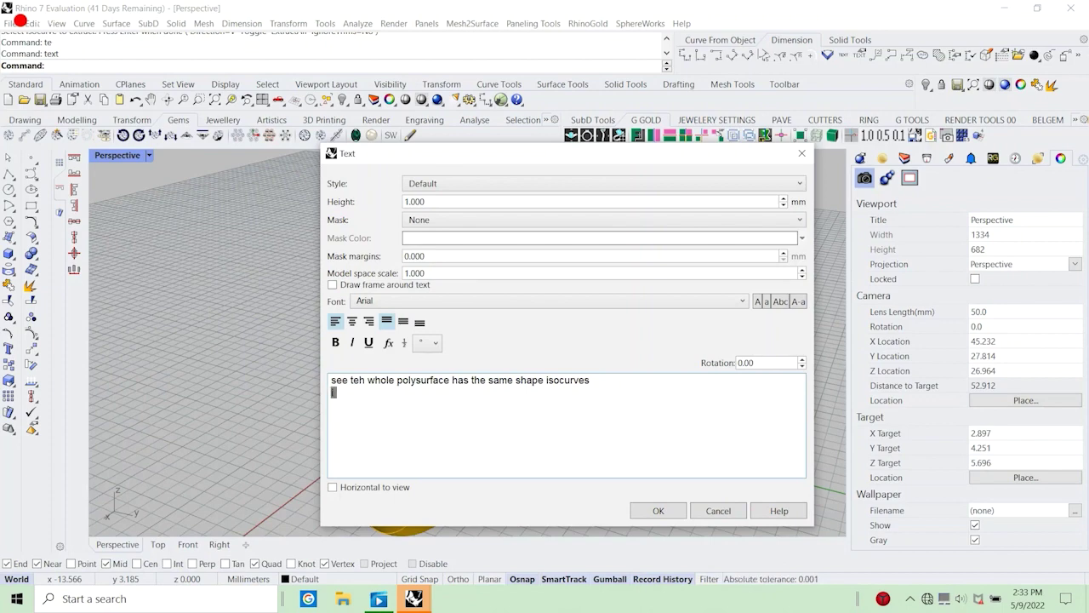
text(it is that simple)
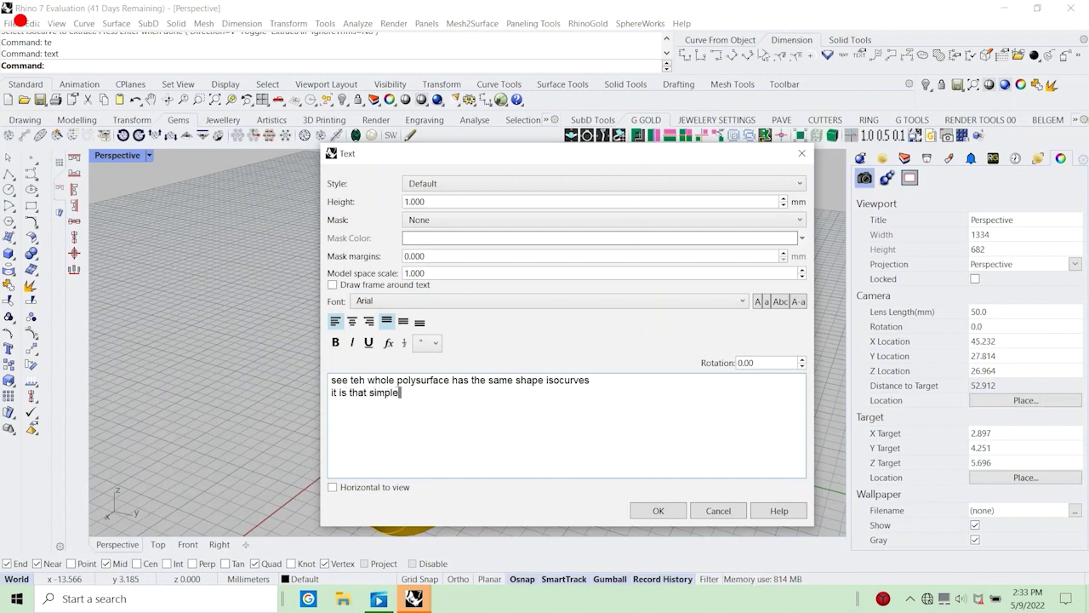
text( to crea)
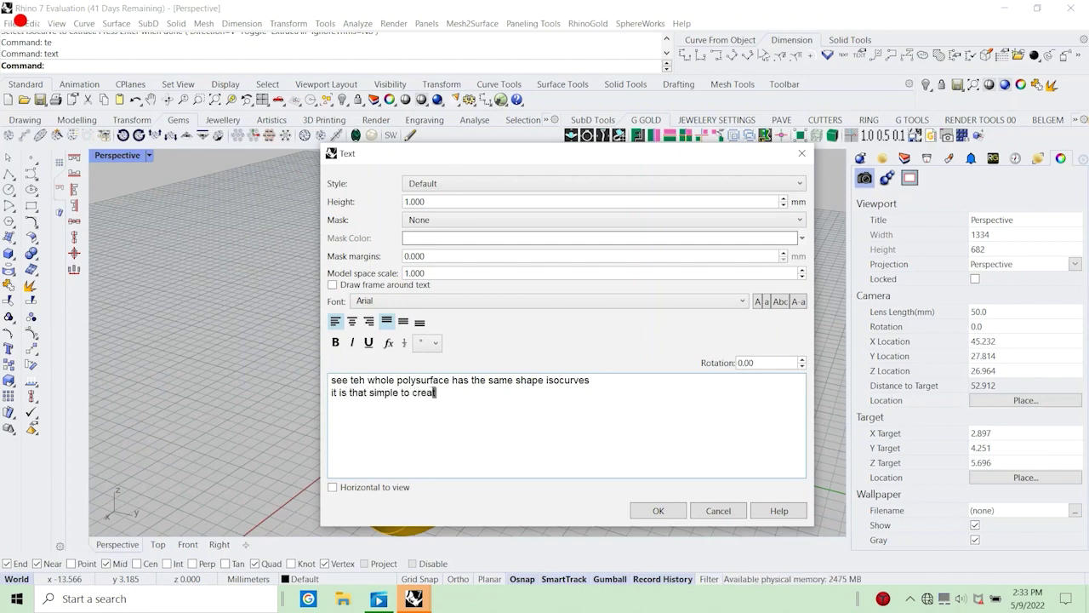
text(te aring)
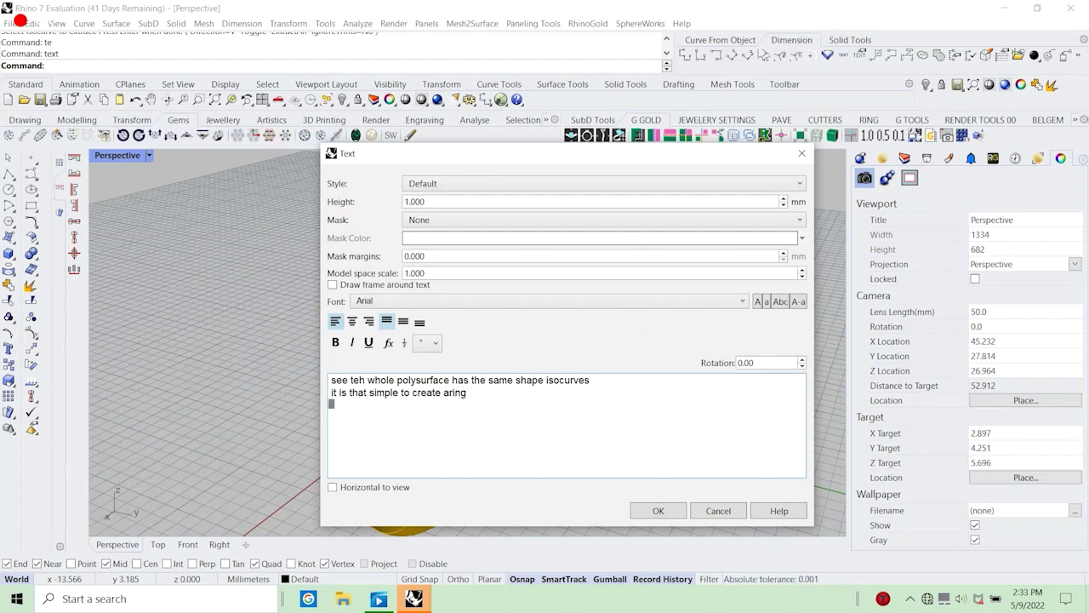
key(Return)
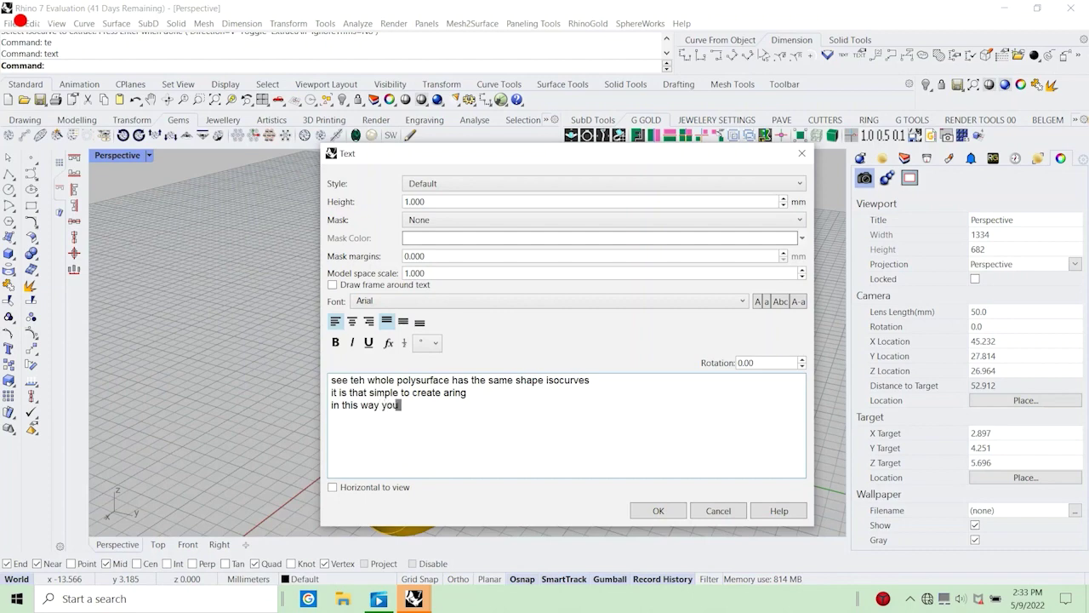
text(in this way you cn create)
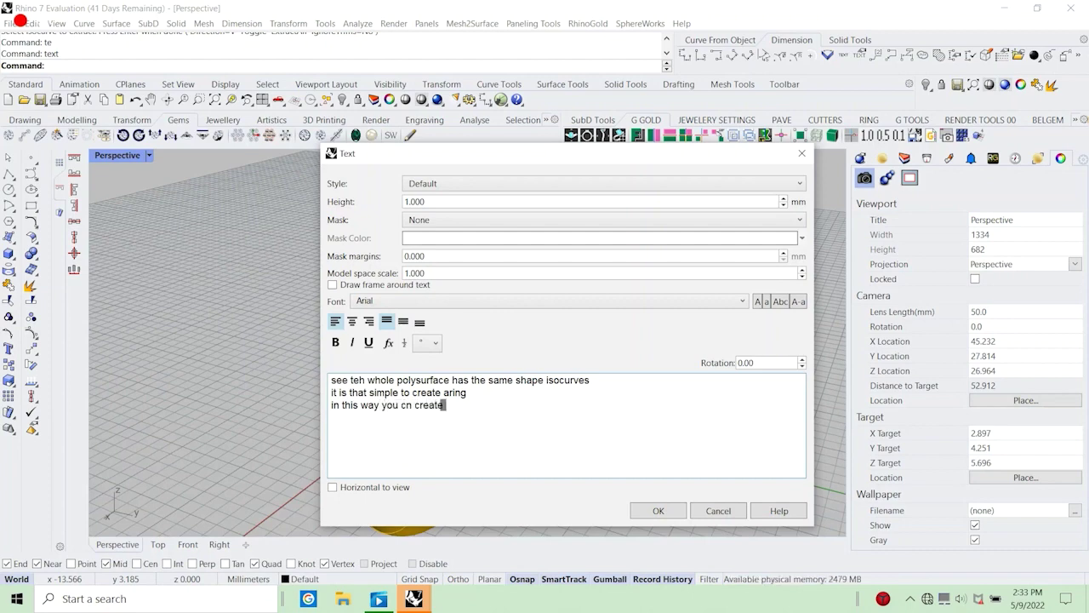
text( ano hter profile)
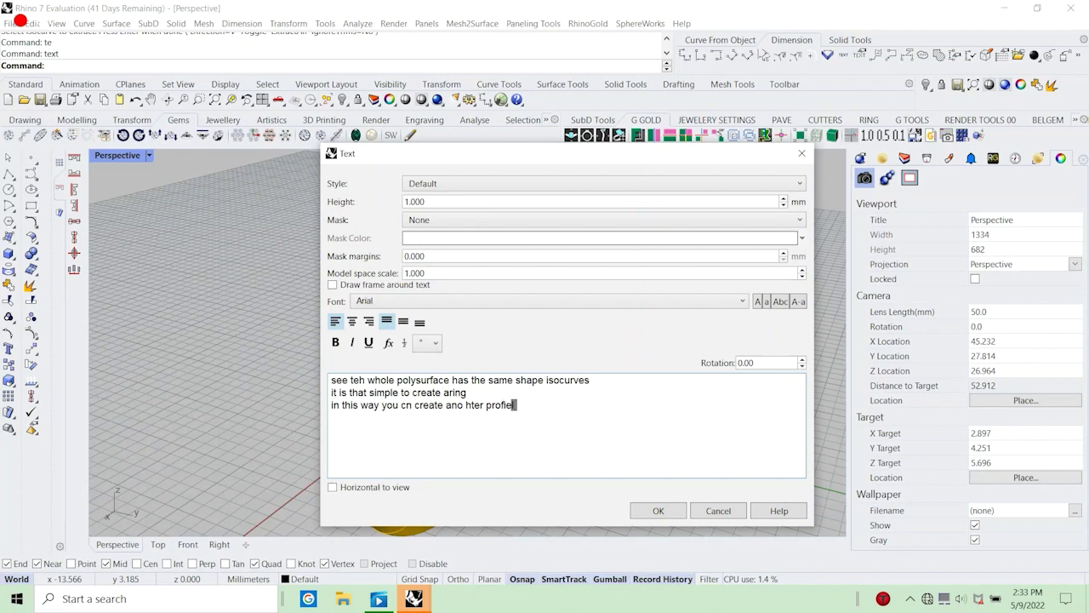
key(BackSpace)
key(BackSpace)
text(ile and)
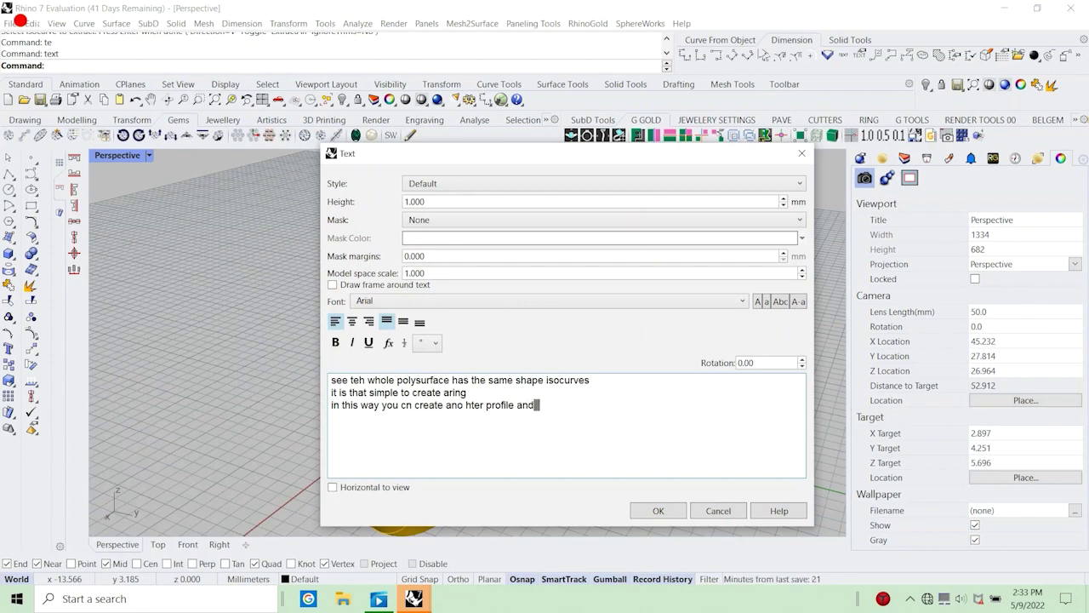
text( create another sha)
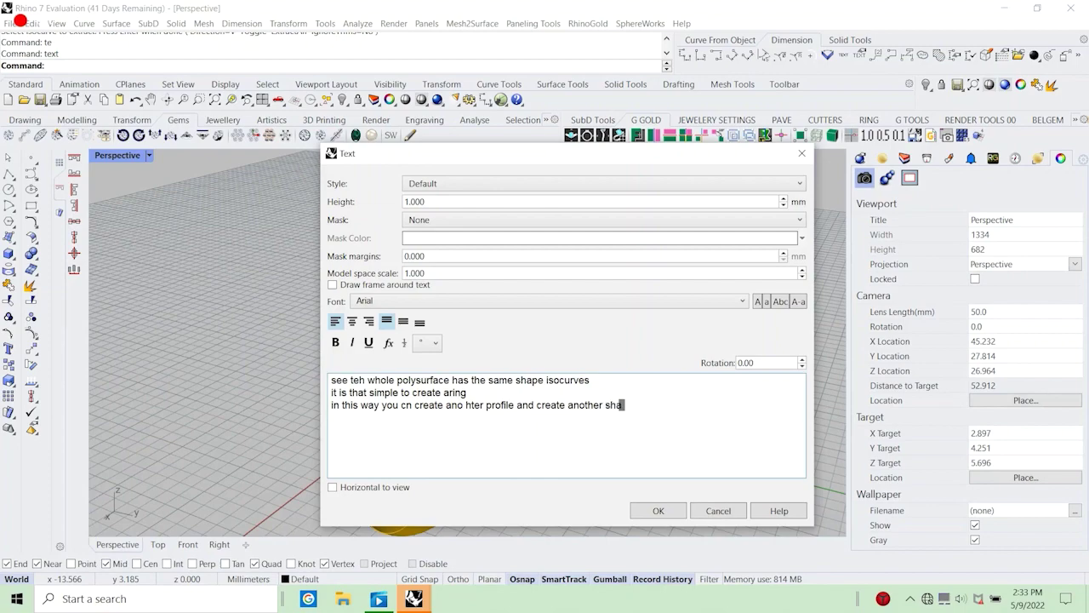
text(pe rin)
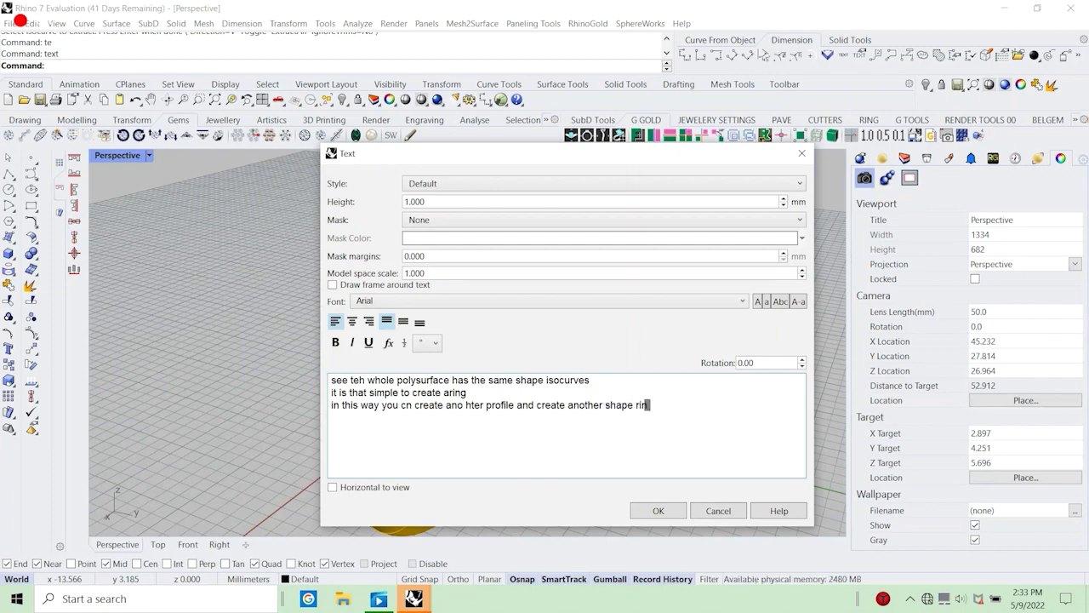
click(719, 511)
Undo the isocurve extraction on the ring polysurface.
right_drag(693, 477, 603, 396)
key(ctrl+z)
scroll(530, 299, down, 4)
right_drag(529, 299, 521, 364)
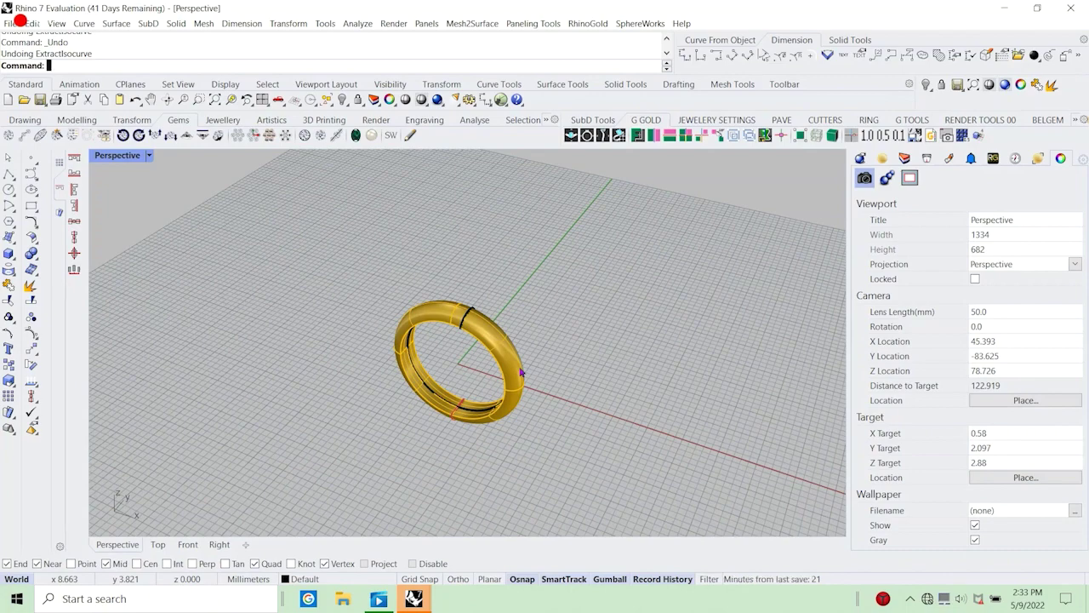
right_drag(522, 372, 534, 350)
scroll(534, 351, up, 2)
Hide the gold ring polysurface by turning off its layer, Layer 04.
click(474, 297)
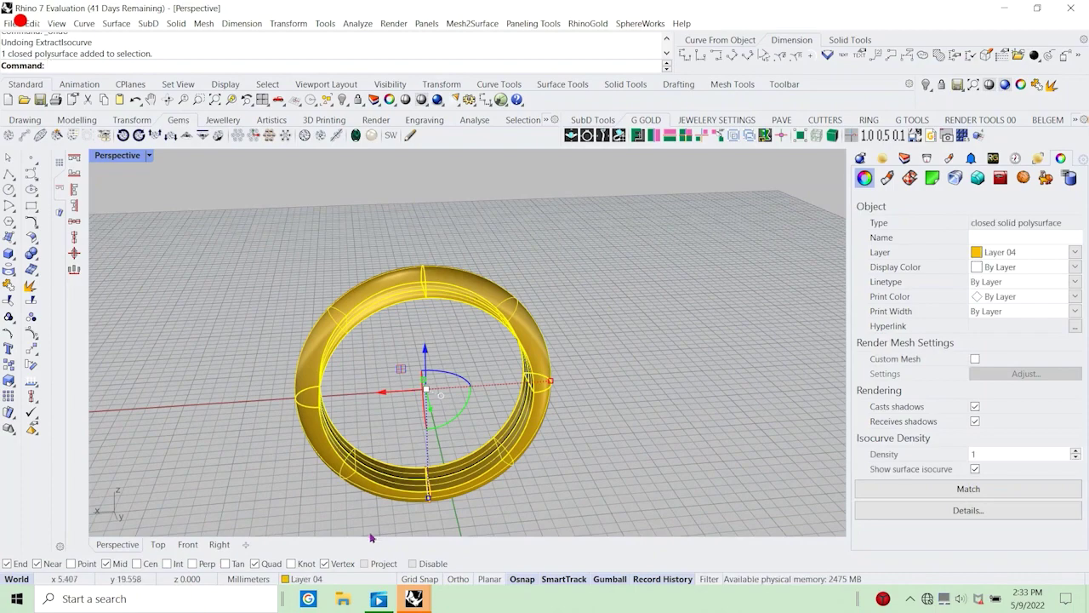
click(300, 579)
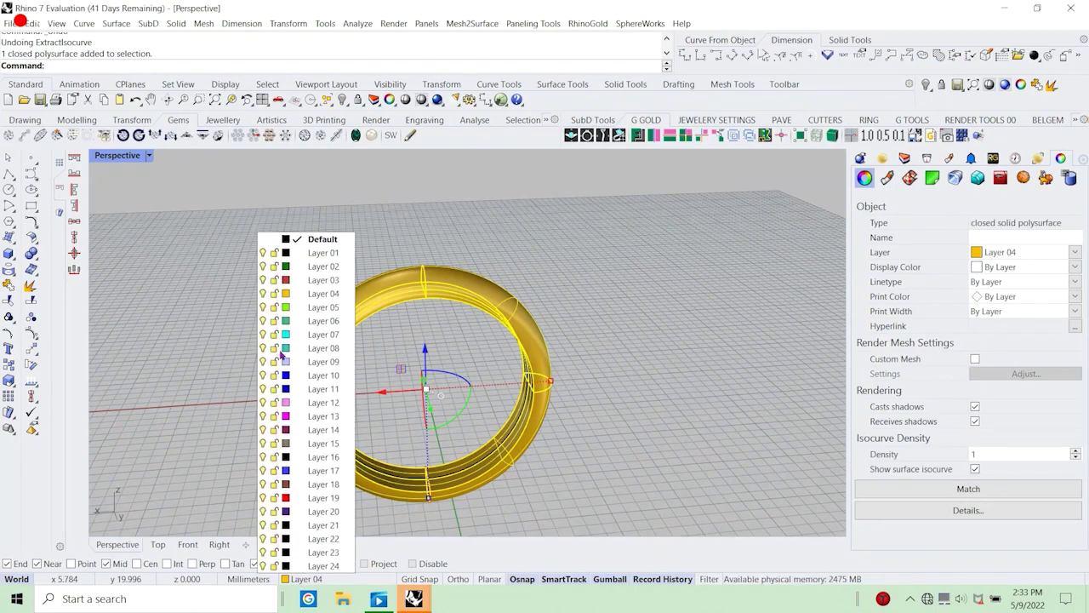
click(265, 292)
Delete the red closed half-round profile curve at the bottom of the ring circle.
scroll(527, 304, down, 7)
right_drag(527, 306, 442, 263)
scroll(502, 396, up, 12)
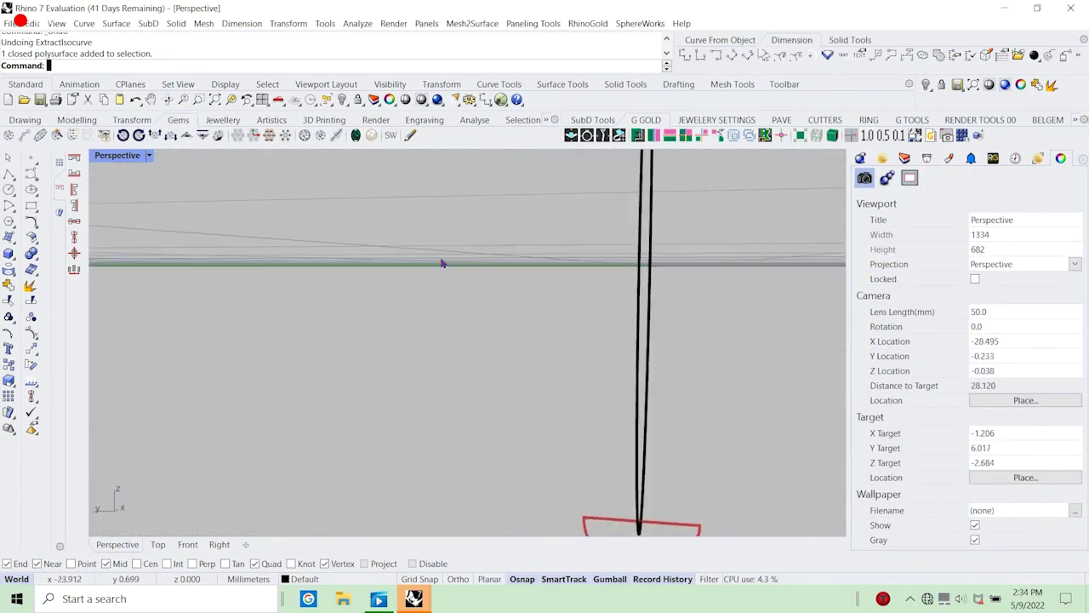
scroll(441, 263, down, 9)
right_drag(561, 419, 435, 349)
scroll(469, 352, up, 12)
click(469, 351)
click(438, 353)
click(518, 410)
scroll(518, 409, down, 3)
right_drag(511, 406, 477, 375)
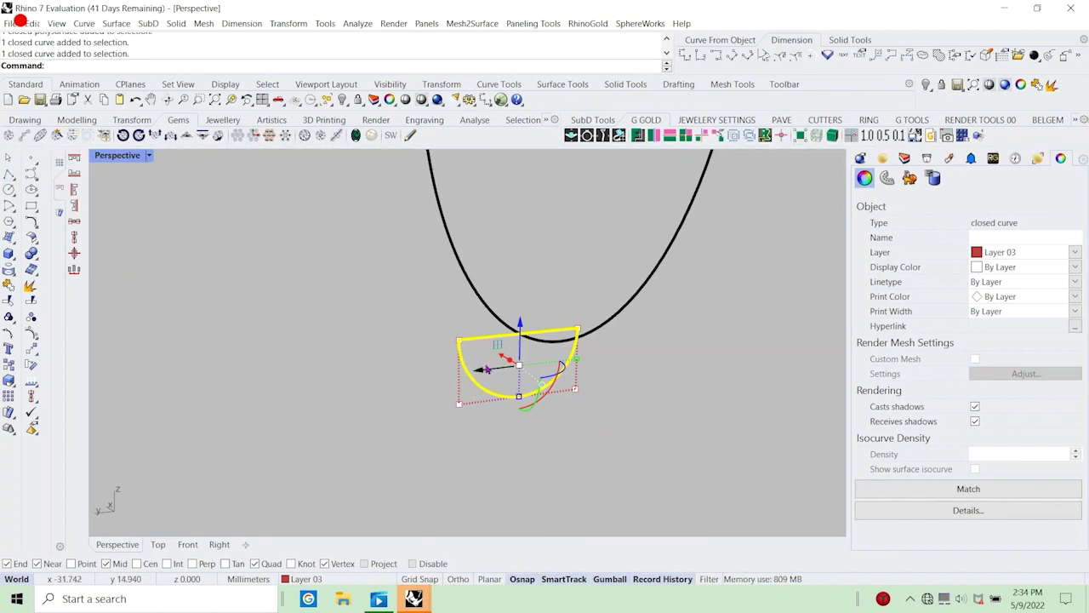
key(Delete)
mouse_move(486, 369)
right_down()
mouse_move(414, 442)
mouse_move(491, 369)
right_up()
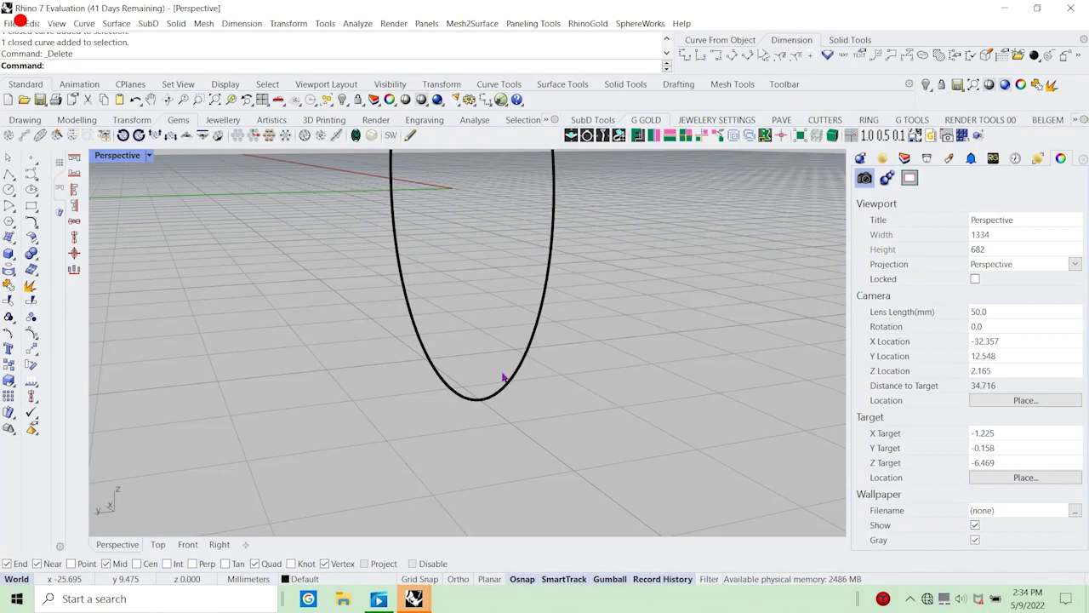
Draw a horizontal both-sides line in the Right view, centred on the circle's lowest point and extending 1 mm each way.
right_drag(423, 333, 473, 368)
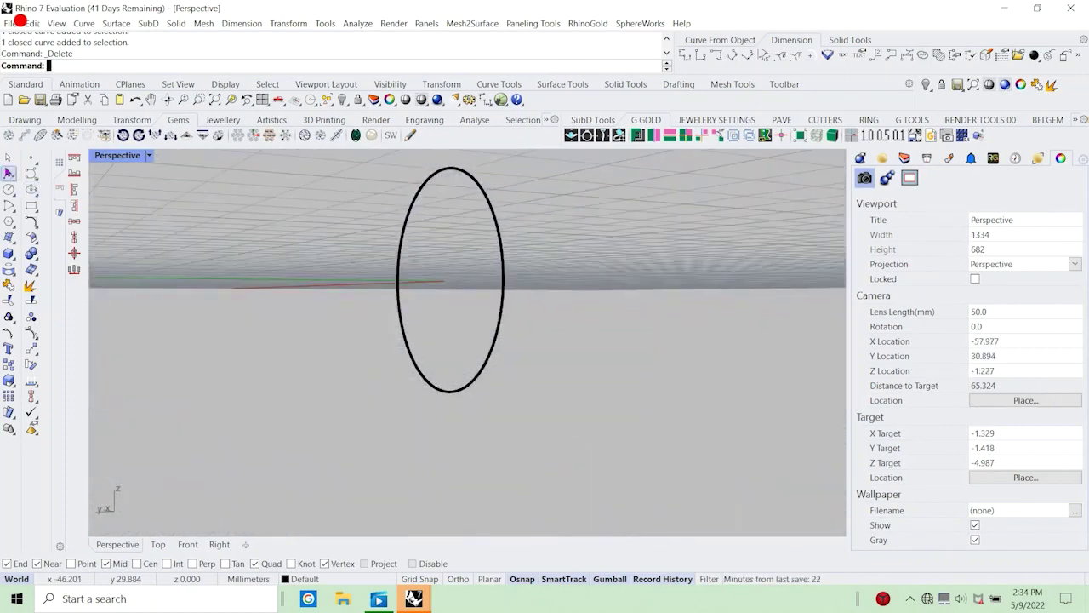
click(14, 180)
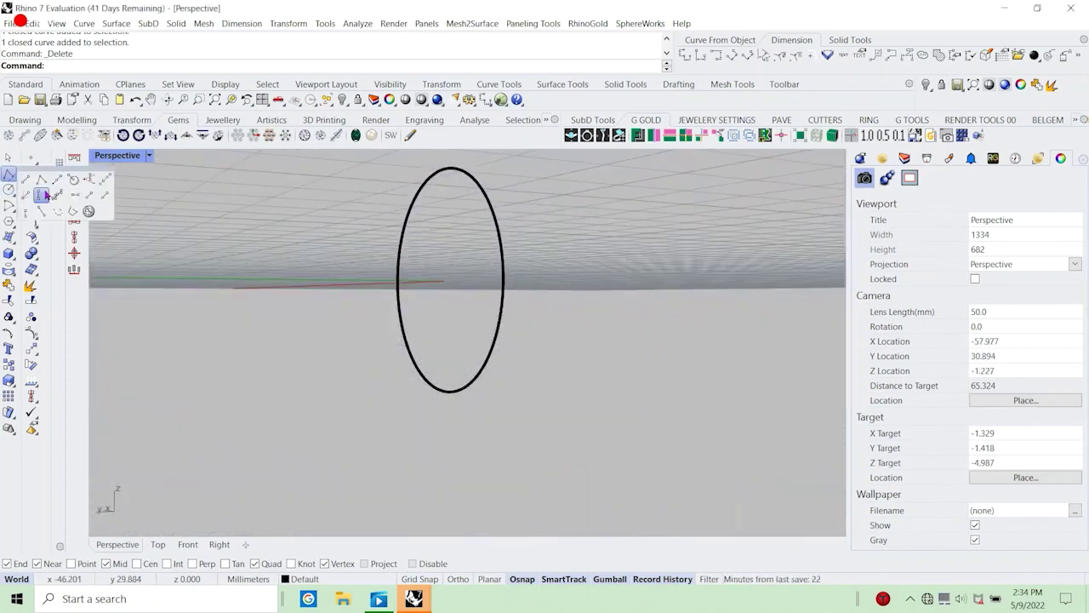
click(54, 185)
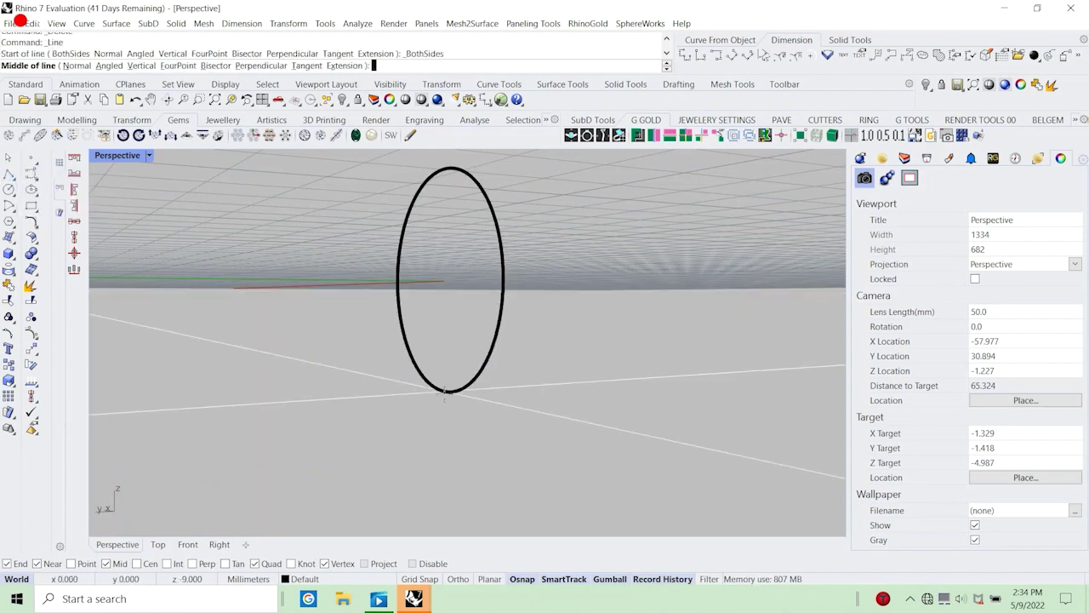
double_click(134, 158)
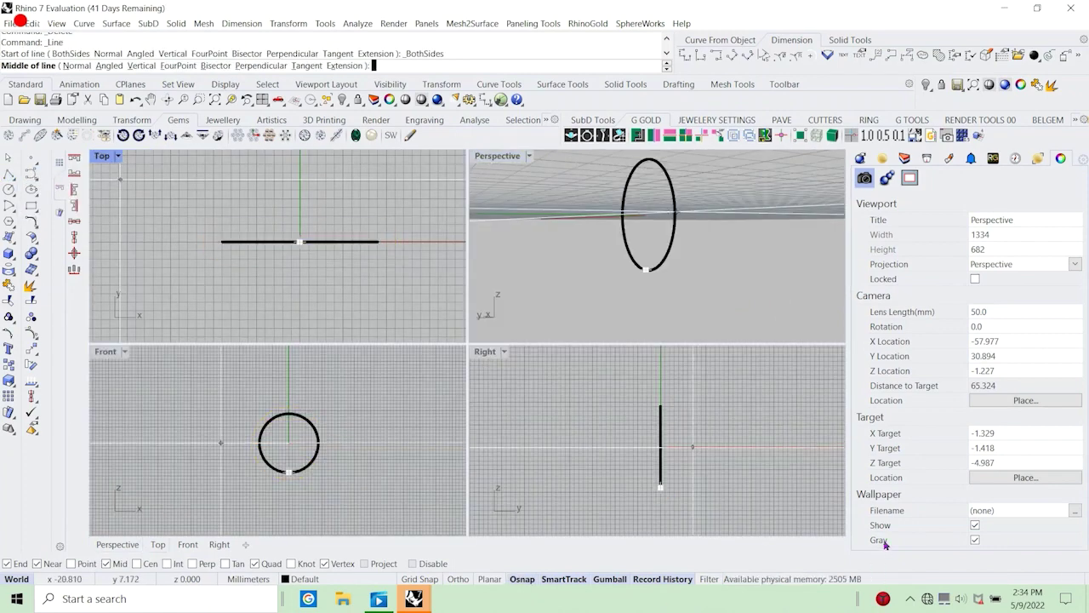
scroll(640, 438, up, 5)
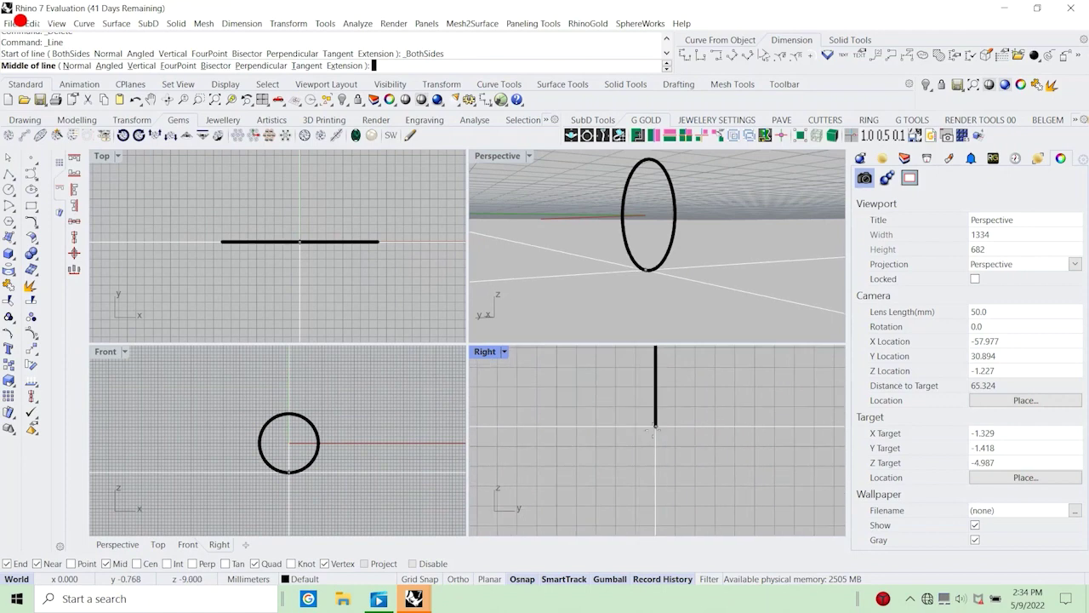
click(652, 428)
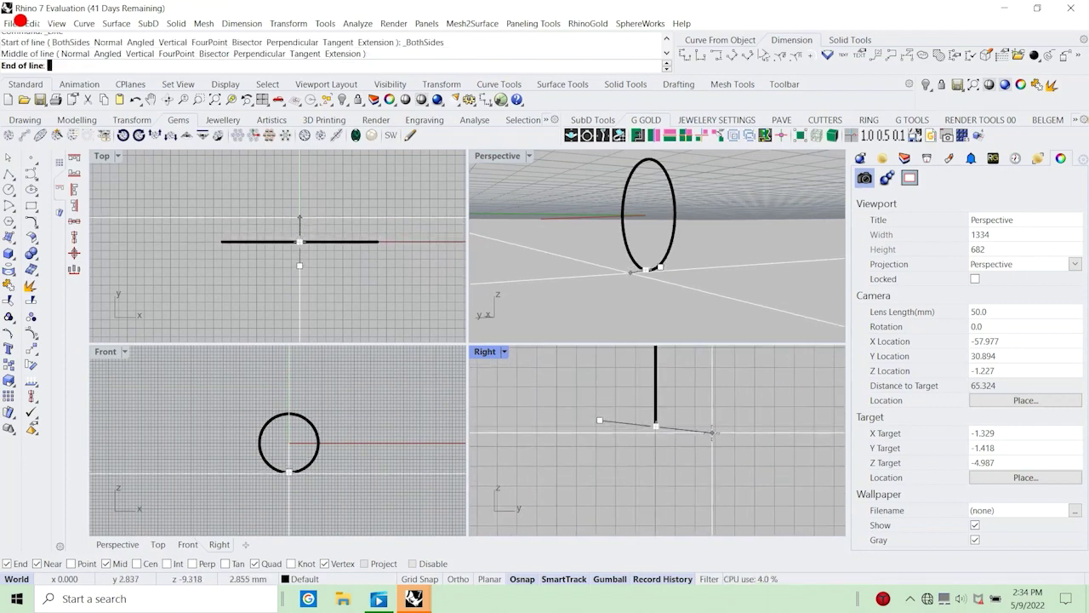
text(1)
key(Return)
click(712, 431)
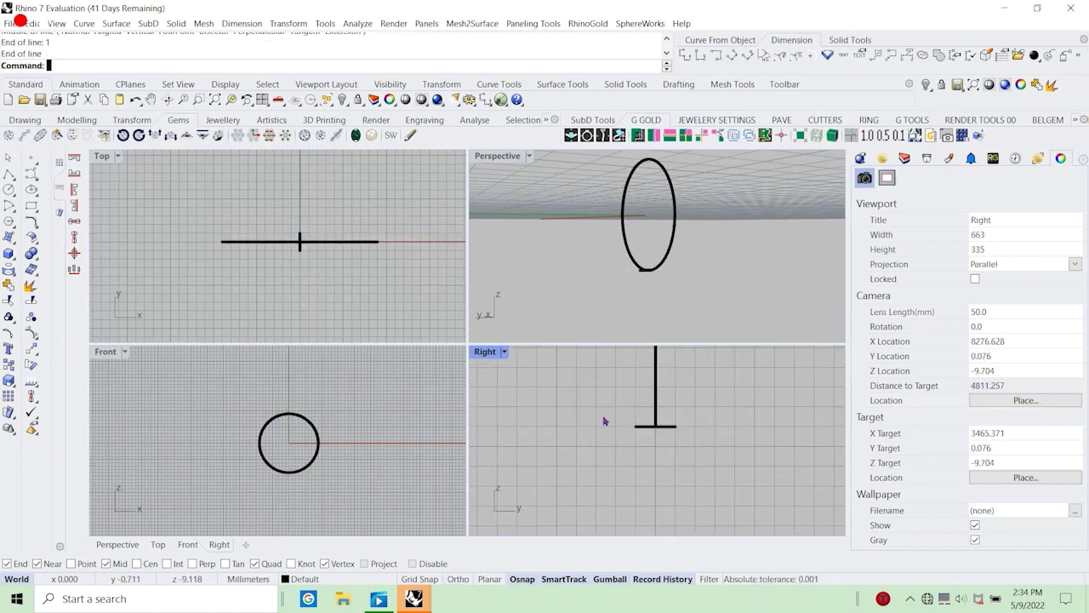
With object snaps on, draw a roughly semicircular arc by start, end and direction between the line's ends, bulging below it.
click(10, 208)
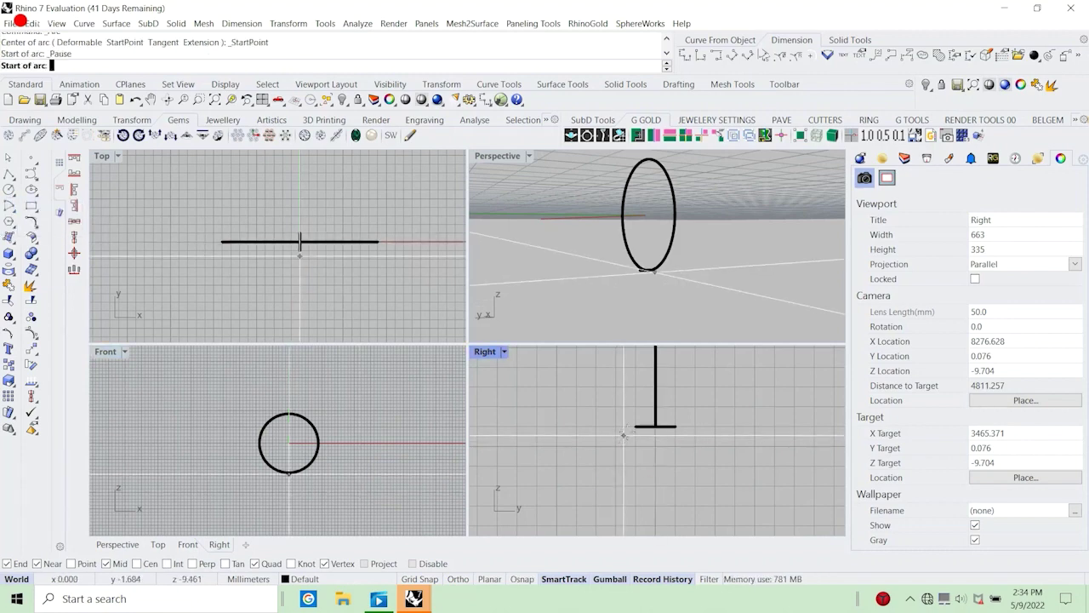
click(522, 578)
click(636, 426)
click(676, 426)
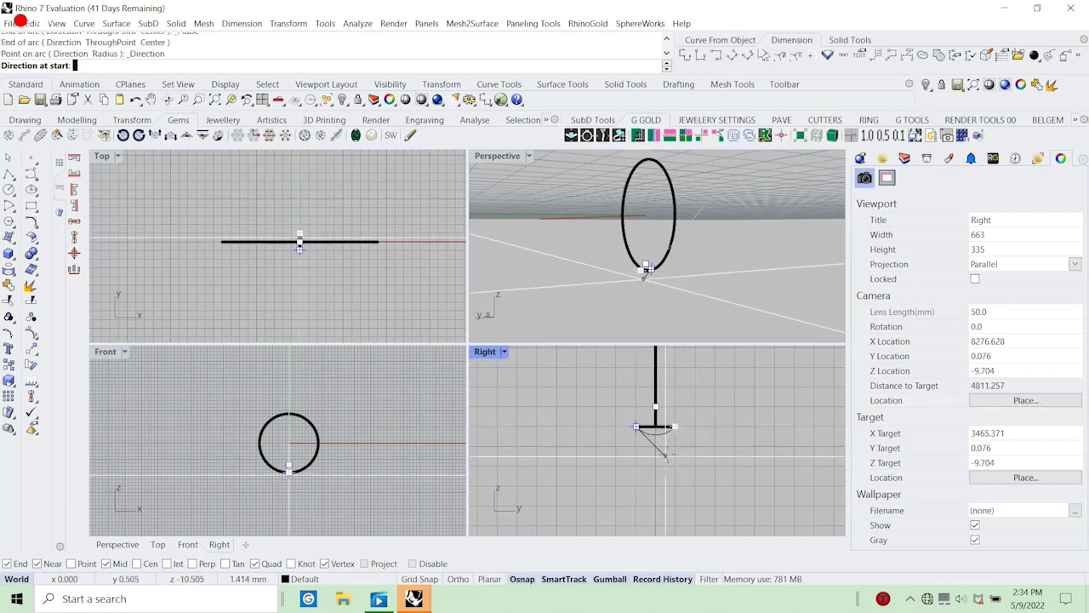
click(668, 453)
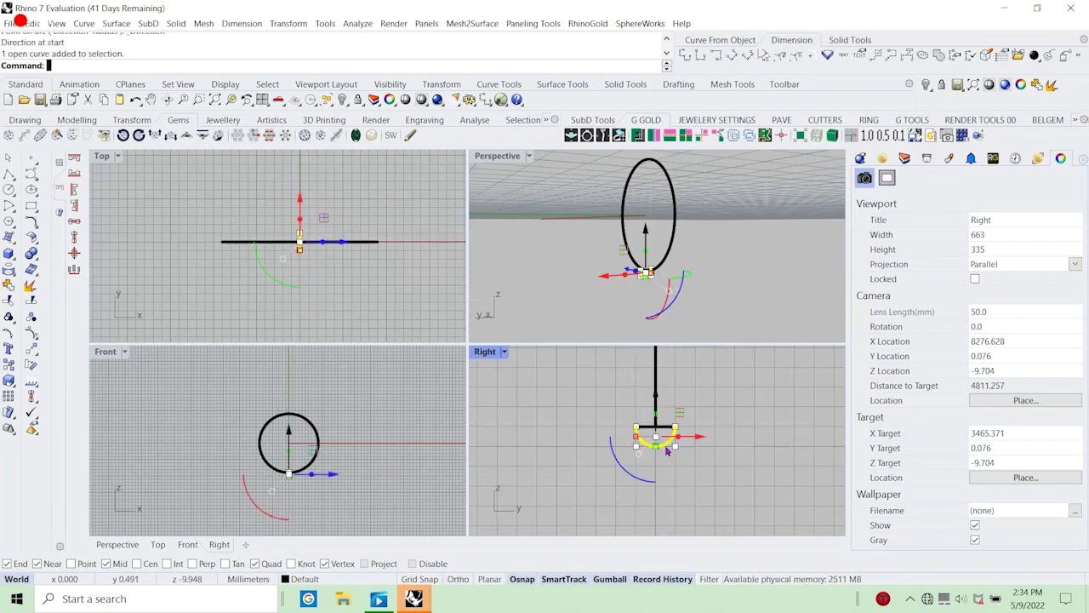
Rebuild the arc with a point count of 5.
text(rebuild)
key(Return)
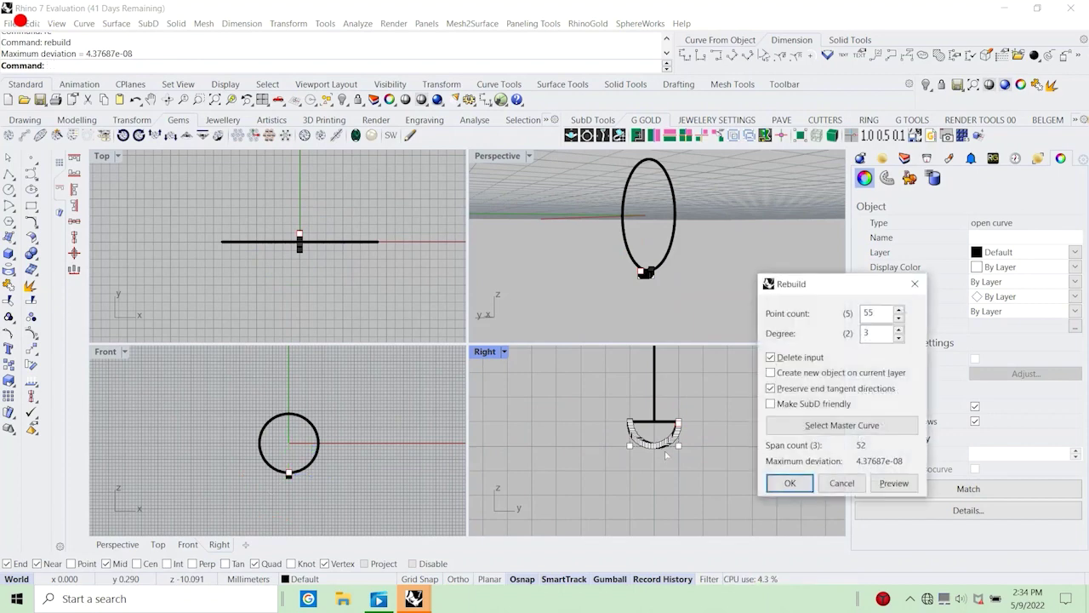
double_click(884, 312)
text(5)
click(803, 480)
scroll(658, 443, up, 6)
scroll(658, 485, up, 4)
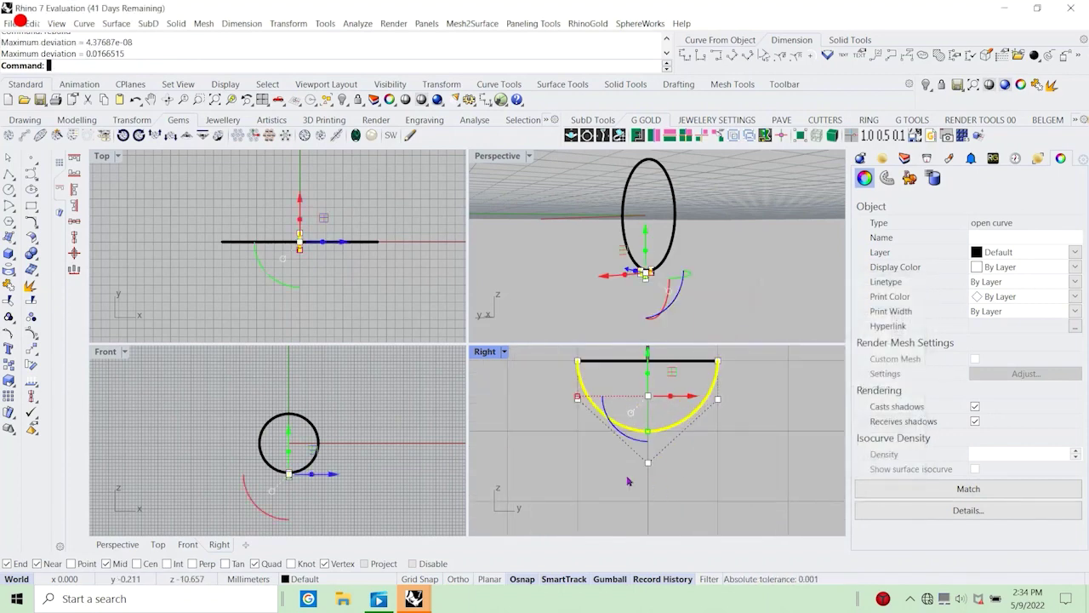
Flatten the arc by moving its lowest control point upward.
click(623, 498)
click(630, 428)
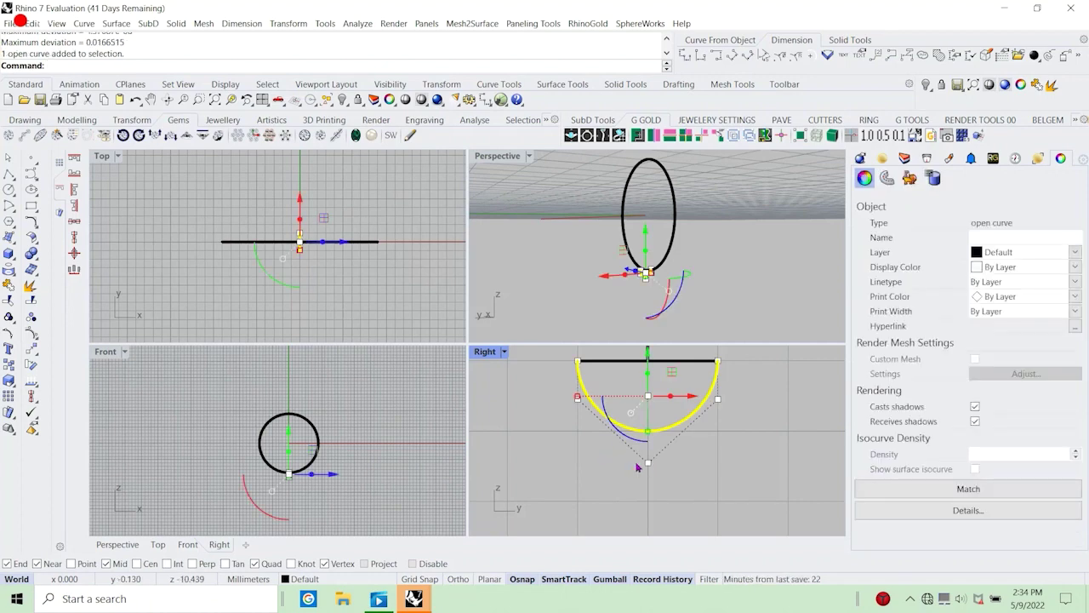
drag(597, 456, 650, 373)
click(591, 462)
scroll(593, 461, down, 12)
scroll(619, 451, up, 4)
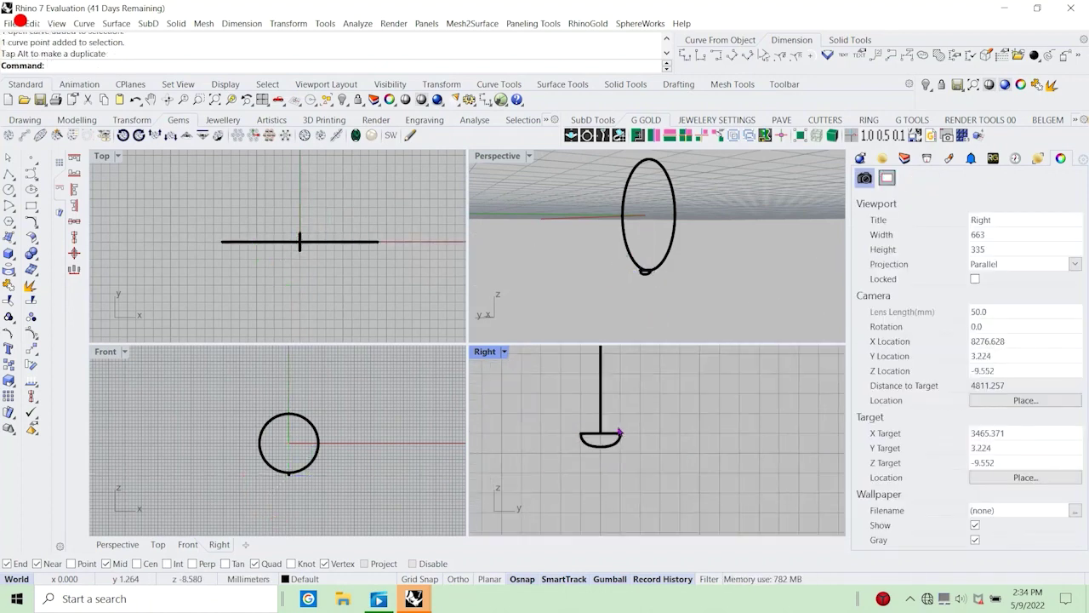
Join the flattened arc and the horizontal line into one closed profile curve.
scroll(634, 304, up, 3)
scroll(634, 304, up, 7)
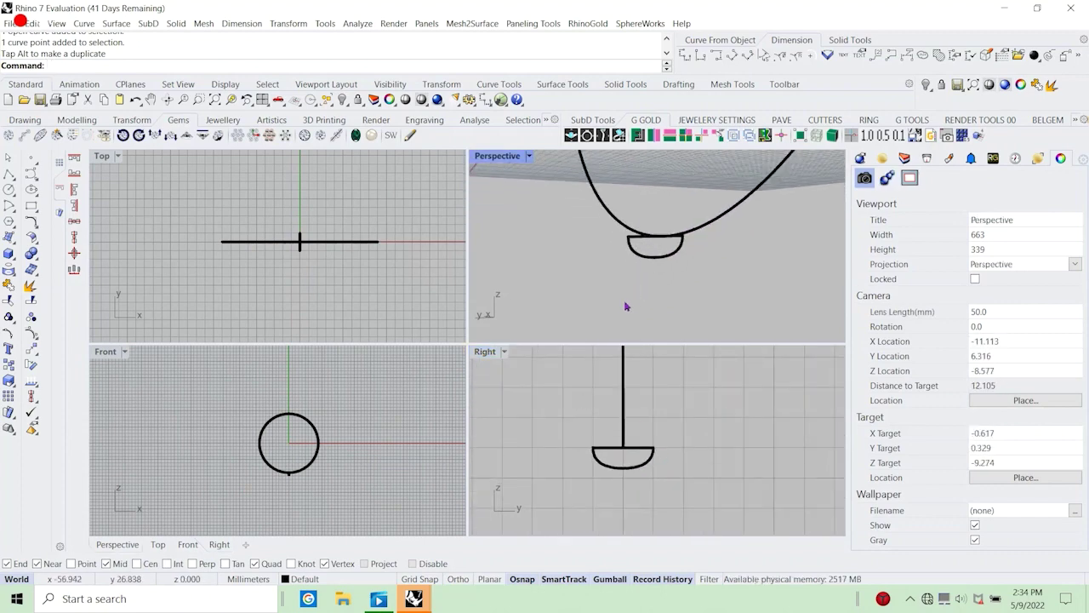
drag(669, 499, 652, 435)
click(8, 285)
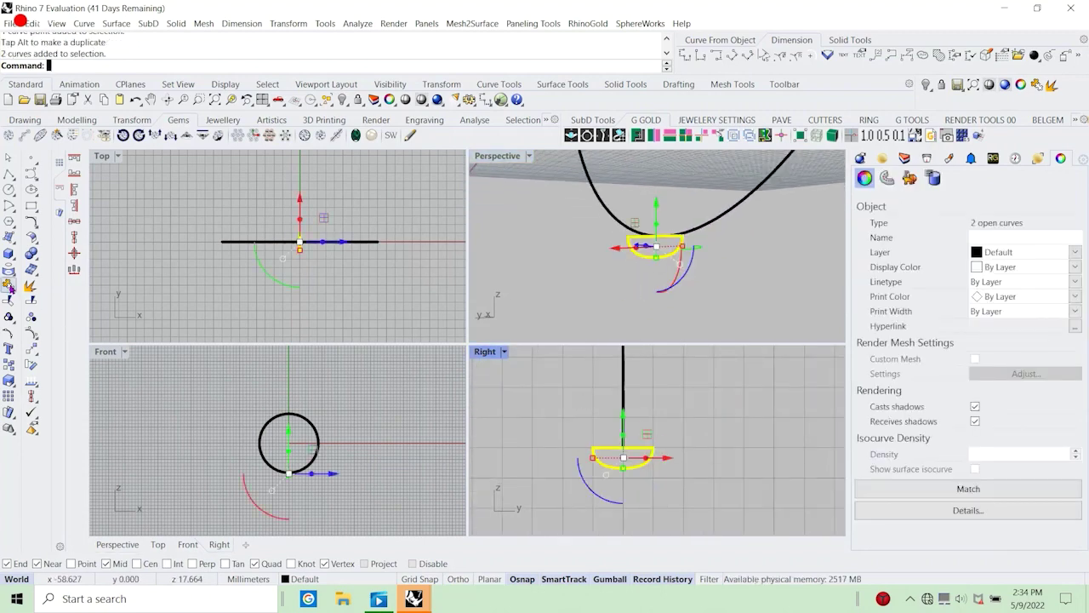
scroll(596, 261, down, 5)
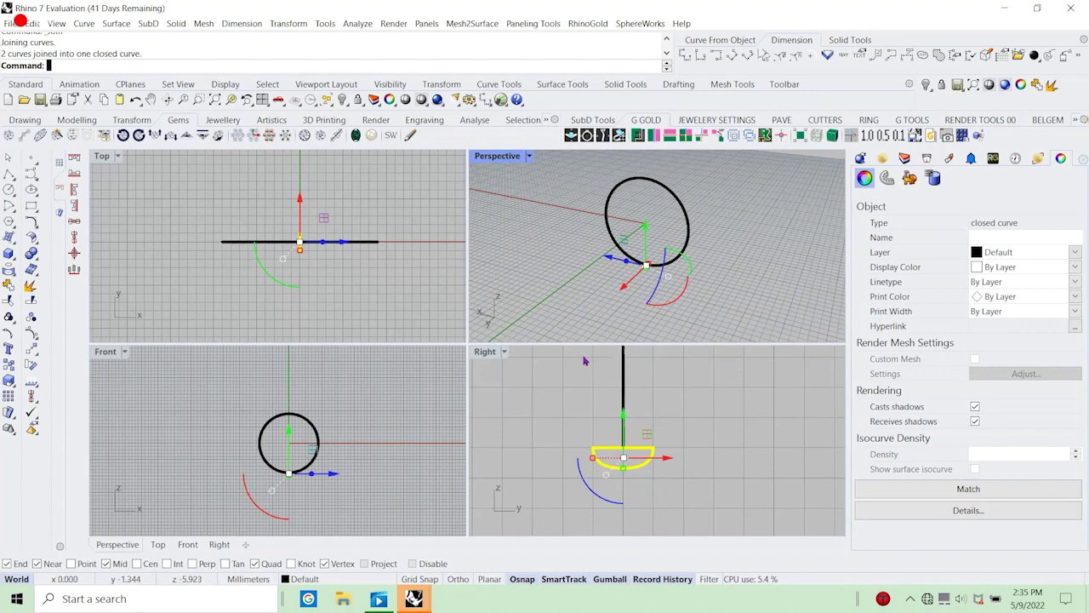
Fillet the corners of the closed half-round profile with a 0.2 mm radius.
scroll(622, 460, up, 10)
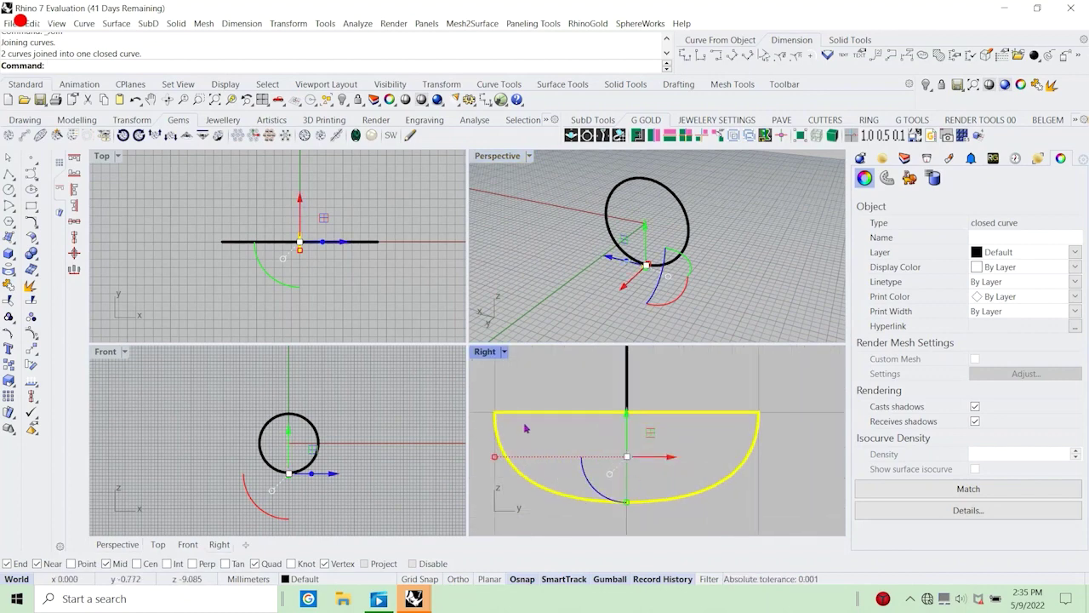
click(33, 209)
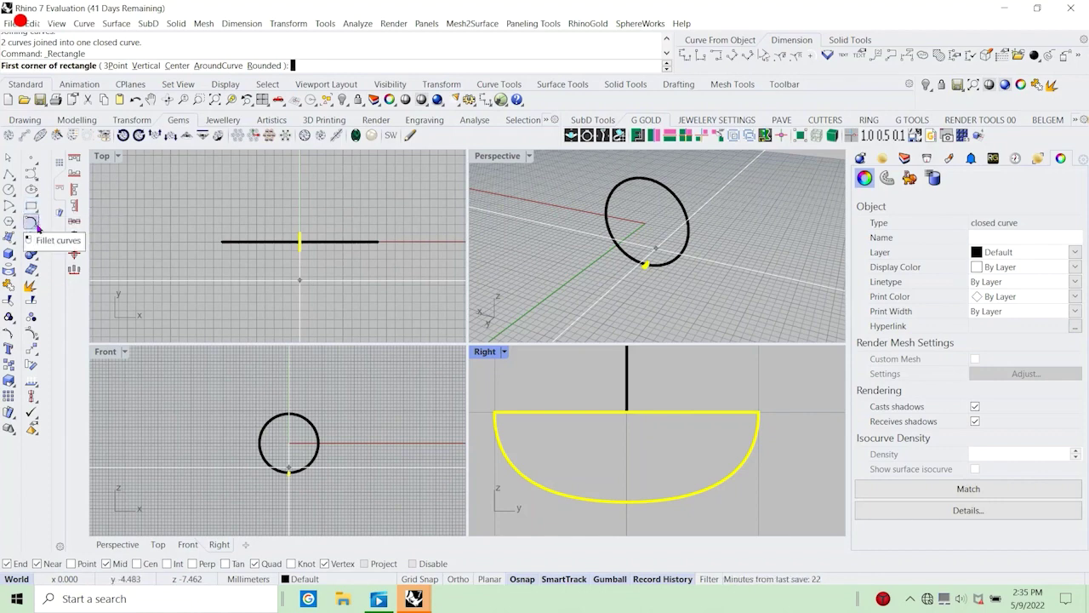
click(34, 223)
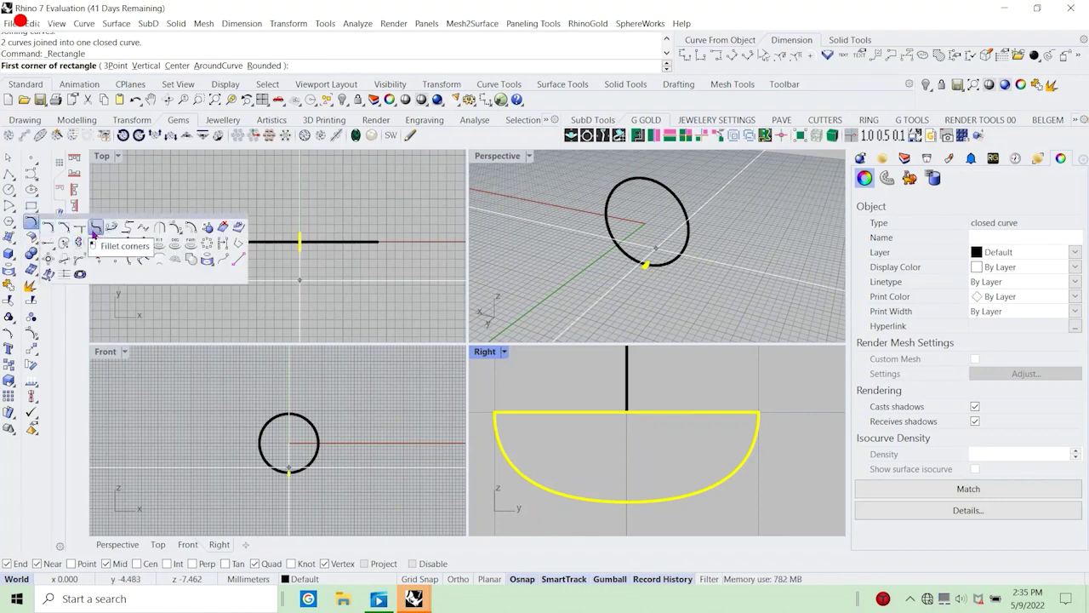
click(94, 229)
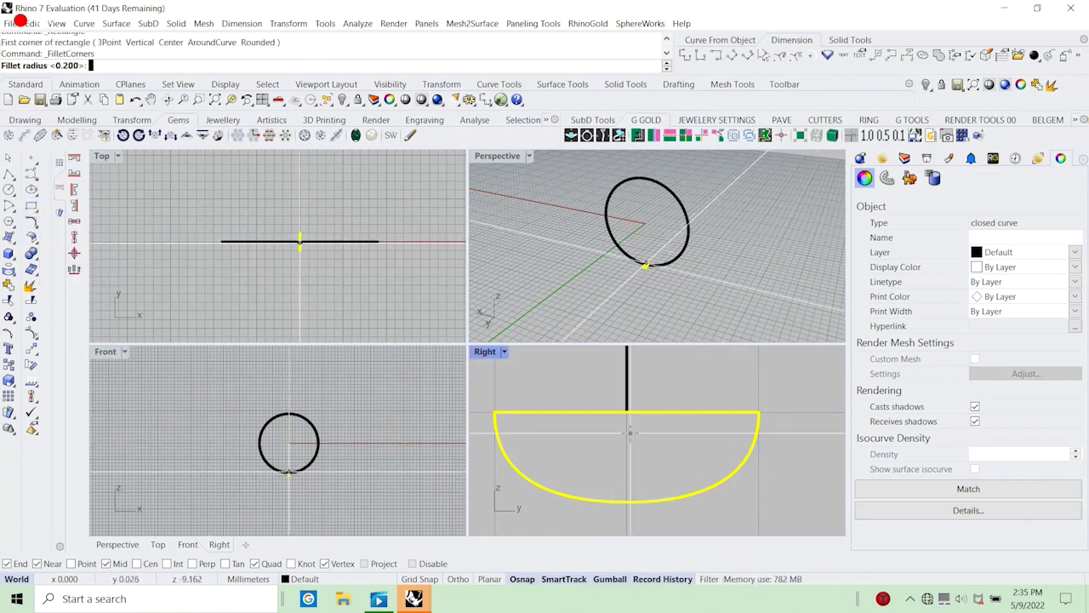
right_click(631, 434)
click(735, 437)
scroll(614, 500, down, 12)
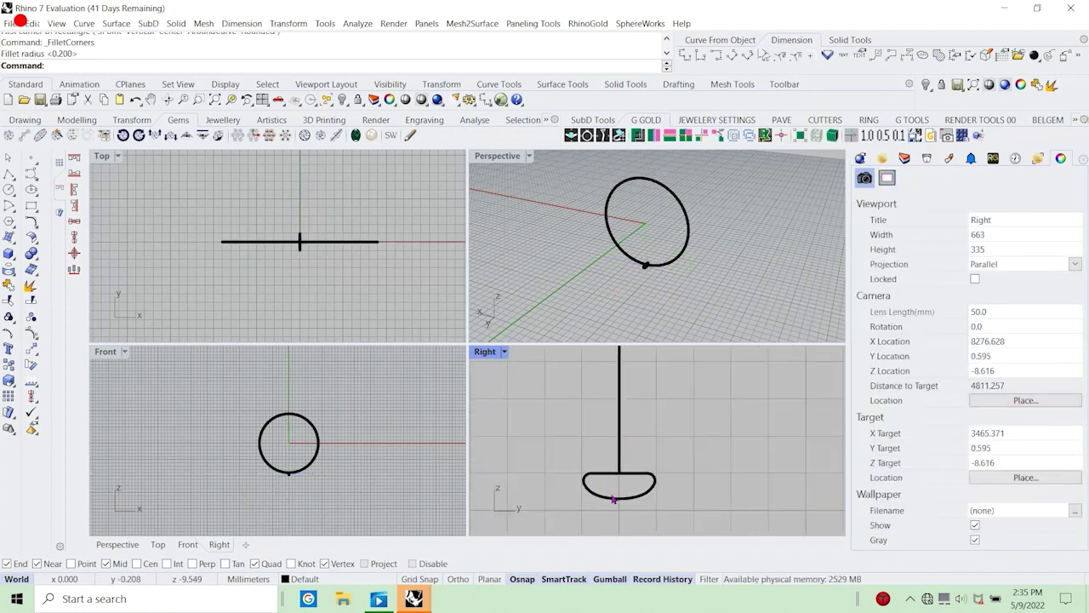
Rebuild the filleted profile curve with a point count of 55, keeping degree 3.
scroll(613, 500, down, 2)
scroll(645, 270, up, 6)
click(654, 245)
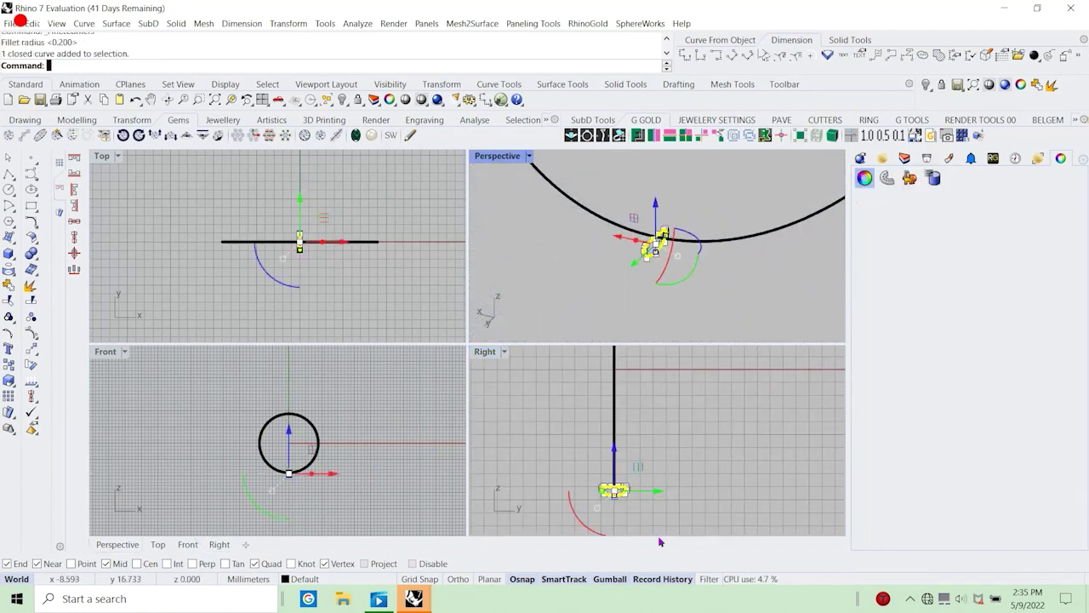
text(re)
key(Return)
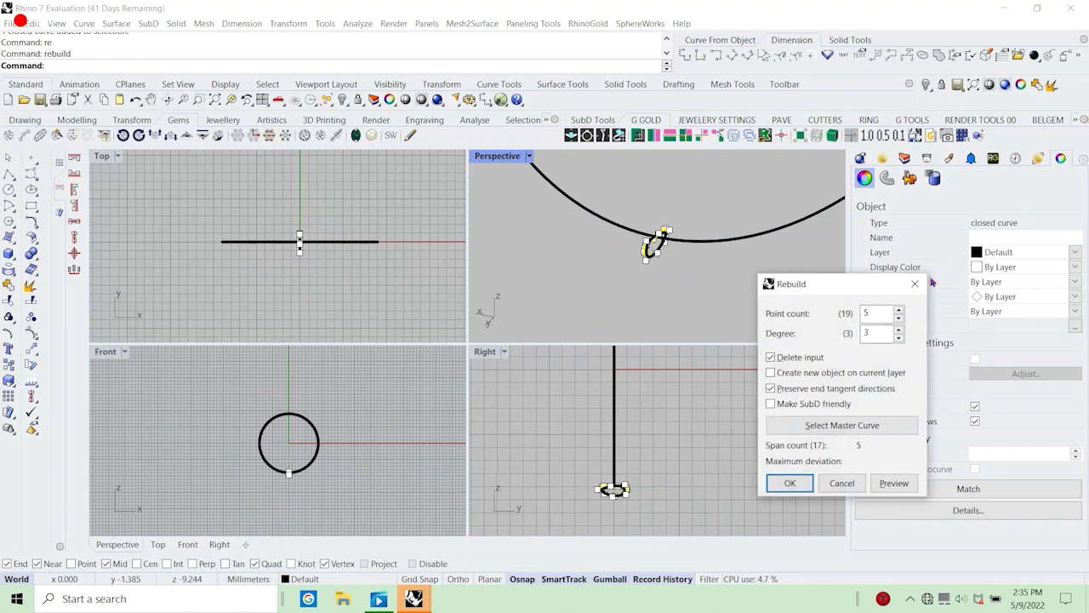
click(892, 310)
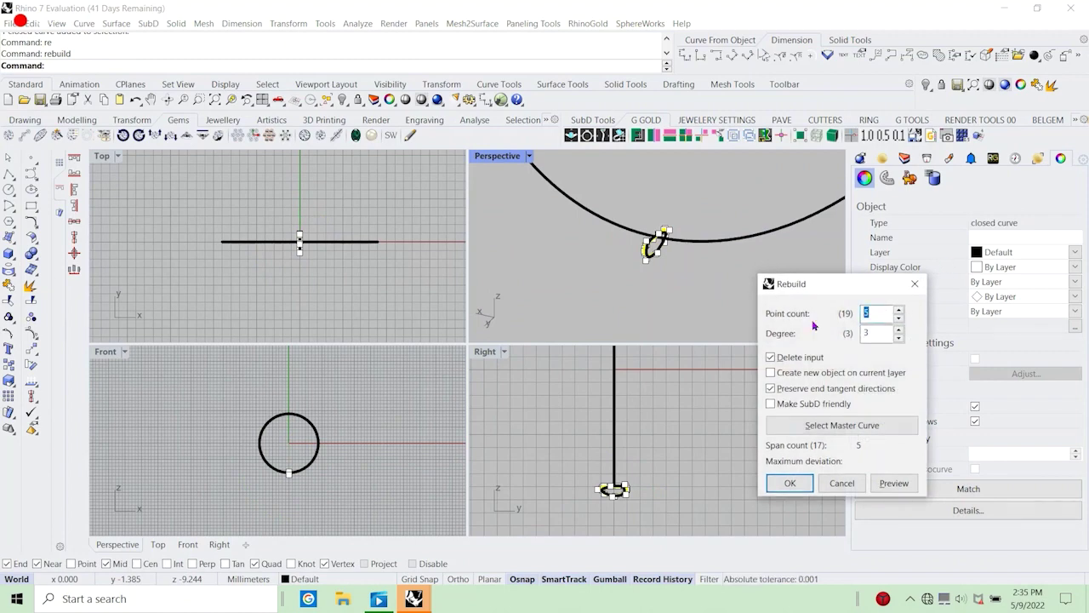
text(55)
click(790, 483)
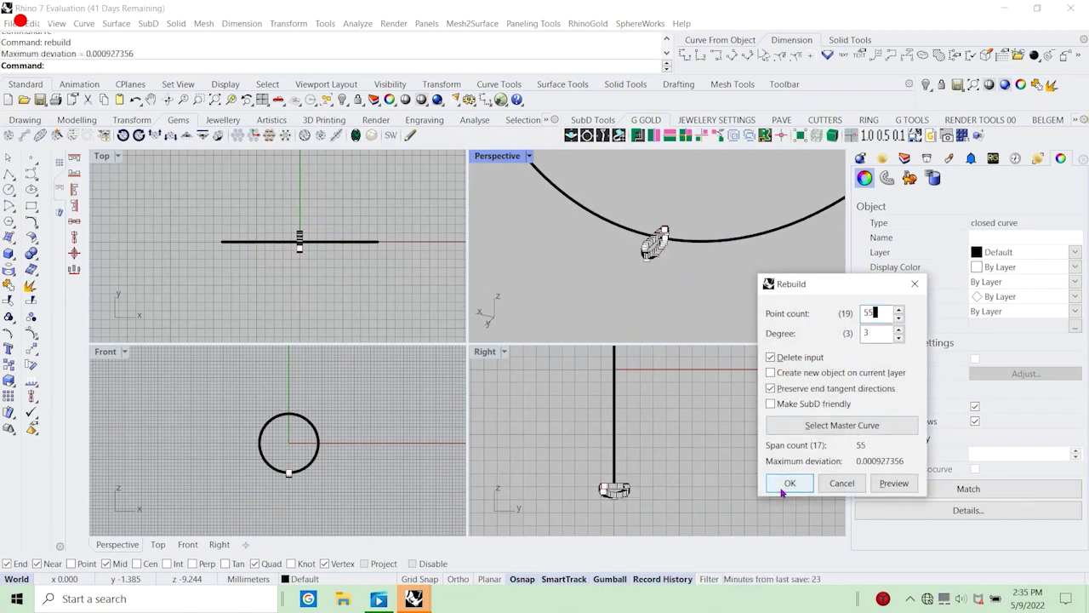
click(681, 515)
Set up a one-rail sweep using the finger-size circle as the rail and the half-round profile as the cross-section.
scroll(609, 467, up, 5)
scroll(596, 456, down, 5)
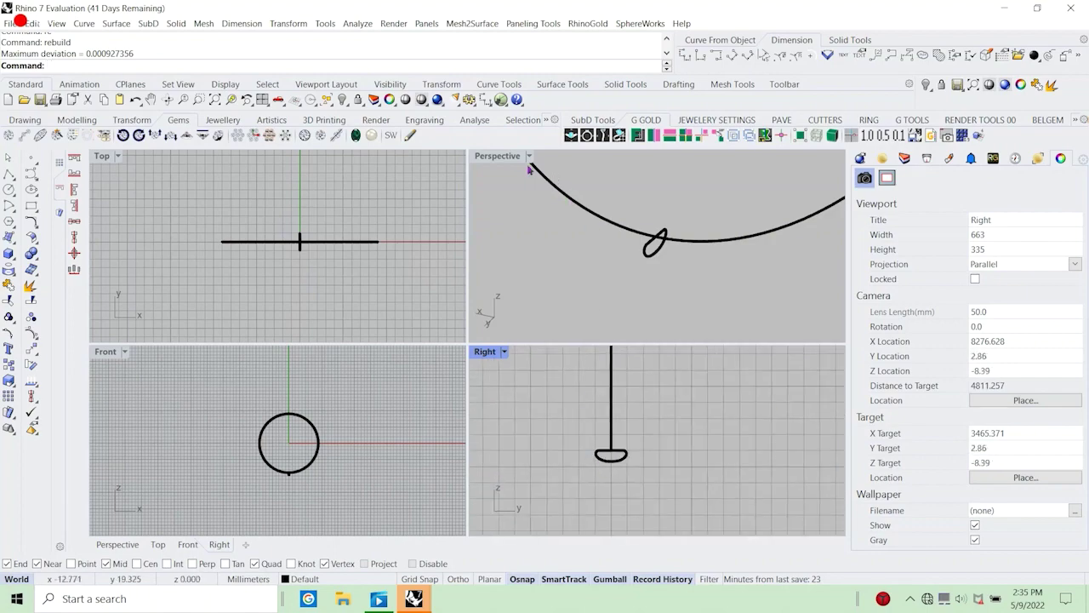
scroll(573, 284, down, 6)
scroll(545, 277, up, 5)
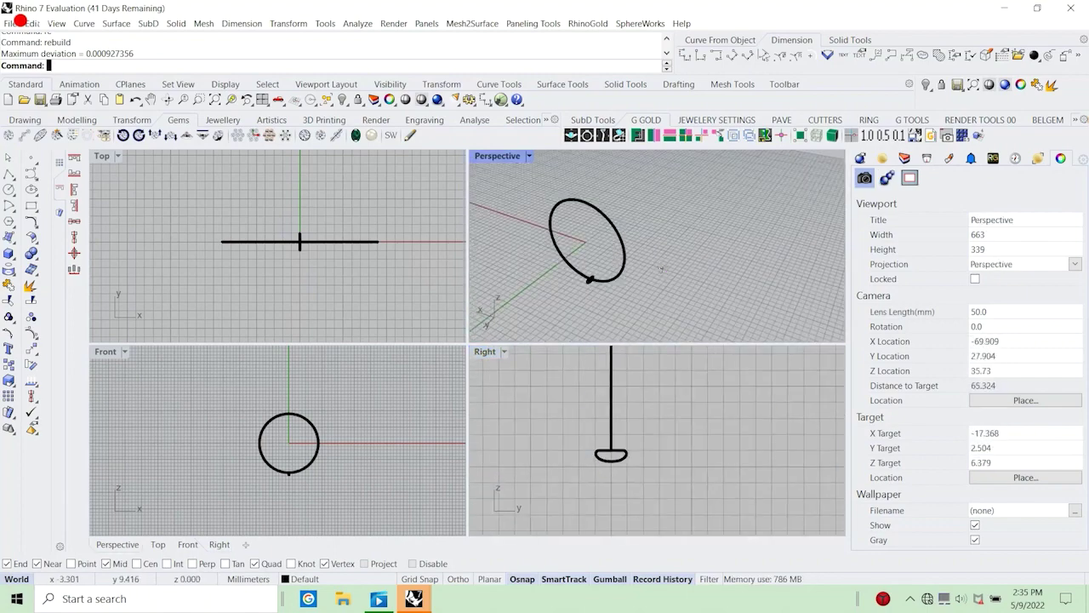
double_click(520, 157)
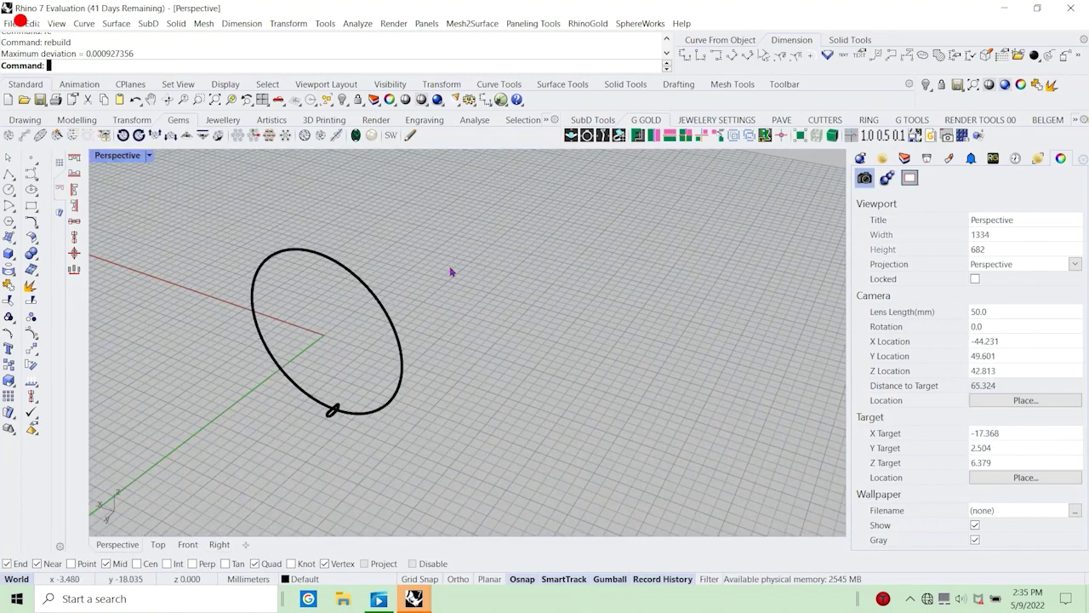
scroll(426, 324, down, 3)
scroll(425, 323, up, 3)
click(116, 23)
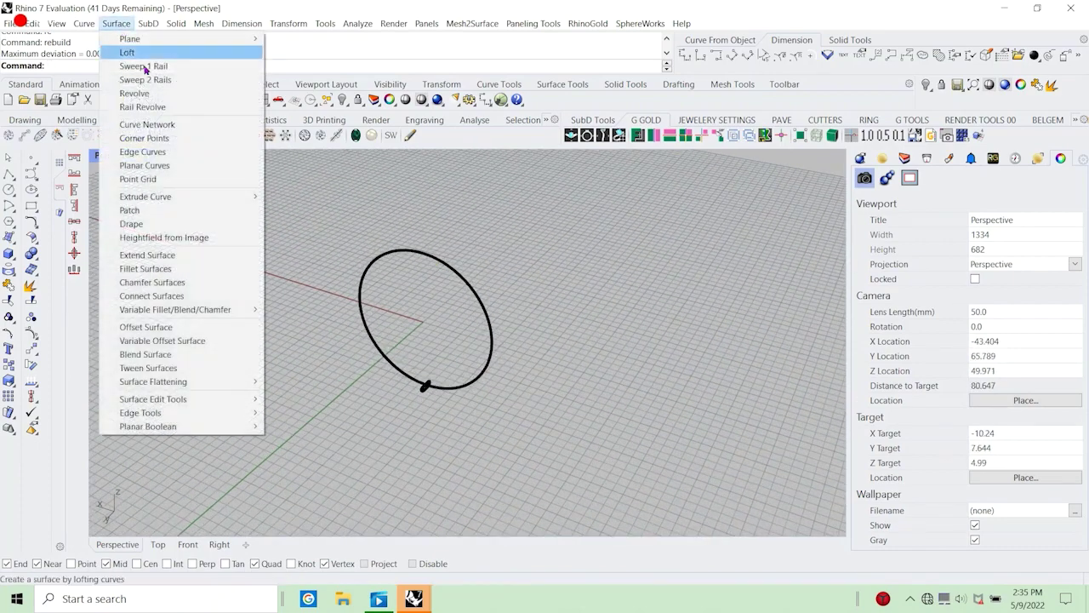
click(136, 74)
click(116, 23)
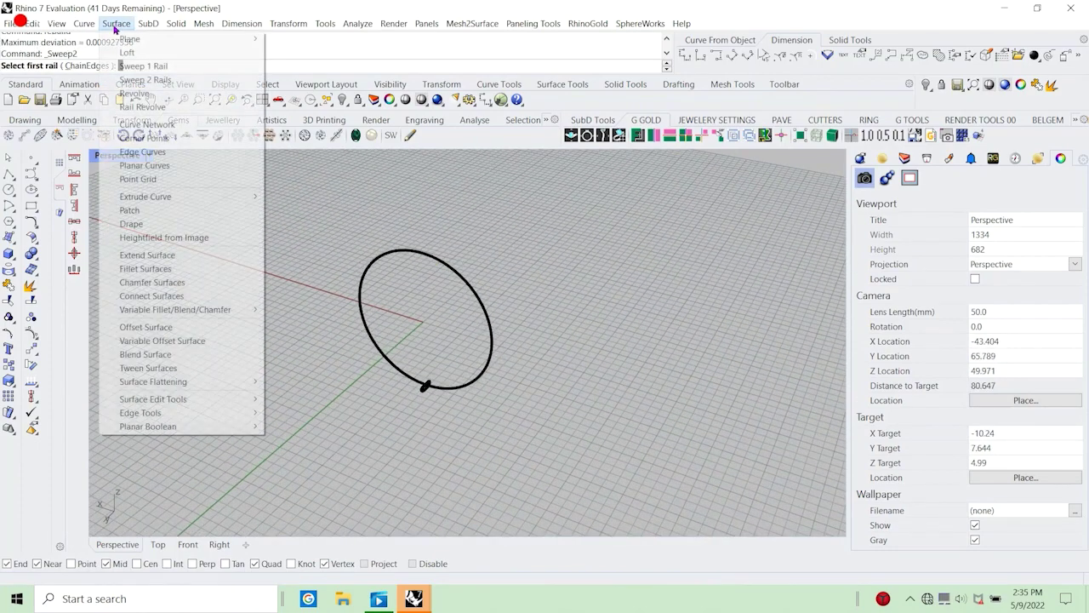
click(141, 60)
click(388, 258)
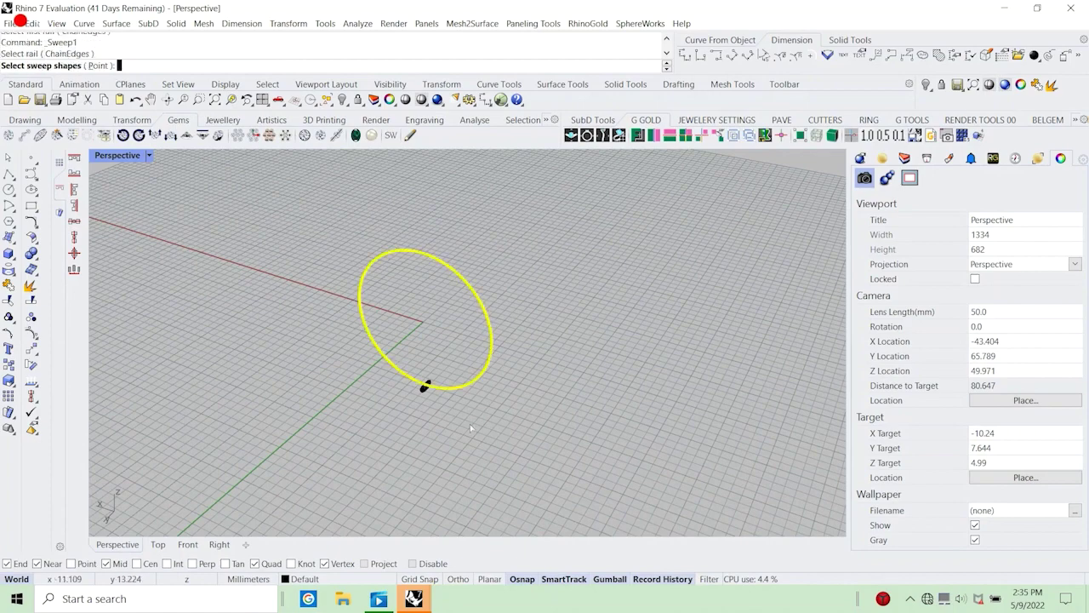
scroll(408, 379, up, 5)
click(392, 412)
scroll(536, 421, down, 13)
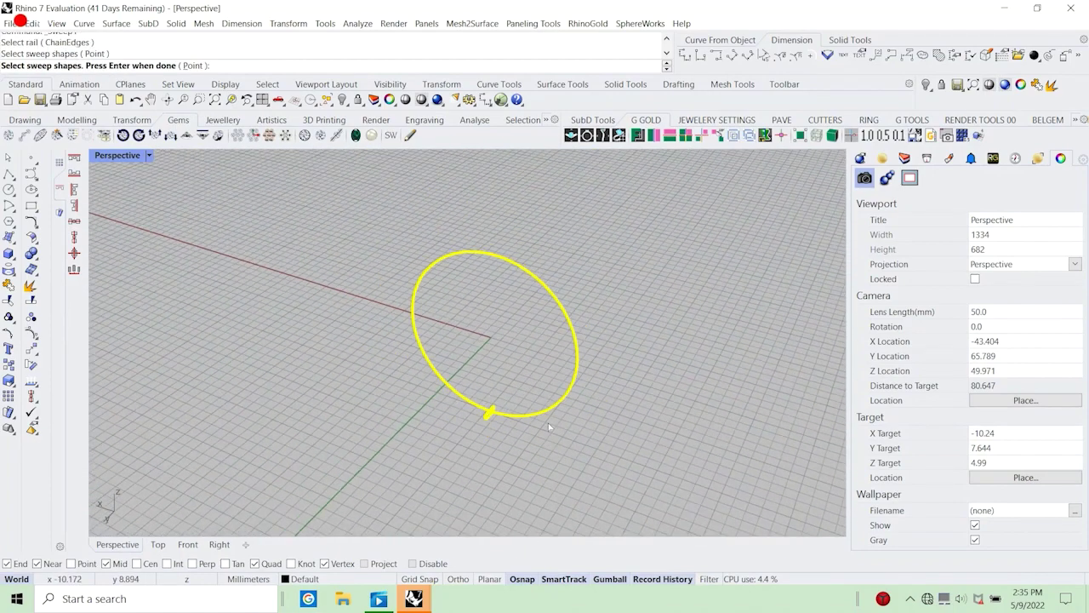
right_click(535, 441)
Place the sweep's seam point where the profile's flat edge meets the circle and complete the ring surface.
scroll(516, 422, up, 8)
scroll(487, 405, up, 5)
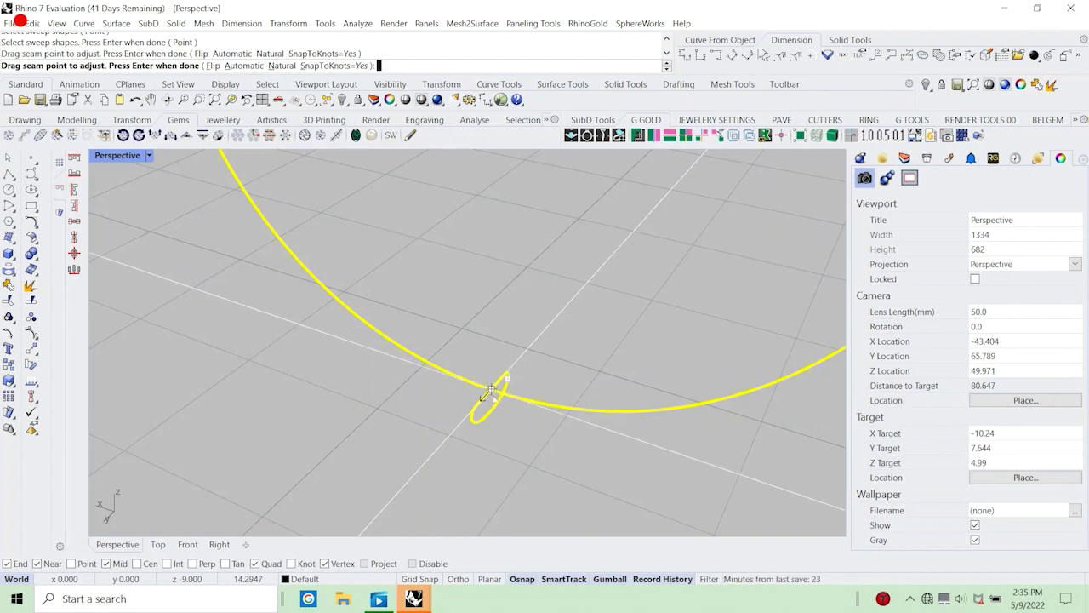
click(494, 393)
right_drag(402, 405, 361, 386)
scroll(361, 387, down, 4)
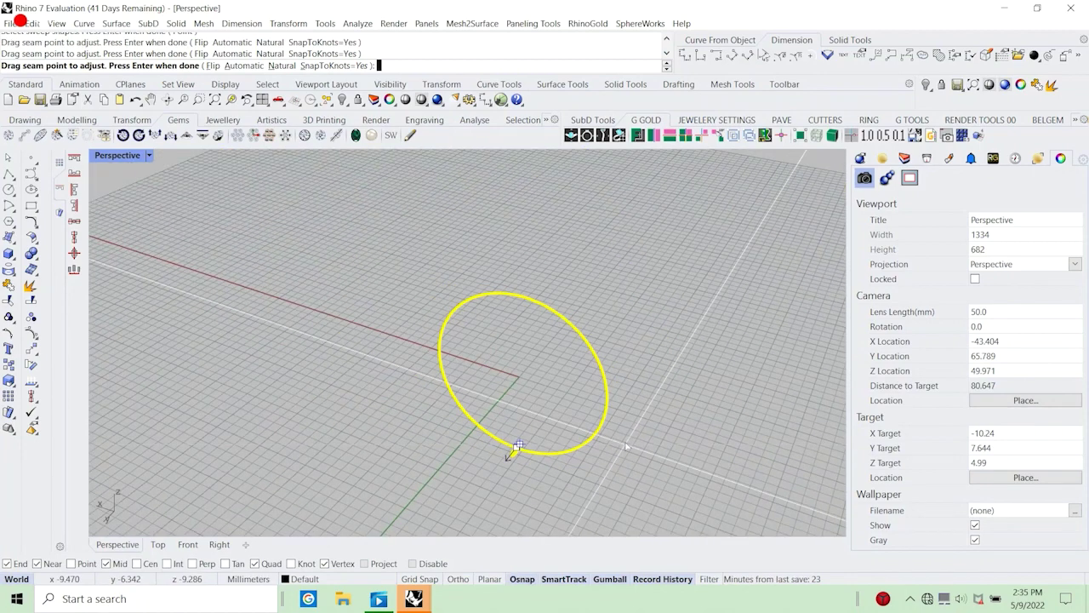
key(Return)
key(Return)
Turn off the surface isocurve display for the swept ring.
scroll(585, 338, up, 6)
click(586, 337)
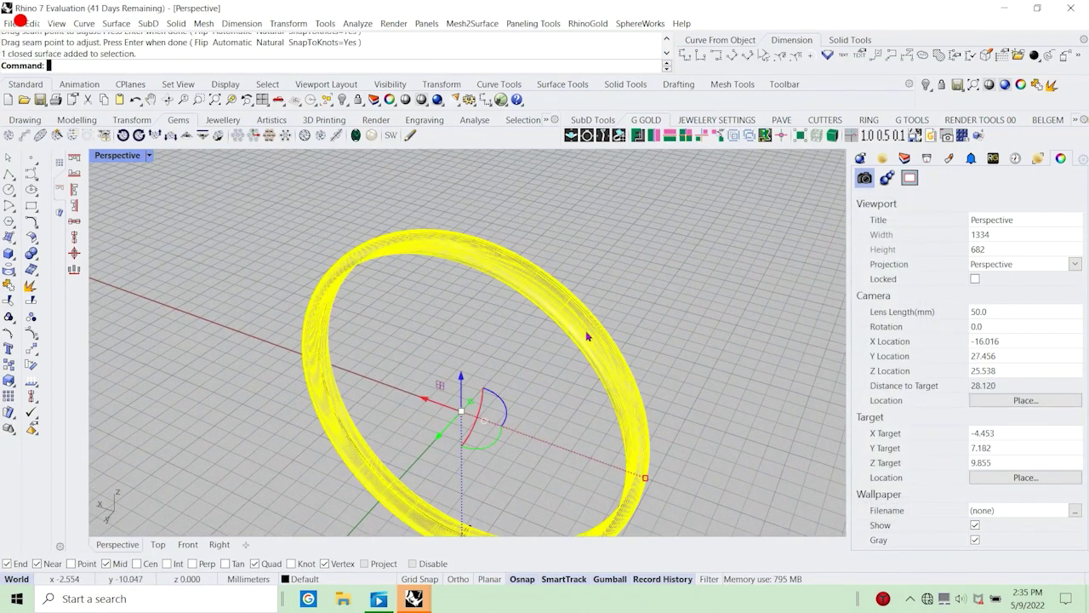
click(975, 469)
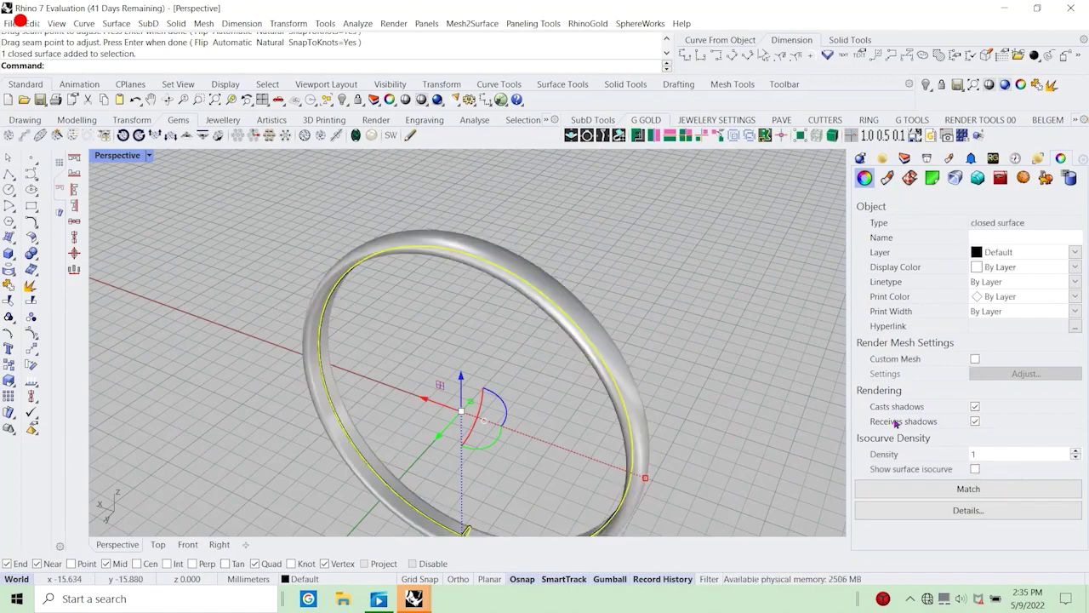
Assign the swept ring surface to Layer 03.
scroll(466, 290, down, 4)
right_drag(466, 291, 495, 326)
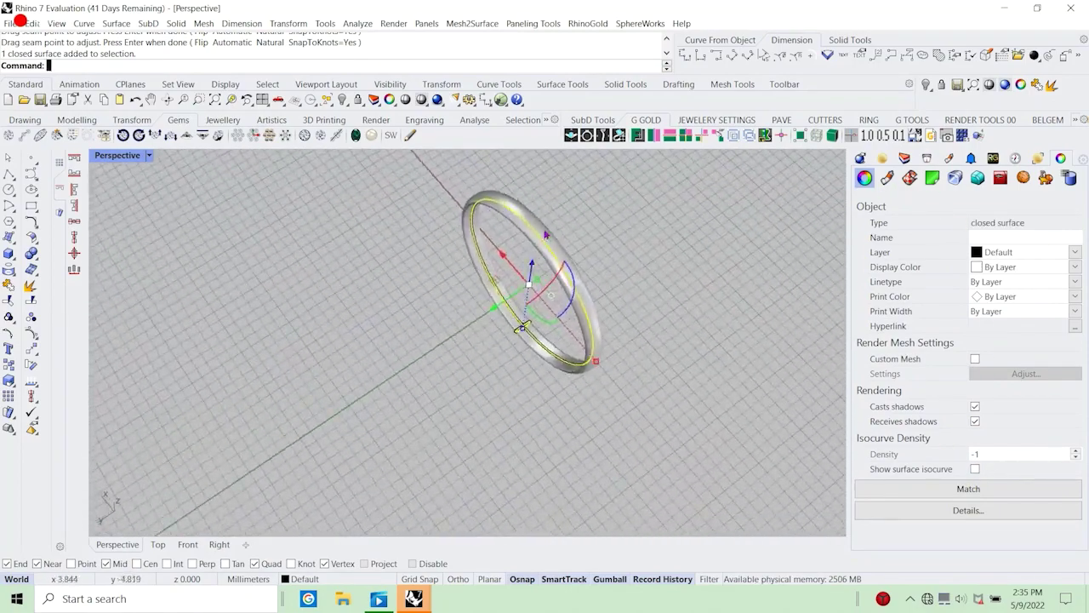
click(543, 228)
click(533, 234)
click(317, 580)
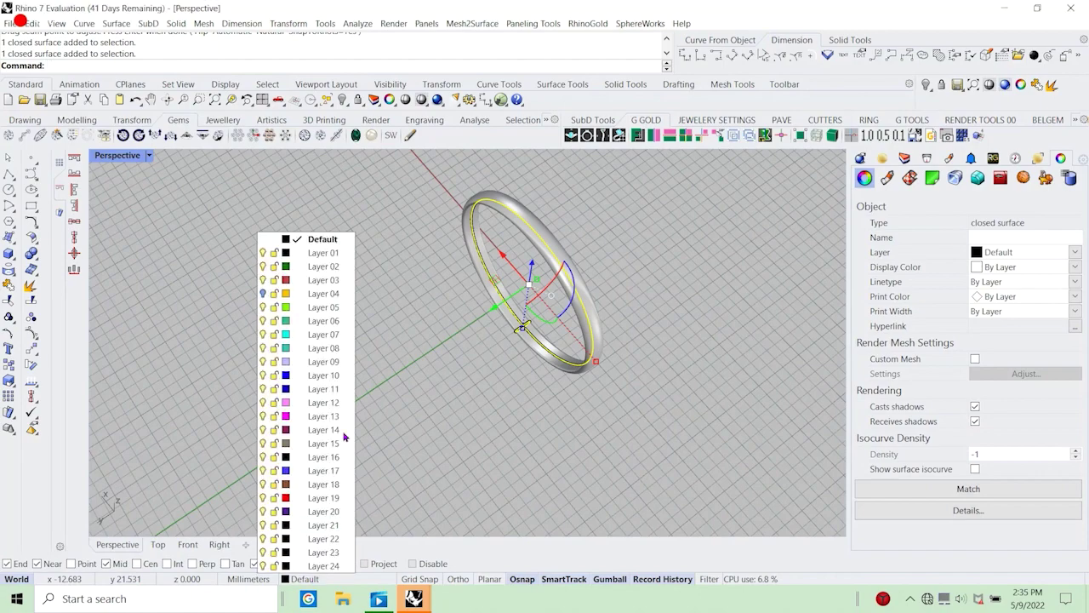
click(317, 281)
click(496, 397)
Widen the ring profile by stretching the control points of its rounded sides and underside sideways, keeping the flat edge straight.
right_drag(496, 397, 520, 385)
scroll(519, 385, up, 4)
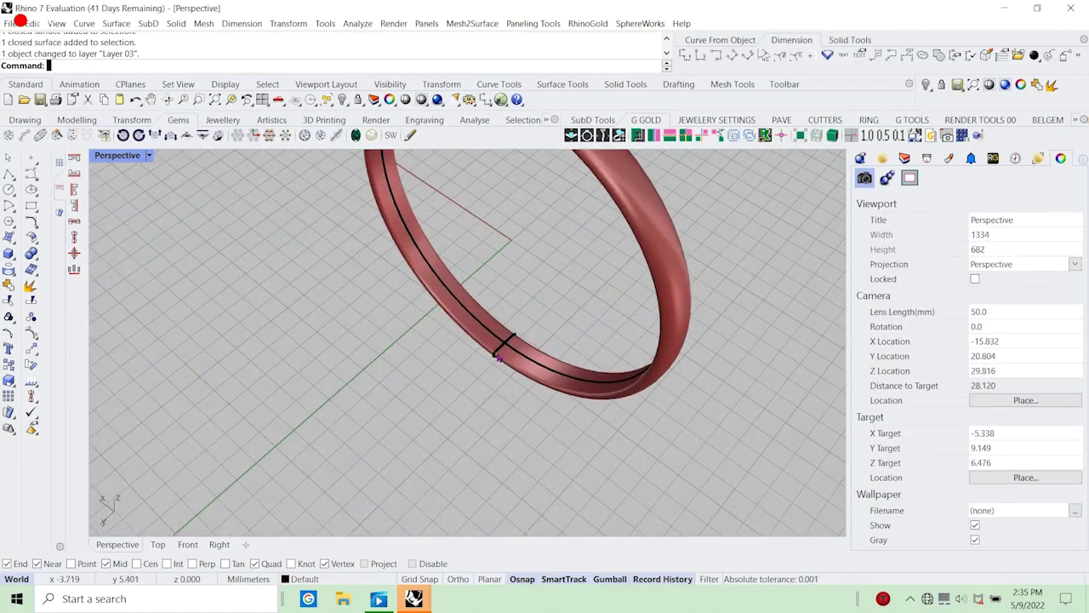
click(506, 346)
click(532, 383)
double_click(125, 157)
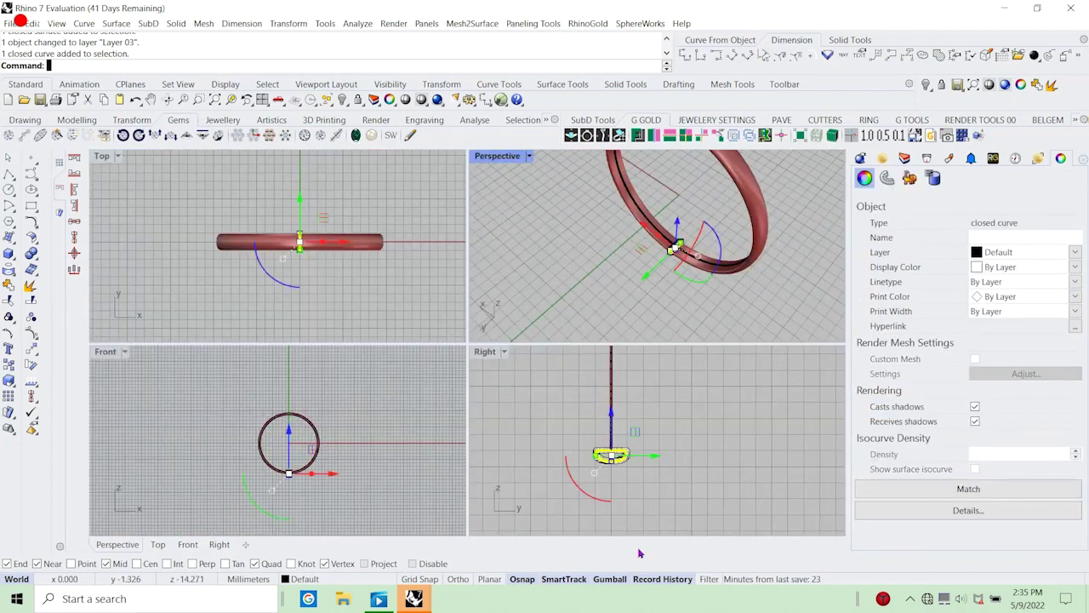
scroll(612, 474, up, 8)
drag(565, 428, 723, 524)
scroll(619, 474, down, 4)
scroll(614, 442, up, 3)
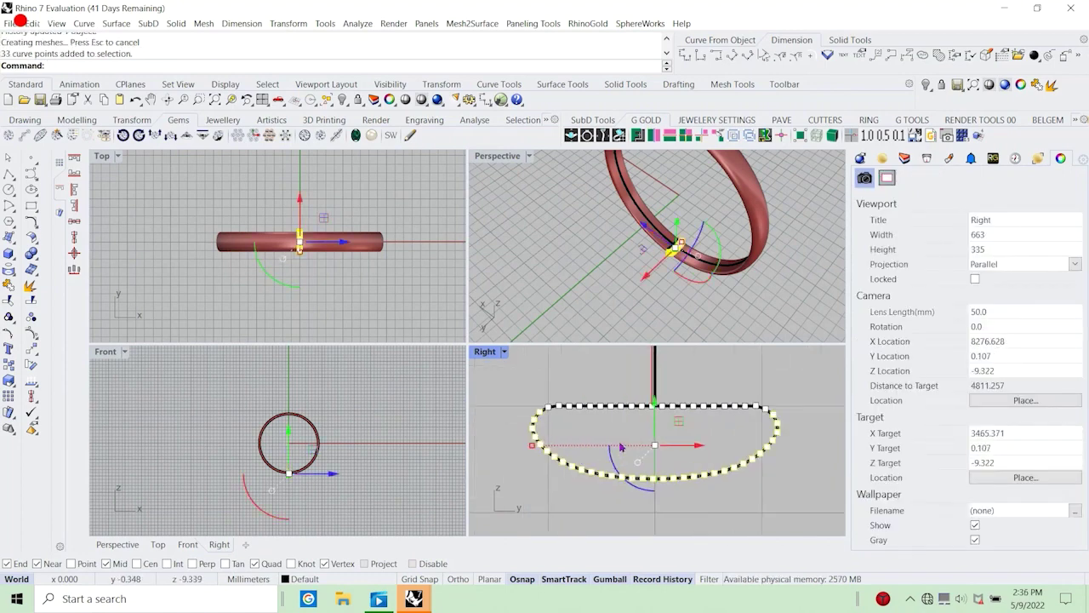
key(Escape)
key(Escape)
scroll(551, 442, down, 4)
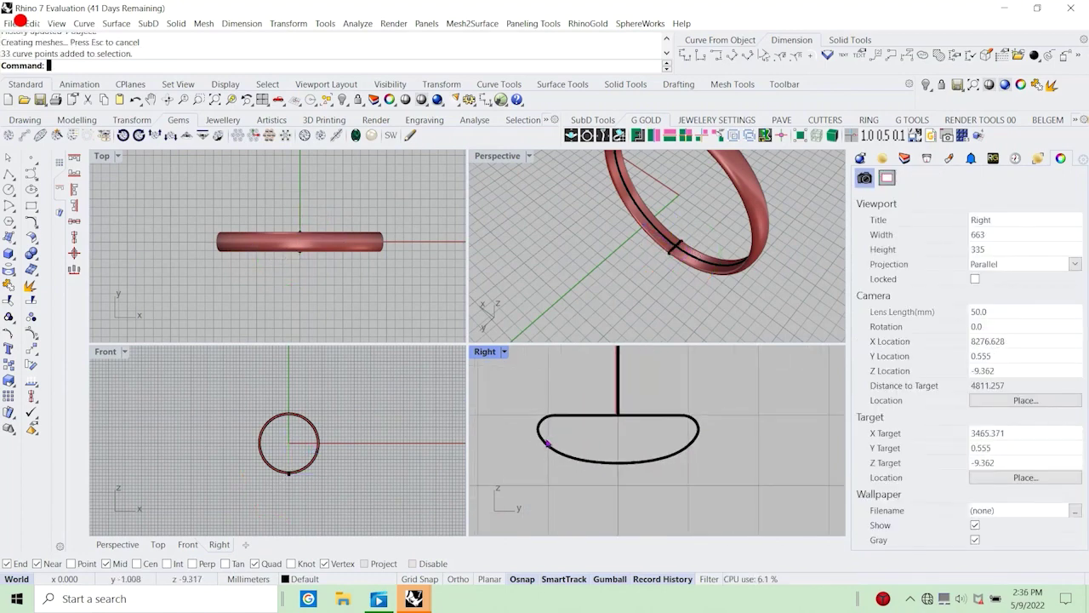
click(548, 447)
click(596, 484)
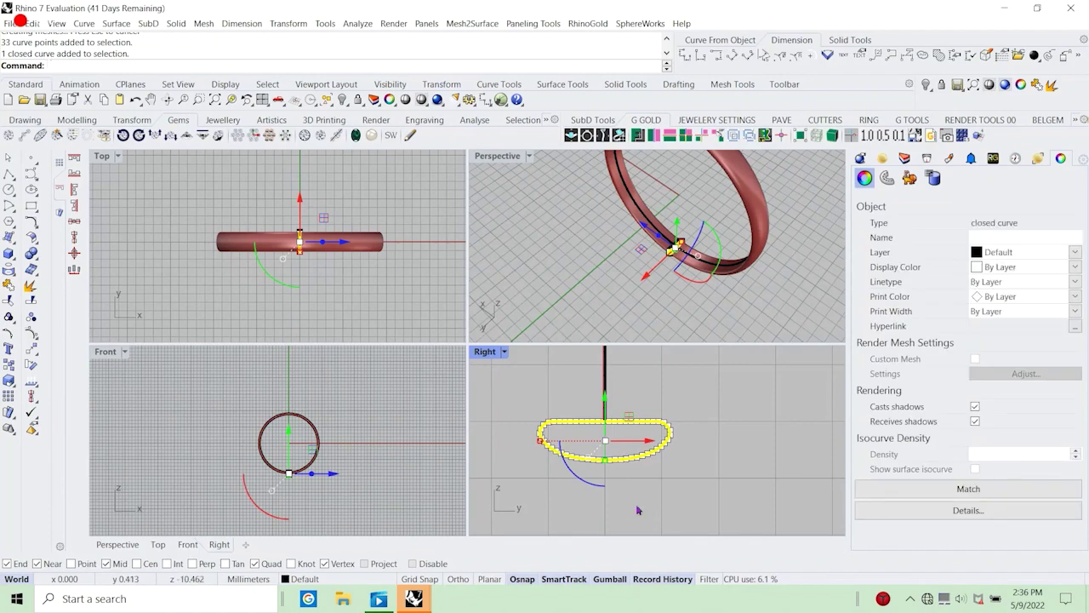
key(Escape)
Select all curves with SelCrv and hide them, leaving only the ring surface displayed.
right_drag(646, 255, 662, 289)
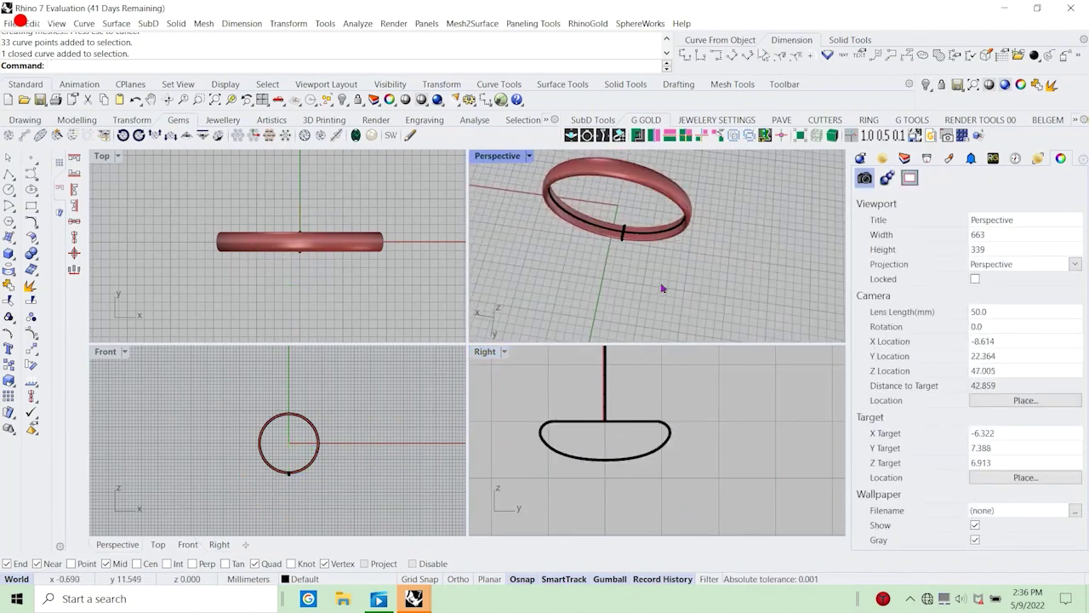
double_click(491, 157)
scroll(500, 257, down, 6)
right_drag(480, 340, 553, 335)
scroll(370, 309, up, 8)
scroll(528, 380, down, 7)
text(elCrv)
key(Return)
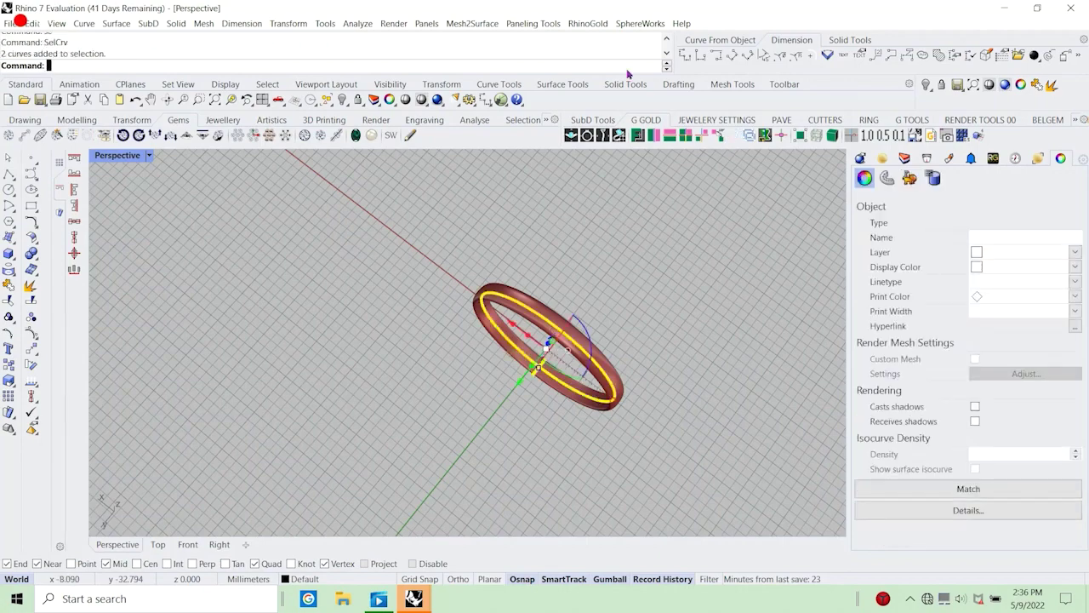
click(342, 102)
Name the ring surface "profile ring" in its object properties.
right_drag(511, 319, 623, 307)
scroll(623, 307, up, 6)
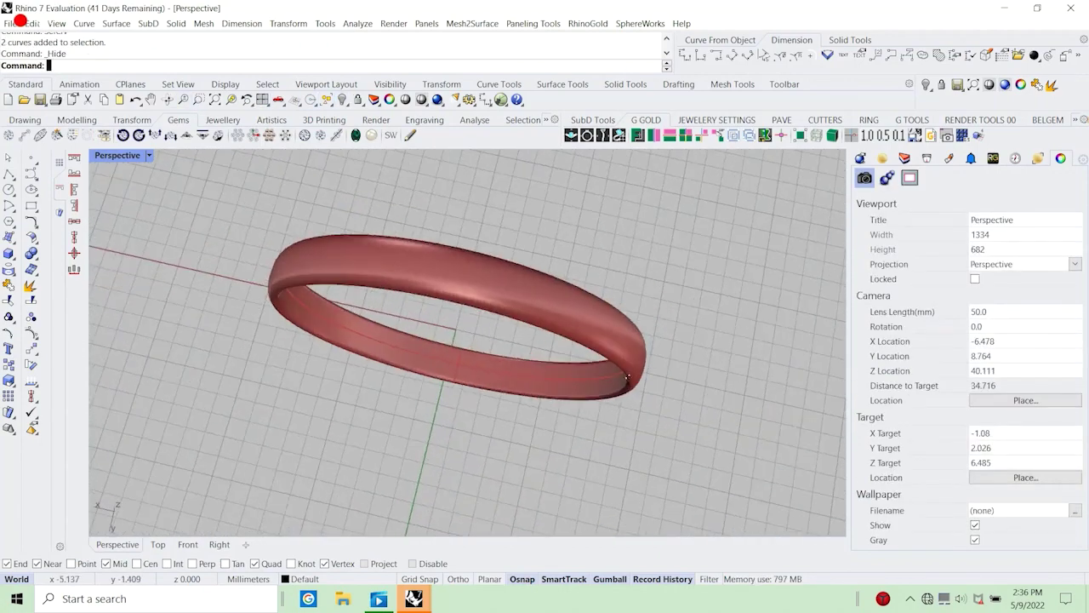
click(508, 317)
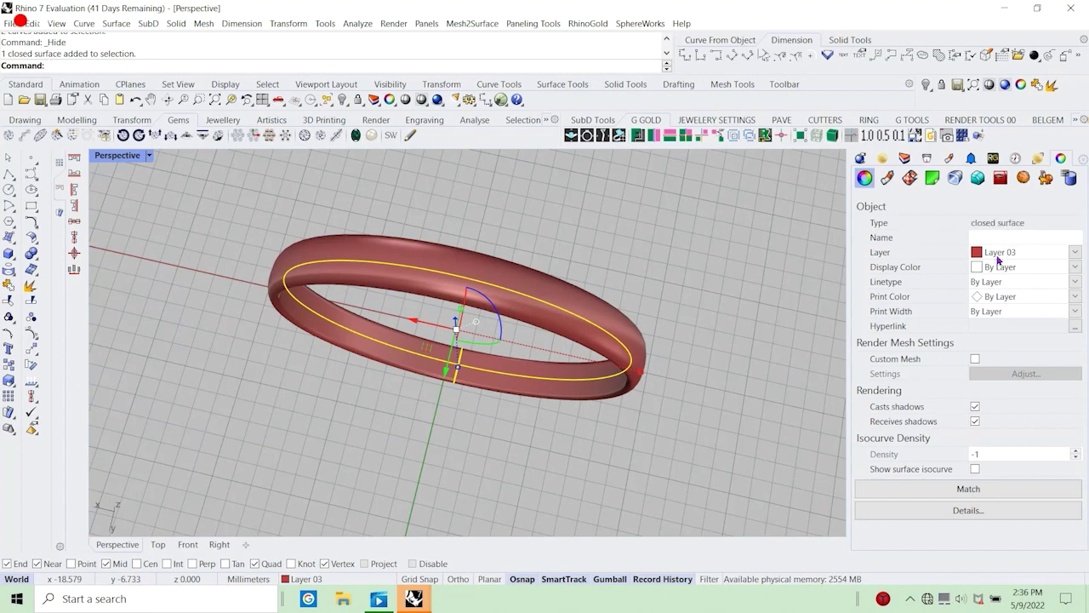
click(1000, 252)
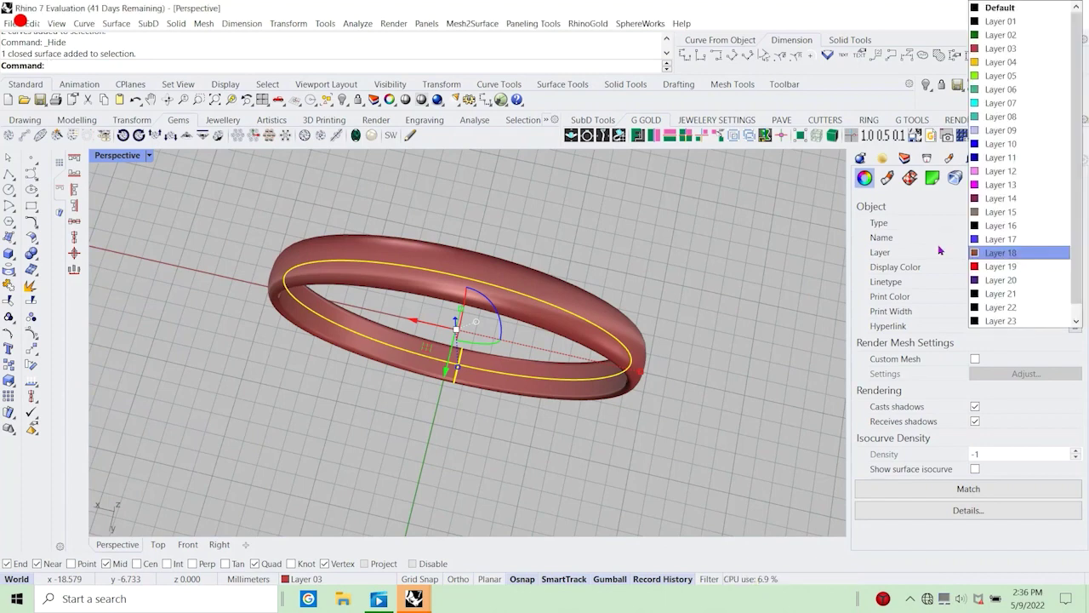
click(1026, 239)
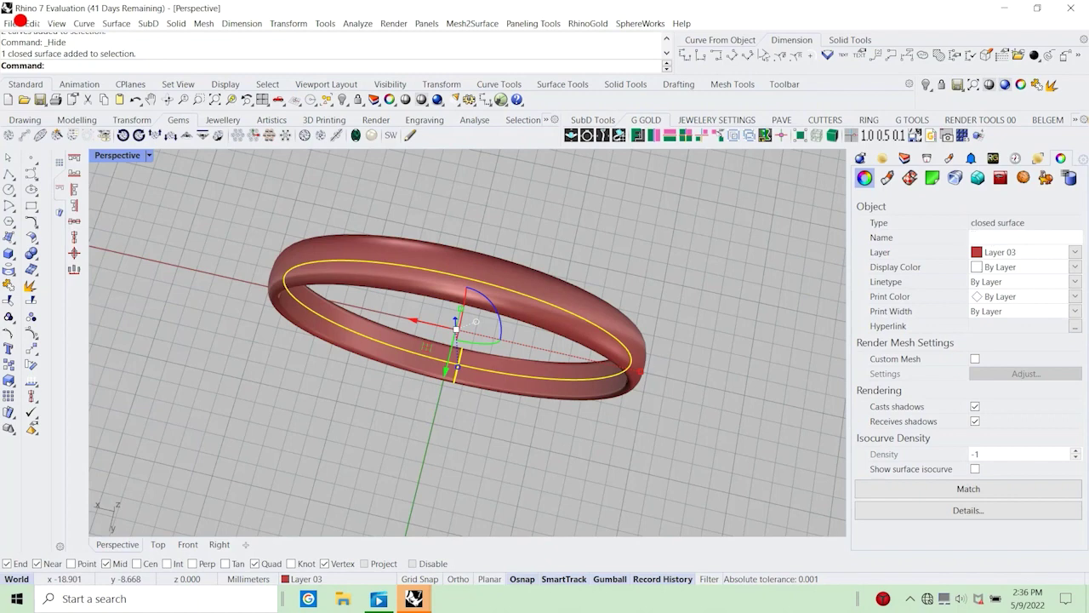
text(profile ring)
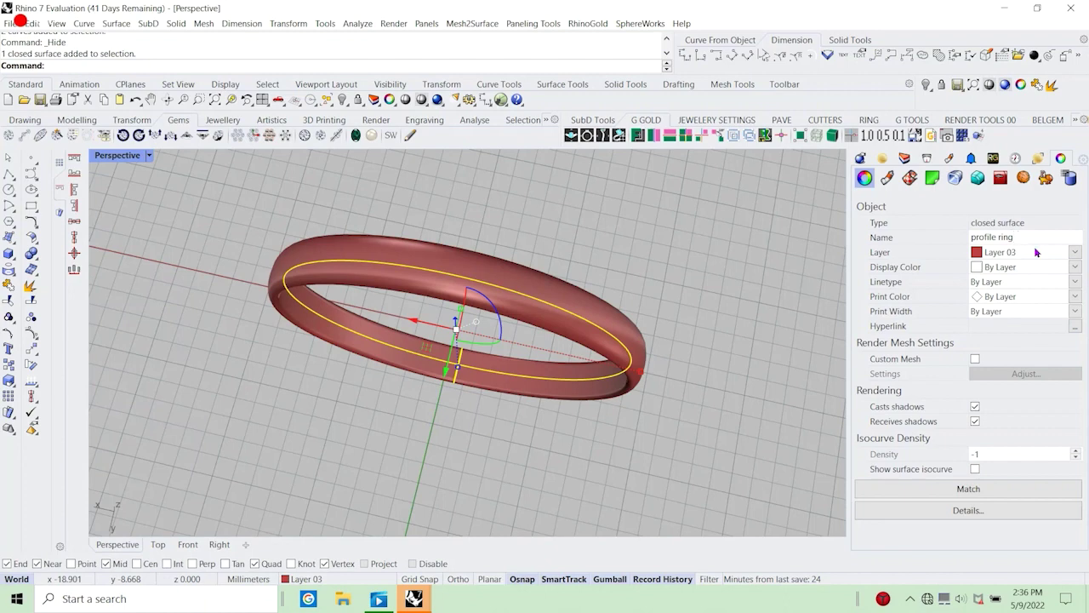
click(1037, 251)
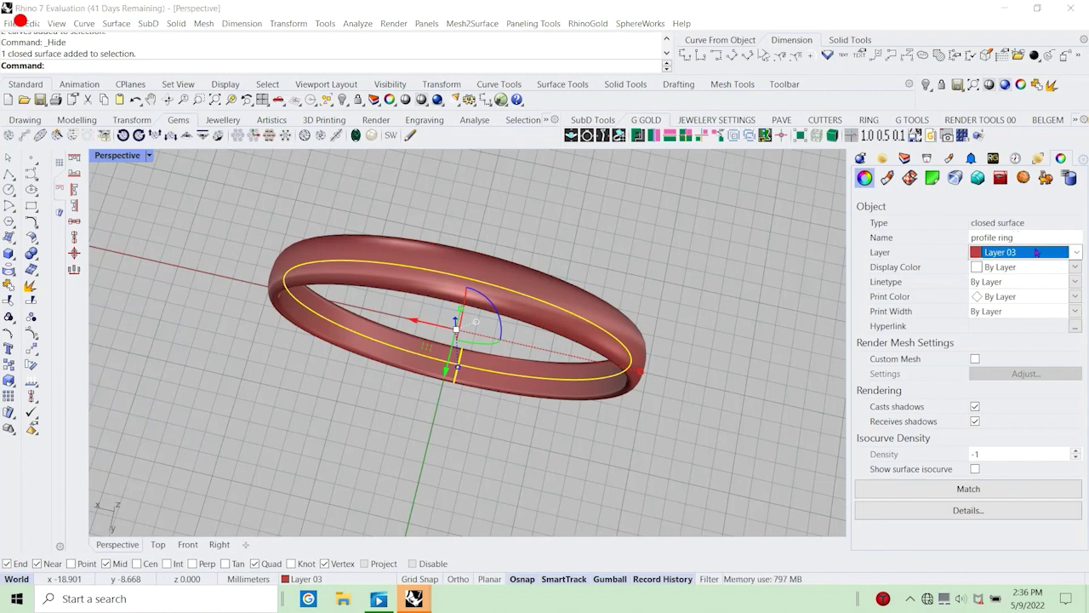
Set the ring surface's layer back to Layer 03 and deselect it.
click(1036, 252)
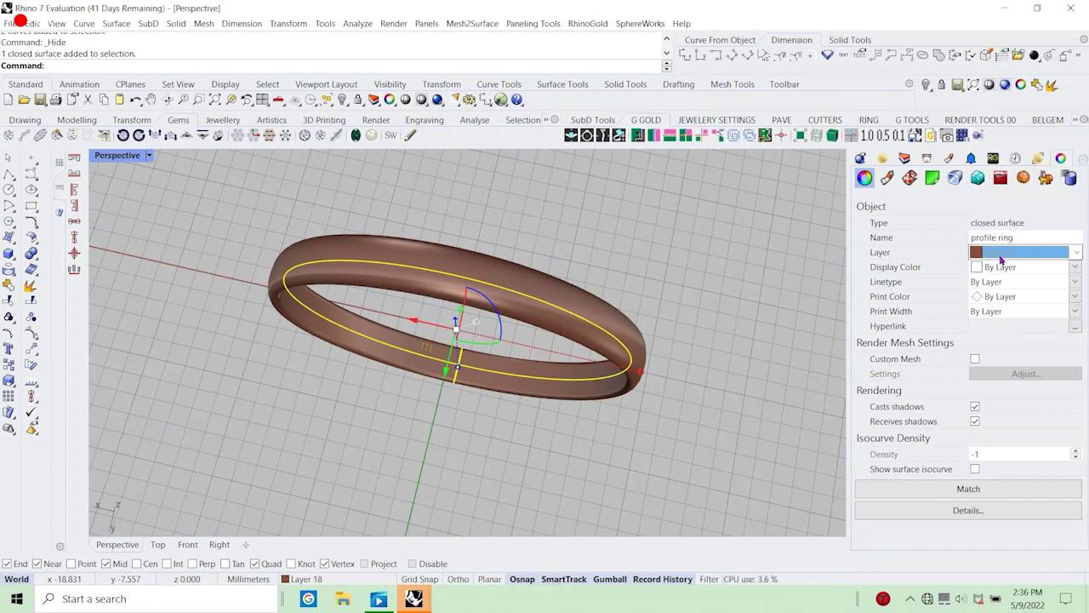
click(1071, 255)
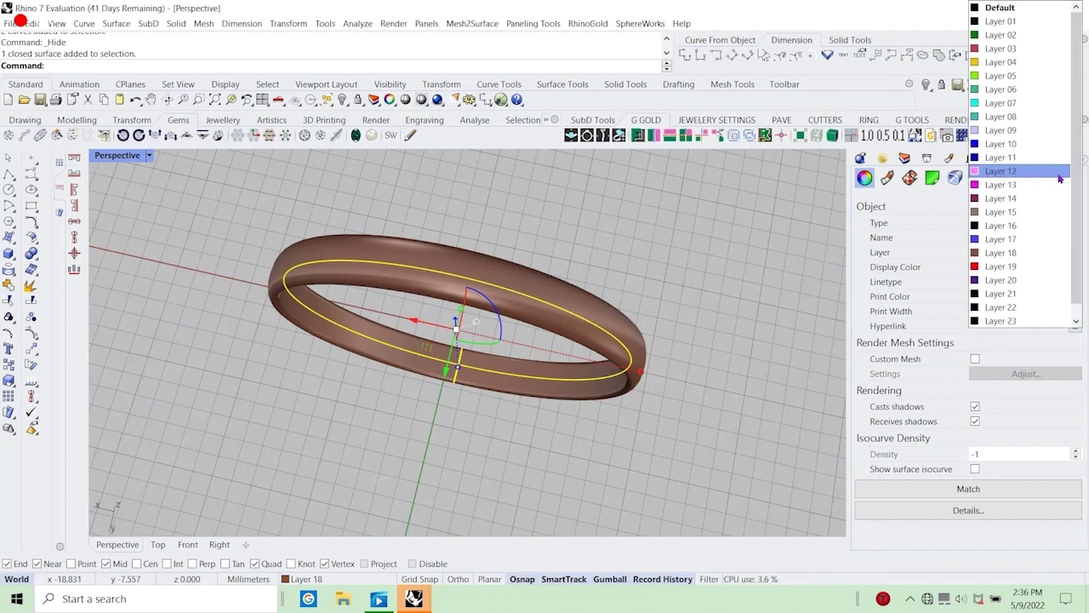
click(1004, 48)
click(686, 226)
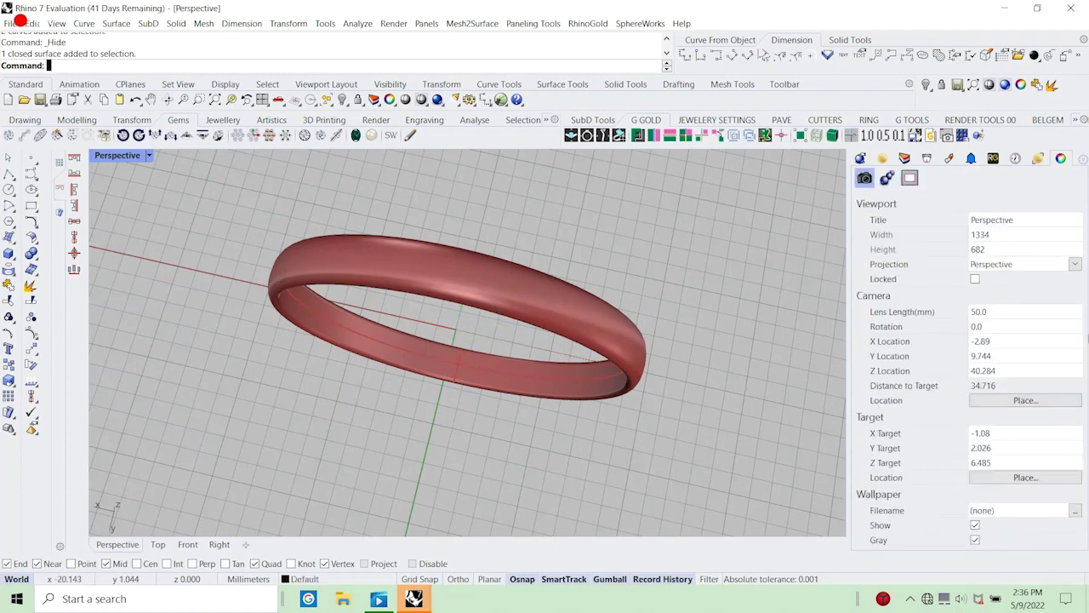
Switch the Perspective view to Rendered display and apply the polished 22K yellow gold material to the ring.
right_drag(467, 261, 613, 274)
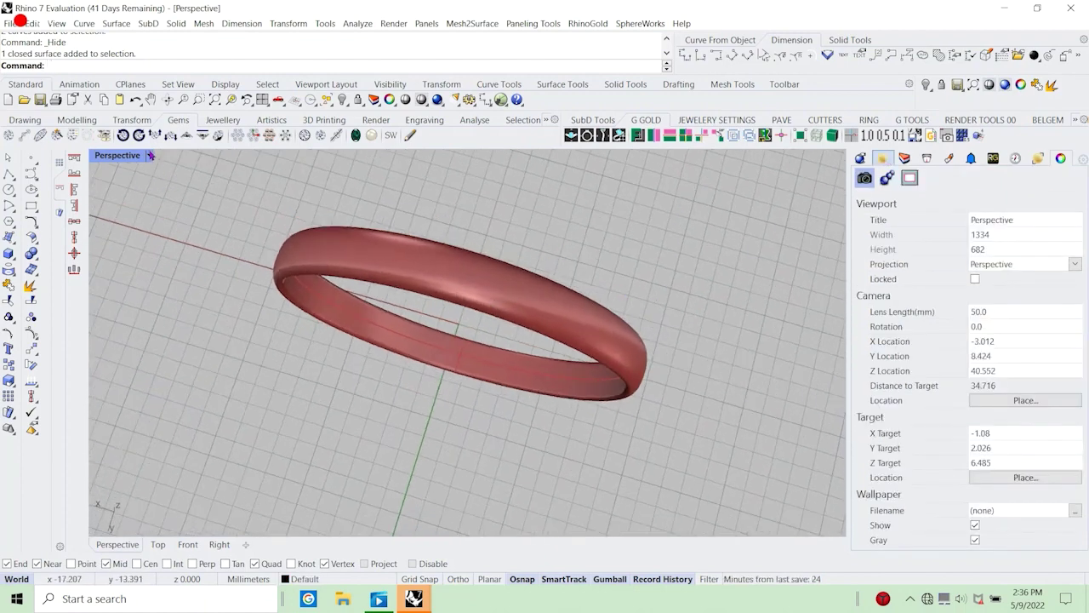
click(882, 158)
click(150, 155)
click(187, 79)
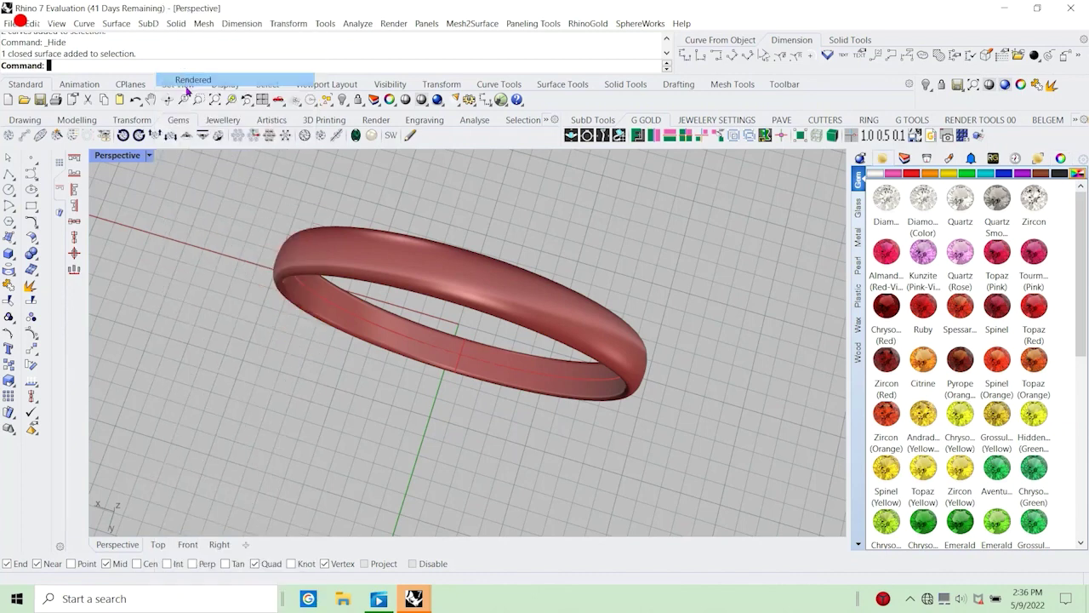
right_drag(402, 235, 451, 260)
click(858, 237)
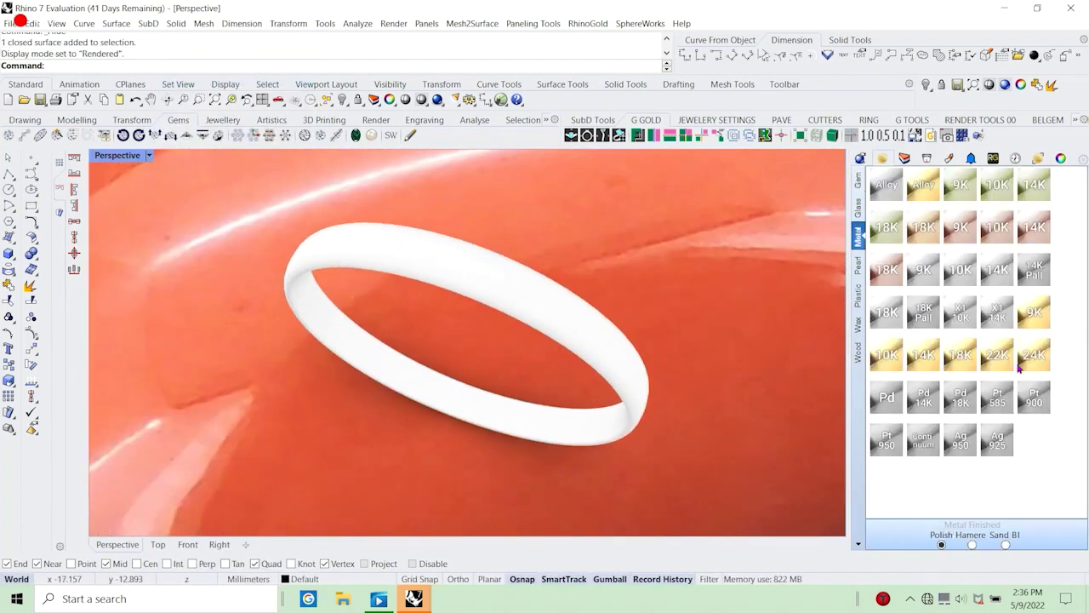
drag(1000, 356, 642, 321)
drag(555, 327, 553, 330)
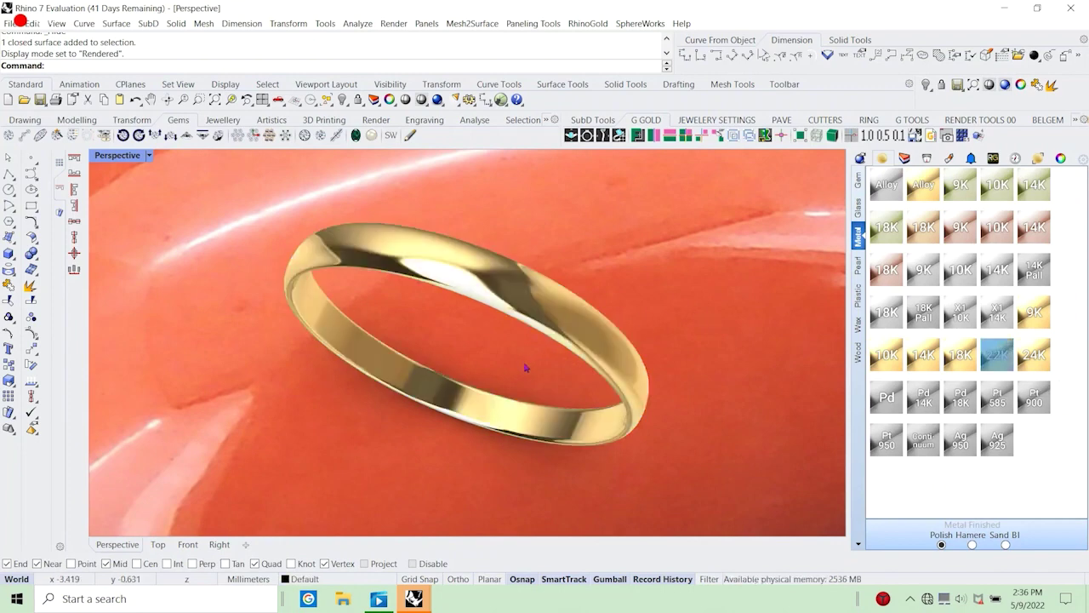
View the gold ring full screen with a turntable animation, then return to the normal window.
right_drag(525, 370, 560, 476)
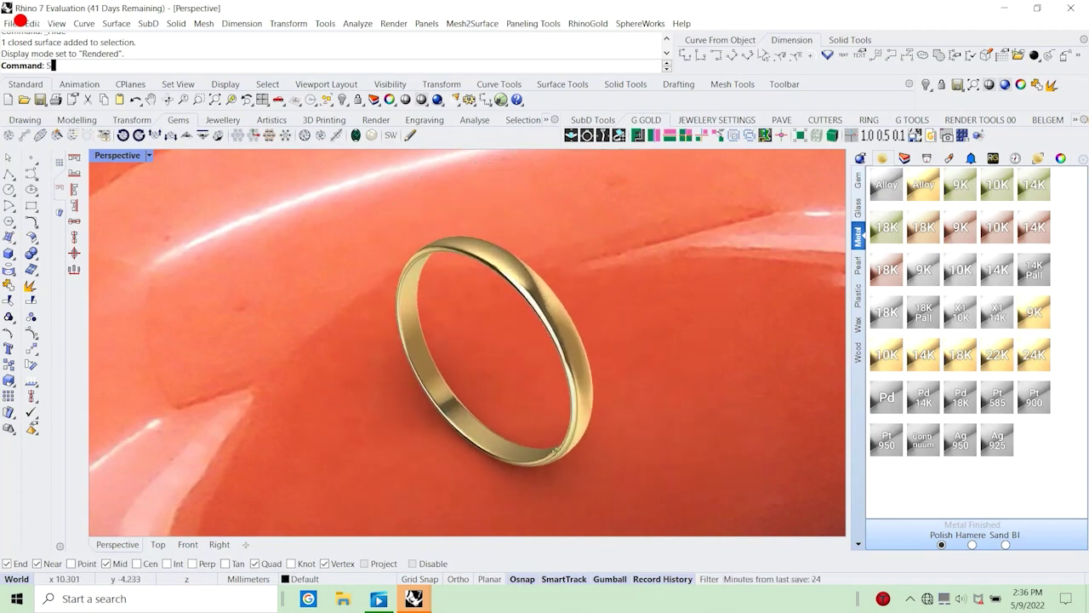
text(Sfl)
key(Return)
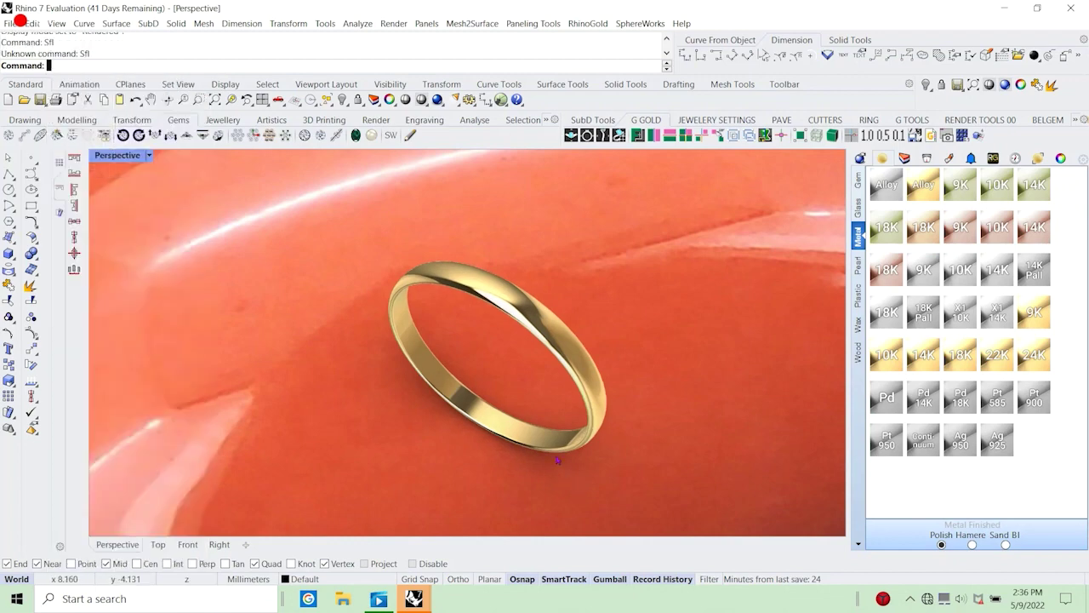
text(fl)
key(Return)
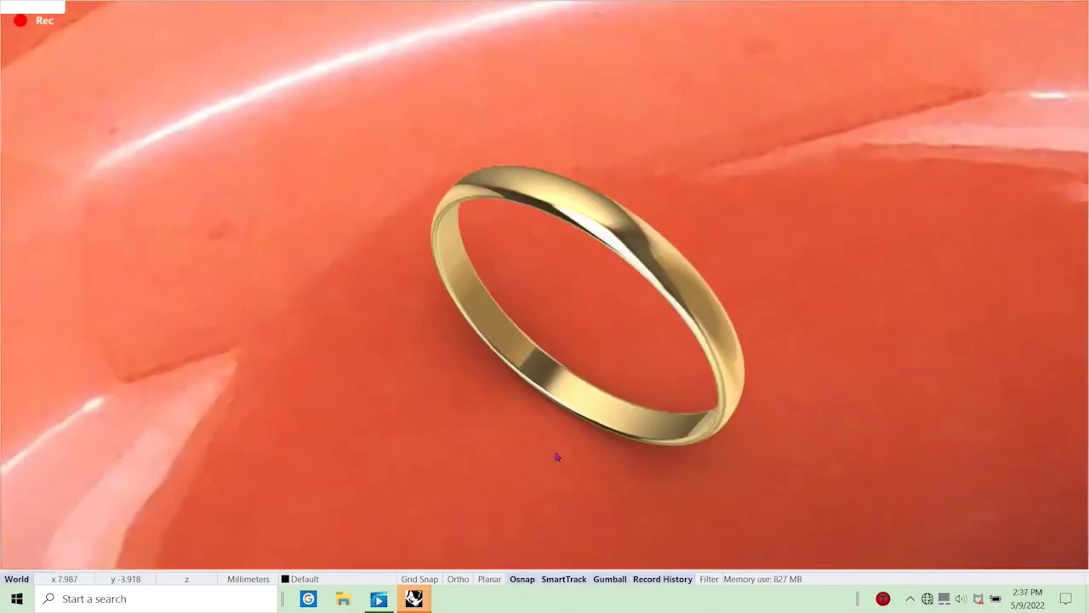
shift+right_drag(681, 407, 632, 387)
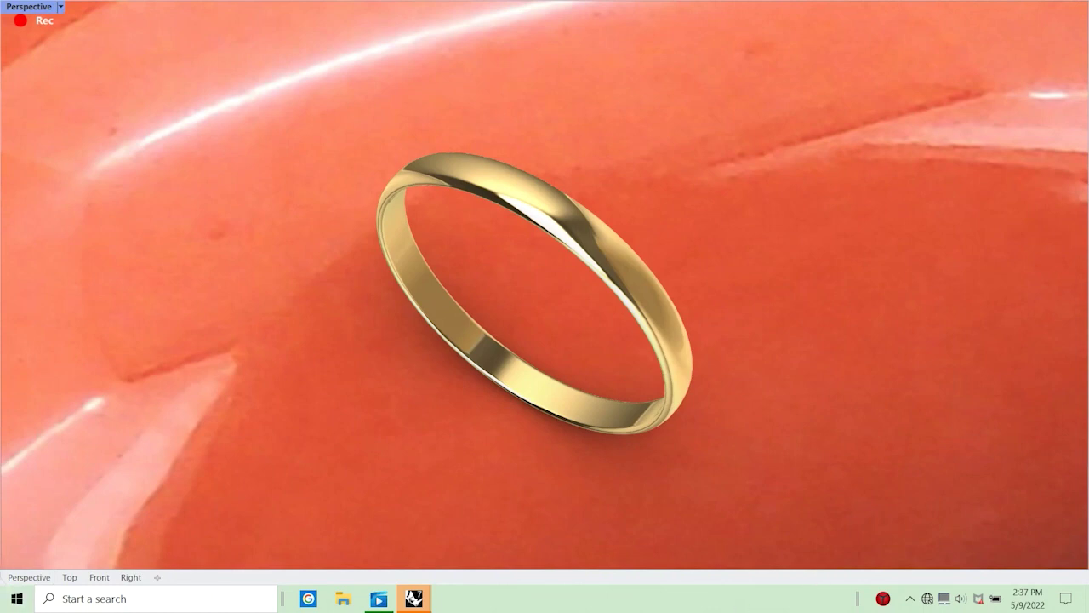
key(Return)
key(Return)
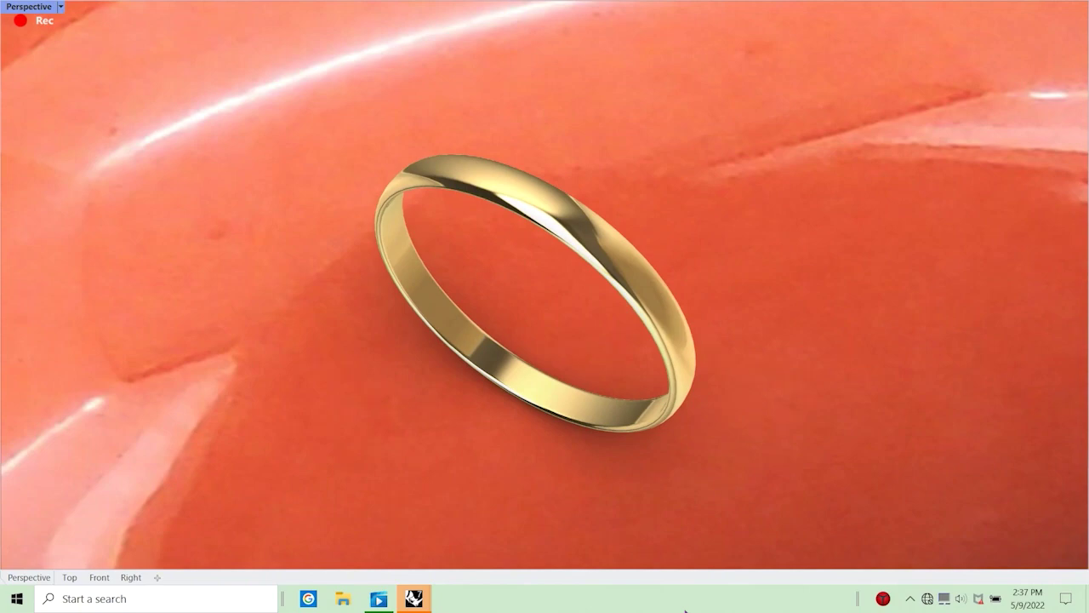
key(Escape)
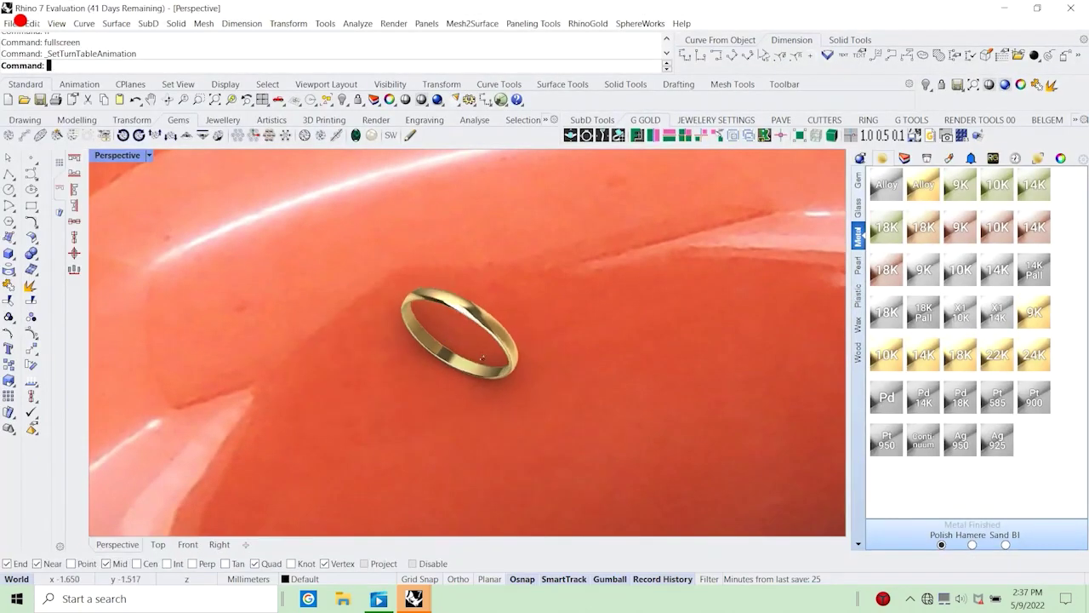
In the four-viewport layout, copy the ring to the clipboard, lock the original and paste a duplicate in place.
double_click(111, 157)
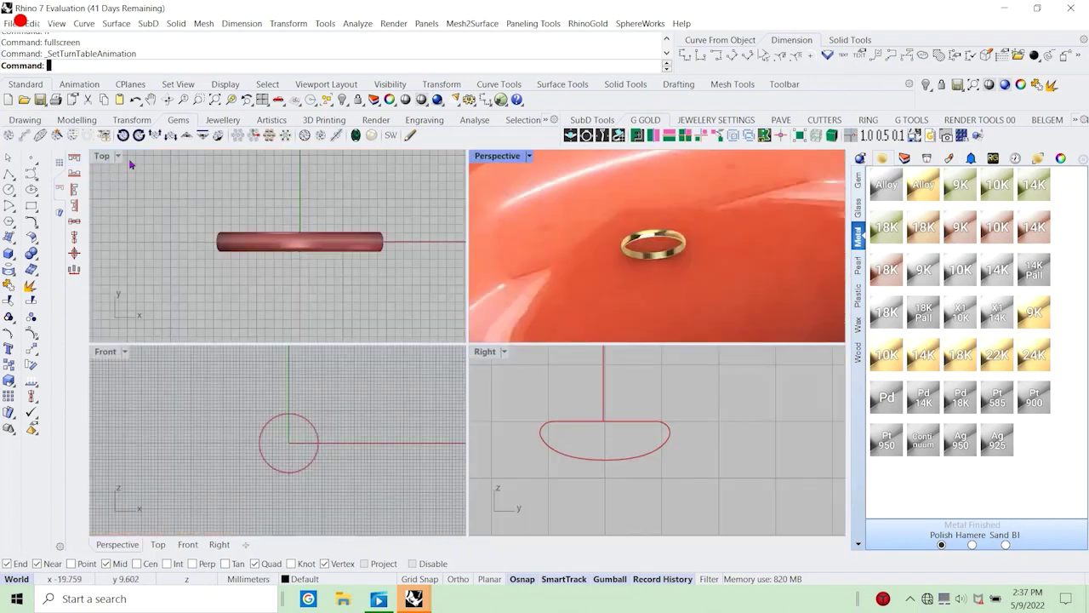
click(120, 159)
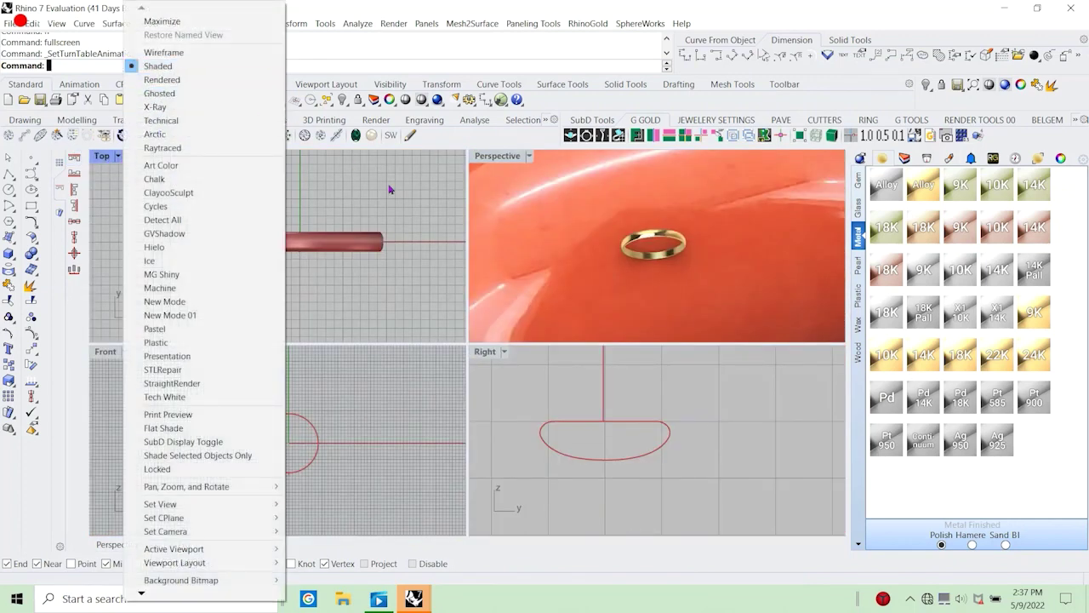
click(386, 248)
click(376, 247)
right_drag(375, 248, 304, 248)
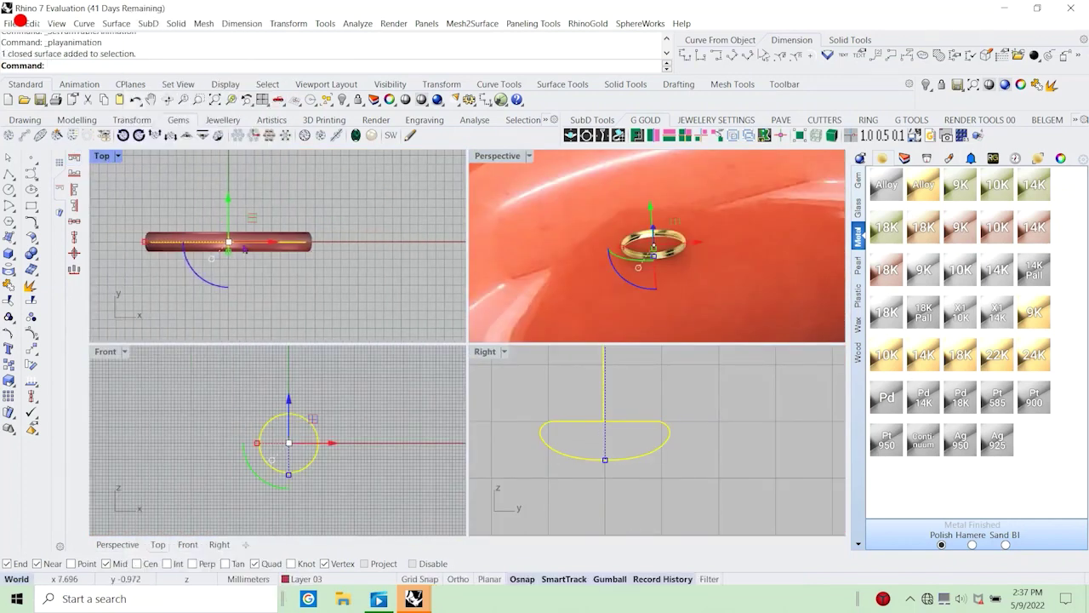
key(ctrl+c)
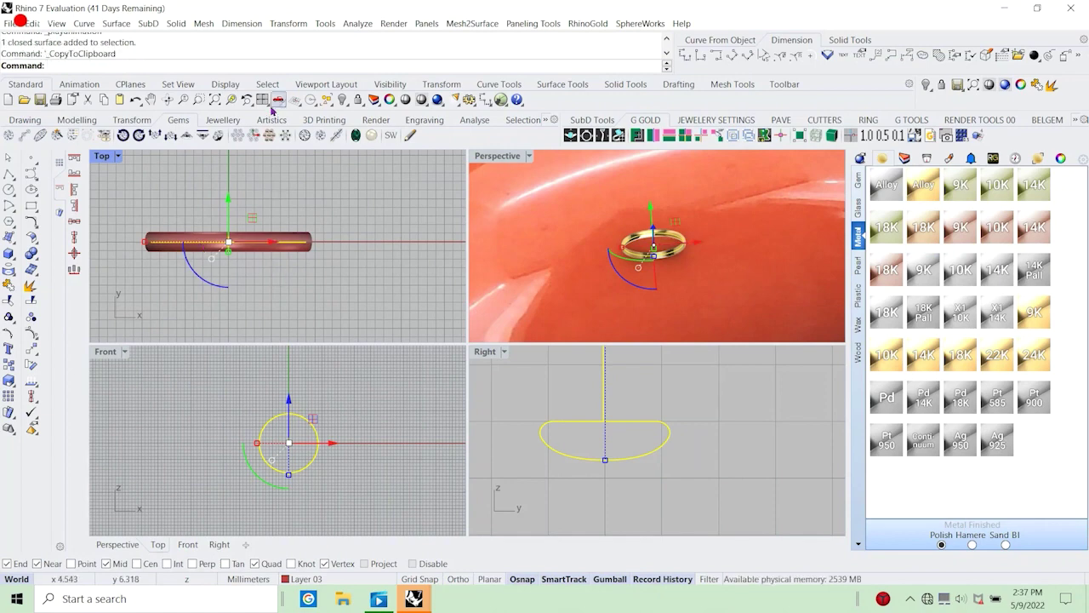
click(358, 100)
key(ctrl+v)
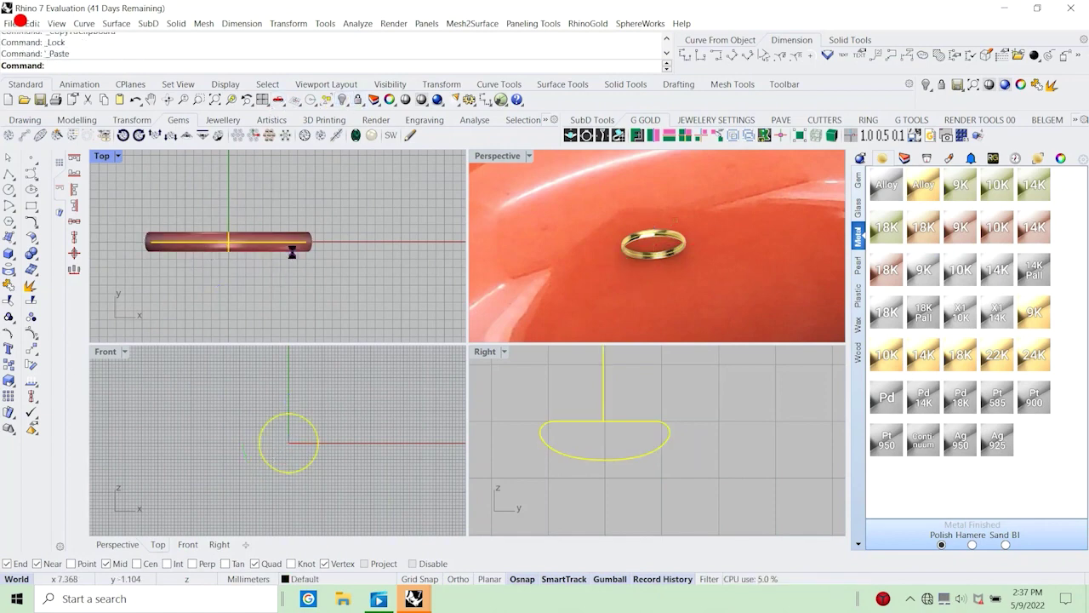
Draw a vertical line about 28 mm long from the origin in the Front view and move it down to cross the whole ring.
click(9, 172)
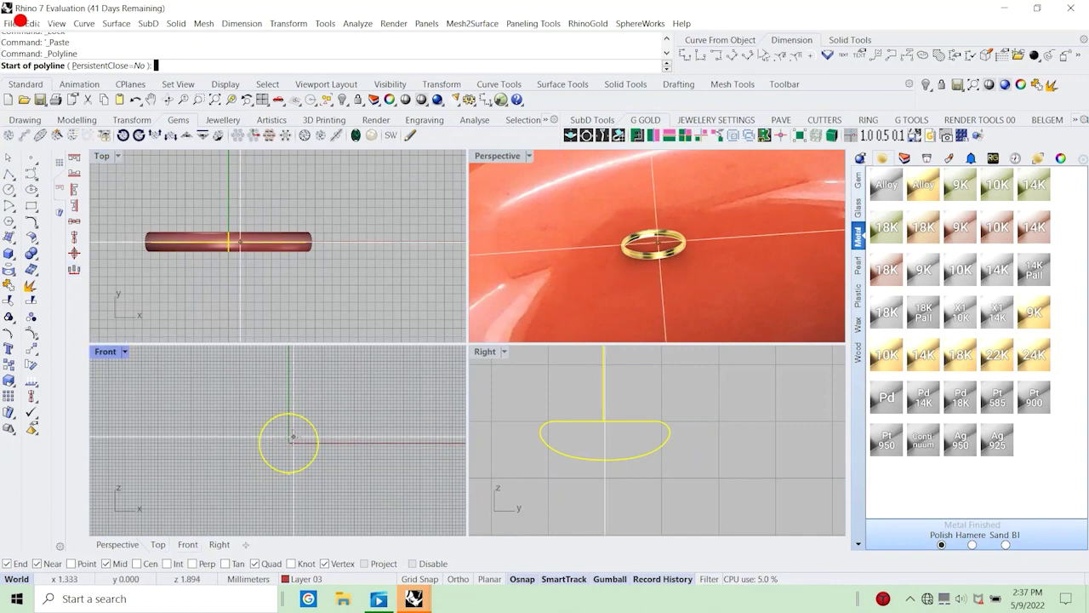
scroll(256, 426, down, 2)
text(0)
key(Return)
click(290, 381)
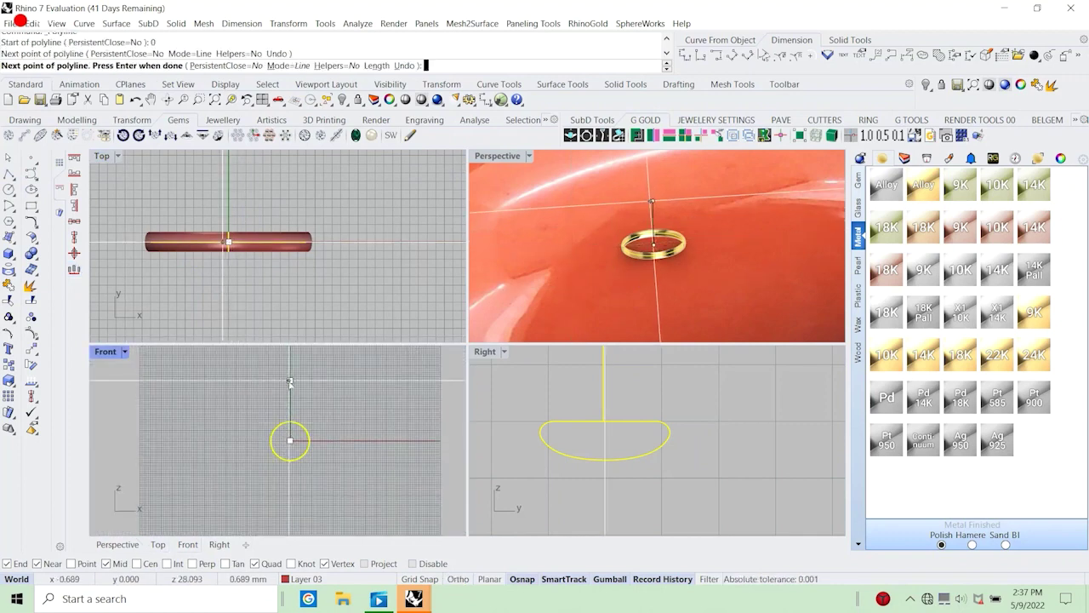
right_click(290, 383)
click(291, 393)
drag(291, 372, 291, 410)
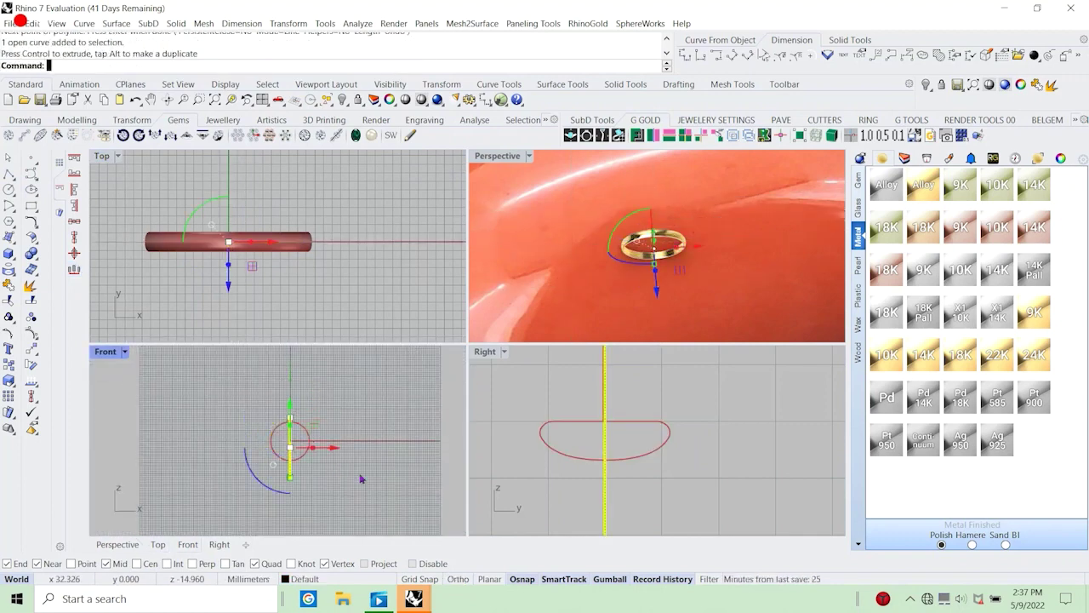
Wirecut the duplicate ring with the vertical line, using direction Y and BothSides=Yes, cutting away the half on the negative X side.
text(wirecut)
key(Return)
click(311, 439)
key(Return)
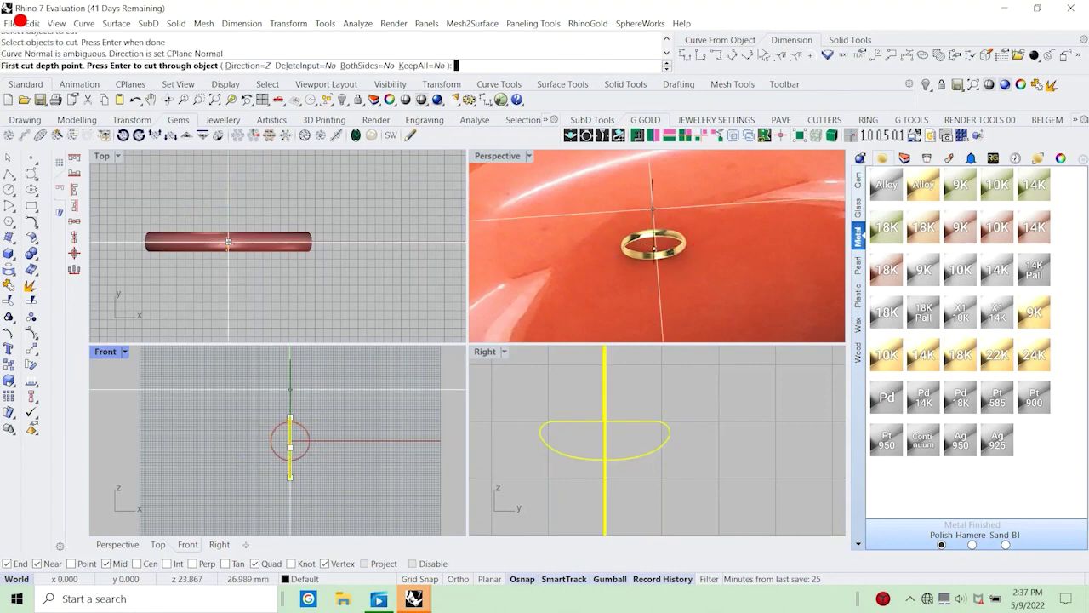
click(183, 66)
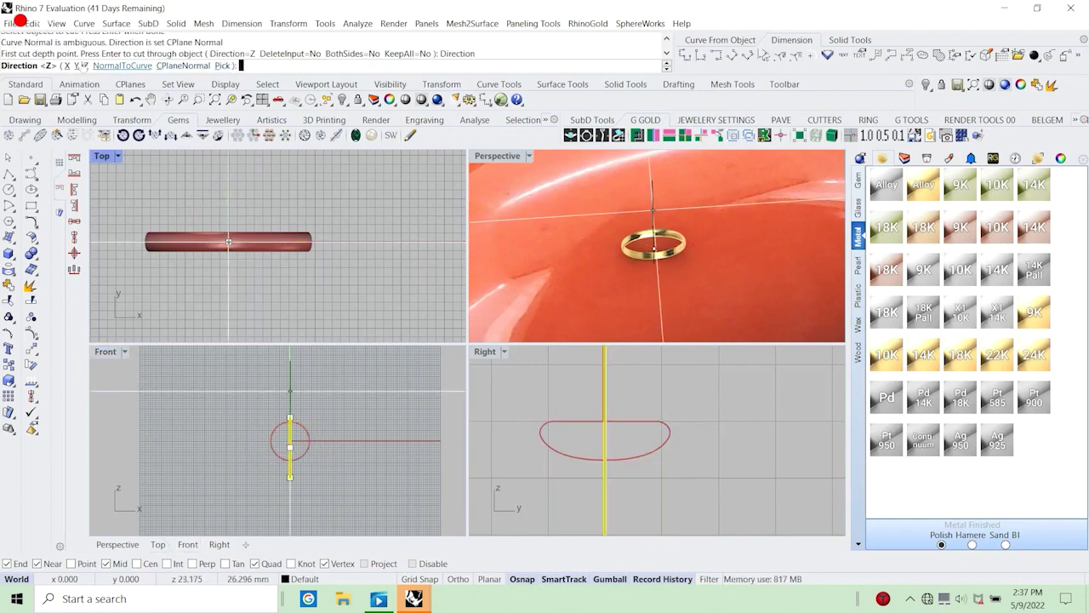
click(78, 66)
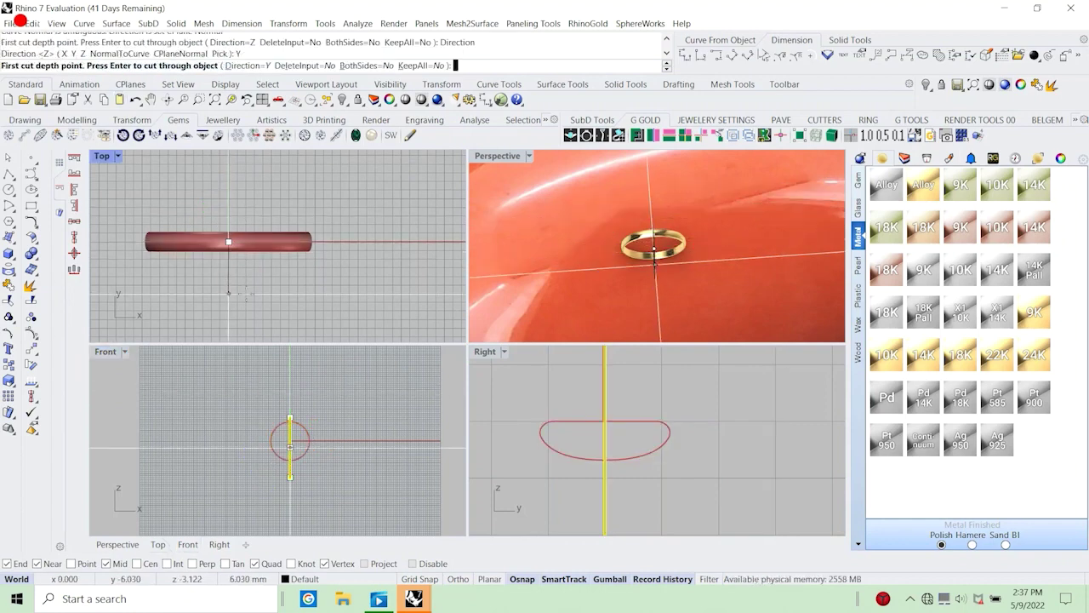
click(366, 66)
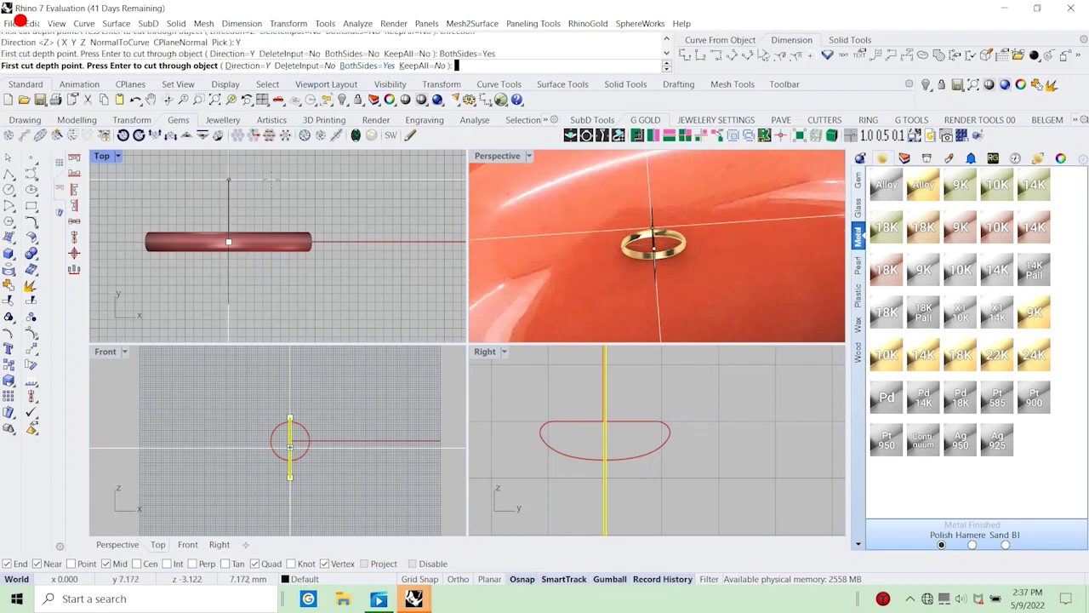
click(270, 446)
key(Return)
key(Return)
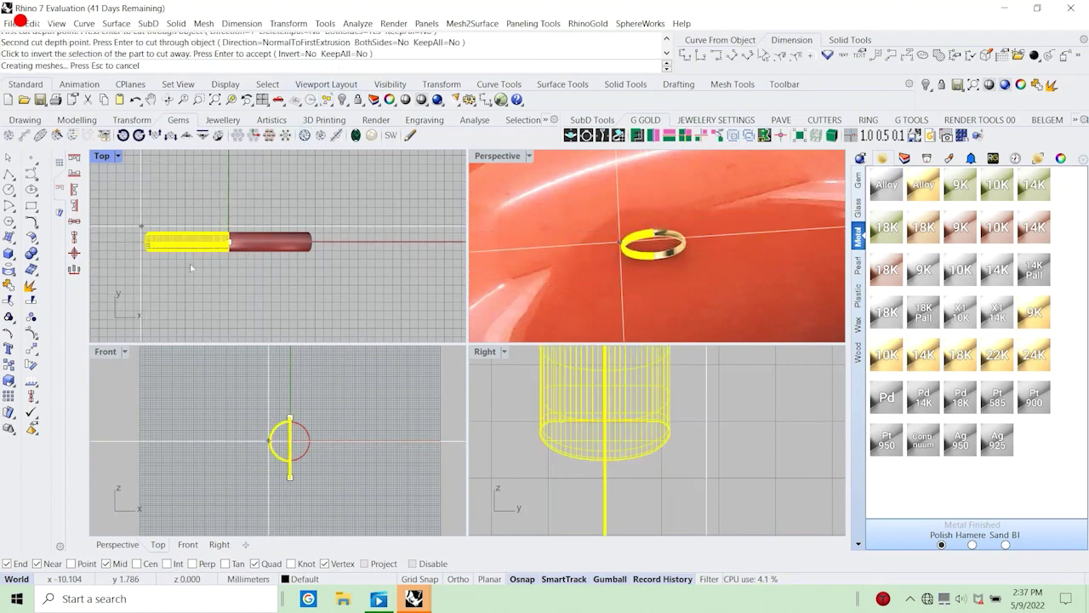
Move the remaining half ring along the positive X direction, clear of the locked full ring.
click(297, 247)
drag(297, 247, 405, 266)
key(Escape)
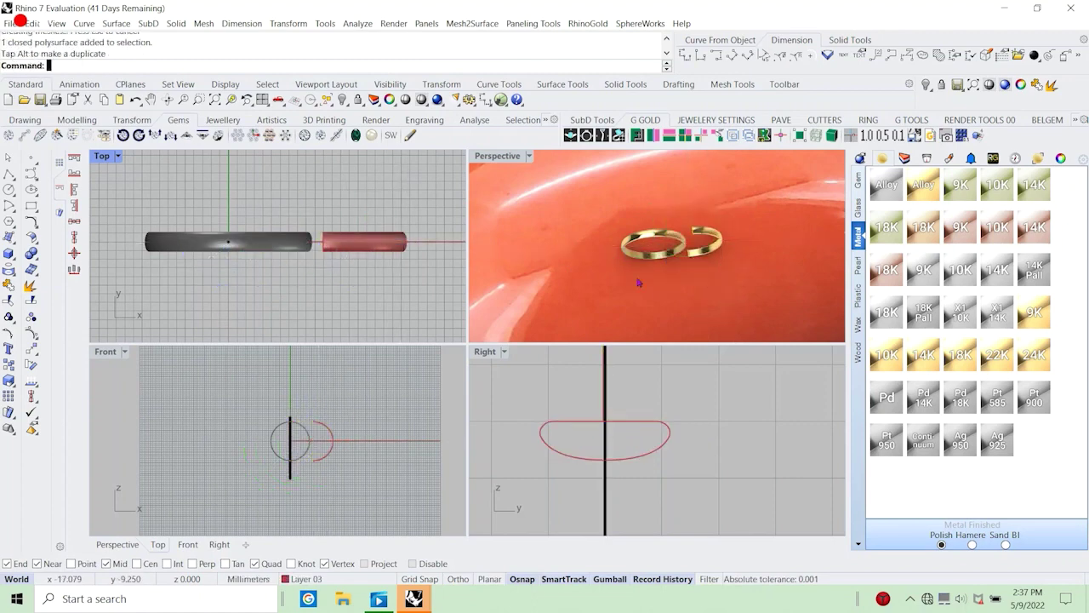
Maximize the Perspective view and duplicate the border of the half ring's flat cut face.
scroll(677, 222, up, 6)
scroll(669, 219, up, 3)
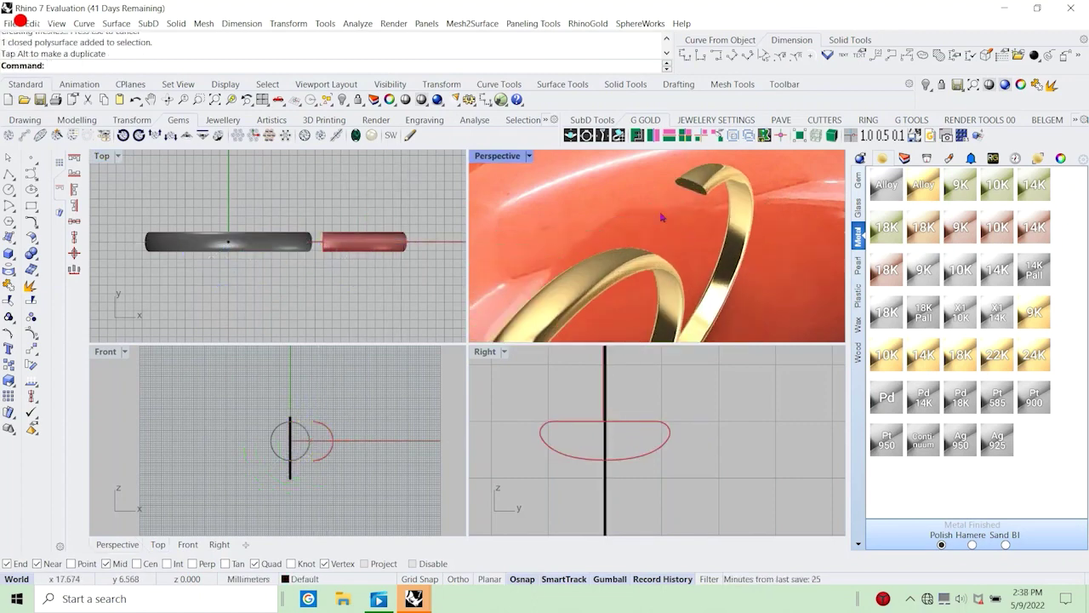
double_click(498, 156)
scroll(518, 269, up, 4)
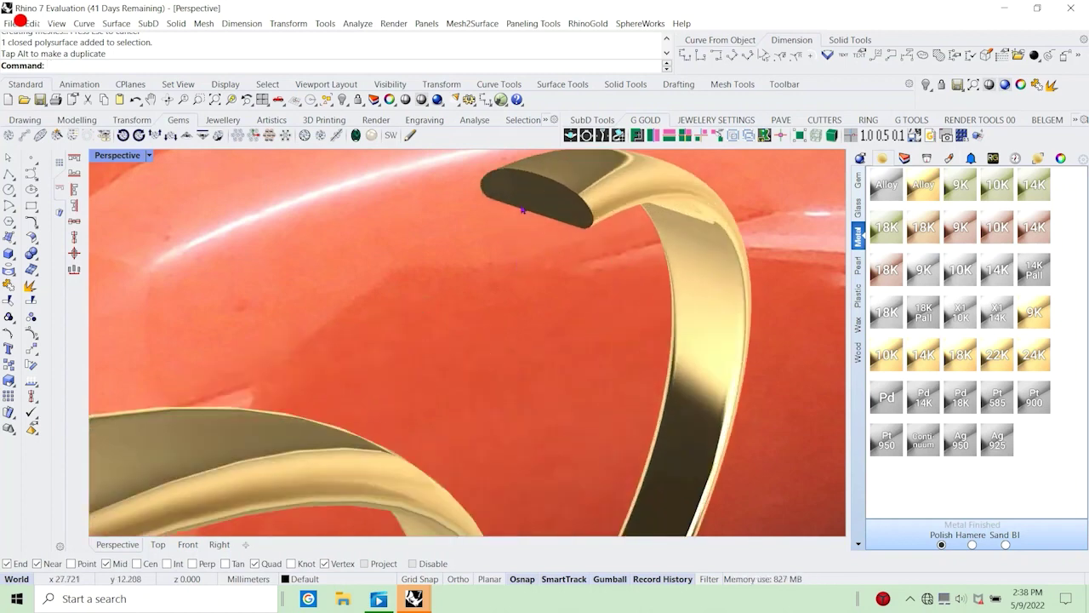
scroll(514, 291, down, 3)
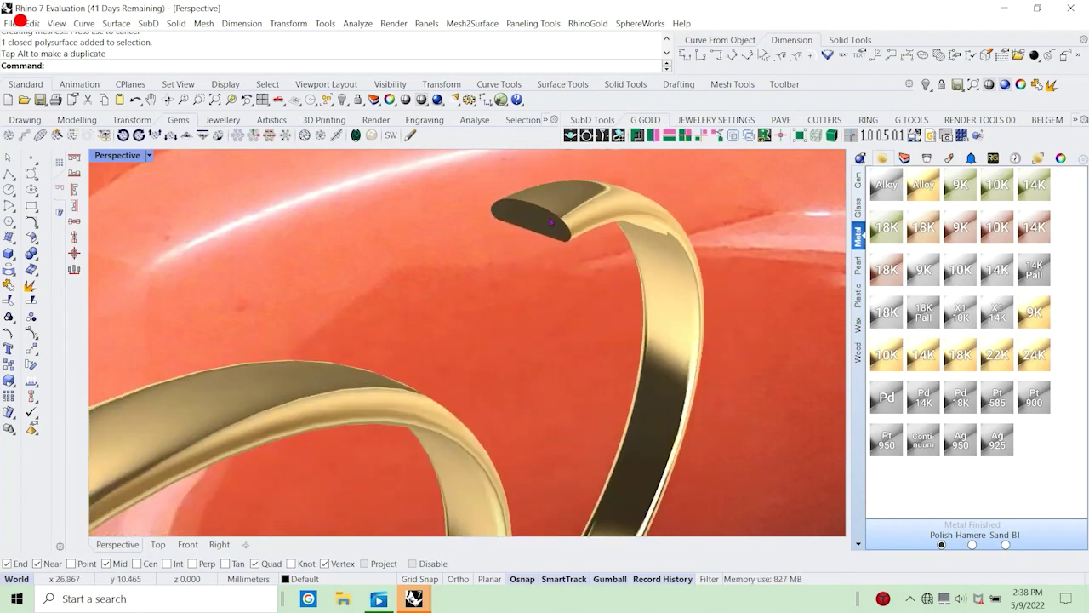
scroll(553, 226, up, 3)
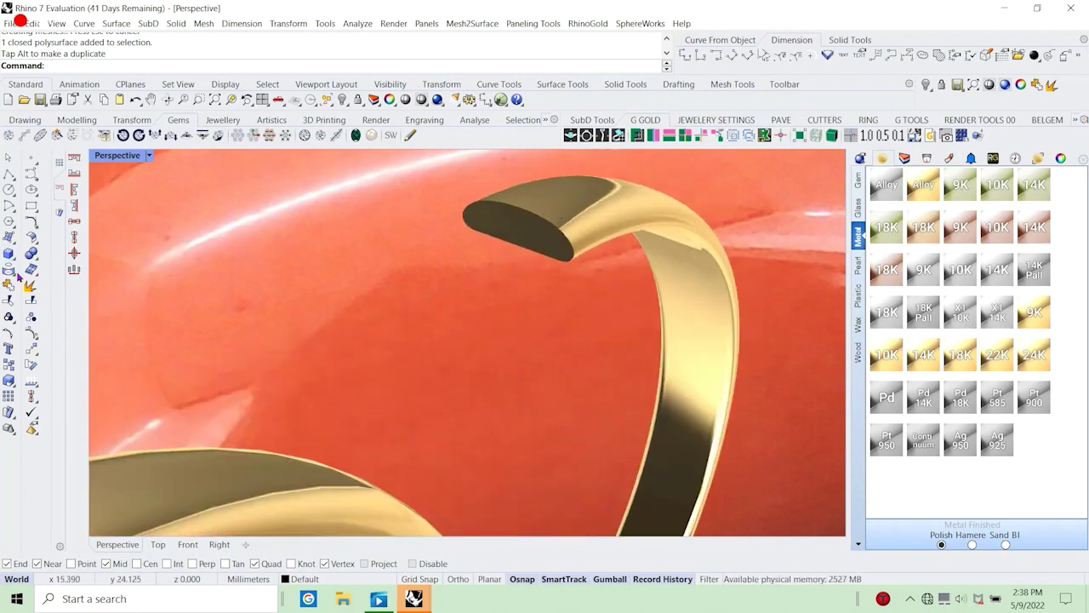
click(13, 277)
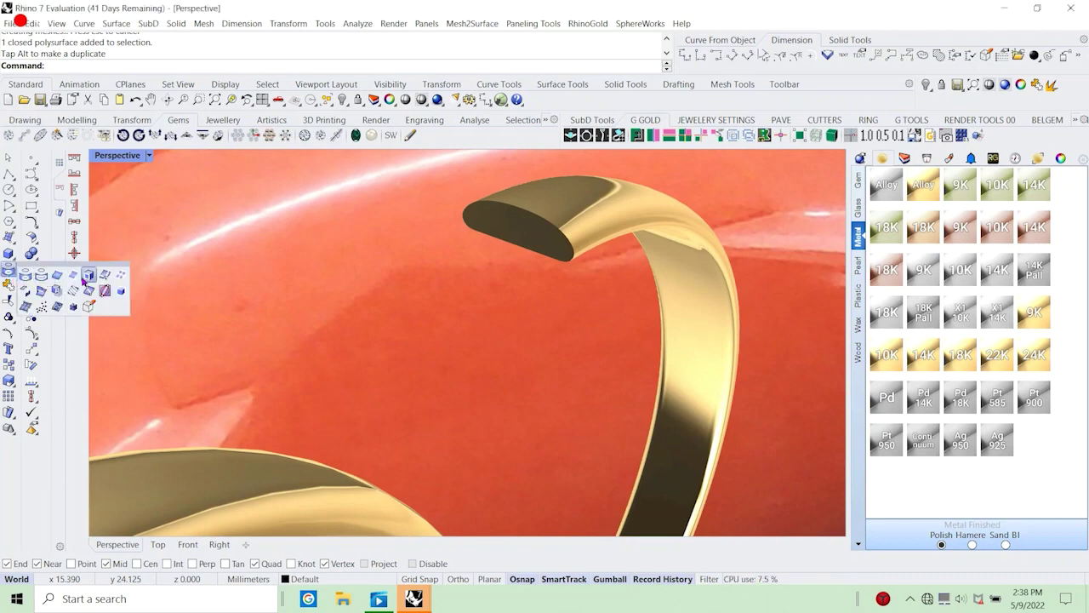
click(519, 224)
key(Return)
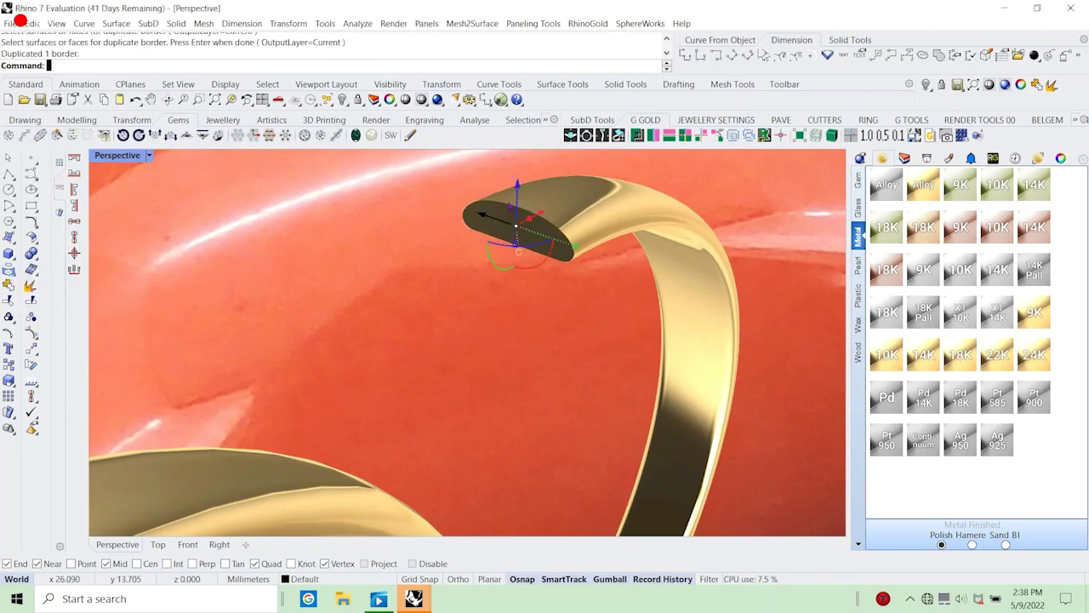
Switch the Perspective view to Shaded display and deselect the duplicated border curve.
click(148, 155)
click(209, 76)
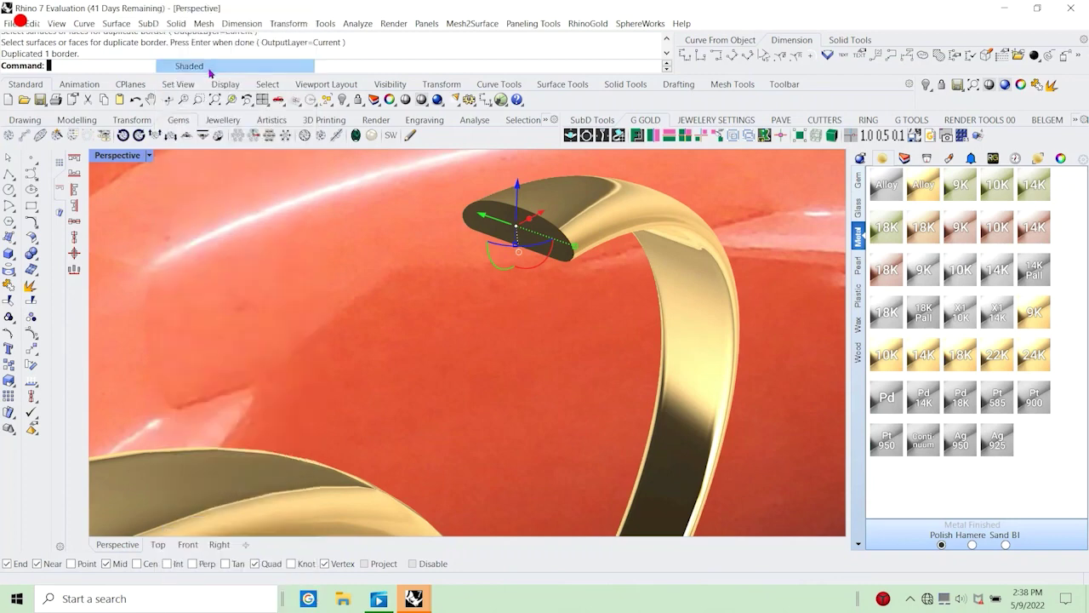
key(Escape)
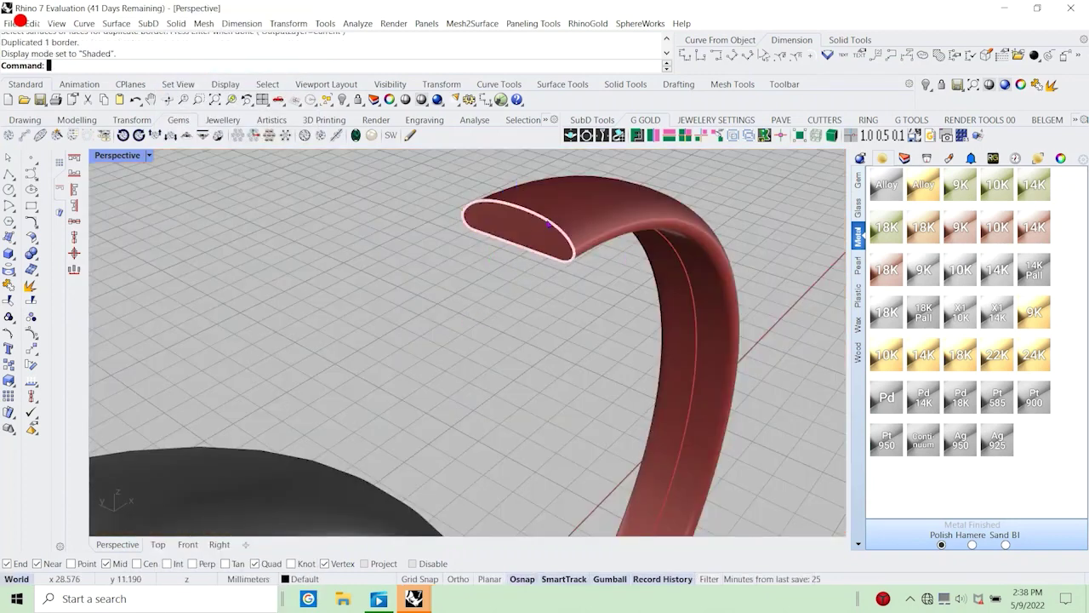
Assign the duplicated border curve of the half ring's cut face to Layer 07.
click(545, 223)
click(586, 254)
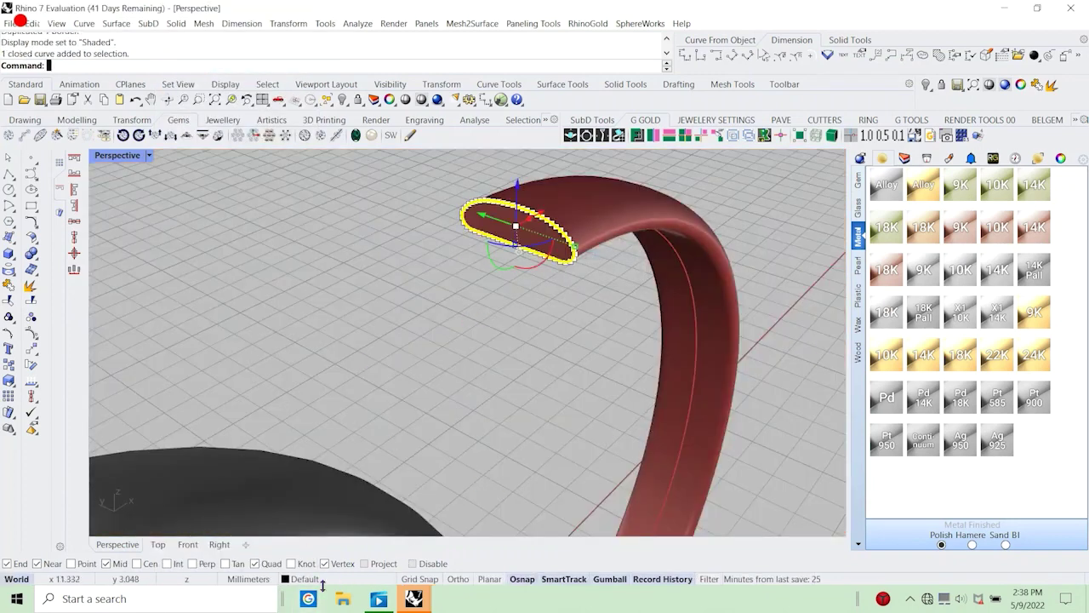
click(303, 578)
click(315, 336)
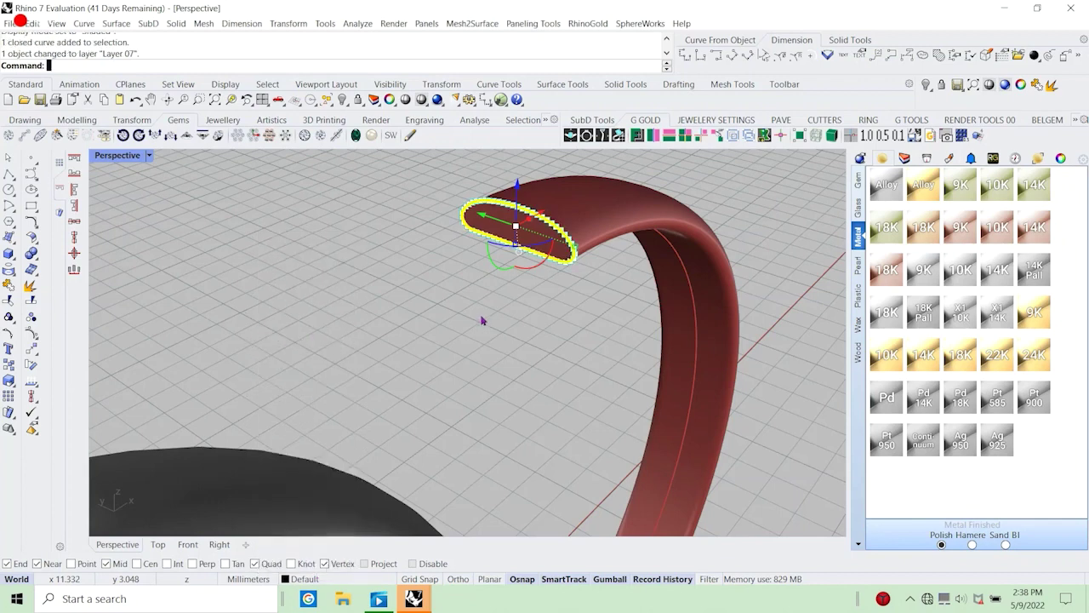
text(text)
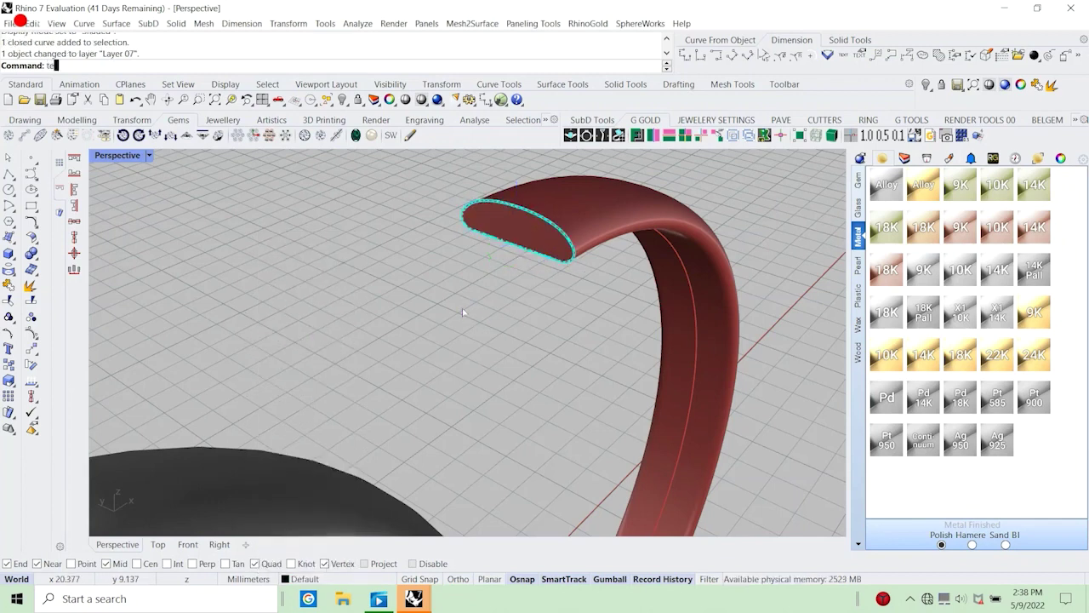
key(Return)
text(that is the profie)
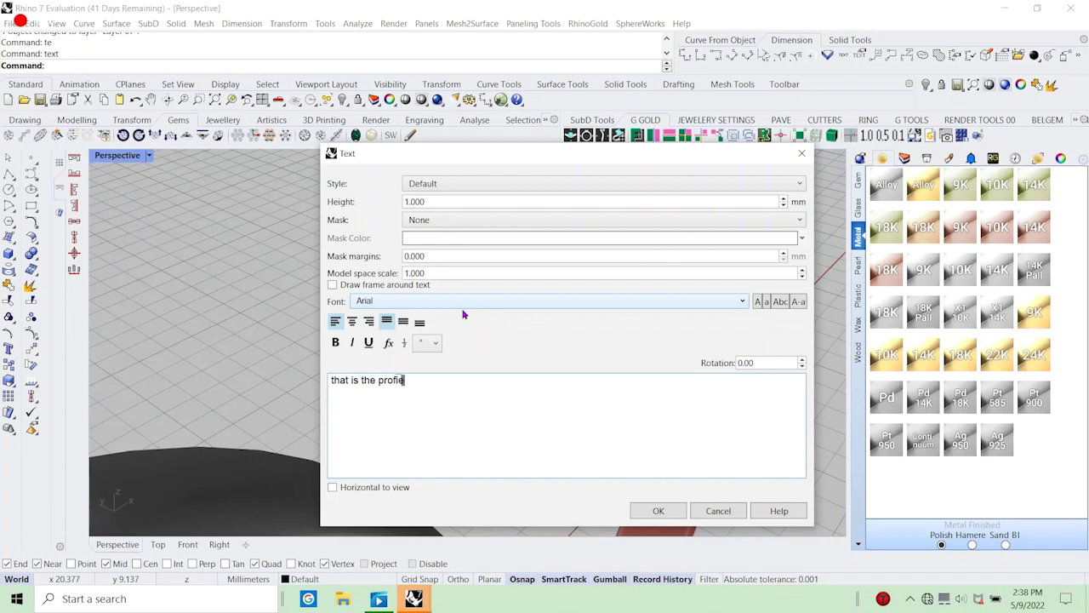
text(shape we)
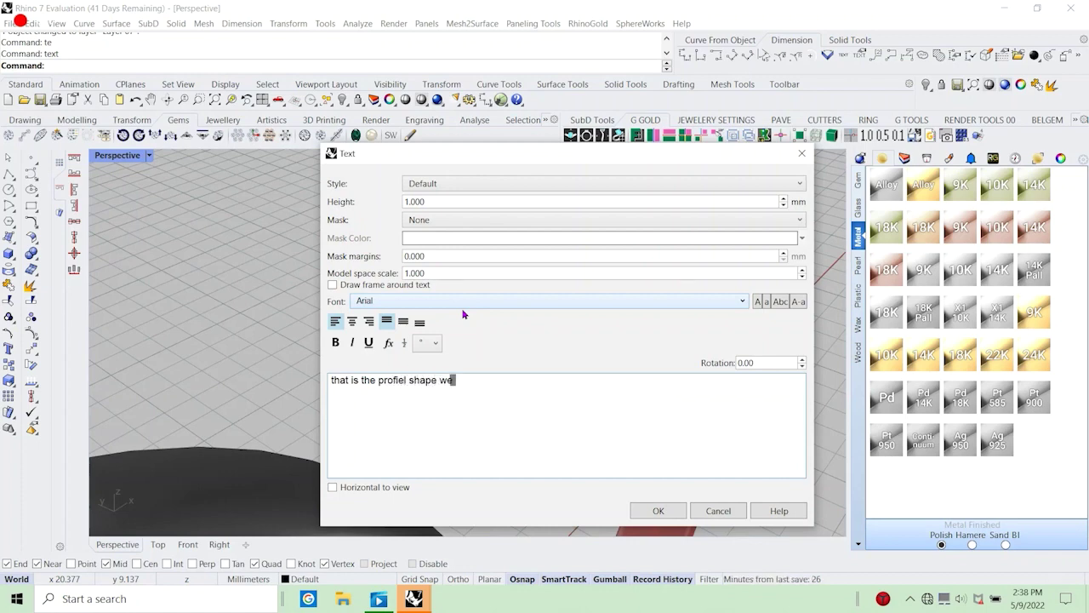
key(BackSpace)
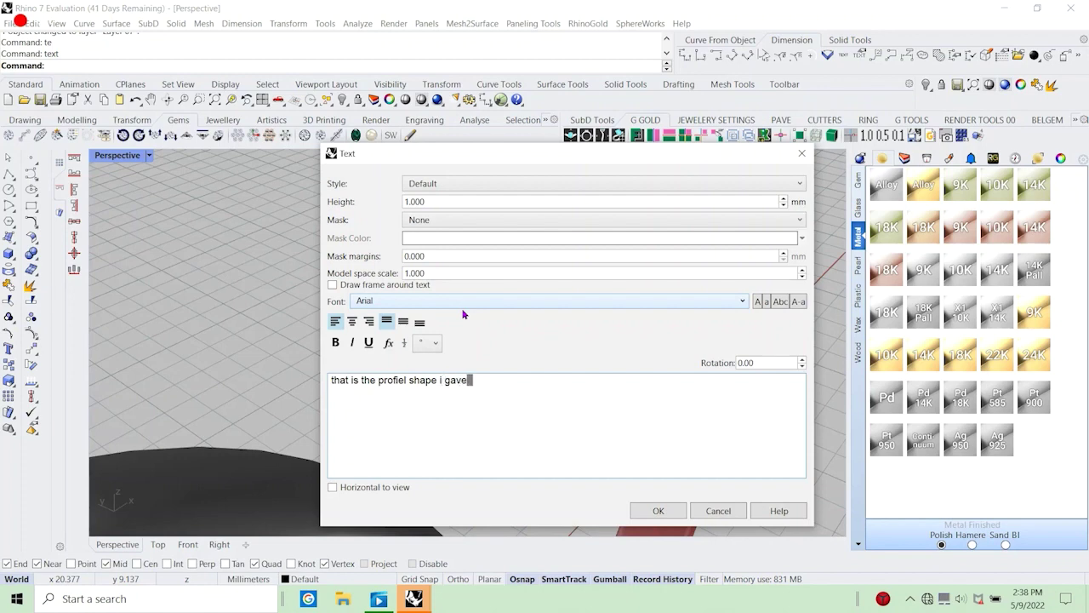
text(ri)
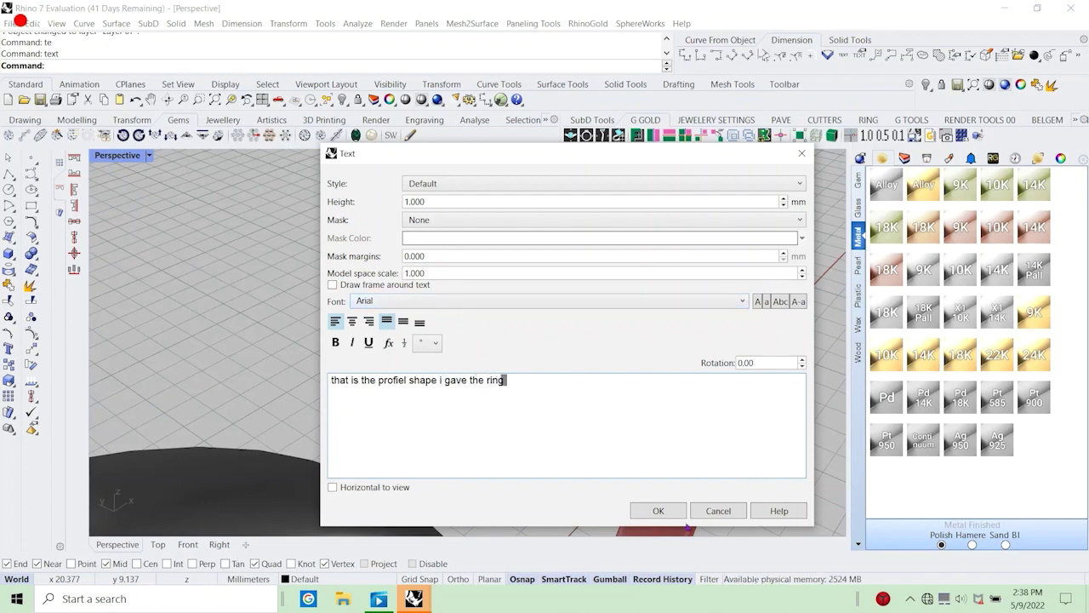
text(ng)
key(Return)
text(voilla follow step by step)
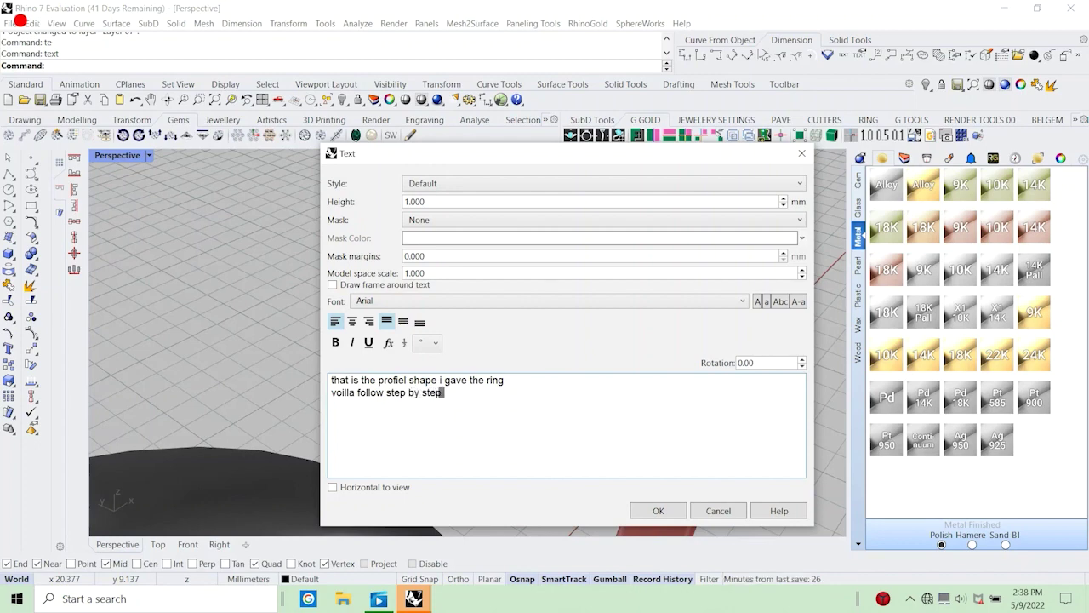
text(and)
text( by)
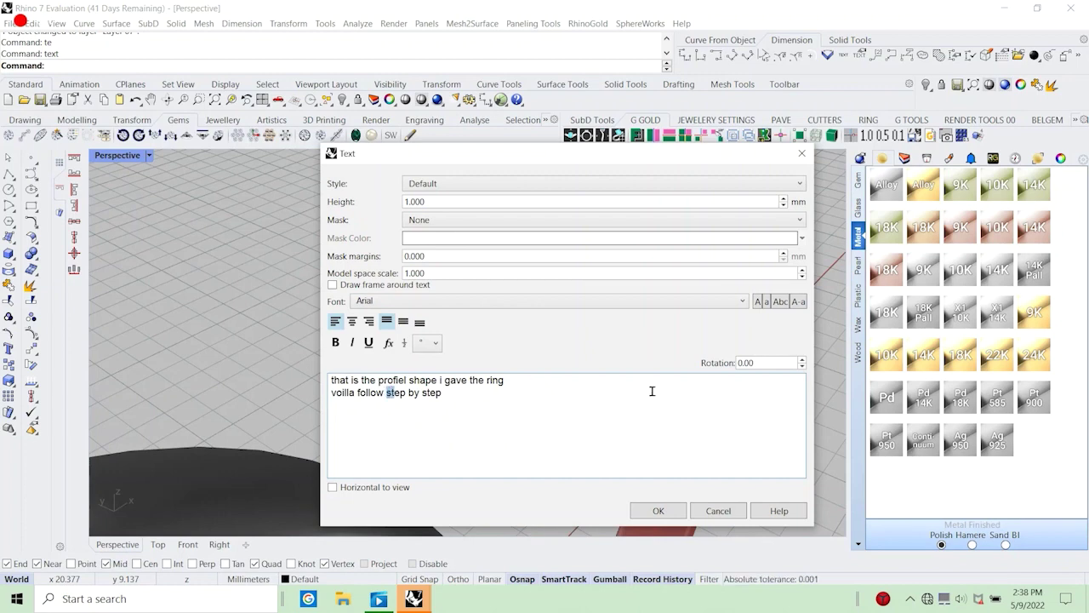
click(387, 392)
text(teh)
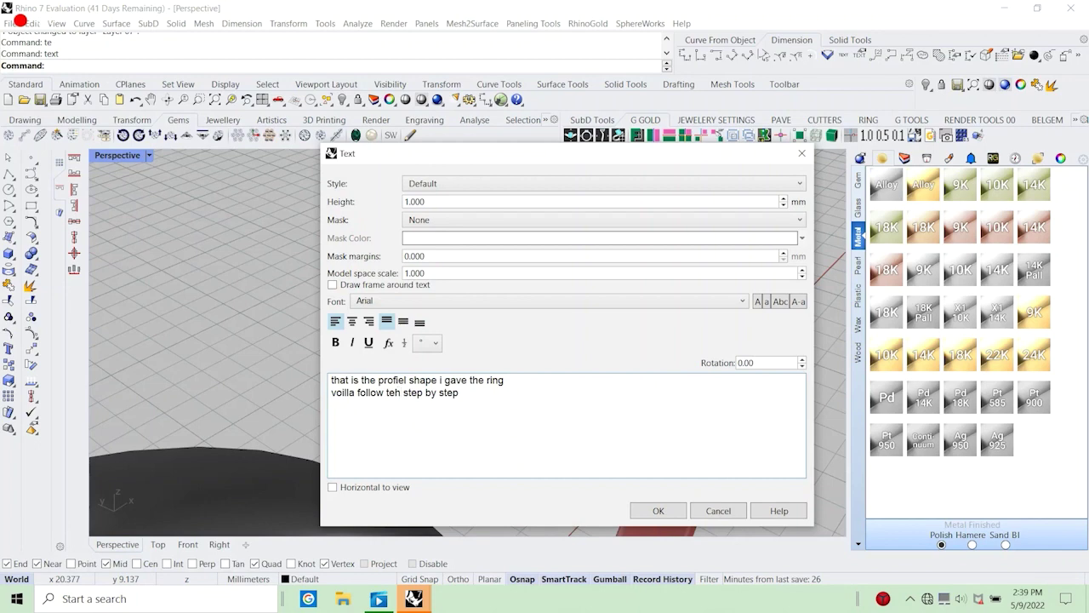
key(BackSpace)
key(BackSpace)
key(BackSpace)
key(BackSpace)
text(the)
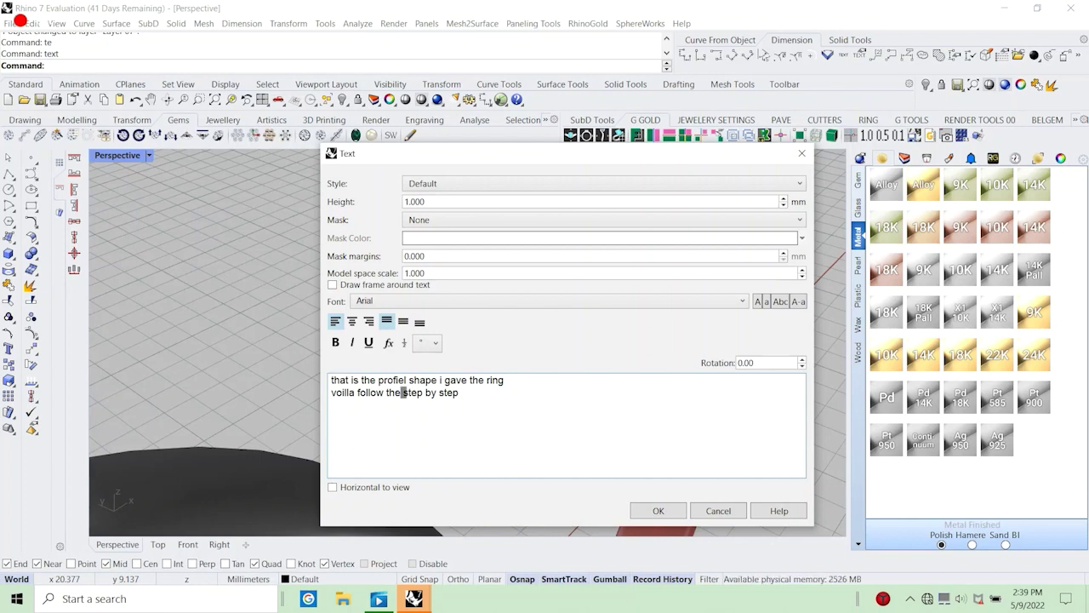
text(video step by step)
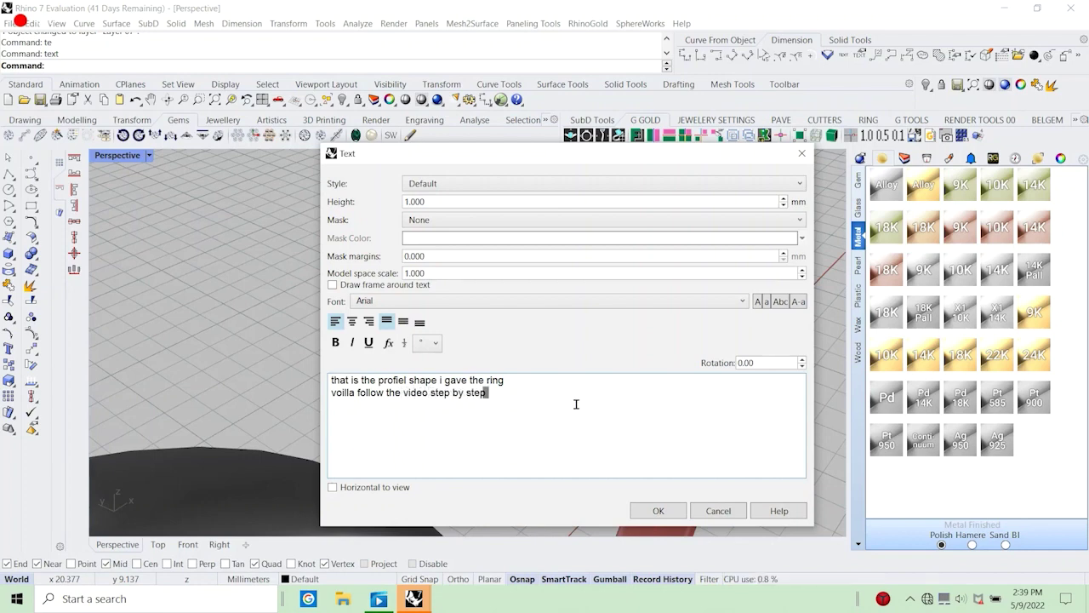
text(, by the)
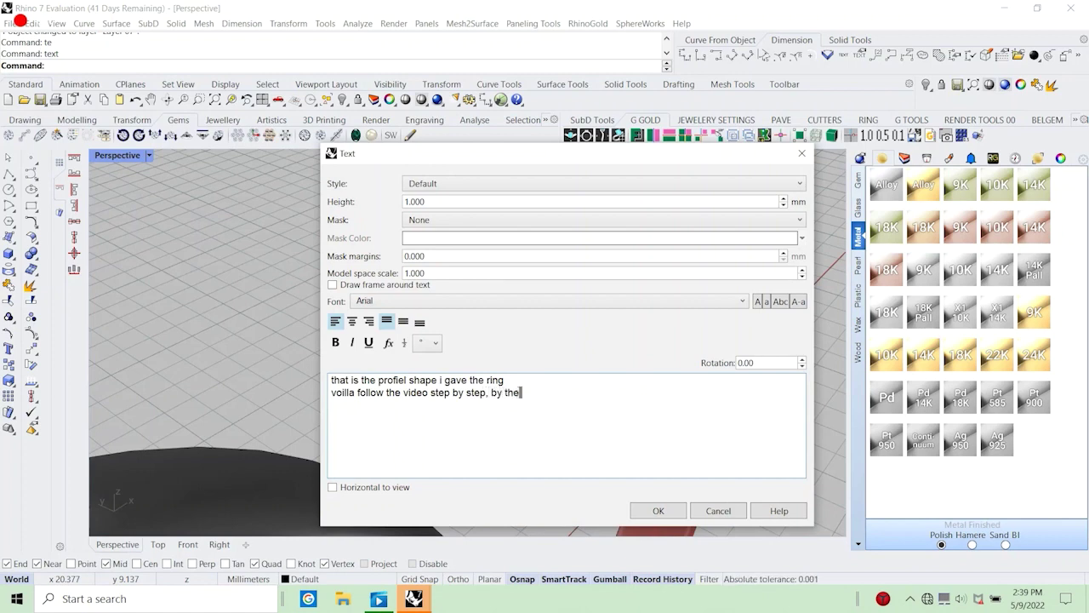
text( end of the video)
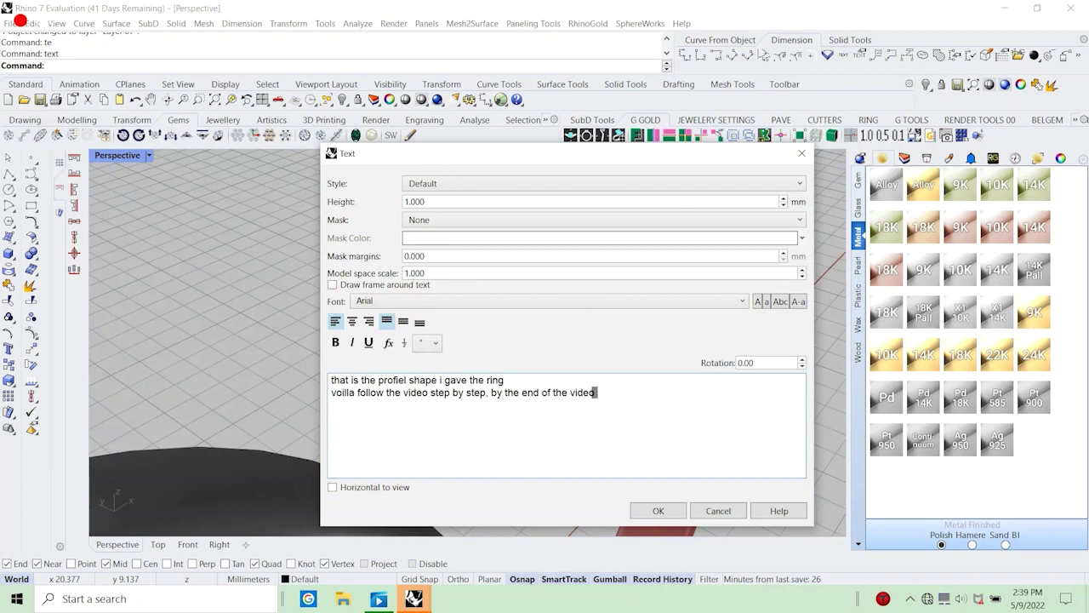
text(u)
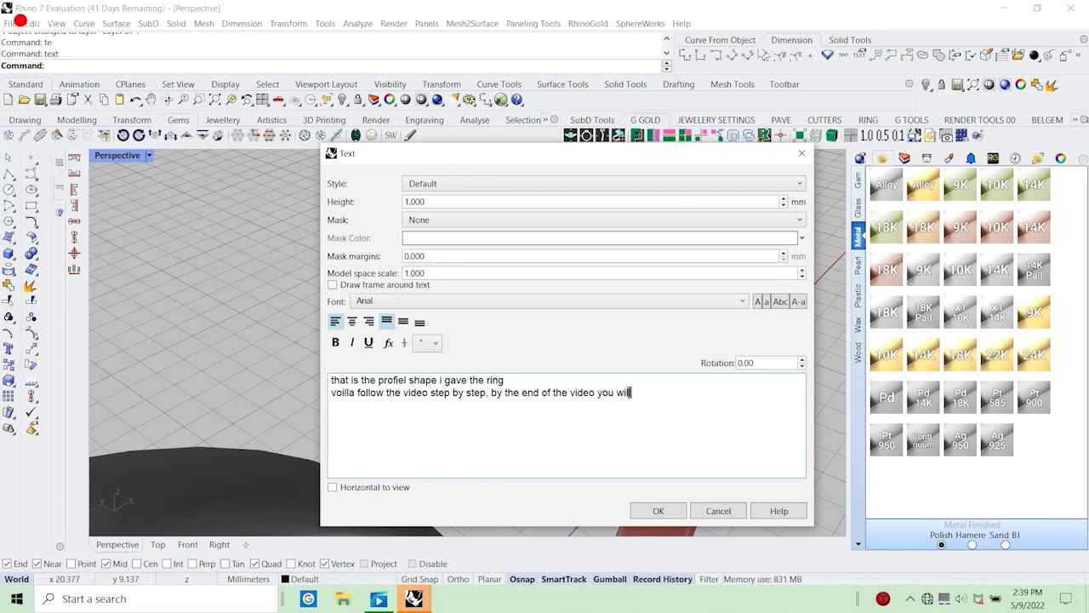
text( will be the proud)
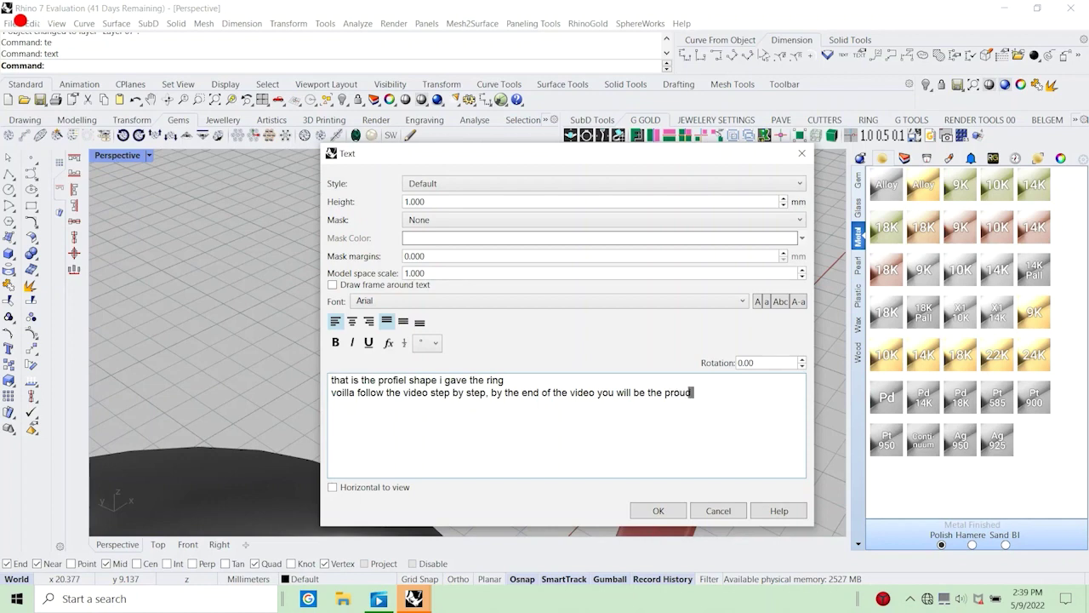
text( dow)
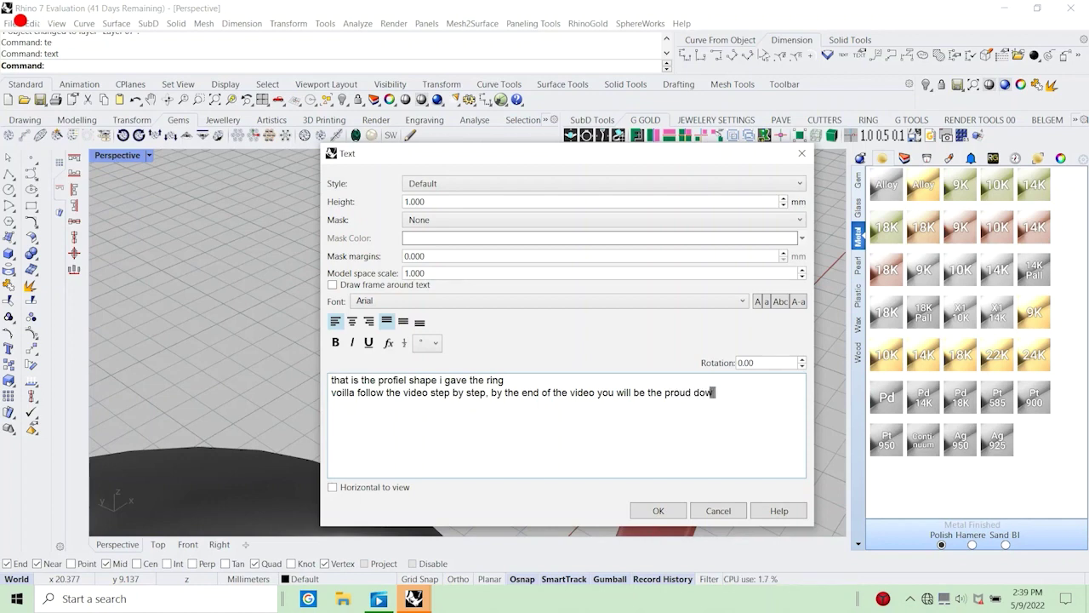
key(BackSpace)
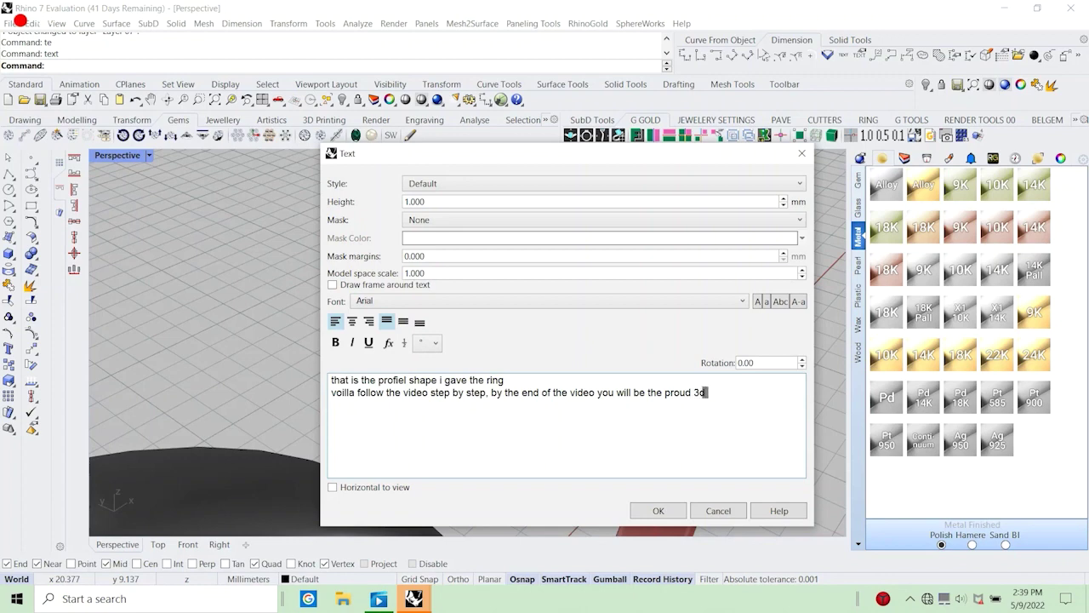
text(er )
text(just)
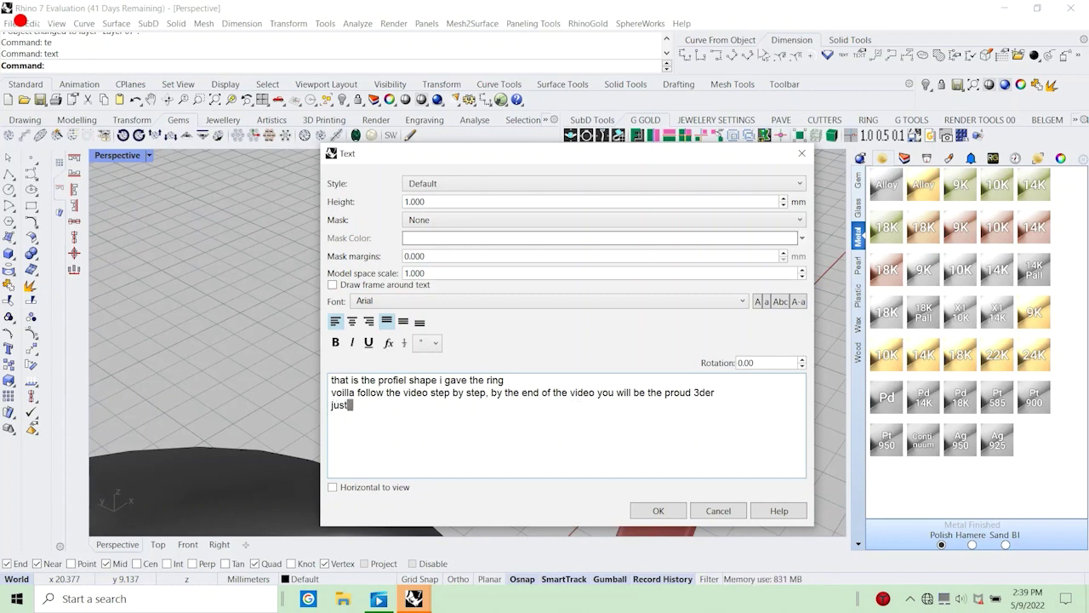
text( start)
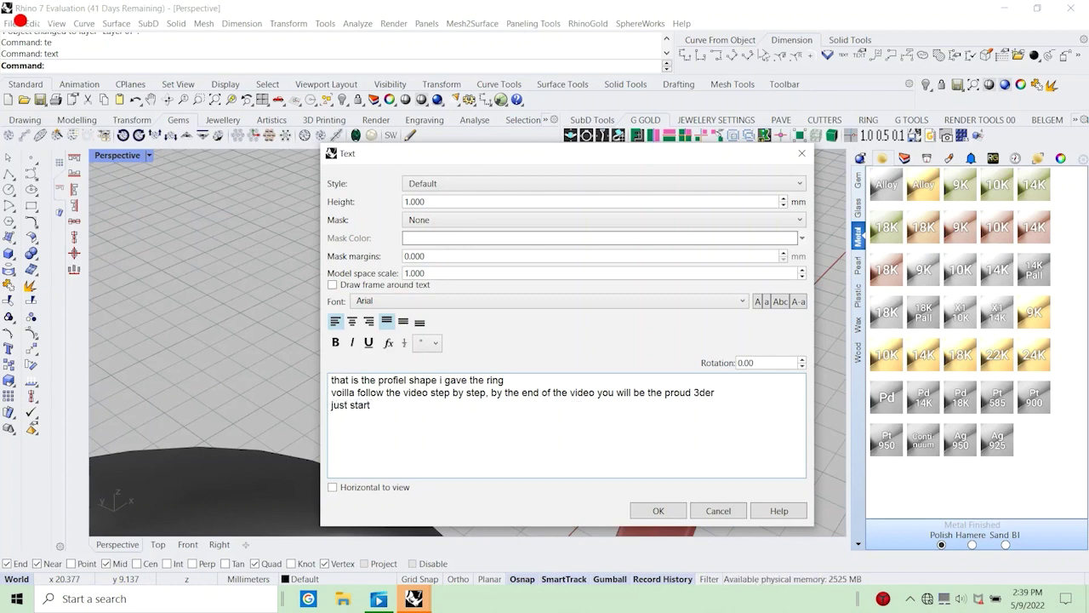
text( you)
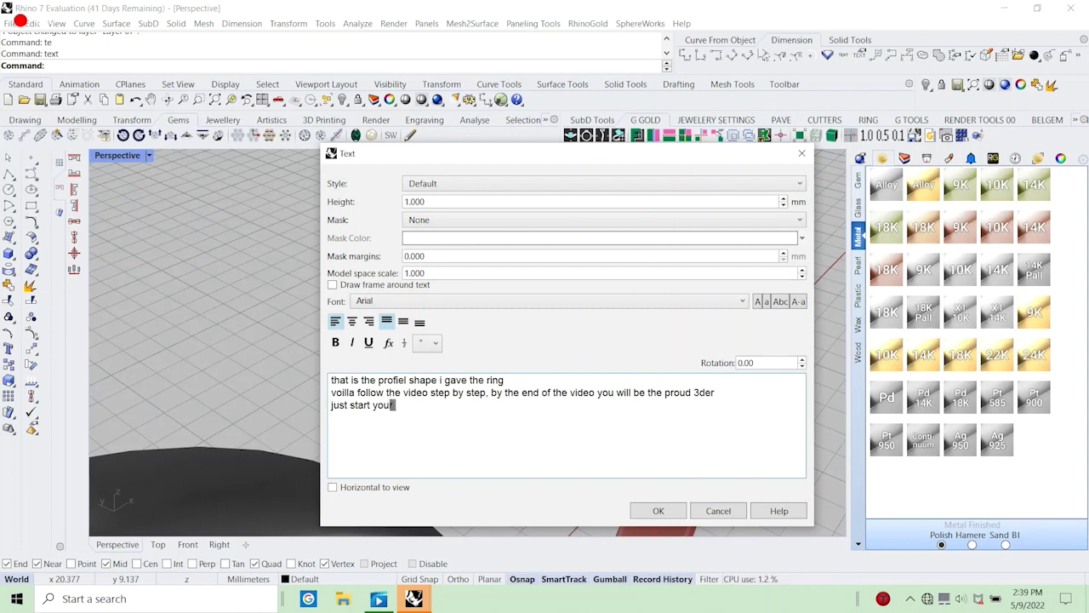
text(r own 3ding)
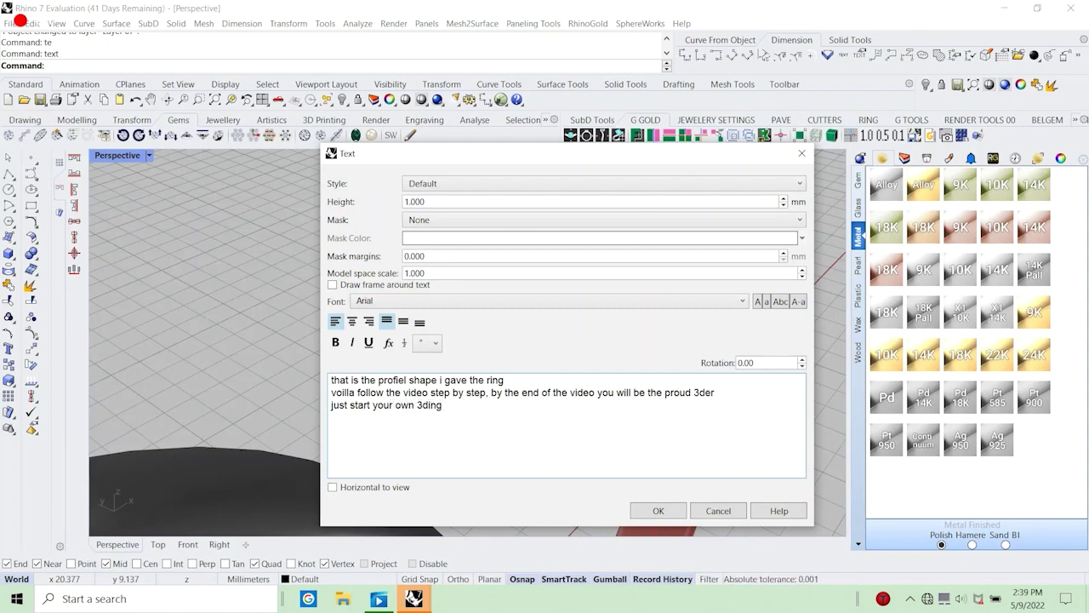
text( and)
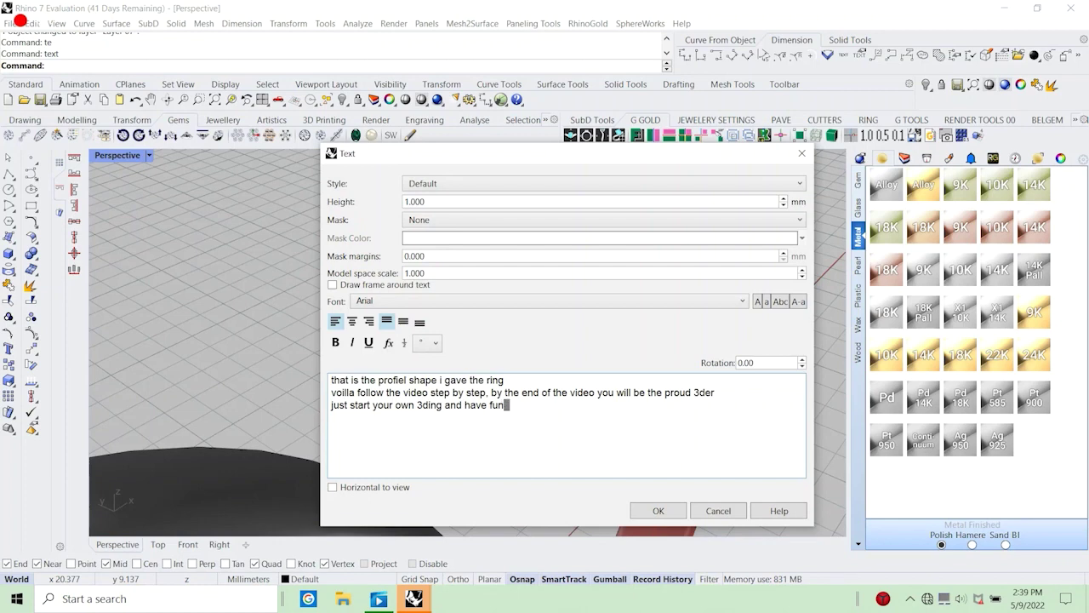
text(have fun d)
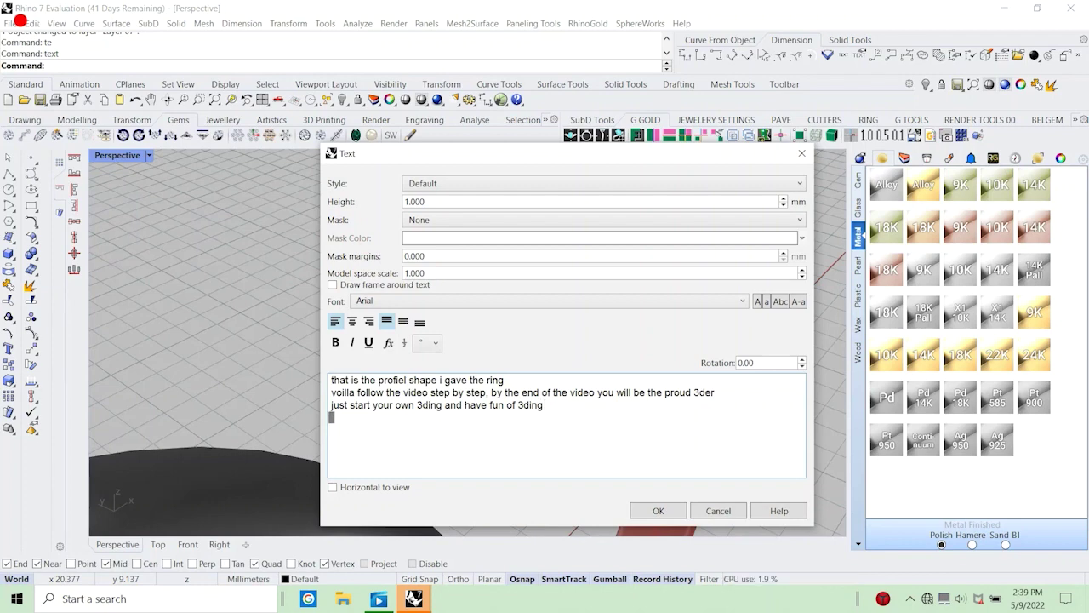
text(ng adios amigos )
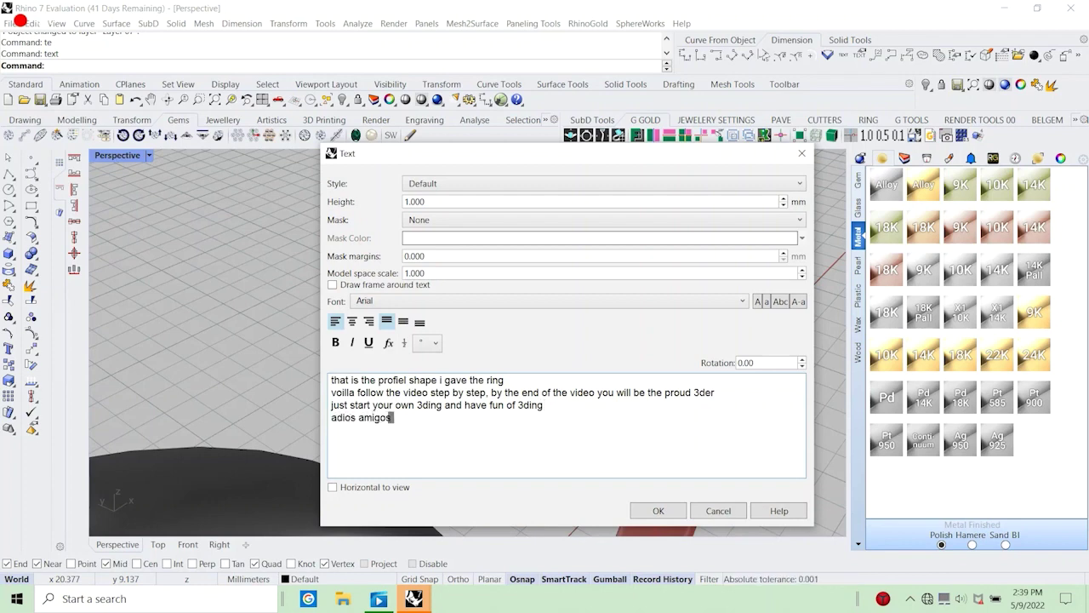
text(until n)
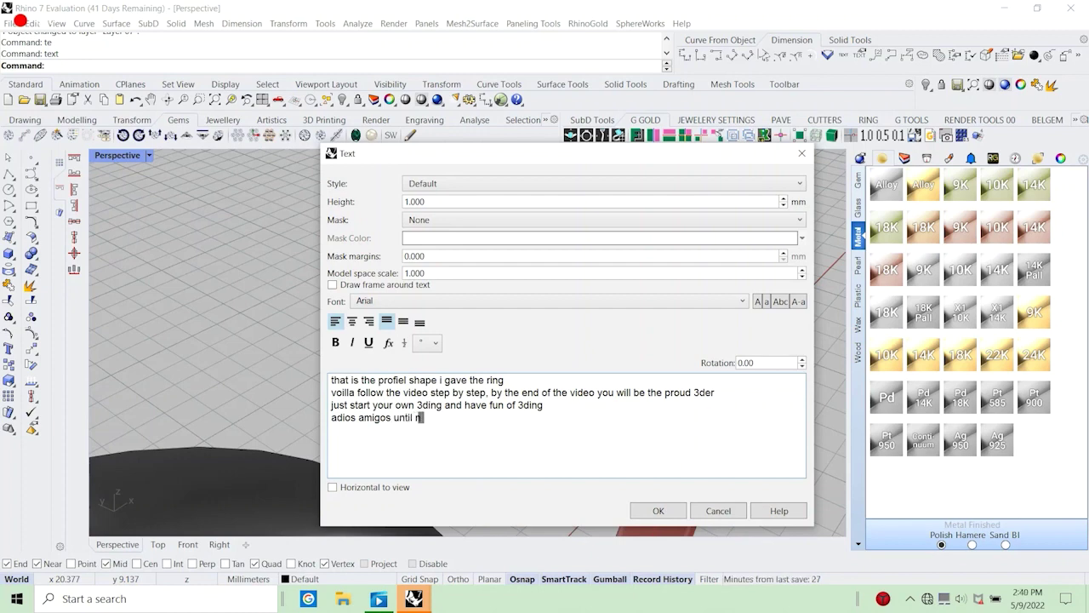
text(ext video)
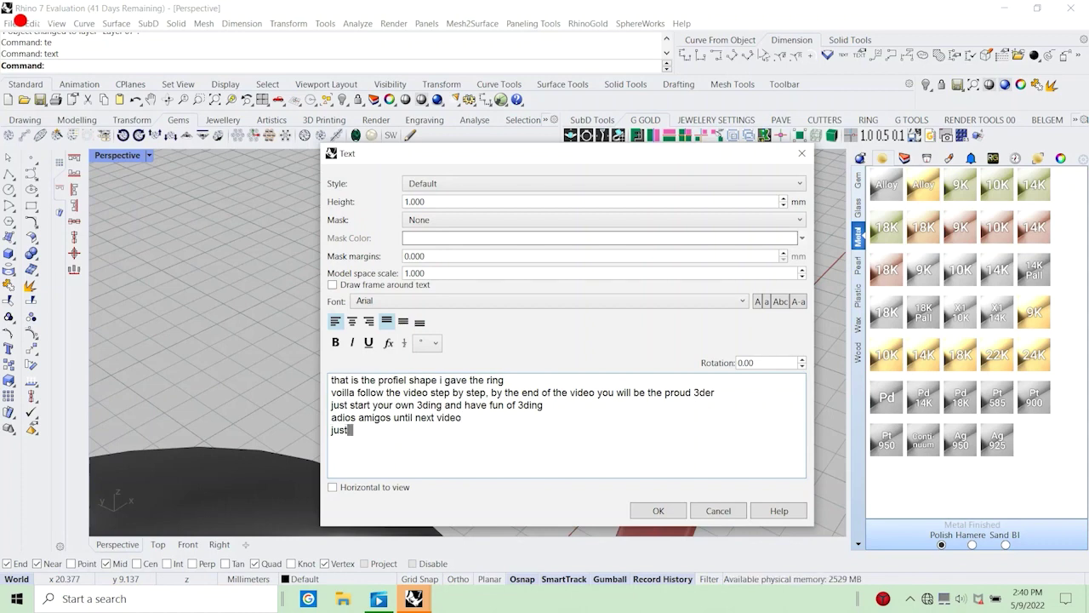
text(dont)
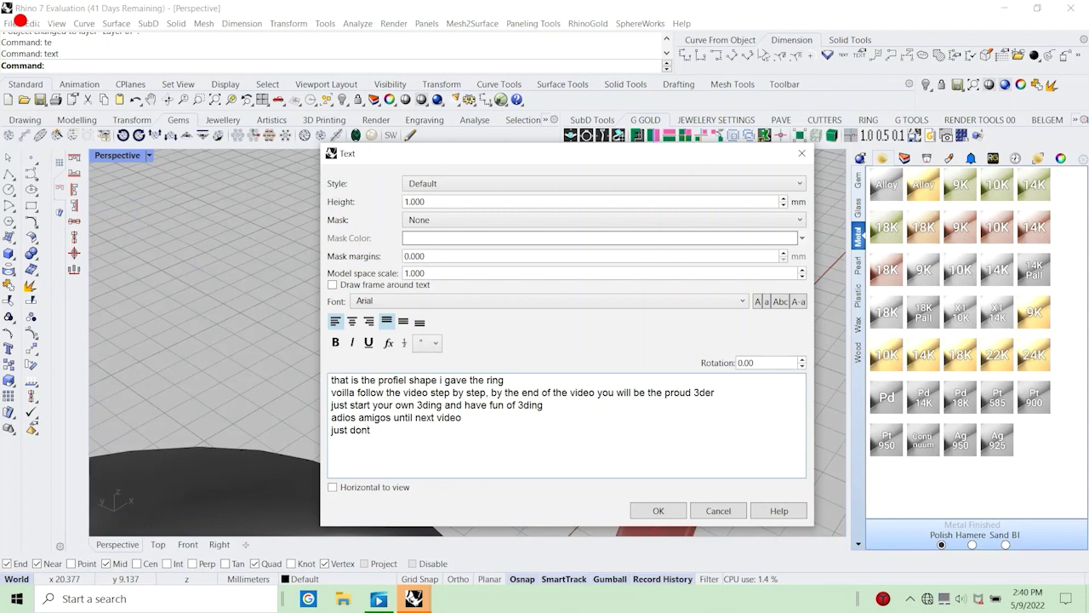
text( forget to sub)
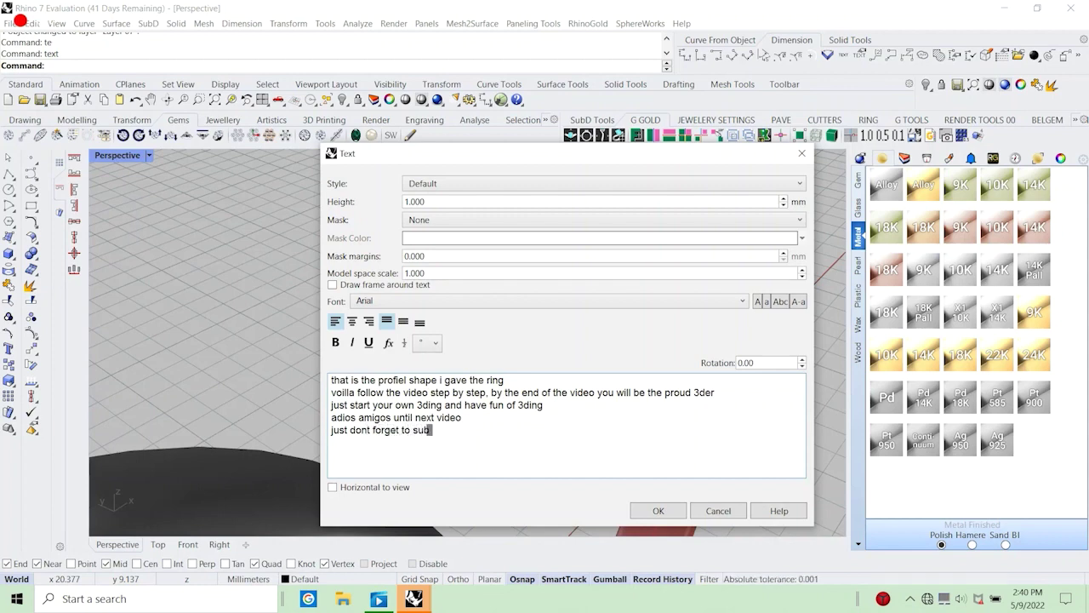
text(scribe)
key(Return)
text(subscrib)
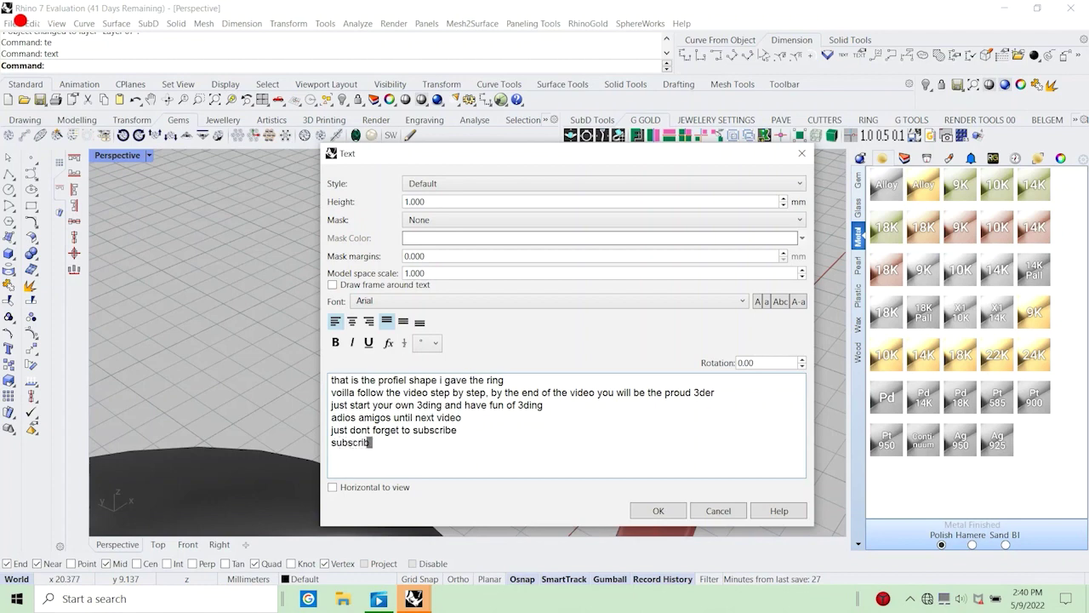
text(e subsc)
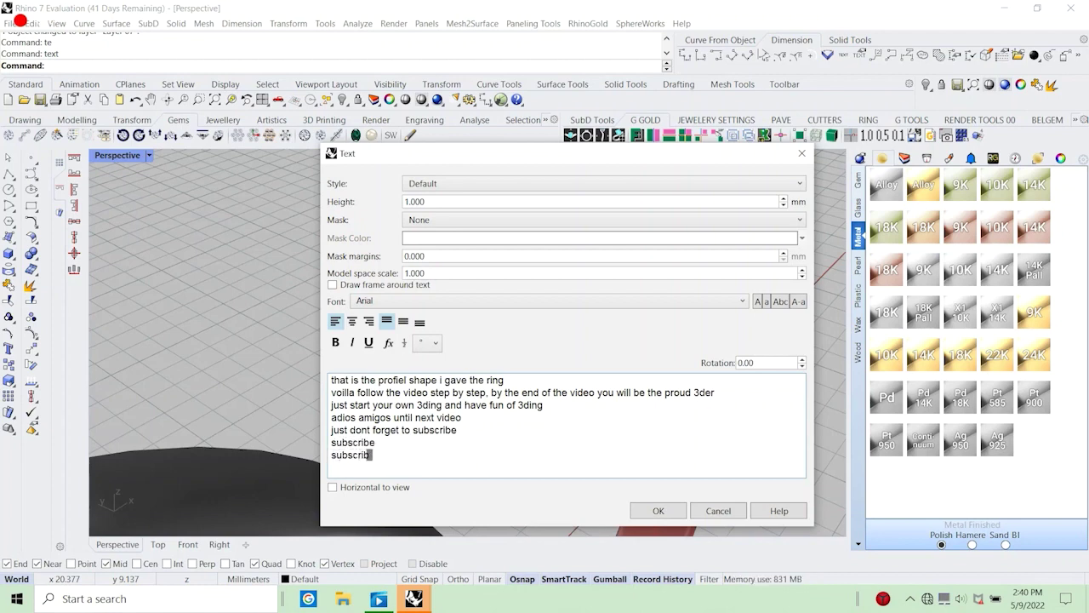
click(720, 510)
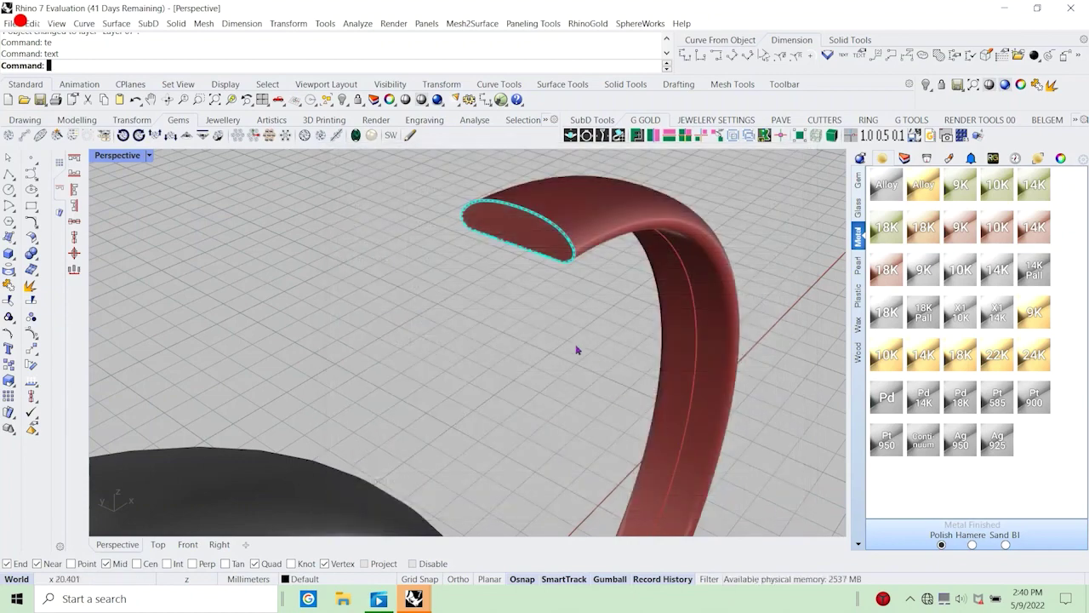
Delete the half ring together with its profile curve, and the vertical cutting line through the full ring.
drag(645, 319, 505, 237)
key(Delete)
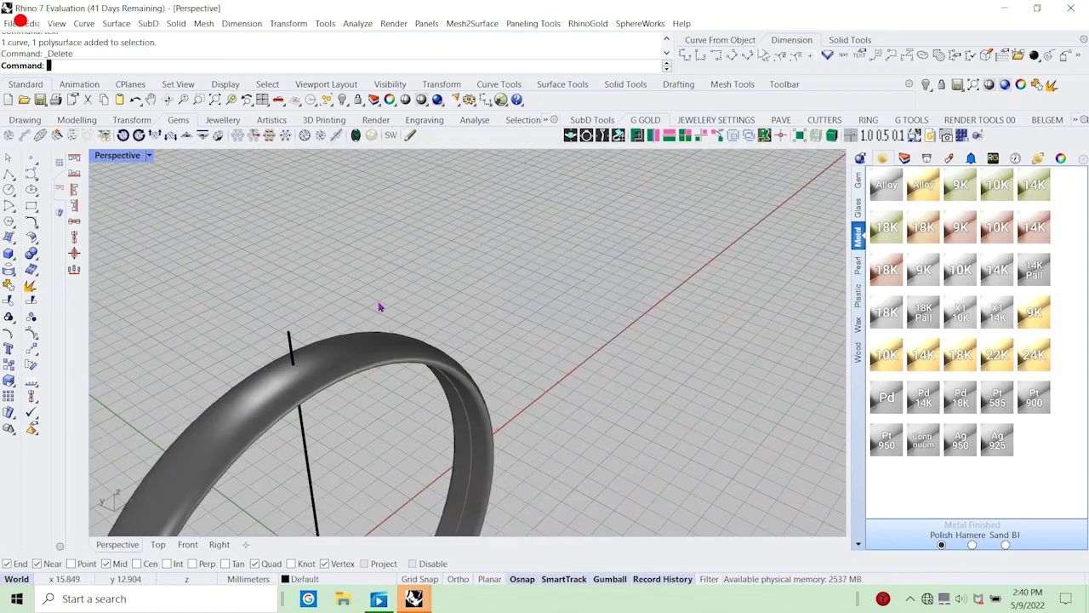
drag(358, 312, 168, 372)
key(Delete)
Unlock the full ring.
scroll(476, 347, down, 6)
right_drag(508, 355, 429, 367)
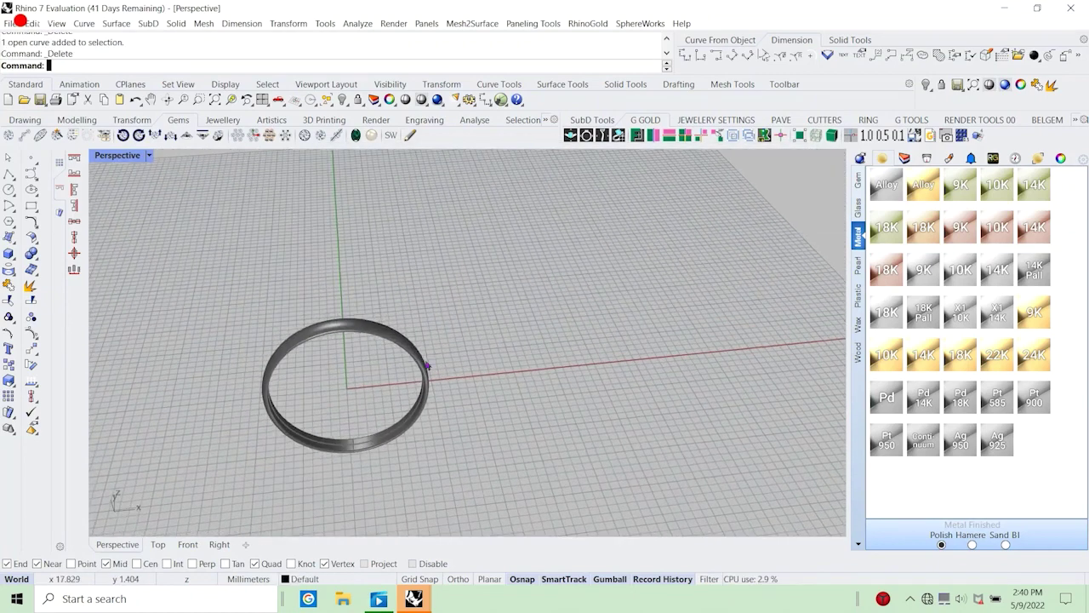
right_click(344, 99)
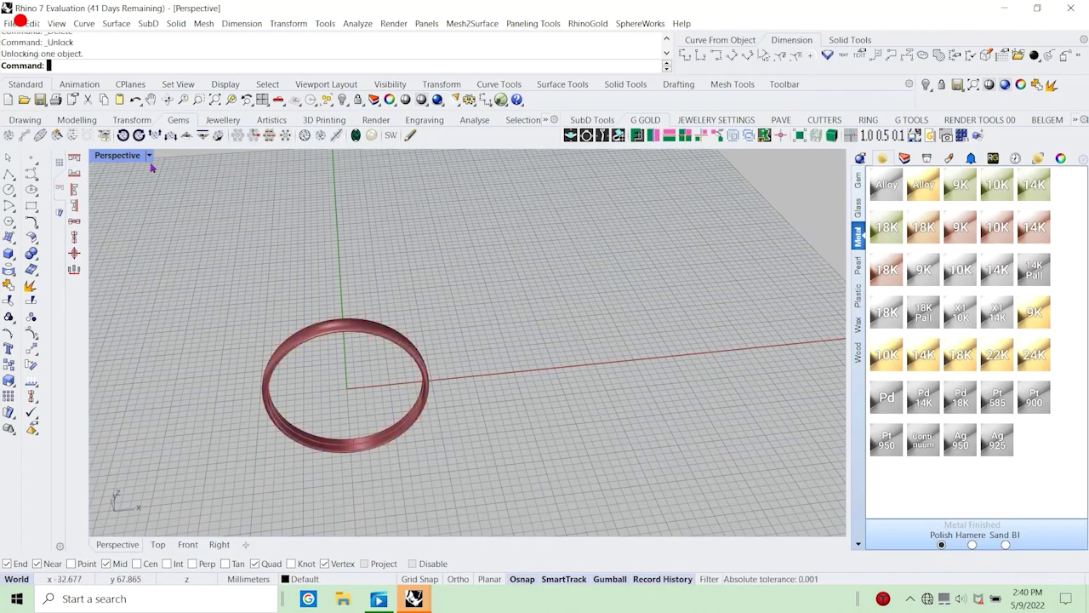
Switch the Perspective view to Rendered display for a close-up of the finished gold ring.
click(149, 157)
click(191, 78)
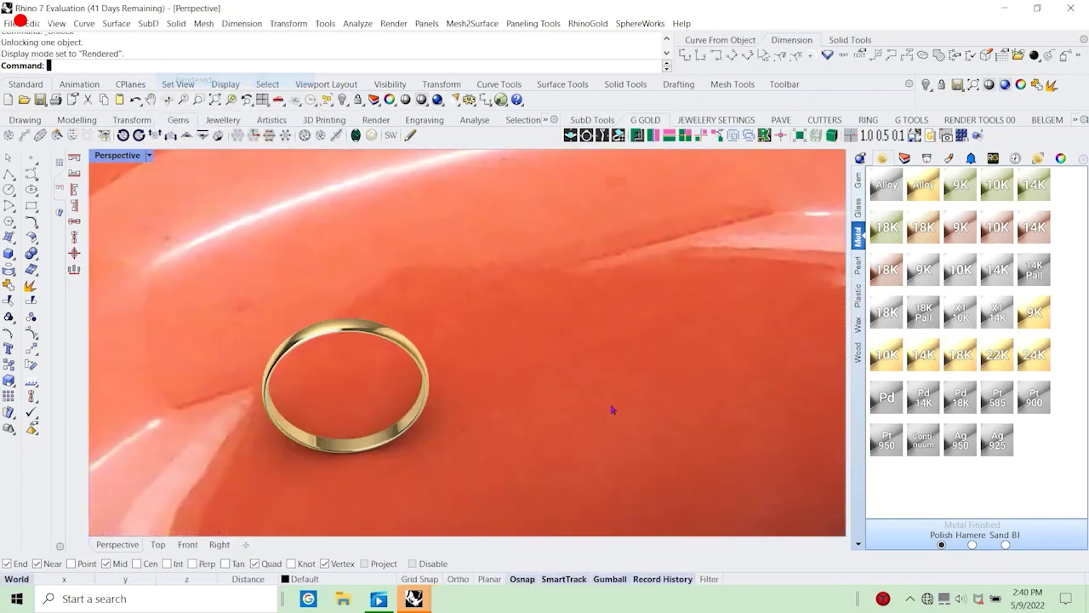
scroll(435, 392, up, 6)
right_drag(435, 392, 490, 403)
scroll(489, 403, up, 6)
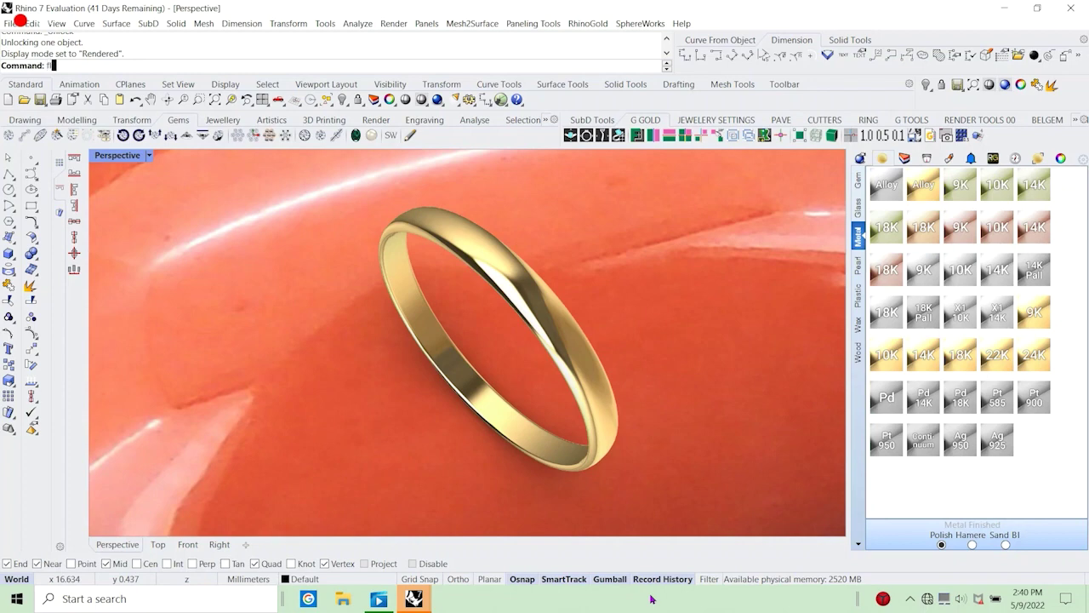
Show the Perspective view full screen and set up a clockwise turntable animation of 200 jpg frames named testing, using RenderedViewport capture.
key(Return)
shift+right_drag(843, 342, 789, 349)
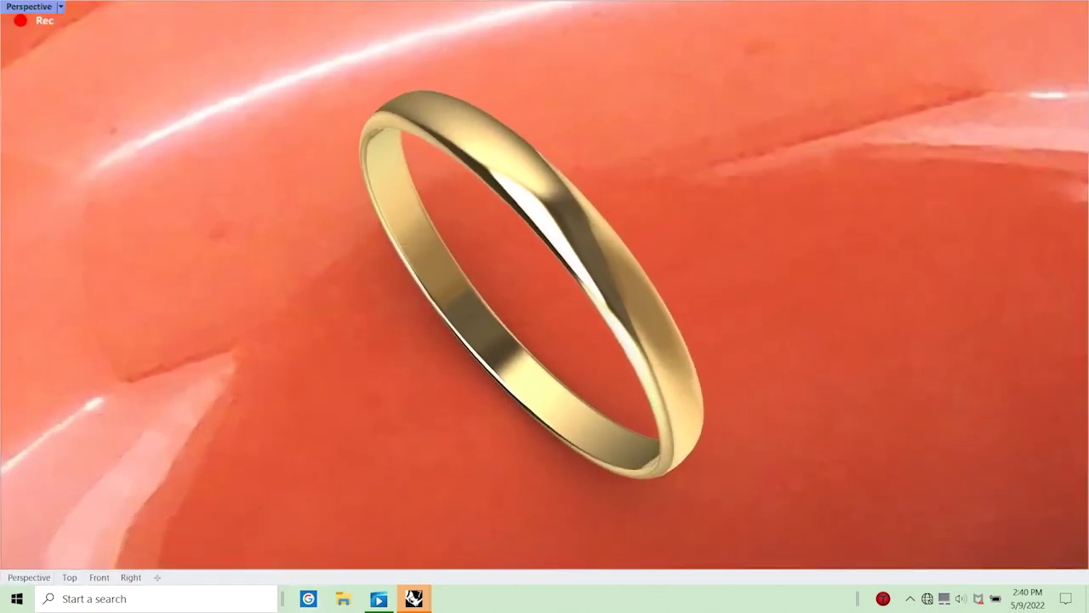
key(Return)
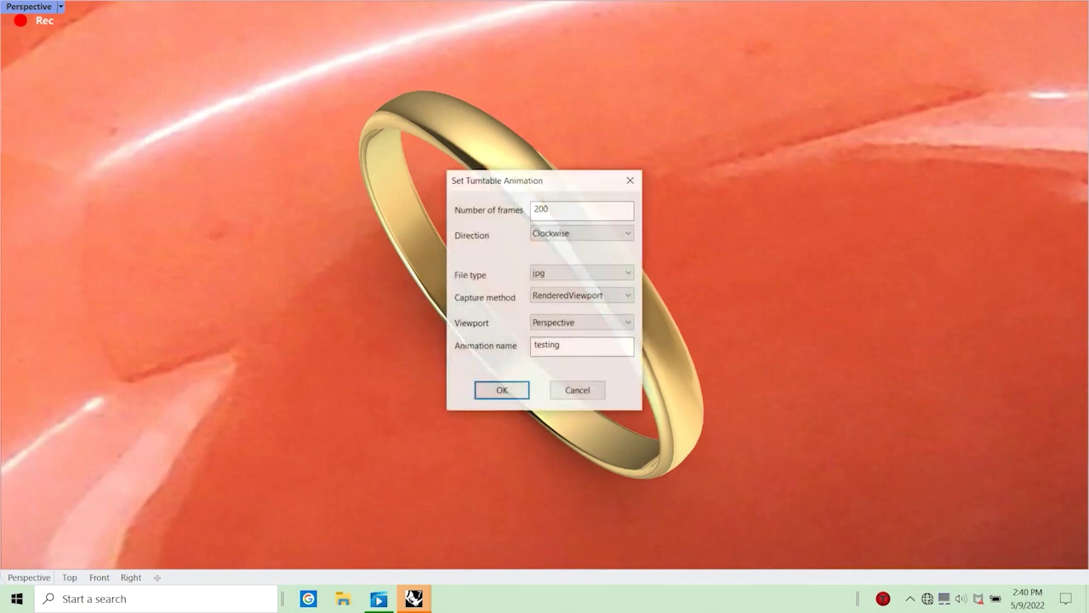
key(Return)
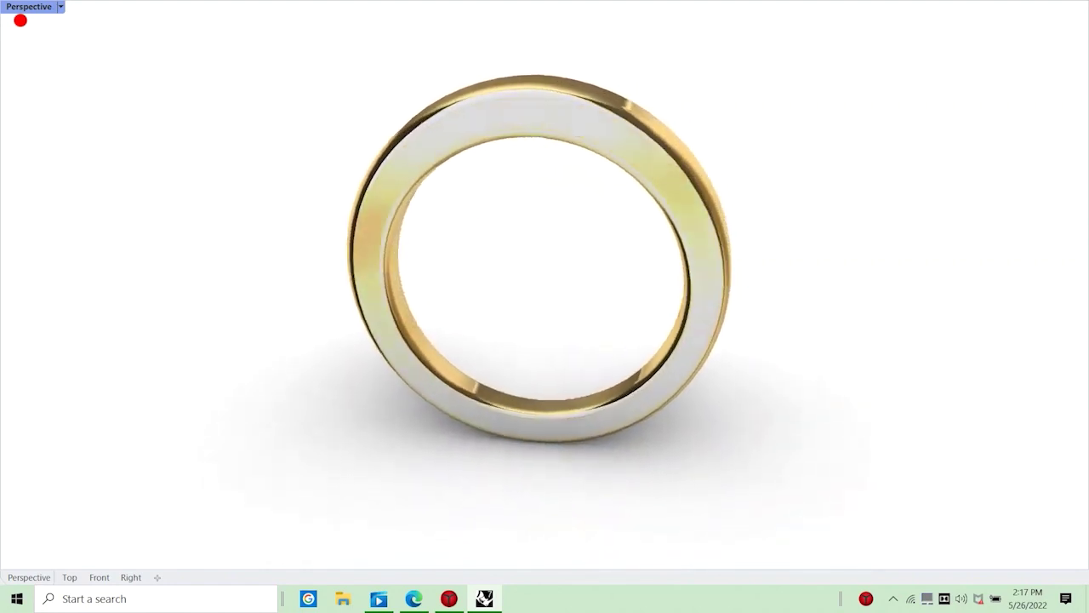
text(I)
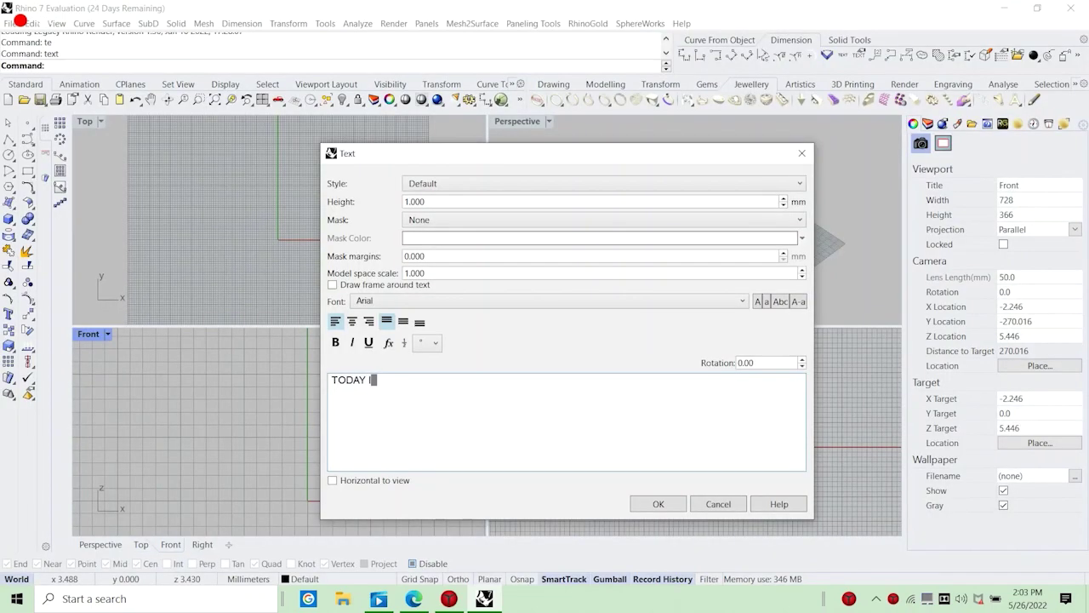
text( AM GOING TO SHOW)
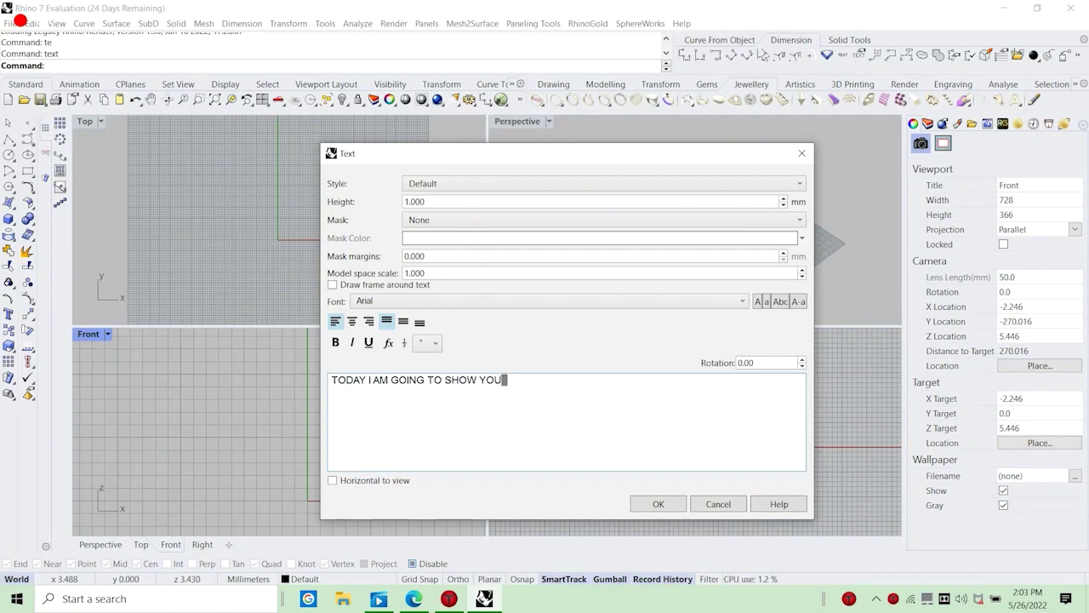
text(YOU TWO PROFILE RING)
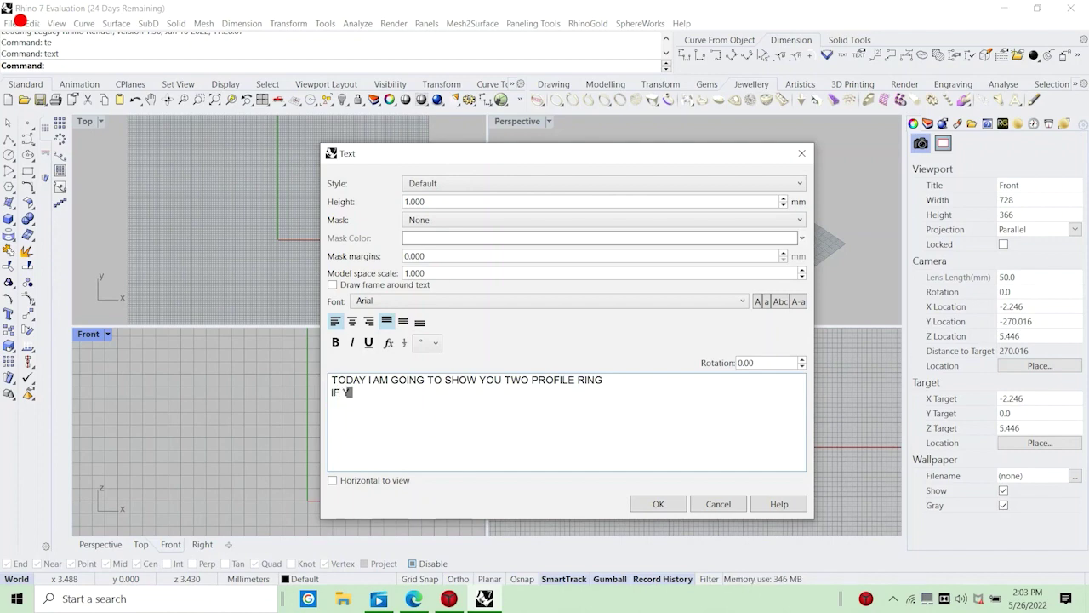
text(ARE FO)
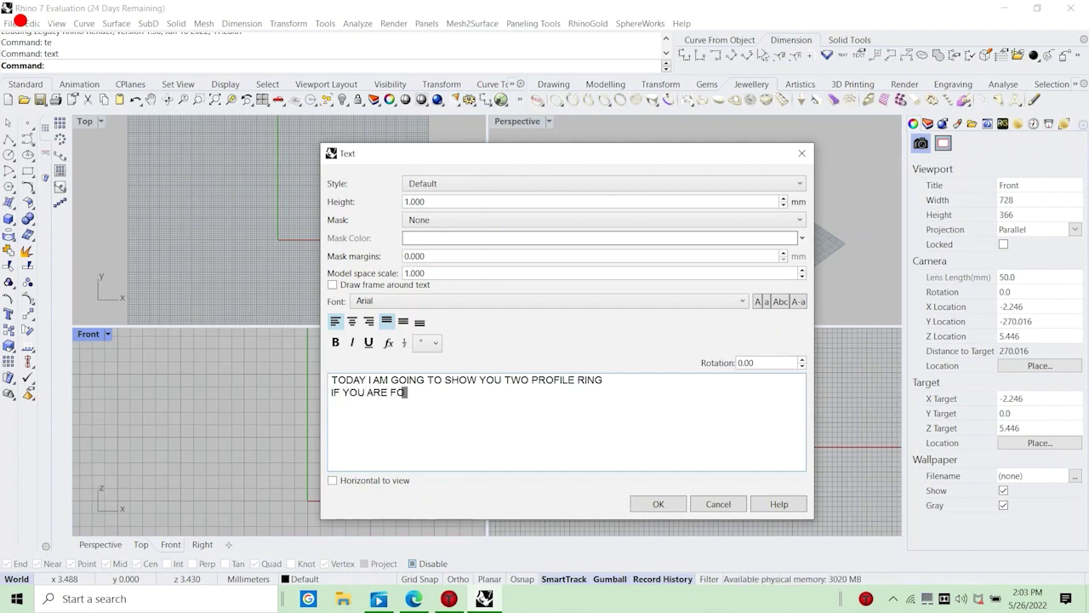
text(LLOWING MY VIDEO)
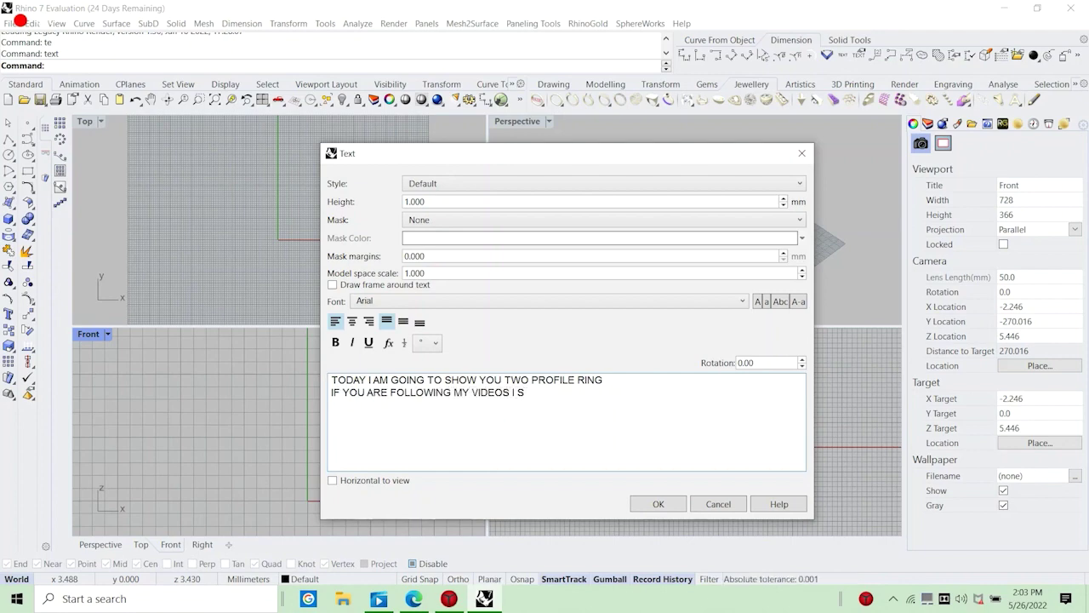
text(S I EXPALINED A)
text(PLAIN BAND)
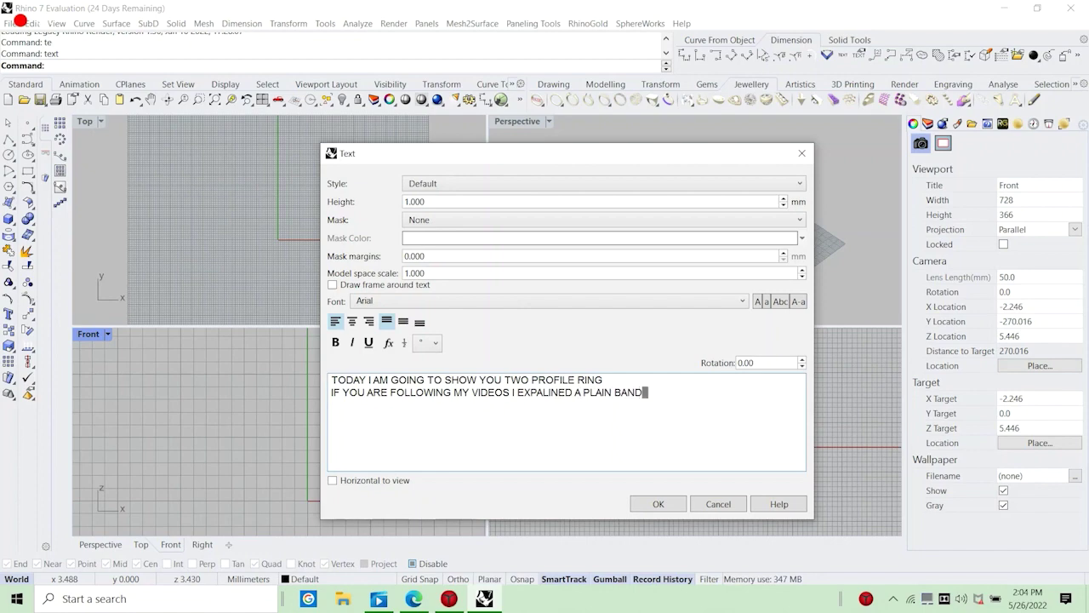
text(FO)
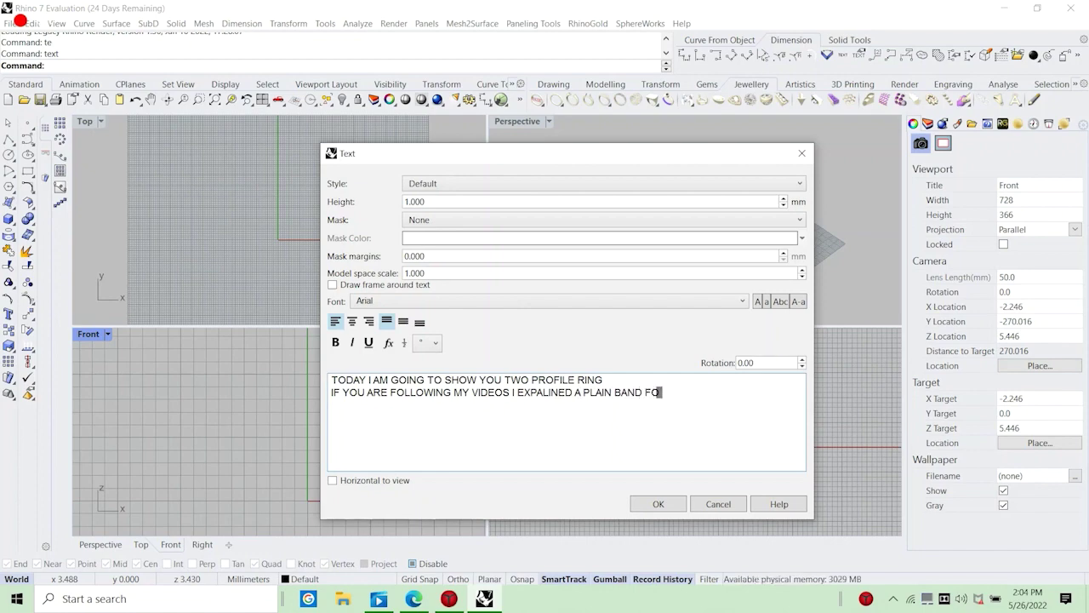
text(R BEG)
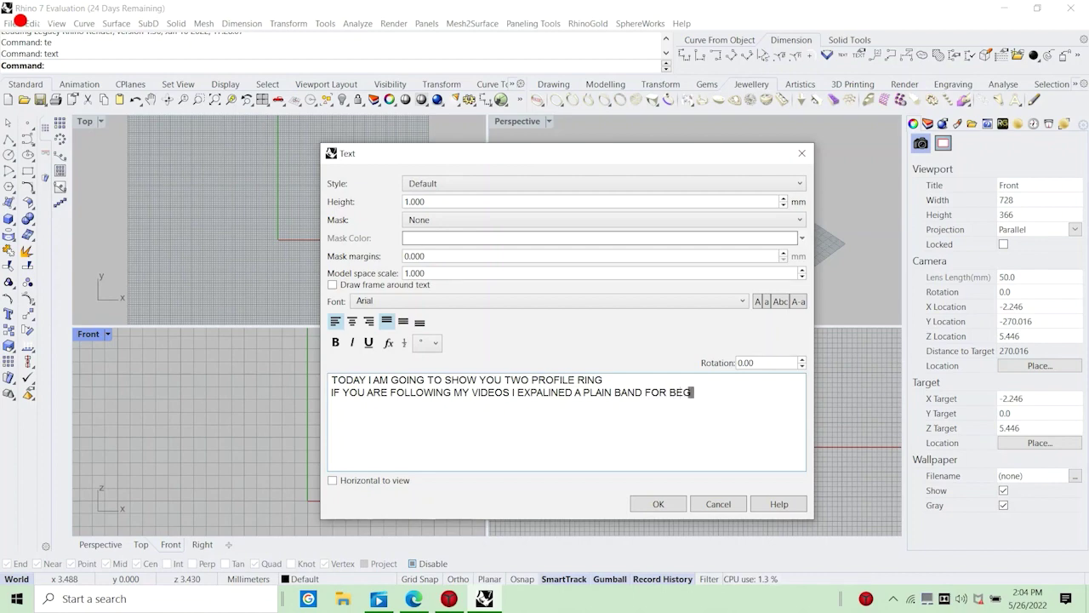
text(INNERS WHOA RE)
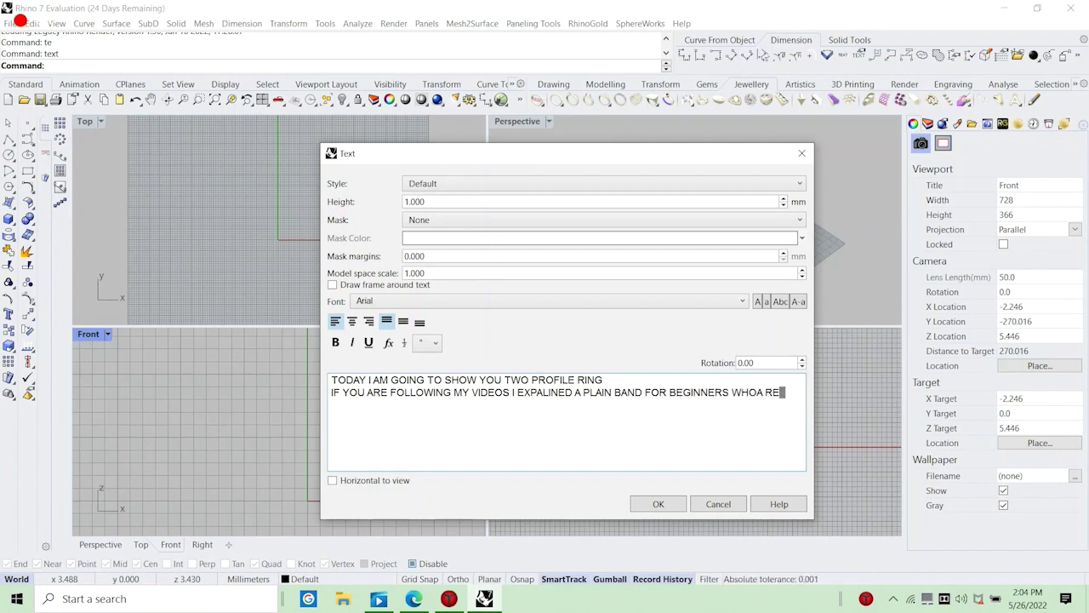
text( NEW TO)
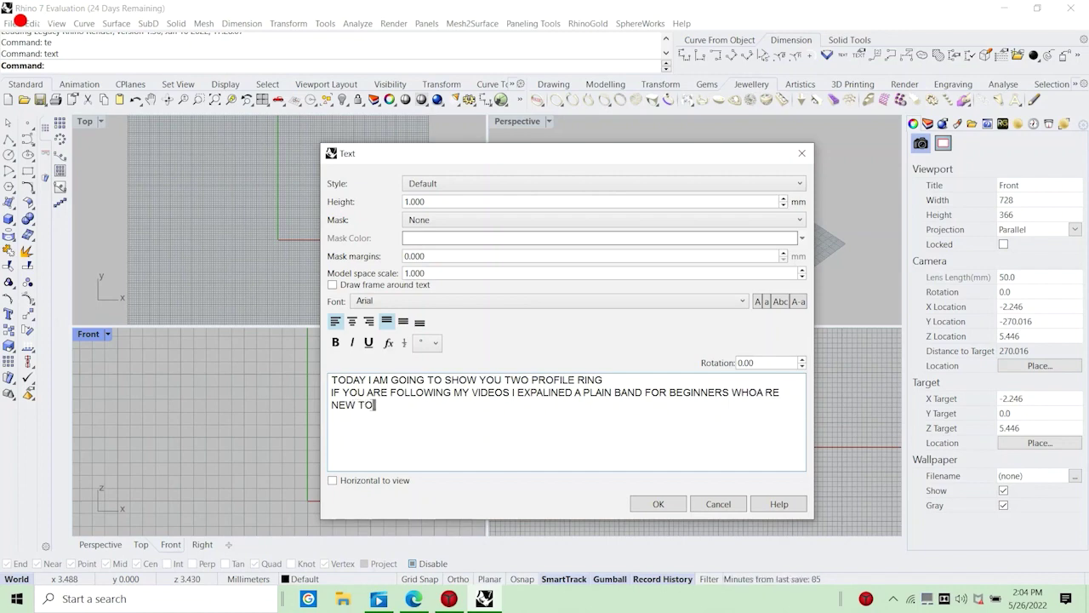
text( RHINO NOW)
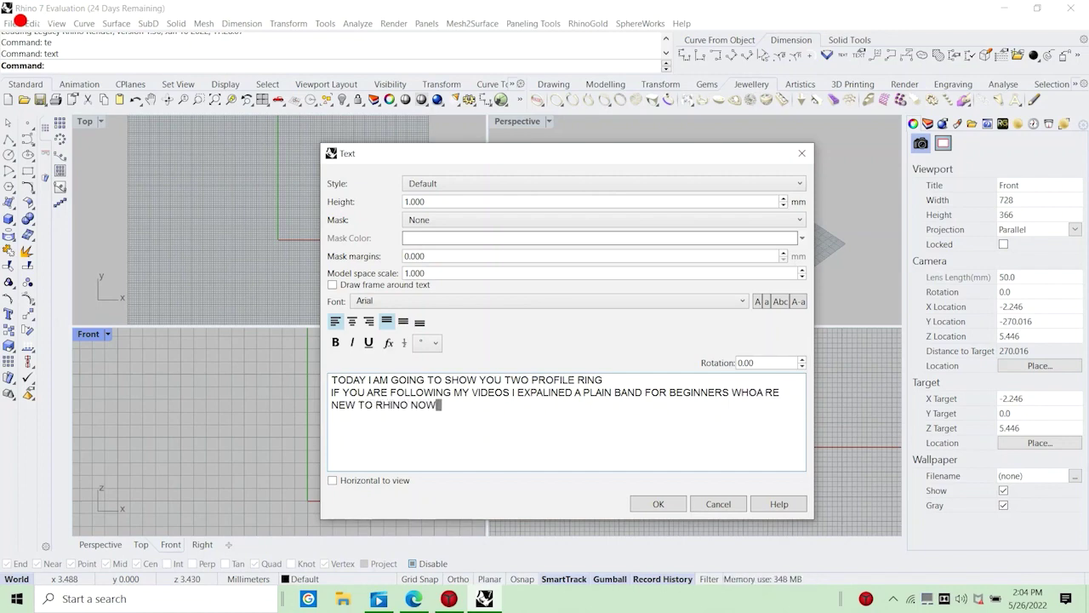
text( I AM GO)
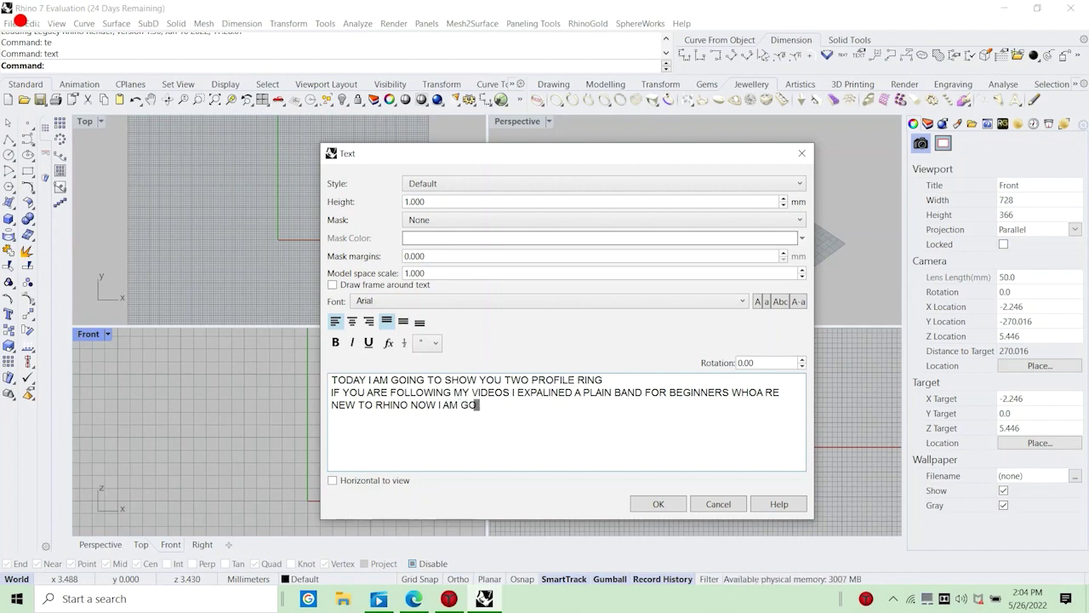
text(ING TO SHOW YOU HOW)
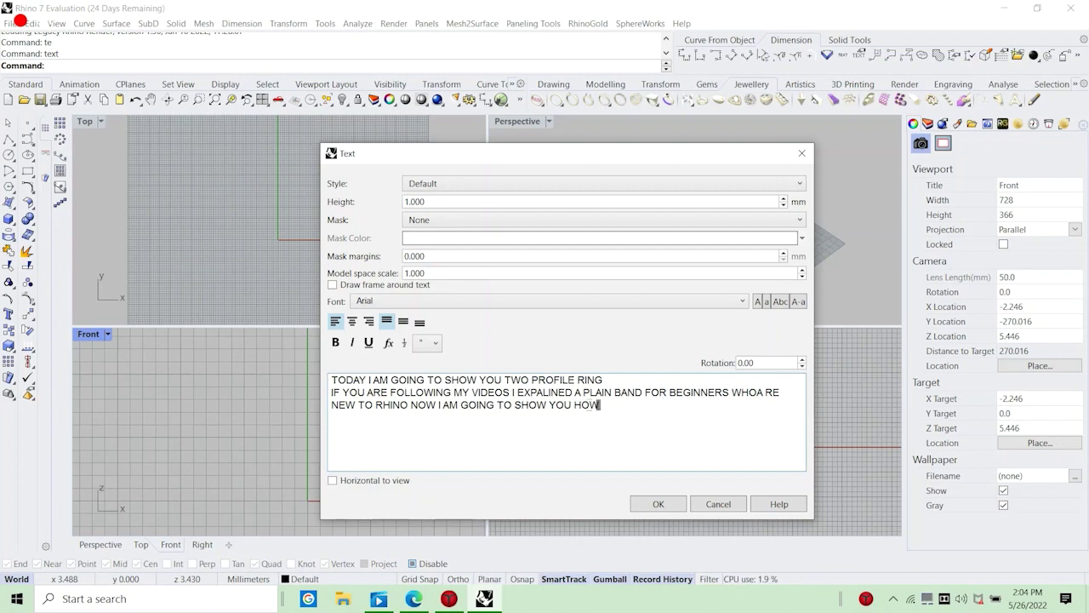
text( TO CREATE)
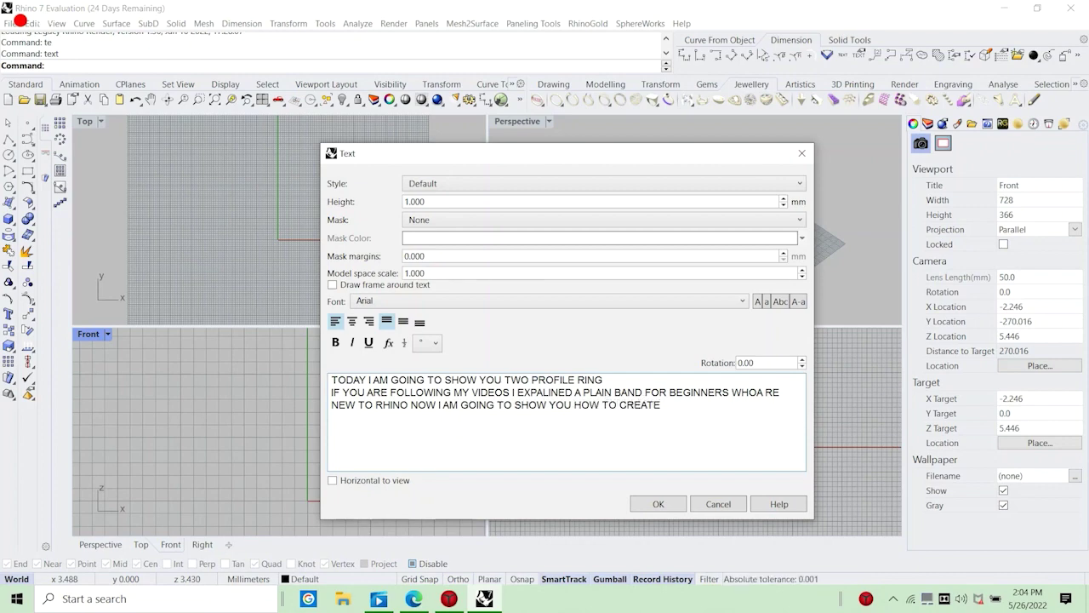
text( TWO)
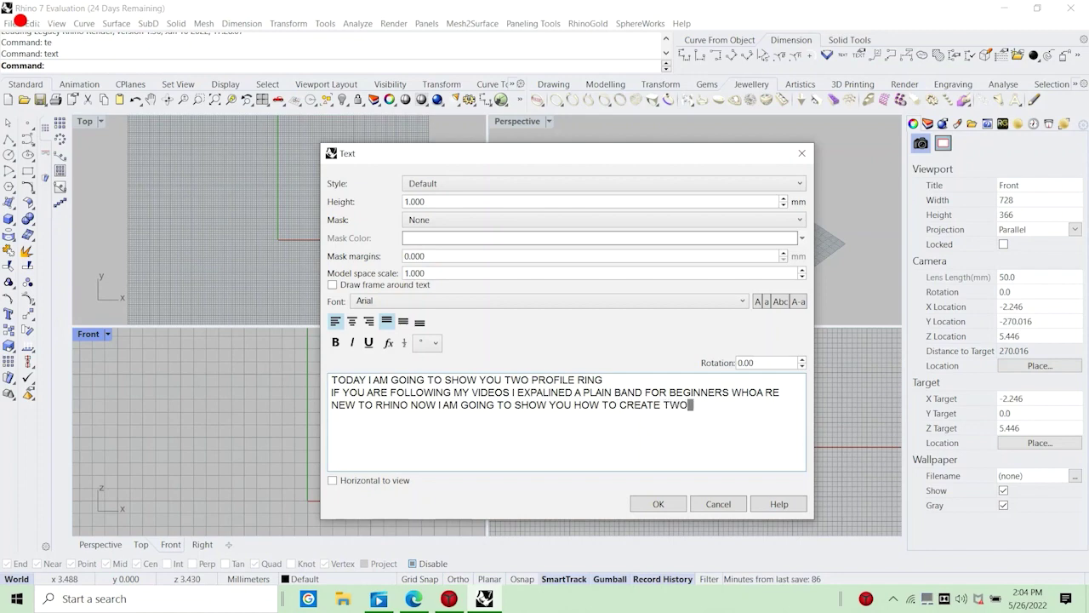
text( PROFILES)
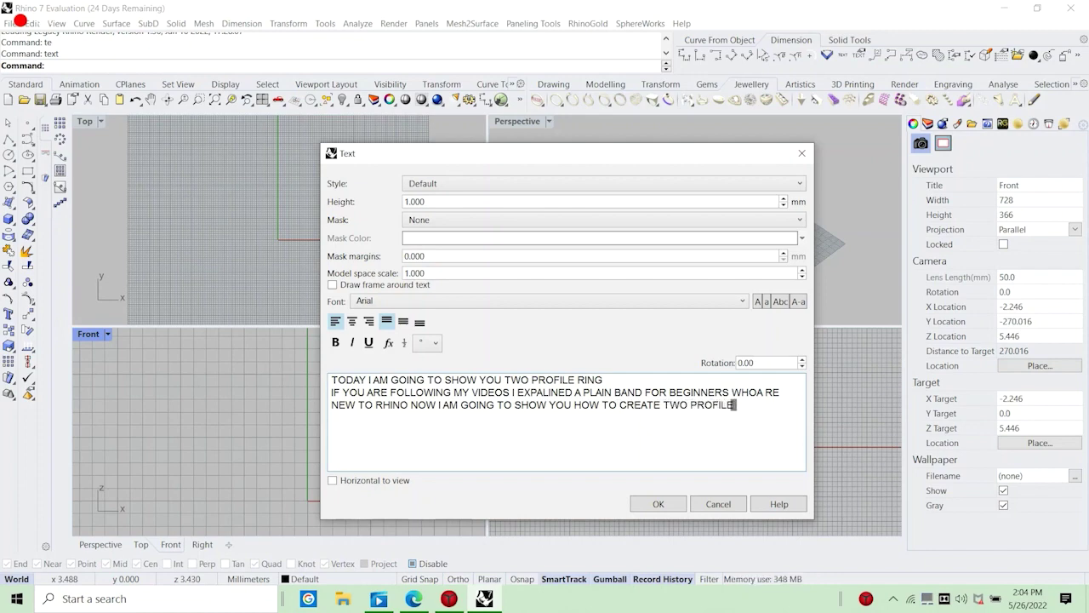
text( AND CREATE A RIN)
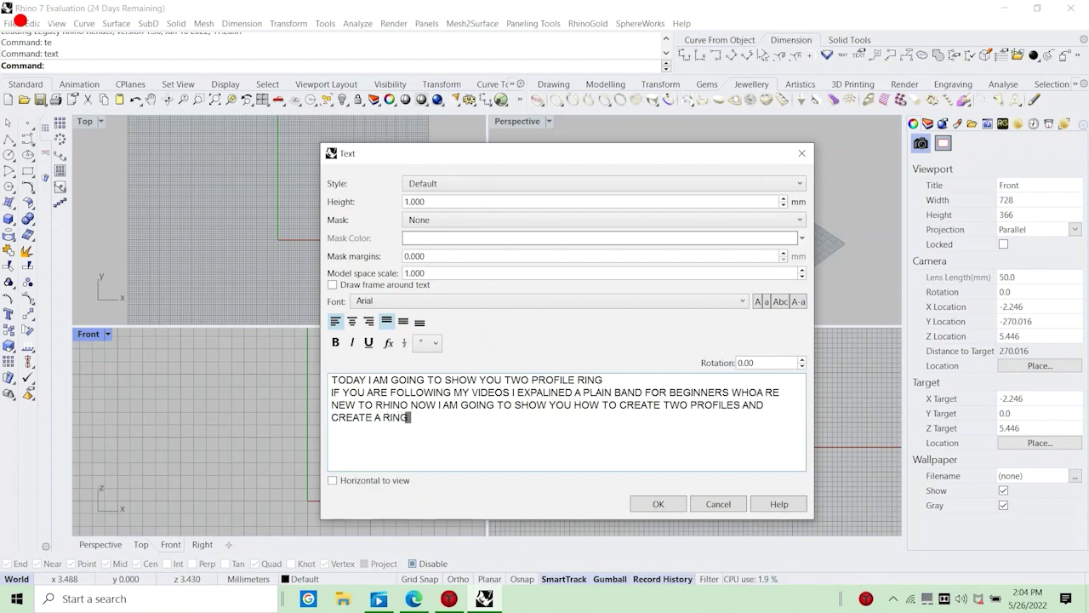
text(G)
key(Return)
text(AS ALWAYS)
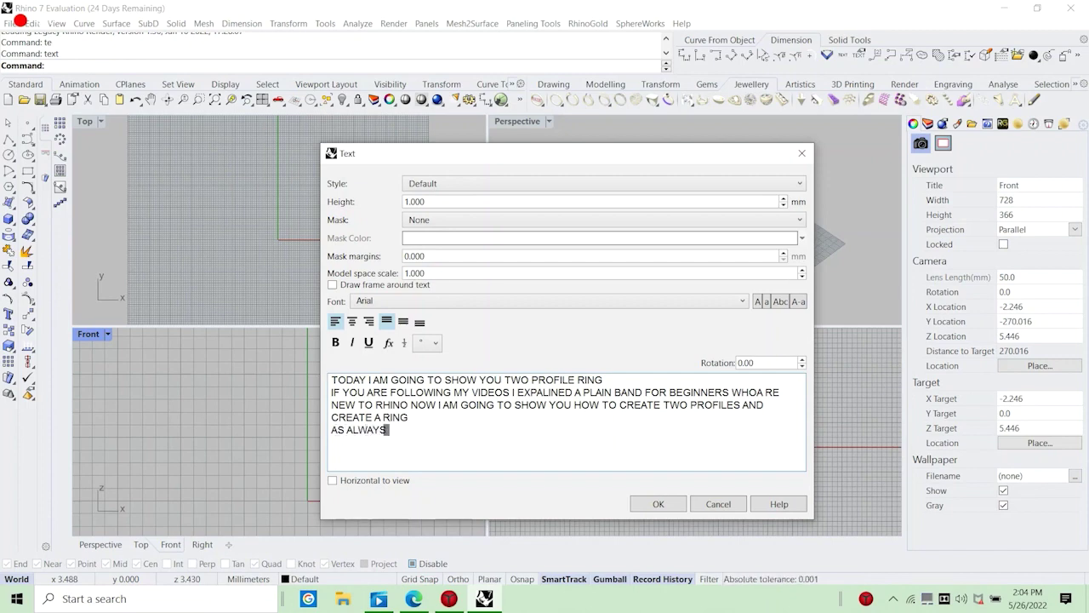
text( IT IS VE)
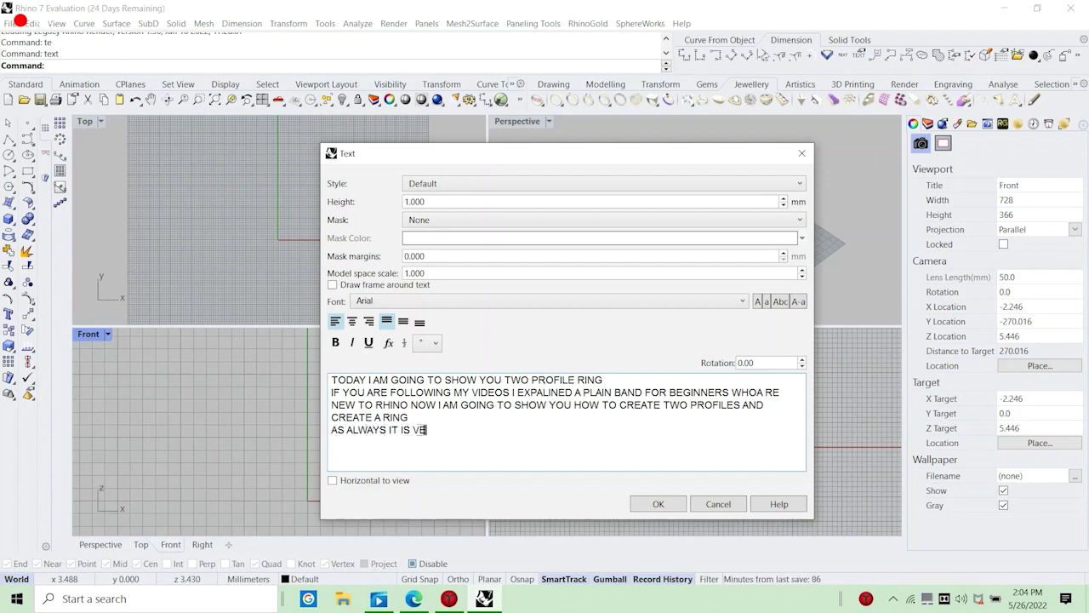
text(RY EASYYYYYYY AND)
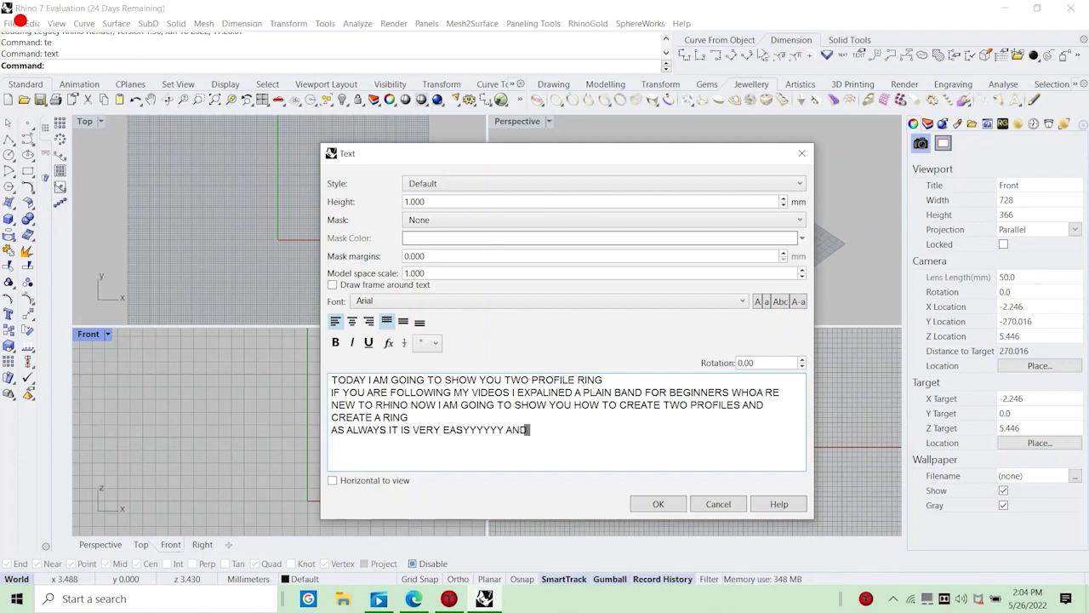
text( SIMPLE )
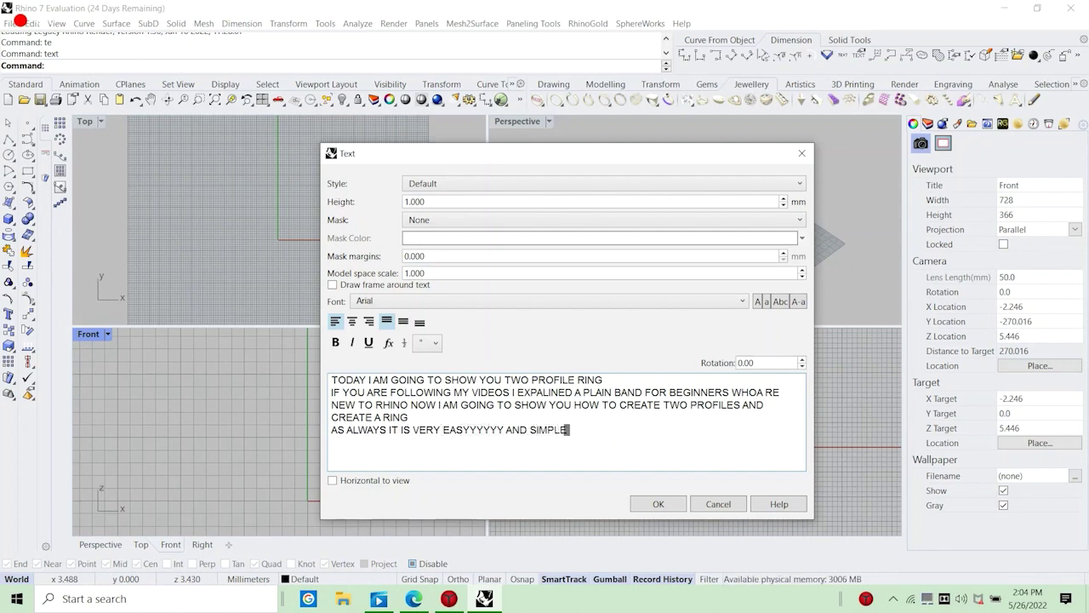
text(LETS ST)
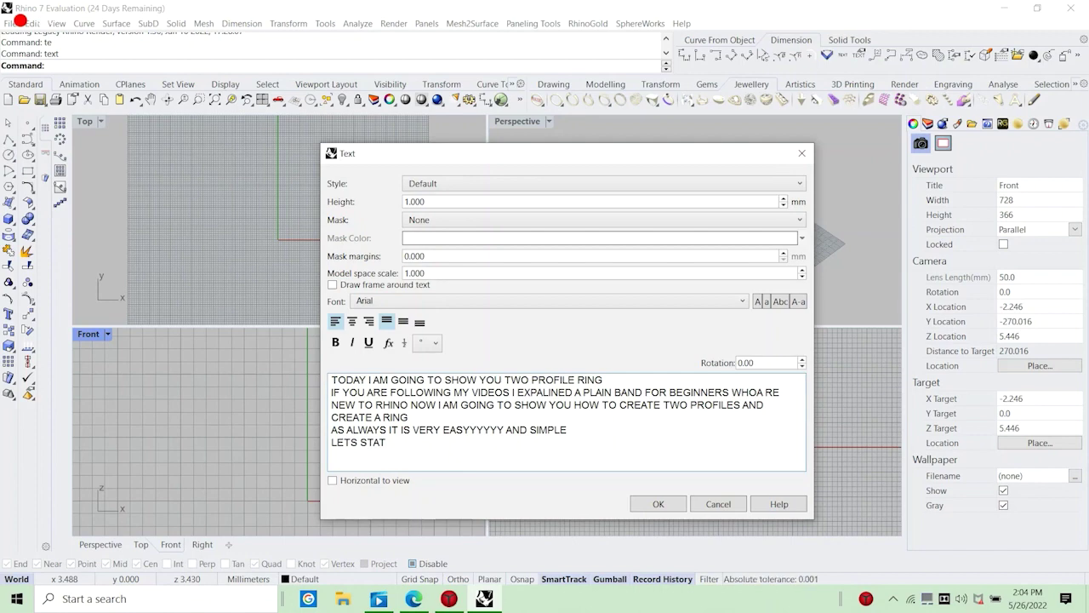
text(ART 3DINGGGGGGGG)
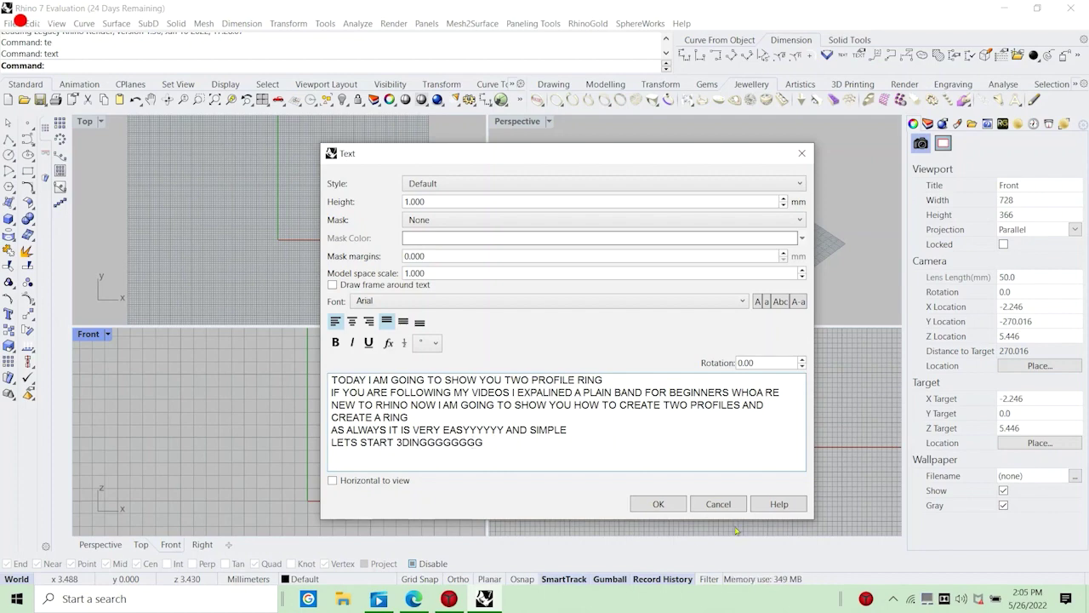
click(719, 504)
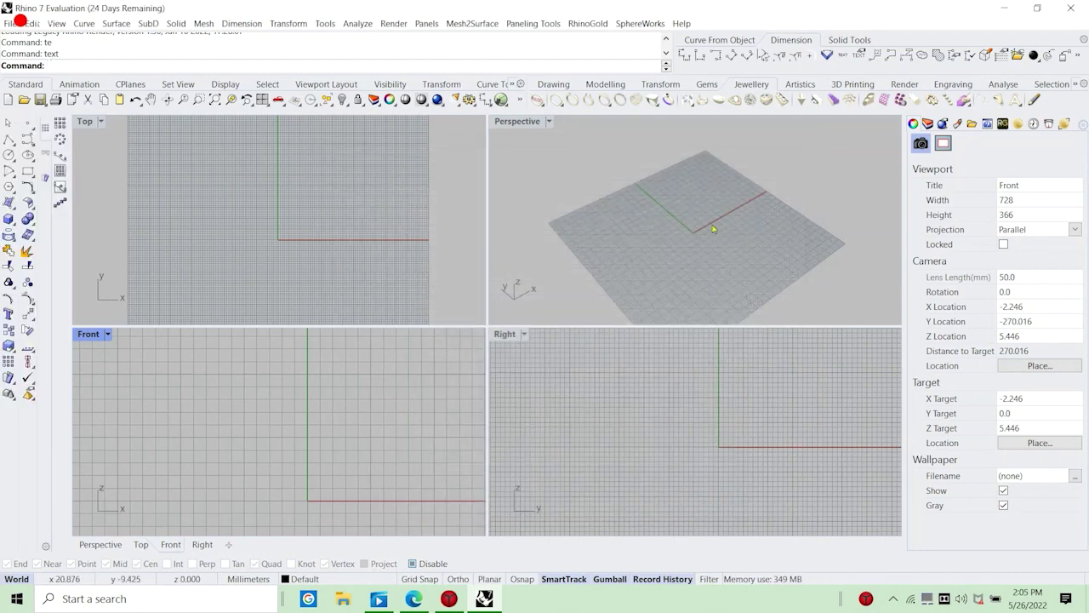
Draw a circle of 16 mm diameter centred on the origin in the Front view.
right_drag(720, 225, 739, 245)
click(8, 155)
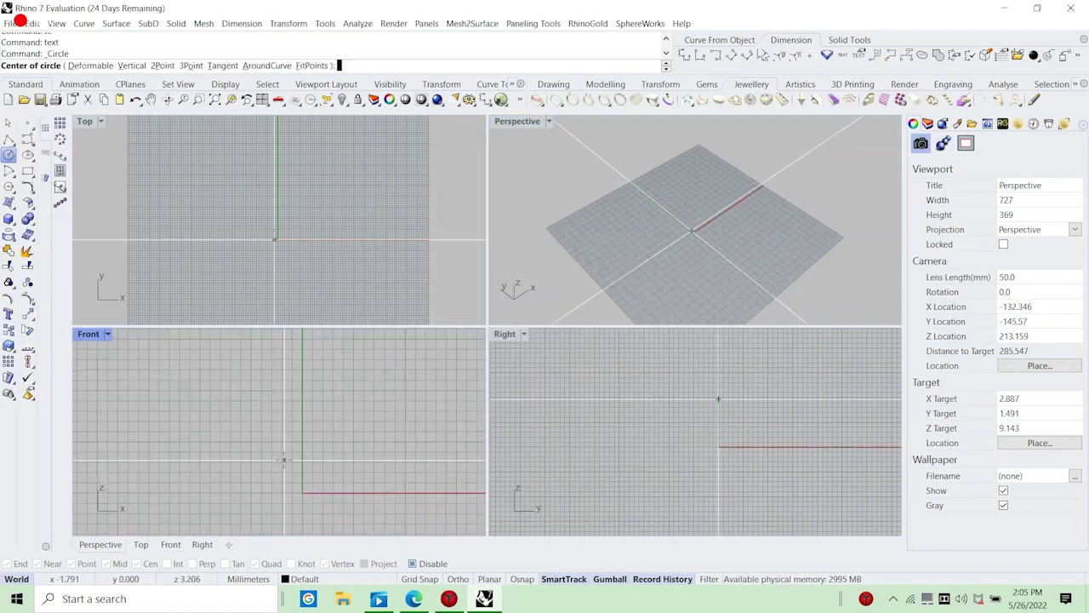
click(291, 471)
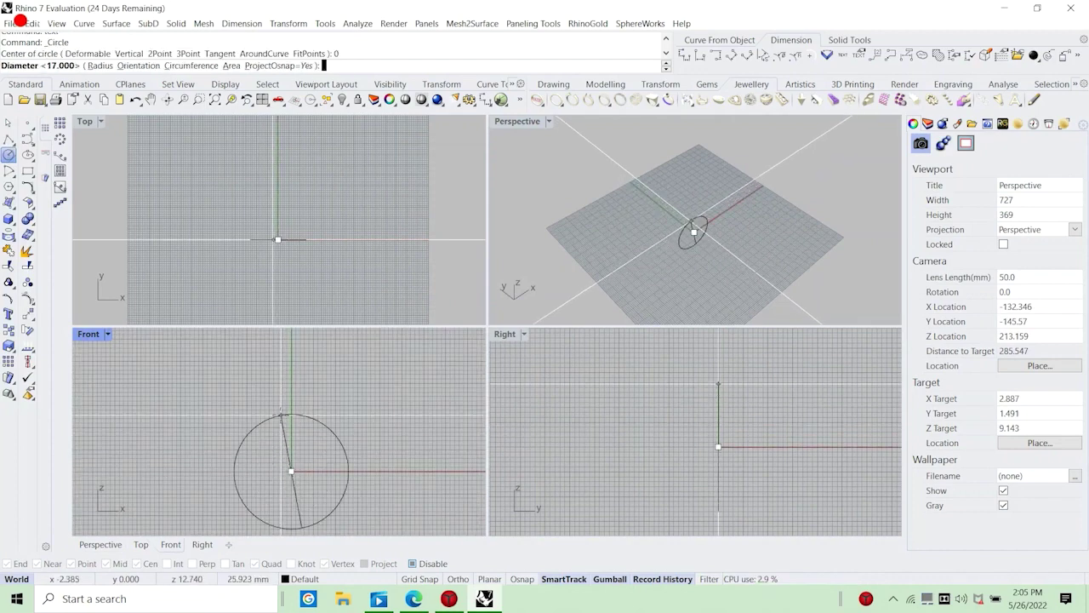
text(16)
key(Return)
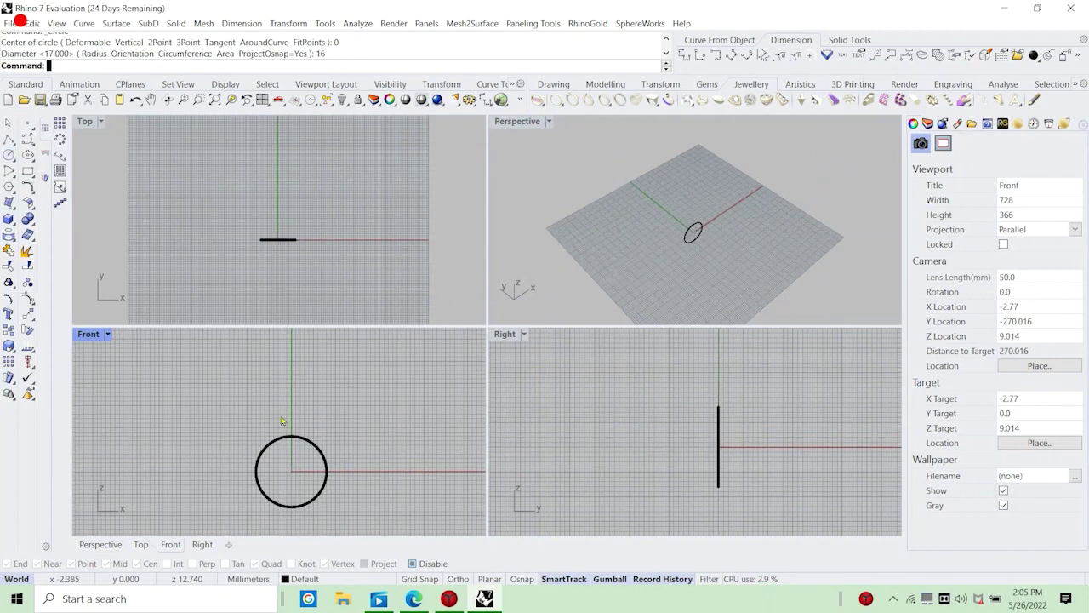
Write a text note reading "THIS IS THE INNER DIAMETER OF THE RING THAT MEANS YOUR RING SIZE IN MILLIMETERS" and discard it.
text(text)
key(Return)
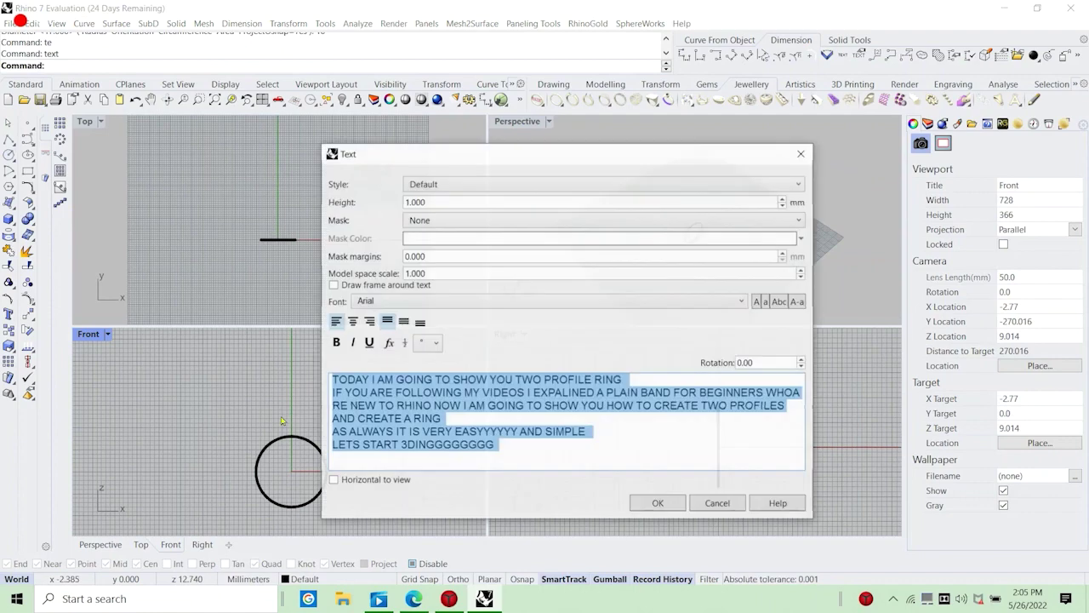
text(THIS IS)
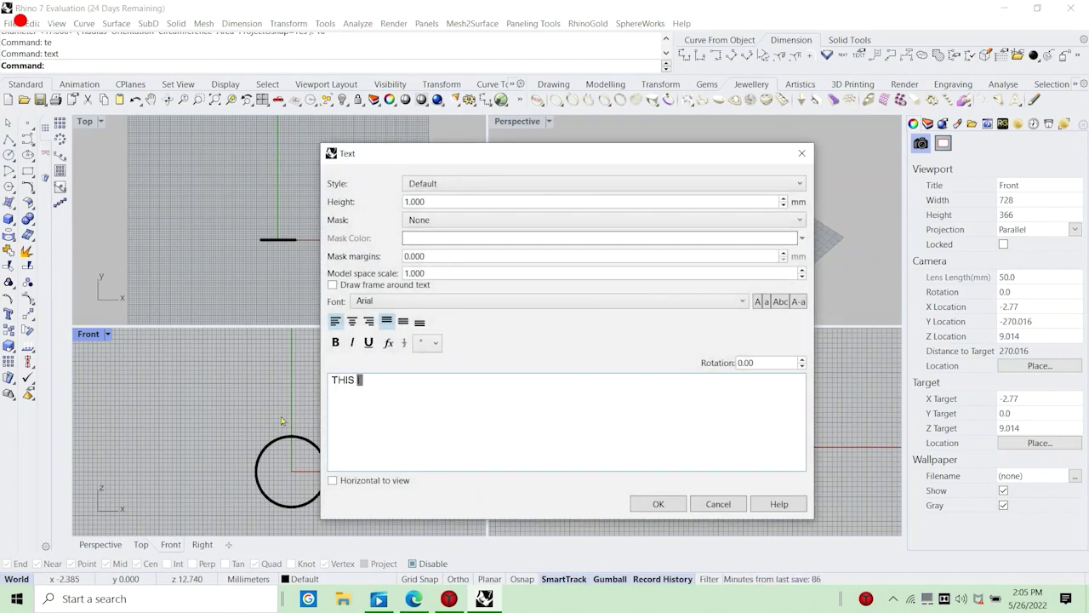
text( THE INNER)
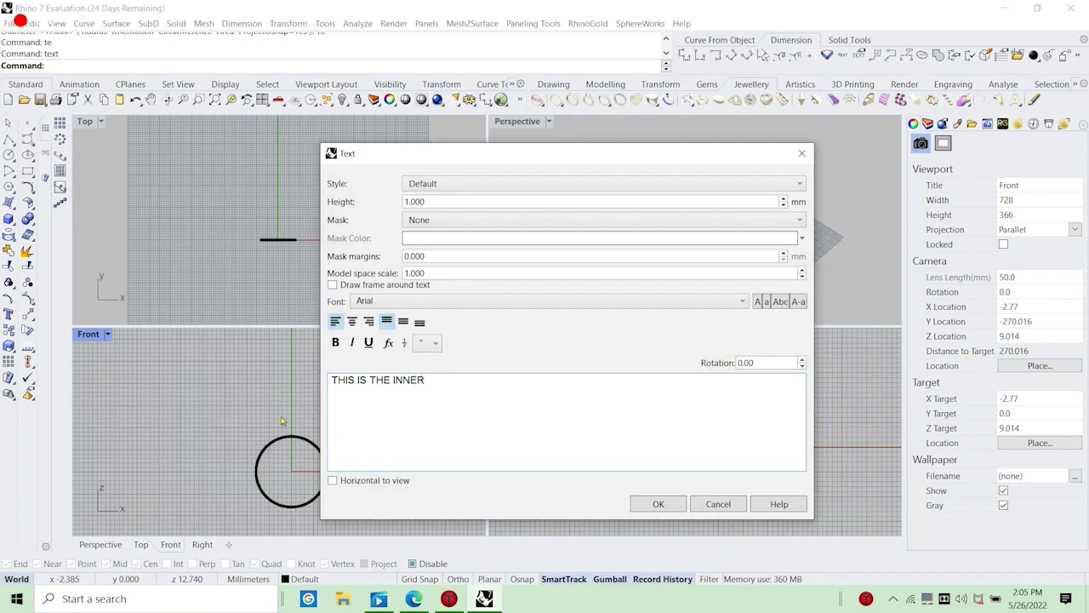
text( DIAMETER)
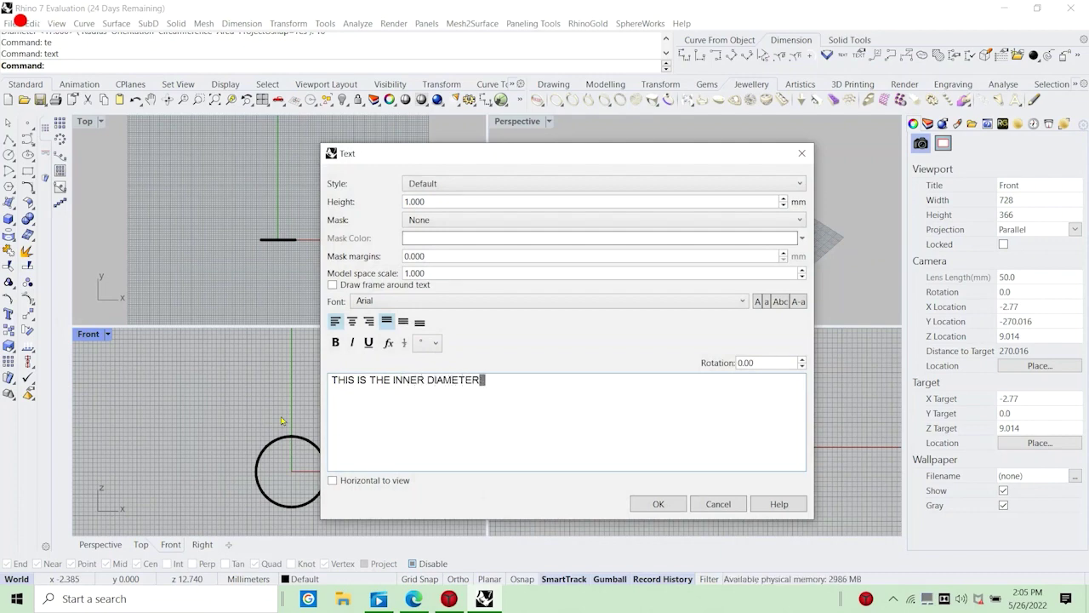
text( OF THE RING)
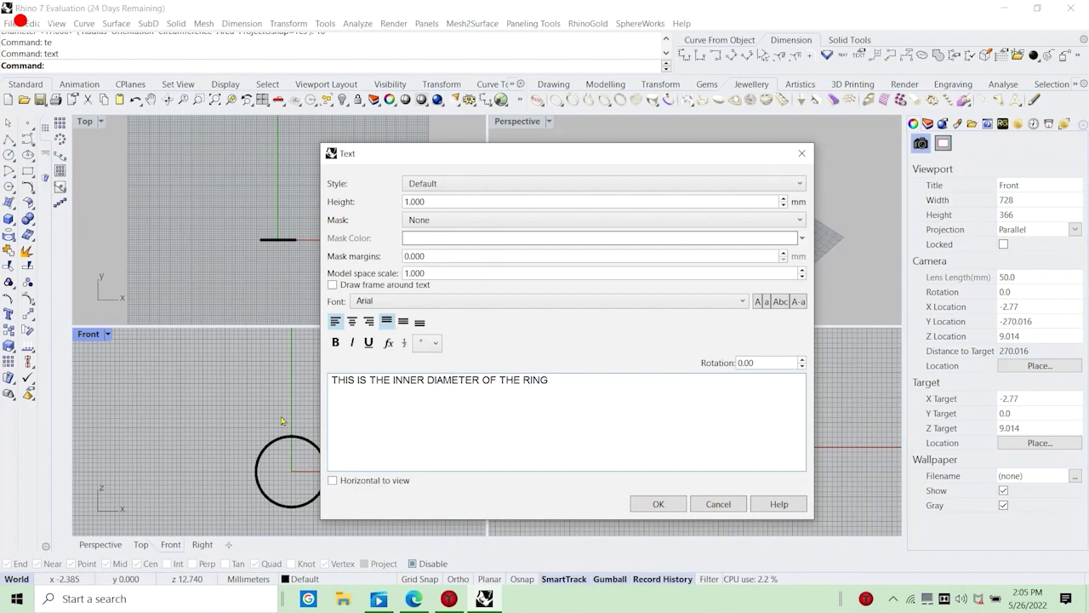
text( THAT)
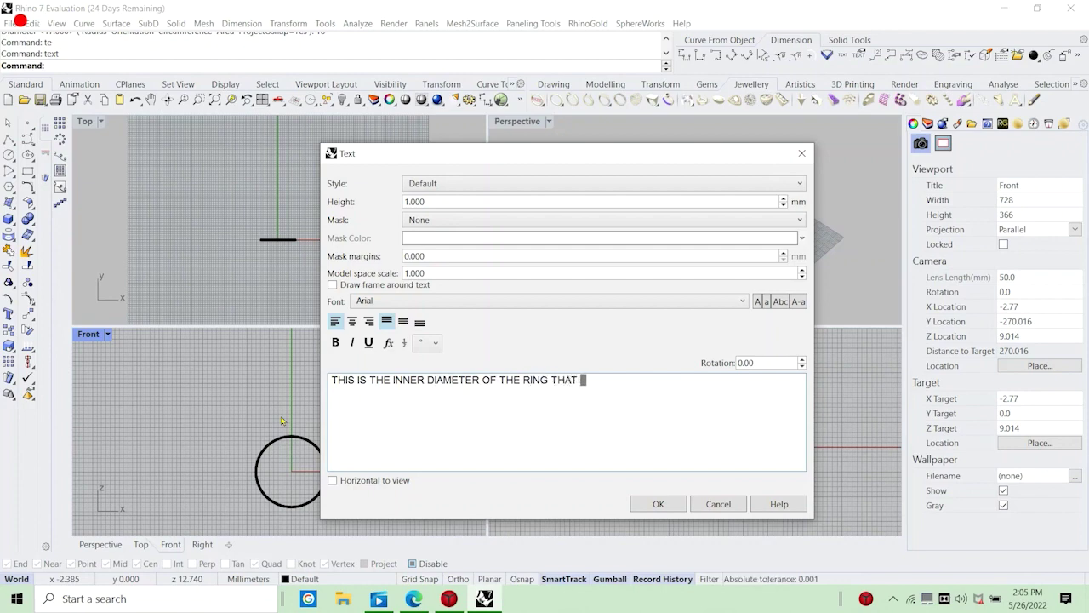
text(  MEANS YOUR)
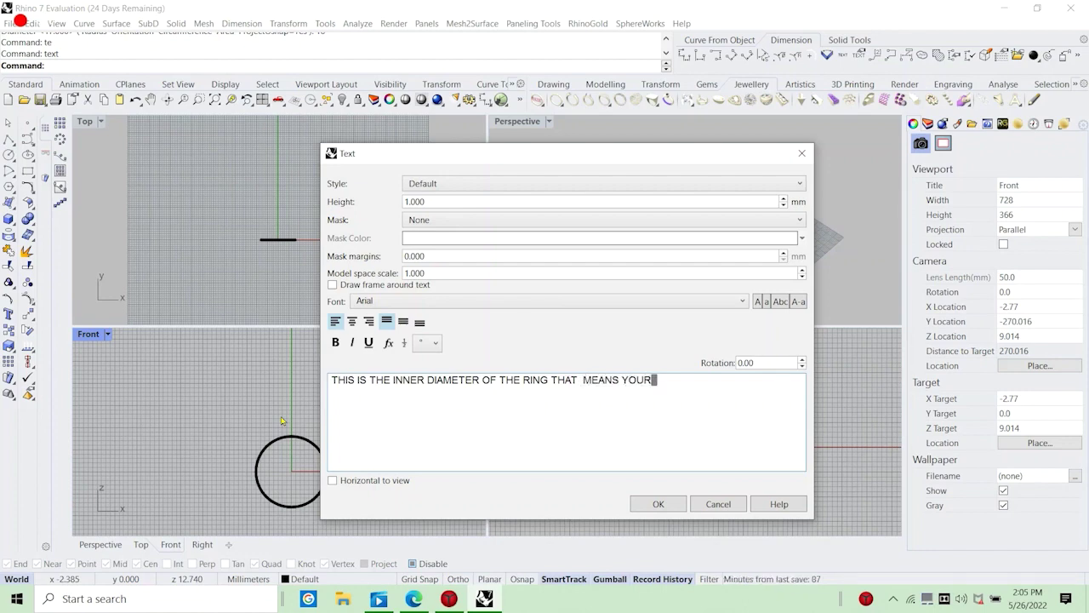
text( RING S)
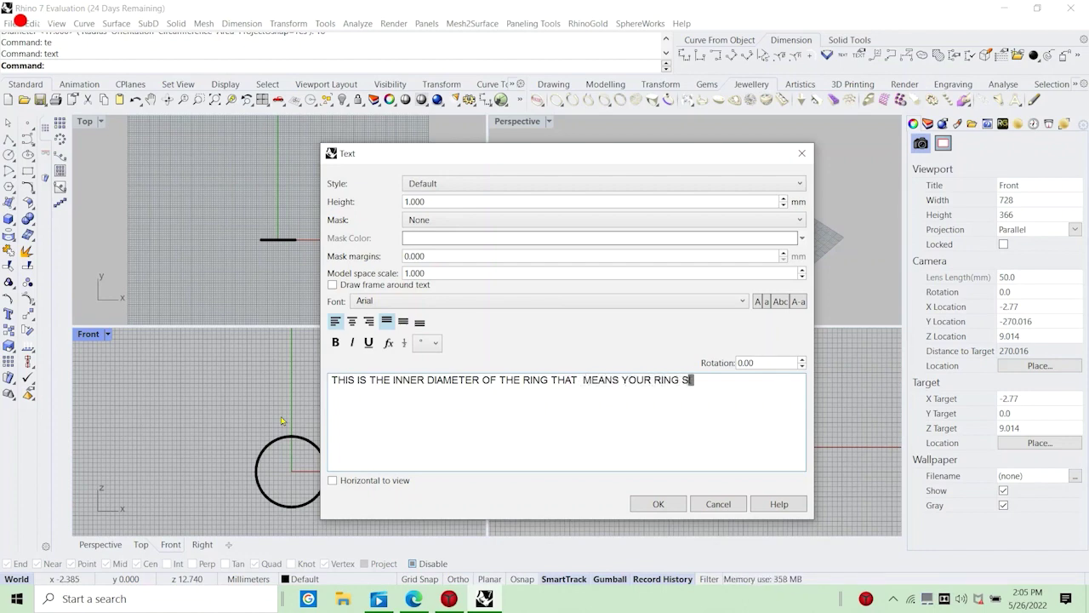
text(IZE IN MILLIMETERS)
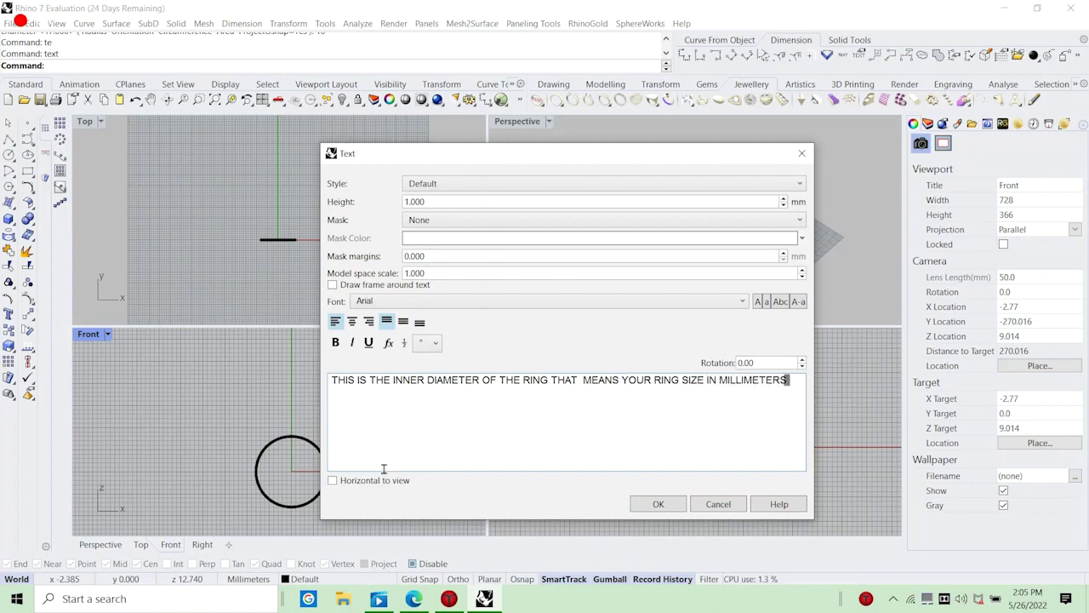
click(705, 509)
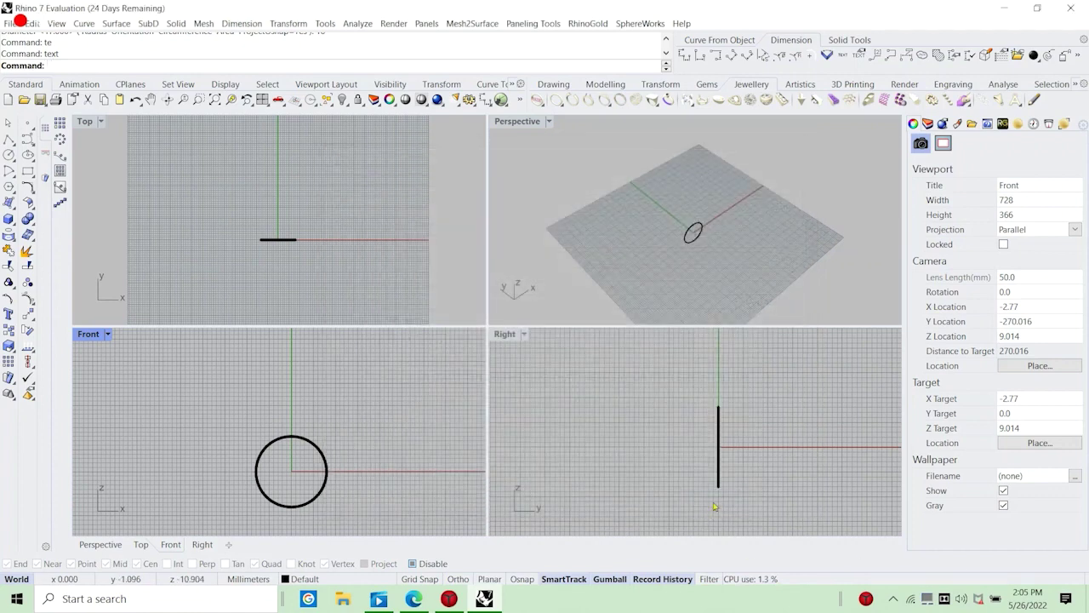
right_drag(281, 477, 284, 429)
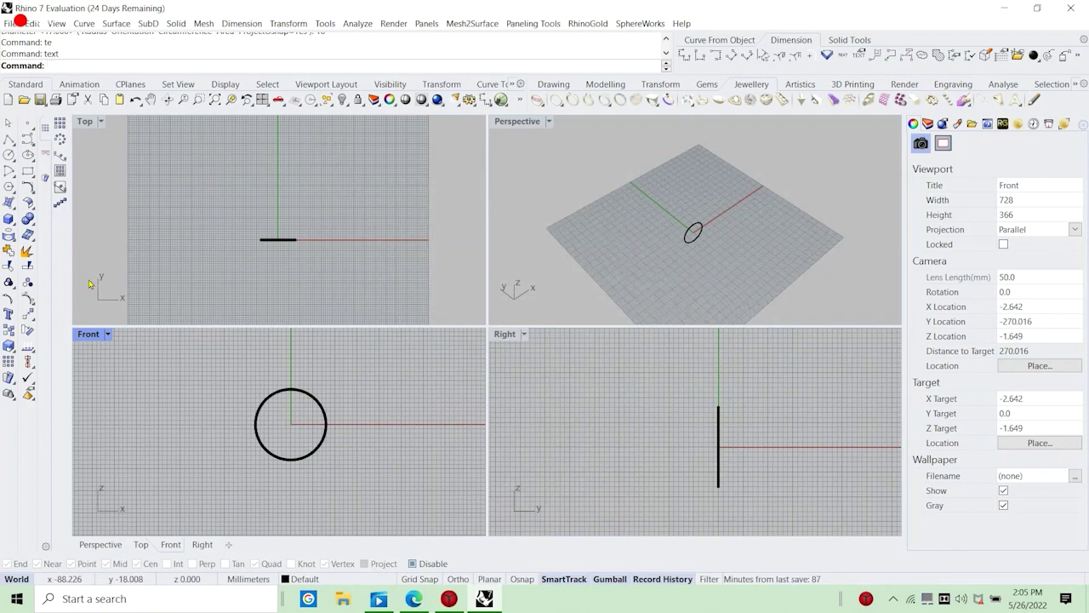
click(30, 173)
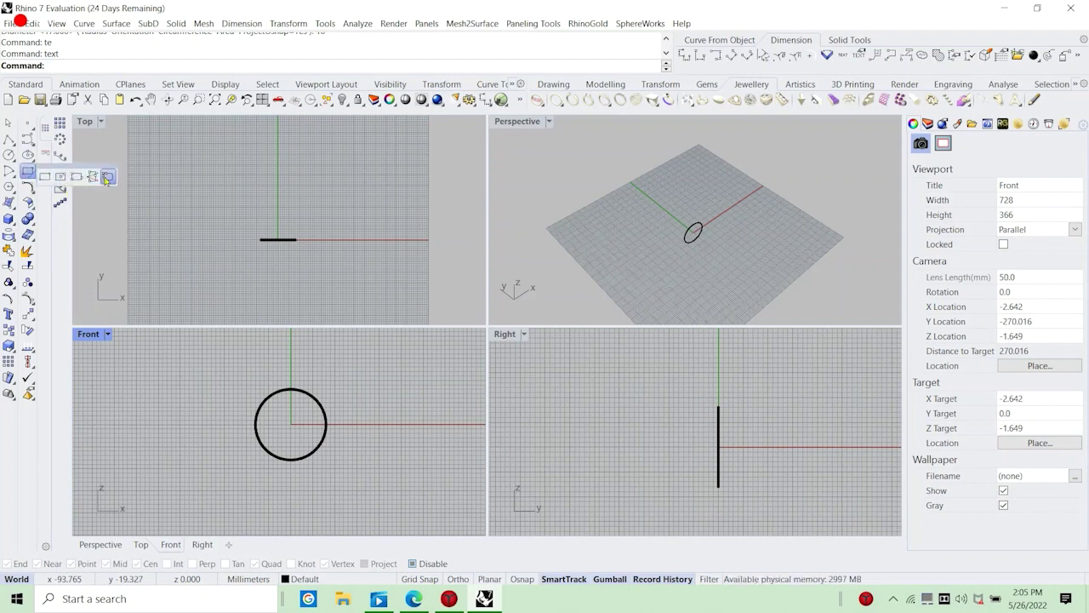
click(108, 177)
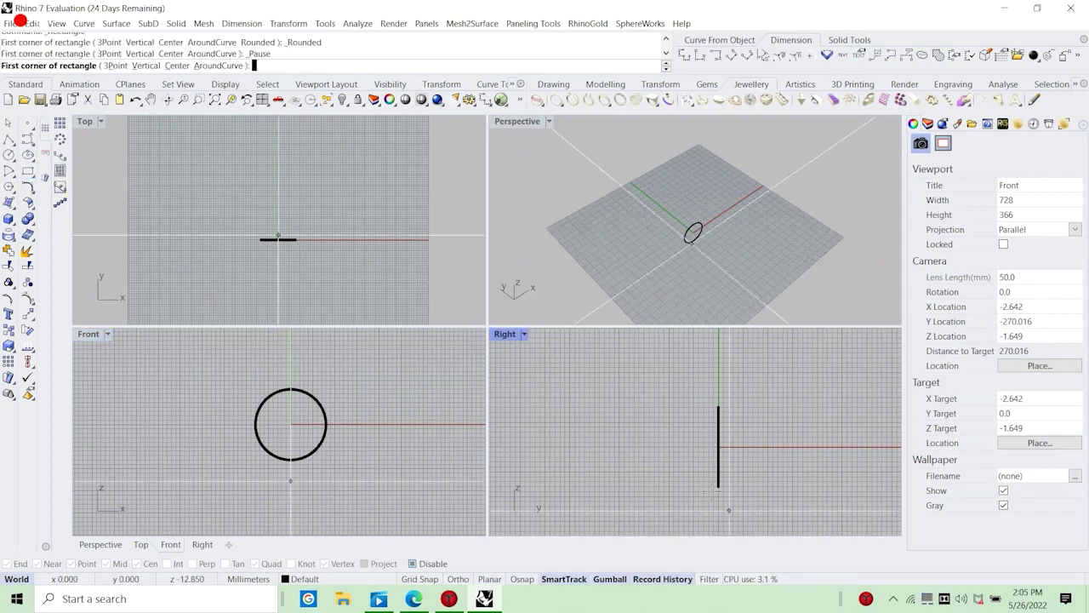
scroll(722, 469, up, 3)
scroll(720, 460, up, 1)
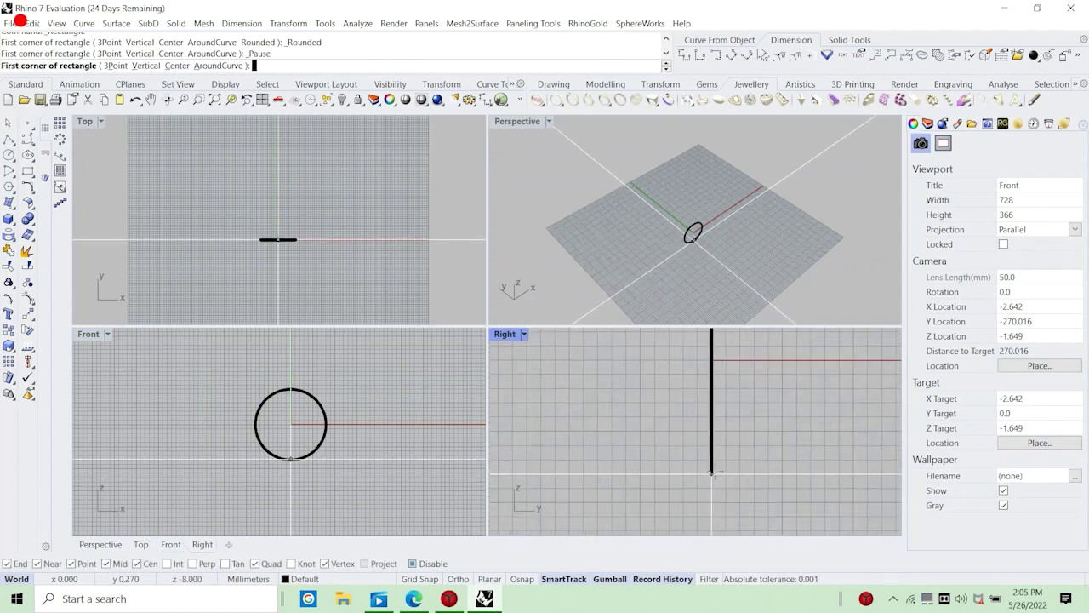
click(717, 470)
key(Escape)
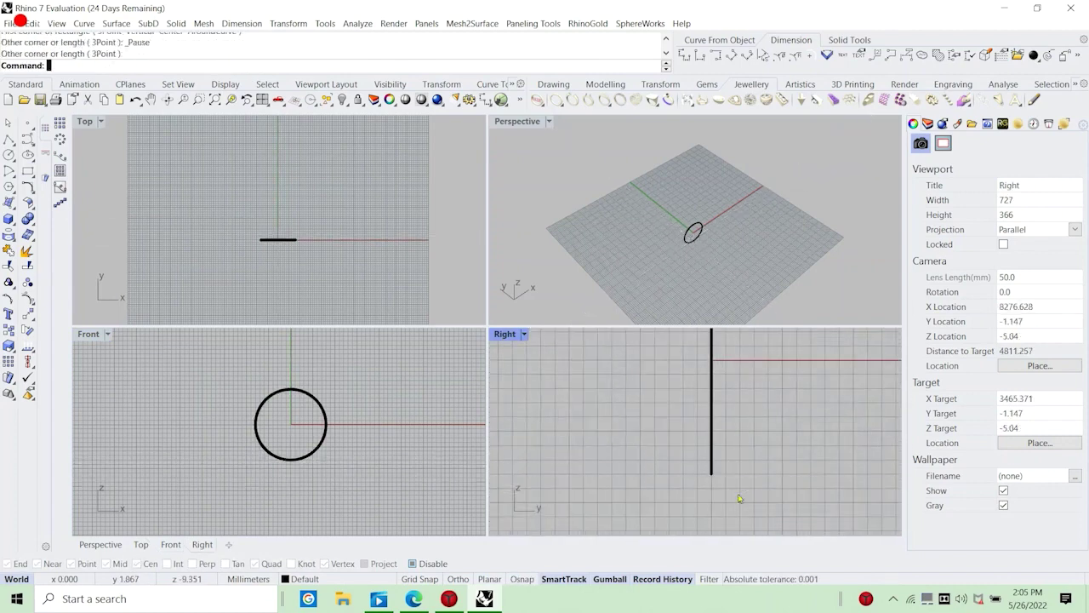
Draw a 2 by 2 mm rounded rectangle in the Right view, centred on the lowest point of the ring circle.
right_click(741, 499)
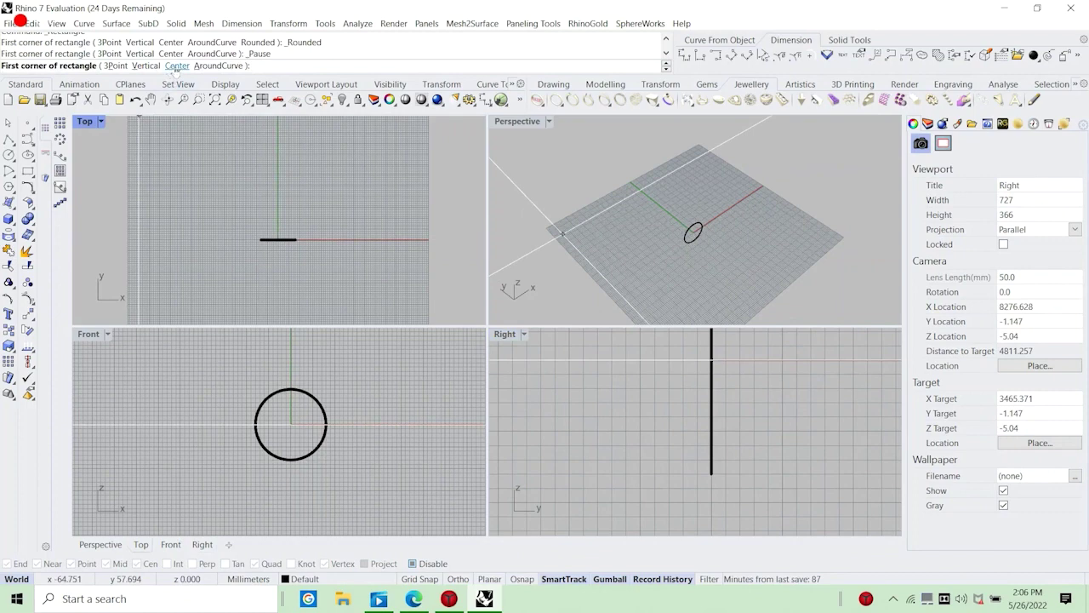
click(176, 67)
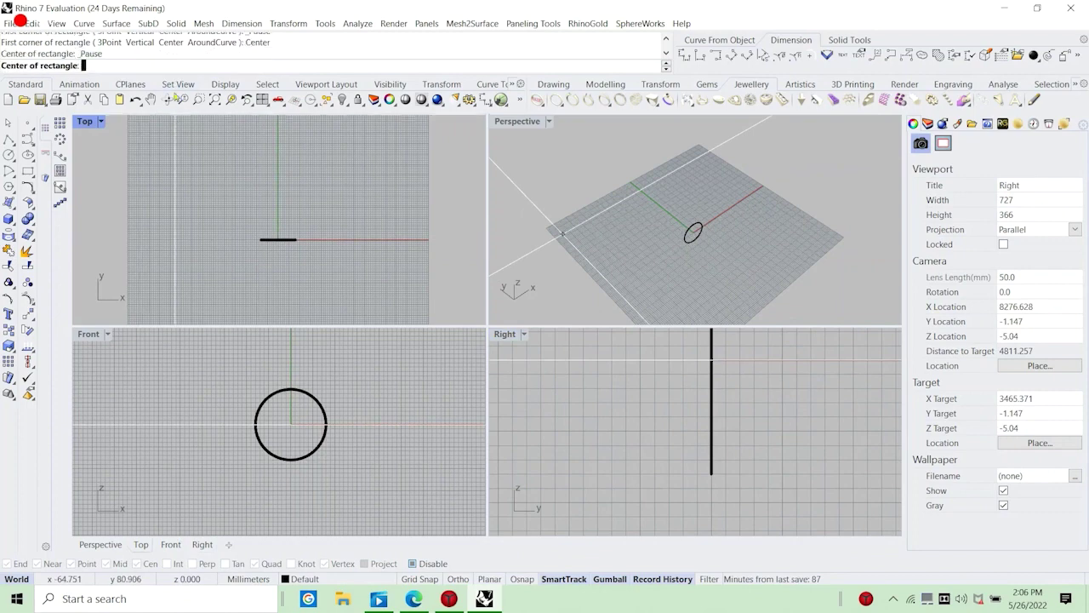
click(711, 473)
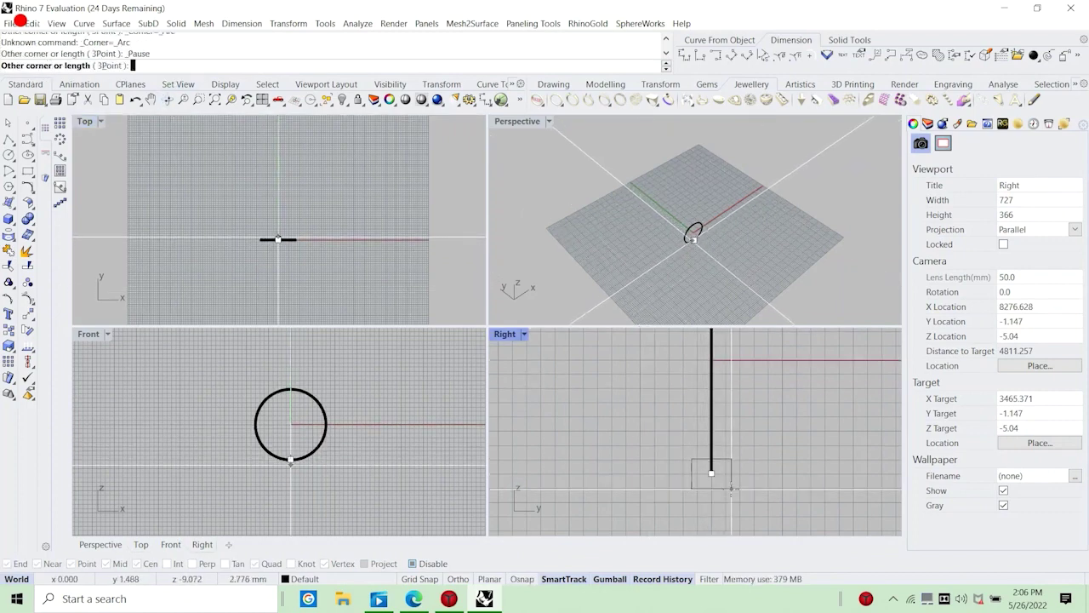
text(2)
key(Return)
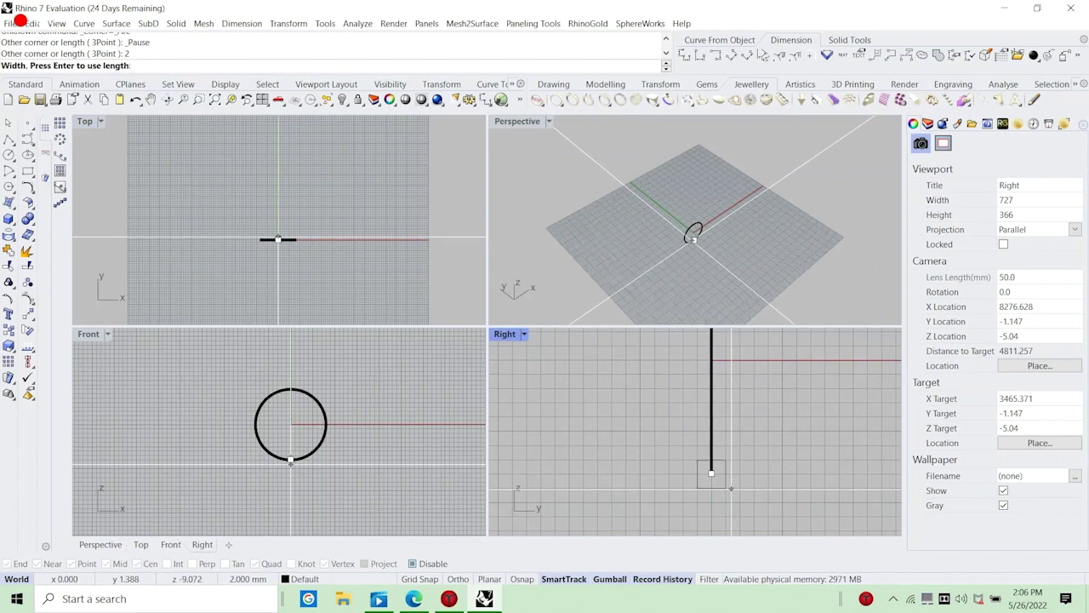
text(2)
key(Return)
click(730, 492)
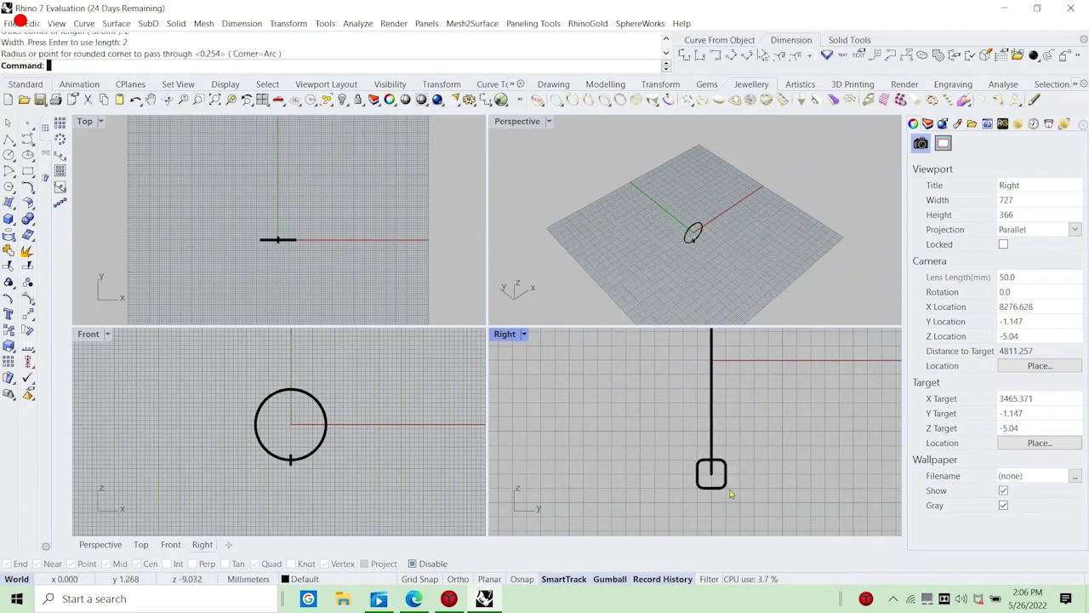
Move the rounded square down 1 mm, snapping the midpoint of its top edge to the lowest point of the circle.
click(725, 484)
scroll(721, 482, up, 6)
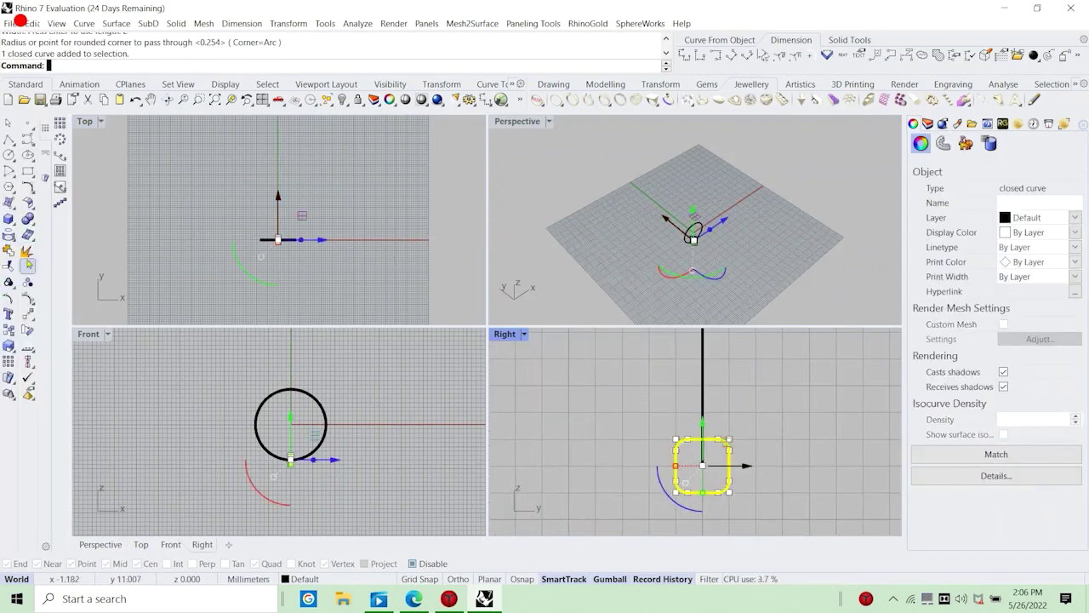
click(28, 315)
scroll(658, 281, up, 5)
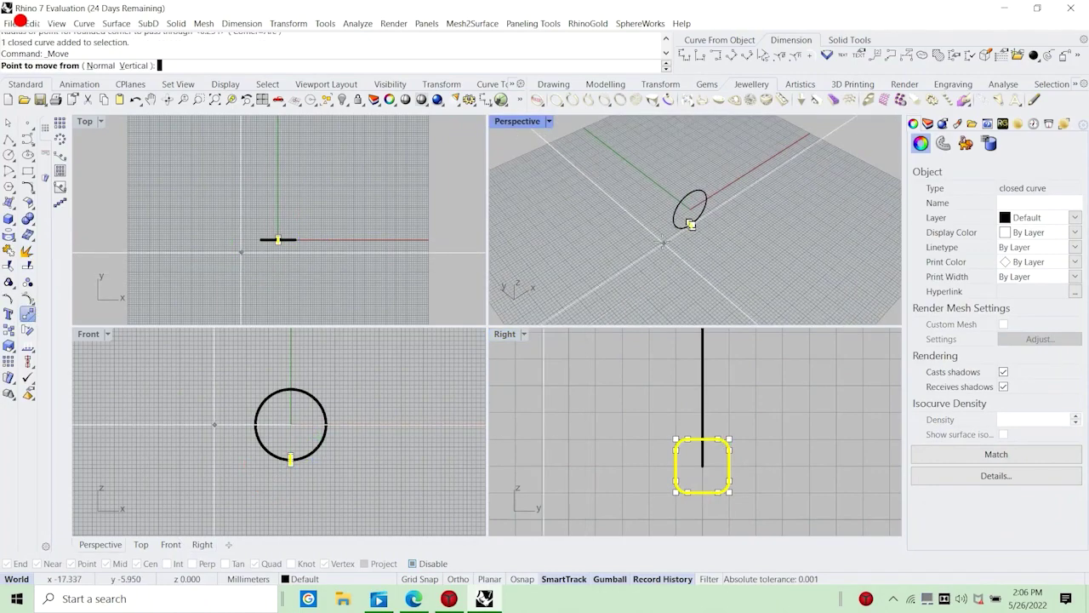
scroll(660, 255, up, 5)
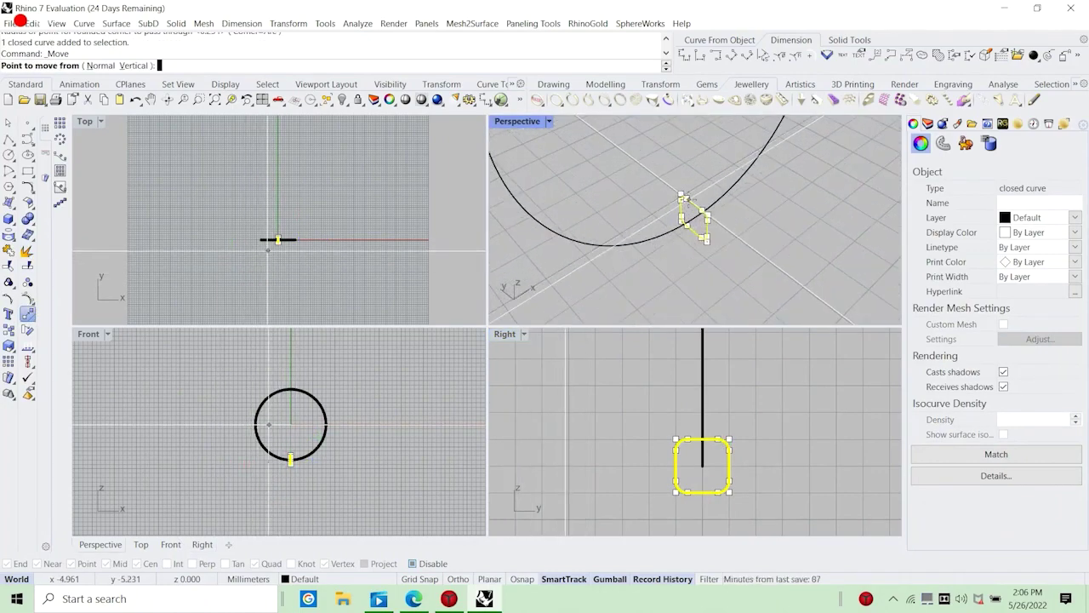
scroll(691, 200, up, 2)
click(522, 579)
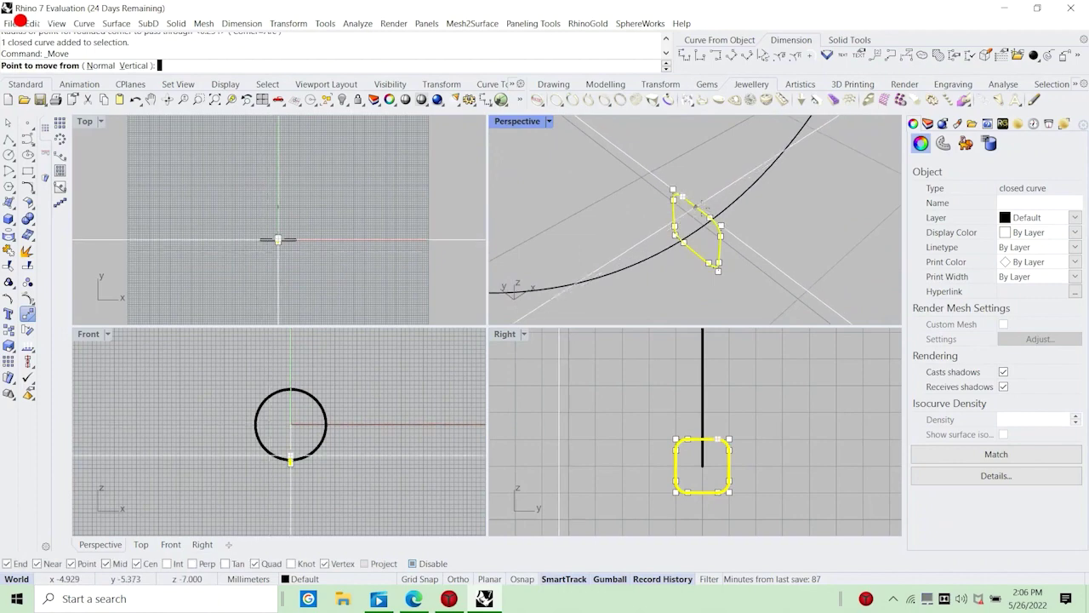
click(697, 207)
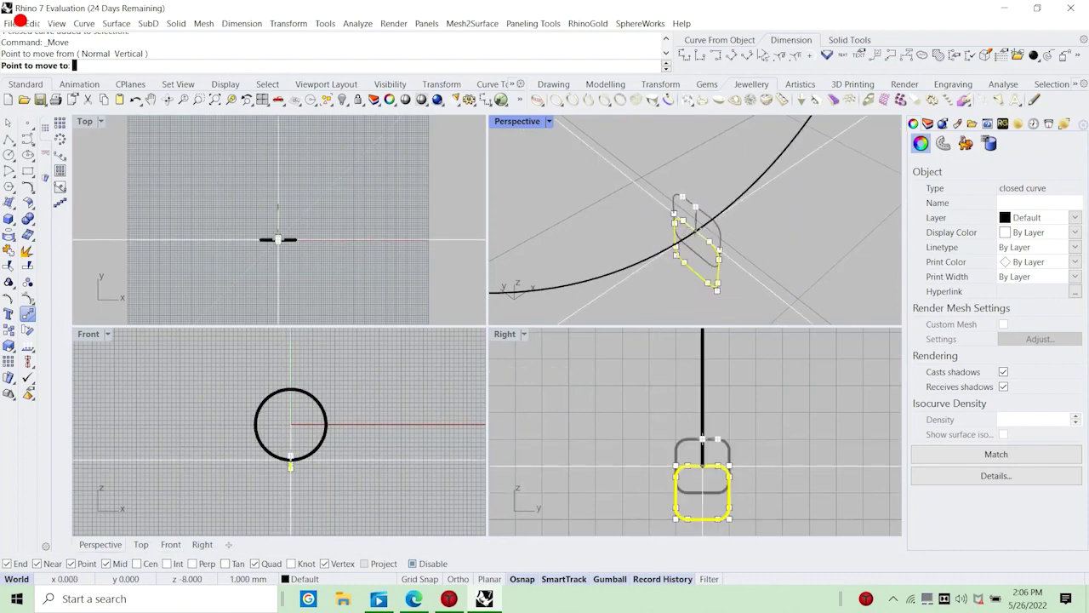
click(697, 231)
click(420, 465)
scroll(289, 466, up, 15)
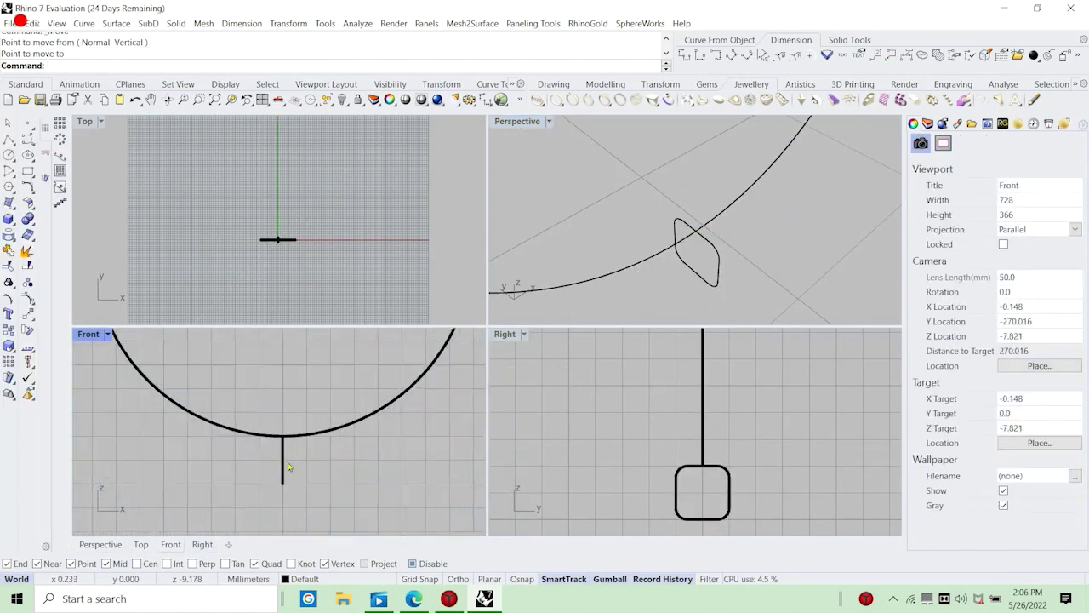
Write a text note reading "WHEN YOU ARE WORKING WITH CIRCLE MAKE SURE YOU ON THE OSNAP QUADS" and discard it.
text(text)
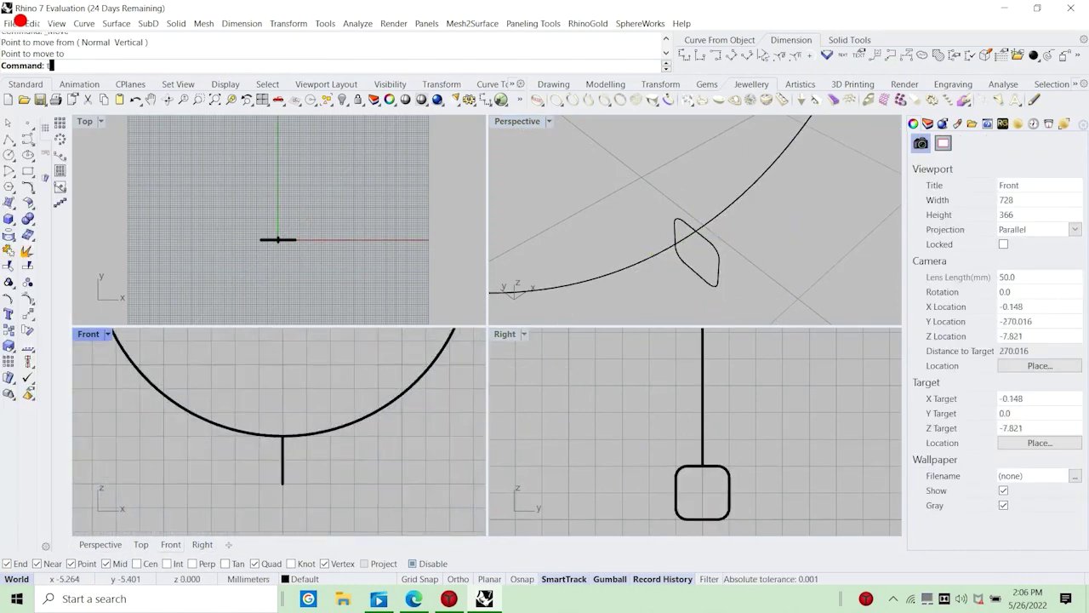
key(Return)
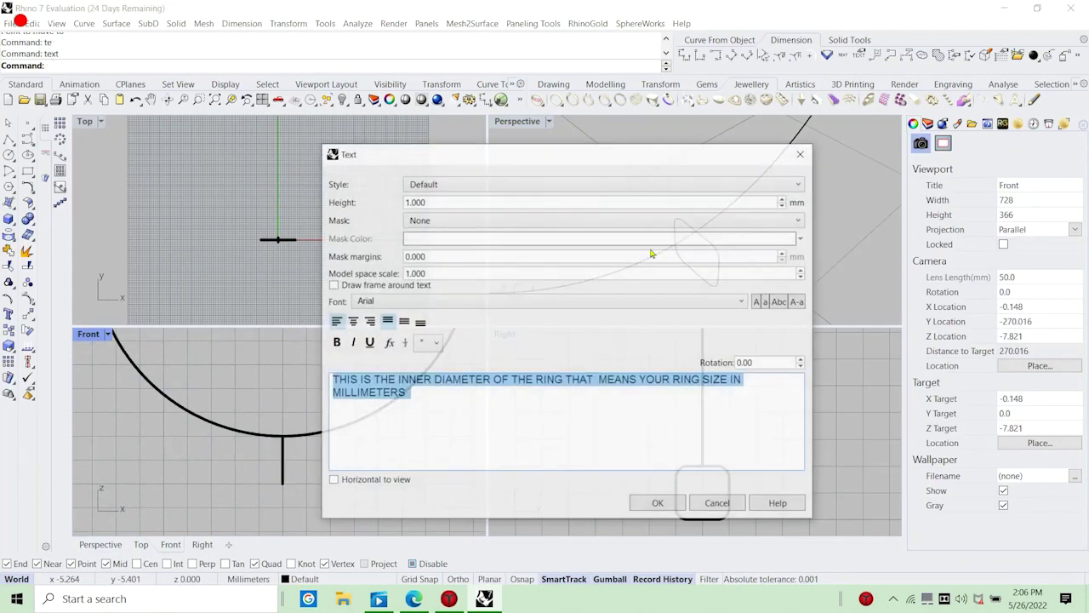
key(BackSpace)
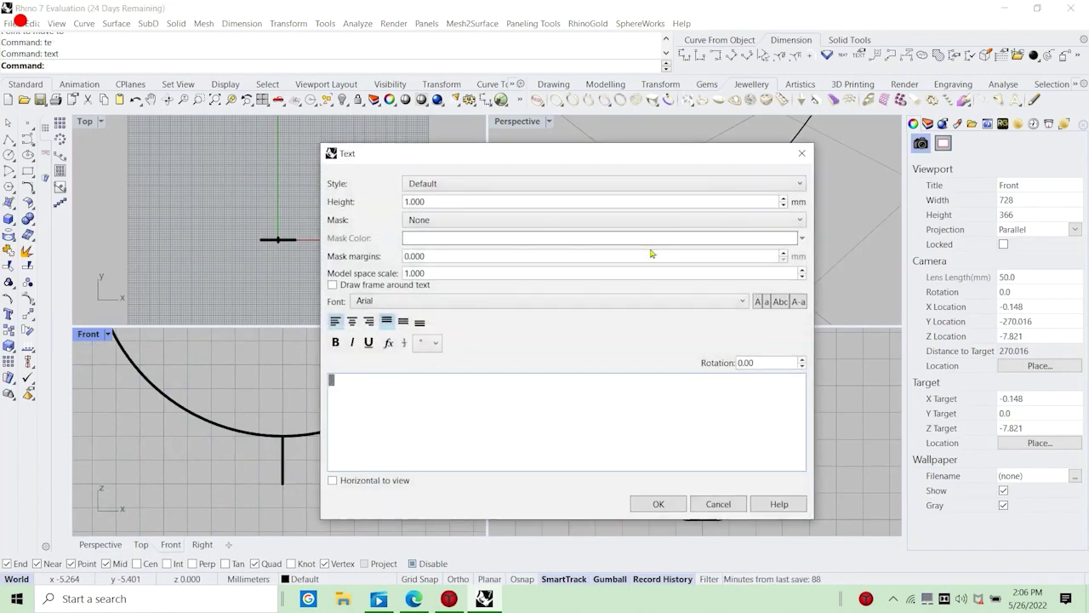
text(WHEN)
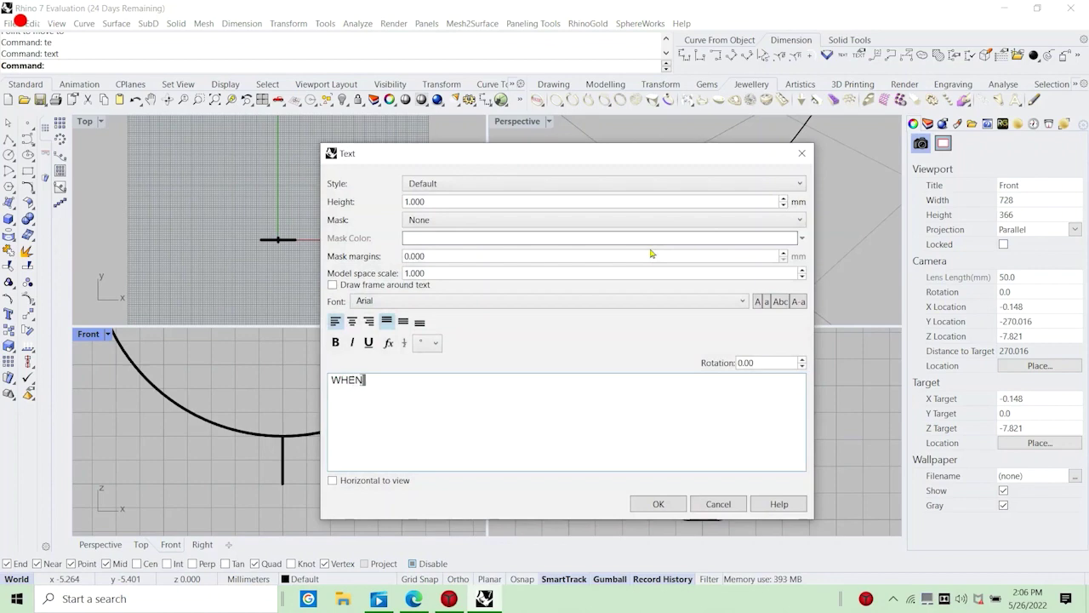
text( YOU ARE WORKING)
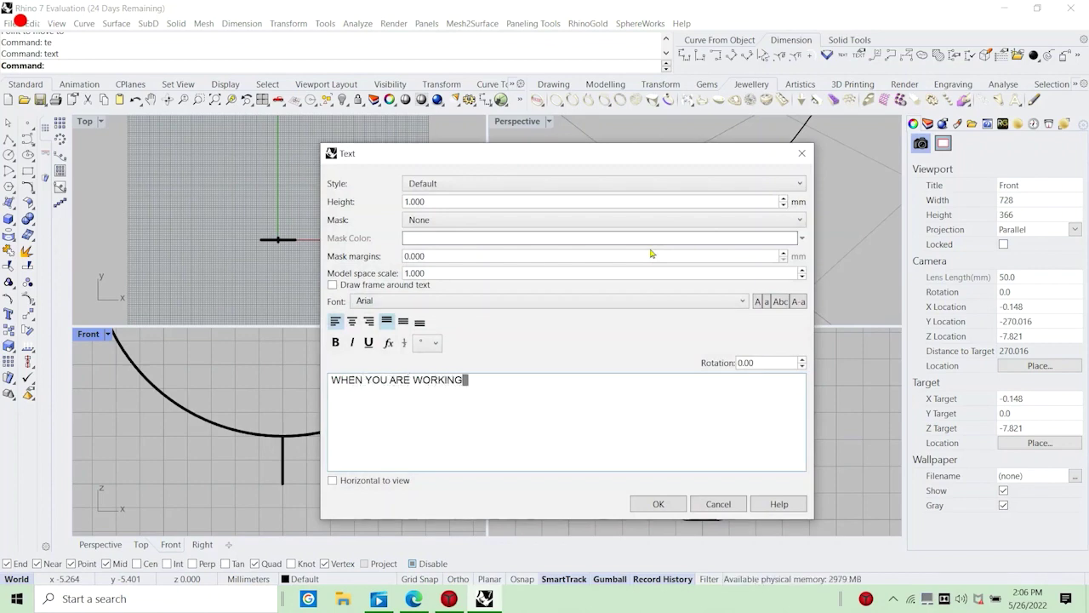
text( WITH C)
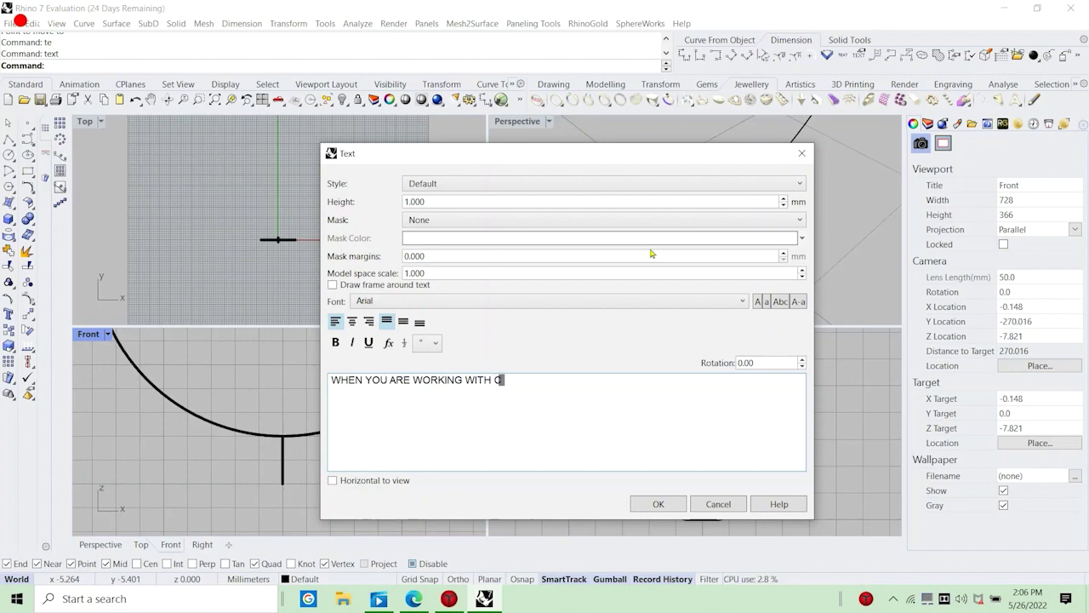
text(IRCLE MAKE SURE YOU)
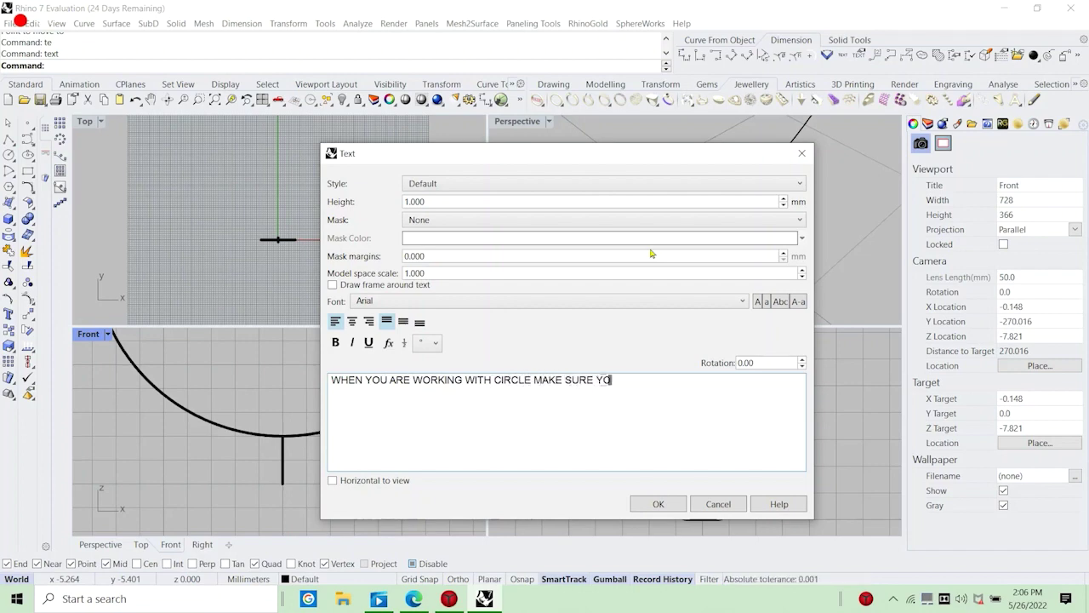
text( ON THE)
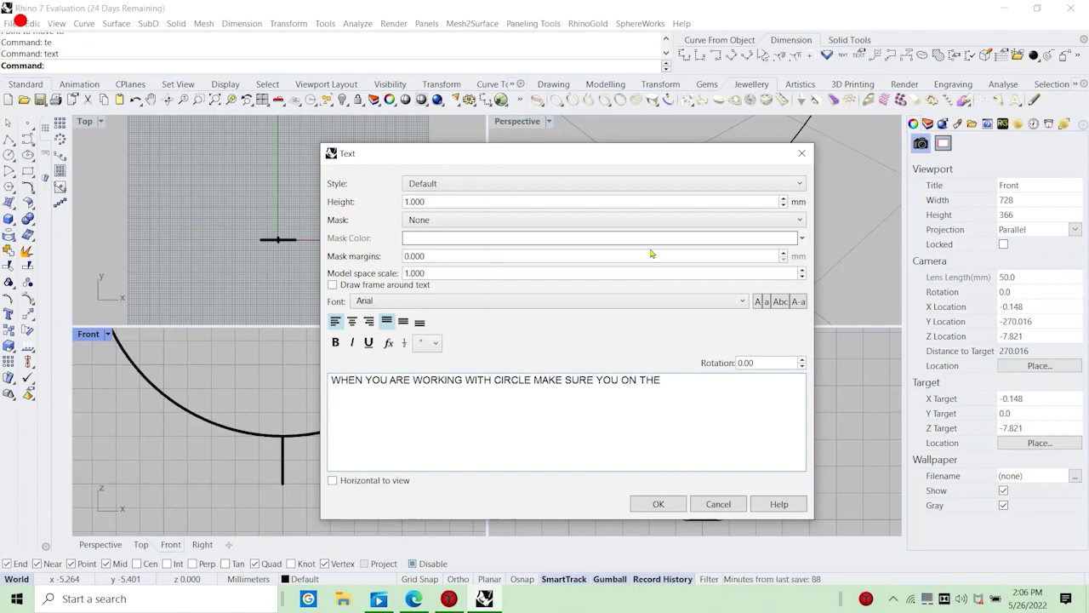
text( OSNAP)
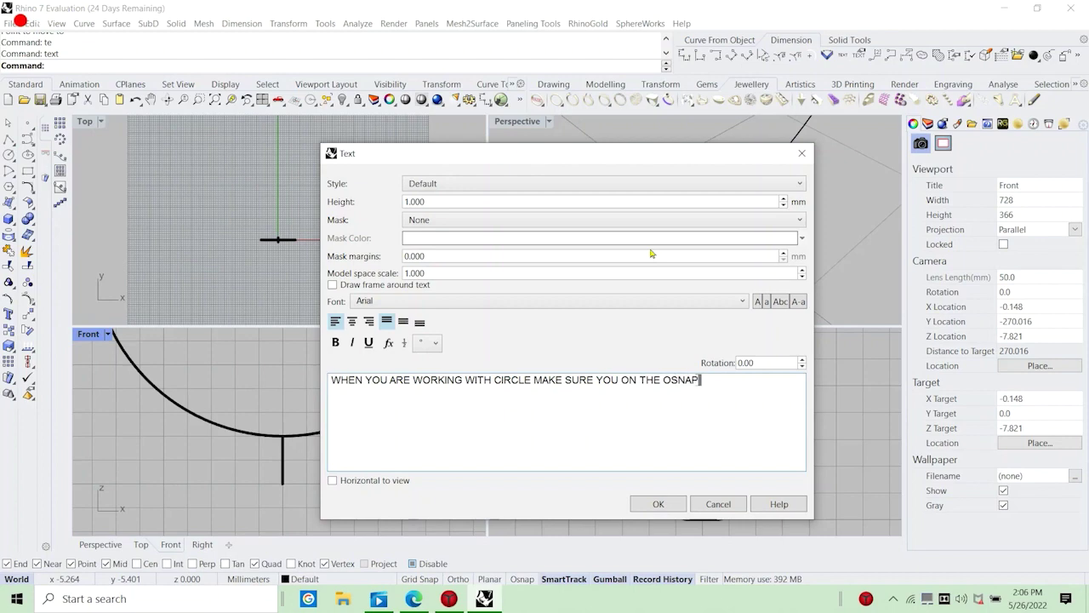
text( QUADS)
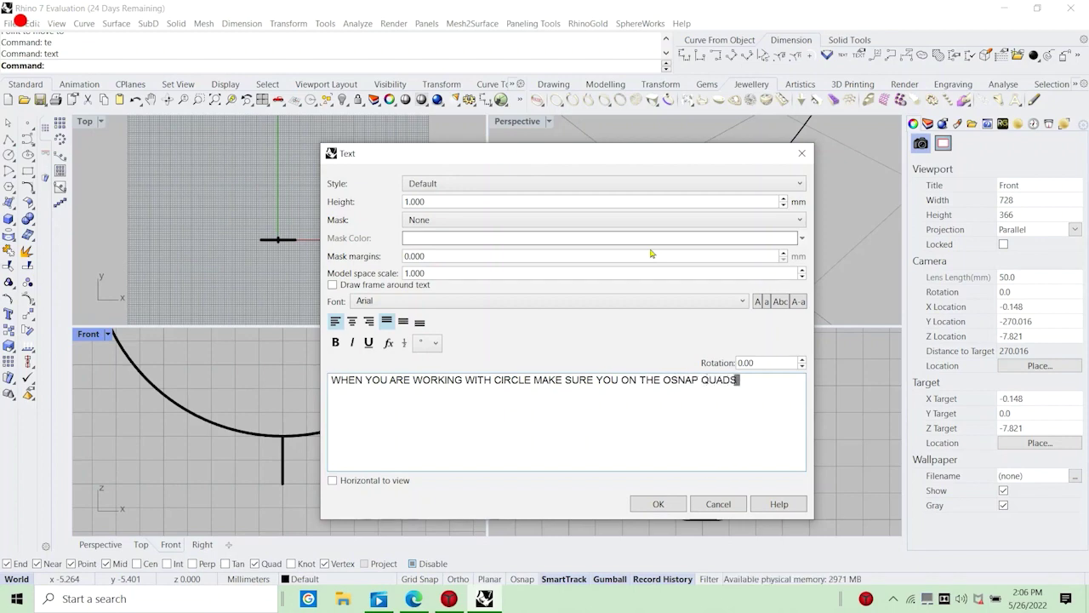
click(720, 503)
Inspect the ring circle's control points and where the rounded square meets its lowest point in the Perspective view.
scroll(668, 274, down, 7)
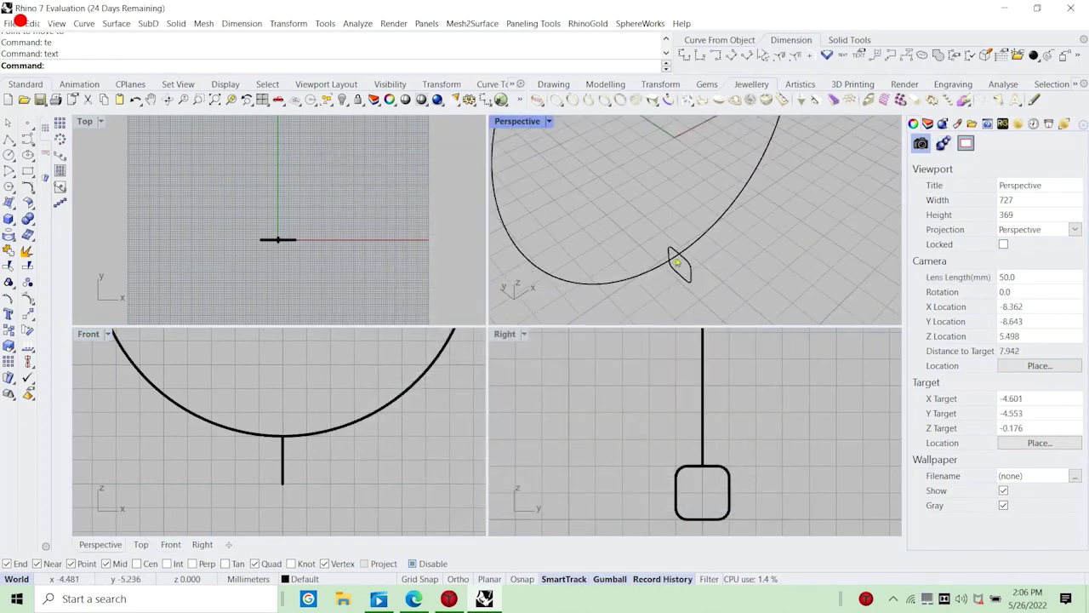
click(655, 268)
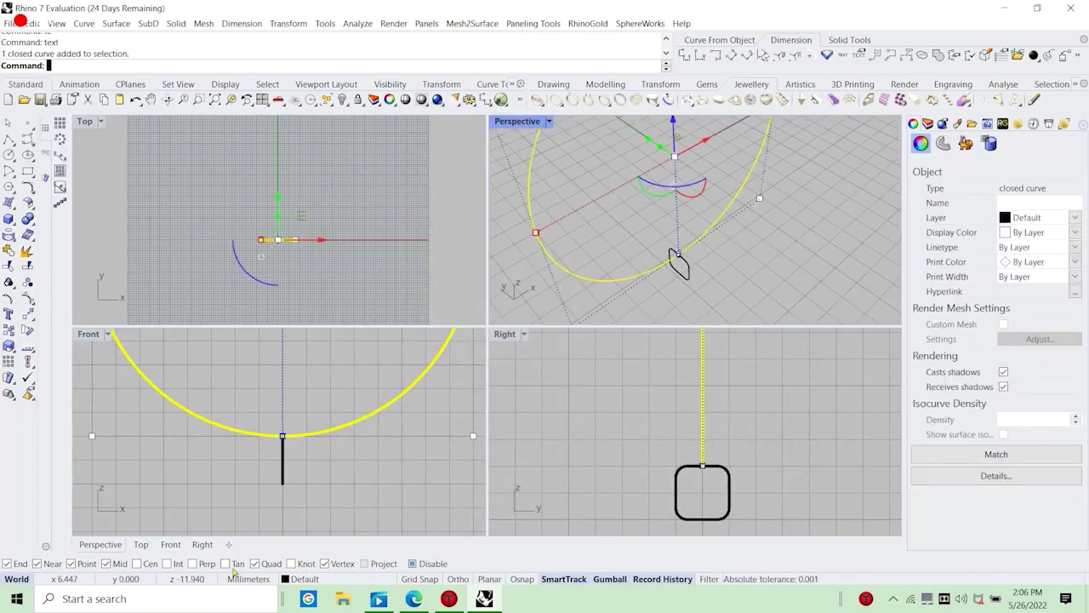
click(728, 220)
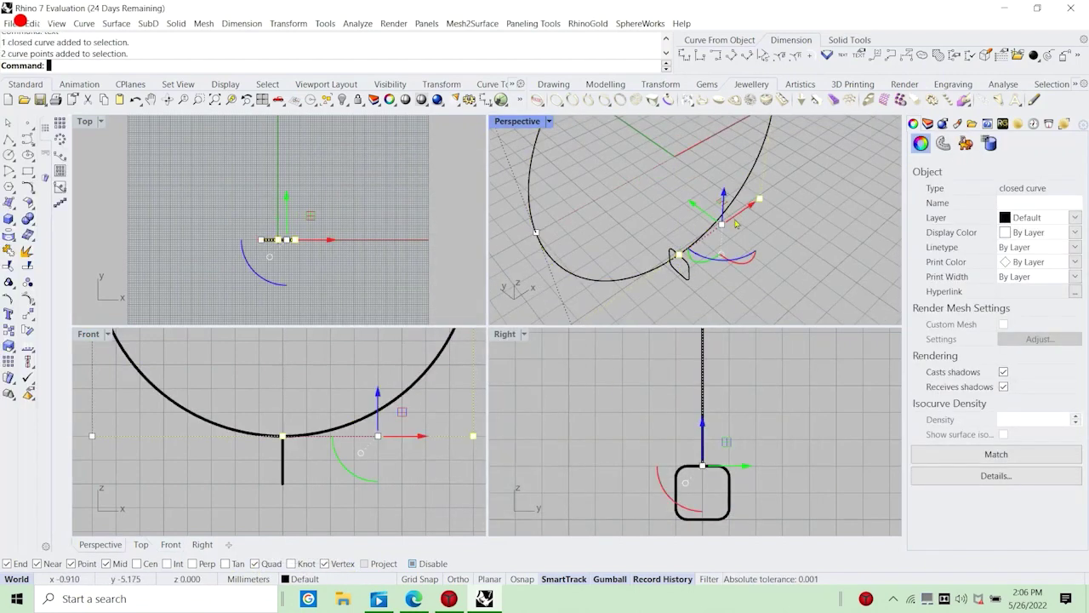
right_drag(838, 298, 647, 229)
key(Escape)
scroll(646, 230, down, 9)
scroll(647, 230, down, 3)
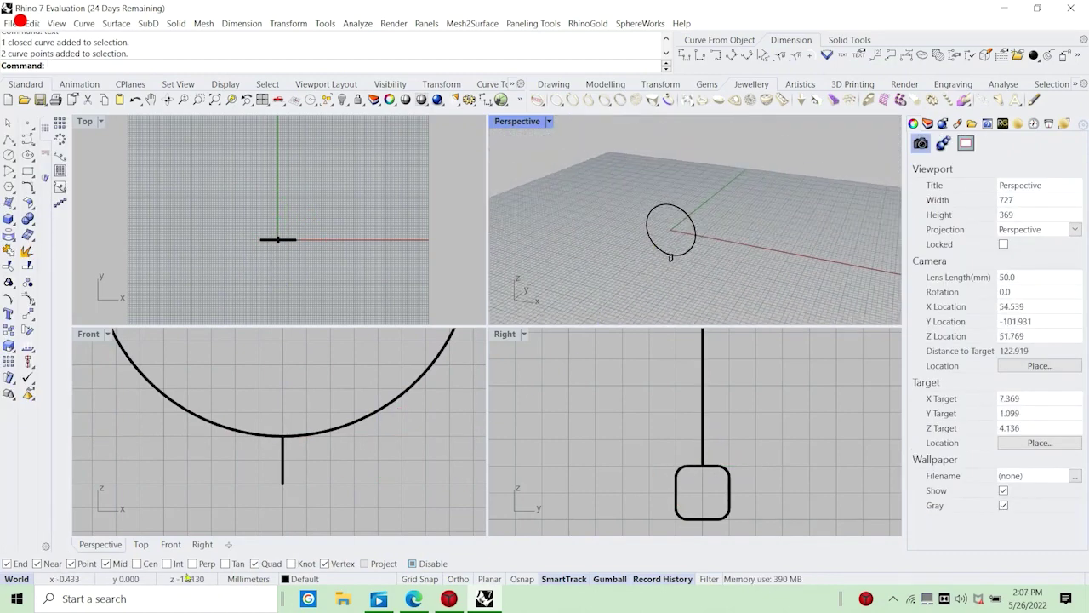
text(text)
key(Return)
key(BackSpace)
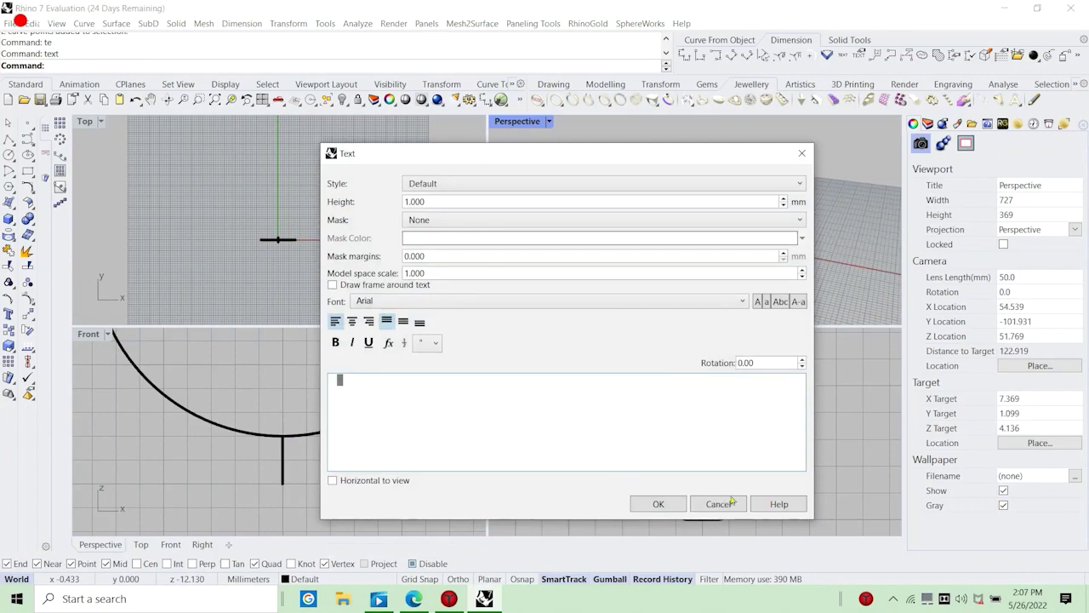
key(Escape)
scroll(664, 264, up, 5)
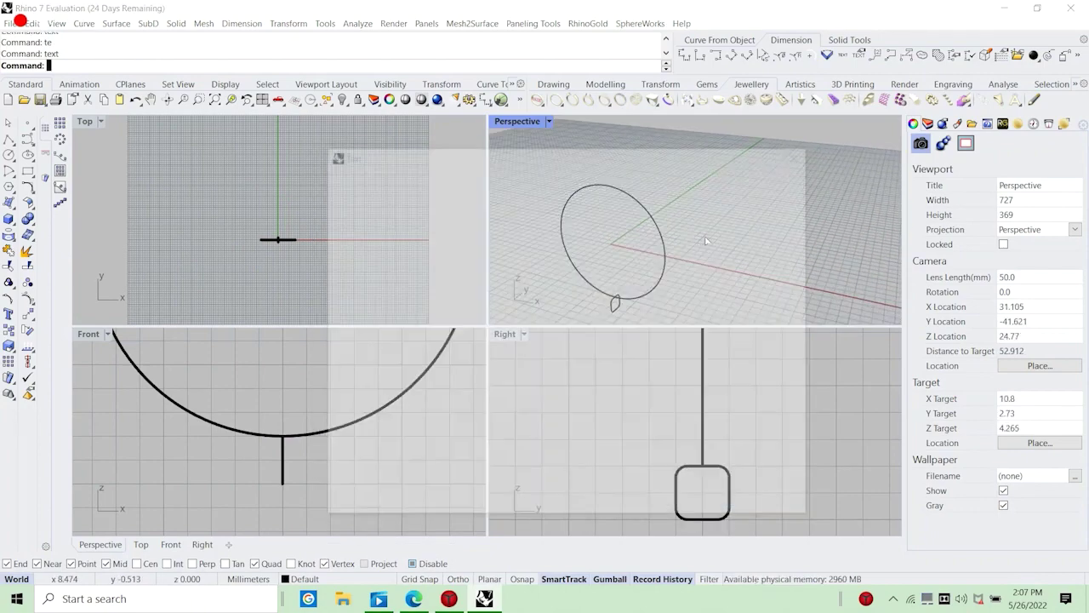
click(713, 498)
scroll(721, 255, down, 8)
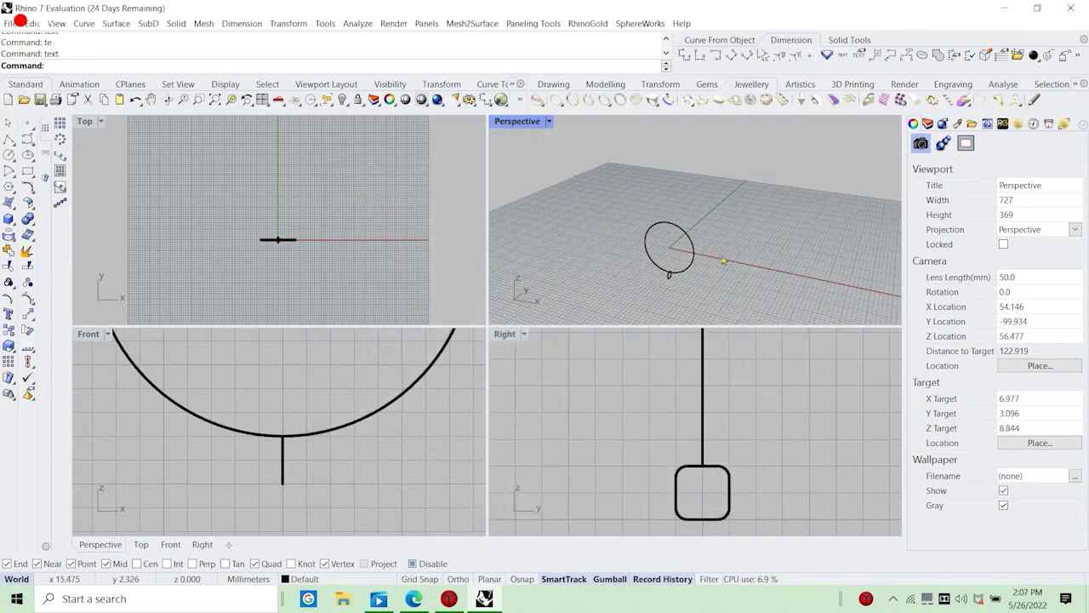
right_drag(723, 270, 690, 267)
scroll(683, 269, up, 14)
click(649, 298)
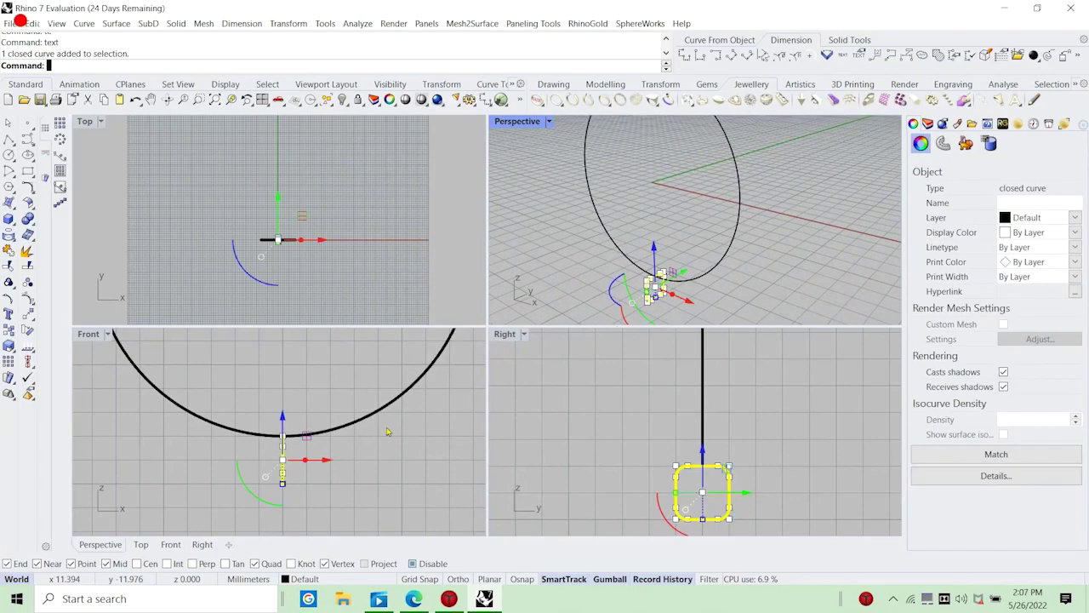
scroll(288, 464, up, 5)
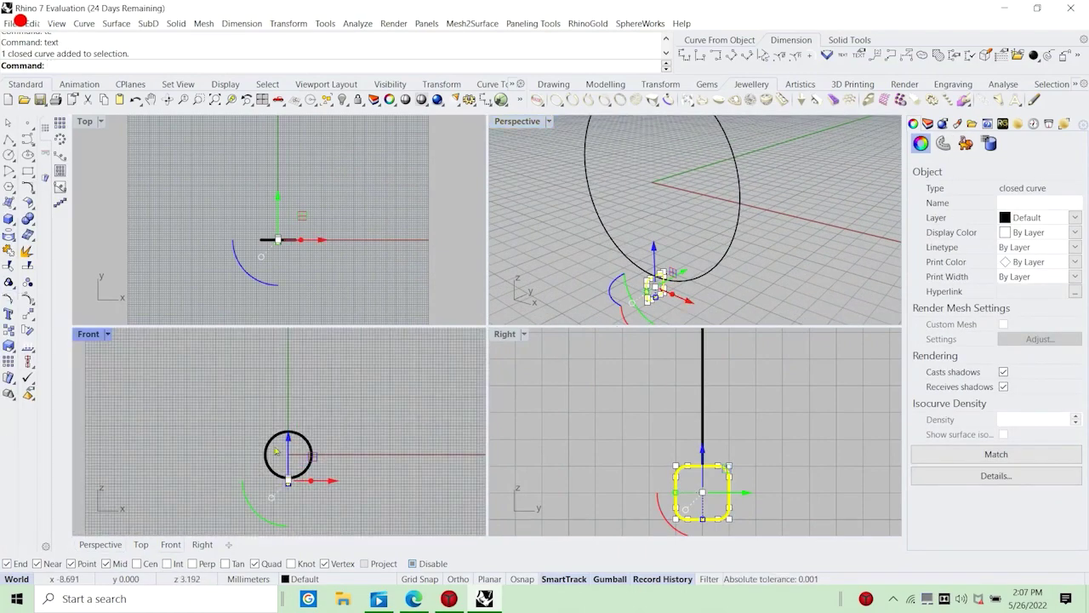
key(Escape)
Start a text note reading "IN THE PREVIOUS VIDEO I HAVE SHOWN YOU HOW TO CREATE A PLAIN BAND WITH ONE PROFILE NOW".
text(te)
key(Return)
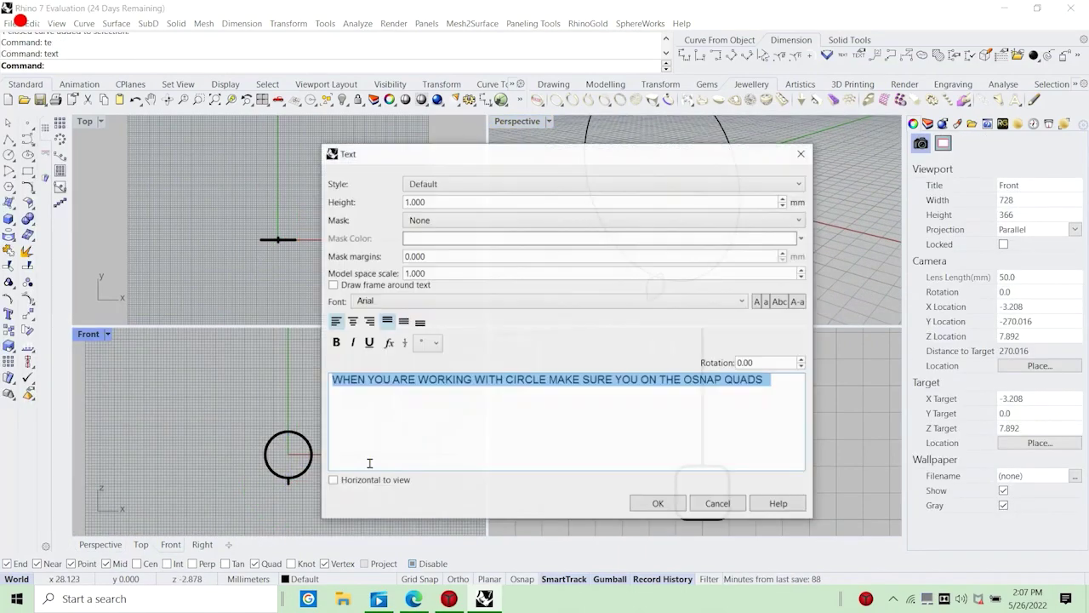
text(IN THE)
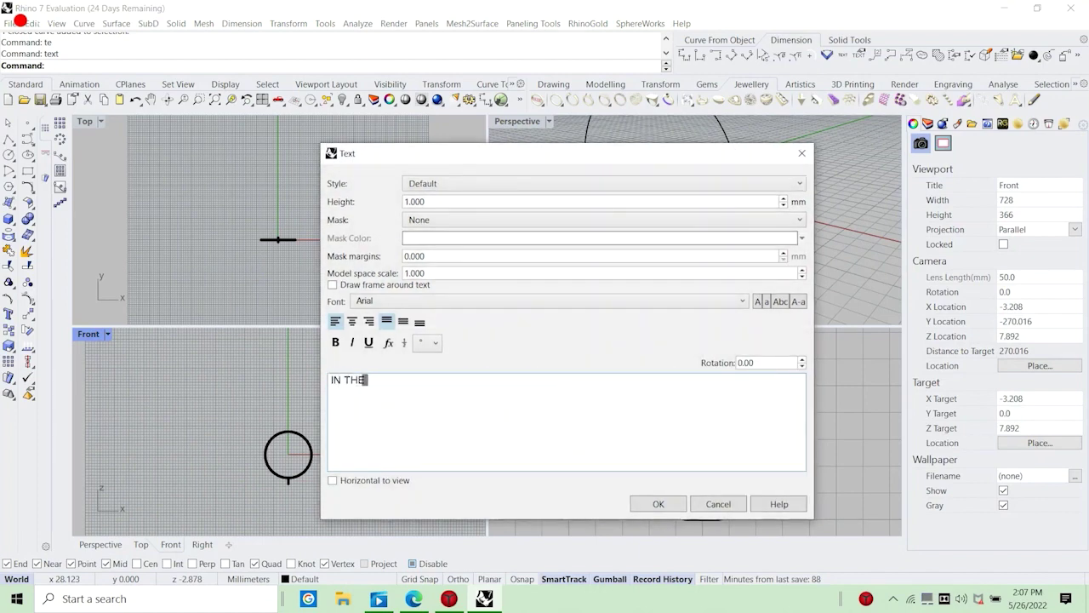
text( PREV)
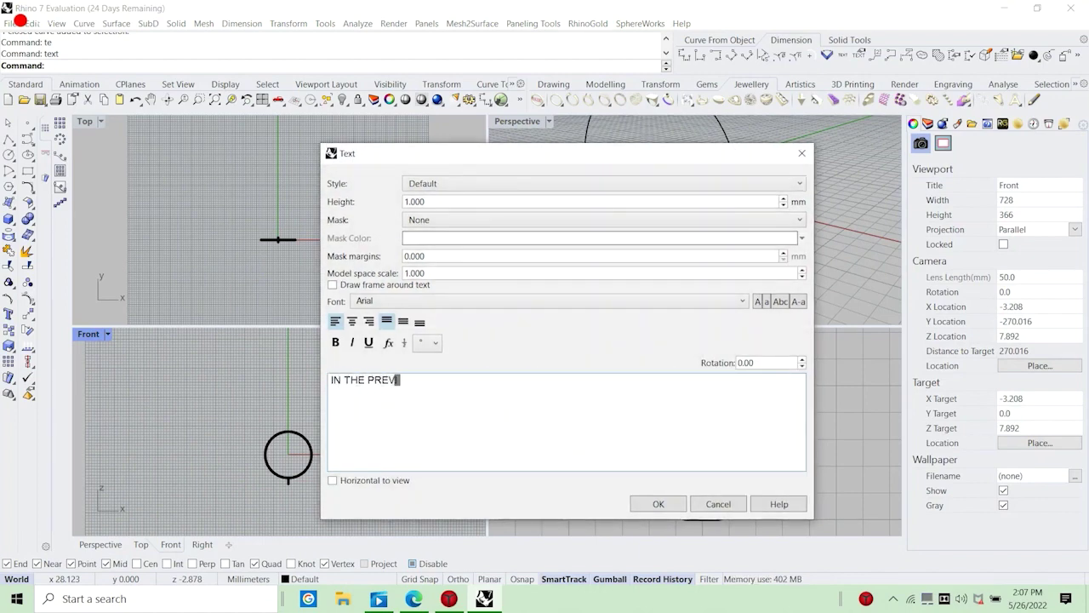
text(IOUS)
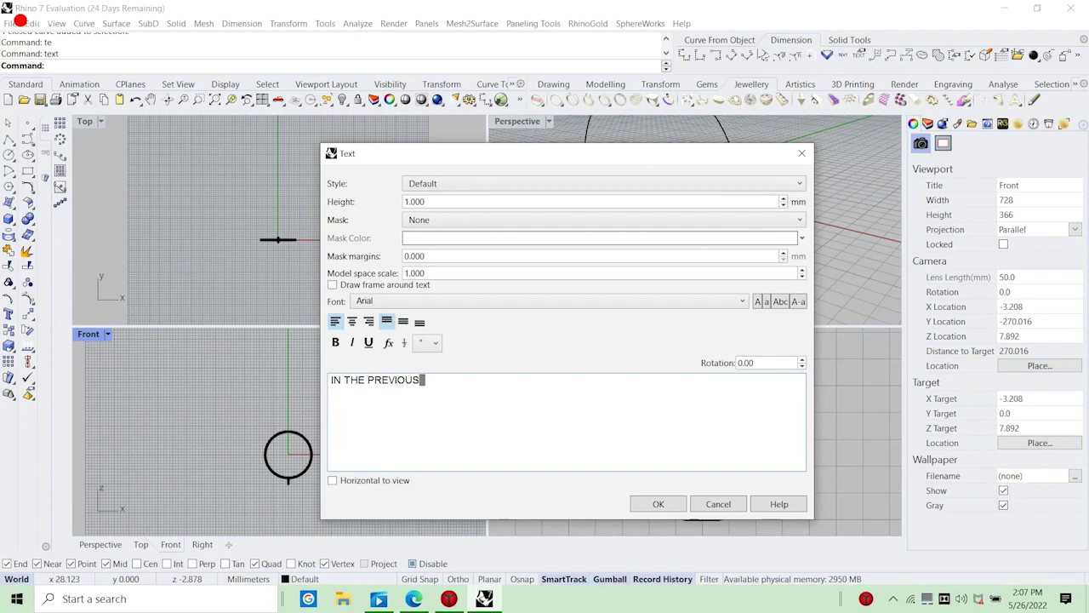
text(VIDEO Y)
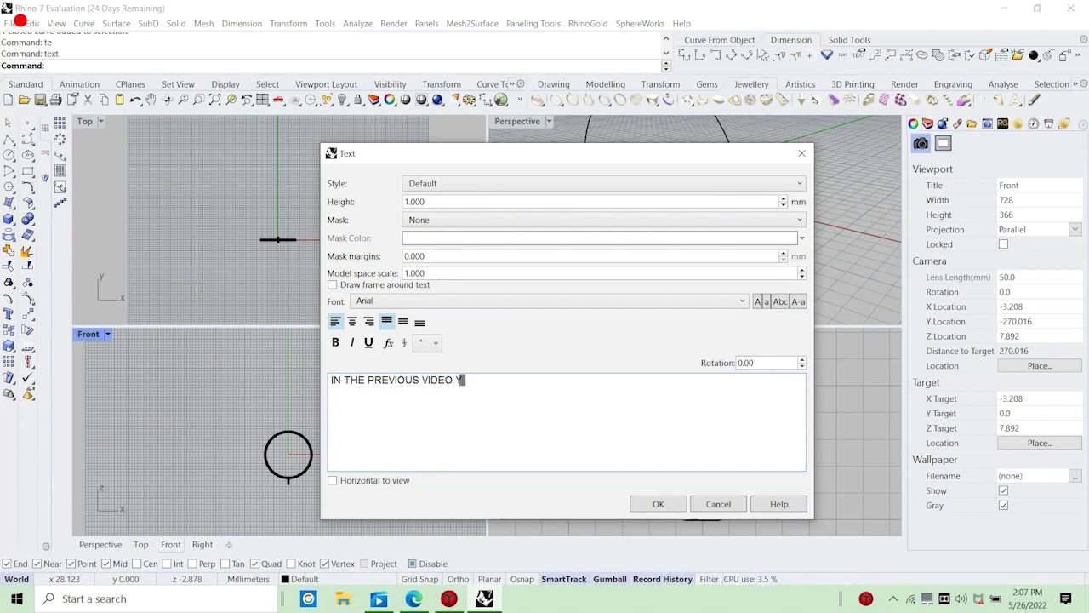
key(BackSpace)
text(I HAVE SHOWN YOU)
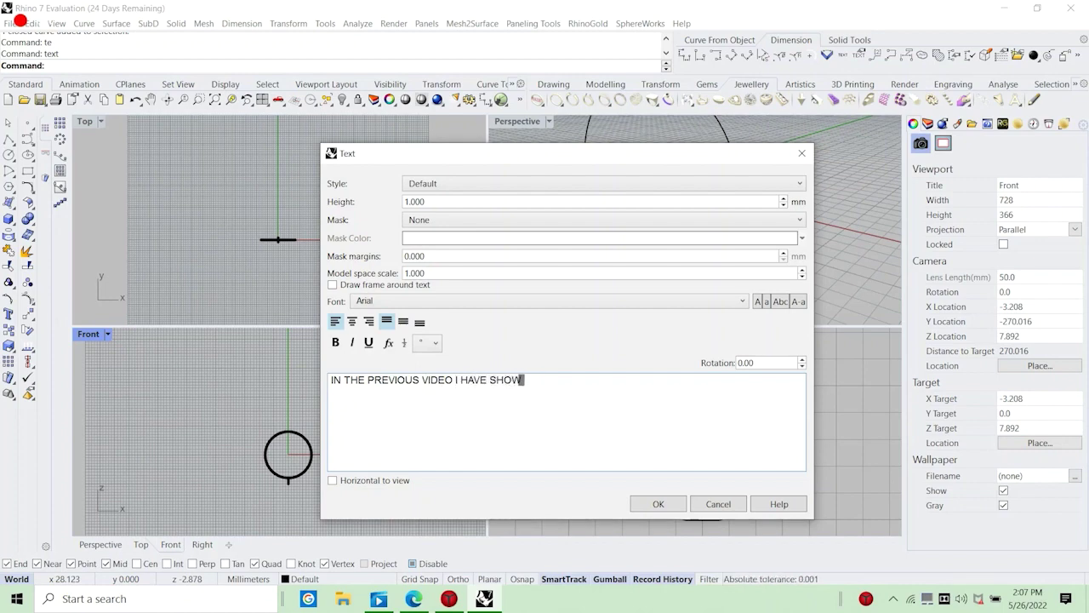
key(BackSpace)
key(BackSpace)
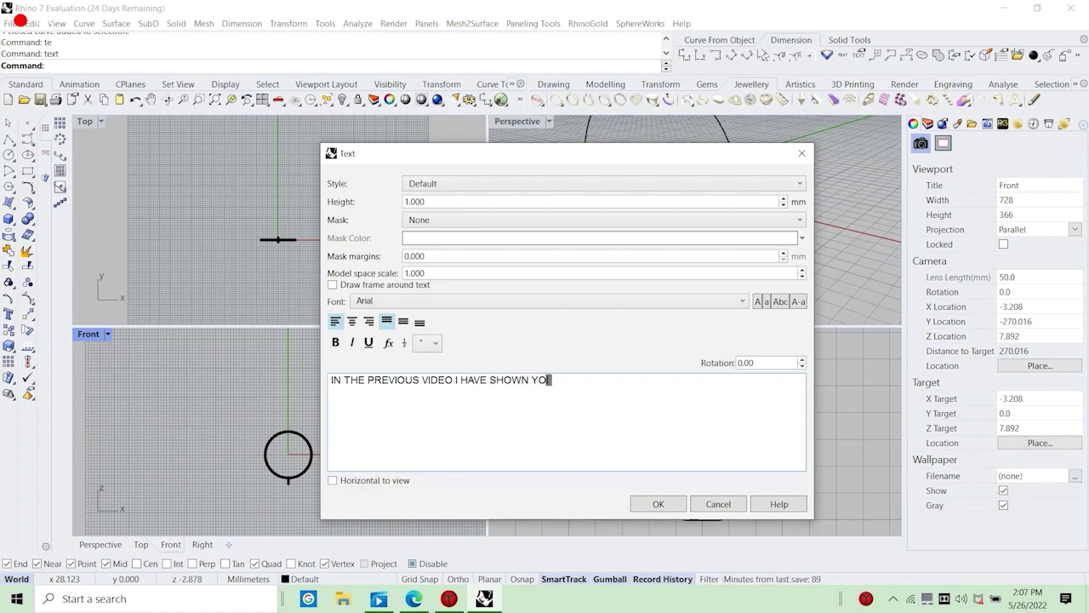
text(U HOW TO)
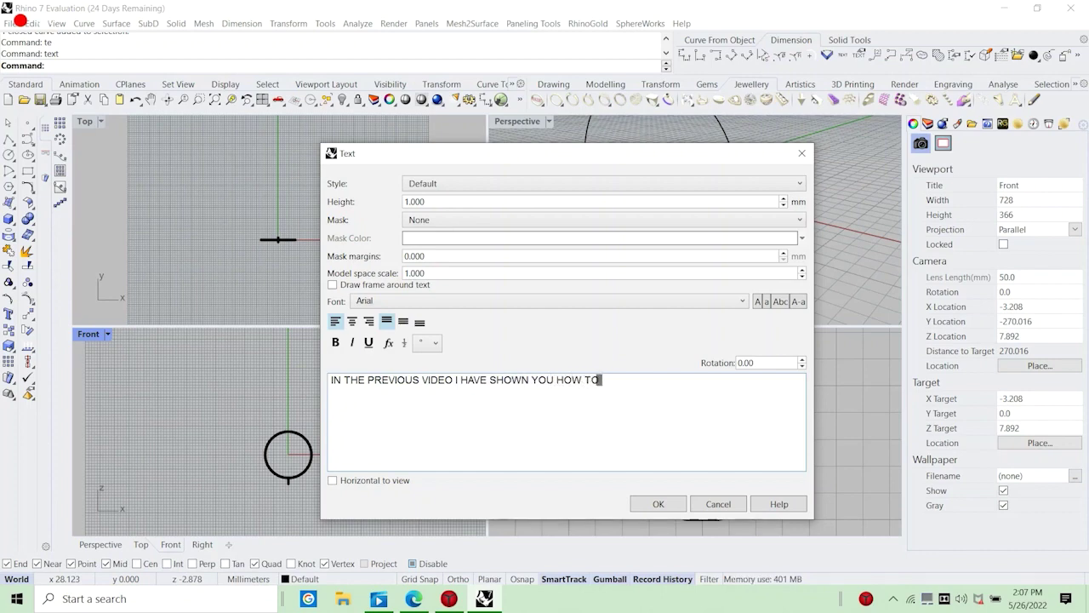
text( CREATE)
text( A PI)
text(AIN BAND)
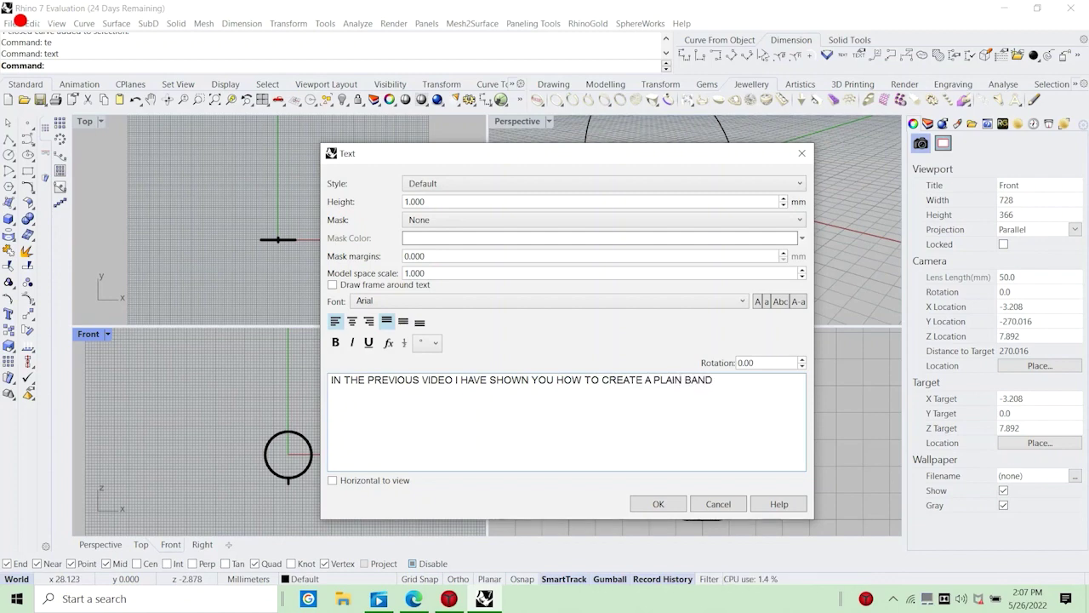
text( WITH ONE PROF)
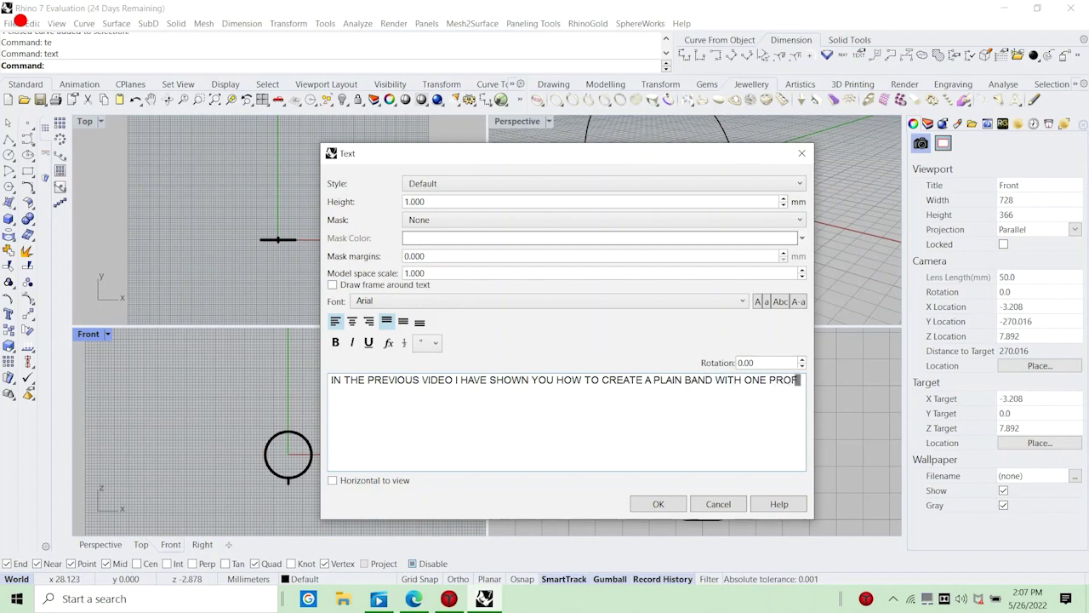
text(ILE NOW)
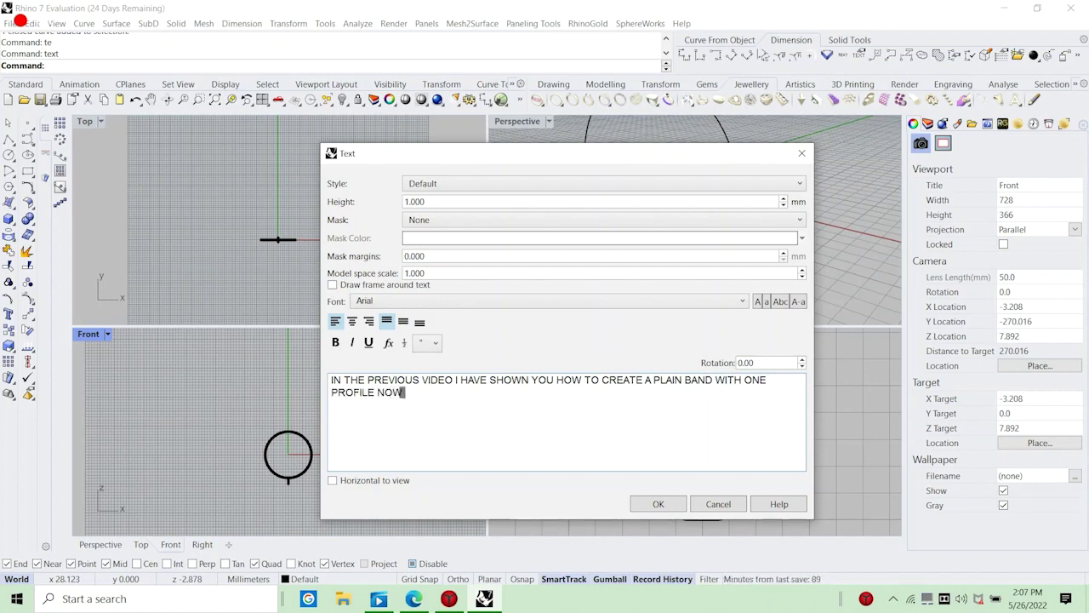
Continue the text note with "I AM GOING TO ROTATE THE PROFILE AND".
text( I AM GOING TO)
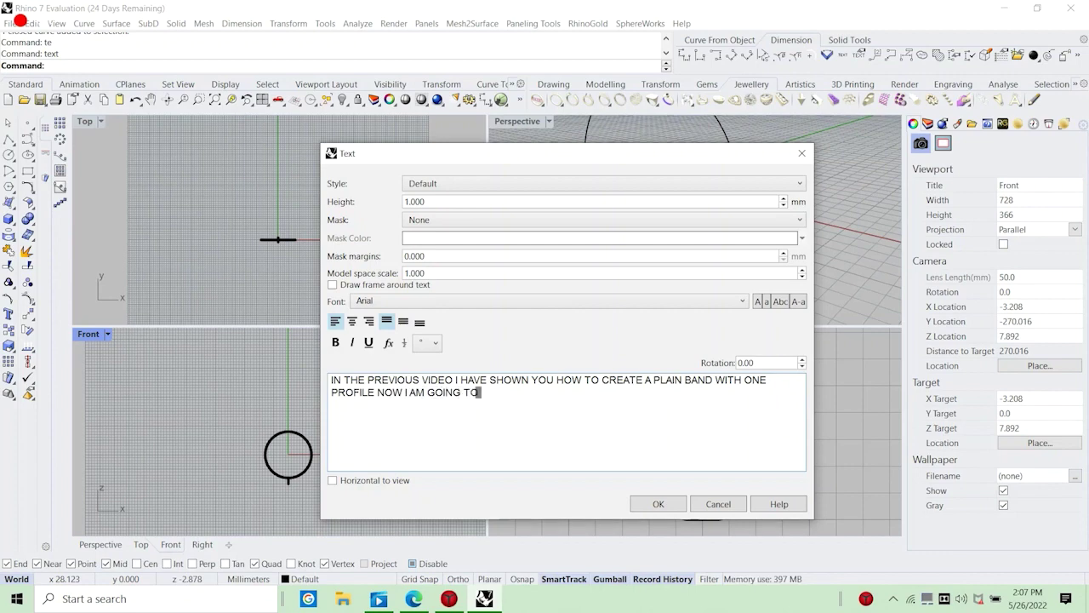
text( ROTATE)
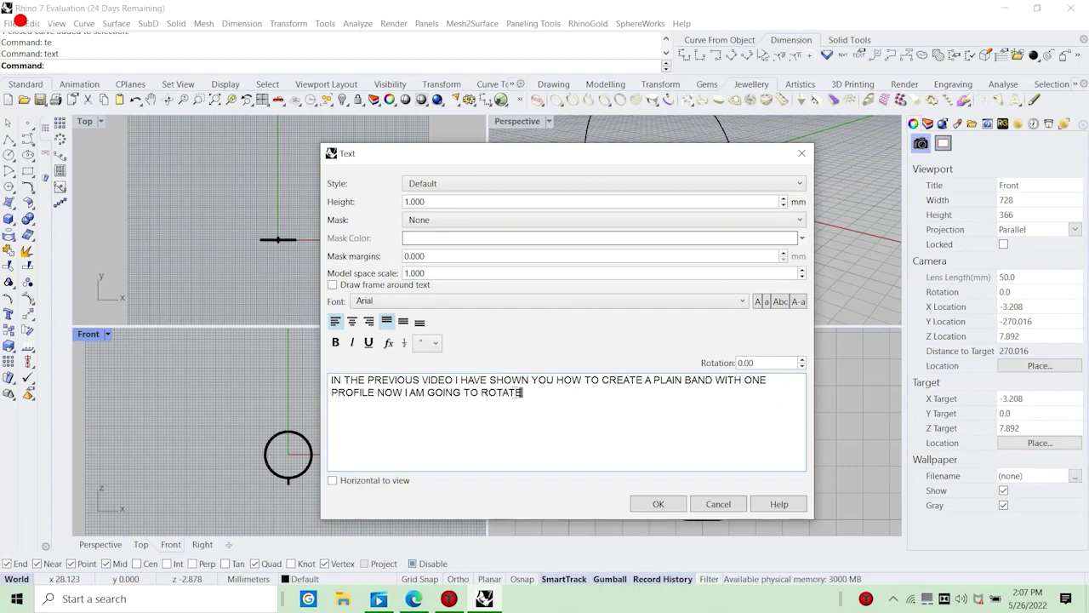
text( THE PROFILE ADN)
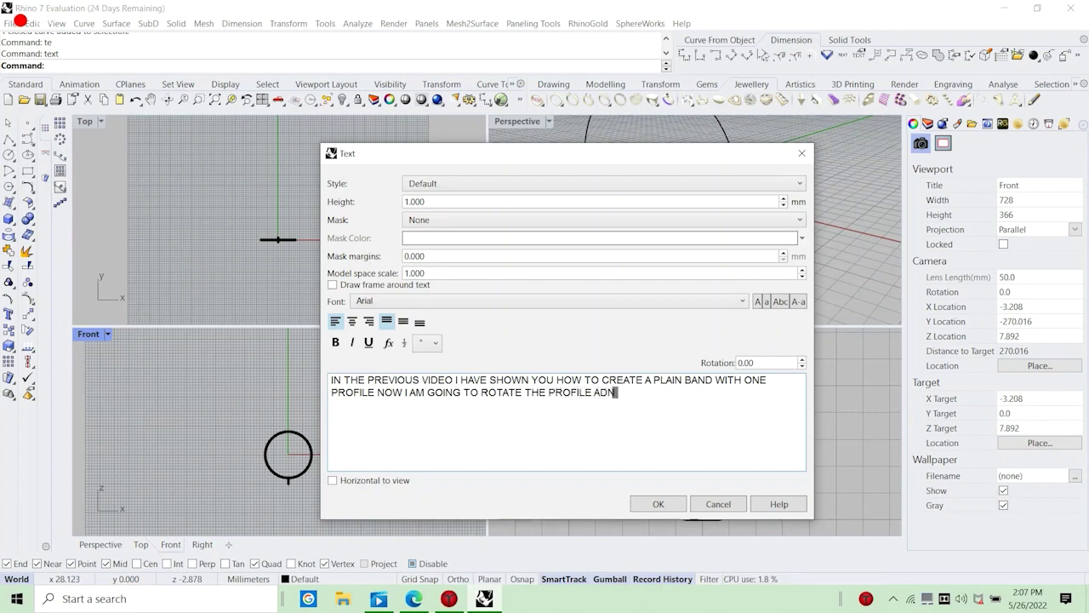
key(BackSpace)
key(BackSpace)
text(ND)
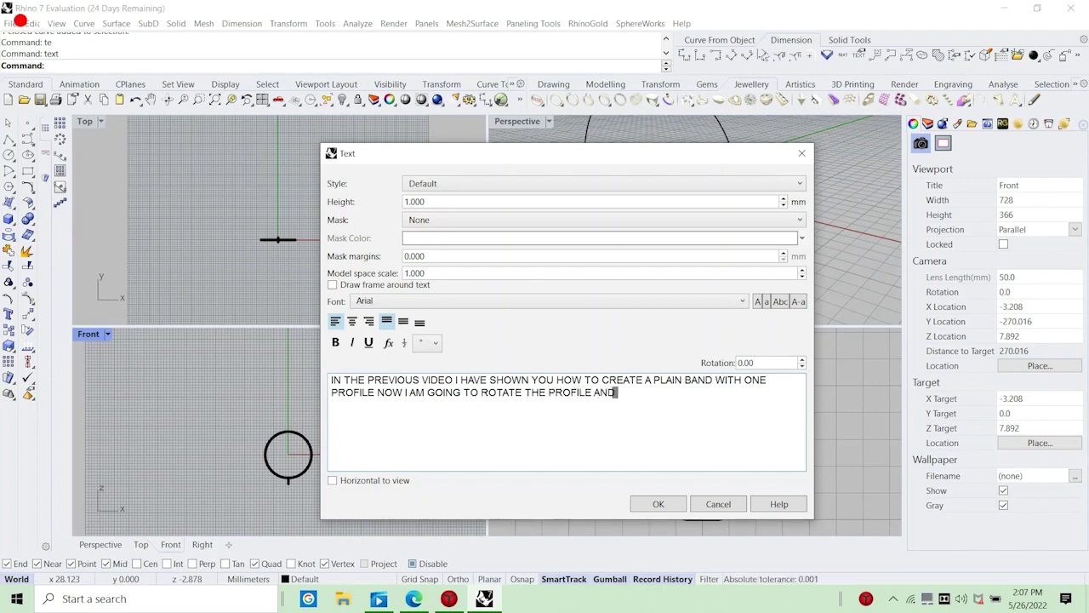
Finish the note with "TRANSFRM IT AND CREATE ASECOND PROFILE THAT GIVES DIFFERENT PARAMETER TO THE RING" and discard it.
text( TRANSFOE)
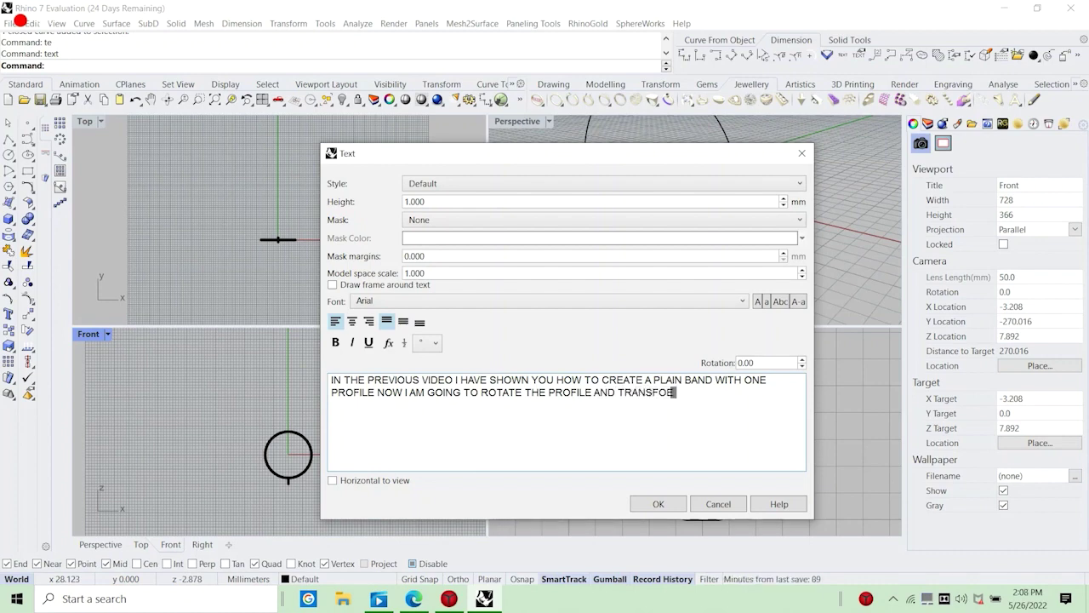
text(RM IT AND CRE)
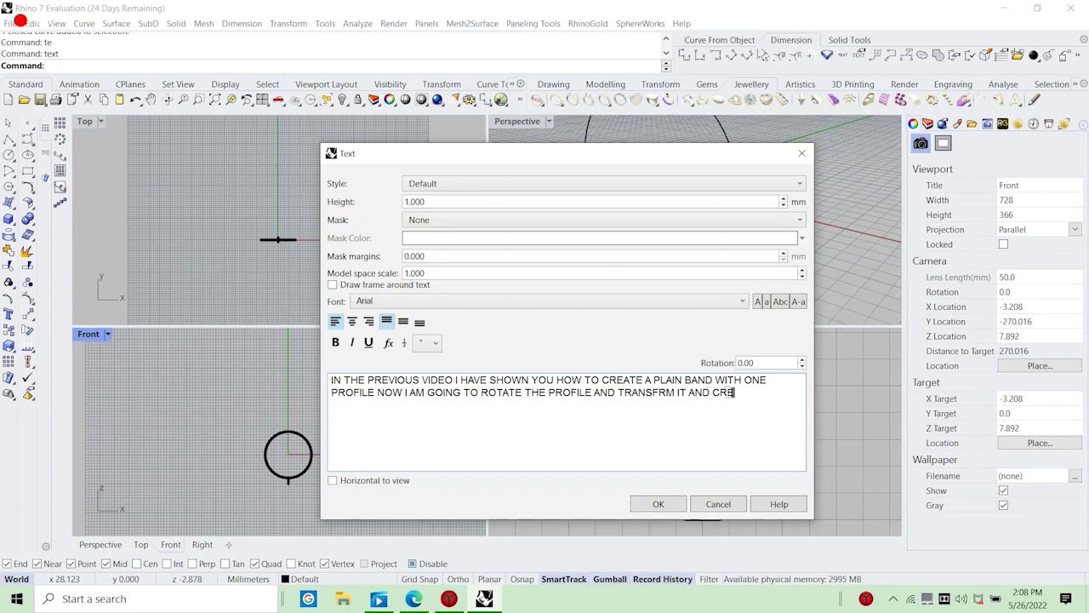
text(ATE AS)
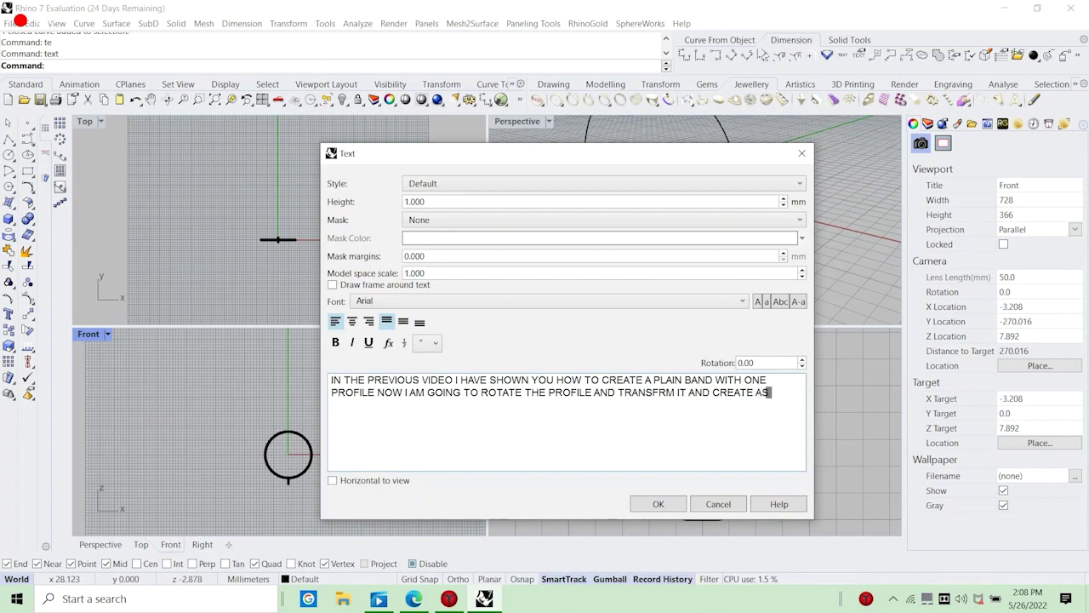
text(ECOND)
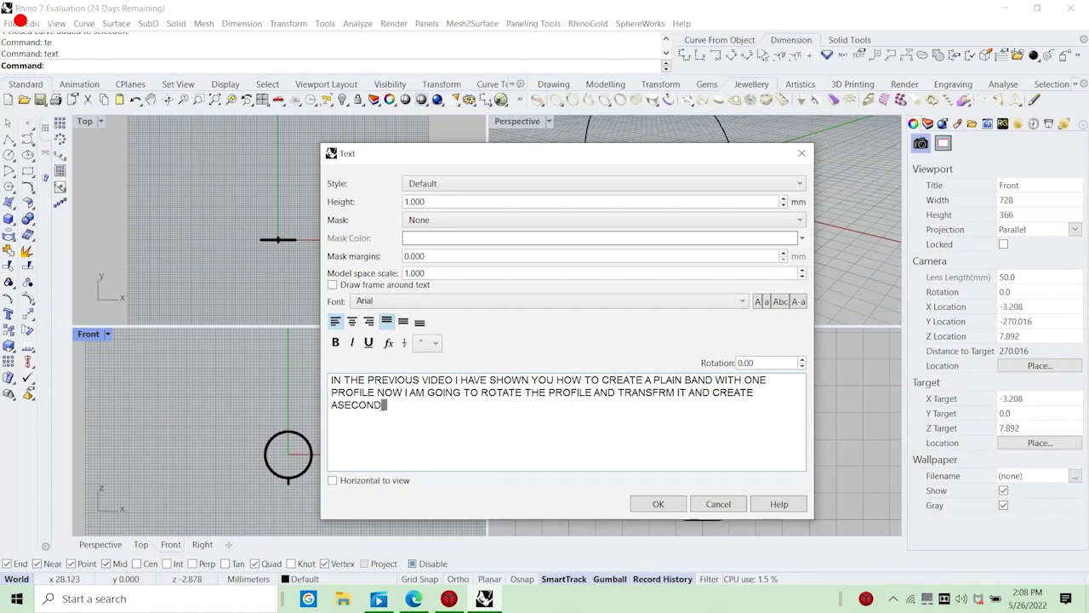
text( PROF)
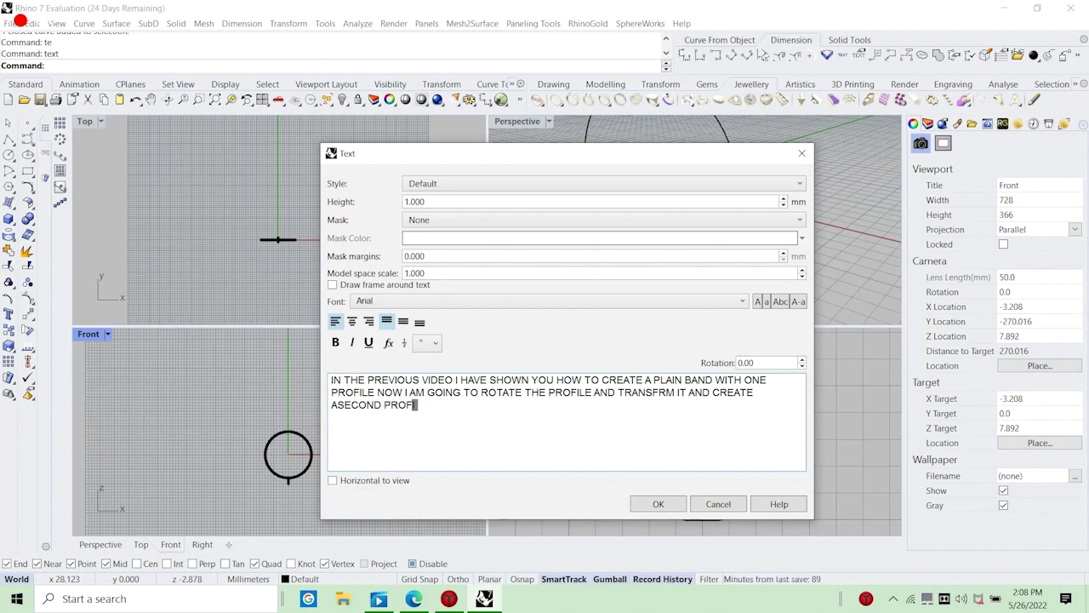
text(IELILE THAT GIVES DIFFERENT PARAMETER TO THE RING)
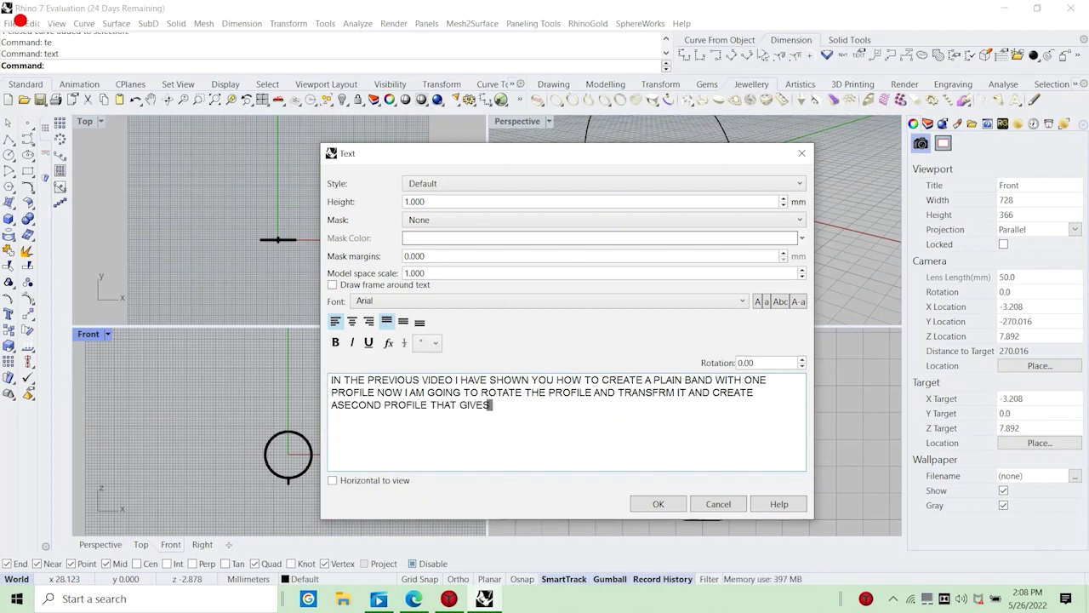
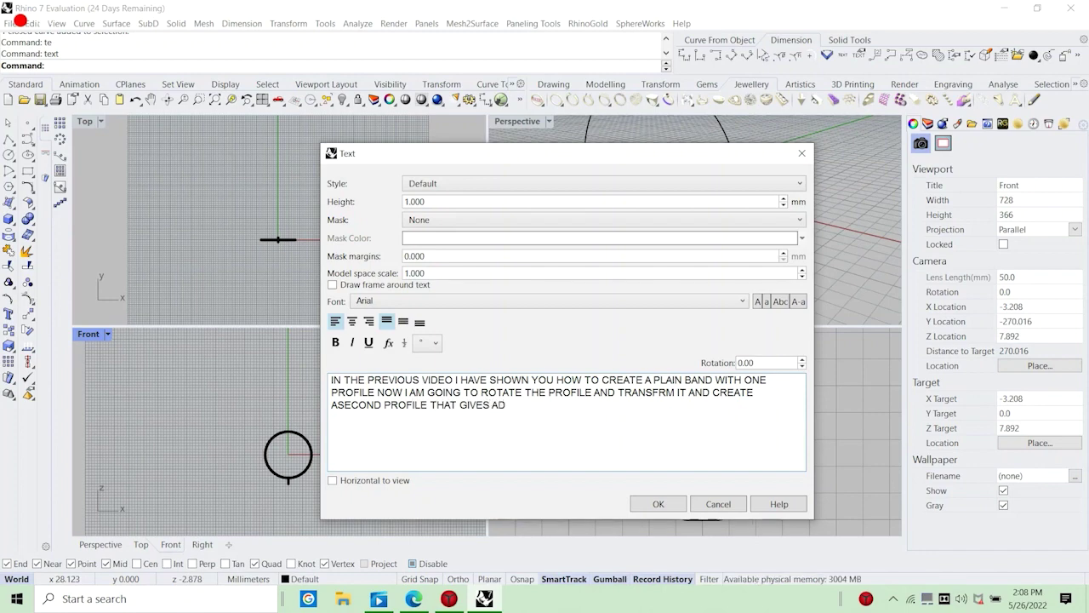
text( DIFF)
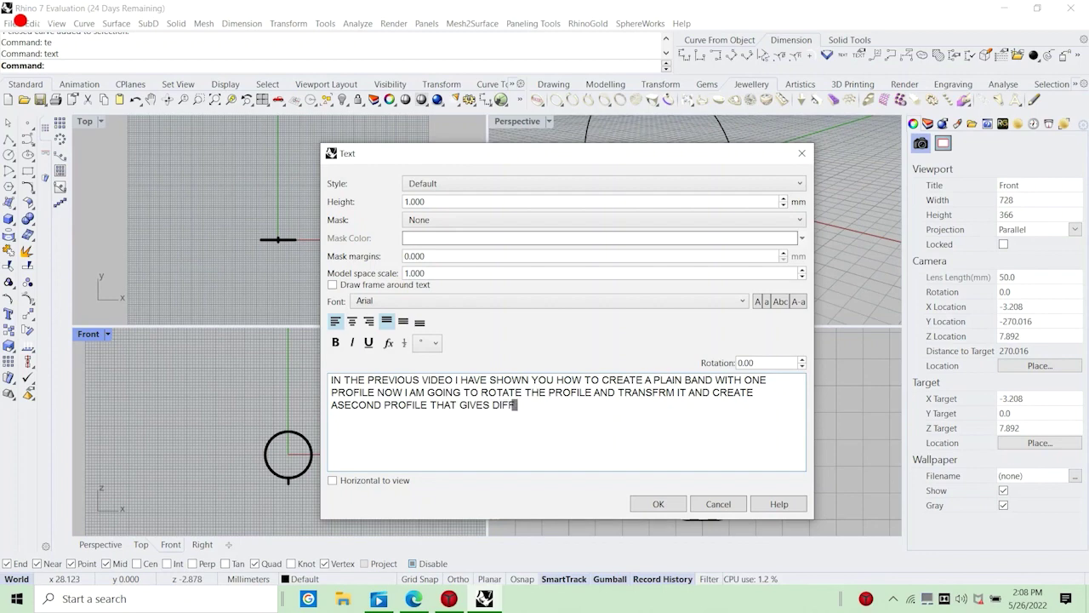
text(ERENT PARAMETER)
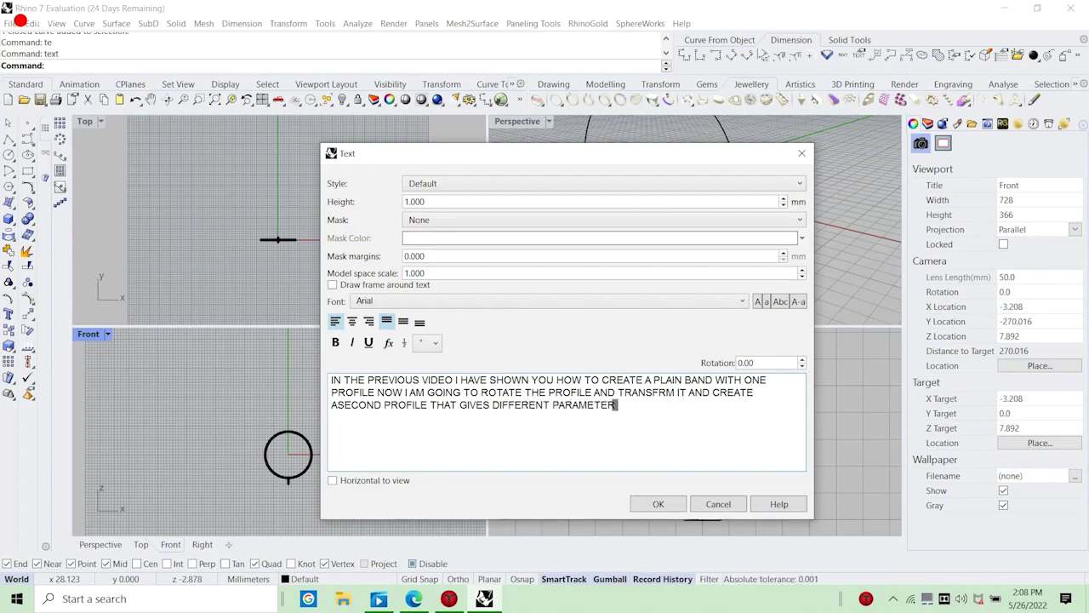
text( TO THE RING)
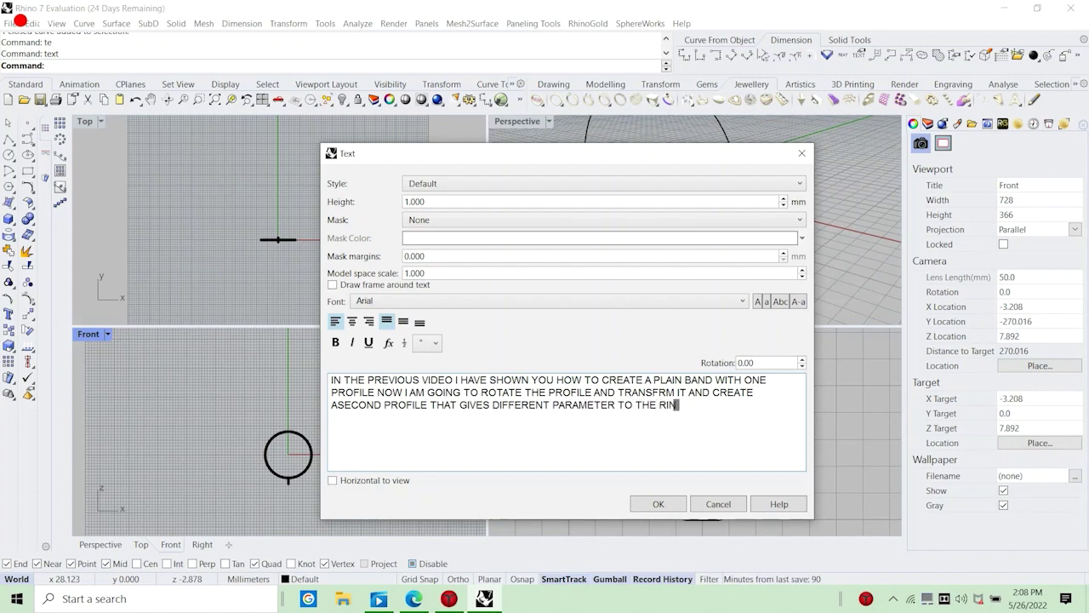
click(717, 503)
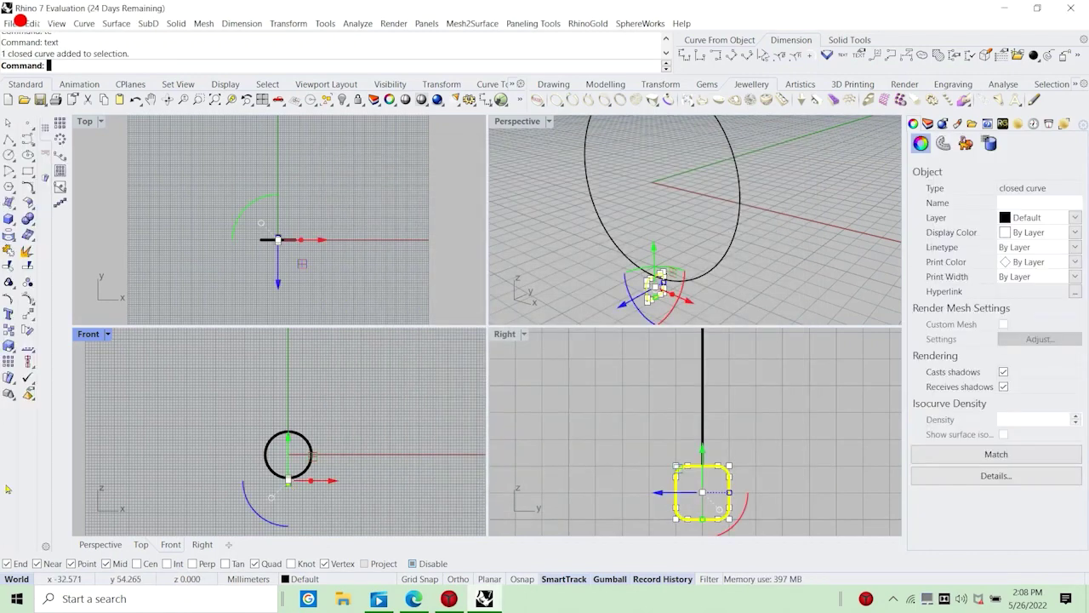
Rotate a copy of the rounded square about the origin (0), from the circle's lowest point to its highest point.
click(28, 330)
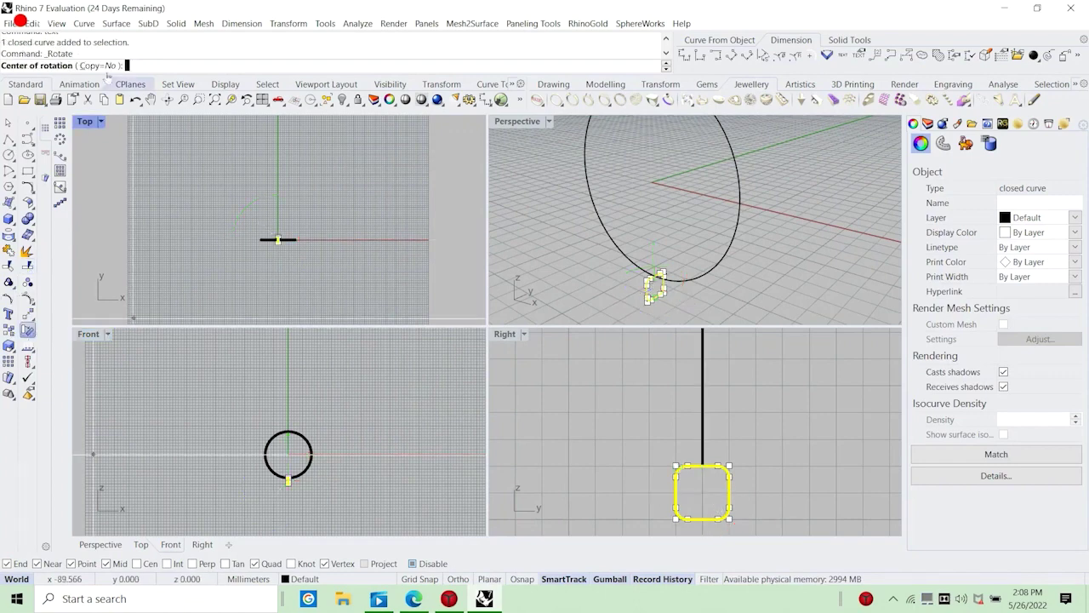
click(89, 65)
text(0)
key(Return)
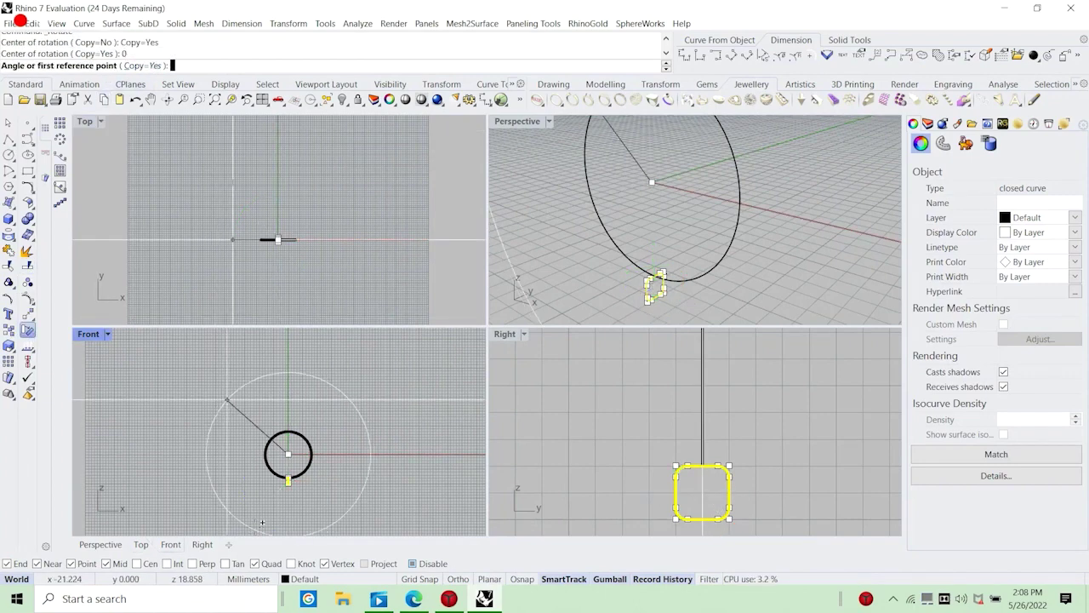
click(288, 485)
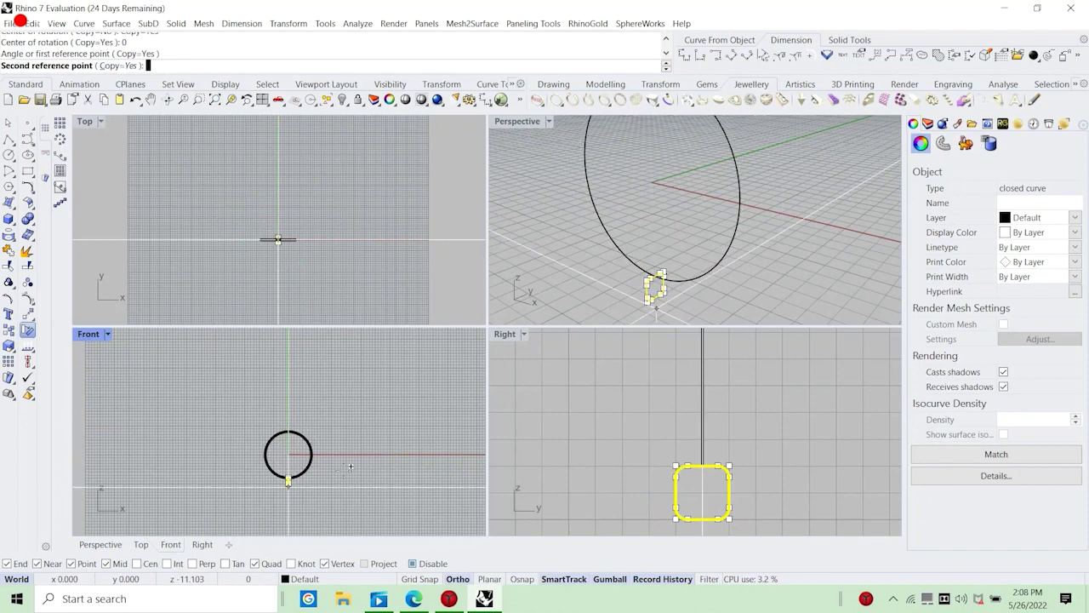
click(309, 409)
key(Return)
Scale the upper rounded square evenly about its centre in the Right view, until its side lies about 1.43 mm from the centre.
click(724, 489)
scroll(650, 399, down, 3)
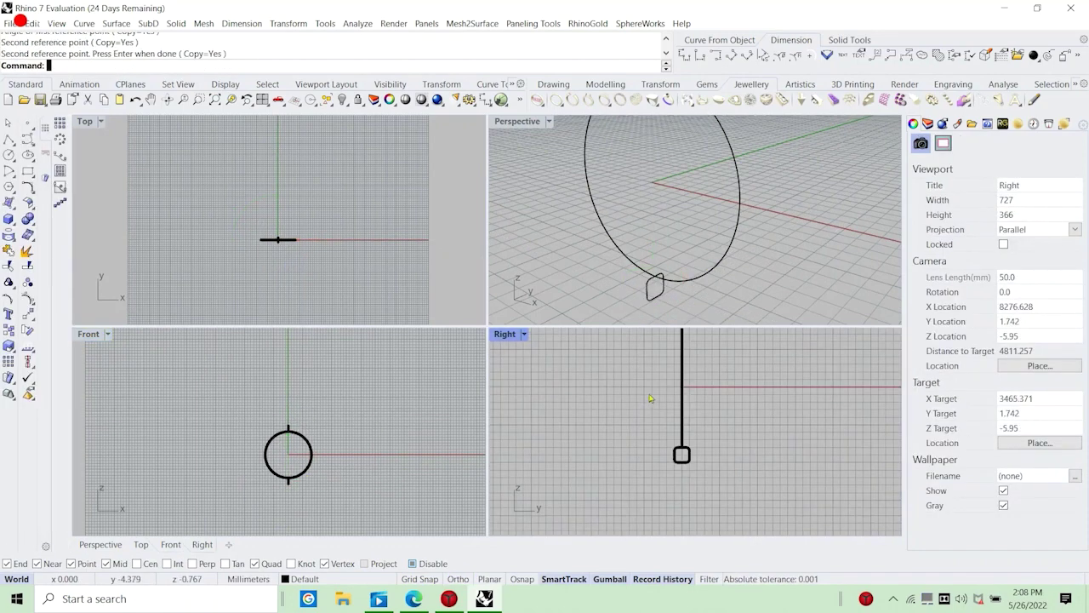
scroll(649, 399, up, 5)
key(ctrl+m)
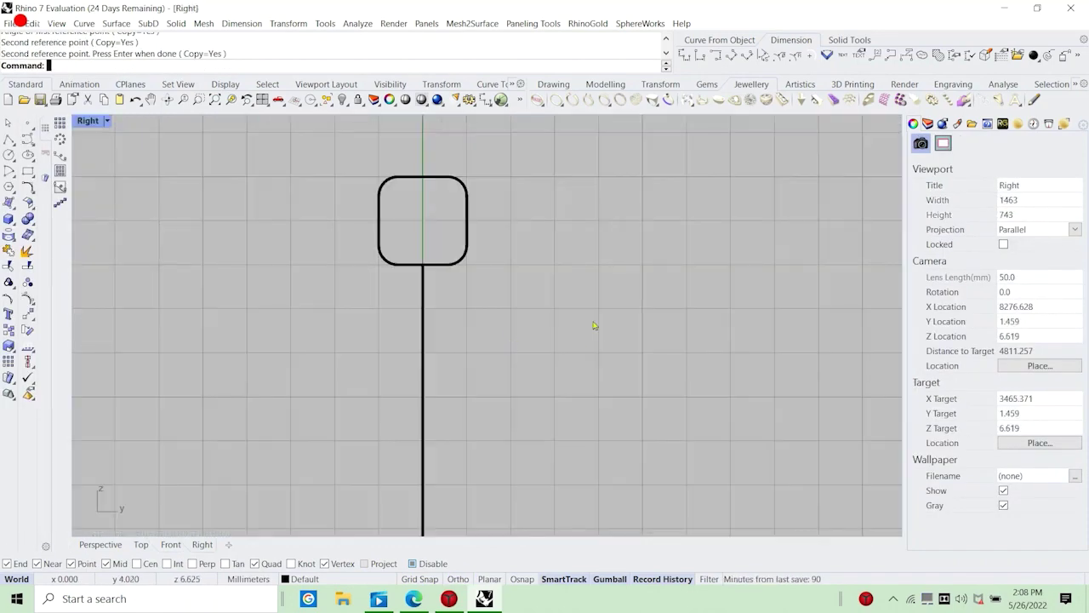
right_drag(594, 326, 658, 394)
click(449, 320)
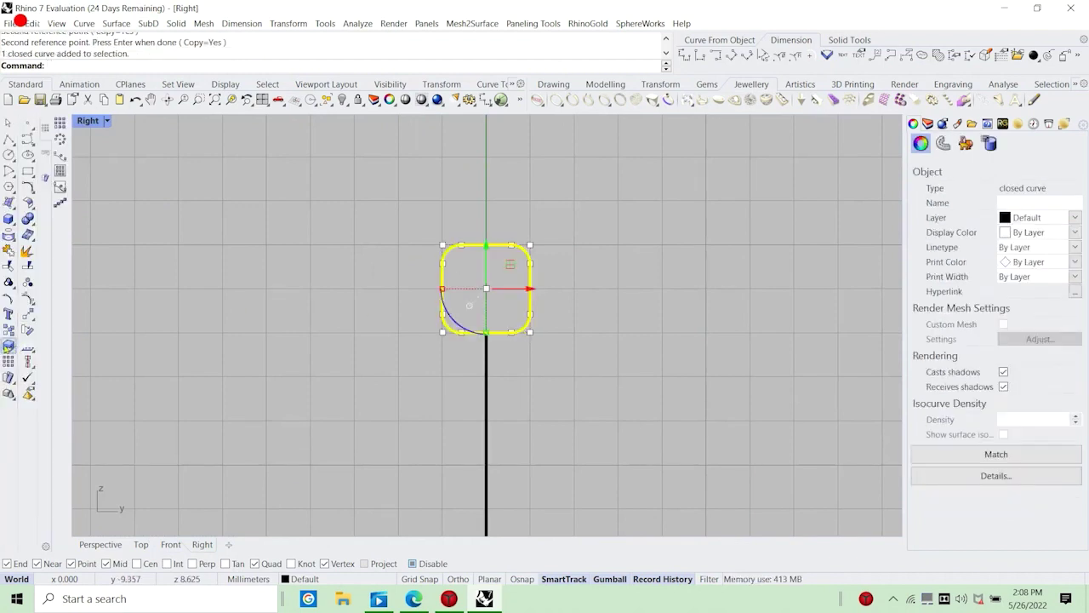
right_click(666, 308)
click(486, 289)
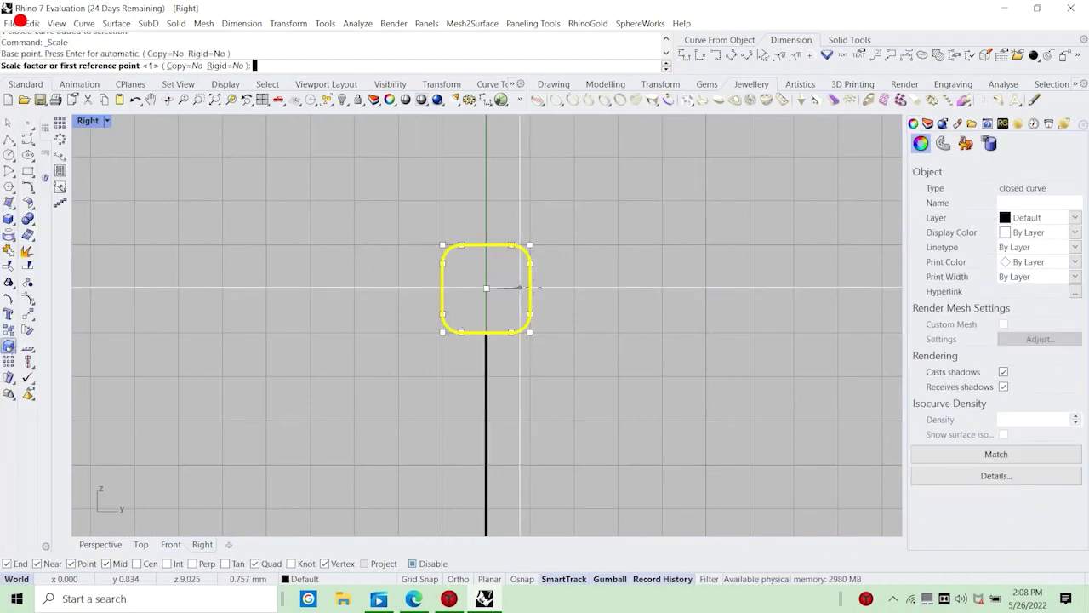
click(531, 289)
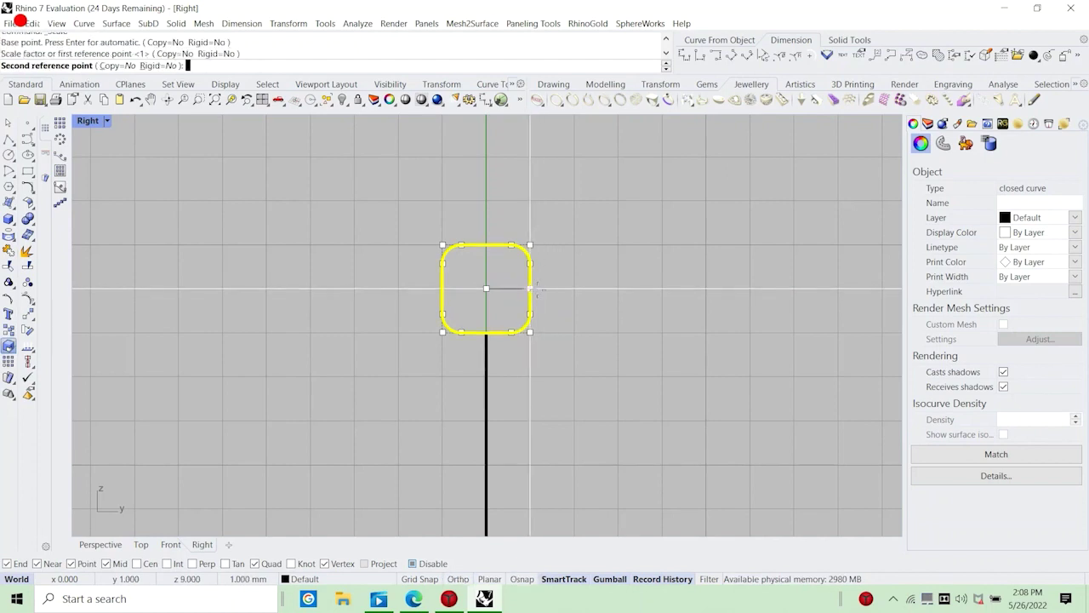
click(549, 291)
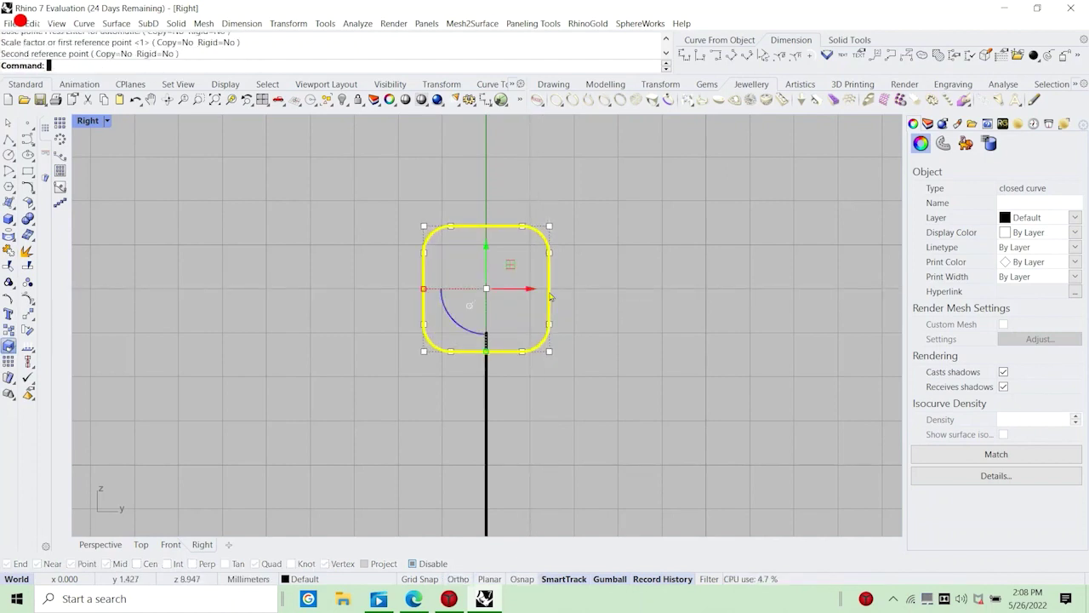
click(561, 375)
Examine where the enlarged upper profile meets the top of the ring circle in the Perspective and Front views.
right_drag(530, 346, 530, 397)
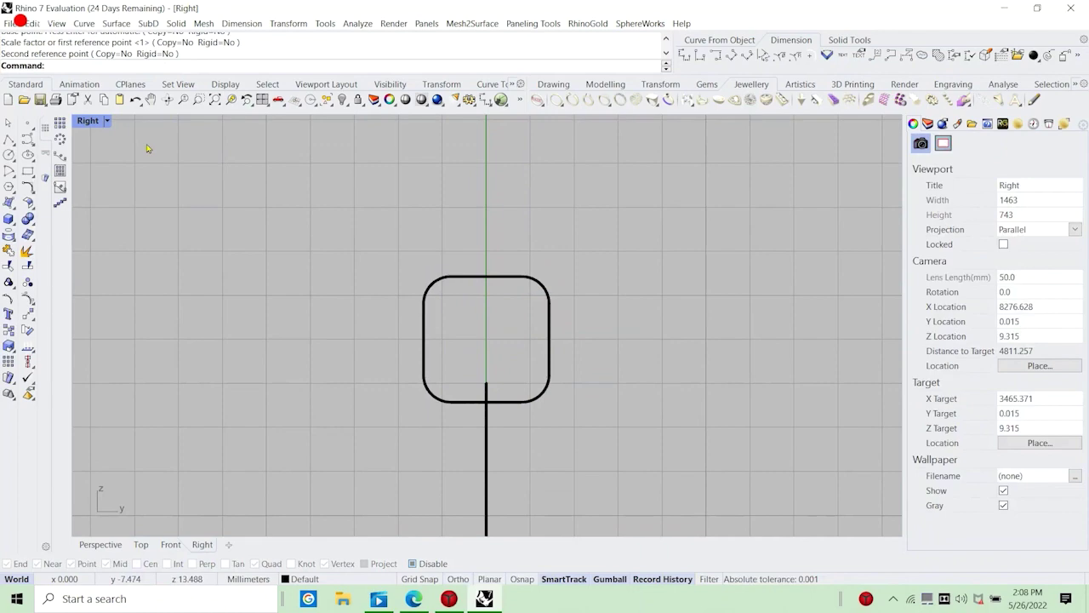
double_click(90, 121)
scroll(636, 229, down, 8)
scroll(639, 174, up, 8)
scroll(638, 175, up, 3)
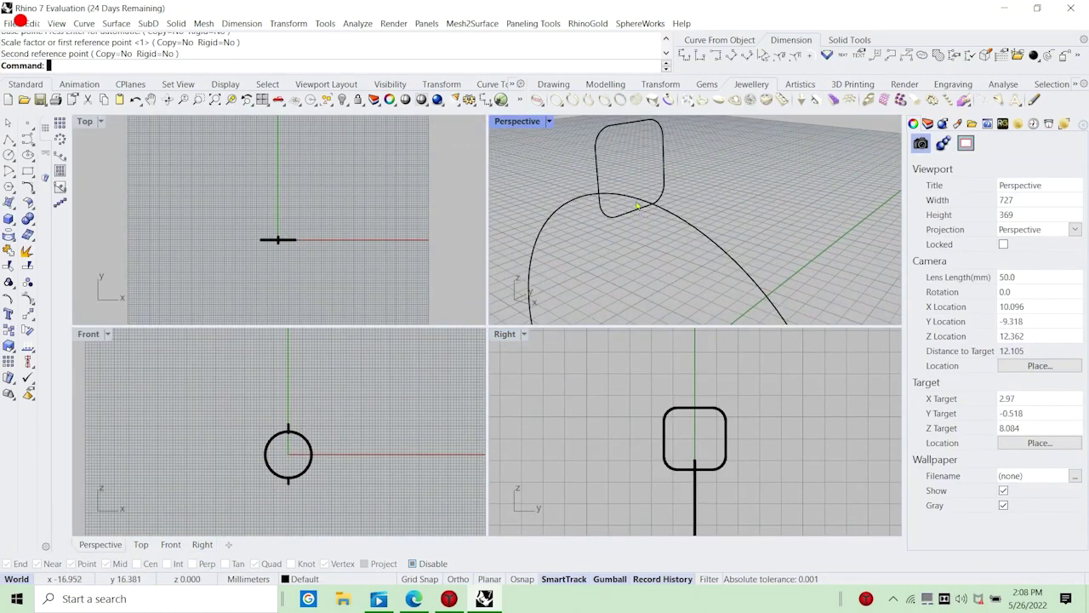
click(637, 199)
click(630, 212)
scroll(289, 453, up, 3)
scroll(290, 443, up, 12)
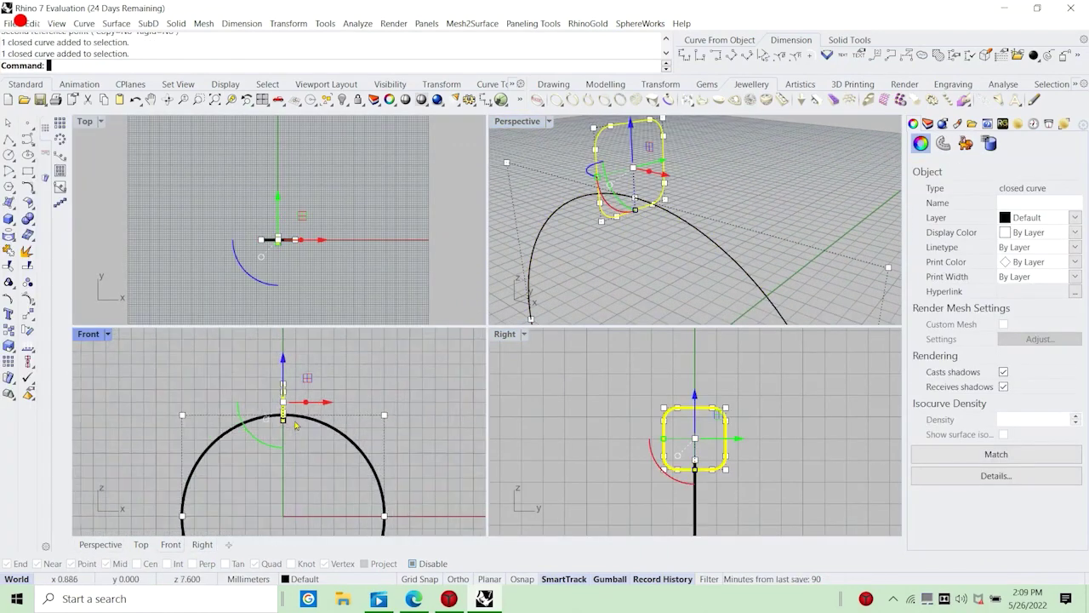
click(288, 417)
click(263, 415)
click(296, 409)
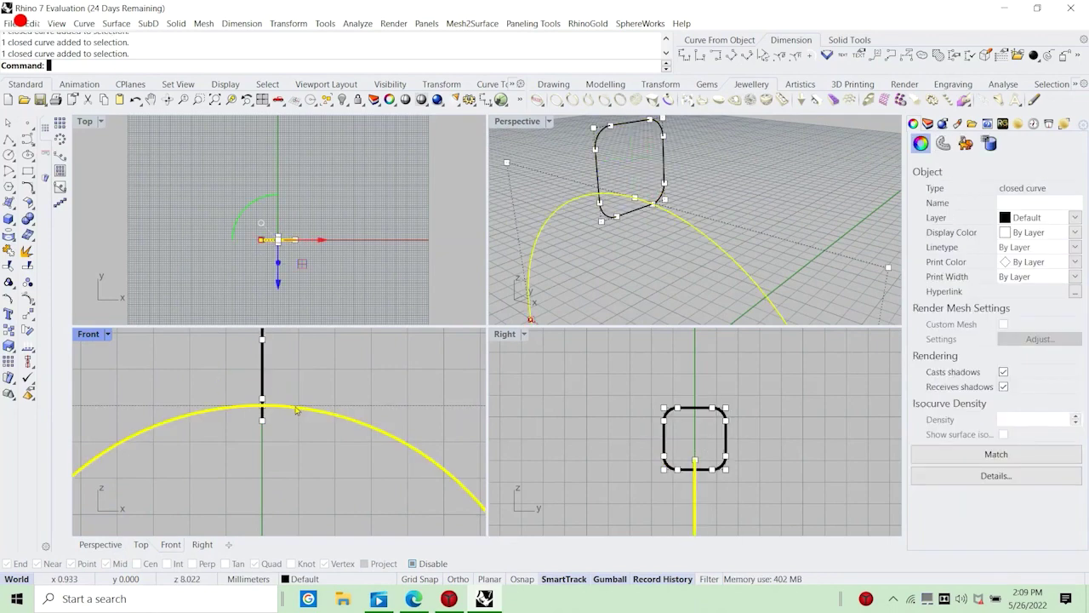
click(411, 414)
Move the enlarged upper profile up about 0.43 mm, snapping the midpoint of its bottom edge to the circle's highest point.
click(263, 377)
right_drag(286, 403, 285, 444)
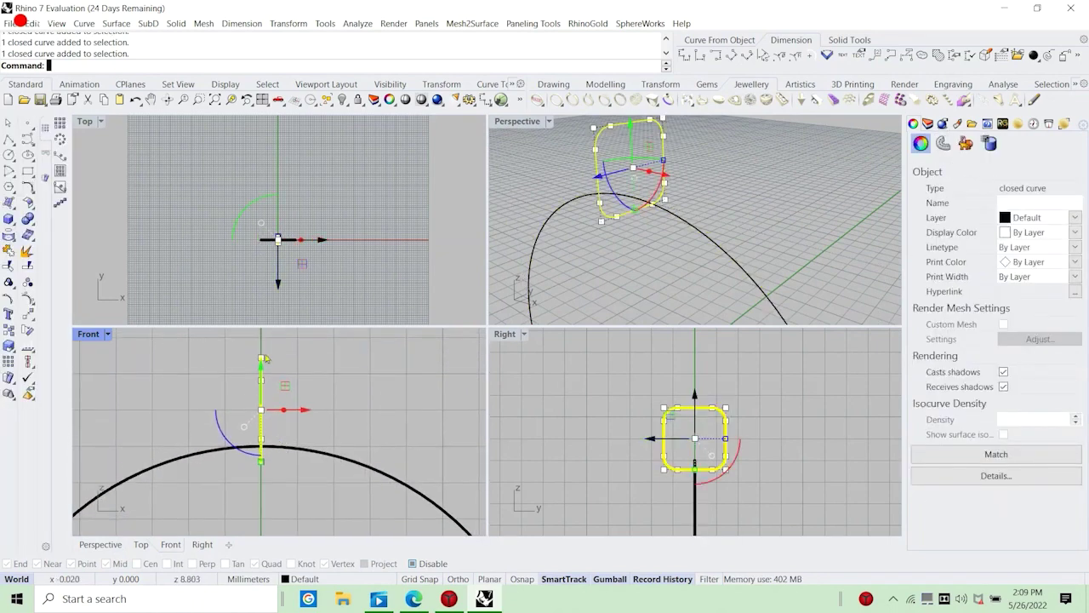
scroll(651, 265, down, 3)
right_drag(651, 267, 651, 255)
scroll(652, 255, up, 3)
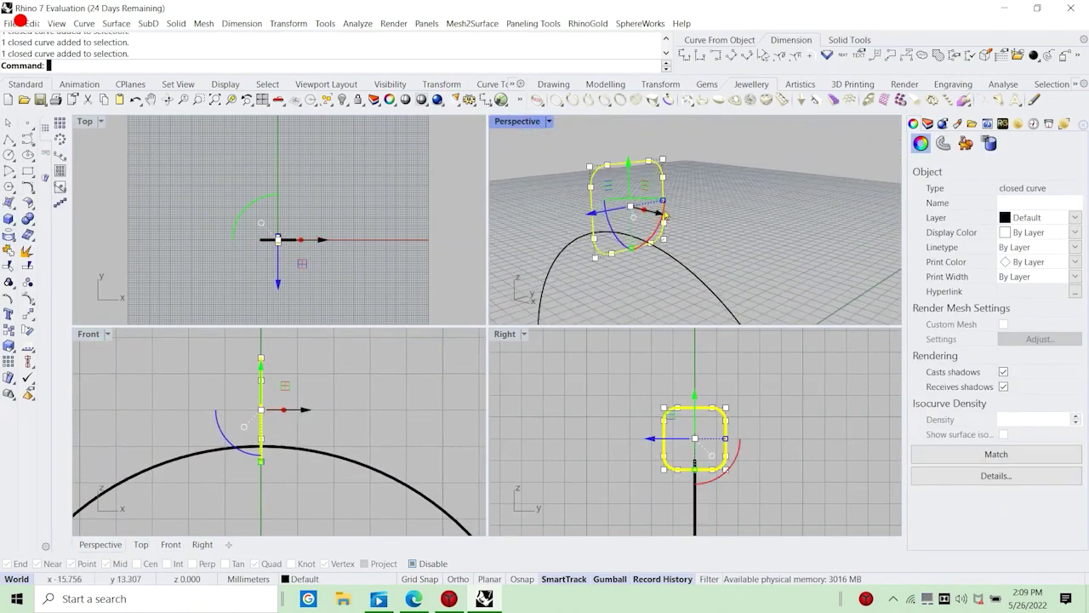
click(28, 314)
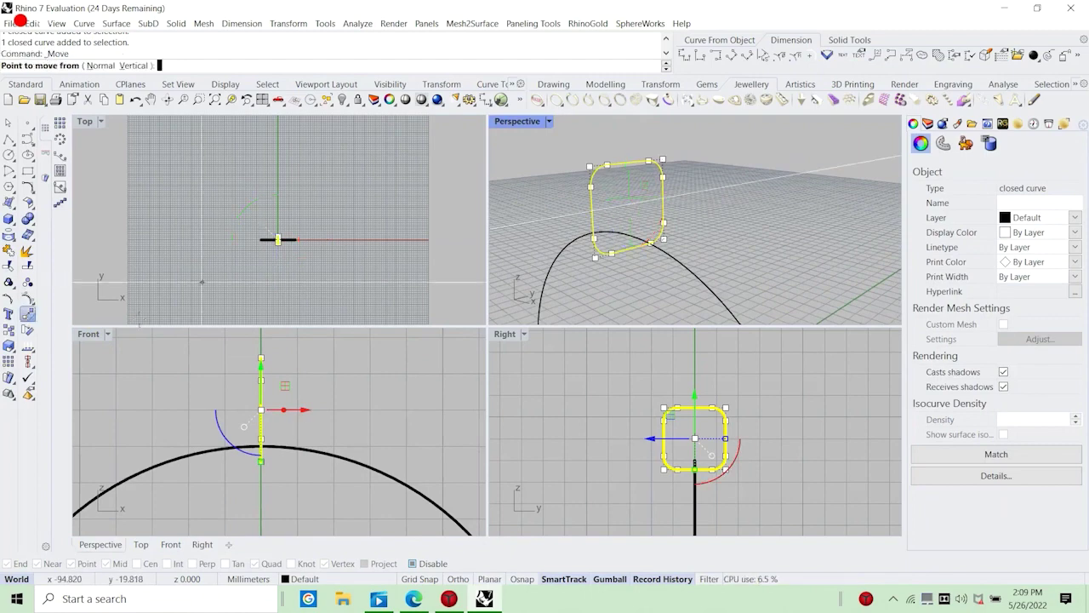
click(278, 239)
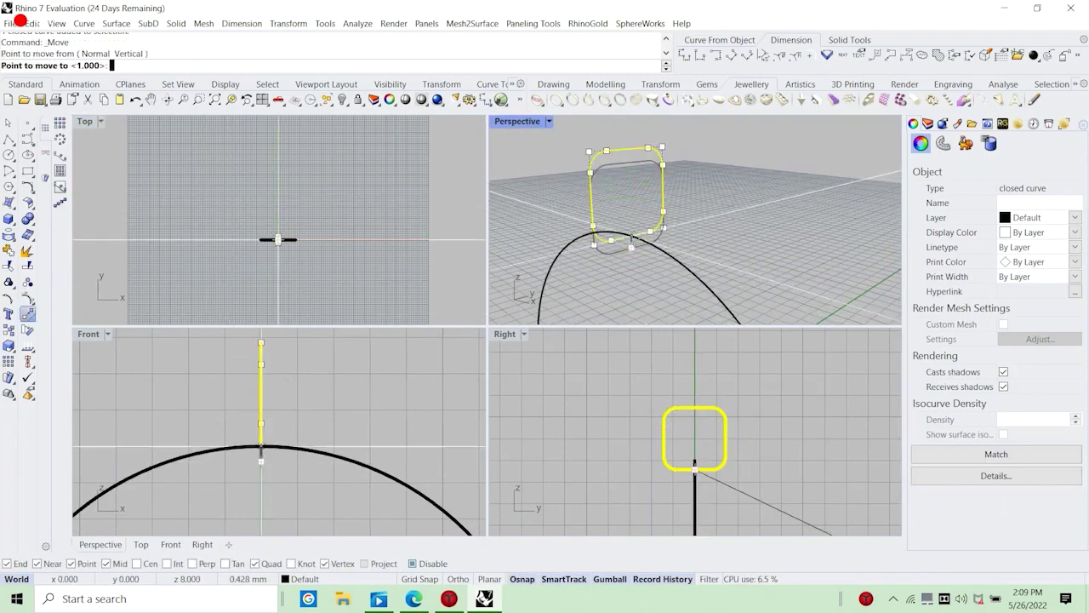
click(261, 446)
click(719, 227)
Check how the upper and lower profiles sit on the ring circle in the Front view and the maximized Perspective view.
scroll(693, 225, down, 5)
right_drag(612, 228, 743, 250)
click(262, 425)
key(Escape)
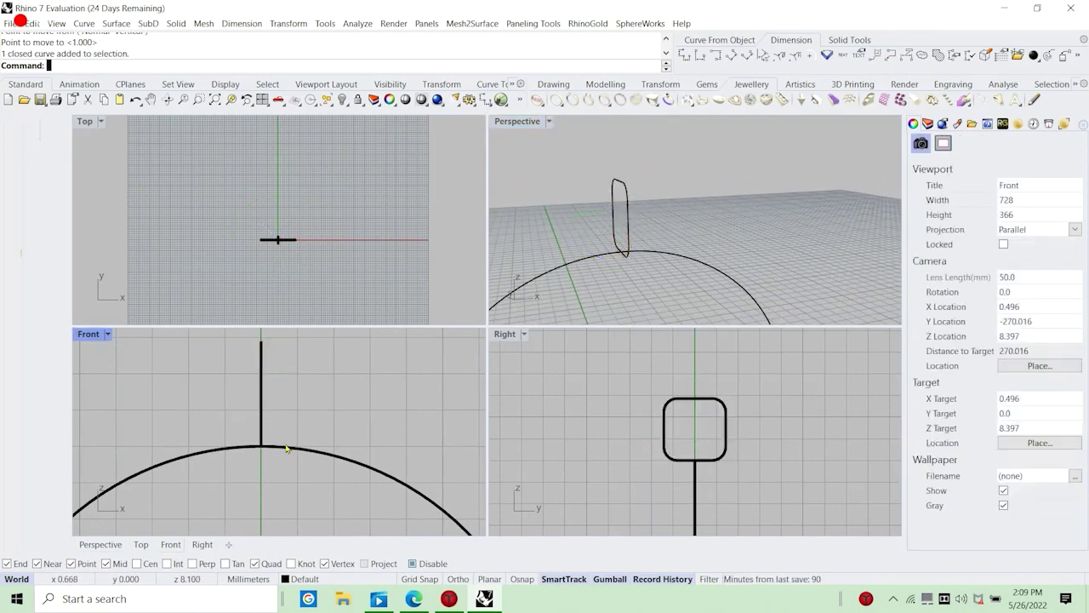
click(280, 448)
key(Escape)
scroll(720, 207, down, 6)
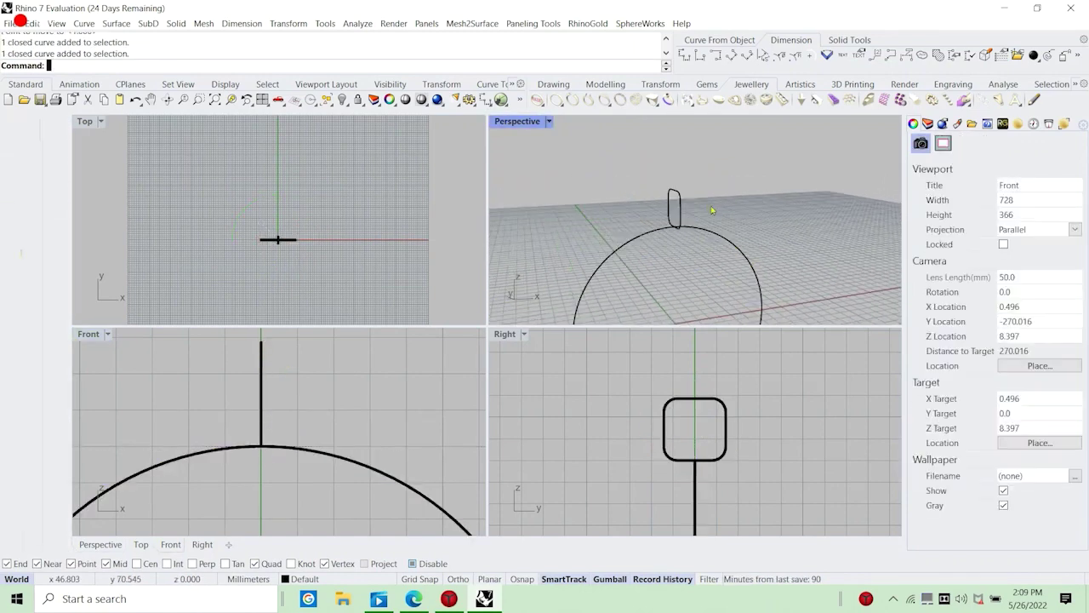
right_drag(720, 206, 614, 218)
scroll(610, 205, down, 4)
double_click(514, 123)
scroll(509, 213, down, 5)
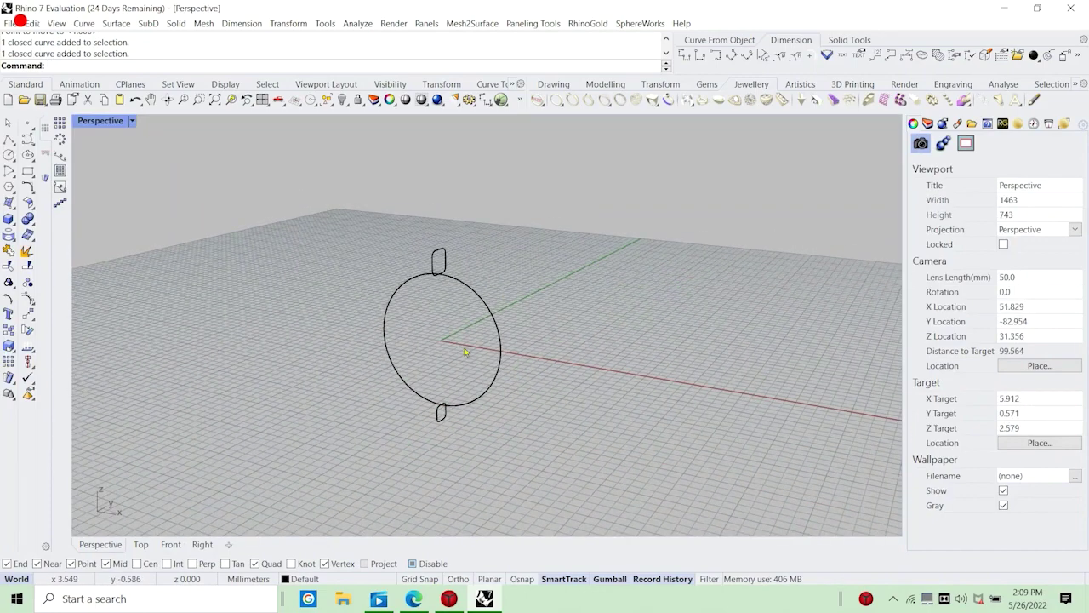
Draft the note "NOW I AM GOING TO USE SWEEP 1 RAIL WITH TWO PROFILES AND SELECT CLOSED SWEEP COZ I WANT IT TO BE A CLOSED SURFACE".
scroll(469, 347, up, 5)
click(513, 418)
click(624, 430)
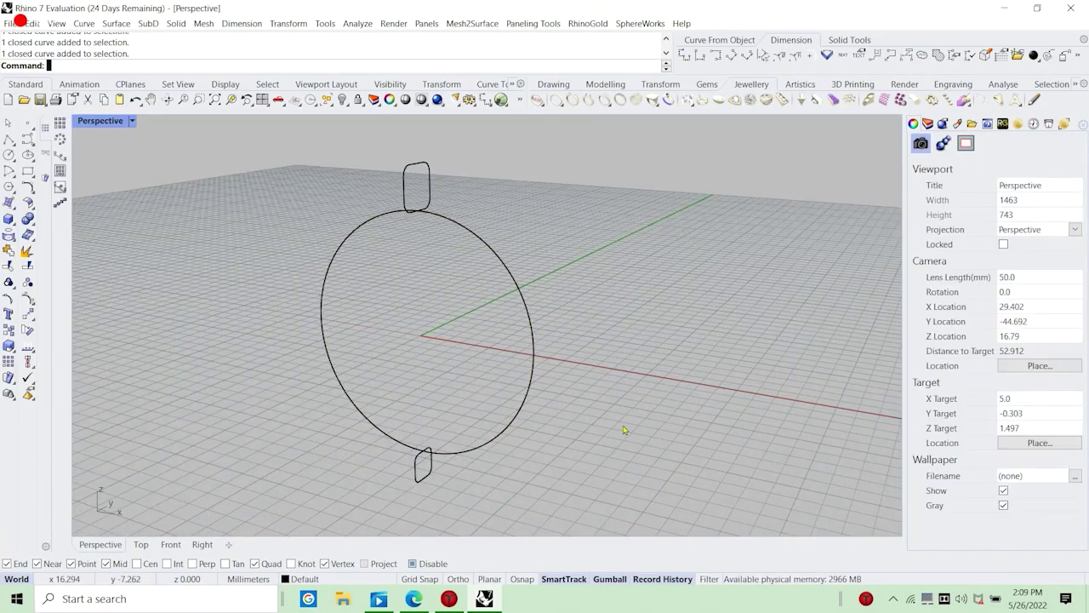
text(text)
key(Return)
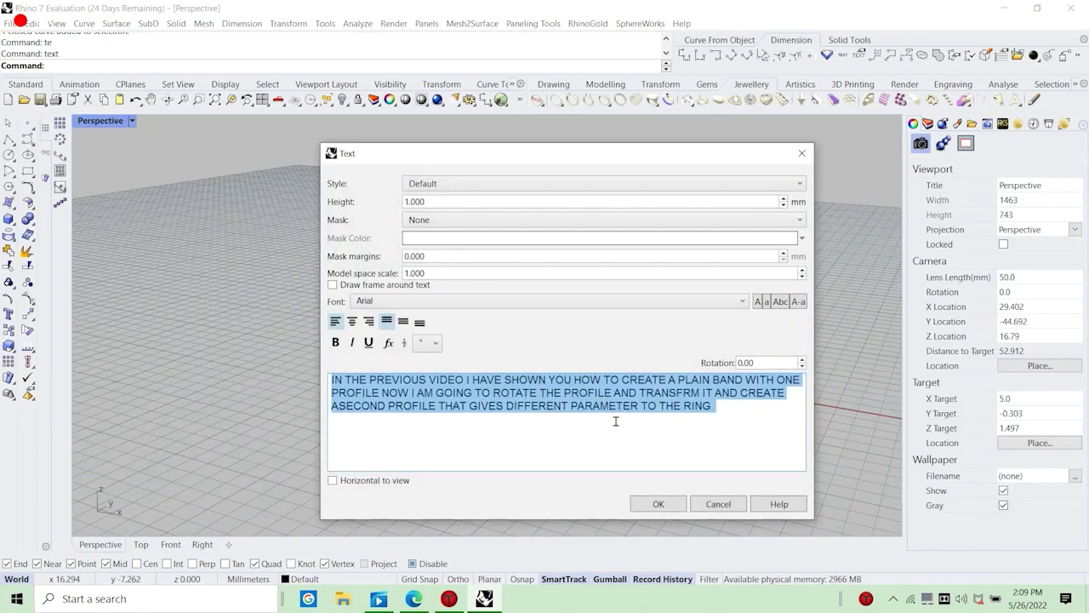
text(NOW I AM GO)
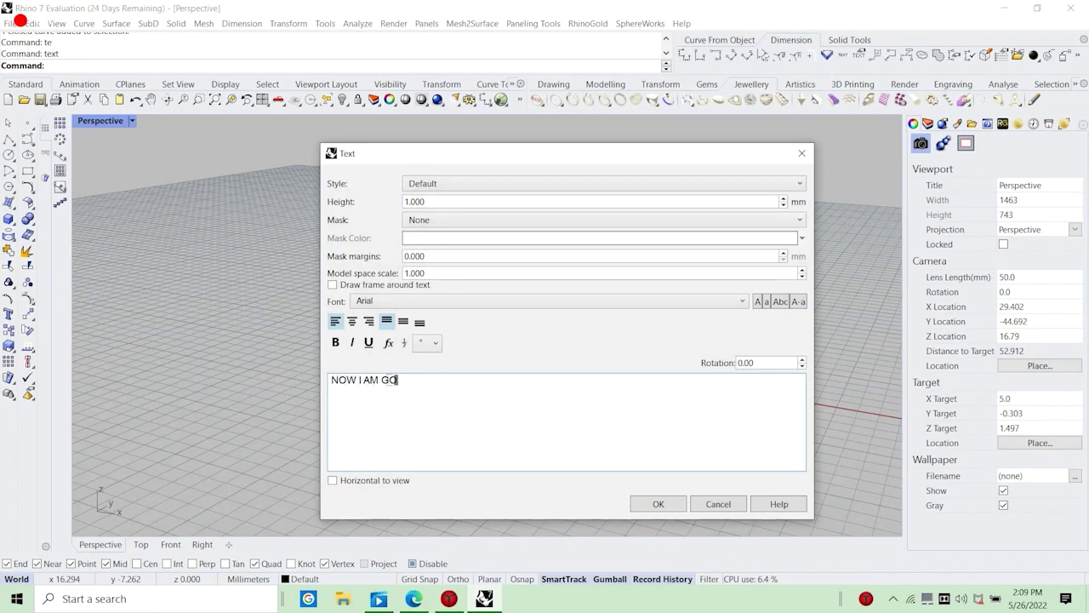
text(ING TO USE)
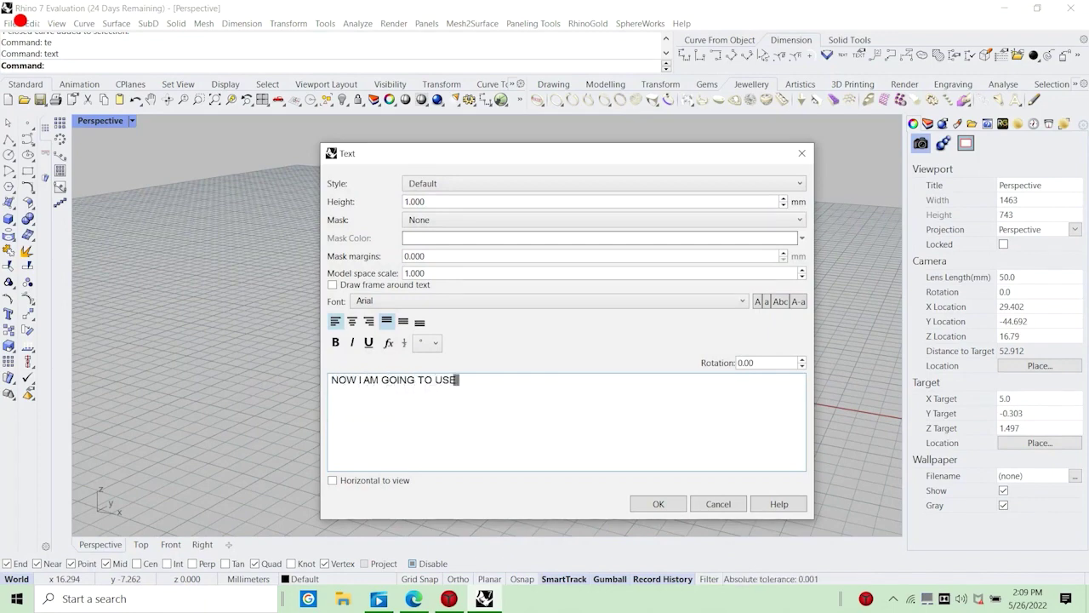
text( SWEEP 1 R)
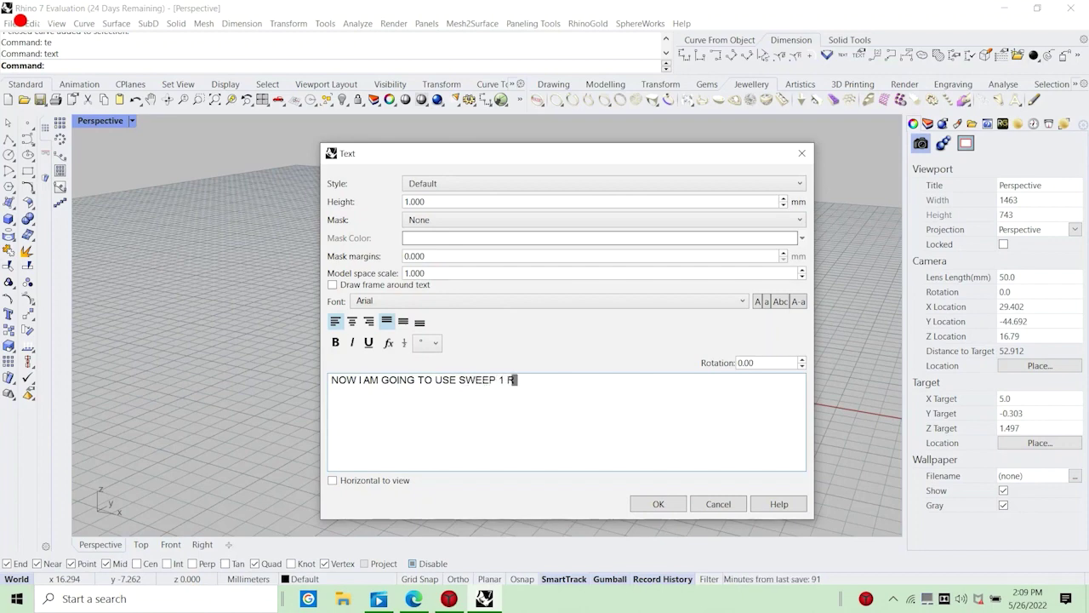
text(AIL WITH)
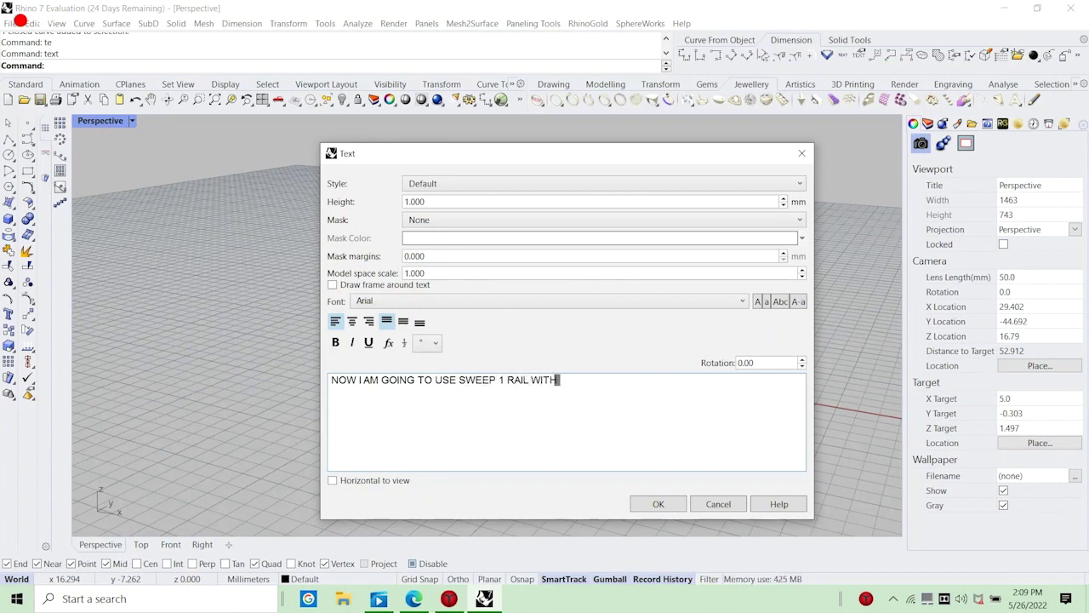
text( TWO PROFILES AND)
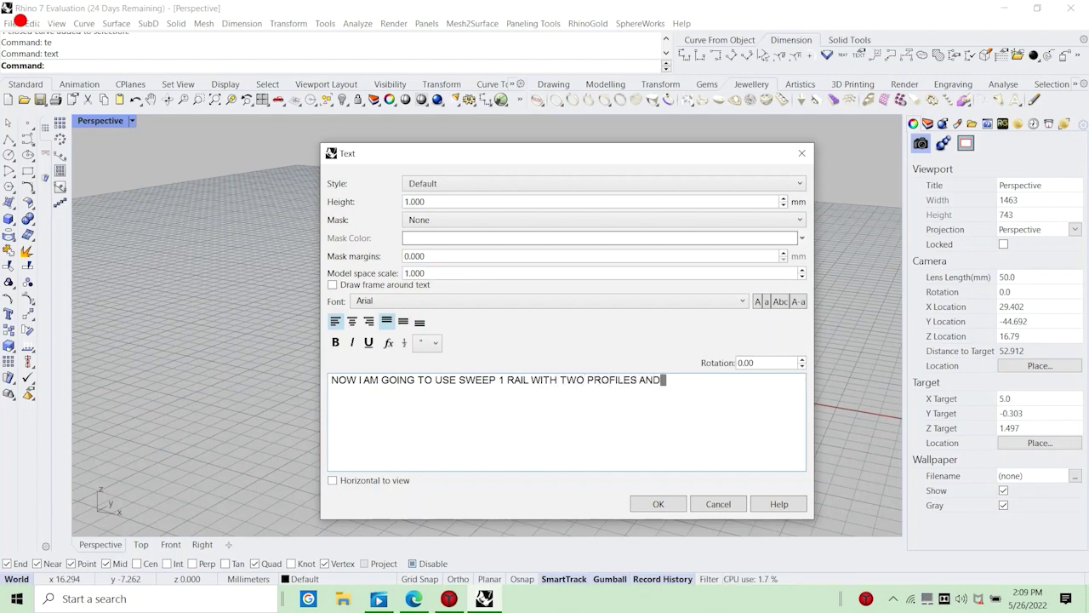
text( SELECT CLOSED SW)
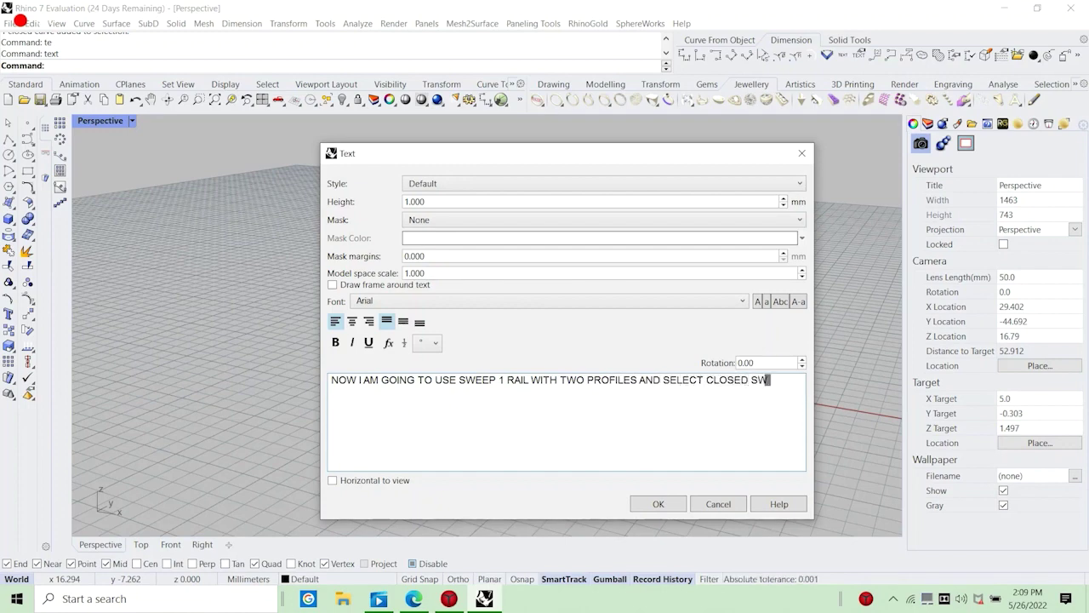
text(EEP C)
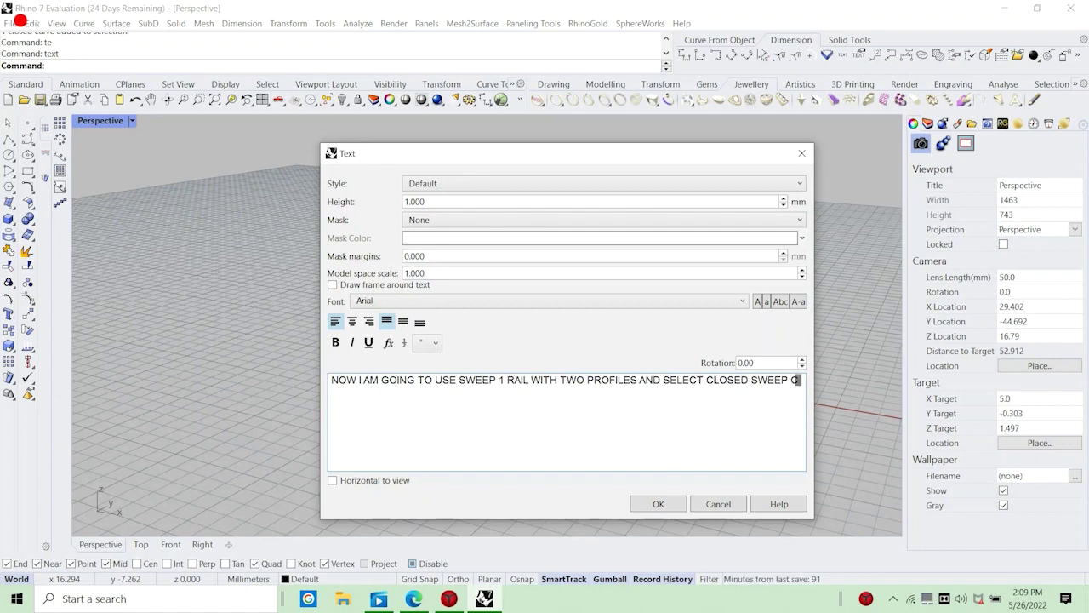
text(OZ I WANT IT TO BE)
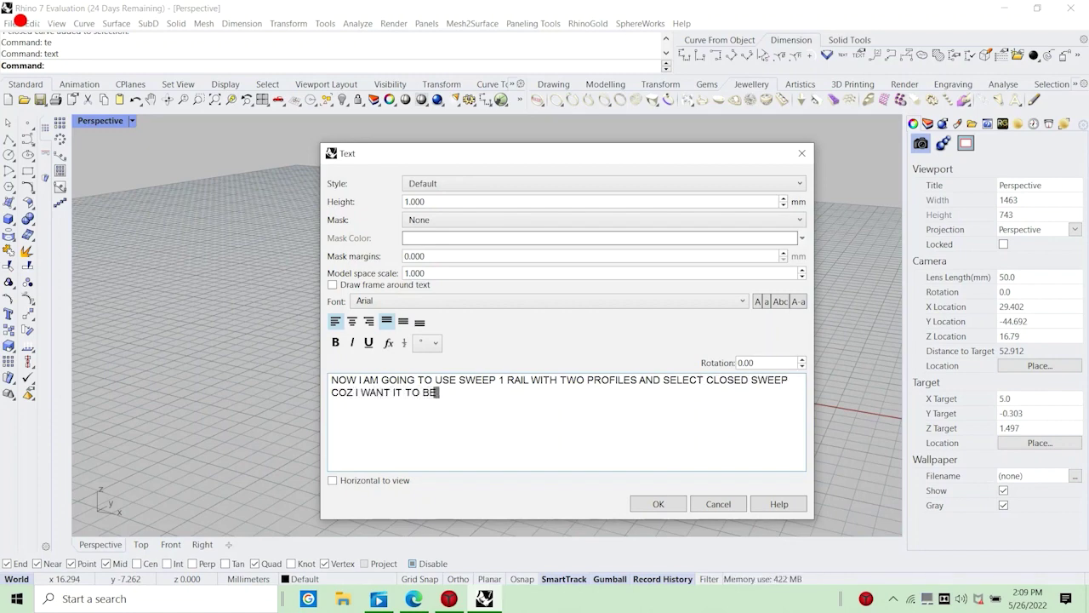
text( A CL)
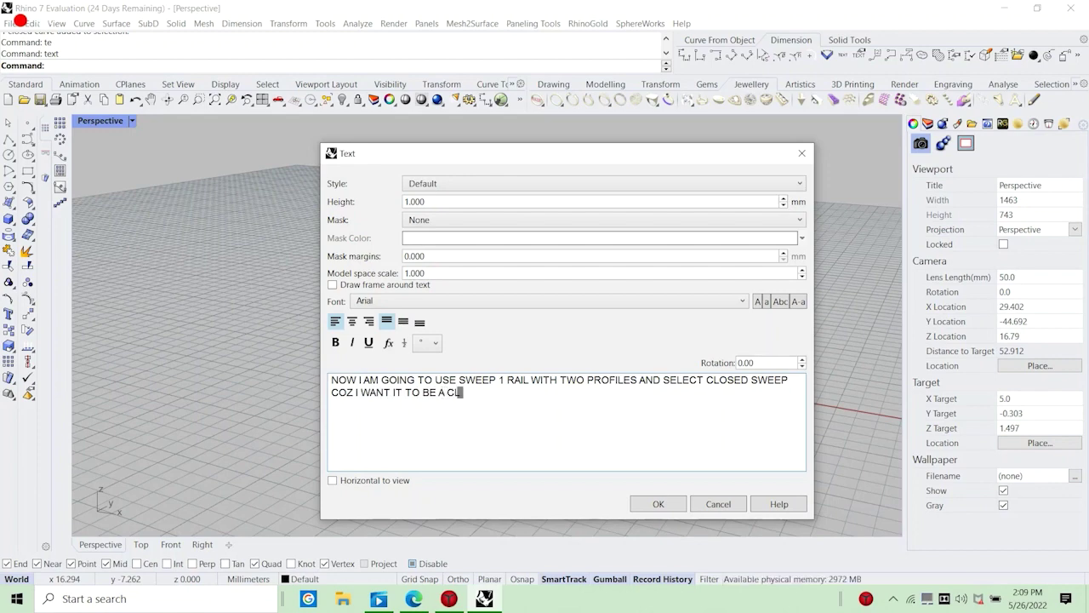
text(OSED SURFACE)
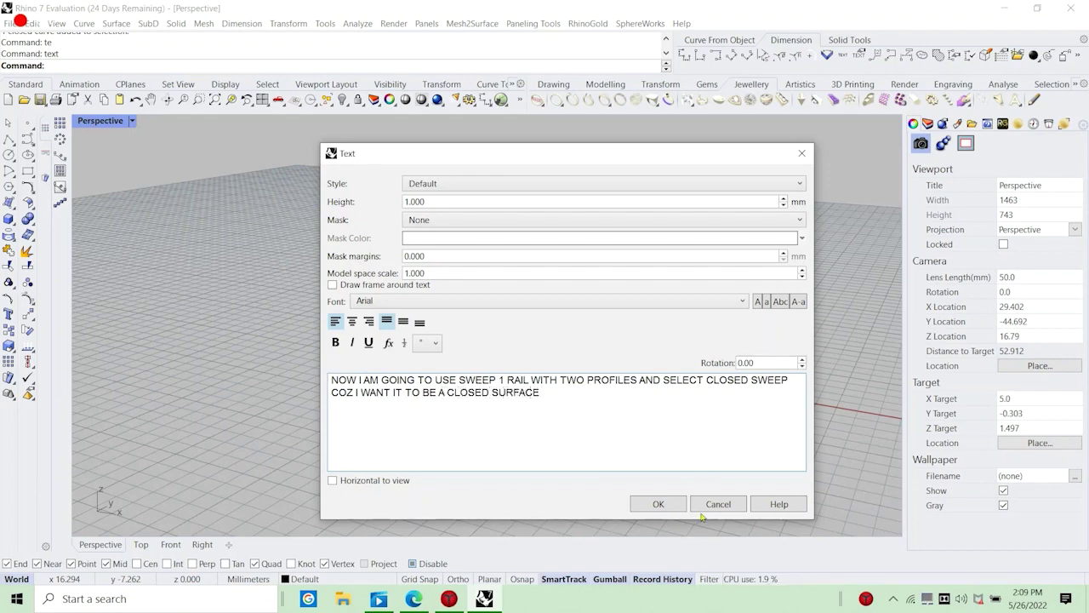
click(717, 504)
right_drag(499, 333, 540, 333)
click(511, 248)
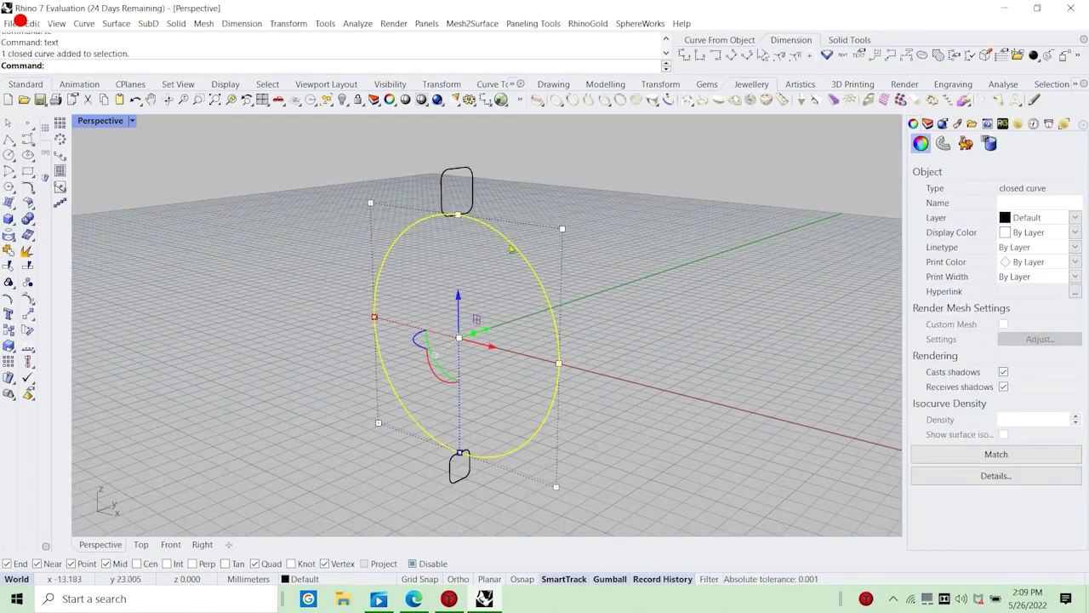
click(117, 23)
key(Escape)
key(Escape)
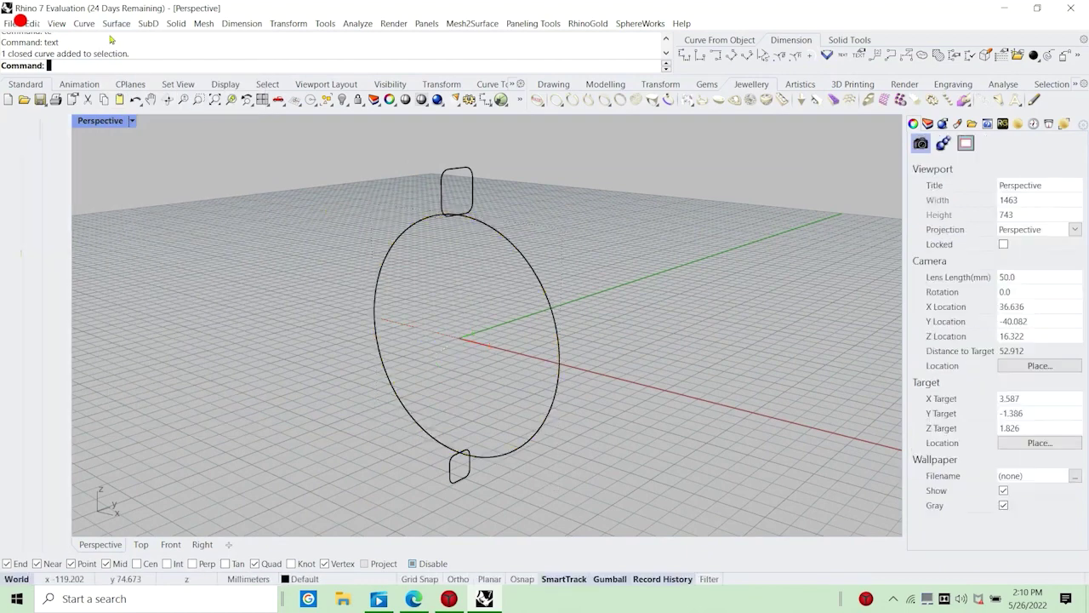
click(116, 24)
click(508, 266)
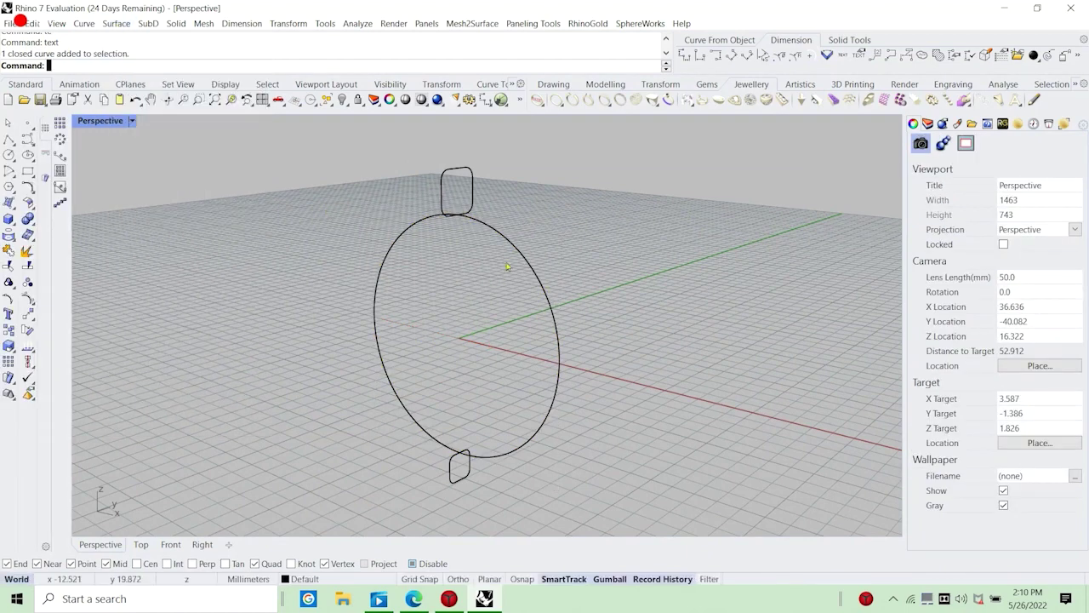
click(507, 266)
click(471, 184)
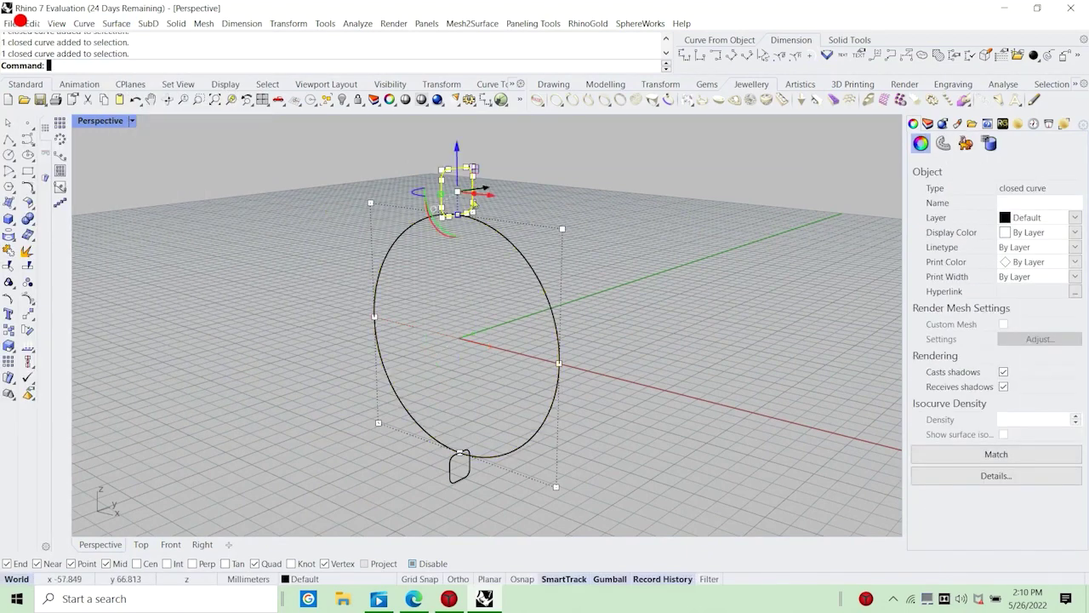
click(458, 468)
key(Escape)
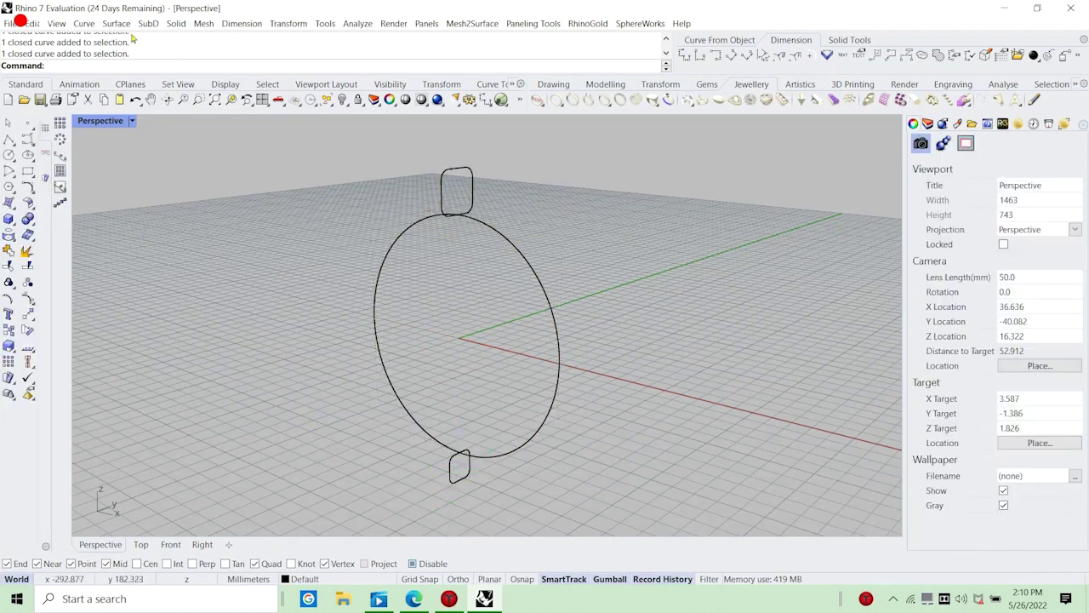
Run Sweep 1 Rail with the ring circle as the rail and the upper and lower rounded squares as sweep shapes.
click(117, 23)
click(128, 65)
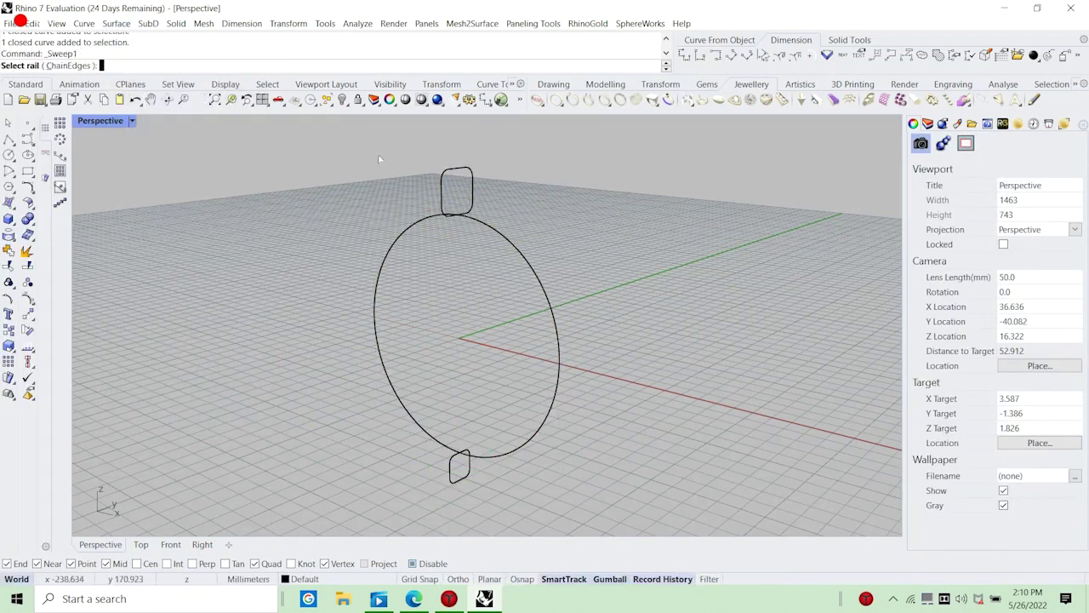
click(550, 298)
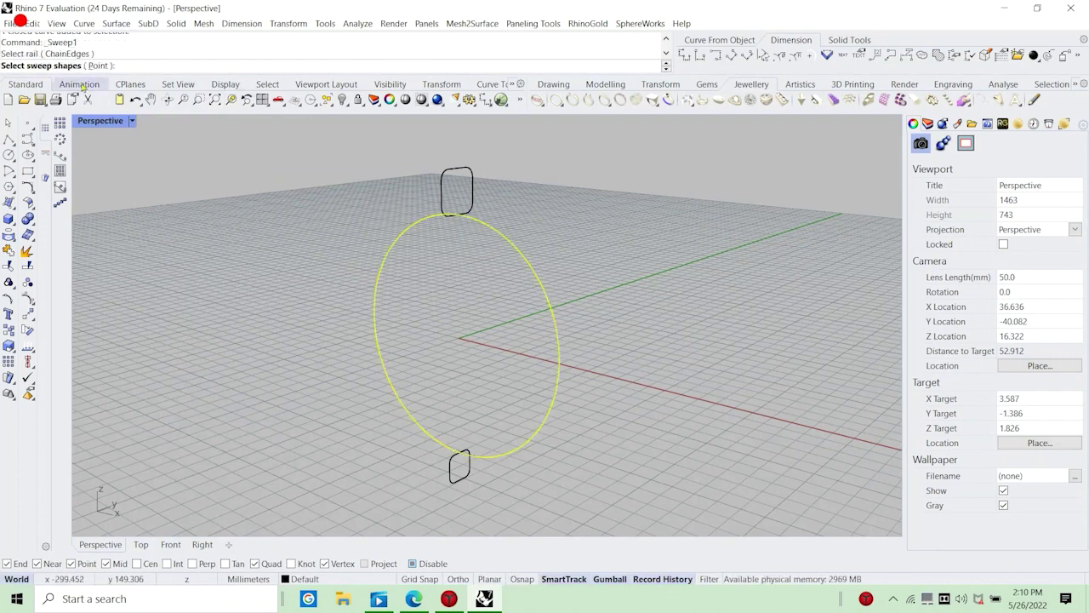
click(458, 174)
click(454, 473)
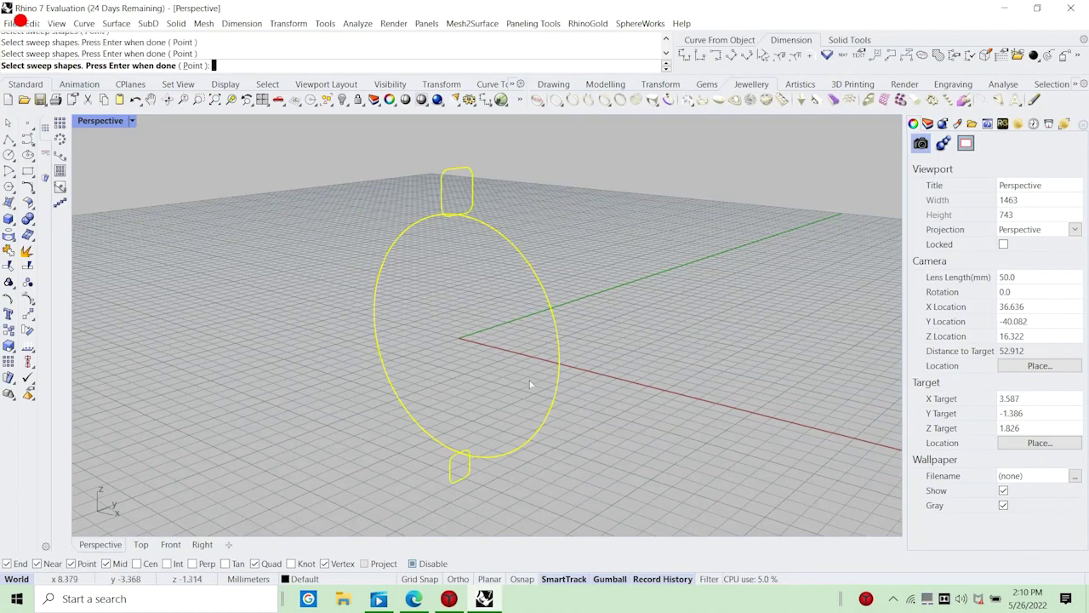
key(Return)
Move both profiles' seam points to the midpoints of their inner edges, where they touch the circle's highest and lowest points.
click(448, 170)
scroll(447, 218, up, 5)
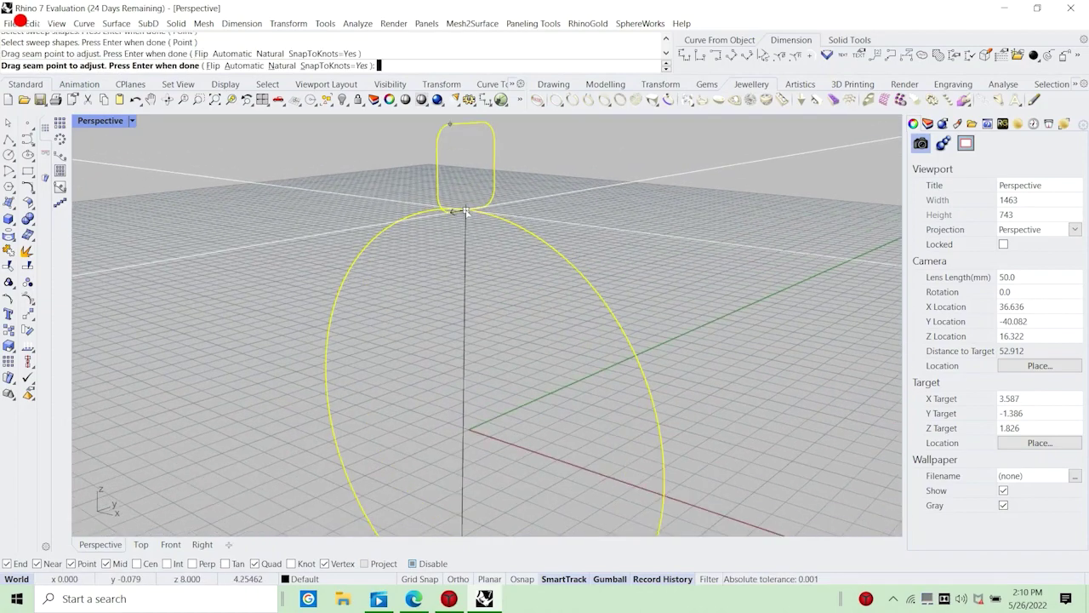
scroll(466, 211, up, 2)
click(466, 211)
scroll(471, 192, down, 12)
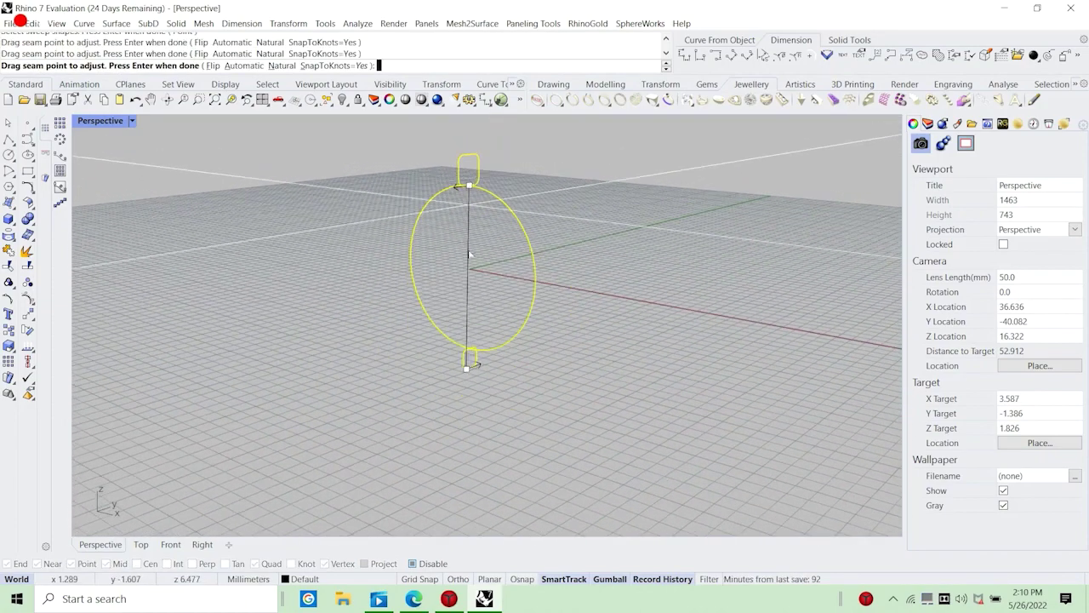
scroll(473, 262, up, 6)
click(460, 444)
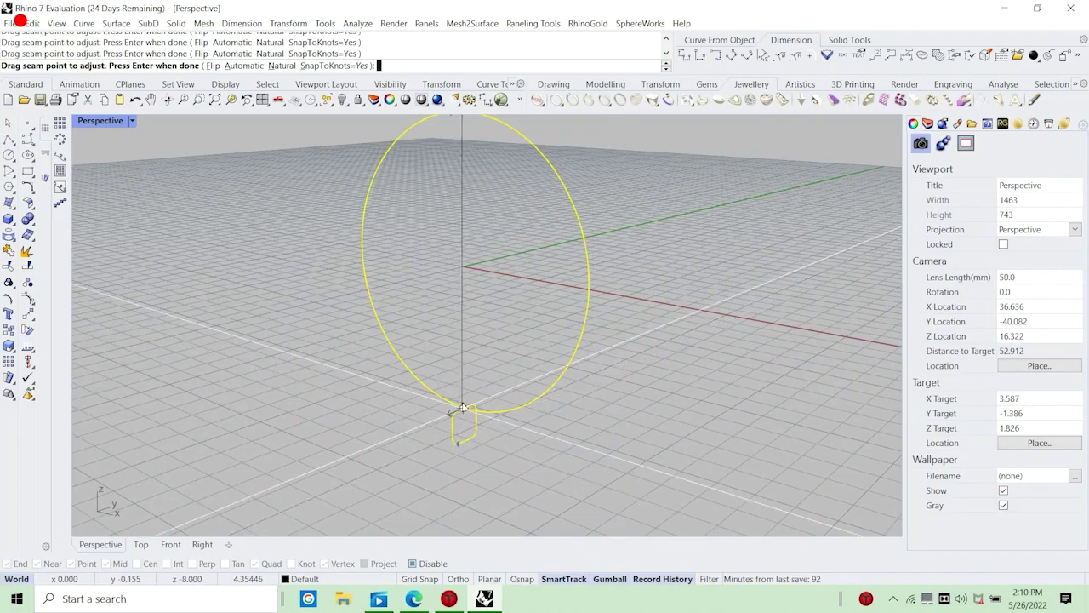
click(463, 407)
scroll(465, 405, down, 9)
right_click(576, 409)
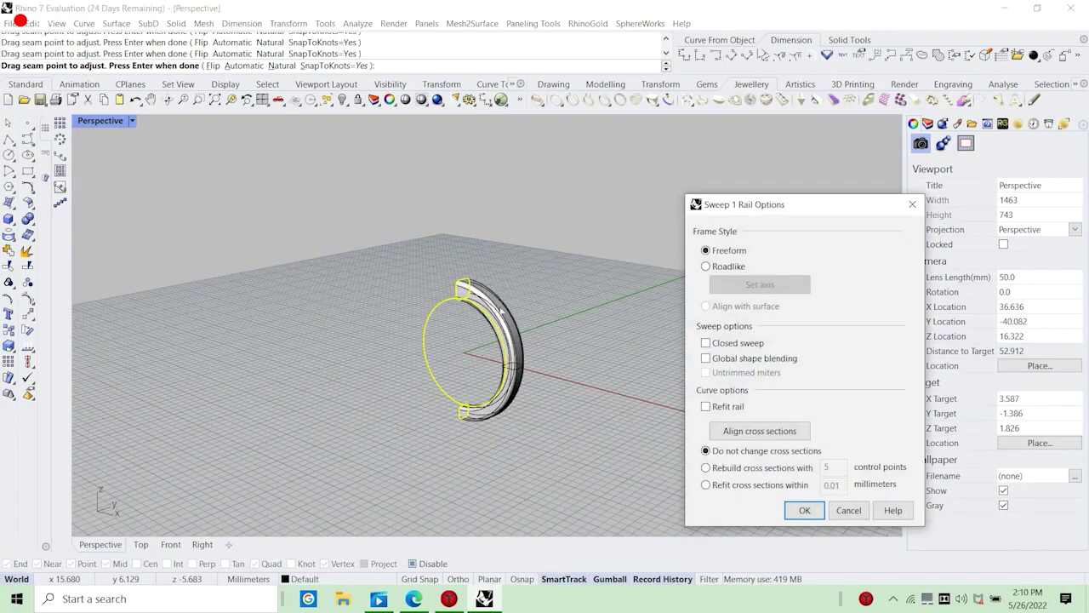
Enable Closed sweep, keeping Freeform frame style and unchanged cross sections, and create the full ring.
scroll(514, 334, up, 7)
right_drag(518, 336, 557, 280)
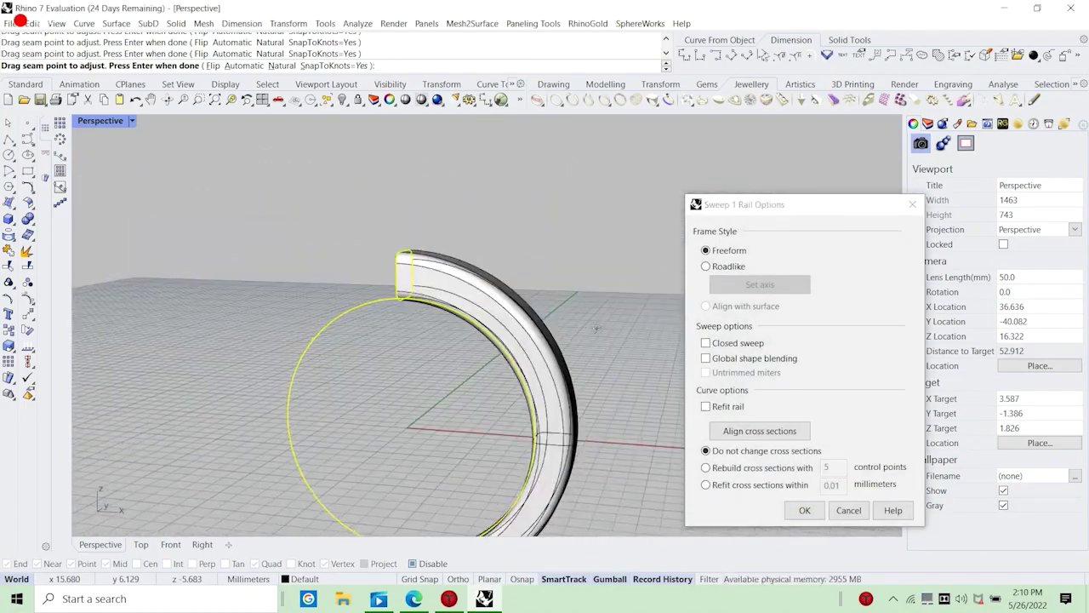
scroll(458, 276, down, 6)
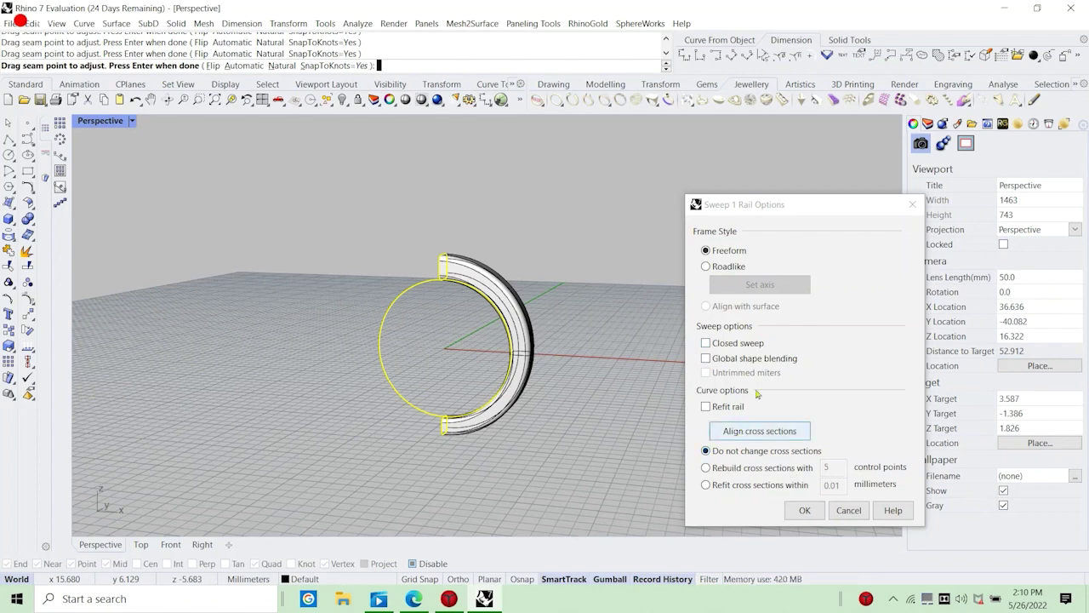
click(701, 346)
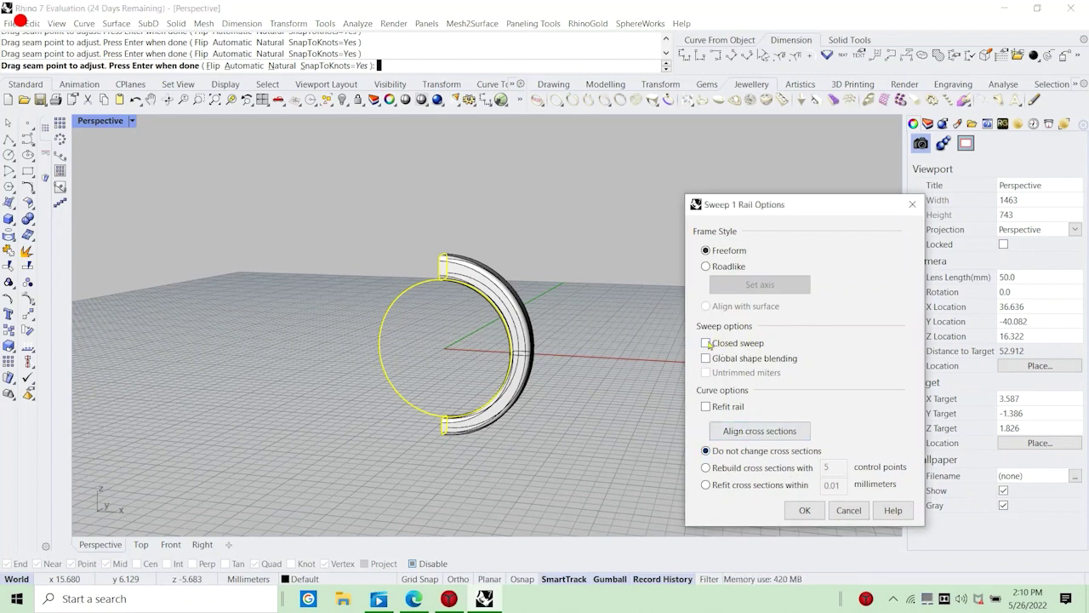
click(804, 510)
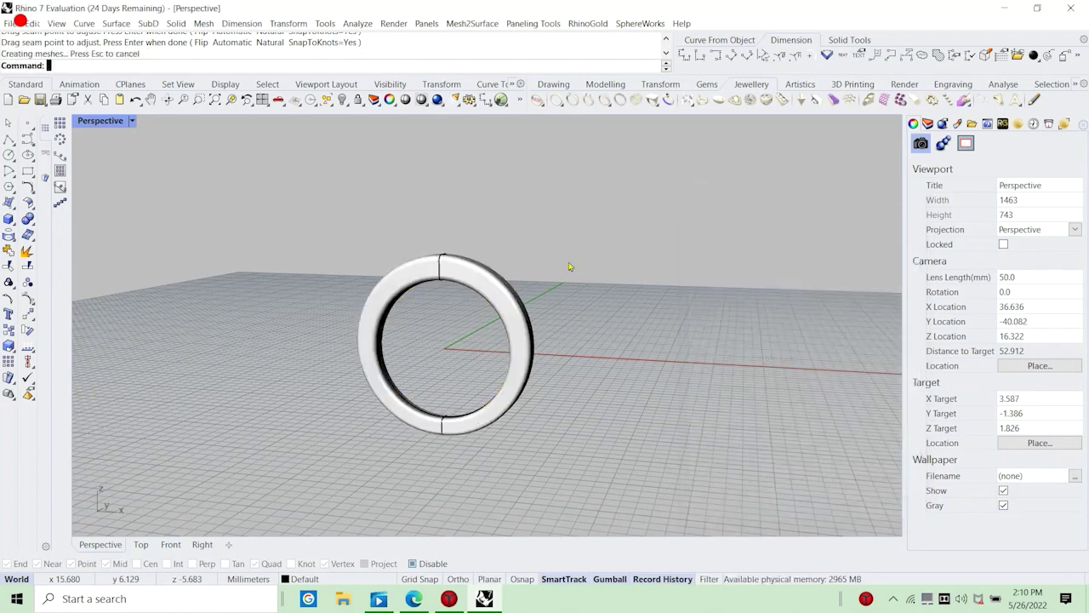
Inspect the finished ring from several angles in the Perspective view and check its object type.
right_drag(570, 265, 431, 312)
scroll(501, 315, up, 6)
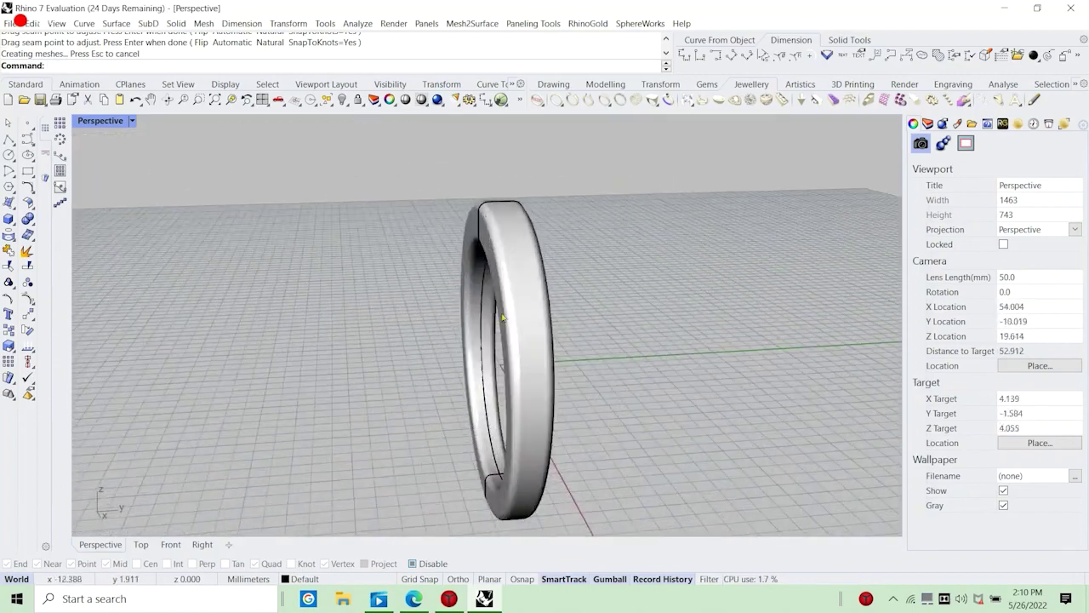
click(502, 317)
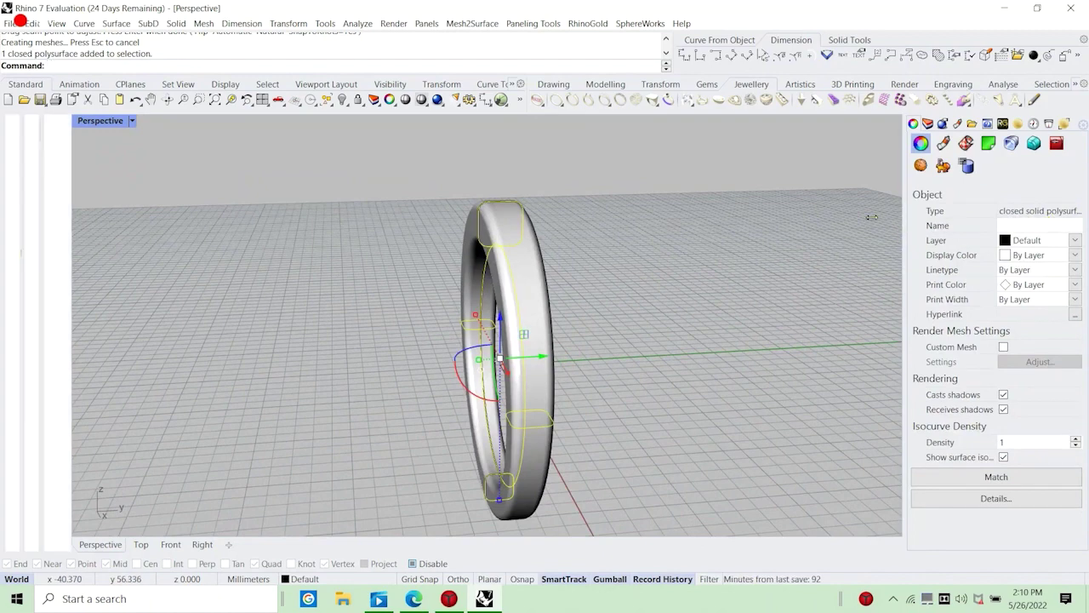
drag(874, 263, 896, 268)
click(357, 264)
right_drag(357, 264, 641, 296)
scroll(553, 275, down, 6)
right_drag(553, 275, 457, 277)
text(text)
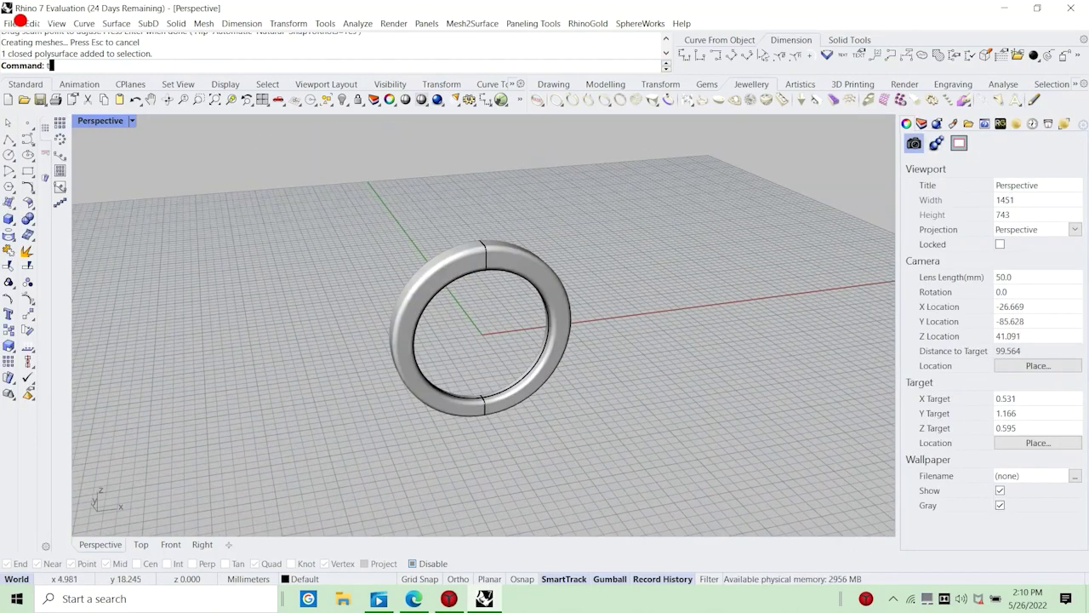
key(Return)
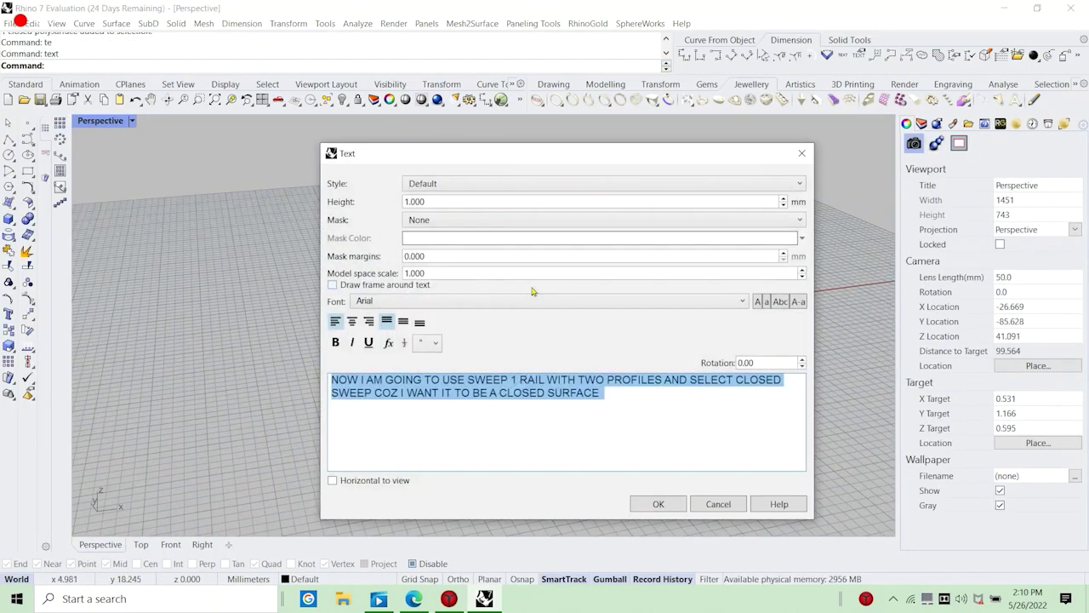
text(VOILA)
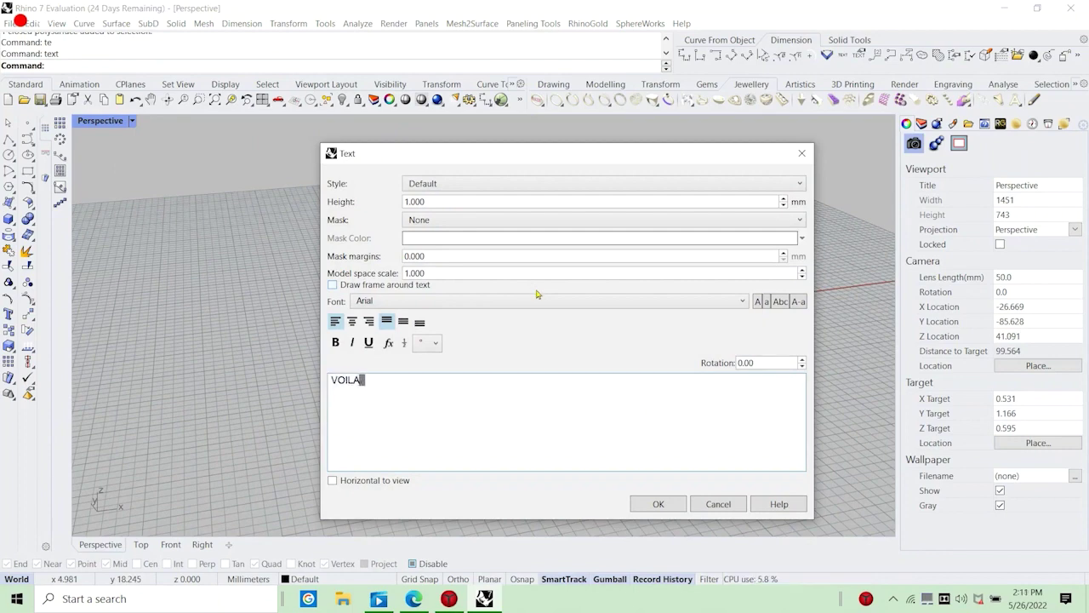
text( IF YOU FOLLO)
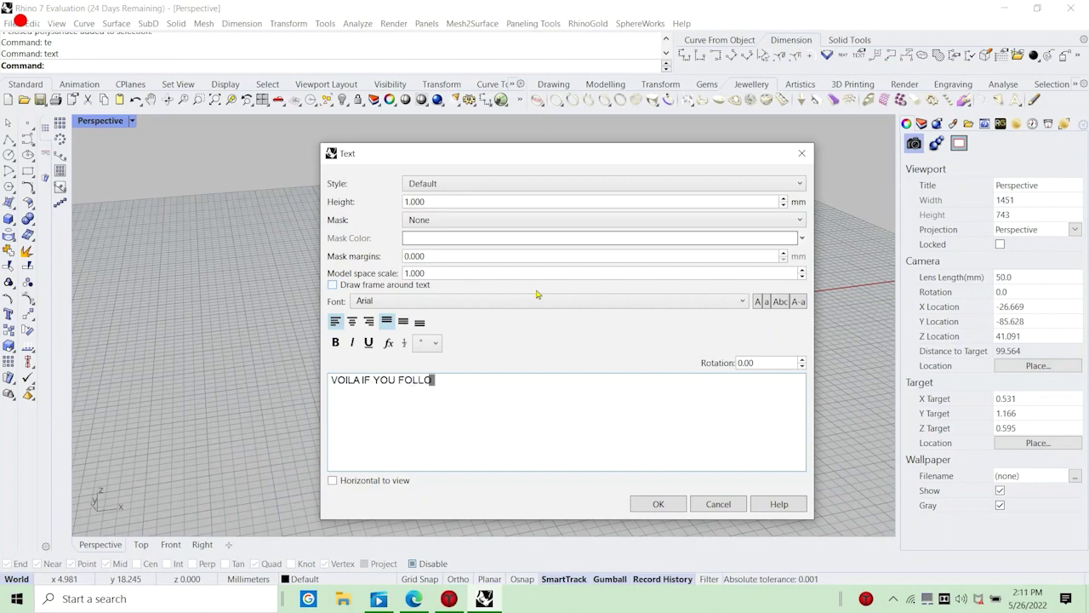
text(W TH3)
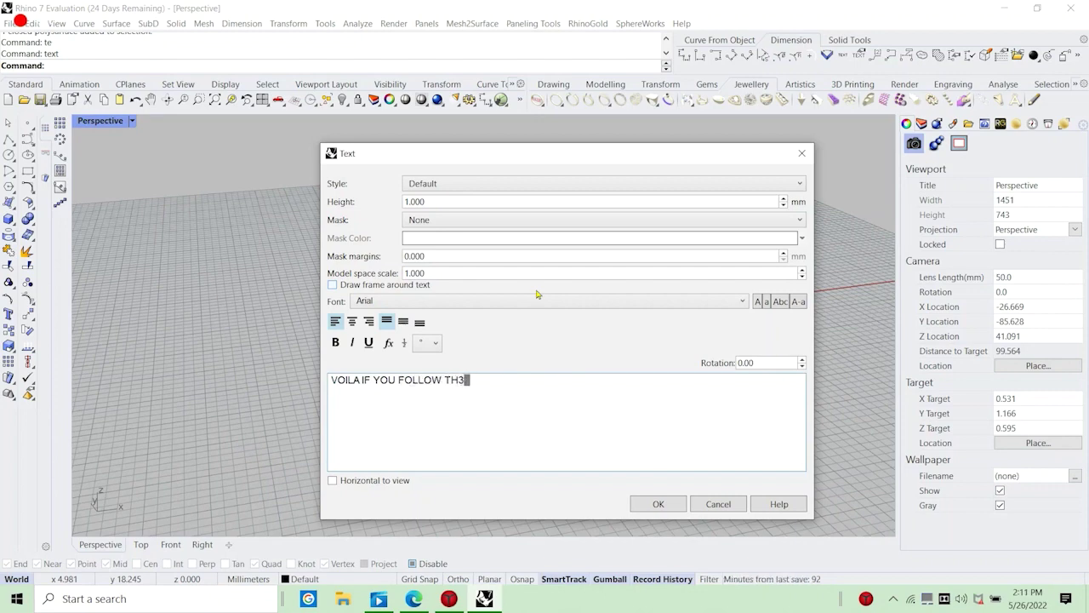
key(BackSpace)
text(E VIDE)
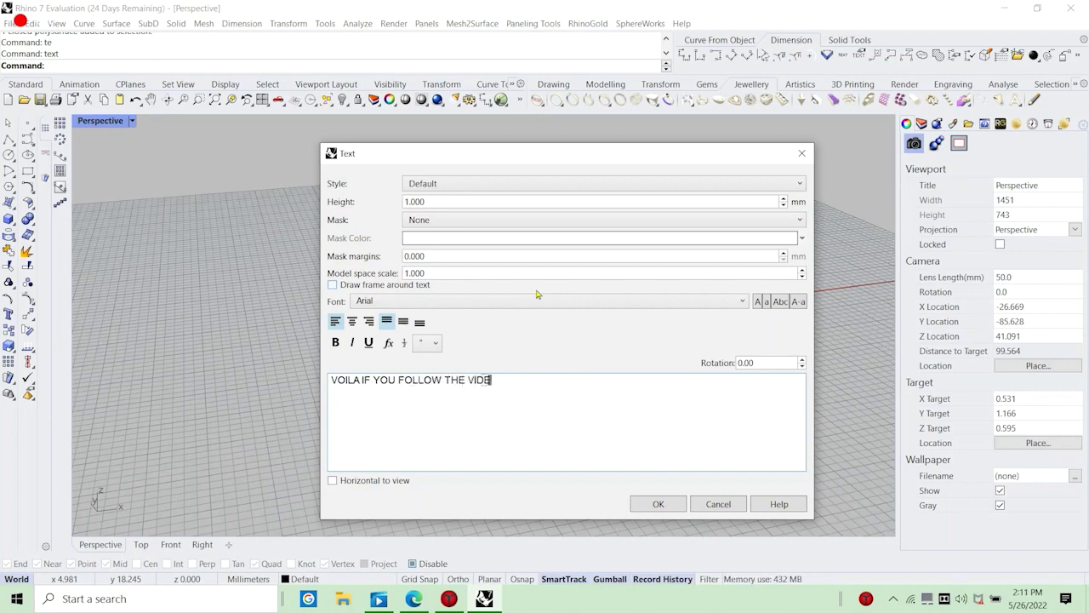
text(O AS SHOWN)
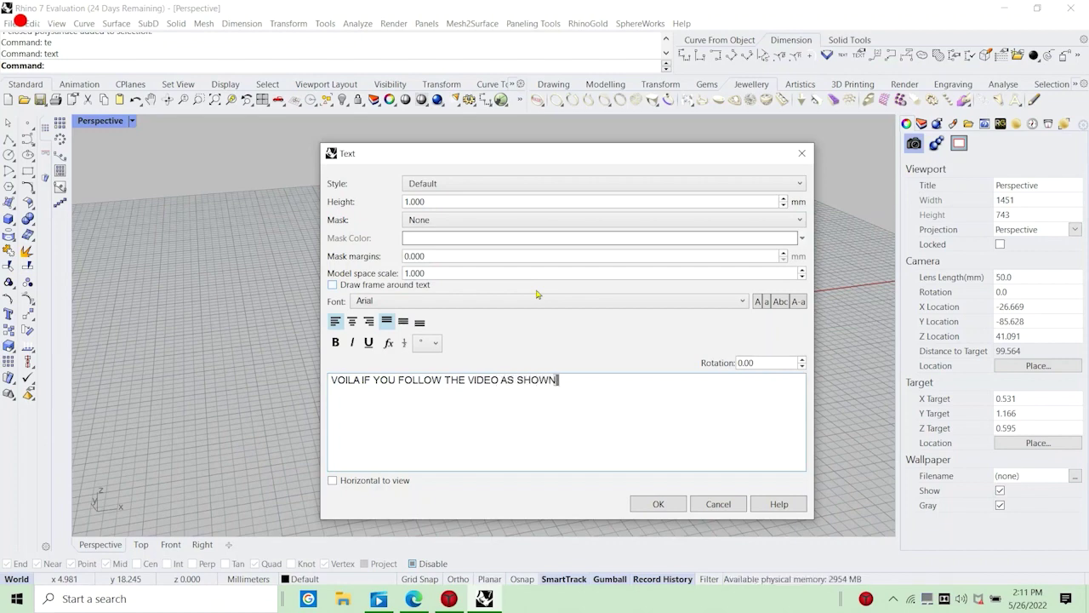
text( YOU HAV)
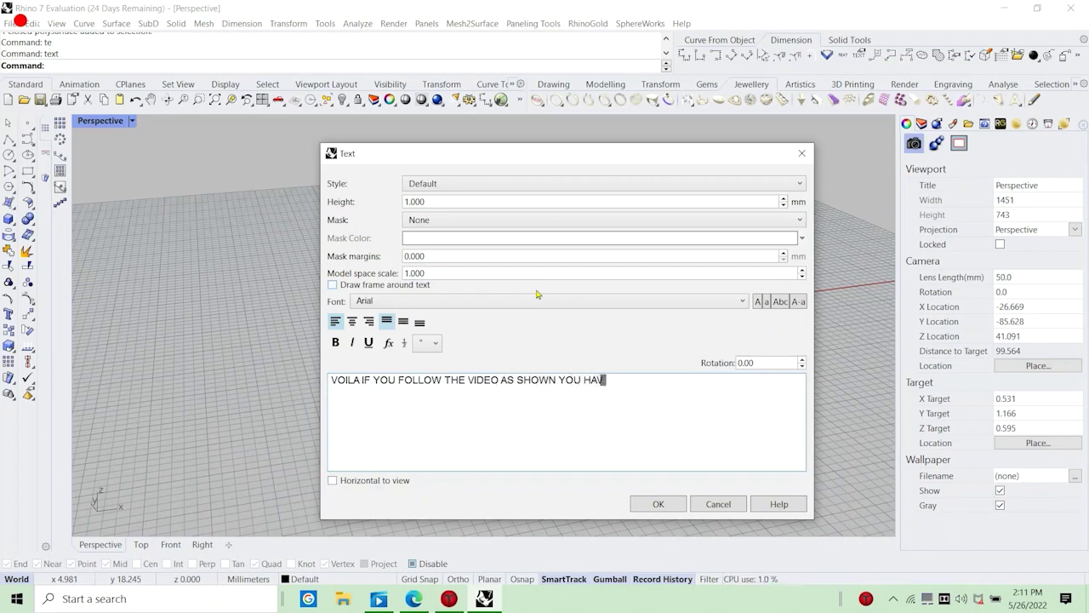
text(E CREATED A TWO)
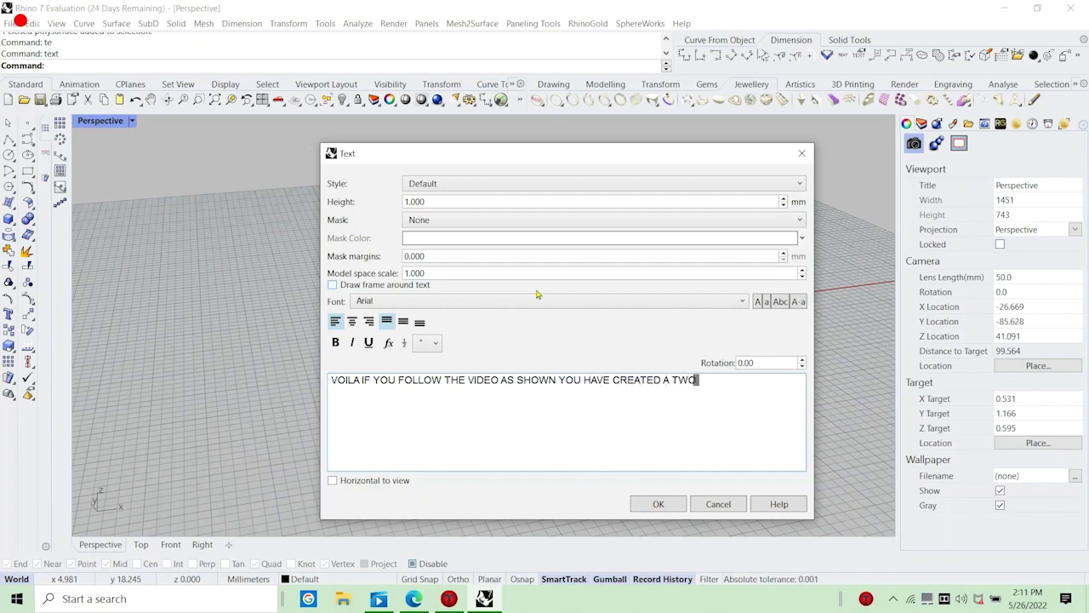
text( PROFIL)
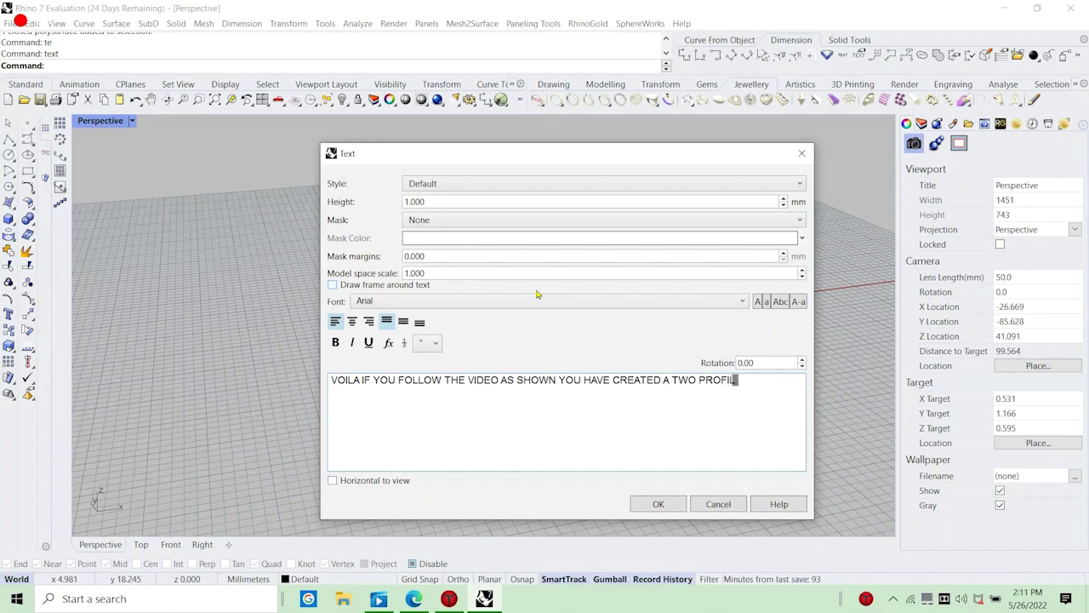
text(E FING JUST LIKE)
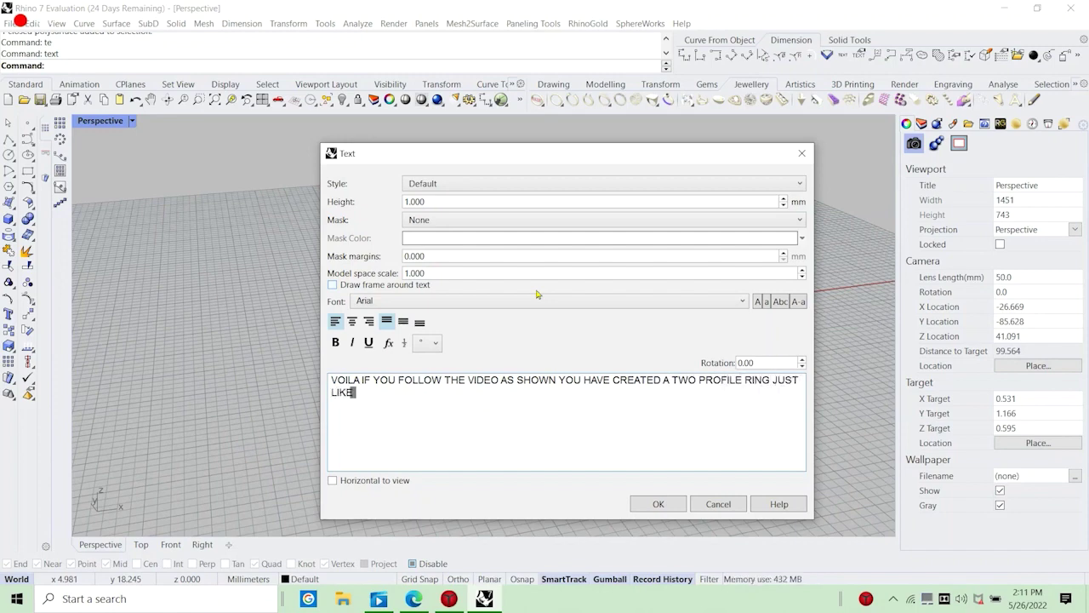
text( THAT)
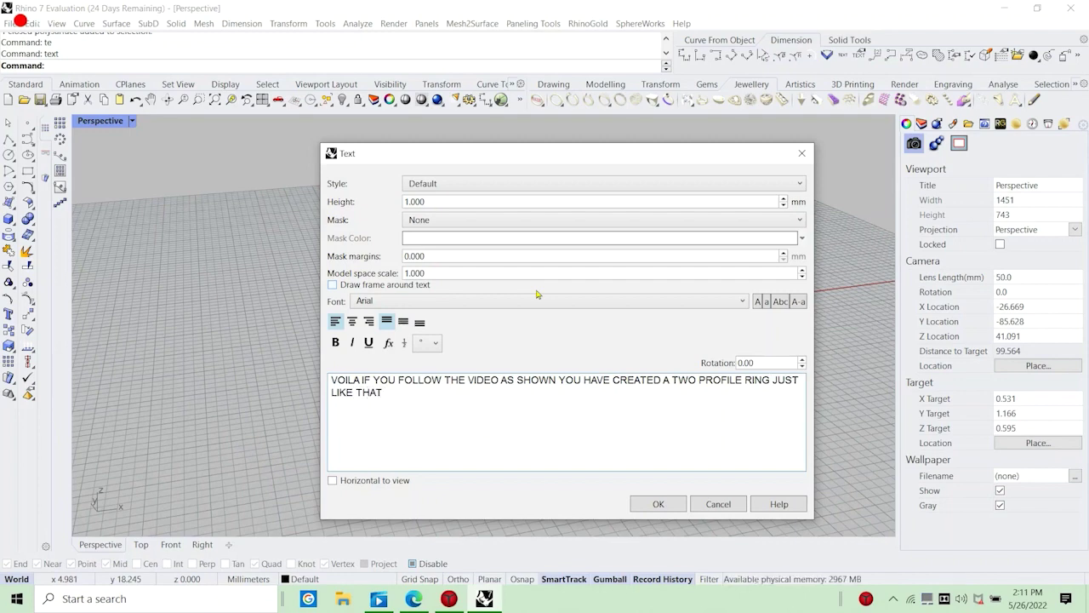
key(Return)
text(SO WHATS L)
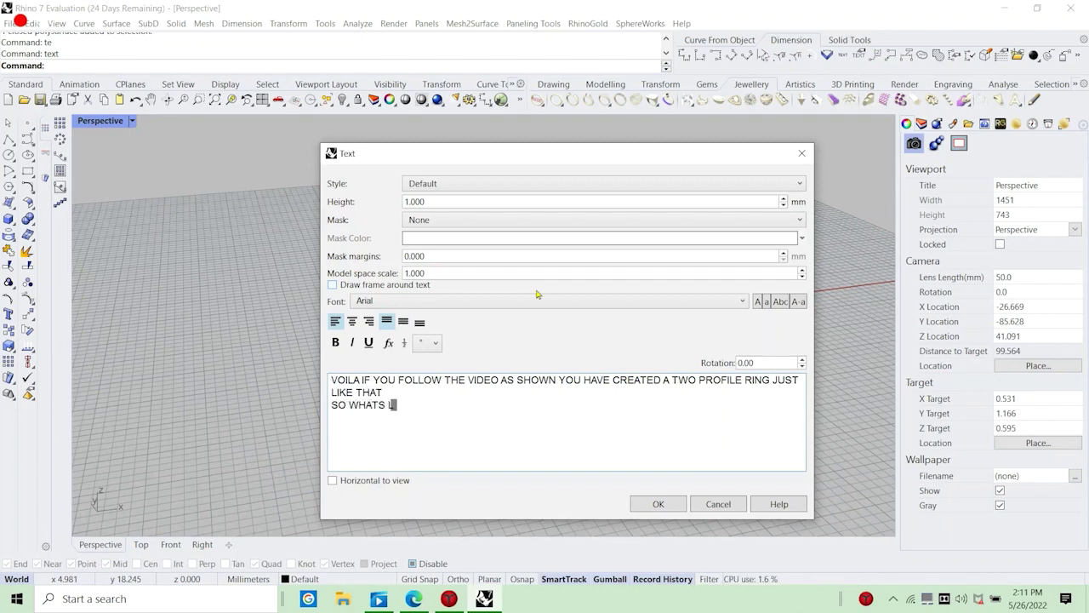
text(ATE JUS)
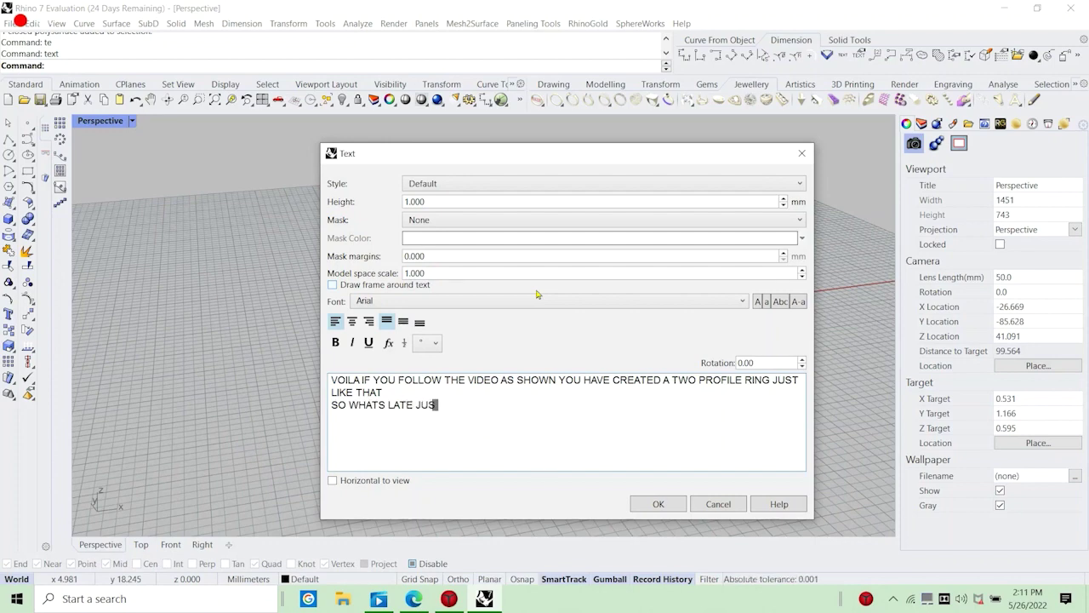
text(T START)
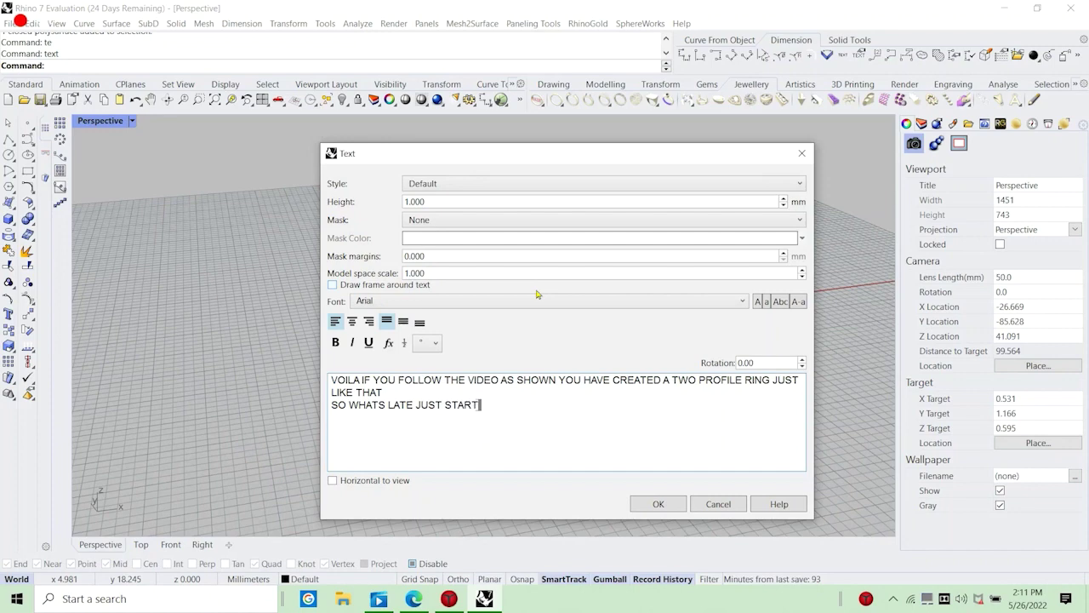
text( YOUR)
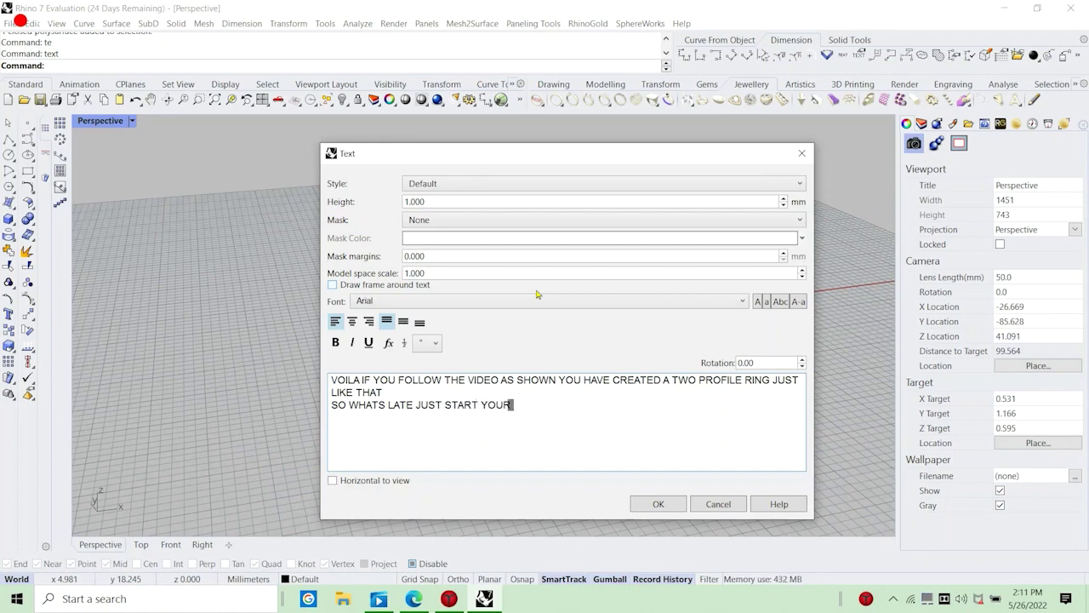
text( 3DIINGGGG MAG)
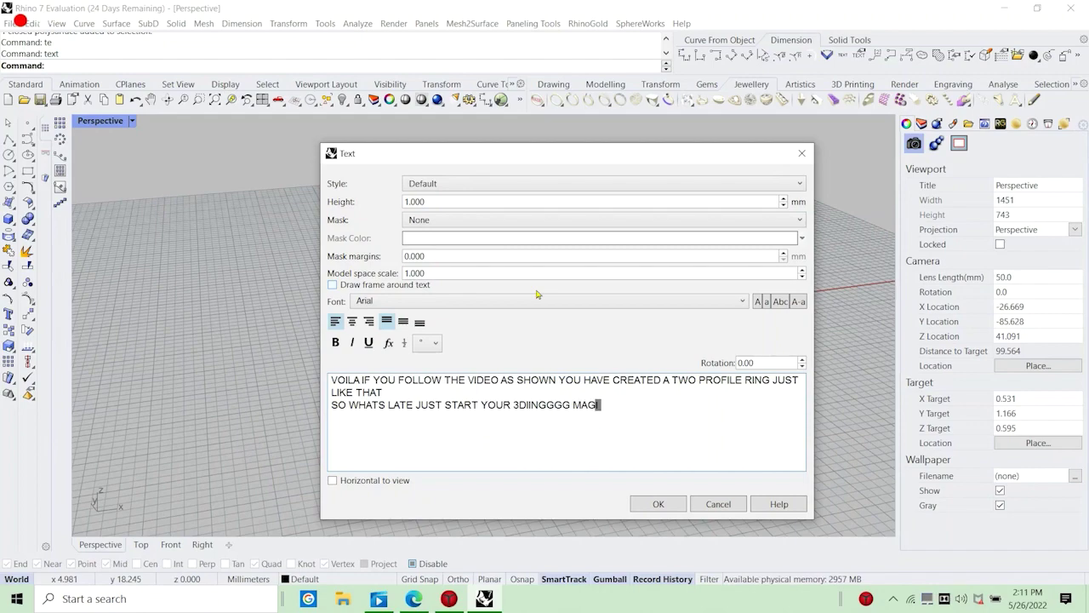
text(ICCCC)
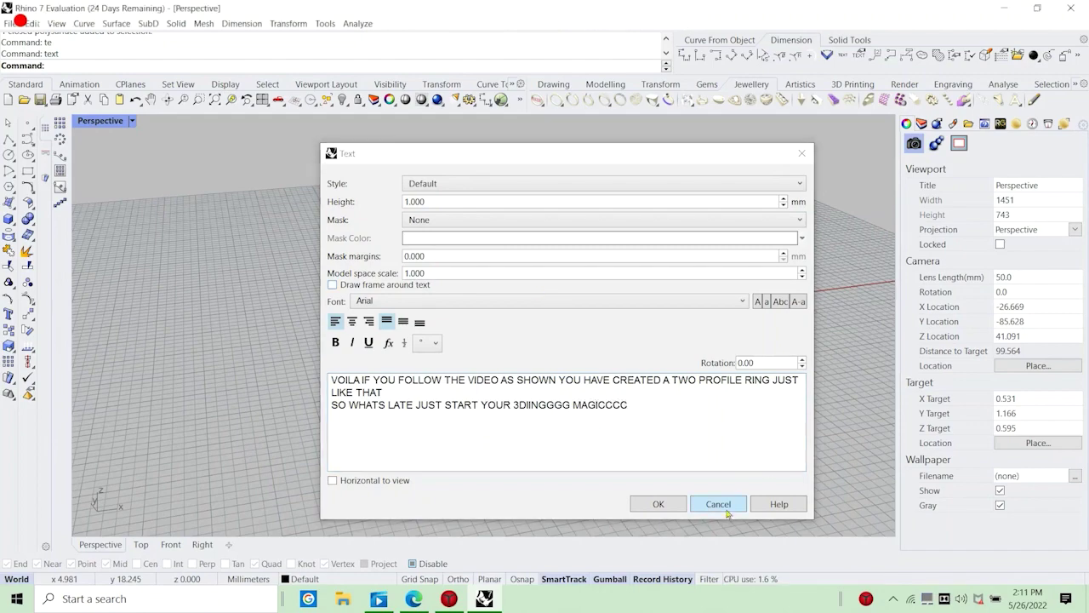
click(718, 503)
Inspect the finished ring from several sides in perspective, and return to the four-viewport layout.
right_drag(419, 275, 536, 242)
scroll(477, 242, up, 6)
scroll(489, 306, up, 6)
scroll(486, 220, down, 10)
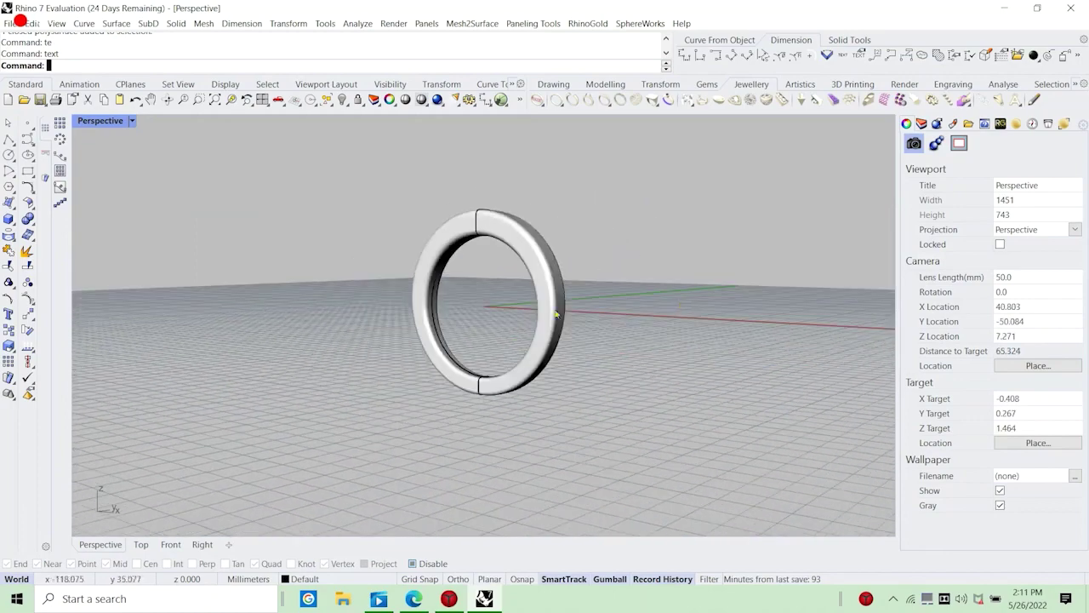
scroll(557, 314, down, 4)
right_drag(556, 314, 468, 339)
double_click(87, 125)
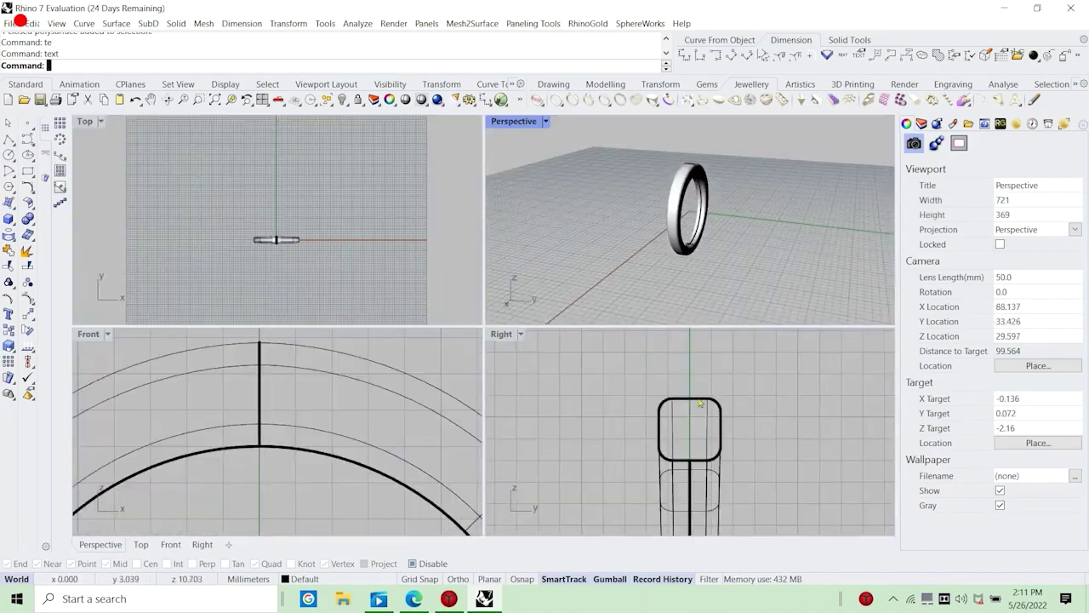
Set the Front, Right and Top viewports to the Machine display mode, with the ring framed in each view.
scroll(615, 381, down, 13)
scroll(269, 401, down, 13)
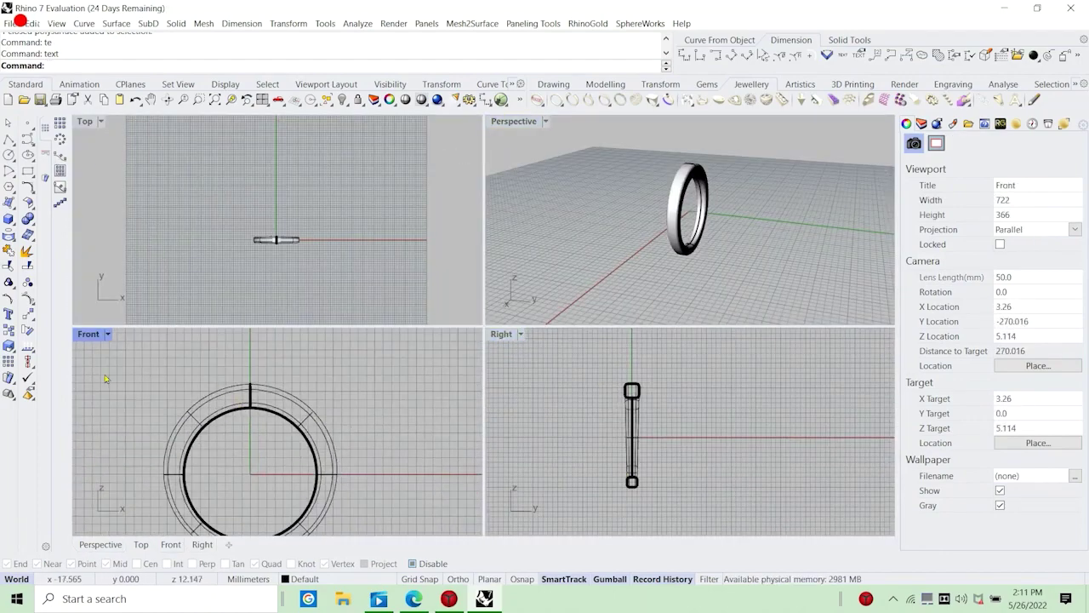
click(107, 333)
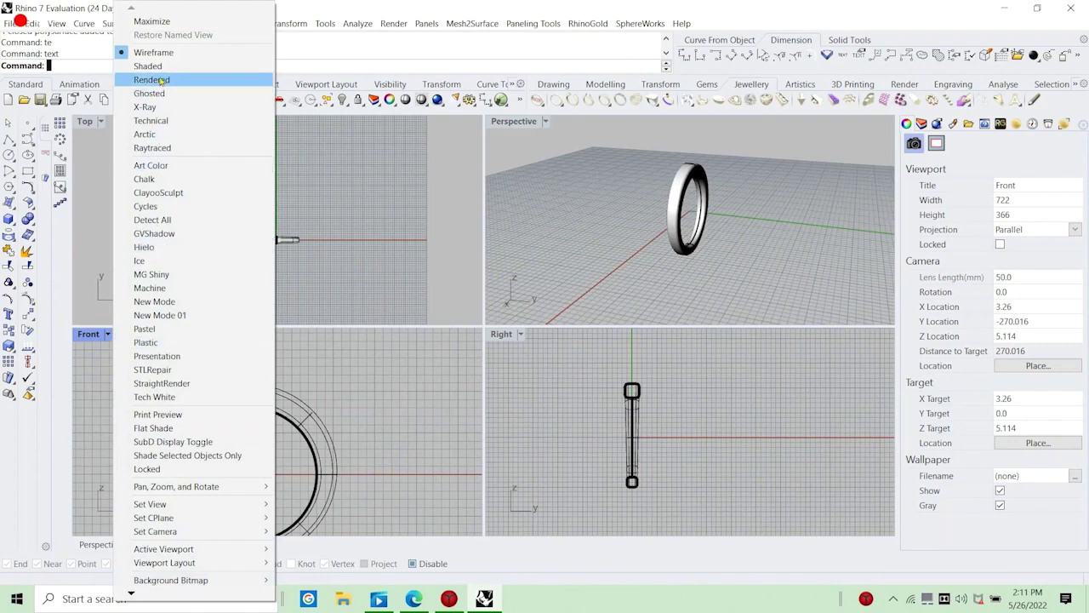
click(160, 301)
click(109, 334)
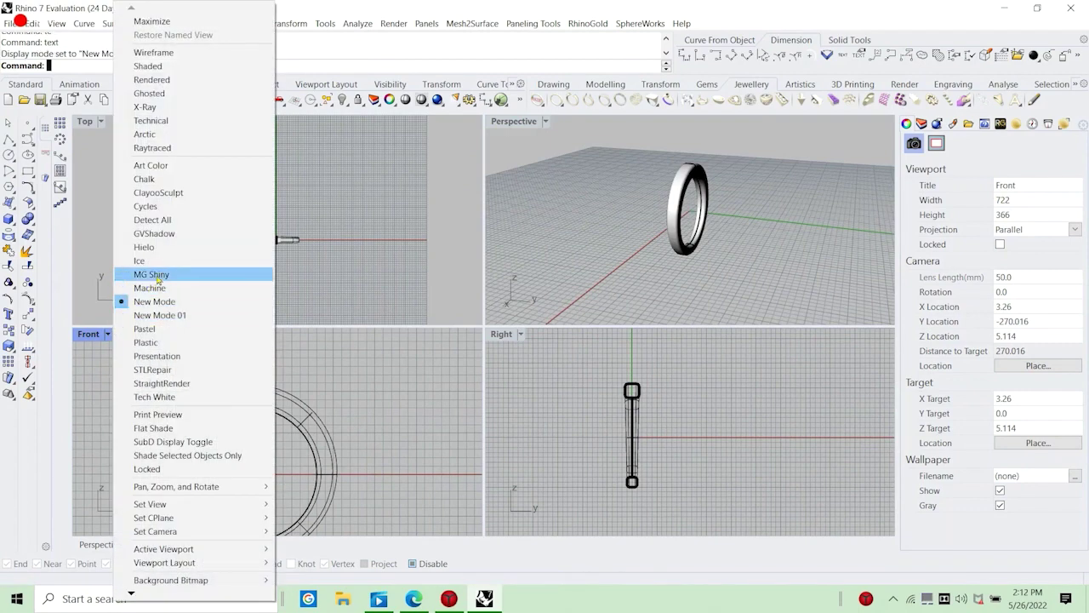
click(153, 289)
right_click(587, 420)
right_click(320, 264)
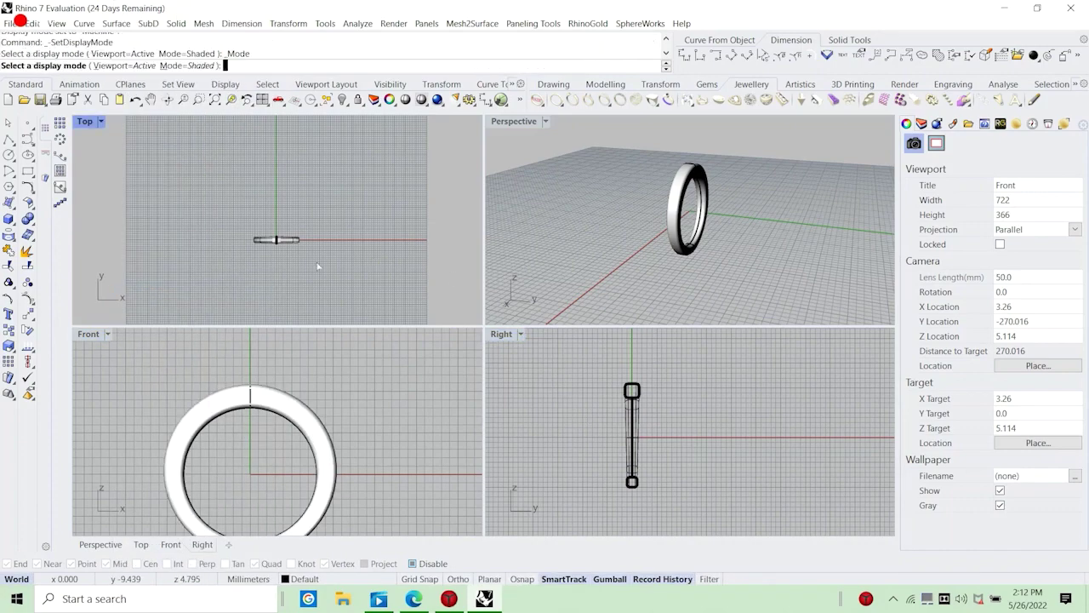
scroll(287, 248, up, 2)
scroll(287, 248, up, 5)
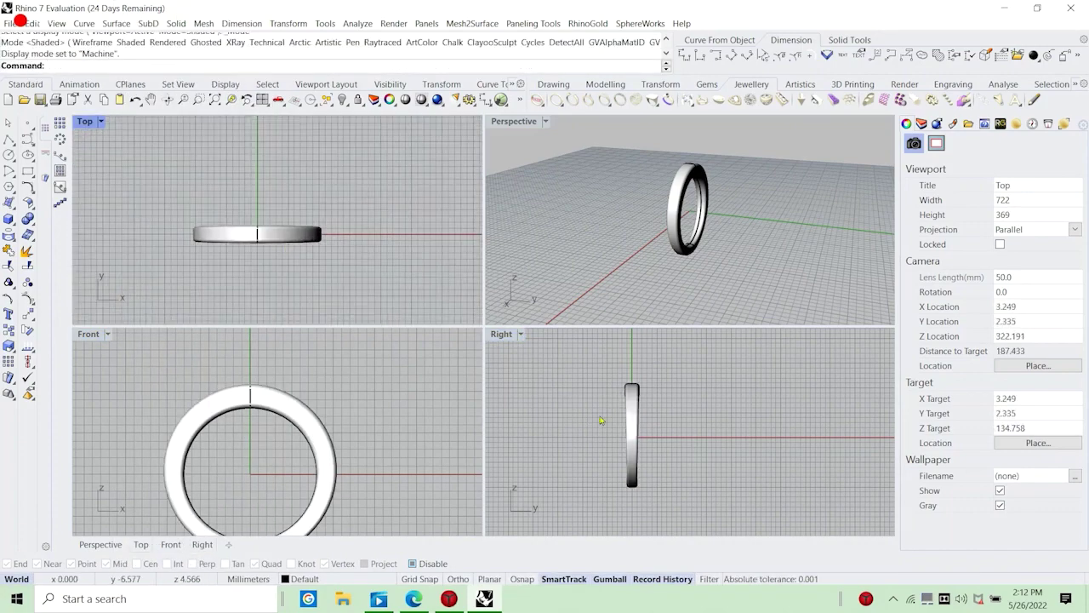
Maximize the Right view and assign the ring to Layer 04.
right_drag(689, 443, 709, 427)
double_click(501, 333)
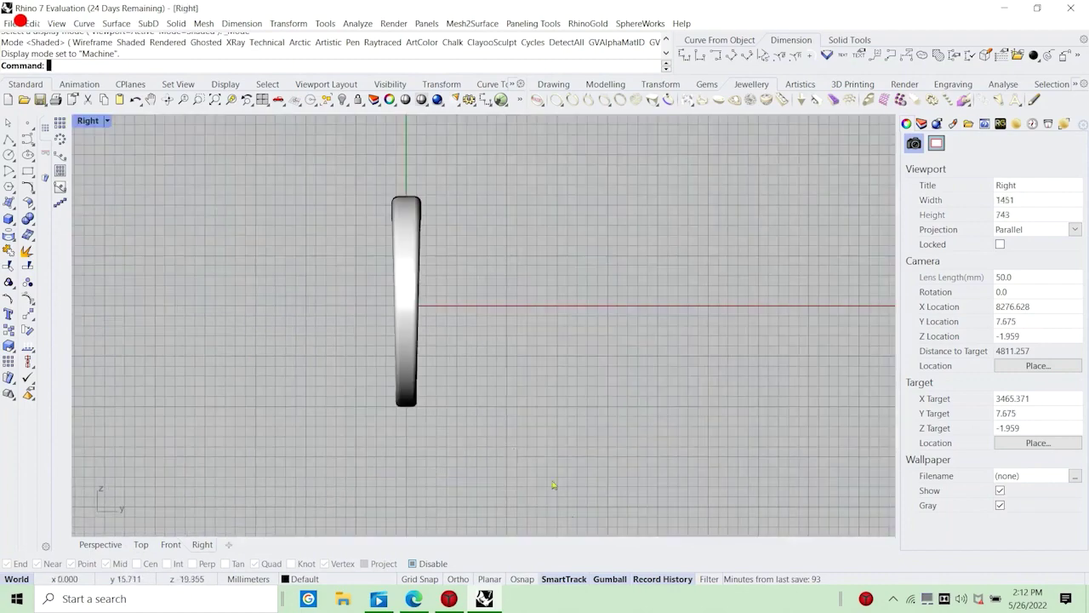
click(404, 328)
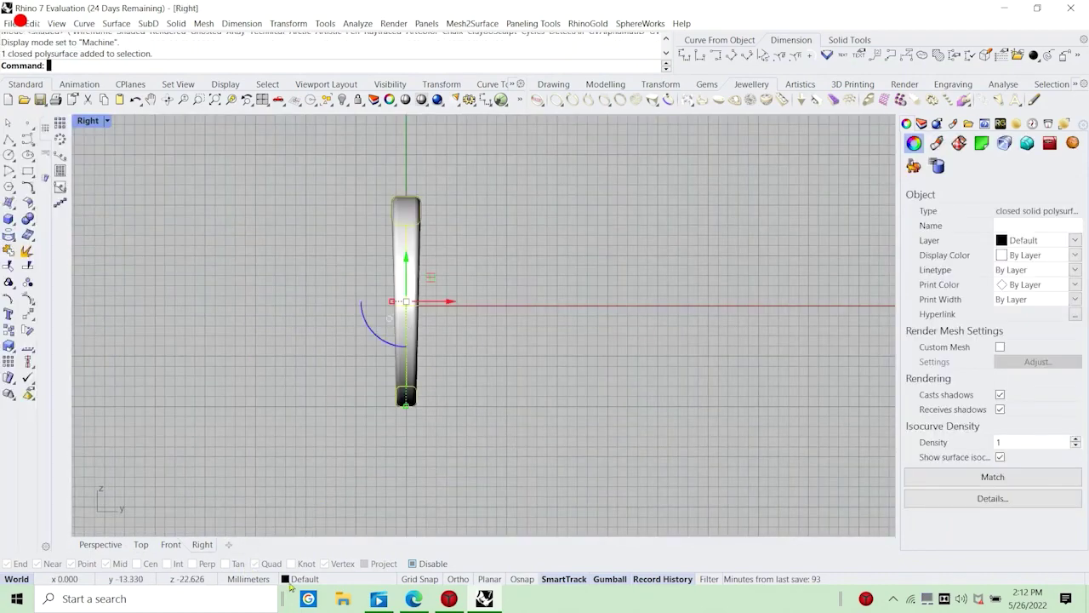
click(300, 579)
click(298, 294)
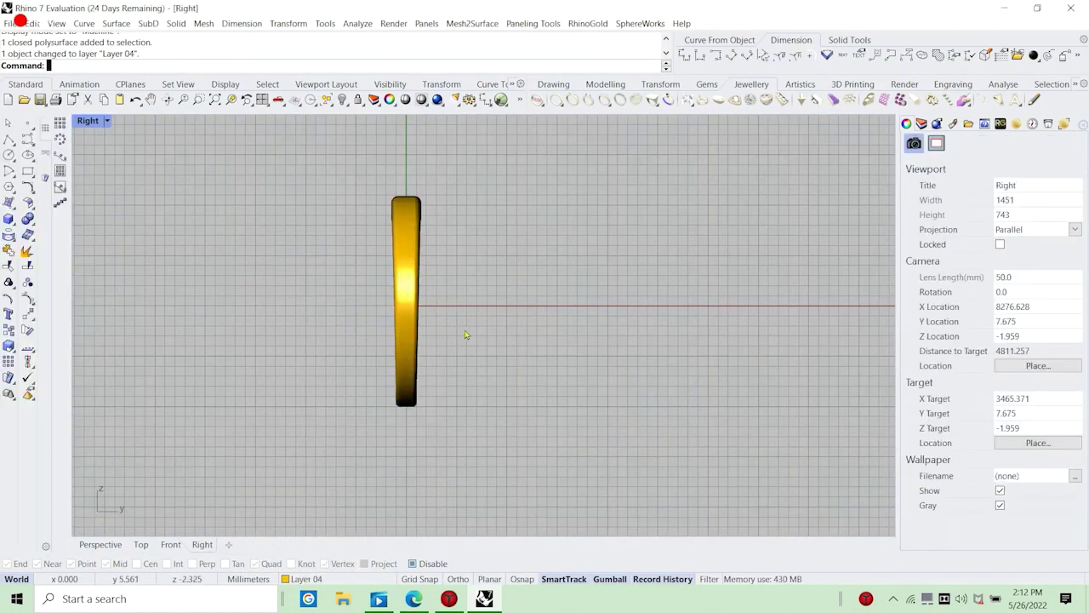
Draw a slanted guide line about 23 mm long beside the ring in the Right view, from its base to just above its top.
right_drag(466, 335, 543, 334)
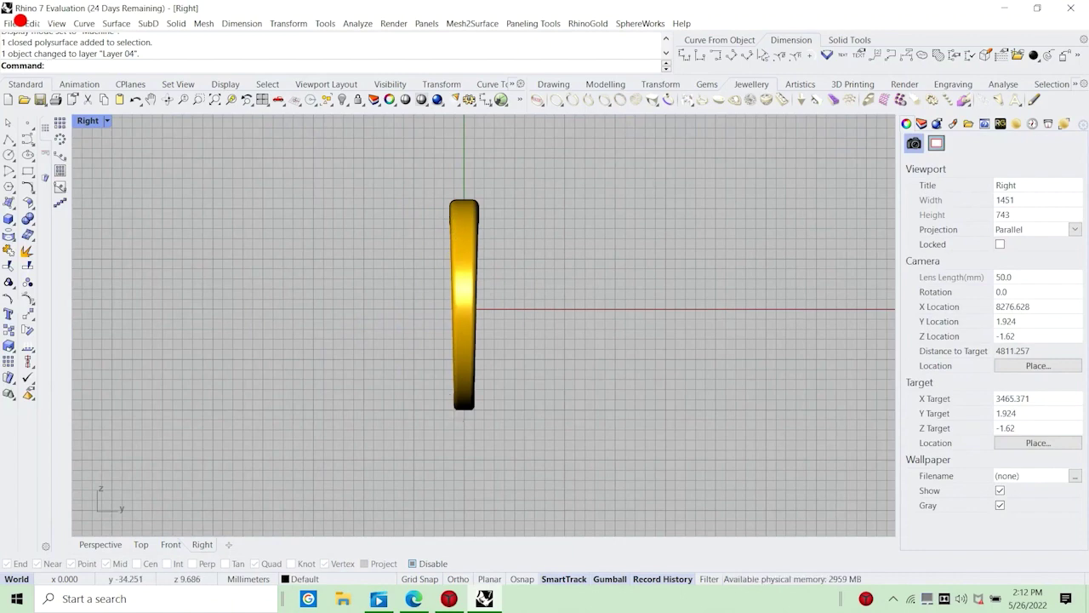
click(8, 139)
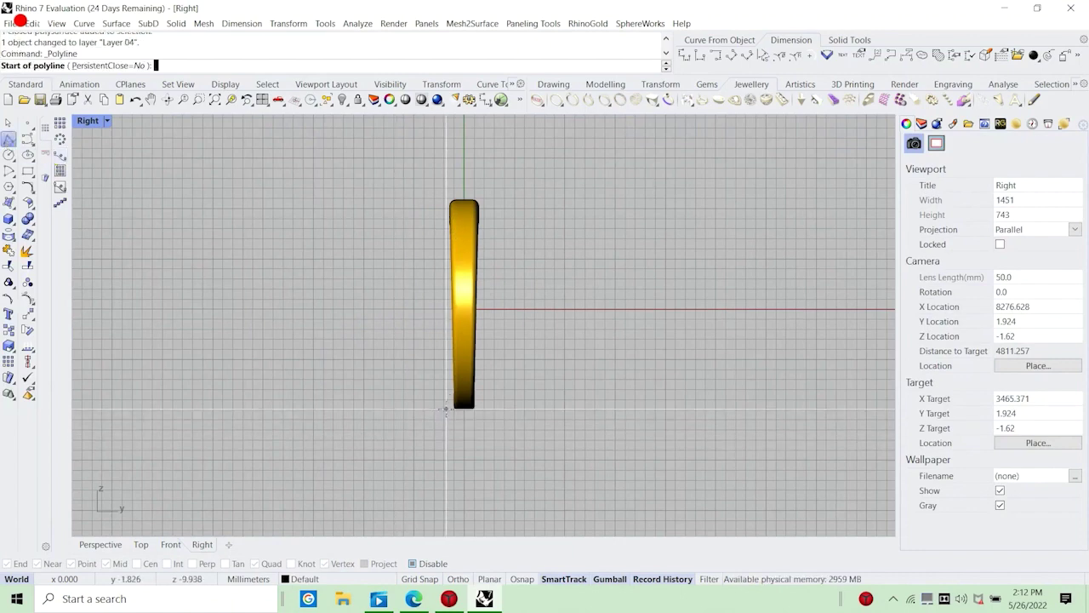
click(452, 407)
click(444, 182)
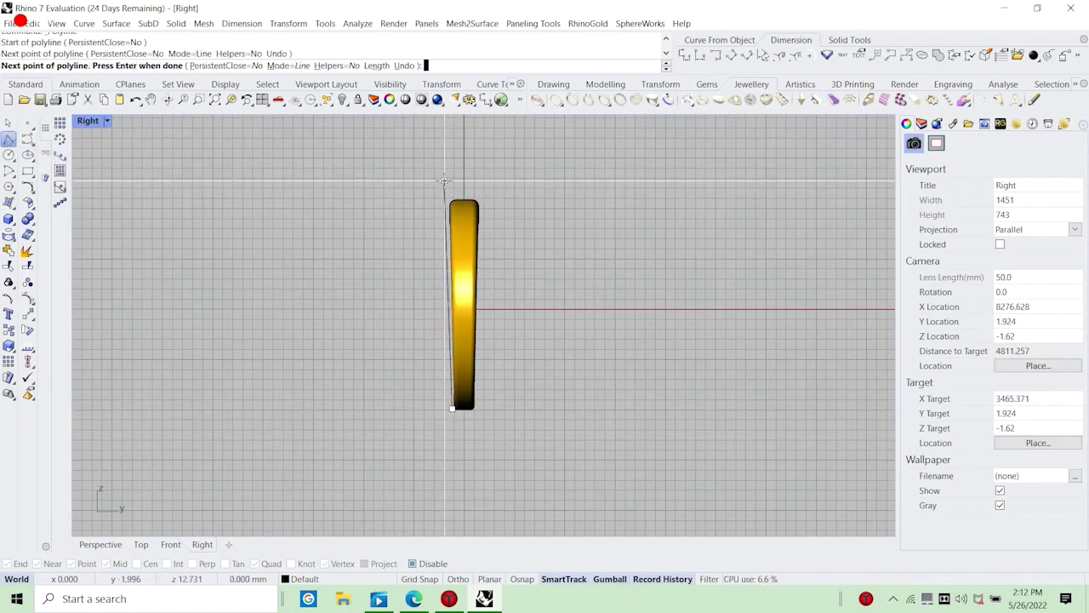
key(Return)
key(Return)
key(Escape)
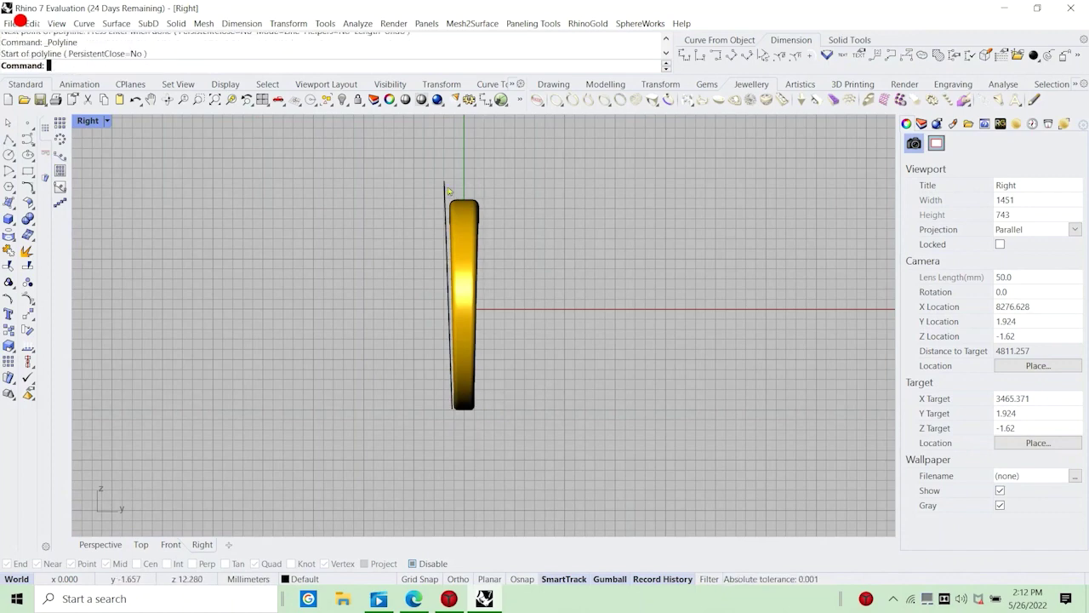
Mirror the slanted guide line to the ring's other side, using a vertical mirror plane through the origin 0.
click(445, 187)
text(M)
key(Return)
text(0)
key(Return)
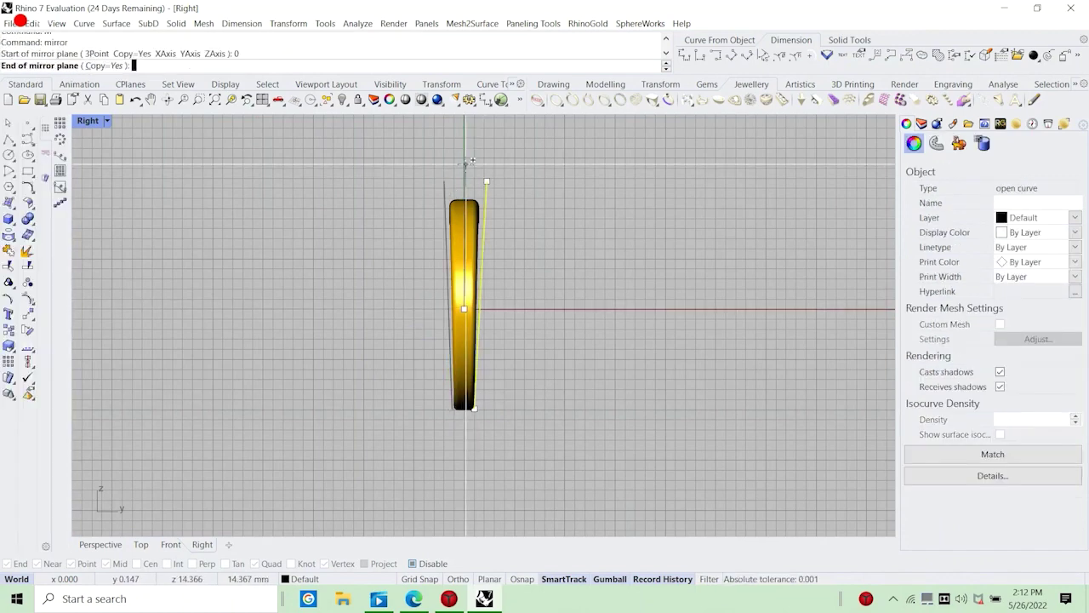
click(465, 163)
click(581, 265)
scroll(411, 469, up, 4)
scroll(460, 417, up, 4)
scroll(525, 374, down, 8)
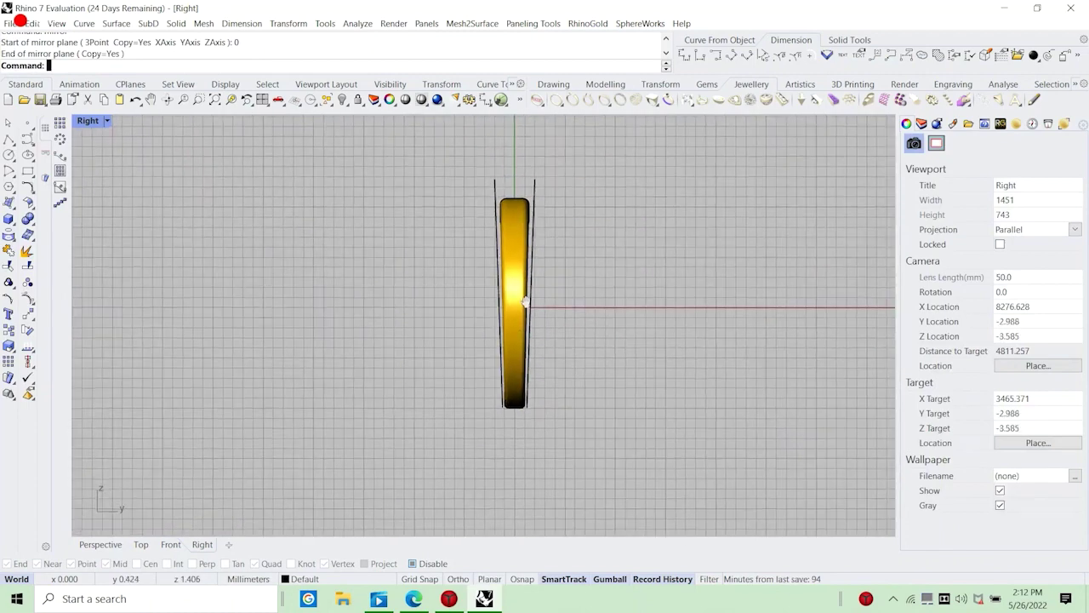
scroll(518, 185, up, 4)
scroll(533, 249, down, 1)
text(text)
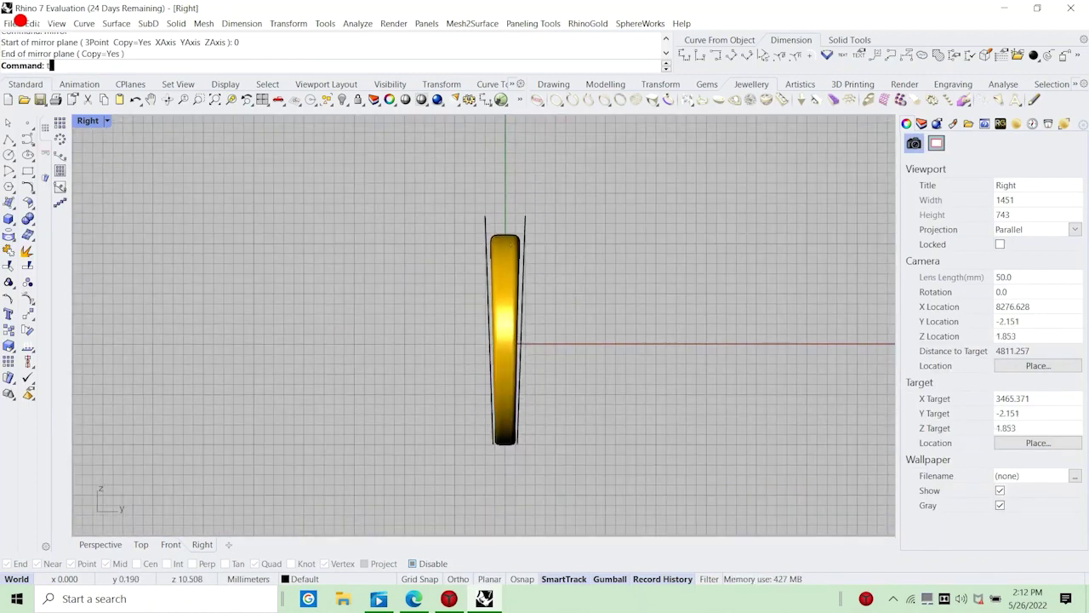
key(Return)
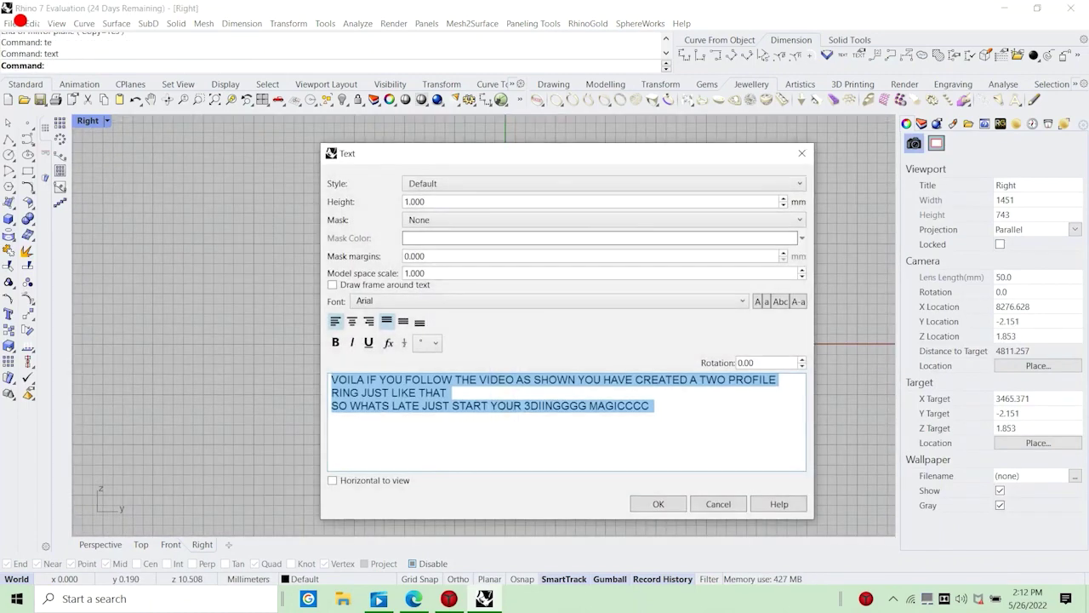
text(AS YOU CA)
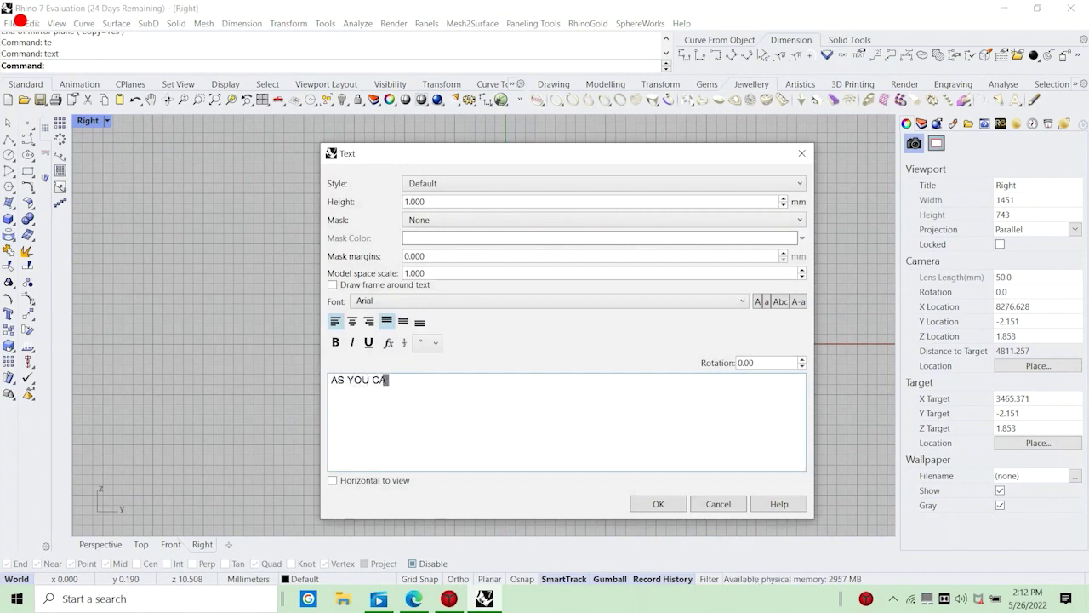
text(N SEE)
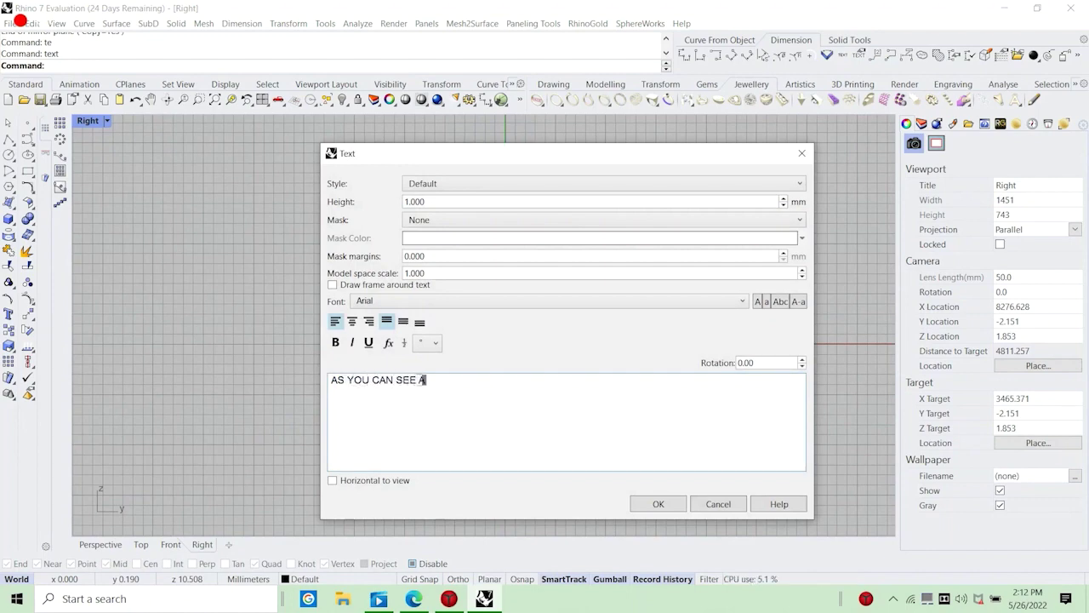
text( T3H DIFFERENCE BE)
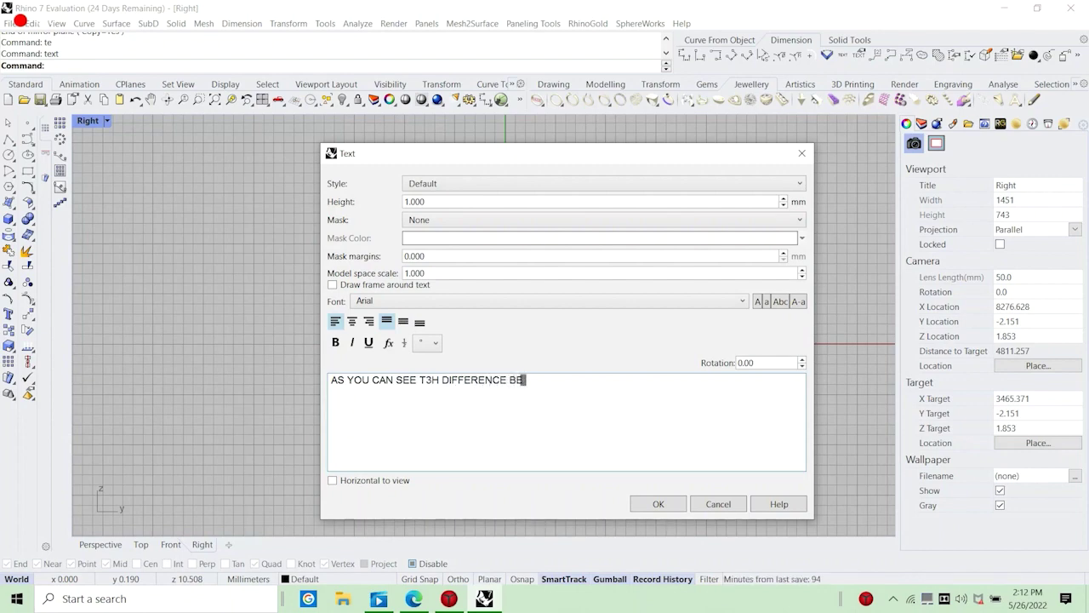
text(TWEEN THE)
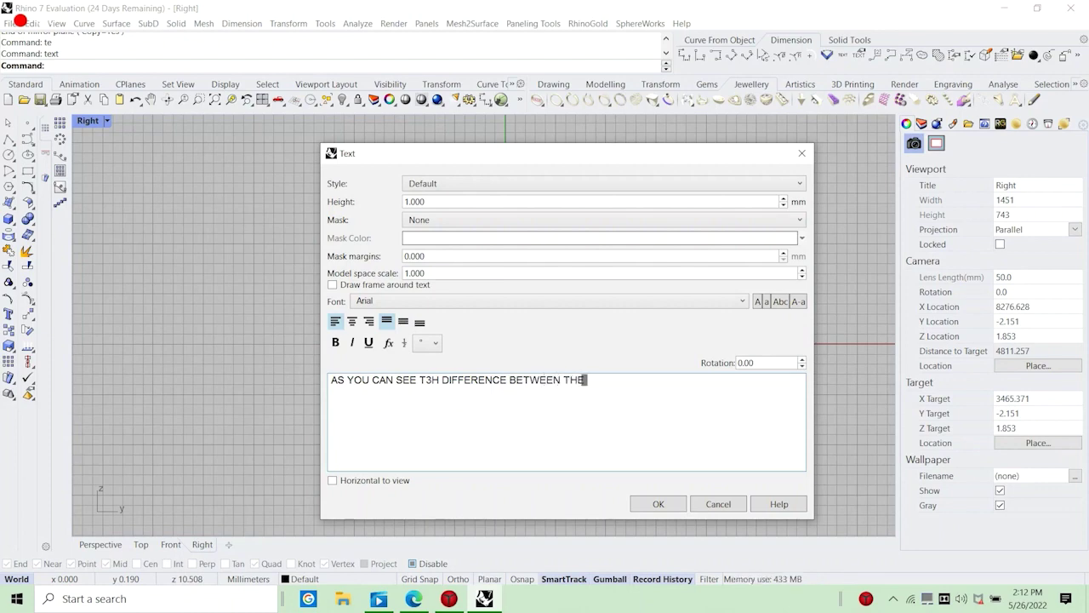
text( PRE)
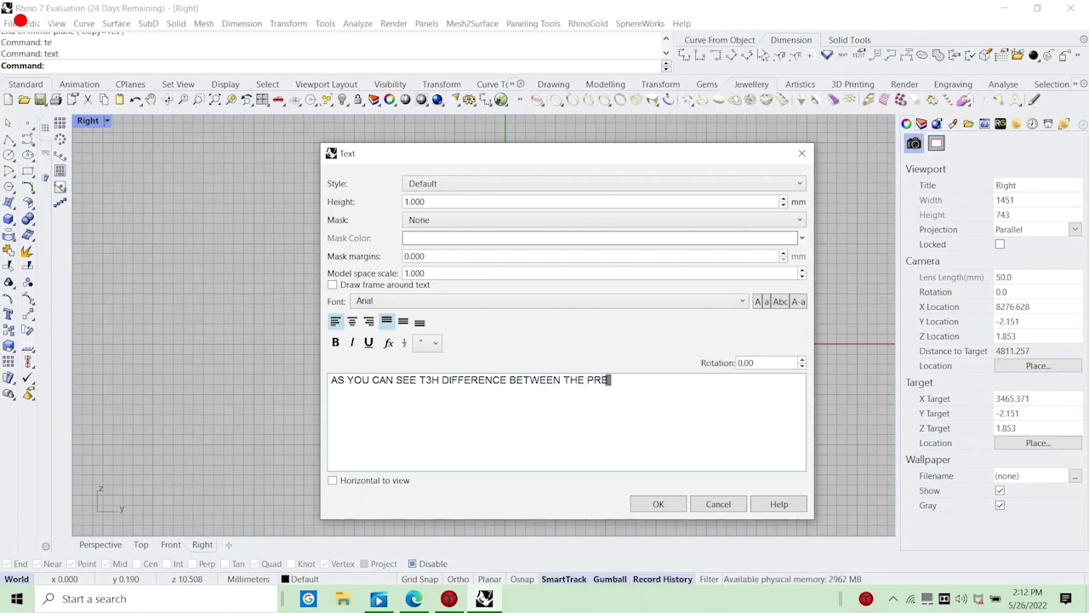
text(VIOUS SHOWN RING AND)
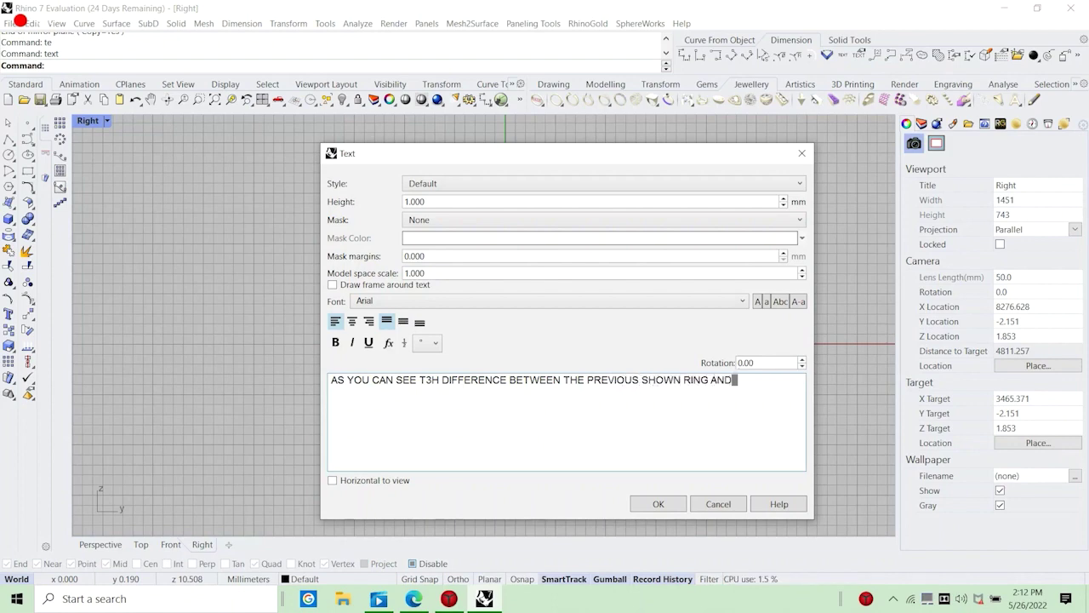
text( THIS ONE THE)
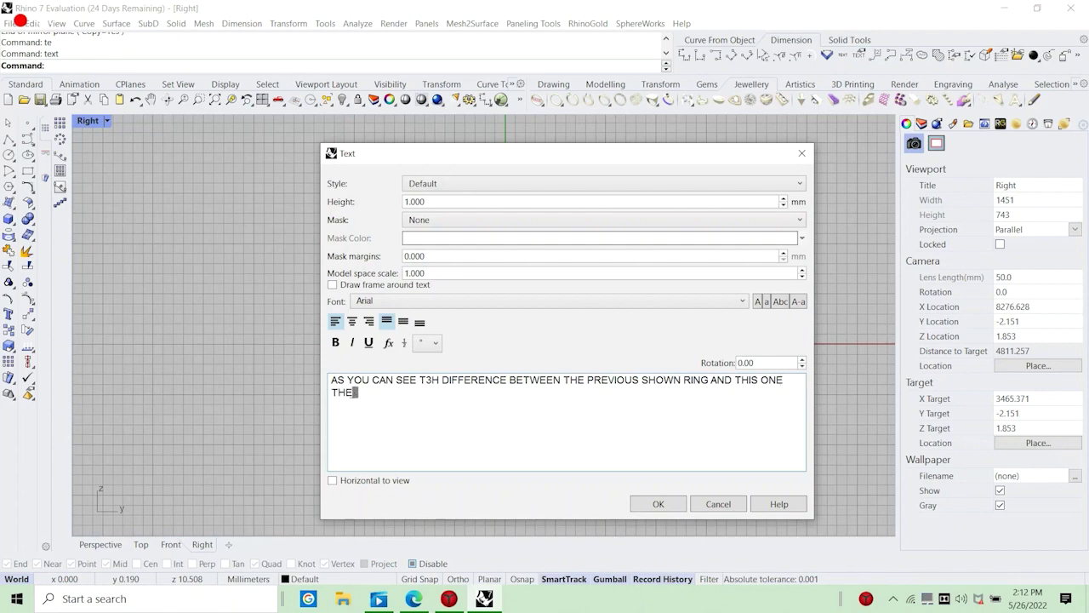
text( RING )
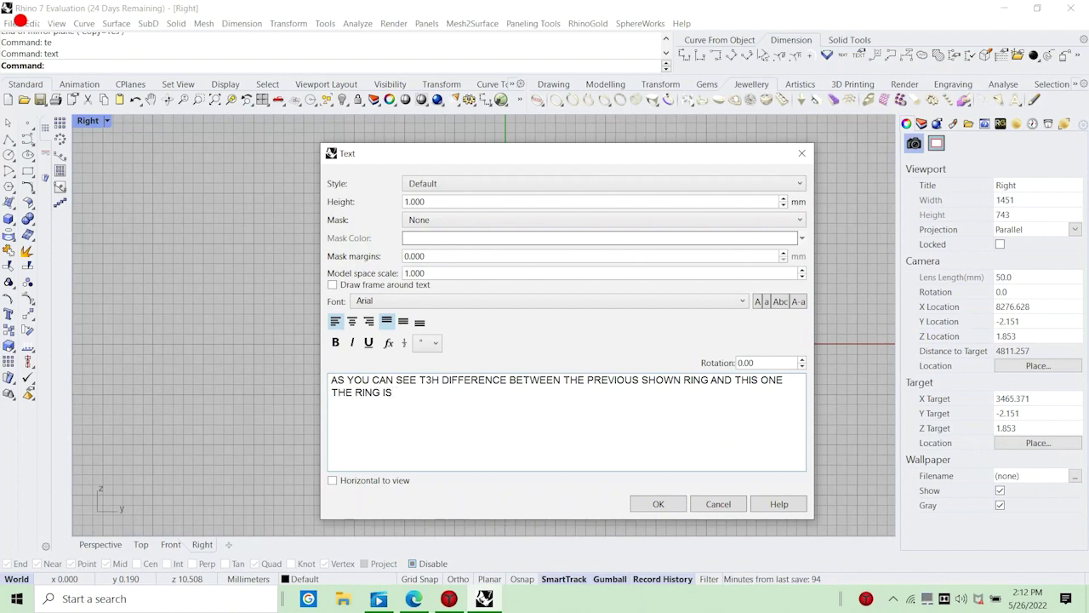
text(IS TAPERE)
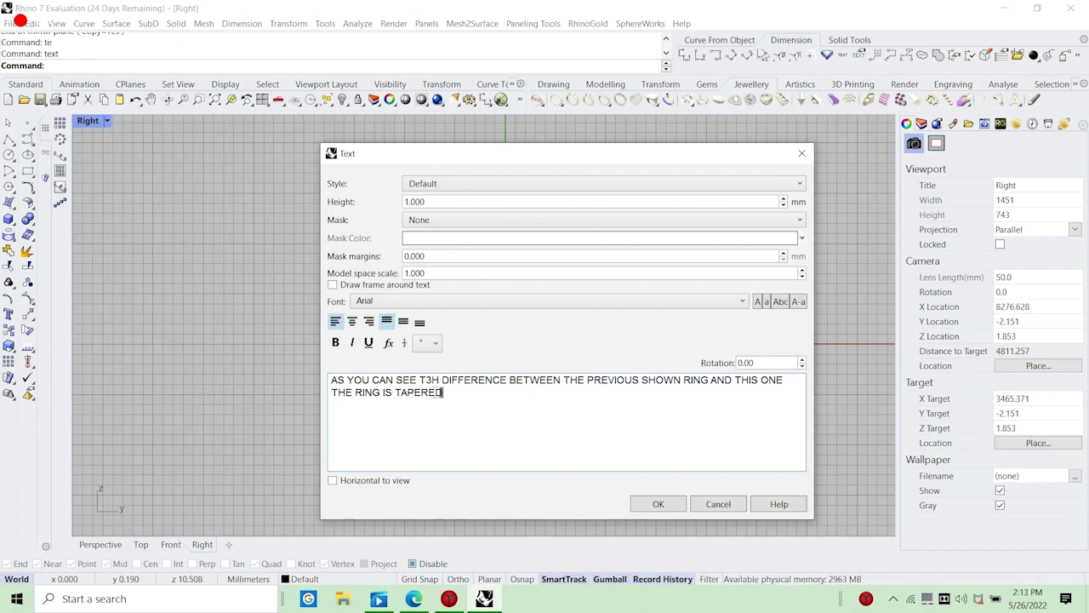
text(D CO)
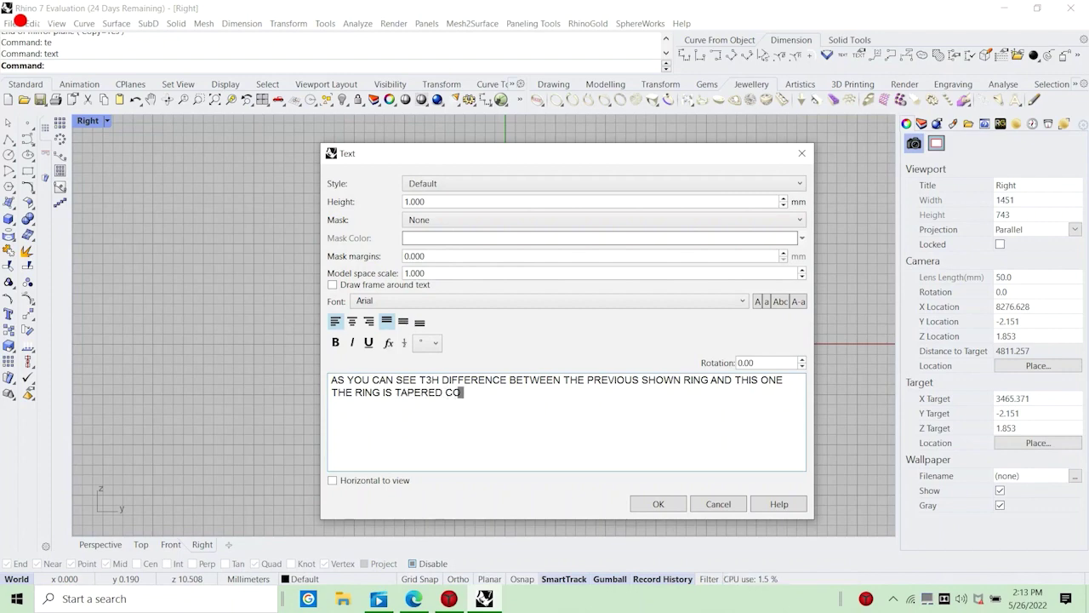
text(Z I HAVE GOIVEN D)
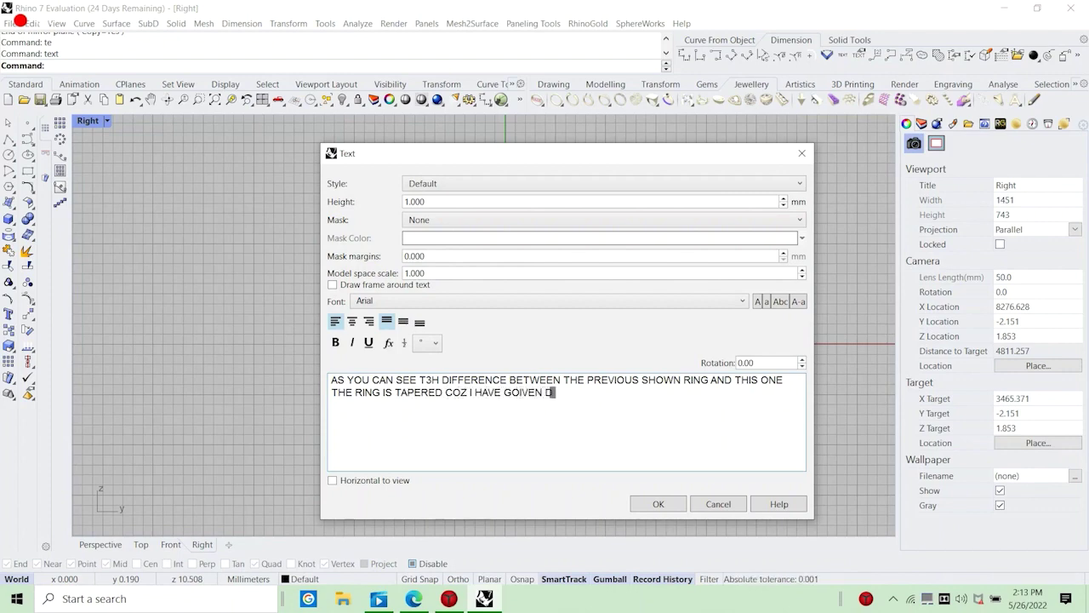
text(IFFERENT)
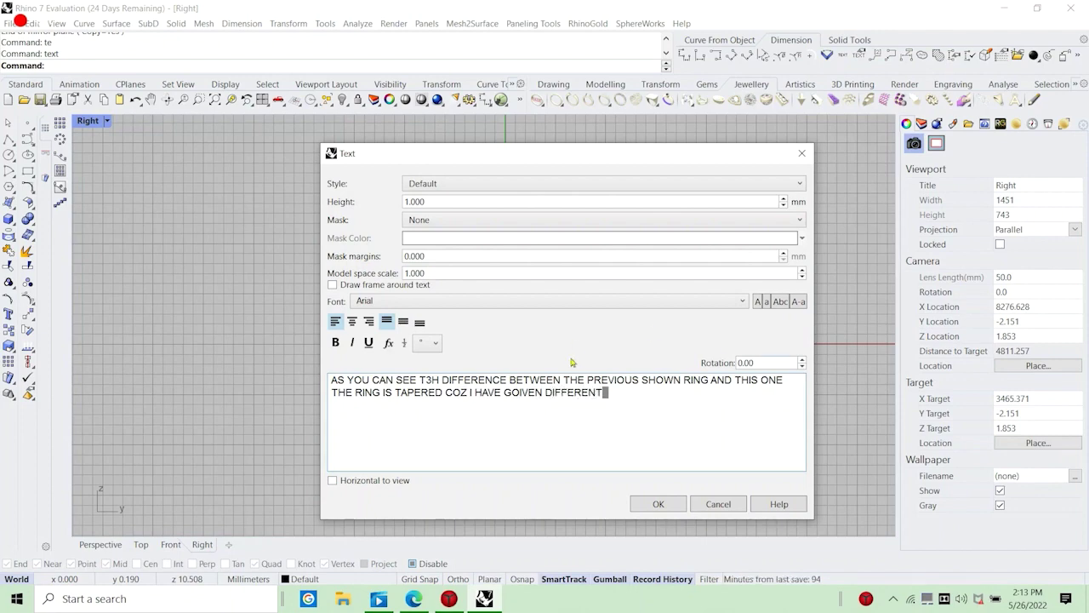
click(520, 395)
key(BackSpace)
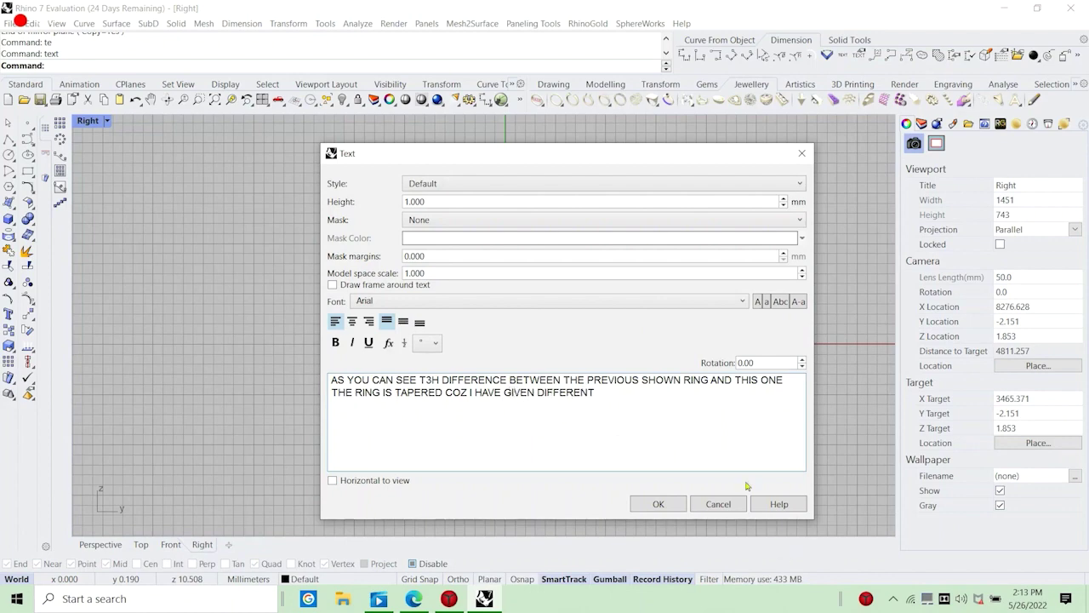
click(629, 388)
text(DIMEN)
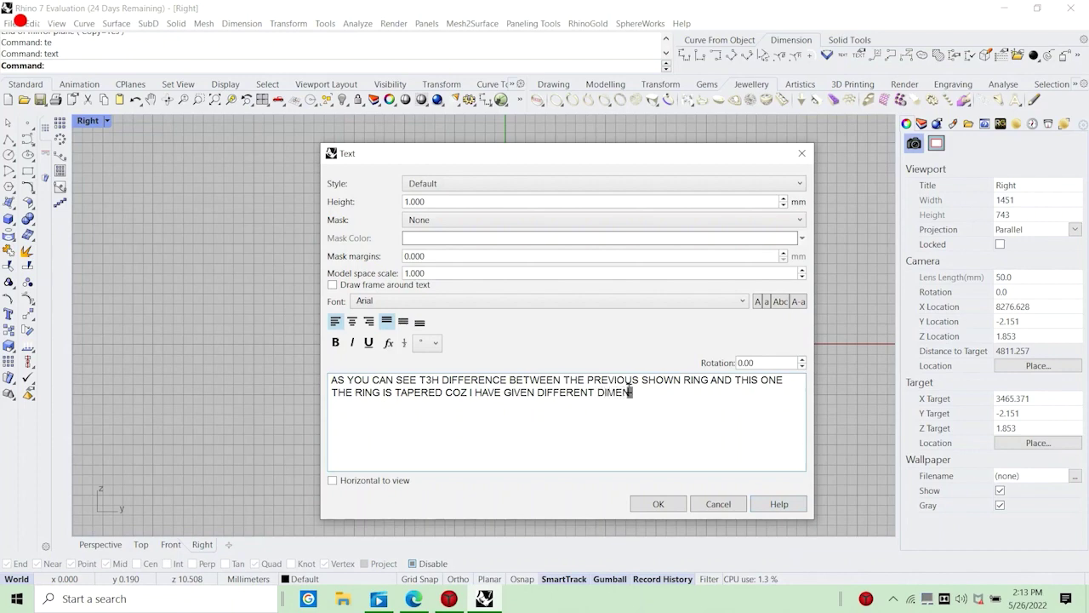
text(SIONS)
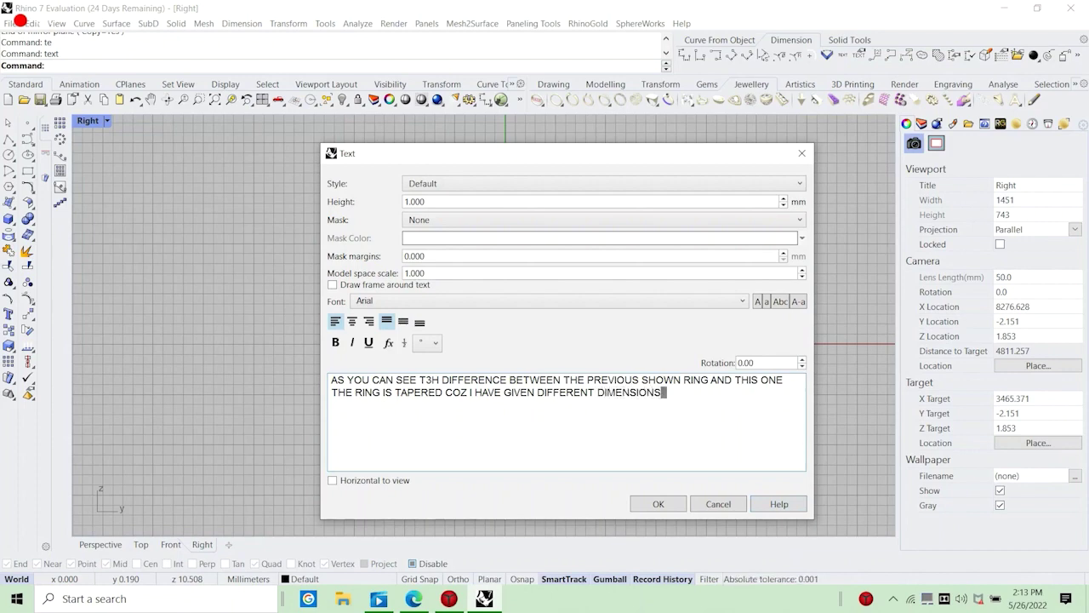
text( IN TH)
text(3 IN)
key(BackSpace)
key(BackSpace)
key(BackSpace)
key(BackSpace)
text(F)
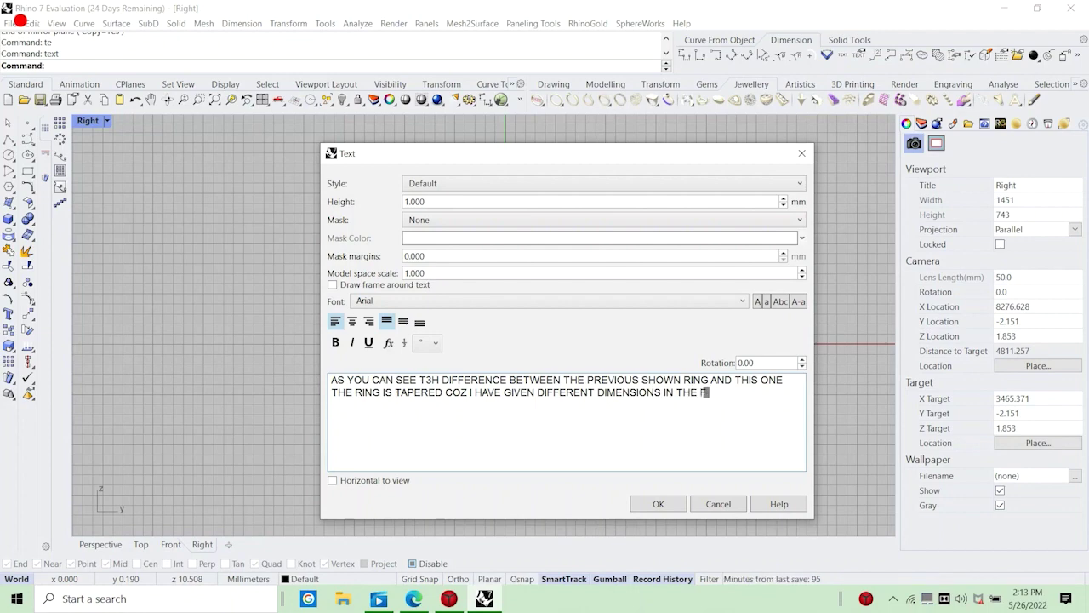
text(ORM OF)
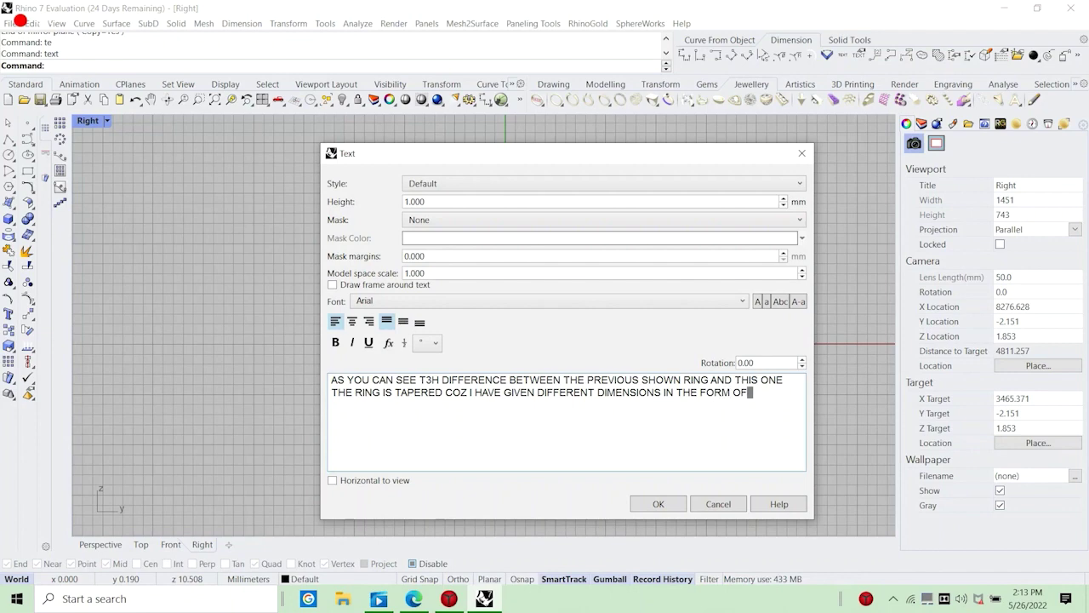
text( TWO PR)
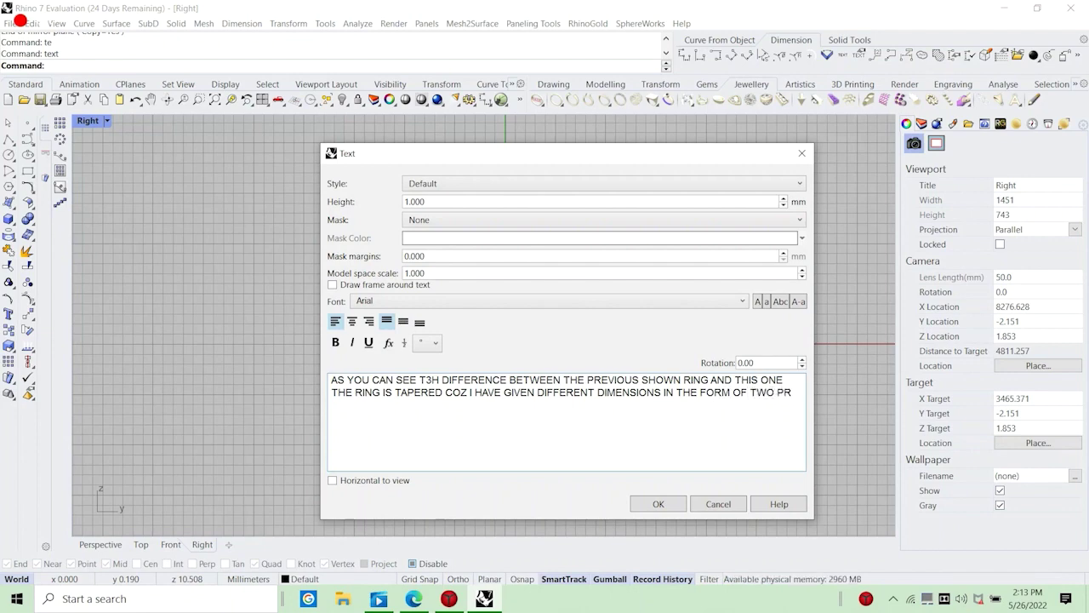
text(OFILES)
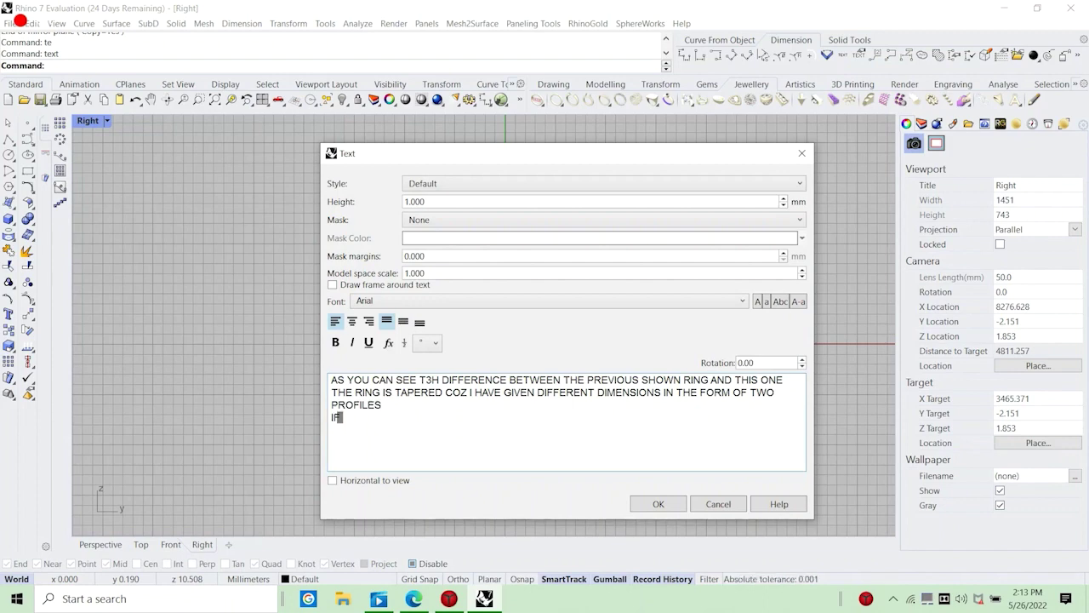
text(IF YOU)
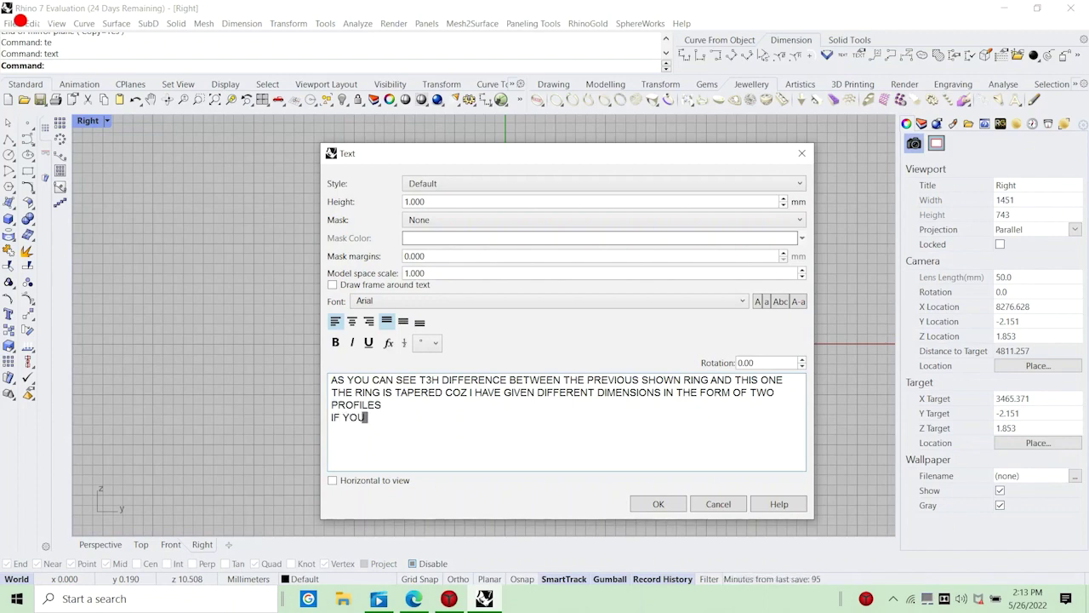
text( WANT TO CHANGE FURTHER)
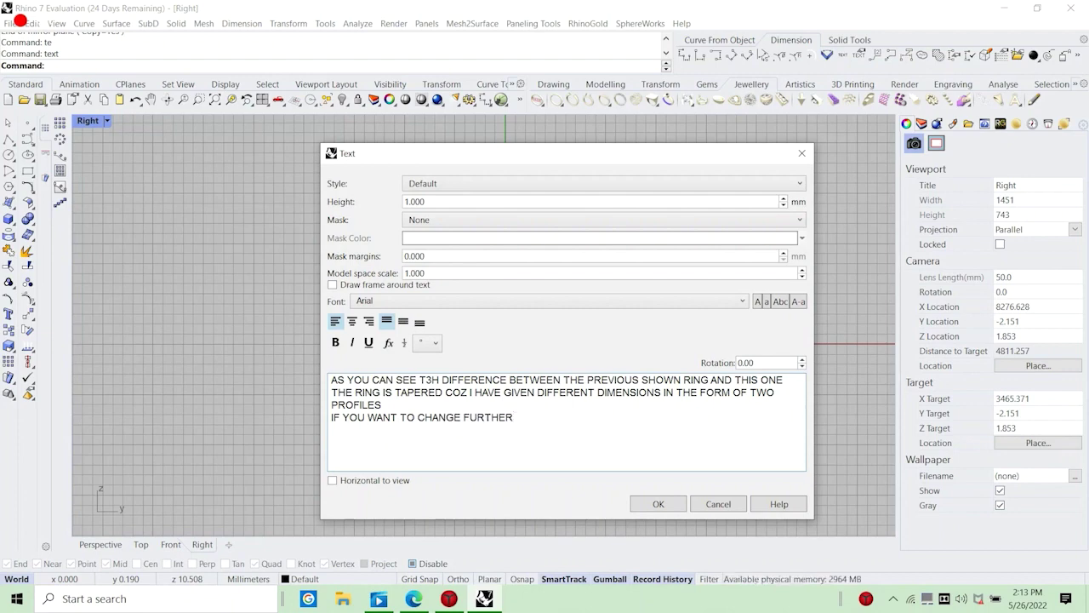
text( YOU CNA)
key(BackSpace)
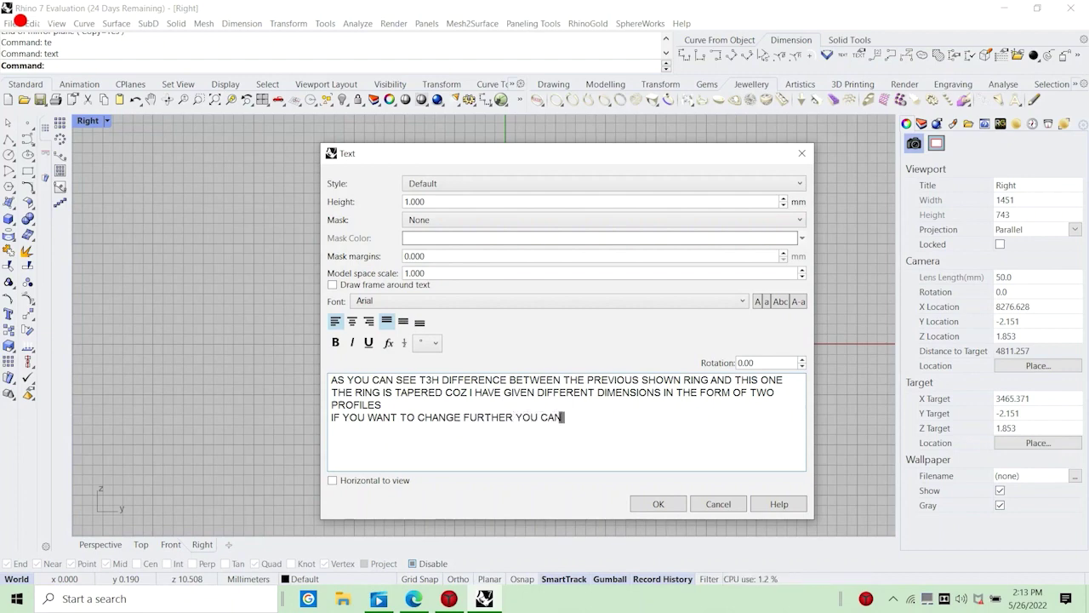
text(TRANS)
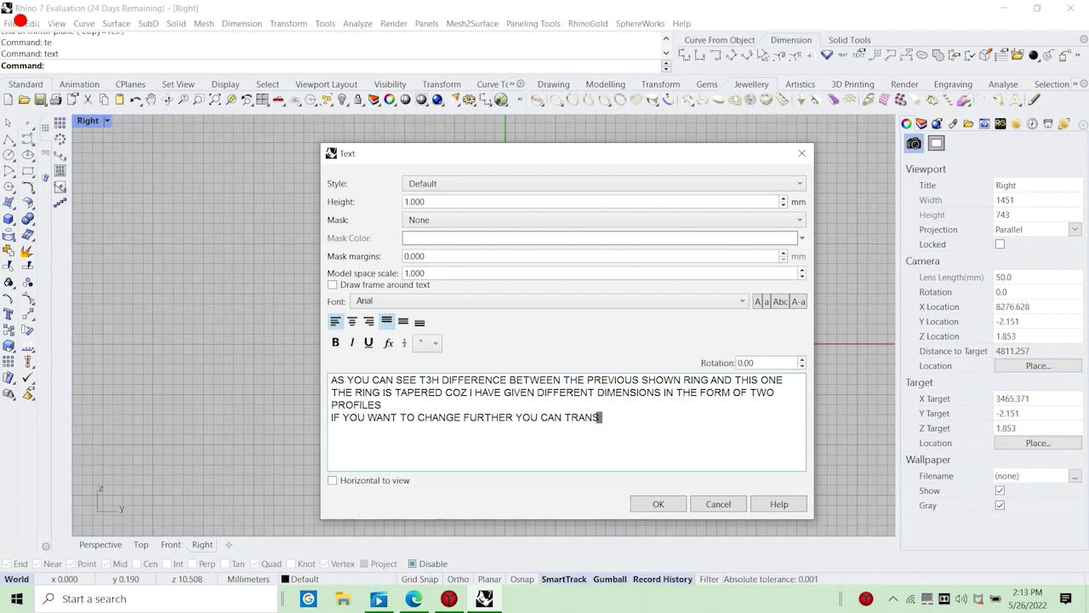
text(FORM IF YOU)
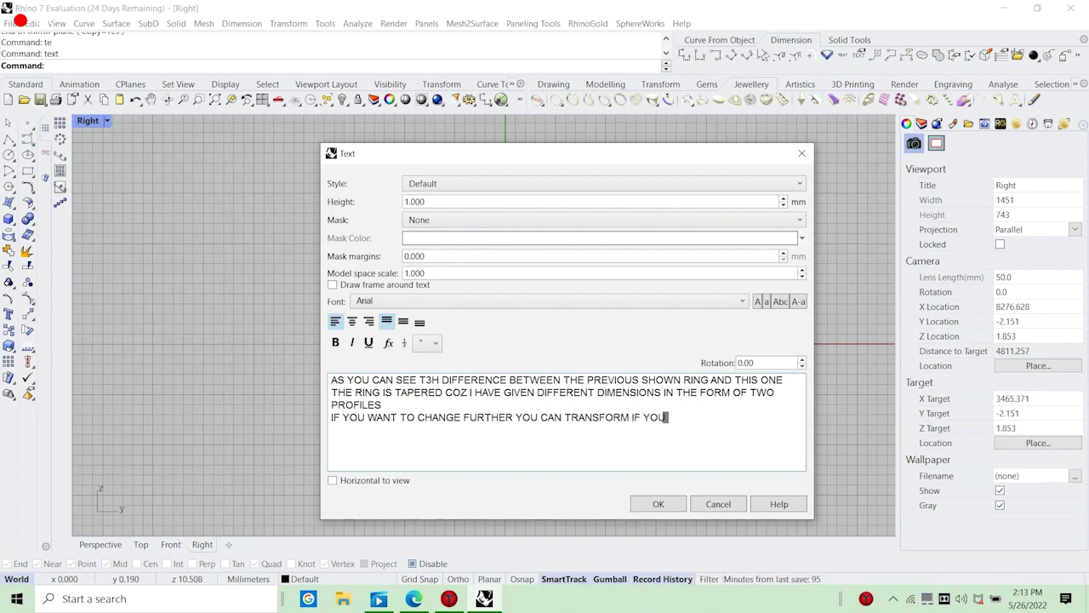
text( ON THE RECORD H)
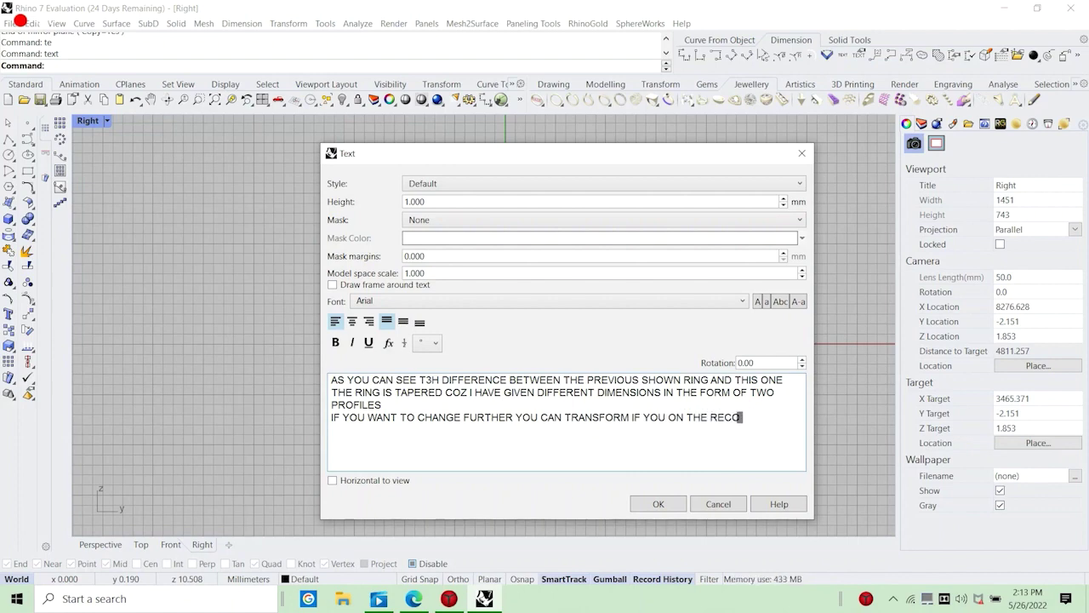
text(RY ON)
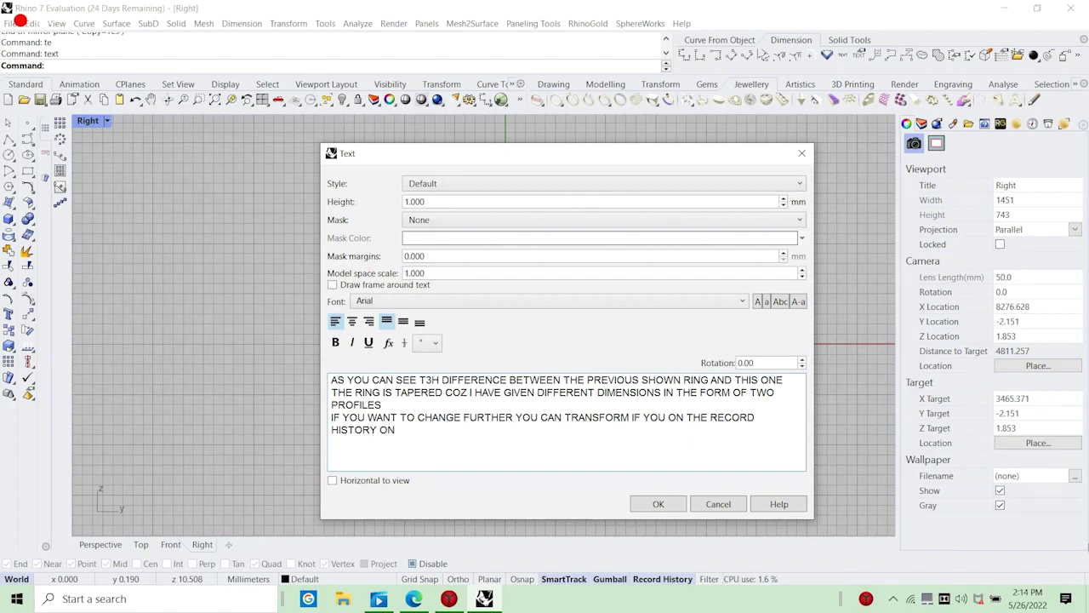
click(715, 504)
Narrow the rounded-square profile at the ring's base horizontally about its centre, with its height kept, so the history-linked ring updates.
scroll(495, 429, up, 8)
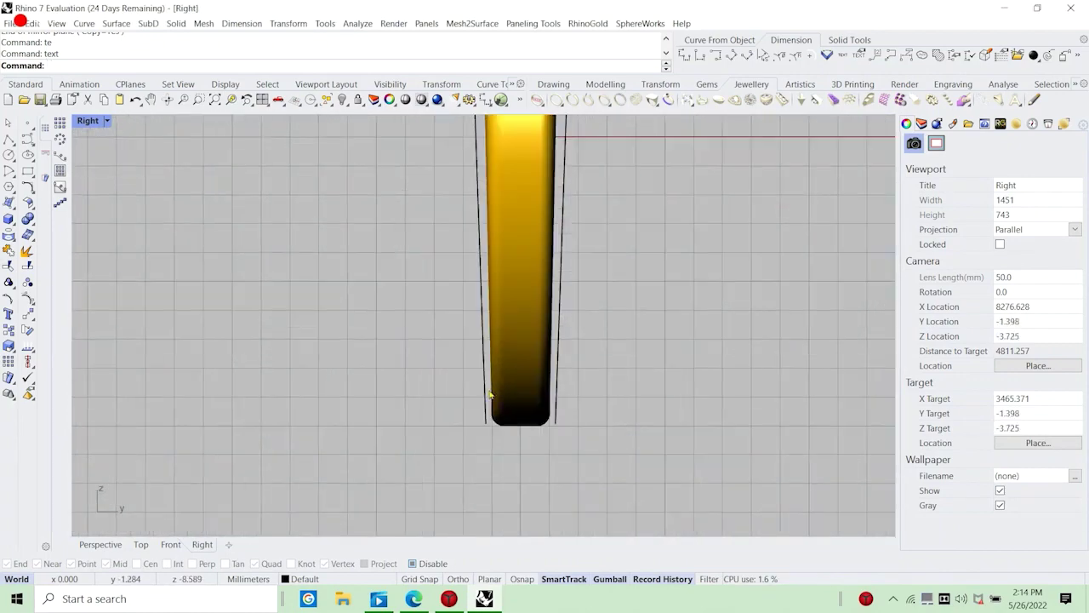
click(495, 429)
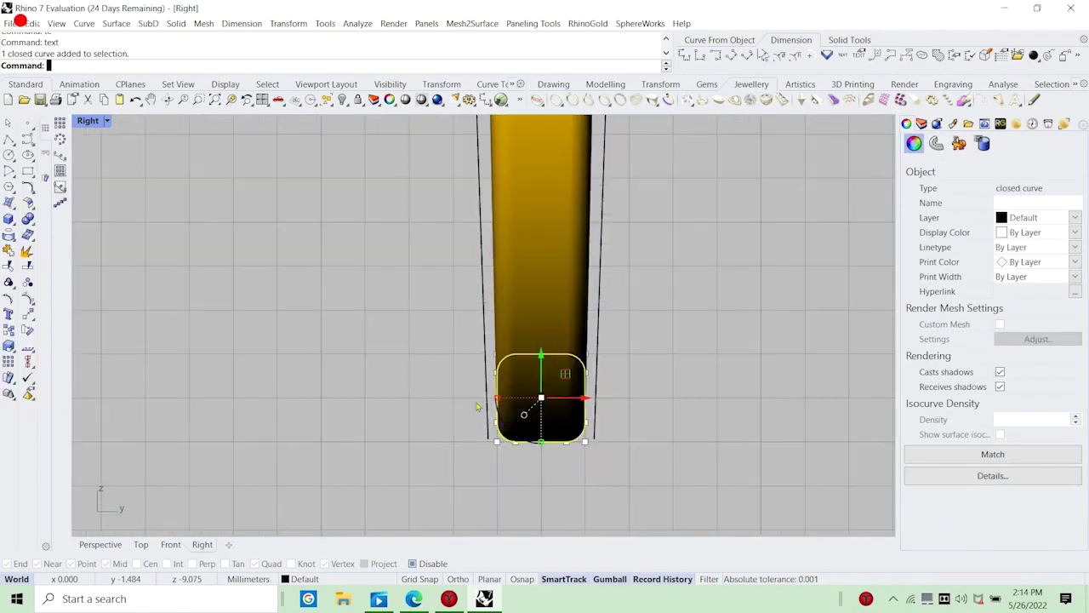
drag(499, 400, 509, 405)
scroll(481, 443, down, 8)
scroll(483, 434, down, 3)
Stretch the rounded-square profile at the ring's top horizontally about its centre to more than twice its width, past both guide lines, and deselect it.
scroll(451, 287, up, 8)
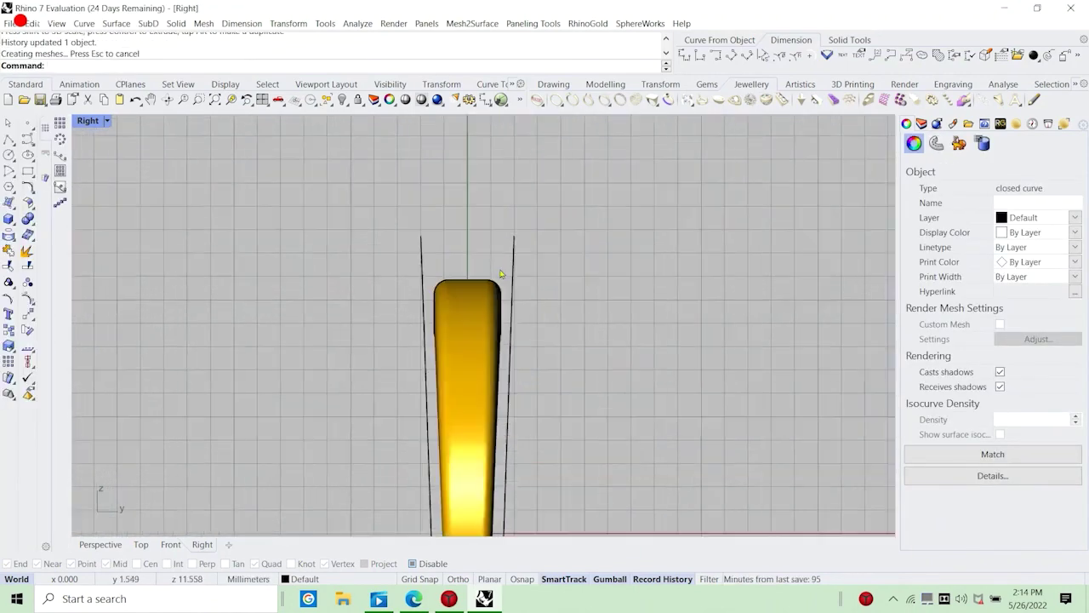
click(450, 287)
scroll(451, 286, down, 1)
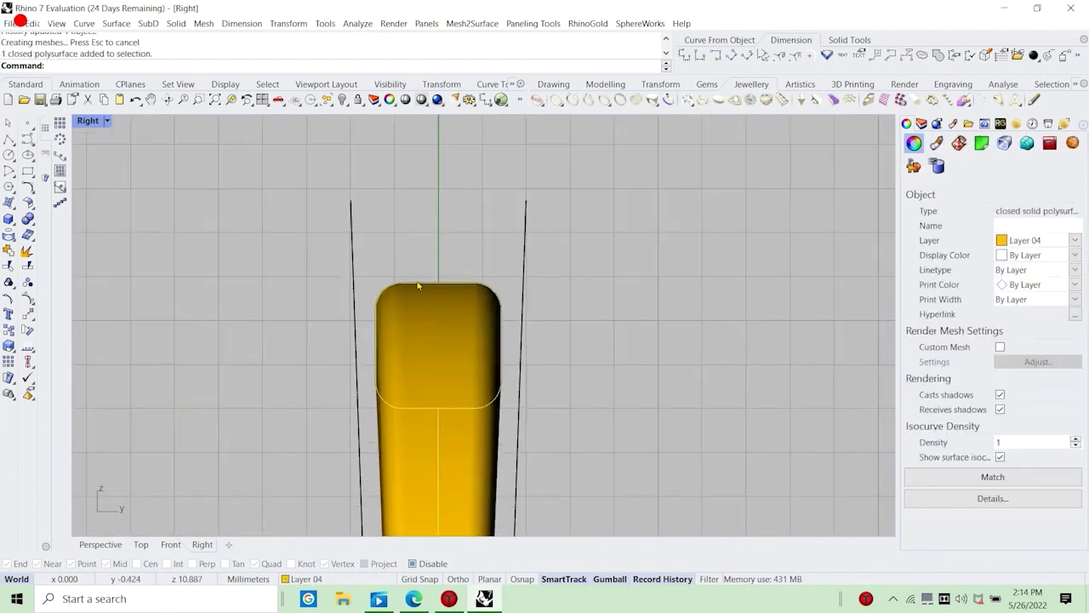
key(Escape)
click(418, 287)
click(457, 312)
scroll(419, 282, down, 1)
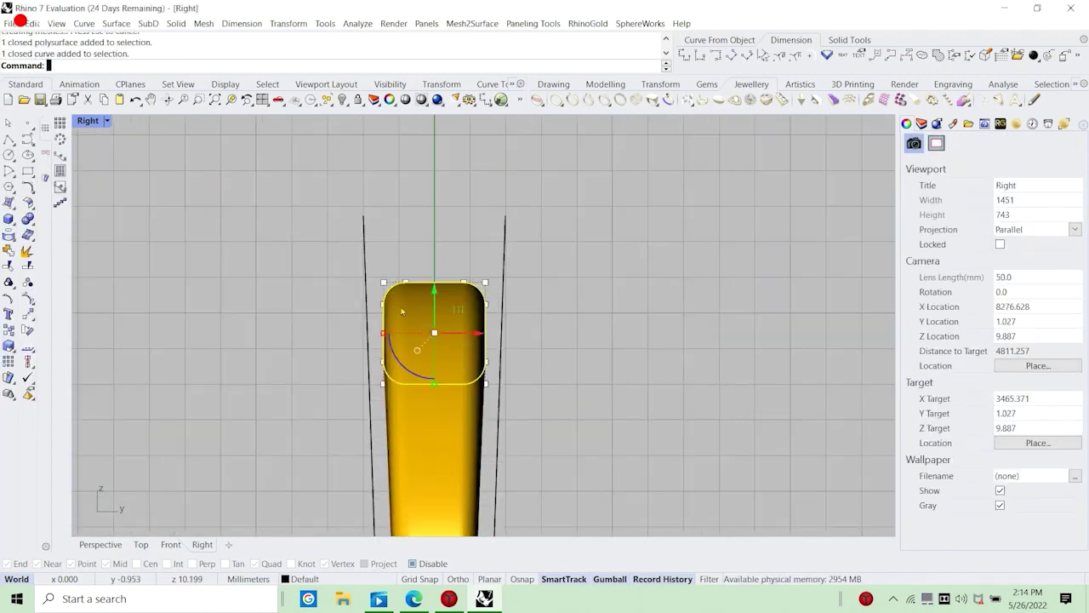
drag(383, 334, 320, 333)
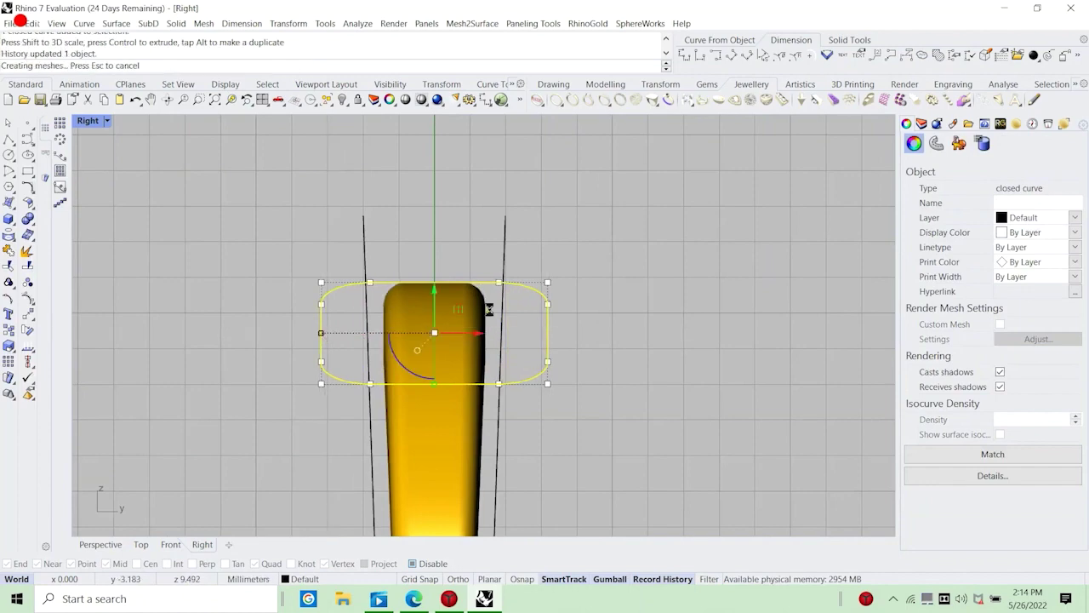
scroll(536, 285, down, 10)
click(612, 347)
scroll(495, 374, down, 2)
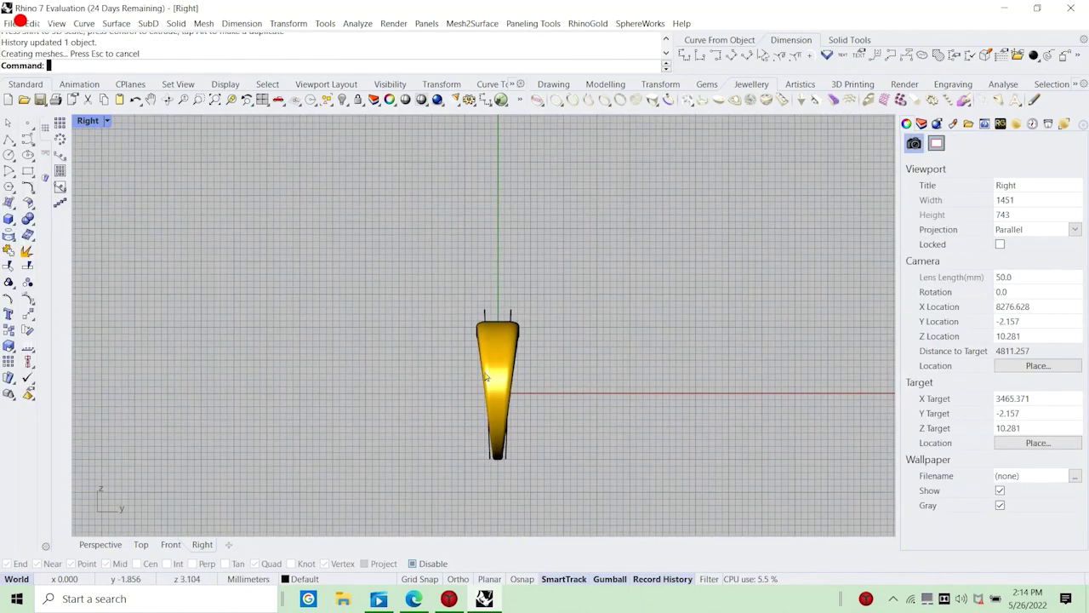
scroll(499, 384, up, 5)
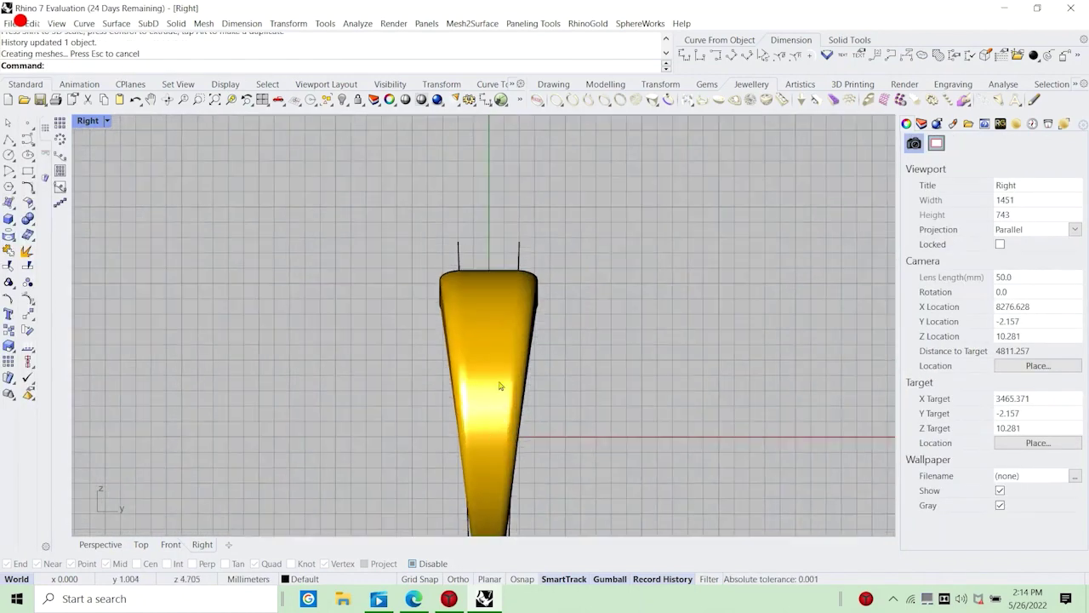
right_drag(477, 486, 476, 406)
scroll(449, 447, up, 6)
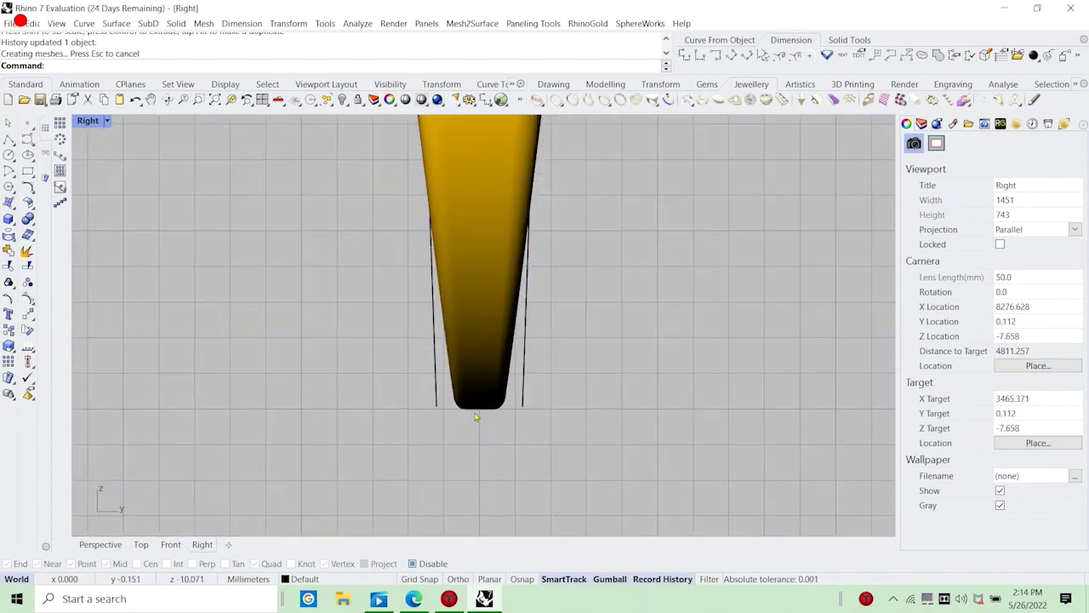
click(474, 413)
scroll(525, 455, down, 8)
scroll(541, 431, down, 8)
click(542, 432)
Stretch the rounded-square profile at the ring's top upward from its lower edge's midpoint to nearly twice its height, using Scale1D with the width kept.
scroll(524, 317, up, 8)
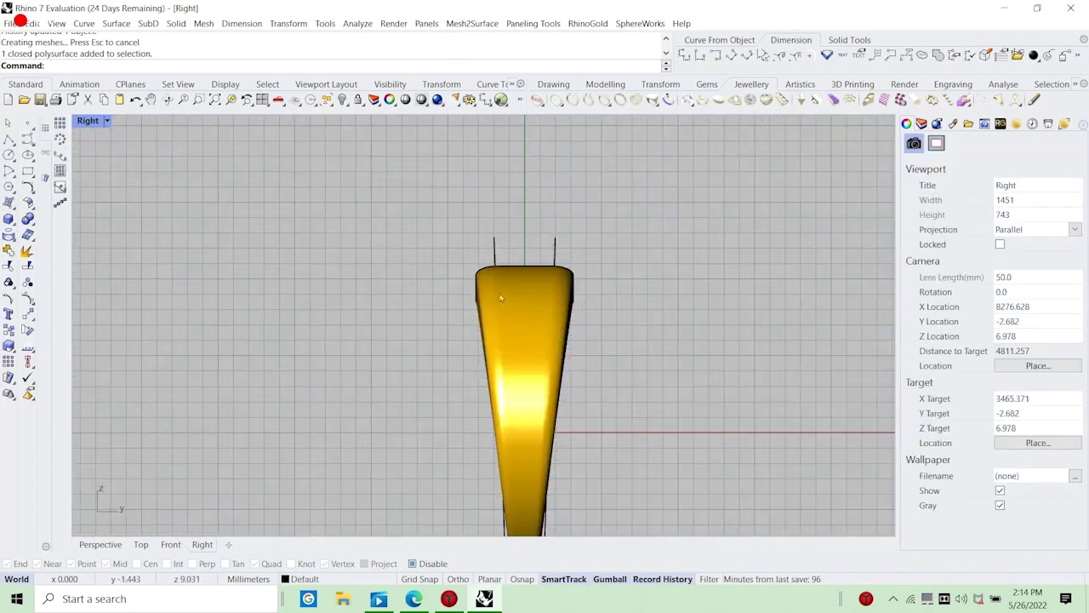
click(478, 272)
click(509, 300)
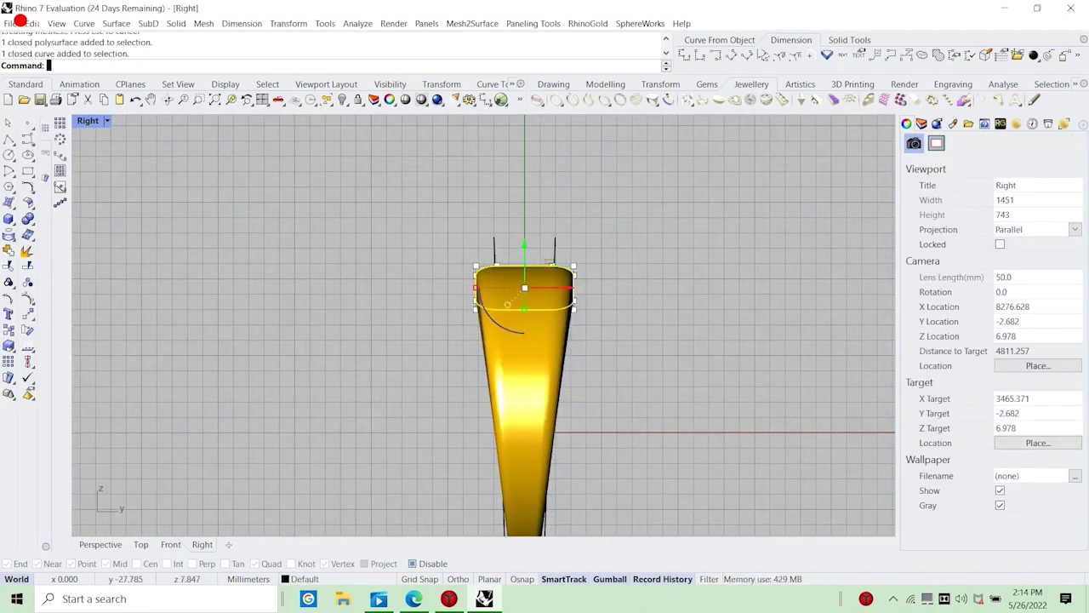
click(12, 351)
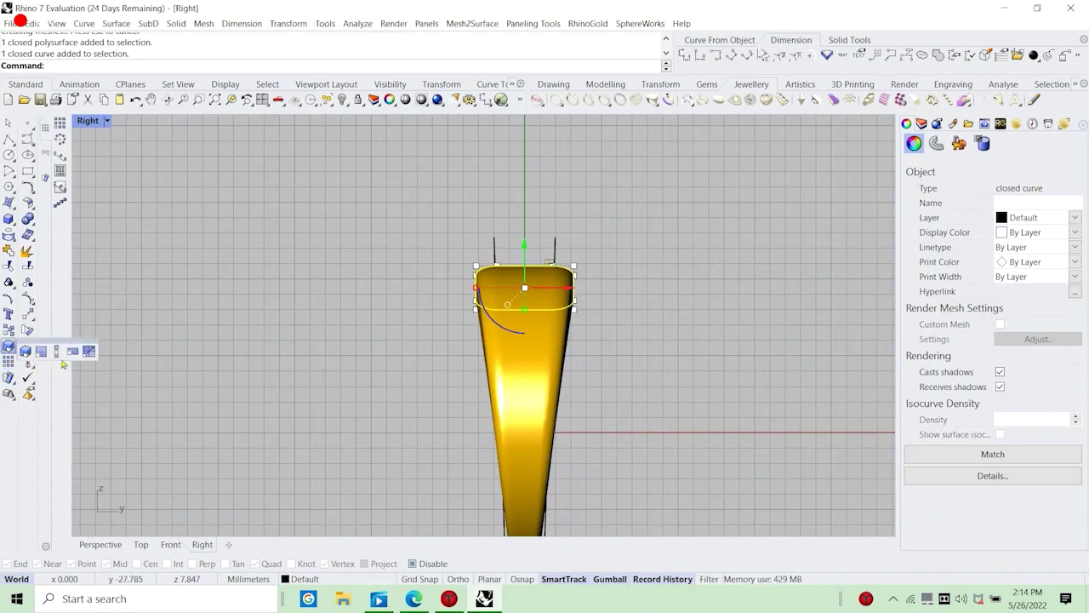
click(58, 354)
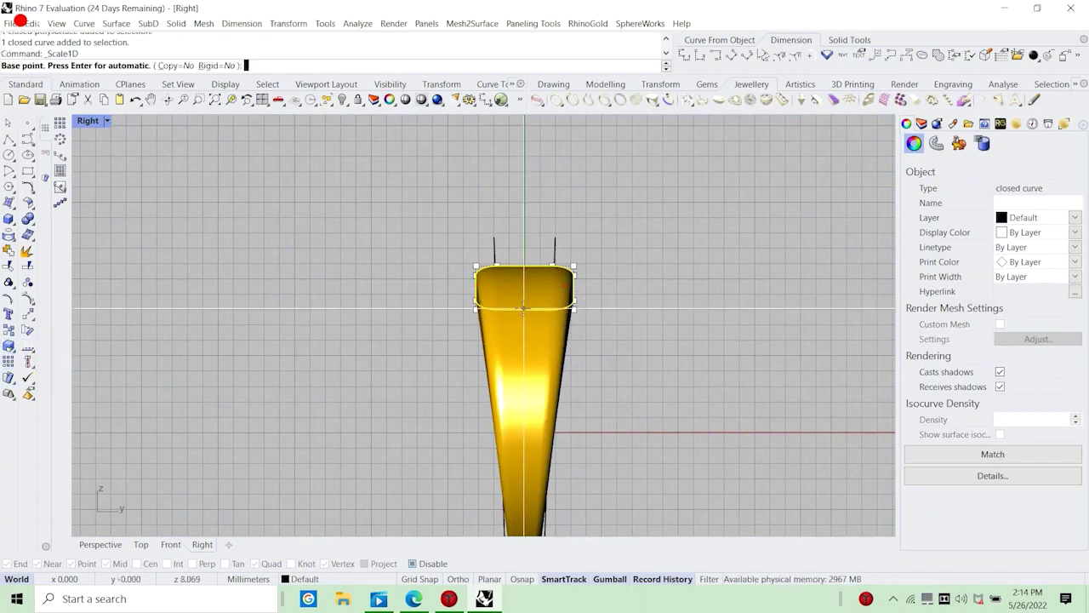
click(524, 309)
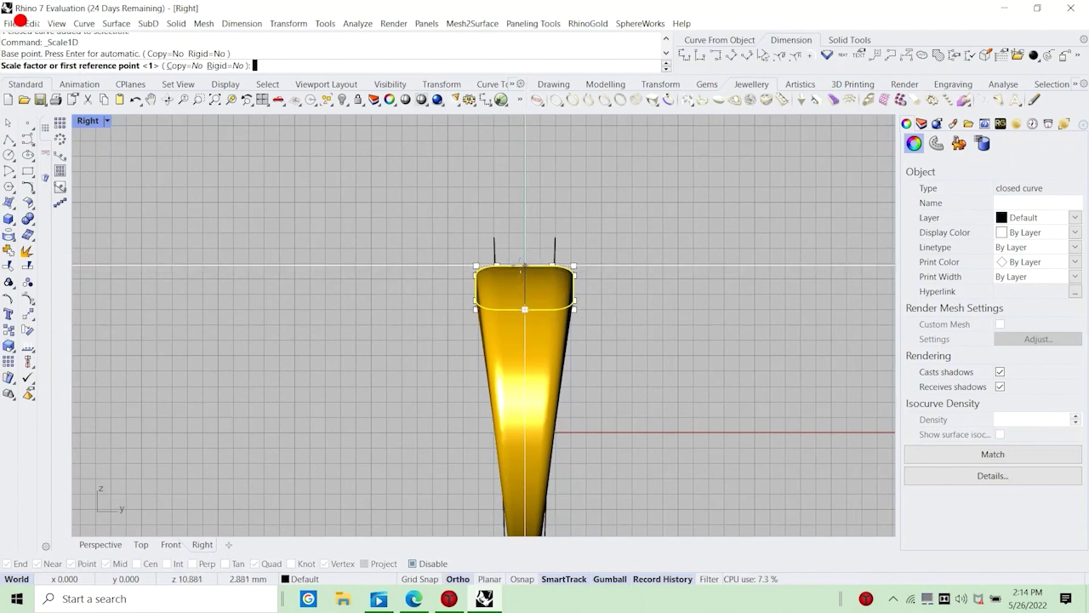
click(524, 266)
click(524, 230)
click(627, 293)
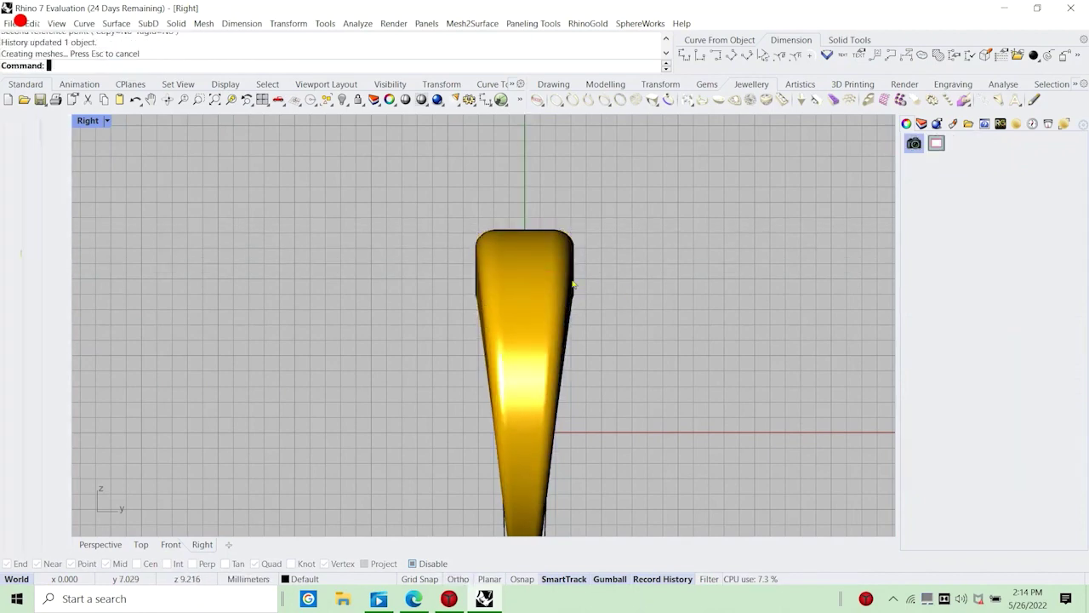
Return to the four-viewport layout, check the tapered ring, and undo the recent scalings of the ring's profiles.
scroll(436, 277, down, 4)
key(ctrl+m)
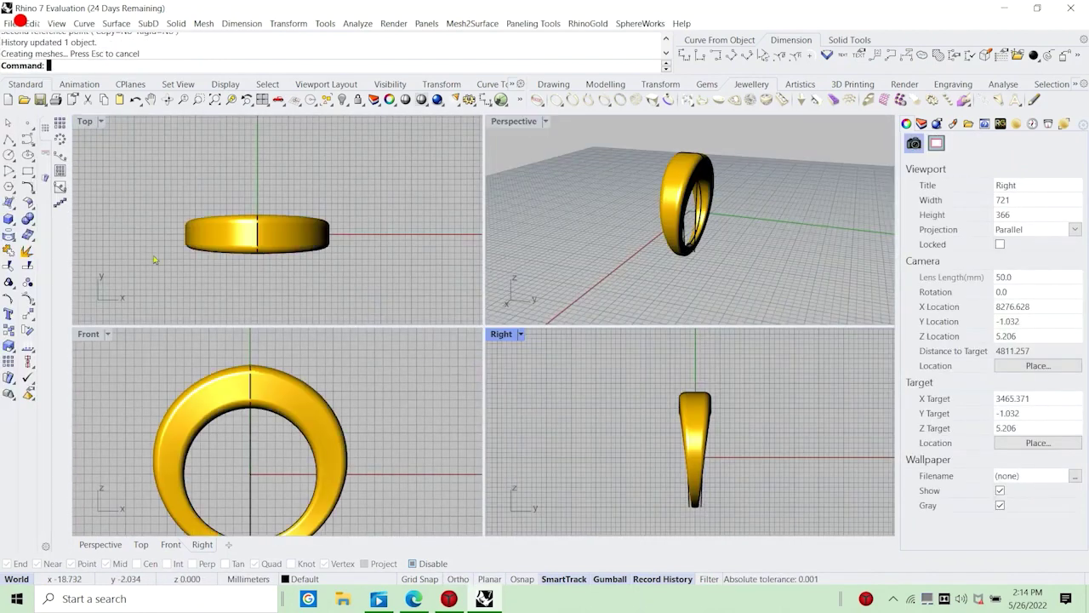
click(249, 435)
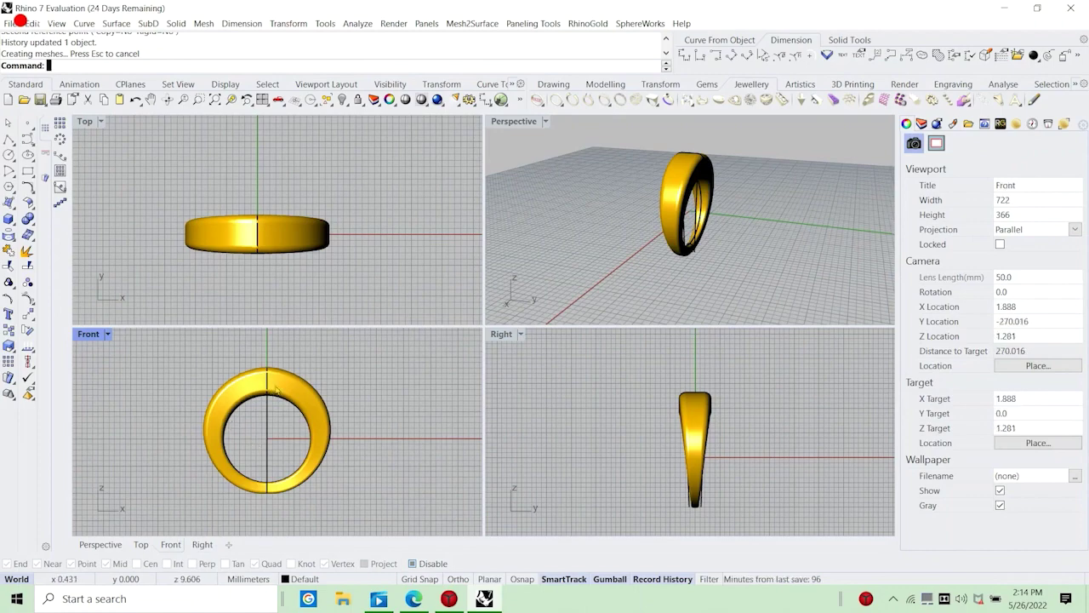
right_drag(681, 232, 625, 204)
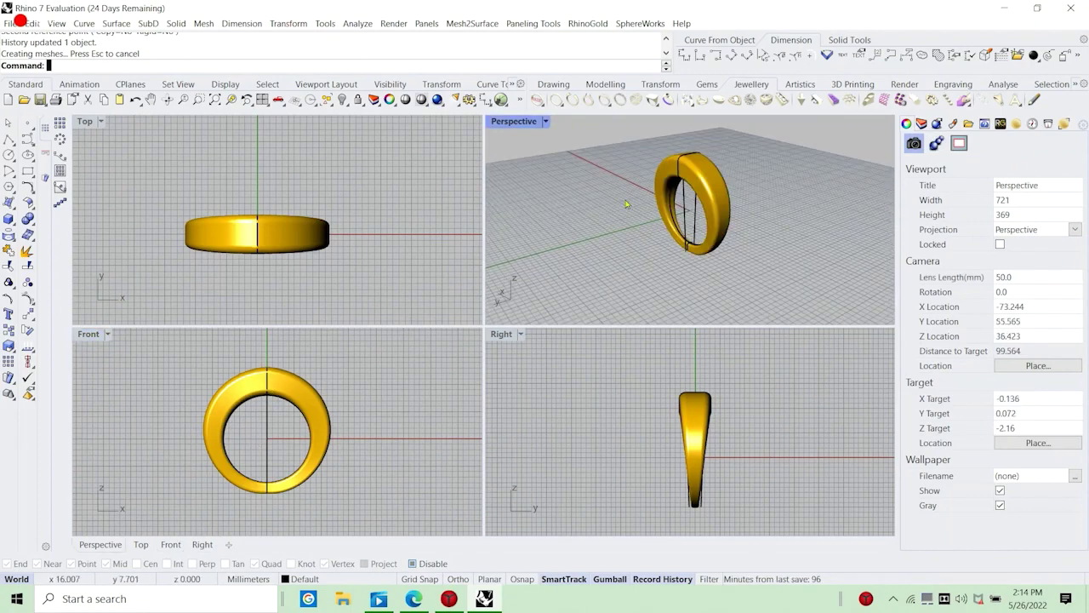
key(ctrl+z)
click(722, 257)
right_drag(722, 257, 610, 221)
scroll(733, 199, up, 6)
Start a new text object and enter the content "SO" for it.
text(te)
key(Return)
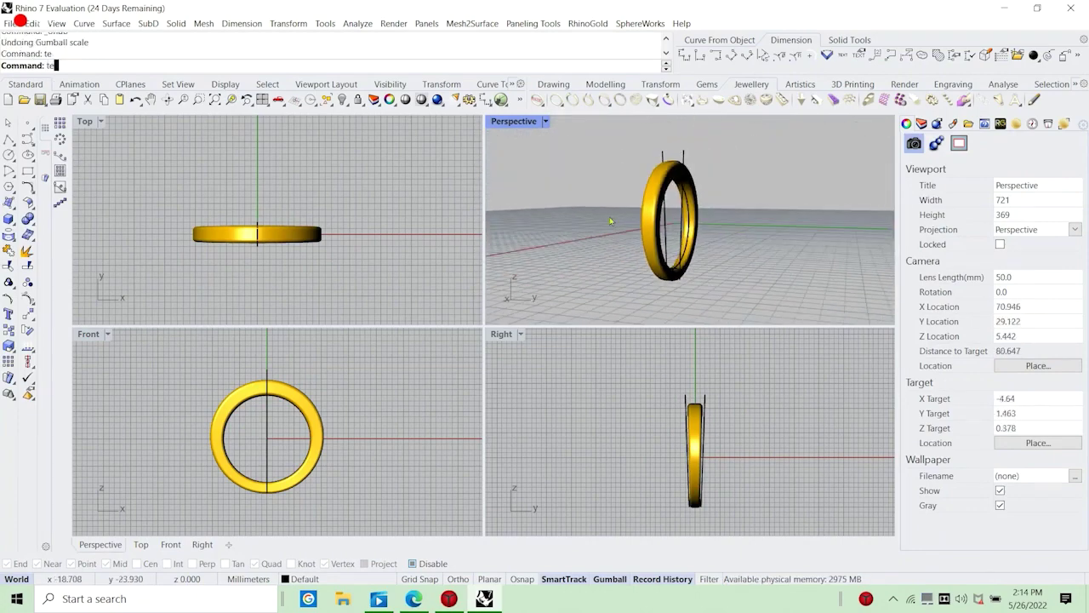
text(SO)
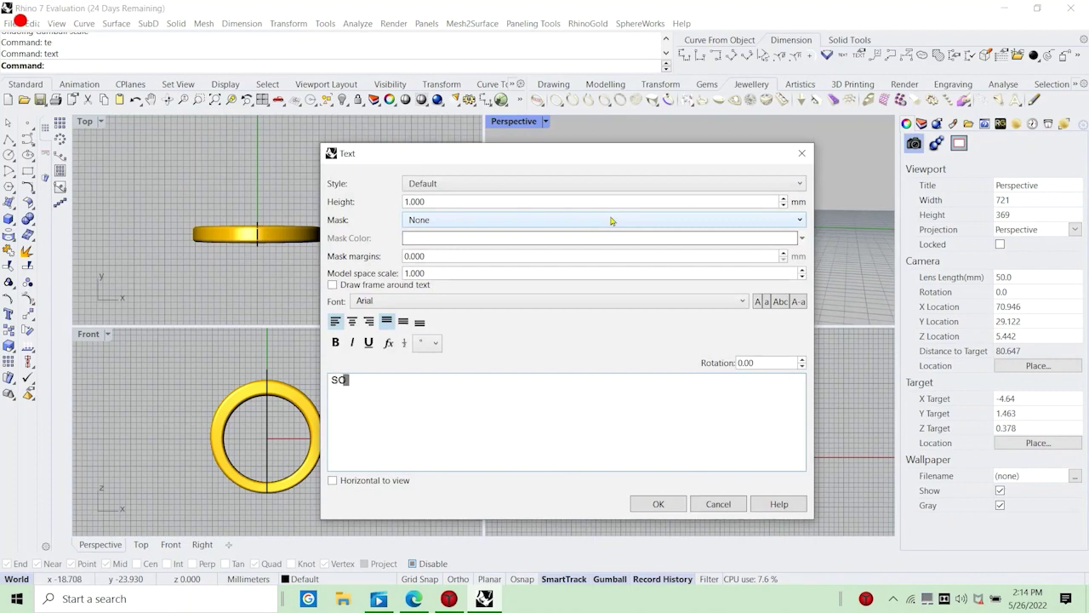
text( ITS)
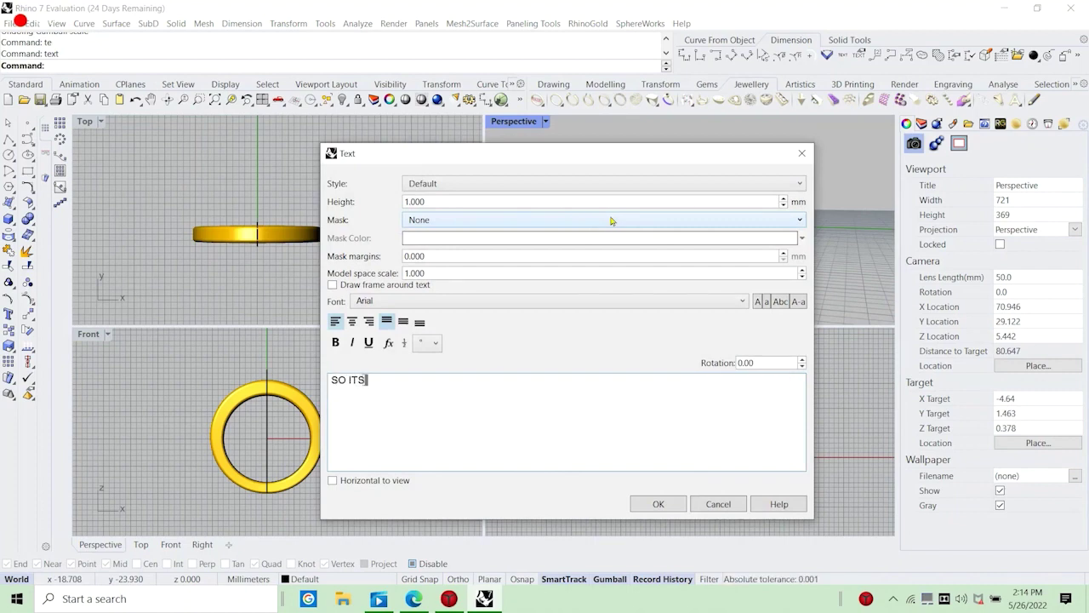
text( TIME T)
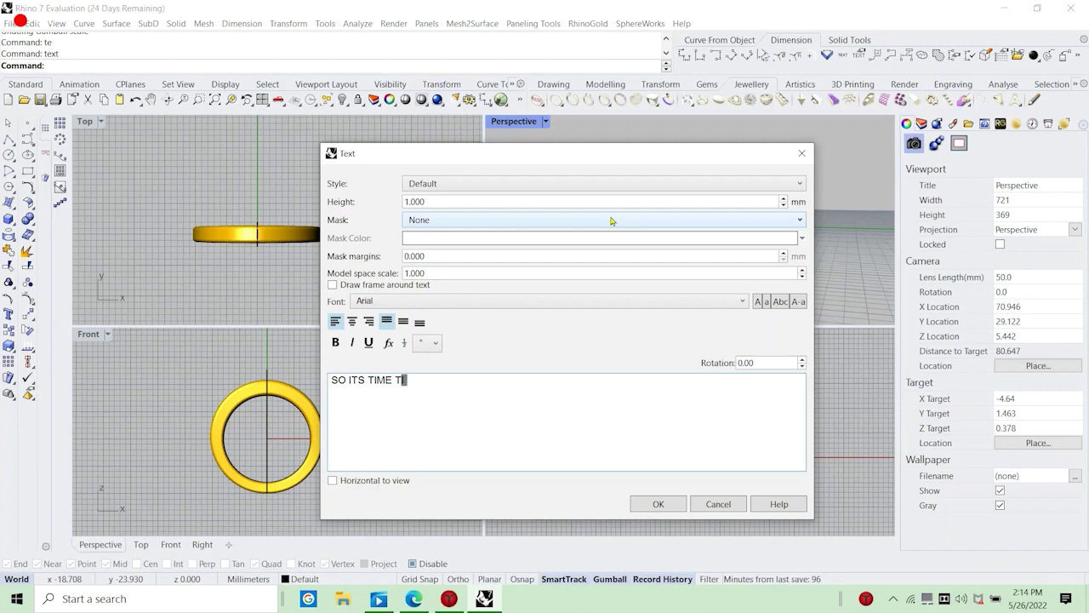
text(IO START TH)
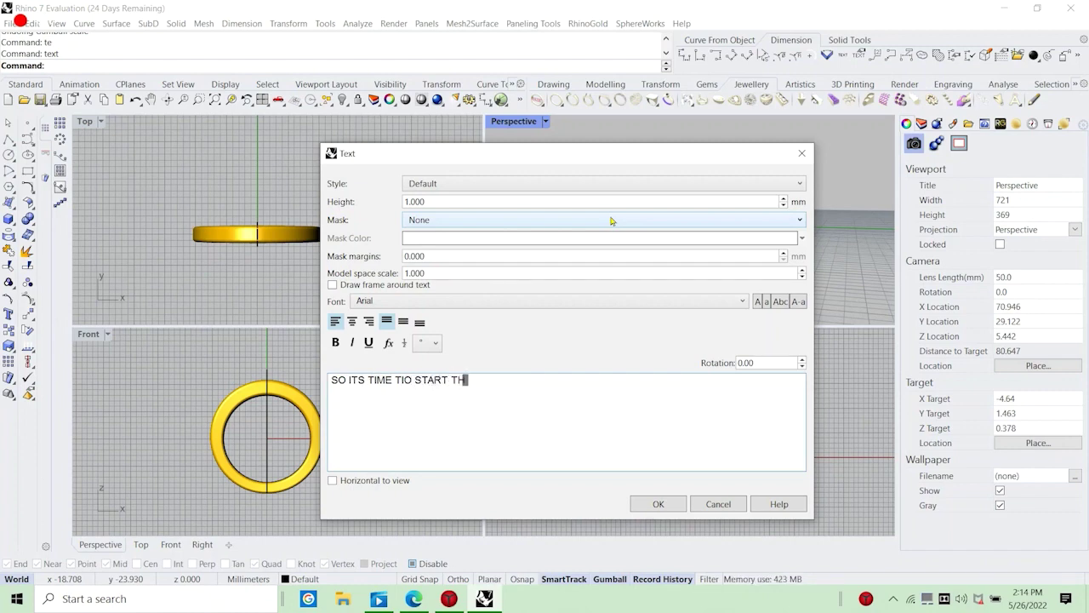
text(EMAGIC OF YOUR 3D)
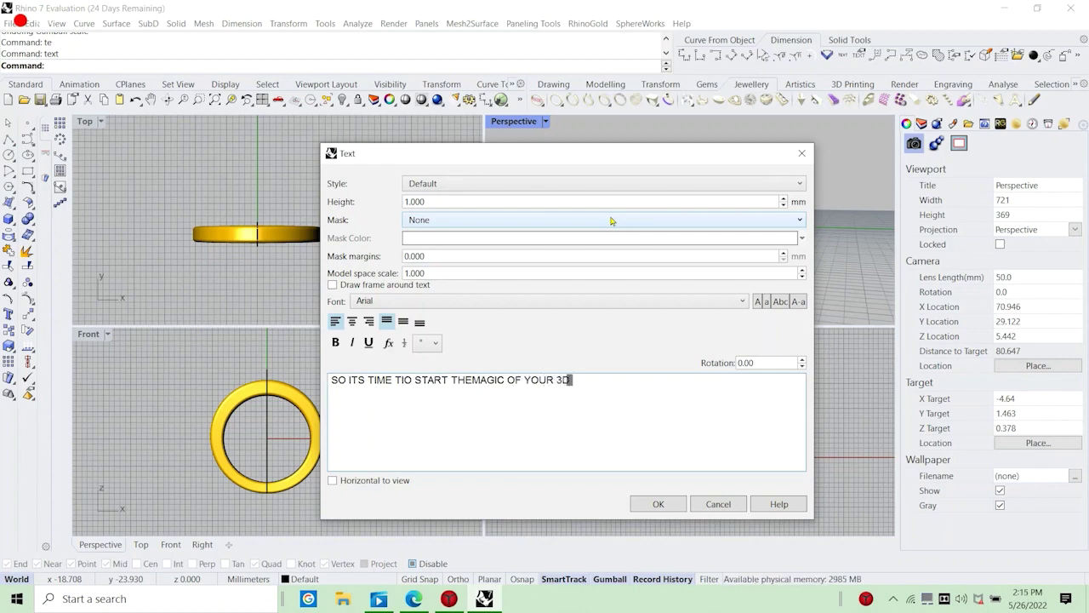
text(INGGGGG)
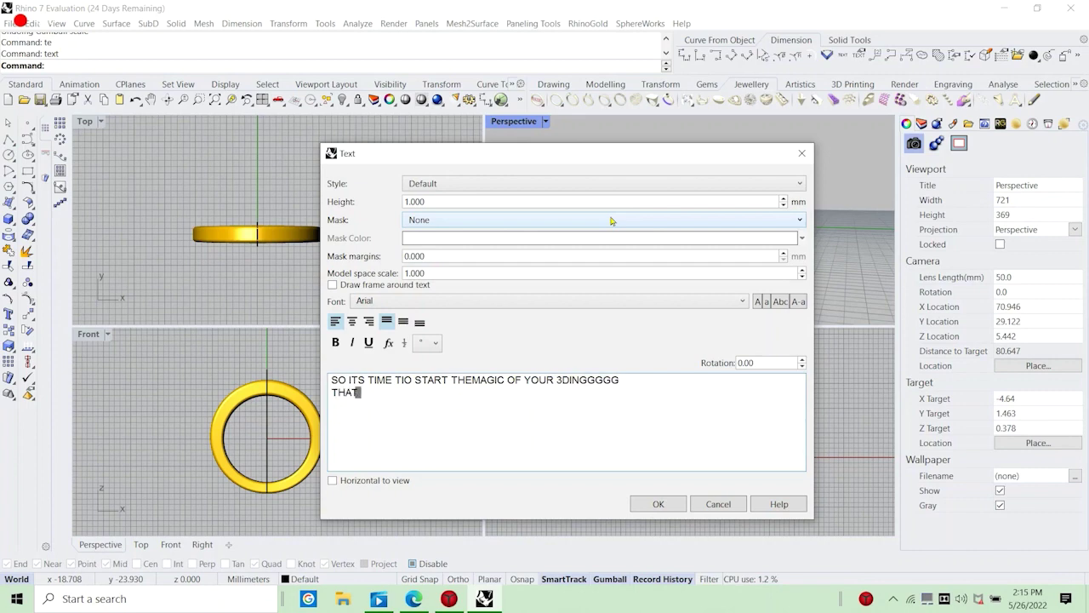
text( THAT AL FOR)
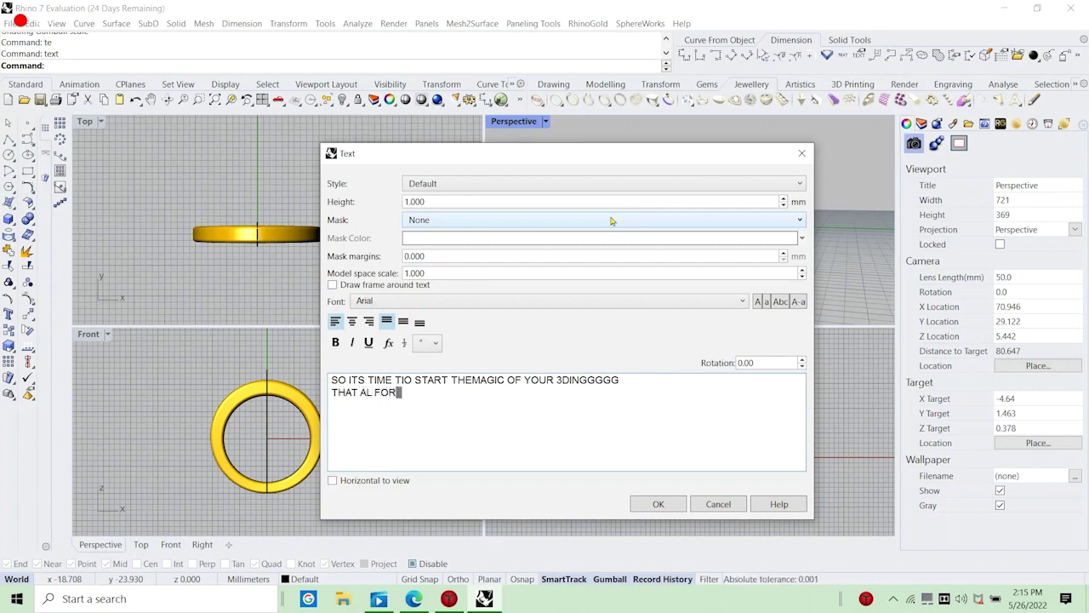
text( TODAY AM)
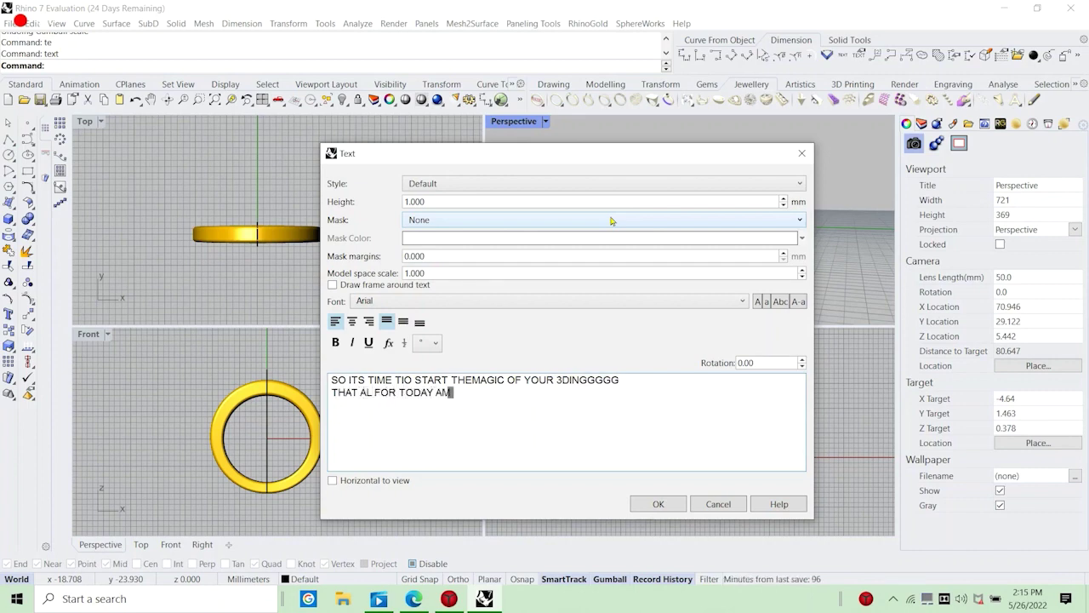
text(IGOS UNTIL NEX)
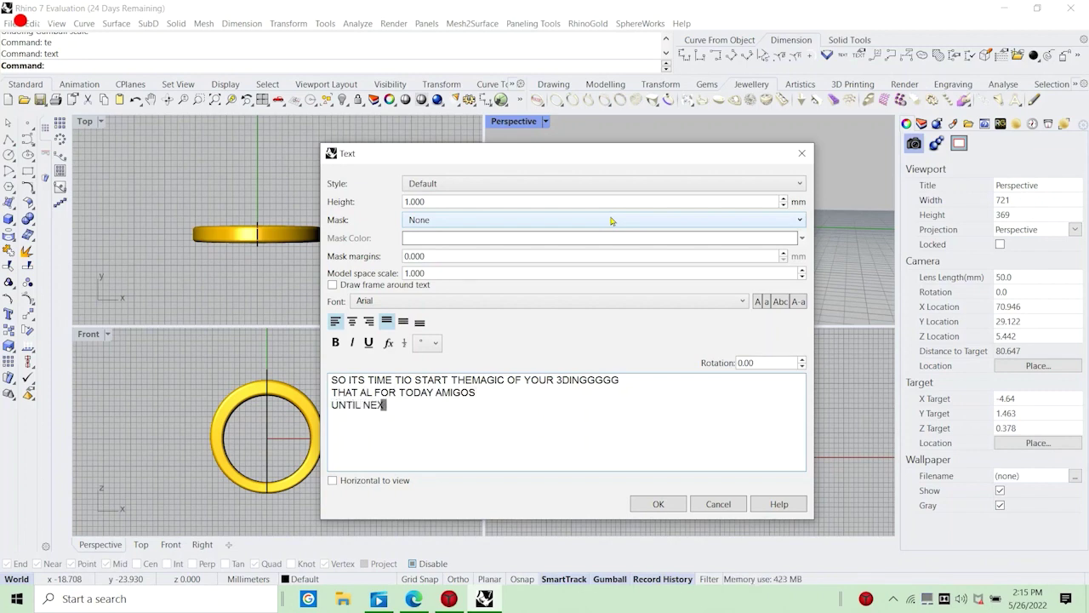
text(T VIDEO)
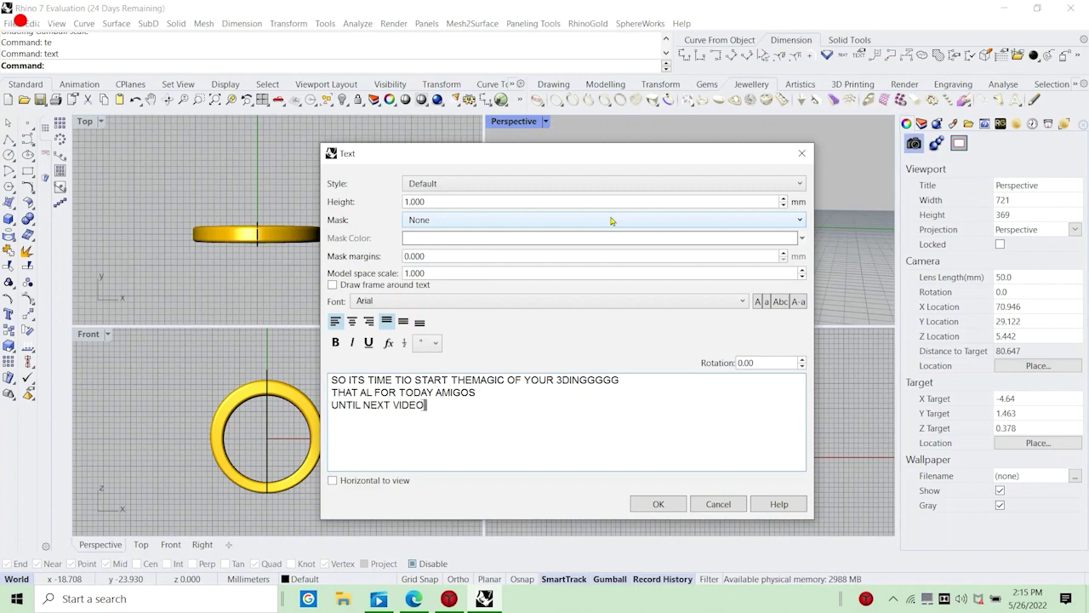
text( ADIOS AM)
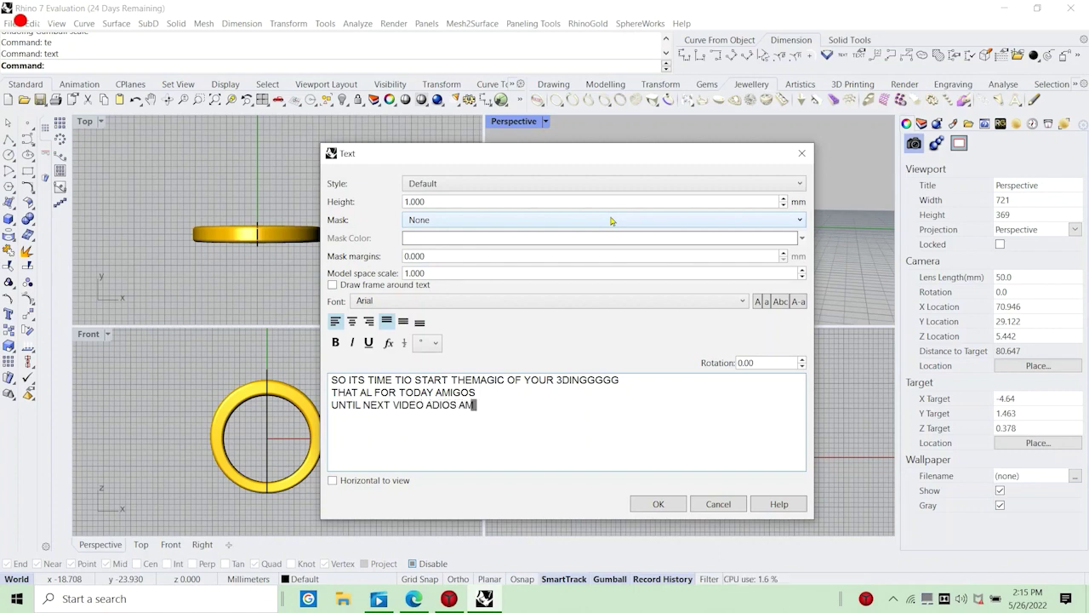
text(IGOS )
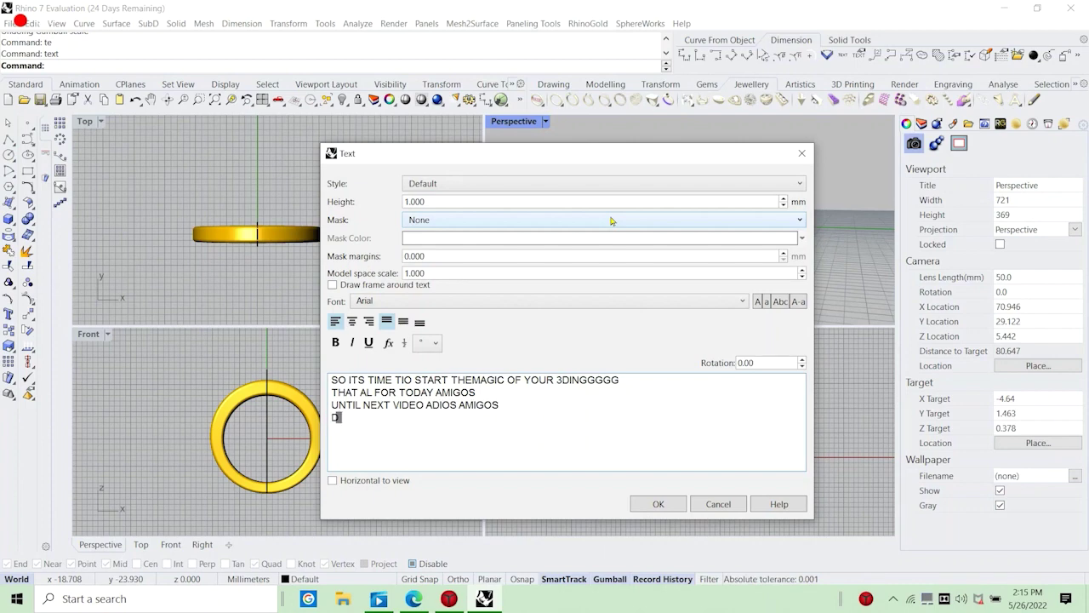
text(DONT FO)
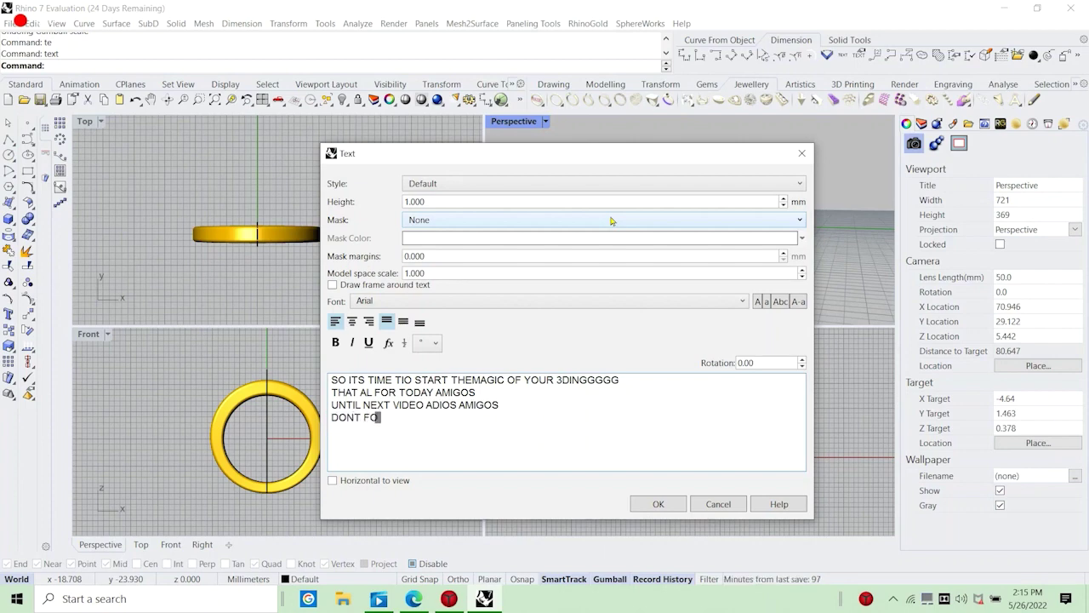
text(RGET TO SUBSCRIBE)
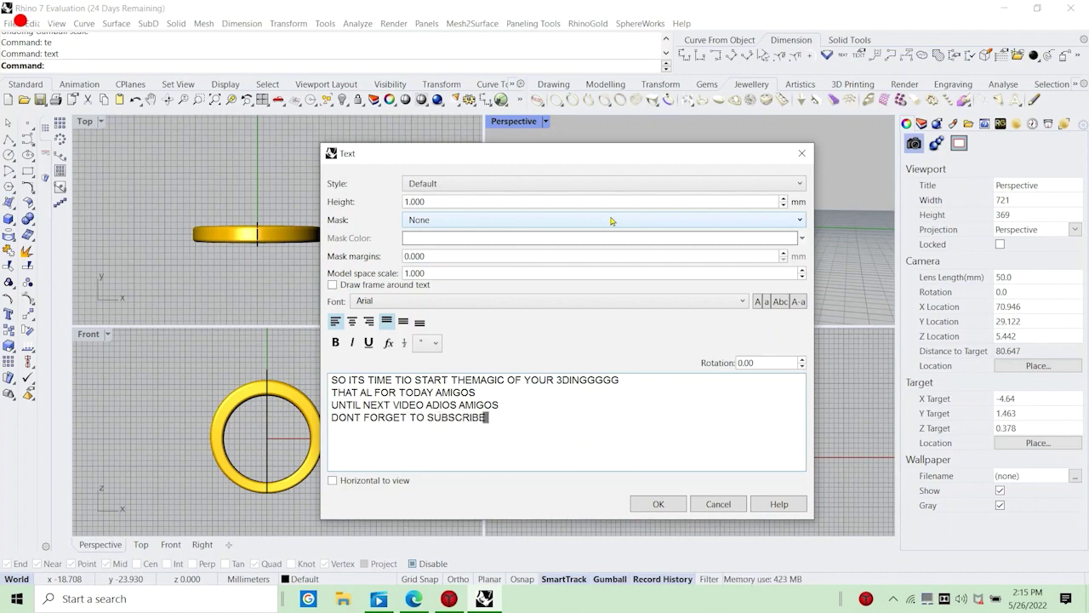
text( SUBSCRIB)
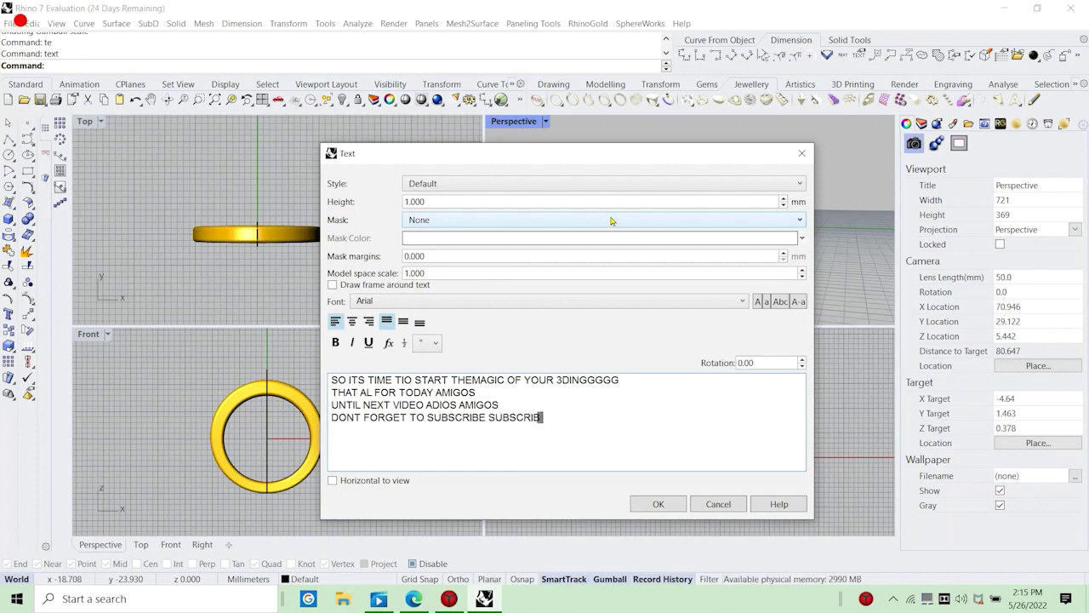
text(E SUBSCRIBE S)
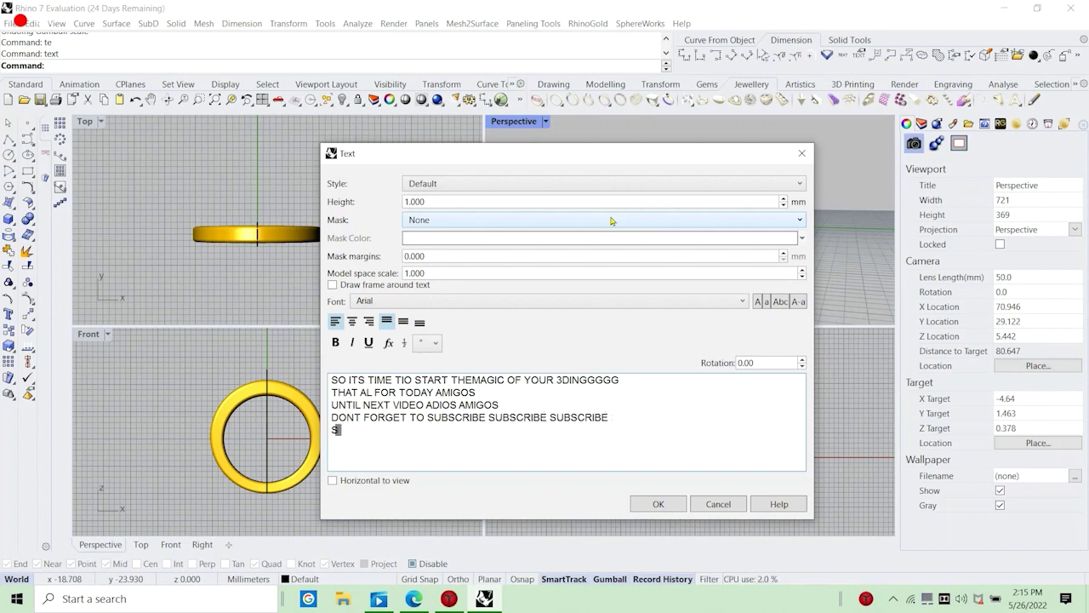
text(UBSCR)
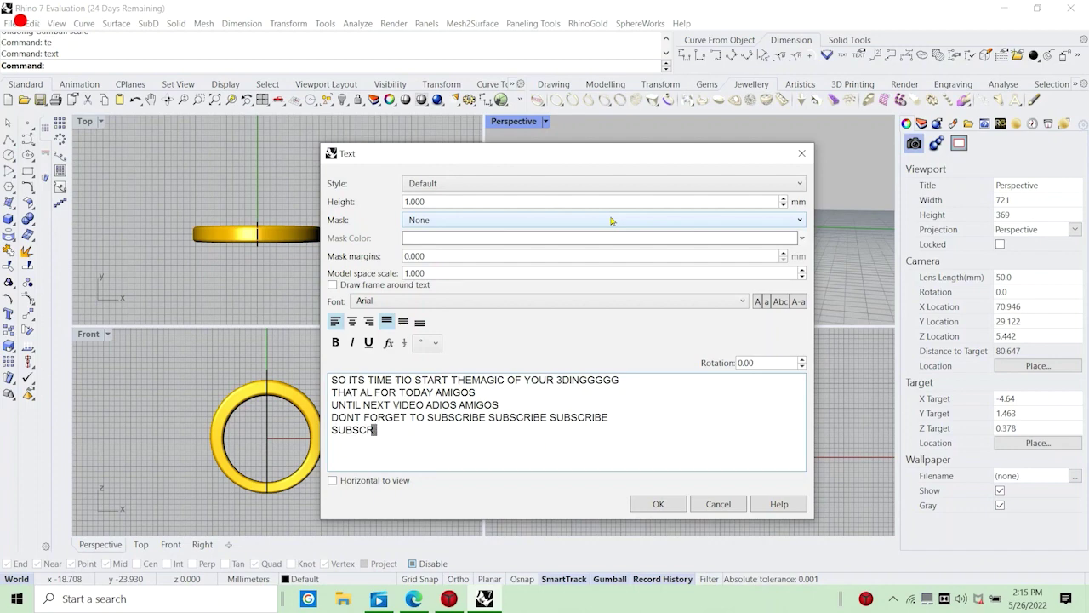
text(INE)
key(Return)
text(SU)
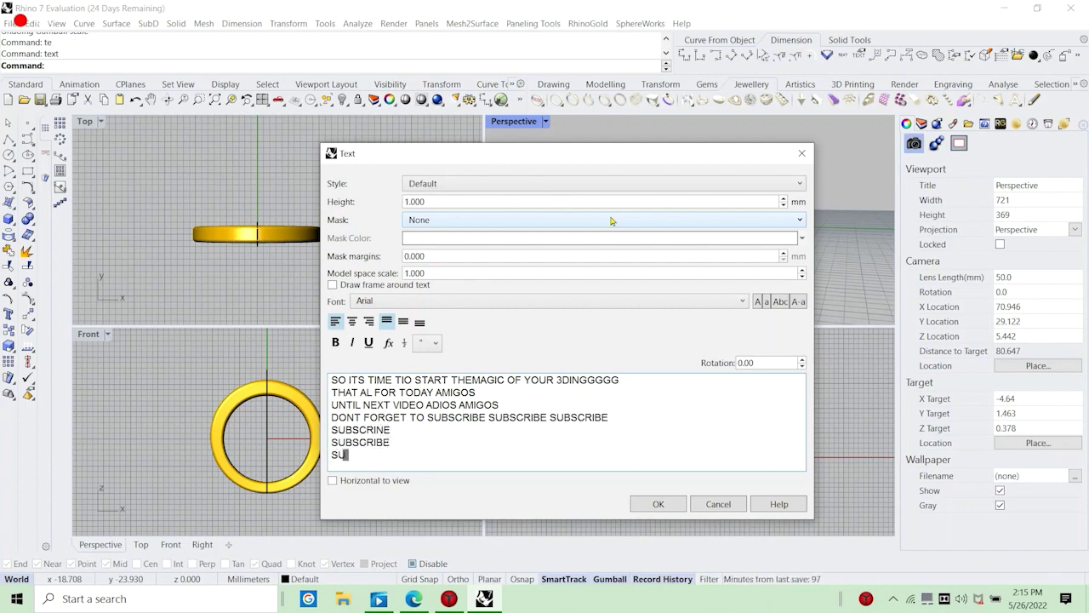
text(BSCR)
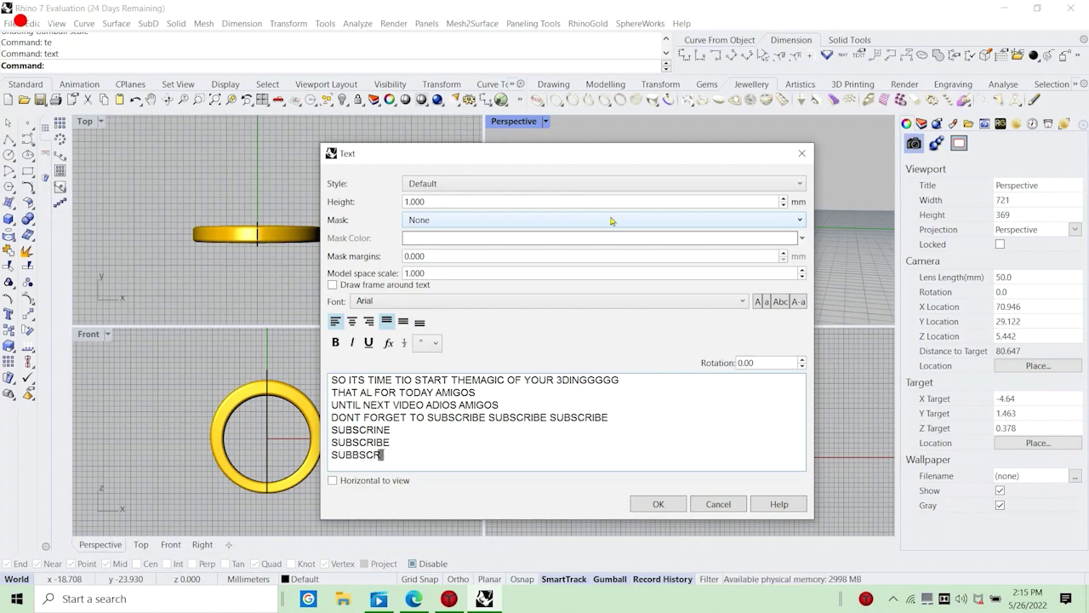
text(IBE)
key(Return)
text(SUBS)
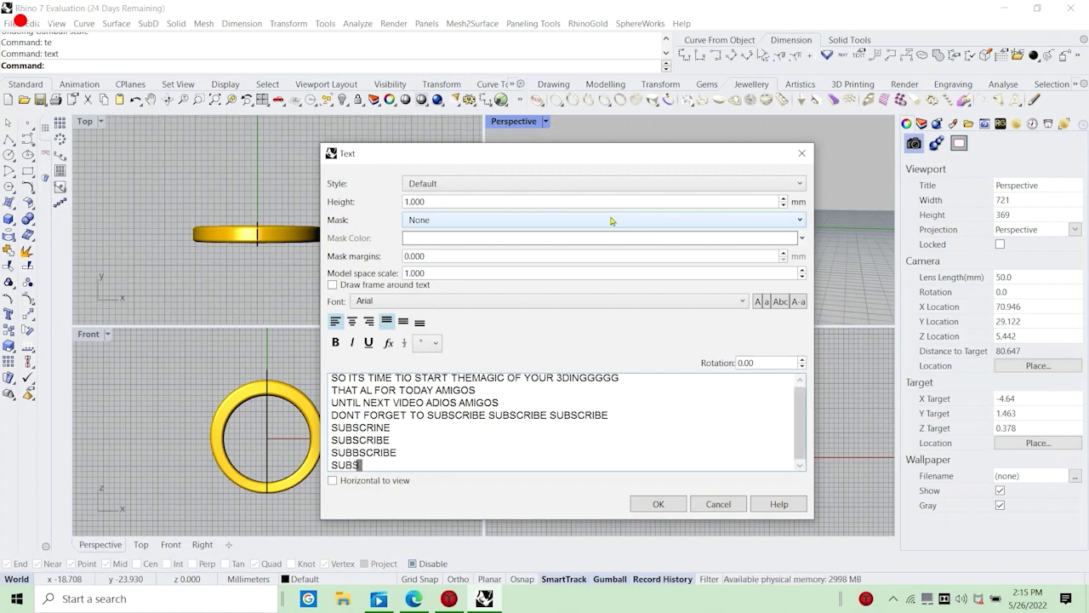
text(CR)
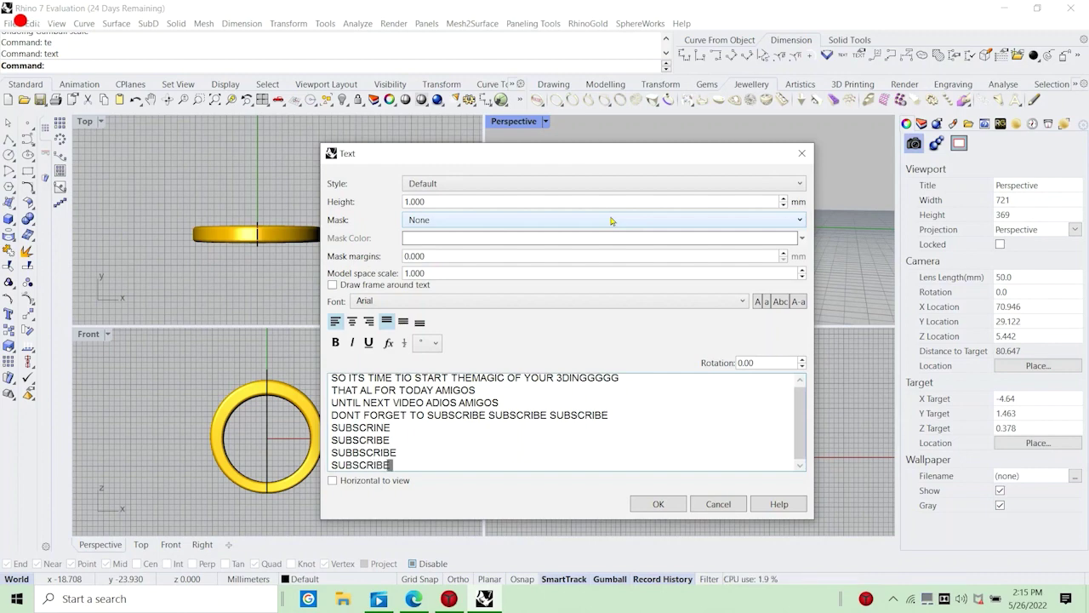
text(IBE)
key(Return)
text(S)
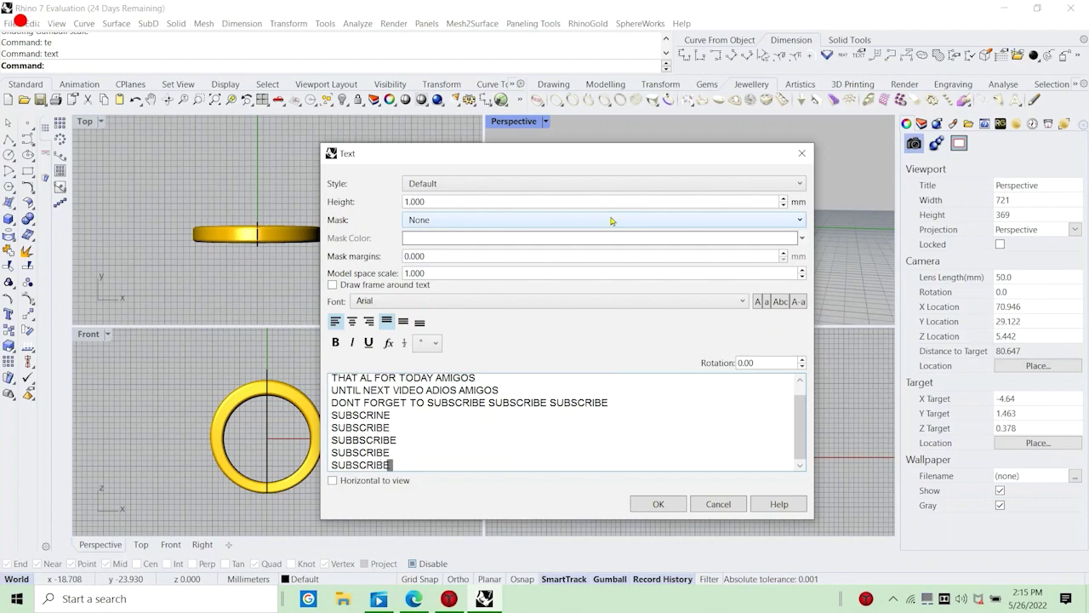
click(718, 503)
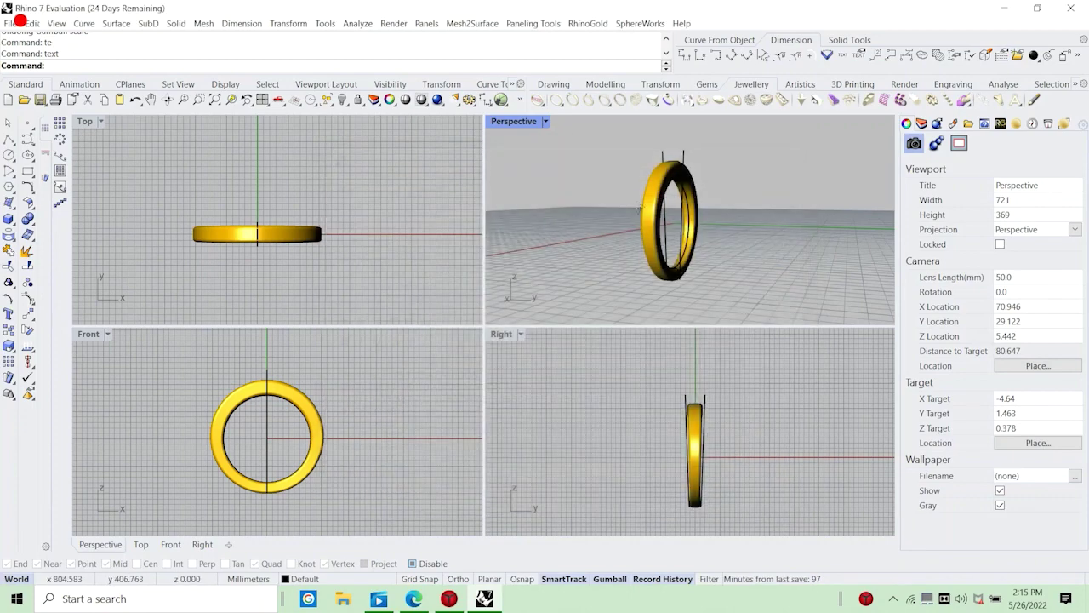
Select all curves in the model with SelCrv and hide them.
right_drag(641, 209, 659, 197)
text(S)
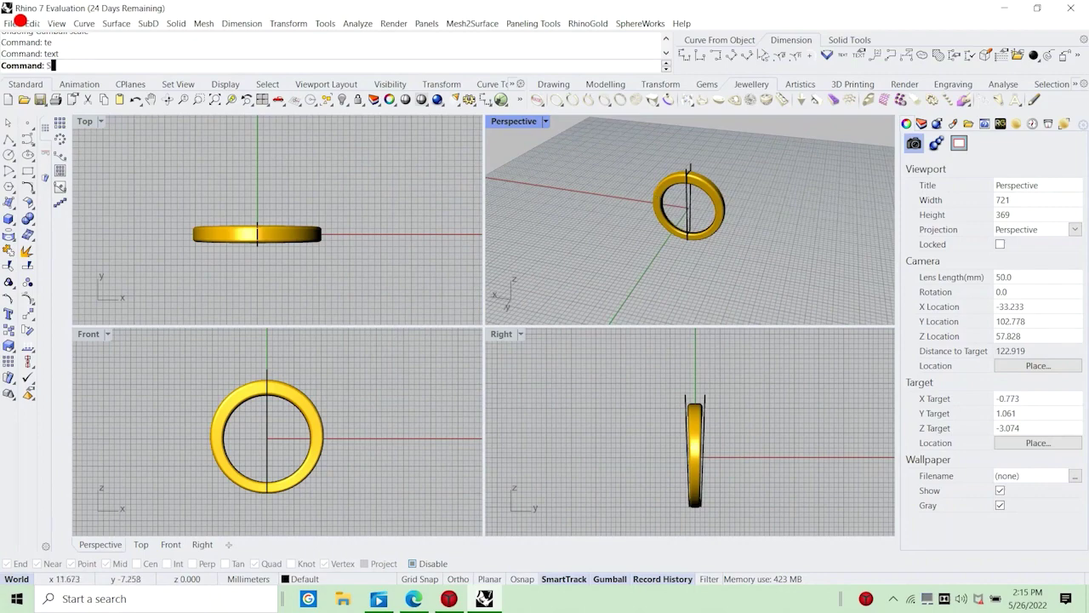
text(elCrv)
key(Return)
click(342, 100)
Maximize the Perspective viewport and frame the ring in a closer three-quarter view.
right_drag(740, 228, 652, 208)
double_click(526, 122)
right_drag(565, 270, 467, 280)
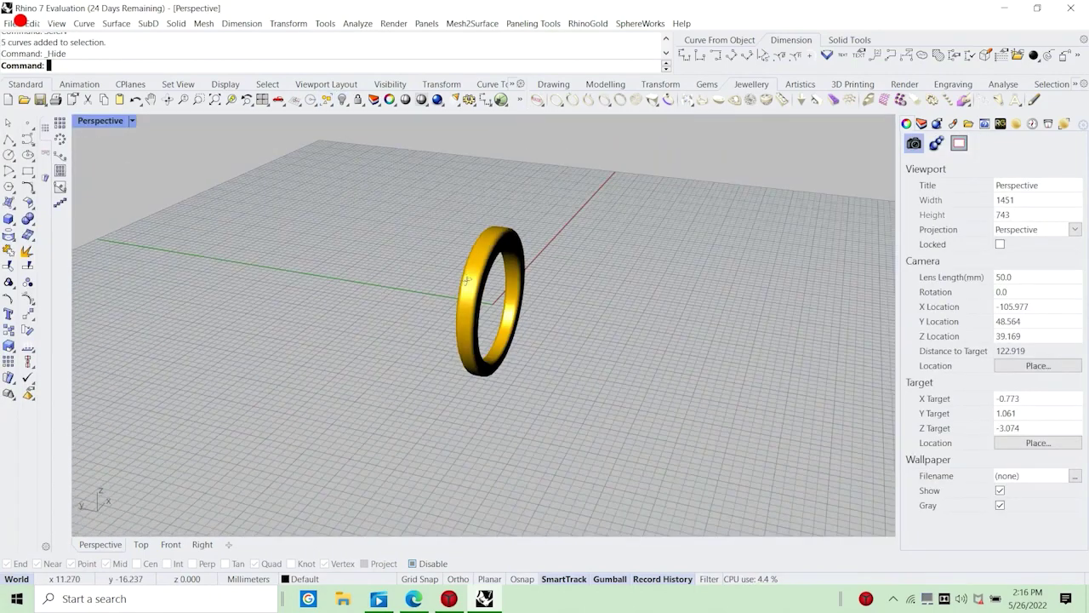
scroll(521, 288, up, 4)
right_drag(576, 314, 506, 313)
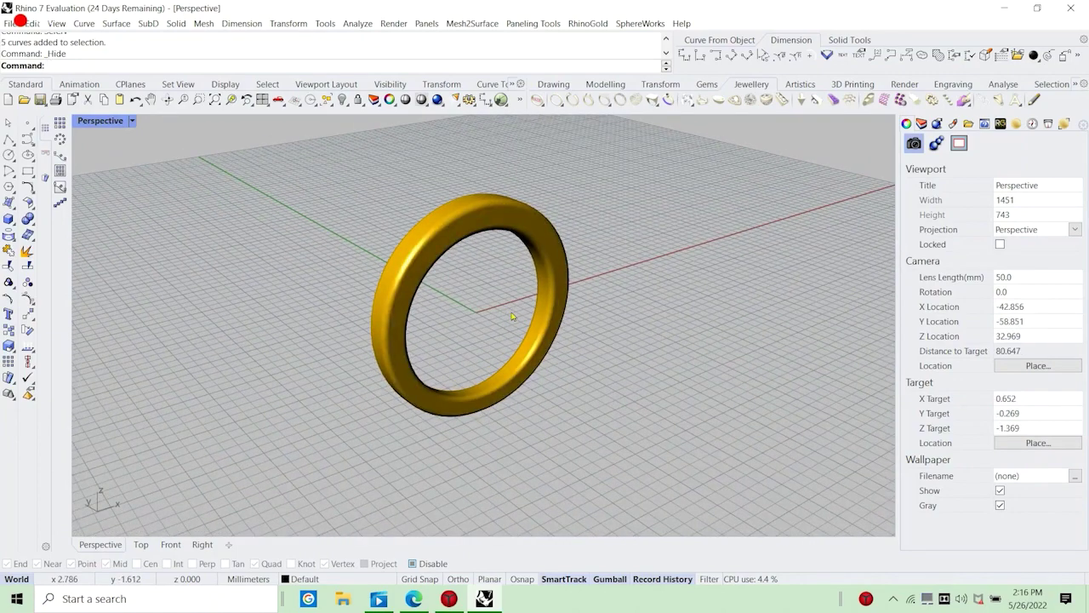
Show the Perspective view full screen, centre the ring and play a turntable animation of it.
key(Return)
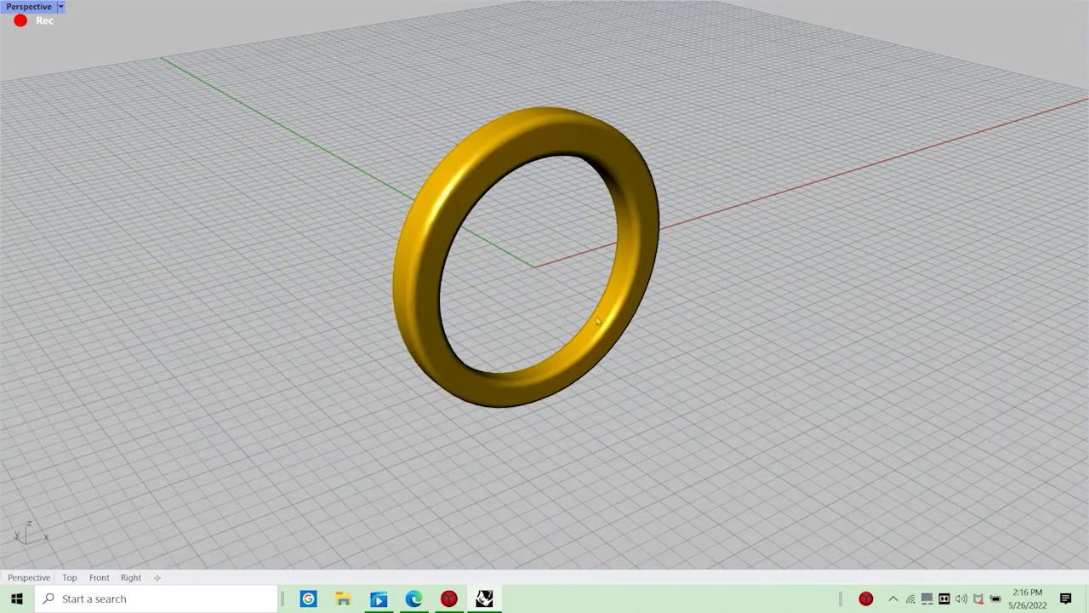
shift+right_drag(598, 321, 611, 330)
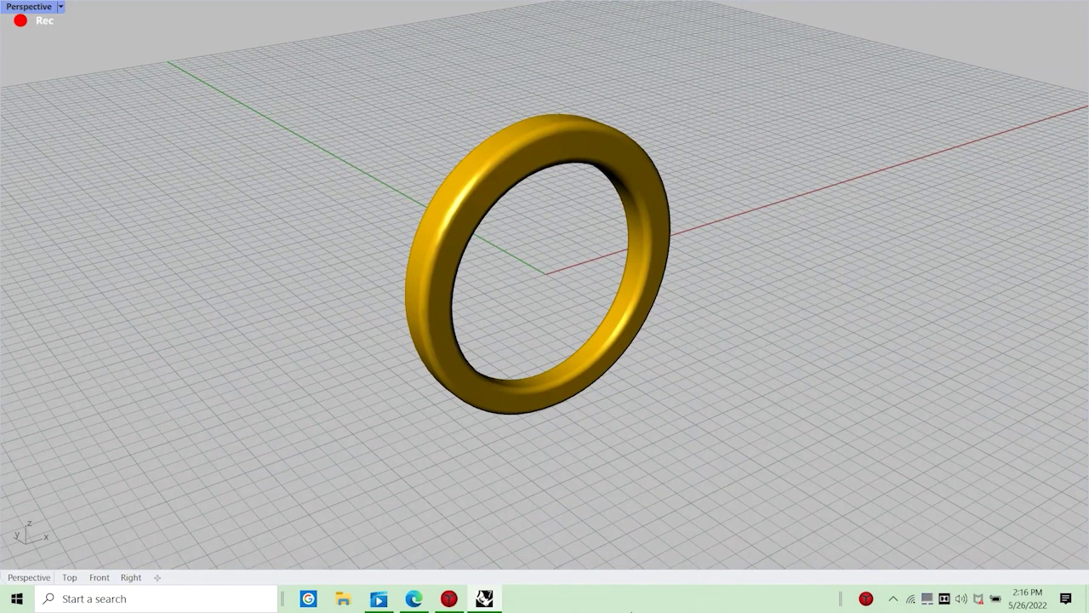
key(Return)
key(Return)
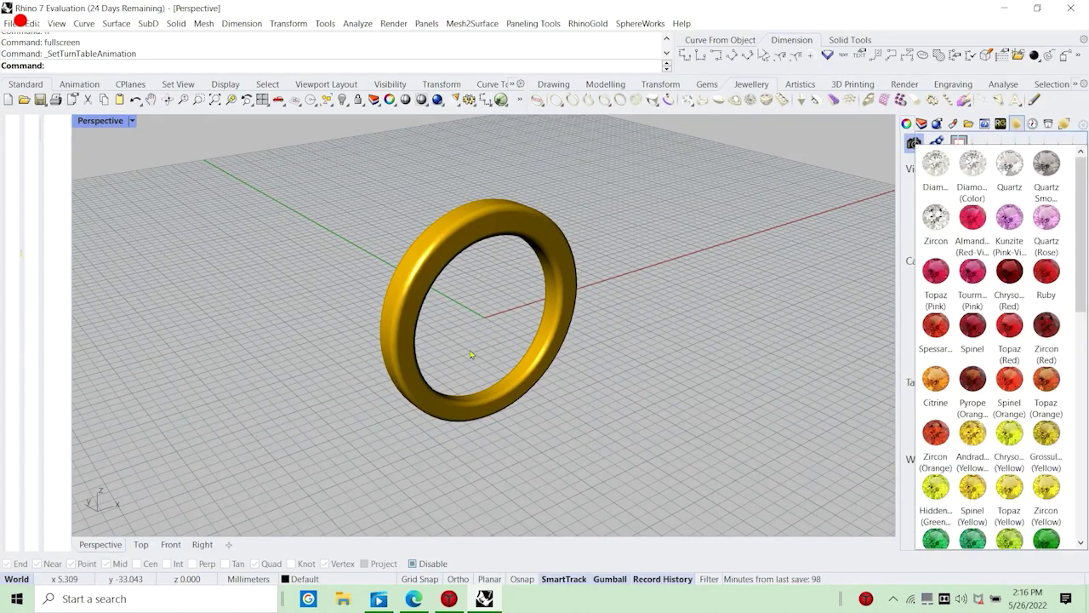
Apply the 18K yellow gold metal material to the ring.
scroll(513, 257, up, 2)
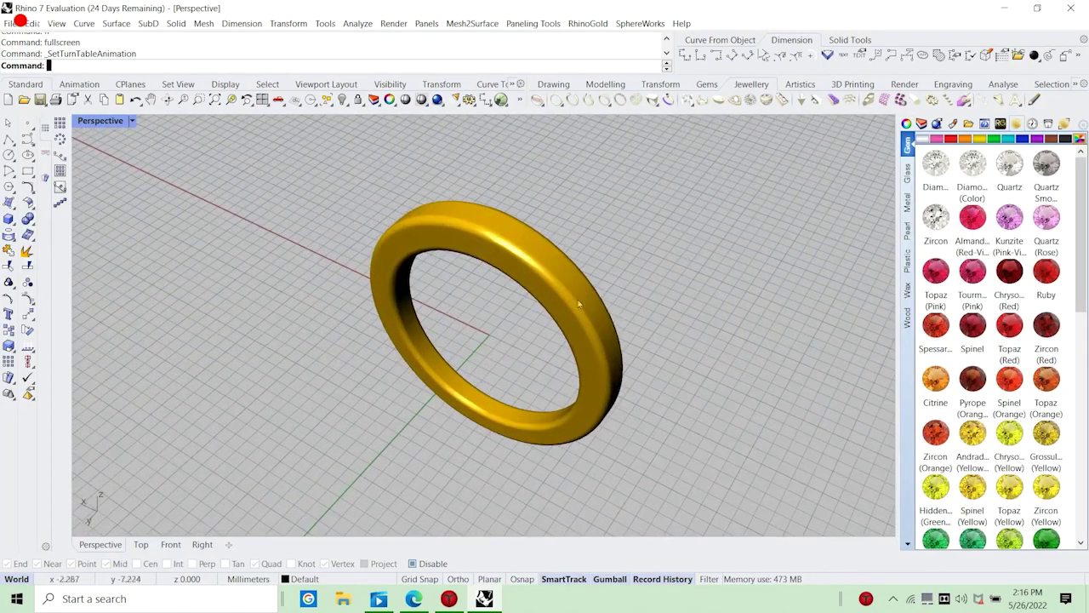
shift+right_drag(578, 300, 628, 277)
click(627, 313)
click(716, 371)
key(Escape)
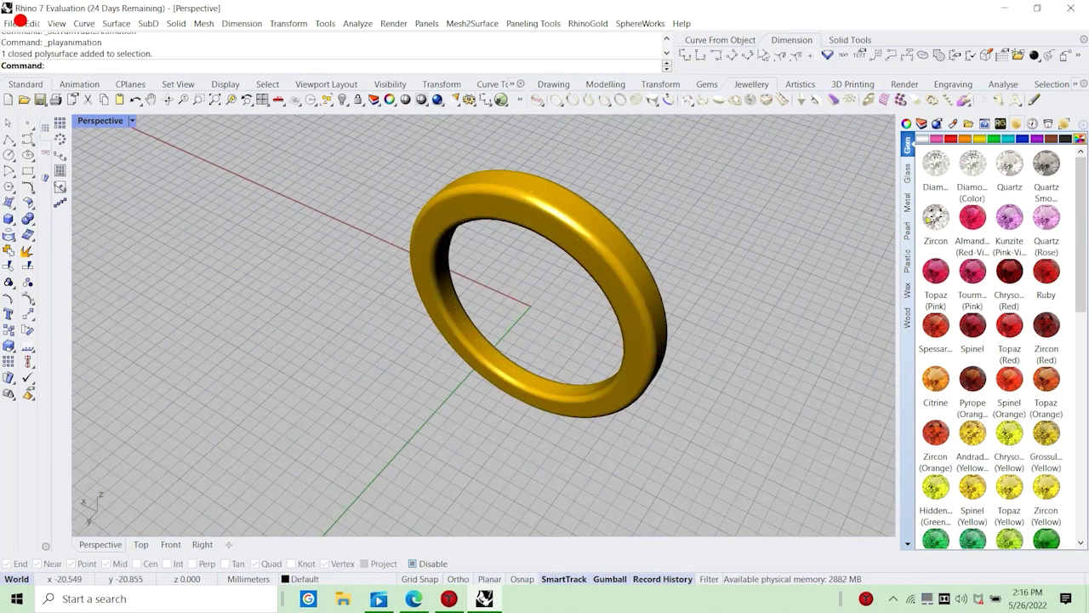
click(909, 202)
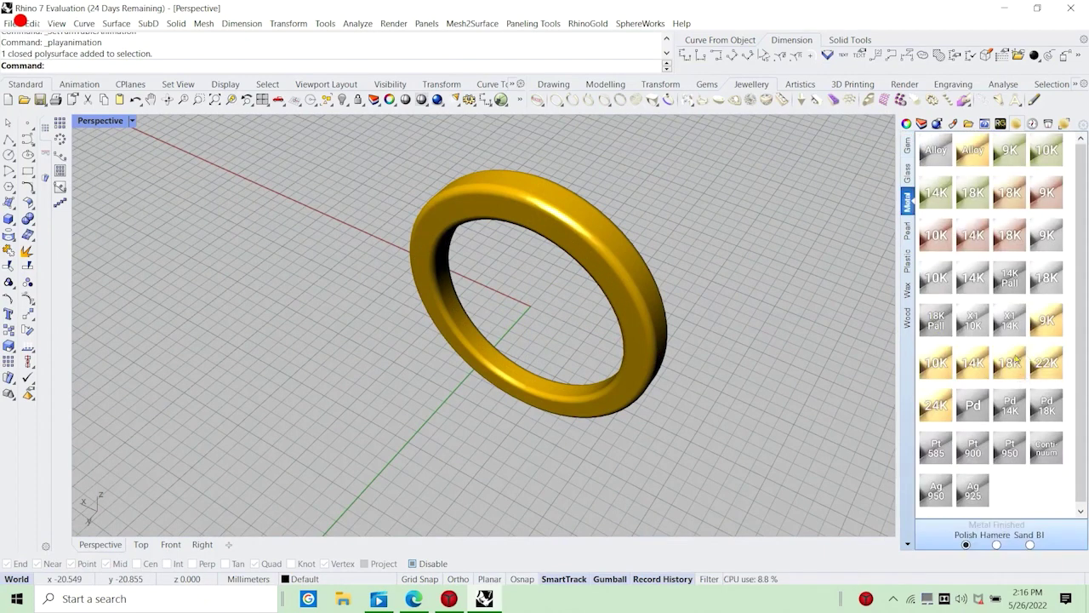
drag(1015, 361, 661, 289)
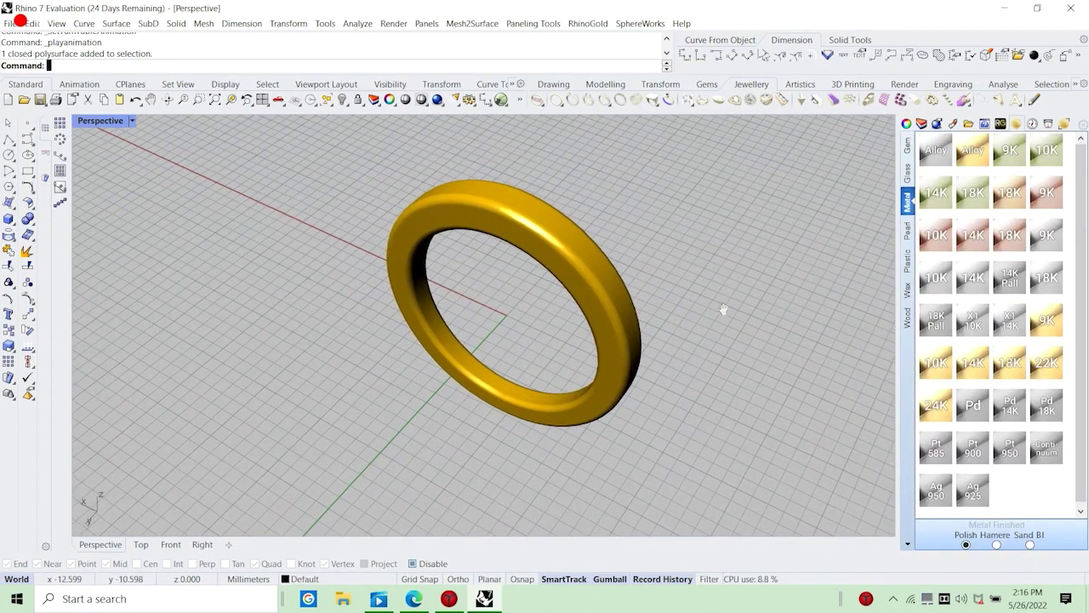
Show the Perspective view full screen, orbit to a lower angle and set its display mode to Rendered.
key(Return)
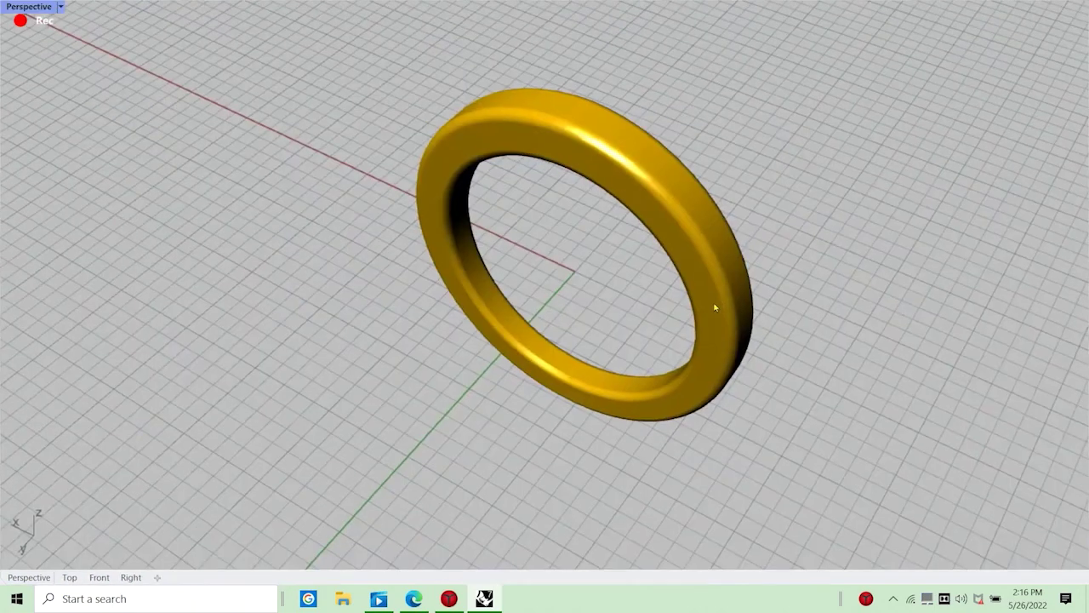
right_drag(715, 306, 725, 347)
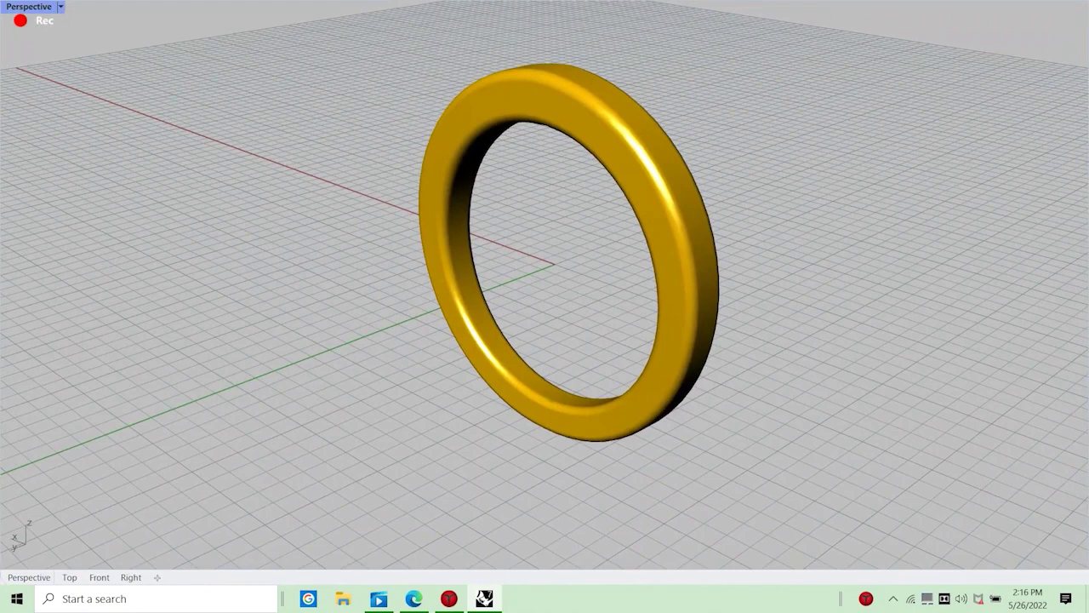
key(Escape)
click(61, 6)
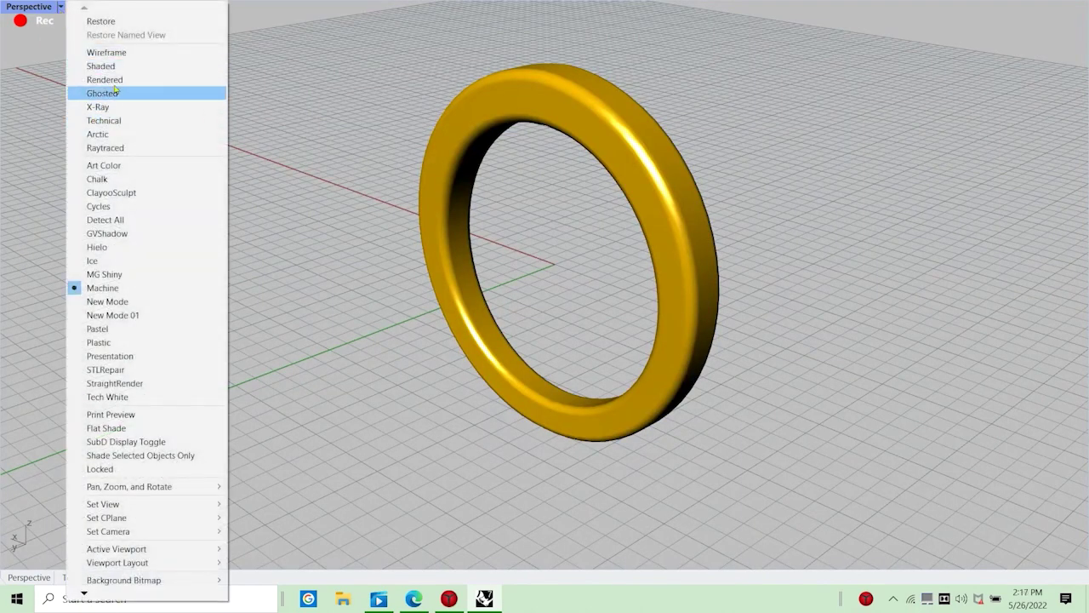
click(107, 79)
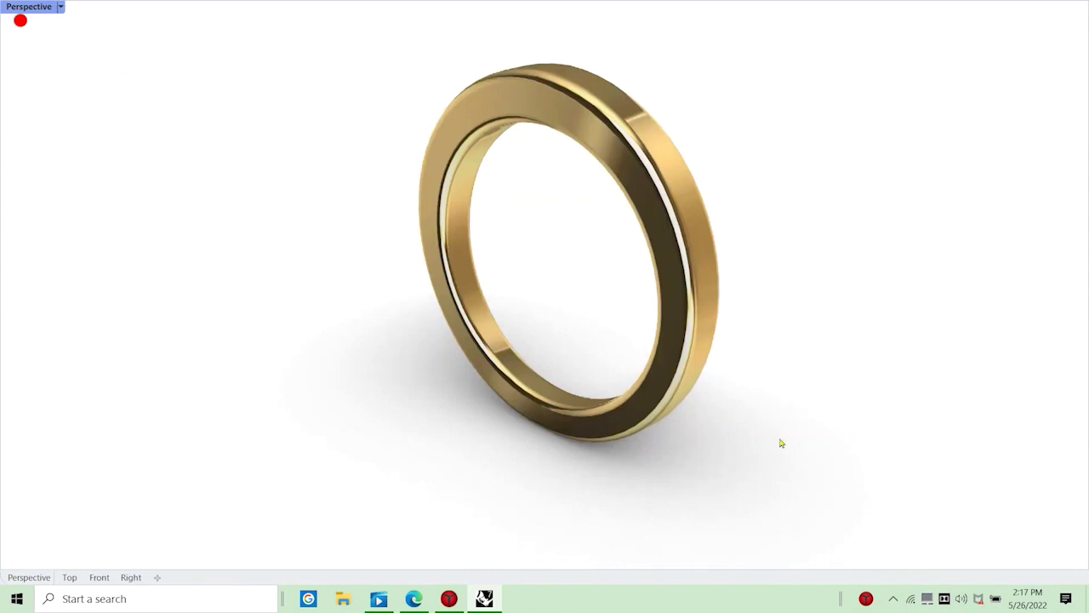
shift+right_drag(781, 443, 761, 453)
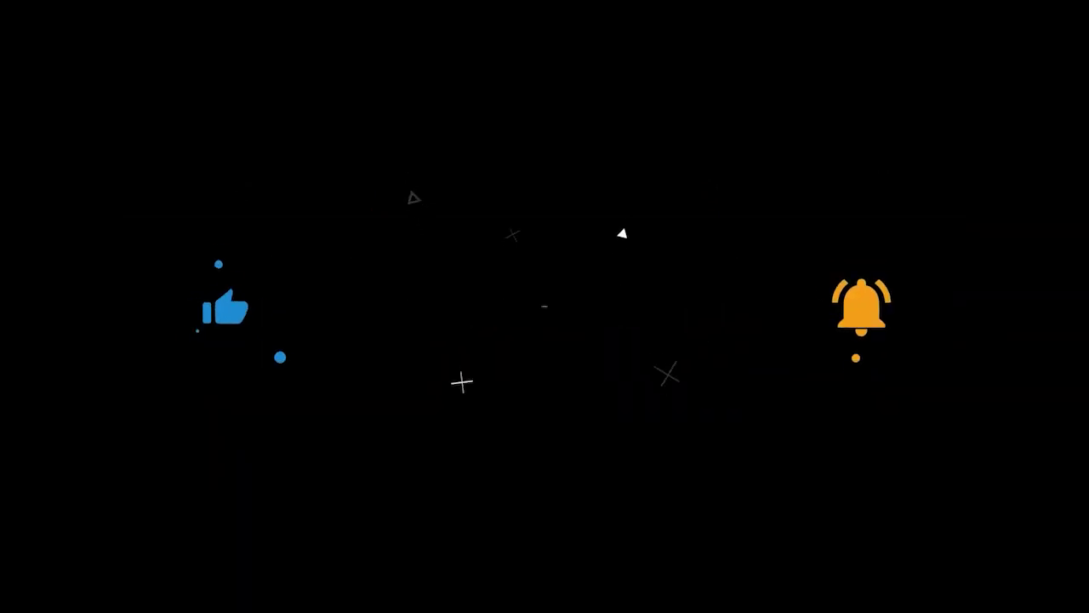
Draw a 15 mm diameter circle centred on the origin in the Front view and select it.
click(39, 214)
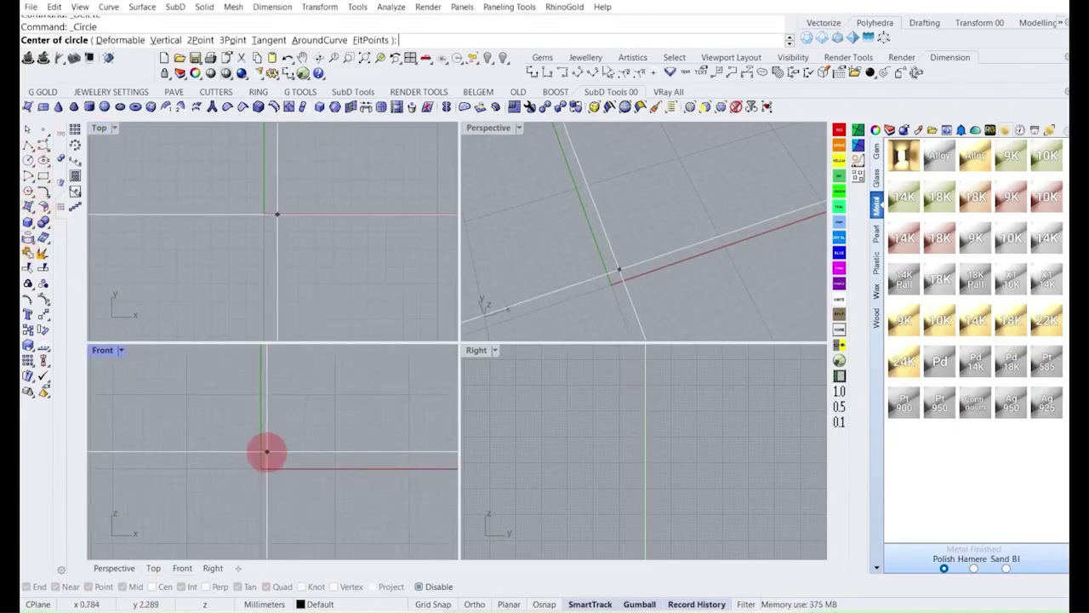
click(258, 478)
scroll(261, 404, down, 2)
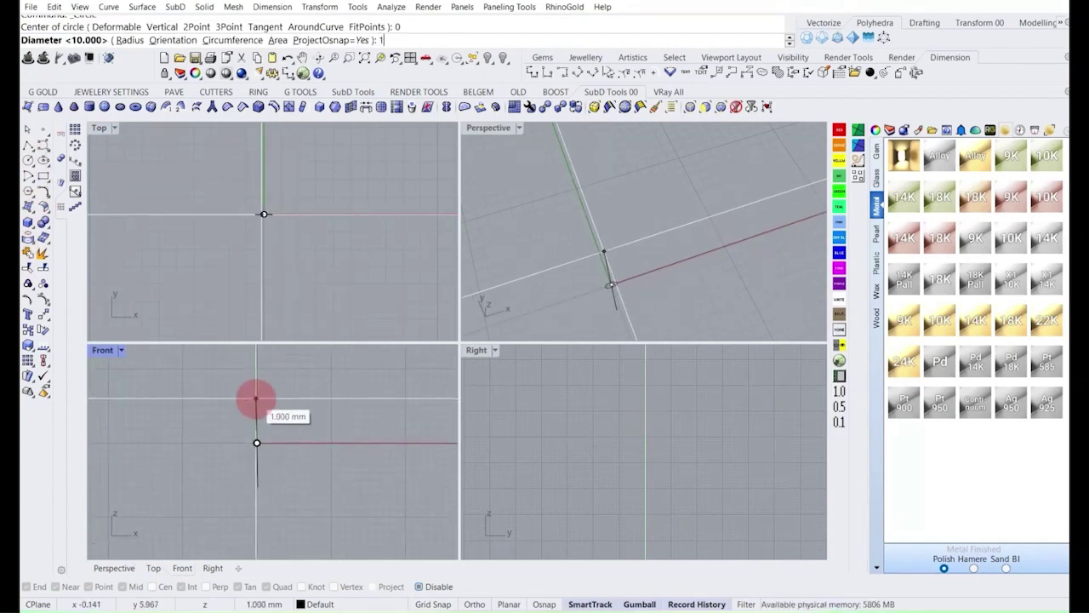
click(257, 399)
click(246, 389)
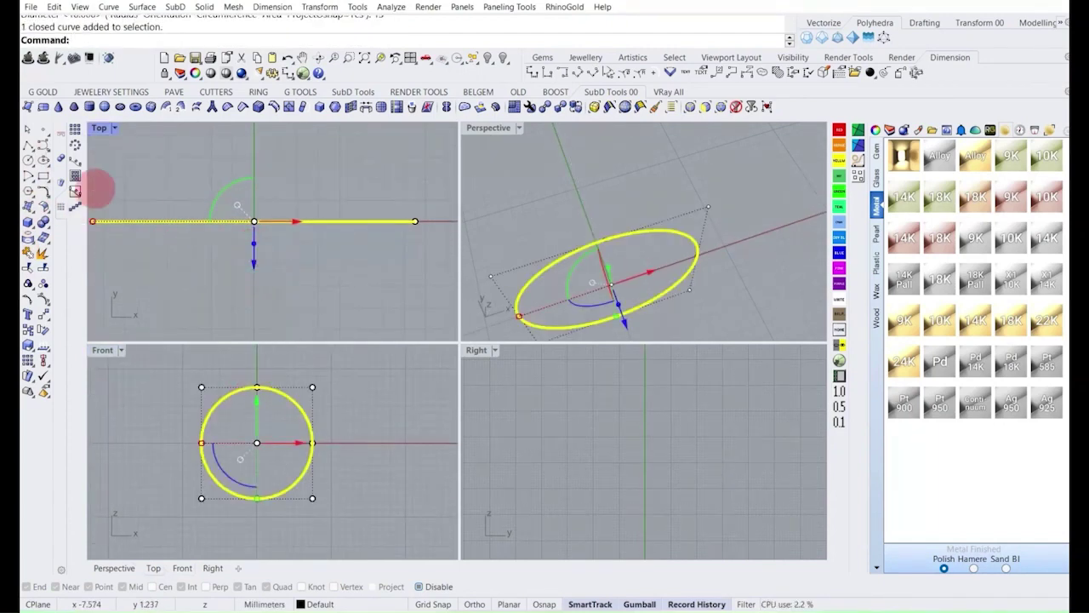
Polar array the selected circle about the origin in the Front view with 10 items over 360 degrees, keeping Record History on.
click(75, 191)
click(256, 443)
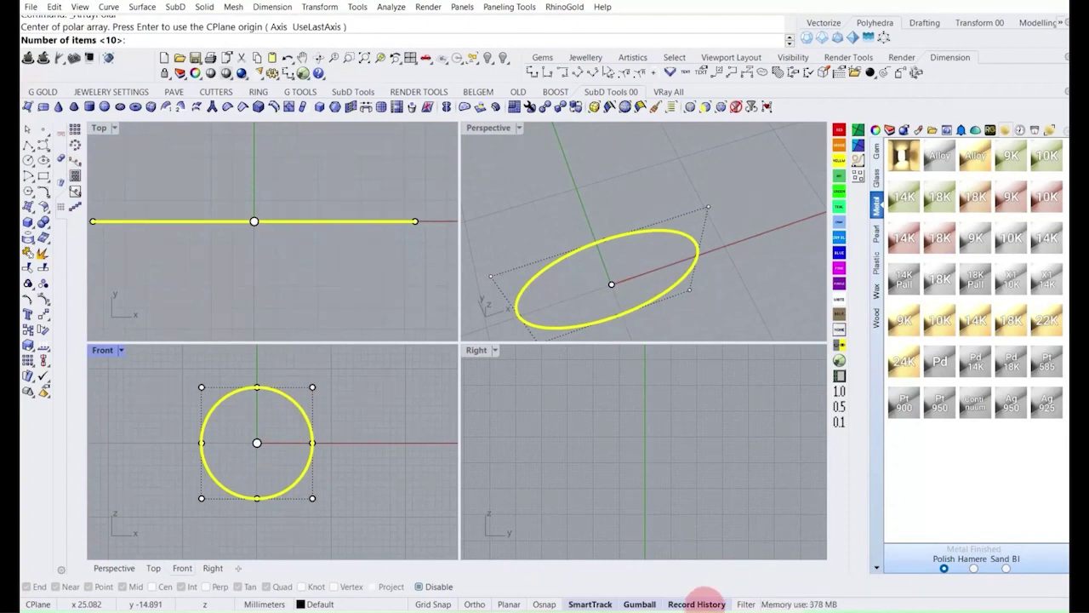
key(super+plus)
key(super+plus)
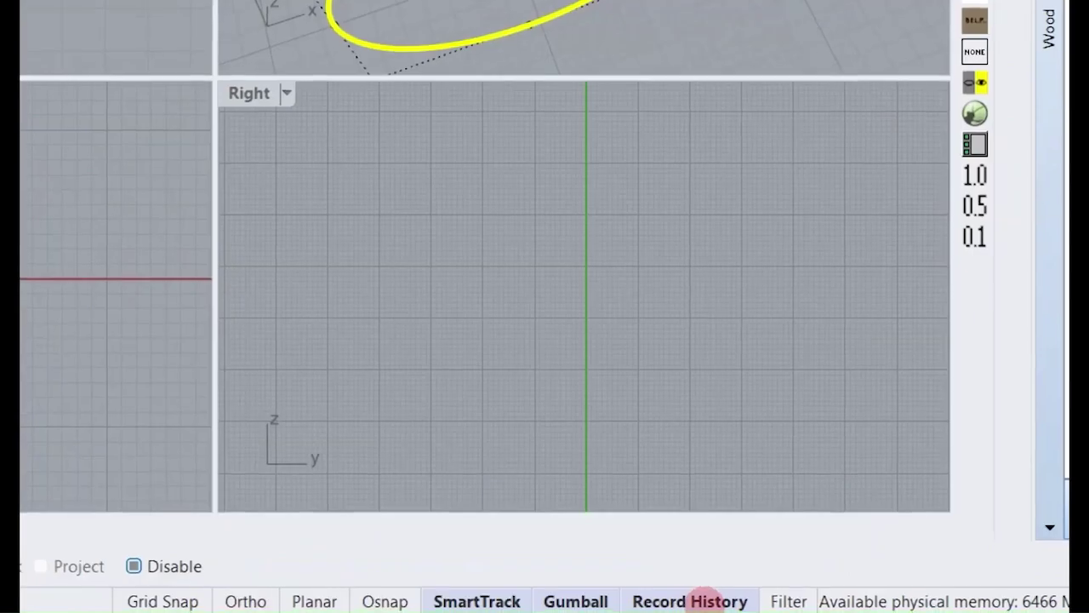
key(super+minus)
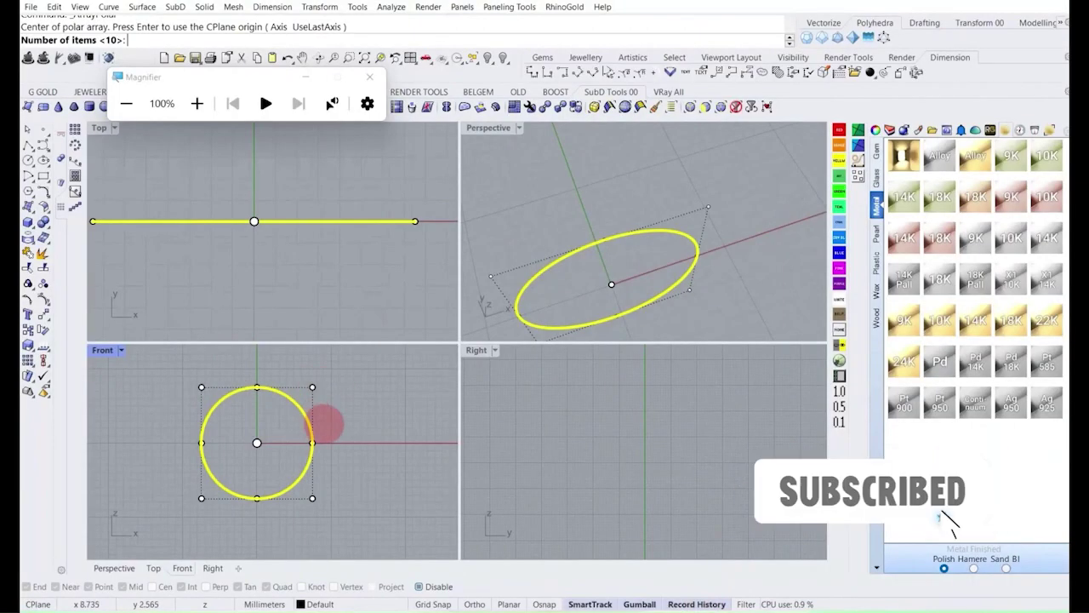
click(369, 77)
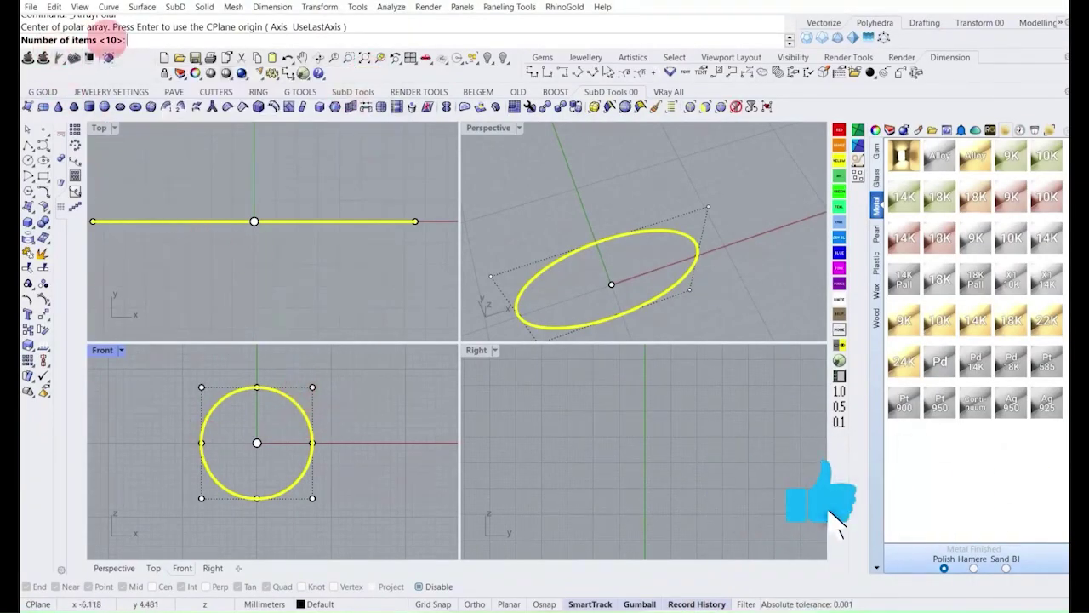
key(Return)
key(Return)
key(Return)
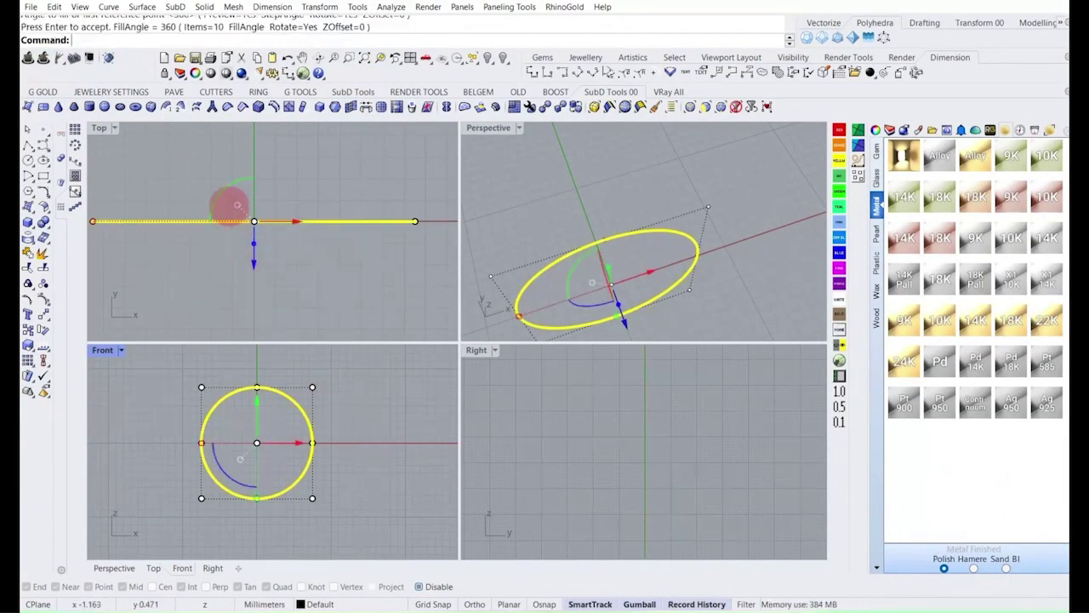
Tilt the original circle in the Top view so the history-linked copies form a crisscross lattice band, and deselect it.
drag(227, 204, 213, 210)
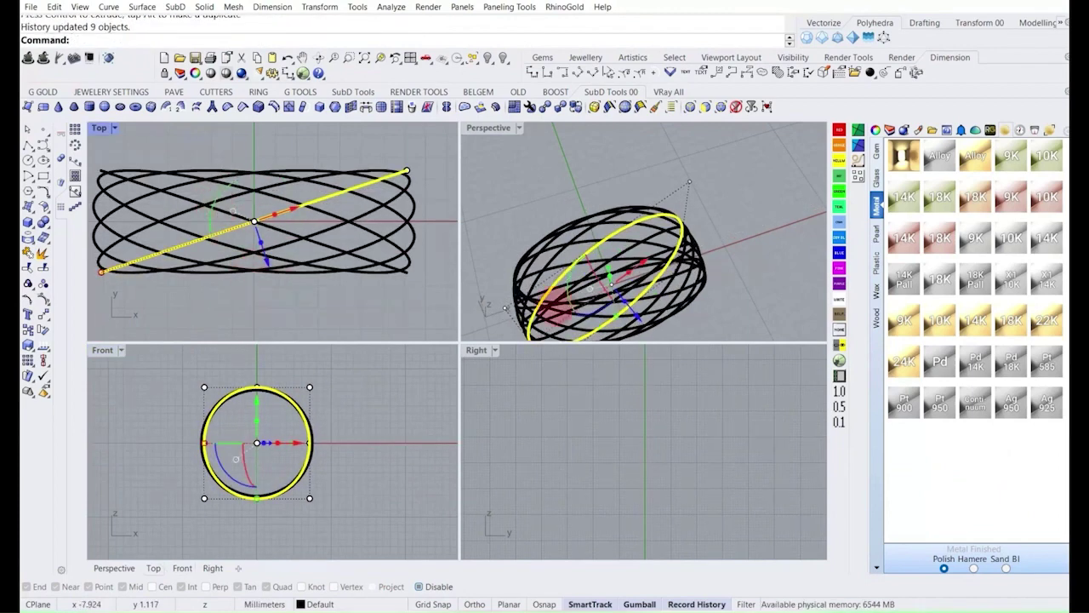
right_drag(555, 305, 641, 193)
click(364, 311)
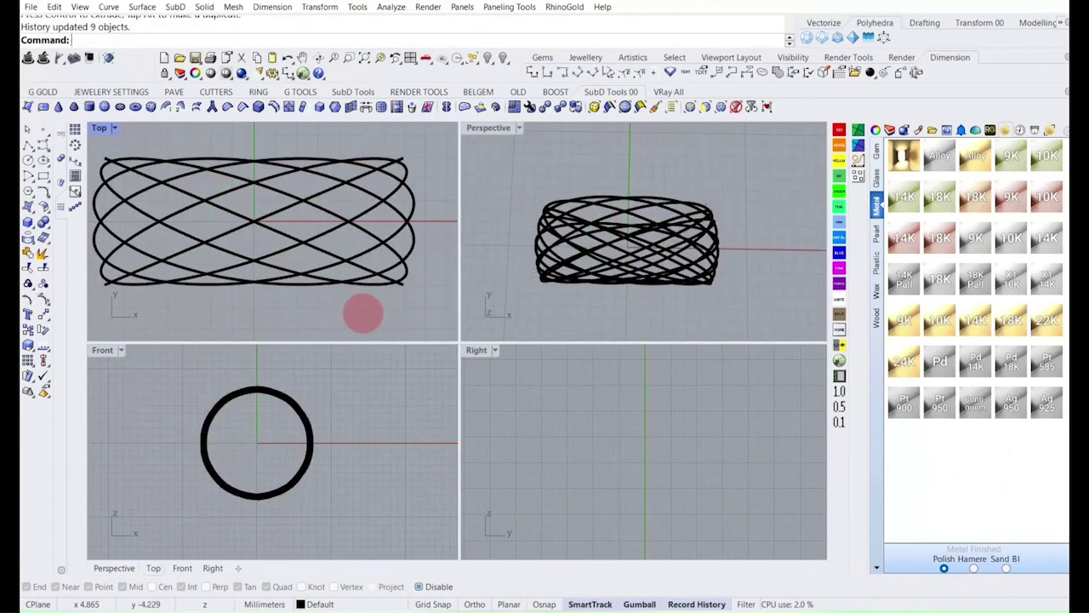
scroll(396, 304, down, 3)
Run MultiPipe on all the lattice circles with a pipe radius of 0.2.
click(91, 59)
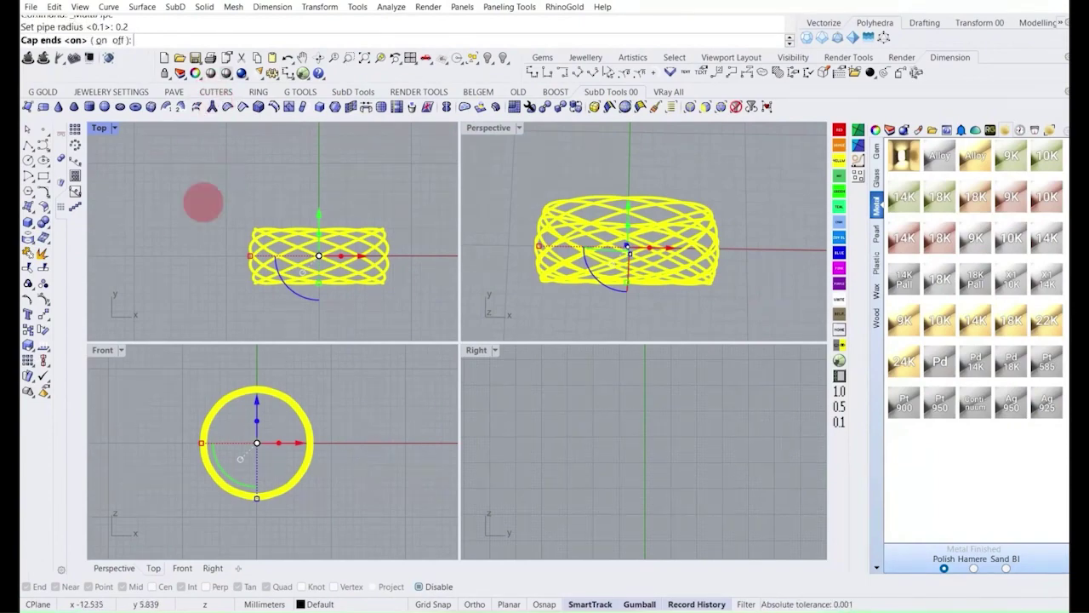
key(Return)
click(218, 213)
Inspect the lattice pipe junctions up close and maximize the Perspective viewport.
scroll(630, 207, up, 8)
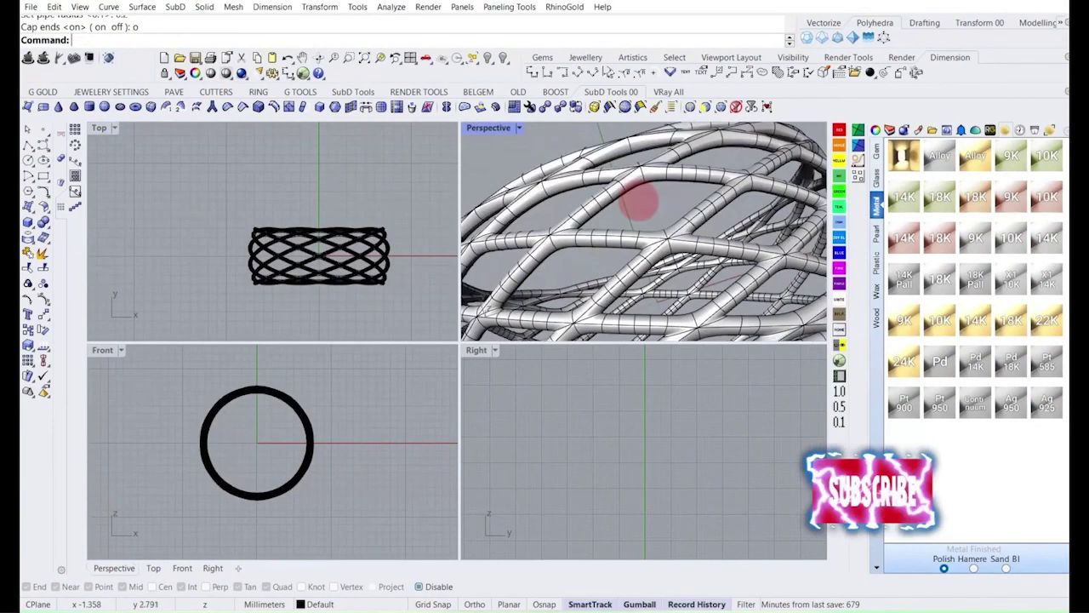
scroll(640, 204, down, 8)
right_drag(639, 205, 473, 309)
double_click(497, 129)
scroll(473, 309, up, 2)
Select the lattice ring and run Check on it for object errors.
click(467, 309)
text(c)
key(Return)
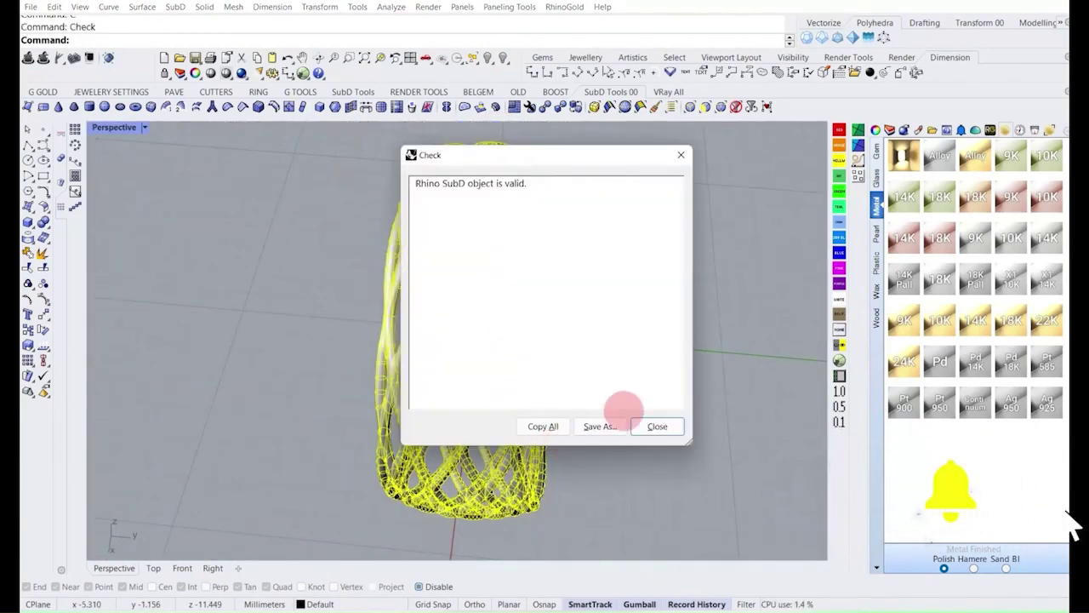
click(660, 425)
Move the lattice ring SubD to Layer 04 and deselect it.
right_drag(660, 424, 578, 392)
click(918, 350)
scroll(383, 267, down, 4)
right_drag(387, 268, 430, 280)
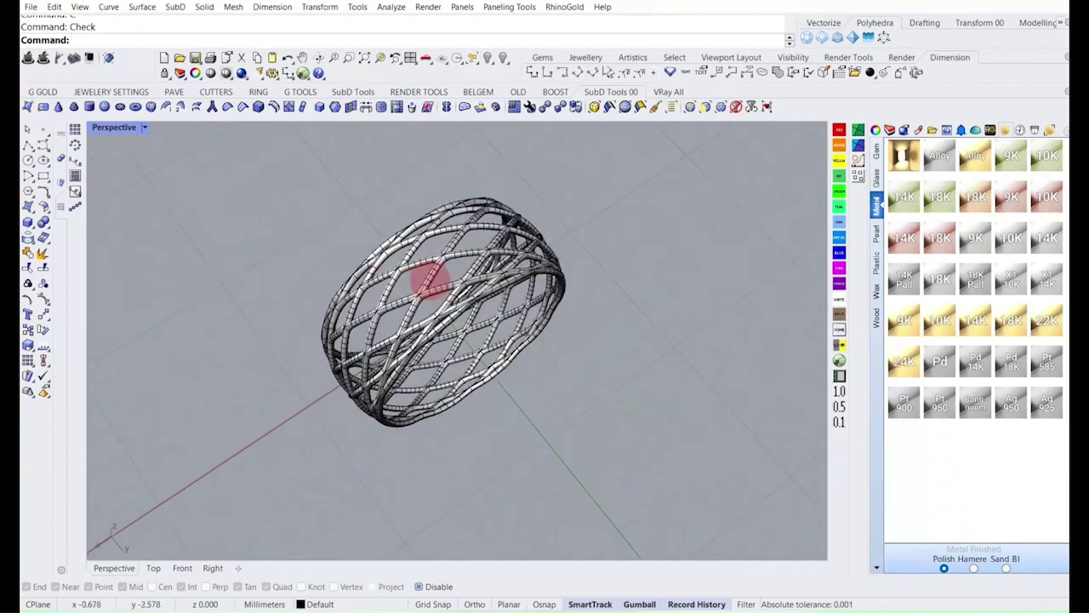
click(430, 276)
click(321, 604)
click(331, 228)
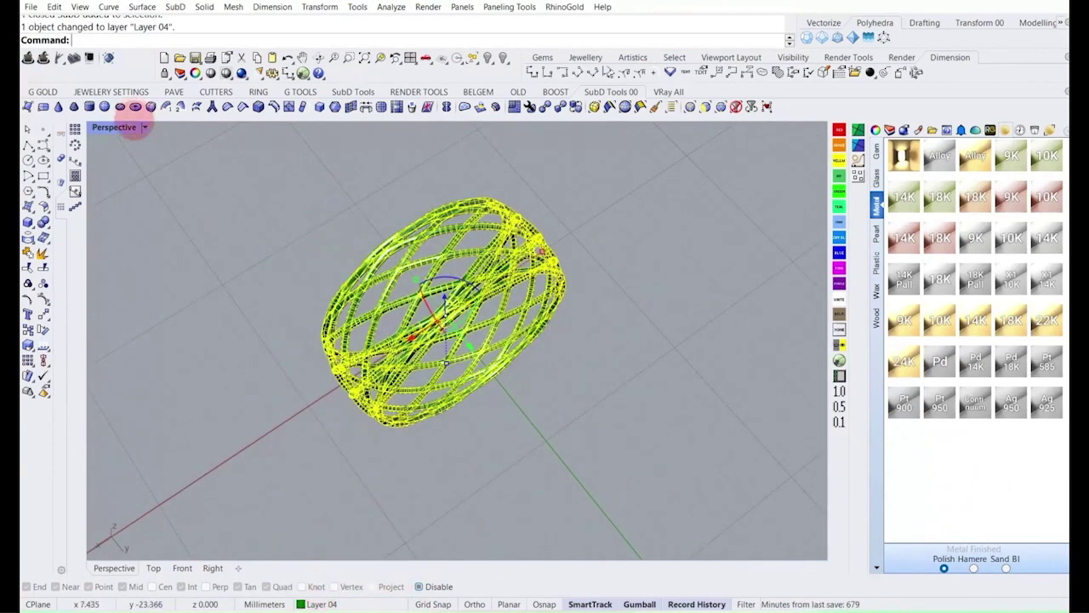
click(179, 177)
View the green lattice ring full screen with the fl command and return to the normal layout.
right_drag(255, 213, 418, 432)
scroll(421, 378, up, 3)
text(ff)
key(Return)
right_drag(420, 372, 119, 12)
key(Return)
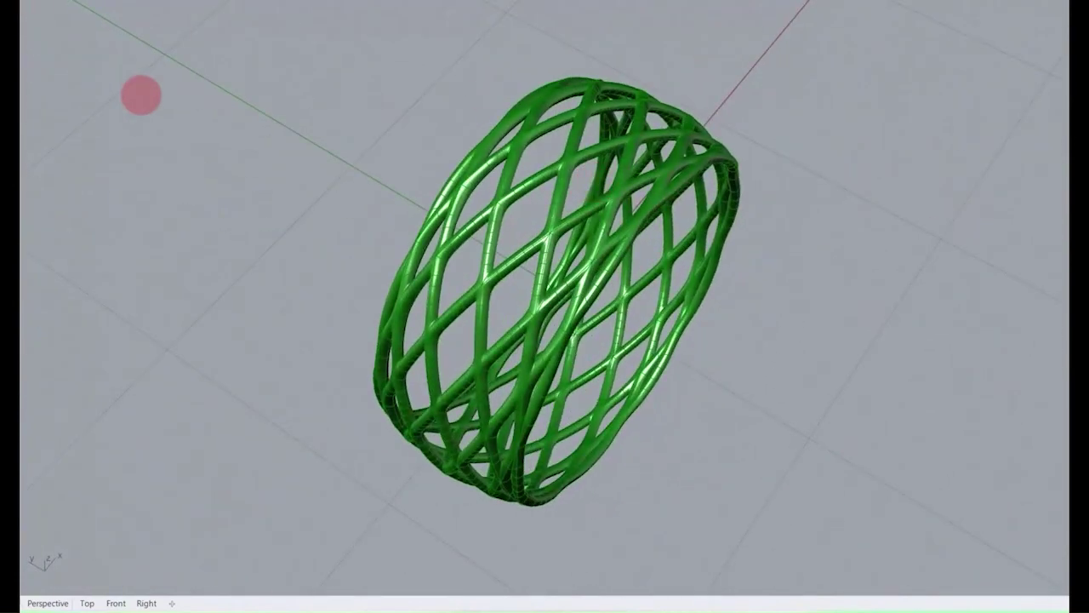
key(Escape)
Set the Perspective display mode to Rendered and examine the gold lattice ring from a few angles.
click(146, 128)
click(211, 68)
right_drag(327, 183, 406, 243)
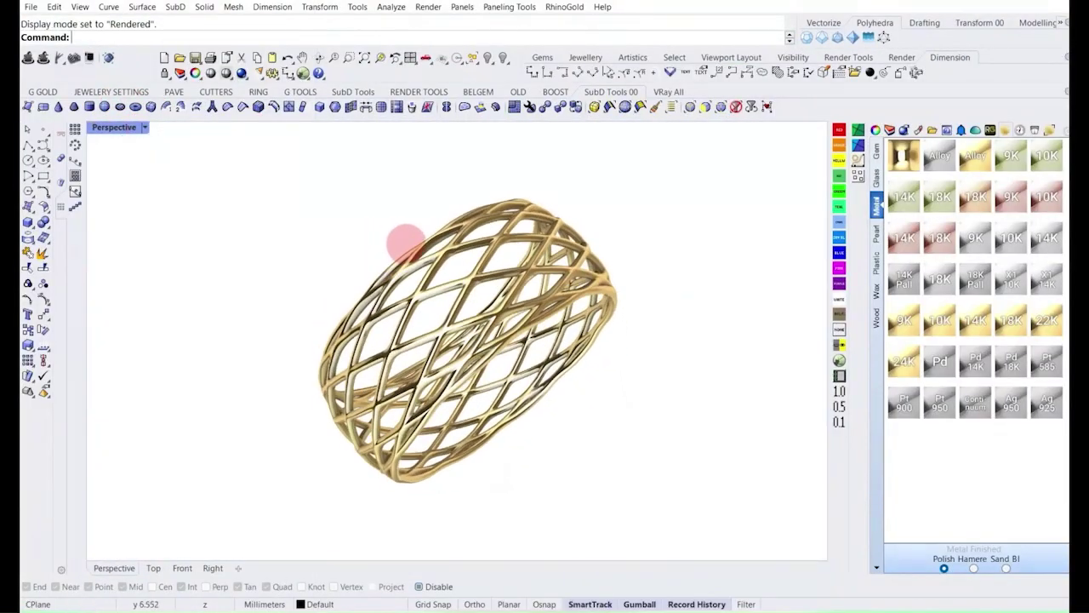
key(Return)
shift+right_drag(485, 247, 440, 255)
key(Escape)
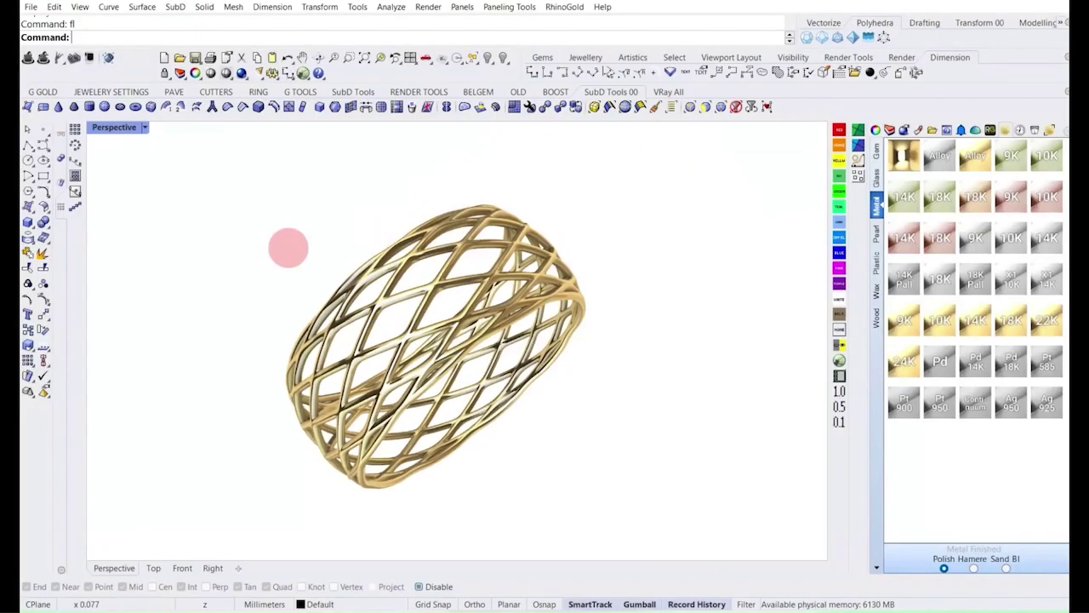
mouse_move(441, 486)
right_down()
mouse_move(517, 428)
mouse_move(715, 220)
right_up()
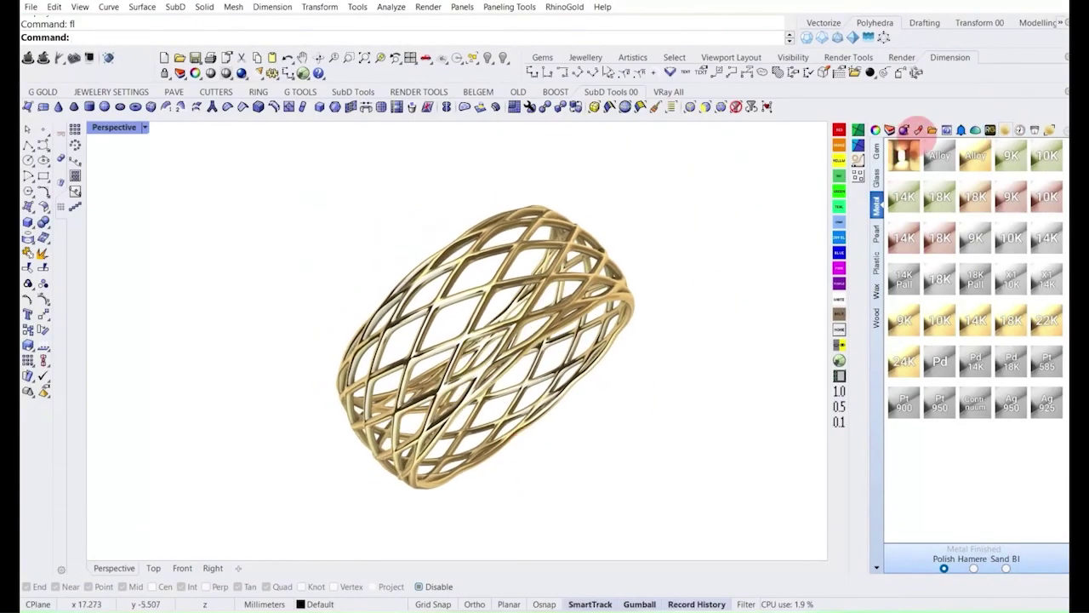
Set the rendering backdrop's solid color to black and frame the lattice ring in the full-screen view.
click(906, 130)
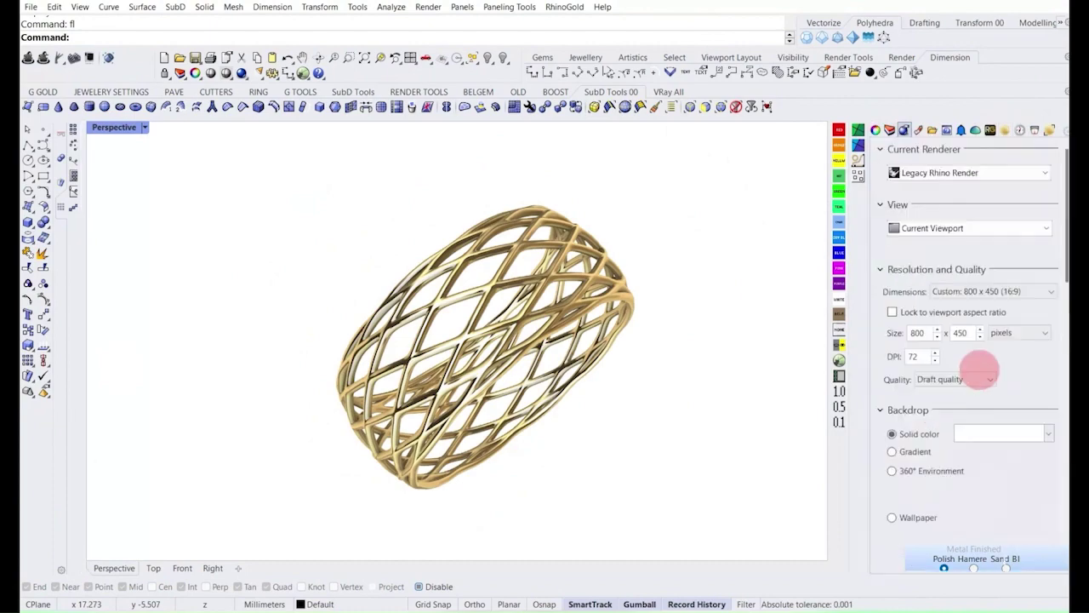
click(979, 438)
click(774, 418)
click(931, 450)
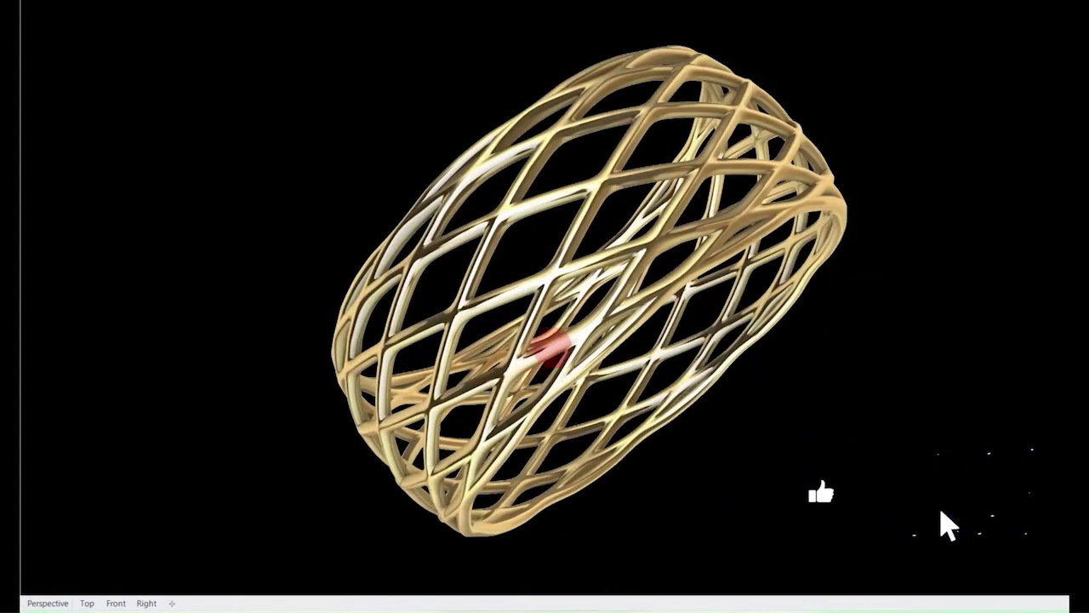
shift+right_drag(555, 346, 486, 356)
right_drag(485, 356, 577, 336)
scroll(578, 336, down, 2)
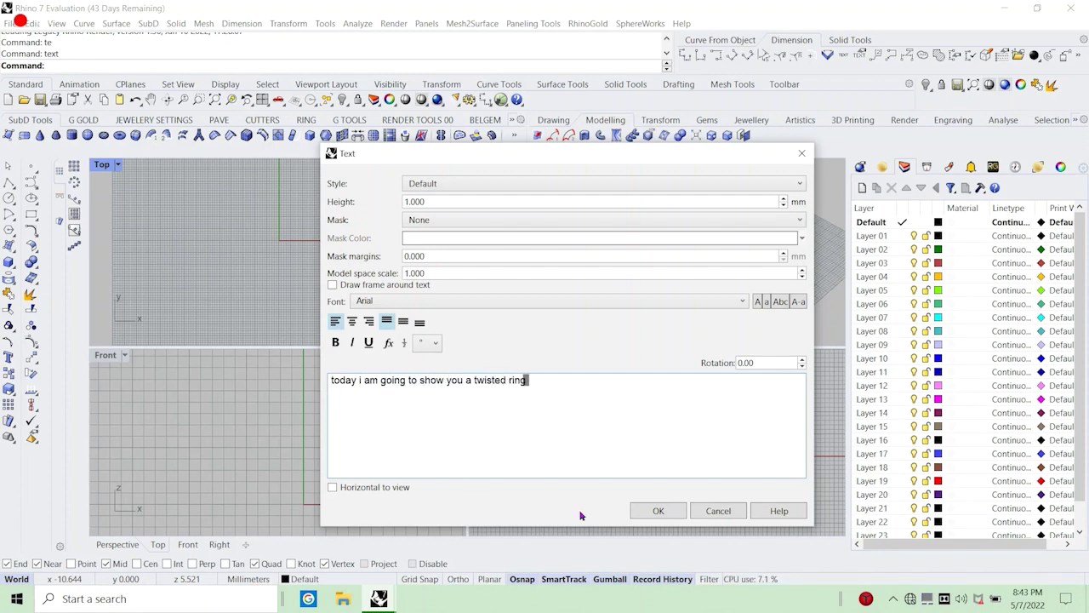
Cancel the text object and draw an 18 mm diameter circle centred on the origin in the Front view.
click(719, 511)
click(8, 197)
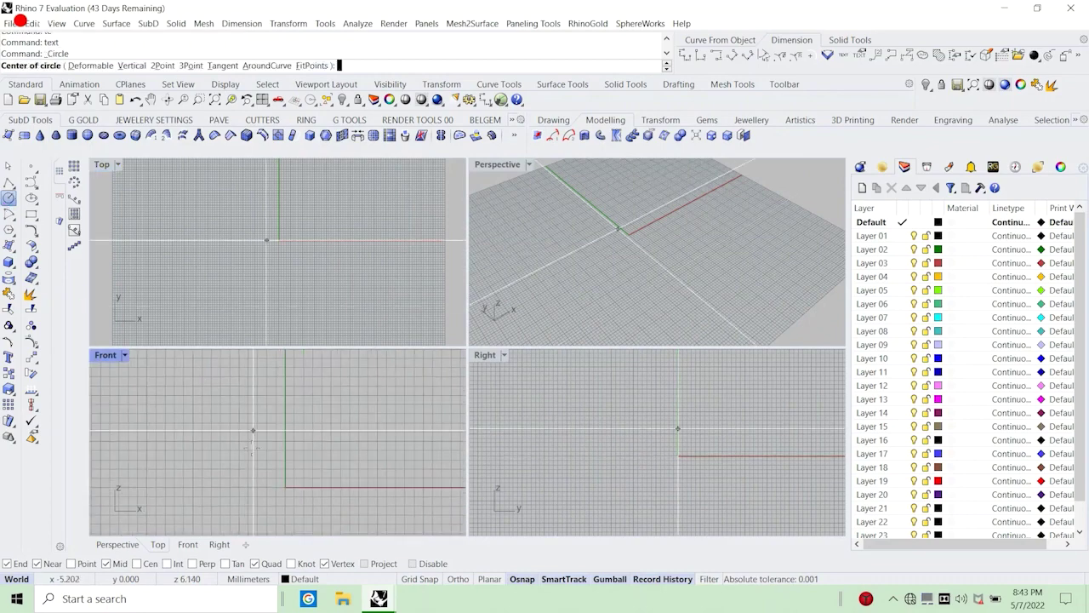
click(275, 473)
text(18)
key(Return)
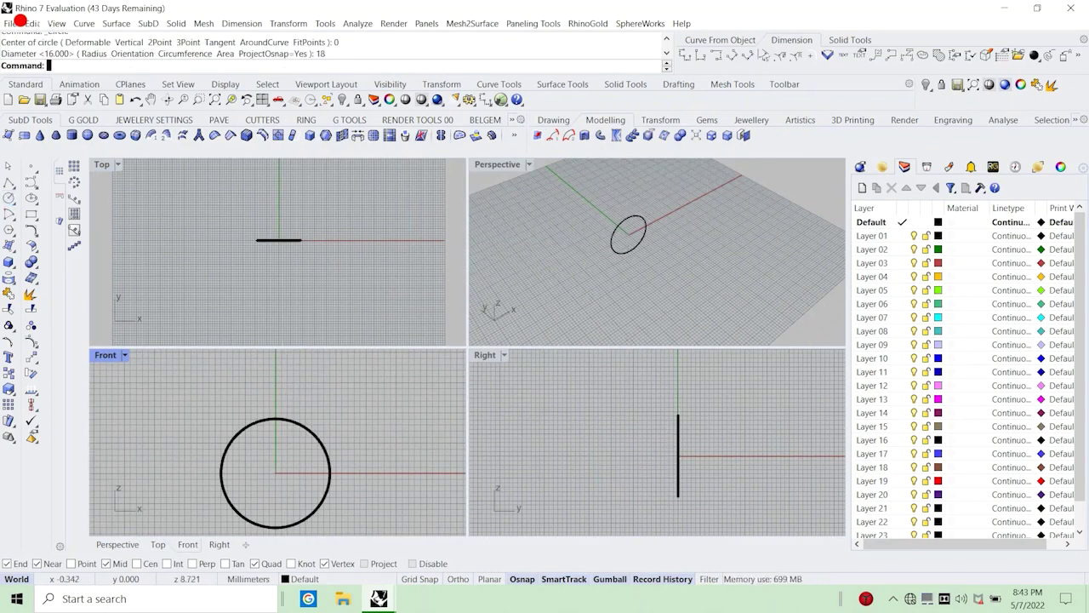
Measure the circle's length and begin a BothSides line with its middle at 0, entering 56.549 as its half-length.
click(274, 421)
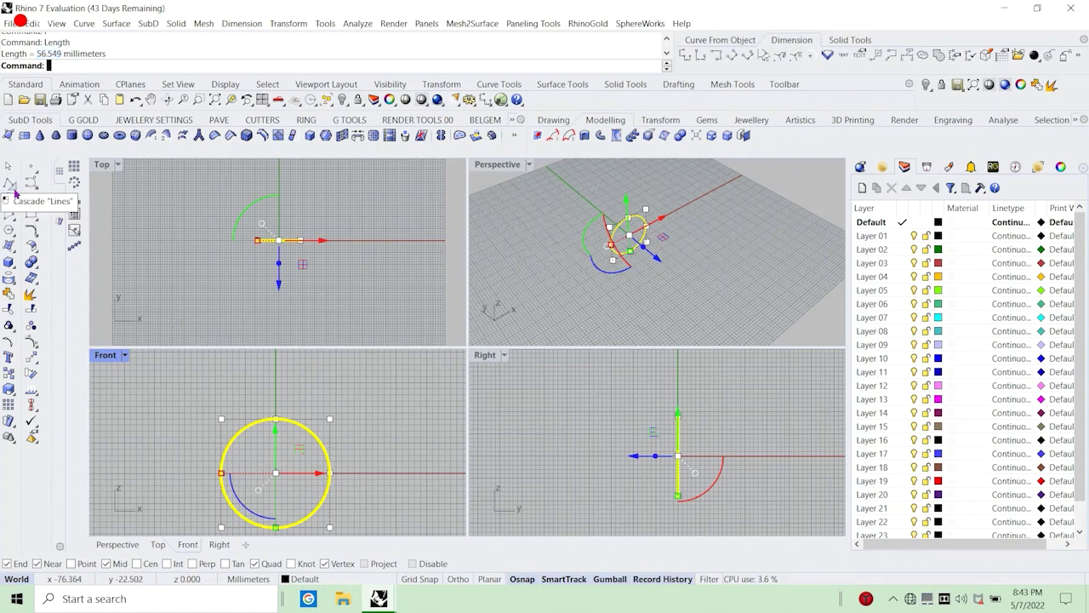
text(0)
key(Return)
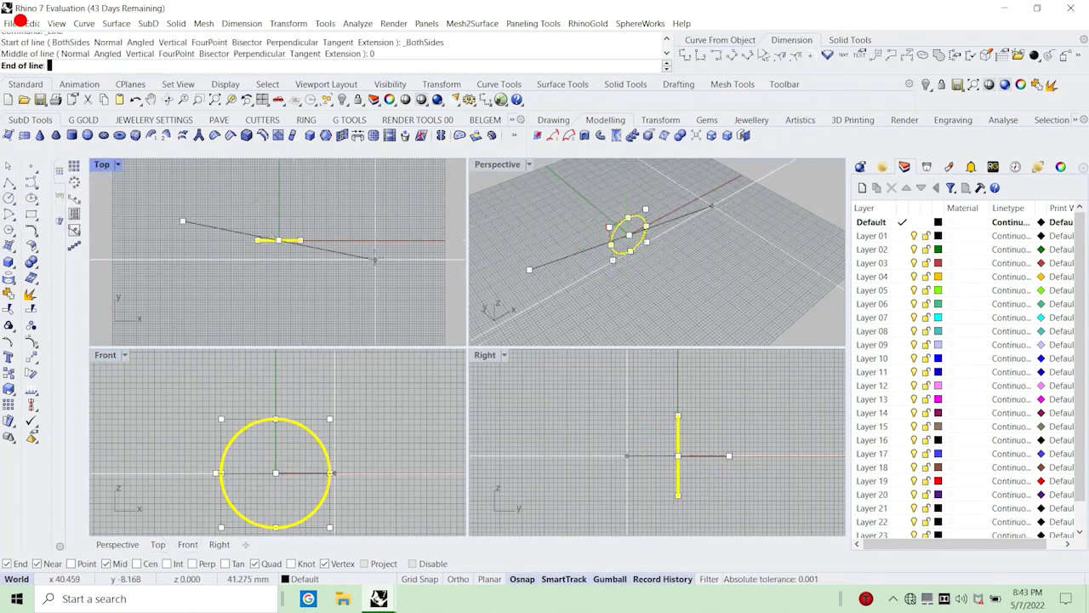
text(56.549)
key(Return)
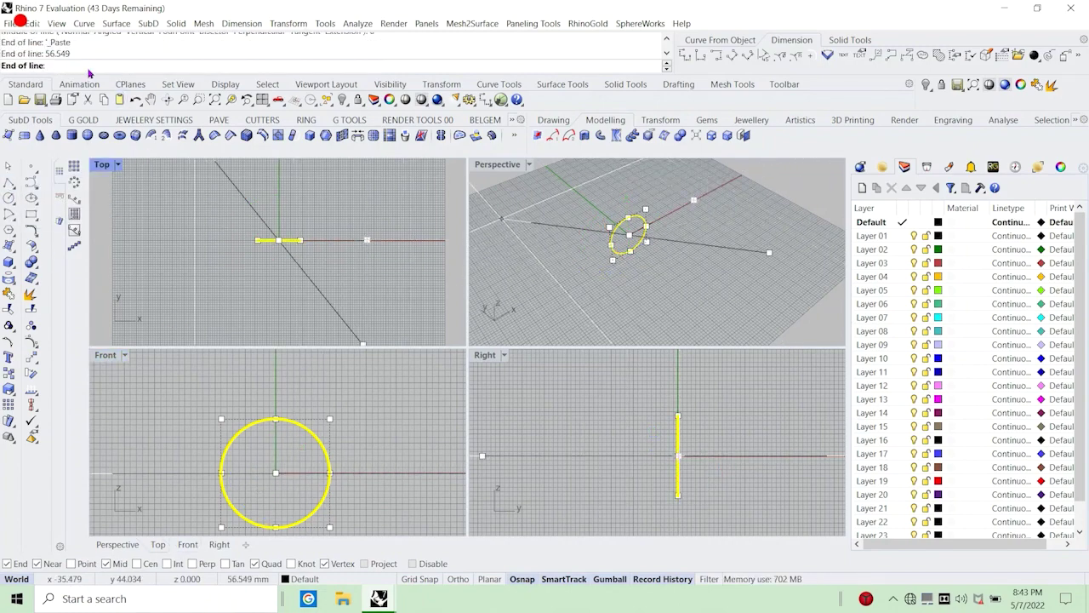
Try to complete the both-sided line along the X axis with a half-length of 56.549/2.
text(5)
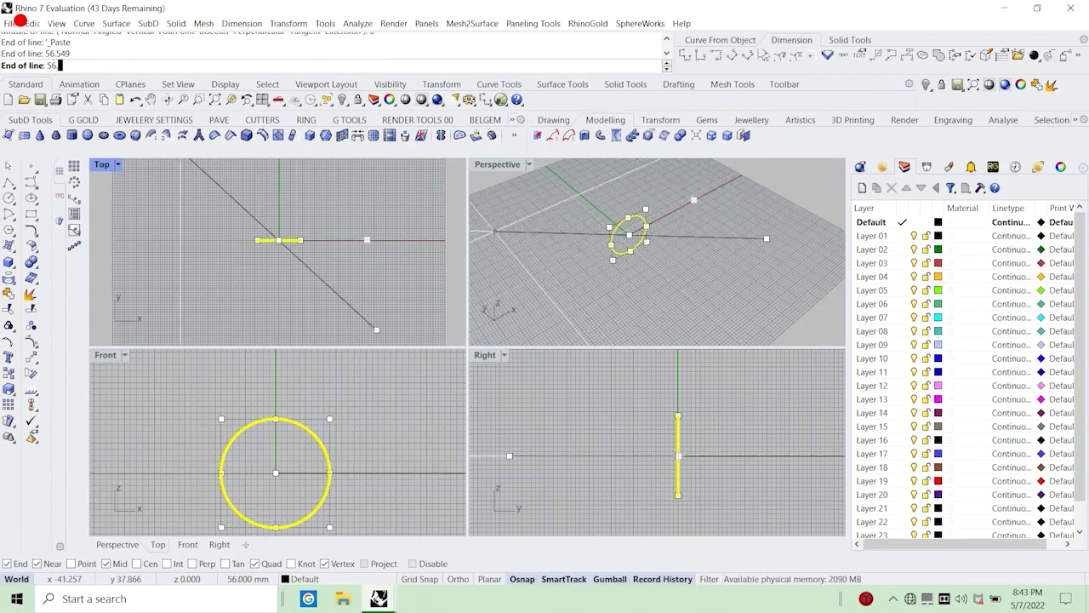
text(6.549)
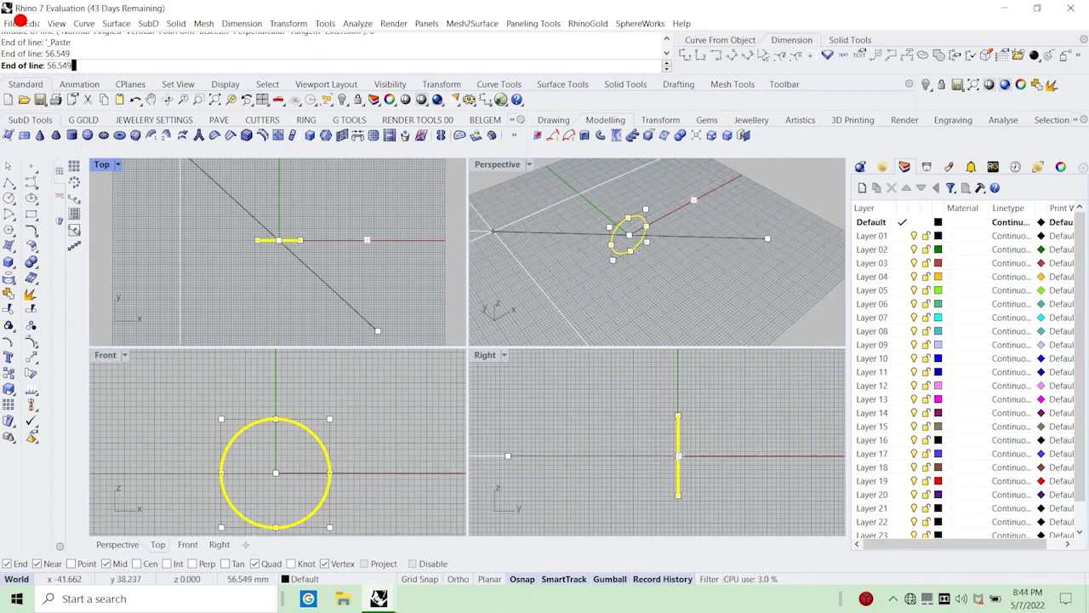
text(/2)
key(Return)
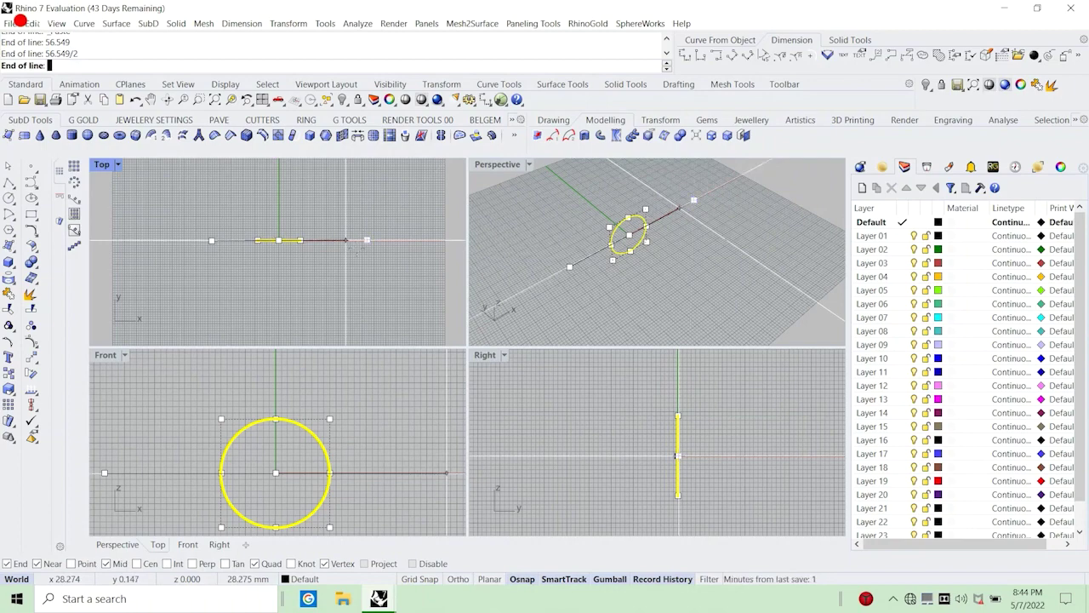
click(347, 246)
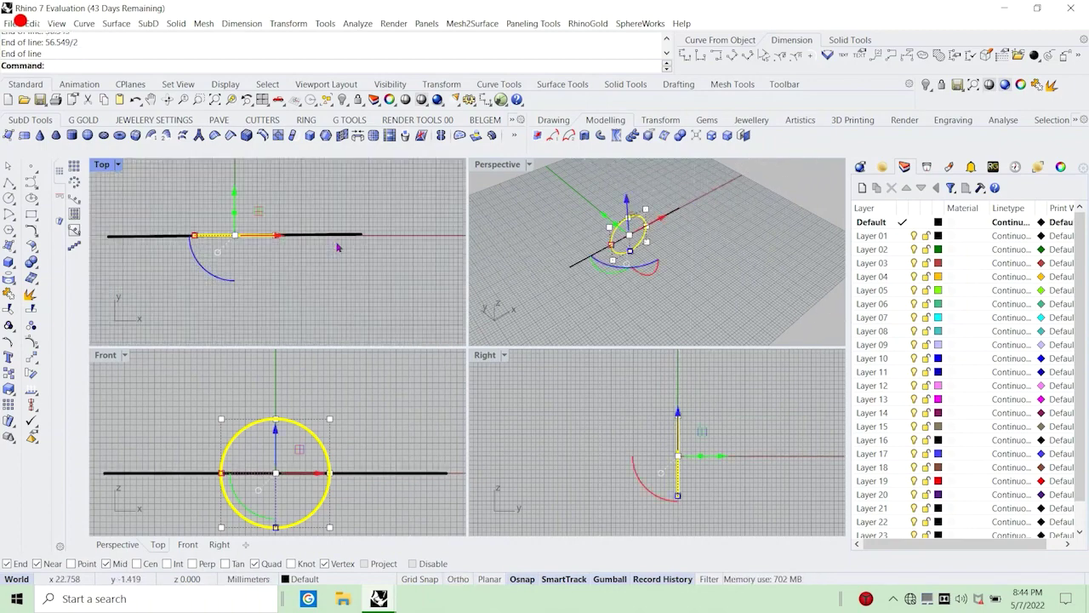
click(335, 236)
scroll(131, 183, up, 4)
key(Delete)
Draw a BothSides line with its middle at 0 and half-length 56.549/2, running straight along the X axis.
right_click(223, 245)
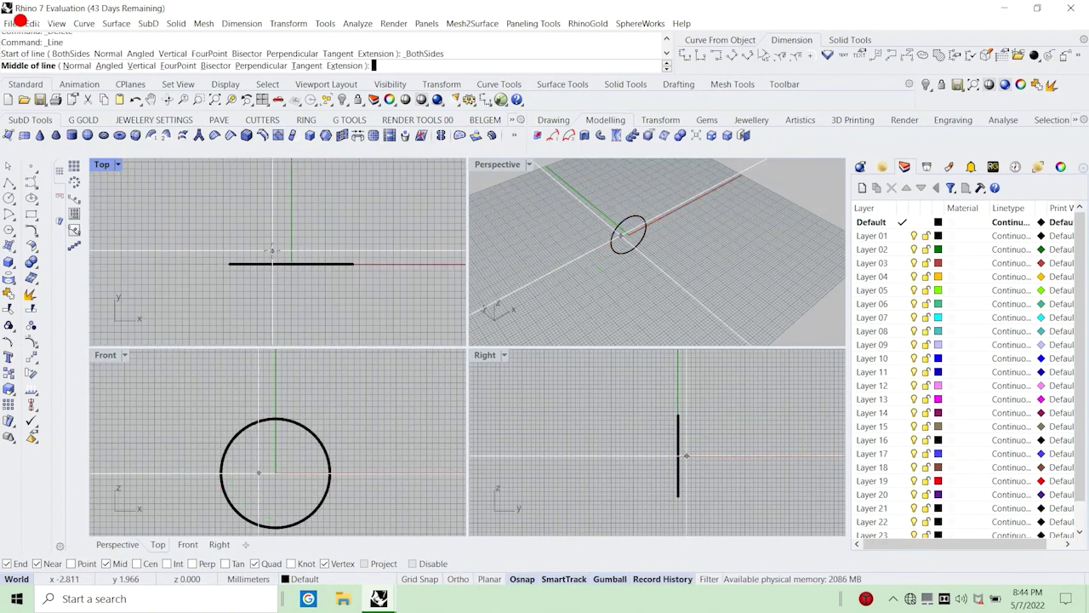
text(0)
key(Return)
text(56)
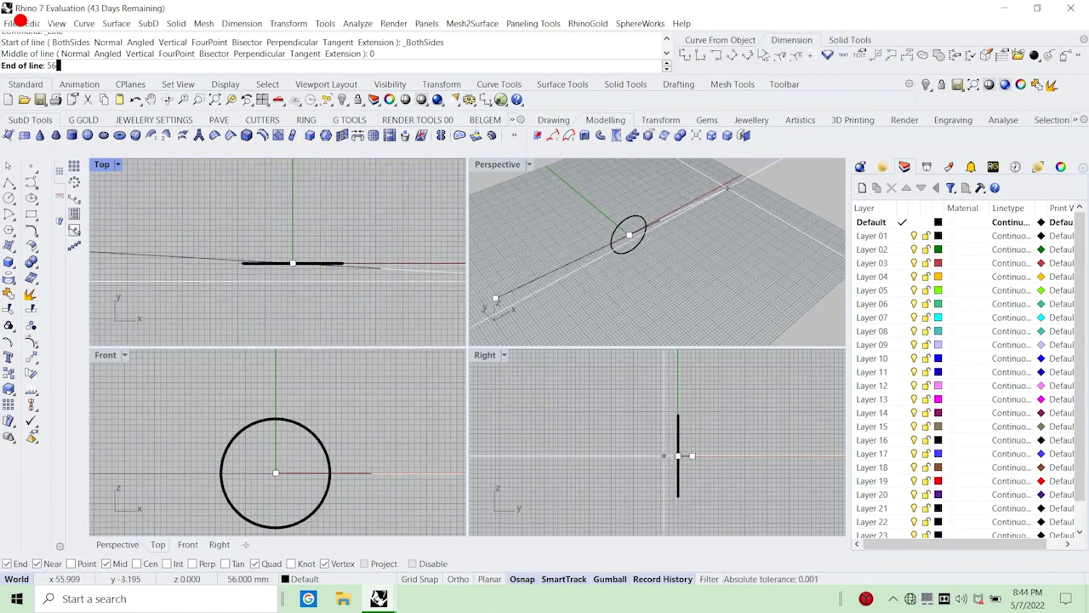
text(.)
text(549)
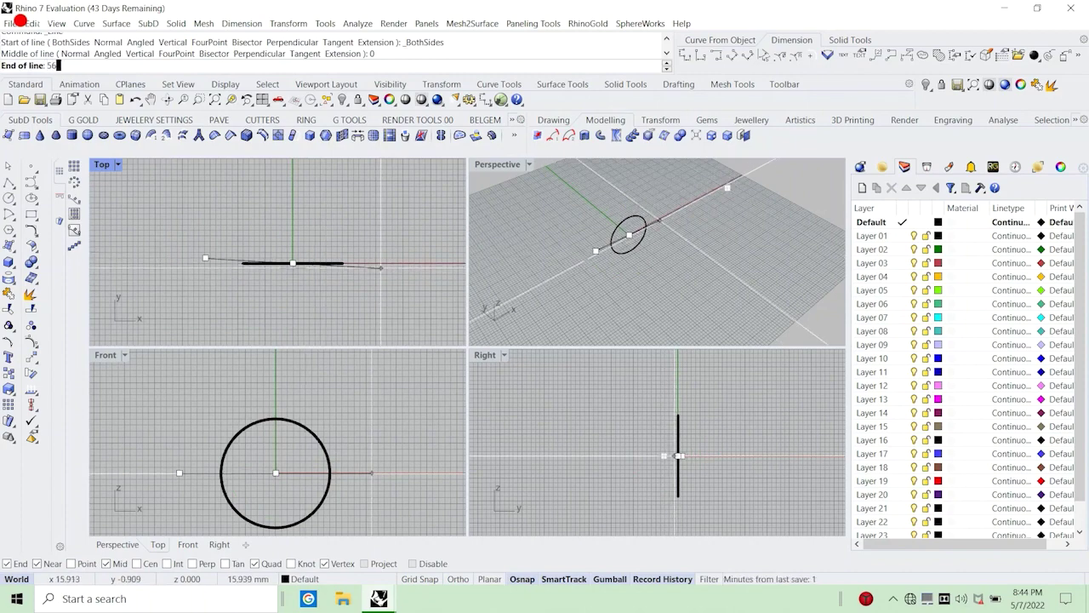
key(Return)
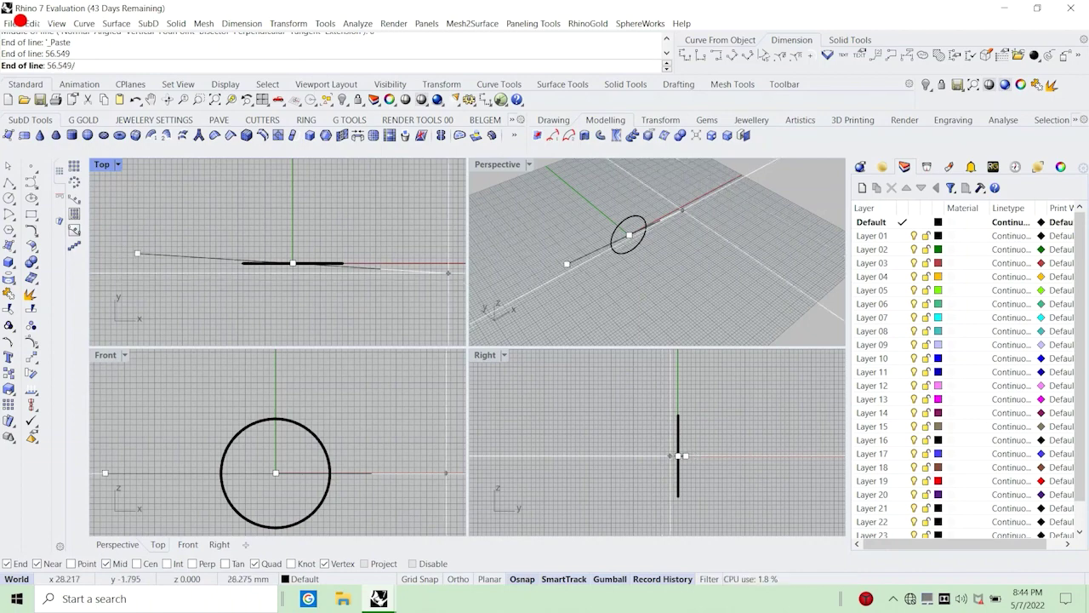
click(382, 272)
scroll(357, 287, down, 2)
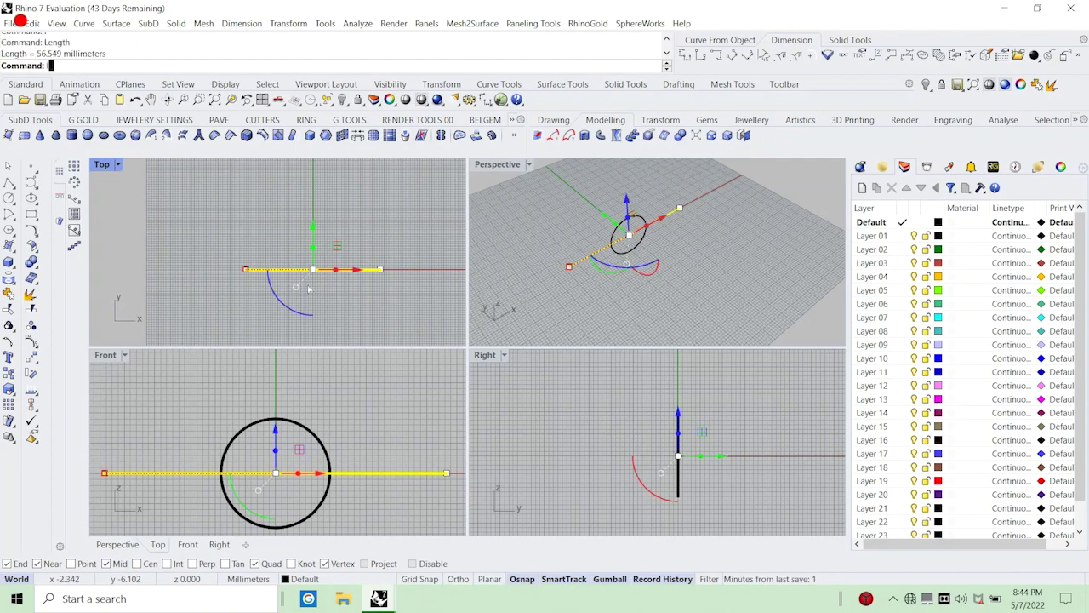
Move the line about 19 mm along positive Y in the Top view, clear of the circle.
drag(314, 228, 314, 185)
click(339, 213)
right_drag(341, 223, 309, 236)
scroll(334, 246, up, 4)
click(31, 216)
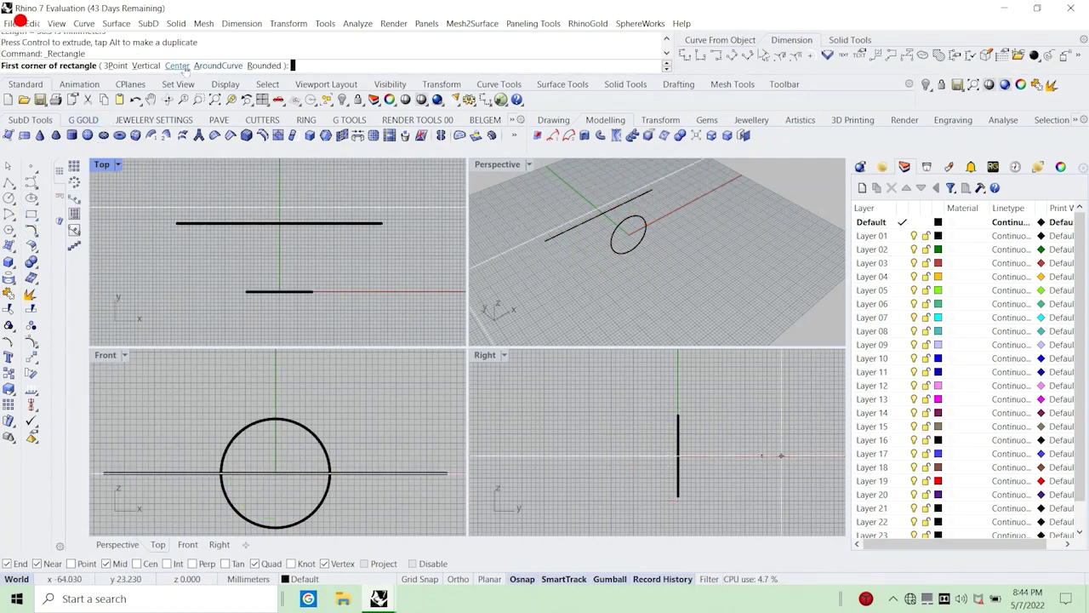
click(178, 67)
click(102, 66)
scroll(382, 222, up, 2)
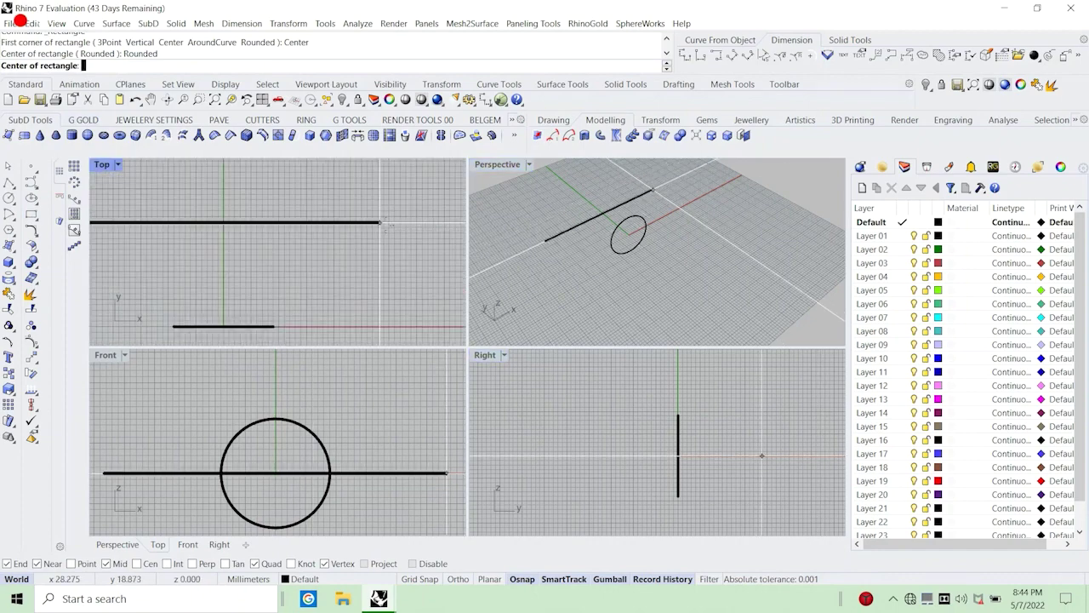
scroll(382, 222, up, 2)
click(377, 222)
key(Escape)
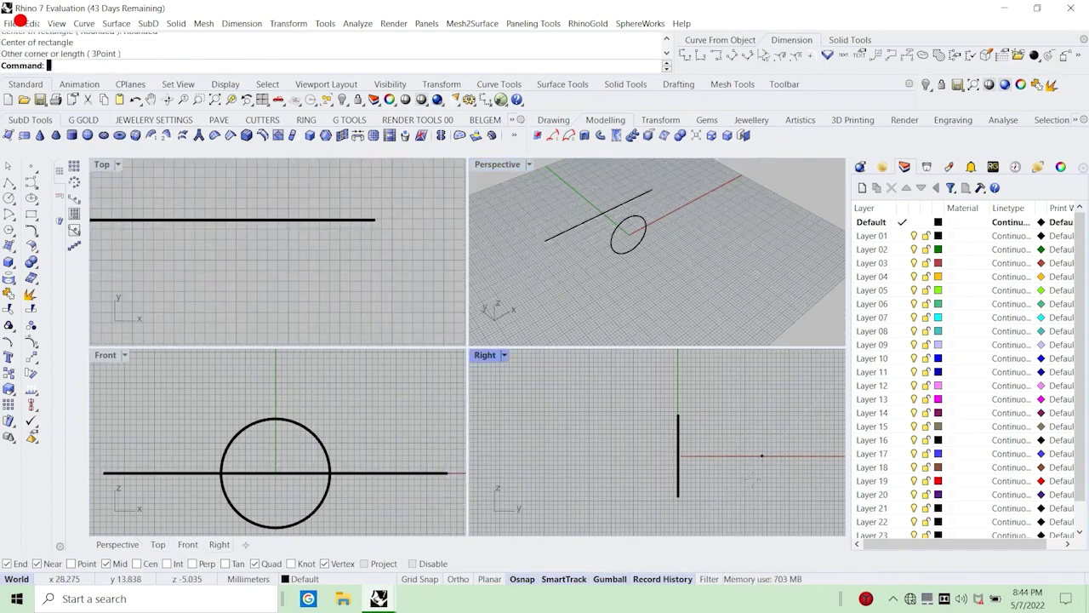
right_click(753, 464)
scroll(757, 459, up, 7)
click(764, 451)
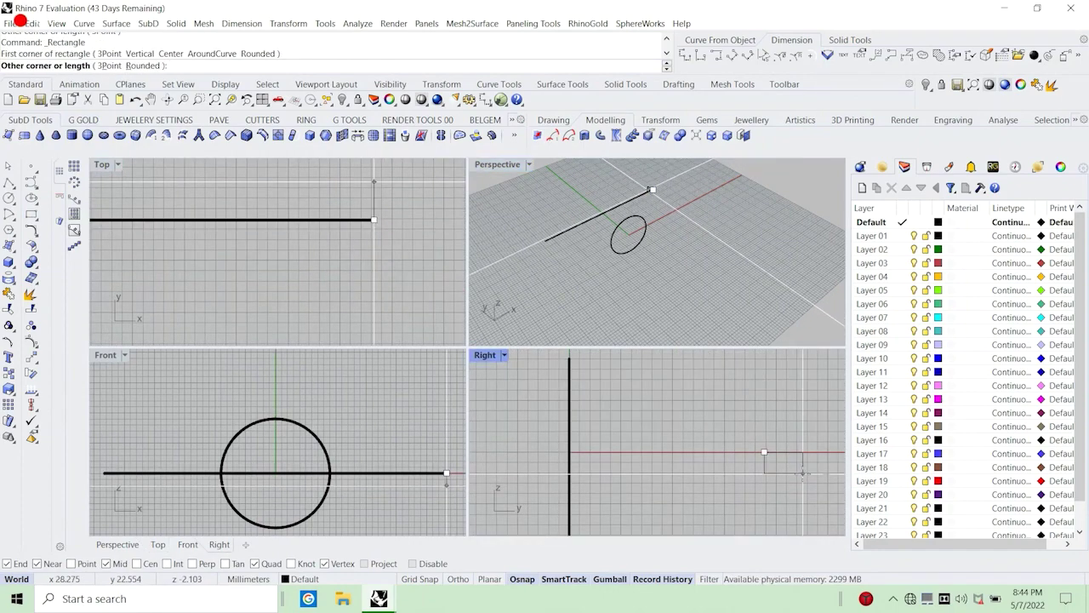
key(Escape)
Draw a 2 by 2 mm centred, rounded rectangle with conic corners on the line's end in the Right view.
right_click(802, 473)
click(174, 66)
click(102, 66)
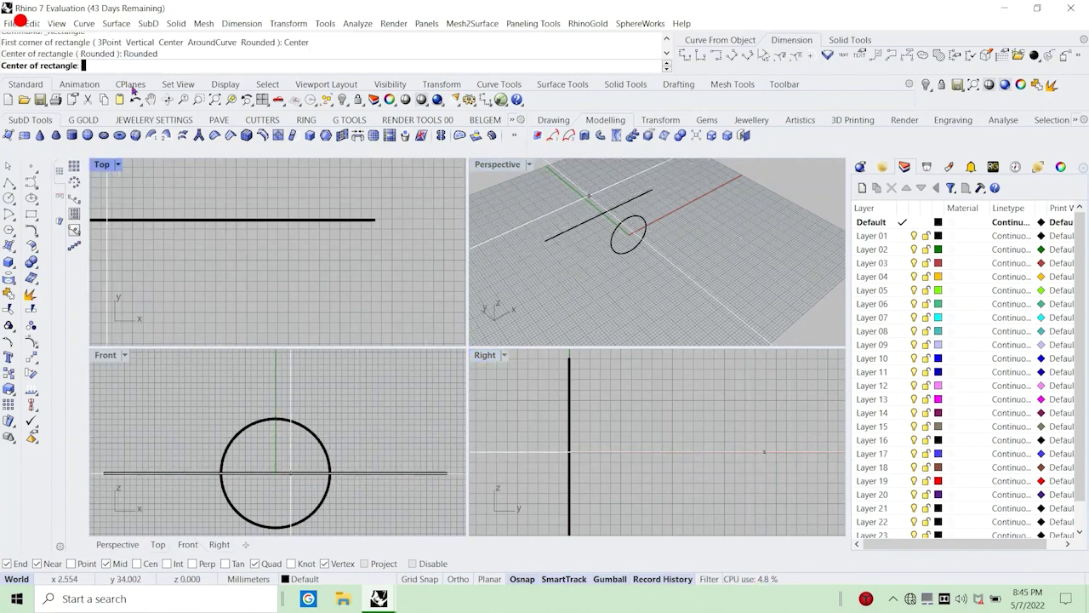
click(764, 451)
text(2)
key(Return)
text(2)
key(Return)
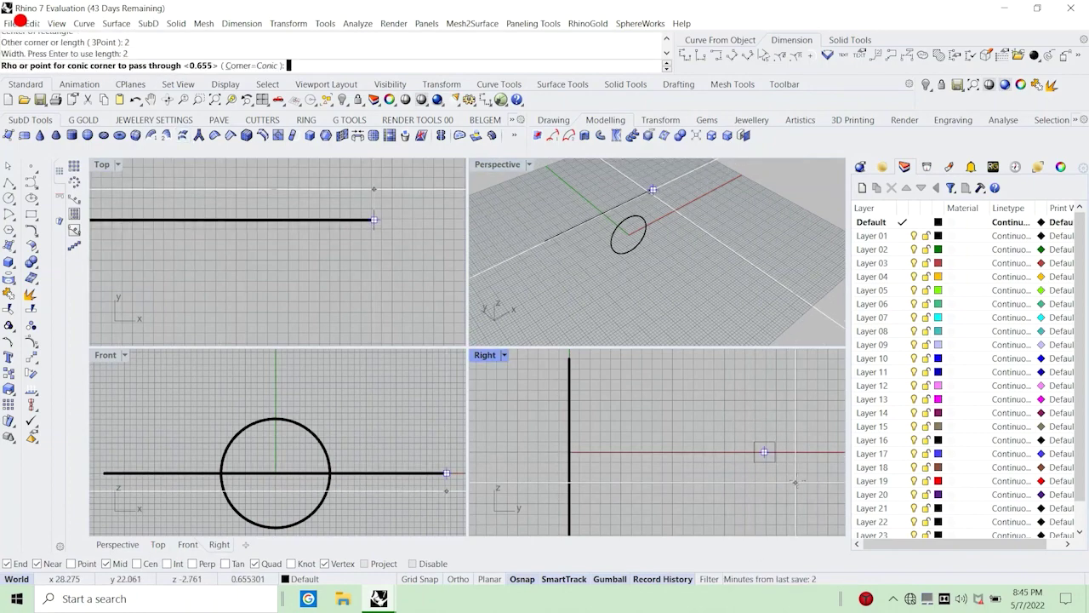
scroll(589, 443, up, 5)
right_drag(590, 446, 567, 417)
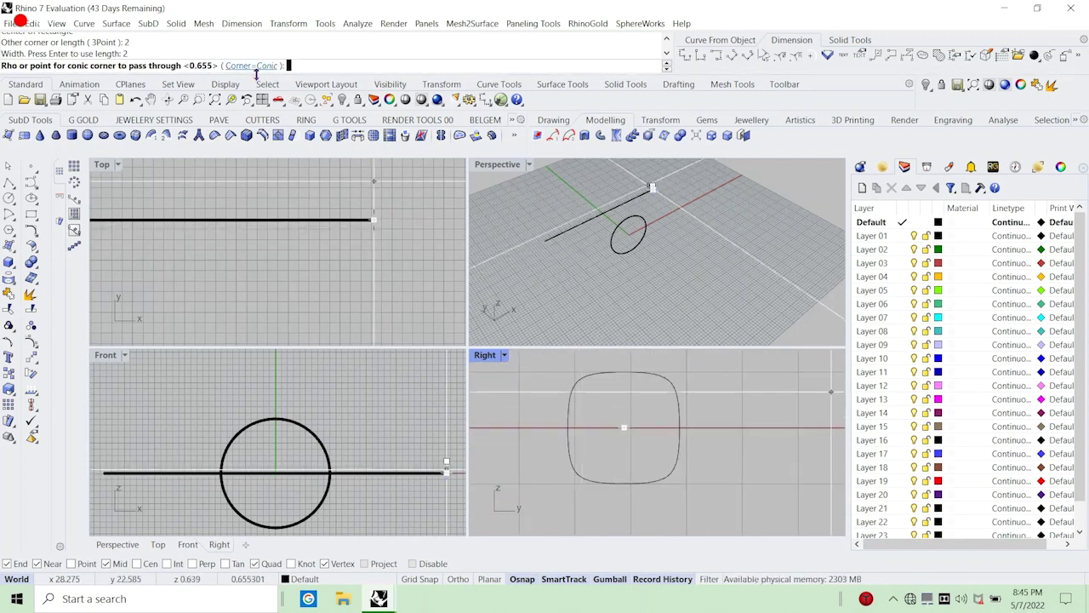
click(554, 477)
Mirror the rounded profile to the line's other end, with the mirror plane running from 0 along Y.
scroll(337, 274, down, 10)
right_drag(268, 275, 255, 246)
text(m)
key(Return)
text(0)
key(Return)
shift+click(333, 173)
scroll(165, 261, up, 4)
click(168, 261)
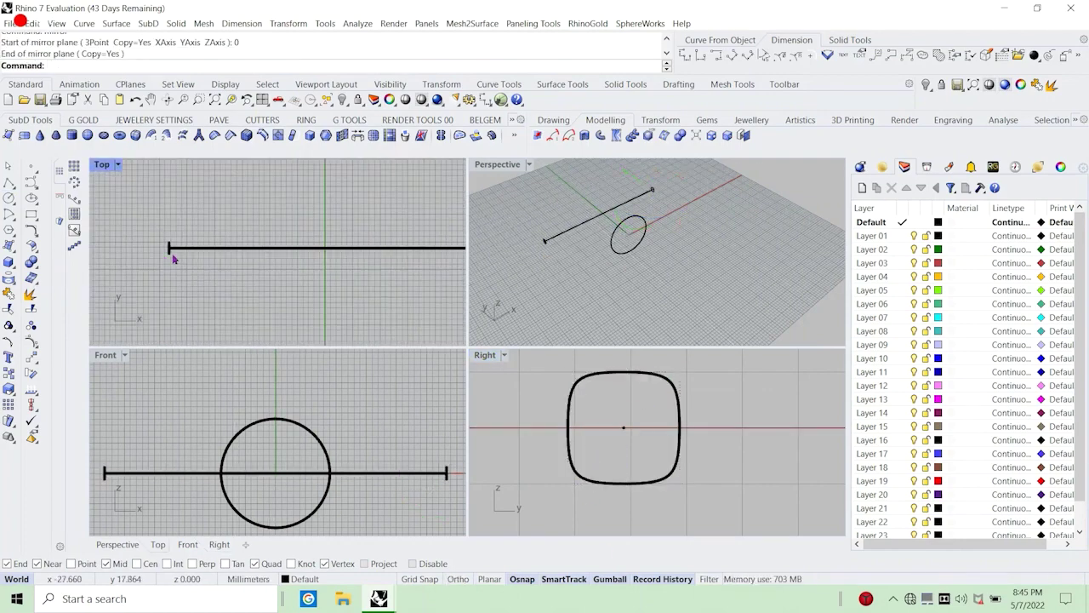
Copy the end profile to the line's midpoint and scale the copy uniformly to about 3 mm across.
click(168, 249)
scroll(170, 254, down, 2)
right_drag(170, 254, 115, 245)
click(366, 247)
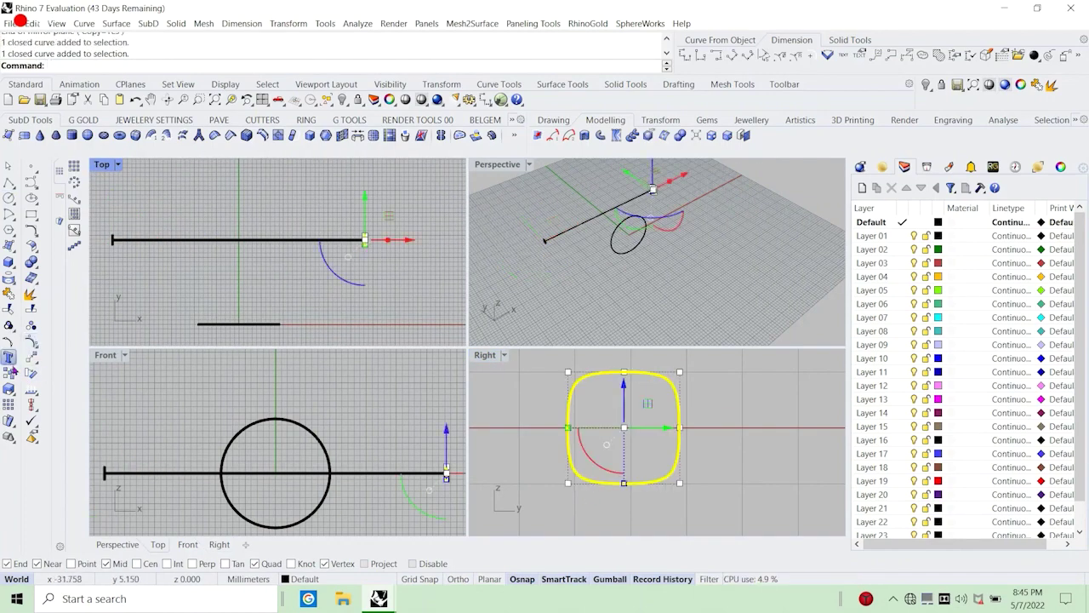
click(9, 374)
click(446, 473)
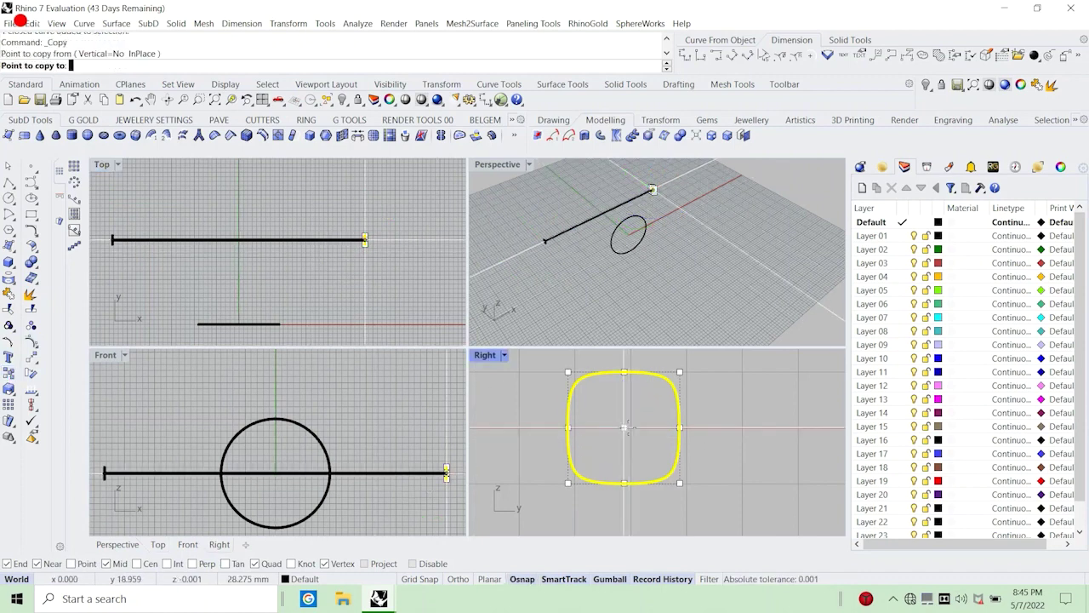
click(238, 231)
key(Return)
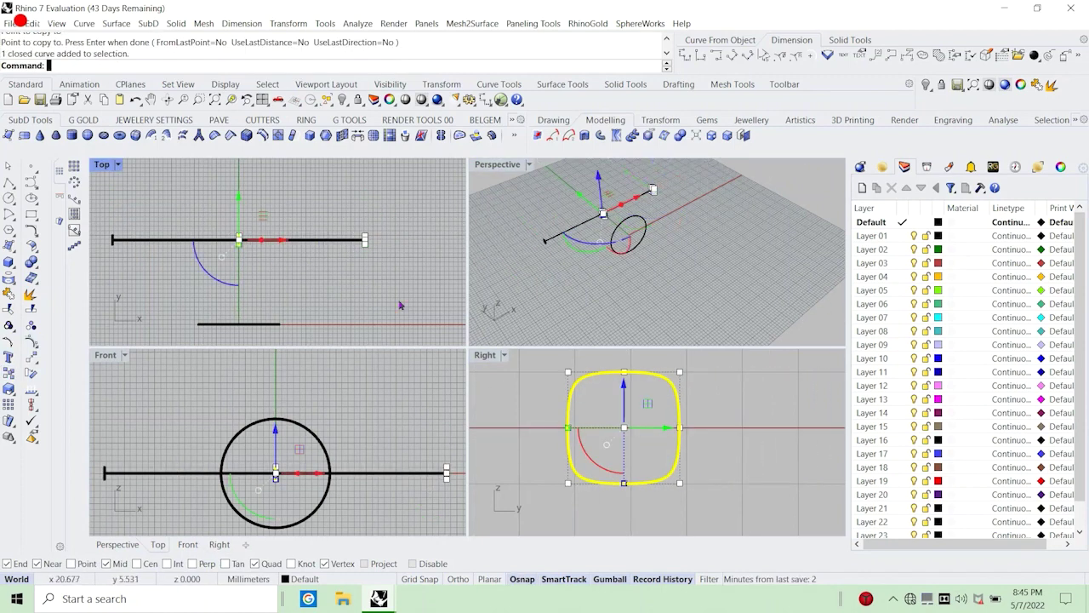
drag(568, 427, 541, 429)
key(Escape)
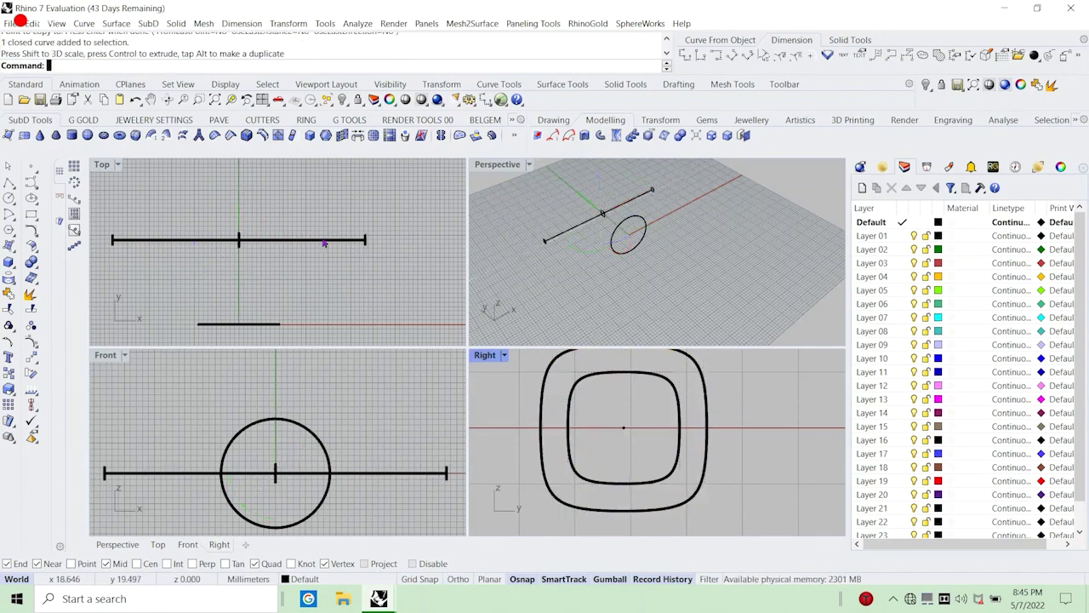
Create a one-rail sweep along the straight line through the three rounded profiles, keeping the default seam points.
scroll(325, 239, down, 4)
click(112, 24)
click(151, 149)
click(218, 239)
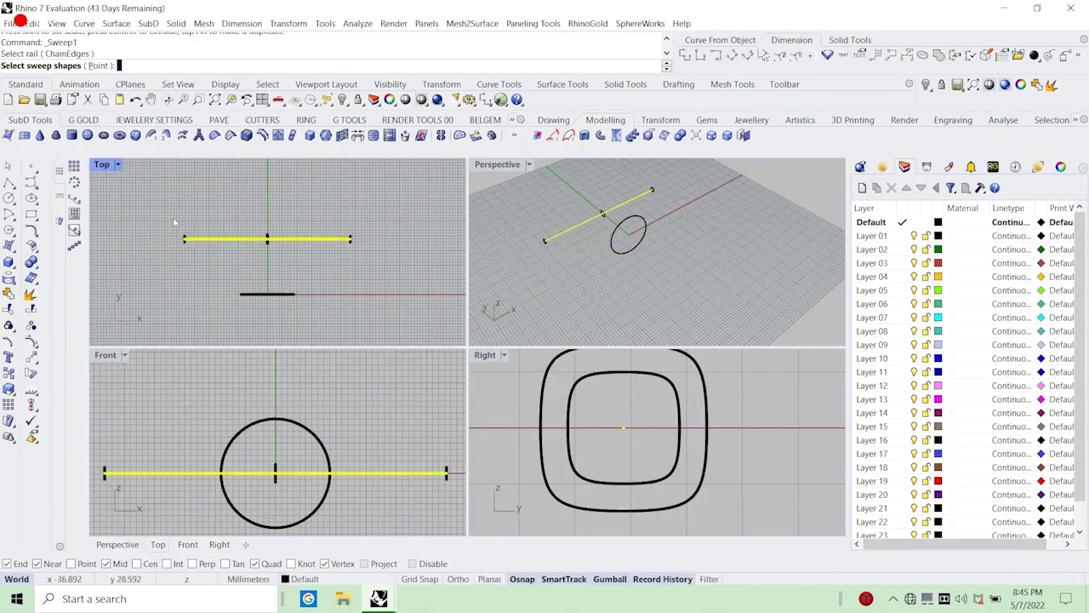
drag(160, 211, 384, 276)
key(Return)
key(Return)
right_click(591, 309)
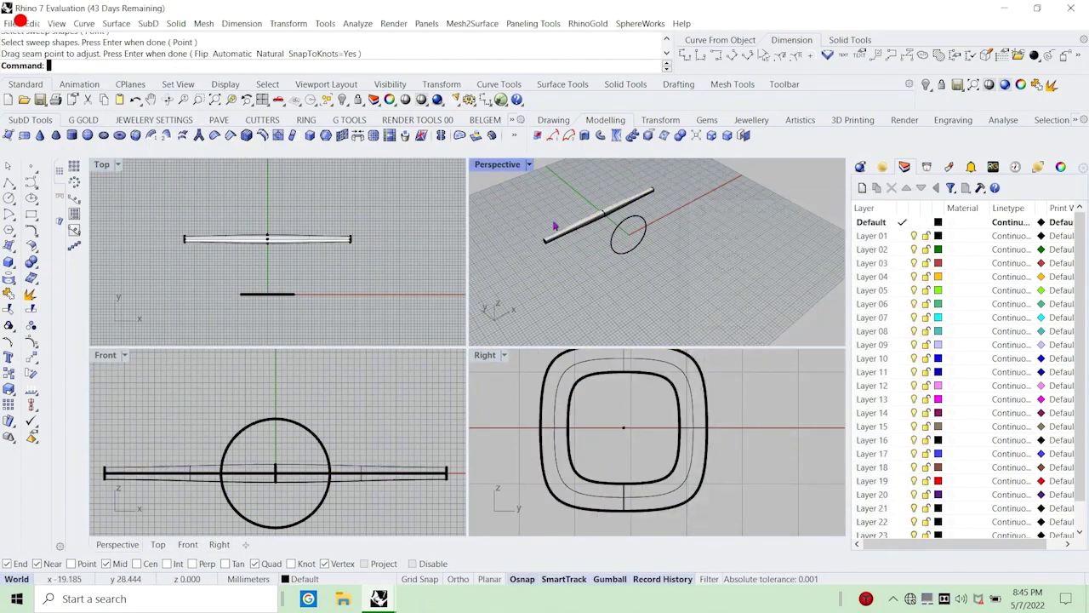
Assign the swept surface to Layer 03 and return to the four-view layout.
scroll(554, 227, up, 7)
right_drag(634, 242, 652, 314)
scroll(611, 306, down, 3)
double_click(498, 164)
scroll(513, 328, up, 5)
click(512, 344)
right_drag(509, 347, 532, 294)
click(306, 584)
click(321, 281)
click(489, 290)
scroll(490, 291, down, 4)
click(478, 322)
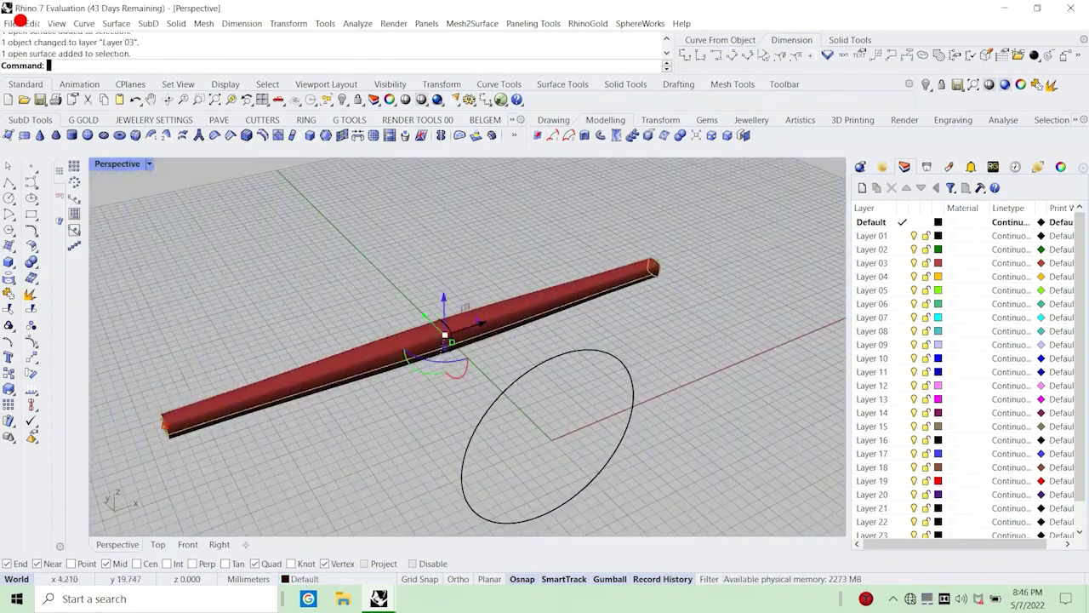
key(ctrl+m)
click(334, 269)
text(text)
key(Return)
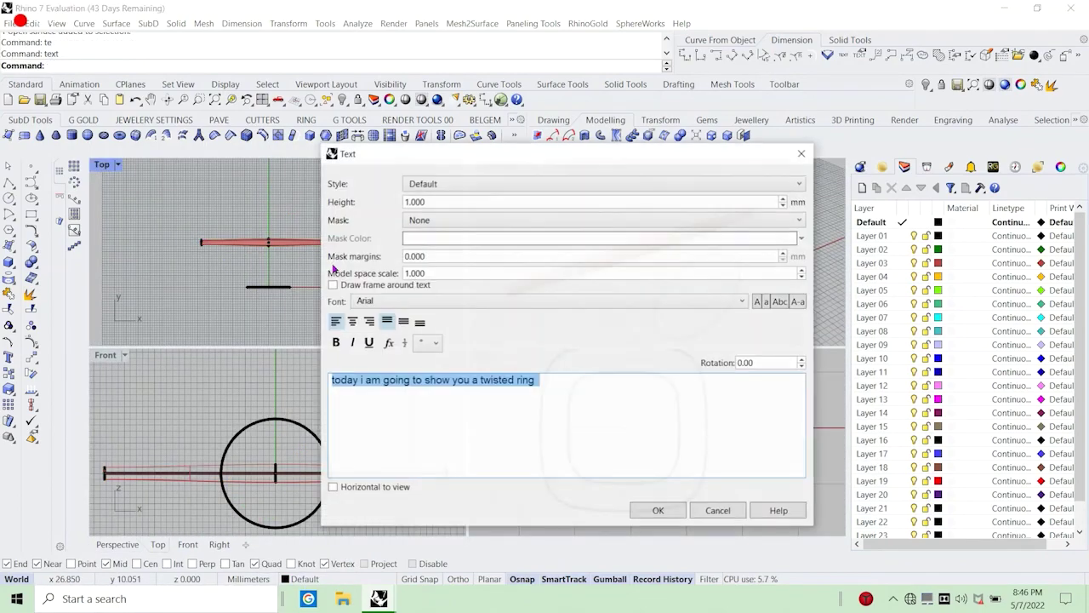
text(now)
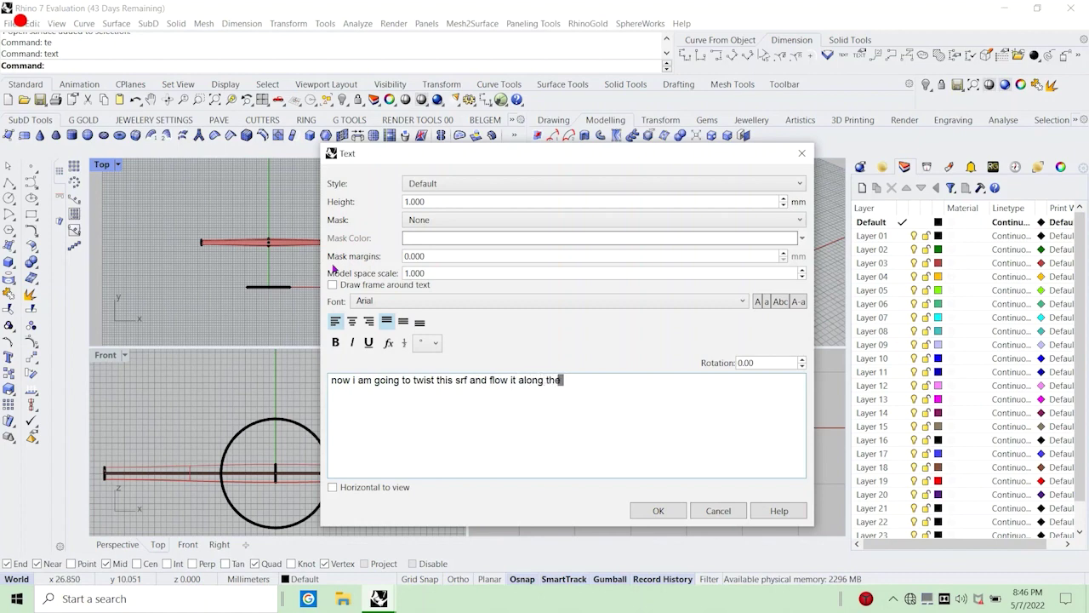
click(655, 518)
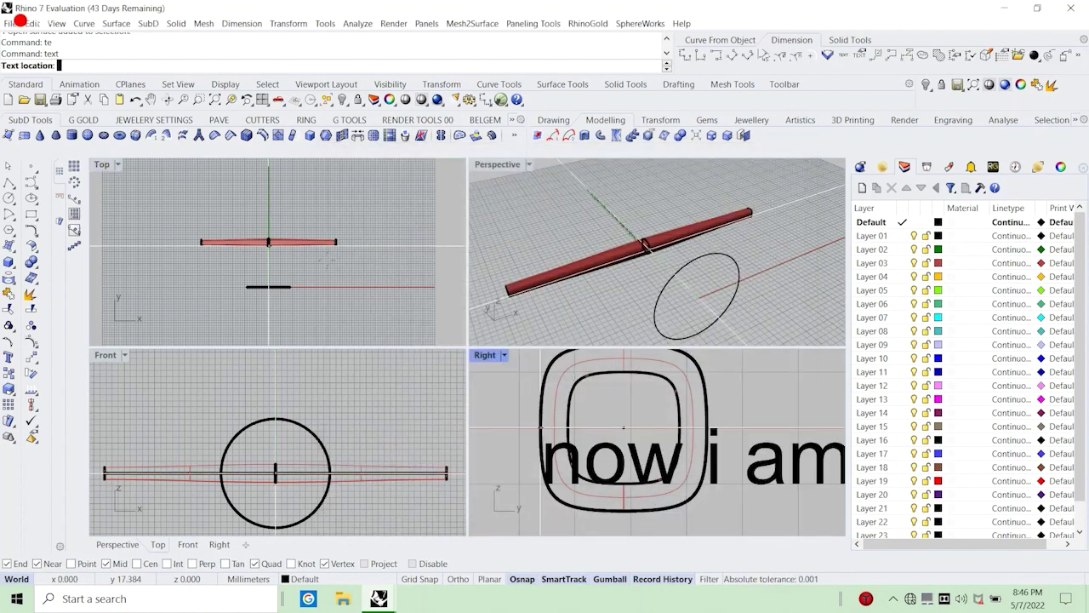
key(Escape)
Select the swept surface and show the maximized Top view in Wireframe mode.
scroll(241, 238, up, 6)
click(235, 245)
double_click(99, 169)
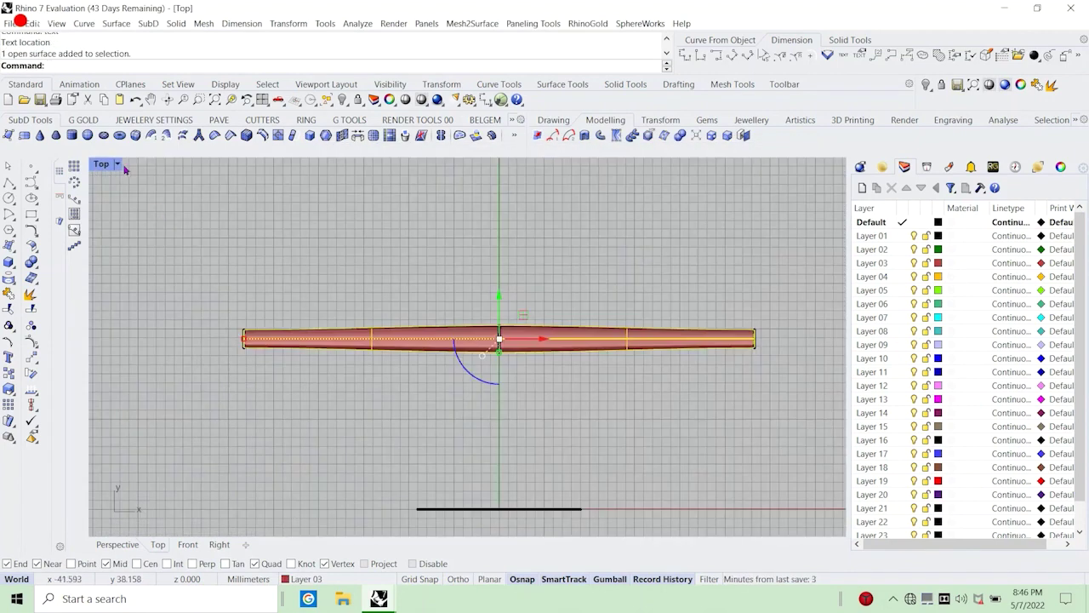
click(119, 165)
click(160, 52)
scroll(320, 327, up, 6)
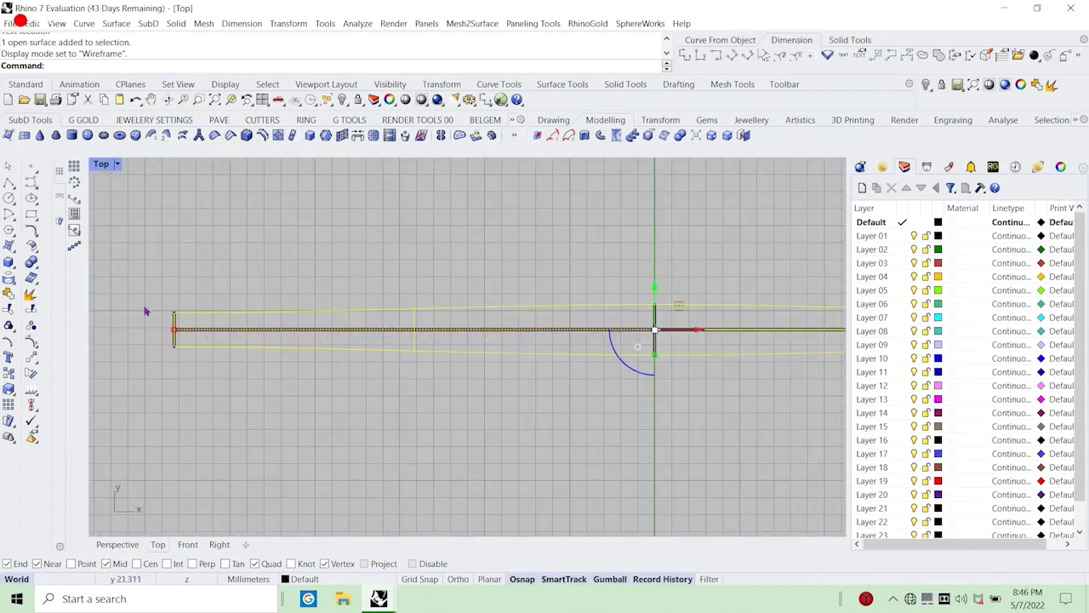
Start the Twist command on the swept surface and show the maximized Perspective view in Wireframe mode.
click(15, 427)
click(91, 428)
scroll(176, 341, up, 12)
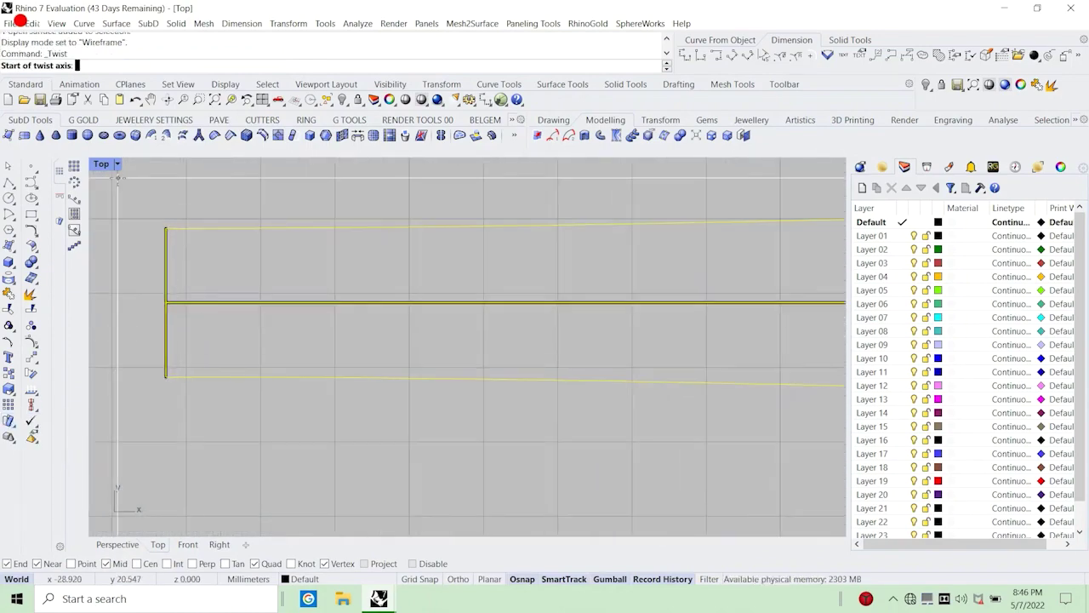
double_click(101, 164)
click(530, 166)
click(589, 52)
double_click(499, 165)
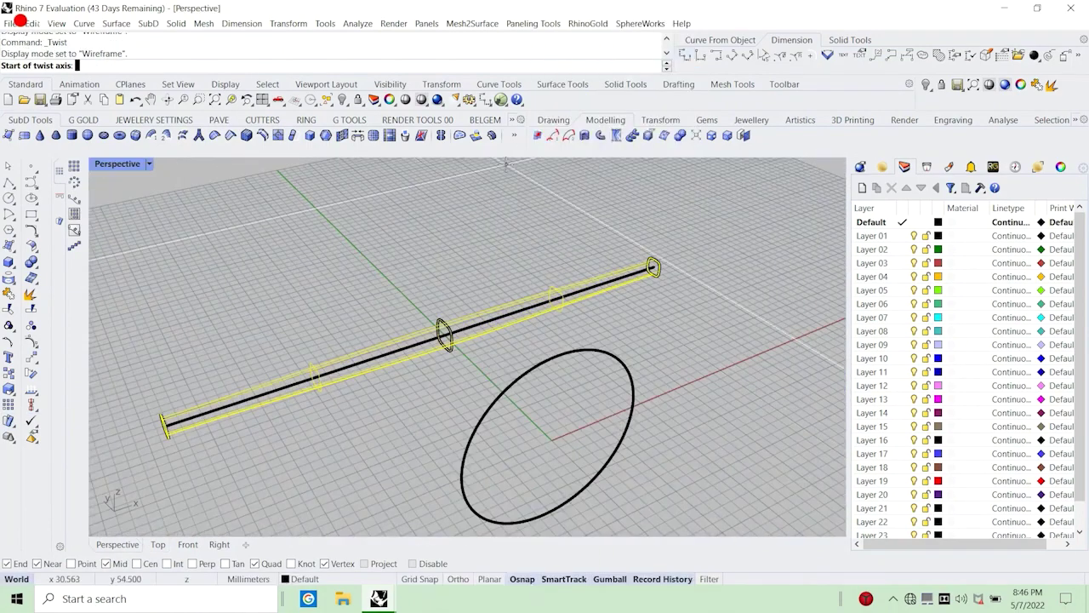
Set the twist axis from one end of the sweep's centre line to the other end.
scroll(464, 230, down, 3)
right_drag(434, 247, 383, 319)
scroll(340, 315, up, 4)
right_drag(284, 375, 366, 276)
scroll(366, 277, down, 2)
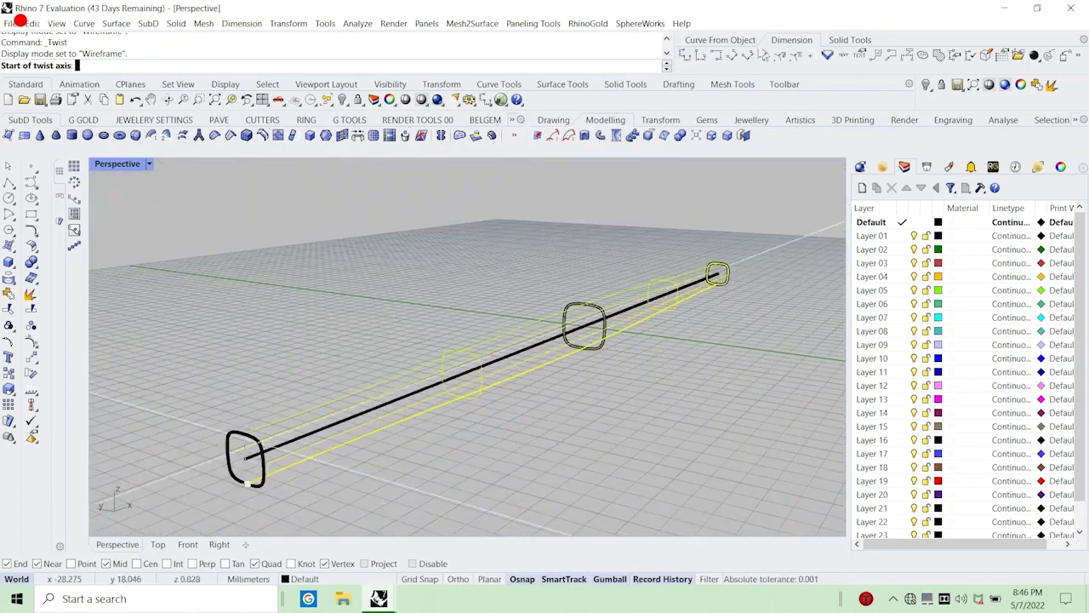
click(246, 457)
scroll(527, 378, down, 4)
right_drag(570, 354, 443, 304)
scroll(441, 311, down, 4)
scroll(668, 380, up, 10)
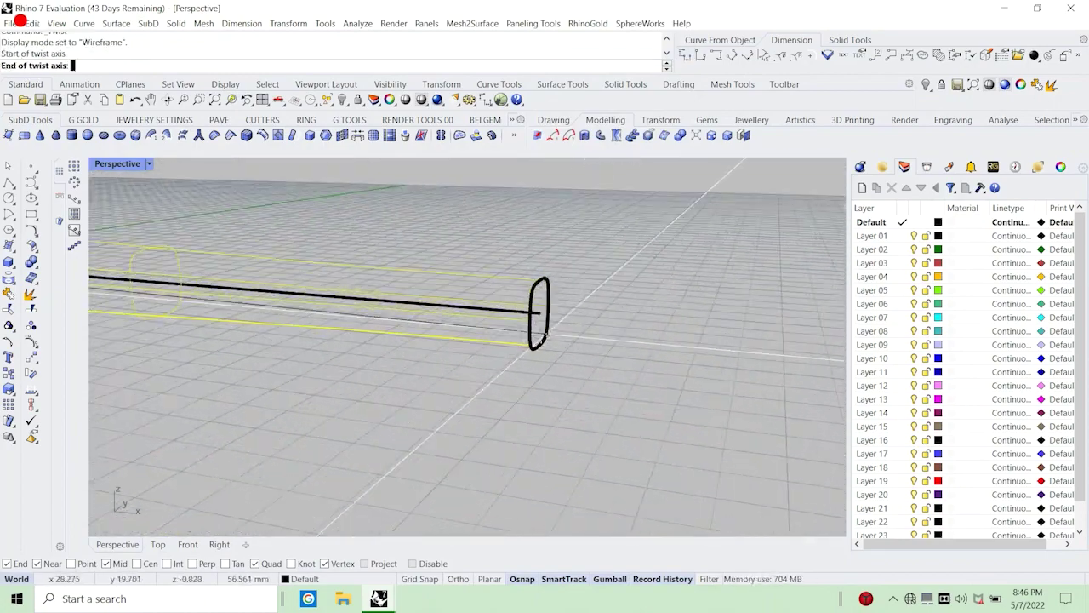
right_drag(664, 366, 510, 370)
scroll(751, 345, up, 2)
click(724, 340)
scroll(597, 344, down, 4)
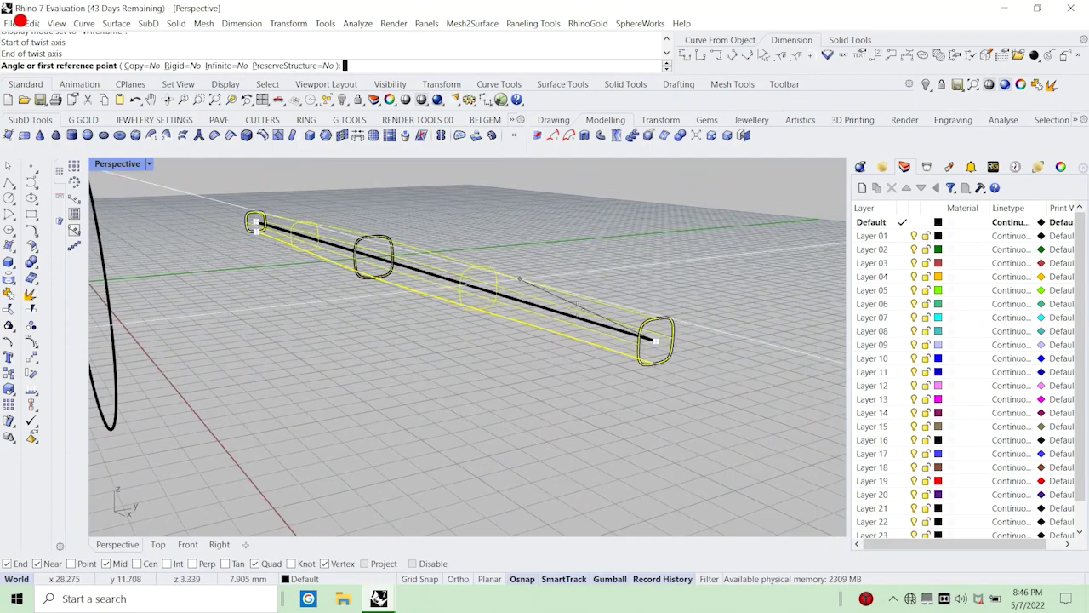
Twist the swept surface about its centre axis, setting the rotation with two horizontal reference points in the Right view.
double_click(119, 165)
shift+click(776, 429)
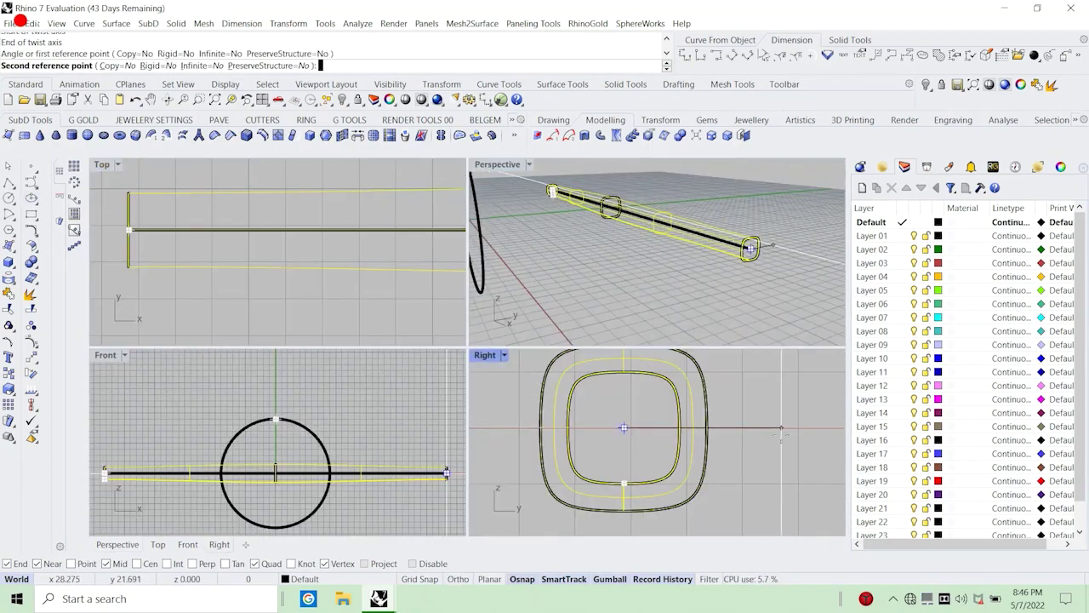
scroll(776, 430, down, 9)
shift+click(824, 432)
Examine the twisted surface in the maximized Perspective view using the Machine display mode.
right_drag(587, 266, 659, 291)
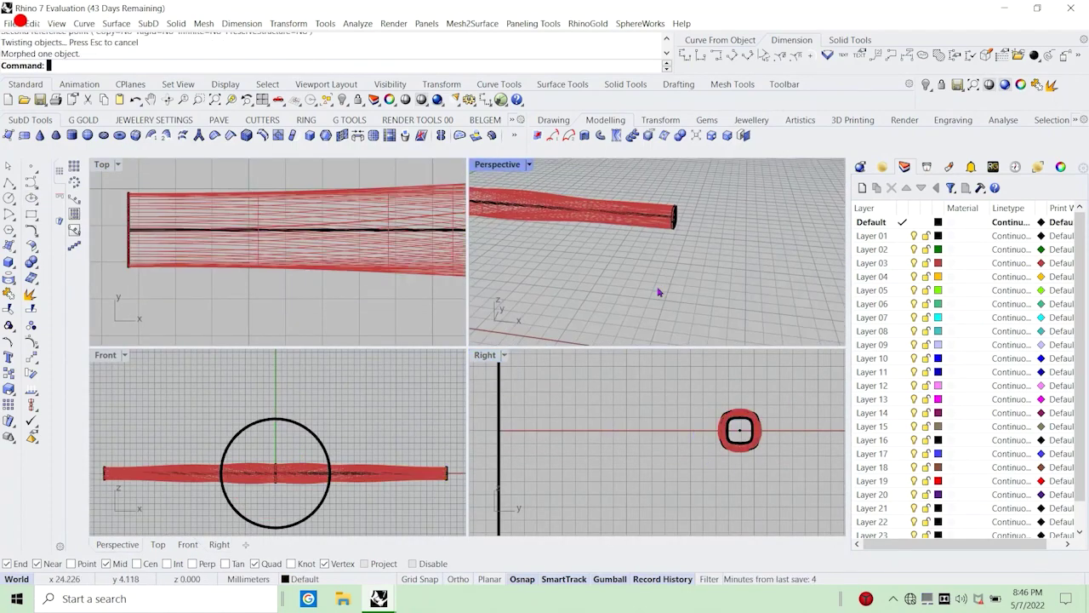
scroll(659, 292, down, 3)
double_click(512, 166)
scroll(487, 230, down, 4)
click(150, 164)
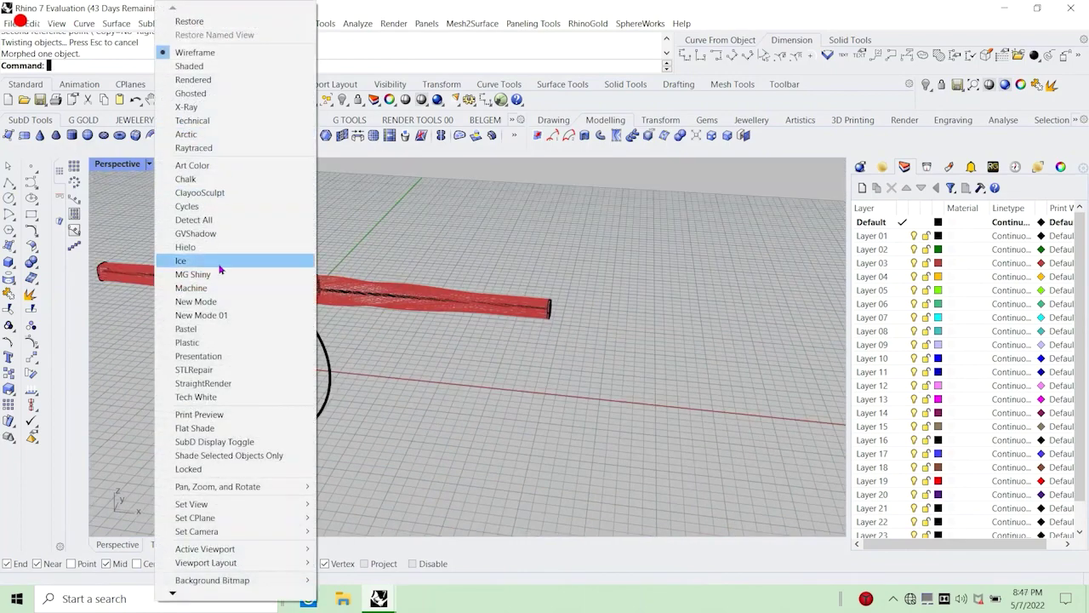
click(223, 288)
right_drag(242, 245, 280, 293)
scroll(279, 293, up, 6)
scroll(279, 292, down, 3)
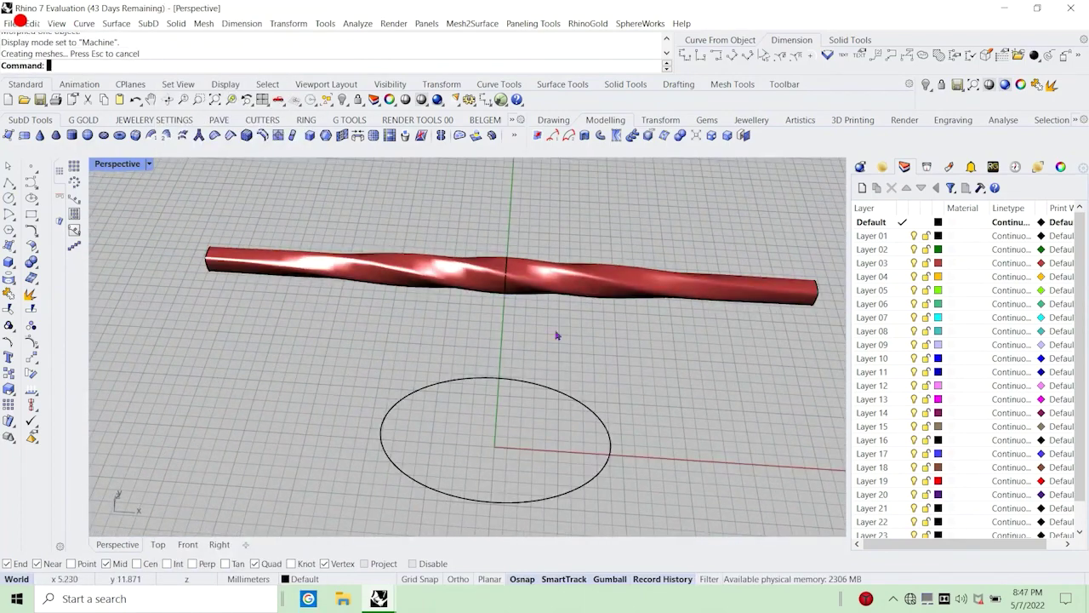
Undo the twist, then draft a text note beginning "i am going to show you what happens if you twist it from top" and discard it.
key(ctrl+z)
text(text)
key(Return)
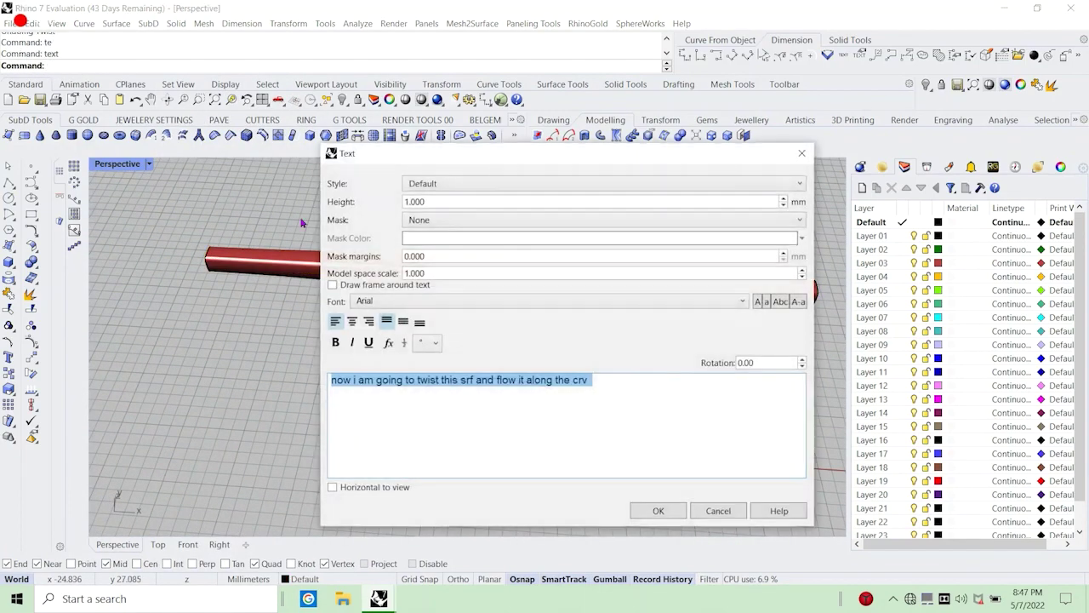
text(ia ma)
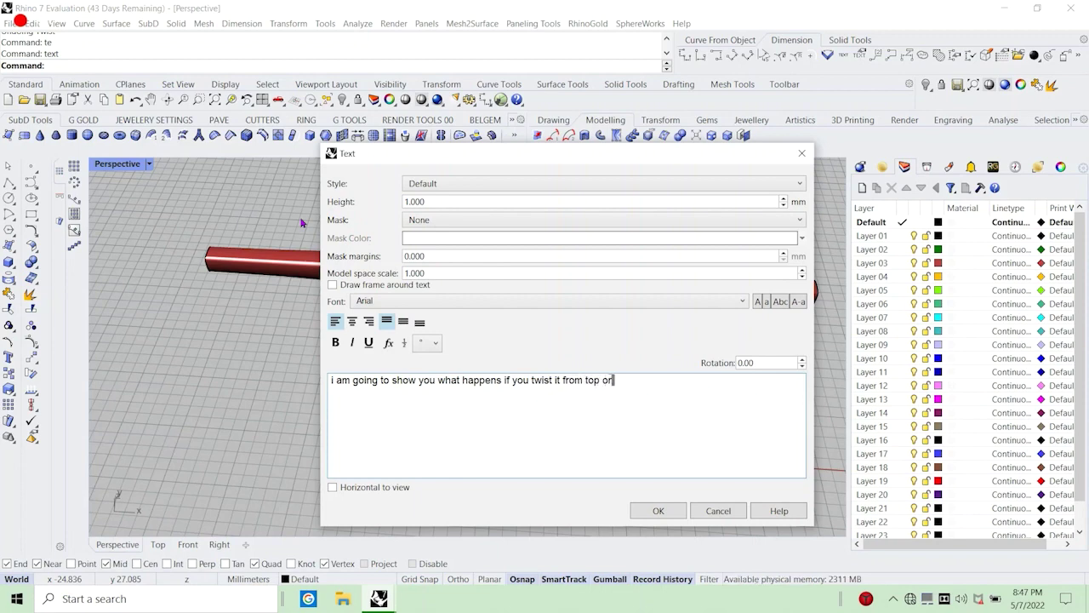
click(738, 513)
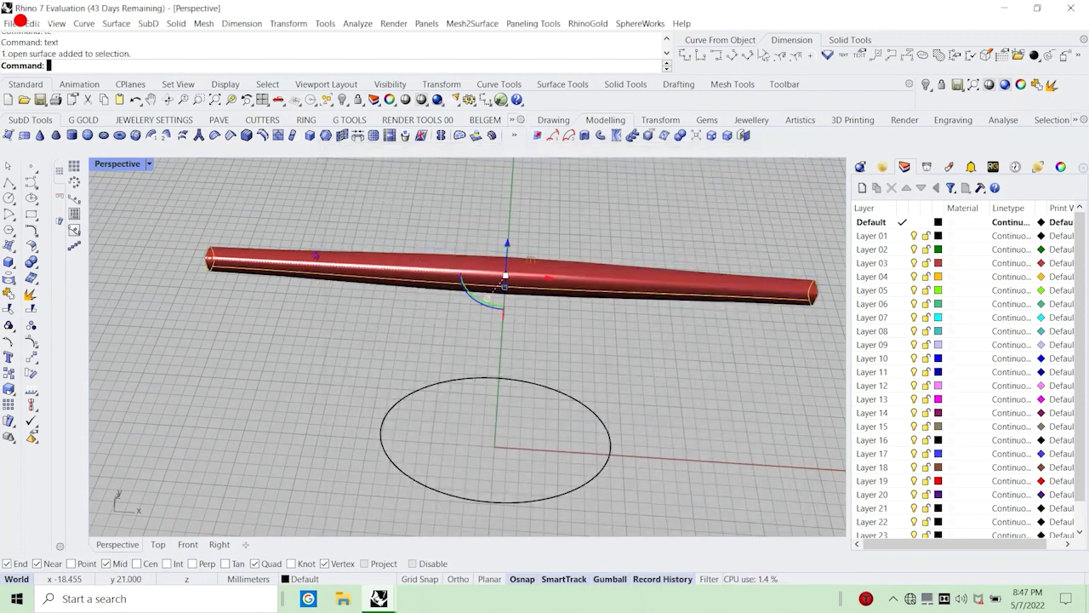
Start the Twist command on the swept surface and show the Perspective view in Shaded mode.
click(14, 429)
click(89, 425)
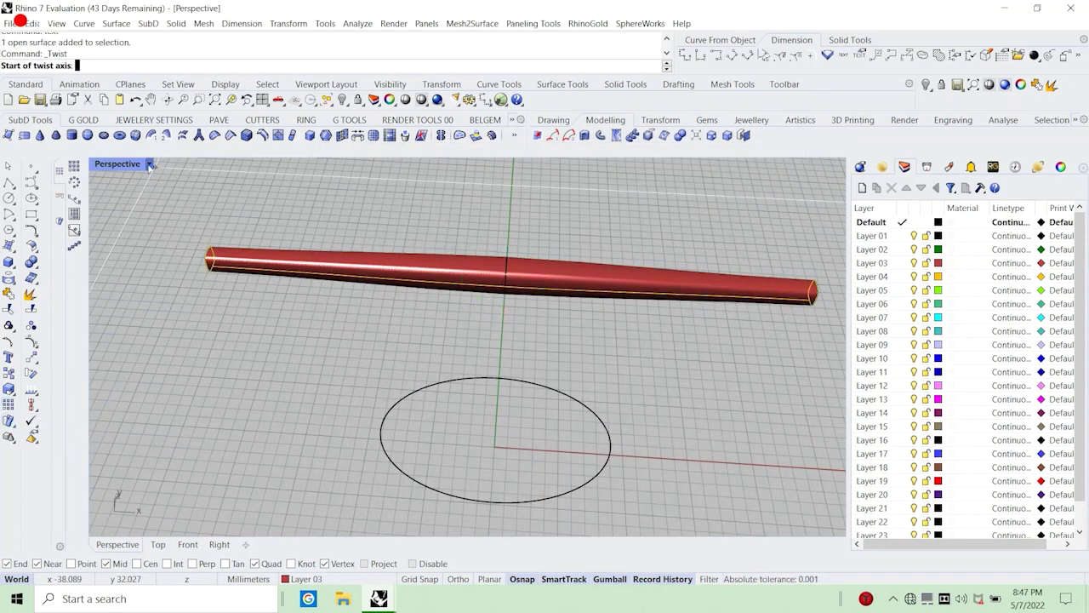
click(150, 164)
click(198, 66)
mouse_move(201, 272)
right_down()
mouse_move(277, 231)
mouse_move(247, 312)
right_up()
scroll(248, 316, up, 8)
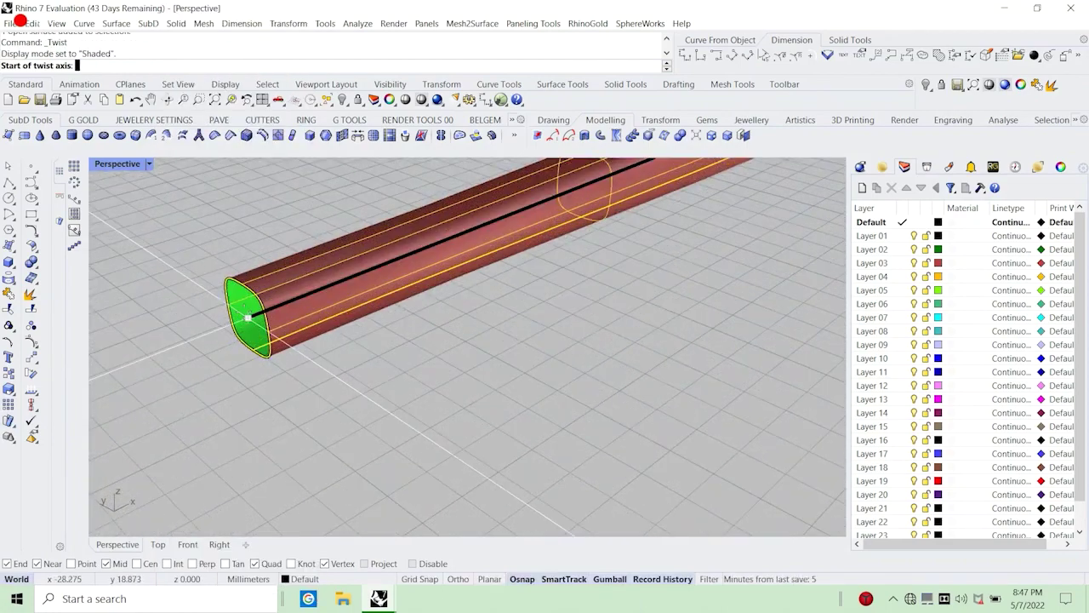
Restart the twist and set its axis off-centre, from the top edge of one end profile to the top edge of the other.
click(248, 315)
scroll(245, 321, down, 4)
key(Escape)
right_click(245, 328)
click(243, 316)
scroll(243, 328, down, 6)
right_drag(255, 357, 528, 379)
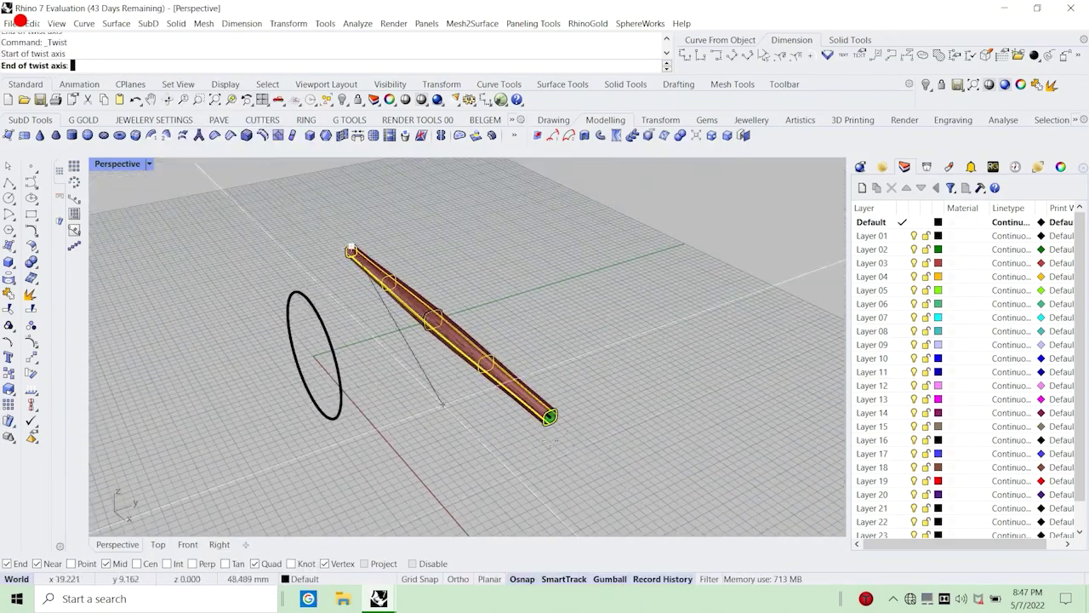
scroll(545, 409, up, 6)
click(545, 400)
scroll(545, 402, down, 6)
scroll(546, 404, down, 6)
Twist the surface 720° about the off-centre axis, using horizontal reference points in the Right view of the four-view layout.
double_click(119, 164)
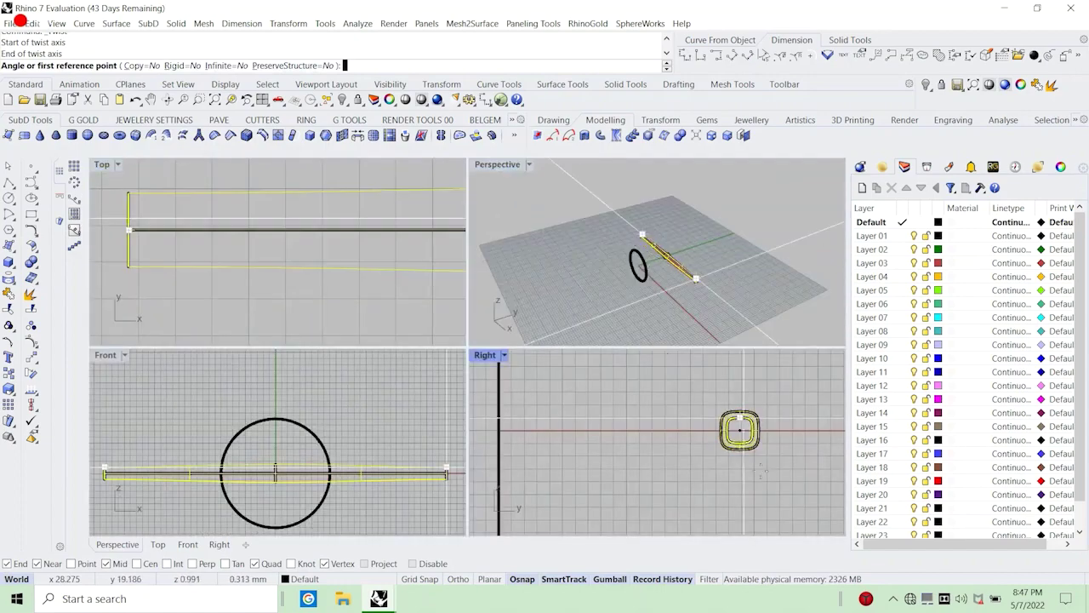
right_drag(748, 424, 569, 436)
click(704, 427)
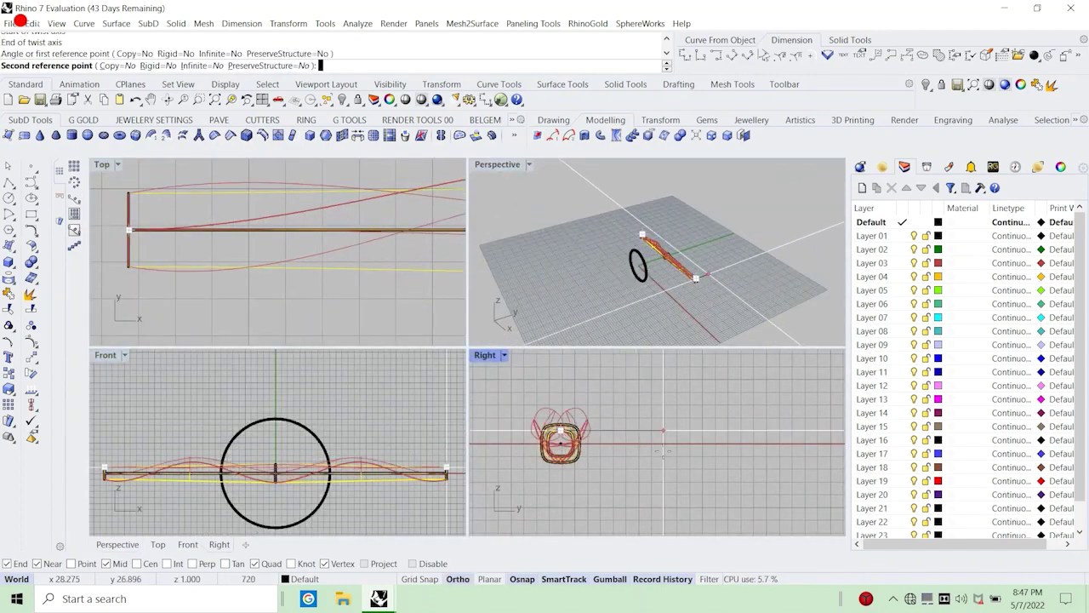
click(664, 431)
scroll(647, 264, up, 8)
click(691, 243)
scroll(690, 245, down, 3)
right_drag(629, 255, 639, 304)
scroll(681, 247, up, 5)
scroll(672, 251, down, 6)
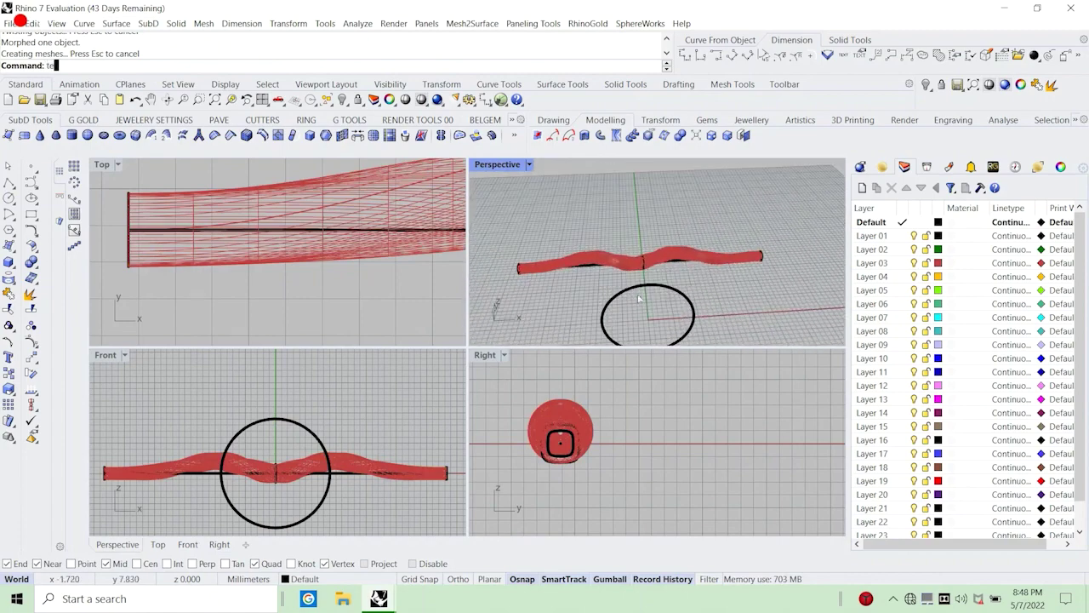
Draft a text note about twisting from the centre for a straight surface, discard it, and undo the off-centre twist.
text(xt)
key(Return)
text(see i have)
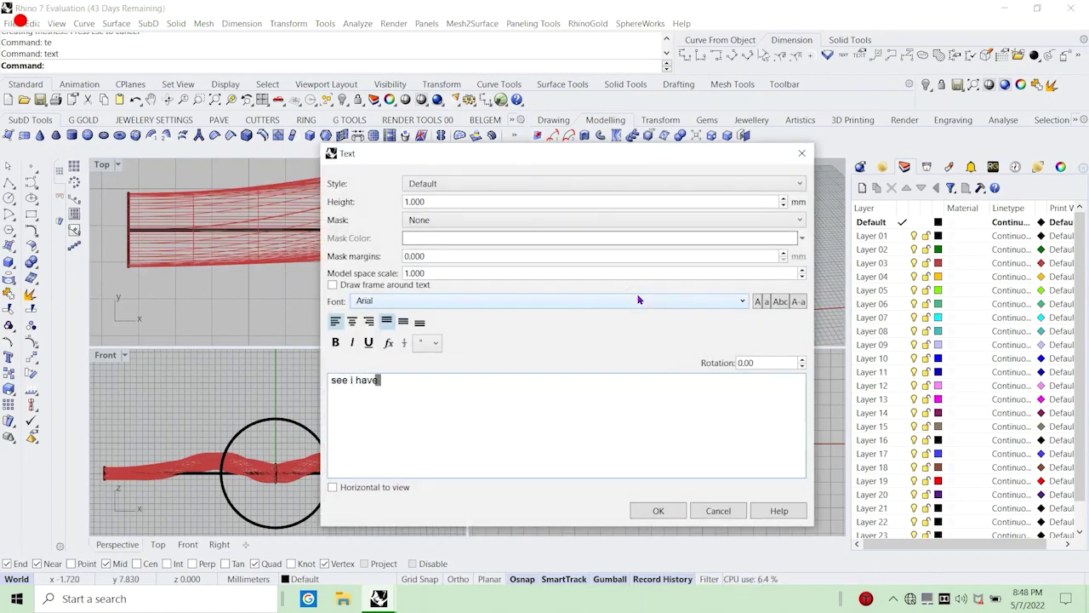
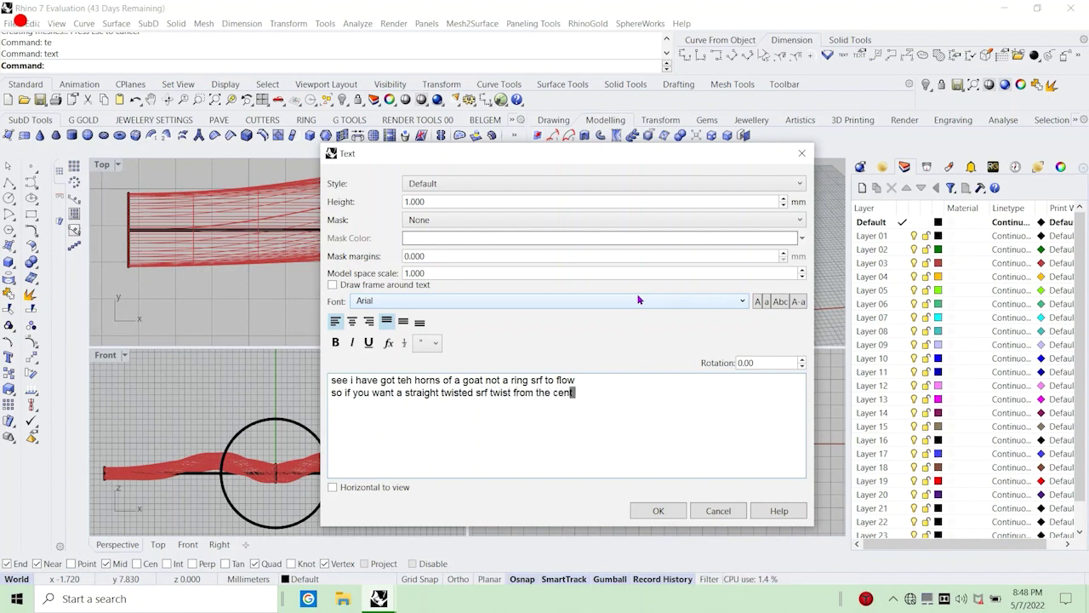
click(723, 514)
right_drag(655, 280, 600, 243)
key(ctrl+z)
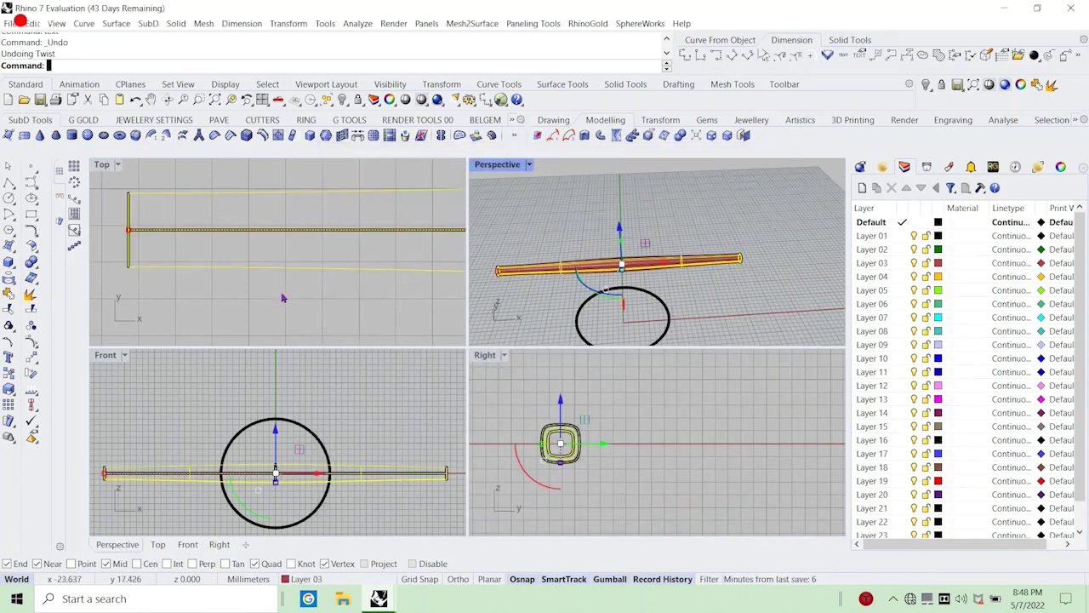
scroll(284, 296, down, 6)
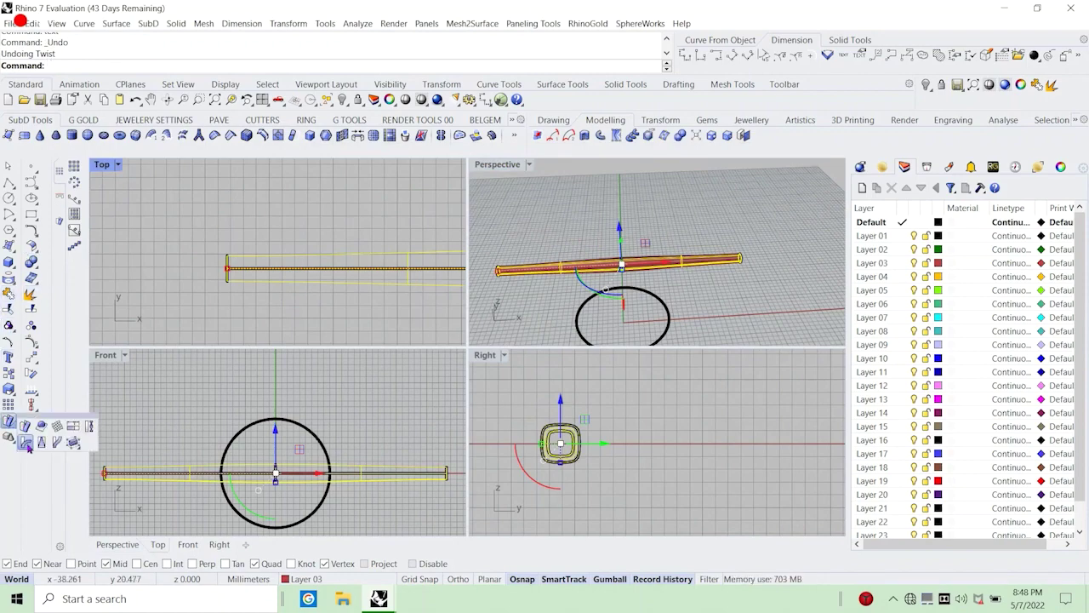
Start the Twist command on the swept surface and set its axis between the centre points of both ends.
click(10, 421)
right_drag(647, 255, 581, 278)
scroll(608, 261, up, 7)
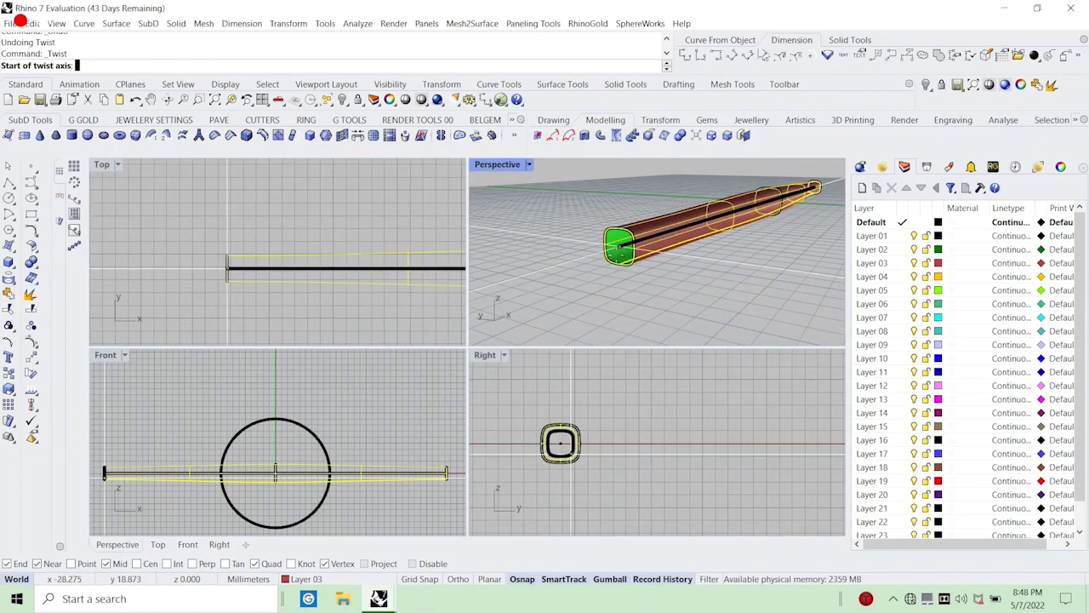
click(620, 247)
scroll(619, 247, down, 9)
right_drag(664, 255, 545, 271)
scroll(693, 269, up, 8)
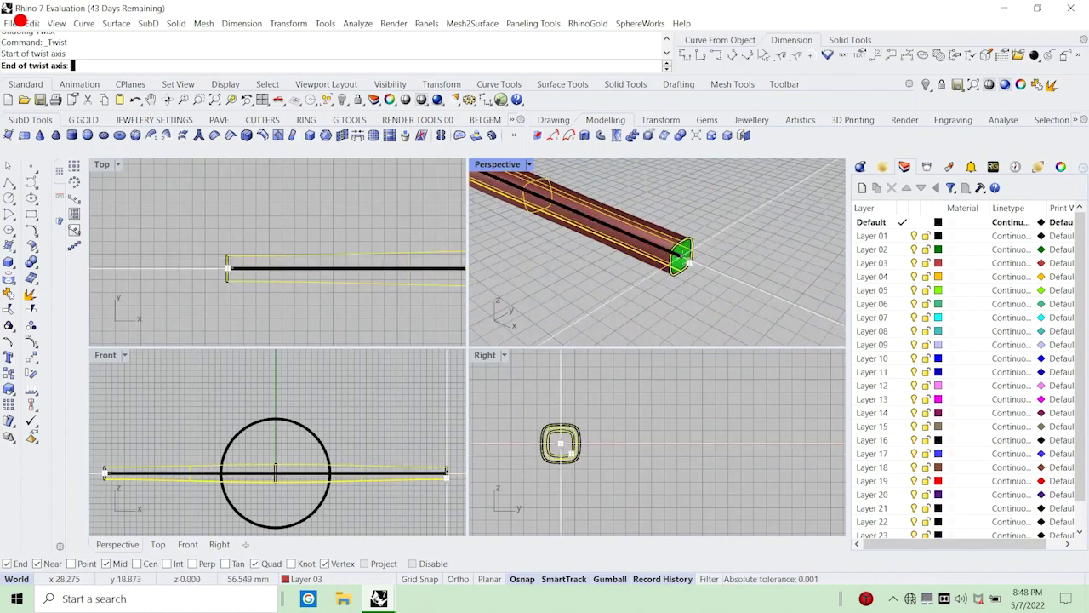
click(680, 257)
Try to twist the surface with two reference points in the Right view, then restart the Twist command.
click(659, 449)
click(682, 445)
right_click(684, 448)
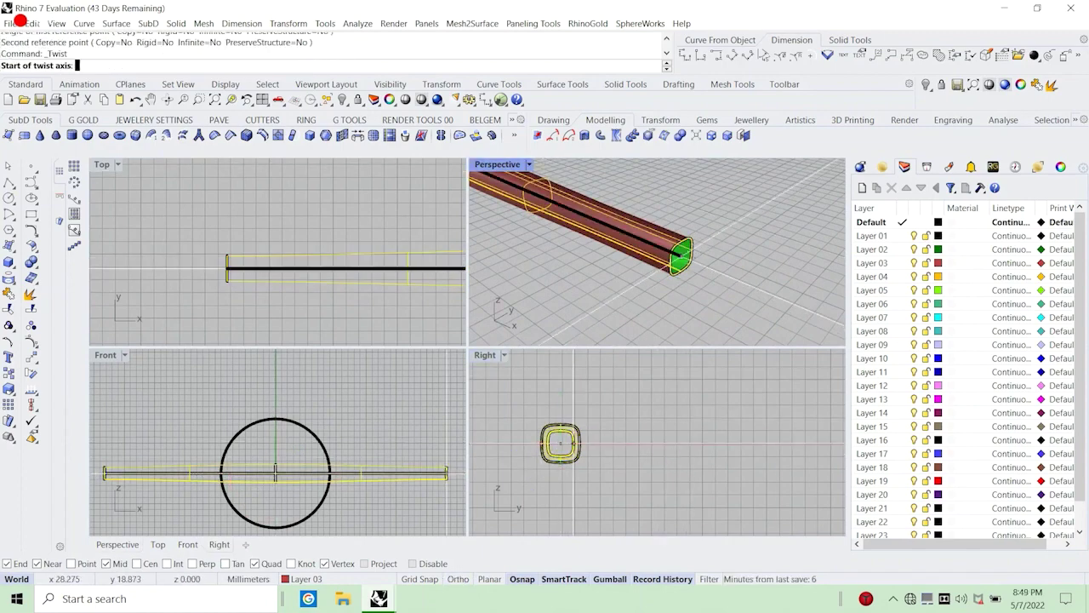
Set the twist axis along the centre line, starting from the far end and finishing at the opposite end.
click(681, 256)
scroll(681, 256, down, 8)
right_drag(545, 265, 648, 276)
scroll(620, 288, up, 9)
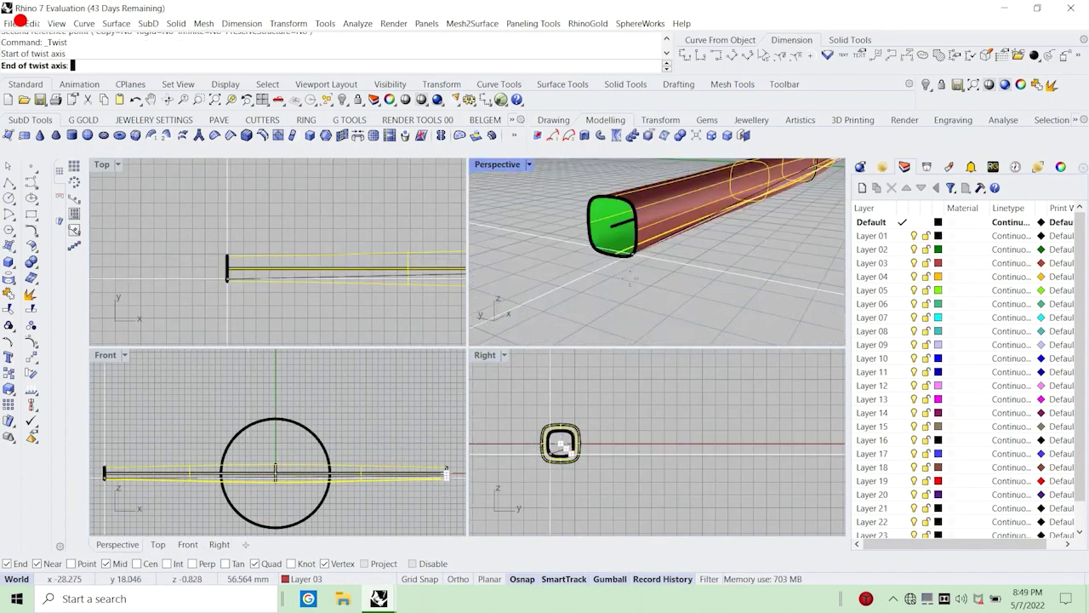
click(612, 227)
Twist the surface using reference points in the Right view with object snaps turned off.
shift+click(648, 444)
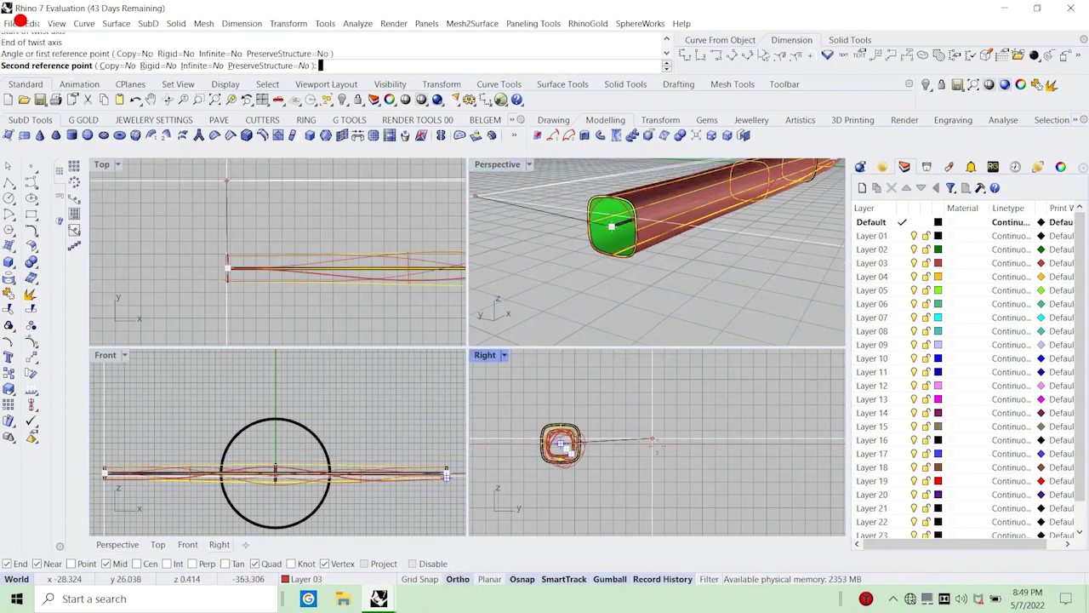
click(525, 580)
shift+click(752, 443)
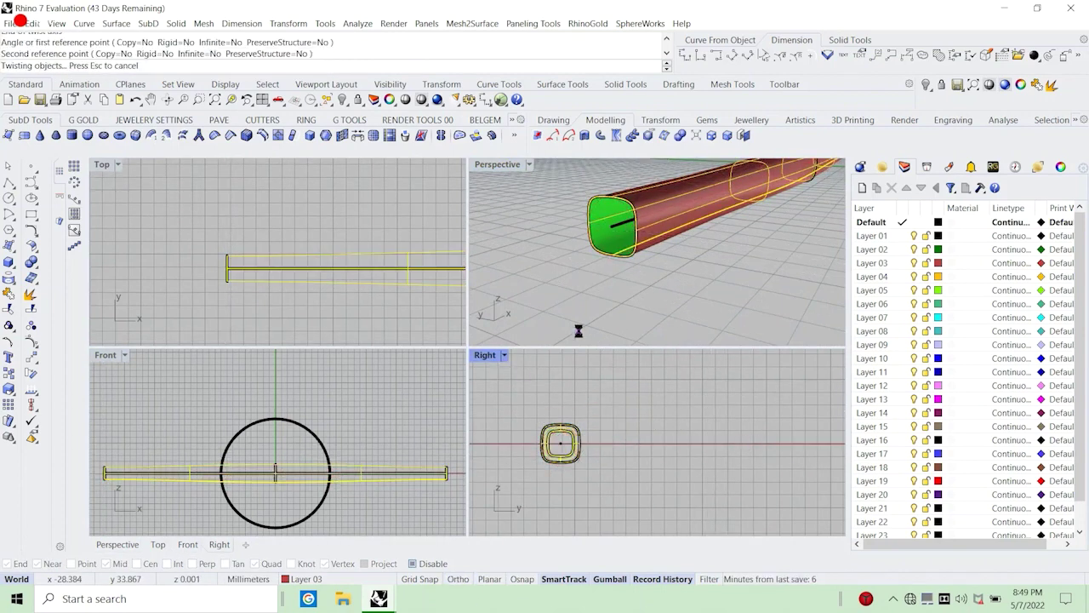
click(560, 297)
scroll(559, 297, down, 5)
right_drag(559, 297, 660, 298)
scroll(662, 297, up, 5)
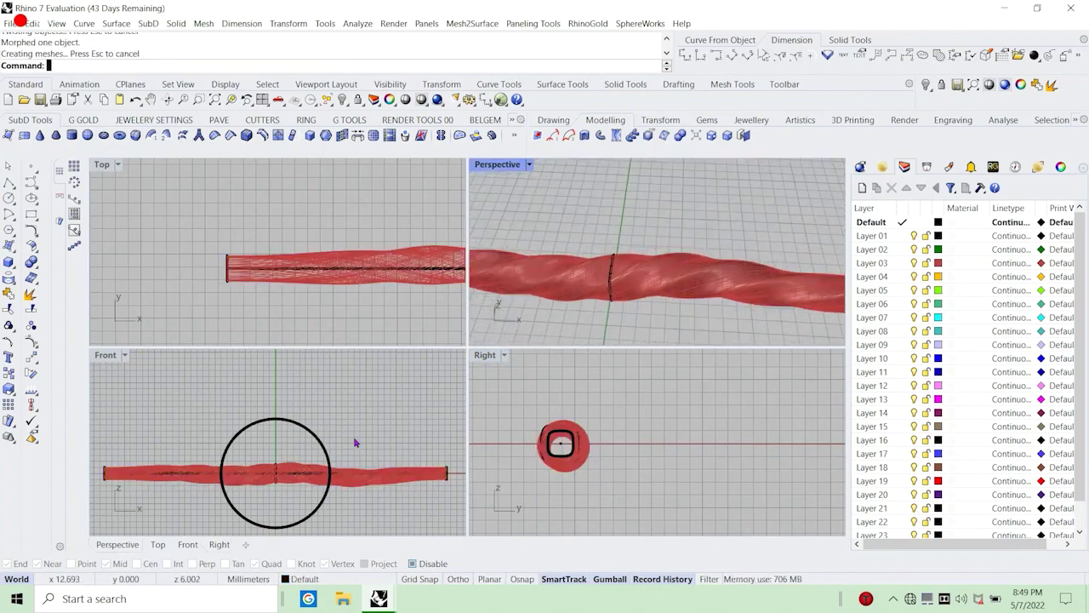
Undo the last twist of the swept surface.
scroll(268, 485, up, 4)
key(ctrl+z)
scroll(539, 363, down, 2)
scroll(638, 301, down, 5)
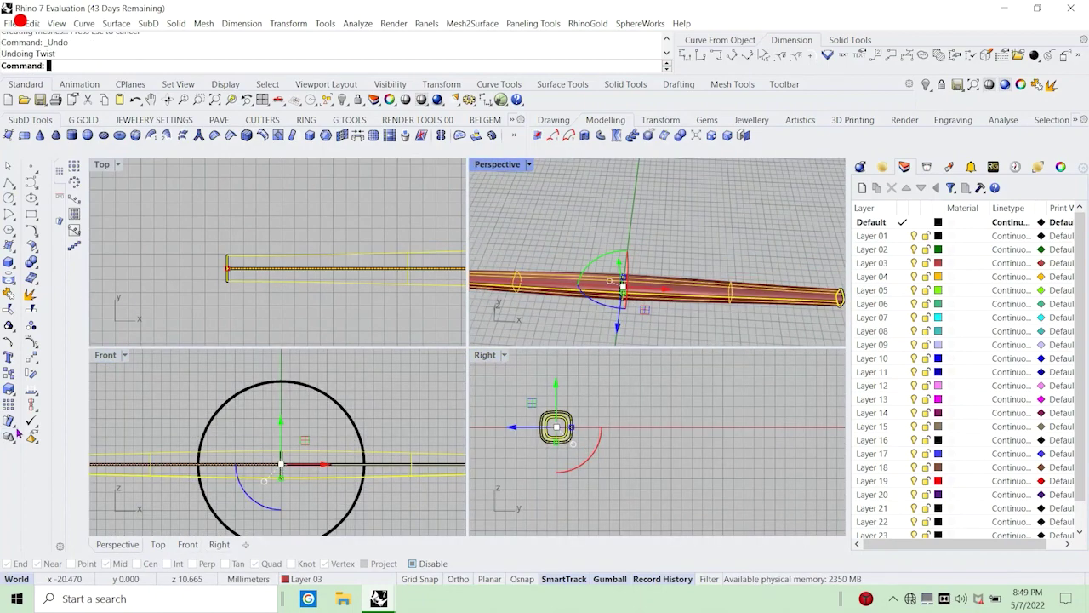
click(14, 427)
click(86, 427)
right_drag(589, 298, 682, 197)
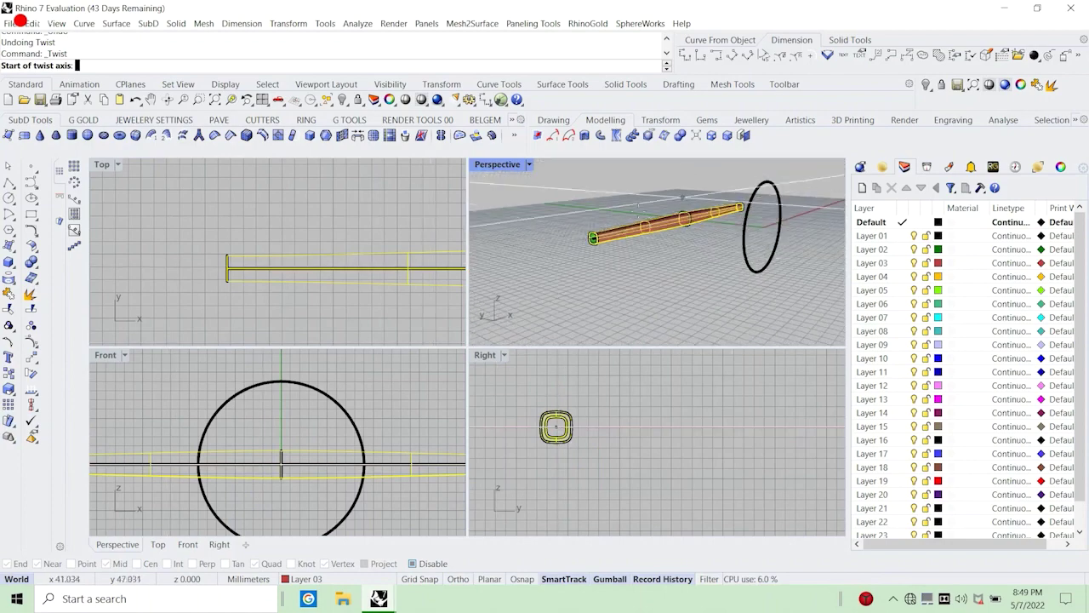
scroll(575, 260, up, 5)
click(620, 266)
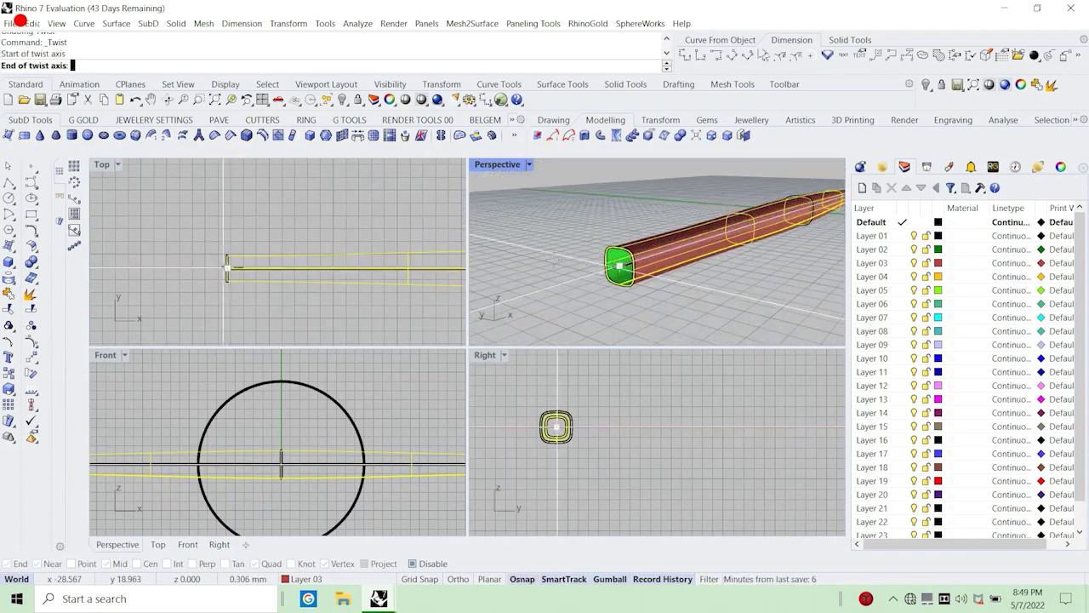
scroll(618, 266, down, 6)
right_drag(619, 266, 737, 242)
scroll(737, 242, up, 5)
key(Escape)
Start the Twist command on the swept surface and set the axis from one end of its centre line to the other.
right_click(739, 244)
scroll(637, 253, up, 4)
click(641, 242)
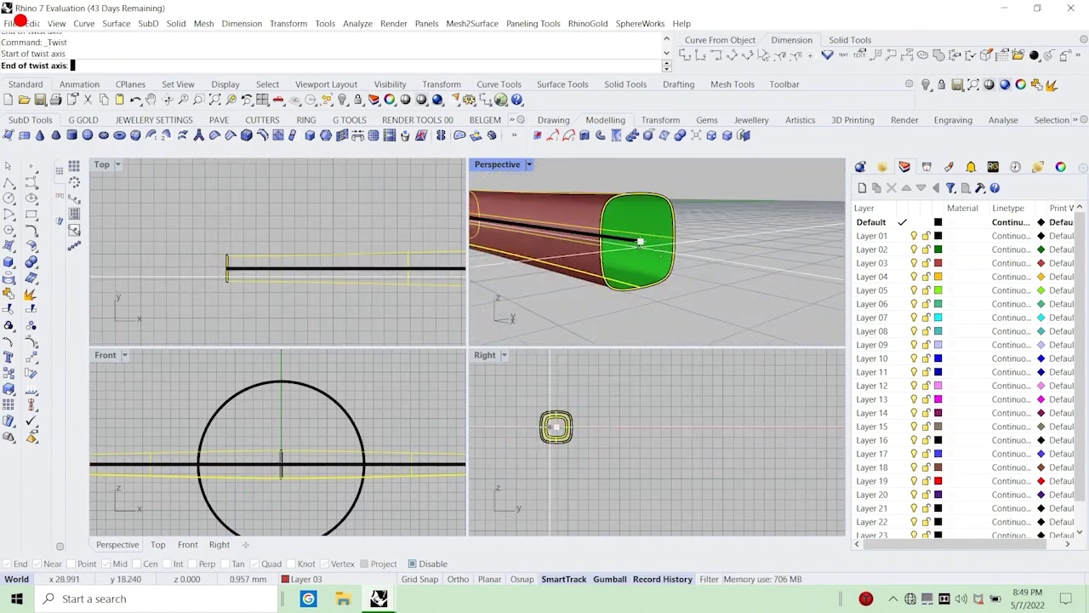
scroll(640, 242, down, 6)
right_drag(640, 242, 749, 254)
scroll(595, 269, up, 6)
scroll(595, 269, down, 4)
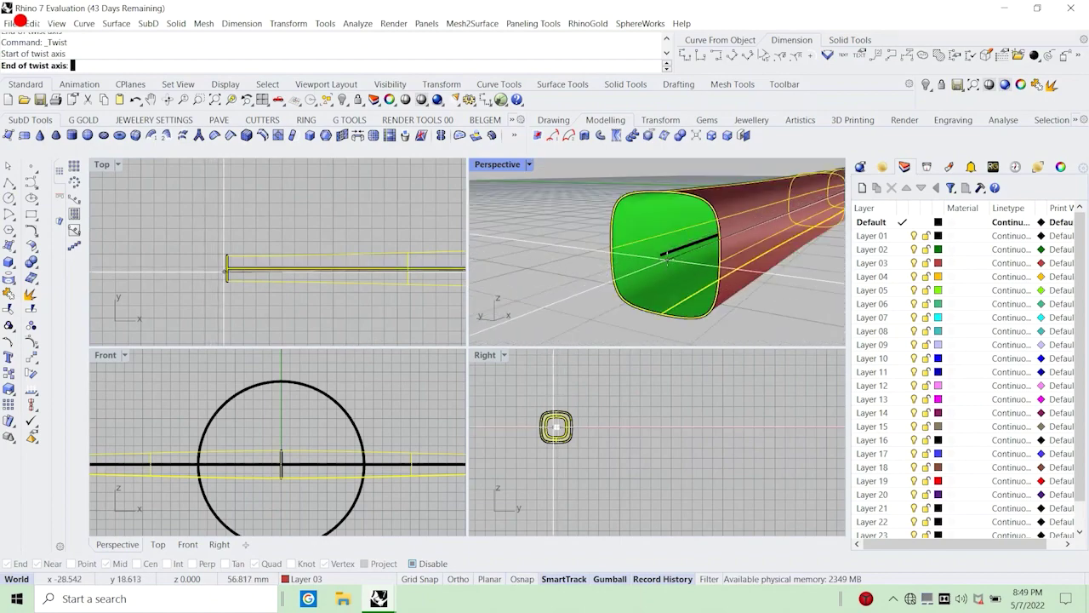
click(661, 255)
Twist the surface through multiple turns about its centre line, using horizontal reference points in the Right view.
shift+click(638, 427)
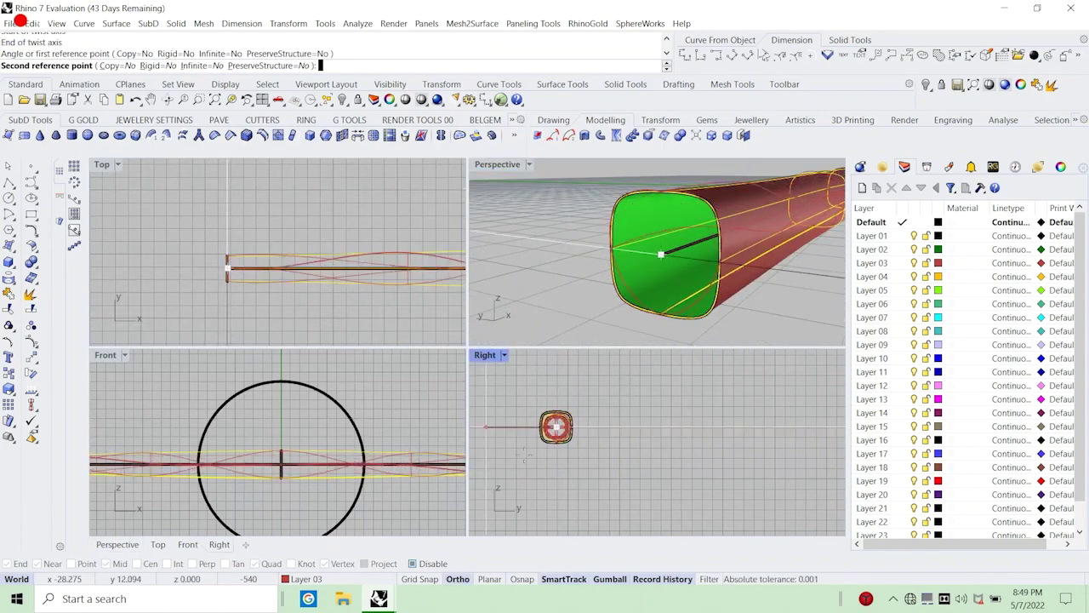
click(674, 448)
scroll(582, 252, down, 6)
right_drag(582, 252, 638, 263)
scroll(637, 262, up, 5)
scroll(638, 262, down, 4)
Examine the twisted surface's shape in the maximized Perspective view and in the Top and Front views.
double_click(504, 166)
right_drag(511, 228, 514, 316)
scroll(610, 224, down, 5)
click(420, 342)
double_click(126, 165)
scroll(239, 391, down, 6)
click(159, 387)
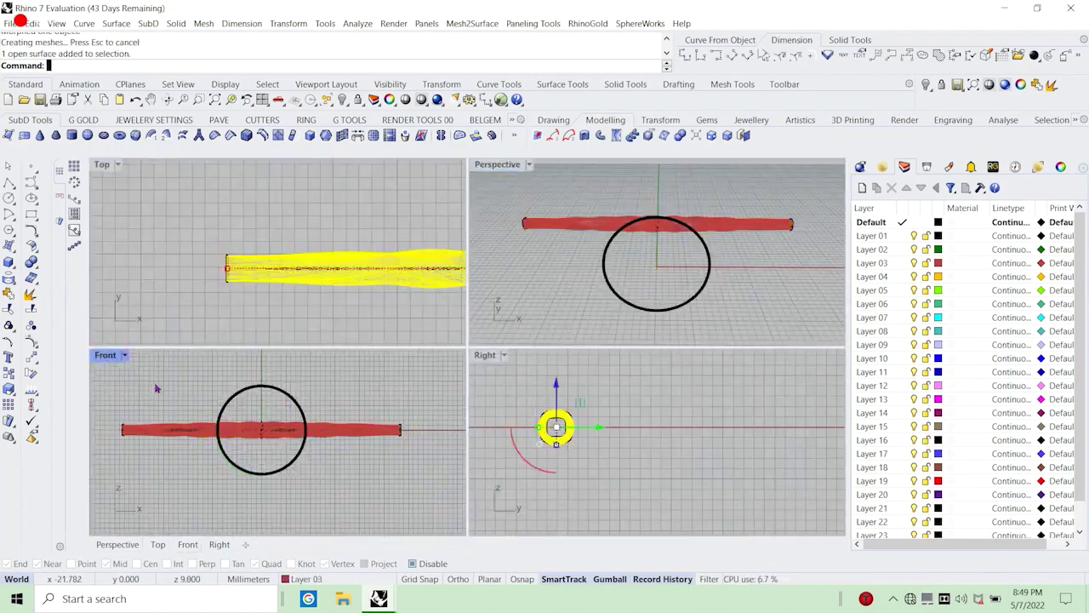
right_drag(343, 298, 117, 250)
scroll(118, 249, down, 6)
scroll(105, 213, up, 5)
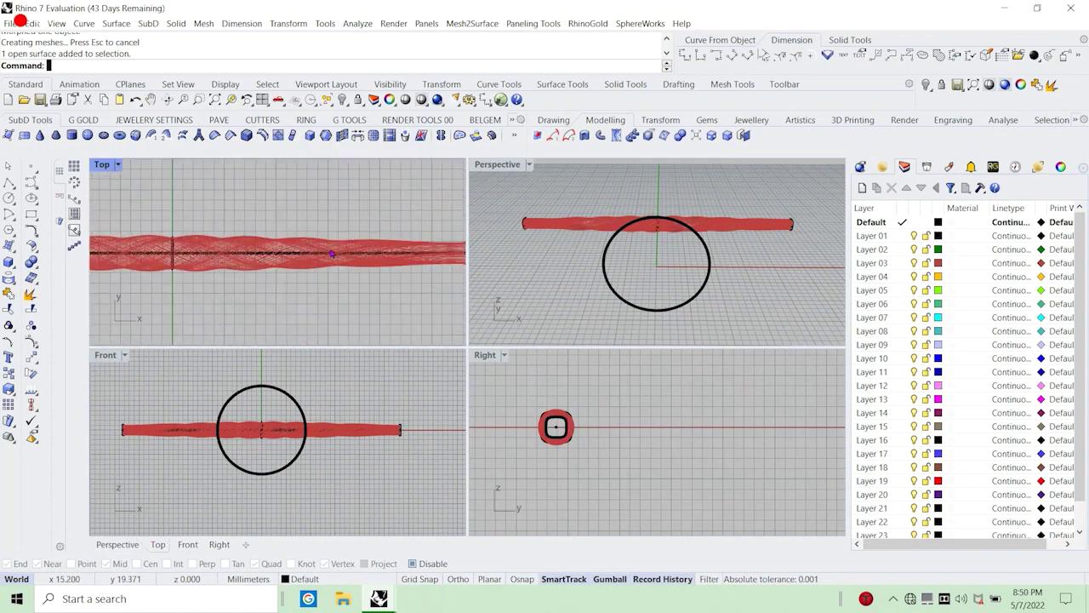
scroll(140, 266, down, 5)
right_drag(323, 287, 353, 289)
scroll(588, 225, up, 5)
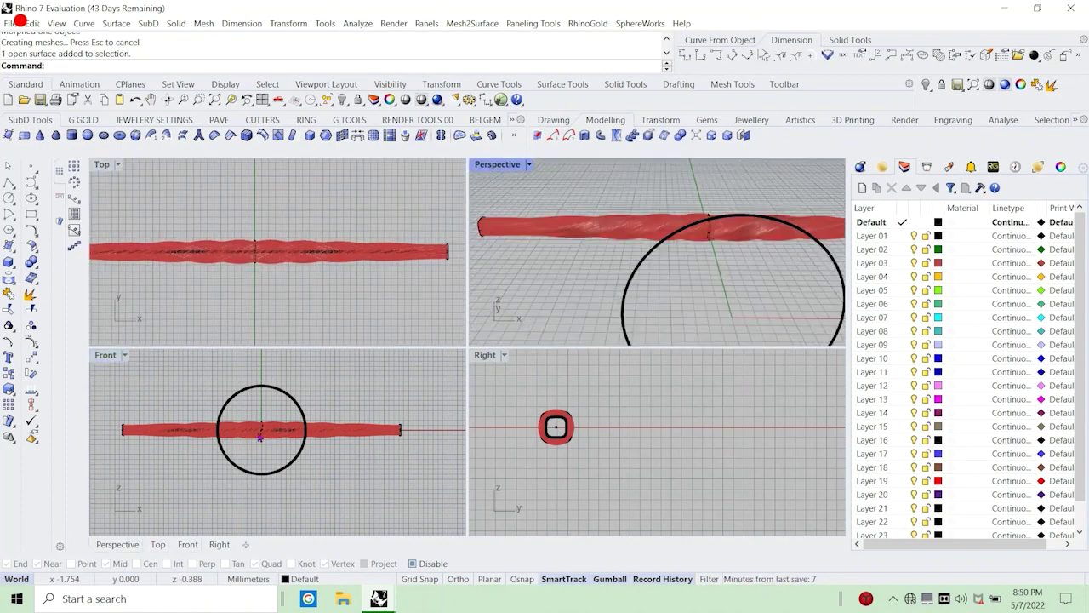
Flow the twisted surface along the 18 mm circle in the Front view, using its centre line as the base curve.
scroll(260, 429, up, 9)
click(259, 425)
scroll(235, 427, down, 9)
right_drag(143, 426, 189, 429)
scroll(189, 429, up, 8)
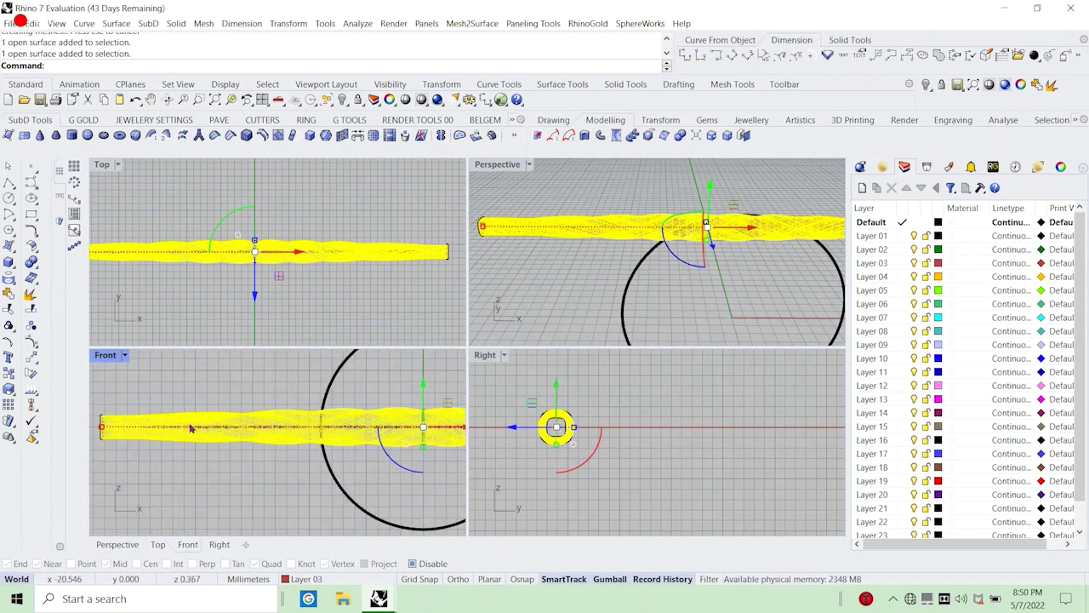
scroll(191, 428, down, 3)
click(632, 135)
scroll(270, 424, up, 8)
click(257, 430)
scroll(255, 434, down, 8)
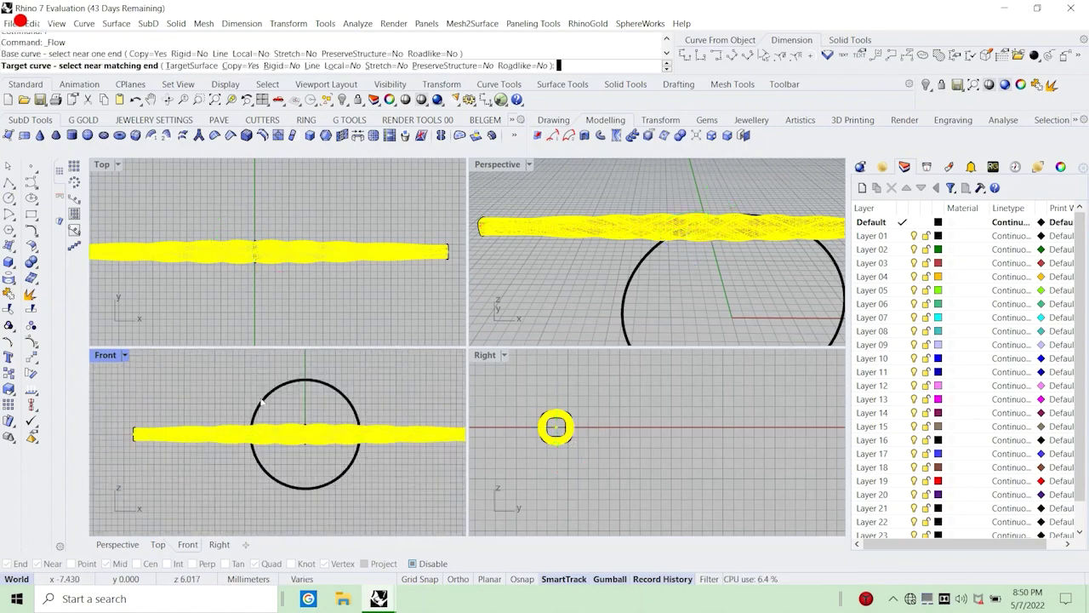
click(262, 398)
Inspect the flowed ring up close in the Perspective view and delete it.
click(537, 297)
right_drag(538, 297, 529, 273)
scroll(530, 277, down, 6)
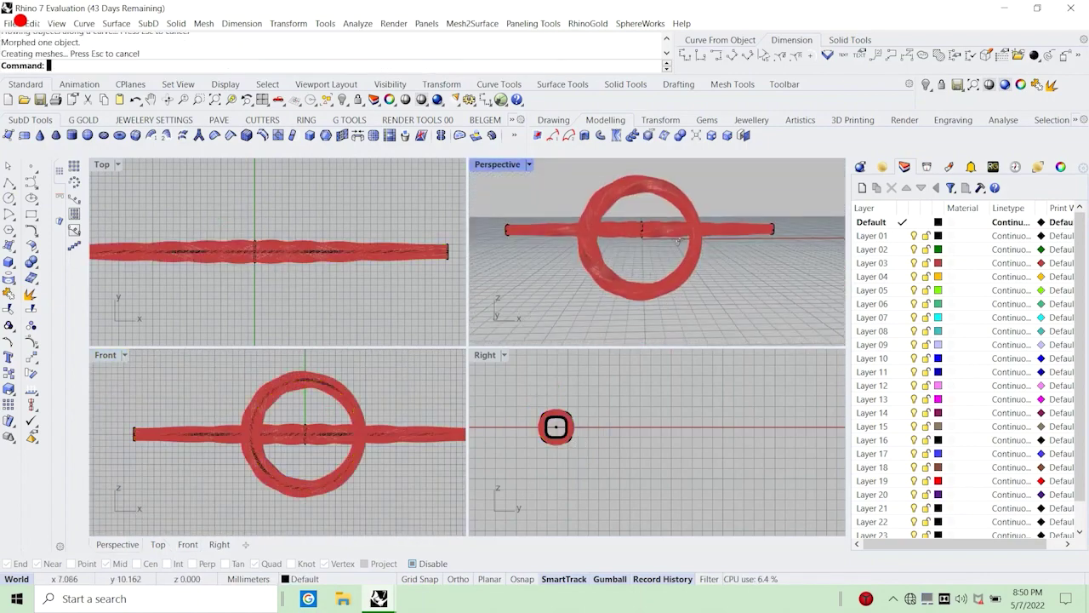
scroll(597, 218, up, 5)
scroll(739, 292, down, 2)
scroll(737, 289, up, 6)
click(730, 283)
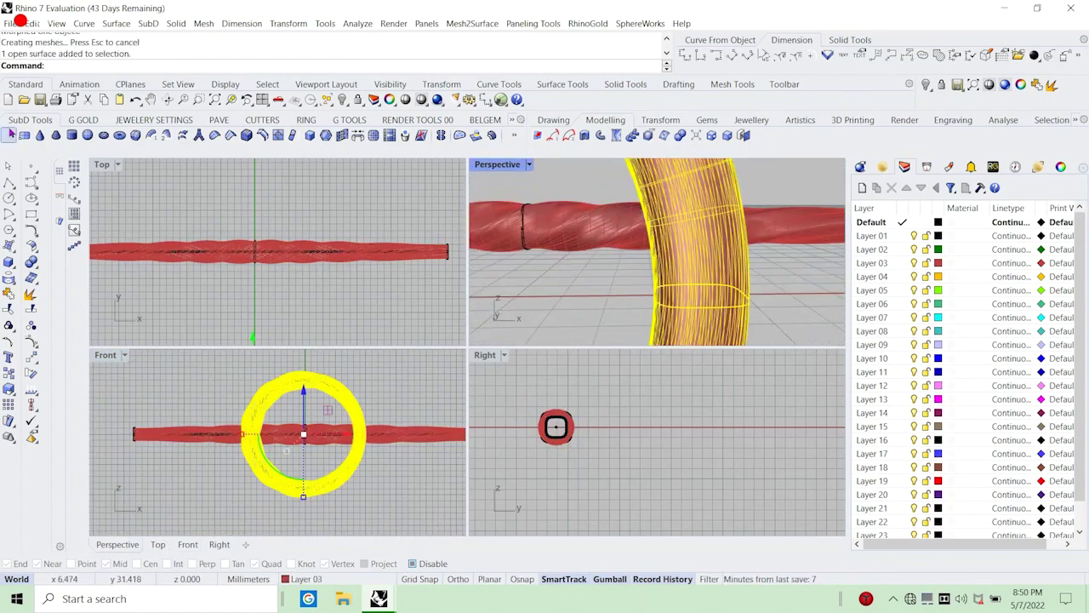
scroll(631, 285, down, 8)
key(Delete)
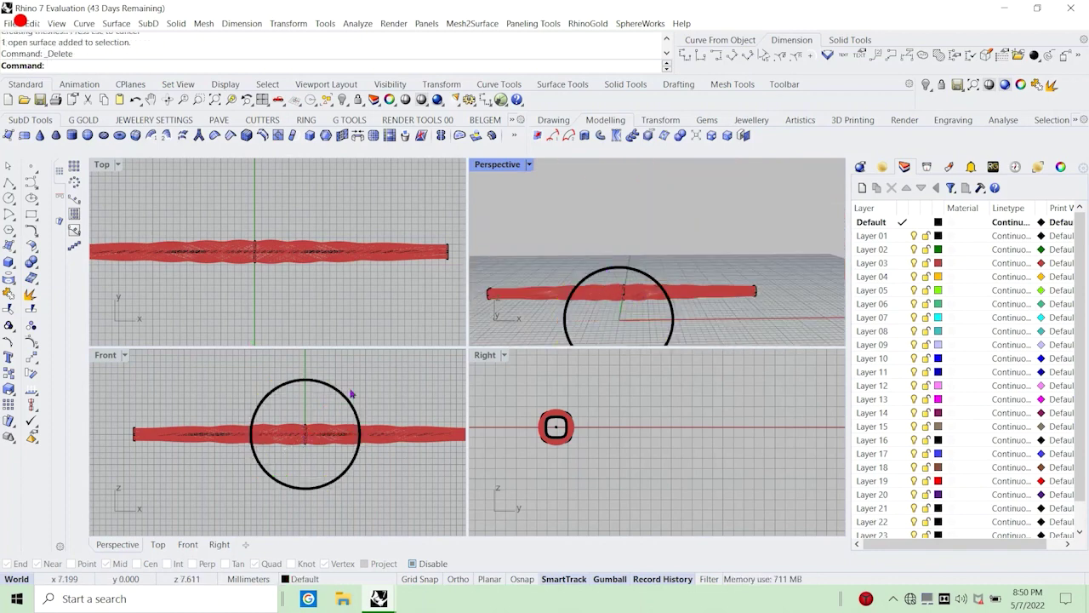
Use CrvSeam to move the circle's seam to its lowest point in the Front view.
click(351, 393)
text(CrvSeam)
key(Return)
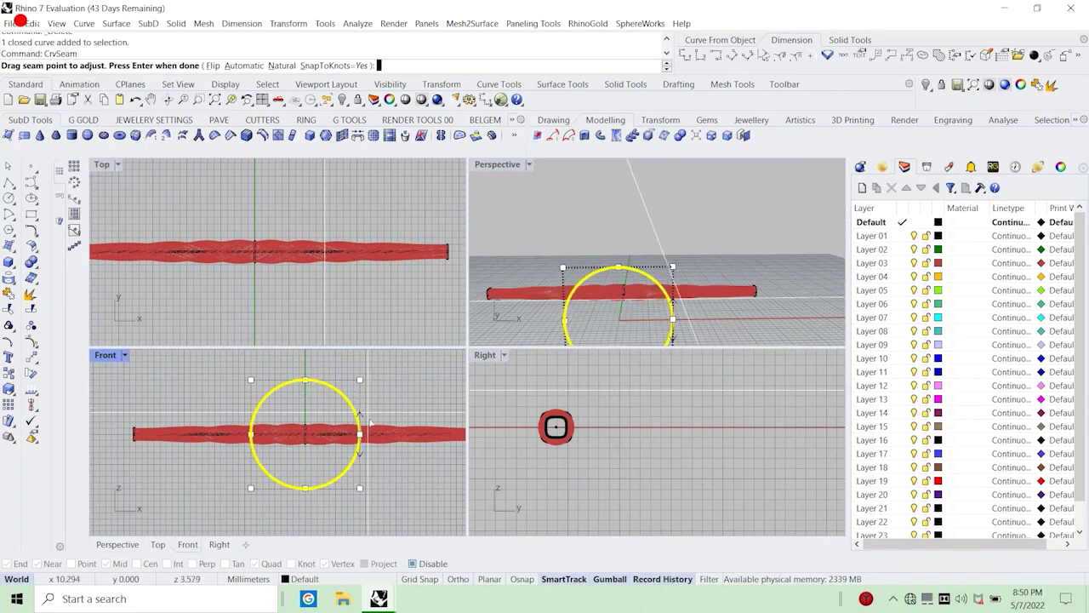
key(Return)
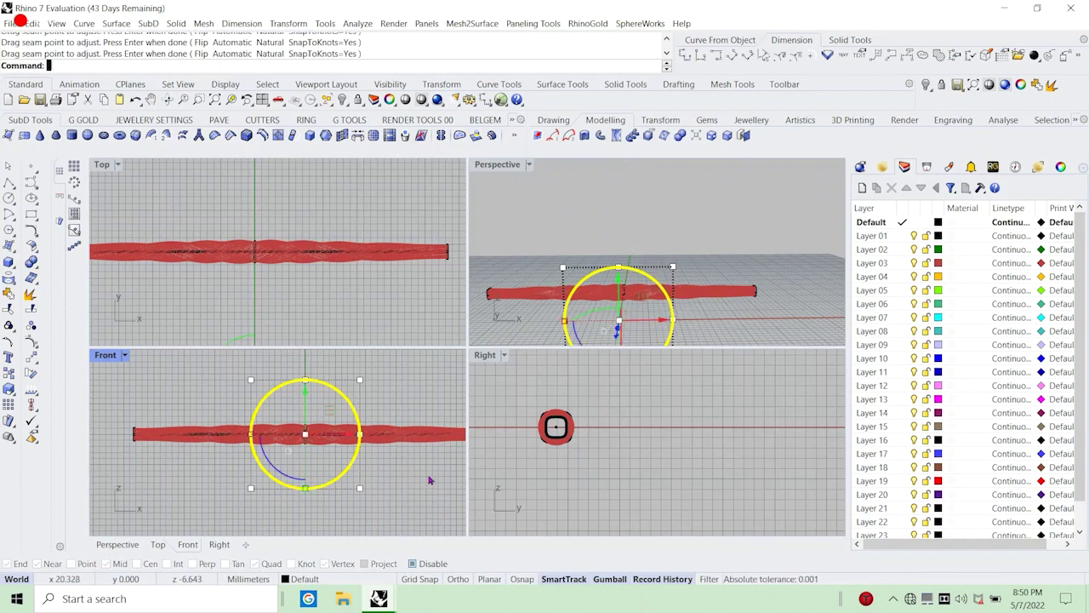
Flow the twisted surface from its centre line along the reseamed circle and maximize the Perspective view.
click(252, 253)
scroll(253, 253, down, 4)
text(f)
key(Return)
click(250, 253)
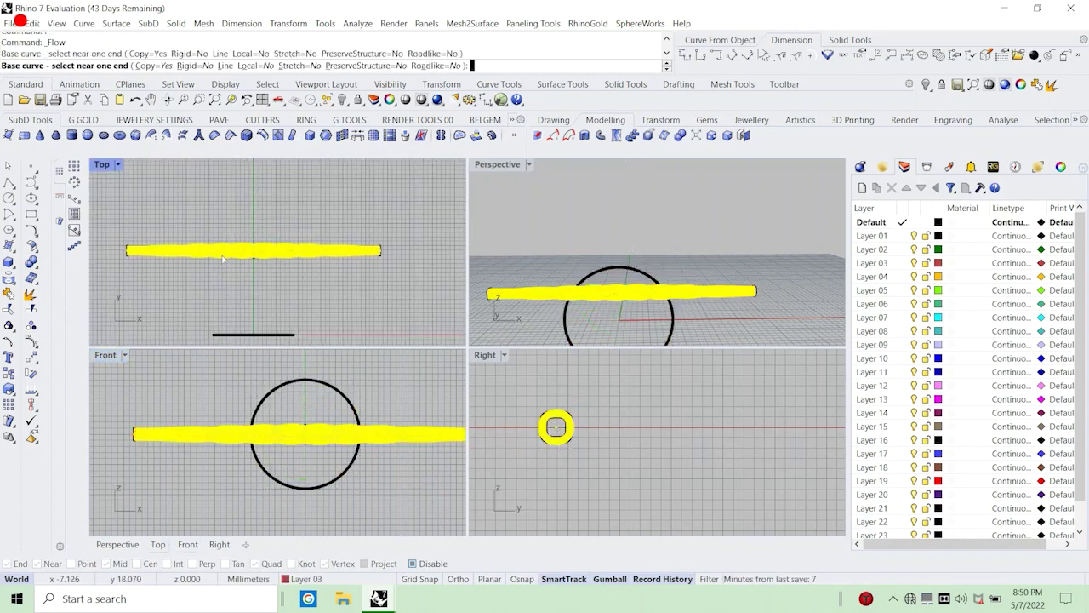
click(624, 267)
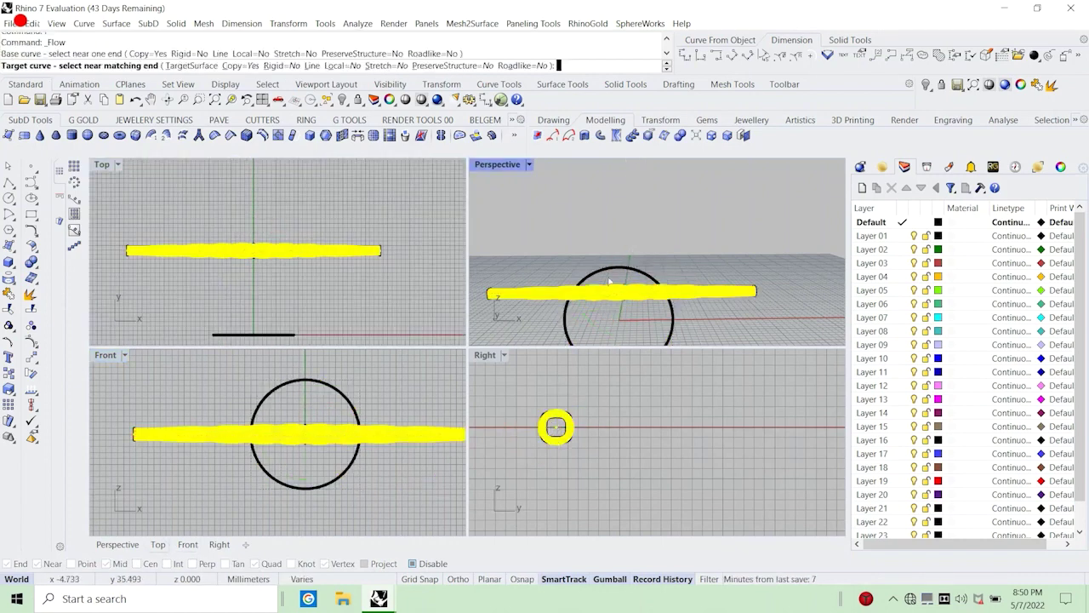
click(652, 212)
scroll(652, 212, down, 5)
right_drag(654, 215, 652, 276)
double_click(504, 166)
Inspect the flowed ring and set the Perspective view's display mode to Machine.
right_drag(438, 459, 453, 380)
scroll(453, 380, up, 5)
scroll(453, 380, down, 6)
right_drag(453, 213, 466, 341)
scroll(466, 341, up, 7)
scroll(465, 355, down, 3)
mouse_move(545, 374)
right_down()
mouse_move(464, 354)
mouse_move(552, 367)
right_up()
click(149, 163)
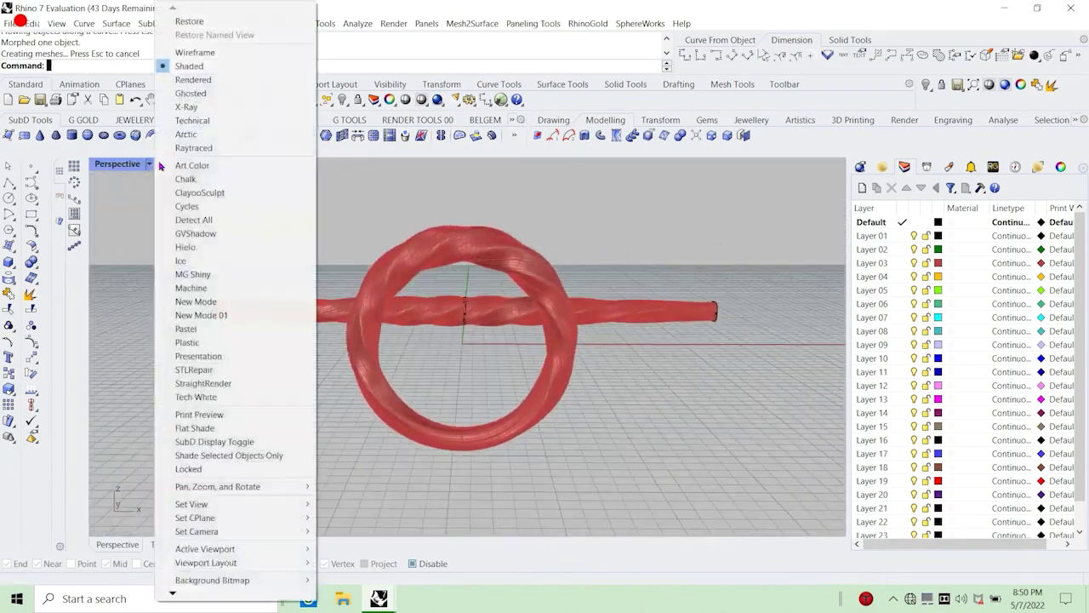
click(191, 289)
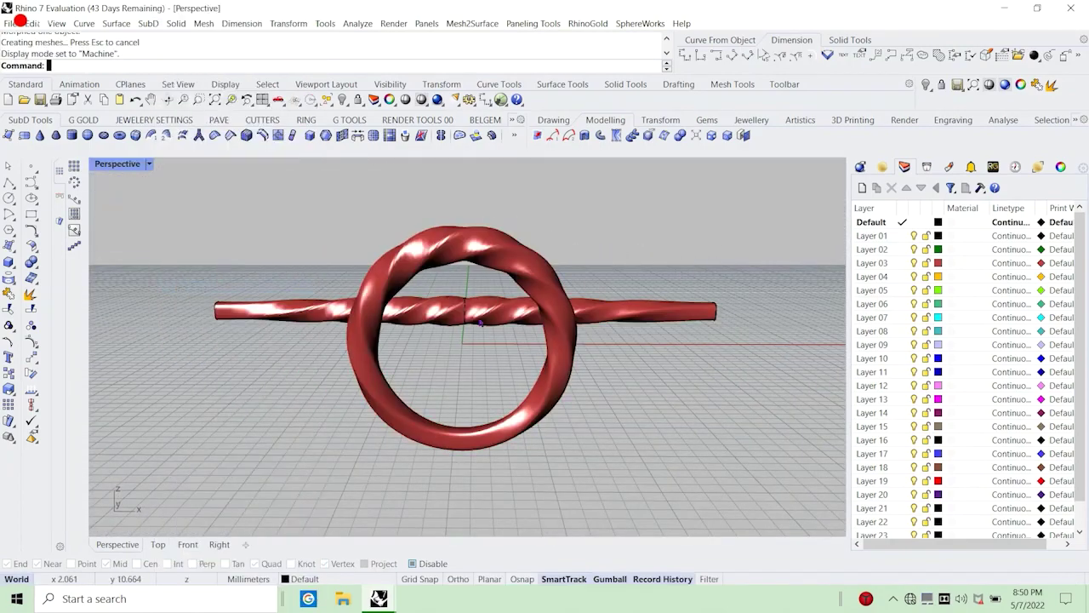
Check the flowed ring for naked edges with Show Edges and look closely at its seam.
scroll(425, 340, down, 3)
right_drag(425, 340, 442, 383)
scroll(341, 374, up, 4)
click(413, 271)
right_drag(413, 275, 479, 290)
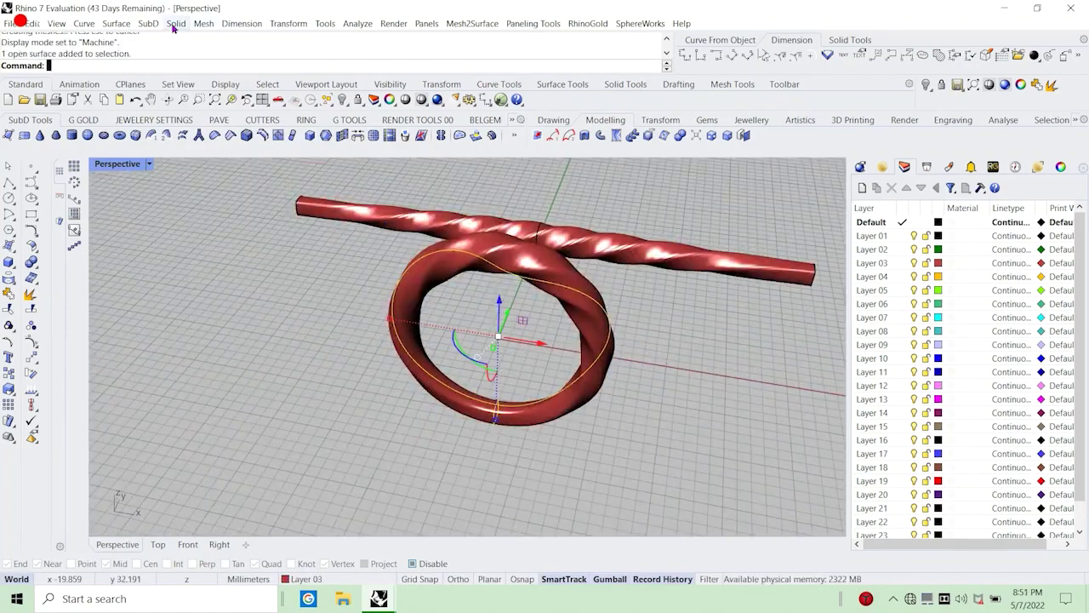
click(357, 23)
mouse_move(381, 200)
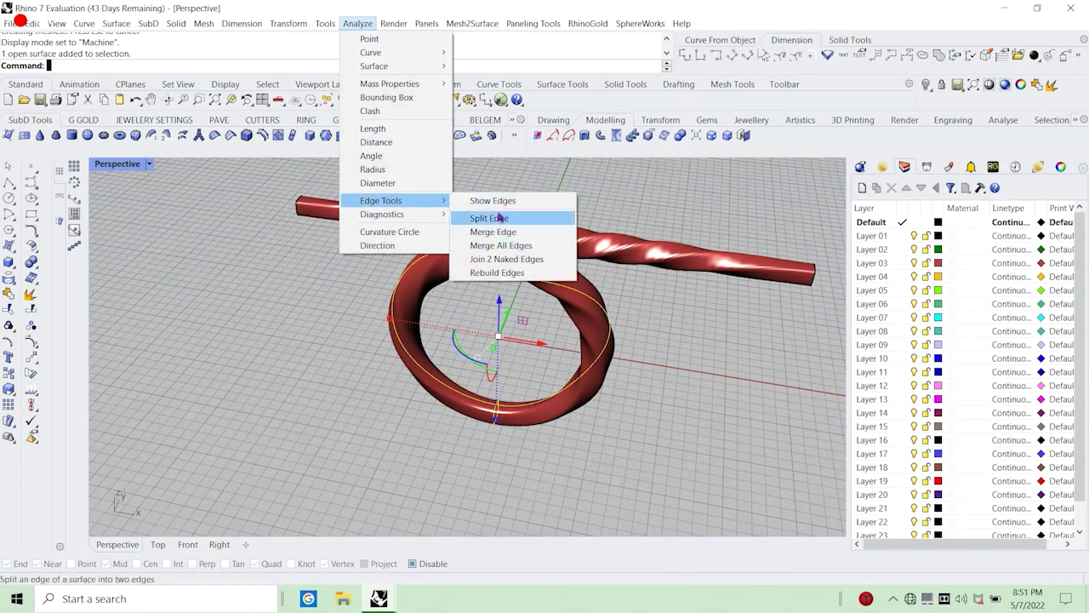
click(478, 199)
click(202, 343)
scroll(500, 363, down, 5)
click(249, 253)
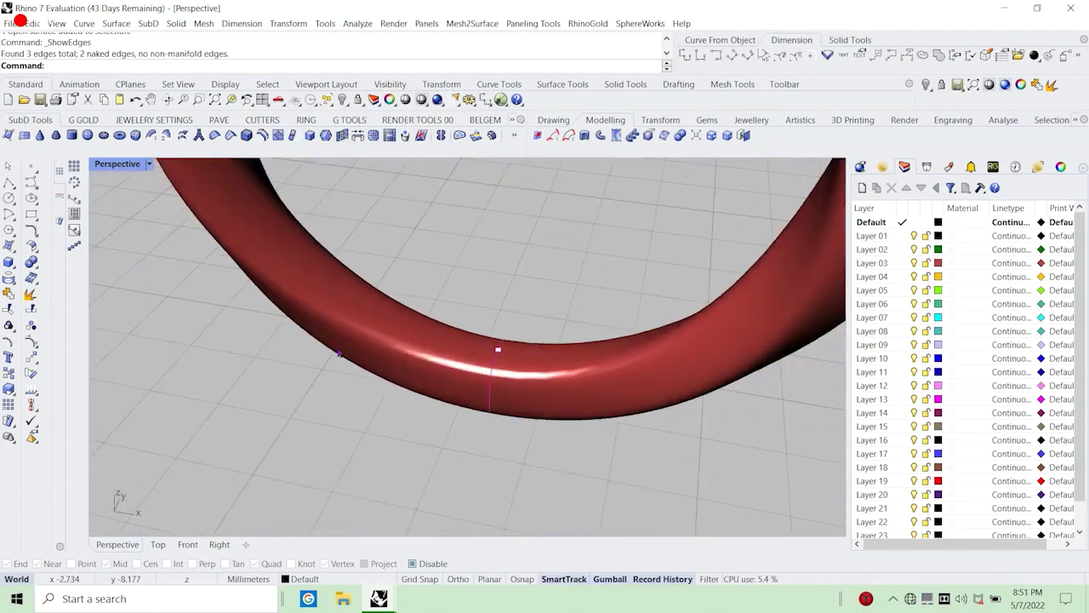
Cap the open ends of the flowed ring at its seam.
click(497, 400)
text(Cap)
key(Return)
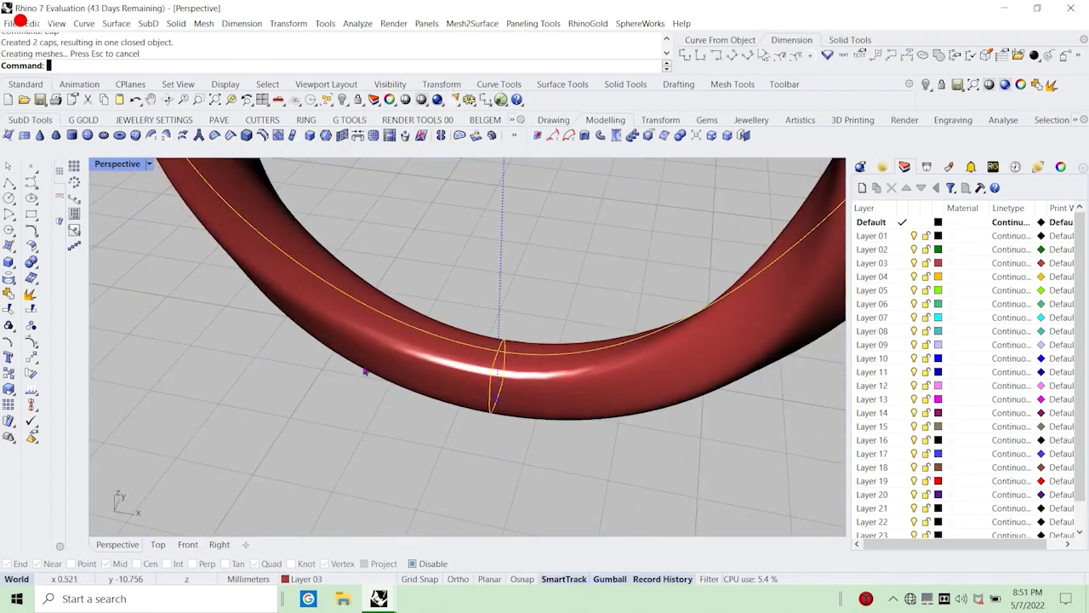
click(300, 388)
Check the capped ring for remaining naked edges with Show Edges.
scroll(332, 400, down, 5)
right_drag(348, 413, 451, 442)
click(656, 200)
right_drag(656, 191, 514, 400)
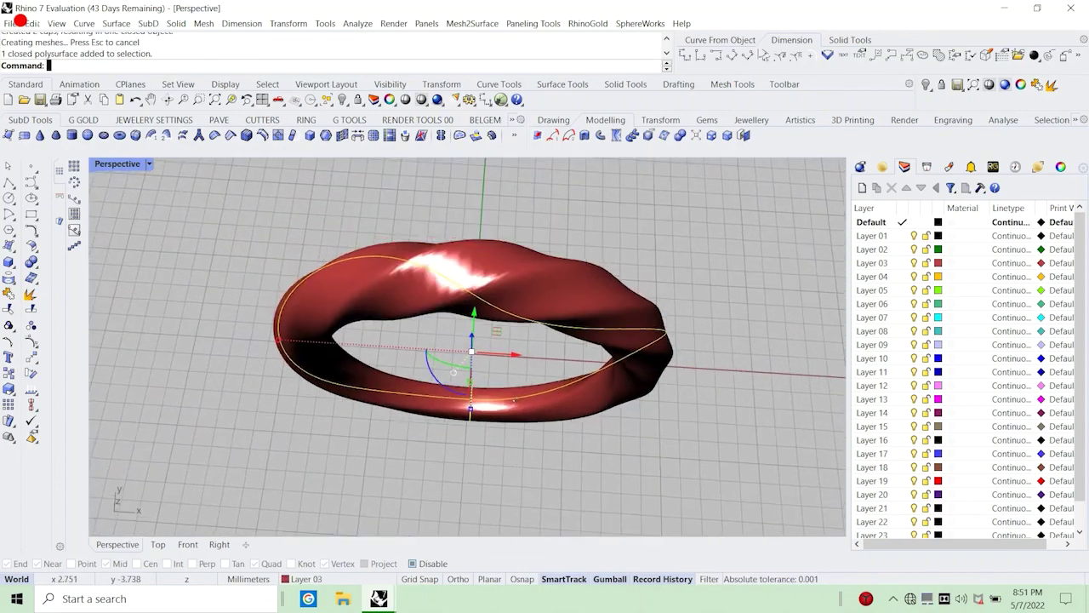
click(371, 24)
mouse_move(383, 200)
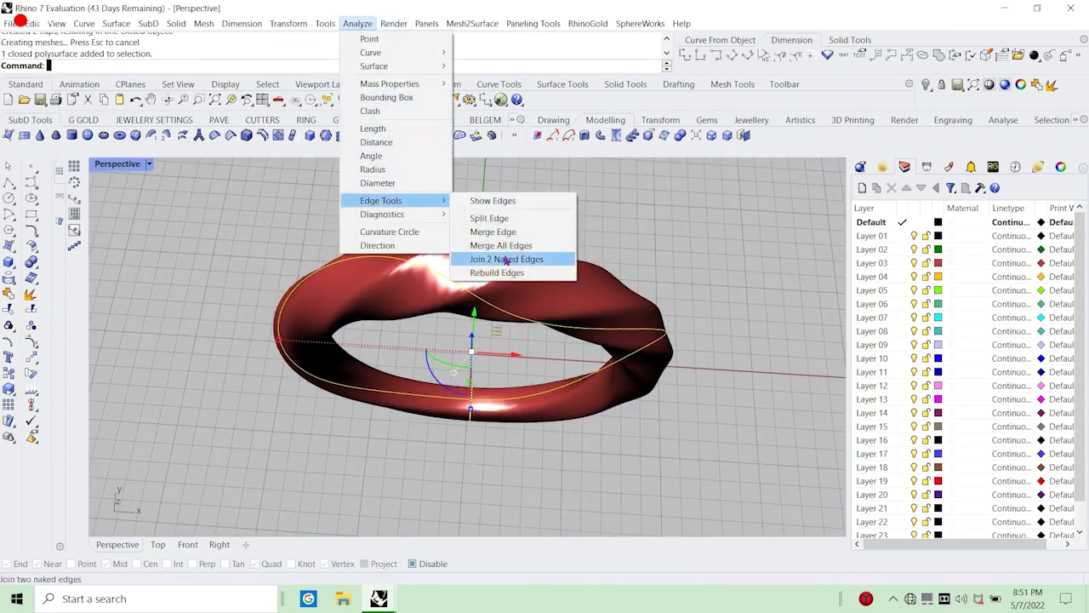
click(493, 199)
scroll(460, 415, up, 5)
scroll(462, 417, down, 5)
right_drag(462, 417, 409, 366)
right_drag(272, 271, 327, 280)
click(249, 254)
scroll(377, 314, down, 5)
right_drag(377, 314, 371, 279)
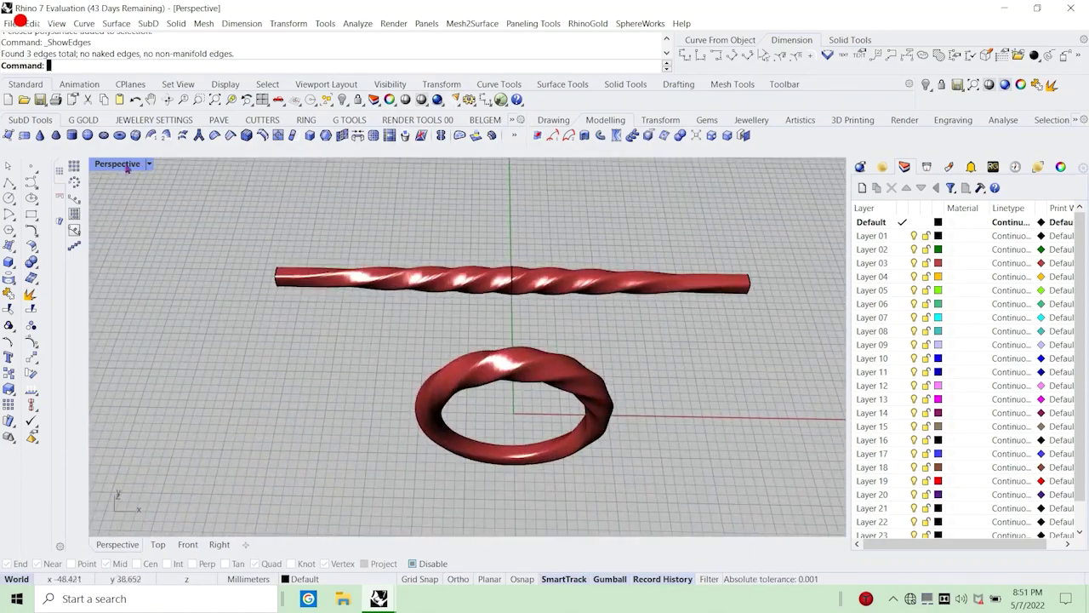
Return to the four-view layout and try raising the straight twisted surface in the Front view.
double_click(120, 163)
scroll(203, 428, up, 4)
click(223, 443)
scroll(238, 442, down, 4)
drag(319, 401, 397, 482)
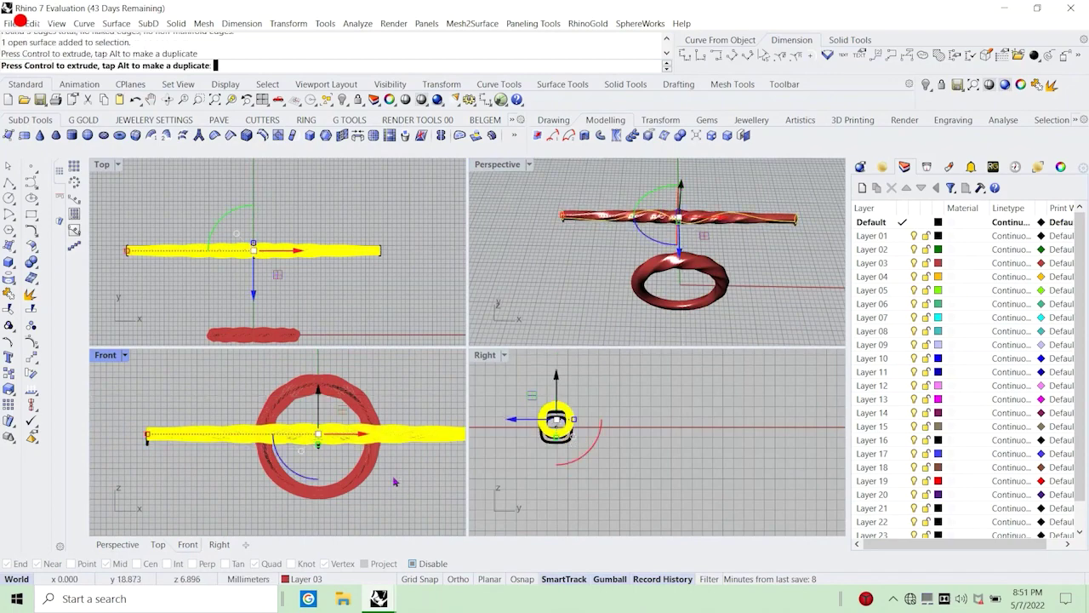
Undo the straight surface's move and the ring's cap.
key(ctrl+z)
click(403, 491)
scroll(403, 491, up, 3)
scroll(280, 471, down, 2)
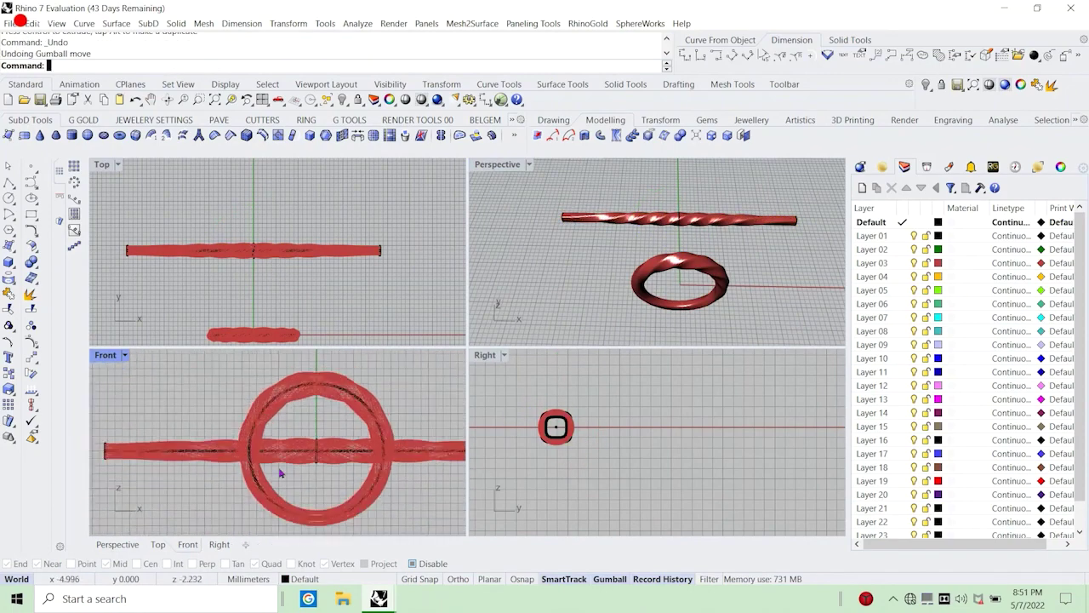
key(ctrl+z)
Raise the straight twisted surface in the maximized Front view so the history-linked ring shifts outward until its inner side meets the circle.
click(214, 482)
click(214, 454)
double_click(106, 355)
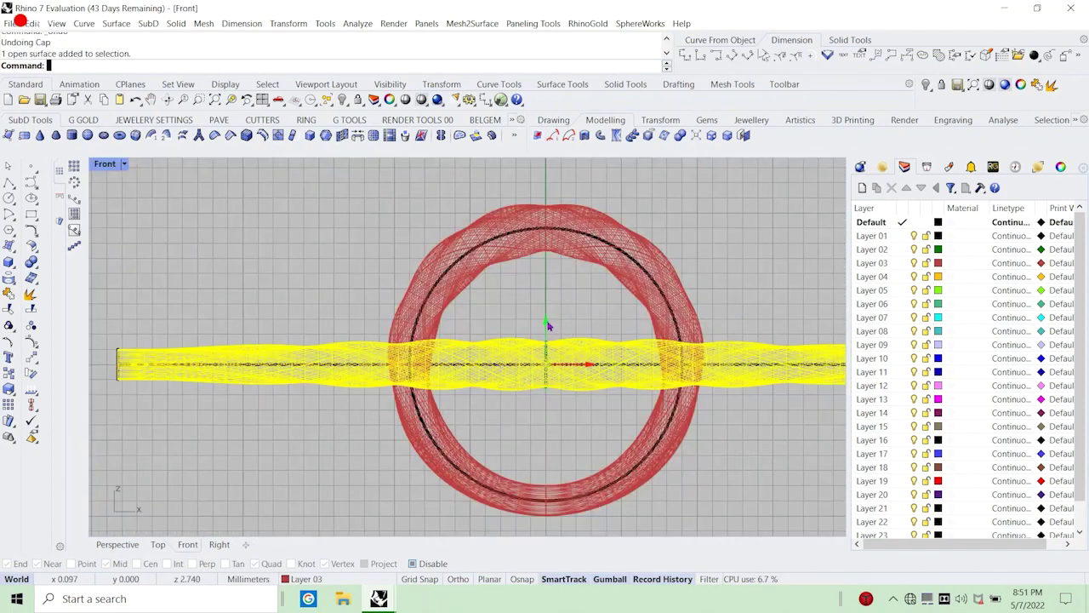
drag(548, 326, 546, 302)
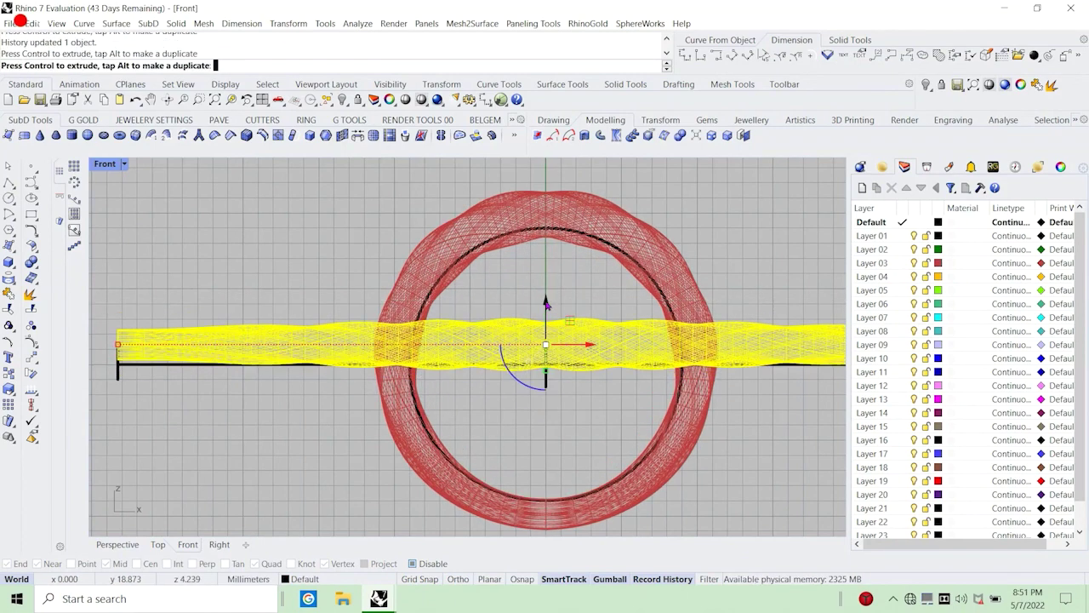
drag(585, 531, 533, 524)
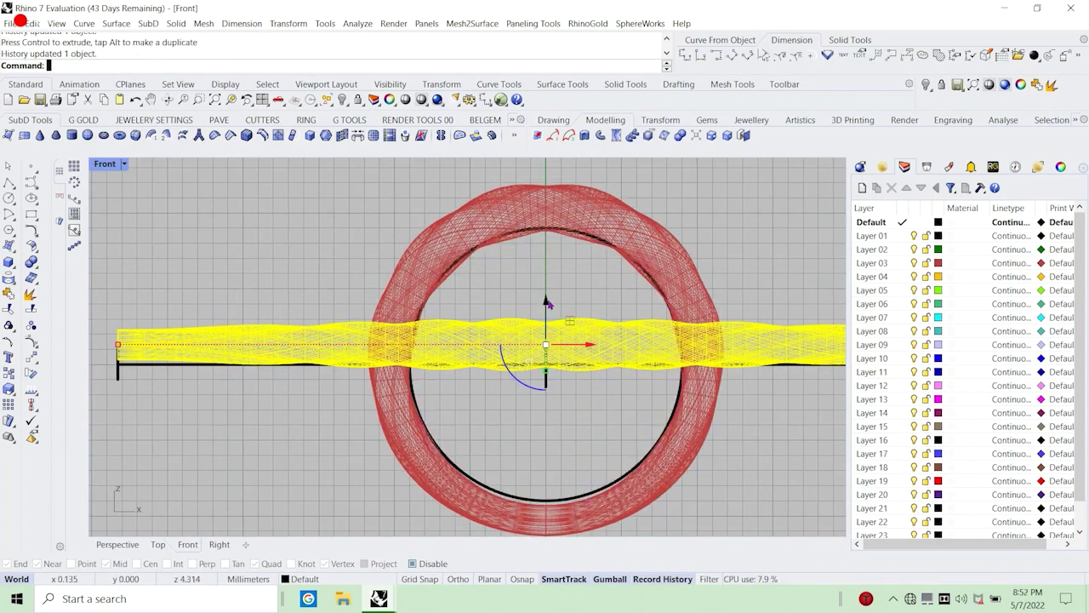
drag(547, 302, 548, 305)
click(474, 236)
key(Escape)
scroll(523, 234, up, 10)
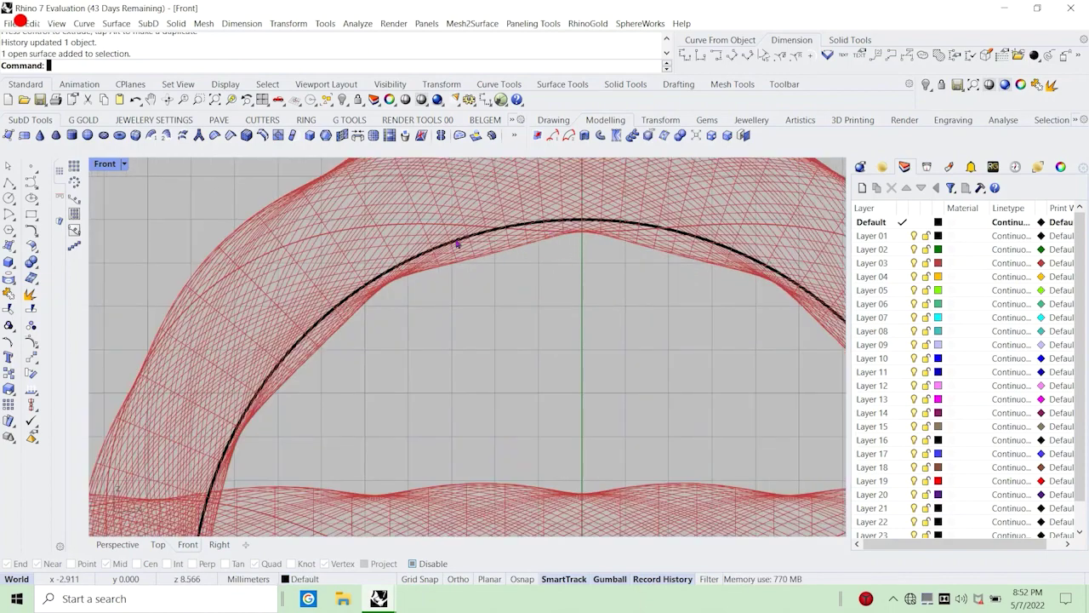
scroll(473, 273, down, 5)
text(text)
key(Return)
key(Delete)
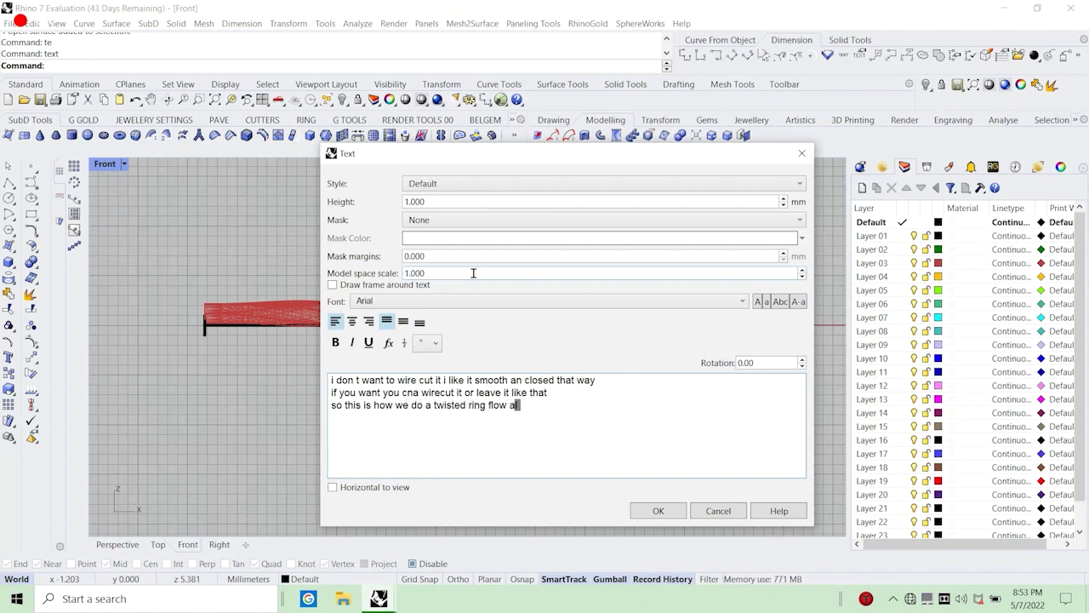
click(717, 516)
scroll(548, 275, down, 7)
Return to the four-view layout and cap the ring's open ends to make it a closed solid.
double_click(105, 164)
scroll(291, 408, up, 11)
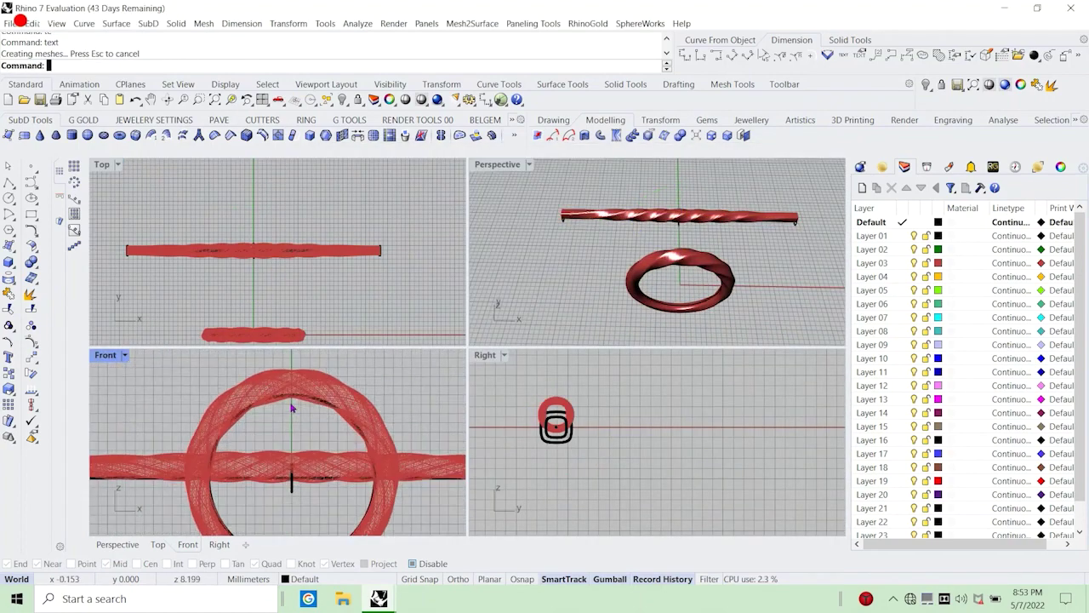
click(291, 410)
scroll(336, 411, down, 2)
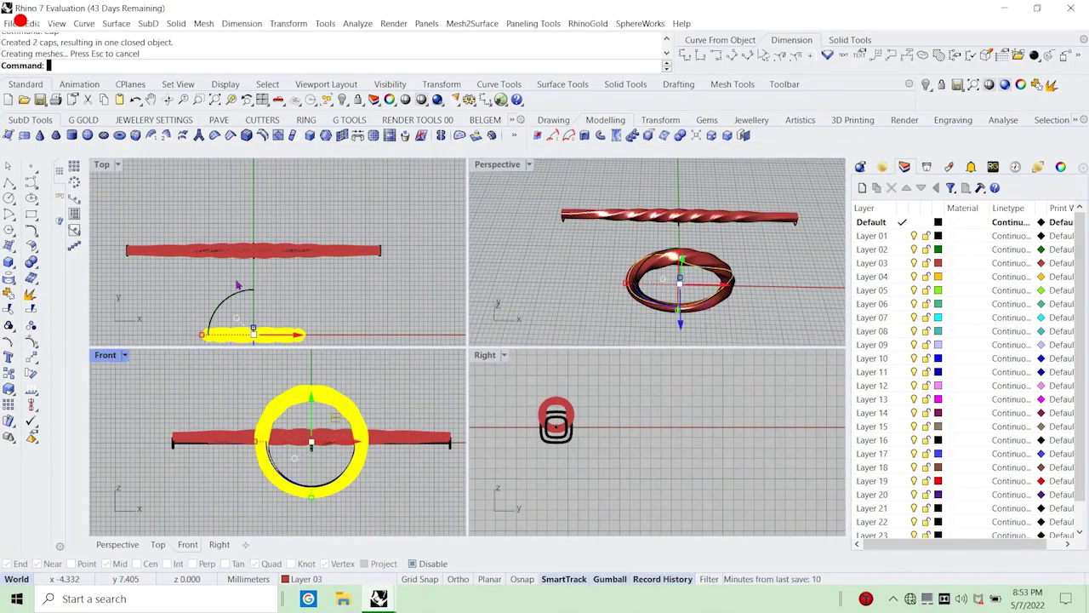
Group and hide the straight twisted surface with its construction curves, and maximize the Perspective view.
scroll(247, 259, down, 4)
drag(389, 264, 158, 215)
click(9, 326)
click(342, 101)
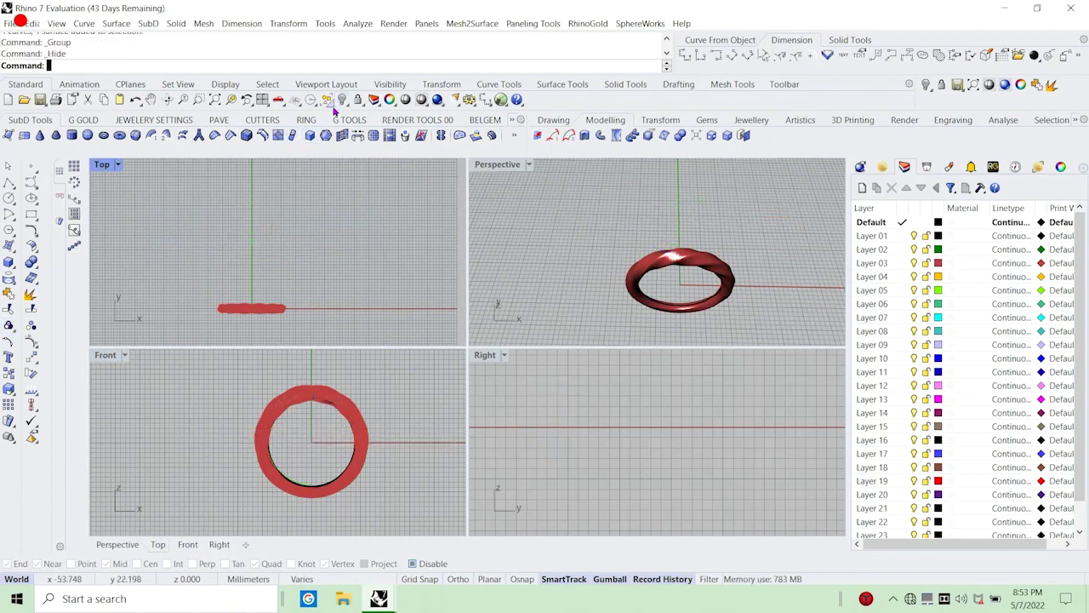
double_click(501, 166)
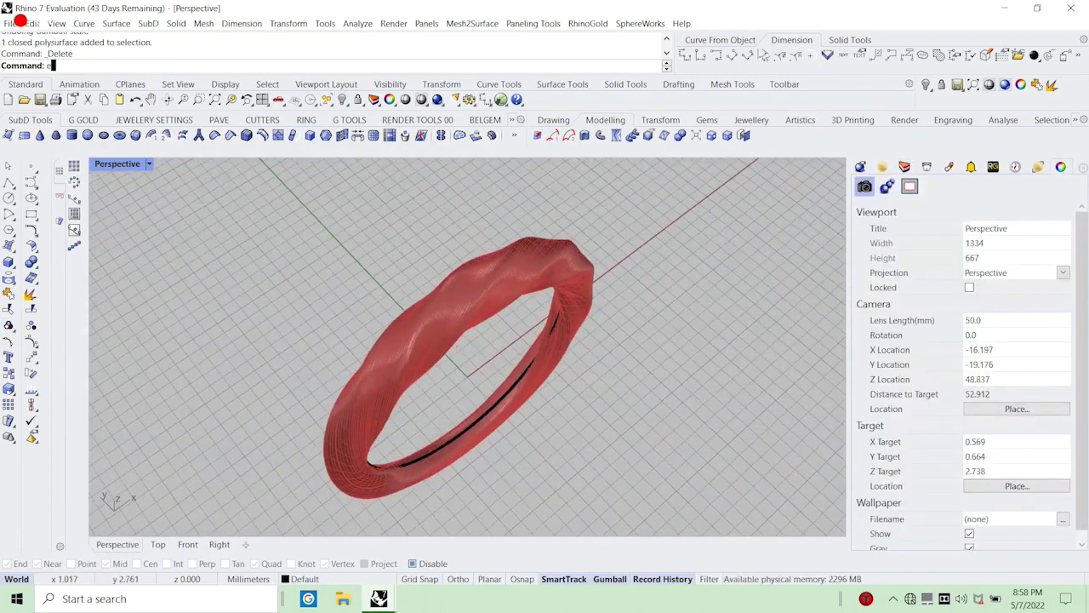
Extract the ring's V-direction isocurve as a cross-section at its top centre, snapping in the Front view.
click(441, 328)
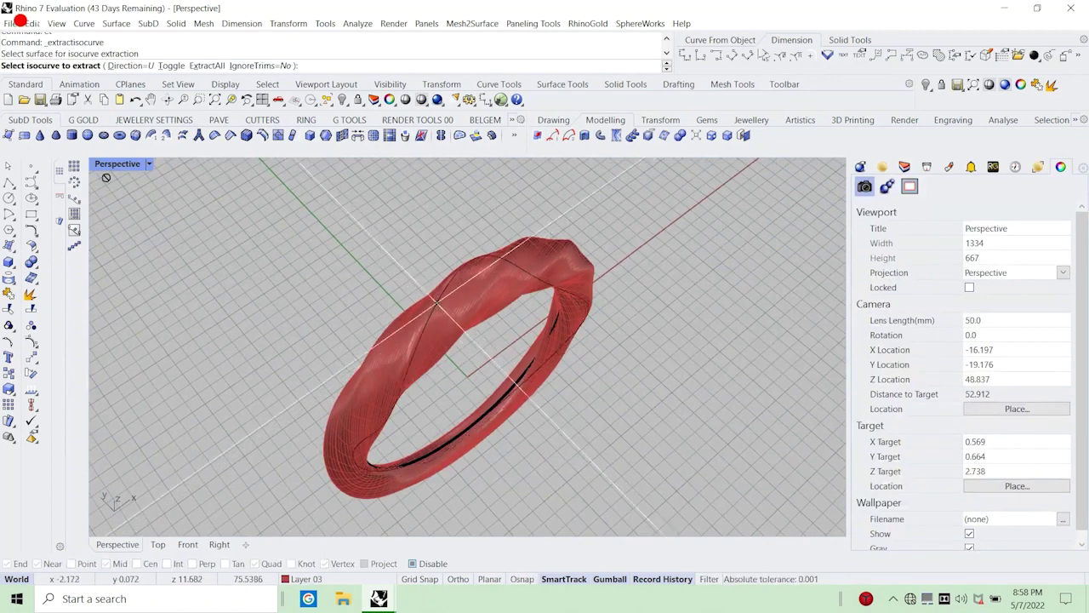
click(161, 62)
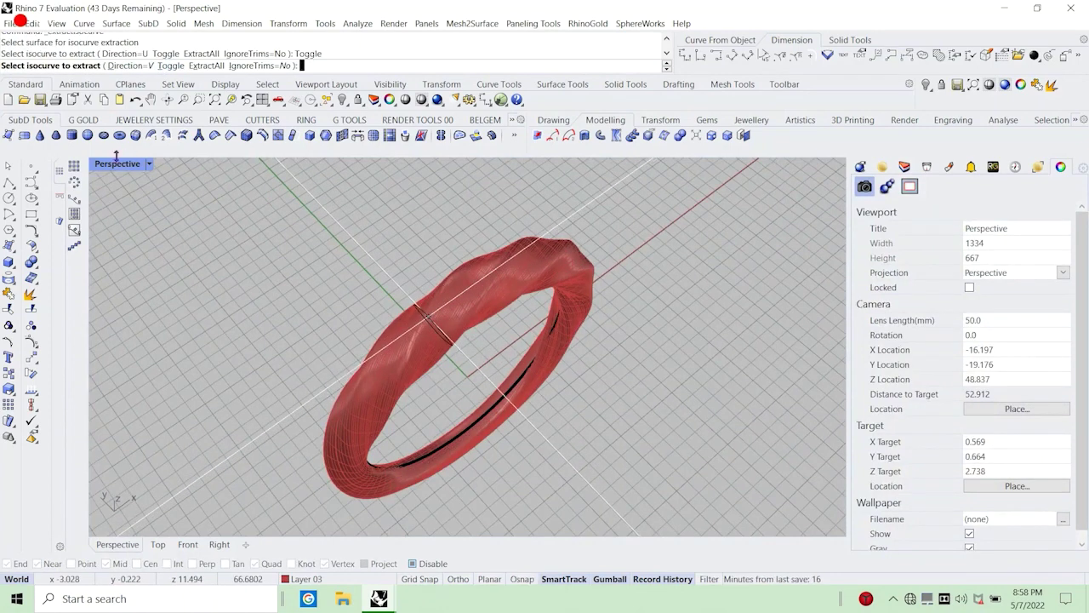
double_click(117, 164)
scroll(340, 419, up, 3)
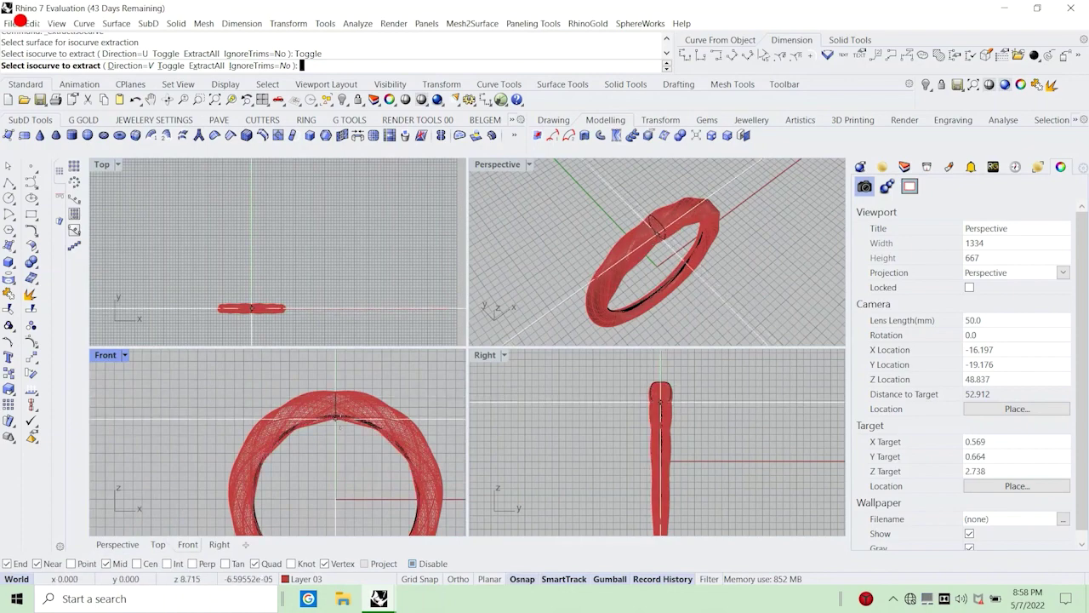
click(336, 418)
key(Return)
scroll(255, 310, up, 10)
key(Escape)
right_drag(681, 277, 643, 256)
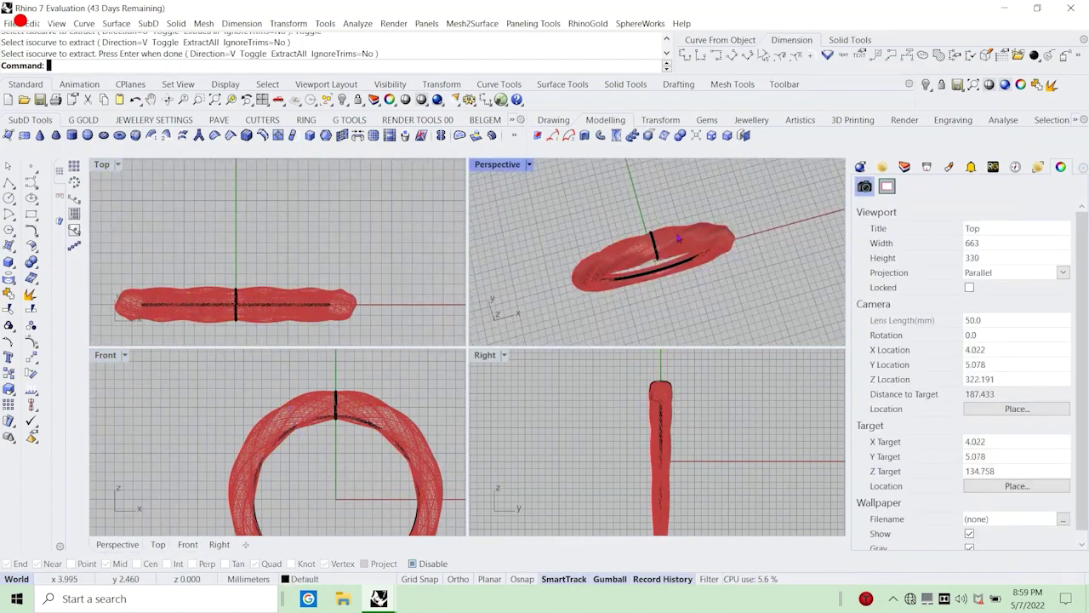
Extract the ring's U-direction isocurve that winds along the surface through the top of the cross-section curve.
scroll(651, 257, up, 4)
text(ei)
key(Return)
click(655, 257)
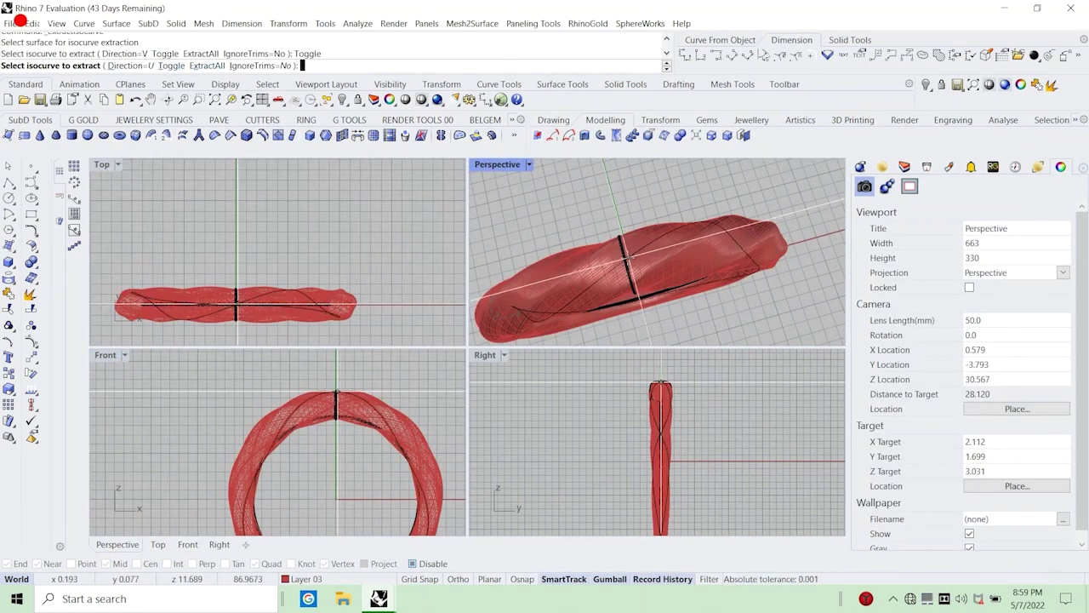
click(653, 259)
key(Return)
key(Escape)
scroll(293, 425, down, 4)
Draw a horizontal line in the Front view from the origin out past the right side of the ring.
click(9, 182)
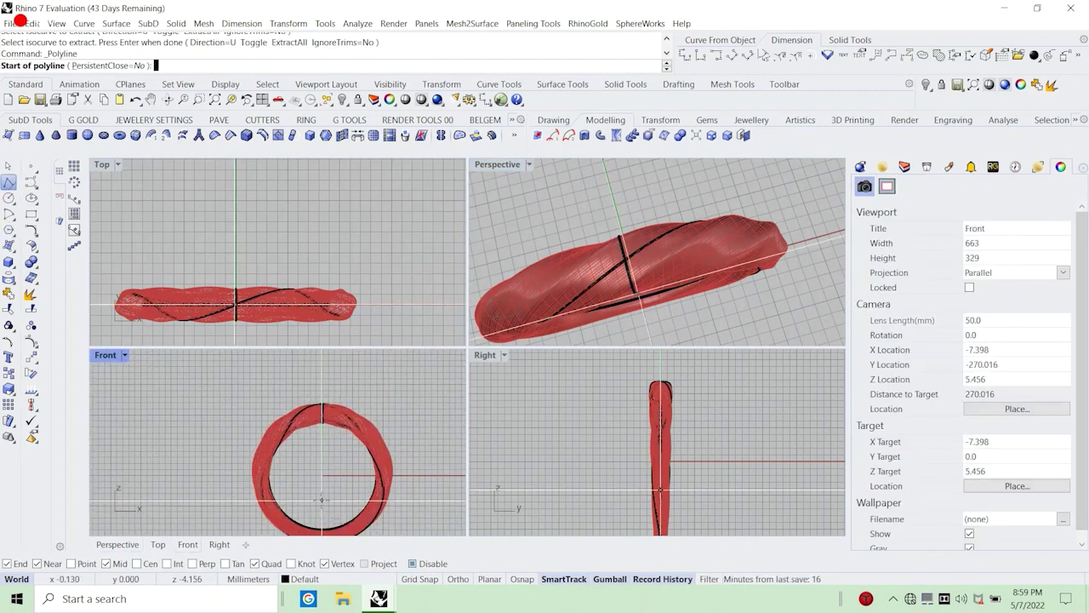
text(0)
scroll(324, 502, down, 2)
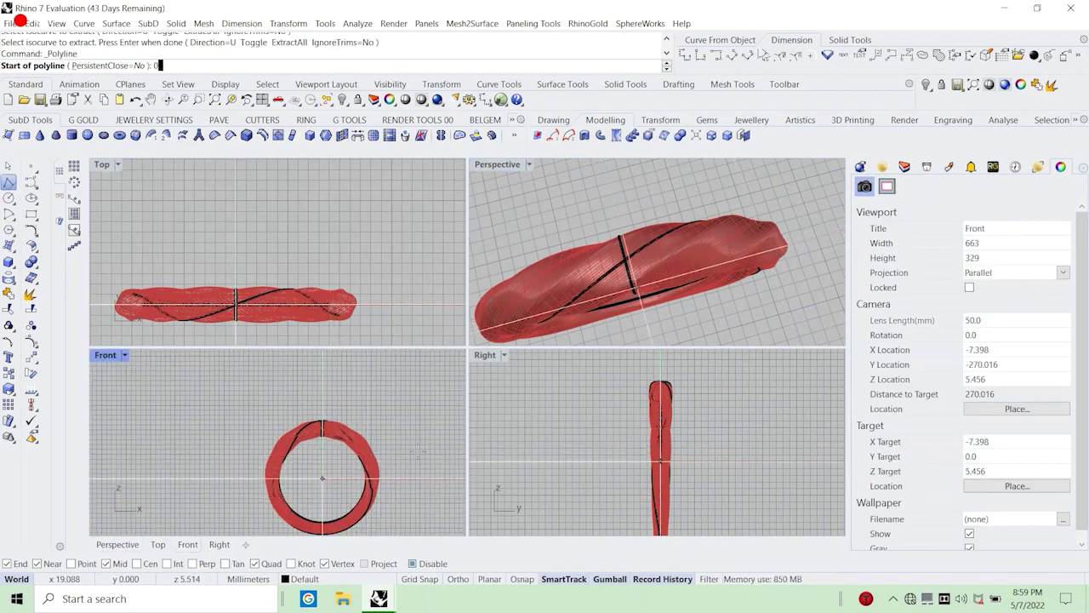
key(Return)
right_drag(412, 498, 386, 496)
click(382, 478)
key(Return)
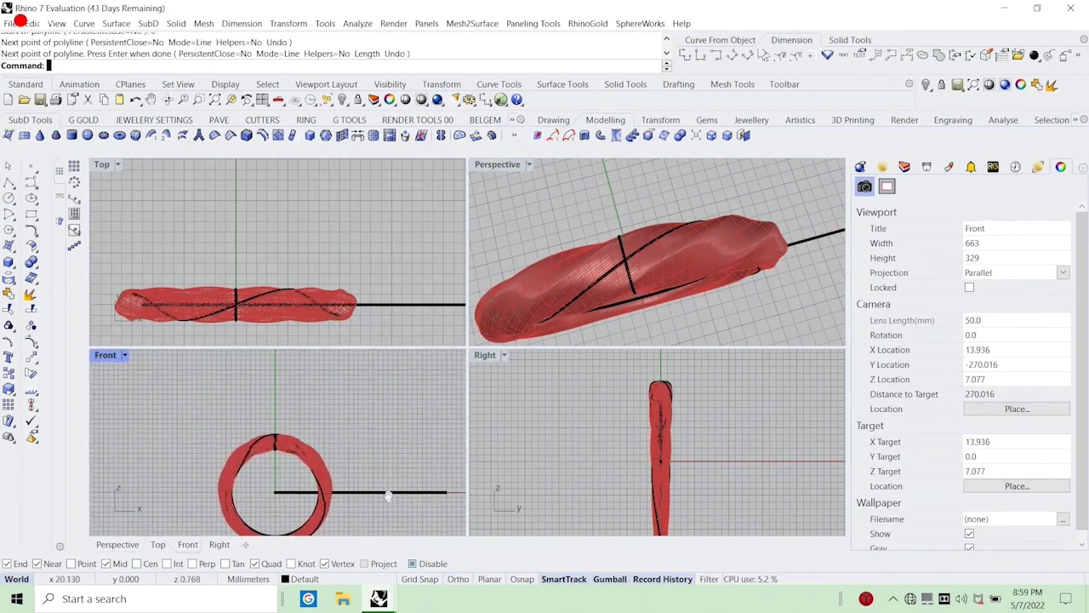
Stretch the horizontal line past the ring's left side and extrude it in the Top view into a plane wider than the ring.
click(384, 493)
drag(280, 491, 154, 492)
scroll(238, 426, down, 4)
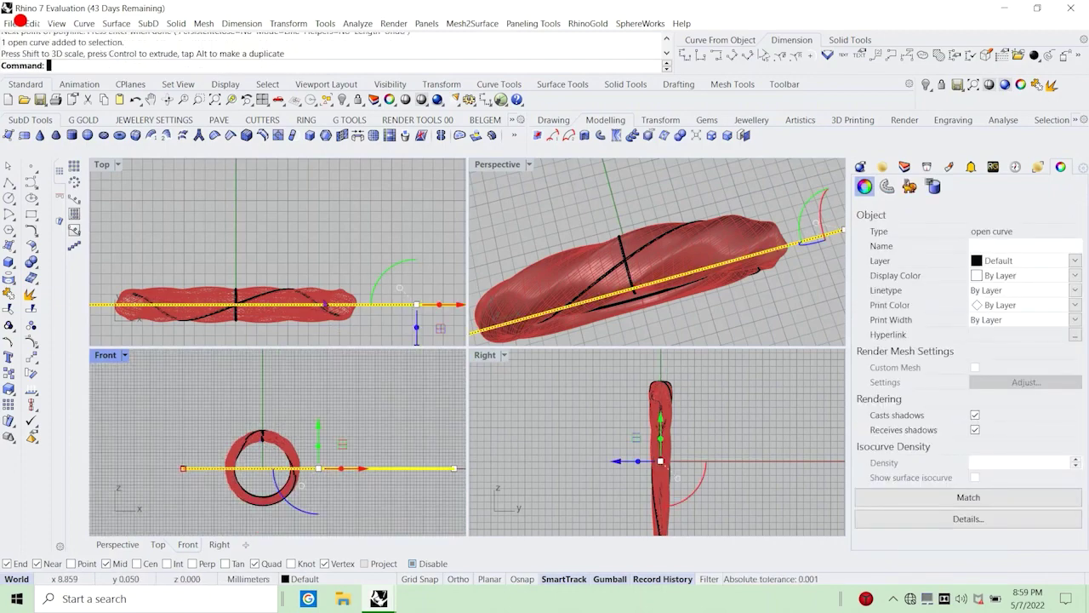
scroll(306, 276, down, 6)
shift+drag(355, 302, 355, 319)
click(280, 213)
Split the winding U isocurve with the horizontal plane through the ring's centre.
scroll(254, 444, up, 14)
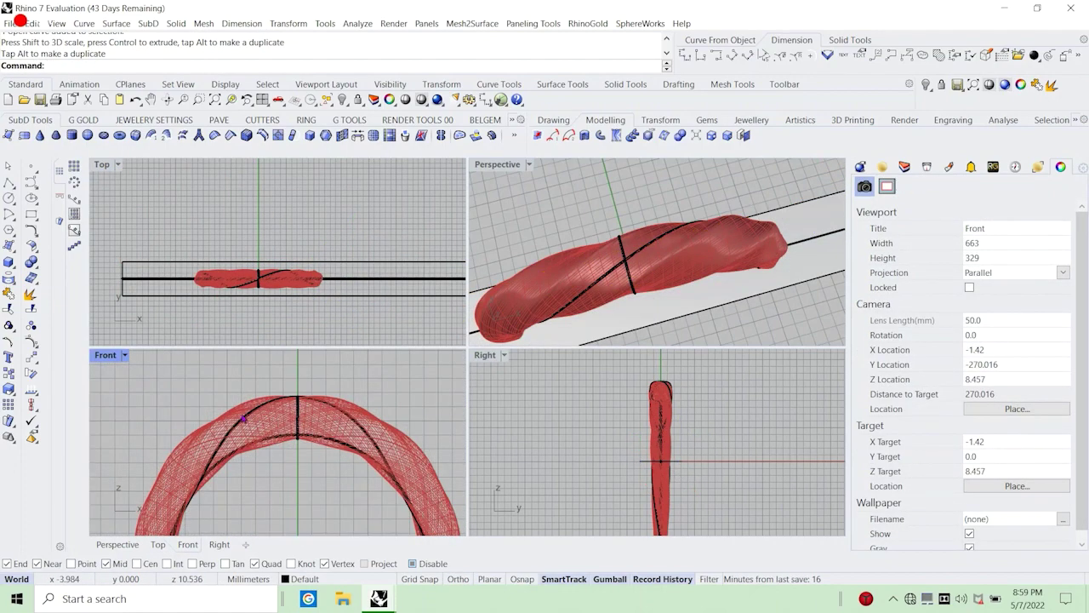
click(242, 428)
scroll(240, 436, up, 8)
click(267, 482)
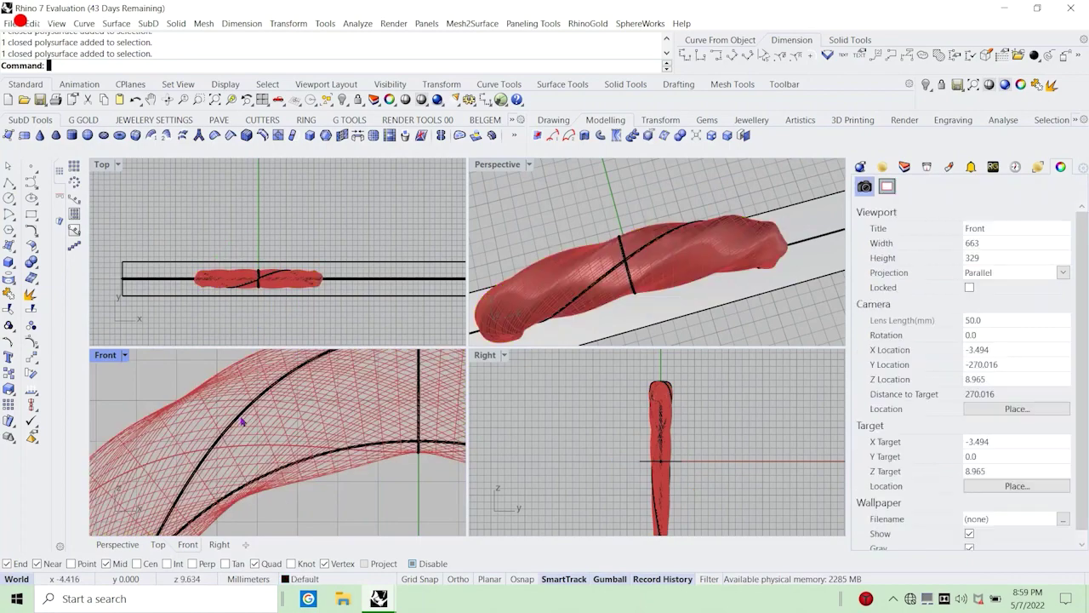
click(241, 421)
click(271, 434)
click(31, 309)
click(353, 262)
right_click(355, 234)
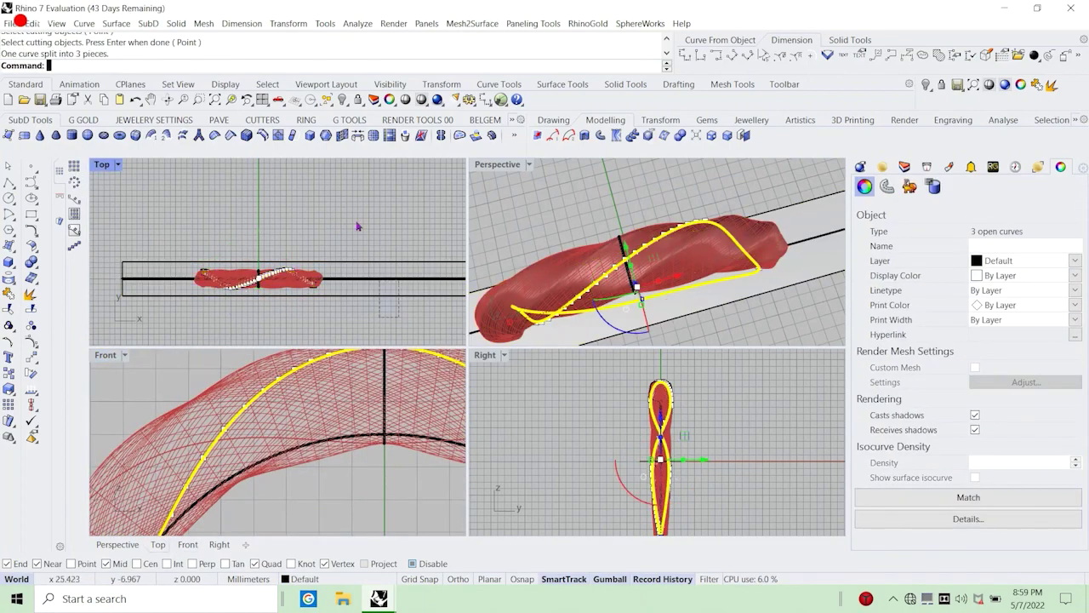
Delete the cutting plane and its line, and undo both the deletion and the curve split.
drag(374, 230, 345, 303)
key(Delete)
right_drag(621, 308, 630, 223)
scroll(639, 225, up, 4)
click(640, 223)
click(677, 251)
scroll(679, 247, down, 6)
scroll(651, 234, up, 6)
scroll(174, 429, down, 10)
key(ctrl+z)
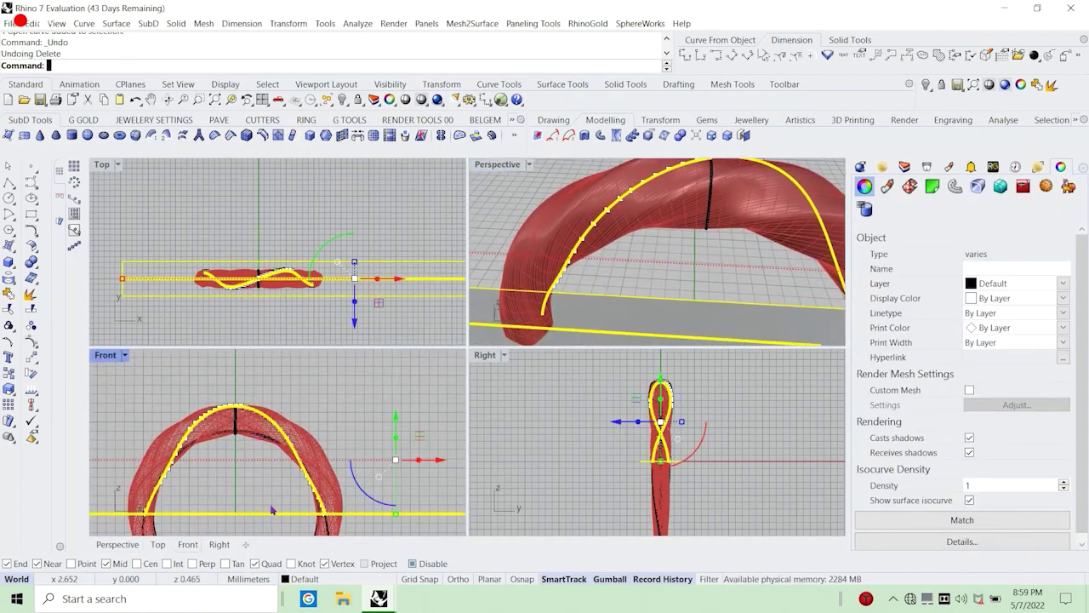
scroll(291, 442, down, 6)
key(ctrl+z)
Raise the cutting plane and its line in the Front view to just below the underside of the ring's top.
drag(350, 429, 350, 393)
scroll(261, 432, up, 9)
scroll(198, 453, down, 2)
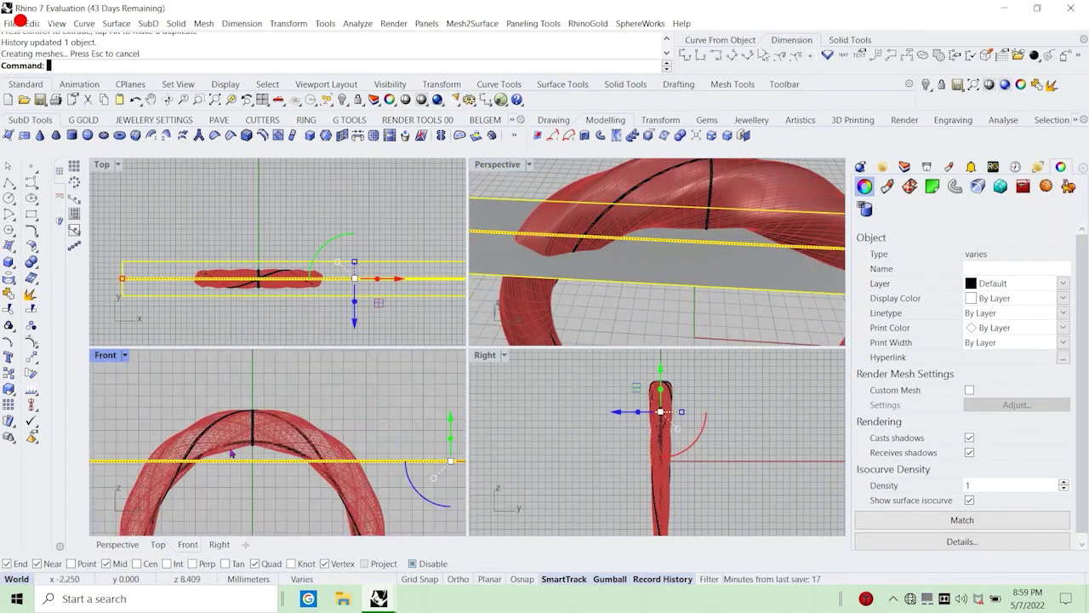
key(ctrl+z)
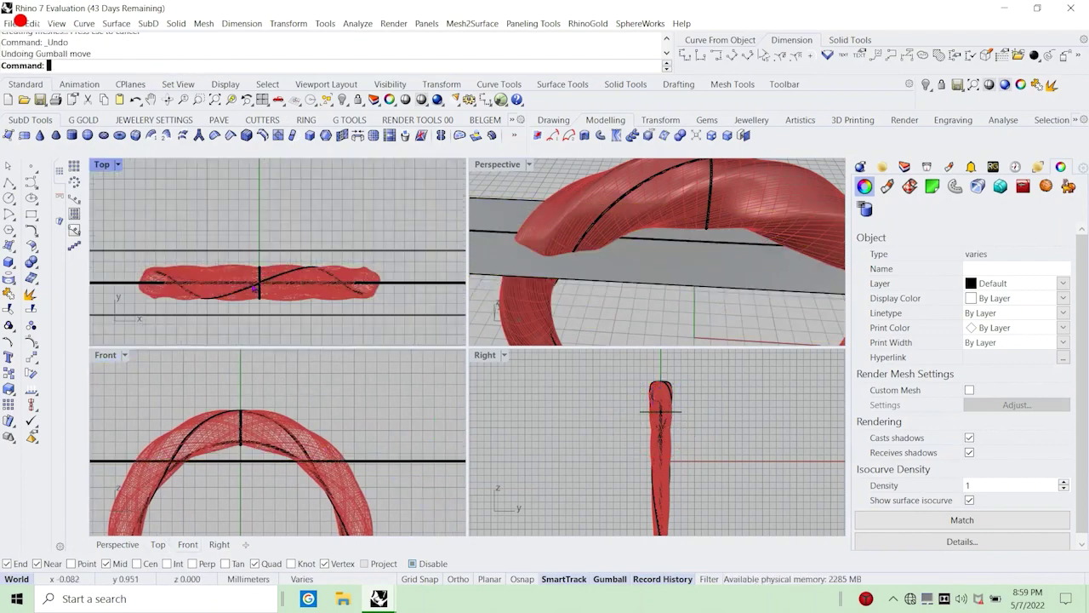
Split the winding U isocurve with the raised horizontal plane.
scroll(247, 285, up, 5)
click(220, 298)
click(220, 298)
scroll(223, 295, up, 8)
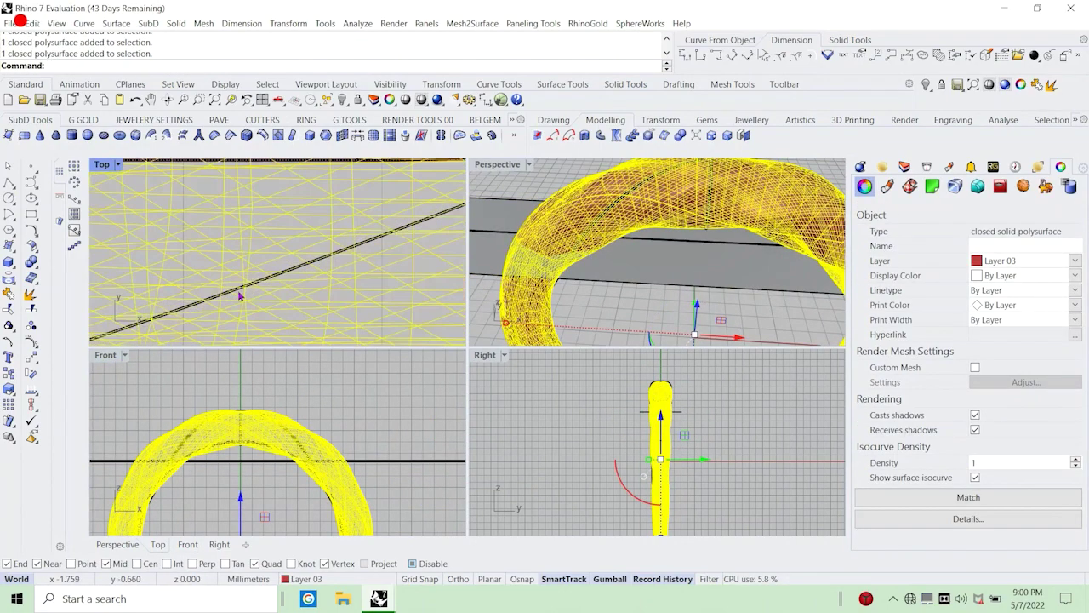
click(271, 280)
click(315, 312)
click(385, 460)
right_click(312, 412)
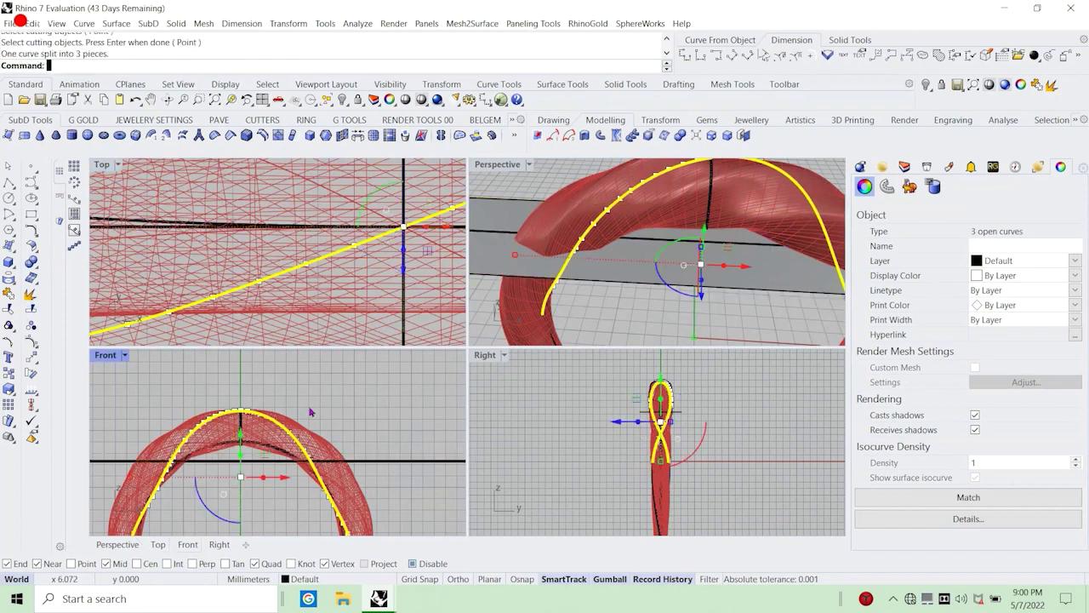
Keep only the upper isocurve segment and the ring by inverting their selection and deleting the other curves and the plane.
scroll(312, 411, down, 6)
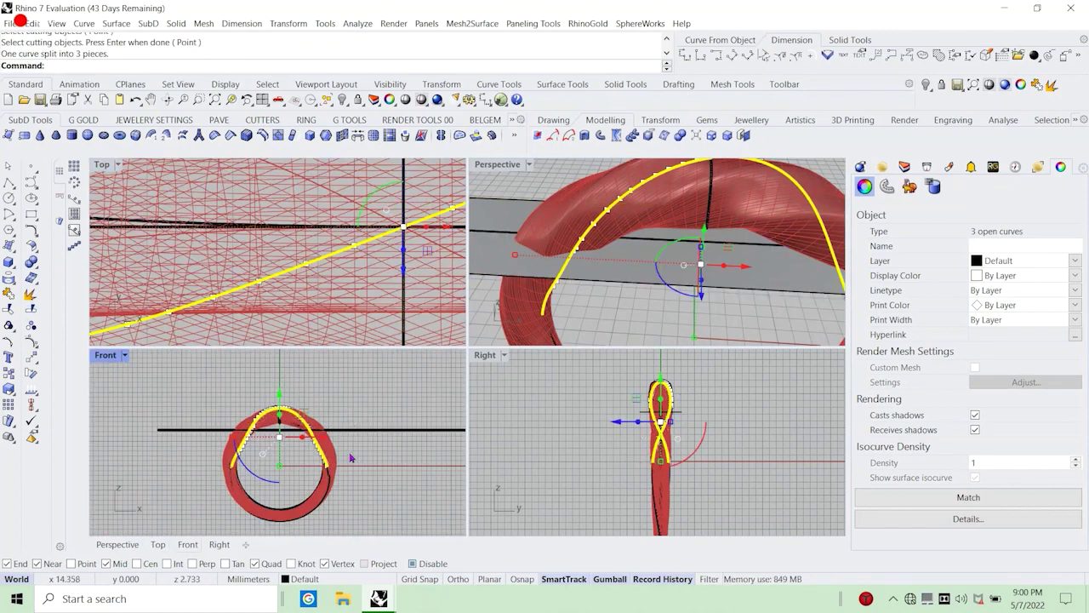
scroll(322, 374, up, 5)
click(315, 377)
scroll(224, 434, up, 7)
scroll(275, 274, up, 10)
click(302, 258)
click(345, 291)
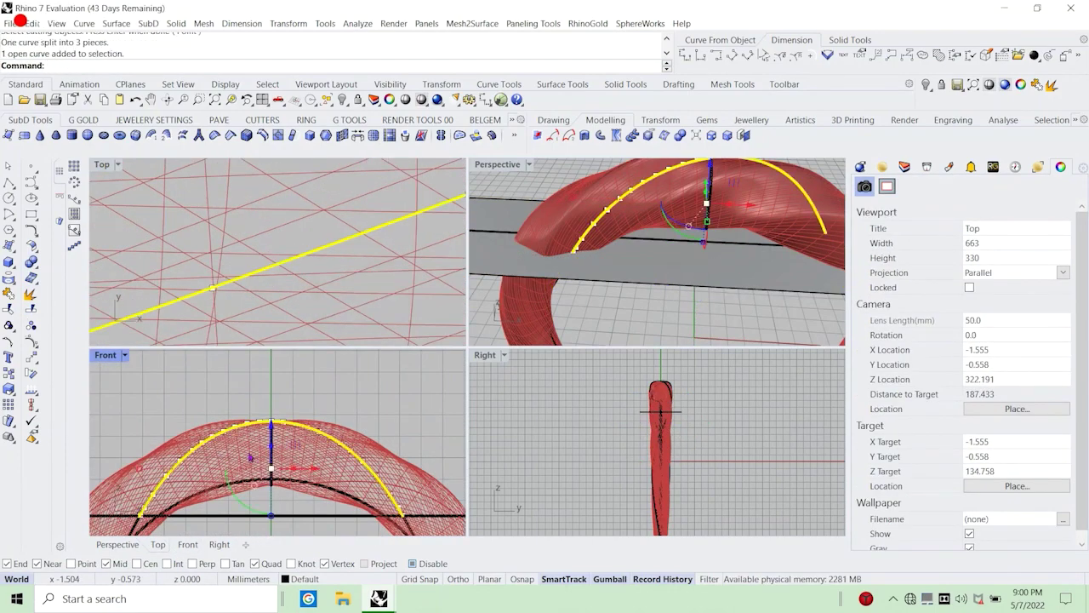
scroll(251, 457, down, 5)
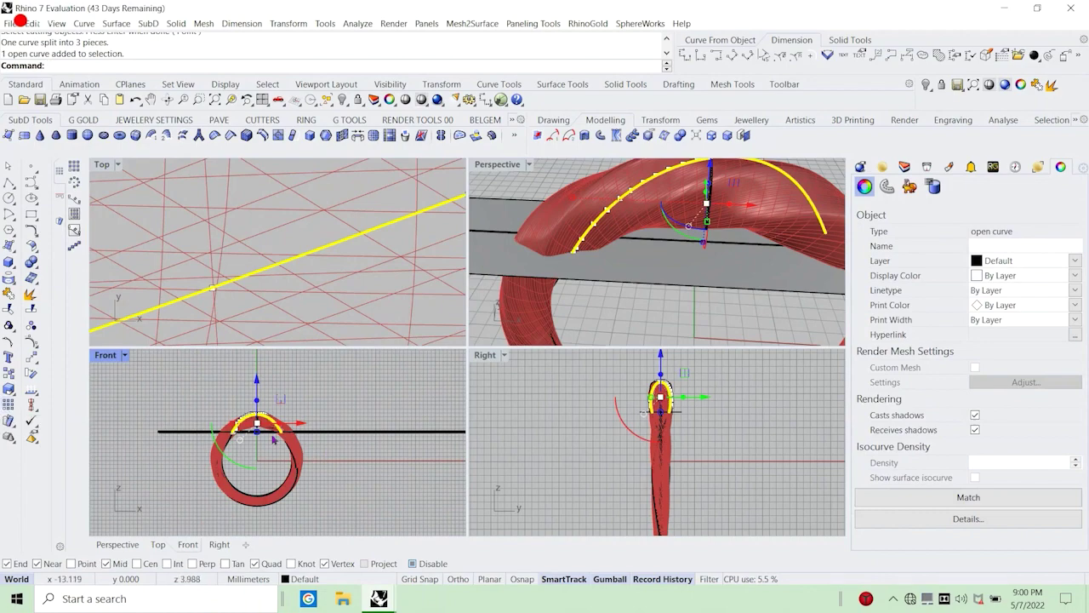
shift+click(274, 439)
key(Return)
key(Delete)
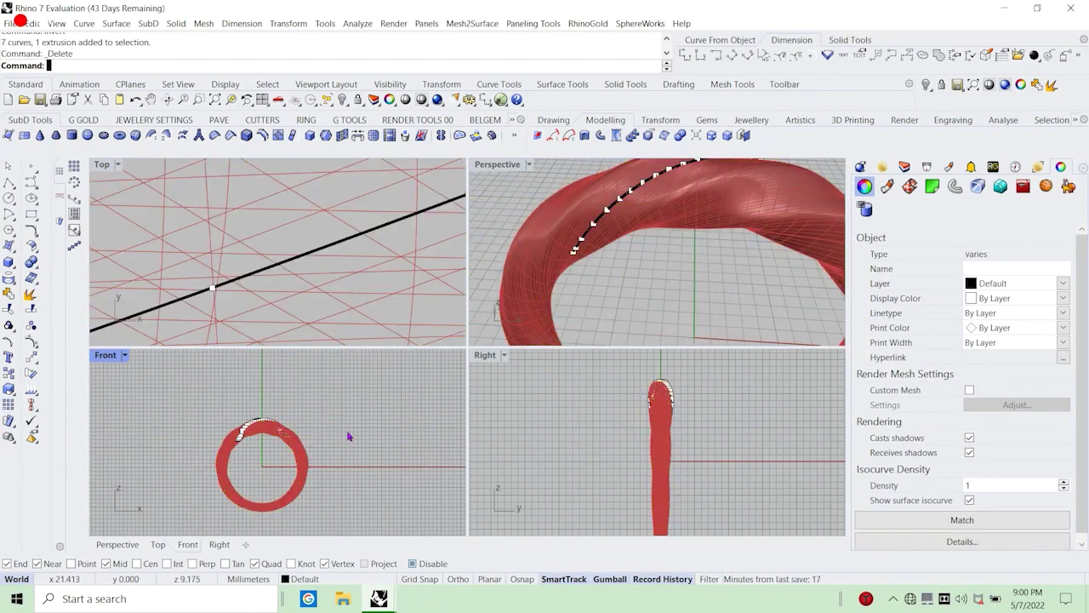
Examine the remaining isocurve segment on the ring in the Top, Front and Perspective views.
scroll(278, 424, up, 8)
scroll(600, 258, down, 10)
right_drag(599, 257, 628, 283)
scroll(330, 278, down, 5)
scroll(332, 278, down, 5)
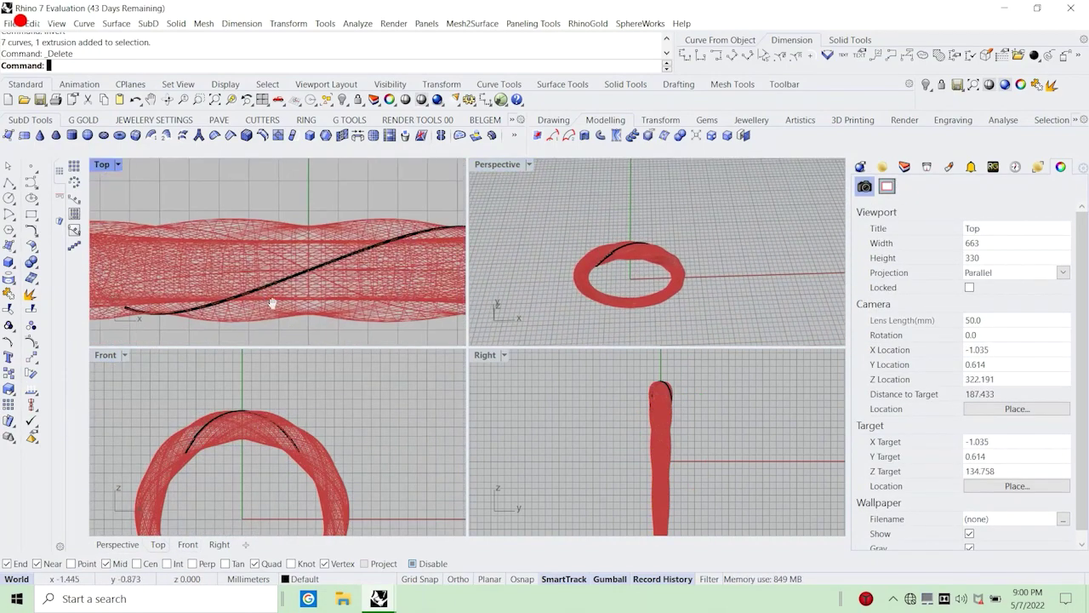
scroll(651, 265, up, 5)
click(651, 266)
key(Escape)
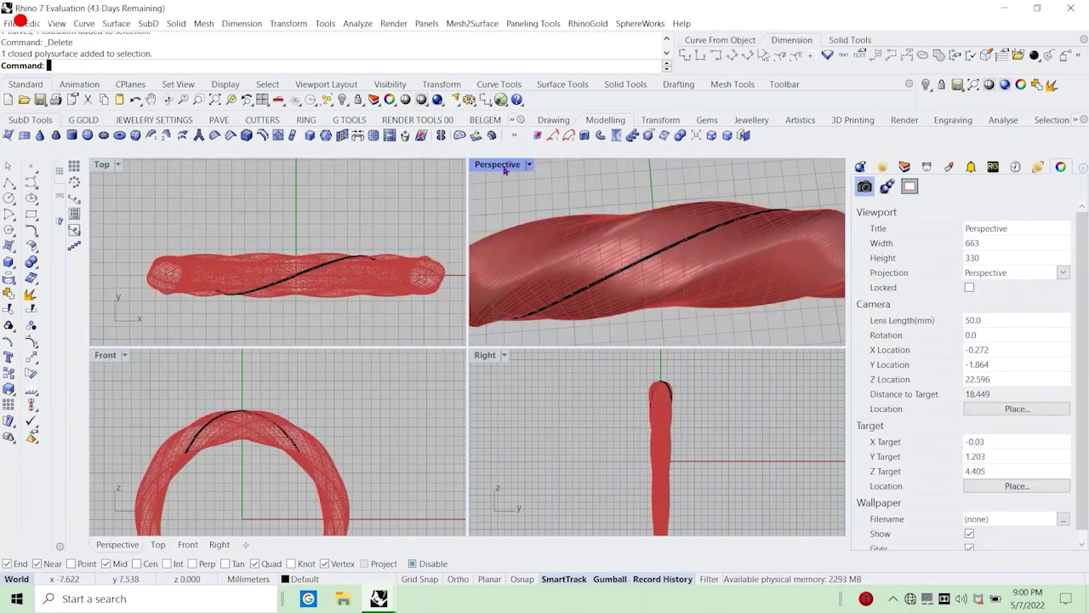
Maximize the Perspective view and measure the length of the isocurve segment.
double_click(504, 167)
scroll(321, 385, down, 4)
right_drag(321, 385, 357, 400)
scroll(291, 423, up, 10)
click(289, 423)
scroll(389, 398, down, 10)
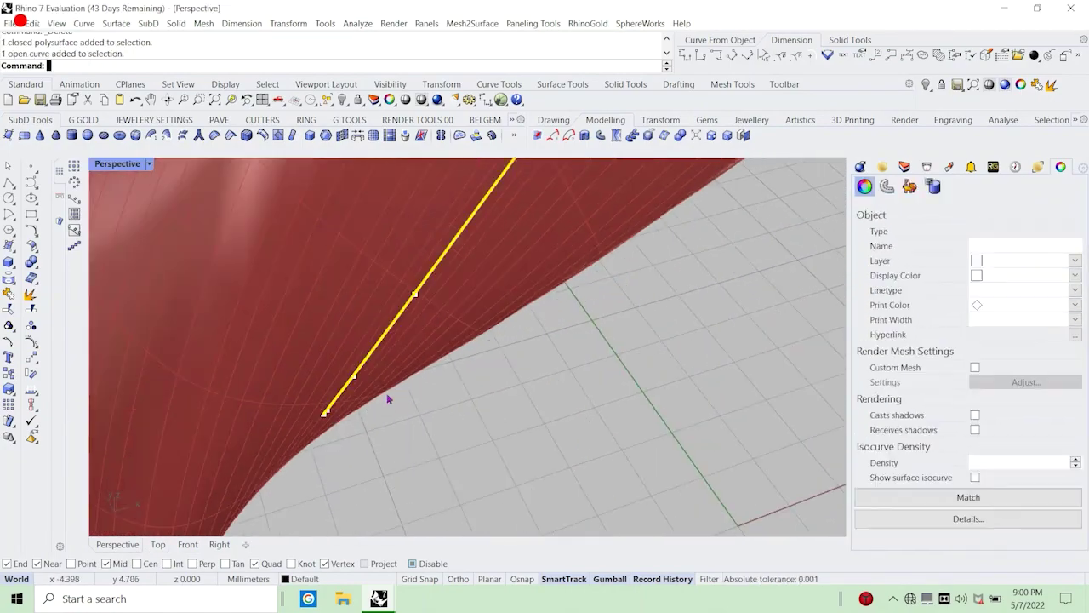
right_drag(408, 308, 478, 364)
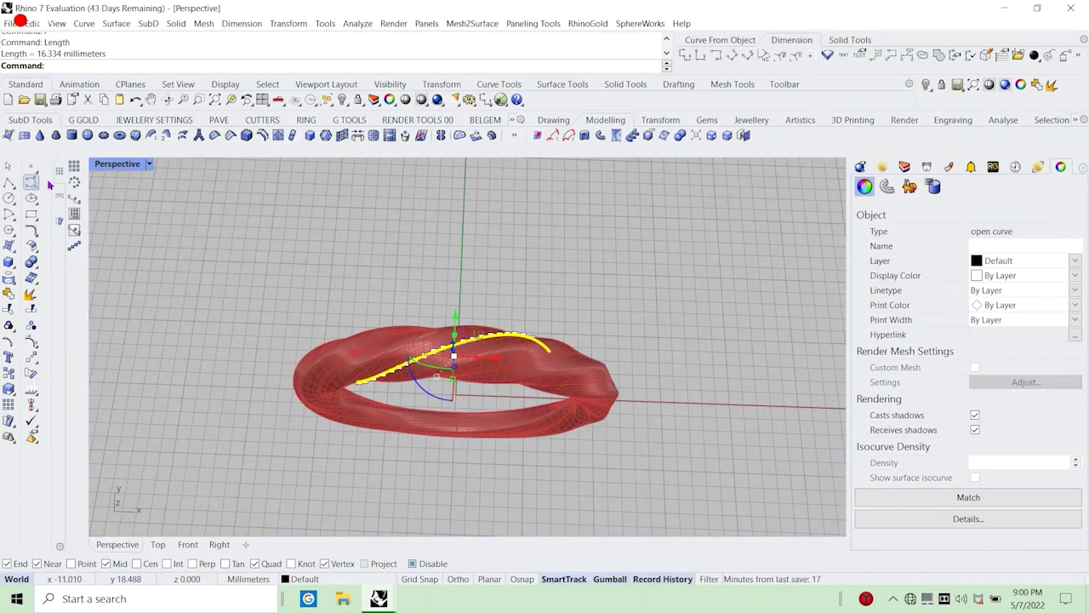
key(Escape)
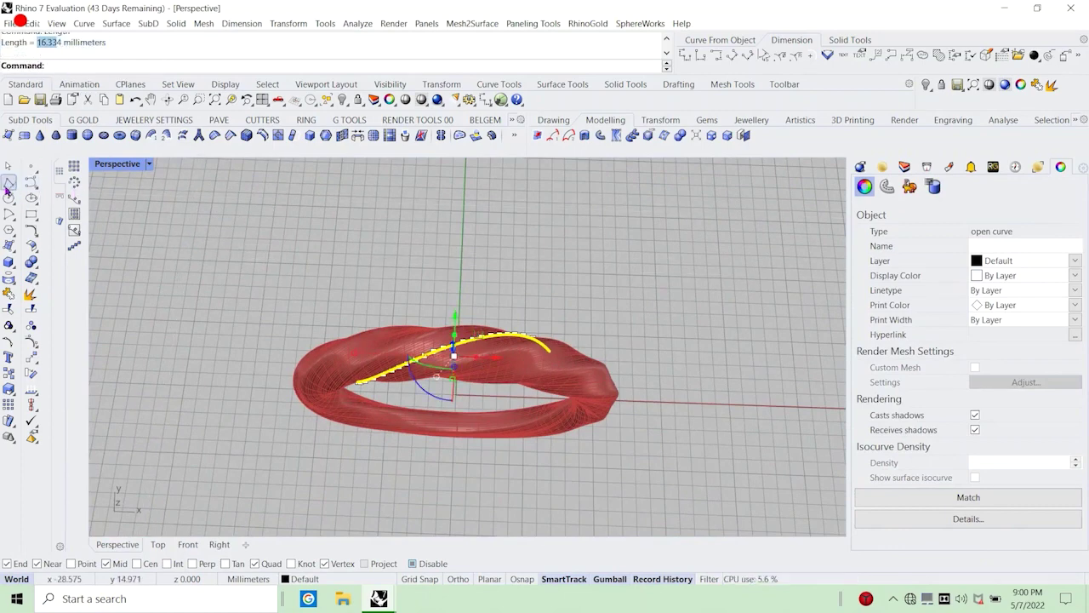
Try to draw a straight line behind the ring using the pasted curve length, and undo it.
click(8, 182)
click(243, 264)
key(ctrl+v)
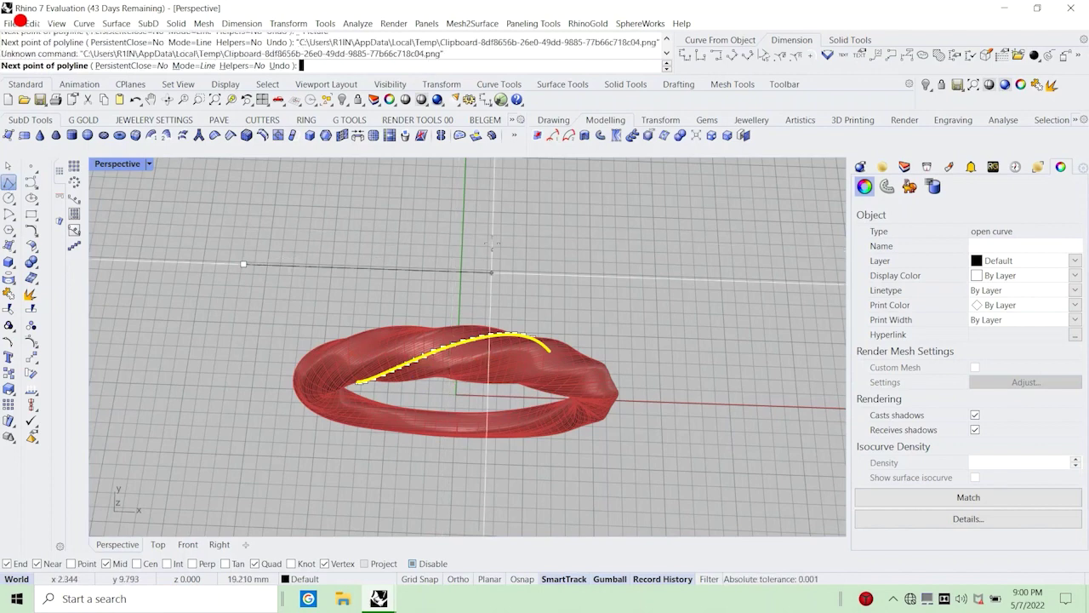
shift+click(491, 273)
right_click(477, 274)
click(407, 279)
click(403, 270)
right_drag(402, 269, 371, 277)
key(ctrl+z)
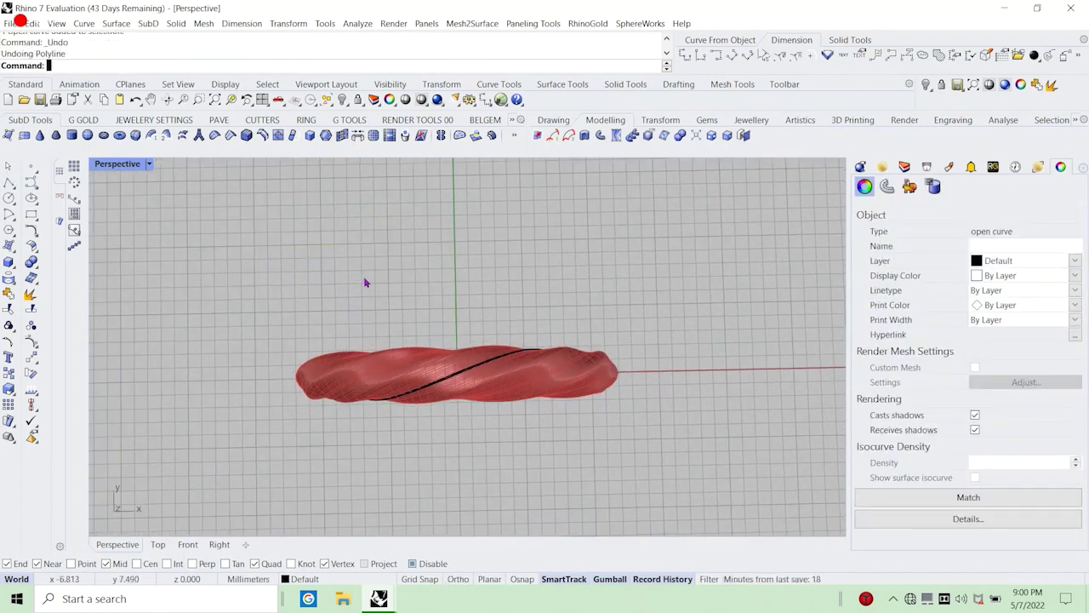
Measure the isocurve segment's length again and copy the value.
scroll(365, 282, up, 8)
click(430, 350)
key(Return)
scroll(430, 350, down, 2)
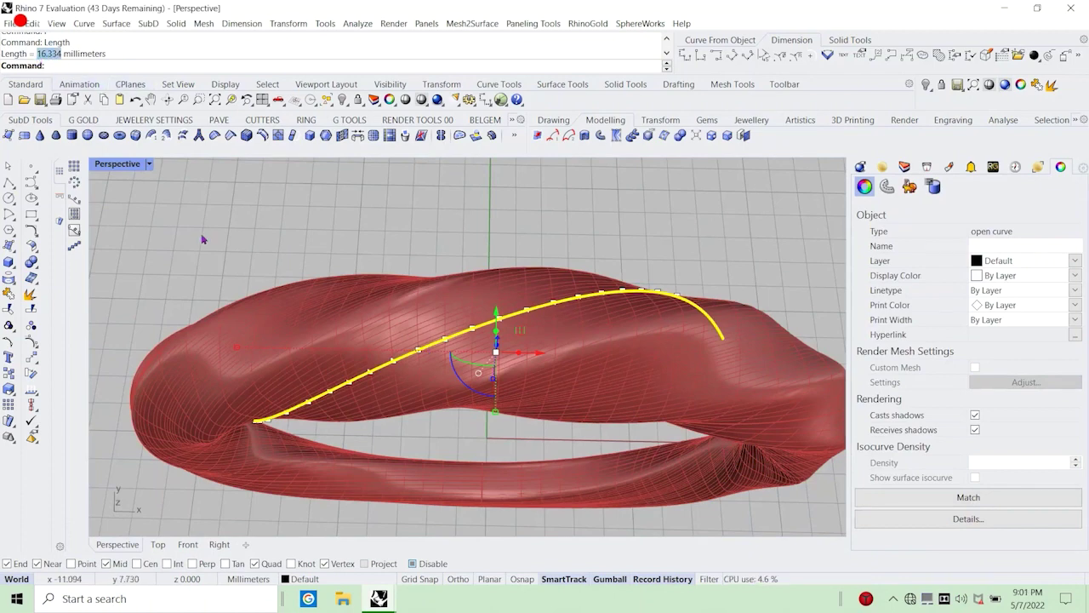
Draw a straight horizontal line 16.334 mm long behind the ring.
click(10, 187)
scroll(273, 236, down, 8)
click(272, 236)
text(16.334)
key(Return)
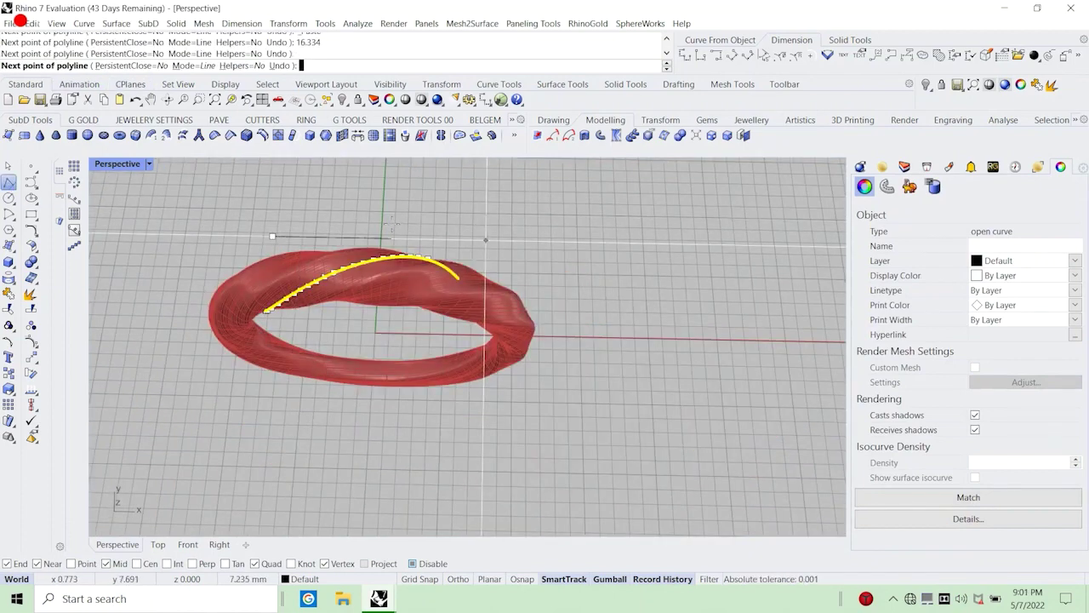
click(391, 224)
right_click(392, 224)
Align the straight line concentrically to the origin (0) and move it along Y clear of the ring.
right_drag(393, 194, 394, 218)
click(383, 198)
click(74, 261)
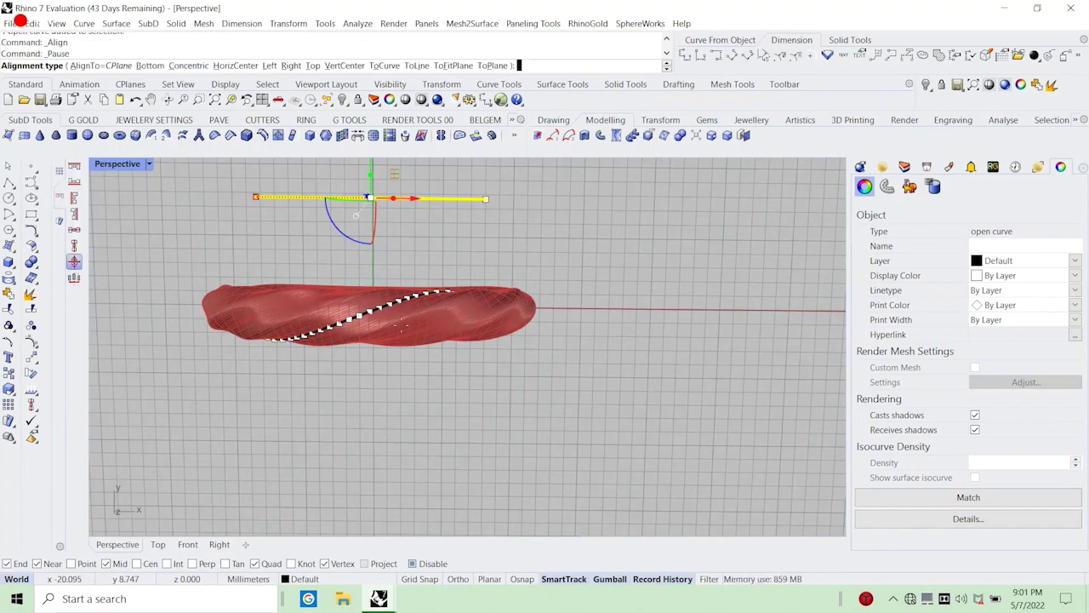
scroll(387, 400, down, 12)
text(0)
key(Return)
drag(382, 334, 382, 254)
click(457, 334)
key(Escape)
scroll(383, 306, up, 6)
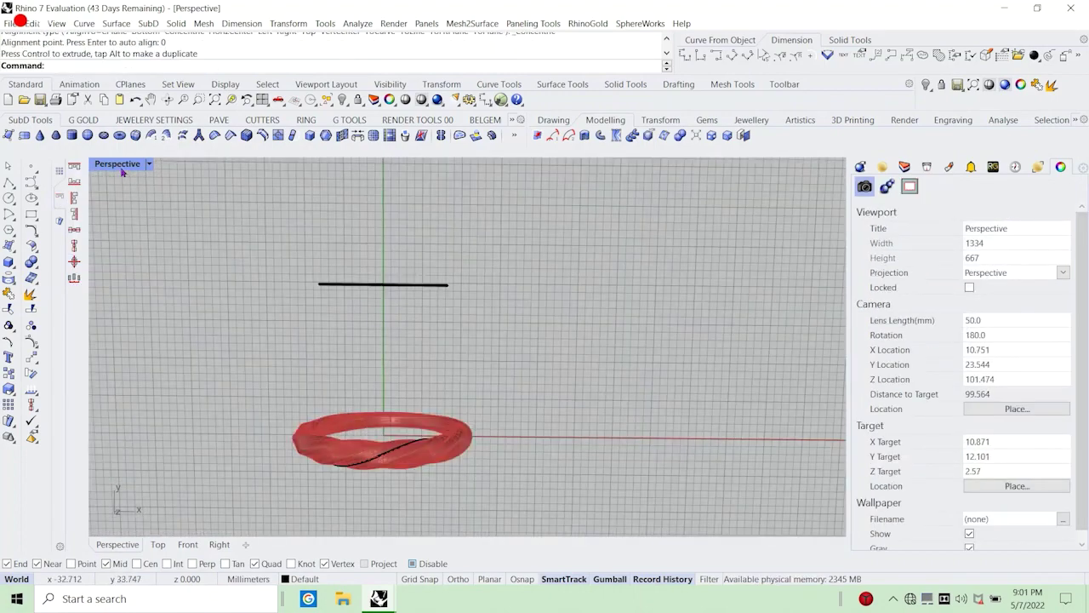
Maximize the Top view and draw a small sphere centred on the left end of the straight line.
double_click(121, 167)
scroll(214, 292, down, 12)
scroll(255, 275, up, 7)
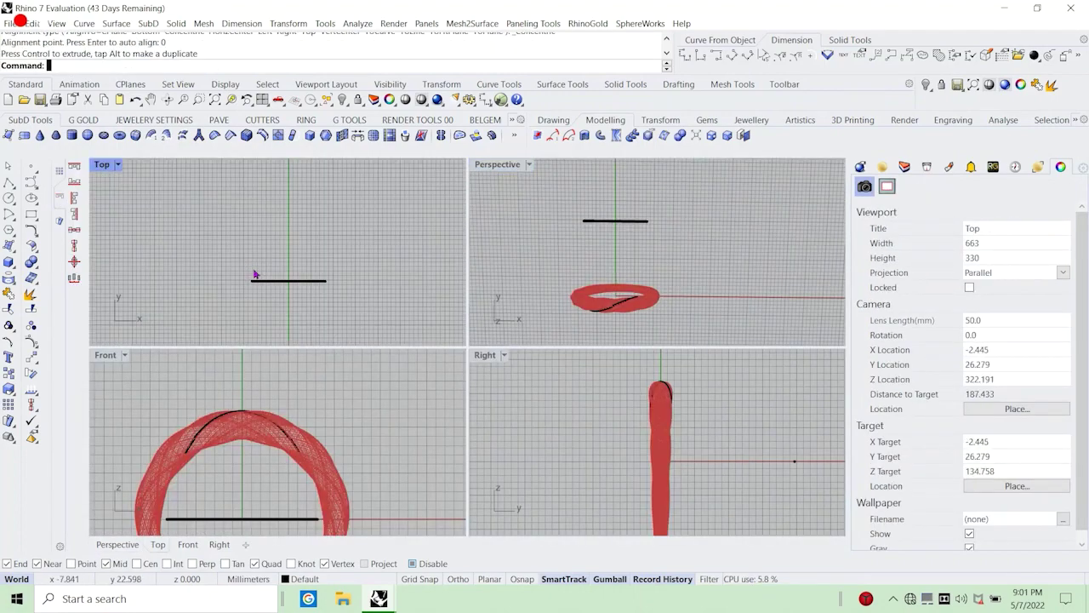
scroll(289, 277, down, 4)
right_drag(289, 277, 291, 241)
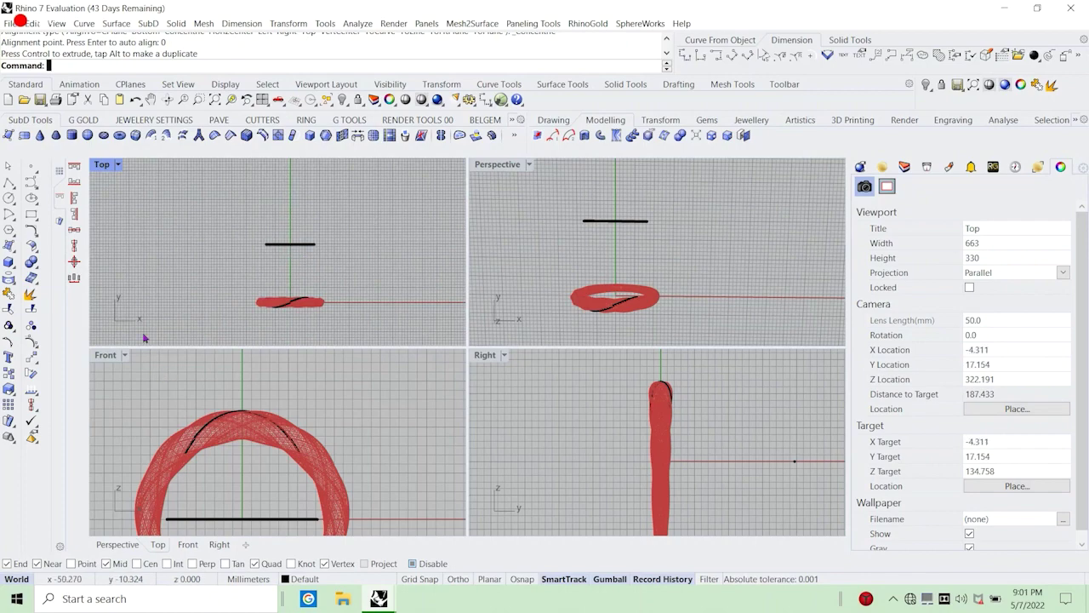
scroll(294, 237, up, 8)
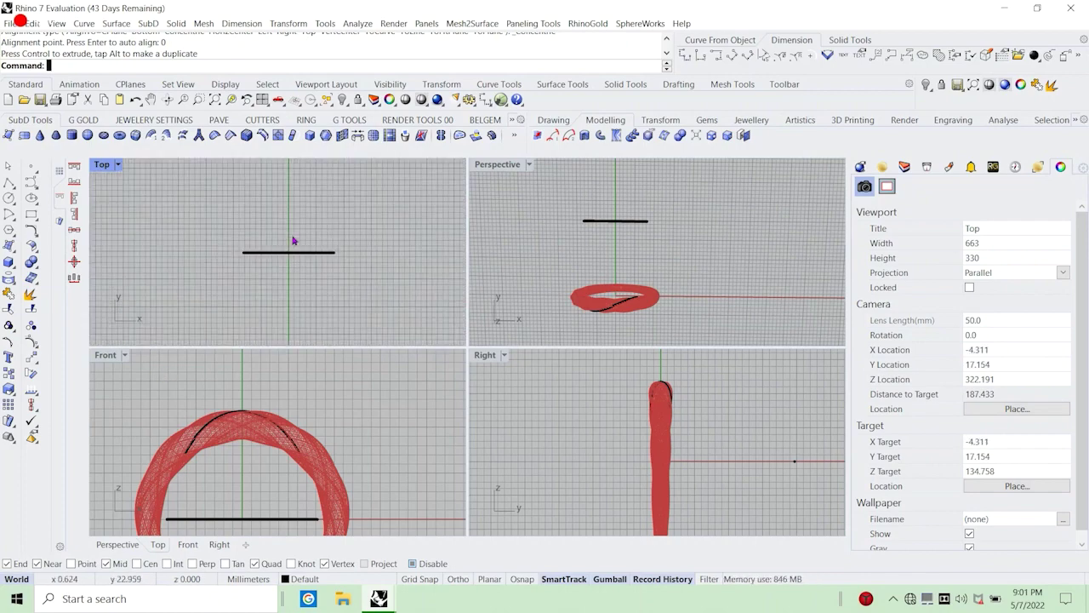
double_click(102, 165)
scroll(372, 439, down, 6)
right_drag(371, 441, 365, 325)
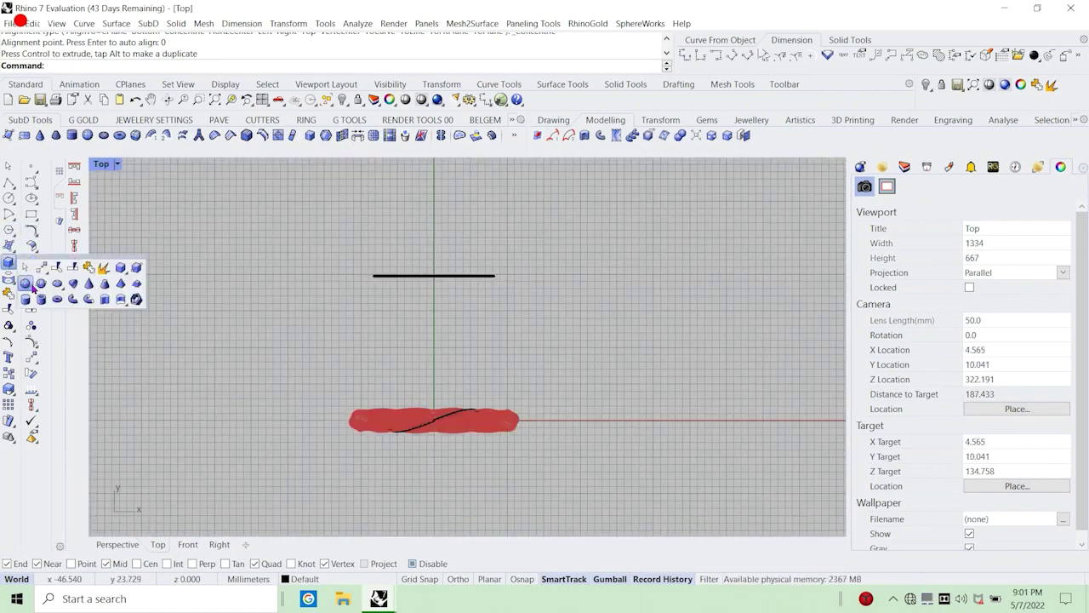
click(25, 282)
scroll(369, 279, up, 5)
click(385, 261)
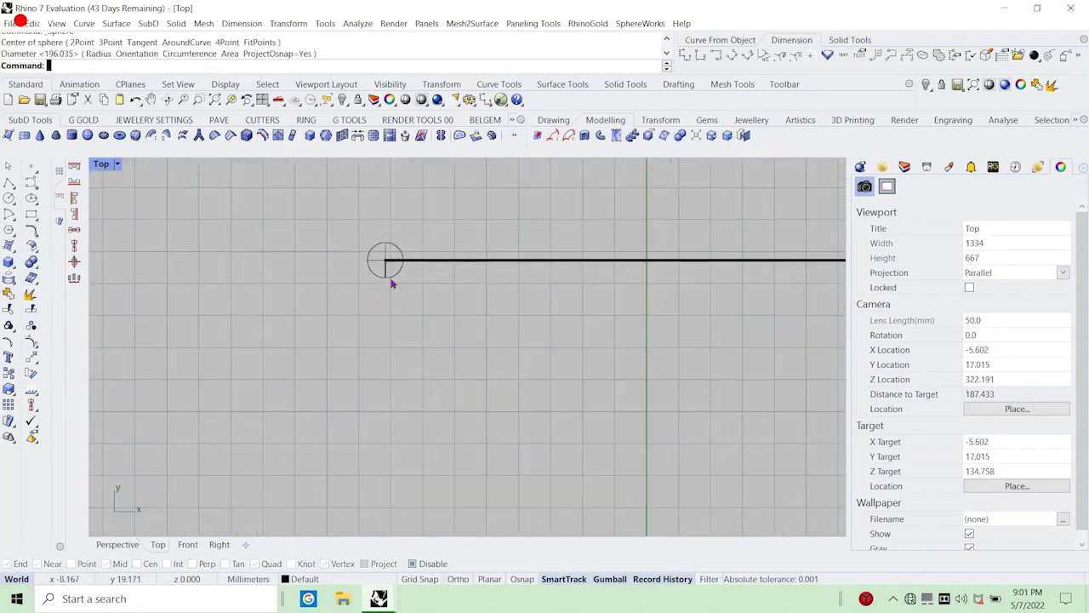
click(392, 277)
Move the sphere inward along the line so that its outer edge meets the line's left end.
scroll(393, 340, down, 6)
right_drag(395, 392, 355, 360)
scroll(341, 266, up, 8)
drag(397, 273, 411, 278)
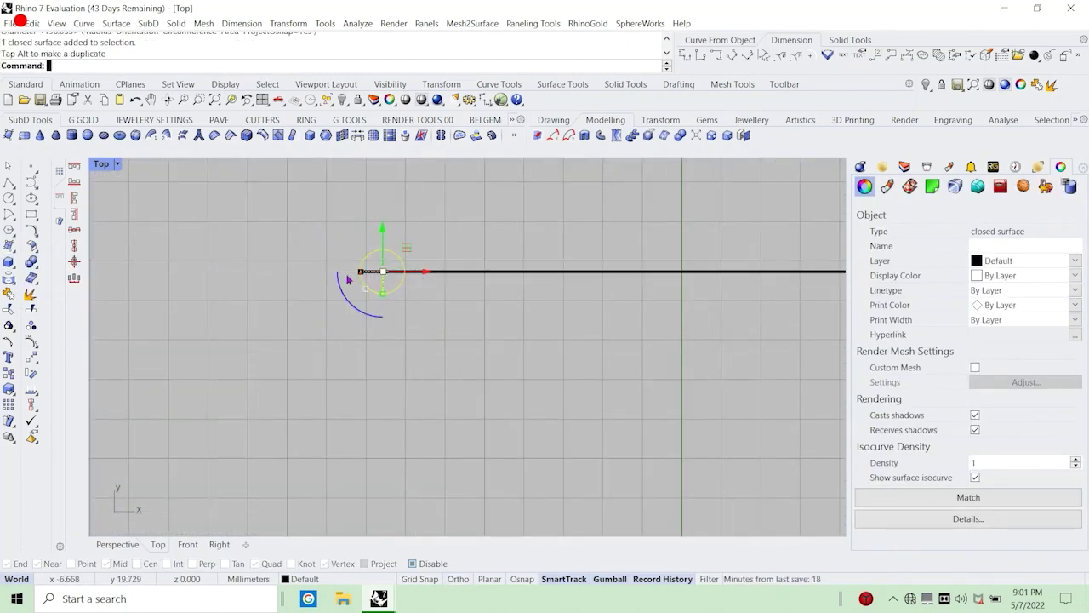
Linearly array the sphere into 20 items along the line, starting at its left end with about 1.01 mm spacing so neighbours touch.
scroll(298, 273, down, 3)
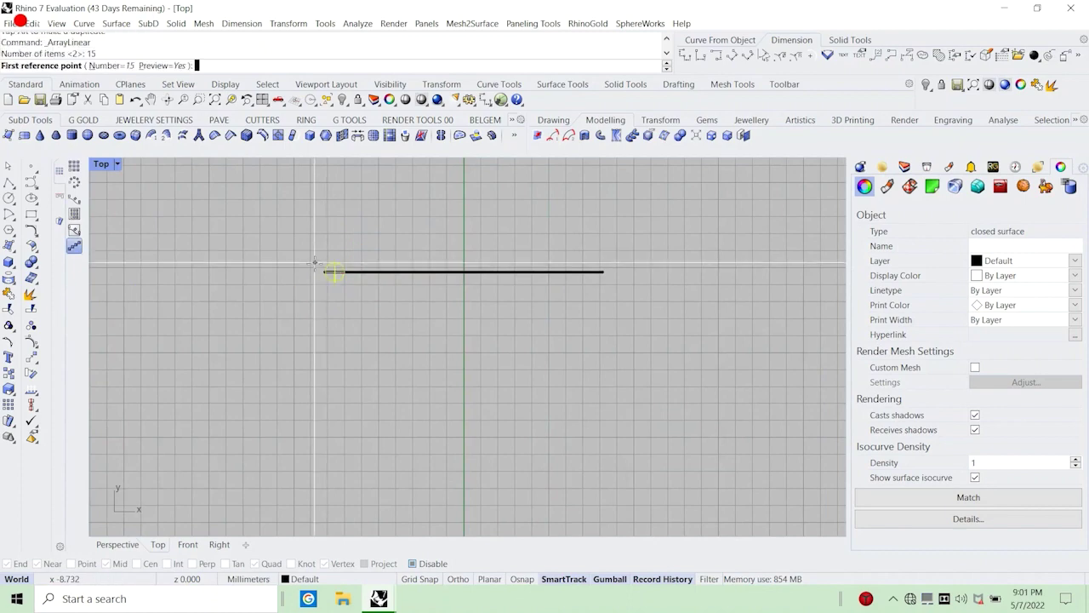
scroll(315, 264, up, 3)
click(304, 241)
scroll(304, 241, down, 3)
text(n)
key(Return)
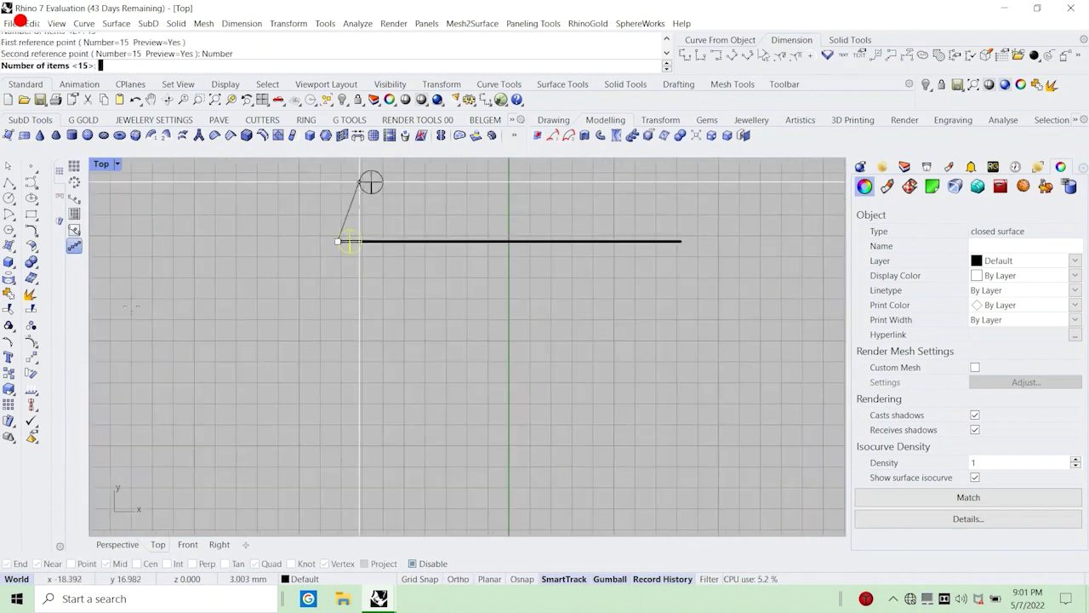
text(20)
key(Return)
scroll(361, 234, up, 6)
scroll(340, 225, down, 6)
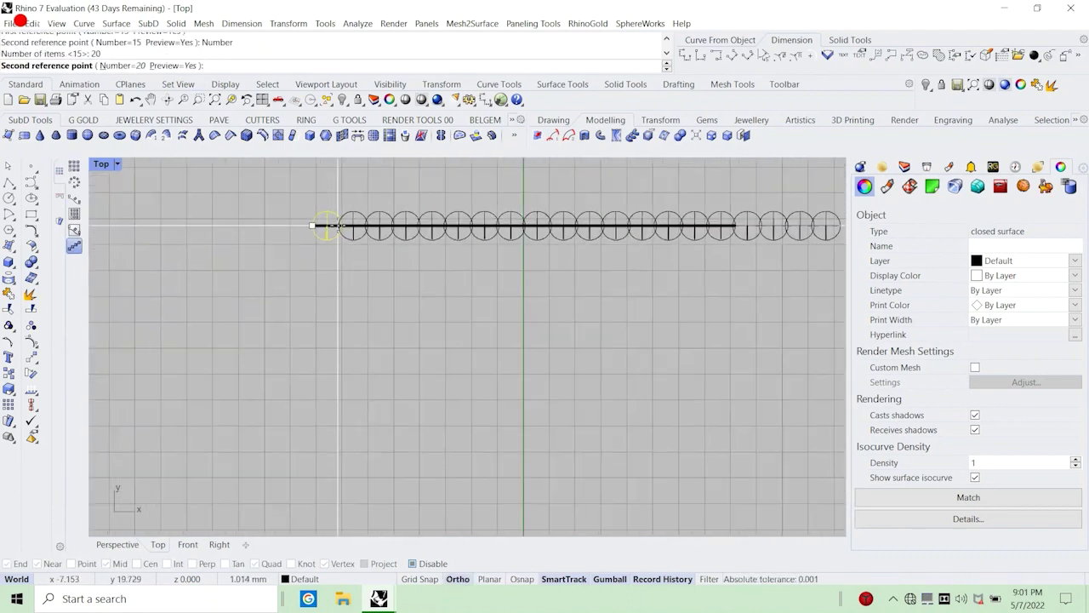
click(340, 225)
Delete the four arrayed spheres that extend past the right end of the line.
click(770, 235)
right_drag(774, 231, 615, 265)
drag(619, 277, 520, 211)
key(Delete)
scroll(600, 329, down, 4)
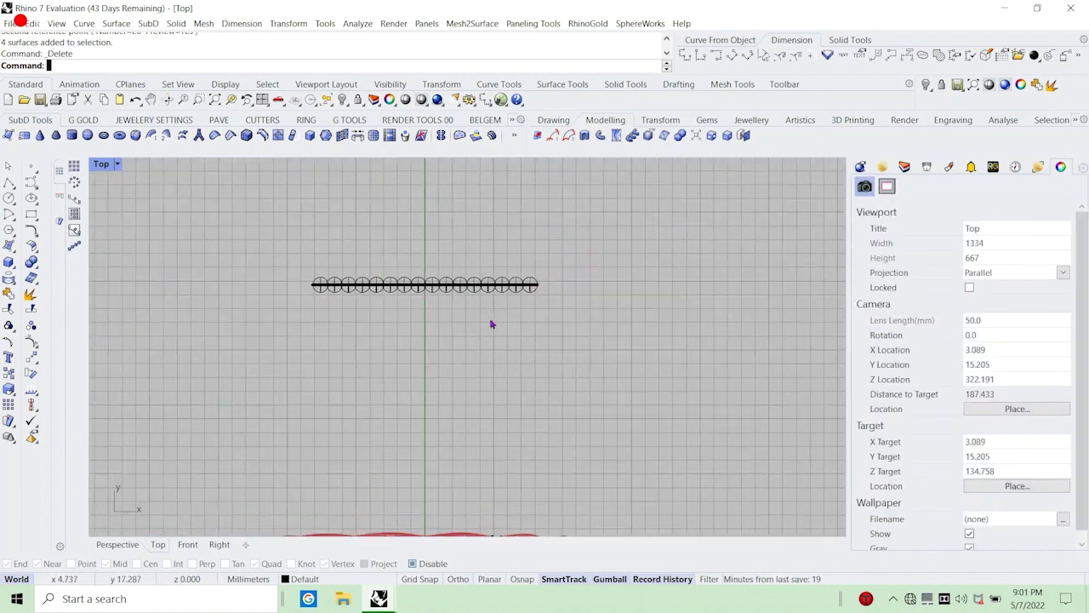
Combine the remaining spheres into one solid and auto-align it concentrically with the straight line.
drag(310, 297, 309, 295)
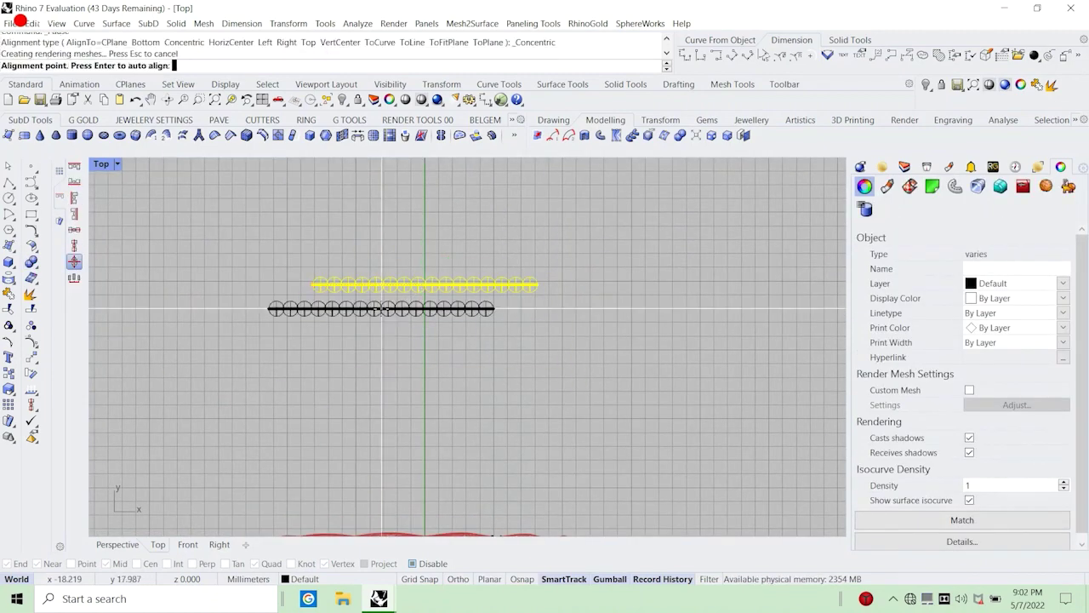
key(Return)
click(375, 316)
Flow a copy of the sphere row from the straight line onto the winding curve on the ring.
click(397, 287)
scroll(434, 232, down, 10)
text(f)
key(Return)
scroll(419, 242, up, 8)
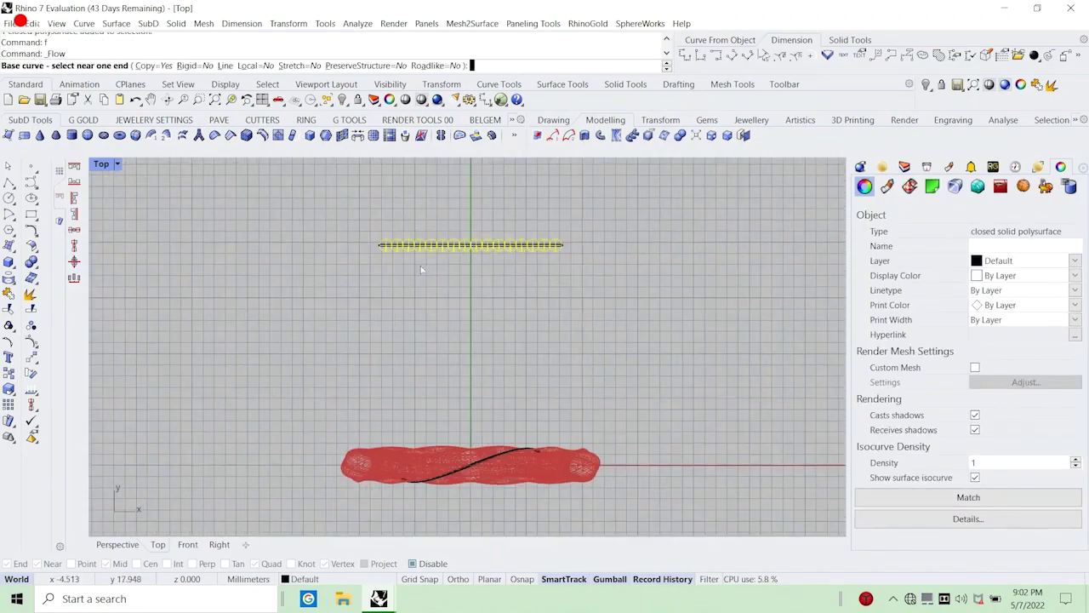
scroll(420, 269, up, 3)
click(410, 230)
scroll(403, 262, down, 5)
scroll(451, 428, up, 20)
click(483, 406)
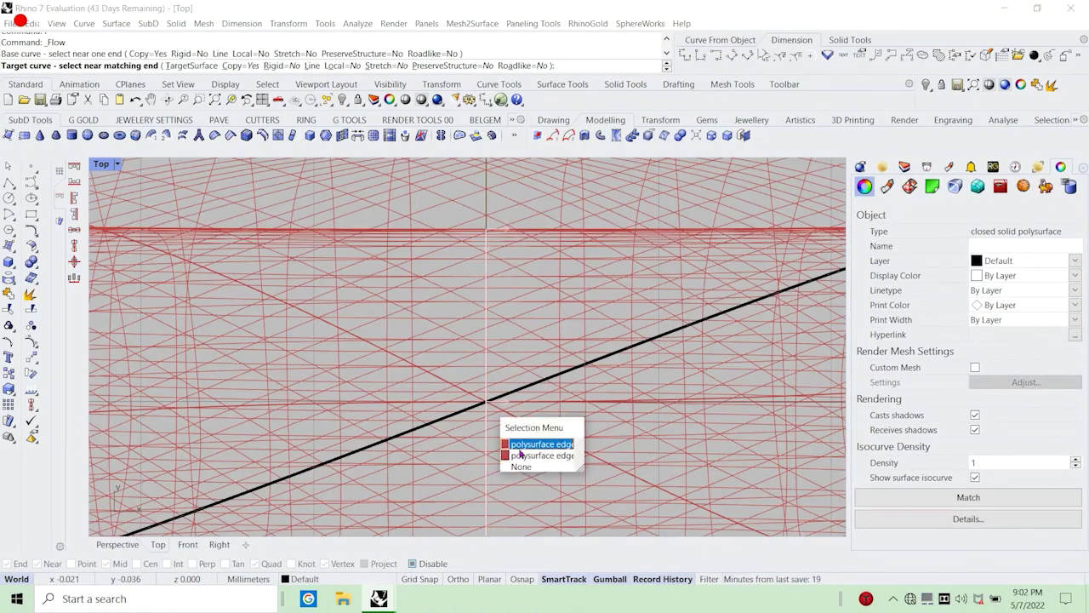
click(522, 454)
scroll(234, 261, down, 5)
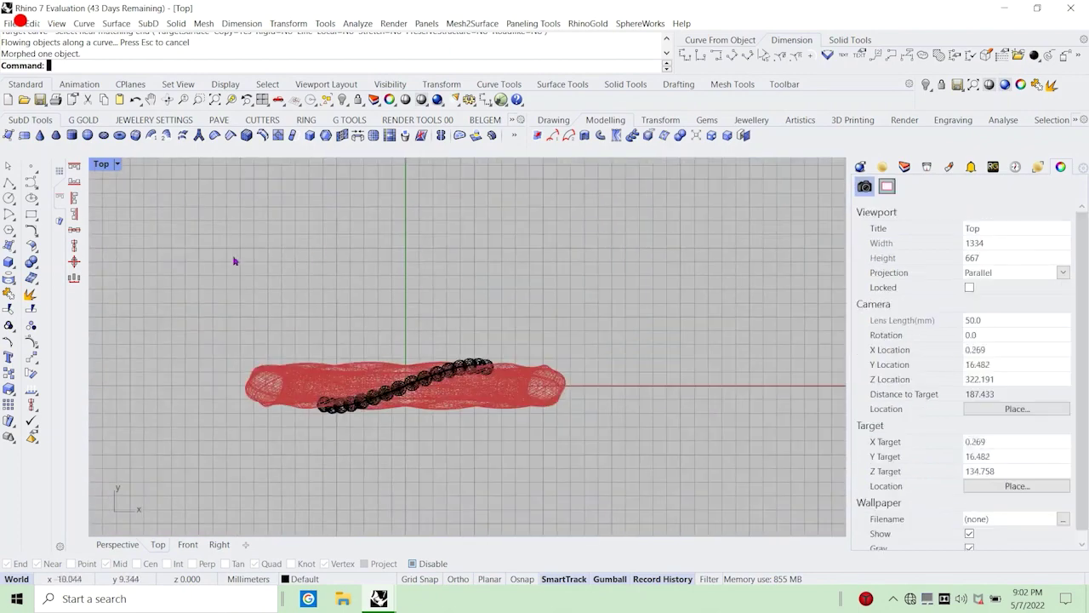
Return to the four-view layout and set the Perspective view to Rendered display mode.
double_click(102, 165)
scroll(656, 324, up, 6)
right_drag(656, 322, 647, 213)
scroll(630, 191, up, 6)
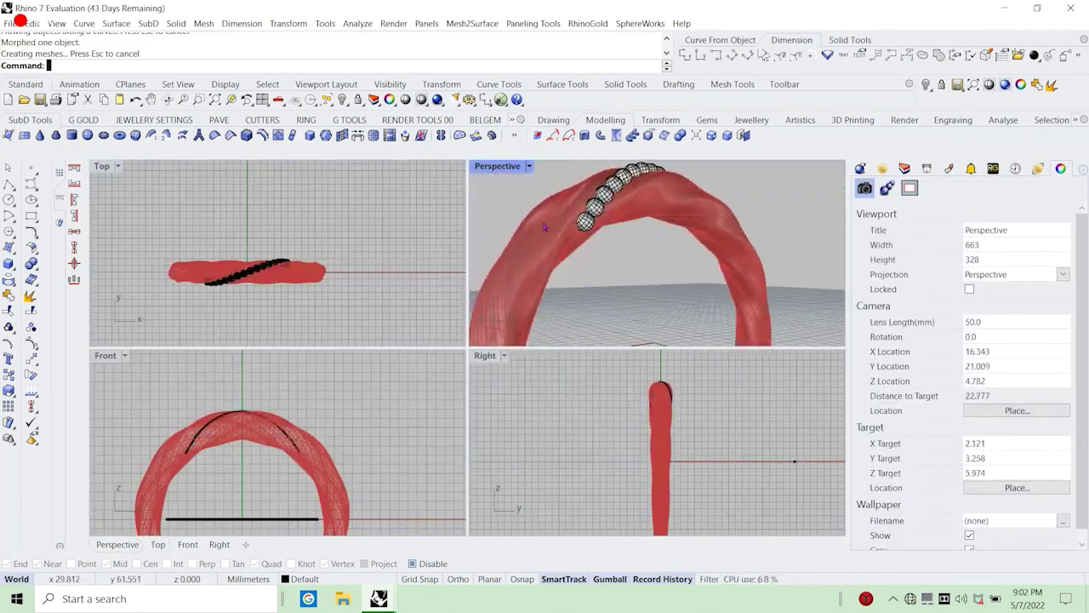
scroll(617, 234, down, 6)
right_drag(545, 226, 671, 260)
scroll(671, 255, up, 4)
click(529, 167)
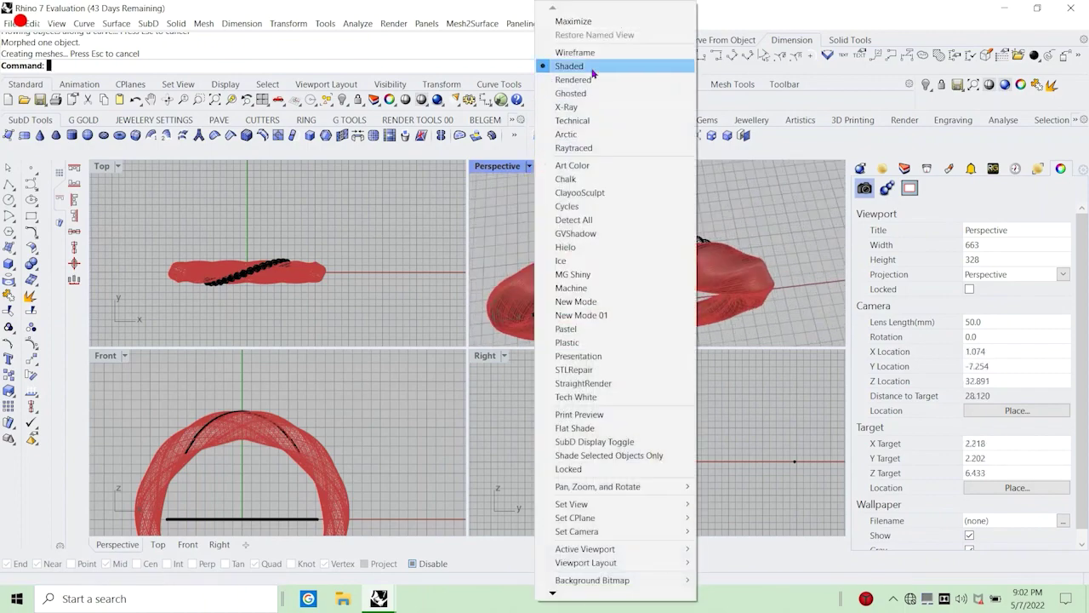
key(Escape)
click(528, 166)
click(573, 79)
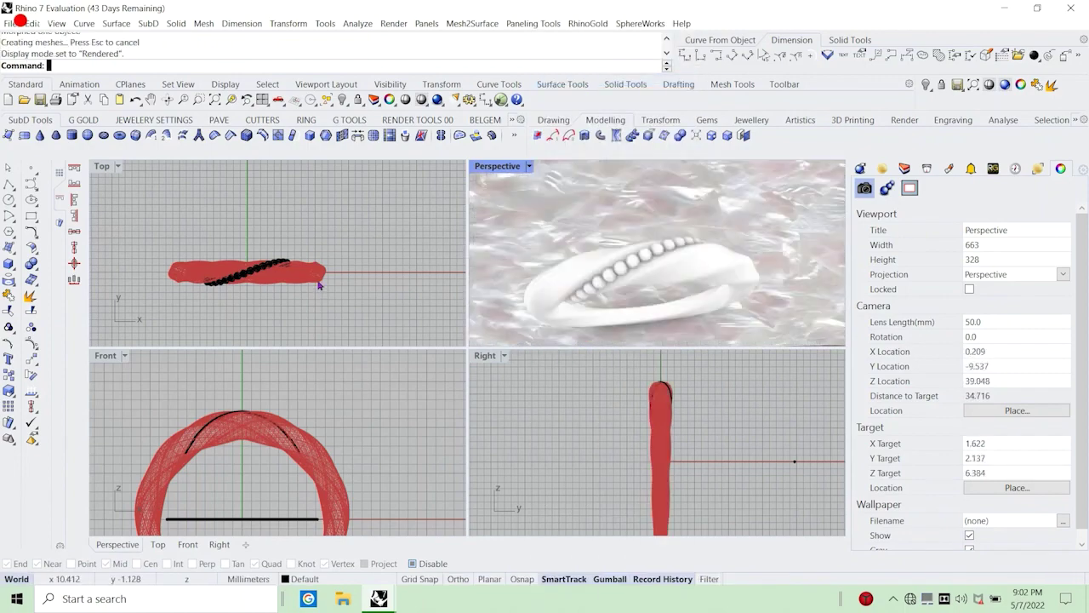
Group the straight line with its original sphere row behind the ring and hide the group.
scroll(290, 279, down, 12)
scroll(238, 232, up, 6)
drag(237, 227, 368, 274)
click(9, 327)
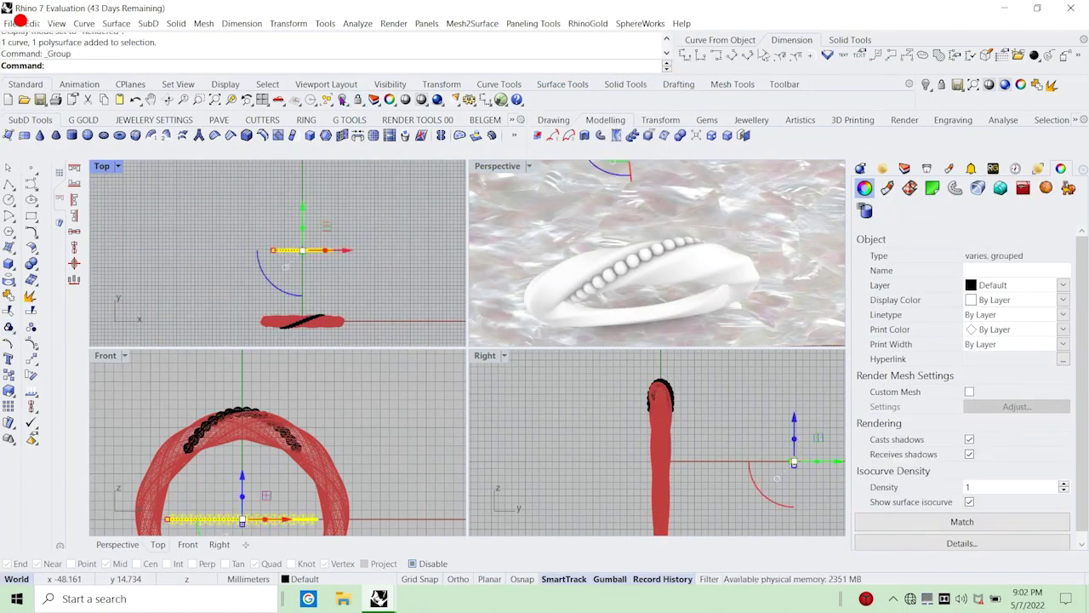
click(342, 99)
In a maximized Perspective view, apply a rose-gold metal to the flowed spheres and 22K yellow gold to the ring.
double_click(504, 169)
right_drag(519, 234, 394, 297)
click(382, 282)
scroll(497, 314, down, 3)
right_drag(528, 319, 598, 351)
click(882, 168)
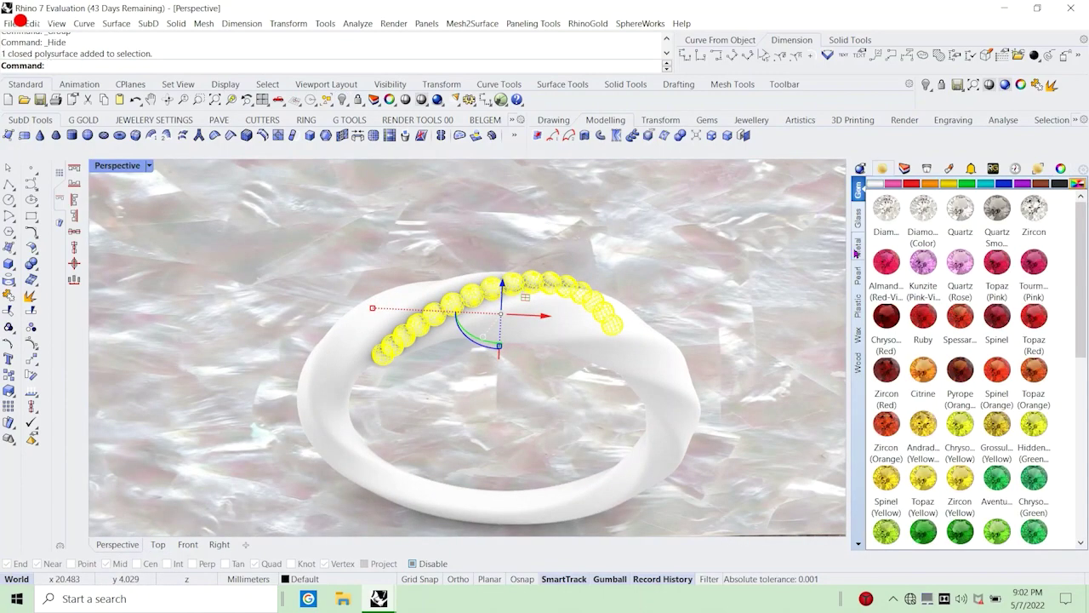
click(859, 247)
drag(863, 275, 516, 282)
right_drag(563, 299, 697, 349)
drag(996, 372, 491, 270)
right_drag(489, 259, 531, 337)
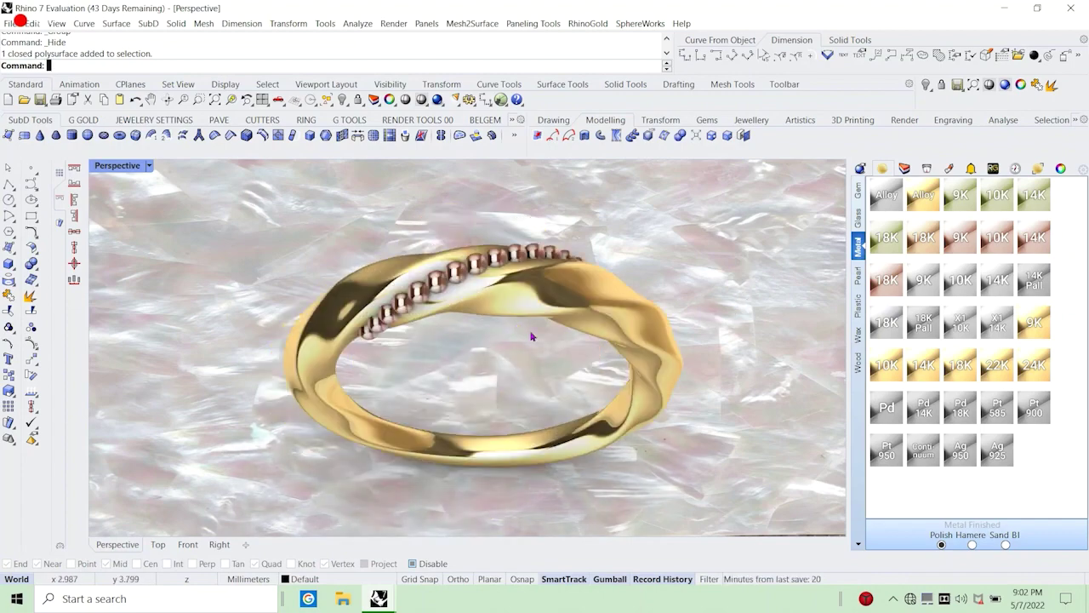
Inspect the rendered ring from all around in full screen with a turntable rotation.
key(super+x)
click(285, 389)
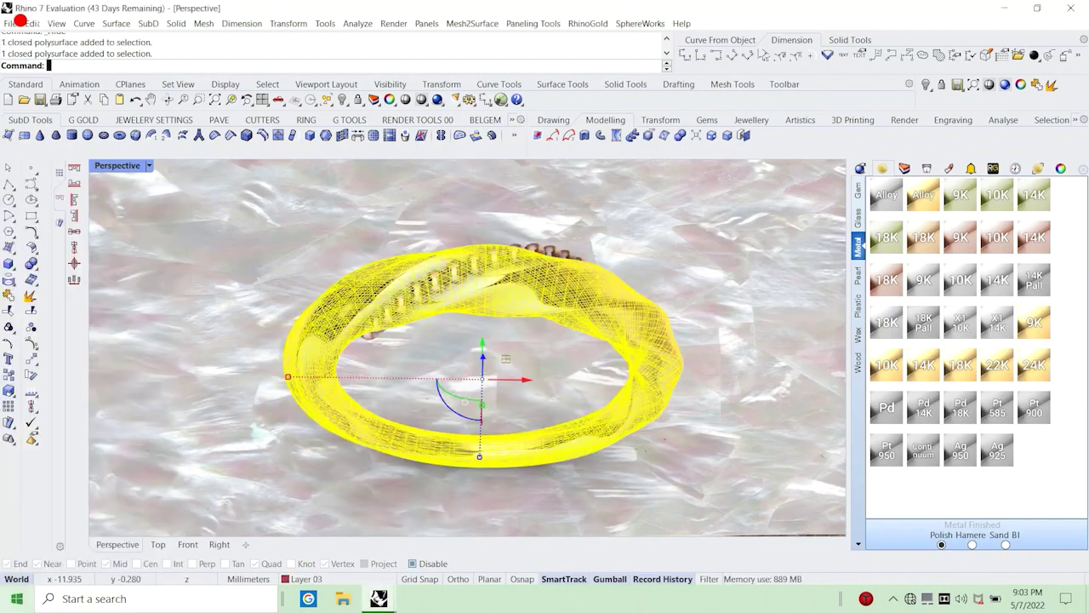
key(Return)
key(F11)
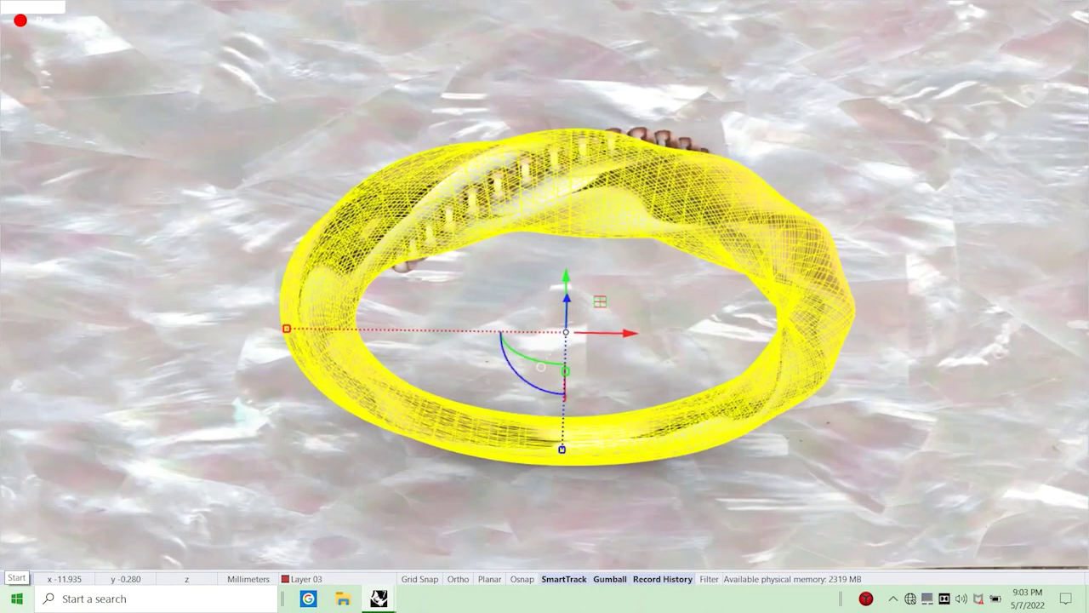
click(229, 482)
shift+right_drag(419, 410, 383, 409)
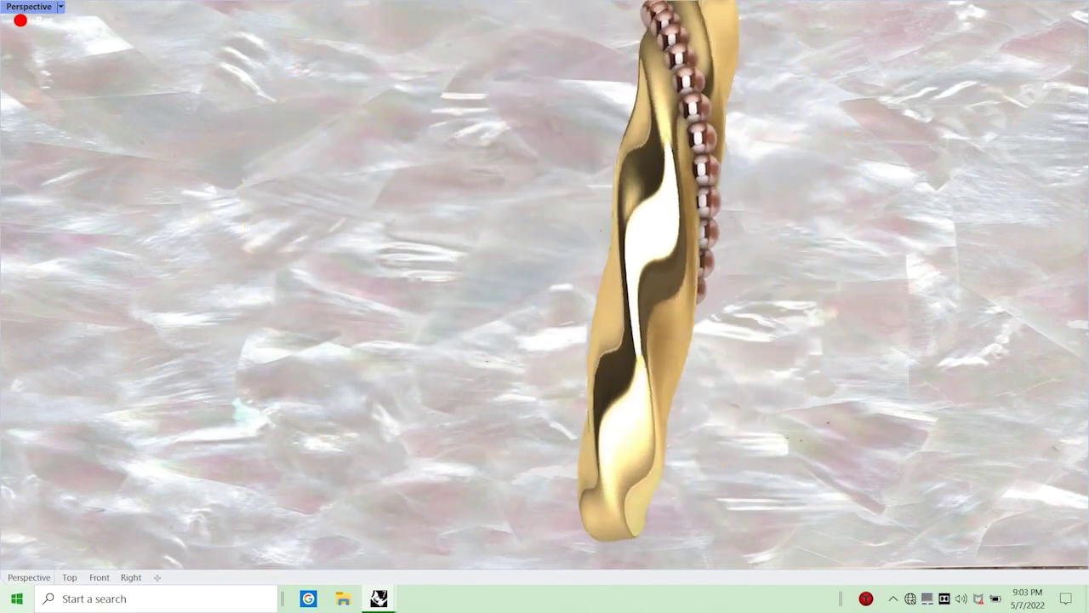
key(Escape)
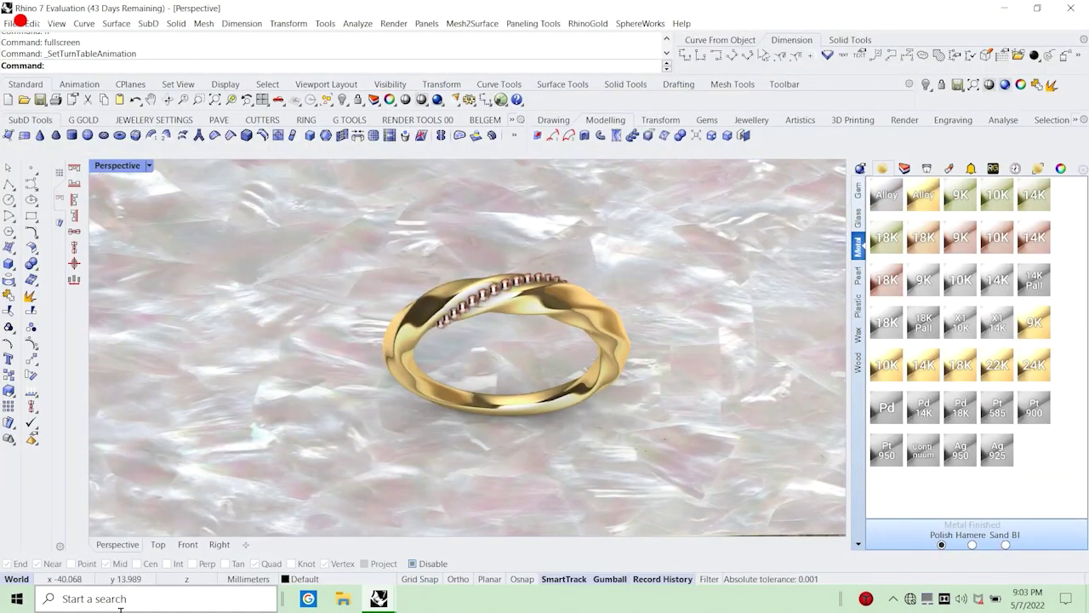
Capture the full-screen Perspective view of the ring at 1920 x 1080 pixels.
key(Return)
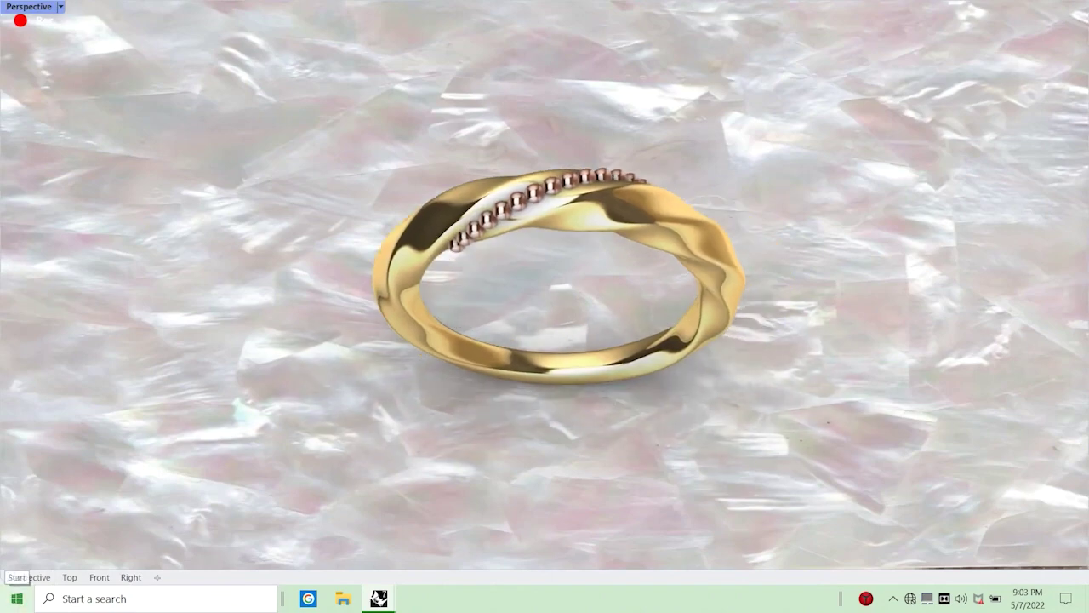
key(Return)
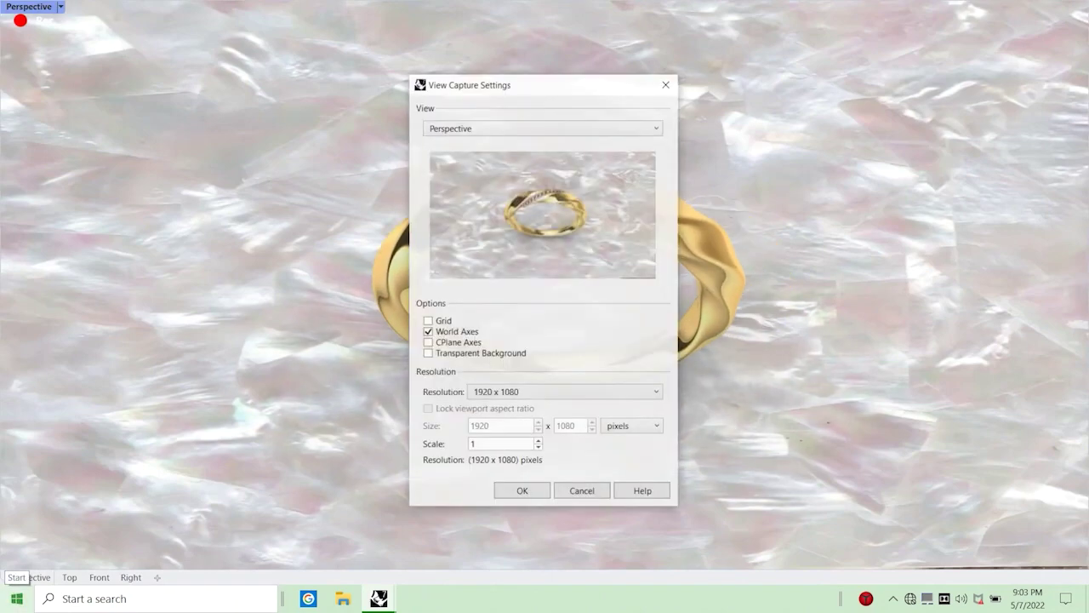
click(511, 493)
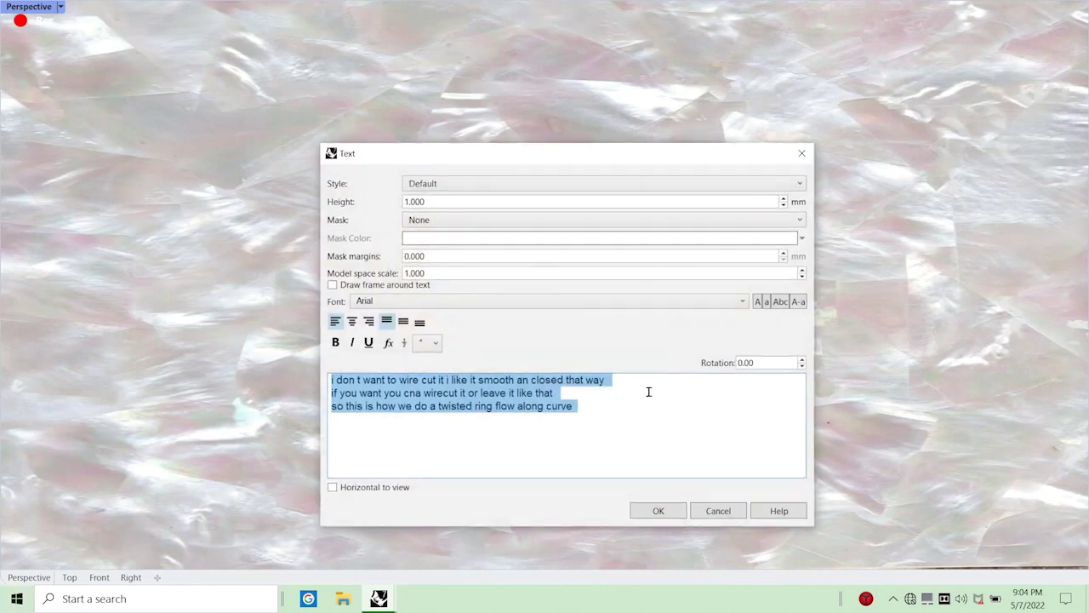
text(so)
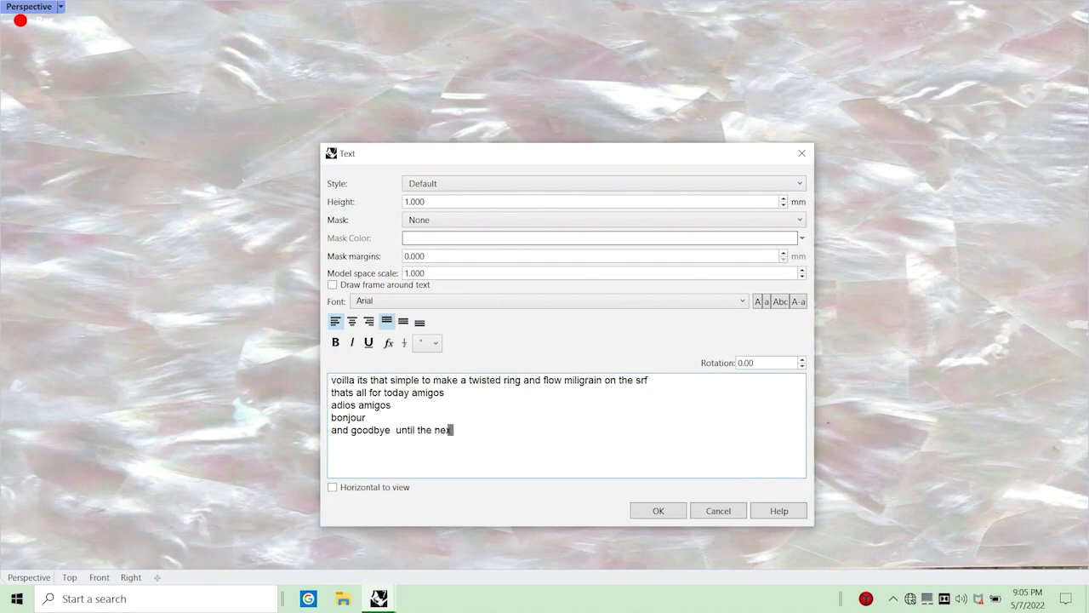
text(ding video dont fo)
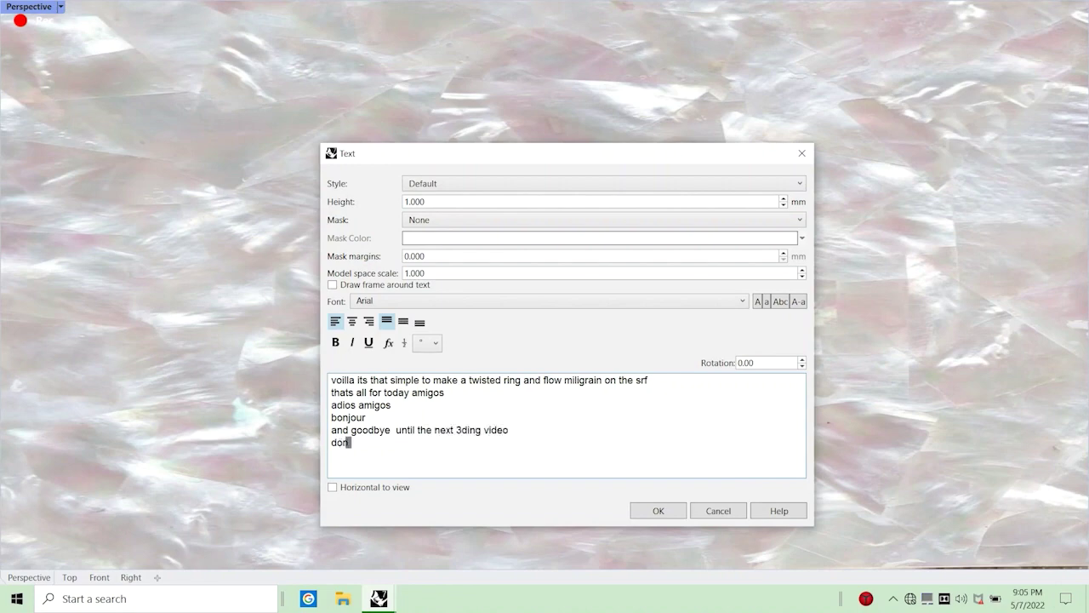
text(rget to subscribe subs)
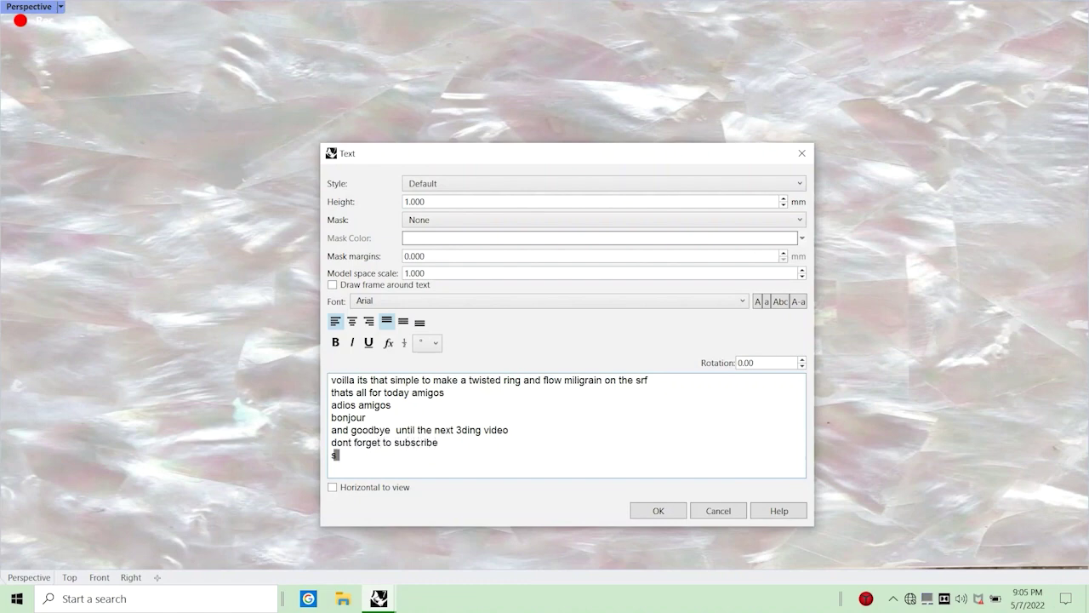
text(cribe subscribe)
key(Return)
text(subscribe)
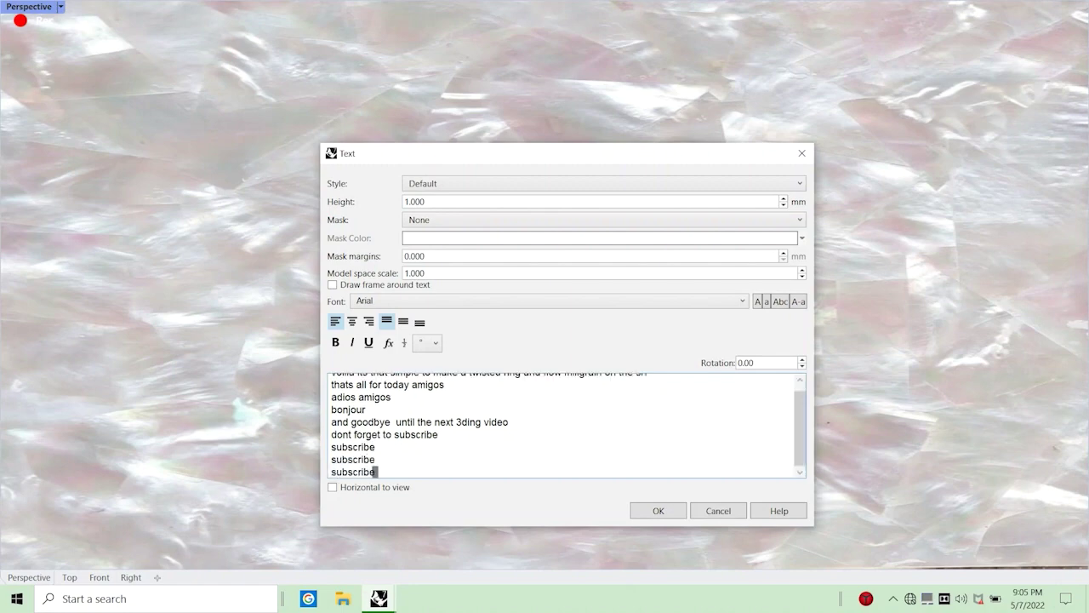
text(\)
key(Return)
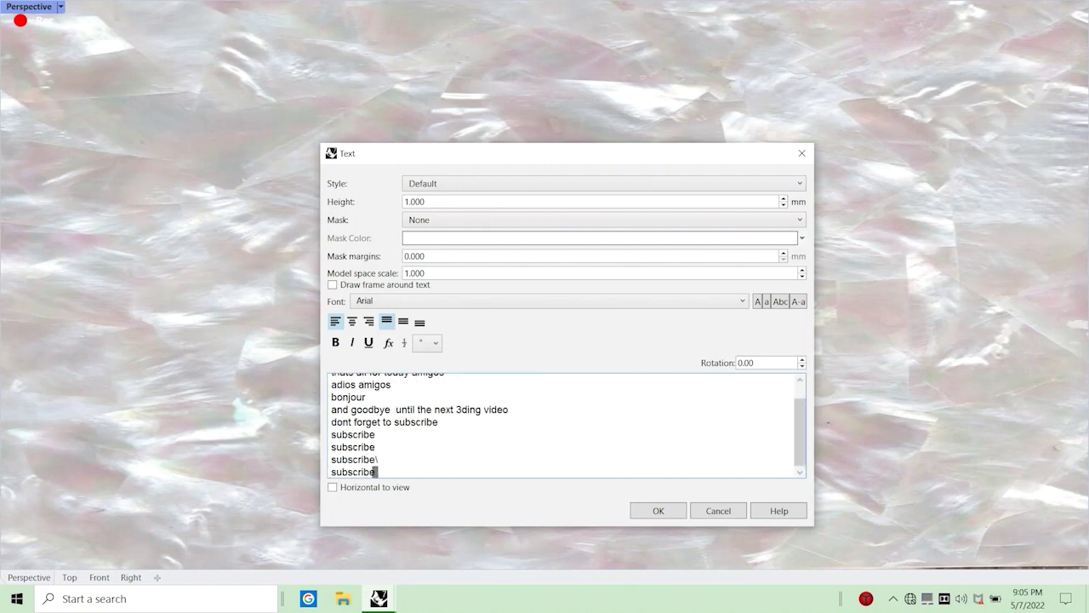
click(715, 516)
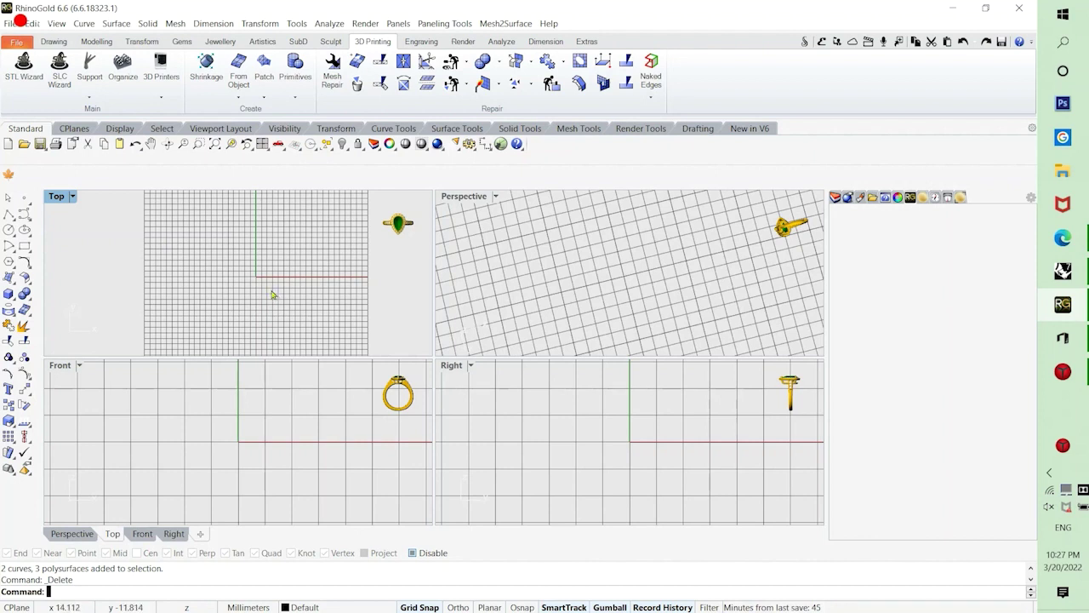
Switch to RhinoGold, start a new text annotation and clear its existing wording.
scroll(273, 295, down, 5)
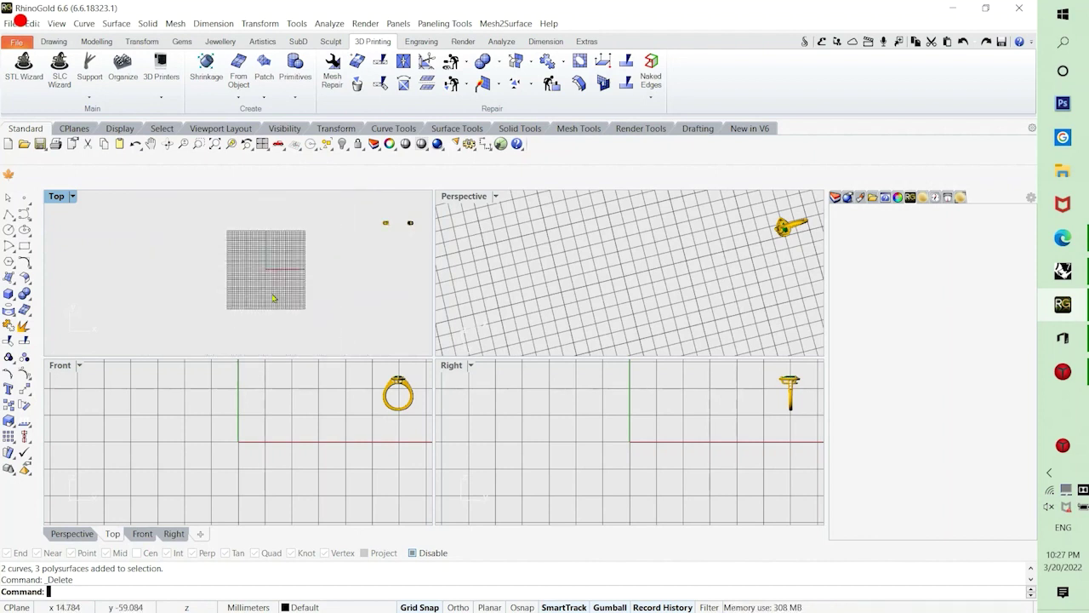
scroll(273, 298, up, 4)
text(text)
key(Return)
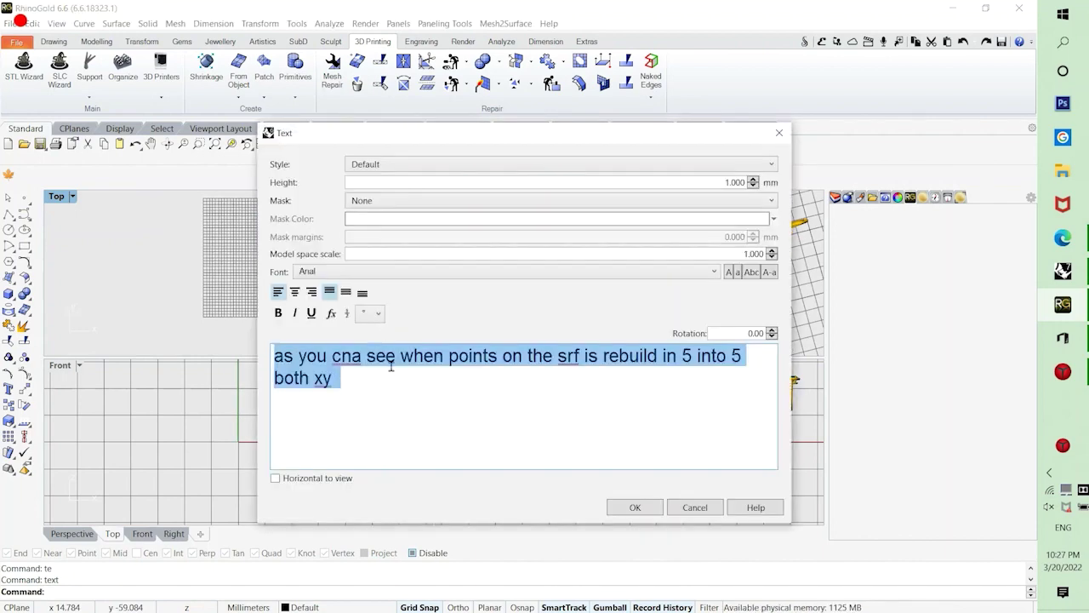
key(BackSpace)
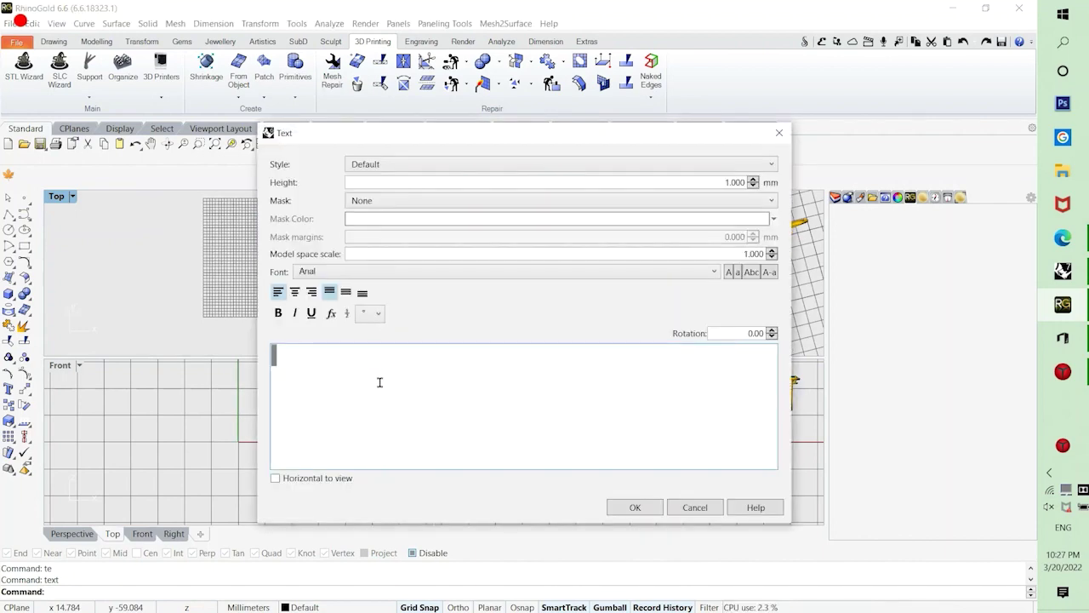
text(to)
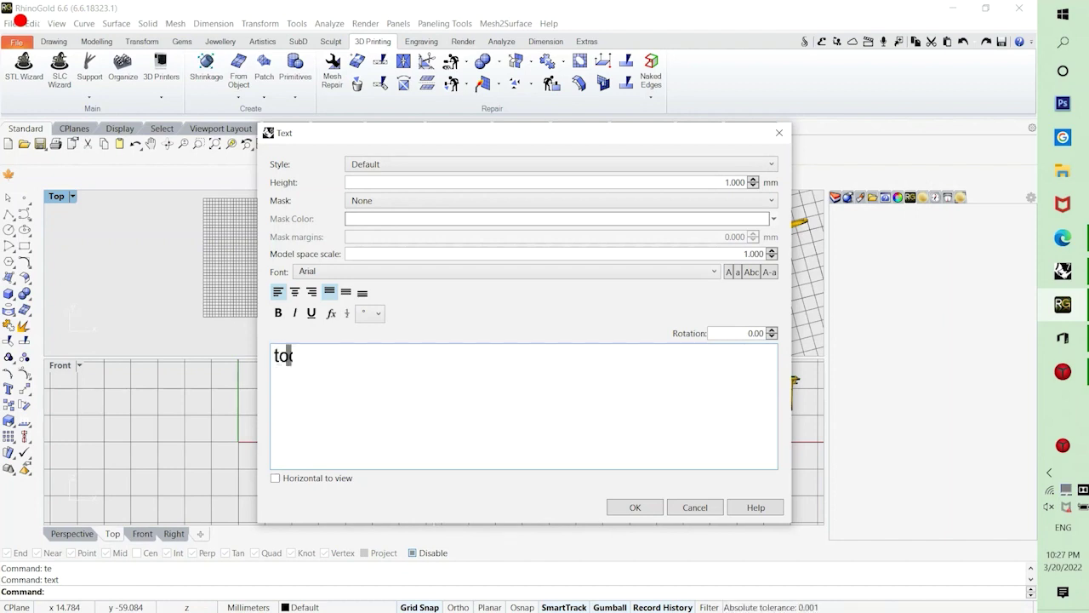
text(d)
key(Caps_Lock)
text(AY I)
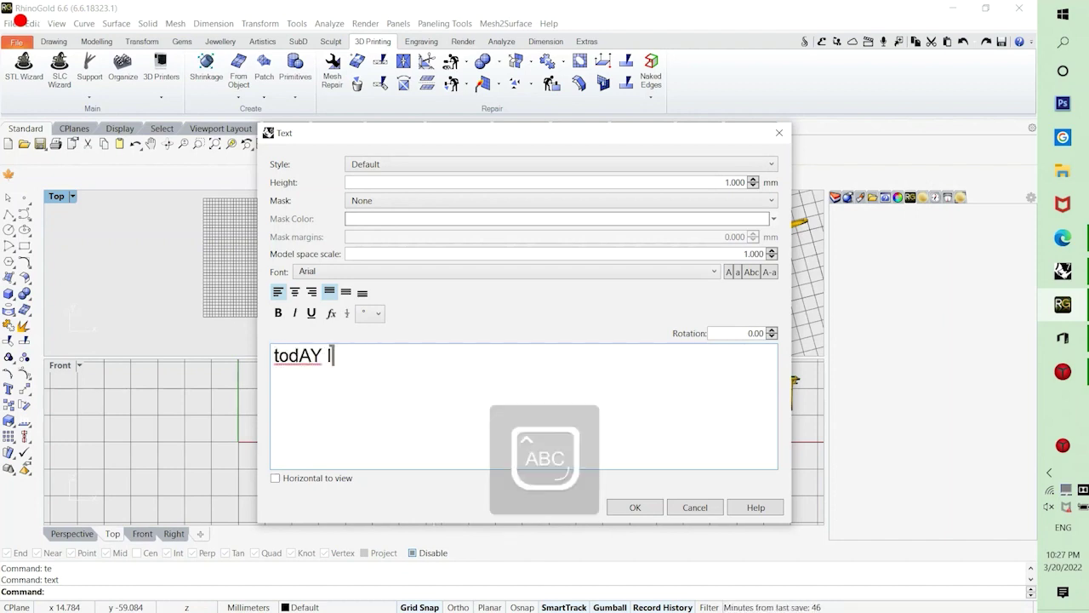
key(ctrl+a)
key(BackSpace)
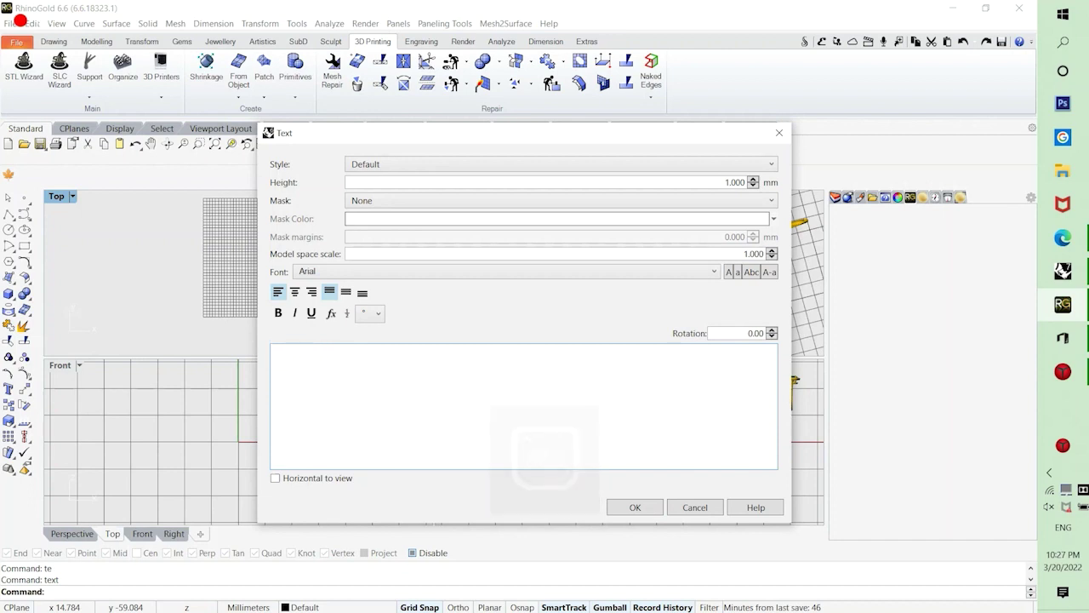
Write "today i am going to show you extract wireframe command" as the first line of the text annotation.
key(Caps_Lock)
text(today )
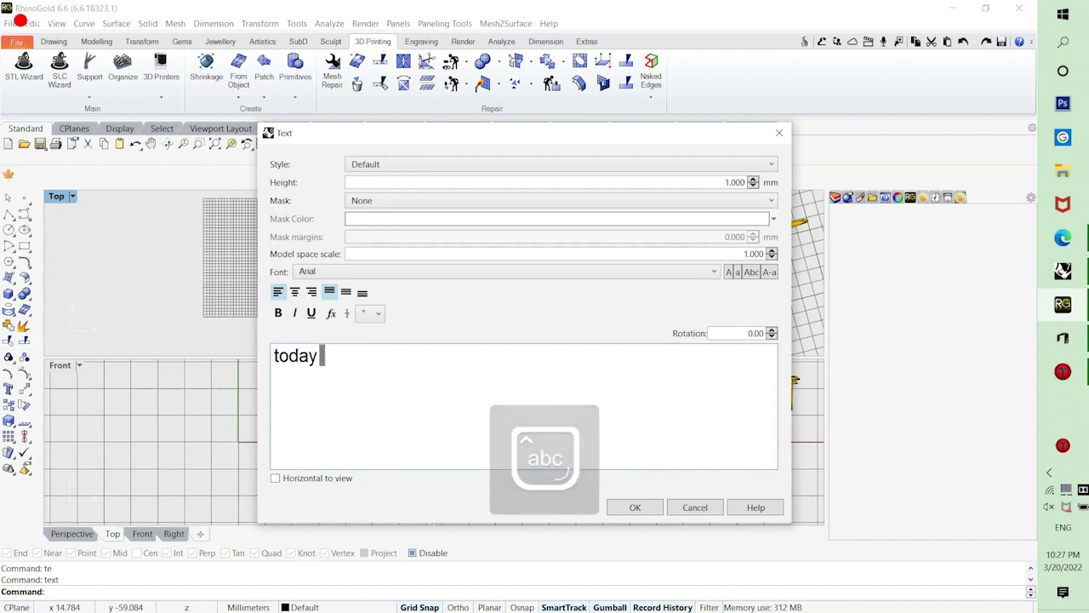
text(i am goi)
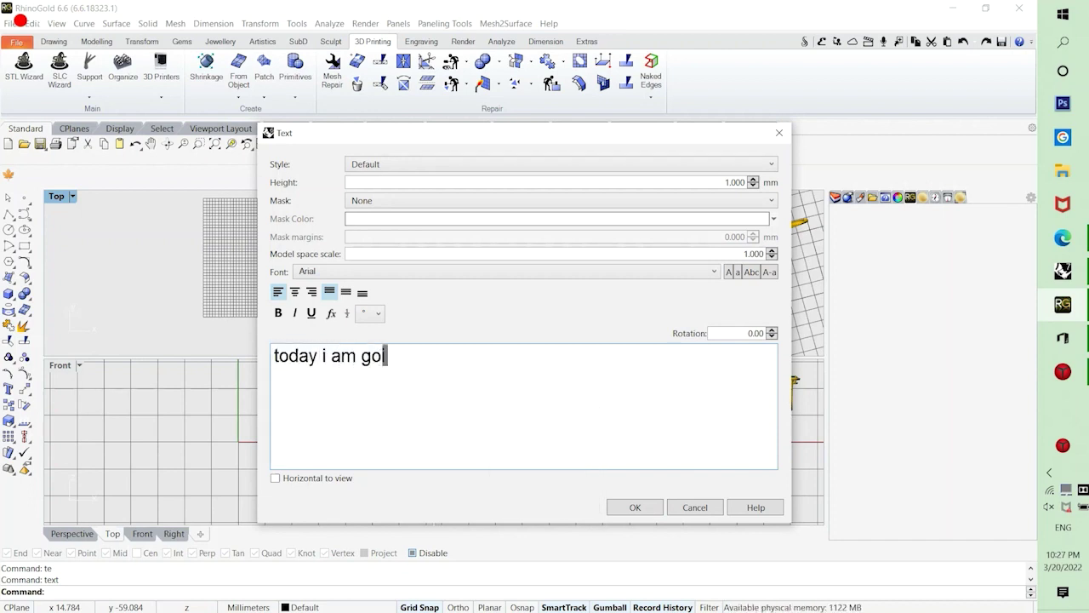
text(ng to show)
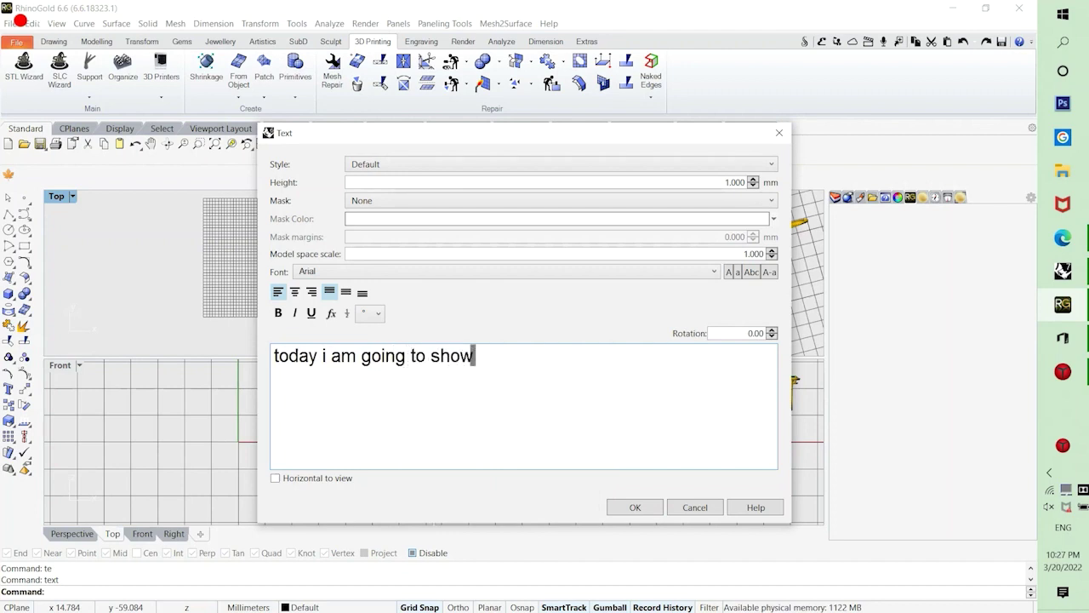
text( you)
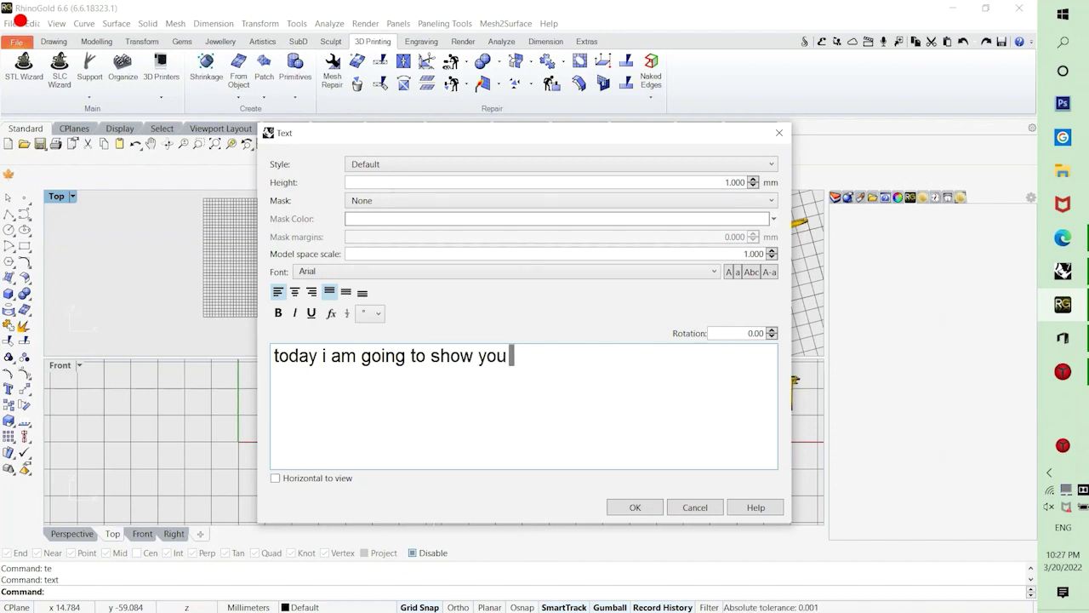
text(e)
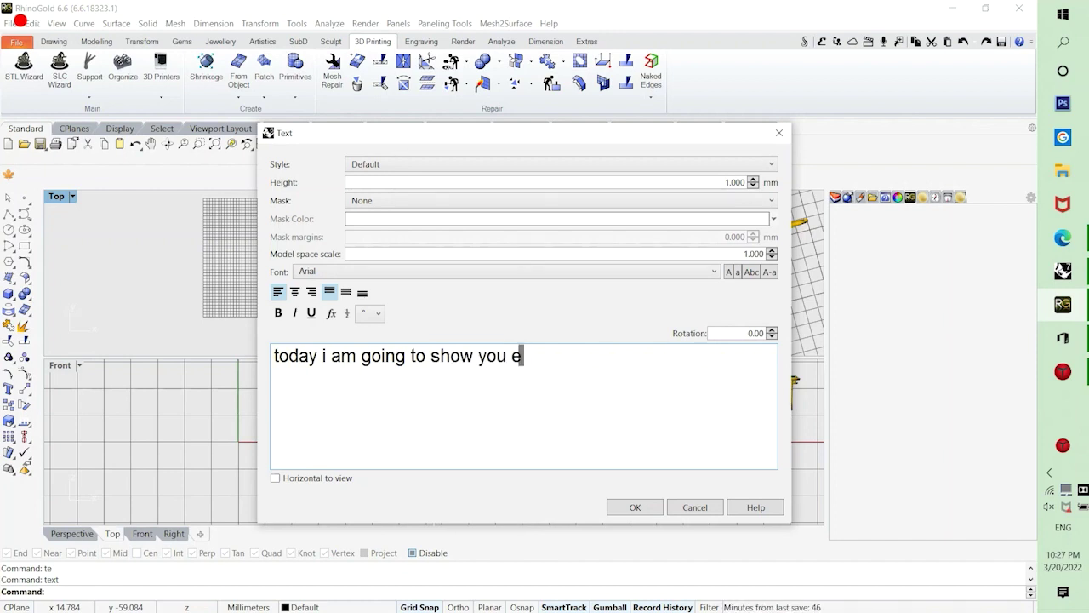
text(xtract)
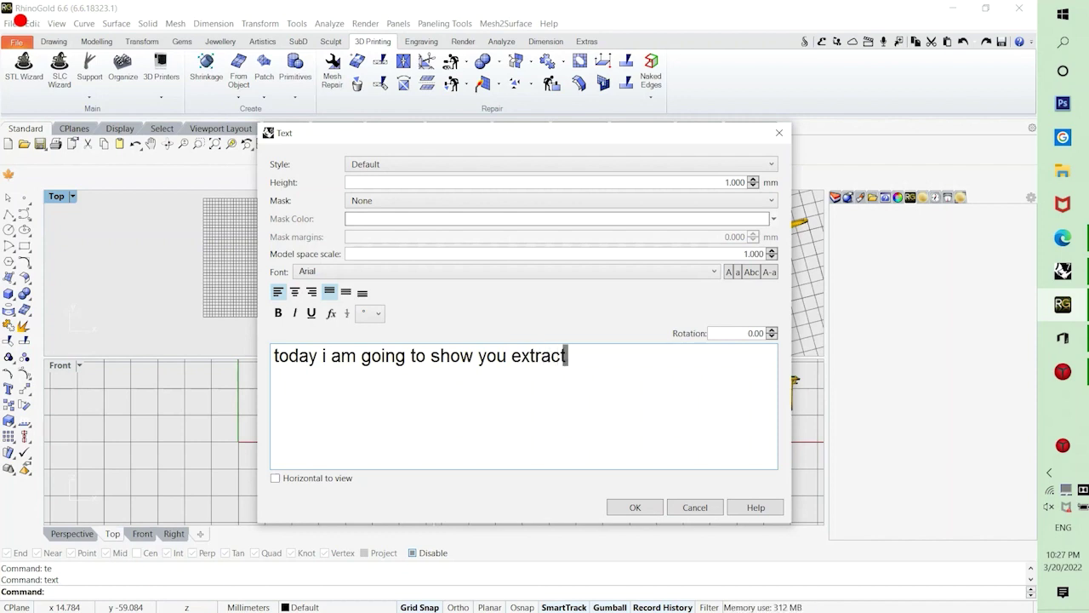
text( wireframe)
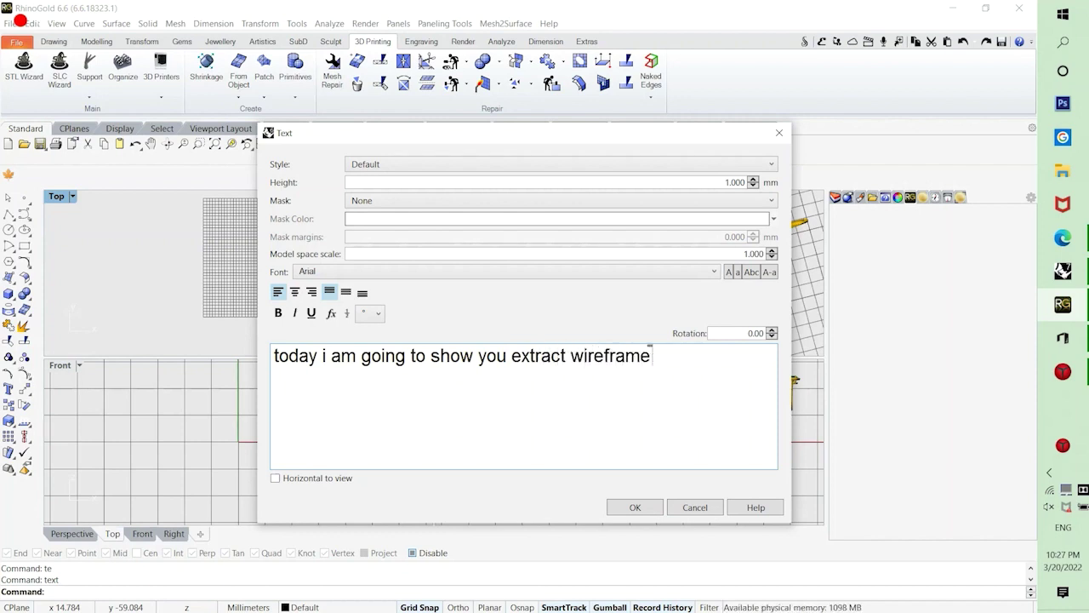
text( command)
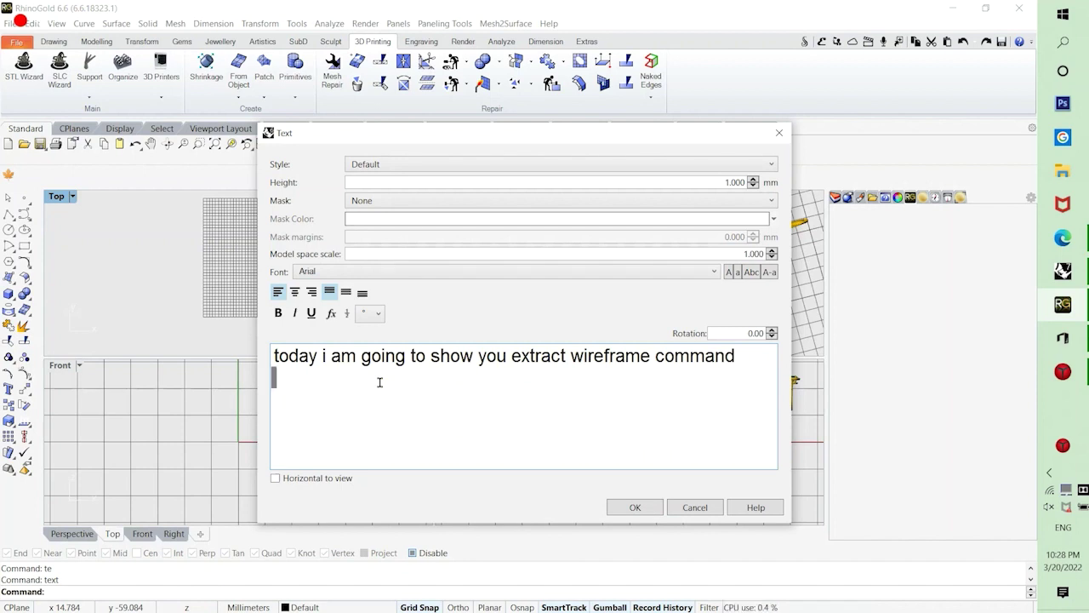
Add the second line "it is very easy to create extraordinary wire jewellery with this command", and discard the annotation.
text(it si)
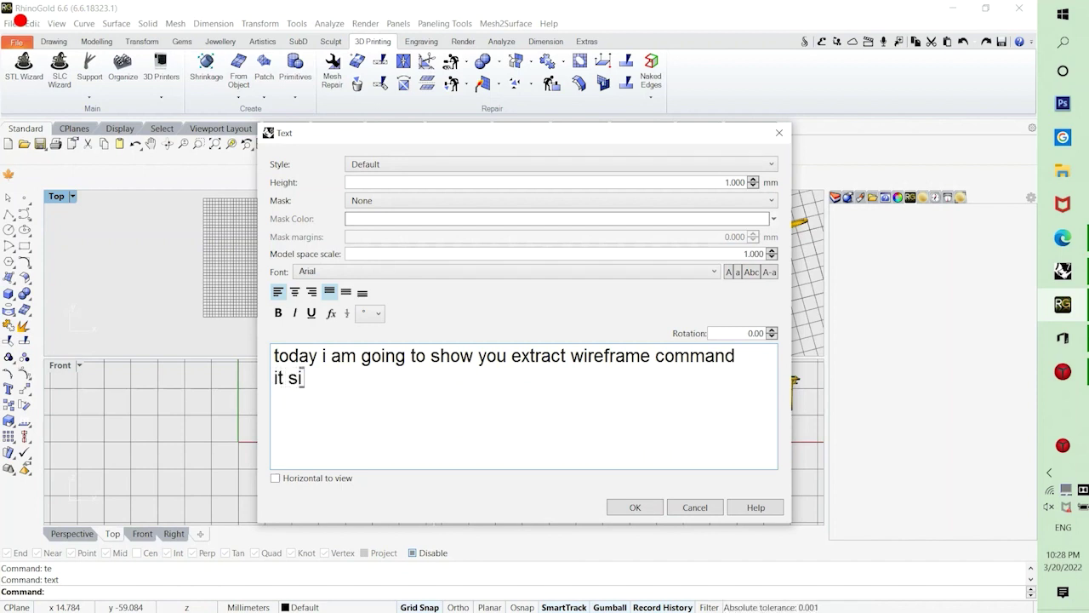
key(BackSpace)
key(BackSpace)
text(is very)
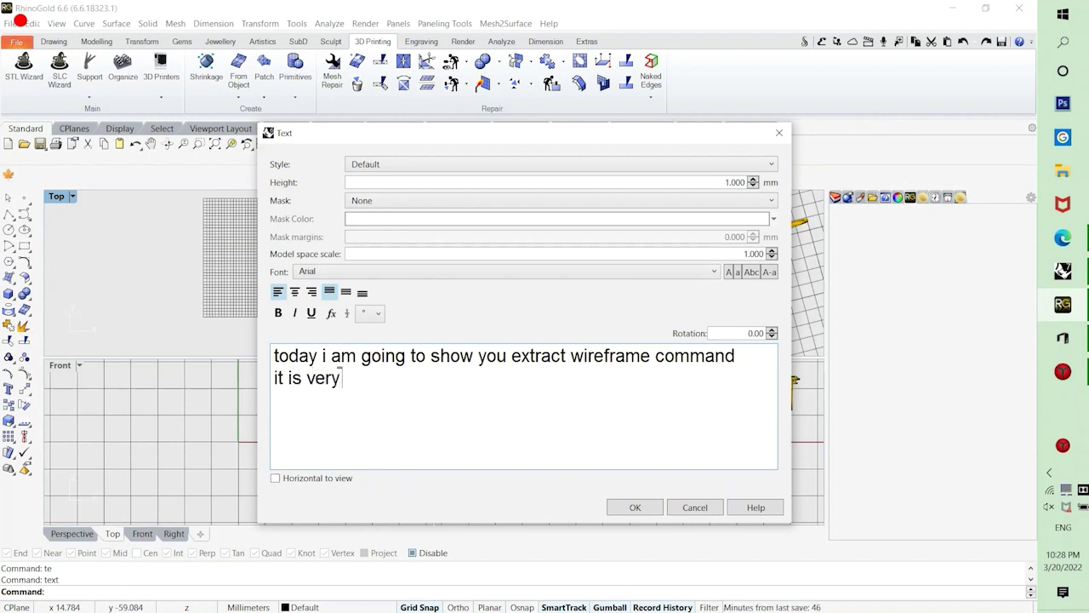
text( easy t)
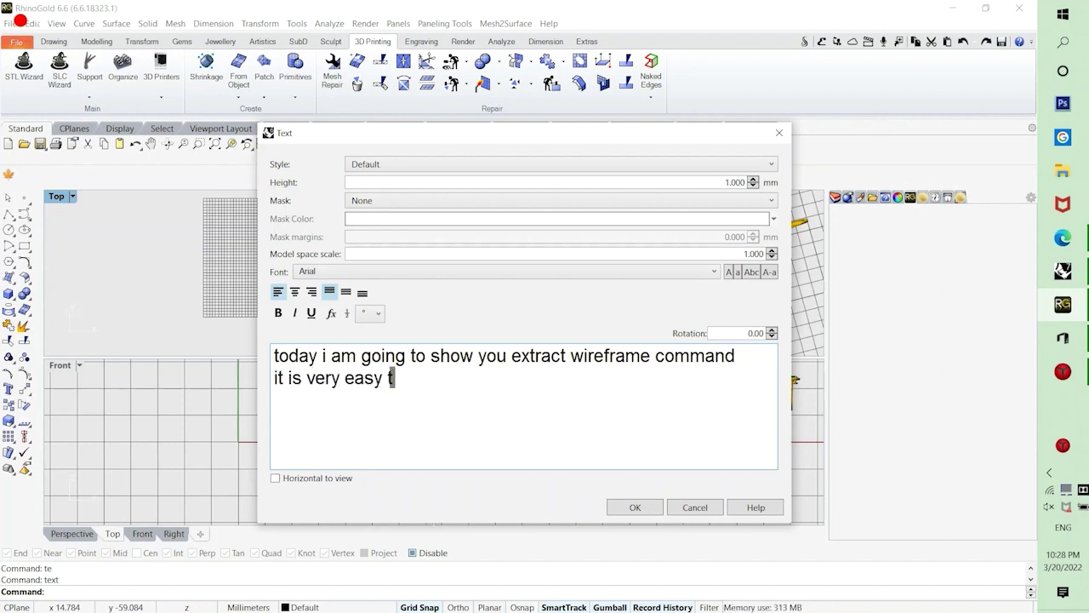
text(o create)
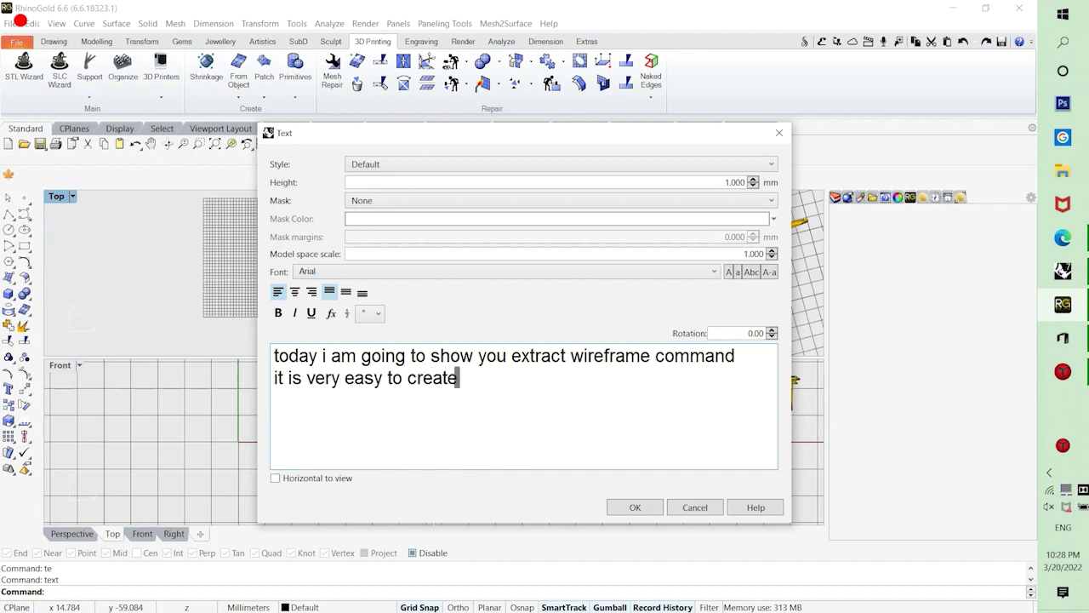
text( extra)
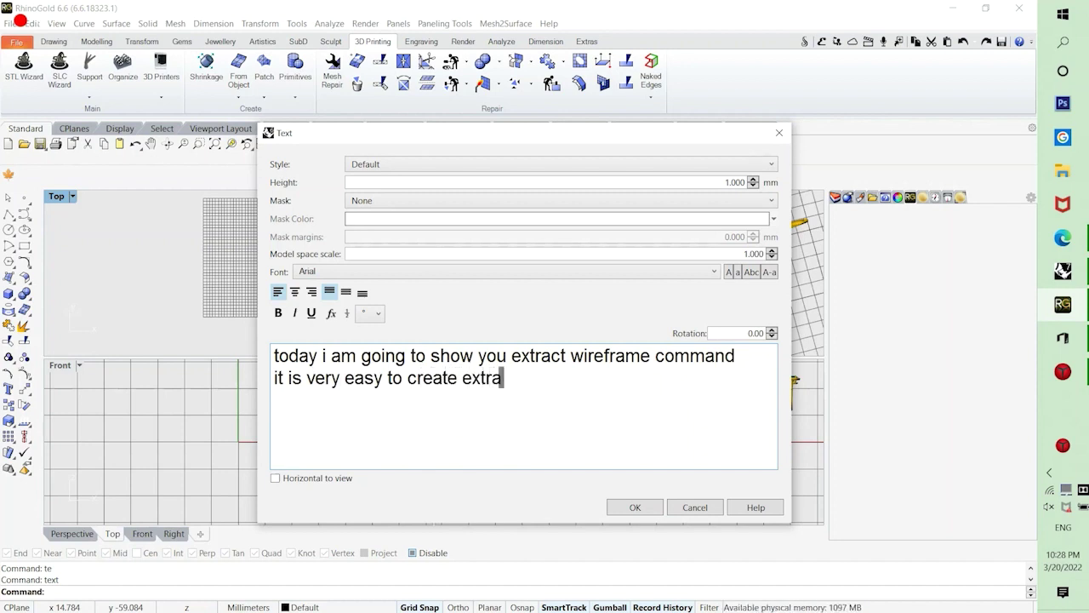
text(ordinar)
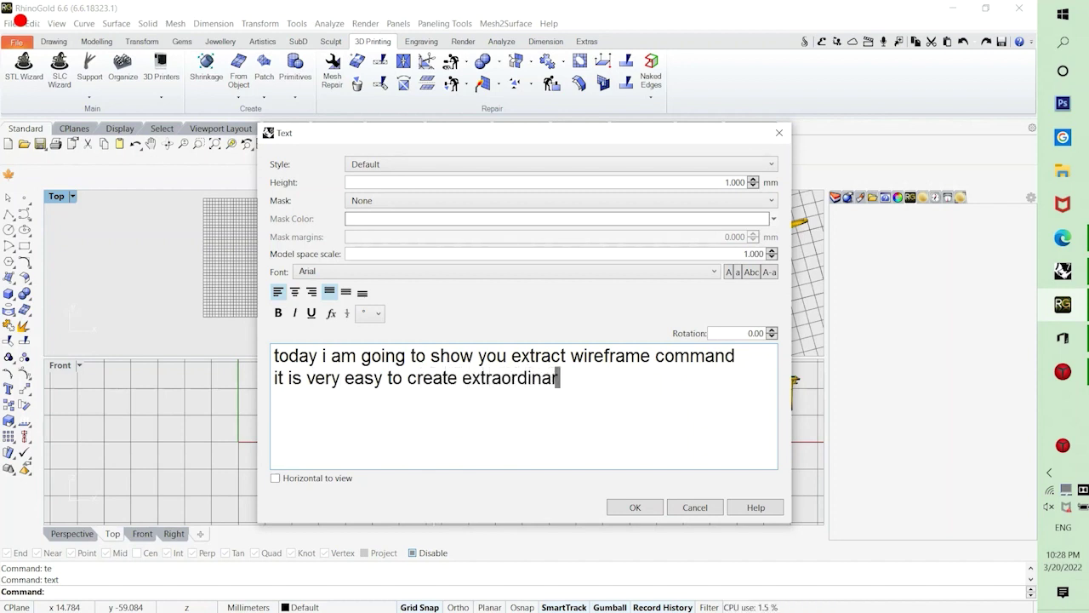
text(y wire jewellery)
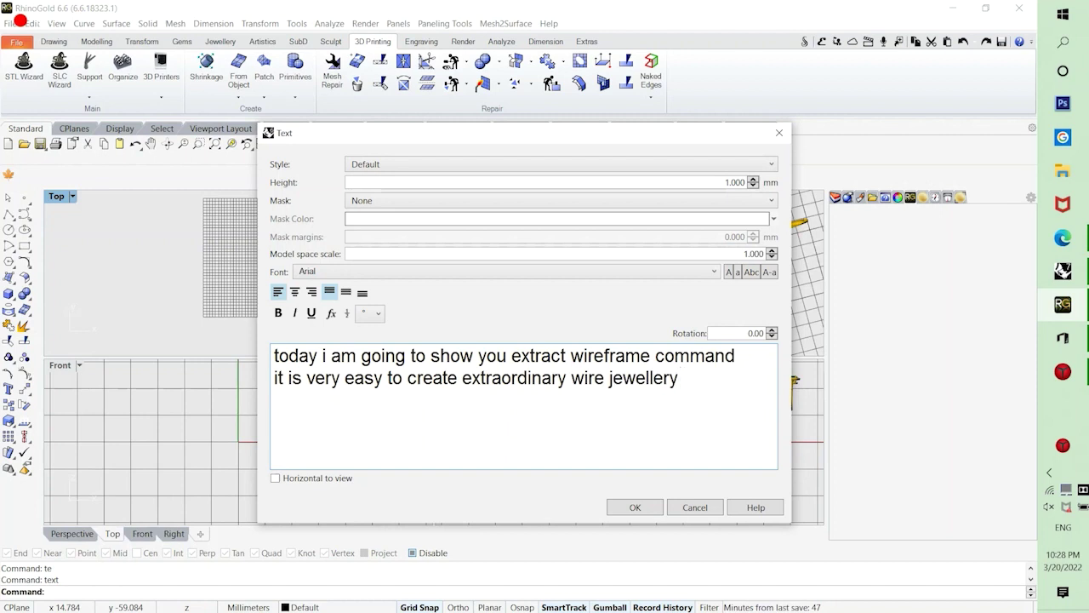
text( with this comm)
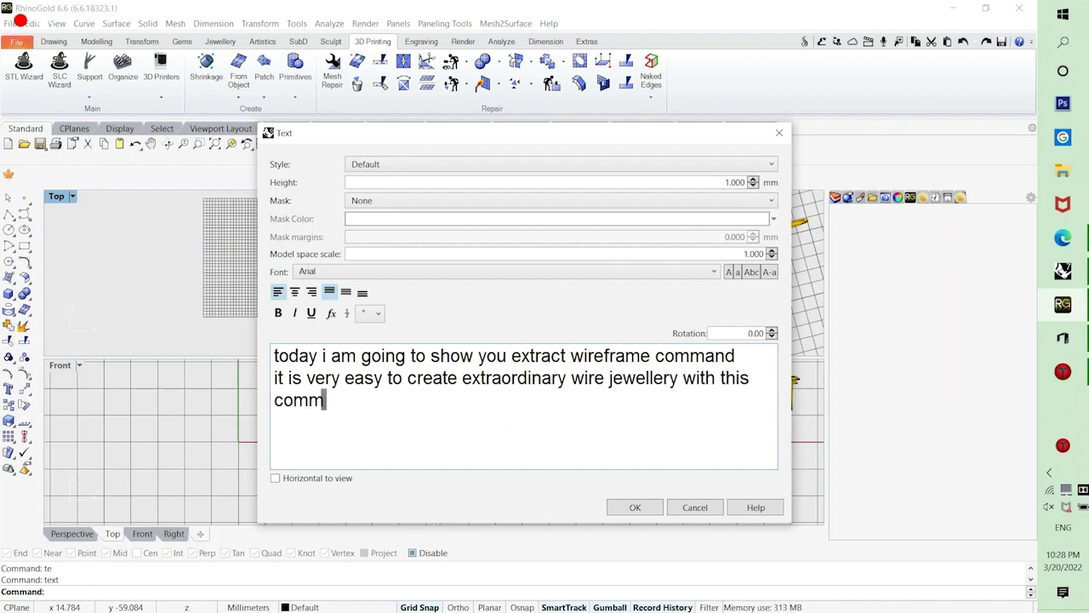
text(and)
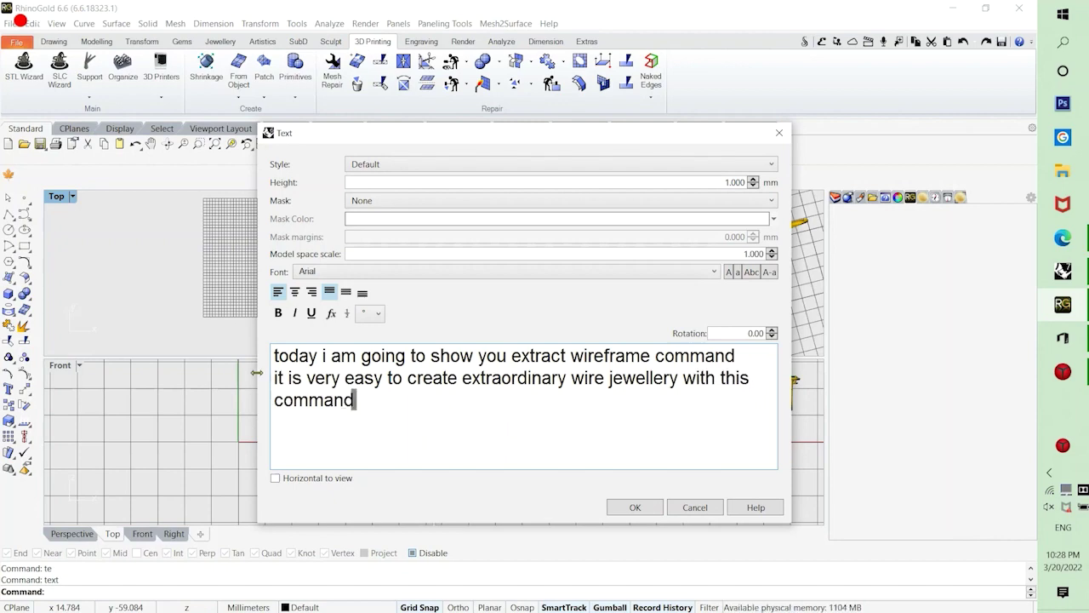
click(695, 507)
In the Top view, draw a vertical line from its midpoint at the origin, extending 25 mm to each side.
scroll(288, 270, up, 3)
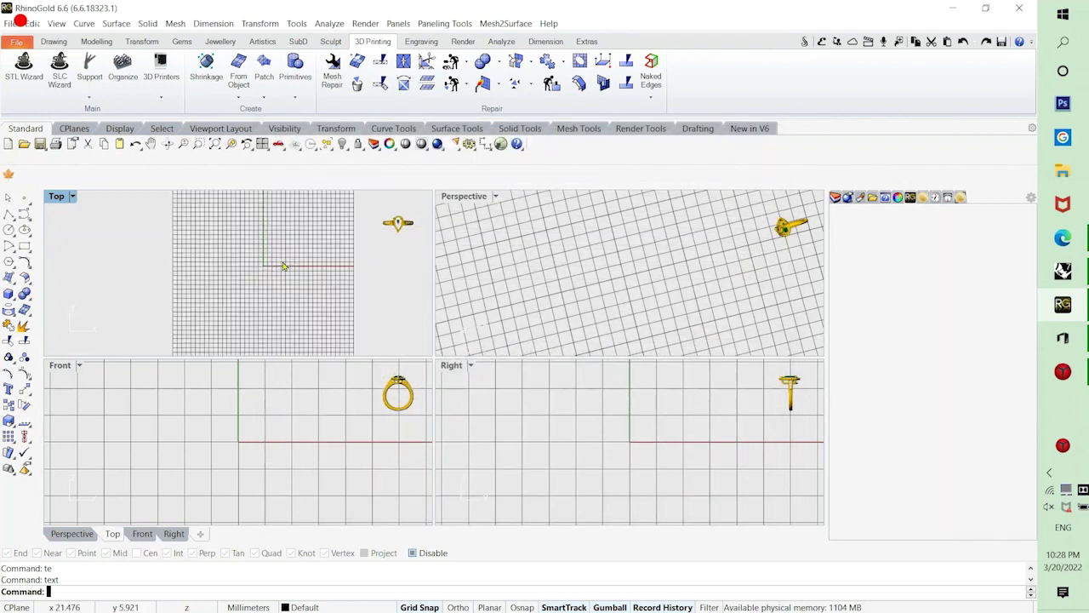
scroll(262, 256, down, 2)
scroll(265, 269, up, 2)
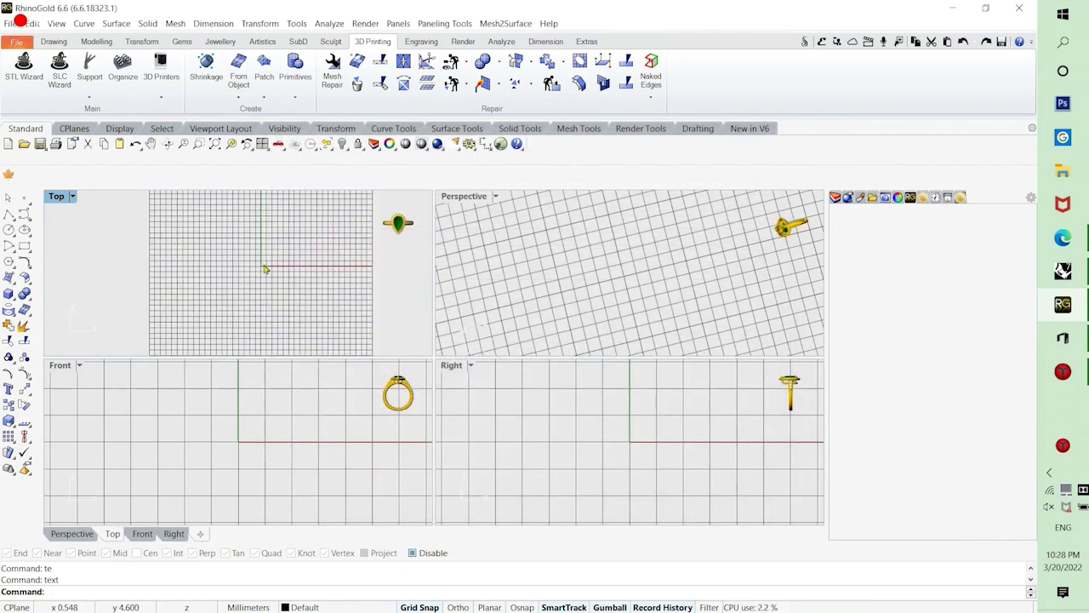
right_drag(266, 275, 258, 280)
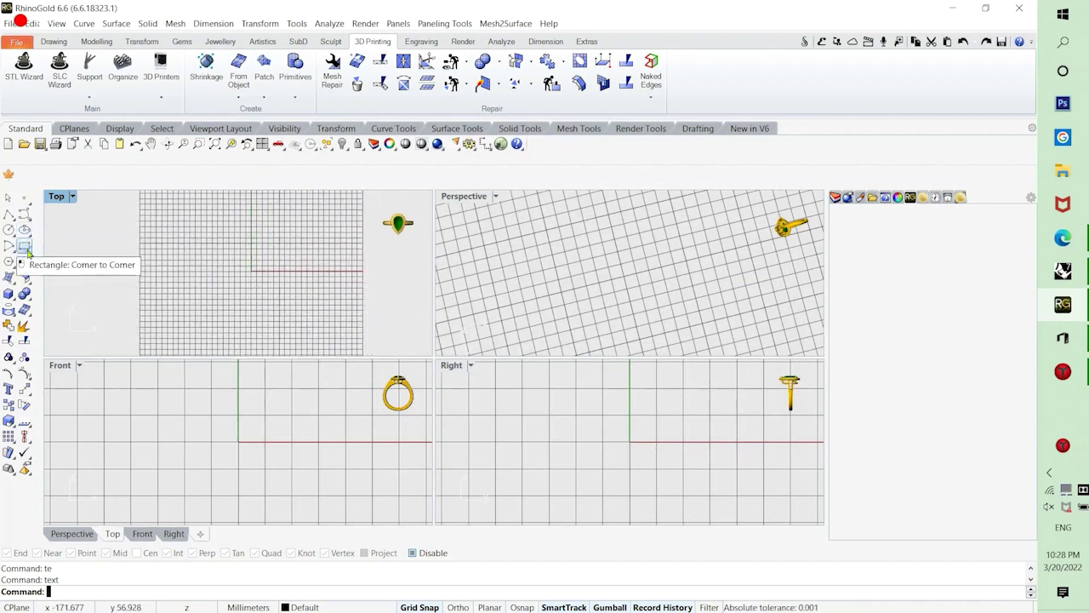
click(7, 215)
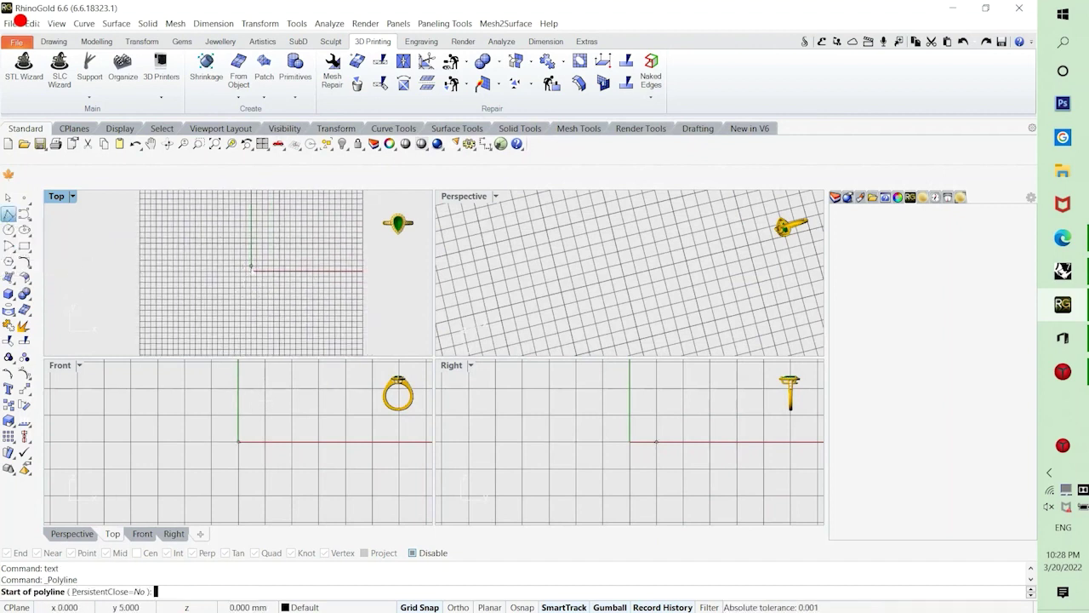
key(Escape)
click(10, 216)
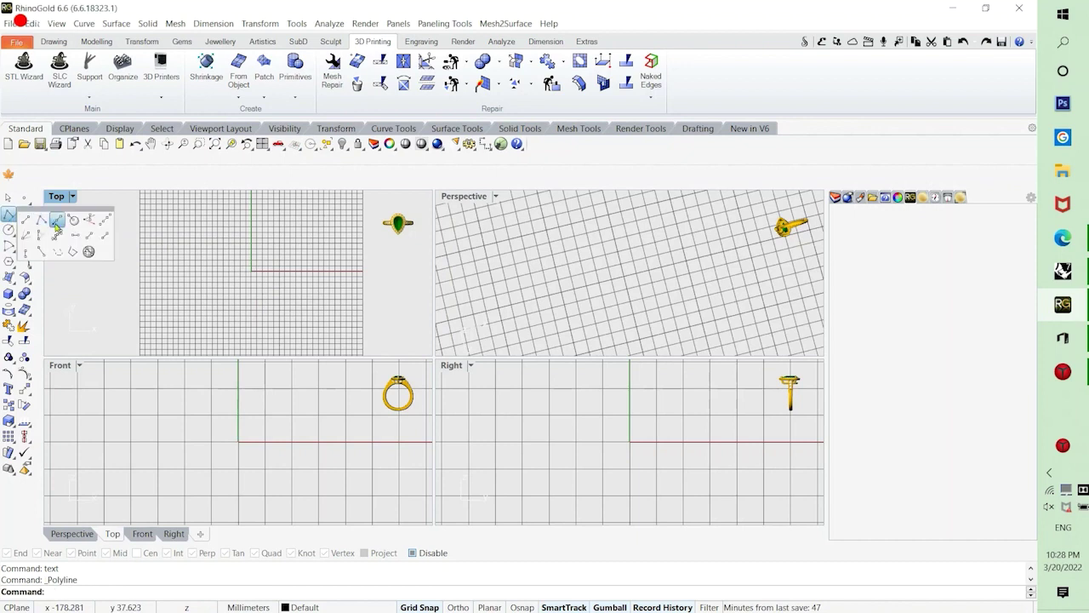
click(56, 220)
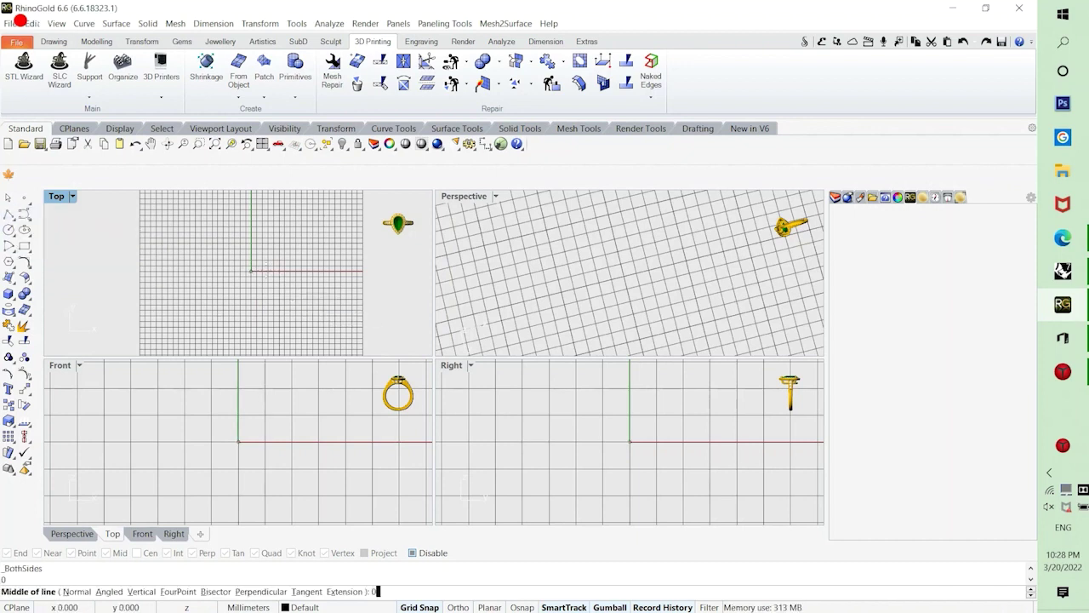
text(0)
key(Return)
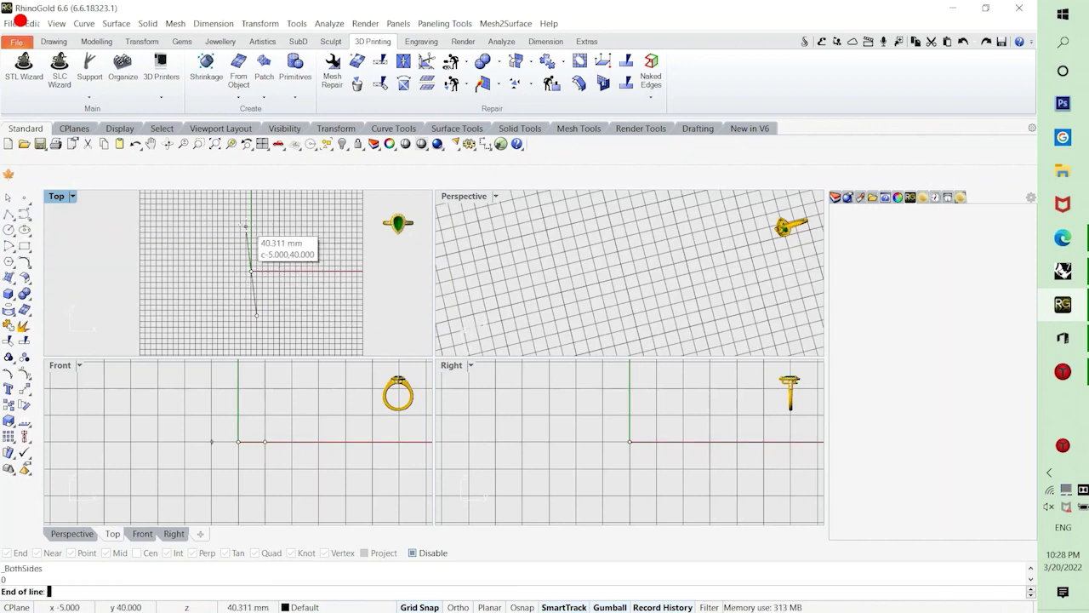
text(25)
key(Return)
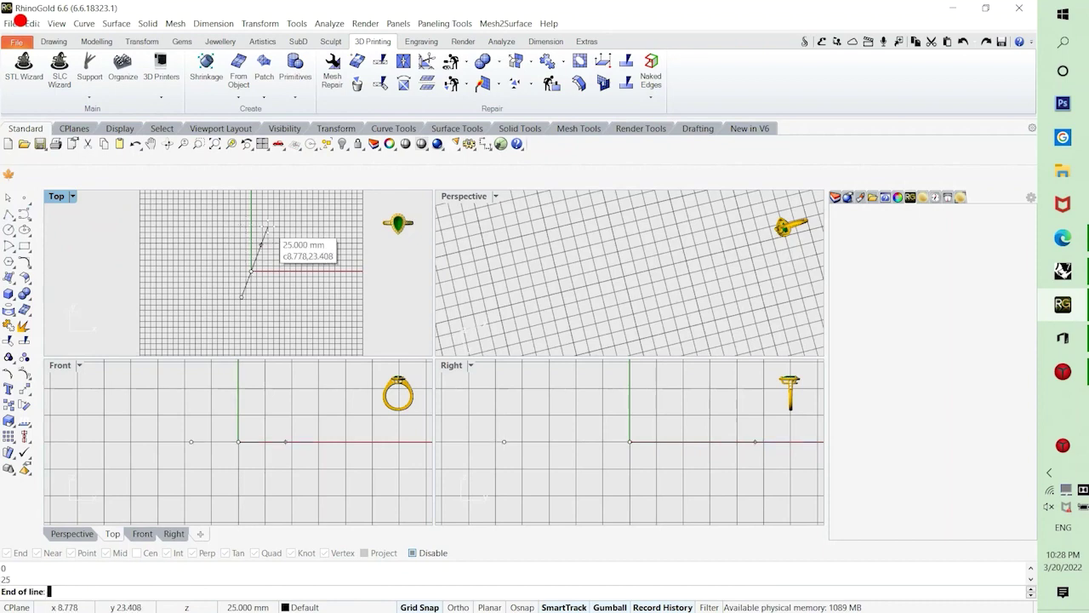
click(253, 232)
scroll(255, 258, up, 3)
Maximize the Top view and move the vertical line -5 mm along X.
click(247, 255)
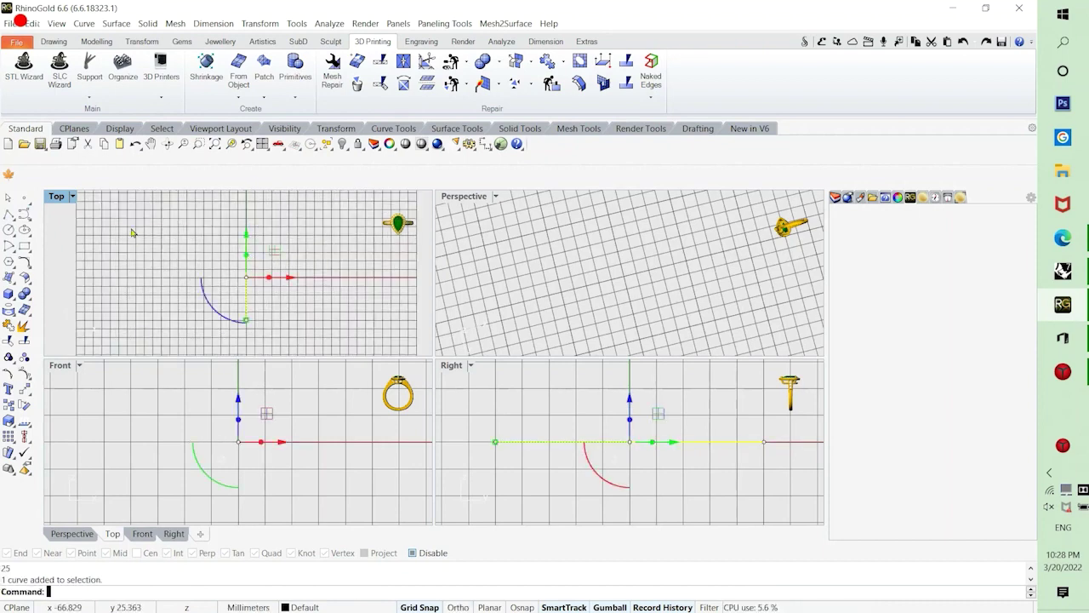
double_click(58, 197)
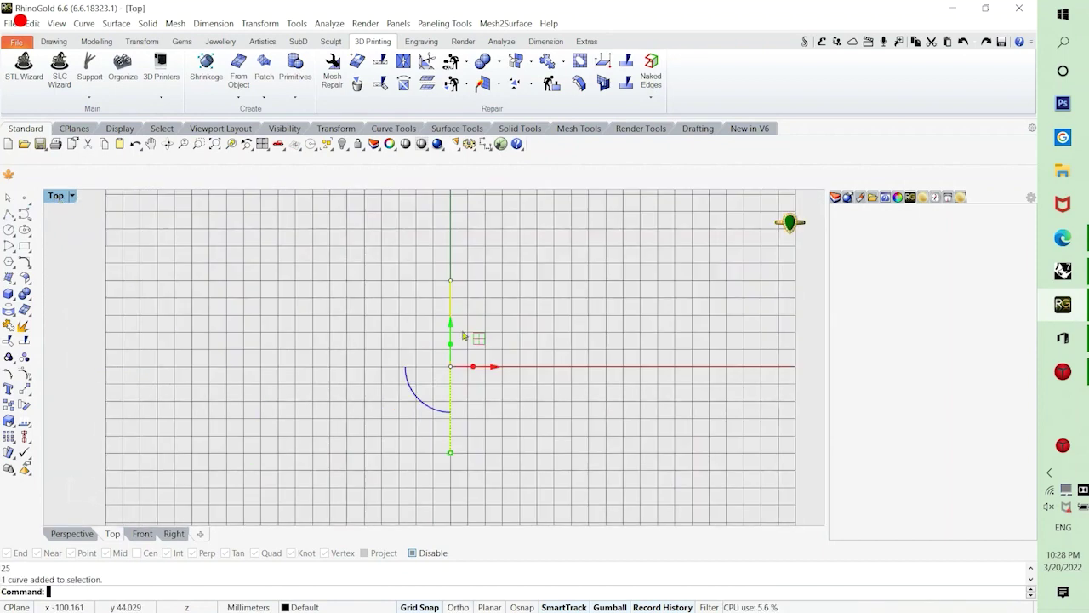
click(495, 369)
text(-5)
key(Return)
click(500, 416)
Rebuild the vertical line beside the Y axis using the current rebuild settings.
right_drag(475, 359, 406, 342)
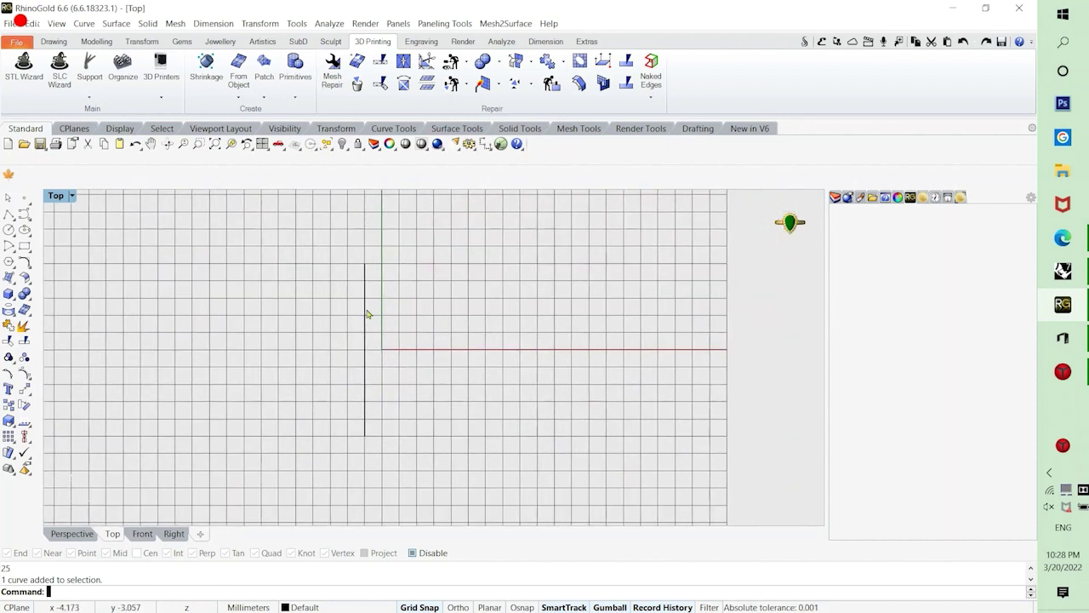
click(366, 314)
text(Rebuild)
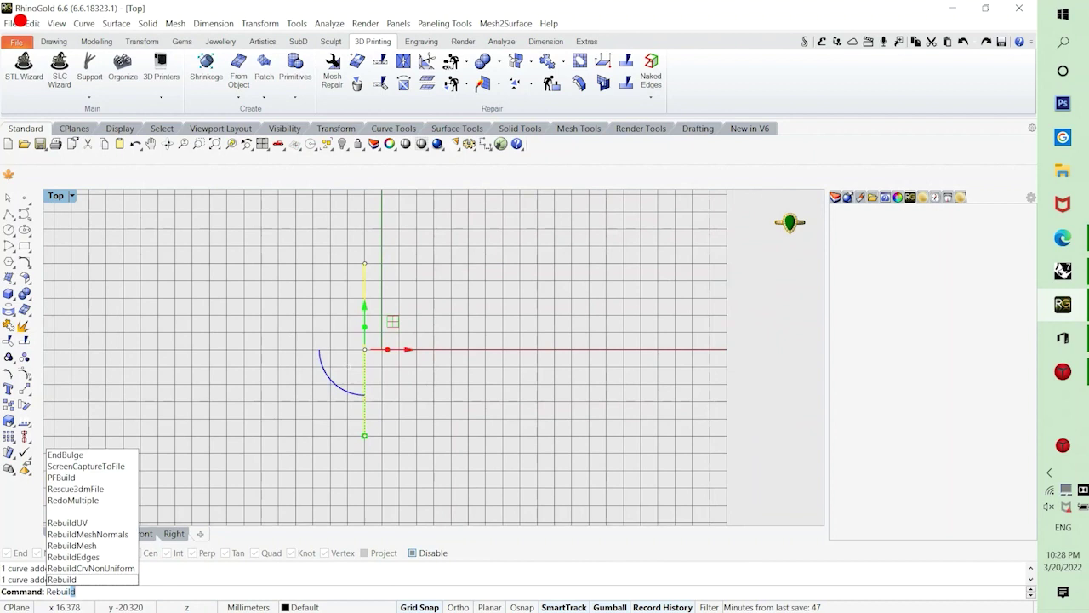
key(Return)
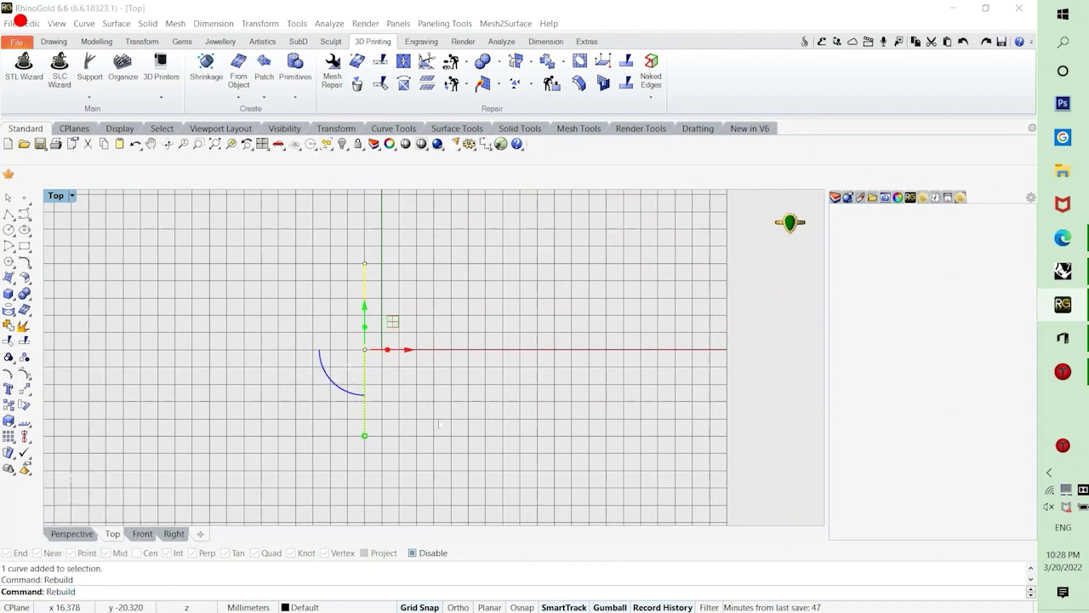
click(751, 475)
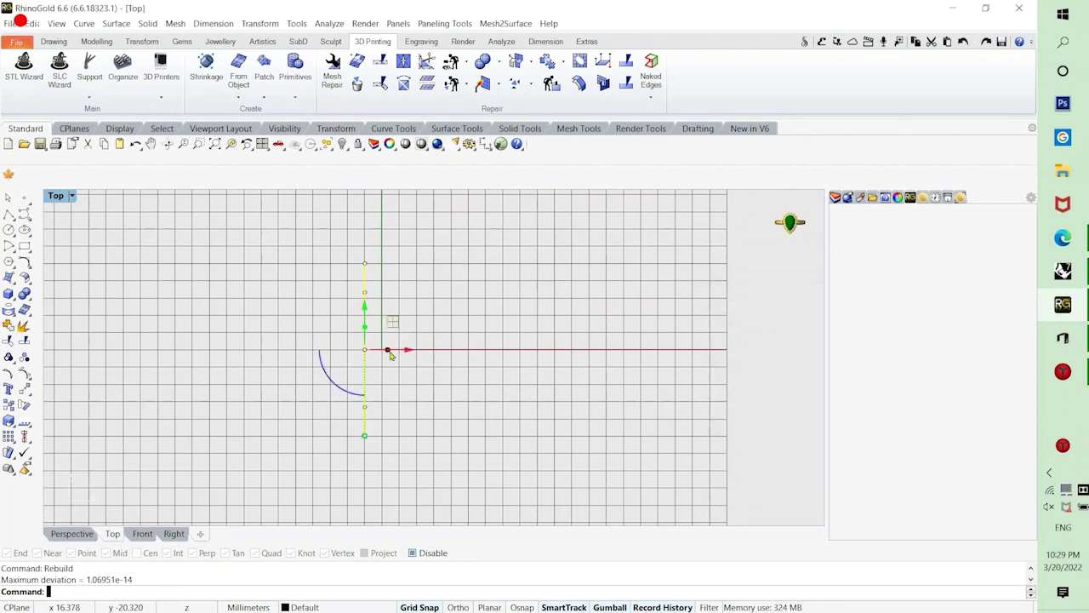
Mirror the rebuilt line across the Y axis through the origin, keeping the original.
text(M)
key(Return)
text(0)
key(Return)
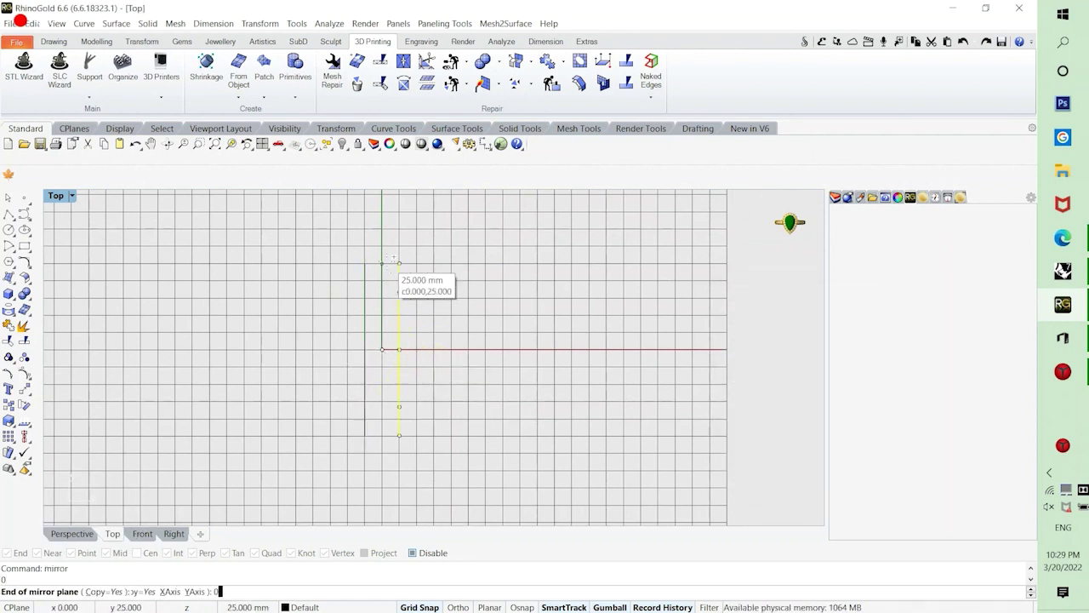
click(383, 264)
click(425, 295)
right_drag(404, 314, 398, 332)
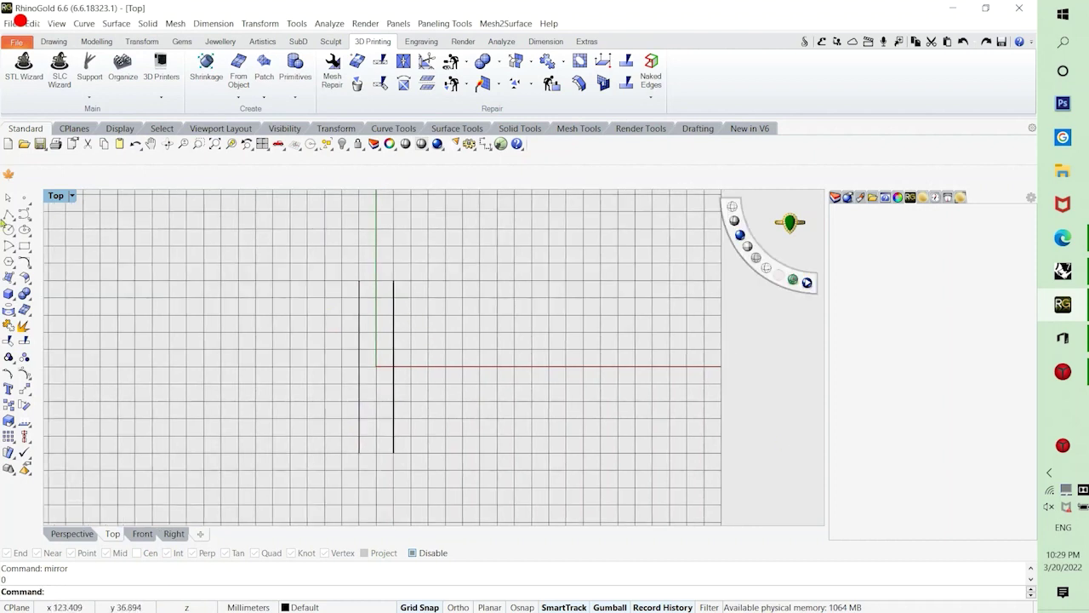
Draw a 10 mm polyline joining the upper ends of the two vertical lines, and select it.
click(8, 215)
click(359, 280)
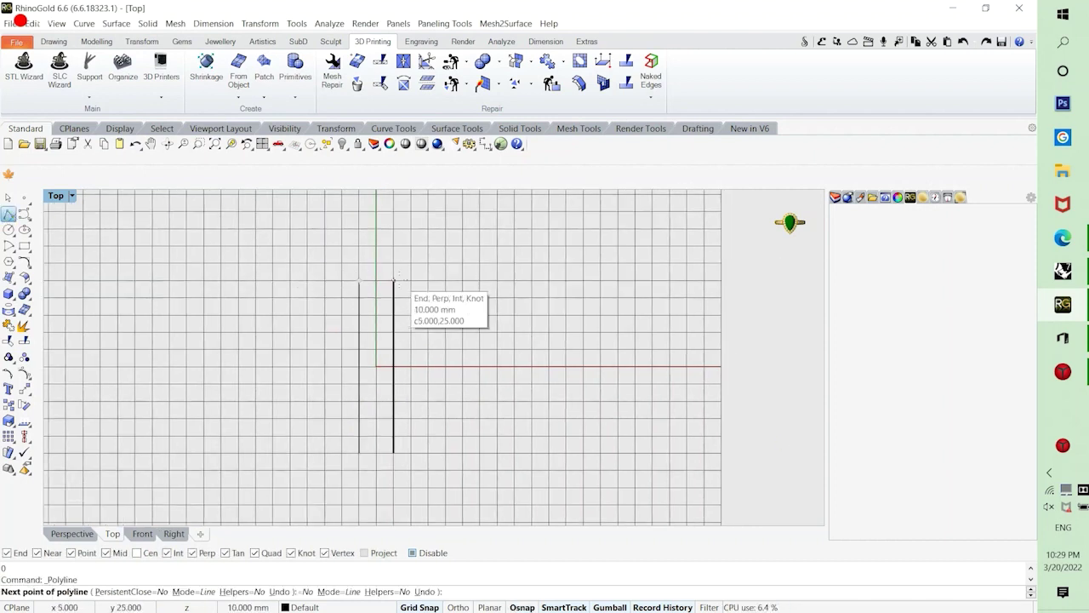
click(393, 280)
key(Return)
click(384, 281)
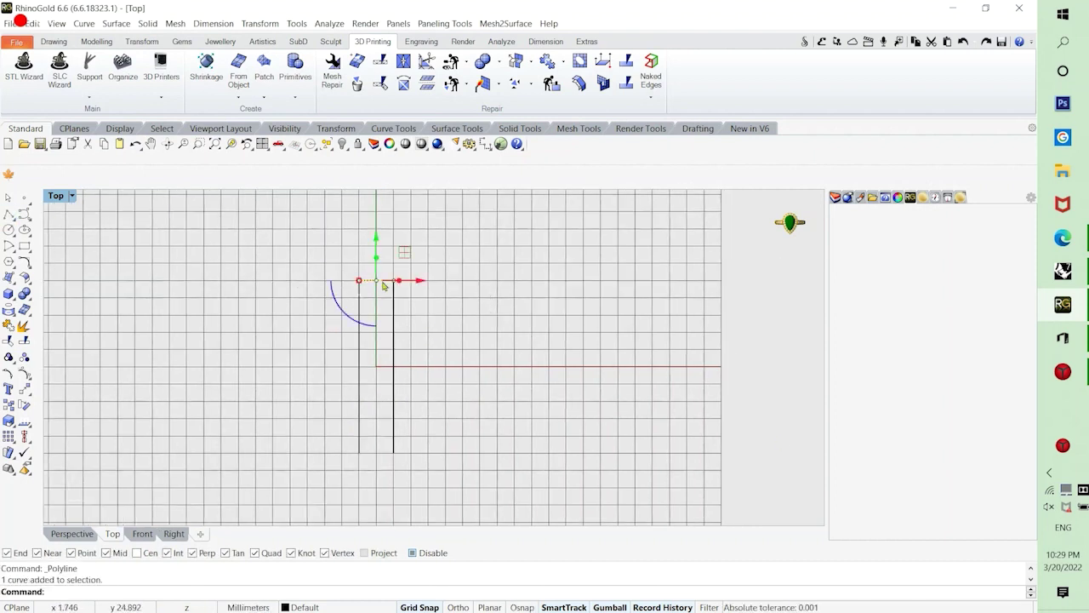
Mirror the short upper line across the X axis through the origin, keeping the original.
text(mirror)
key(Return)
text(0)
key(Return)
text(0)
click(480, 364)
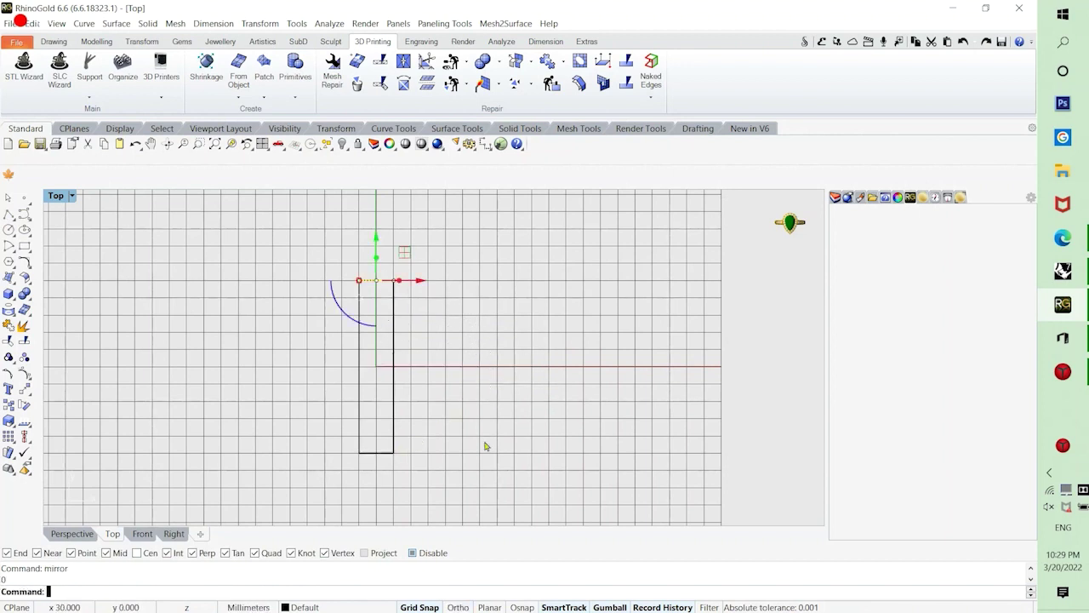
click(475, 464)
Sweep 2 Rails a surface with the two vertical lines as rails and the two short lines as unchanged cross sections.
drag(465, 369, 298, 341)
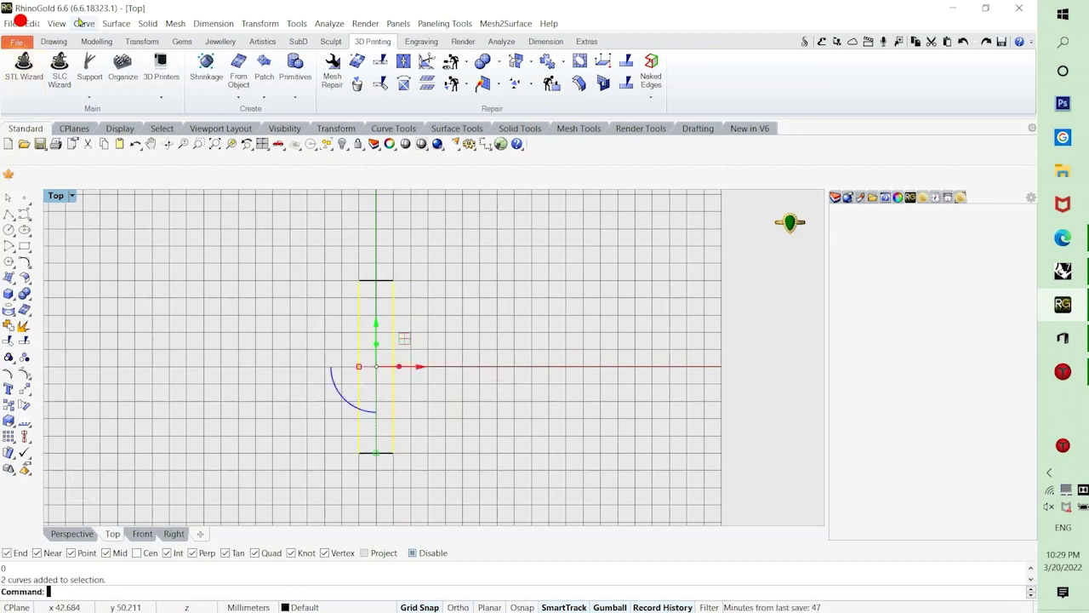
click(116, 23)
click(144, 80)
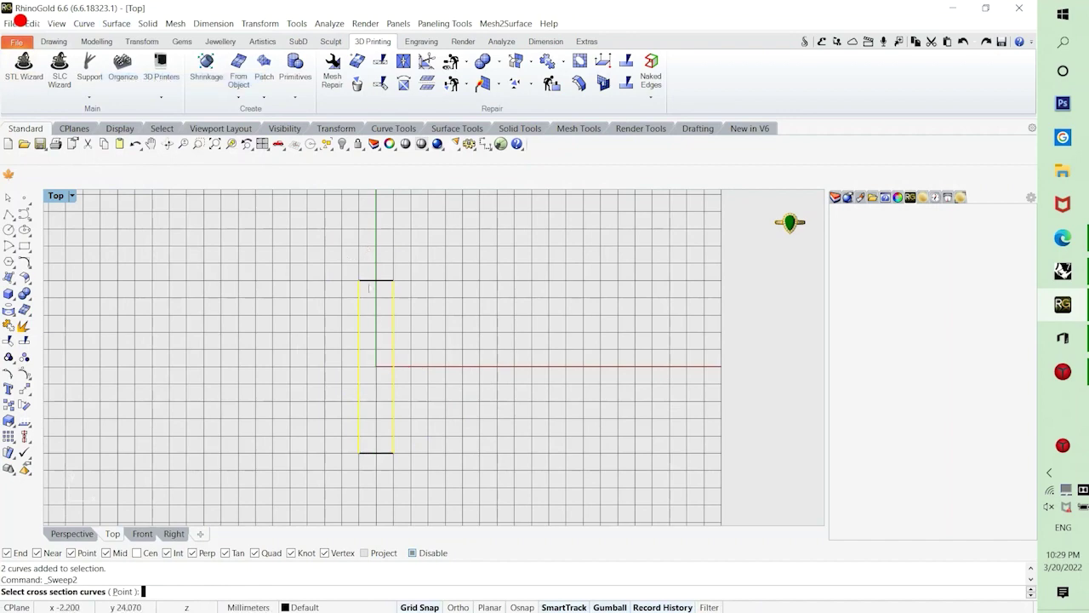
click(369, 281)
click(381, 453)
click(393, 385)
key(Return)
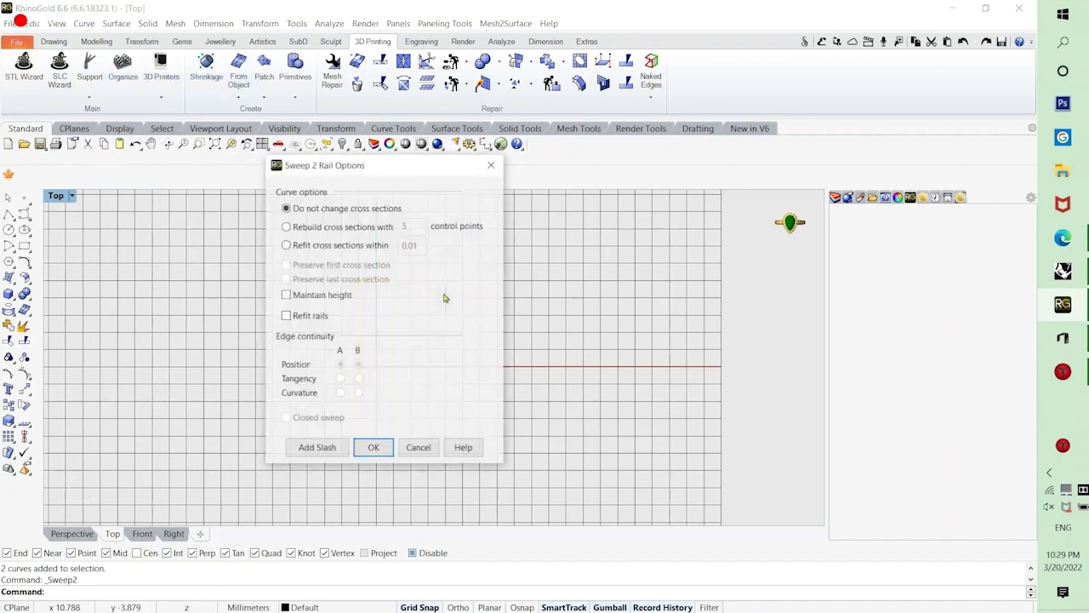
click(375, 449)
click(171, 321)
Inspect the swept surface in a maximized Perspective view using Rendered display, and return to Shaded display and the four-view layout.
double_click(56, 197)
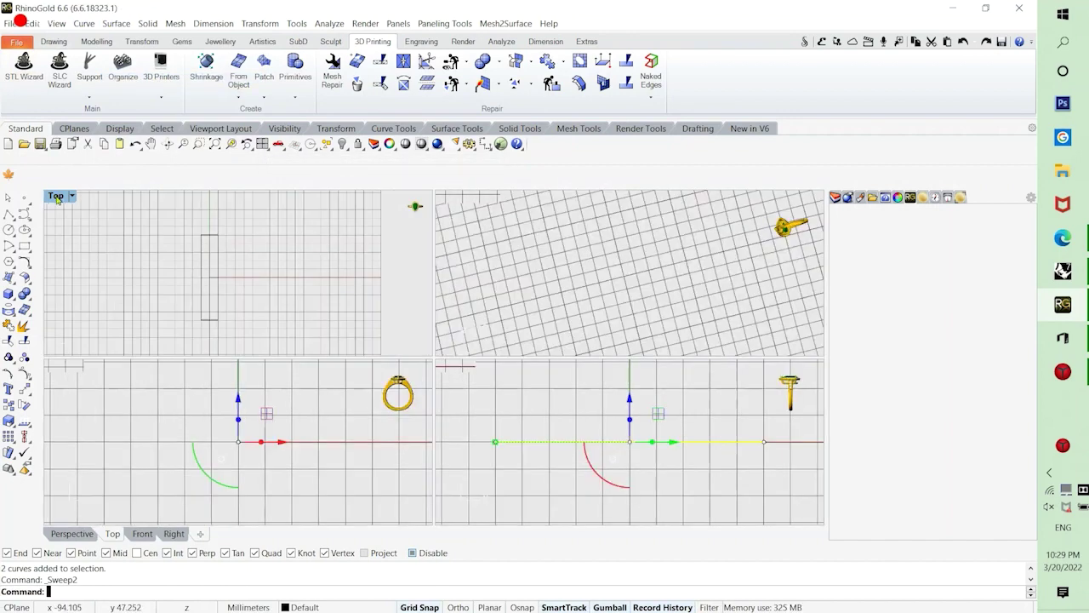
double_click(480, 196)
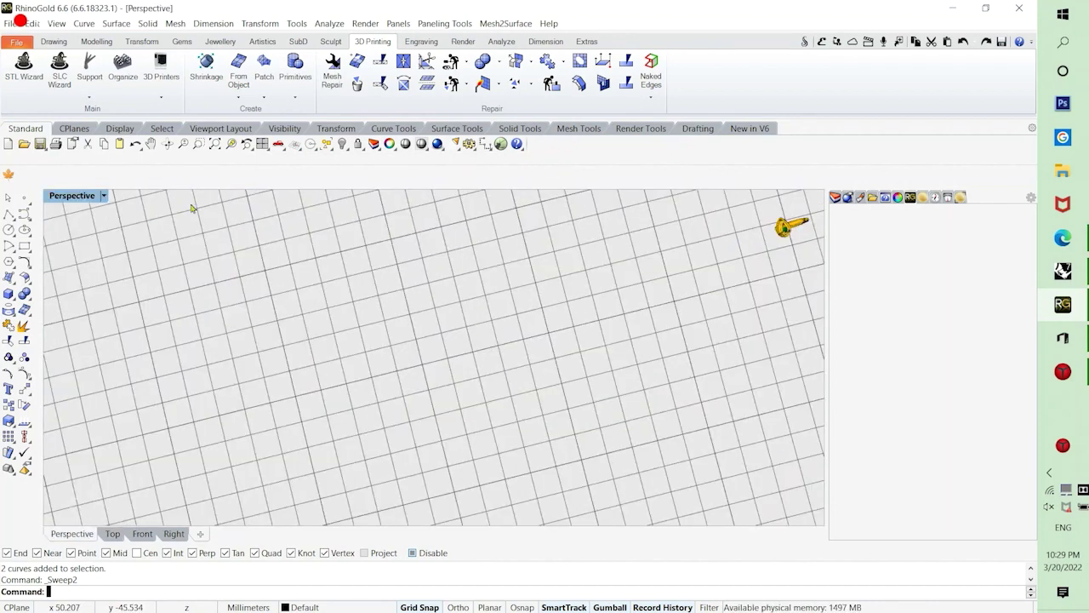
click(103, 196)
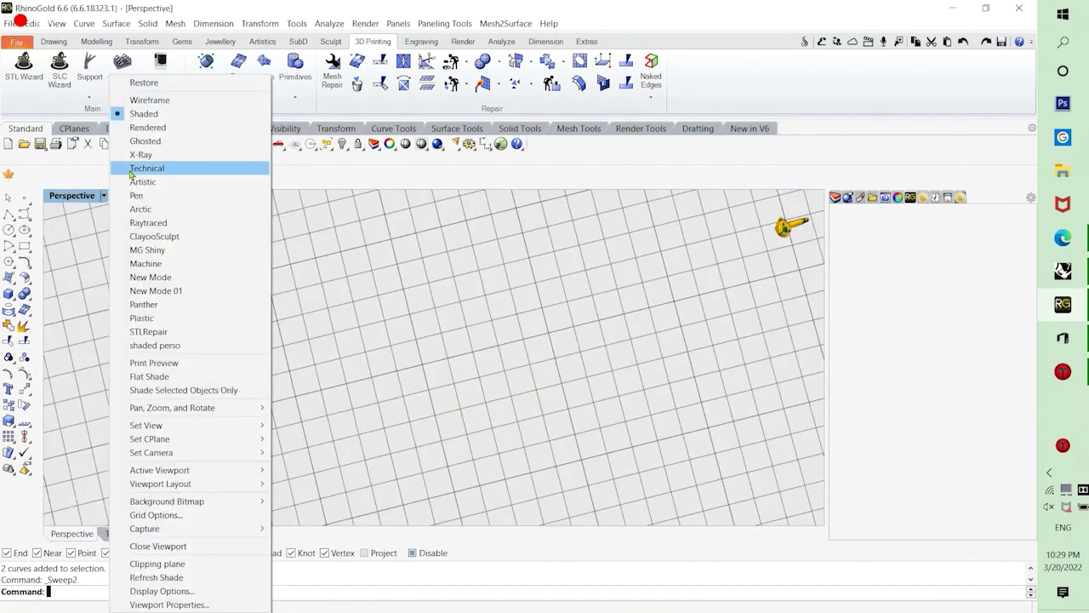
click(149, 126)
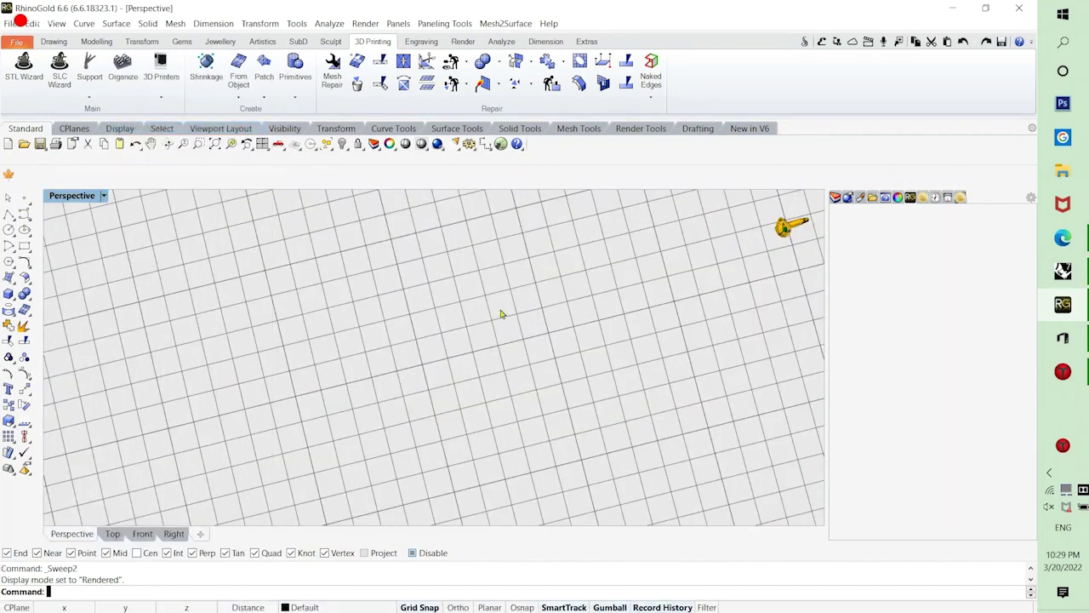
scroll(292, 302, down, 5)
scroll(415, 308, down, 6)
scroll(385, 421, up, 6)
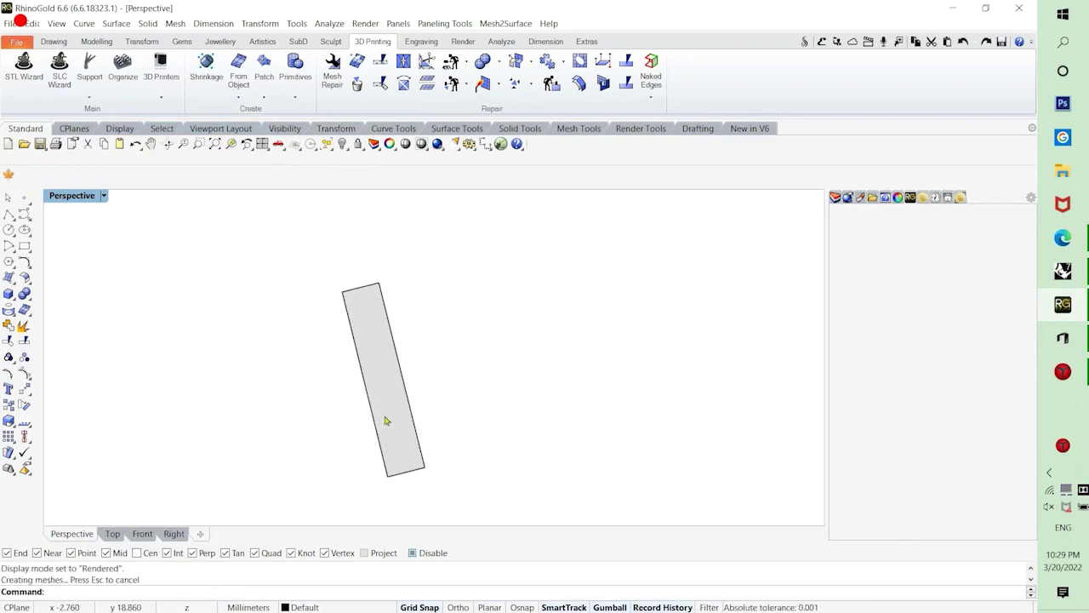
scroll(392, 387, down, 2)
click(103, 196)
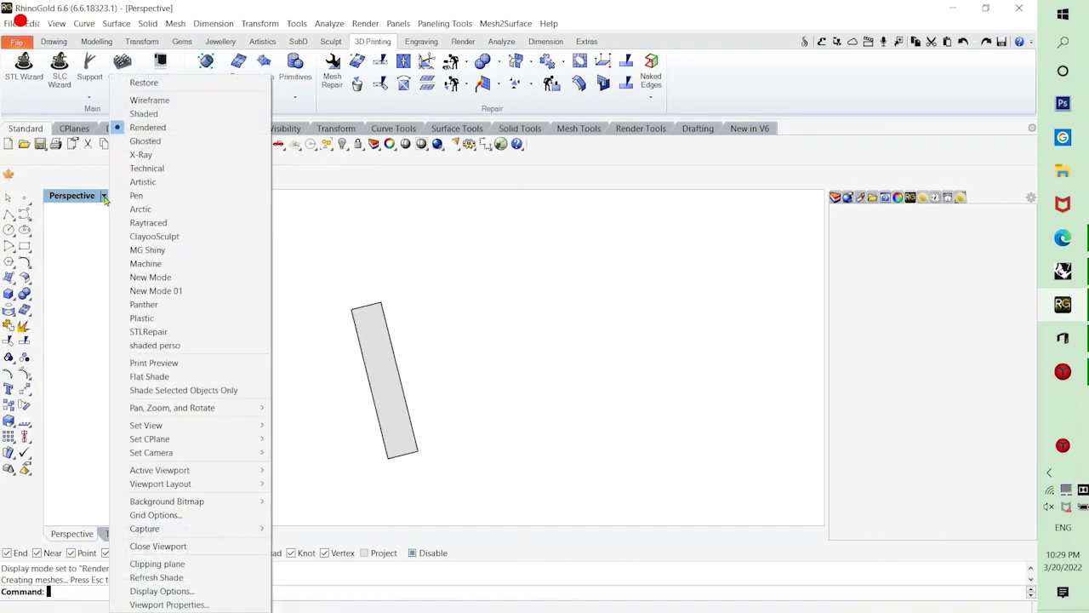
click(174, 112)
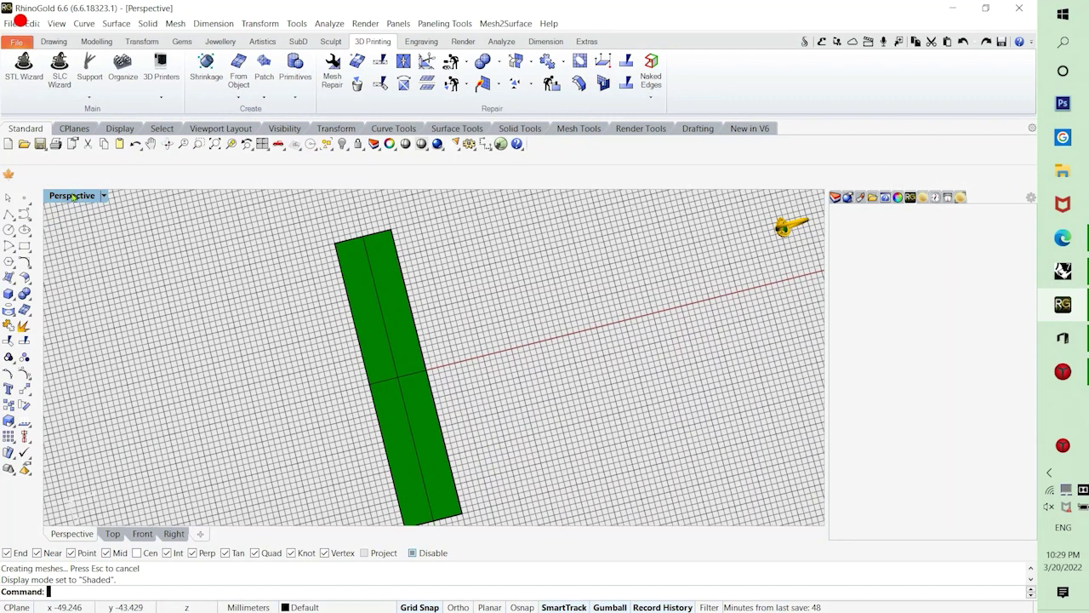
key(ctrl+m)
scroll(225, 297, up, 1)
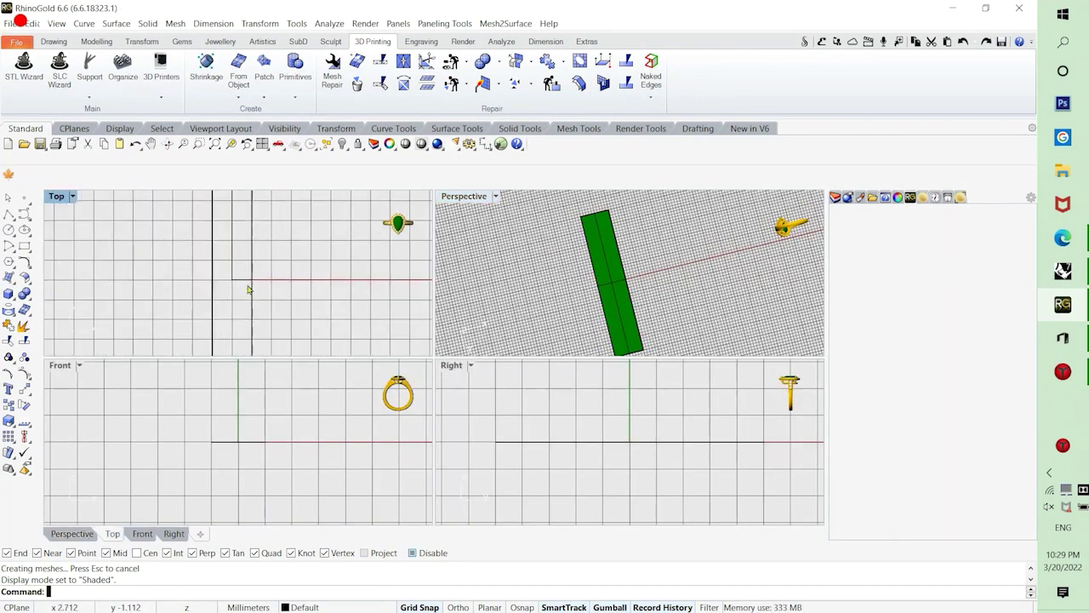
click(247, 290)
click(739, 383)
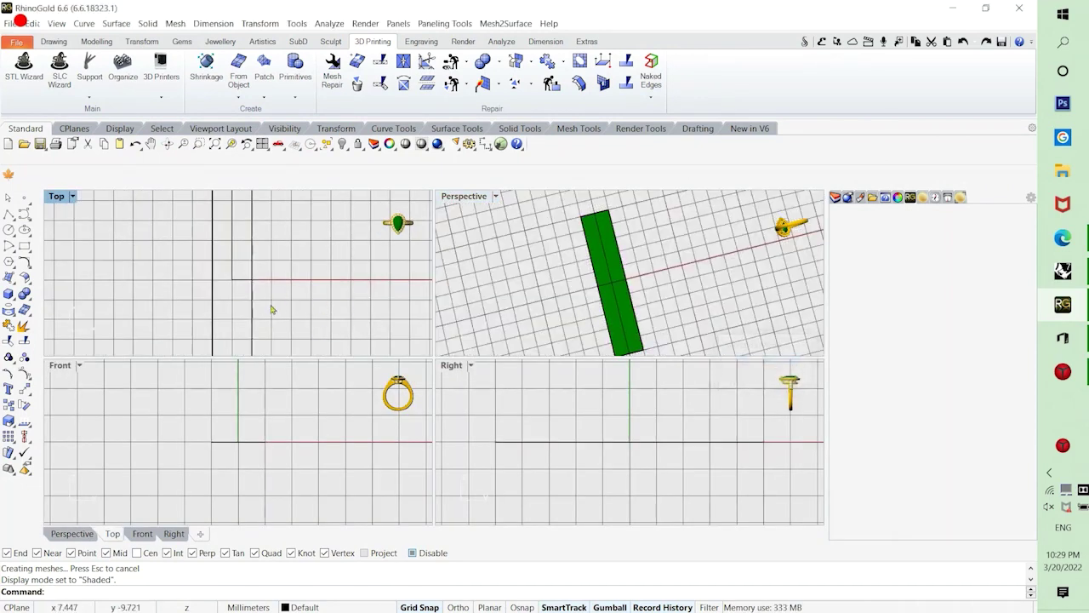
scroll(620, 293, up, 6)
scroll(620, 294, up, 3)
click(647, 294)
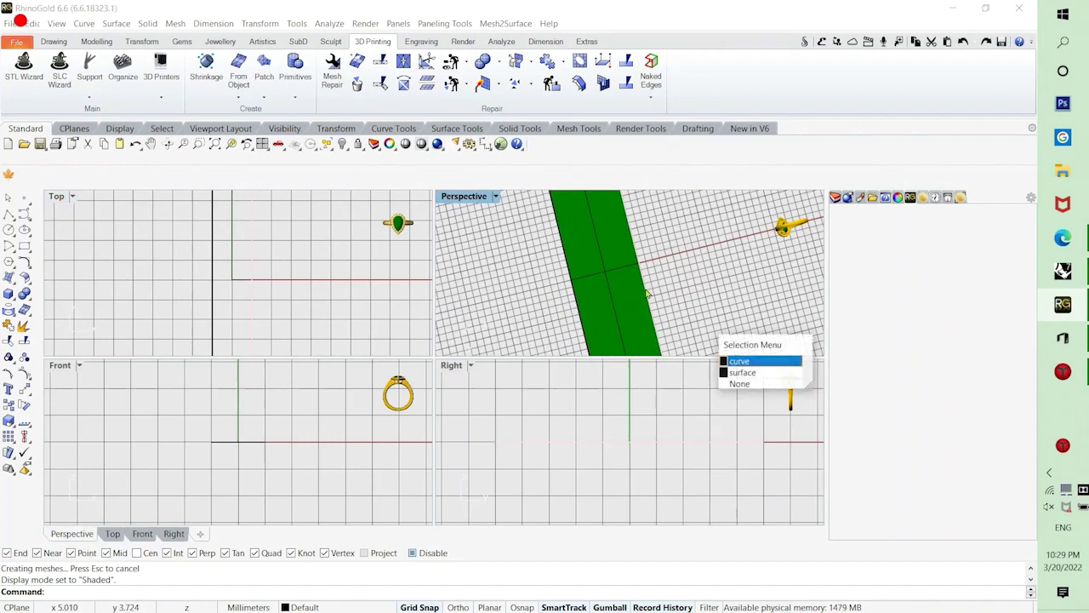
click(740, 360)
scroll(609, 284, down, 2)
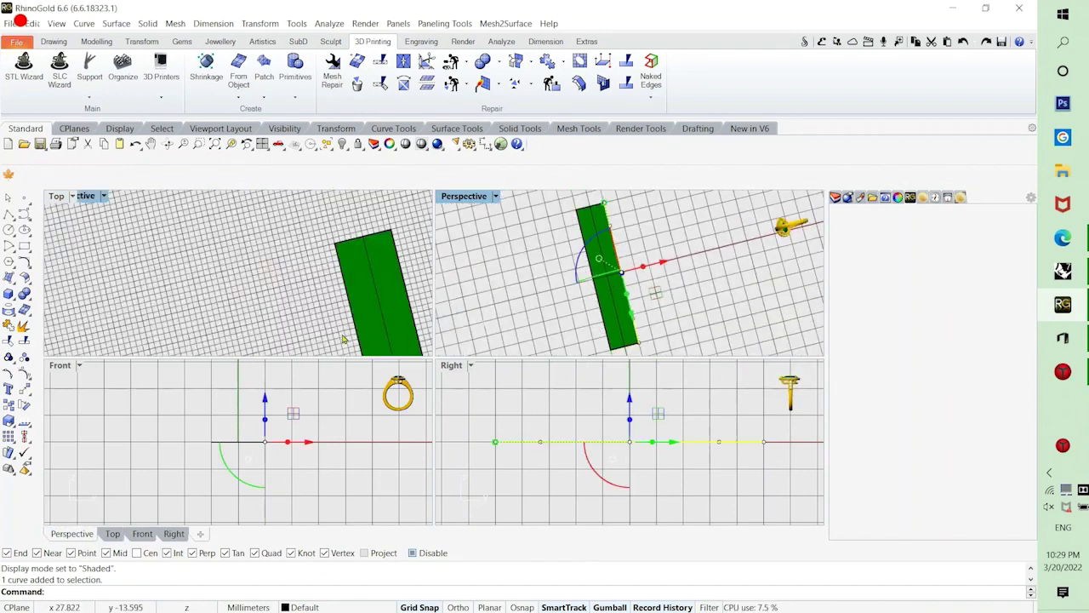
key(Delete)
scroll(625, 309, up, 3)
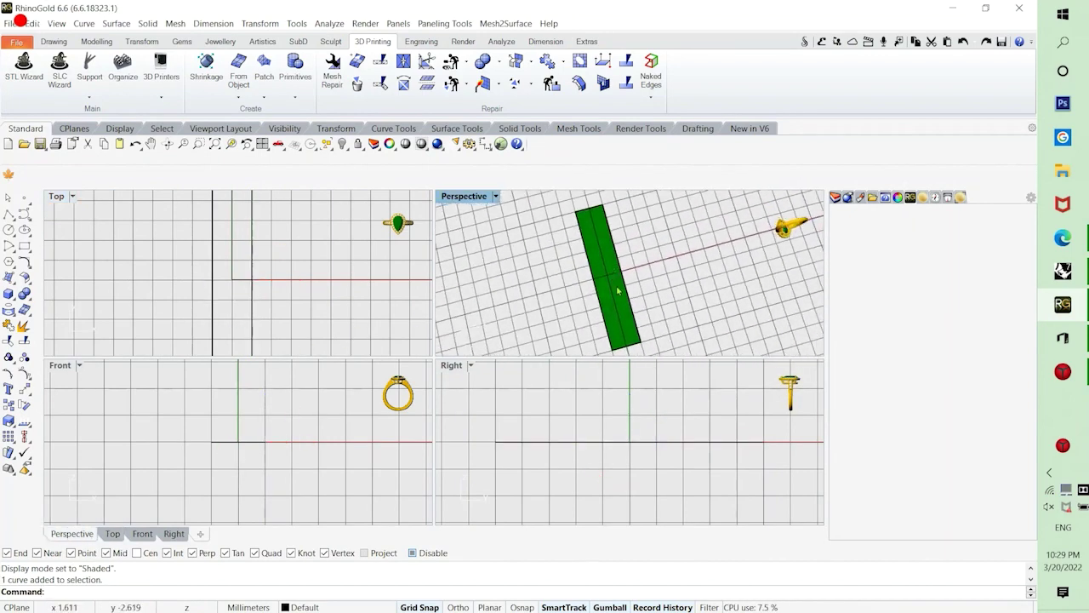
Rebuild the two short end curves of the strip surface using the current rebuild settings.
click(634, 347)
click(740, 361)
scroll(241, 289, down, 7)
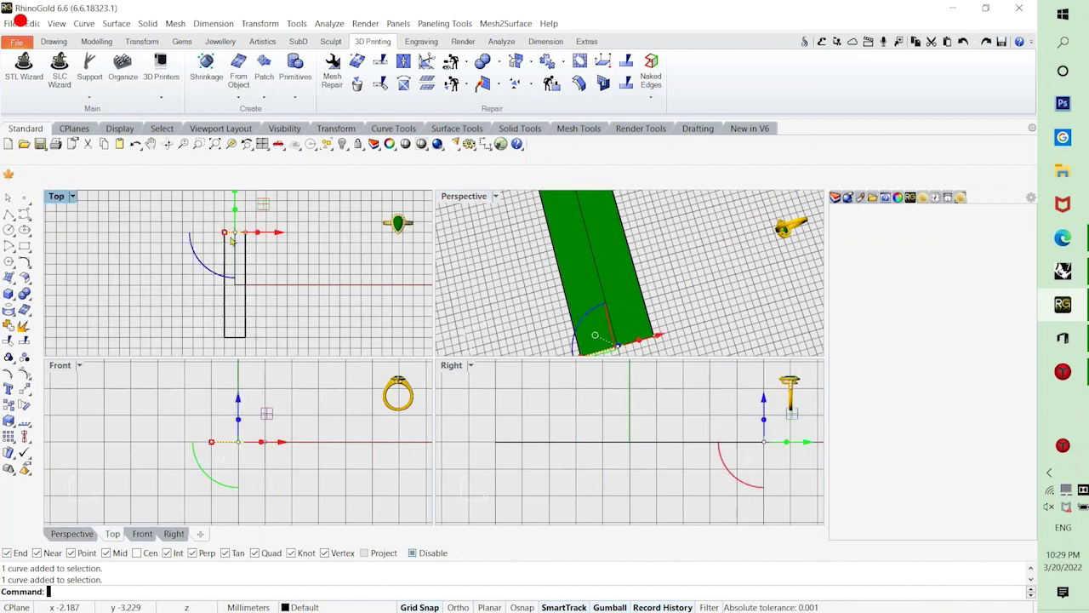
scroll(235, 235, up, 12)
scroll(278, 265, down, 7)
right_drag(290, 287, 293, 242)
scroll(275, 301, up, 4)
right_drag(294, 307, 318, 300)
shift+click(275, 301)
right_click(275, 301)
scroll(317, 270, down, 4)
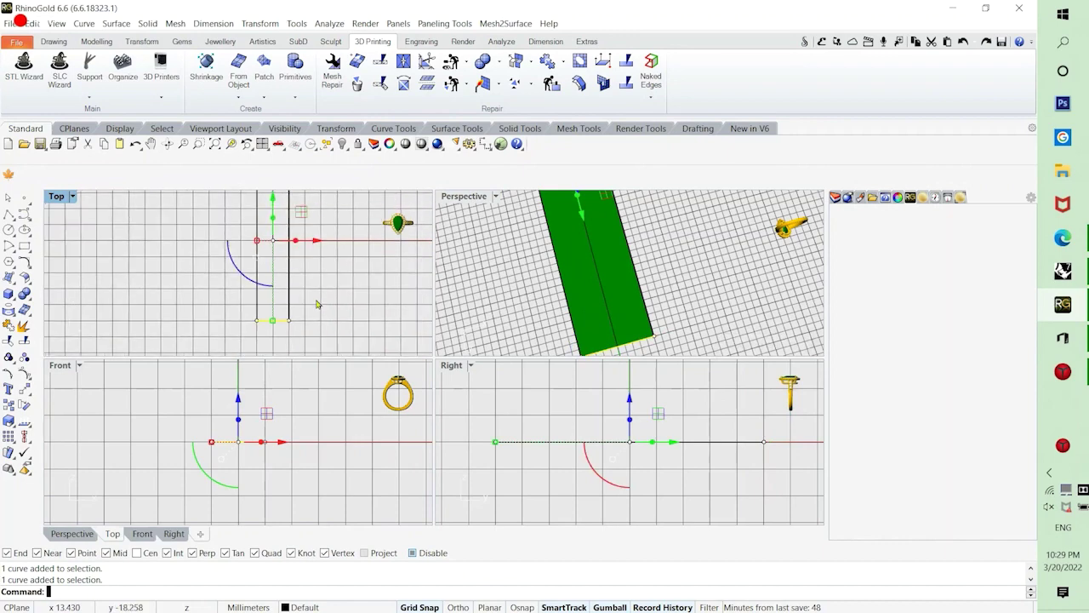
text(rebuild)
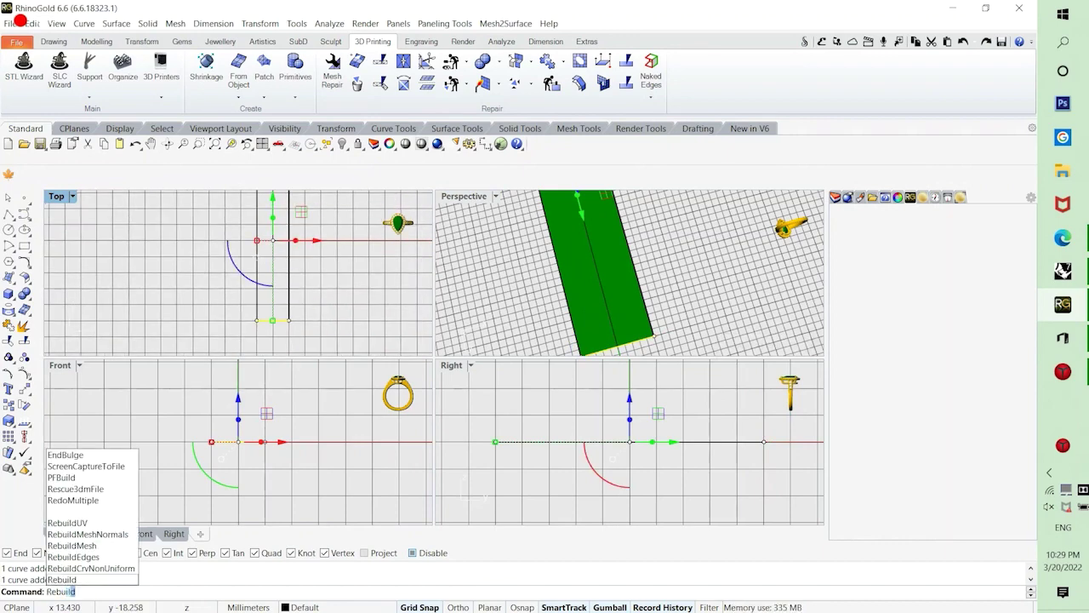
key(Return)
key(Return)
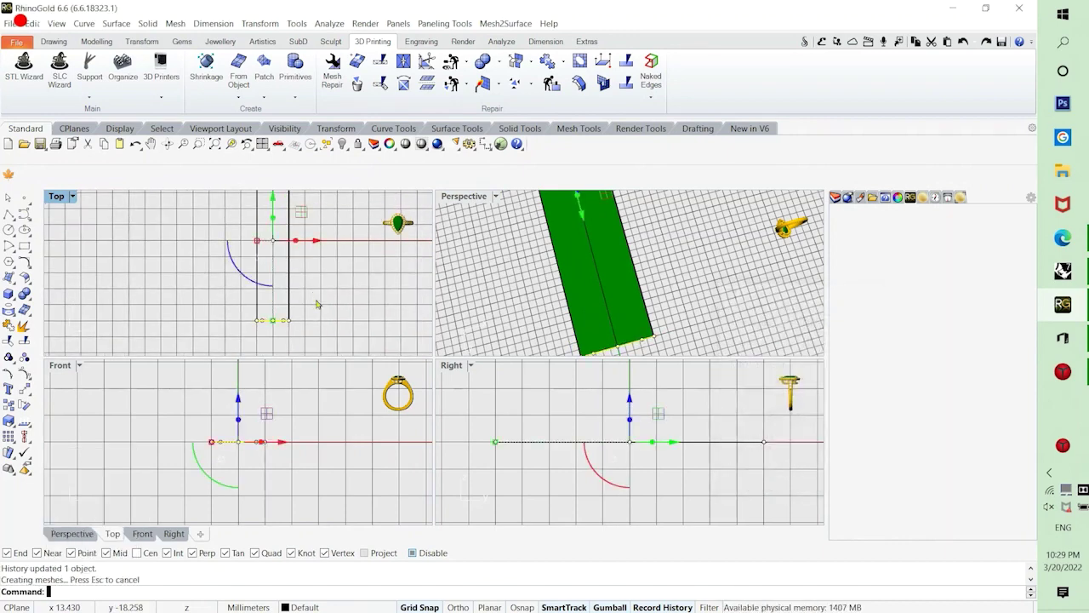
click(319, 304)
scroll(574, 328, down, 6)
scroll(570, 267, up, 5)
click(605, 298)
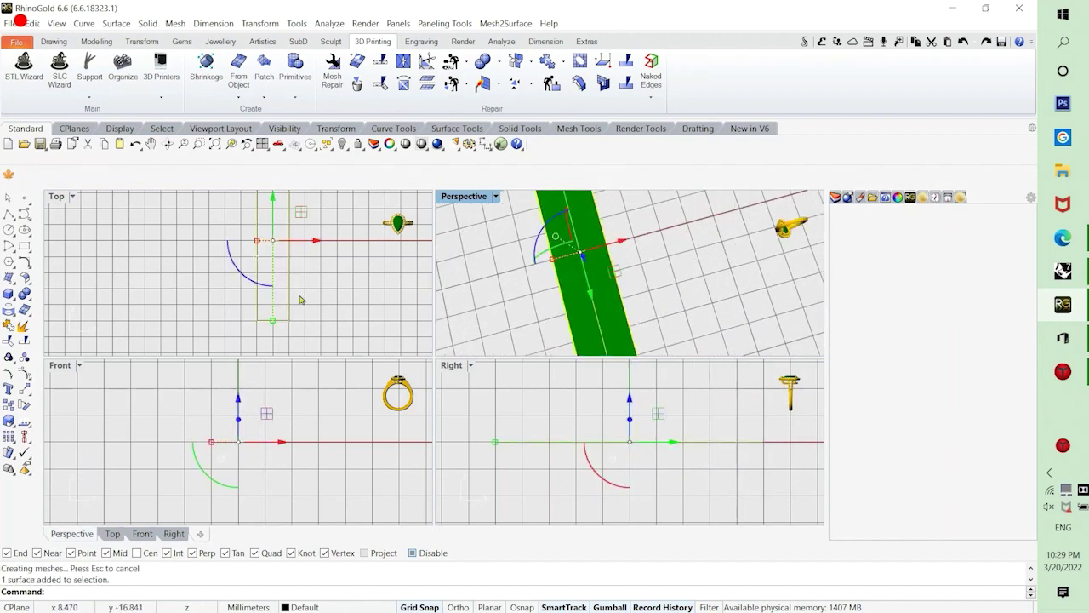
click(324, 304)
scroll(601, 285, down, 3)
right_drag(600, 285, 575, 269)
click(574, 266)
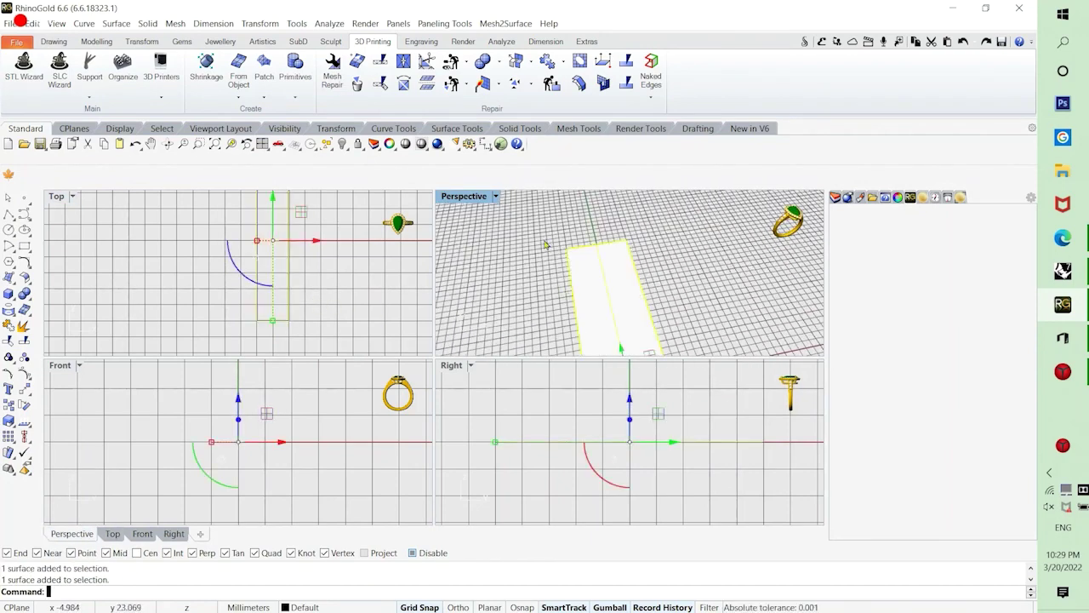
click(546, 245)
Rebuild the long curve on the negative X side of the strip with 10 points and degree 3, deleting the input.
click(571, 270)
right_click(571, 272)
scroll(270, 280, down, 4)
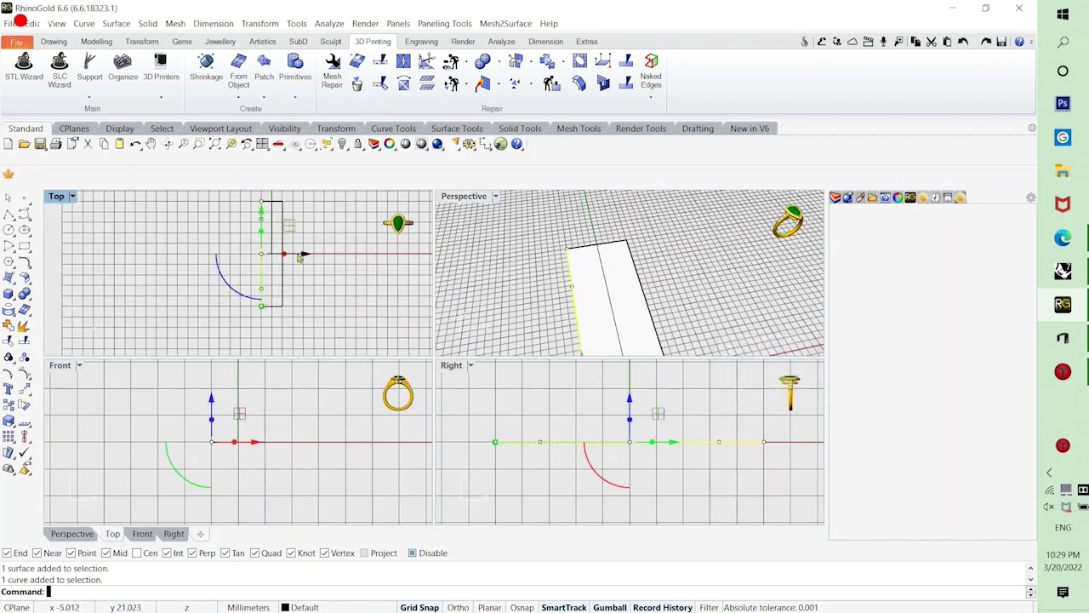
scroll(296, 258, down, 4)
right_drag(294, 262, 300, 290)
right_drag(557, 205, 579, 303)
scroll(297, 261, up, 6)
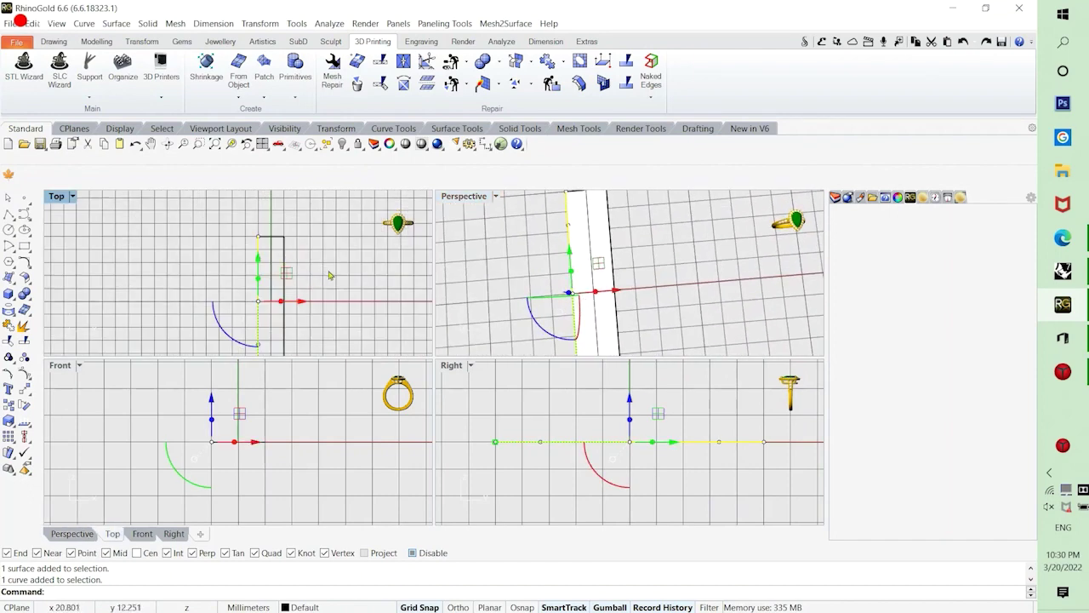
text(Reuild)
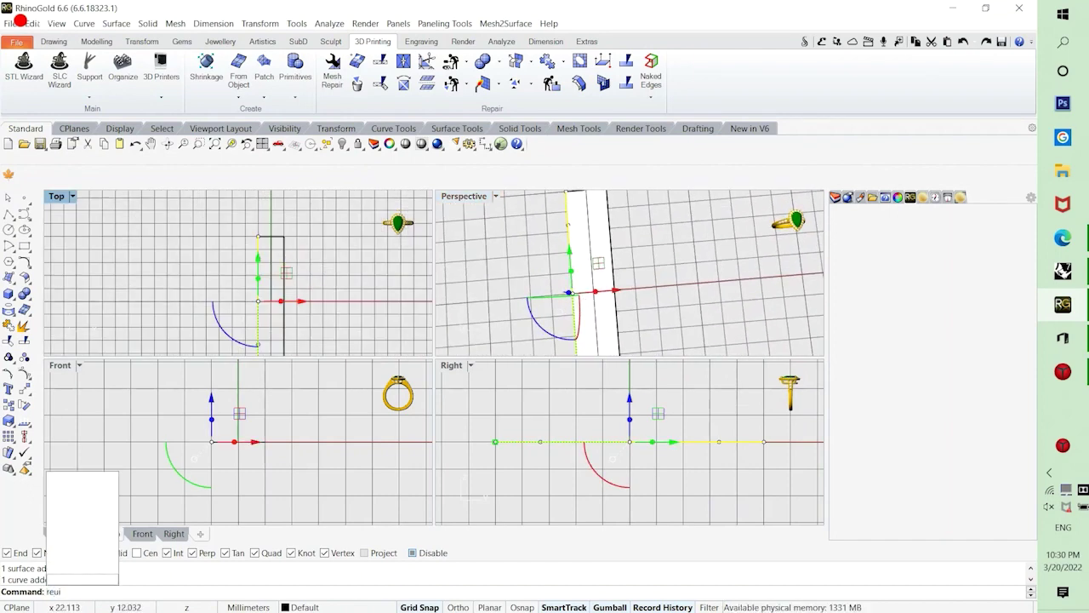
key(Return)
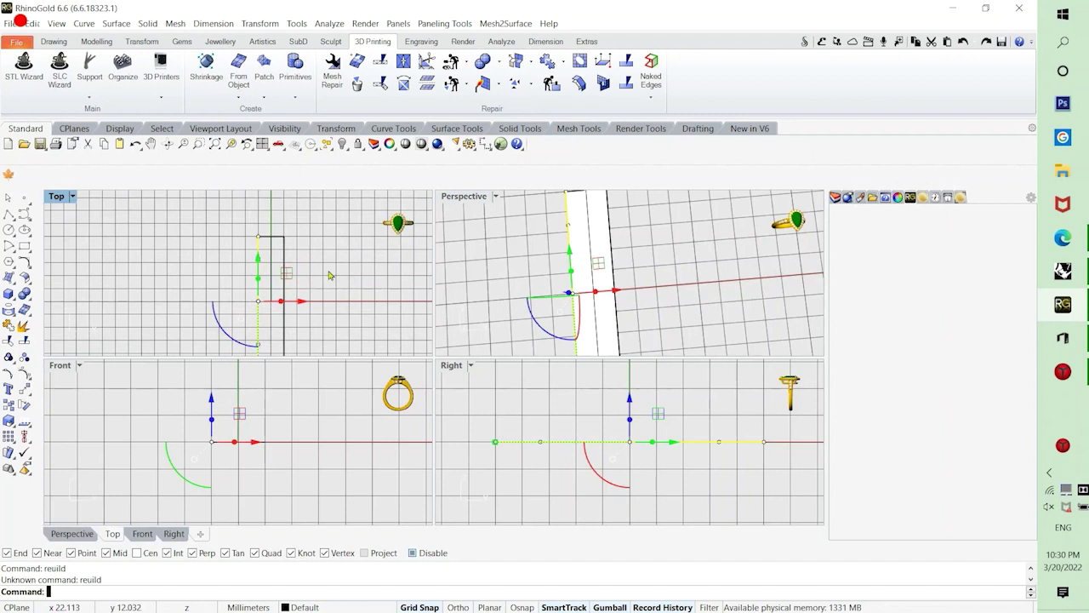
key(Return)
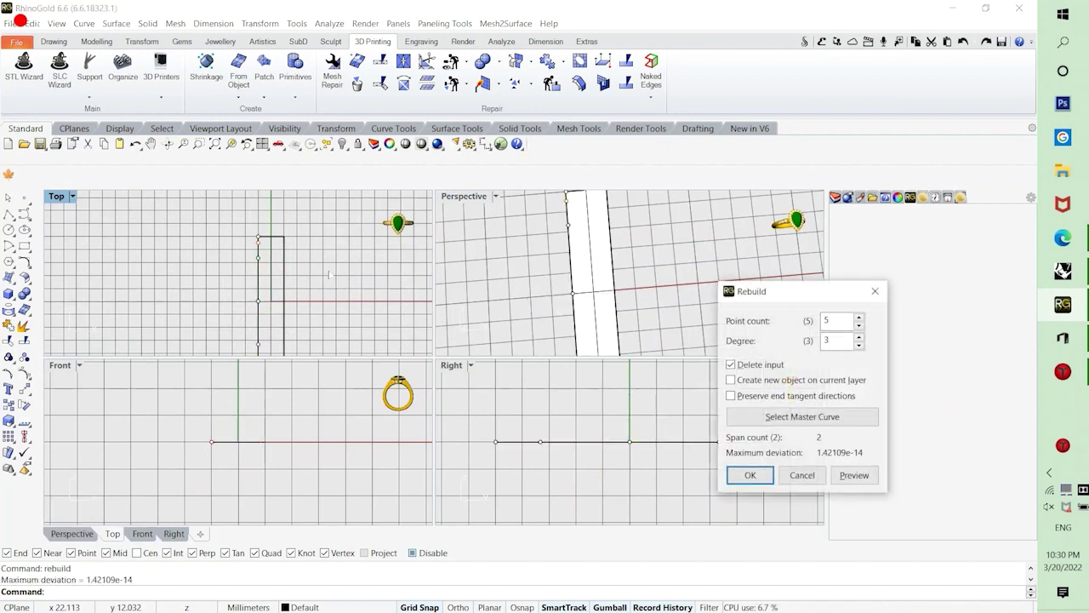
key(Return)
key(Return)
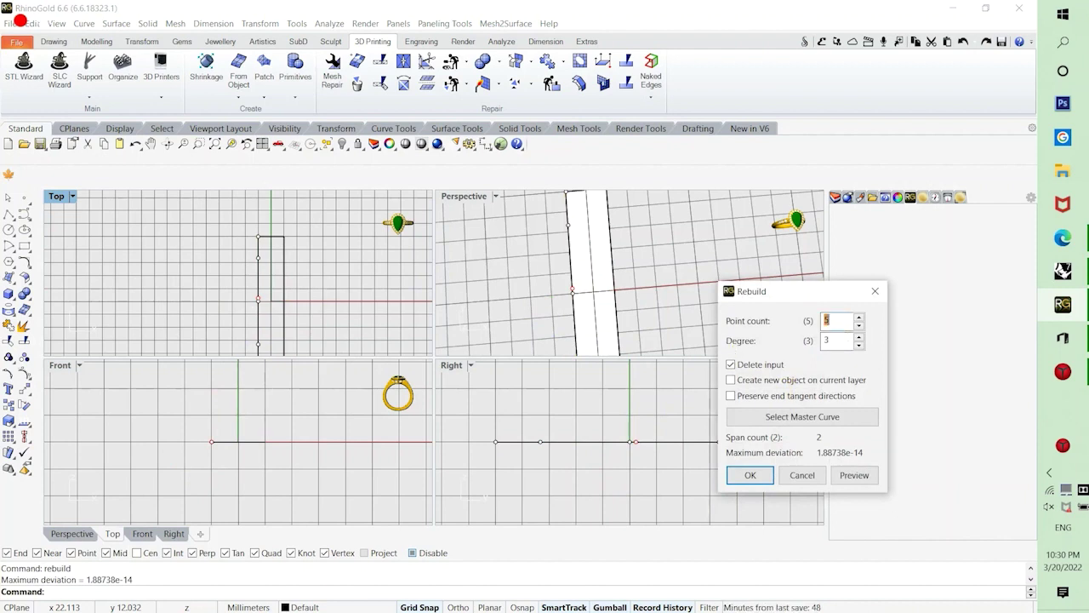
key(Return)
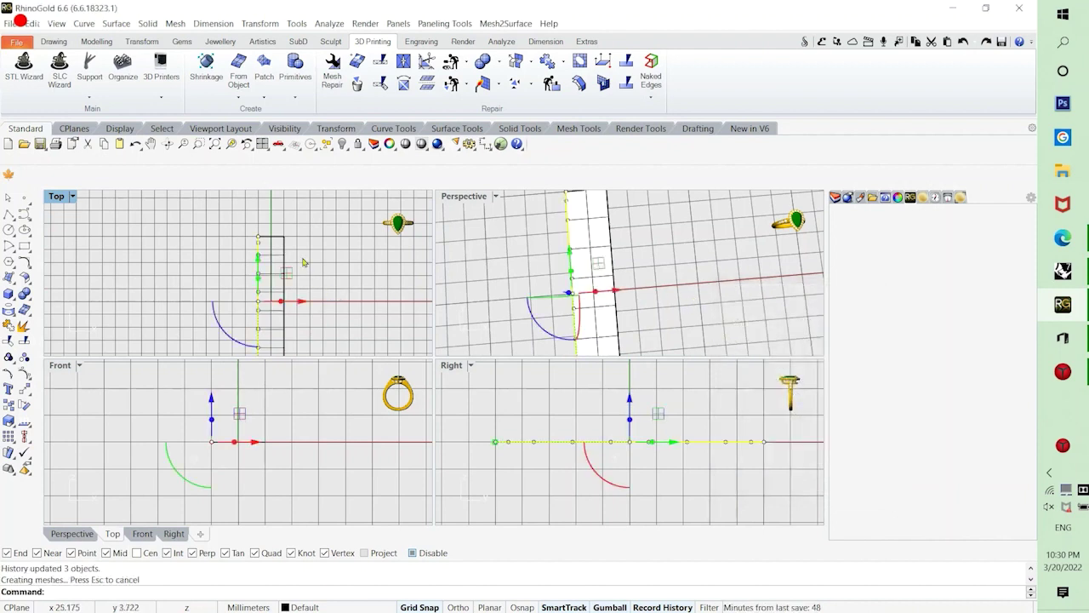
Rebuild the opposite long curve of the strip with the same rebuild settings and clear the selection.
scroll(284, 253, up, 3)
click(273, 244)
key(Return)
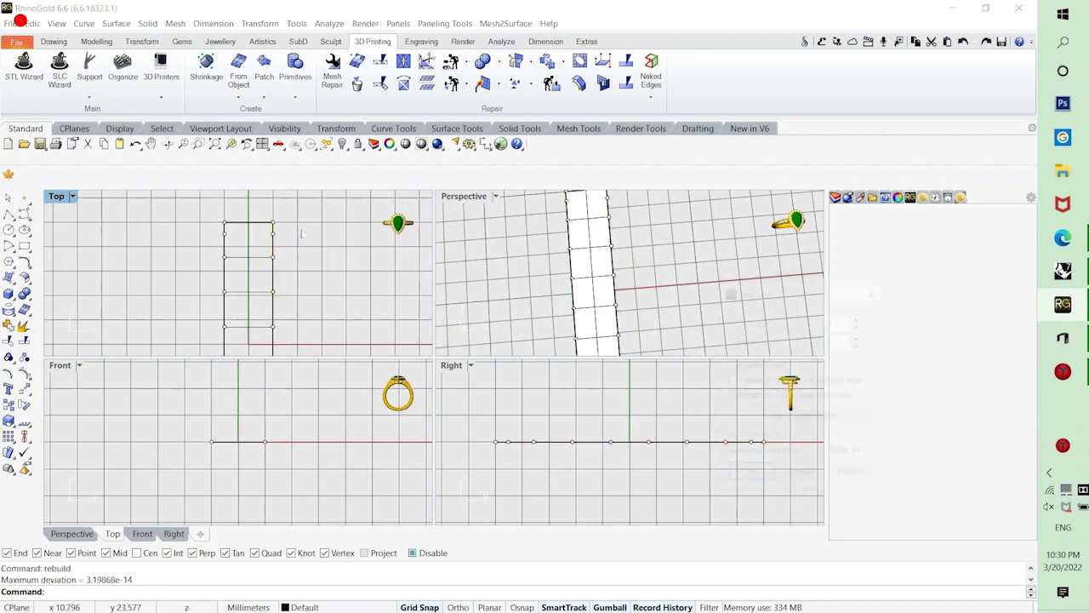
key(Return)
click(340, 263)
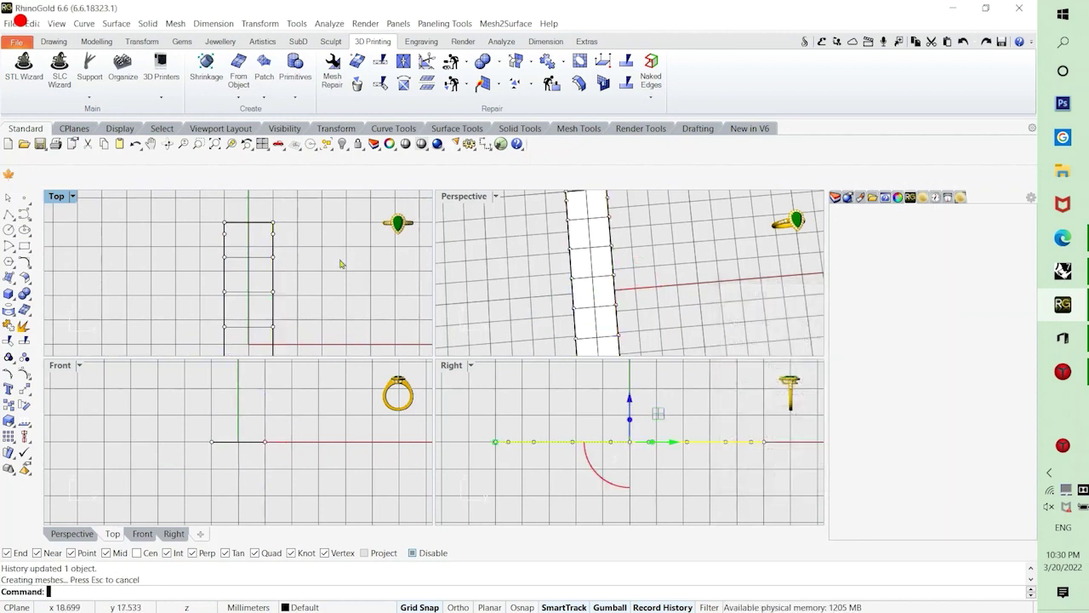
scroll(575, 281, down, 8)
right_drag(286, 265, 302, 237)
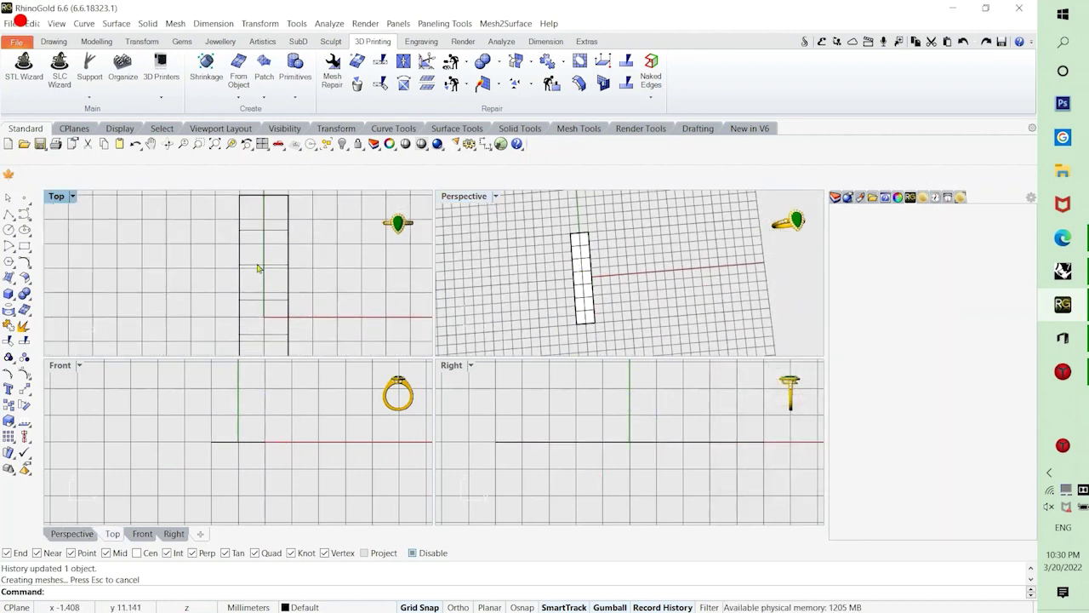
scroll(265, 282, down, 4)
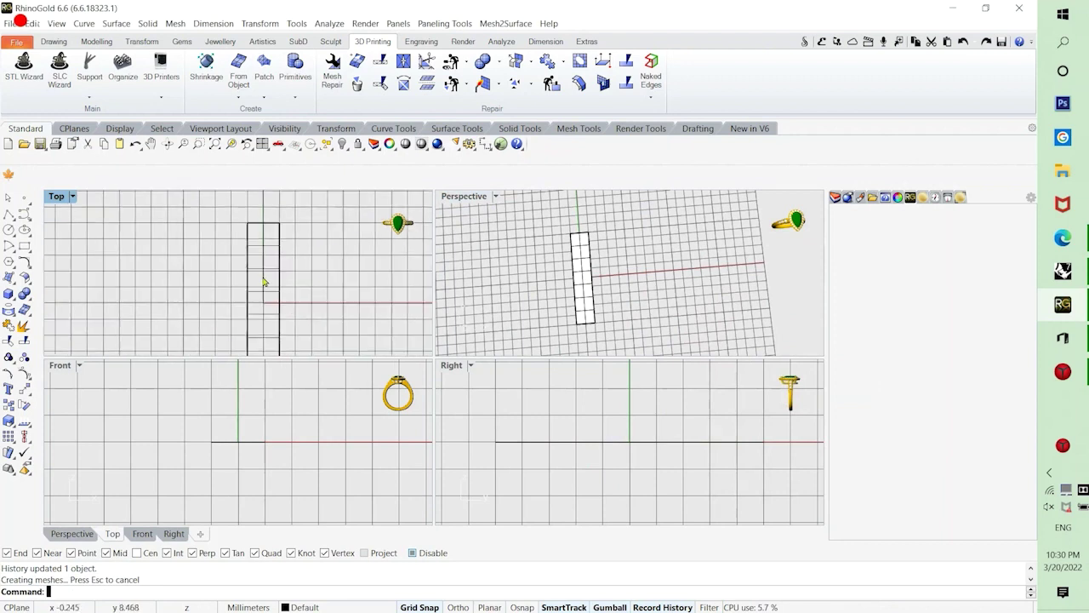
right_drag(296, 295, 298, 249)
scroll(299, 255, down, 2)
right_drag(303, 292, 304, 312)
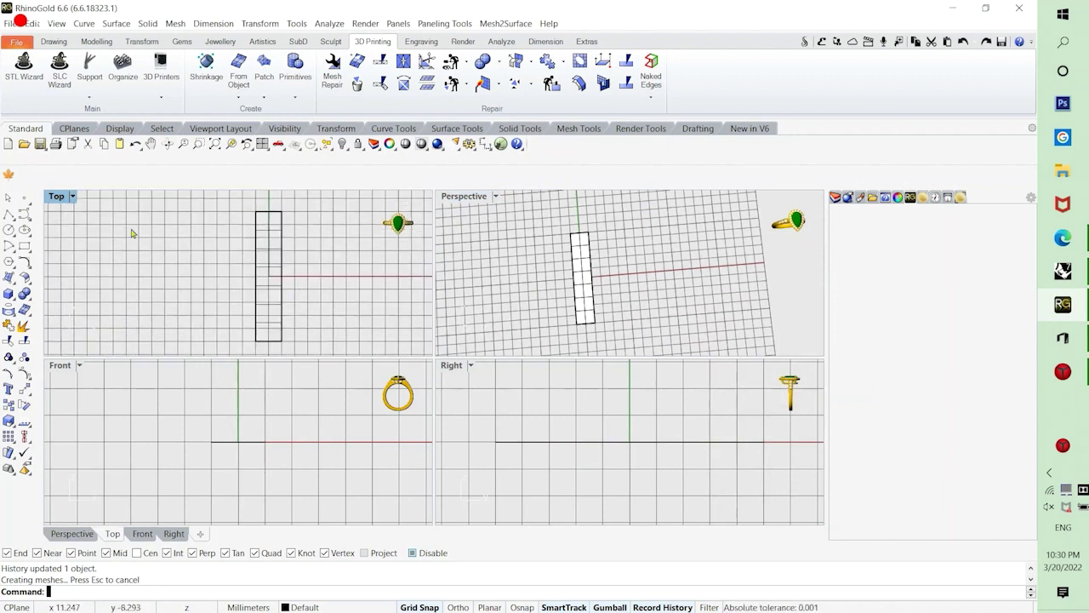
Draft a text note explaining that rebuilding the line gave the surface extra isocurves for wire jewellery with extract wireframe, and discard it.
text(e)
key(Return)
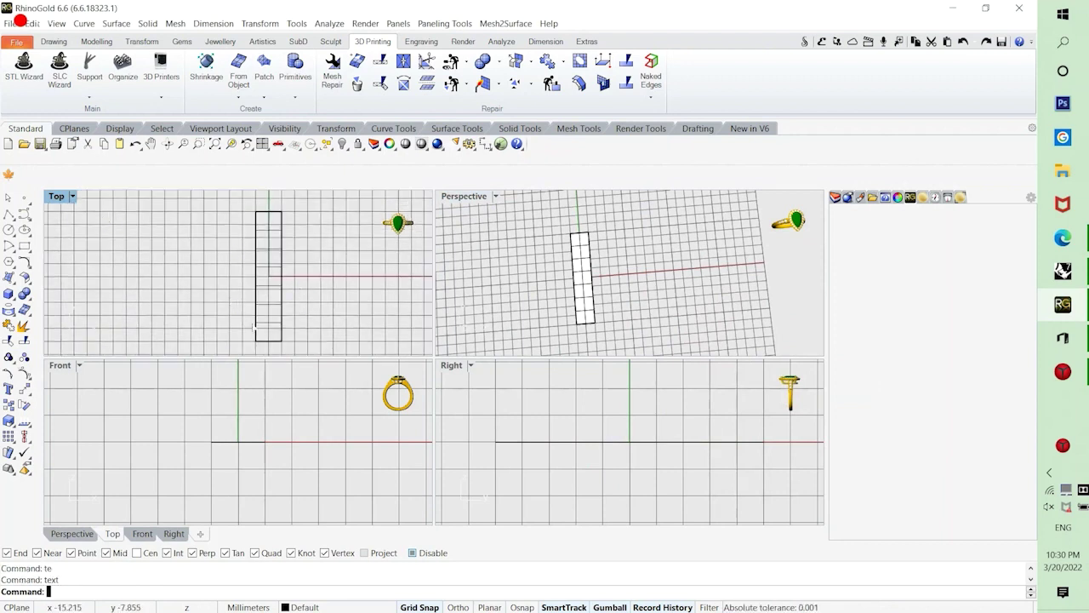
text(a)
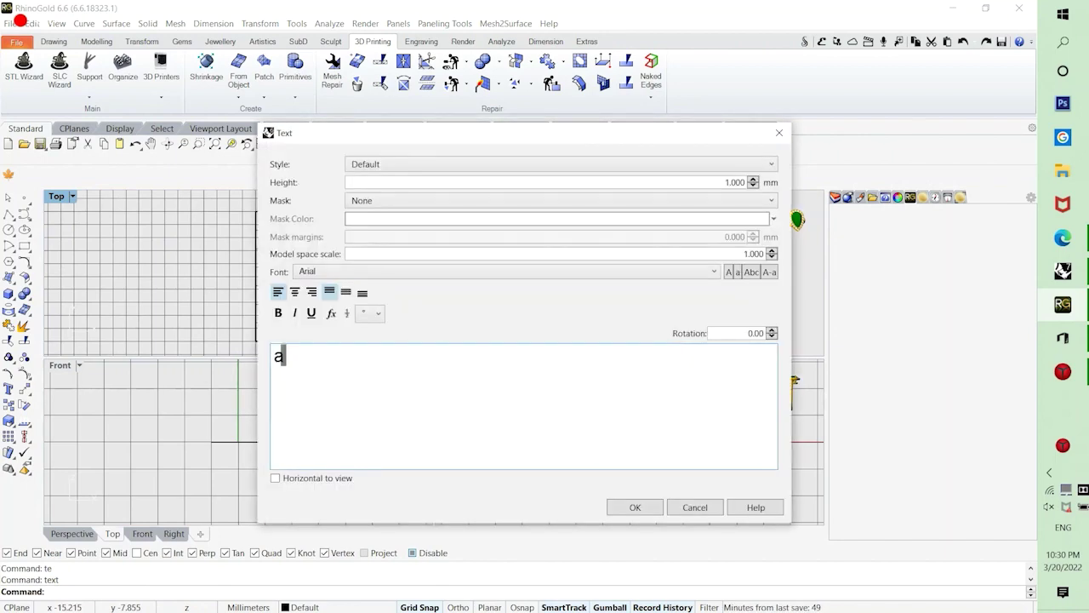
text(s you ca)
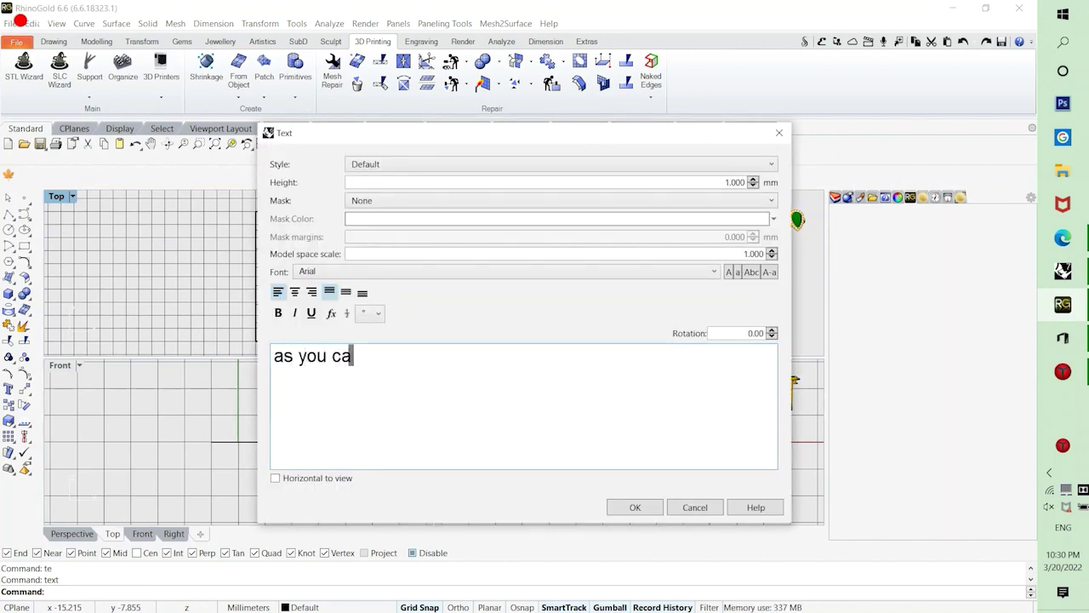
text(n see rebuilding)
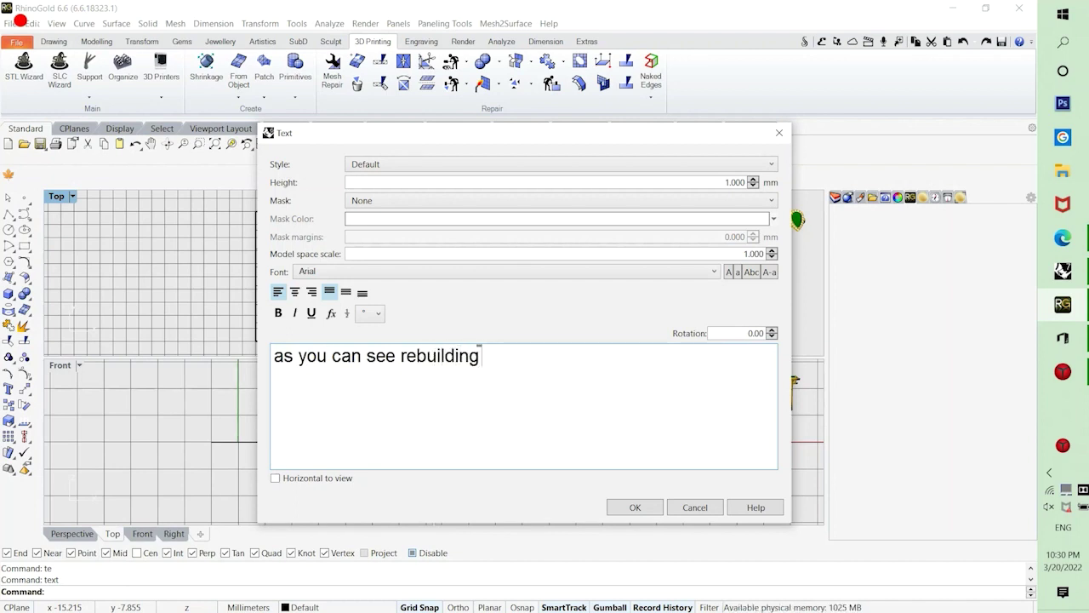
text( teh line gave the srf extr)
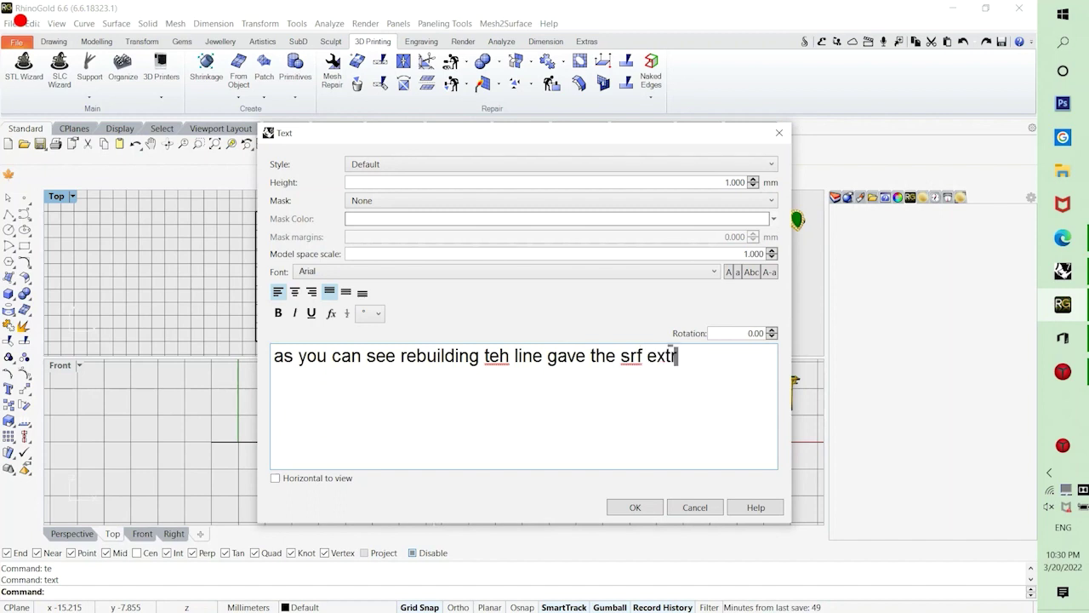
text(a iso)
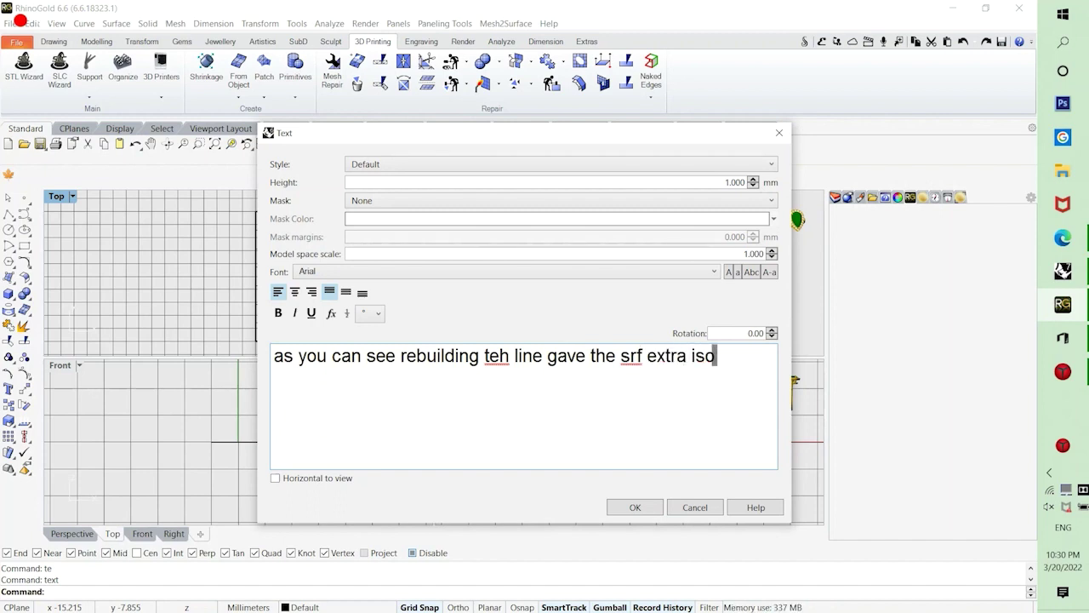
text(curves )
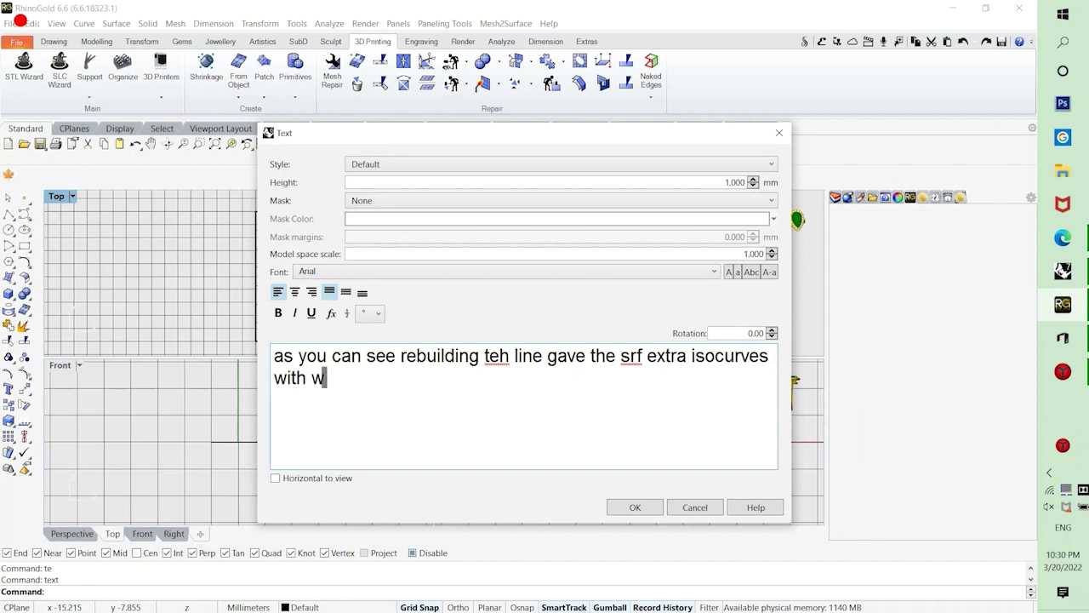
text(with wi)
key(BackSpace)
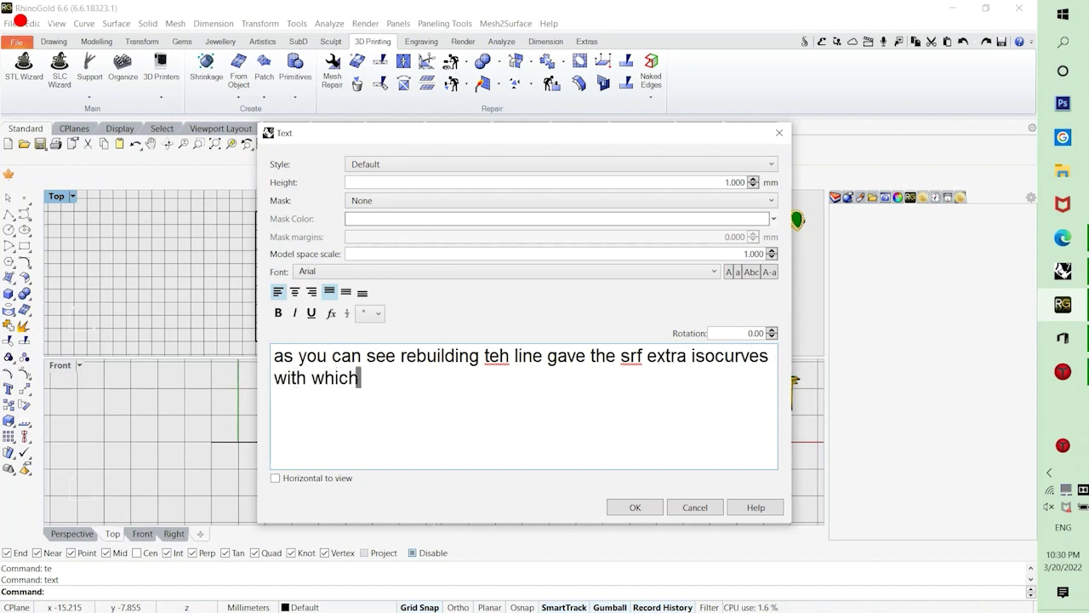
text(hich we can)
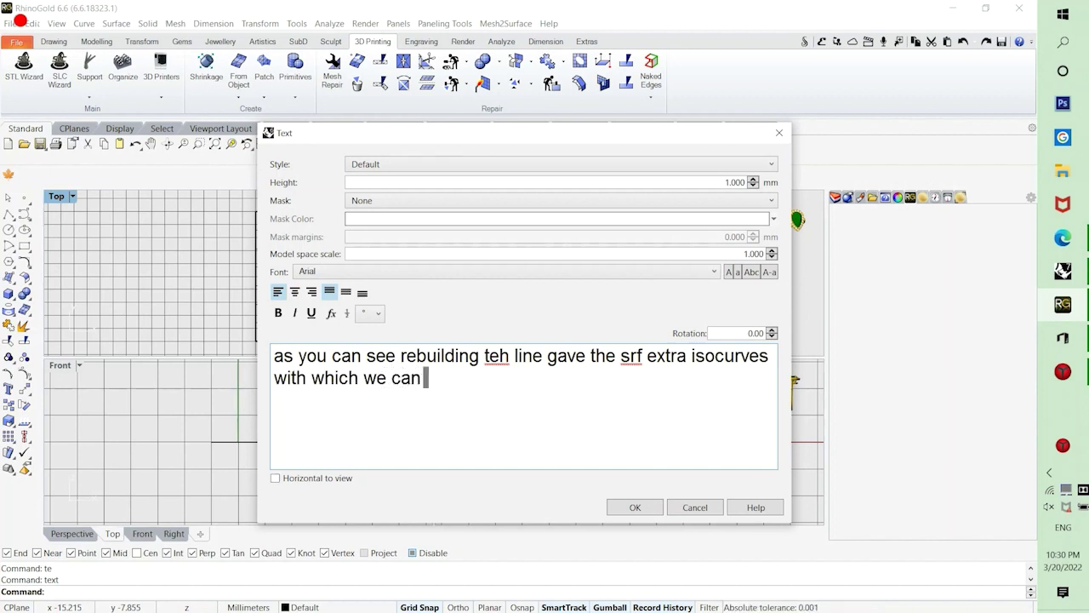
text( do wire jewell)
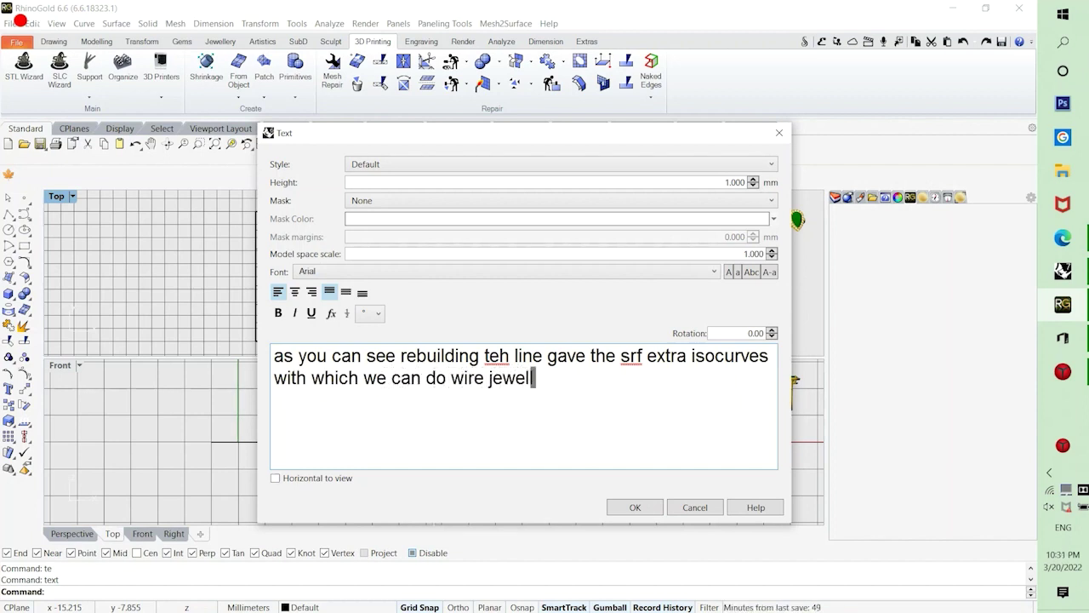
text(ery with the command e)
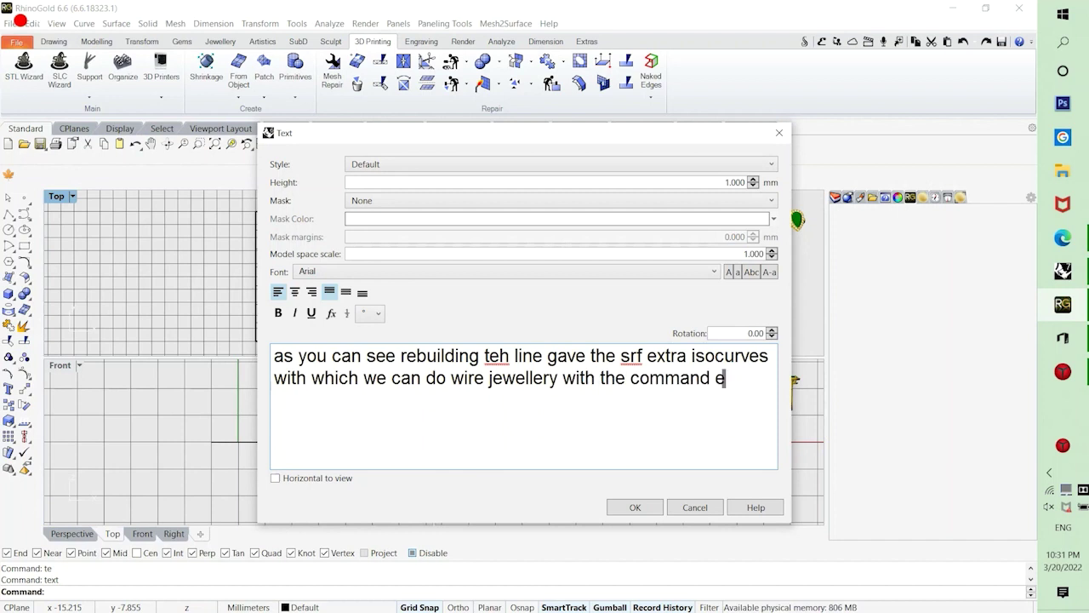
text(ad)
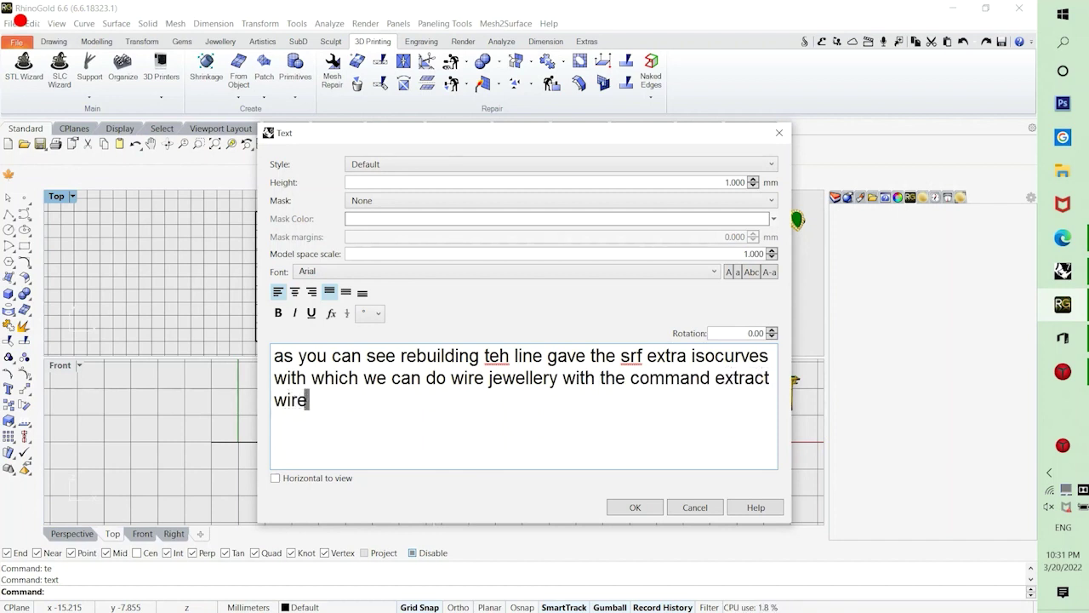
text(frame)
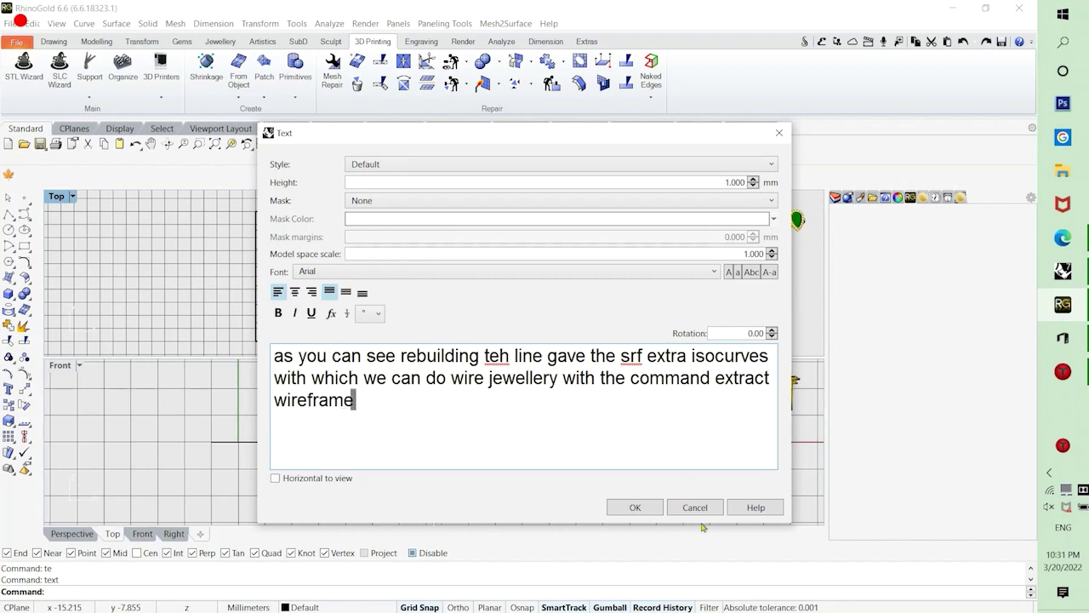
click(694, 508)
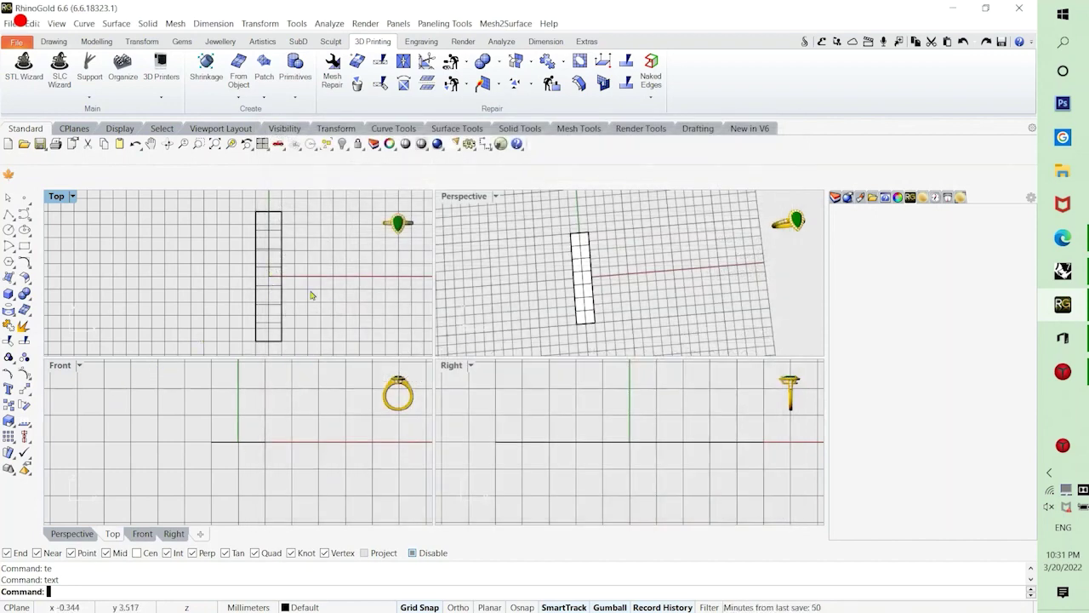
Hide all four boundary curves of the strip, leaving only its surface, and clear the selection.
key(ctrl+a)
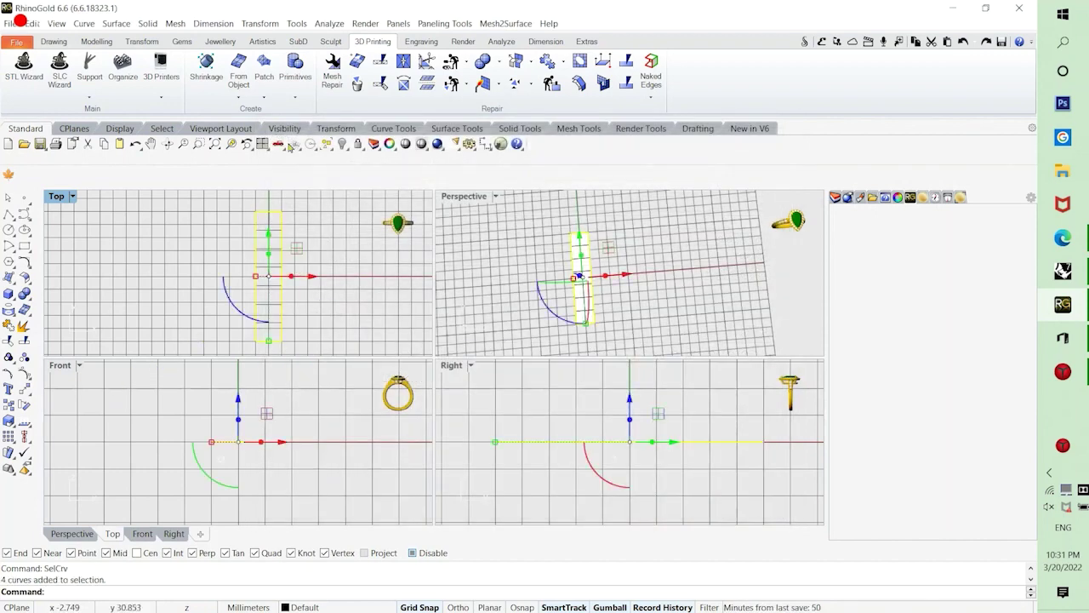
click(342, 145)
click(281, 265)
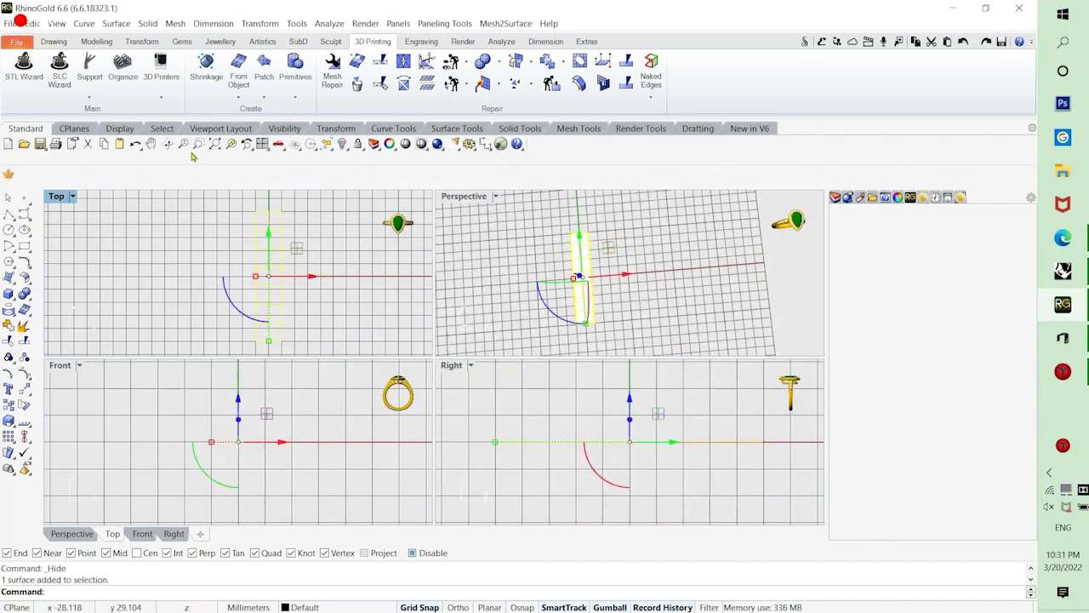
click(126, 254)
Run ExtractWireframe on the strip surface with output on the current layer and grouping on.
text(cxt)
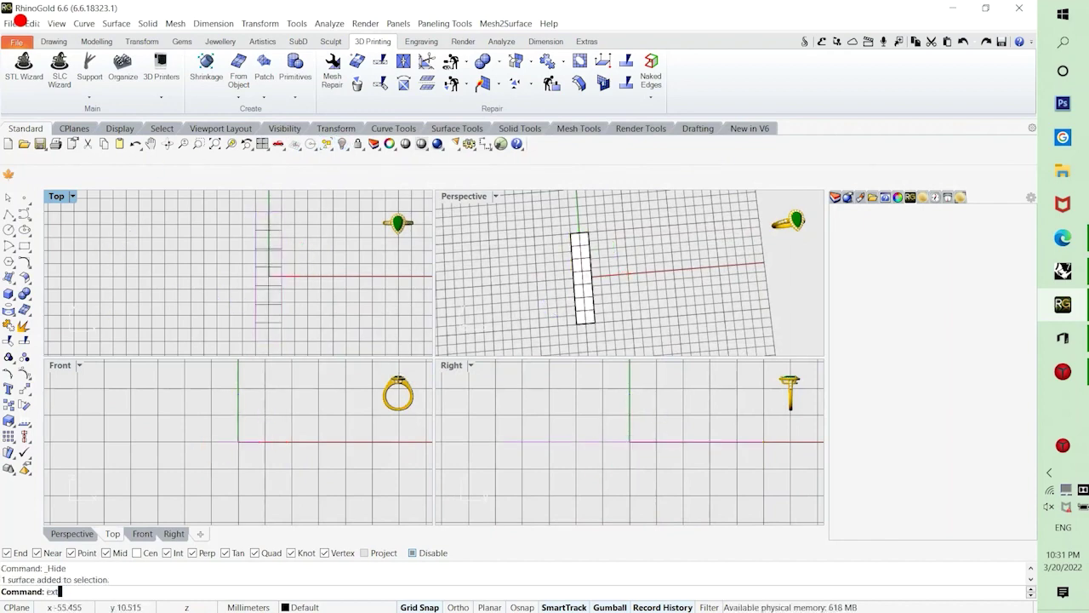
text(ractWireframe)
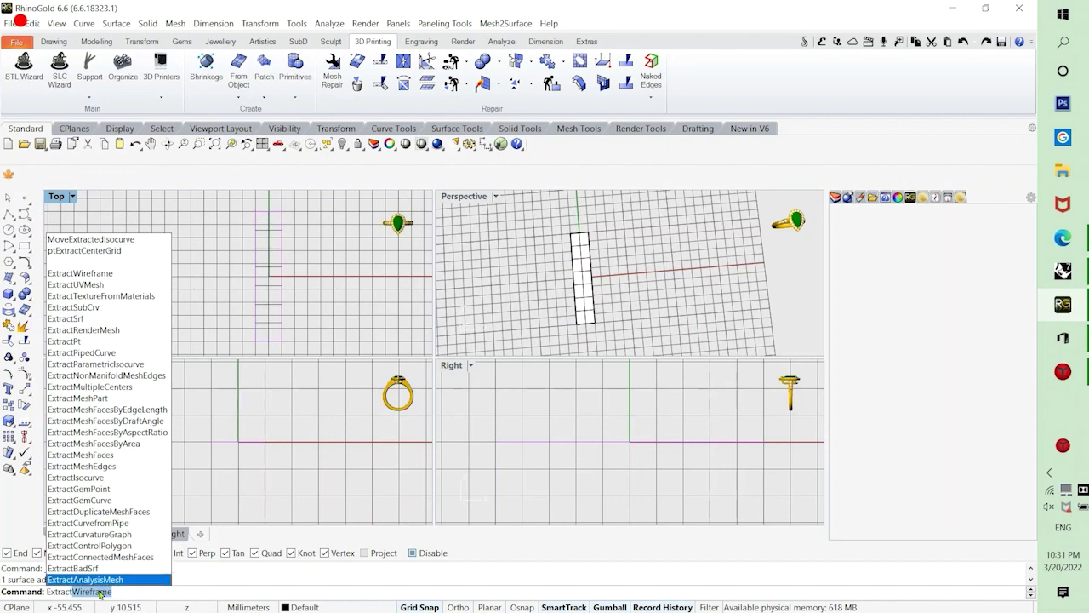
key(Return)
key(Return)
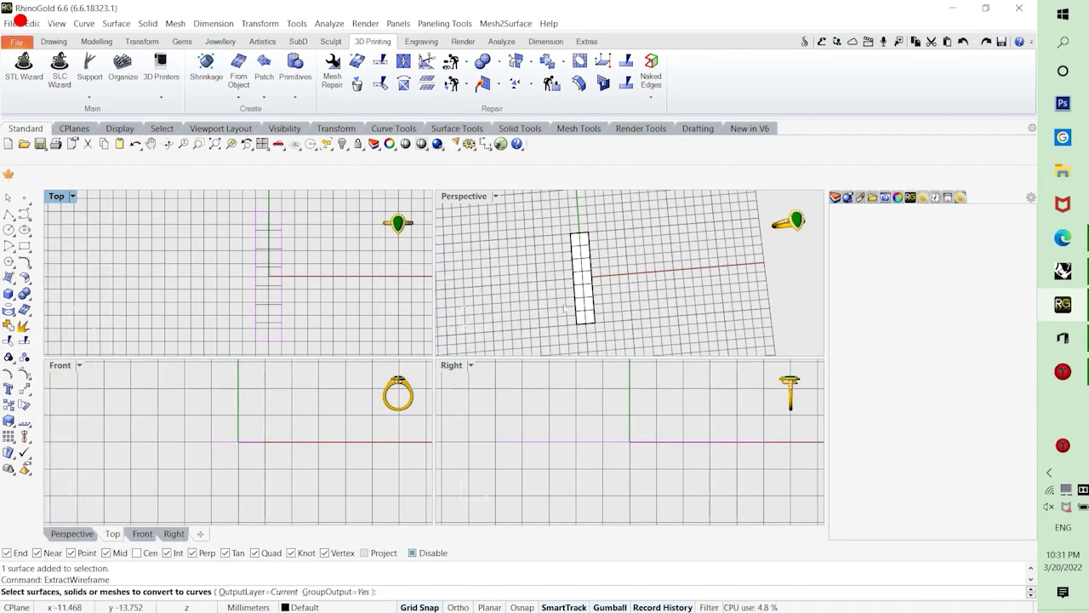
scroll(565, 308, up, 5)
click(560, 257)
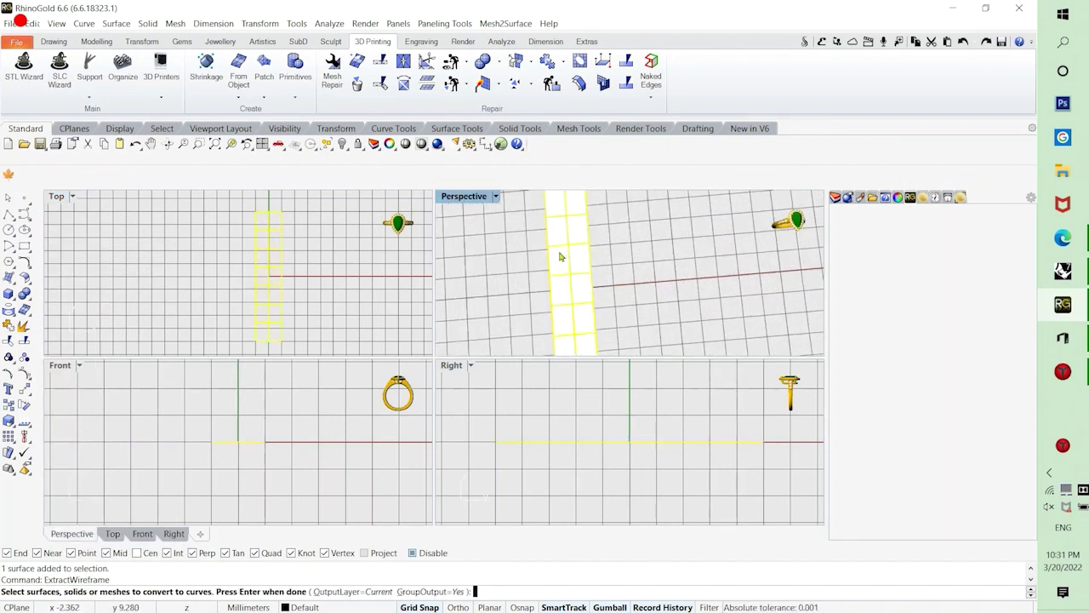
key(Return)
scroll(468, 287, down, 5)
click(343, 322)
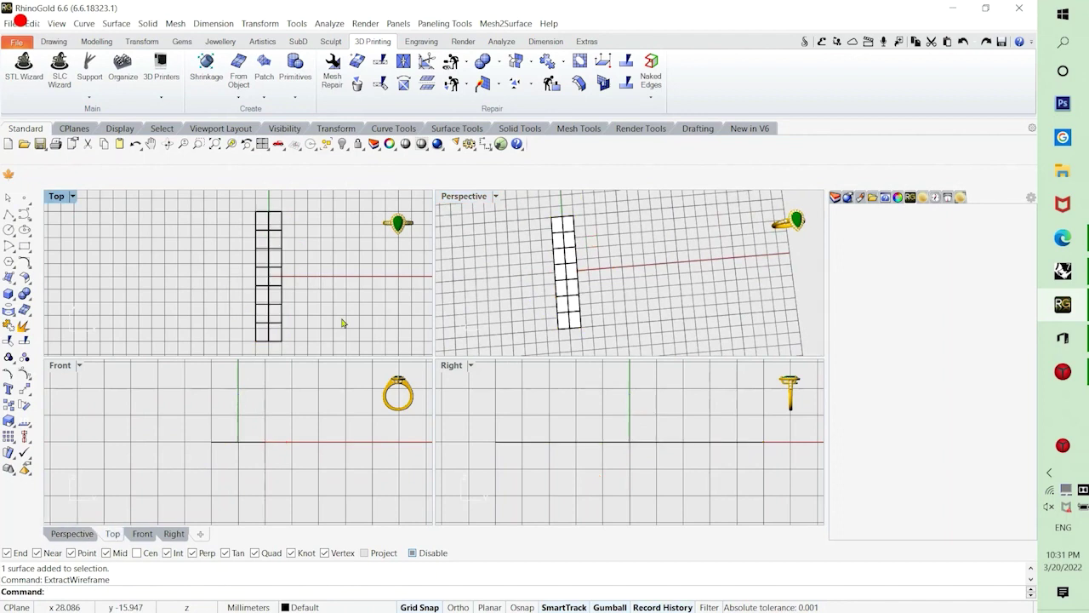
Select the newly extracted wireframe curves with SelLast and group them.
text(SelLast)
key(Return)
click(11, 357)
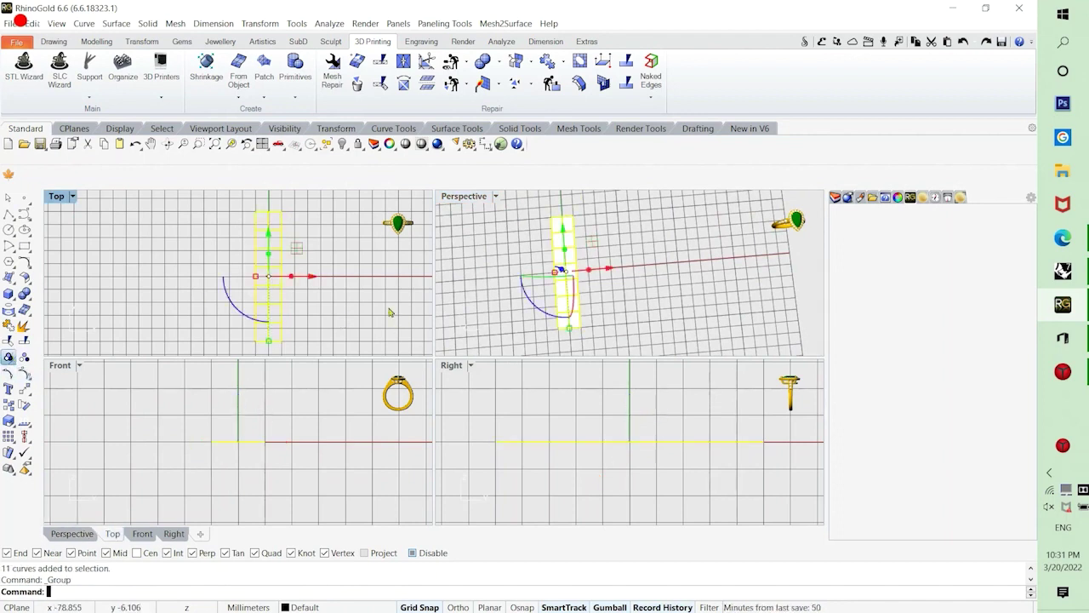
click(390, 312)
Hide the strip surface so only the extracted wireframe curves remain.
scroll(562, 289, up, 6)
click(584, 300)
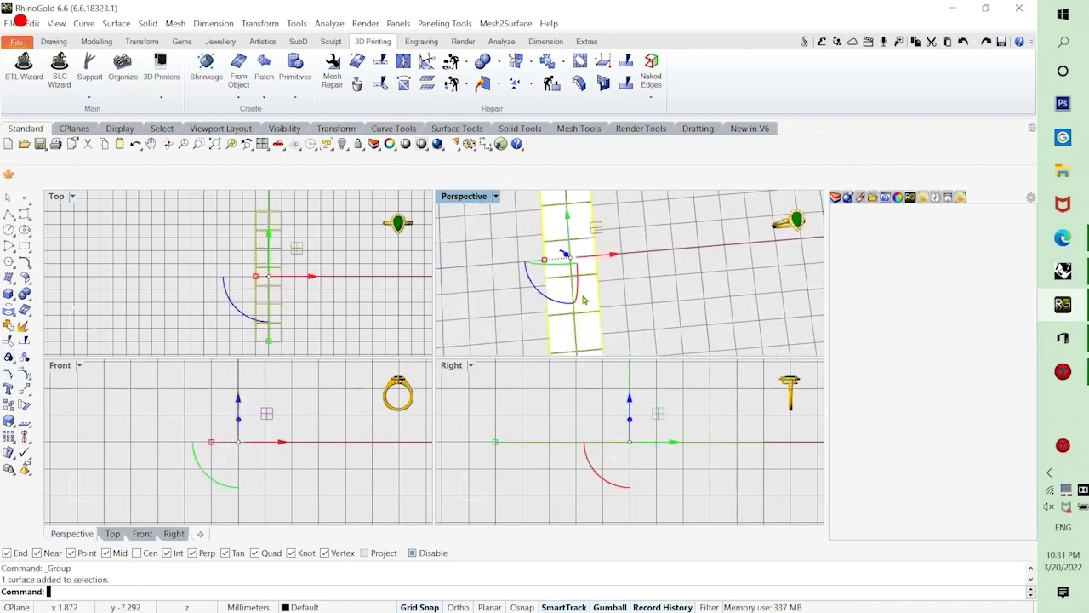
click(341, 144)
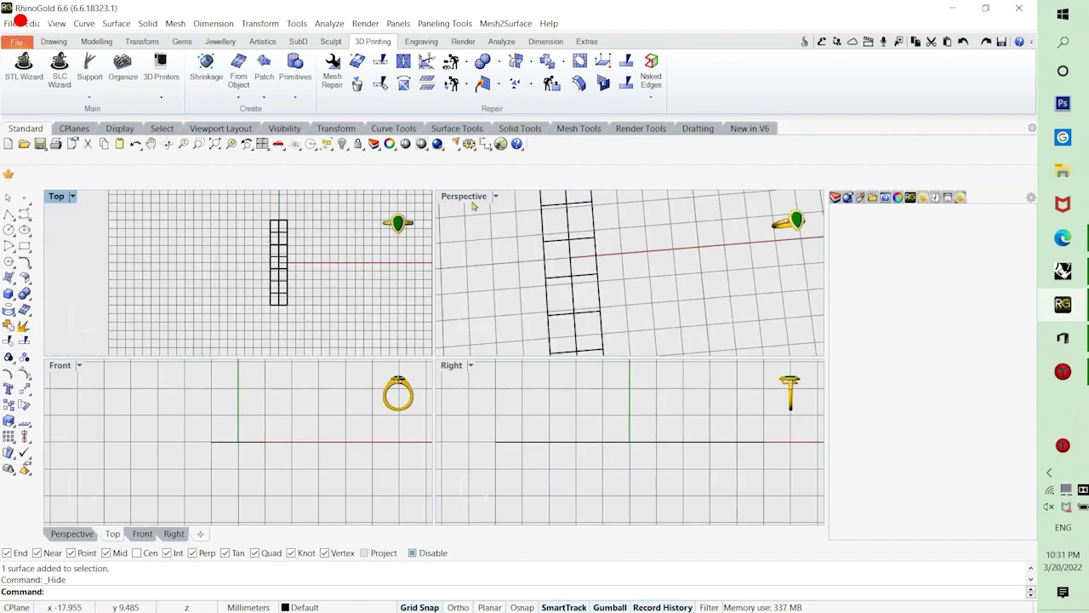
Examine the extracted wireframe curves from several angles in a maximized Perspective view.
key(ctrl+m)
right_drag(413, 316, 349, 348)
scroll(349, 332, up, 5)
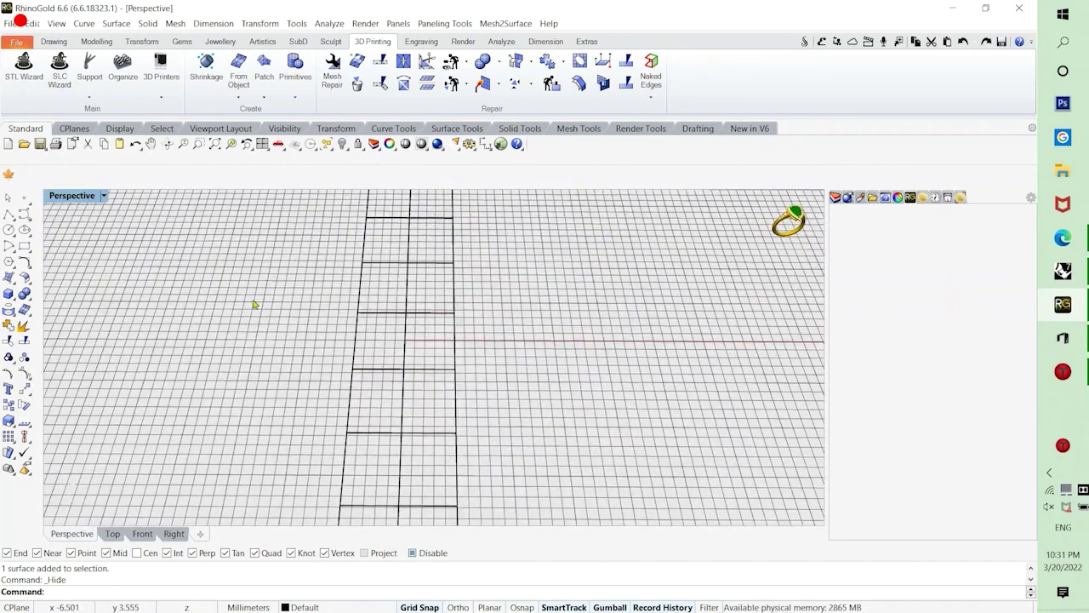
right_drag(253, 303, 467, 324)
right_drag(579, 320, 479, 312)
key(ctrl+a)
scroll(419, 307, down, 4)
key(Escape)
right_drag(414, 316, 392, 341)
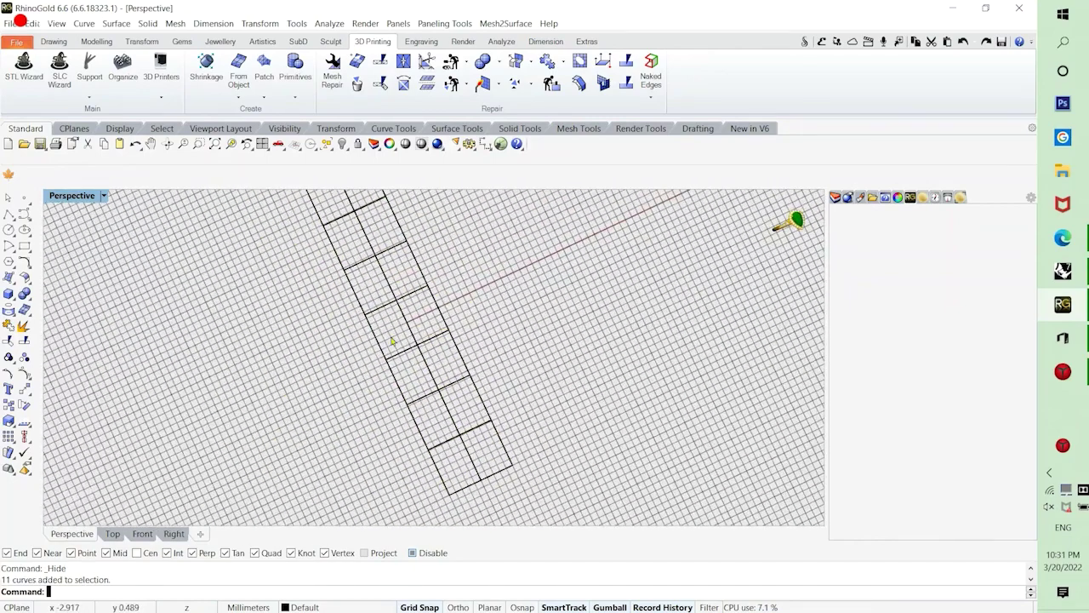
Write the text note "so now we have the curves we need in a jiff with the extract wireframe command" and dismiss it without placing it.
text(text)
key(Return)
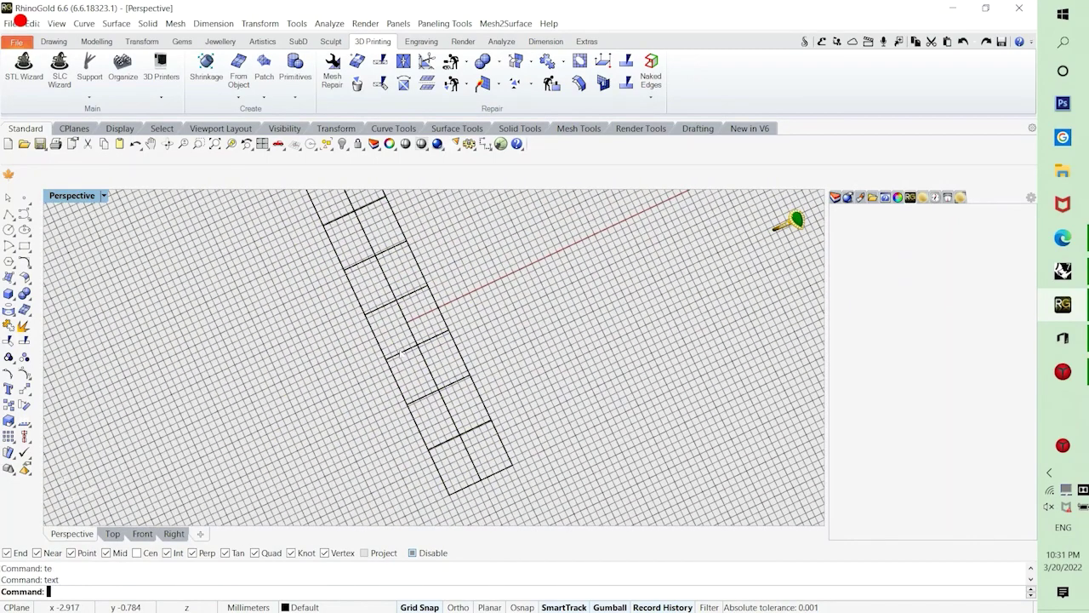
text(so now e)
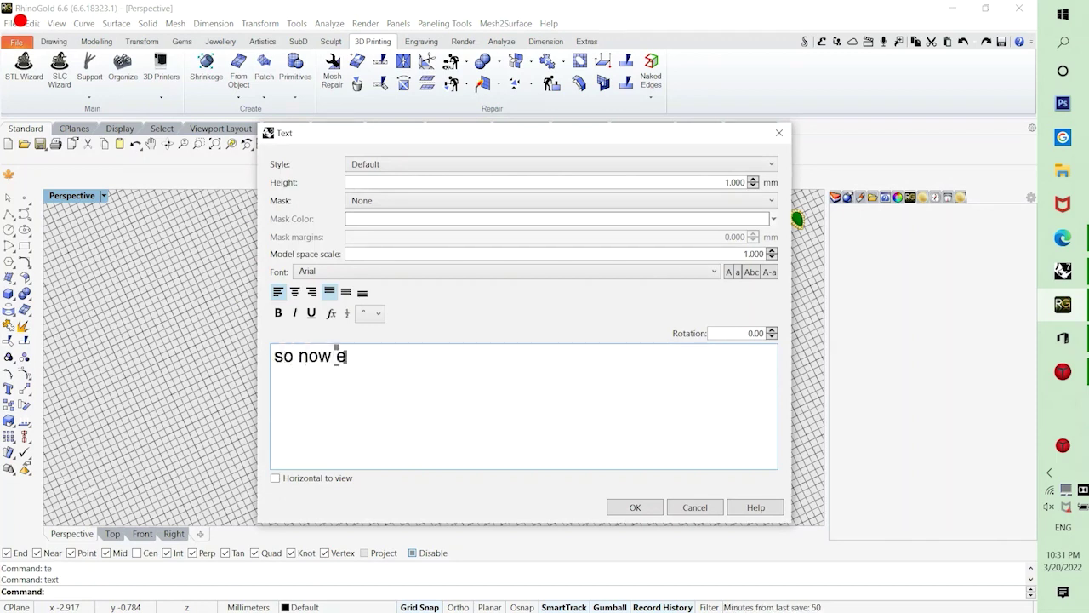
key(BackSpace)
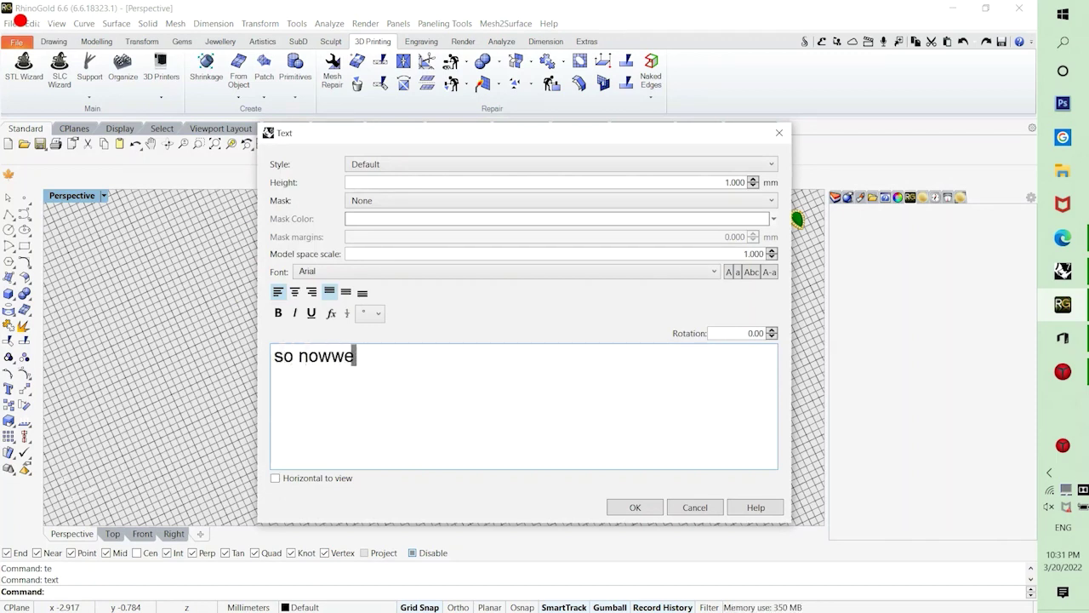
text(we)
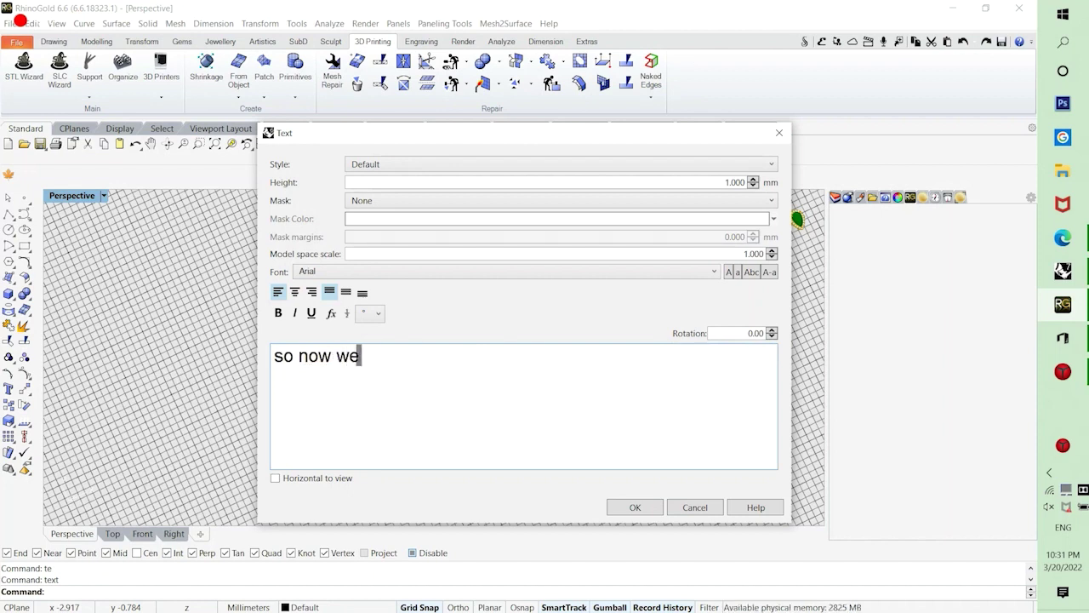
text( have the d)
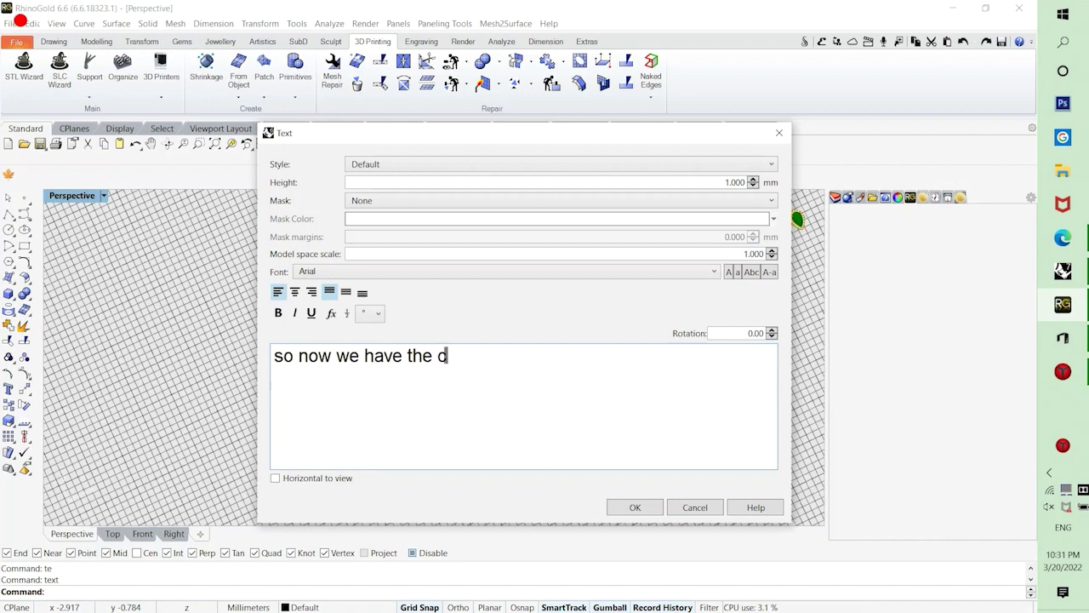
text(rves we)
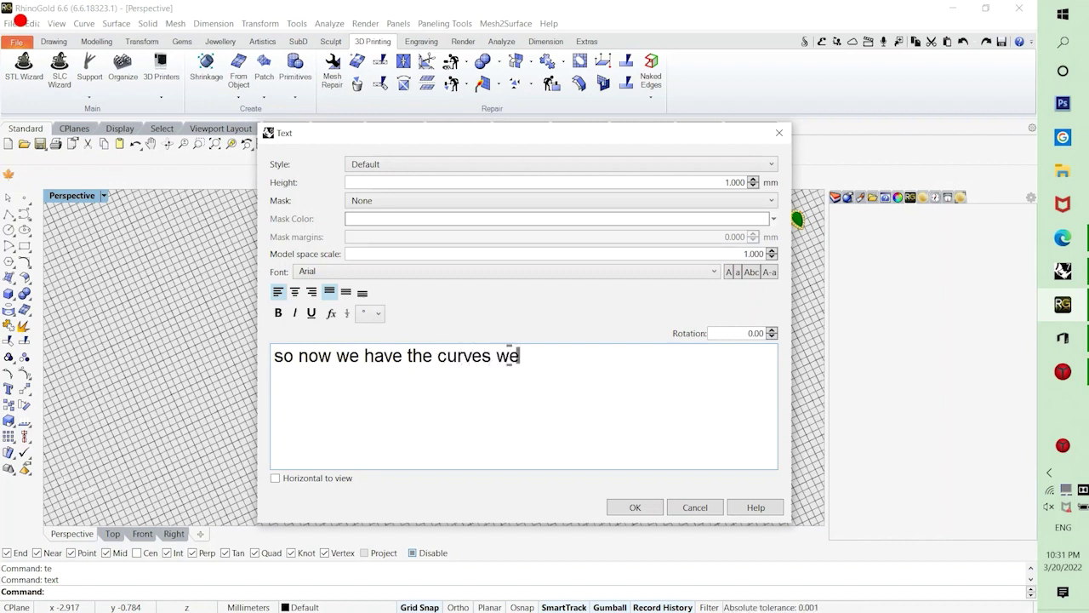
text( need in just)
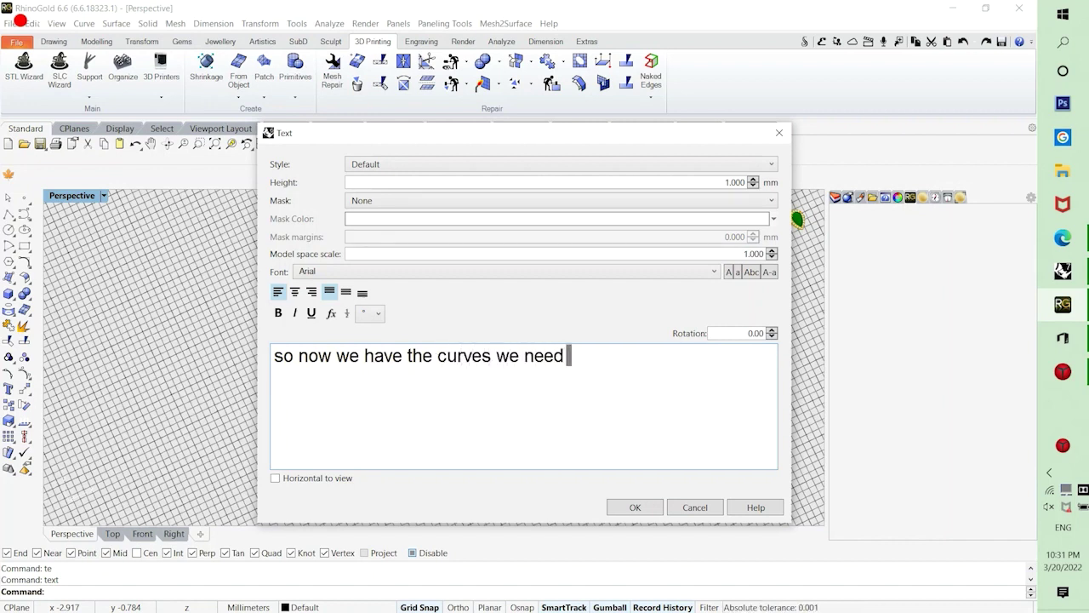
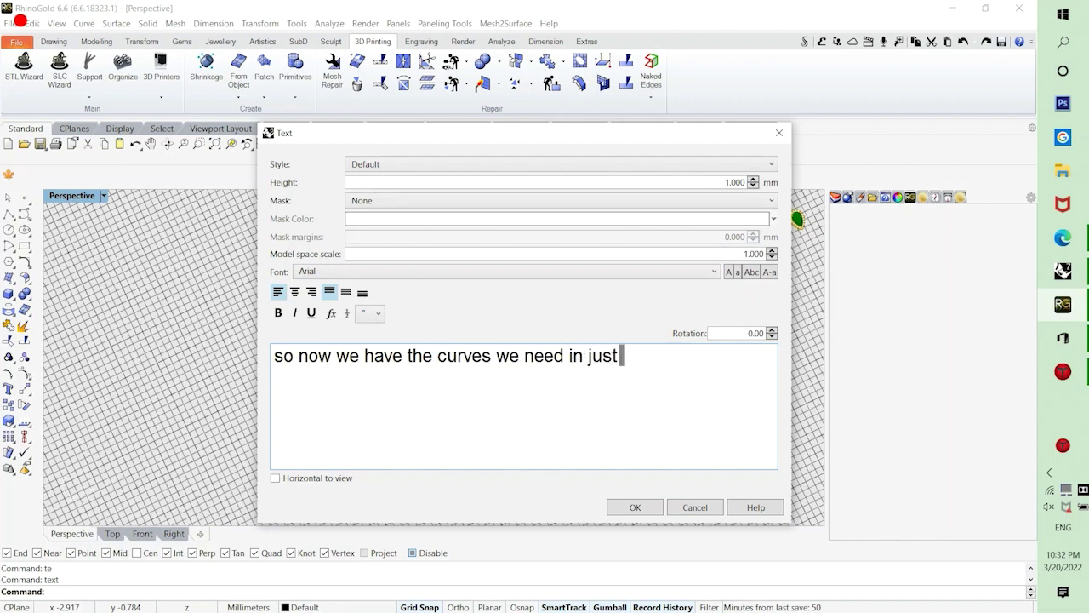
key(BackSpace)
key(BackSpace)
key(BackSpace)
key(BackSpace)
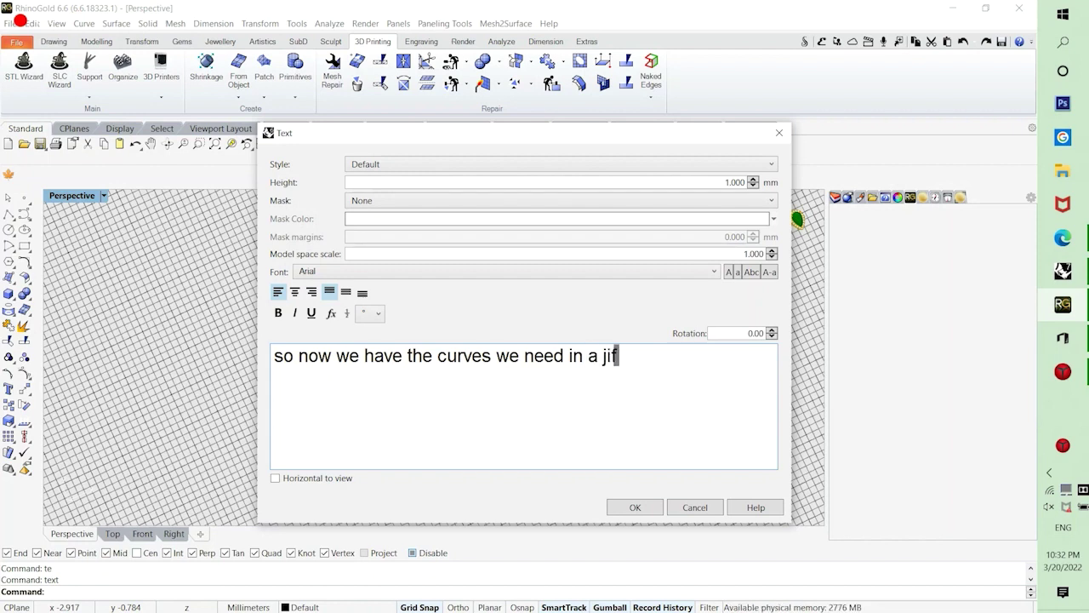
text(th the)
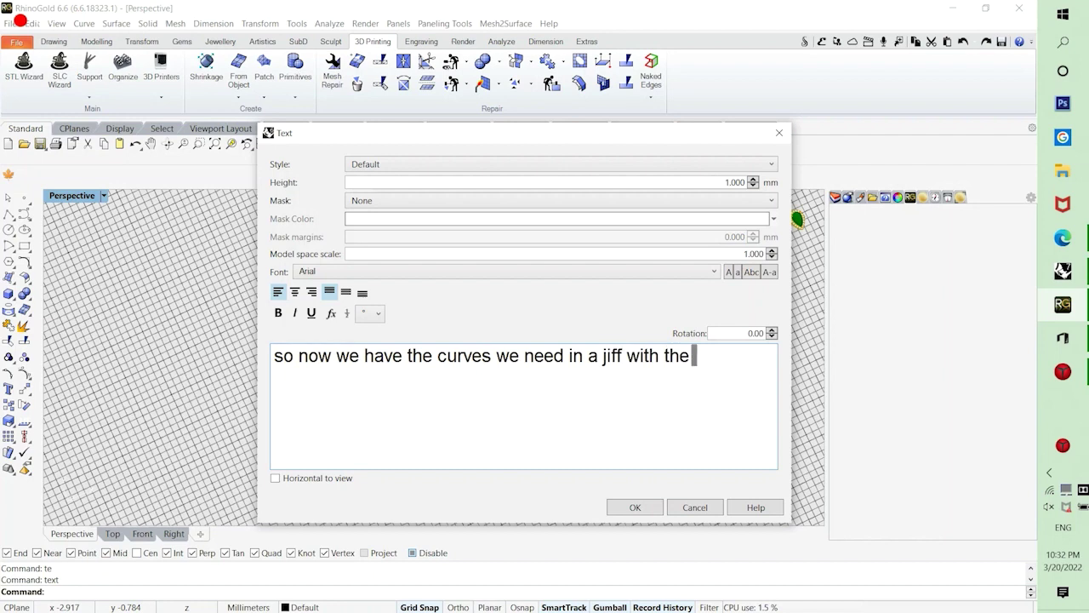
text( extract)
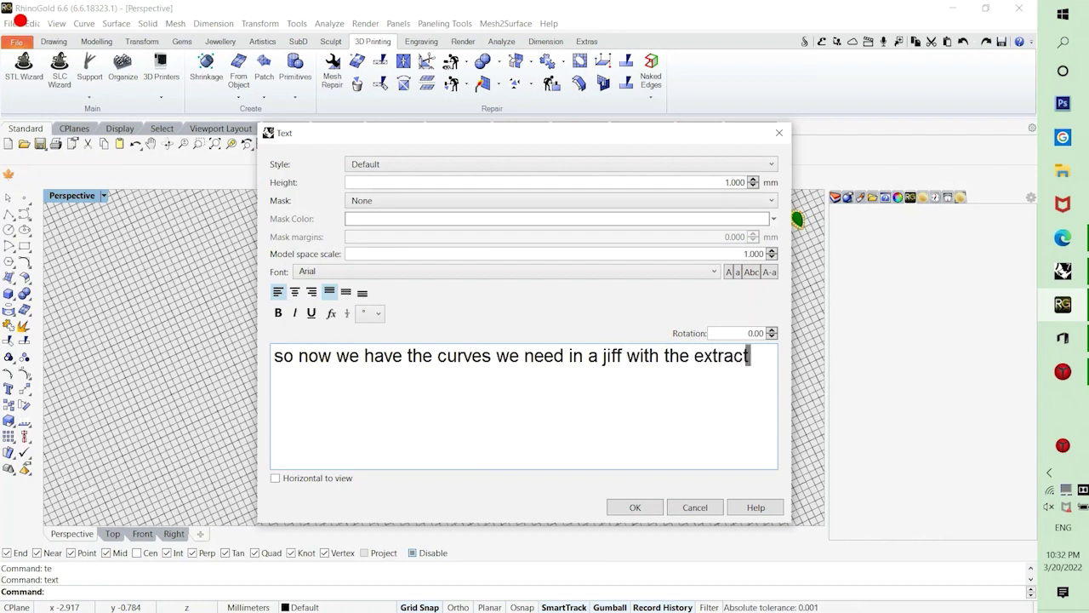
text( wireframe)
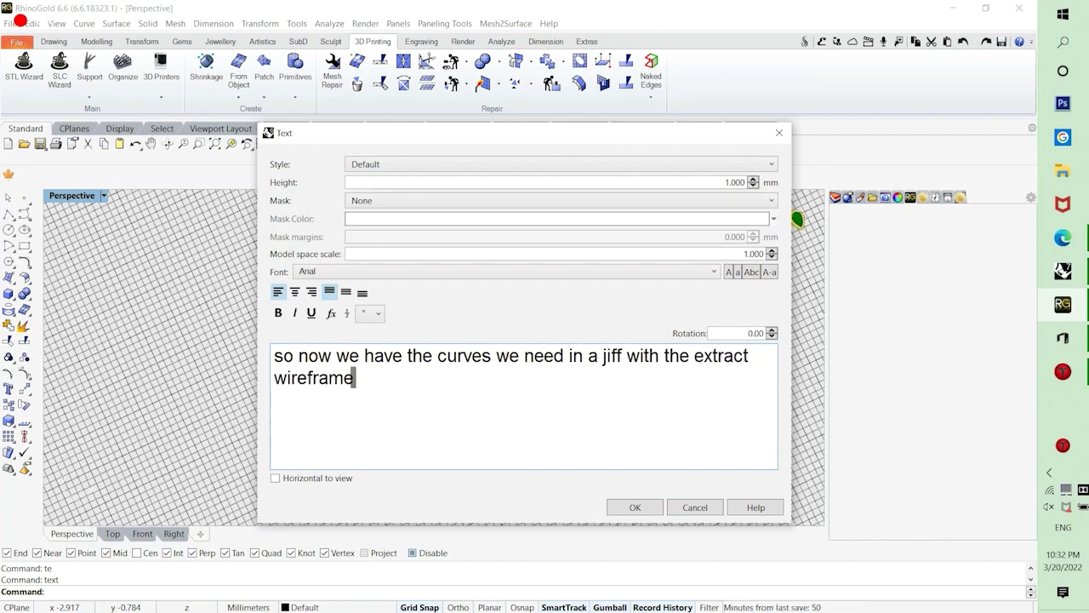
text( comman)
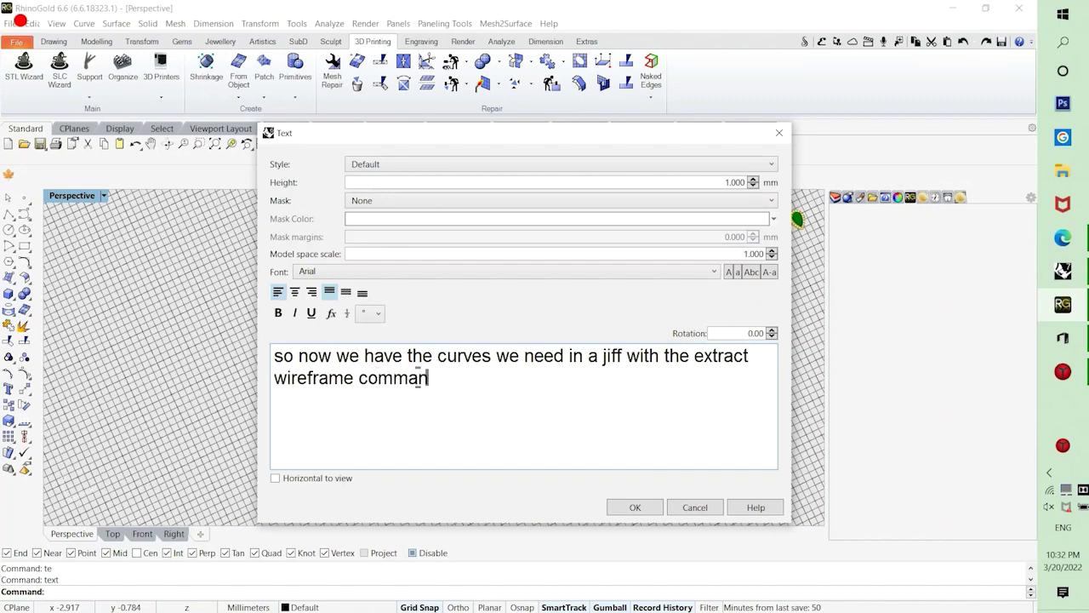
text(d)
click(705, 511)
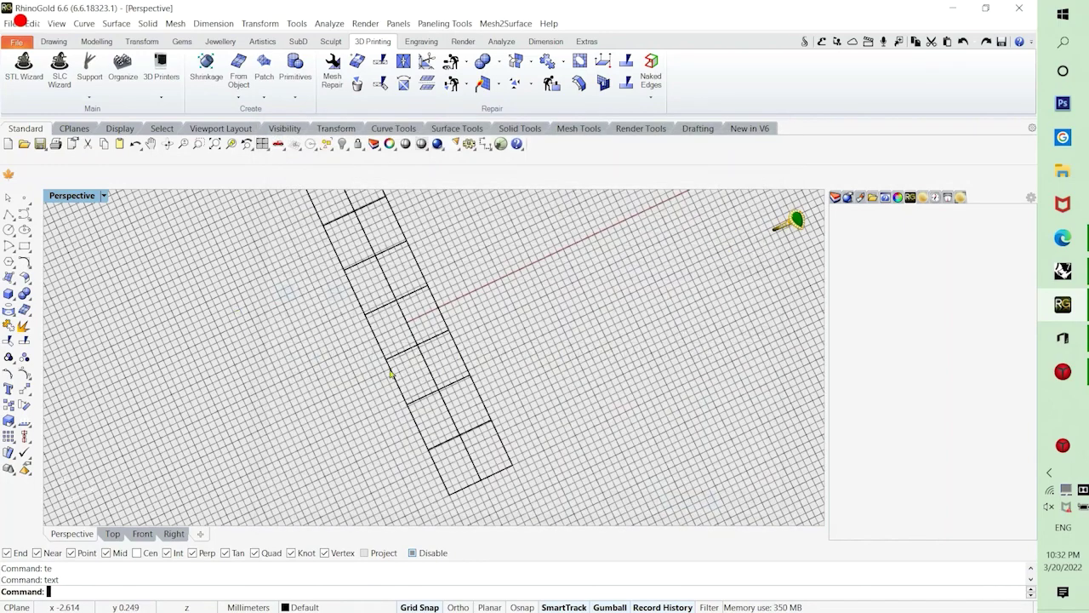
Pipe all the extracted wireframe curves with a 1.000 mm diameter and round caps.
key(ctrl+a)
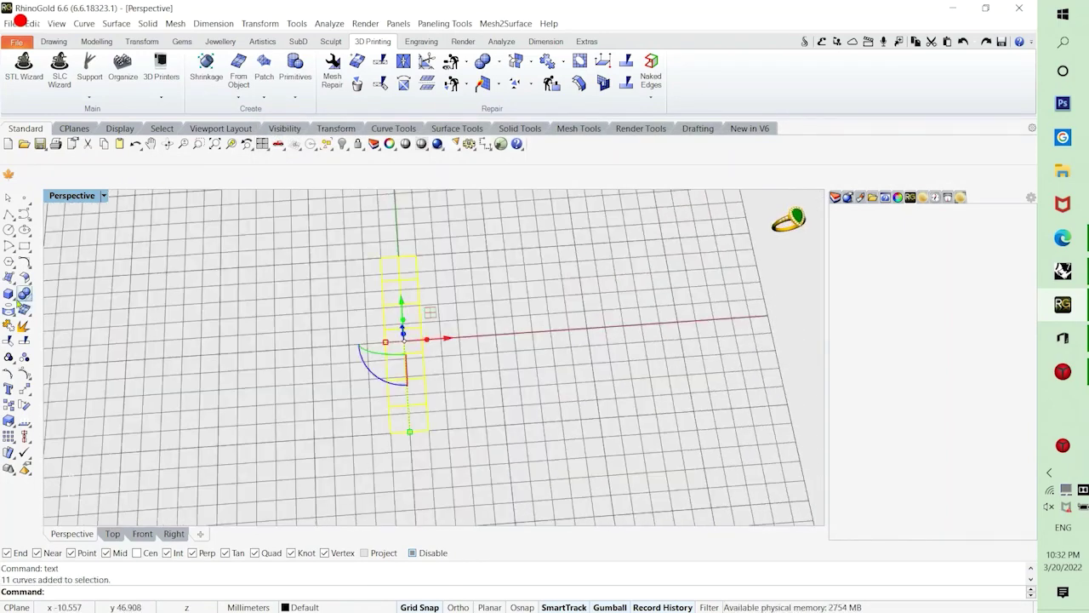
click(8, 294)
click(104, 316)
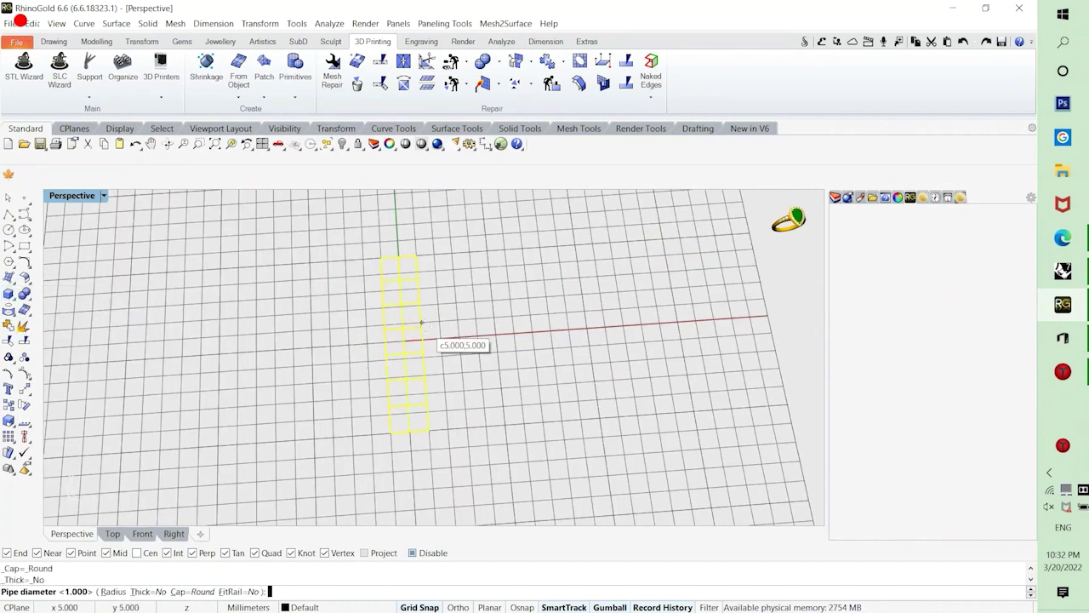
key(Return)
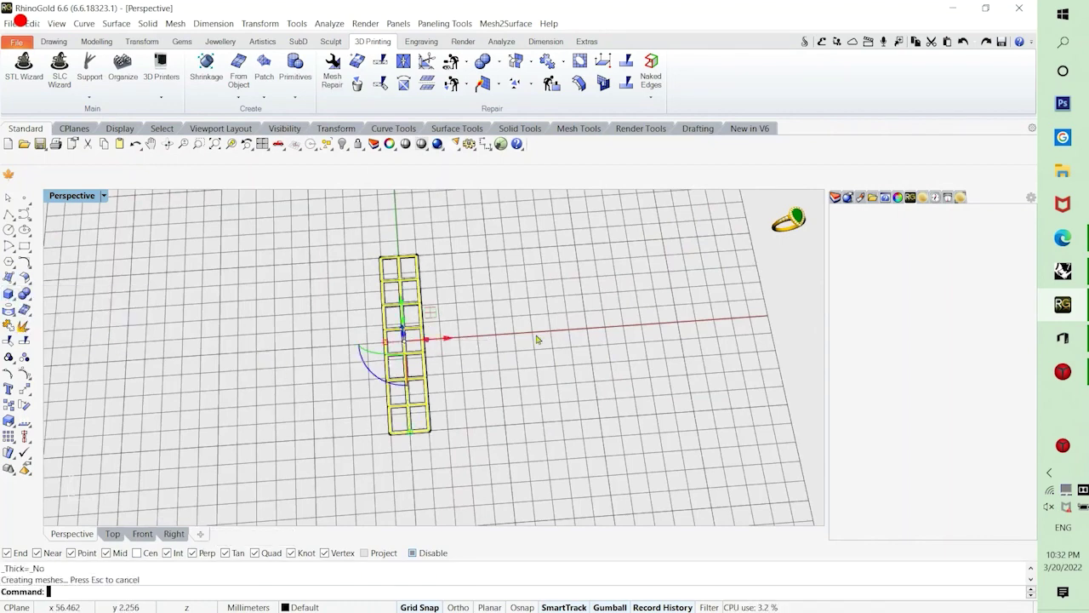
key(Escape)
Examine the piped wire grid from several angles and distances in a maximized Perspective view.
double_click(63, 201)
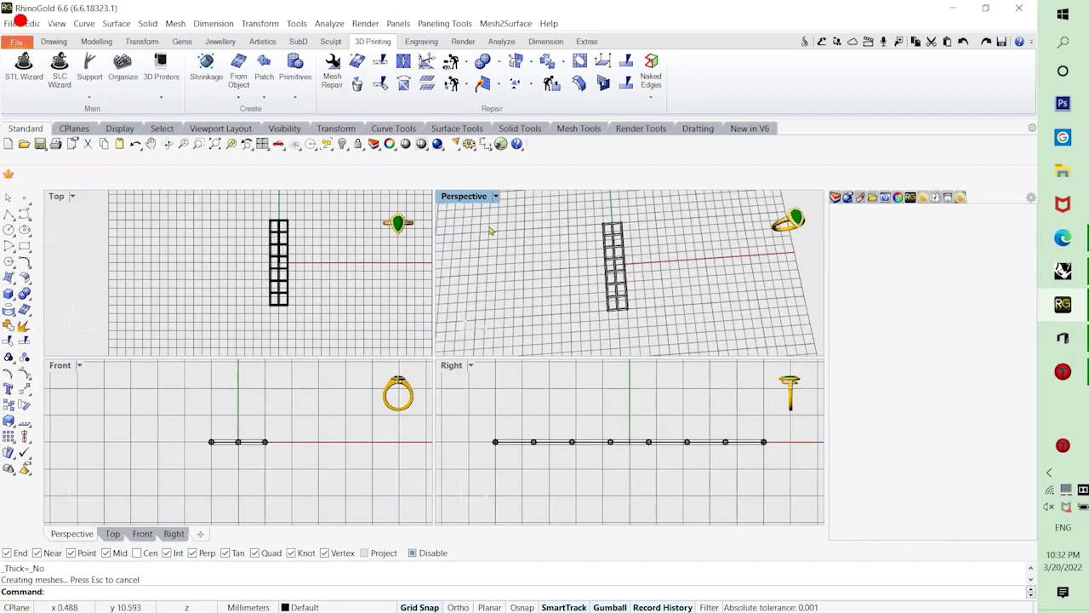
double_click(462, 201)
right_drag(383, 289, 486, 309)
scroll(405, 343, up, 8)
right_drag(406, 343, 348, 373)
scroll(472, 343, down, 6)
right_drag(471, 343, 385, 285)
scroll(468, 341, up, 4)
right_drag(291, 297, 430, 348)
scroll(420, 360, down, 4)
Set the Perspective viewport to the Rendered display mode.
click(103, 196)
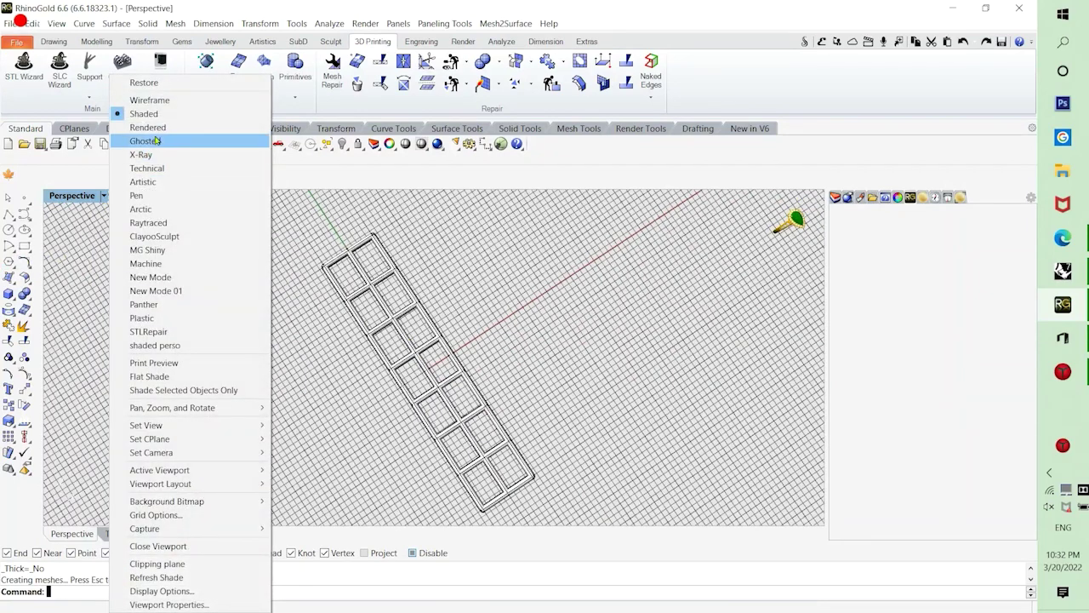
click(153, 127)
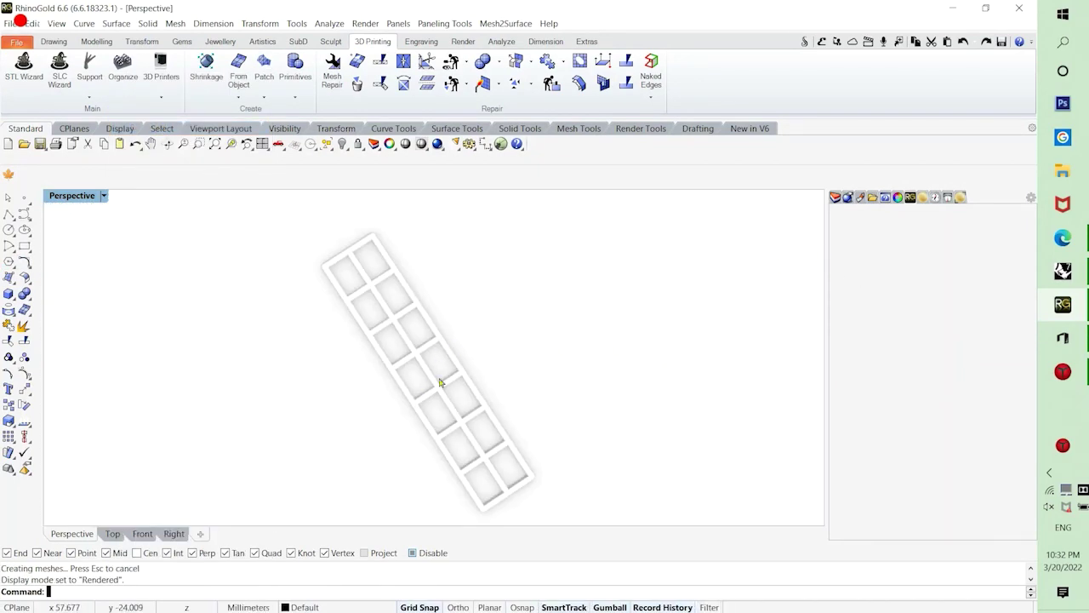
mouse_move(443, 383)
right_down()
mouse_move(425, 418)
mouse_move(538, 366)
mouse_move(536, 341)
mouse_move(499, 357)
mouse_move(688, 369)
mouse_move(422, 347)
mouse_move(493, 332)
right_up()
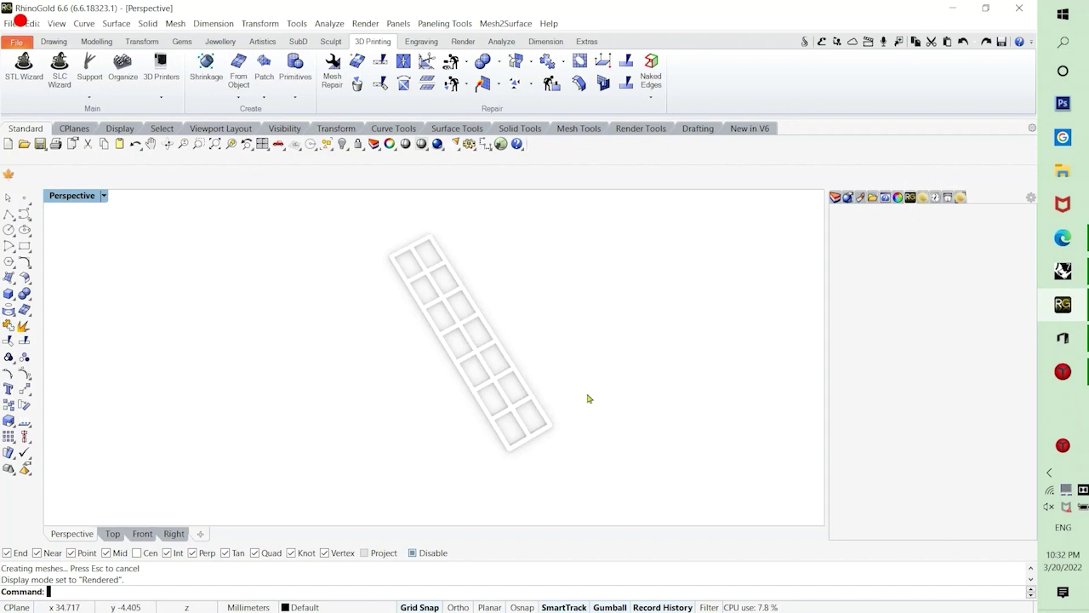
Apply the 22K yellow gold metal material with a polished finish to the grid's lengthwise middle pipe.
click(833, 279)
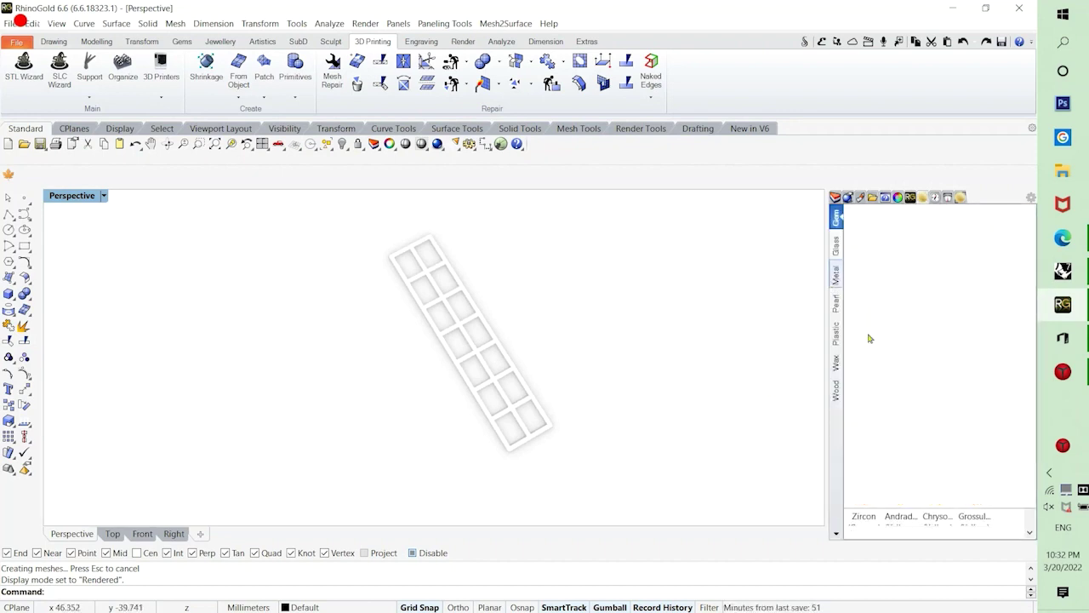
click(981, 405)
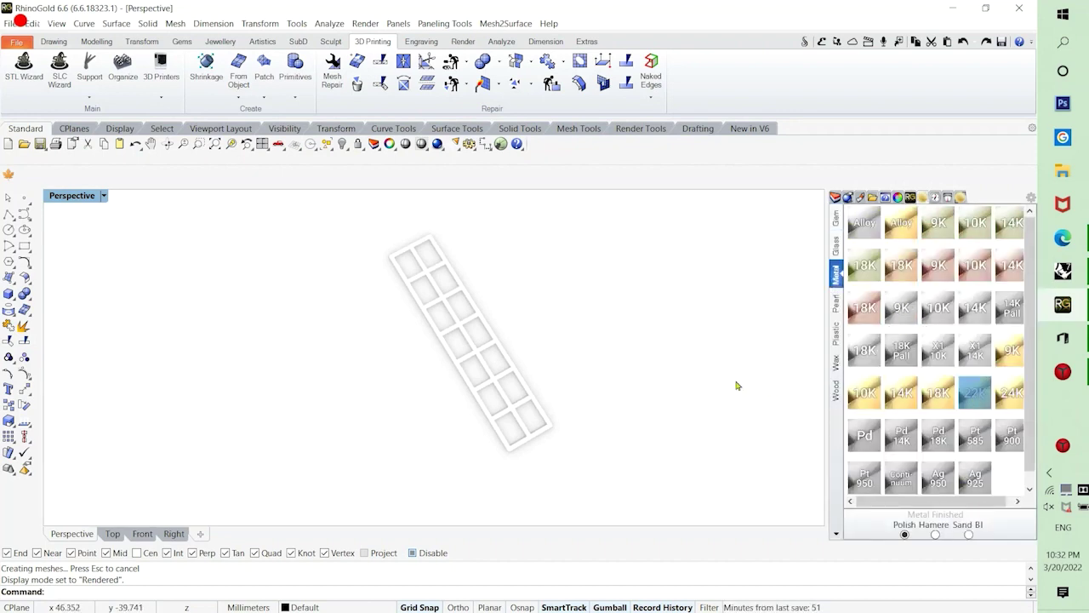
click(471, 351)
click(679, 410)
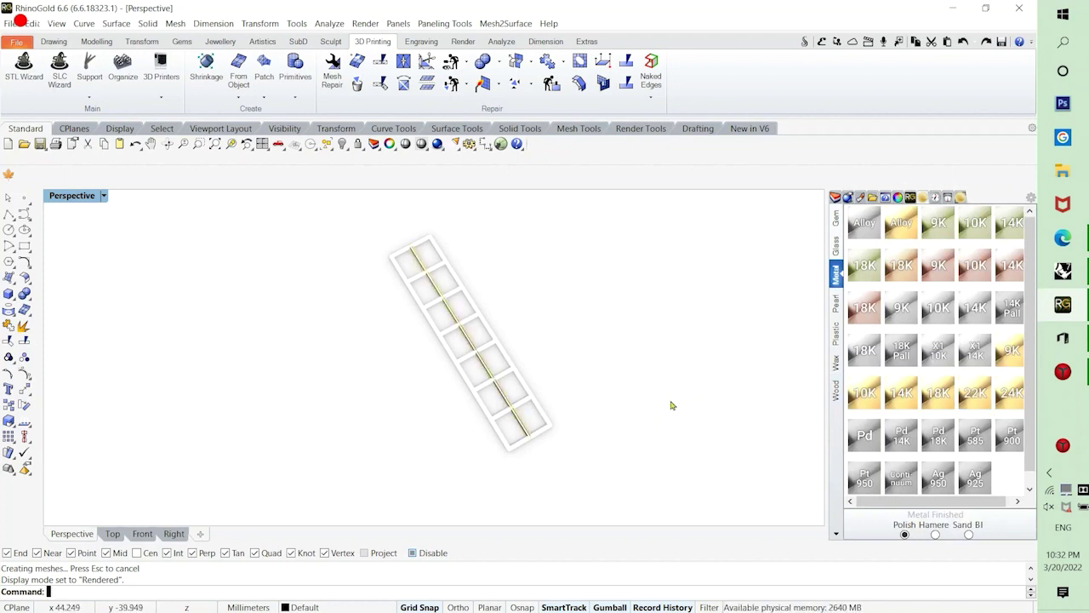
Try to select the new pipes with SelLast and group them.
text(l)
key(Return)
click(146, 457)
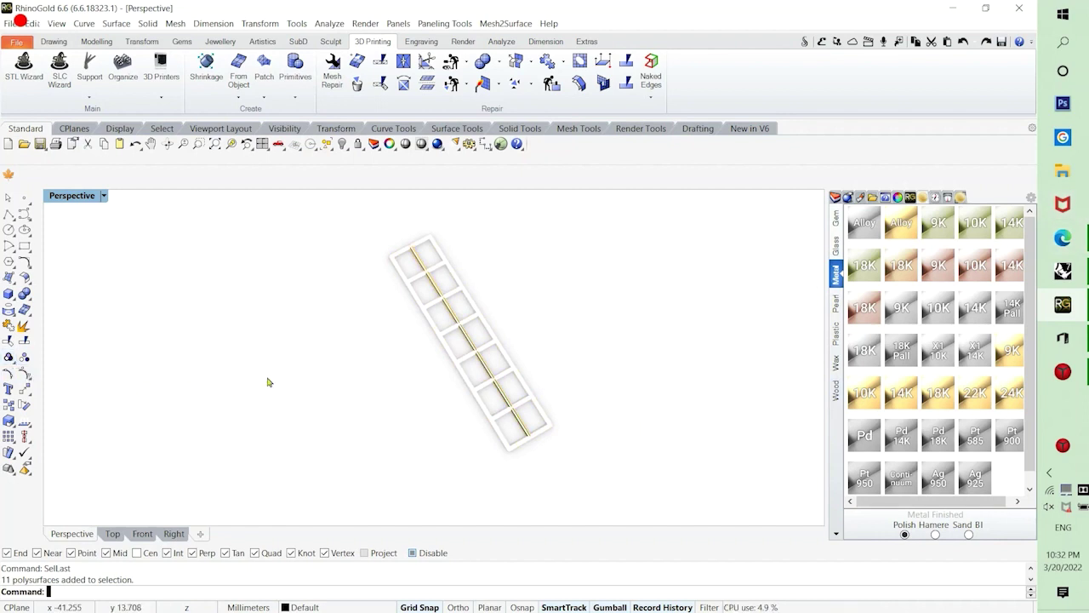
text(l)
key(Return)
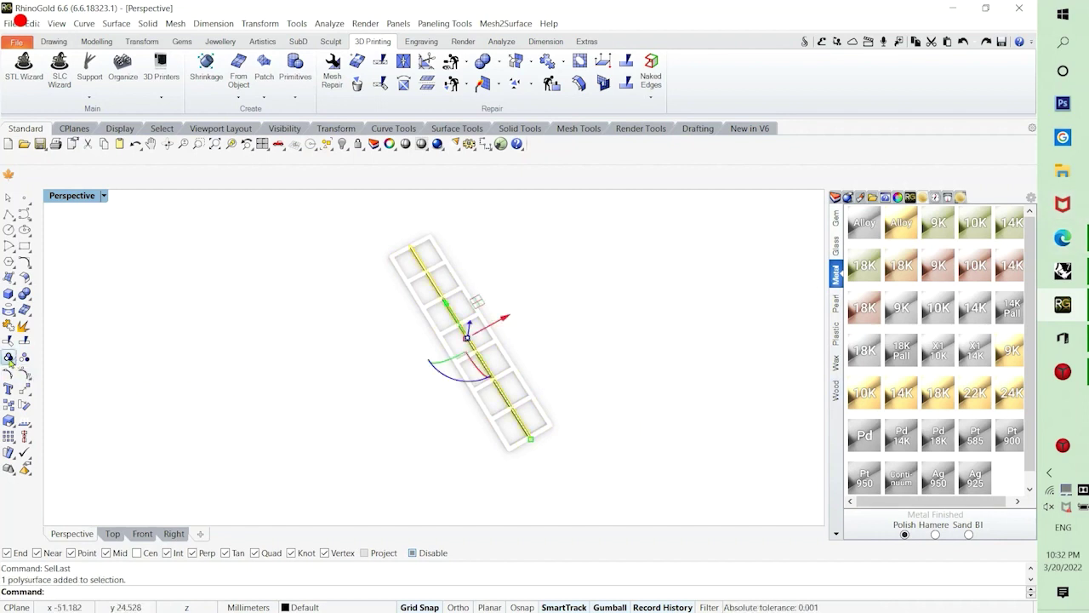
click(8, 358)
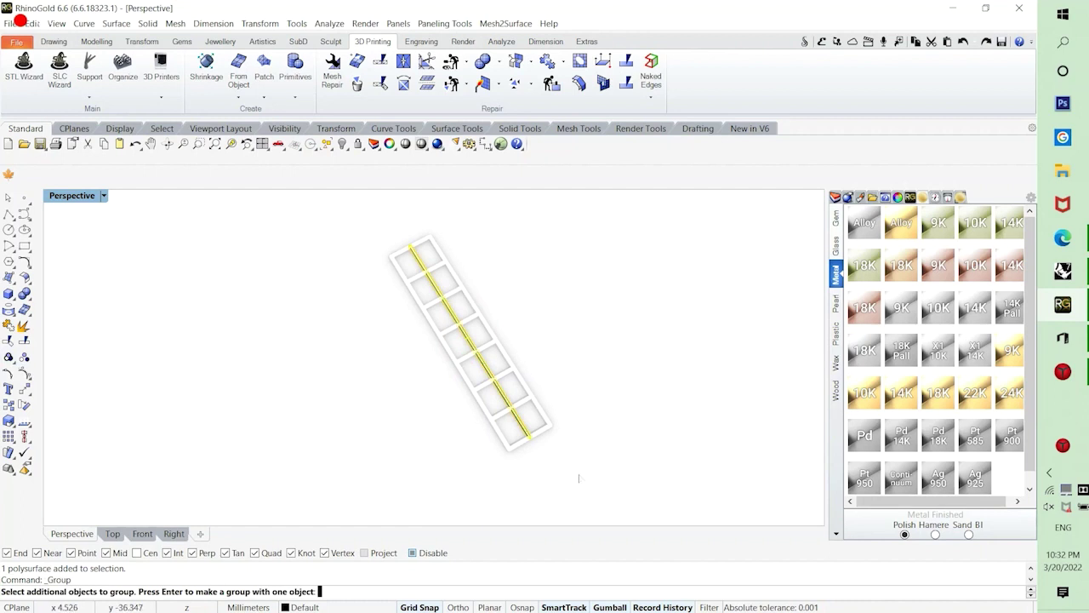
key(Return)
Group all the pipes together with their curves and apply the 22K yellow gold material to the whole group.
drag(579, 474, 428, 360)
drag(606, 468, 291, 201)
click(634, 390)
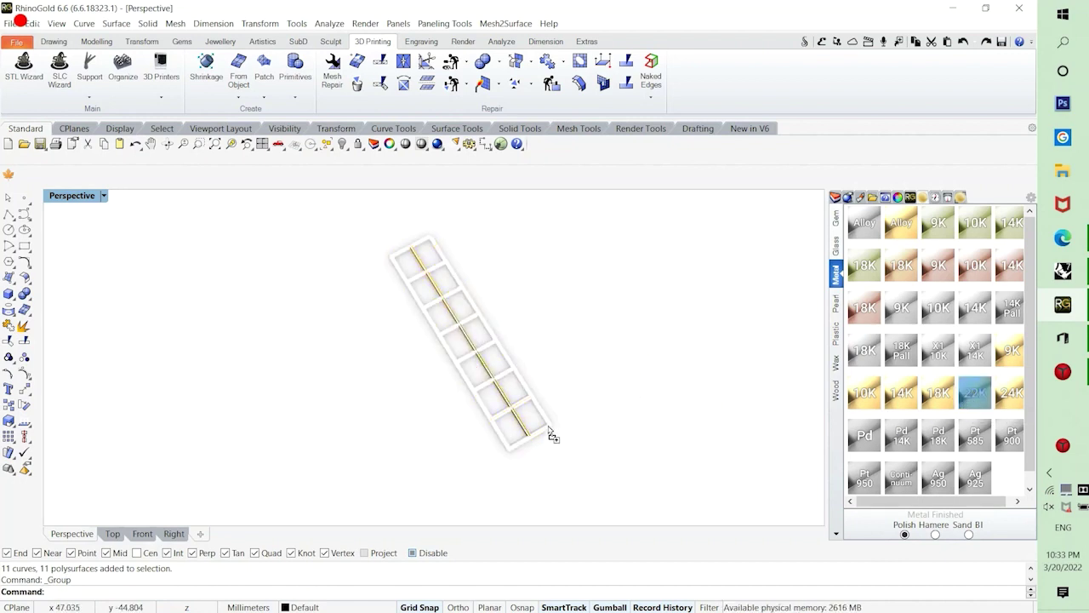
drag(550, 434, 548, 430)
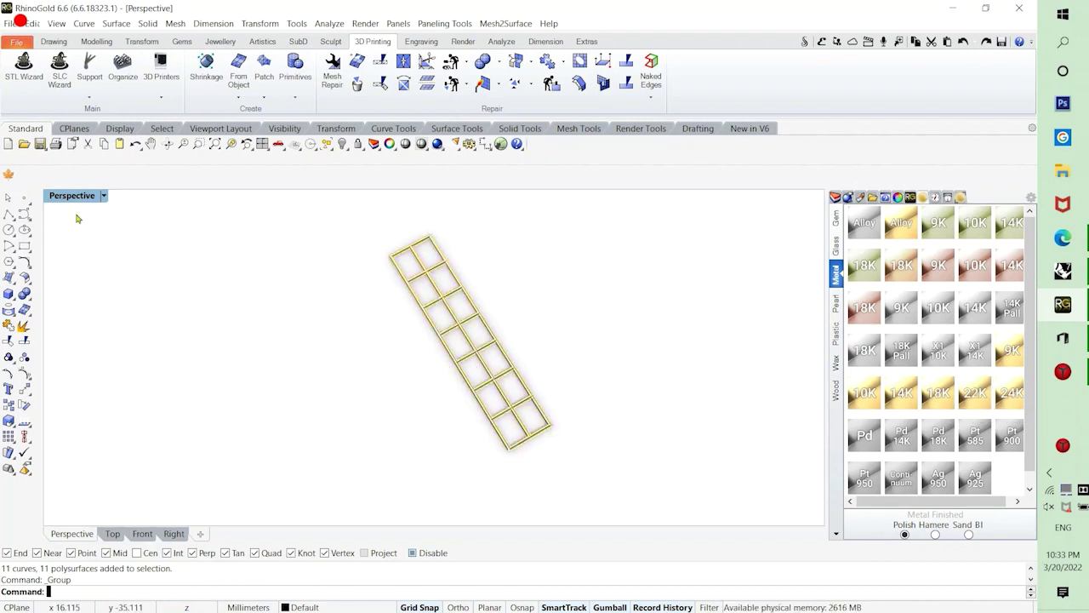
Examine the gold wire grid up close from several angles and return to the four-viewport layout.
right_drag(76, 218, 644, 507)
right_drag(354, 396, 499, 413)
scroll(330, 316, up, 9)
scroll(291, 362, down, 6)
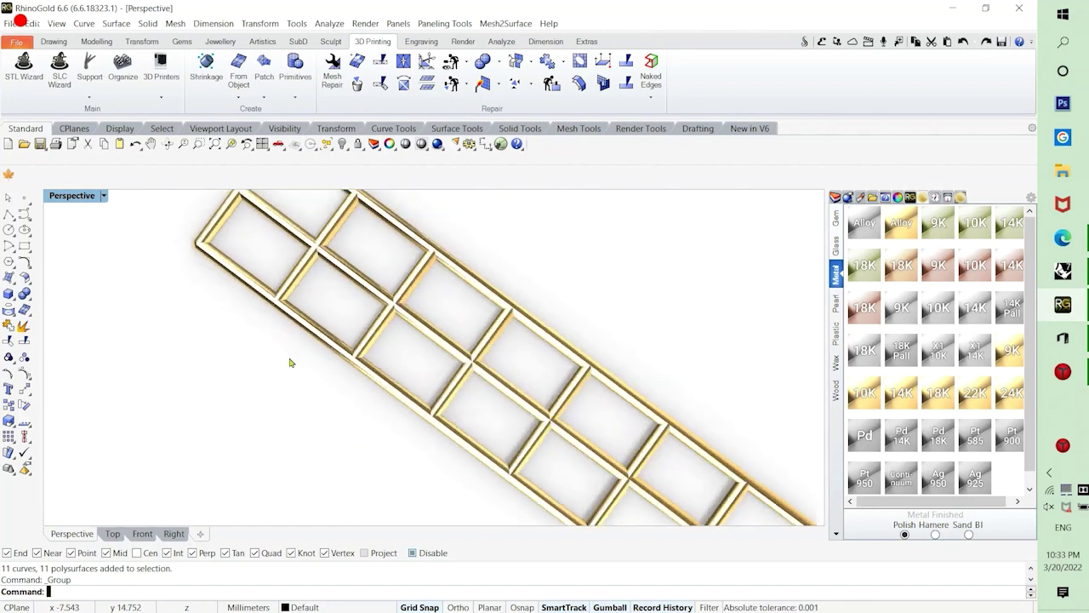
scroll(289, 362, down, 1)
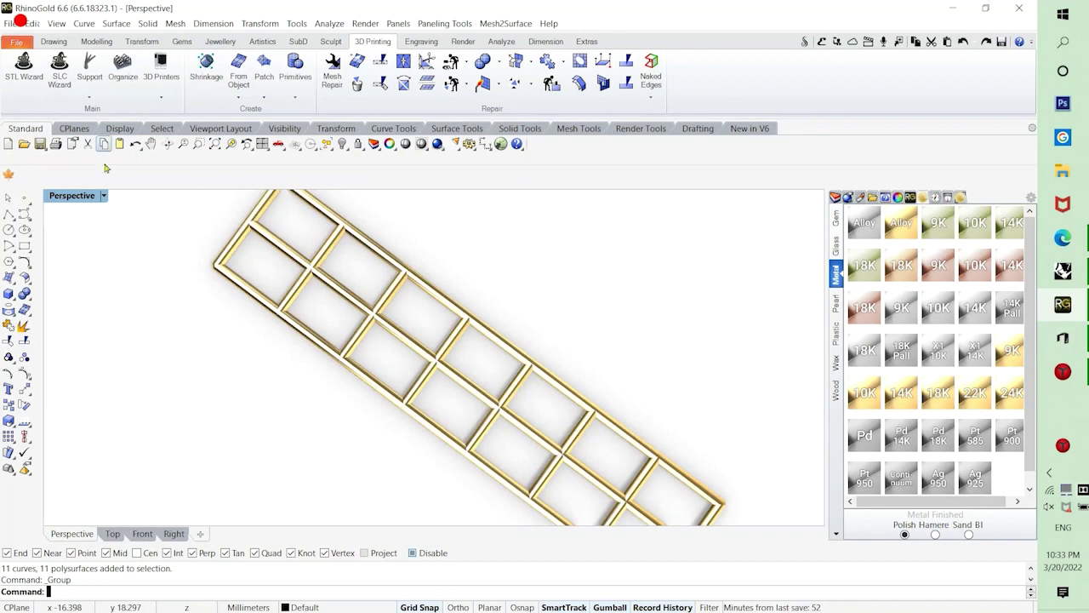
double_click(72, 195)
right_drag(287, 256, 270, 272)
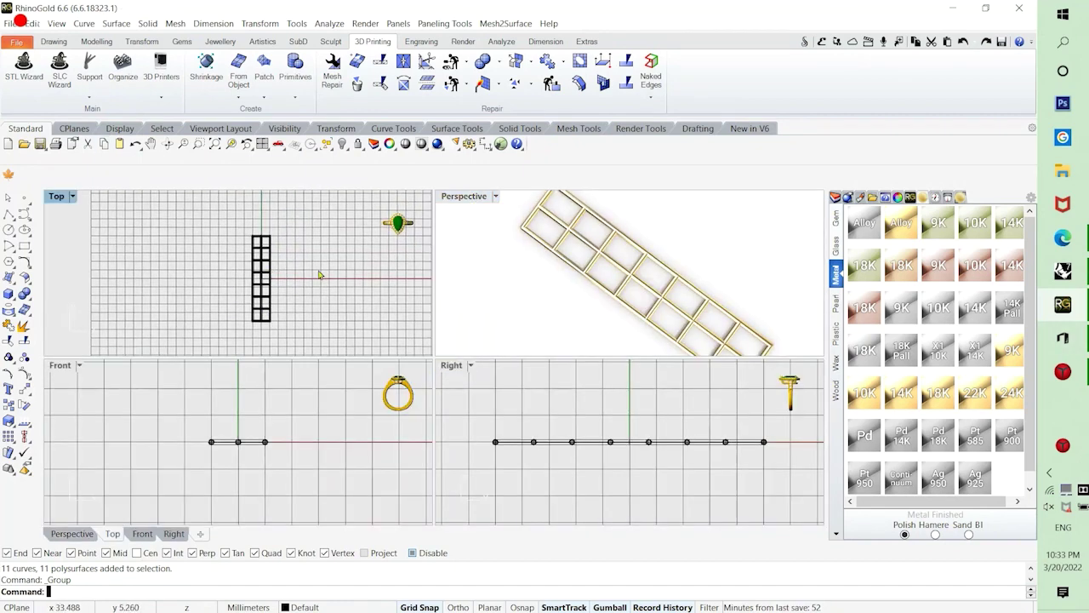
Start a new text note, replacing the previous wording with "now we can just add earwire to this and make a pair of earrings".
text(t)
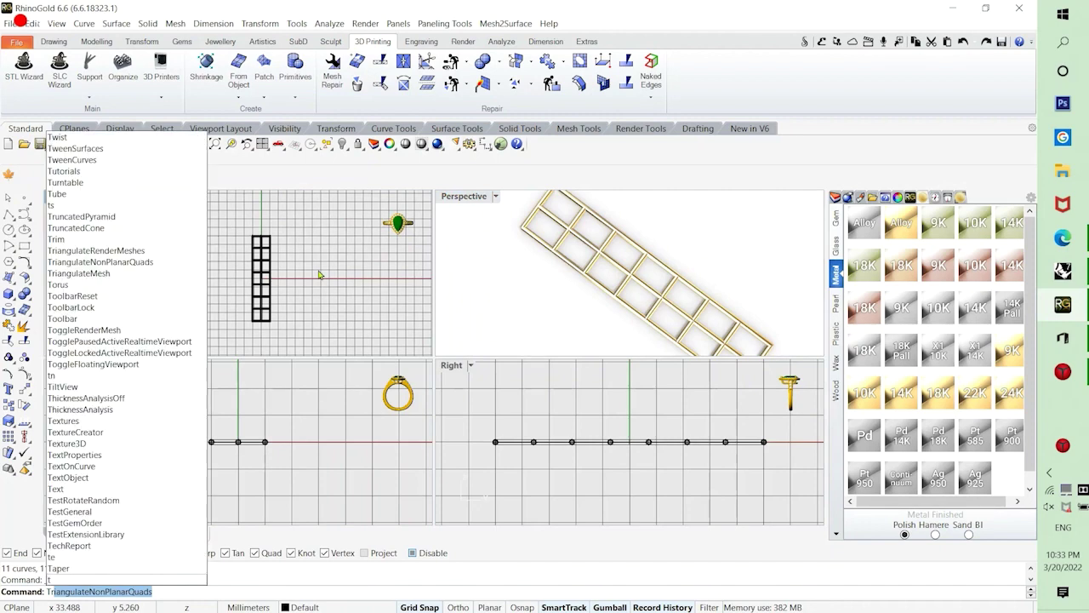
text(ext)
key(Return)
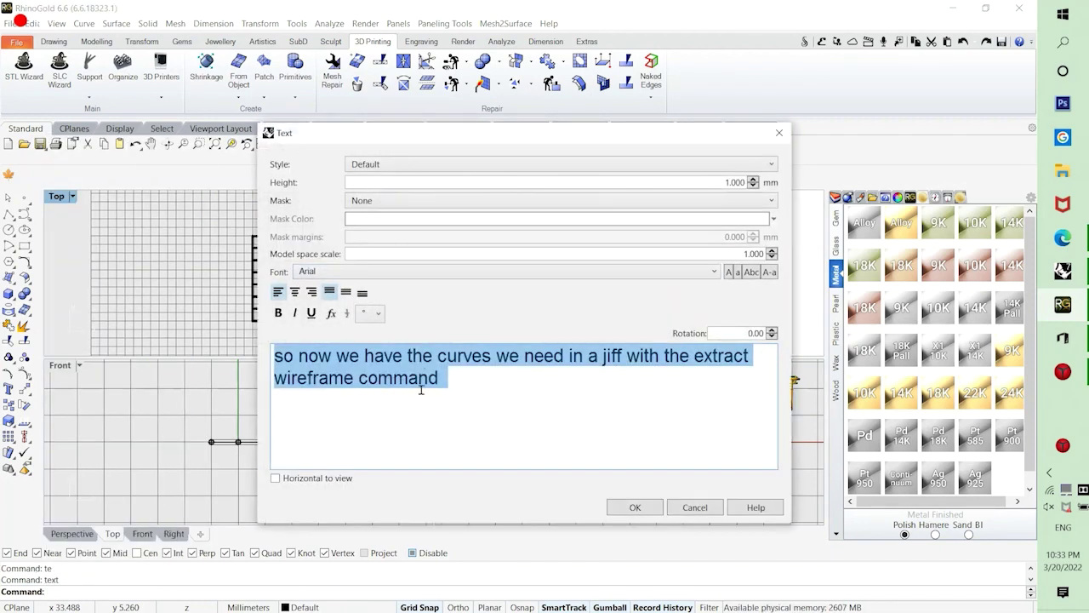
text(now w)
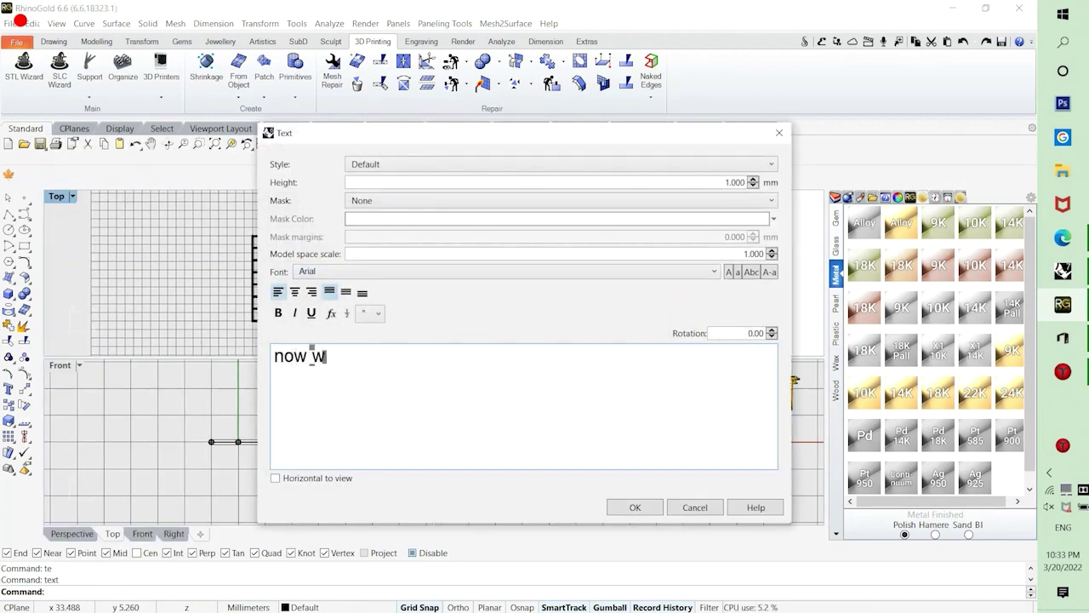
text(e can just ad)
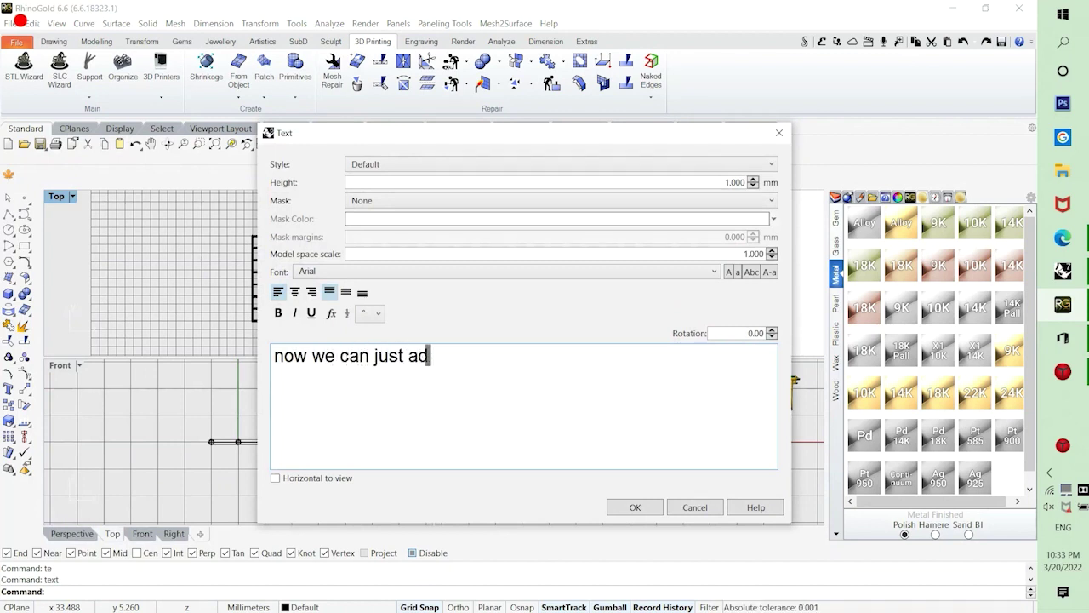
text(d )
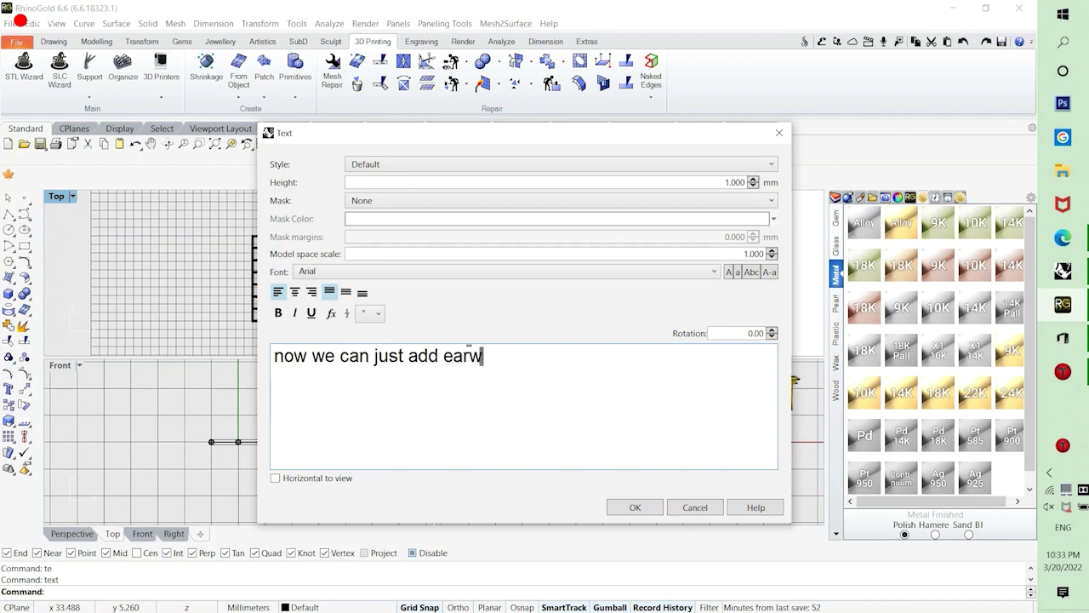
text(earwire to this)
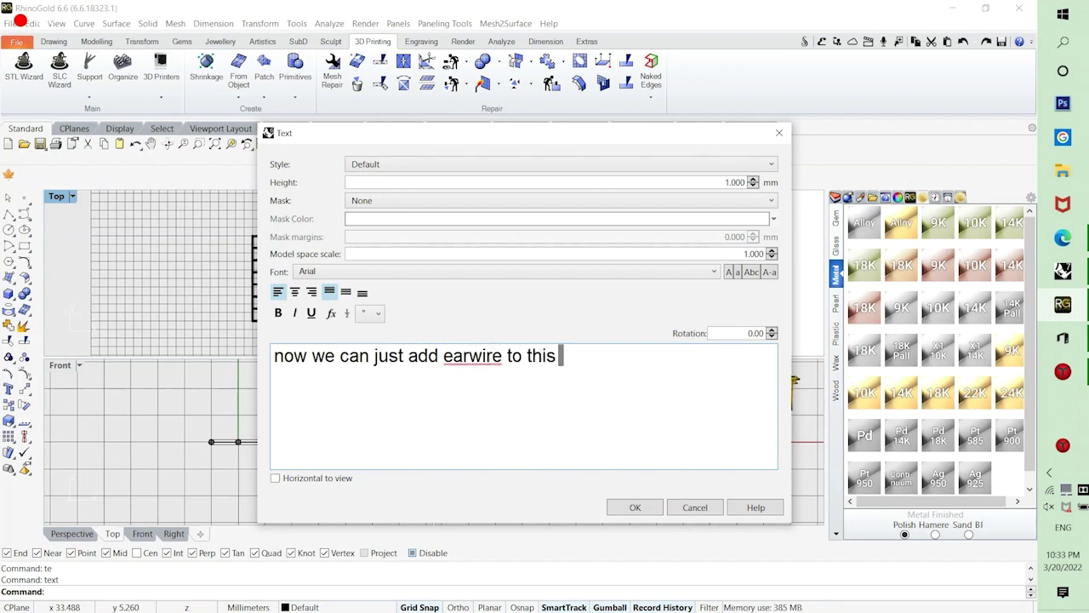
text( and make)
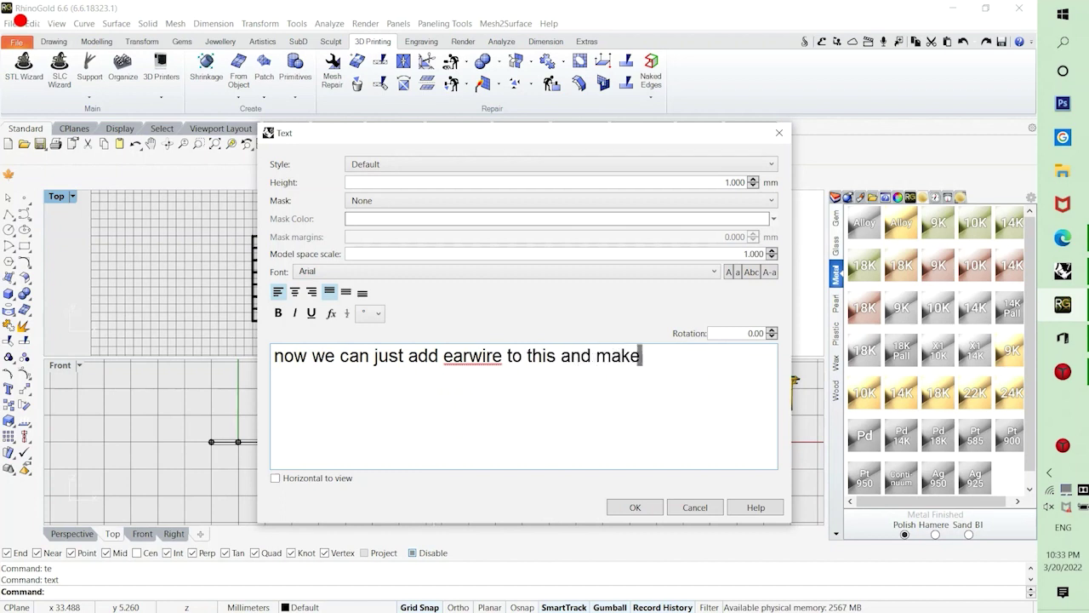
text( a)
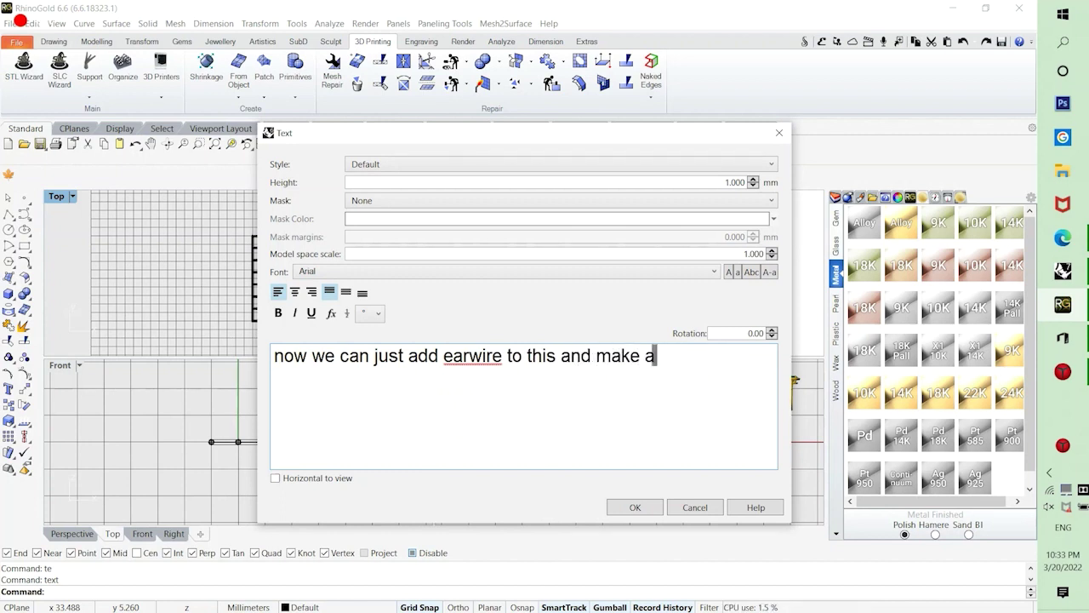
text( pair of w)
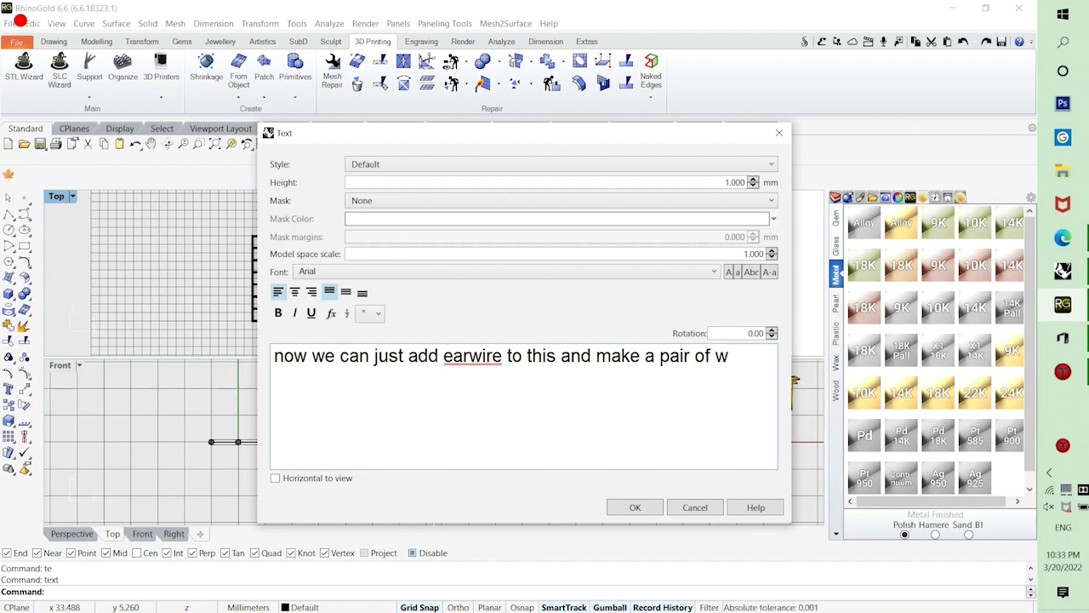
text( earrings)
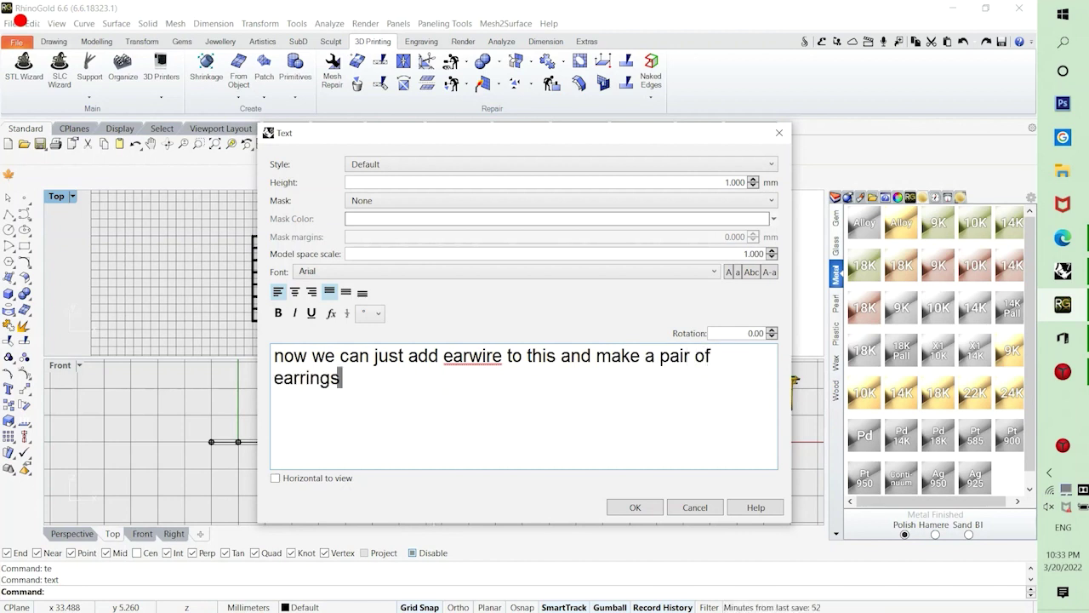
Continue the note's text with "or an bail to it to make a ogreat geometric pendant".
text( or an bail to it)
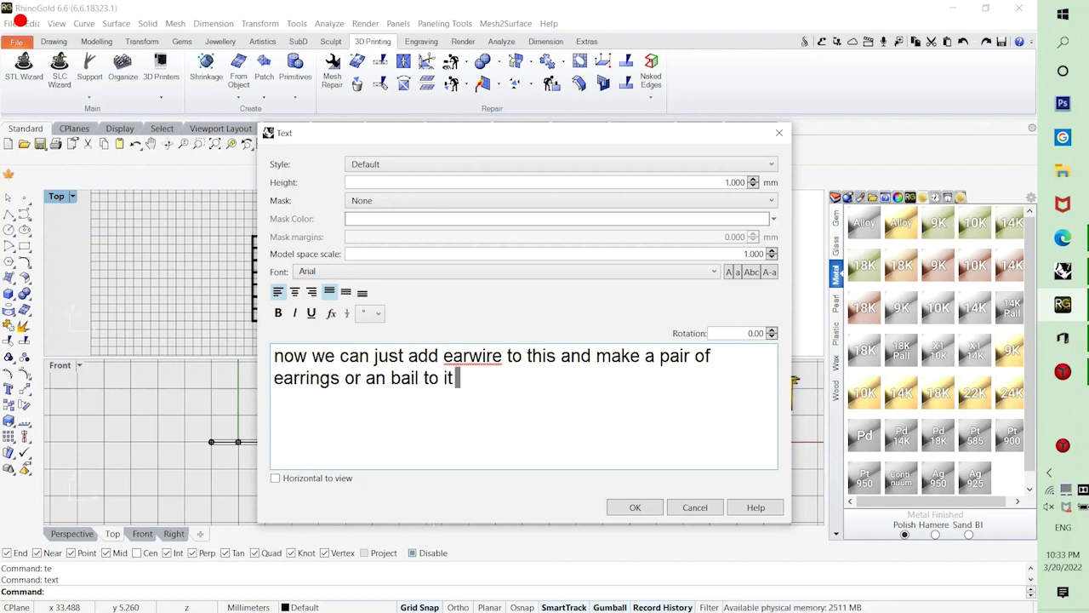
text( to m)
key(BackSpace)
text(to make a)
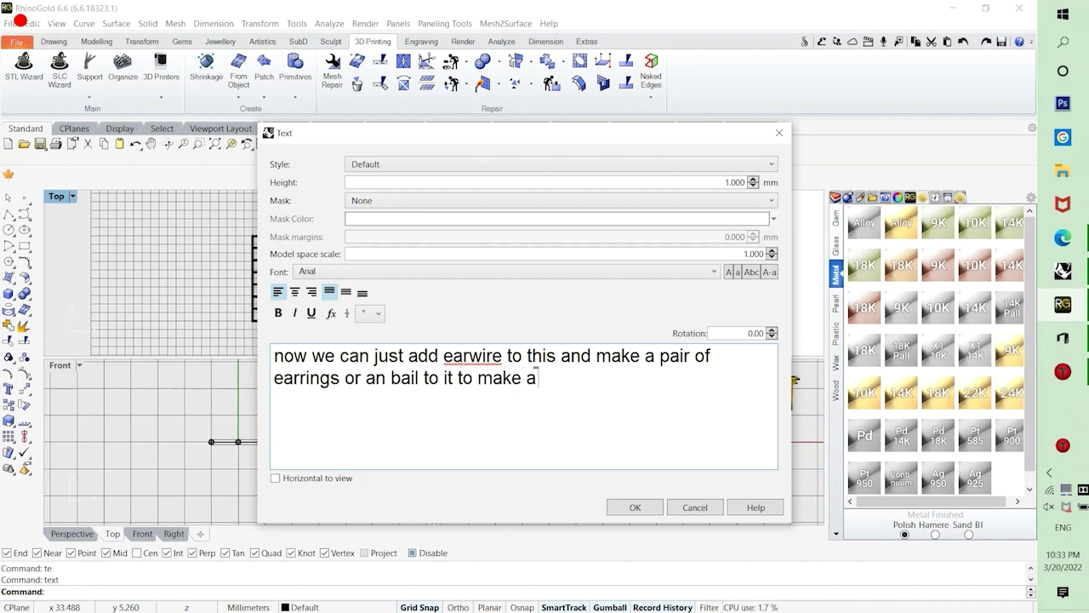
text( o)
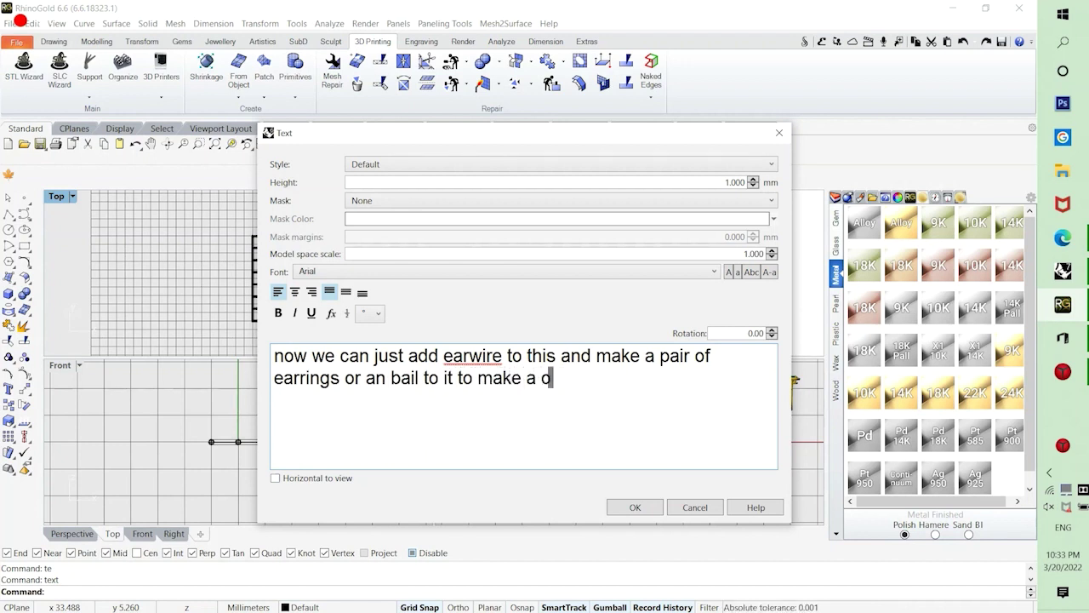
text(preat geometr)
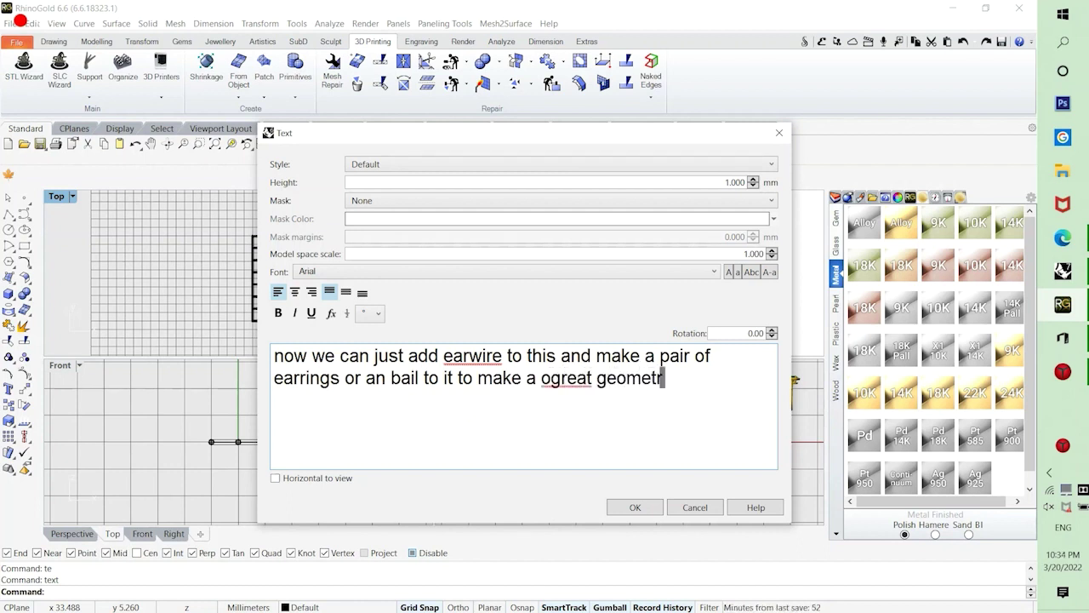
text(ic pendant)
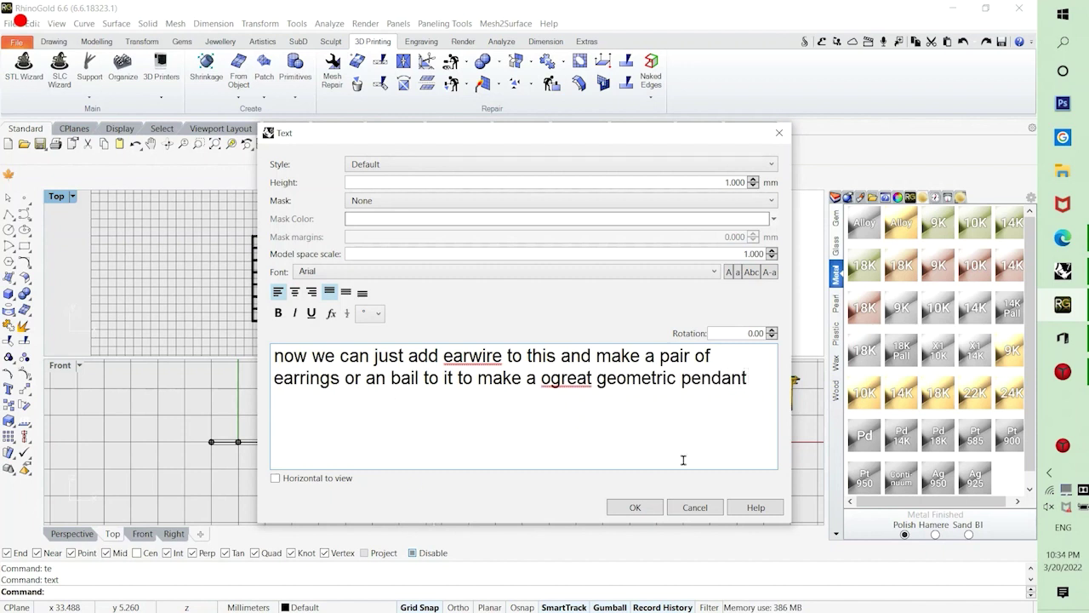
click(551, 378)
key(BackSpace)
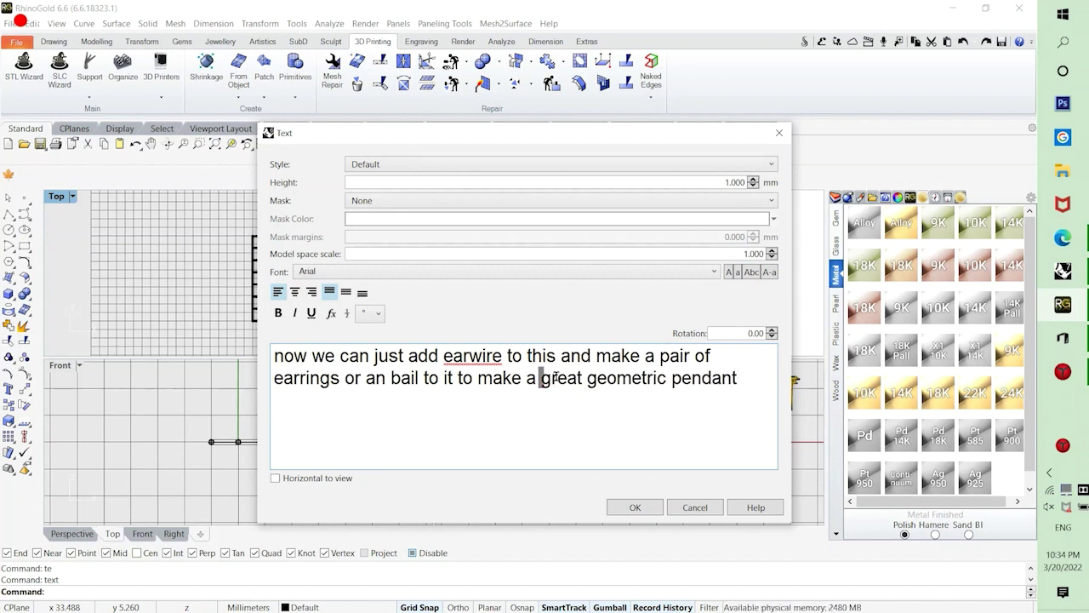
click(694, 508)
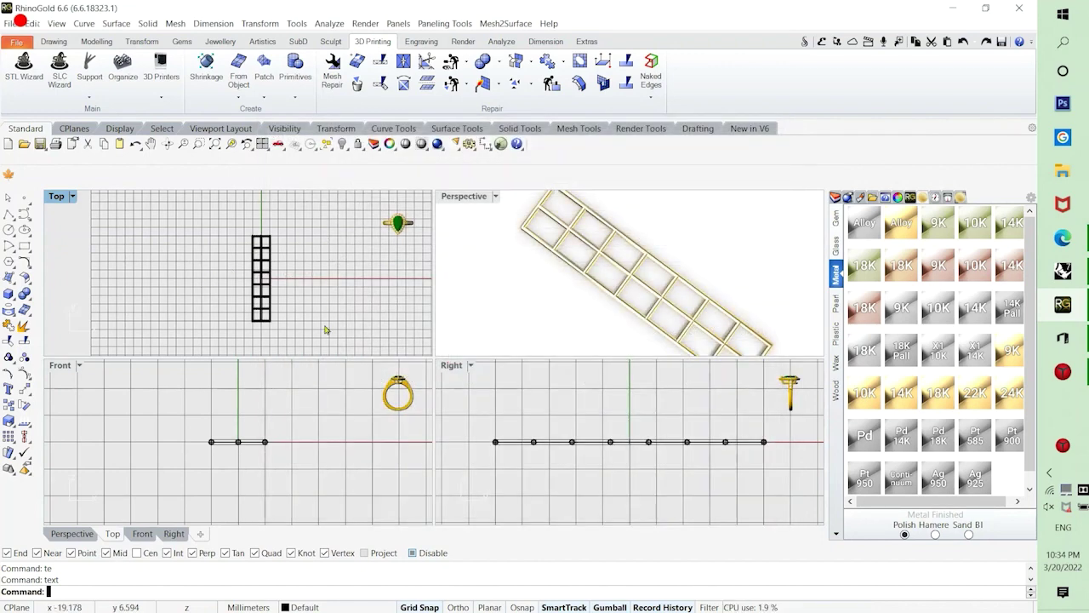
Group all the curves and polysurfaces of the ladder-shaped grid.
drag(325, 325, 180, 231)
scroll(241, 281, down, 4)
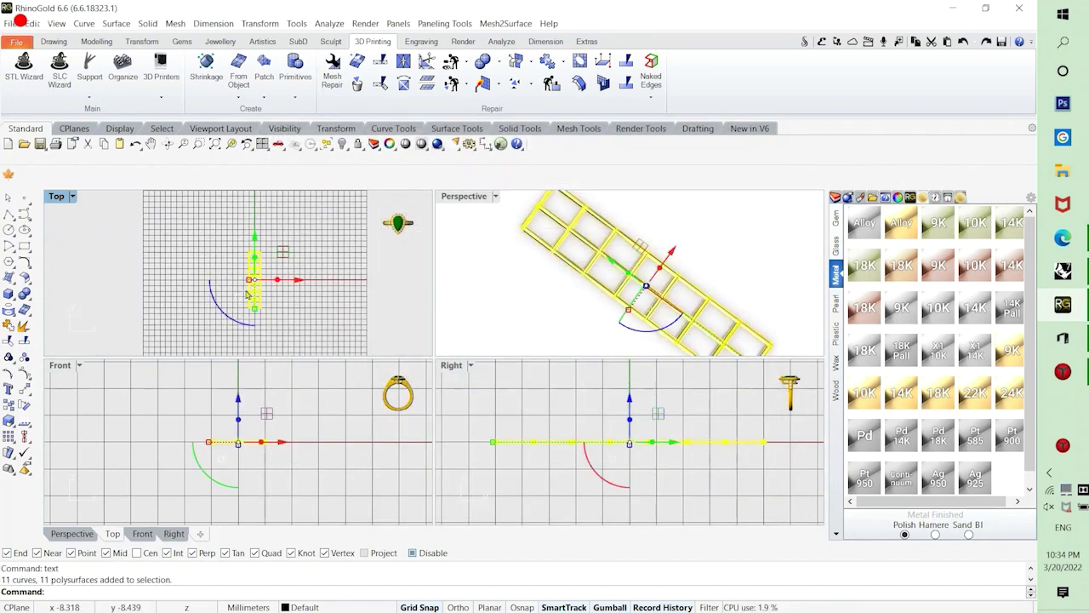
click(8, 359)
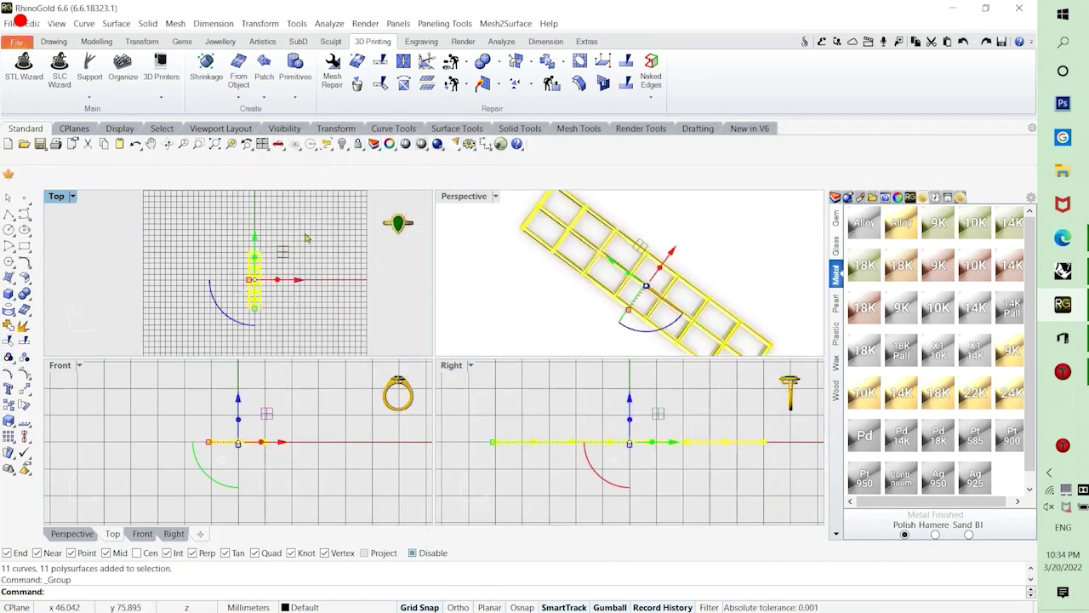
key(Escape)
Draw an interpolated curve in the side view, starting at the middle of the grid's end bar and looping back underneath as an ear-wire hook.
right_drag(358, 254, 364, 276)
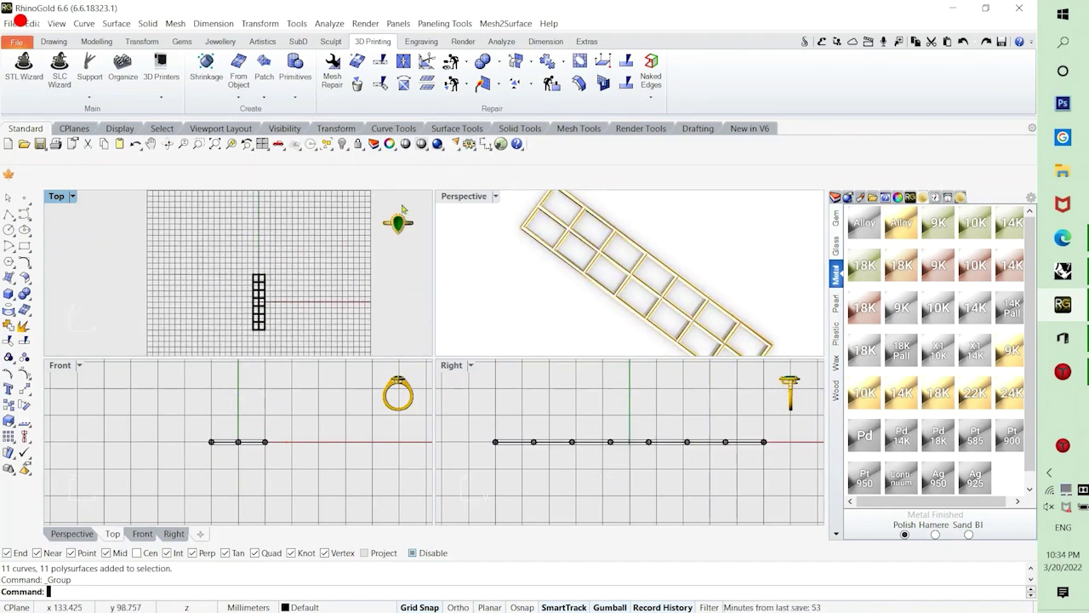
right_drag(626, 302, 572, 300)
scroll(655, 453, up, 3)
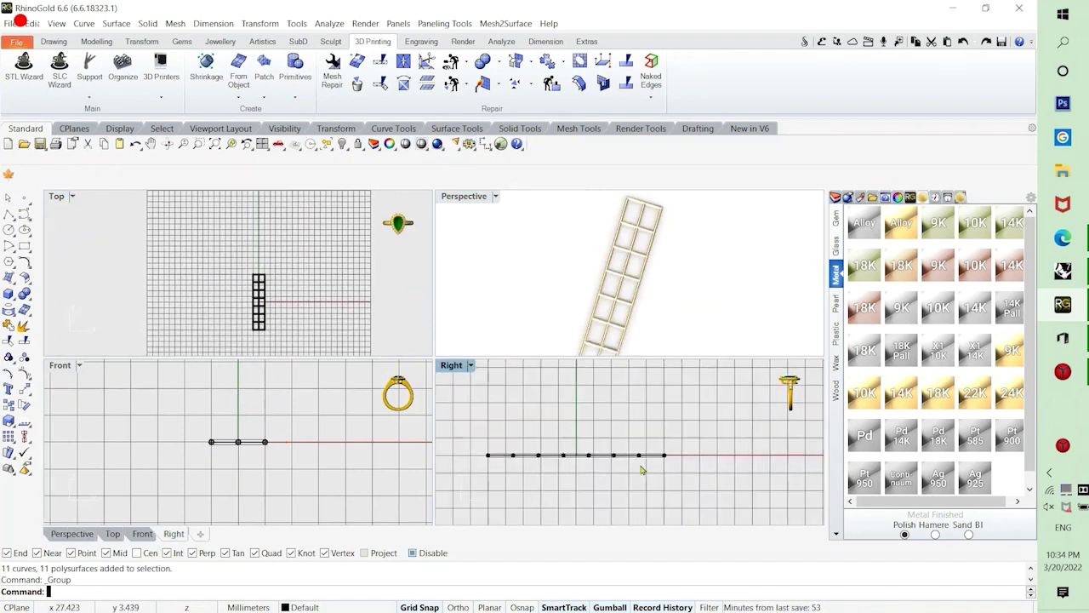
scroll(662, 449, up, 3)
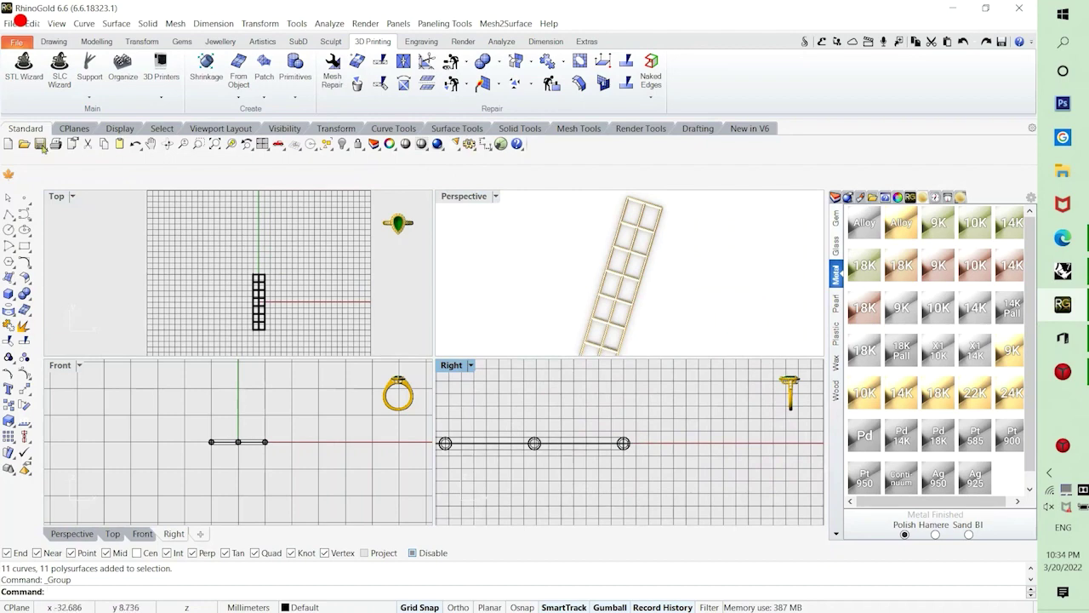
click(33, 219)
click(65, 222)
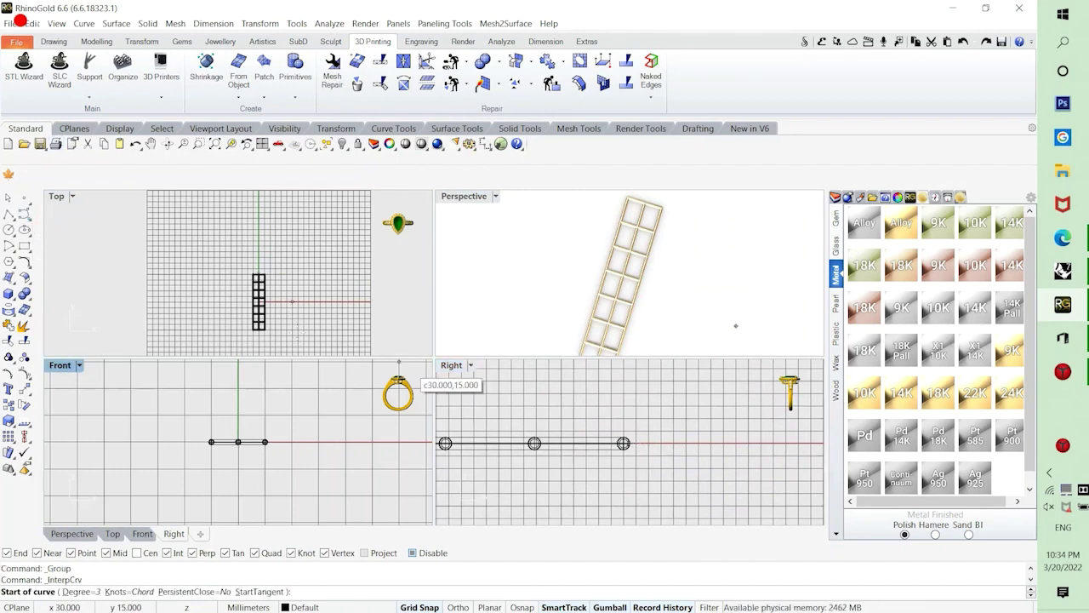
scroll(248, 266, up, 5)
scroll(248, 262, up, 3)
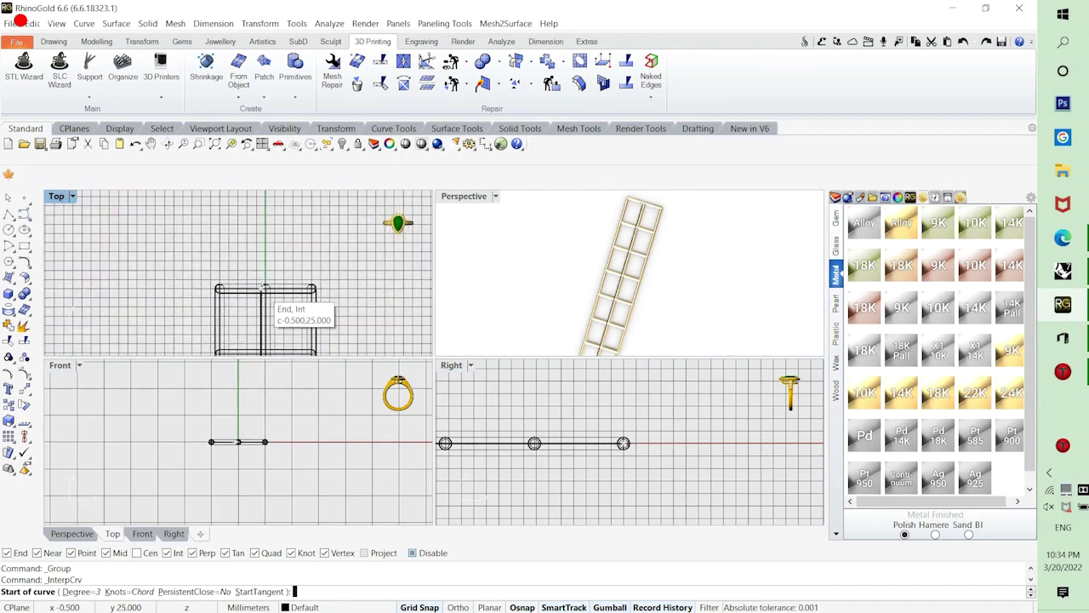
scroll(265, 300, up, 3)
click(269, 287)
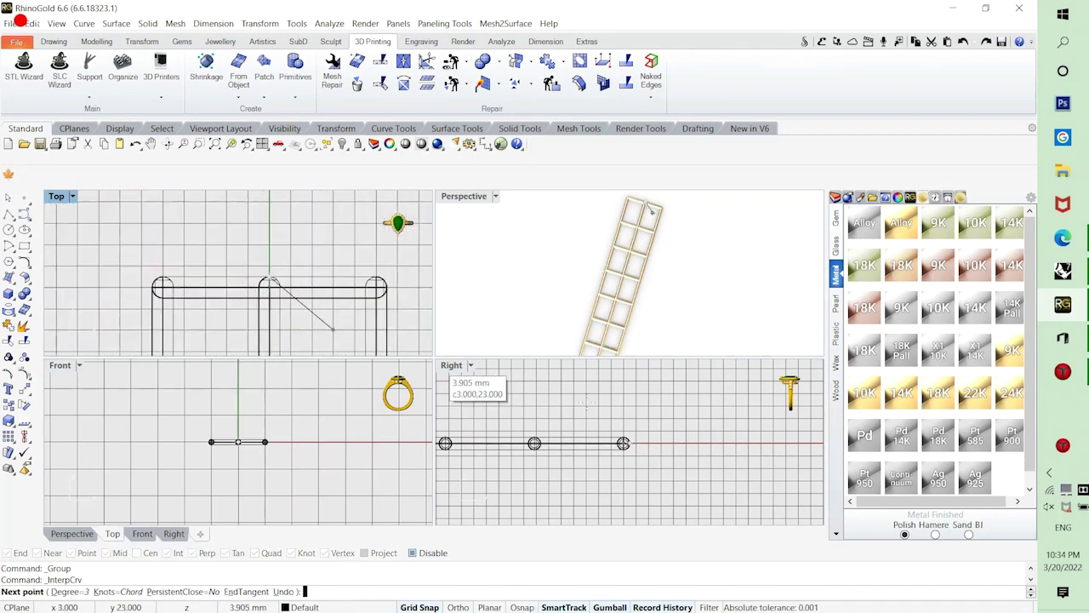
scroll(679, 432, up, 2)
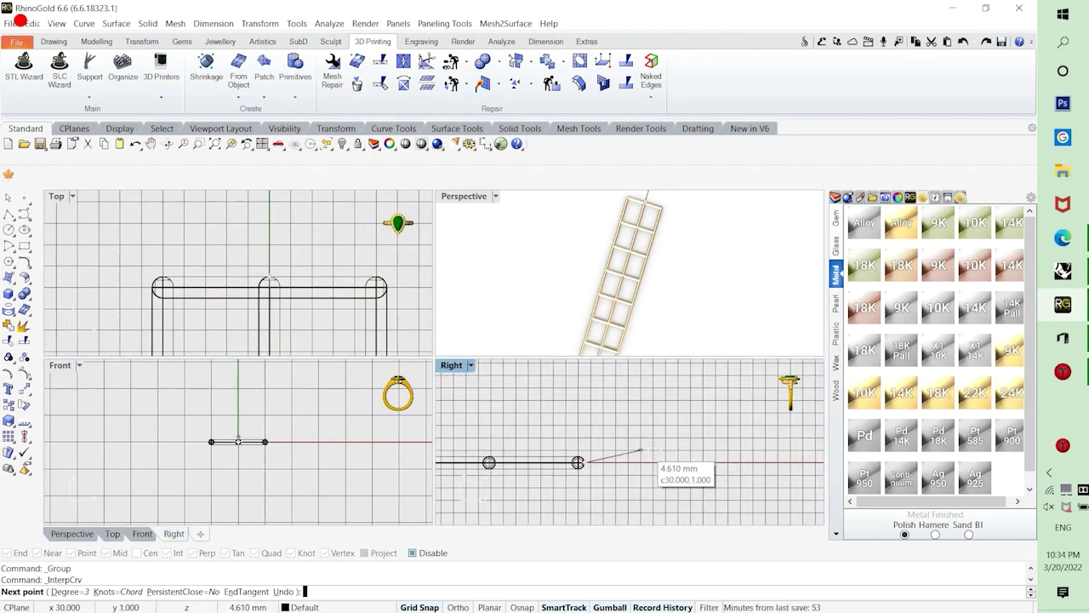
click(666, 462)
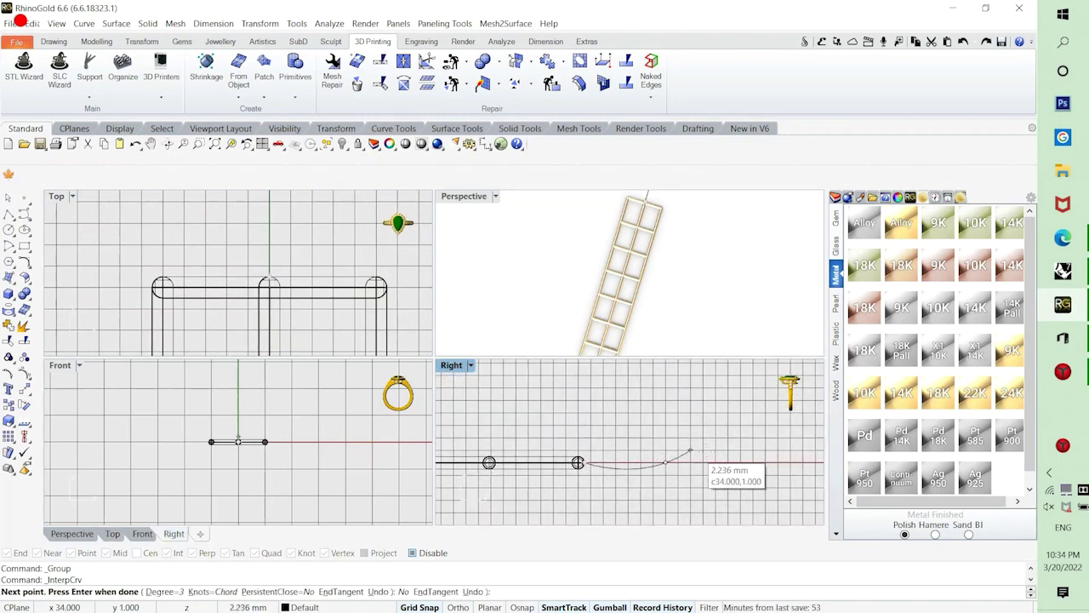
click(740, 475)
right_drag(731, 502, 716, 449)
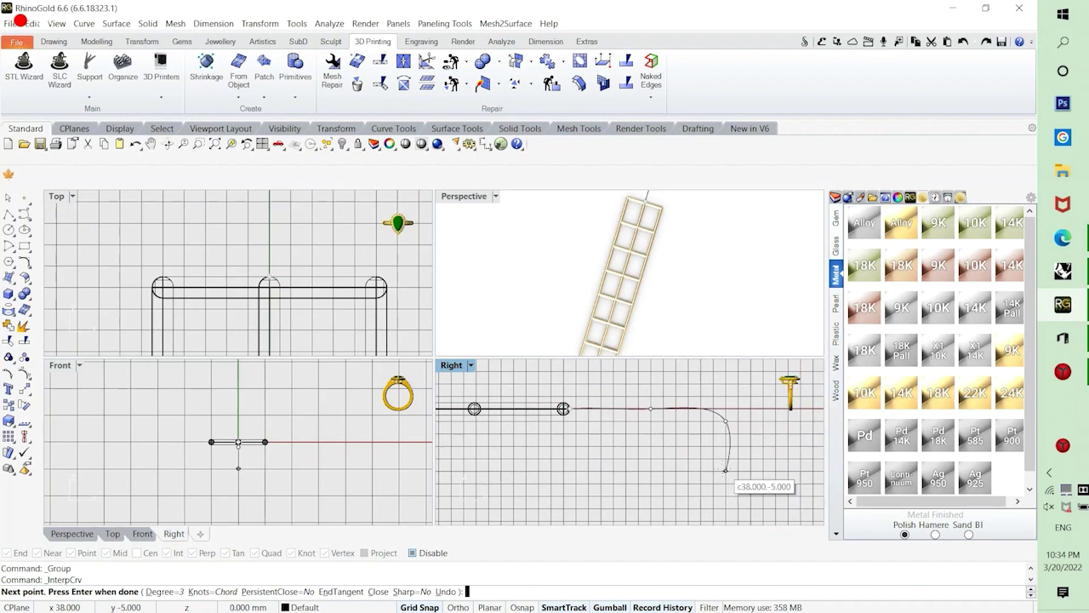
click(726, 471)
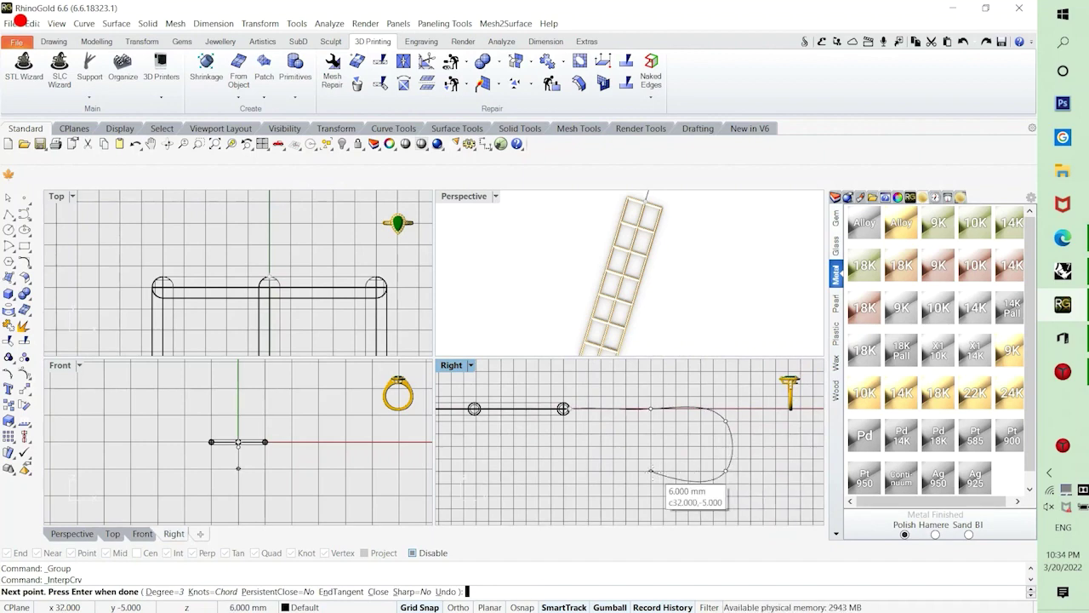
click(564, 445)
key(Return)
Adjust the control points of the hook curve's upper part so it leaves the grid in a gentle upward arc.
click(603, 409)
scroll(603, 405, up, 6)
drag(660, 399, 692, 432)
drag(679, 383, 679, 361)
click(708, 370)
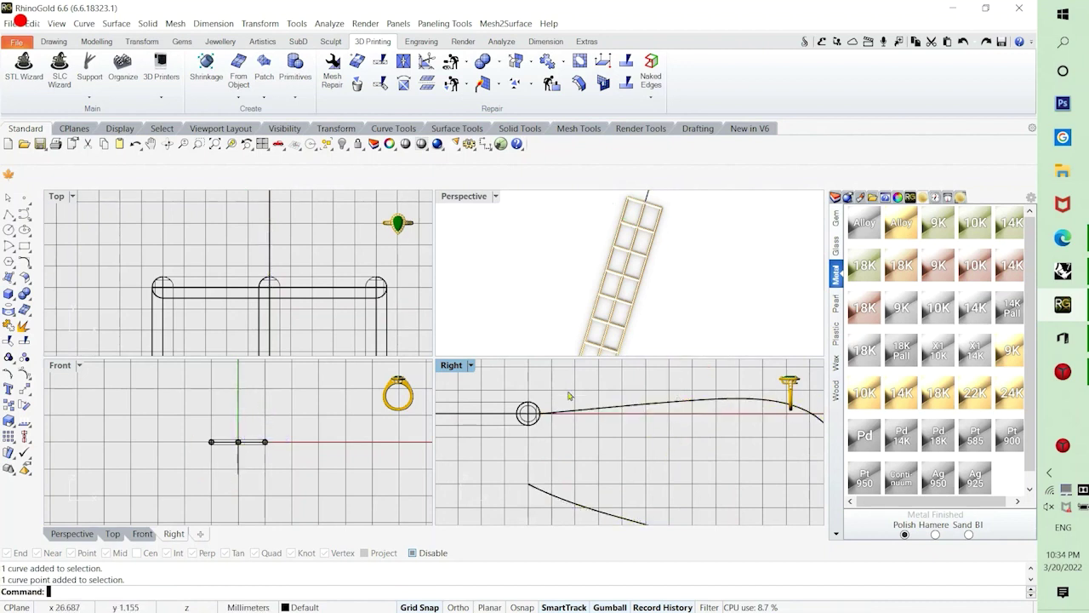
Reshape the lower part of the hook curve by moving its bottom corner point and the points towards the free end.
scroll(570, 393, down, 4)
click(722, 497)
right_drag(730, 488, 649, 446)
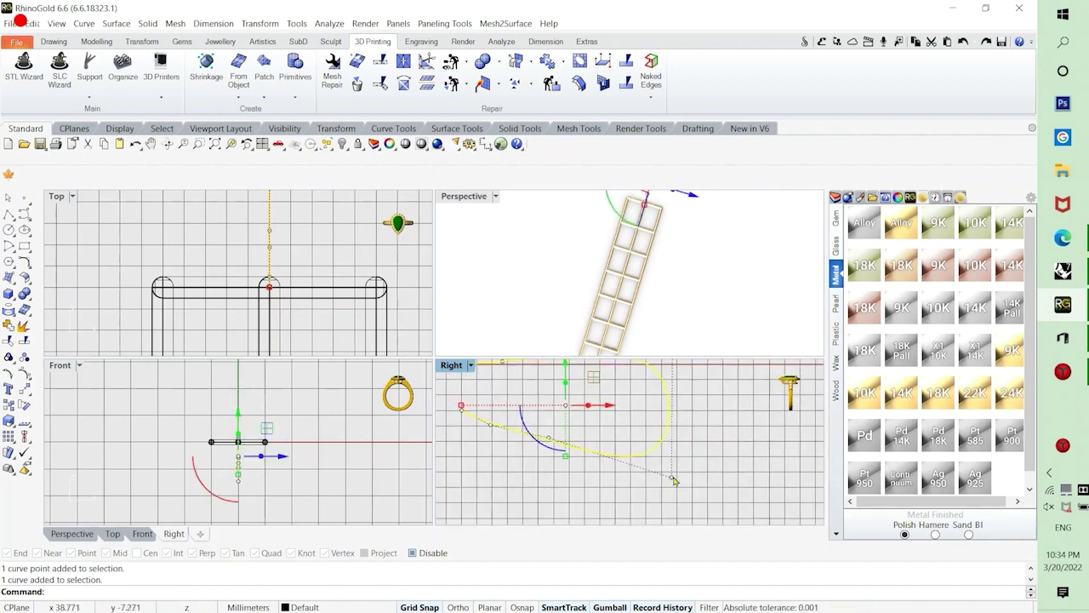
click(672, 477)
mouse_move(707, 482)
mouse_down()
mouse_move(692, 481)
mouse_move(710, 479)
mouse_up()
click(538, 439)
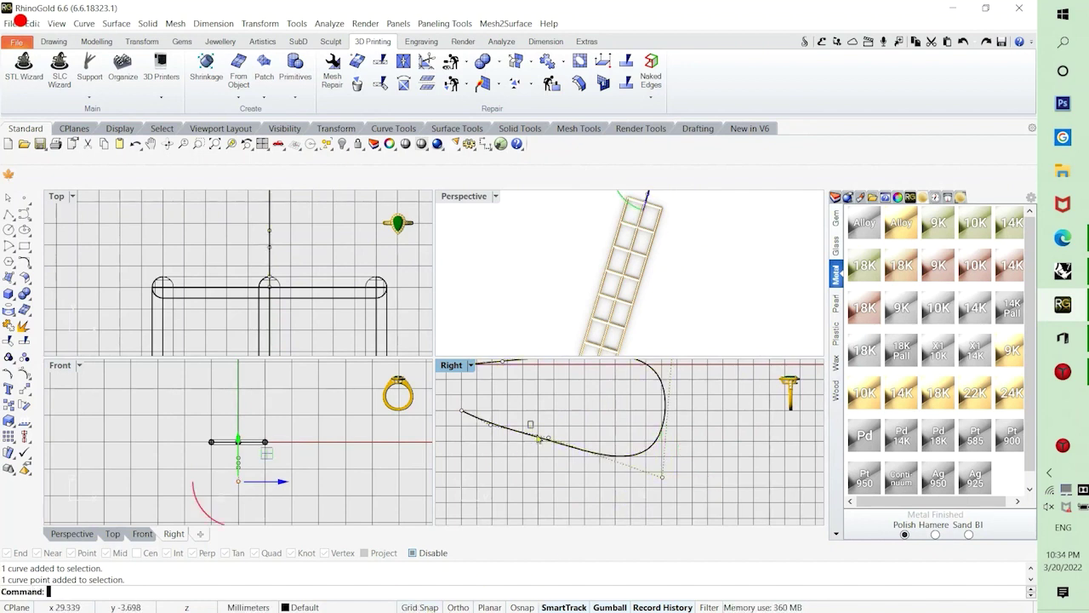
drag(537, 436, 560, 449)
drag(550, 410, 549, 421)
key(Escape)
key(Escape)
Create a round-capped pipe along the hook curve with an end diameter of 0.9 mm.
scroll(591, 454, down, 2)
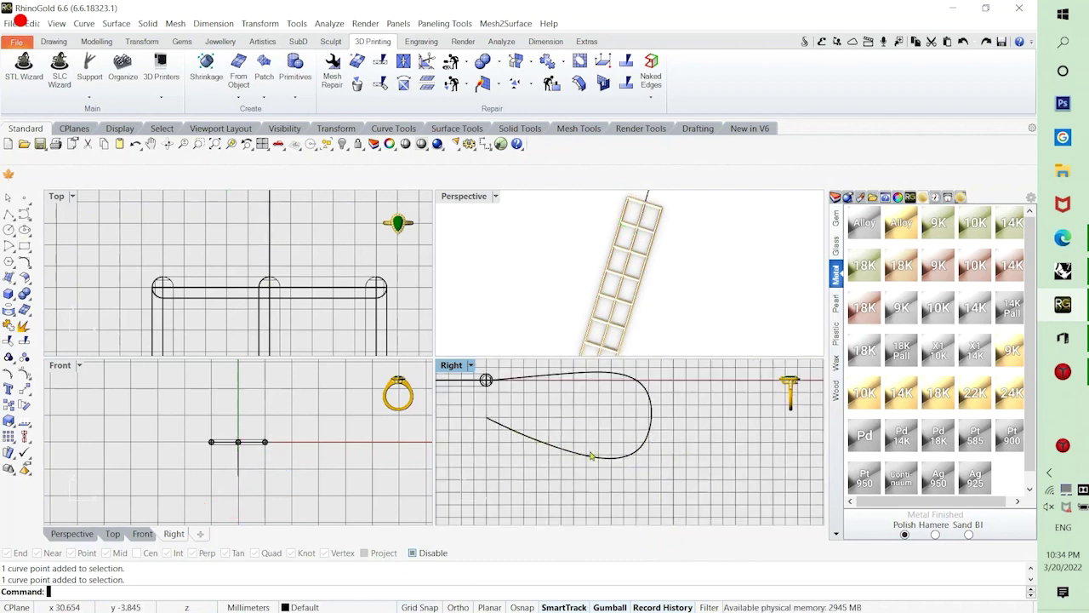
scroll(591, 456, down, 2)
right_drag(591, 458, 600, 474)
click(565, 472)
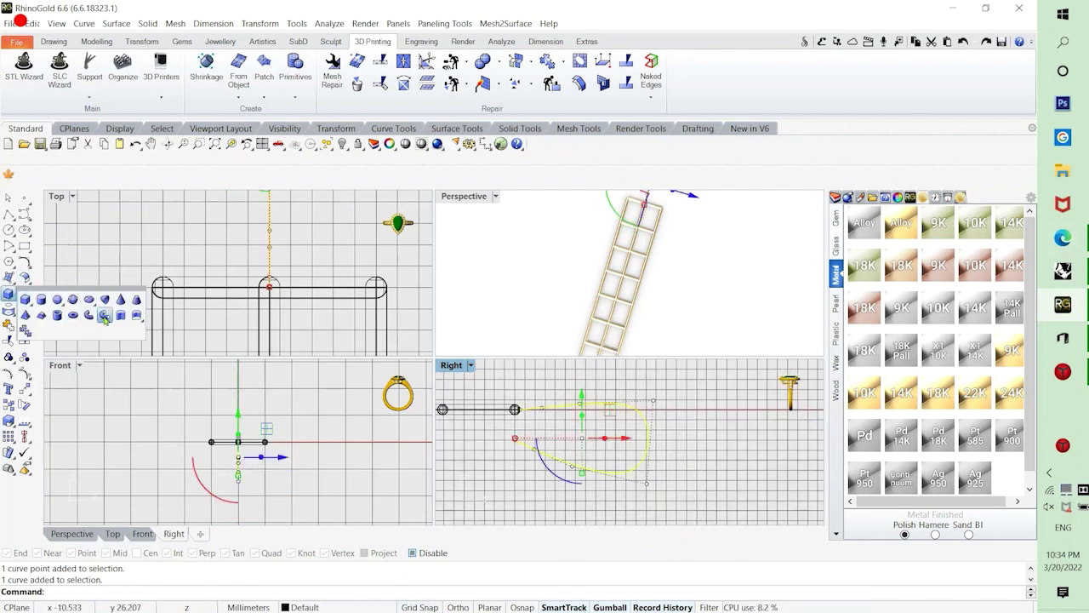
click(10, 295)
click(267, 288)
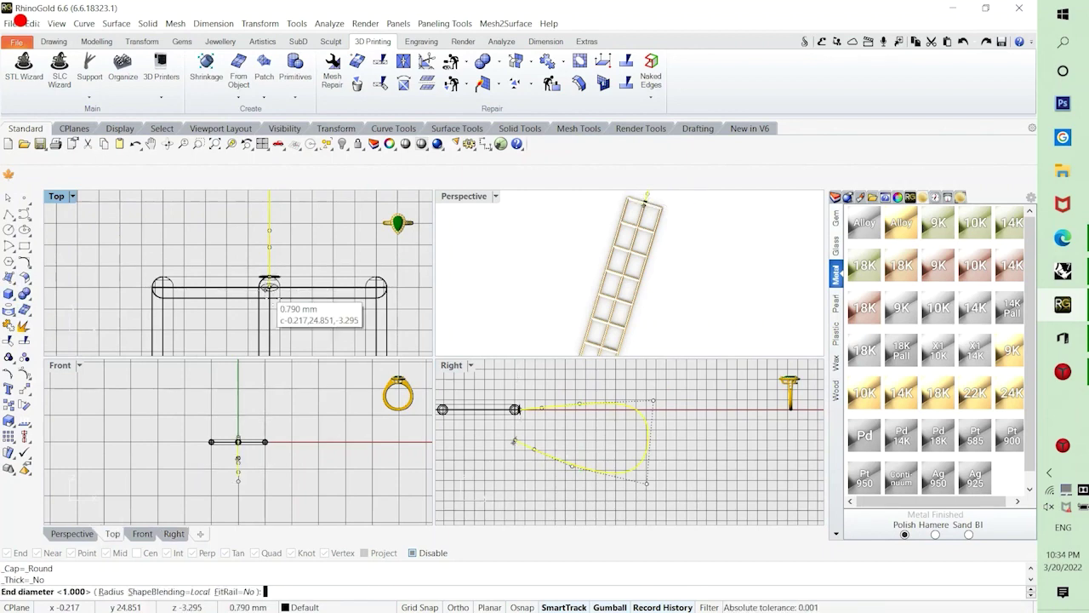
text(0)
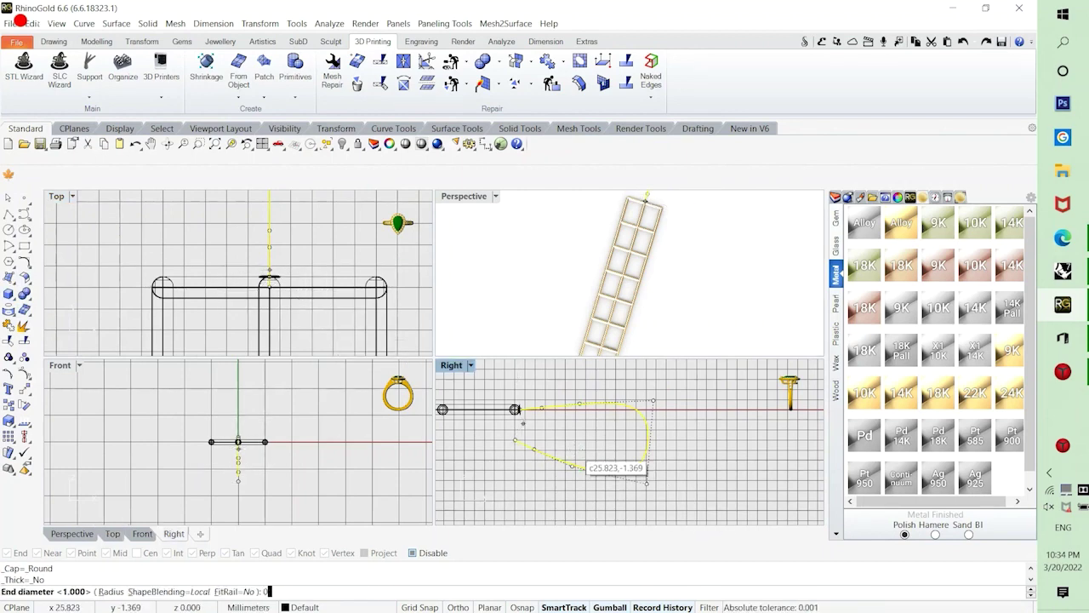
text(.9)
key(Return)
key(Return)
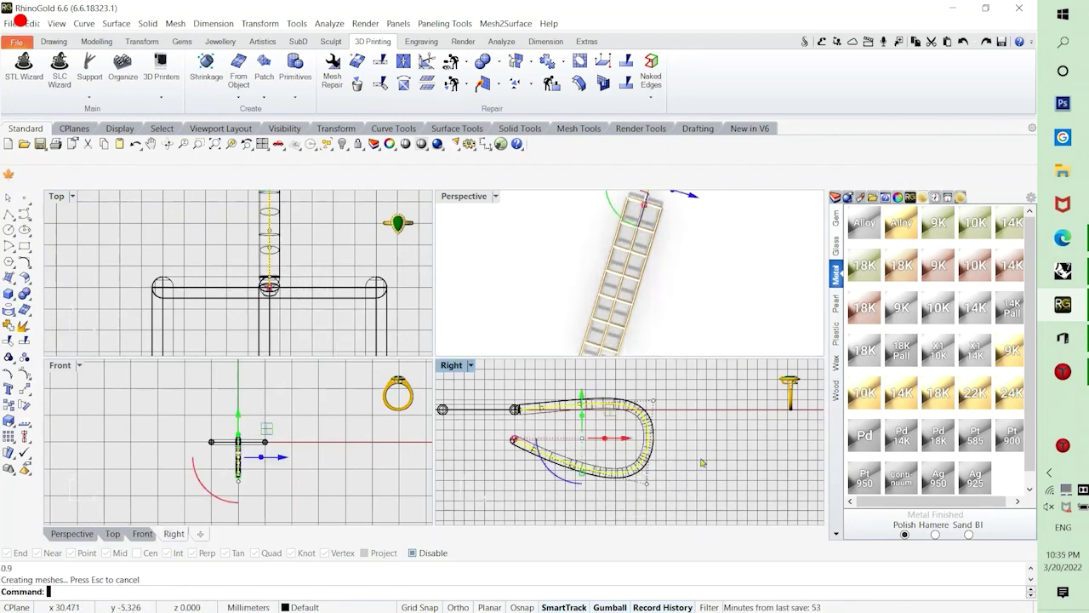
click(702, 463)
scroll(564, 301, down, 5)
right_drag(563, 302, 606, 294)
scroll(597, 256, up, 3)
scroll(601, 430, up, 5)
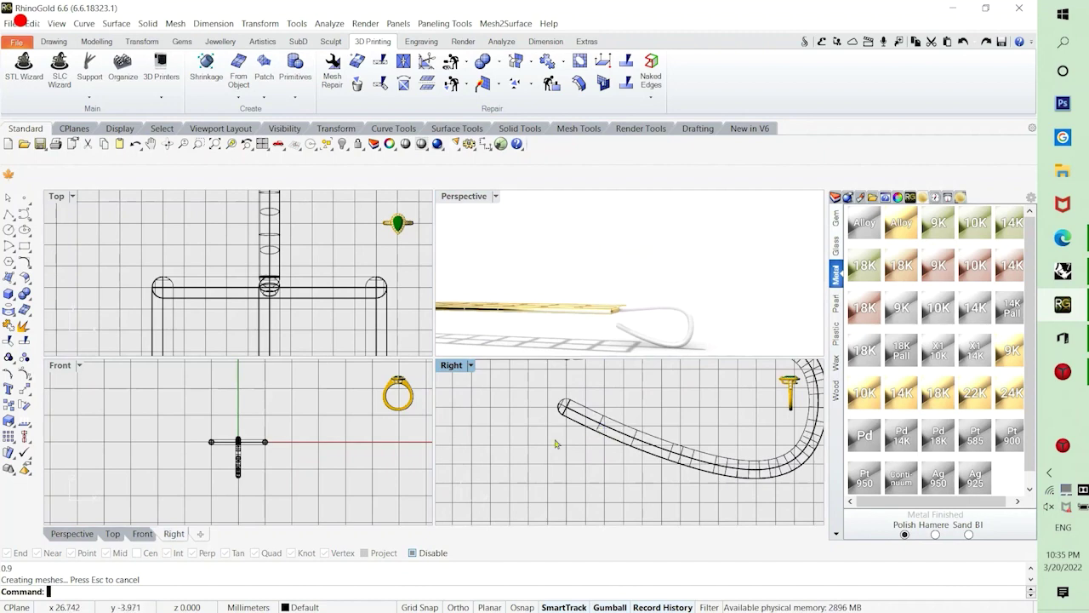
scroll(555, 443, down, 7)
scroll(663, 432, up, 4)
click(663, 435)
right_click(663, 437)
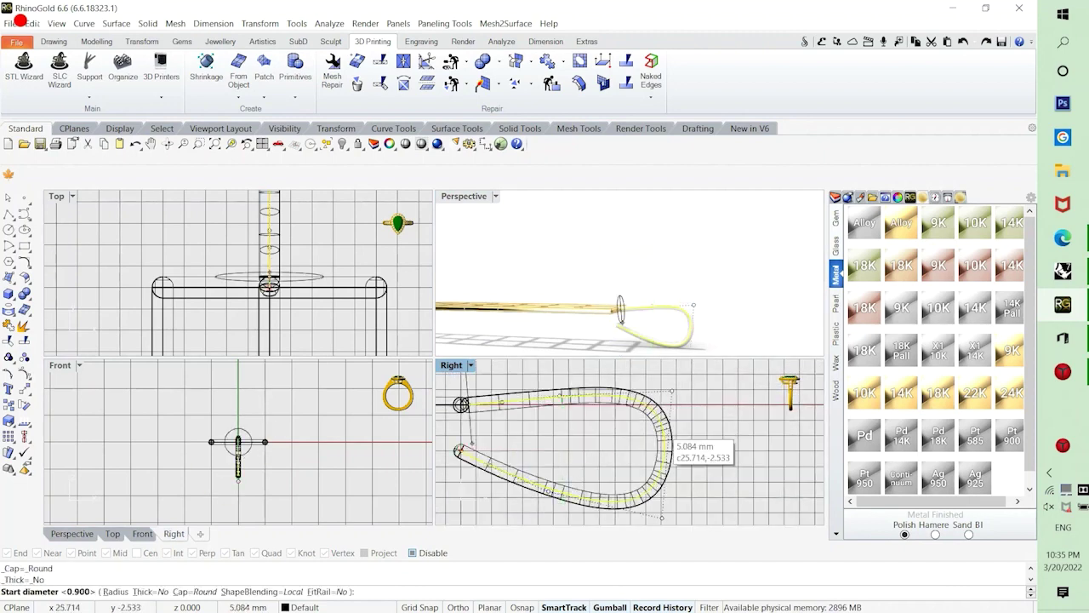
key(Escape)
Lengthen the ear wire by moving the two control points of its rounded bend outward, away from the grid.
scroll(658, 424, down, 4)
drag(654, 383, 699, 501)
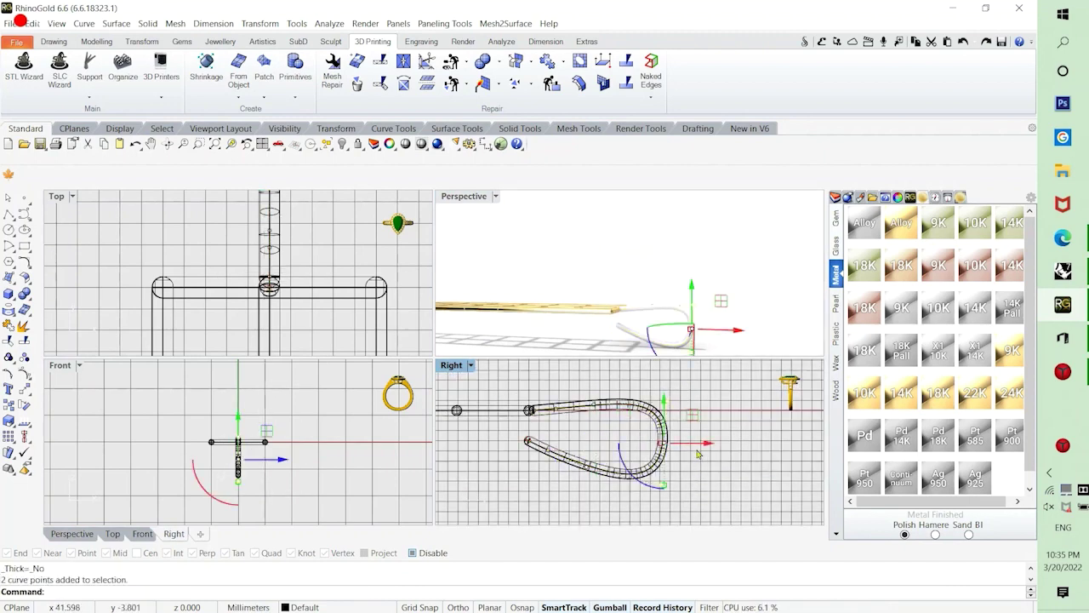
drag(704, 444, 732, 445)
click(749, 487)
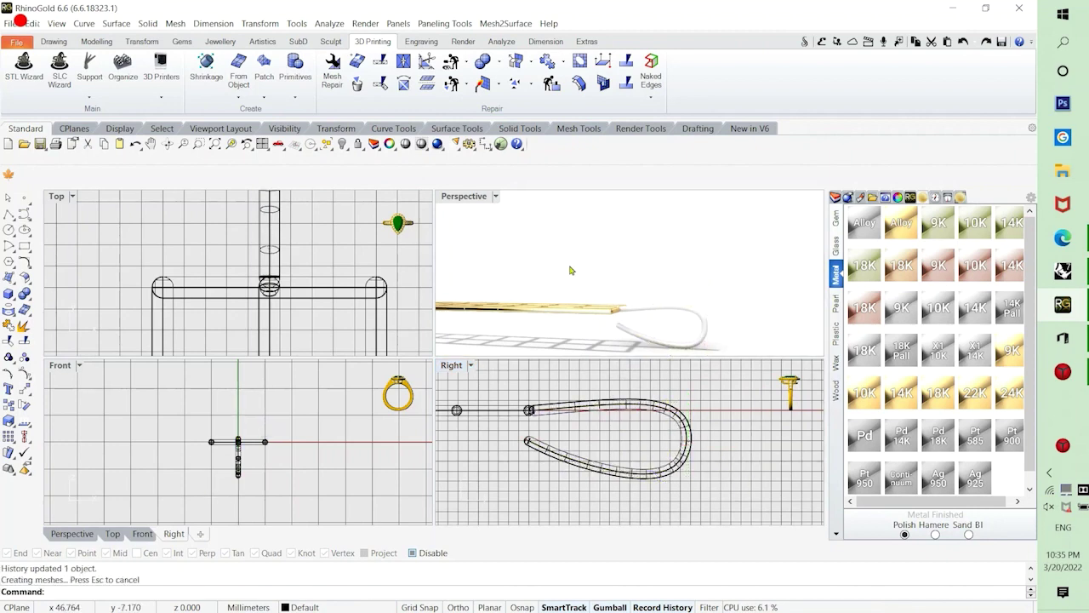
Open up the ear wire by moving the three control points at its free end downward in the side view.
click(717, 380)
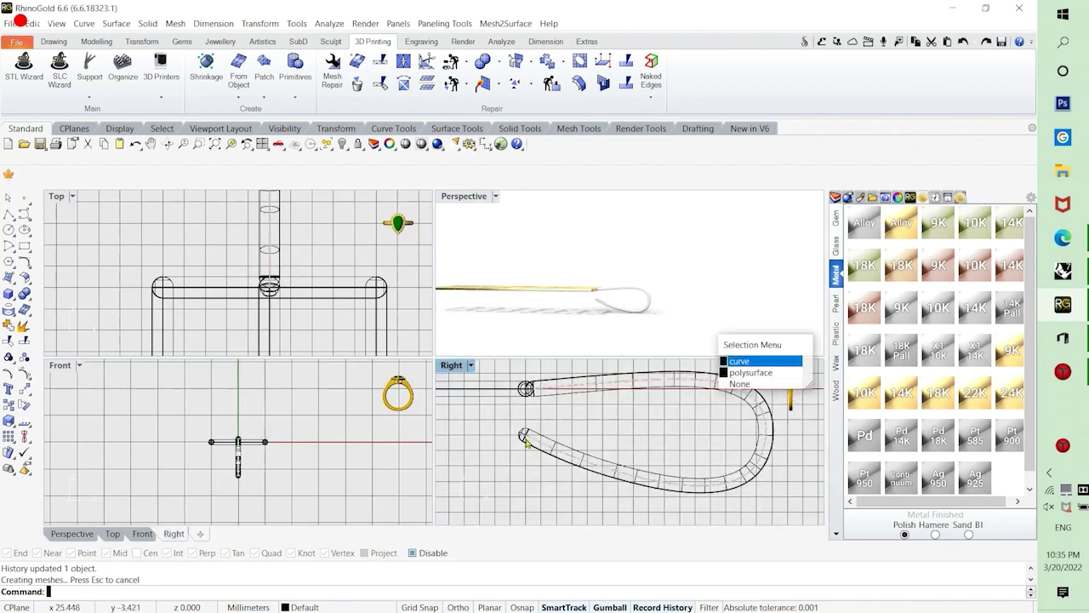
click(739, 362)
drag(508, 431, 624, 506)
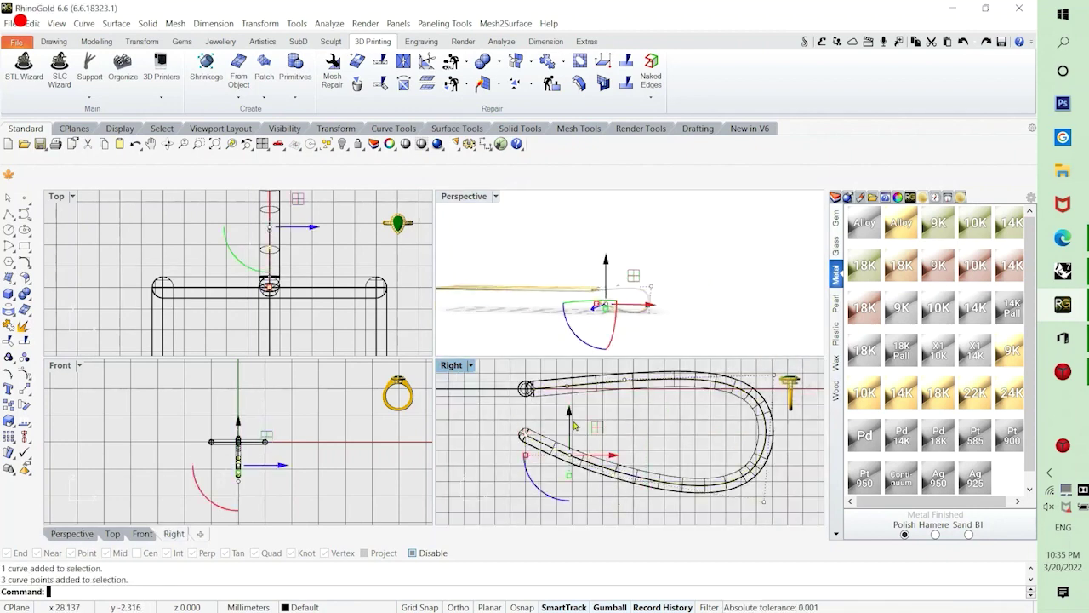
drag(571, 423, 571, 435)
key(Escape)
key(Escape)
Apply the 22K gold metal material to the ear wire and view the earring in an enlarged perspective view.
mouse_move(672, 290)
right_down()
mouse_move(693, 258)
mouse_move(662, 273)
mouse_move(678, 304)
right_up()
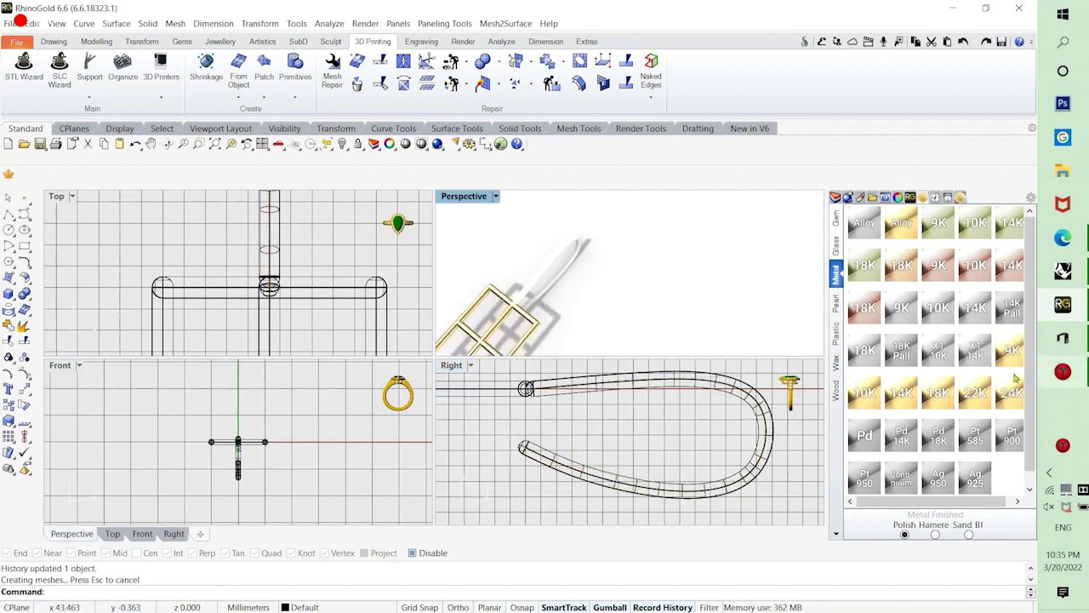
drag(974, 393, 545, 268)
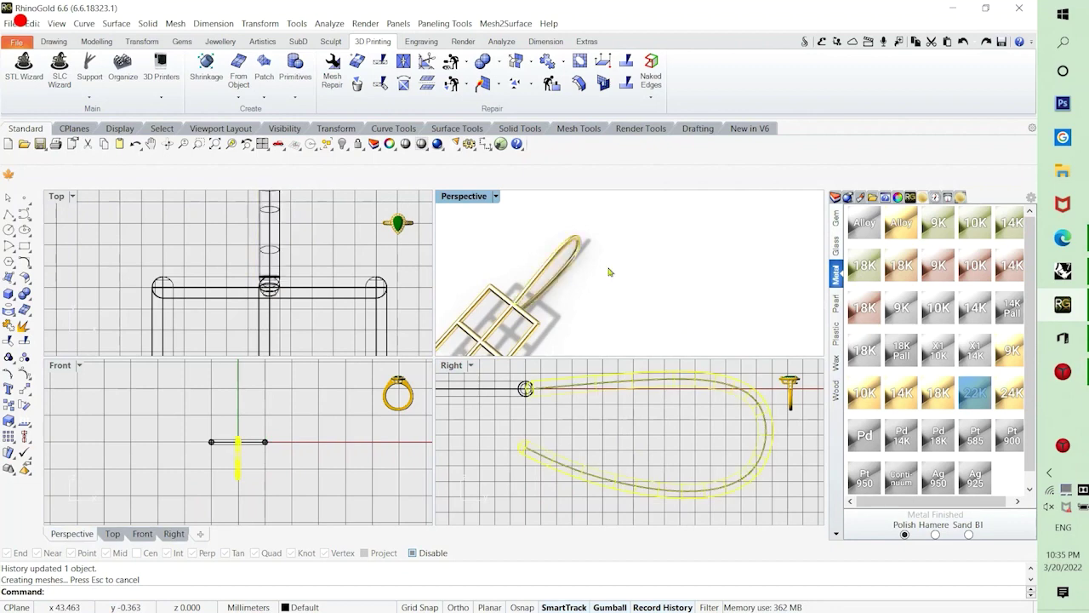
double_click(467, 197)
right_drag(373, 276, 489, 372)
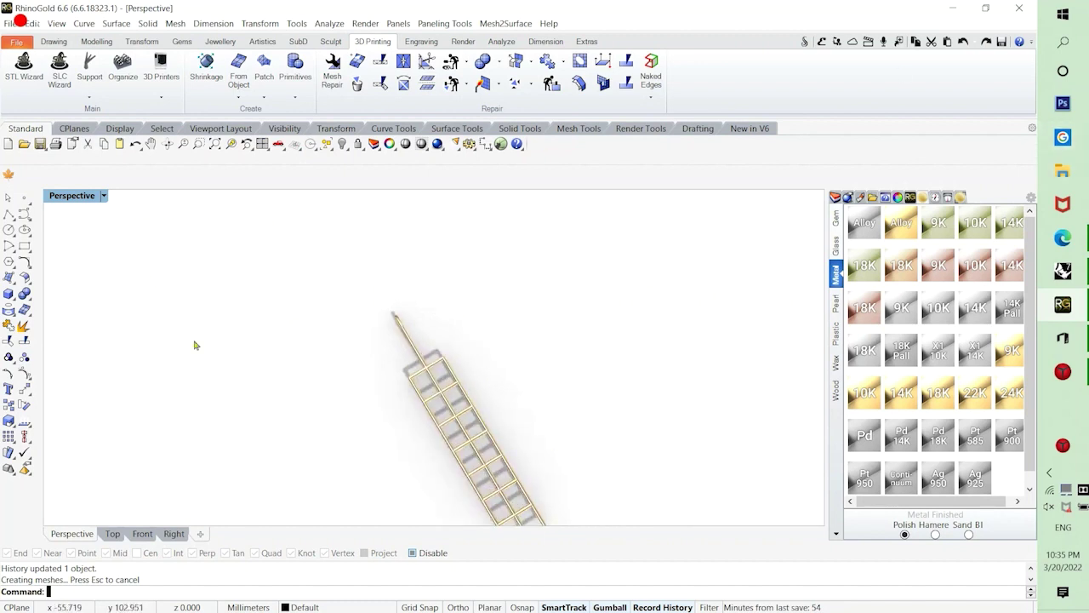
Copy the complete earring, grid and ear wire together, beside the original in the plan view to make a pair.
double_click(64, 196)
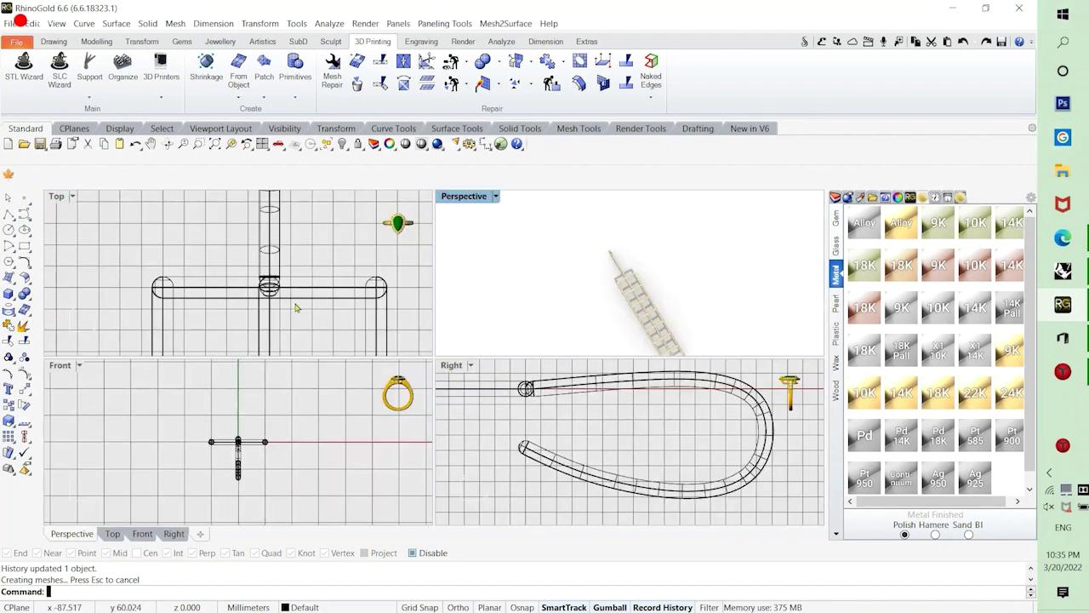
scroll(165, 262, down, 5)
drag(219, 297, 141, 244)
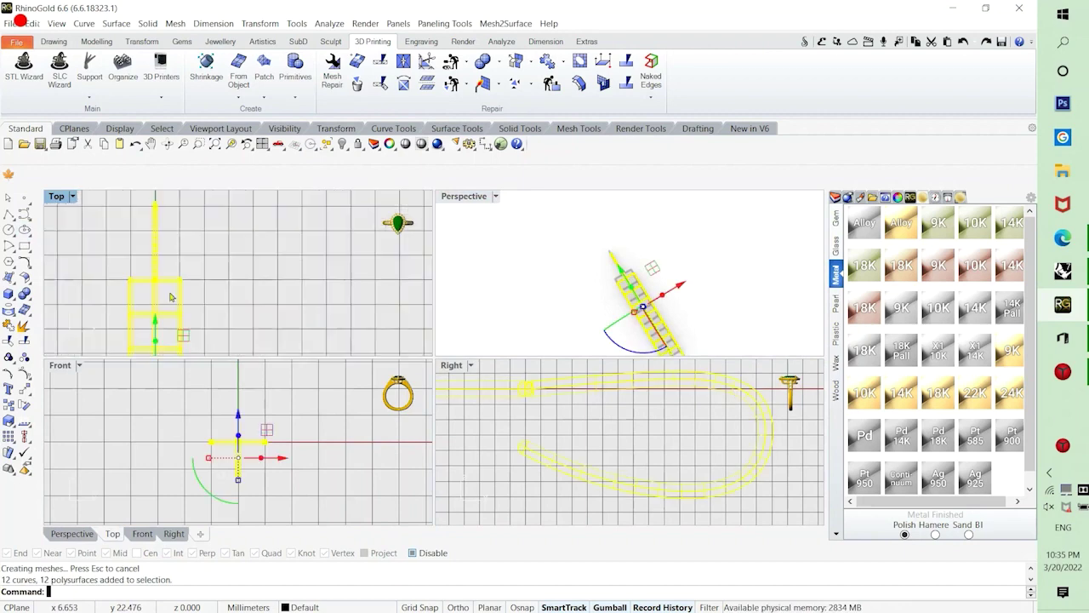
scroll(191, 315, down, 2)
right_drag(196, 315, 192, 273)
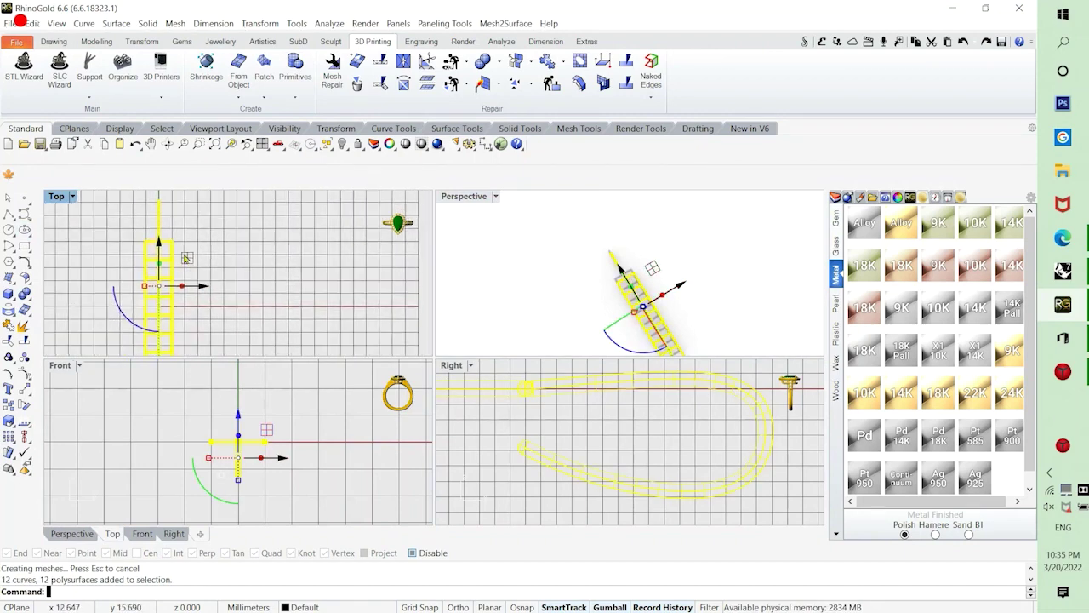
drag(186, 256, 268, 288)
click(347, 303)
double_click(473, 197)
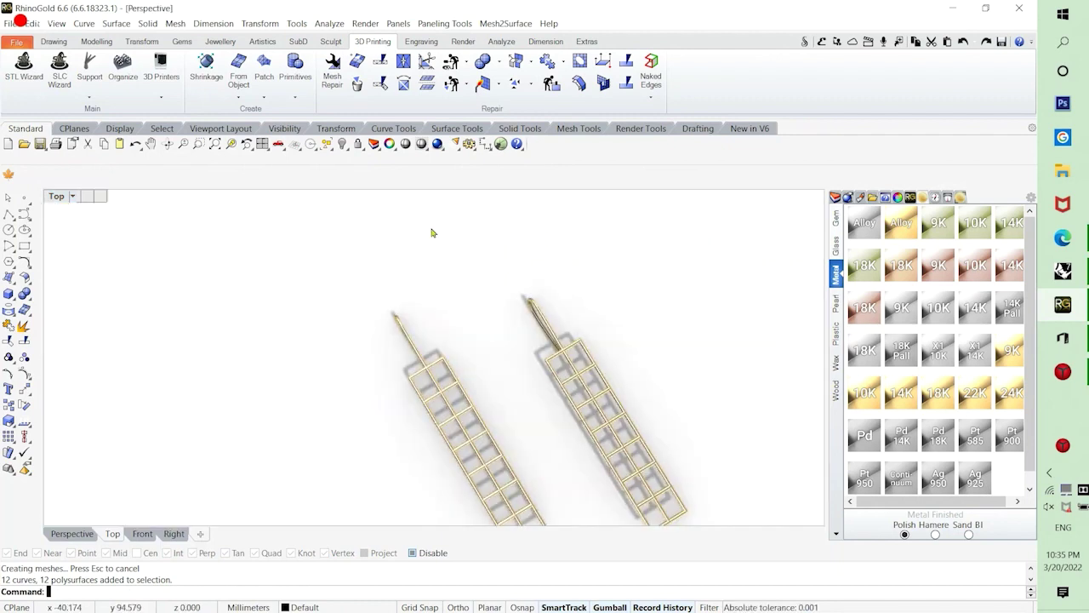
Inspect the finished pair of gold earrings from several angles and distances in the perspective view.
scroll(370, 270, down, 5)
right_drag(490, 368, 489, 329)
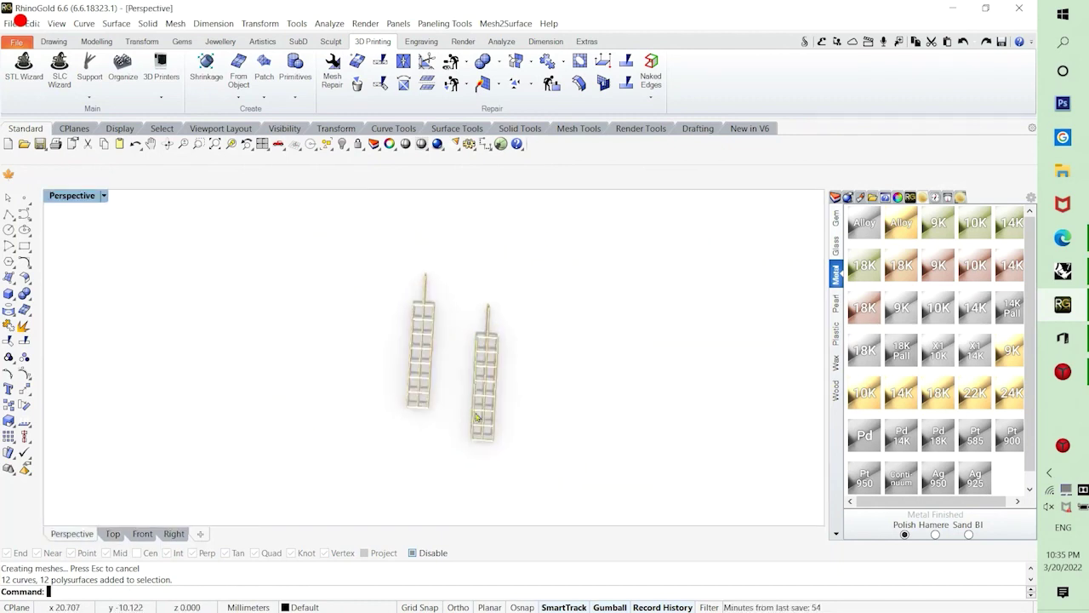
scroll(490, 330, up, 3)
right_drag(415, 311, 446, 386)
text(te)
key(Return)
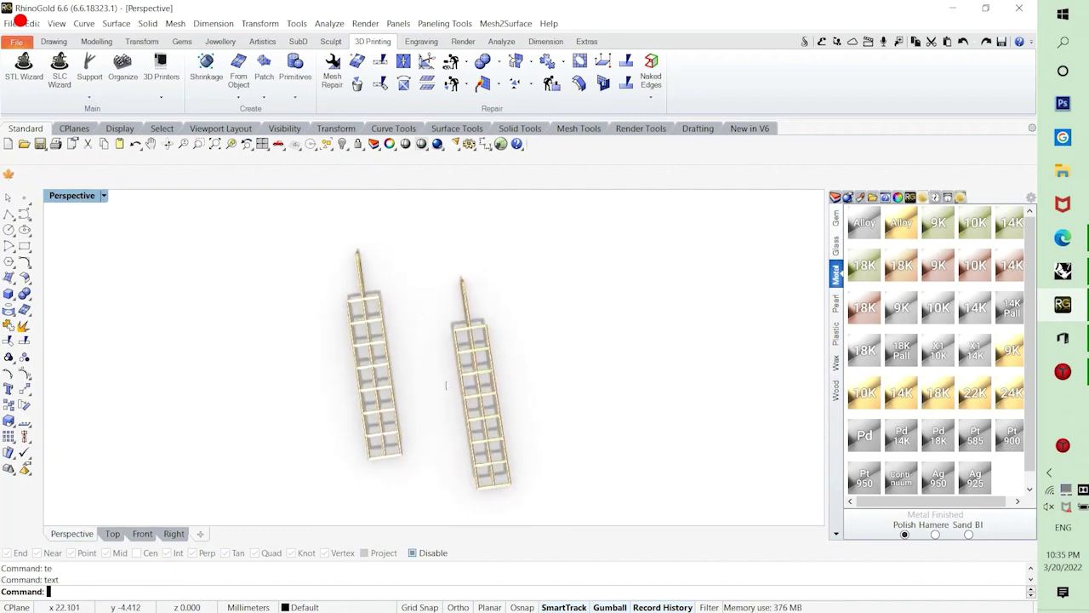
text(see)
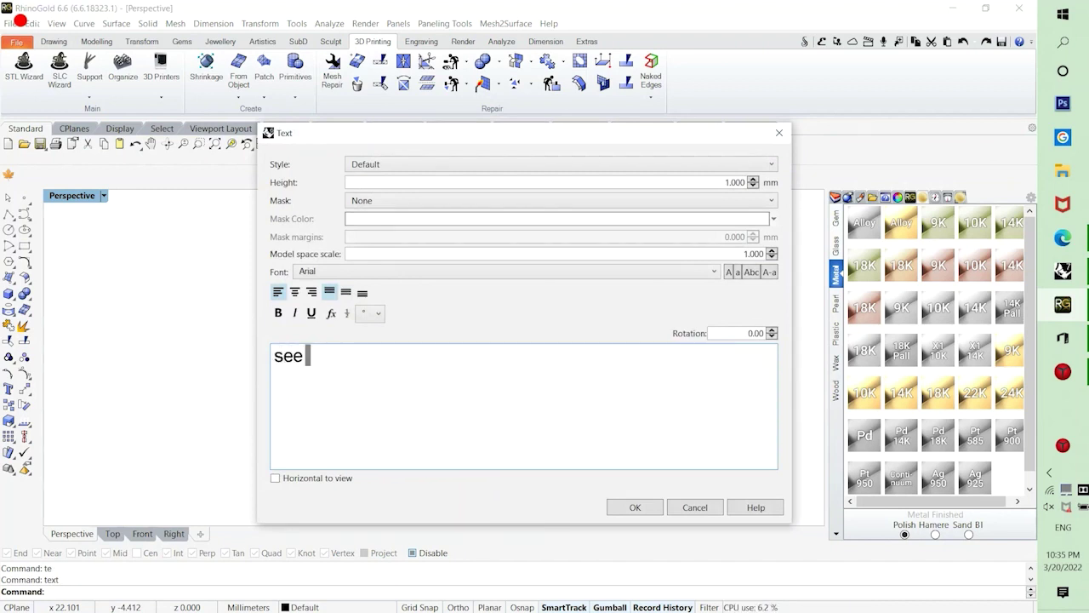
text( just like)
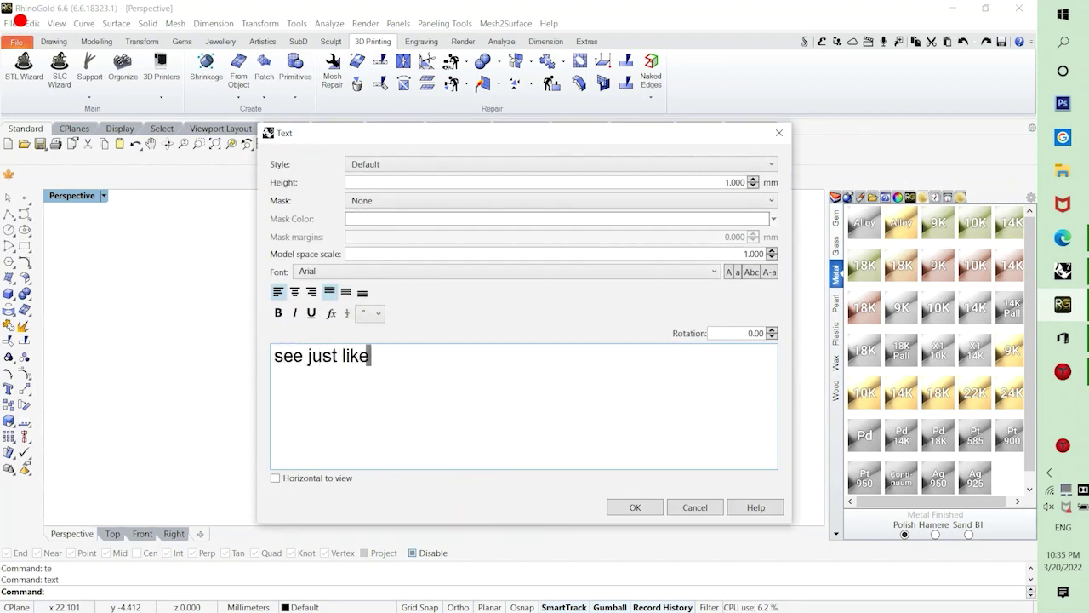
text( that)
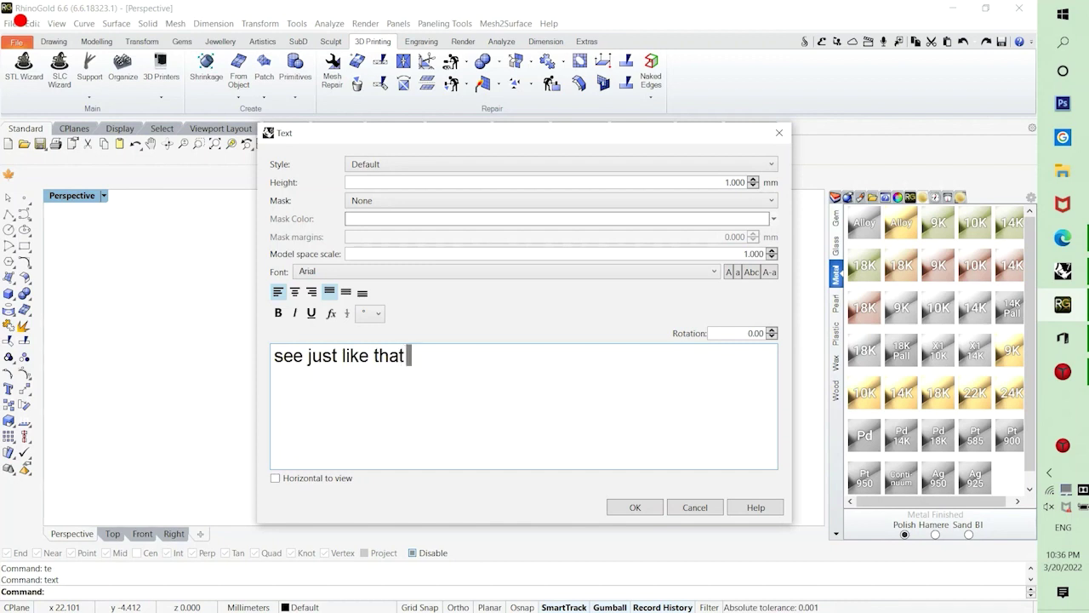
text( you cna)
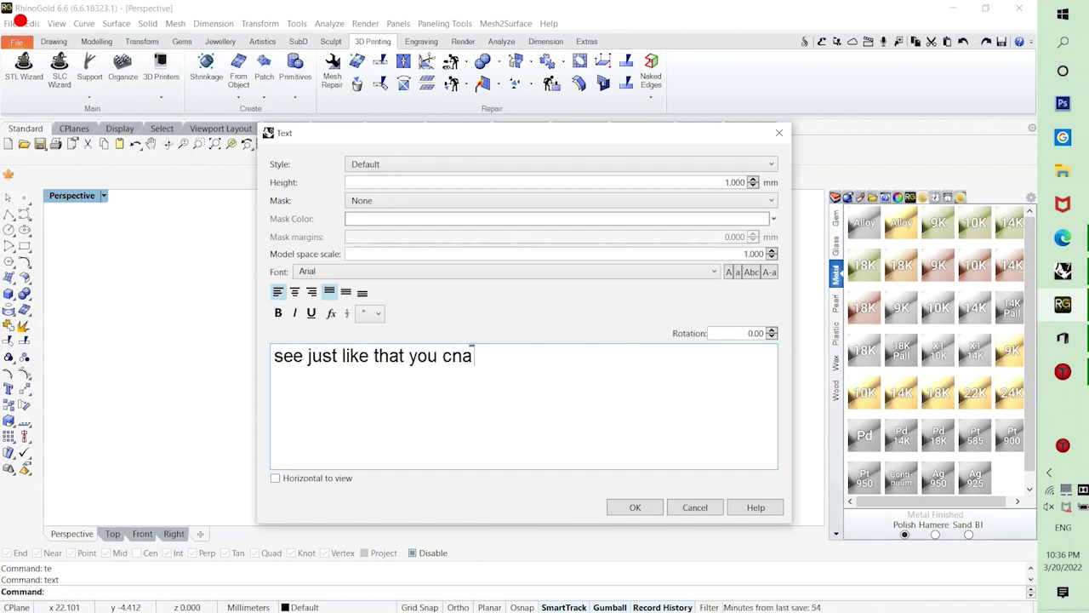
text( create)
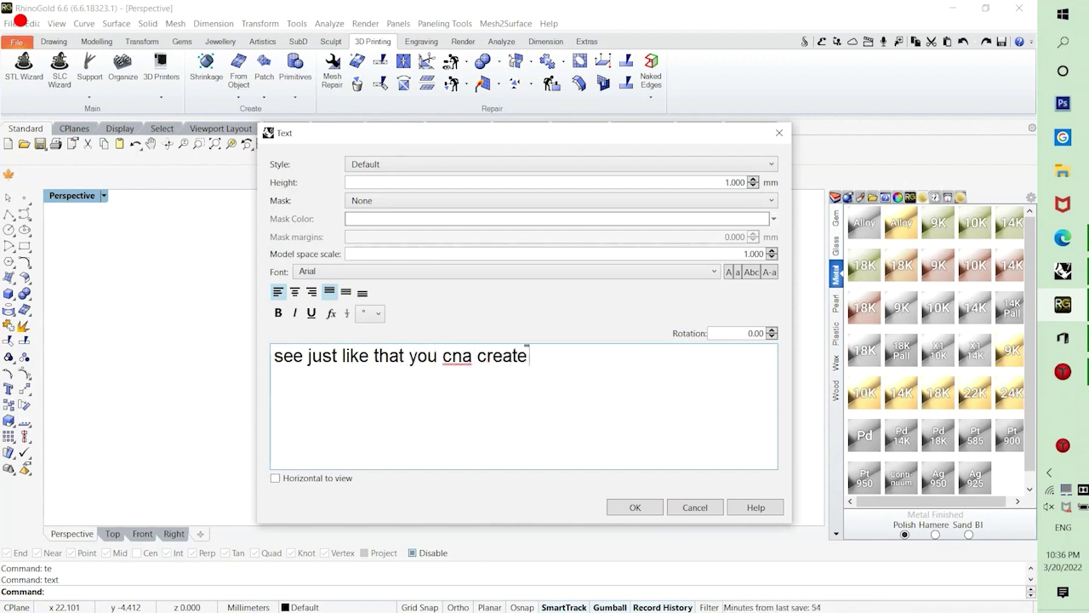
text( great)
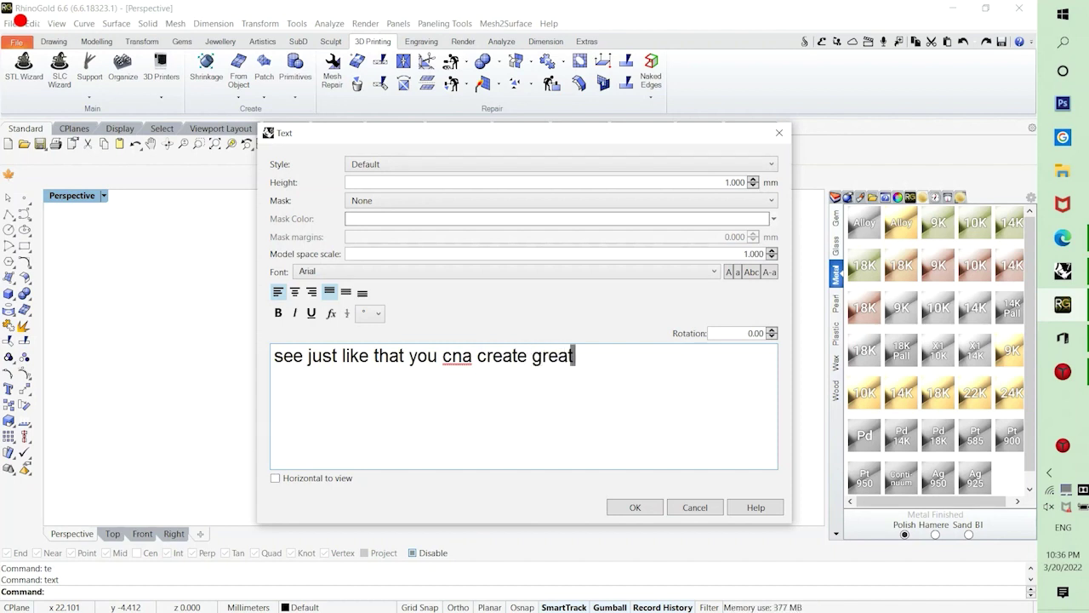
text( jewel)
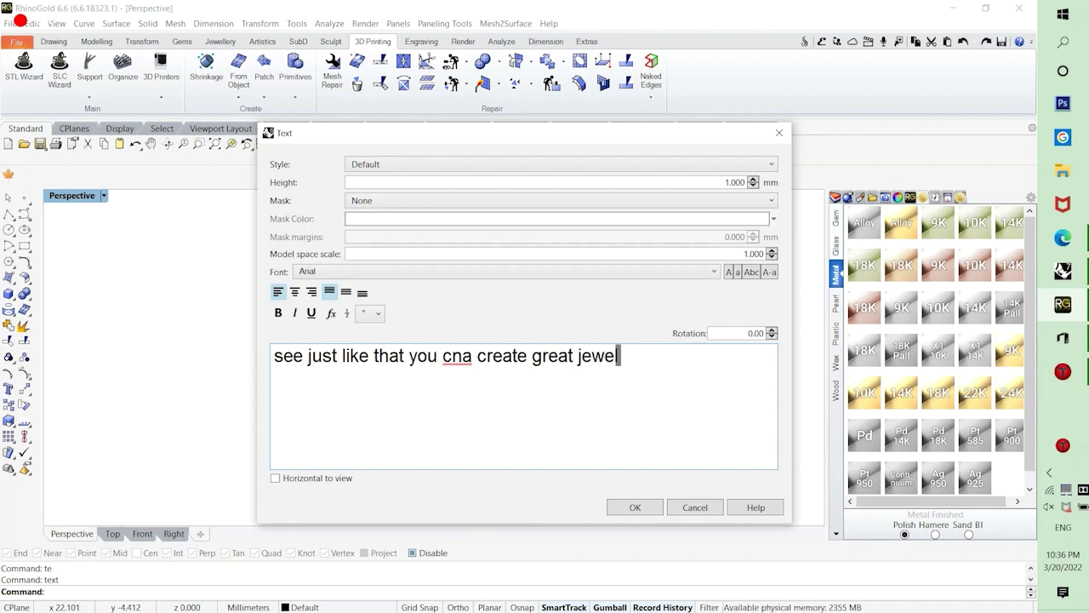
text(lery with ex)
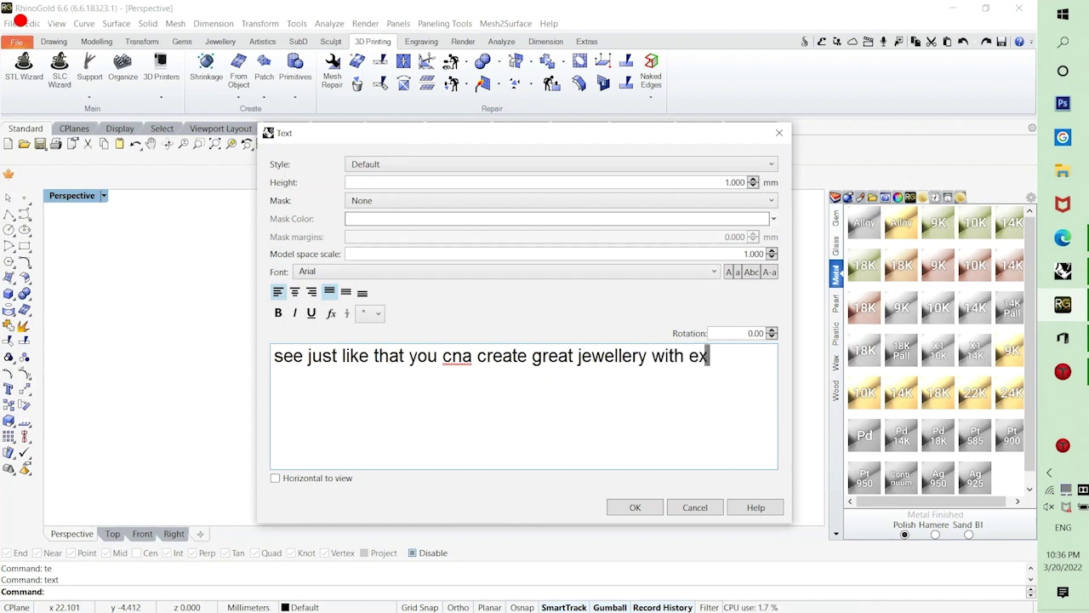
text(tract w)
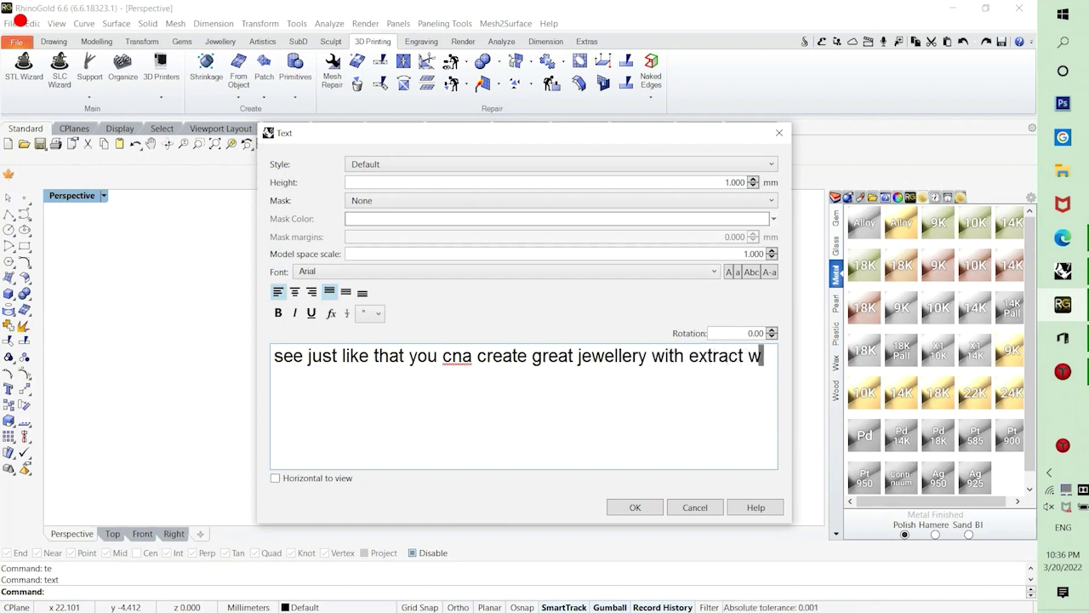
text(ireframe)
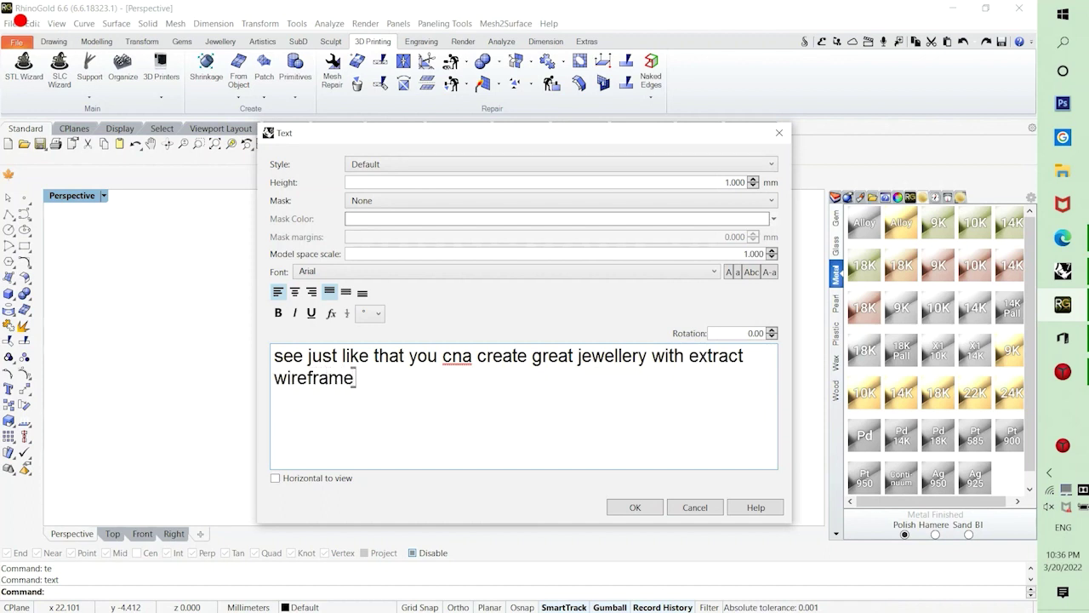
text( command)
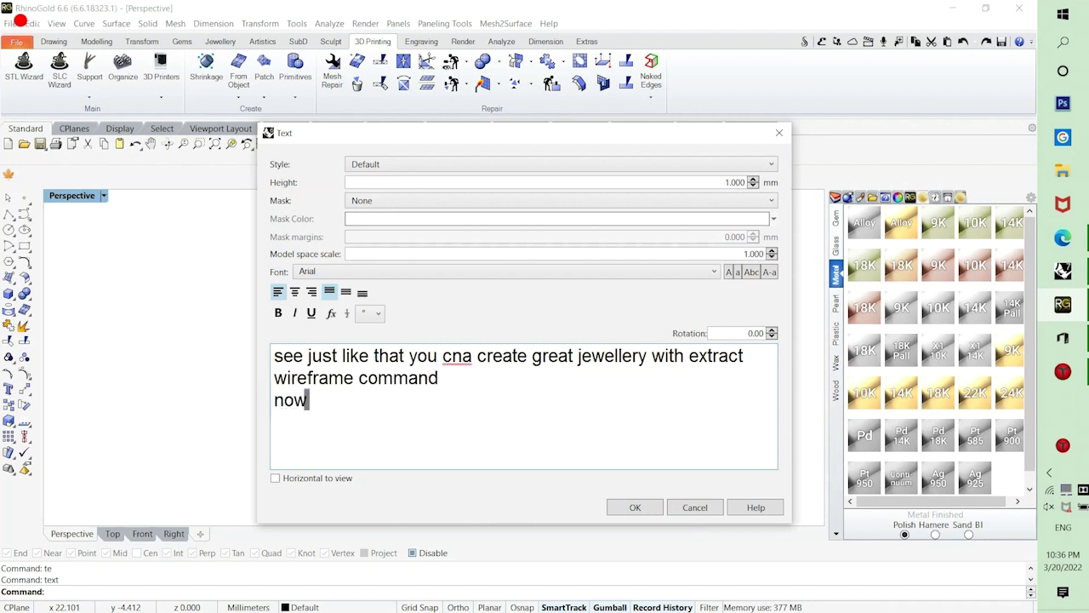
text(ts se)
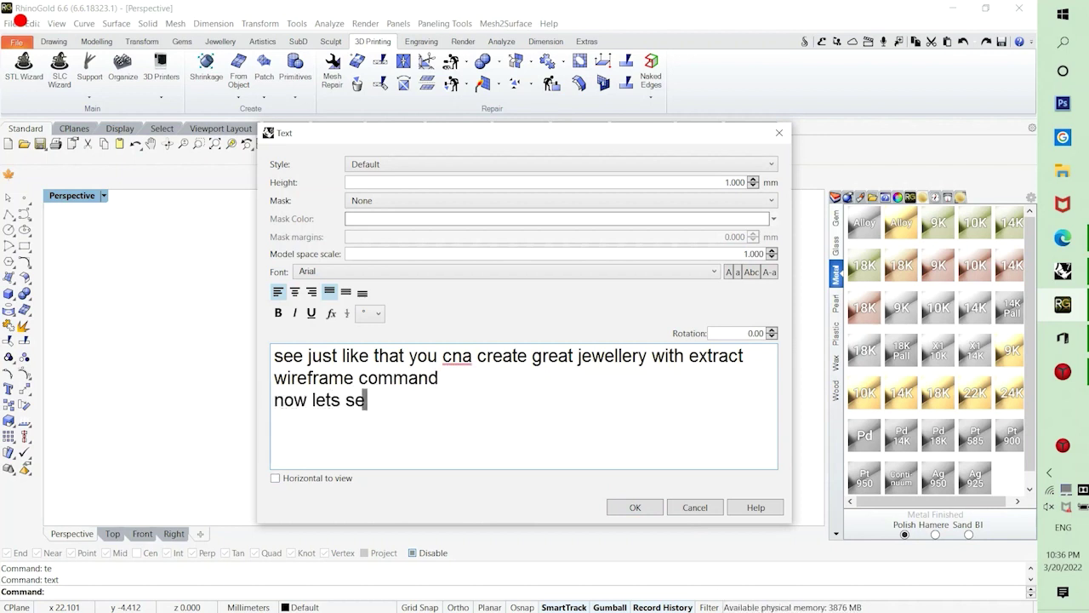
text(e  som)
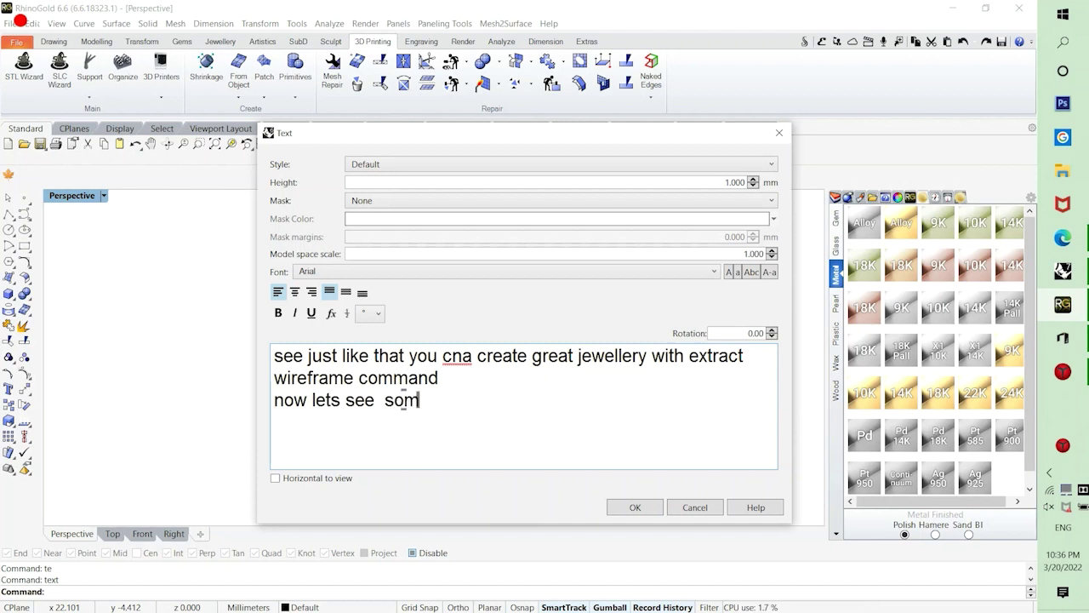
text(e other )
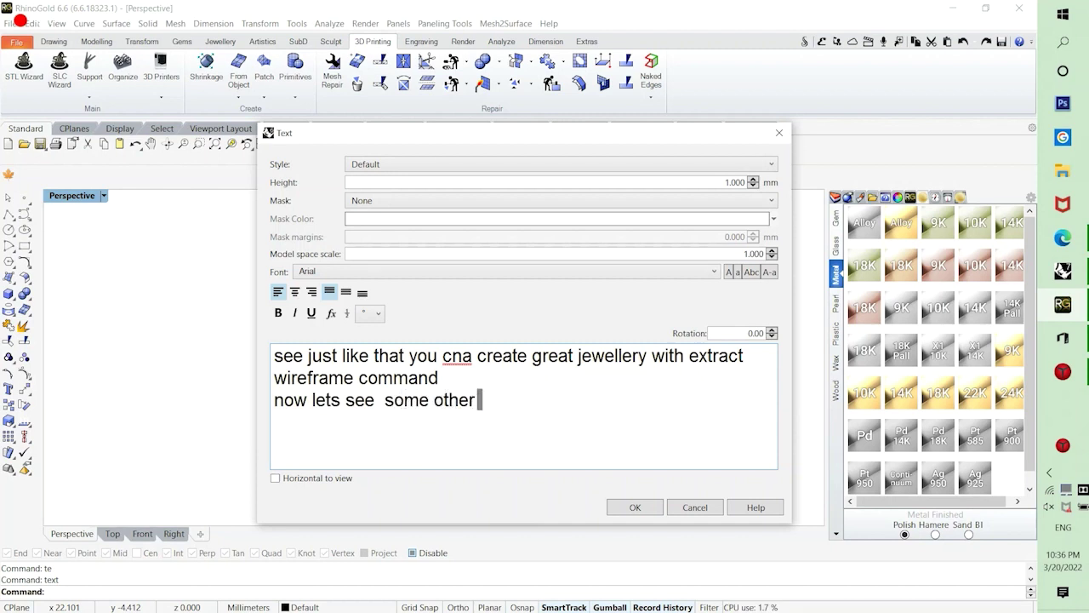
text(examples)
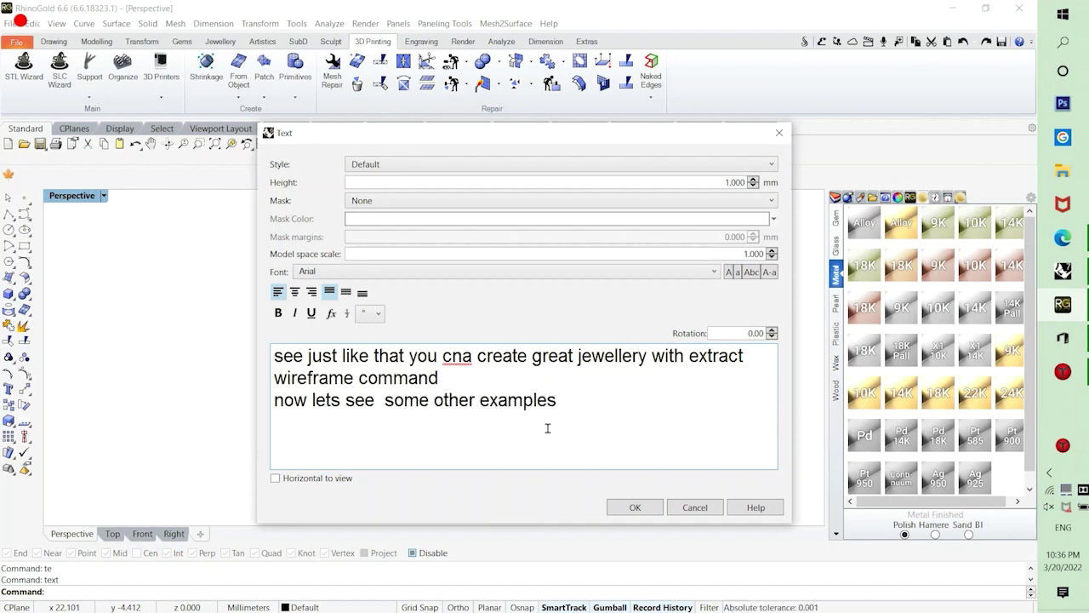
click(695, 507)
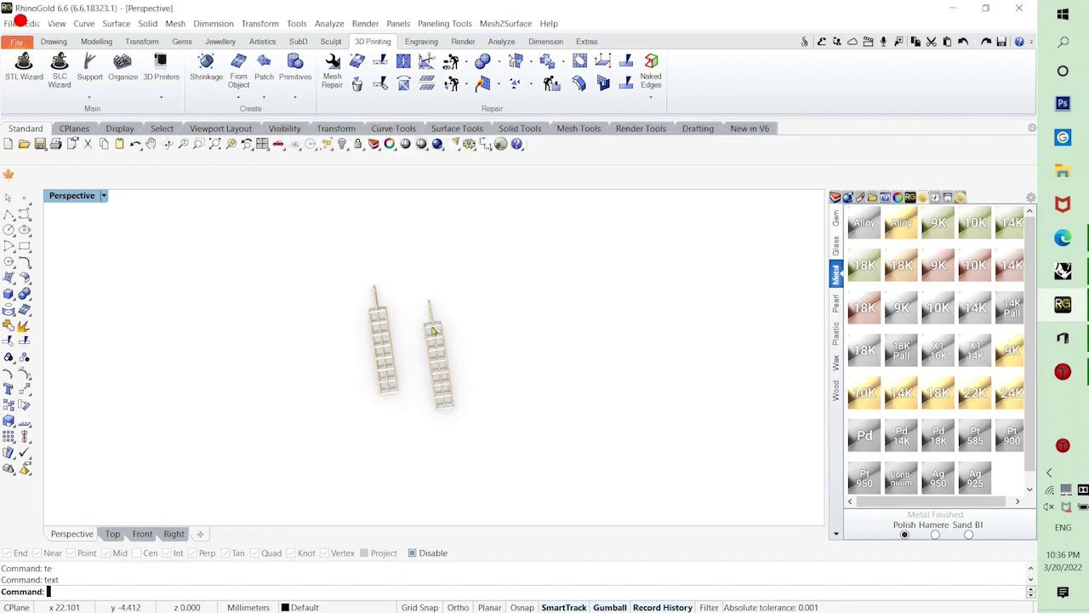
Hide both earrings, each with its grid and ear wire, to clear the workspace for another example.
double_click(61, 201)
drag(284, 301, 215, 238)
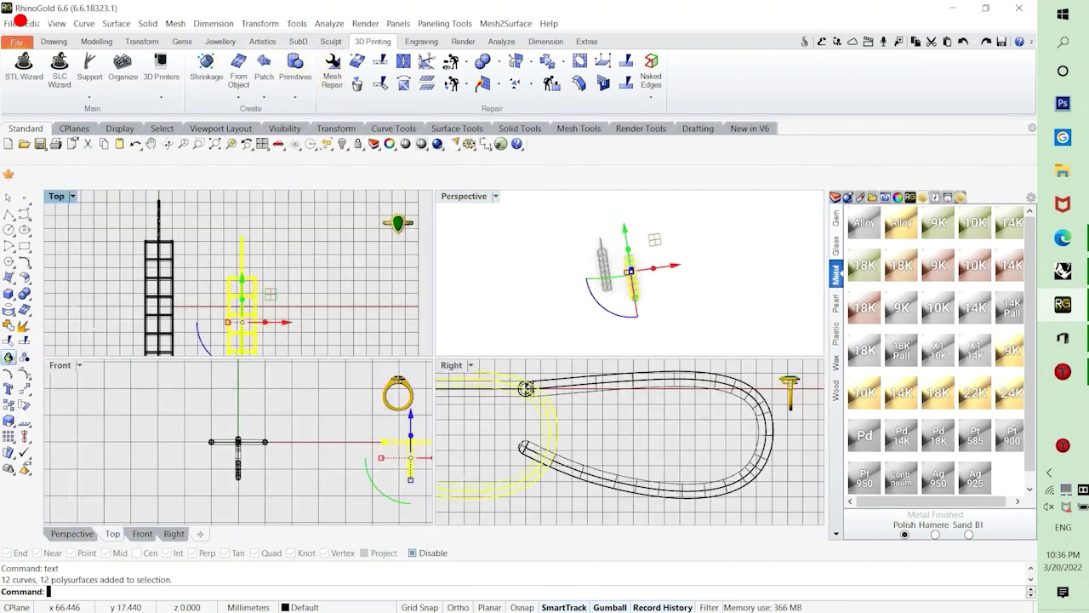
key(ctrl+g)
click(342, 145)
click(174, 294)
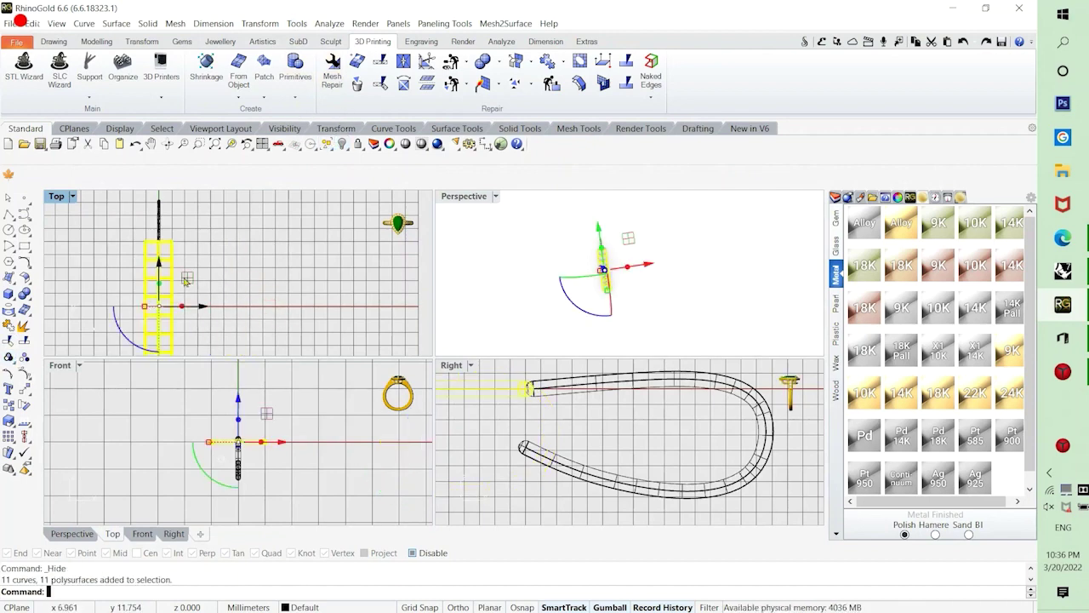
drag(230, 313, 121, 223)
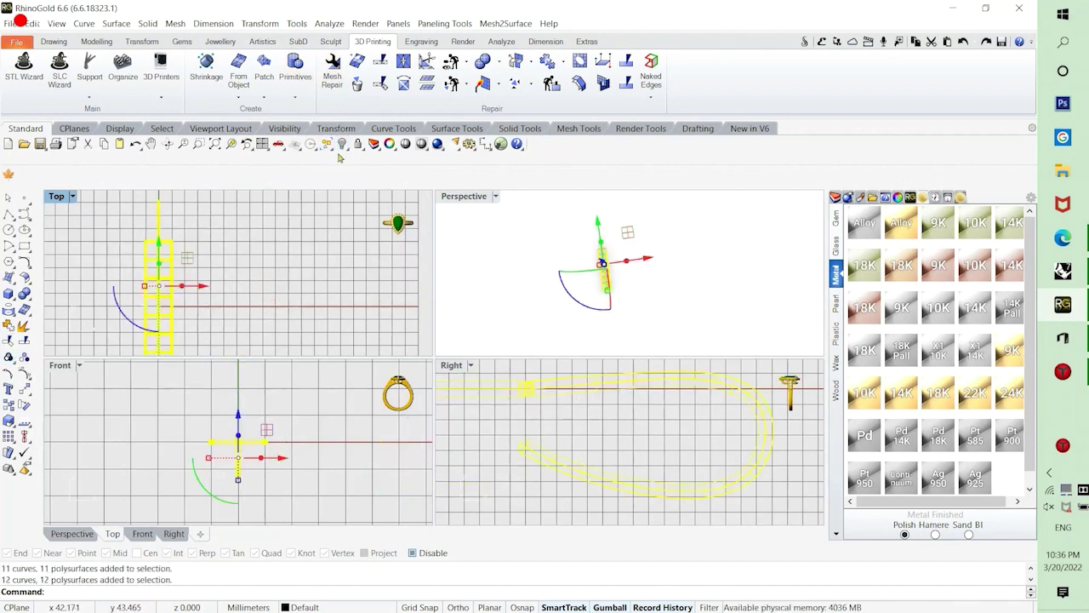
click(340, 148)
Set the perspective view's display mode to Shaded.
scroll(297, 306, down, 3)
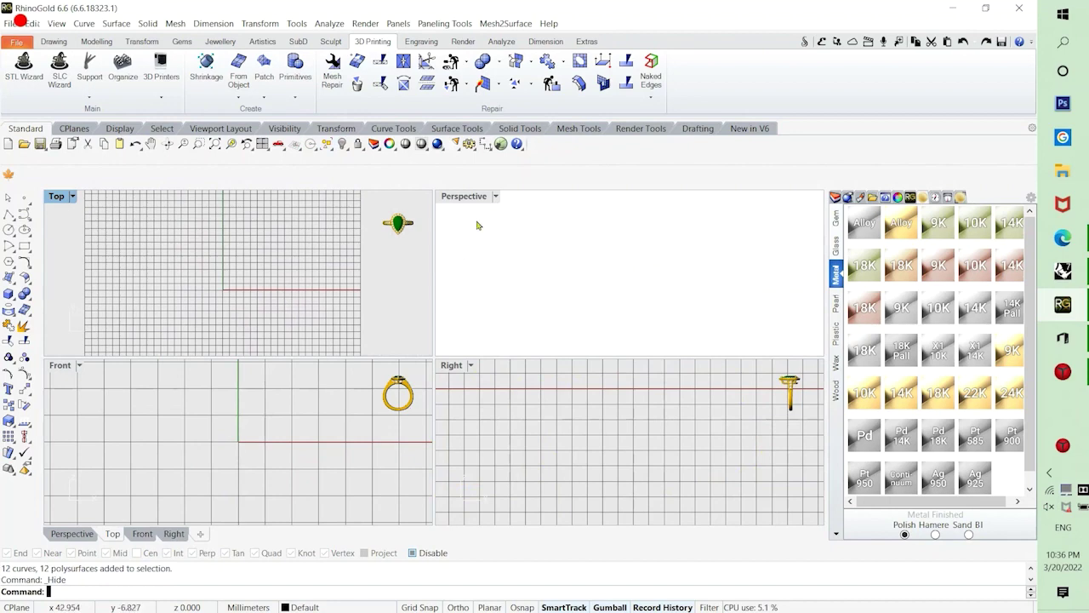
click(495, 195)
click(537, 113)
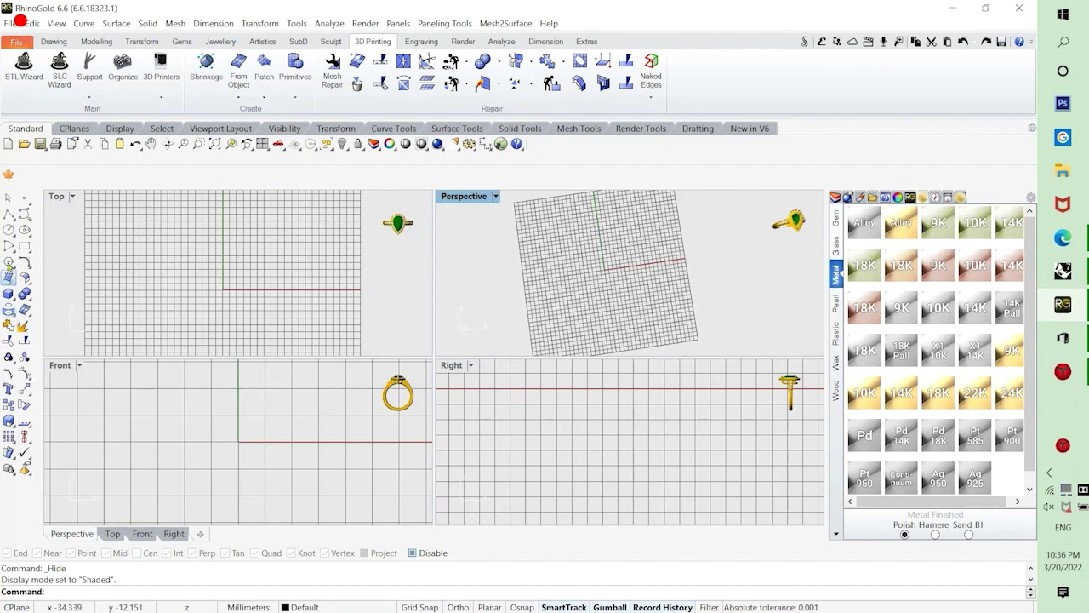
Draw a circle 25 mm in diameter centred on the origin in the plan view.
scroll(213, 294, up, 6)
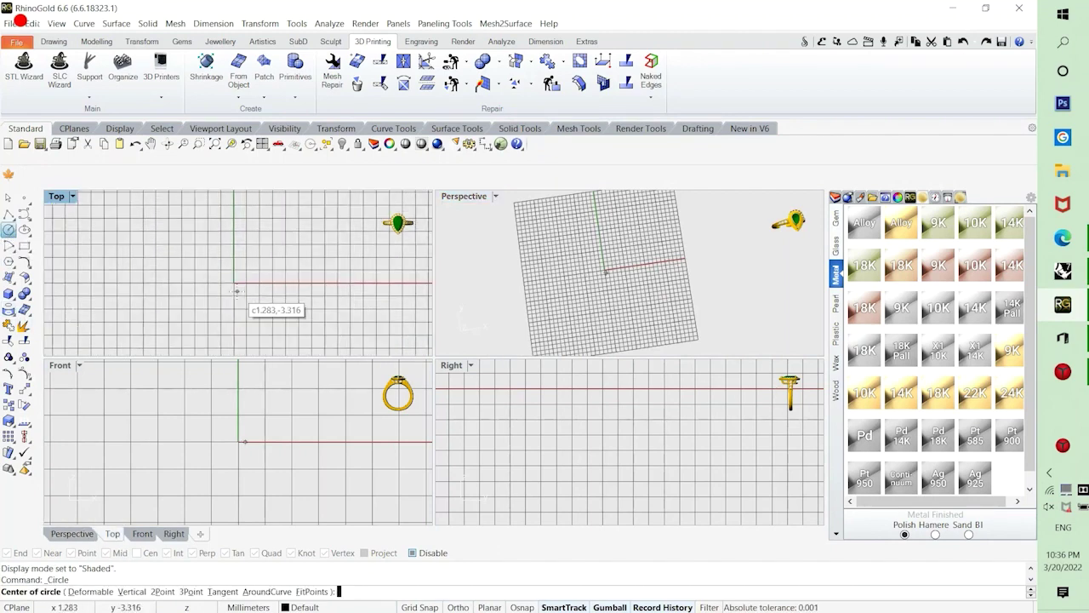
text(0)
key(Return)
key(BackSpace)
scroll(235, 281, down, 3)
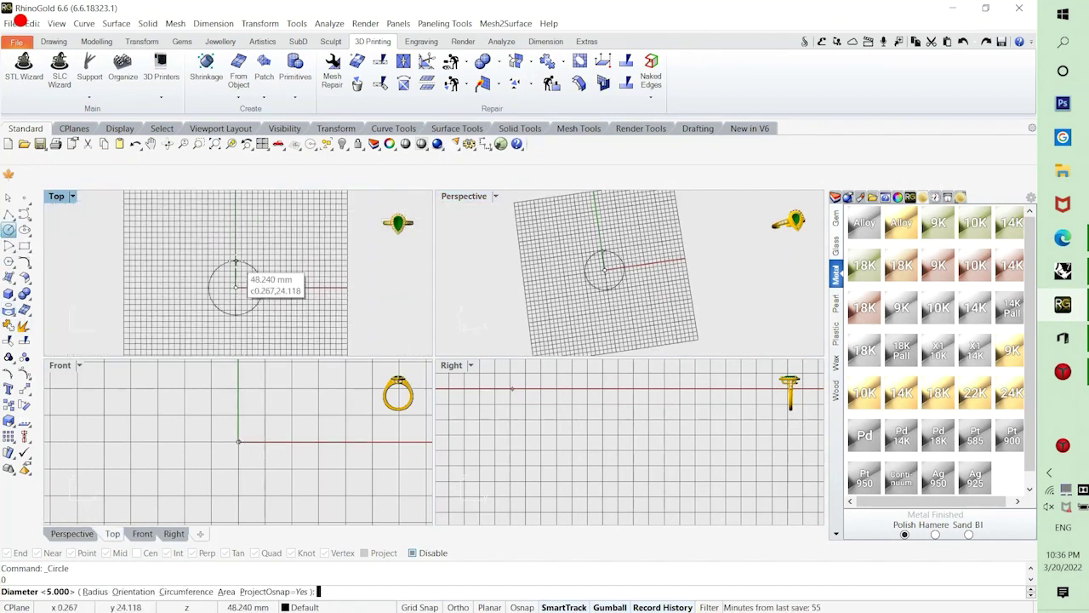
text(25)
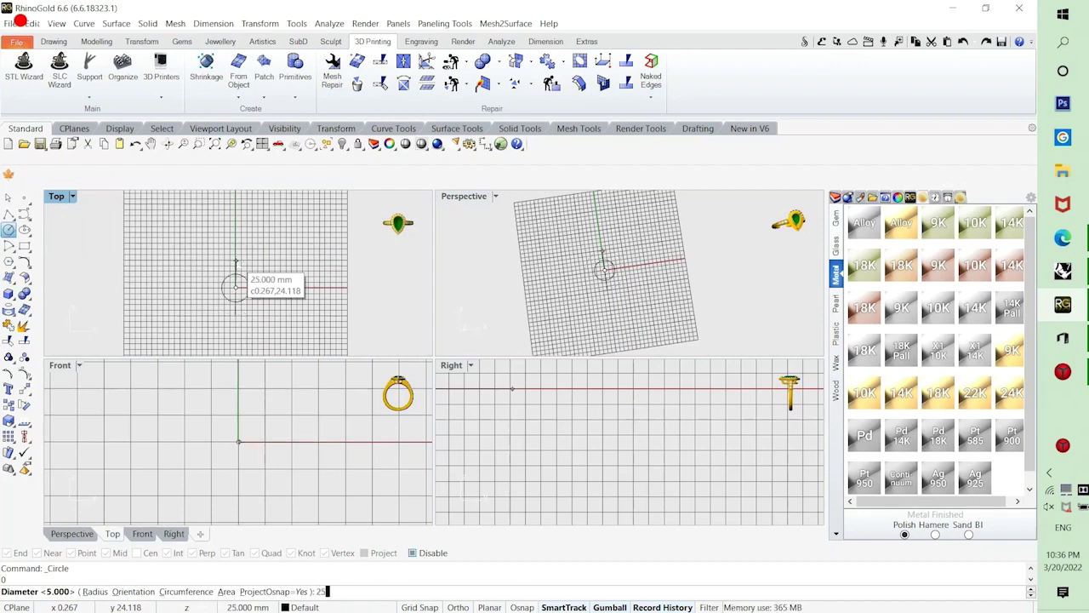
key(Return)
scroll(237, 287, up, 3)
Rebuild the circle with a point count of 20 in the enlarged plan view.
double_click(57, 197)
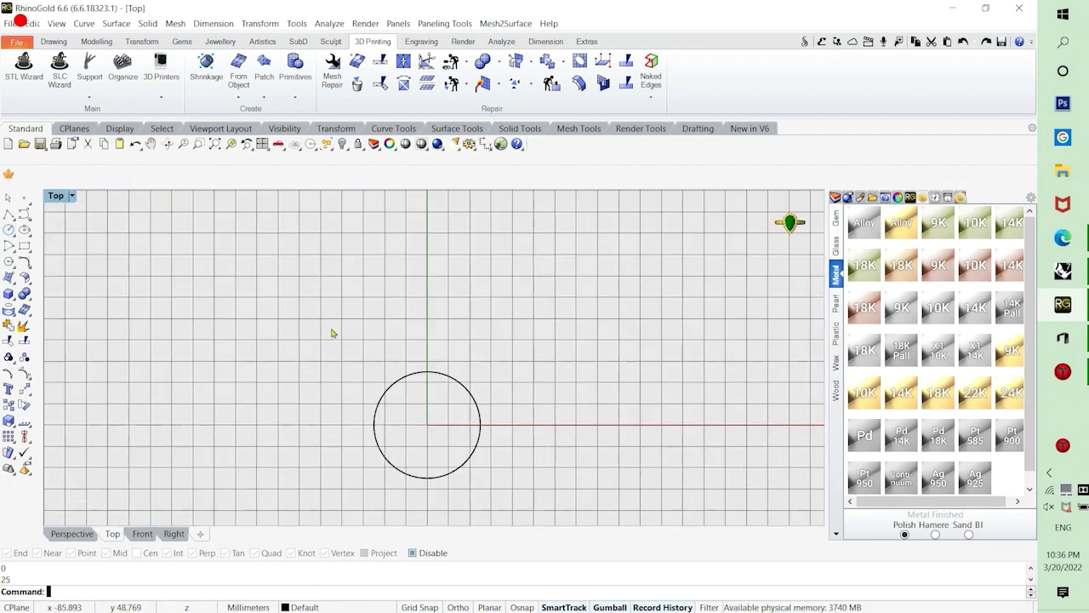
scroll(434, 309, up, 3)
click(421, 319)
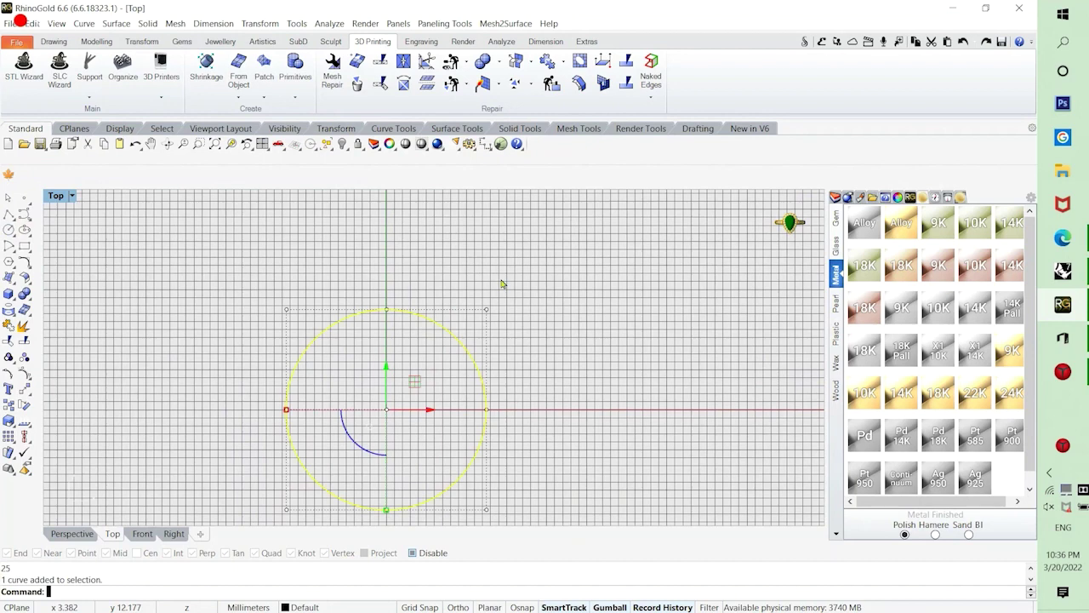
text(Rebuild)
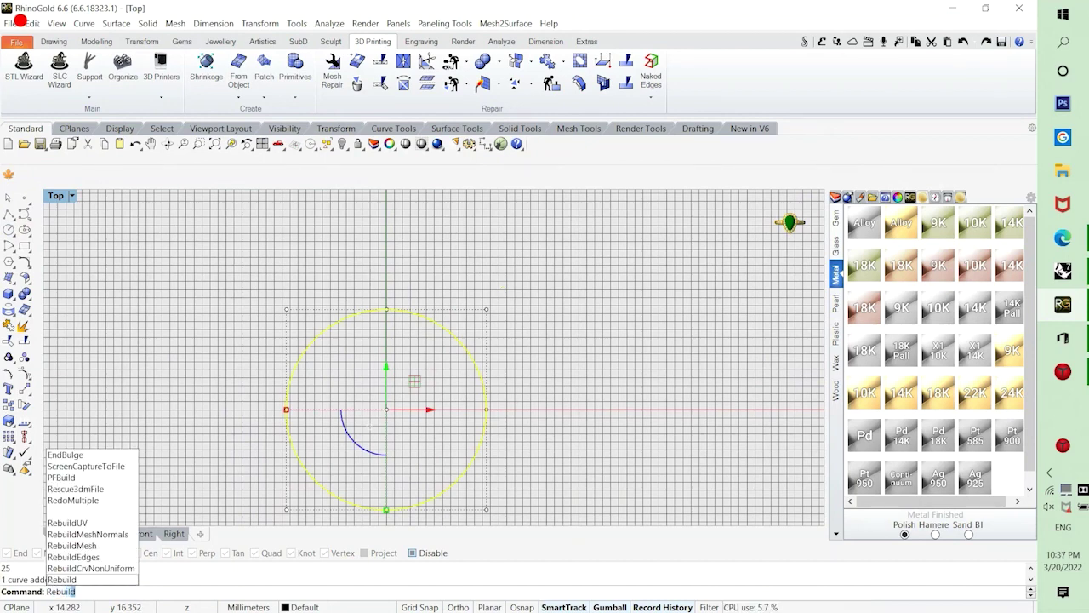
key(Return)
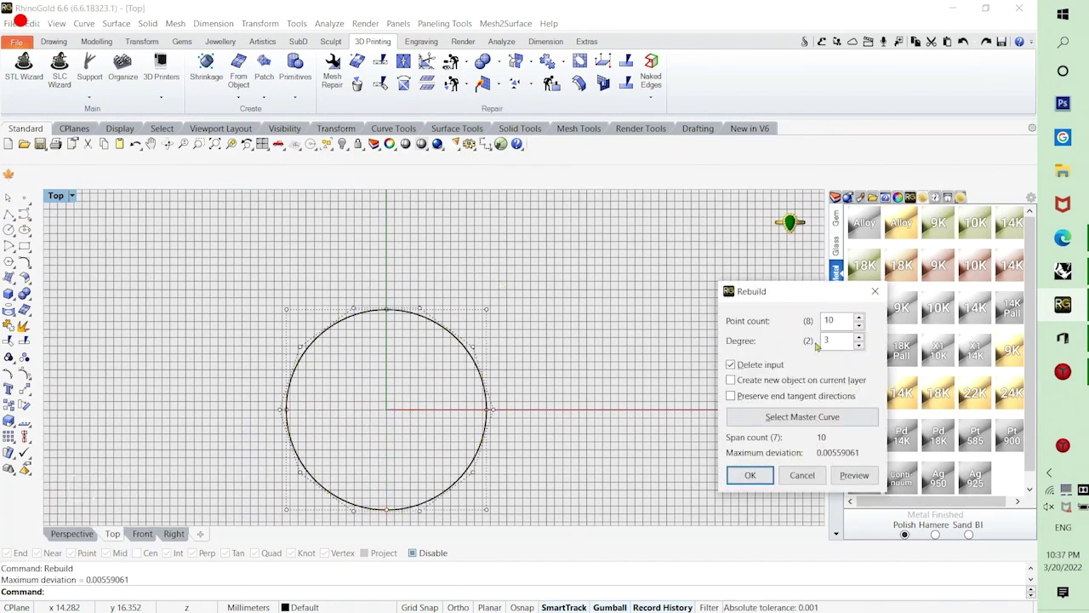
drag(838, 326, 824, 327)
text(20)
key(Return)
click(563, 327)
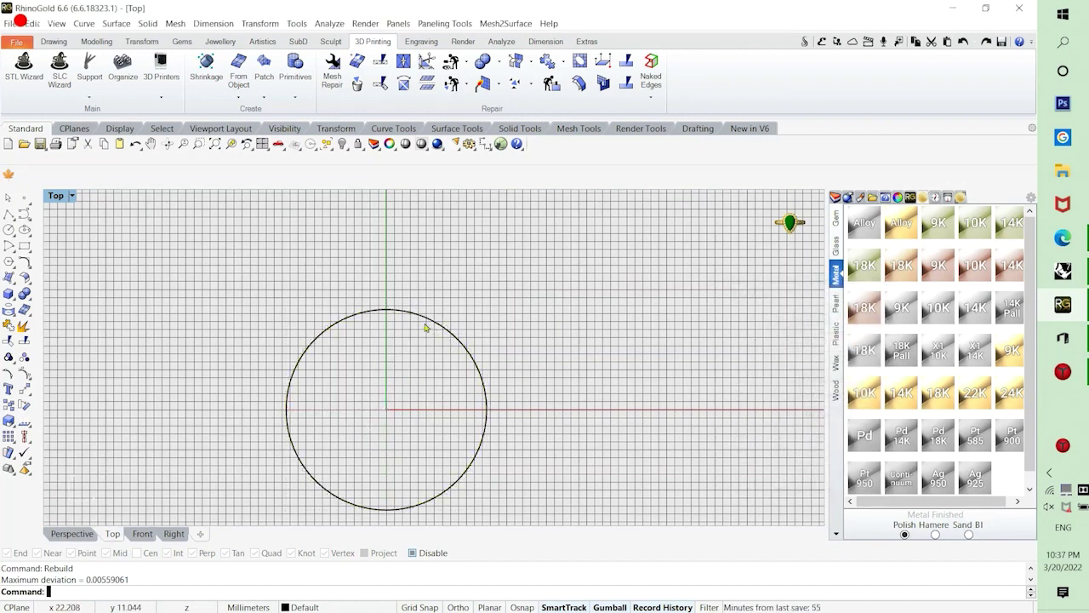
Try to create a planar surface from the rebuilt circle.
click(423, 321)
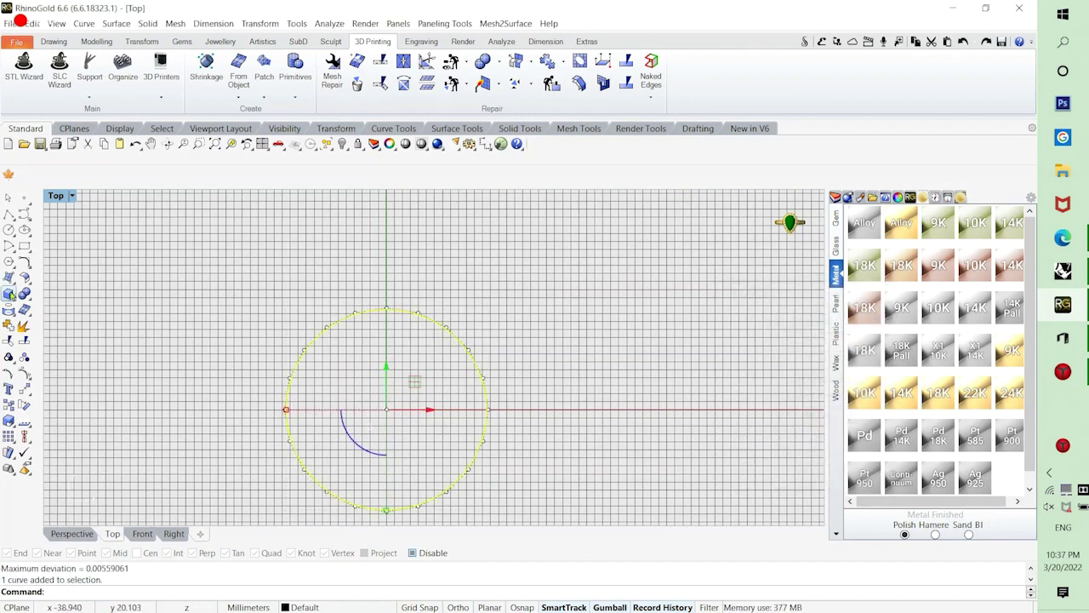
click(13, 285)
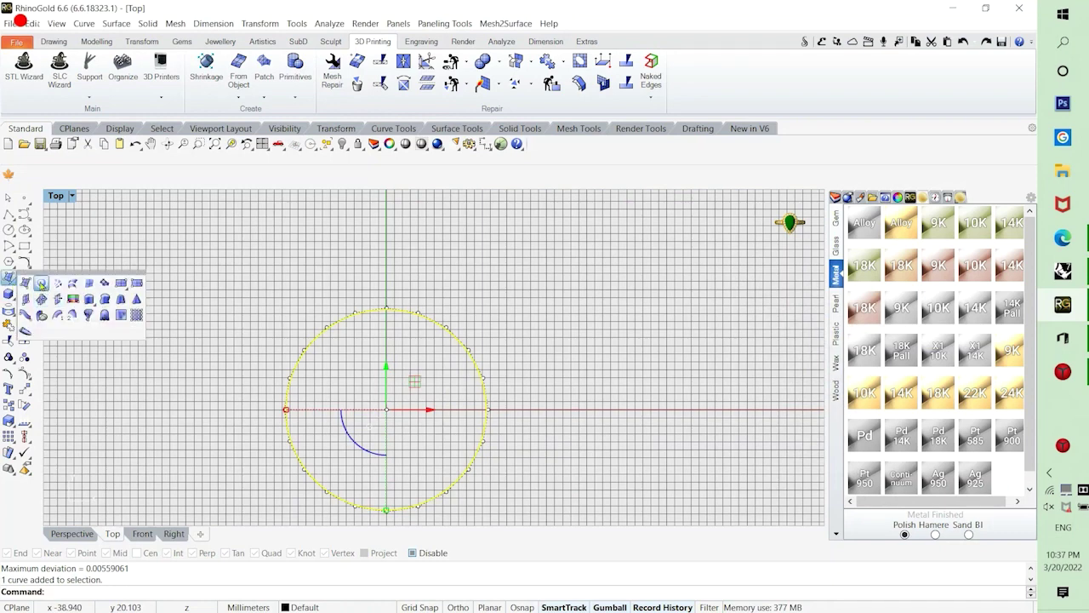
click(40, 284)
key(Escape)
key(ctrl+z)
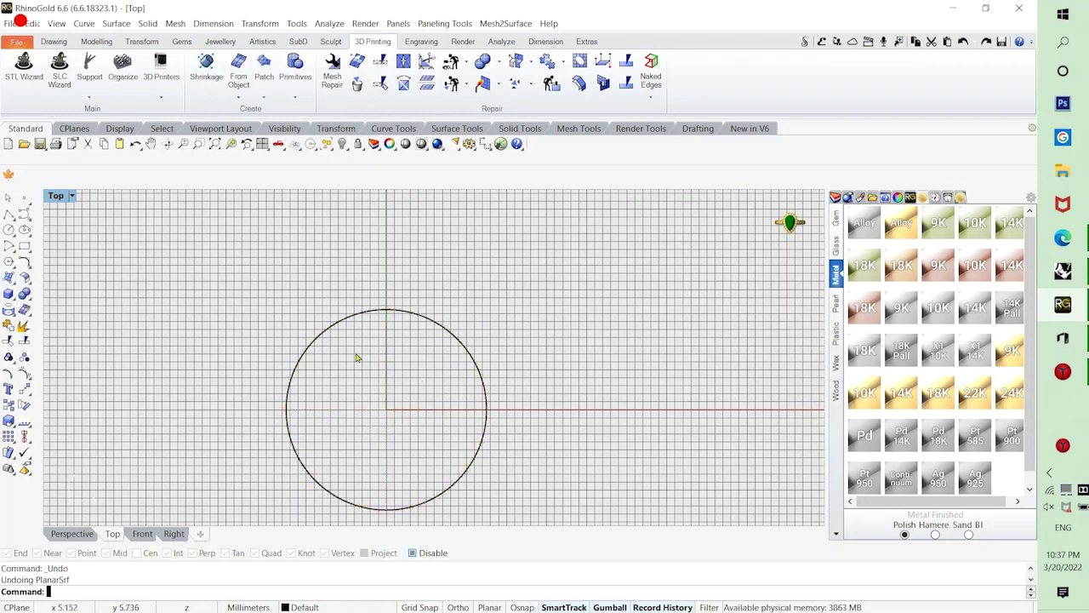
Draw a straight line from the origin up to the circle's topmost point in the plan view.
click(9, 214)
click(387, 411)
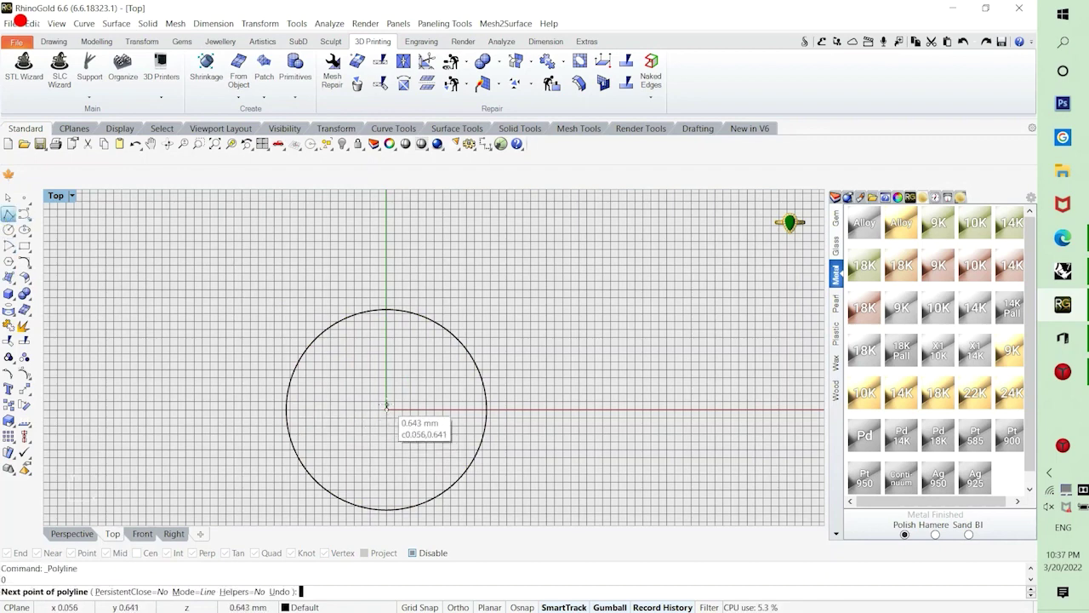
click(387, 310)
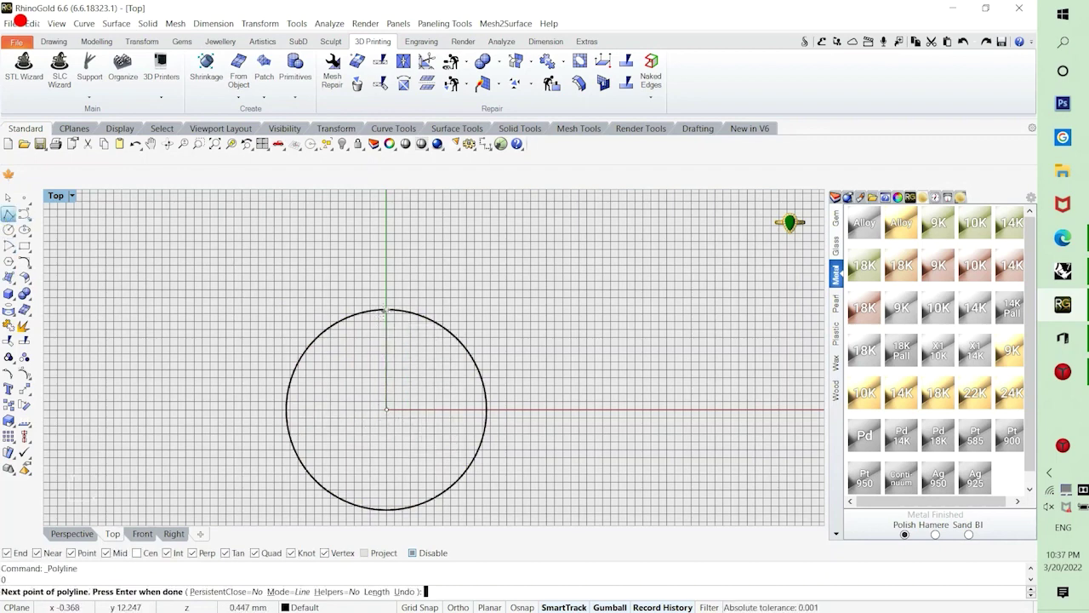
key(Return)
Rebuild the radial line with a point count of 5.
click(388, 344)
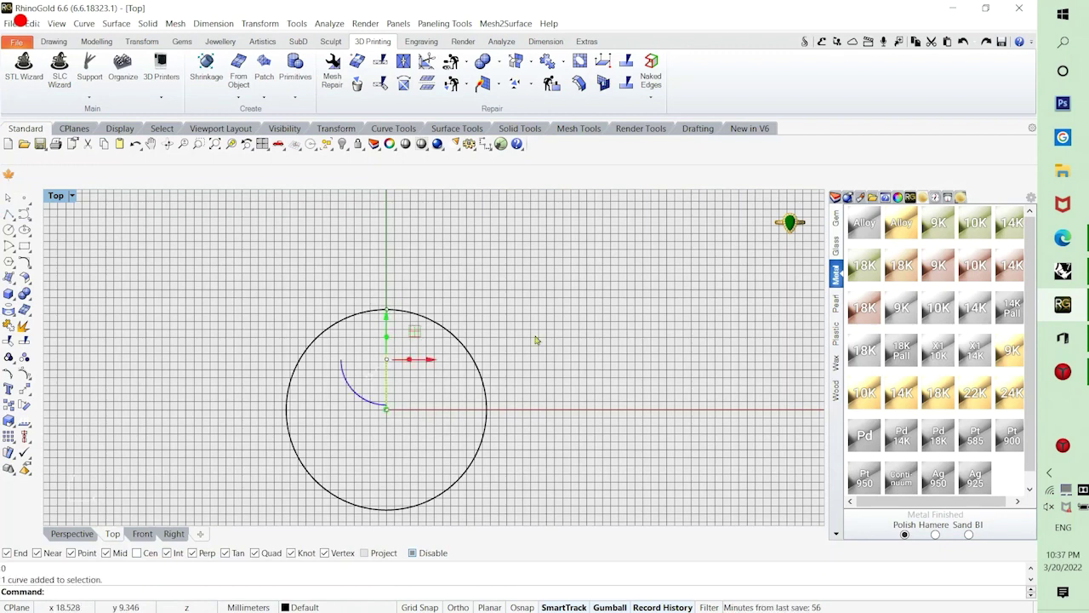
text(rebuild)
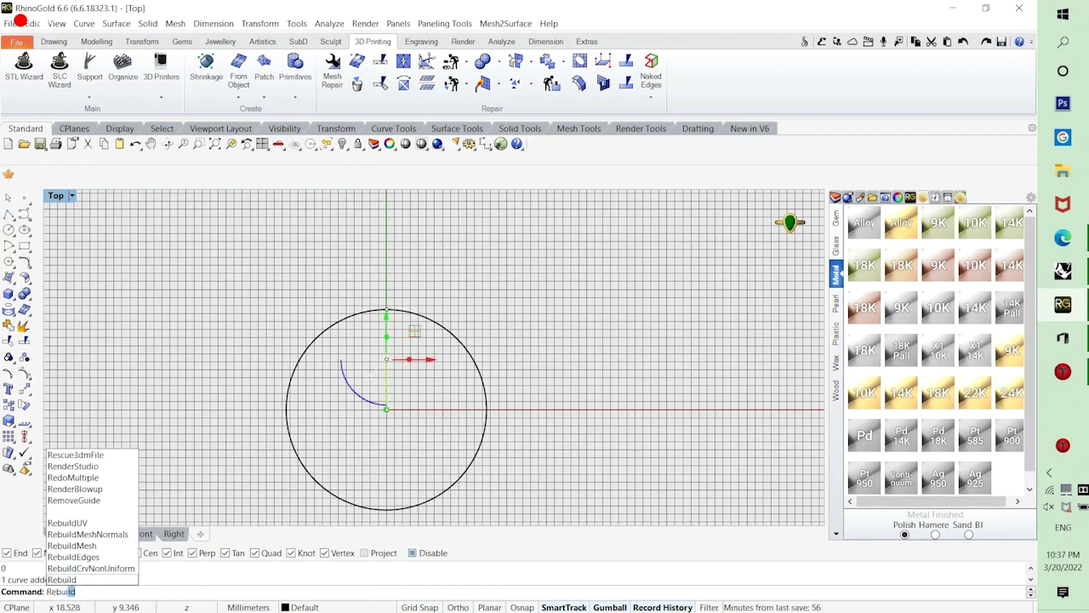
key(Return)
double_click(830, 321)
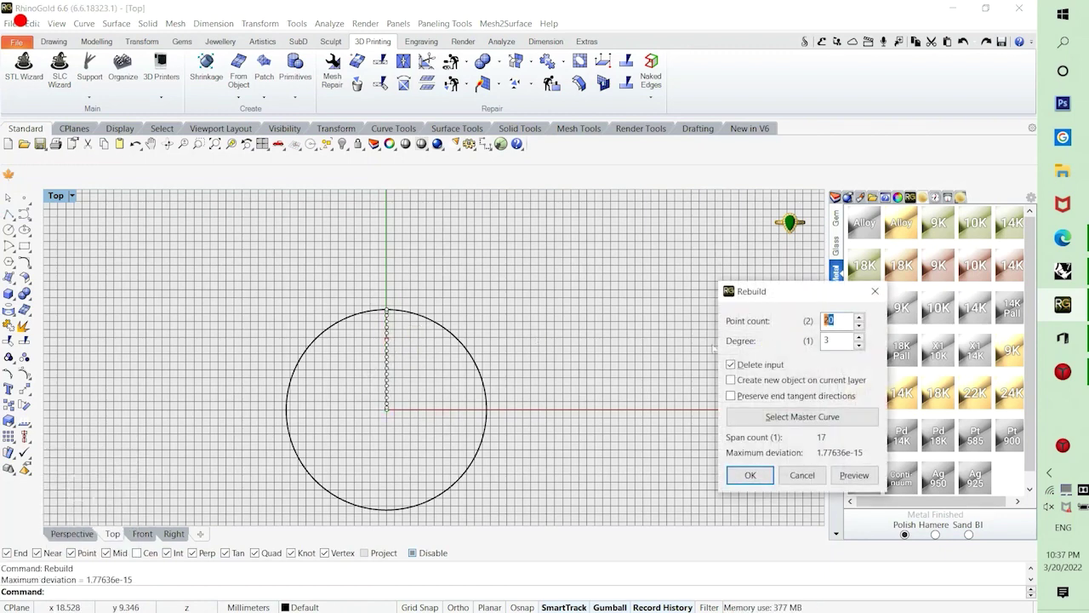
key(Return)
key(Escape)
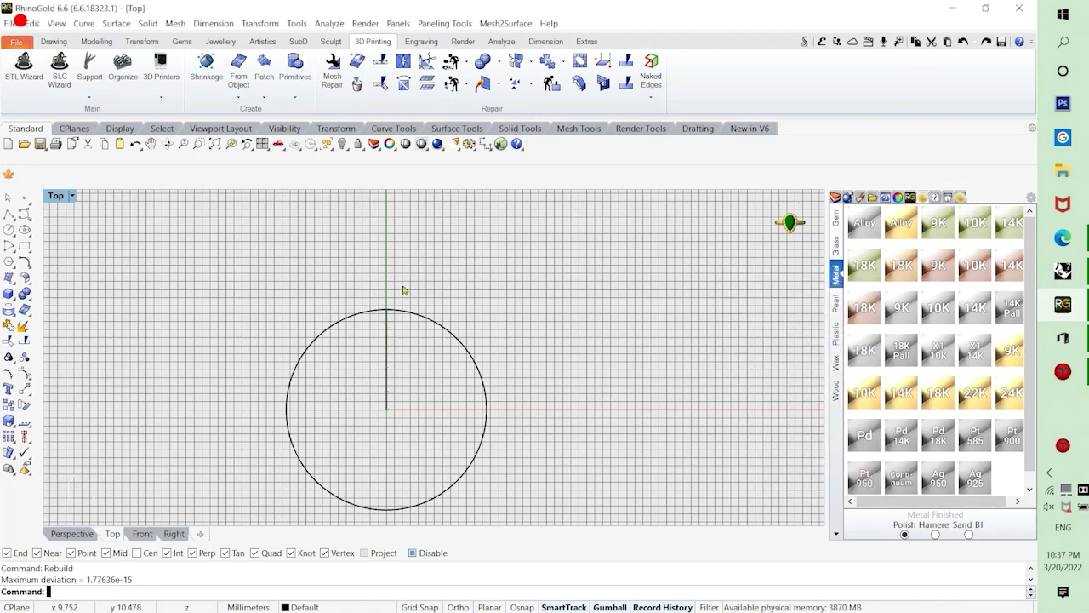
click(116, 23)
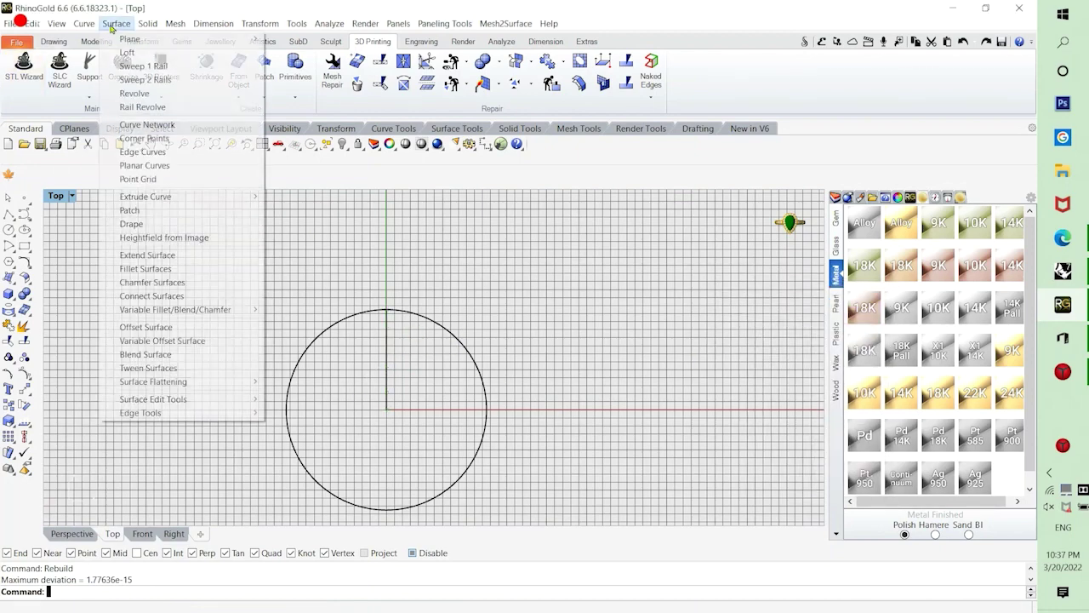
click(134, 93)
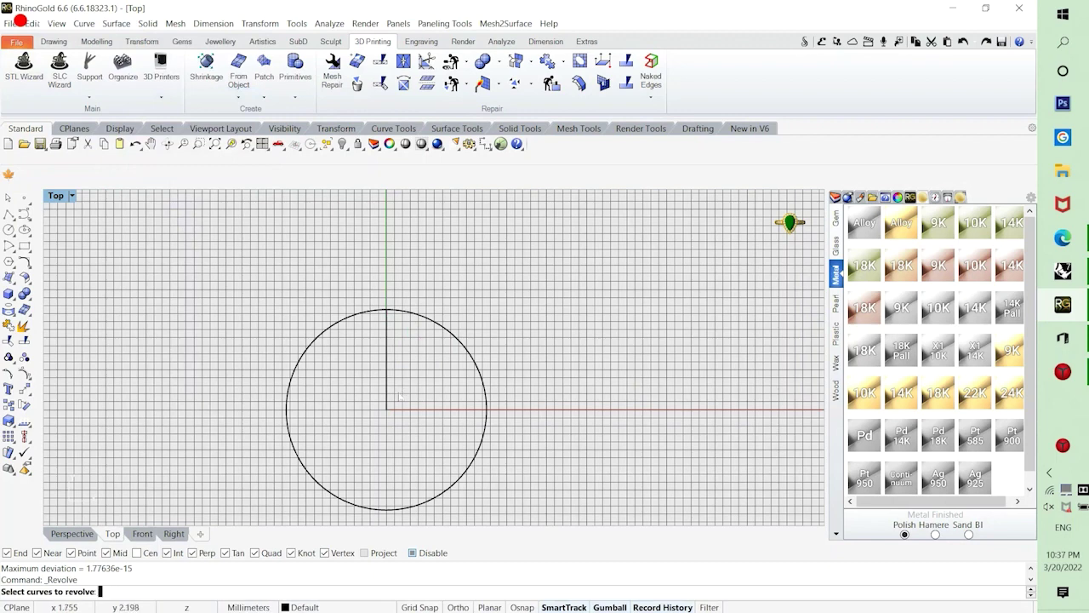
click(388, 392)
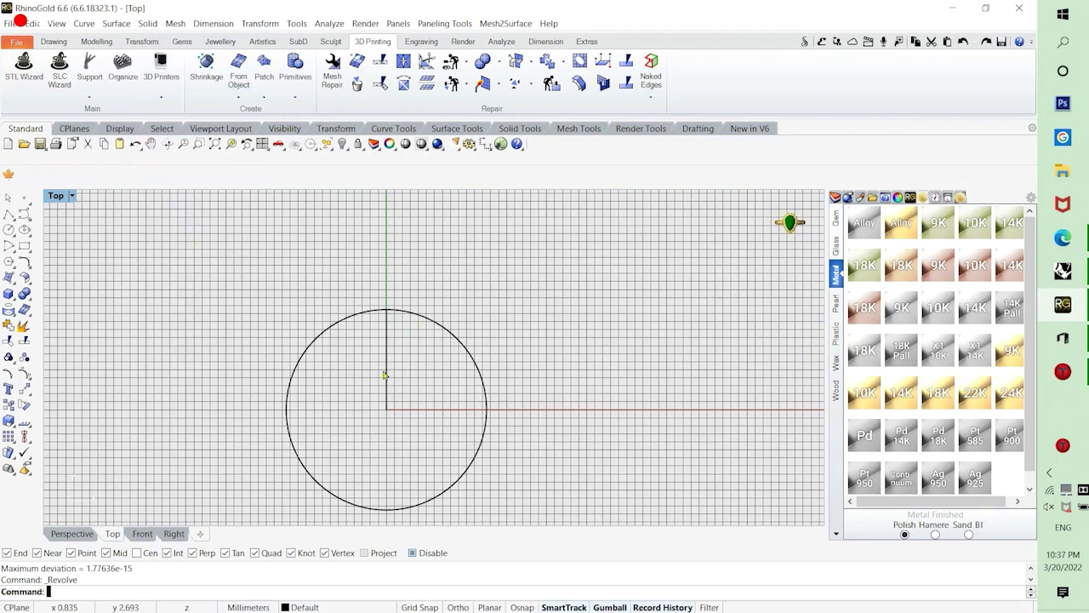
click(271, 403)
click(287, 403)
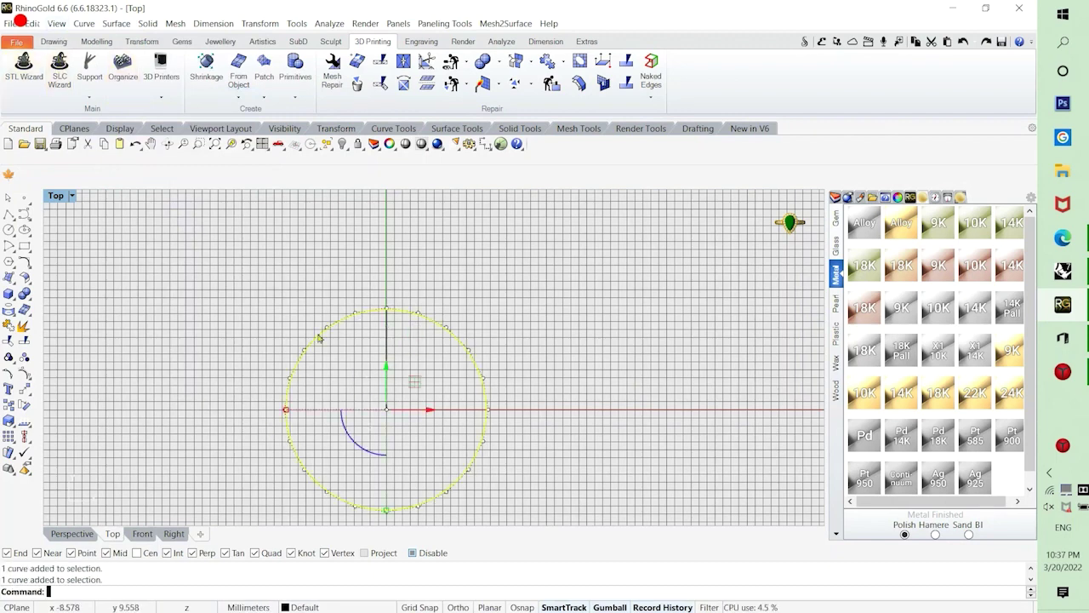
Try a full-circle Revolve of the radial line about an axis along the line itself in the plan view, and undo it.
click(387, 340)
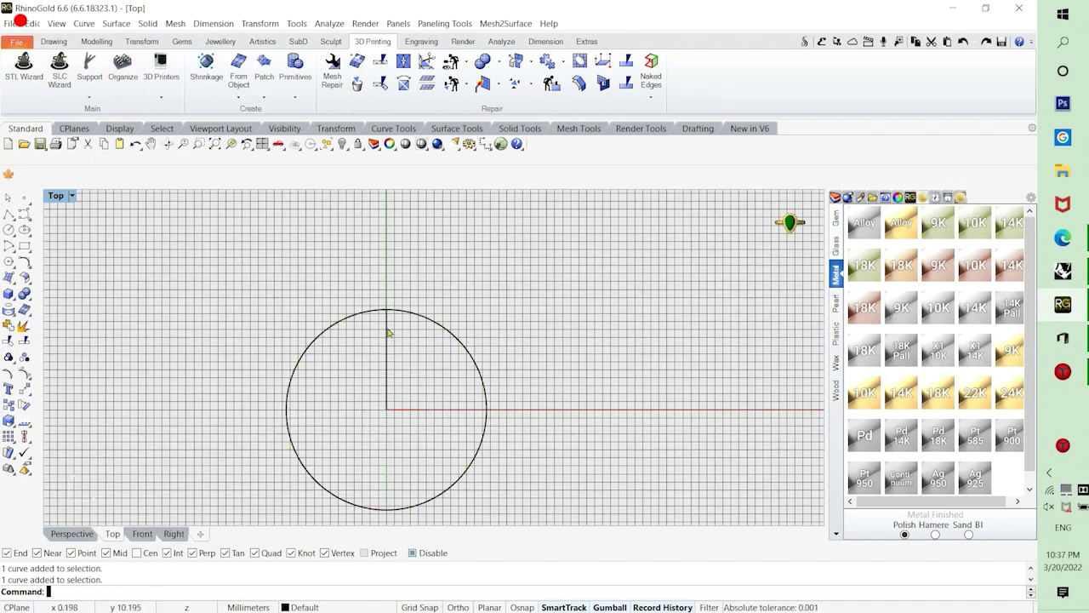
click(116, 23)
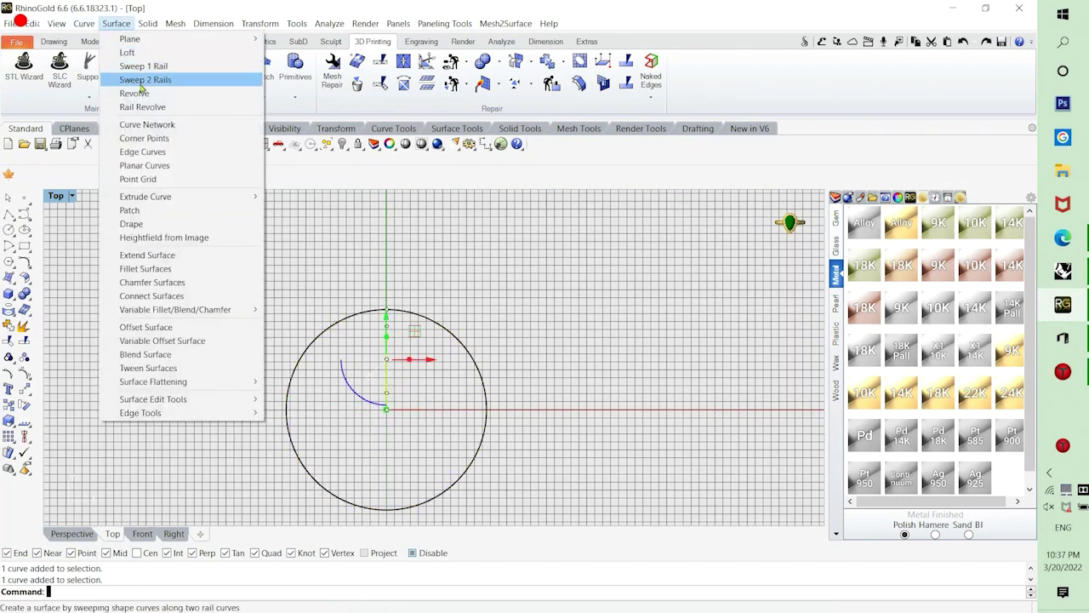
click(141, 90)
click(386, 409)
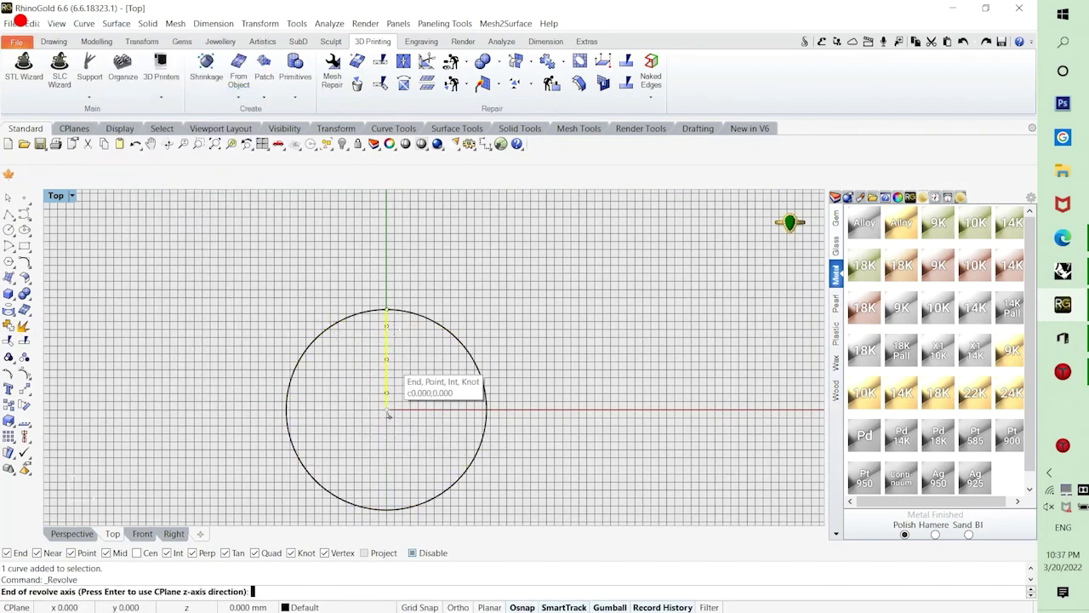
click(386, 291)
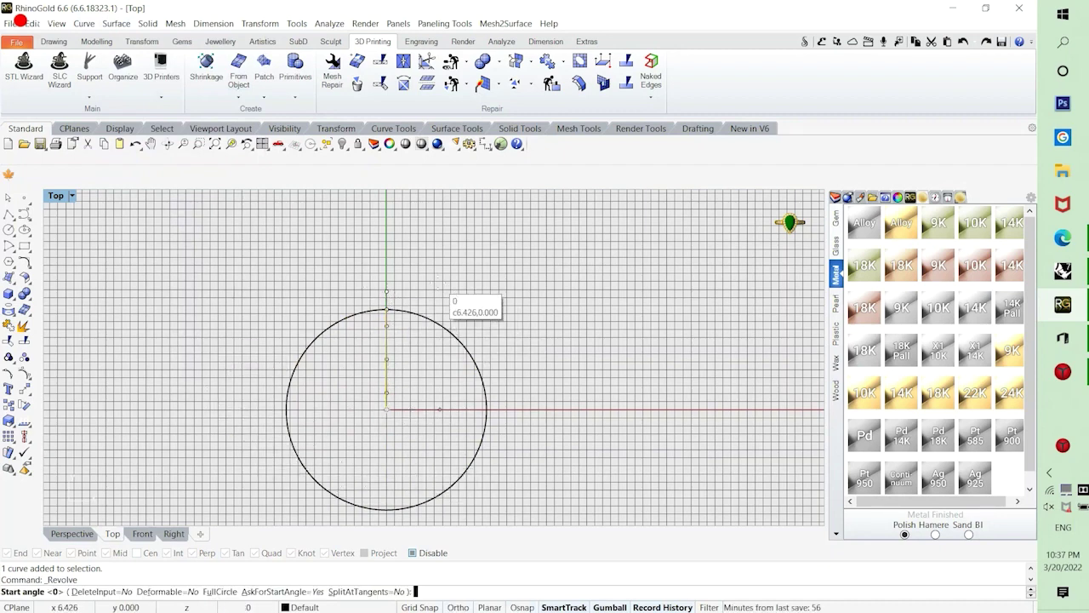
click(220, 591)
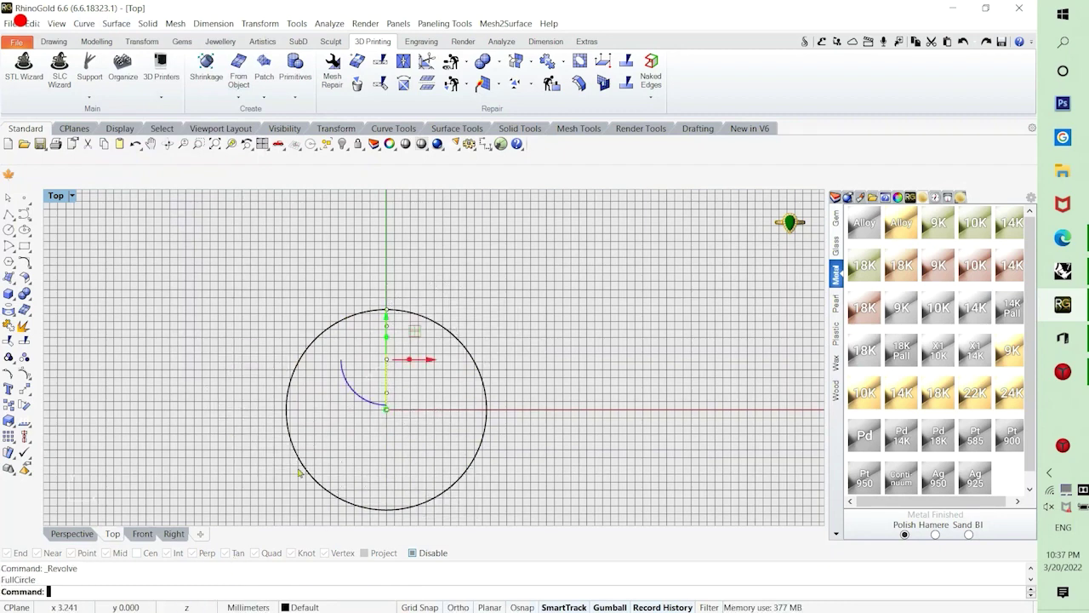
key(ctrl+z)
Revolve the radial line a full circle about a vertical axis through the origin, picked in the Right view with Ortho on.
double_click(56, 196)
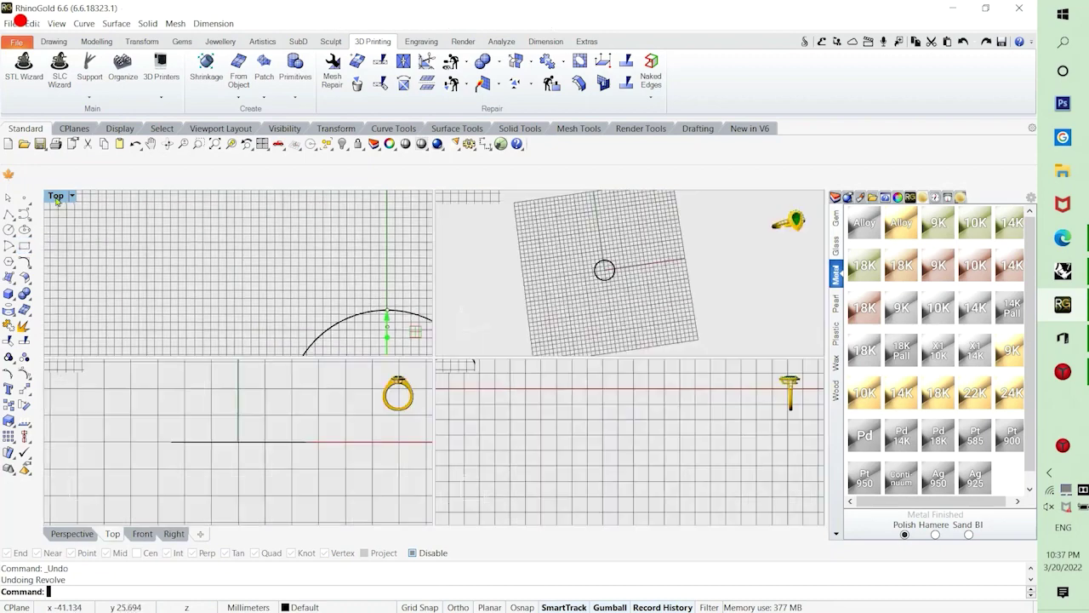
click(473, 451)
scroll(504, 431, down, 7)
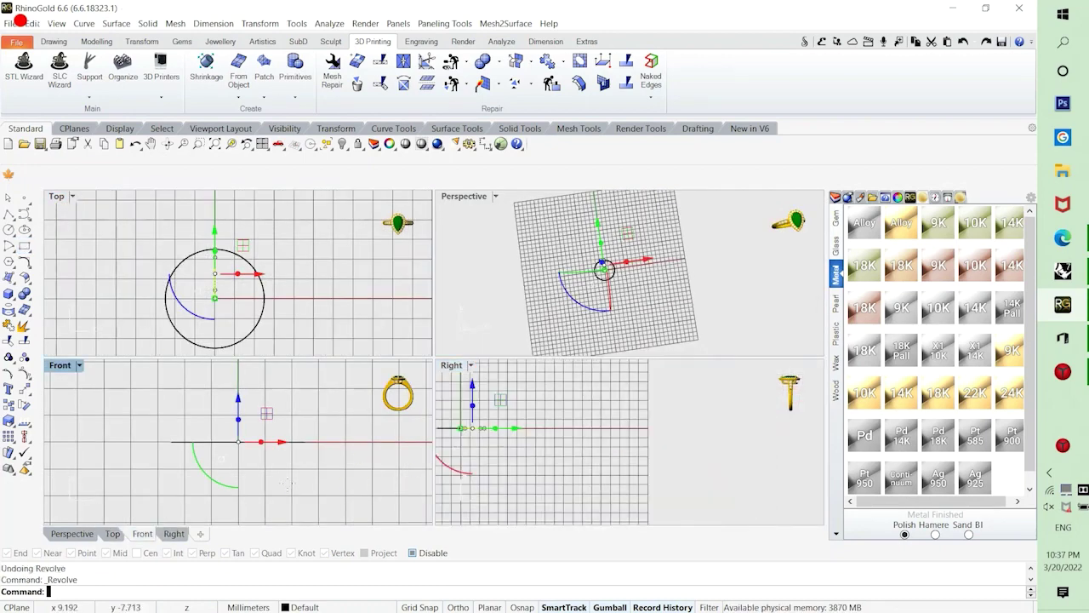
key(Return)
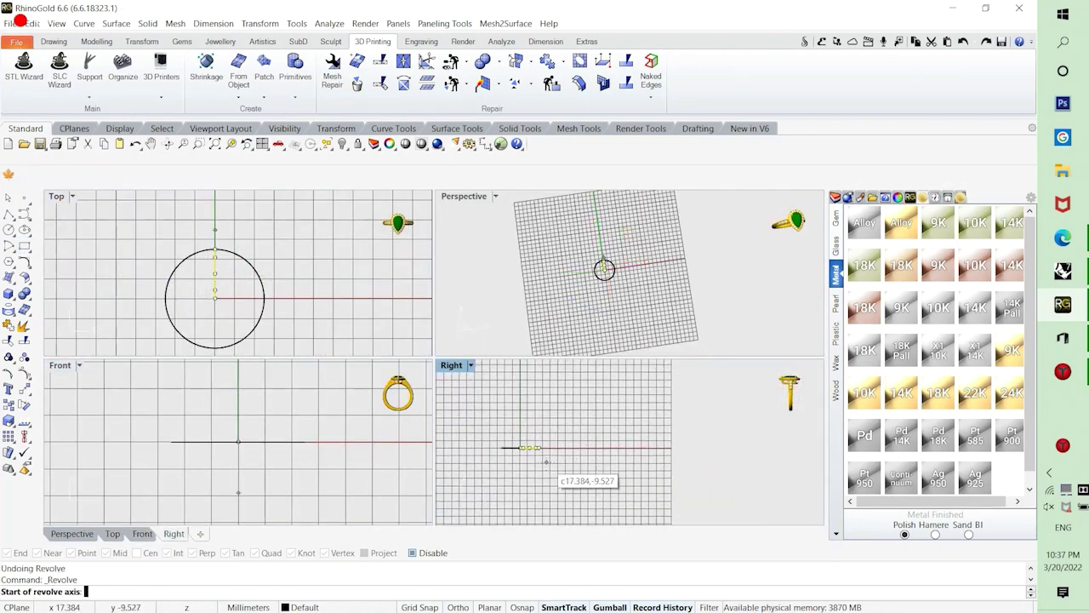
scroll(545, 464, up, 1)
click(521, 448)
key(F8)
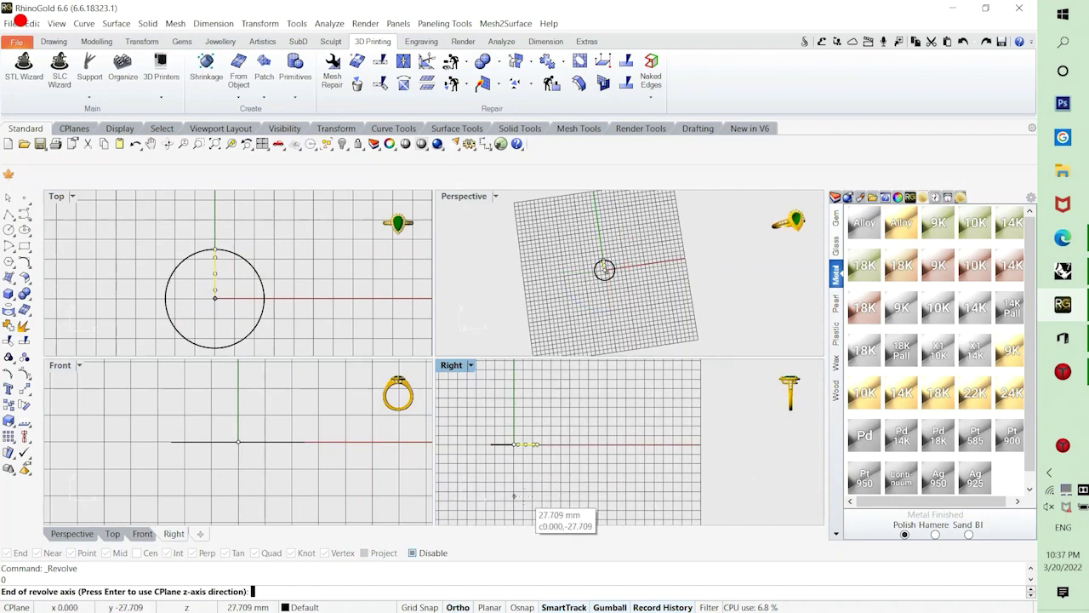
click(514, 495)
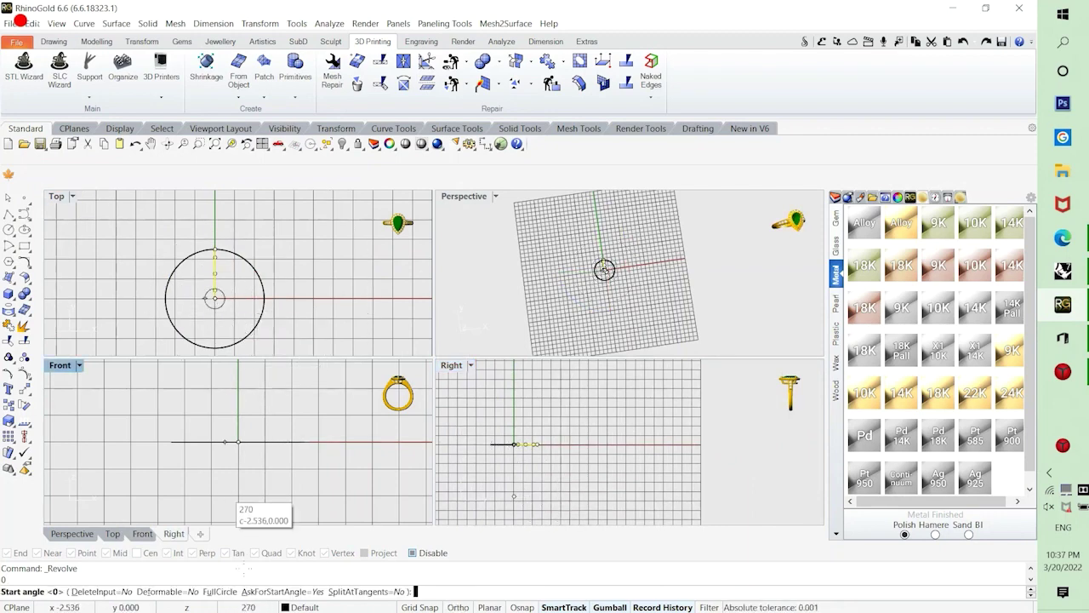
click(220, 590)
click(332, 315)
scroll(604, 318, up, 5)
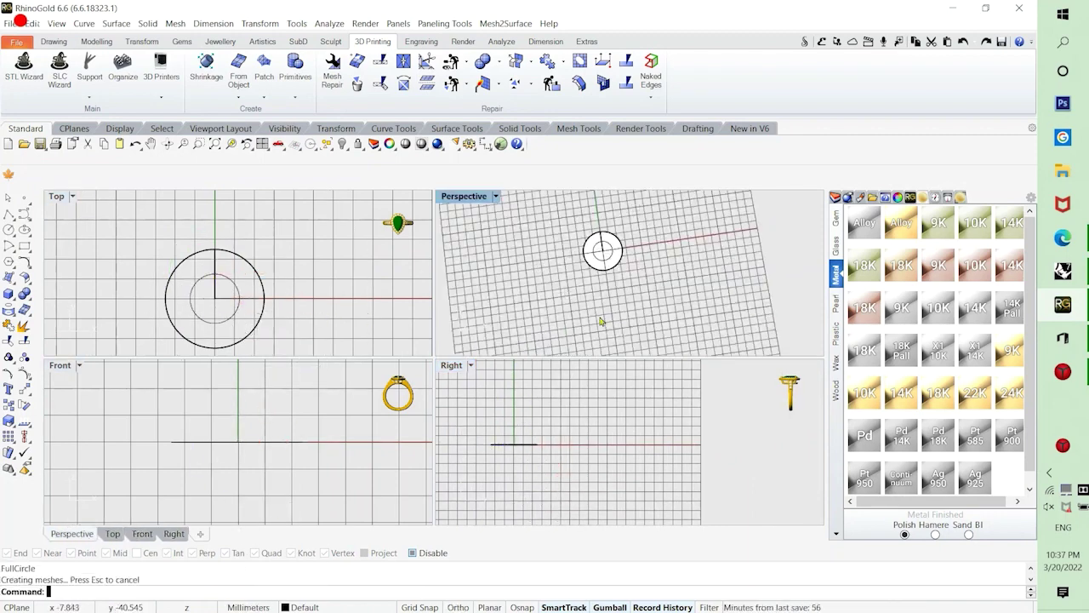
Rebuild the radial line with a higher point count to add more rings to the revolved disc through its history.
click(608, 241)
scroll(596, 289, down, 2)
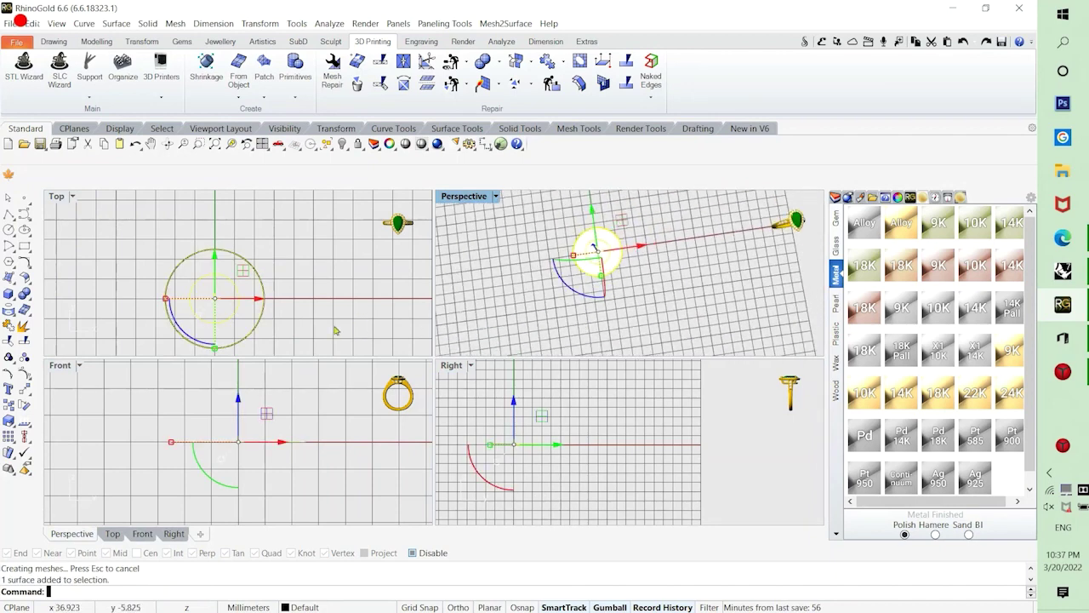
click(334, 327)
scroll(219, 283, up, 6)
click(212, 291)
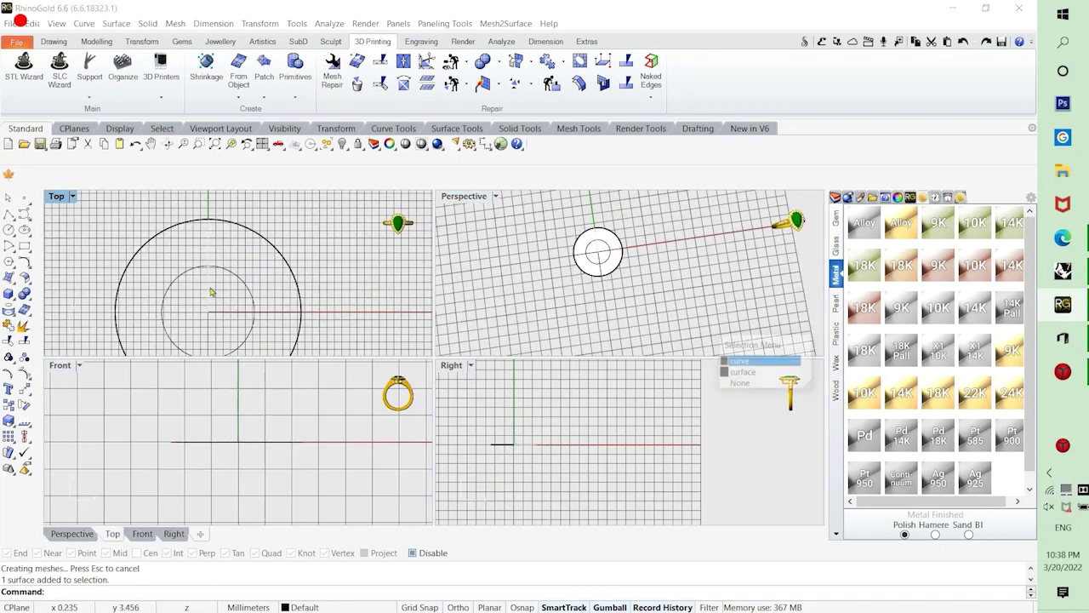
click(212, 291)
scroll(212, 299, down, 6)
text(Rebuild)
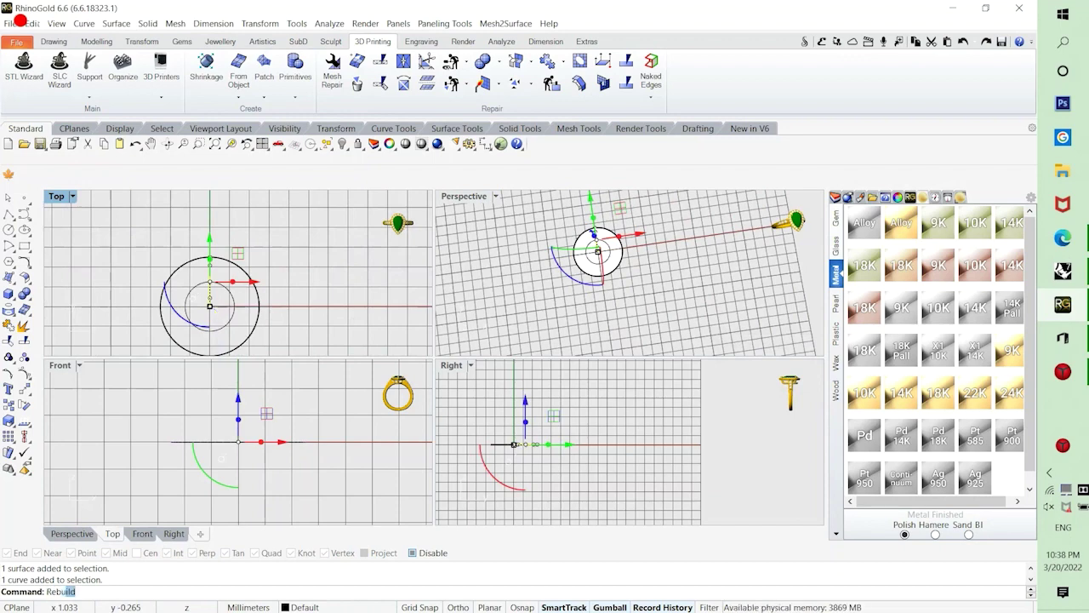
key(Return)
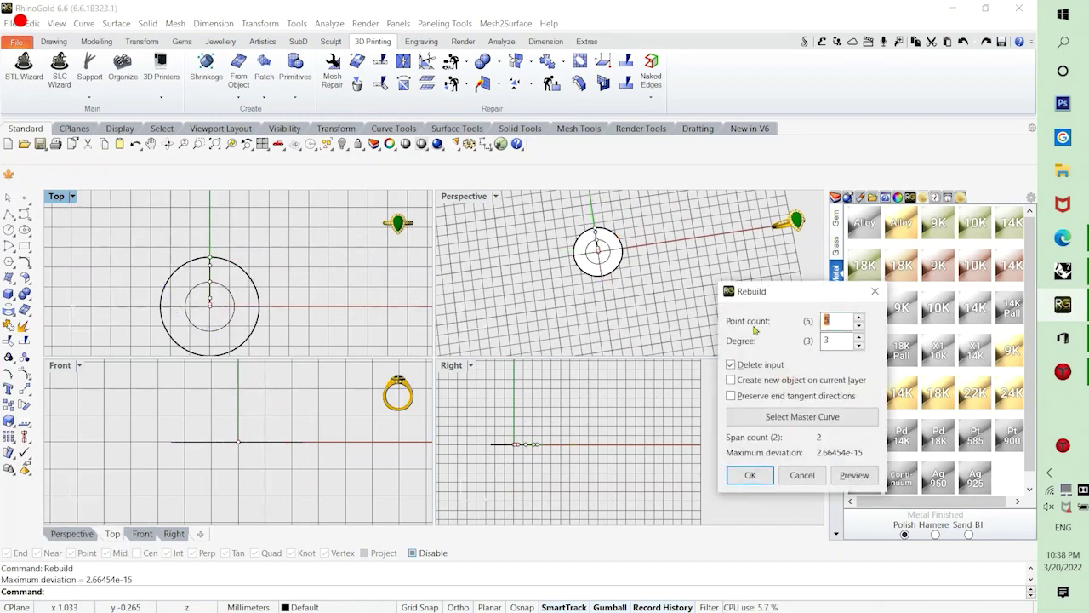
key(Return)
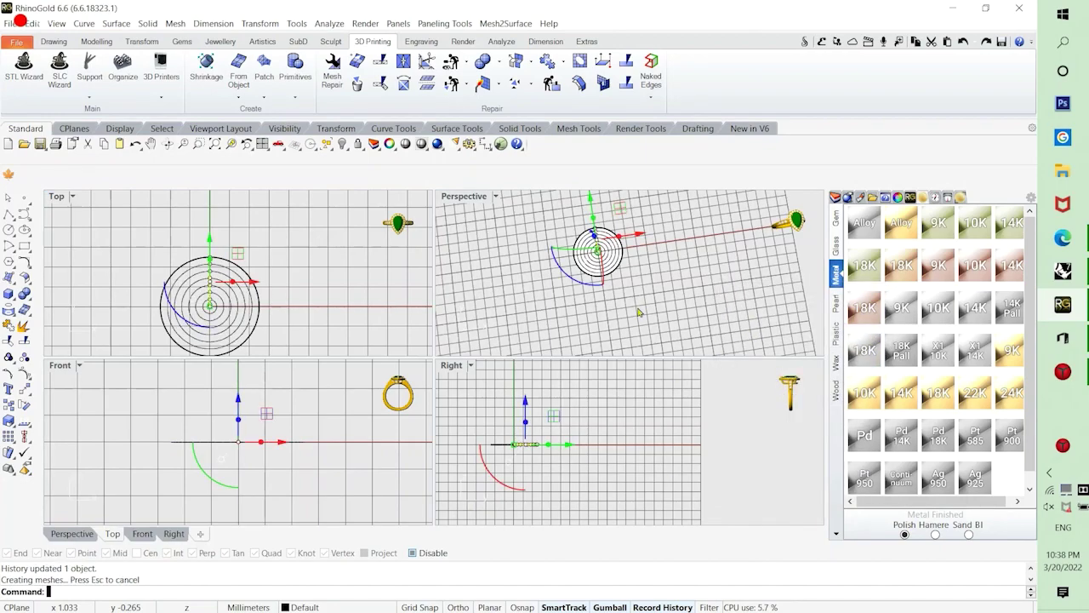
Maximize the perspective view and examine the rings of the revolved disc up close.
double_click(466, 197)
scroll(491, 454, down, 3)
right_drag(491, 455, 342, 340)
scroll(388, 332, up, 4)
scroll(341, 341, up, 5)
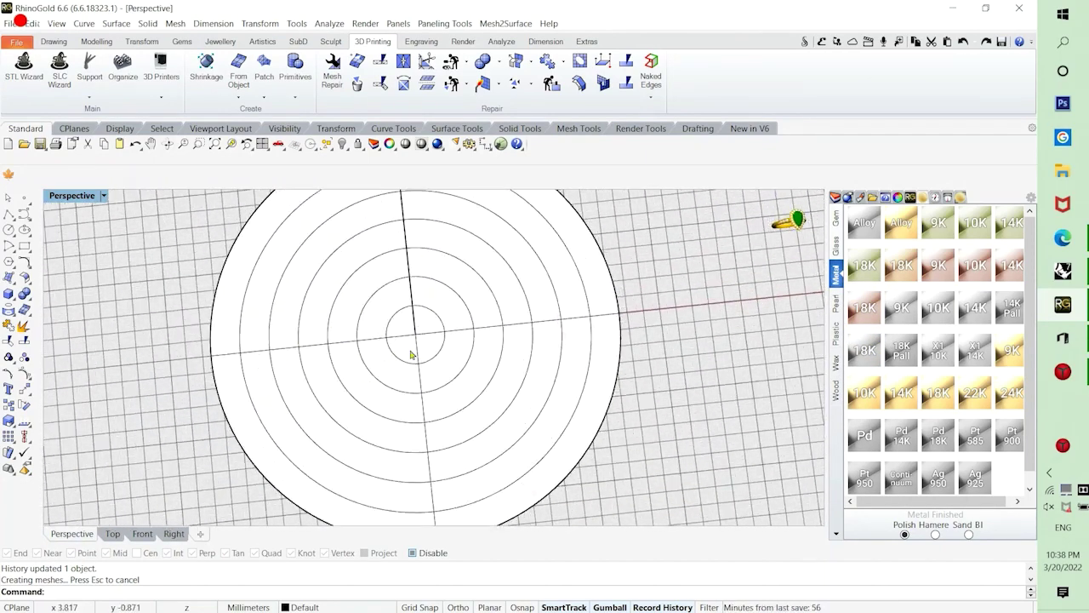
right_drag(411, 354, 426, 407)
Start a text annotation reading "see after revolving i rebuild the curve", correcting the wording of the rebuild phrase.
text(text)
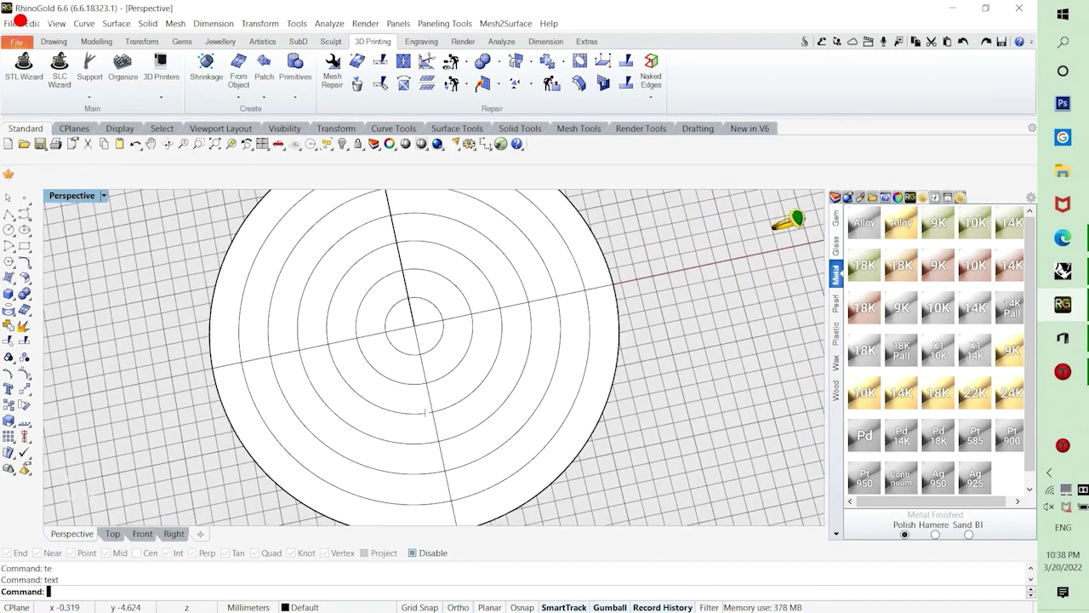
key(Return)
text(see afte)
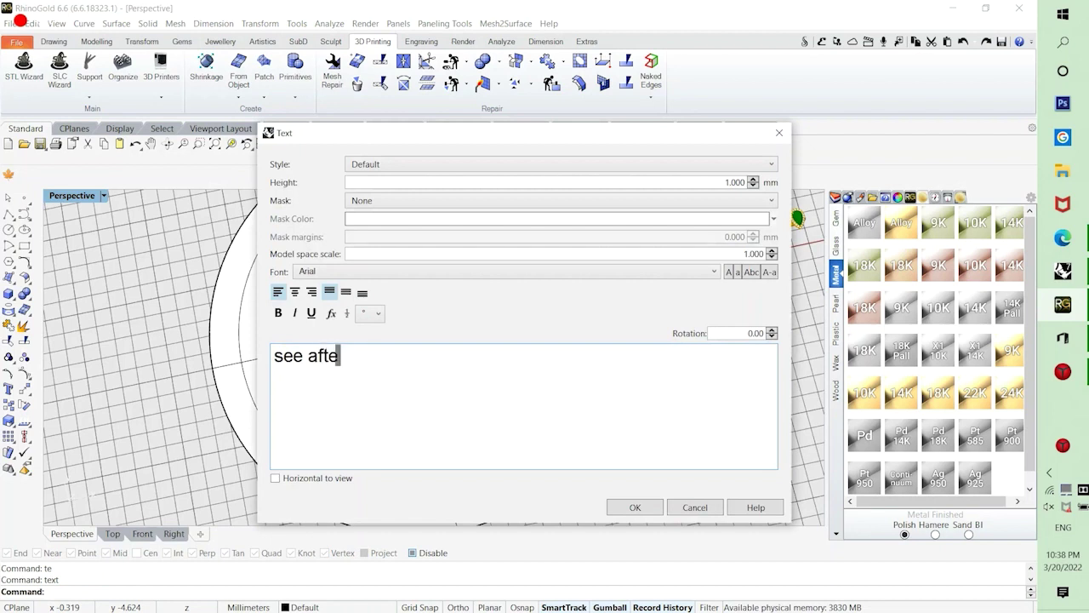
text(r revolv)
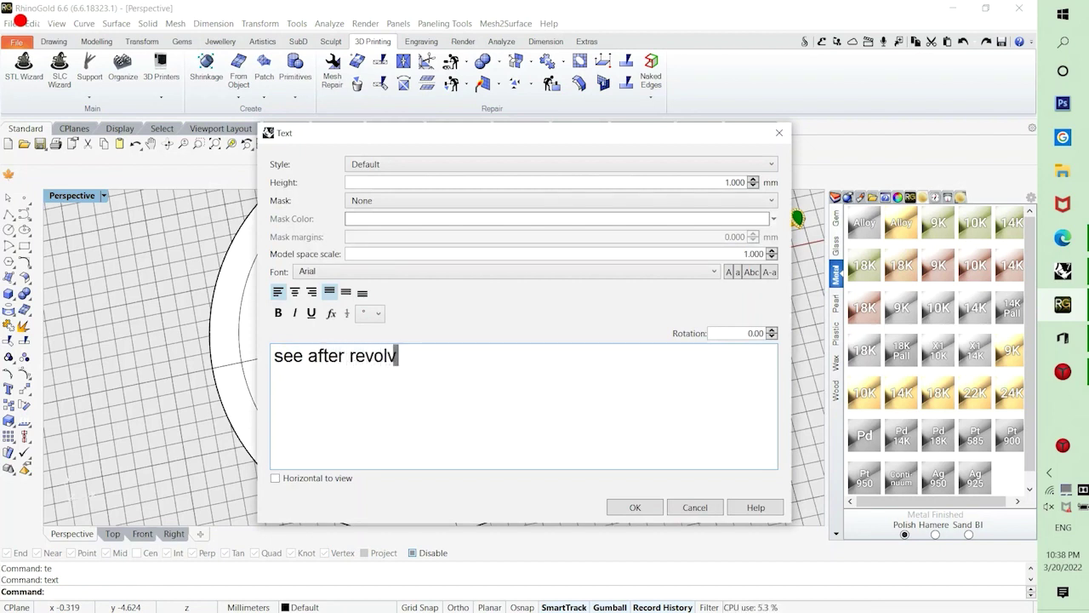
text(ing i did)
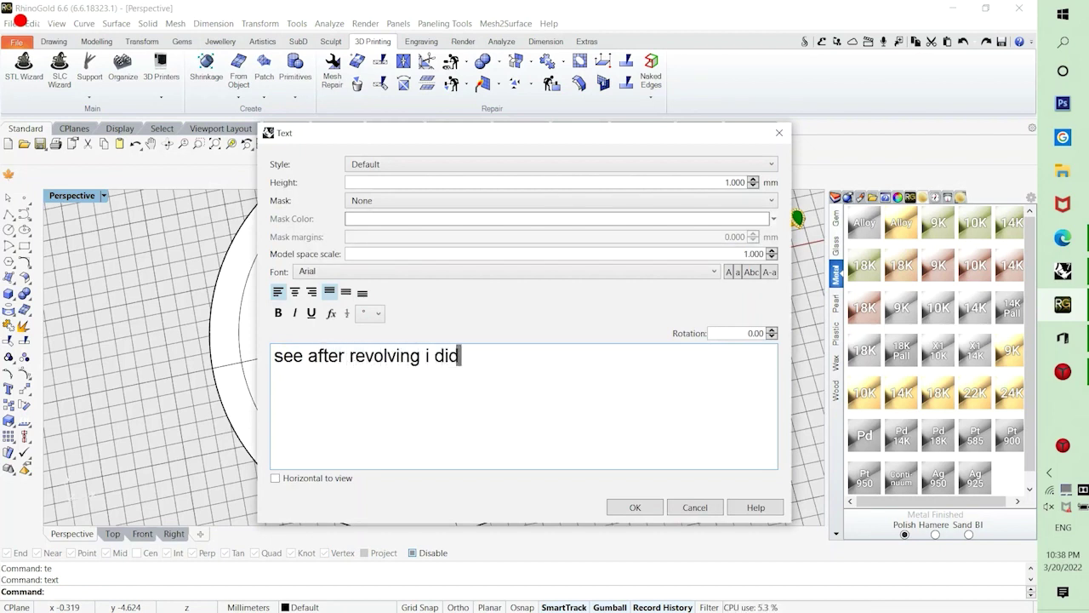
text( reuild)
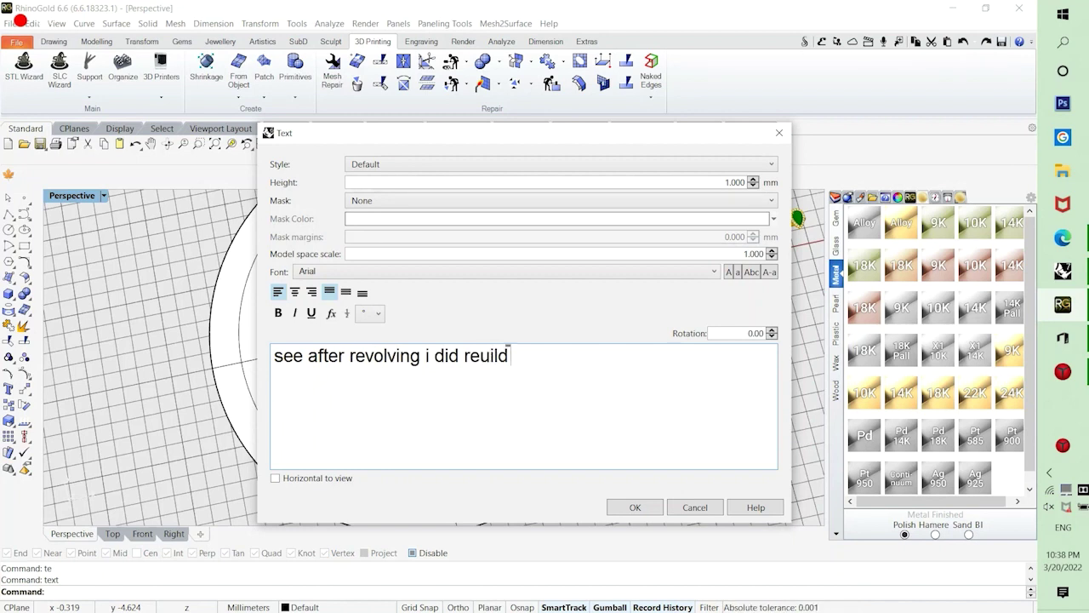
text( the)
double_click(447, 358)
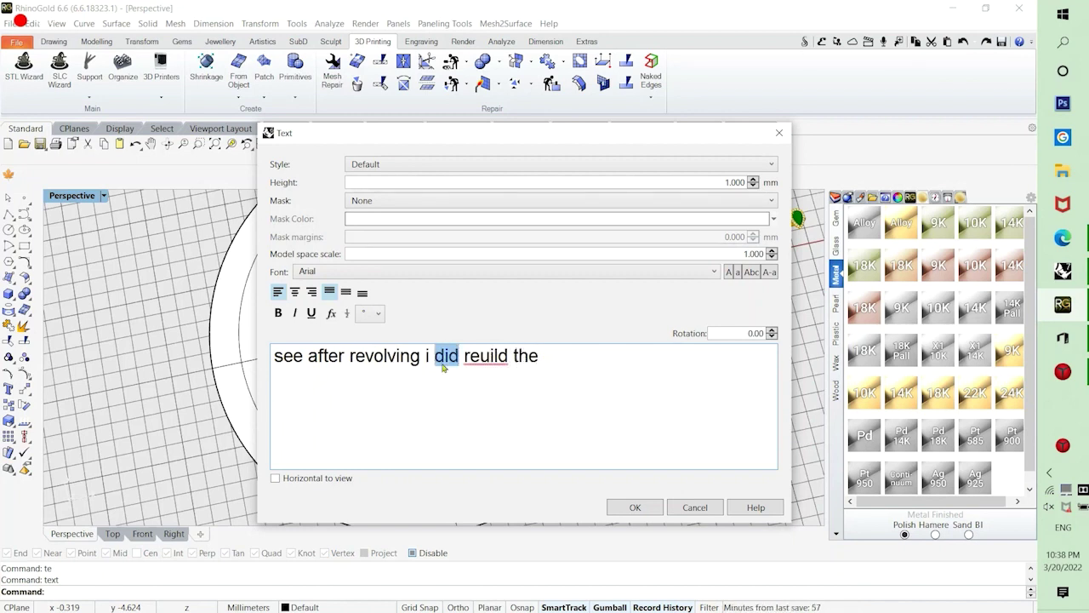
key(BackSpace)
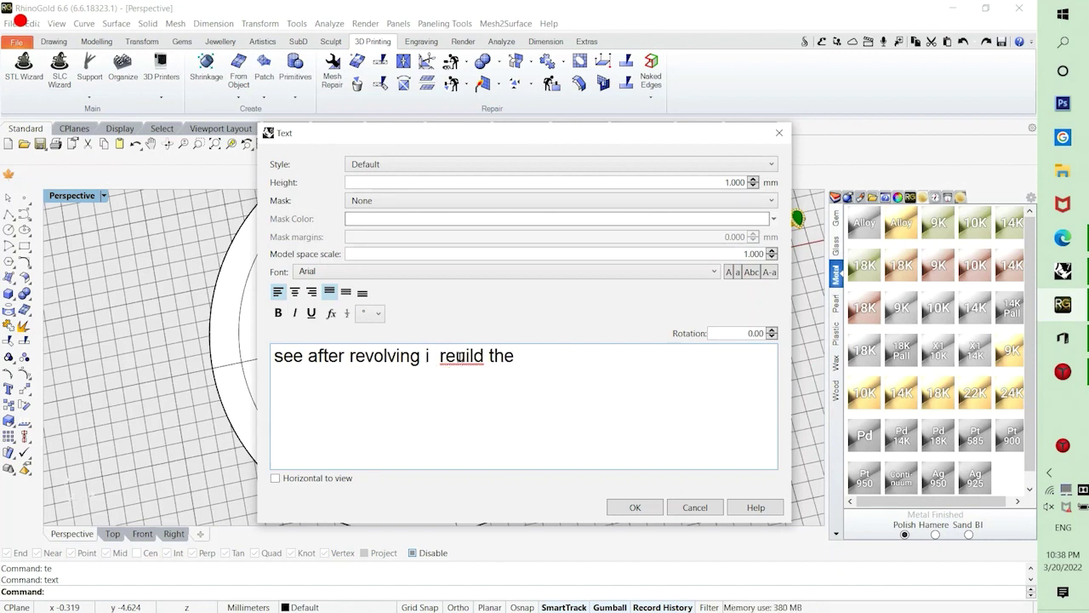
text(b)
click(539, 358)
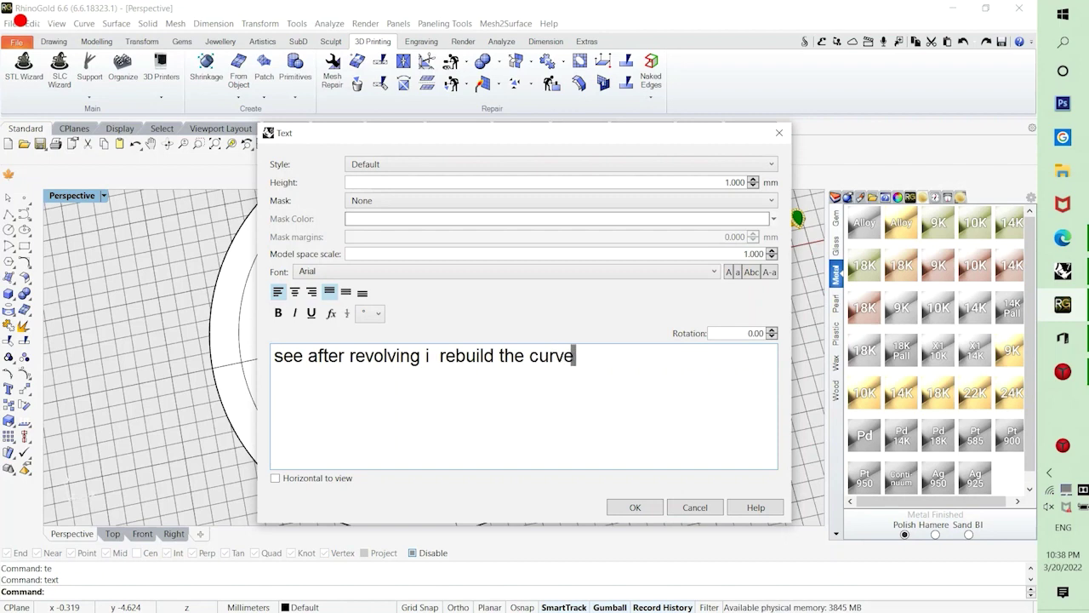
Continue the note with "then you cna make it like this with record history on" and highlight "record history on".
text(then y)
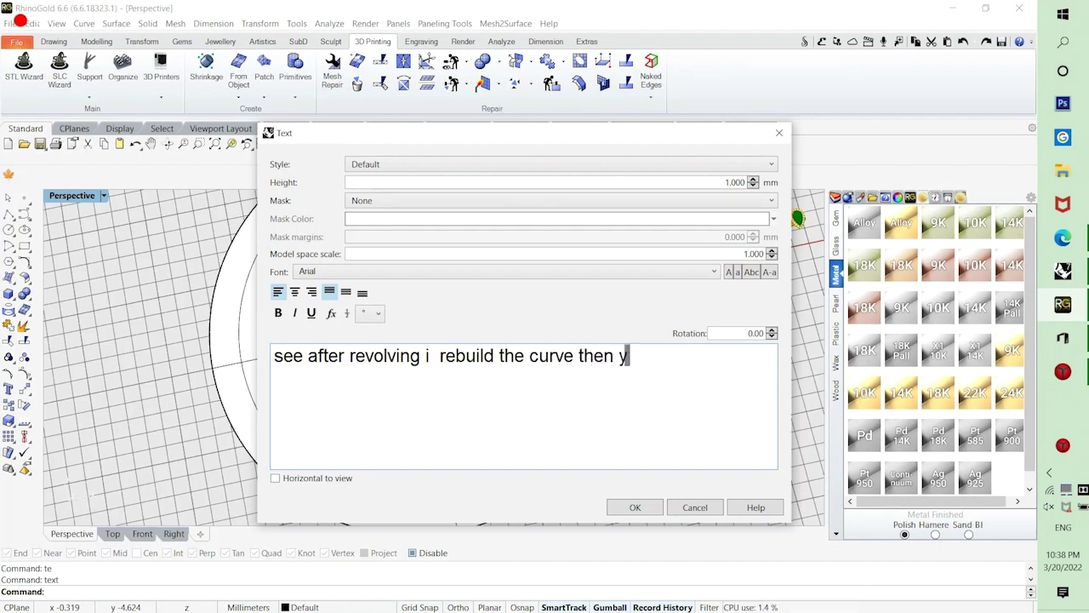
text(ou cna make)
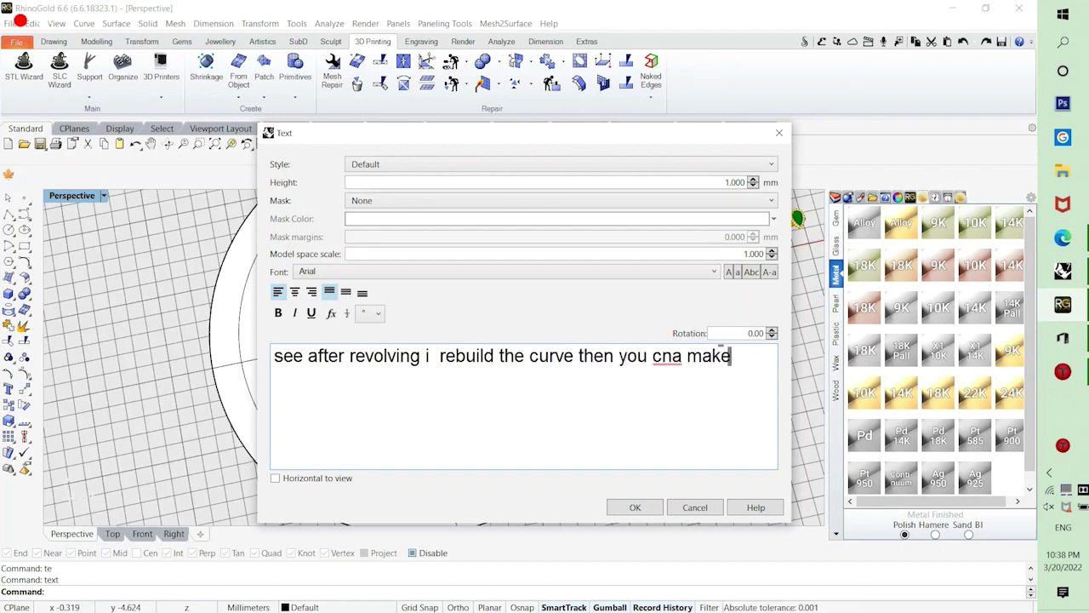
text( it like this)
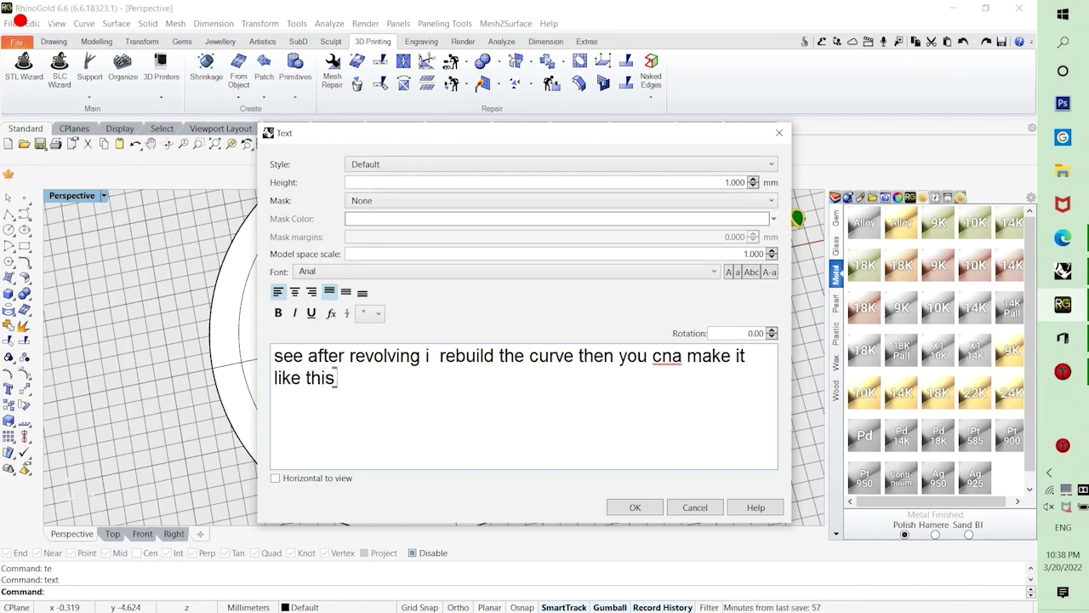
text( with record his)
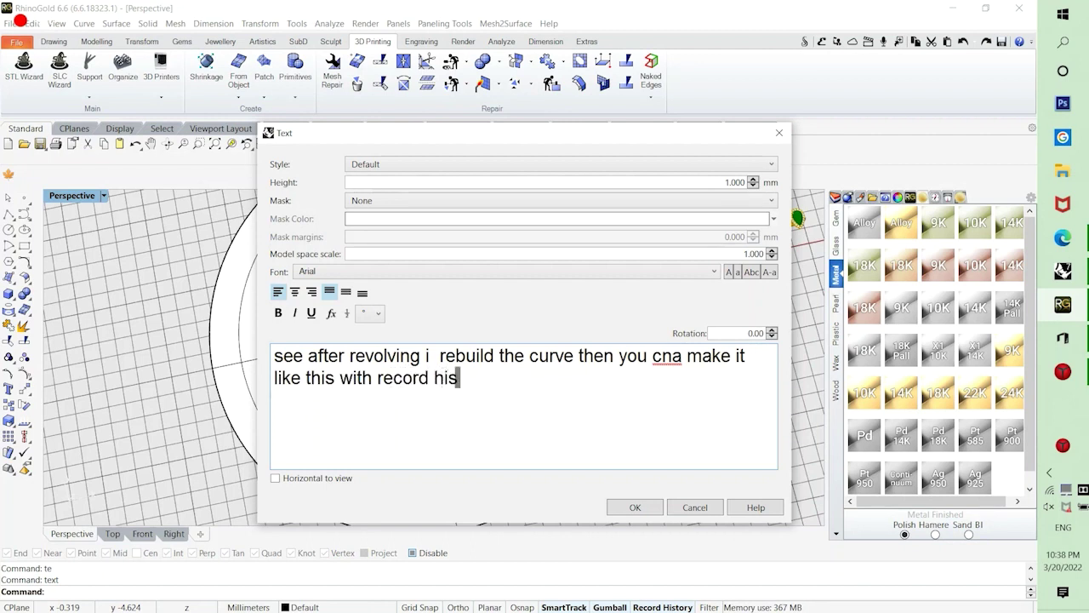
text(tory on)
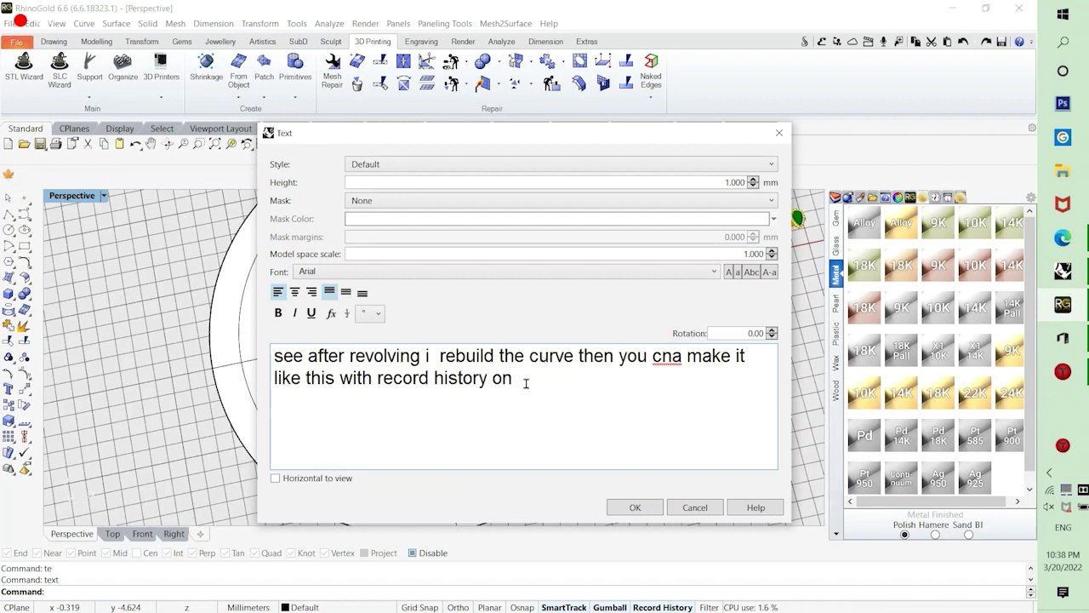
drag(521, 380, 374, 388)
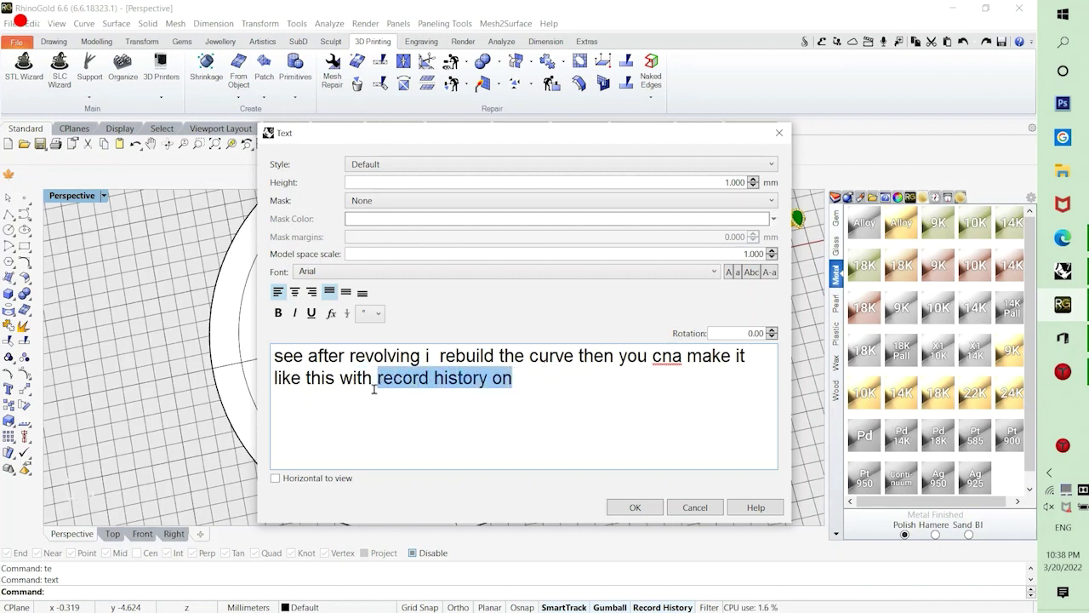
click(531, 384)
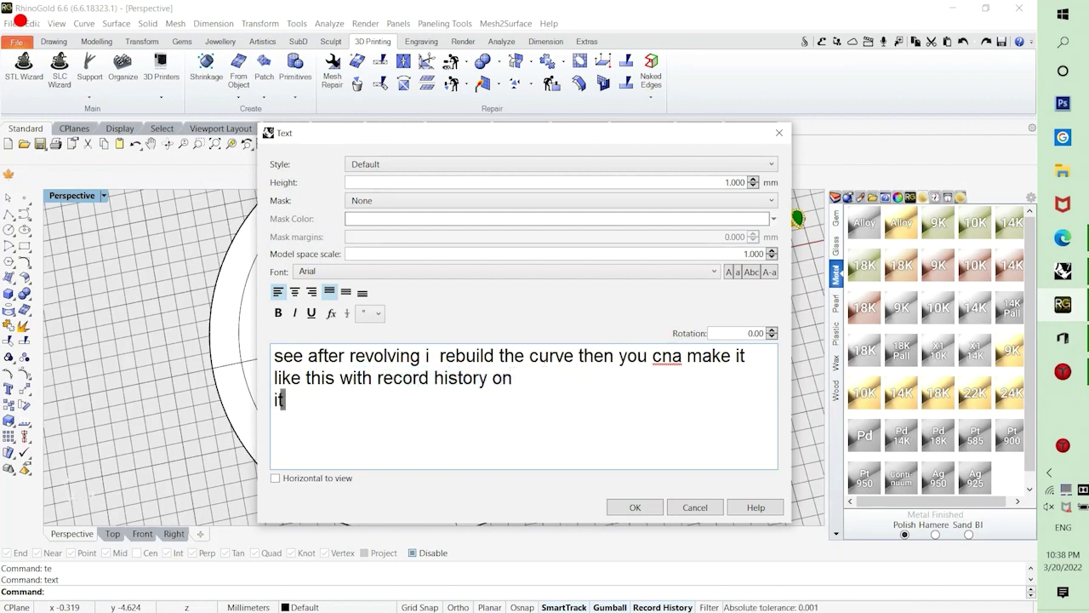
Add the line "it is very important to on the history" to the note and discard the annotation.
text(it is very )
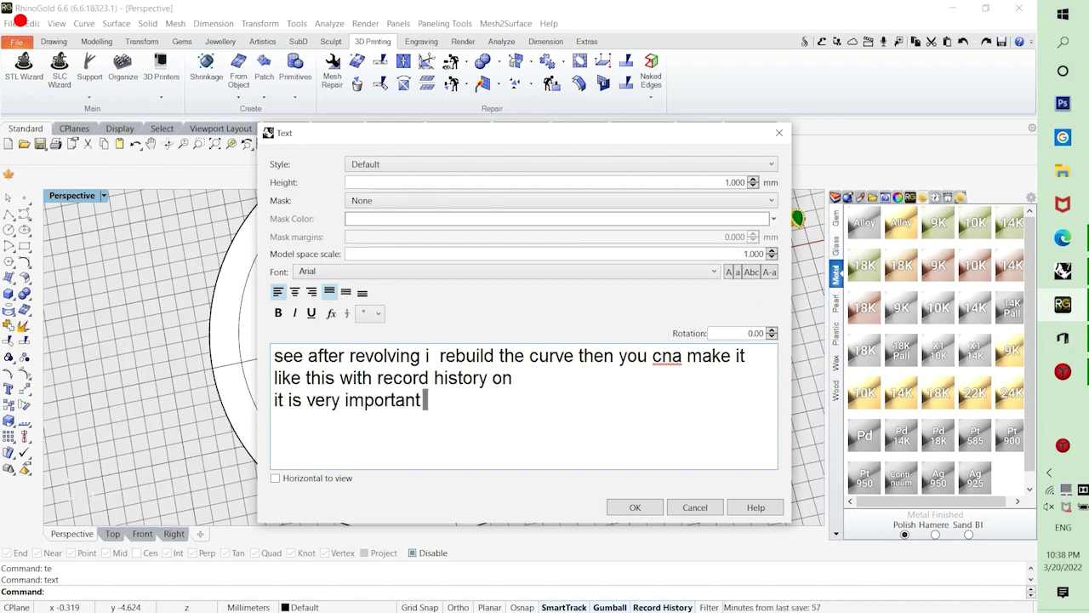
text(important to do red)
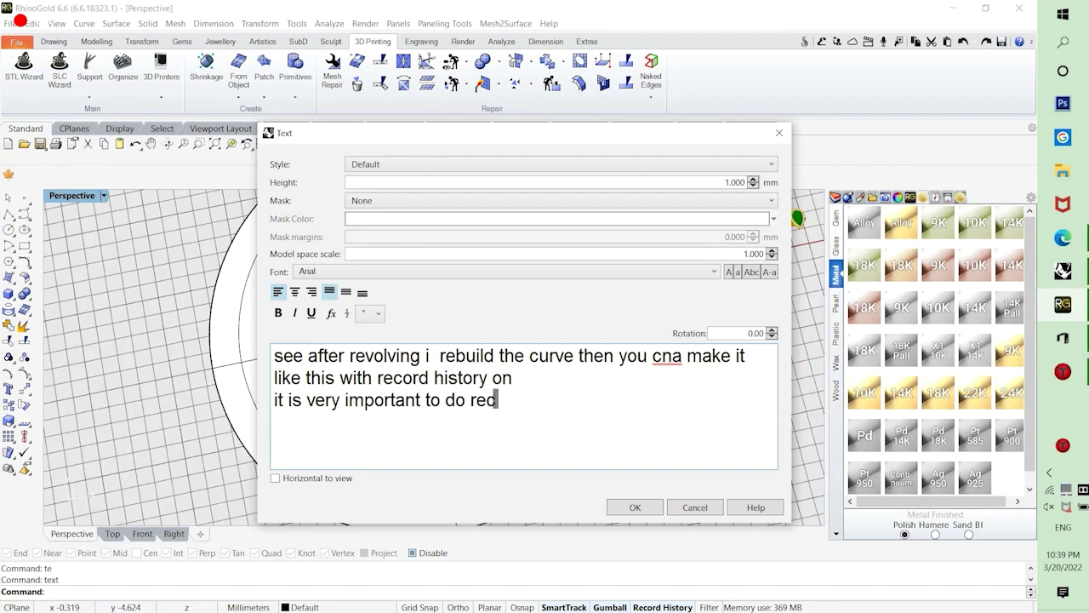
key(BackSpace)
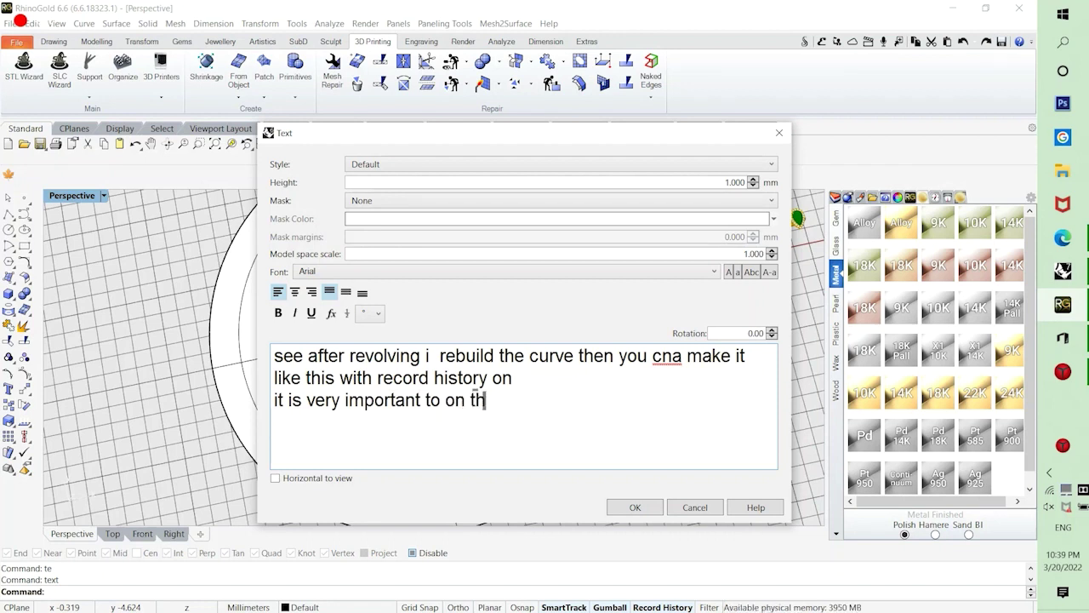
text(history)
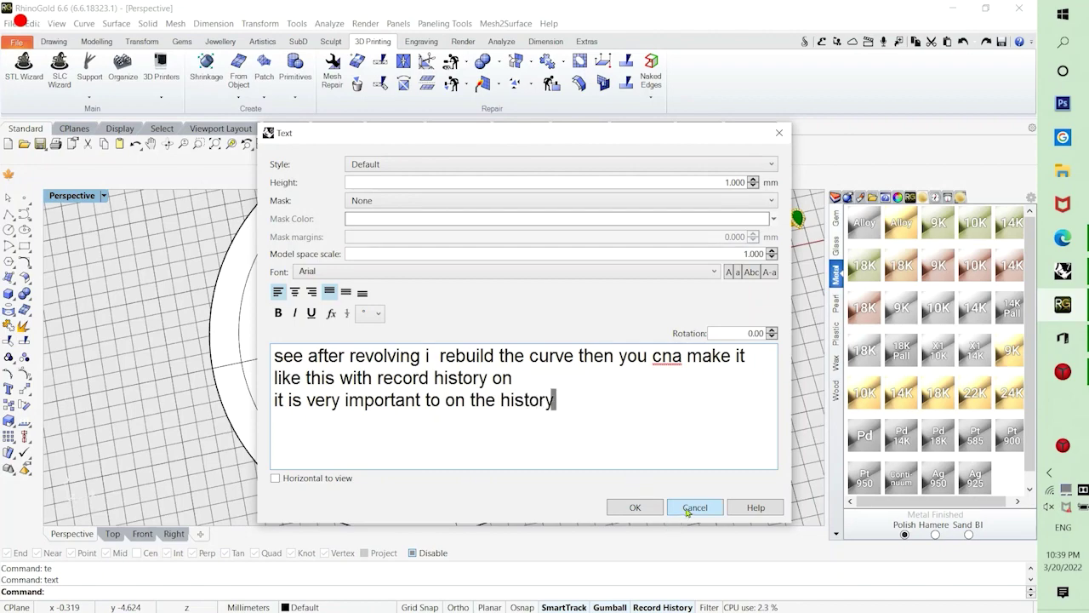
click(687, 512)
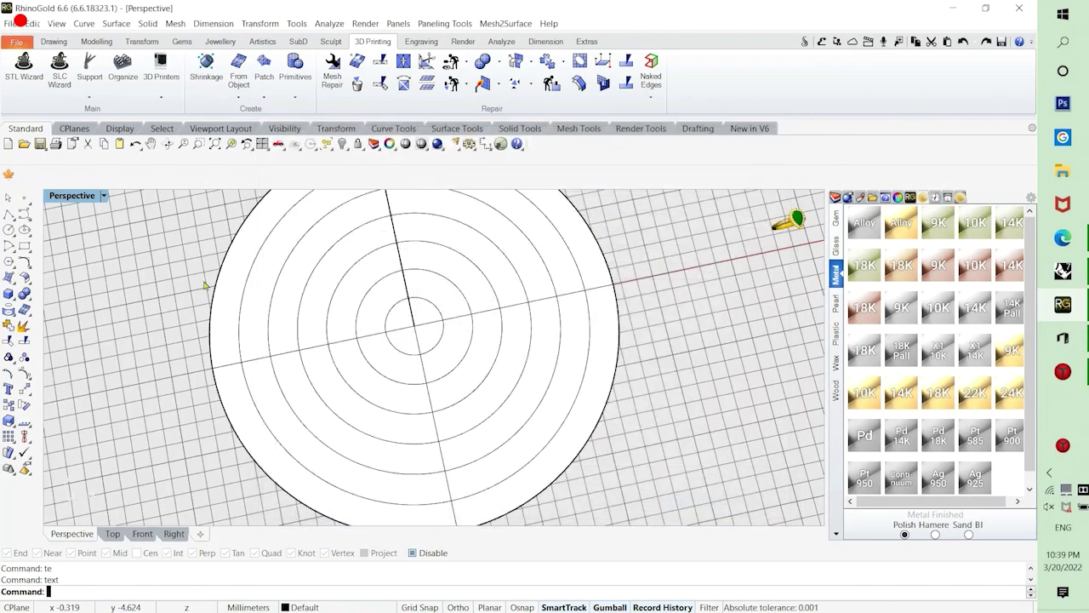
Extract the wireframe curves from the revolved disc surface with ExtractWireframe.
scroll(382, 311, down, 4)
click(378, 343)
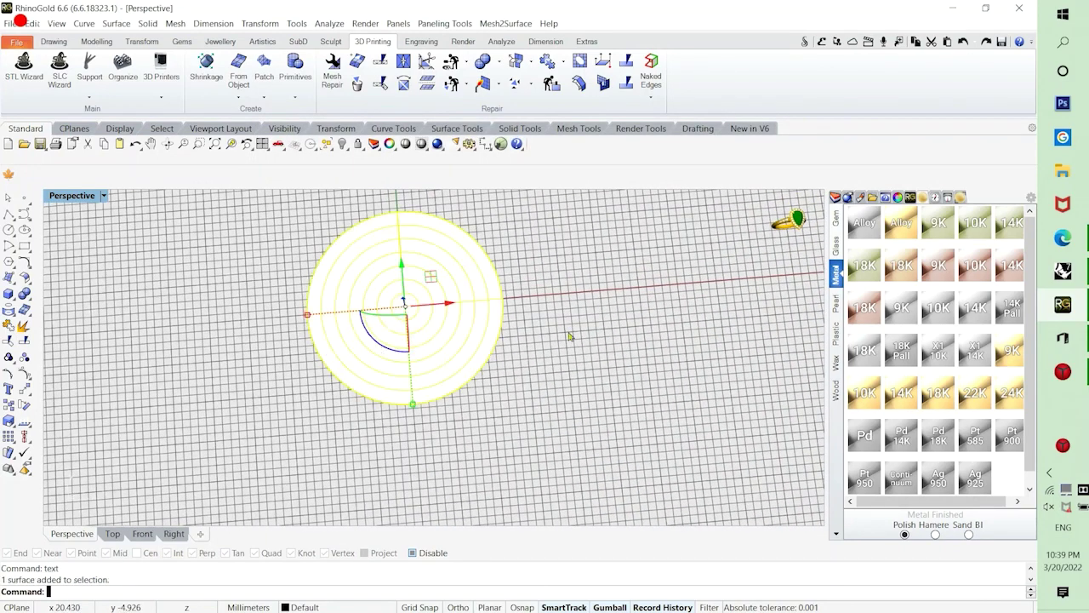
key(Escape)
text(c)
text(xtract)
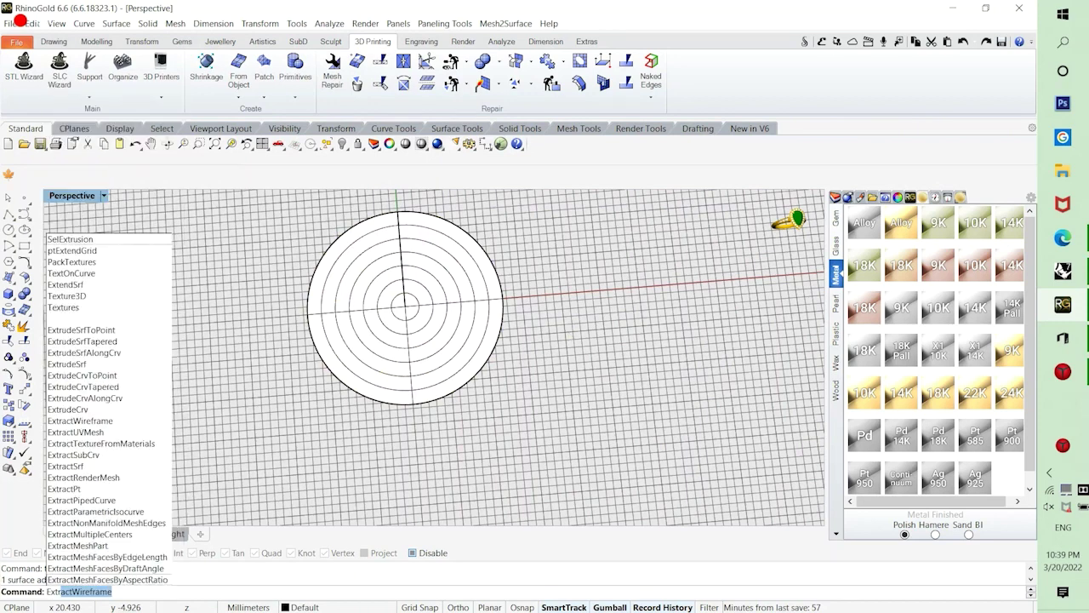
key(Return)
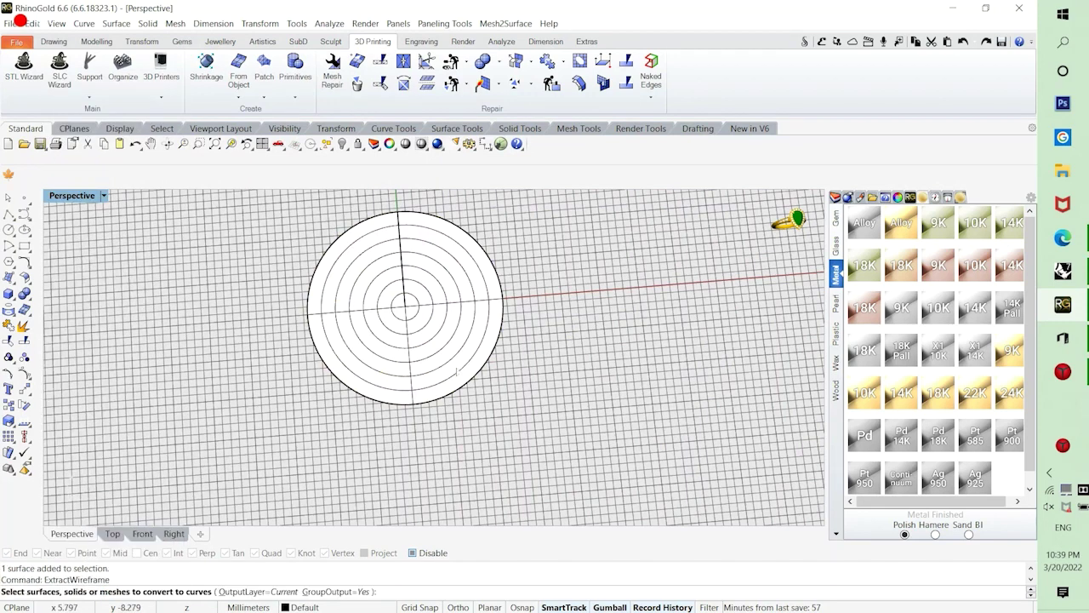
click(444, 361)
key(Return)
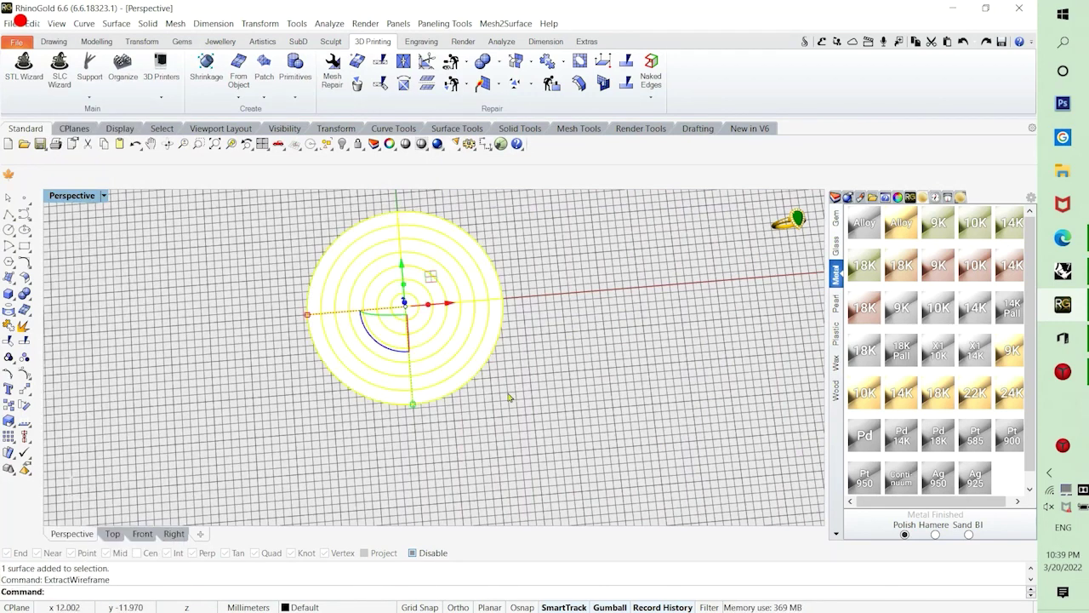
Reselect the newly extracted wireframe curves with SelLast and group them.
key(Escape)
text(SelLast)
key(Return)
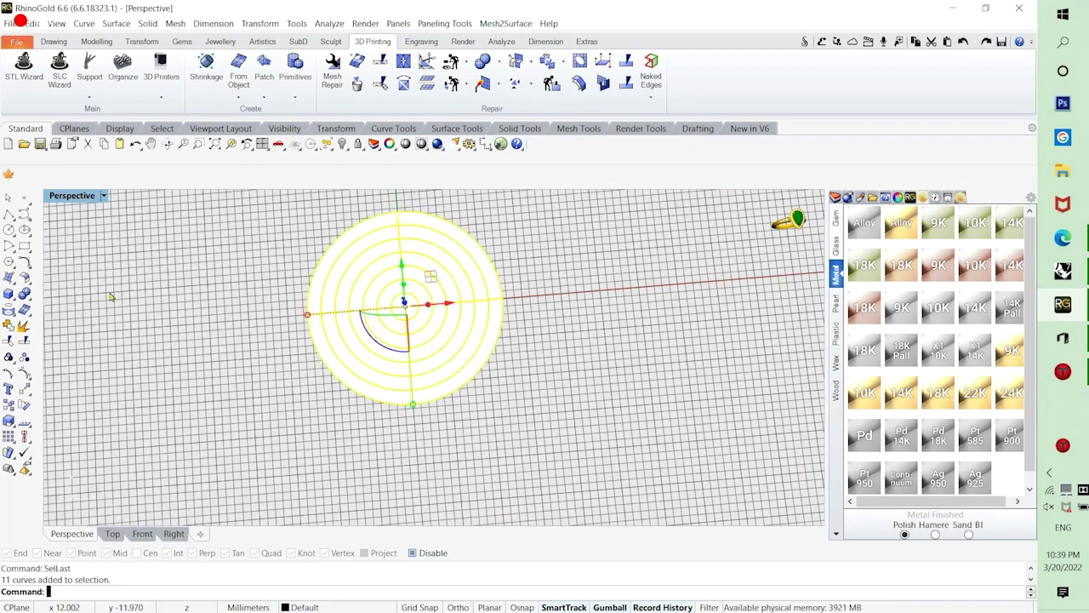
click(9, 357)
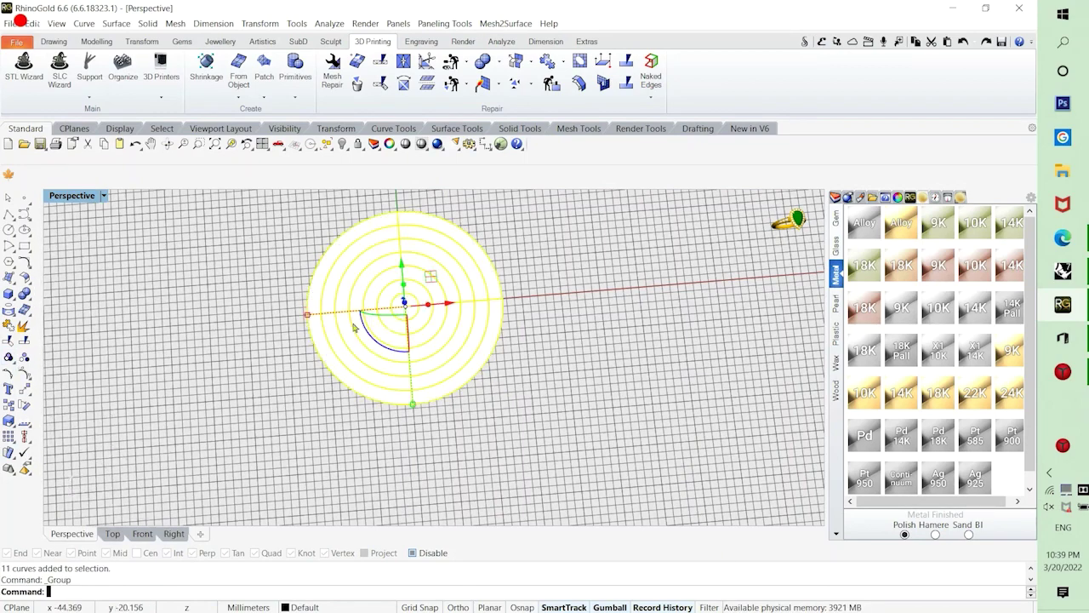
click(565, 417)
Hide the revolved disc surface so only the extracted wireframe curves remain in view.
scroll(473, 357, up, 5)
click(474, 359)
scroll(487, 437, down, 5)
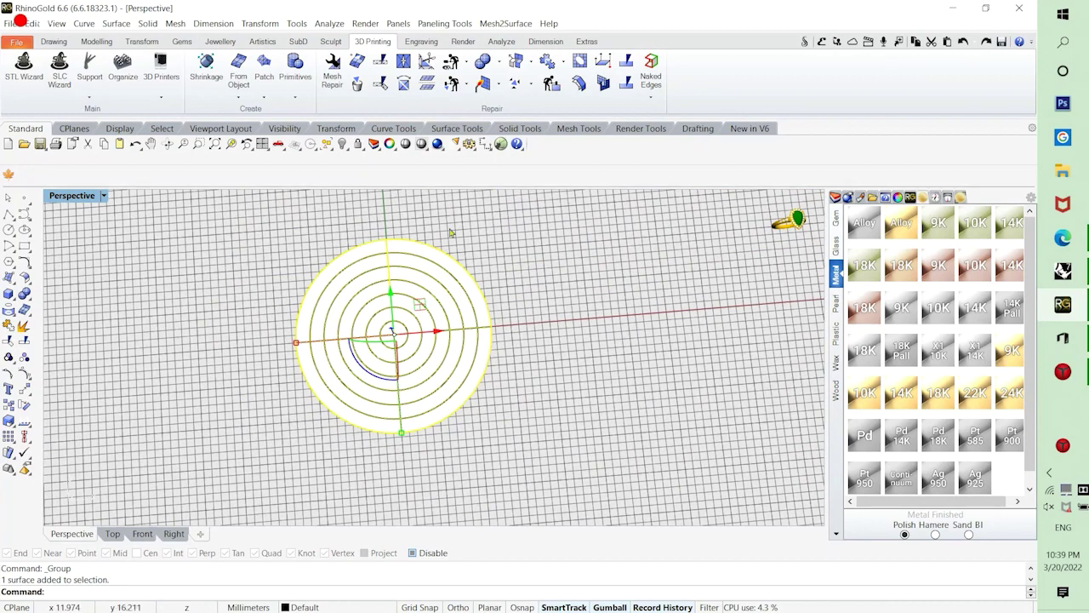
click(342, 143)
Pipe the grouped wireframe curves with a 0.9 mm diameter and round caps.
scroll(330, 351, up, 3)
click(306, 340)
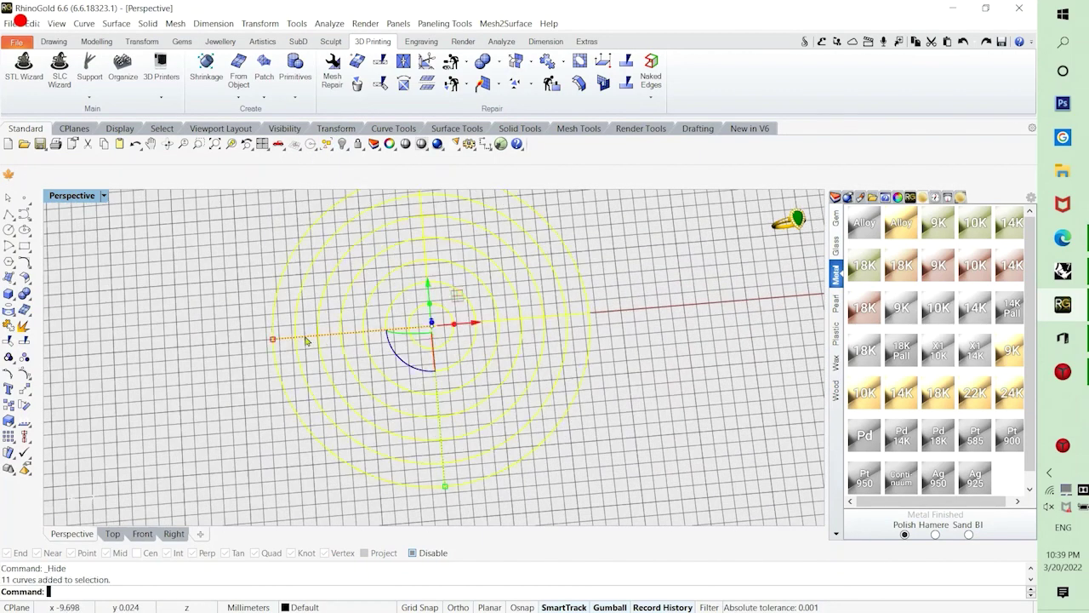
scroll(307, 340, down, 3)
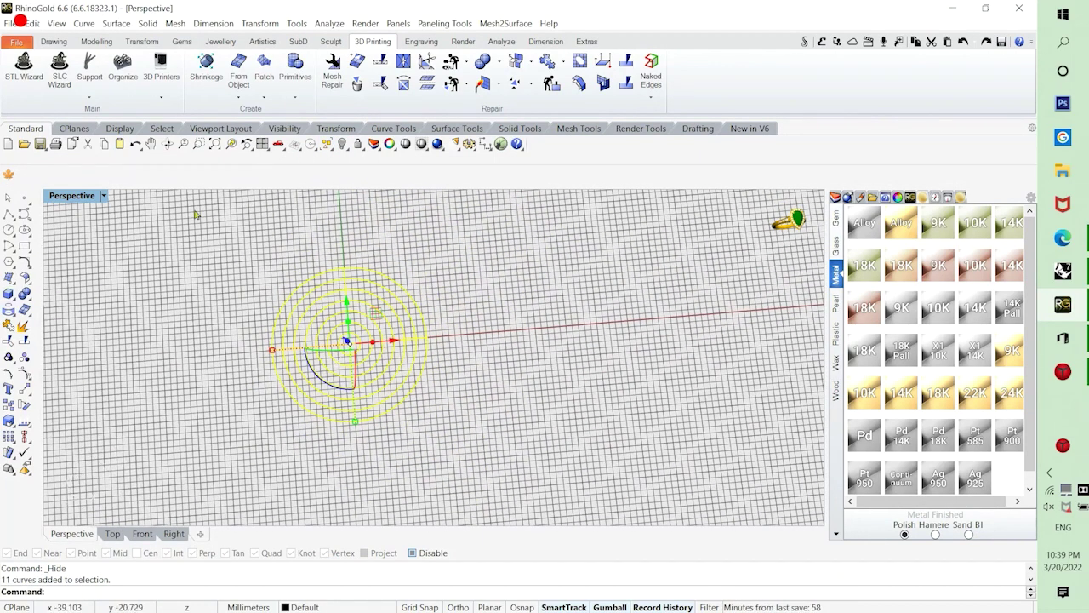
click(16, 284)
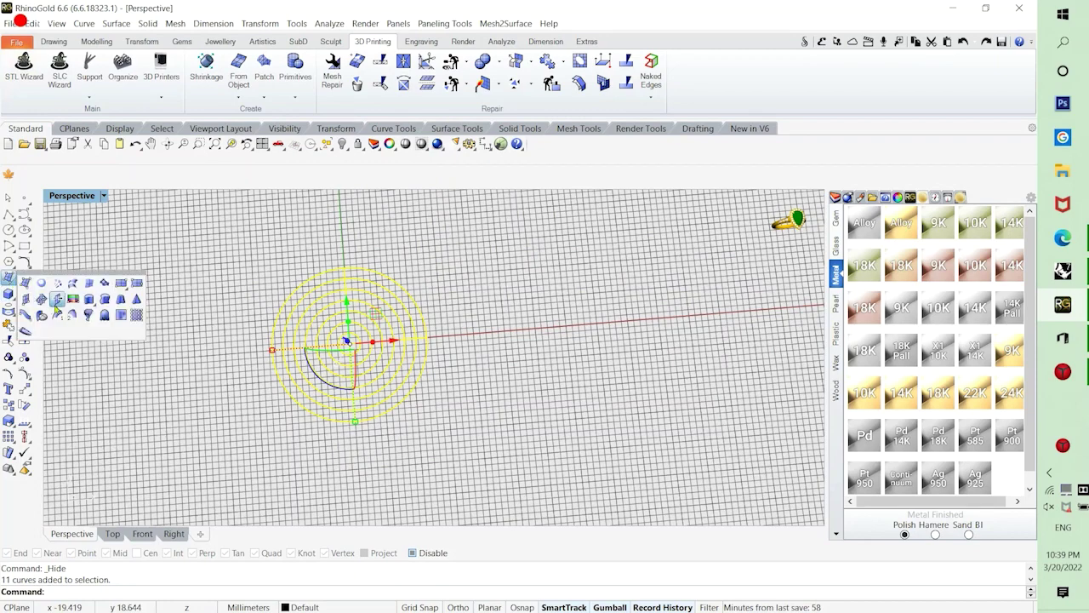
click(12, 299)
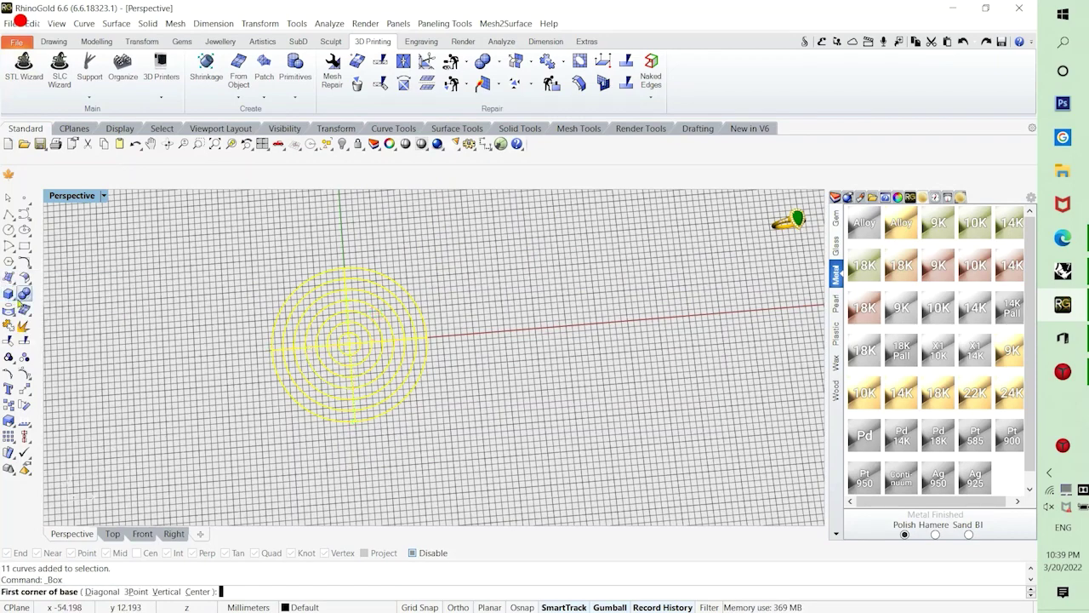
click(12, 301)
click(103, 316)
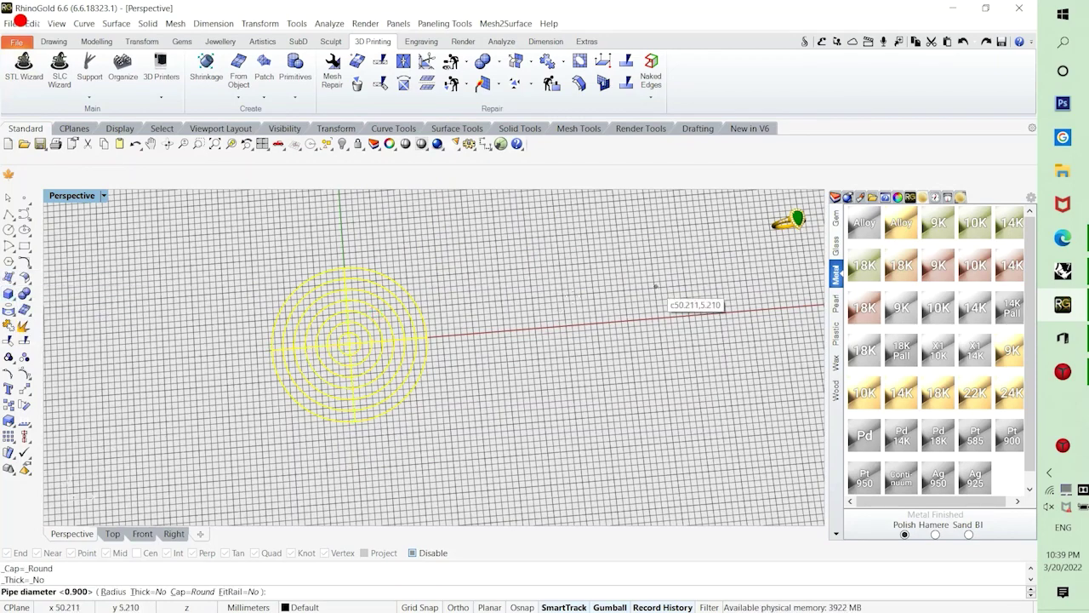
click(546, 279)
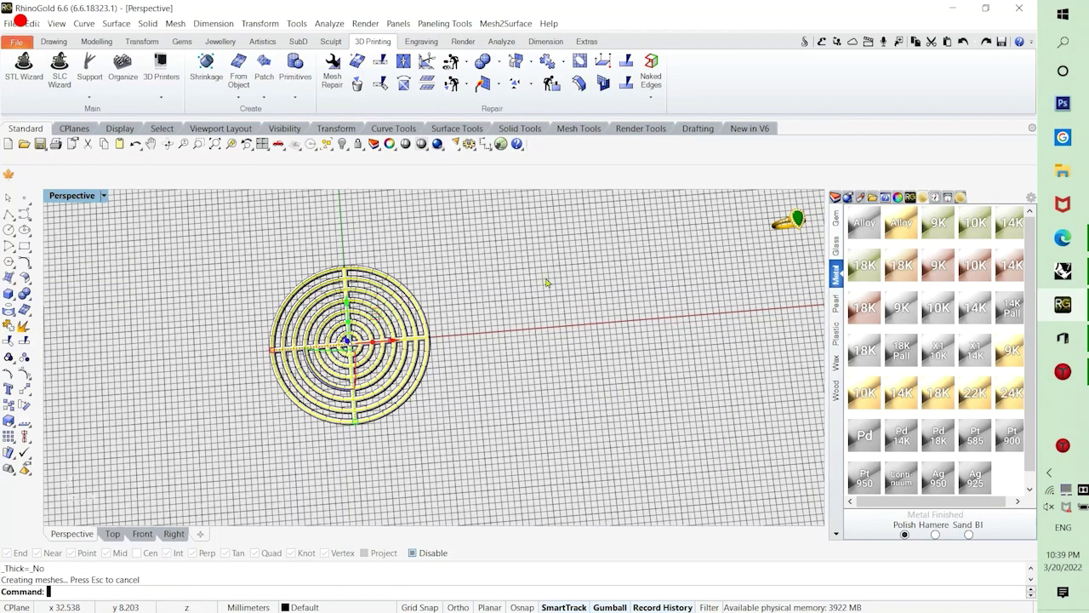
click(208, 355)
Return to the four-viewport layout, reselect the newly created pipes with SelLast and group them.
double_click(62, 199)
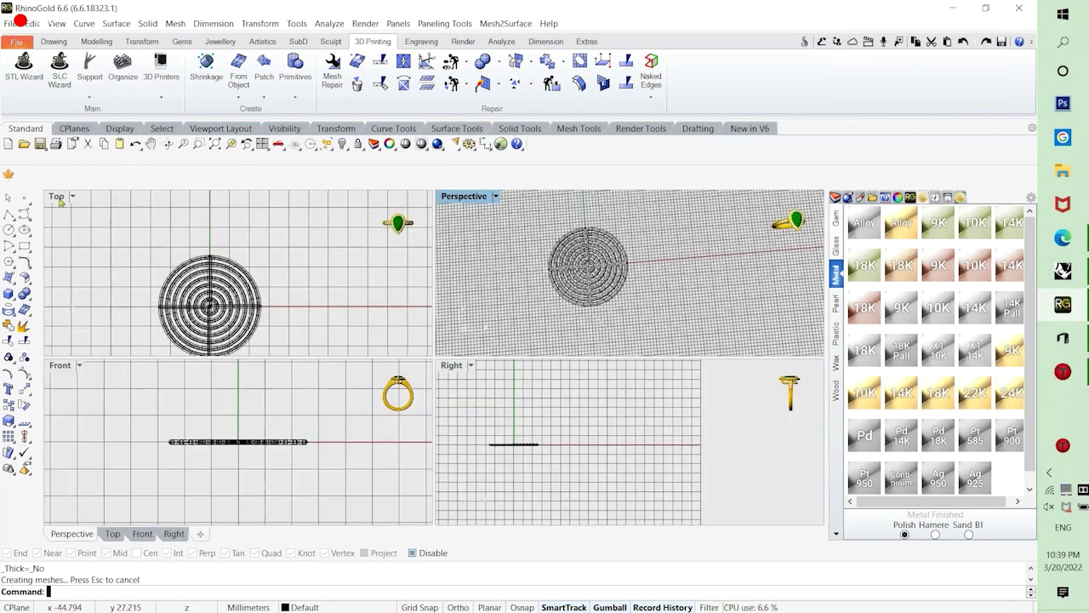
scroll(182, 301, up, 6)
right_drag(236, 308, 210, 256)
scroll(210, 256, up, 7)
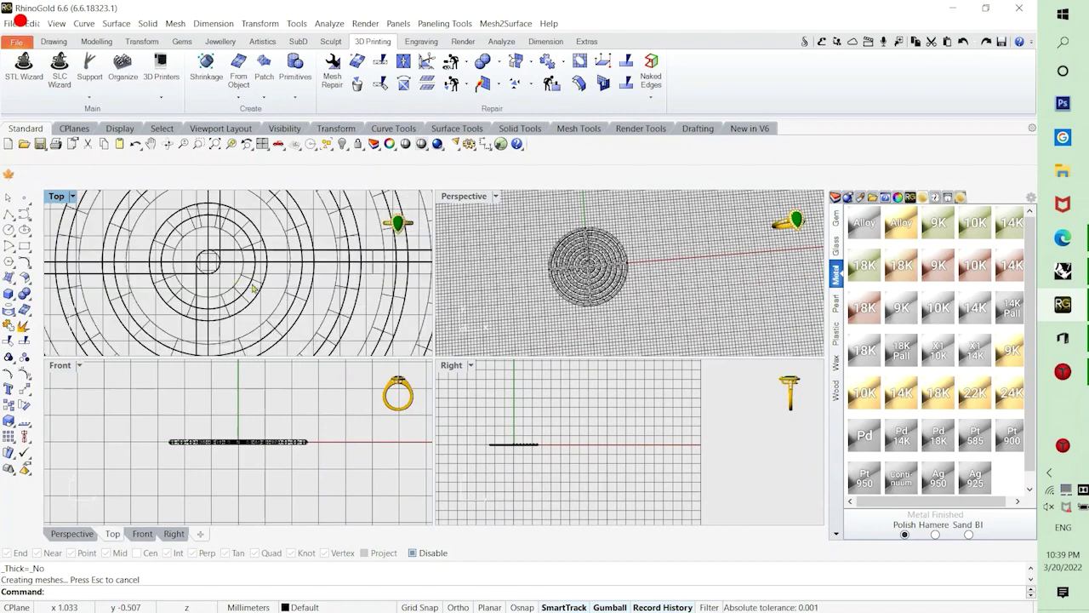
click(586, 279)
scroll(586, 278, up, 5)
scroll(585, 279, down, 3)
click(626, 259)
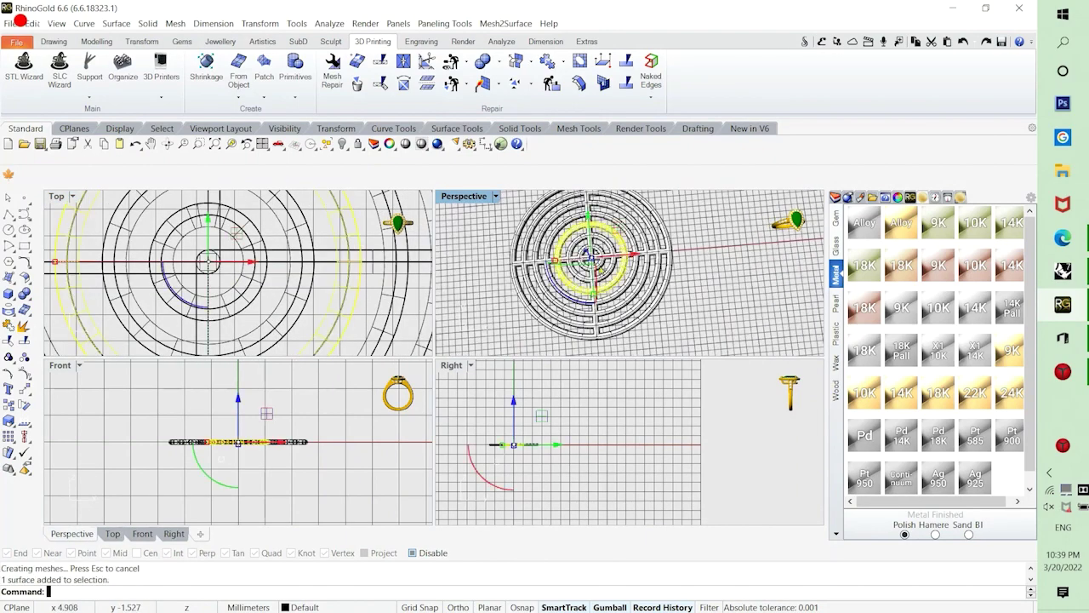
click(720, 294)
key(ctrl+l)
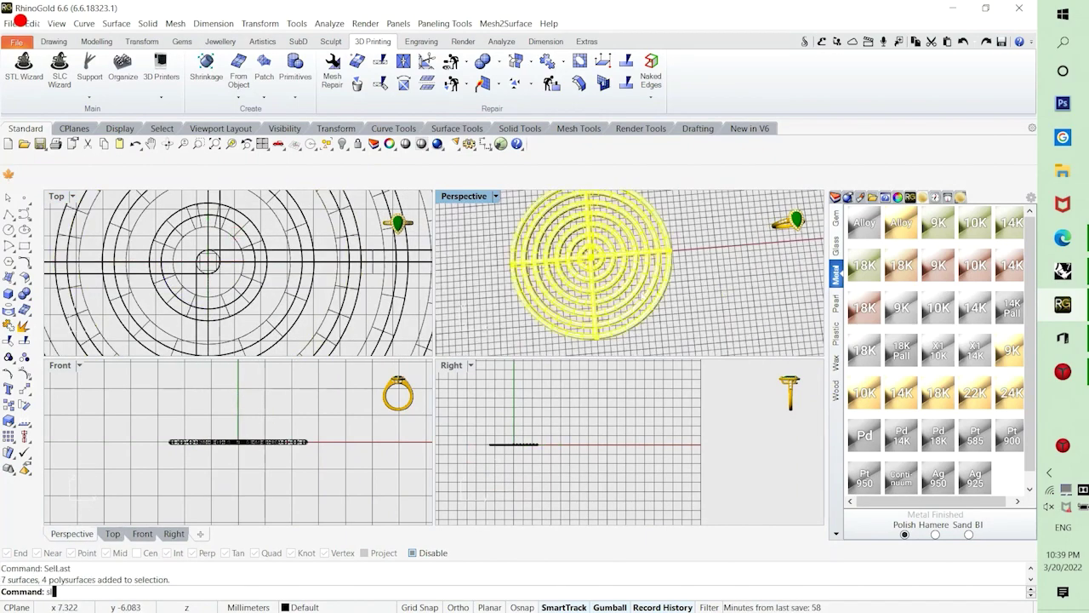
click(8, 357)
click(323, 319)
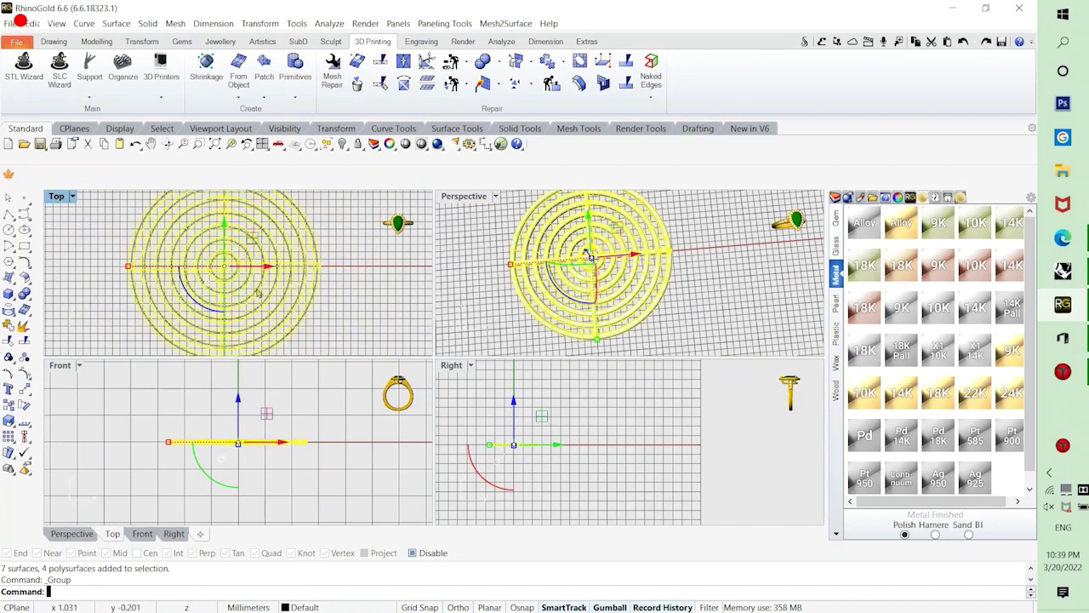
Select all curves with SelCrv and hide them so only the piped disc remains.
text(SelCrv)
key(Return)
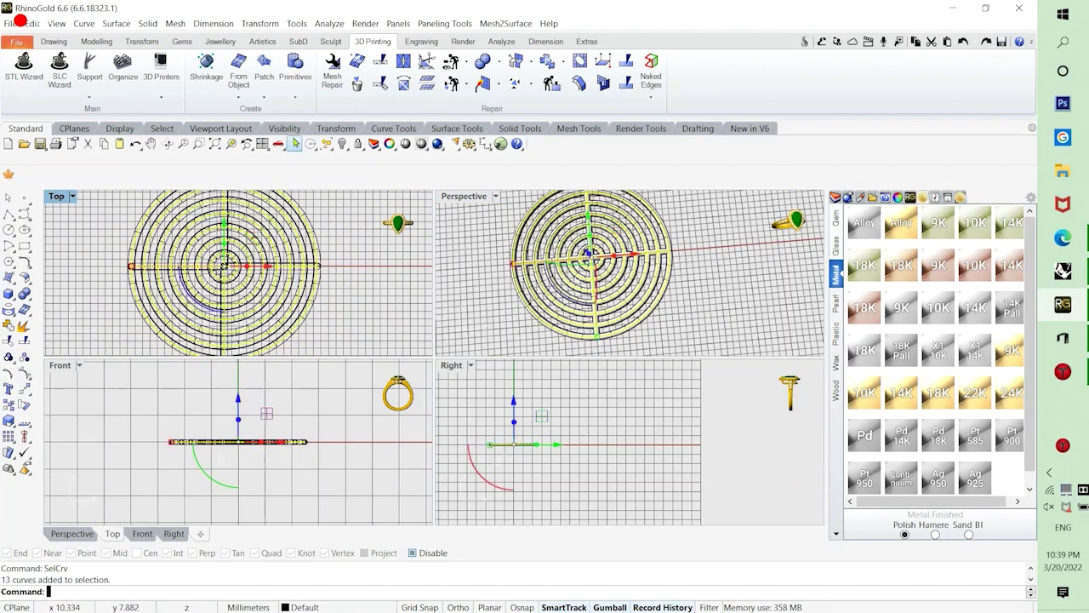
click(342, 144)
scroll(552, 305, down, 7)
Assign the yellow 22K metal to the grouped disc and set the Perspective viewport to Rendered display.
click(257, 272)
scroll(256, 273, down, 4)
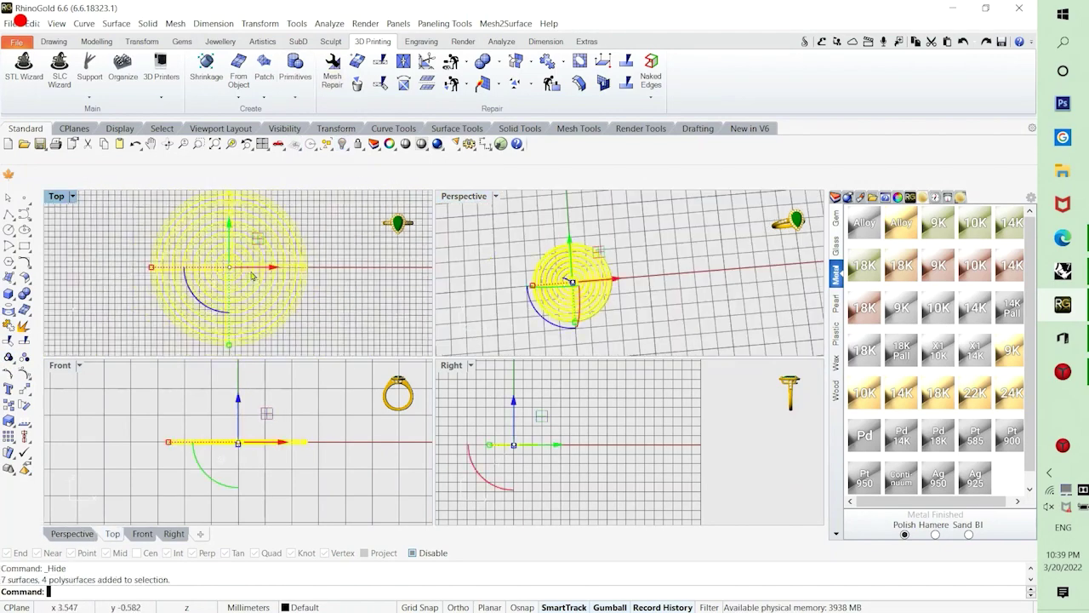
click(369, 317)
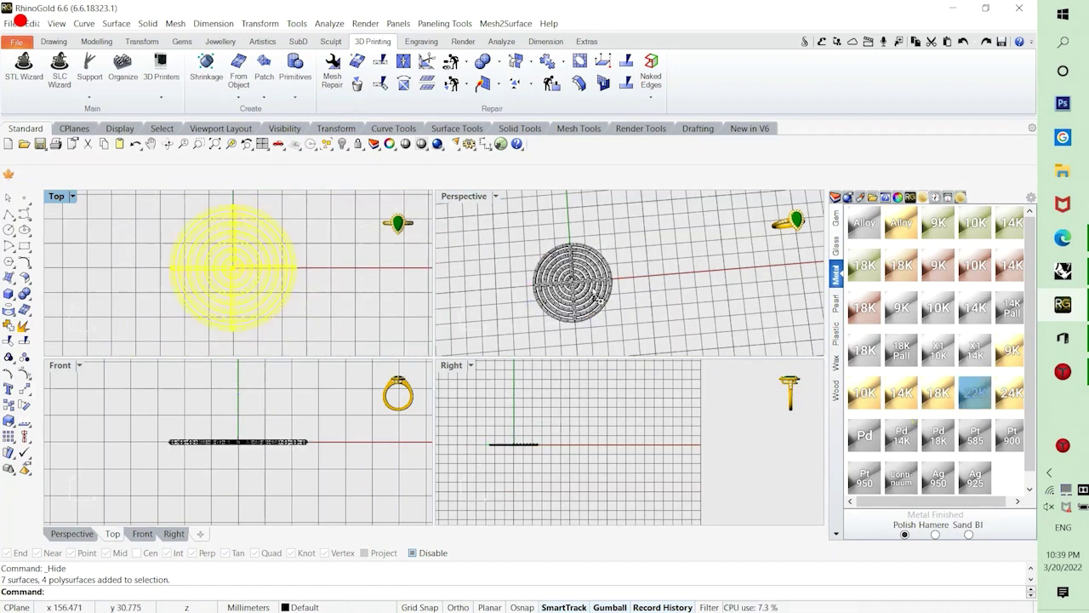
scroll(286, 303, down, 2)
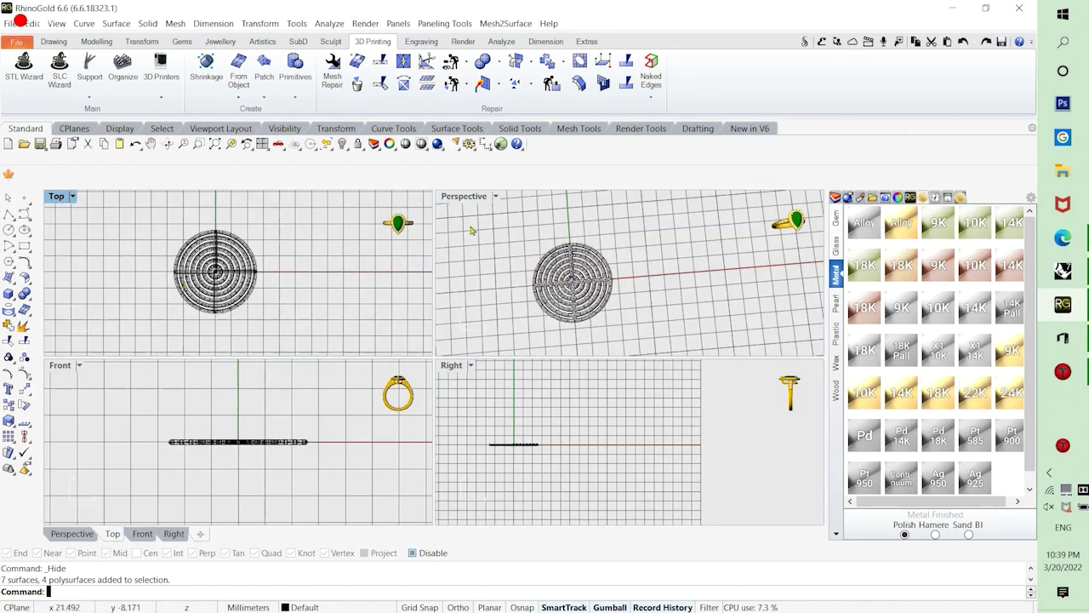
click(495, 196)
click(553, 128)
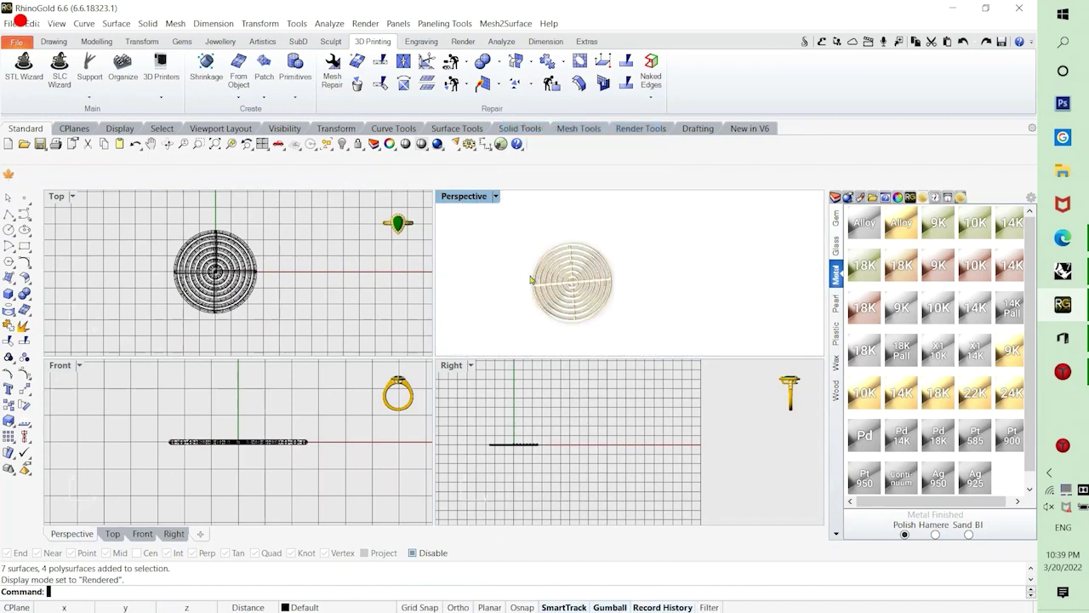
scroll(532, 278, up, 4)
scroll(219, 281, up, 4)
Copy the grouped disc along the X axis to place a second disc beside the original.
click(152, 280)
scroll(151, 279, down, 6)
scroll(220, 301, down, 1)
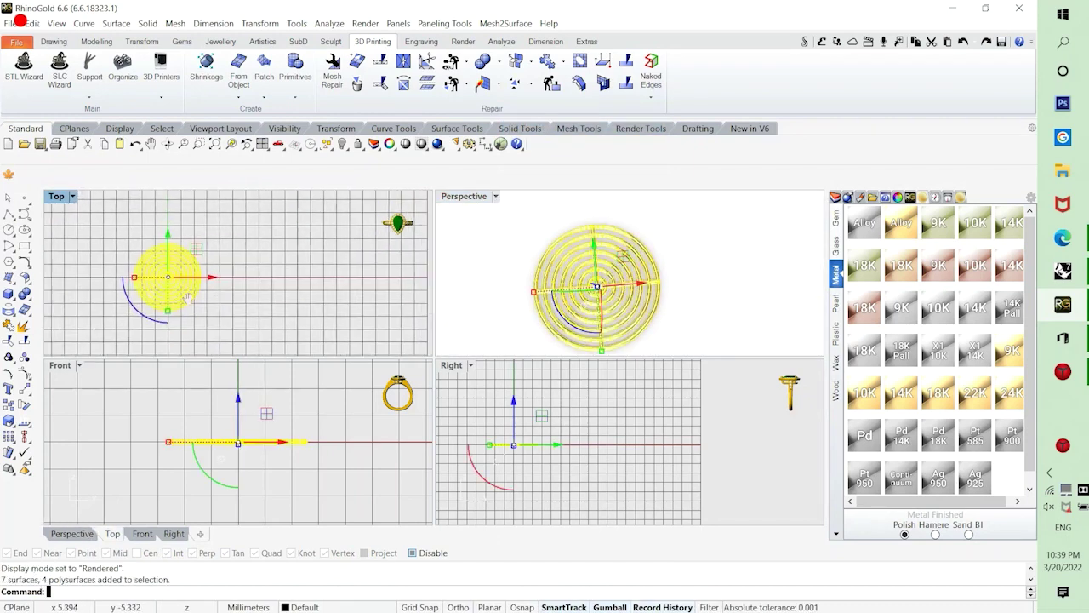
alt+drag(215, 278, 289, 307)
click(323, 308)
scroll(563, 287, down, 4)
scroll(253, 289, up, 2)
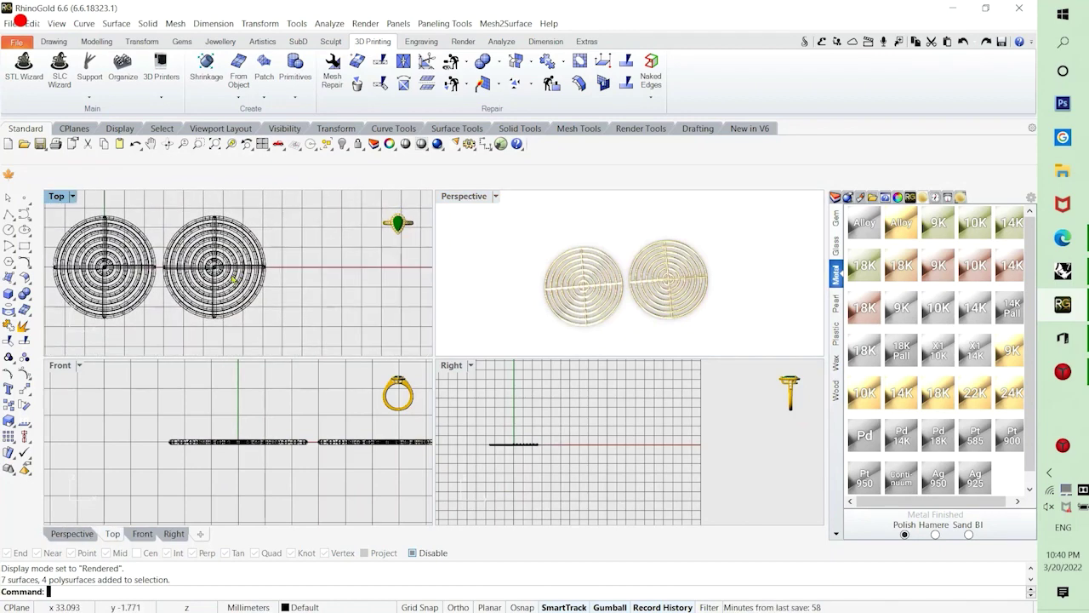
Copy the second disc along the X axis to add a third disc to the row.
click(232, 280)
alt+drag(260, 269, 376, 279)
scroll(379, 280, down, 6)
click(303, 313)
scroll(524, 305, down, 8)
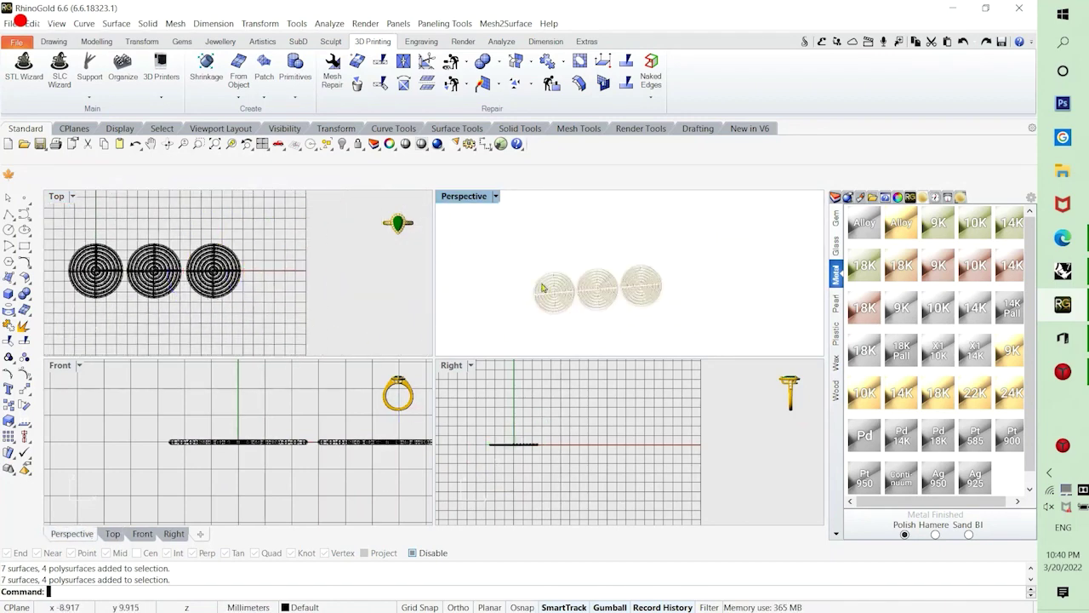
scroll(540, 305, up, 8)
Add two more disc copies along the X axis to extend the row to five discs.
click(234, 269)
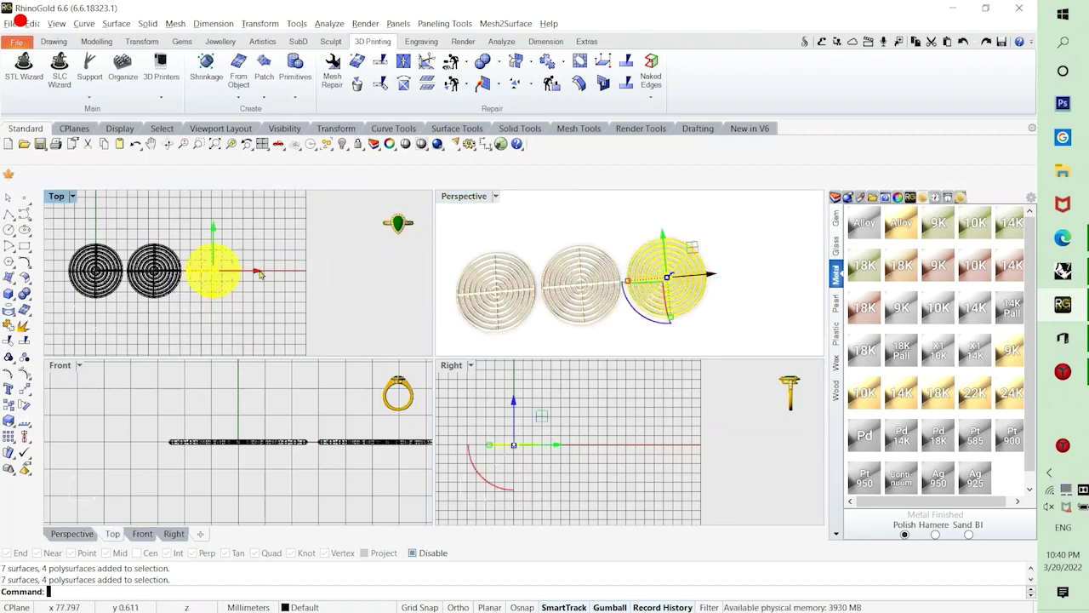
alt+drag(261, 270, 342, 317)
click(322, 300)
scroll(312, 287, down, 4)
click(208, 275)
scroll(226, 276, up, 4)
key(Escape)
scroll(537, 287, down, 4)
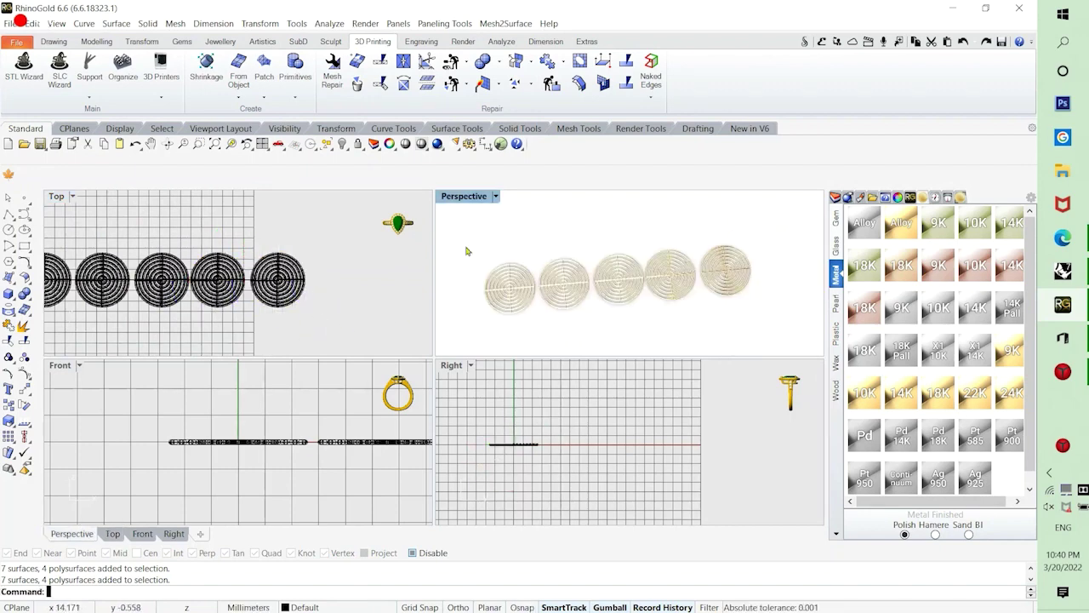
Examine the spacing of the five-disc row in the enlarged Perspective viewport and in the Top view.
double_click(463, 198)
right_drag(405, 320, 278, 320)
scroll(358, 344, down, 2)
scroll(277, 319, up, 3)
double_click(79, 198)
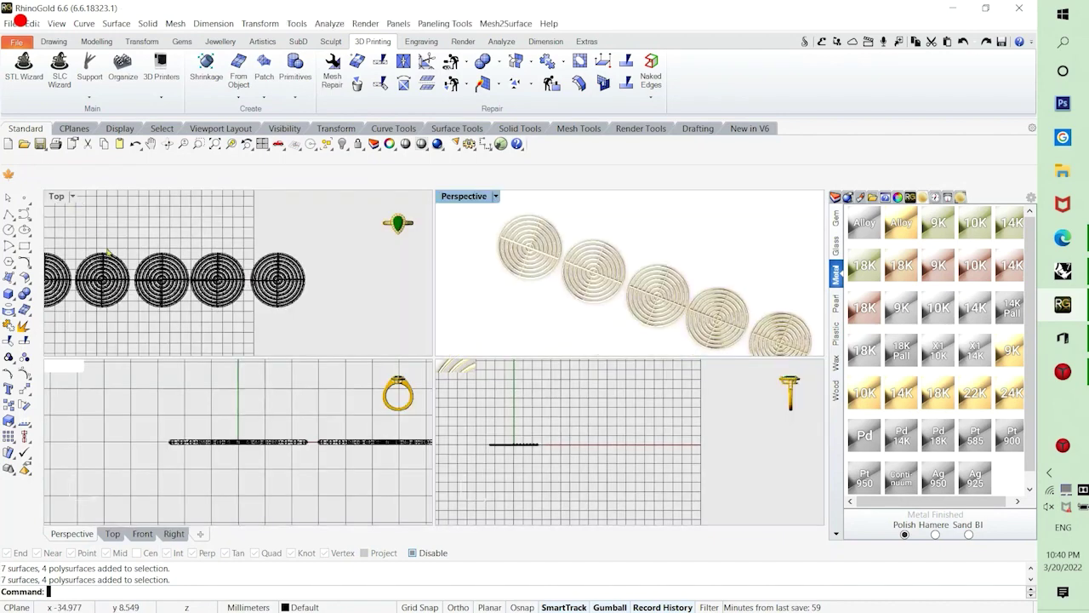
scroll(106, 272, down, 4)
right_drag(103, 288, 143, 284)
scroll(143, 284, up, 2)
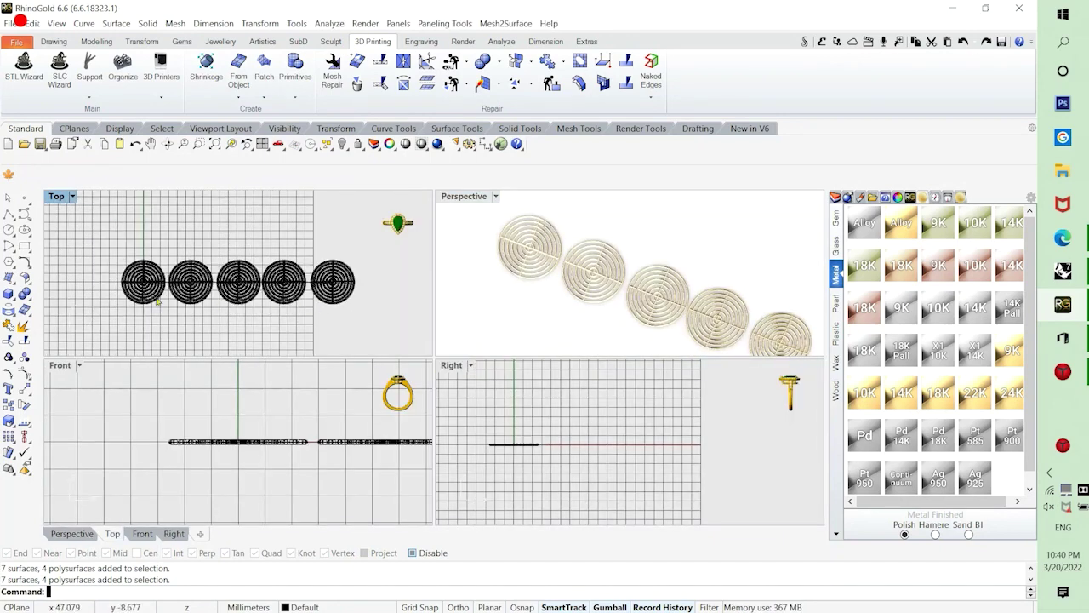
scroll(156, 300, up, 3)
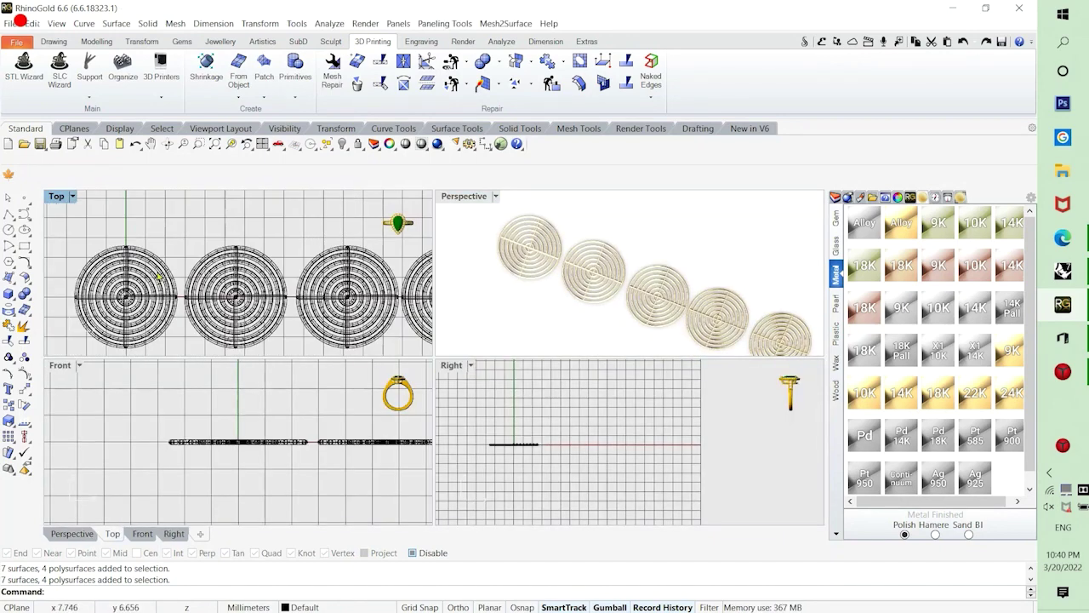
Create a small torus link ring in the Top view, centred at the end of the first disc's horizontal bar.
click(13, 283)
click(14, 298)
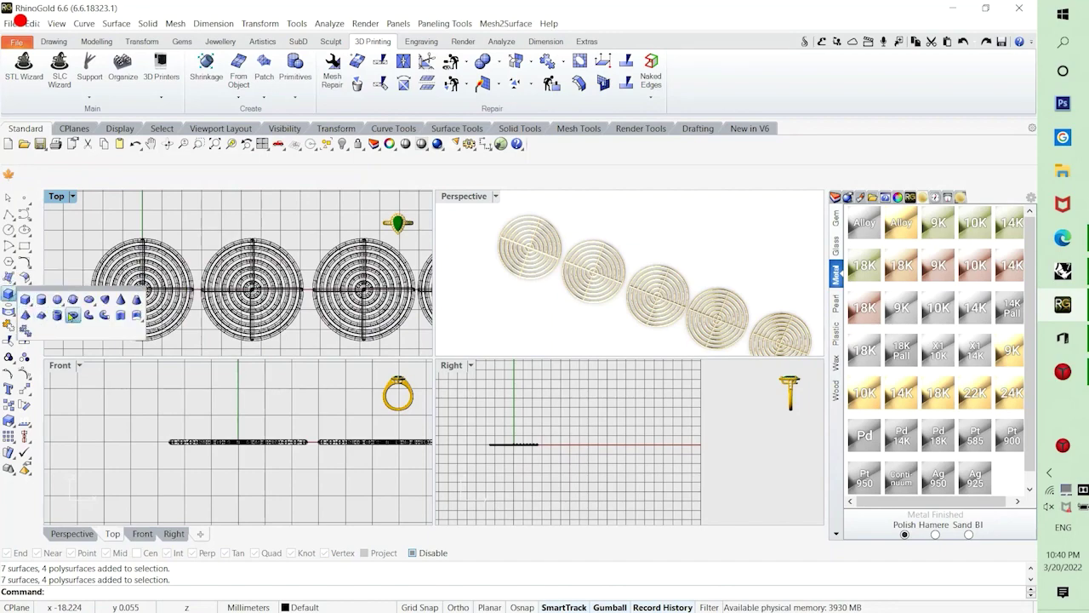
click(72, 315)
scroll(210, 287, up, 5)
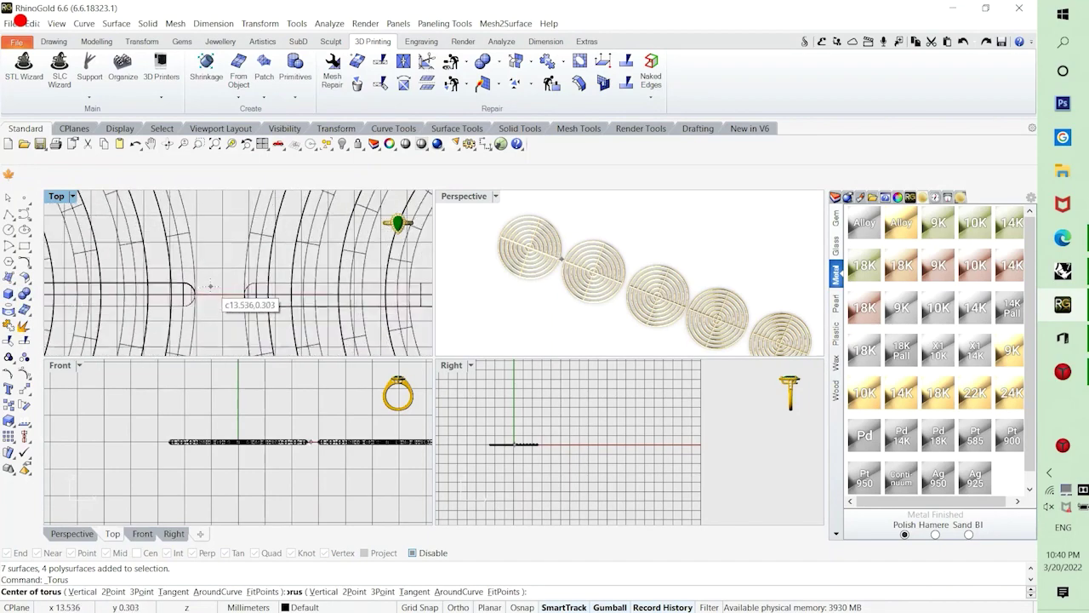
click(194, 296)
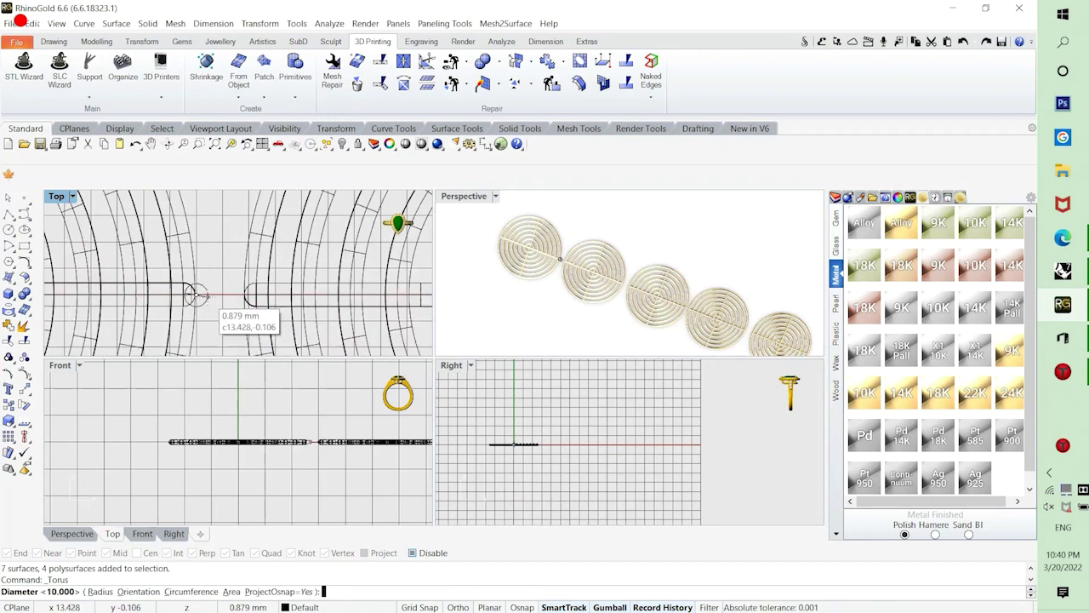
click(219, 308)
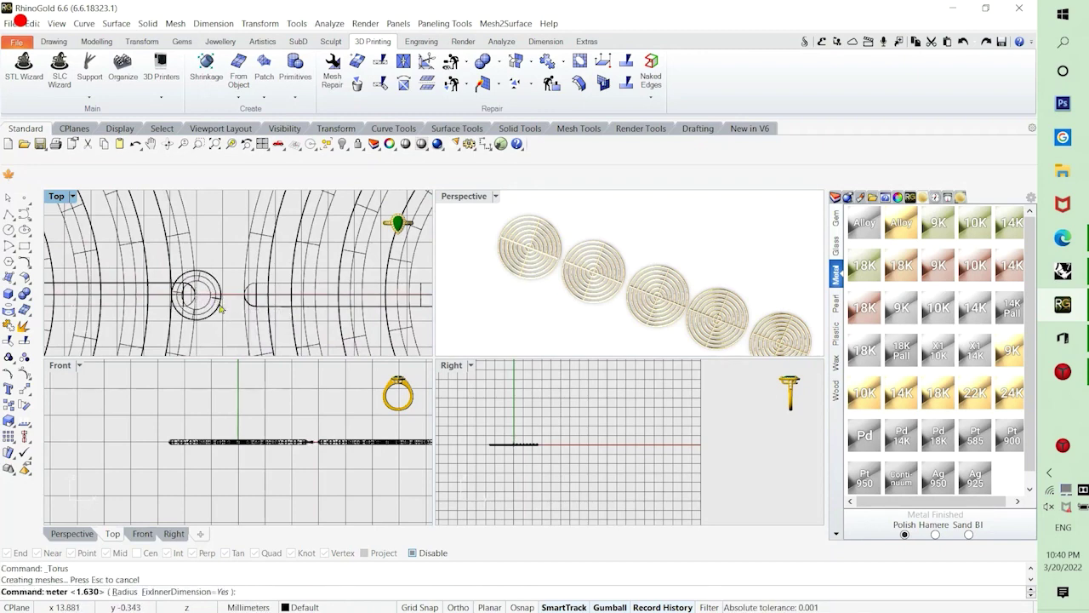
Copy the link ring towards the second disc and rotate the copy upright, perpendicular to the flat ring.
click(218, 308)
drag(219, 308, 253, 309)
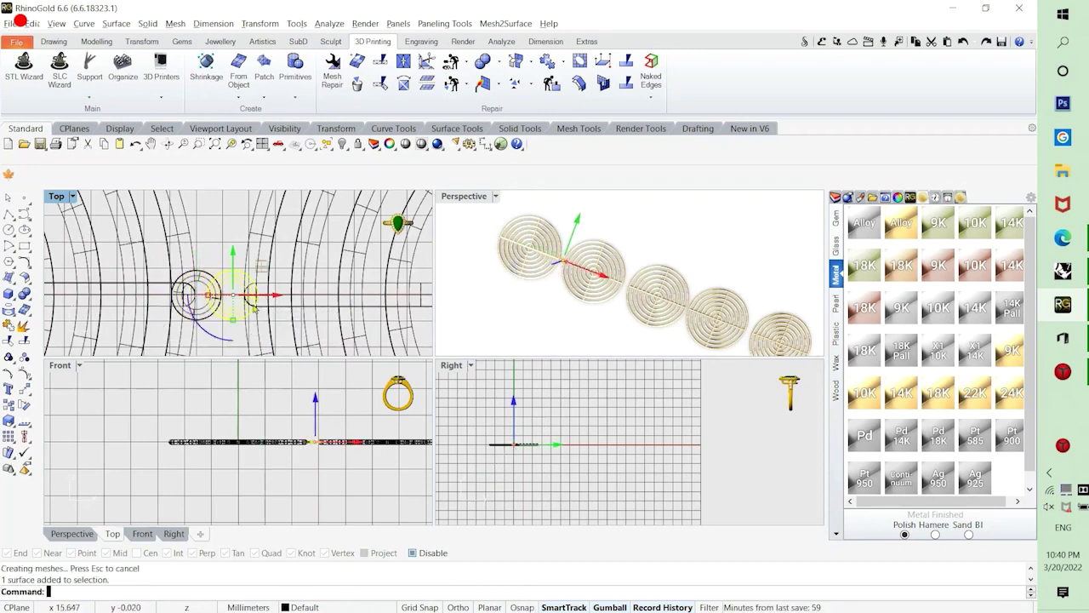
scroll(339, 453, up, 6)
shift+drag(291, 482, 246, 453)
drag(221, 339, 268, 321)
click(210, 223)
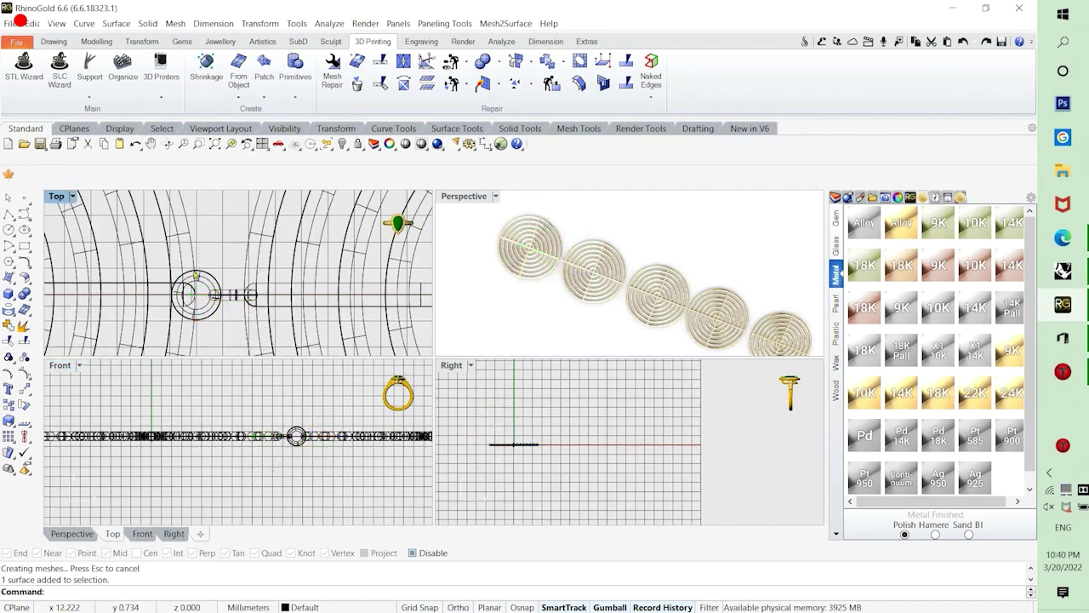
Move the flat link ring along the X axis towards the upright ring so the two interlock.
scroll(195, 276, up, 3)
click(220, 327)
mouse_move(229, 295)
mouse_down()
mouse_move(248, 296)
mouse_move(249, 306)
mouse_up()
click(281, 255)
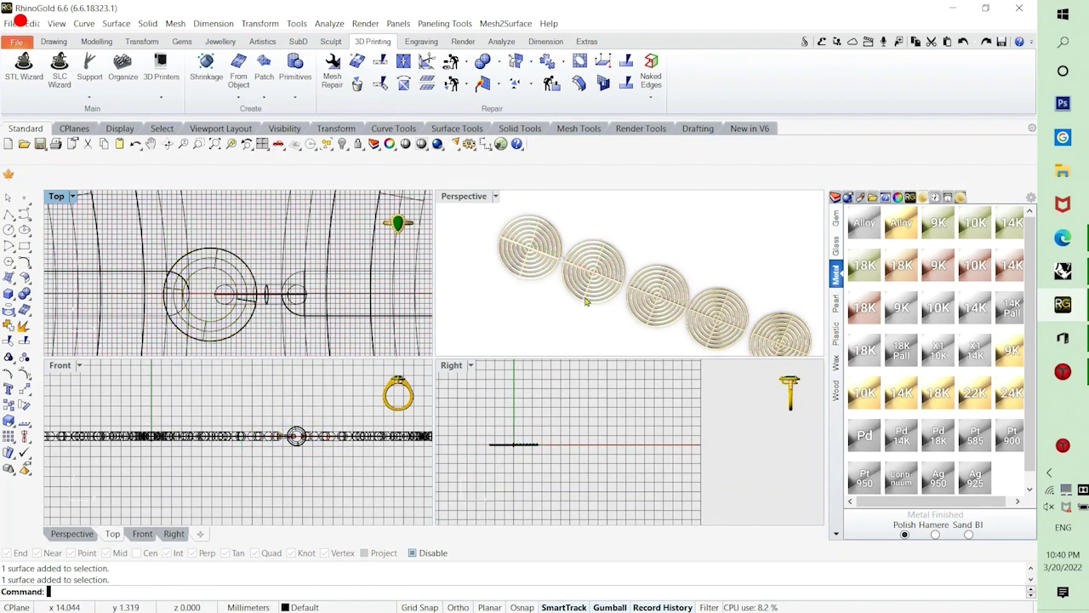
Apply the yellow 22K metal to both link rings between the first two discs.
scroll(586, 301, up, 10)
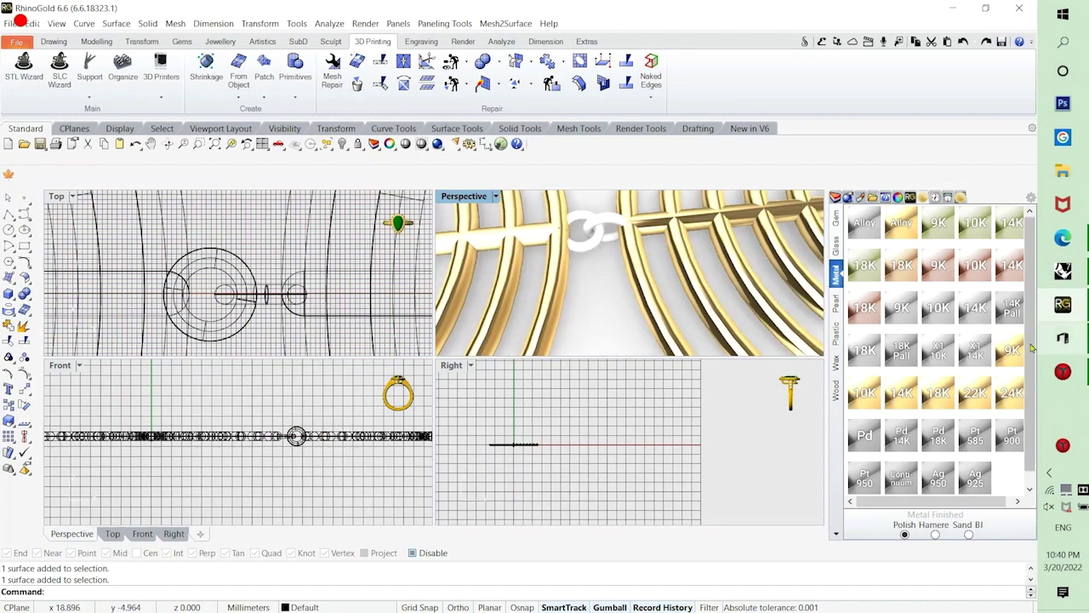
drag(979, 402, 599, 238)
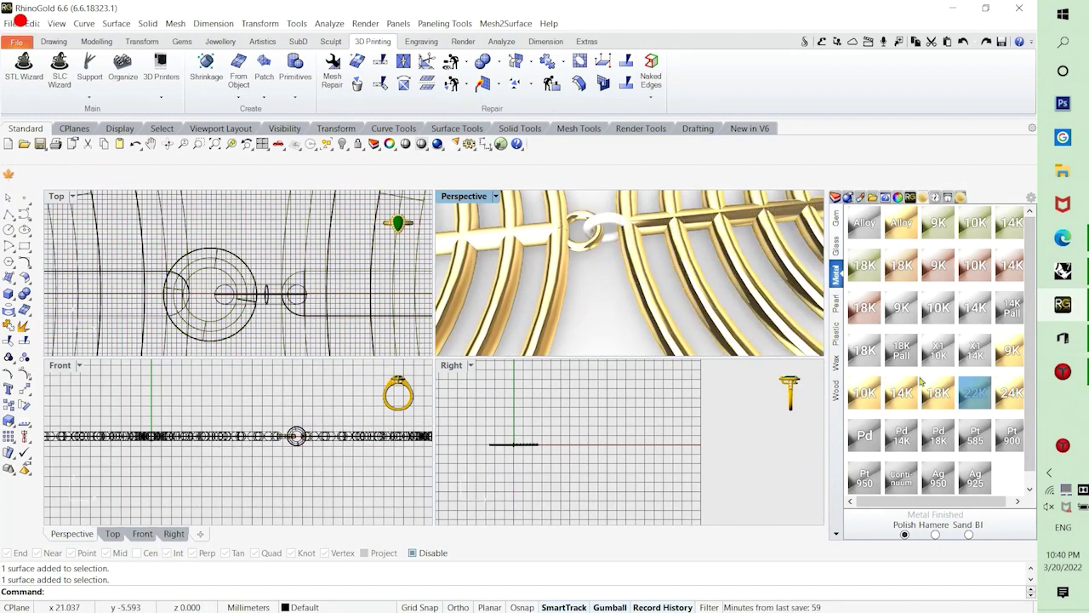
scroll(160, 288, down, 3)
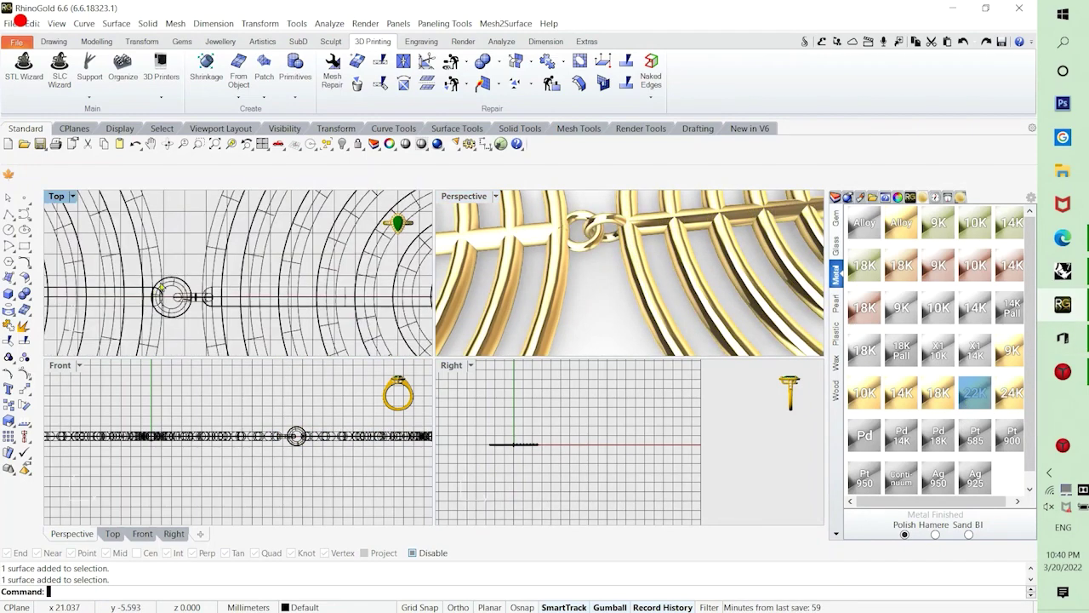
scroll(179, 302, down, 4)
scroll(540, 298, down, 3)
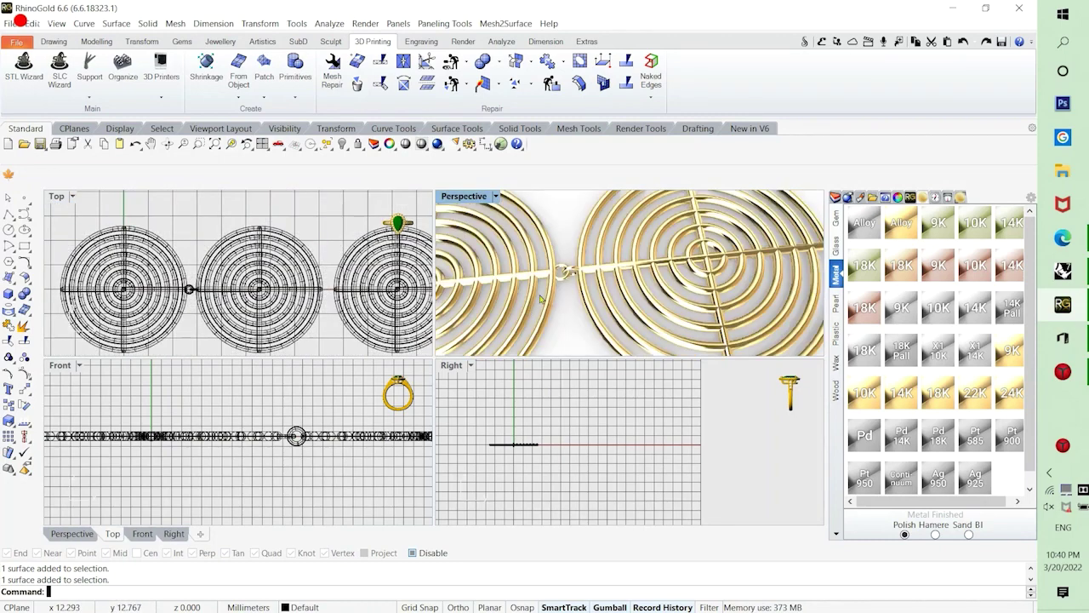
Copy the interlocked pair of link rings into the gap between the second and third discs.
scroll(567, 266, up, 3)
click(578, 279)
scroll(561, 303, up, 3)
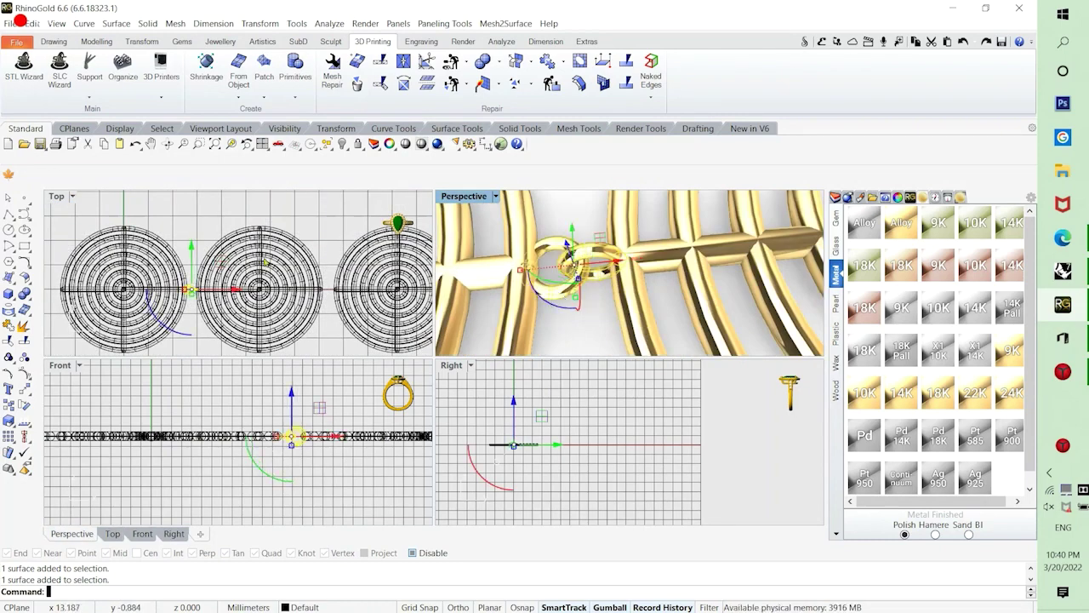
scroll(166, 264, down, 4)
drag(211, 273, 233, 285)
scroll(230, 287, up, 6)
scroll(162, 280, down, 8)
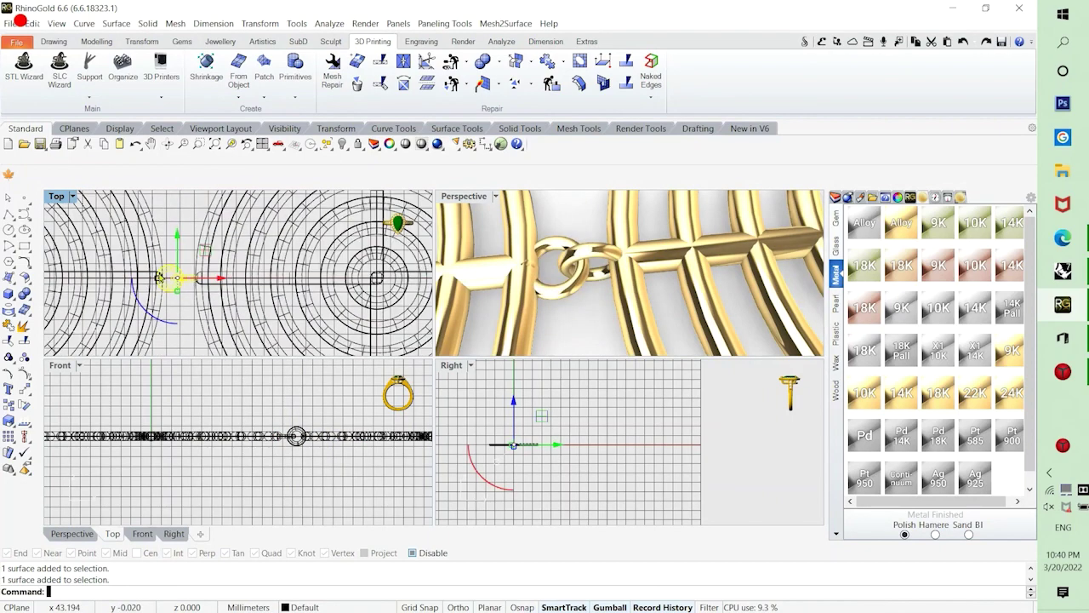
Copy the pair of link rings into the gap between the third and fourth discs.
scroll(162, 275, down, 4)
drag(167, 274, 284, 289)
scroll(254, 307, up, 5)
scroll(256, 308, up, 2)
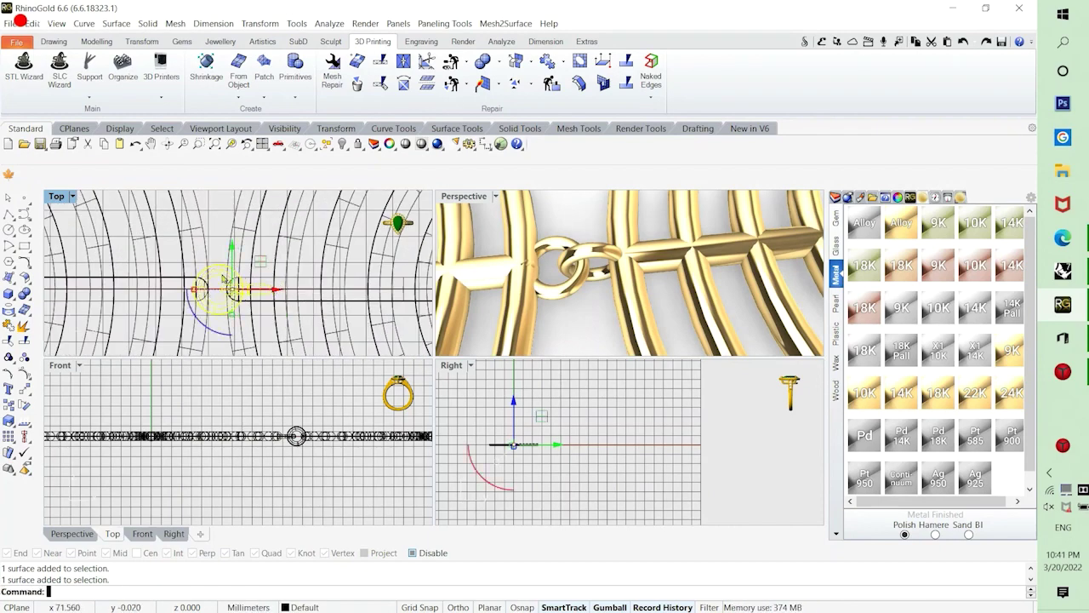
Shift the fourth disc along the X axis so its edge meets the upright link ring.
scroll(197, 291, down, 8)
right_drag(197, 290, 170, 288)
click(200, 279)
scroll(202, 277, up, 4)
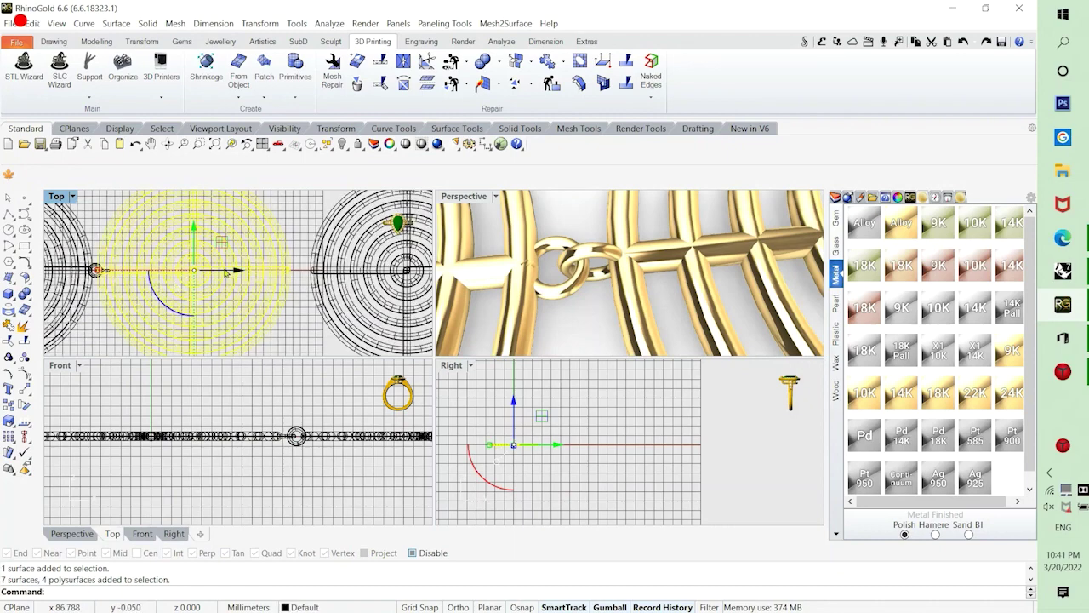
mouse_move(230, 273)
mouse_down()
mouse_move(242, 279)
mouse_move(230, 283)
mouse_up()
right_drag(219, 287, 263, 289)
scroll(154, 274, up, 10)
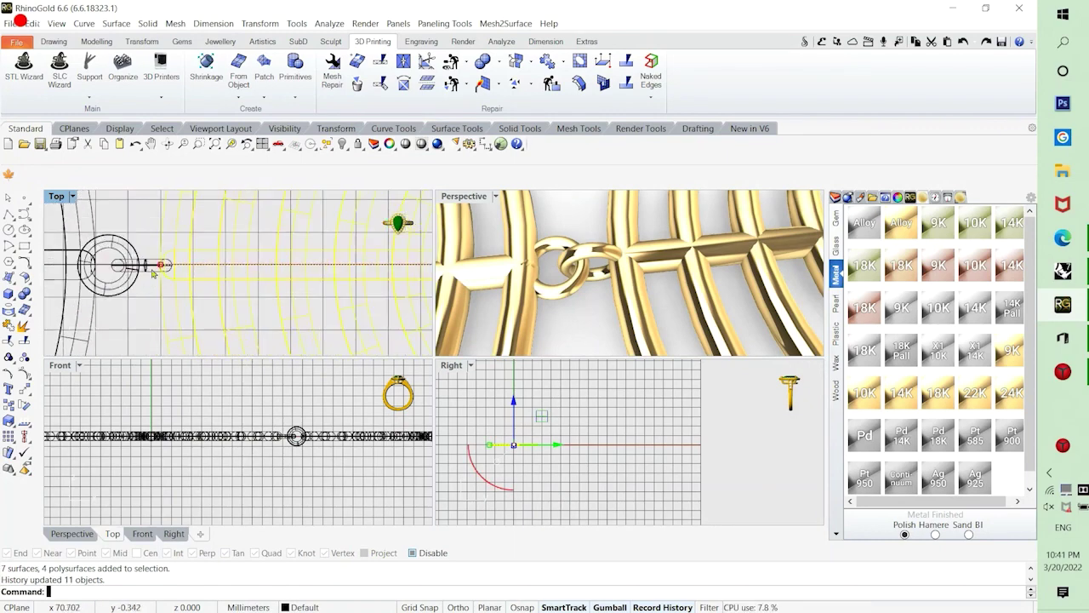
Copy the interlocked pair of link rings into the gap between the fourth and fifth discs.
click(145, 266)
shift+click(105, 249)
scroll(97, 267, down, 11)
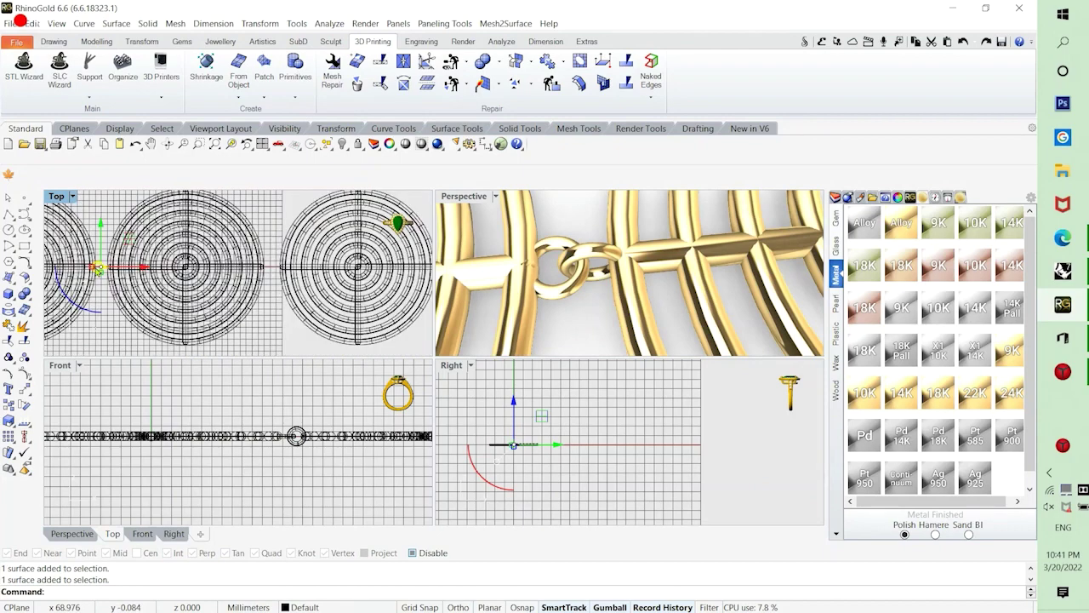
alt+drag(141, 268, 311, 272)
scroll(265, 259, up, 6)
scroll(273, 278, down, 4)
Shift the fifth disc along the X axis so its edge meets the upright link ring.
click(311, 284)
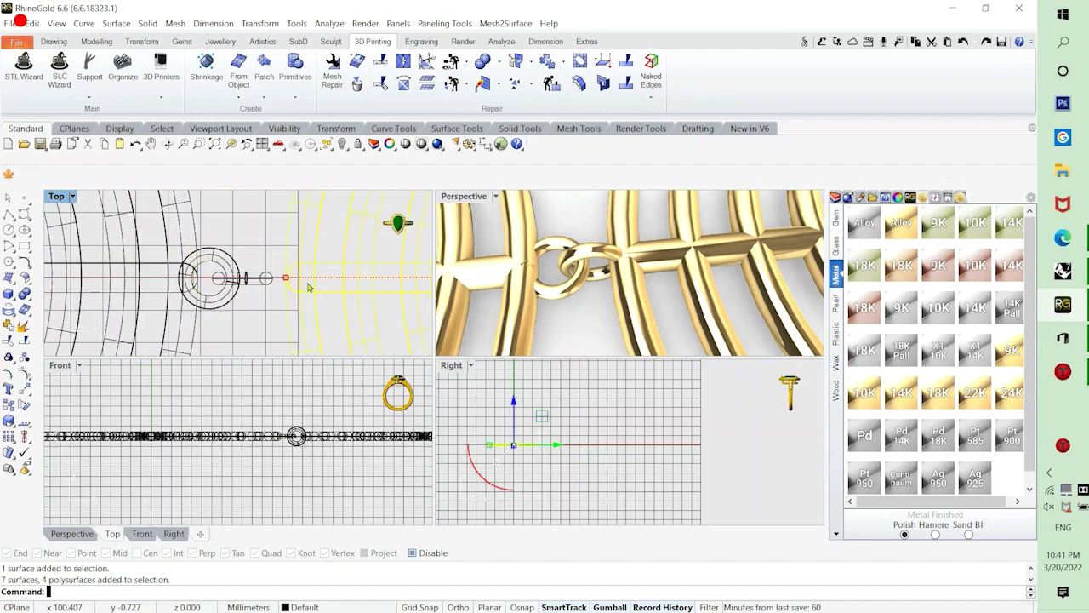
scroll(323, 298, down, 1)
right_drag(332, 311, 244, 311)
drag(354, 286, 348, 286)
click(224, 218)
Examine the linked five-disc chain and its ring joints from several distances and angles in the perspective view.
scroll(527, 269, down, 14)
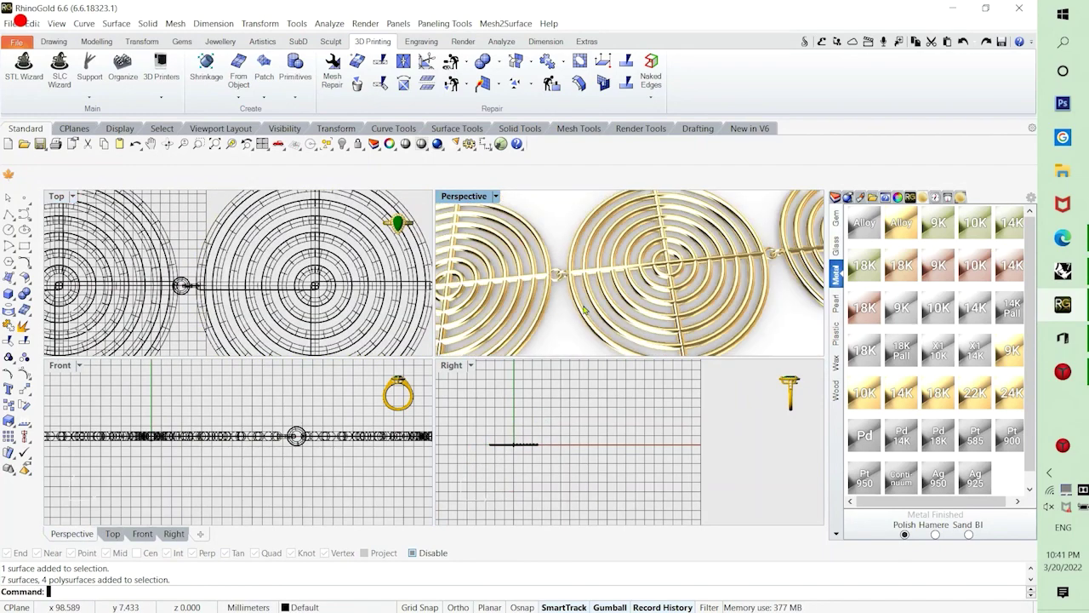
shift+right_drag(787, 283, 663, 260)
scroll(686, 306, up, 8)
scroll(662, 258, up, 9)
scroll(719, 269, down, 8)
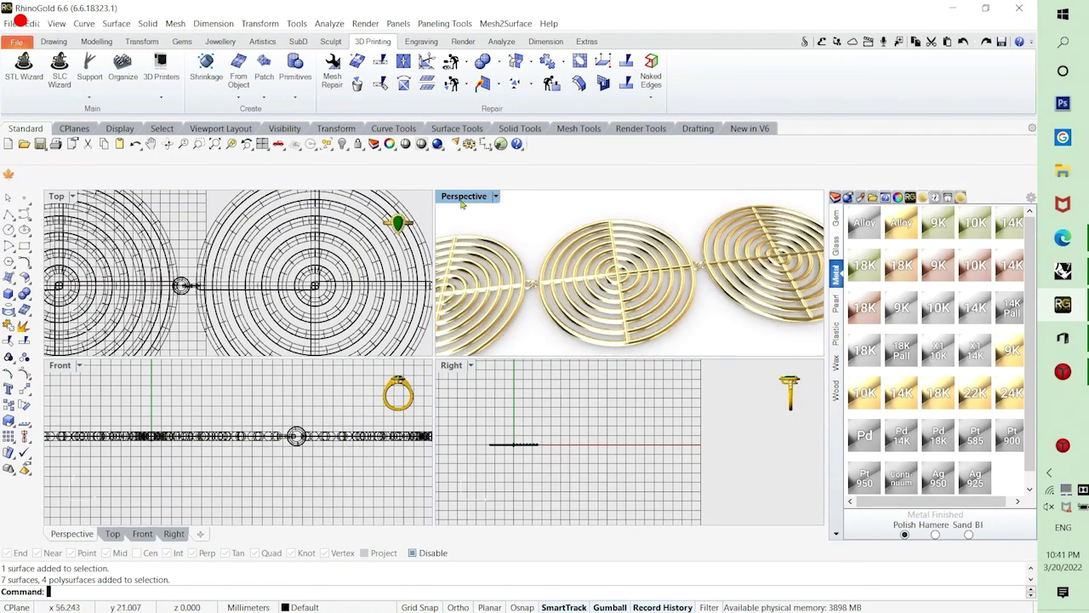
double_click(460, 201)
scroll(484, 342, down, 4)
right_drag(496, 357, 558, 315)
scroll(382, 377, down, 4)
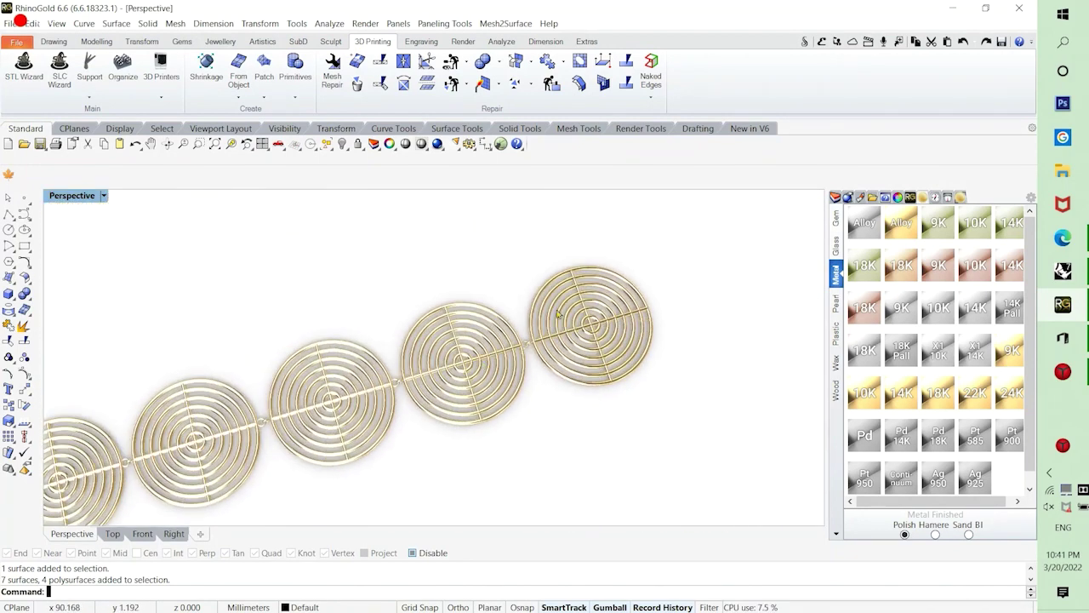
scroll(558, 315, down, 2)
right_drag(429, 379, 479, 374)
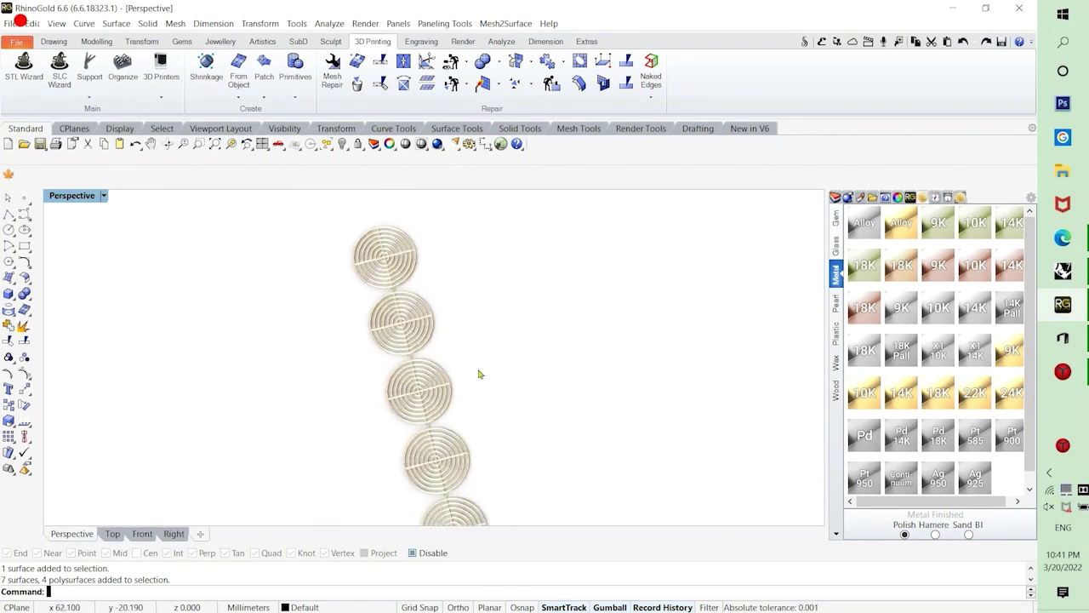
double_click(74, 201)
scroll(272, 289, down, 2)
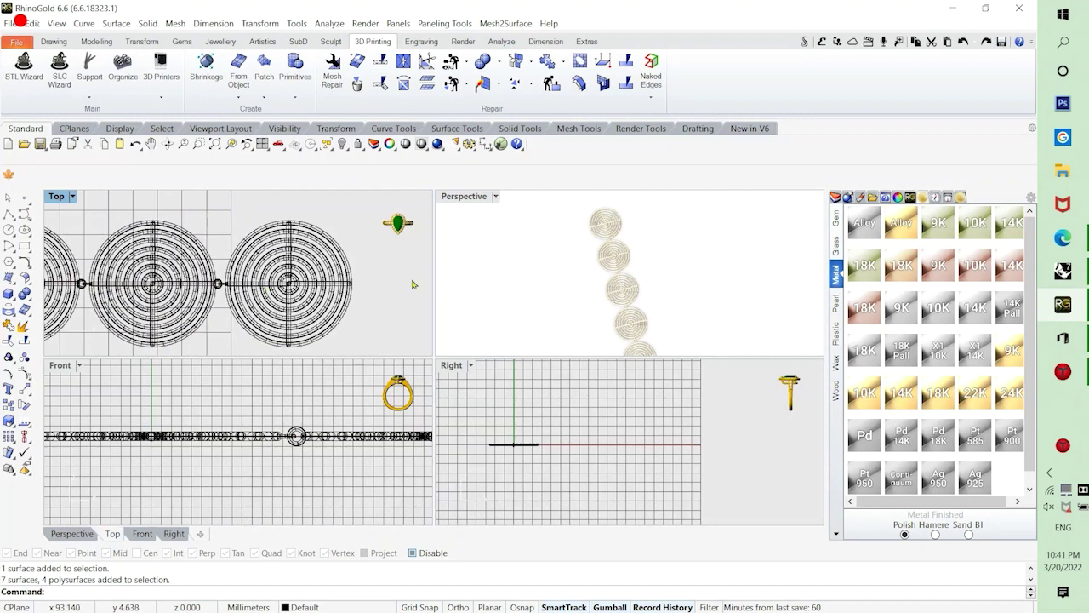
double_click(460, 197)
right_drag(449, 341, 465, 441)
Begin a text note with "see just like that you" and block the McAfee Update Launcher's internet access.
text(text)
key(Return)
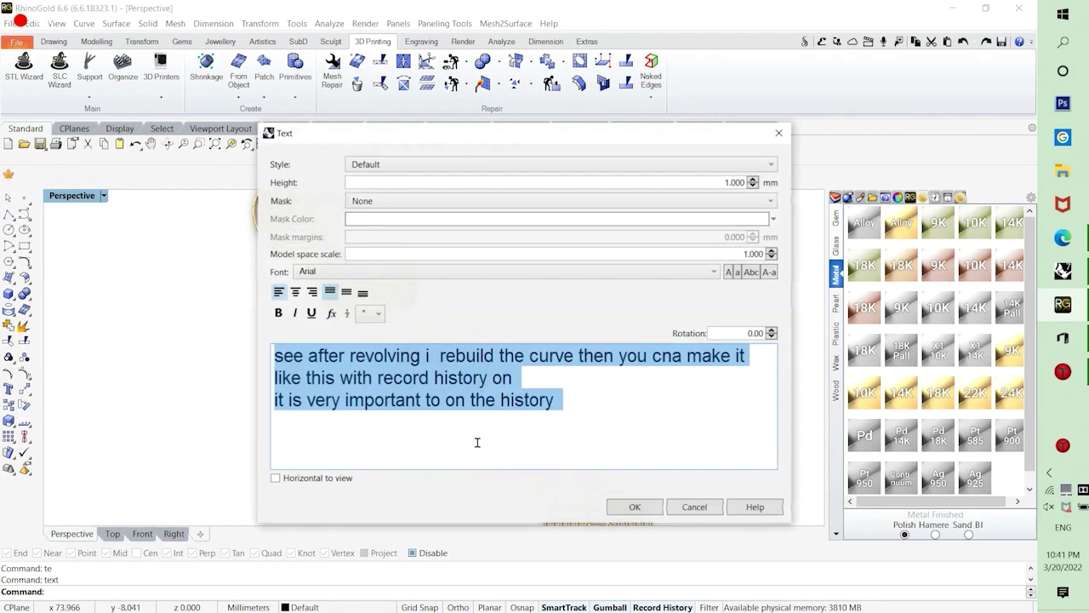
text(see )
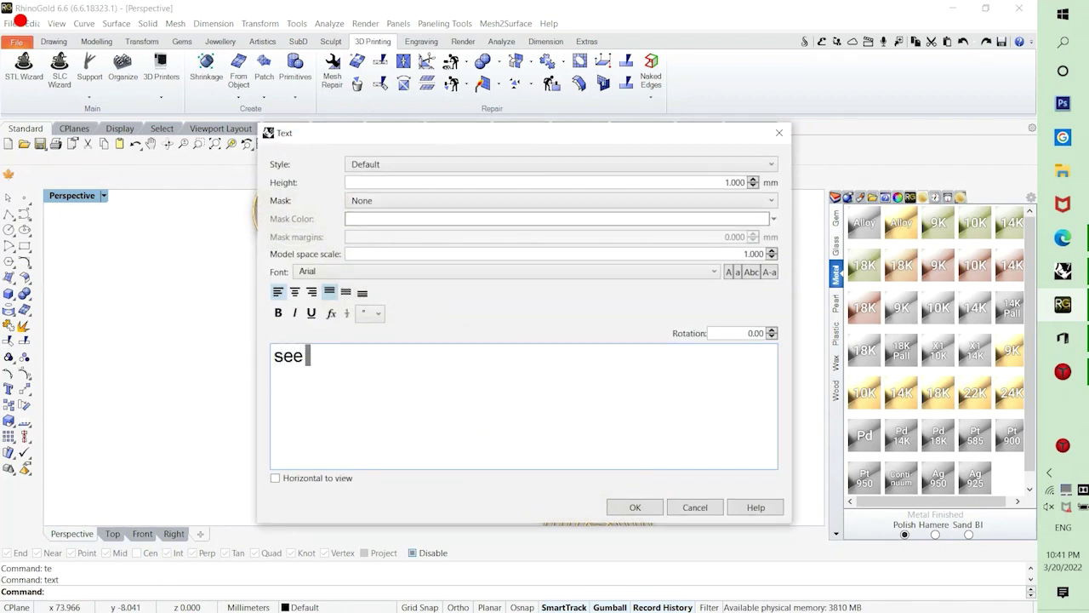
text(just like t)
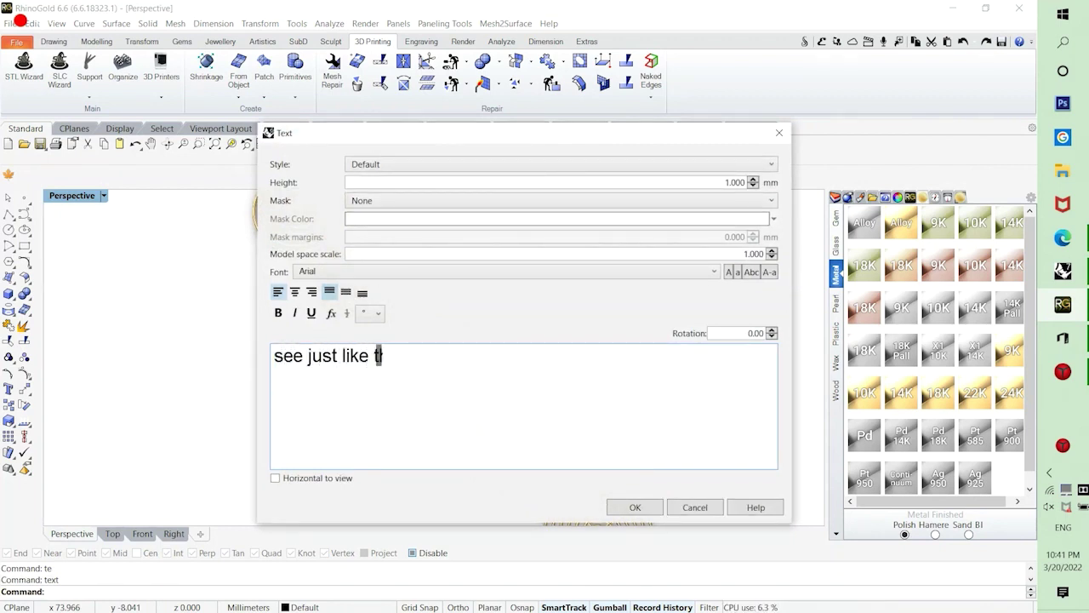
text(ha)
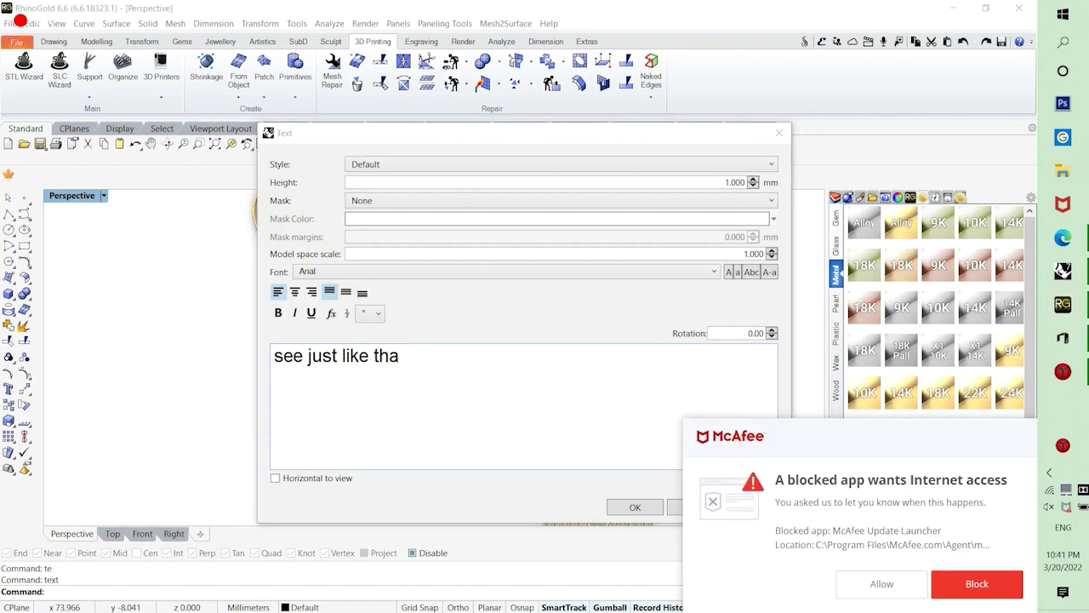
click(983, 573)
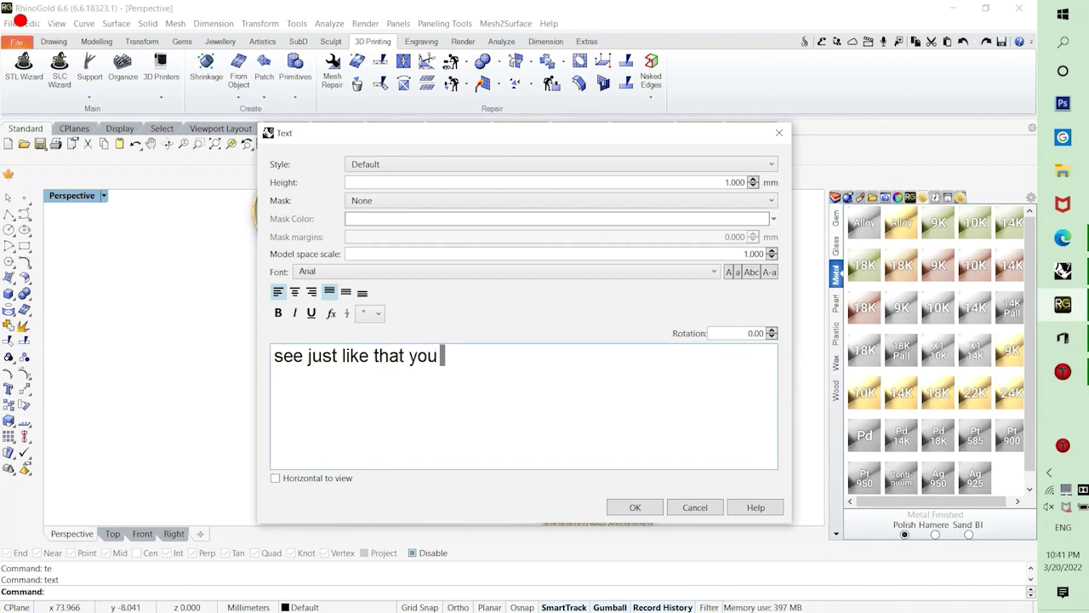
Continue the note with "made a bracelet or chain link and that looks very cool as well" and begin a new line with "so".
text(made a)
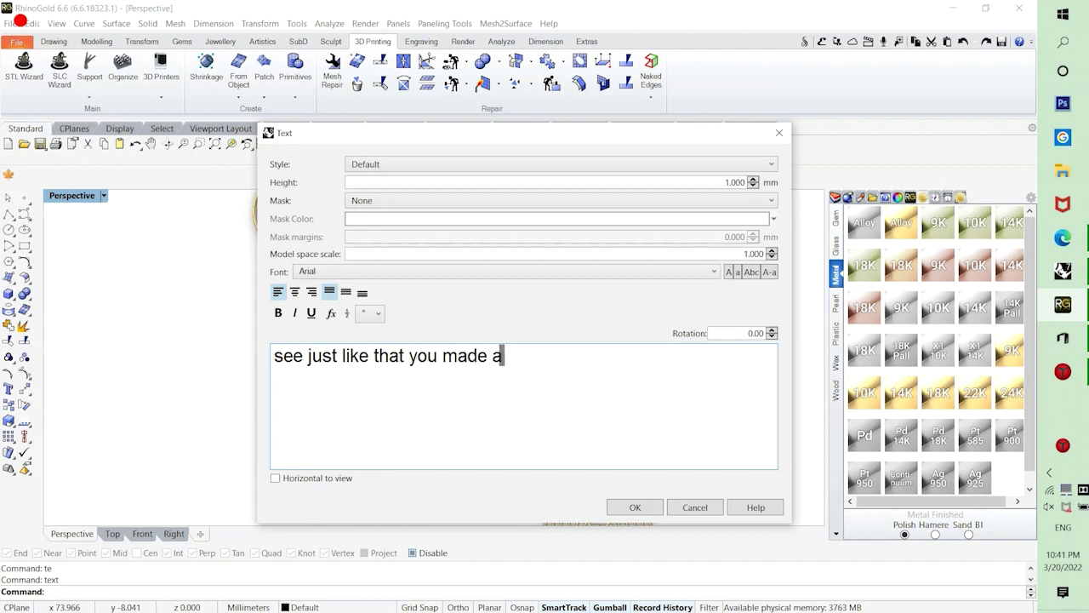
text( br)
text(cele)
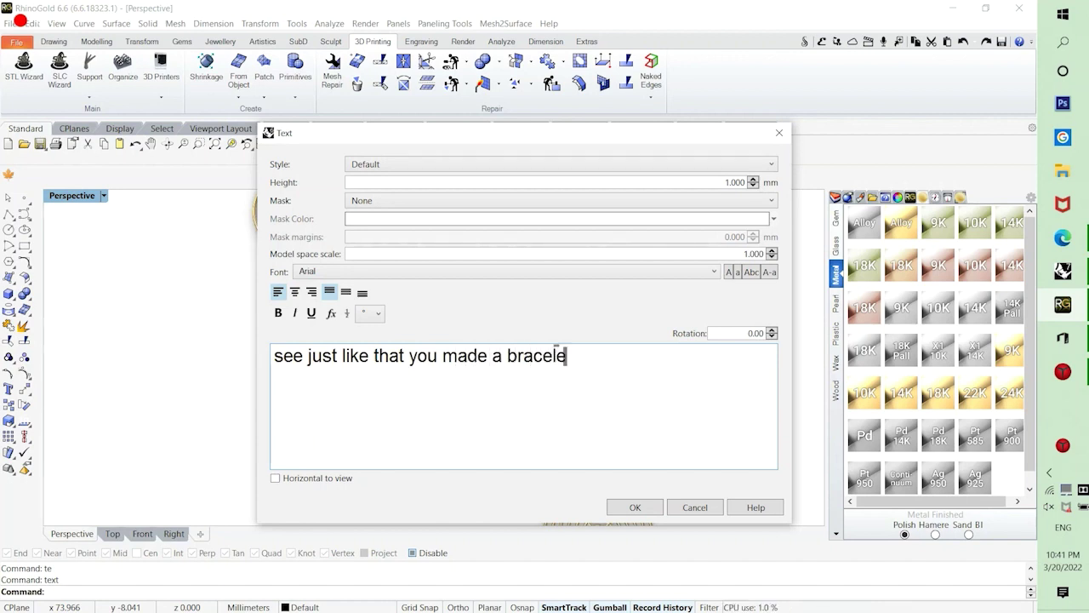
text(t or )
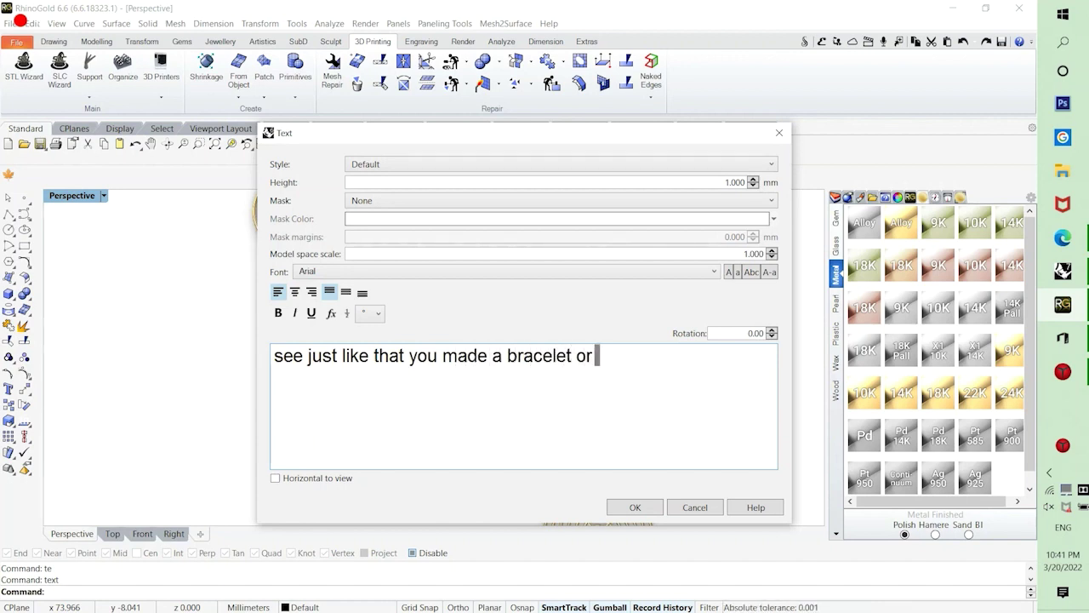
text(chain link)
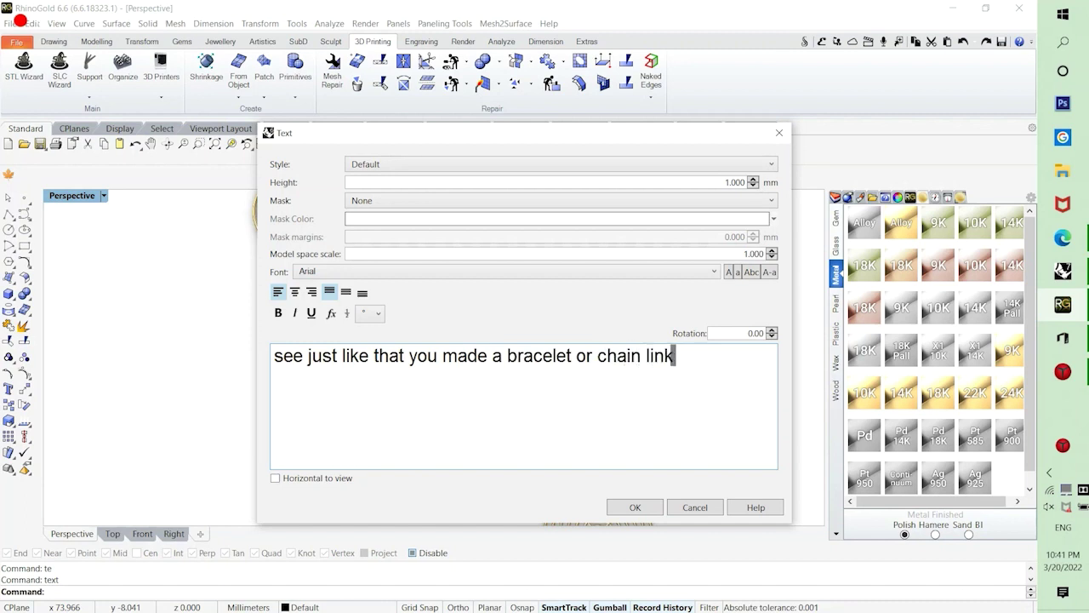
text( and that)
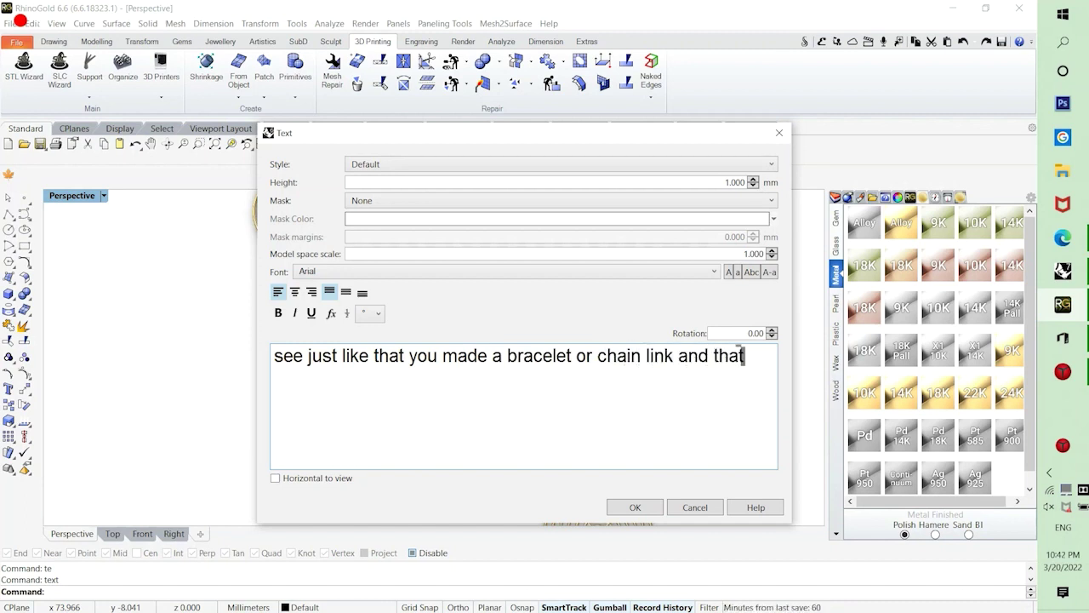
text( looks )
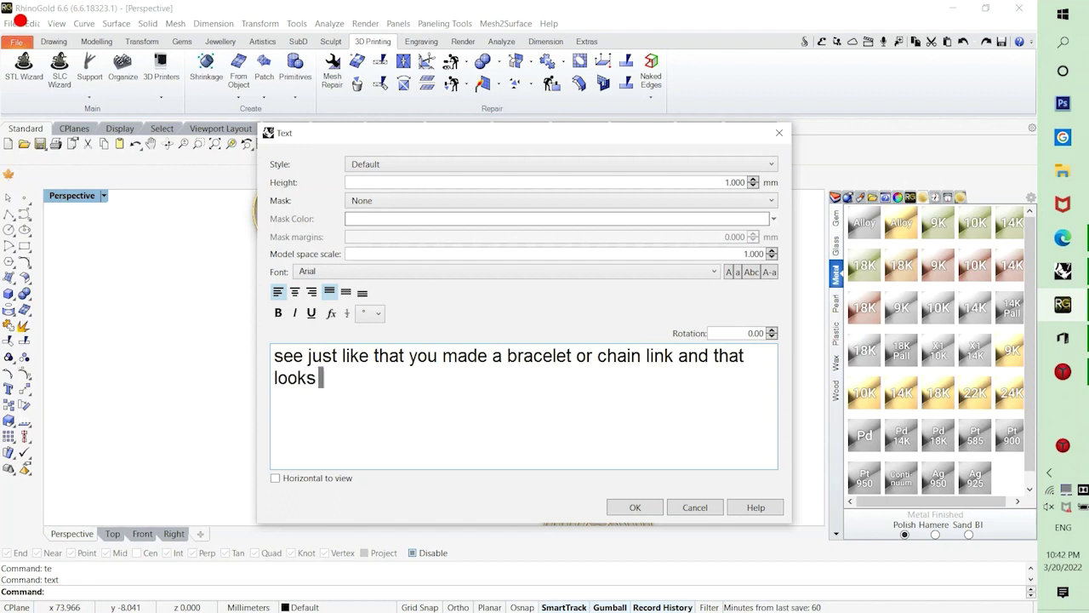
text(very cool)
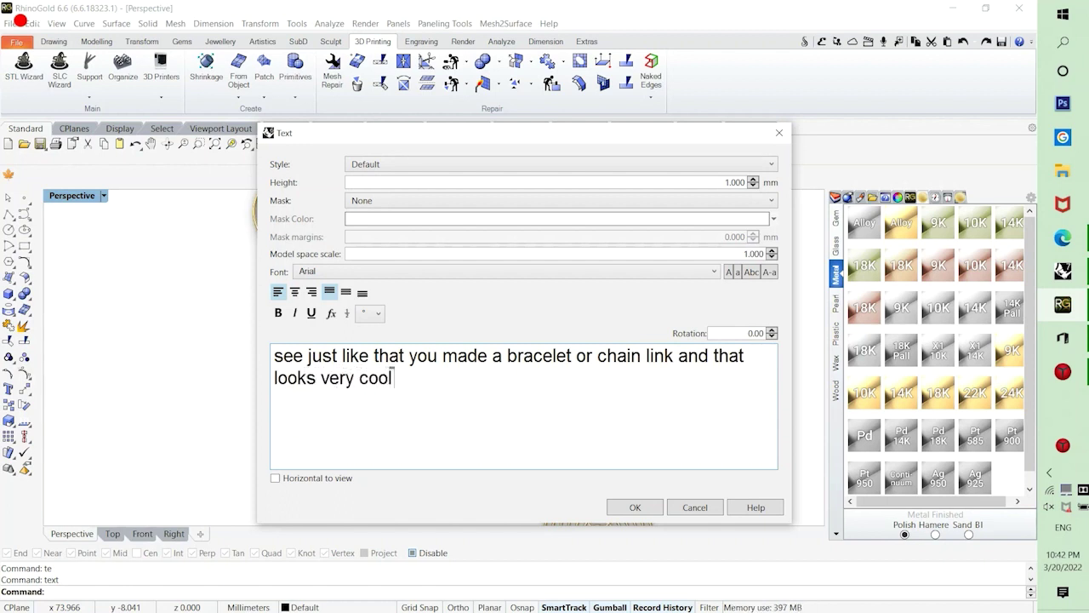
text( as well so)
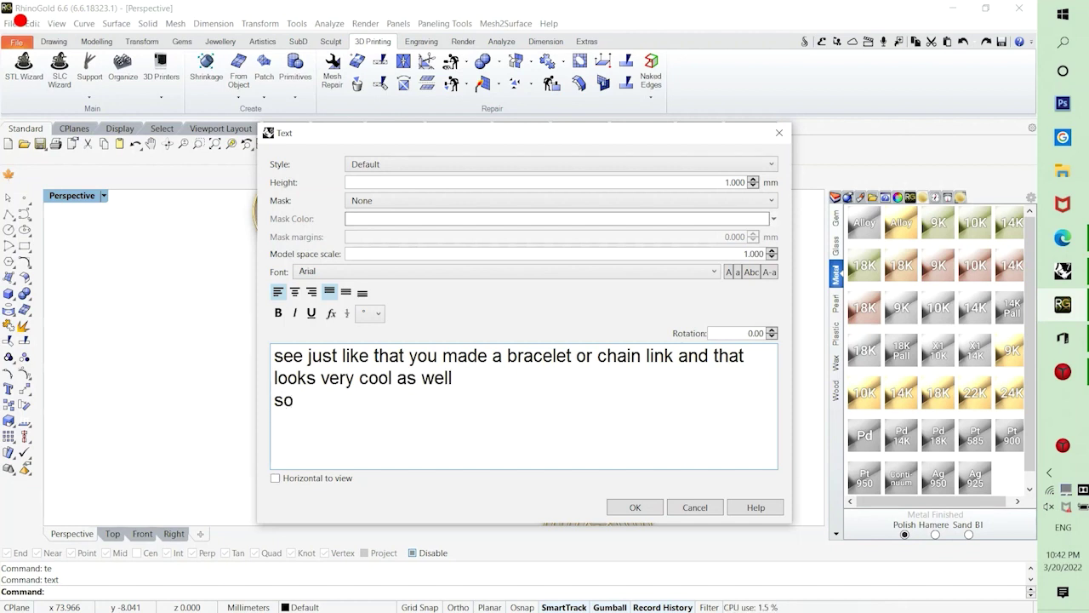
Complete the note's second line with "just be creative and play with extract wireframe command to create wire jewellery".
text( just)
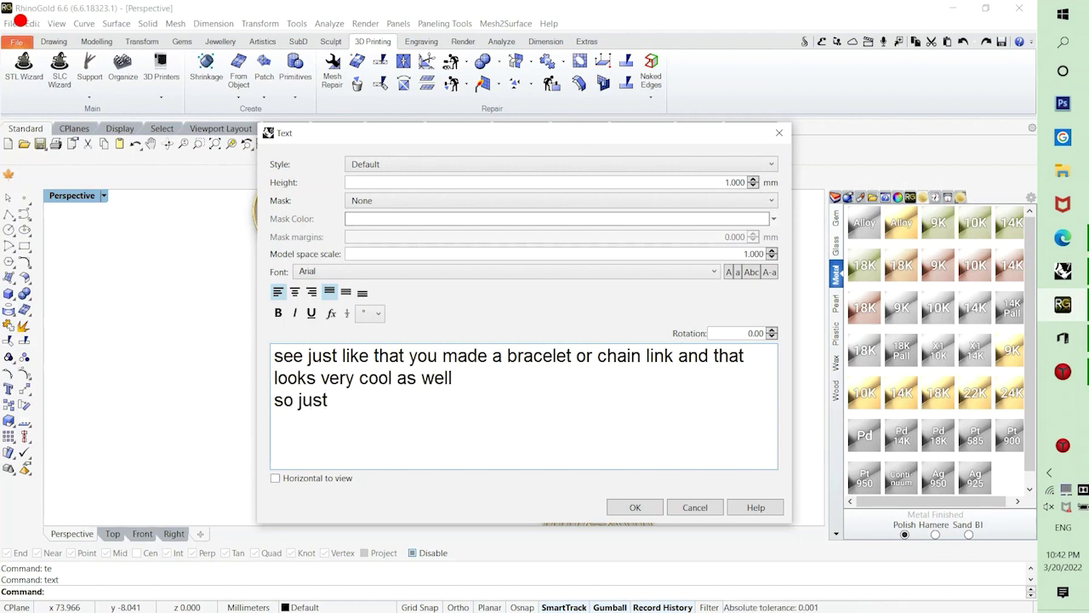
text( be creat)
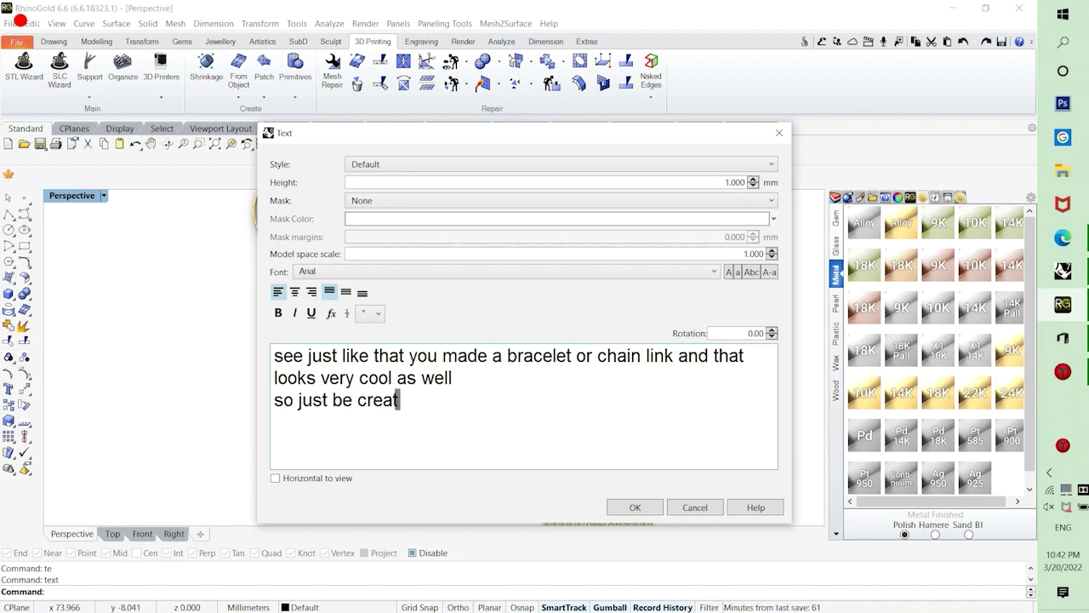
text(ive and play wiht)
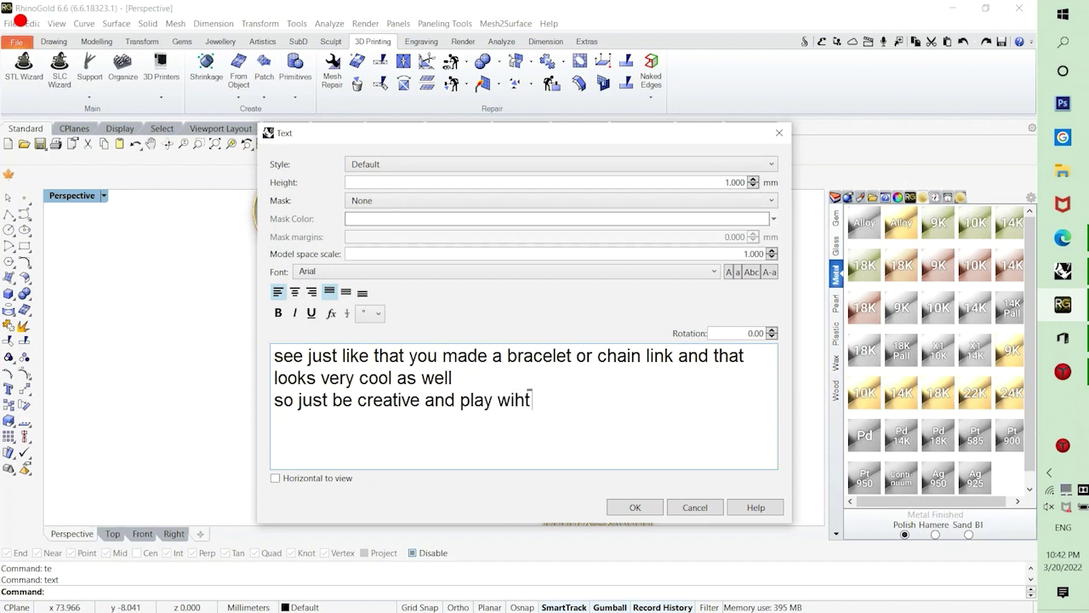
key(BackSpace)
key(BackSpace)
text(th e)
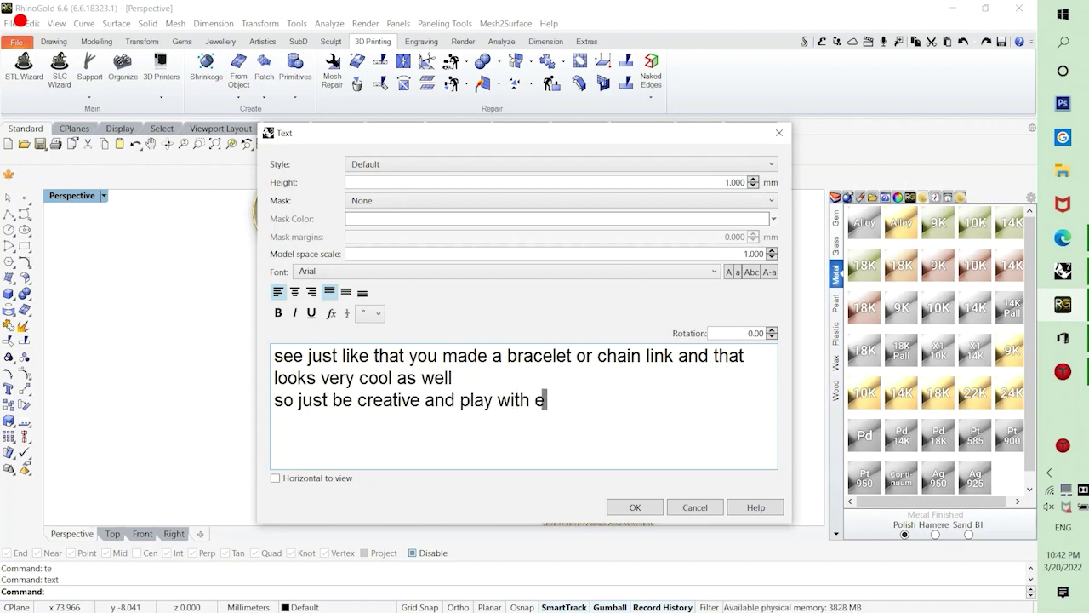
text(xtract wireframe)
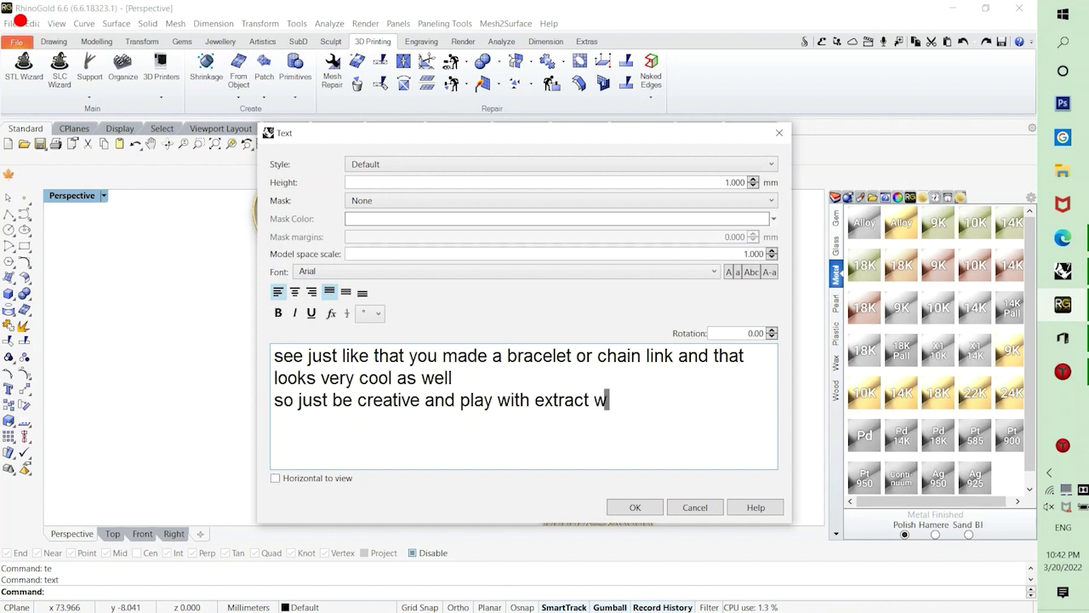
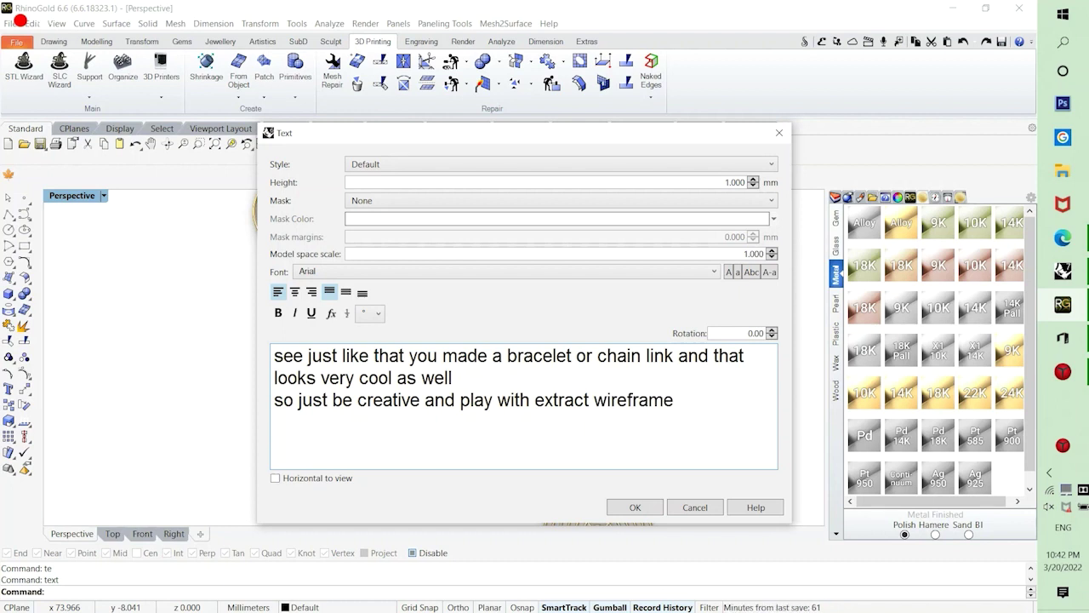
text(omma)
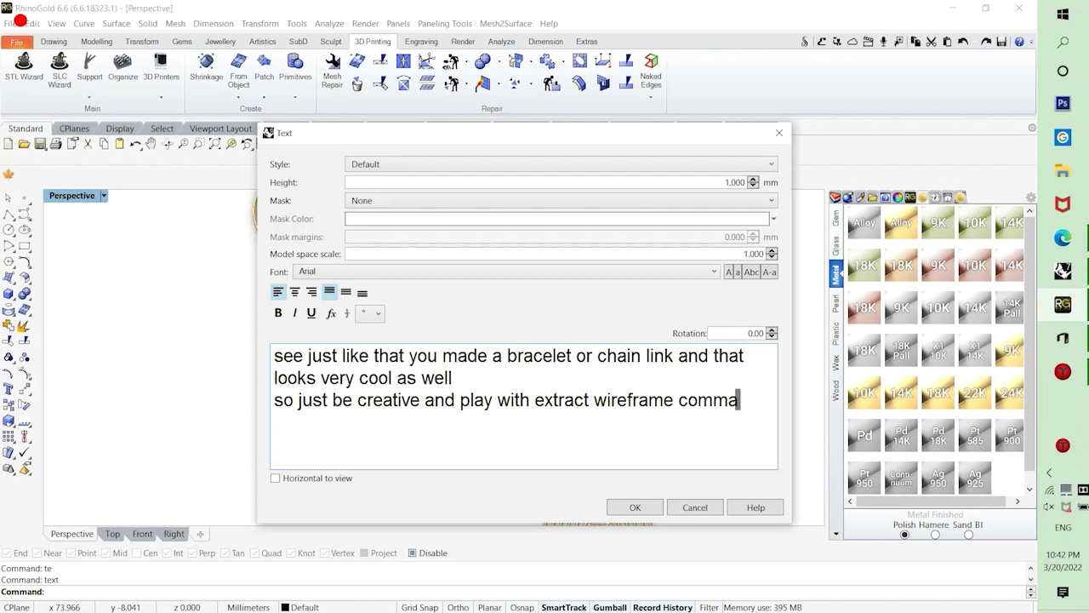
text(nd to creat)
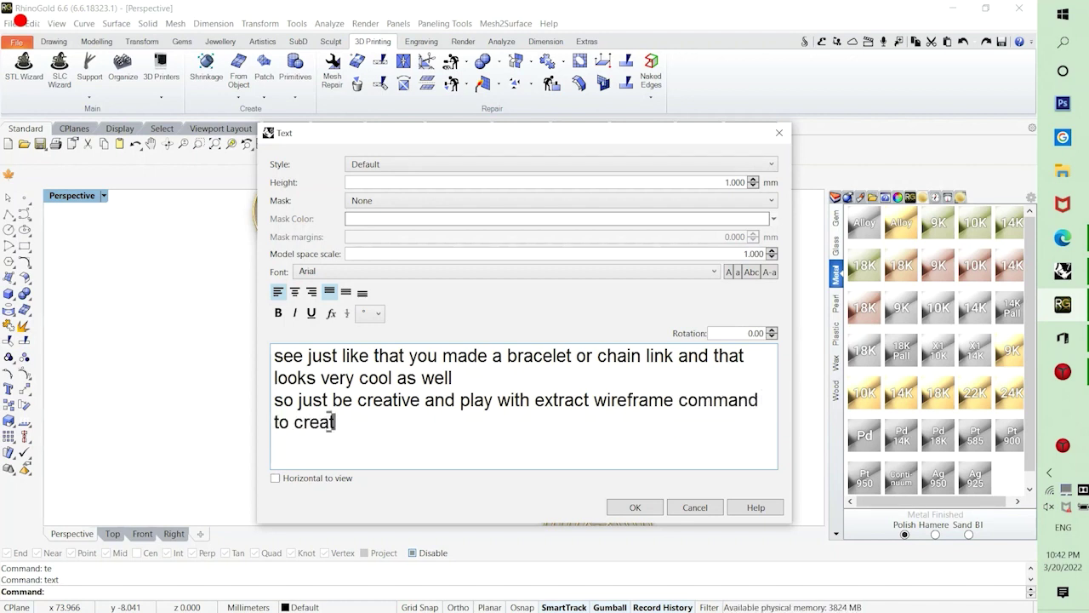
text(e wire)
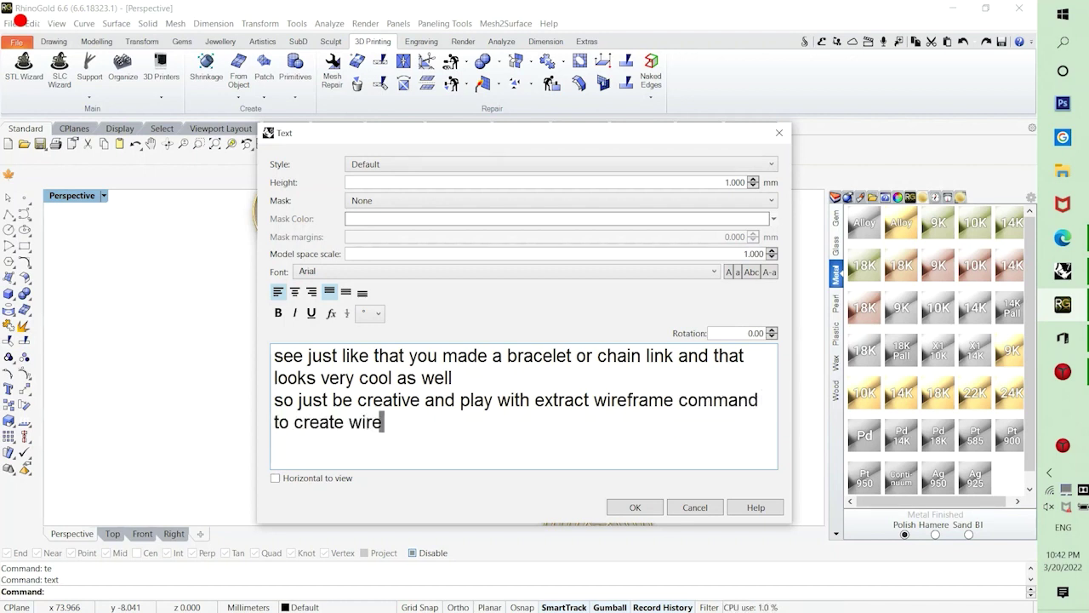
text( jewellery)
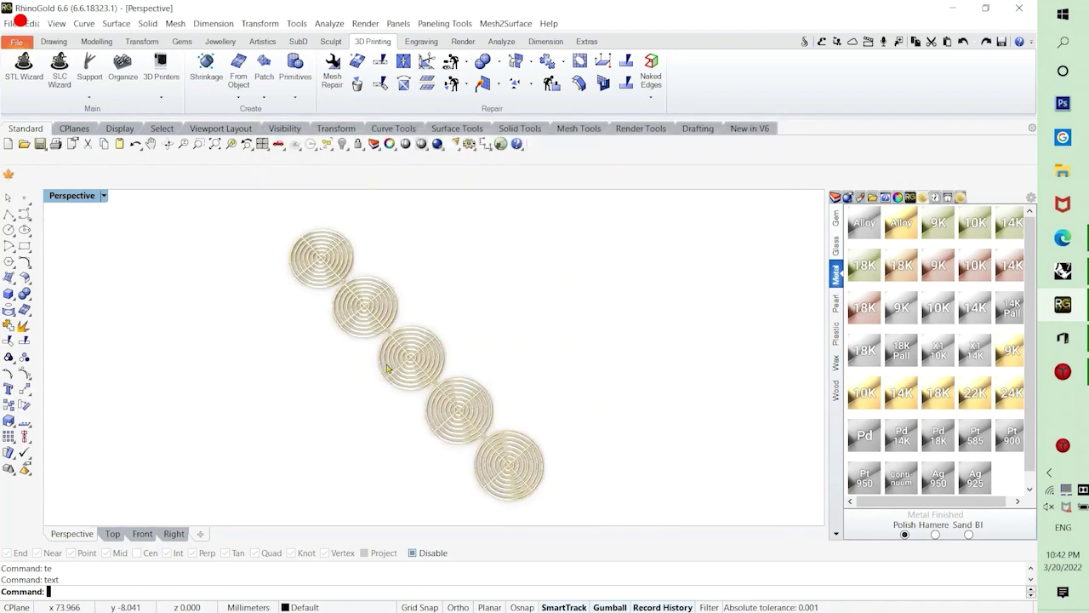
Hide the whole five-disc chain together with its link rings.
scroll(377, 414, down, 3)
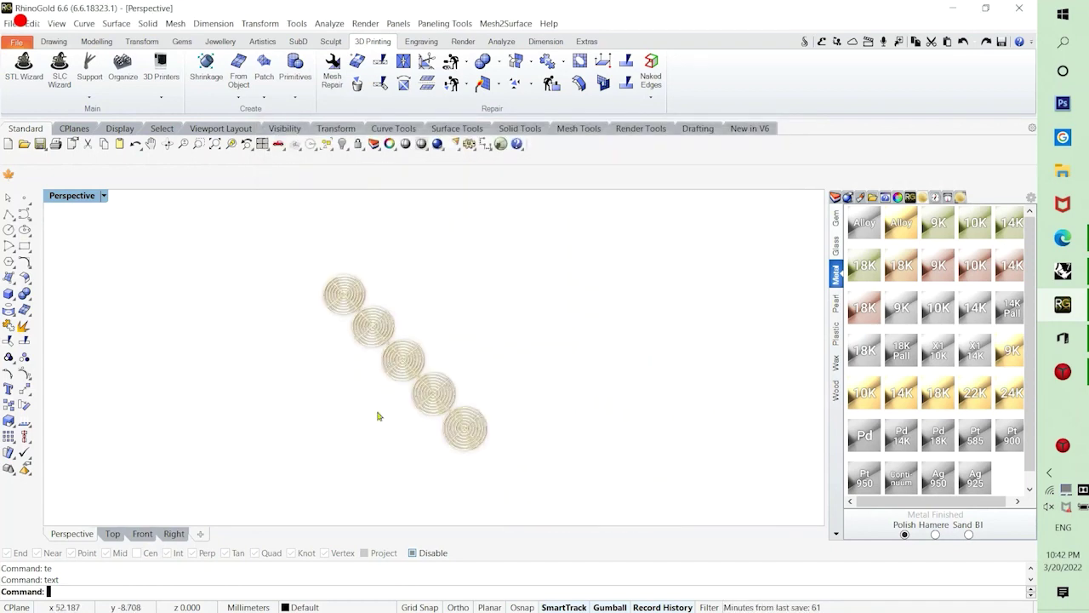
double_click(57, 197)
scroll(298, 252, down, 10)
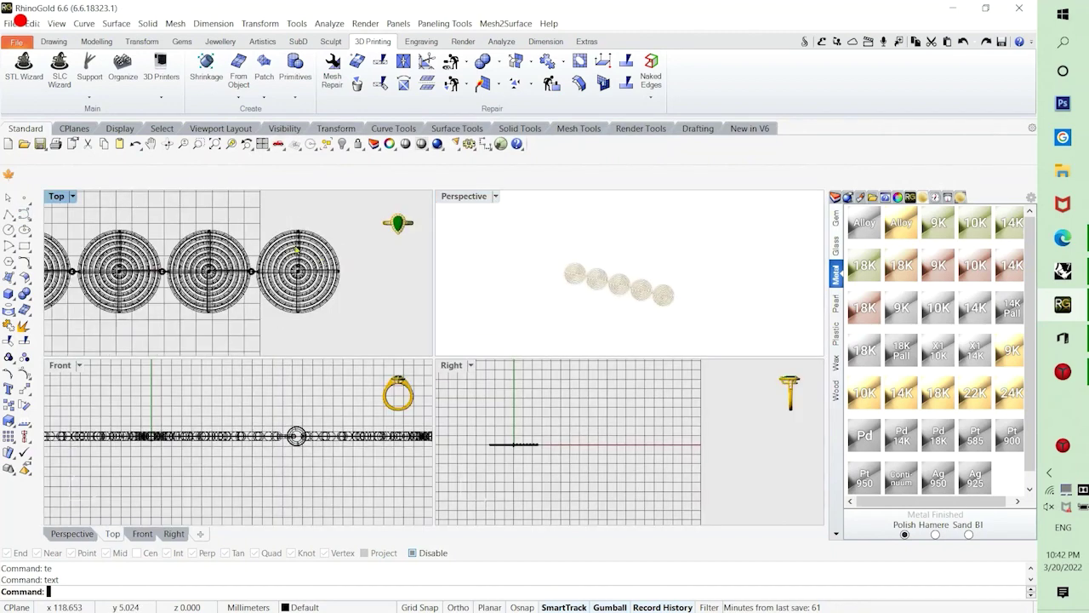
drag(340, 303, 153, 211)
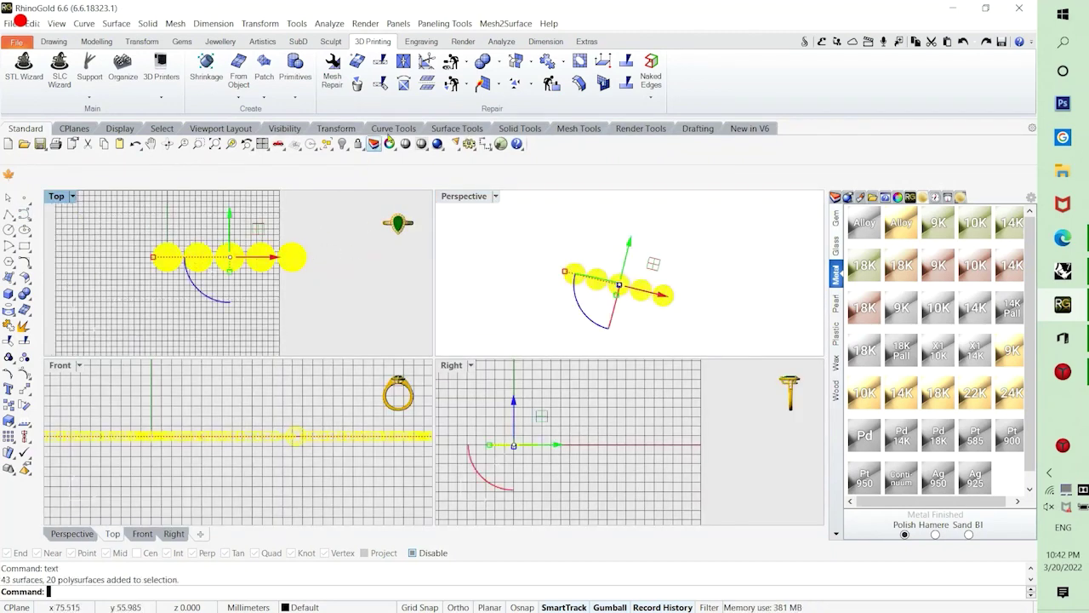
click(342, 144)
Draw a 16 mm diameter circle centred on the origin in the Front view.
scroll(234, 292, up, 5)
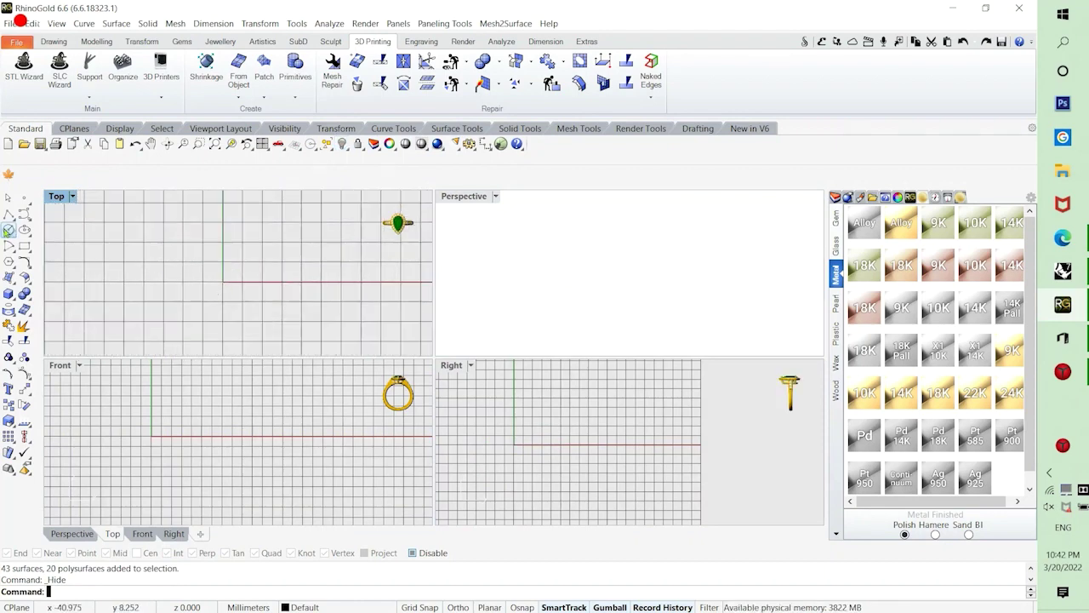
click(8, 229)
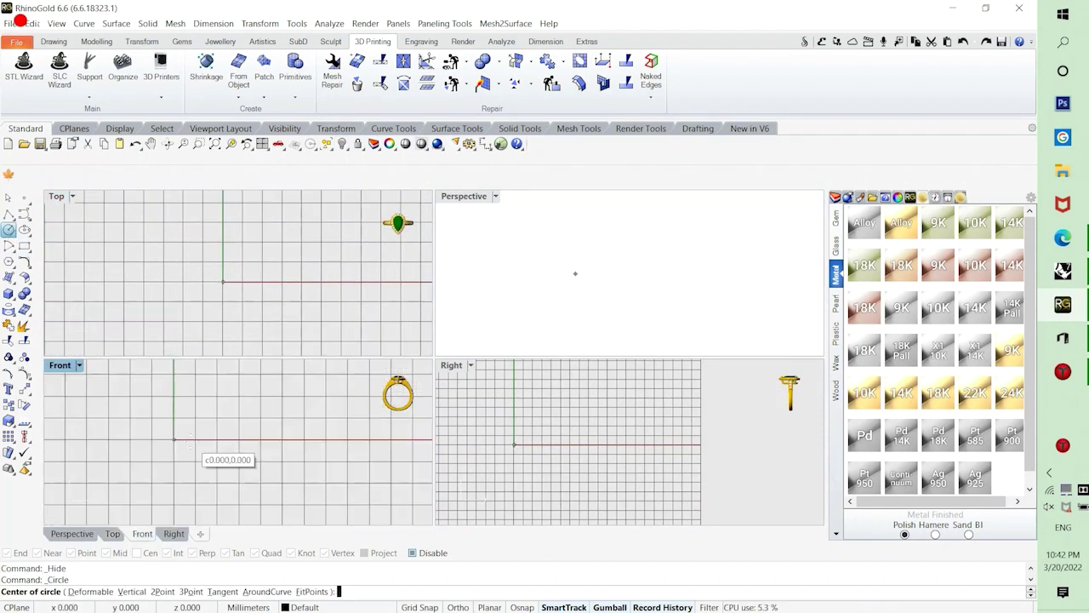
click(174, 439)
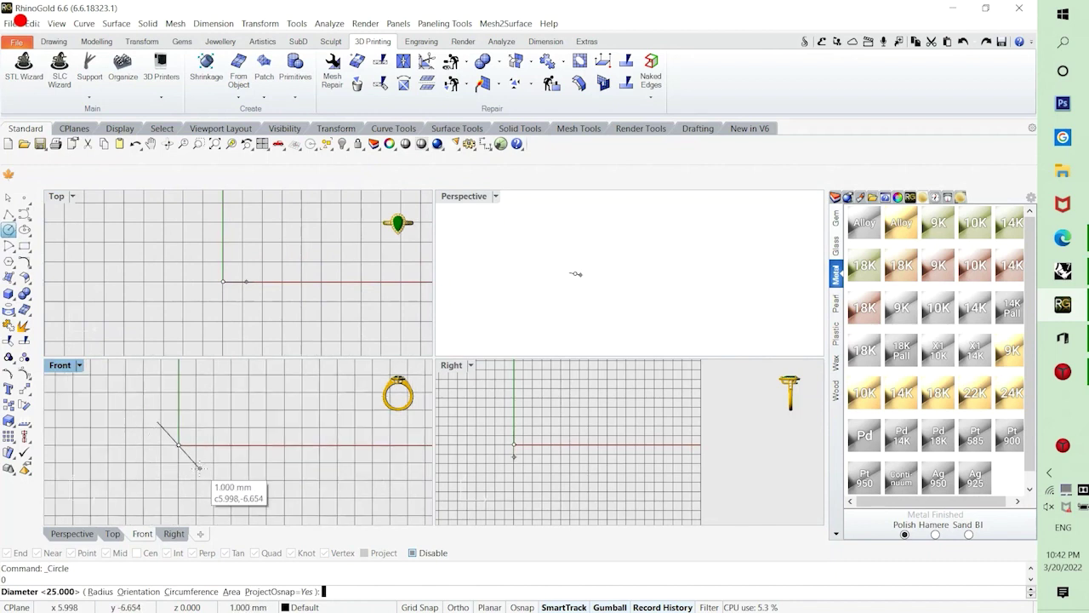
text(16)
key(Return)
right_drag(202, 474, 248, 471)
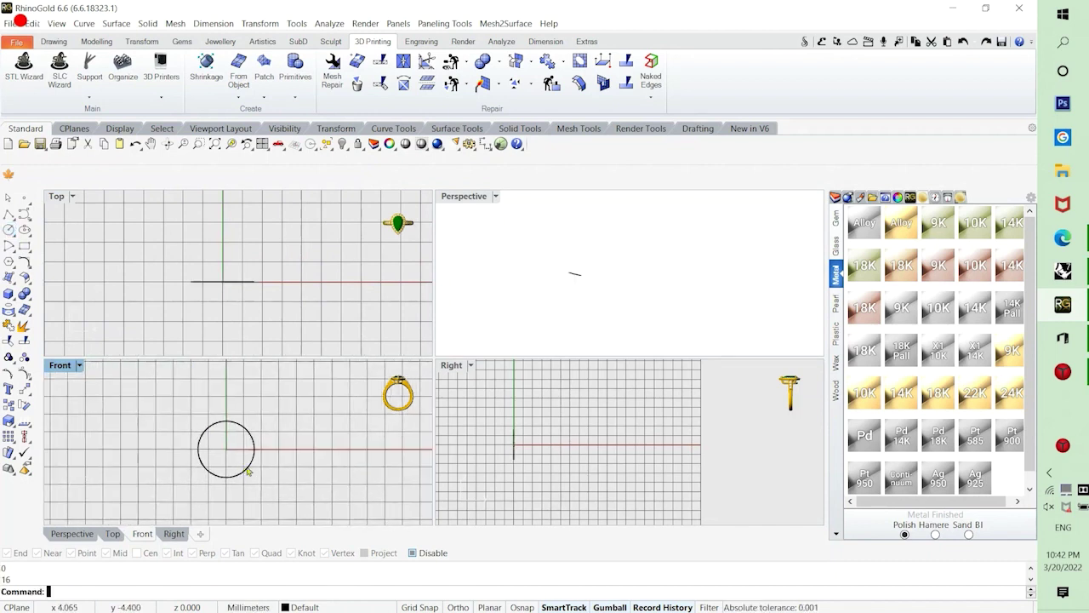
click(248, 470)
click(290, 490)
Draw a 1.5 mm two-point circle in the Front view, extending straight down from the lowest point of the large circle.
double_click(473, 198)
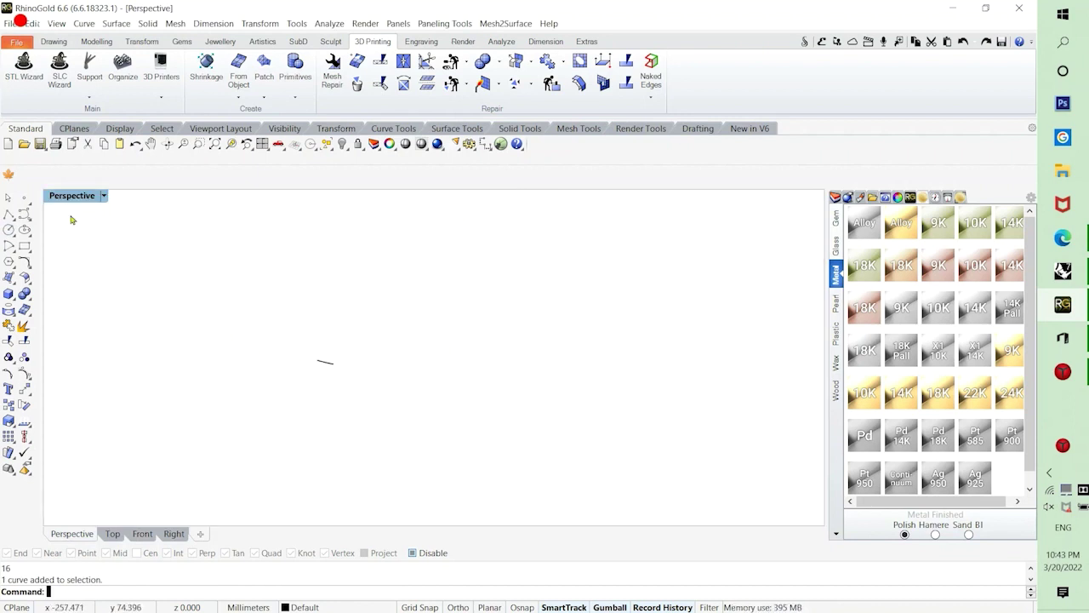
double_click(68, 197)
scroll(227, 474, down, 2)
right_drag(227, 474, 220, 443)
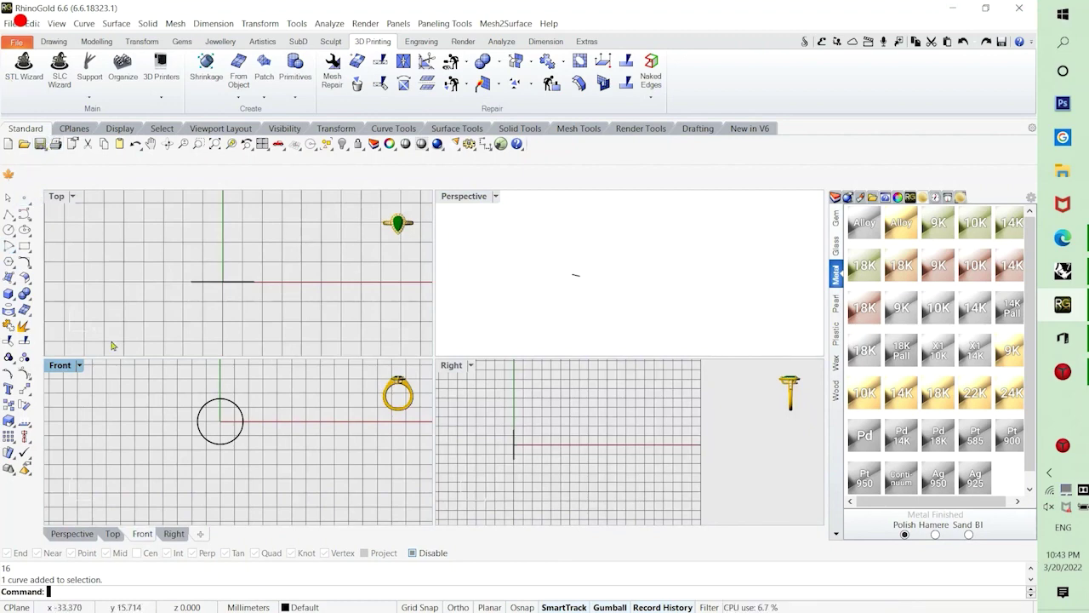
click(7, 230)
scroll(226, 456, up, 15)
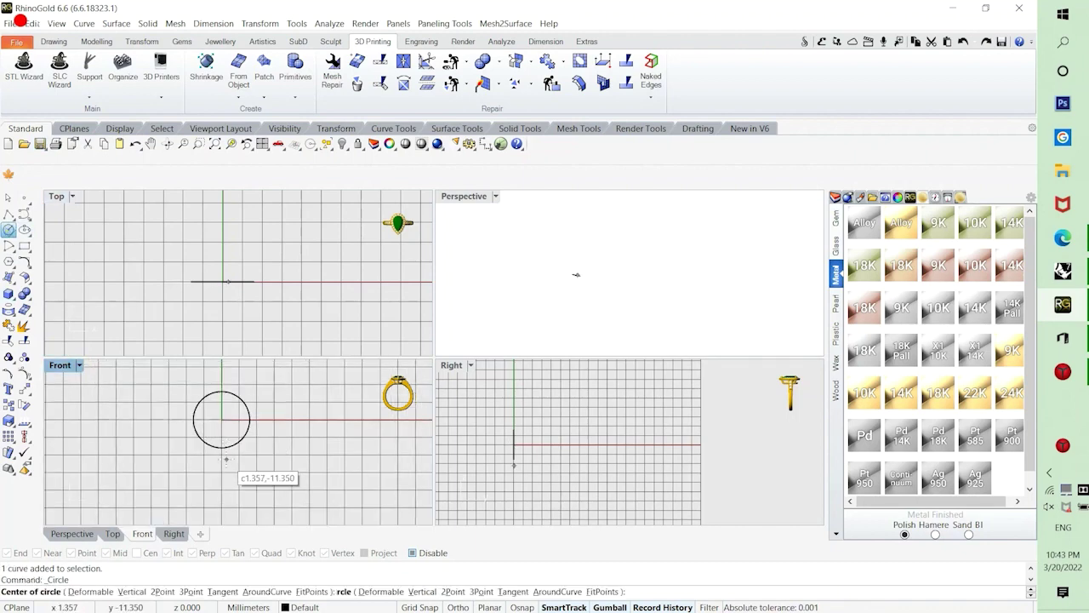
scroll(227, 451, up, 1)
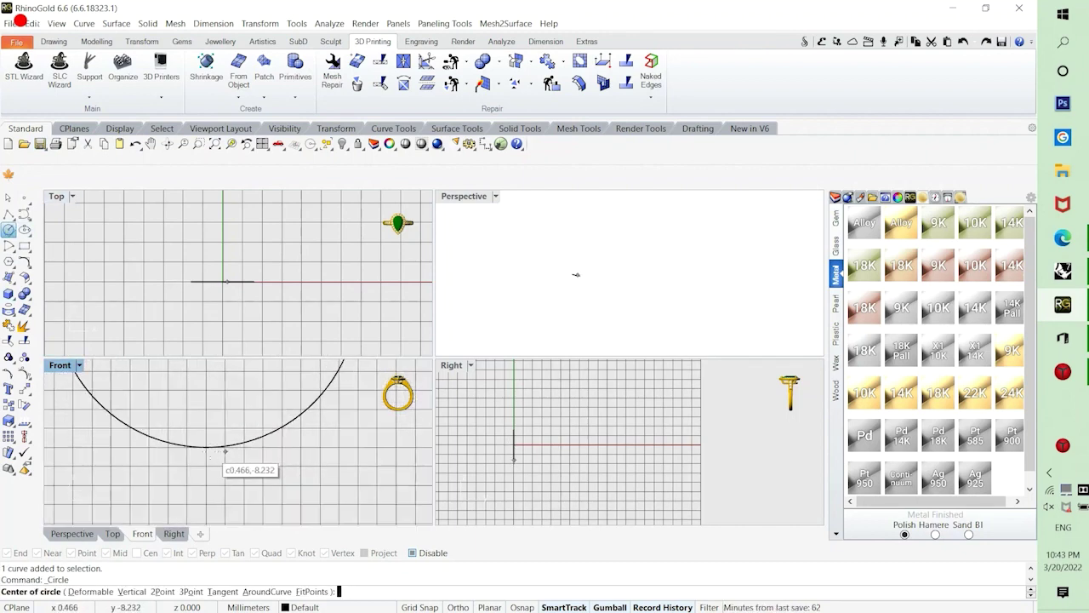
click(162, 591)
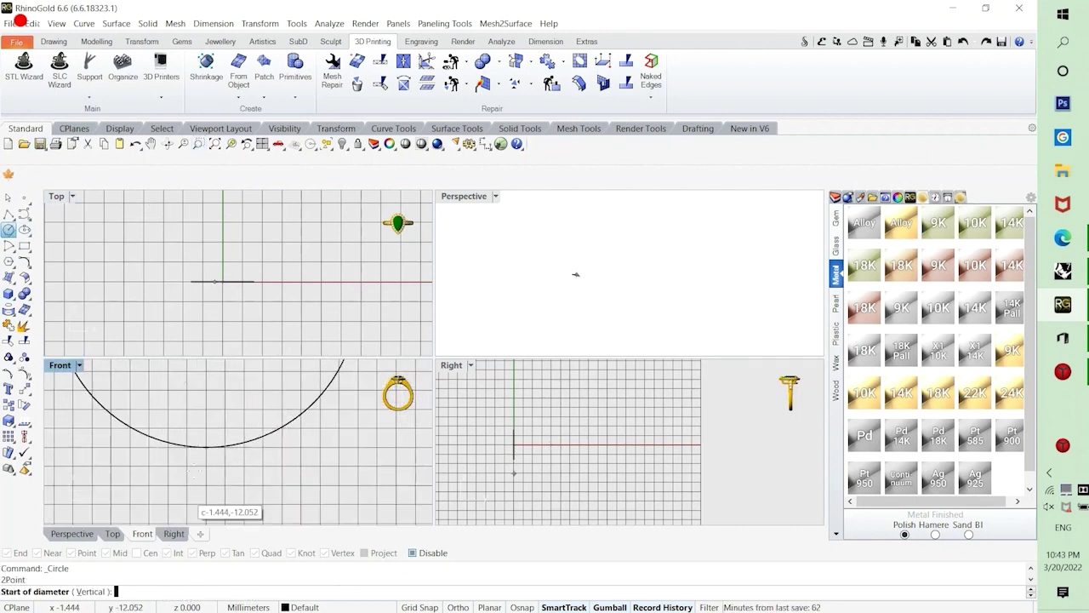
click(205, 446)
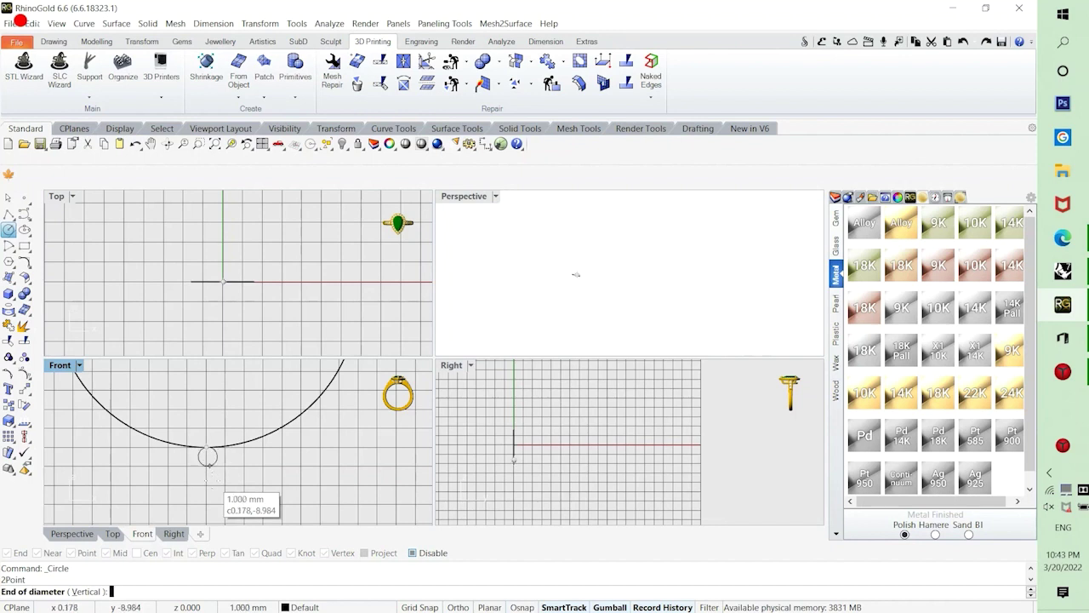
text(.5)
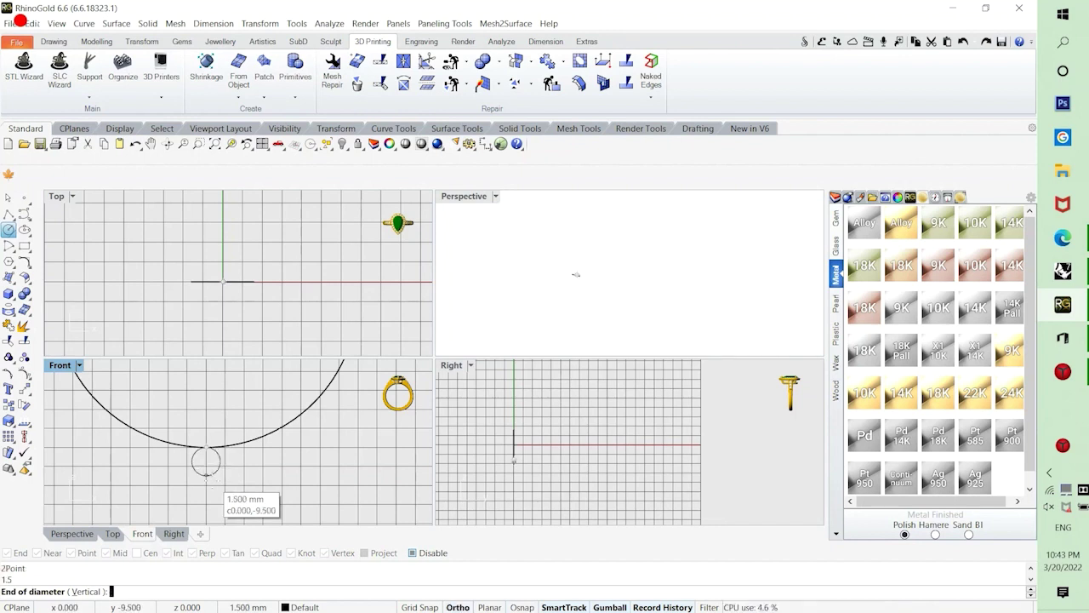
key(Return)
Rotate the 1.5 mm circle 90 degrees about the vertical axis so it stands perpendicular to the large circle.
click(213, 475)
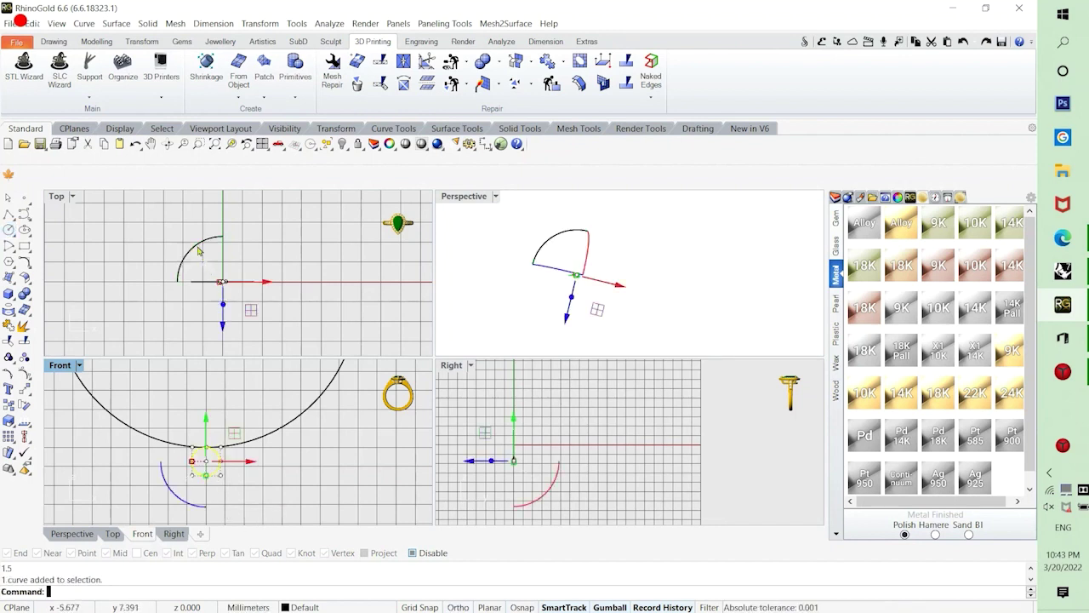
drag(200, 252, 185, 304)
click(238, 330)
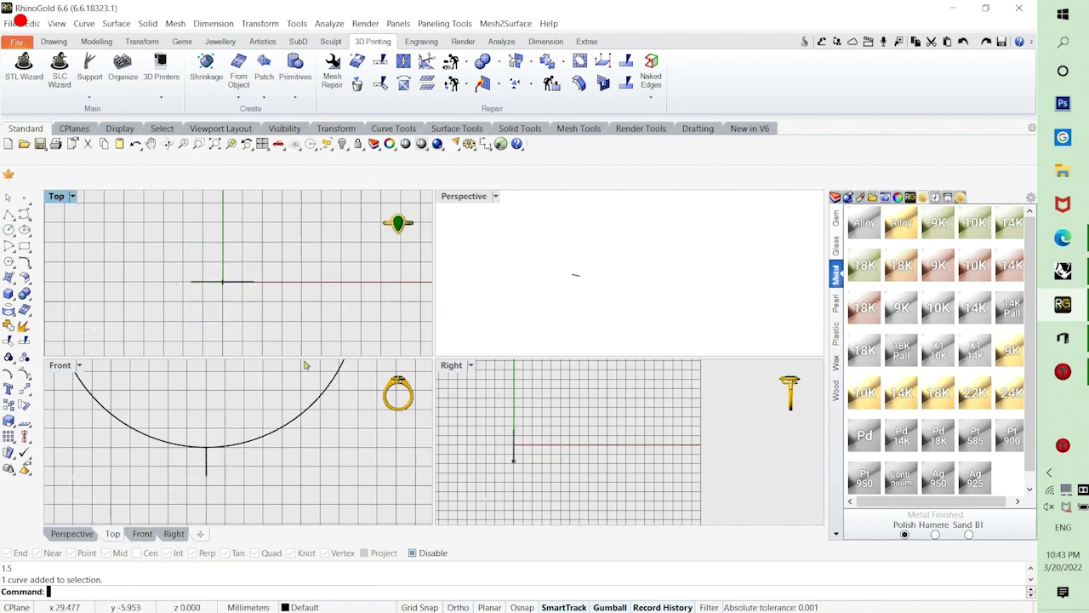
Draw a 5 mm two-point circle in the Front view, extending straight up from the topmost point of the large circle.
scroll(256, 469, down, 4)
scroll(236, 468, down, 2)
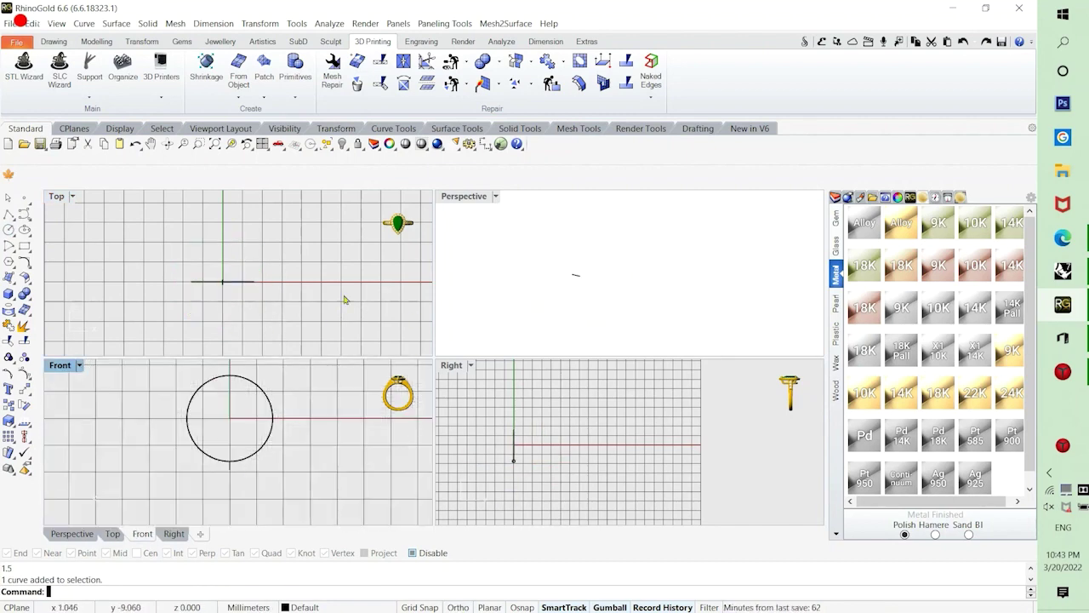
click(8, 229)
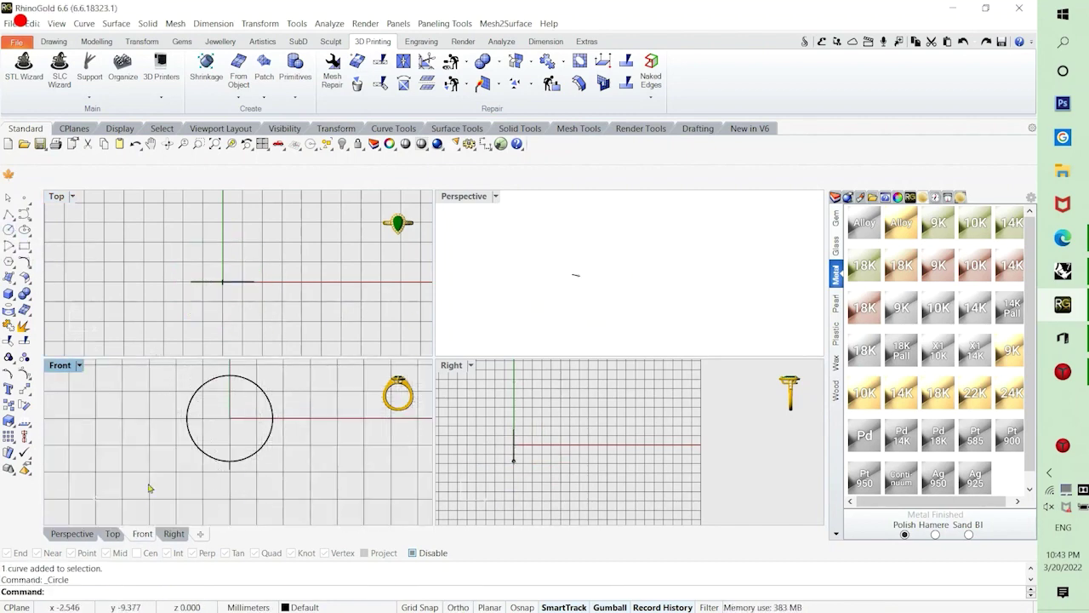
click(143, 590)
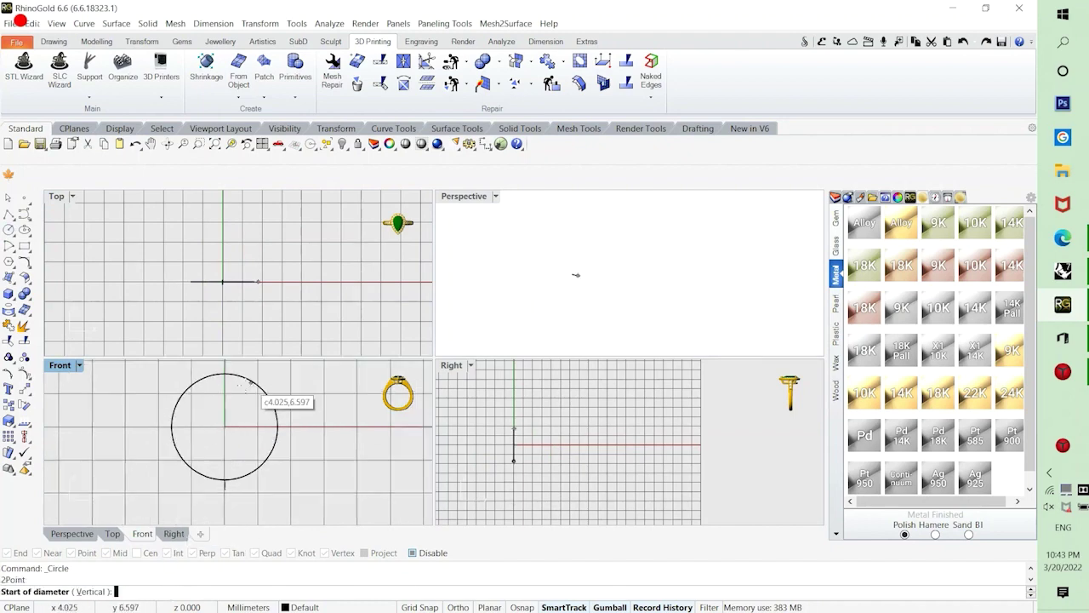
scroll(229, 415, up, 4)
alt+click(229, 416)
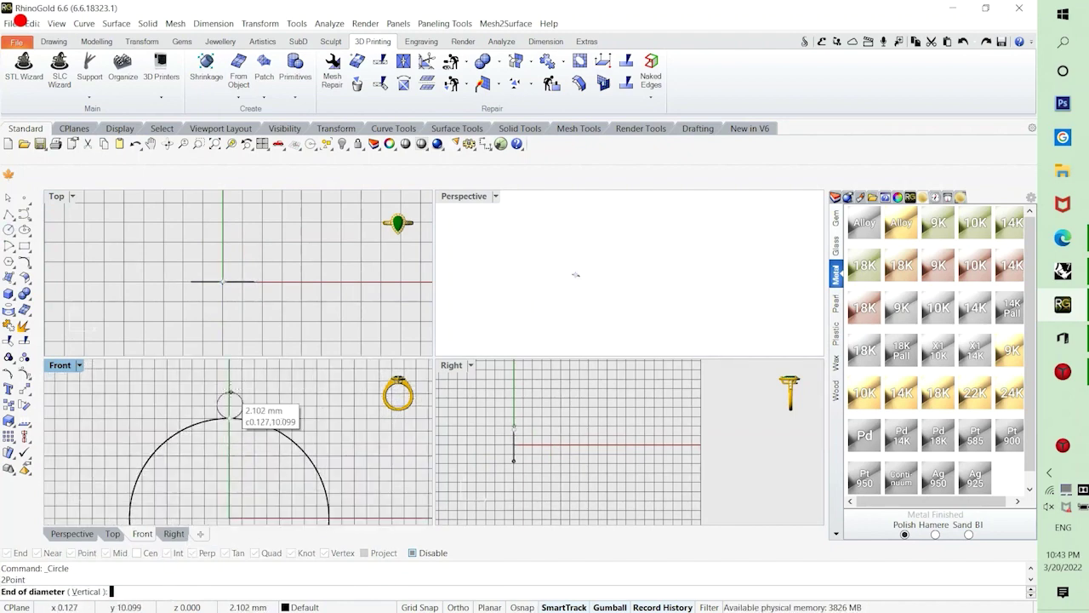
right_drag(232, 388, 232, 421)
text(5)
key(Return)
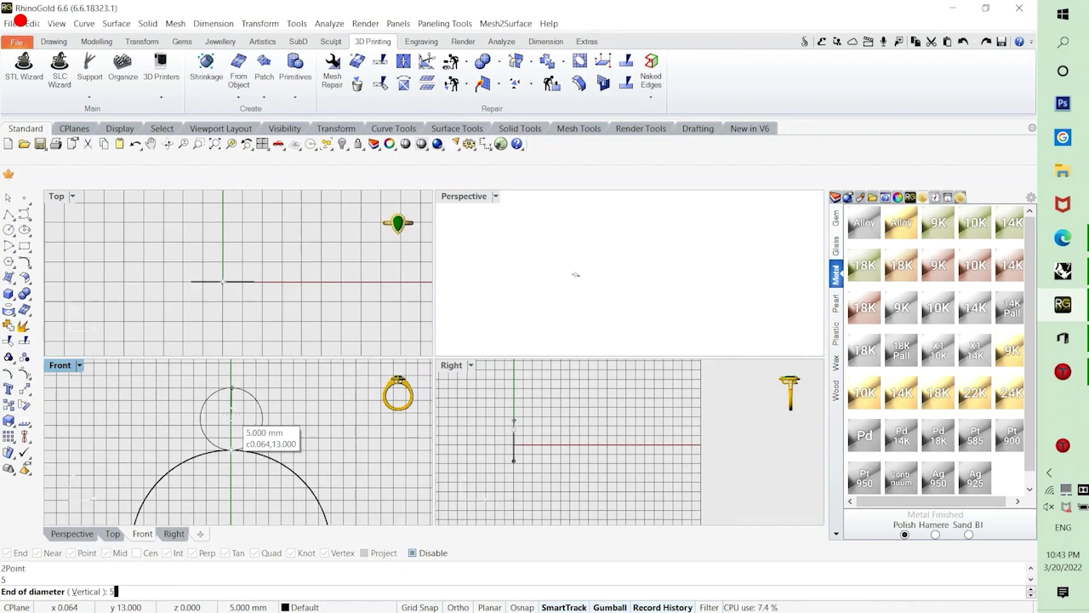
key(F8)
click(231, 418)
Rotate the 5 mm circle 90 degrees about the vertical axis so it stands perpendicular to the large circle.
click(228, 389)
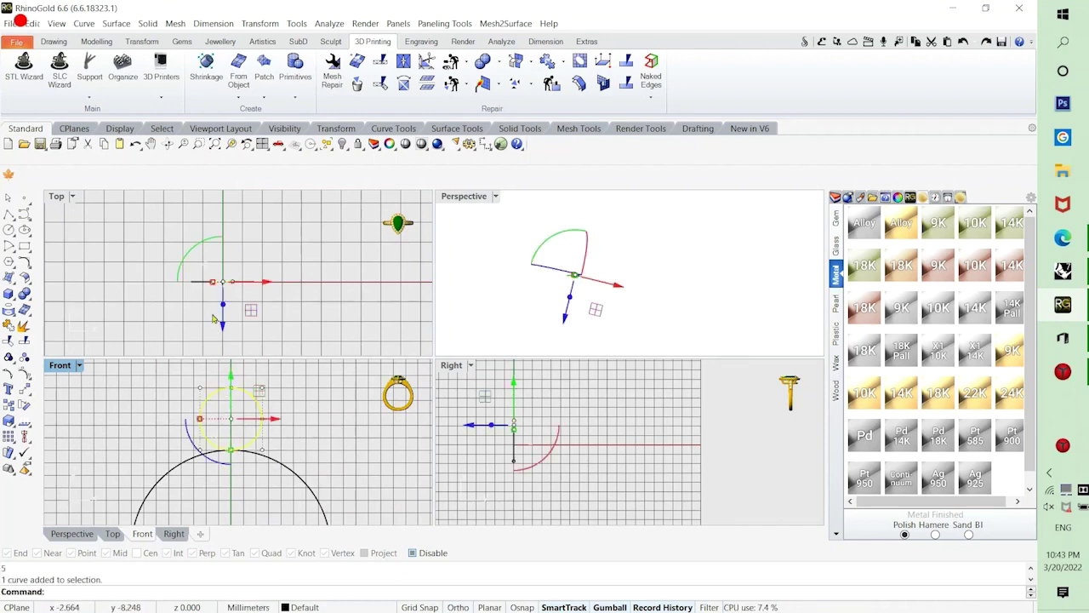
drag(202, 250, 196, 319)
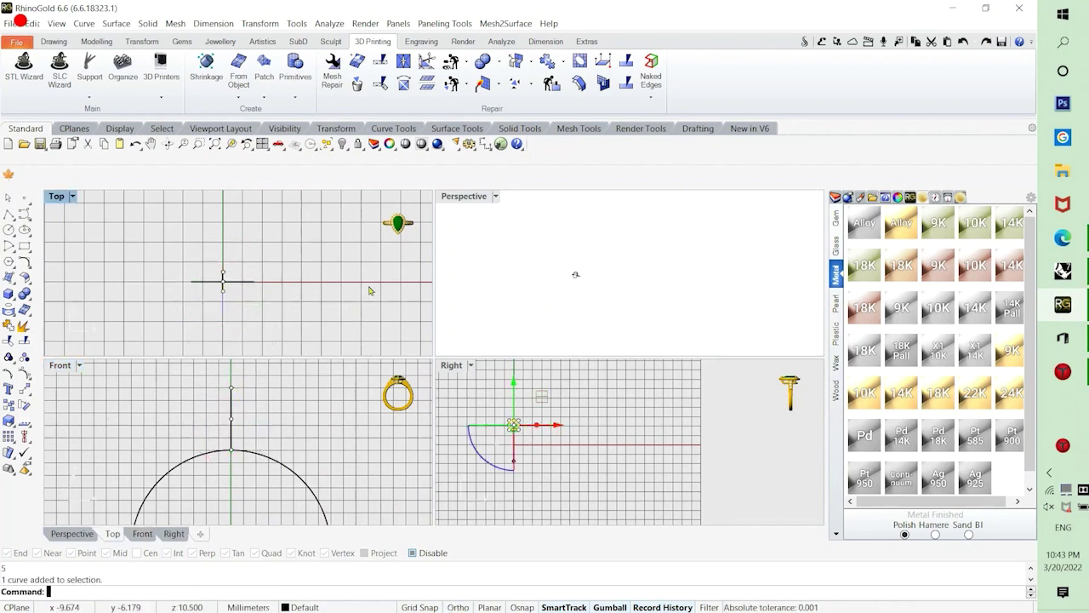
click(564, 315)
Maximize the Perspective view, set its display mode to Shaded, and frame the three circles.
key(ctrl+m)
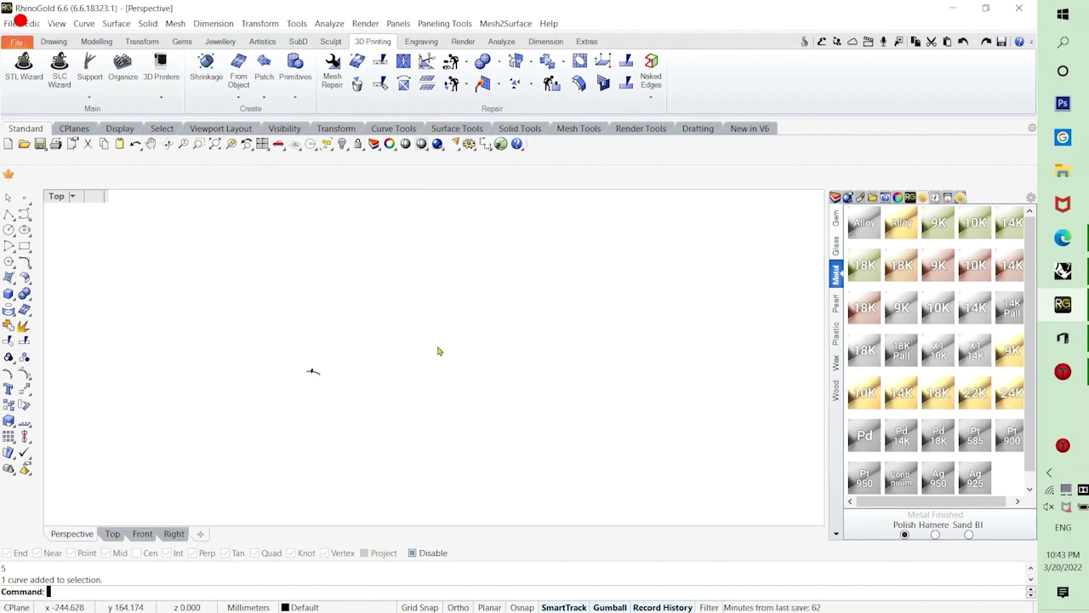
click(103, 195)
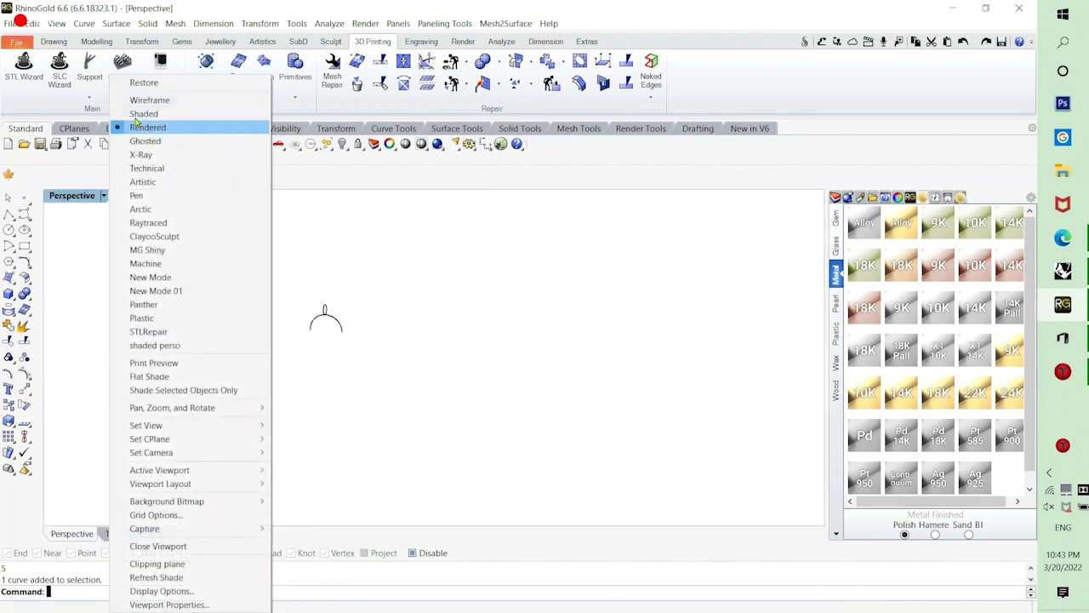
click(137, 115)
scroll(417, 332, up, 6)
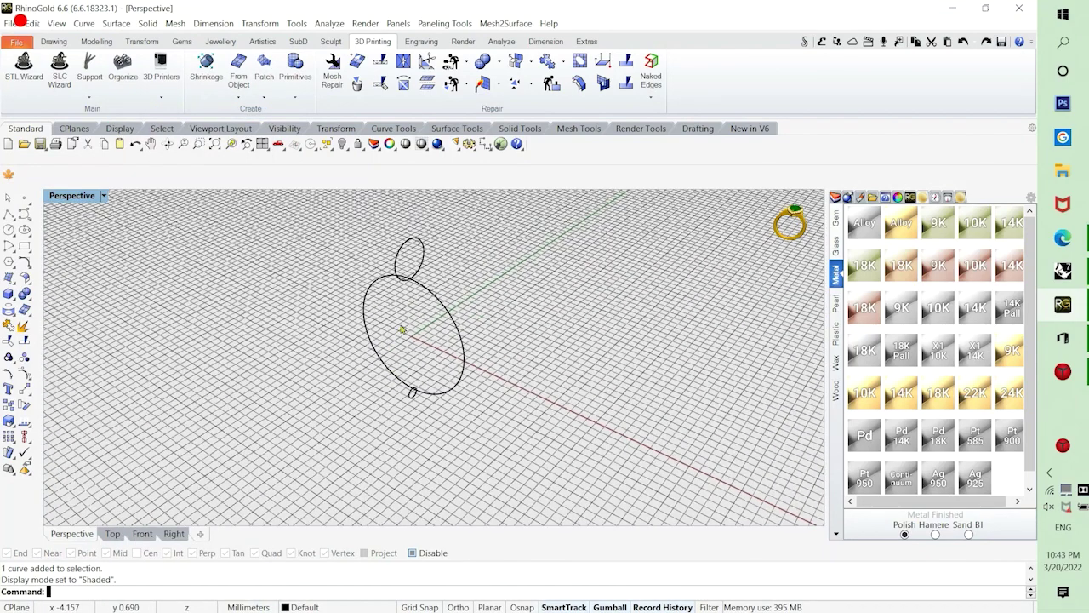
right_drag(444, 300, 389, 328)
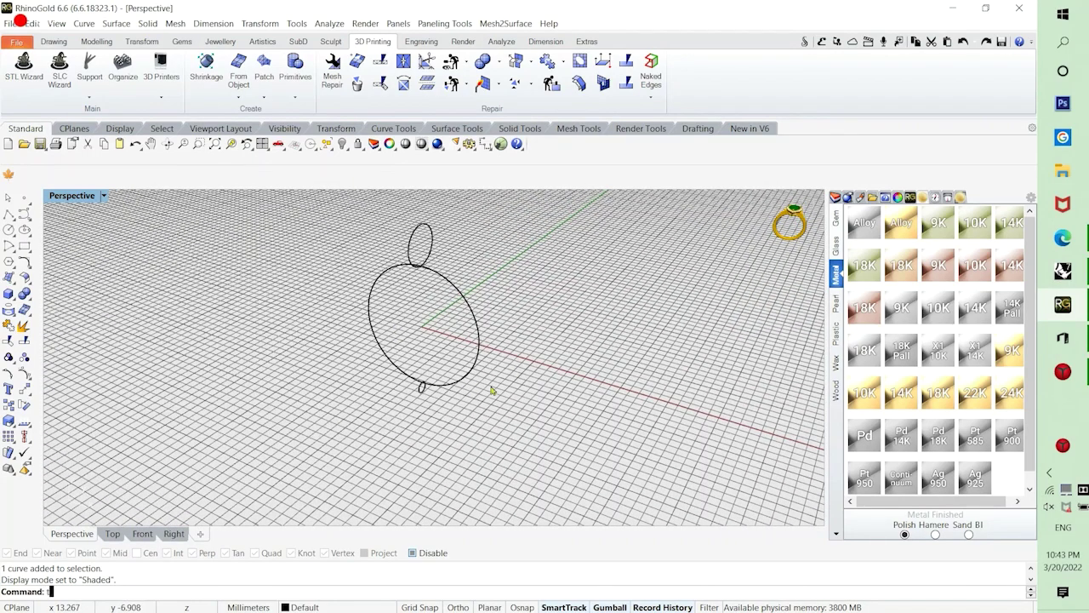
Begin a text note with "here i am showing you", correcting the misspelled "showint".
text(text)
key(Return)
text(h)
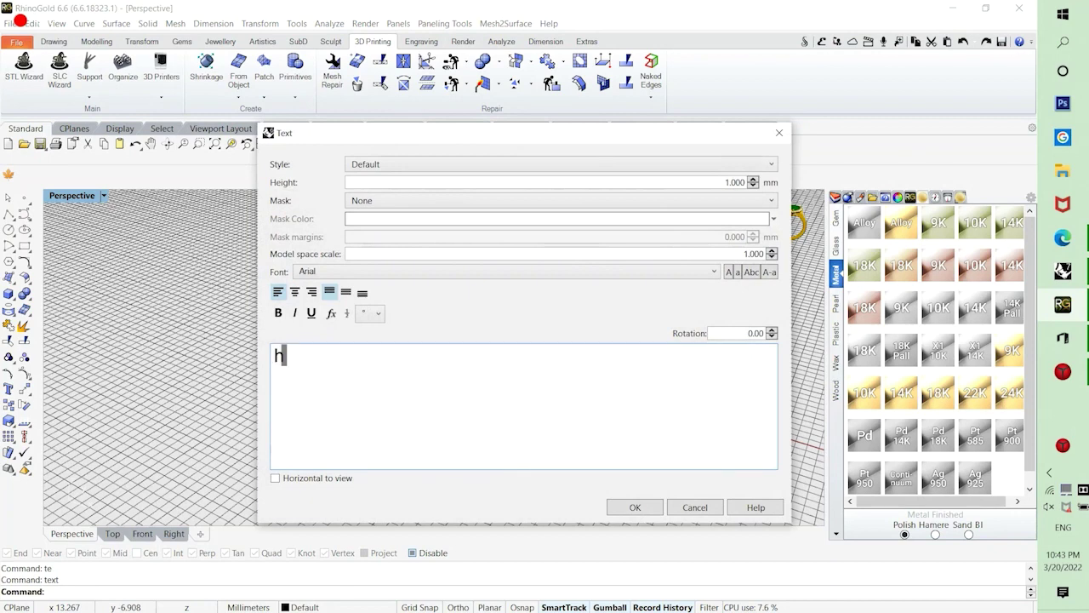
text(ere i)
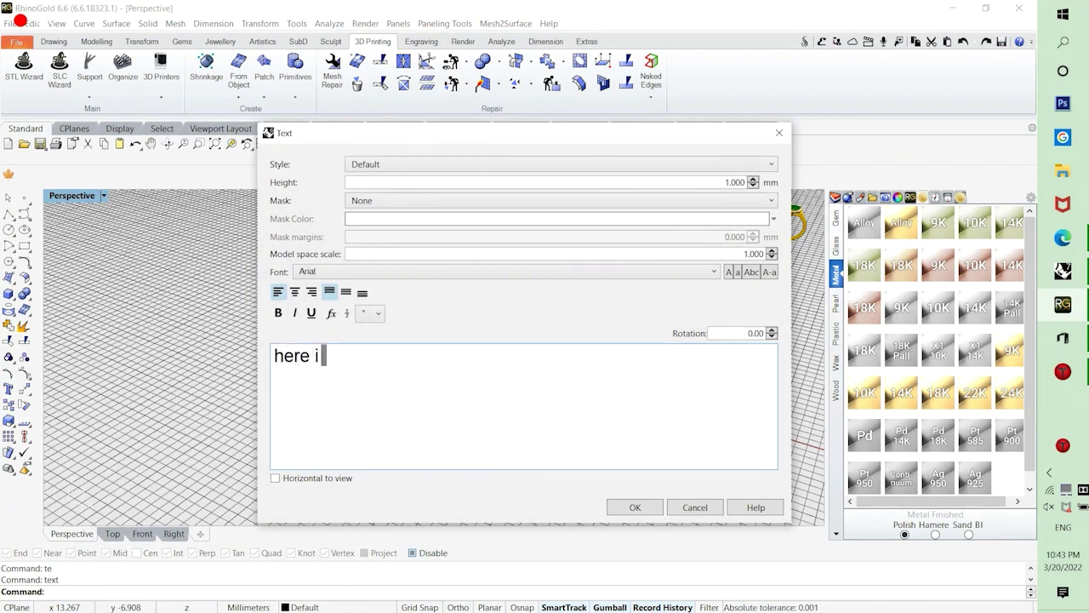
text( am showint you)
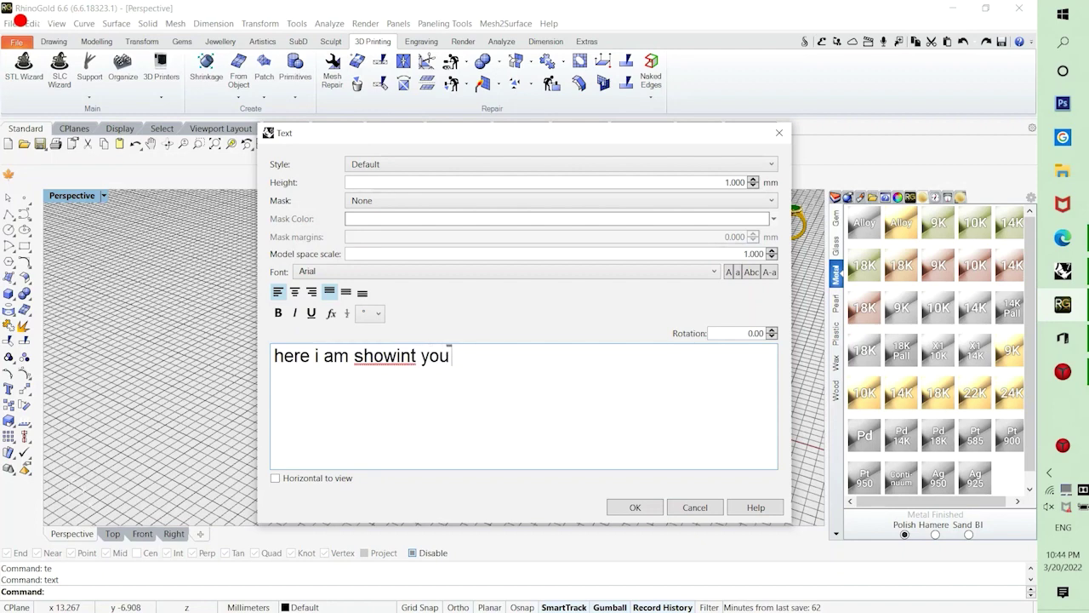
click(410, 357)
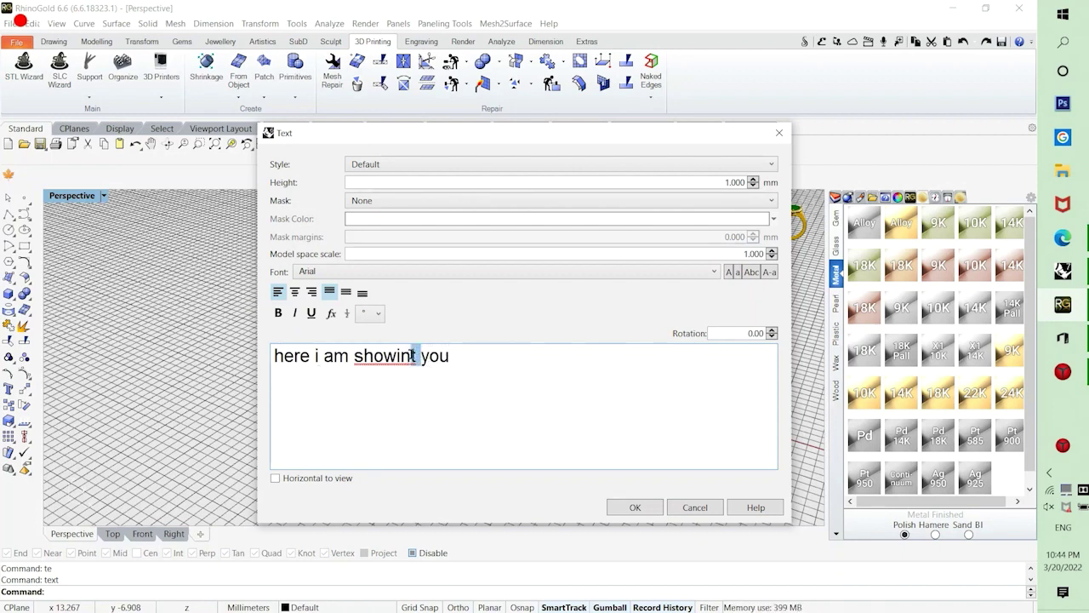
text(g)
double_click(518, 361)
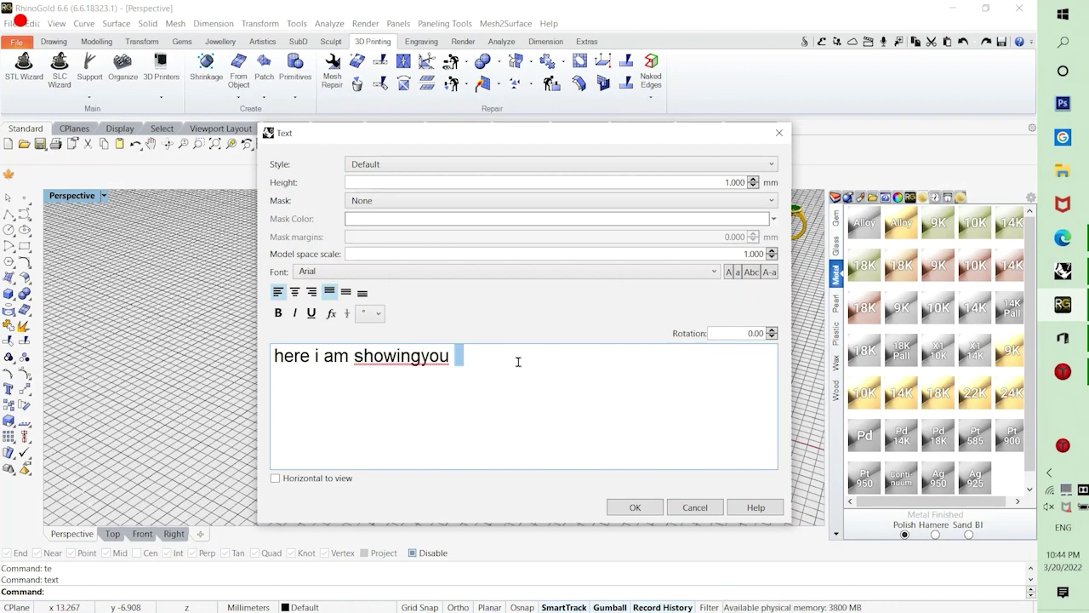
Complete the note with "how to make a wire ring", restore the space before "you", and discard the text.
text(how to ma)
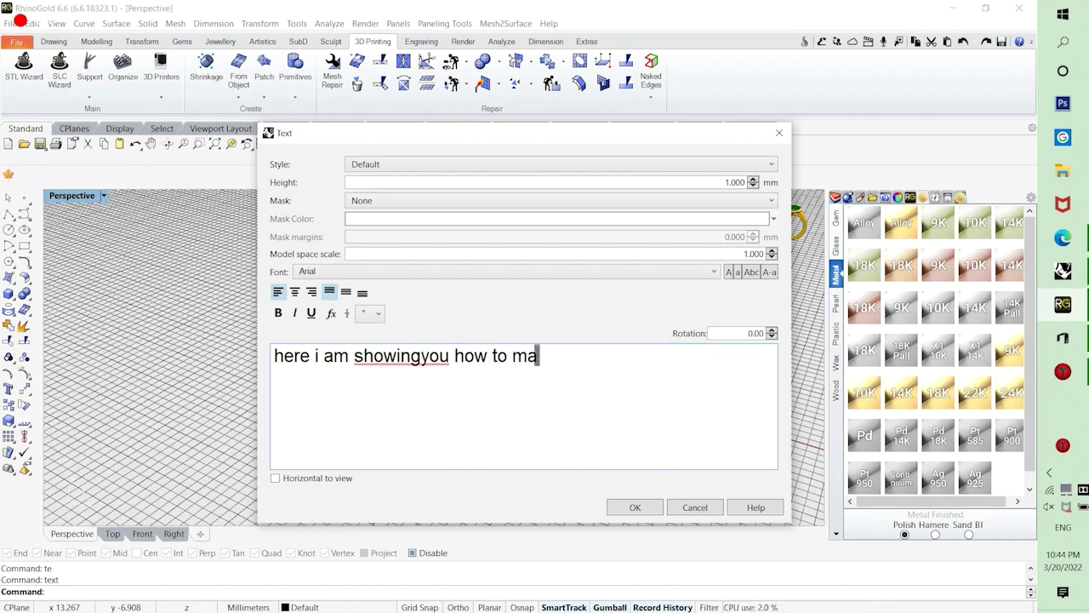
text(ke a ring)
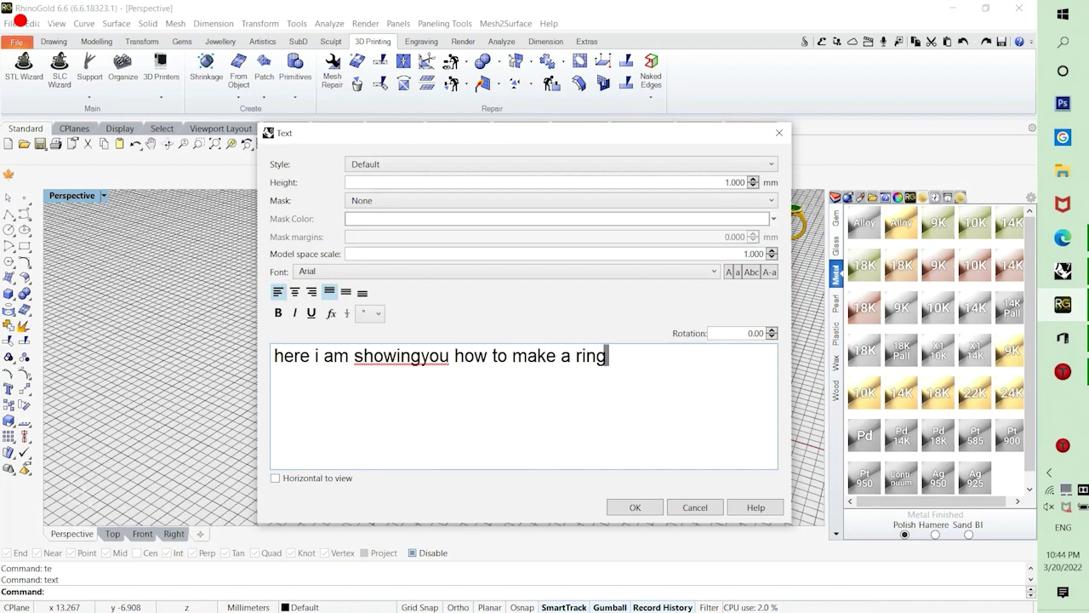
key(BackSpace)
key(BackSpace)
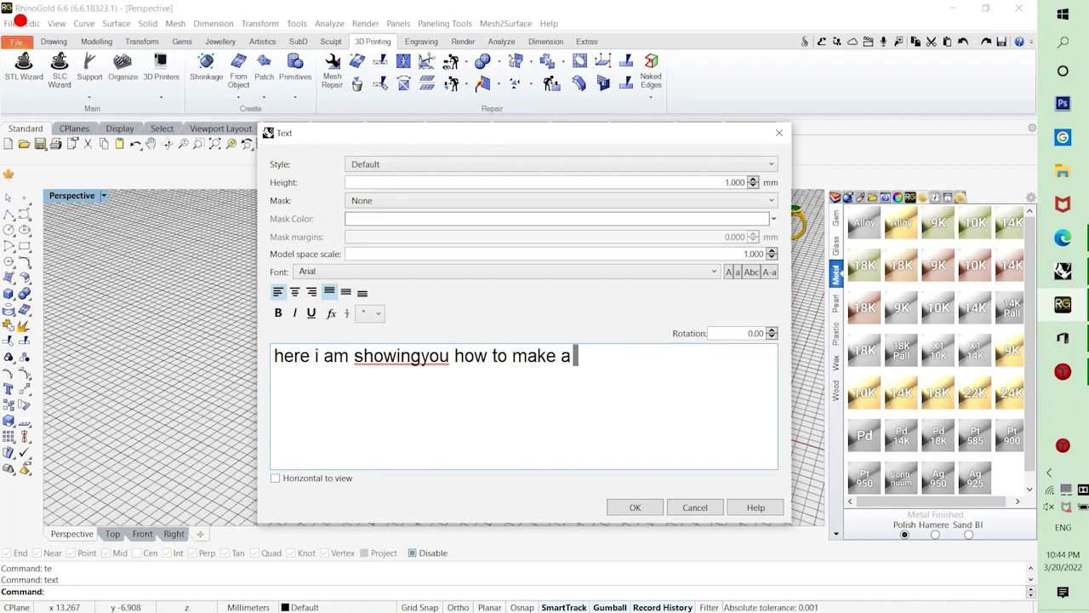
text(wire rin)
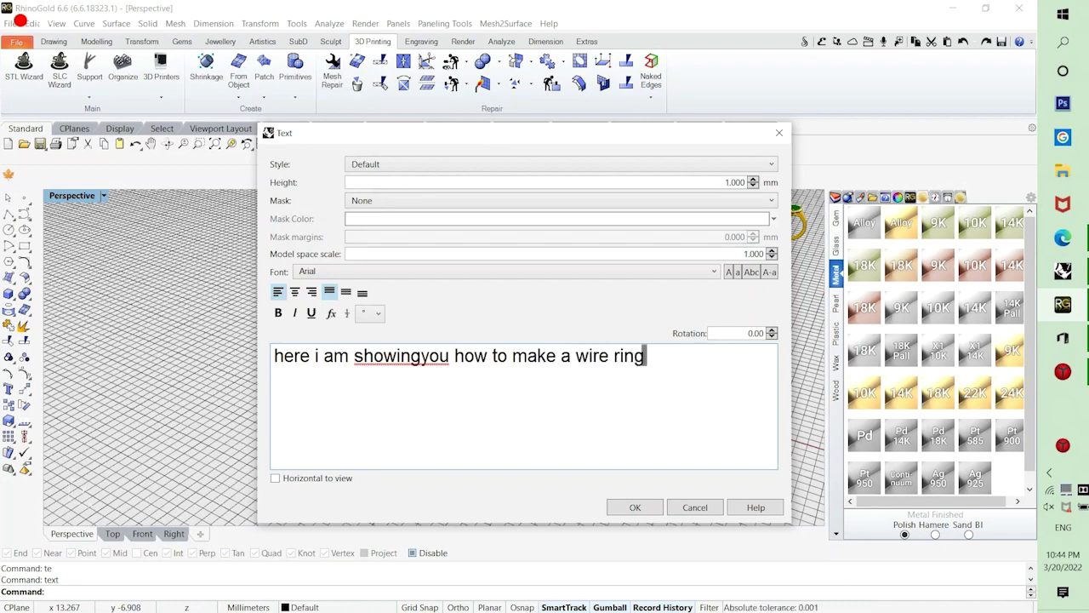
text(g)
click(420, 358)
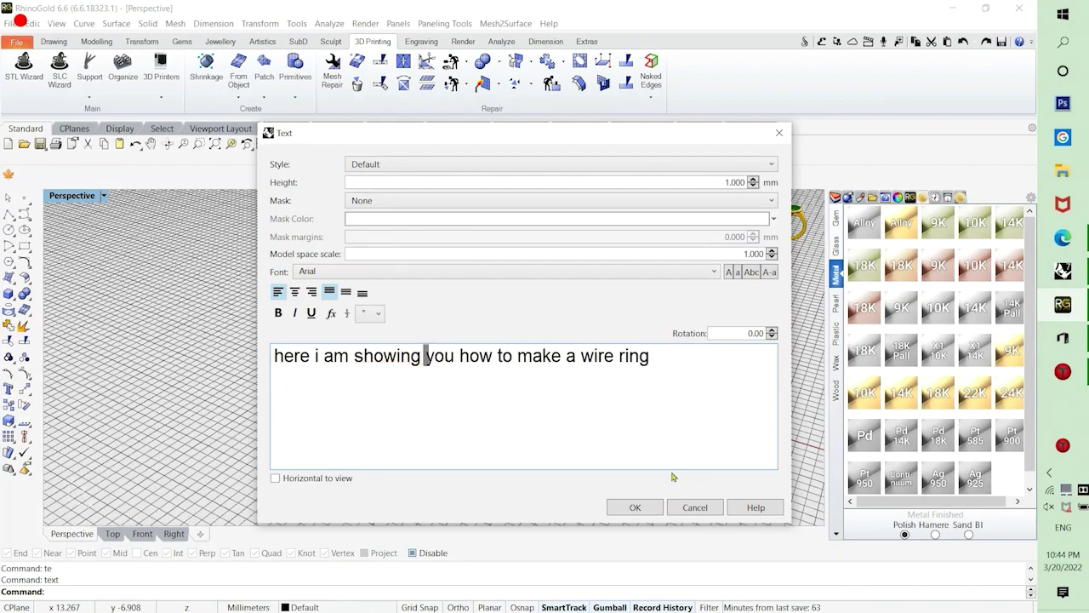
click(702, 508)
right_drag(445, 332, 443, 340)
click(451, 340)
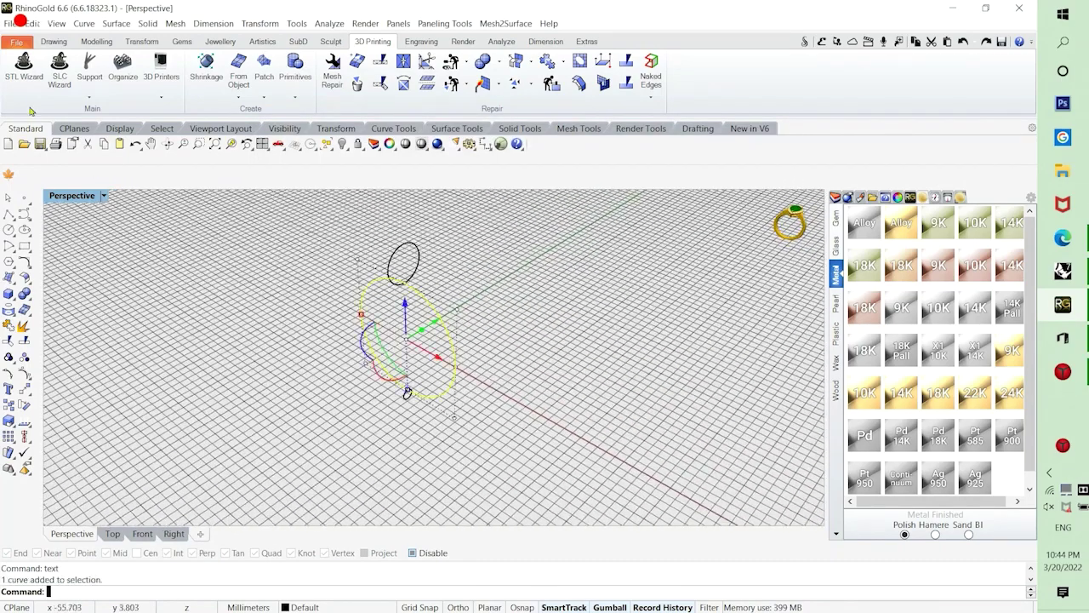
click(117, 23)
click(136, 66)
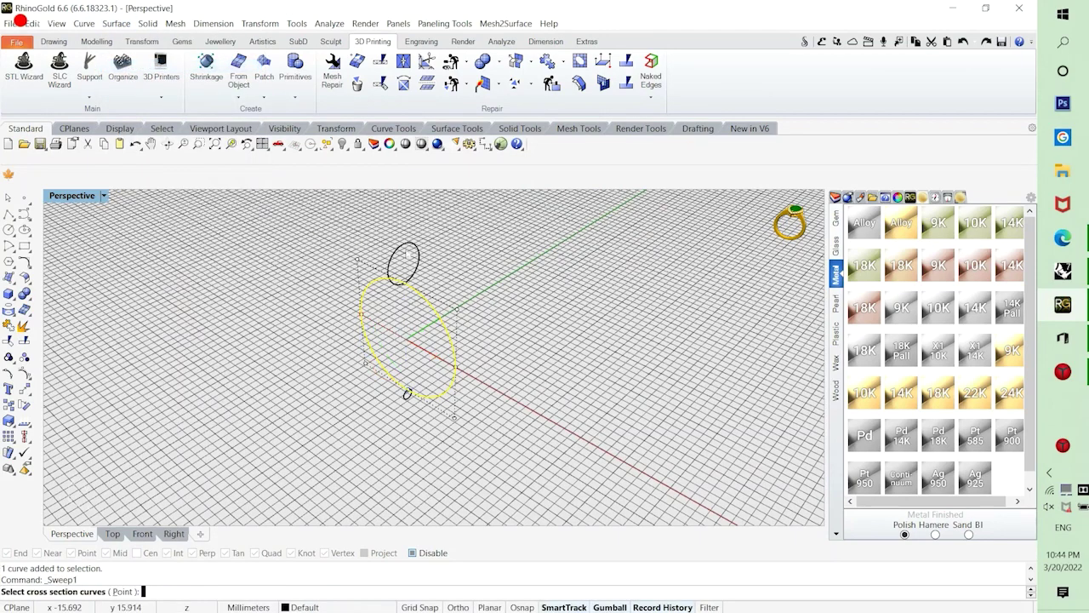
click(407, 250)
key(Return)
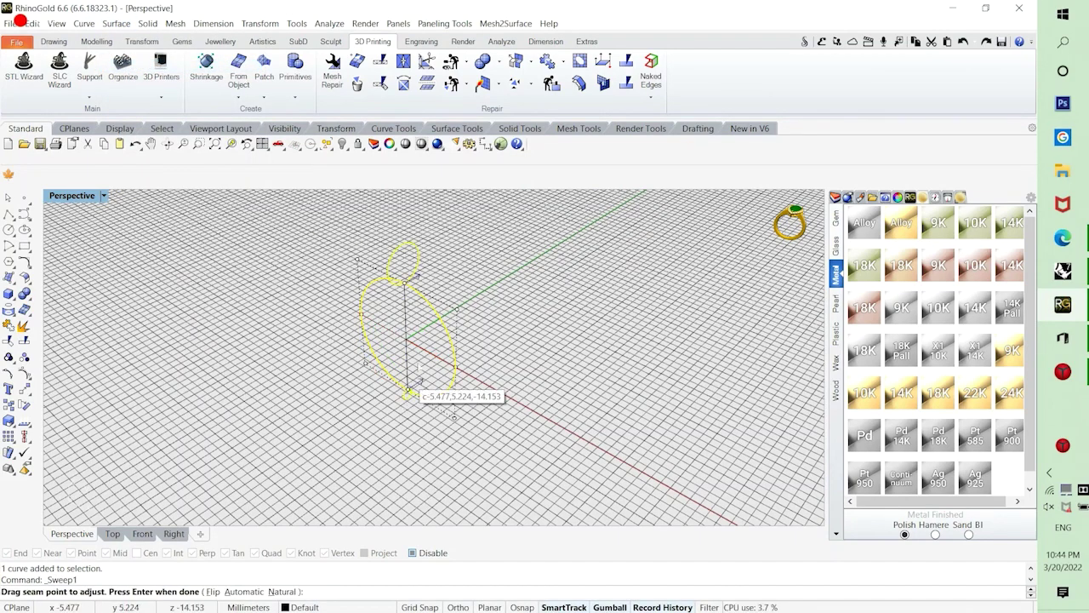
scroll(417, 306, up, 2)
drag(418, 253, 396, 286)
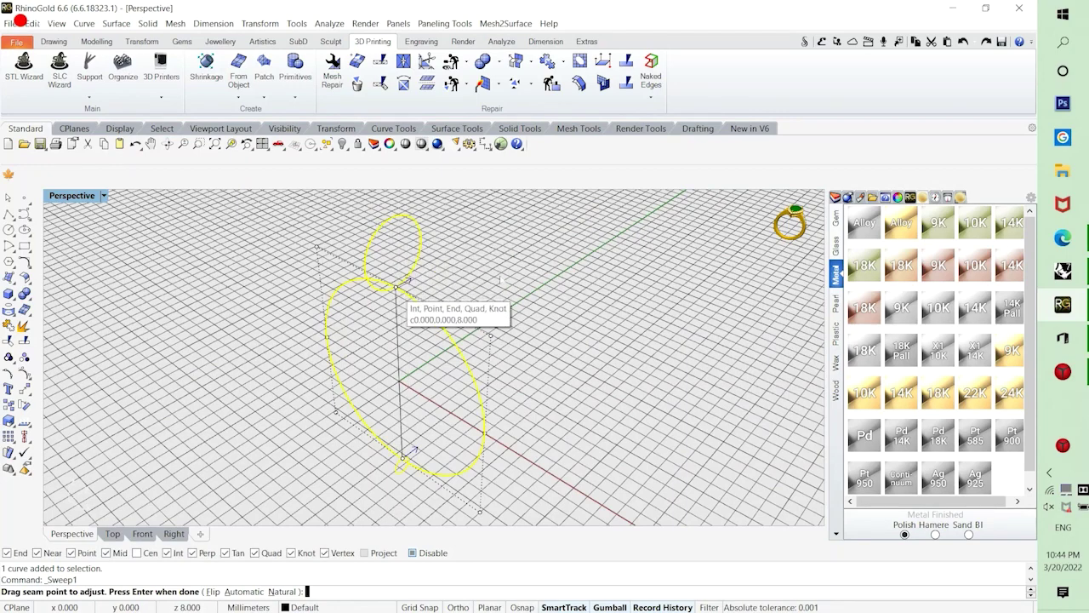
key(Return)
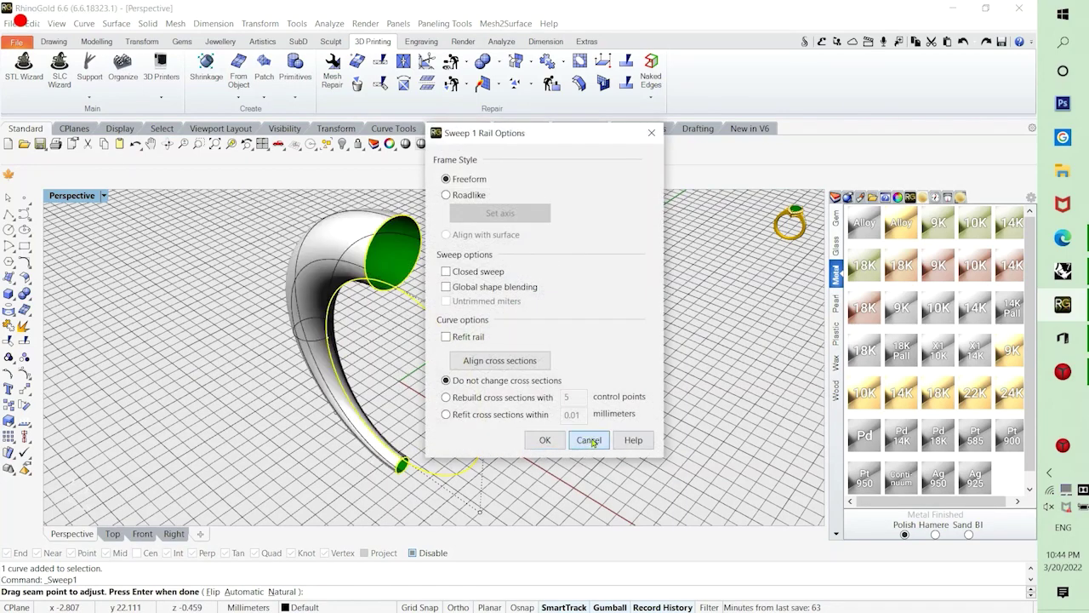
click(588, 439)
Sweep the 5 mm and 1.5 mm profile circles along the 16 mm circle as a single rail, with Closed sweep enabled.
scroll(401, 457, up, 5)
key(Return)
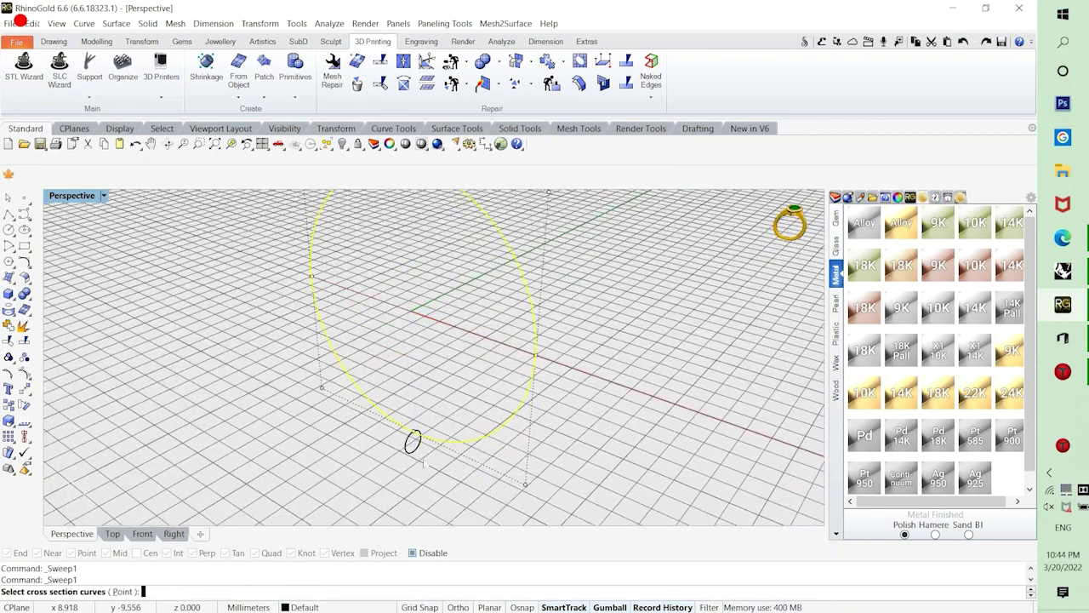
scroll(415, 465, down, 5)
click(427, 287)
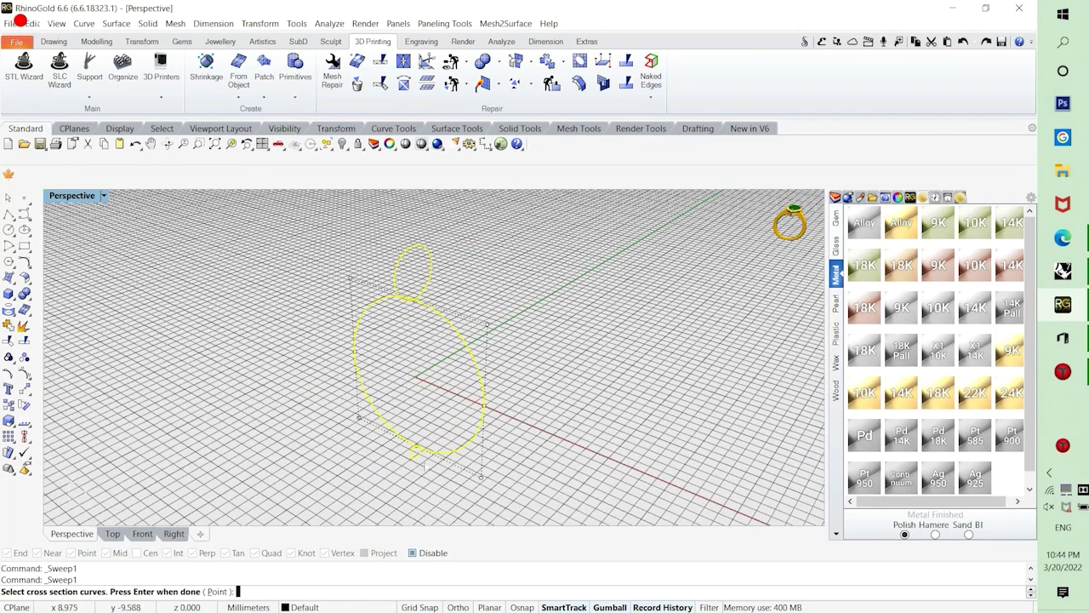
key(Return)
key(Return)
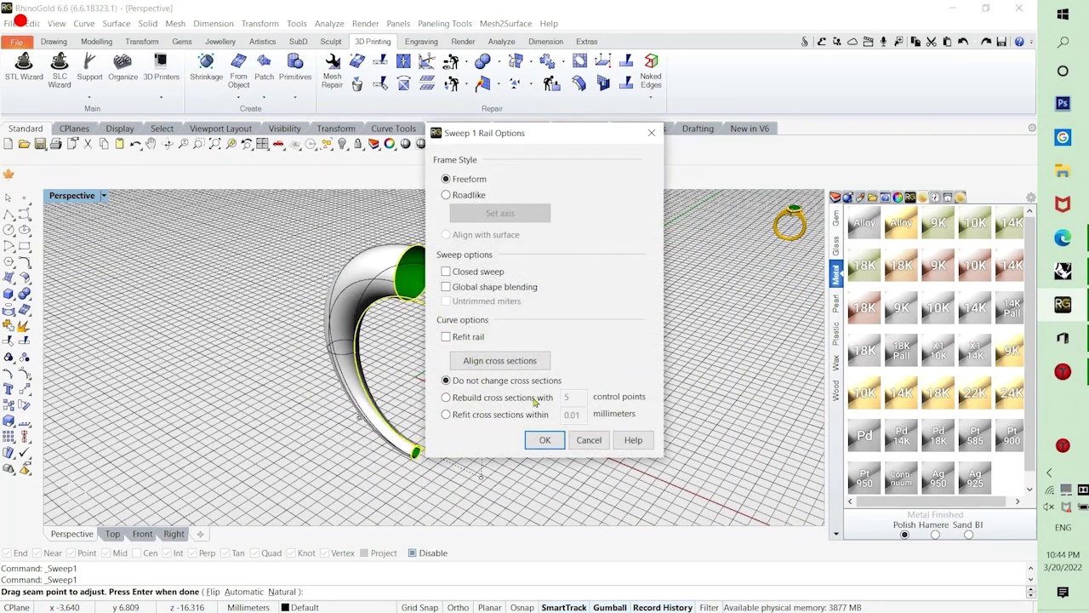
click(453, 273)
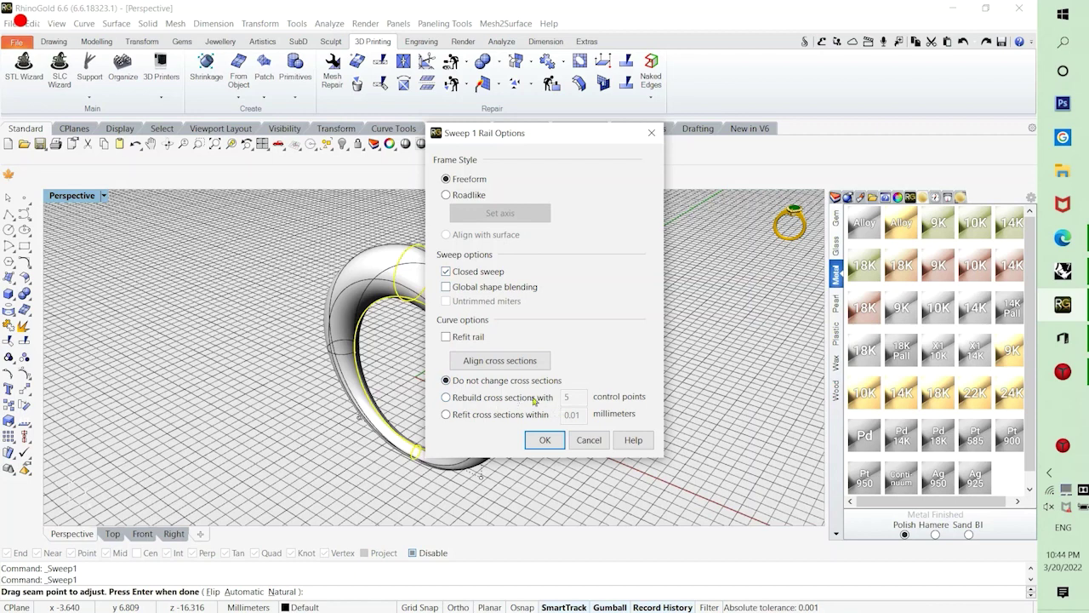
Rebuild the sweep's cross sections, trying 20 control points and settling on 10.
click(446, 398)
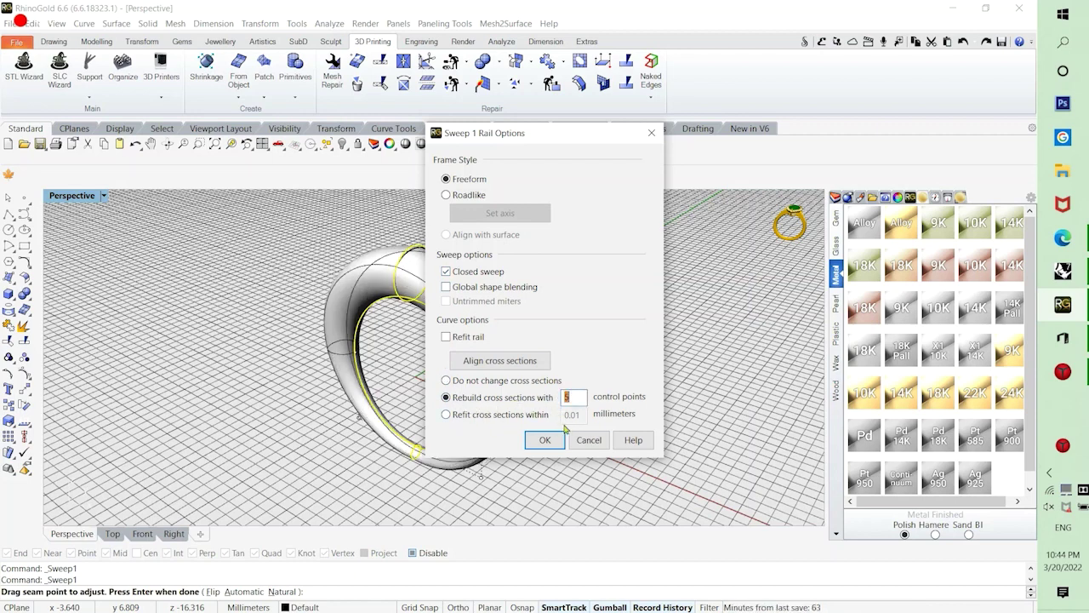
text(20)
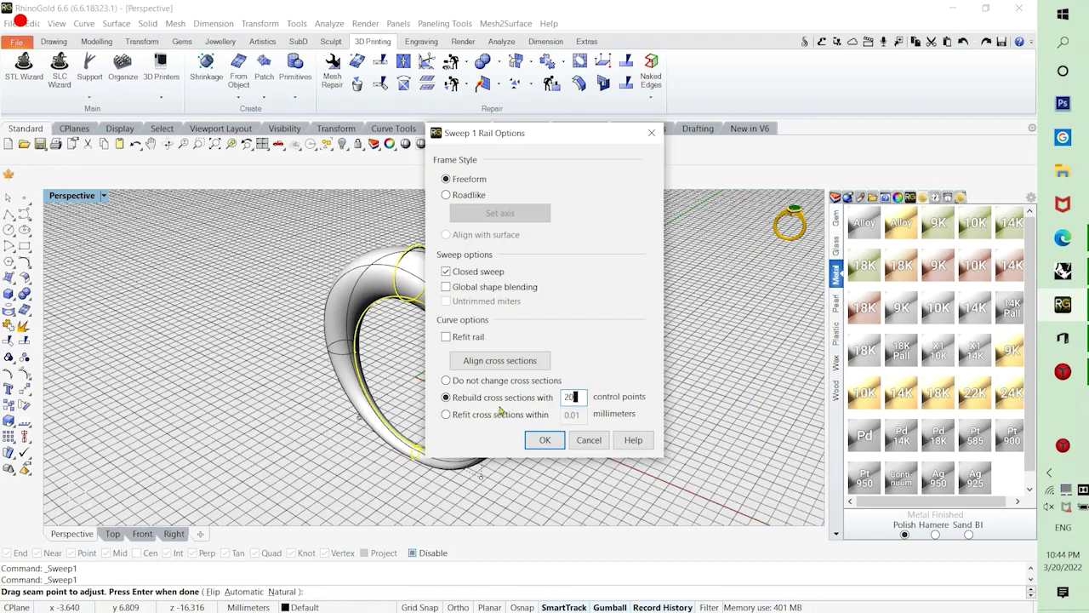
scroll(341, 281, down, 6)
right_drag(365, 300, 404, 372)
scroll(405, 375, up, 6)
drag(580, 398, 500, 408)
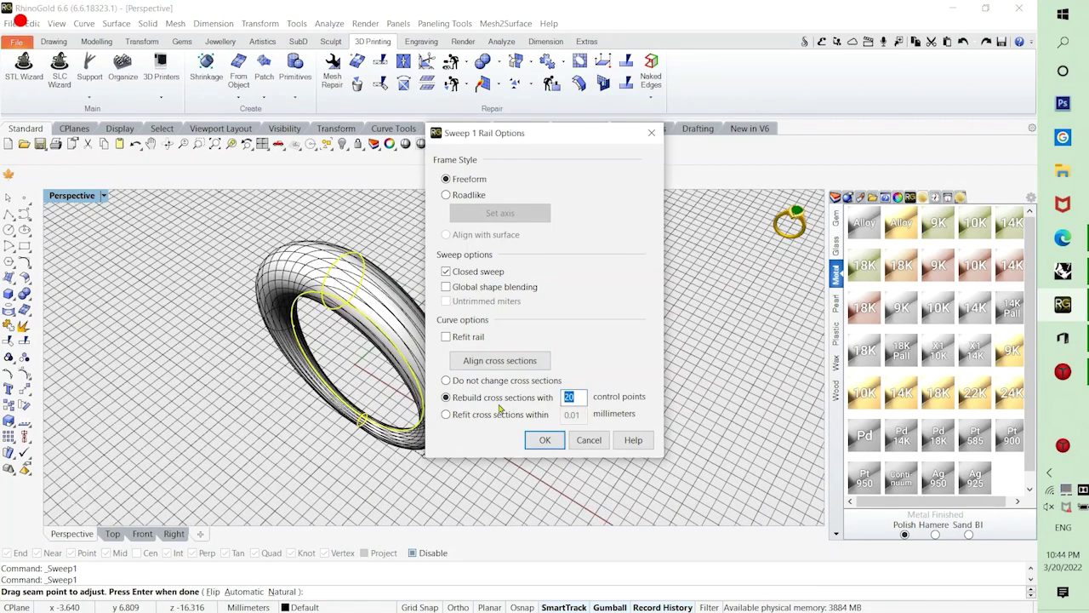
text(10)
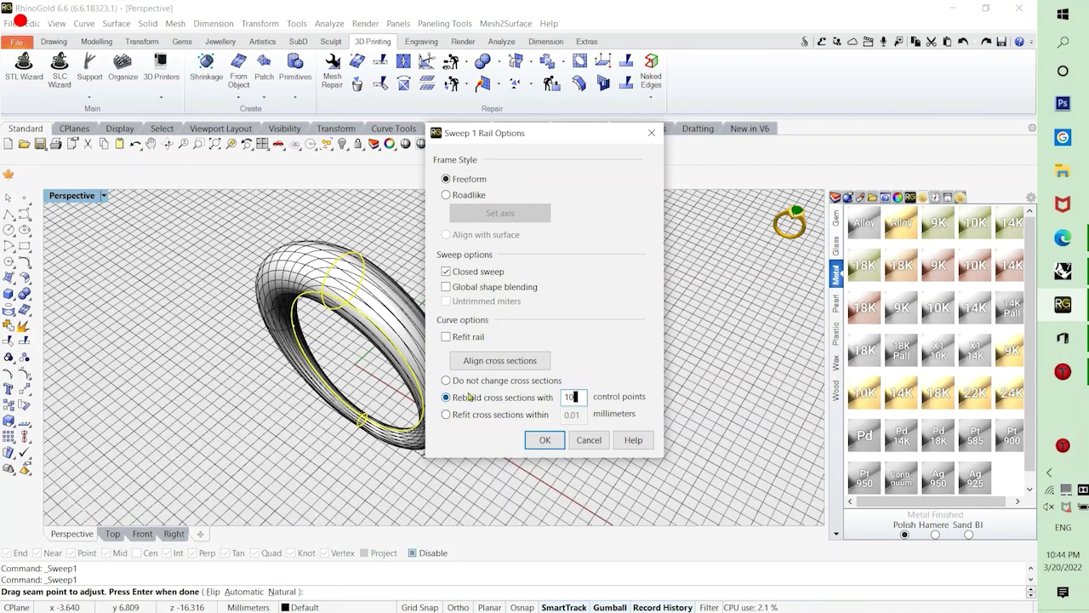
Preview the sweep without the Closed sweep option, restore it, and create the closed ring surface.
click(448, 272)
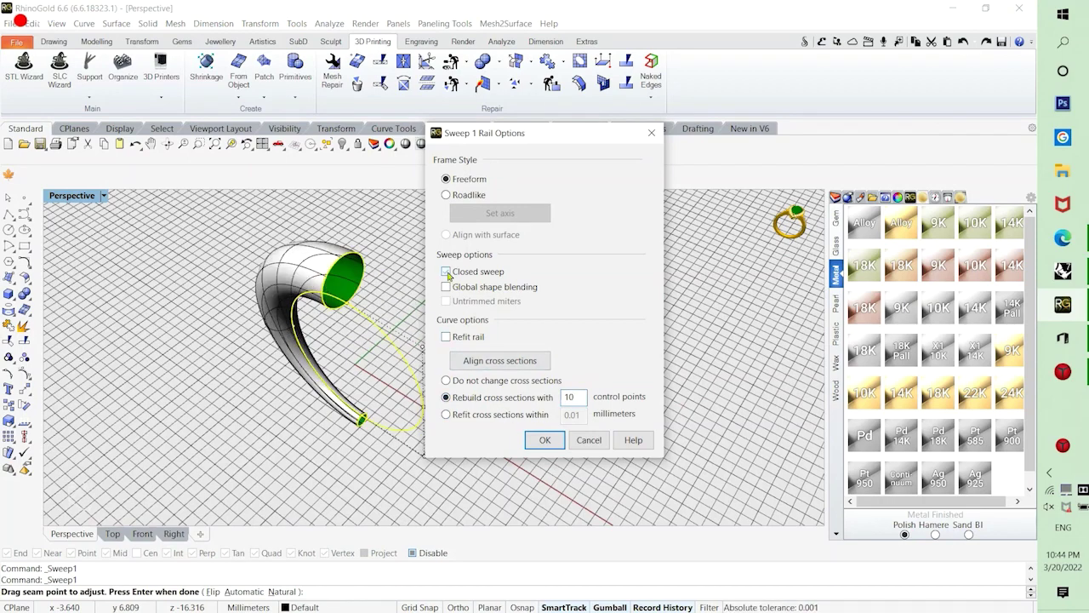
right_drag(313, 329, 253, 270)
scroll(254, 298, down, 5)
right_drag(253, 310, 348, 412)
click(545, 439)
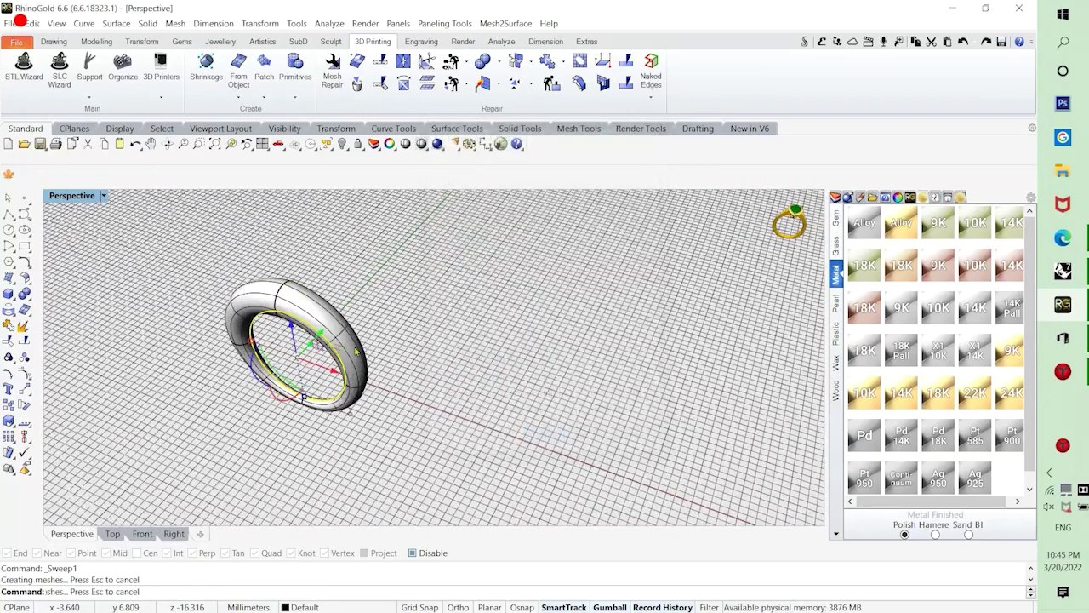
right_drag(389, 348, 486, 331)
scroll(355, 392, up, 5)
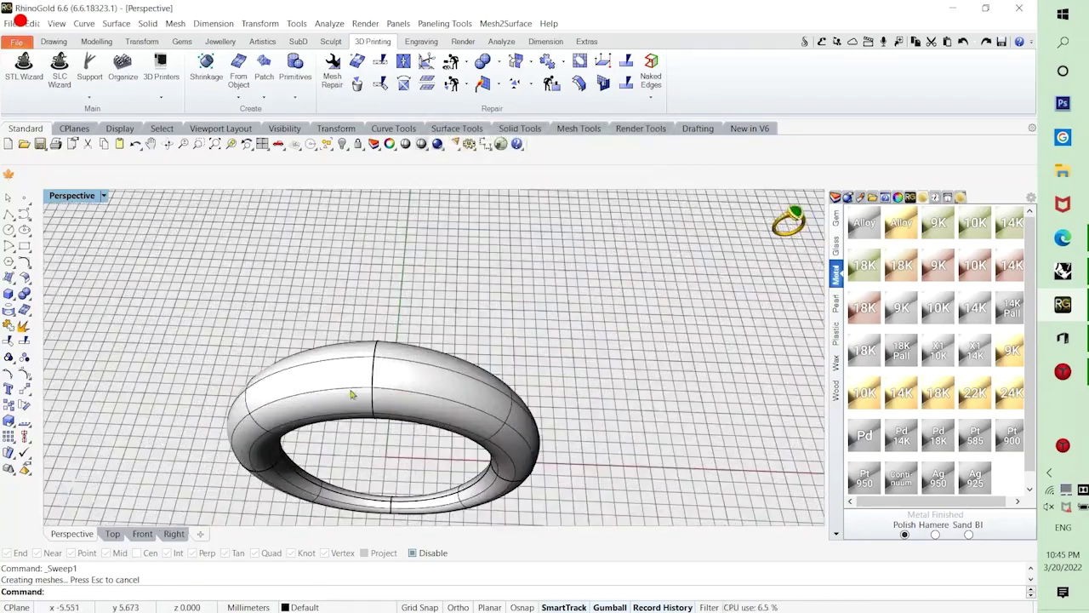
scroll(420, 358, down, 5)
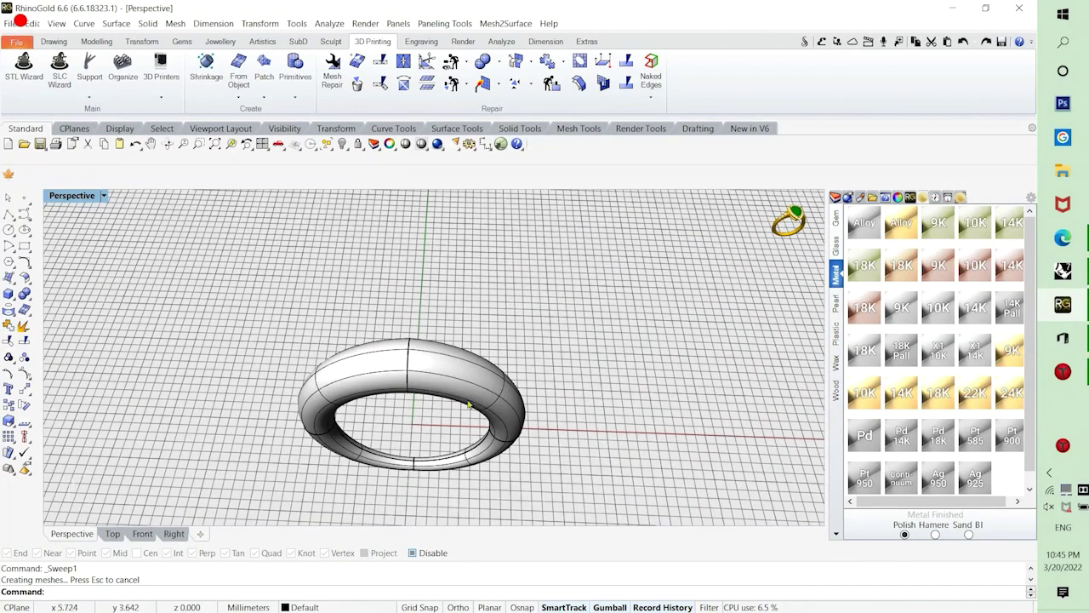
mouse_move(417, 387)
right_down()
mouse_move(404, 379)
mouse_move(416, 384)
right_up()
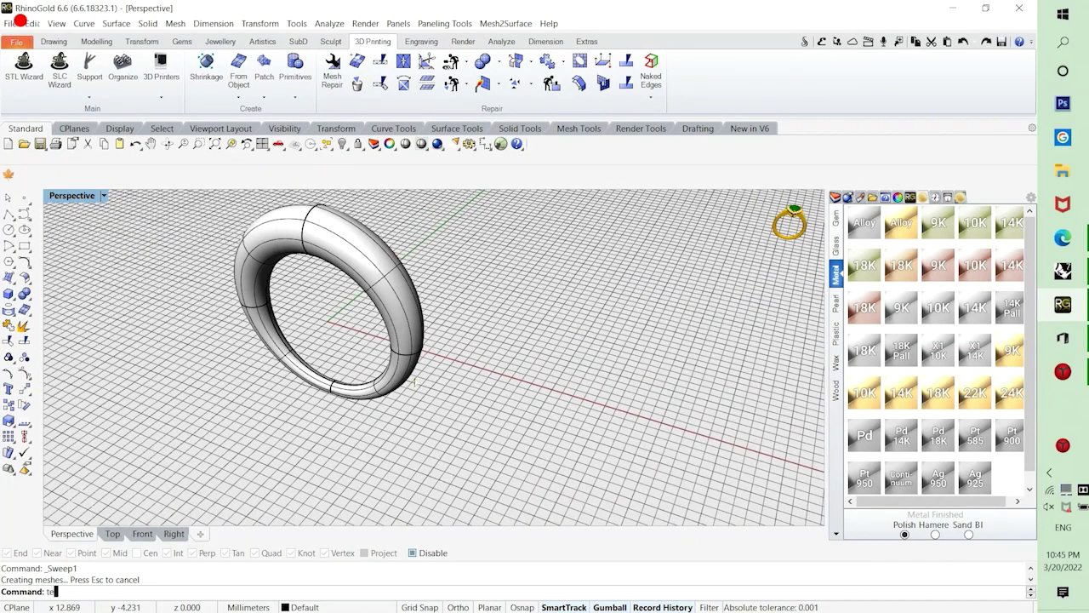
Open a text note and replace its old wording with "it came weird so we reuild it".
key(Return)
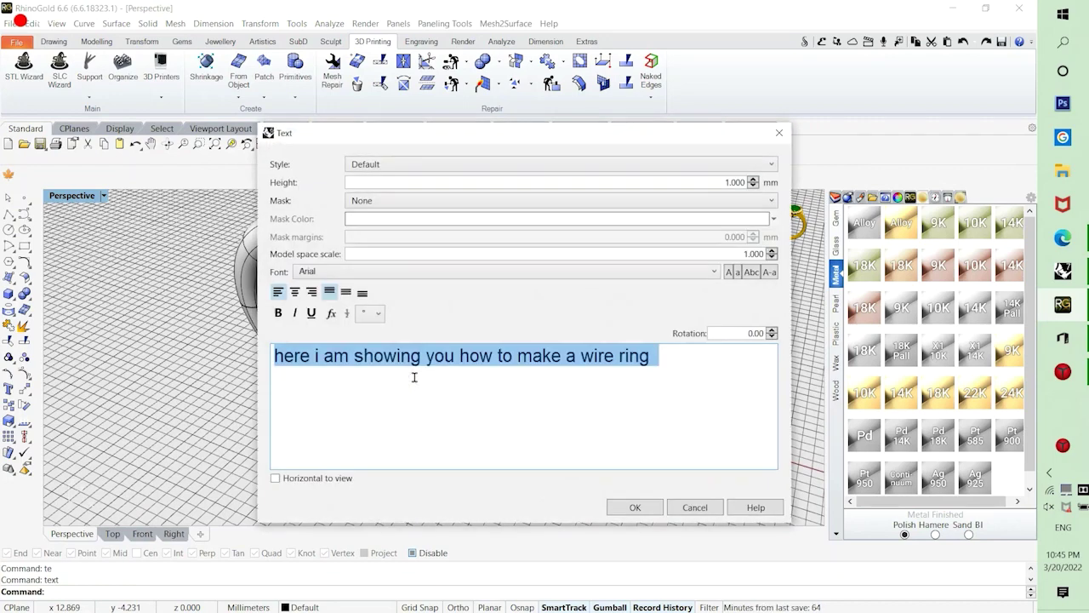
key(BackSpace)
text(it c)
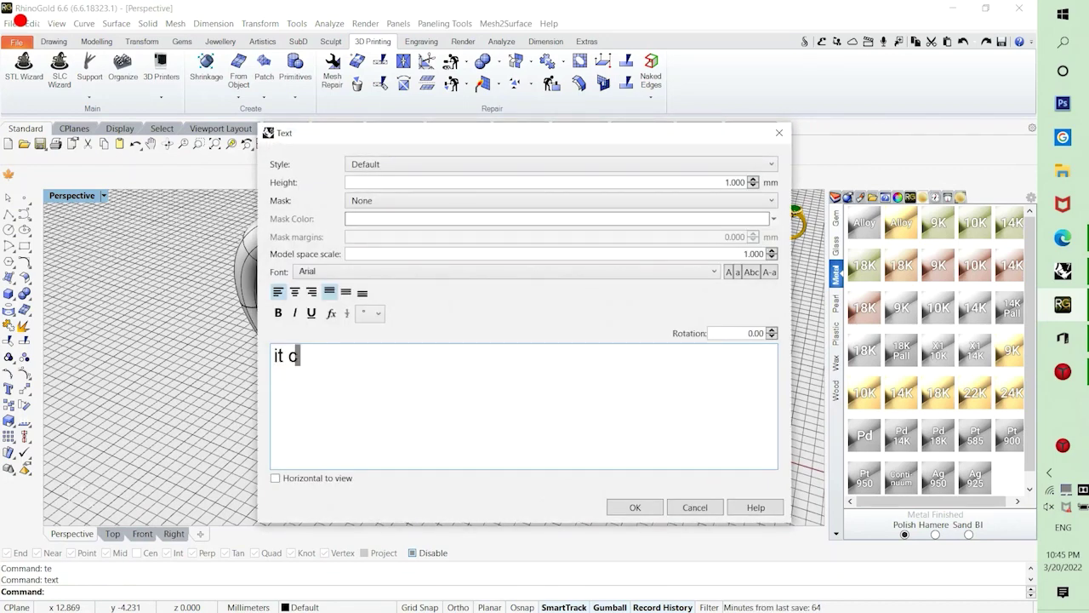
text(ame we)
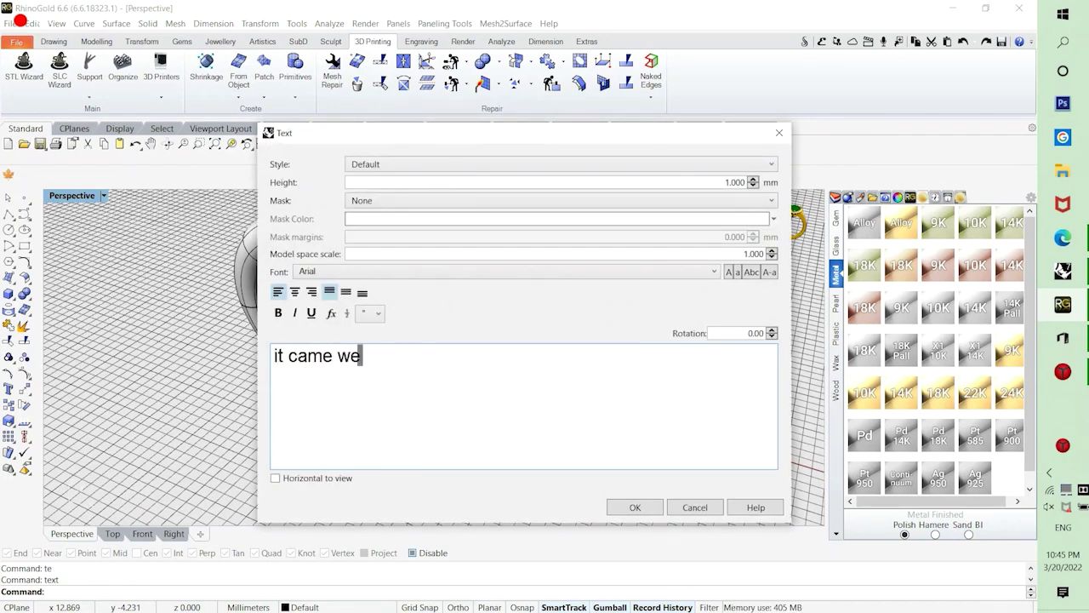
text(ird so we)
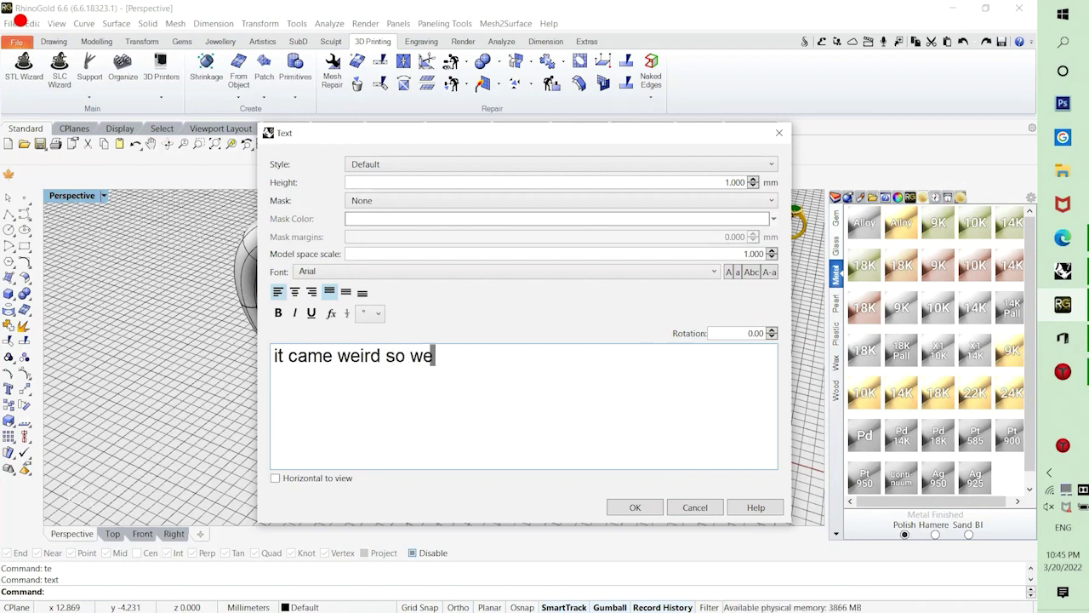
text( reuild it)
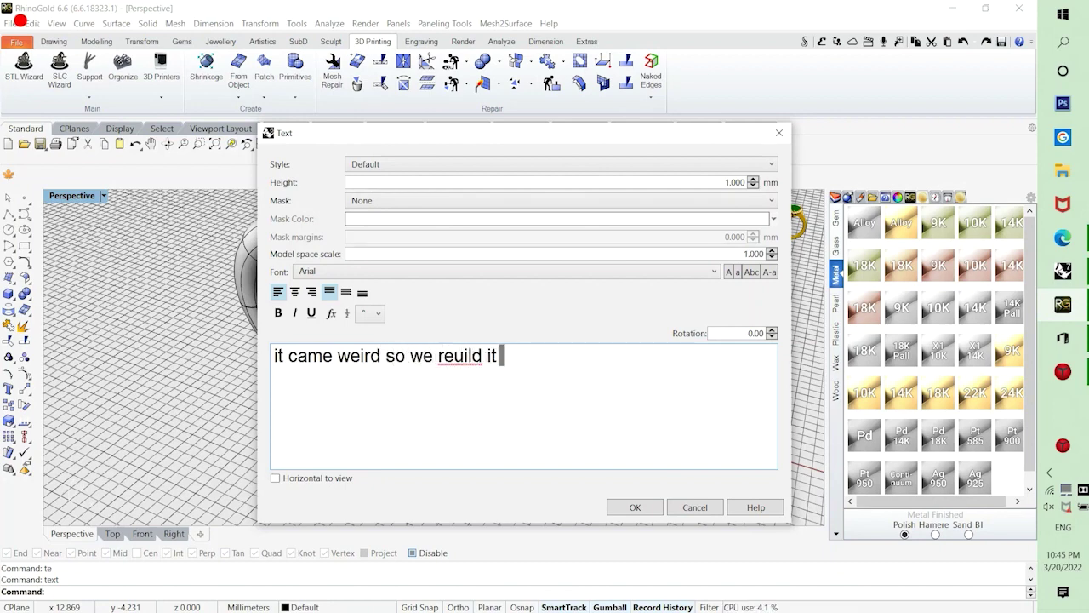
Erase the wording of the text note about rebuilding the ring.
key(Left)
key(Left)
key(Left)
key(Left)
key(Left)
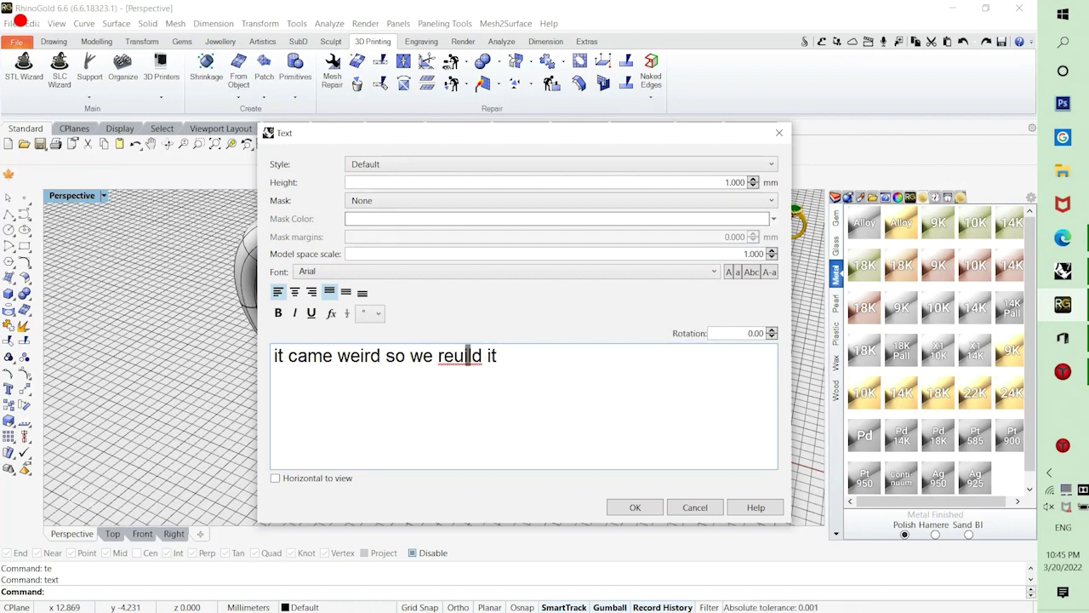
key(Left)
key(BackSpace)
key(BackSpace)
key(BackSpace)
key(BackSpace)
key(BackSpace)
key(BackSpace)
key(BackSpace)
key(BackSpace)
key(BackSpace)
key(BackSpace)
key(BackSpace)
key(BackSpace)
key(BackSpace)
key(BackSpace)
key(BackSpace)
key(BackSpace)
key(BackSpace)
key(BackSpace)
key(BackSpace)
key(BackSpace)
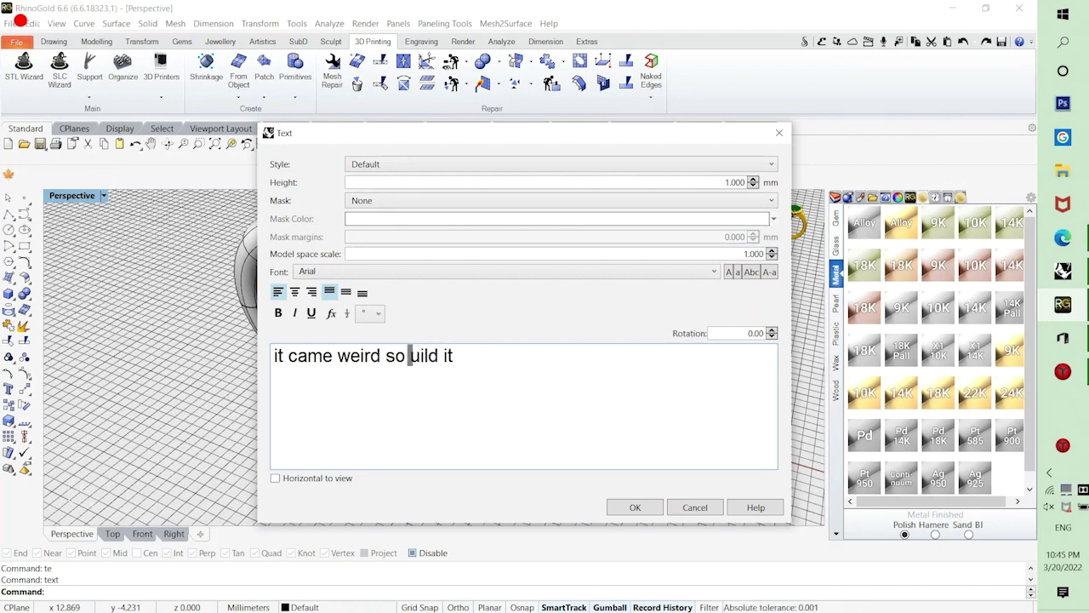
key(Delete)
key(Delete)
key(Delete)
key(Delete)
key(Delete)
key(Delete)
key(Delete)
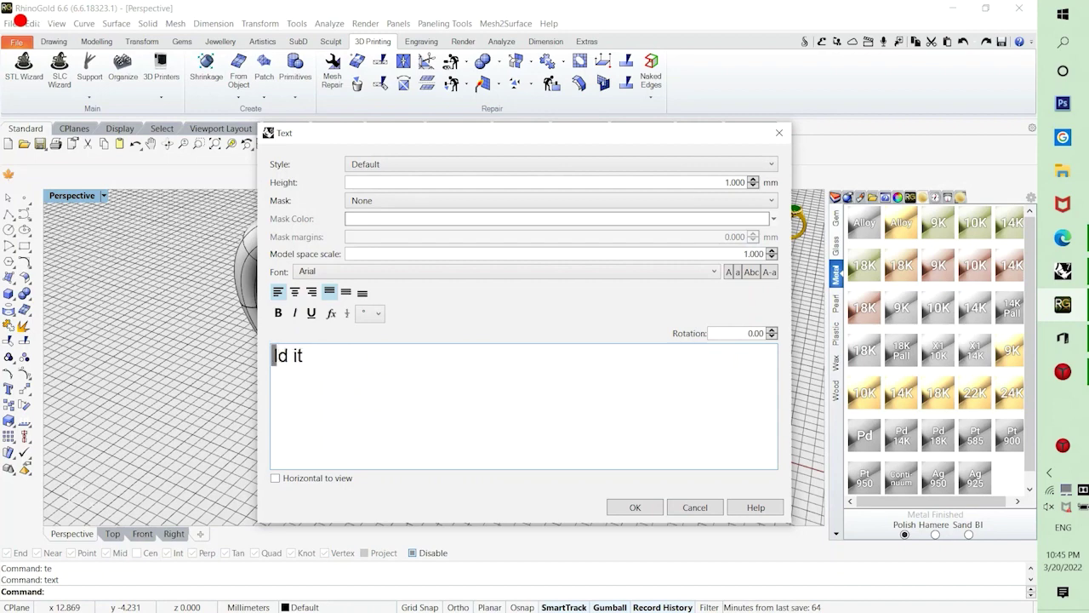
Write "nope it is a different shape but i am hoping for something else" in the text note.
text(no)
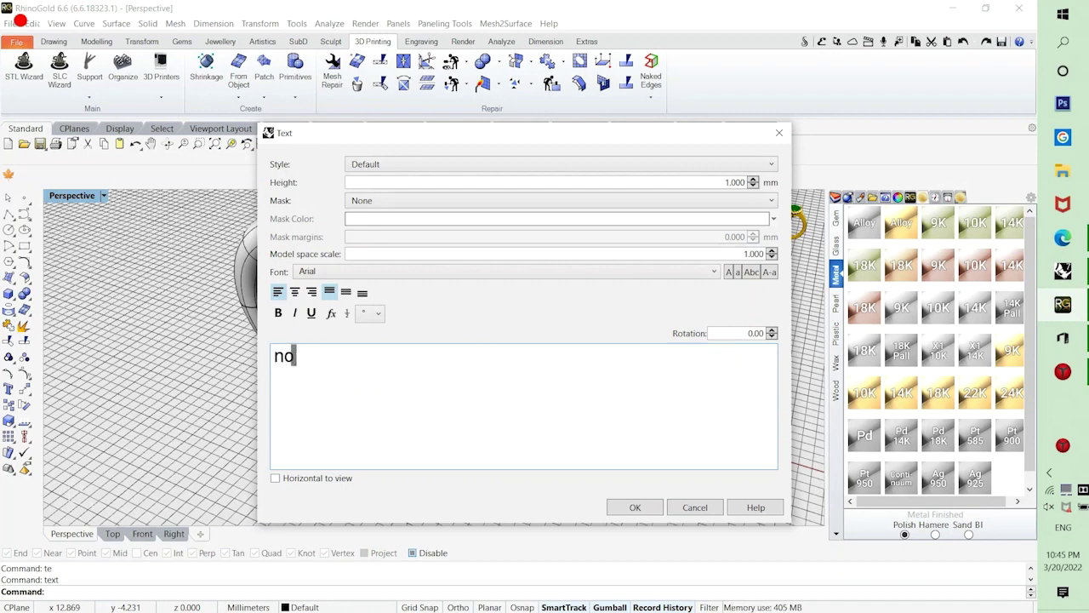
text(pe it is a dif)
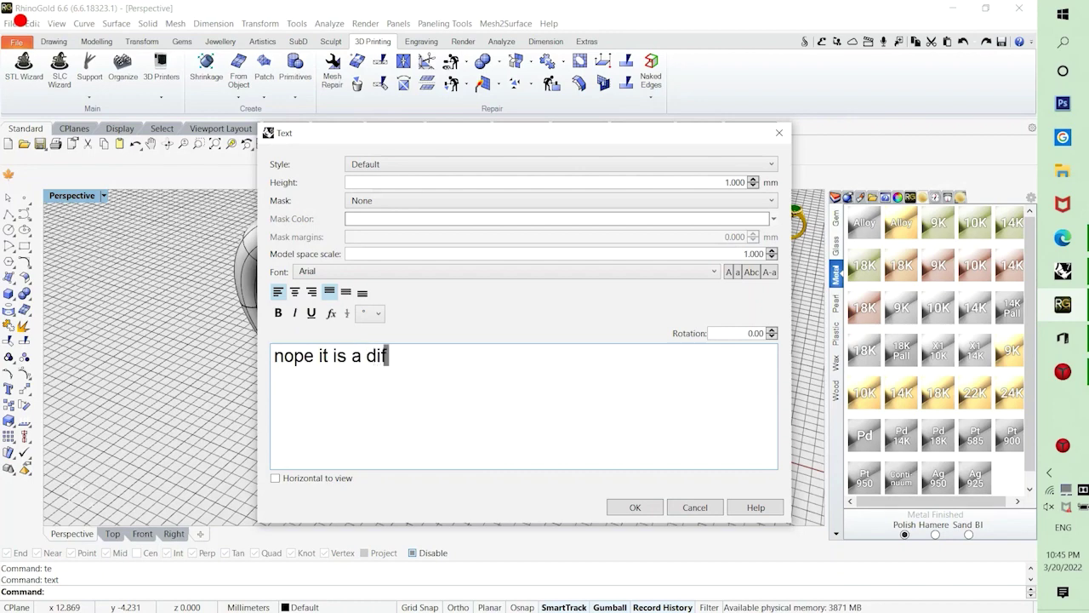
text(ferent shape)
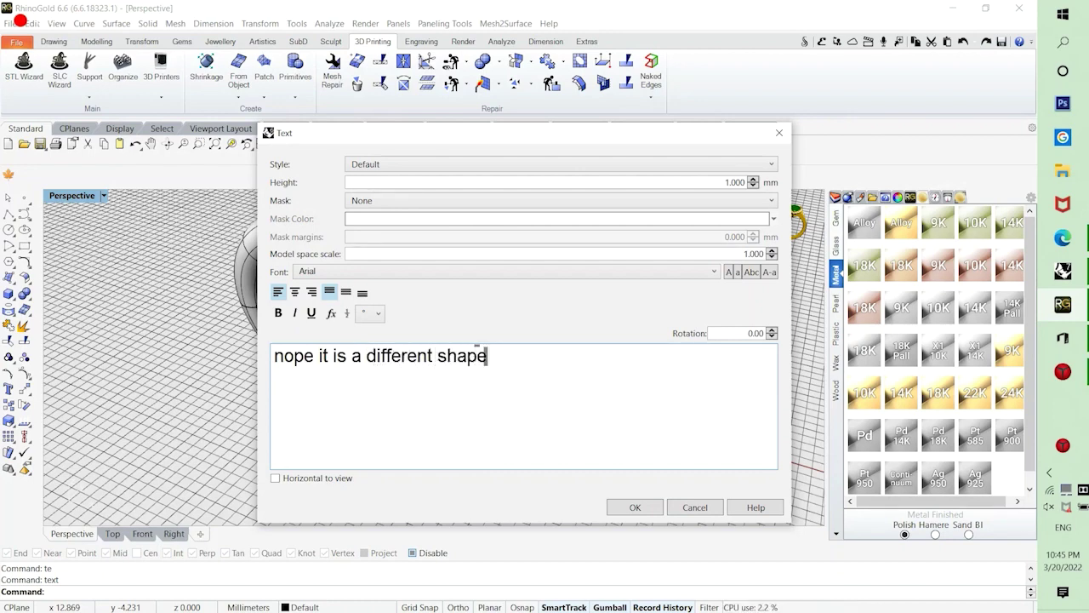
text( but i am hoping)
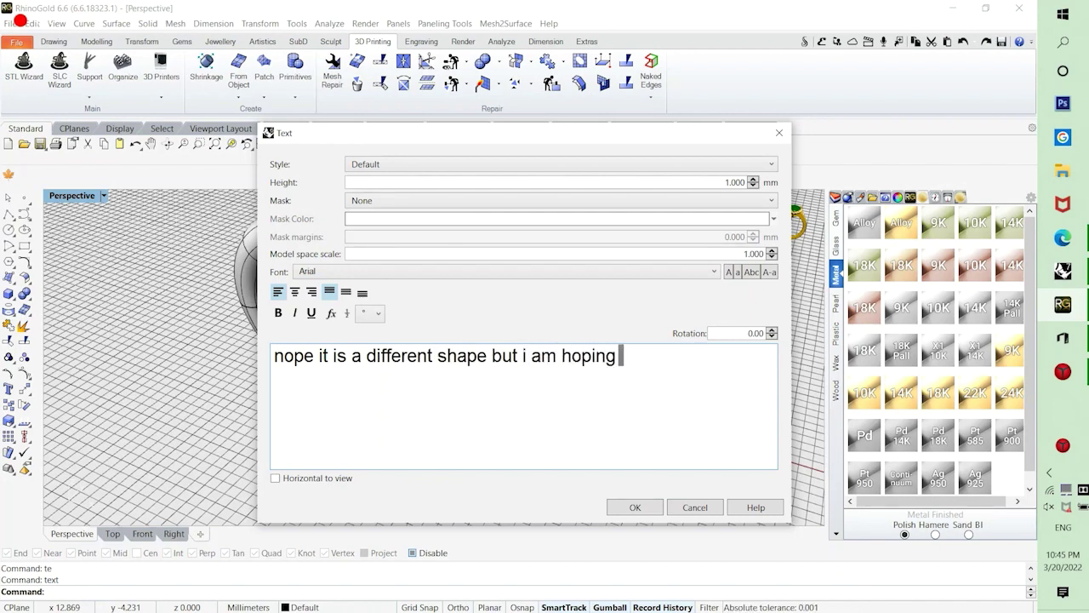
text( for somet)
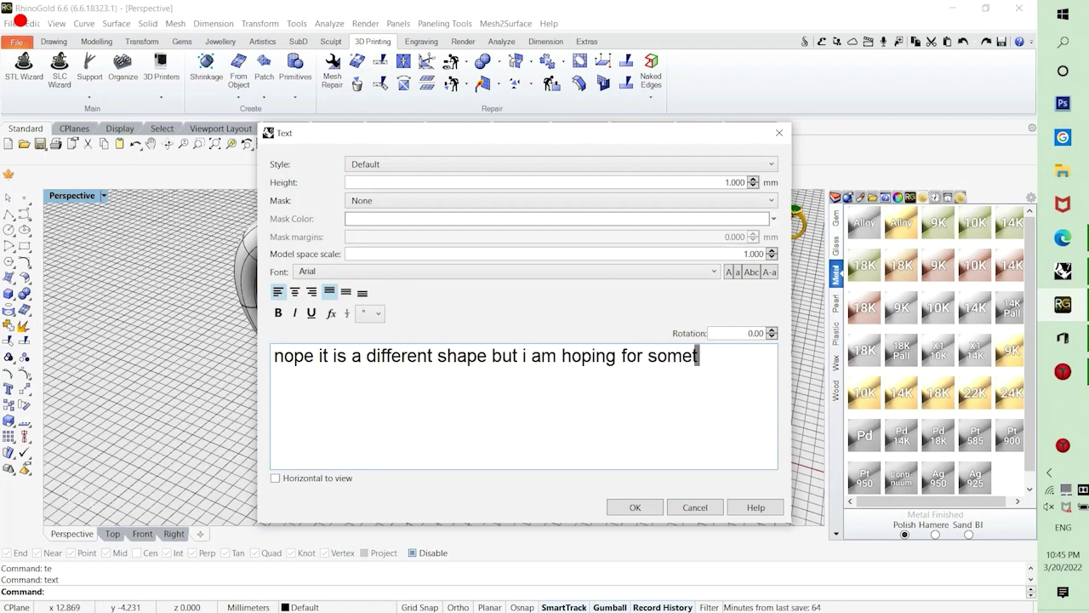
text(hing else )
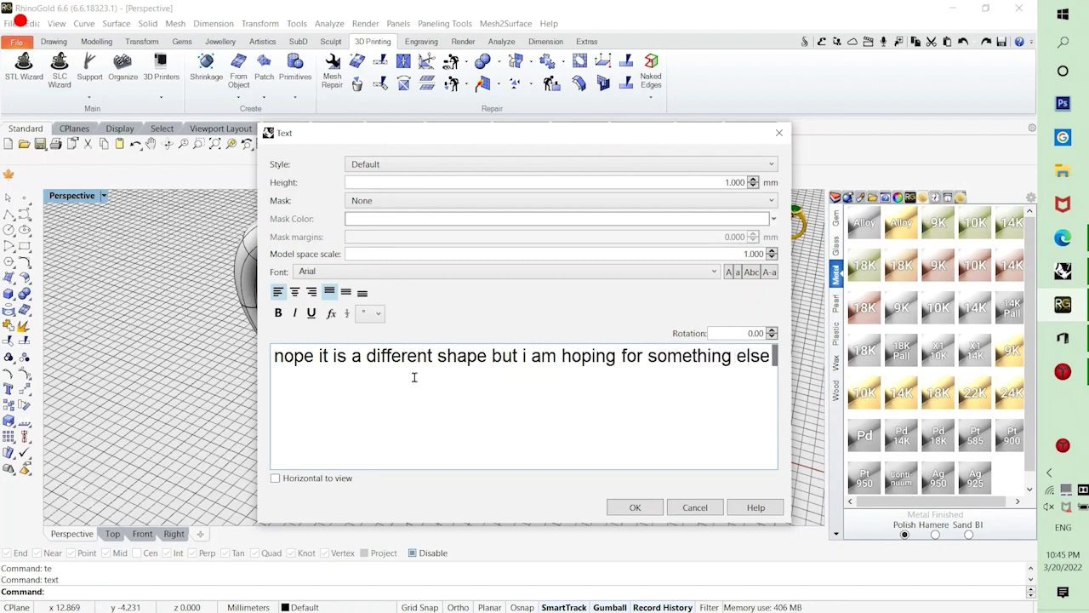
Extend the text note with "so i am redoing it in another way" and close it without placing it.
text(so iam)
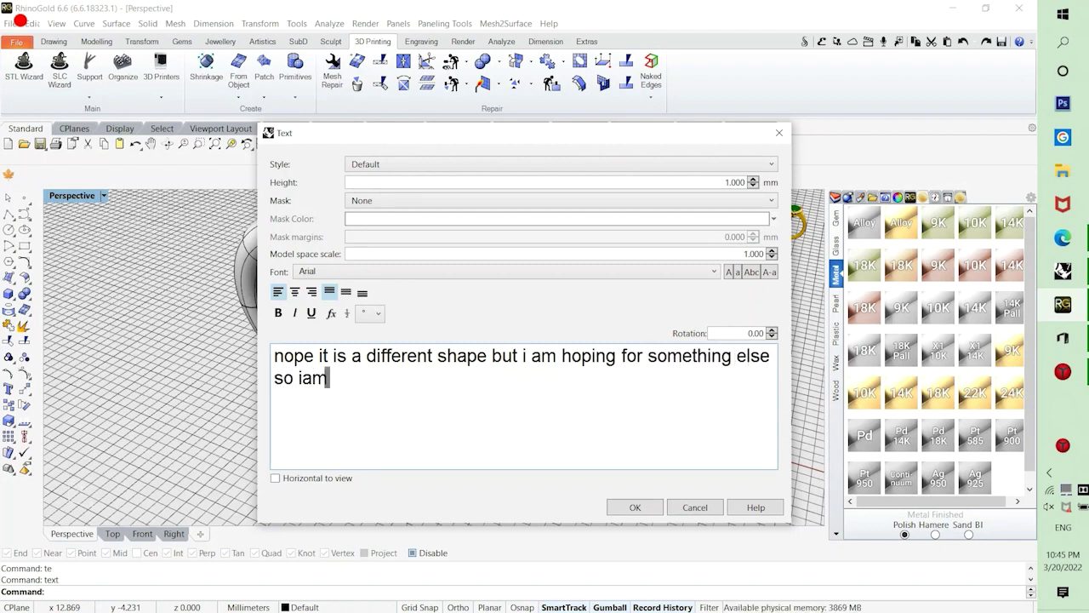
key(BackSpace)
key(BackSpace)
text(am redoing)
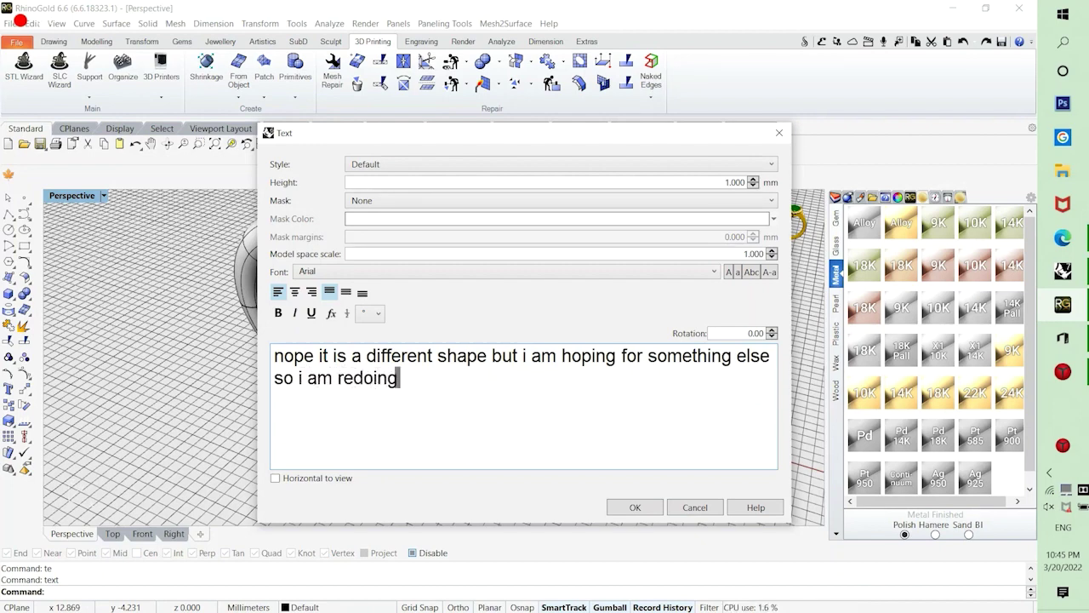
text( it in another)
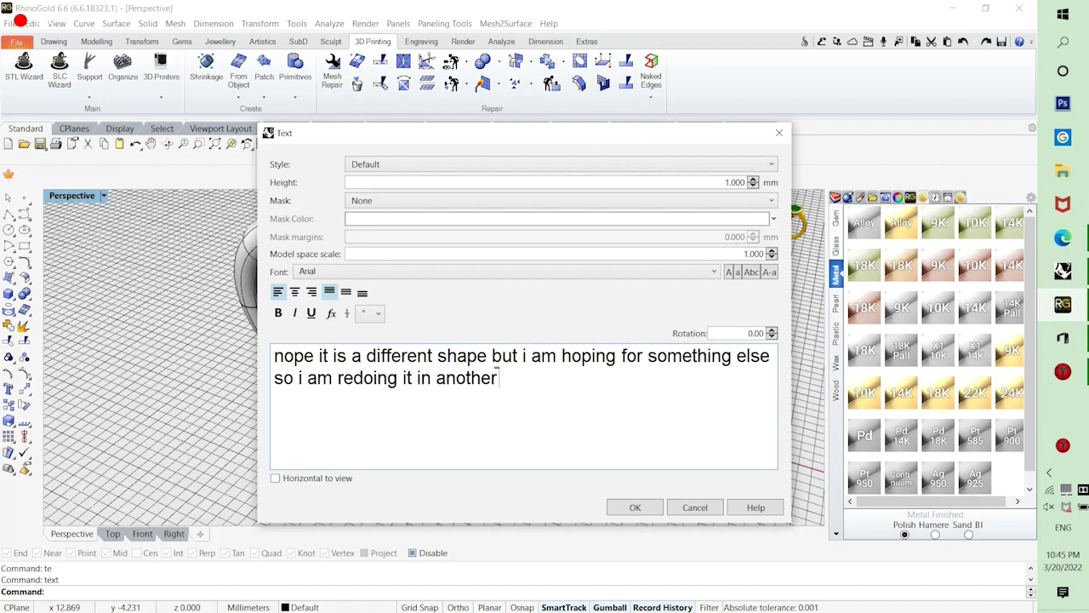
text( way)
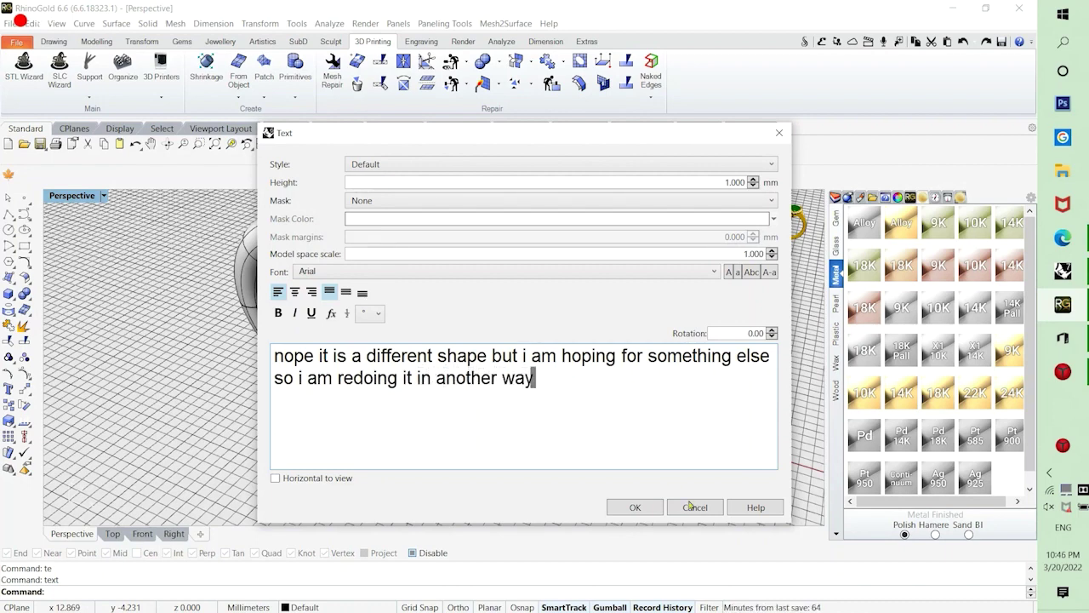
key(Escape)
Undo the last sweep and set up a new one-rail sweep along the 16 mm circle through both profile circles.
key(ctrl+z)
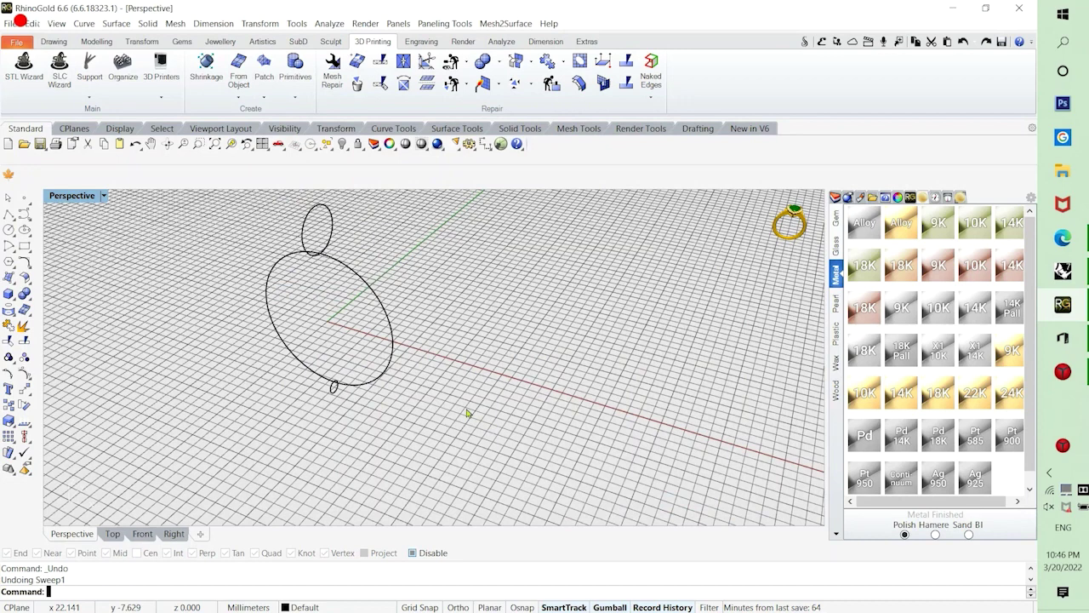
click(381, 324)
click(116, 23)
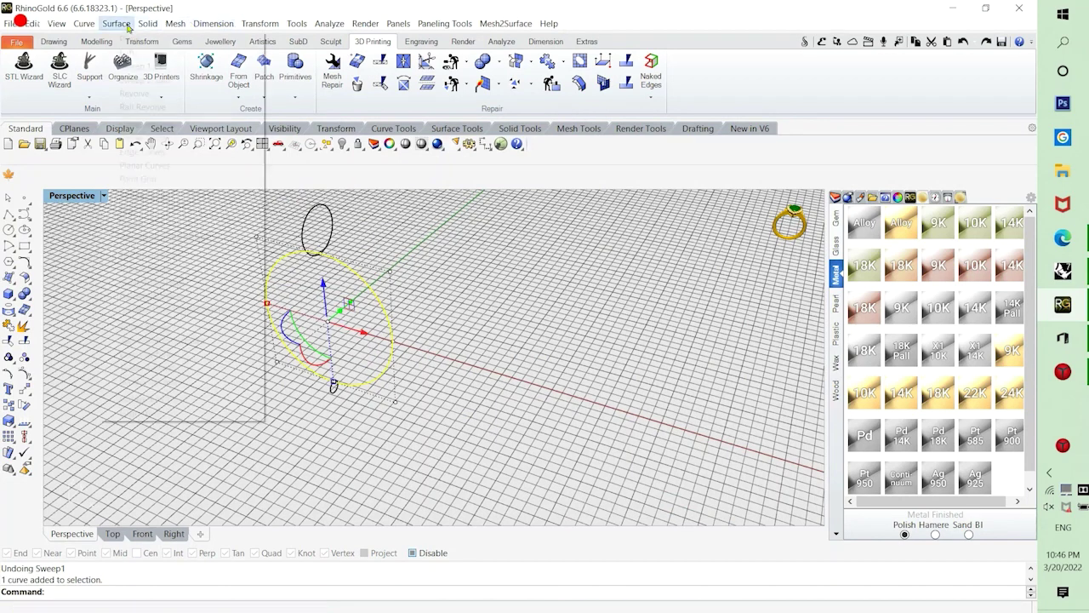
click(150, 67)
click(329, 242)
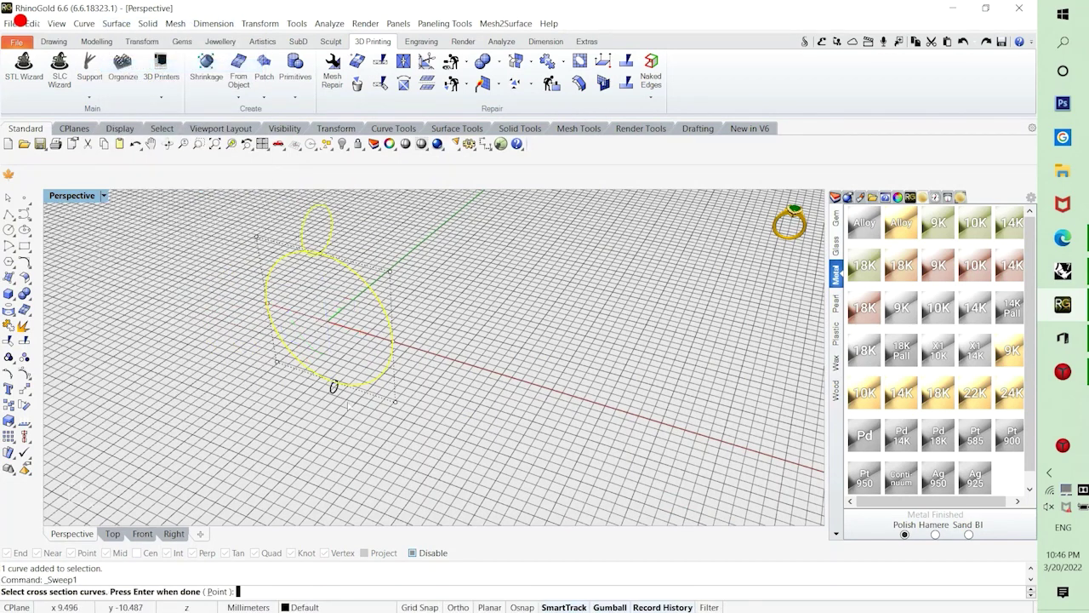
click(335, 392)
key(Return)
key(Return)
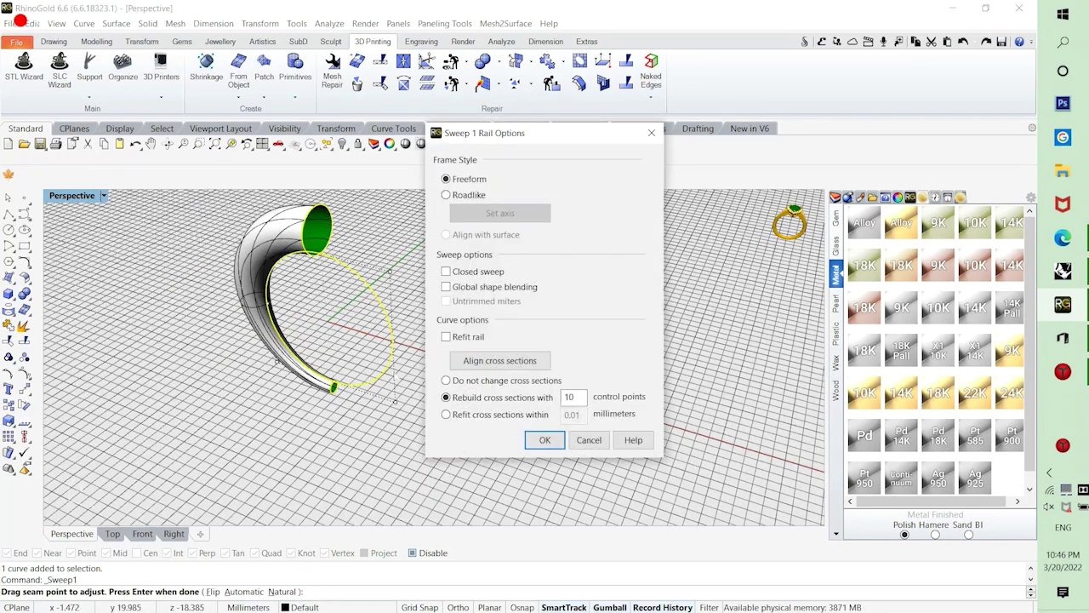
Create the ring surface as a closed sweep with the cross sections left unchanged.
click(446, 381)
click(446, 271)
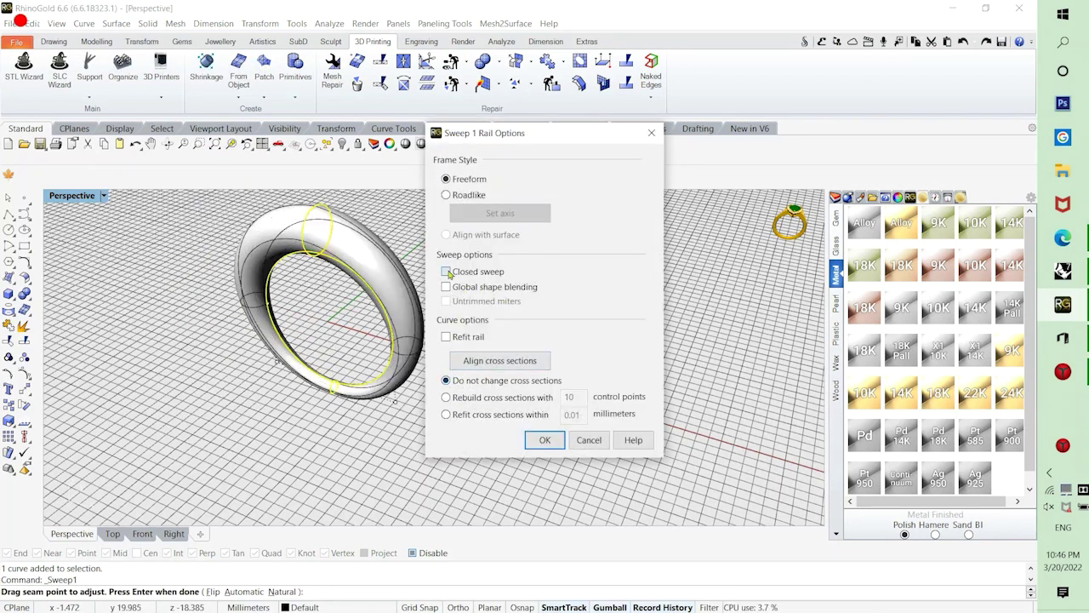
click(543, 439)
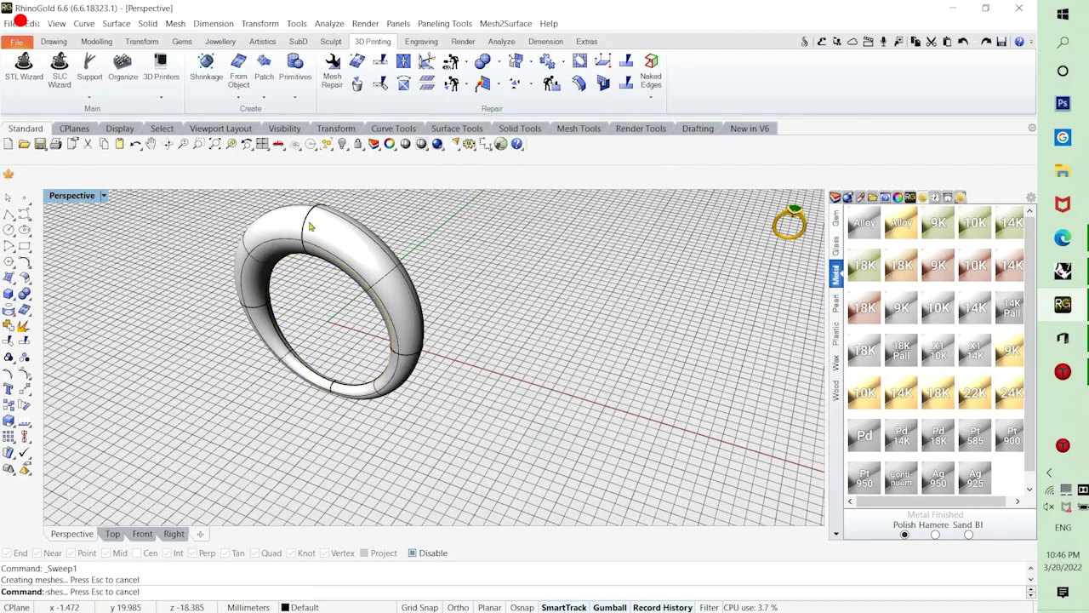
Rebuild the large profile circle at the ring's top with 10 points and degree 3, deleting the input curve.
right_drag(311, 226, 312, 304)
text(te)
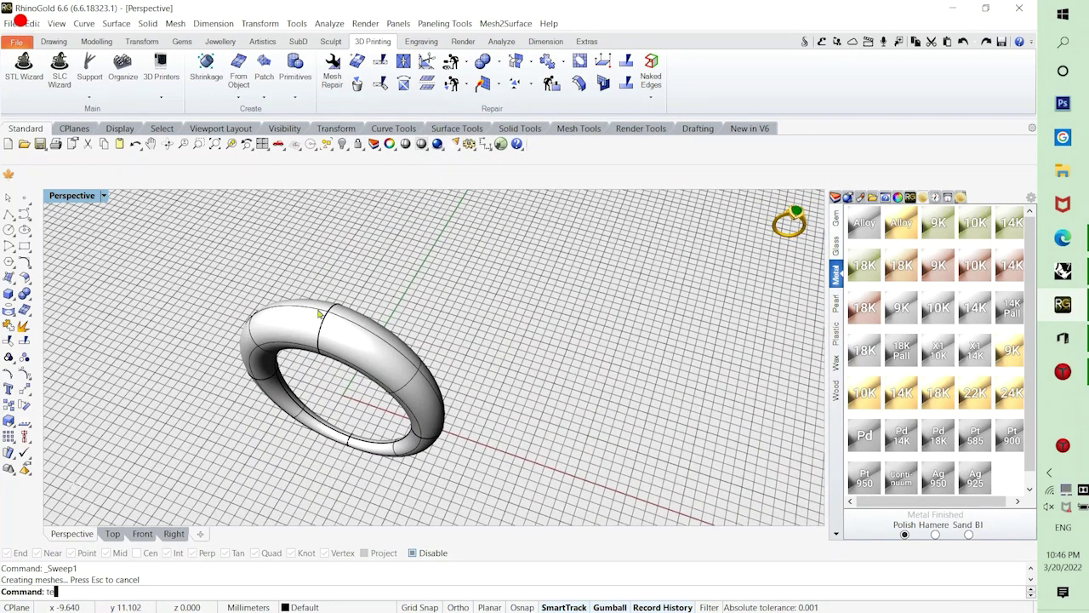
click(483, 411)
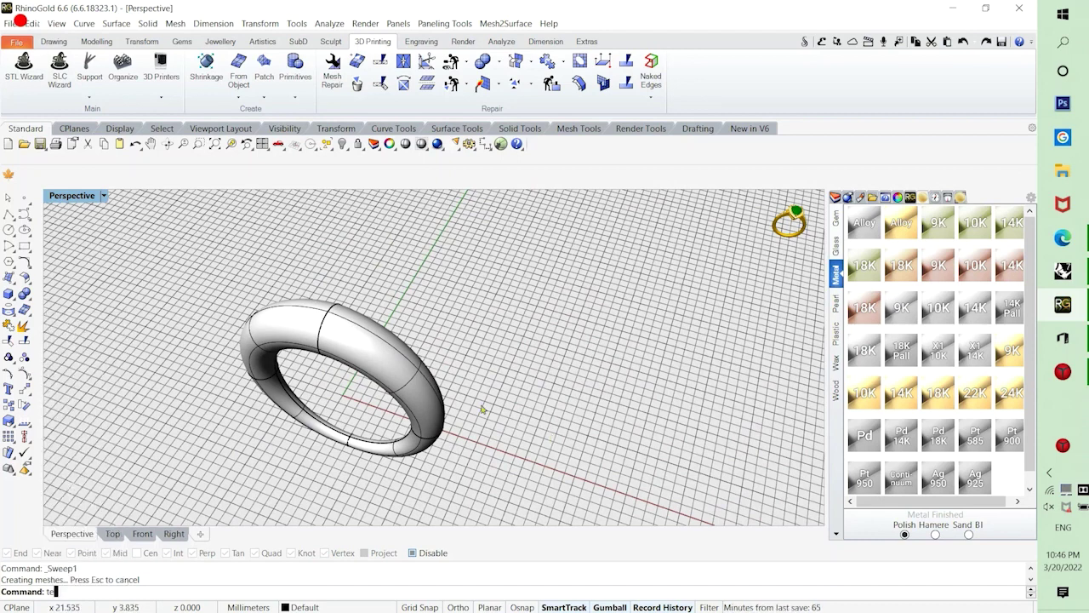
click(330, 319)
click(330, 319)
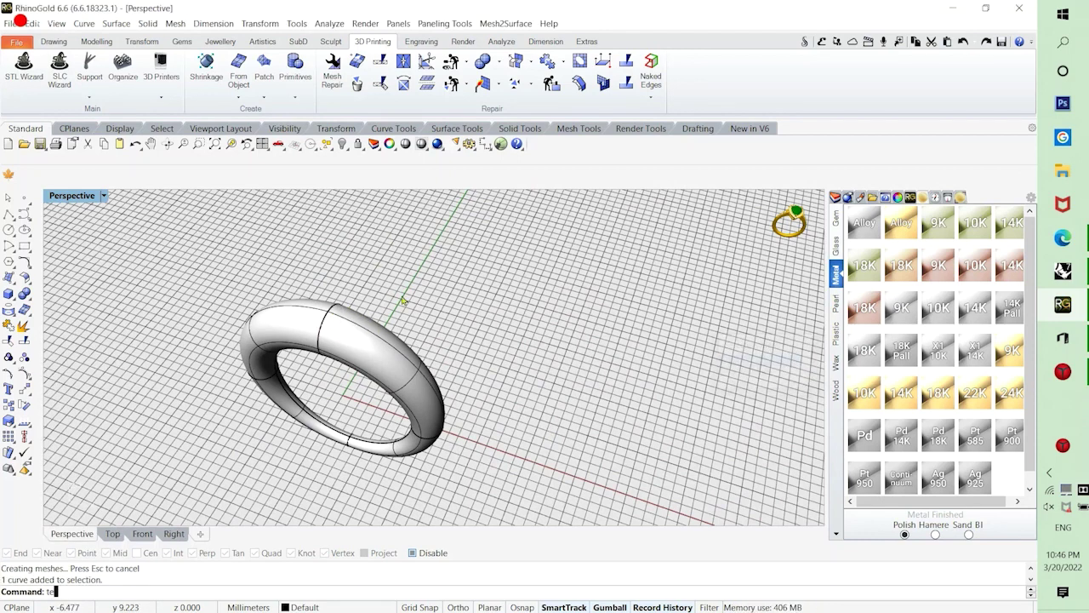
text(rebui)
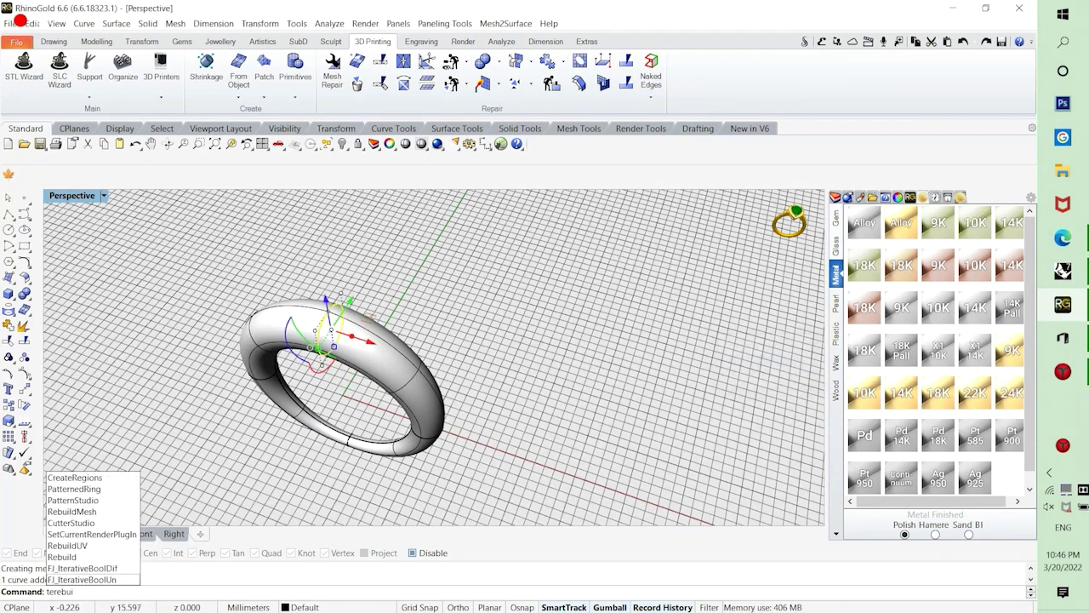
text(ld)
key(Return)
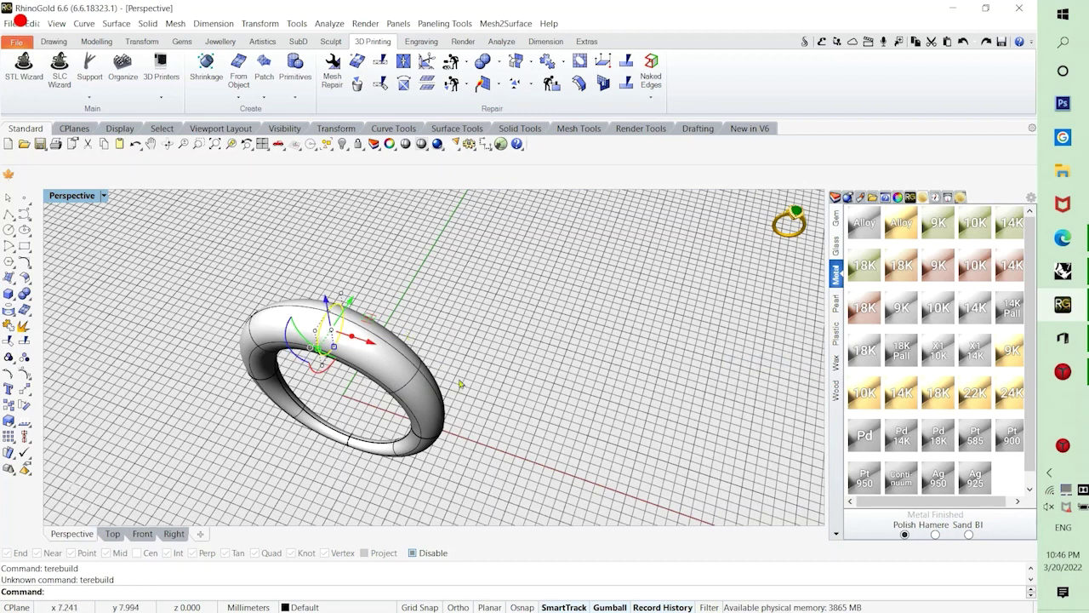
text(rebuild)
key(Return)
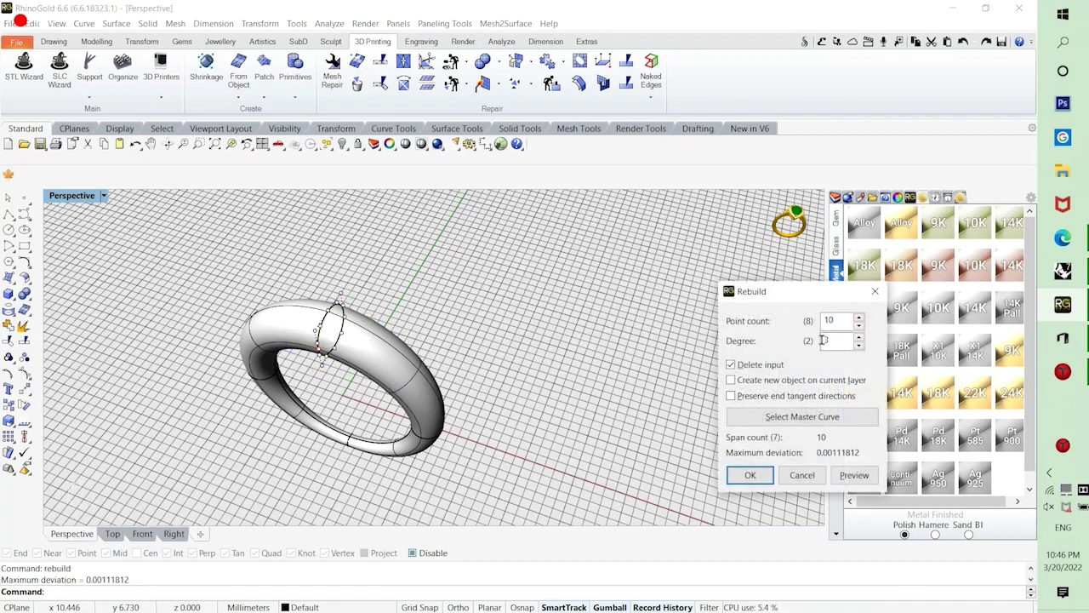
double_click(833, 322)
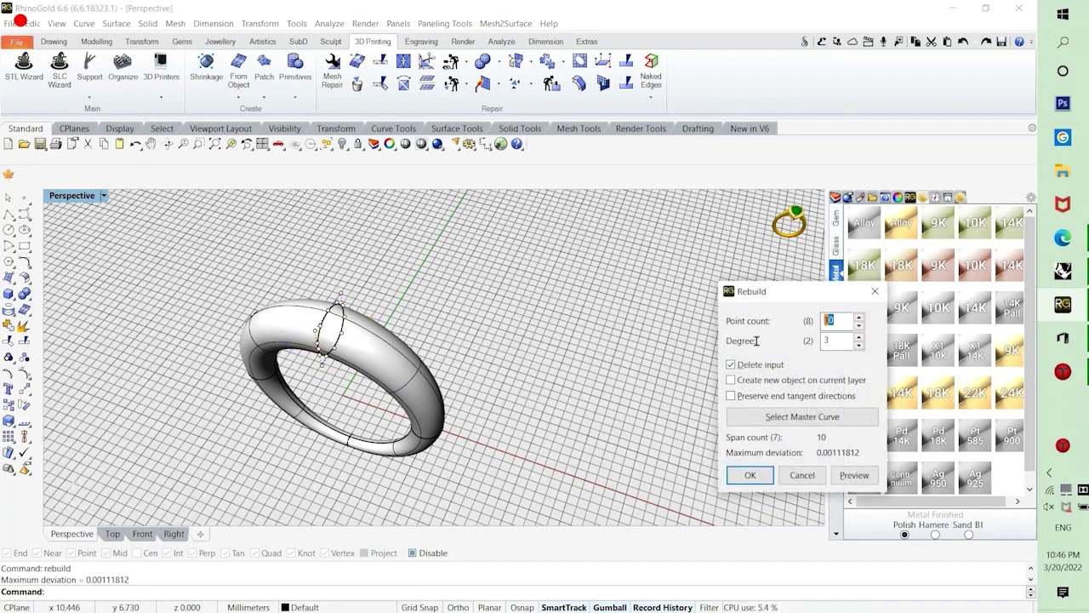
click(753, 474)
Rebuild the small profile circle at the ring's bottom.
right_drag(383, 426, 355, 361)
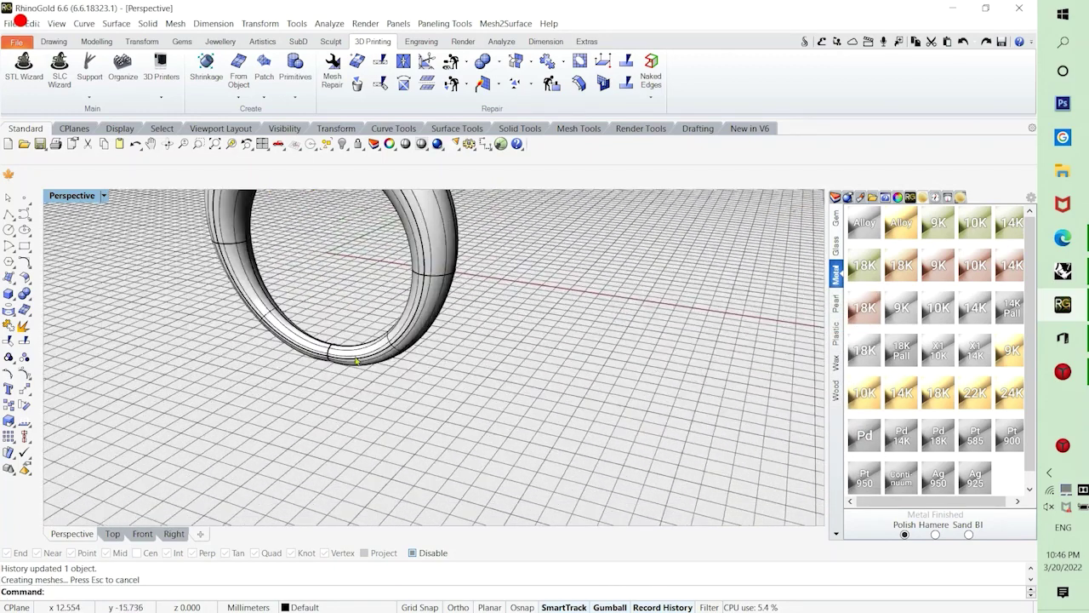
scroll(331, 353, up, 8)
click(316, 363)
right_click(317, 364)
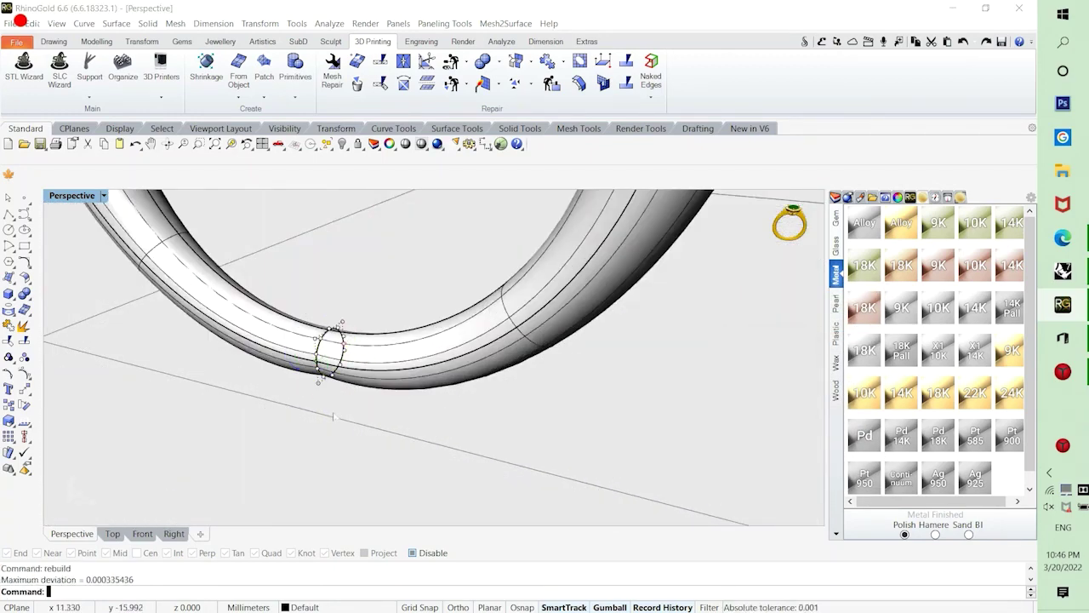
key(Return)
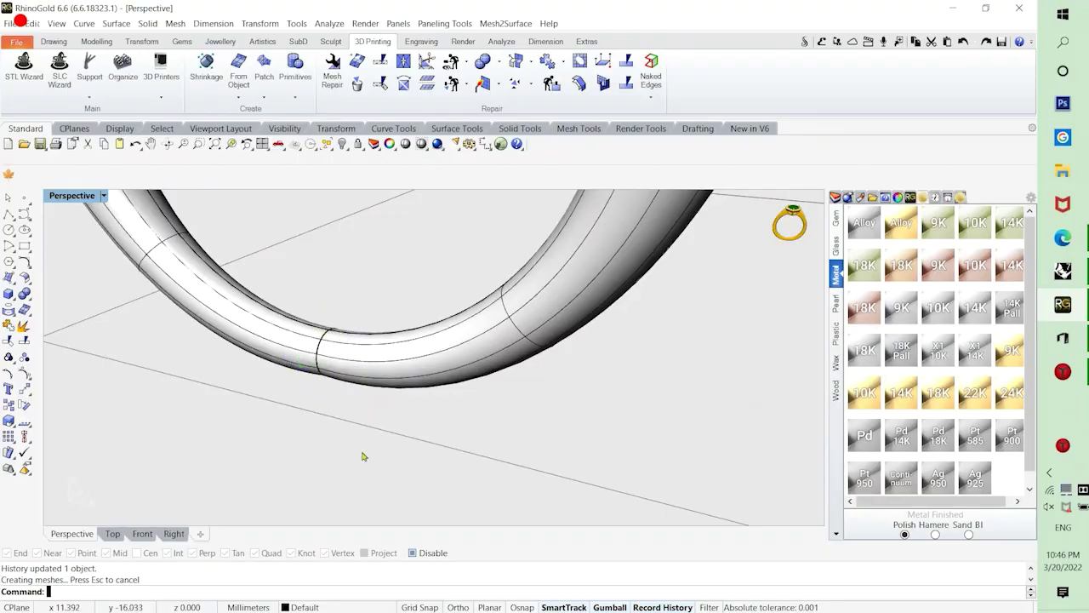
Examine the ring surface around both rebuilt profile circles from several angles.
scroll(349, 429, down, 9)
right_drag(350, 428, 445, 421)
scroll(437, 431, up, 8)
scroll(401, 417, down, 10)
scroll(411, 417, up, 3)
scroll(400, 412, down, 4)
scroll(292, 315, up, 8)
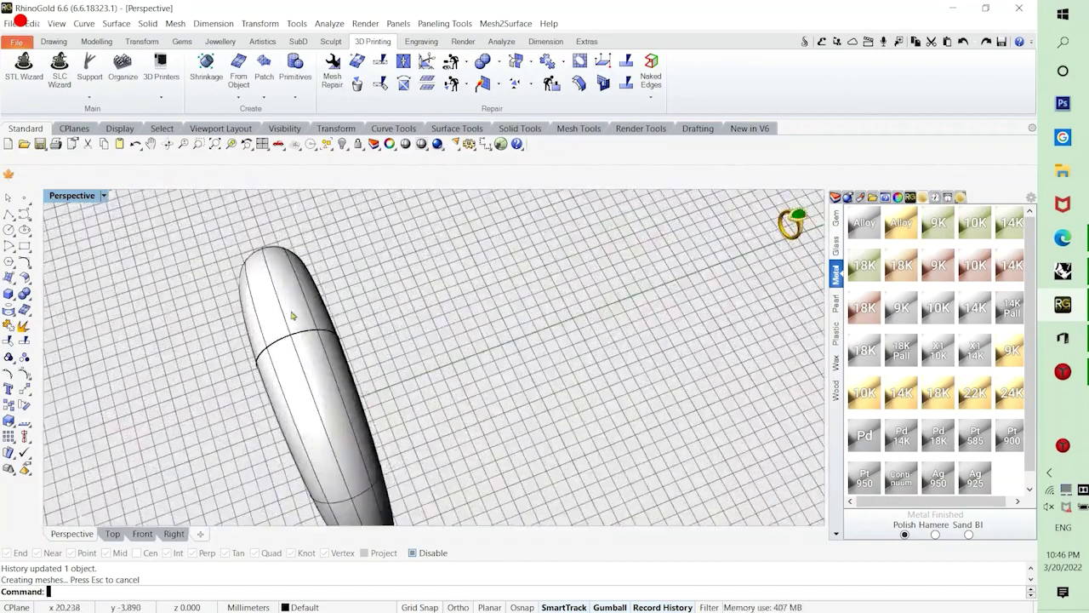
scroll(299, 337, up, 2)
scroll(336, 379, down, 10)
right_drag(335, 380, 450, 344)
scroll(451, 398, up, 6)
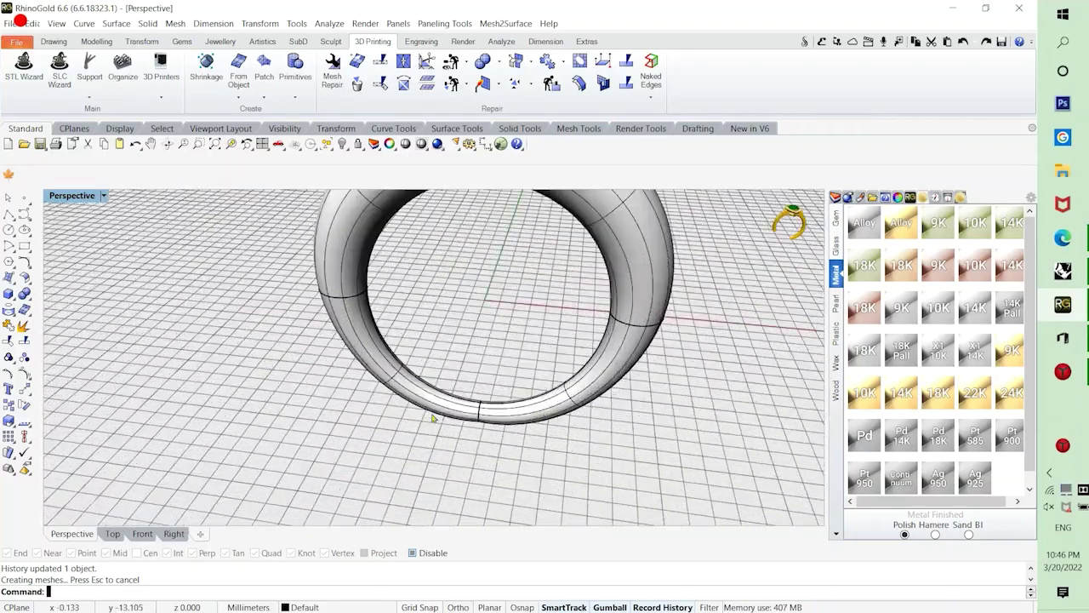
Rebuild the circular rail curve along the ring's inner edge.
click(433, 417)
scroll(448, 397, up, 6)
click(454, 365)
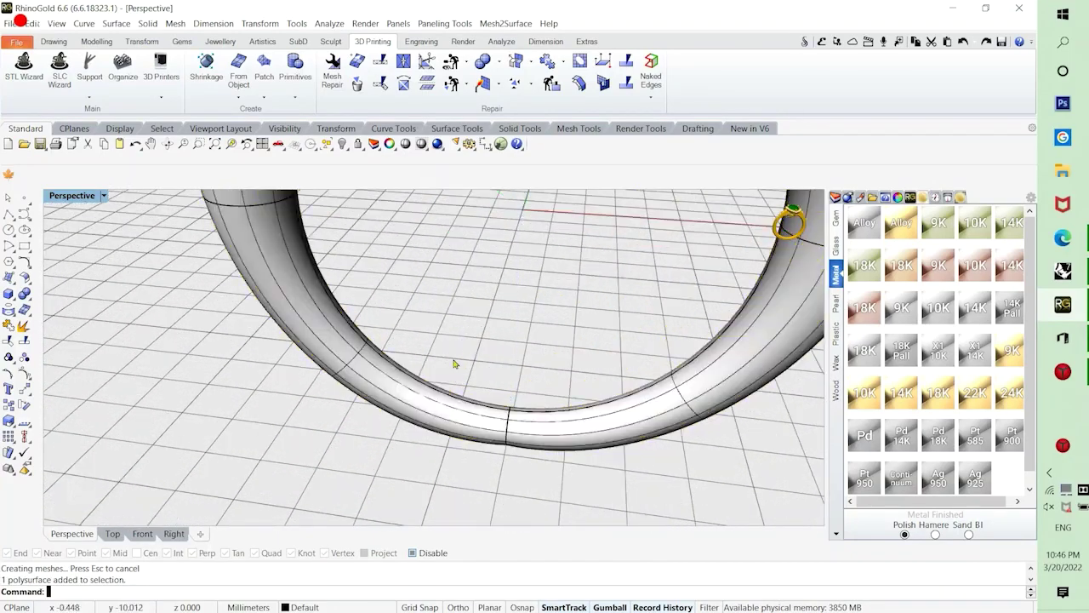
click(446, 396)
key(Return)
scroll(363, 433, down, 11)
text(rebuild)
key(Return)
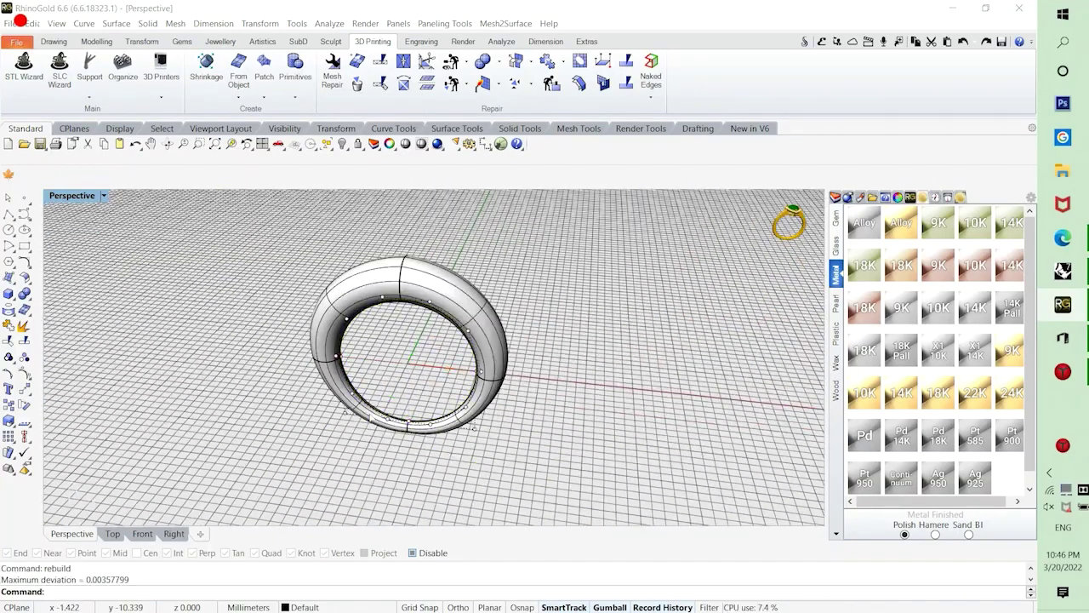
key(Return)
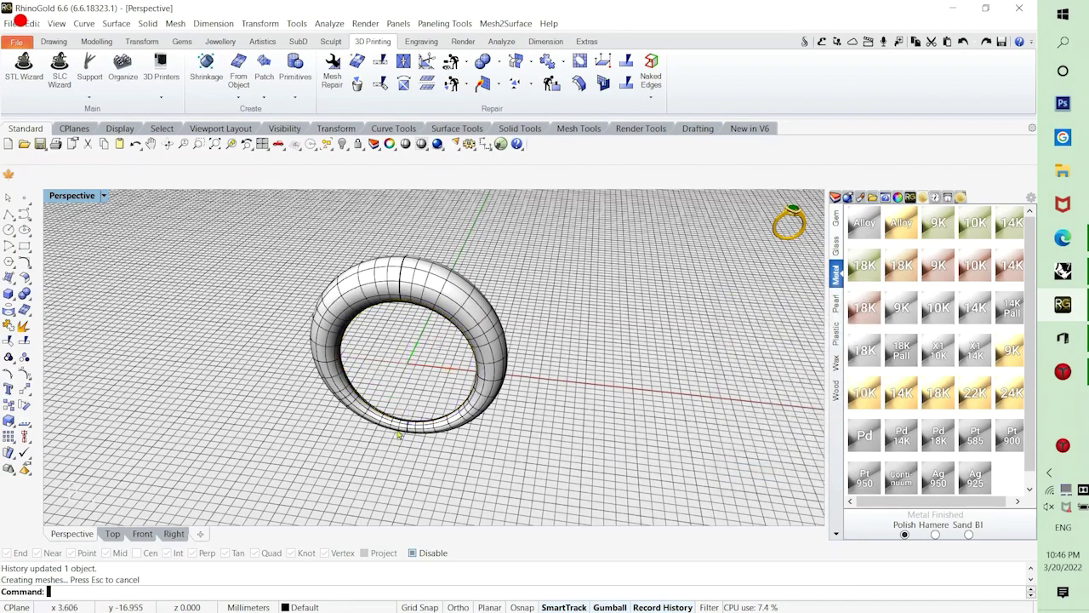
Inspect the rebuilt ring from all sides in an enlarged full-screen perspective view.
scroll(398, 435, up, 5)
right_drag(374, 383, 394, 364)
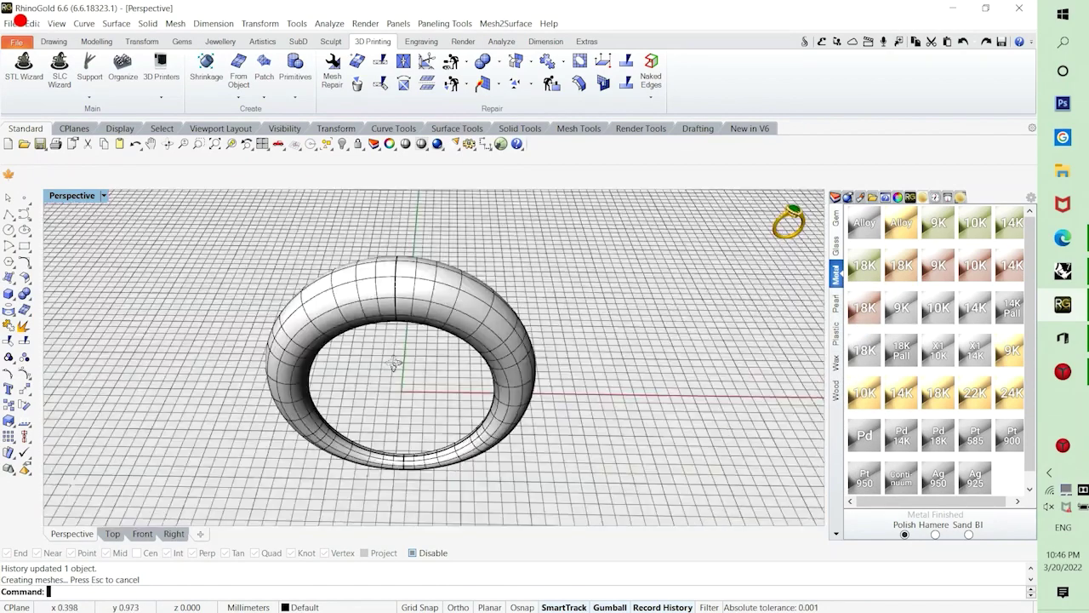
double_click(76, 196)
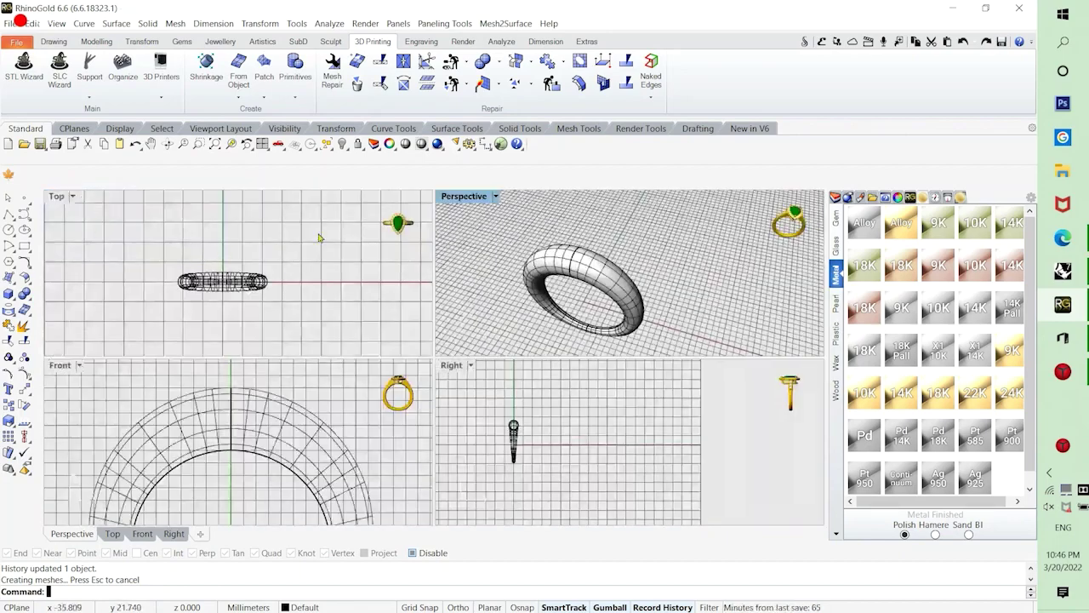
double_click(464, 197)
right_drag(363, 343, 449, 293)
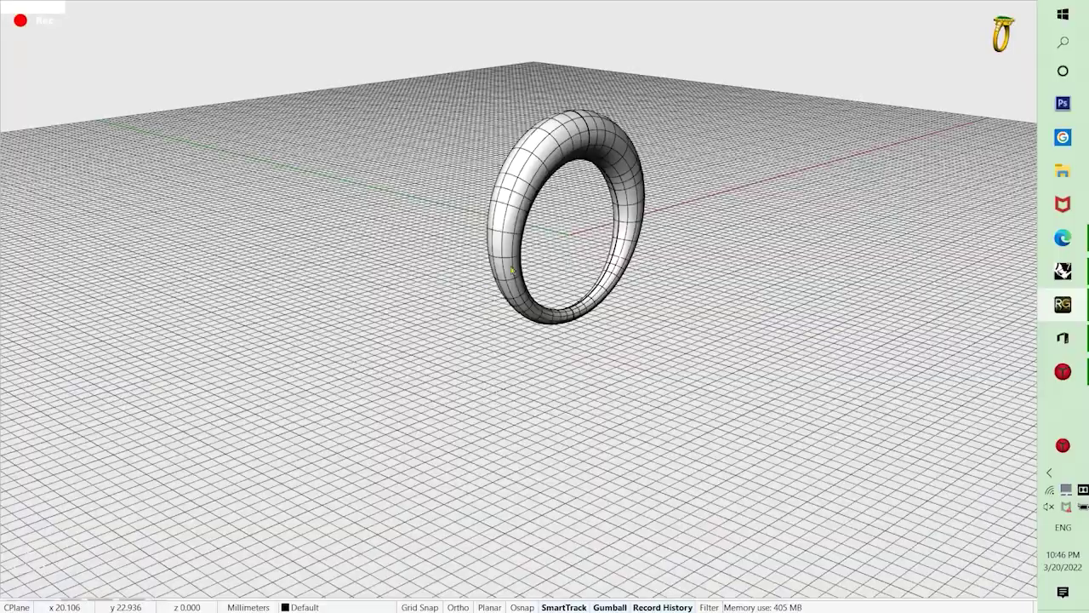
right_drag(383, 212, 374, 289)
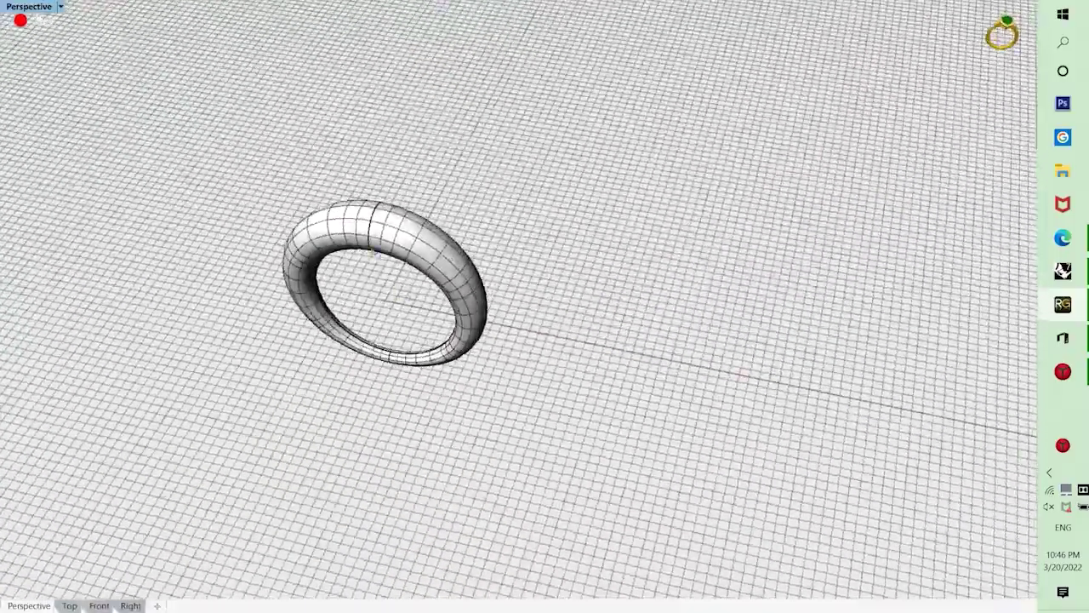
scroll(371, 250, up, 2)
right_drag(371, 249, 458, 255)
scroll(483, 294, up, 5)
scroll(183, 275, down, 5)
right_drag(183, 274, 511, 327)
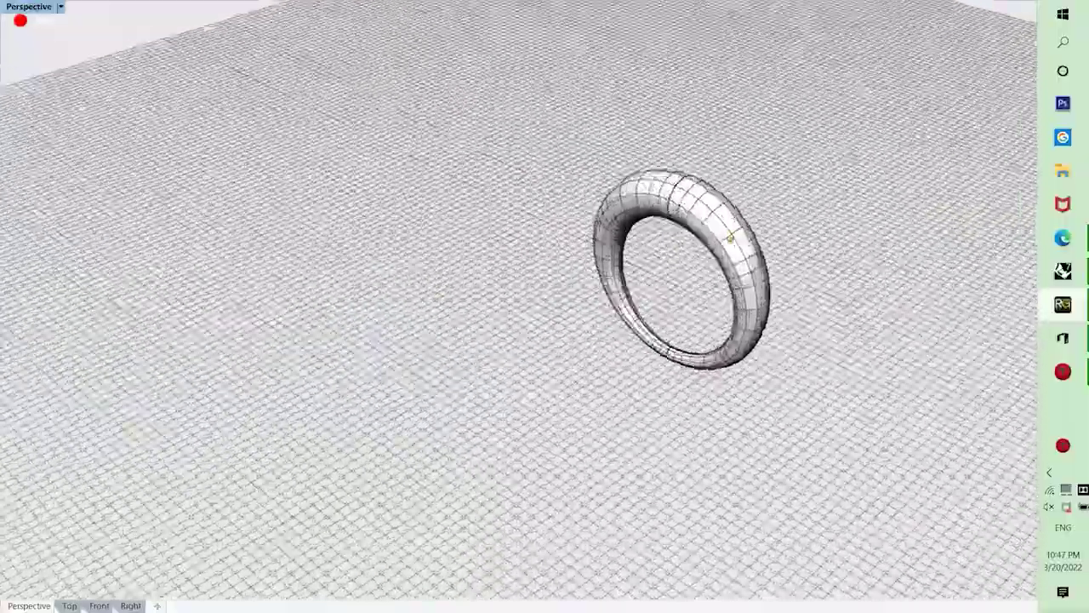
right_drag(729, 238, 501, 262)
scroll(445, 166, up, 8)
Show all four viewports and inspect the ring's profile in the Front and Right views.
double_click(35, 7)
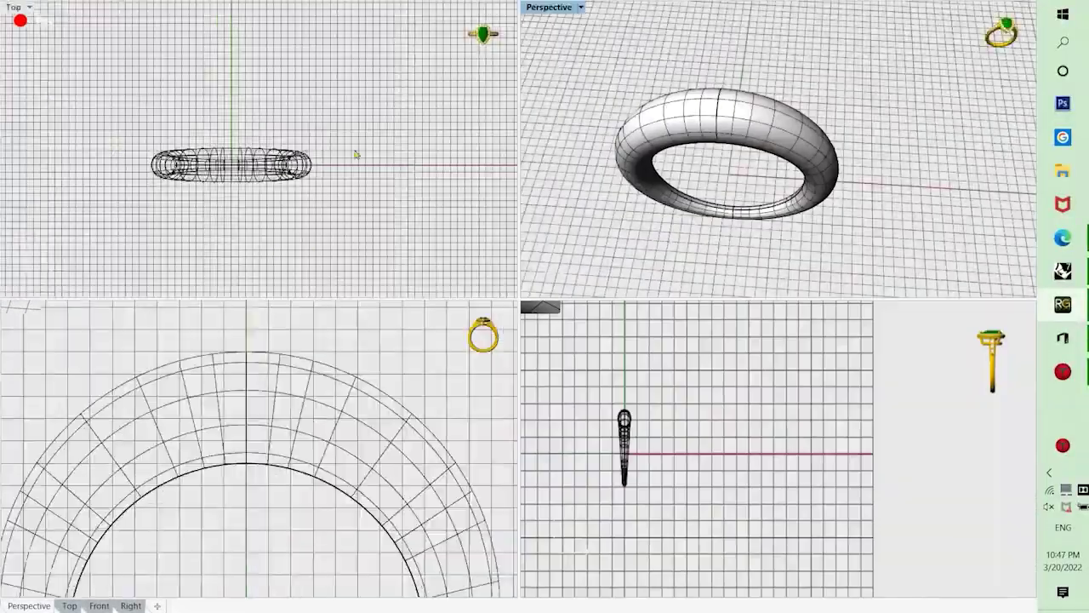
scroll(281, 398, down, 5)
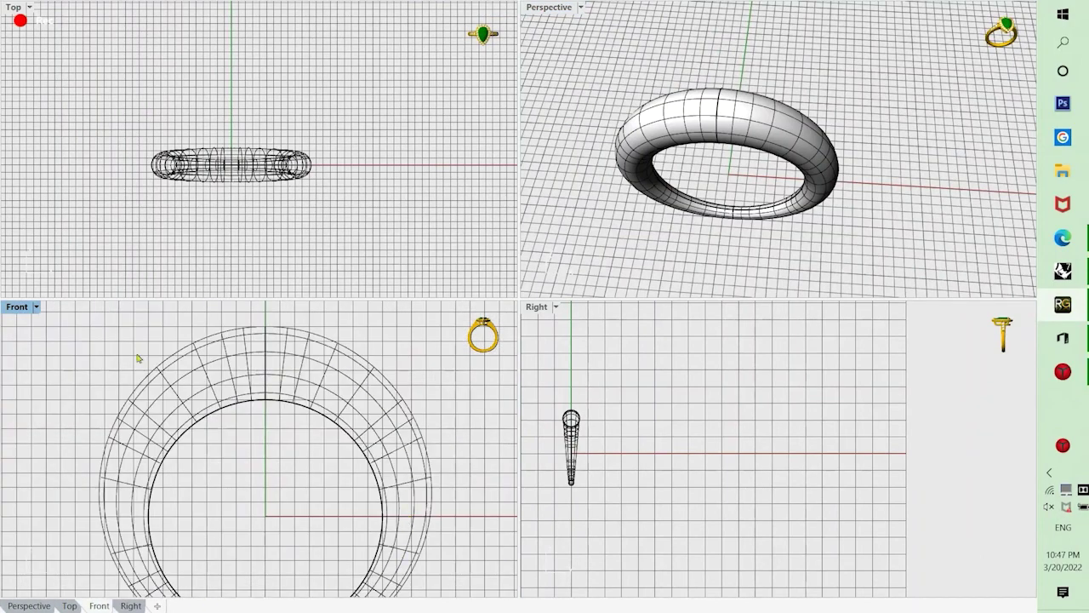
scroll(643, 421, up, 3)
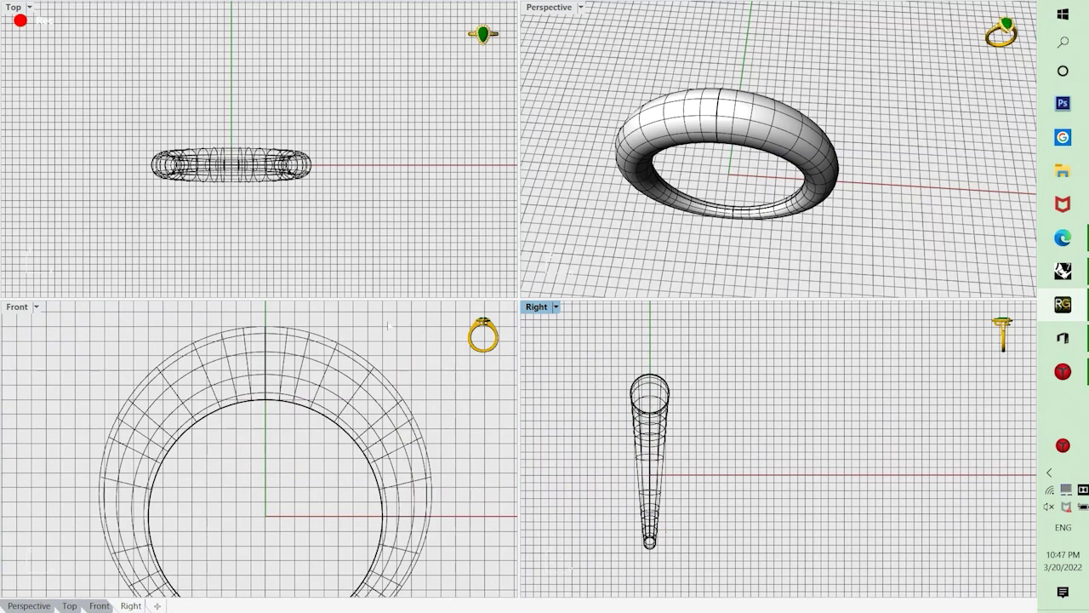
Draft the note "as you can see we rebuild all the curves including the rail curve then got the expected result" and discard it.
key(Return)
text(a)
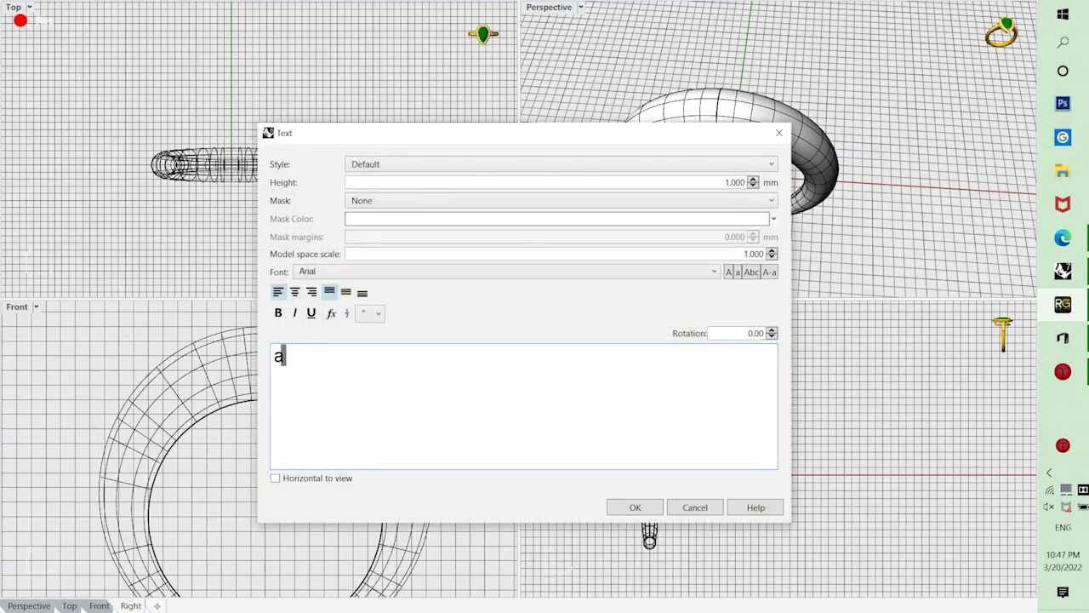
text(s you can)
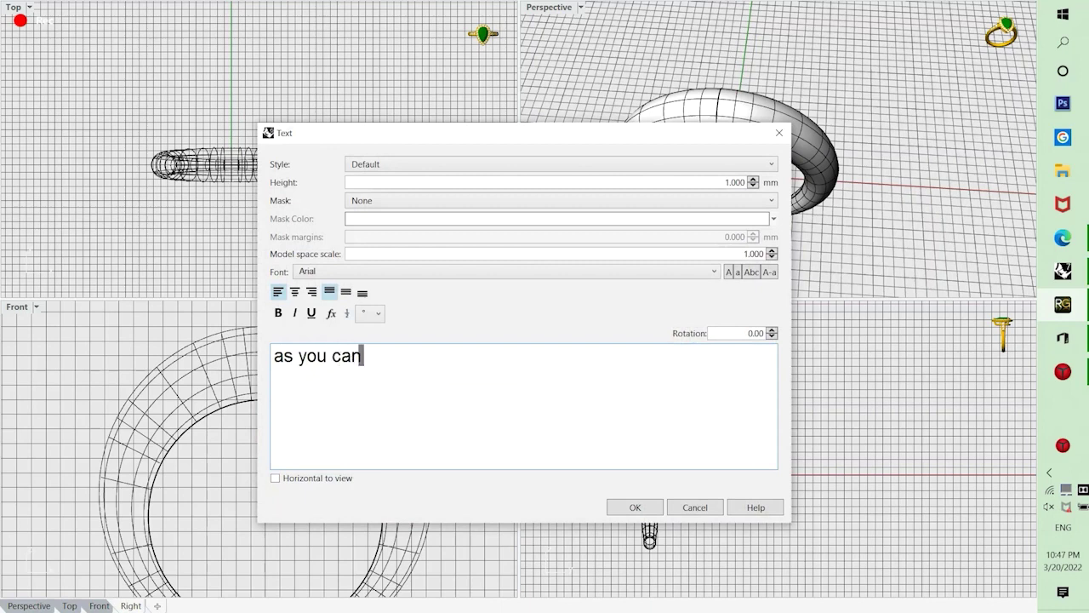
text( see we reuild all the)
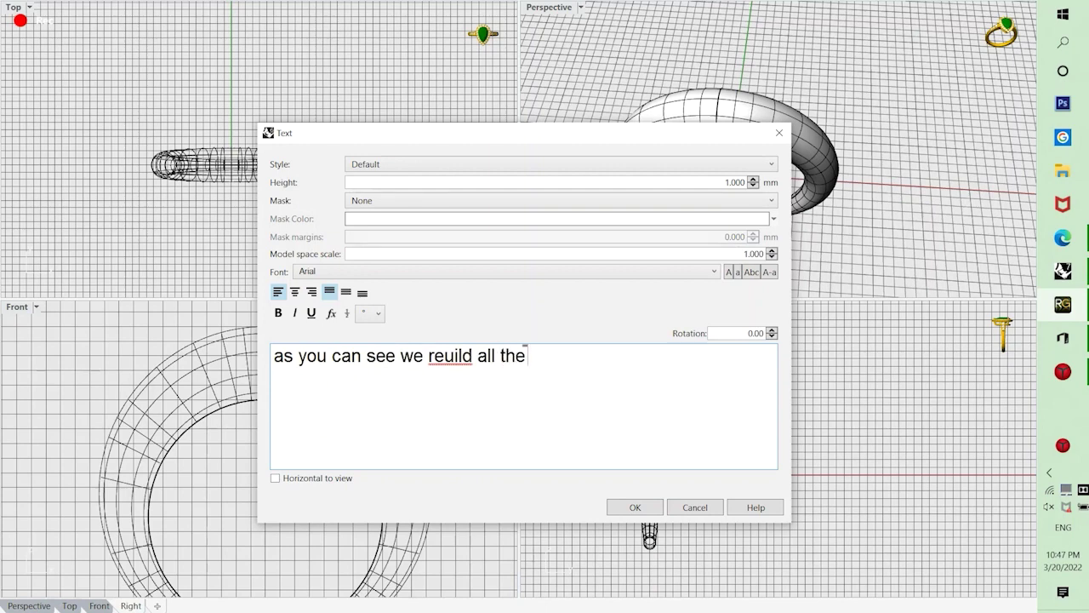
text( curves)
click(442, 357)
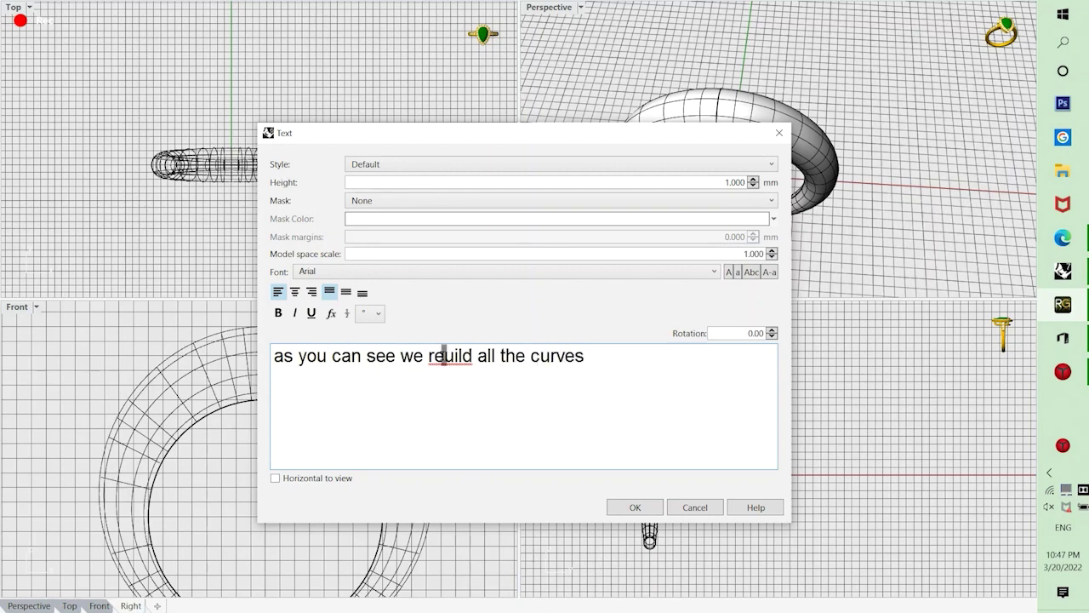
text(b)
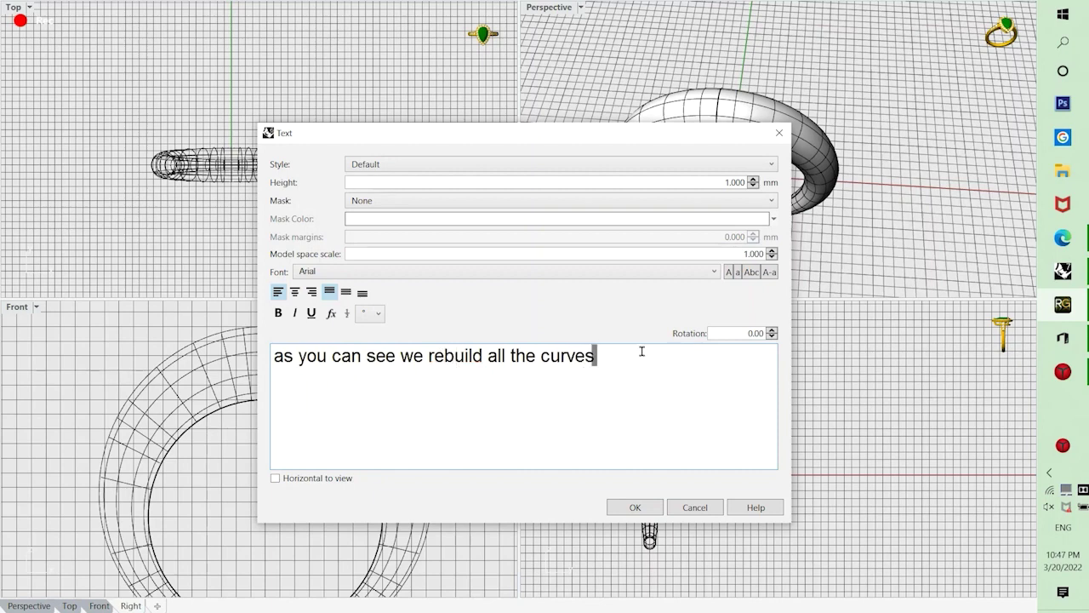
text(includoing)
key(BackSpace)
key(BackSpace)
key(BackSpace)
text(ing the)
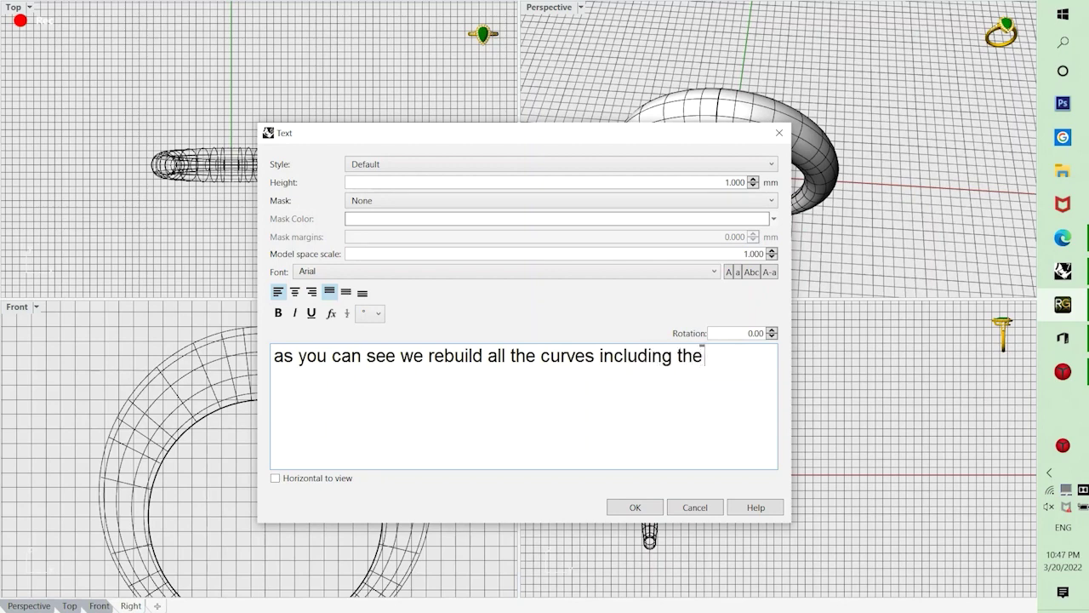
text( rail curve)
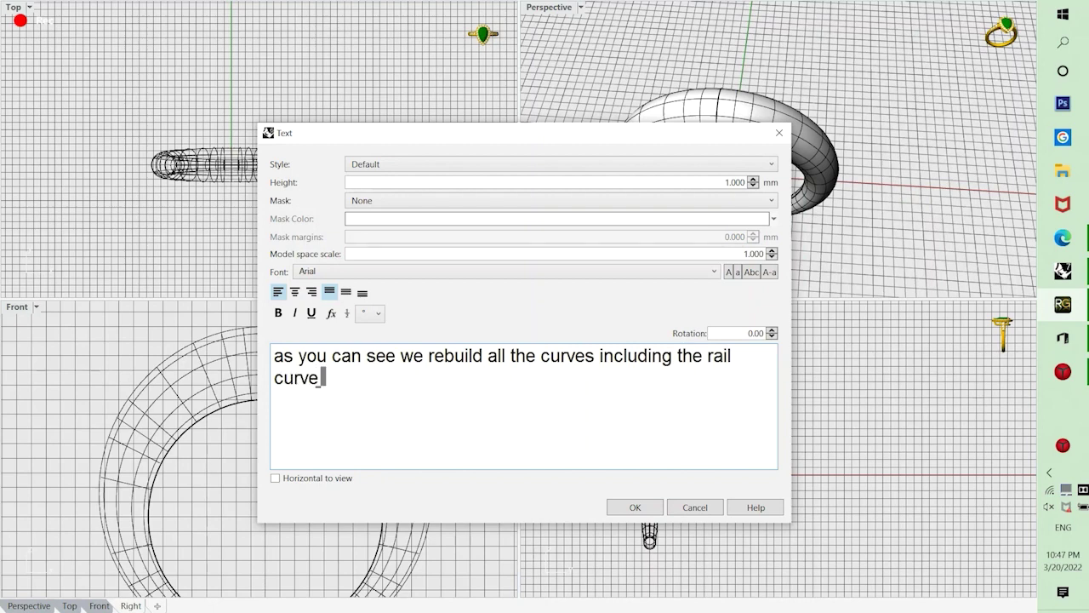
text( teln)
key(BackSpace)
key(BackSpace)
key(BackSpace)
key(BackSpace)
text(hen got hte)
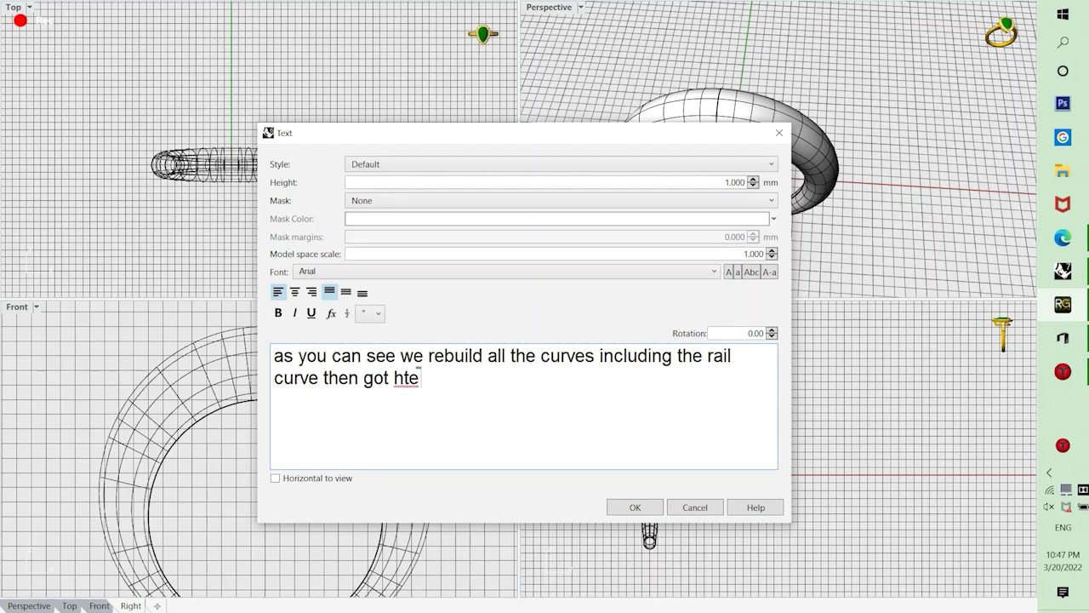
key(BackSpace)
key(BackSpace)
key(BackSpace)
text(teh)
key(BackSpace)
key(BackSpace)
text(he expe)
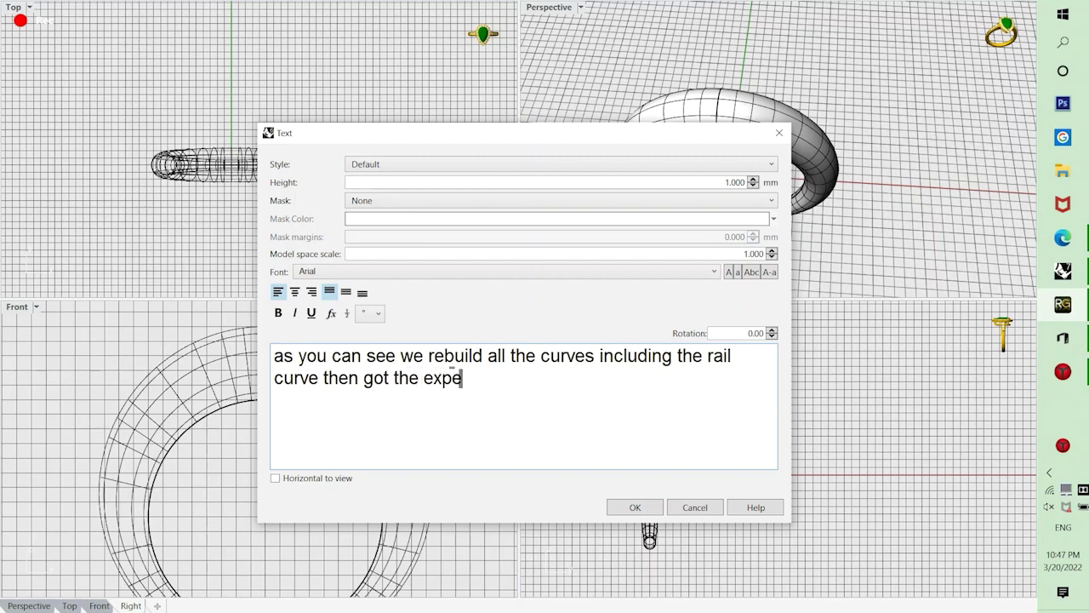
text(cted result)
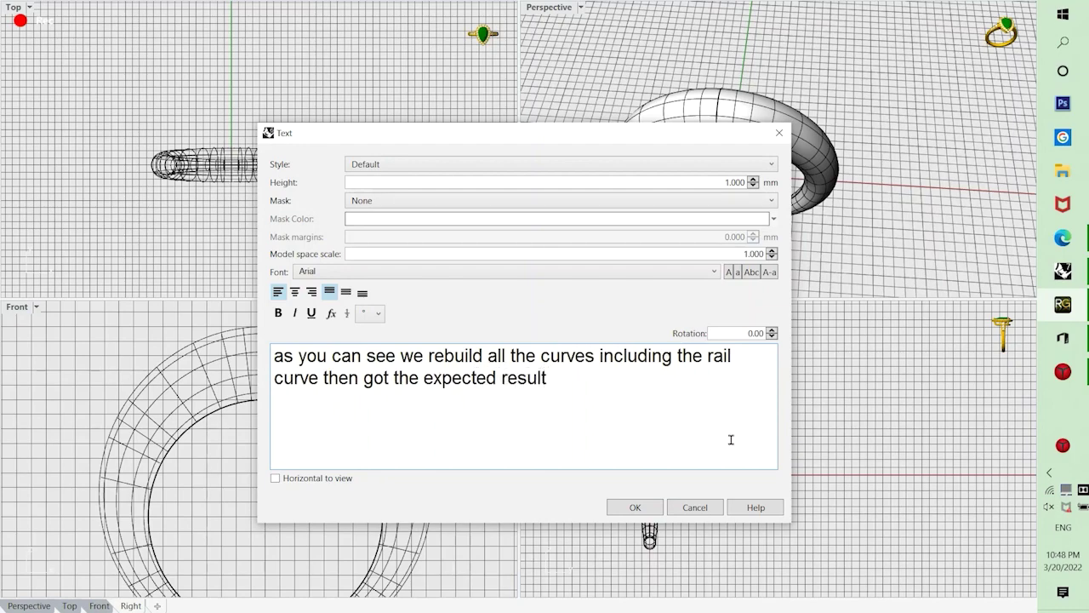
click(698, 509)
Extract the wireframe curves from the ring surface.
click(634, 205)
right_drag(634, 204, 741, 150)
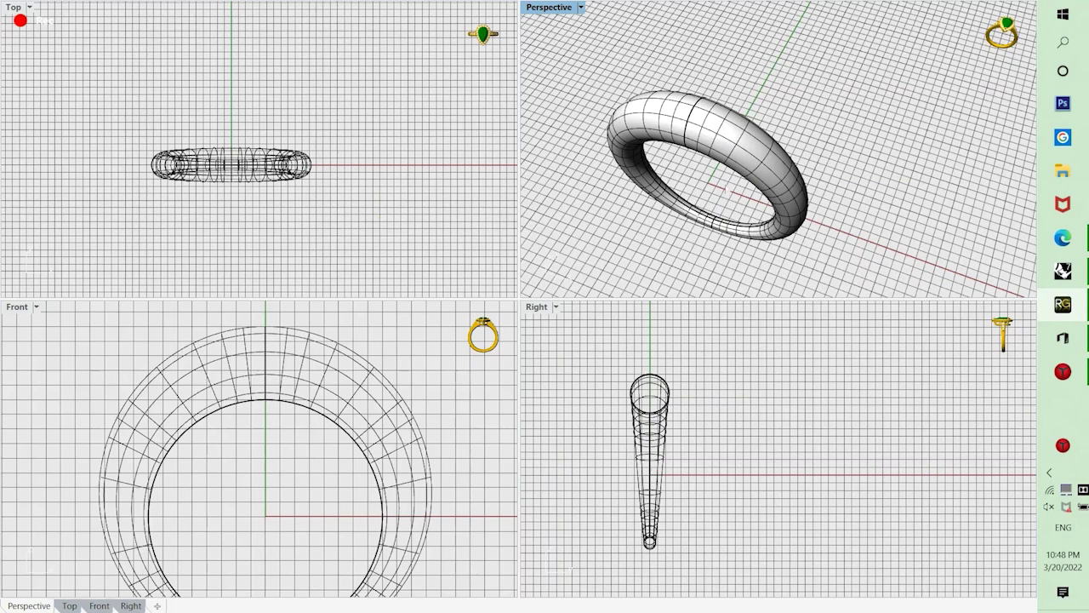
click(721, 140)
click(607, 216)
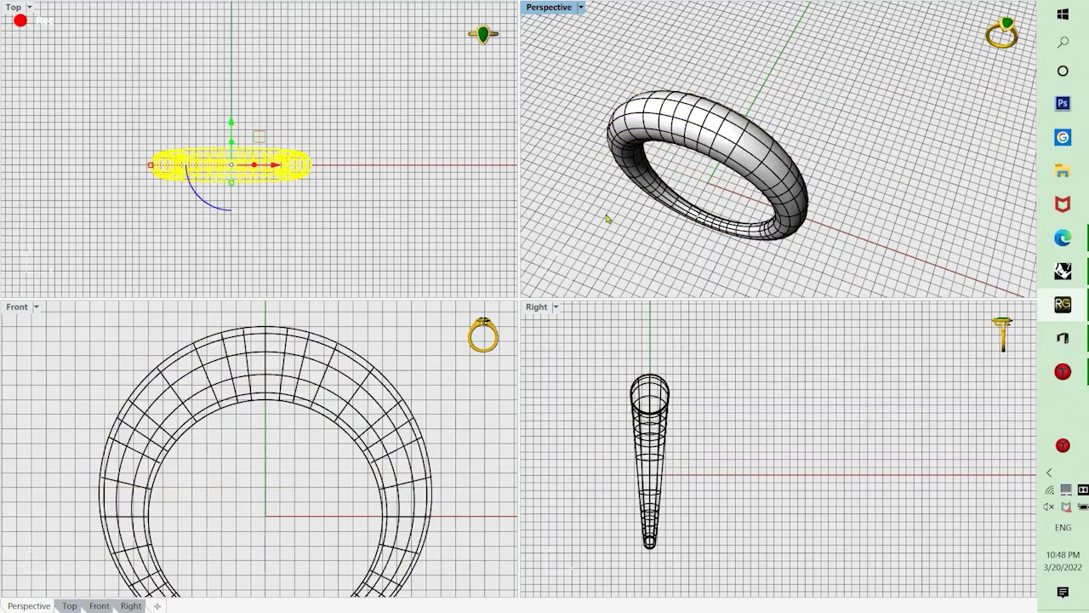
key(ctrl+a)
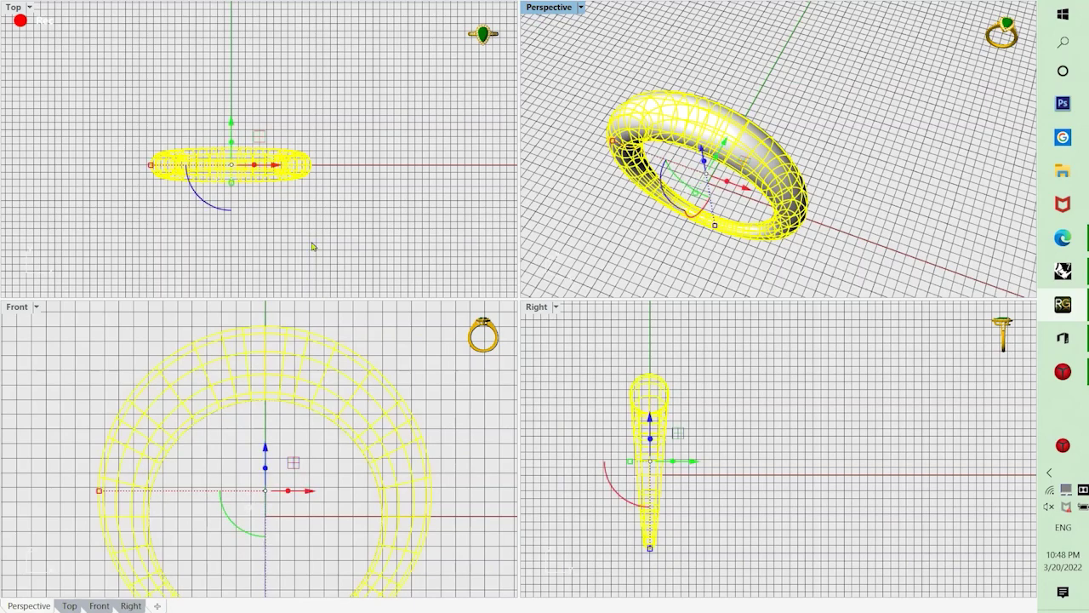
click(342, 212)
Delete the ring surface together with its original construction curves, keeping only the extracted wireframe.
scroll(722, 151, up, 2)
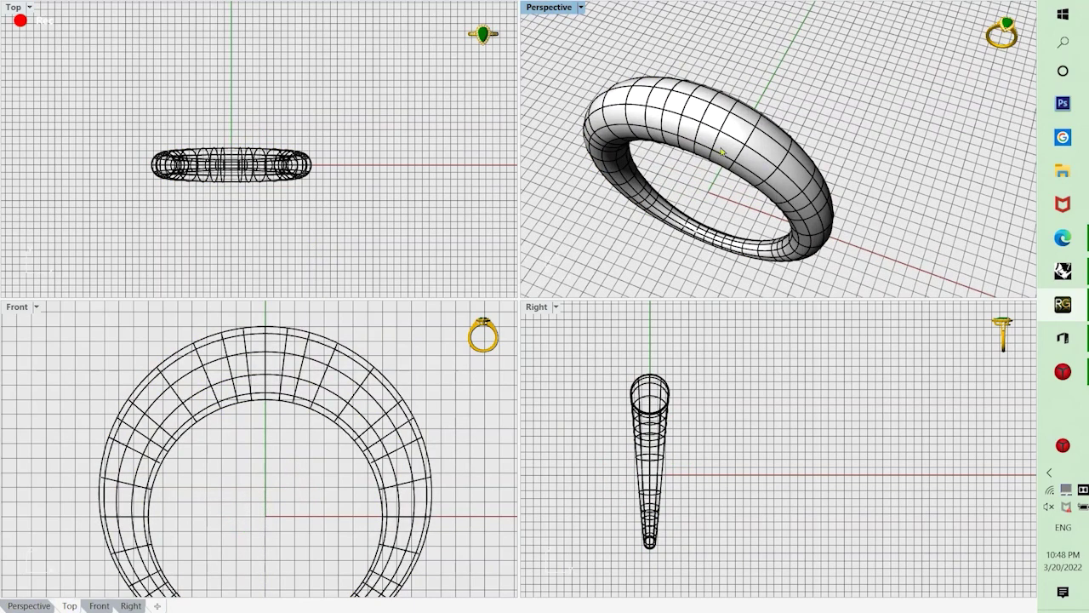
click(724, 151)
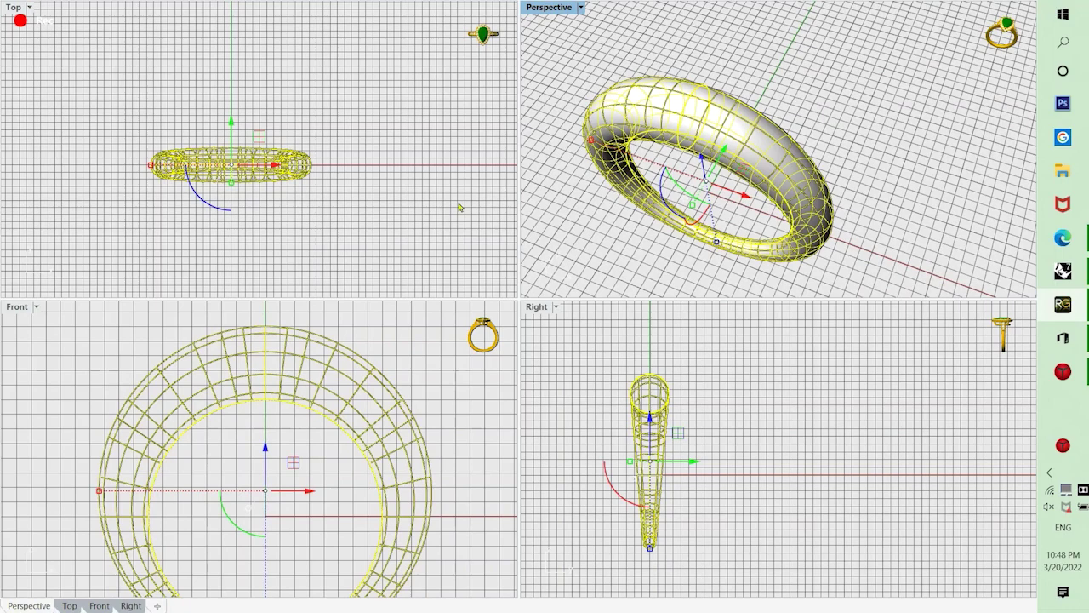
key(ctrl+z)
click(768, 183)
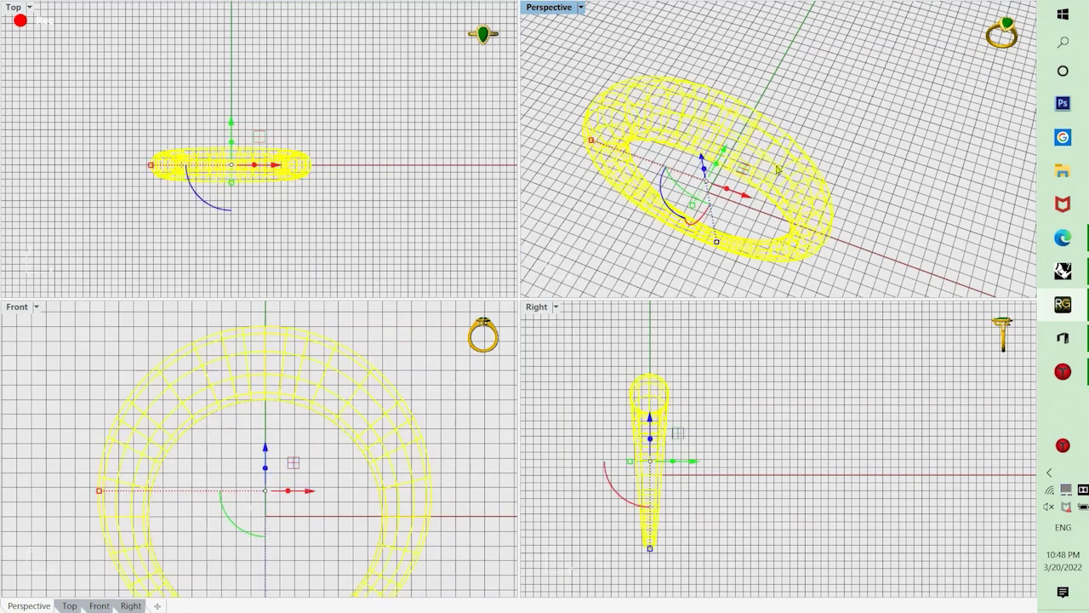
click(637, 231)
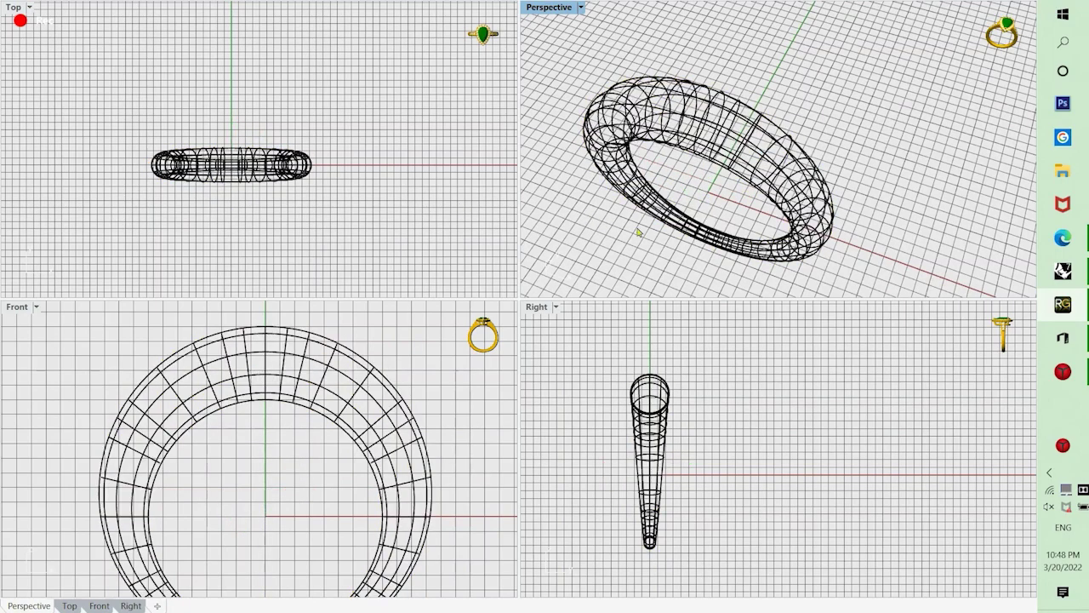
Try to build pipes around all the ring's wireframe curves.
click(265, 347)
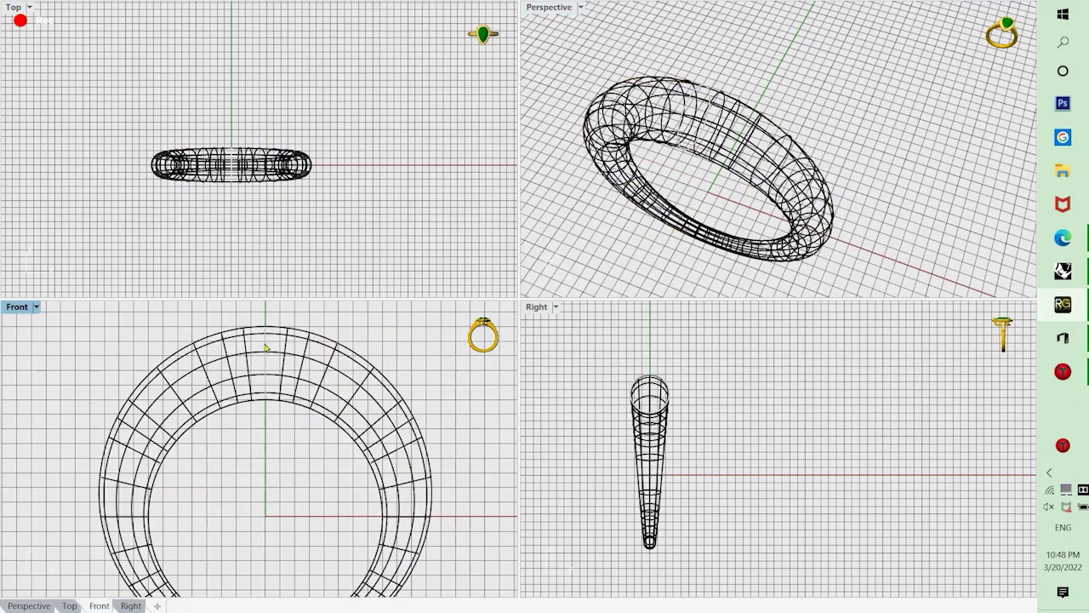
click(353, 346)
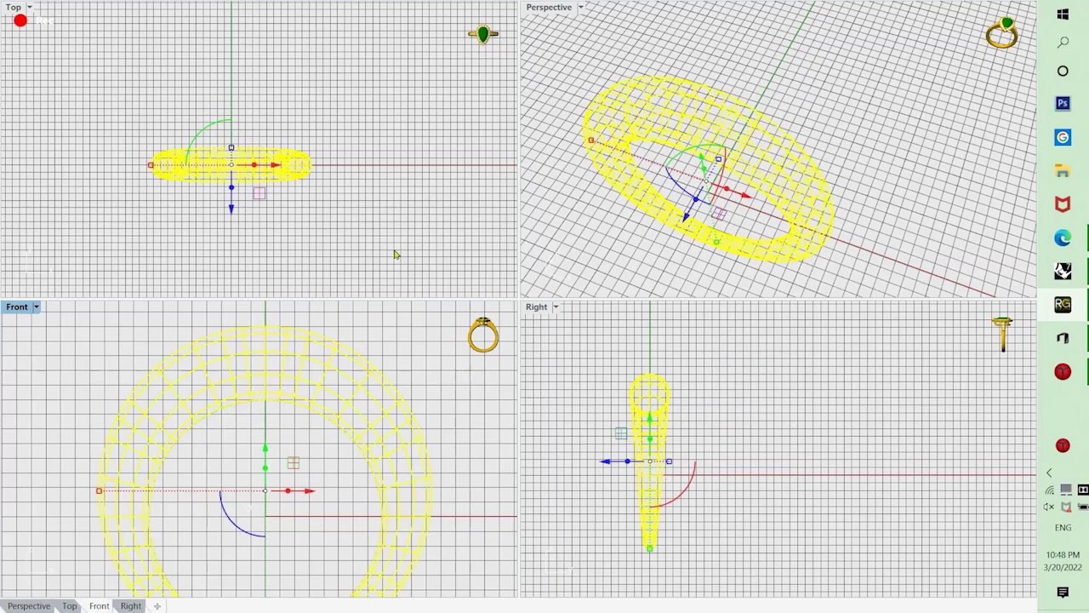
click(282, 193)
click(262, 181)
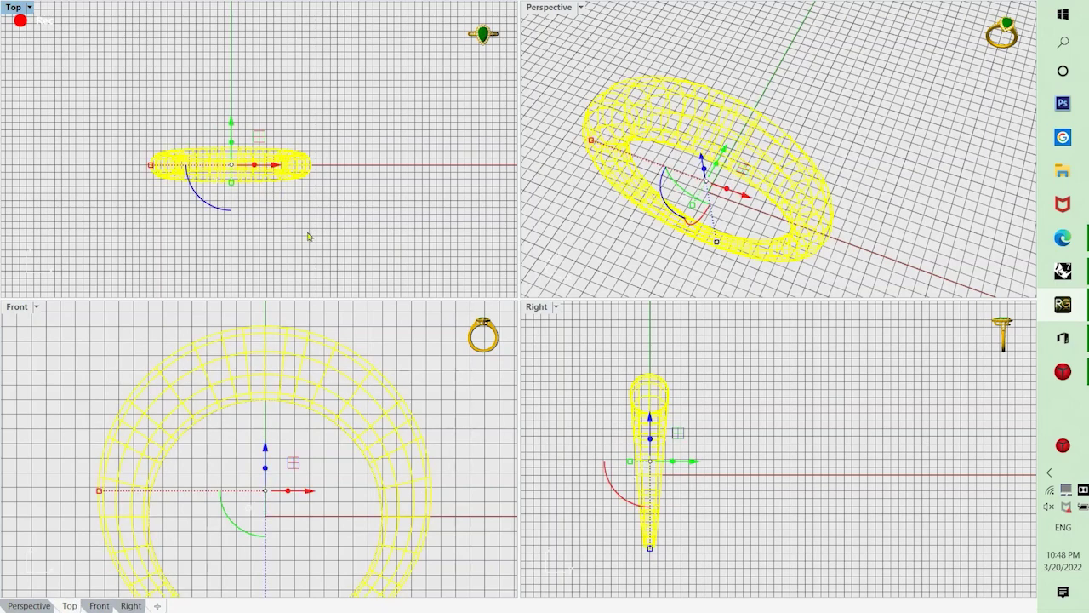
key(Return)
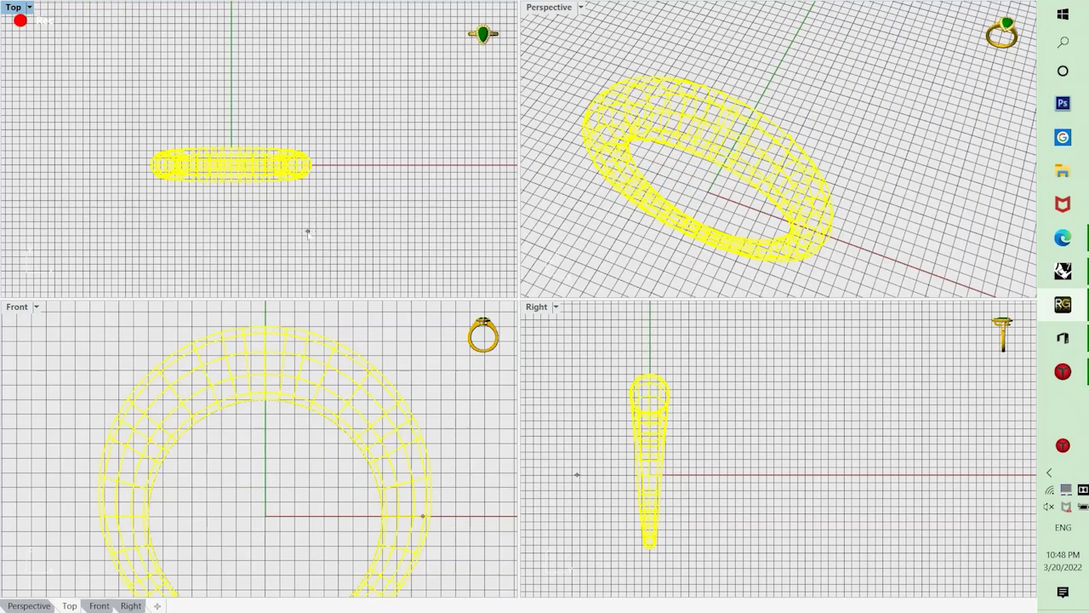
key(Return)
click(401, 256)
right_drag(581, 267, 583, 184)
scroll(613, 233, up, 5)
scroll(644, 167, up, 1)
right_drag(643, 167, 704, 134)
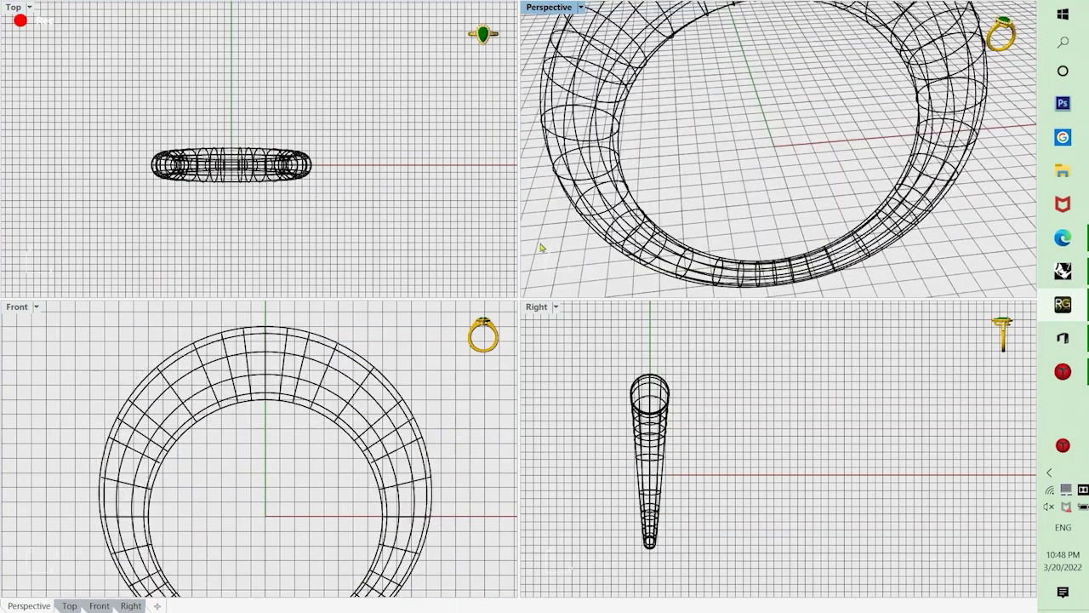
Draft the note "oops that a bit too much diameter" and discard it.
click(388, 214)
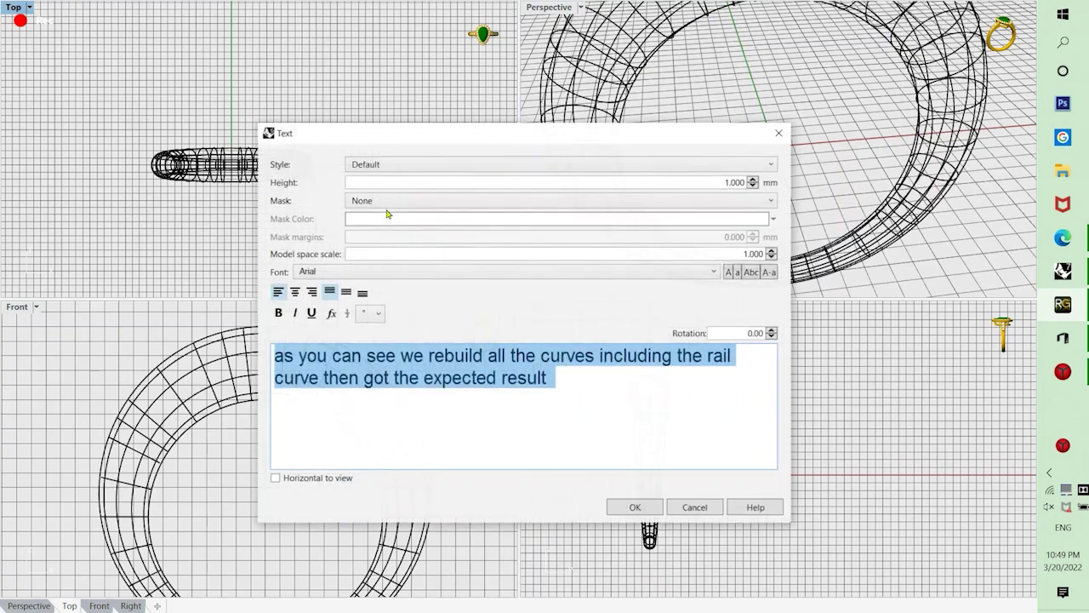
text(oops that a)
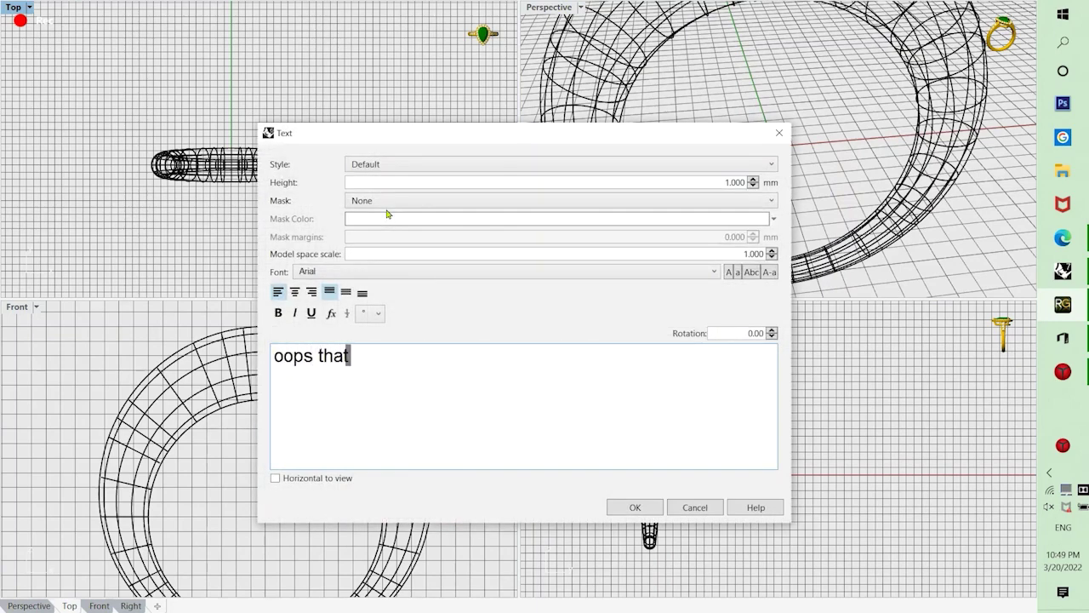
text( bit high)
key(BackSpace)
key(BackSpace)
key(BackSpace)
key(BackSpace)
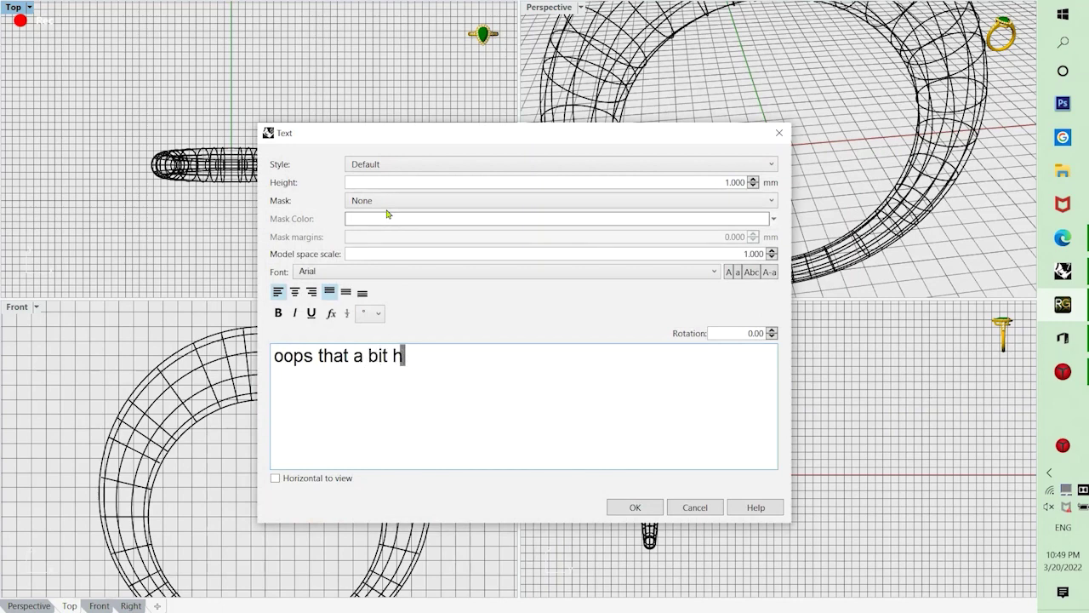
text(too muc)
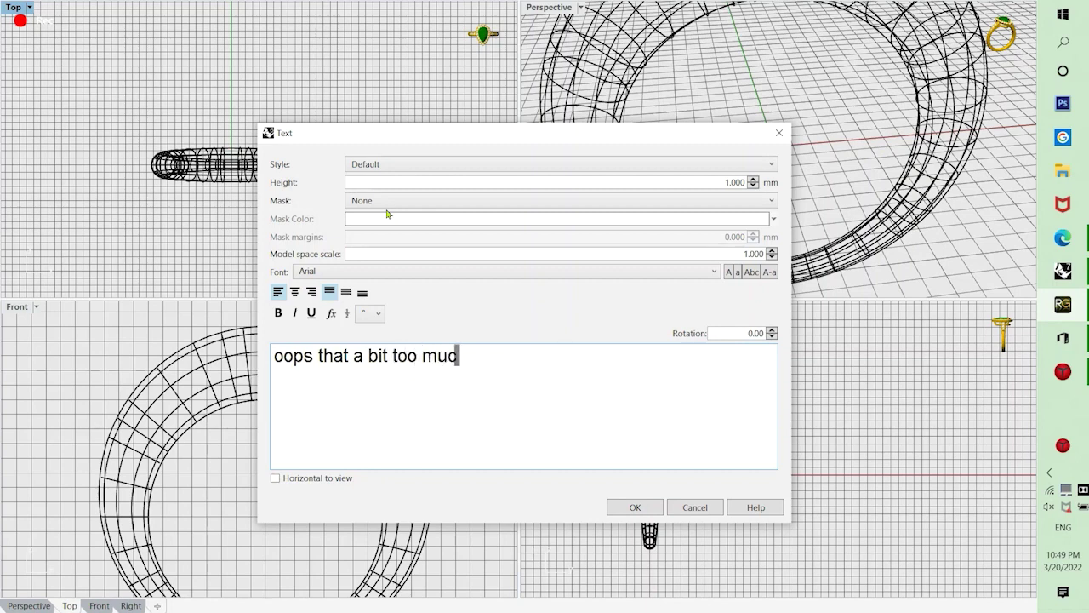
text(h du)
text(ameter)
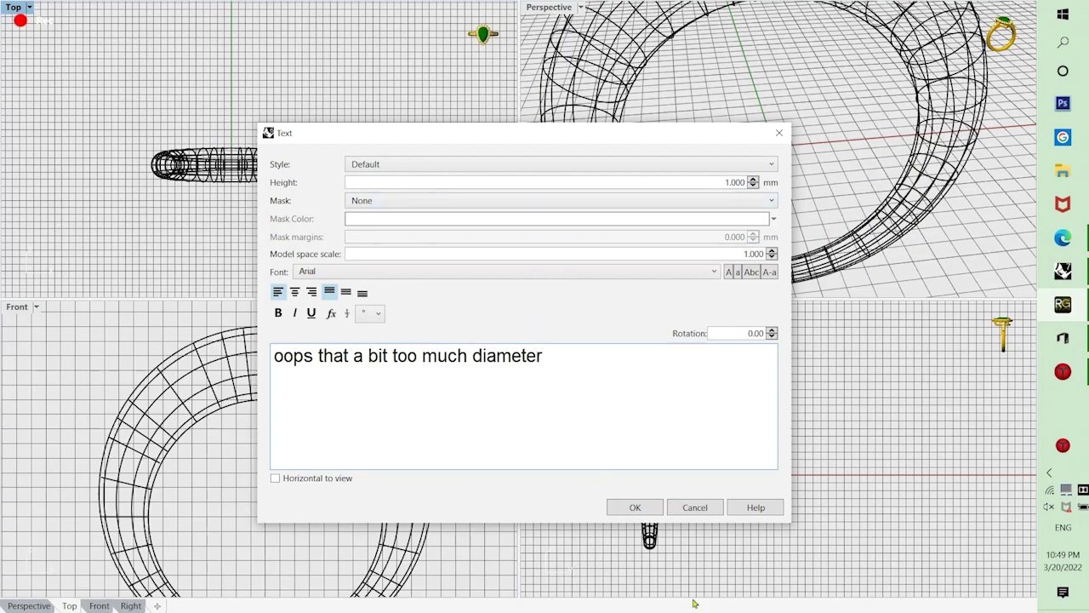
click(695, 508)
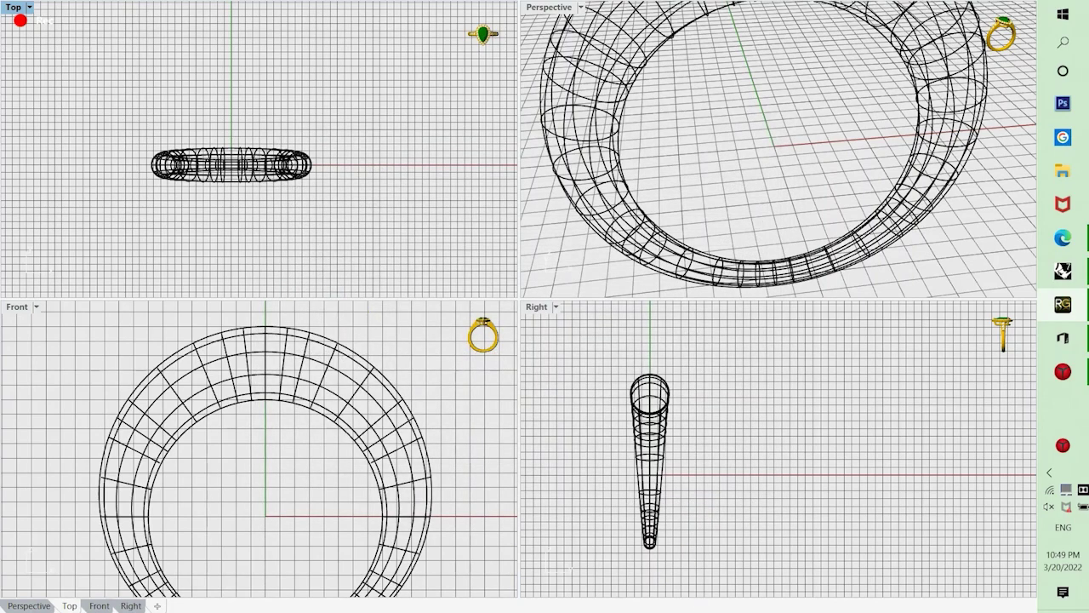
Pipe all the ring's wireframe curves with a diameter of 0.5 mm.
click(332, 378)
click(328, 373)
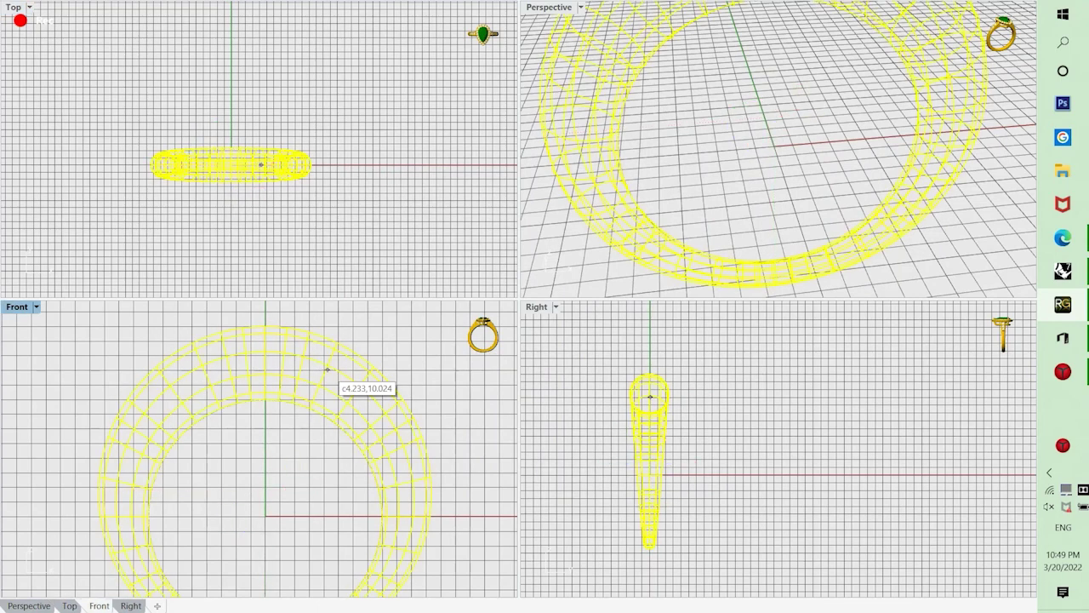
right_click(327, 369)
click(585, 285)
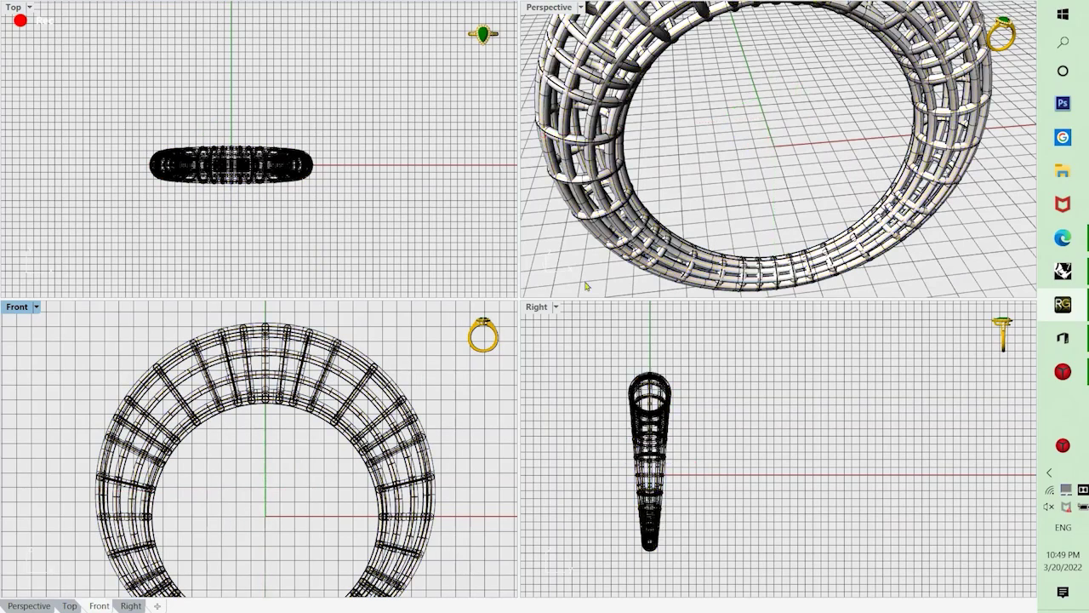
Inspect the piped lattice ring from all sides and up close in an enlarged full-screen perspective view.
scroll(635, 254, down, 4)
right_drag(709, 227, 702, 195)
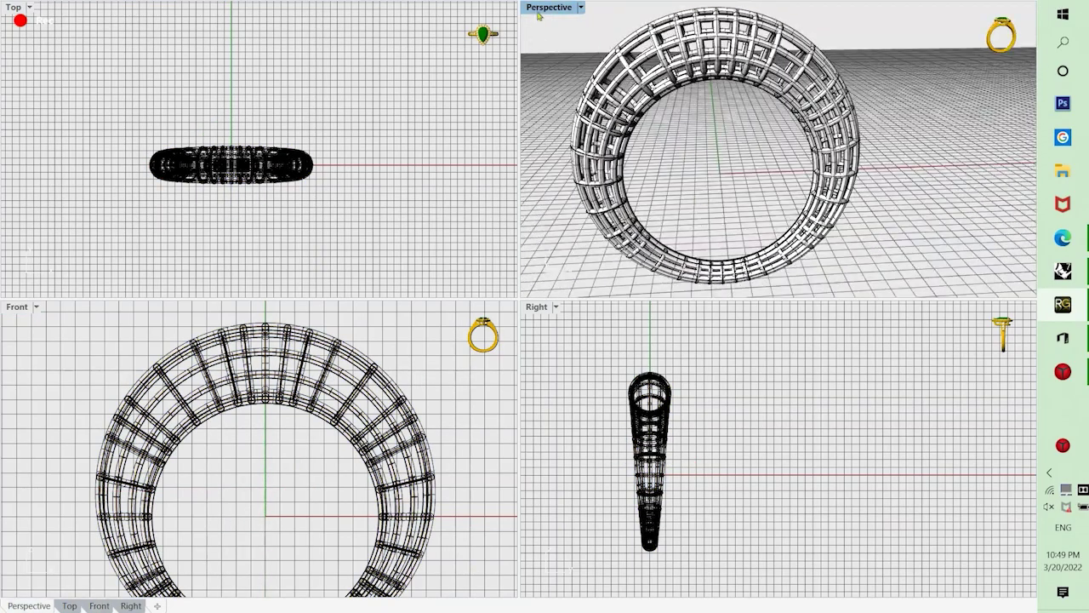
right_drag(606, 170, 834, 110)
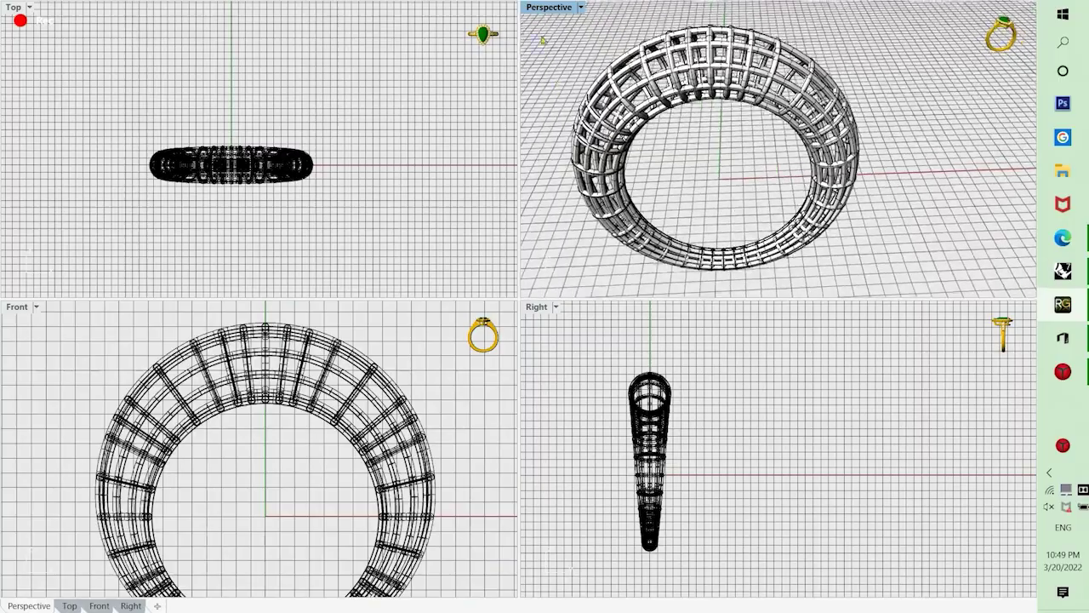
double_click(555, 10)
right_drag(552, 337, 333, 383)
scroll(273, 337, up, 8)
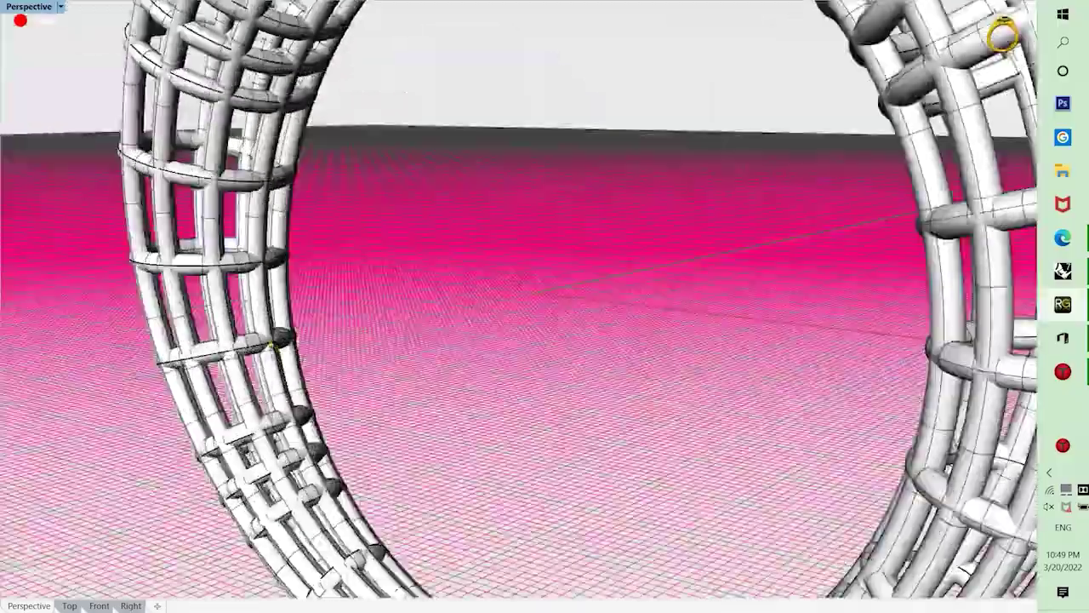
right_drag(272, 336, 348, 338)
right_drag(465, 312, 596, 337)
scroll(417, 296, down, 4)
right_drag(418, 296, 501, 500)
scroll(533, 261, down, 4)
mouse_move(593, 345)
right_down()
mouse_move(562, 341)
mouse_move(576, 355)
right_up()
key(Escape)
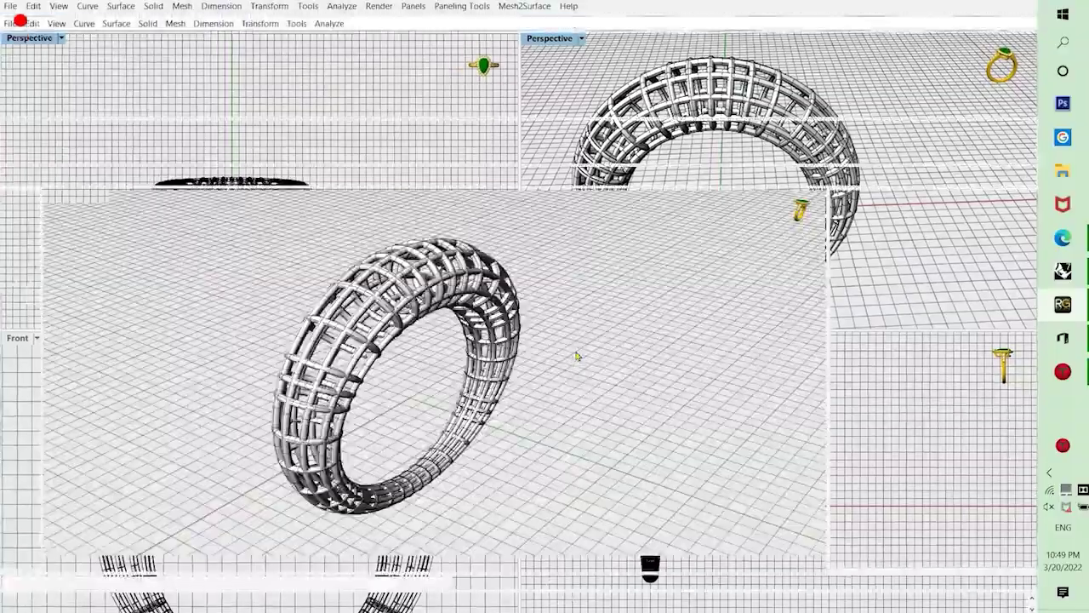
scroll(380, 335, up, 2)
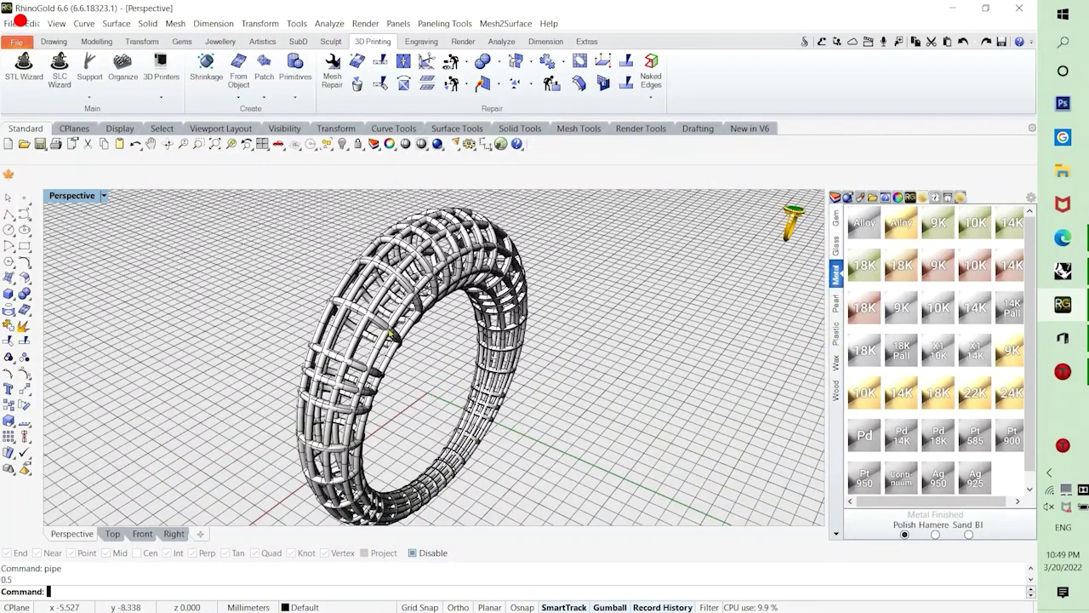
Group all the ring's pipes and apply the rose-toned 18K gold metal material to the lattice ring.
key(ctrl+a)
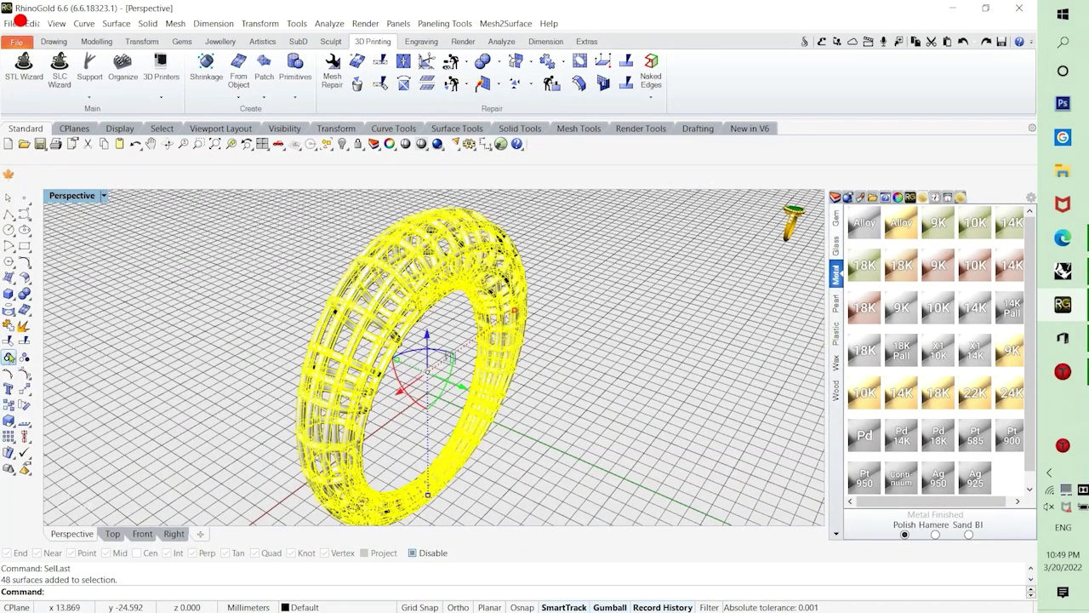
click(12, 358)
click(596, 323)
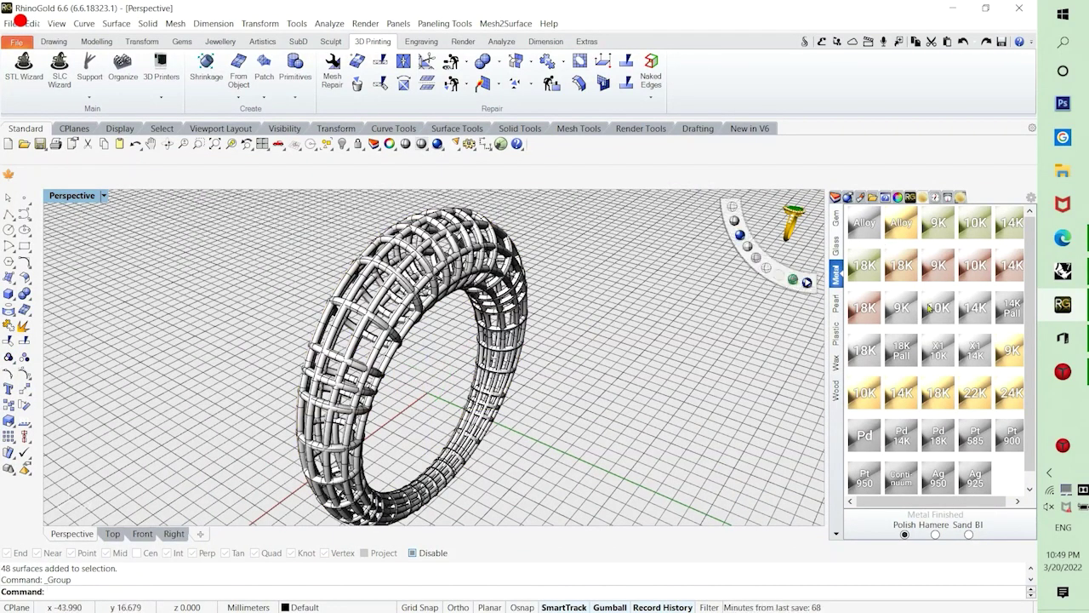
click(870, 316)
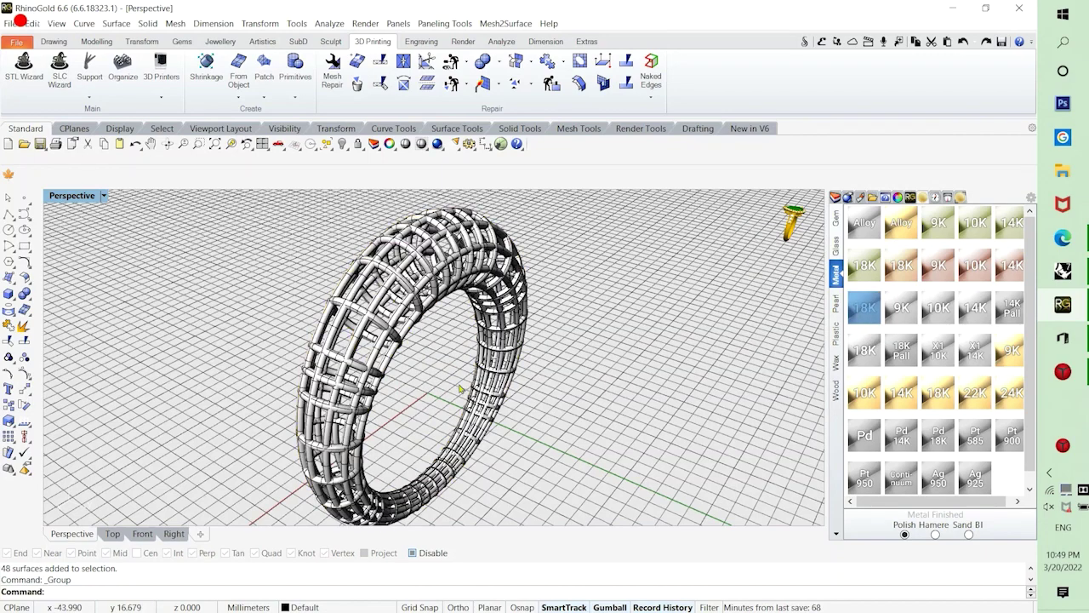
Switch the perspective view to Rendered display and inspect the lattice ring from several sides.
click(114, 196)
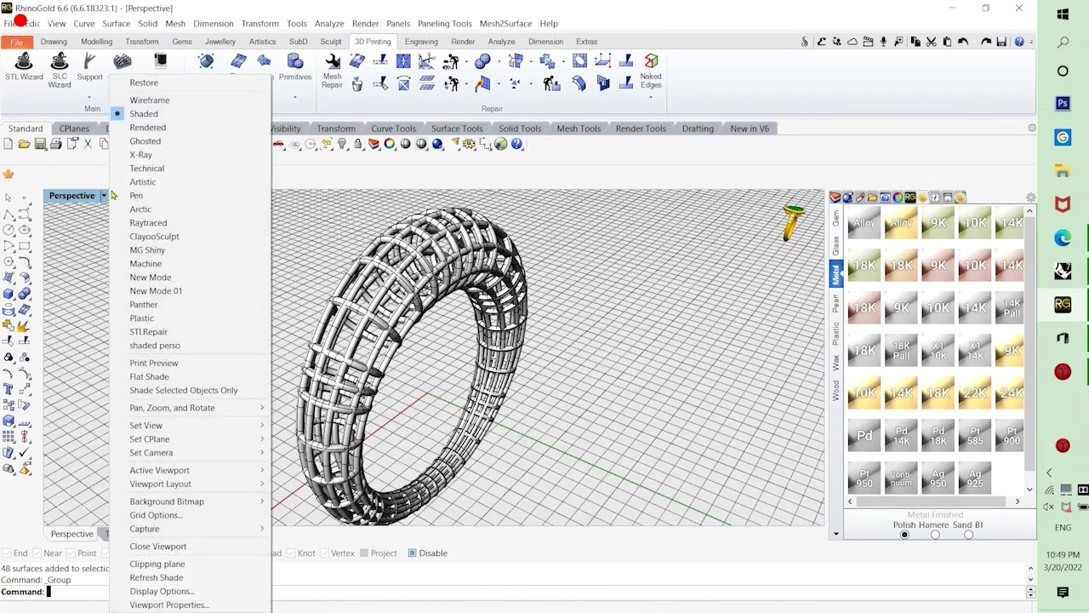
click(143, 127)
scroll(288, 324, down, 3)
right_drag(287, 324, 519, 309)
right_drag(587, 274, 478, 344)
scroll(521, 335, up, 6)
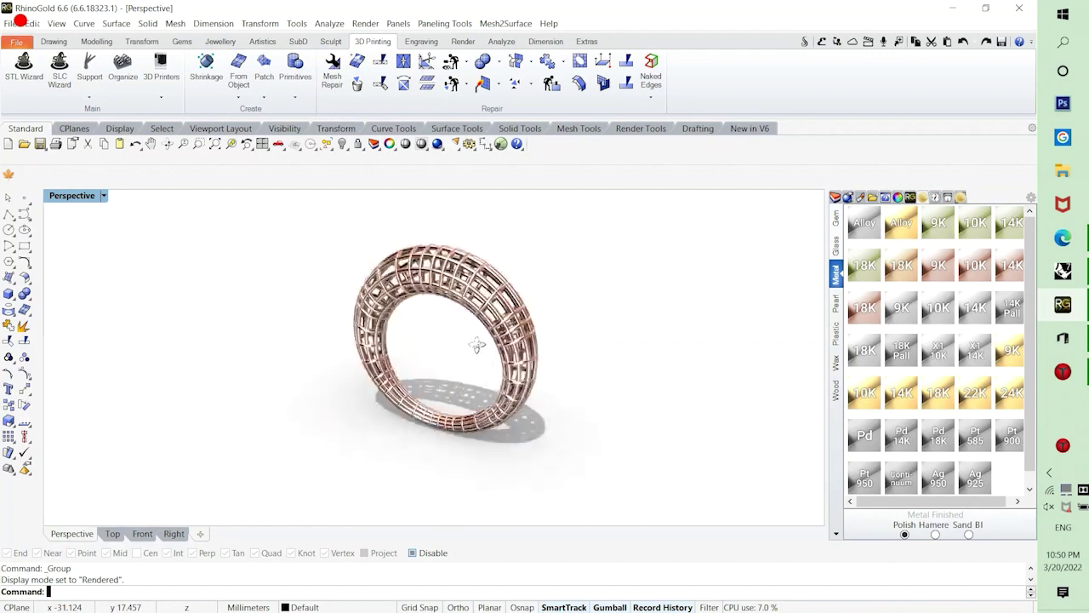
scroll(543, 277, up, 3)
right_drag(543, 278, 281, 312)
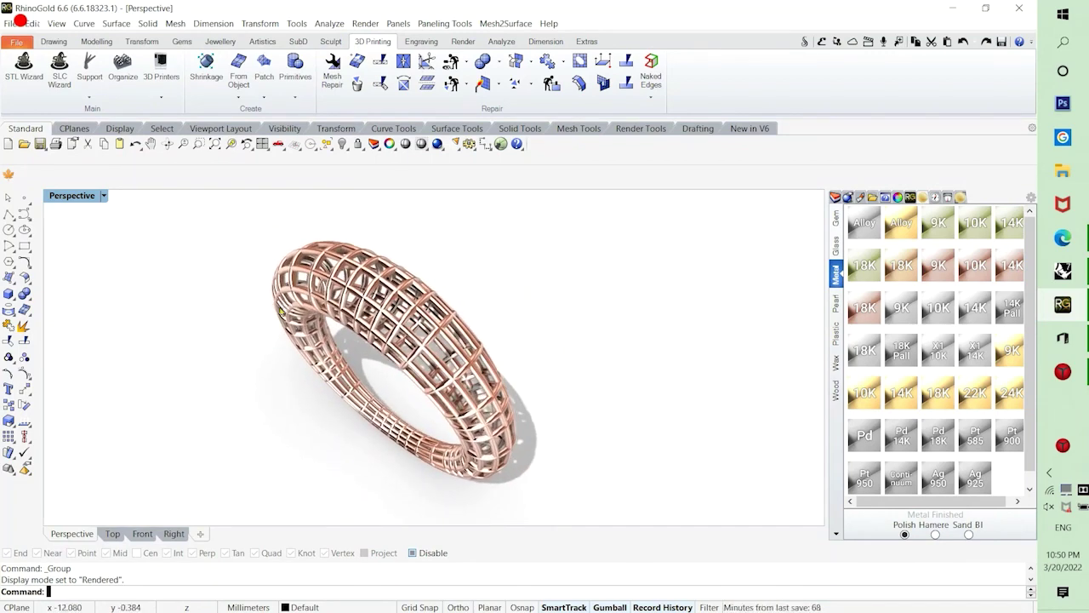
Start a text note reading "voilla there you go how easily did that beautiful wirering in a jiff".
text(text)
key(Return)
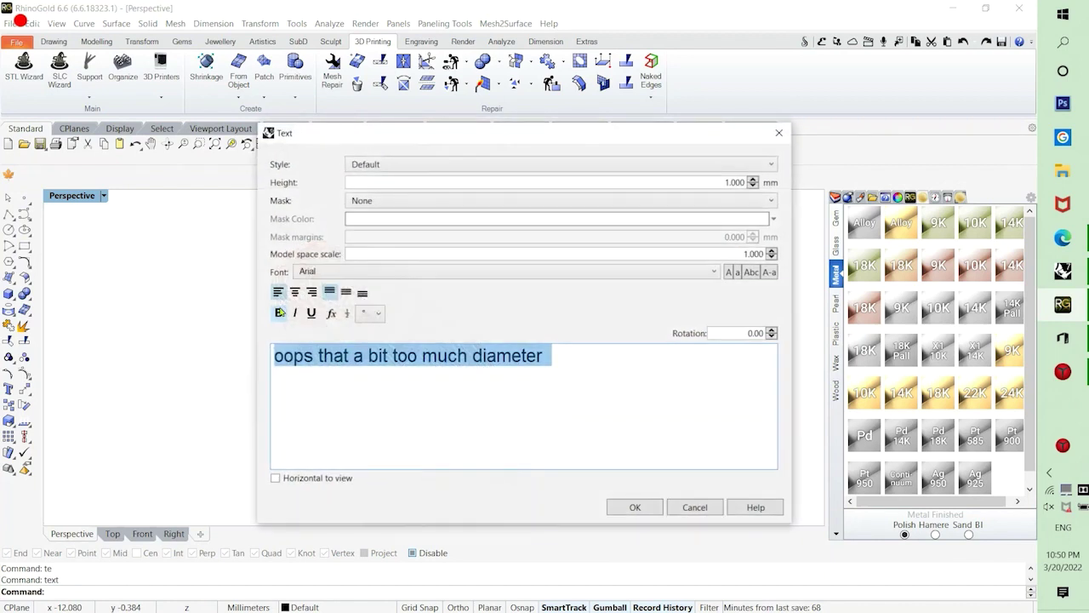
text(see )
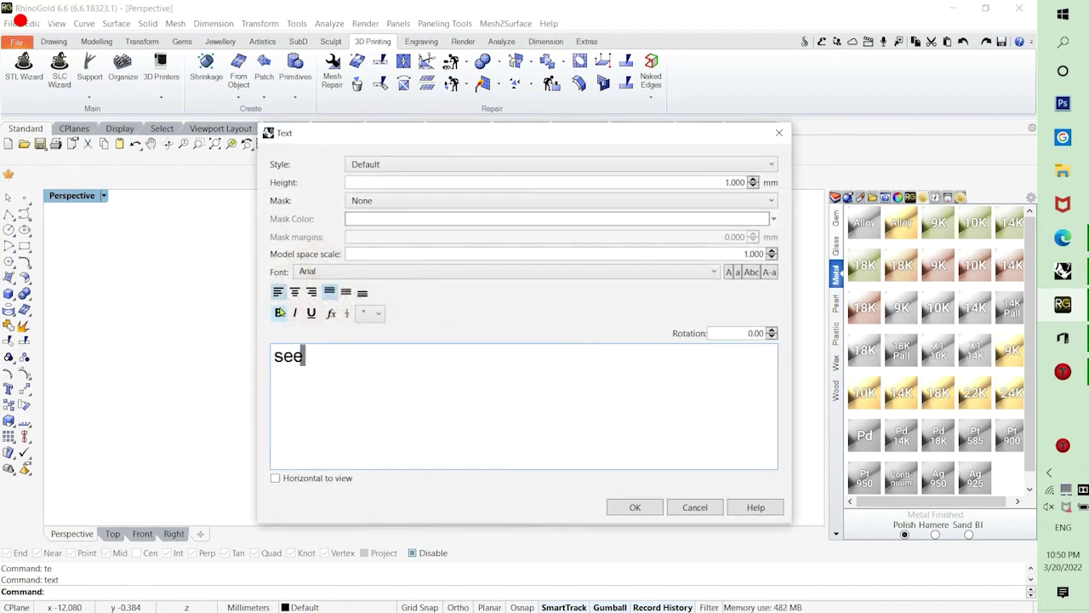
text(v)
key(BackSpace)
key(BackSpace)
key(BackSpace)
key(BackSpace)
key(BackSpace)
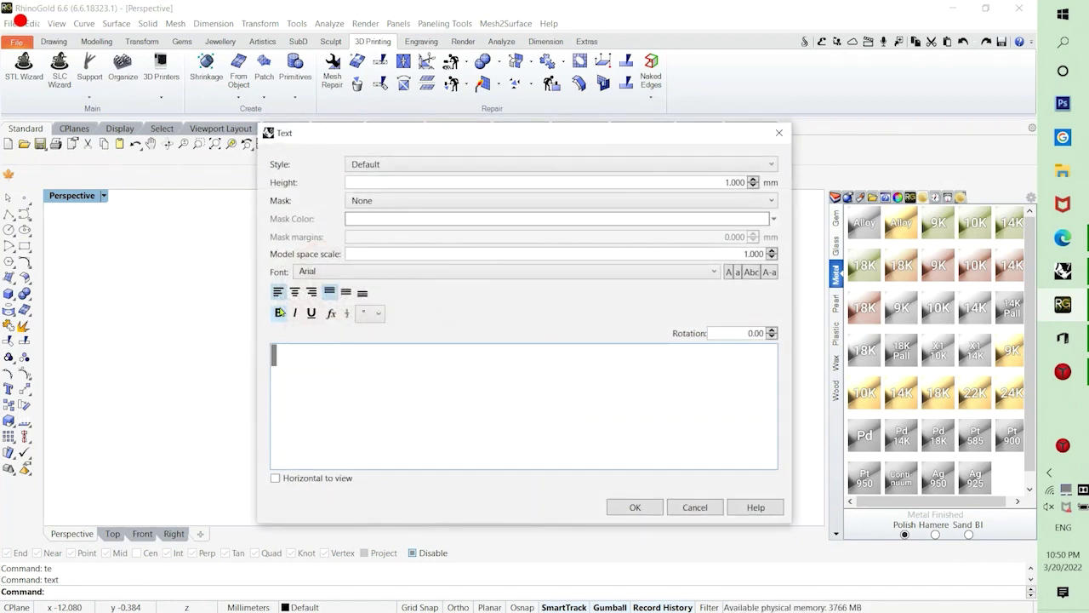
text(voilla)
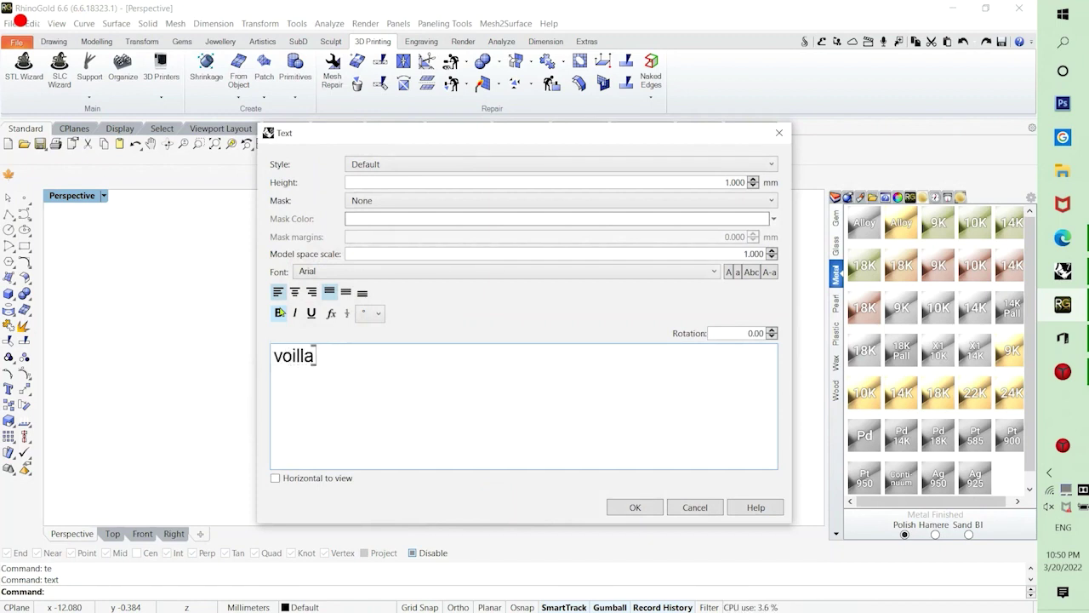
text( there you g)
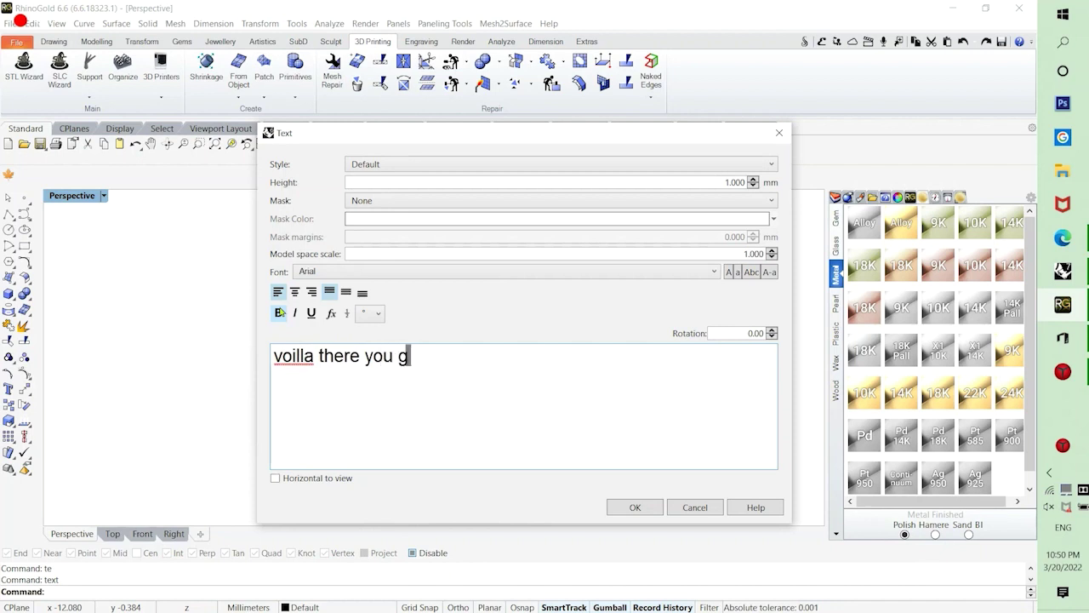
text(o how e)
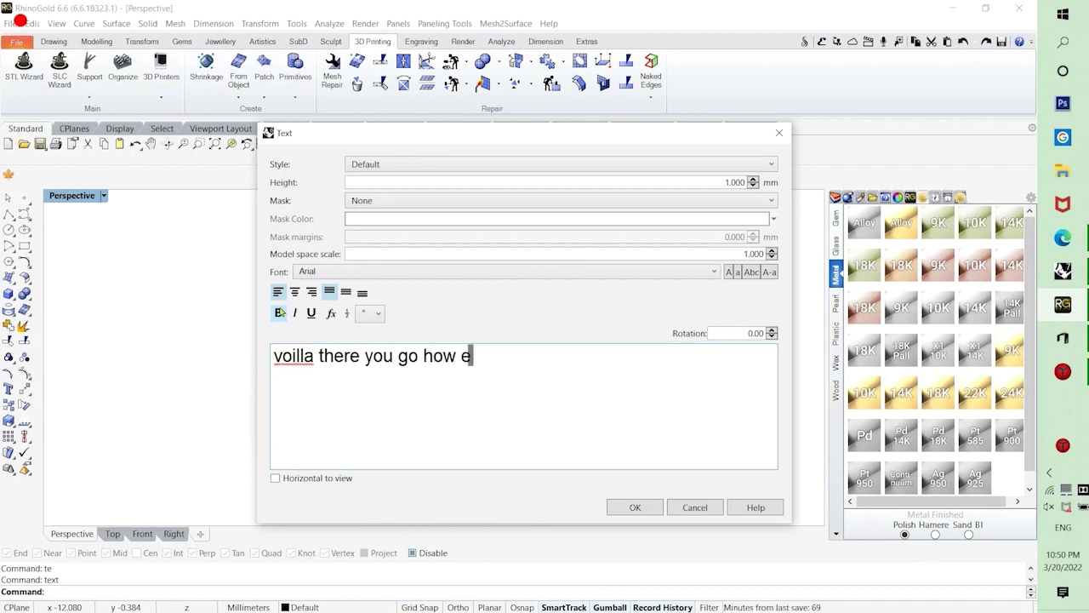
text(asiluu)
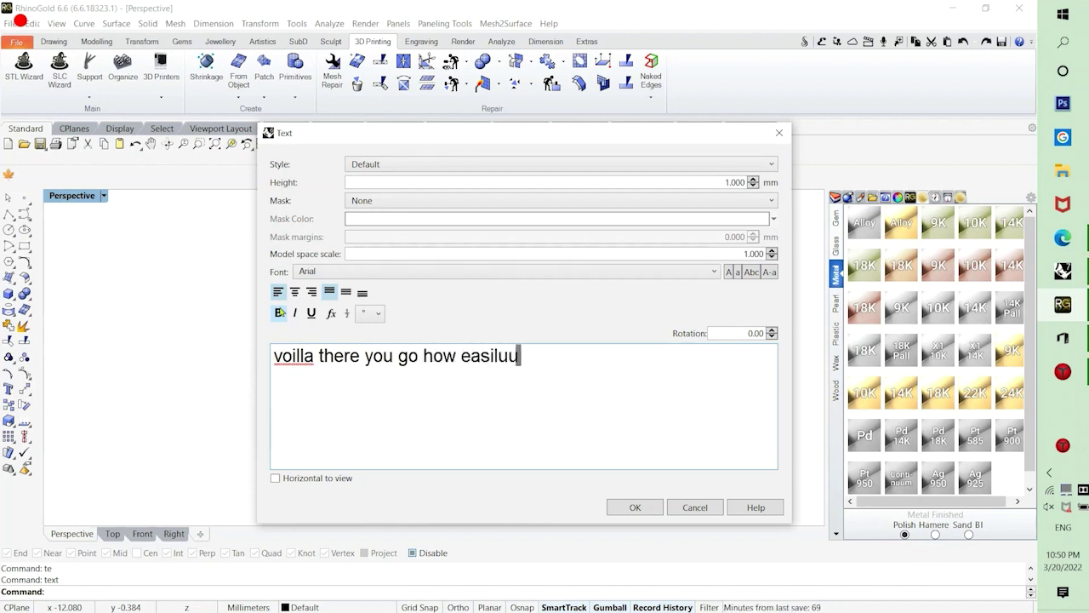
key(BackSpace)
key(BackSpace)
text(y)
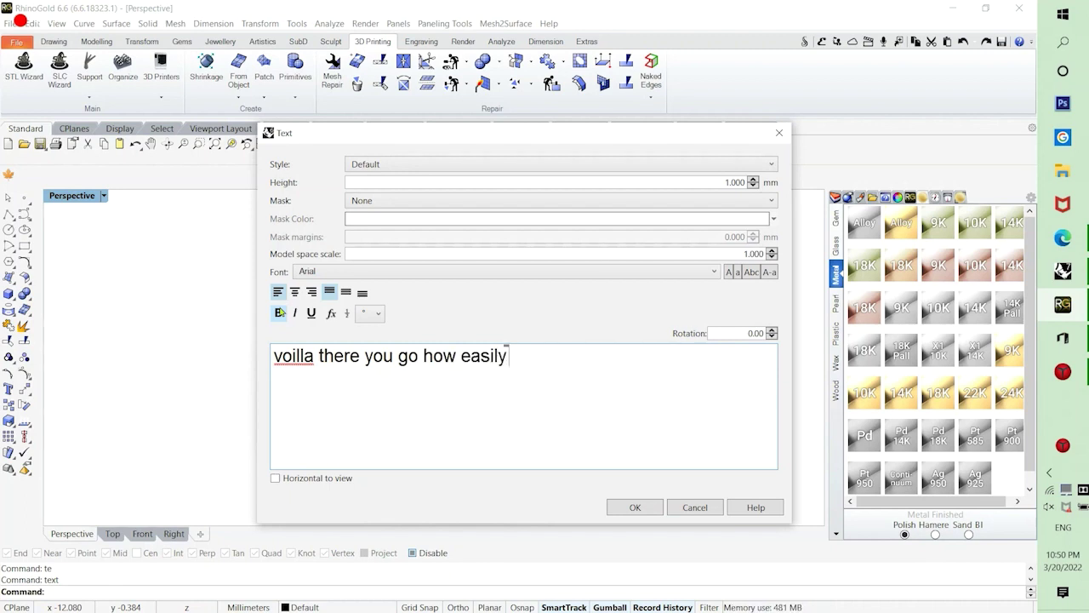
text( did teh)
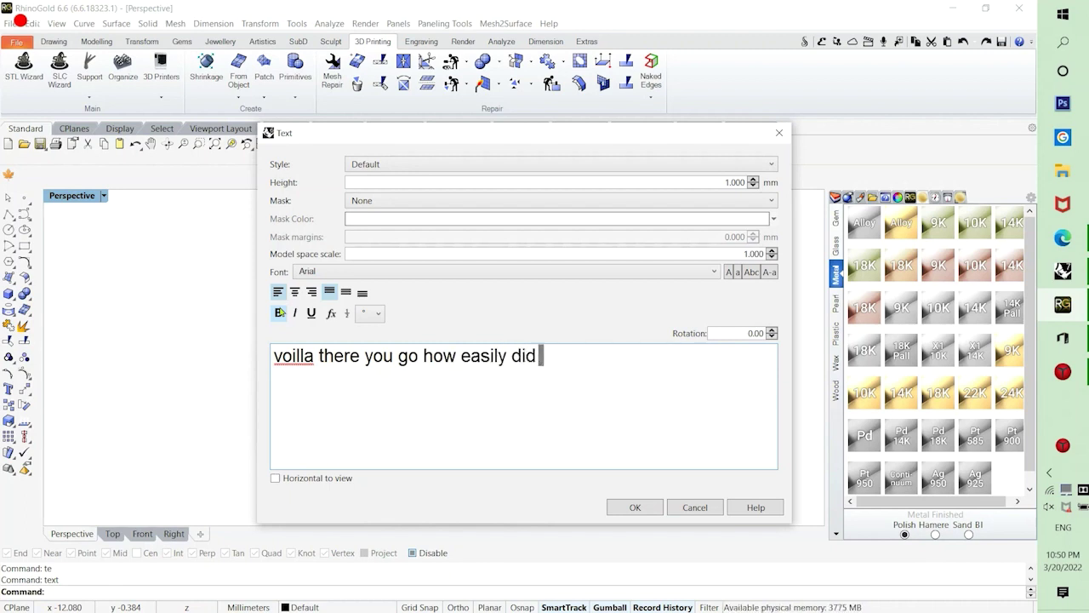
key(BackSpace)
key(BackSpace)
text(hat beautif)
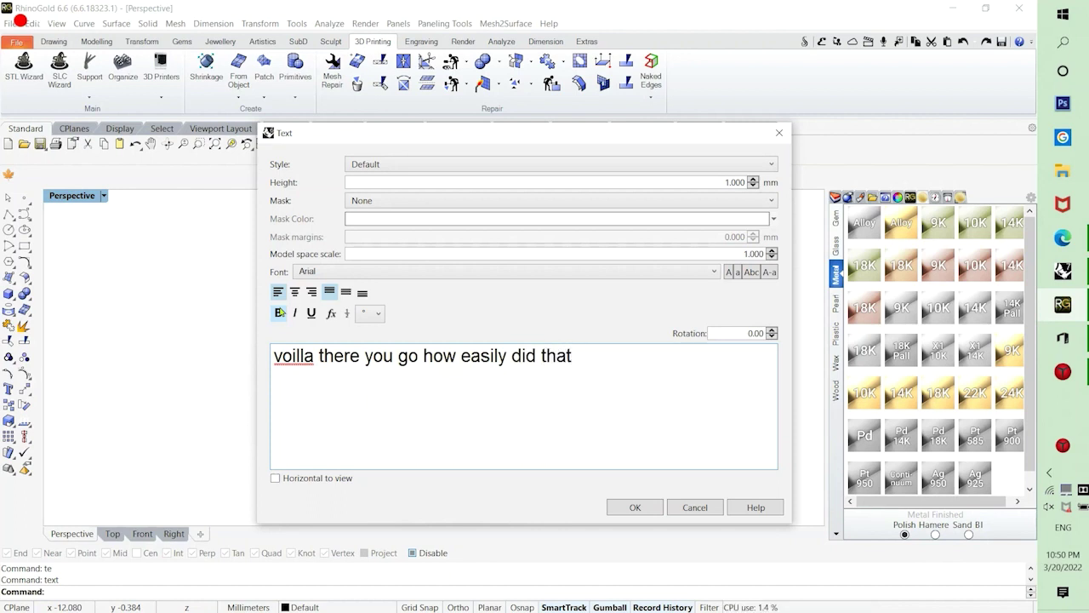
text(u)
key(BackSpace)
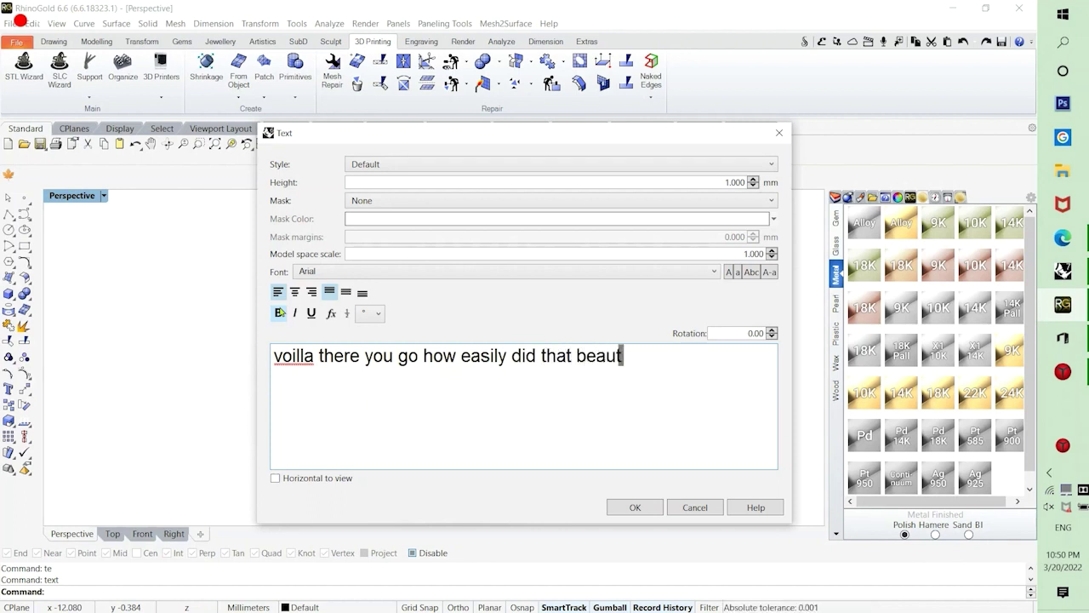
text(iful wir)
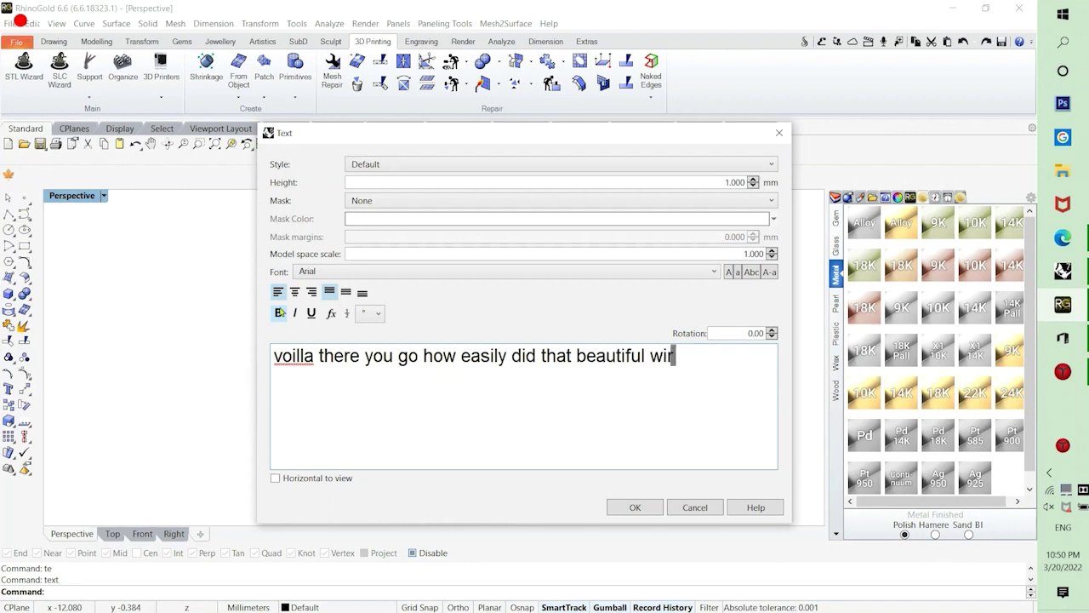
text(ering i)
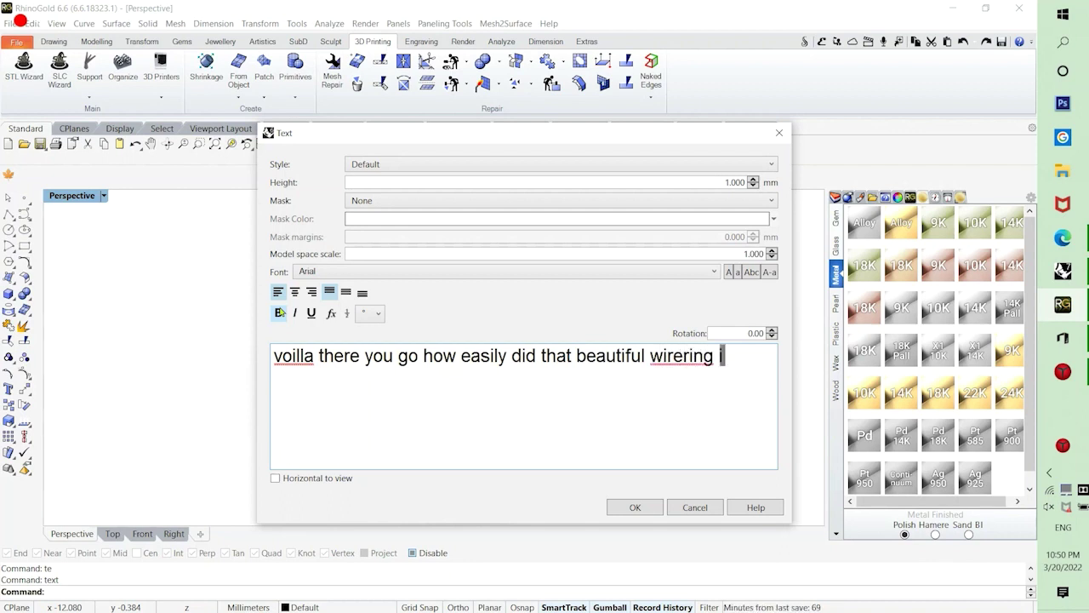
text(n a jiff)
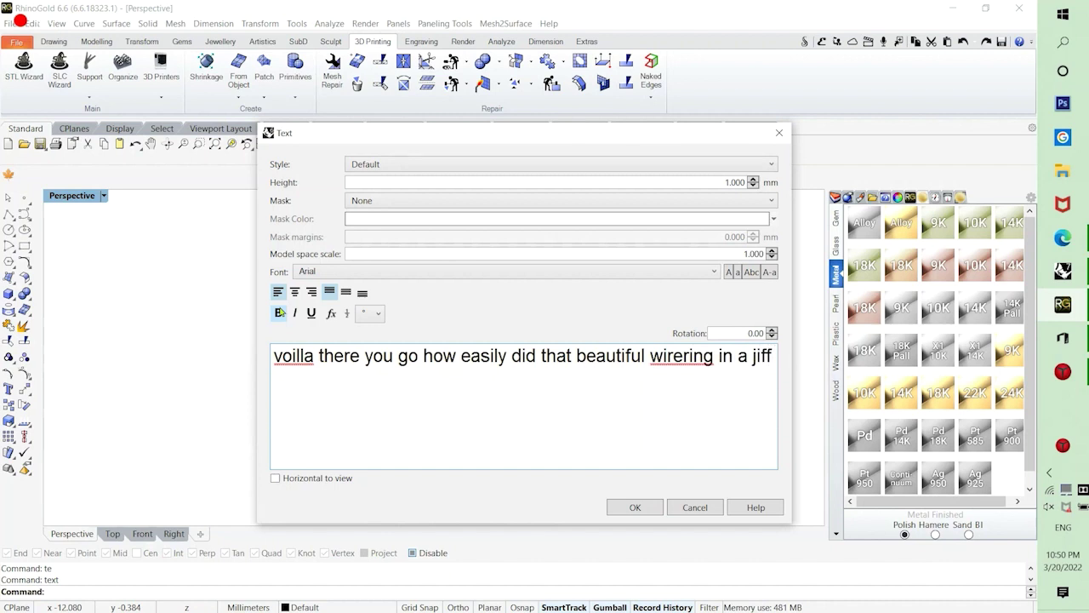
Leave a blank line and add "so extract wireframe command is a very handy command if we figure out how to use it" to the note.
key(Return)
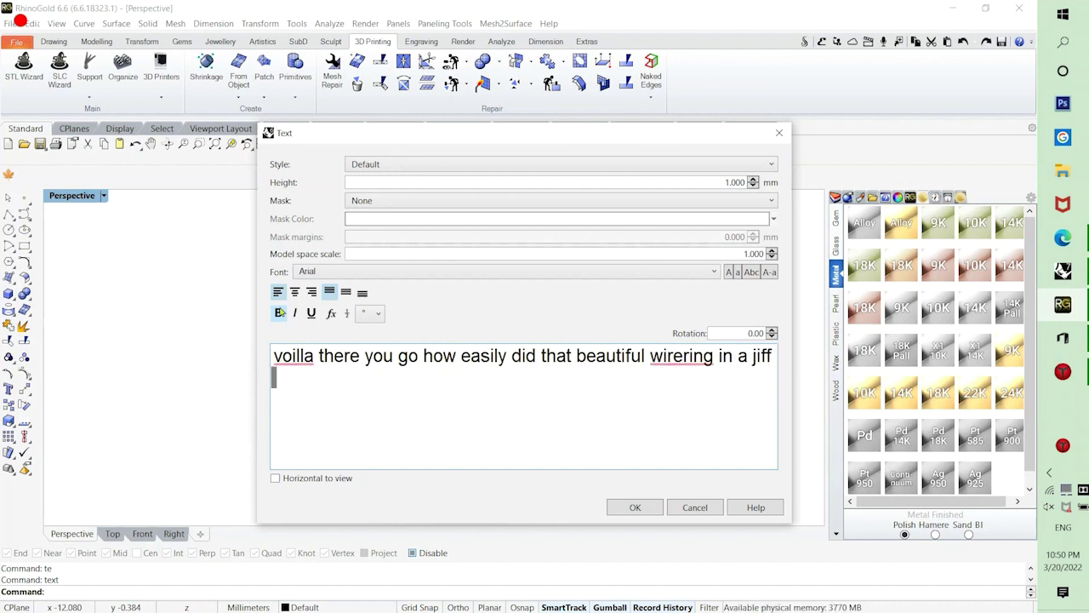
key(Return)
text(so extrac)
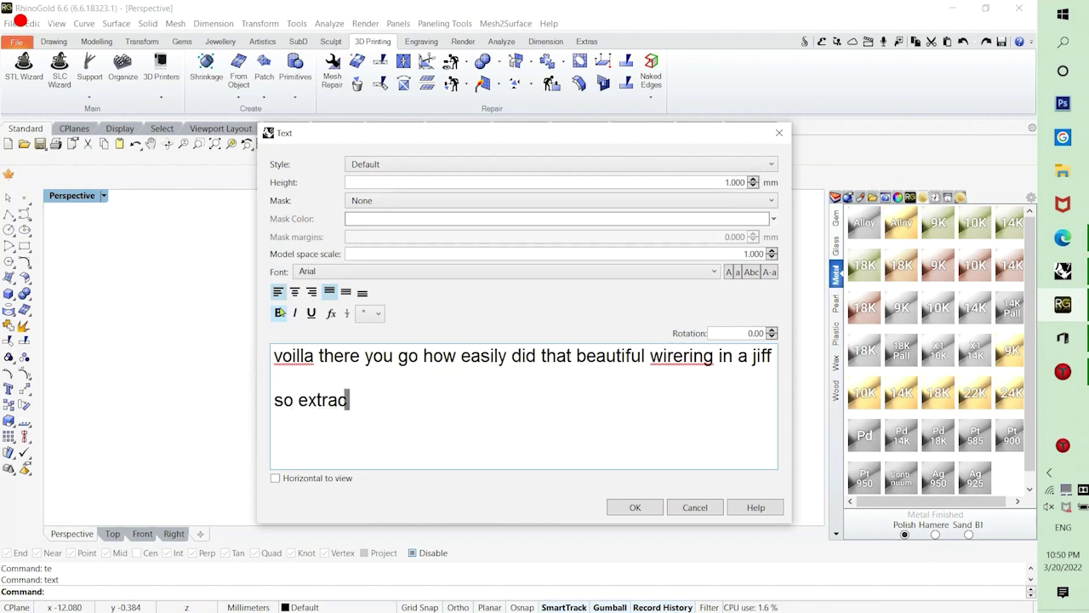
text(t w)
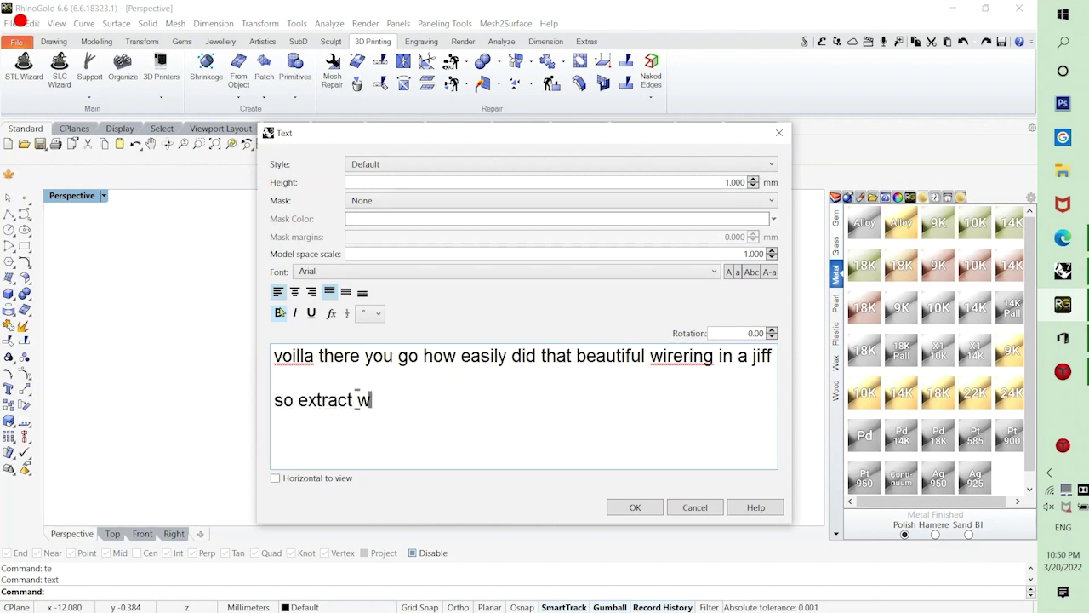
text(ireframe c)
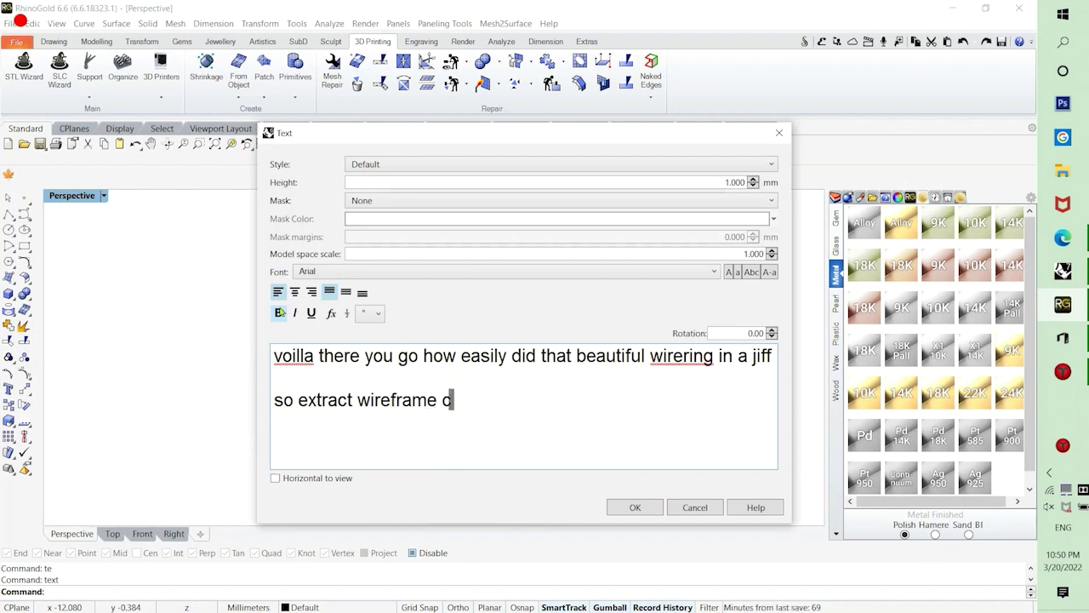
text(ommand is)
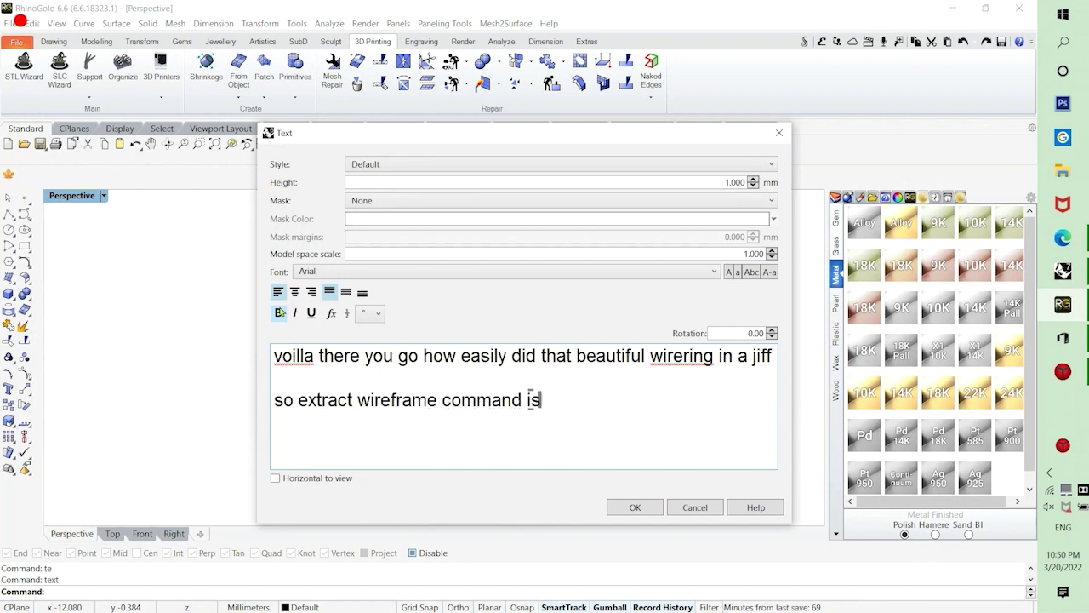
text( a ve)
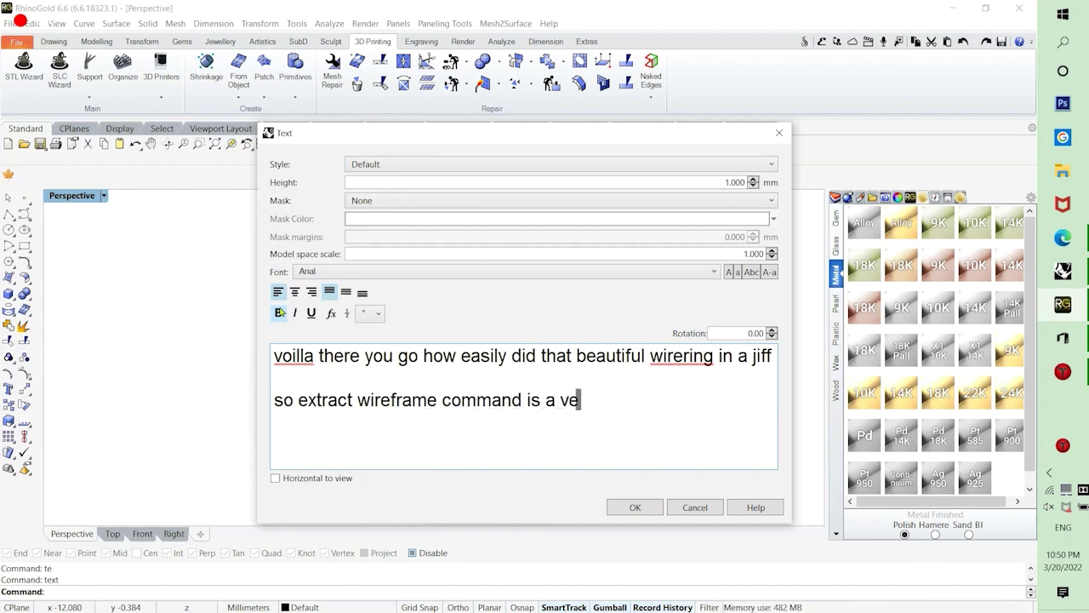
text(ry handy d)
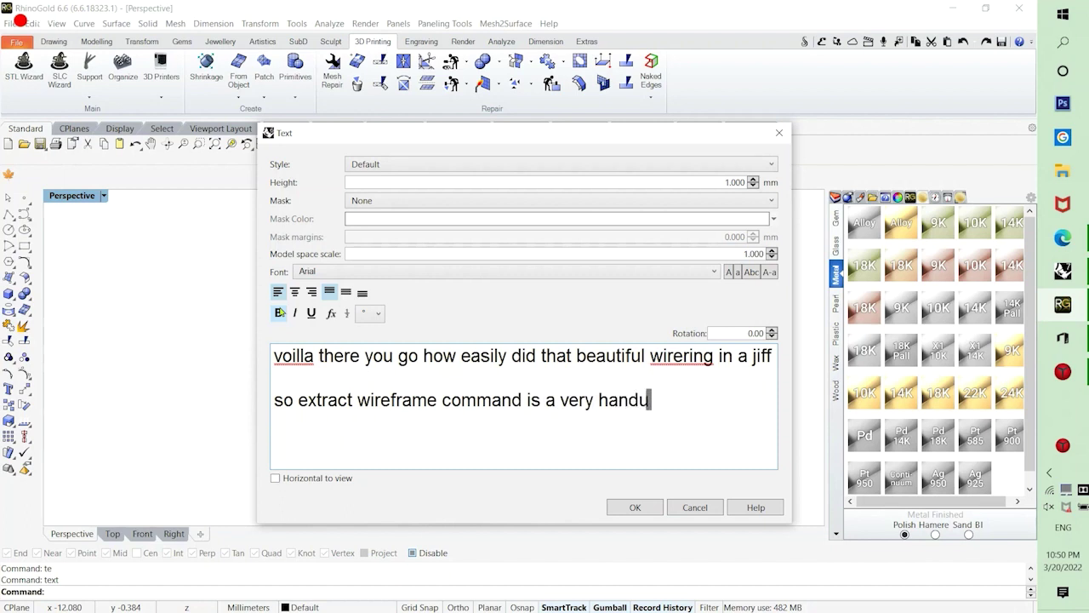
text(ommand)
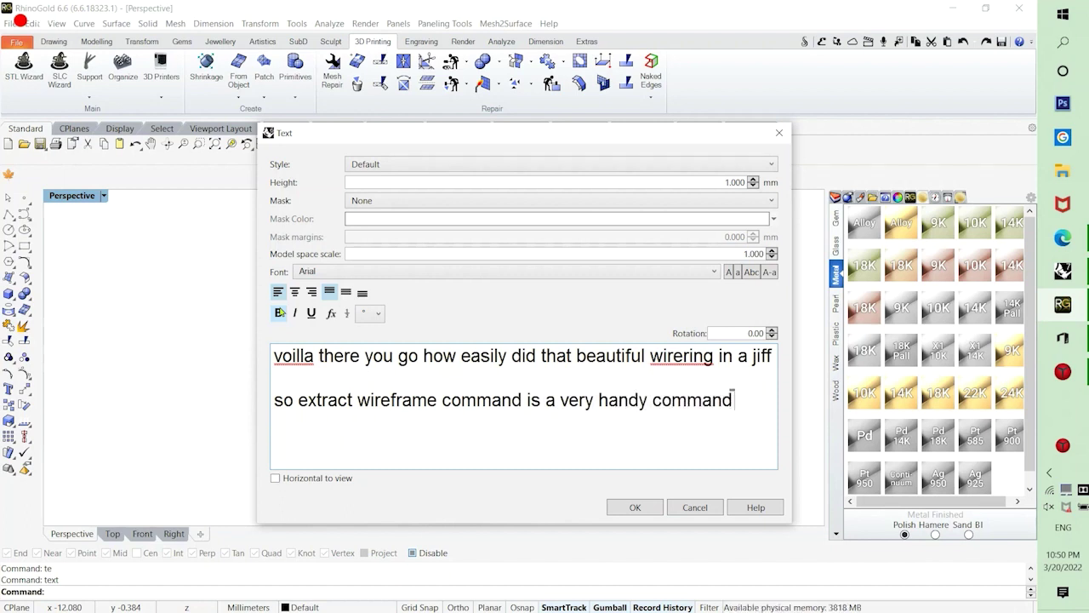
text( if)
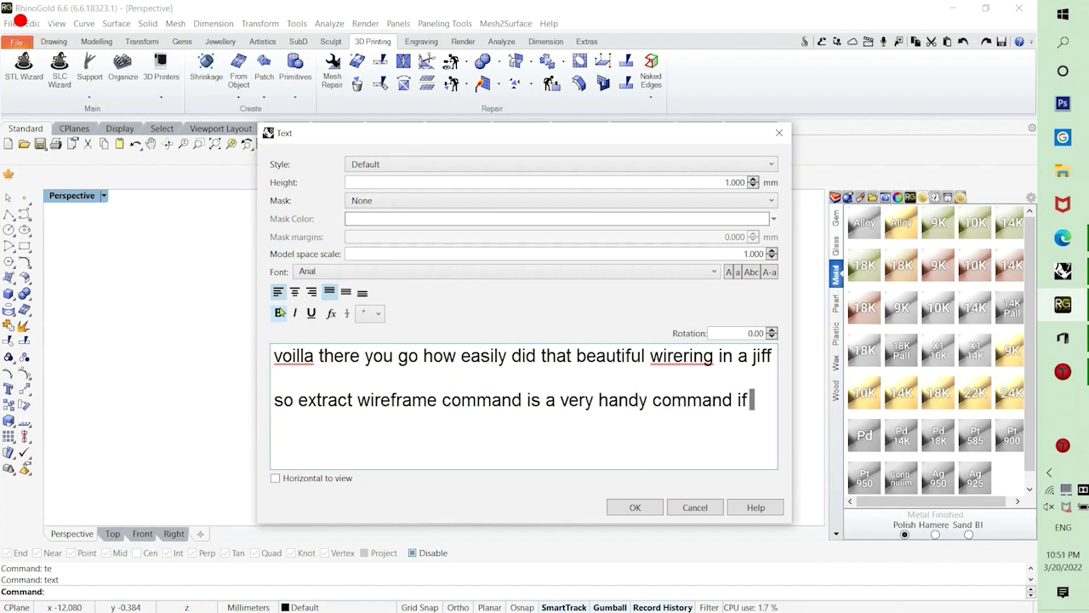
text( we f)
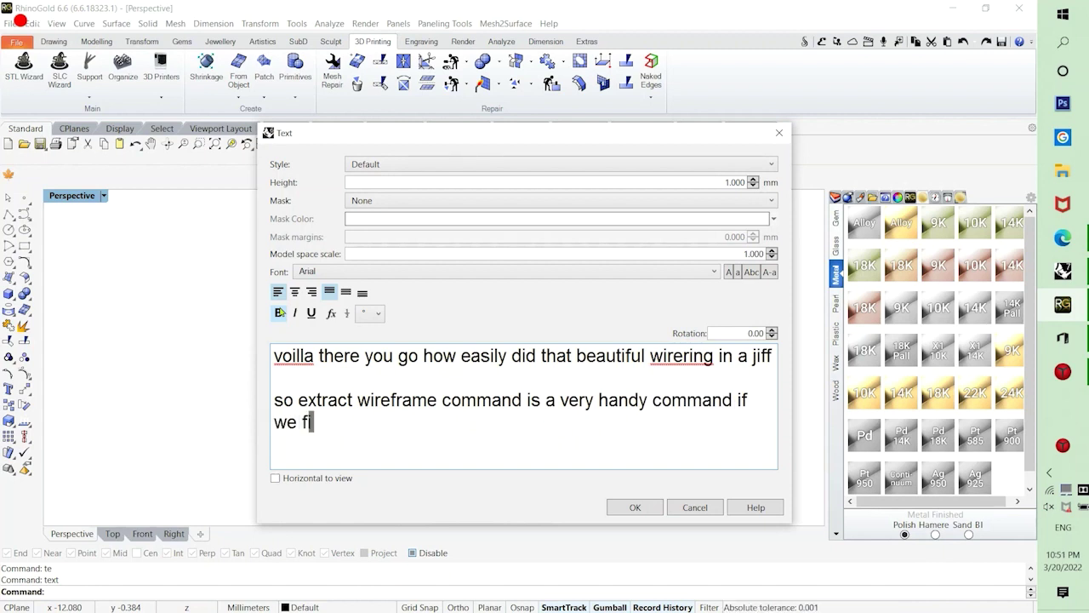
text(igure out how to)
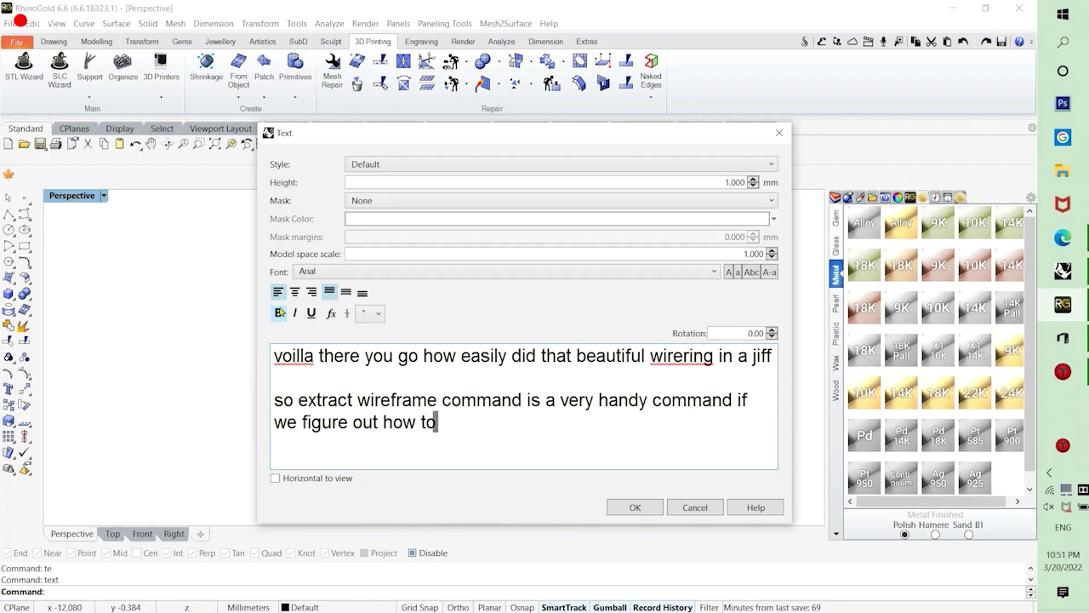
text( use it)
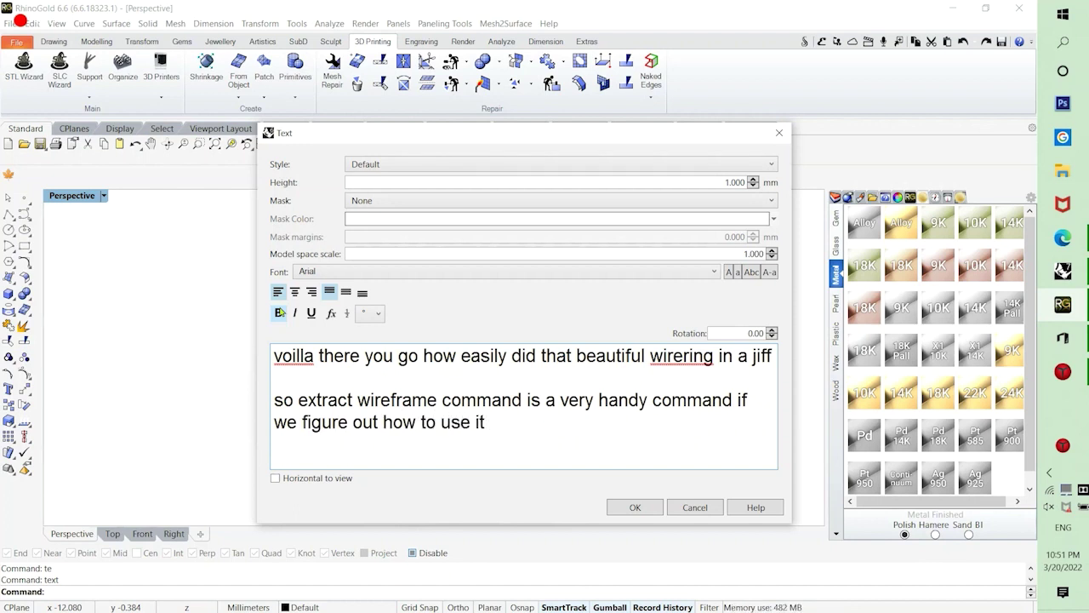
Add the closing line "thanks for watching" to the note, followed by a line break.
key(Return)
text(thanks for)
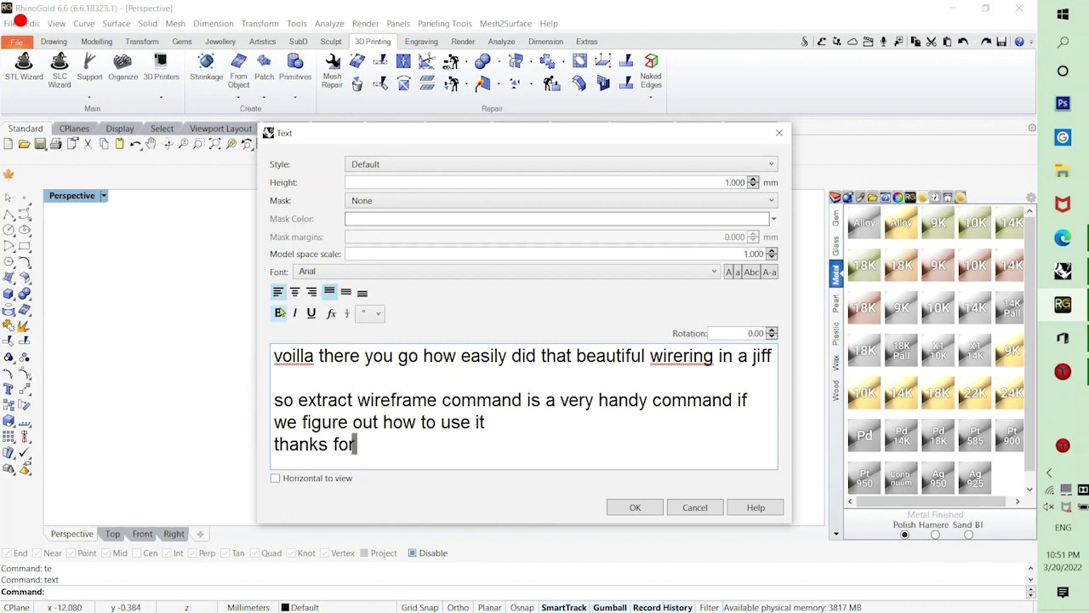
text( watching)
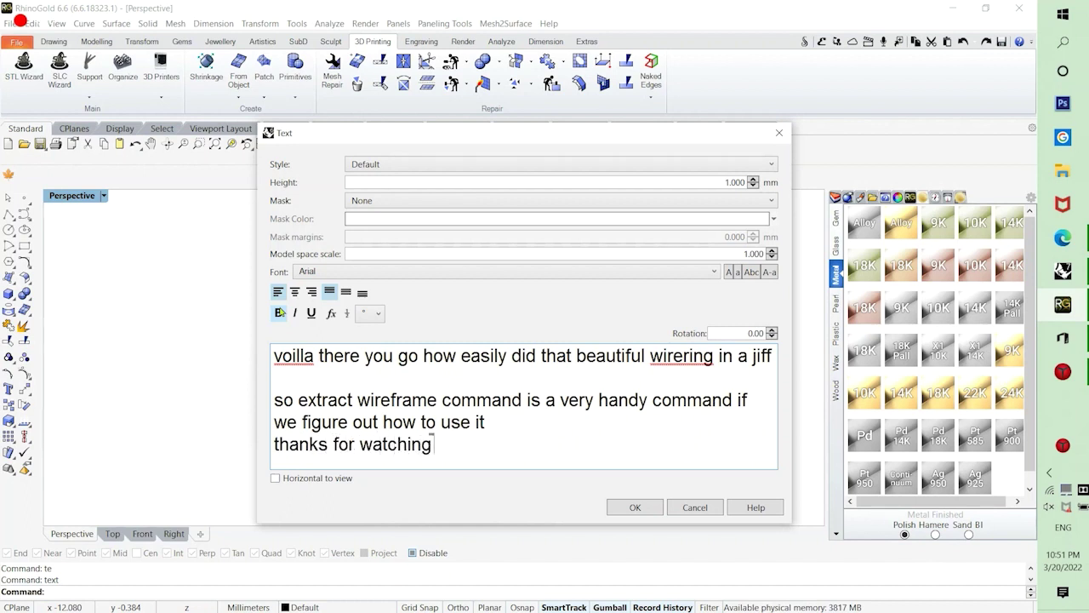
key(Return)
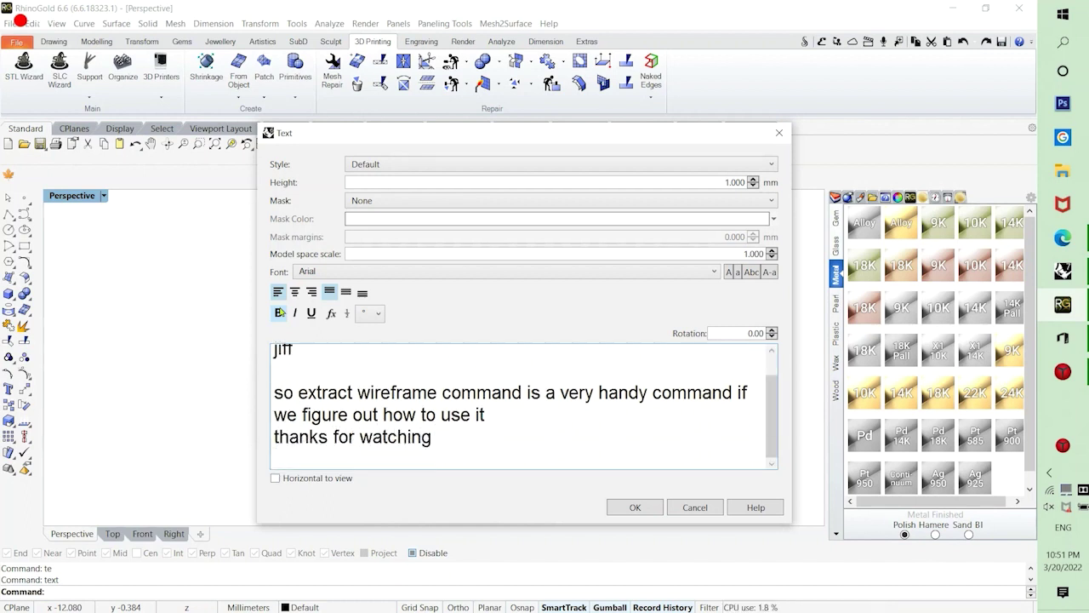
Clear the entire text of the note, including the newly started line "and".
key(Return)
text(and)
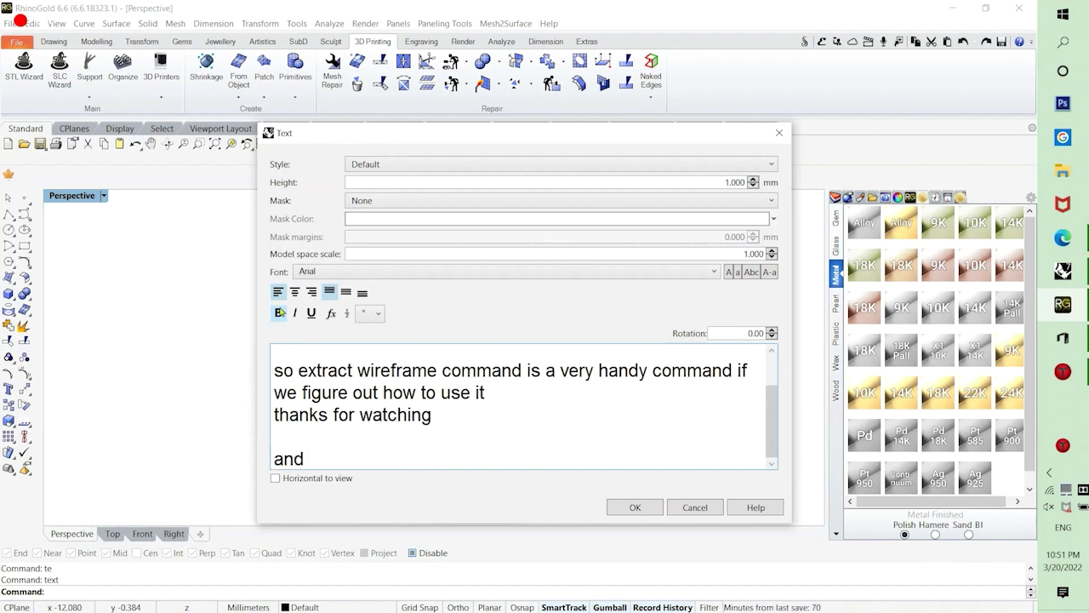
key(ctrl+a)
key(BackSpace)
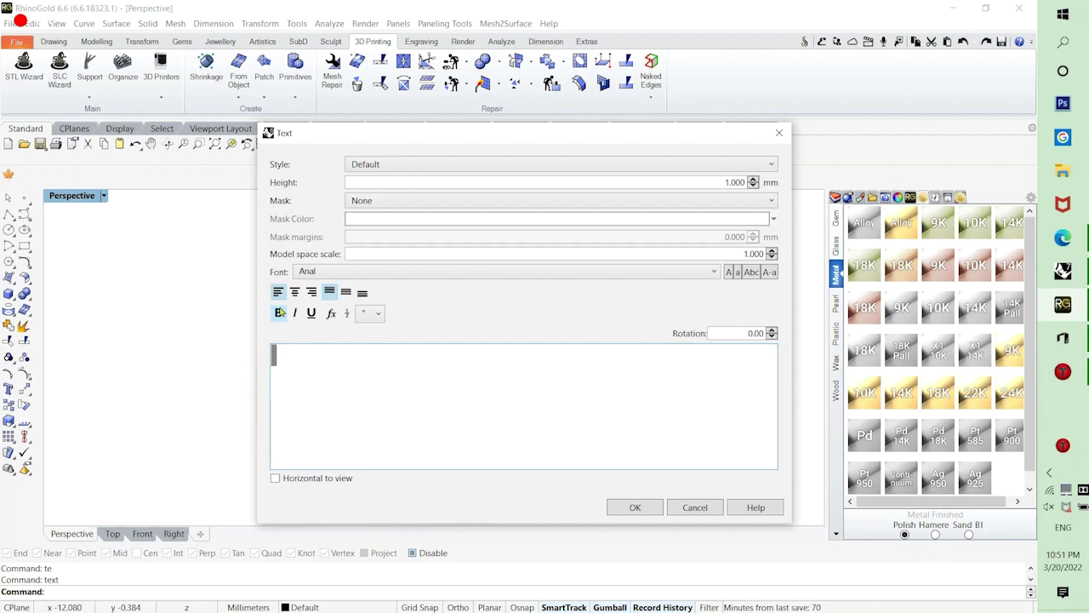
Start a new message in the emptied note reading "so i will post another cool command with cool".
text(so)
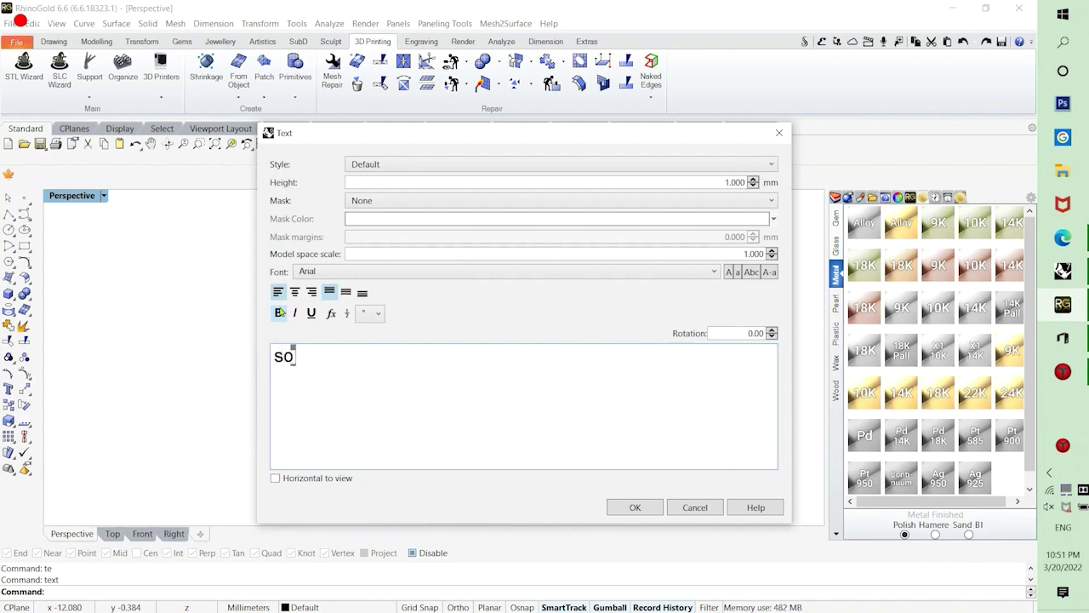
text( i will be)
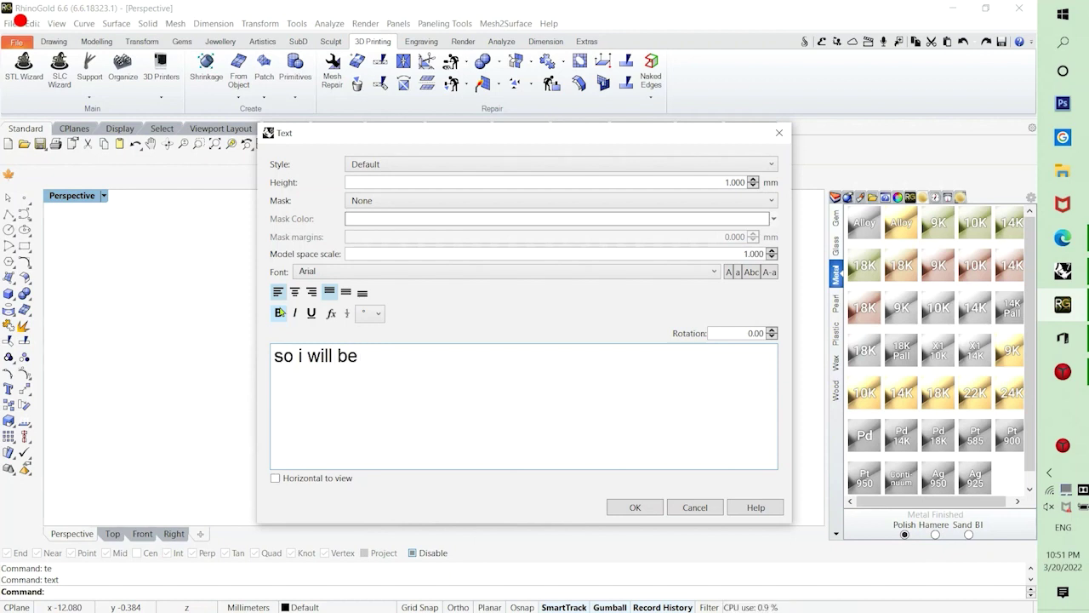
key(BackSpace)
key(BackSpace)
text(post)
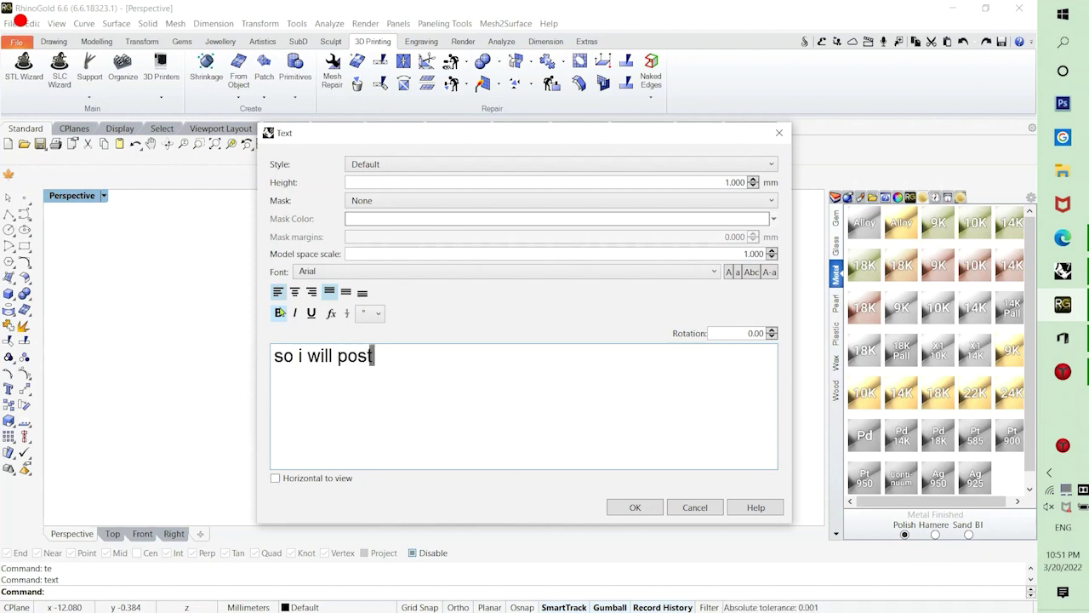
text( another)
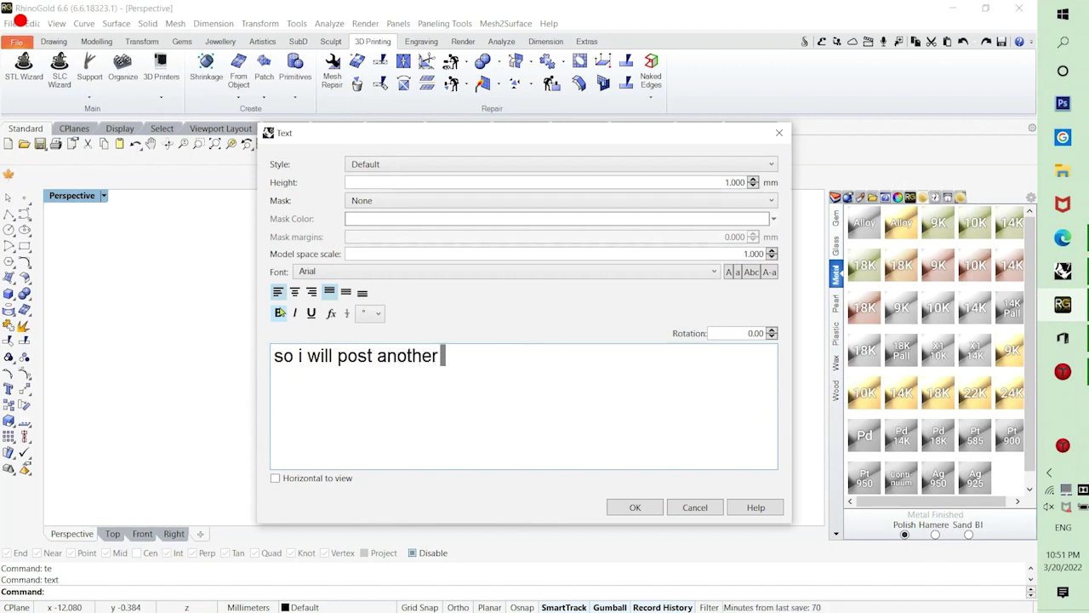
text( cool comman)
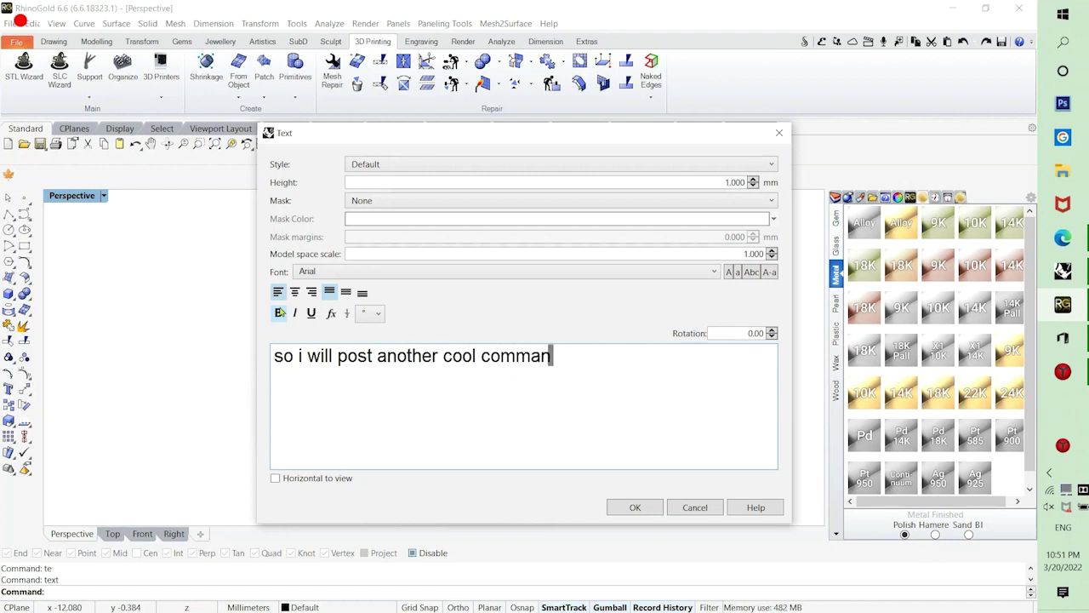
text(d with cool )
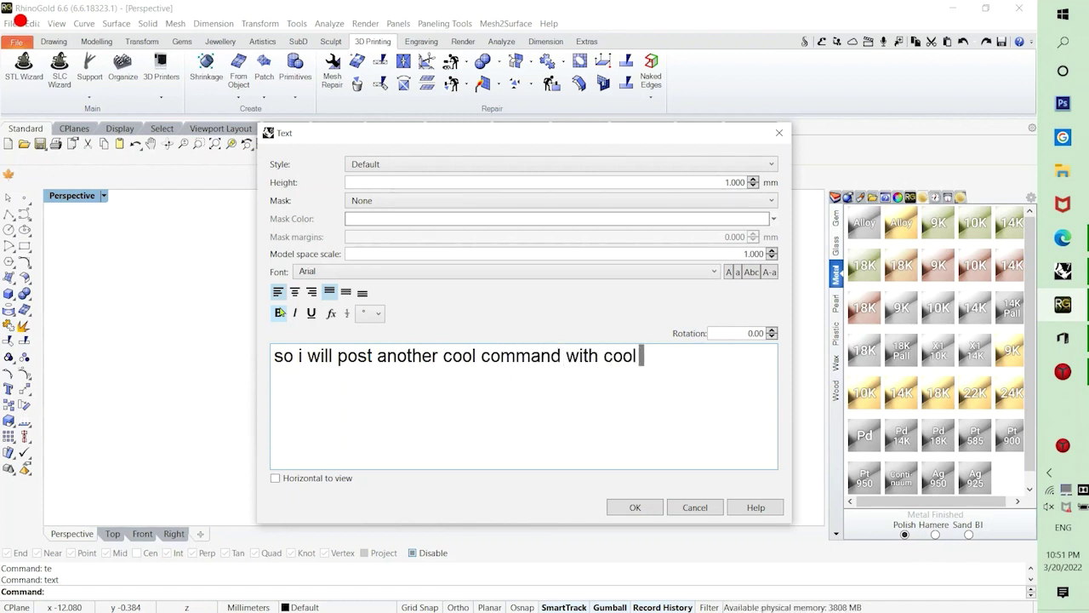
text(tricks)
key(Return)
text(until th)
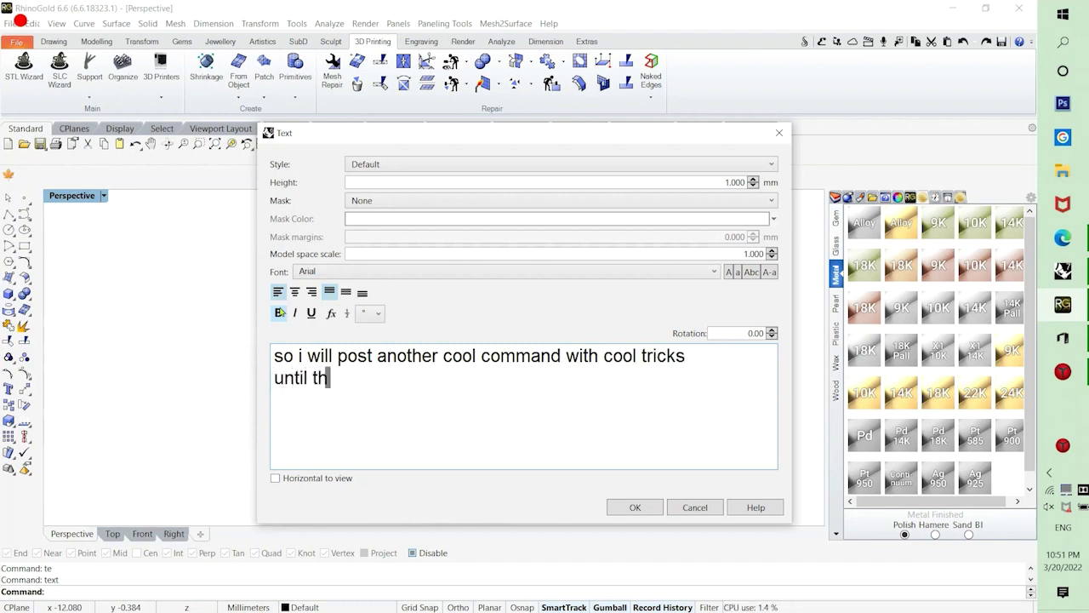
text(en jsu)
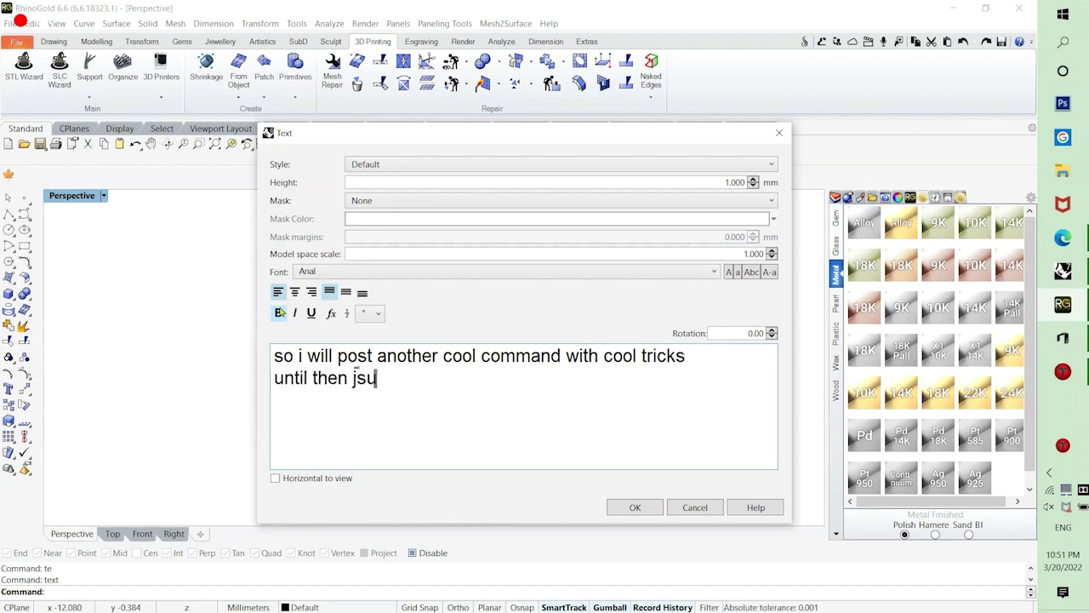
text(t)
key(BackSpace)
key(BackSpace)
key(BackSpace)
text(ust )
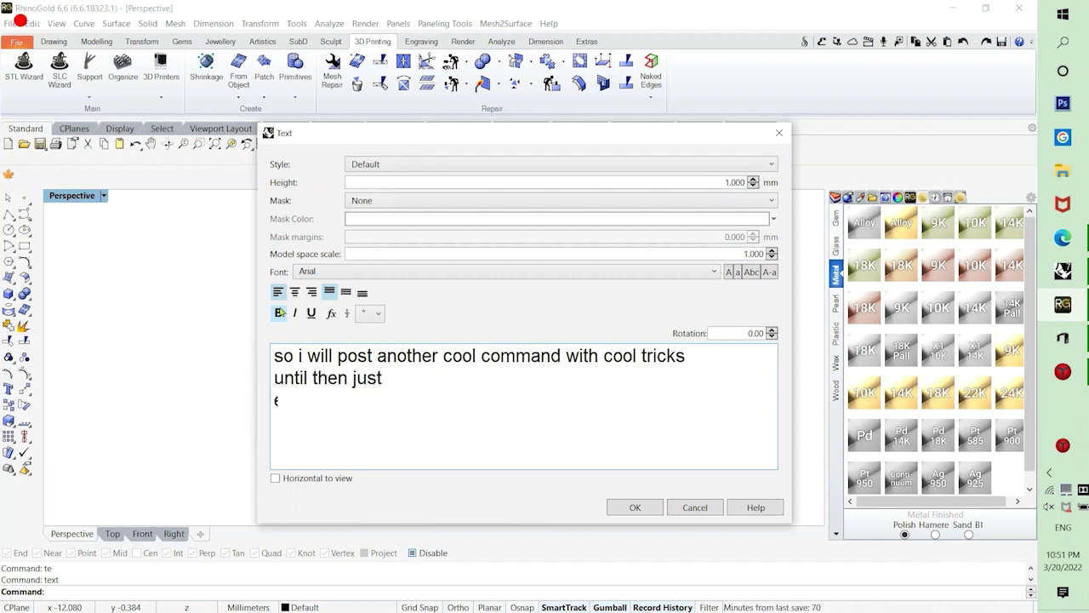
text(eatch)
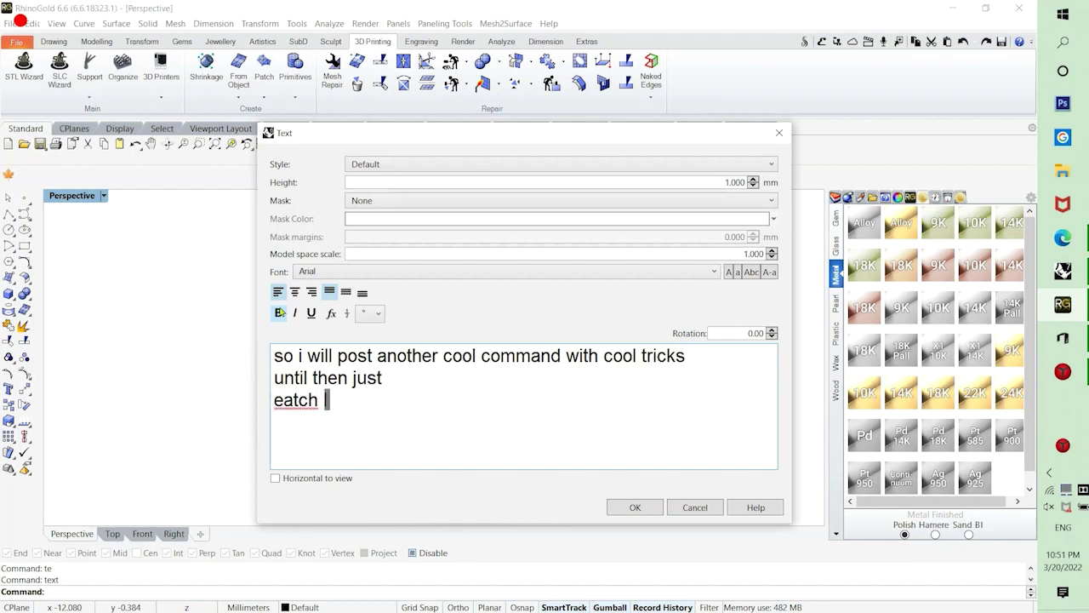
text(learn have fun and)
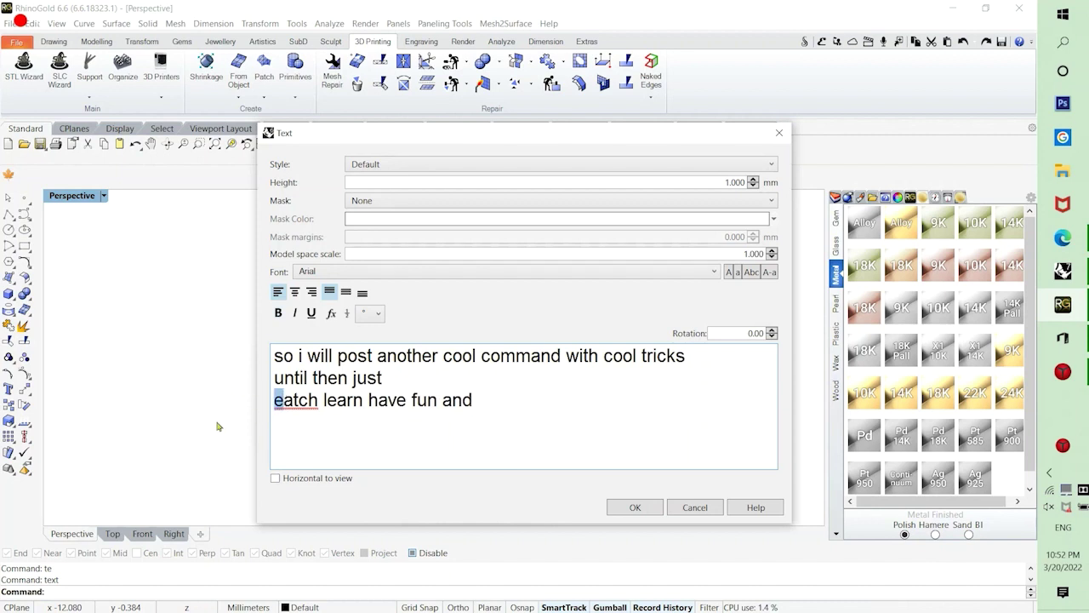
text(w)
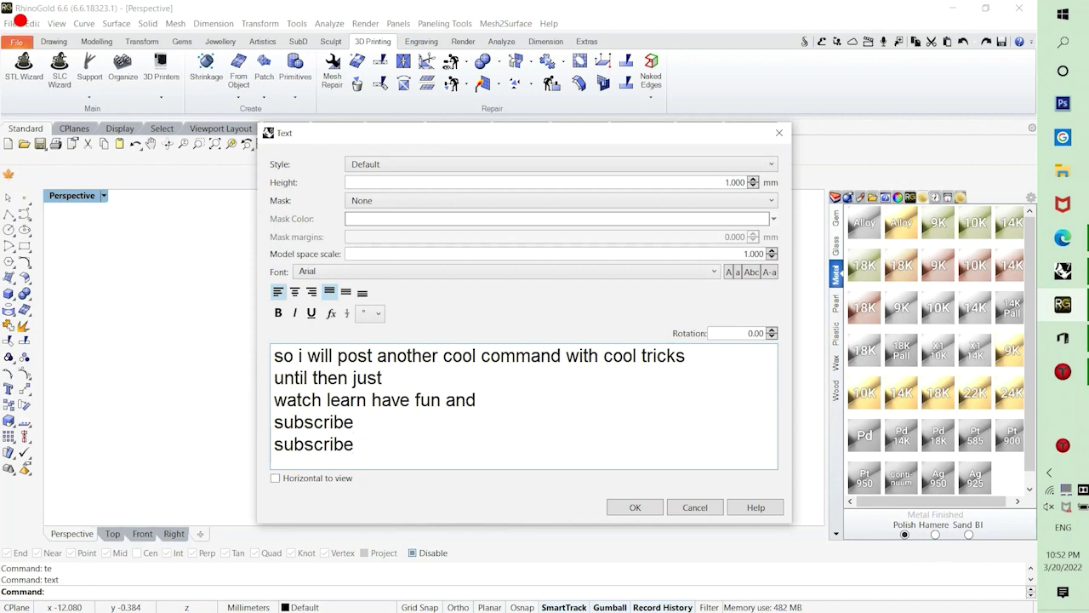
key(Return)
text(subscribe)
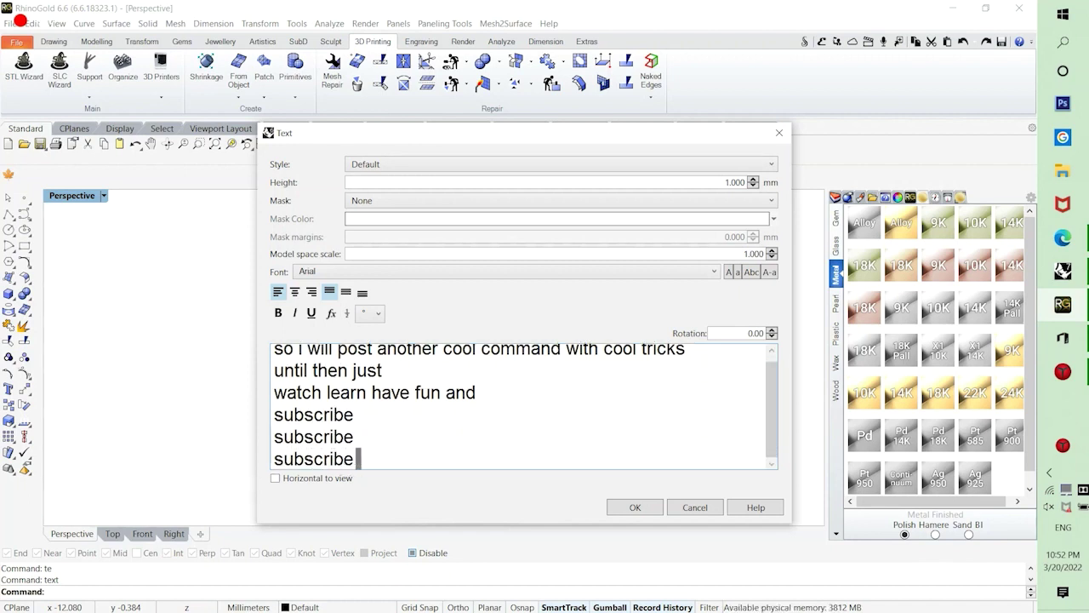
key(Return)
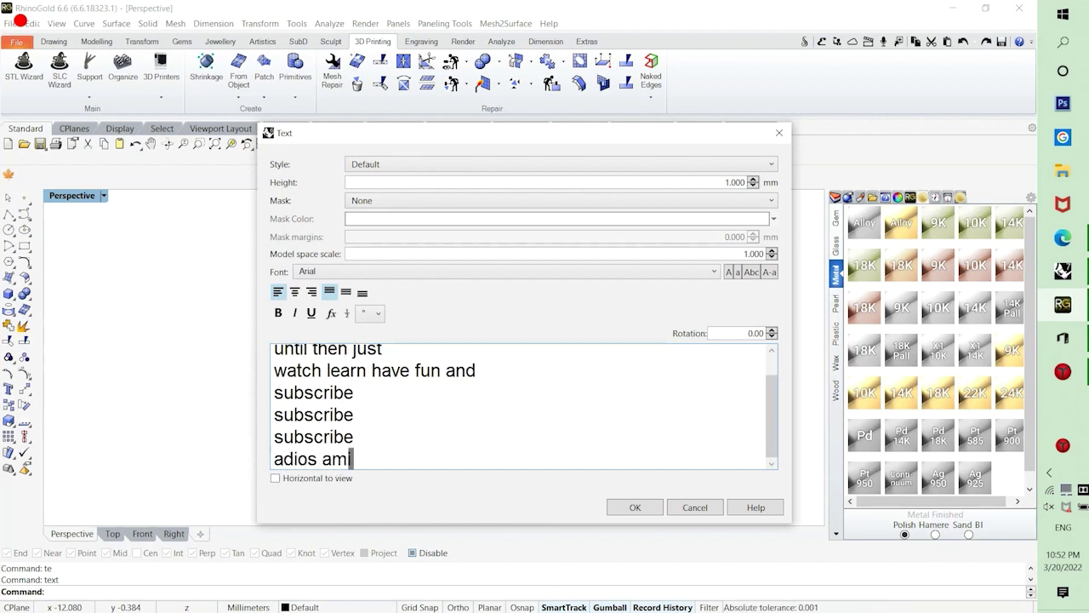
click(696, 508)
Select all curves in the ring model, group them and hide the group.
scroll(422, 354, up, 3)
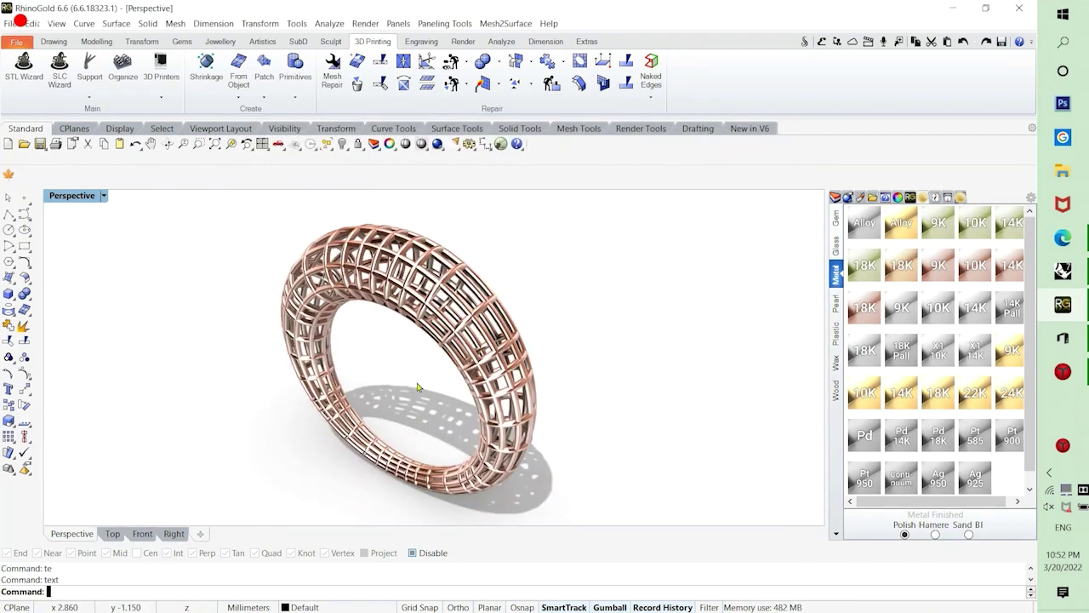
text(SelCrv)
key(Return)
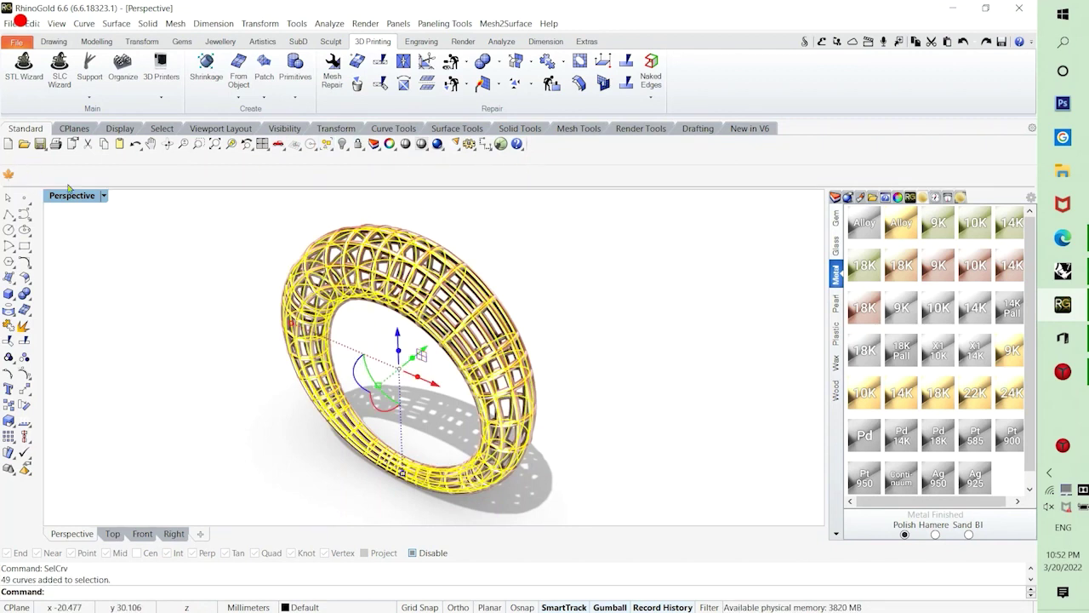
click(9, 357)
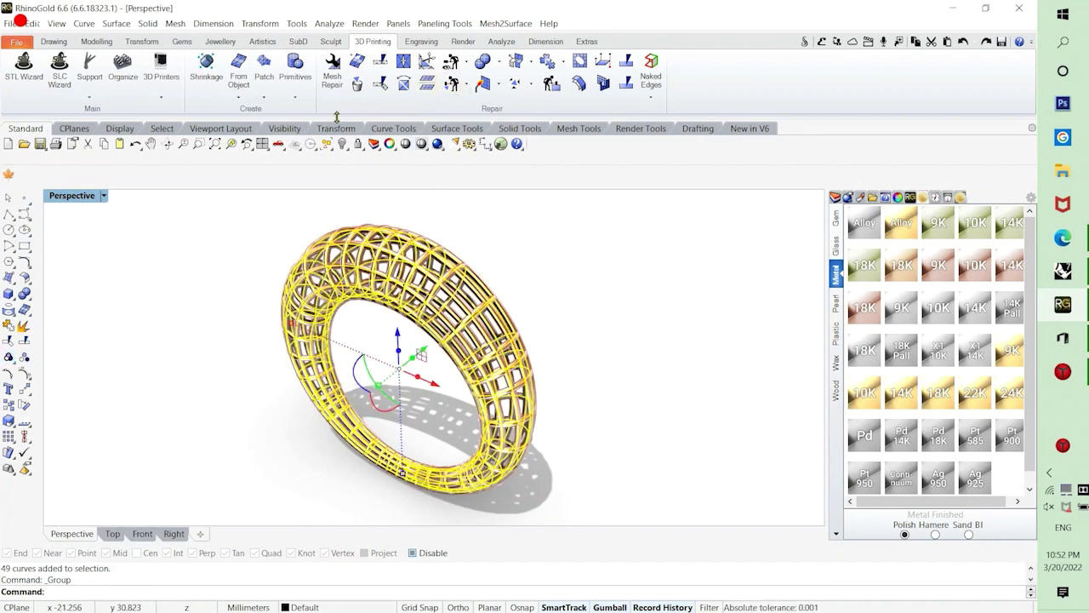
click(342, 143)
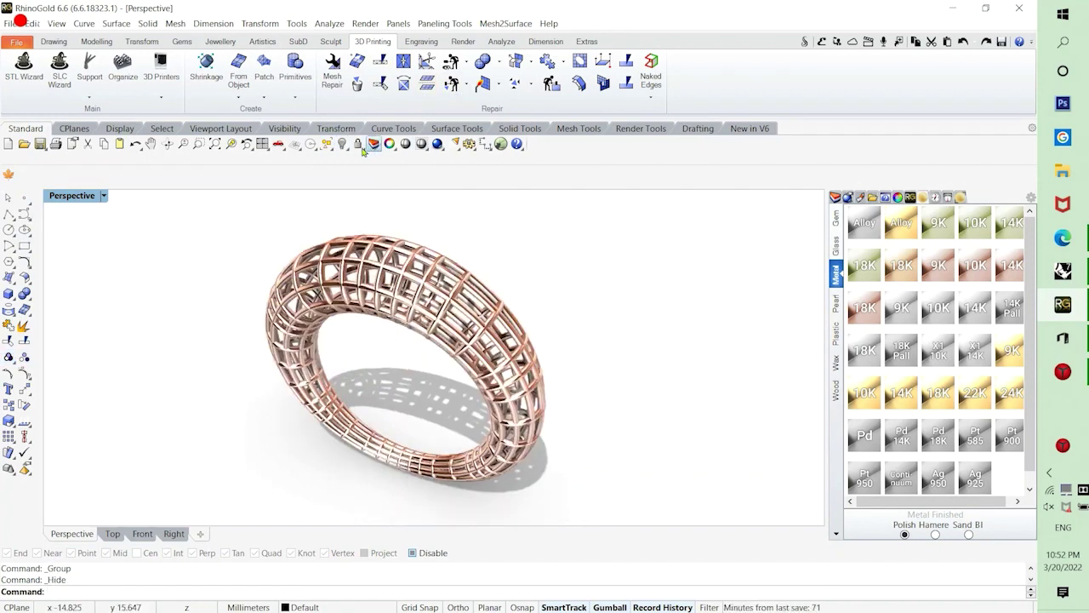
Examine the ring's lattice of pipes from several angles, close up and in full screen.
right_drag(398, 349, 342, 266)
scroll(407, 327, up, 5)
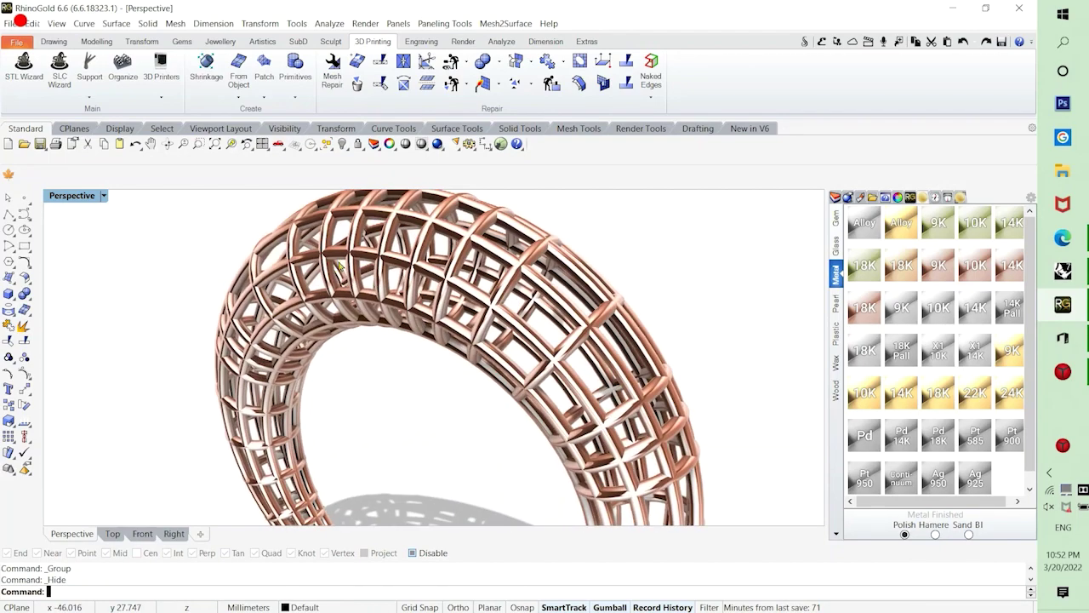
scroll(367, 375, down, 4)
scroll(374, 372, up, 6)
scroll(511, 329, down, 5)
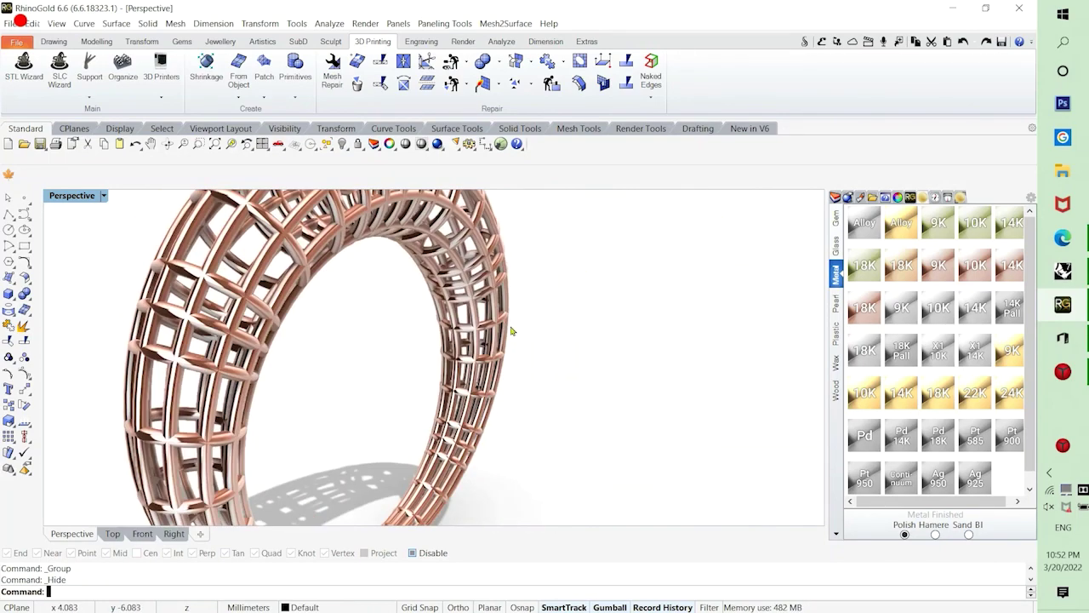
right_drag(513, 332, 484, 358)
scroll(486, 355, up, 3)
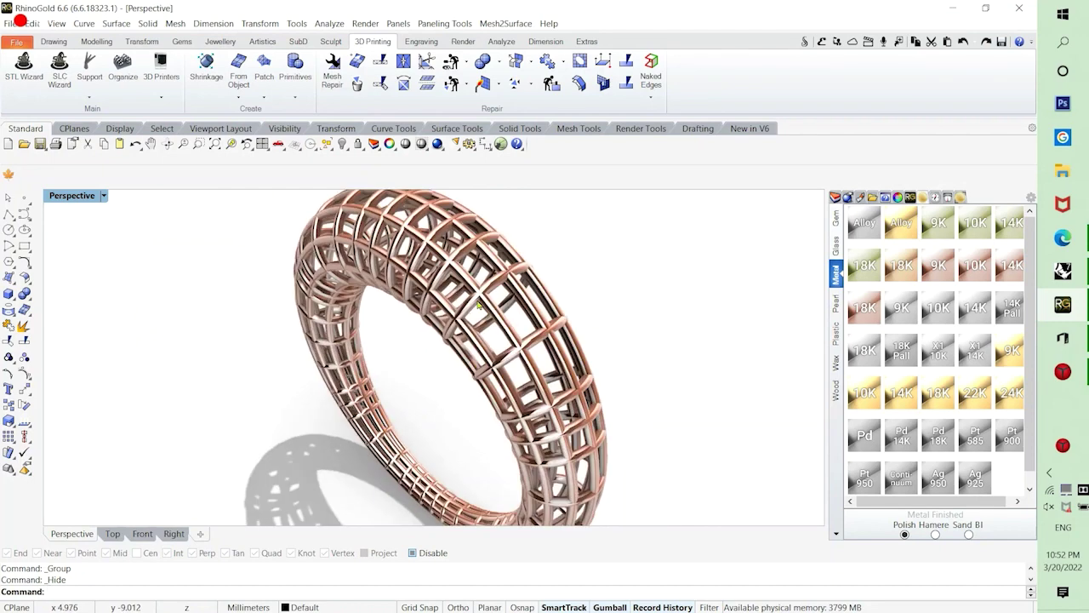
key(Return)
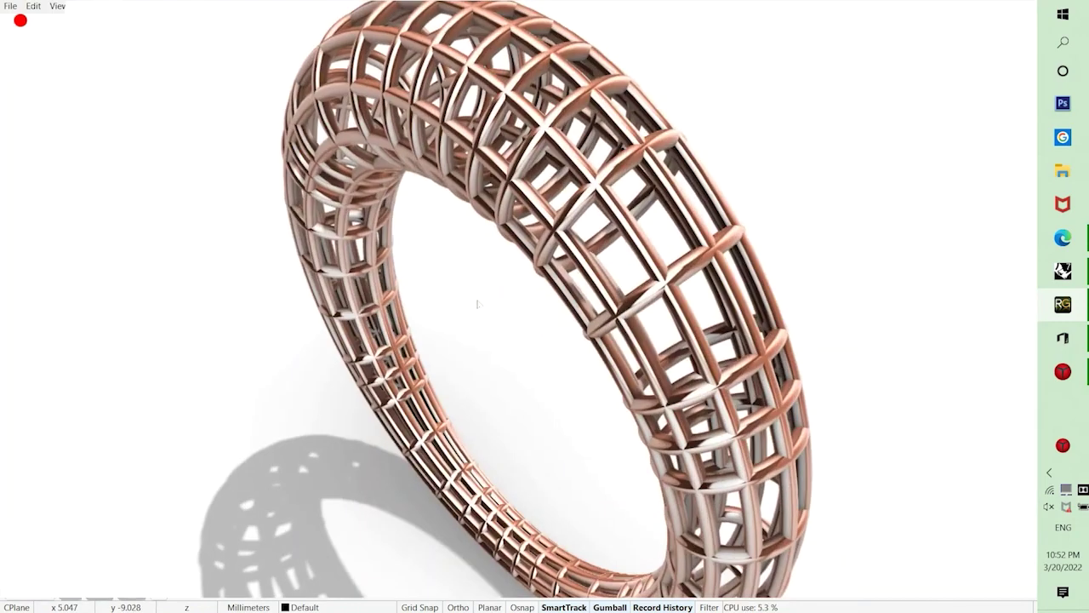
key(ctrl+shift+f)
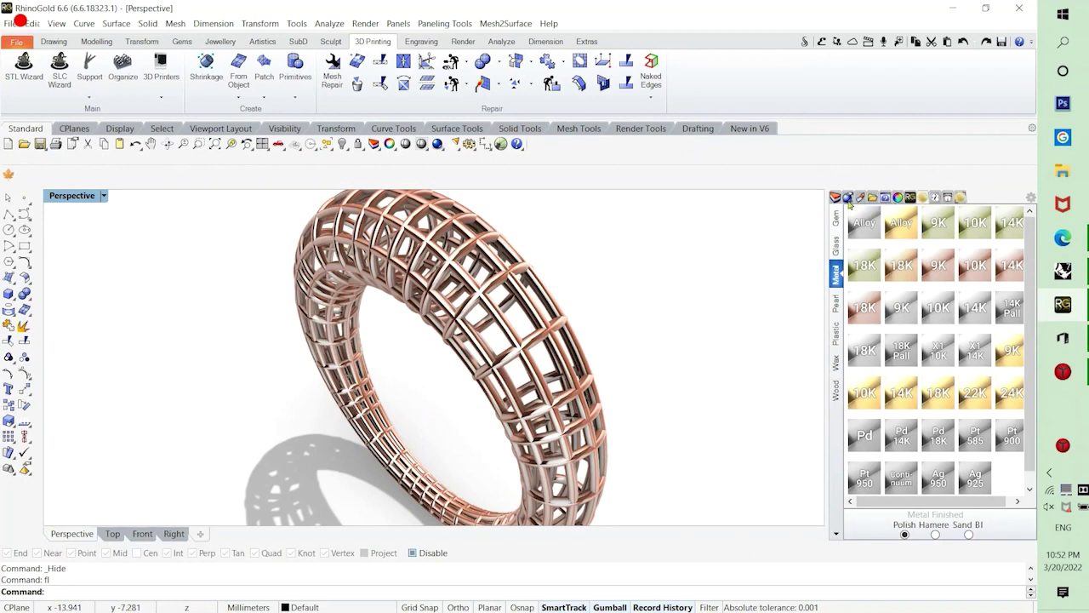
Set the render backdrop to a solid black colour.
click(849, 197)
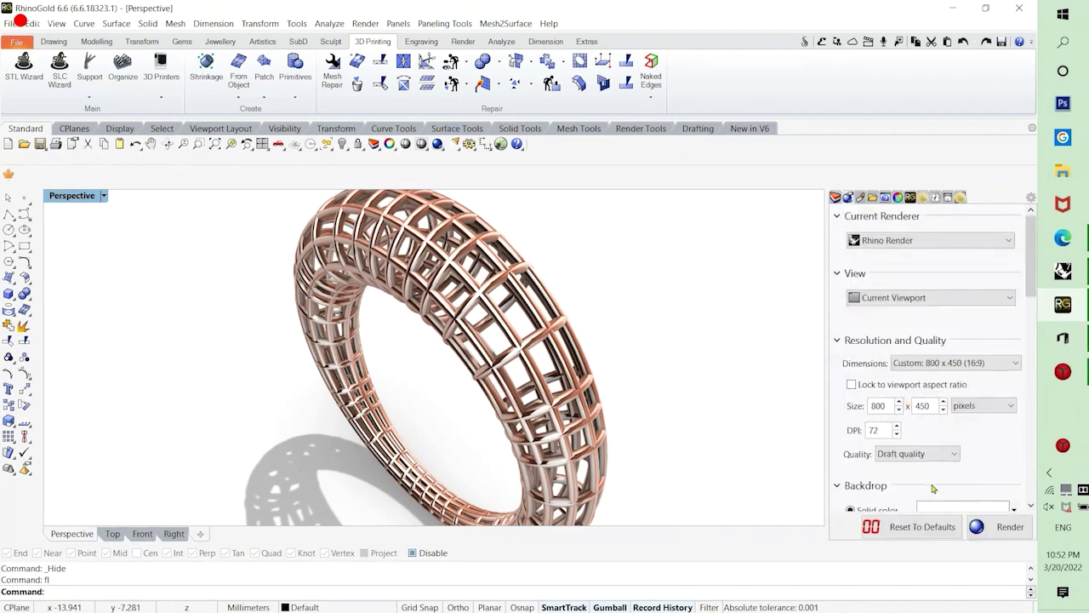
scroll(946, 409, down, 2)
click(938, 442)
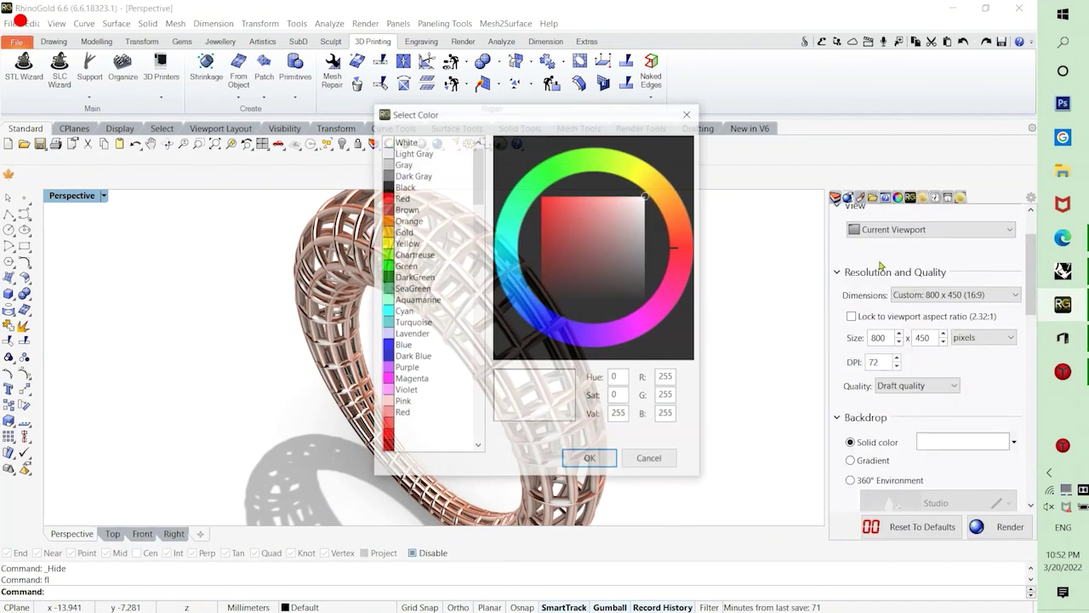
drag(567, 274, 601, 298)
click(590, 459)
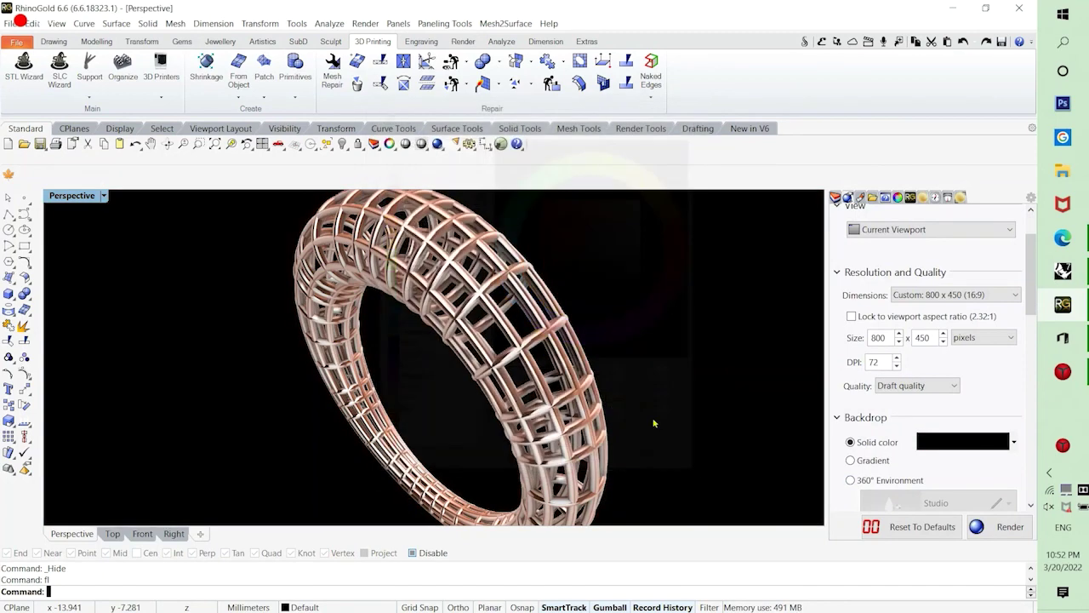
Inspect the lattice ring against the black backdrop in full screen from different angles.
mouse_move(559, 367)
right_down()
mouse_move(545, 356)
mouse_move(557, 353)
right_up()
text(f)
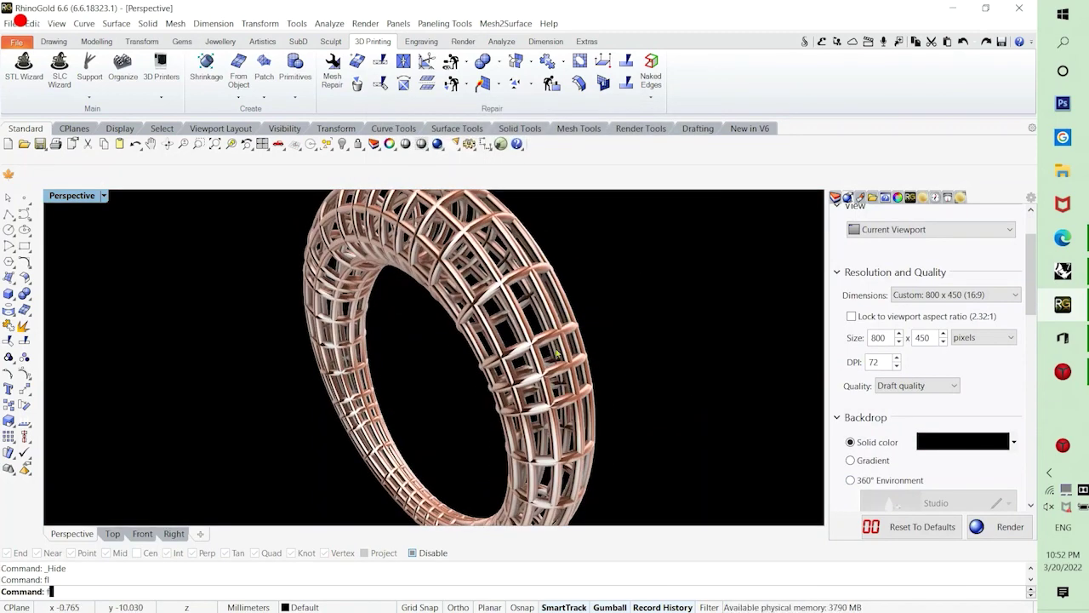
text(l)
key(Return)
scroll(463, 395, down, 2)
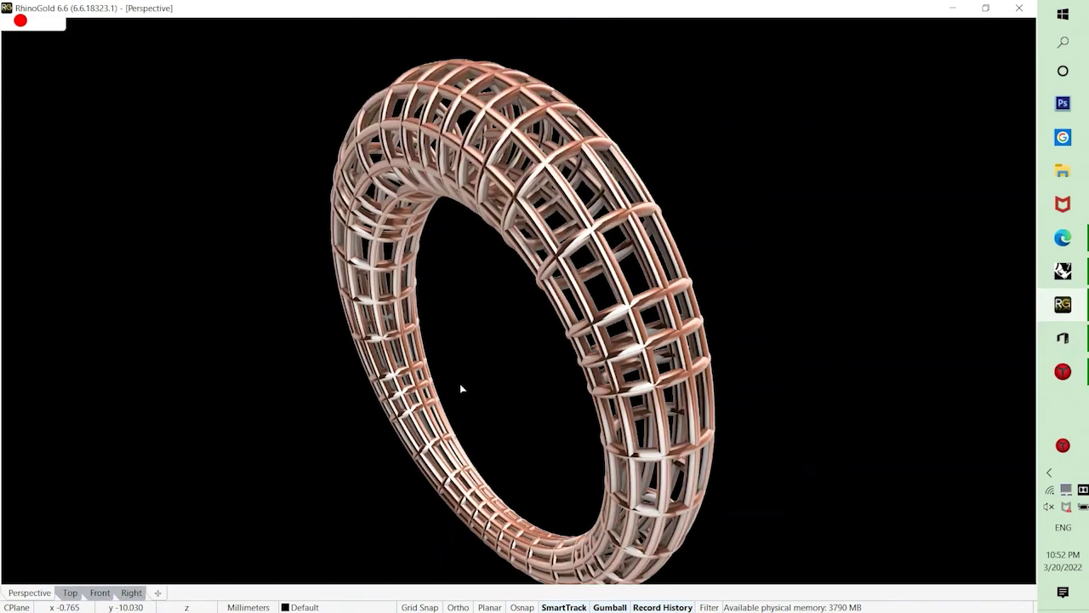
right_drag(535, 310, 691, 332)
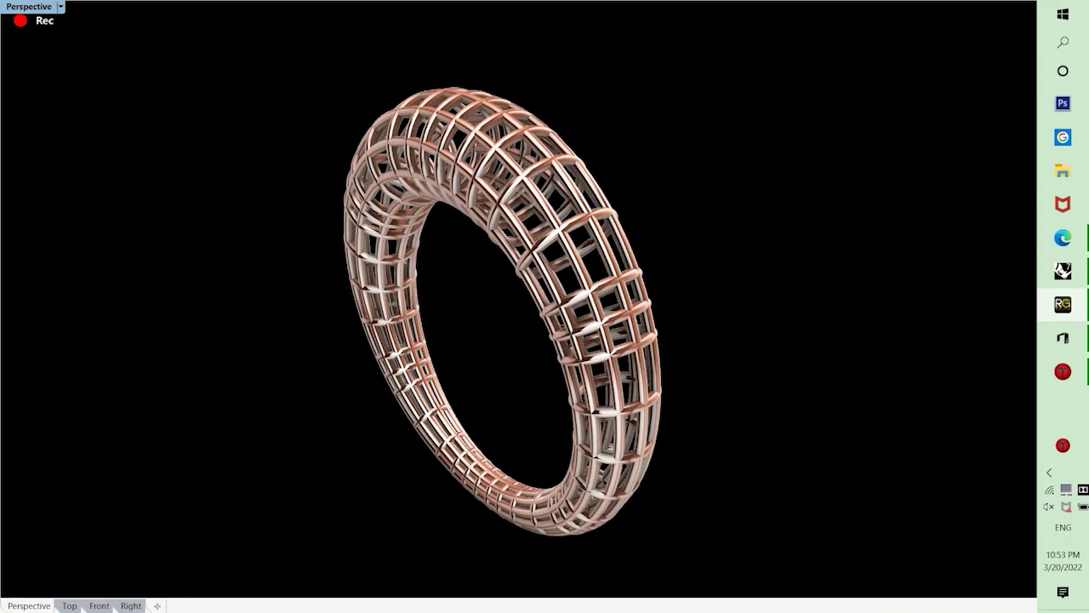
key(Escape)
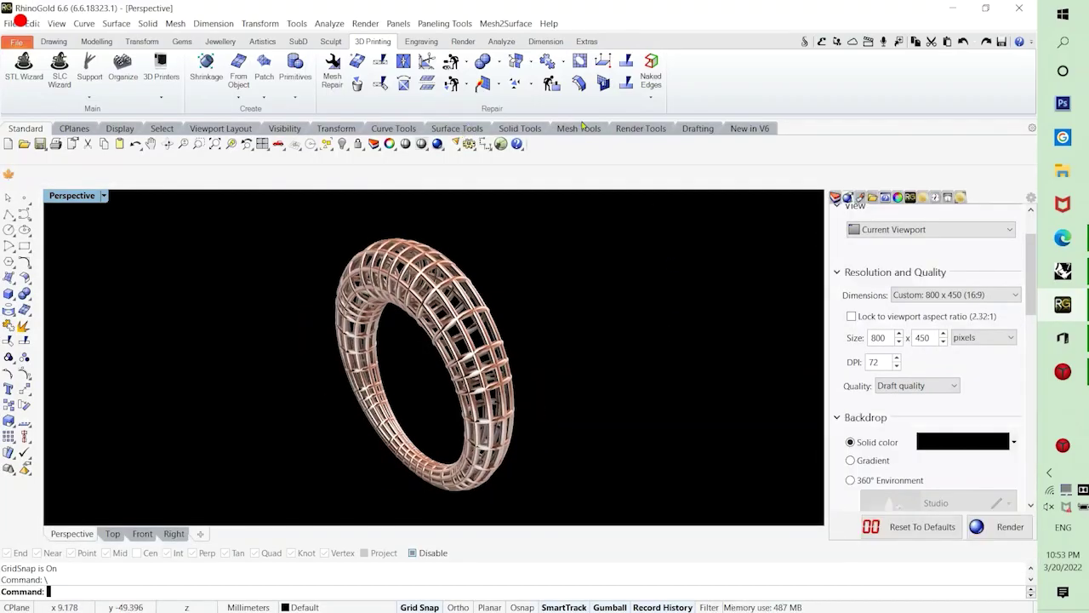
Set up a turntable animation of the Perspective viewport with 250 frames, using RenderedViewport as the capture method.
click(644, 129)
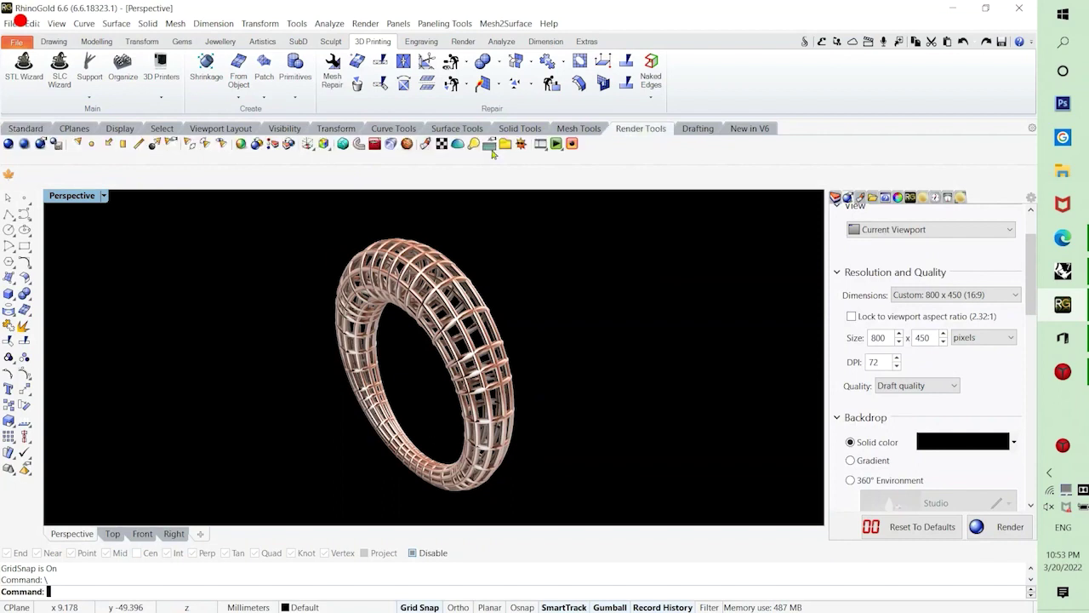
click(554, 146)
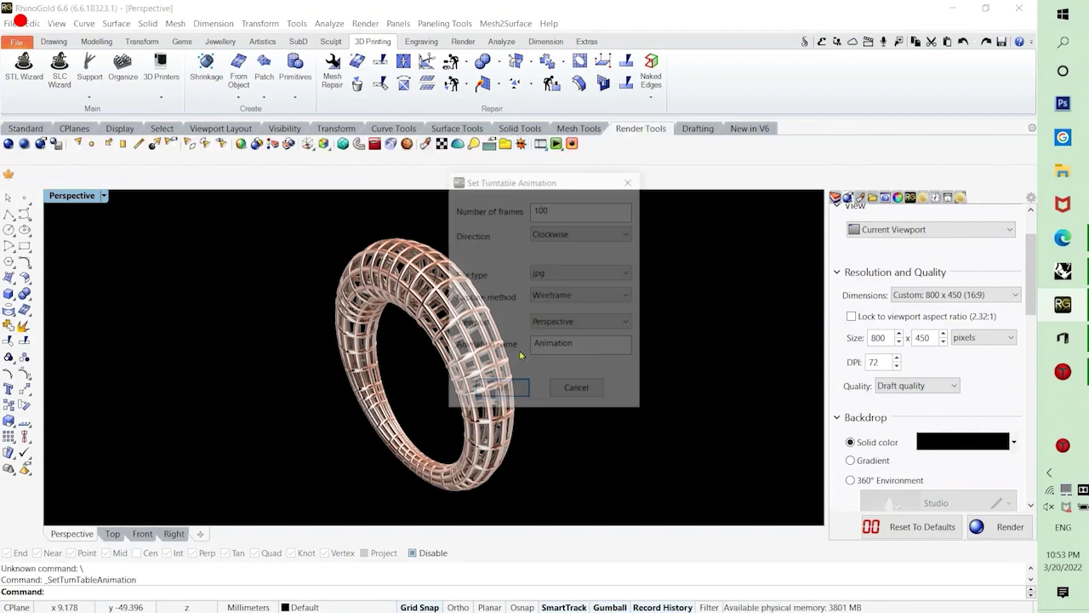
click(544, 210)
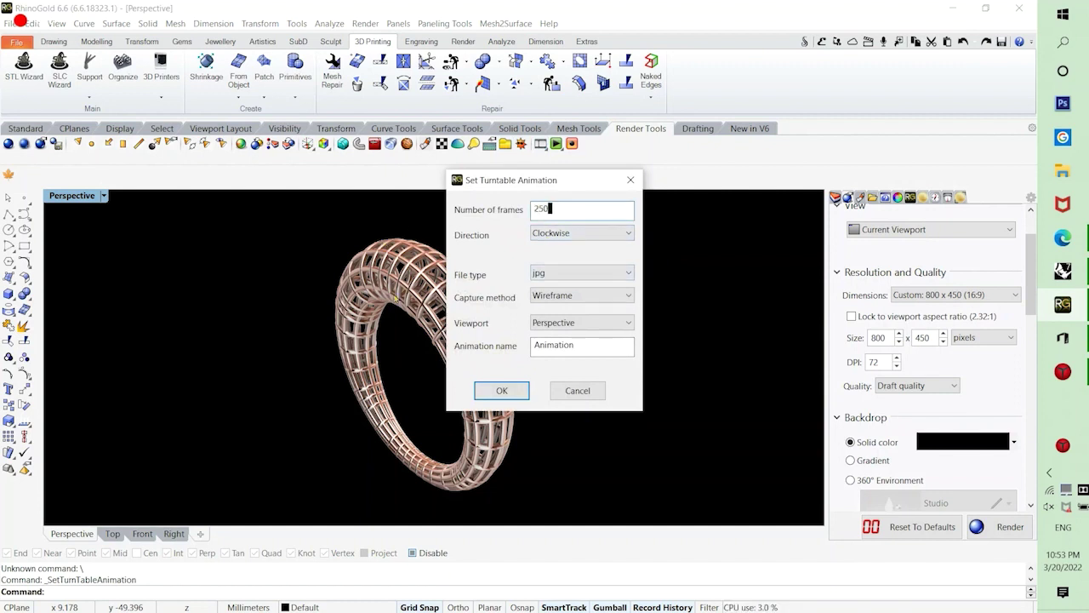
text(250)
click(562, 296)
click(570, 354)
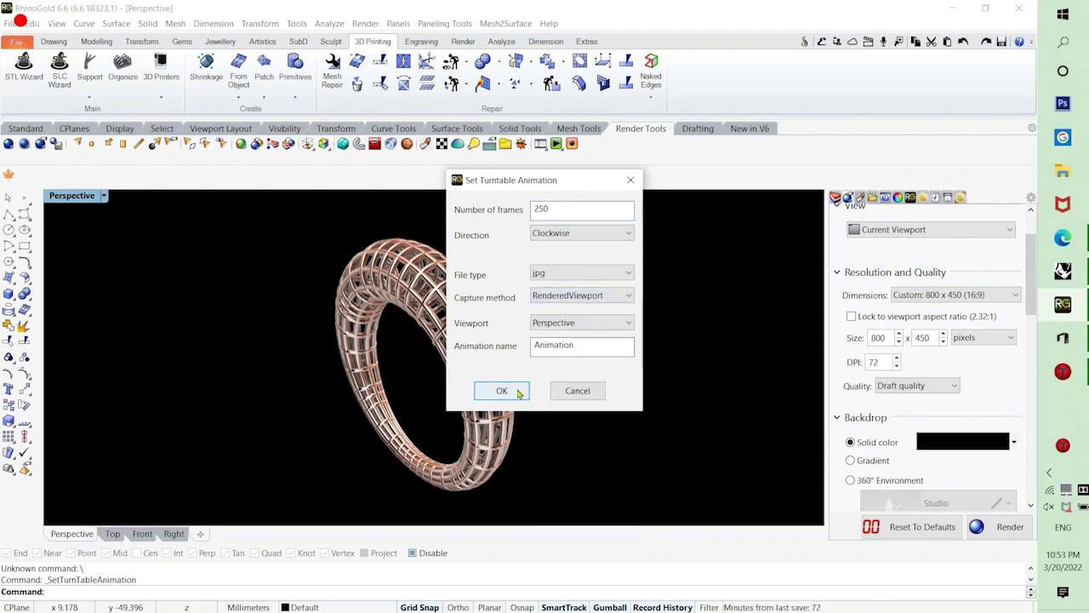
click(519, 392)
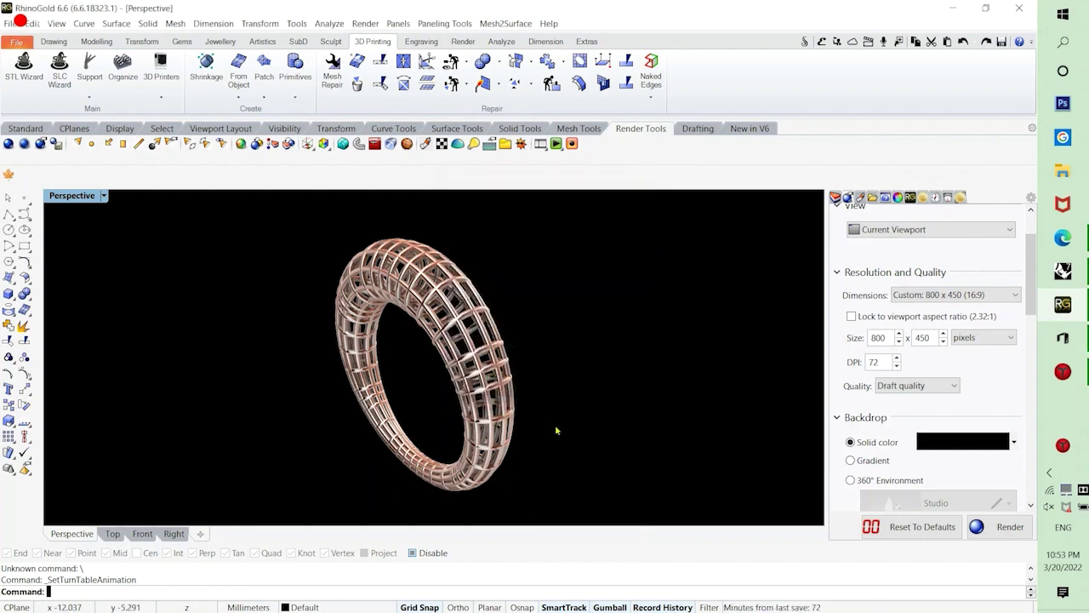
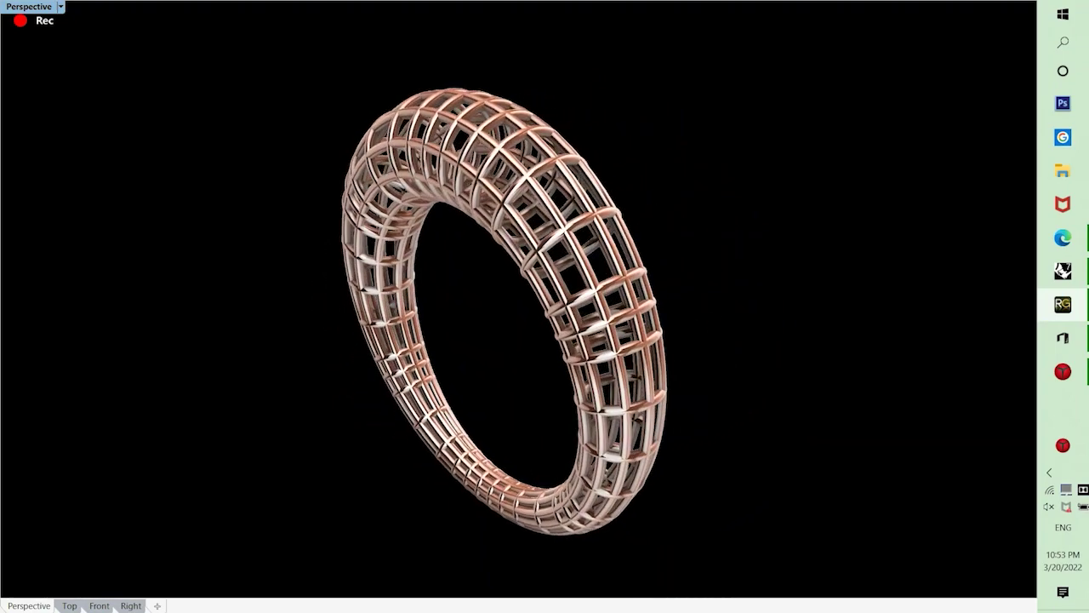
Leave the full-screen display and show the ring in the standard four-viewport layout.
key(Escape)
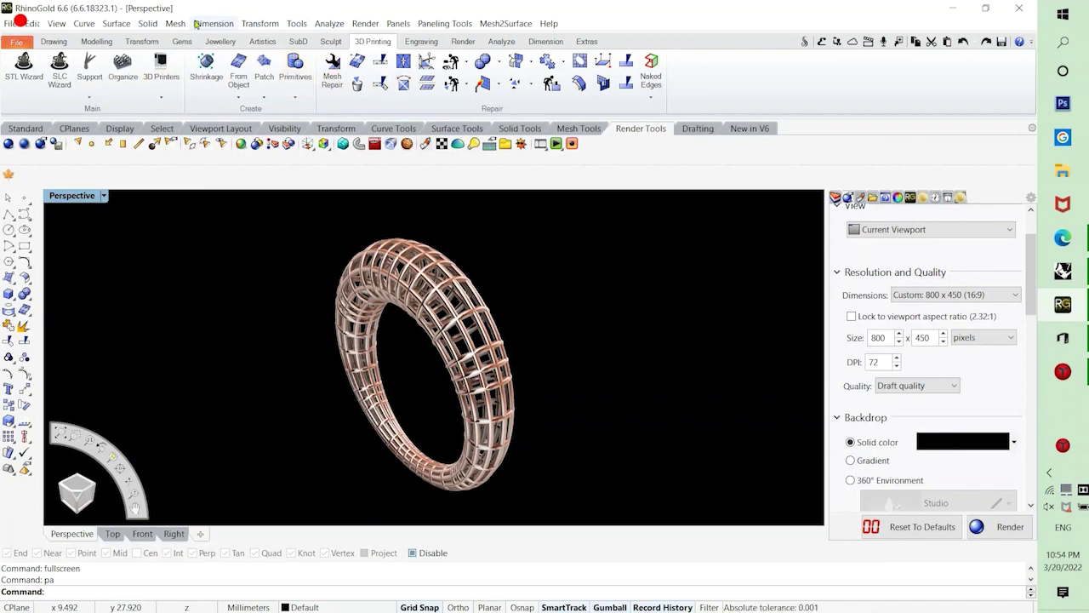
click(32, 127)
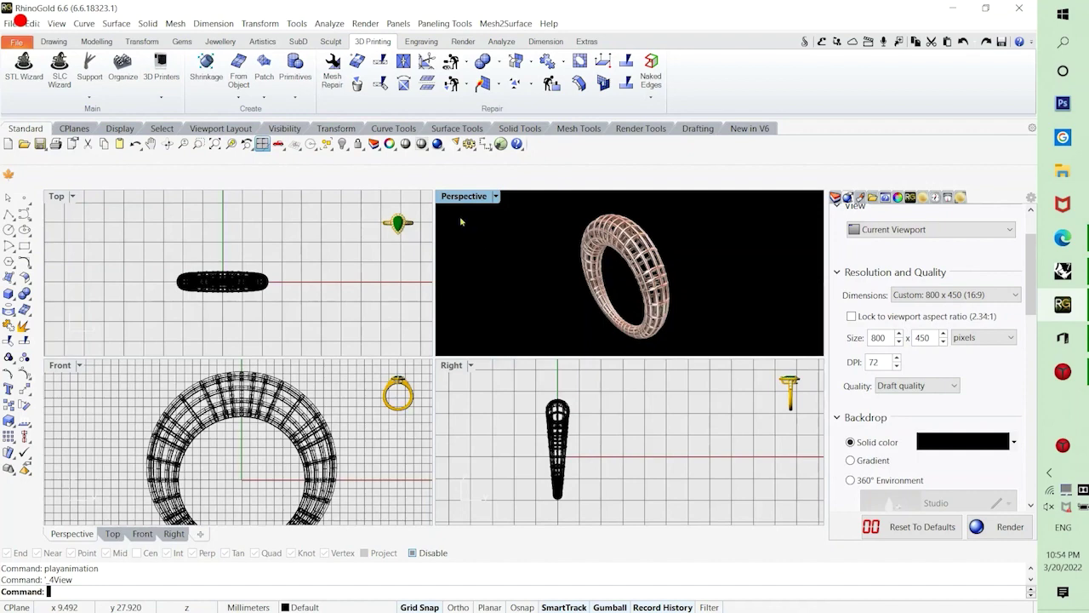
double_click(463, 198)
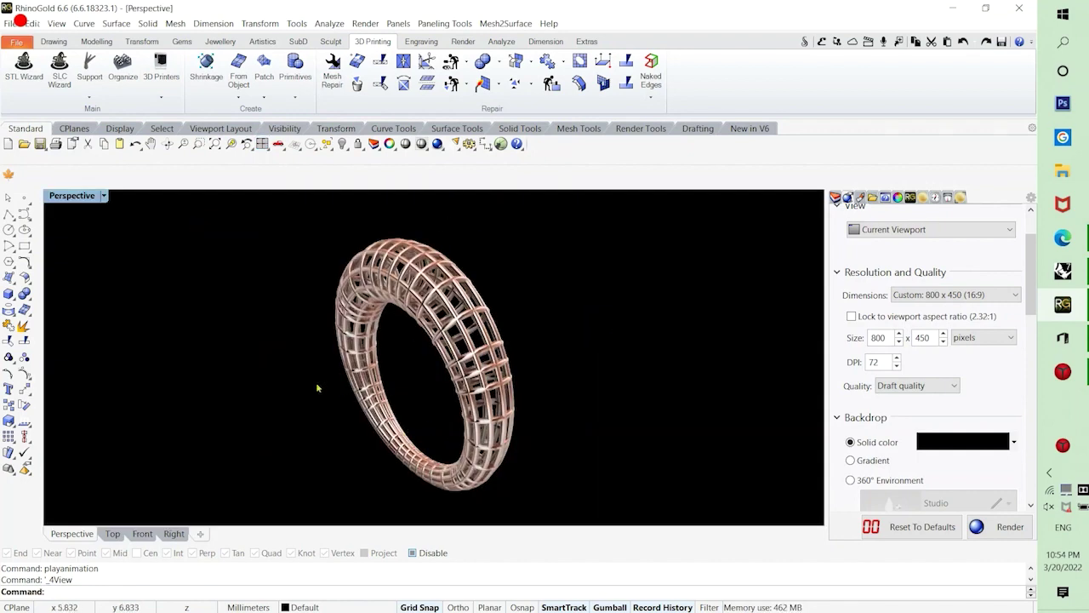
right_drag(317, 388, 607, 354)
double_click(70, 196)
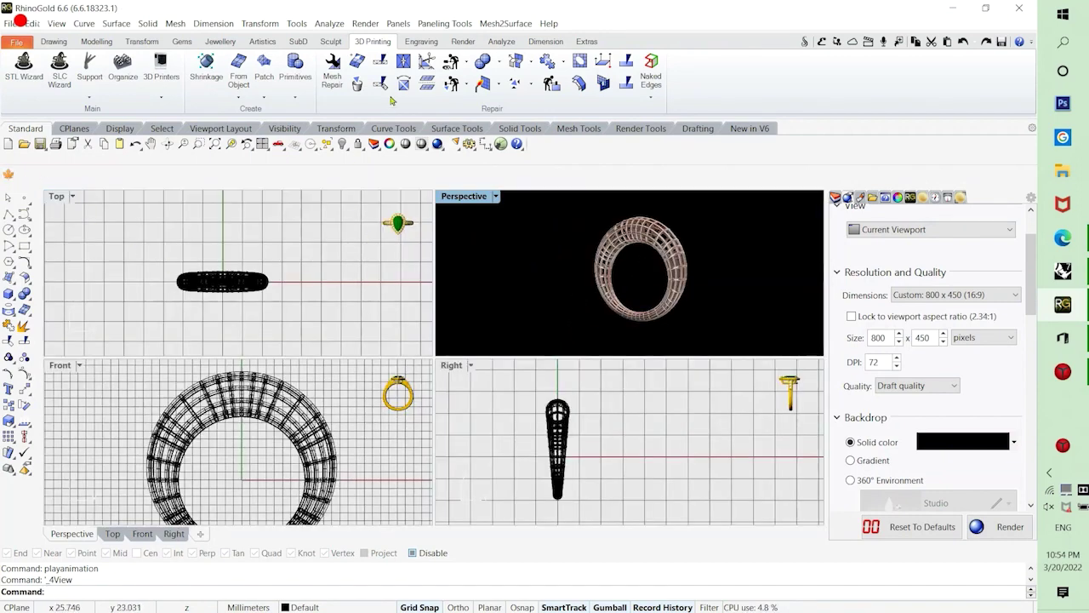
click(262, 143)
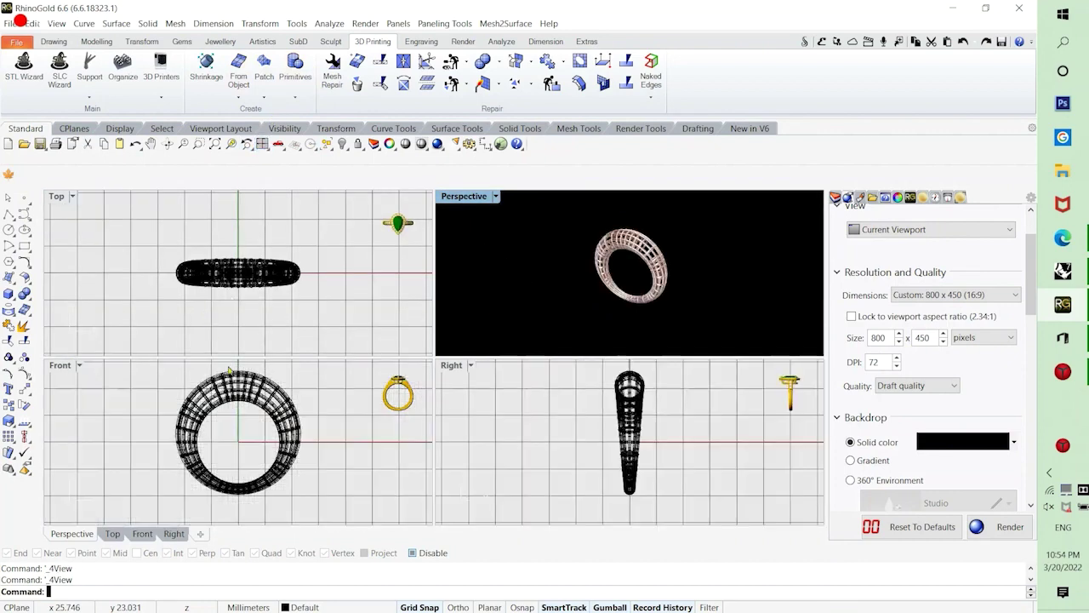
Rotate the whole lattice ring about its lowest point in the Right view so that it leans over by about 45°.
right_drag(243, 301, 233, 292)
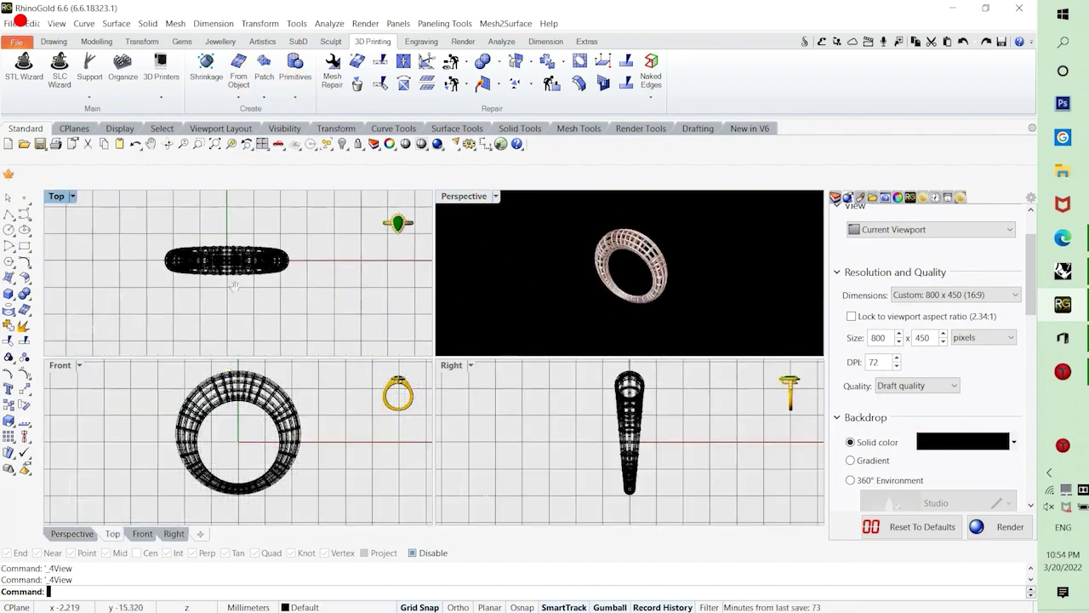
click(634, 420)
scroll(613, 472, down, 6)
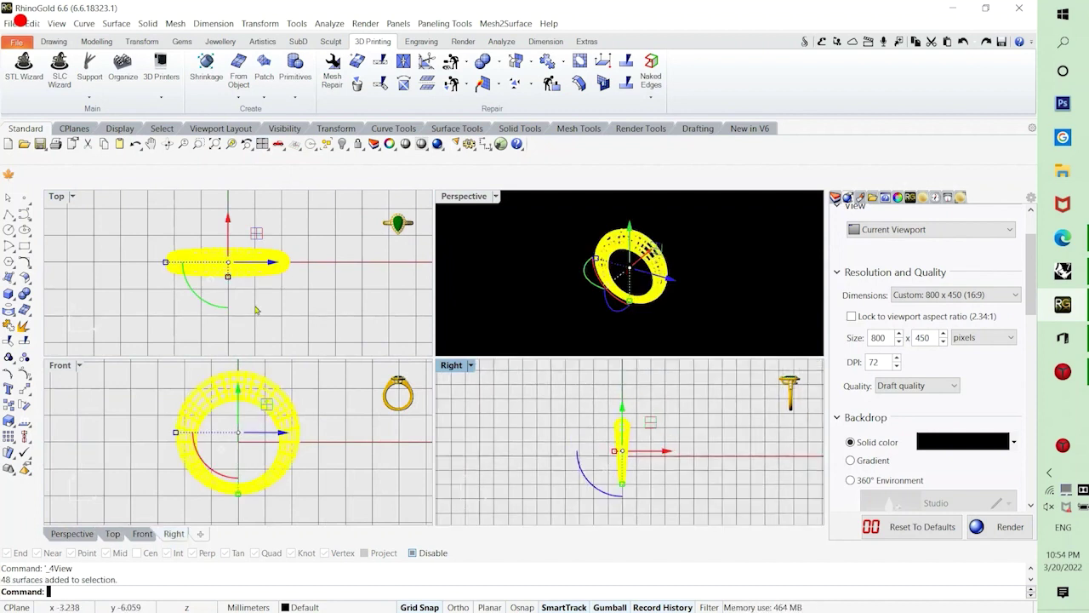
click(24, 405)
click(622, 484)
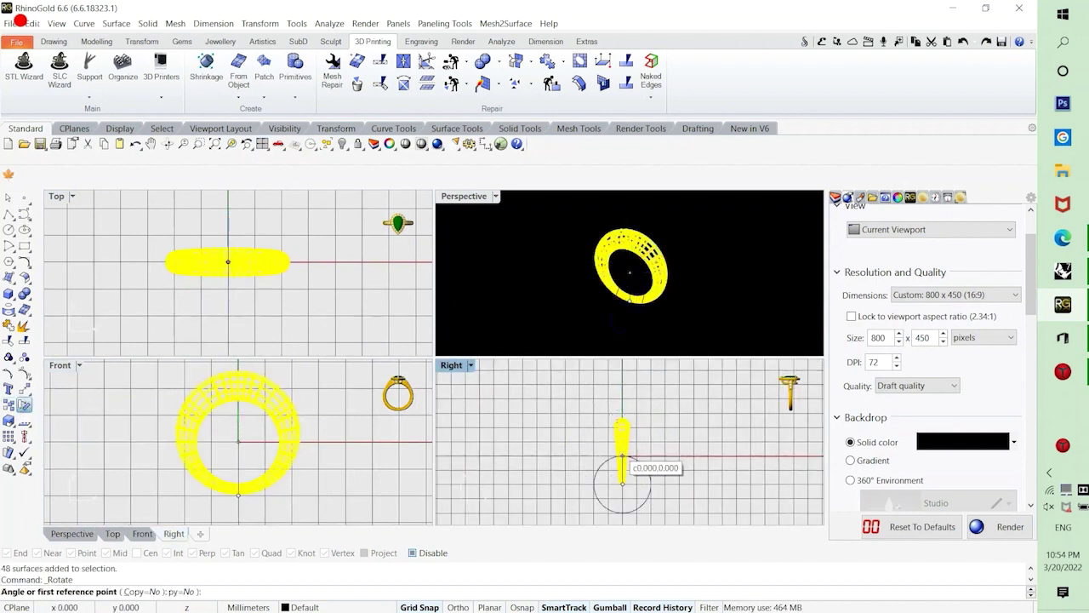
click(622, 399)
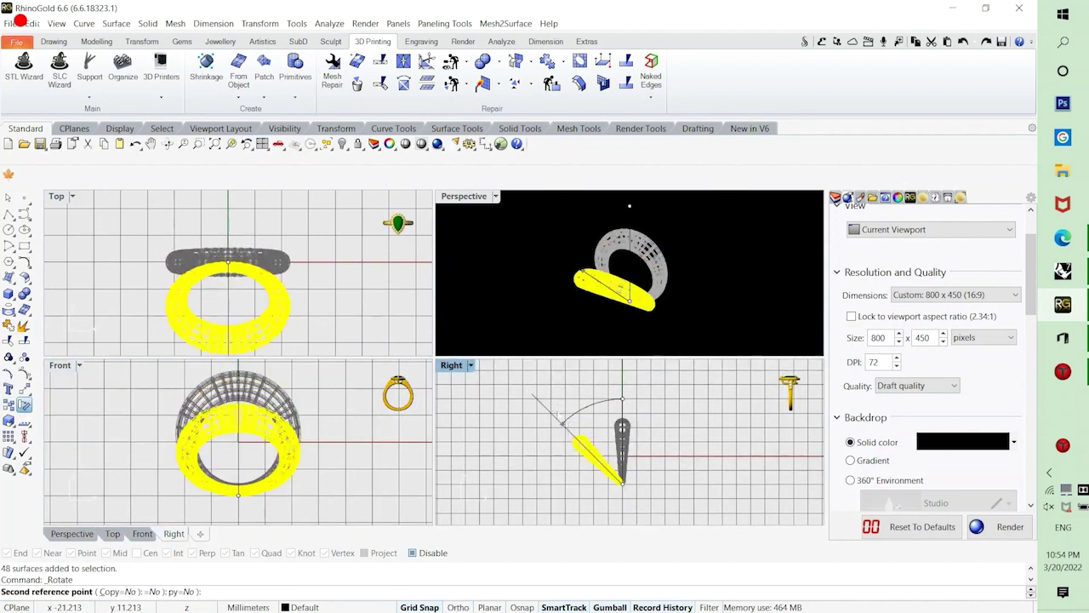
click(559, 416)
click(510, 410)
Maximise the Perspective viewport and frame the tilted lattice ring close up from an angled viewpoint.
double_click(463, 197)
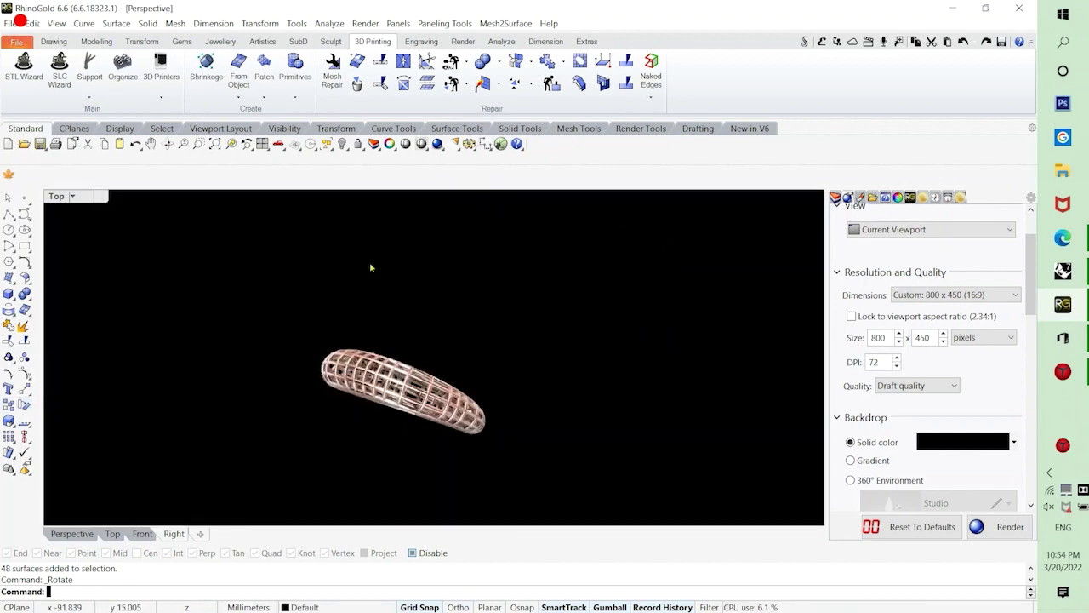
right_drag(467, 414, 552, 383)
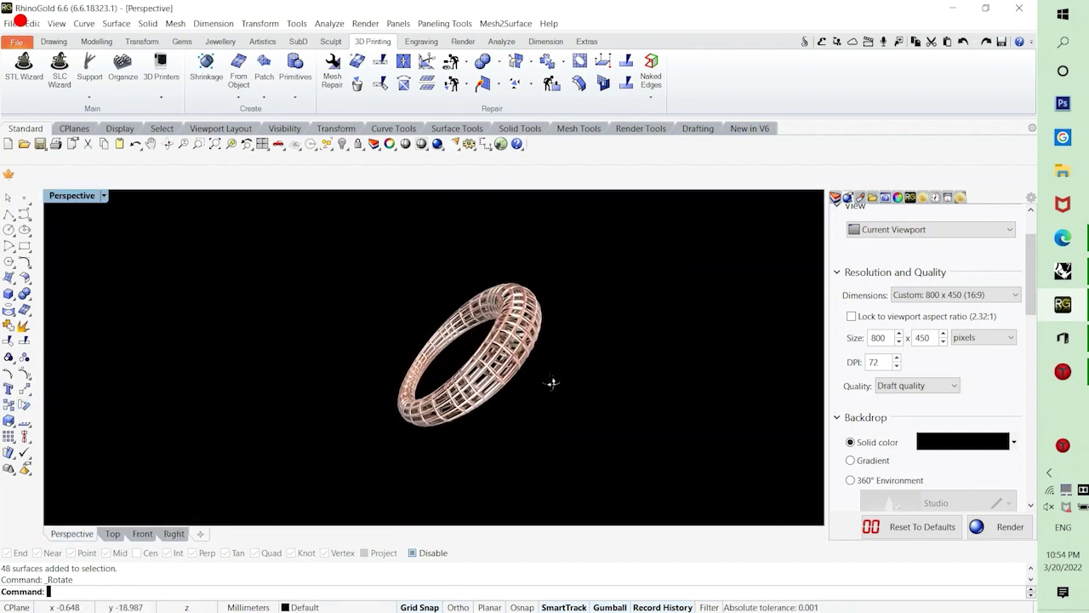
scroll(515, 358, up, 5)
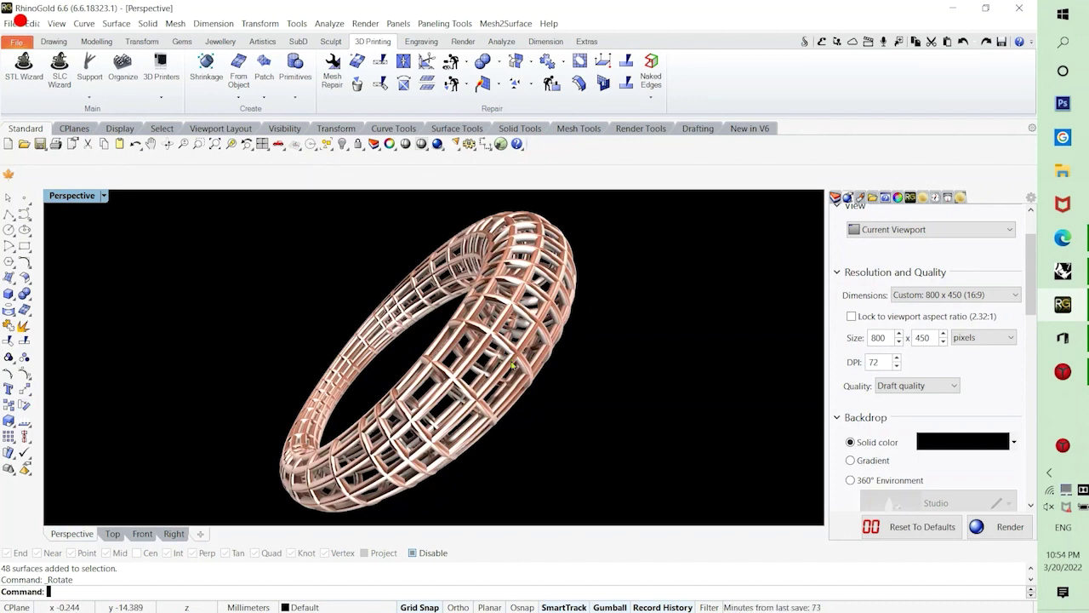
Set up the turntable animation for the tilted ring and play it in full screen.
click(640, 129)
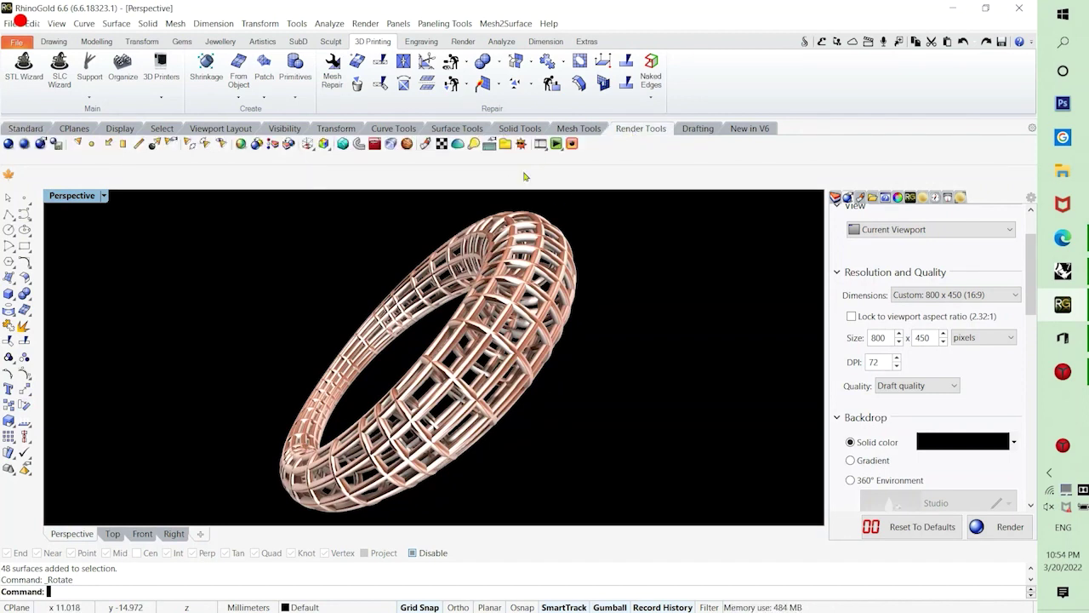
click(555, 144)
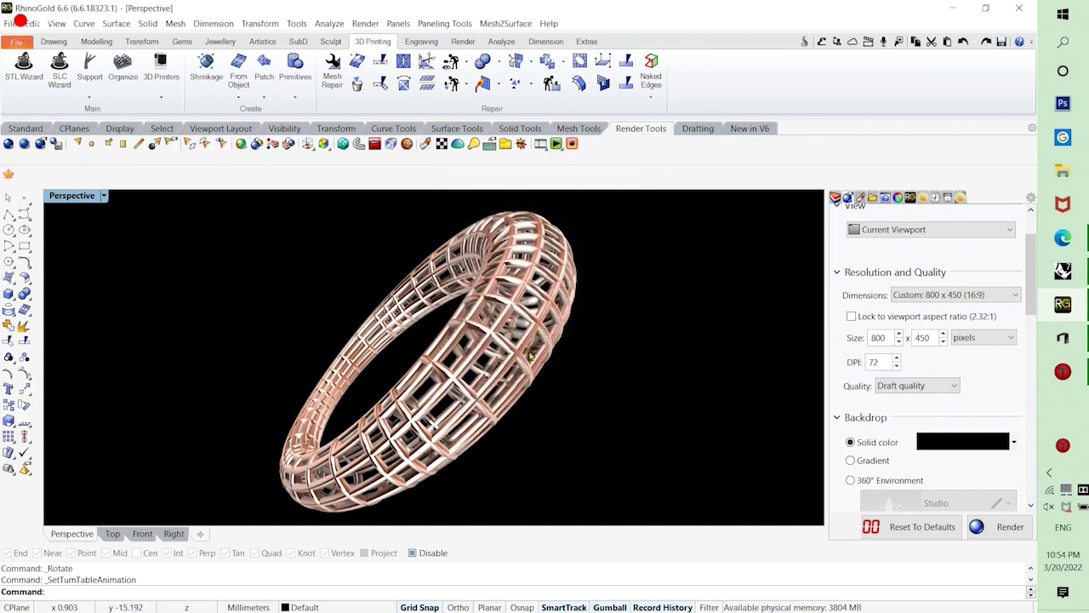
key(Return)
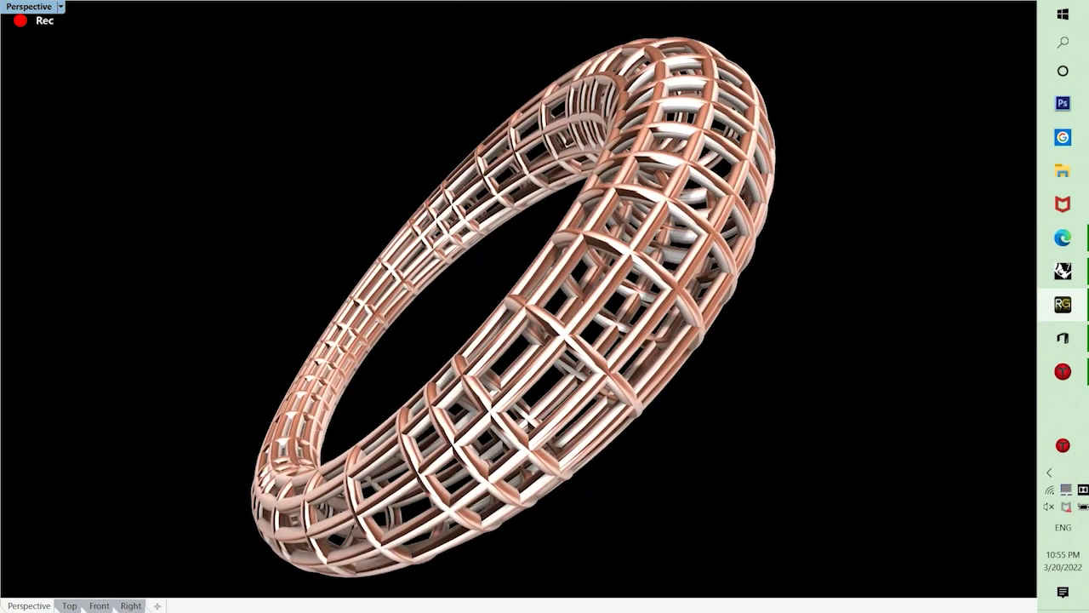
key(Escape)
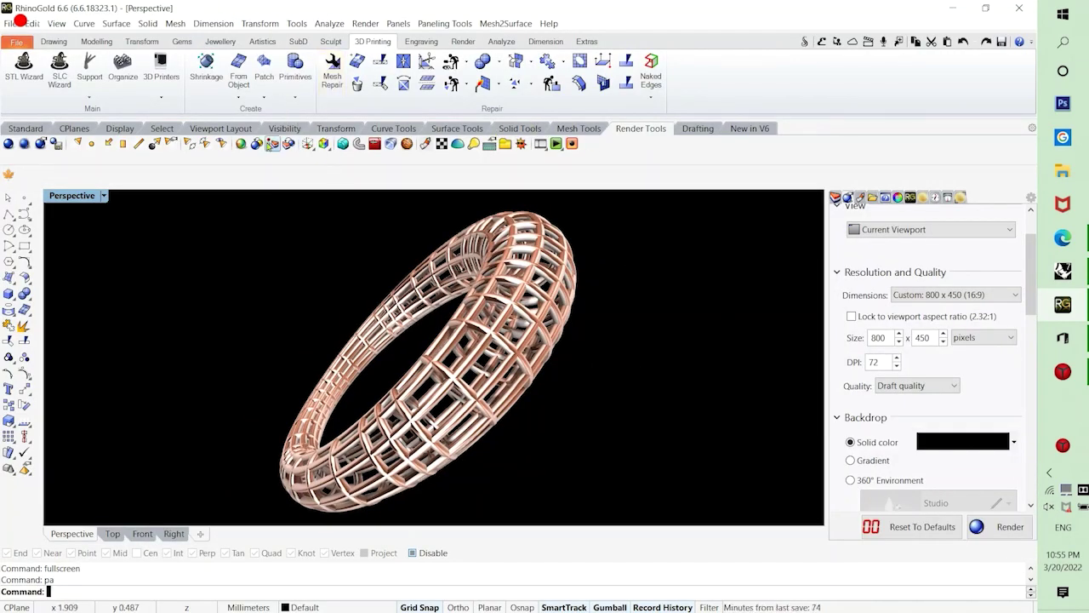
Show the ring in the four-viewport layout, and view the maximised Perspective viewport in full screen.
click(26, 128)
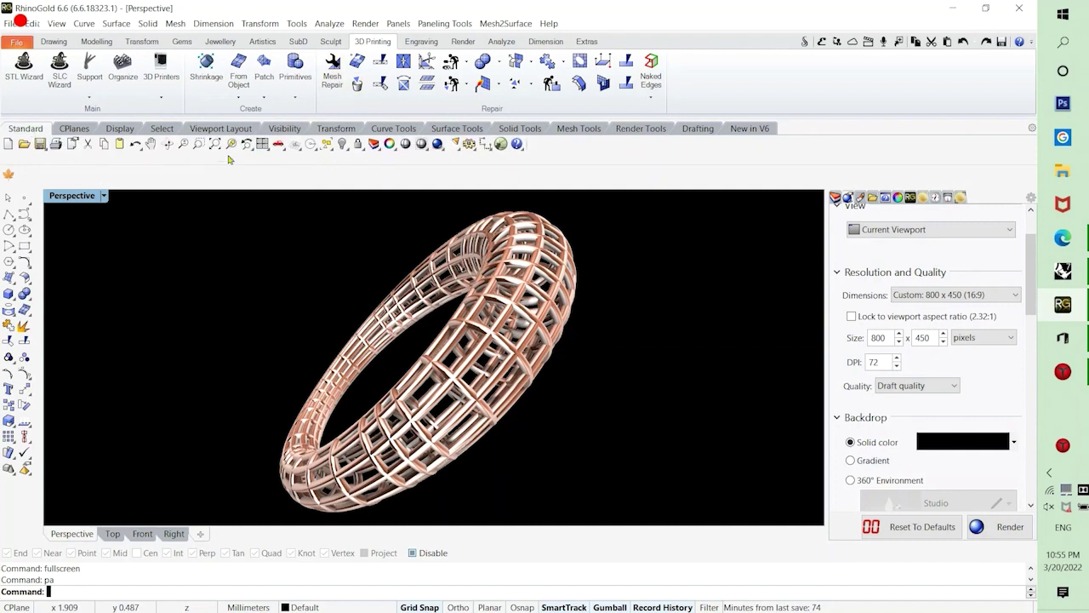
click(265, 144)
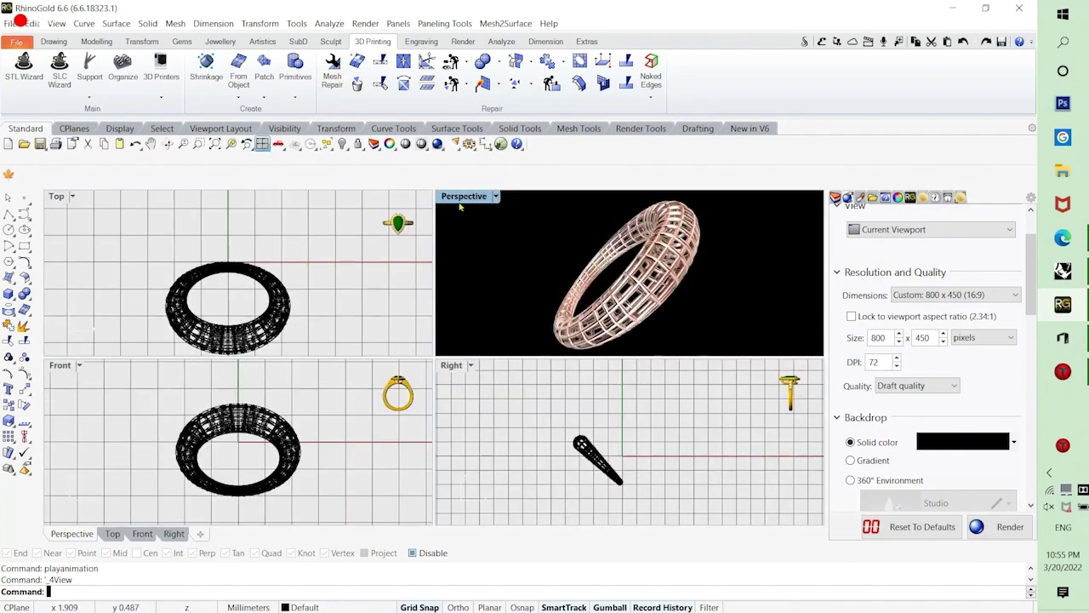
double_click(459, 195)
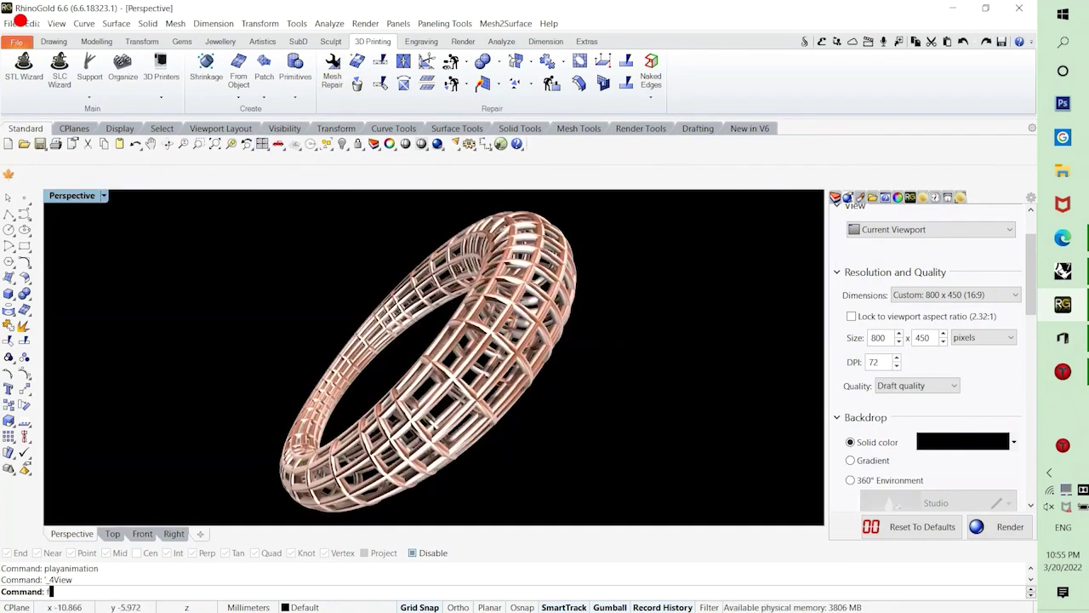
right_click(299, 463)
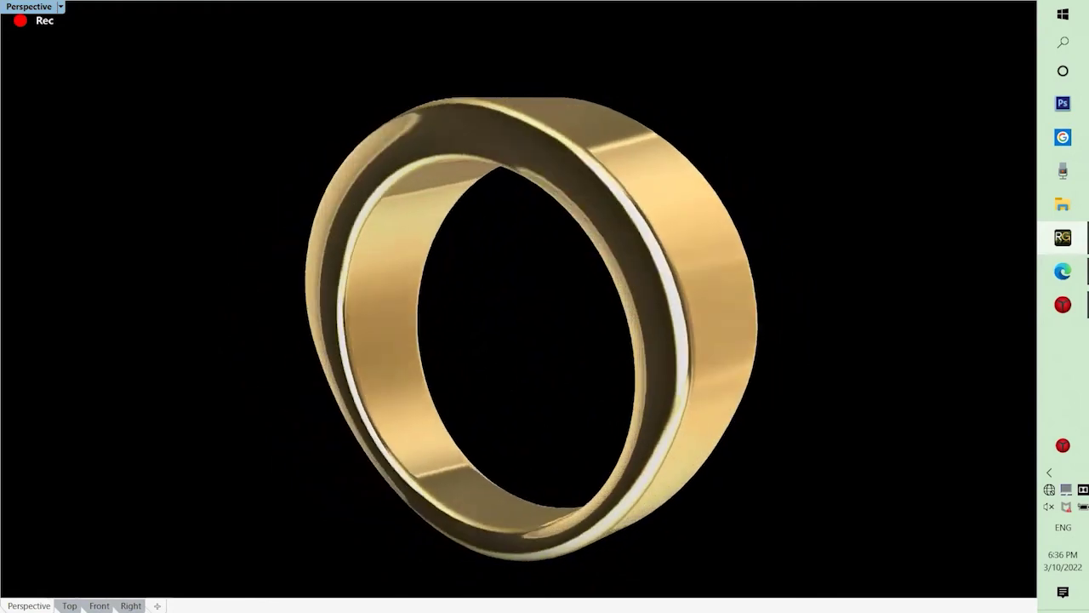
key(Escape)
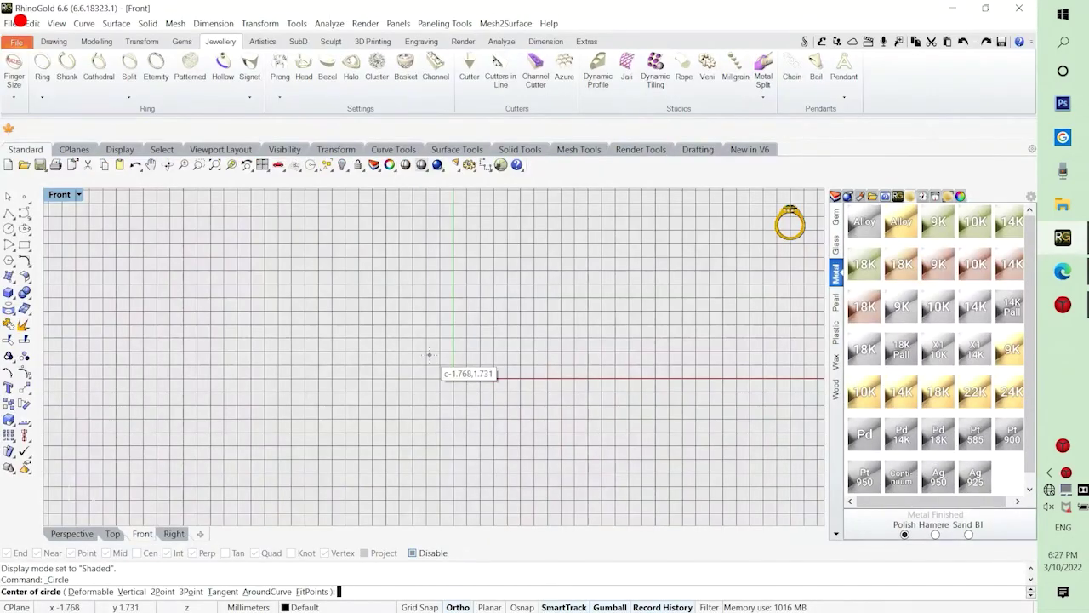
Draw a 16 mm diameter circle centred on the origin in the Front view.
click(453, 377)
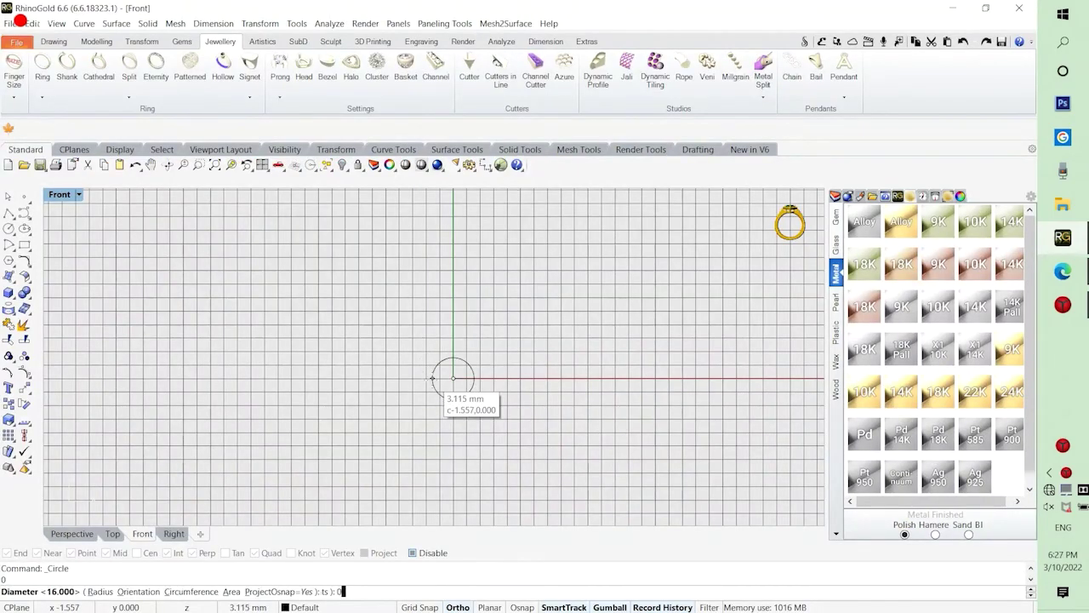
text(1)
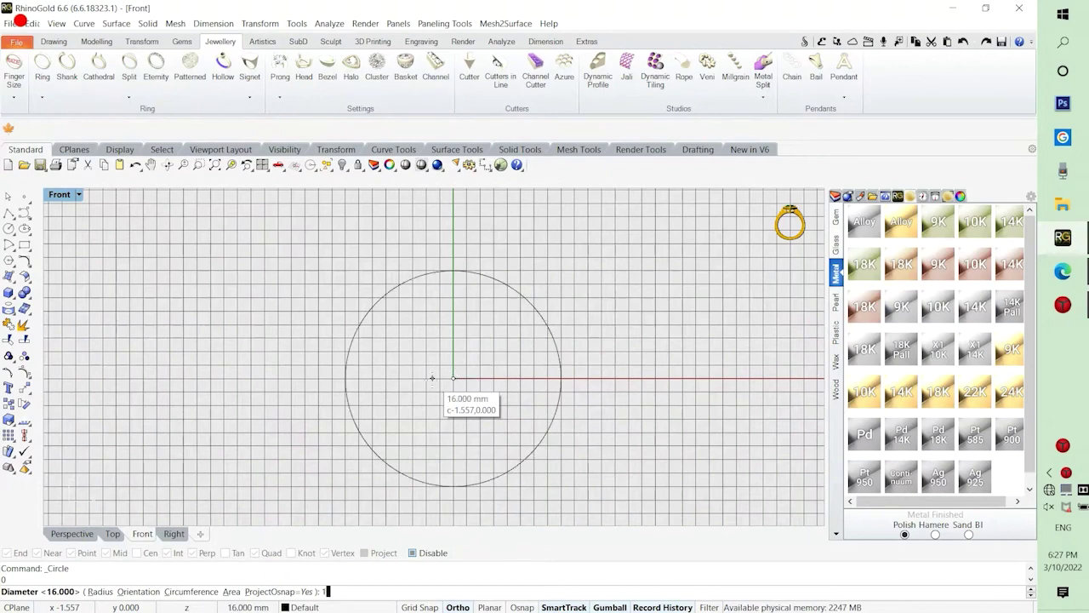
text(6)
key(Return)
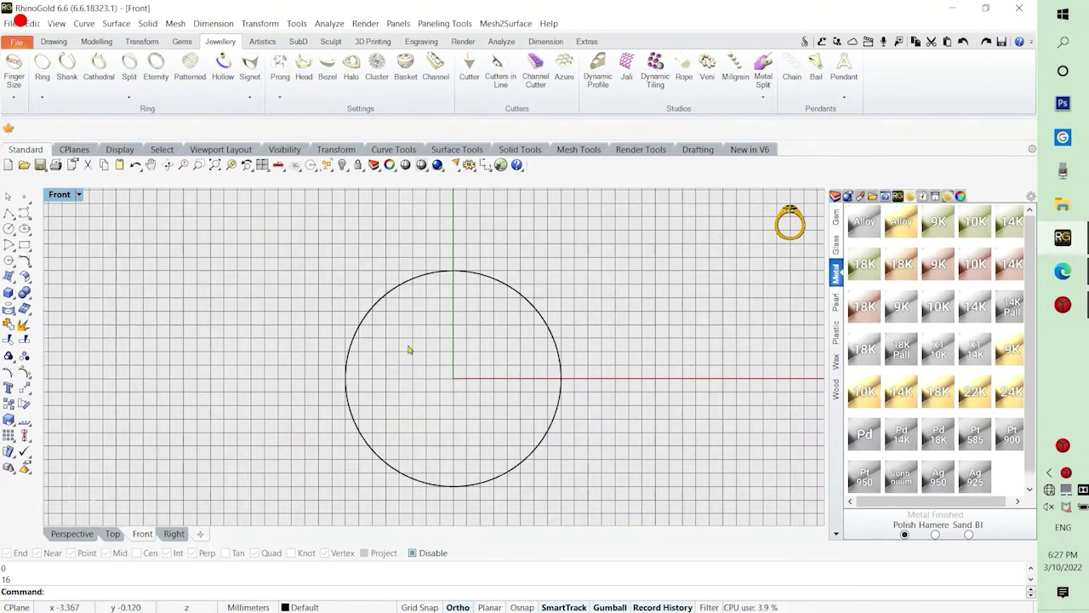
scroll(409, 349, down, 2)
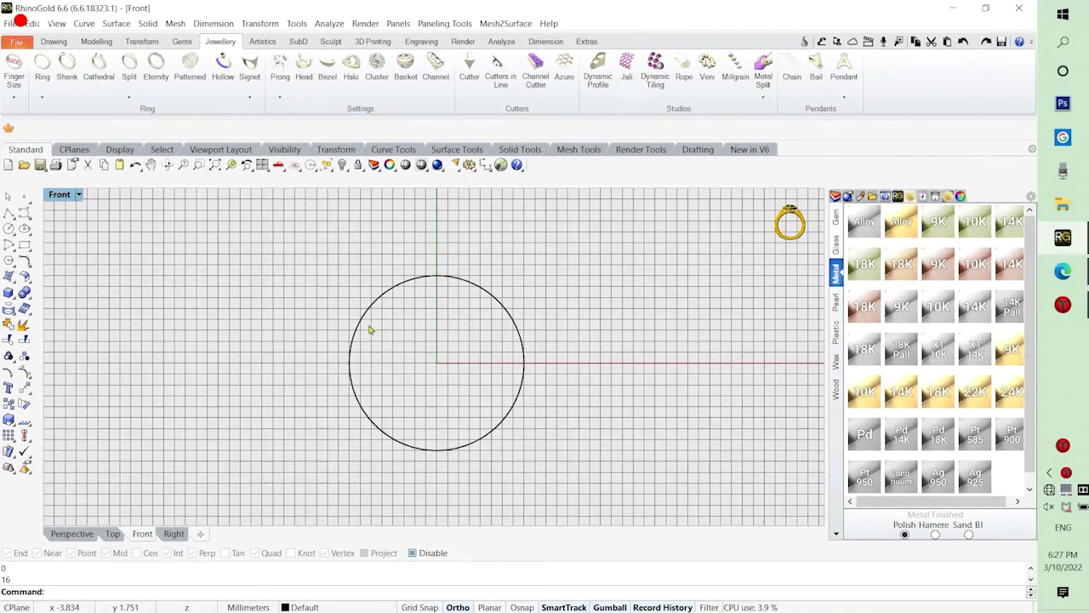
Offset the 16 mm circle outward by 1.5 mm.
click(368, 309)
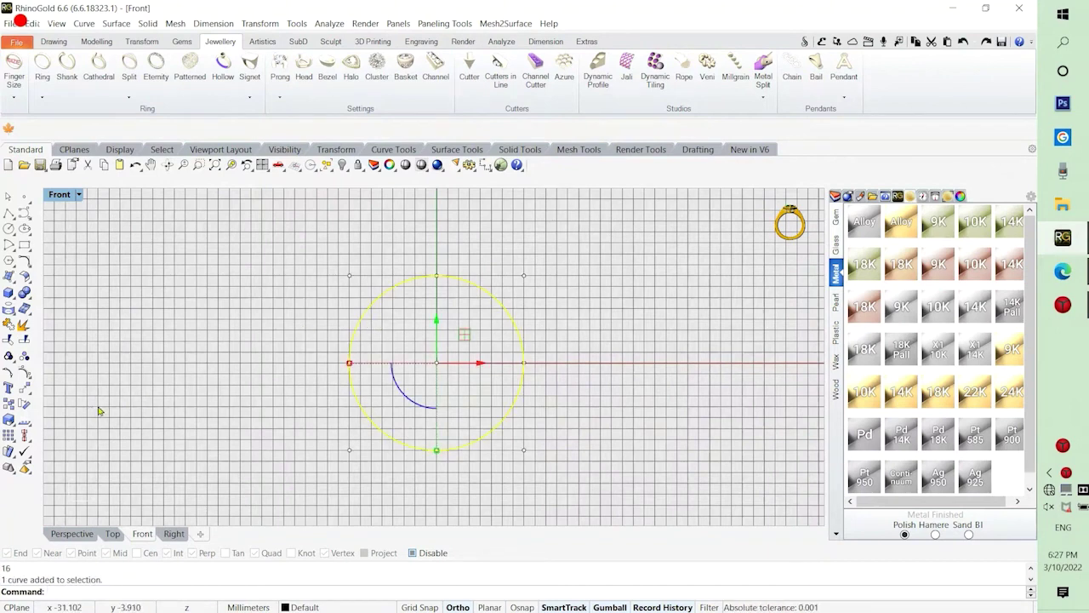
key(Return)
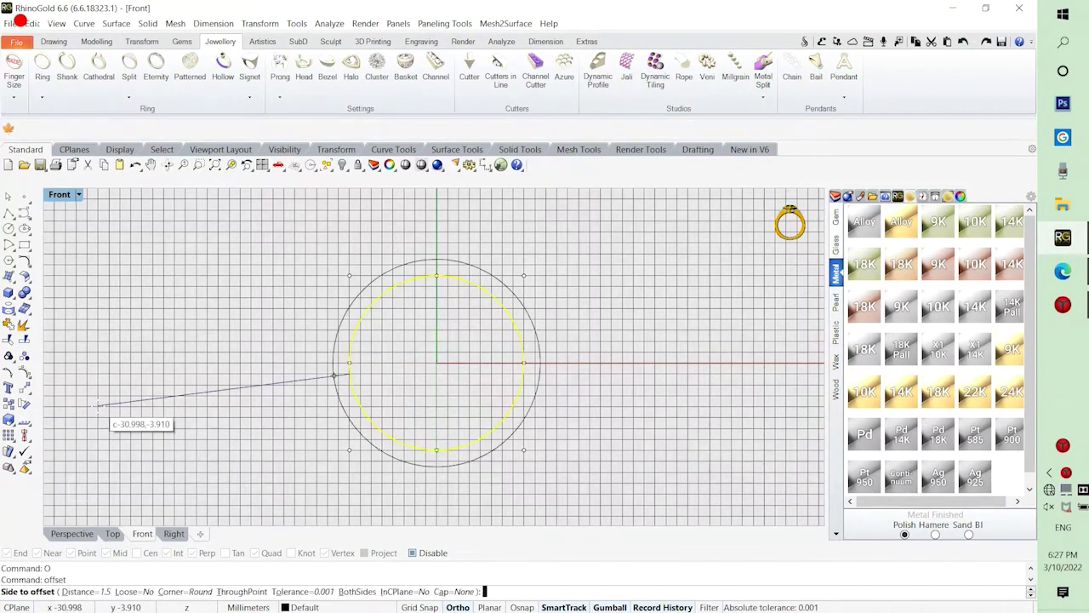
click(296, 349)
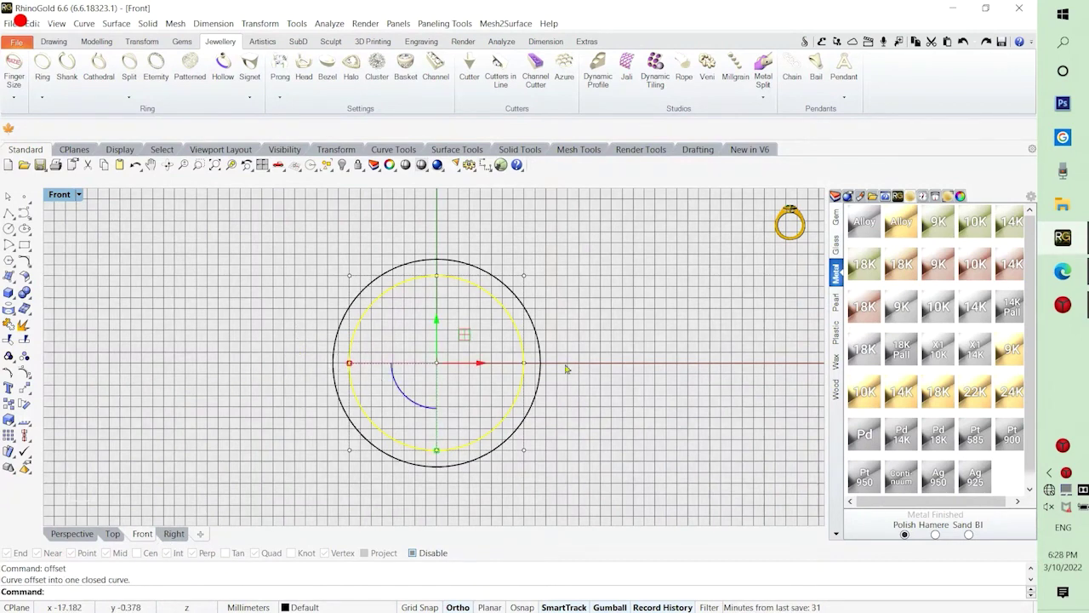
key(Escape)
Widen the upper part of the outer circle by scaling its three top control points outward horizontally.
click(539, 384)
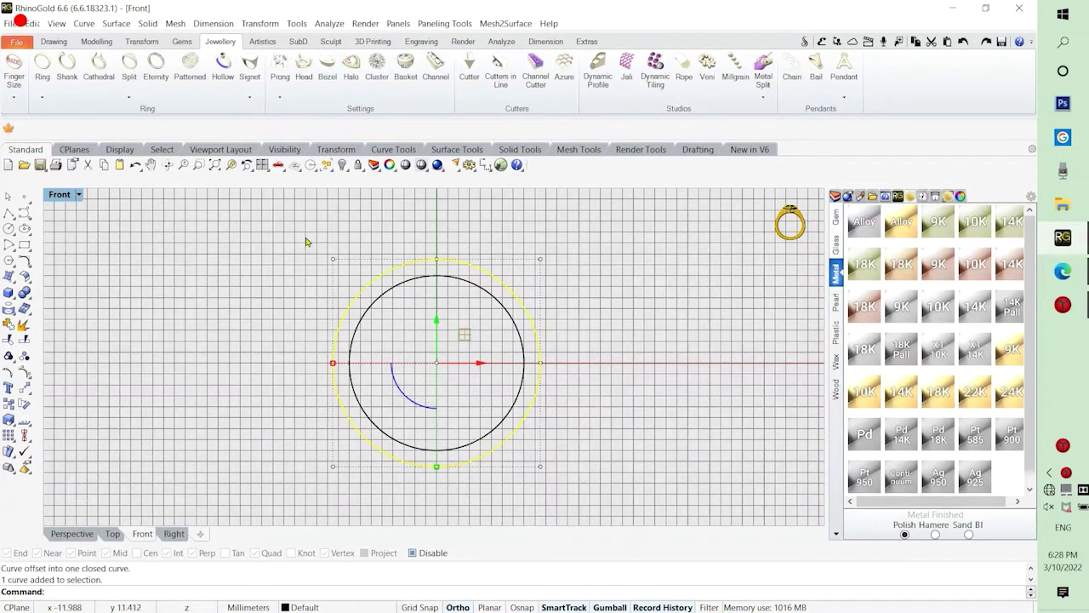
drag(306, 237, 574, 277)
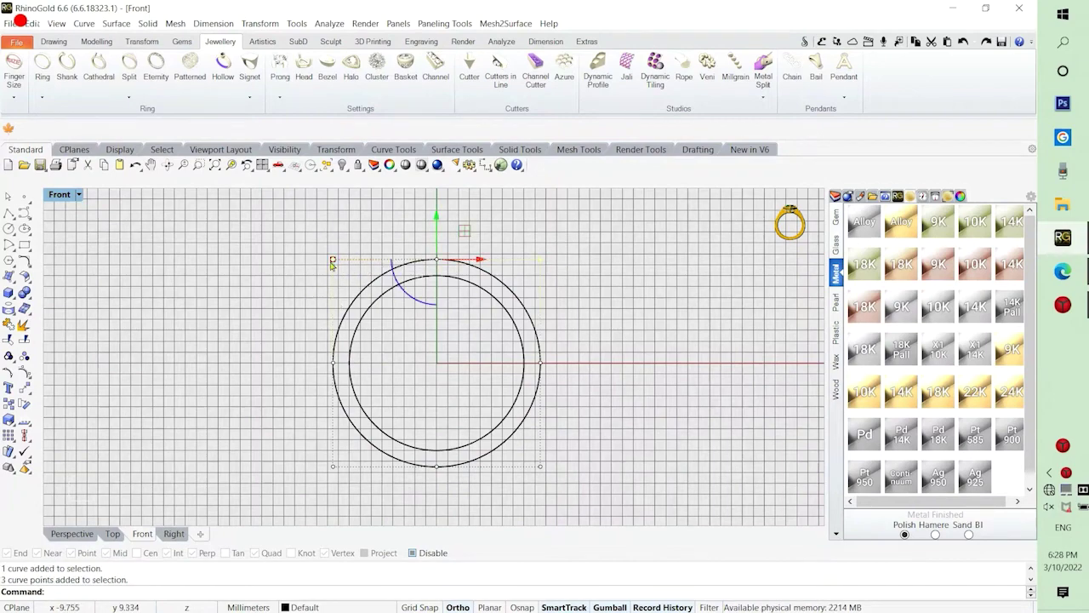
drag(332, 262, 307, 260)
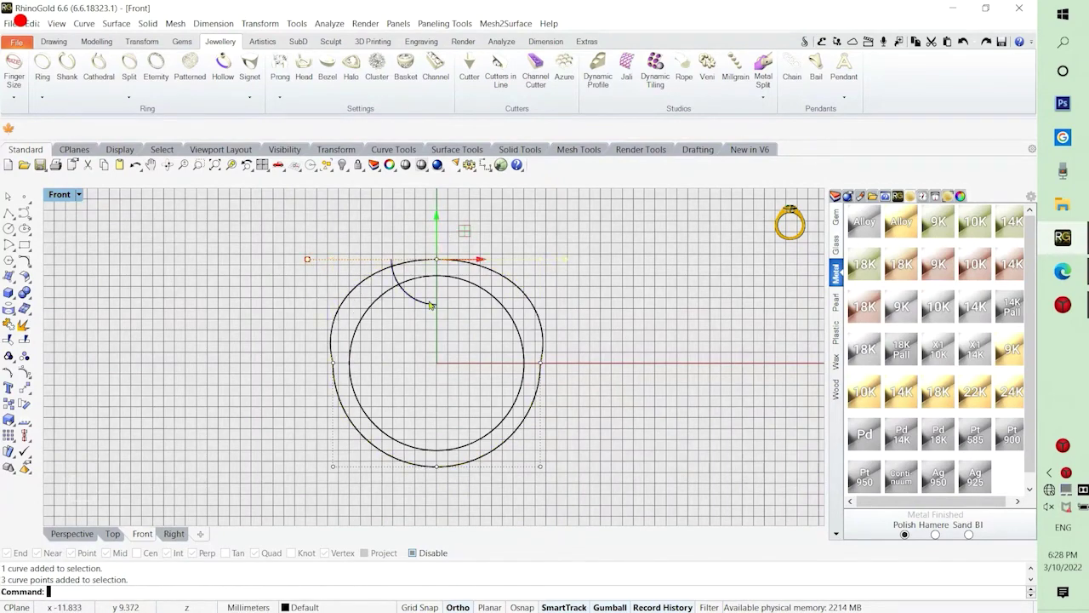
Raise the outer curve's top-centre control point slightly to give the ring profile a peaked top.
right_drag(410, 314, 403, 350)
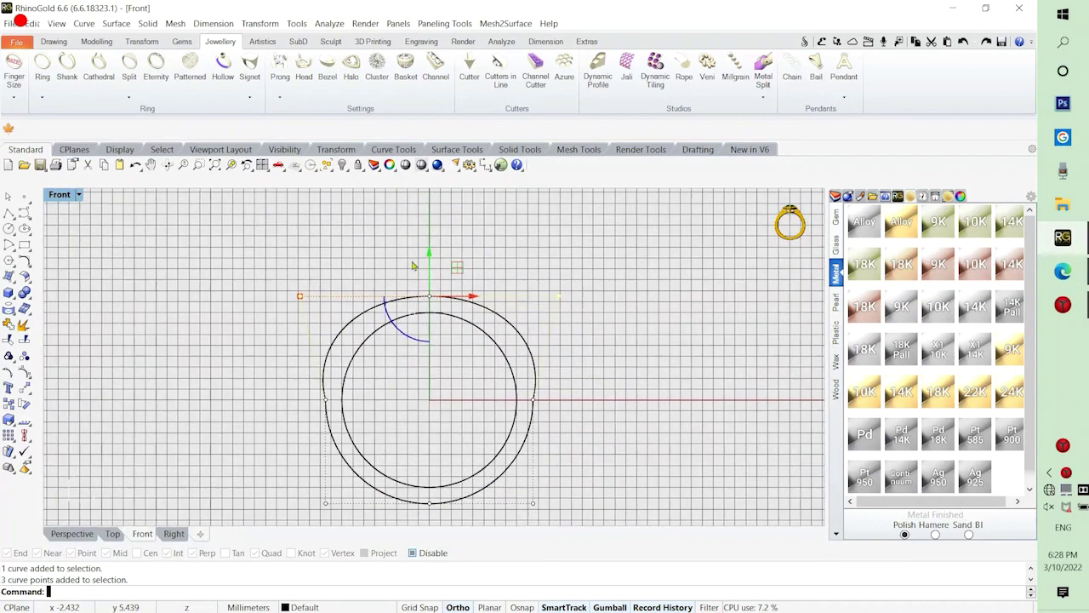
drag(410, 273, 447, 313)
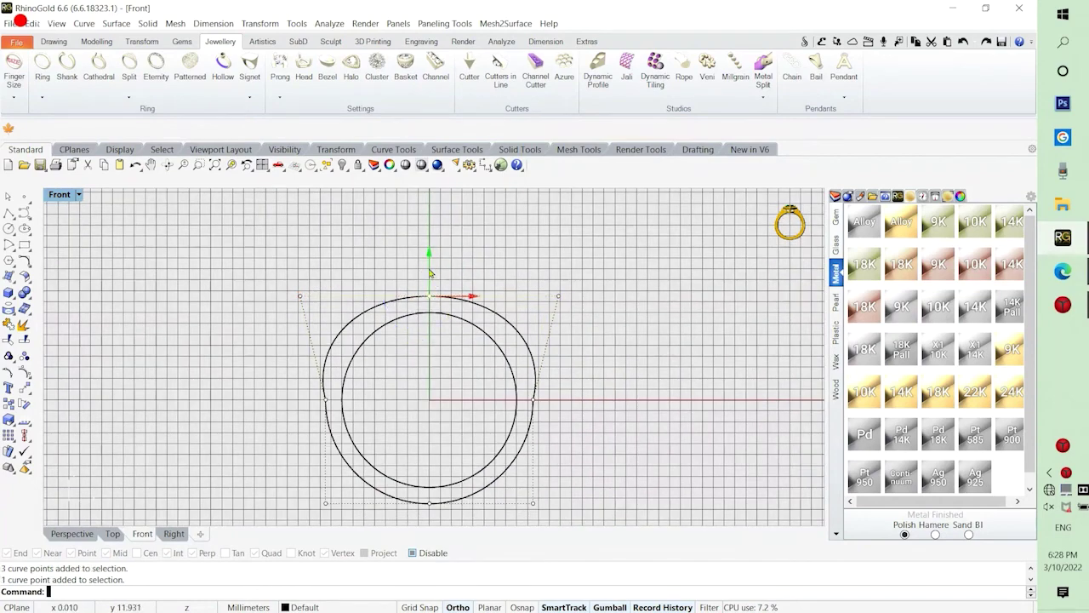
drag(430, 272, 430, 260)
click(592, 356)
Widen the outer curve at mid-height by spreading its two side control points symmetrically outward.
right_drag(416, 397, 406, 352)
click(314, 364)
drag(287, 344, 562, 390)
scroll(286, 361, up, 3)
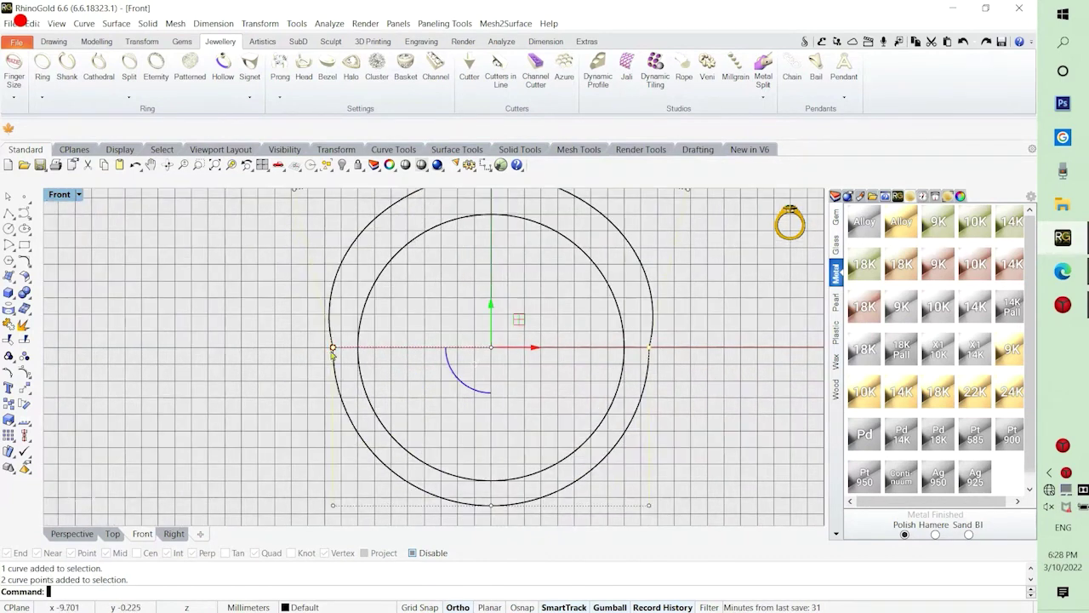
drag(335, 348, 719, 375)
click(288, 364)
click(330, 351)
scroll(351, 360, up, 3)
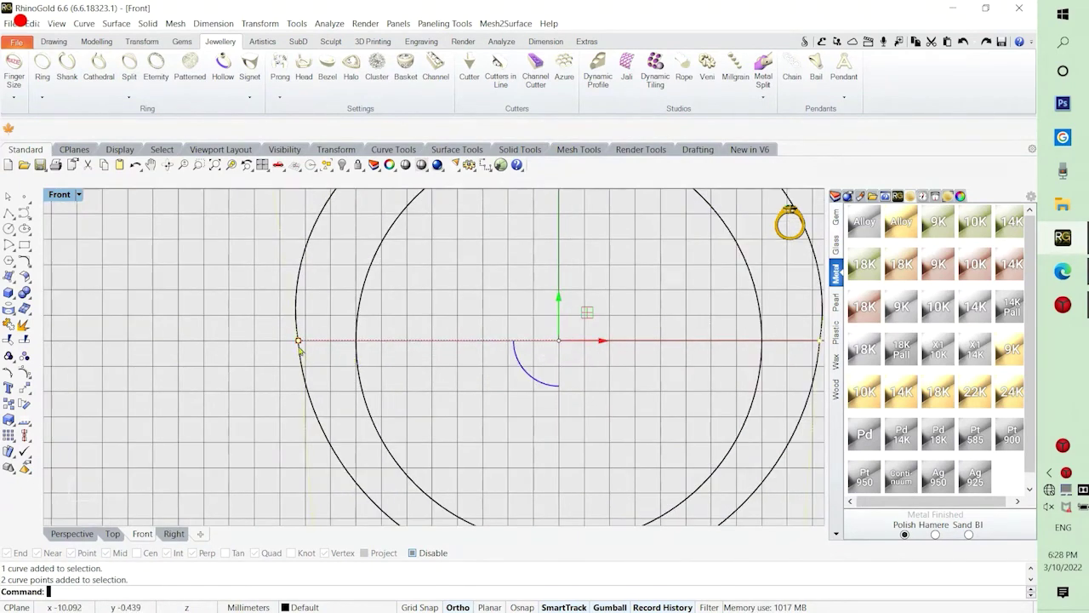
drag(298, 343, 289, 341)
click(236, 364)
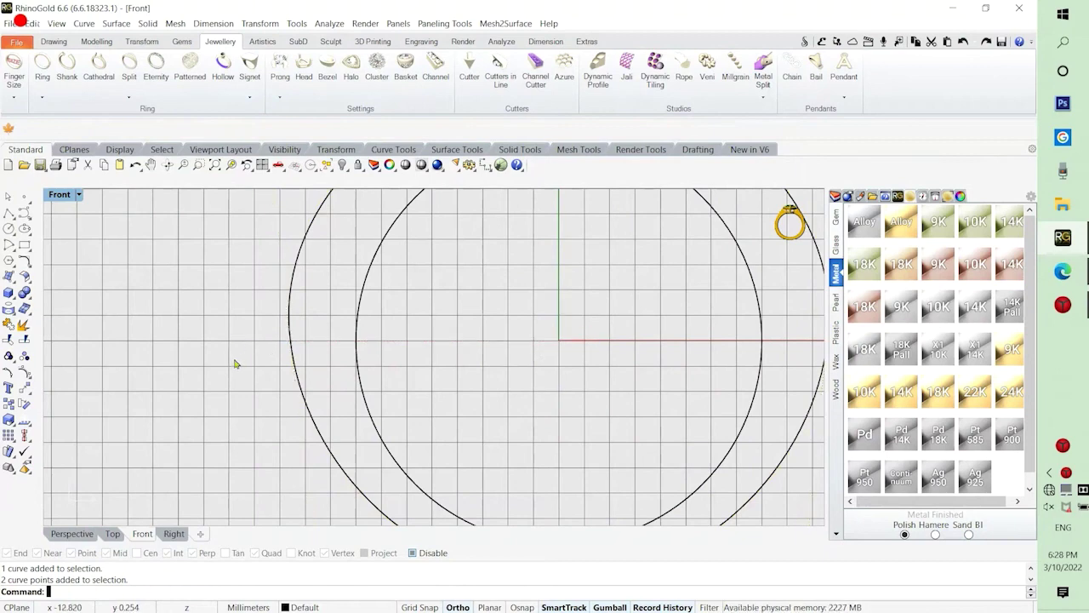
Narrow the lower part of the outer curve by scaling its two bottom corner control points inward symmetrically.
scroll(278, 393, down, 3)
scroll(294, 400, up, 1)
click(298, 418)
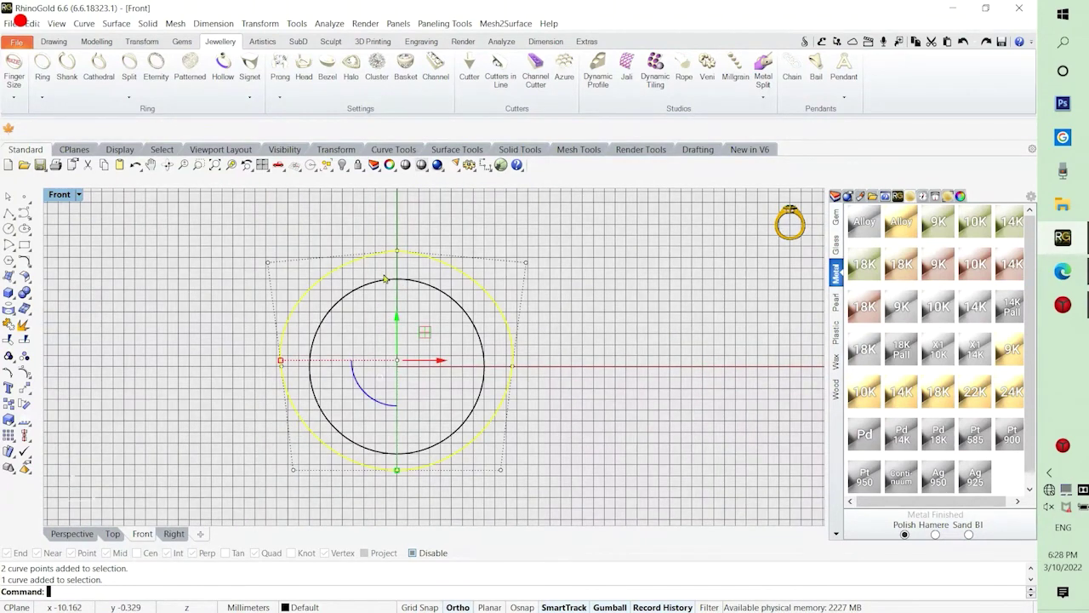
click(294, 476)
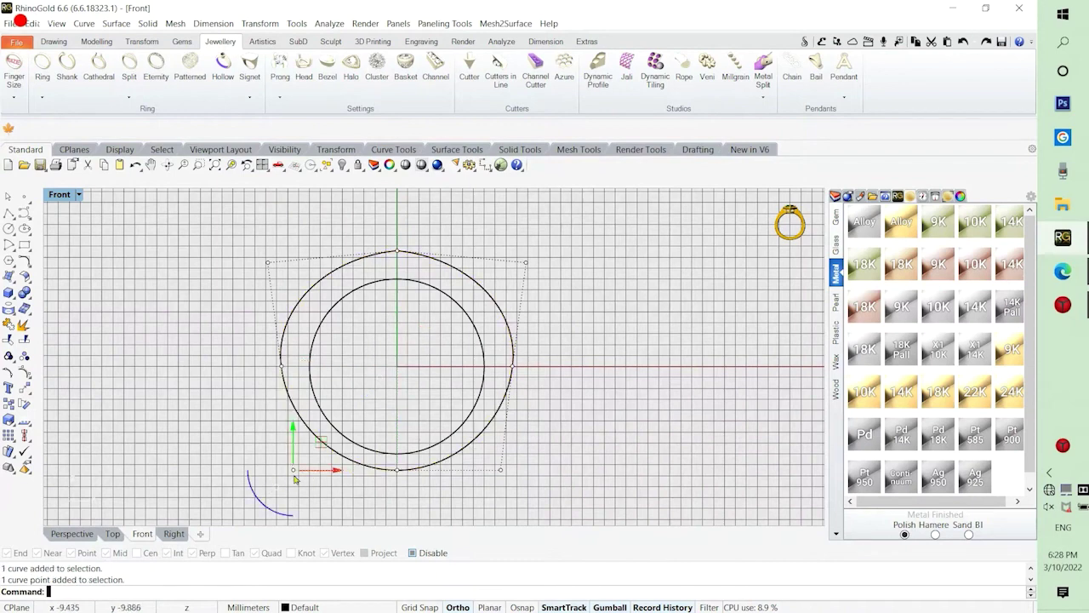
shift+click(500, 469)
drag(296, 475, 321, 479)
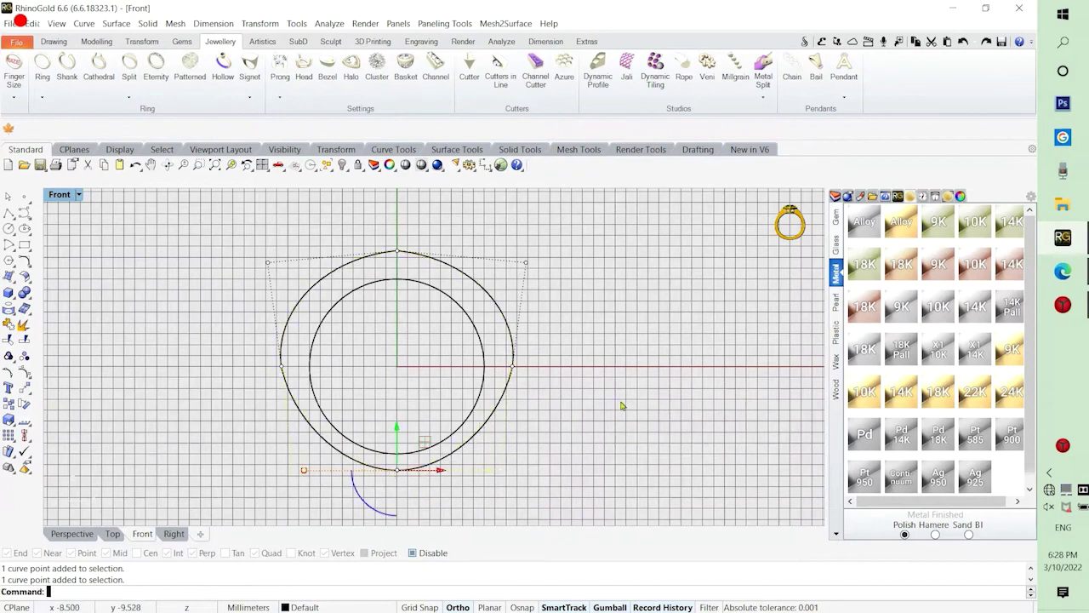
key(Escape)
key(Escape)
scroll(481, 411, down, 4)
right_drag(466, 397, 453, 411)
scroll(383, 363, up, 3)
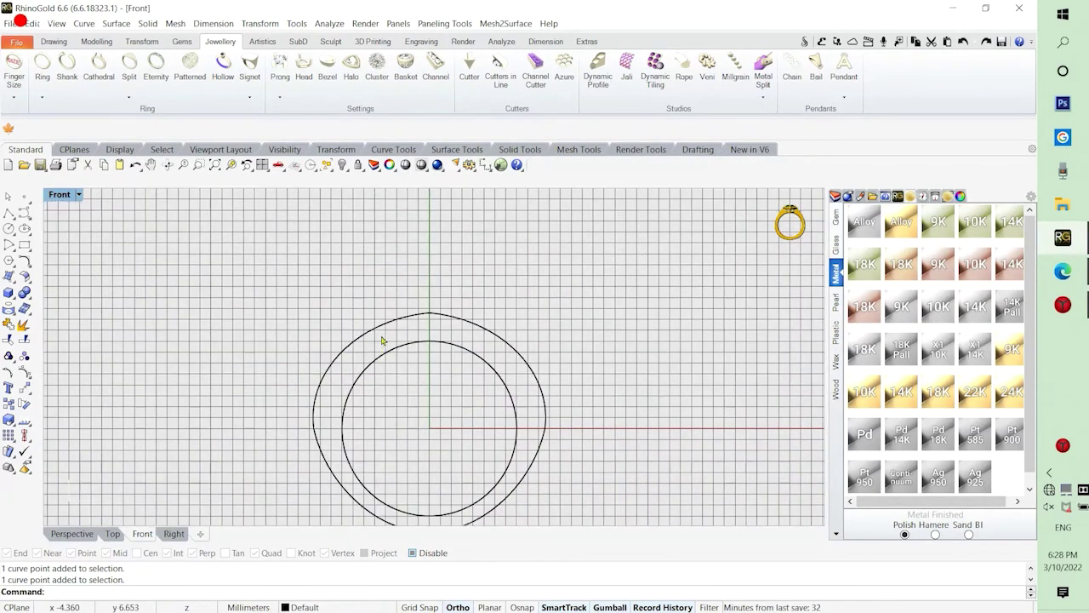
Try to spread the outer curve's two side control points further outward symmetrically, and undo the scaling.
scroll(369, 336, down, 1)
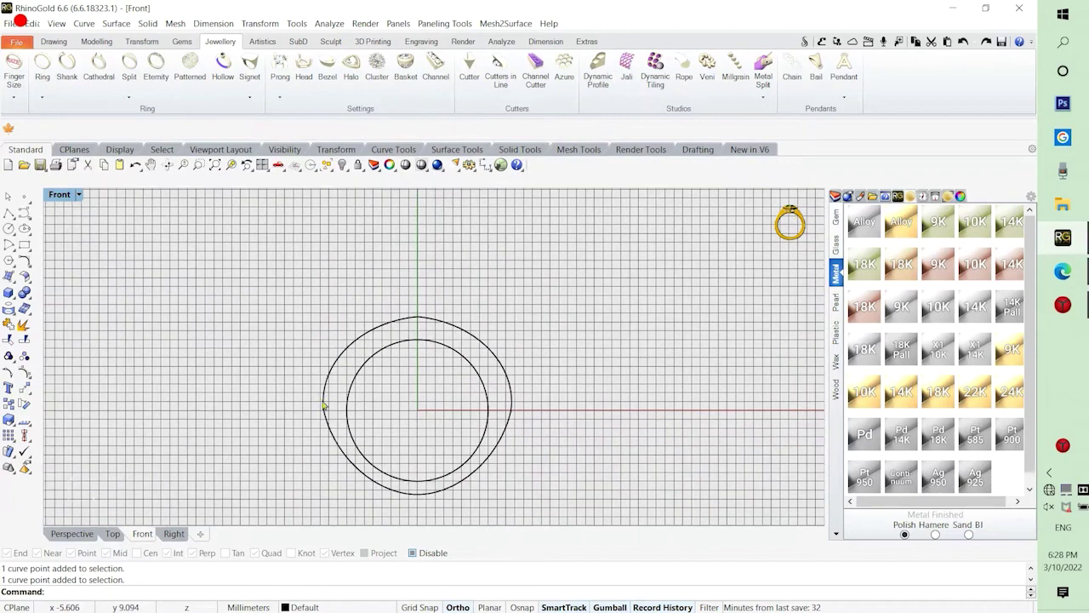
scroll(320, 415, up, 2)
click(323, 405)
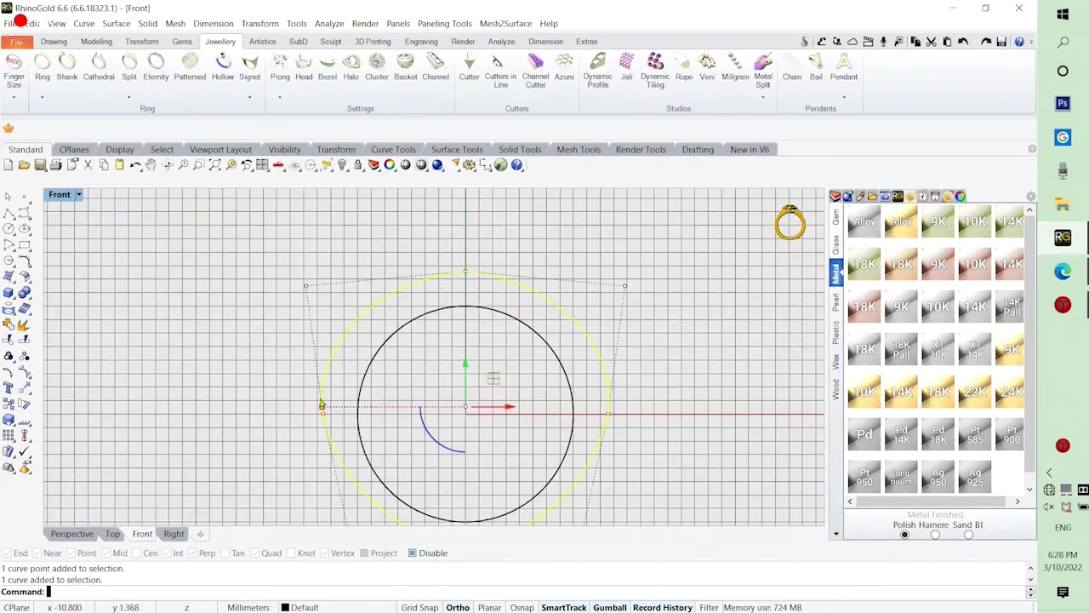
click(281, 396)
drag(272, 385, 663, 452)
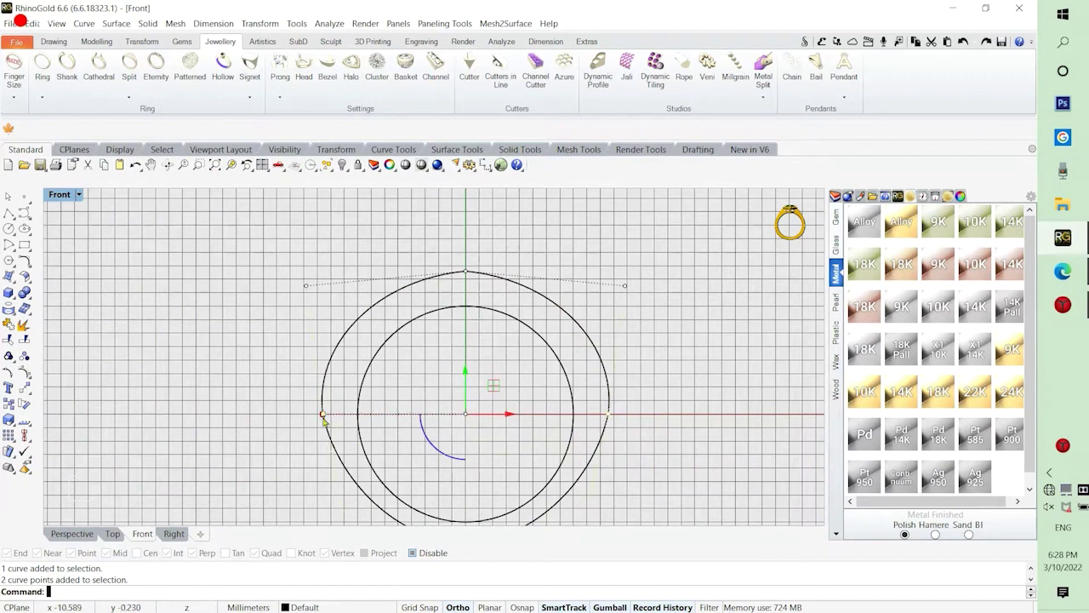
drag(322, 414, 315, 415)
click(259, 418)
click(278, 451)
scroll(358, 412, down, 2)
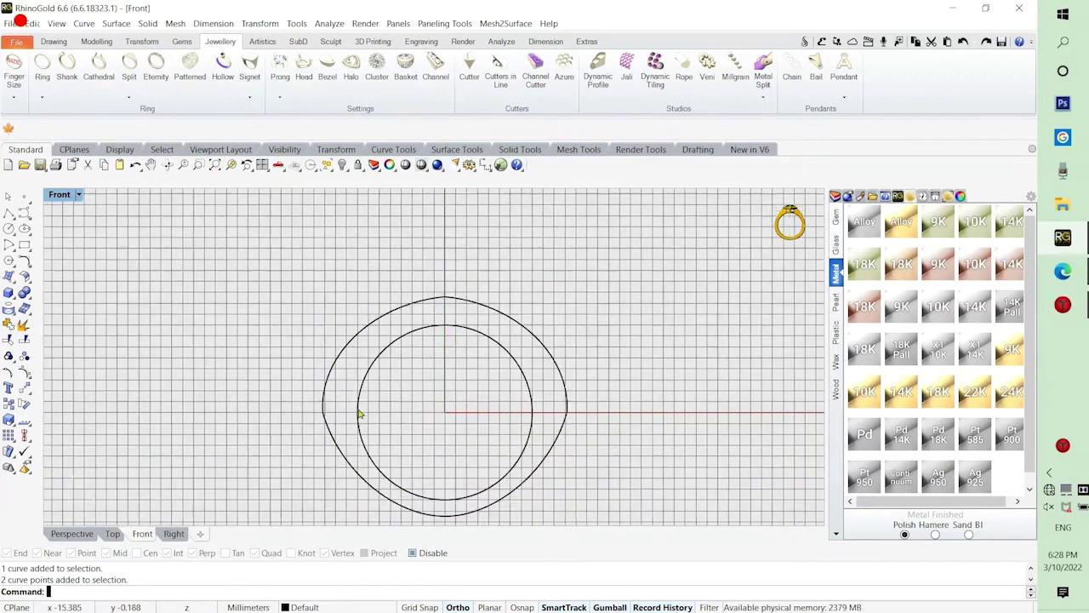
scroll(359, 414, down, 1)
key(ctrl+z)
click(505, 459)
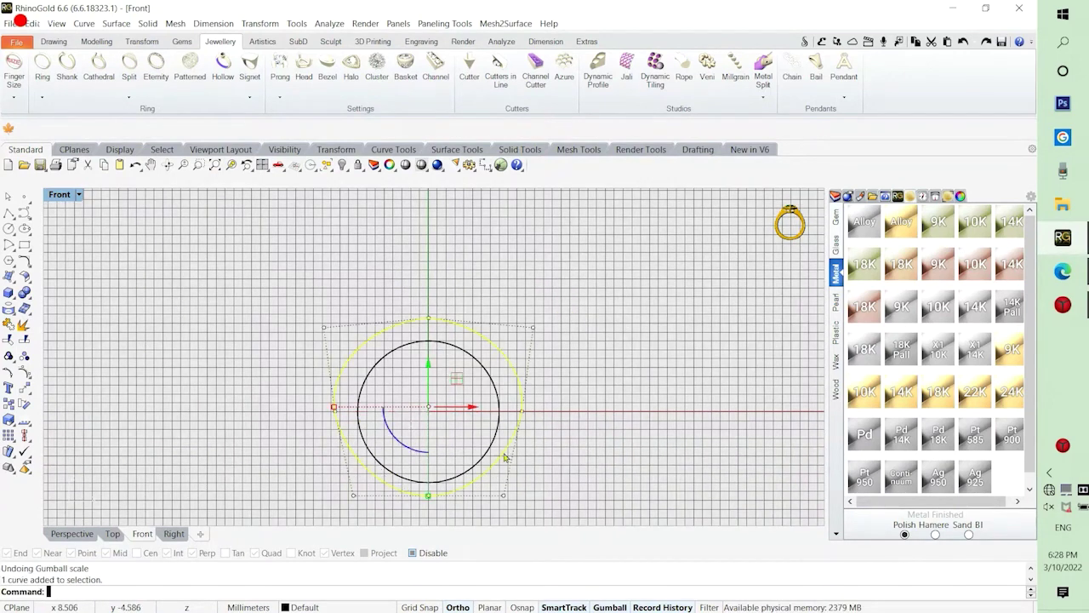
click(591, 450)
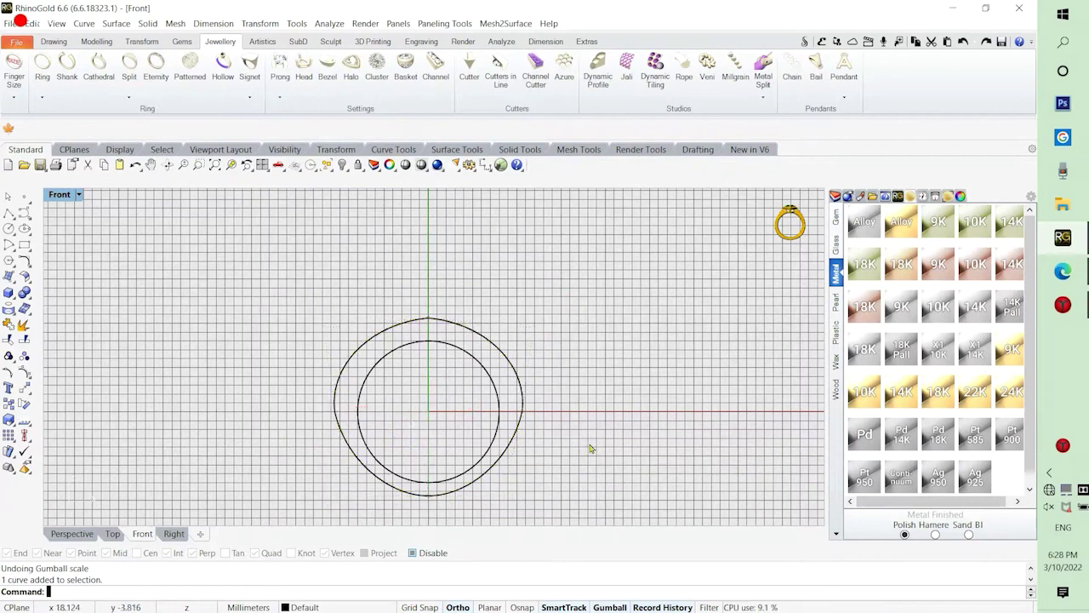
Rebuild the outer profile curve with 25 points and degree 3, deleting the input curve.
click(514, 435)
text(Rebuild)
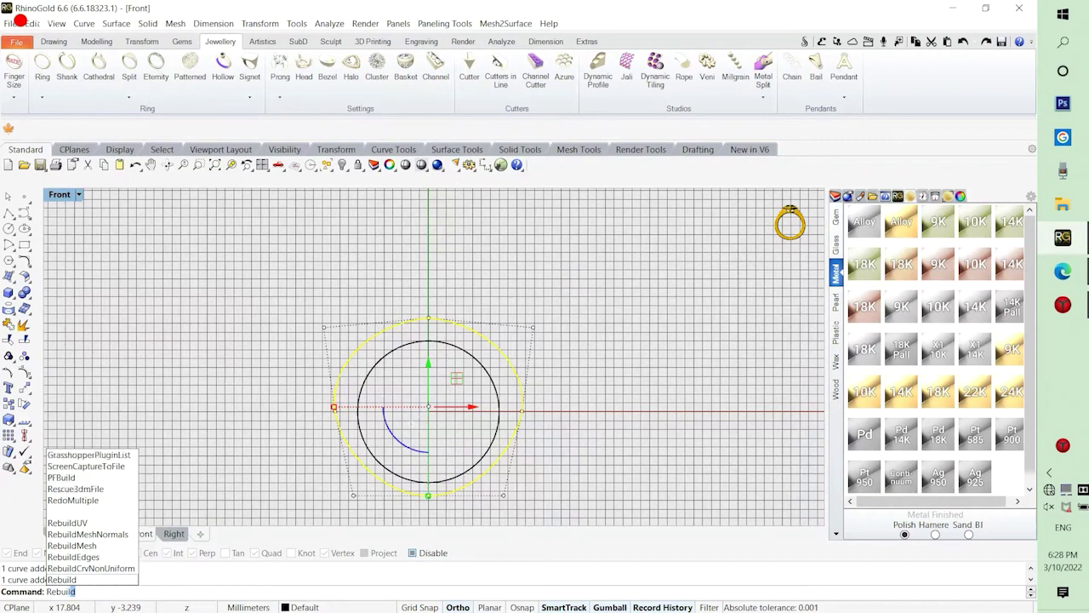
key(Return)
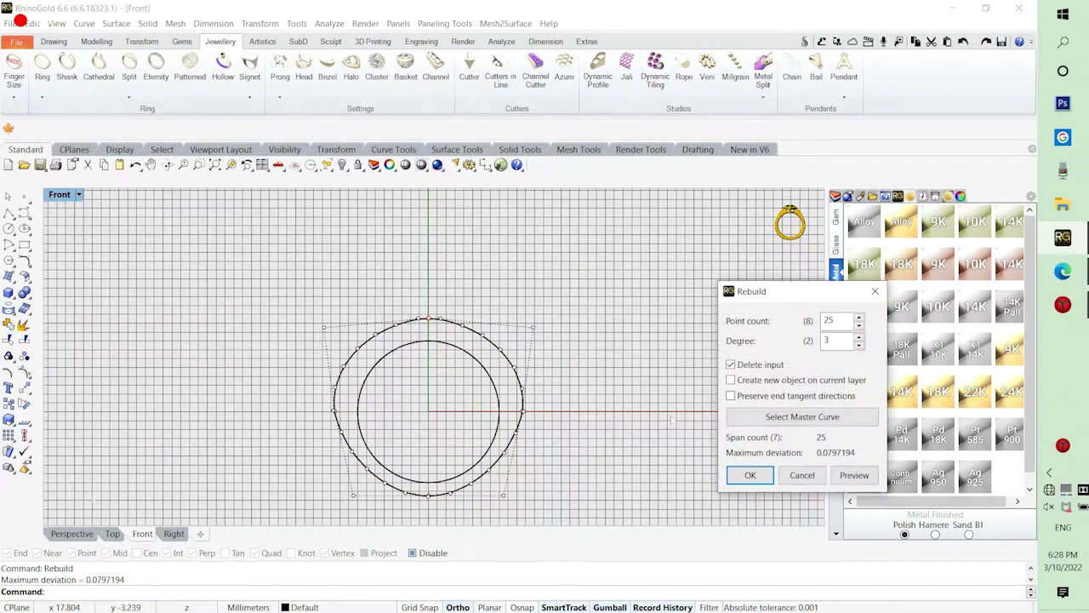
click(750, 475)
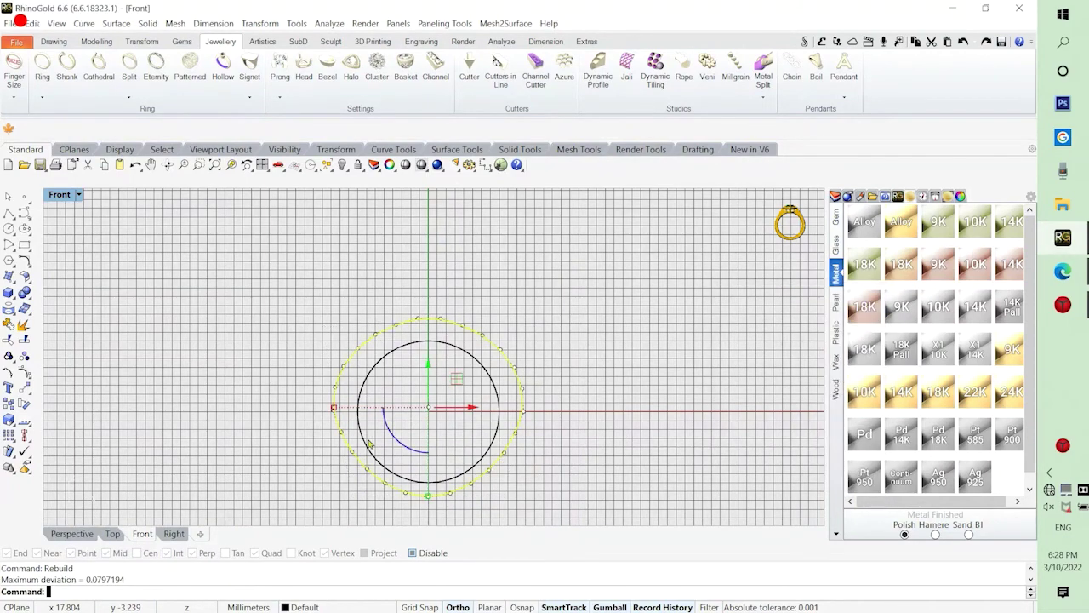
click(651, 431)
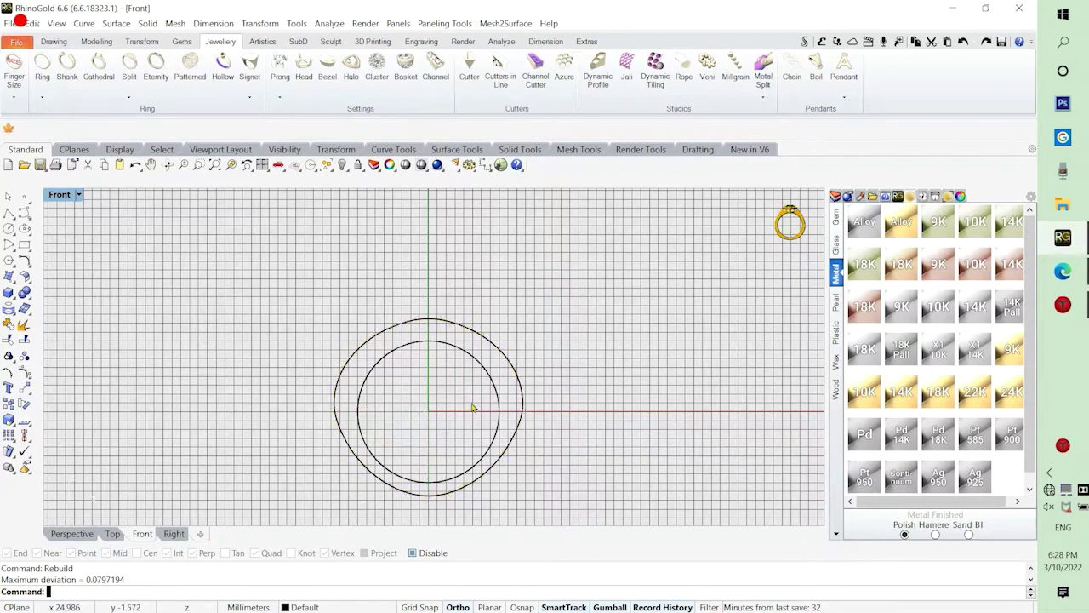
Extrude the inner and outer profile curves together into a solid ring band, 2.5 mm to both sides, keeping the input curves.
right_drag(437, 471, 435, 457)
click(448, 479)
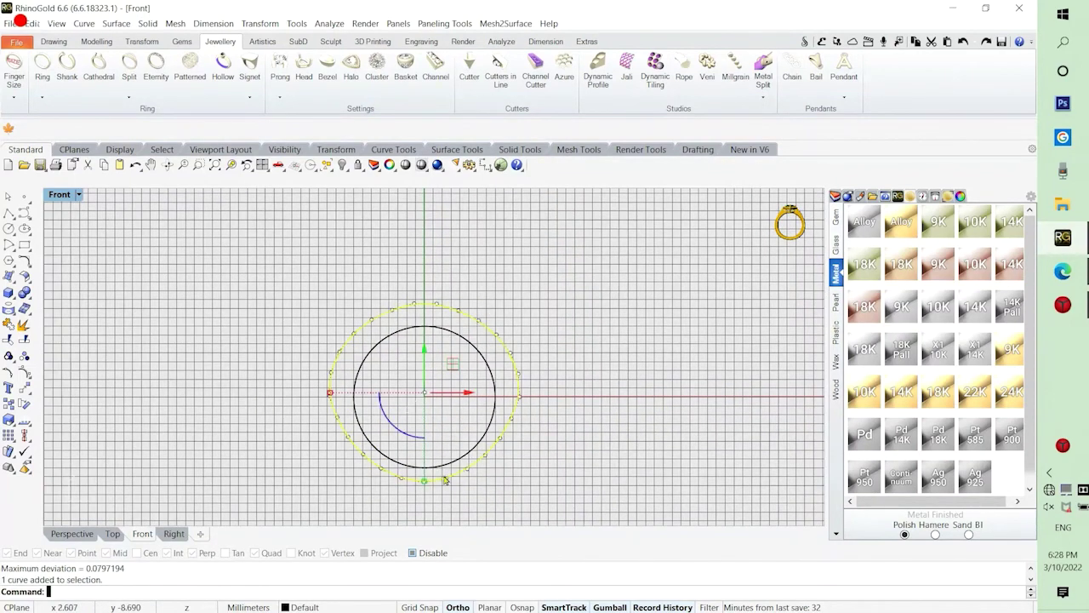
shift+click(444, 478)
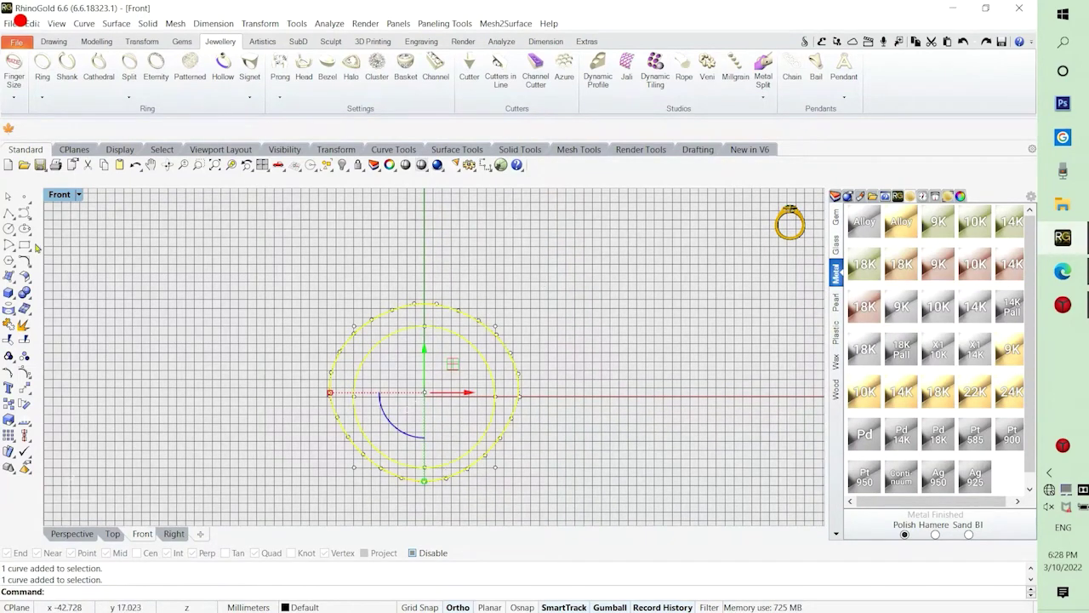
click(9, 294)
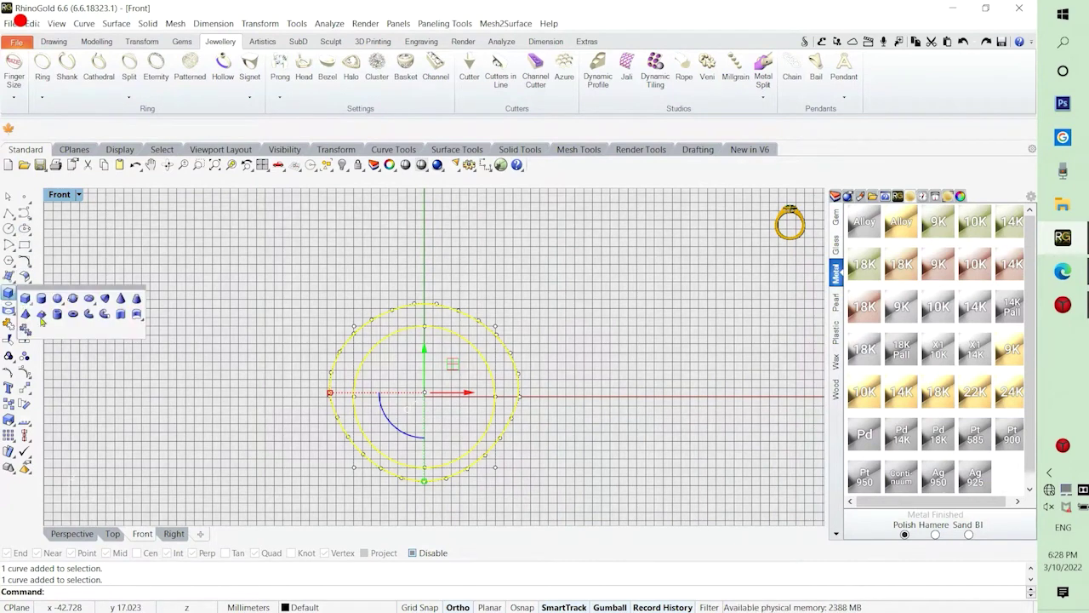
click(123, 317)
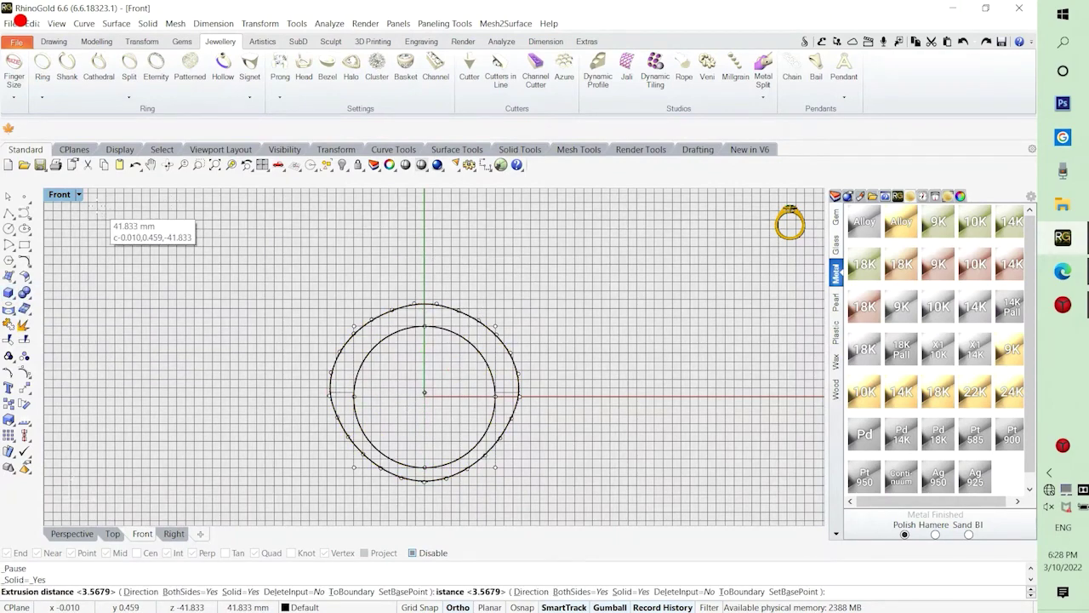
double_click(61, 196)
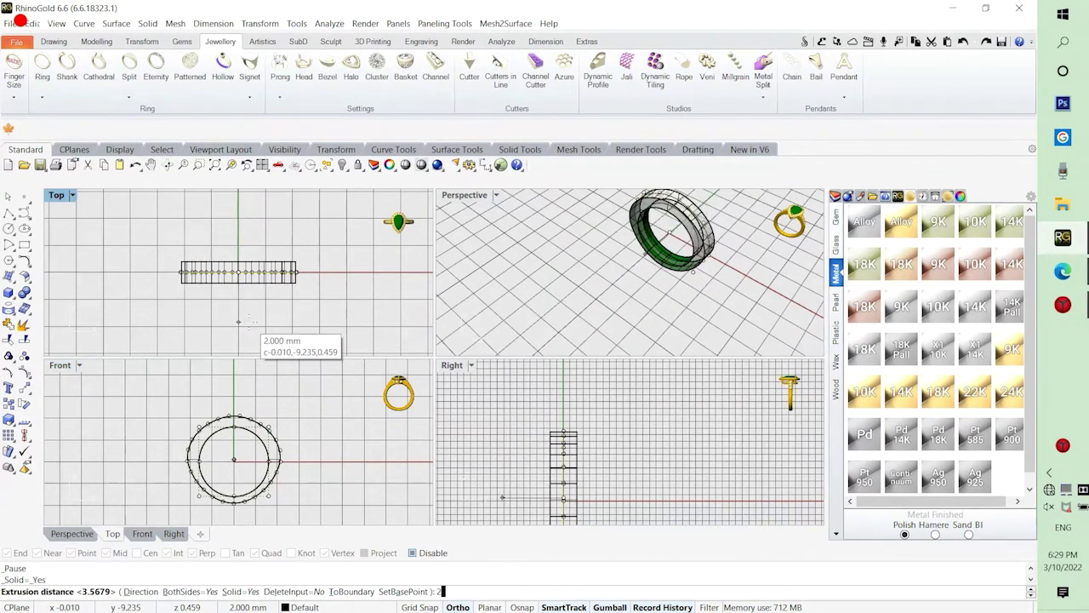
text(.5)
key(Return)
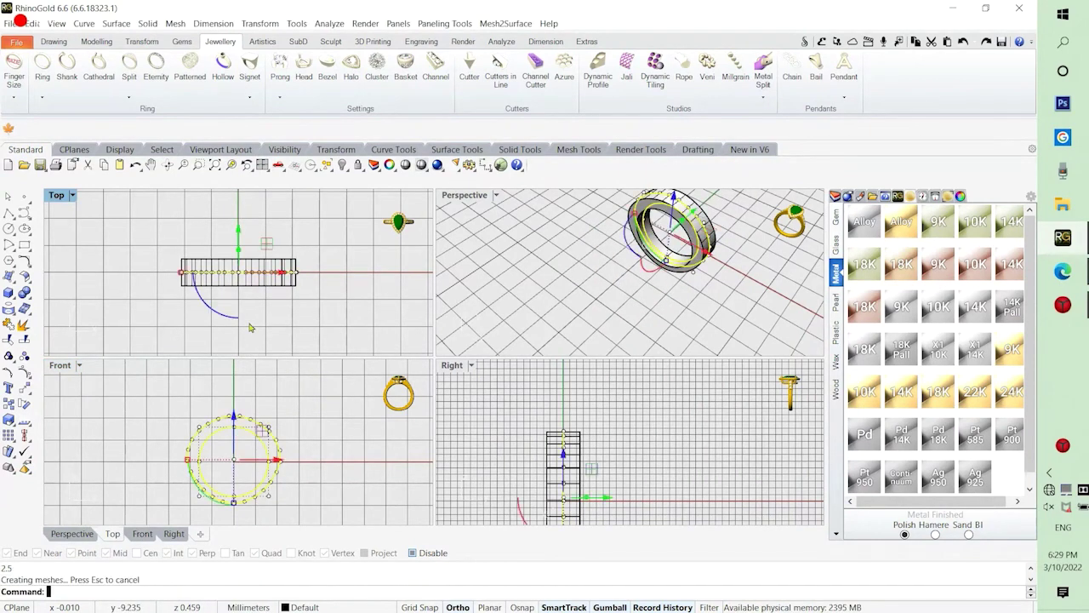
click(312, 327)
Examine the extruded ring band from the side, front and back in the perspective view.
scroll(558, 477, down, 3)
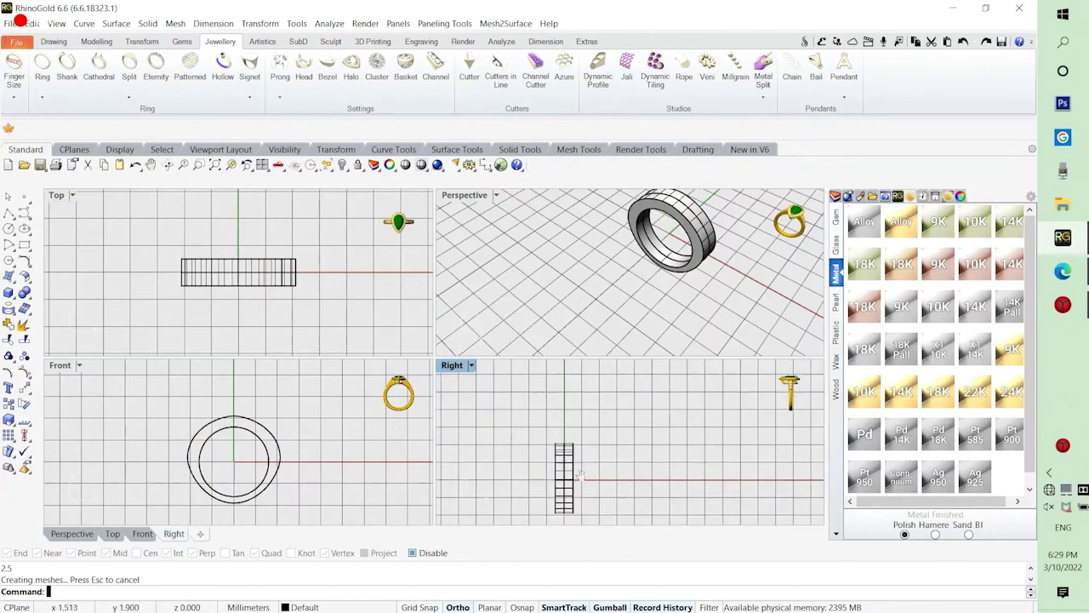
scroll(574, 300, down, 3)
right_drag(573, 301, 532, 272)
right_drag(706, 296, 626, 279)
scroll(626, 279, up, 4)
right_drag(754, 286, 669, 280)
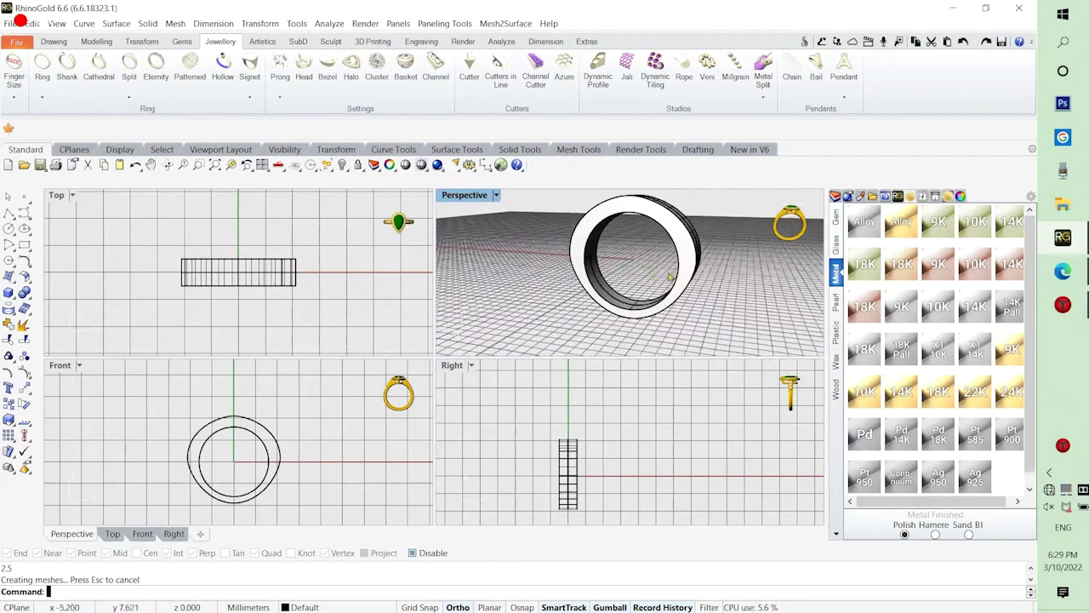
right_drag(787, 285, 587, 307)
double_click(456, 197)
scroll(462, 371, down, 2)
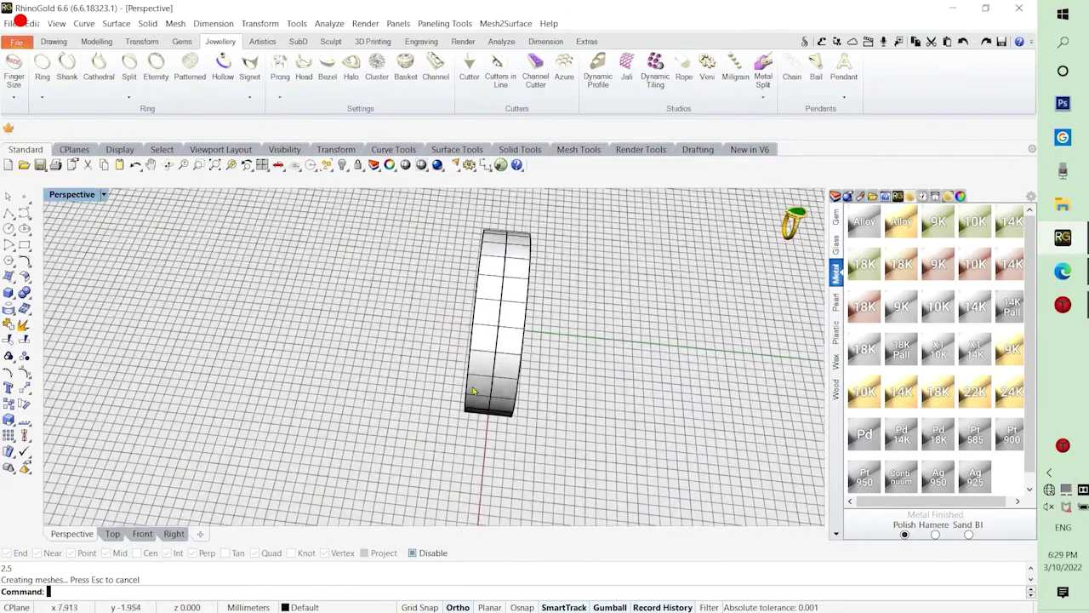
right_drag(472, 394, 586, 315)
right_drag(668, 279, 557, 294)
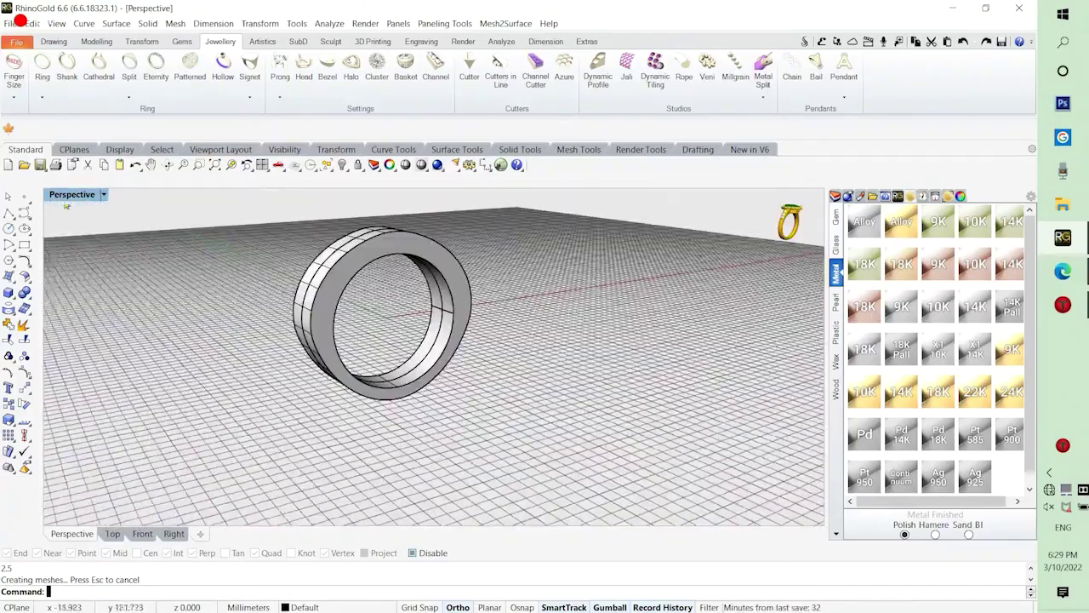
double_click(76, 195)
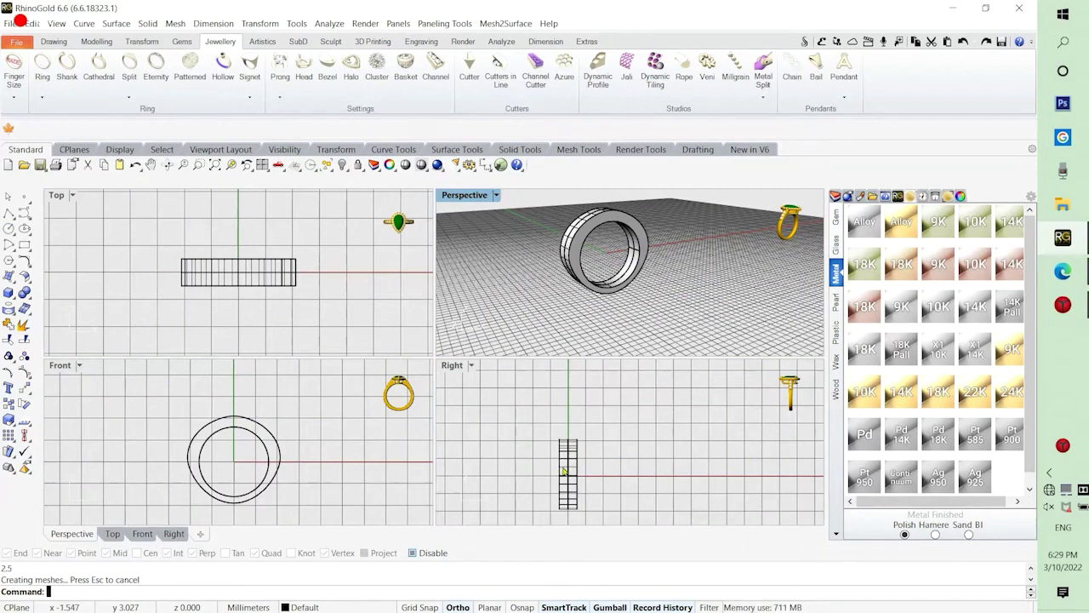
Show the Right view alone and set its display mode to Shaded.
scroll(555, 485, up, 2)
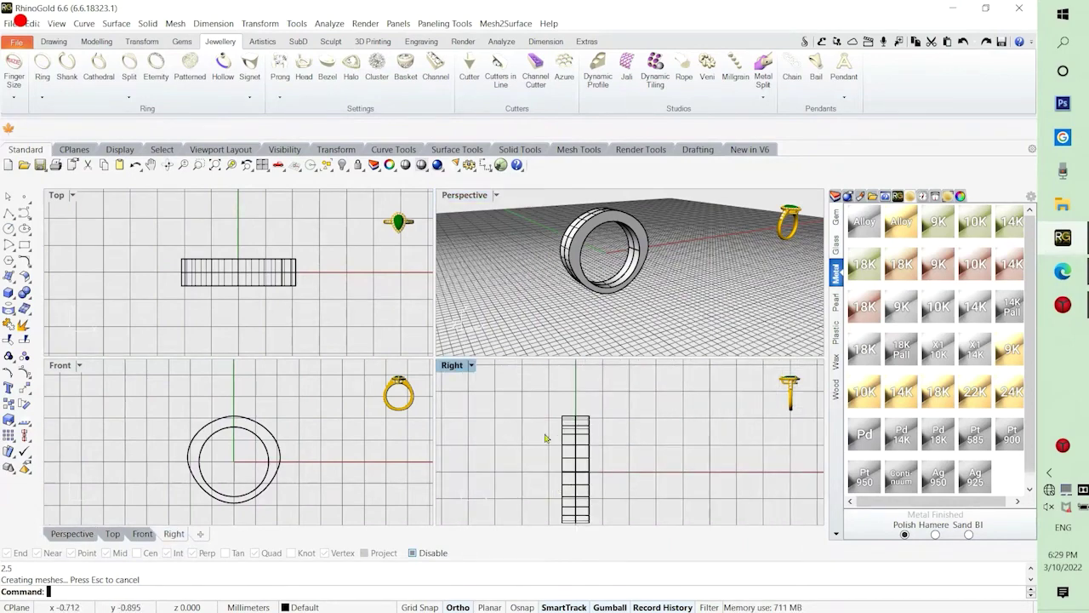
double_click(448, 368)
right_drag(522, 423, 596, 369)
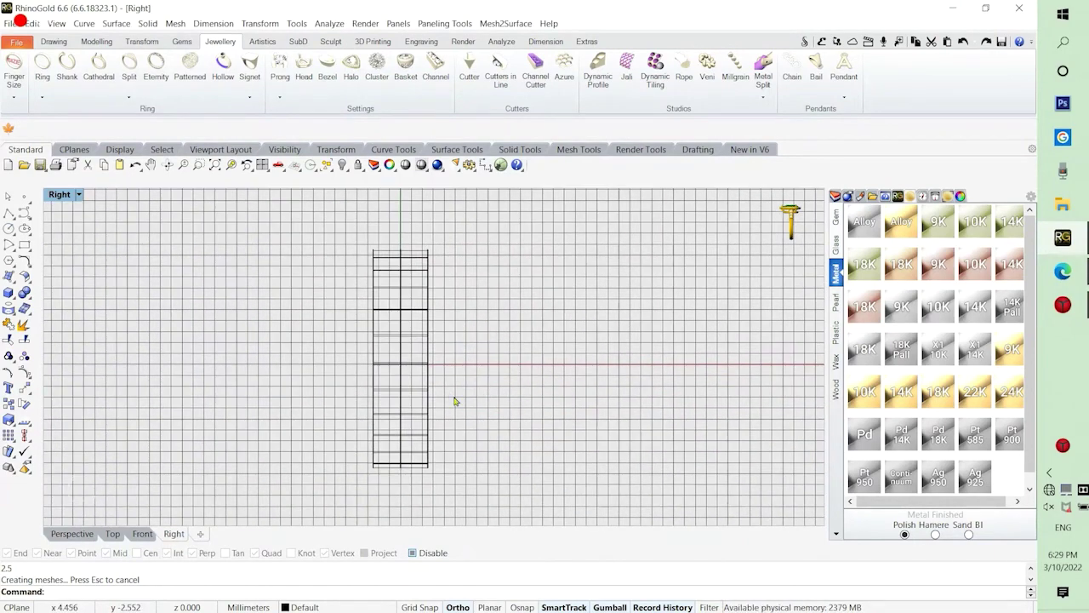
click(79, 195)
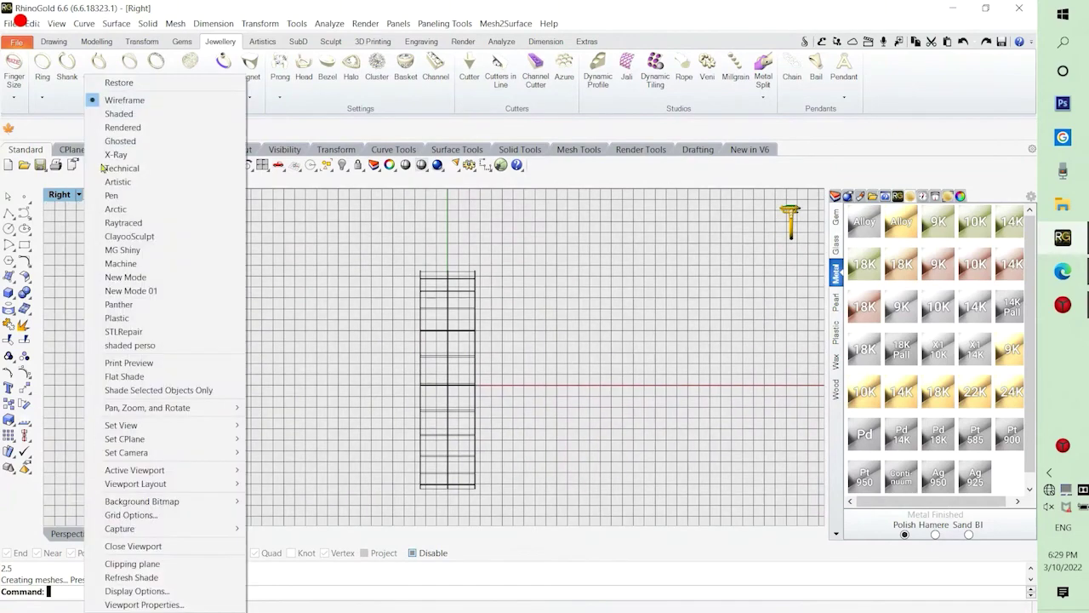
click(119, 113)
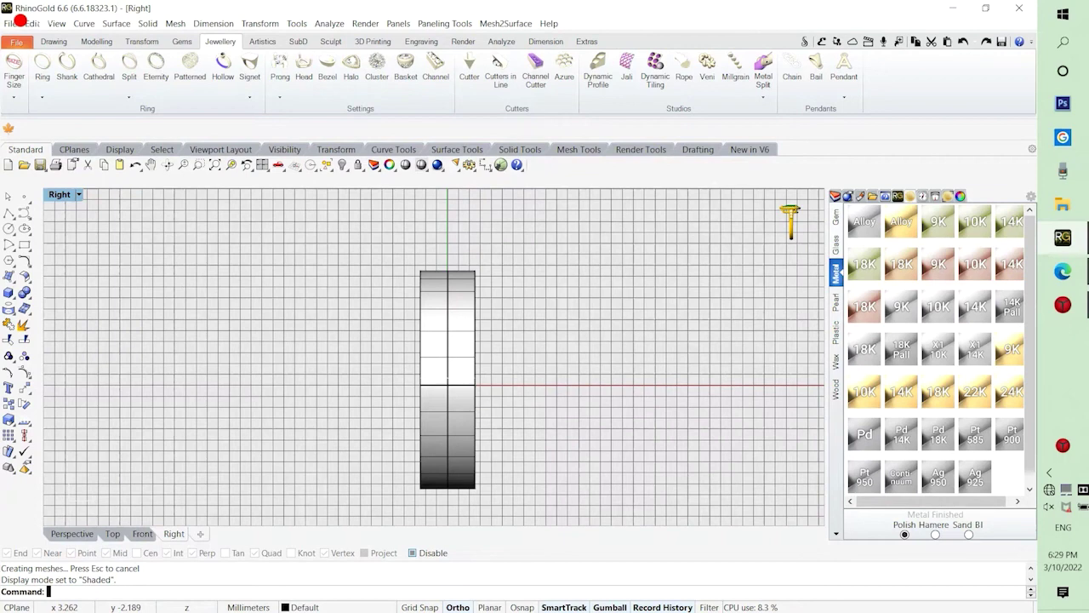
Add a bounding-box edit cage around the ring band with CageEdit, using World coordinates and the default cage settings.
text(cg)
key(Return)
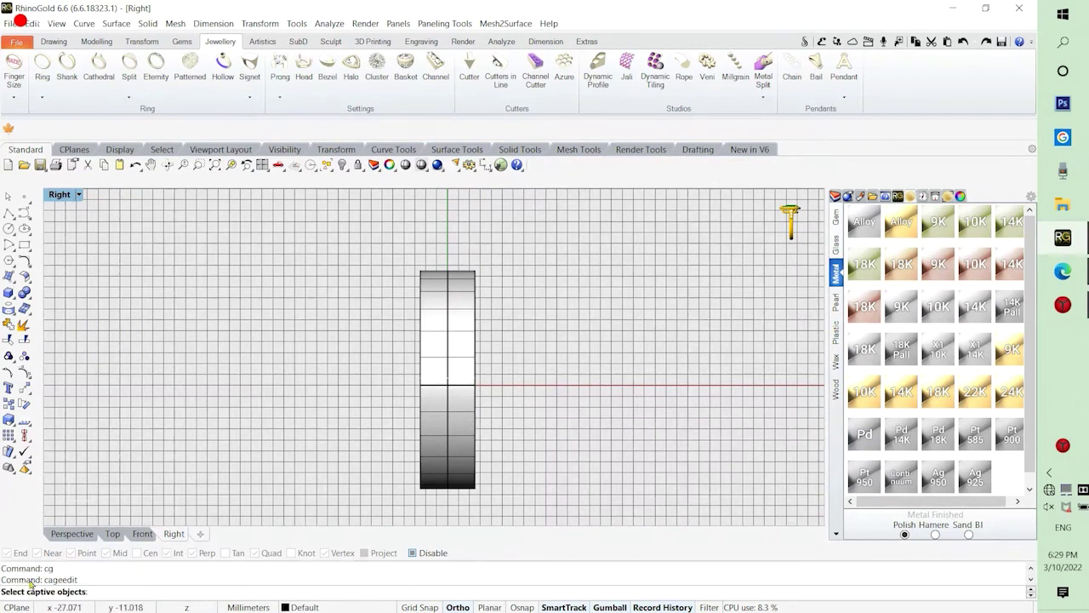
click(443, 409)
key(Return)
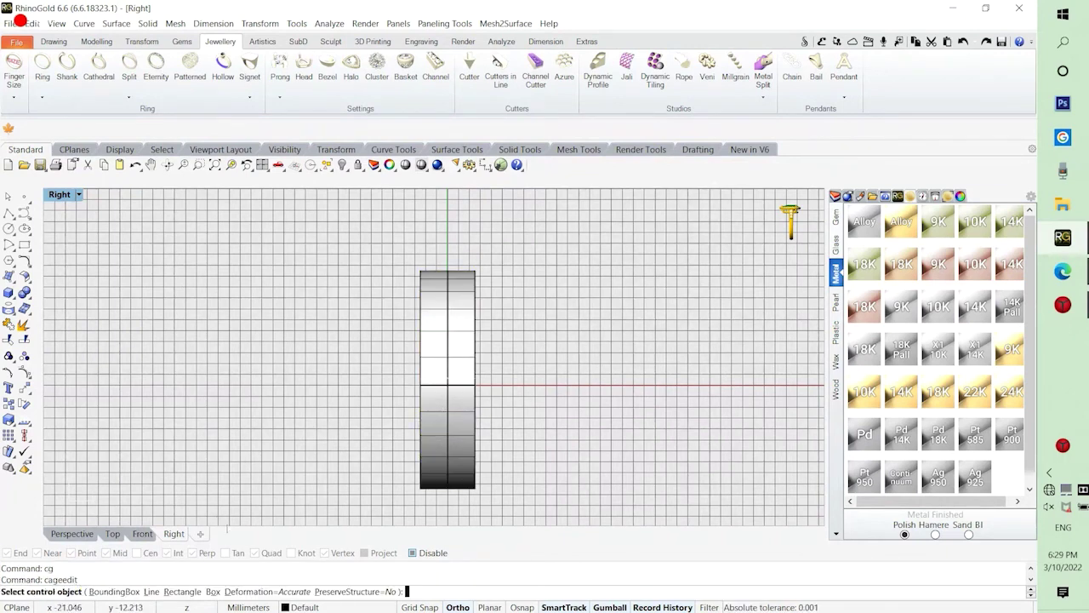
click(114, 591)
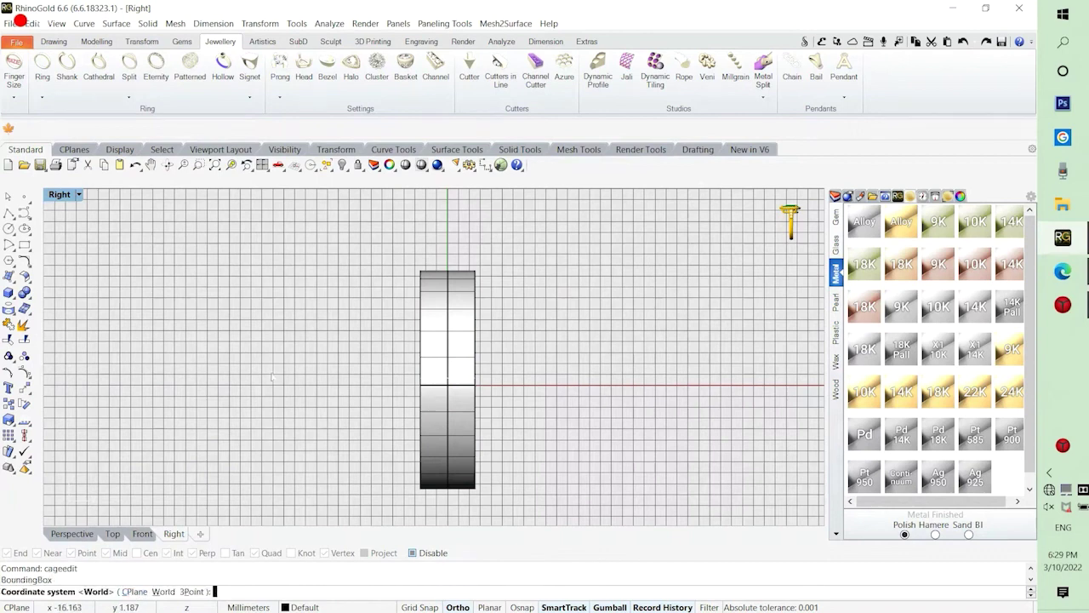
key(Return)
key(Return)
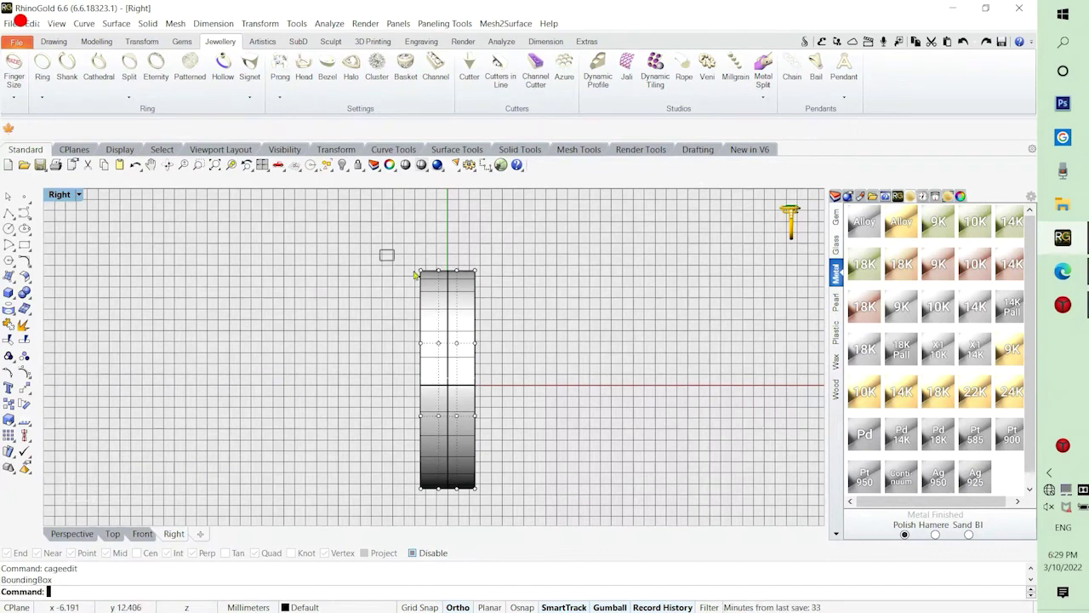
Narrow the band below its top by scaling the lower three rows of cage points inward symmetrically.
drag(379, 249, 499, 308)
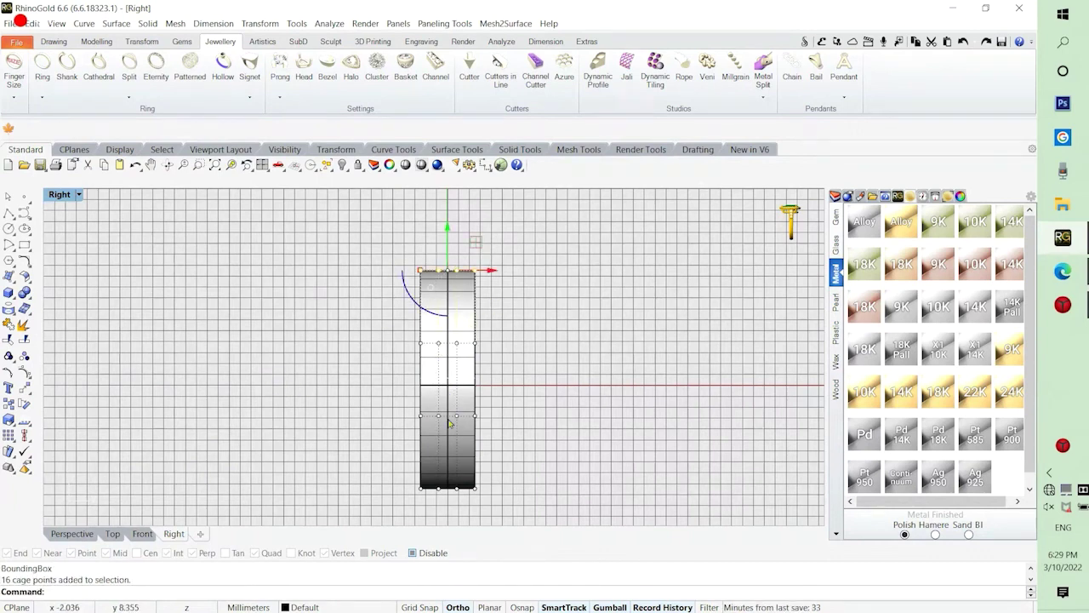
drag(389, 340, 514, 509)
scroll(427, 406, up, 3)
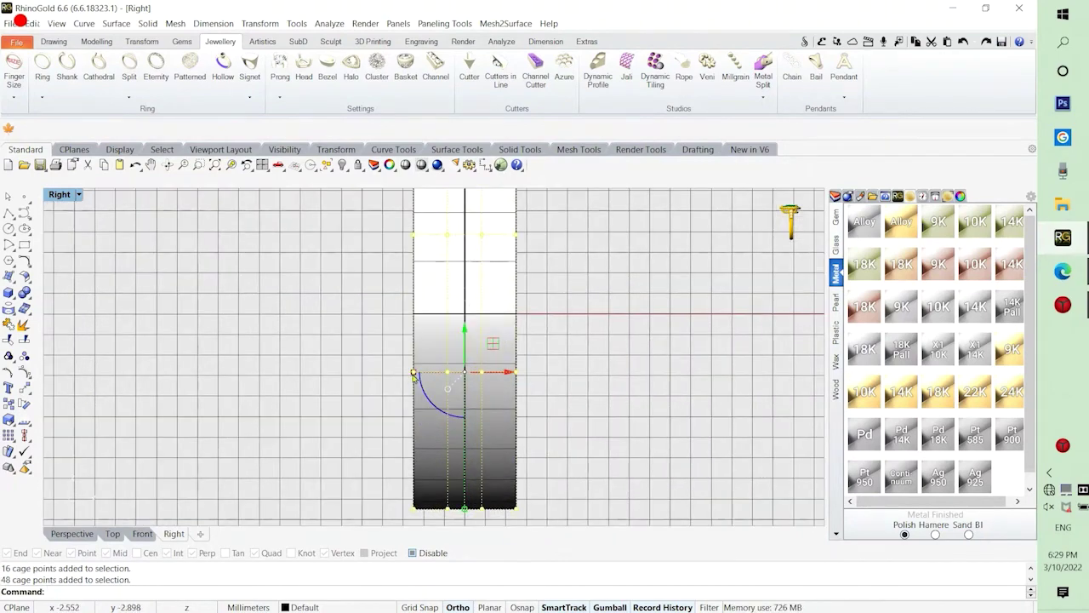
drag(414, 374, 427, 388)
scroll(439, 365, down, 2)
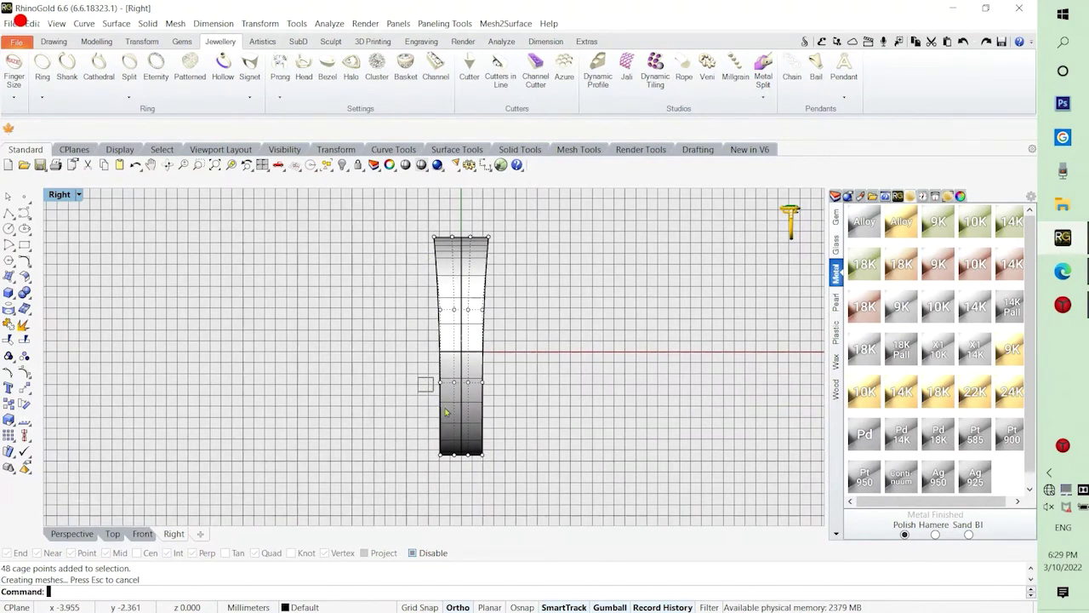
Taper the lower half of the band further by scaling the two lowest rows of cage points inward.
drag(417, 374, 508, 484)
scroll(449, 401, up, 2)
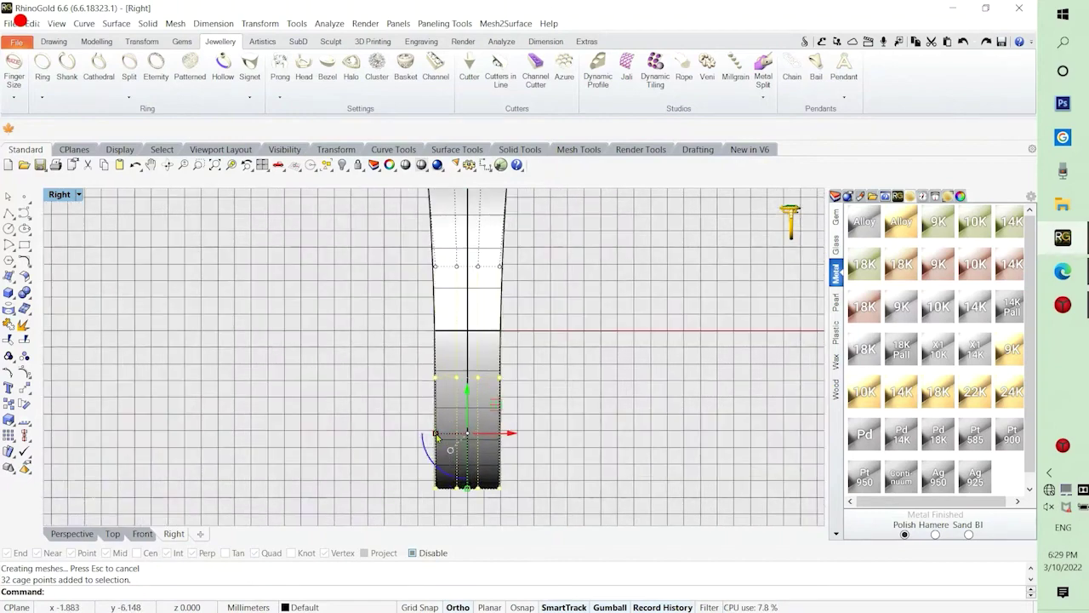
drag(436, 435, 551, 493)
key(Escape)
Narrow the base of the band by scaling the bottom row of cage points inward slightly.
scroll(514, 467, down, 2)
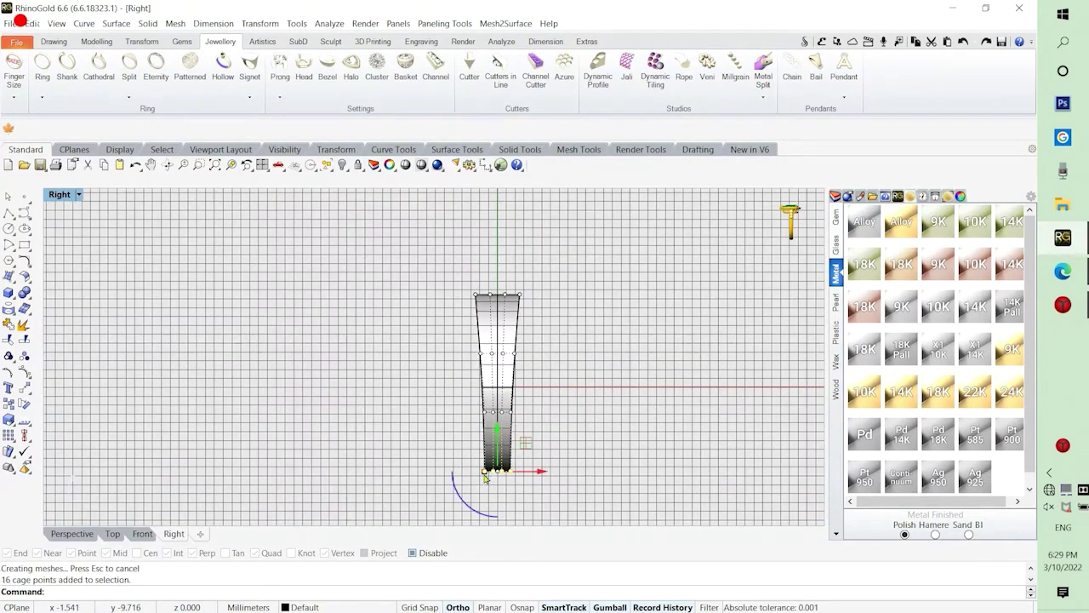
scroll(485, 481, up, 3)
drag(486, 467, 486, 465)
click(398, 443)
scroll(435, 470, down, 12)
scroll(460, 383, up, 8)
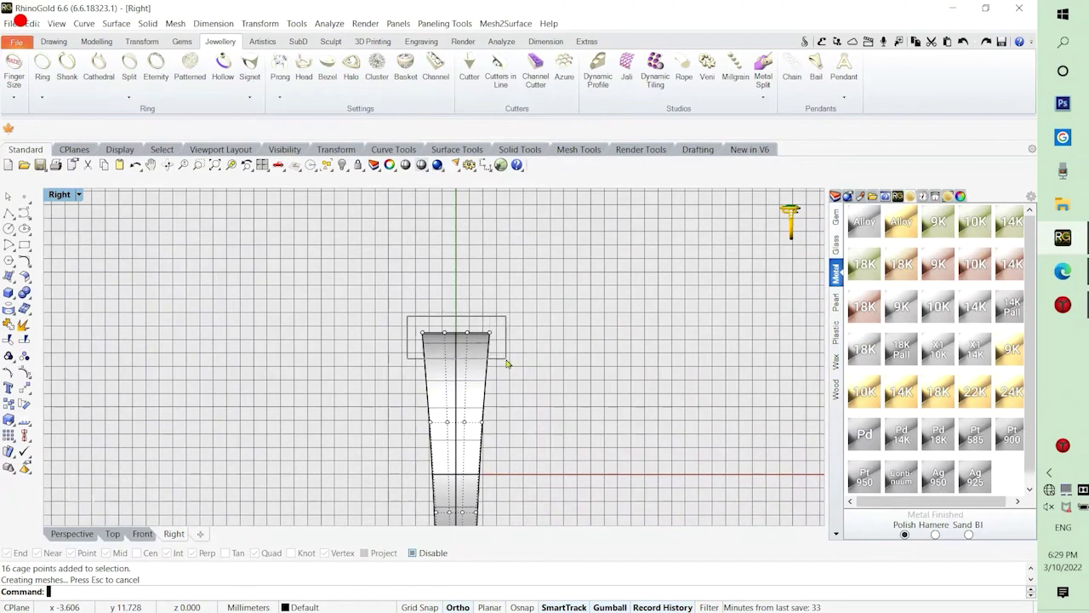
Widen the top of the ring band by scaling the top row of cage points outward symmetrically.
drag(506, 364, 507, 365)
scroll(446, 341, up, 5)
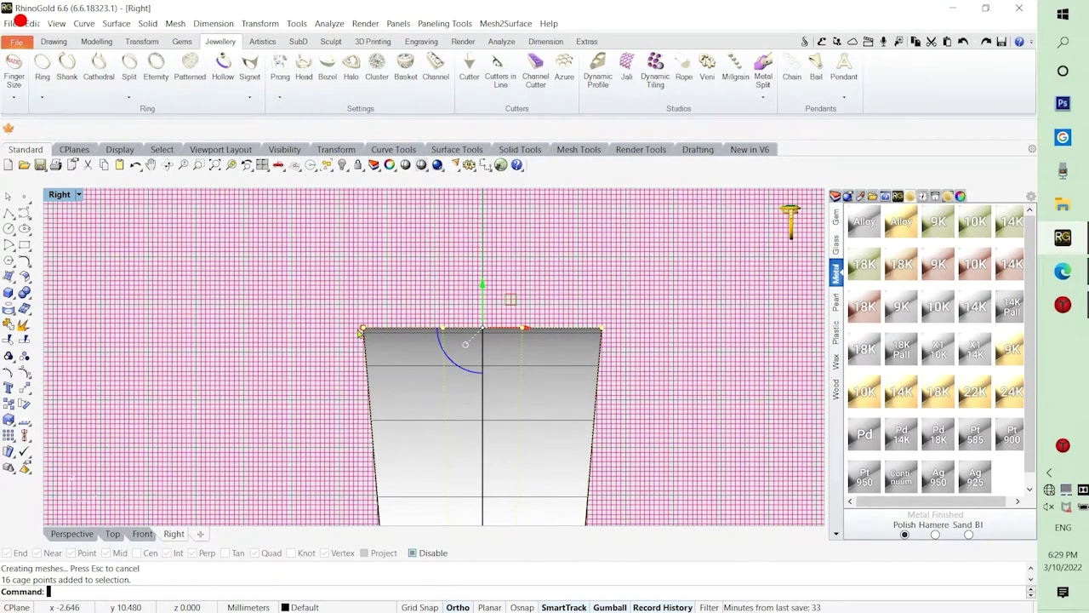
drag(361, 332, 333, 329)
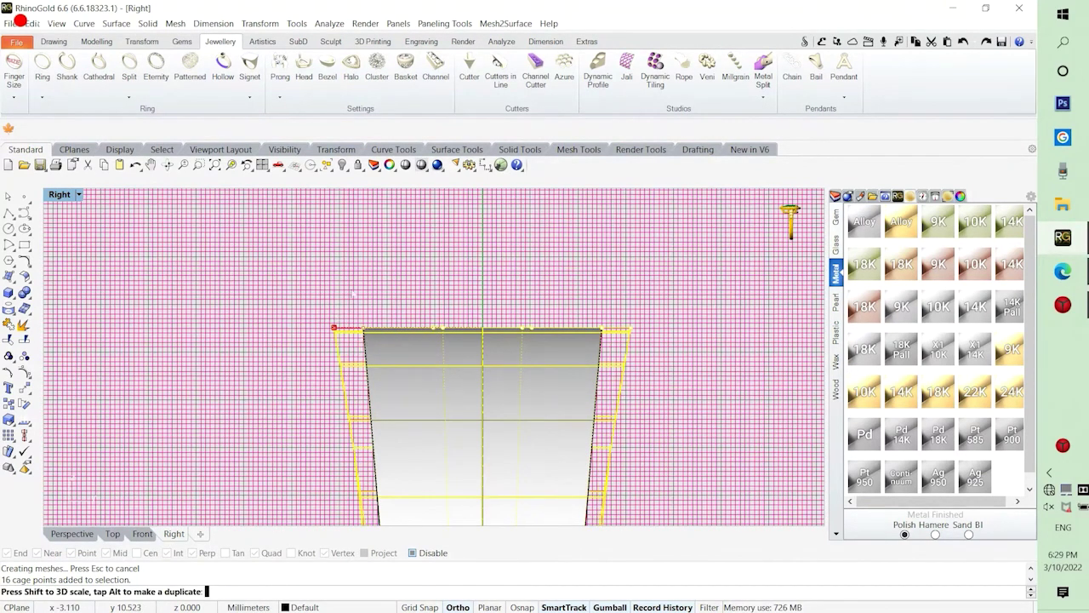
Widen the upper part of the band by scaling the second row of cage points slightly outward.
scroll(433, 243, down, 8)
drag(356, 394, 514, 463)
scroll(401, 425, up, 3)
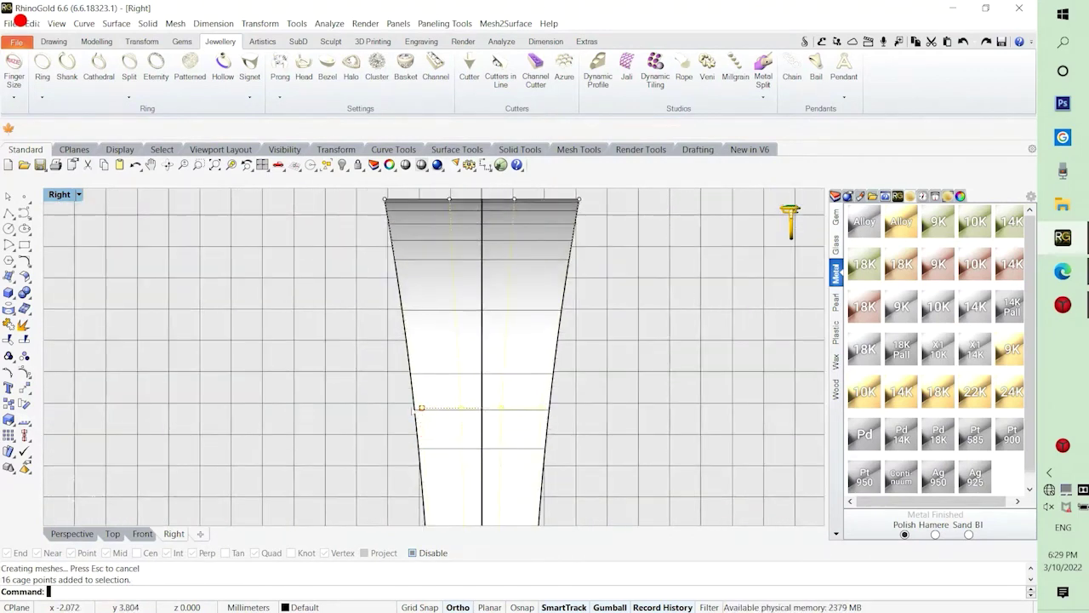
drag(419, 408, 407, 409)
Widen the lower half of the band by scaling the third row of cage points slightly outward, leaving the points deselected.
scroll(415, 331, down, 6)
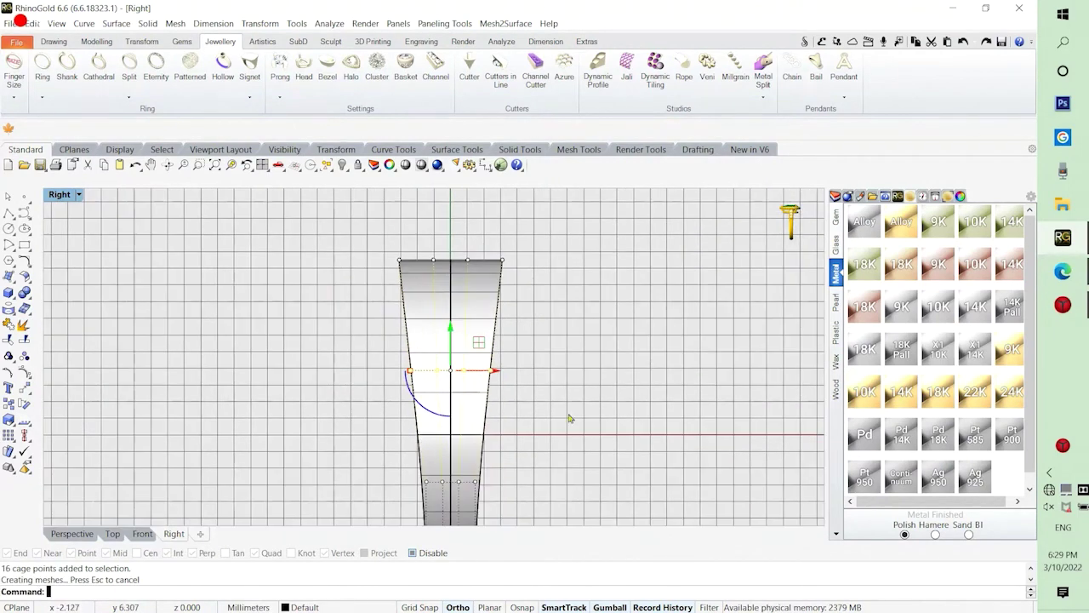
right_drag(553, 372, 552, 322)
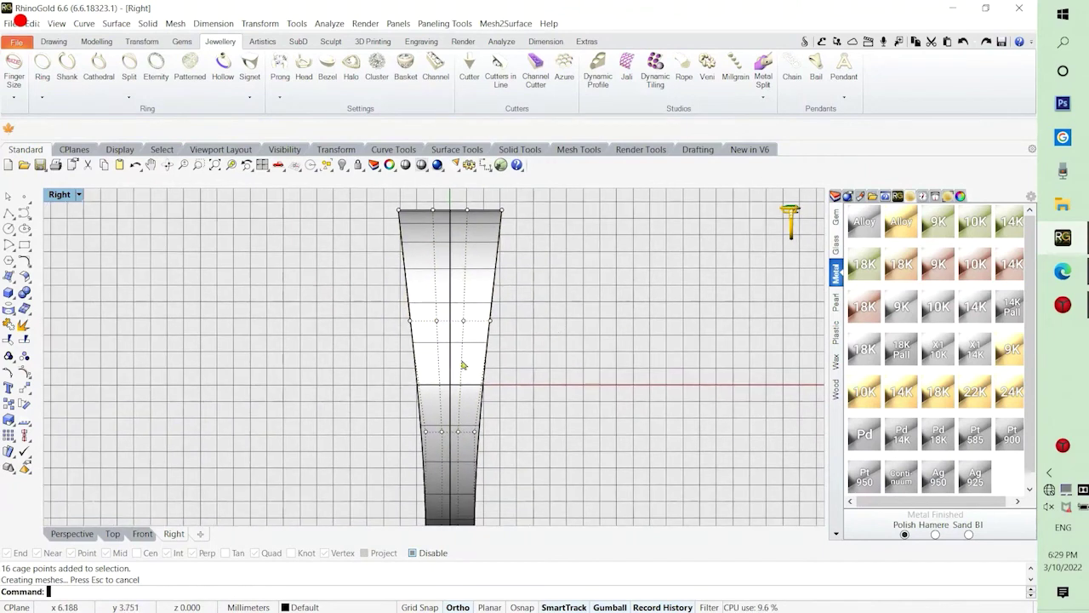
drag(550, 482, 548, 479)
scroll(430, 436, up, 3)
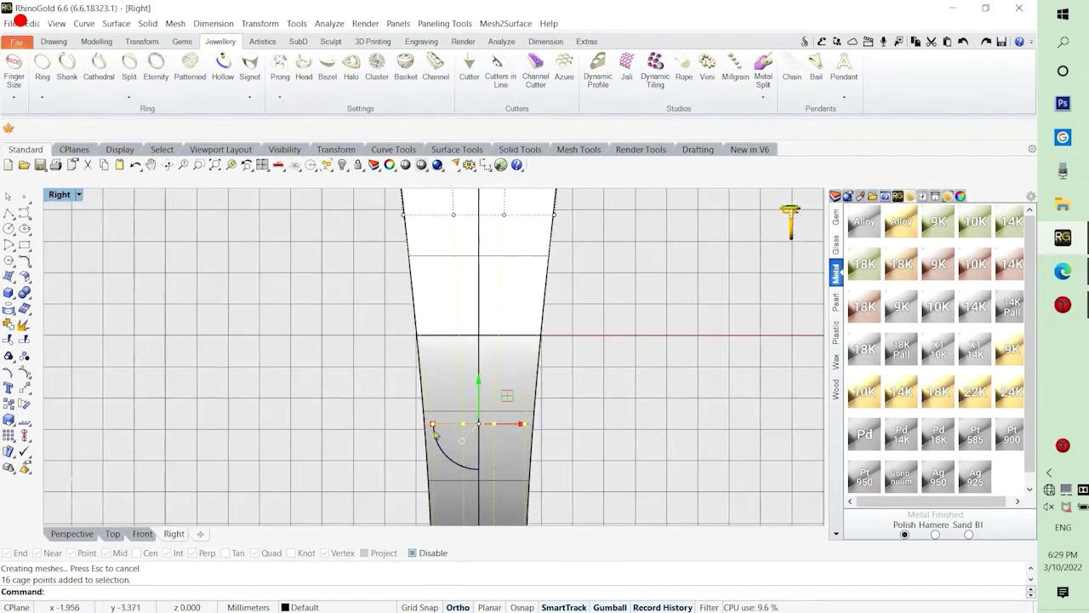
drag(432, 428, 420, 424)
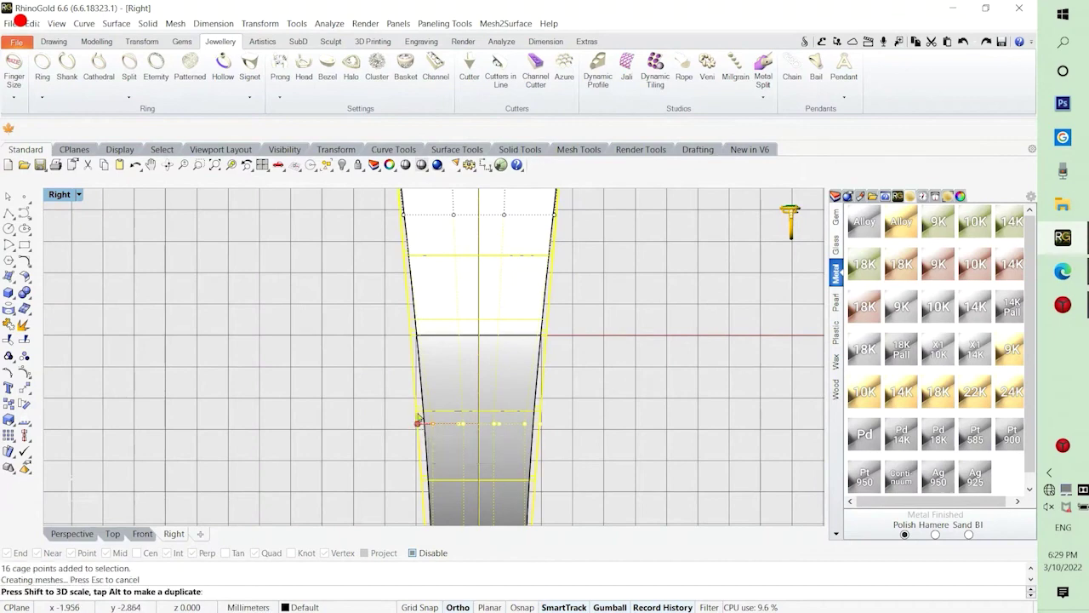
scroll(419, 423, down, 3)
click(559, 426)
scroll(437, 375, down, 2)
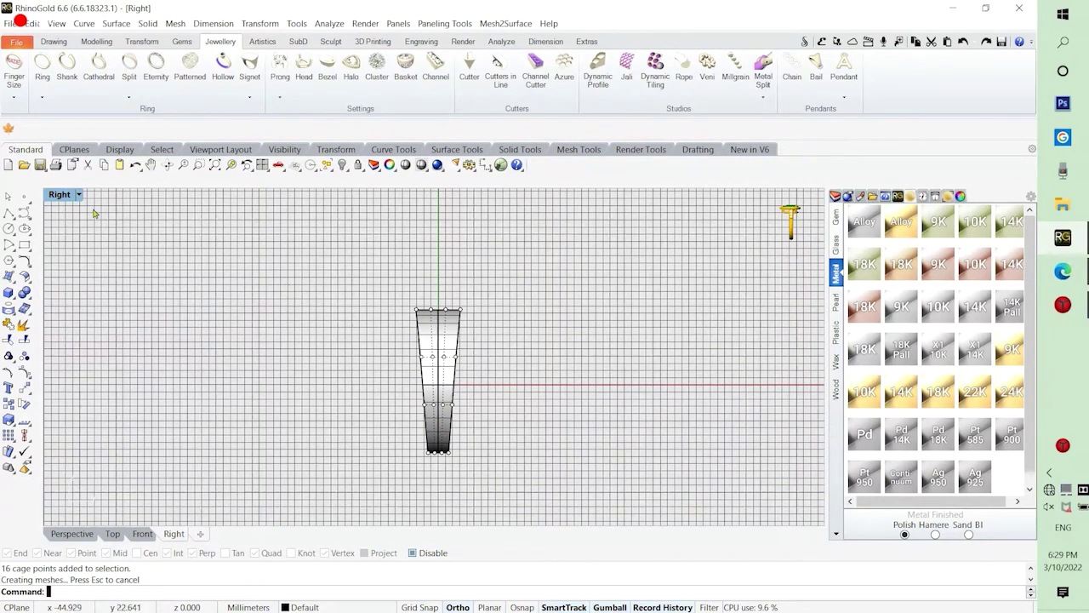
scroll(414, 389, up, 5)
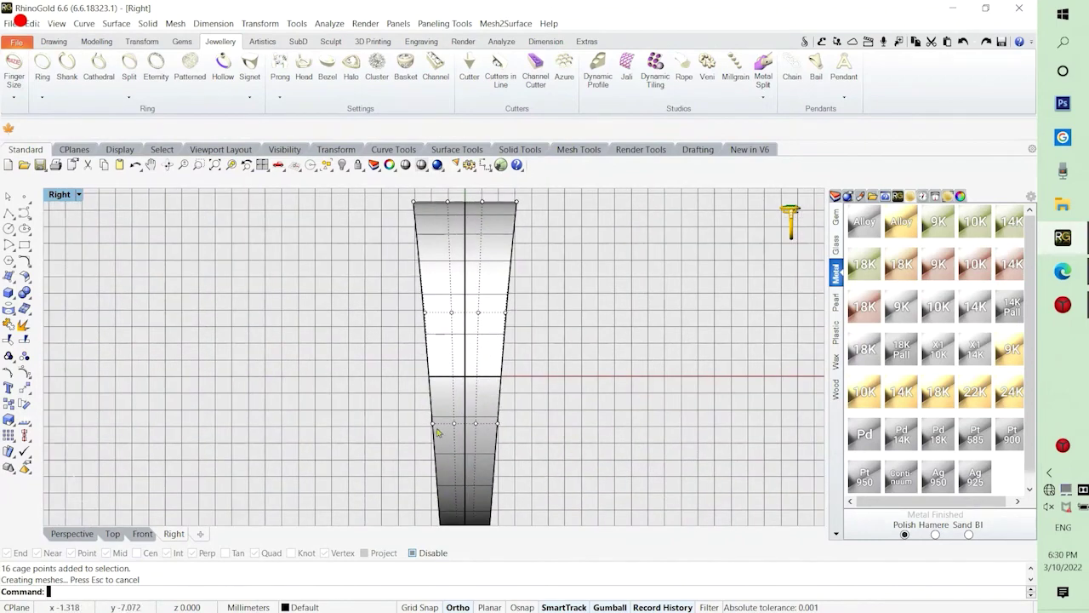
Turn off the cage points and delete the edit cage surrounding the ring band.
right_click(25, 374)
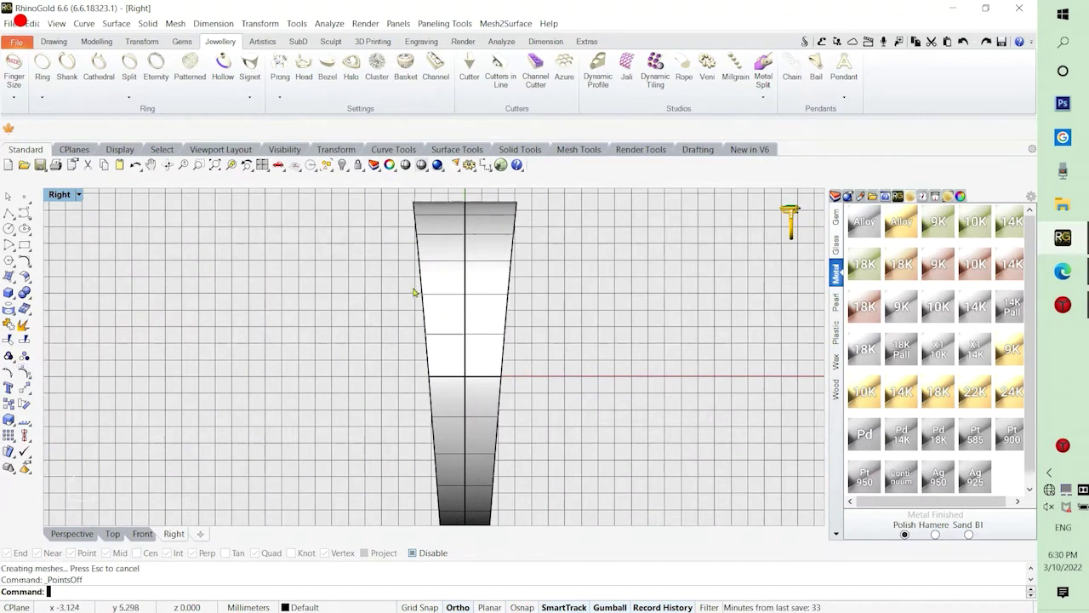
scroll(439, 364, down, 3)
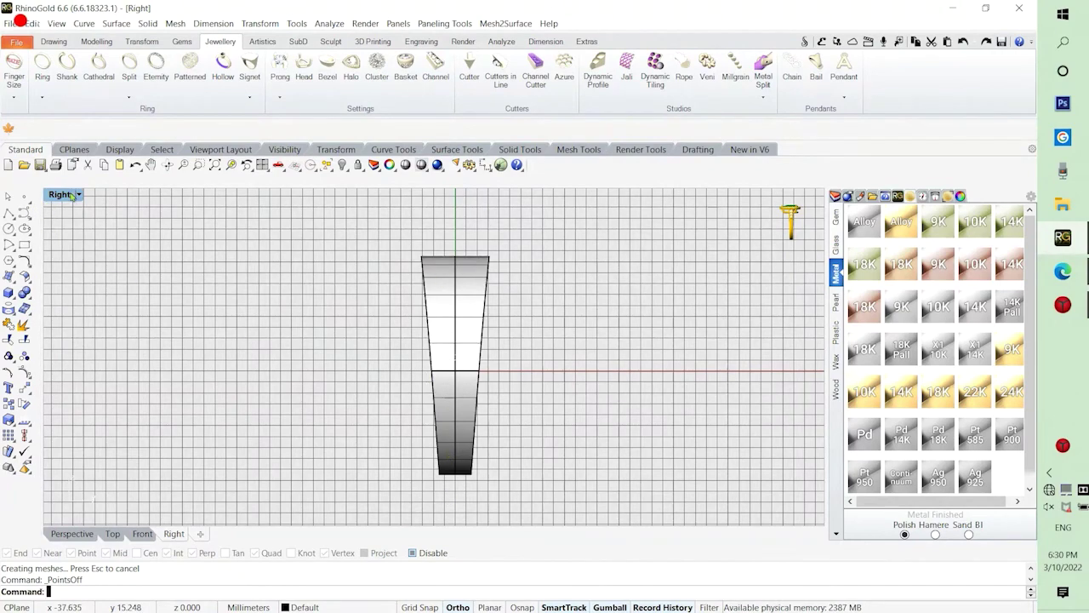
double_click(61, 195)
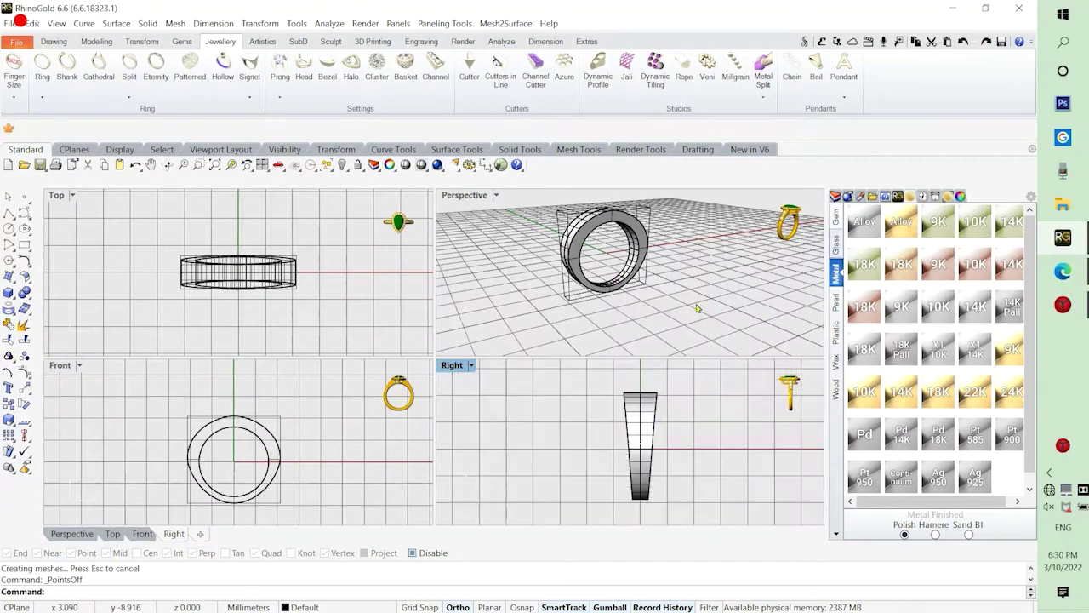
click(567, 304)
key(Delete)
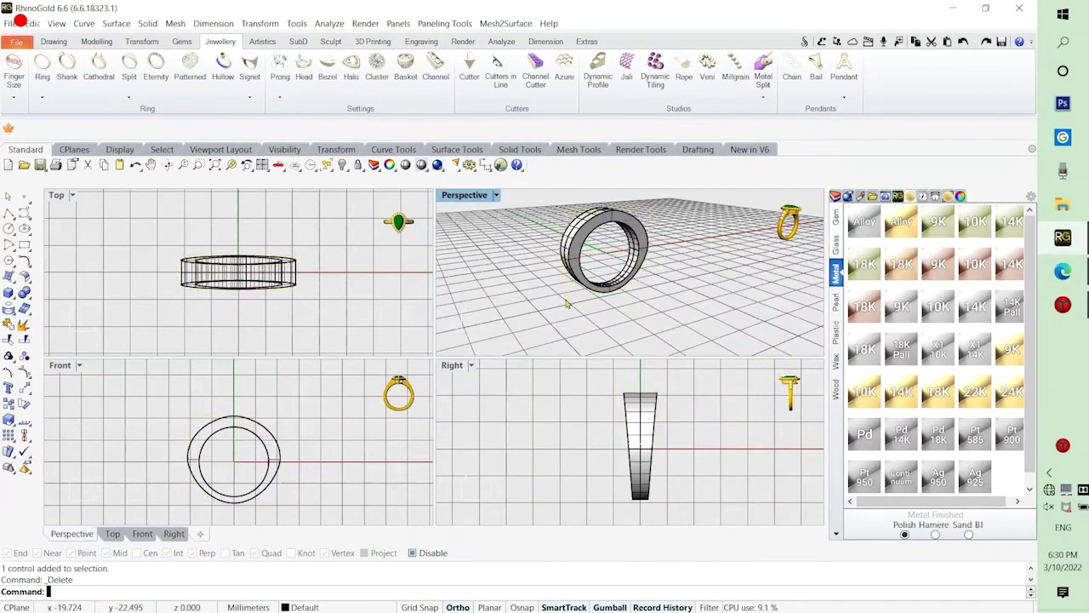
Extract one flat ring-shaped side face from the tapered band and delete it.
double_click(471, 199)
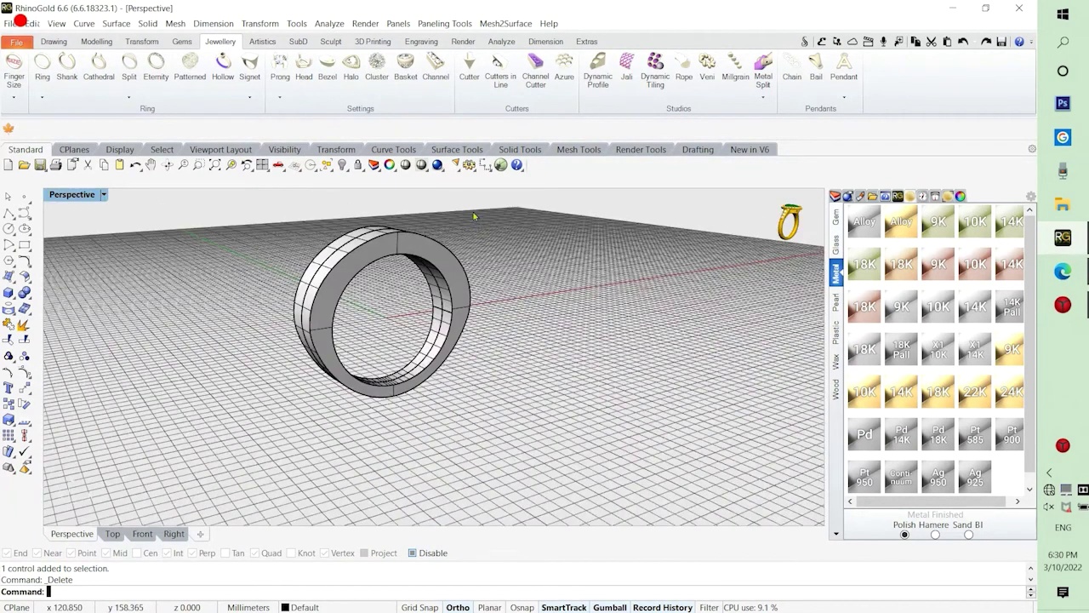
right_drag(506, 330, 487, 314)
scroll(468, 369, down, 5)
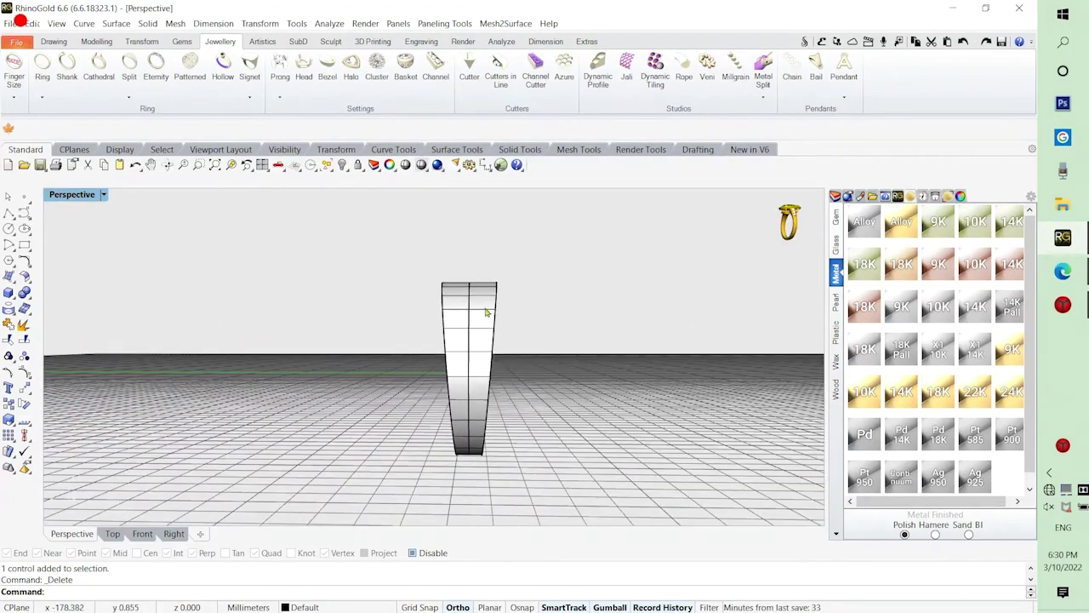
double_click(86, 196)
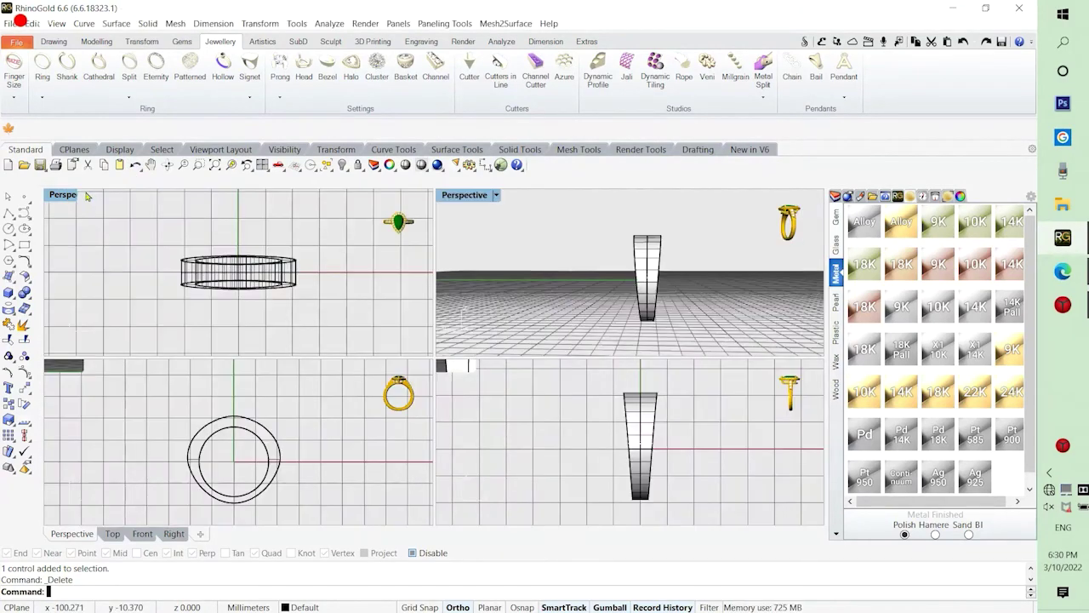
right_drag(514, 314, 634, 320)
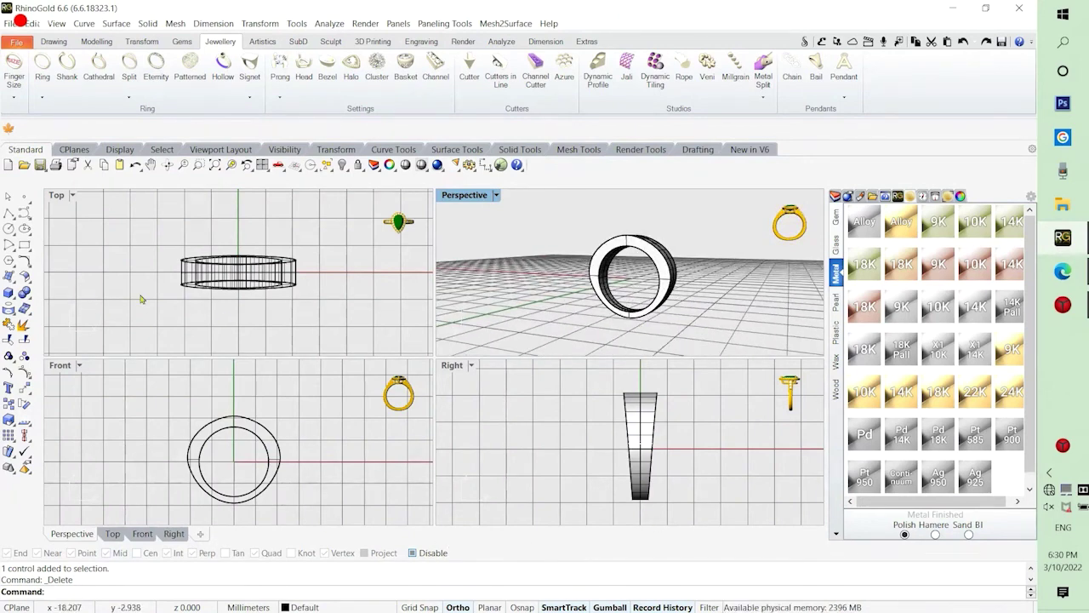
click(24, 324)
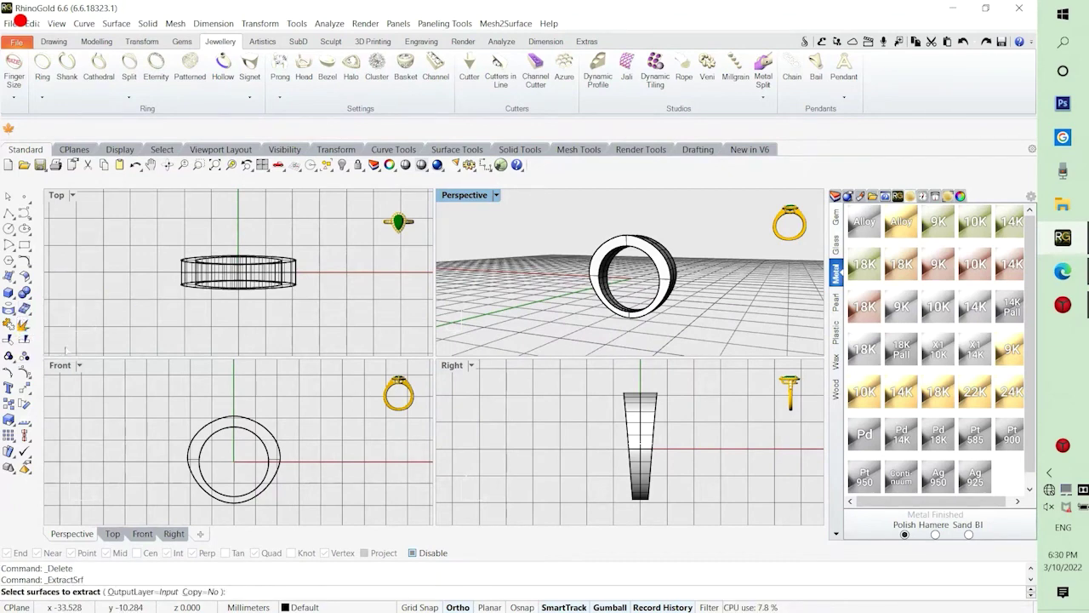
scroll(652, 269, up, 5)
click(652, 269)
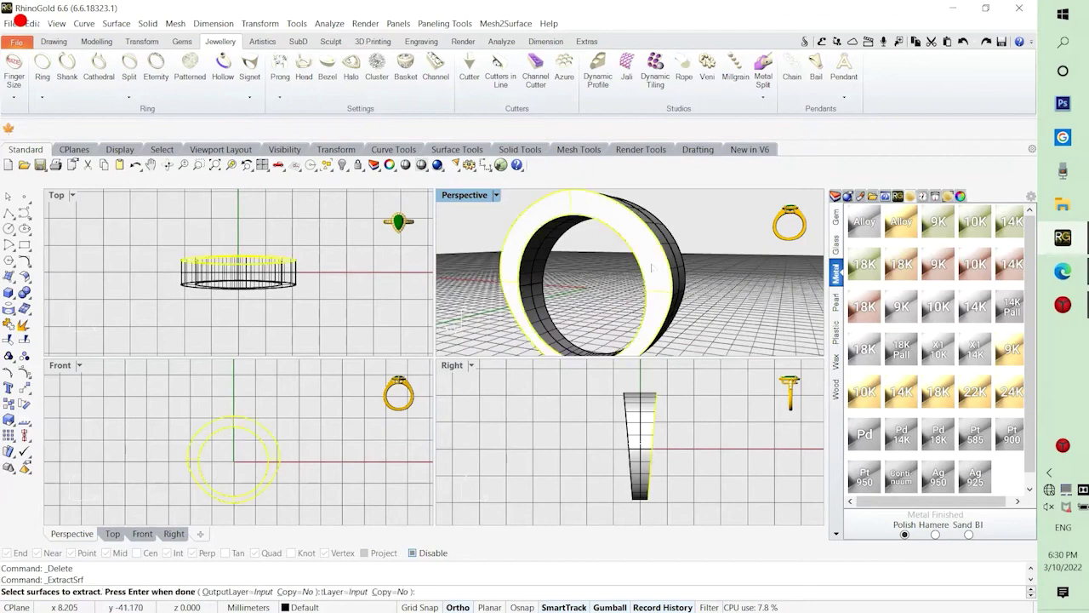
right_click(652, 269)
key(Delete)
Extract the opposite flat side face of the band and delete it, leaving only the inner and outer walls.
right_drag(720, 315, 542, 320)
right_drag(695, 287, 624, 246)
right_click(634, 273)
click(634, 272)
right_click(635, 272)
key(Delete)
scroll(635, 273, down, 3)
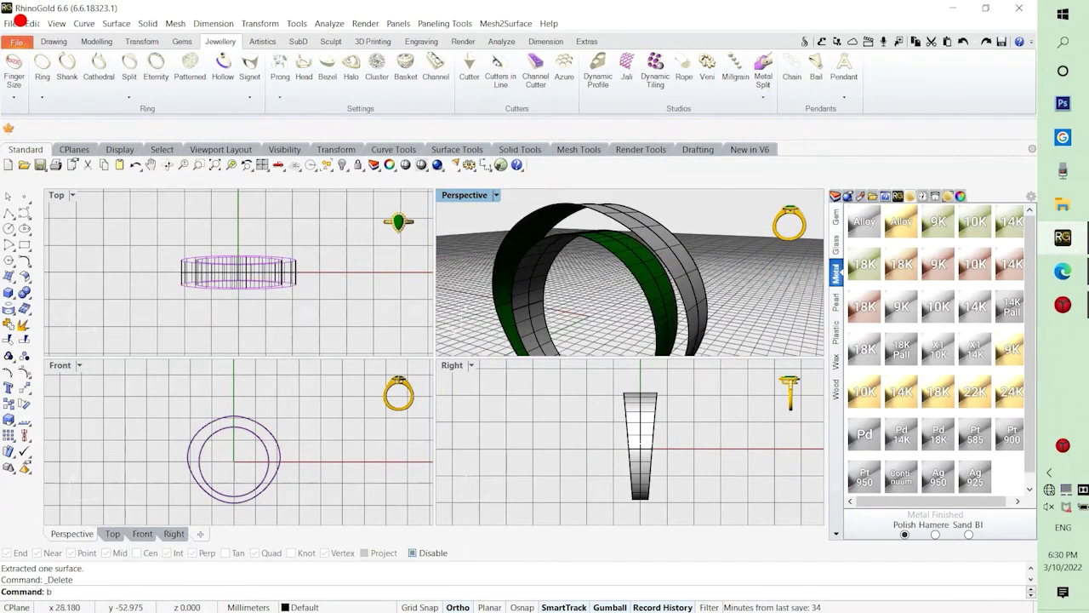
Start a BlendSrf between the inner and outer wall edges on one open side of the band, accepting the seam points.
text(bs)
key(Return)
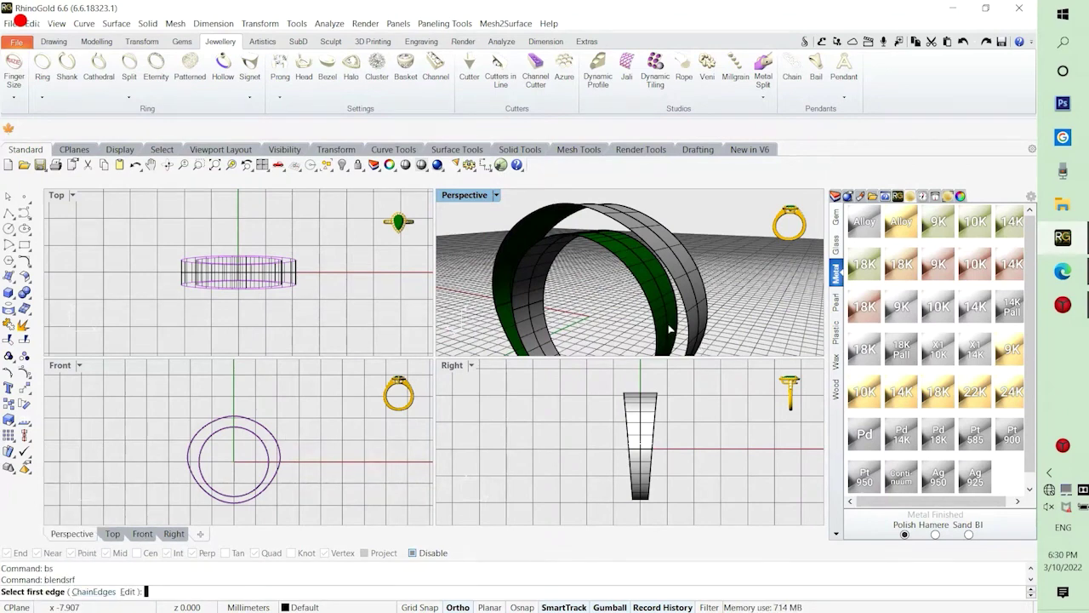
click(647, 302)
right_drag(647, 302, 602, 328)
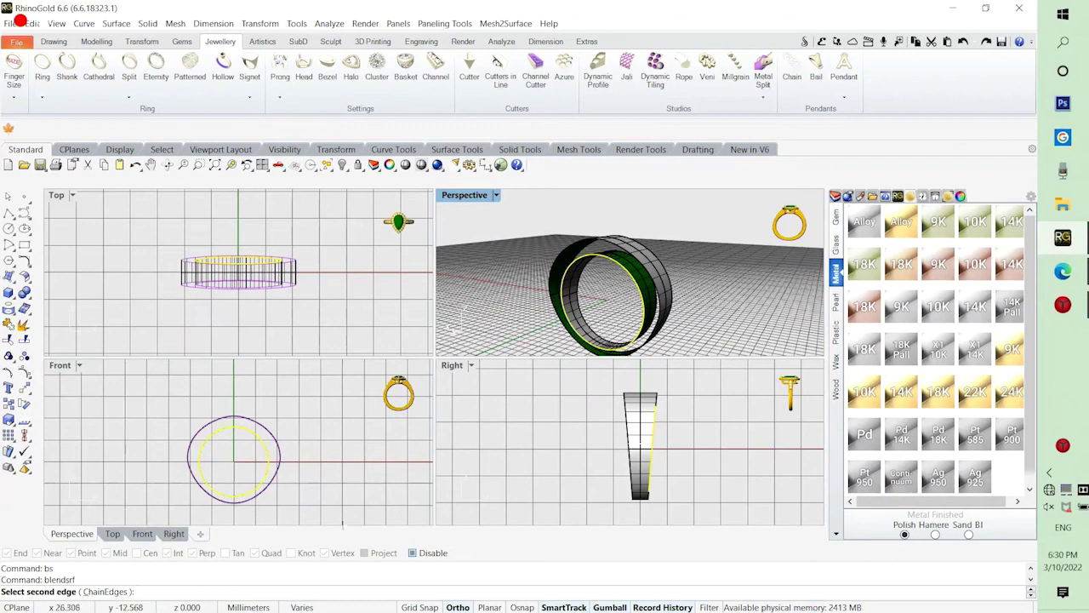
click(651, 274)
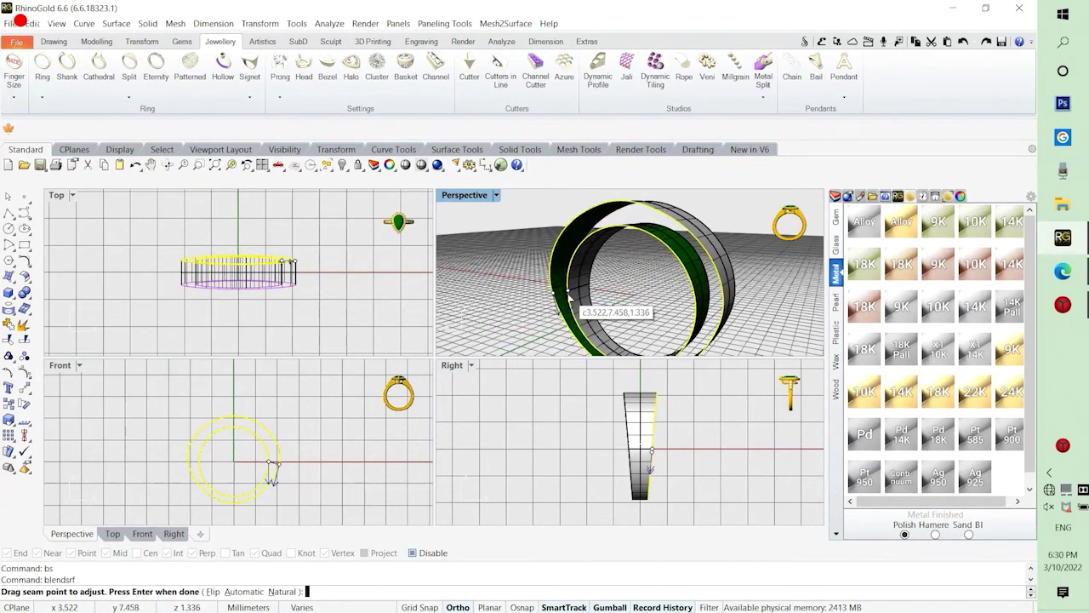
key(Return)
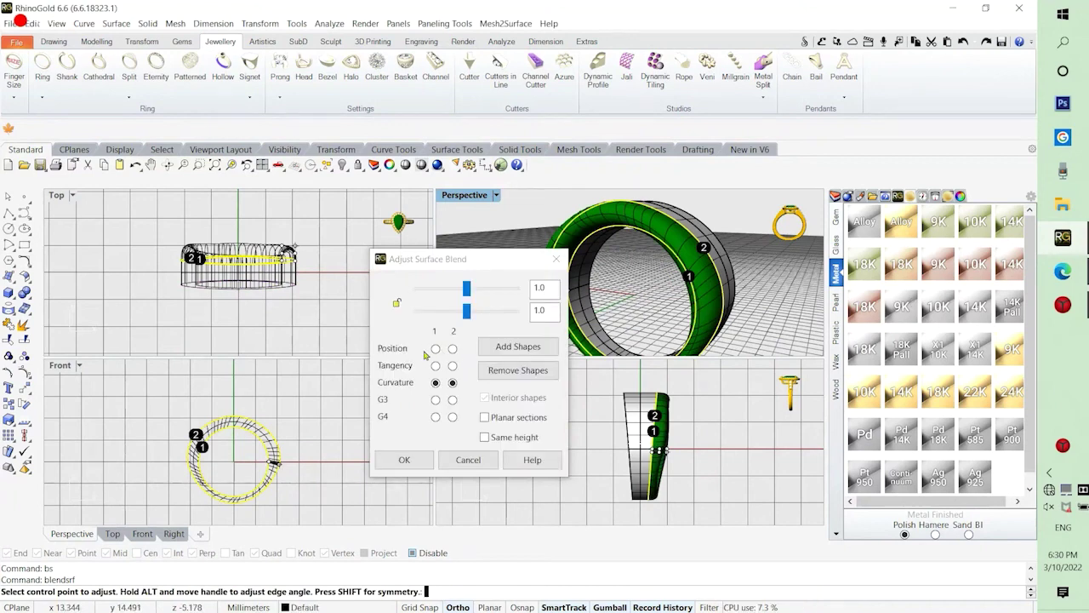
Lock the two blend sliders together, set both to 0.321, and enable Same height for the blend.
click(400, 304)
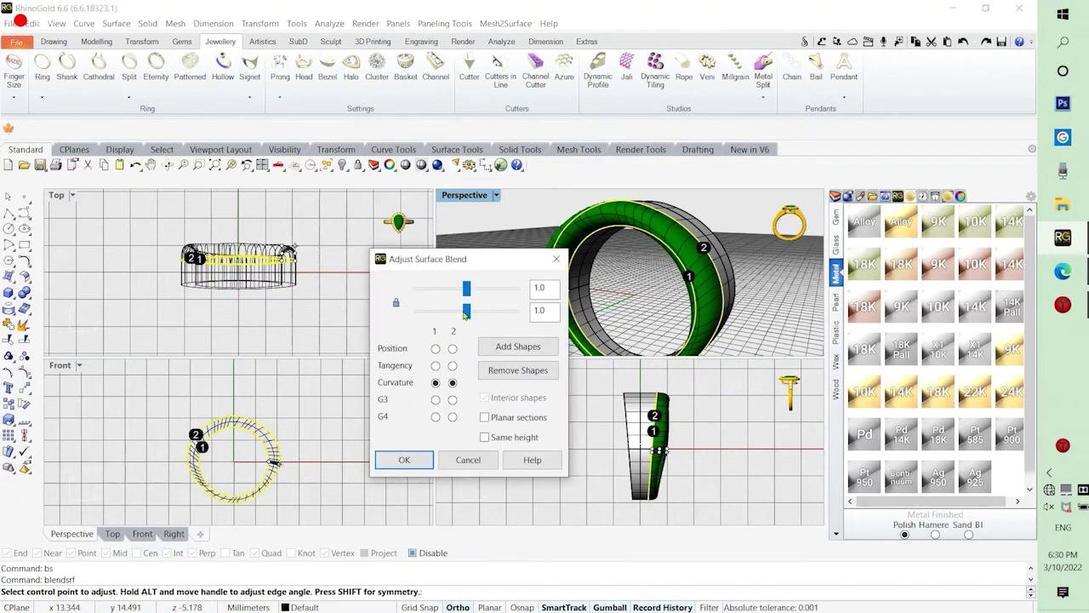
drag(433, 325, 419, 319)
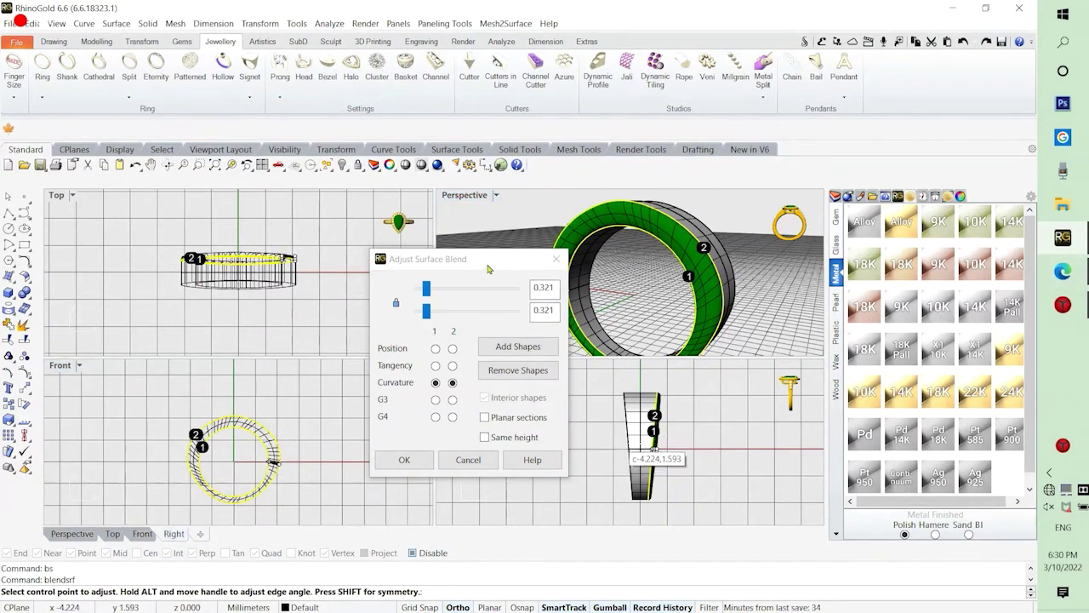
drag(488, 269, 309, 220)
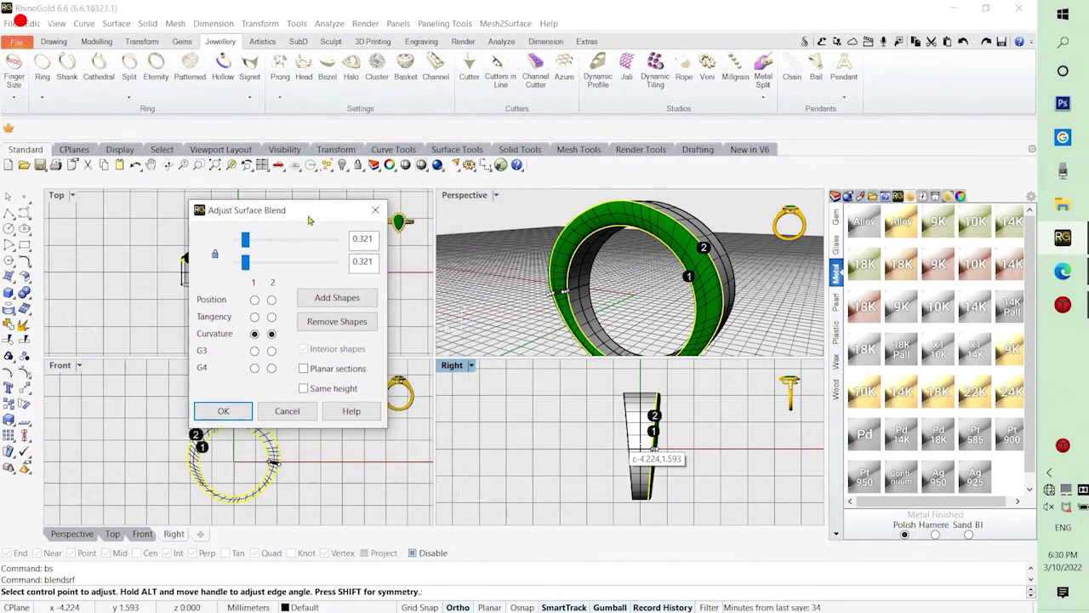
click(318, 388)
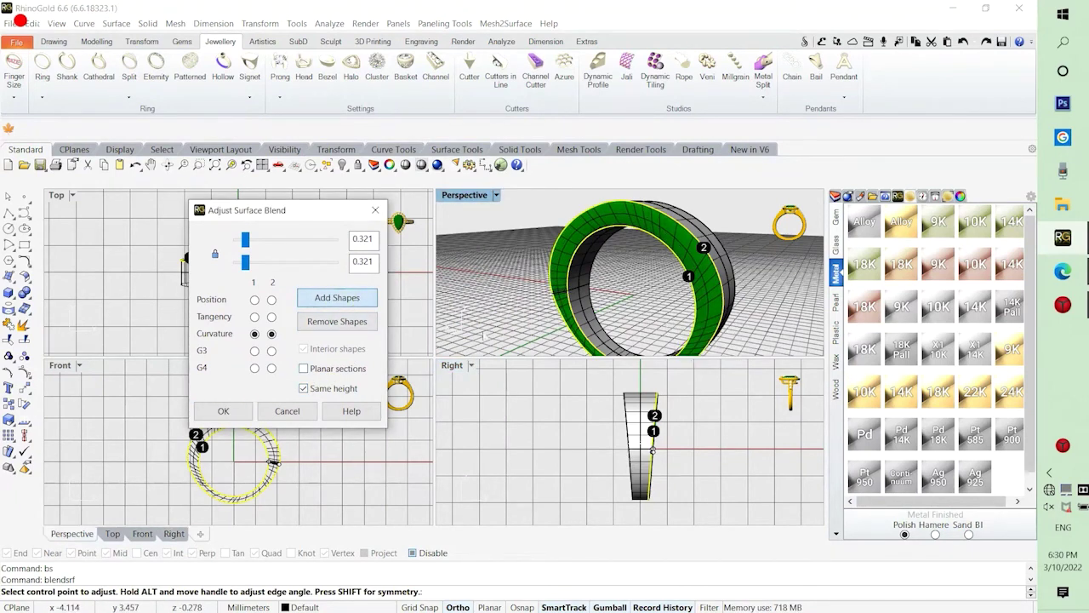
Add two blend shapes between the inner and outer edges, one on each side of the ring just below mid-height.
click(329, 300)
click(706, 331)
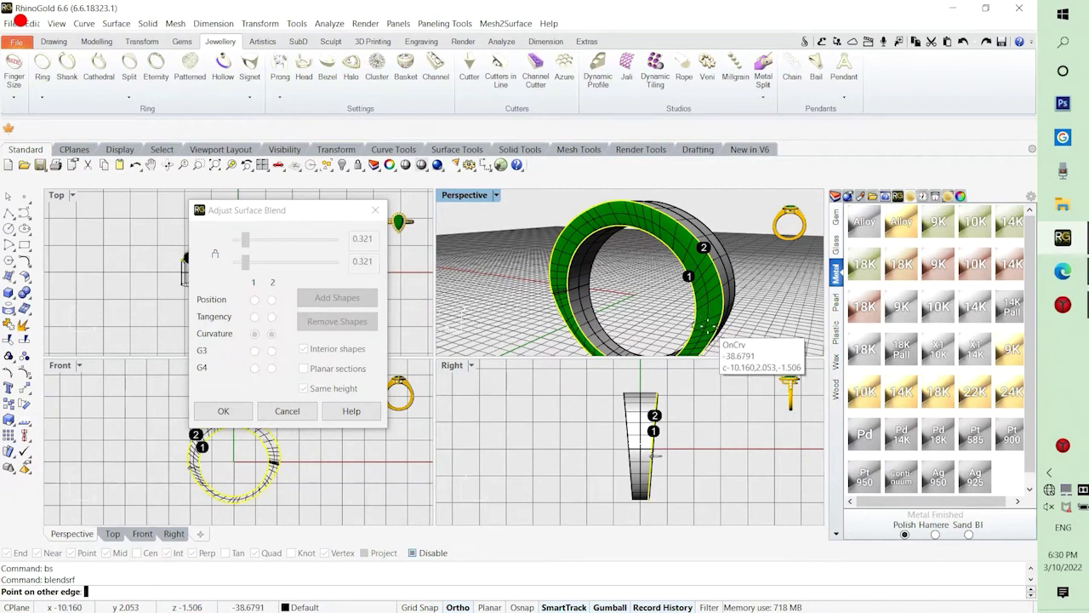
click(722, 317)
scroll(678, 290, down, 2)
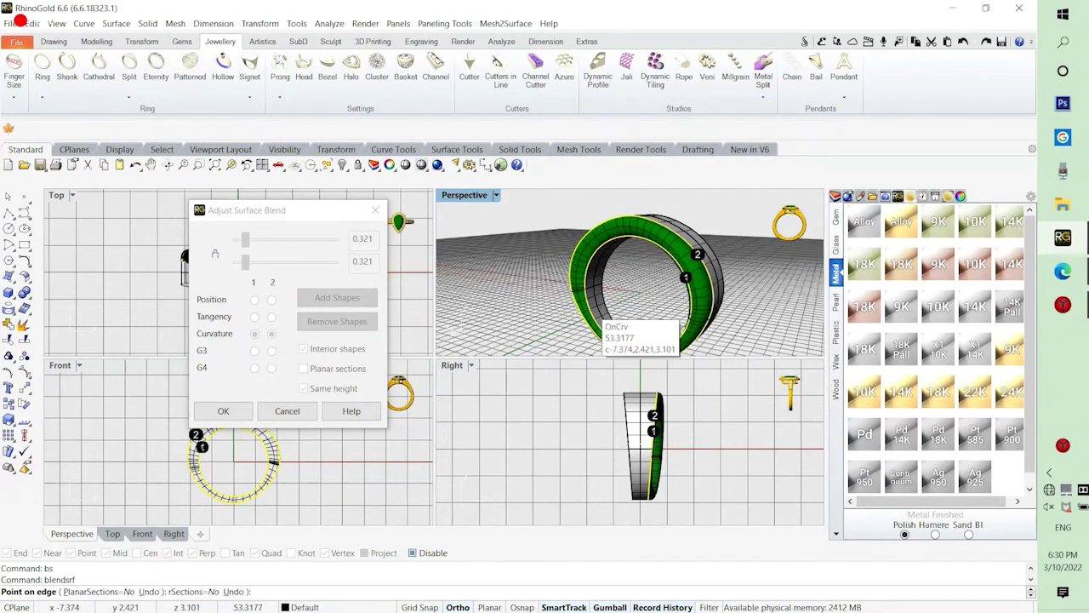
scroll(563, 314, up, 5)
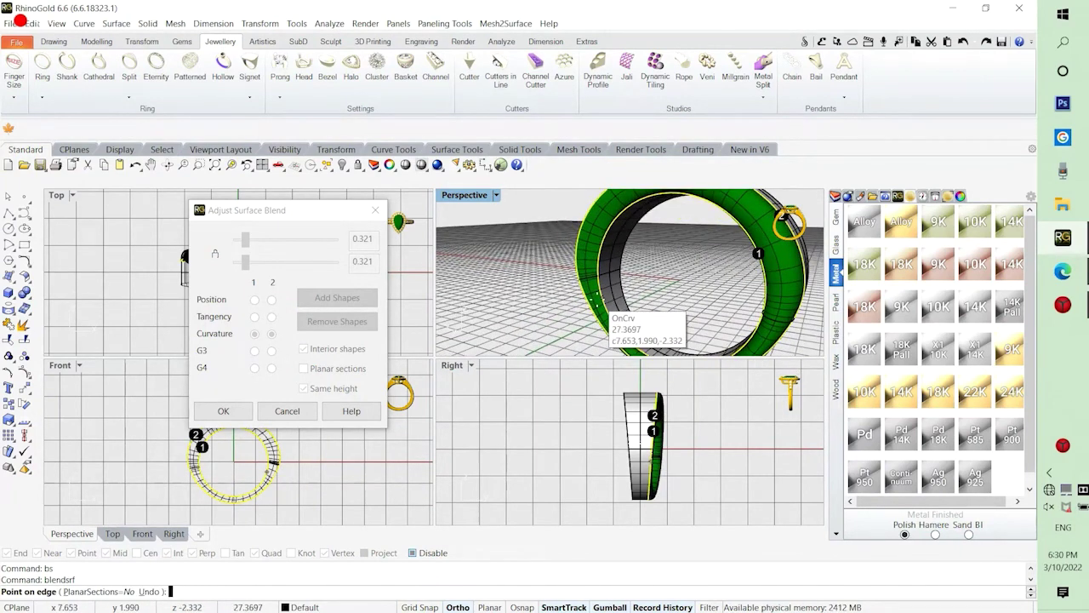
click(587, 305)
click(582, 299)
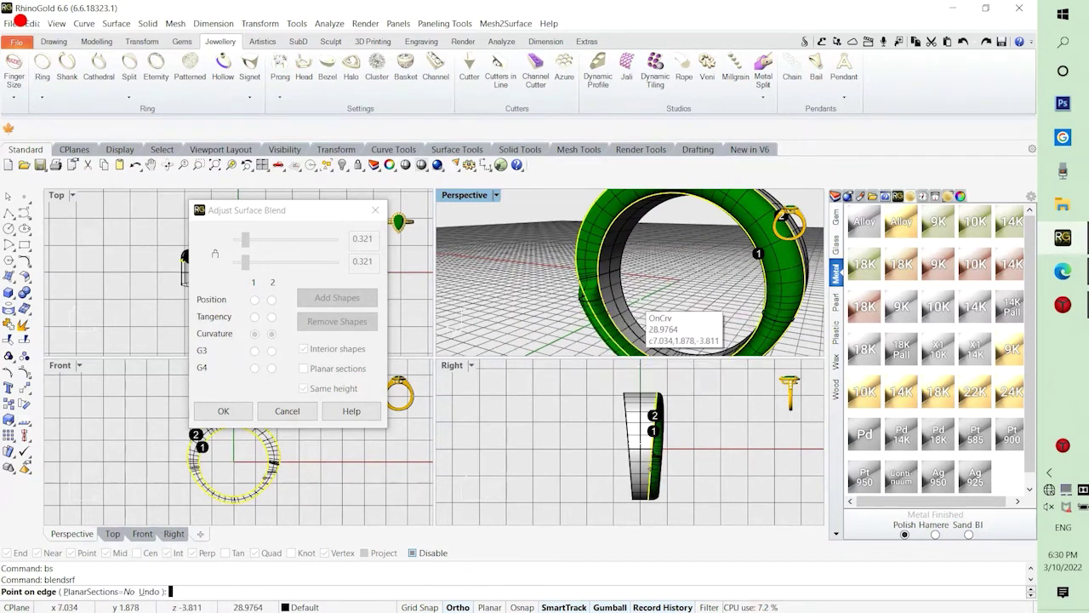
key(Return)
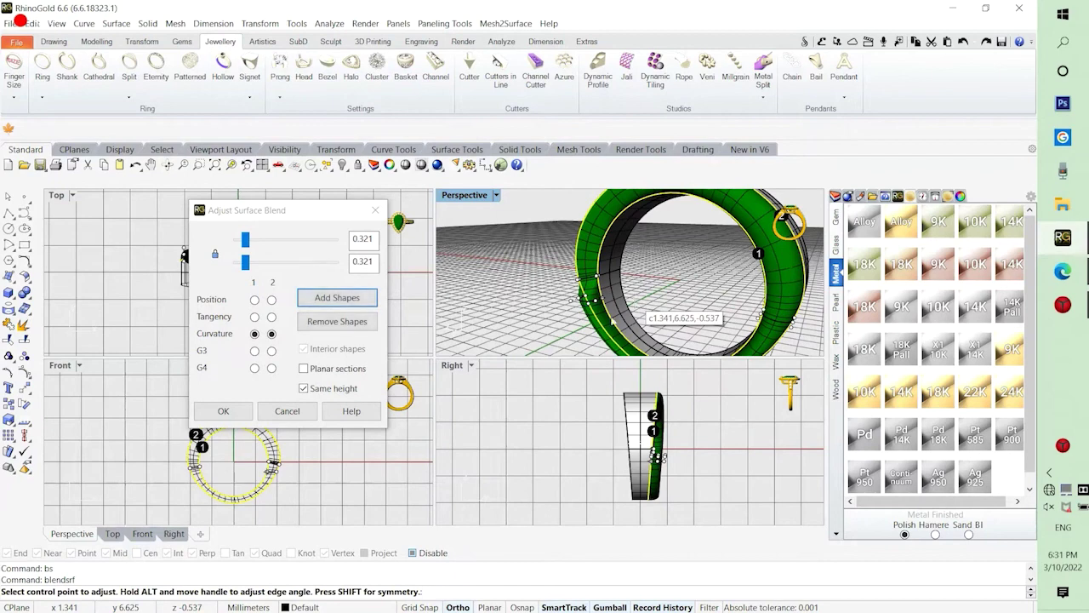
Remove the blend shapes added on either side of the ring from the surface blend.
click(332, 321)
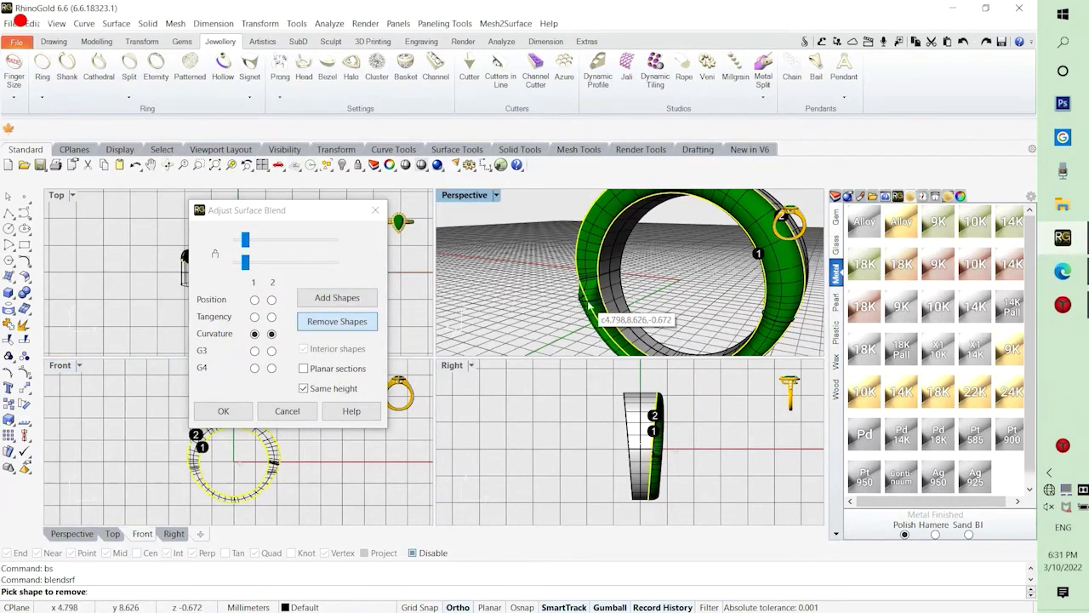
click(590, 305)
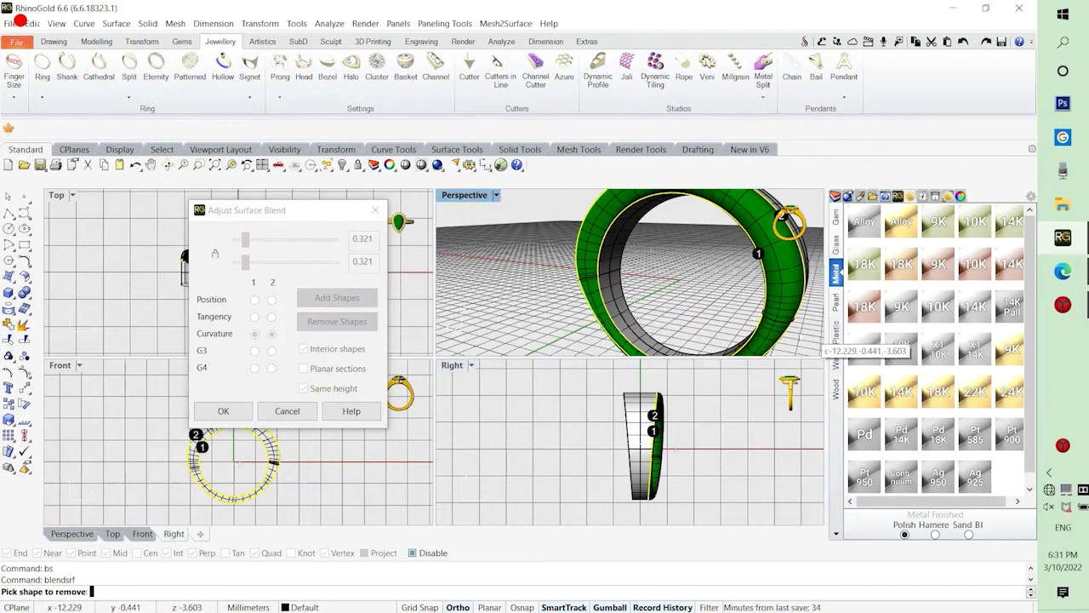
right_drag(782, 315, 711, 321)
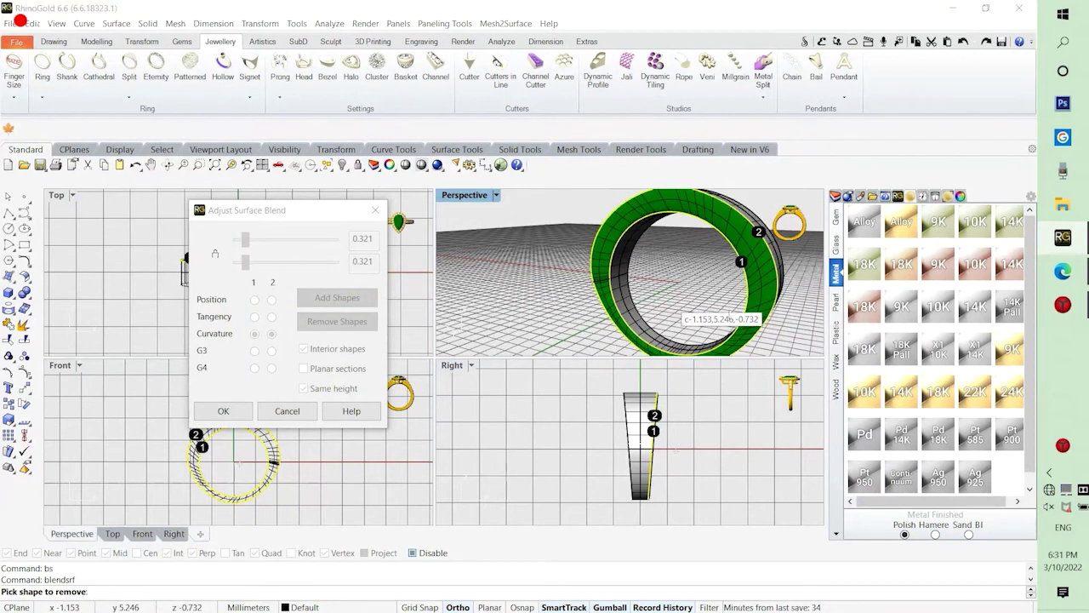
right_click(730, 366)
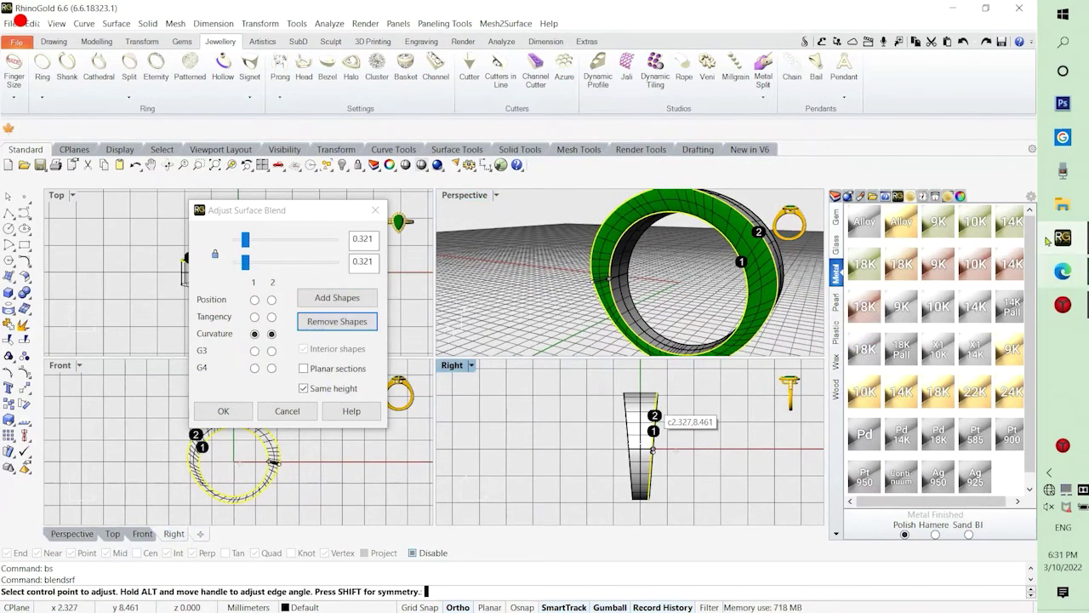
Try planar sections for the blend, parallel to a line across the band's open side, and cancel the blend.
click(304, 369)
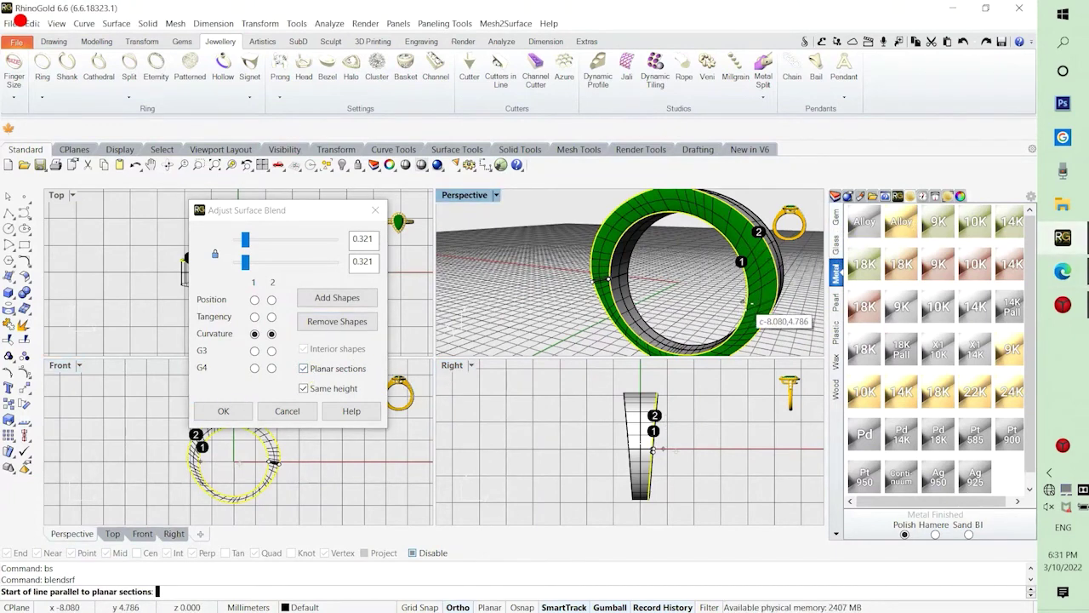
scroll(744, 302, up, 3)
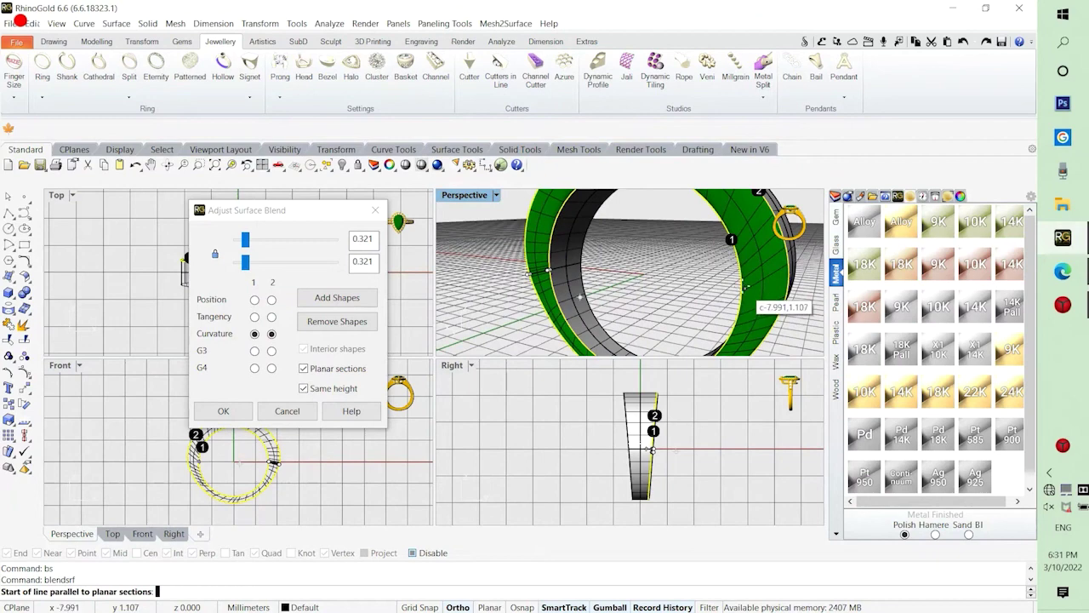
click(745, 287)
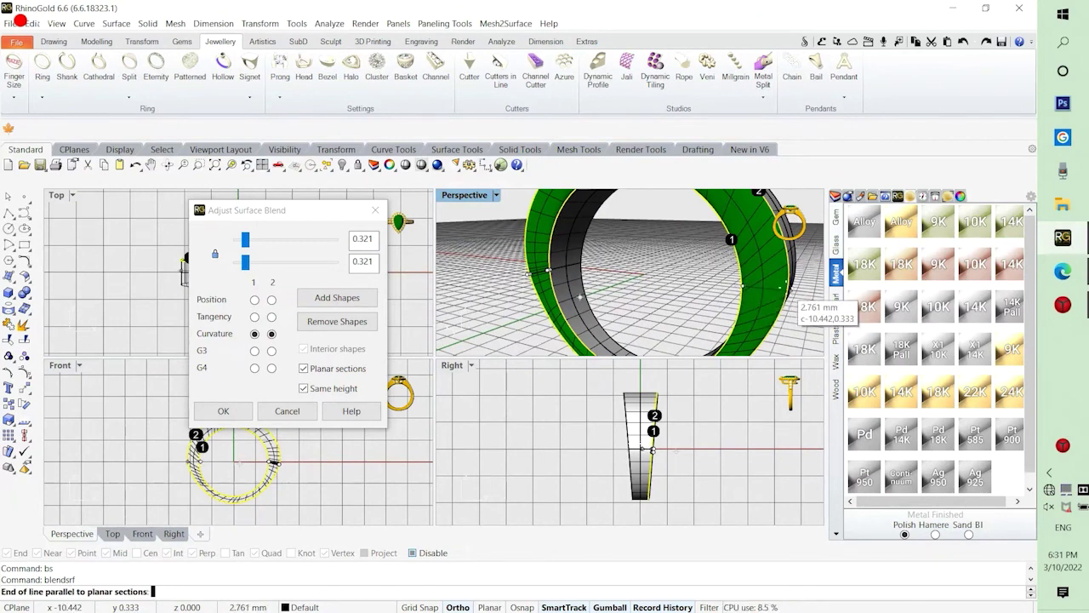
click(788, 293)
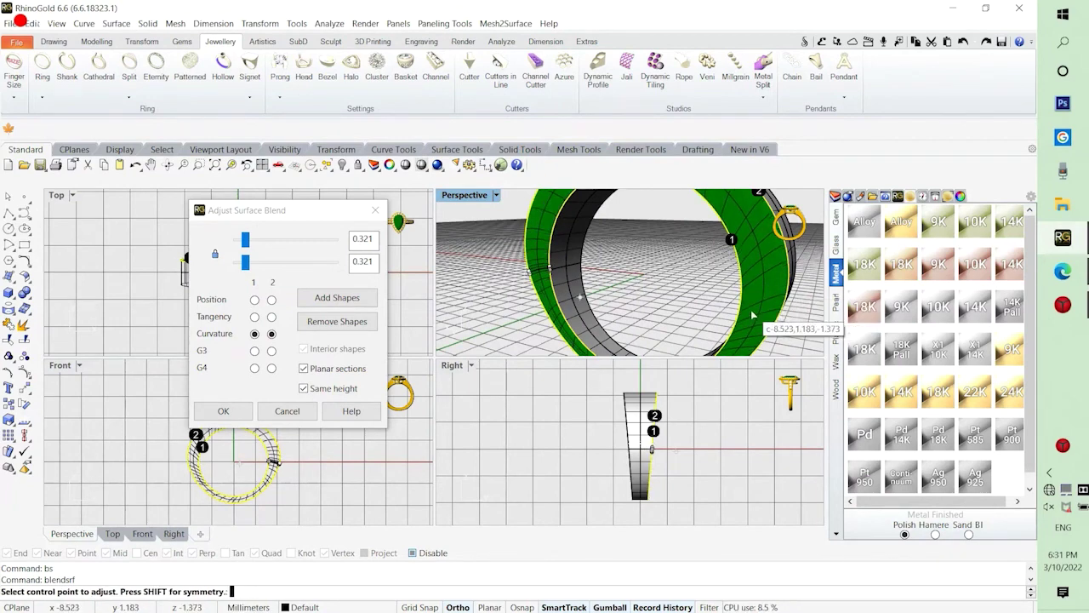
right_drag(754, 314, 736, 314)
right_drag(795, 296, 786, 295)
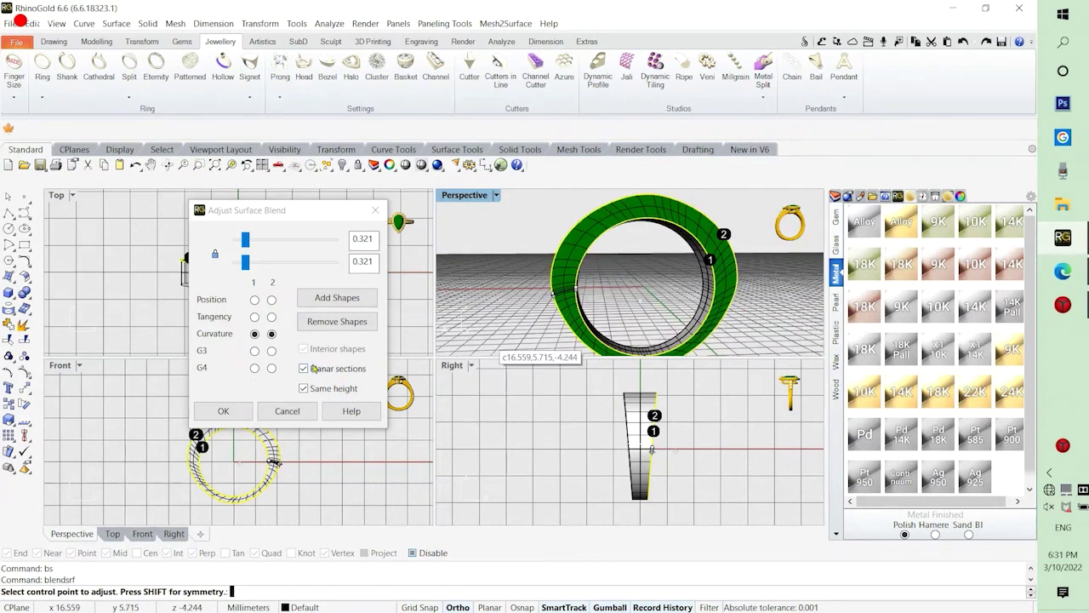
right_drag(760, 308, 679, 305)
click(293, 410)
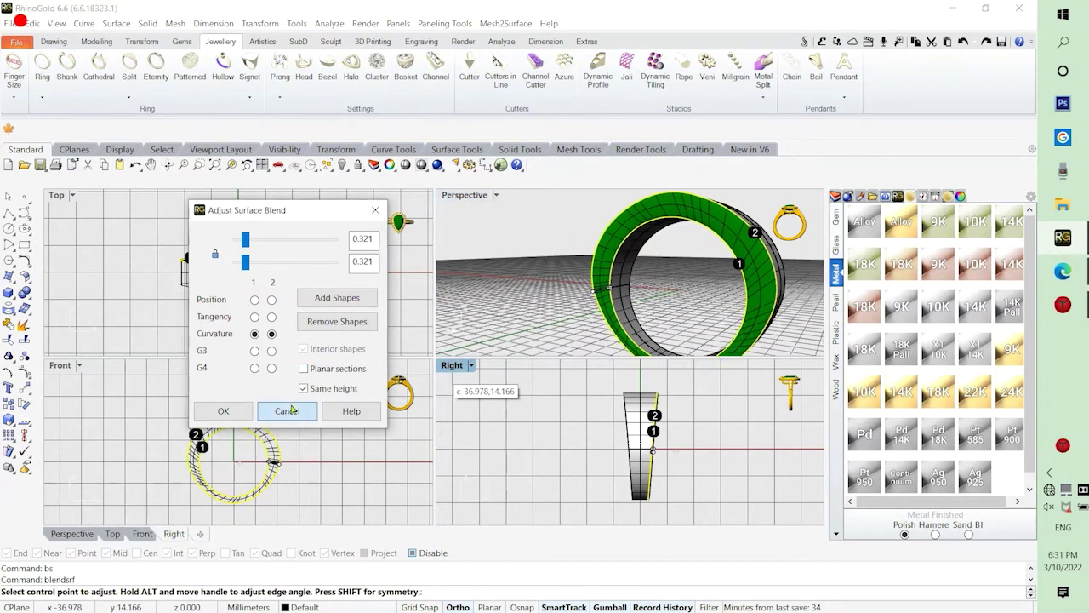
click(286, 411)
Start BlendSrf again between the inner and outer wall edges on the same open side of the band.
right_click(615, 295)
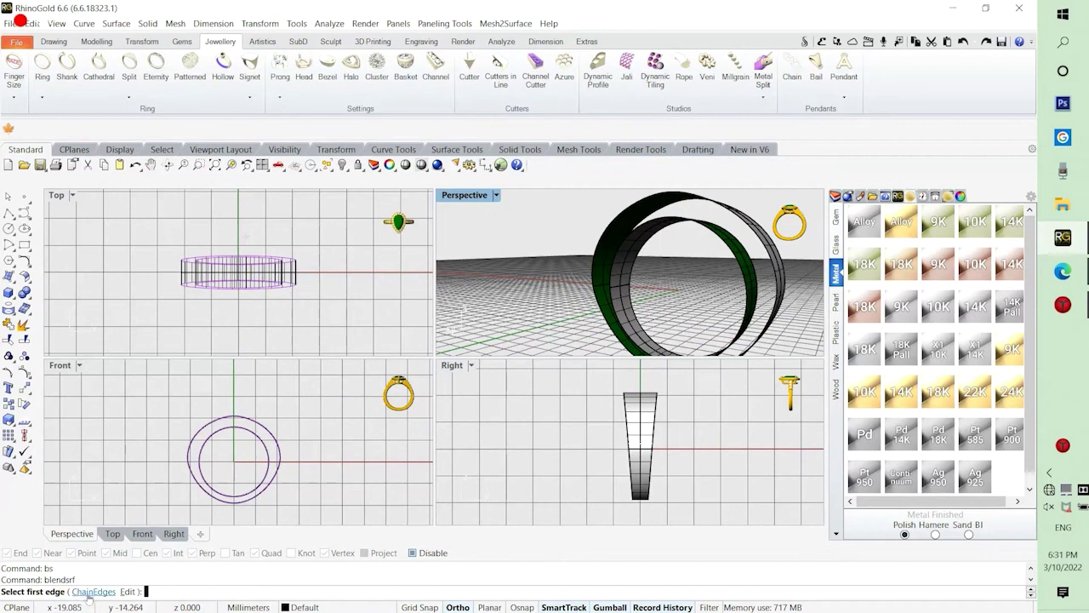
click(745, 268)
click(778, 261)
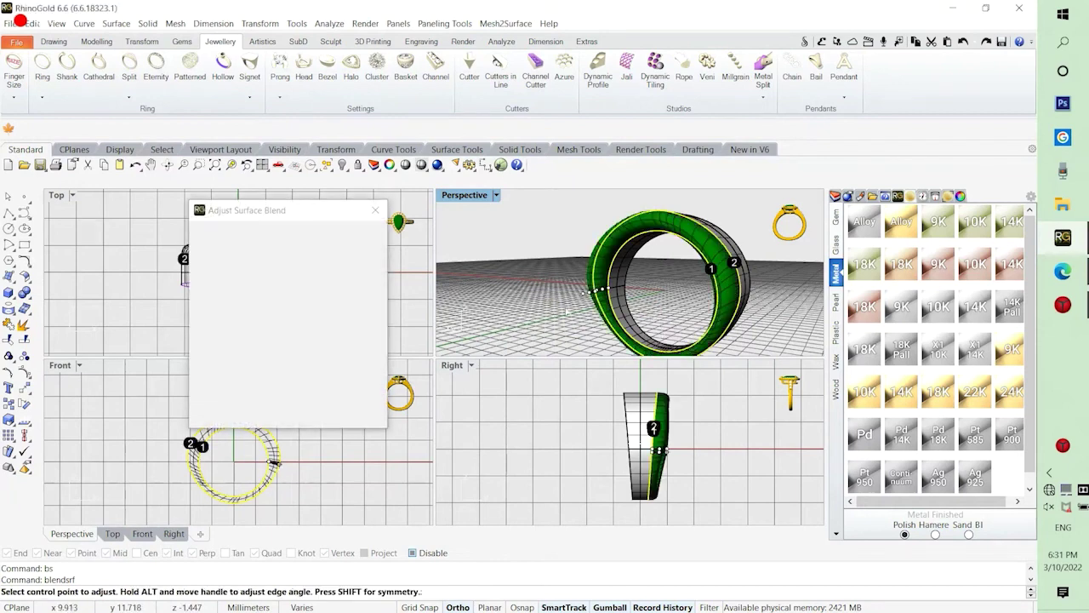
scroll(554, 313, up, 3)
right_drag(595, 314, 763, 293)
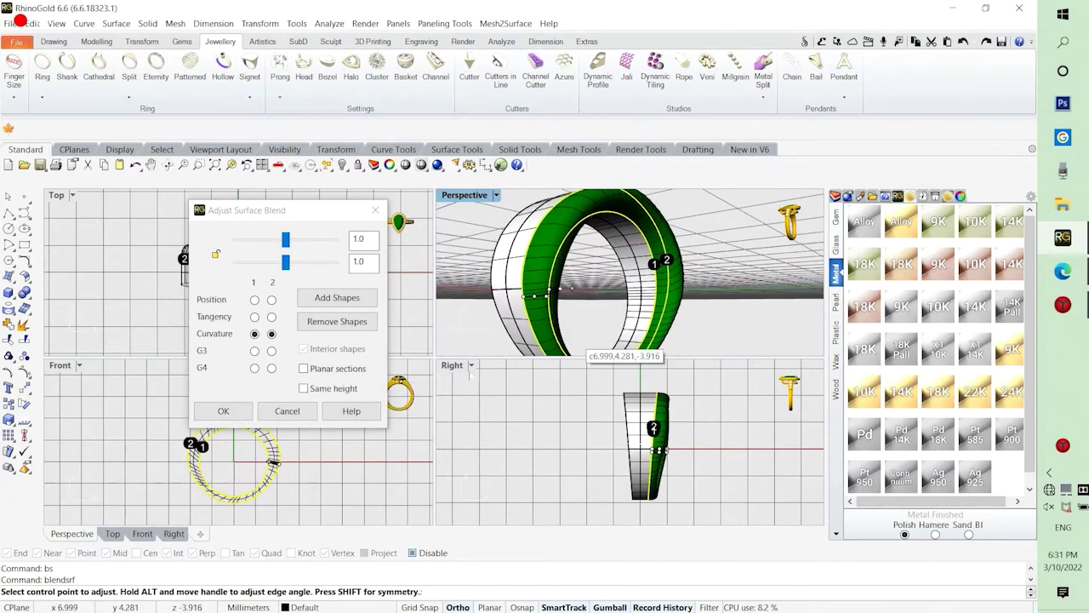
Maximize the Perspective view, lock the two blend sliders together and set both to 0.473.
double_click(473, 198)
right_drag(571, 372, 477, 378)
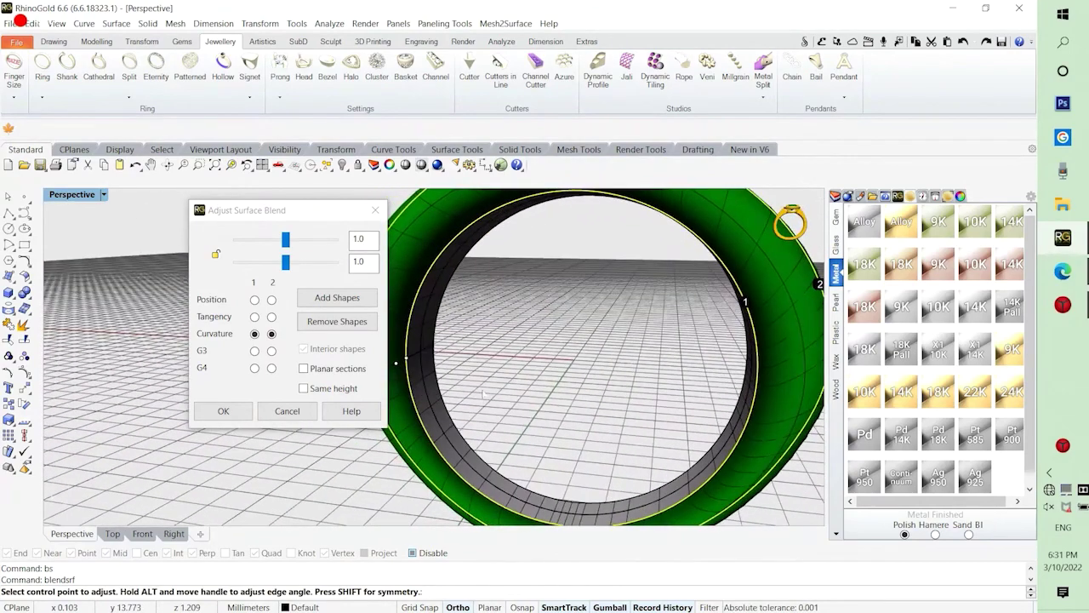
scroll(517, 385, down, 4)
right_drag(548, 383, 529, 381)
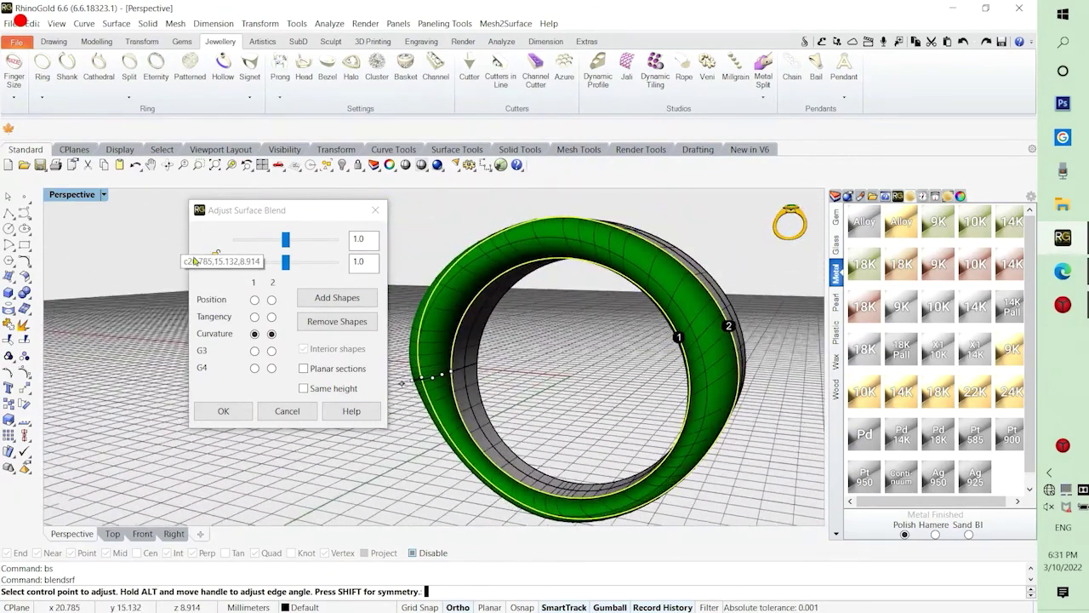
click(216, 256)
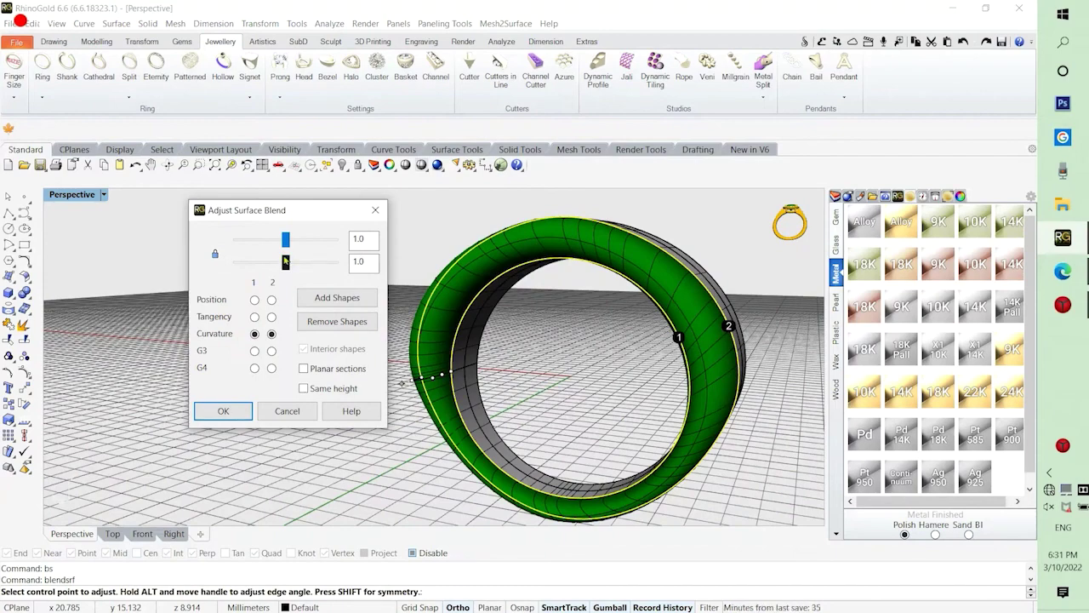
drag(285, 261, 259, 257)
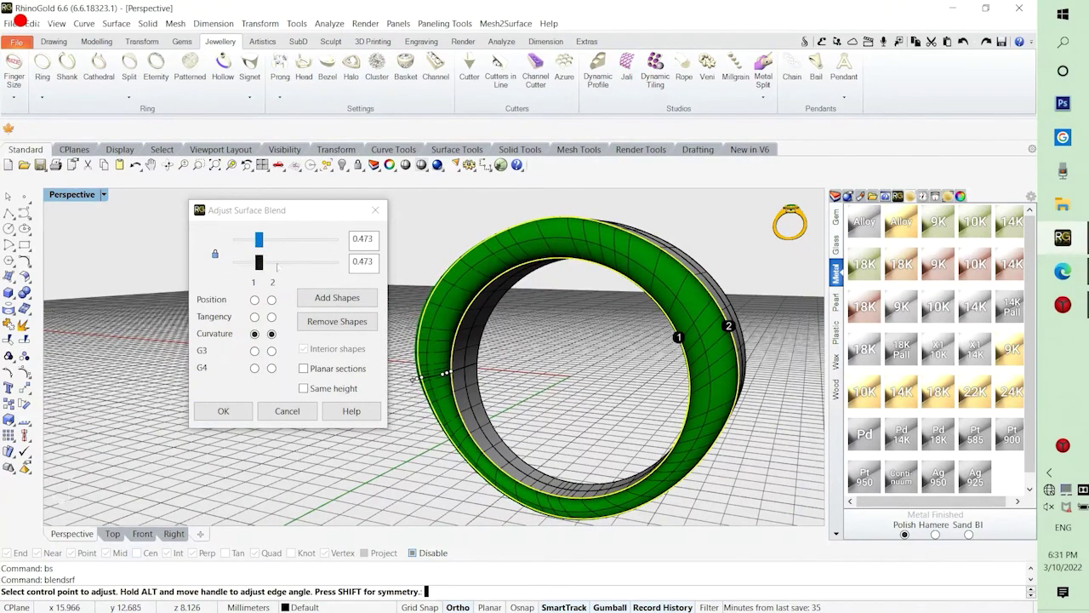
right_drag(611, 416, 654, 401)
scroll(615, 380, down, 2)
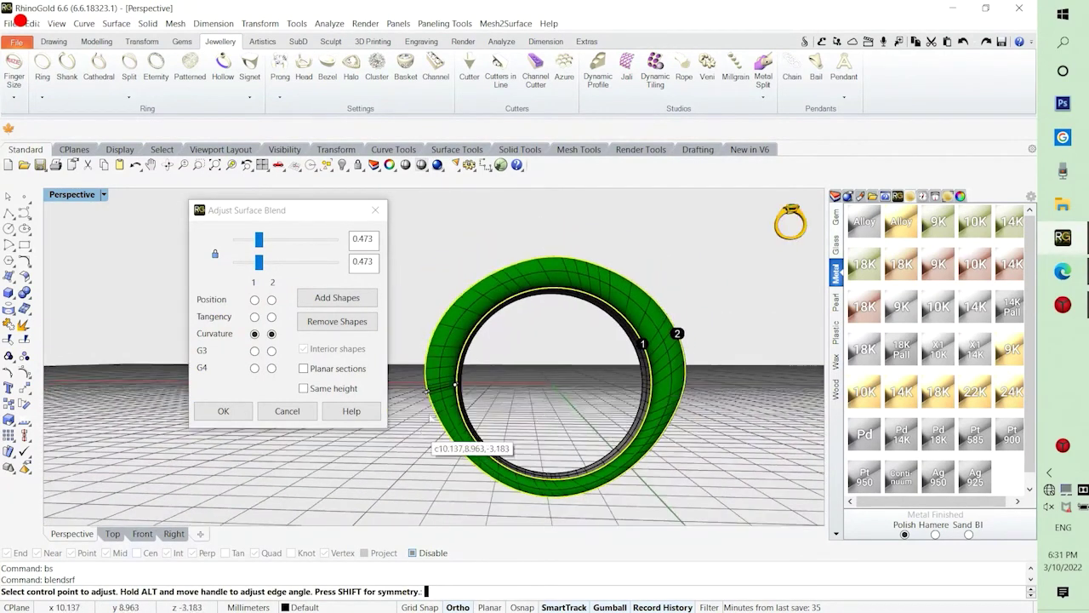
right_drag(430, 436, 298, 383)
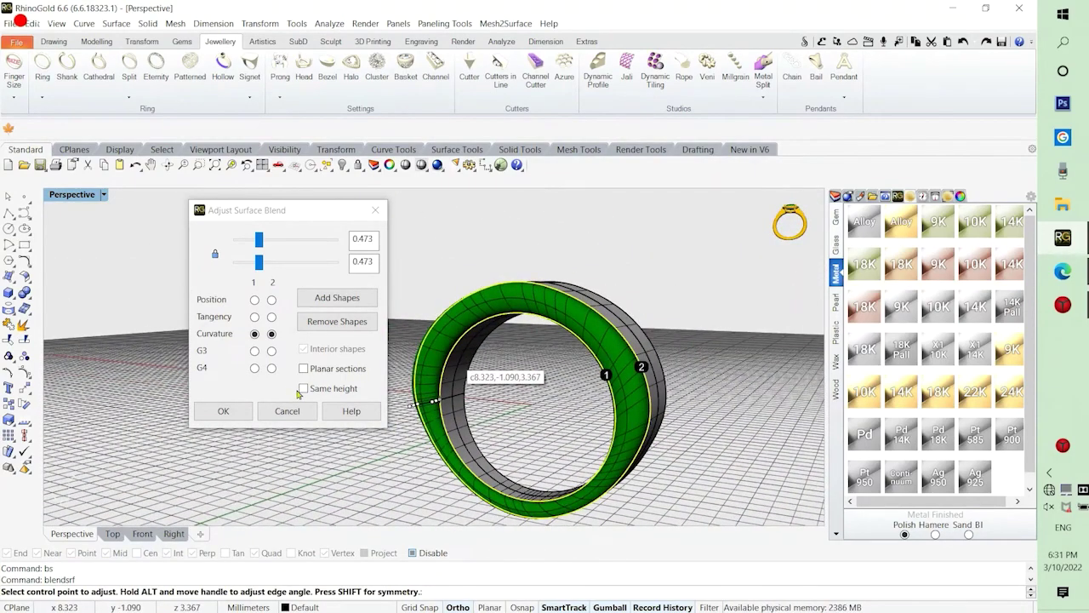
Enable Same height for the blend and inspect its shape around the ring.
click(302, 390)
right_drag(692, 414, 644, 388)
scroll(499, 344, up, 5)
scroll(537, 333, down, 5)
right_drag(547, 337, 667, 324)
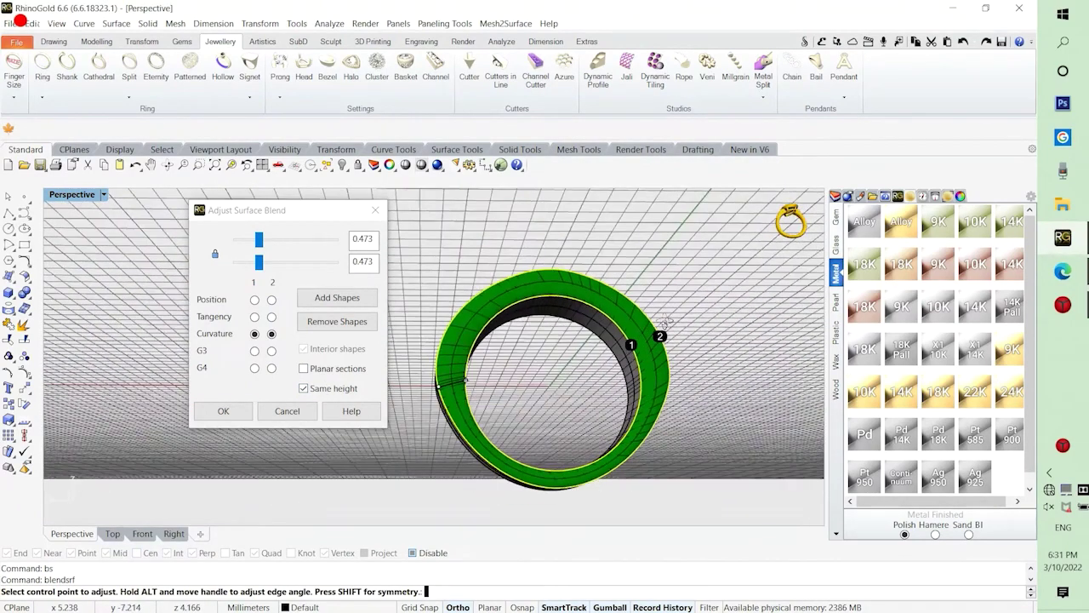
right_drag(400, 294, 416, 363)
scroll(436, 366, up, 3)
right_drag(526, 335, 546, 380)
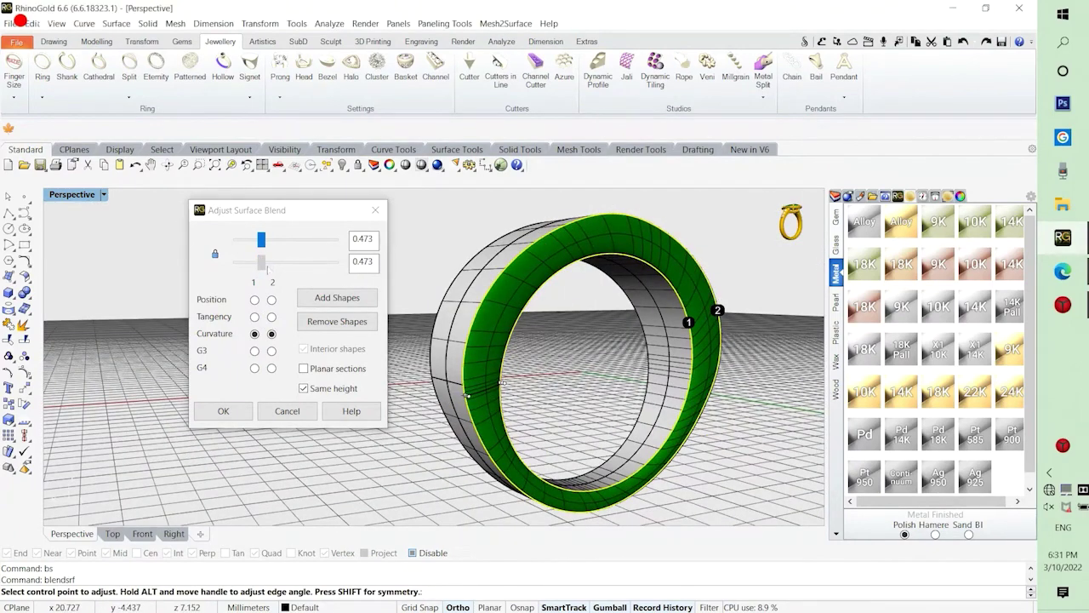
Set both linked blend sliders to 0.758 and create the blend surface.
drag(258, 262, 271, 262)
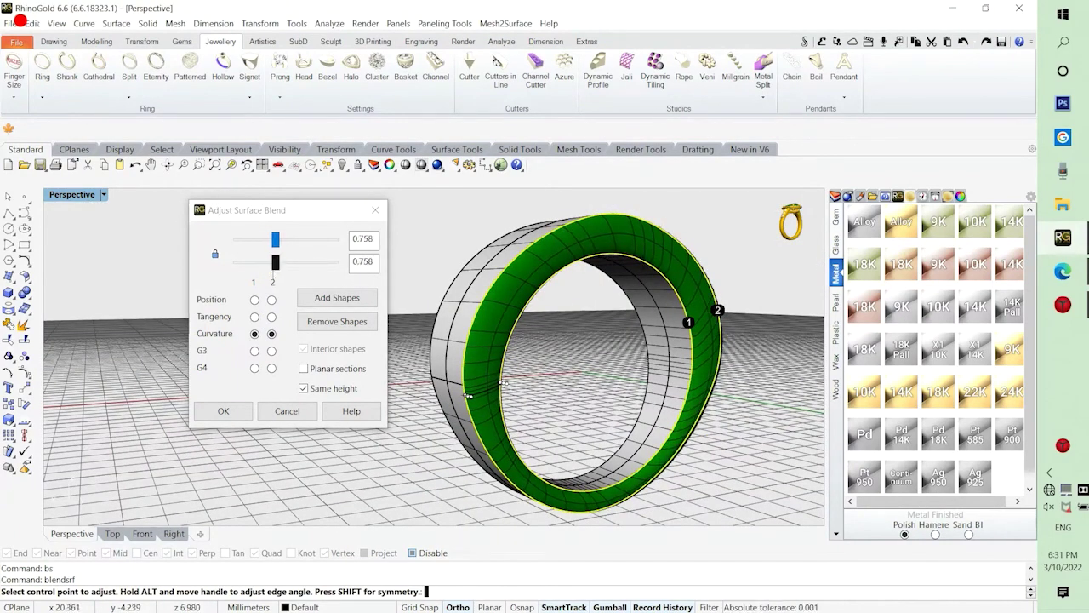
right_drag(555, 396, 502, 396)
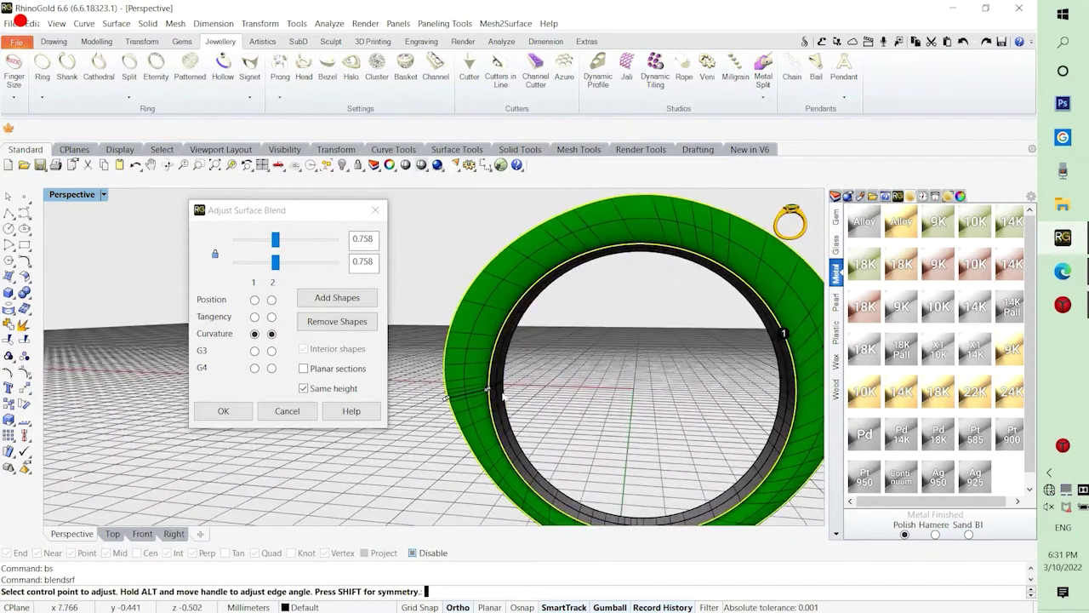
right_drag(666, 388, 596, 430)
scroll(610, 372, down, 4)
click(220, 412)
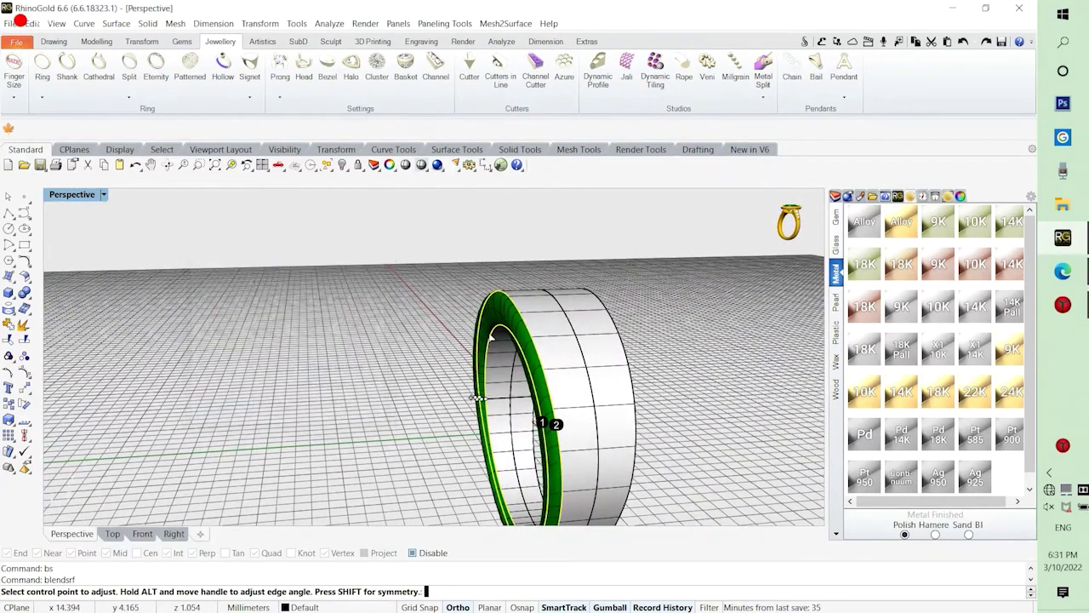
Restore the four-viewport layout and select the new blend surface on the band's side.
double_click(75, 194)
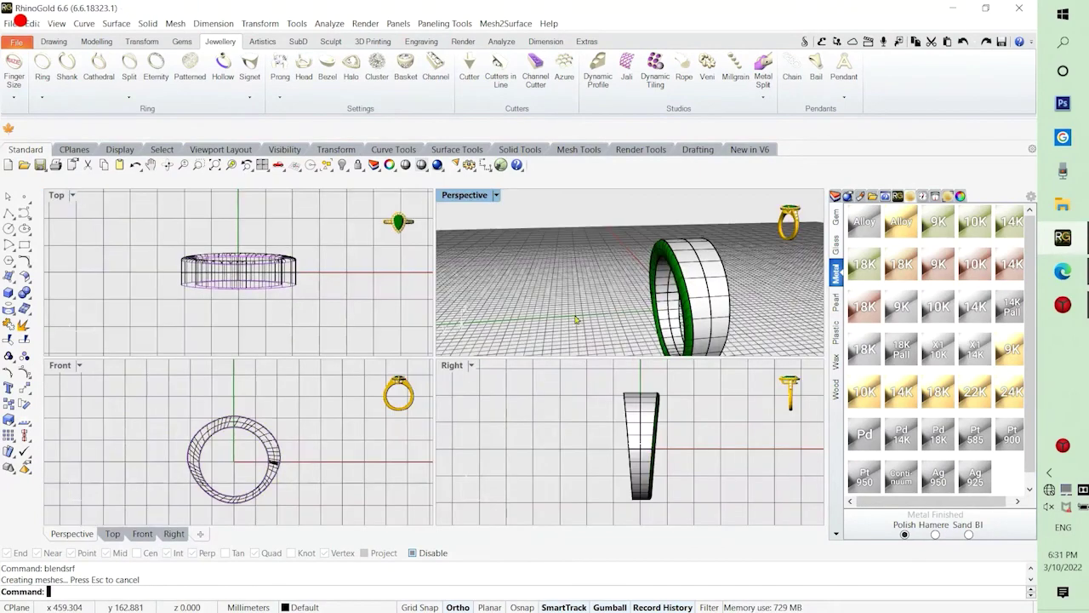
right_drag(652, 306, 683, 297)
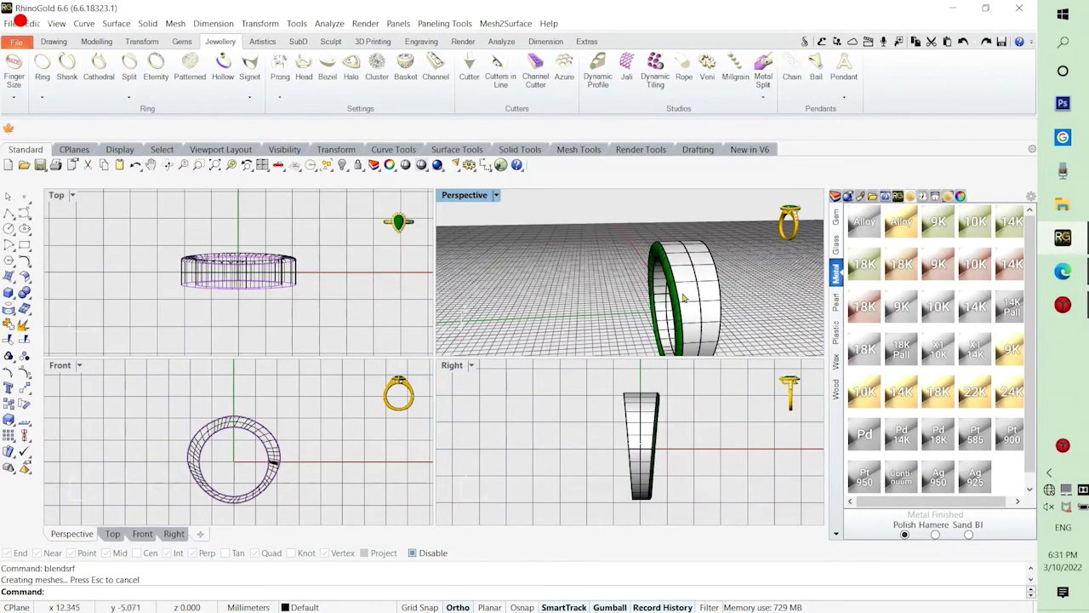
click(666, 314)
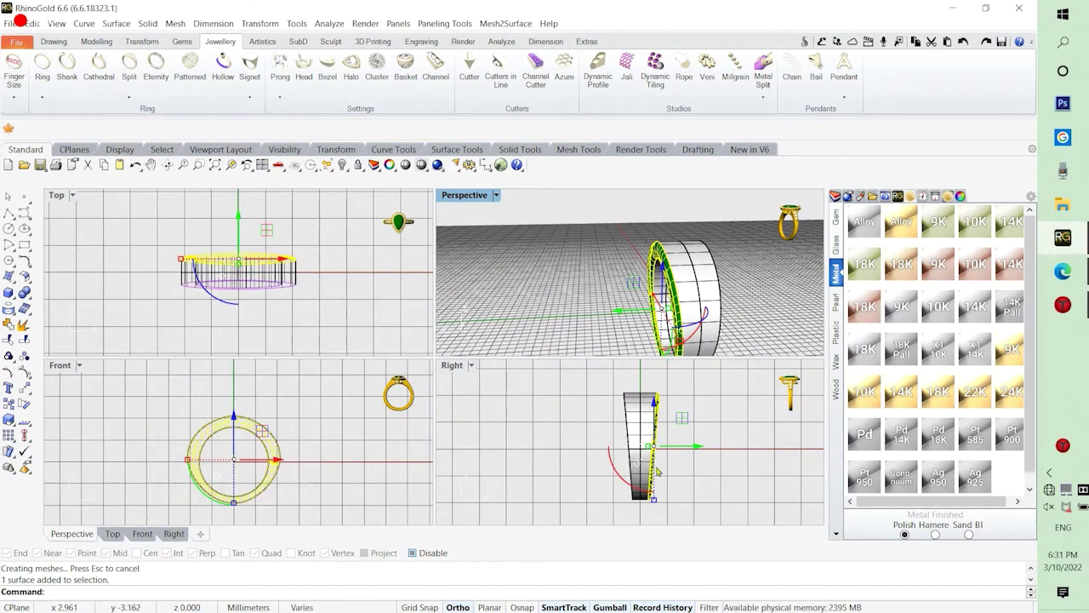
text(M)
key(Return)
text(0\)
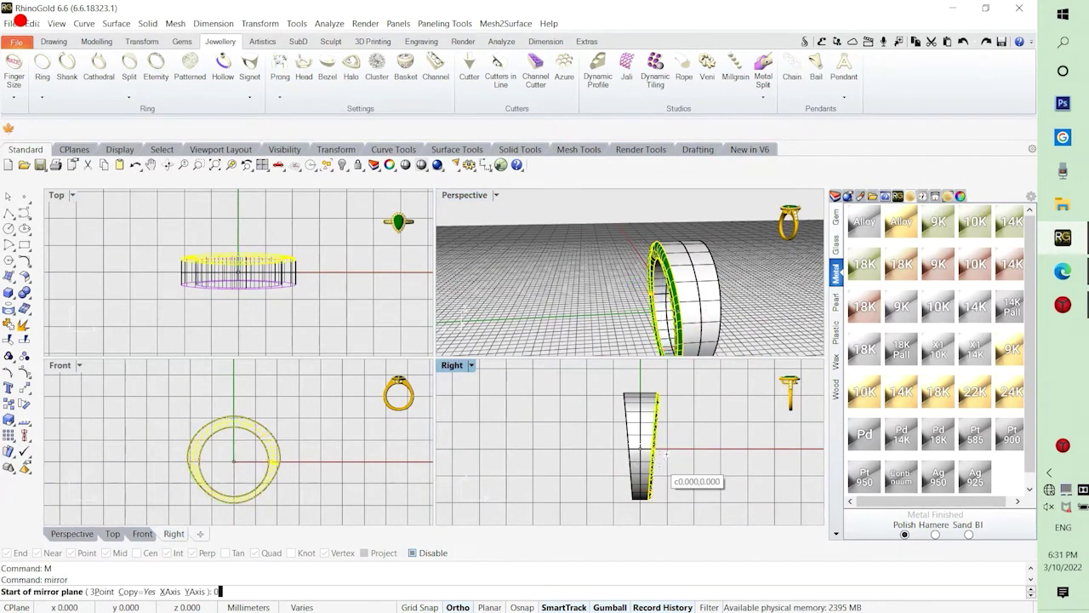
key(Return)
text(0)
key(Return)
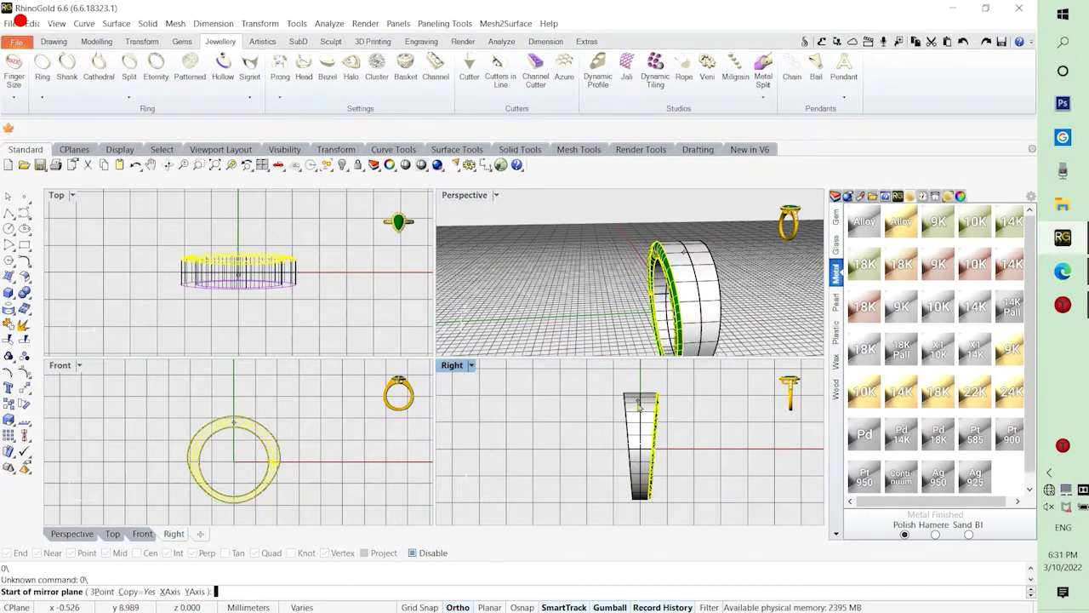
click(676, 461)
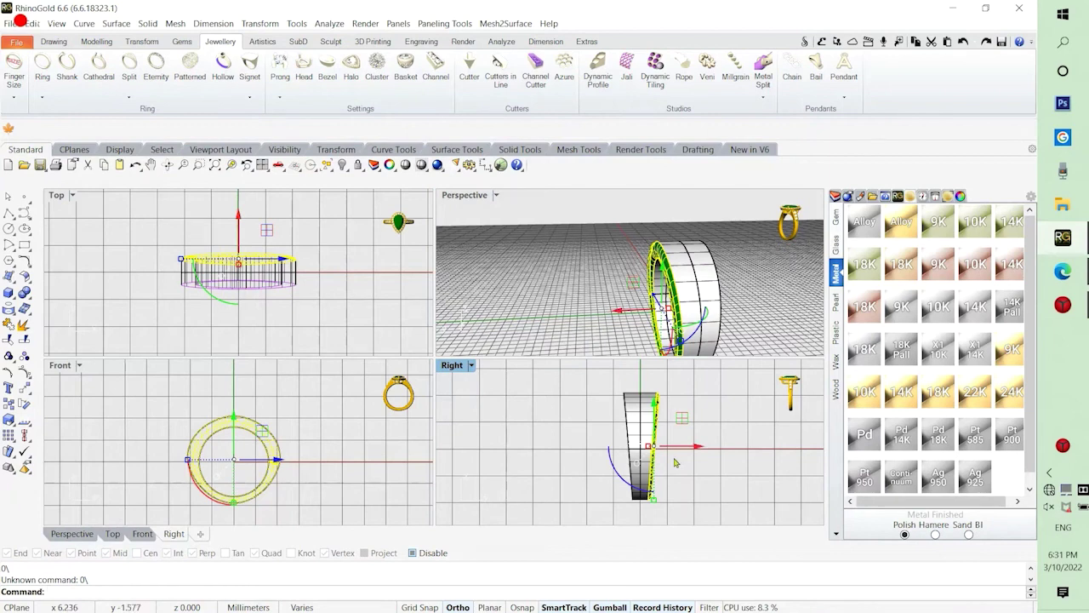
Mirror a copy of the blend surface to the opposite open side, using a vertical mirror plane through the origin (0) in the Right view.
text(M)
key(Return)
text(0)
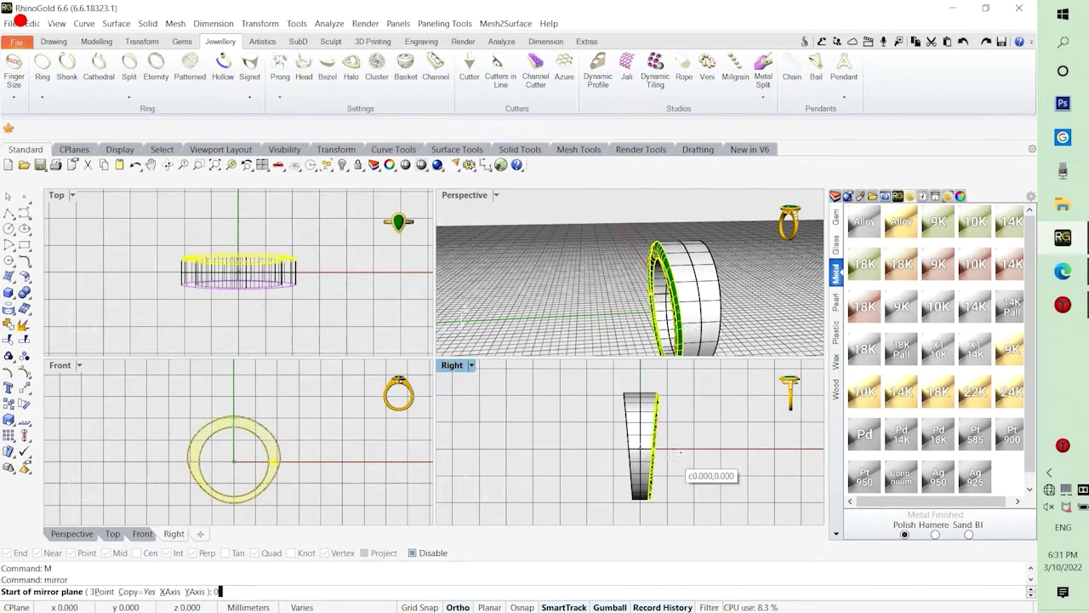
key(Return)
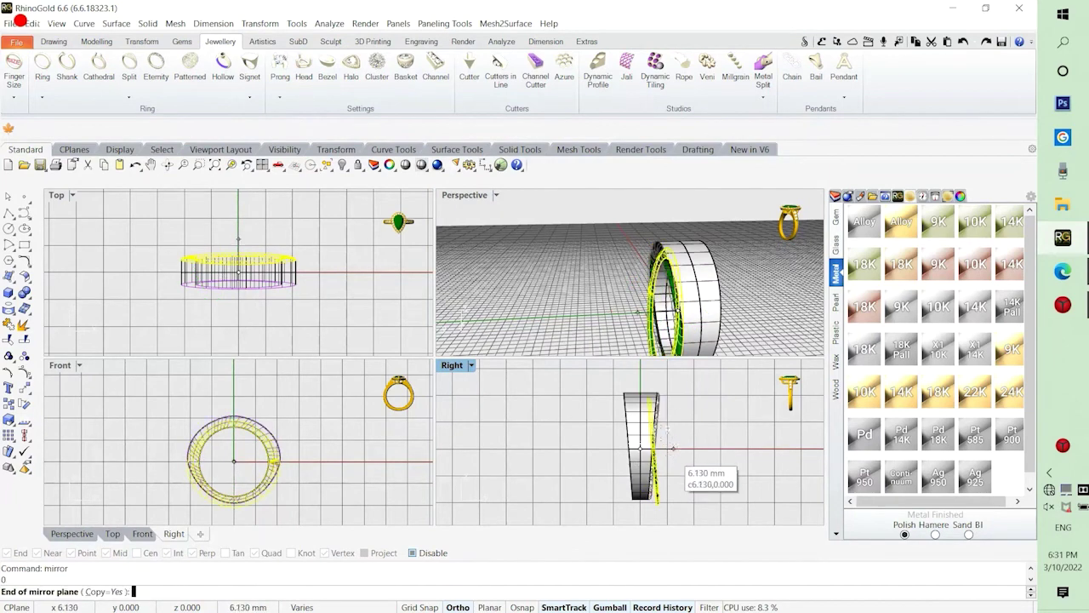
click(647, 384)
click(706, 478)
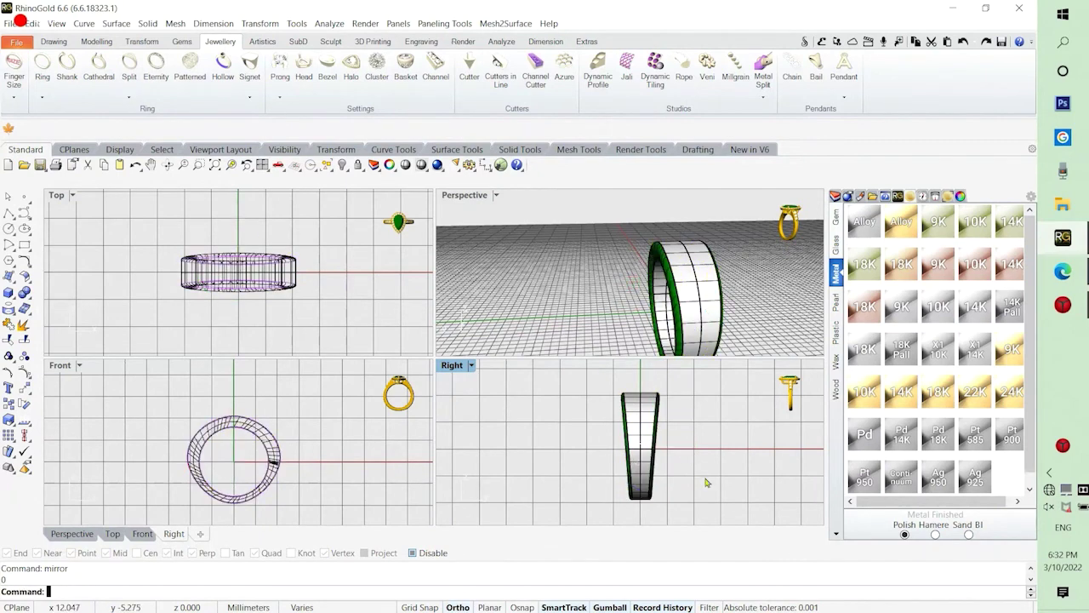
Select all of the band's surfaces and curves and group them.
drag(699, 451, 555, 435)
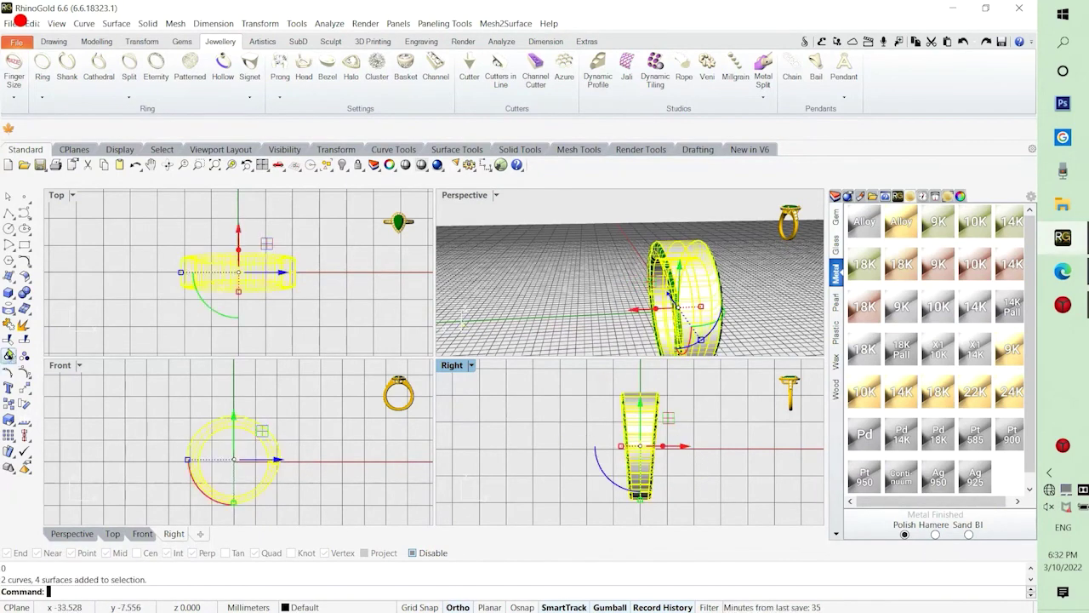
click(9, 357)
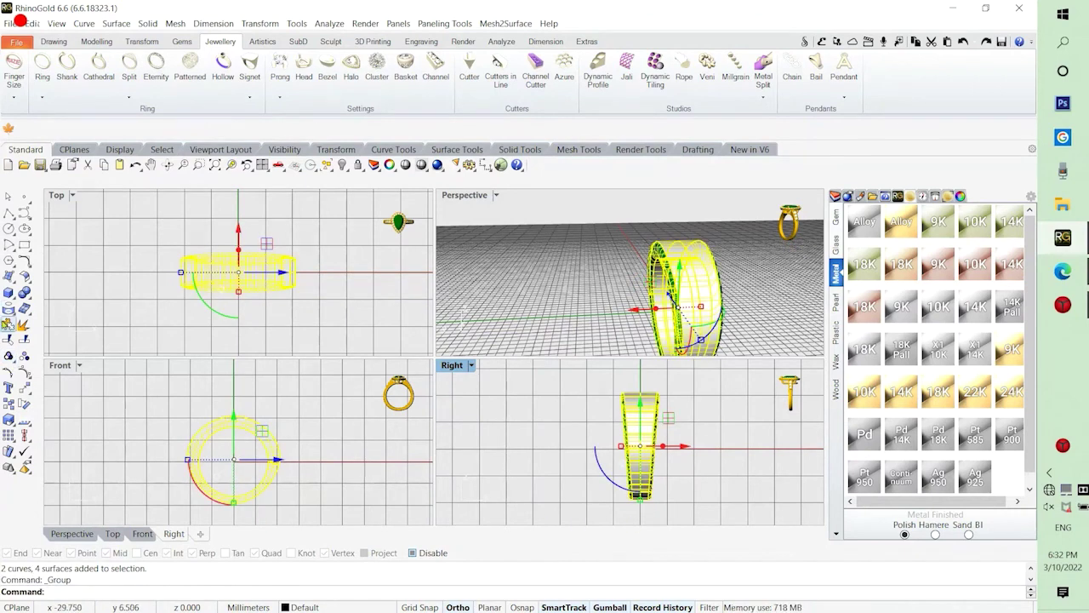
Join the band's four surfaces into one closed polysurface and clear the selection.
click(8, 324)
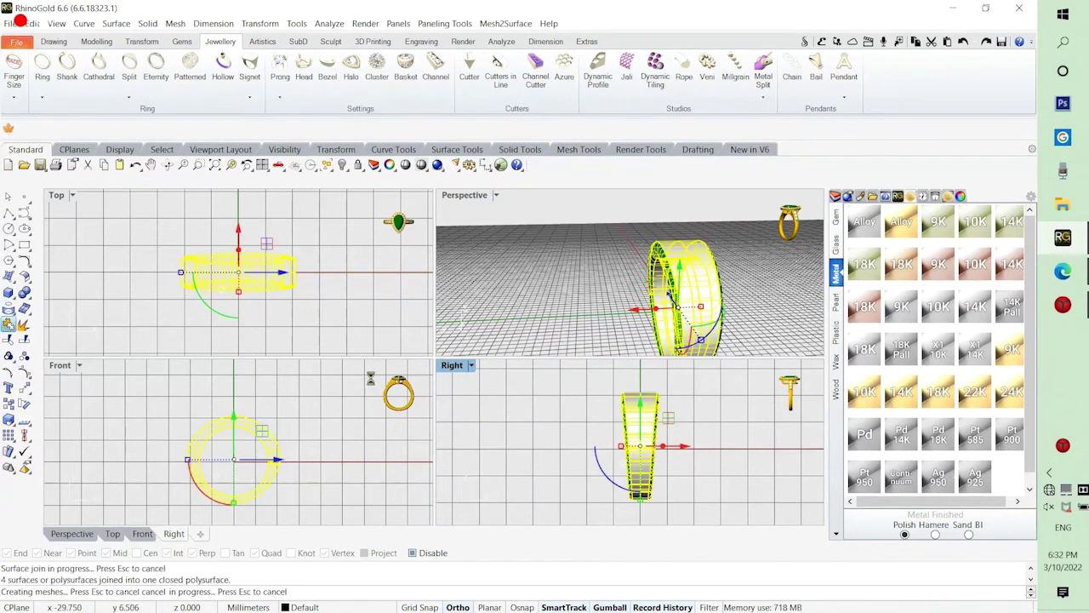
click(573, 304)
scroll(576, 265, down, 5)
right_drag(577, 266, 668, 285)
scroll(709, 263, up, 6)
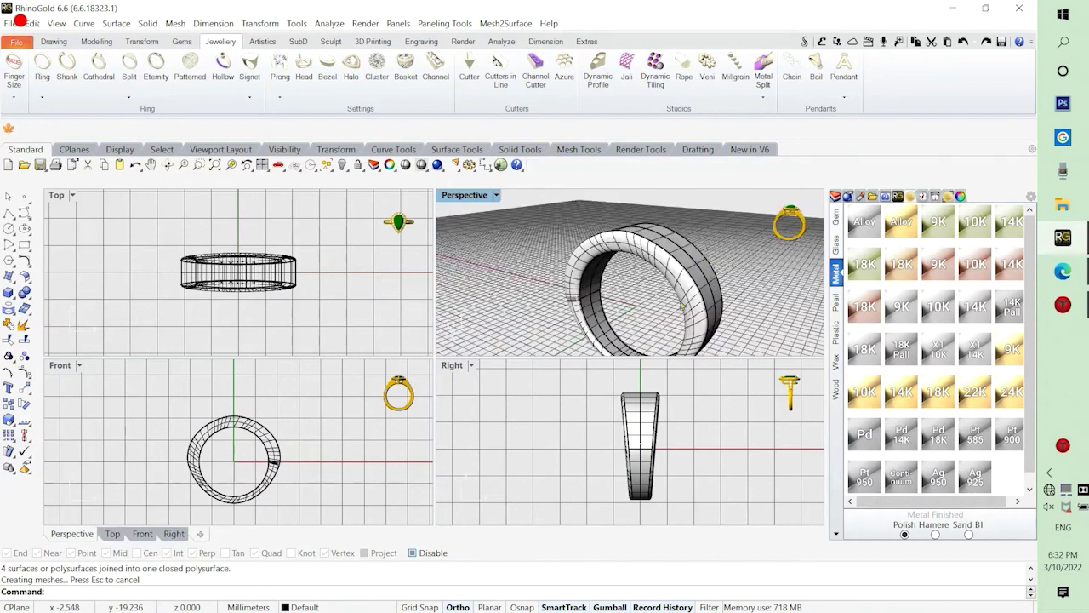
Turn off the surface isocurve display for the grouped ring in its object properties.
click(692, 315)
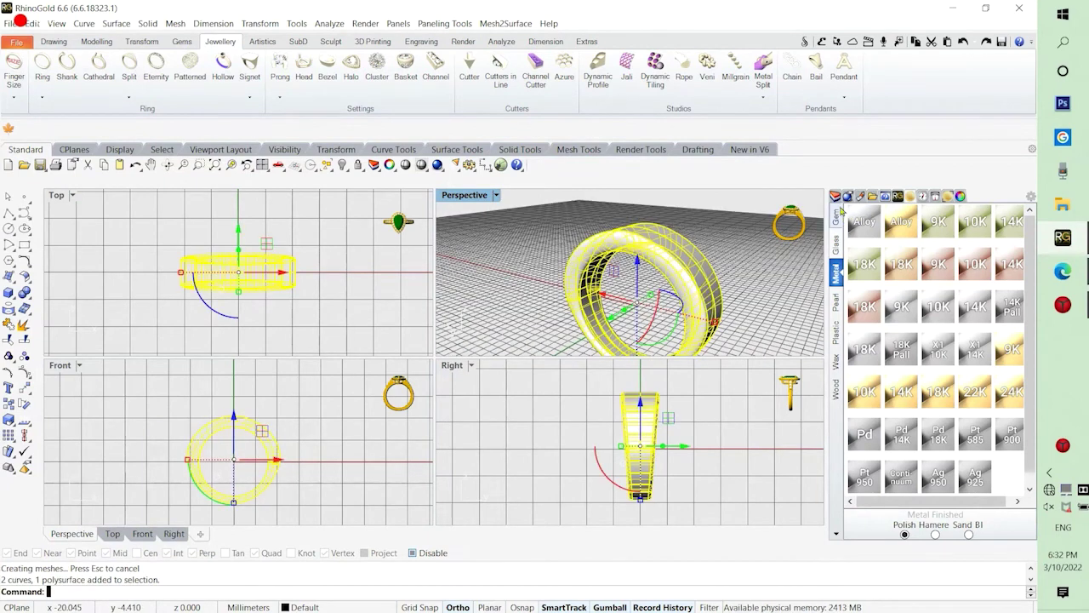
click(961, 196)
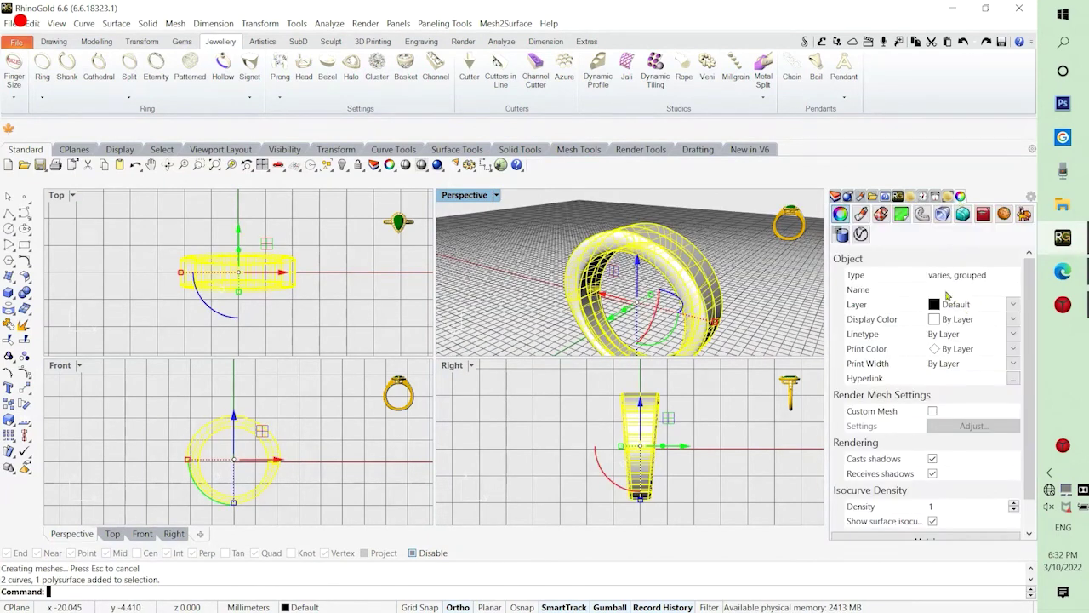
click(932, 522)
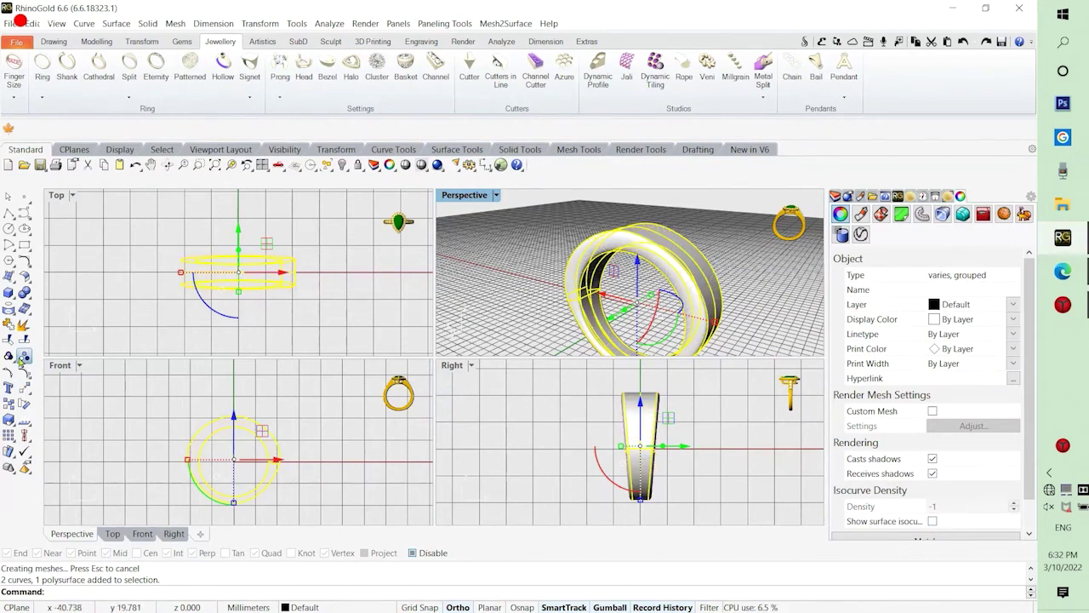
Ungroup the ring's polysurface and curves, leaving only the closed polysurface selected.
click(25, 357)
click(737, 279)
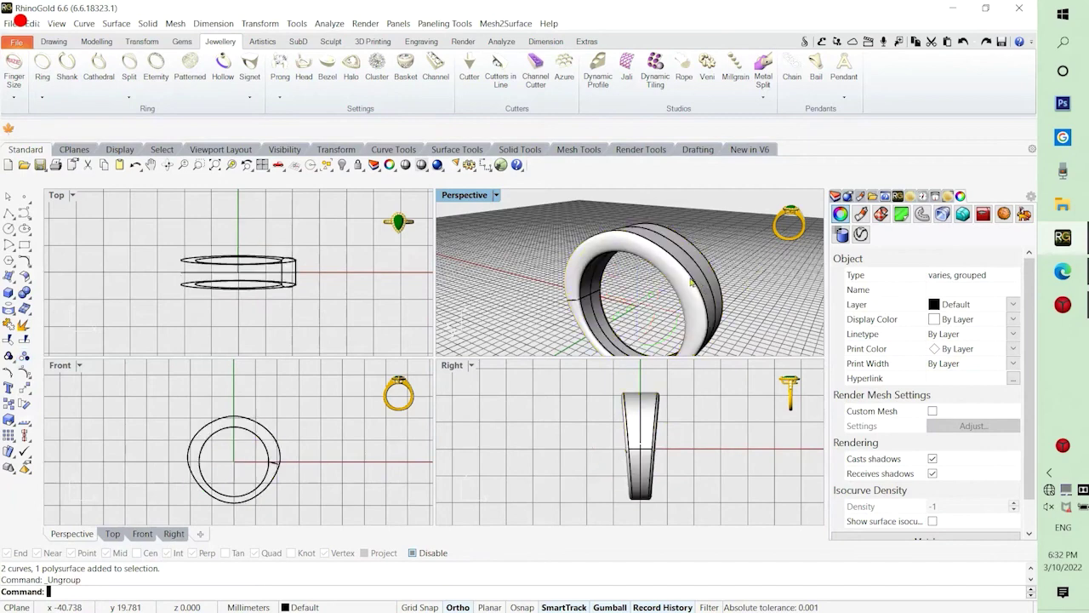
click(691, 279)
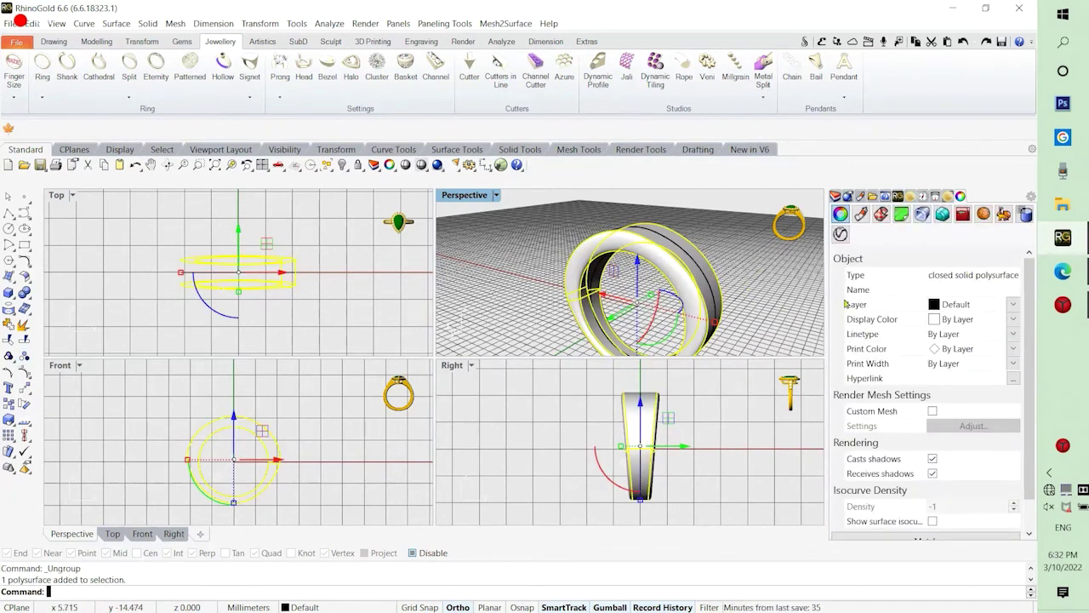
Maximize the Perspective viewport and examine the joined band's outer face and rounded edges from several angles.
double_click(454, 197)
scroll(466, 270, down, 5)
right_drag(576, 343, 485, 346)
click(495, 362)
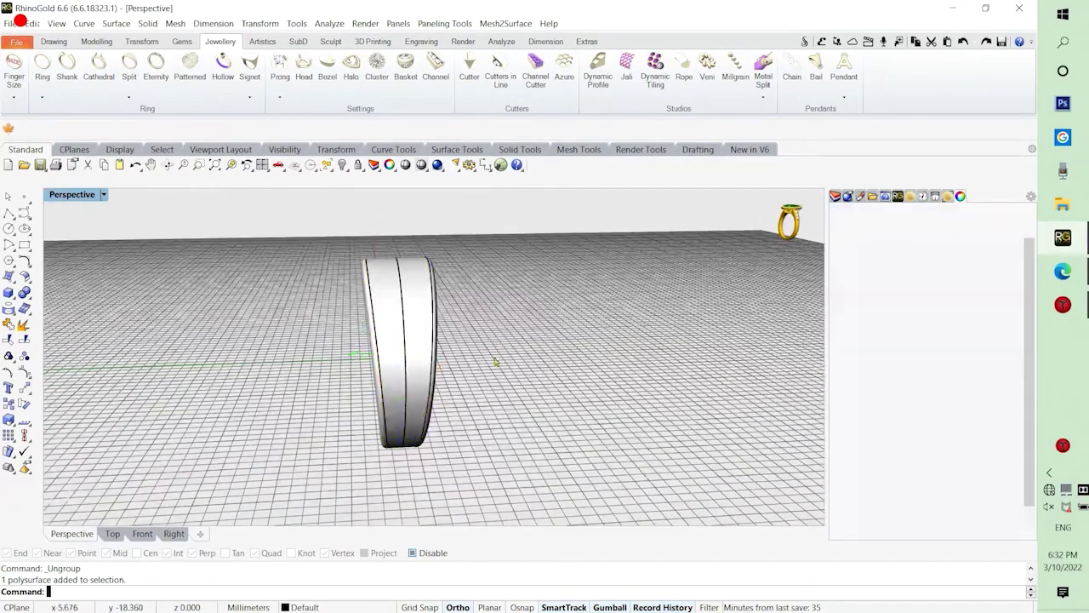
right_drag(348, 397, 470, 398)
right_drag(700, 356, 569, 366)
scroll(505, 310, up, 6)
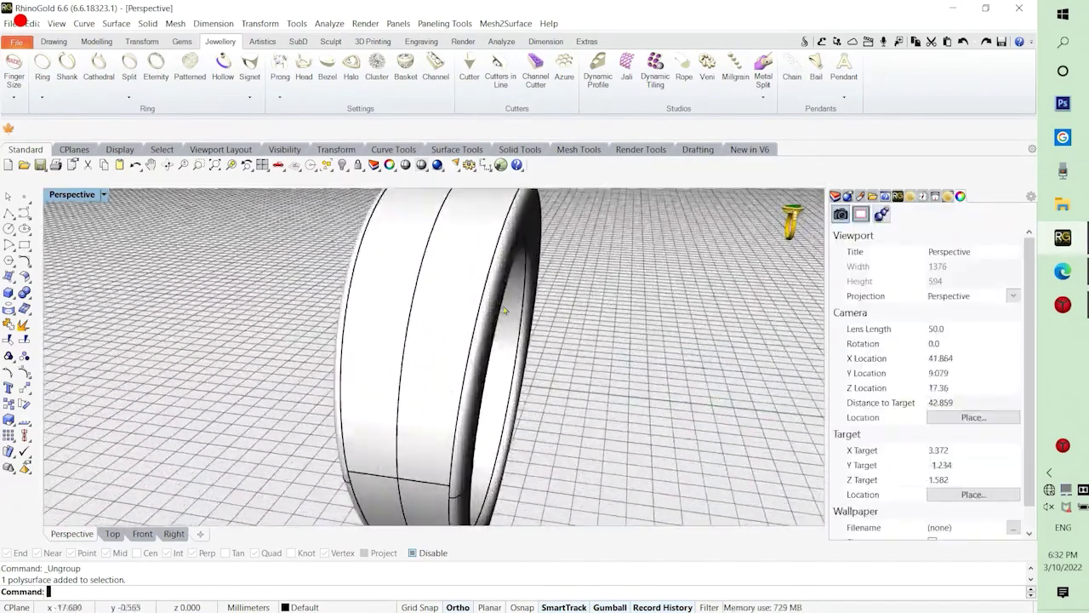
right_drag(503, 311, 477, 321)
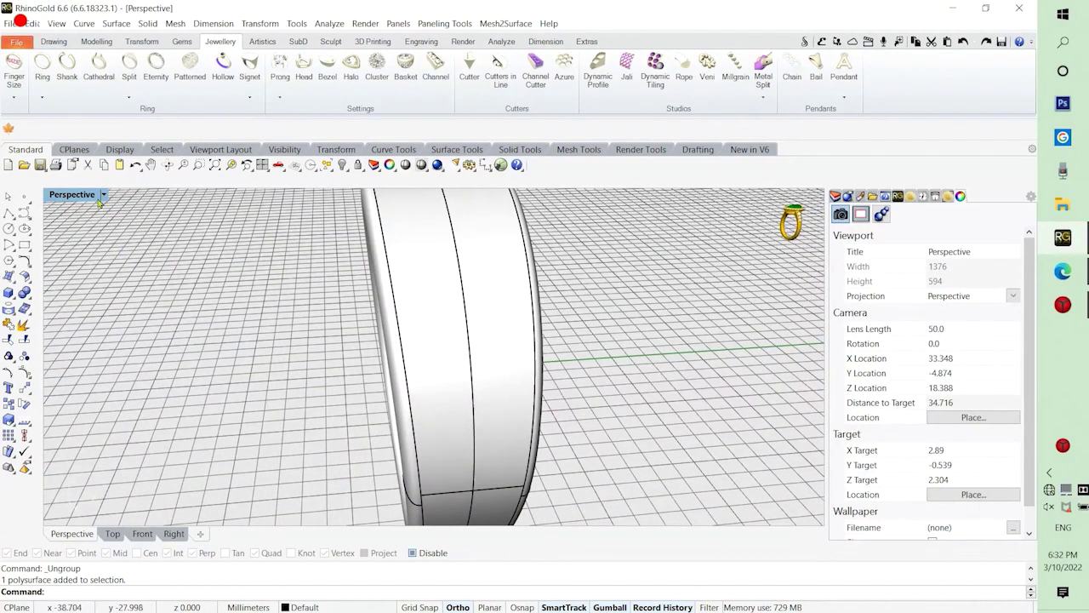
Switch the maximized Perspective viewport to the Machine display mode and view the whole ring.
click(103, 195)
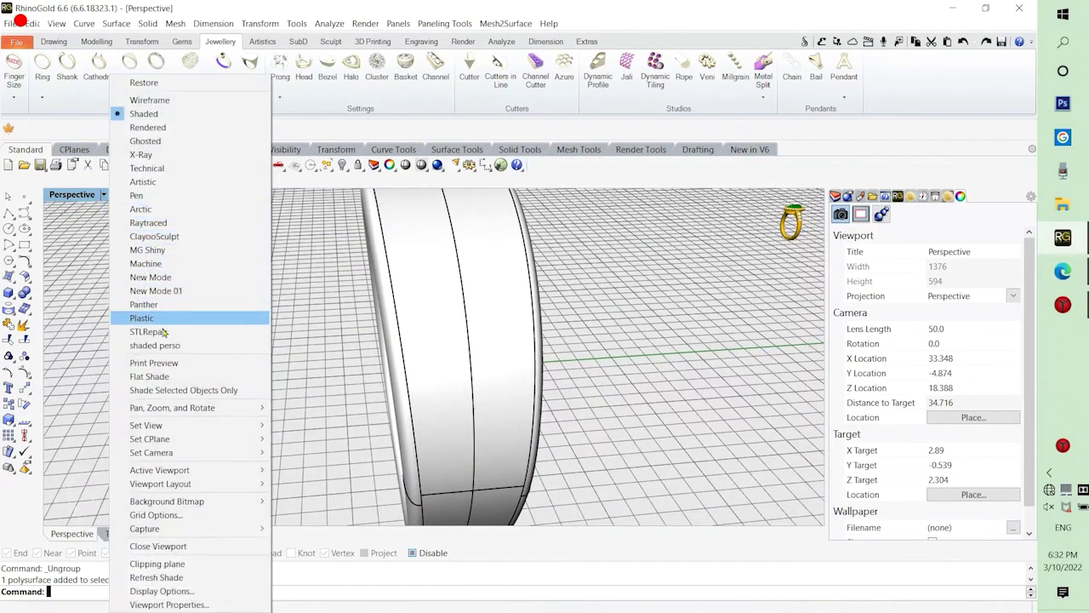
click(146, 263)
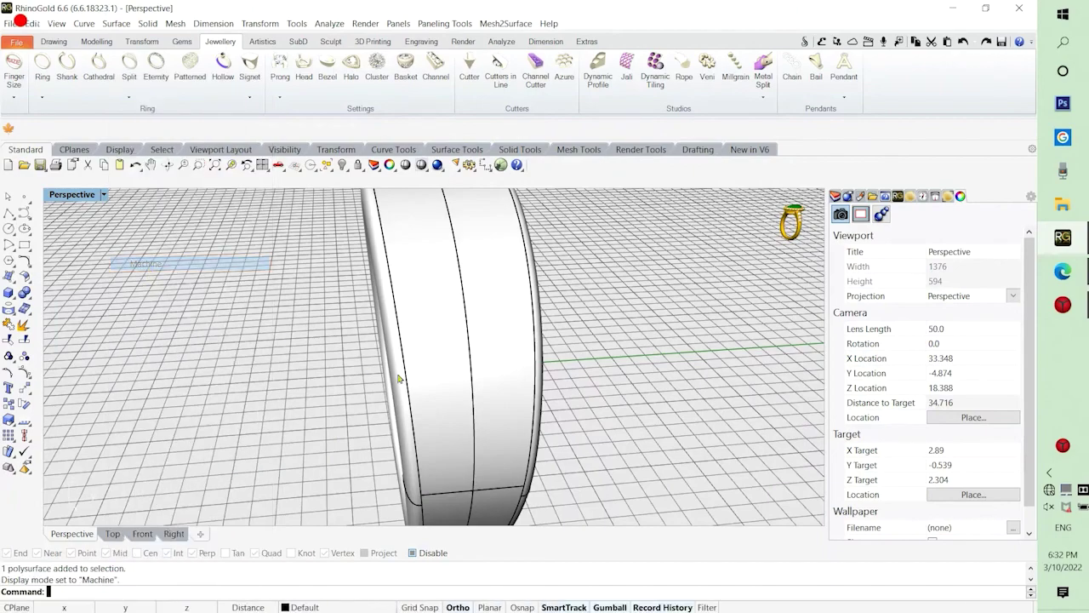
right_drag(456, 328, 410, 292)
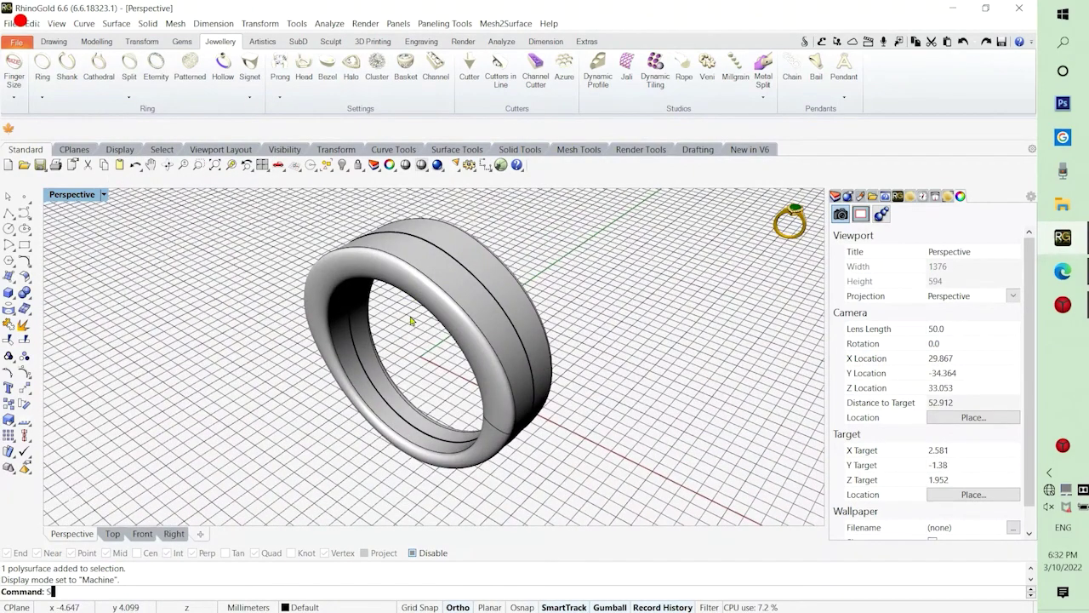
Select all curves in the model, group them and hide them.
text(selcrv)
key(Return)
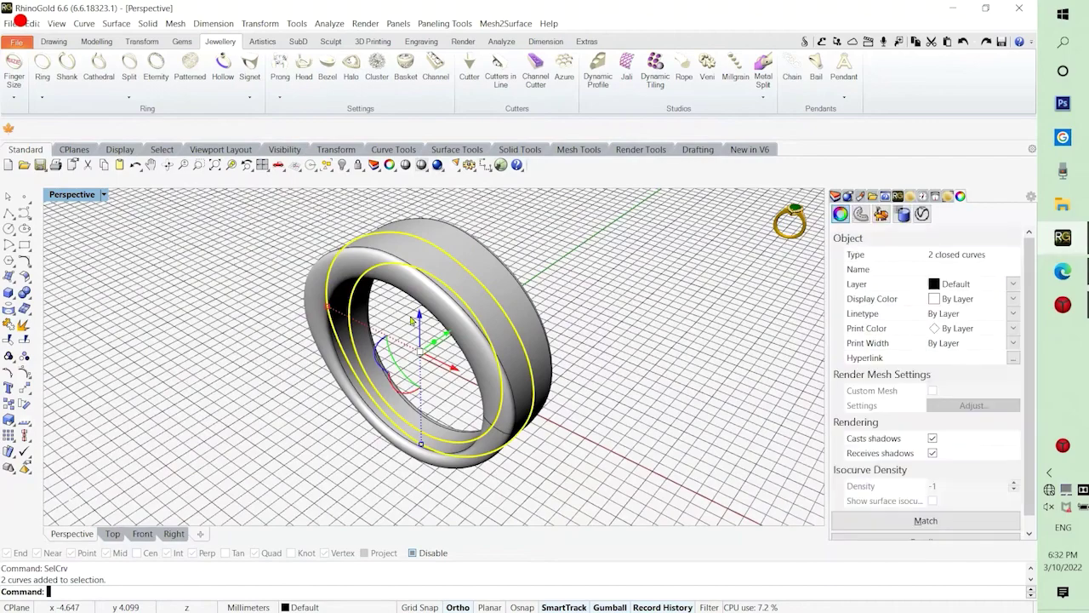
click(16, 356)
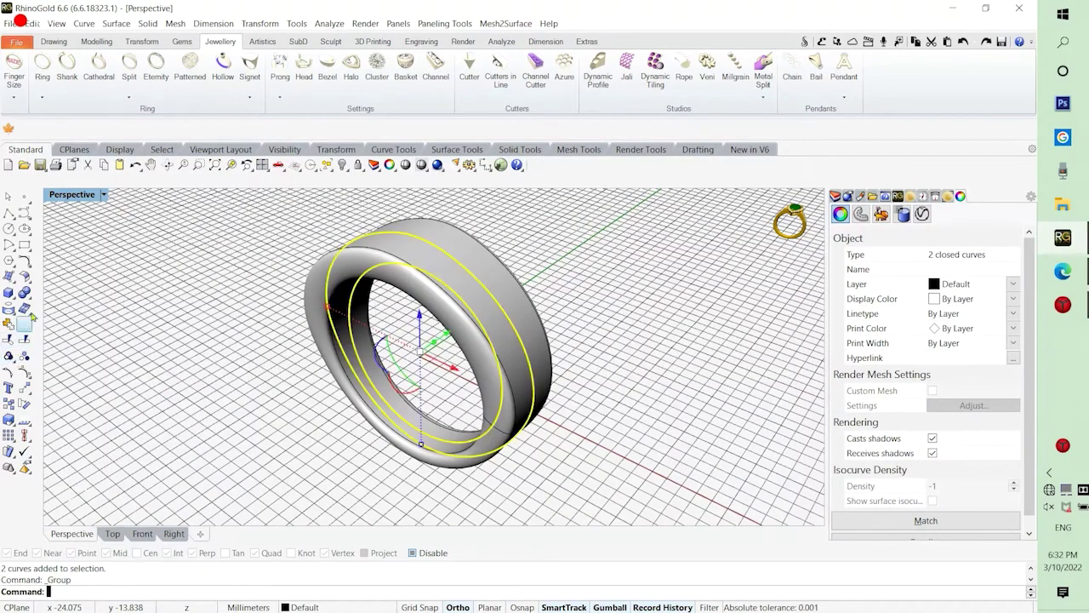
click(343, 166)
Examine the ring's outer face, inner surface and blended edges up close from both sides in the Perspective viewport.
right_drag(316, 377, 559, 340)
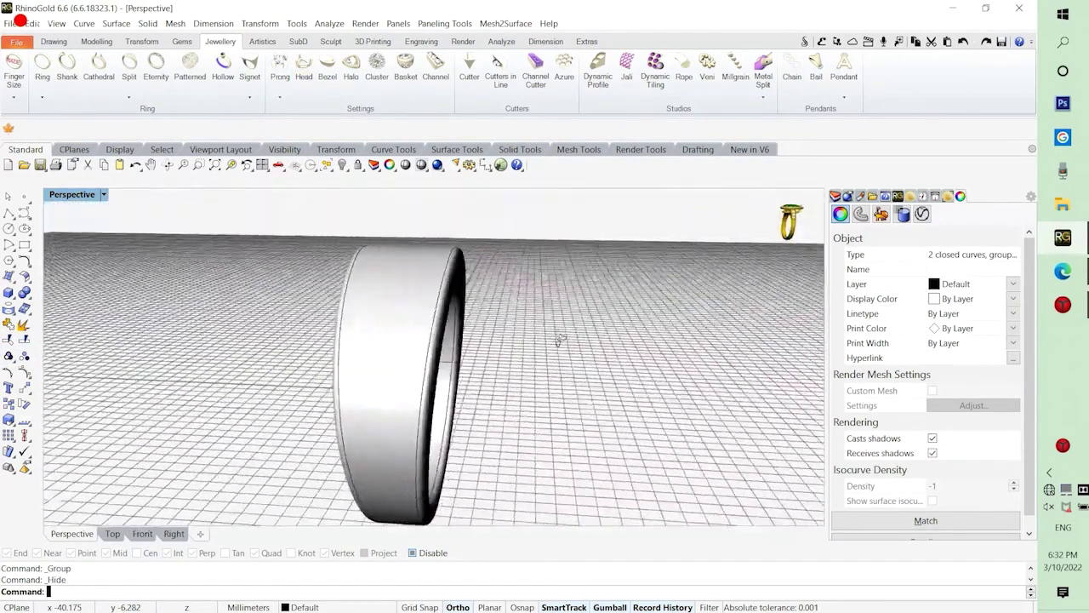
right_drag(360, 390, 562, 381)
right_drag(331, 374, 247, 313)
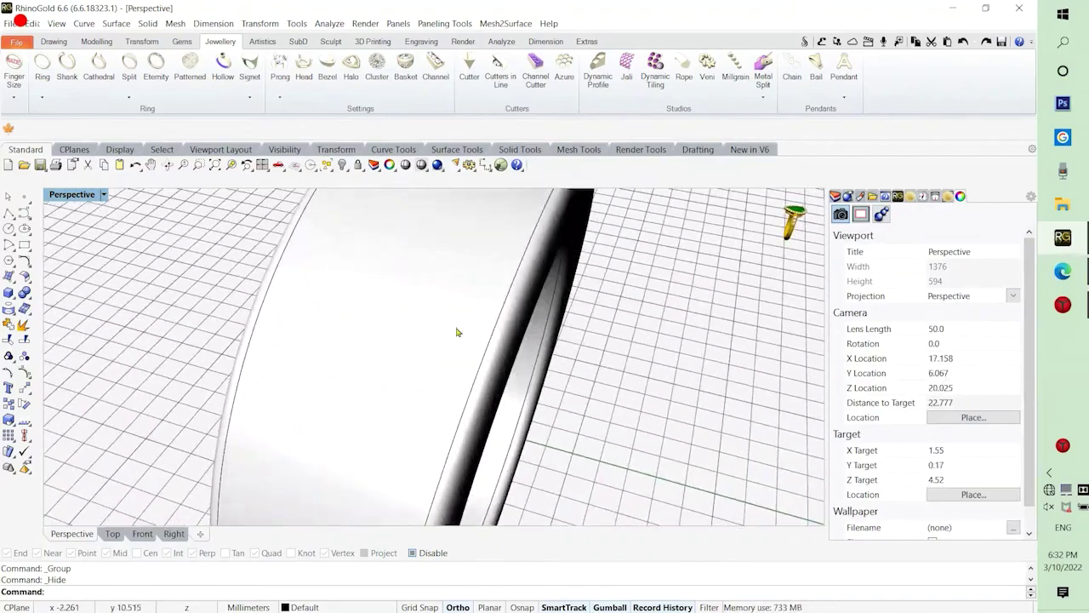
right_drag(499, 333, 411, 301)
scroll(445, 329, down, 6)
right_drag(451, 348, 286, 357)
scroll(391, 392, up, 10)
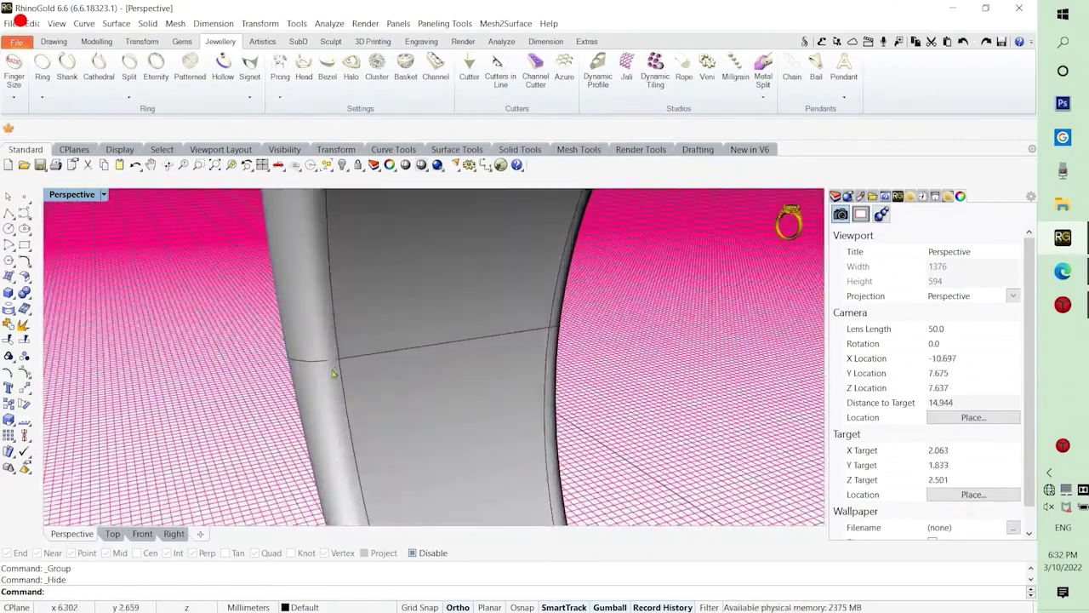
scroll(334, 372, down, 5)
right_drag(353, 365, 621, 366)
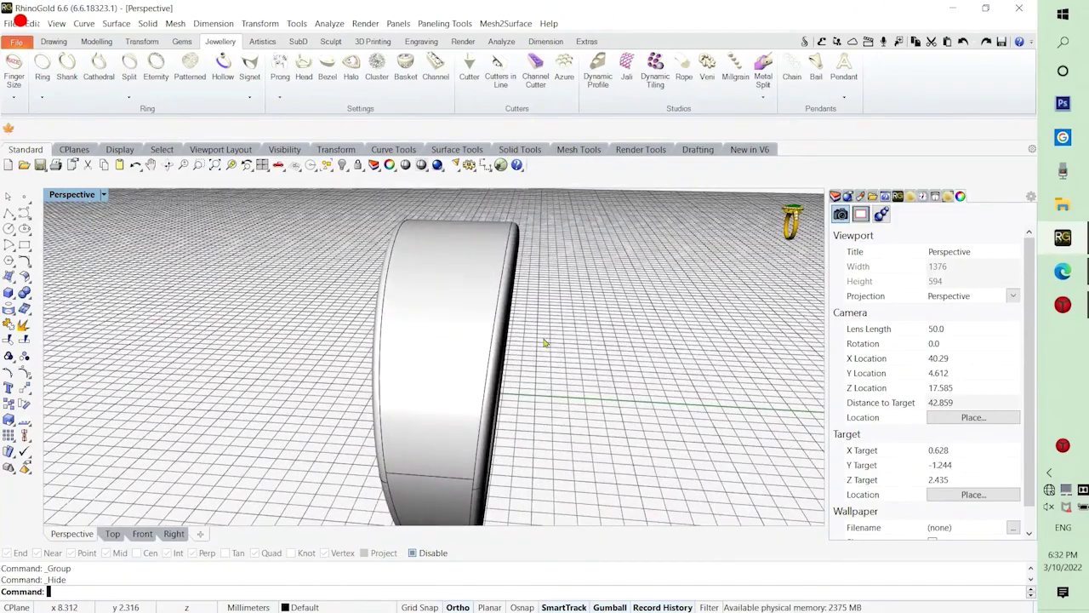
right_drag(544, 343, 671, 392)
scroll(669, 343, up, 1)
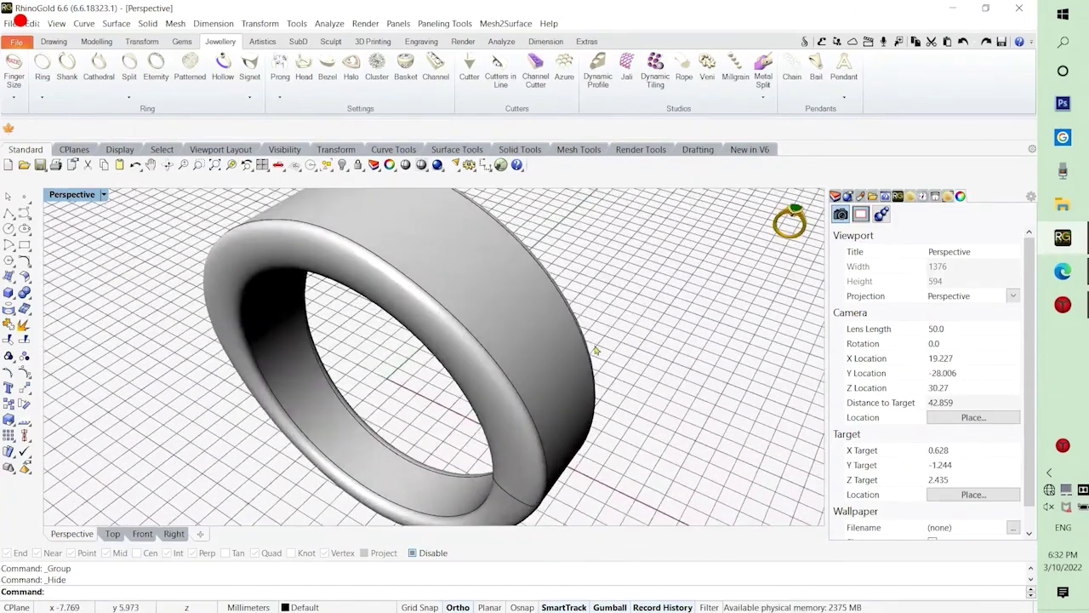
Examine the band's tapered side profile in a maximized Right viewport and return to the four-viewport layout.
double_click(56, 199)
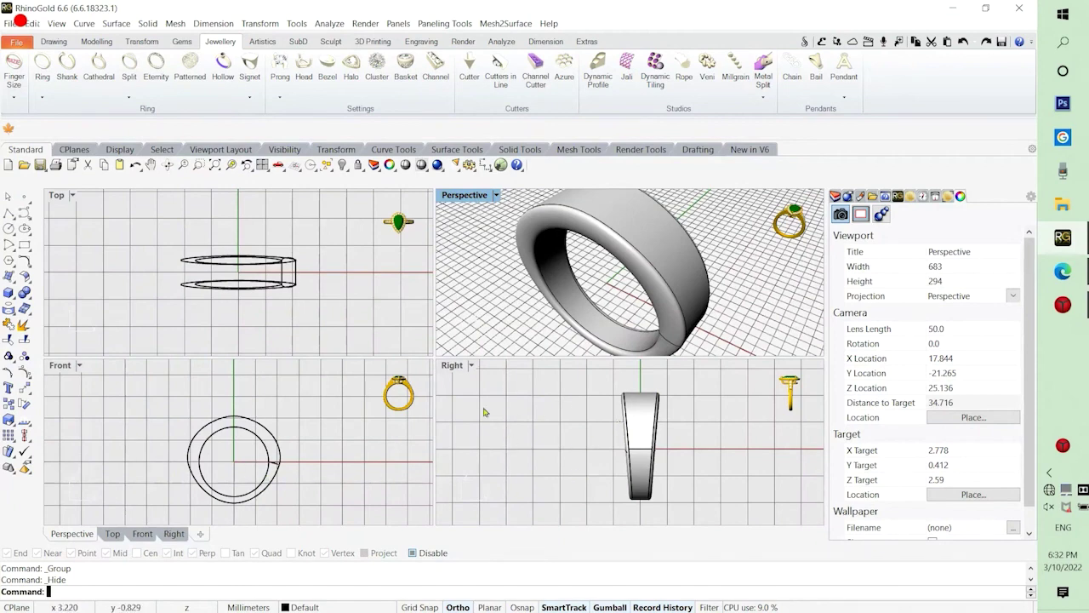
double_click(452, 366)
scroll(469, 370, up, 5)
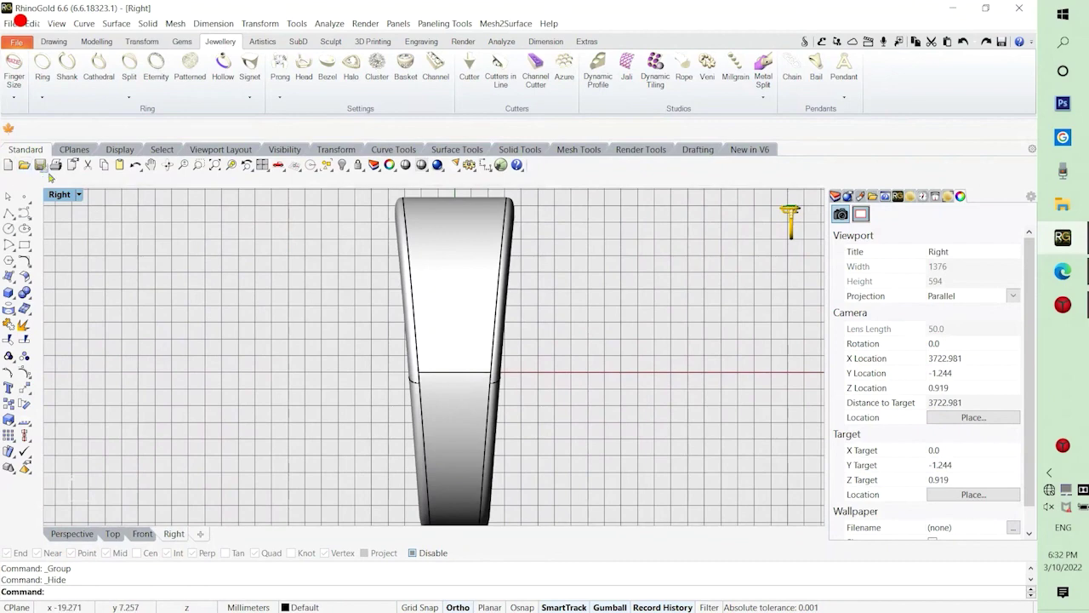
double_click(61, 195)
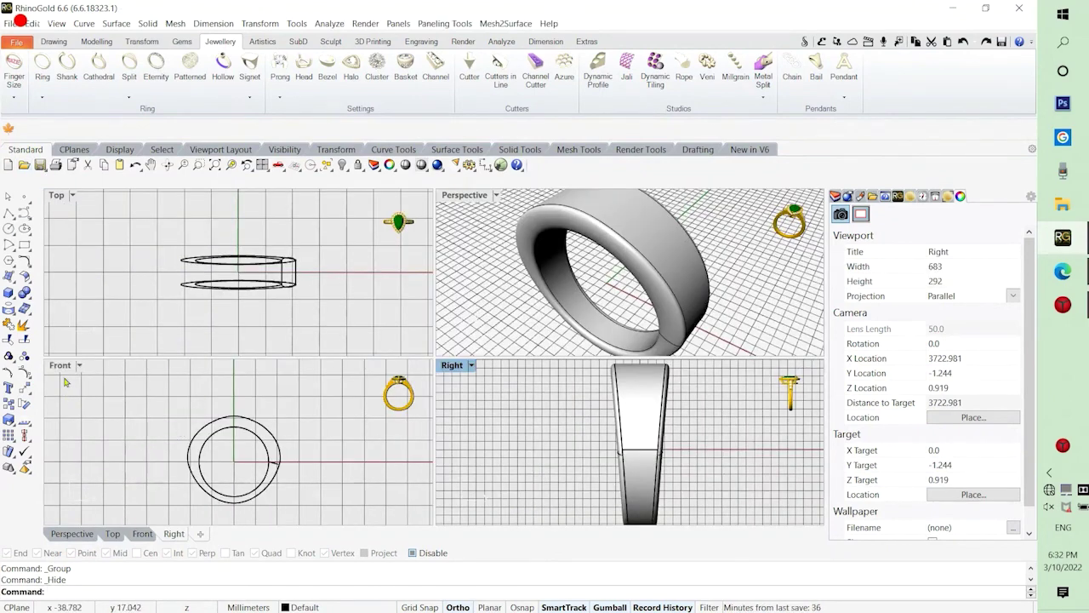
Set the Front and Top viewports to Shaded display in the four-viewport layout.
double_click(61, 367)
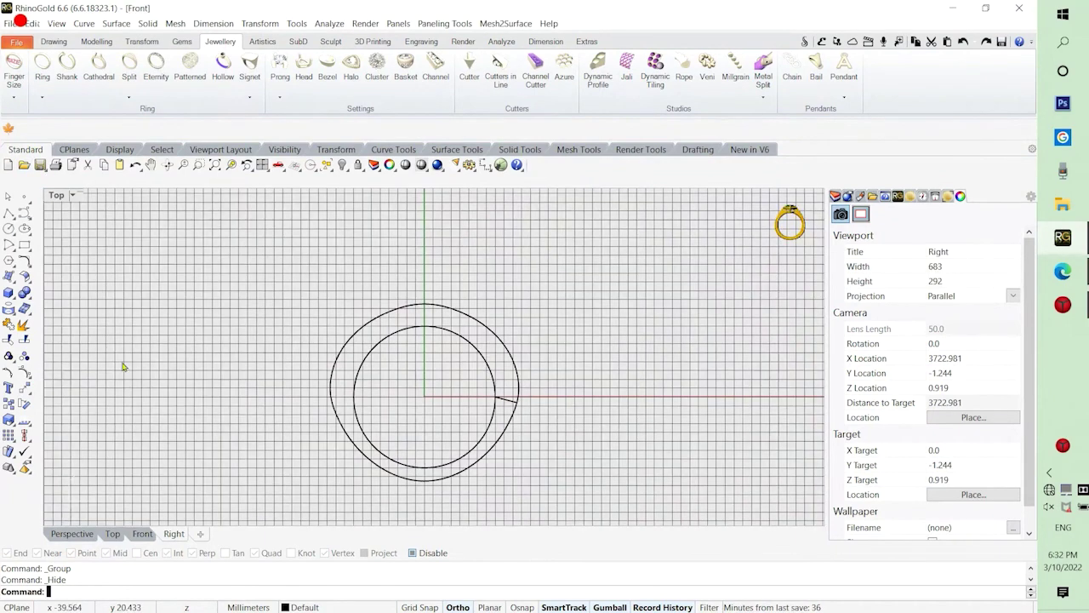
click(79, 196)
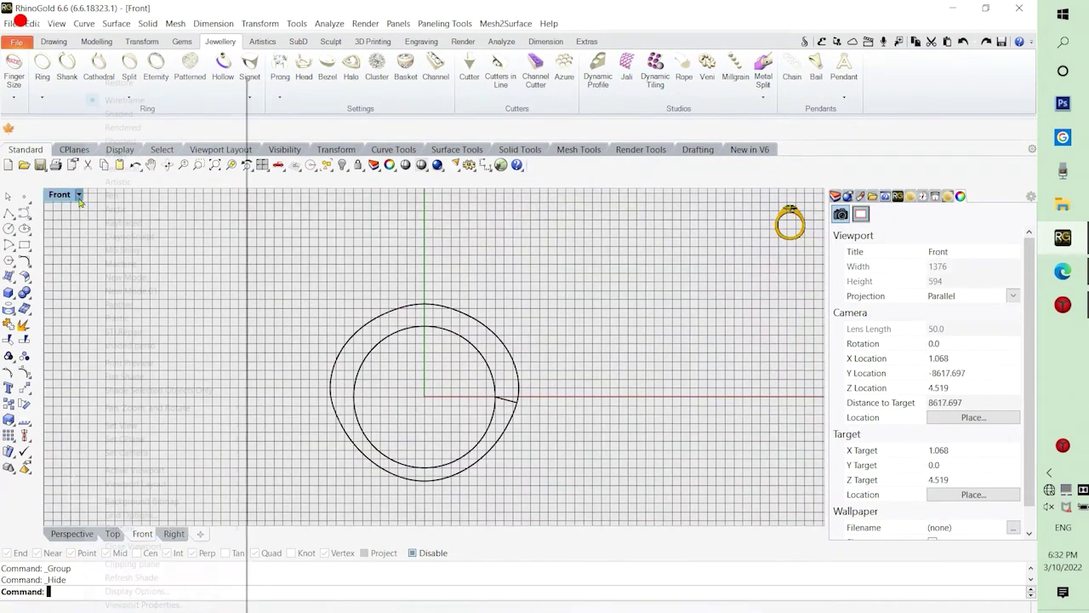
click(119, 114)
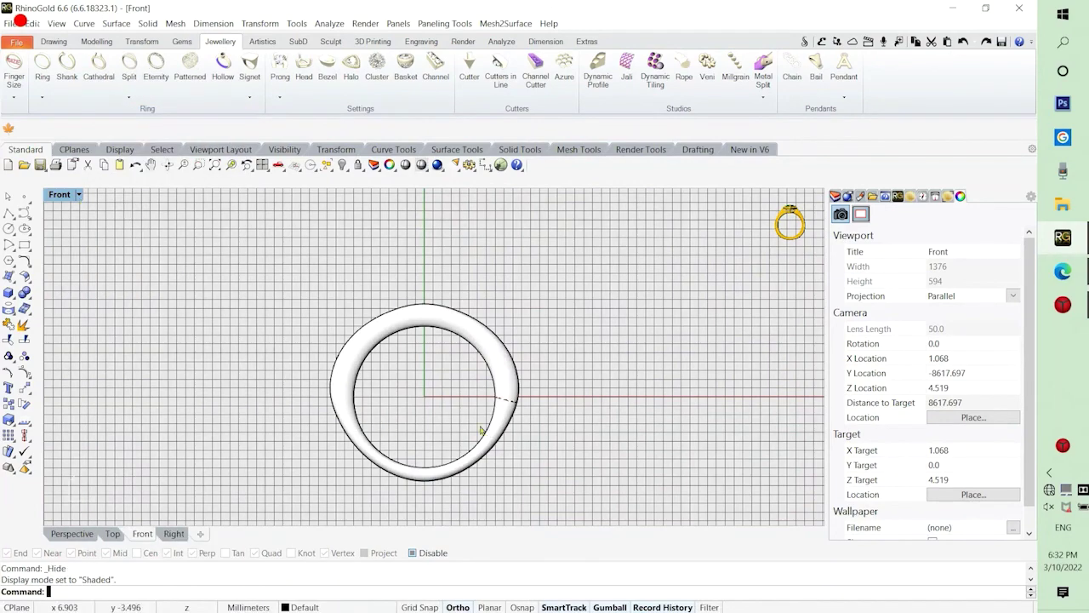
double_click(65, 198)
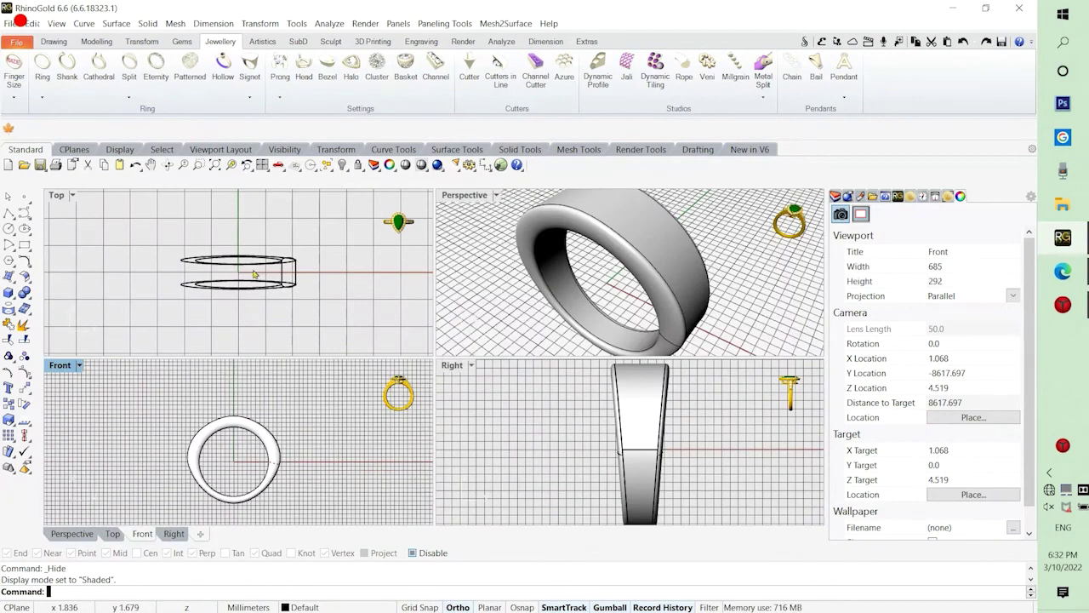
click(72, 195)
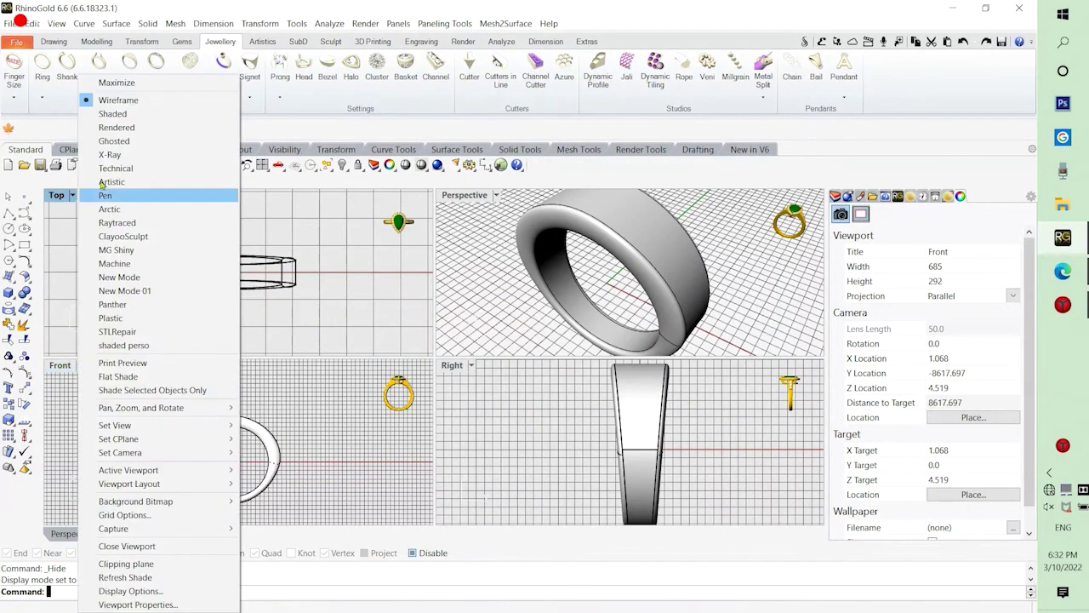
click(113, 113)
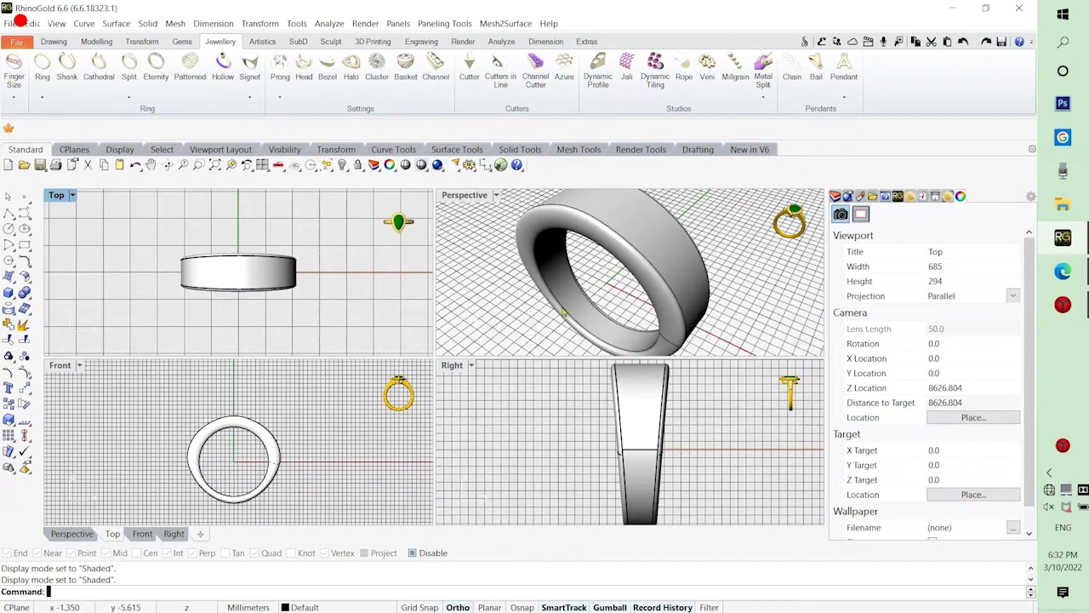
right_drag(562, 310, 734, 301)
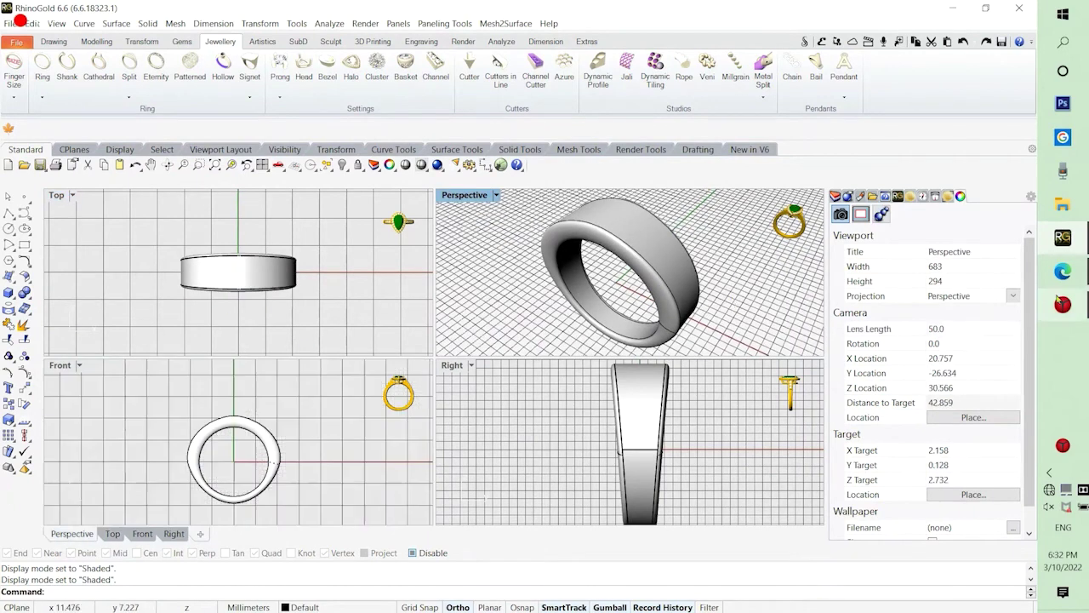
Apply the polished Pt 950 metal material to the ring and set the Perspective and Top viewports to Rendered display.
click(911, 197)
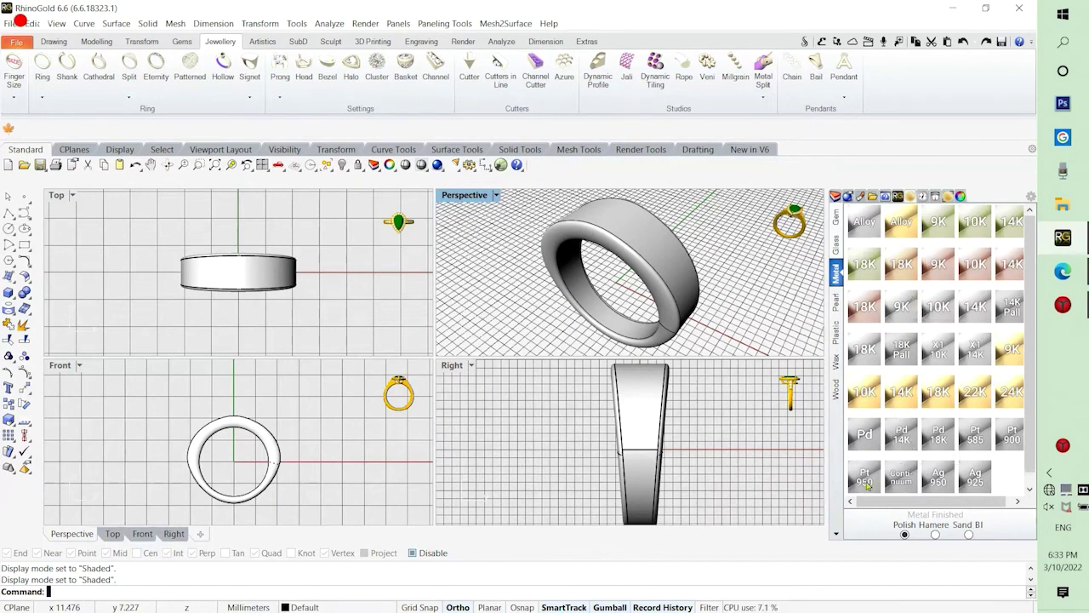
drag(865, 479, 545, 297)
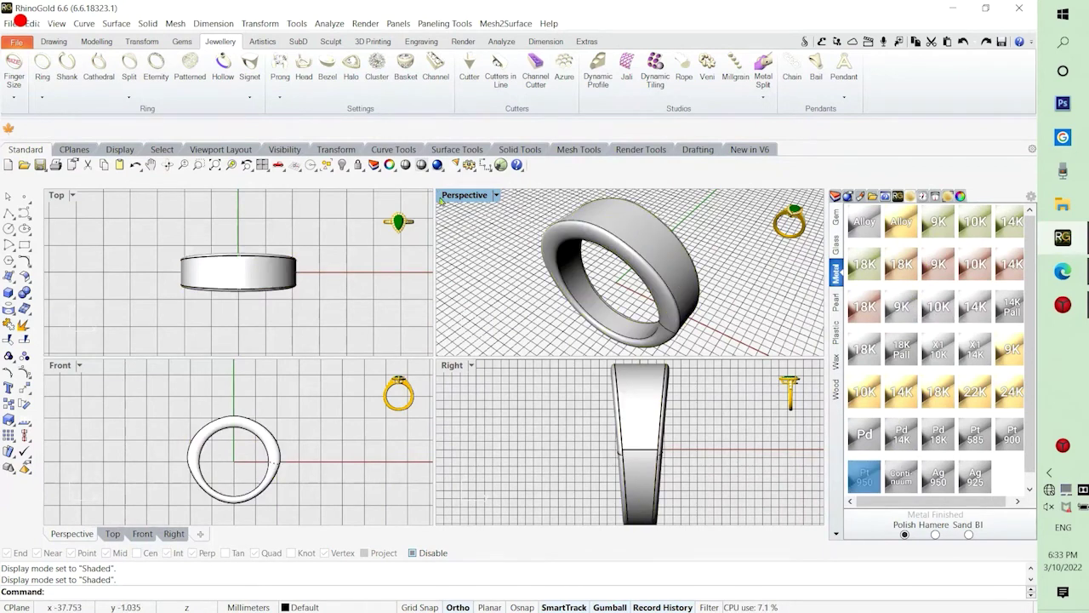
click(498, 195)
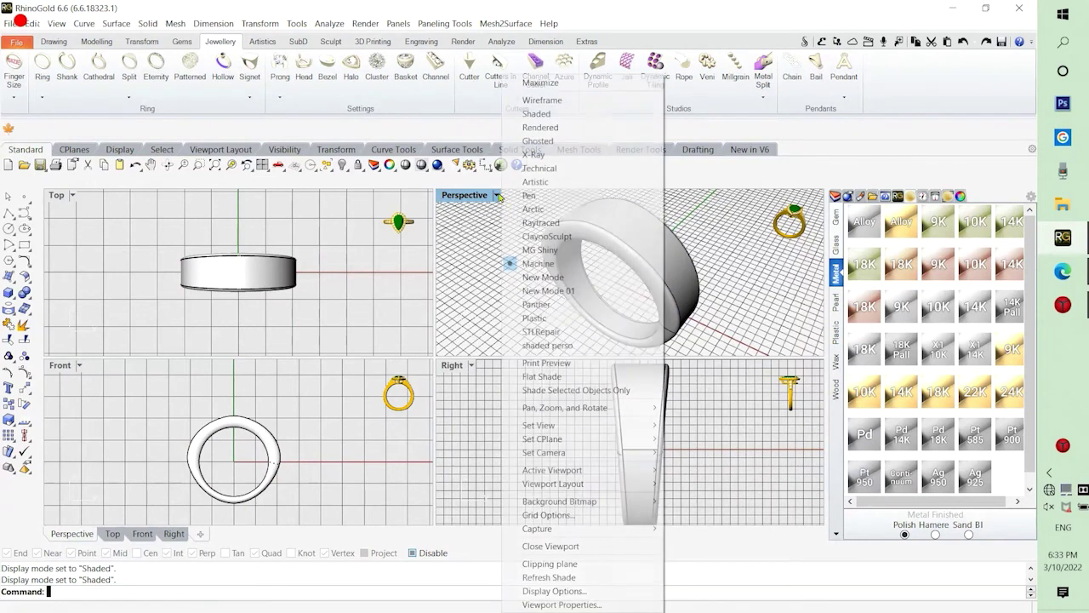
click(541, 127)
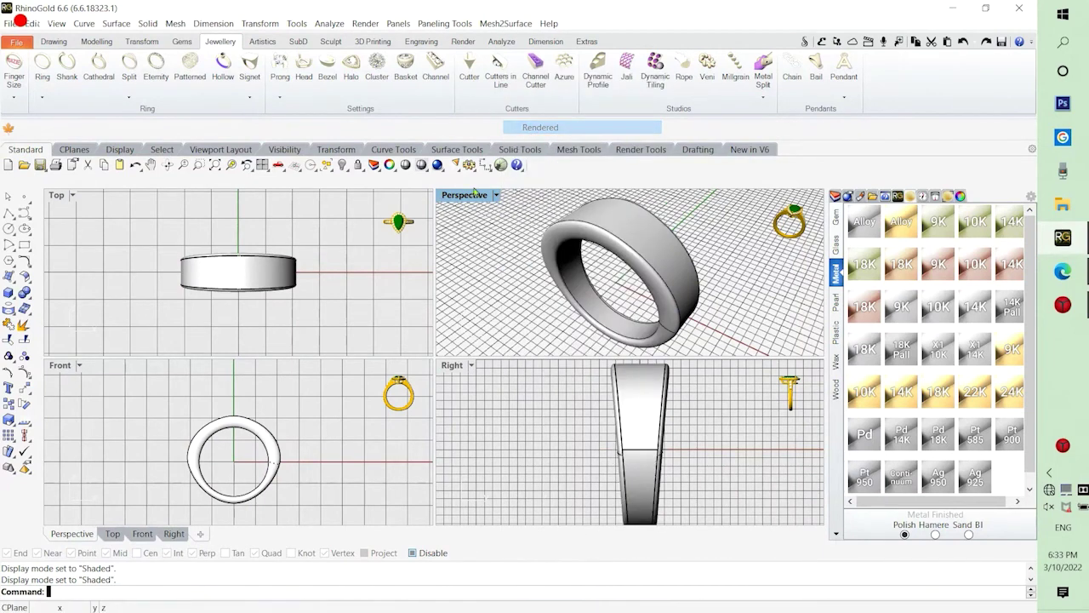
click(315, 281)
key(ctrl+alt+r)
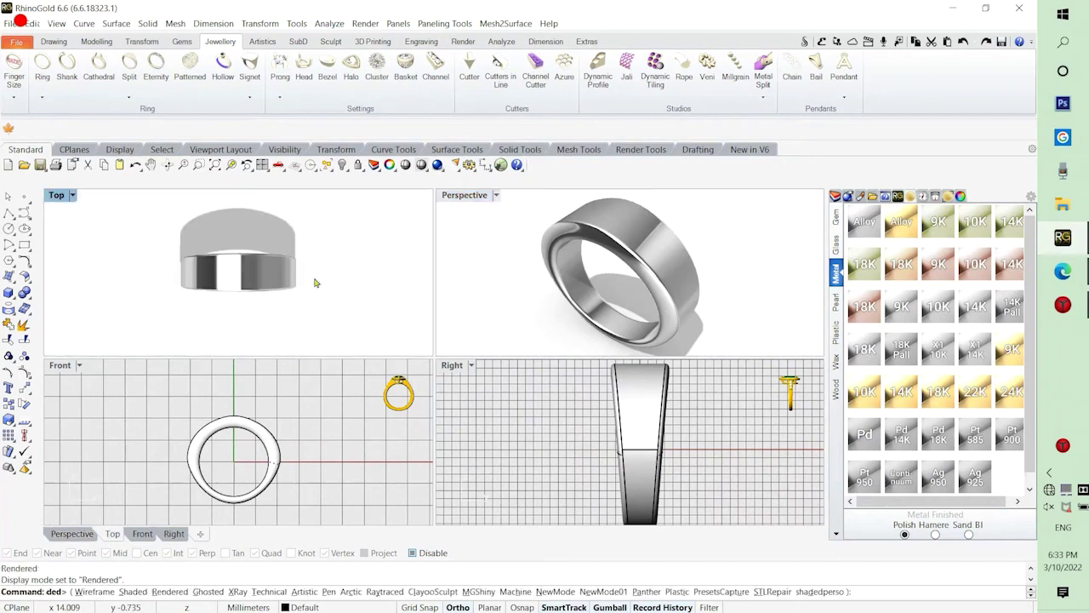
Set the Front and Right viewports to Rendered display.
click(340, 442)
key(ctrl+alt+r)
click(544, 450)
key(ctrl+alt+r)
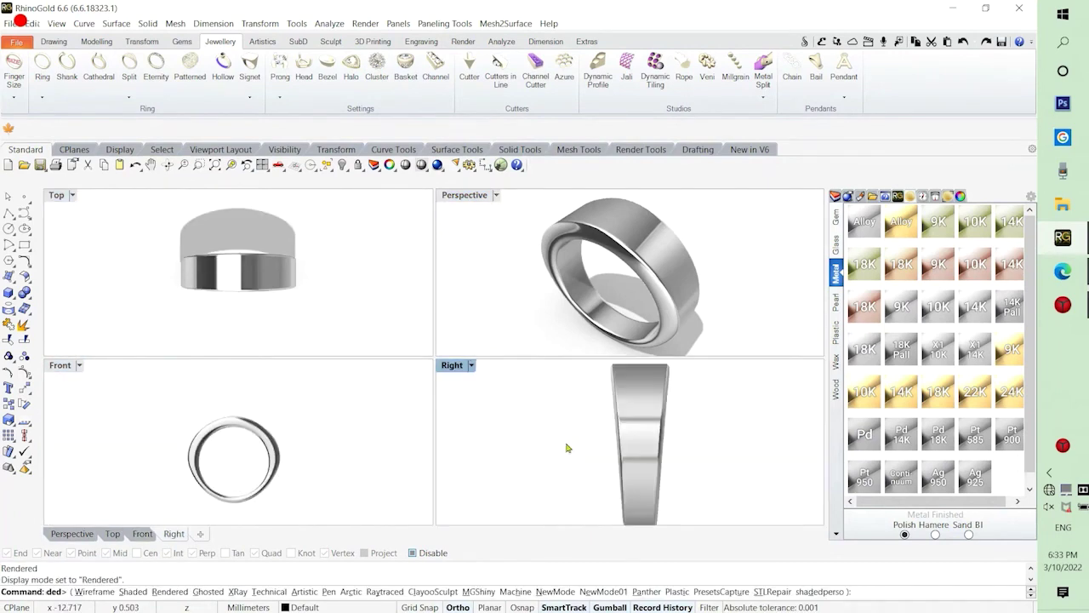
Set the custom environment for reflections to Studio in the render settings.
click(961, 196)
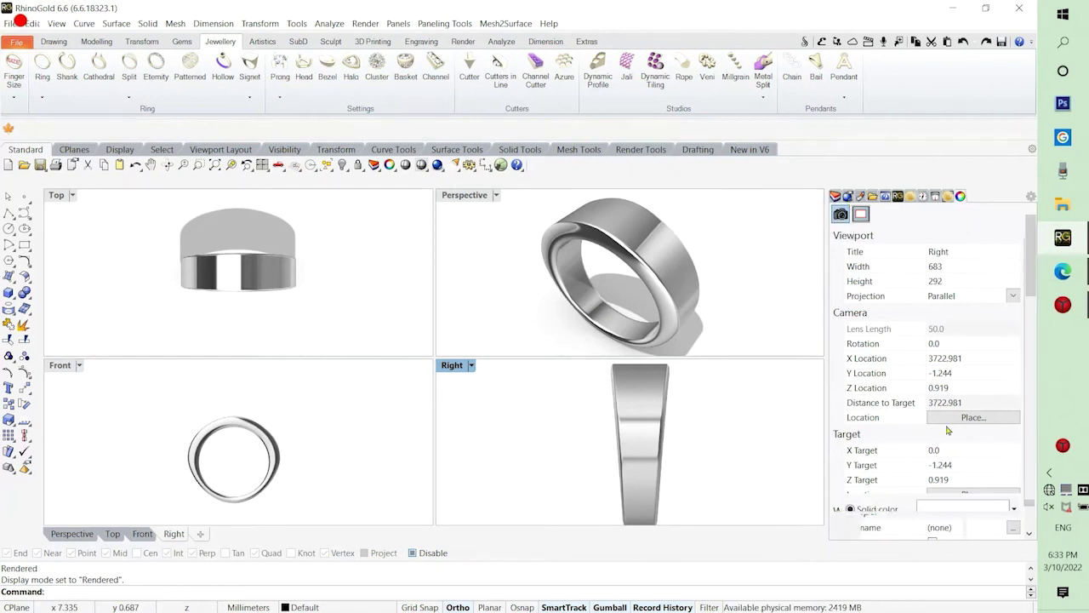
scroll(968, 429, down, 7)
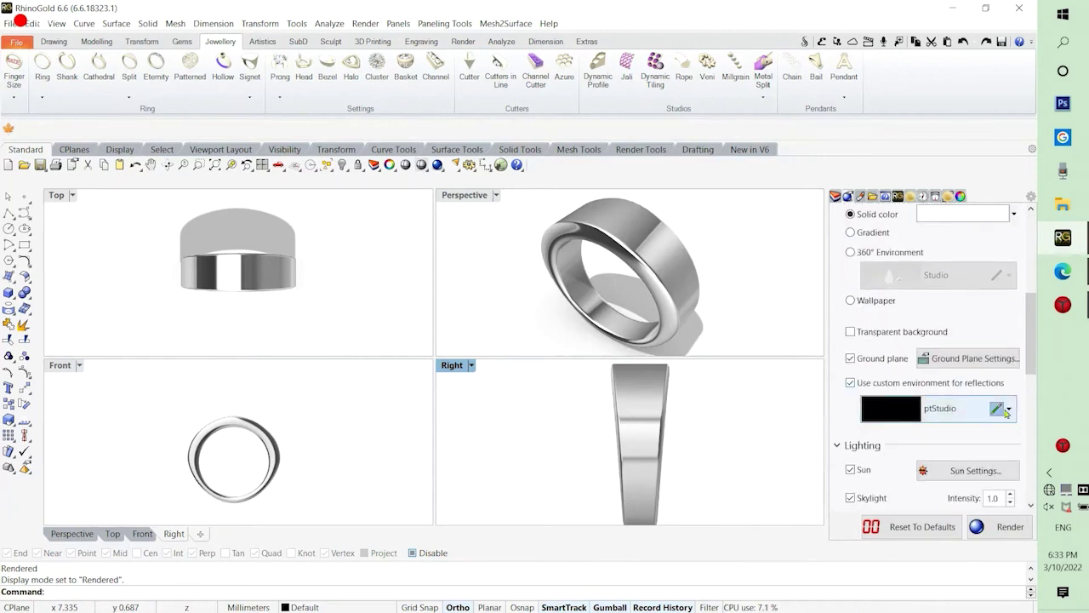
click(1009, 409)
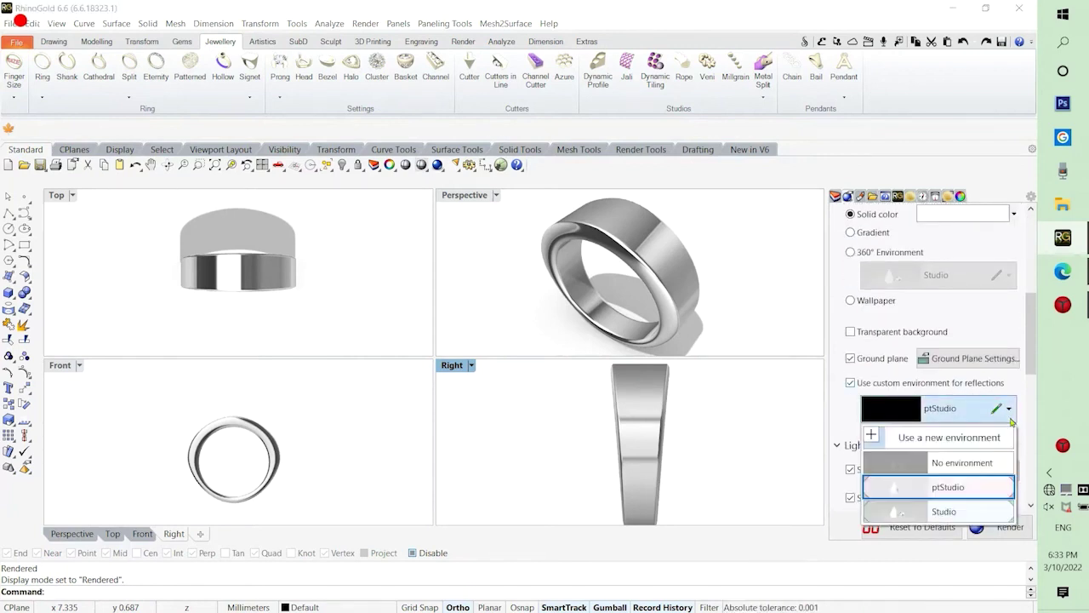
click(943, 513)
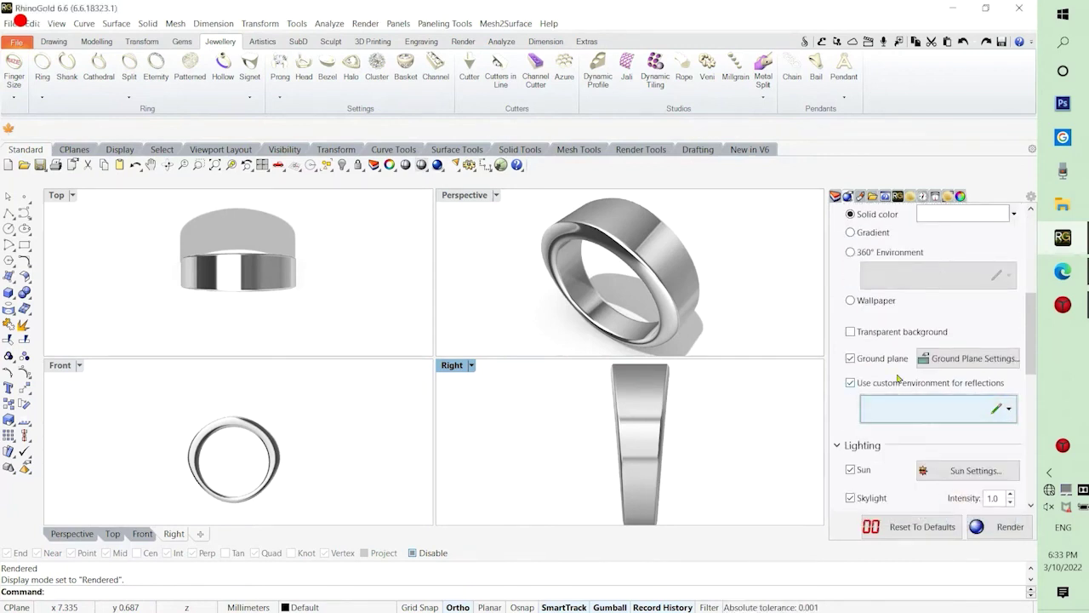
scroll(961, 334, up, 3)
scroll(961, 333, up, 2)
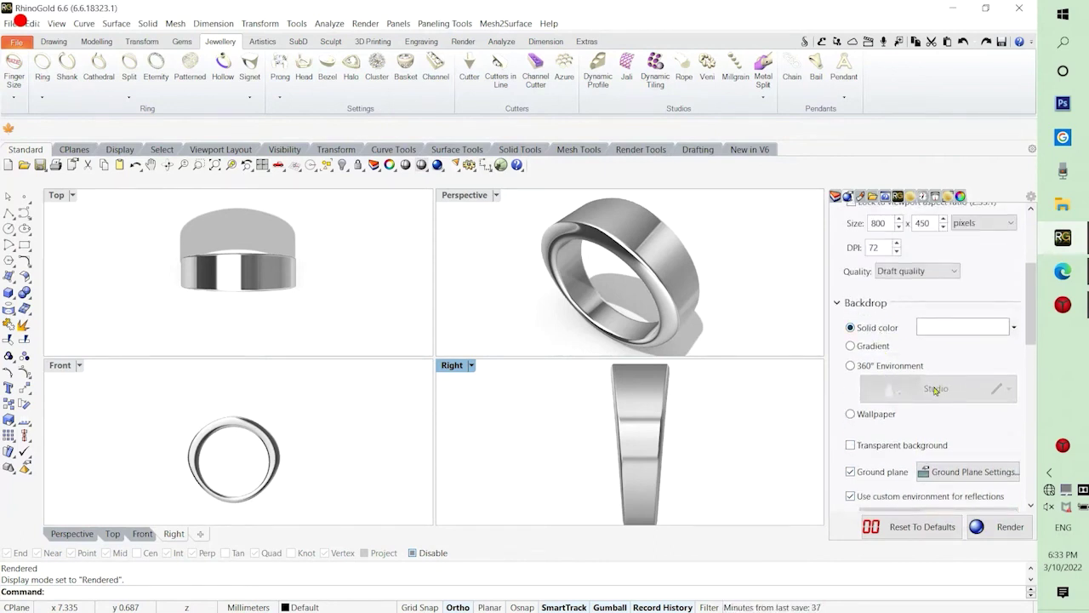
Switch off the Sun in the render lighting and leave the Skylight on, toggling each to compare the lighting.
scroll(935, 390, down, 4)
scroll(873, 434, down, 4)
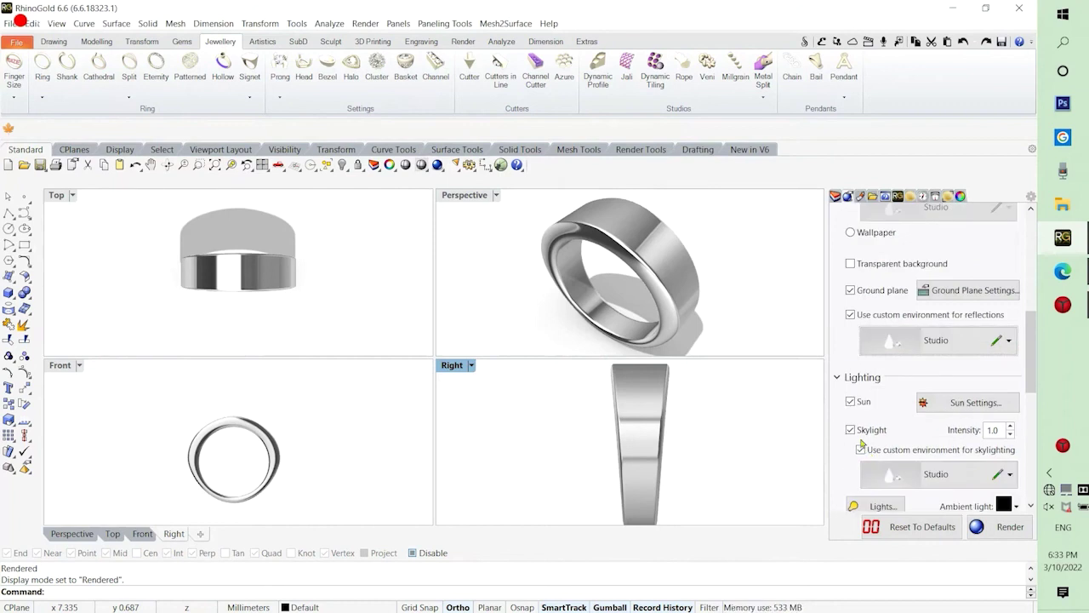
click(851, 430)
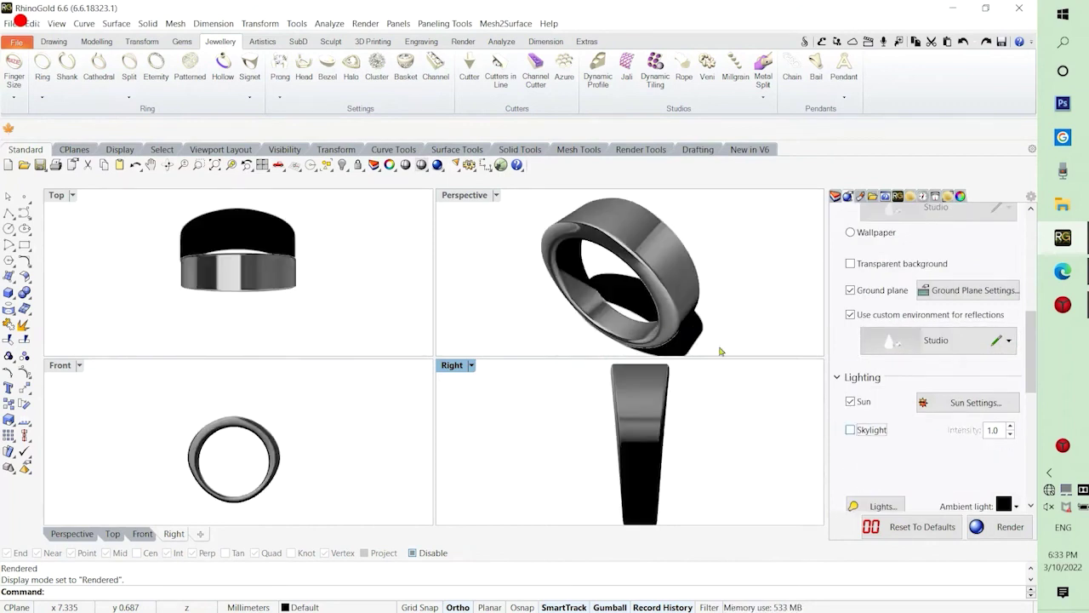
click(851, 401)
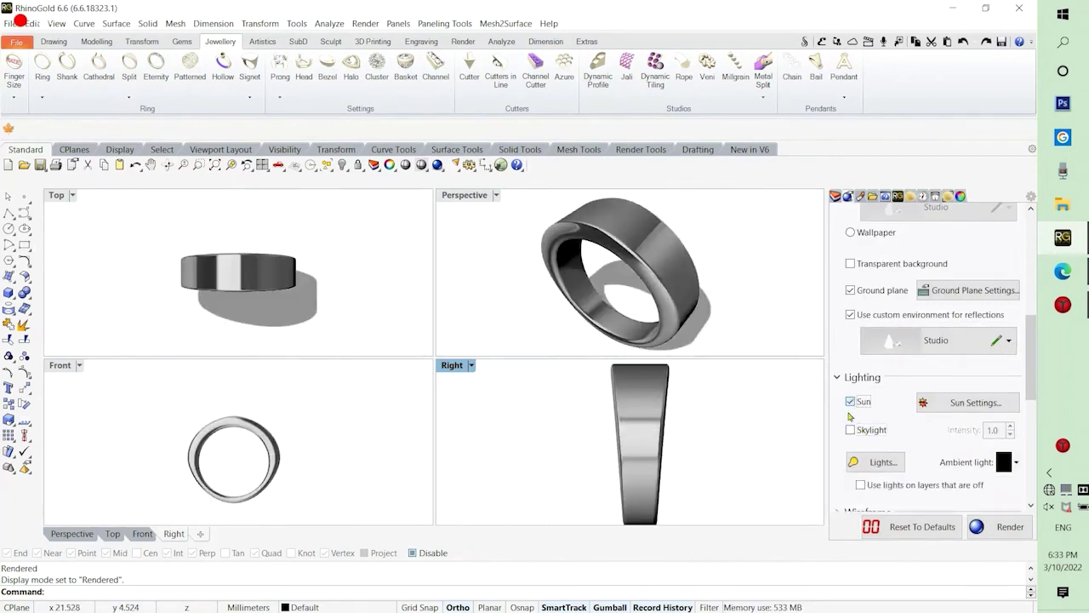
click(851, 431)
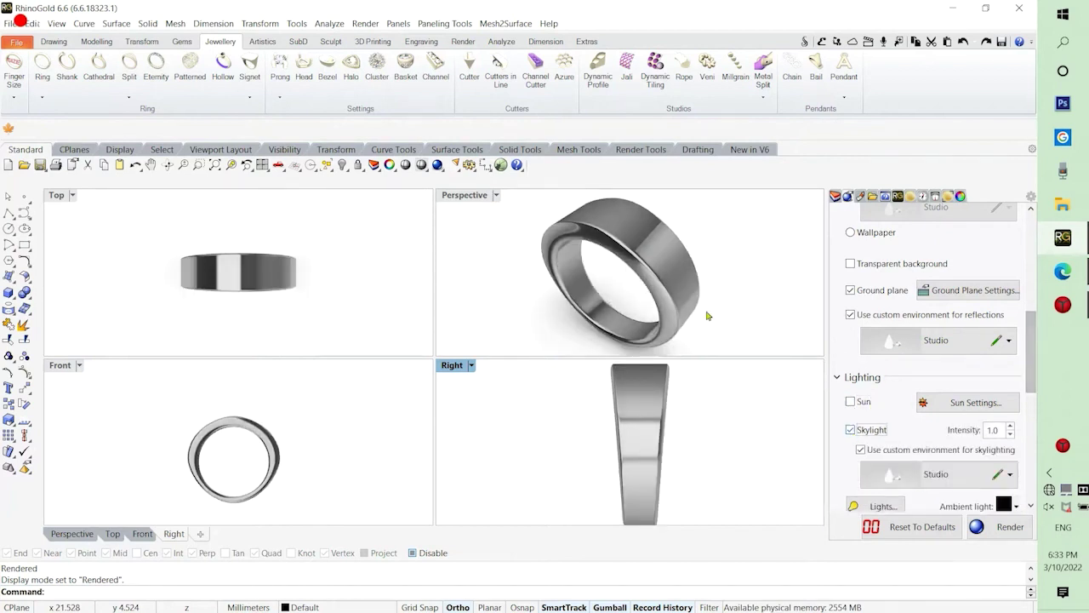
Examine the rendered platinum ring's outer band, side profile and inner surface in the maximized Perspective viewport.
scroll(549, 260, down, 2)
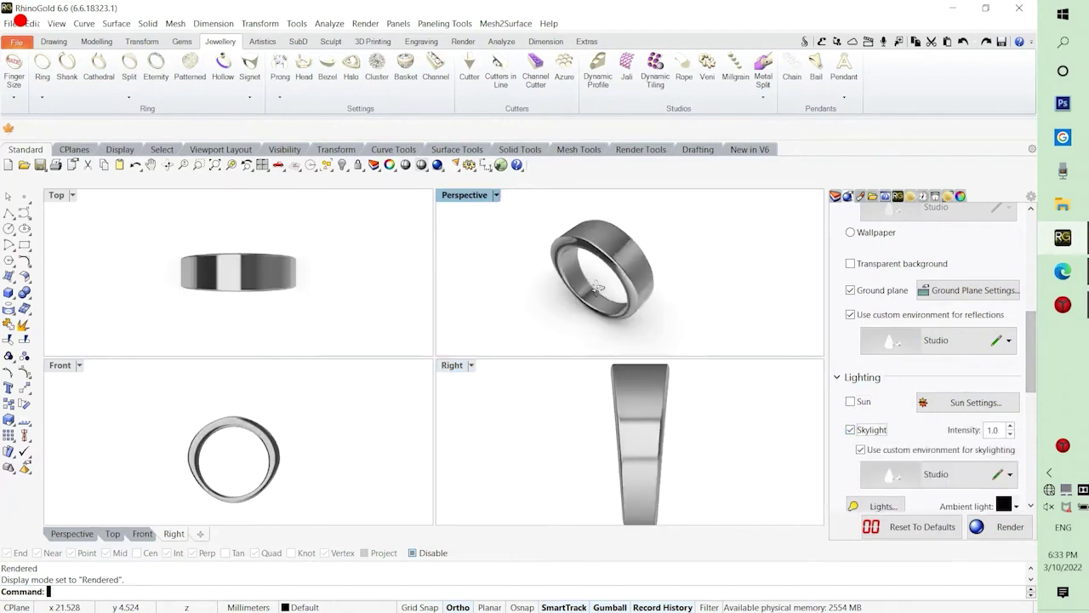
double_click(474, 198)
right_drag(469, 281, 587, 325)
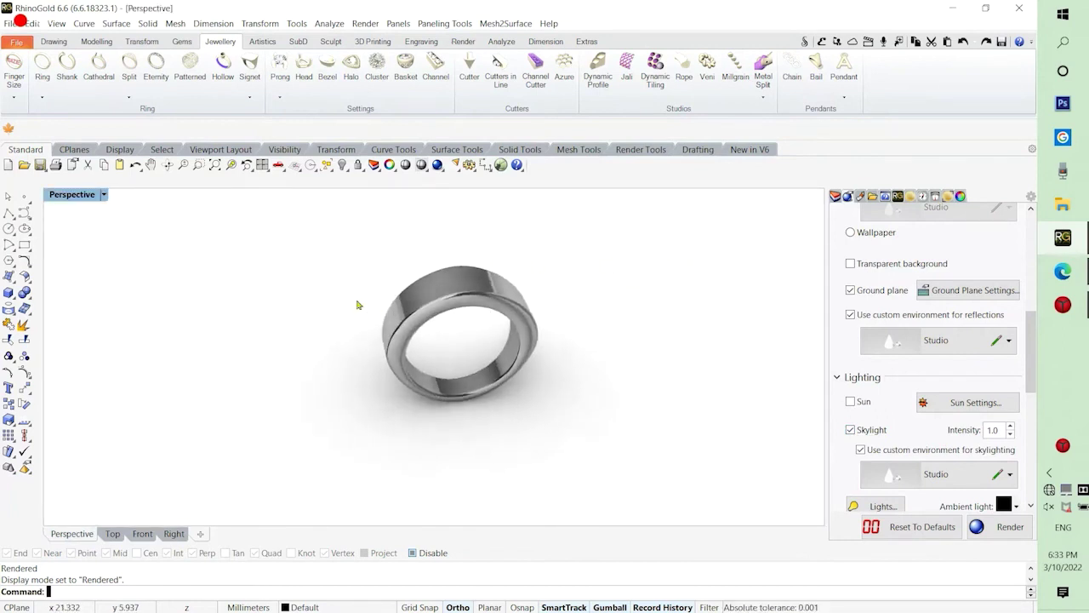
right_drag(360, 305, 626, 291)
scroll(331, 292, up, 3)
scroll(385, 270, down, 2)
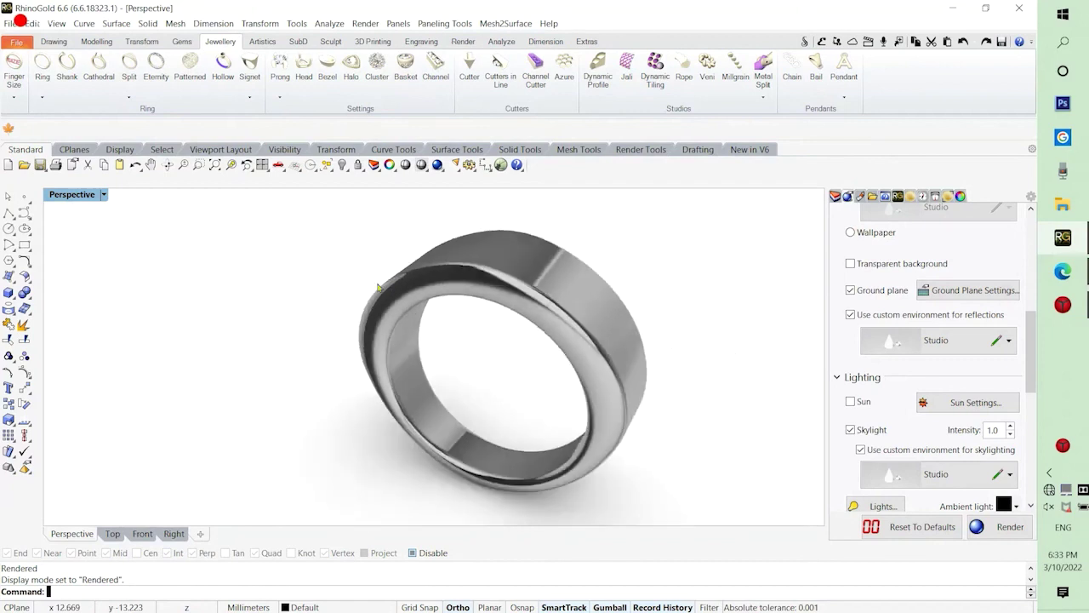
right_drag(459, 349, 452, 374)
right_drag(664, 349, 627, 326)
right_drag(423, 320, 486, 335)
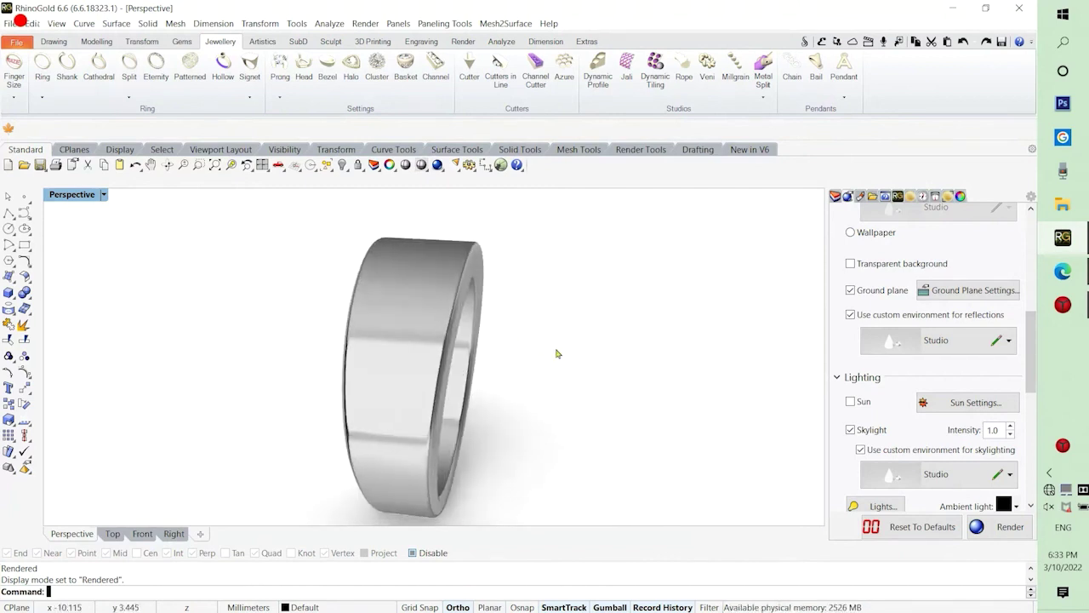
right_drag(557, 355, 447, 321)
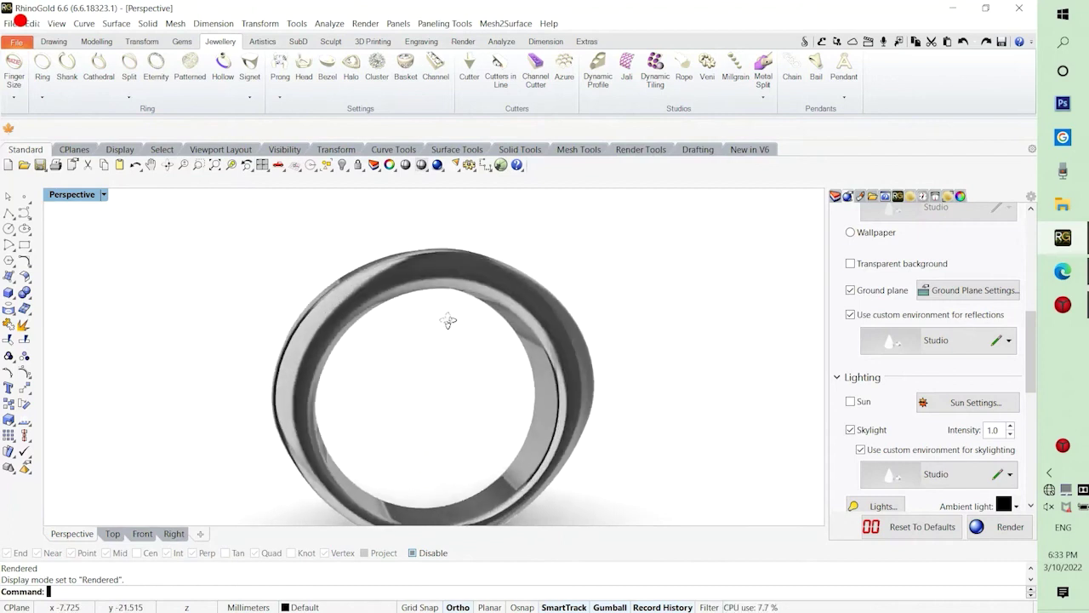
mouse_move(518, 338)
right_down()
mouse_move(457, 355)
mouse_move(563, 356)
mouse_move(464, 327)
mouse_move(516, 327)
right_up()
right_drag(600, 366, 530, 343)
Set the render backdrop's solid color to Black and check the ring against it.
scroll(973, 291, up, 5)
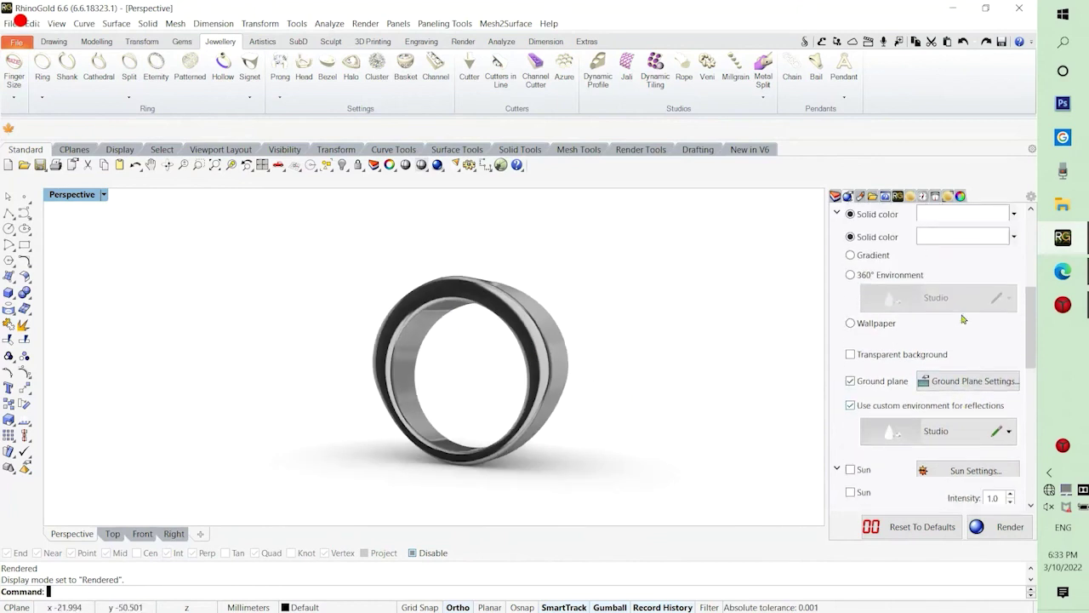
click(939, 305)
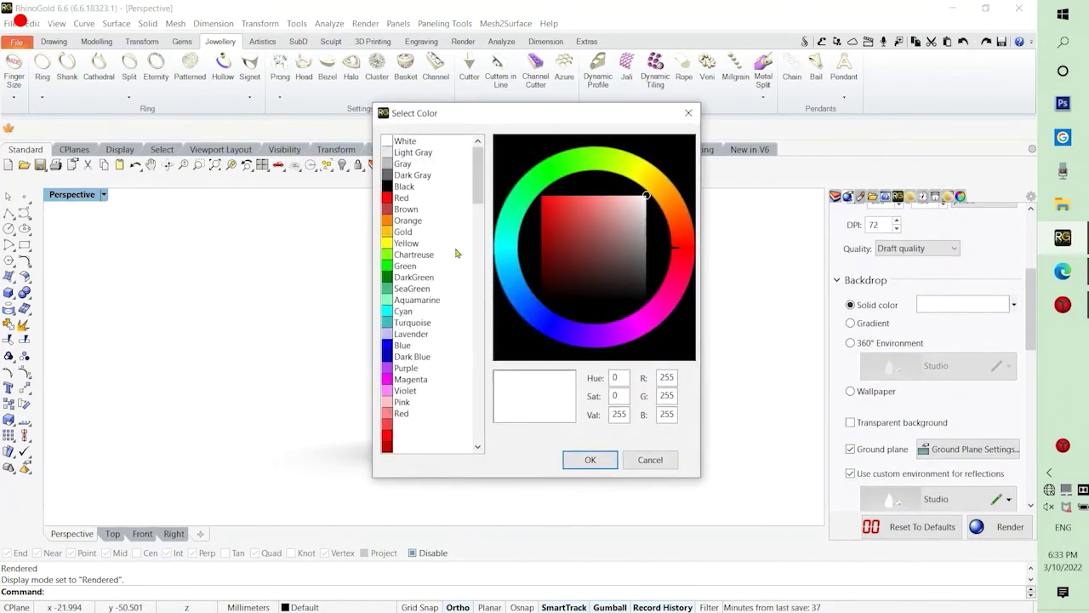
click(405, 187)
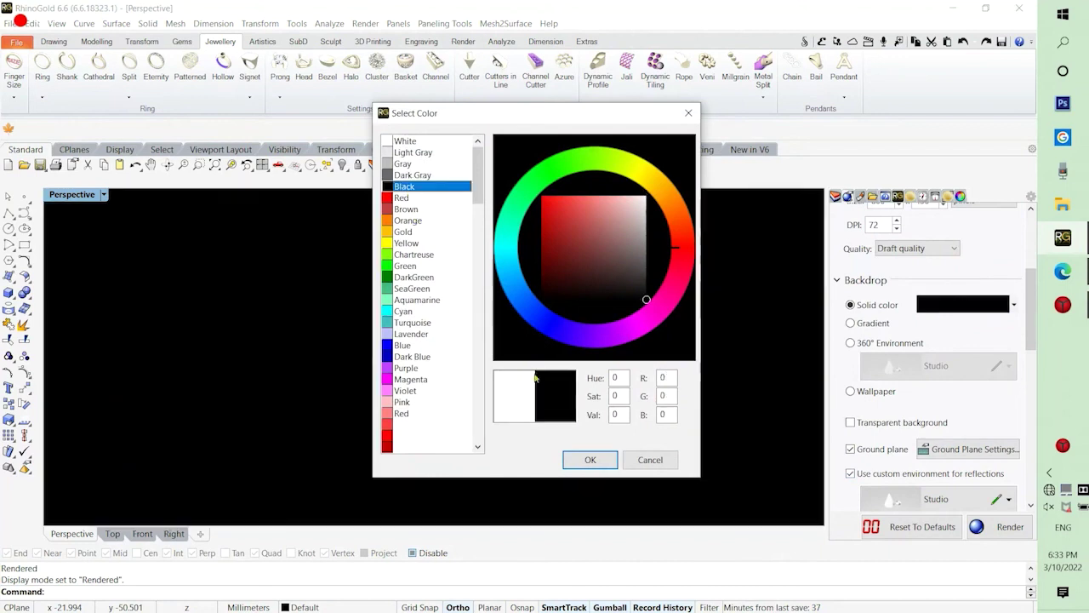
click(587, 458)
right_drag(560, 418, 550, 391)
scroll(337, 264, up, 5)
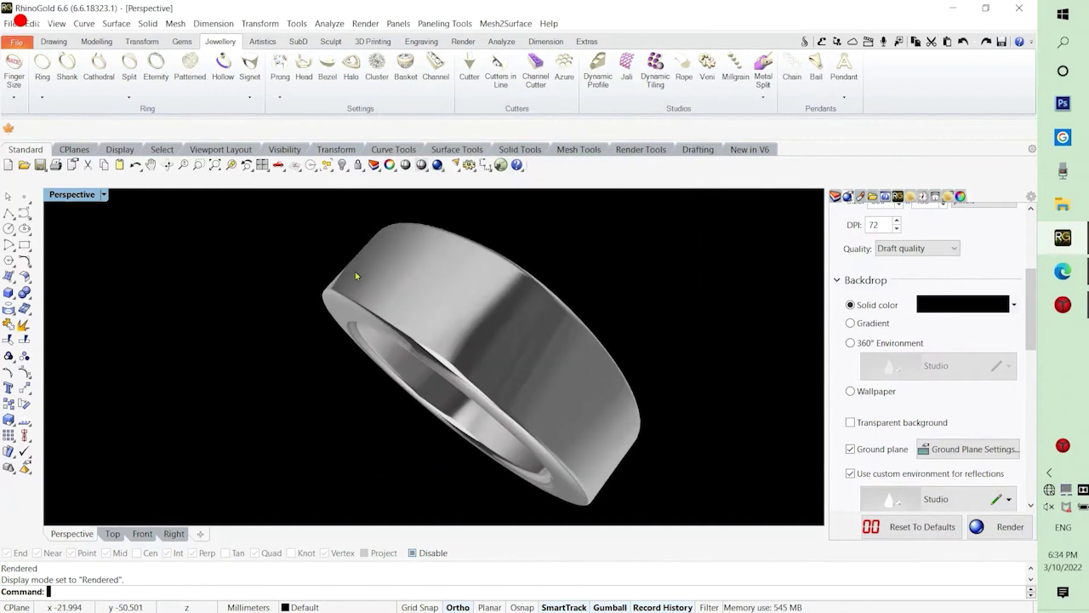
right_drag(356, 276, 593, 385)
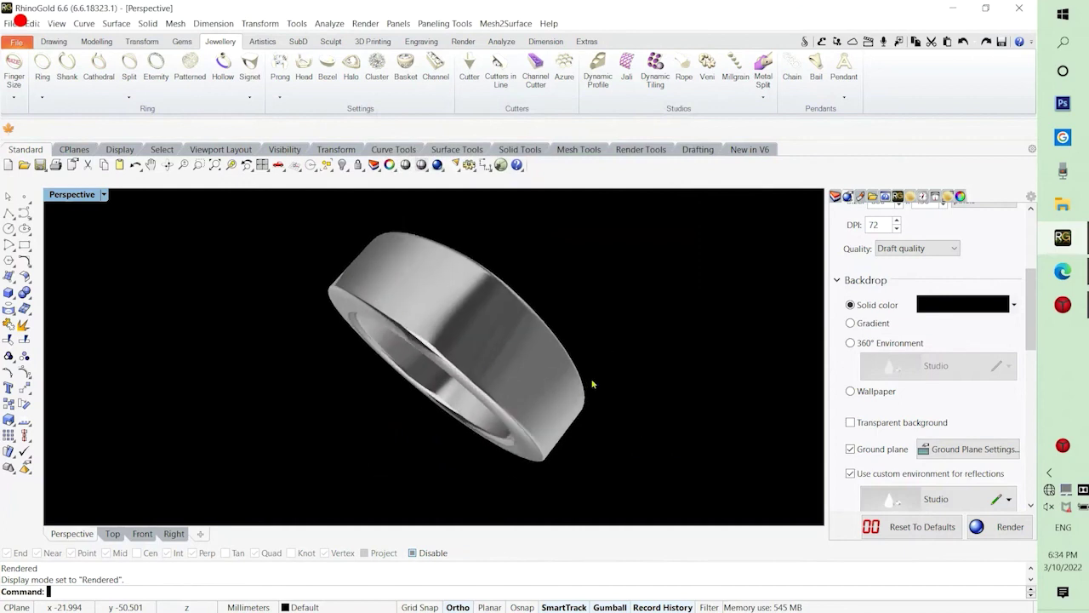
Apply the polished Gold Yellow 22K metal material to the ring.
click(947, 197)
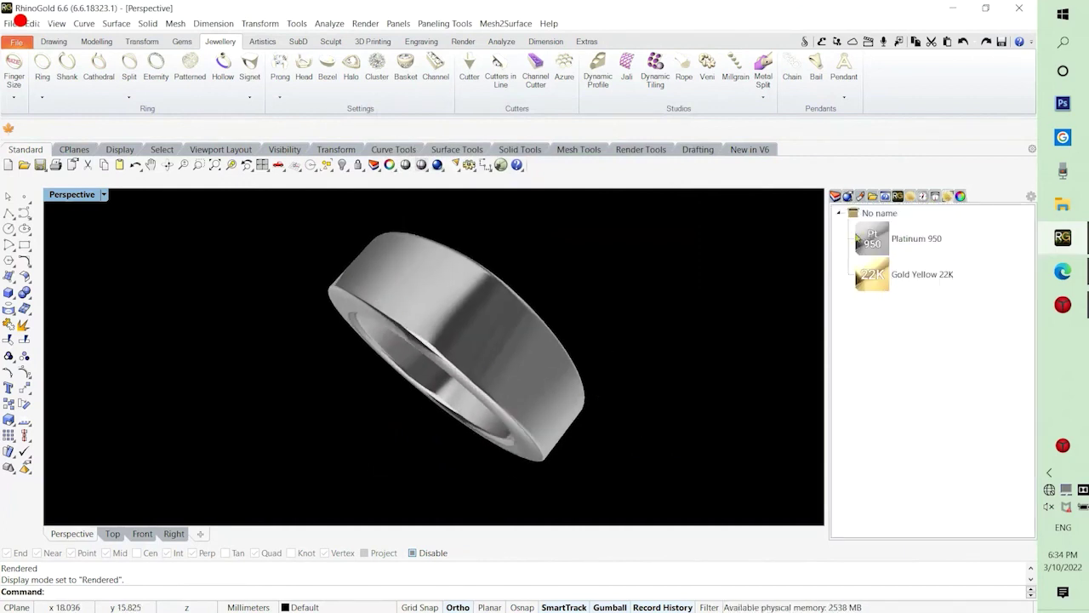
click(912, 196)
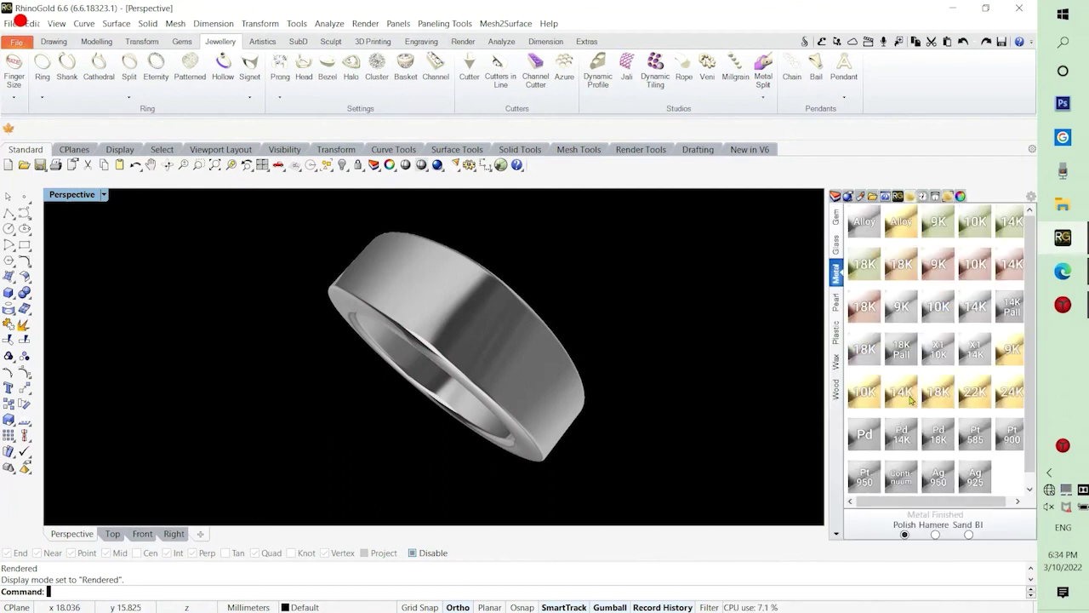
drag(975, 391, 449, 288)
right_drag(643, 439, 635, 354)
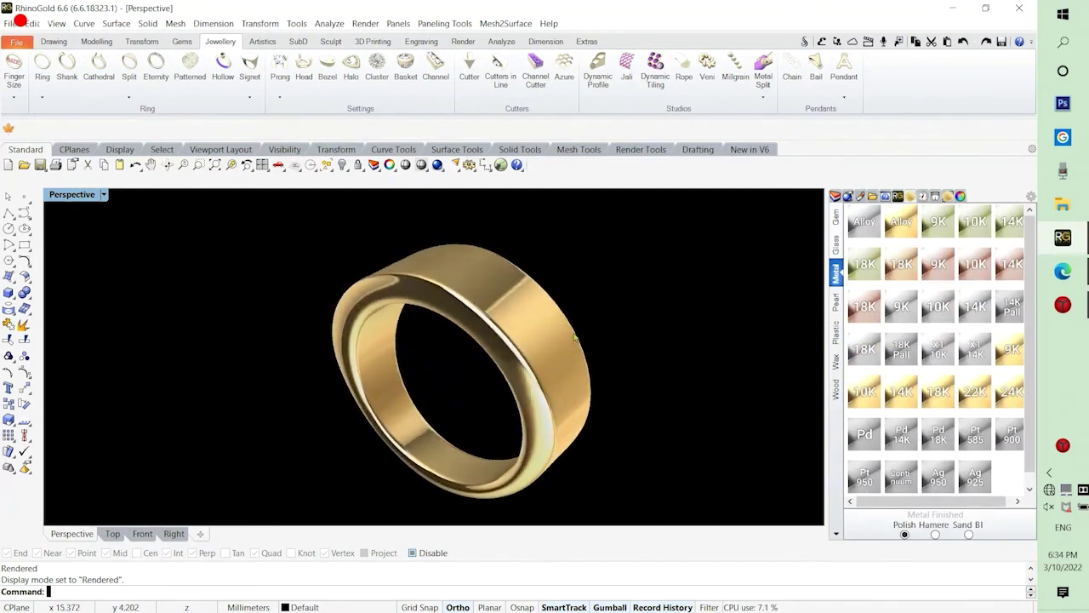
Examine the gold ring from several angles in the Perspective viewport and return to the four-viewport layout.
scroll(422, 275, down, 5)
right_drag(422, 275, 515, 342)
scroll(432, 317, up, 5)
right_drag(432, 317, 492, 298)
right_drag(491, 295, 591, 324)
double_click(94, 195)
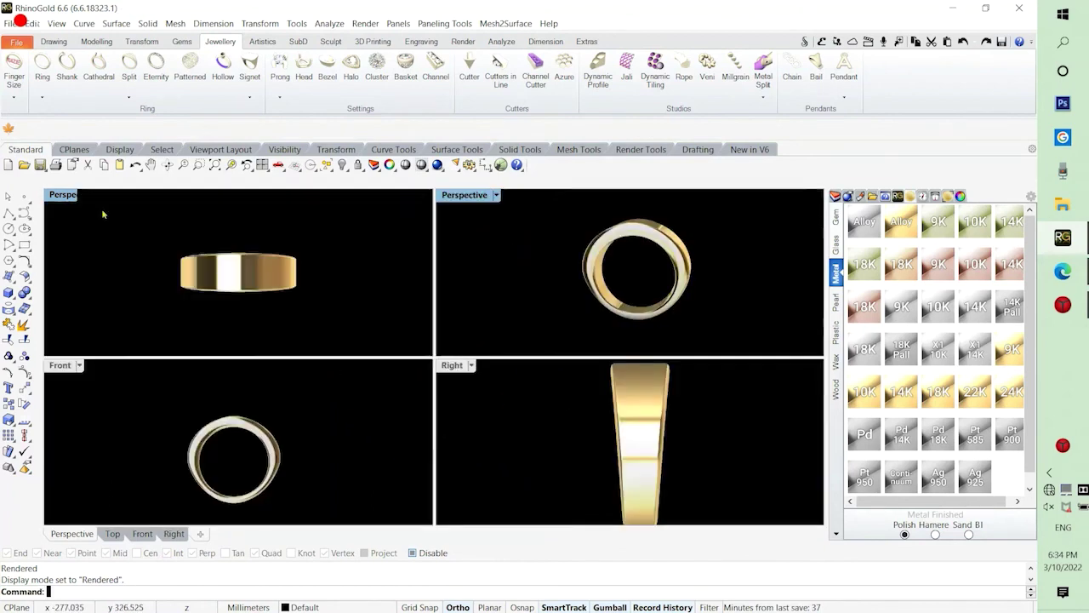
right_drag(272, 452, 272, 441)
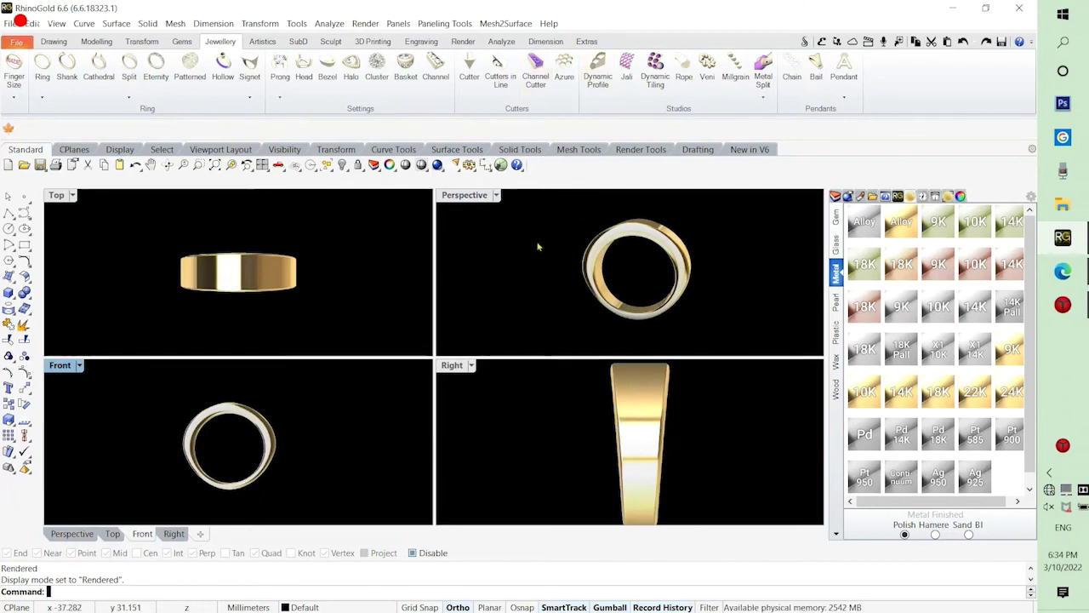
Set up a 100-frame clockwise turntable animation of the Perspective viewport as jpg, with RenderedViewport as the capture method.
click(636, 151)
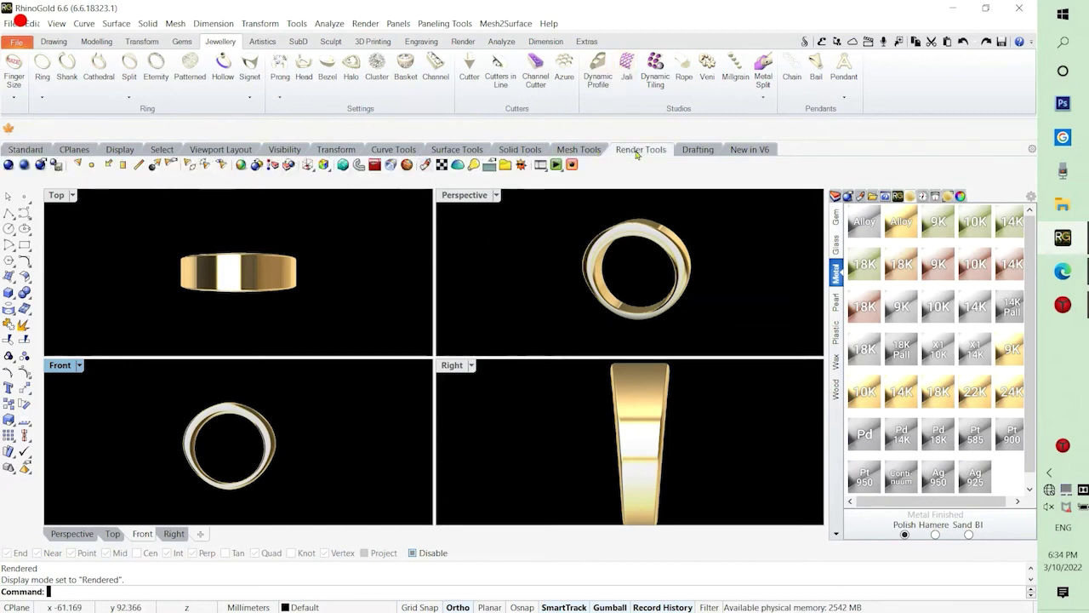
click(545, 168)
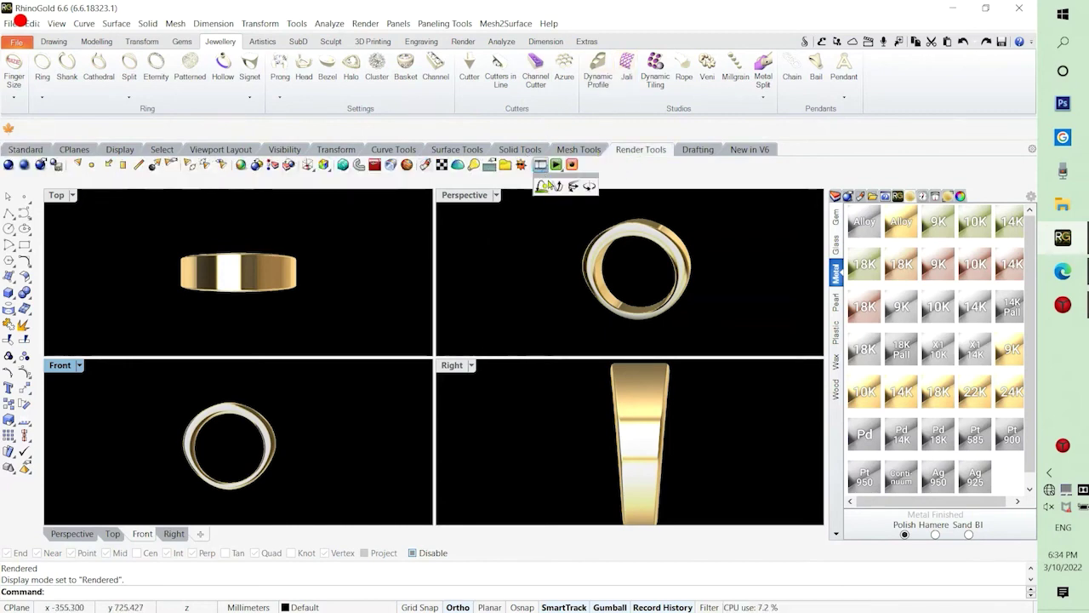
click(575, 189)
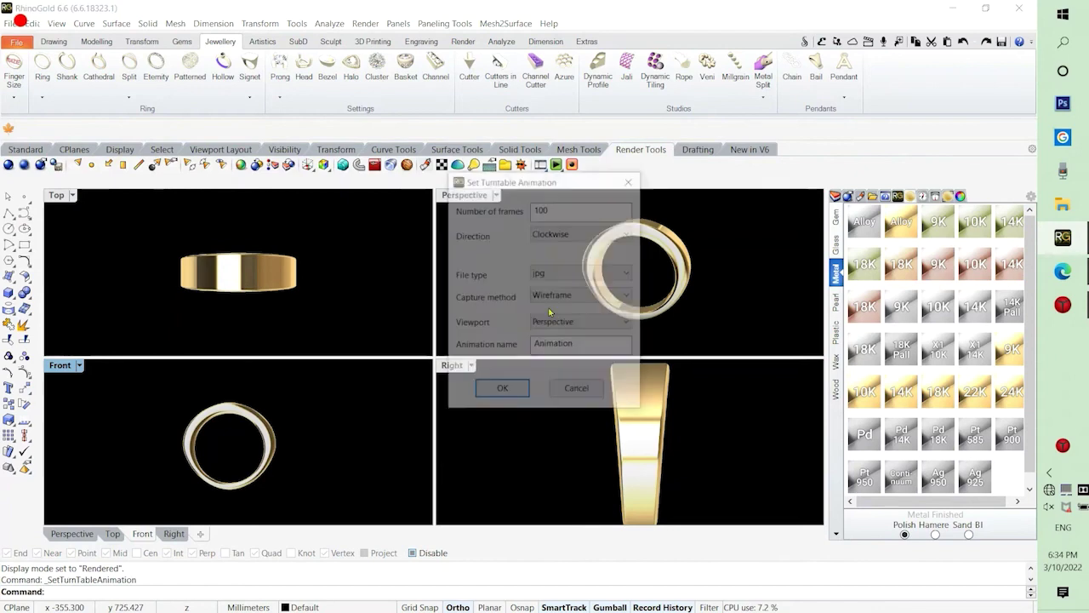
click(553, 322)
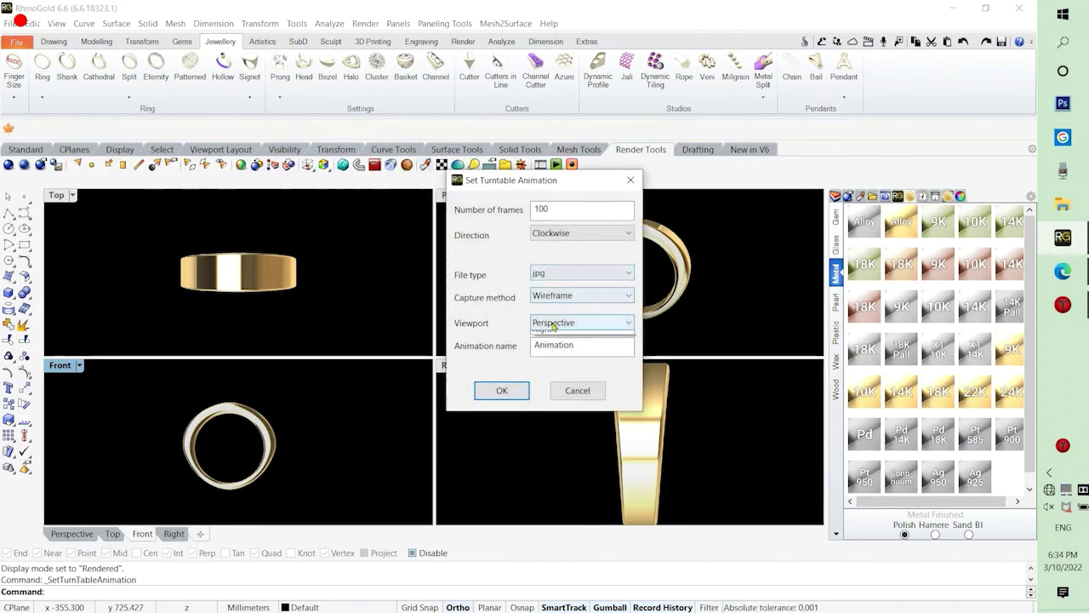
click(554, 321)
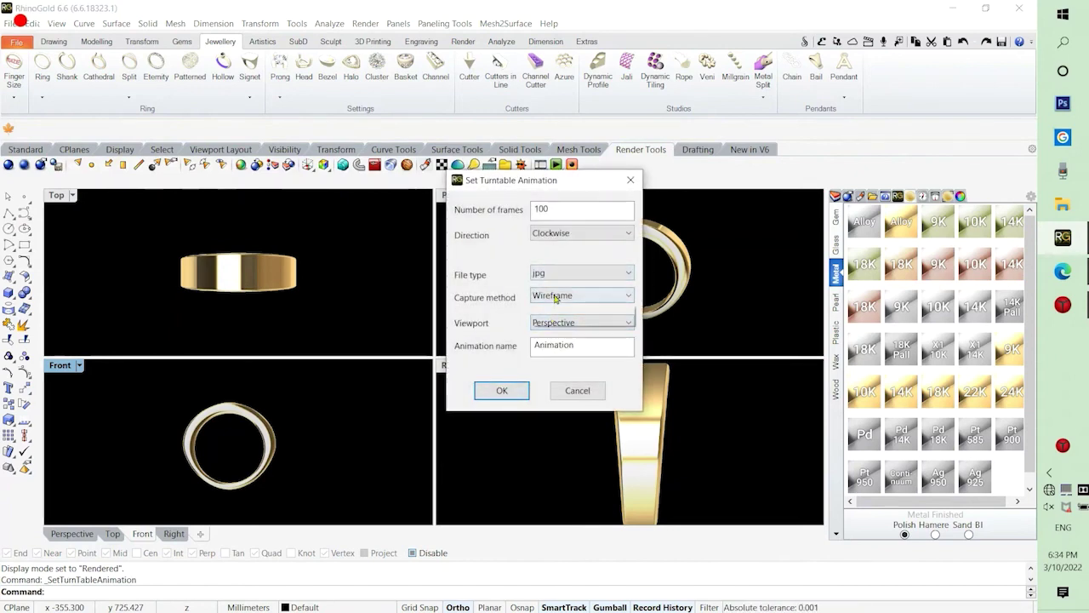
click(559, 297)
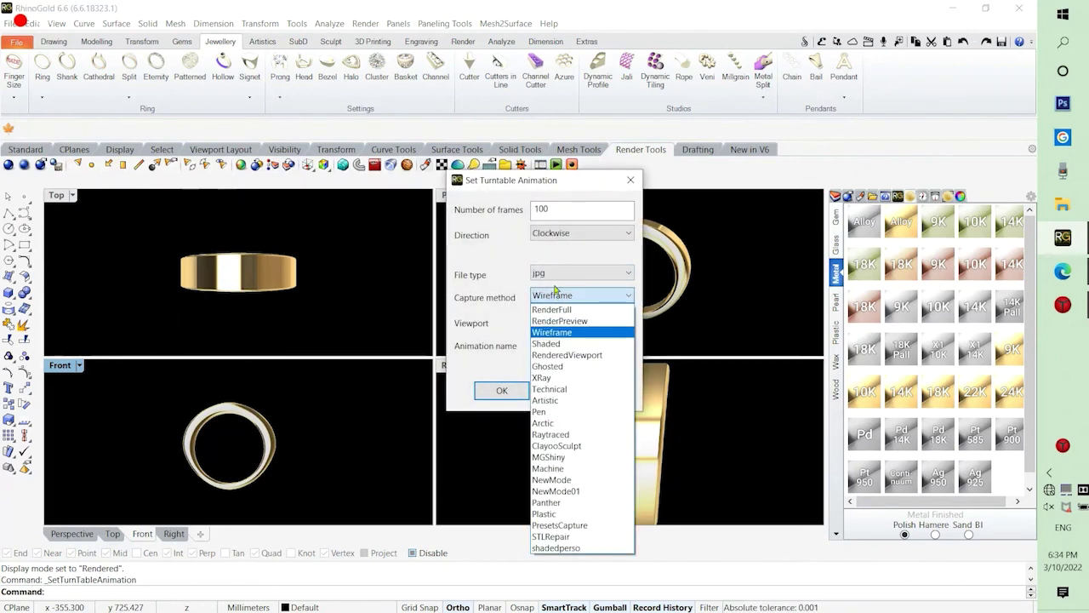
click(564, 355)
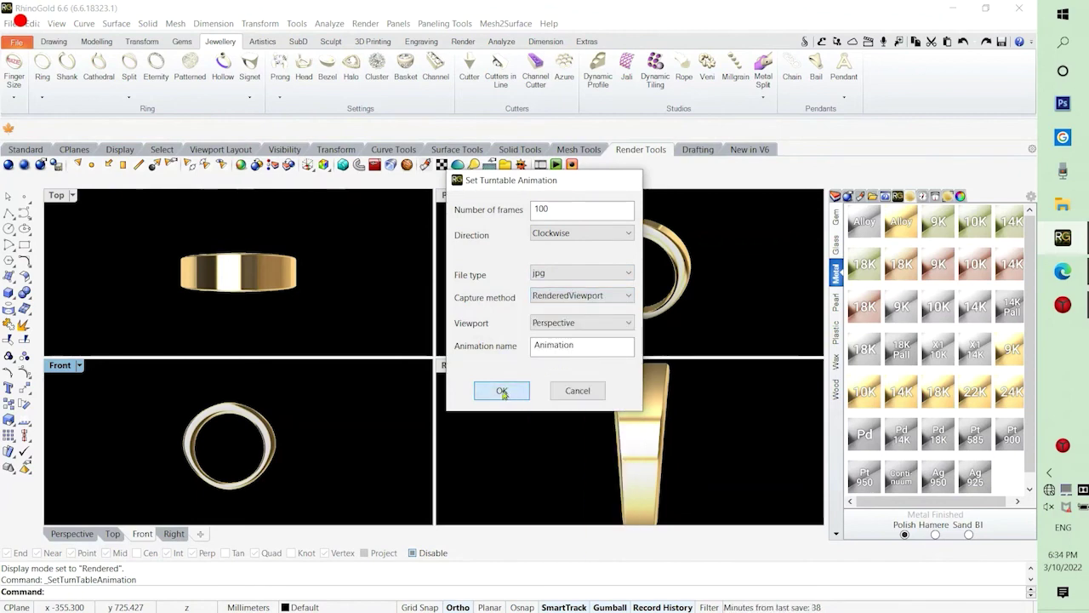
click(502, 391)
Maximize the Perspective viewport, view it in full screen and return to the normal window.
double_click(468, 196)
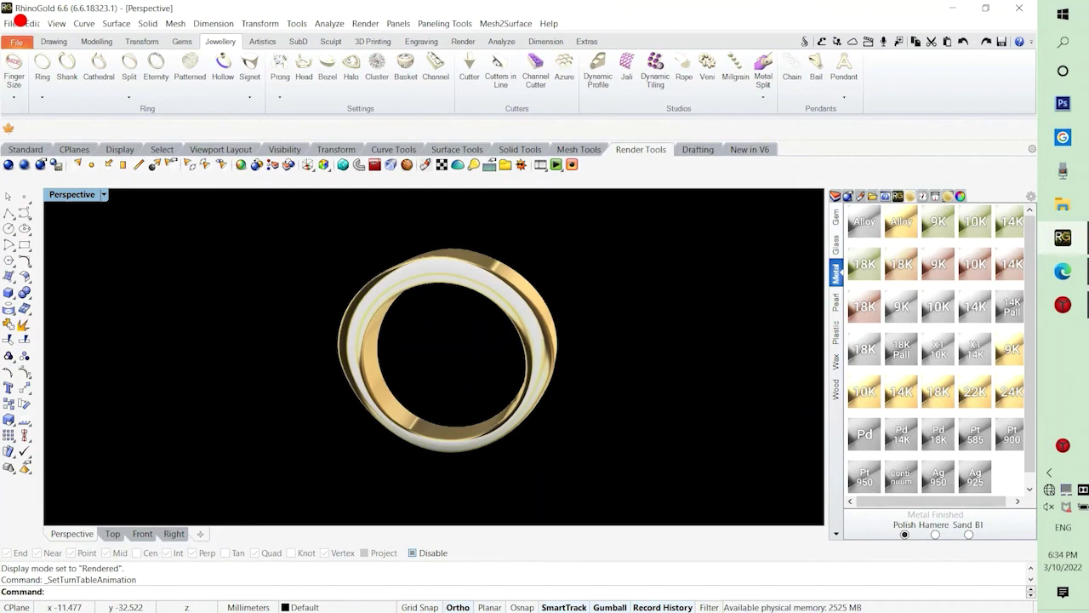
text(ullscreen)
key(Return)
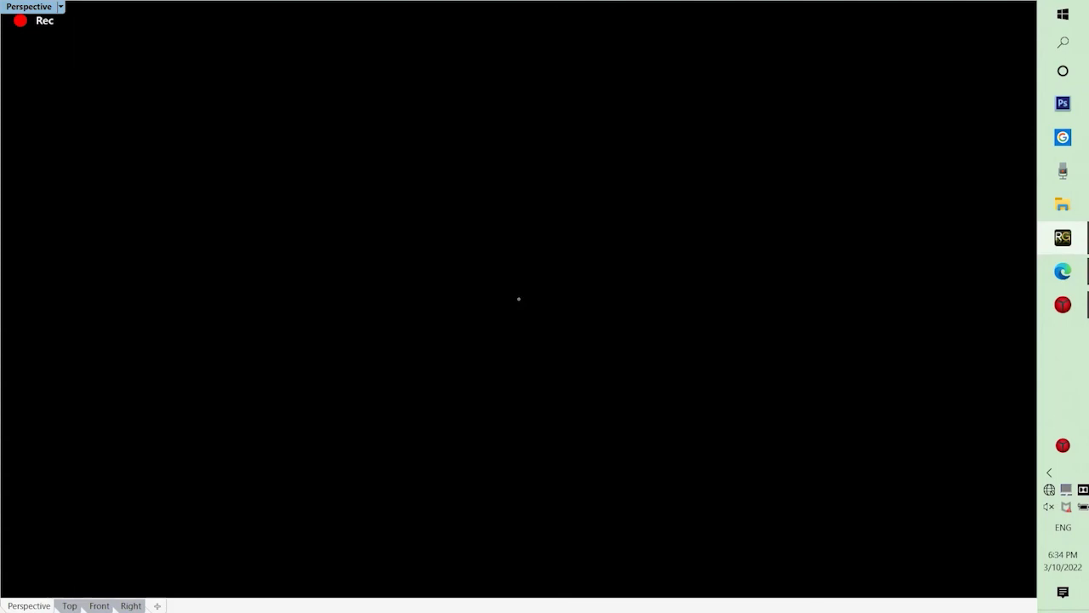
key(Escape)
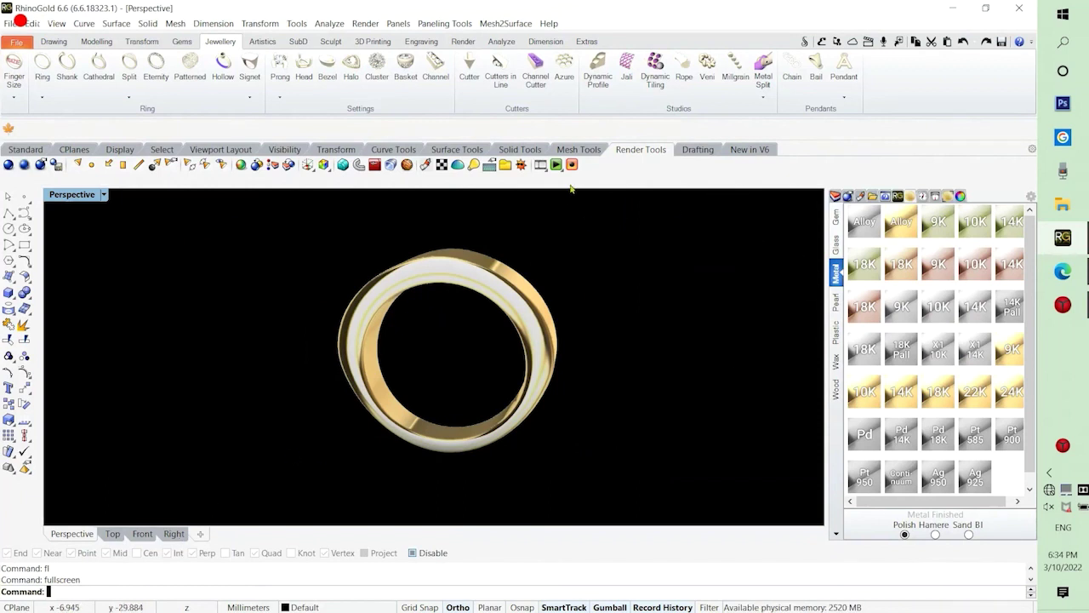
Set up the 100-frame clockwise turntable animation of the Perspective viewport again as jpg with RenderedViewport capture, and view the ring in full screen.
click(545, 172)
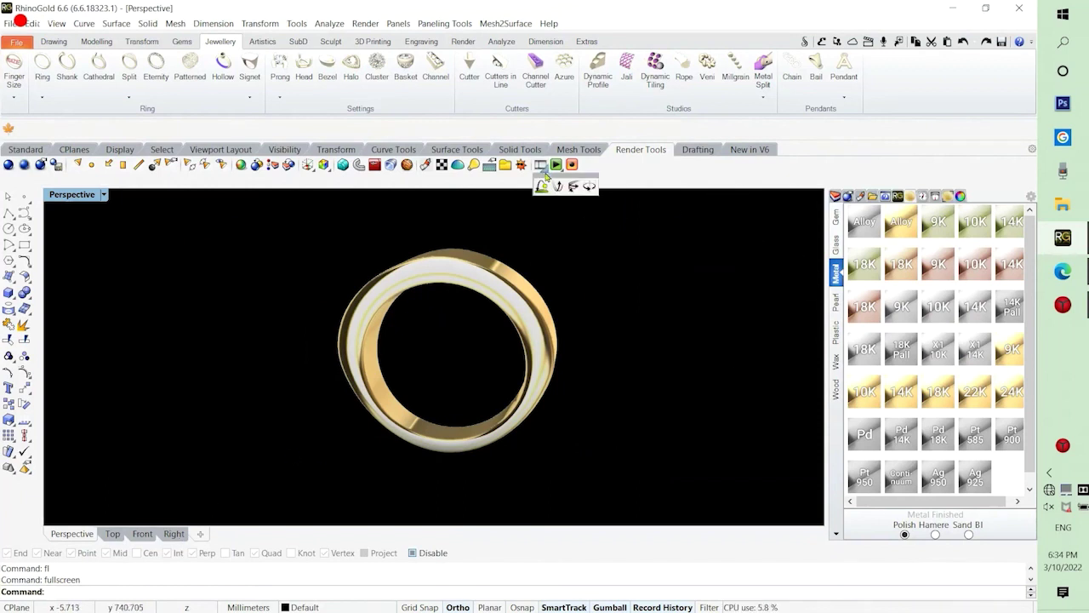
click(595, 186)
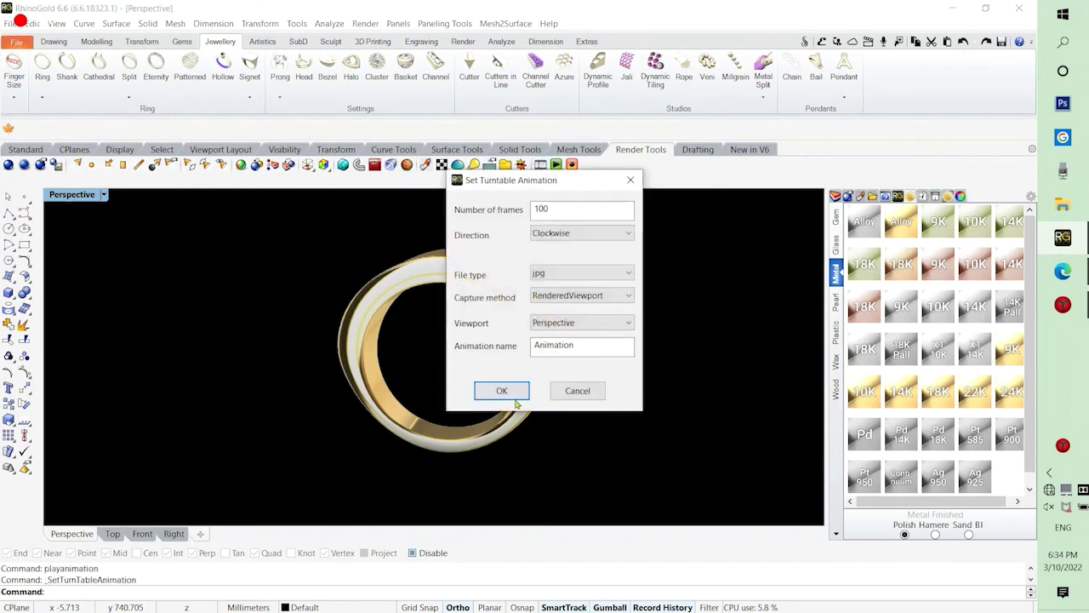
click(509, 393)
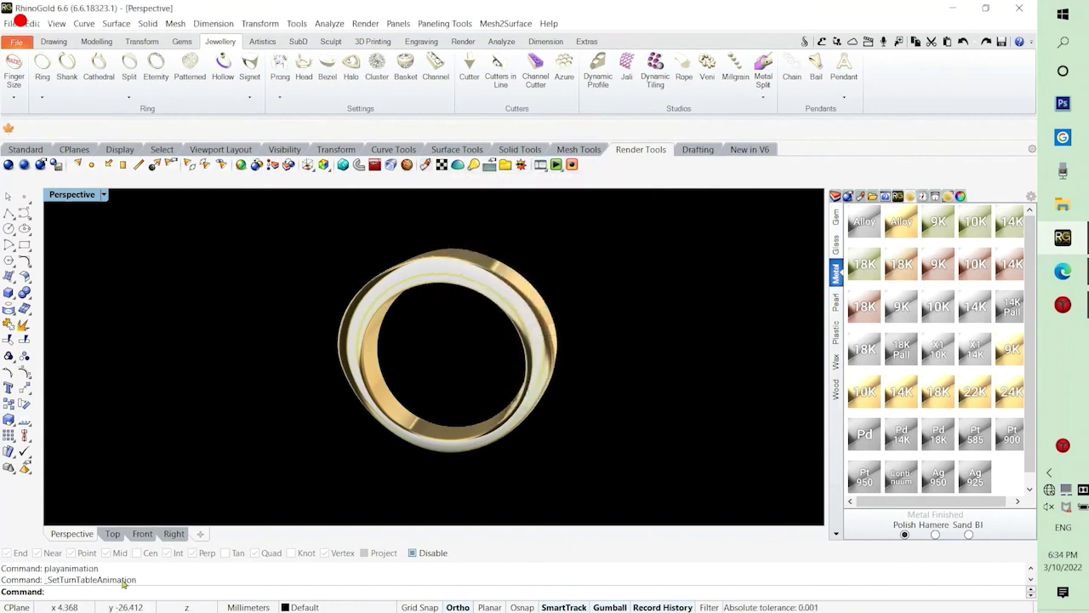
key(Return)
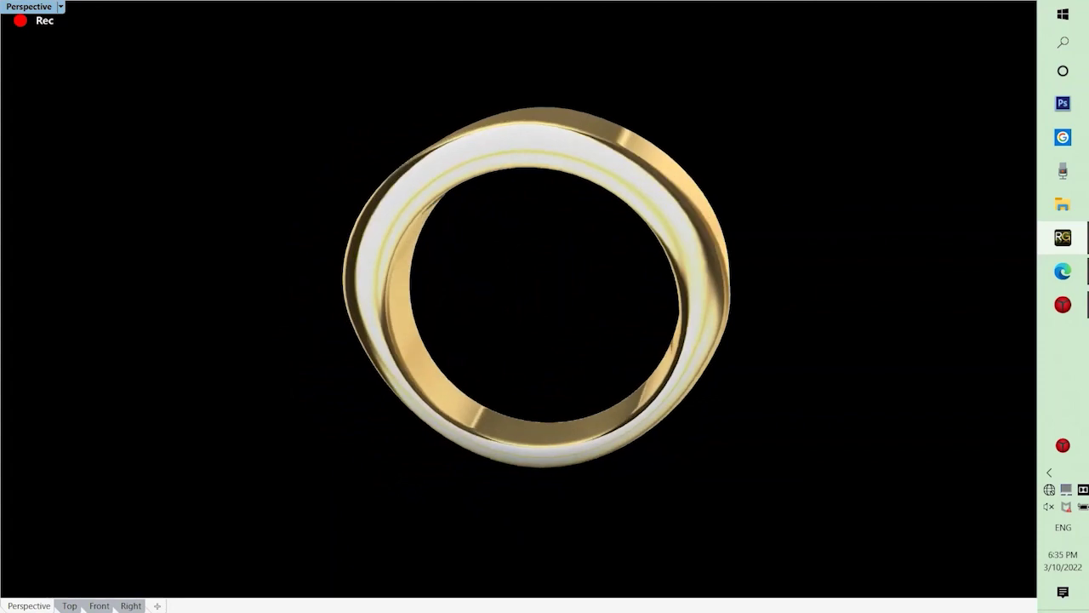
key(Escape)
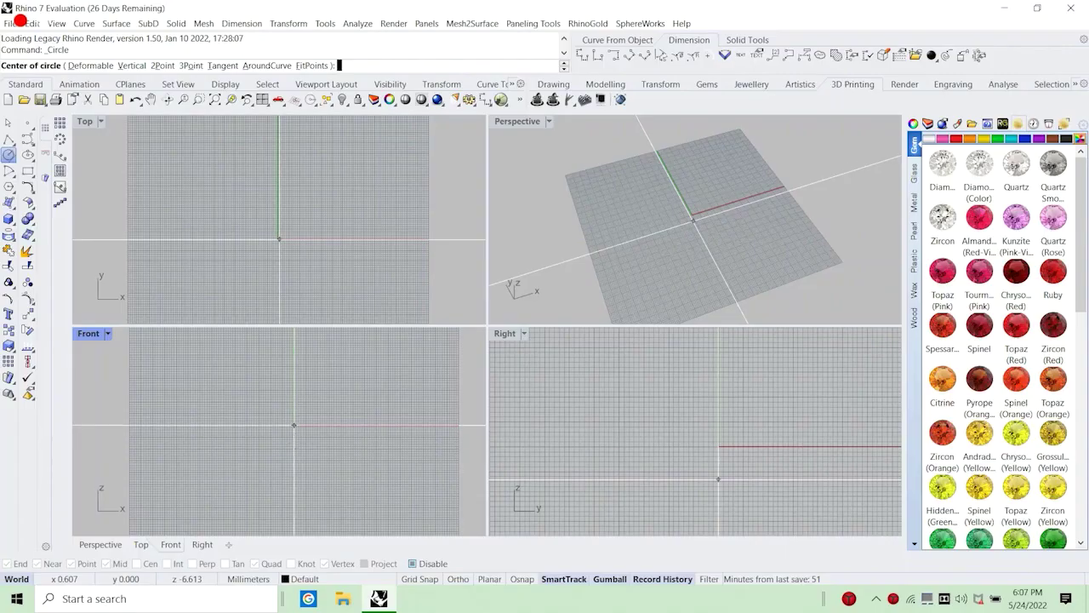
In Rhino 7, draw a circle of 18 mm diameter centred on the origin in the Front viewport.
click(9, 154)
click(294, 423)
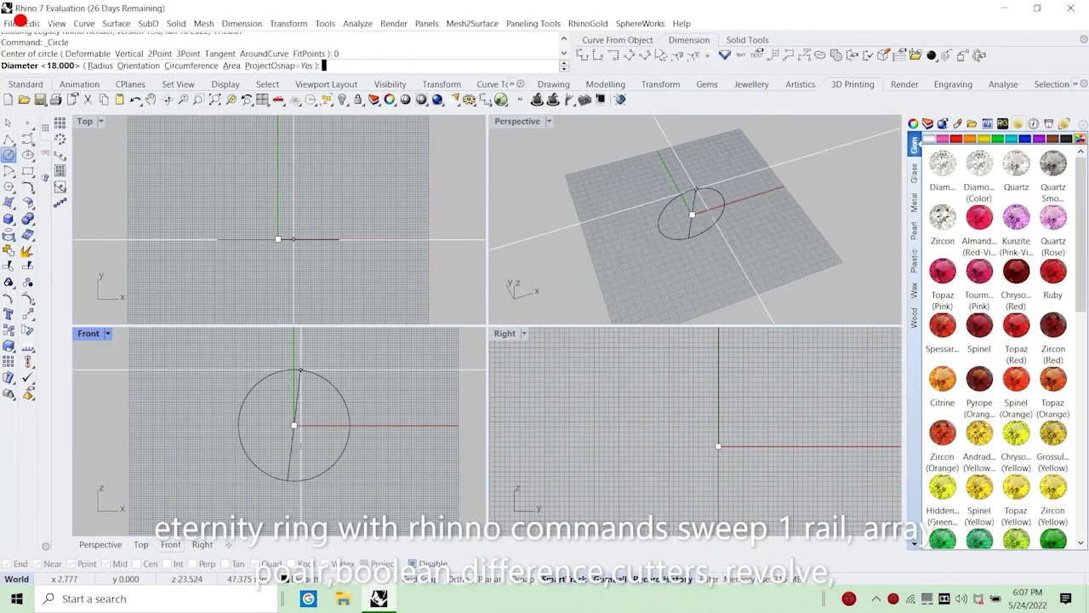
text(18)
key(Return)
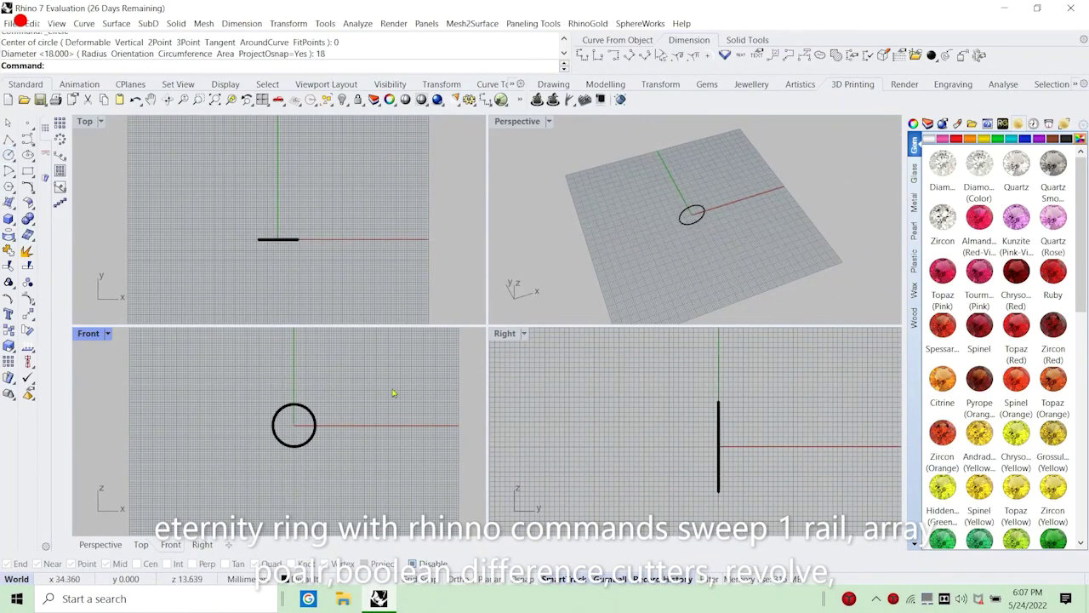
Create a Brilliant-cut Diamond (Color) gem about 2 mm in diameter at the origin with Gem Studio.
scroll(708, 221, up, 5)
right_drag(707, 221, 592, 248)
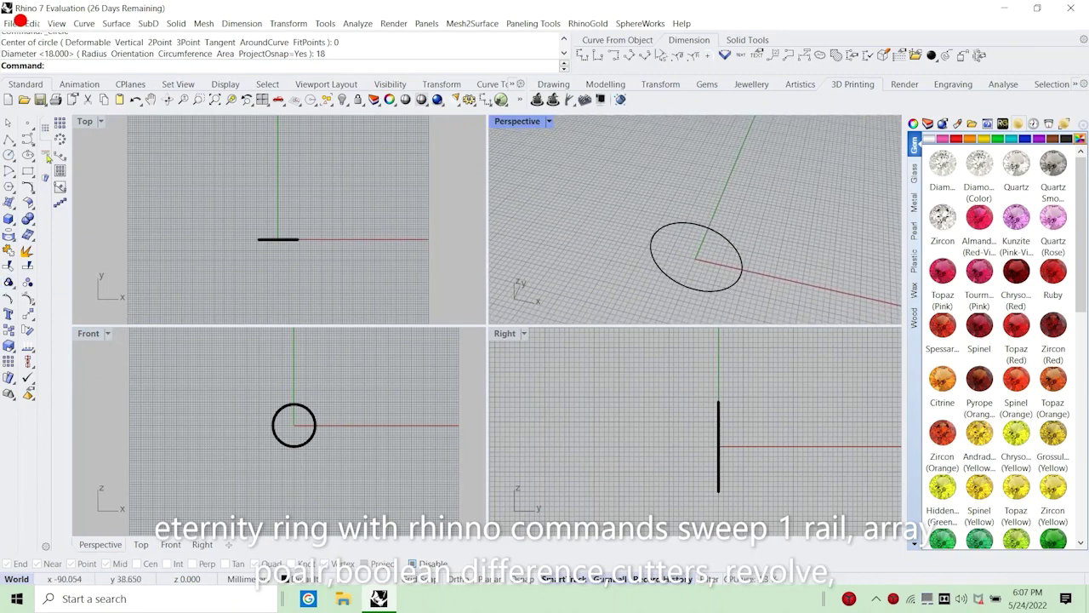
click(703, 85)
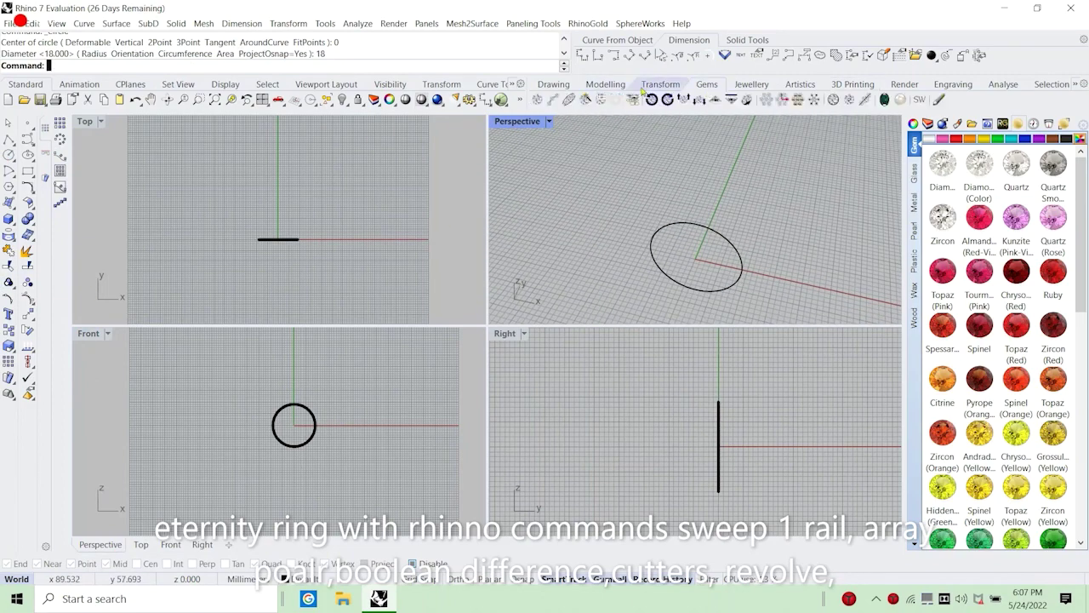
click(538, 101)
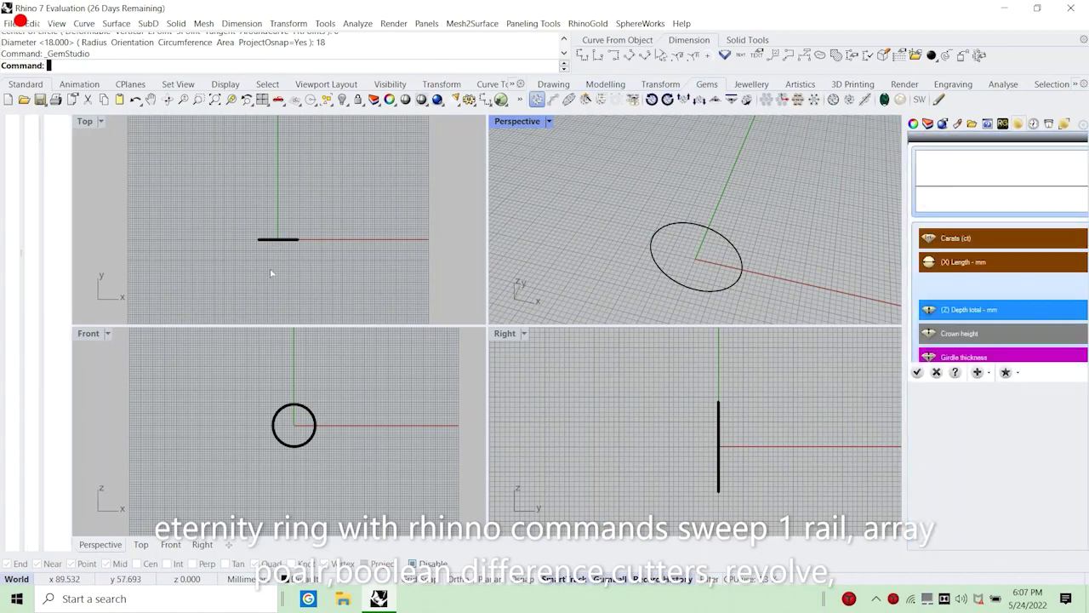
scroll(278, 271, up, 12)
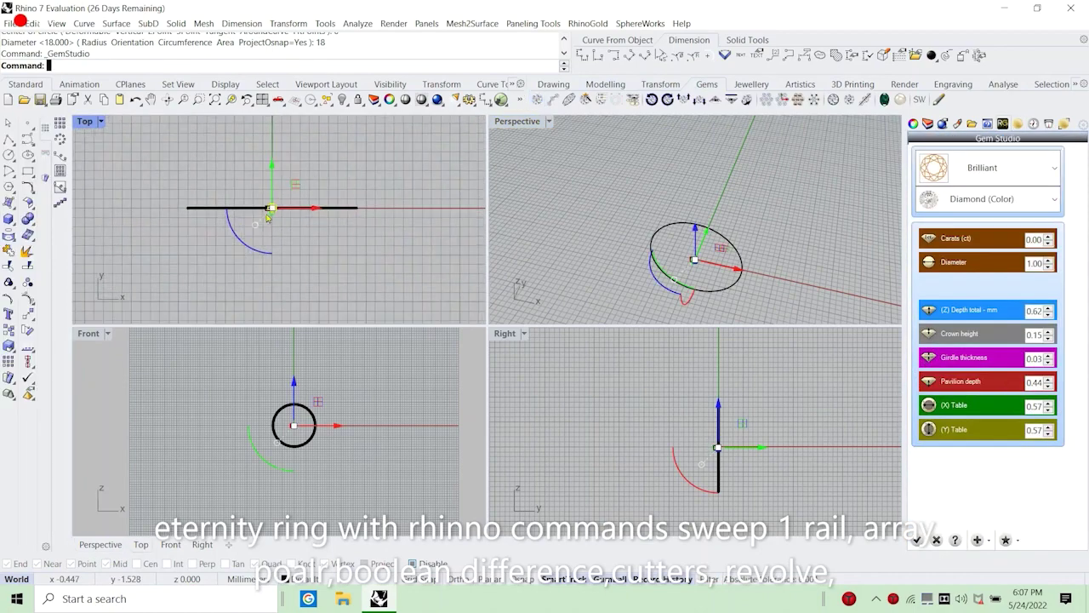
scroll(267, 217, up, 8)
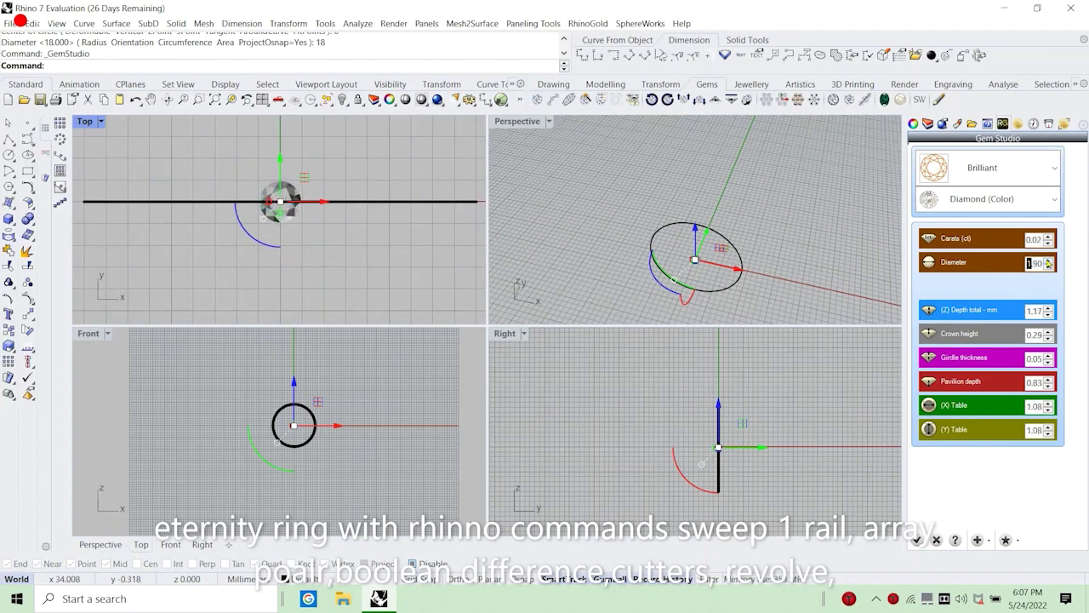
click(918, 540)
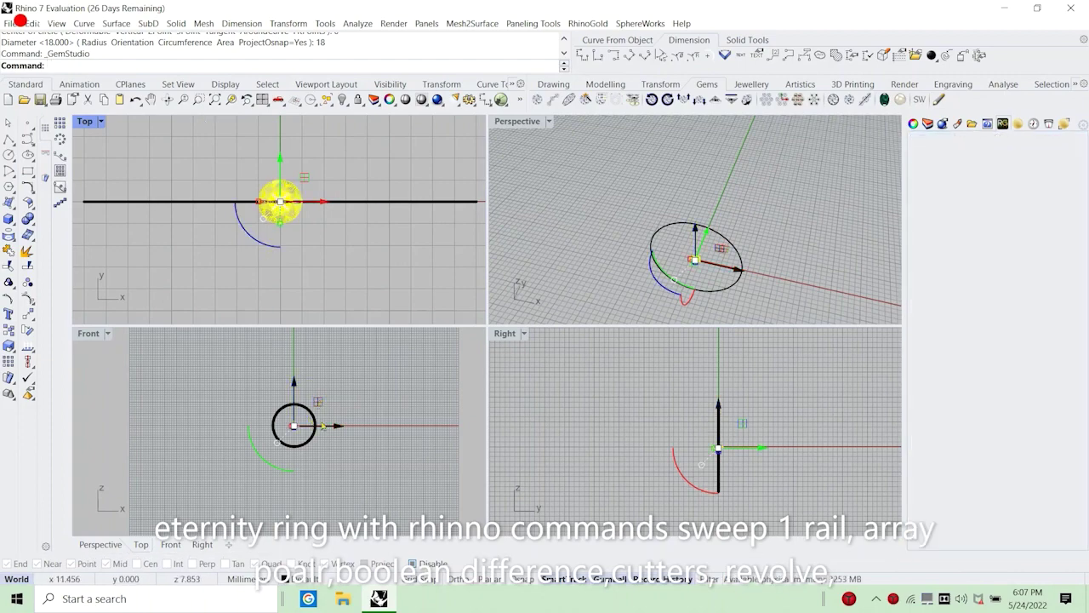
Move the gem up in the Front viewport so that its pointed base sits just above the top of the circle.
right_drag(294, 399, 294, 422)
drag(297, 413, 297, 391)
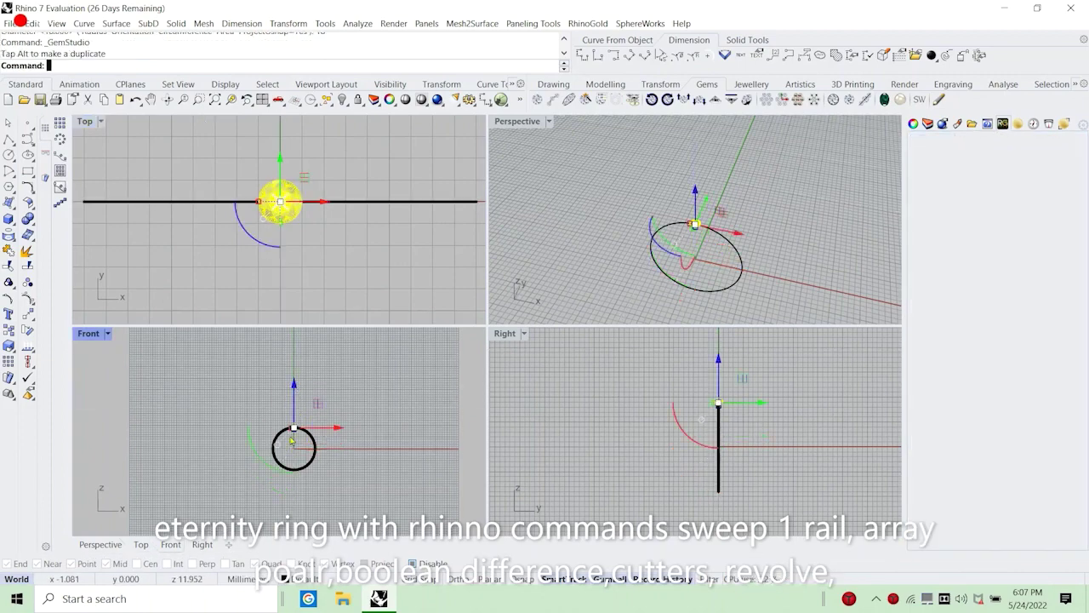
scroll(290, 431, up, 10)
right_drag(289, 443, 244, 471)
scroll(273, 426, up, 3)
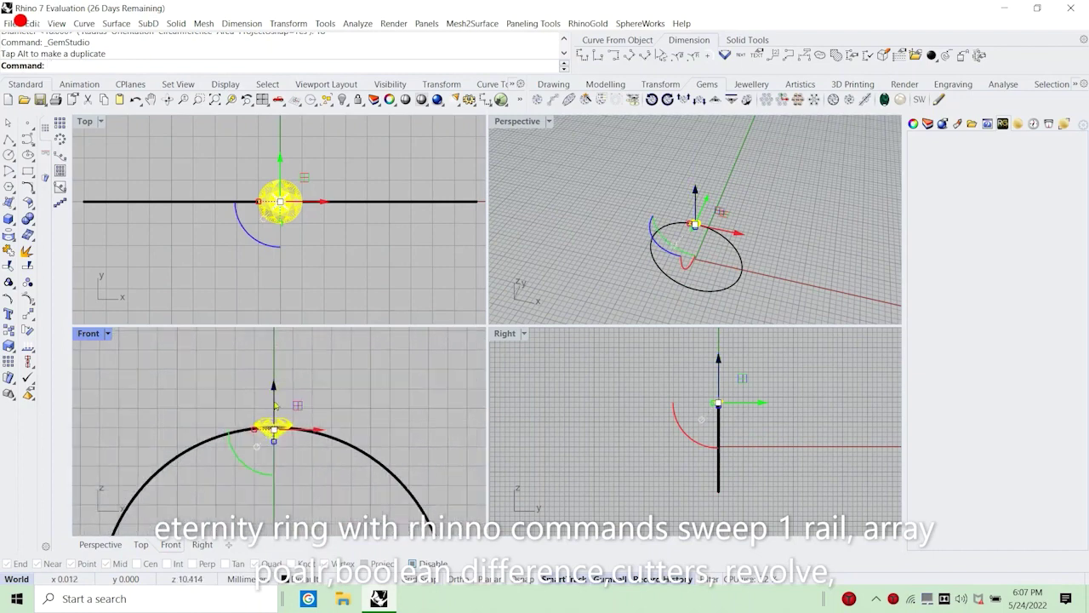
drag(273, 400, 273, 393)
scroll(275, 428, up, 9)
drag(273, 460, 272, 424)
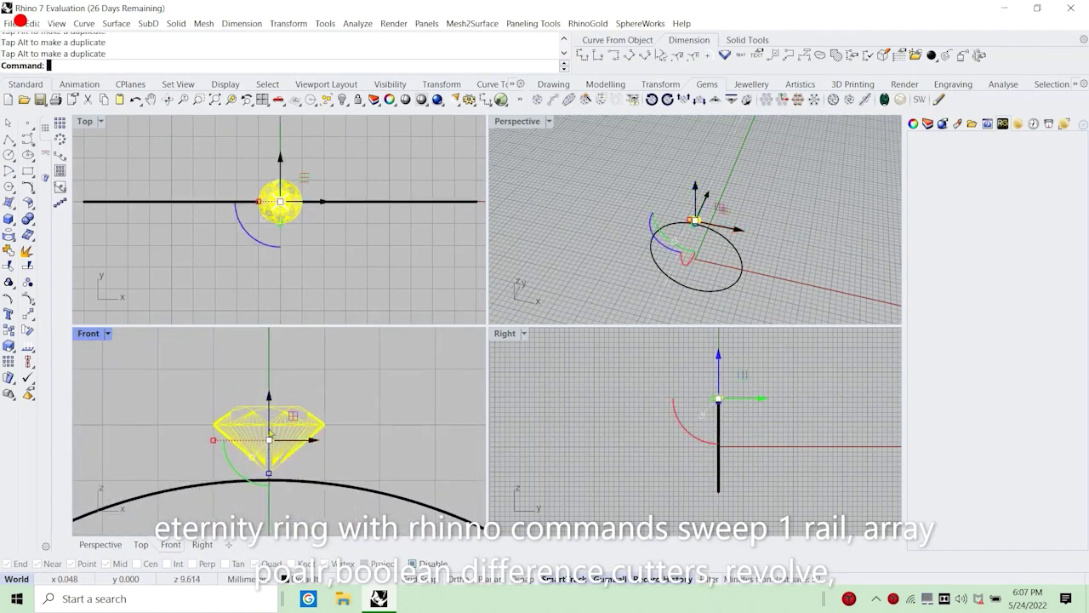
Nudge the gem slightly upward to fine-tune the small gap between its pointed base and the circle.
scroll(204, 422, down, 3)
click(178, 415)
scroll(247, 421, up, 7)
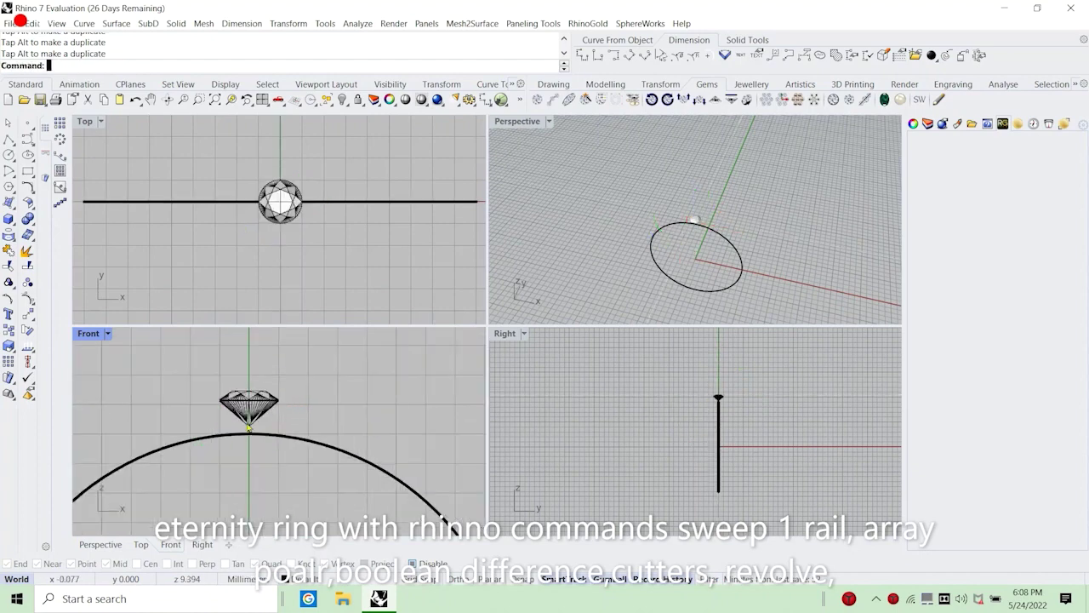
click(253, 417)
drag(251, 361, 252, 355)
scroll(240, 396, down, 6)
click(338, 408)
scroll(323, 400, down, 2)
click(252, 389)
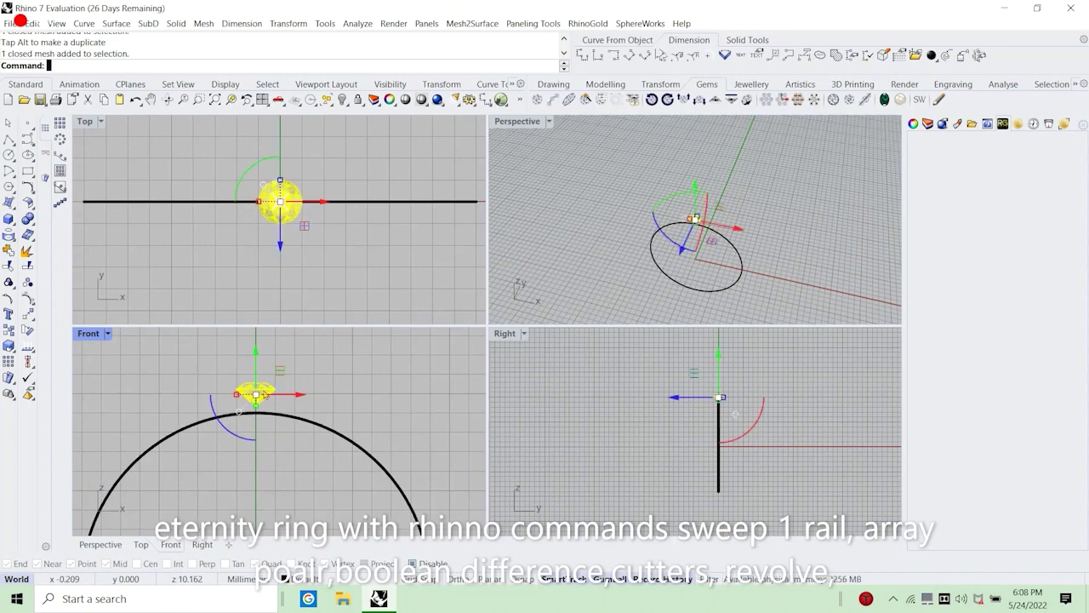
scroll(321, 390, down, 1)
click(421, 393)
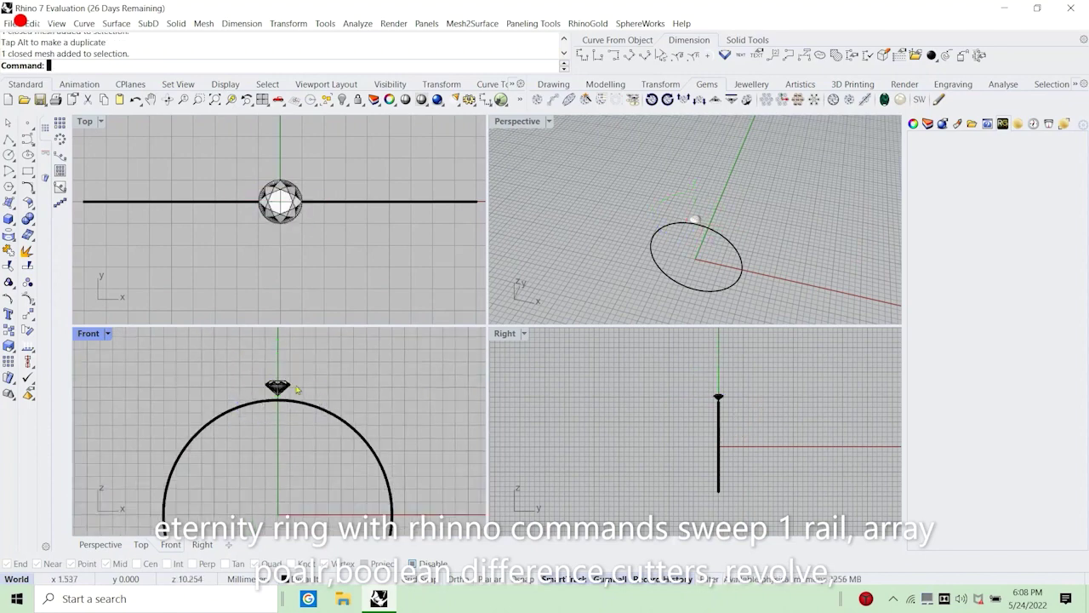
scroll(294, 389, up, 2)
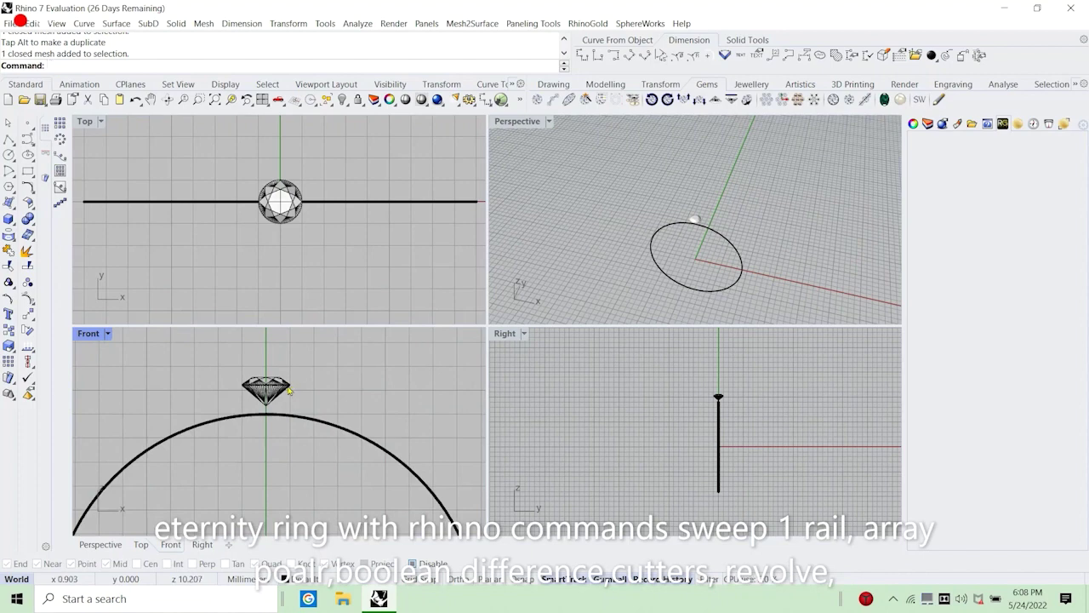
scroll(281, 372, down, 1)
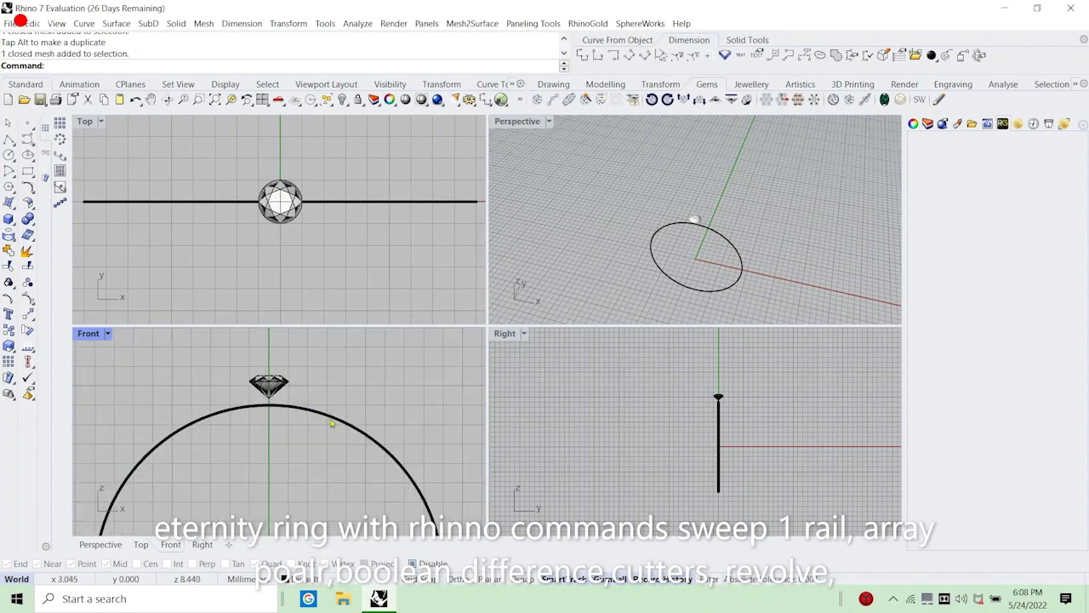
click(332, 423)
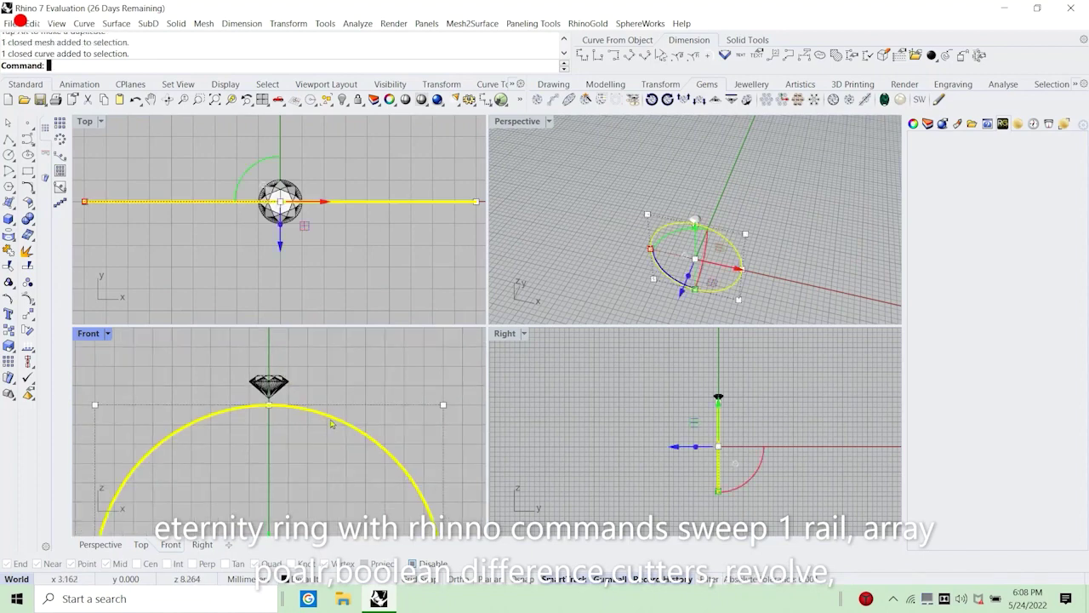
click(662, 405)
Draw a 2.5 by 2.5 mm rounded rectangle centred on the circle's lowest point in the Right viewport, with small arc corners.
scroll(721, 428, up, 5)
right_drag(742, 417, 674, 414)
scroll(666, 420, down, 2)
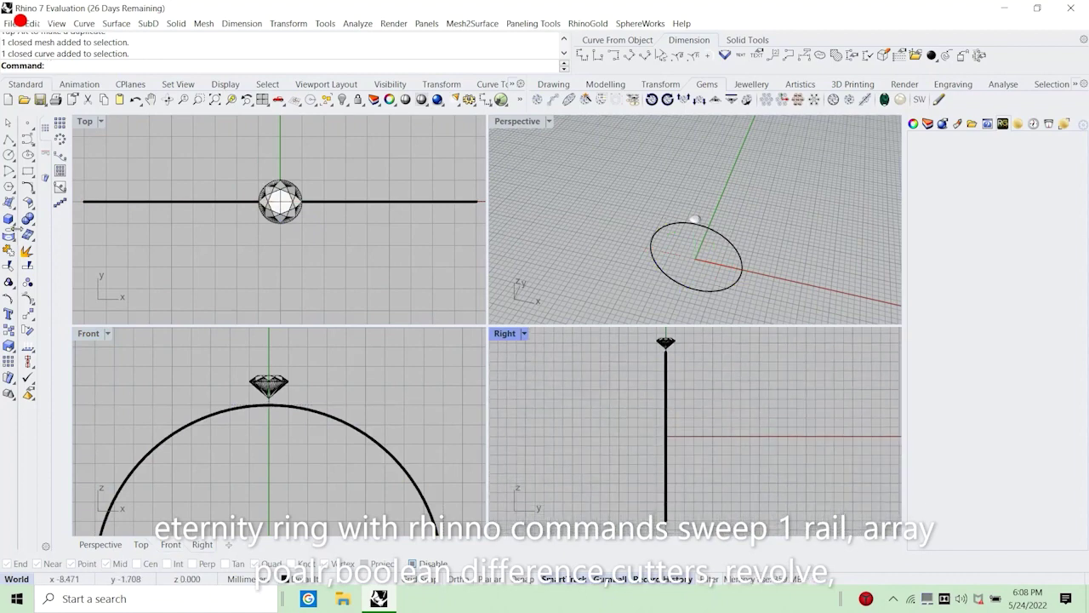
click(28, 171)
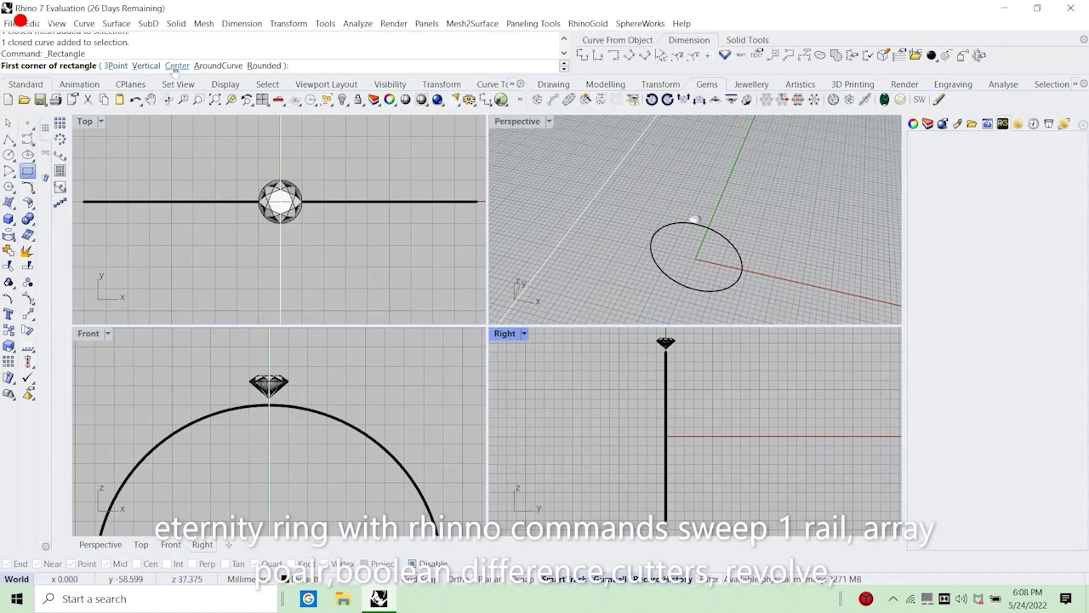
click(176, 67)
click(100, 65)
scroll(685, 453, up, 4)
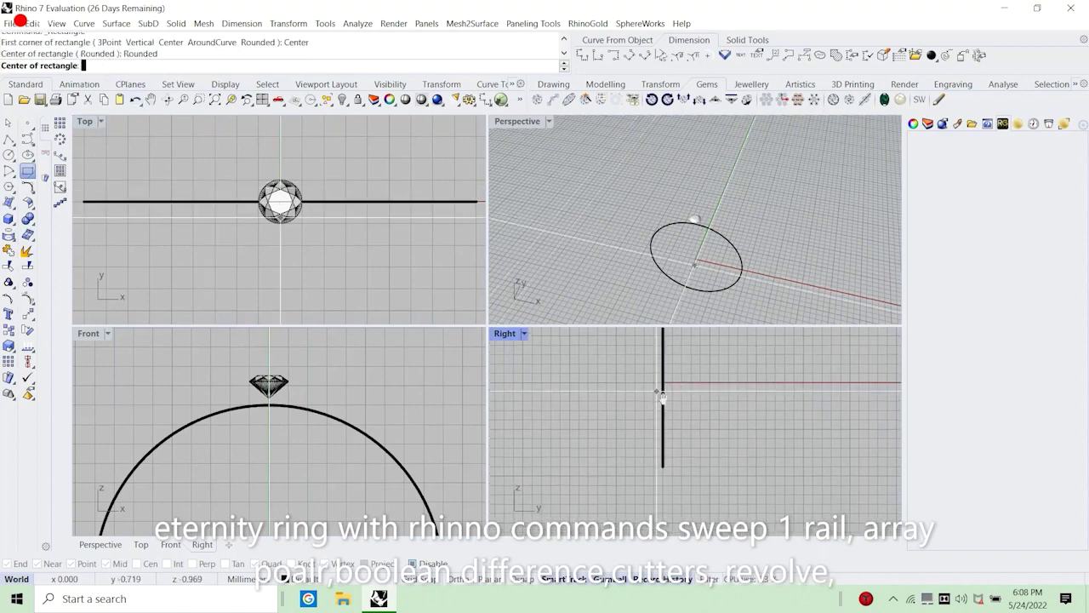
click(660, 450)
scroll(710, 480, down, 3)
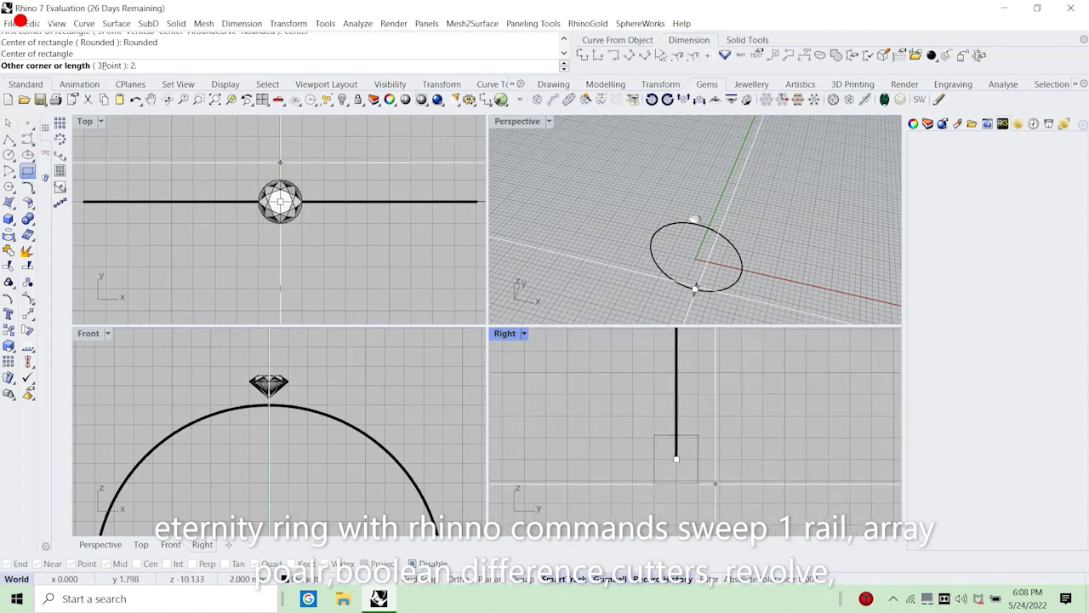
key(Return)
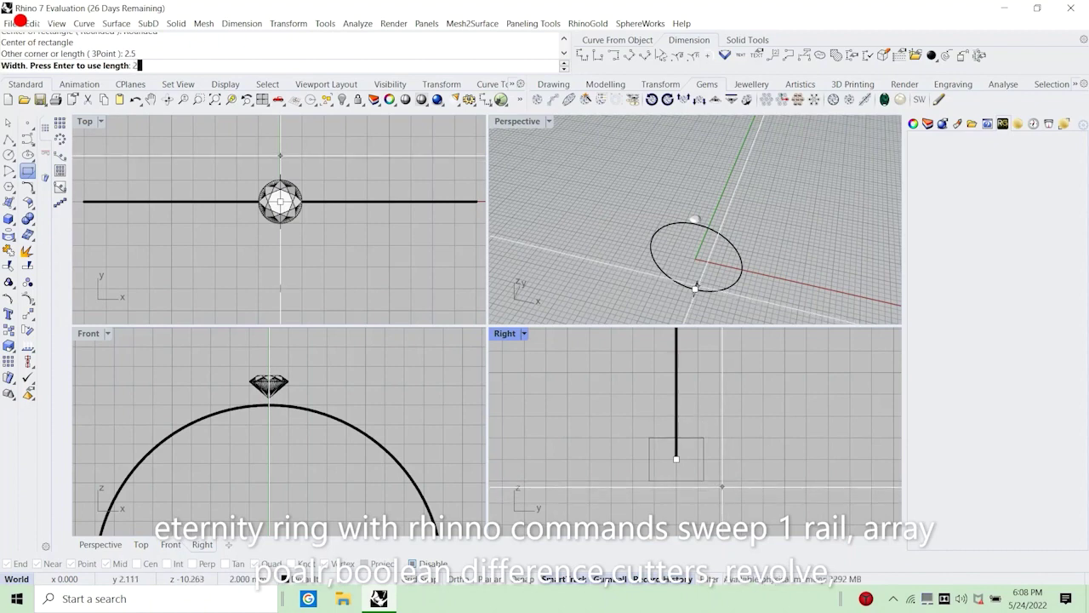
key(Return)
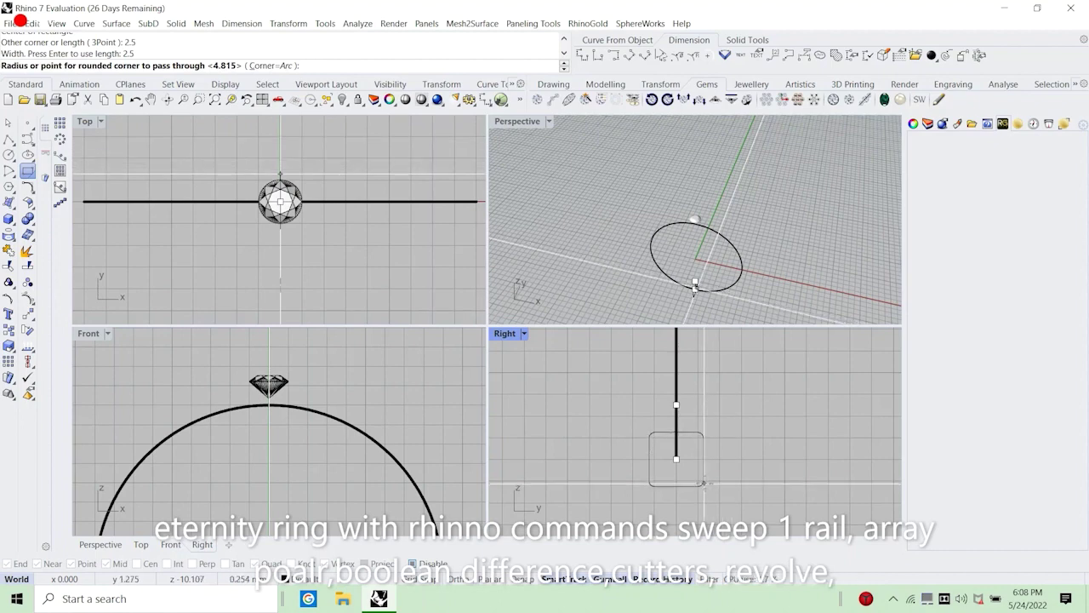
click(704, 483)
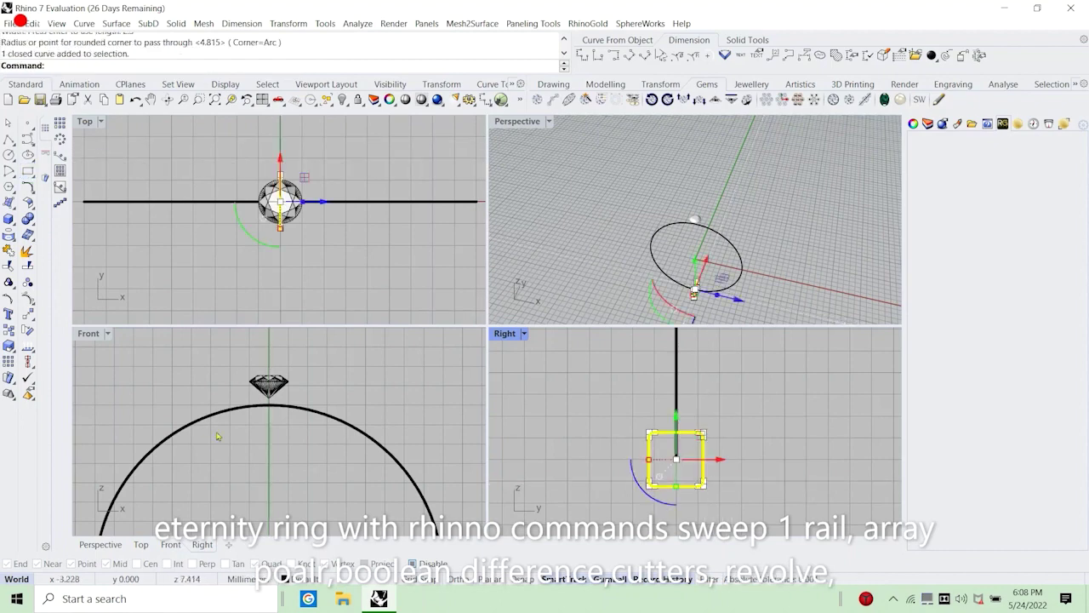
Move the rounded rectangle down so that the midpoint of its upper edge sits on the circle's lowest point.
scroll(280, 440, down, 5)
scroll(280, 437, up, 5)
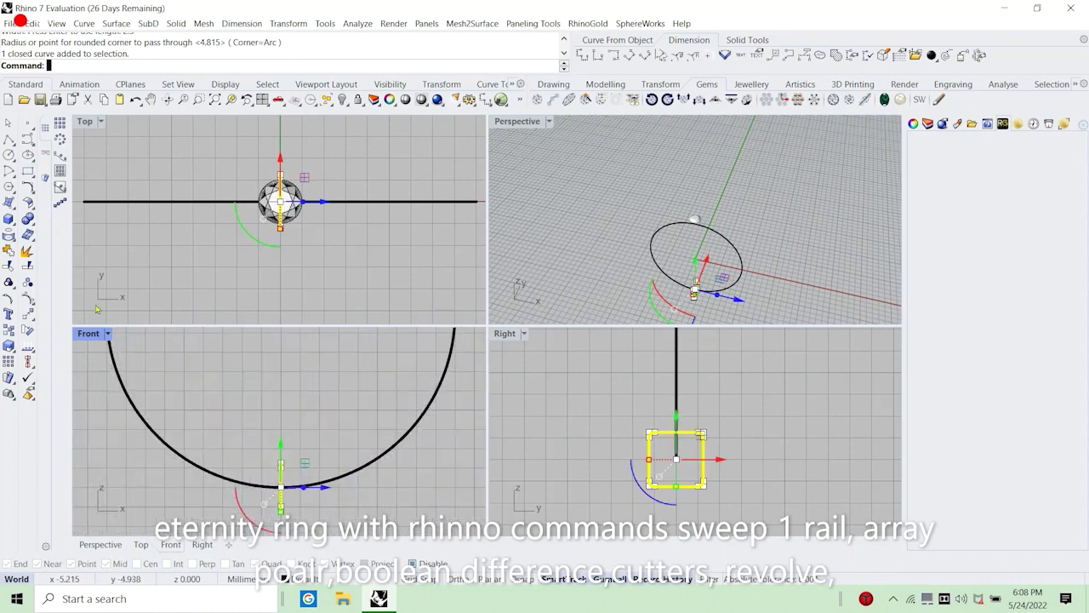
scroll(287, 484, down, 3)
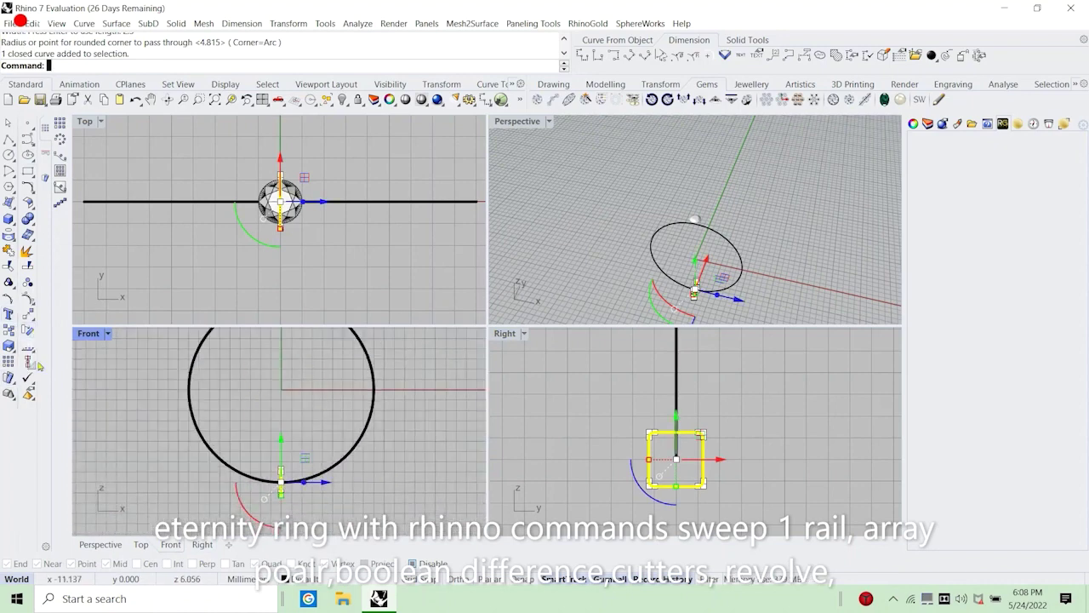
click(29, 314)
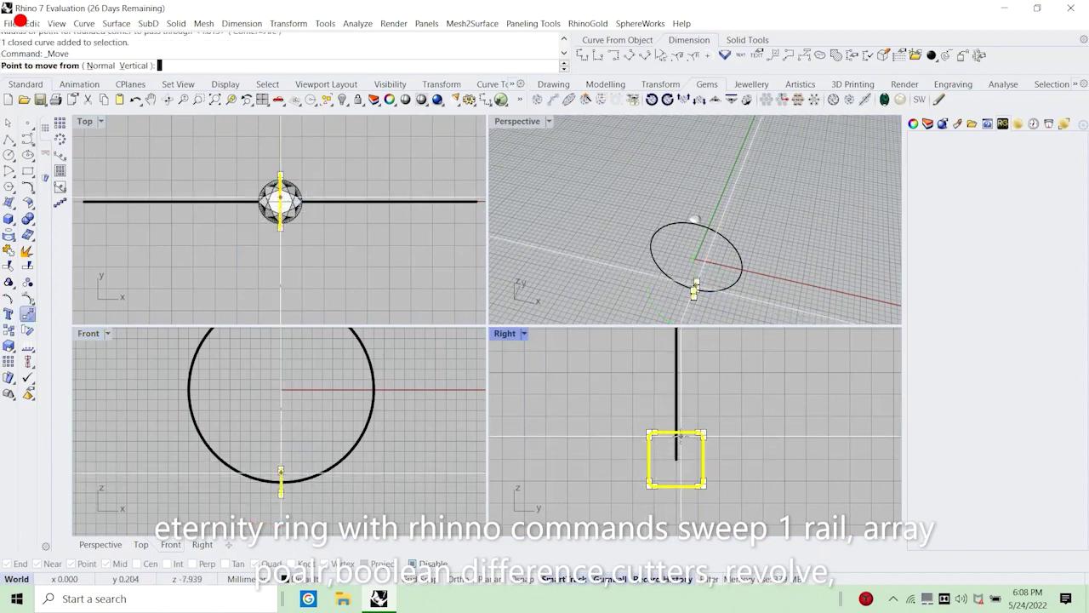
click(676, 432)
click(677, 460)
click(667, 472)
Sweep the rounded rectangle around the circle with Sweep 1 Rail, moving the profile's seam point to where it meets the circle.
scroll(664, 464, down, 10)
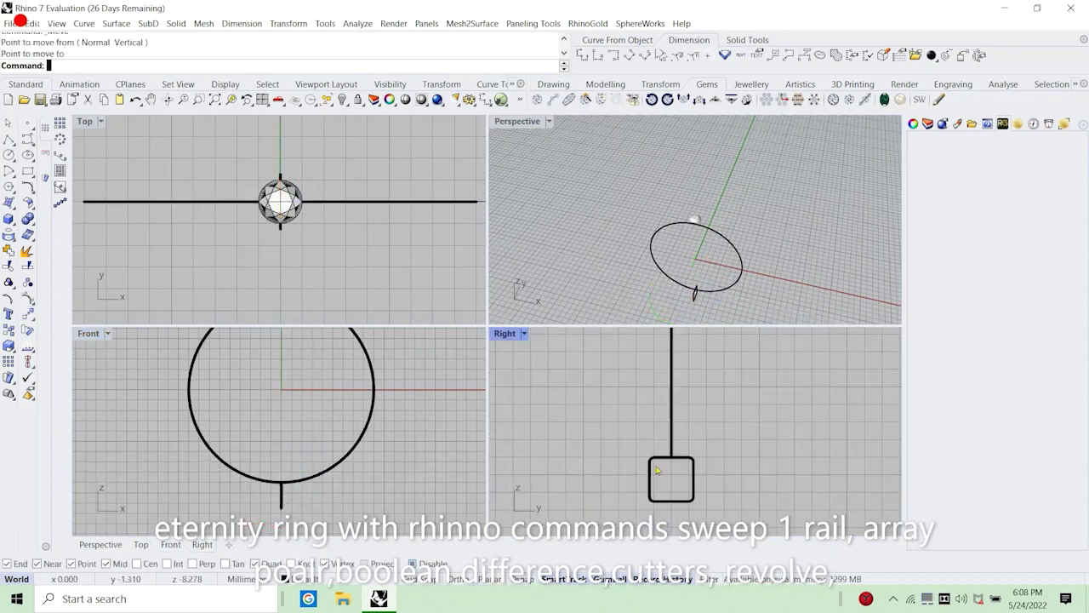
scroll(668, 447, up, 4)
scroll(308, 488, down, 3)
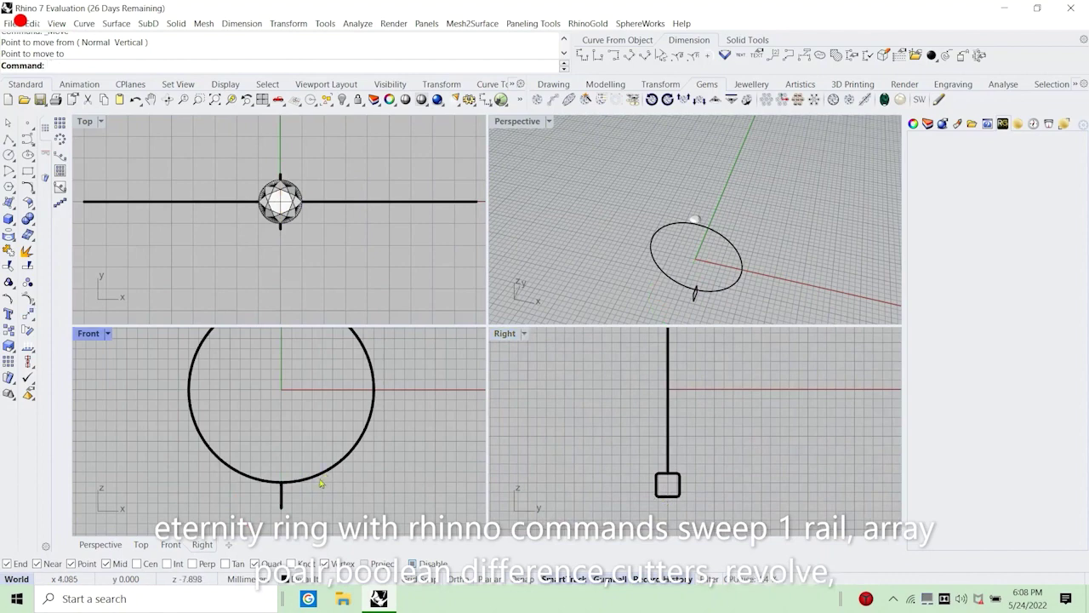
click(298, 480)
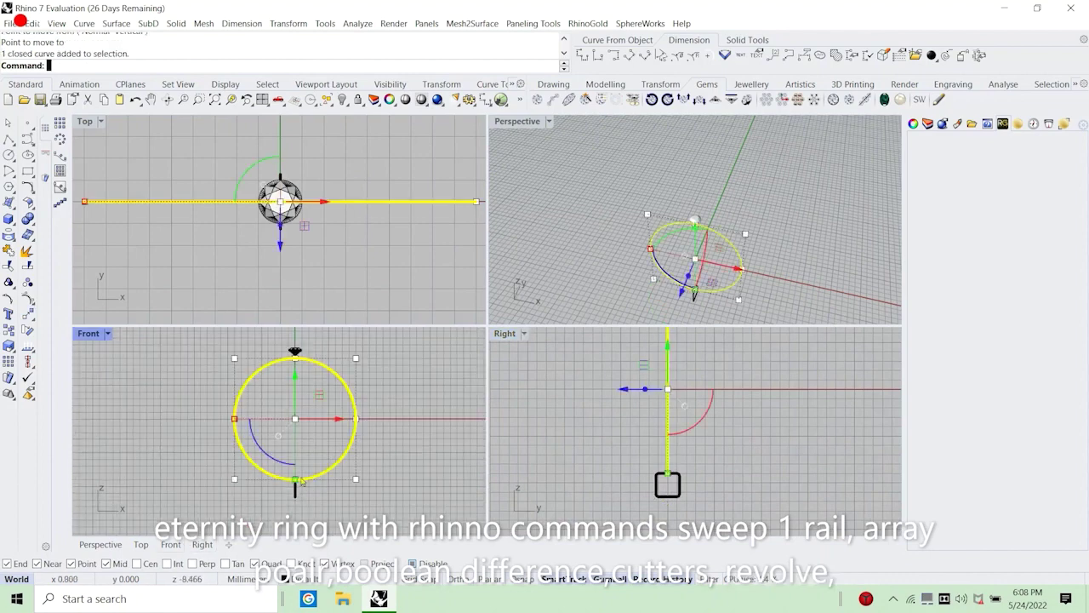
click(116, 23)
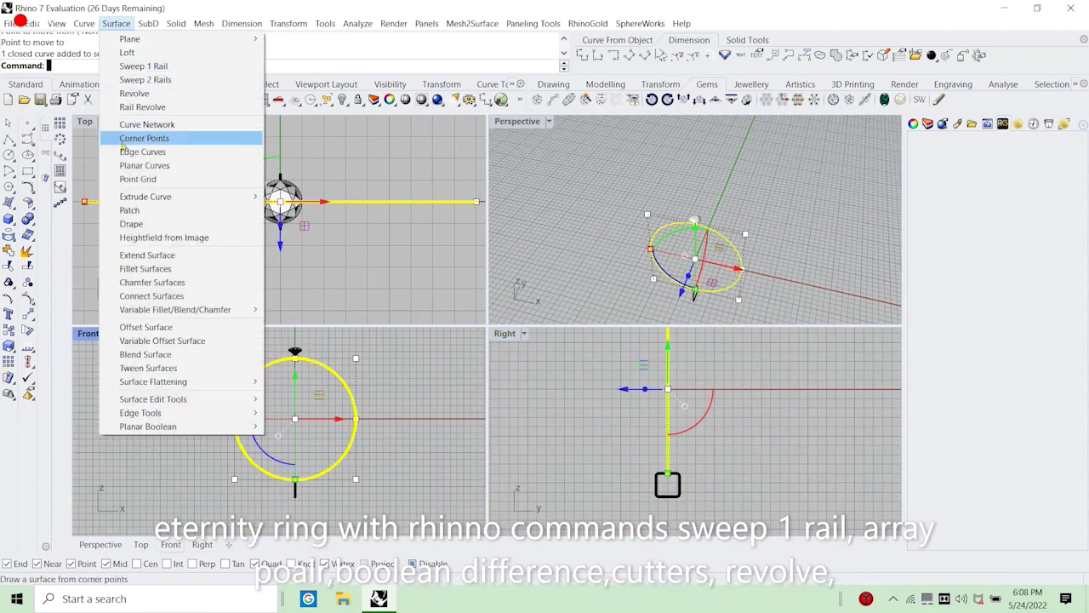
click(143, 65)
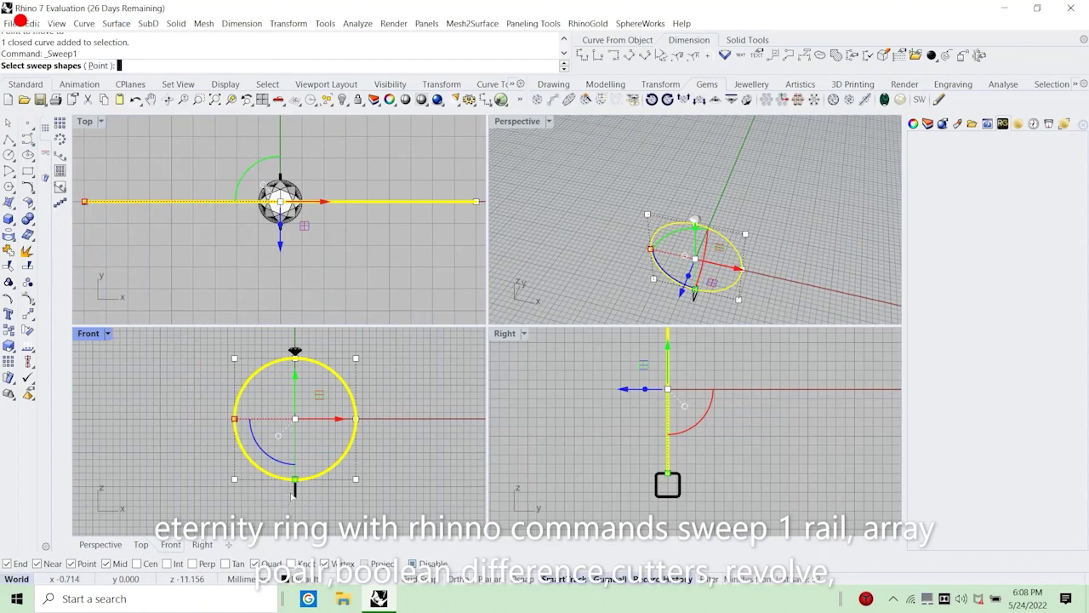
click(290, 497)
key(Return)
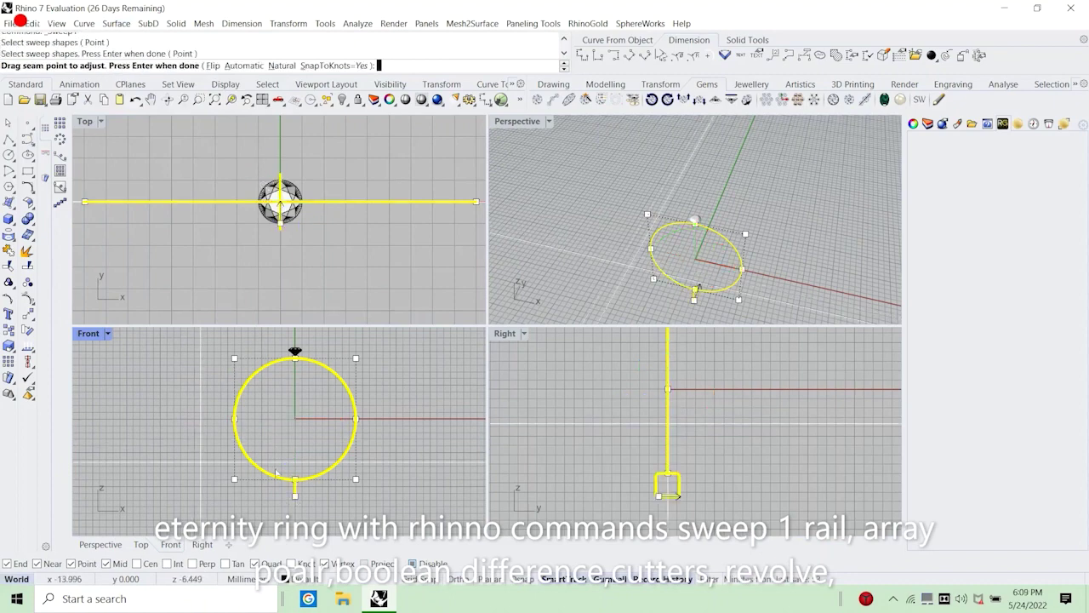
scroll(691, 302, up, 5)
click(688, 302)
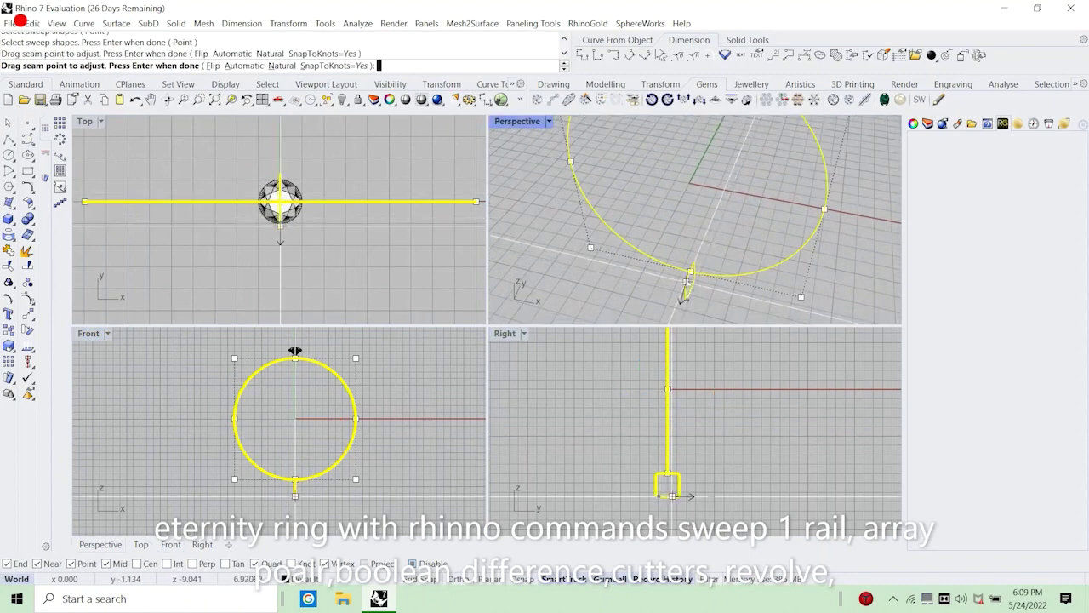
click(691, 272)
right_click(574, 383)
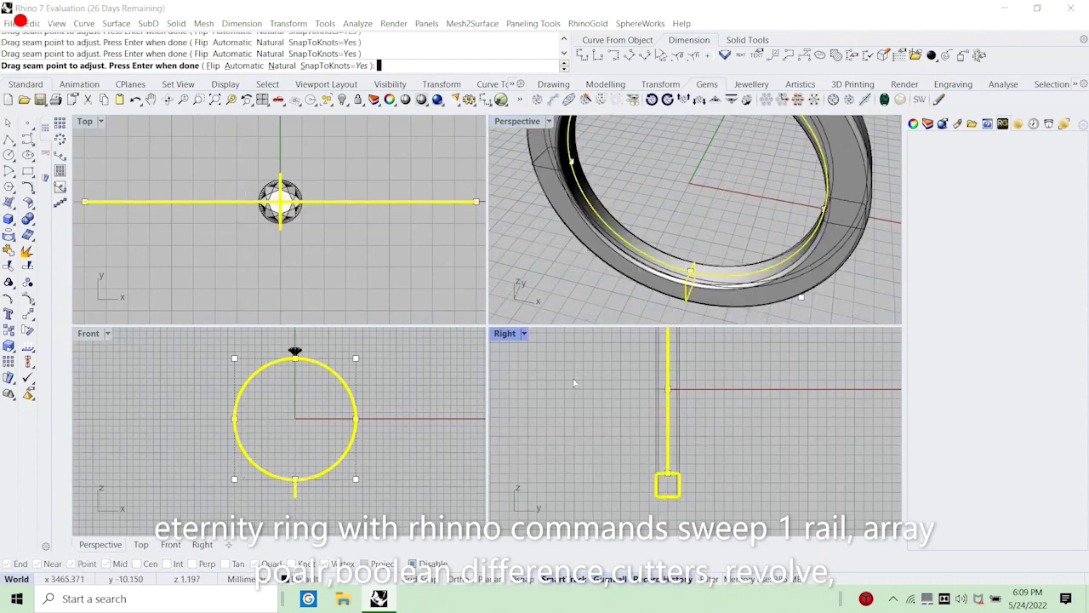
click(806, 509)
scroll(624, 266, down, 9)
scroll(361, 278, down, 2)
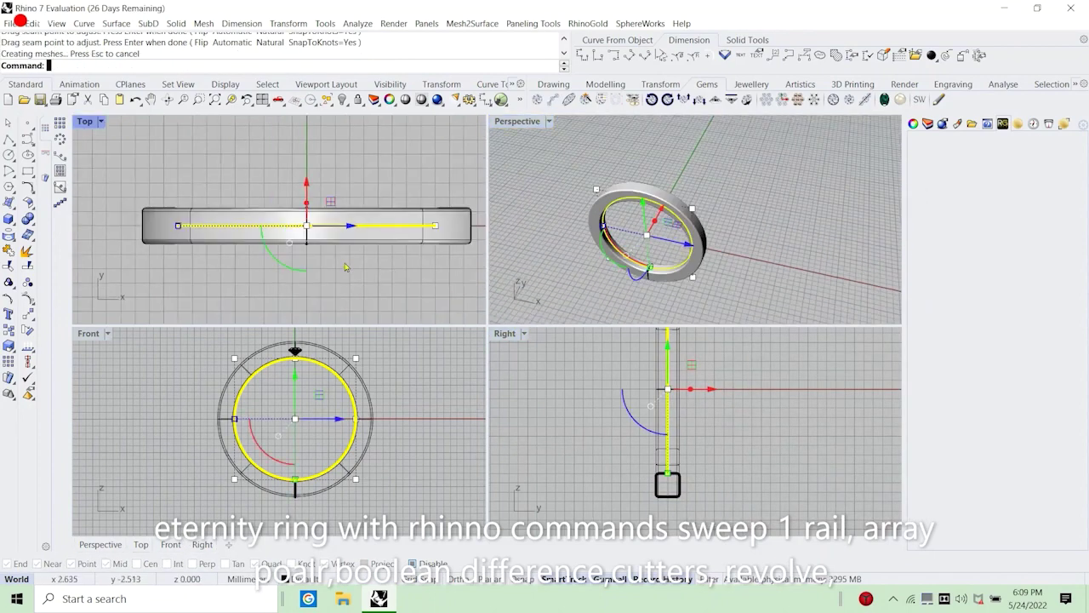
Raise the gem slightly in the Front viewport so that it sits within the thickness of the band.
scroll(310, 366, up, 5)
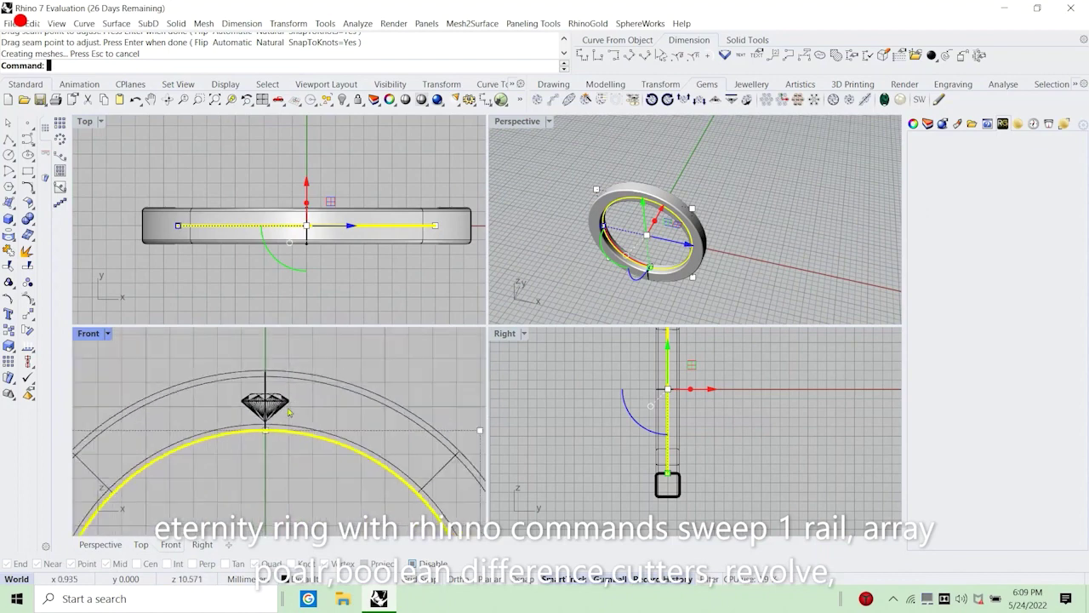
scroll(268, 442, up, 4)
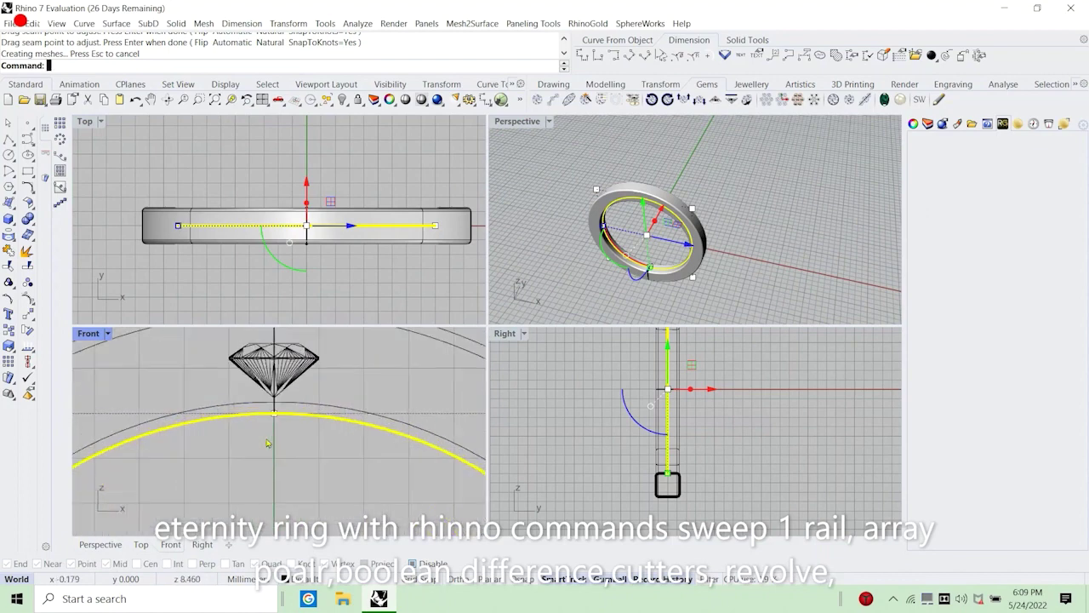
click(277, 441)
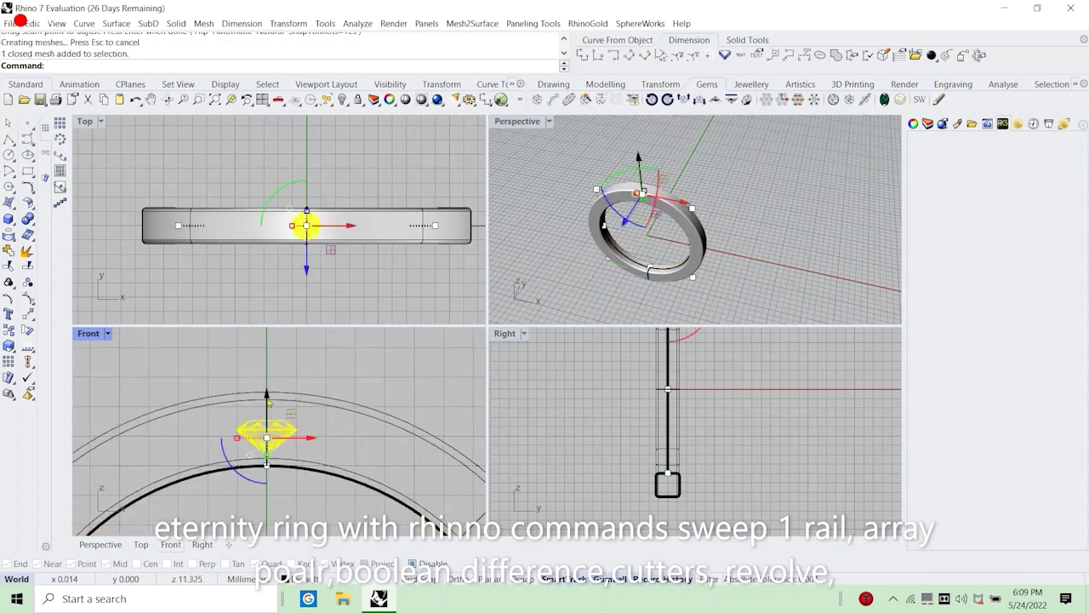
drag(269, 403, 267, 395)
scroll(265, 396, down, 4)
click(215, 415)
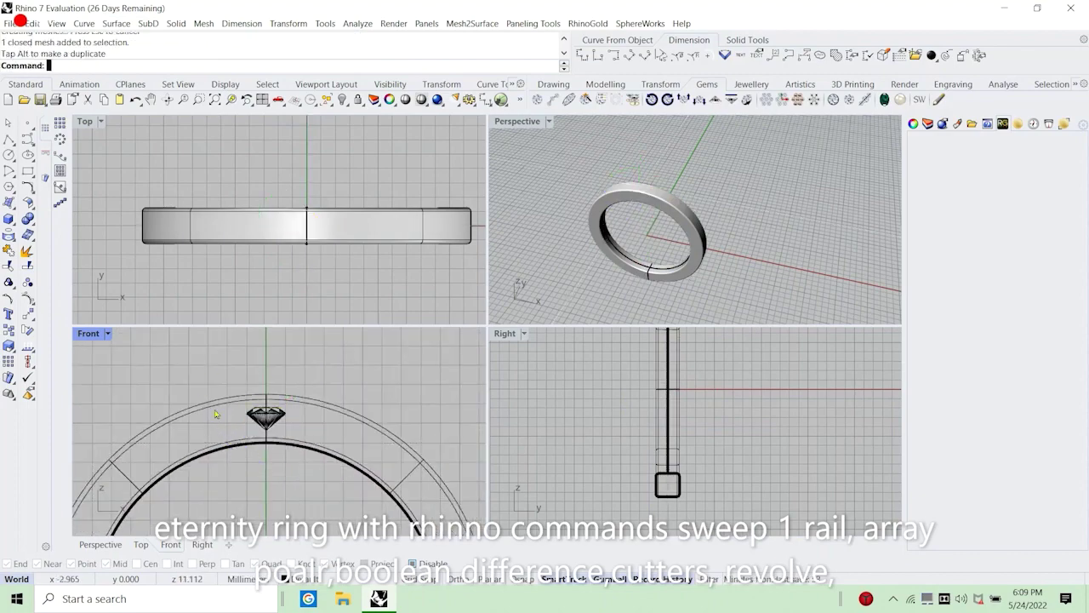
Set the Perspective viewport to Ghosted display to show the gem inside the band.
right_drag(626, 235, 558, 180)
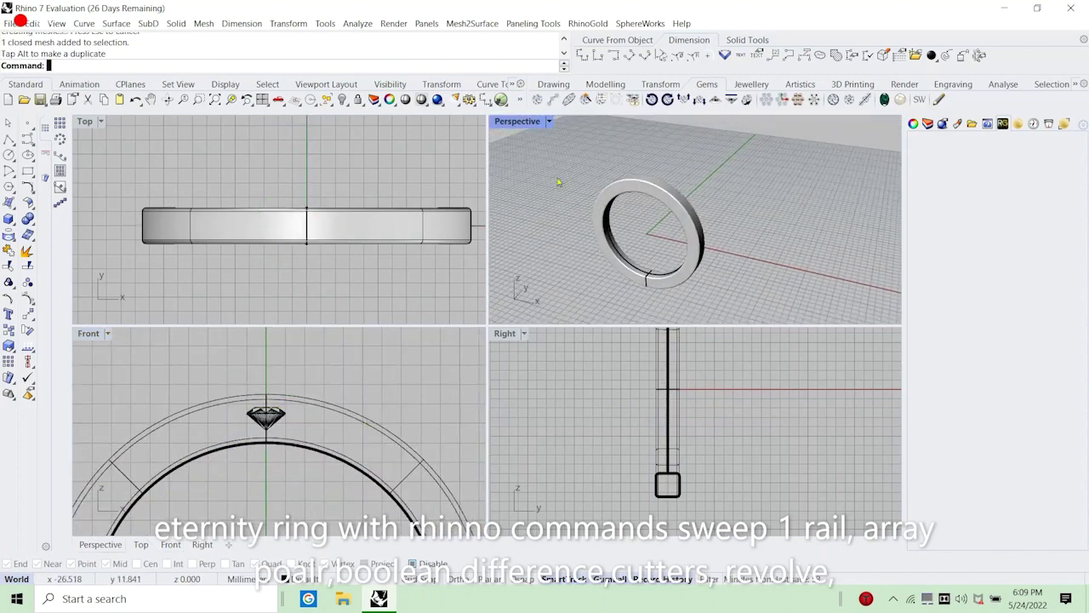
click(549, 121)
click(604, 93)
scroll(660, 193, up, 3)
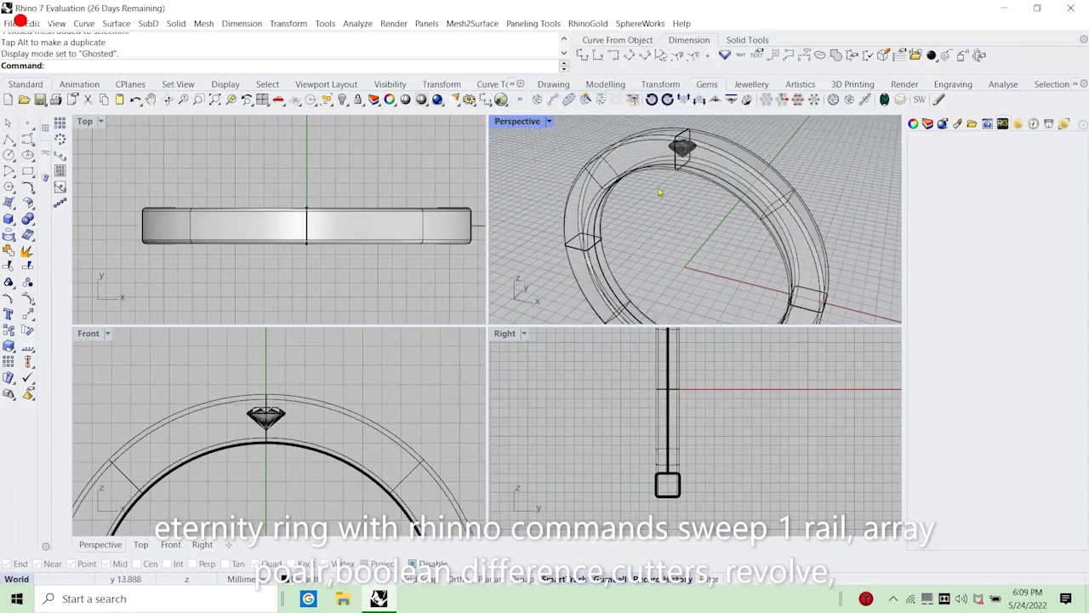
mouse_move(660, 193)
right_down()
mouse_move(694, 202)
mouse_move(662, 208)
right_up()
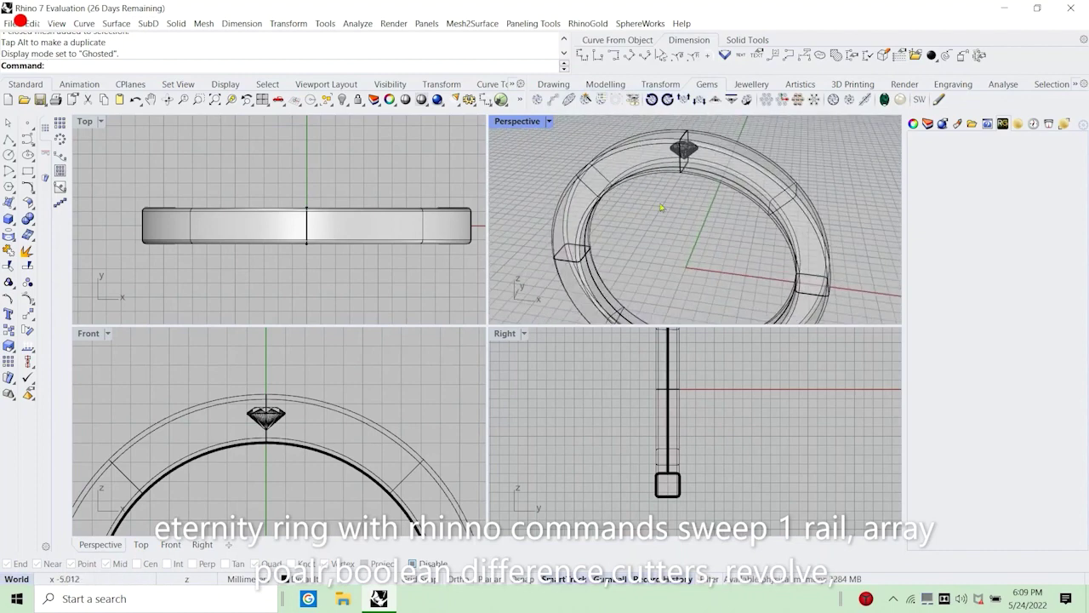
scroll(259, 423, up, 3)
click(274, 429)
scroll(278, 384, down, 2)
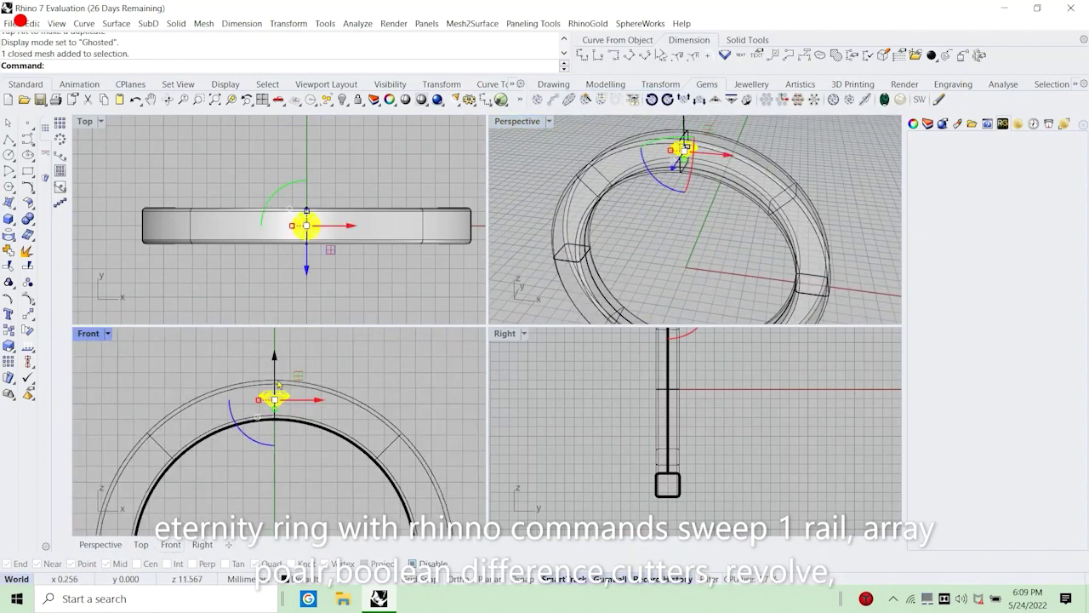
scroll(278, 385, down, 3)
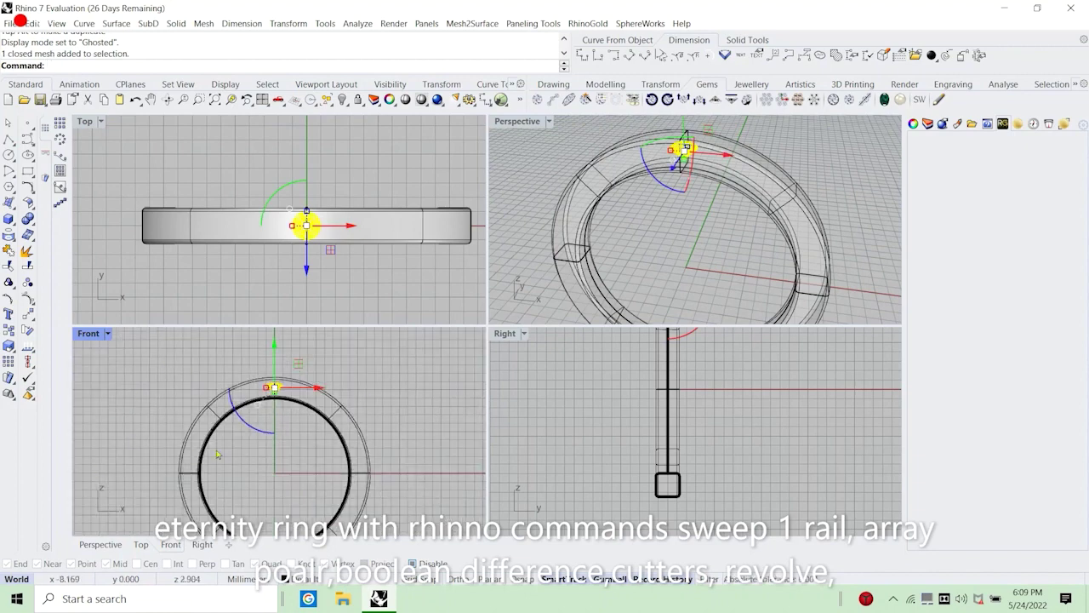
key(Escape)
scroll(274, 392, up, 3)
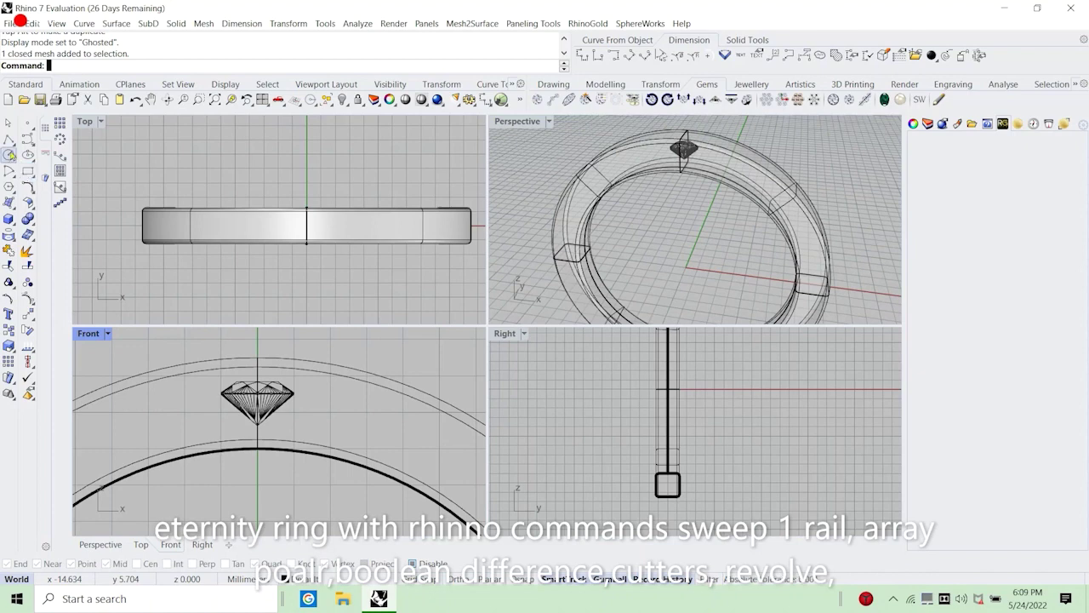
Draw a trial circle about 1.36 mm in diameter centred on the gem's flat top in the Front viewport and delete it.
click(8, 155)
scroll(250, 375, up, 5)
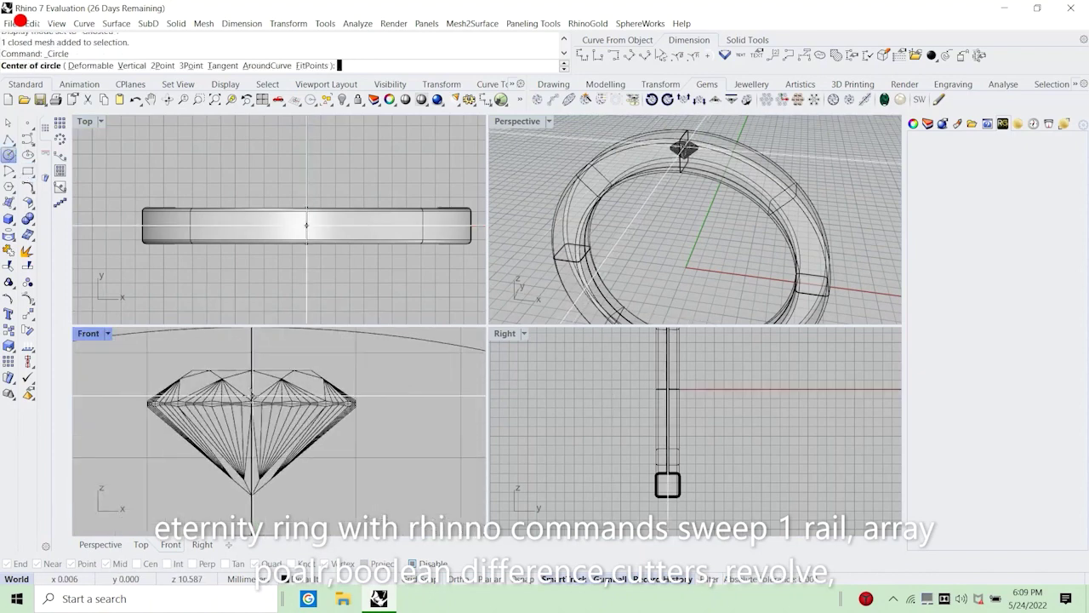
scroll(251, 372, down, 4)
click(247, 372)
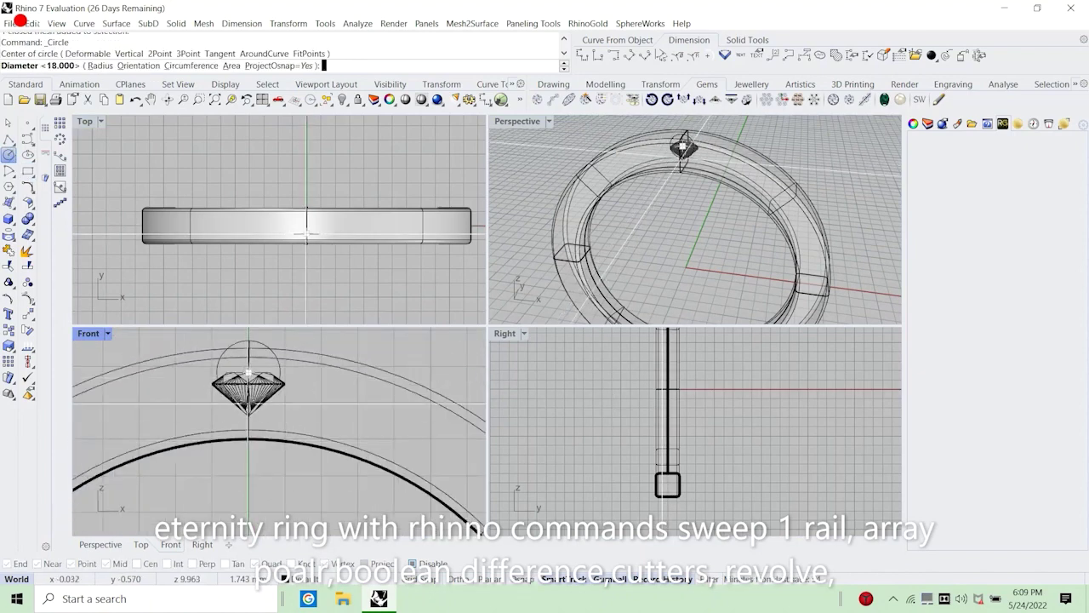
click(274, 378)
scroll(285, 405, up, 3)
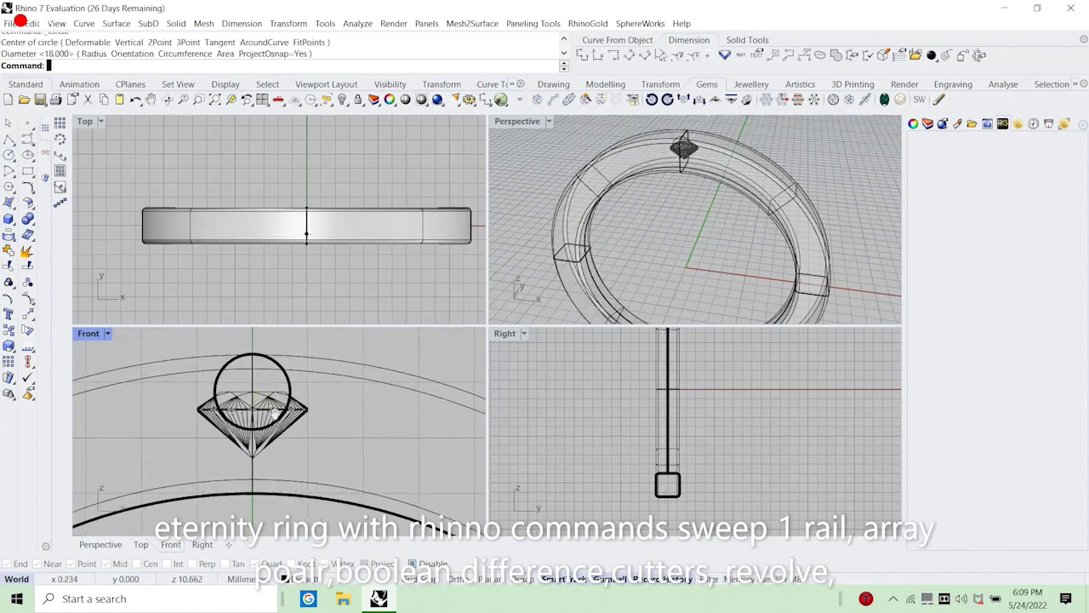
click(279, 391)
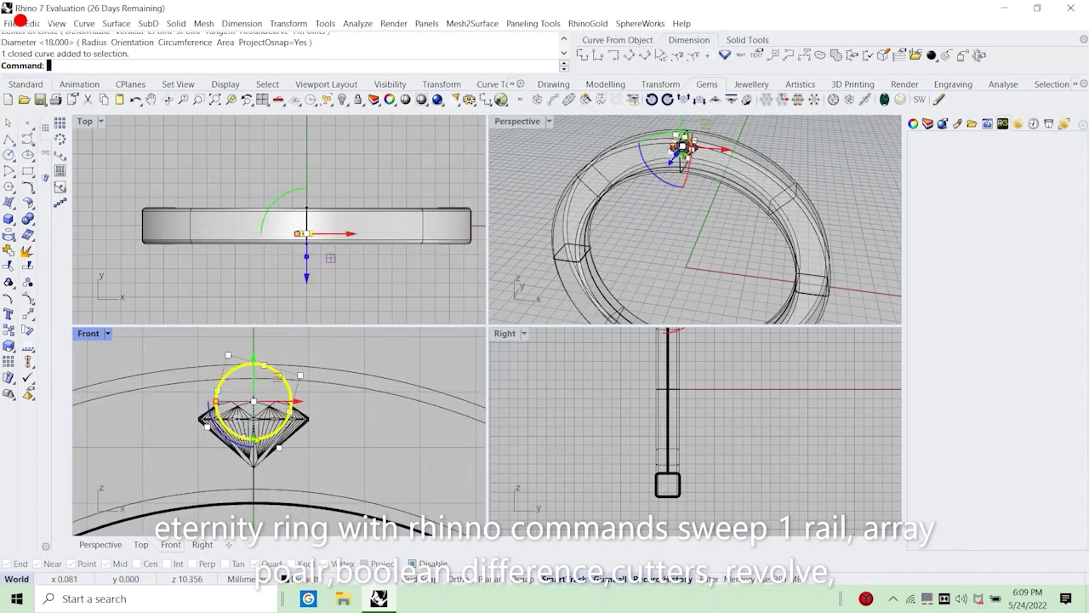
scroll(258, 409, up, 2)
key(Delete)
scroll(257, 409, up, 1)
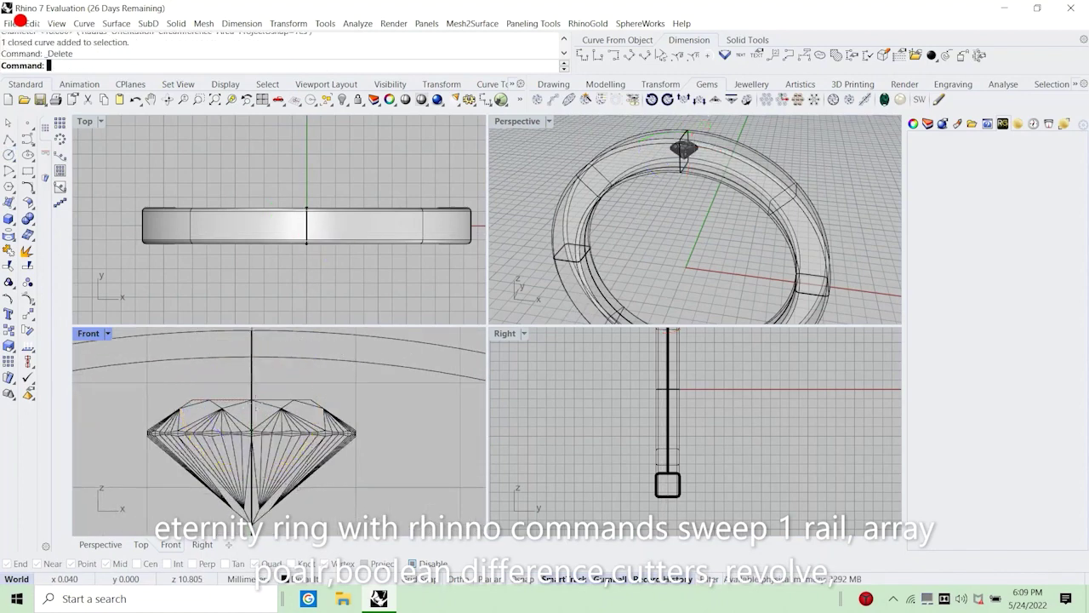
Draw a circle in the Front viewport centred on the gem's flat top, narrower than the gem and reaching just above the band.
key(Return)
scroll(252, 400, down, 5)
click(251, 398)
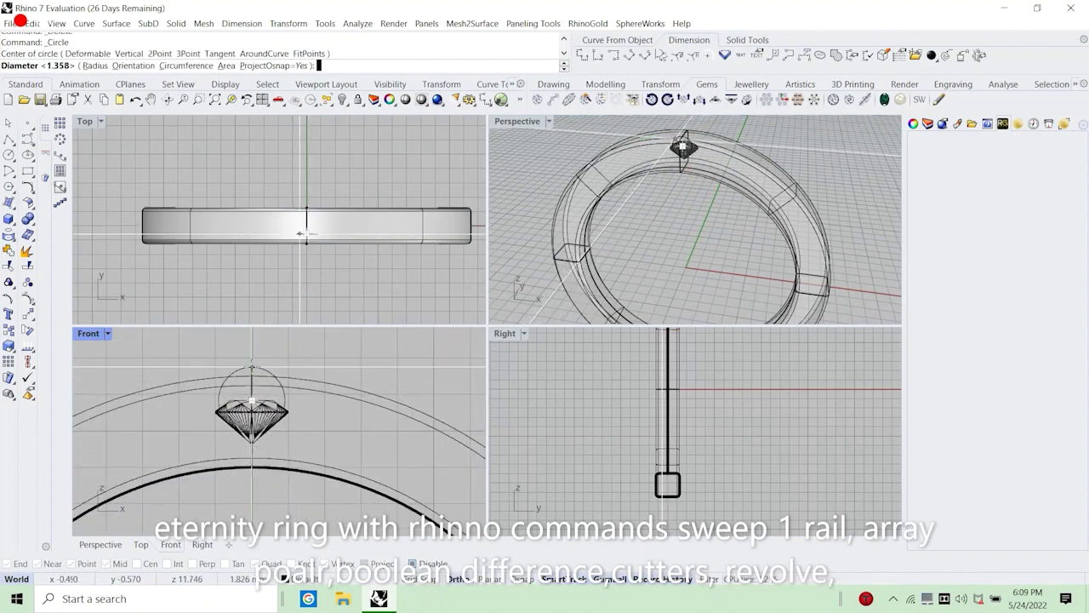
click(234, 380)
scroll(246, 389, up, 2)
scroll(246, 389, up, 4)
Scale the circle narrower horizontally in the Front viewport to form an upright ellipse over the gem.
click(272, 360)
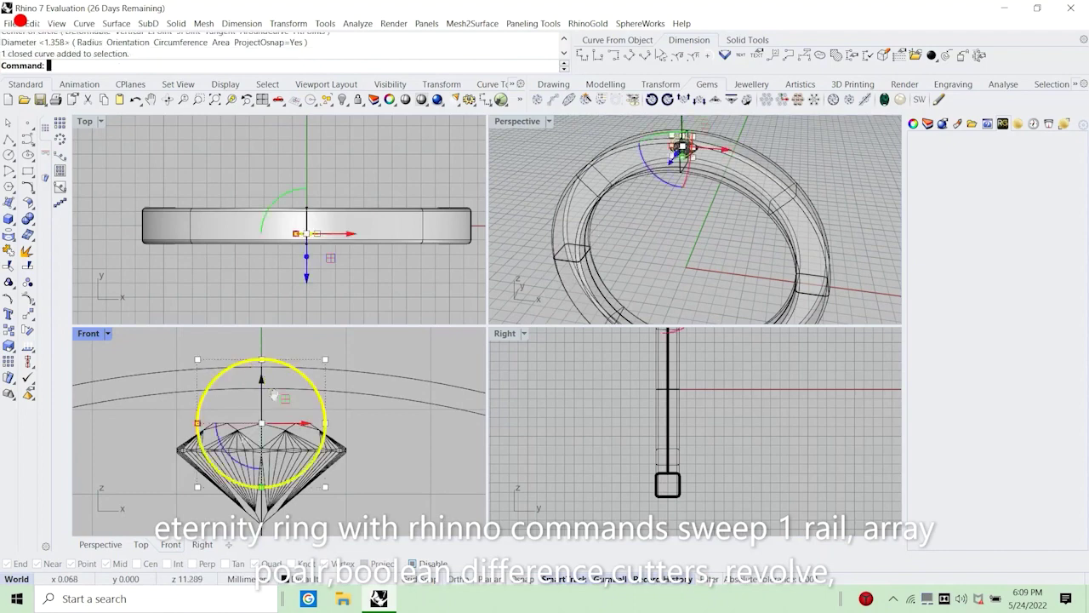
right_drag(274, 395, 277, 435)
drag(263, 425, 221, 427)
scroll(228, 391, down, 3)
scroll(214, 430, up, 3)
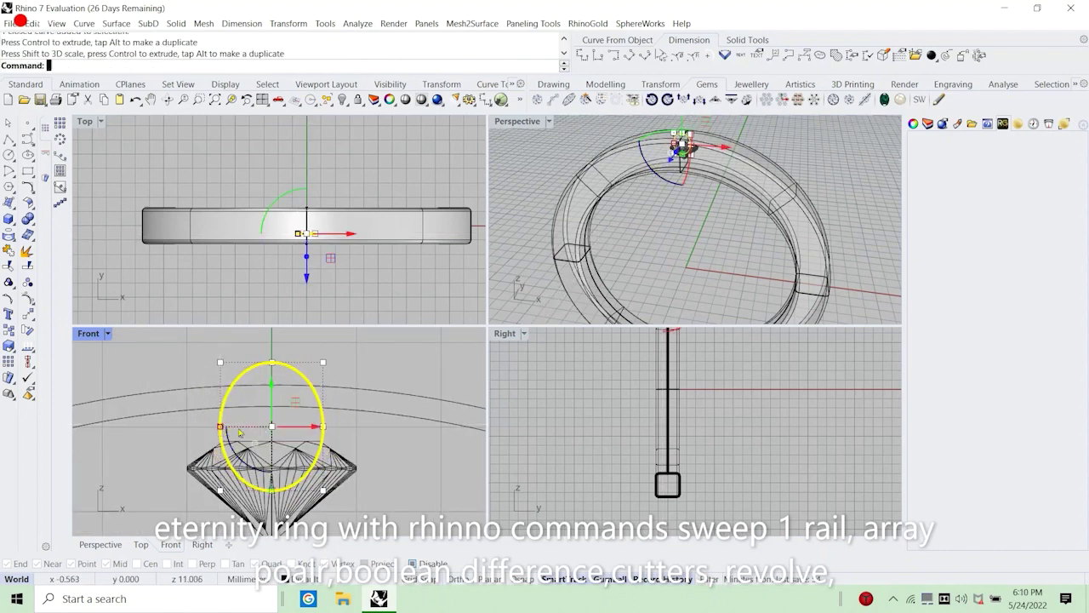
scroll(254, 440, down, 4)
click(240, 394)
click(259, 403)
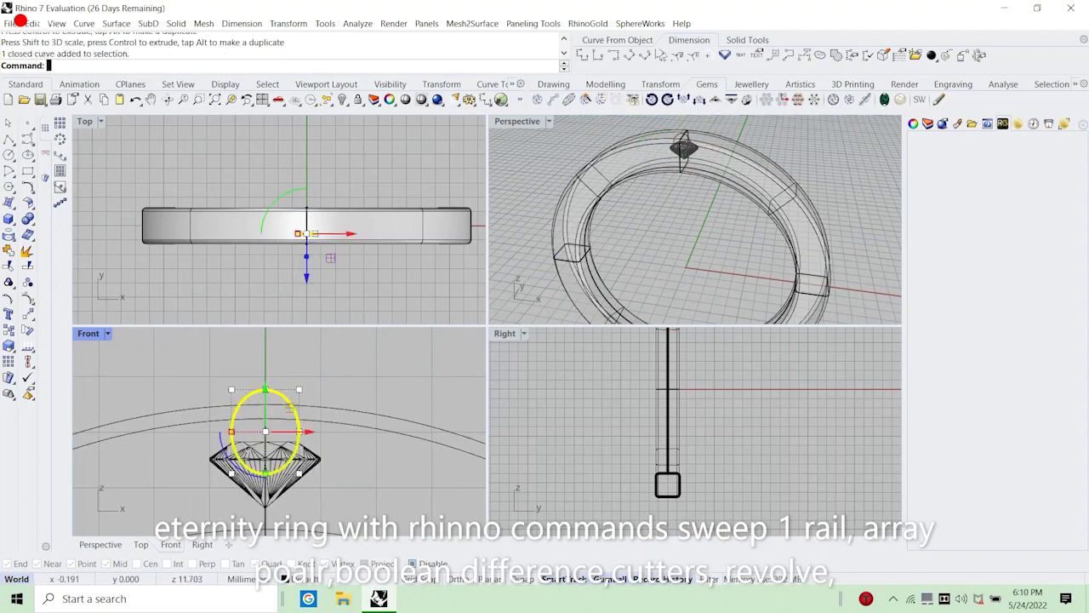
scroll(236, 414, down, 1)
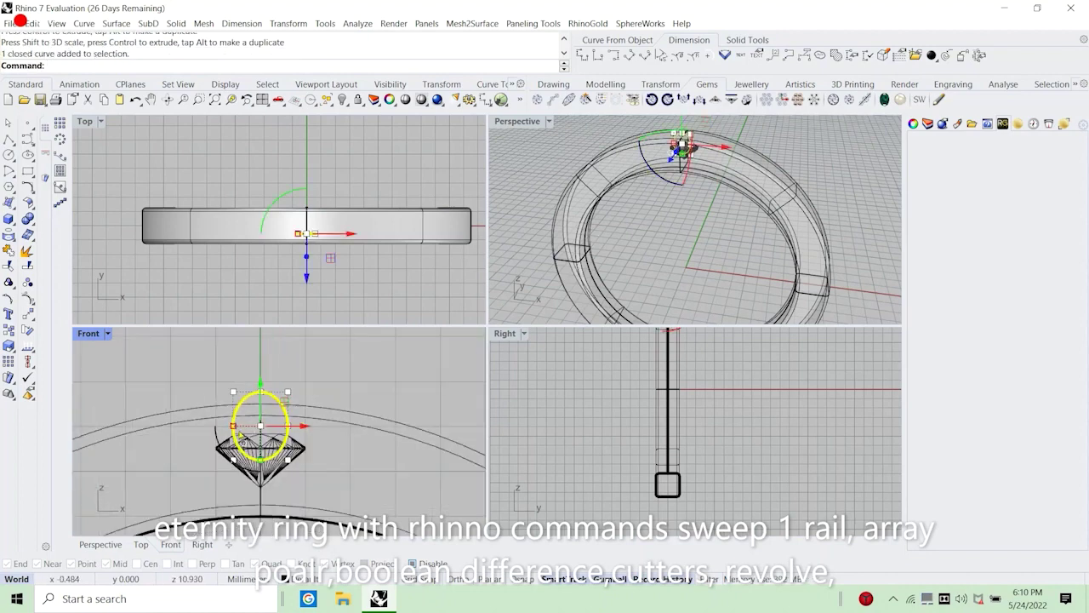
Draw a horizontal polyline across the ellipse between its two side quadrant points.
click(8, 137)
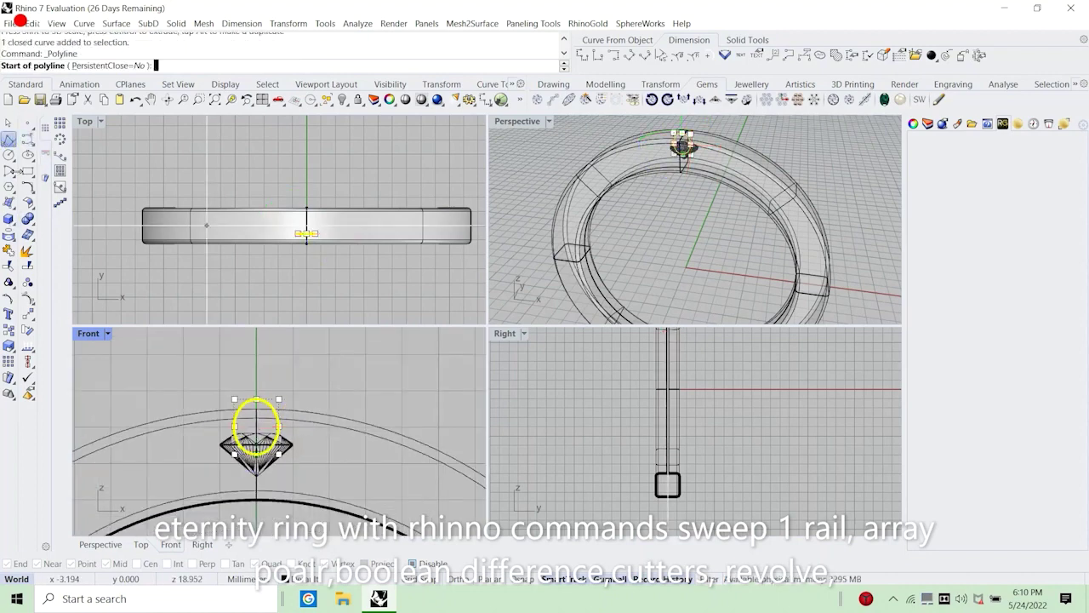
scroll(213, 430, up, 2)
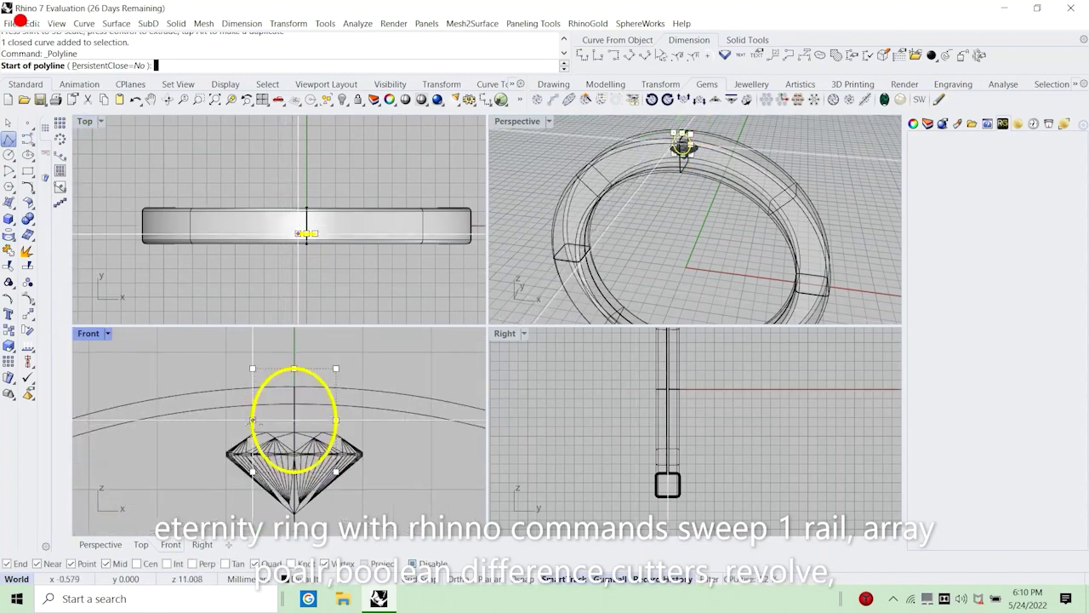
click(253, 422)
click(336, 422)
right_click(336, 426)
right_click(352, 435)
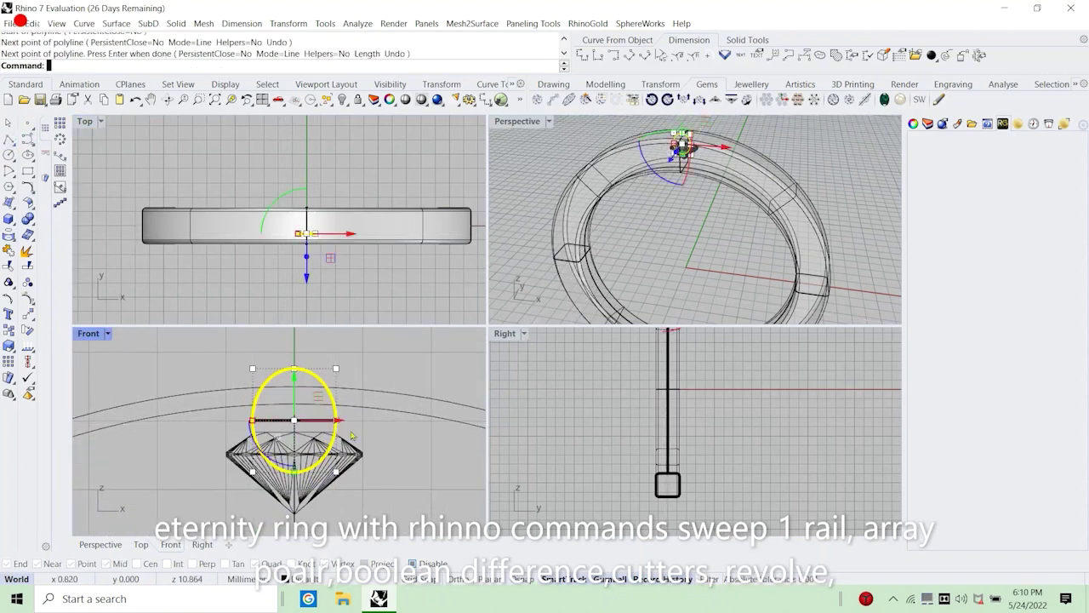
Split the ellipse with the horizontal line and delete its upper half.
click(343, 436)
click(337, 431)
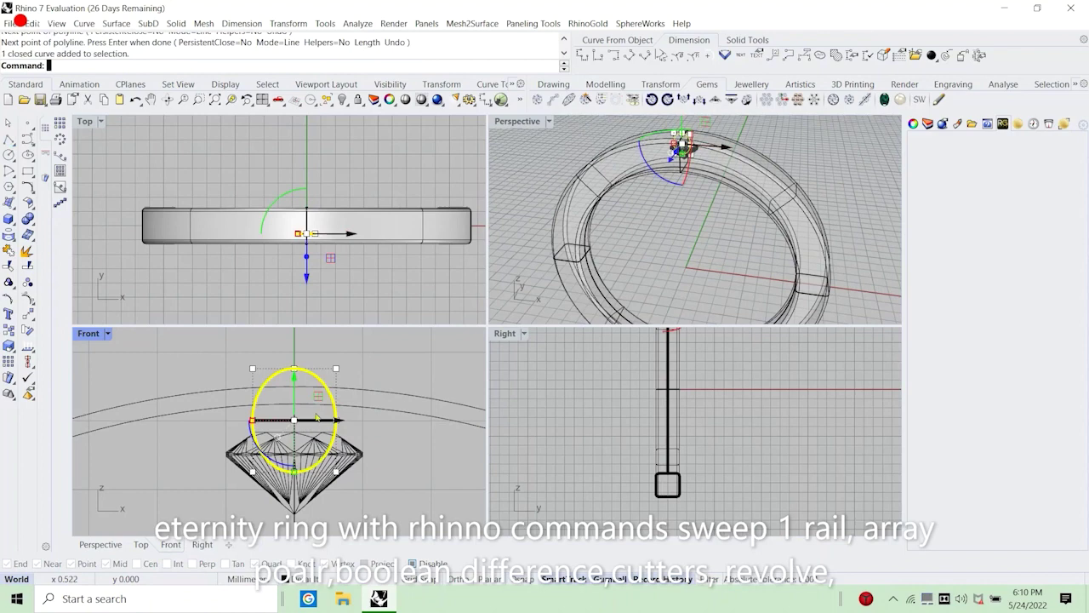
click(28, 266)
scroll(292, 403, up, 6)
click(262, 437)
right_click(262, 439)
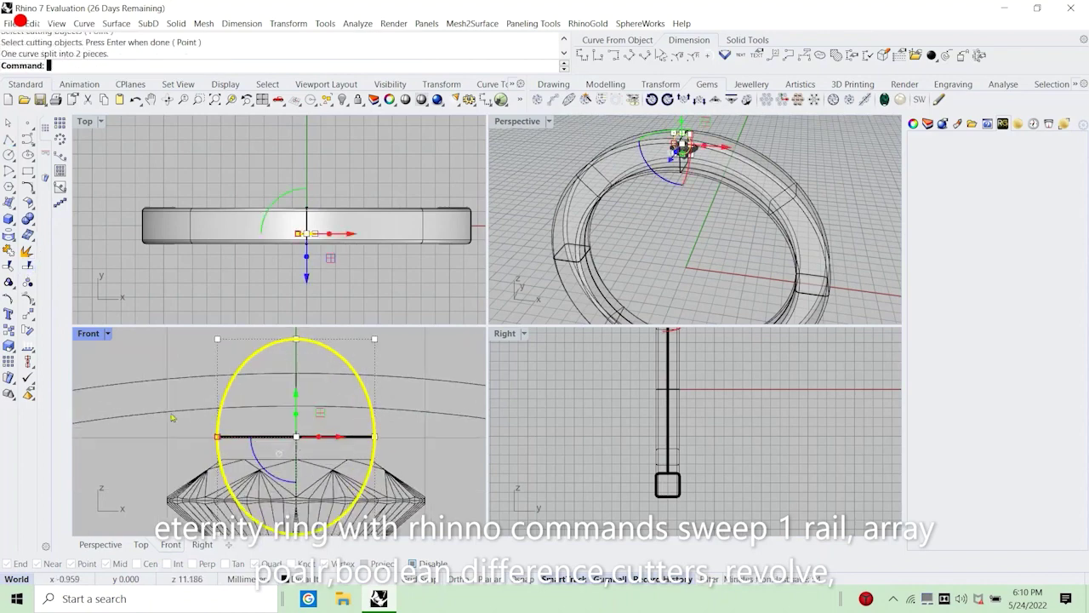
click(202, 414)
click(225, 397)
scroll(247, 417, down, 4)
key(Delete)
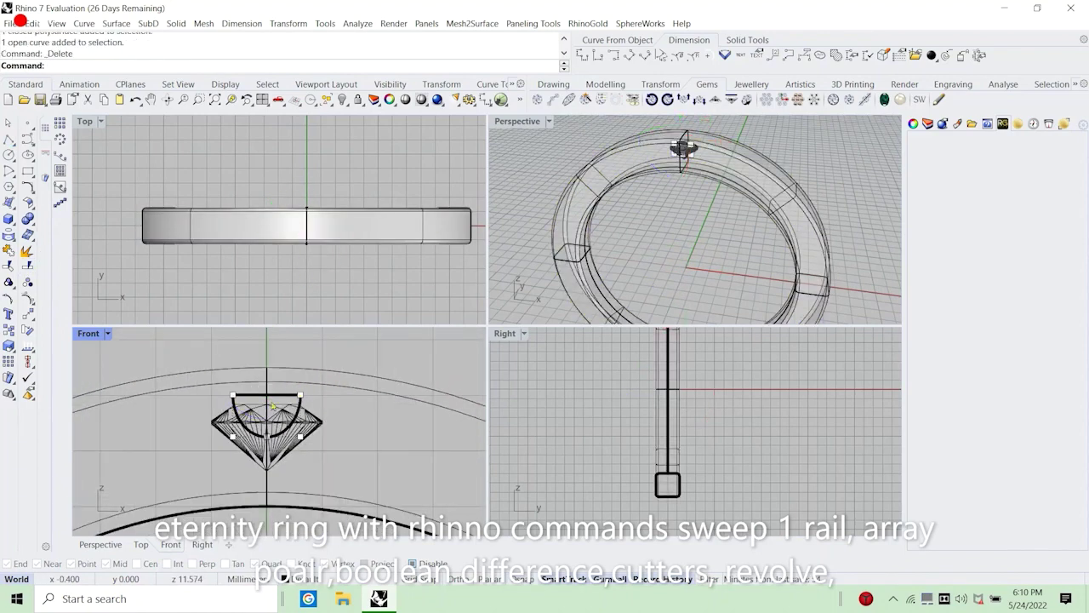
Delete the horizontal polyline that spans the open top of the half-ellipse in the Front viewport.
click(252, 395)
key(Delete)
scroll(245, 411, up, 1)
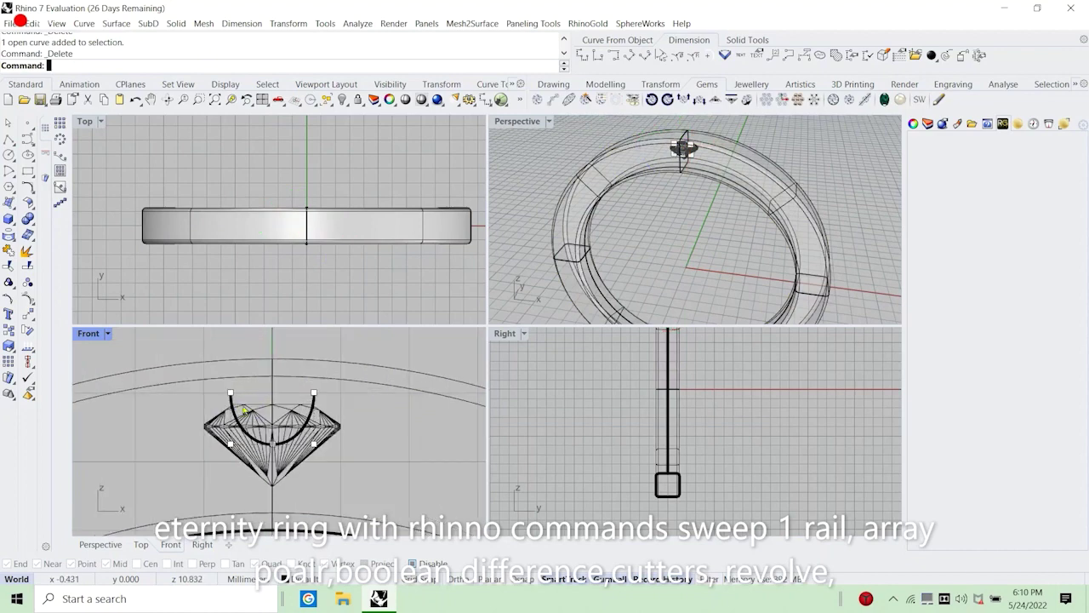
Draw a vertical polyline from the half-ellipse's left end up to a point above the band in the Front viewport.
right_drag(242, 410, 249, 429)
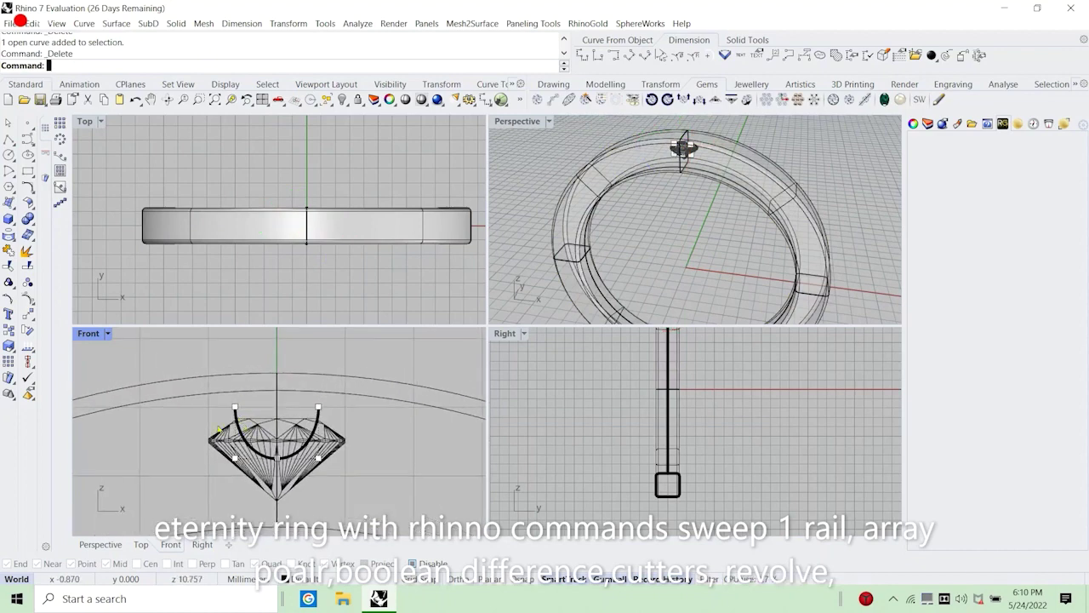
click(8, 140)
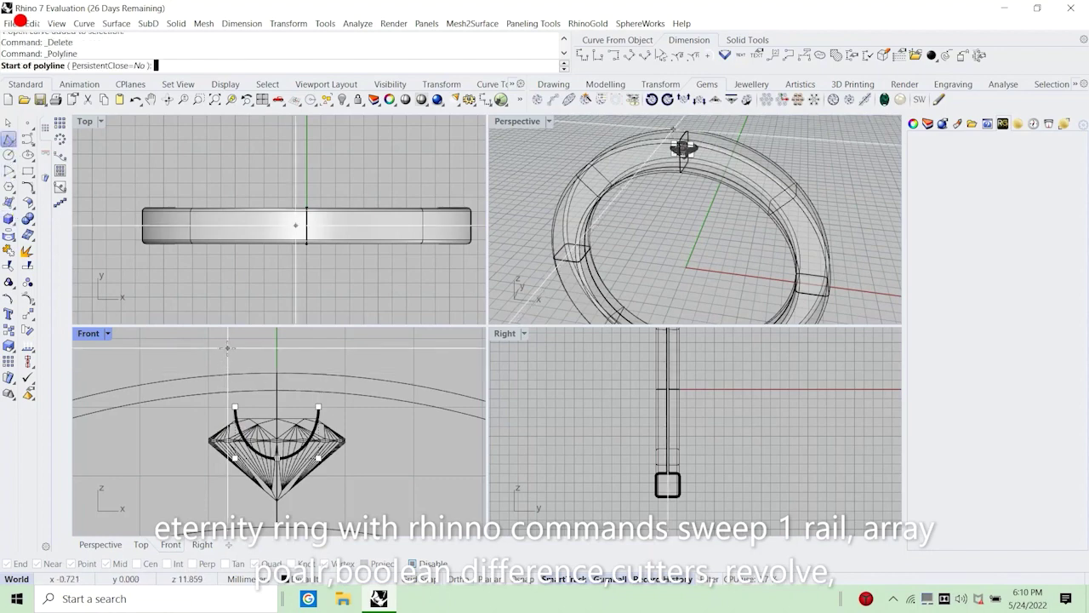
click(235, 407)
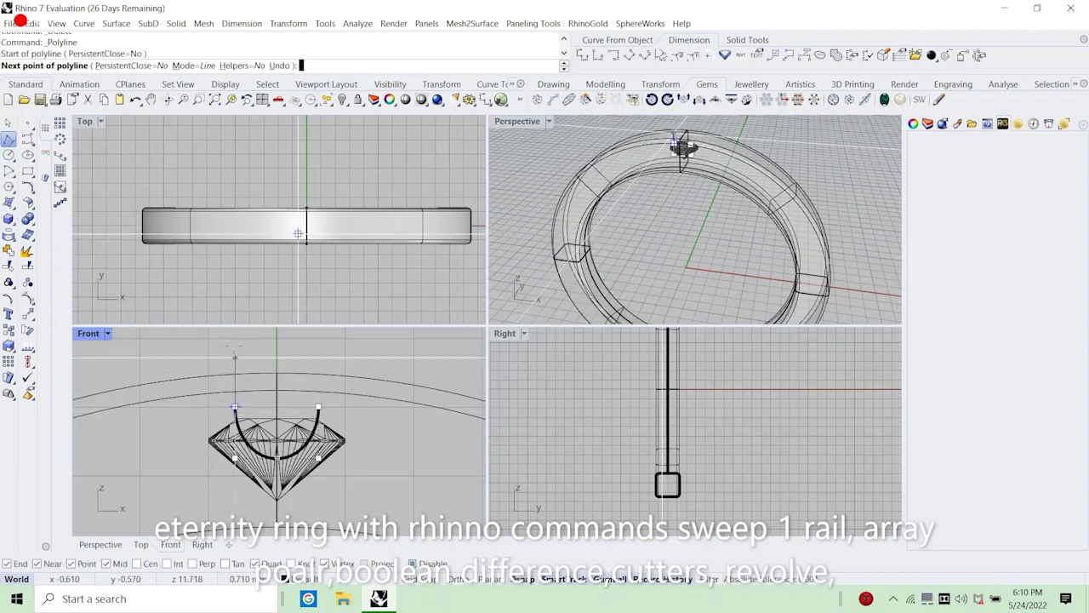
click(235, 342)
key(Return)
scroll(243, 410, up, 4)
scroll(288, 457, down, 4)
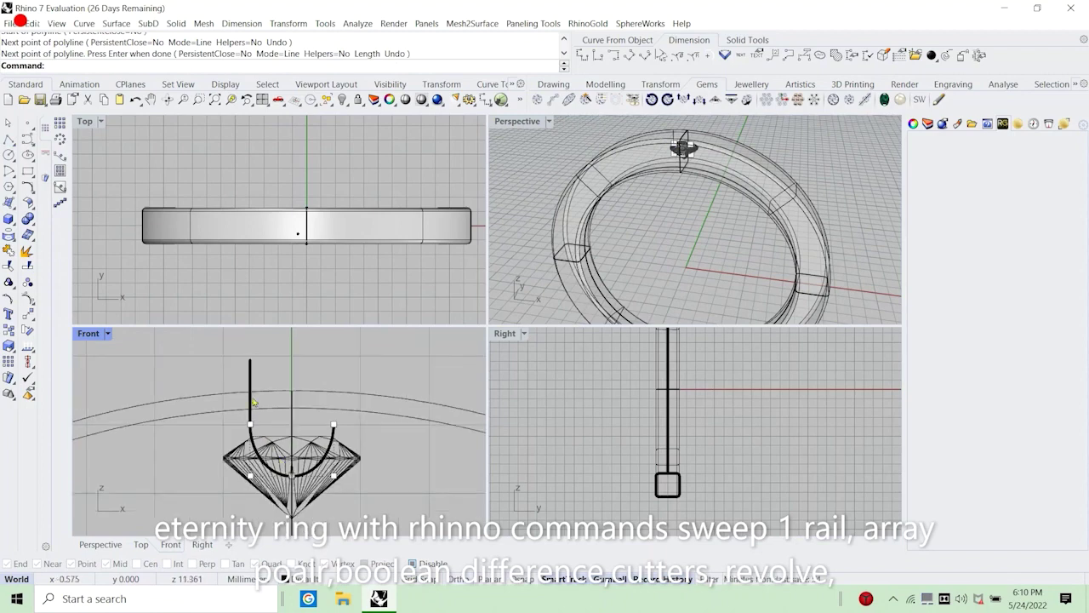
Mirror the vertical line to the half-ellipse's other end across a vertical mirror plane starting at the origin, 0.
click(252, 381)
text(mirror)
key(Return)
text(0)
key(Return)
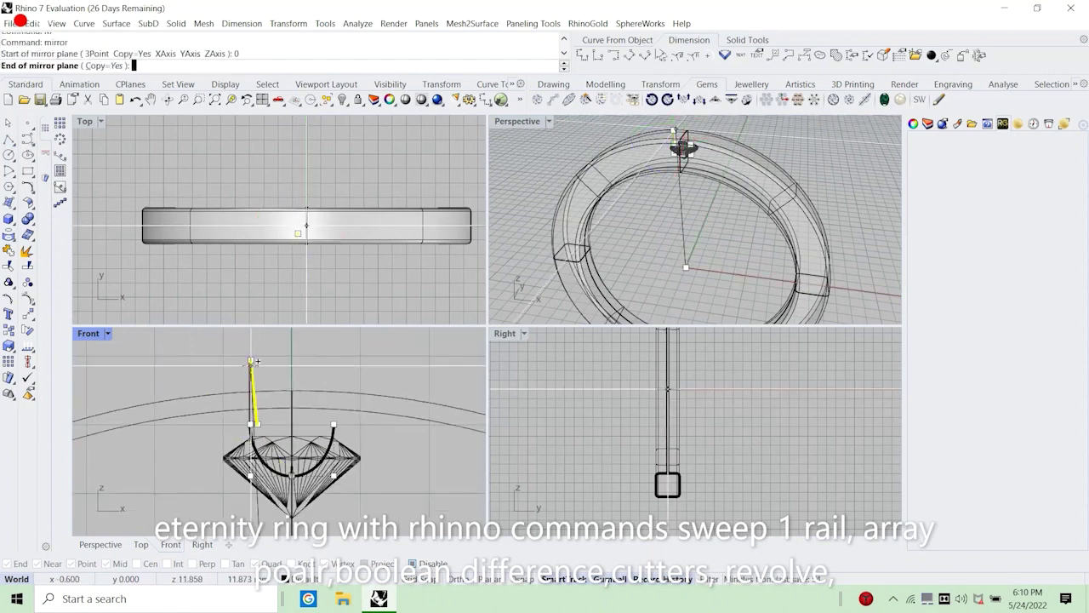
shift+click(270, 351)
scroll(332, 417, up, 2)
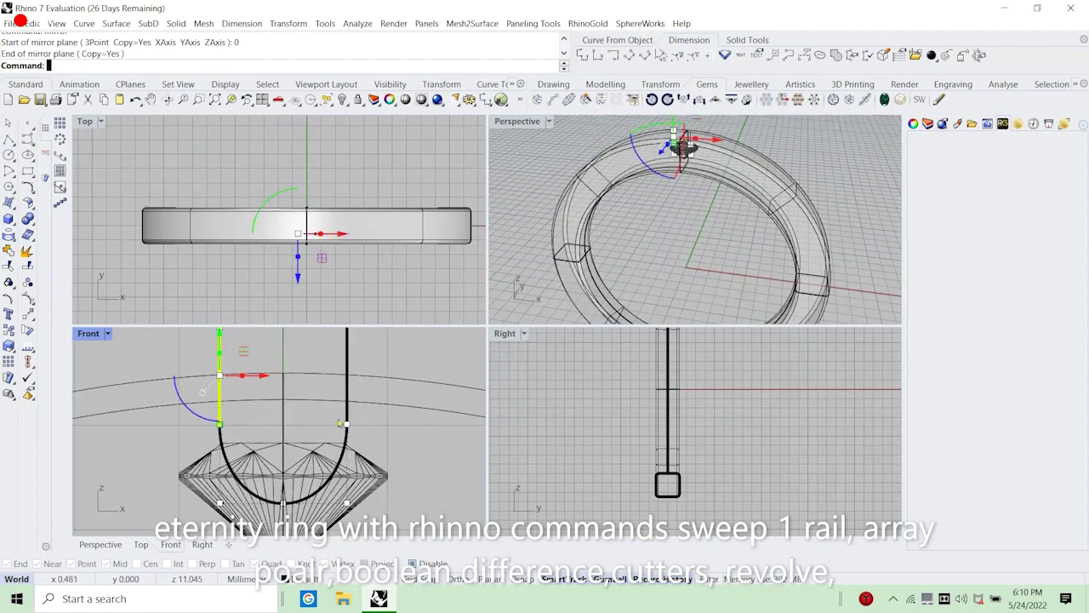
Group the two vertical lines with the half-ellipse.
click(346, 349)
scroll(332, 438, down, 2)
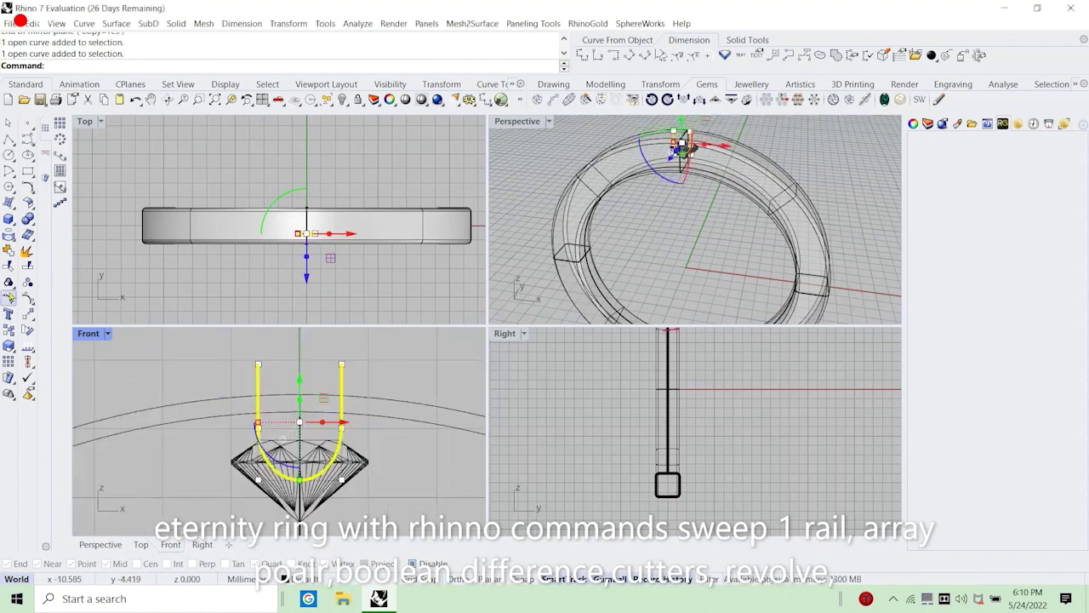
click(9, 282)
scroll(312, 433, down, 6)
key(Escape)
scroll(329, 440, up, 6)
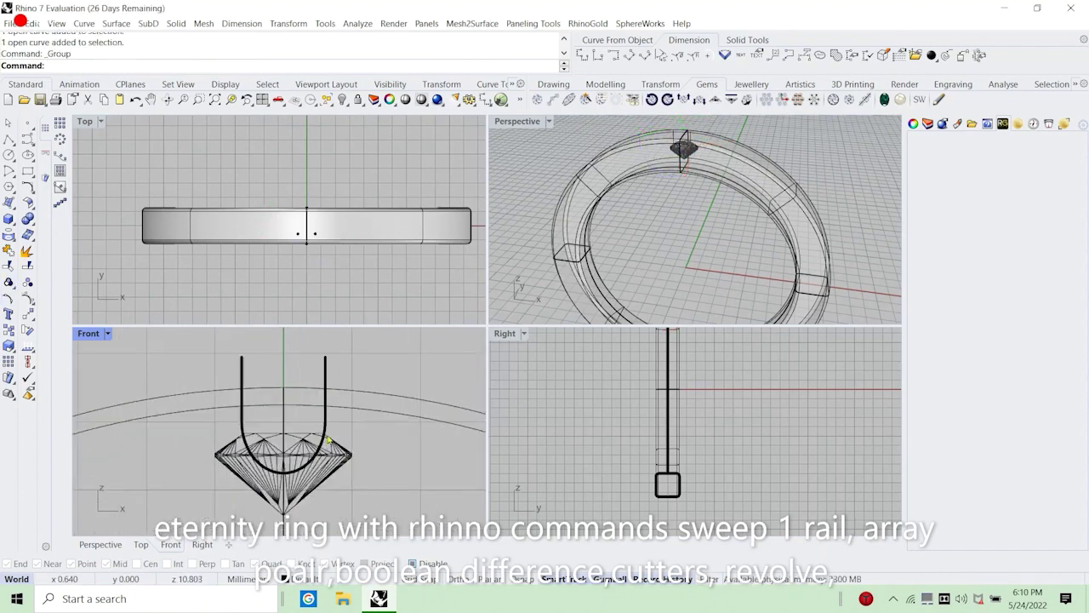
Try to close the grouped lines and half-ellipse with CloseCrv, and undo the closure.
click(314, 431)
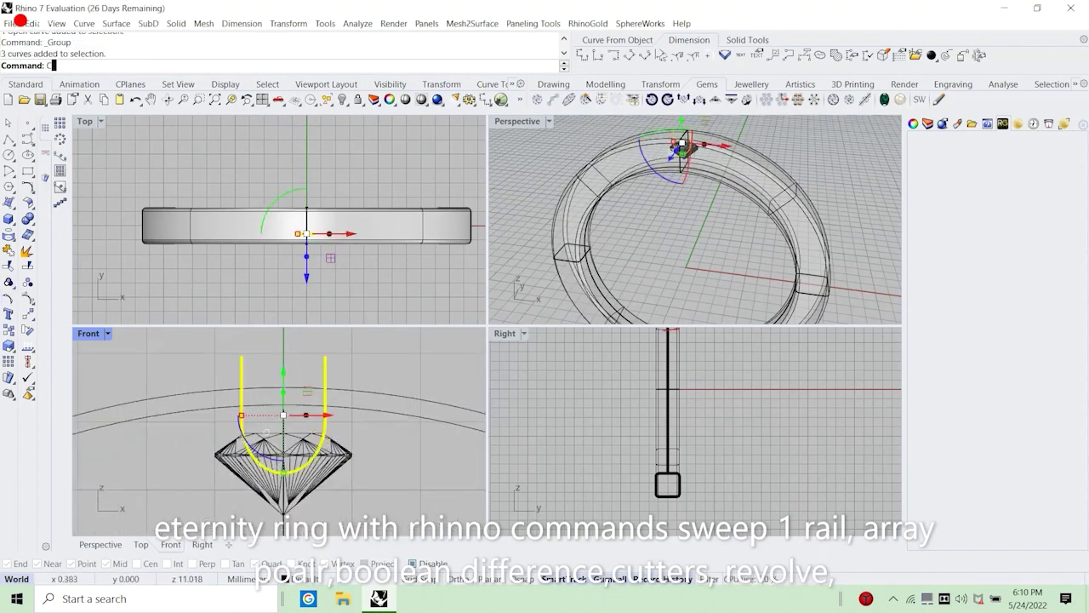
text(Close)
key(BackSpace)
key(BackSpace)
key(BackSpace)
key(BackSpace)
key(BackSpace)
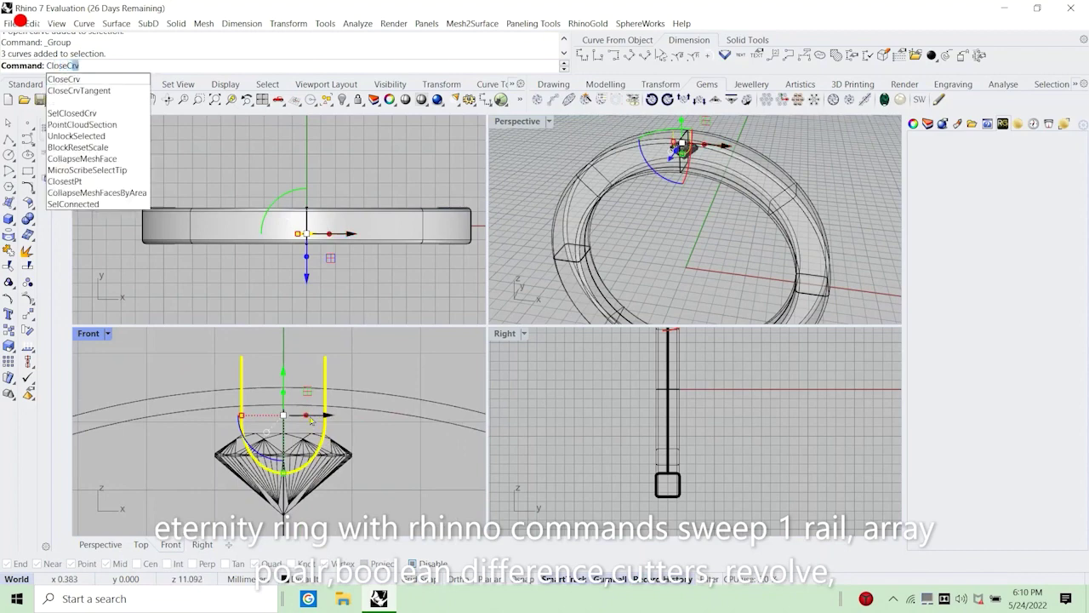
click(390, 348)
click(326, 427)
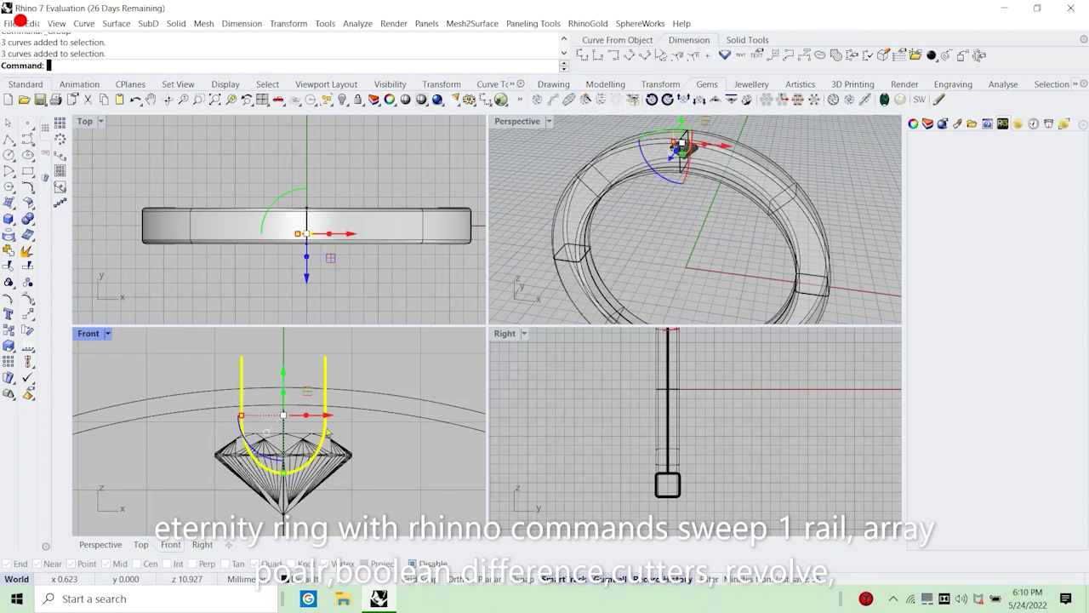
text(CloseCrv)
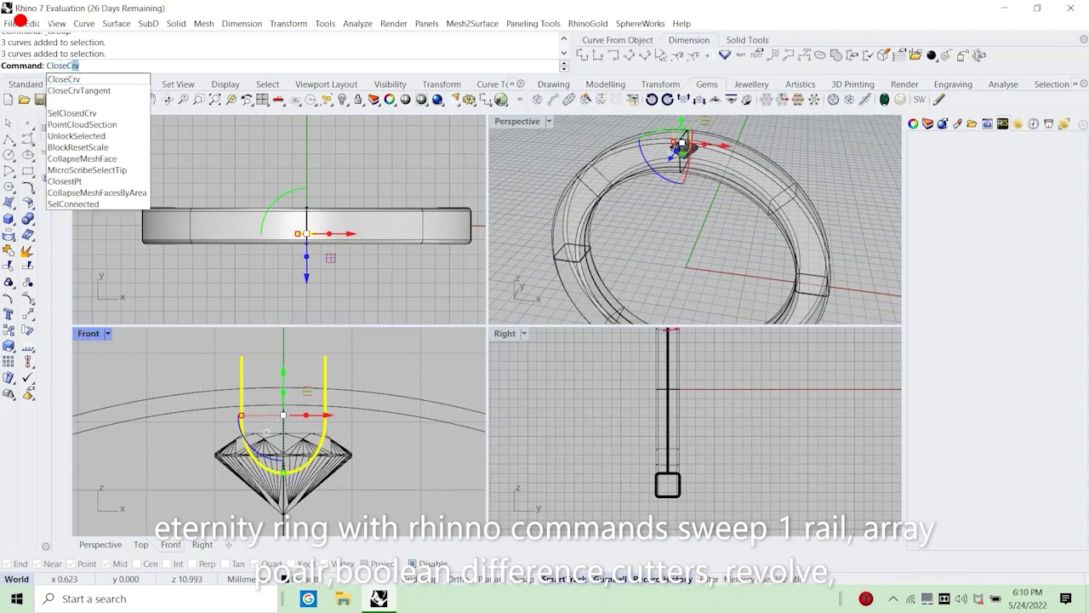
key(Return)
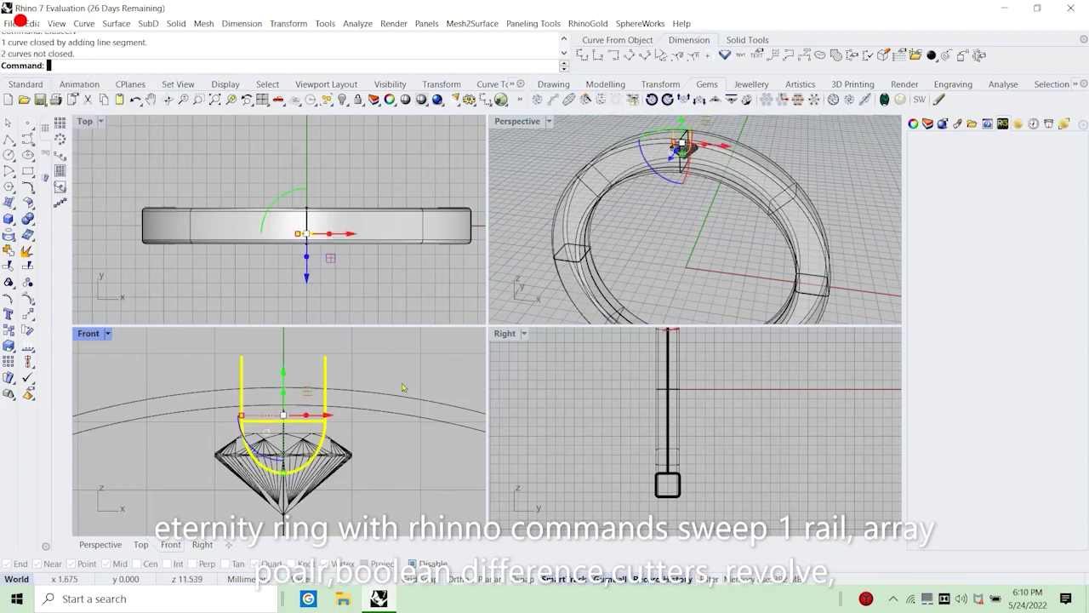
click(406, 353)
scroll(308, 435, up, 6)
click(321, 407)
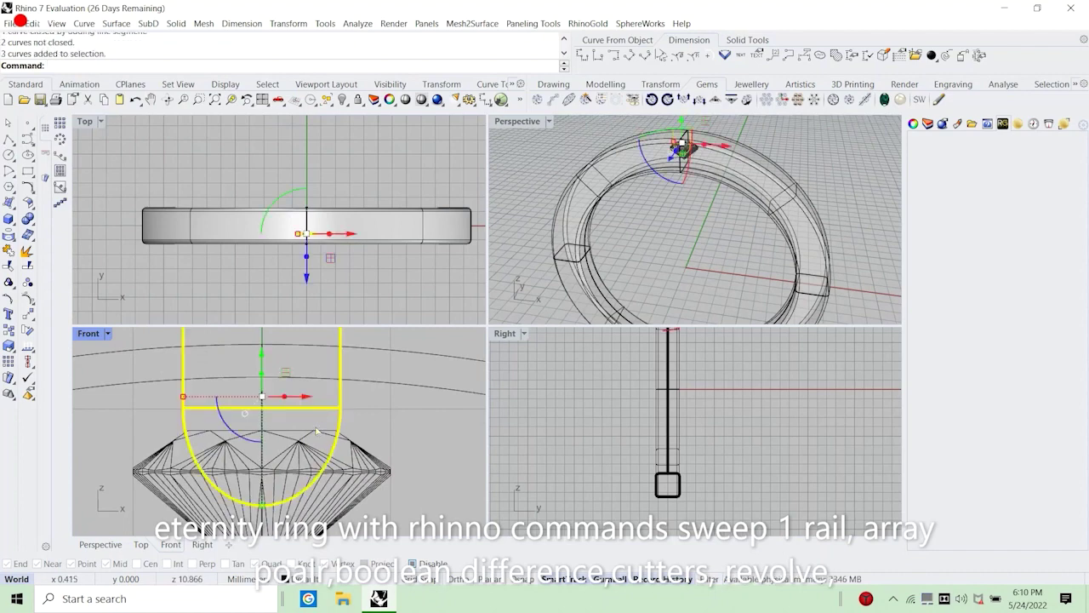
key(ctrl+z)
Examine how the vertical lines meet the half-ellipse and how the grouped profile sits relative to the gem.
click(408, 342)
scroll(319, 446, up, 3)
click(351, 417)
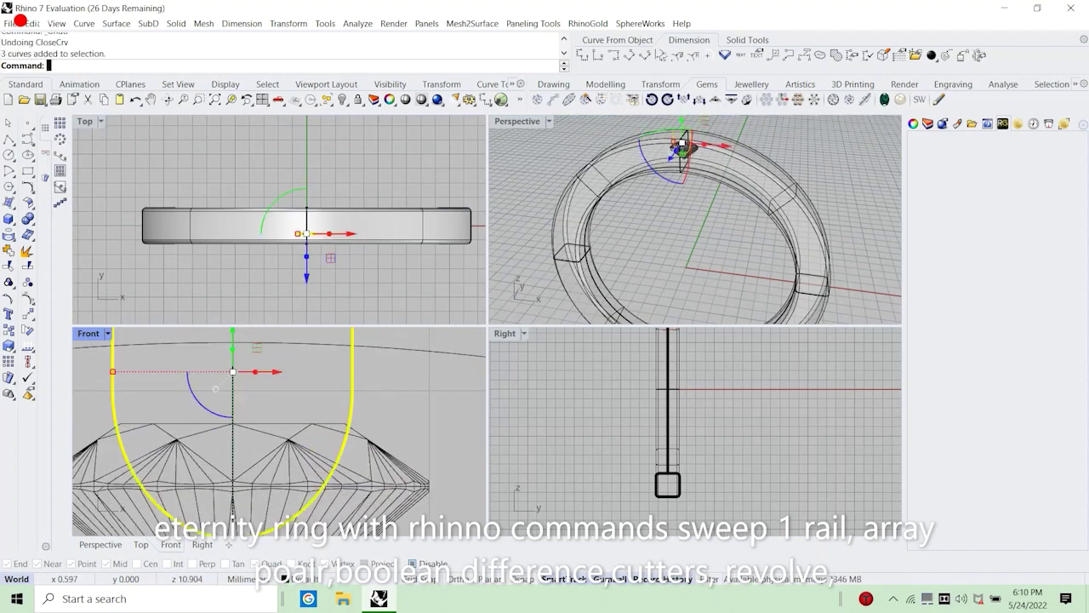
scroll(338, 453, down, 3)
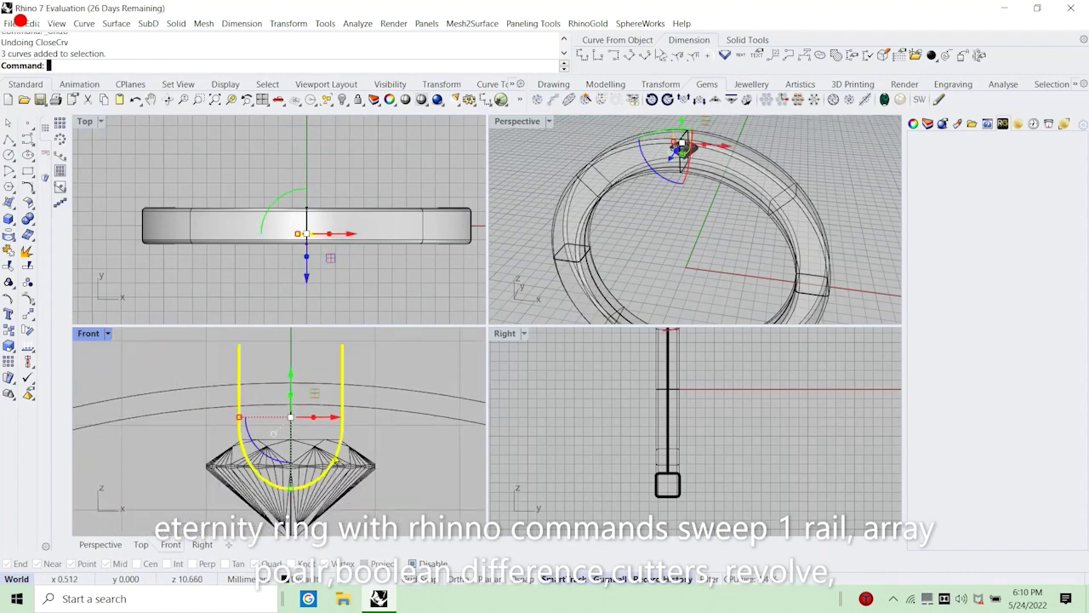
right_drag(700, 297, 613, 271)
scroll(688, 143, up, 4)
right_drag(688, 143, 712, 164)
scroll(683, 225, up, 2)
right_drag(340, 396, 331, 422)
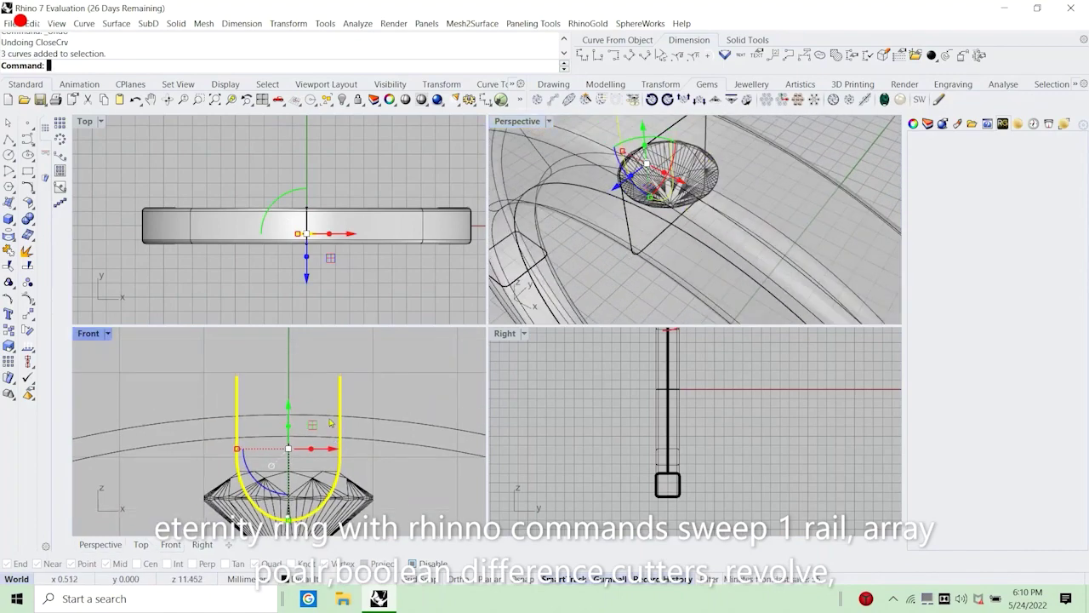
Draw a horizontal polyline connecting the upper ends of the two vertical lines in the Front viewport.
click(9, 139)
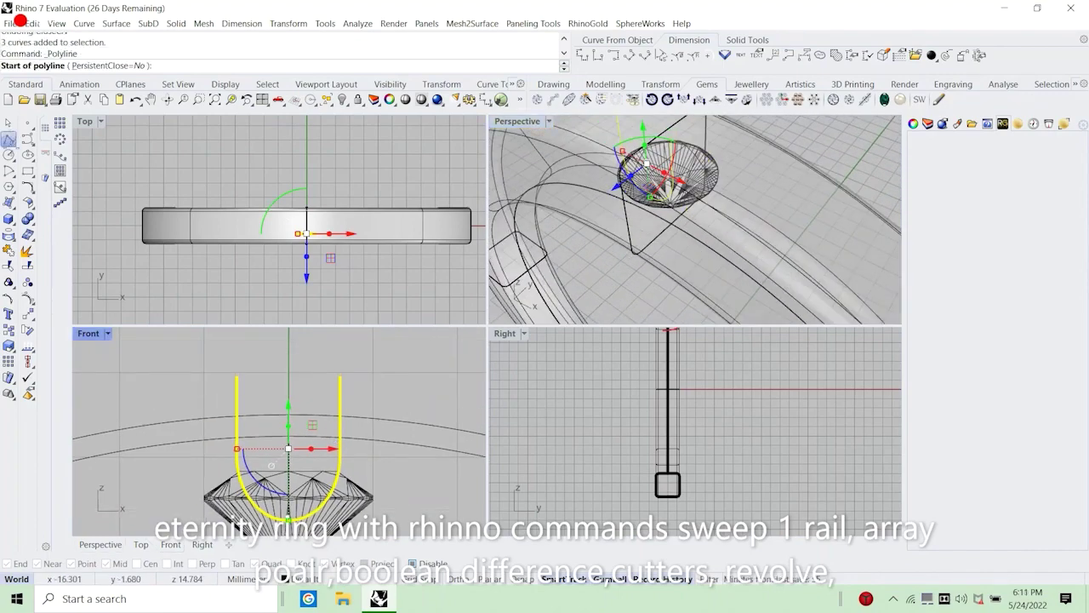
click(237, 376)
click(340, 377)
key(Return)
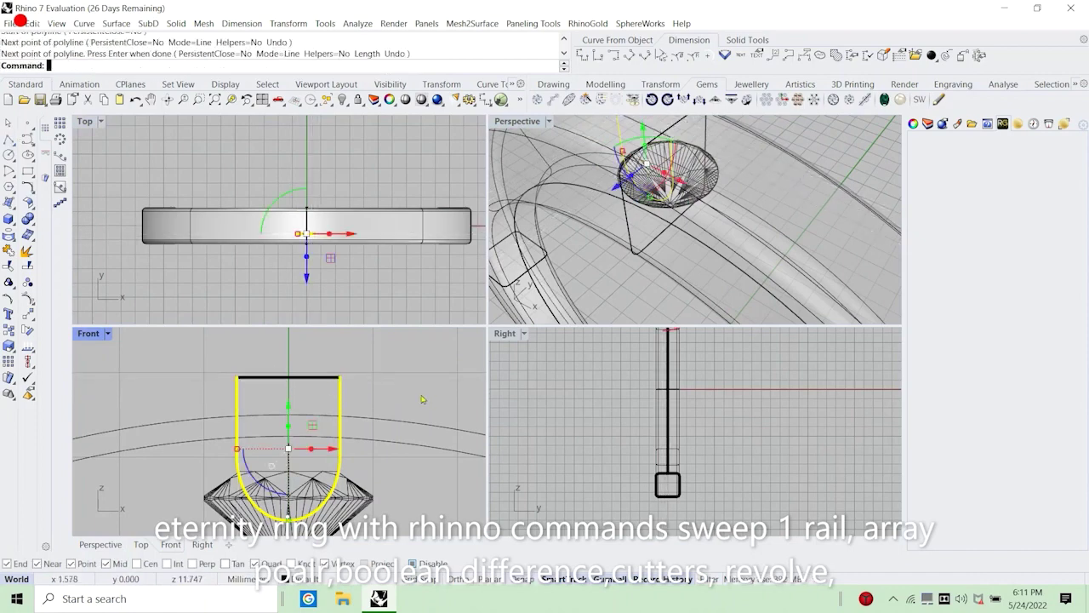
Join the half-ellipse, the two vertical lines and the horizontal line into one closed profile.
drag(363, 411, 239, 336)
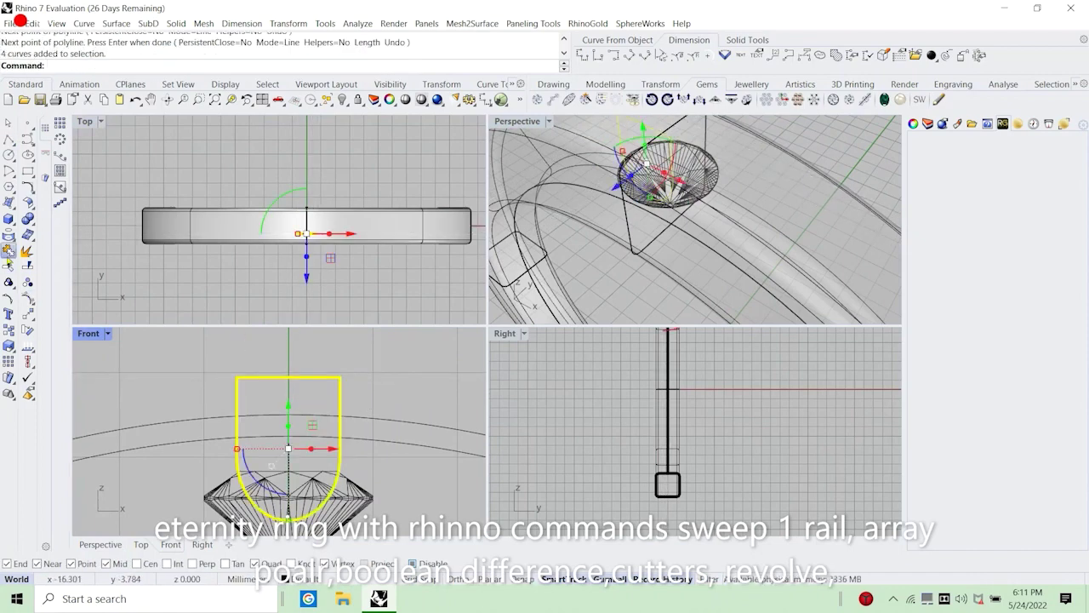
key(ctrl+j)
scroll(286, 442, down, 3)
scroll(677, 500, down, 6)
scroll(660, 411, up, 6)
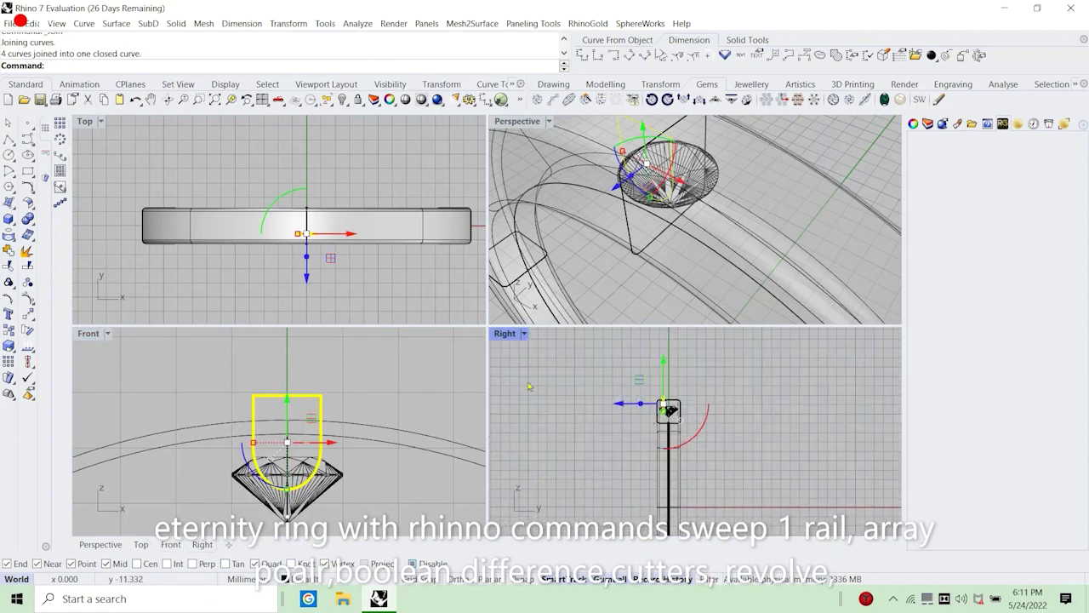
Project the closed profile onto the Front construction plane with ProjectToCPlane, choosing Yes to delete the input objects.
click(364, 394)
click(321, 417)
scroll(321, 417, down, 3)
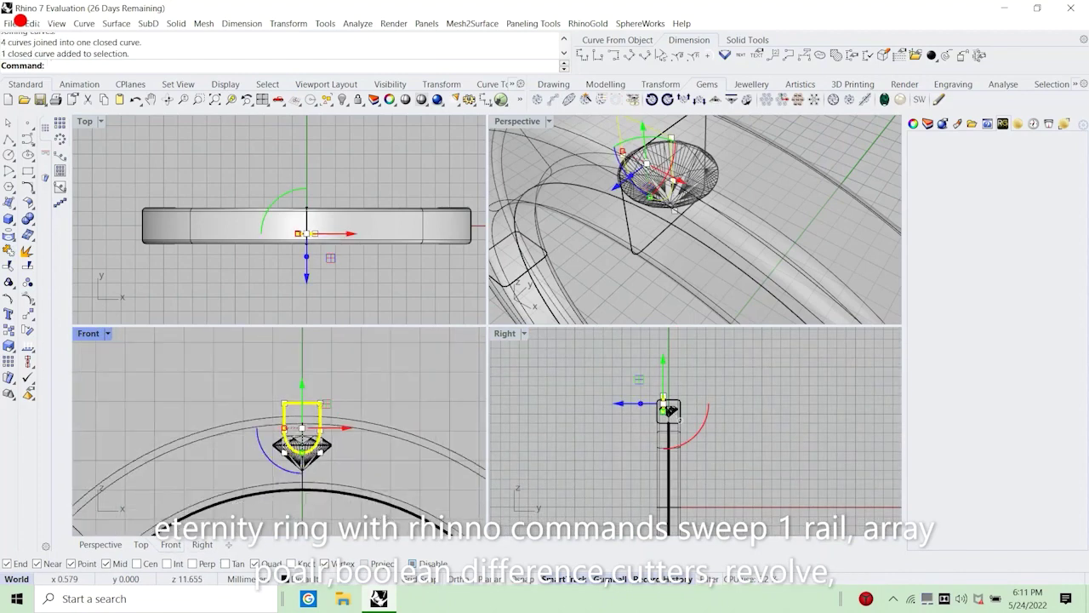
text(Project)
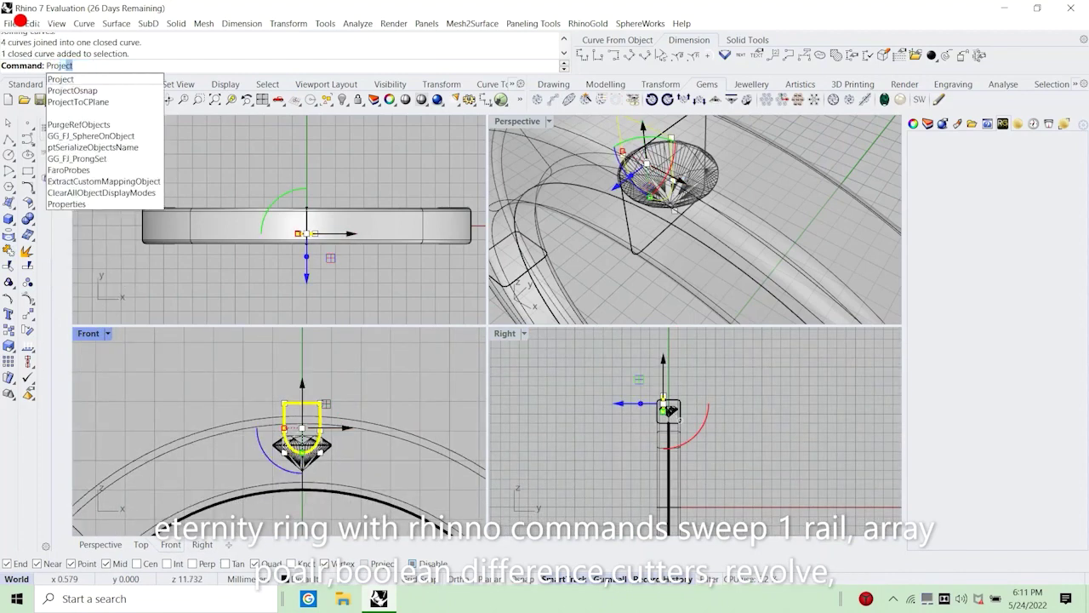
click(78, 102)
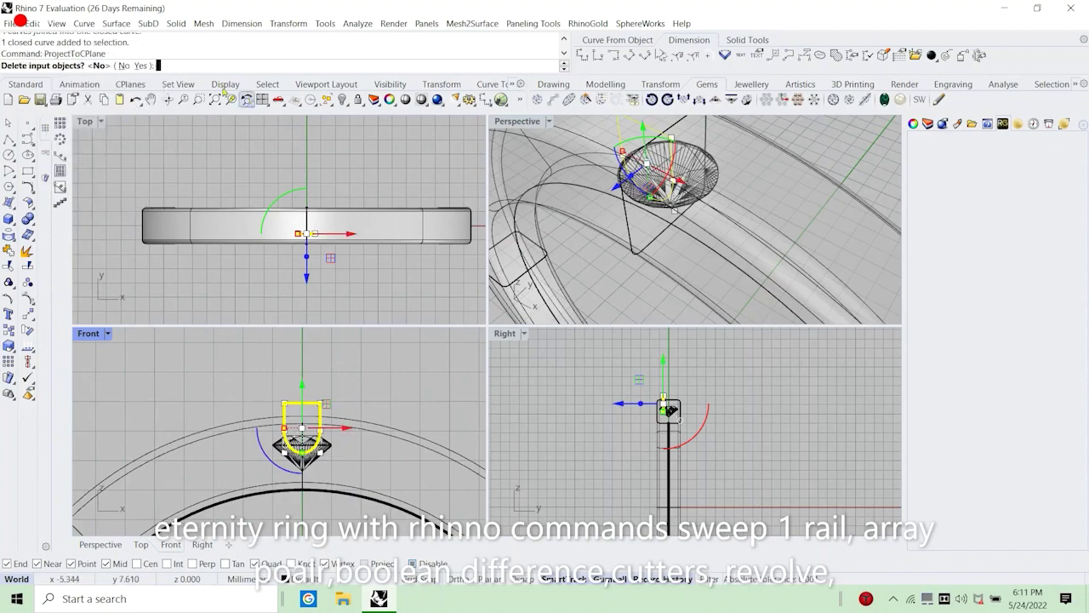
click(142, 65)
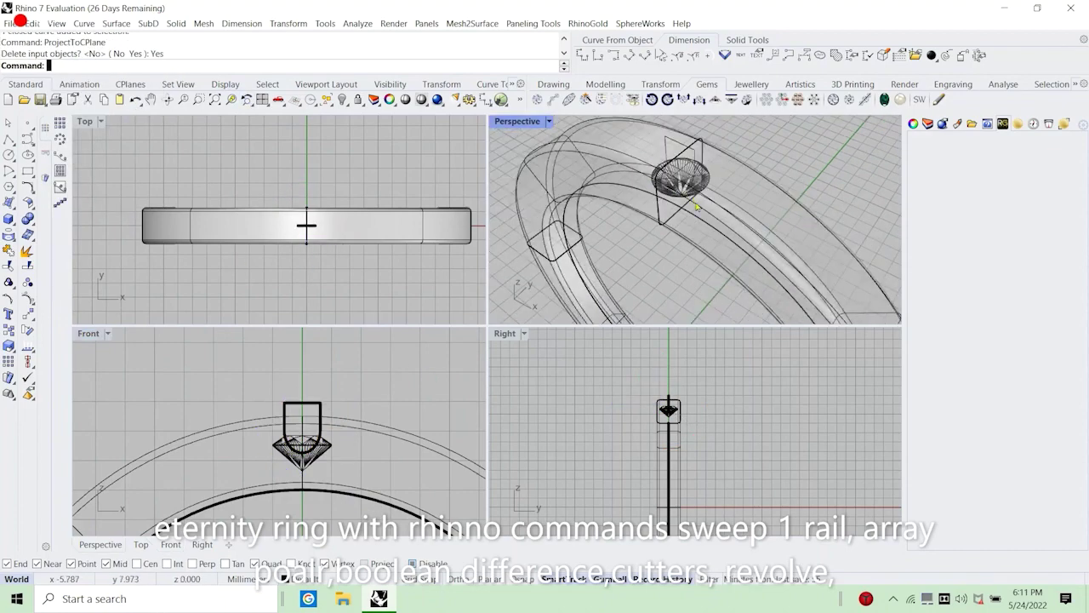
Inspect the projected profile's position relative to the gem in the enlarged Perspective viewport, and restore the four-viewport layout.
right_drag(662, 162, 572, 135)
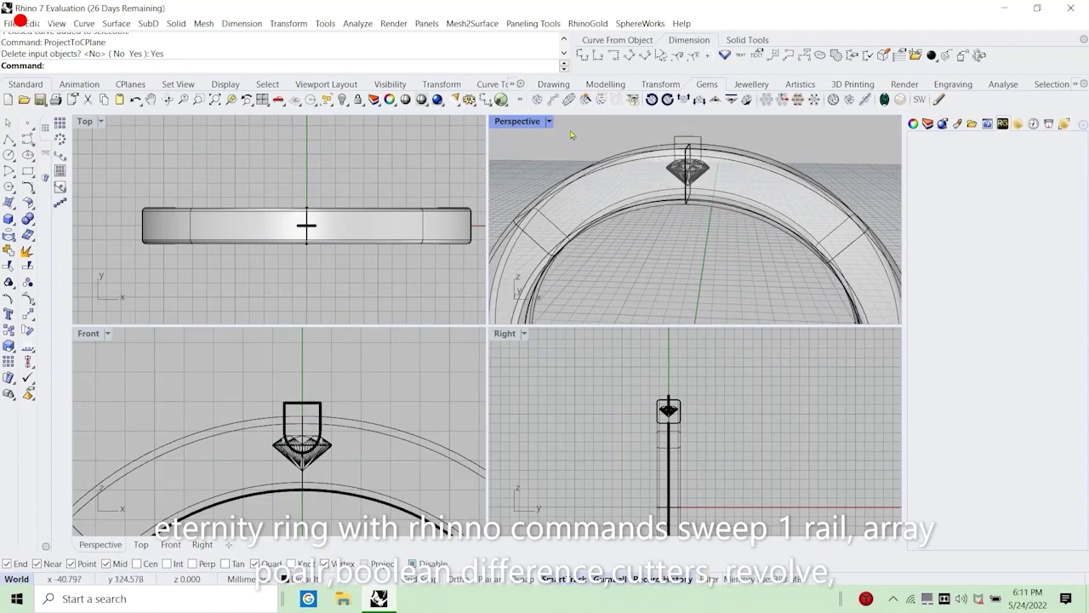
double_click(533, 121)
scroll(490, 212, up, 6)
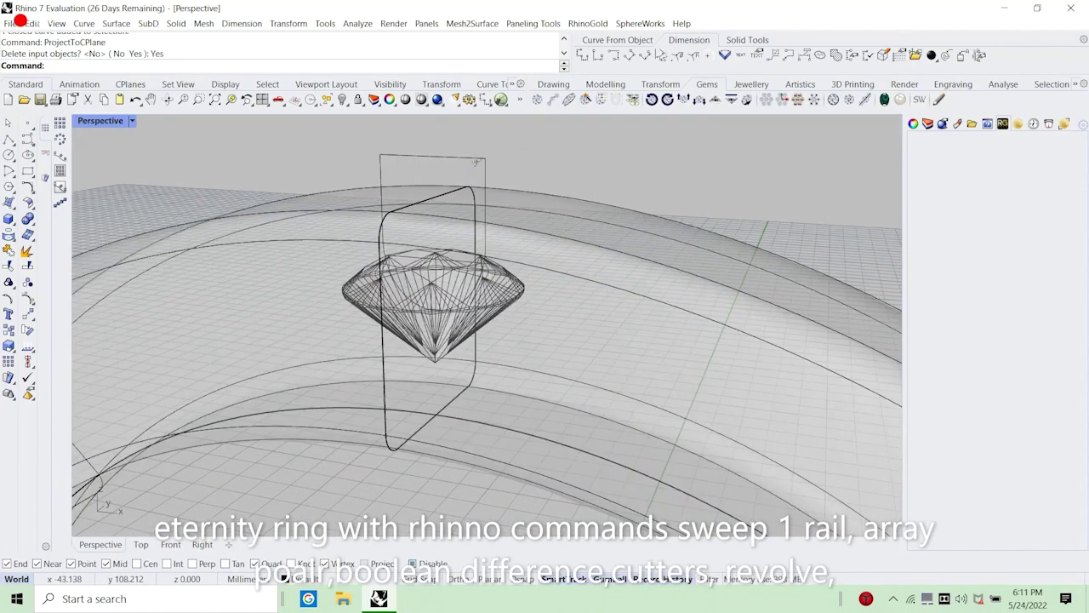
click(490, 213)
click(443, 168)
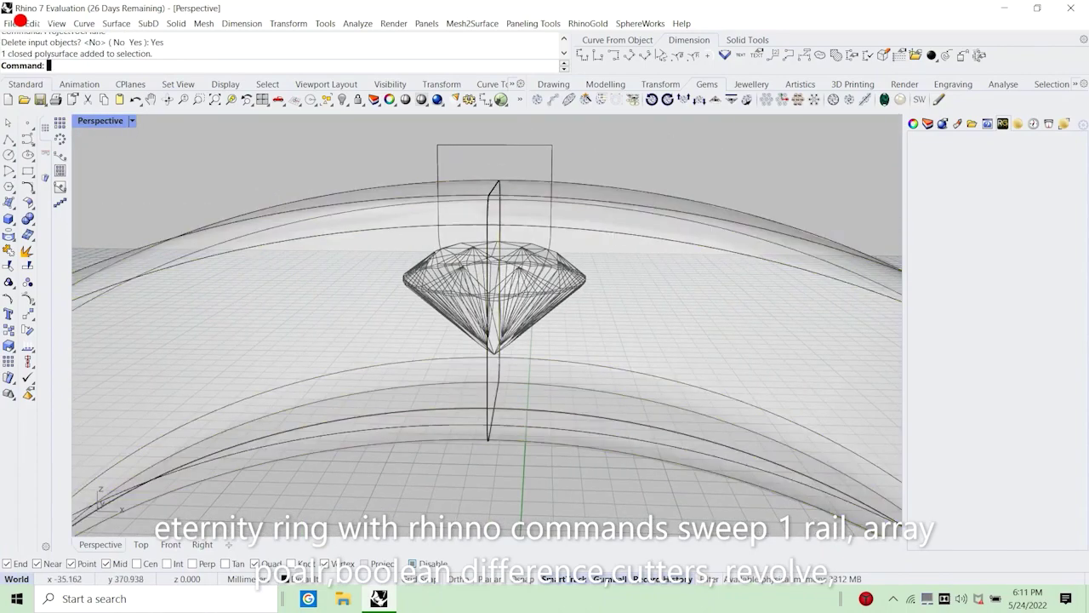
click(439, 201)
click(342, 172)
right_drag(477, 327, 529, 253)
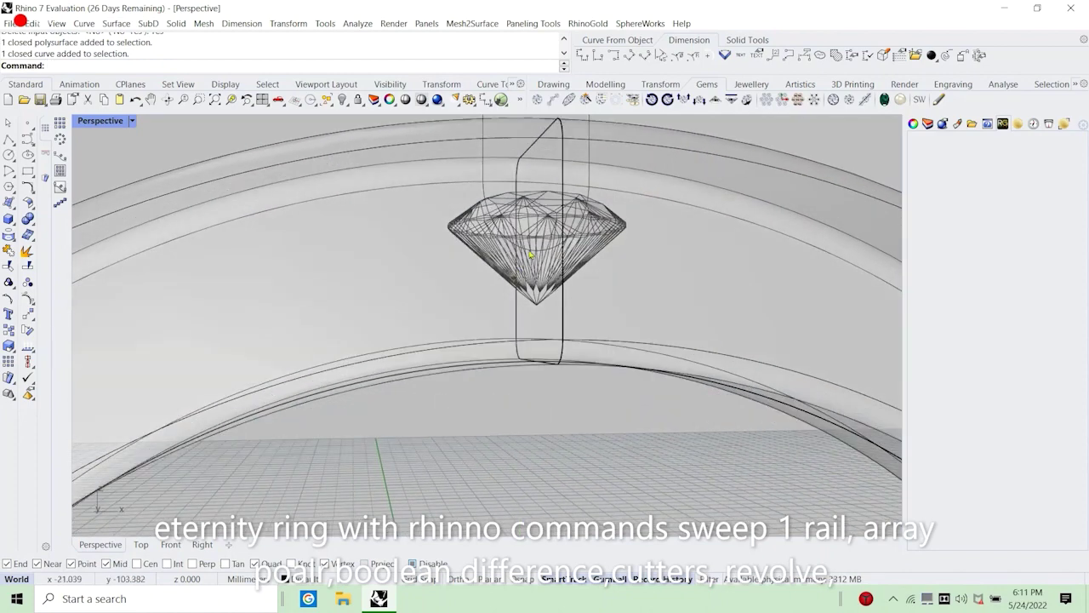
click(526, 252)
key(Escape)
double_click(110, 121)
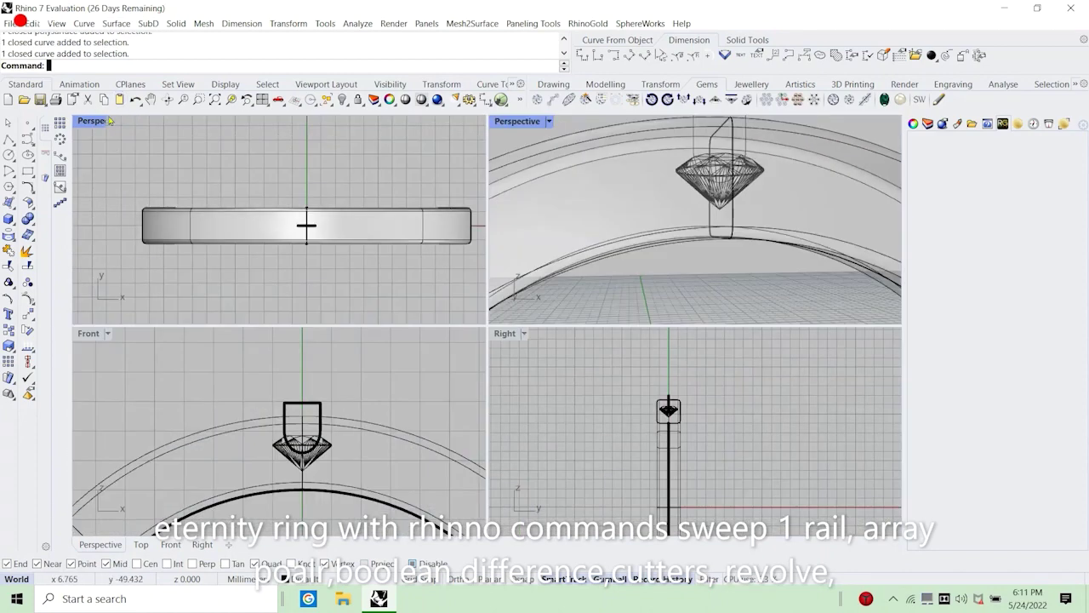
Extrude the closed U-shaped profile symmetrically to both sides in the Right viewport so it extends past the band's width.
scroll(338, 488, up, 5)
click(307, 436)
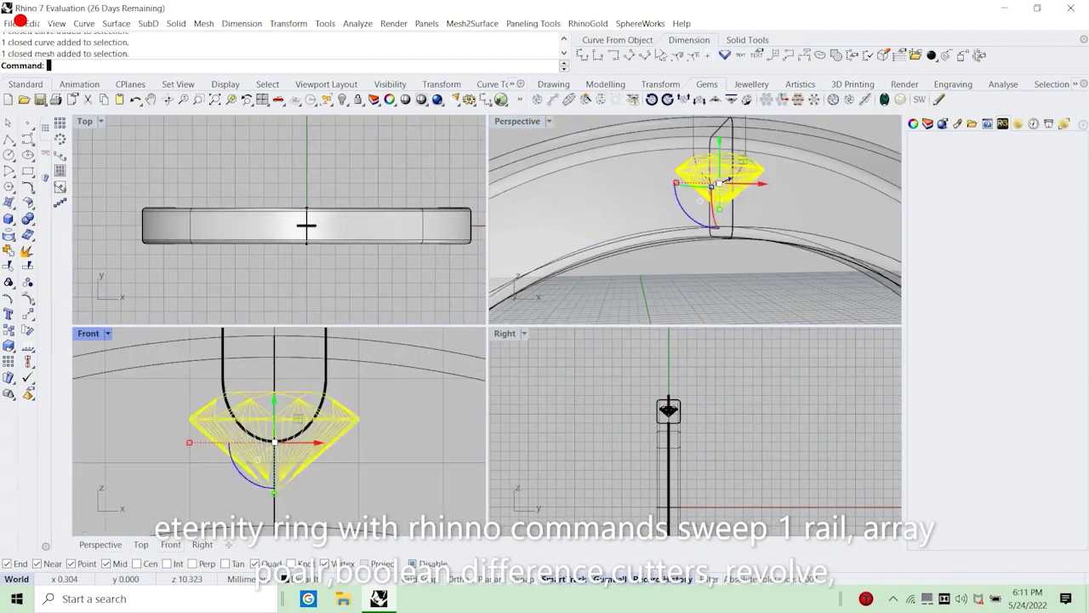
click(326, 396)
scroll(211, 359, down, 5)
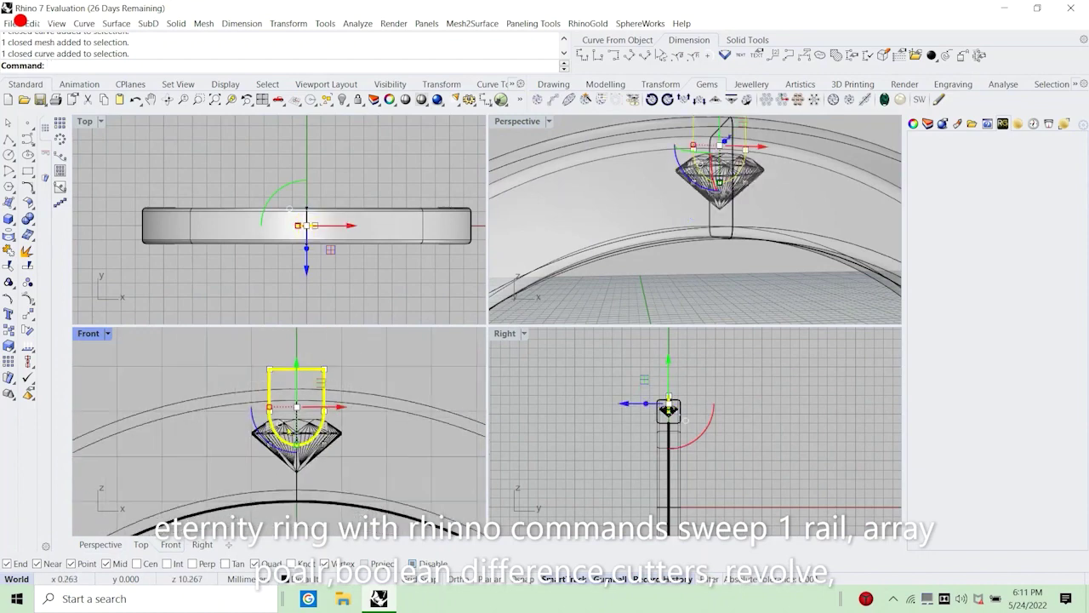
scroll(304, 398, up, 3)
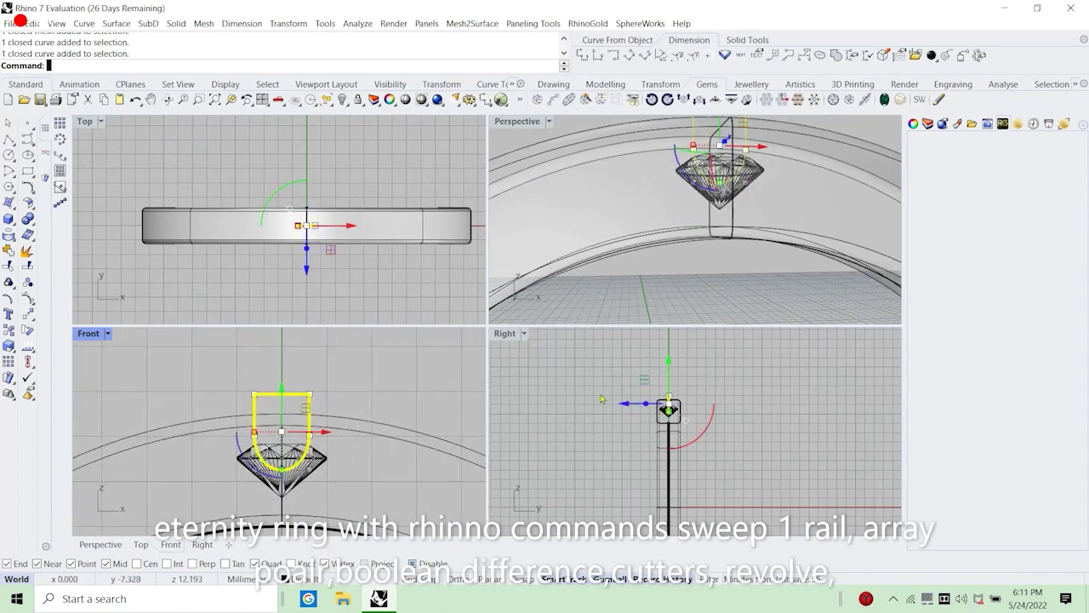
scroll(663, 409, up, 3)
scroll(664, 405, up, 4)
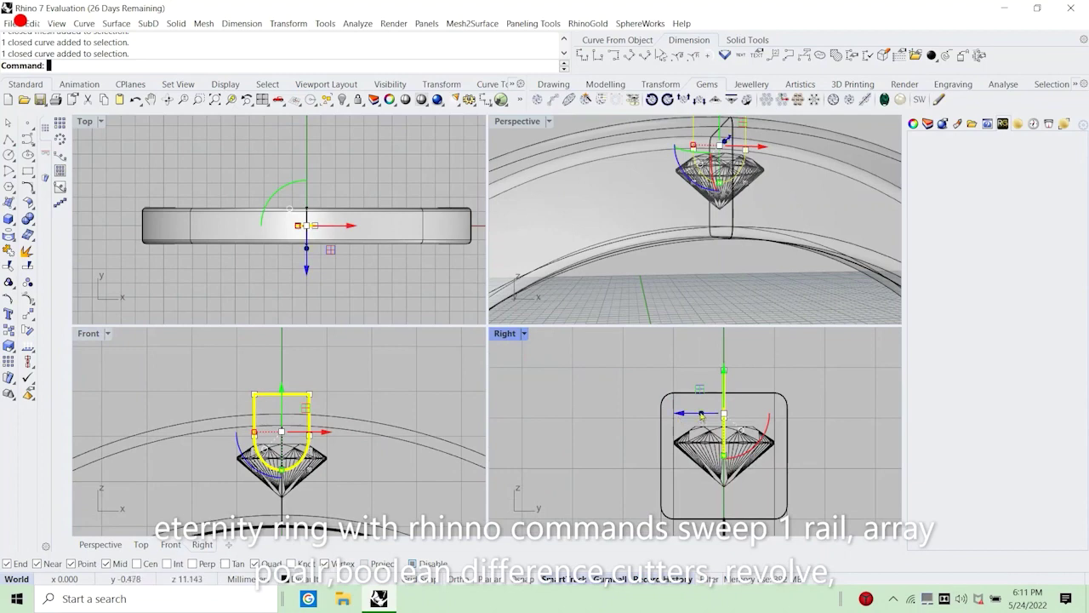
shift+drag(702, 415, 578, 414)
click(577, 488)
Cap the open ends of the U-shaped extrusion to make a closed solid cutter.
click(625, 373)
scroll(613, 413, down, 2)
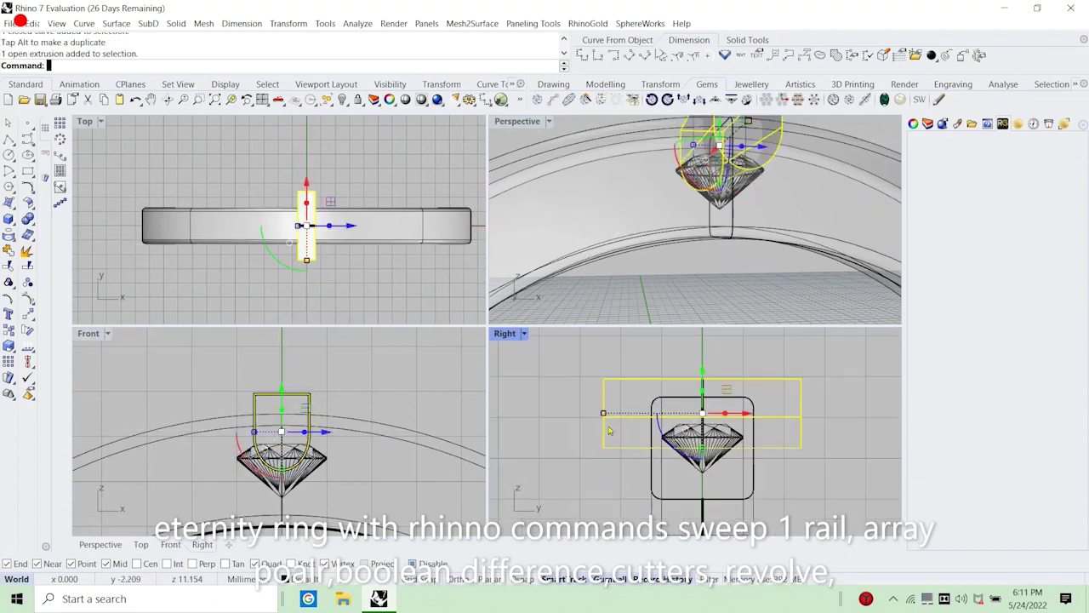
scroll(610, 430, down, 2)
text(Cap)
key(Return)
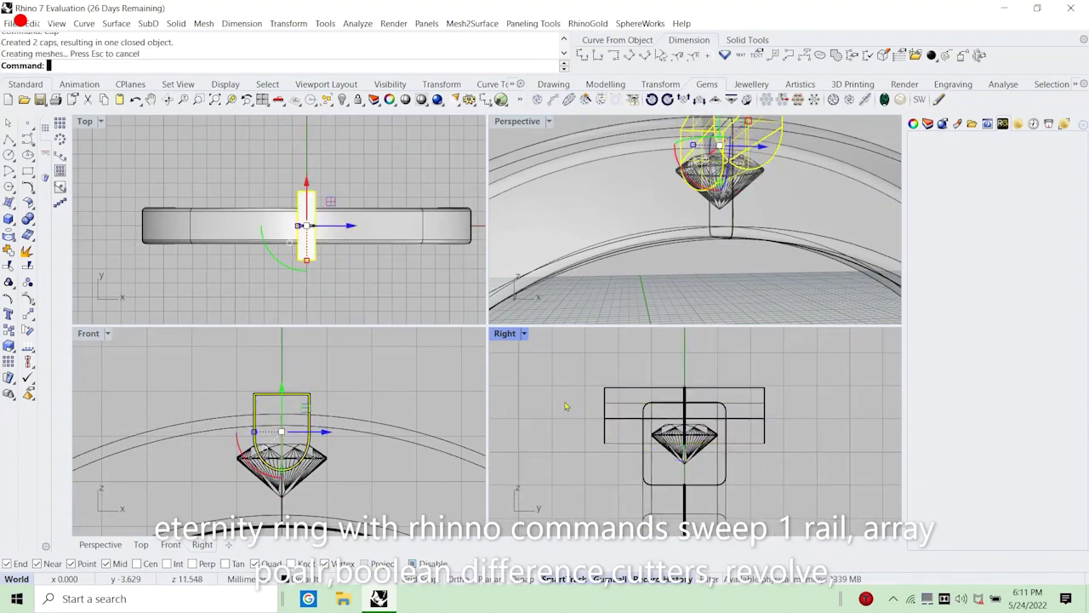
Inspect the capped U-shaped cutter's position relative to the gem and the band in the Perspective and Front viewports.
scroll(275, 389, down, 3)
scroll(713, 194, down, 6)
right_drag(690, 197, 644, 281)
click(268, 425)
scroll(281, 410, up, 4)
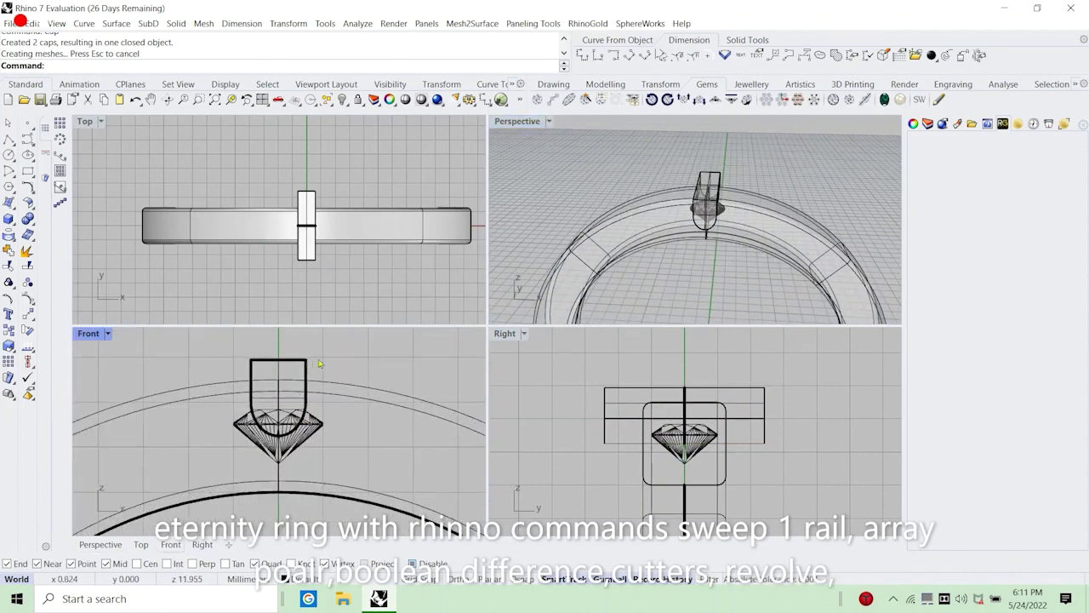
right_drag(758, 227, 701, 197)
scroll(656, 209, up, 3)
scroll(768, 170, up, 4)
click(724, 236)
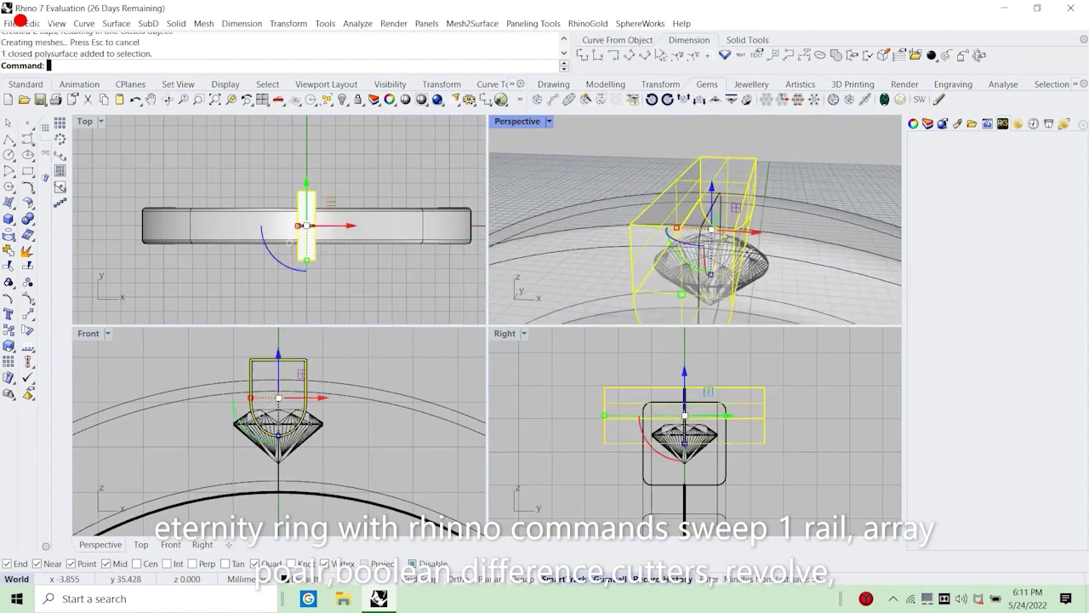
scroll(309, 445, up, 2)
shift+click(298, 443)
scroll(244, 388, down, 9)
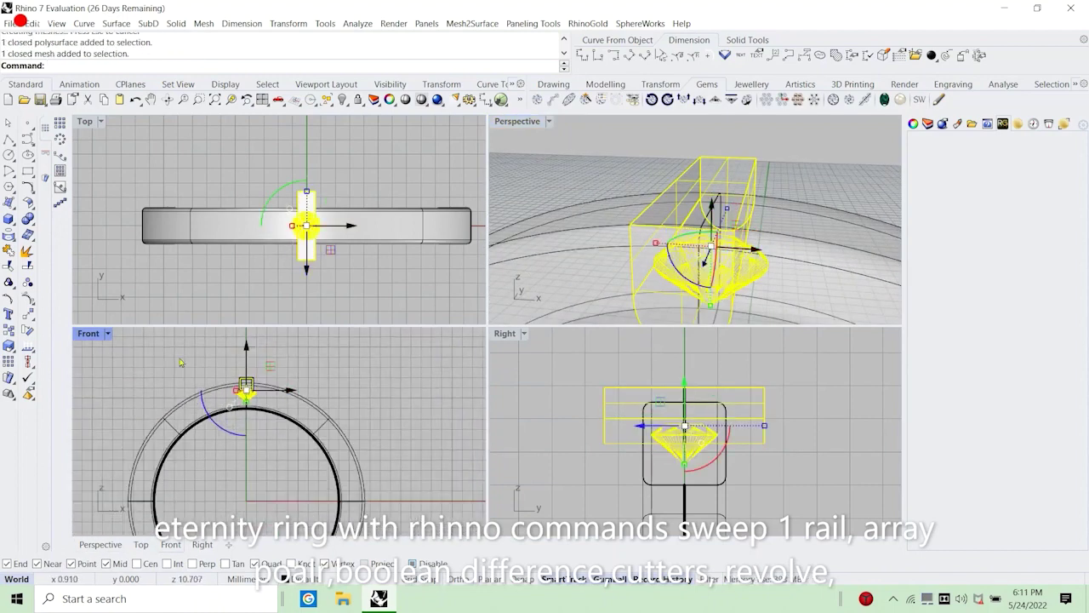
right_drag(295, 399, 335, 393)
click(281, 371)
scroll(275, 373, up, 6)
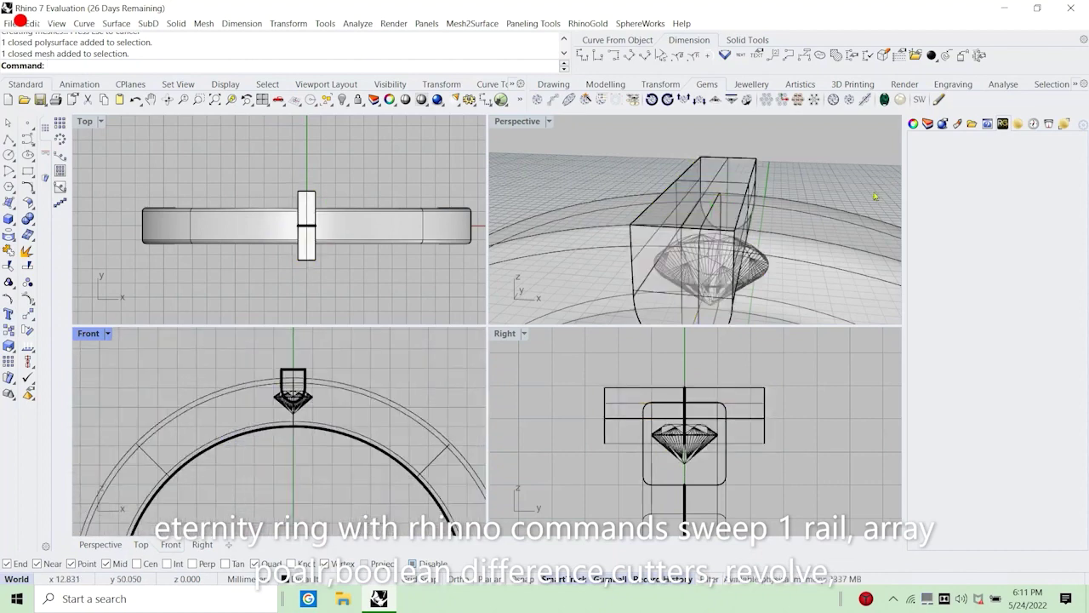
Move the U-shaped cutter to Layer 17.
click(725, 162)
click(324, 587)
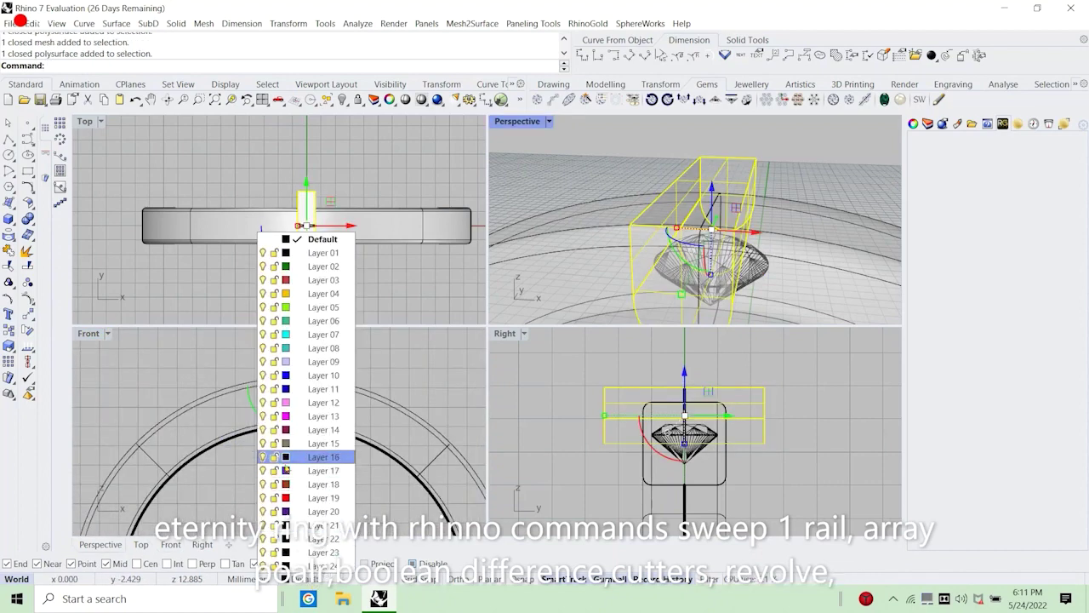
click(298, 490)
click(398, 376)
Move the gem mesh to Layer 03.
right_drag(773, 303, 685, 239)
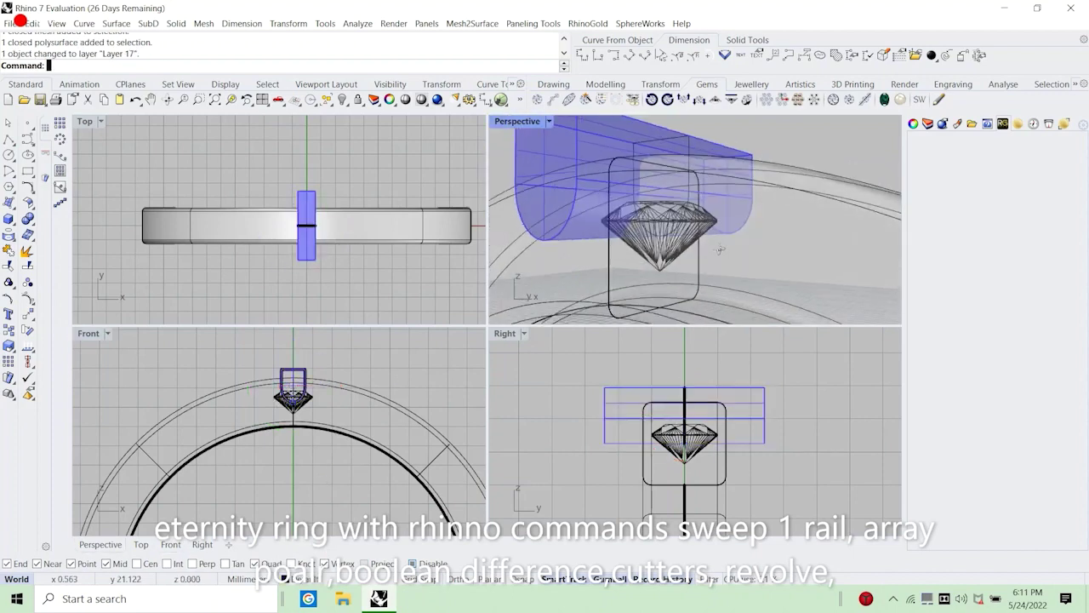
scroll(684, 239, up, 5)
scroll(673, 254, down, 5)
click(669, 257)
scroll(670, 259, down, 3)
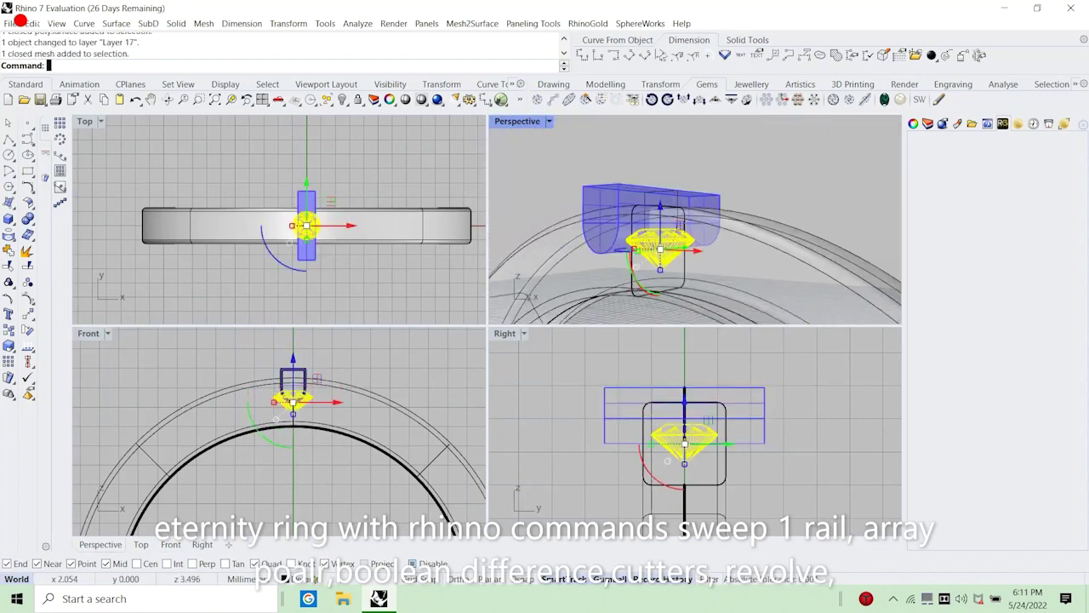
click(324, 579)
click(298, 282)
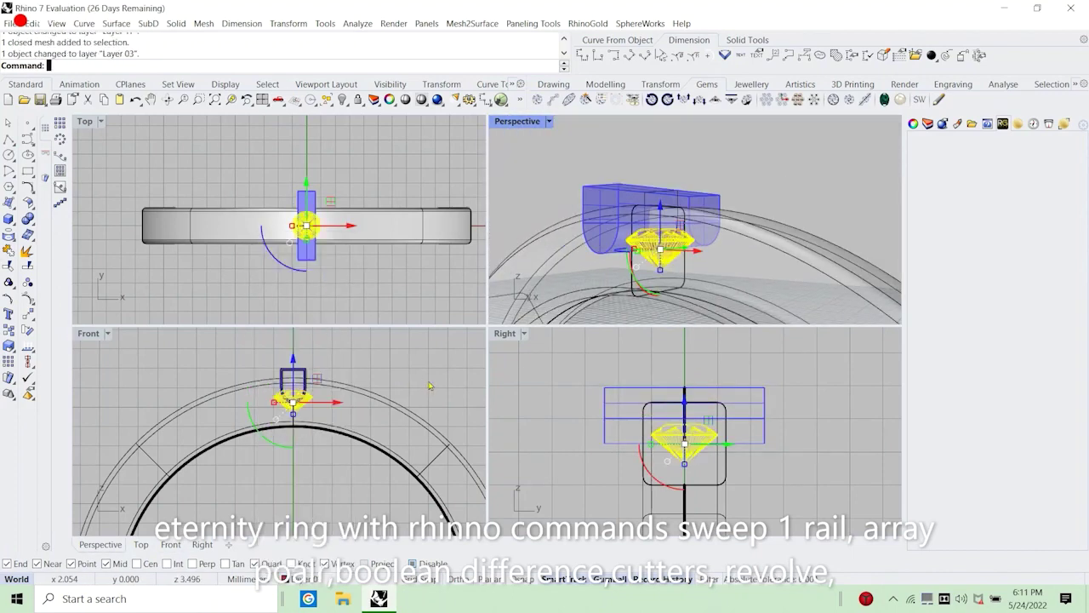
click(429, 385)
Move the ring band to Layer 02.
click(749, 247)
click(311, 580)
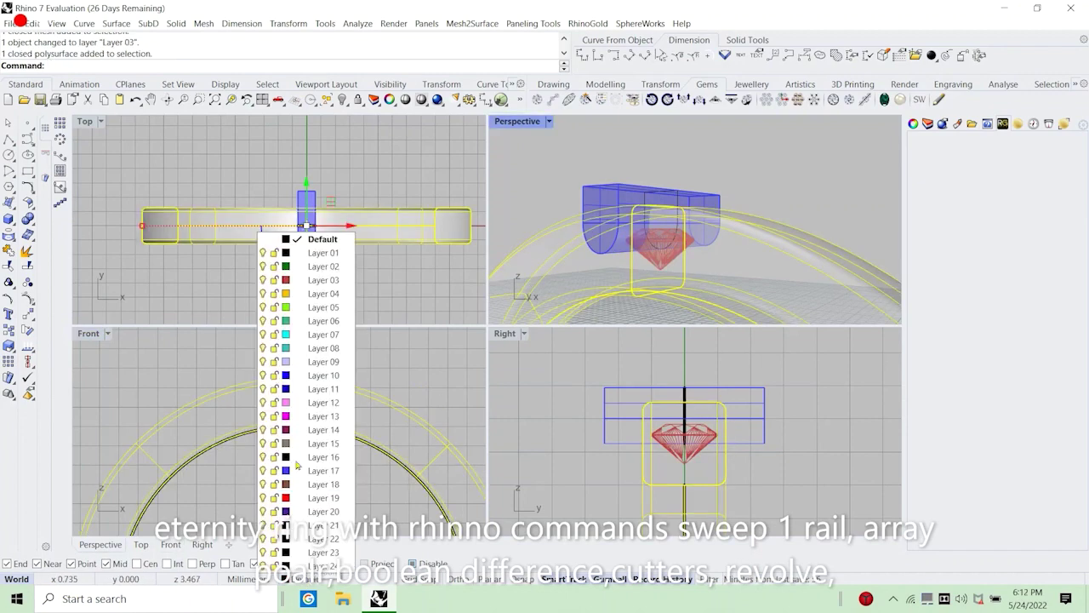
click(298, 267)
click(369, 358)
Examine how the U-shaped cutter and the gem sit together on the band in the Perspective and Front viewports.
scroll(645, 240, down, 3)
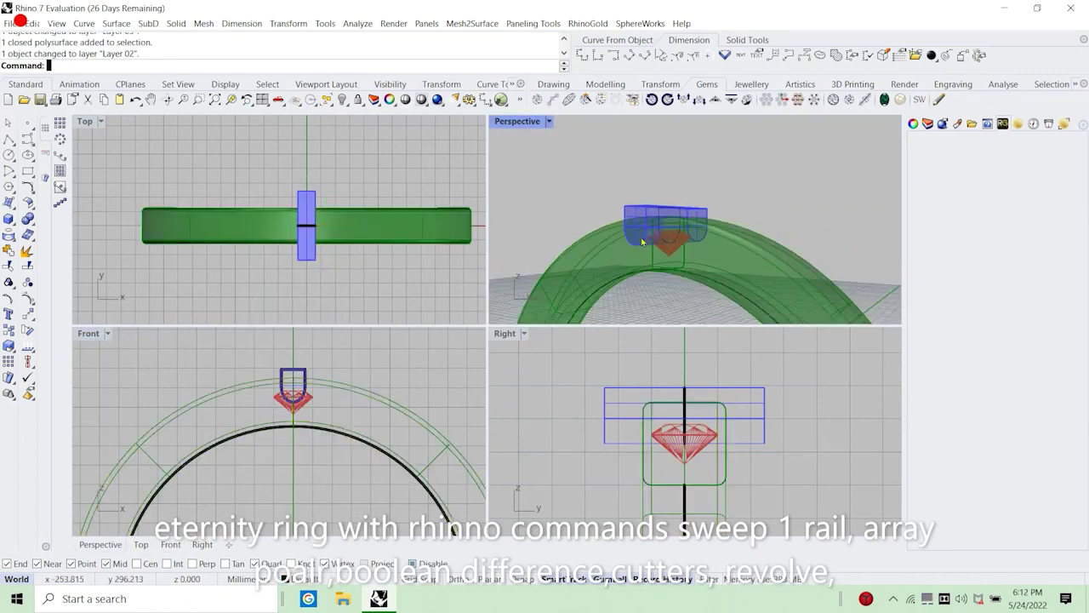
right_drag(645, 240, 710, 279)
scroll(299, 392, up, 3)
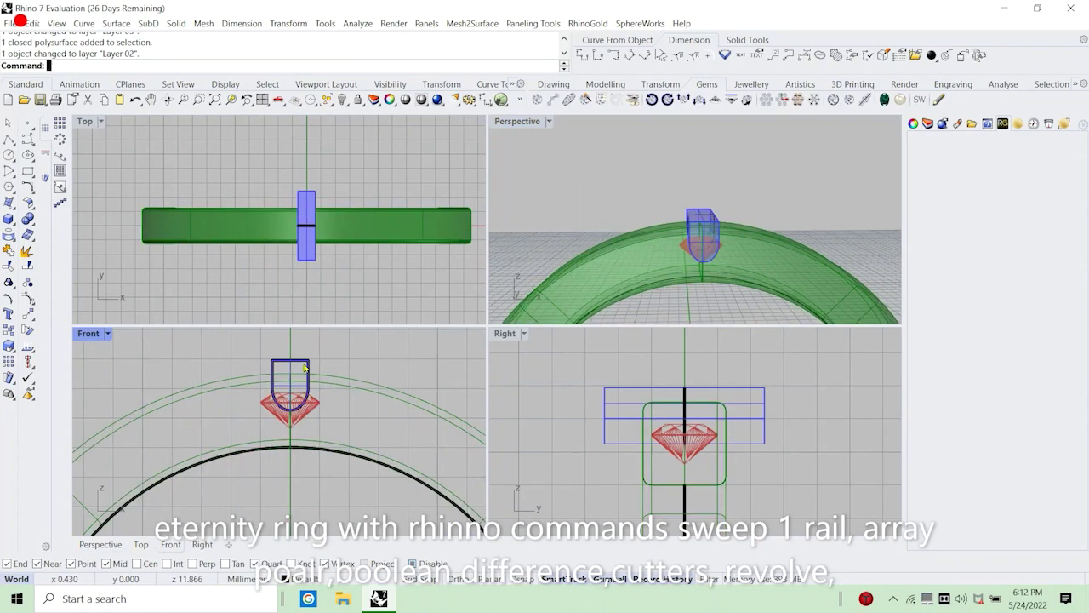
click(315, 249)
scroll(299, 387, up, 7)
shift+click(309, 434)
scroll(310, 434, down, 7)
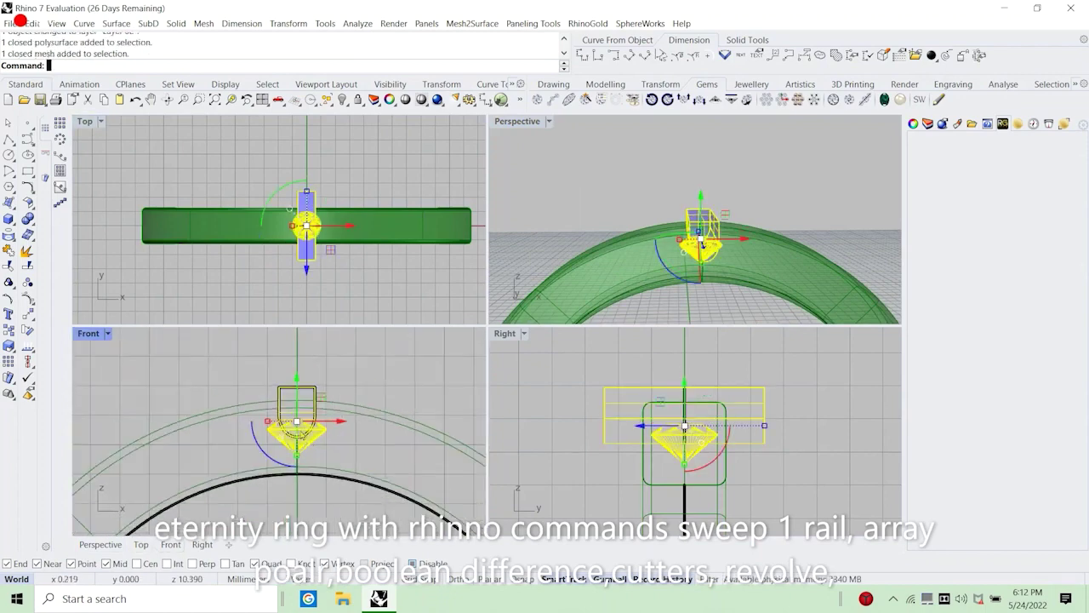
scroll(296, 426, down, 2)
click(392, 385)
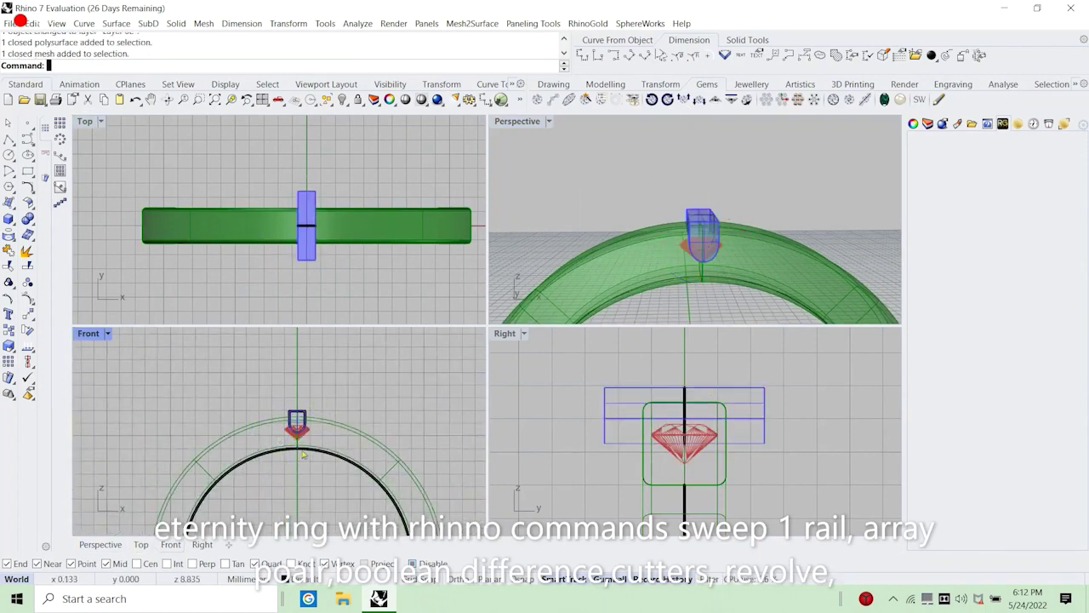
Start a polyline at the centre of the gem's table in the Front viewport and trace the table, crown and girdle on one side.
scroll(302, 455, up, 5)
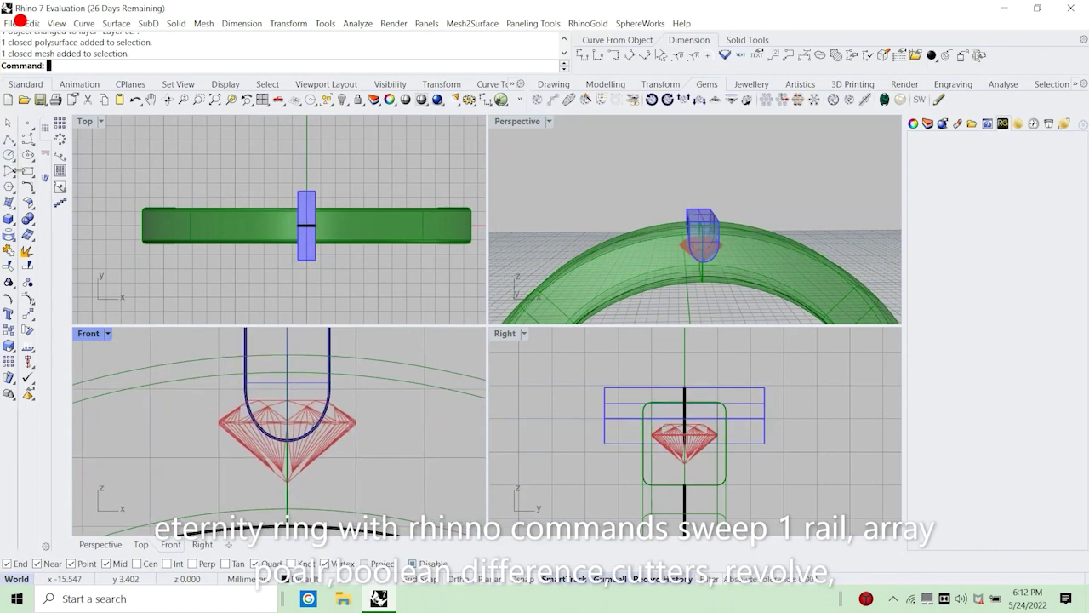
click(10, 140)
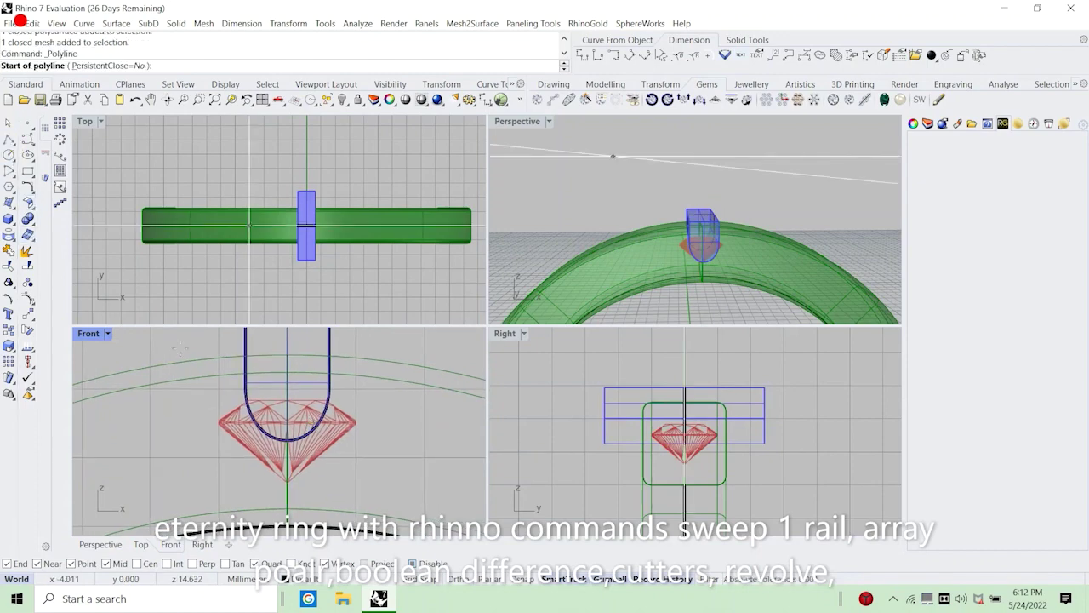
scroll(283, 402, up, 4)
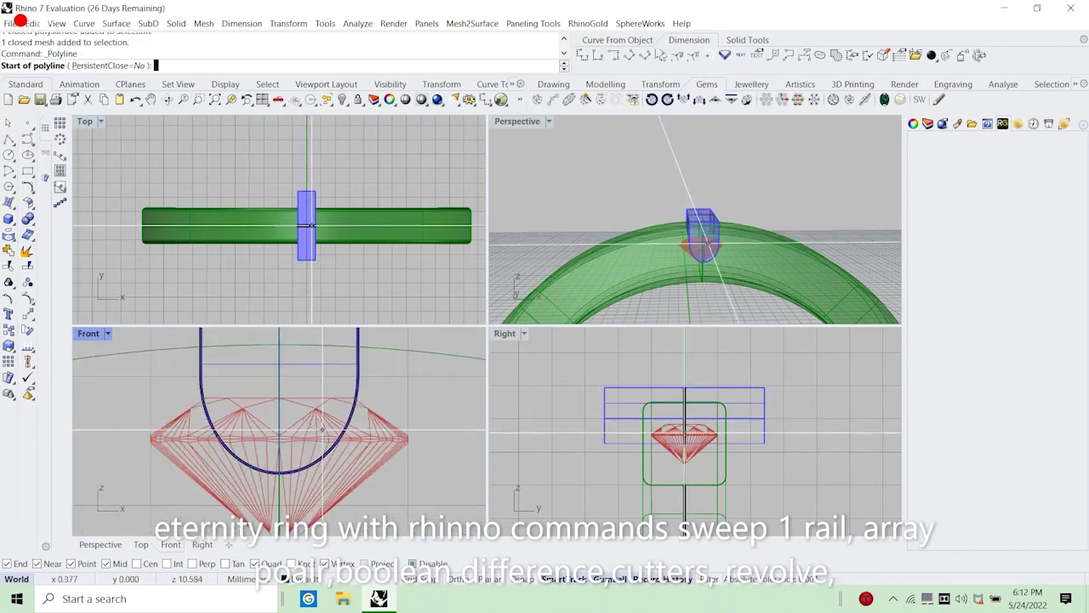
click(277, 397)
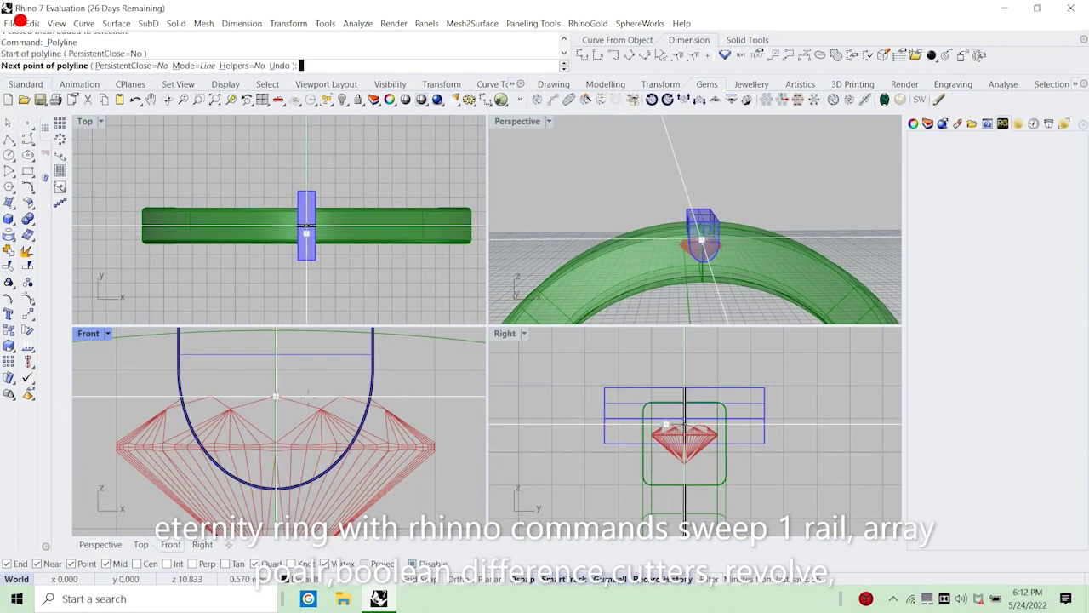
click(371, 396)
scroll(368, 404, up, 4)
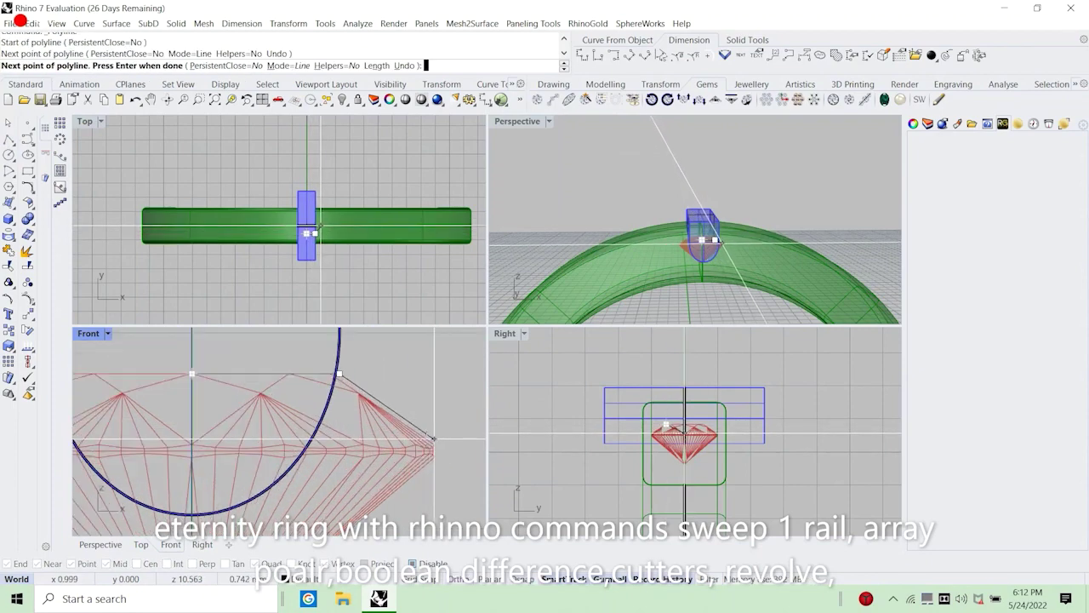
scroll(370, 407, up, 2)
click(383, 409)
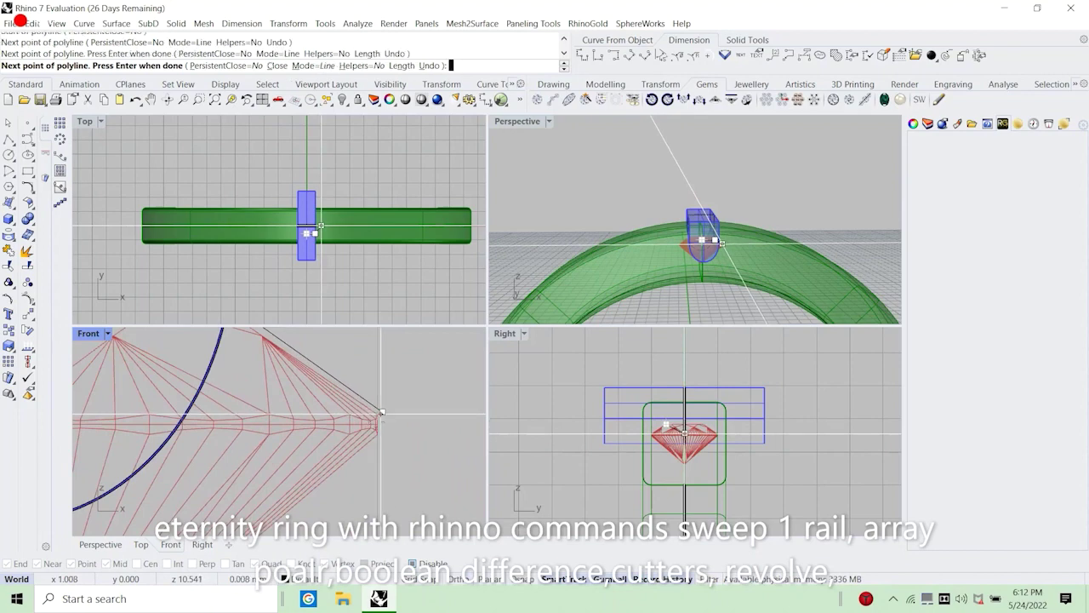
scroll(384, 422, up, 3)
click(385, 439)
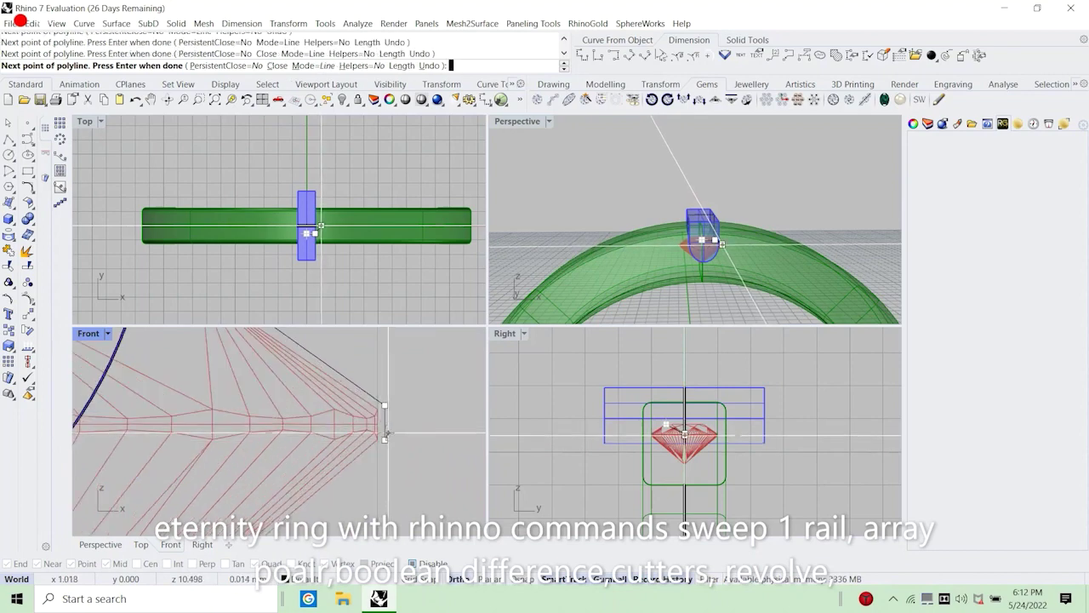
Continue the polyline partway along the pavilion, then down past the band's inner edge, and finish it as an open curve.
scroll(389, 439, down, 2)
right_drag(333, 501, 409, 362)
scroll(409, 362, down, 5)
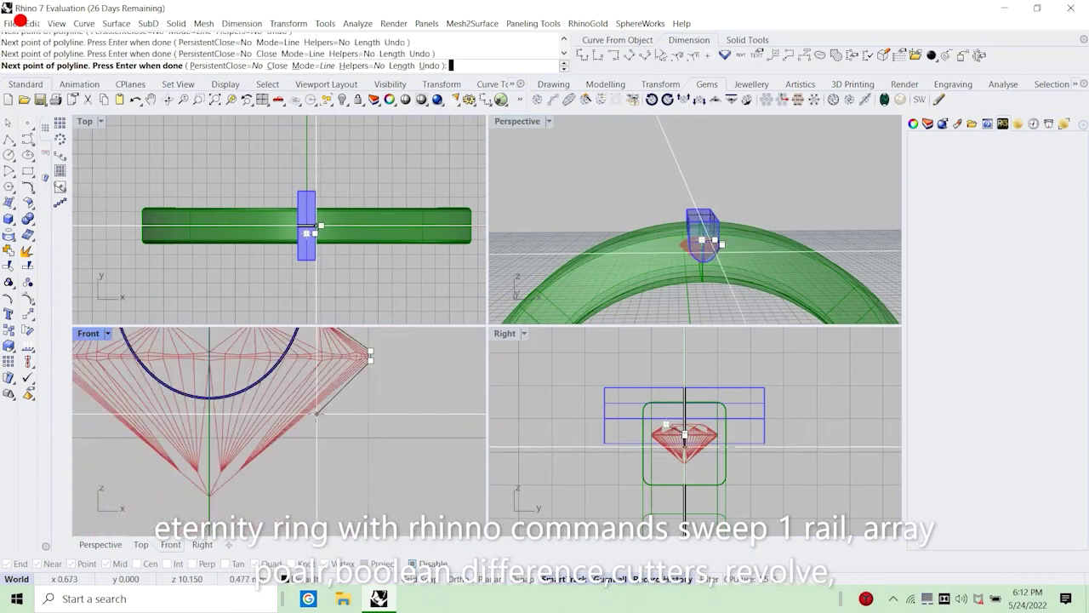
click(287, 443)
scroll(287, 443, down, 4)
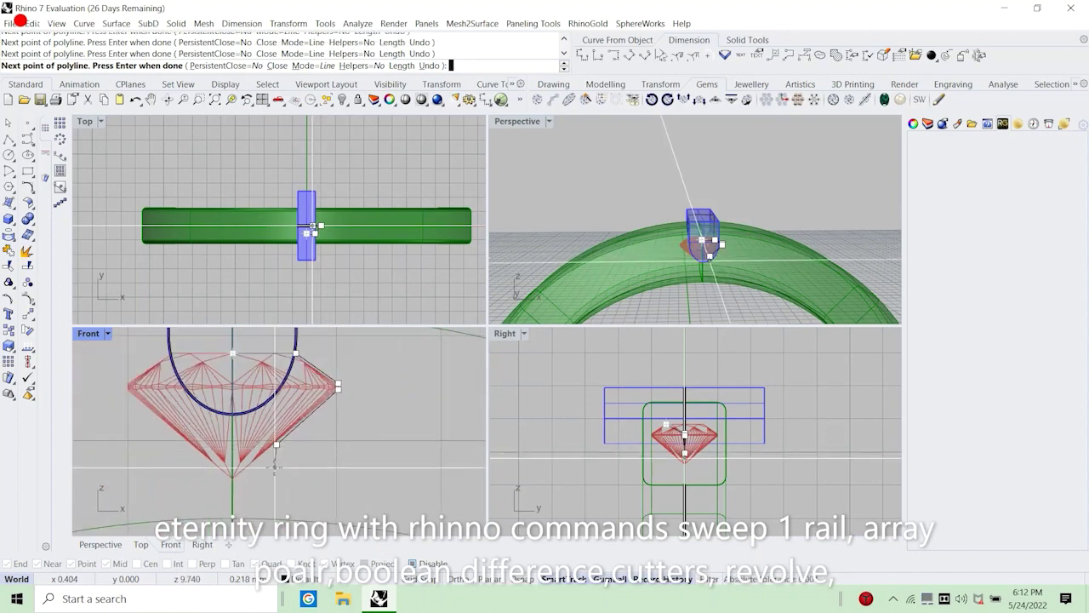
right_drag(278, 493, 301, 338)
scroll(291, 473, down, 6)
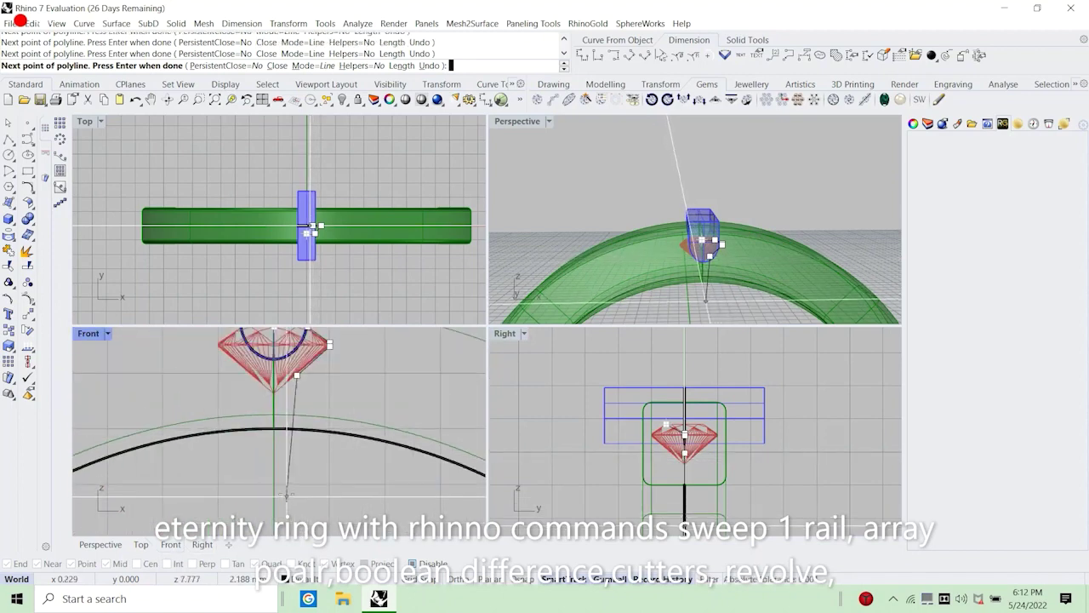
click(286, 495)
click(286, 498)
key(Return)
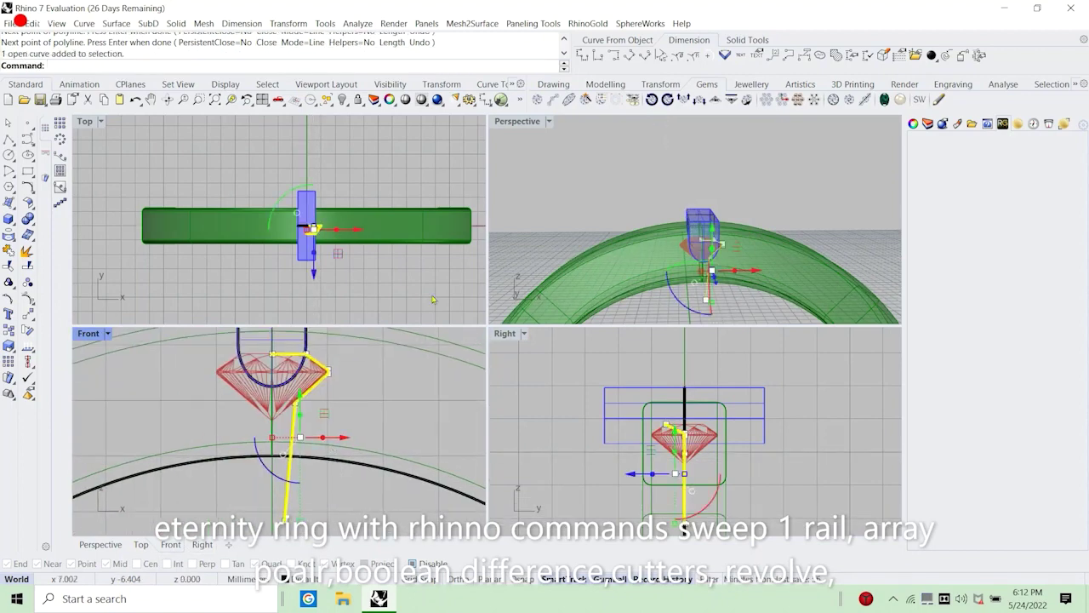
Check the open cutter profile's alignment with the gem in Perspective and select the curve in the Front viewport.
right_drag(718, 248, 660, 289)
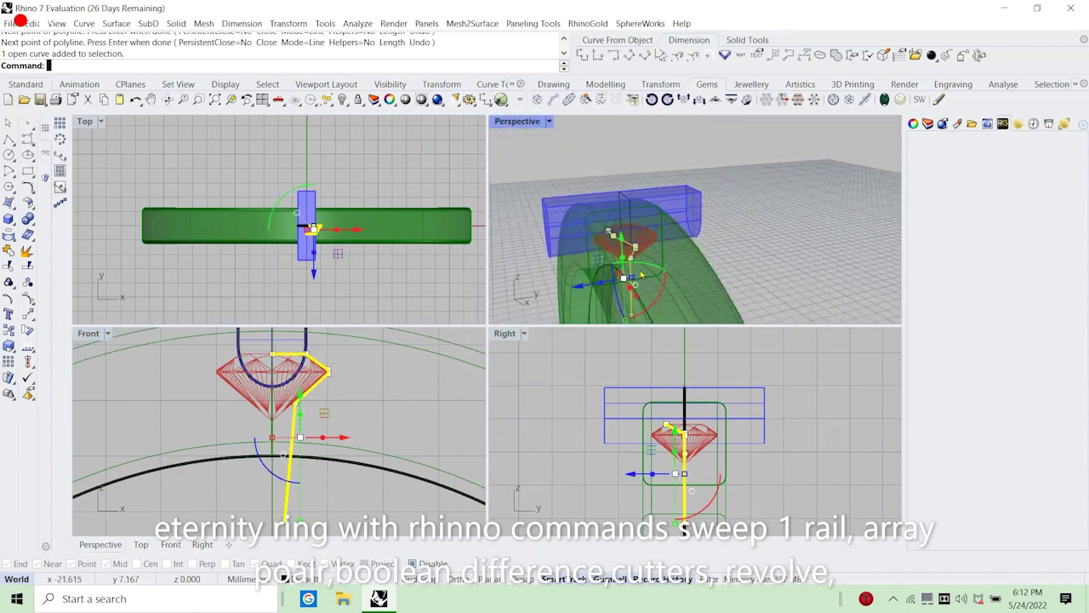
click(353, 505)
click(289, 480)
scroll(307, 485, down, 8)
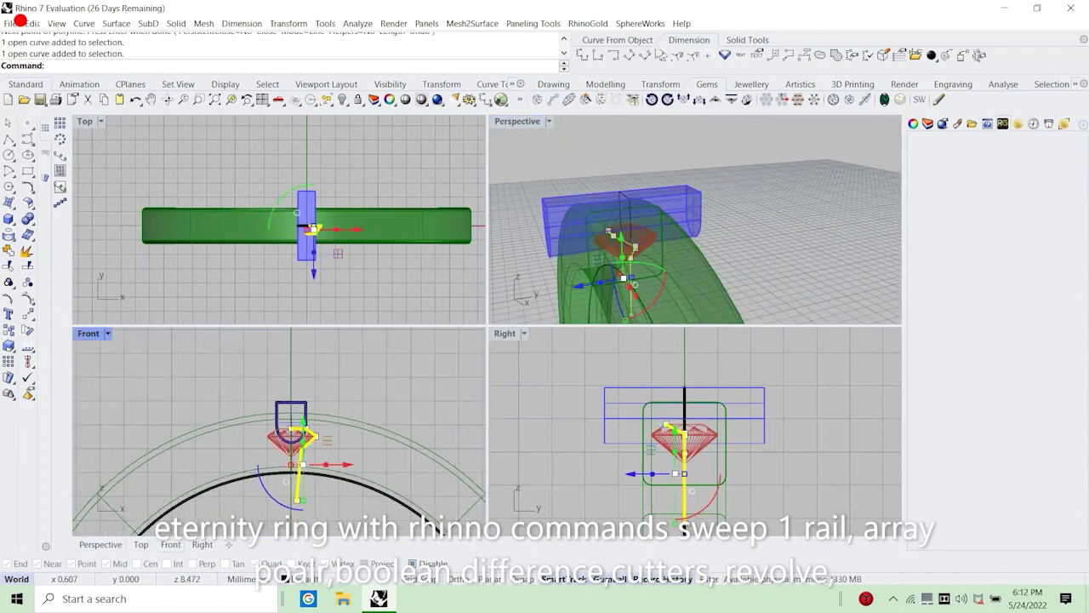
Project the selected gem cutter profile onto the Front construction plane and delete the input curve.
text(Project)
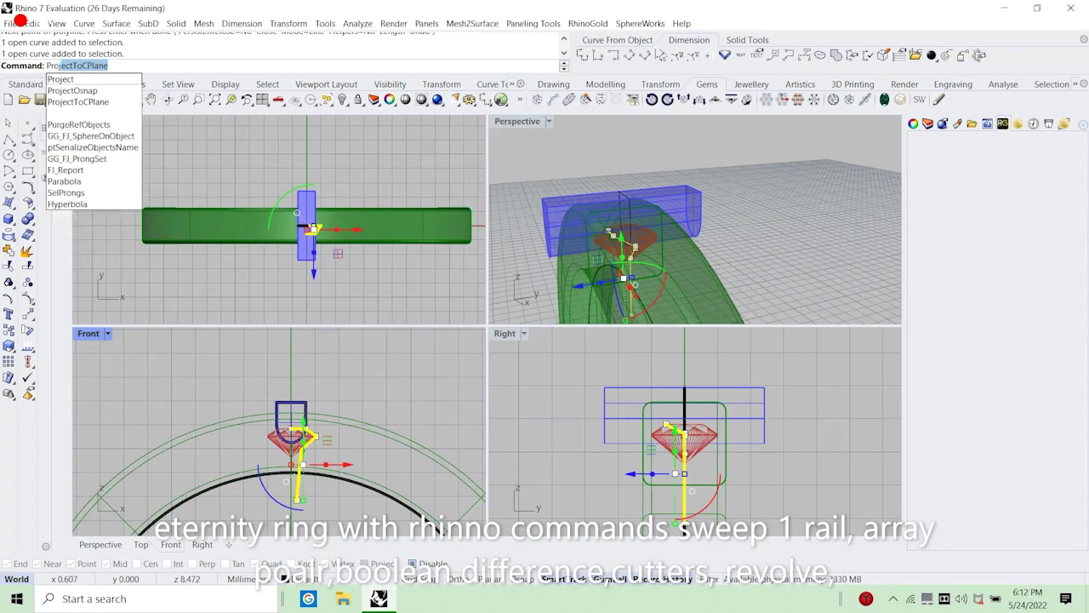
text(To)
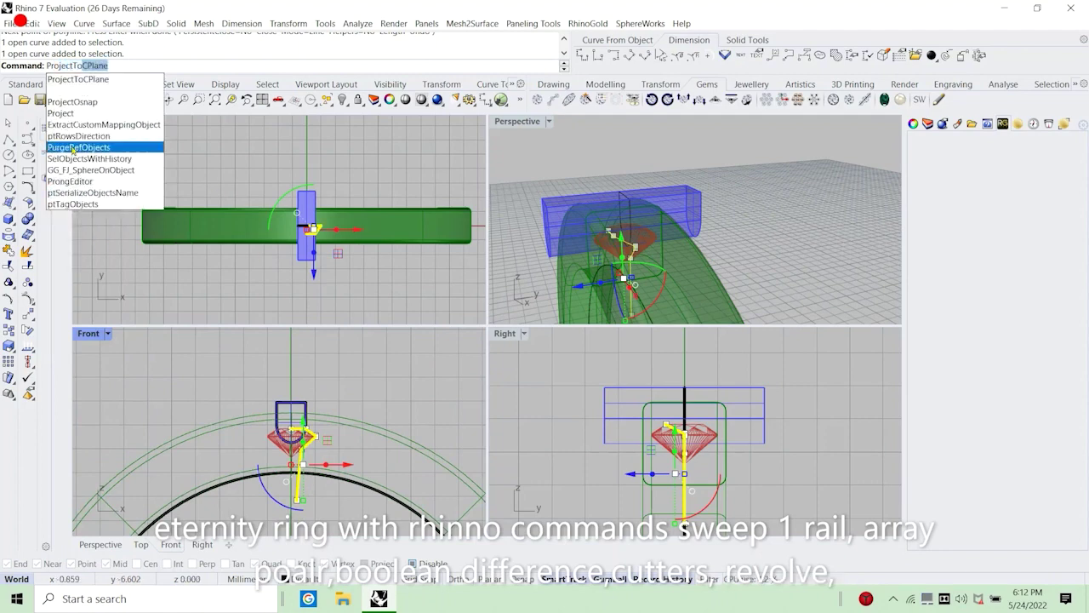
click(101, 81)
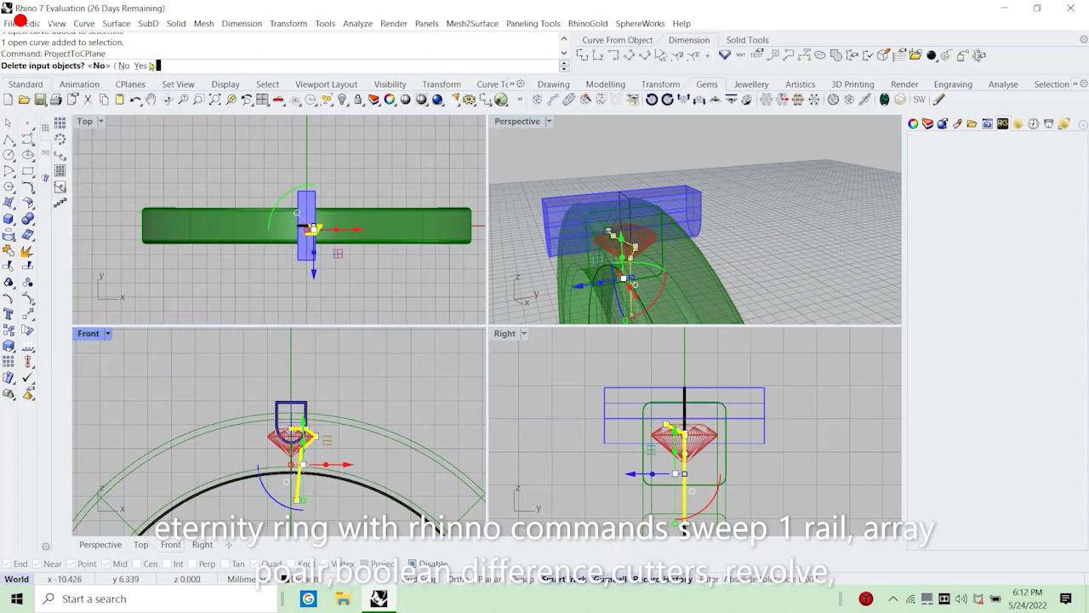
click(142, 66)
Revolve the flattened profile 360 degrees around the vertical axis through the origin, starting at angle 0.
scroll(285, 442, up, 2)
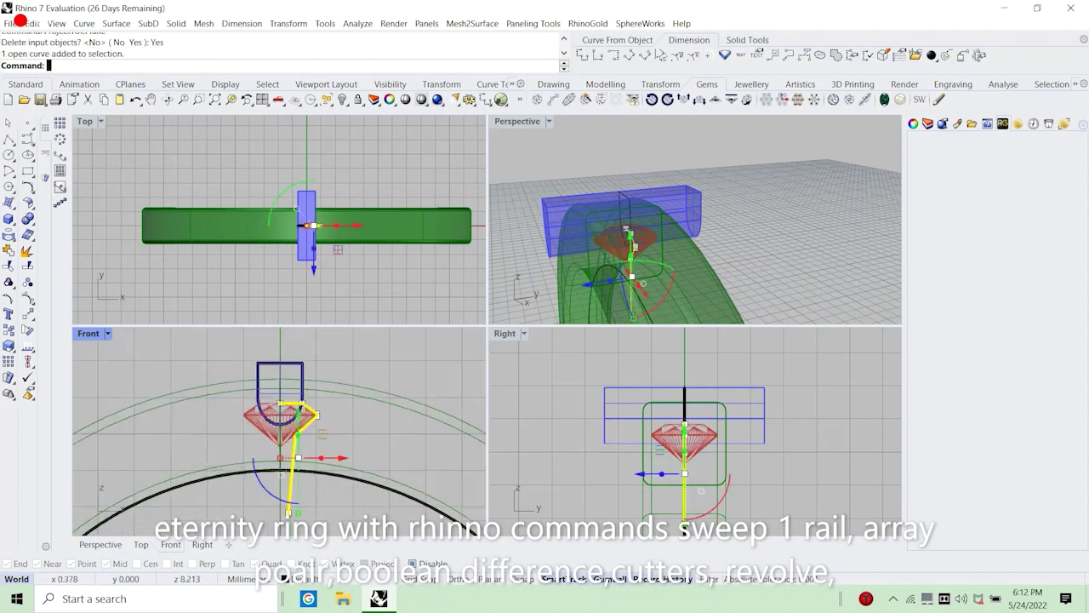
click(117, 23)
click(143, 91)
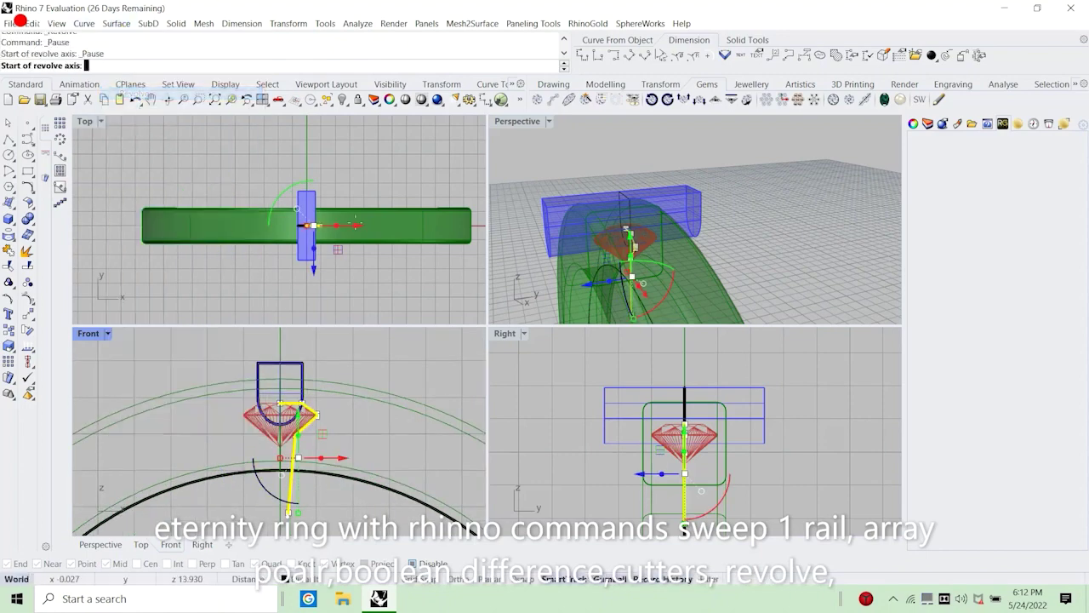
text(0)
key(Return)
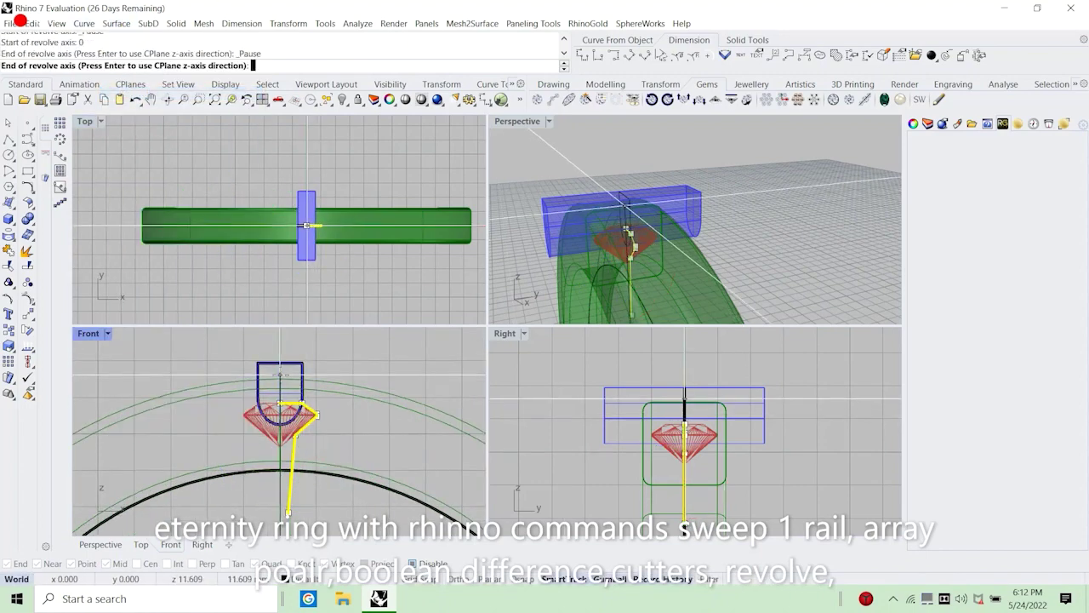
click(281, 374)
key(Return)
key(Return)
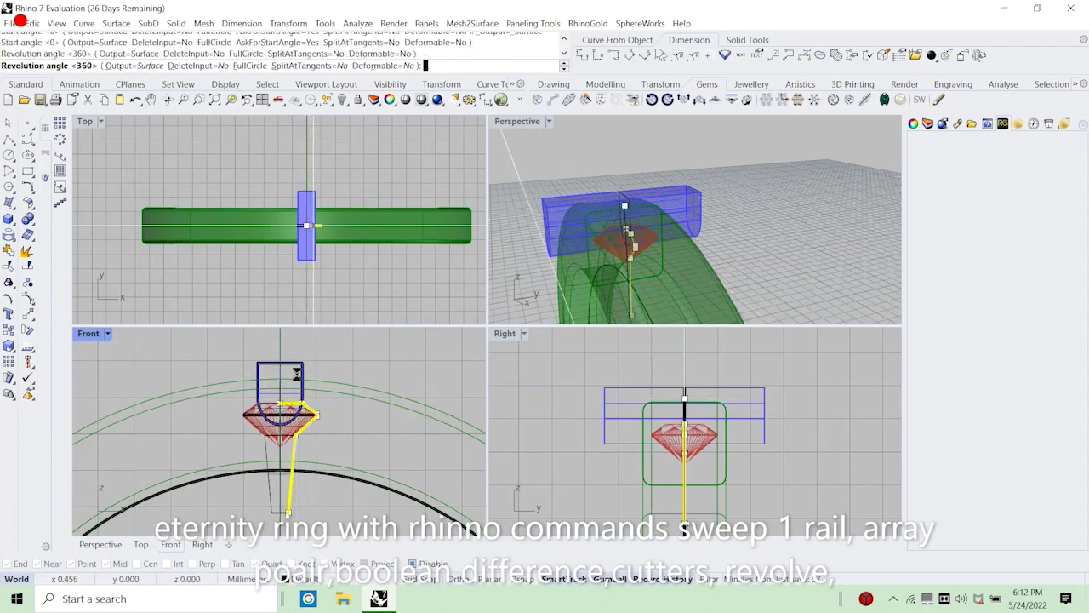
key(Escape)
Cap the open end of the revolved gem cutter to make it a closed solid.
click(271, 503)
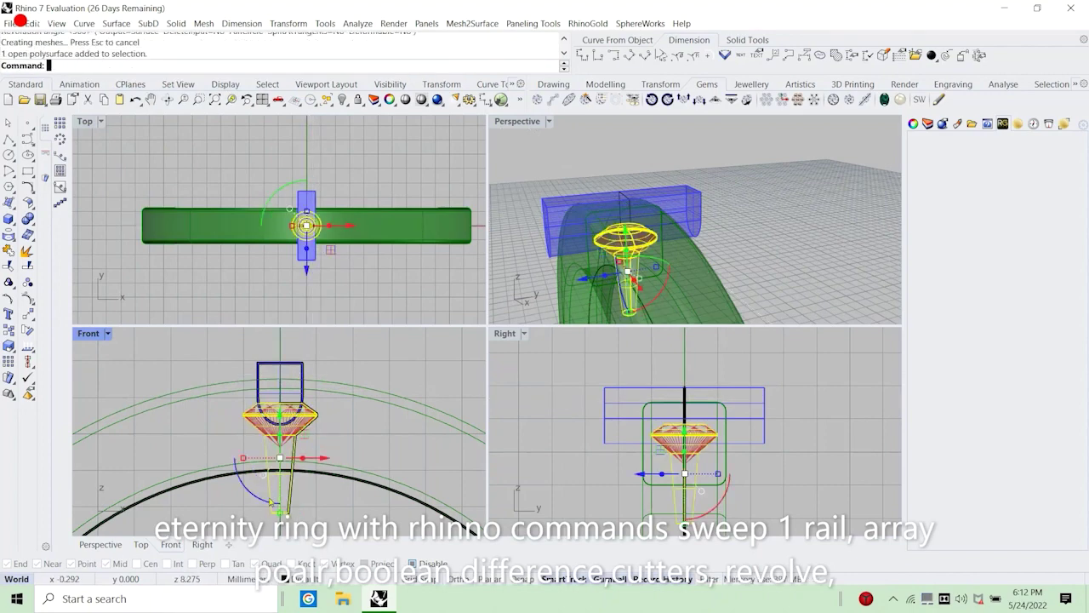
text(Cap)
key(Return)
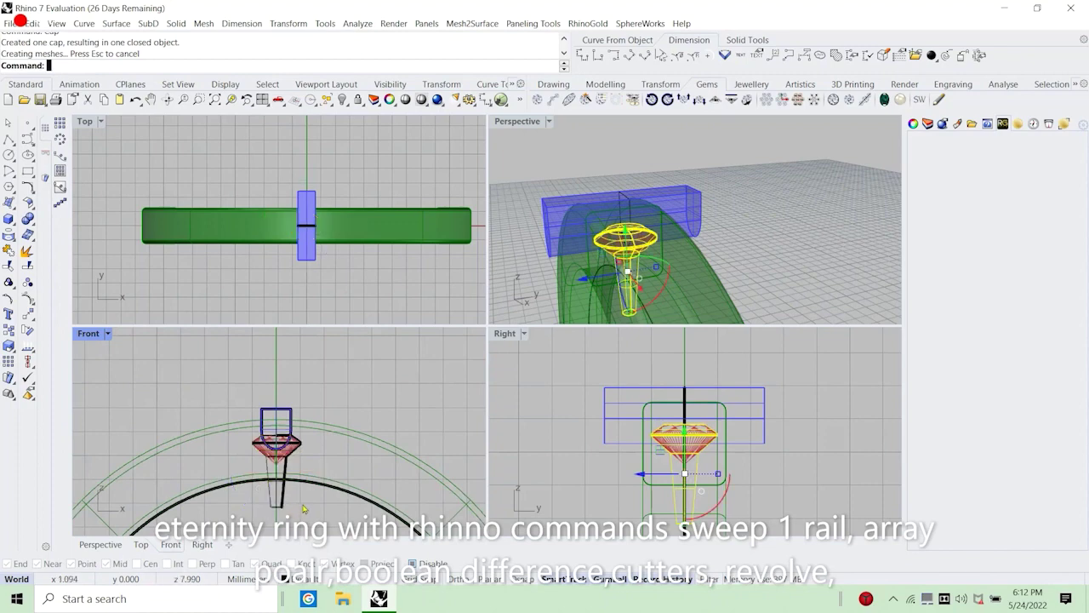
scroll(293, 506, up, 3)
text(SelCrv)
key(Return)
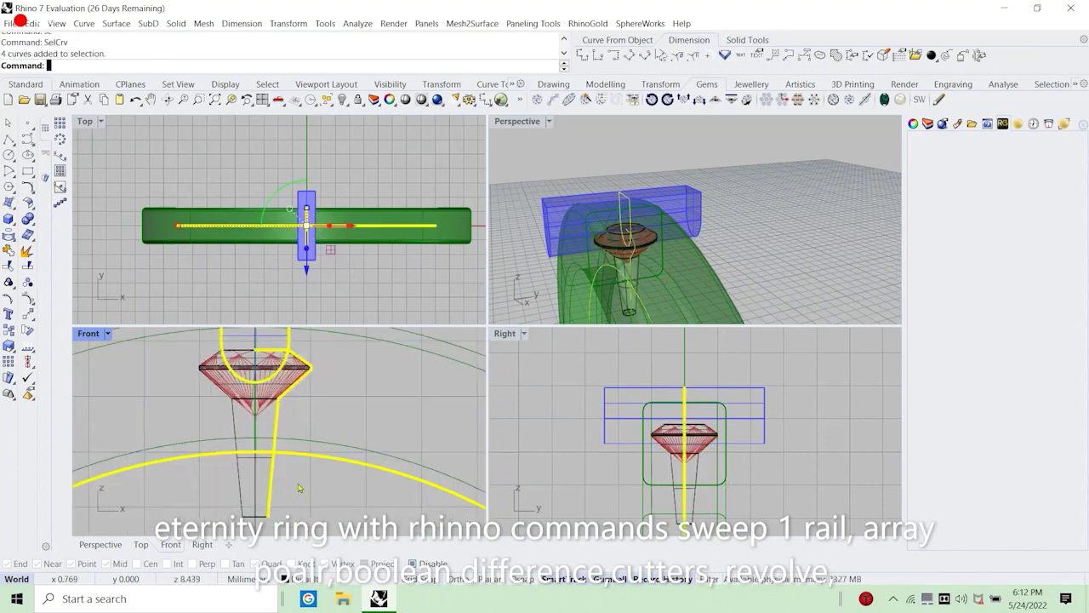
scroll(291, 488, down, 5)
key(Escape)
scroll(268, 454, up, 3)
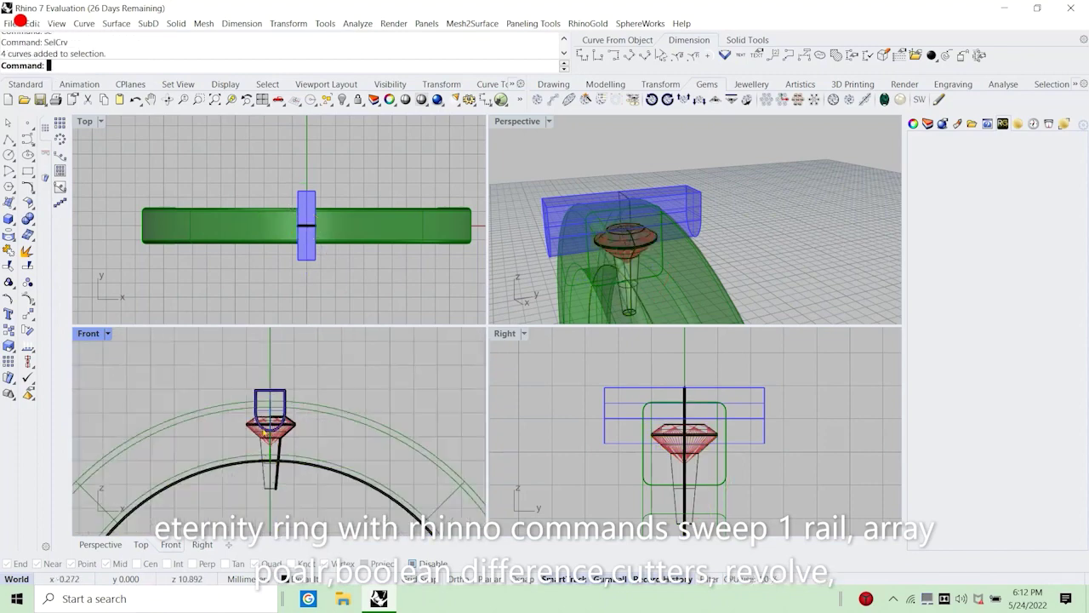
click(255, 451)
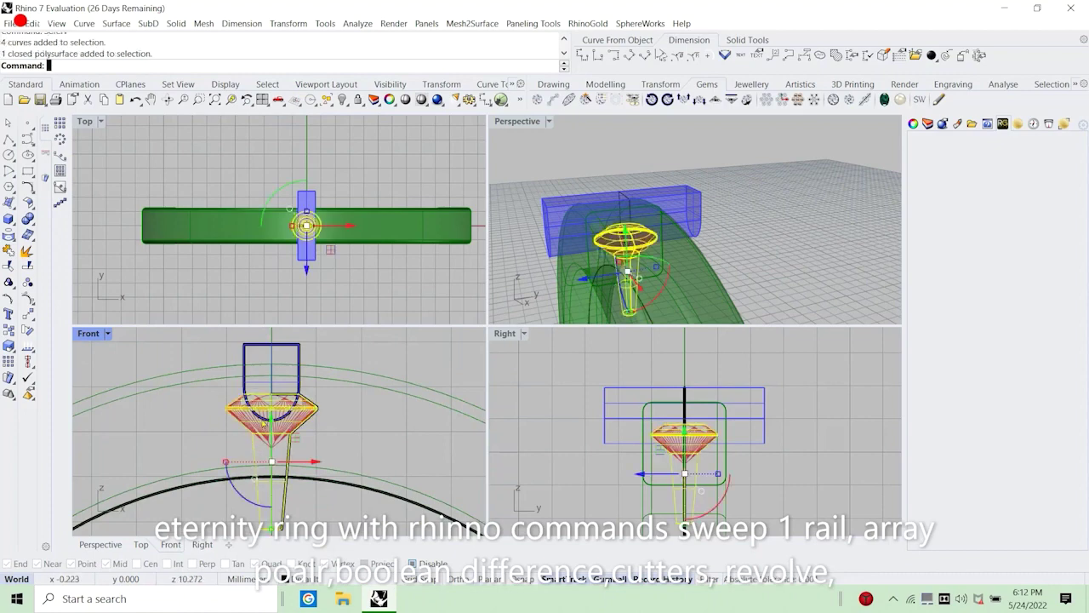
scroll(267, 424, up, 6)
shift+click(257, 433)
scroll(257, 433, down, 6)
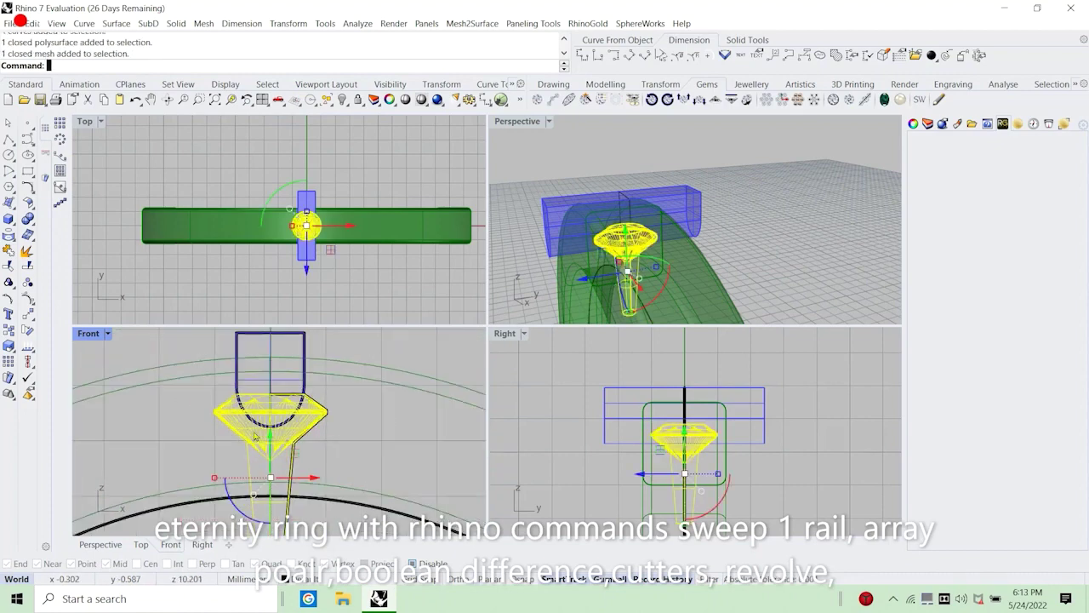
shift+click(268, 369)
scroll(268, 375, down, 5)
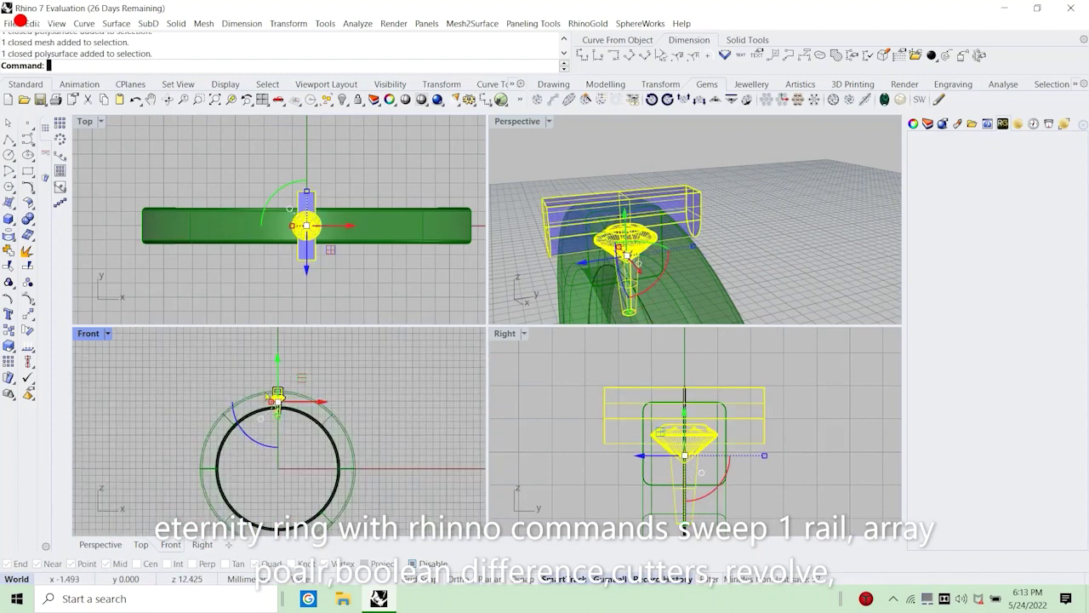
click(285, 460)
scroll(283, 407, up, 8)
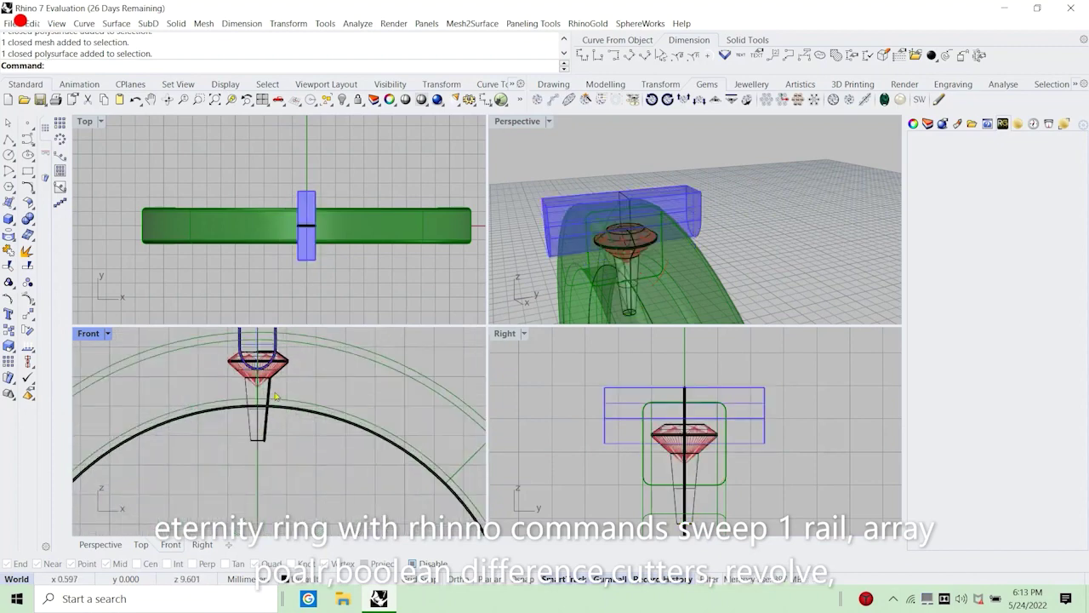
Move the revolved gem cutter to Layer 10.
click(254, 421)
click(307, 580)
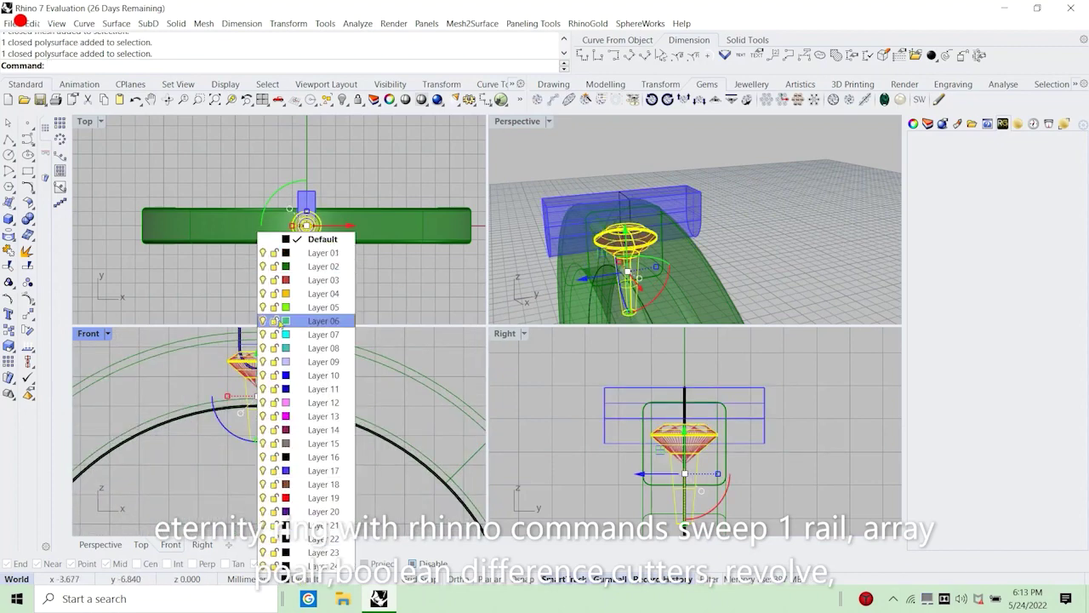
click(324, 375)
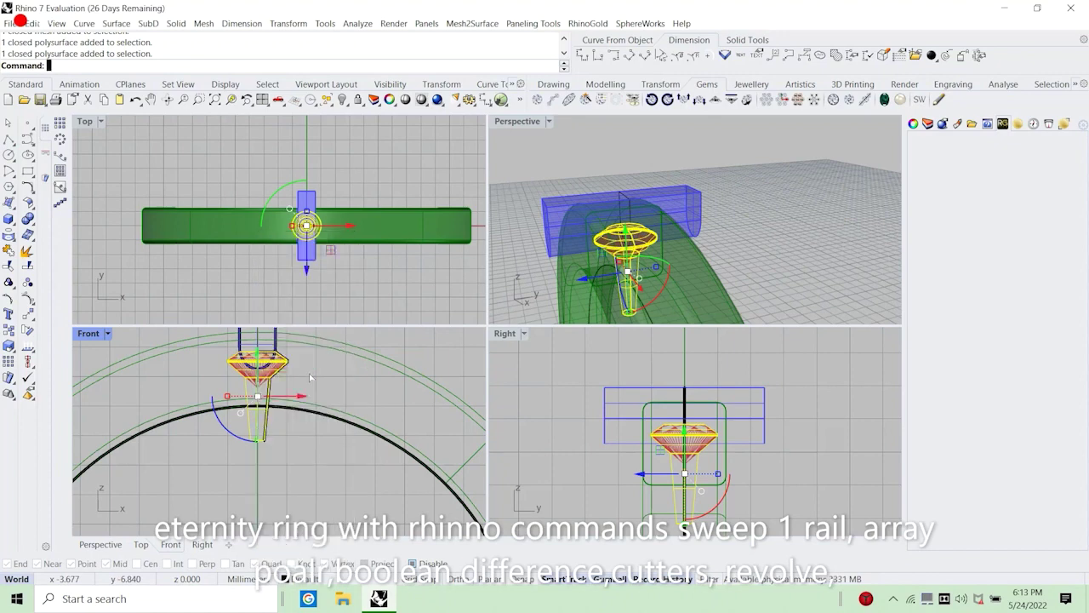
right_drag(275, 446, 293, 467)
Start a polar array of the revolved cutter, gem and U-shaped cutter around the origin in the Front view, with 20 items over 360 degrees.
click(269, 437)
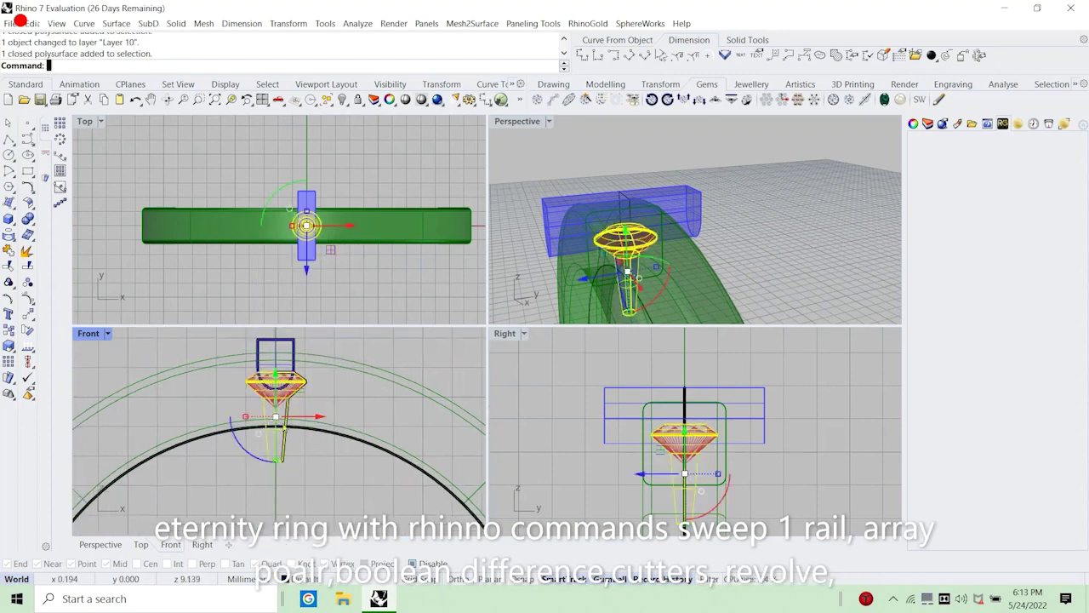
scroll(259, 375, up, 6)
shift+click(259, 394)
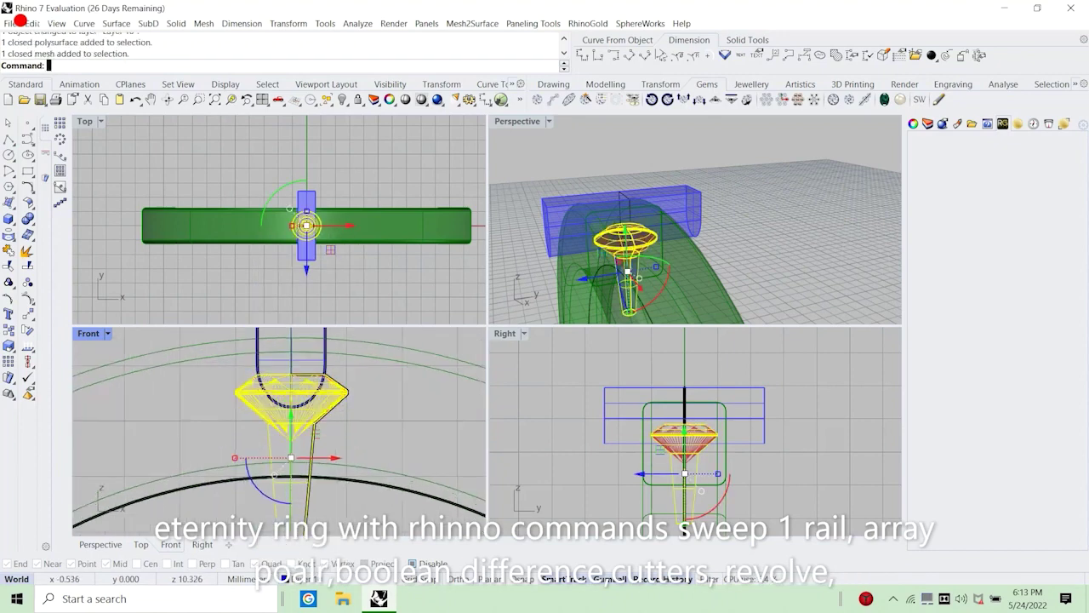
shift+click(274, 368)
scroll(308, 434, down, 4)
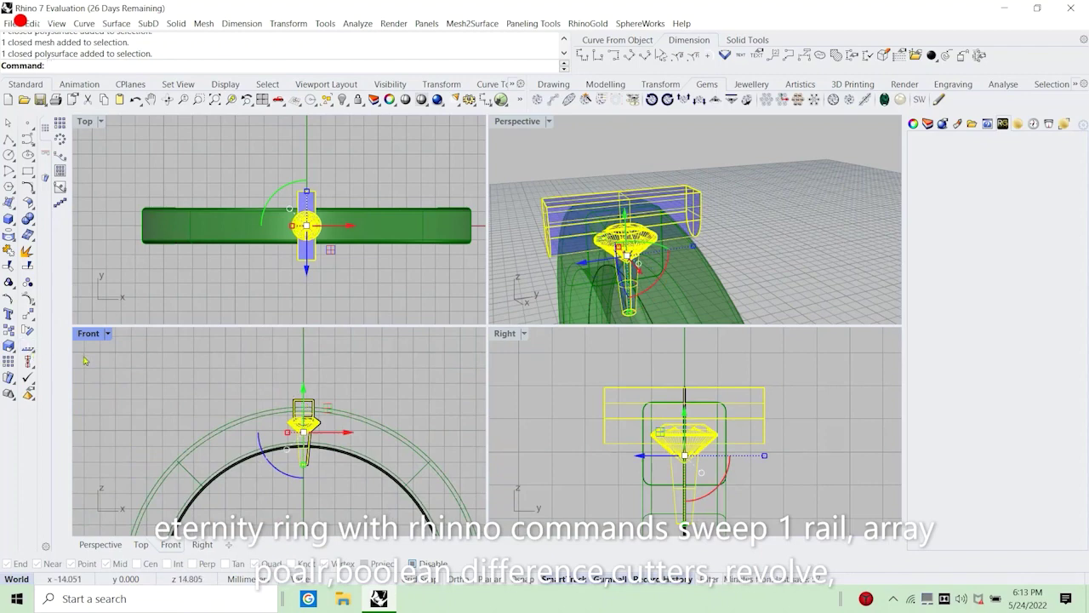
click(60, 154)
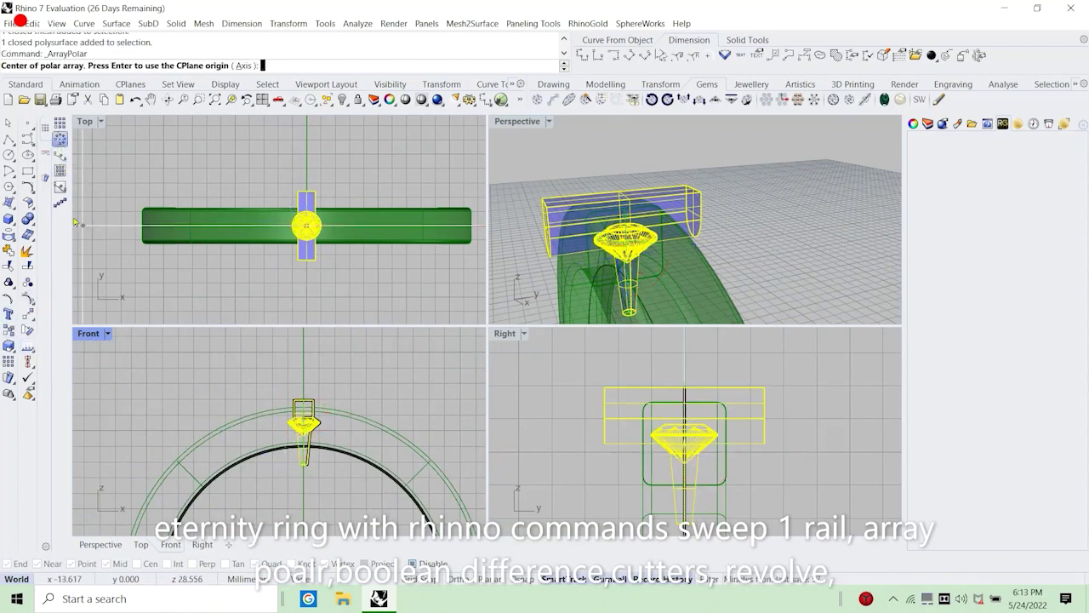
double_click(92, 333)
scroll(207, 357, down, 6)
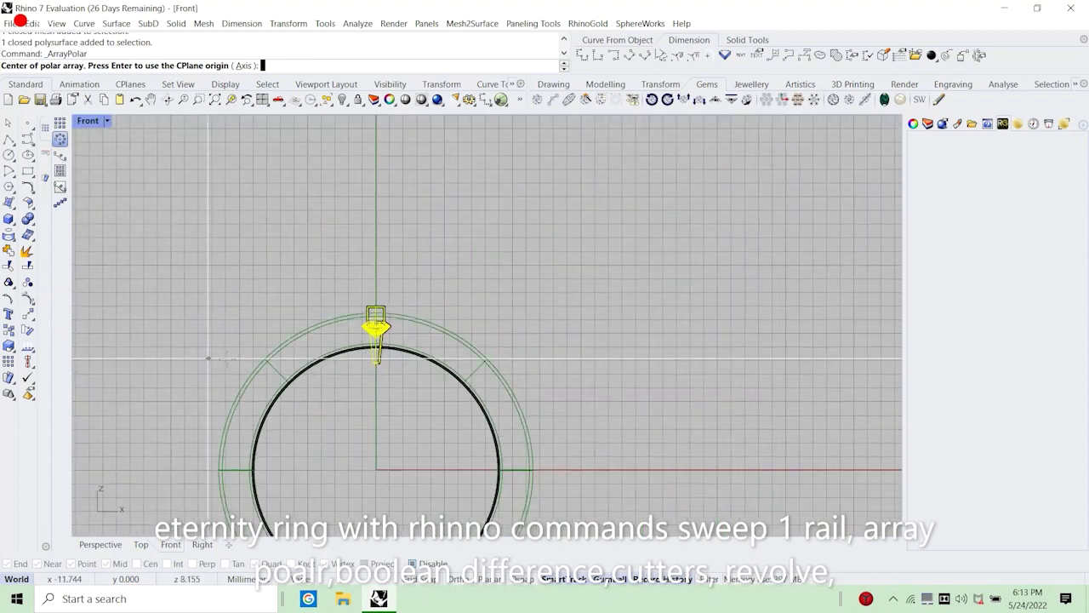
right_drag(365, 365, 399, 297)
right_click(466, 350)
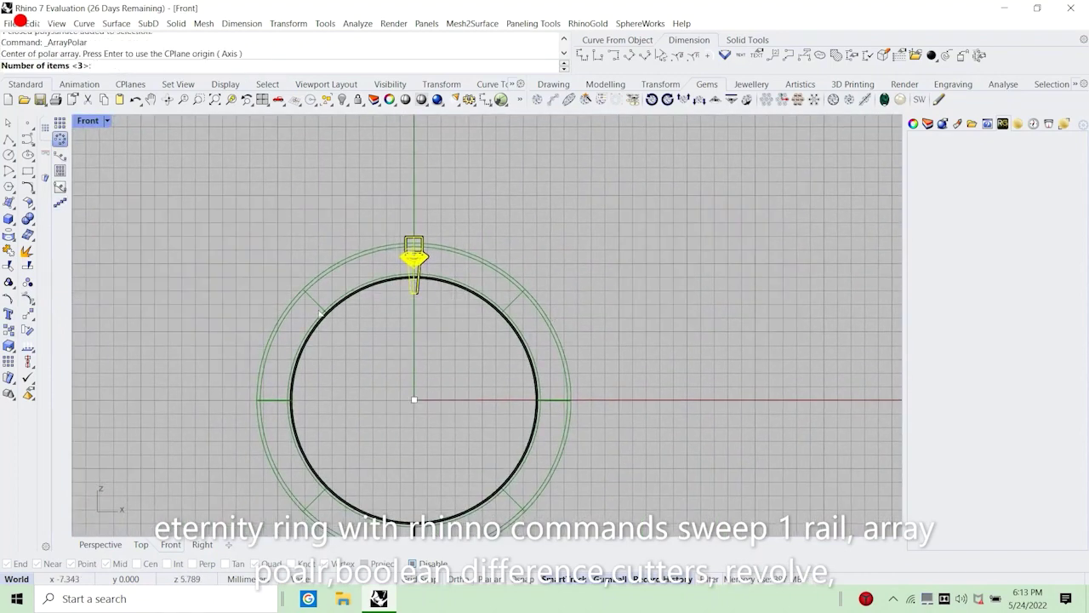
text(20)
key(Return)
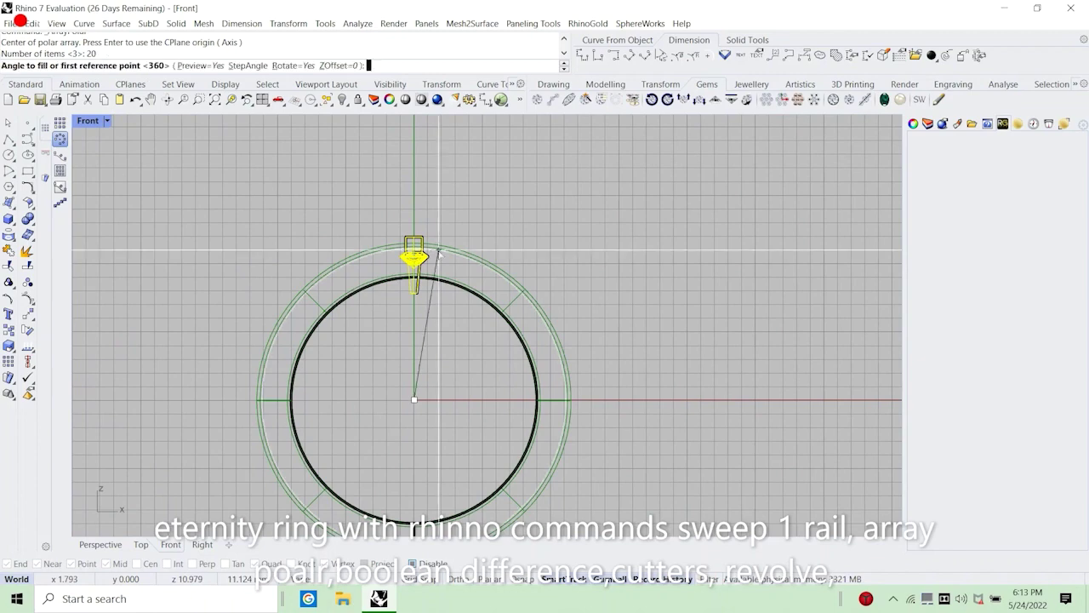
key(Return)
Try the polar array with 25 items.
scroll(440, 255, up, 4)
click(169, 65)
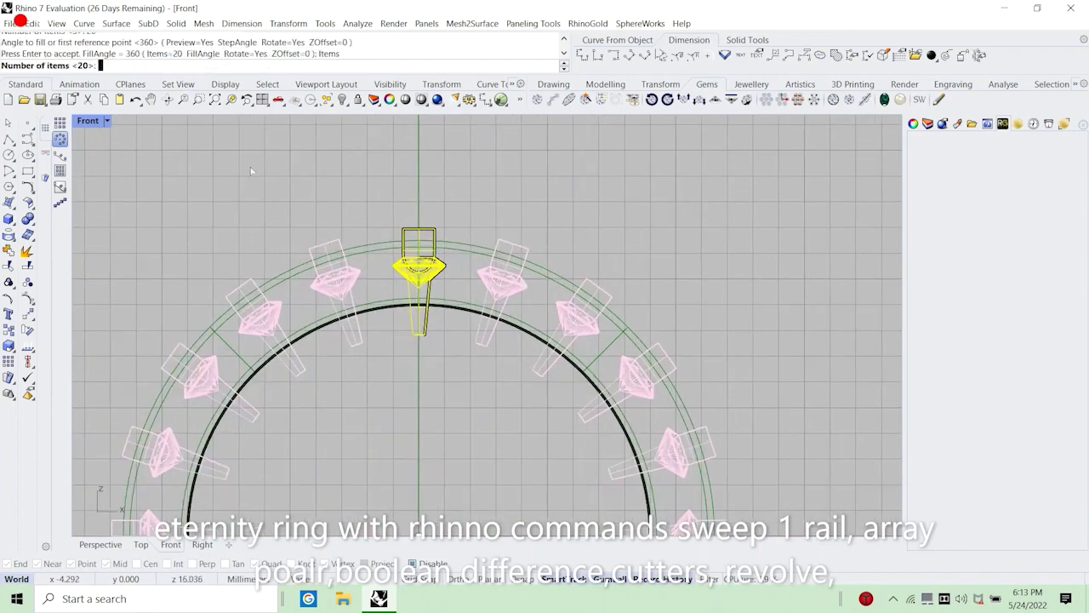
scroll(372, 255, down, 3)
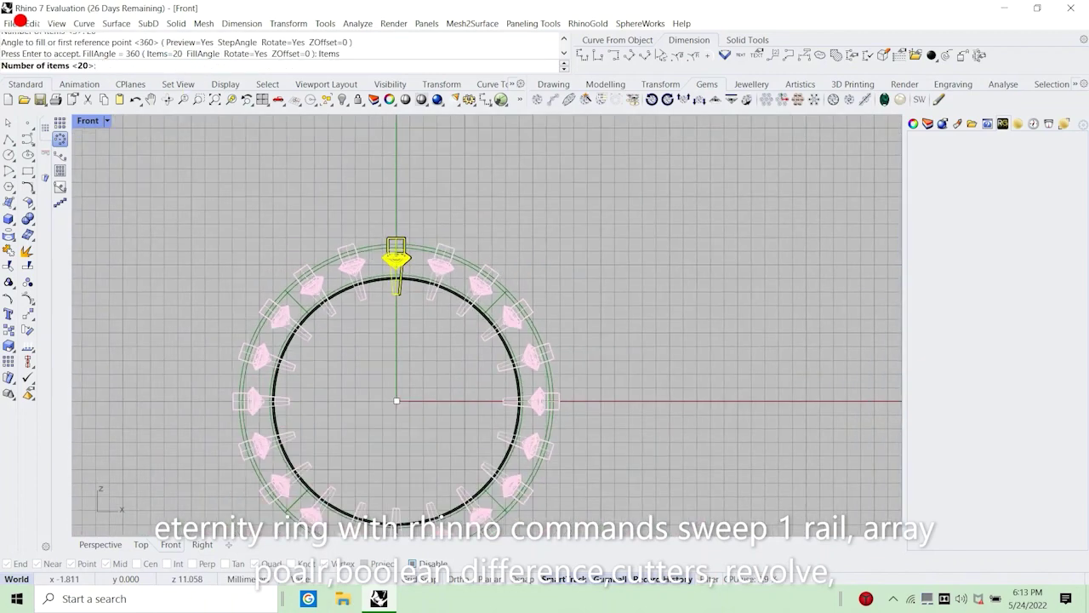
text(25)
key(Return)
scroll(380, 264, up, 3)
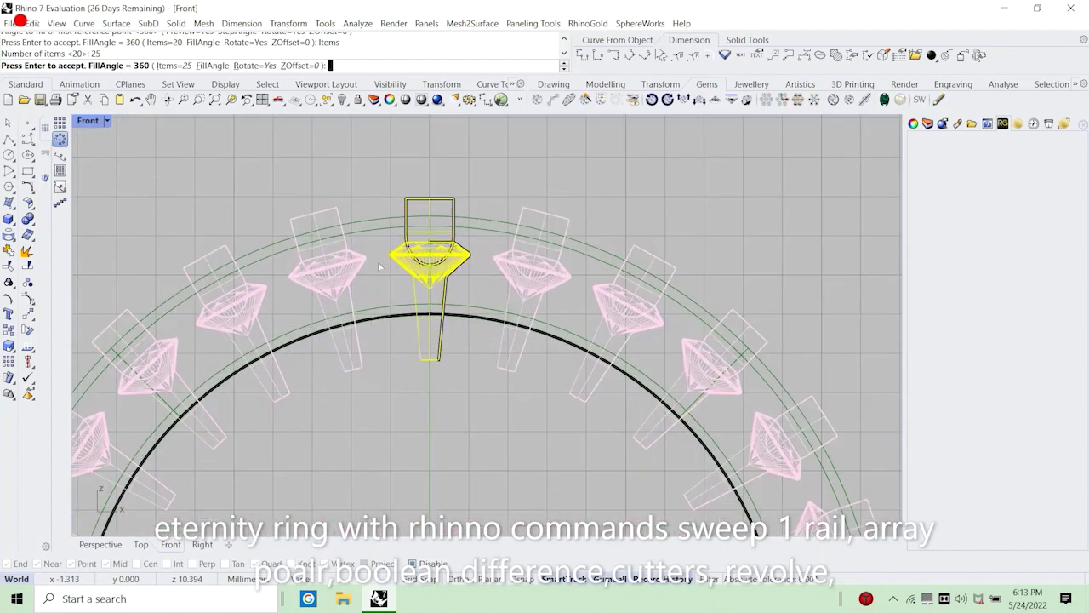
Set the polar array to 30 items, accept it and return to the four-viewport layout.
click(168, 66)
scroll(344, 339, down, 3)
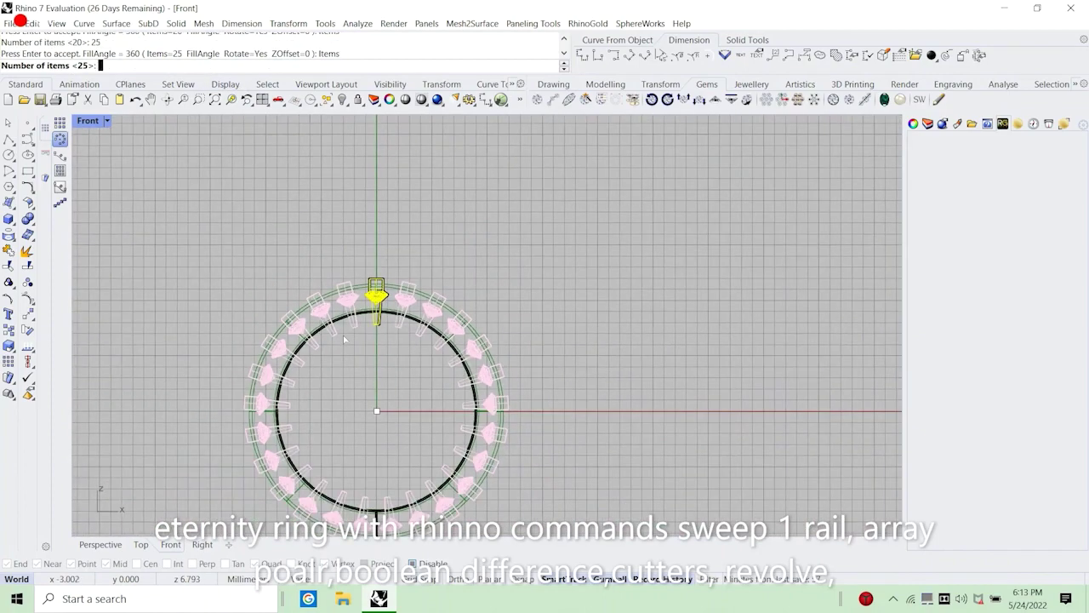
text(30)
key(Return)
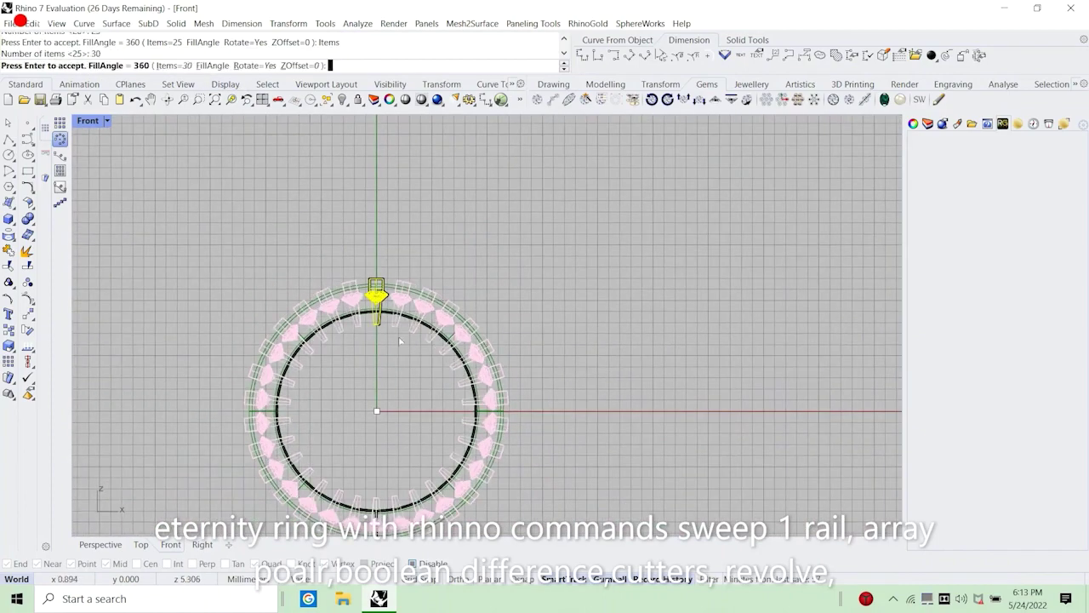
scroll(320, 311, up, 4)
scroll(320, 312, down, 4)
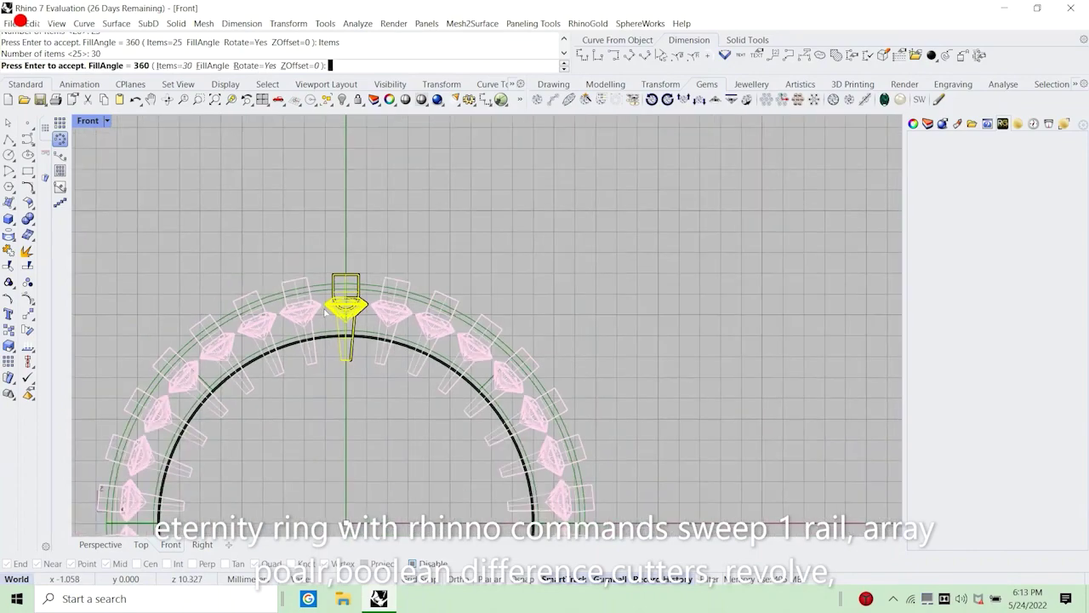
key(Return)
double_click(88, 120)
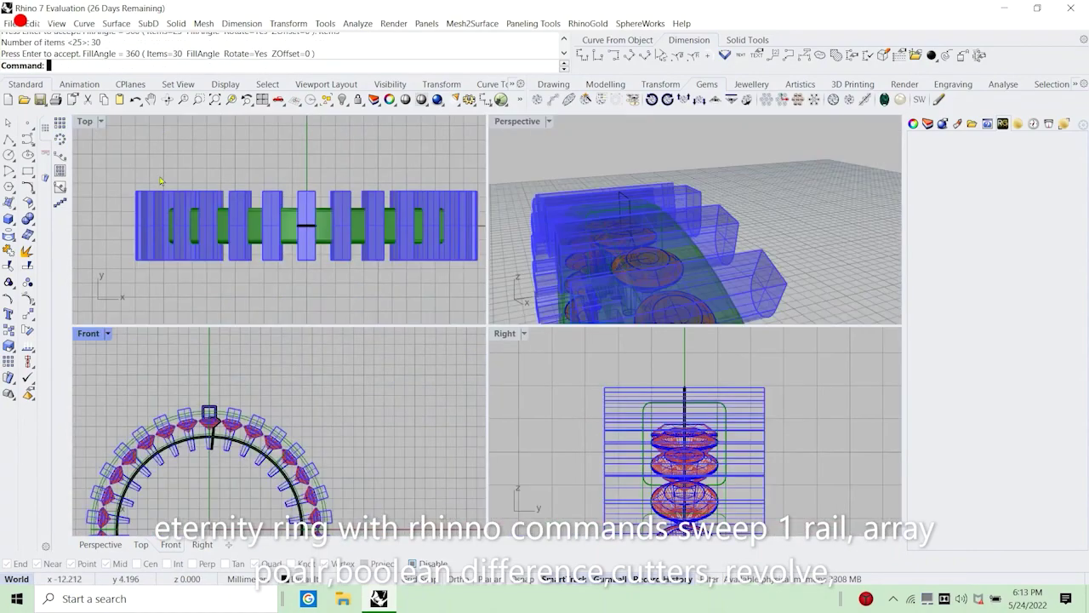
scroll(272, 392, down, 3)
scroll(272, 392, up, 5)
scroll(274, 390, up, 3)
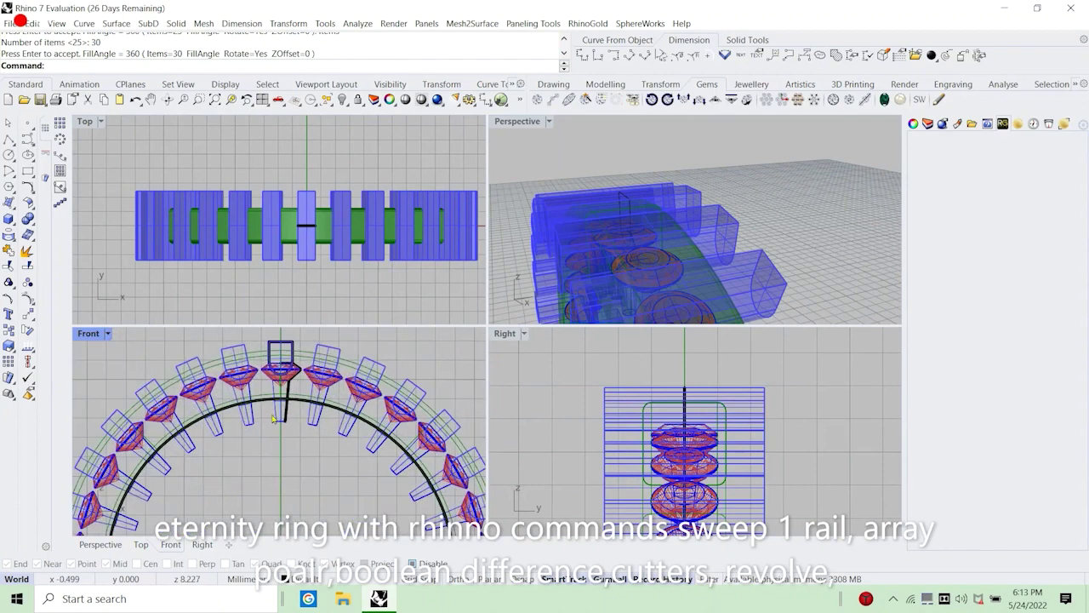
scroll(673, 231, down, 6)
right_drag(658, 236, 678, 270)
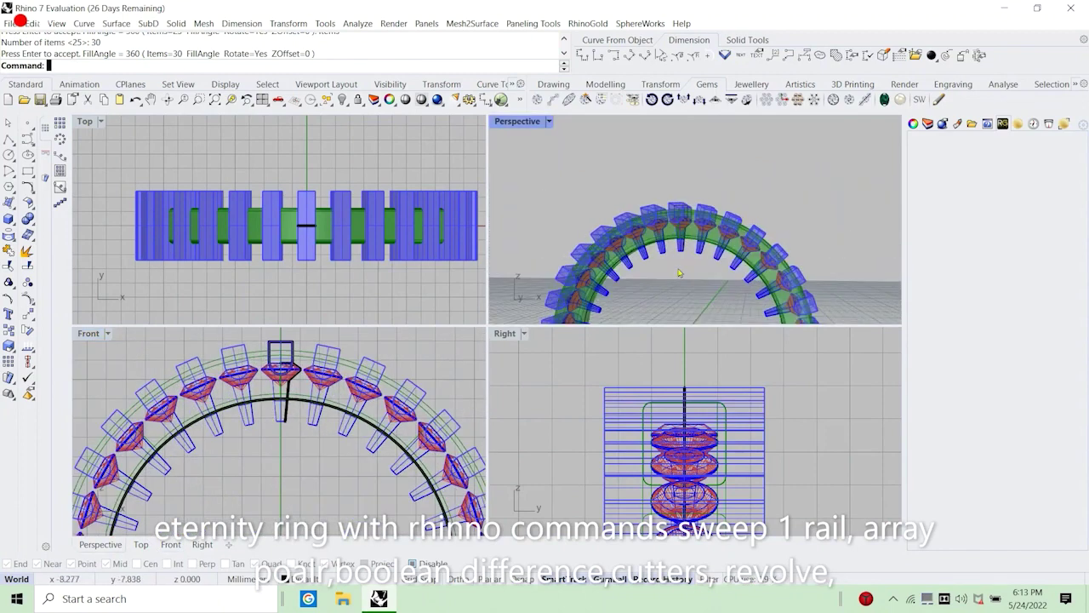
scroll(678, 255, up, 6)
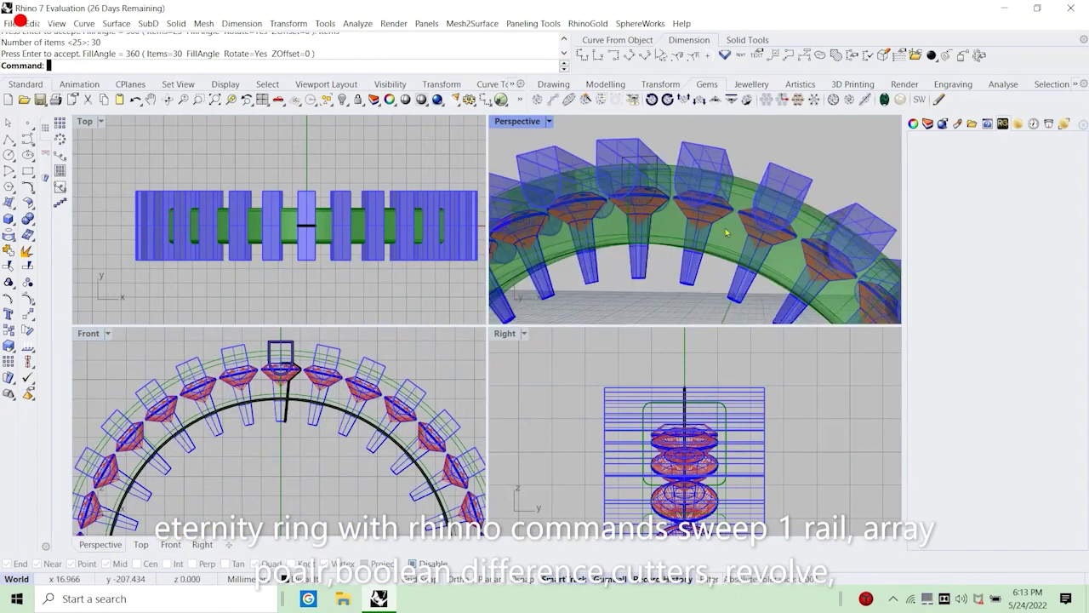
click(726, 231)
scroll(297, 381, down, 4)
scroll(717, 141, down, 6)
right_drag(717, 141, 697, 230)
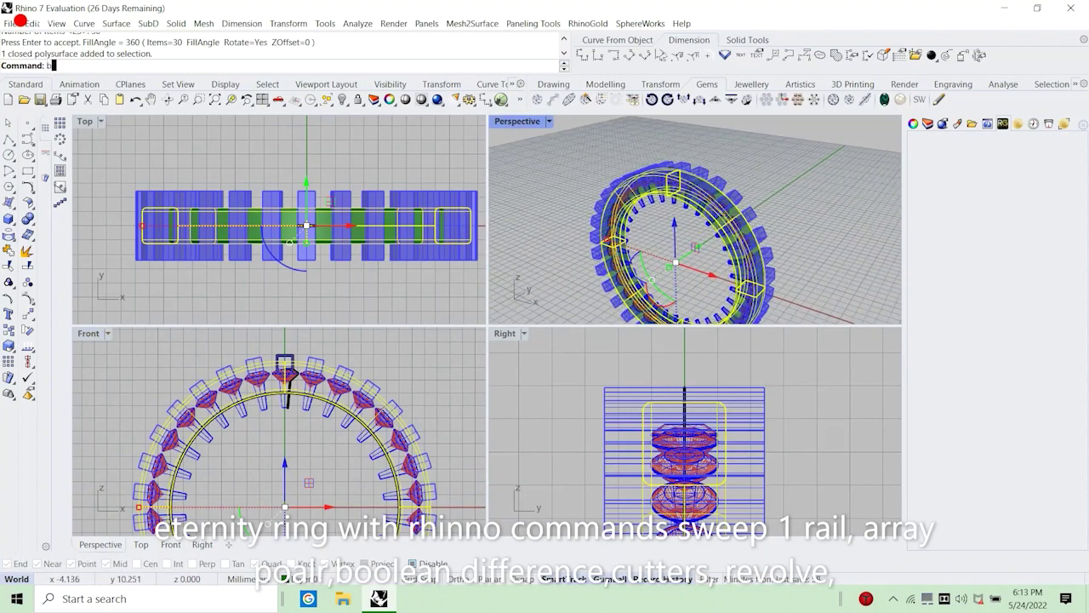
text(d)
key(Return)
scroll(730, 221, up, 5)
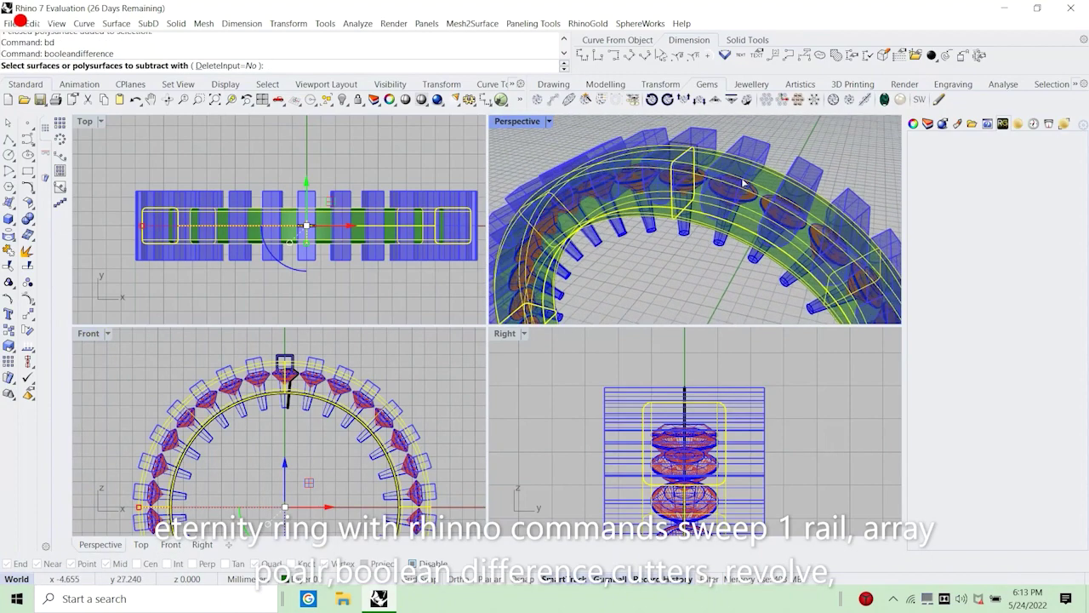
key(Escape)
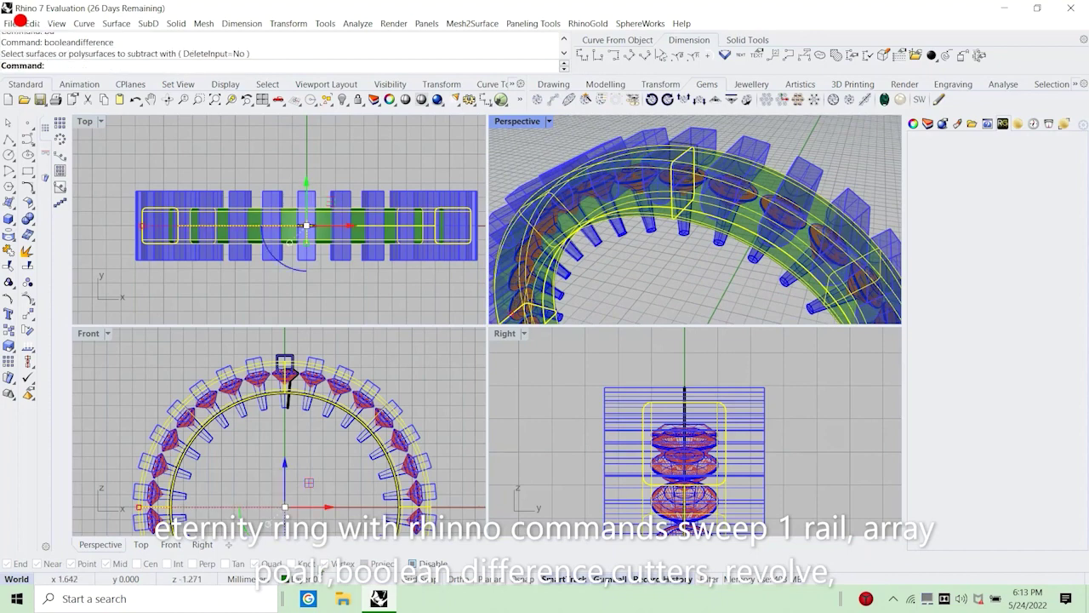
Select all the revolved gem cutters by their layer and group them.
click(290, 579)
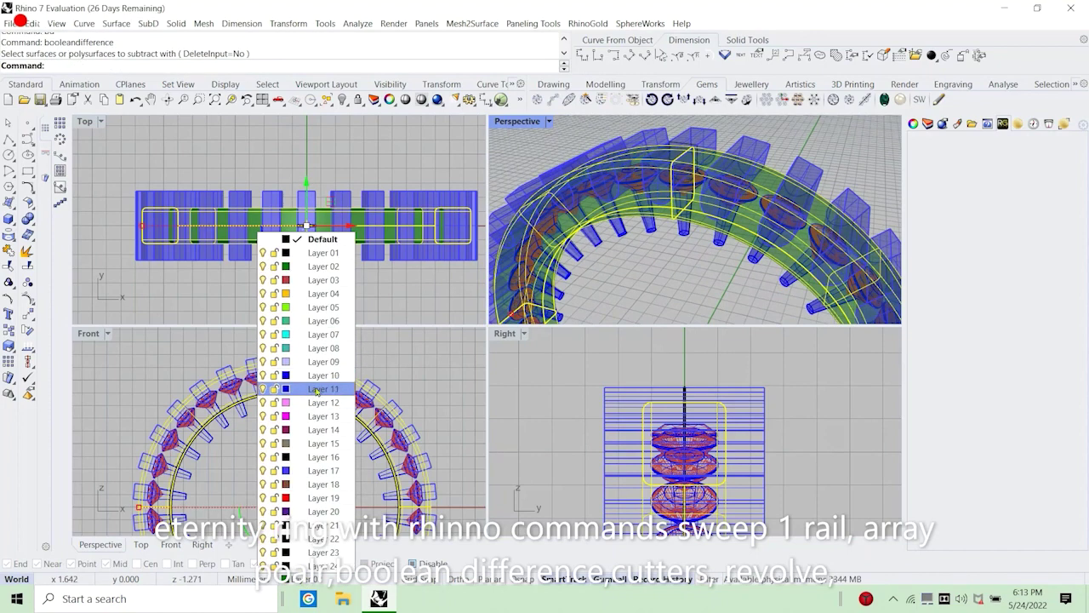
mouse_move(319, 389)
click(368, 385)
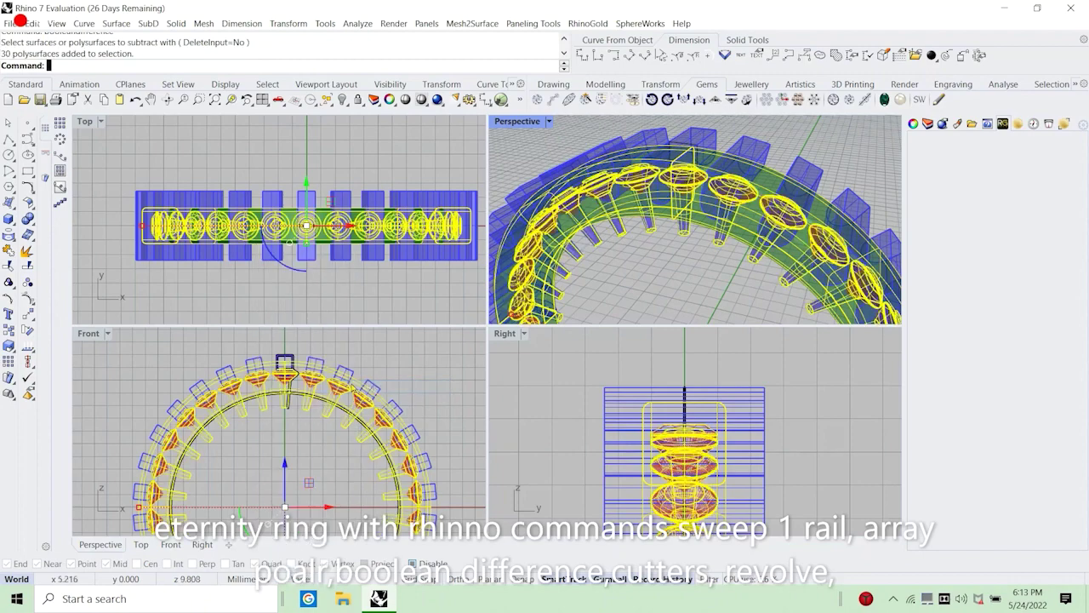
click(10, 284)
Select all the U-shaped cutters on Layer 17, group them and clear the selection.
right_drag(322, 443, 316, 369)
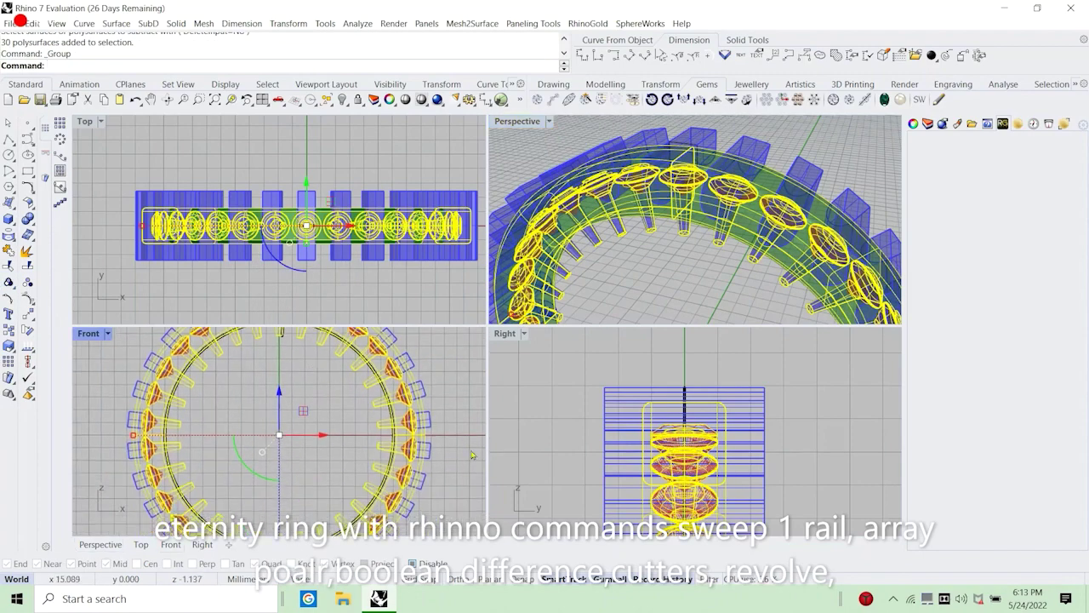
click(316, 370)
click(309, 587)
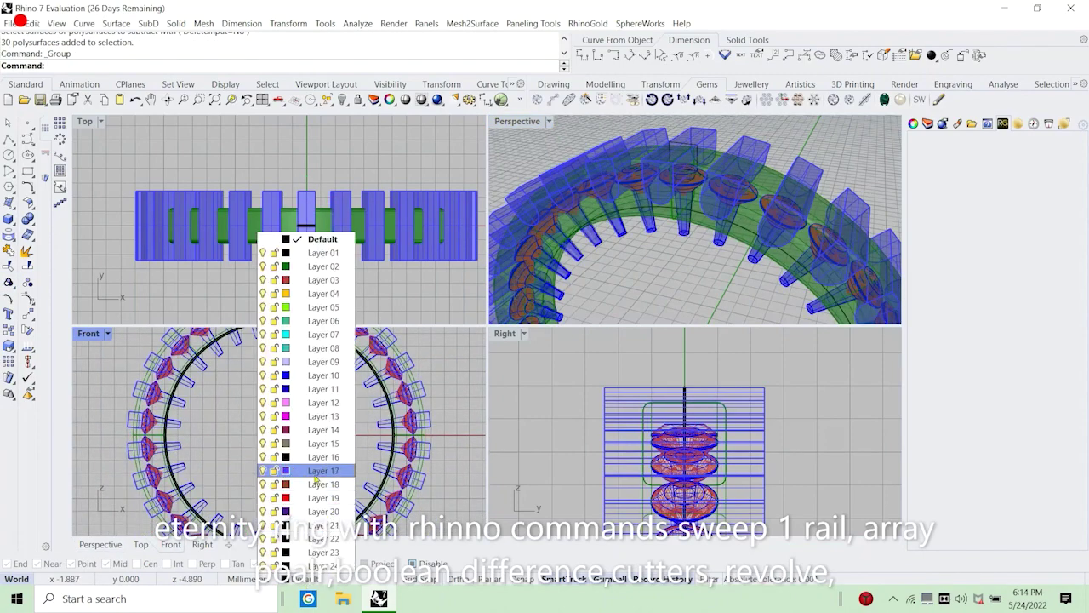
mouse_move(316, 476)
click(366, 480)
key(ctrl+g)
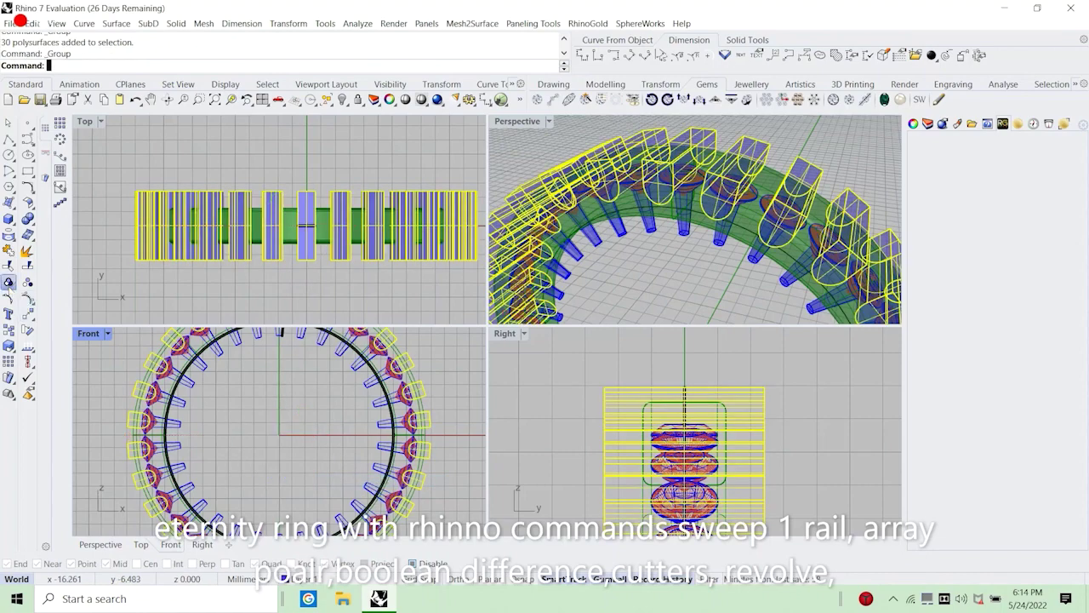
click(462, 452)
Maximize the Perspective viewport with the whole ring in view.
scroll(649, 255, down, 6)
right_drag(651, 265, 706, 259)
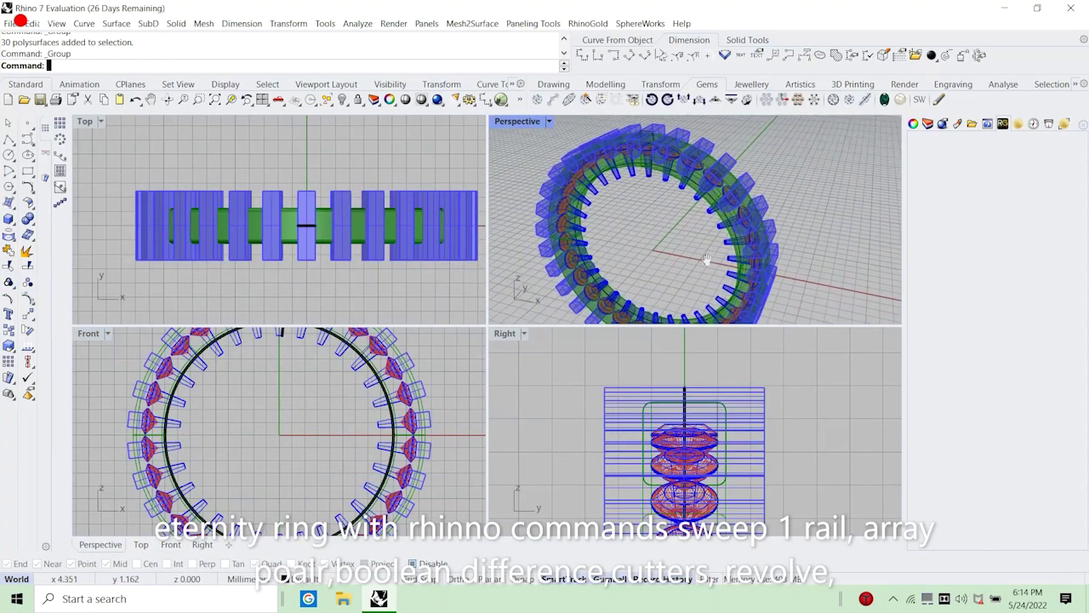
double_click(514, 121)
scroll(497, 236, down, 3)
text(bd)
key(Return)
scroll(496, 236, up, 3)
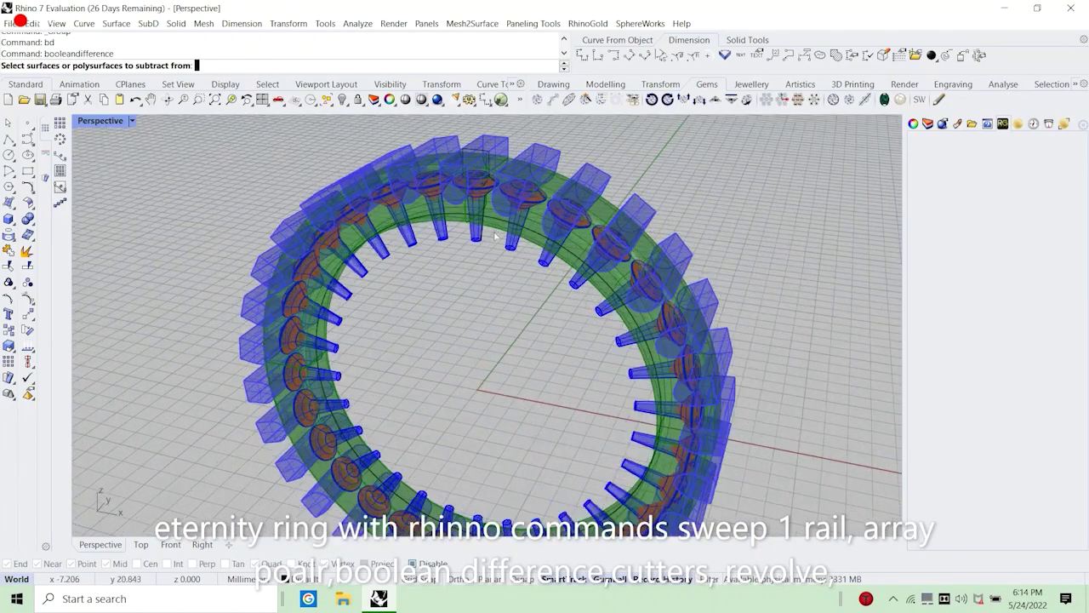
scroll(496, 236, up, 3)
click(599, 236)
click(621, 274)
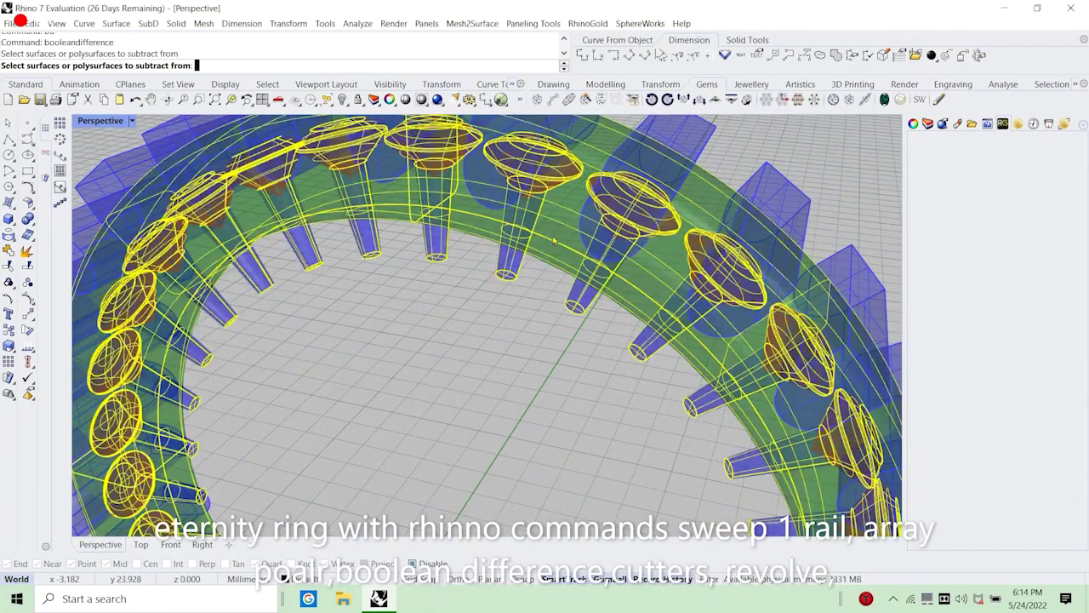
key(Escape)
scroll(554, 241, down, 4)
right_drag(554, 241, 567, 266)
text(bd)
key(Return)
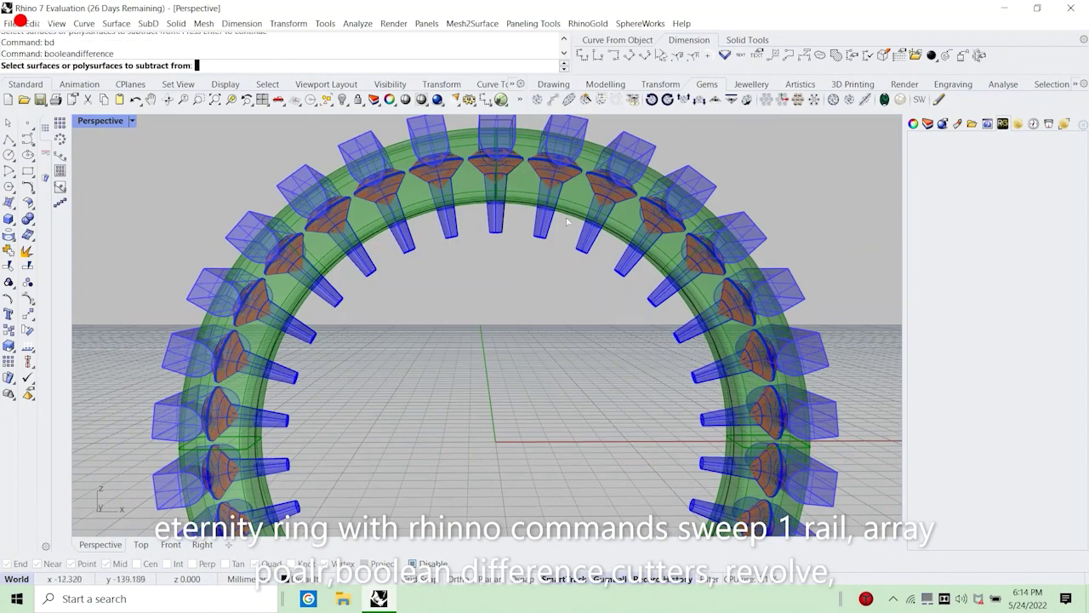
click(573, 209)
key(Return)
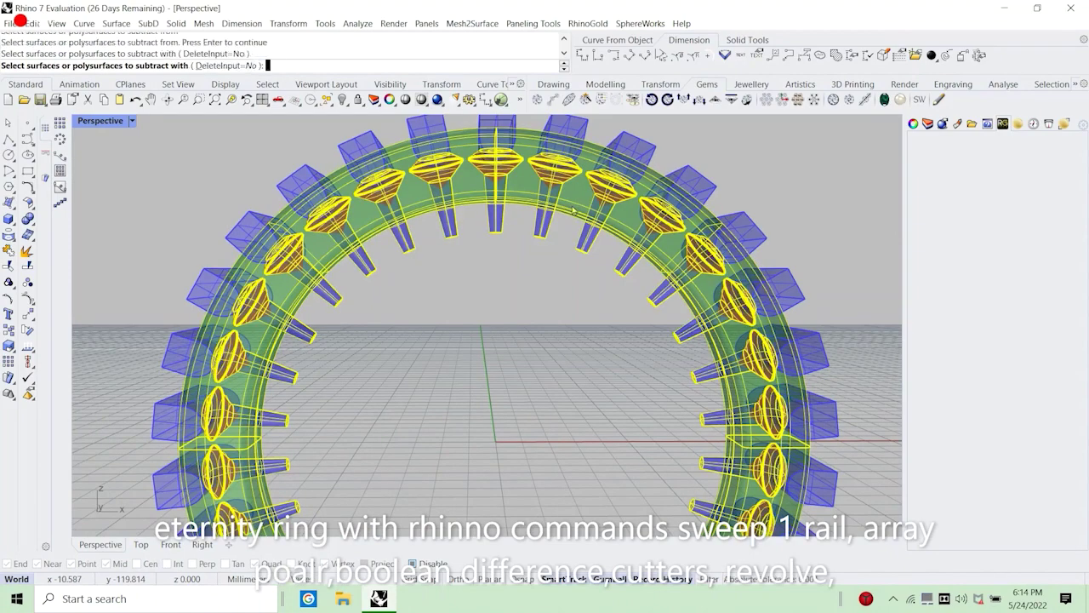
key(Escape)
Check what the gem cutters' group contains and remove the ring band from that group.
click(369, 266)
right_drag(411, 331, 357, 341)
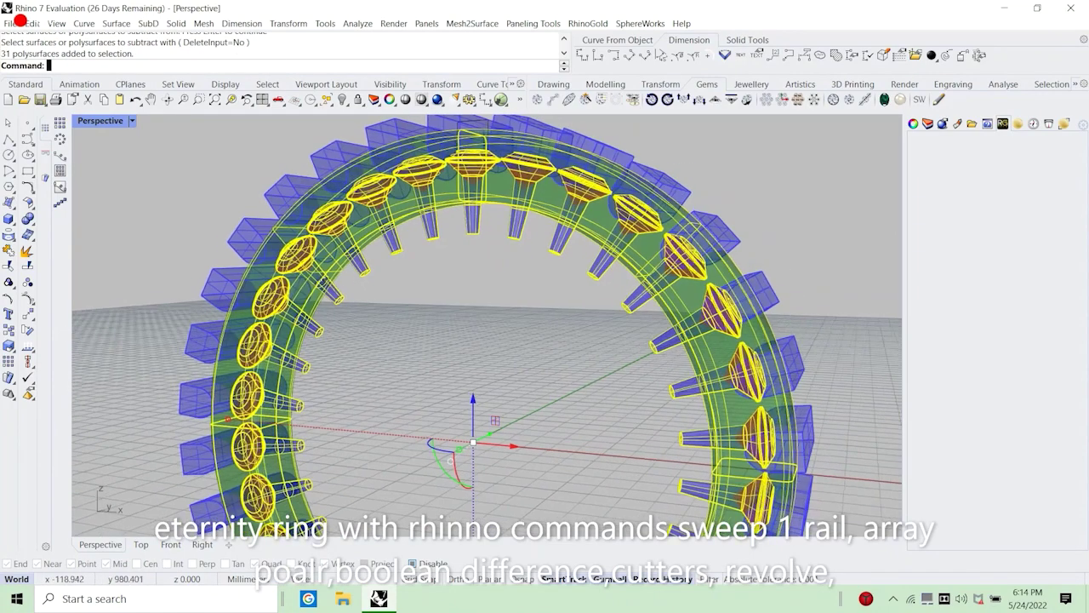
right_drag(318, 290, 313, 289)
right_drag(92, 288, 196, 322)
click(196, 322)
scroll(314, 329, up, 5)
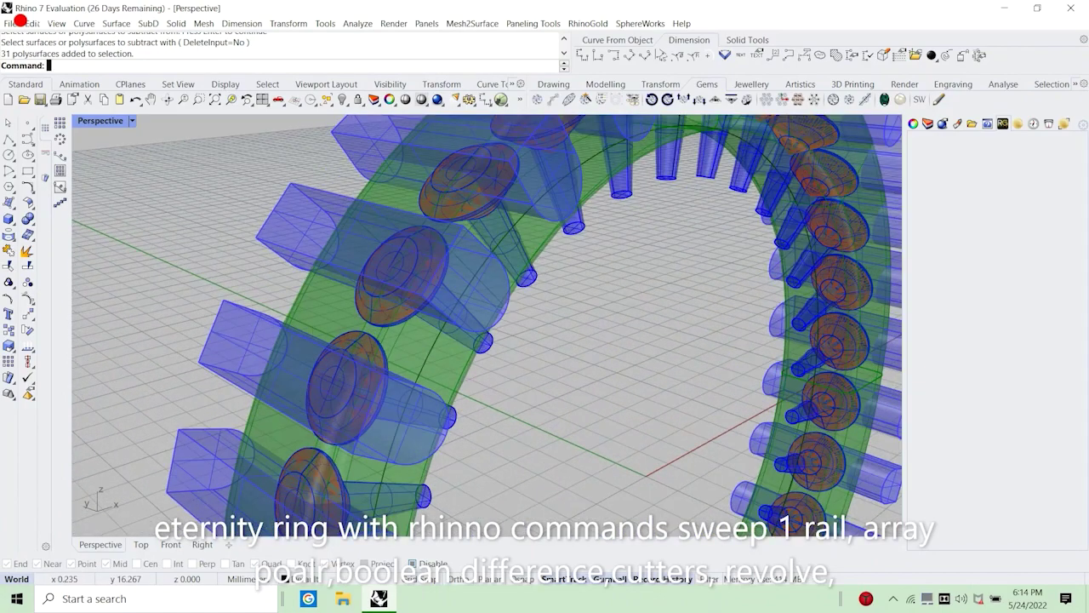
key(Return)
click(314, 329)
key(Return)
Subtract the grouped gem cutters and U-shaped cutters from the ring band with BooleanDifference, keeping the cutters with DeleteInput=No.
scroll(314, 329, down, 5)
right_drag(314, 330, 217, 319)
click(218, 319)
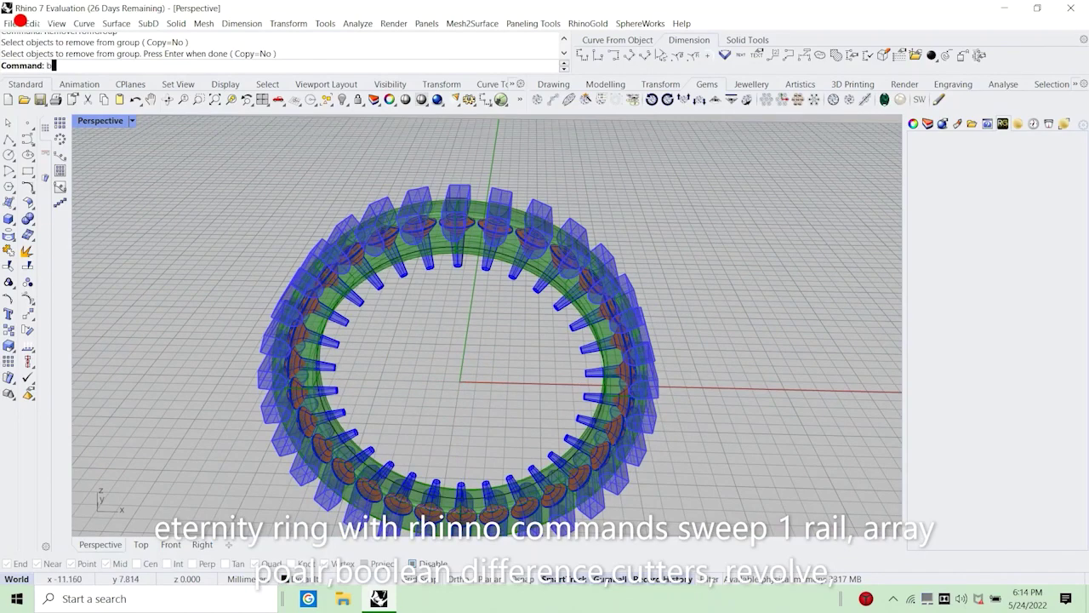
text(d)
key(Return)
scroll(317, 330, up, 5)
click(320, 328)
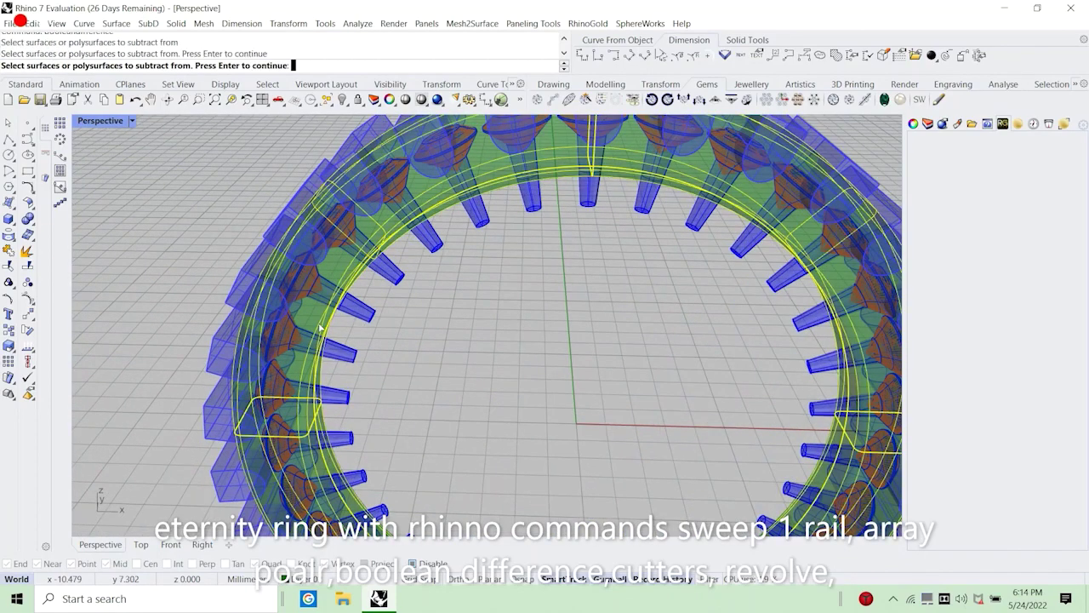
click(312, 283)
click(278, 241)
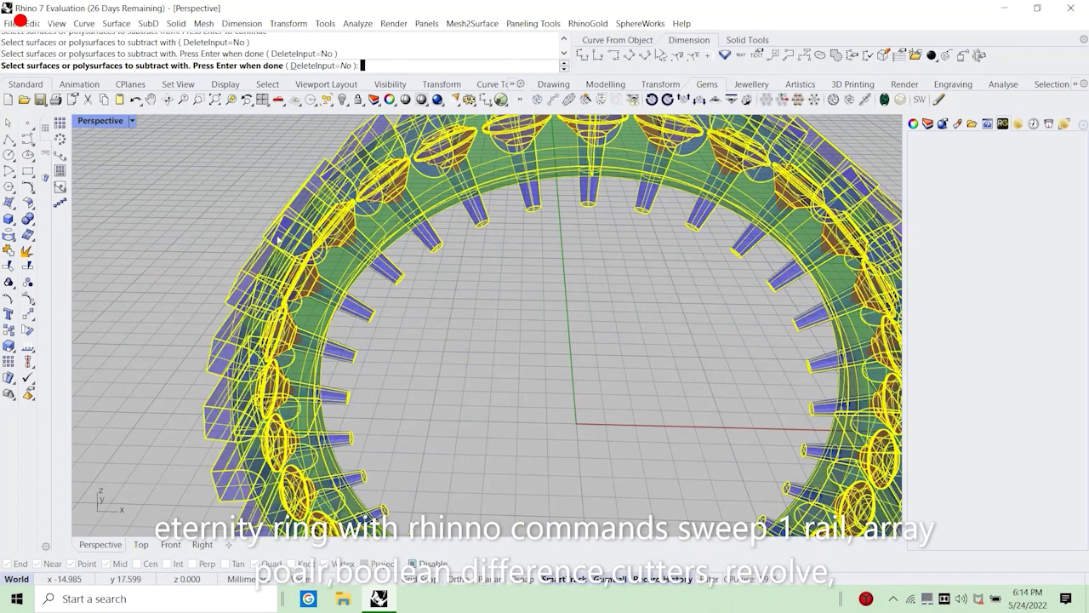
key(Return)
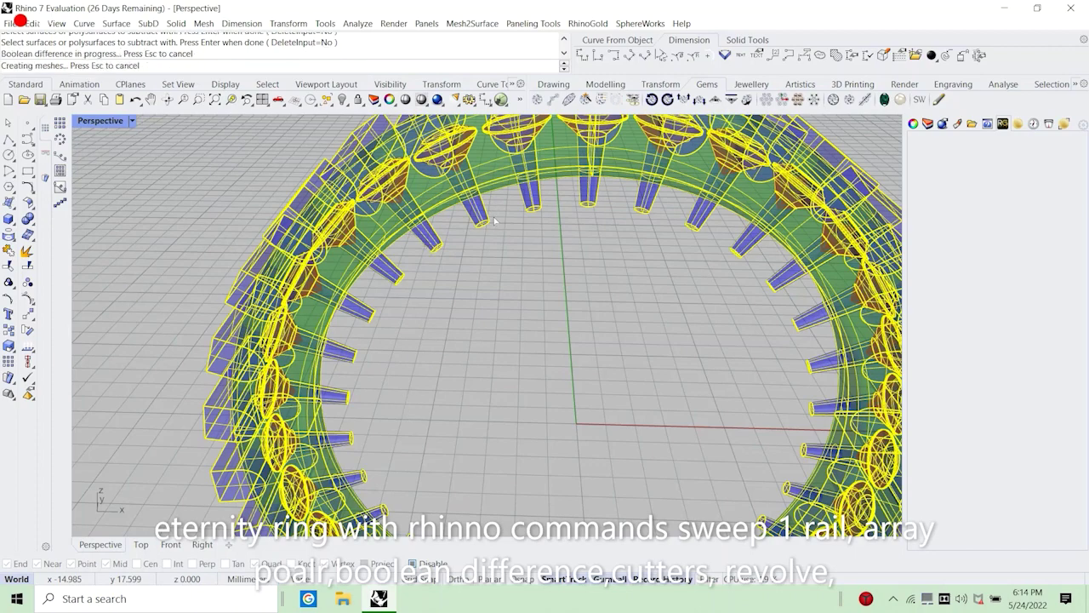
Select both cutter groups around the ring and hide them.
scroll(295, 267, down, 3)
scroll(385, 171, up, 4)
right_drag(340, 204, 408, 226)
click(385, 169)
scroll(321, 151, down, 3)
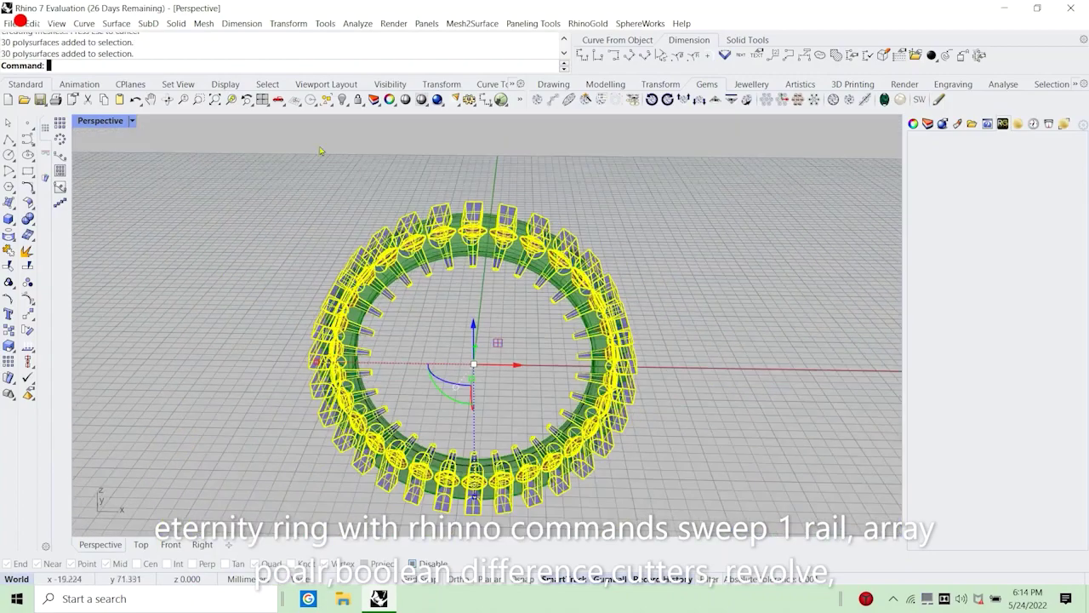
click(343, 102)
Set the Perspective viewport's display mode to Shaded.
right_drag(555, 240, 605, 243)
scroll(446, 270, up, 4)
scroll(618, 316, down, 4)
scroll(606, 244, up, 4)
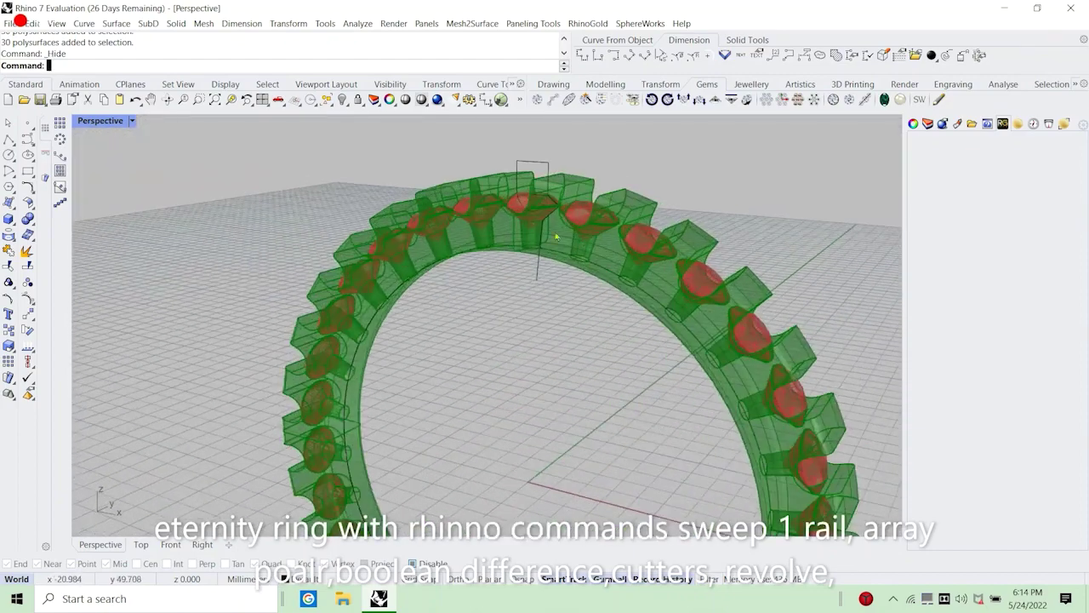
scroll(365, 220, down, 4)
click(132, 121)
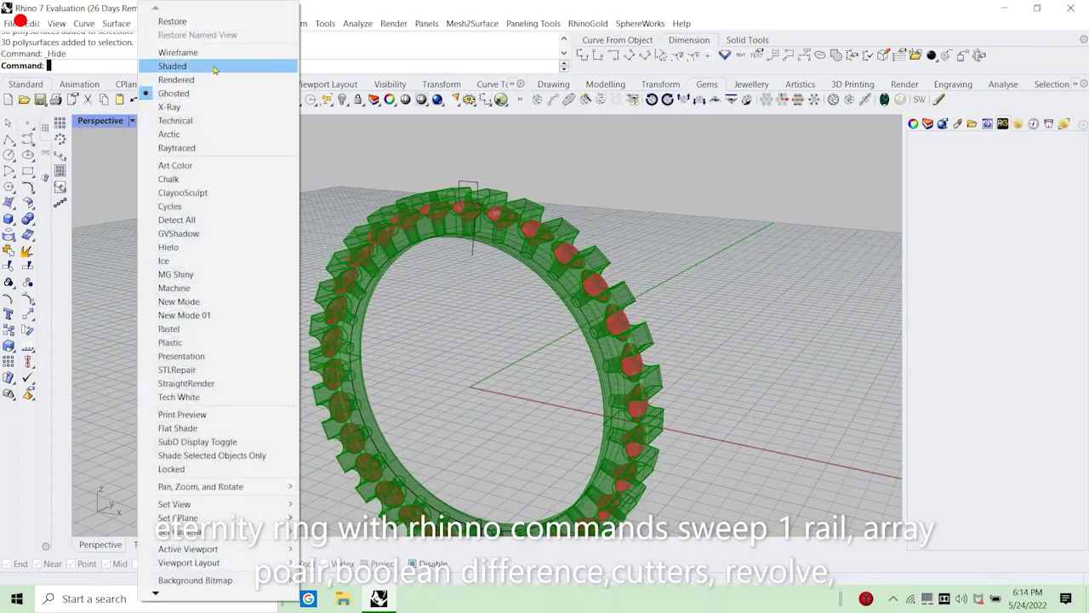
click(215, 67)
Examine the ring's drilled holes and cut gem seats, and restore the four-viewport layout.
mouse_move(587, 285)
right_down()
mouse_move(707, 366)
mouse_move(634, 383)
mouse_move(562, 365)
mouse_move(545, 442)
mouse_move(631, 328)
mouse_move(579, 339)
mouse_move(645, 394)
mouse_move(536, 336)
right_up()
scroll(544, 374, up, 12)
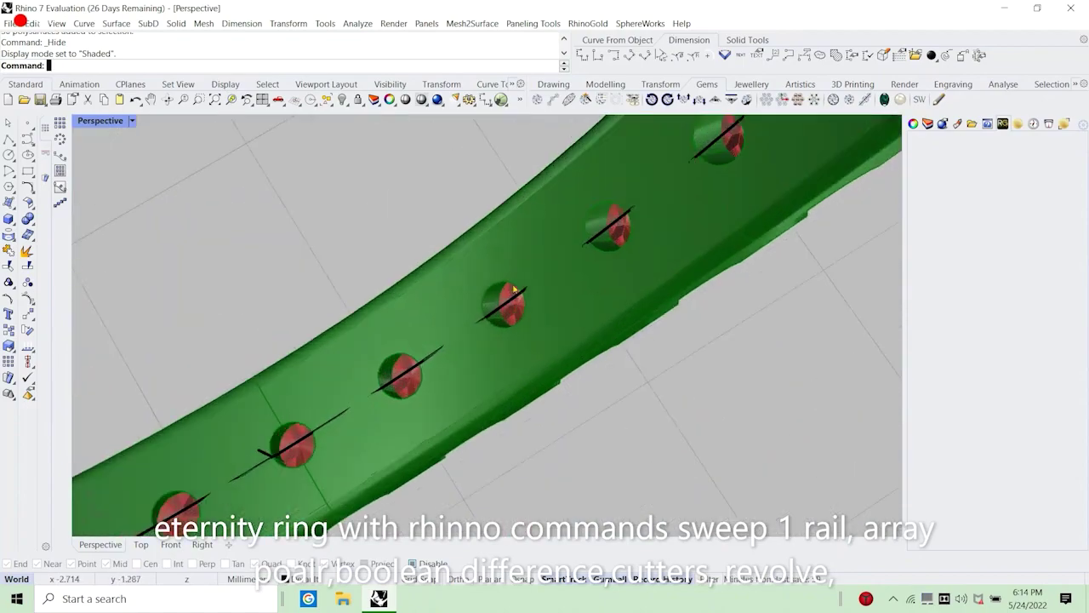
scroll(524, 356, down, 10)
right_drag(523, 357, 547, 294)
scroll(492, 273, up, 5)
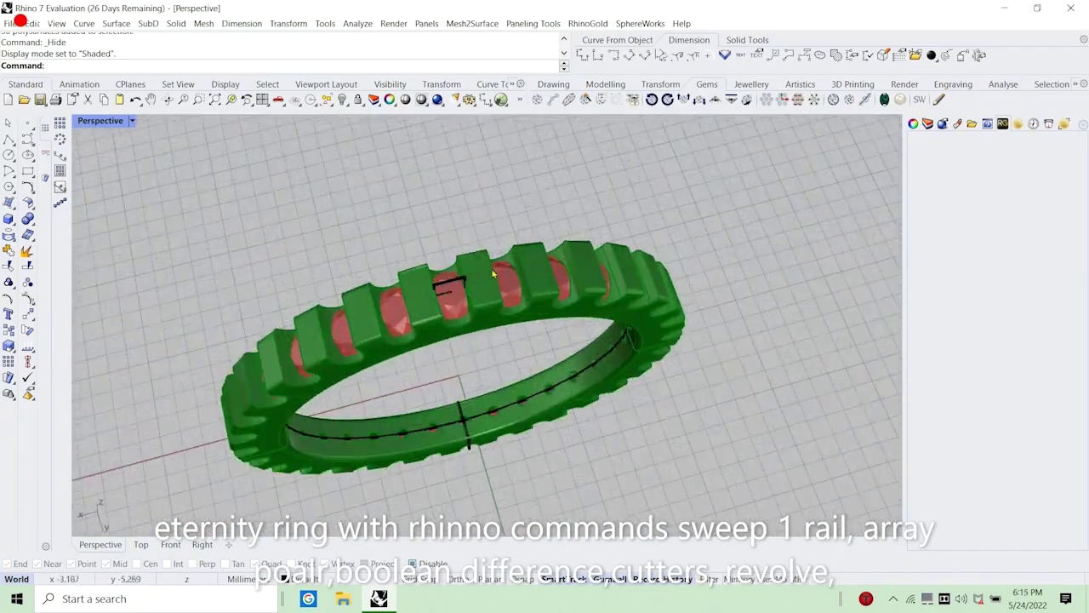
double_click(108, 123)
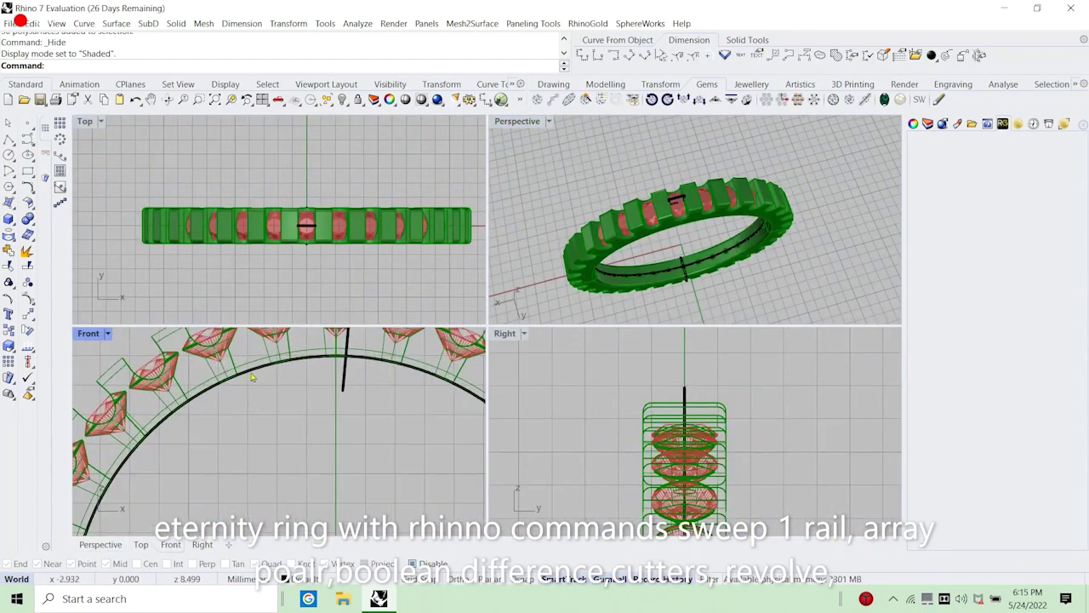
Offset the ring's inner circle outward in the Front view with ThroughPoint, up to the band's outer edge.
scroll(251, 377, down, 2)
click(250, 375)
right_click(250, 375)
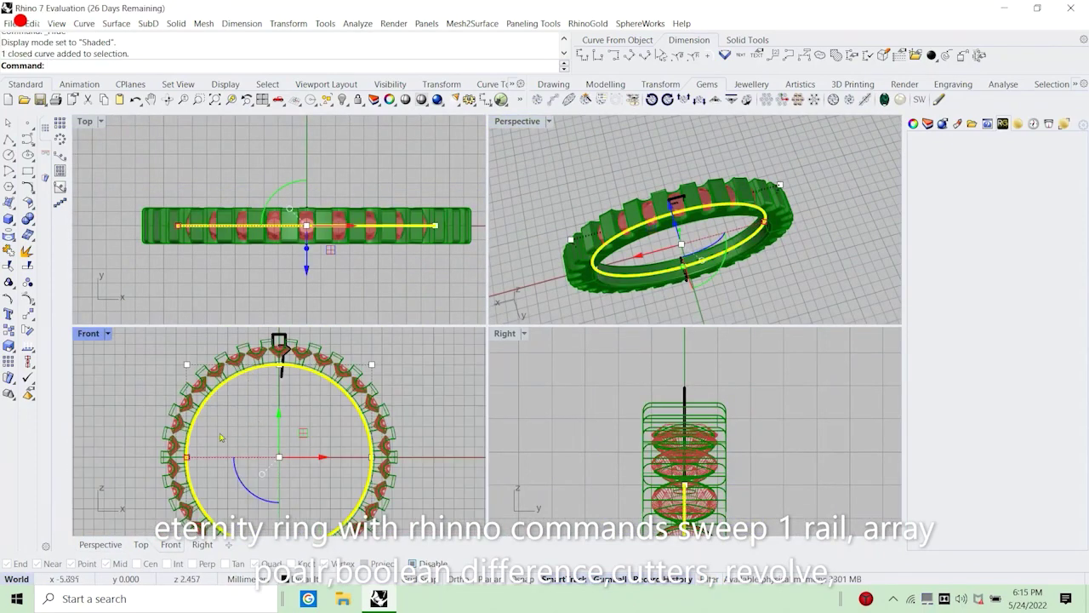
text(O)
key(Return)
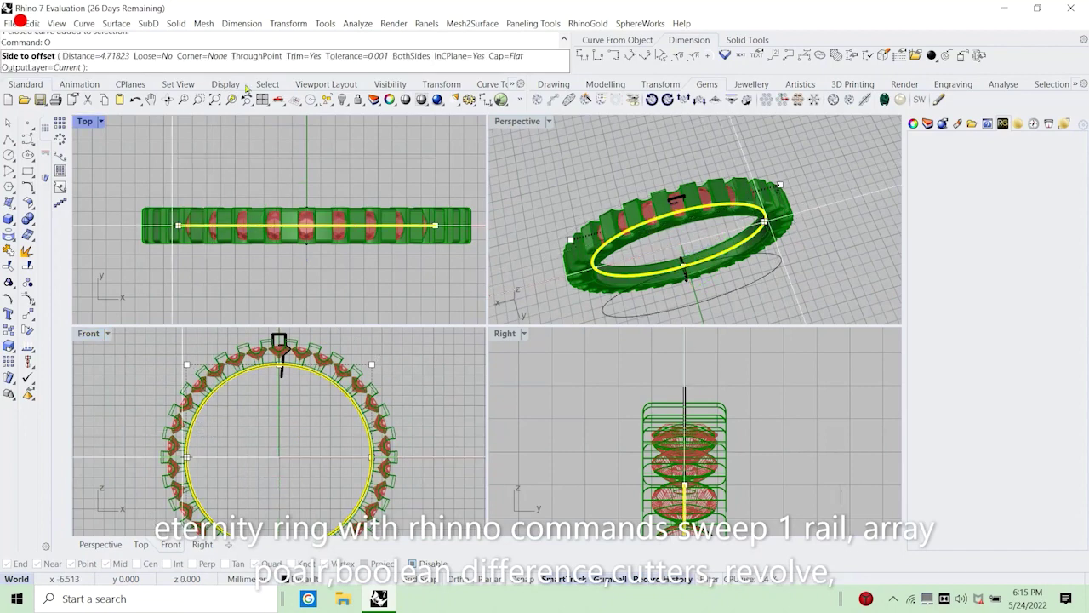
click(274, 56)
scroll(226, 358, up, 2)
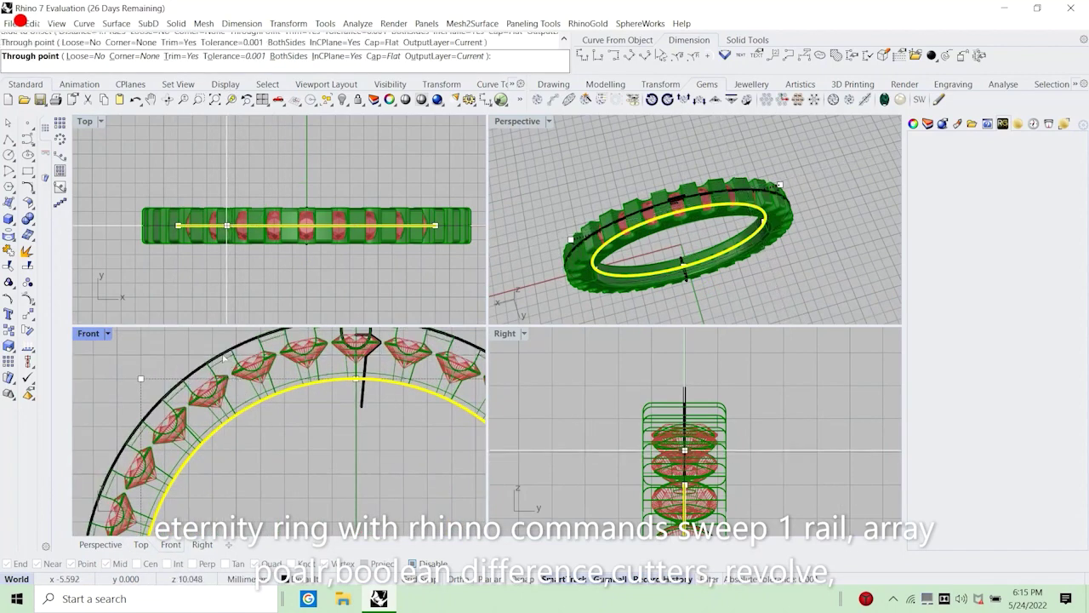
click(212, 364)
Create a closed pipe about 0.59 mm in diameter along the offset outer circle.
scroll(199, 369, down, 3)
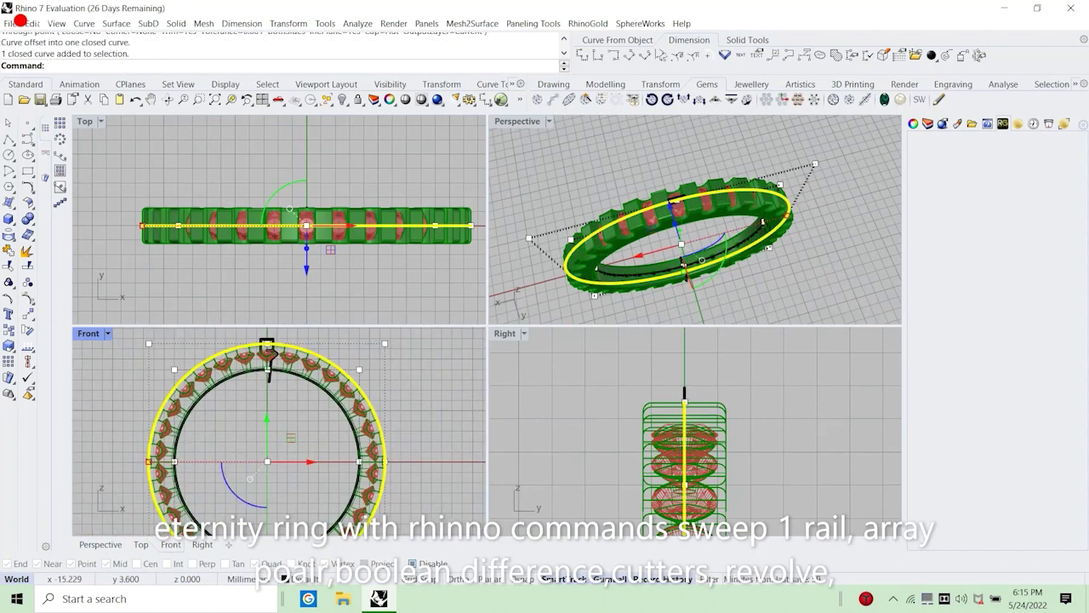
click(10, 219)
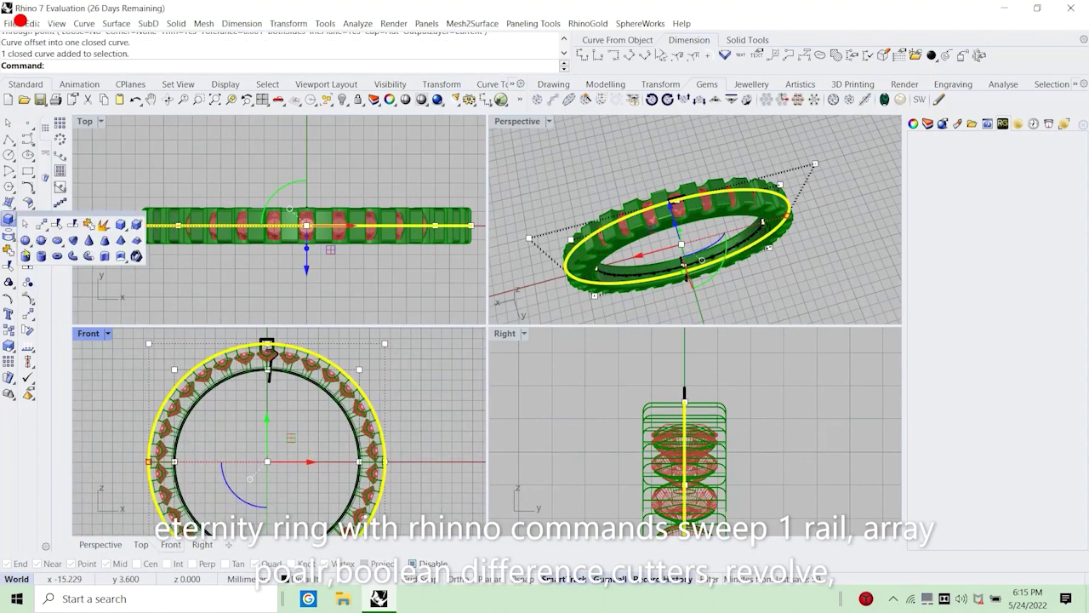
click(90, 255)
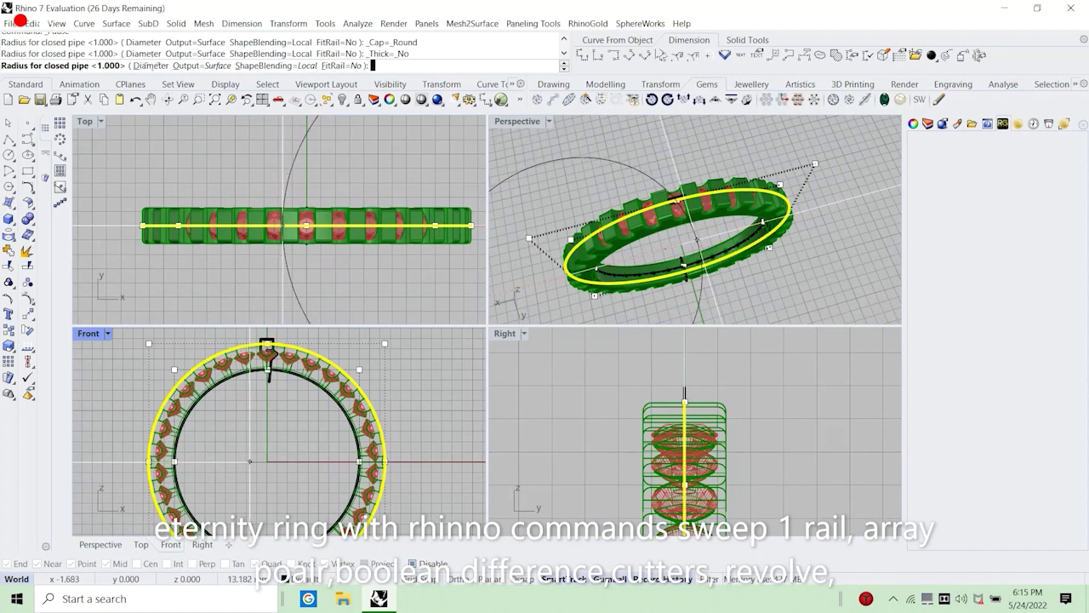
click(138, 67)
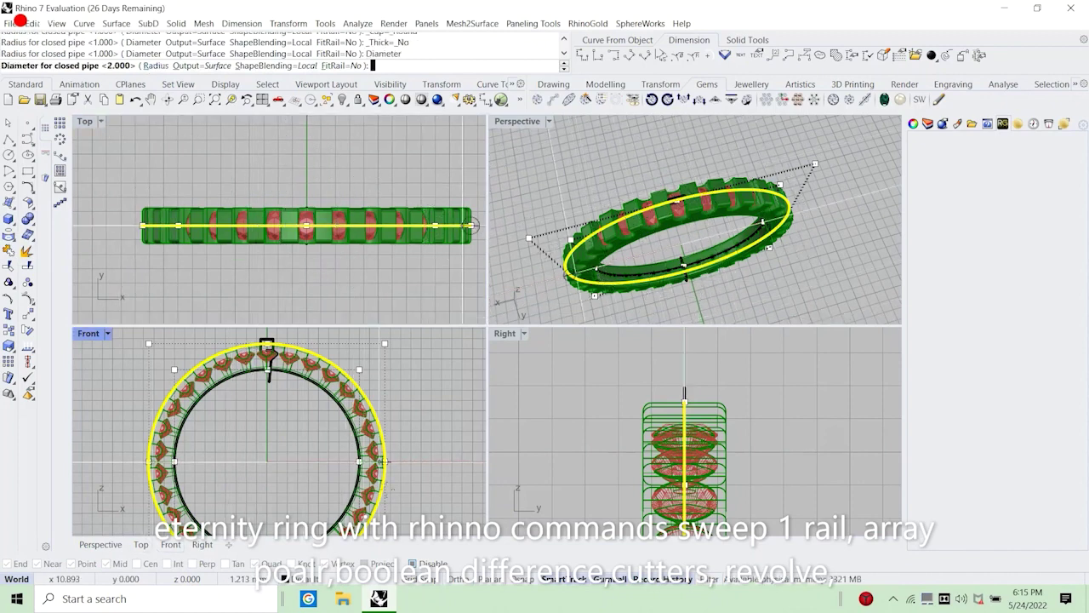
scroll(385, 461, up, 5)
key(Return)
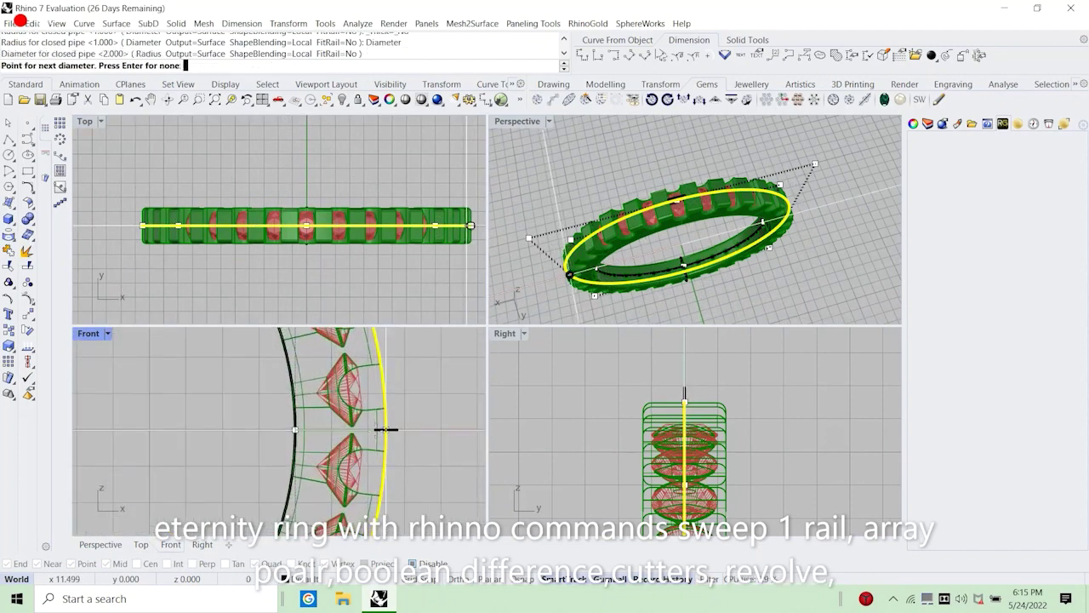
key(Return)
key(Escape)
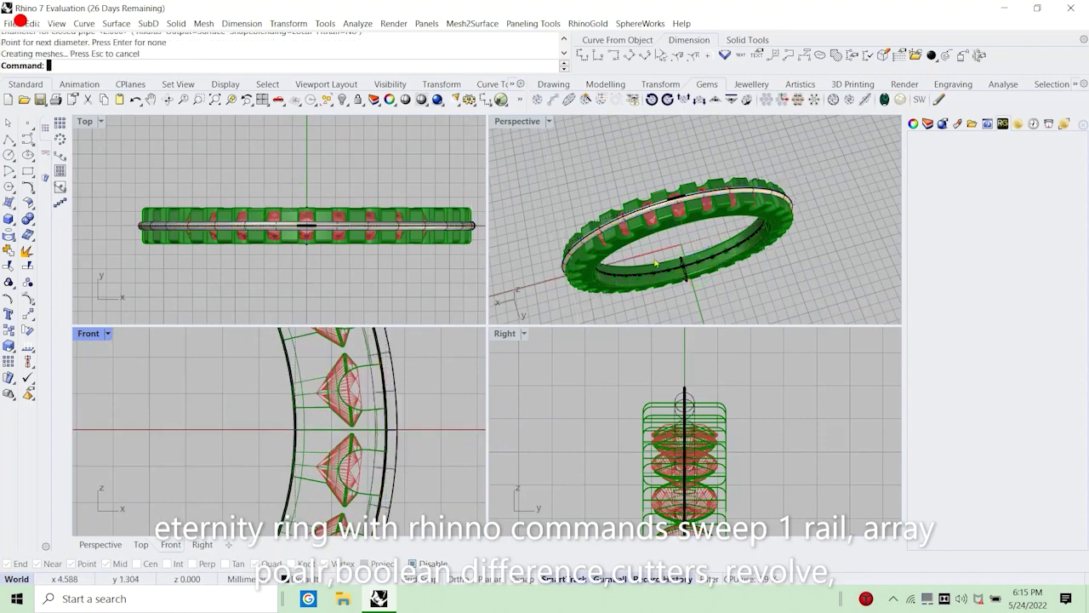
Subtract the thin pipe from the ring band with BooleanDifference, keeping the input objects.
right_drag(628, 252, 709, 245)
scroll(709, 245, up, 3)
click(703, 250)
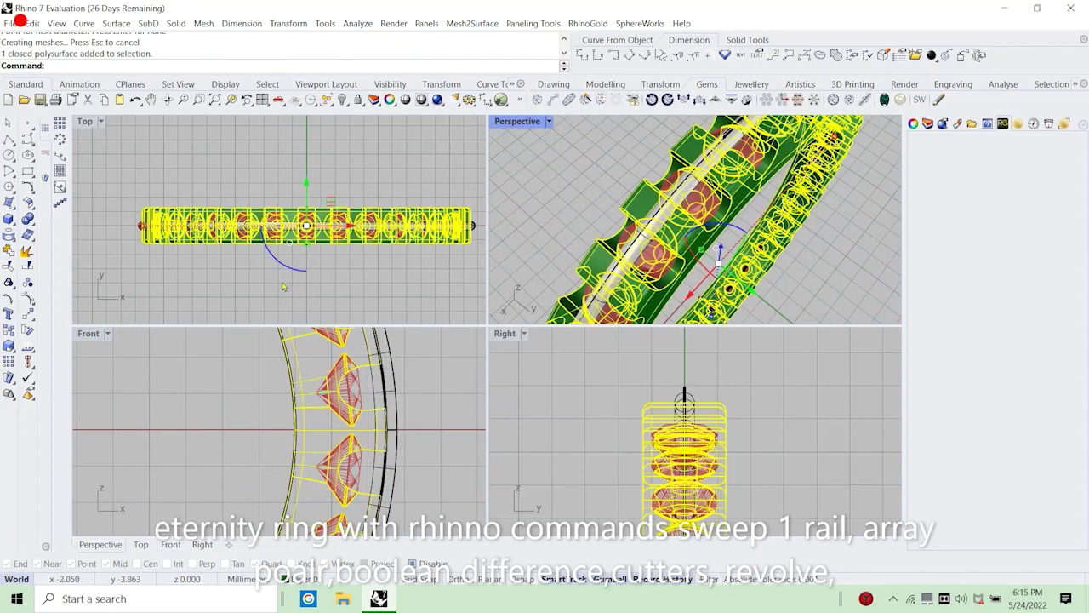
text(booleandifference)
key(Return)
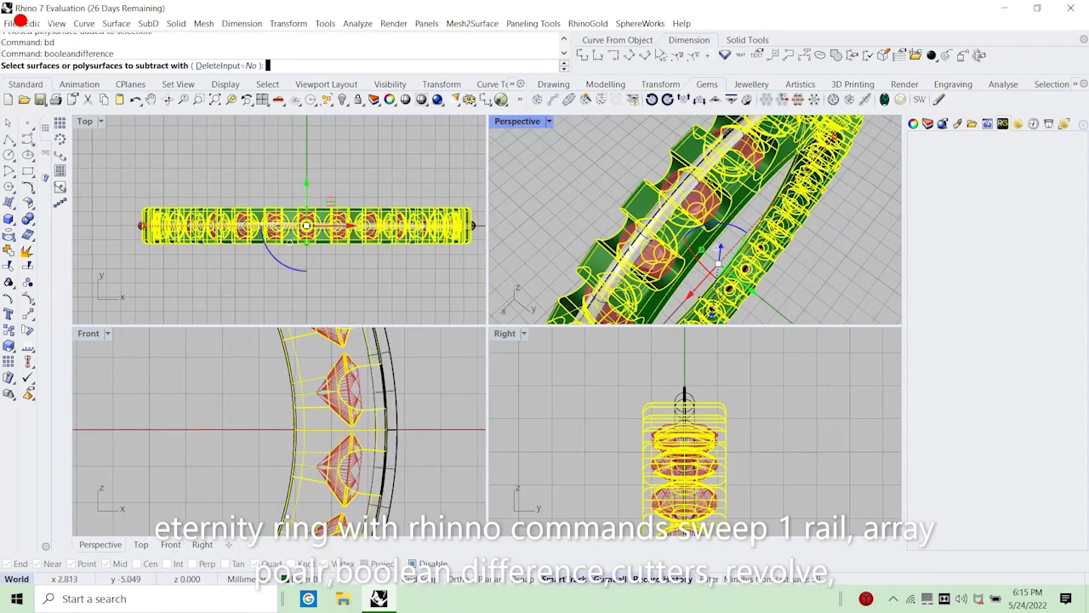
click(620, 248)
key(Return)
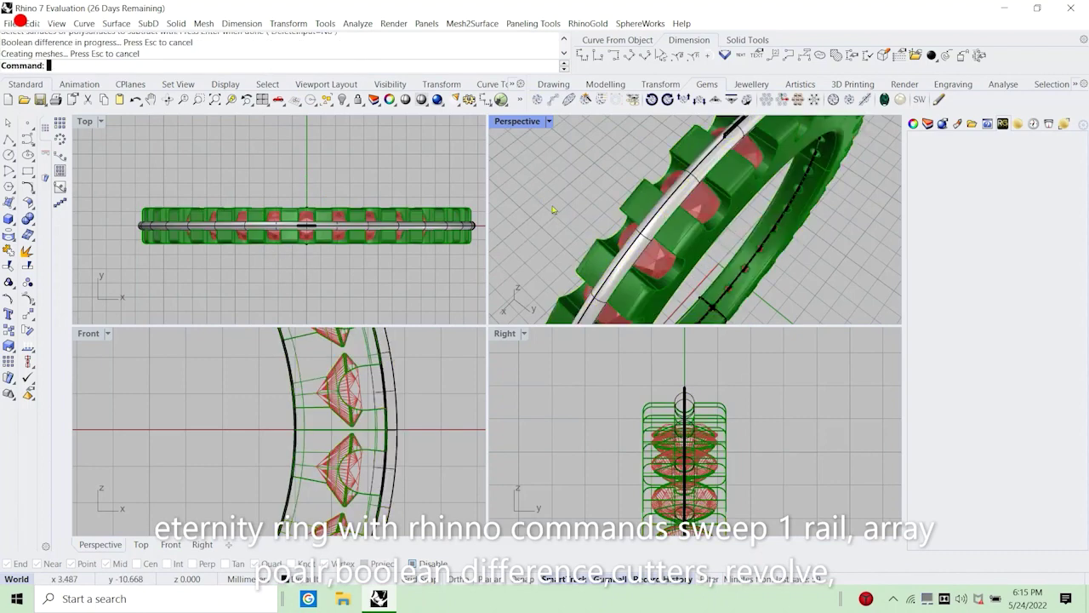
Delete the pipe surface lying in the groove around the ring.
right_drag(555, 210, 666, 230)
click(693, 228)
key(Delete)
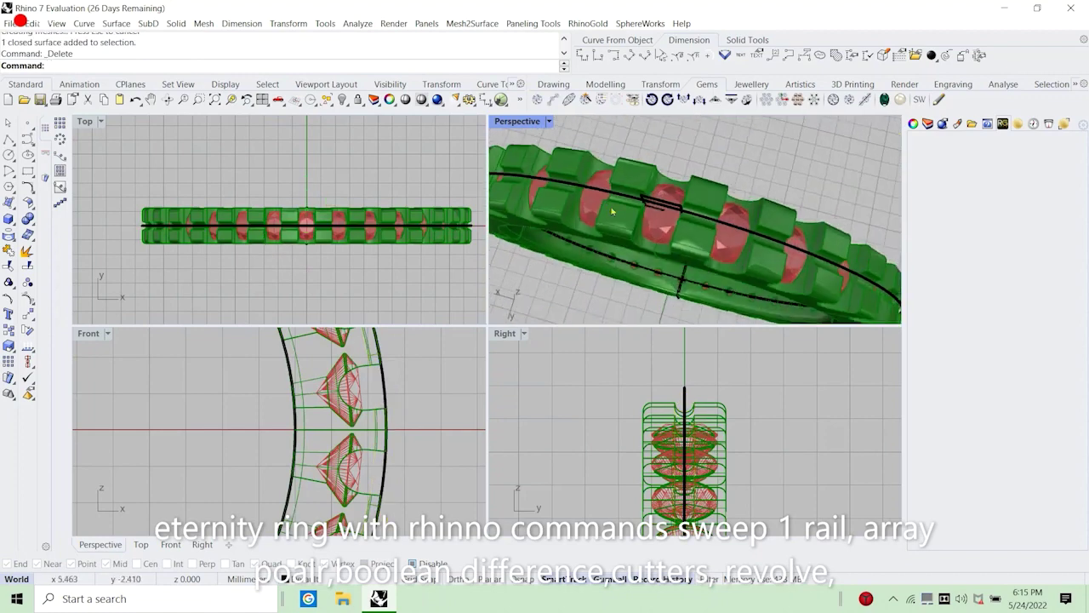
Undo the pipe deletion, the boolean difference and the pipe itself.
key(ctrl+z)
key(ctrl+z)
scroll(336, 409, down, 3)
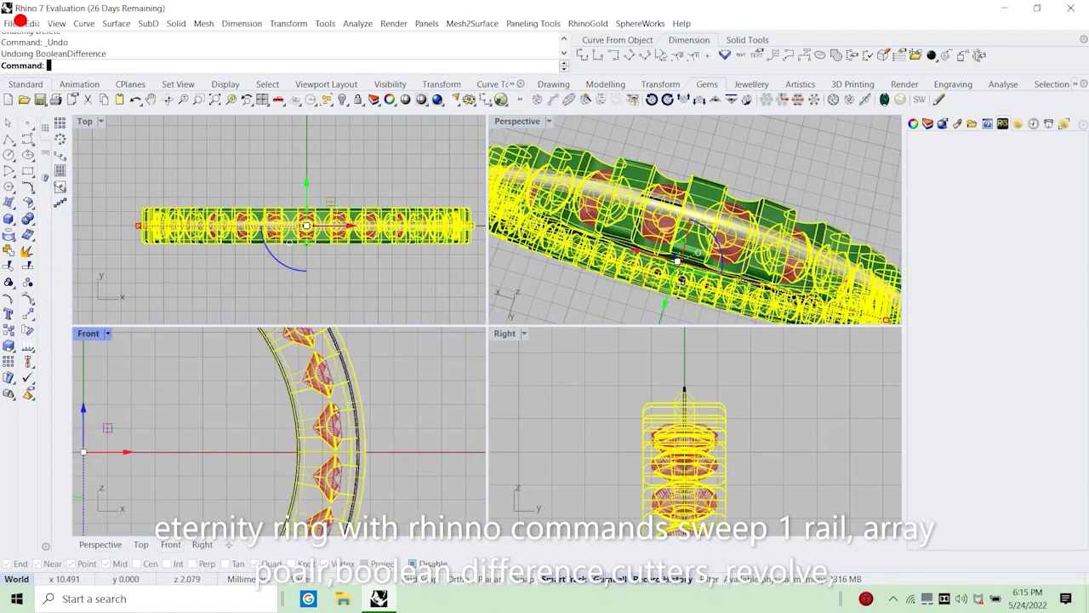
scroll(336, 409, up, 2)
scroll(344, 426, up, 3)
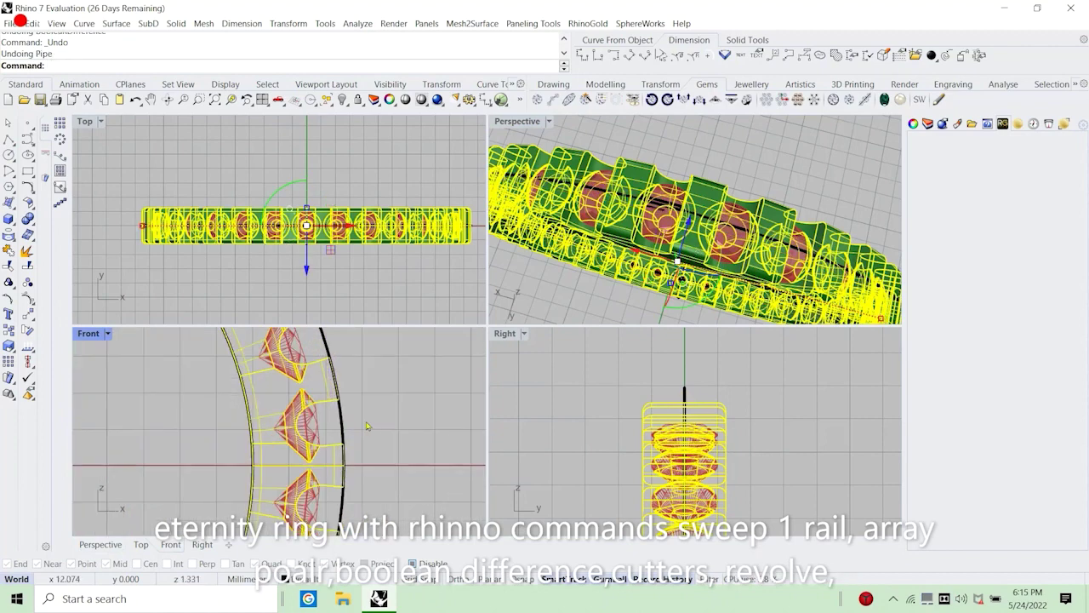
key(ctrl+z)
Scale the outer circle uniformly inward in the Front view so it lies slightly inside the band's outer edge.
click(345, 433)
scroll(357, 426, down, 5)
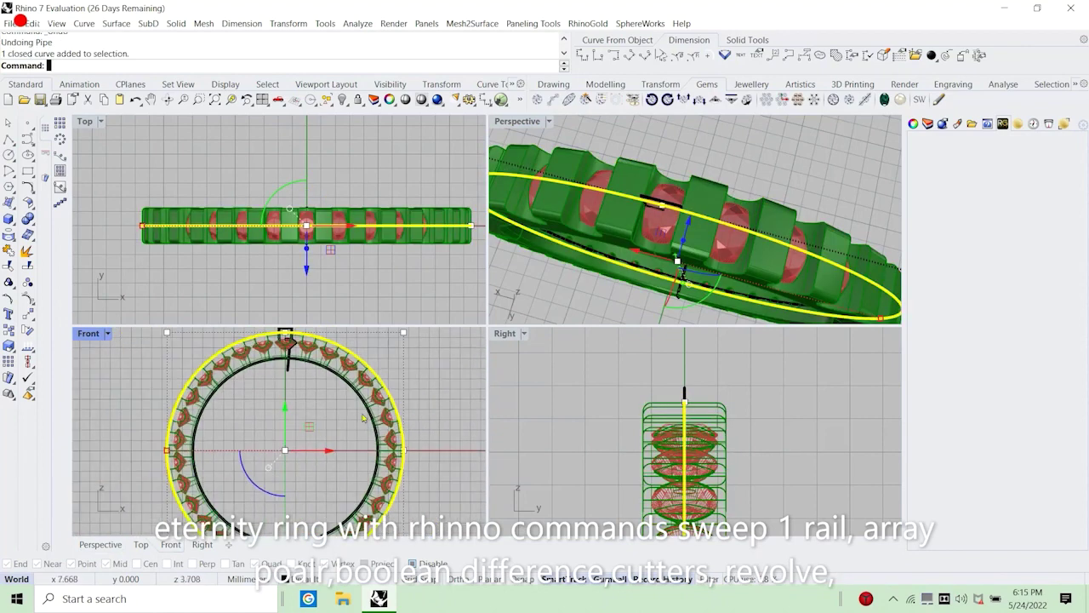
scroll(149, 461, up, 5)
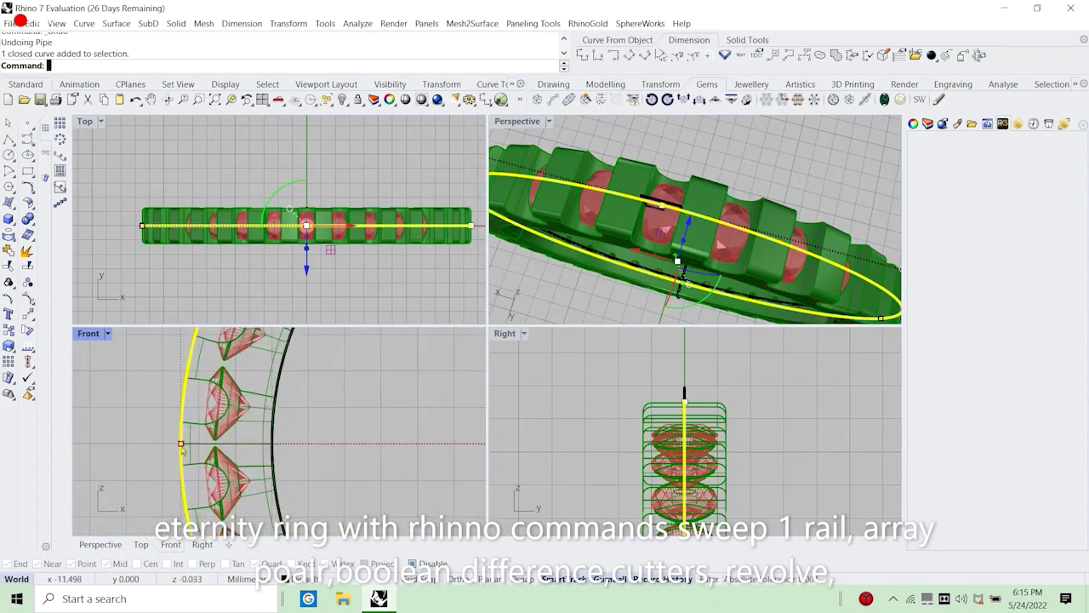
drag(183, 452, 197, 464)
click(164, 424)
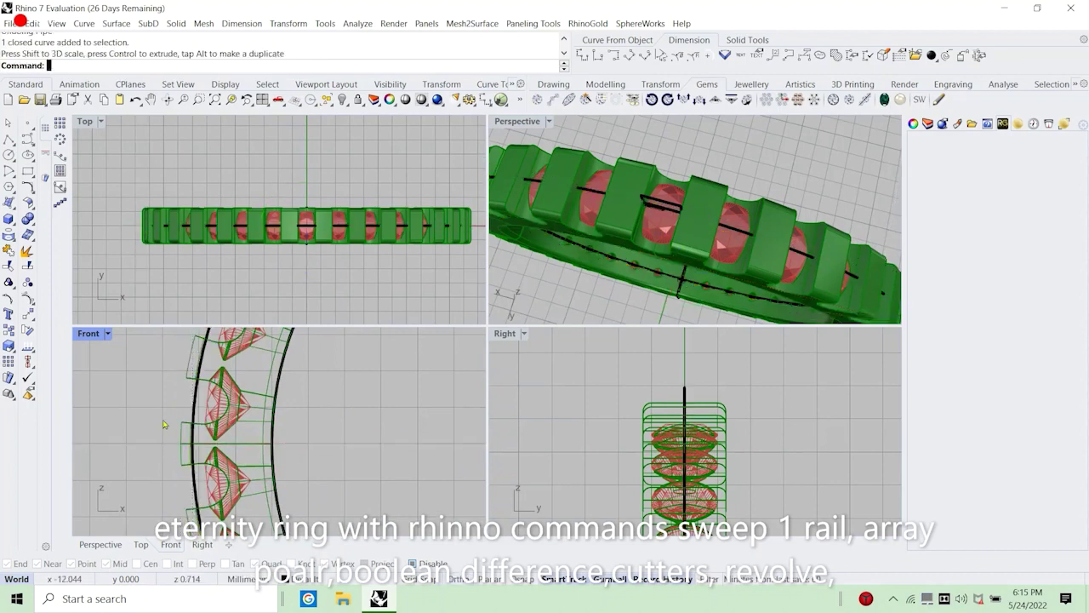
Create a closed pipe along the scaled circle, picking its diameter in the Front view wide enough to extend past the band's edge.
click(198, 410)
scroll(191, 425, down, 3)
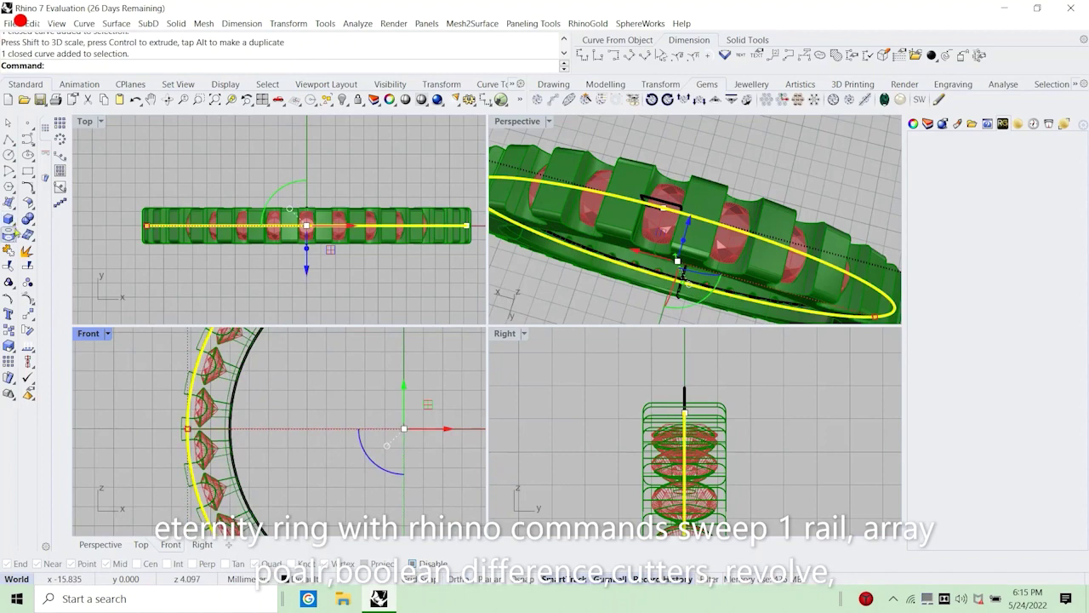
click(15, 230)
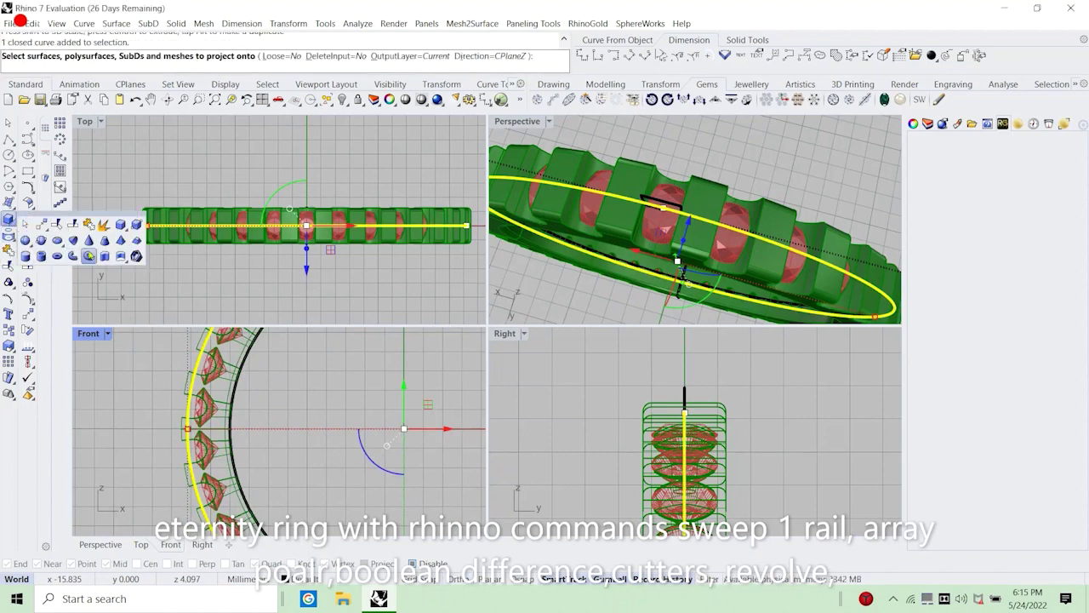
click(88, 256)
scroll(338, 430, down, 5)
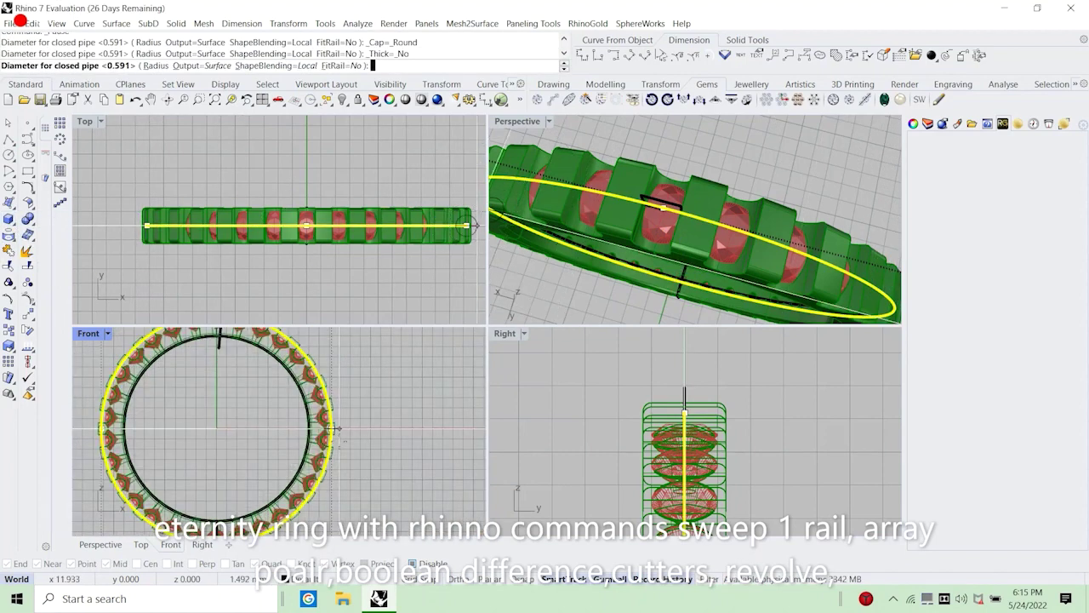
scroll(339, 440, up, 5)
key(Return)
key(Return)
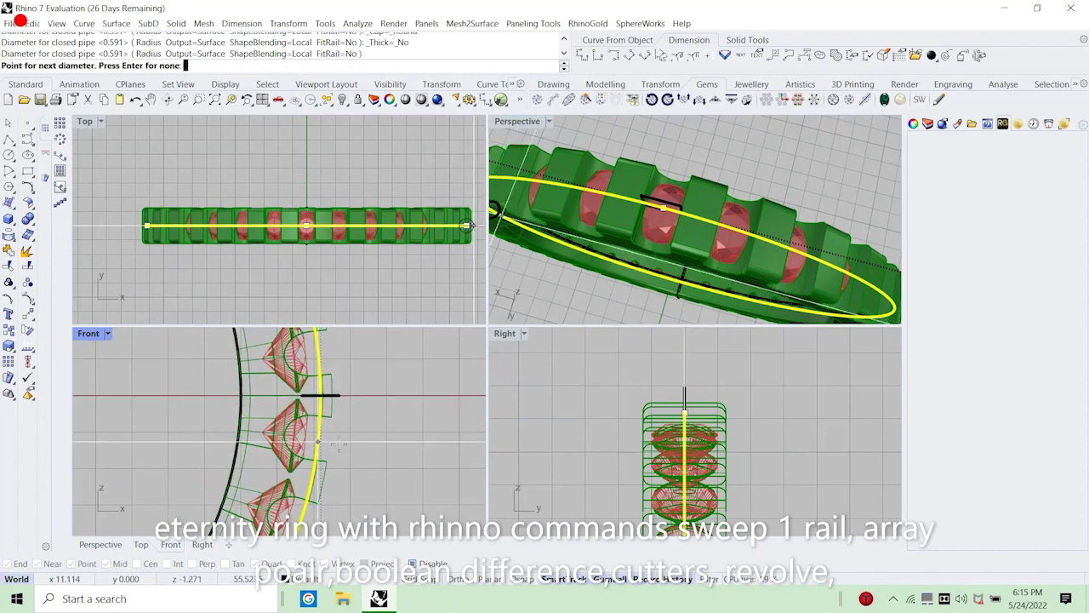
Subtract the wider pipe from the ring band with BooleanDifference, keeping the input objects.
click(629, 243)
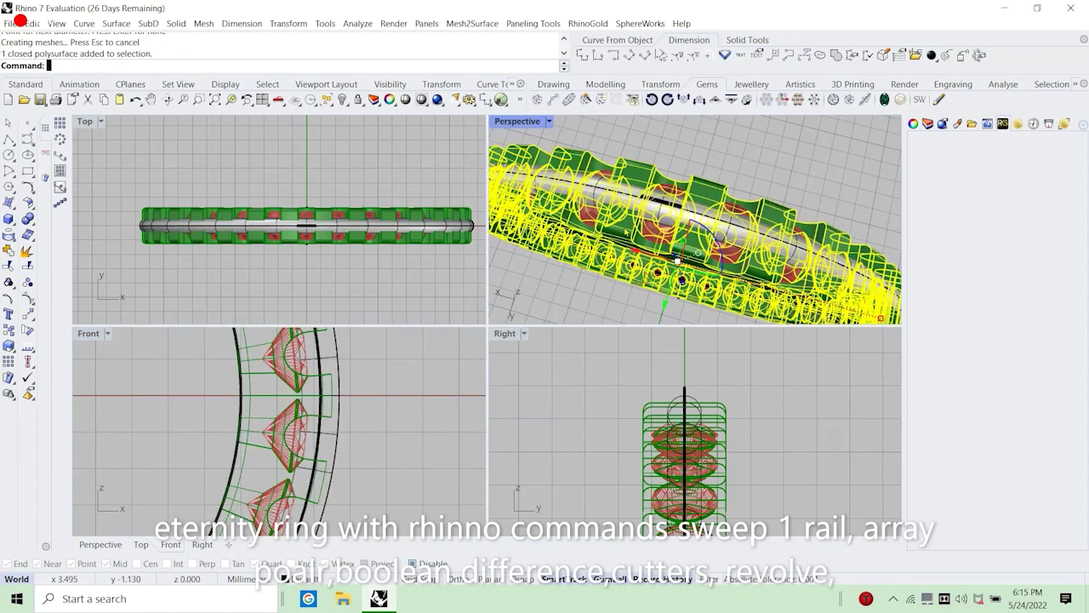
right_drag(627, 231, 627, 228)
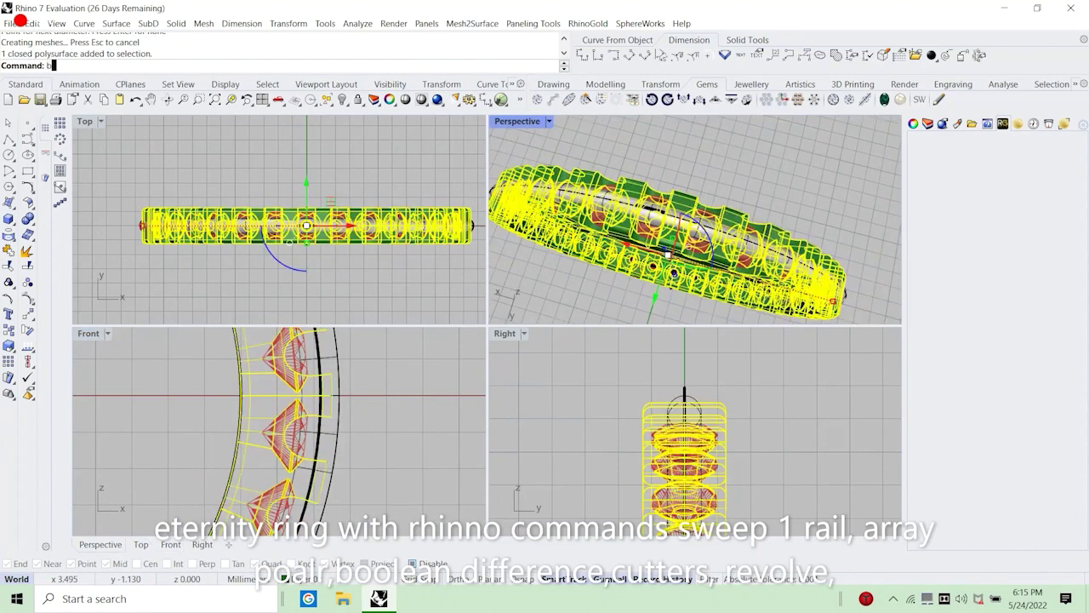
text(bd)
key(Return)
click(597, 198)
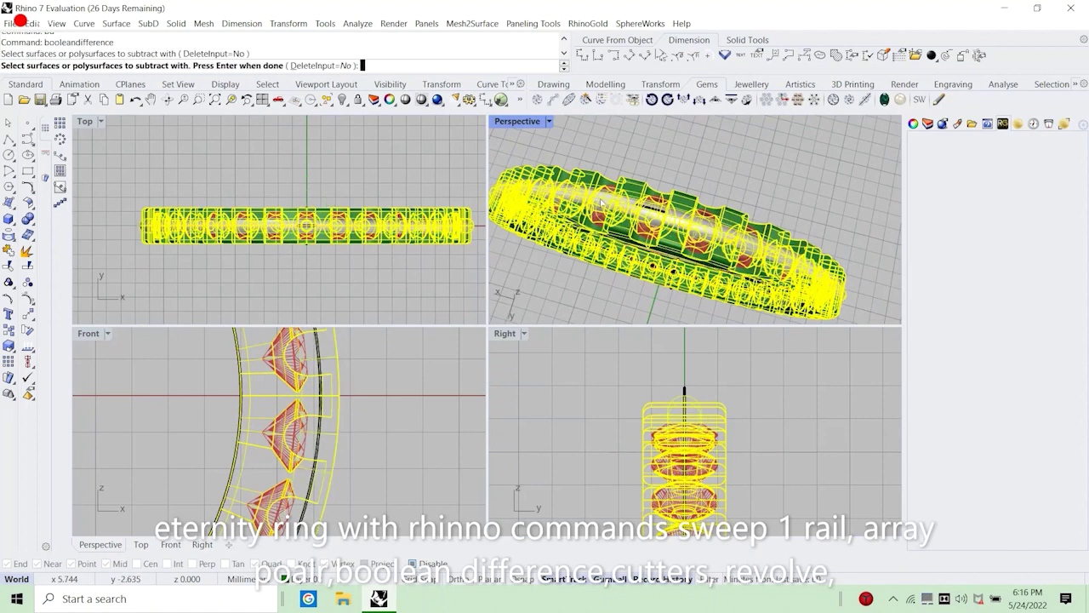
key(Return)
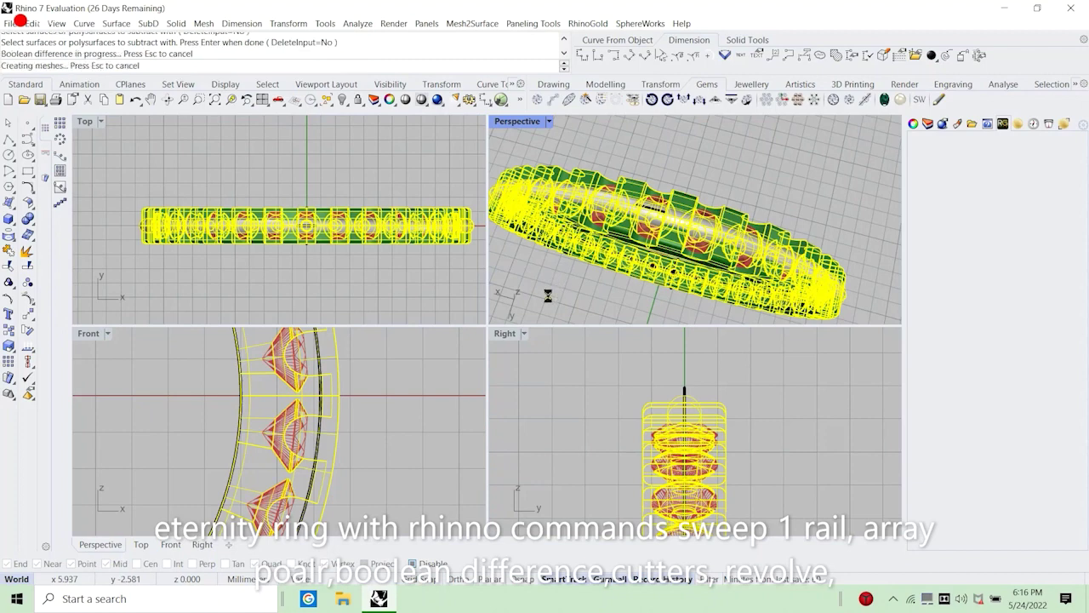
click(566, 281)
Hide the pipe surface to expose the groove cut around the band.
scroll(601, 214, up, 3)
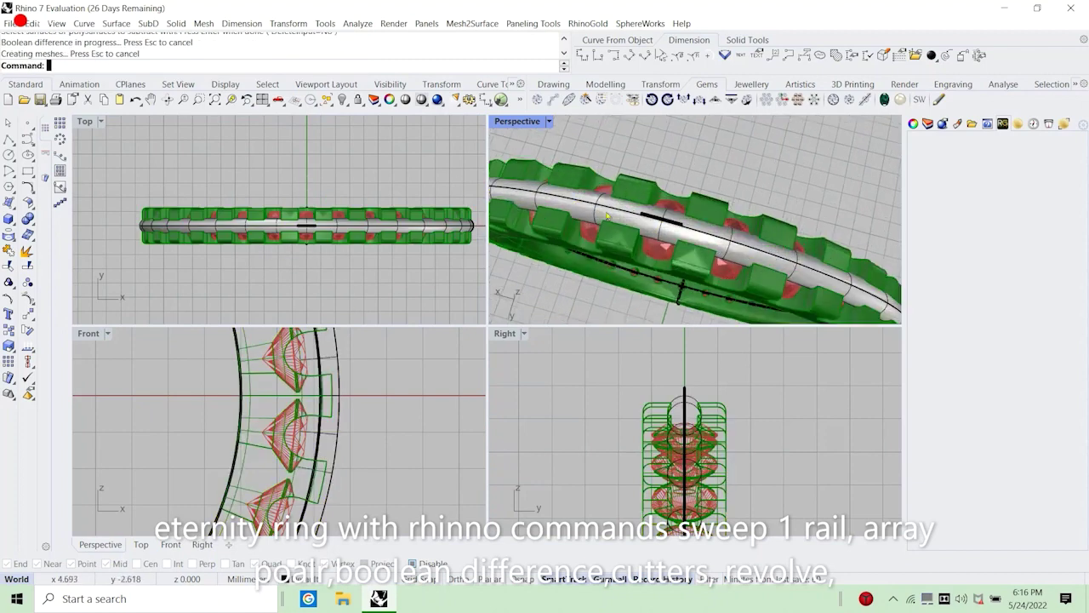
click(602, 213)
click(623, 253)
click(345, 99)
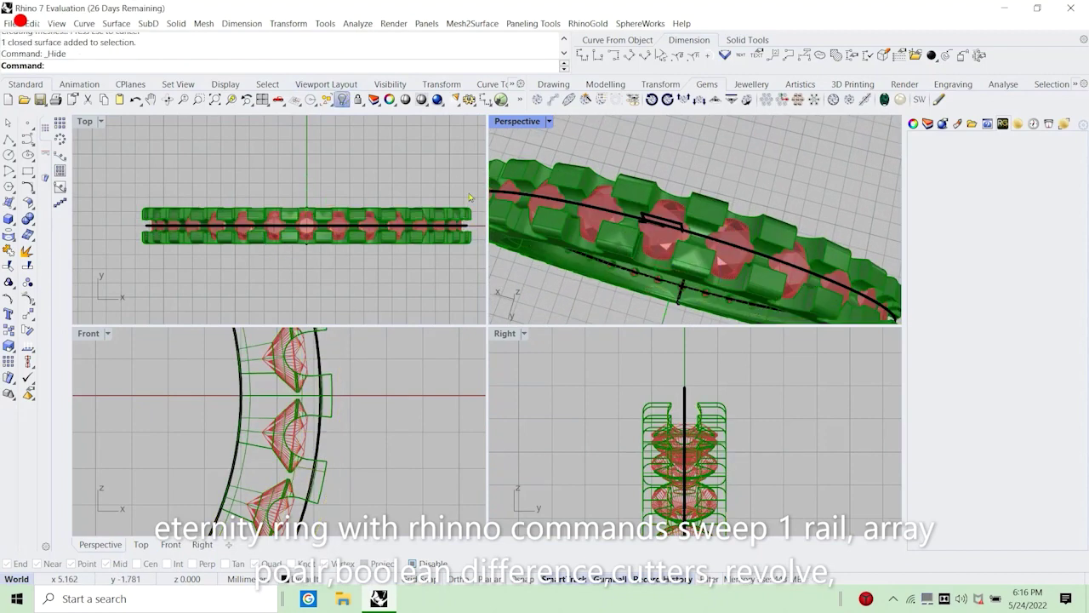
Examine the groove and the split prongs around the gems in a maximized Perspective viewport.
scroll(685, 247, down, 3)
scroll(685, 248, up, 6)
right_drag(685, 248, 691, 211)
scroll(598, 230, down, 5)
scroll(581, 189, up, 5)
scroll(602, 194, down, 5)
double_click(518, 121)
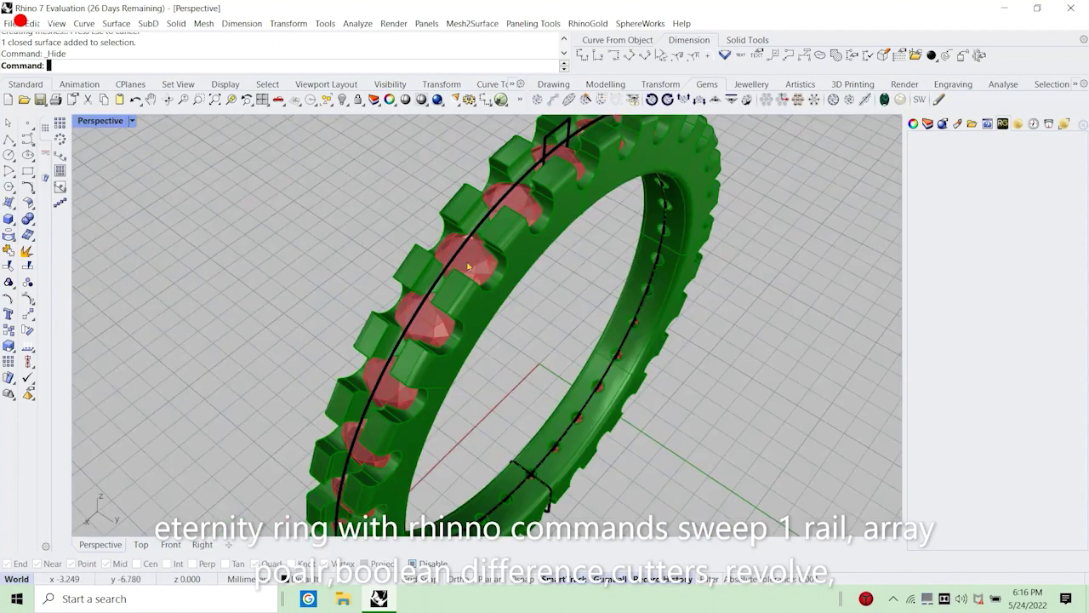
scroll(495, 305, up, 6)
right_drag(495, 306, 316, 277)
scroll(316, 277, up, 2)
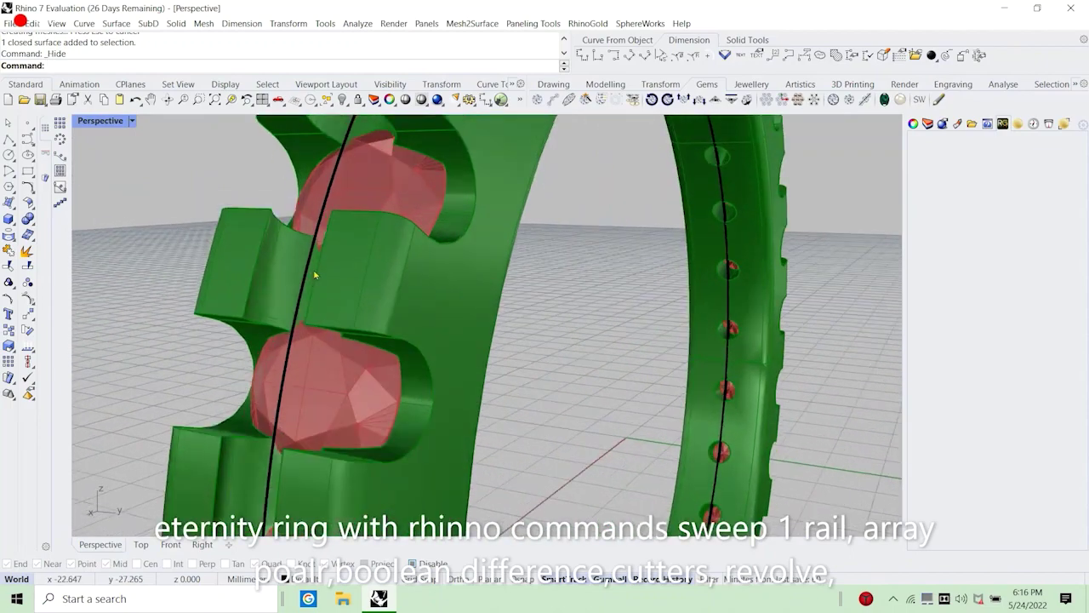
scroll(355, 288, down, 5)
right_drag(355, 357, 218, 376)
scroll(350, 388, down, 8)
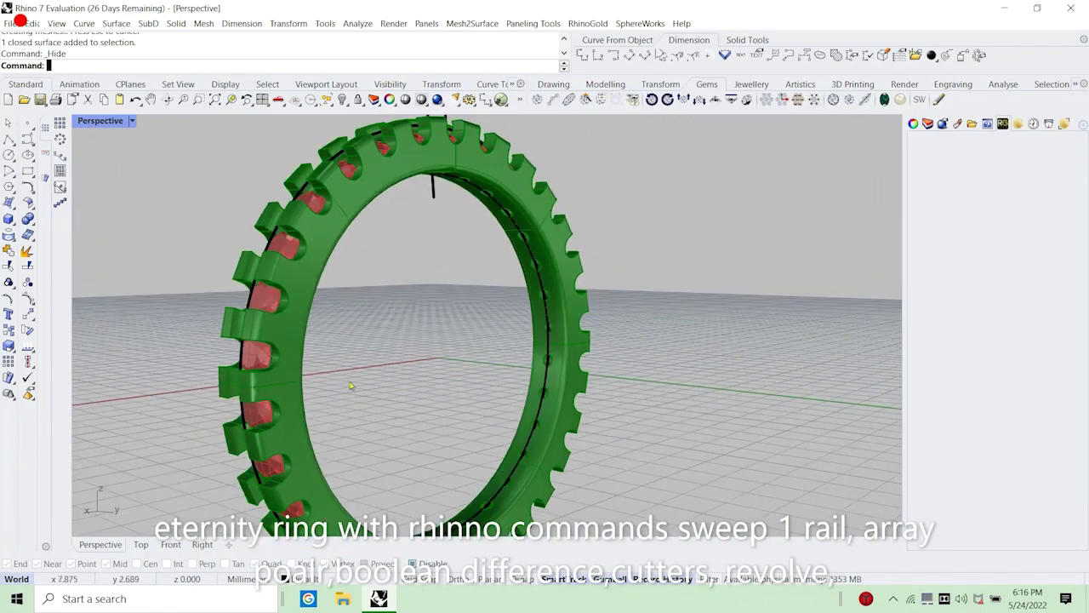
Undo the hiding, the boolean difference and the wider pipe.
key(ctrl+z)
key(ctrl+z)
right_drag(329, 363, 258, 403)
key(ctrl+z)
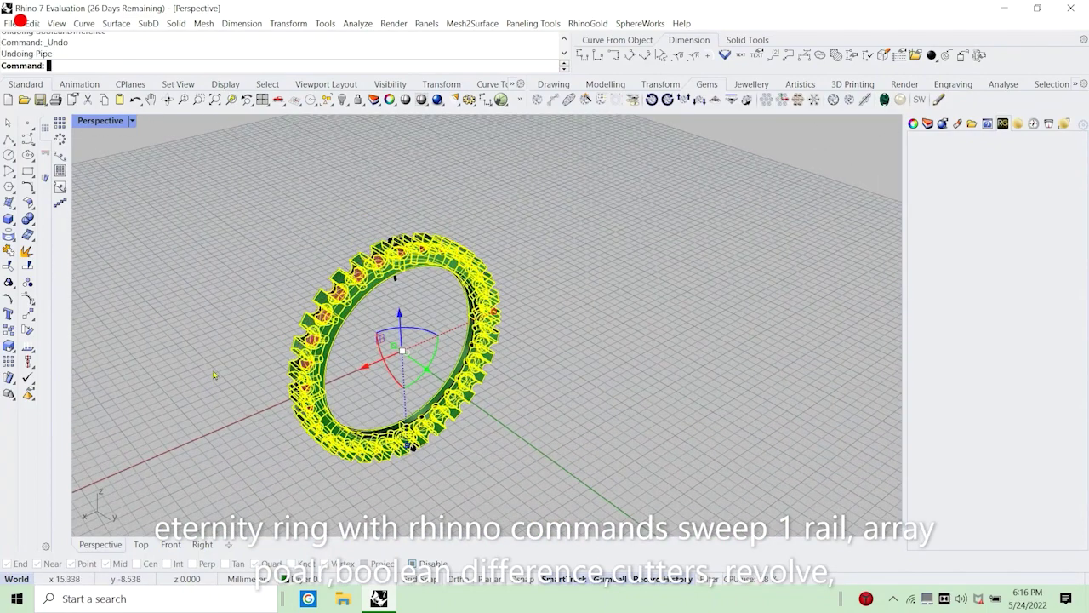
right_drag(231, 334, 234, 333)
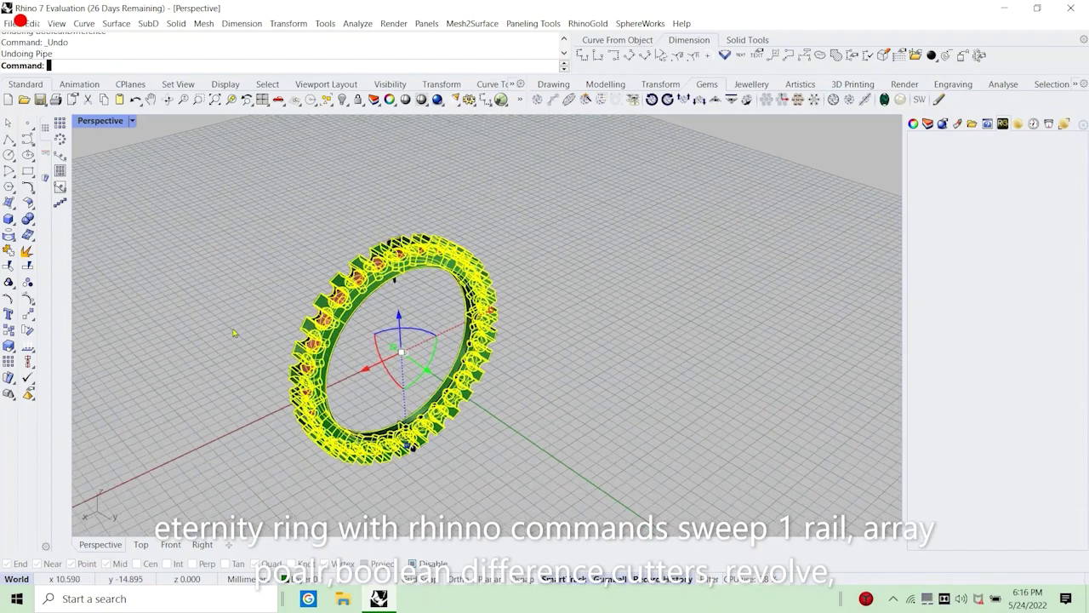
Restore the four-viewport layout and scale the circle further inward in the Front view, onto the gems' outer faces.
double_click(100, 121)
scroll(340, 425, up, 3)
click(343, 434)
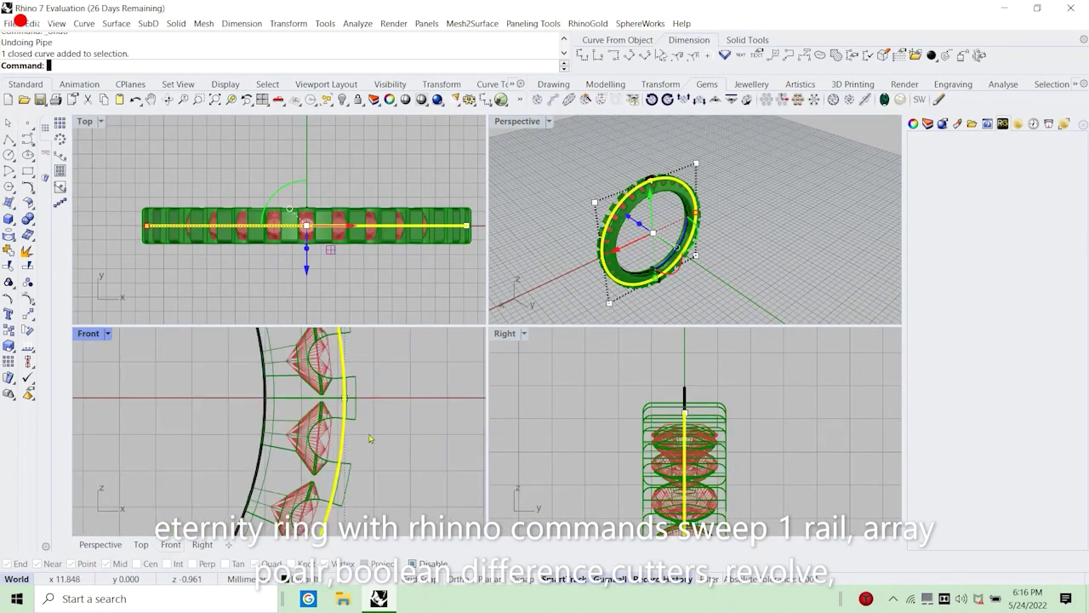
scroll(370, 439, down, 6)
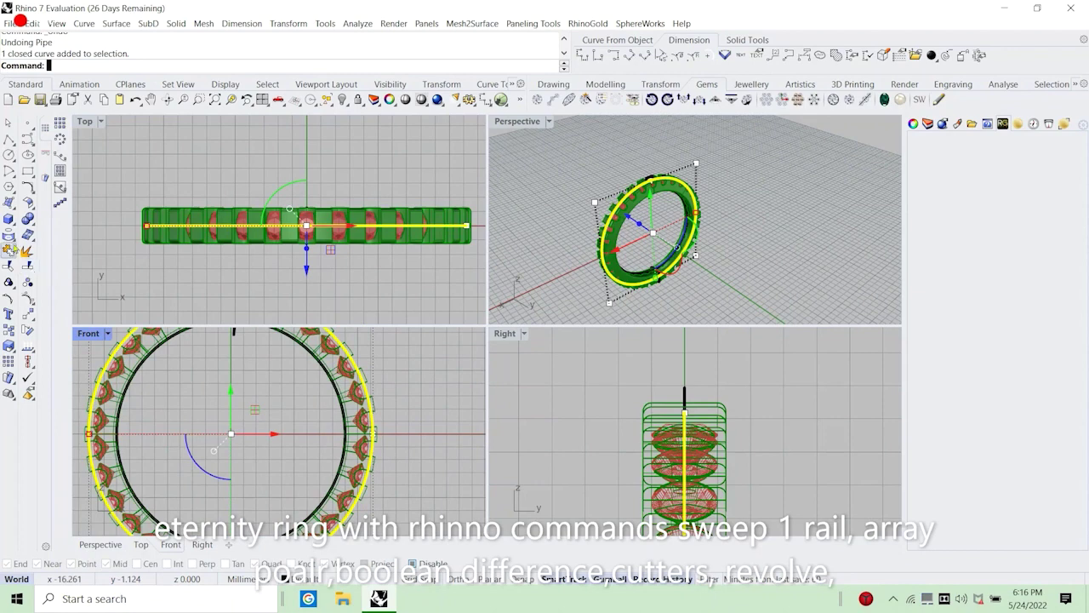
scroll(112, 430, up, 5)
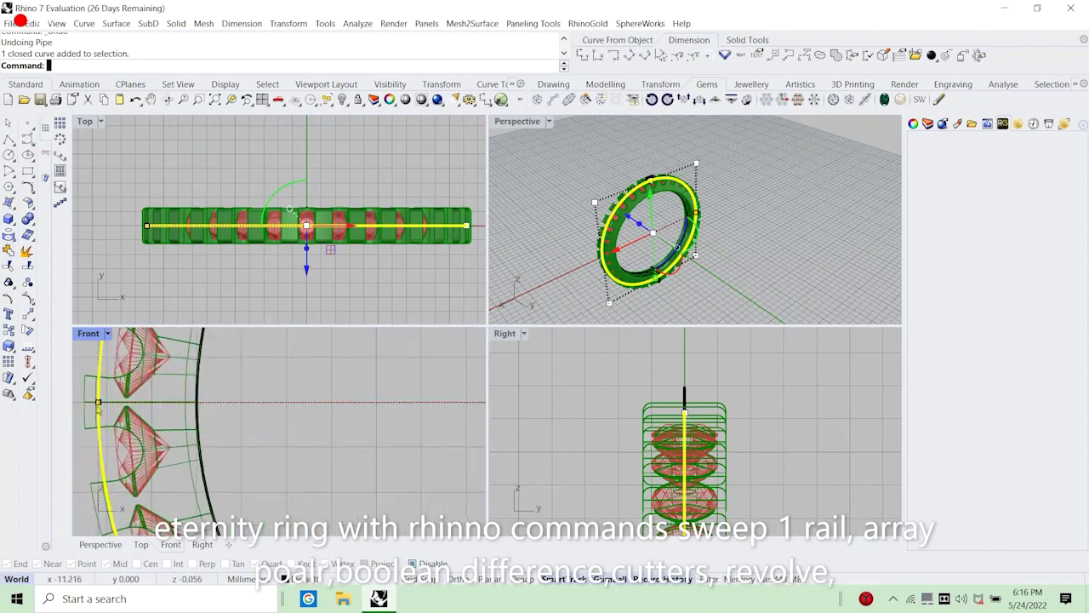
drag(97, 402, 117, 422)
scroll(117, 422, down, 5)
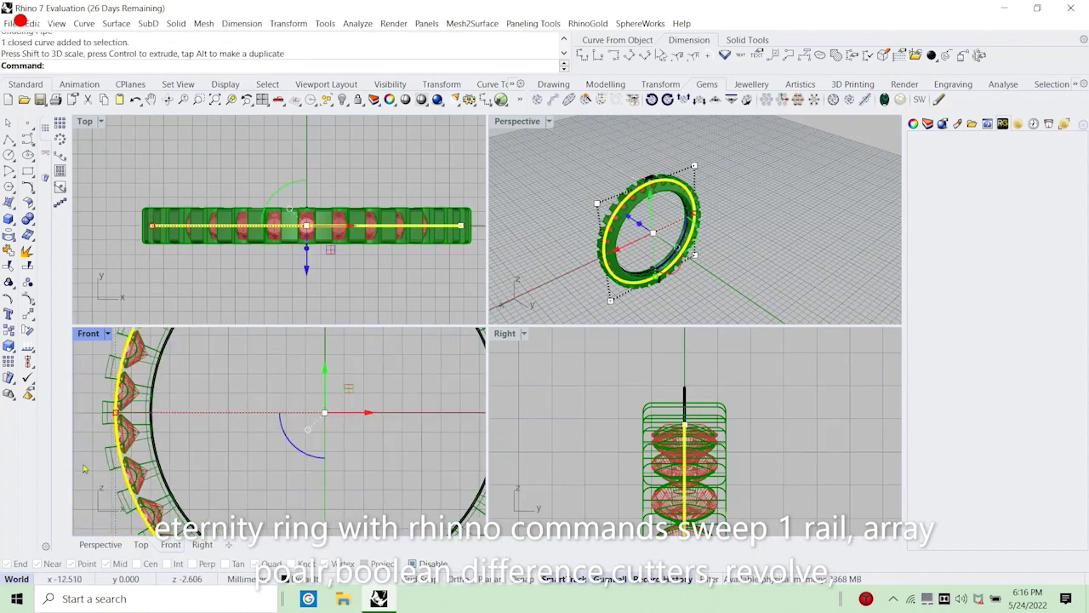
key(Escape)
Scale the circle outward in the Front view to a radius of about 11.02 mm, between the gems and the prong tips.
scroll(134, 375, up, 3)
click(135, 373)
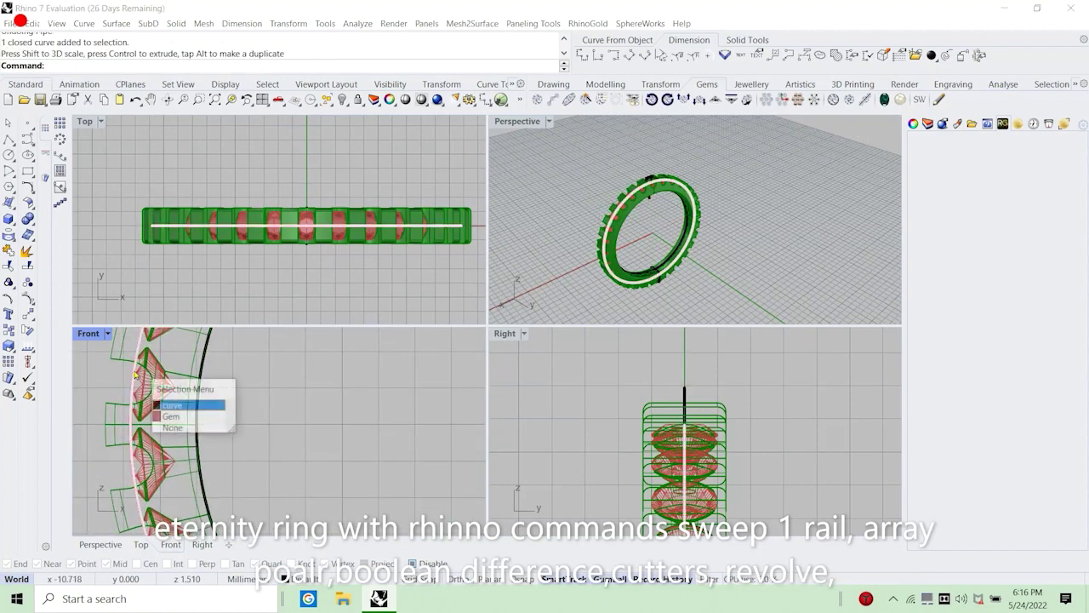
click(180, 403)
scroll(136, 409, up, 3)
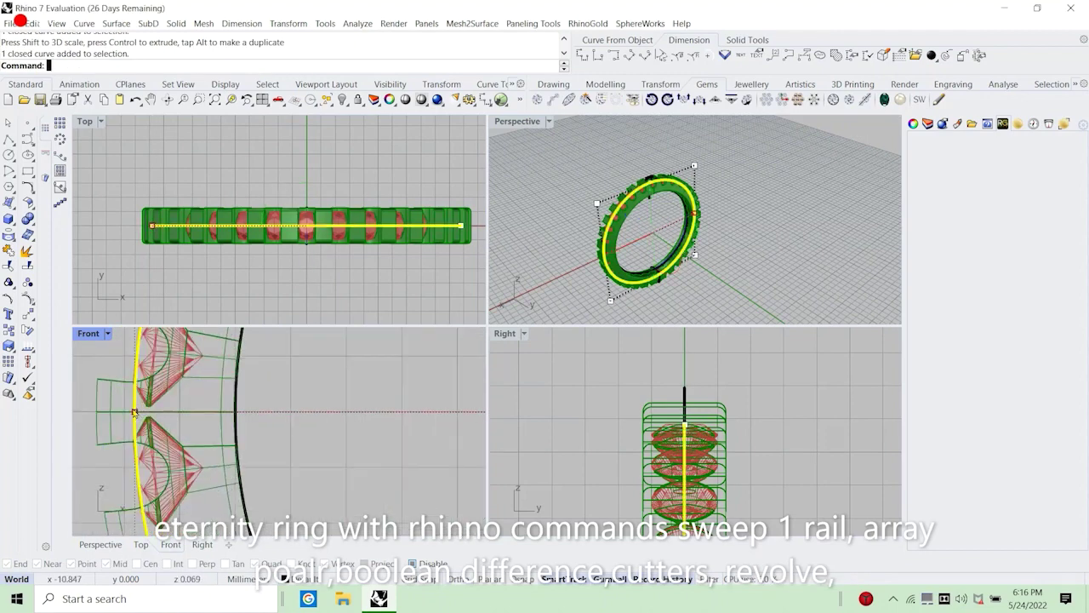
drag(133, 412, 124, 411)
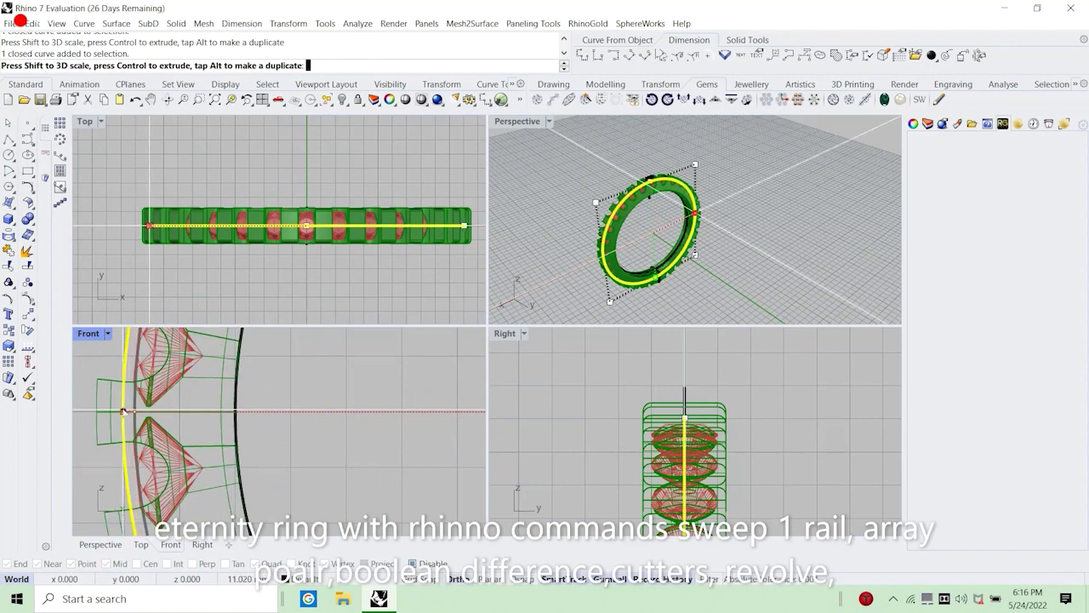
scroll(110, 408, down, 3)
key(Escape)
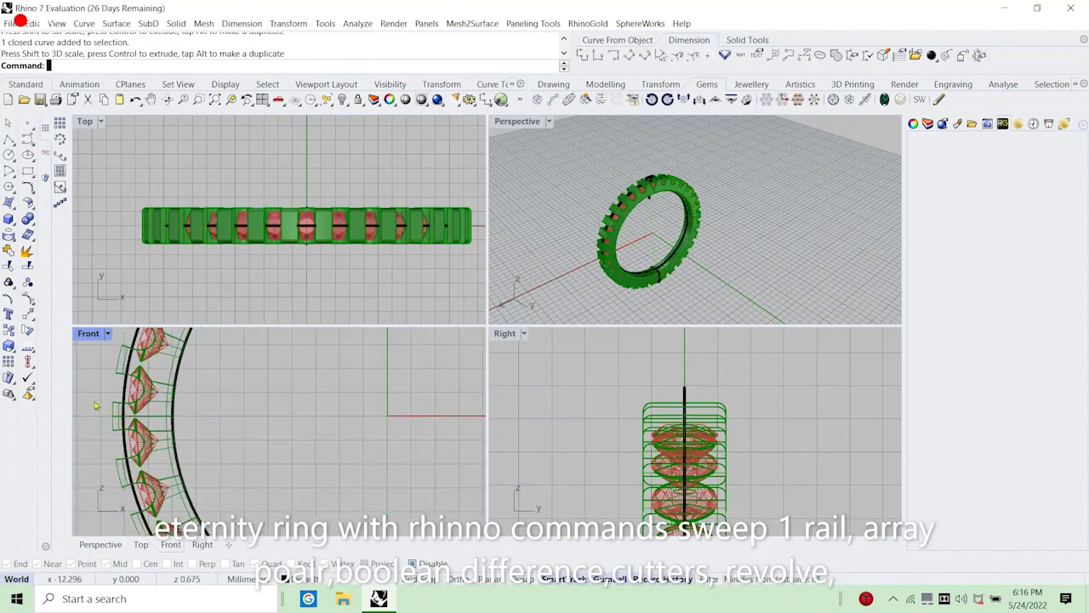
Try a closed pipe with a diameter of about 0.7 mm along the scaled circle.
click(14, 225)
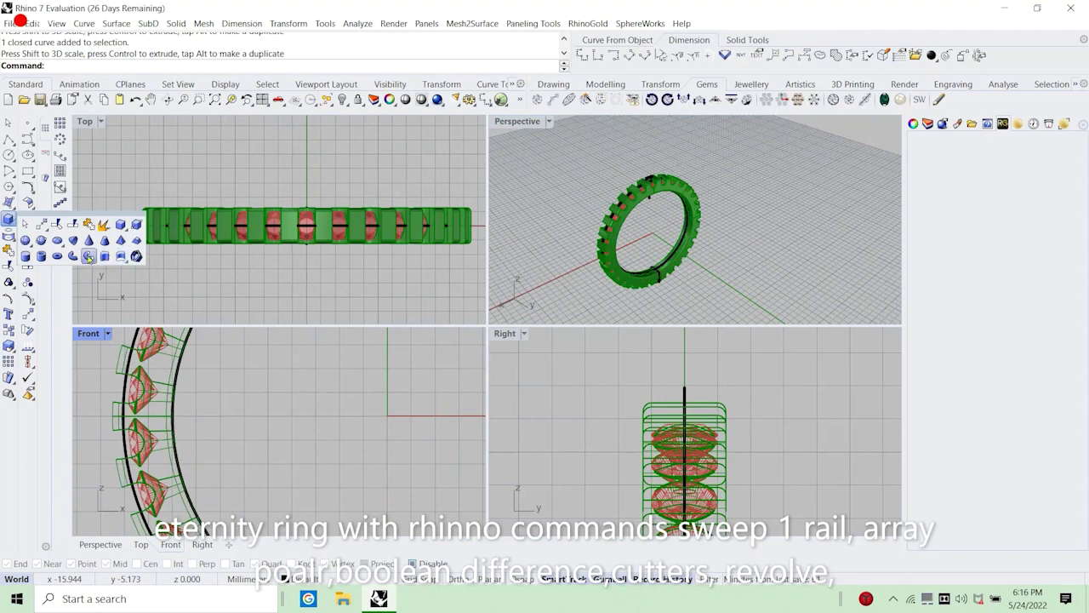
click(88, 257)
scroll(231, 440, down, 4)
scroll(232, 440, up, 6)
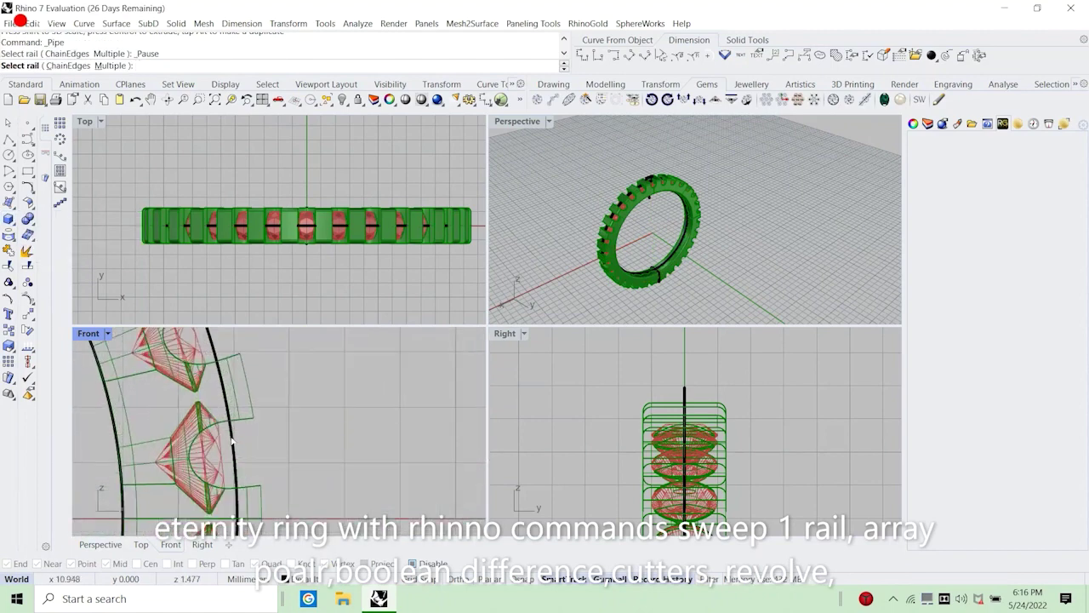
click(232, 440)
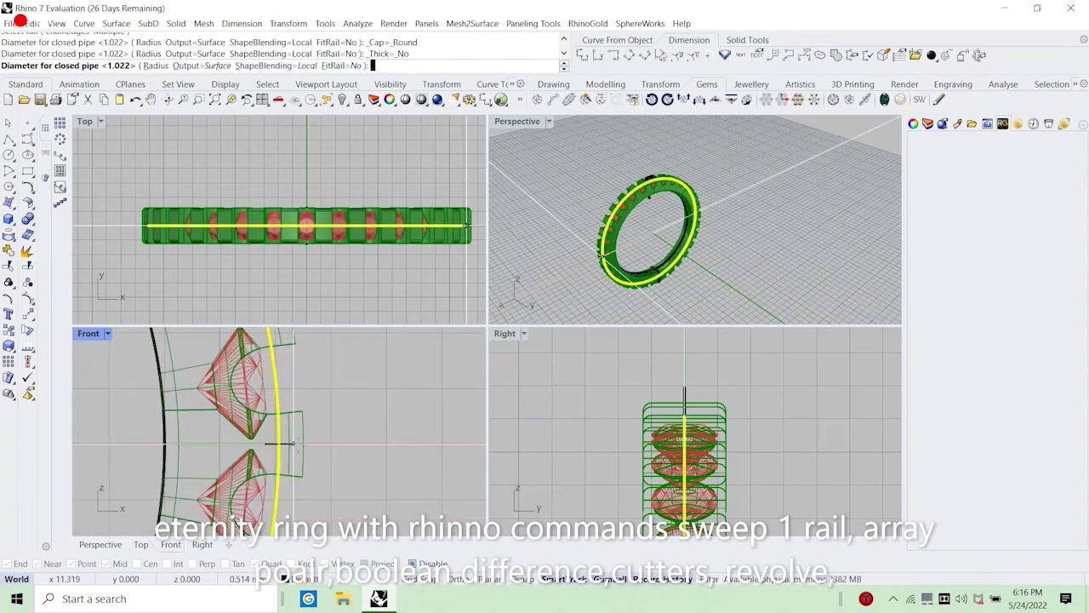
scroll(292, 443, up, 2)
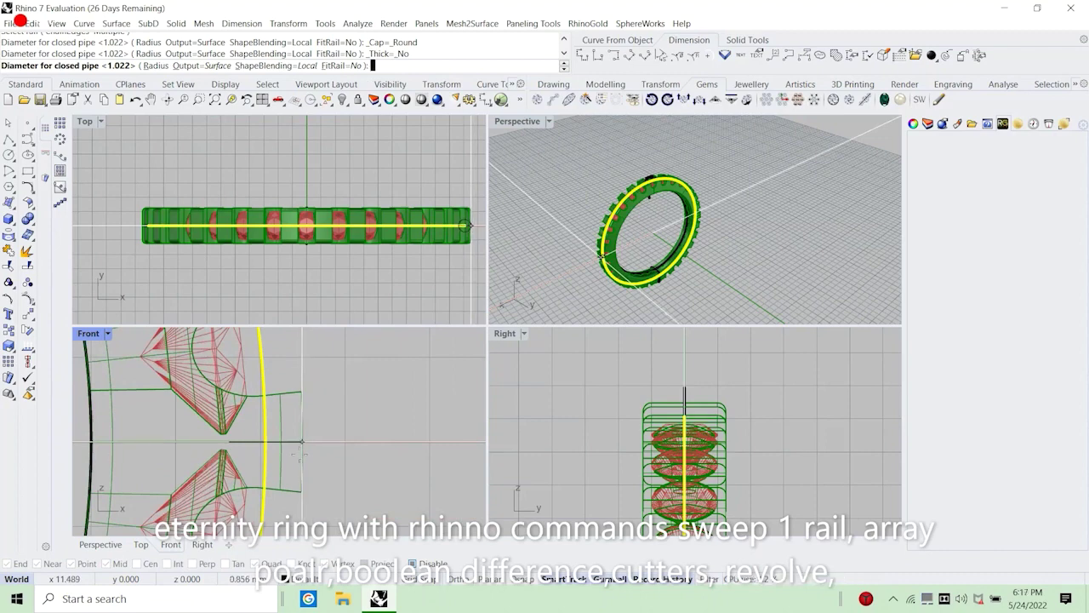
click(293, 454)
right_click(401, 458)
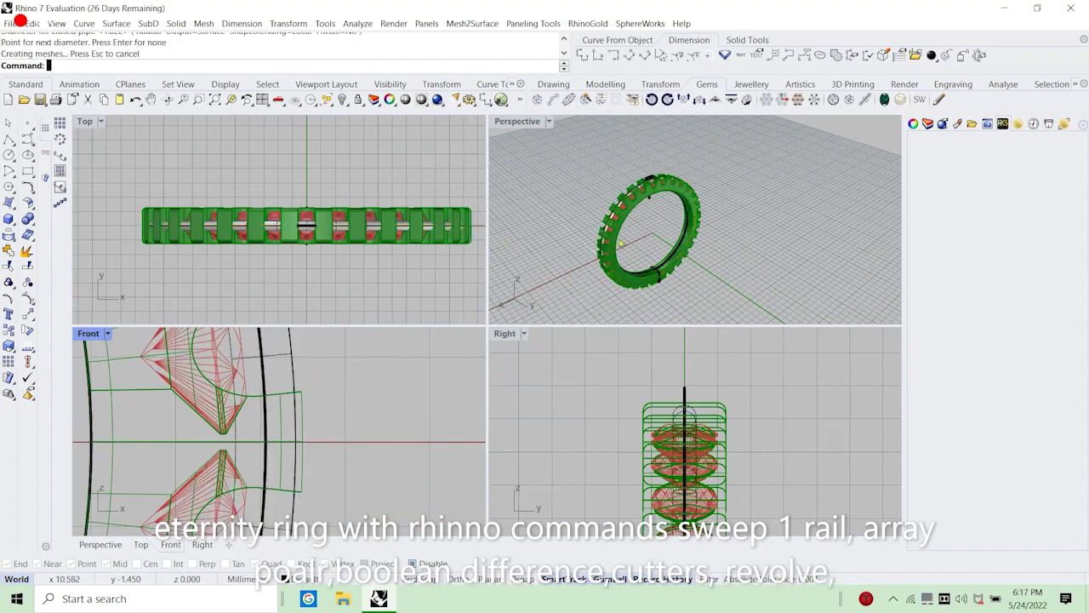
Undo the pipe and scale the circle slightly outward to a radius of about 11.09 mm in the Front view.
scroll(620, 243, up, 5)
scroll(338, 412, down, 5)
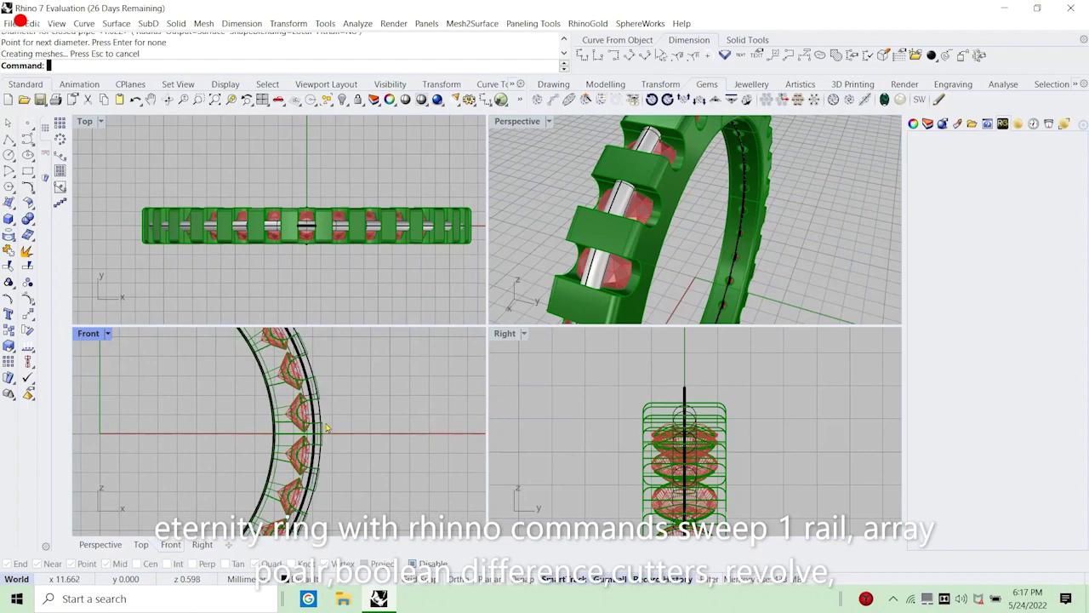
scroll(326, 434, down, 3)
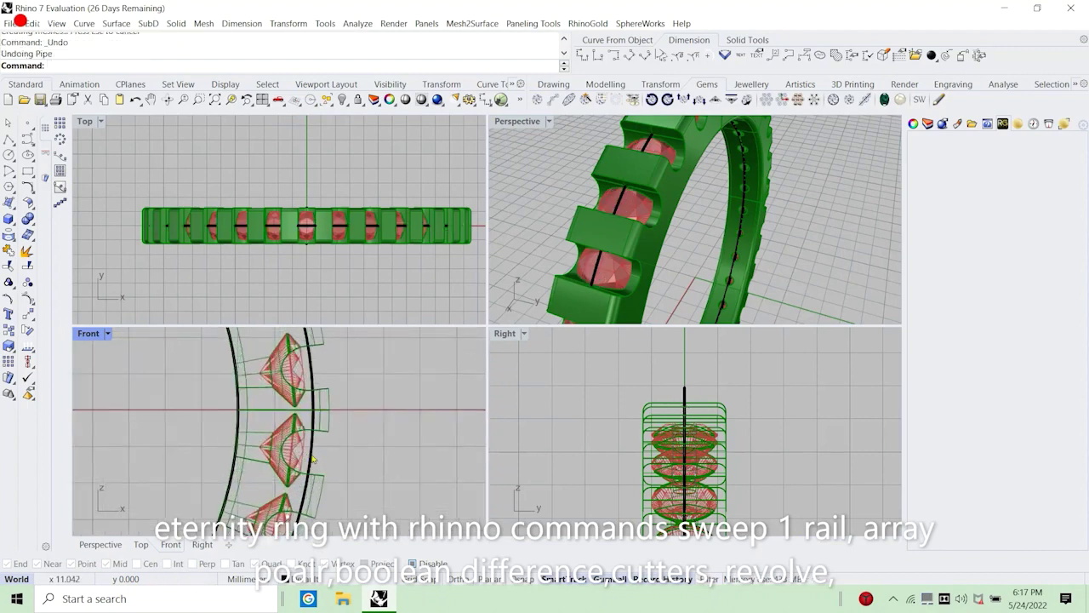
key(ctrl+z)
scroll(360, 436, down, 3)
scroll(192, 428, up, 6)
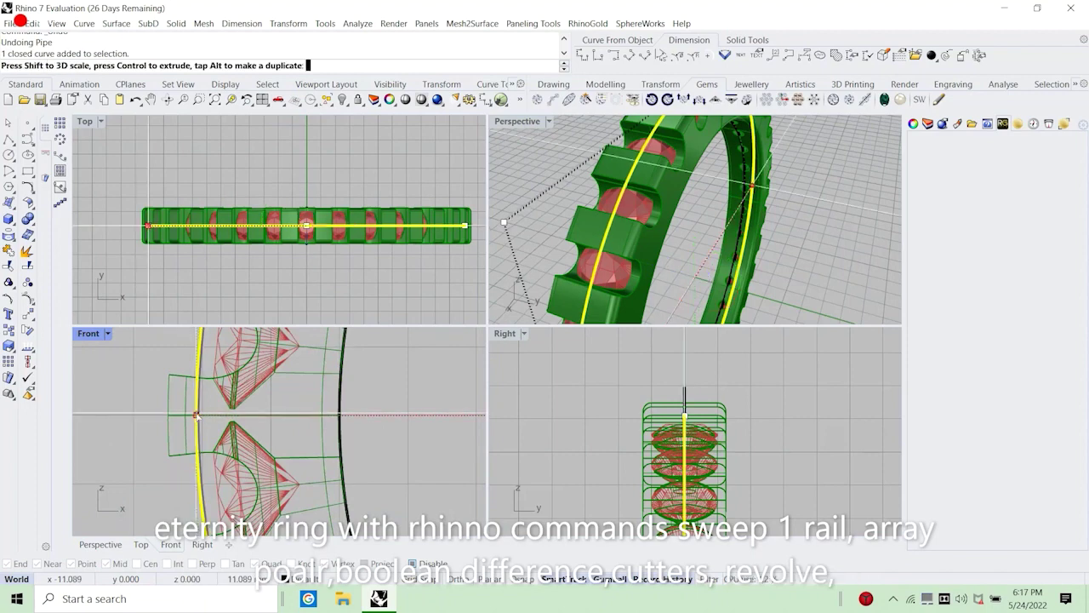
scroll(255, 443, down, 5)
Try a wider closed pipe, about 0.9 mm in diameter, along the enlarged circle.
right_click(314, 478)
right_drag(361, 450, 161, 446)
scroll(318, 440, up, 8)
scroll(320, 440, up, 2)
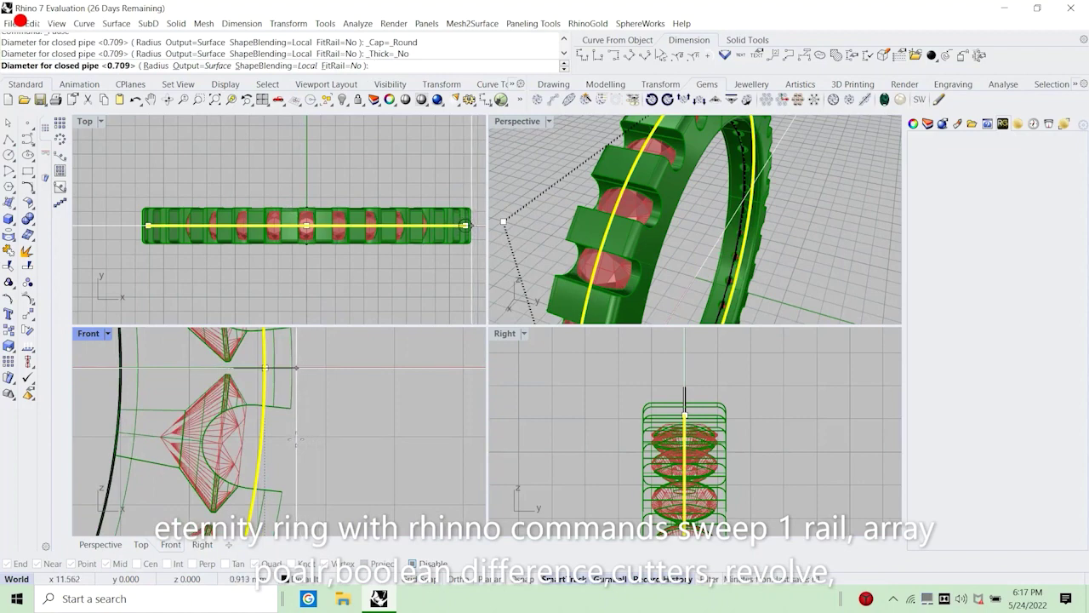
click(293, 439)
key(Return)
scroll(294, 442, down, 5)
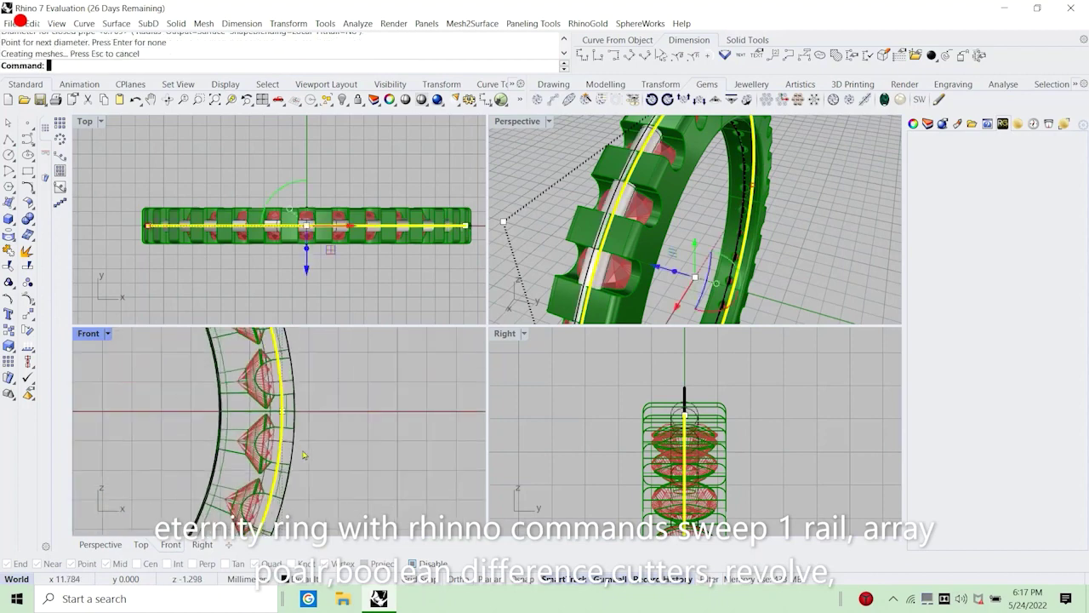
Clear the band selection and undo the wider pipe.
click(632, 254)
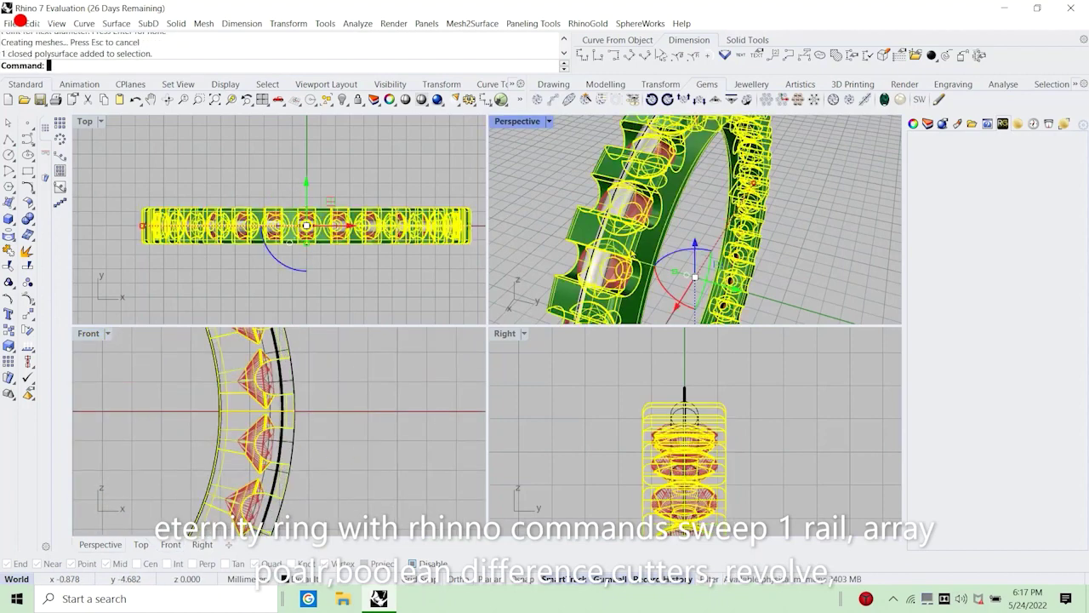
click(553, 207)
scroll(308, 405, down, 4)
key(ctrl+z)
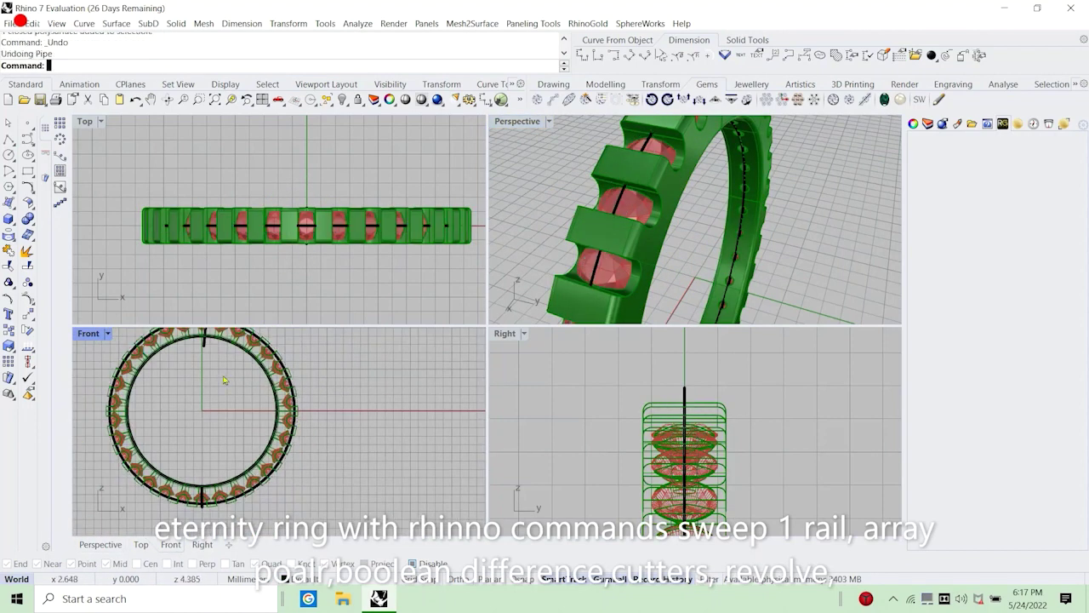
Select the rounded-rectangle profile curve at the bottom of the ring in the Right view.
click(621, 208)
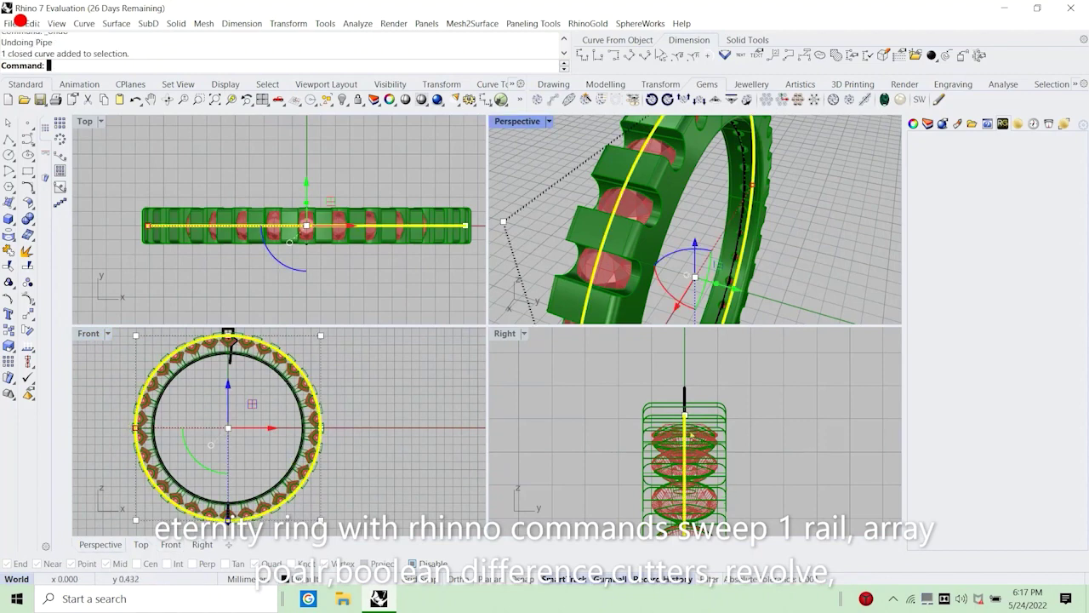
scroll(690, 434, down, 5)
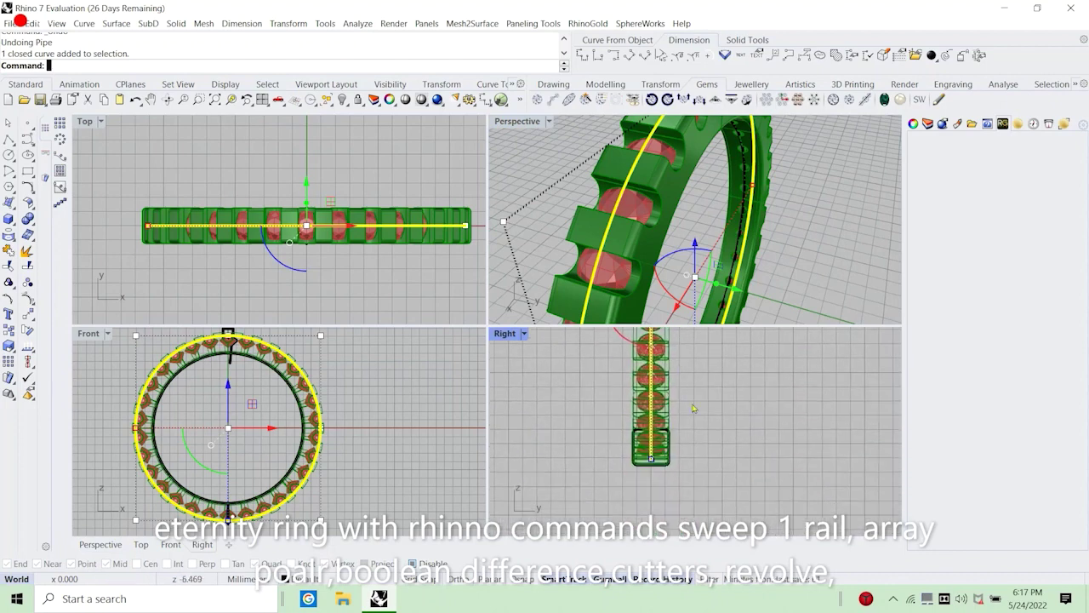
right_drag(694, 409, 686, 381)
scroll(649, 439, up, 12)
click(649, 435)
scroll(647, 448, down, 11)
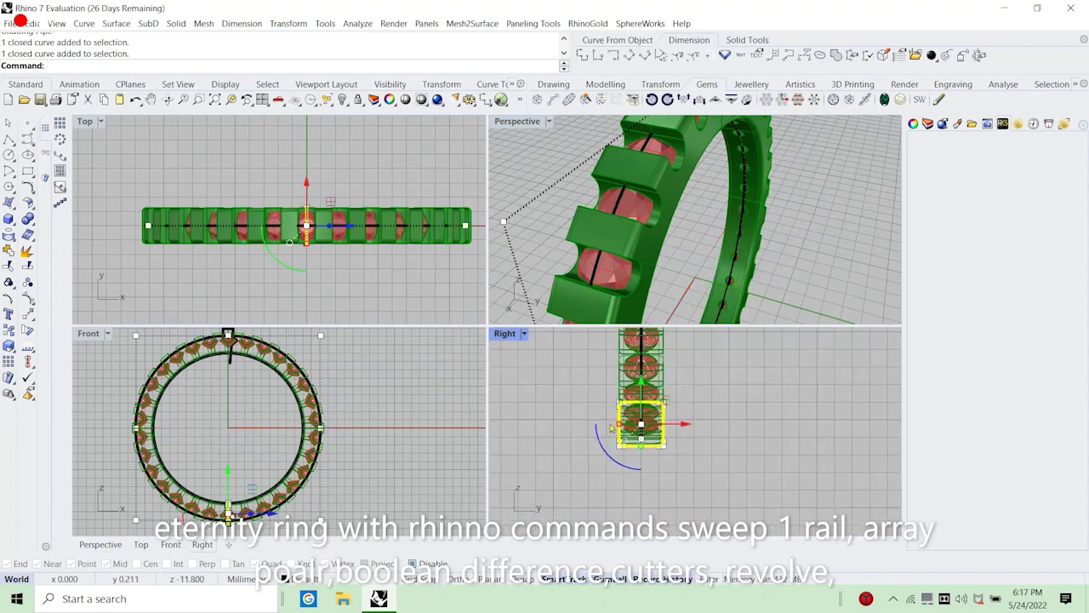
click(8, 330)
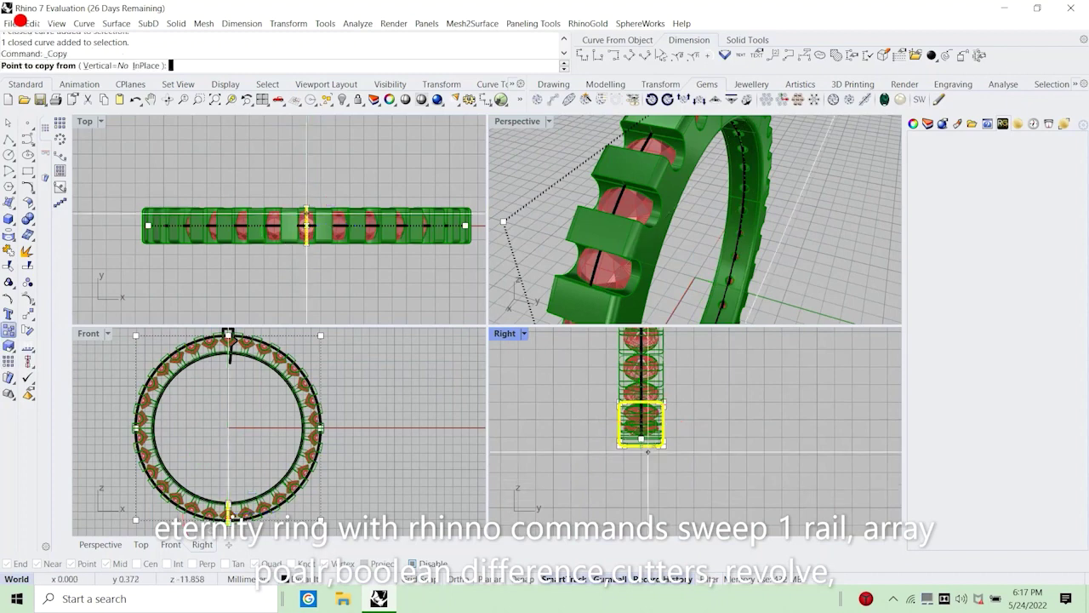
scroll(643, 425, up, 4)
click(307, 226)
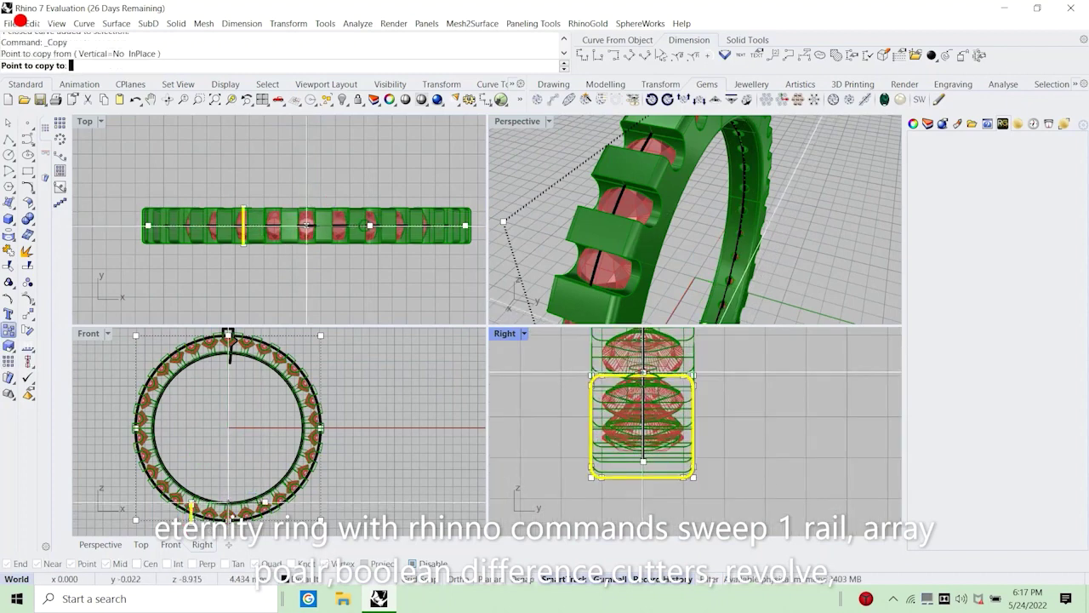
Copy the selected profile from the midpoint of its upper edge to the level of the circle's lowest point in the Right view.
click(8, 330)
scroll(644, 370, up, 8)
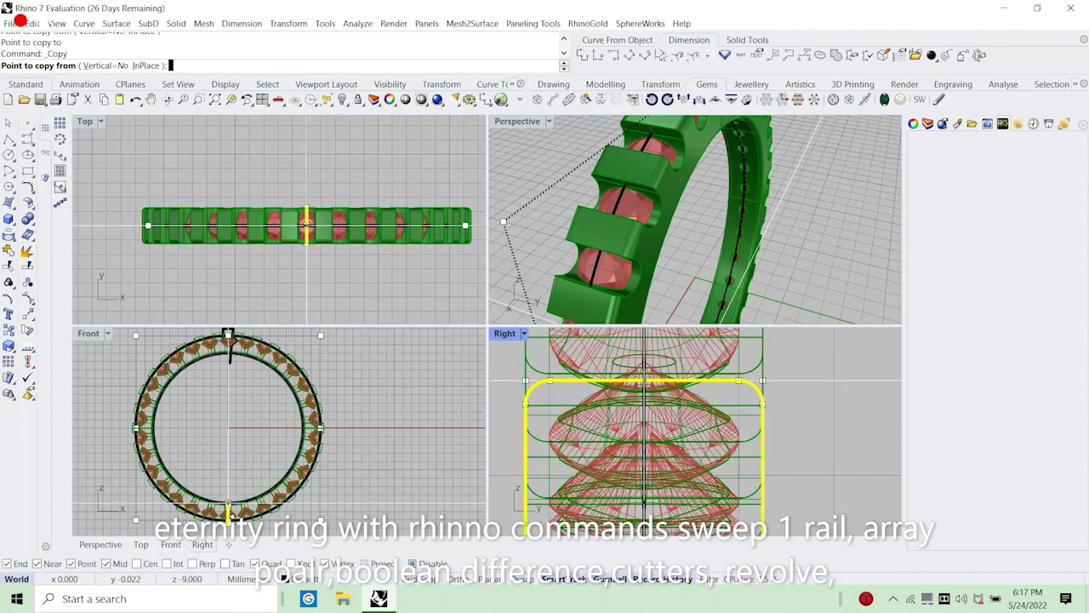
click(643, 380)
scroll(643, 376, down, 6)
scroll(644, 377, down, 2)
scroll(634, 464, up, 8)
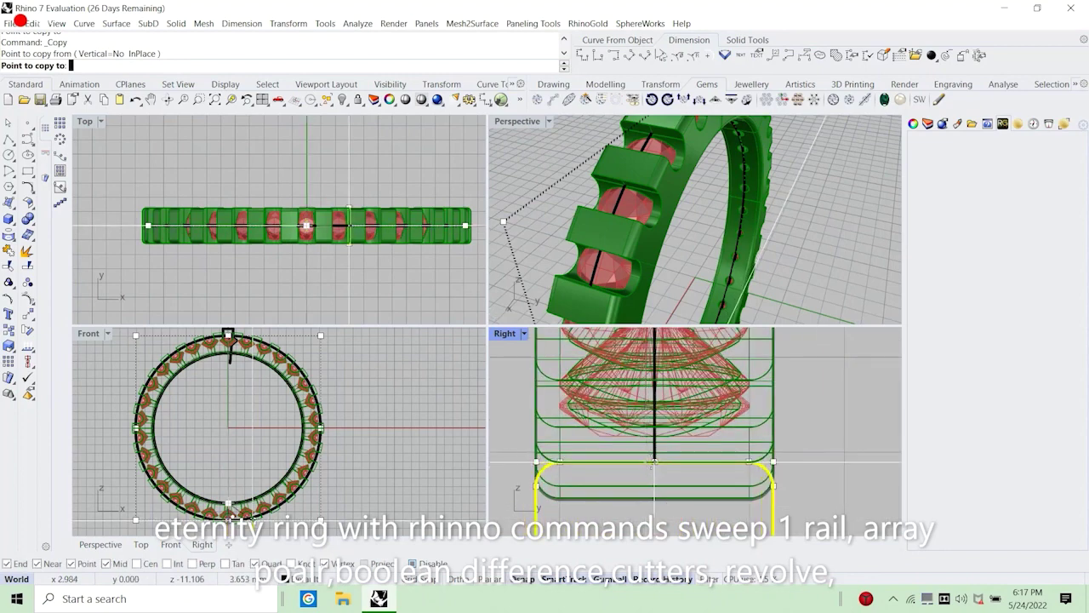
click(654, 461)
scroll(653, 462, down, 2)
scroll(654, 462, down, 6)
right_click(653, 462)
click(585, 386)
scroll(584, 386, down, 8)
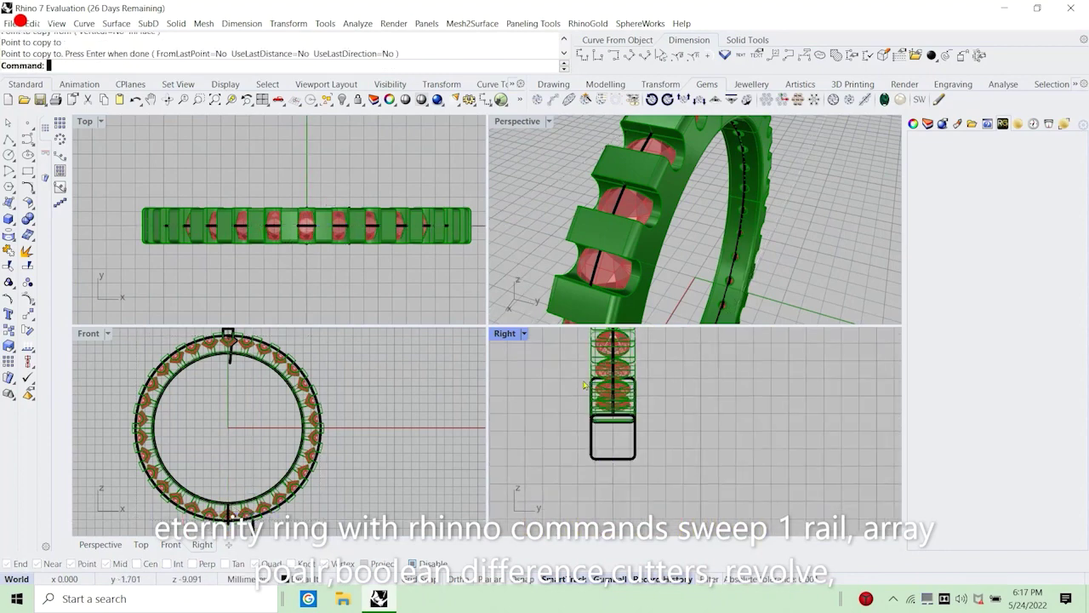
Move the copied profile from the midpoint of its upper edge to the circle's lowest point, on the ring's vertical centre line.
click(626, 464)
scroll(269, 428, up, 6)
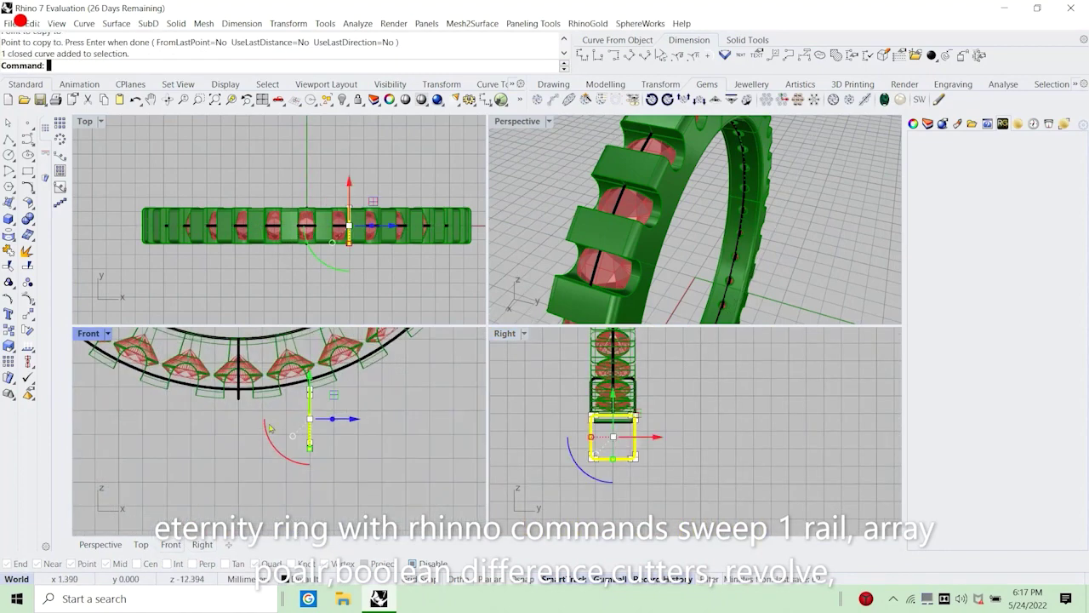
right_drag(244, 446, 270, 480)
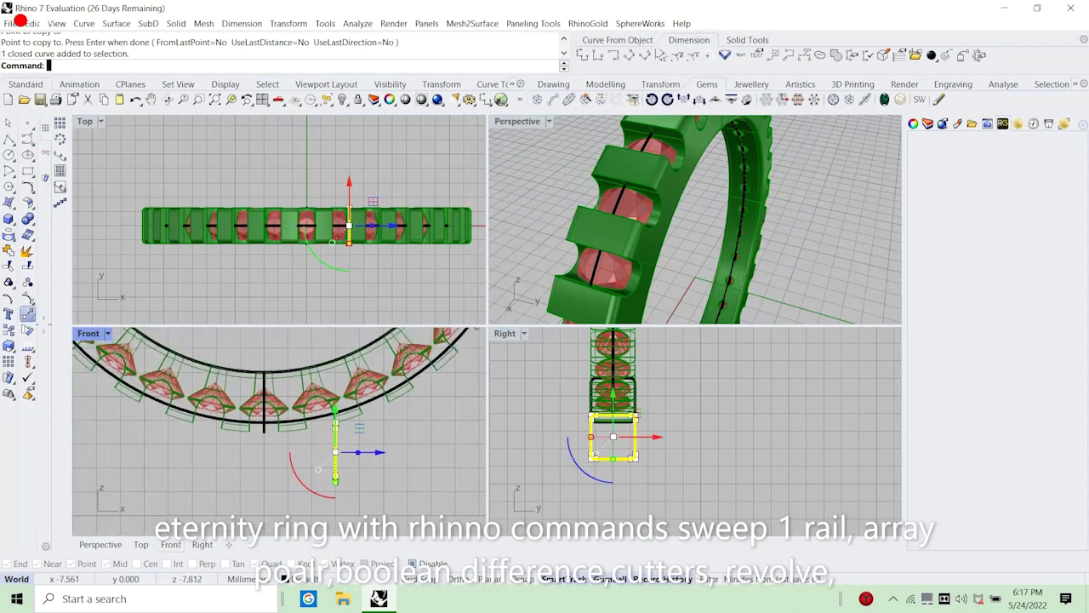
click(28, 314)
scroll(334, 430, up, 4)
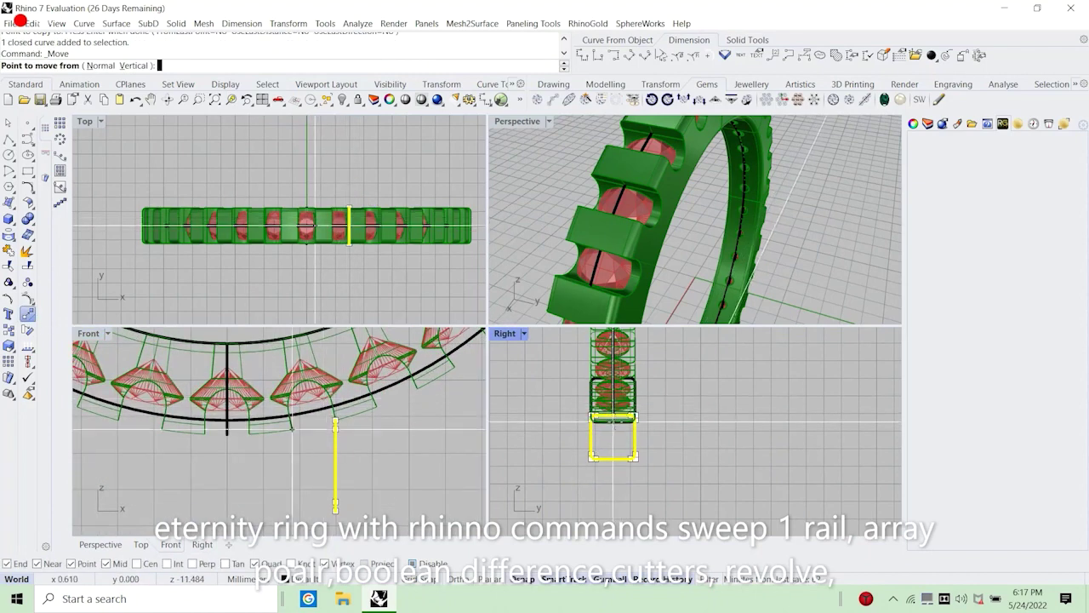
scroll(628, 387, up, 5)
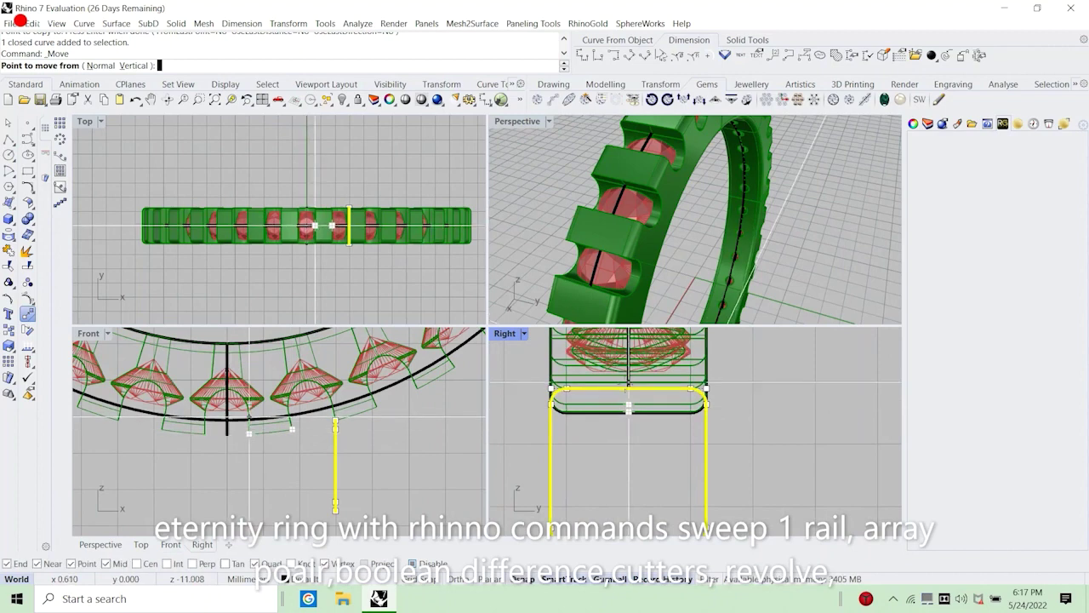
click(628, 387)
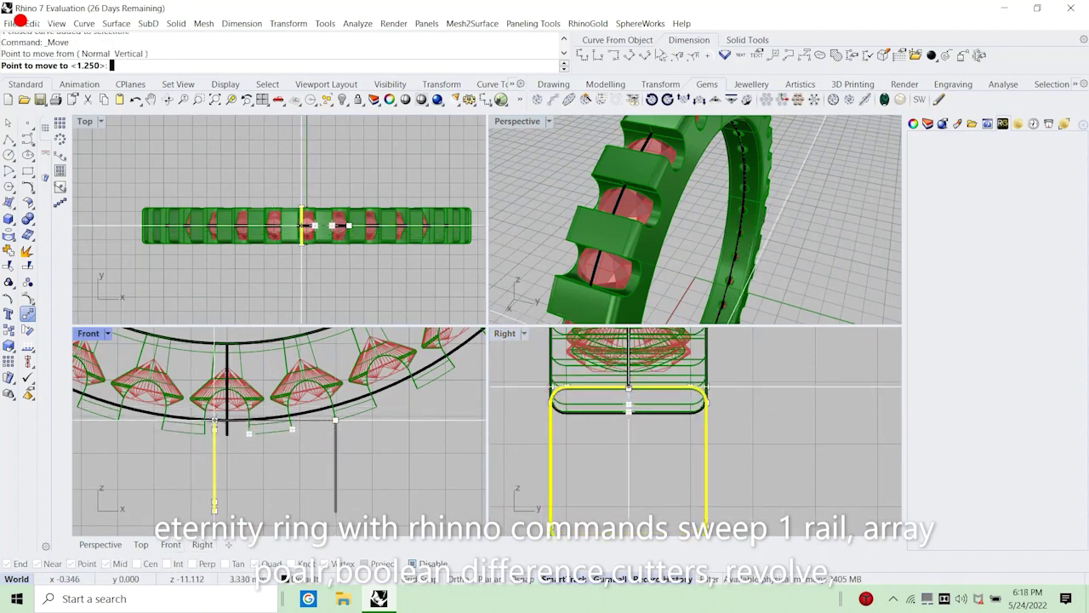
click(228, 419)
click(337, 470)
Raise the copied profile until its upper end overlaps the lowest gem, and narrow it to about 40% of its width.
scroll(652, 243, down, 4)
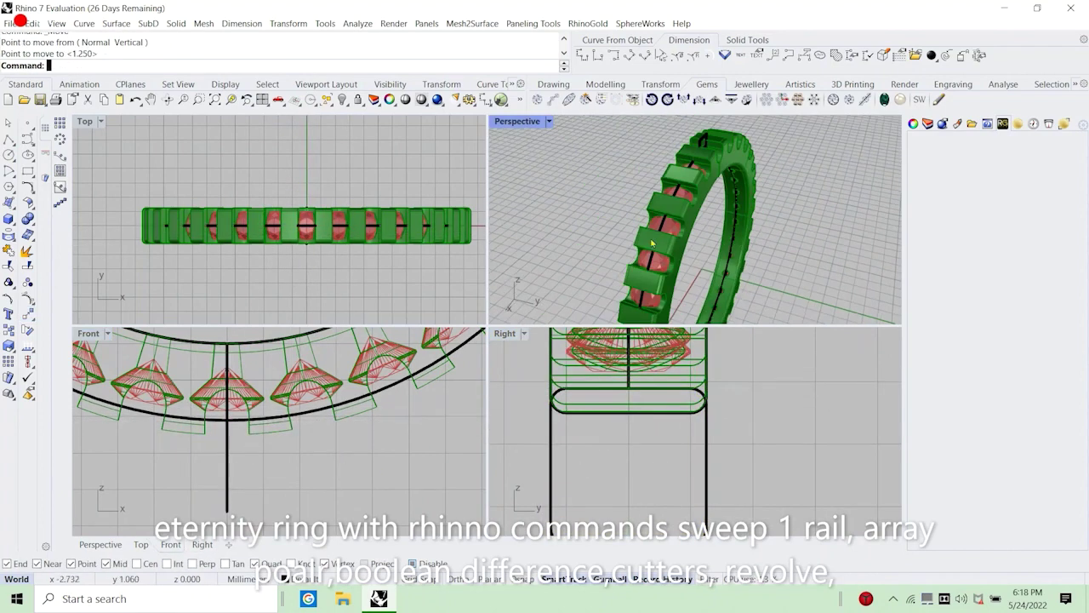
scroll(652, 244, down, 5)
right_drag(652, 243, 700, 204)
scroll(700, 256, up, 6)
right_drag(699, 256, 663, 228)
scroll(729, 253, up, 2)
click(732, 256)
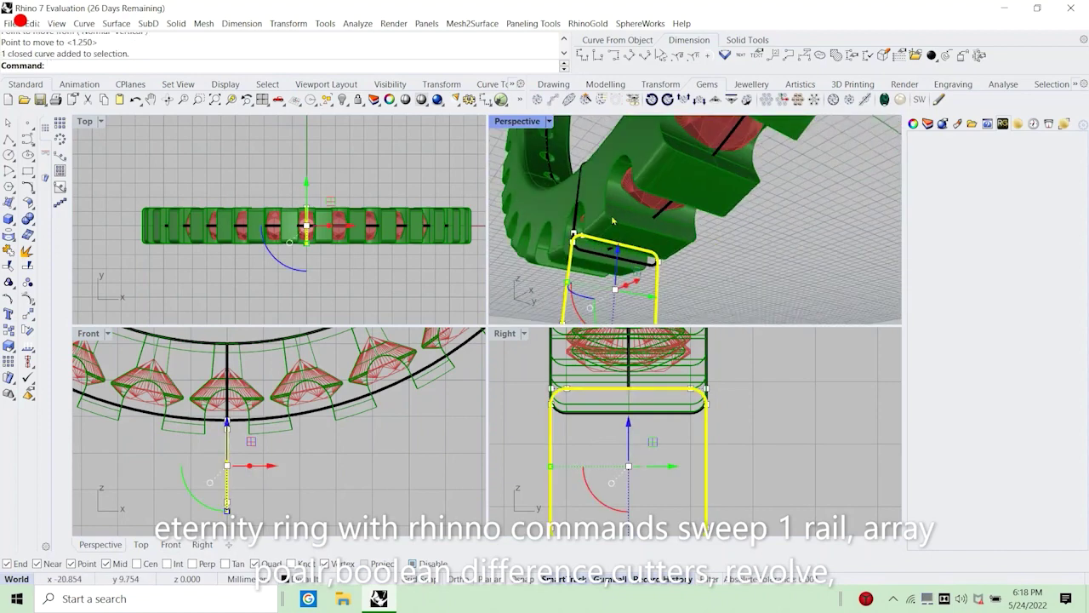
scroll(663, 228, down, 8)
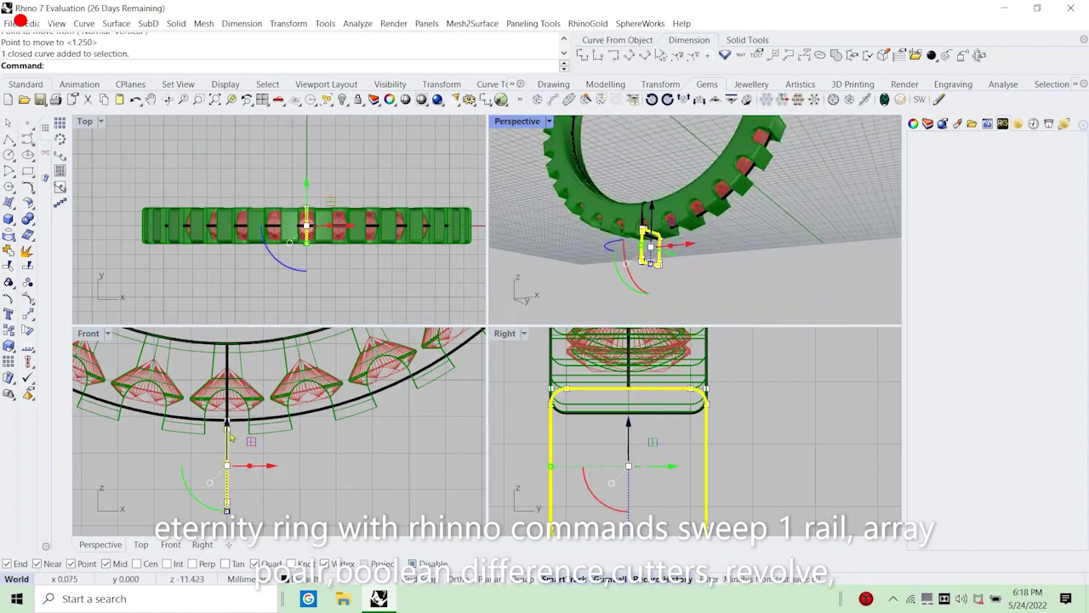
drag(230, 436, 227, 394)
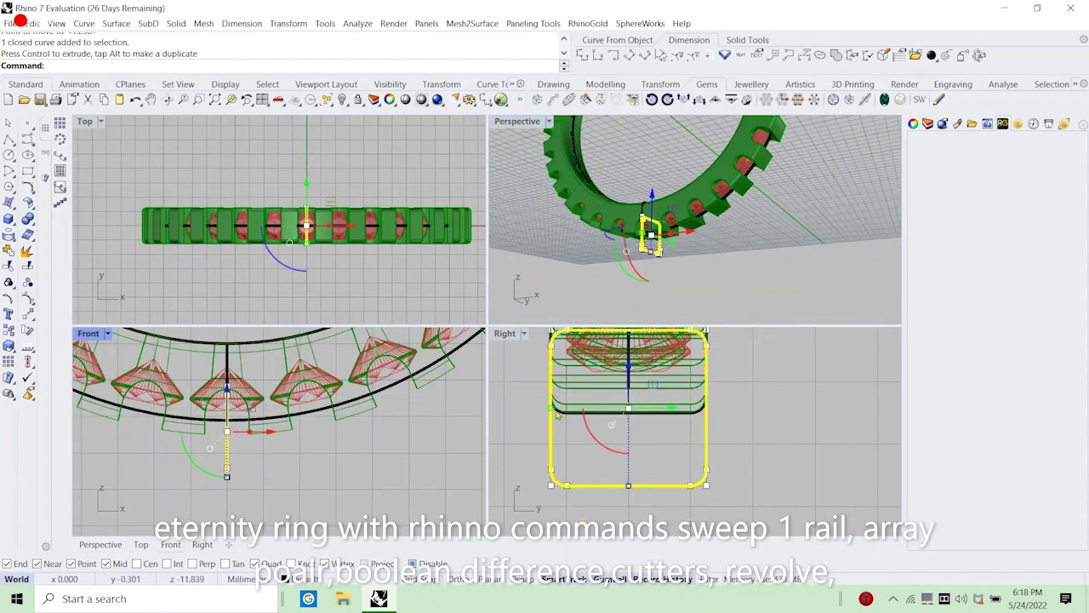
drag(557, 414, 599, 436)
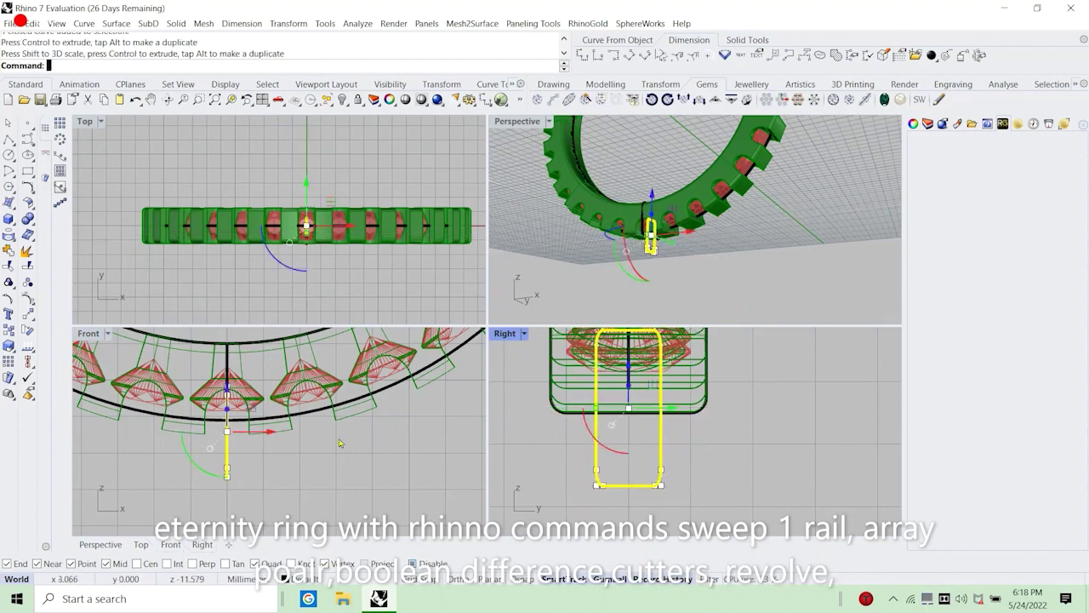
scroll(225, 410, up, 3)
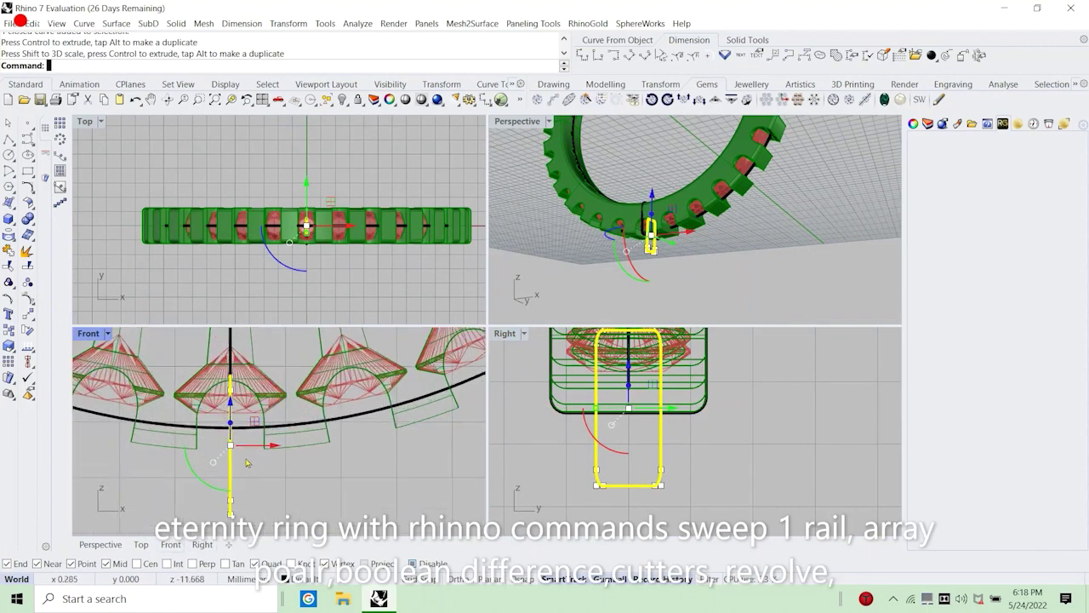
Lower the narrow profile slightly along the ring's vertical centre line in the Front view.
drag(231, 411, 230, 423)
click(349, 468)
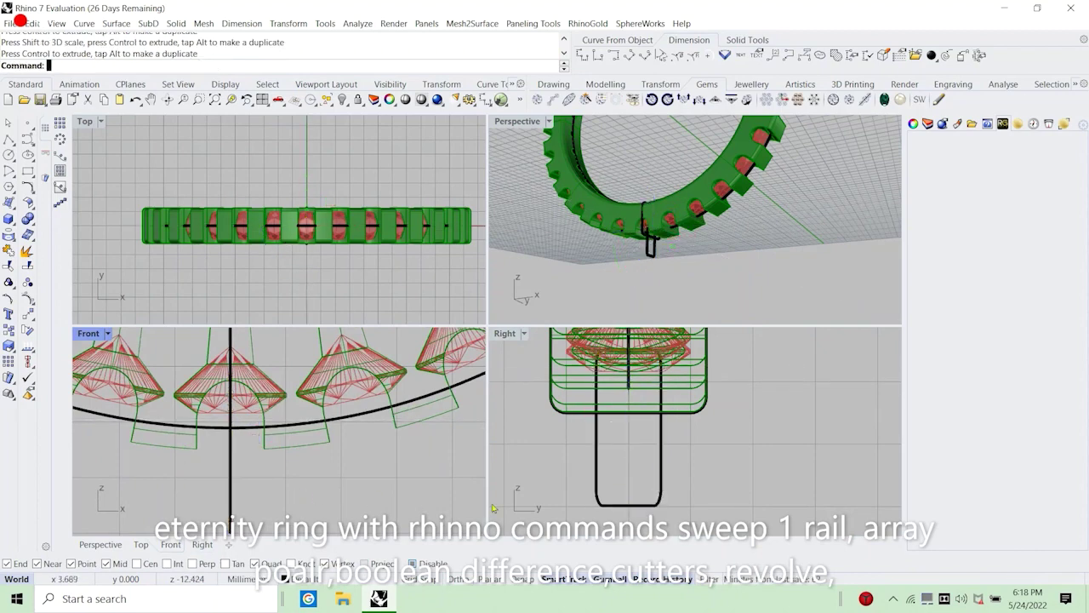
scroll(587, 464, down, 4)
scroll(587, 451, down, 2)
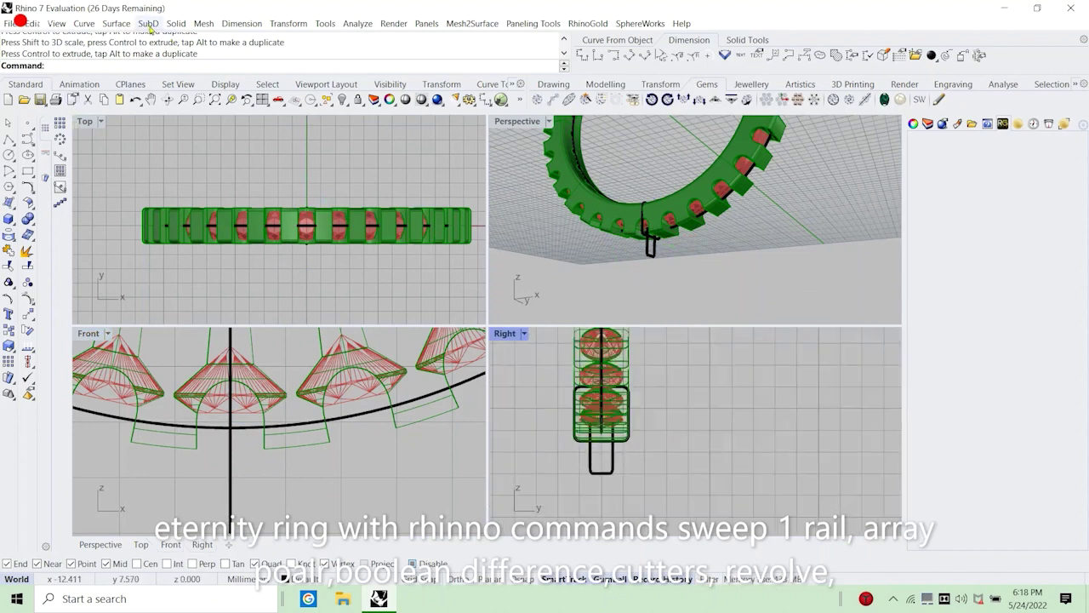
Sweep the narrow profile along the outer circle with Sweep 1 Rail, using the Freeform frame style and unchanged cross sections.
scroll(524, 140, down, 2)
double_click(505, 123)
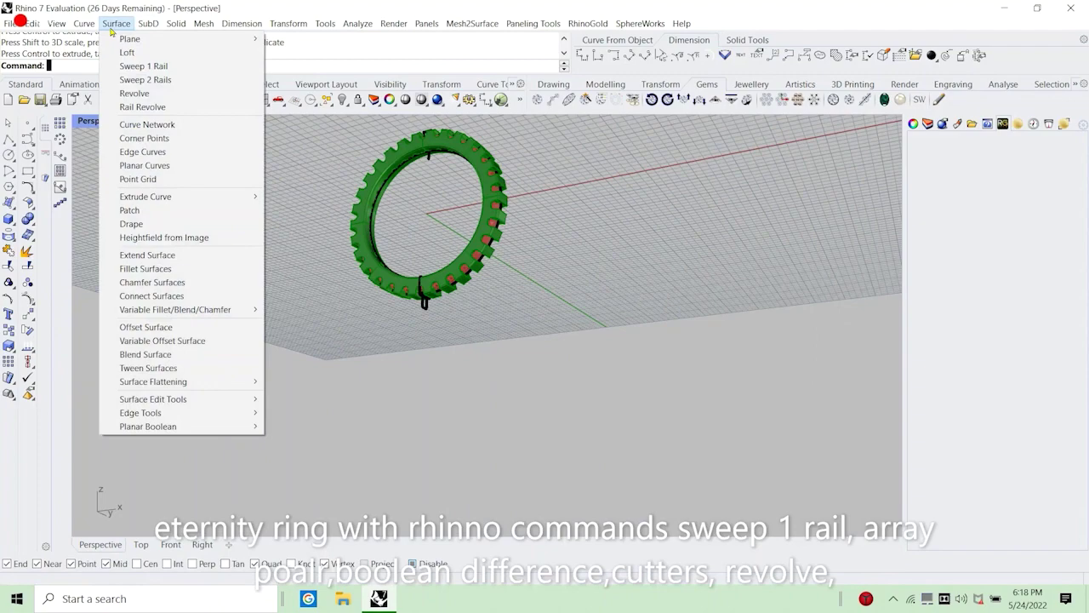
click(143, 65)
scroll(455, 292, up, 10)
click(455, 292)
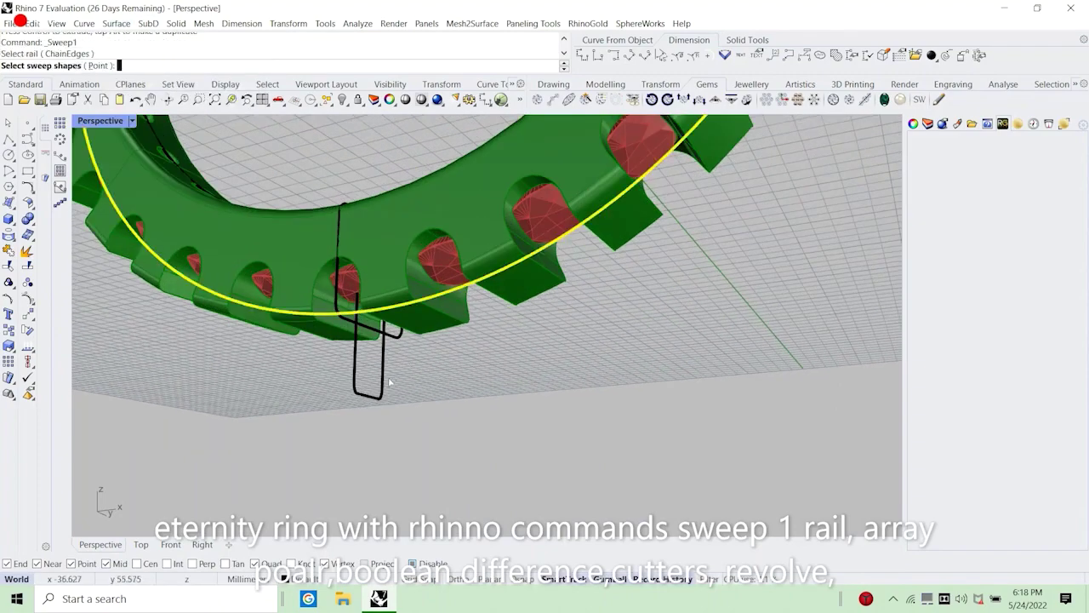
click(385, 381)
key(Return)
key(Return)
key(Return)
scroll(586, 349, down, 10)
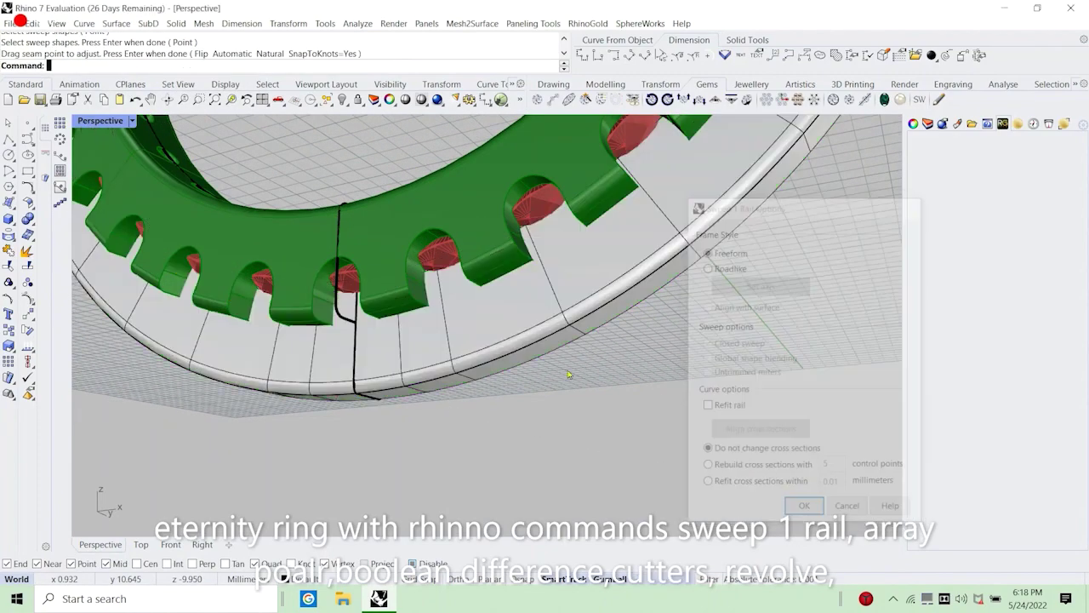
key(Return)
Subtract the swept band from the ring with a Boolean difference, keeping the input objects.
text(bd)
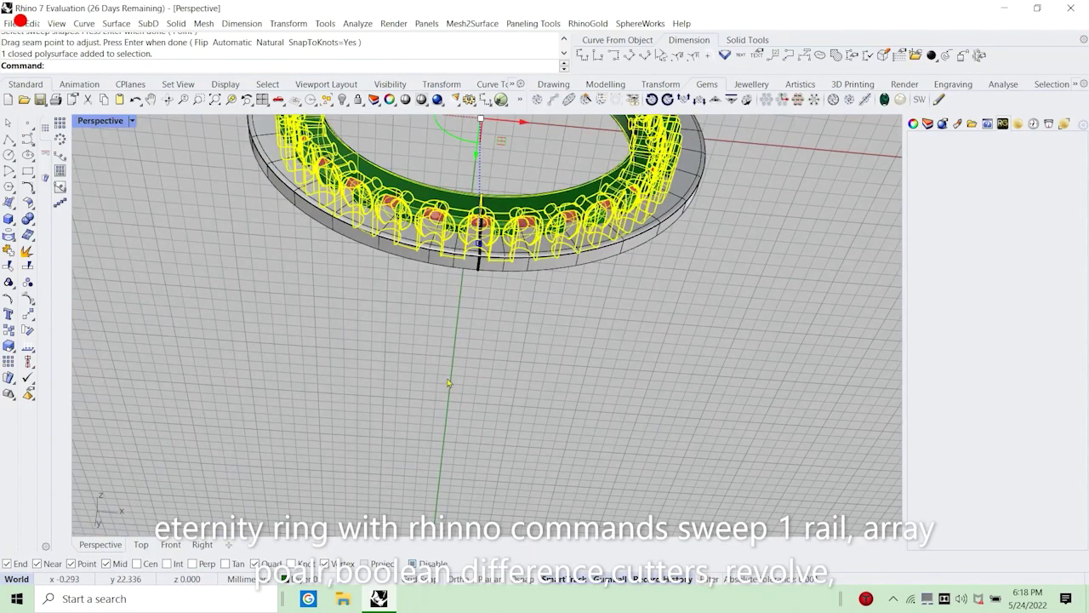
key(Return)
scroll(430, 248, up, 2)
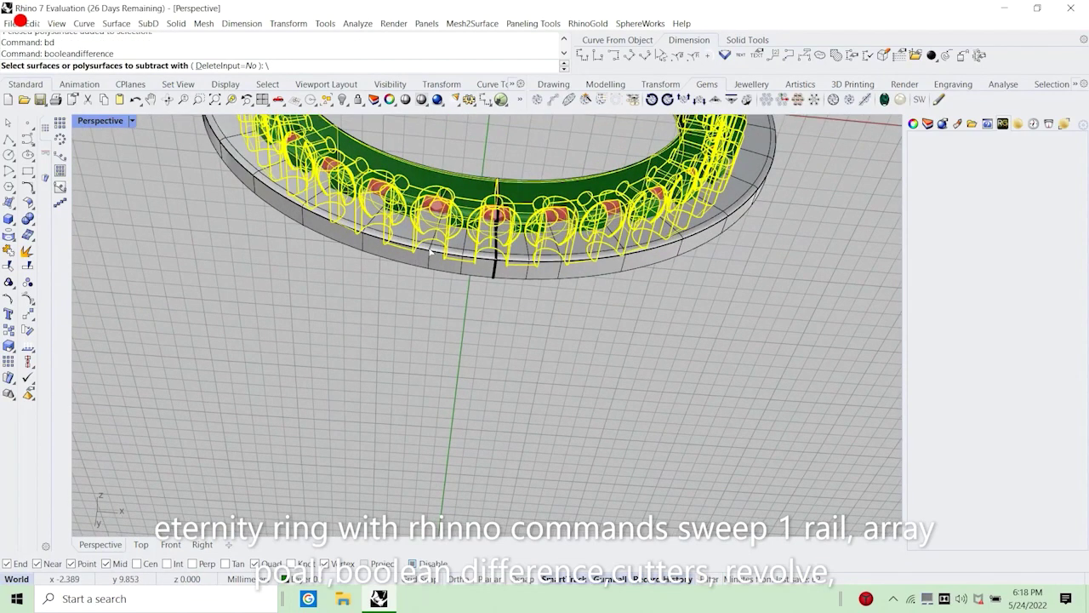
click(426, 258)
key(Return)
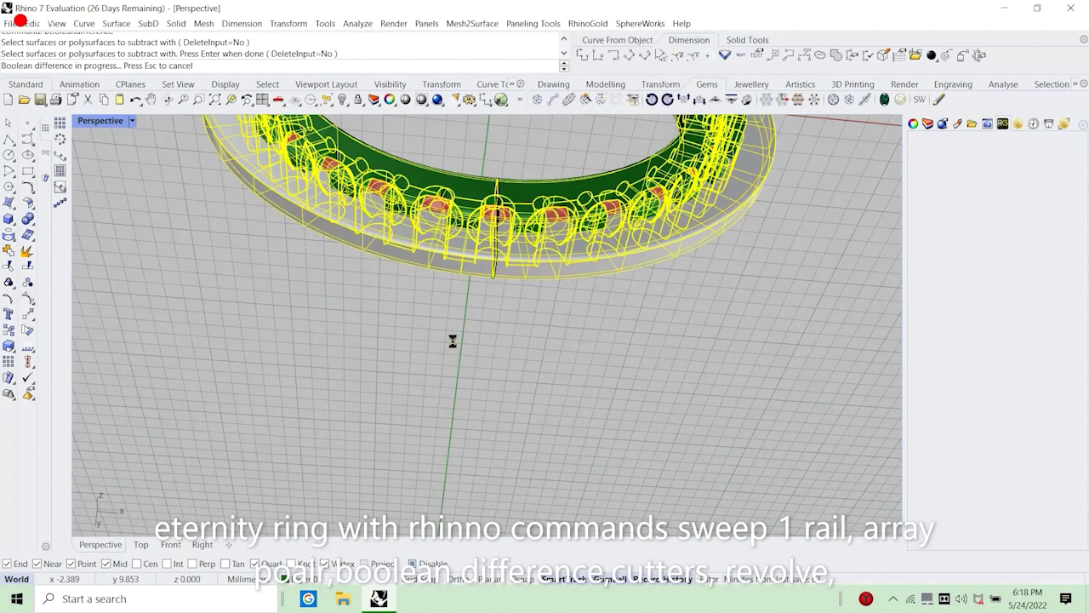
Hide the swept band around the outer circle.
scroll(454, 268, up, 3)
click(462, 281)
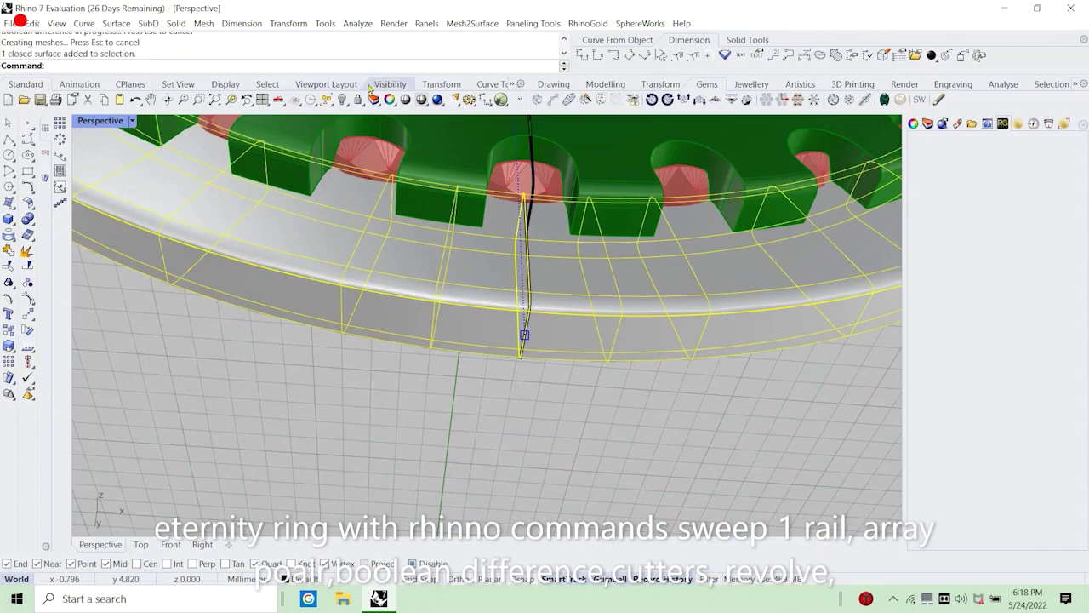
click(342, 99)
scroll(494, 355, down, 4)
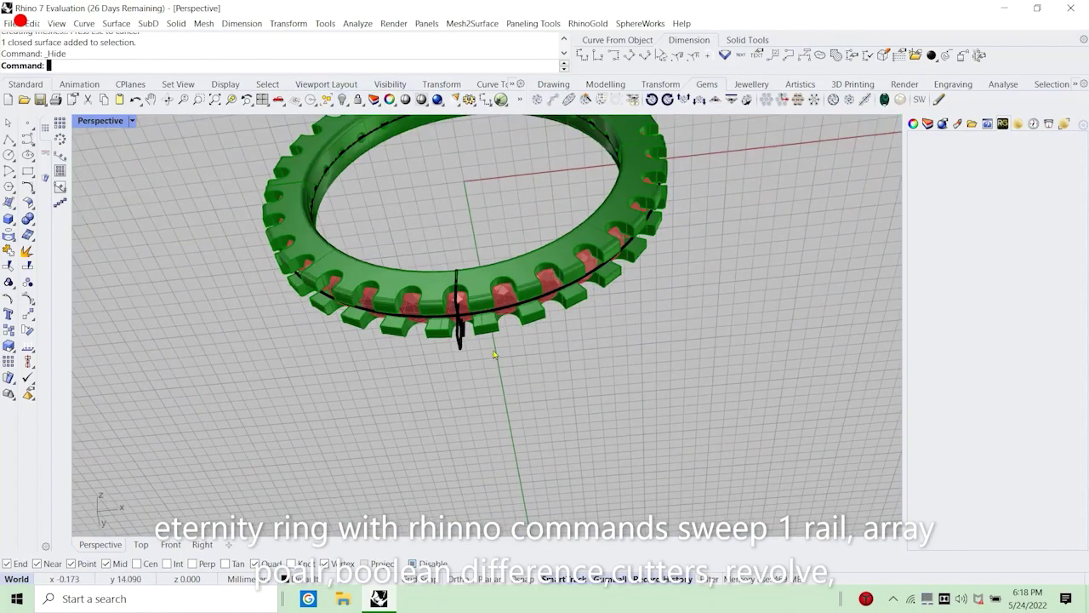
right_drag(494, 354, 915, 230)
scroll(486, 174, up, 5)
right_drag(380, 251, 525, 310)
scroll(524, 309, down, 6)
text(e)
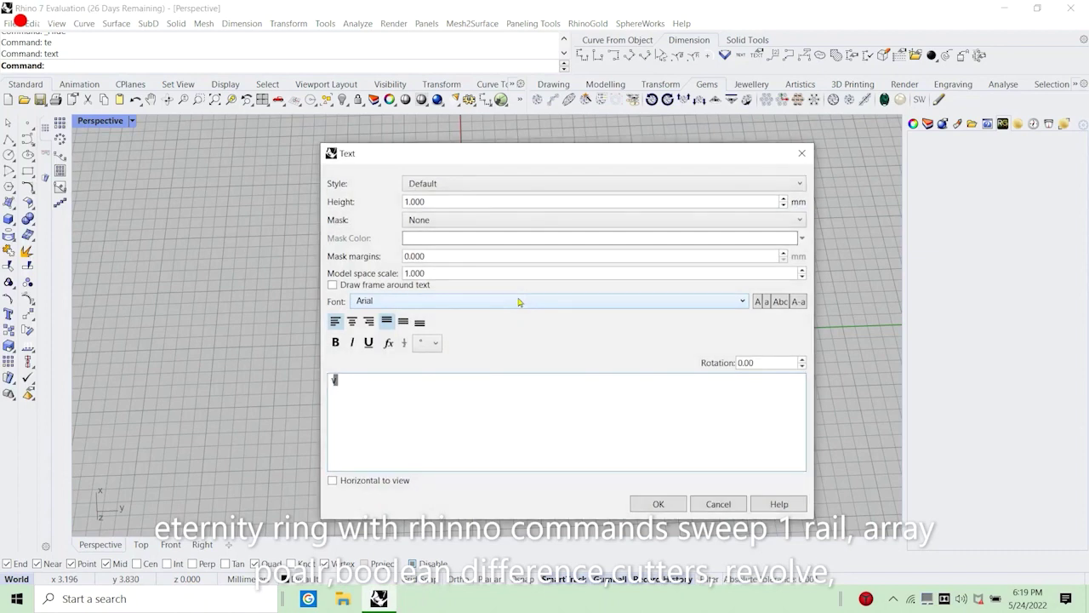
text(oilla etern)
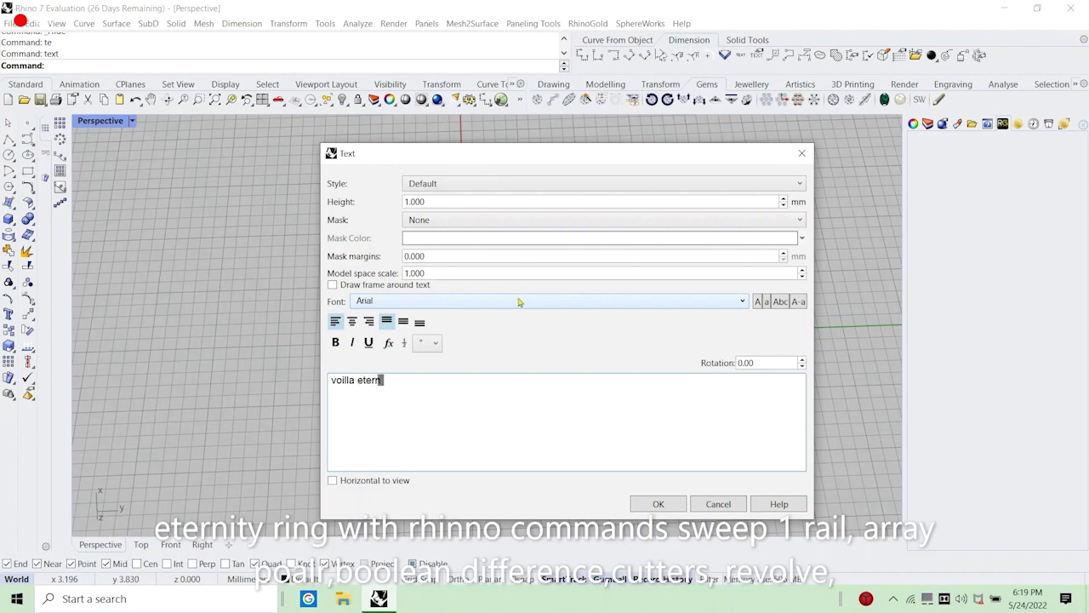
text(ity ring in)
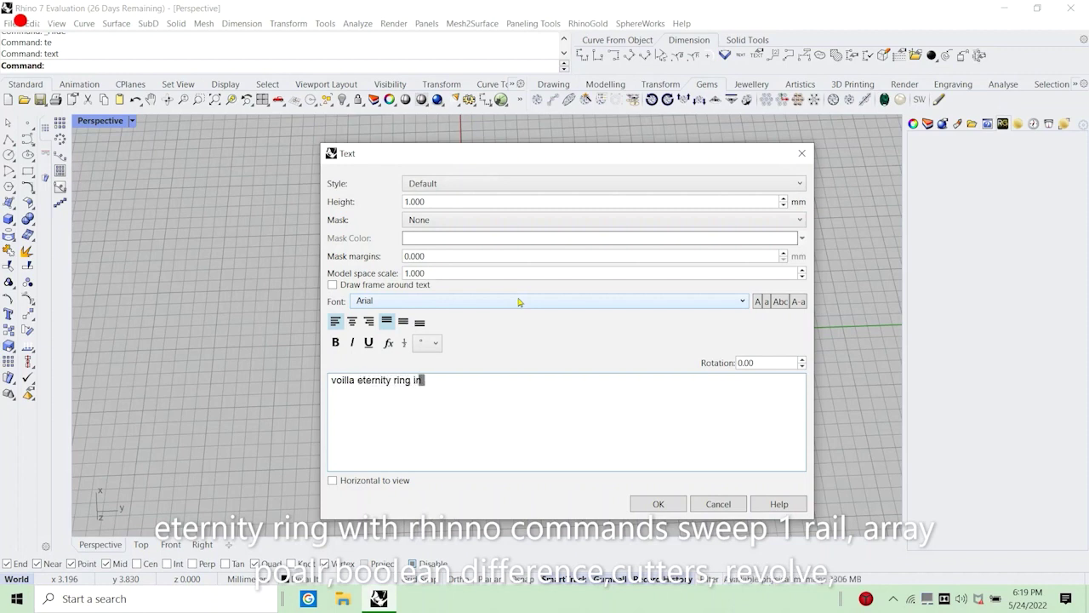
text( rhino with)
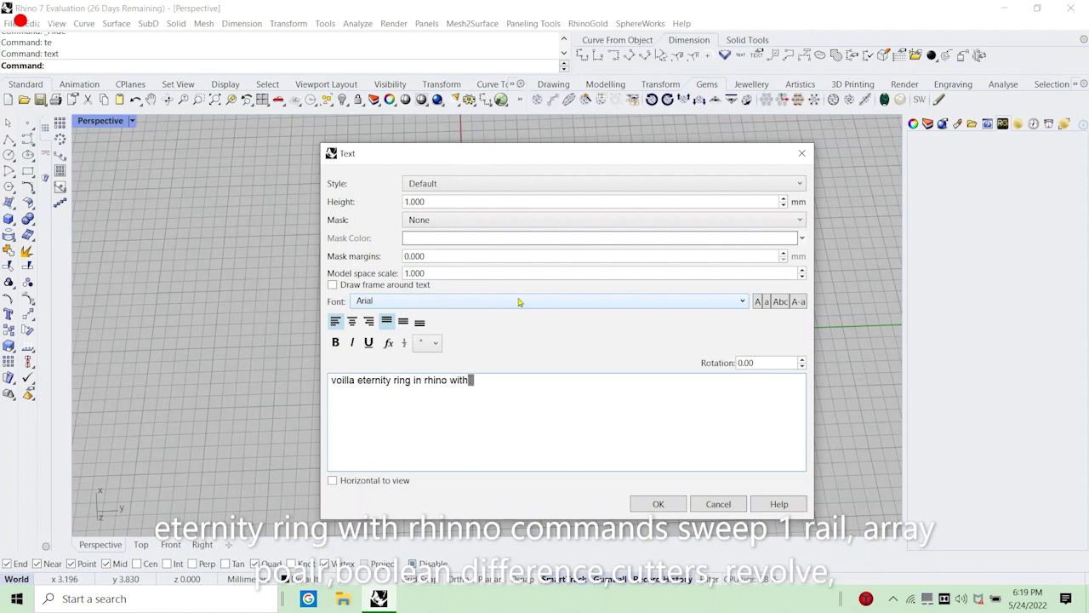
text( rhino commands )
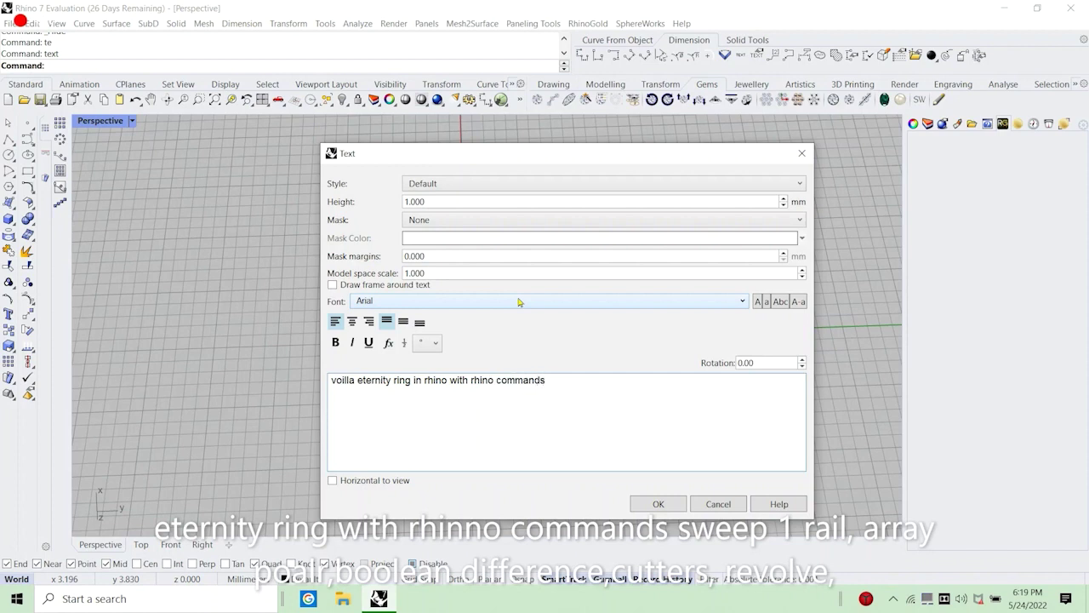
text(that simple as yo)
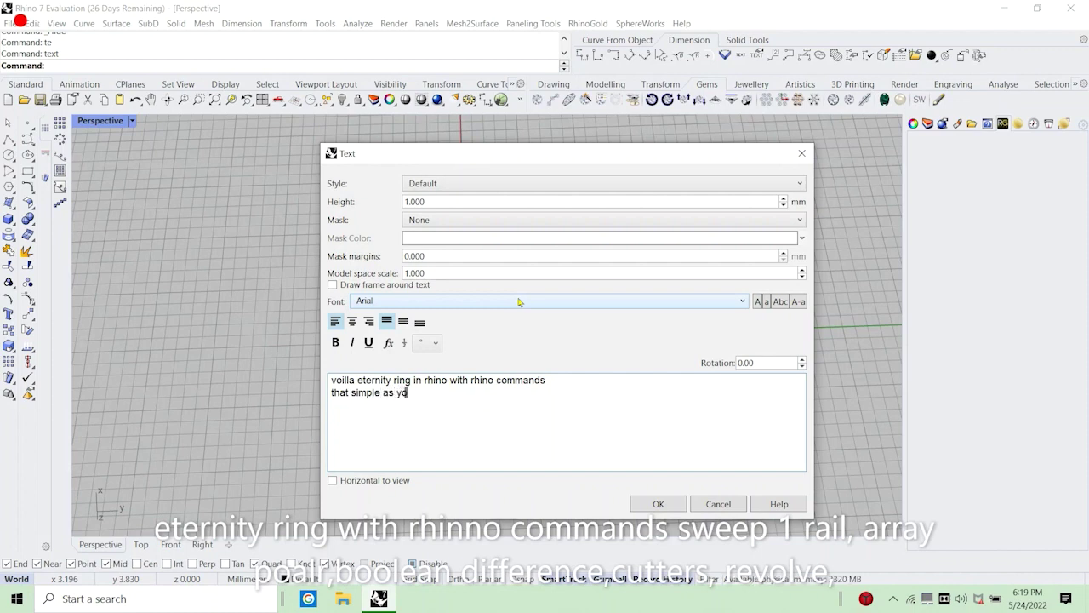
text(u saw)
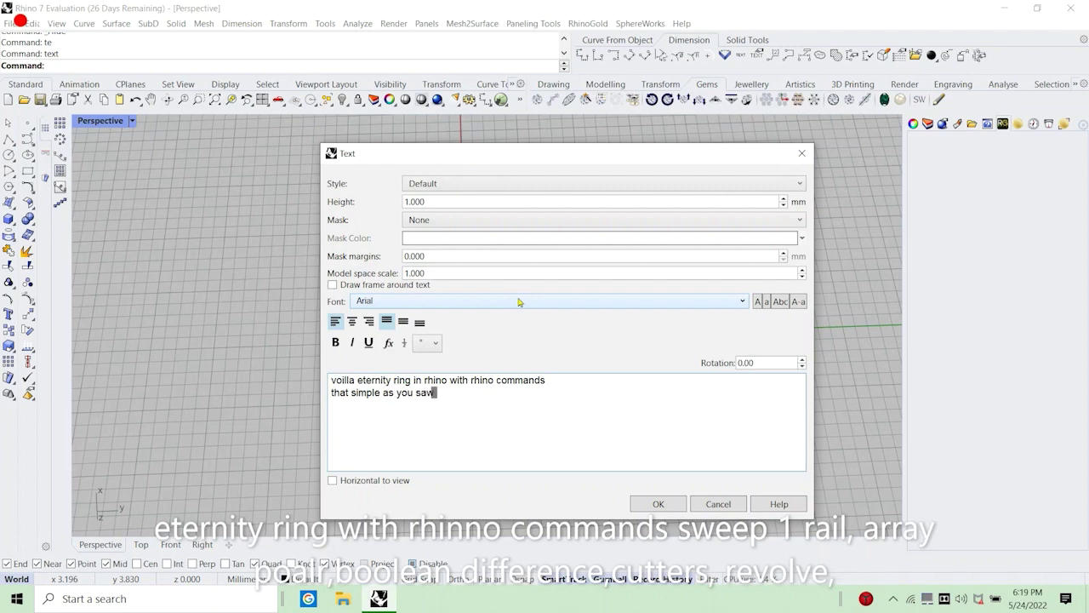
text( i tried 2 3 times its)
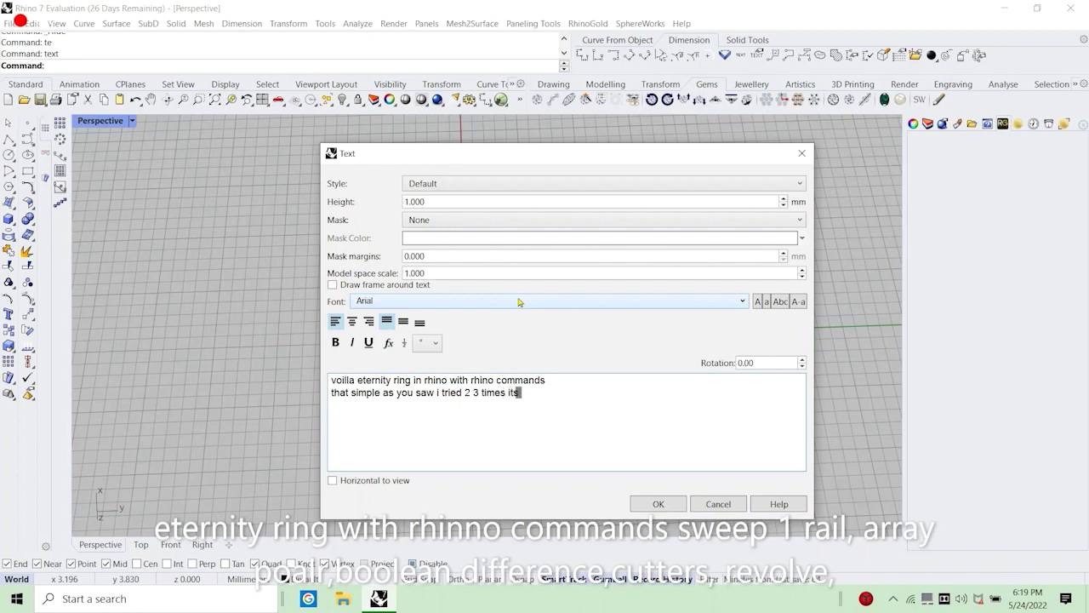
text( jsu)
text(t you)
key(BackSpace)
key(BackSpace)
key(BackSpace)
key(BackSpace)
key(BackSpace)
key(BackSpace)
key(BackSpace)
text(sometimes)
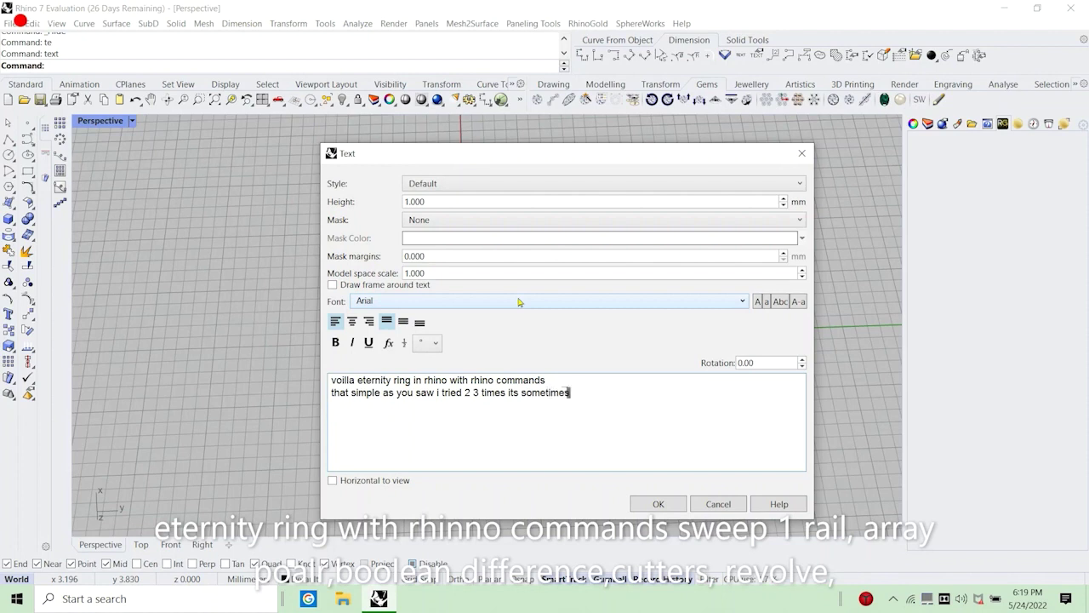
text( you  need to try)
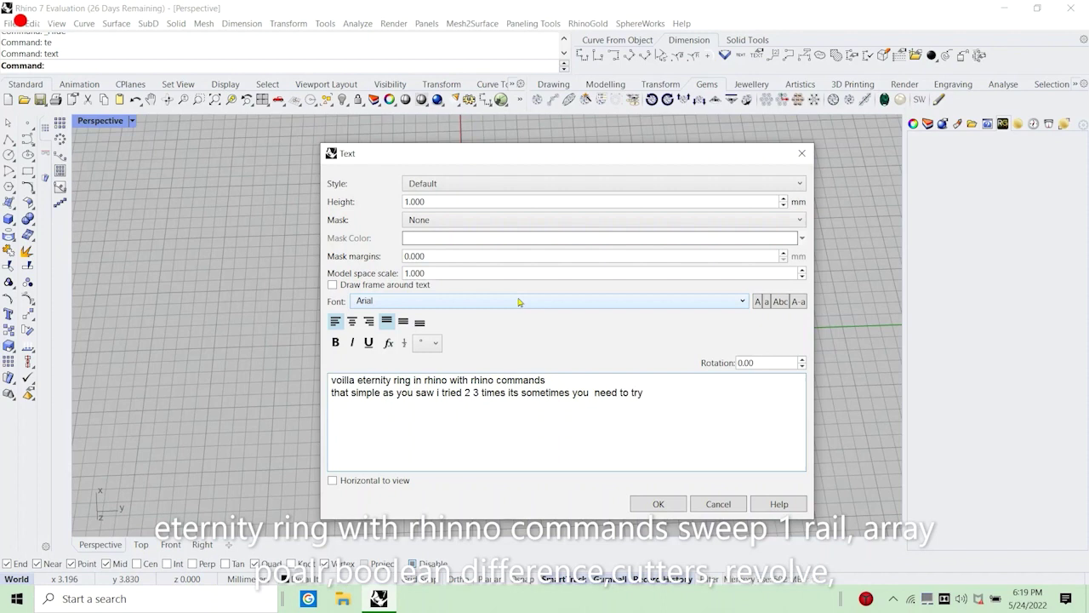
text(a few times to)
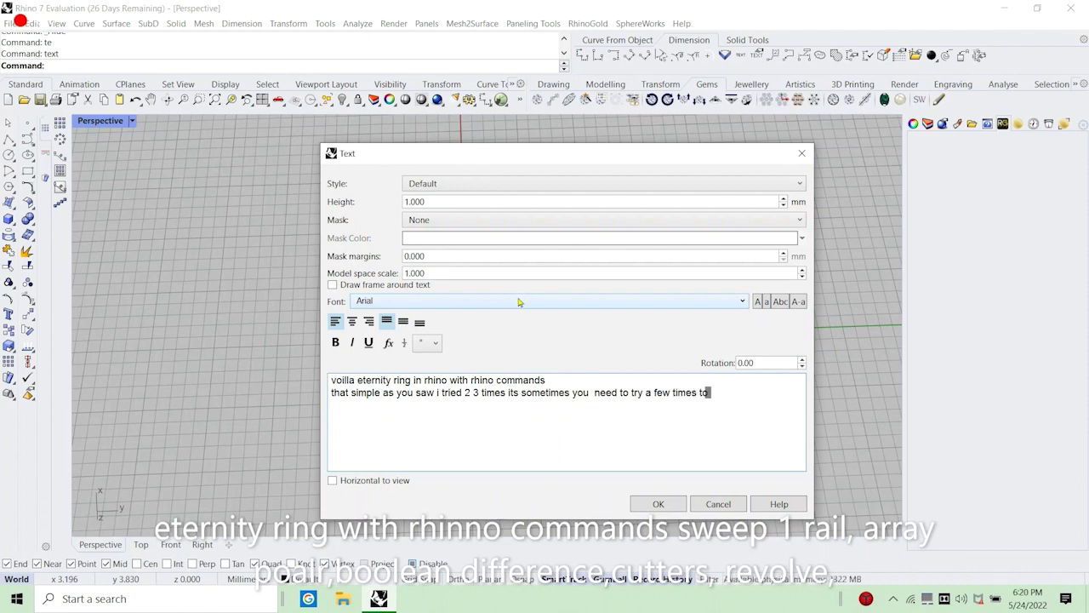
text( ach)
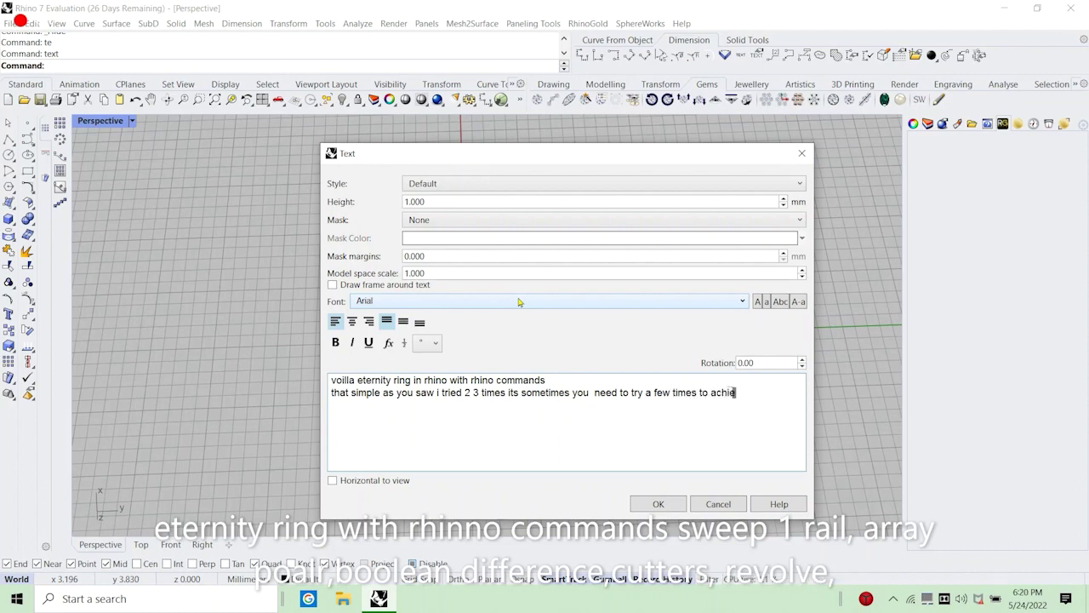
text(ieve3 right dimensio)
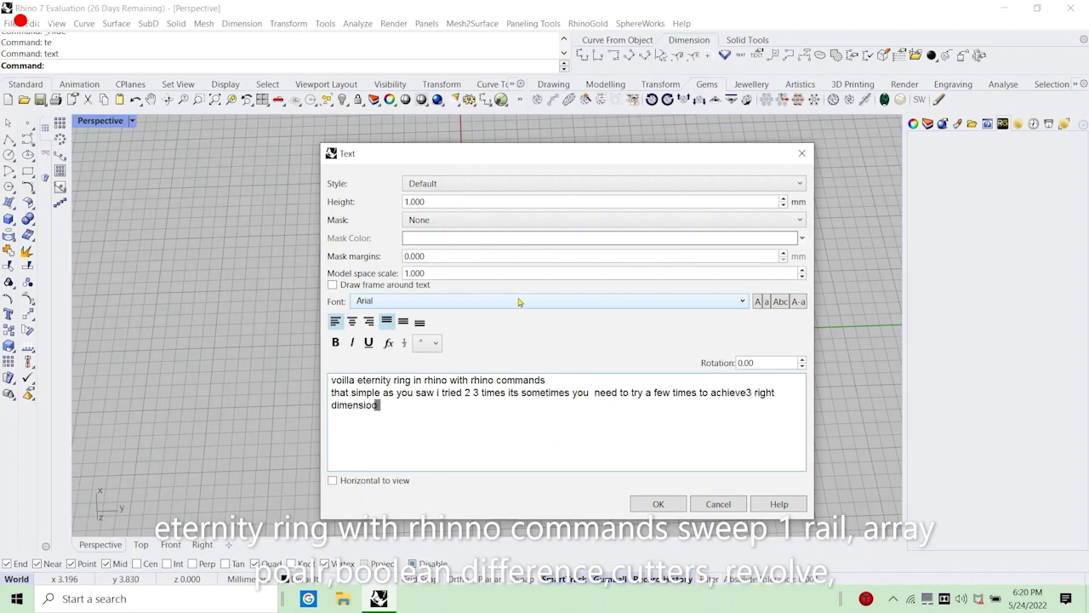
key(BackSpace)
key(BackSpace)
key(BackSpace)
text(ions so  jsut dd)
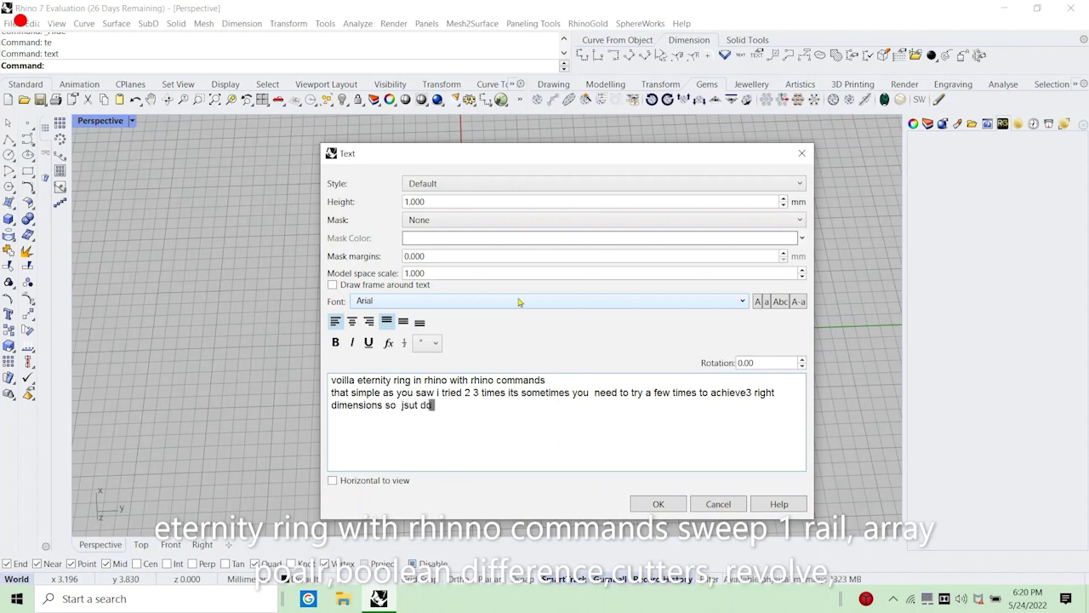
text( stop trying)
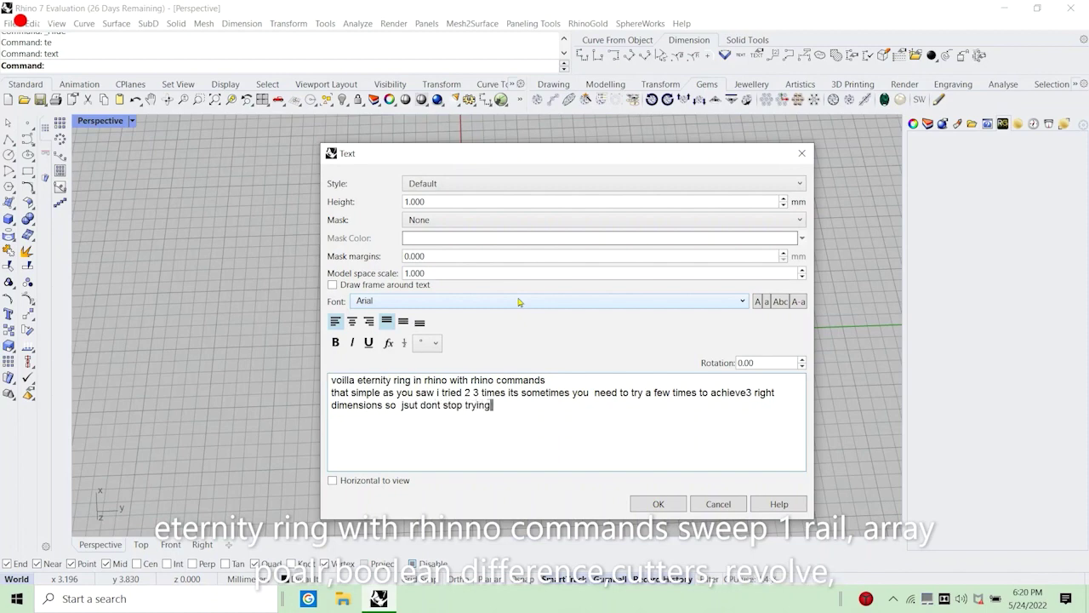
key(Return)
text(start your 3d)
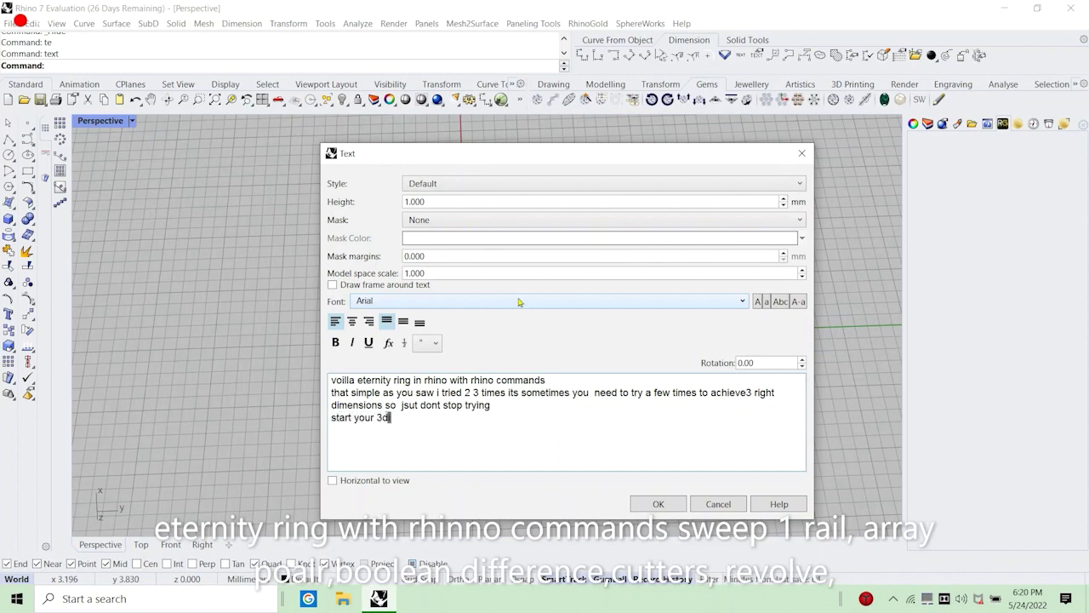
text(iinggggg)
key(Return)
text(until n)
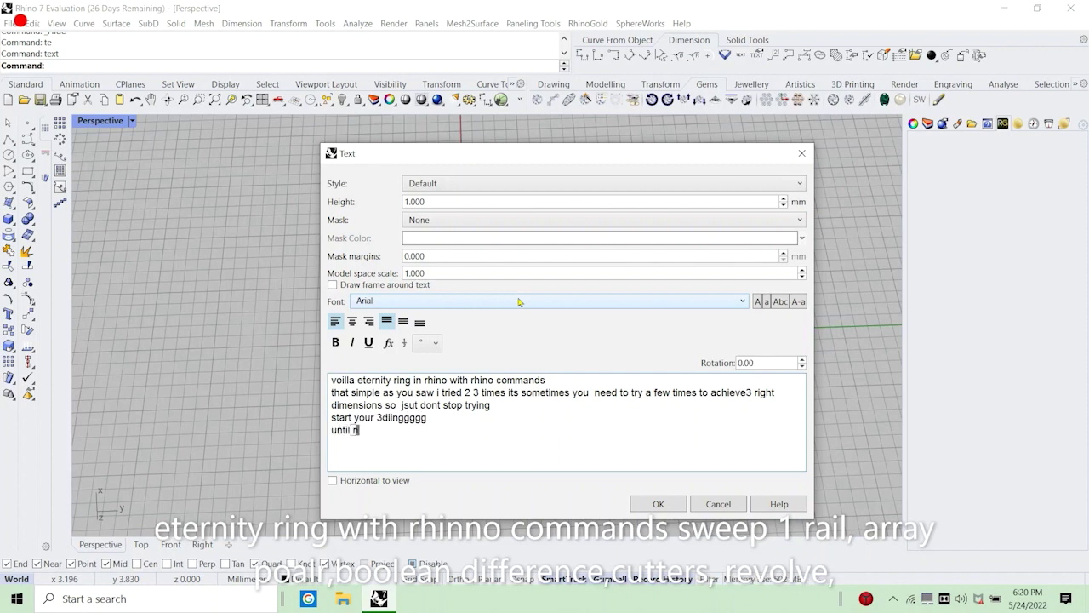
text(ext vide)
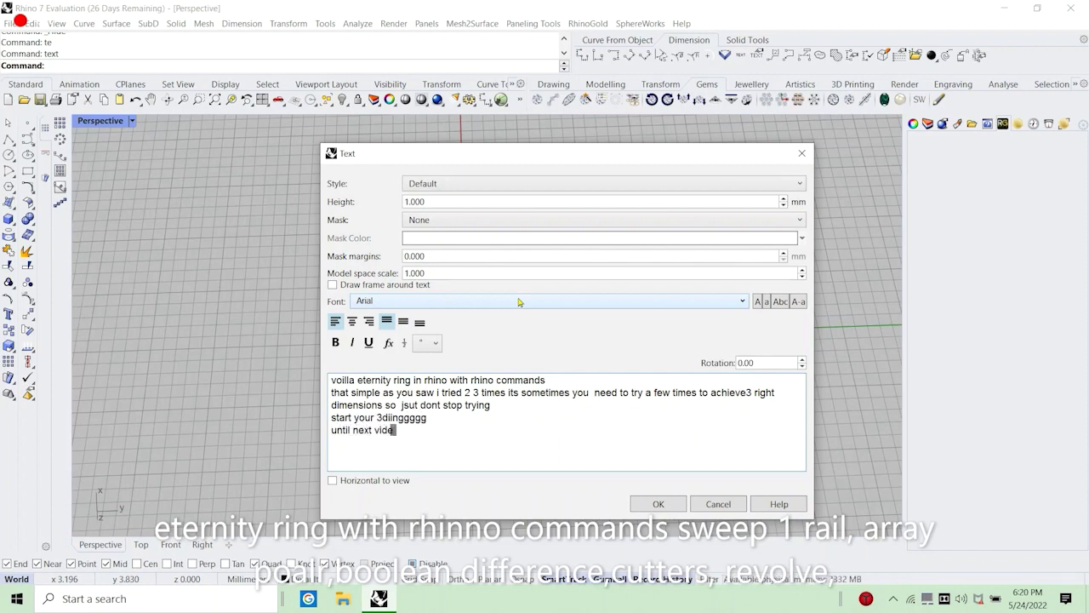
text(o a)
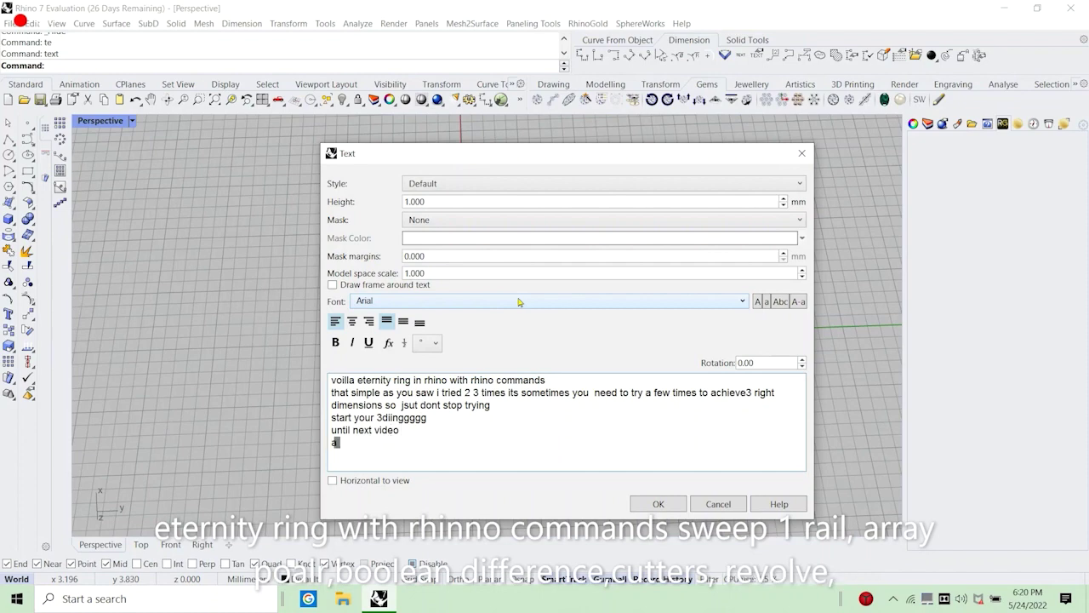
text(dios  amigosss)
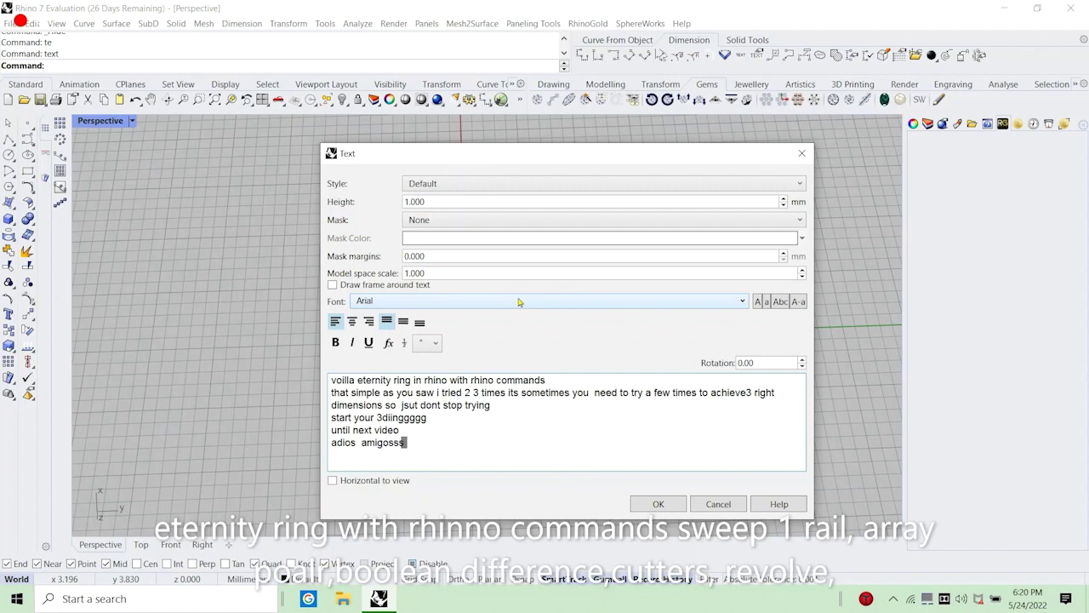
text(s dont forget to sub)
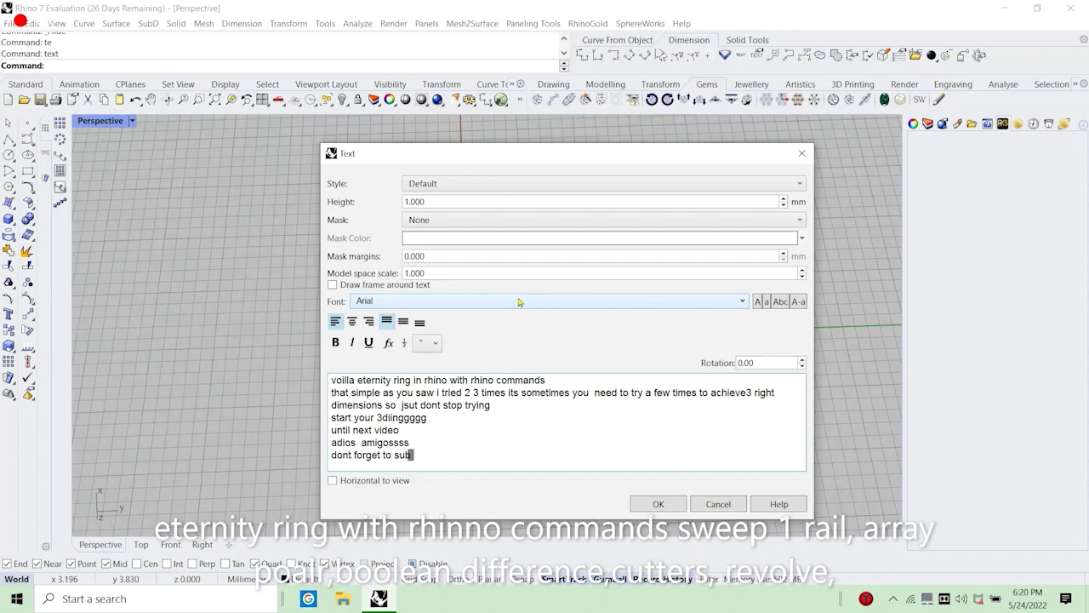
text(scribe s)
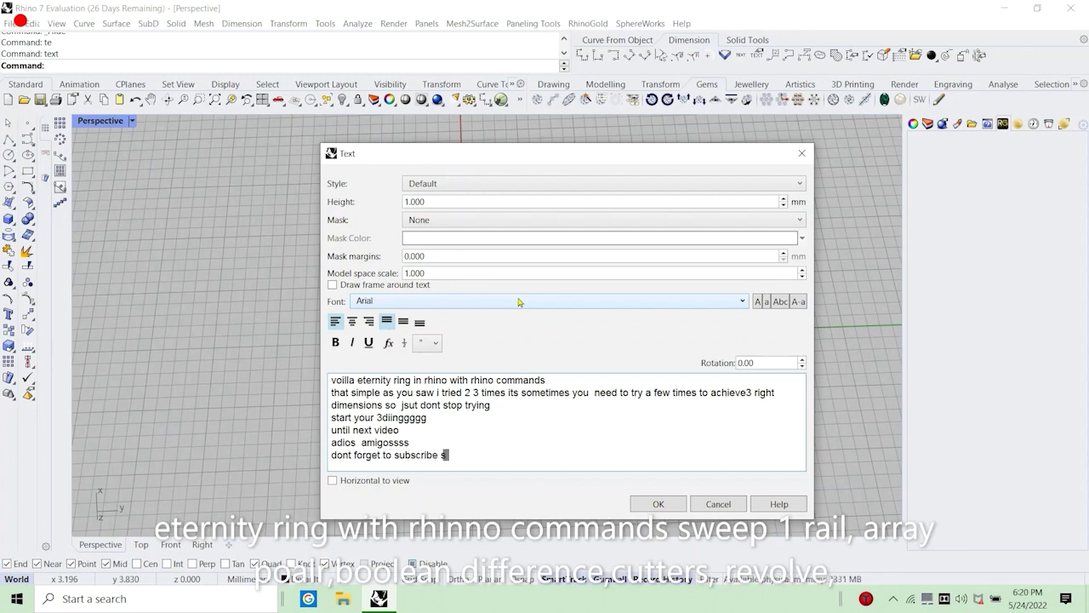
text(ubscribe)
key(Return)
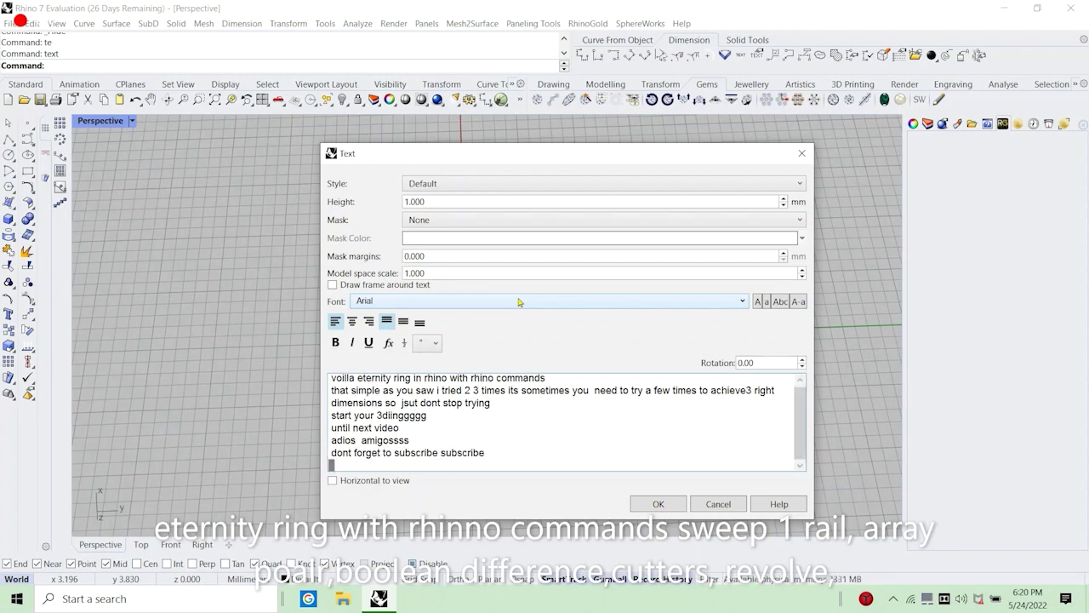
text(subscrib)
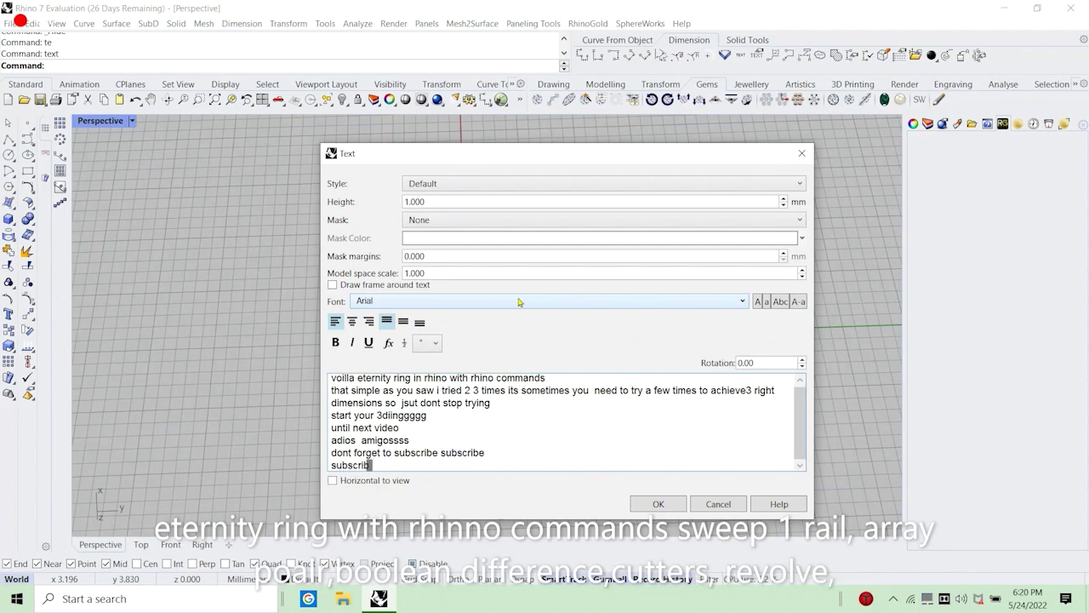
text(e)
click(697, 506)
right_drag(487, 344, 503, 361)
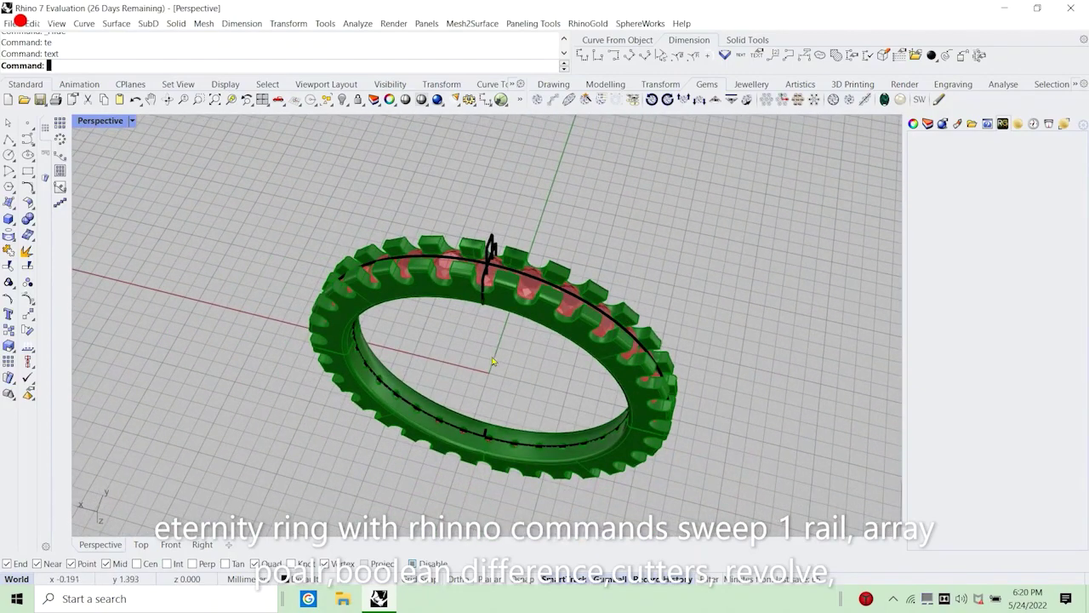
Select all construction curves, group them and hide the group.
double_click(100, 120)
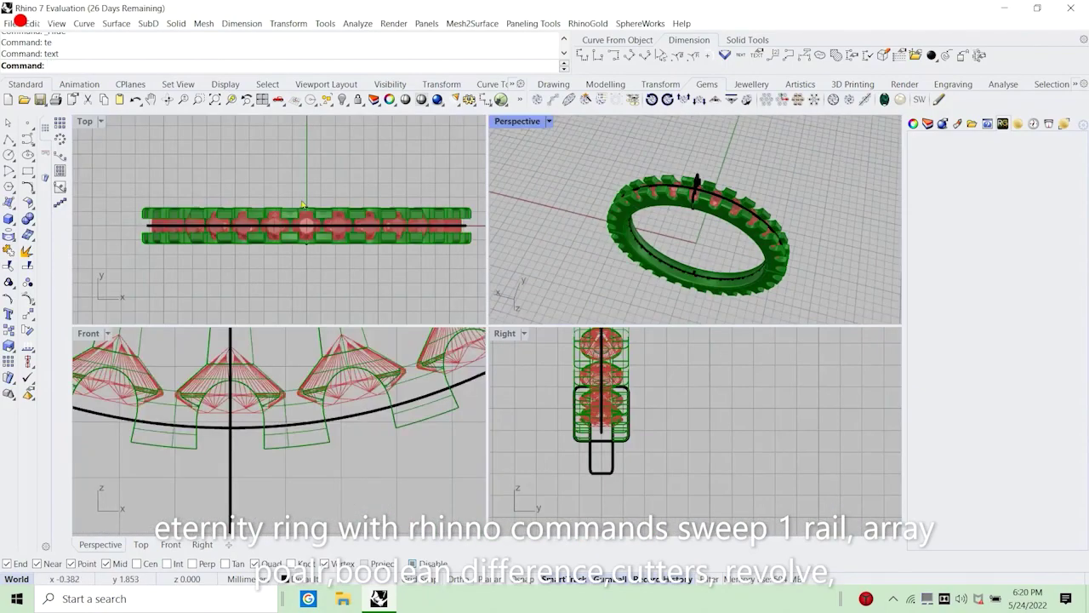
scroll(302, 205, down, 2)
text(elCrv)
key(Return)
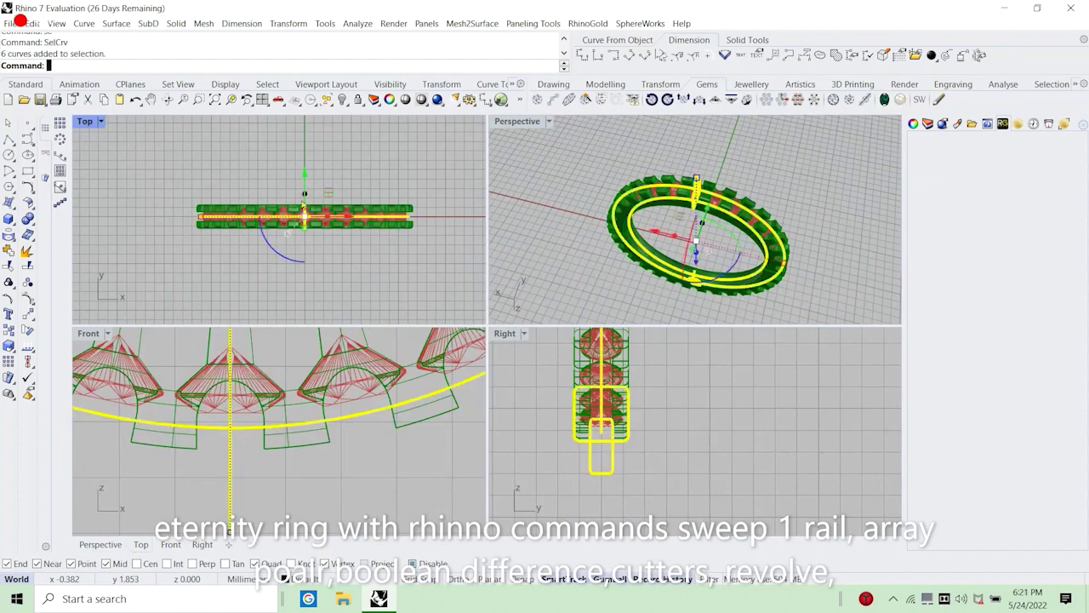
key(ctrl+g)
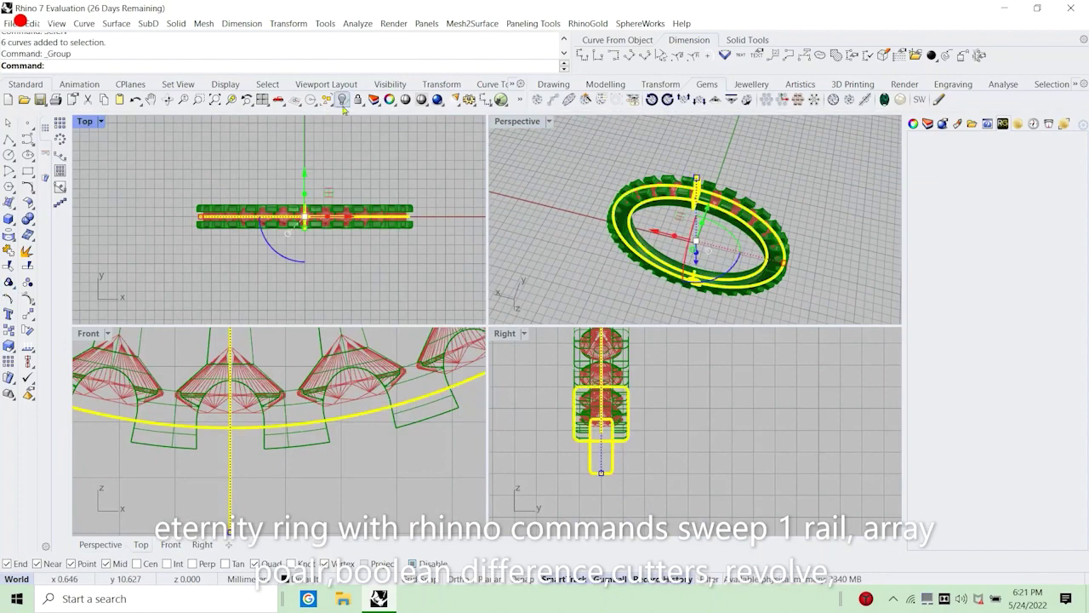
key(ctrl+h)
Inspect the prongs, gem seats and through-holes around the ring from several angles in the Perspective view.
right_drag(706, 215, 779, 199)
scroll(666, 210, up, 5)
scroll(701, 180, down, 5)
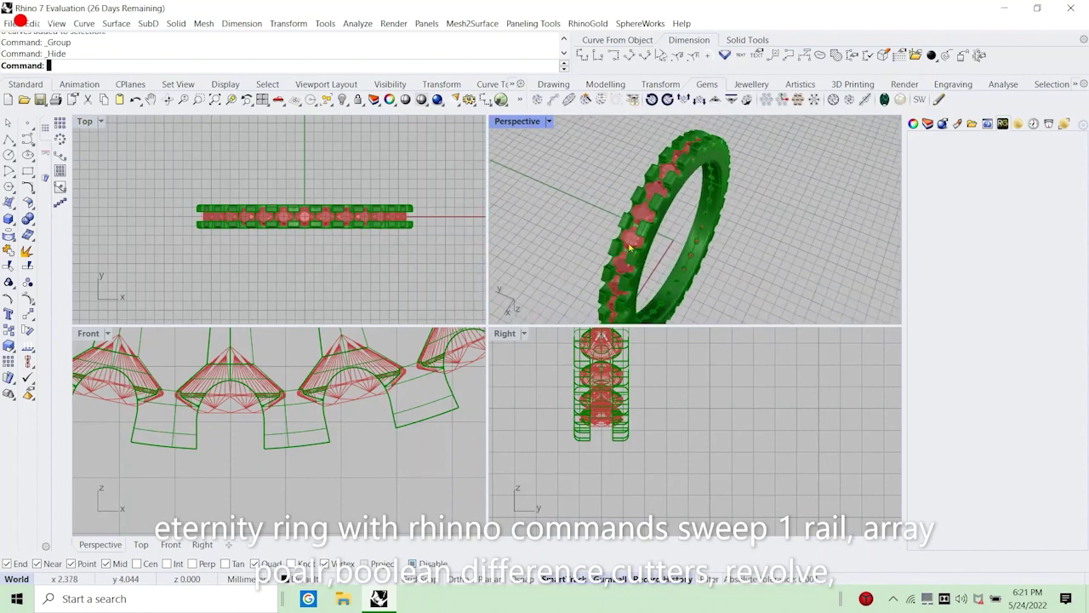
right_drag(702, 181, 596, 194)
scroll(299, 450, down, 4)
scroll(298, 451, down, 5)
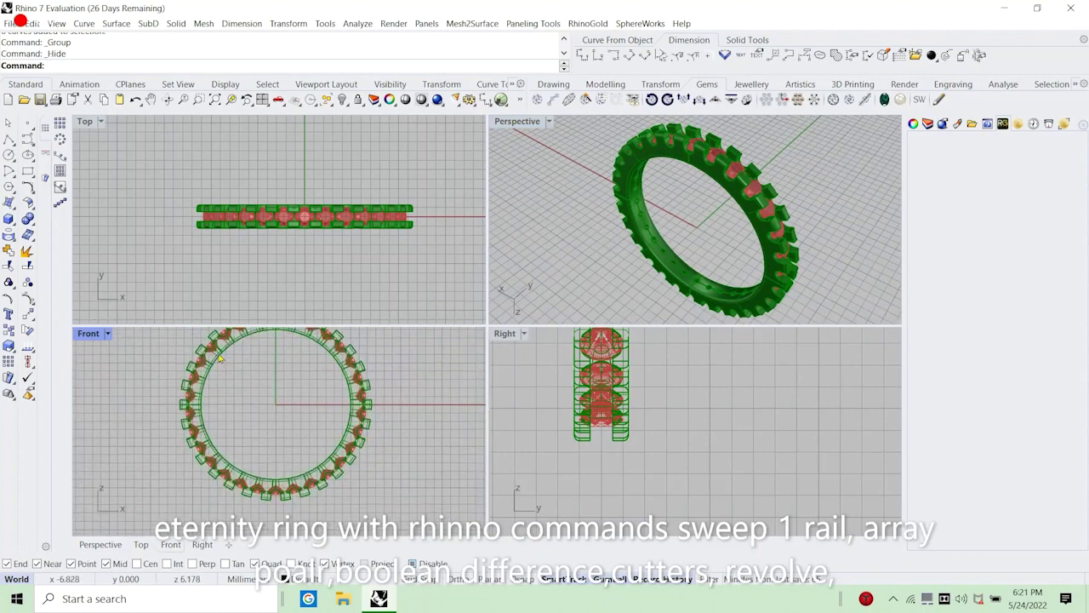
right_drag(635, 191, 541, 161)
double_click(527, 122)
scroll(531, 235, down, 2)
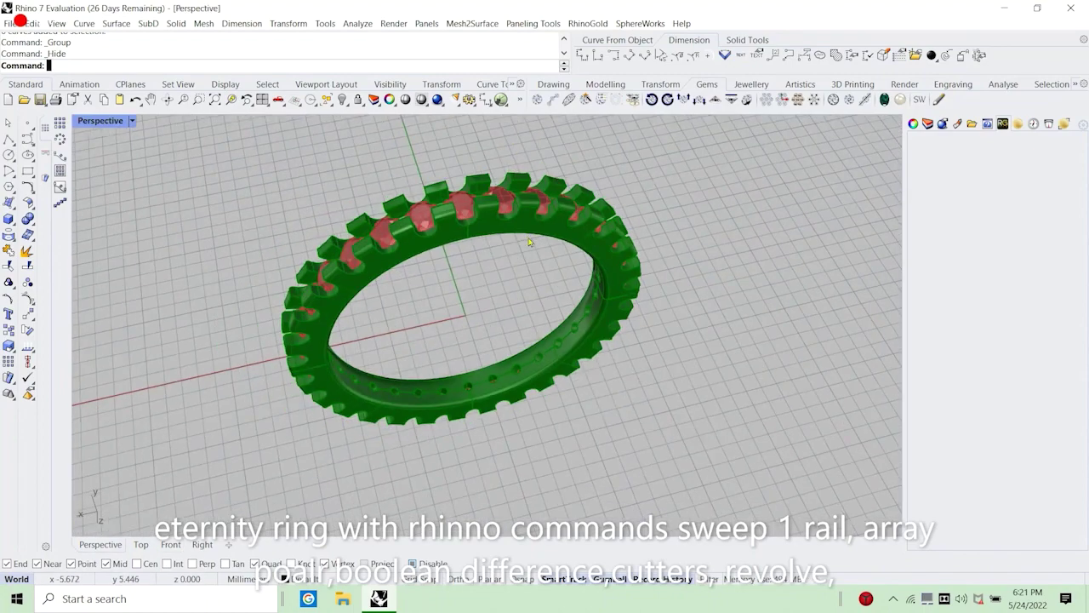
Apply the yellow 18K gold material to the ring body.
right_drag(531, 236, 479, 240)
scroll(479, 239, up, 5)
click(664, 266)
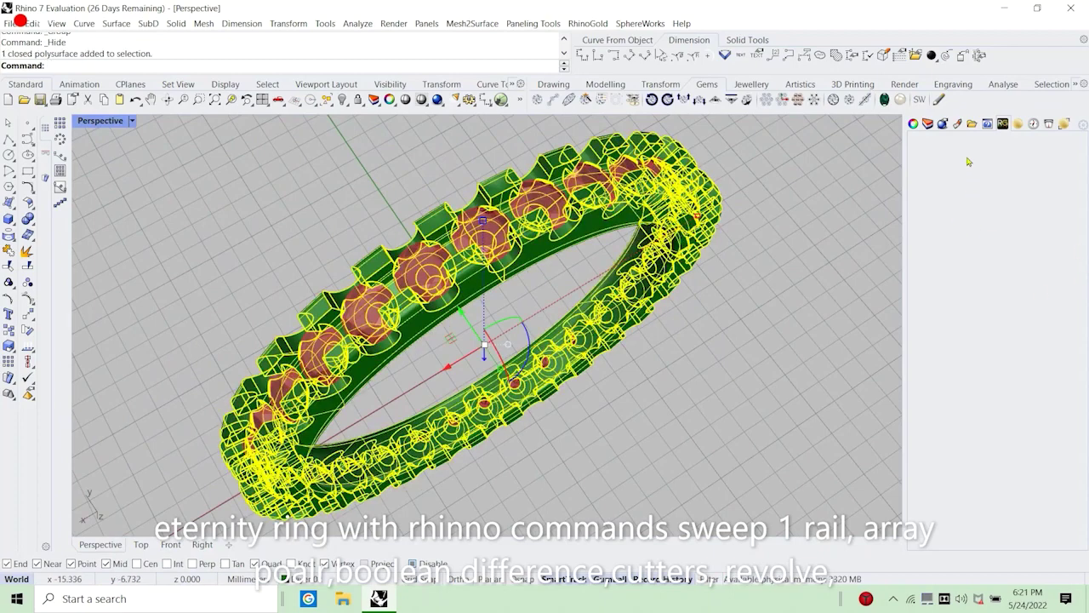
click(1018, 123)
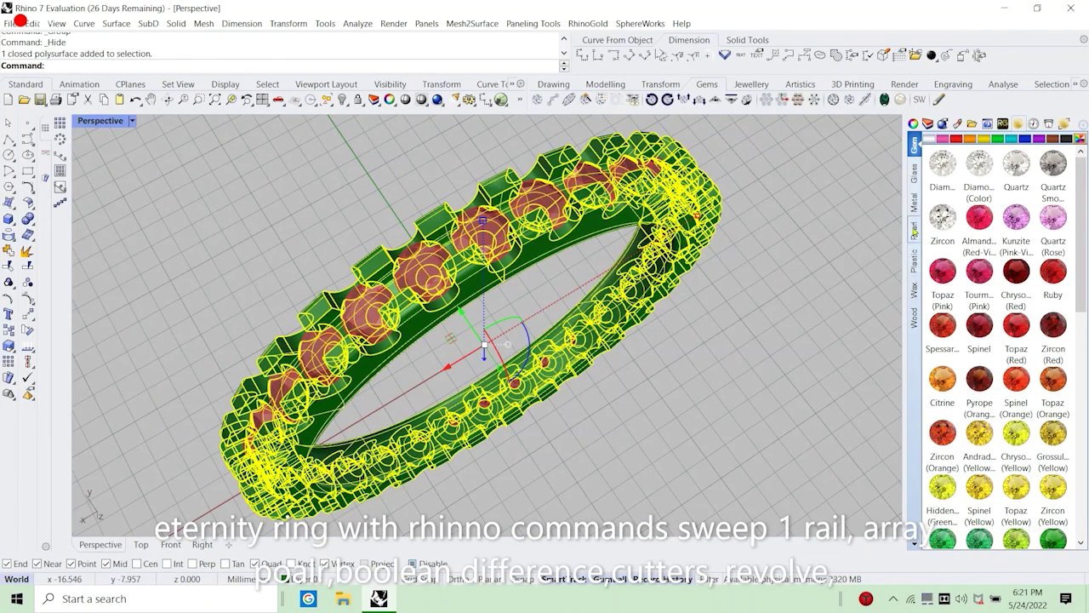
click(914, 201)
drag(993, 362, 586, 341)
Apply the Diamond gem material to one of the gems in the ring.
scroll(585, 339, down, 4)
right_drag(586, 338, 622, 314)
scroll(679, 280, up, 7)
scroll(615, 274, up, 8)
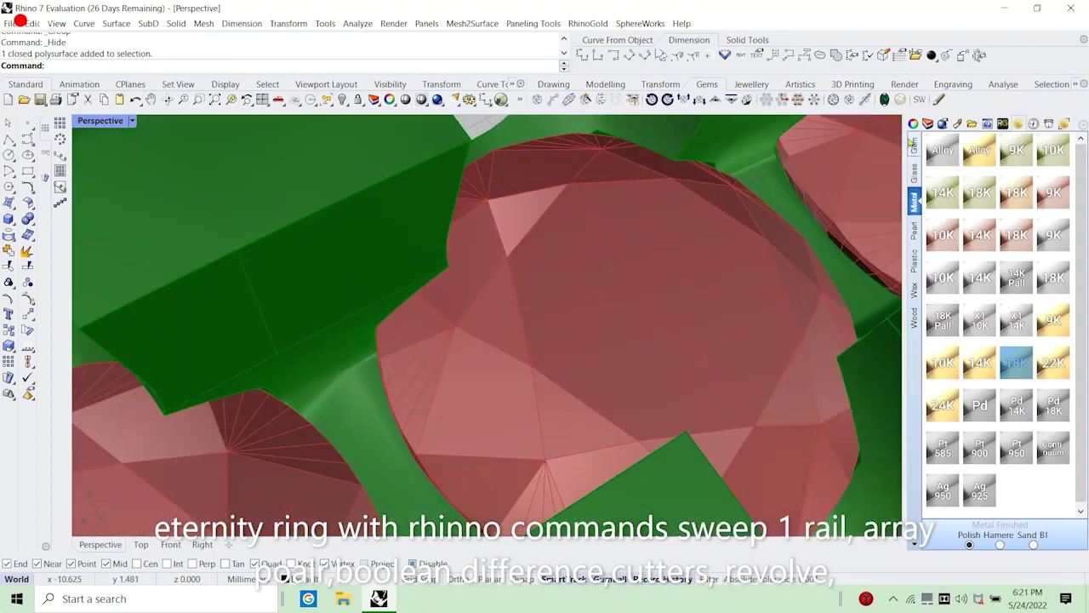
click(912, 143)
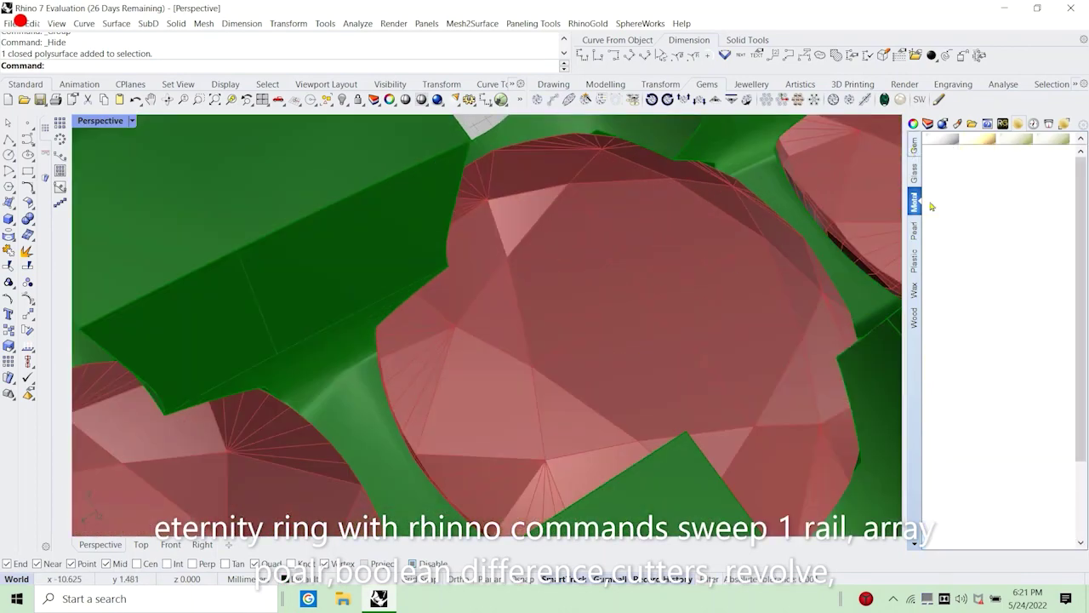
drag(948, 171, 650, 280)
scroll(650, 280, down, 10)
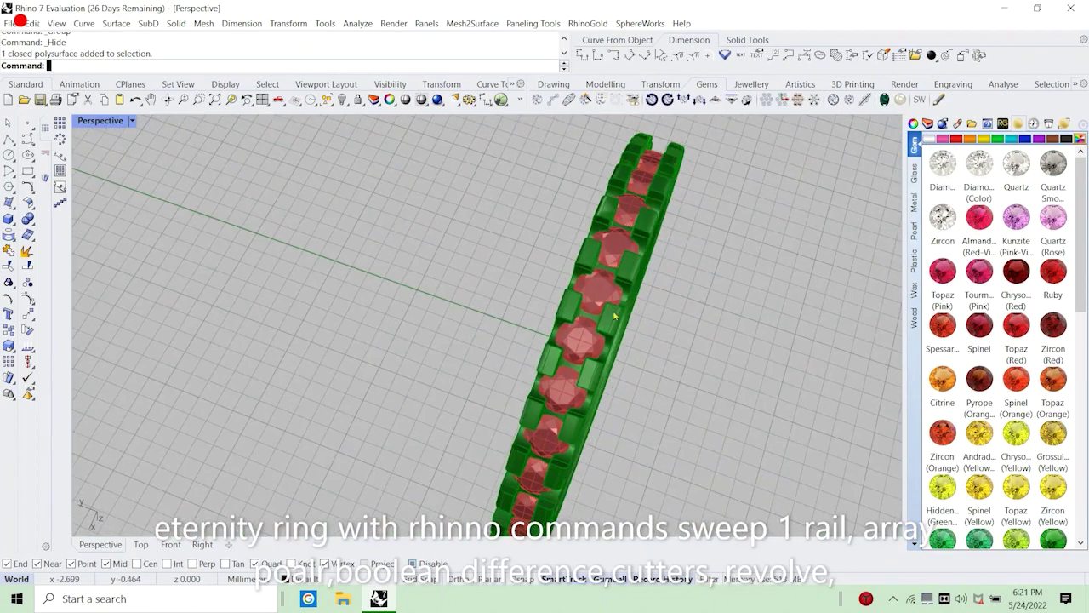
Apply the Ruby gem material to a single gem.
scroll(602, 230, up, 3)
scroll(603, 229, up, 5)
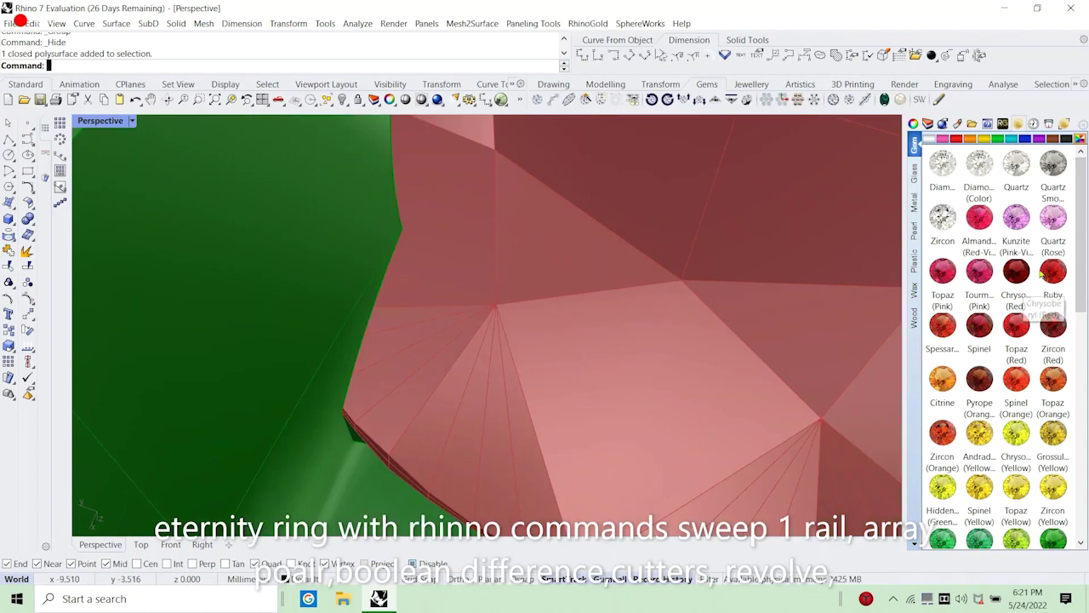
drag(1053, 277, 579, 297)
scroll(577, 298, down, 10)
scroll(577, 298, down, 5)
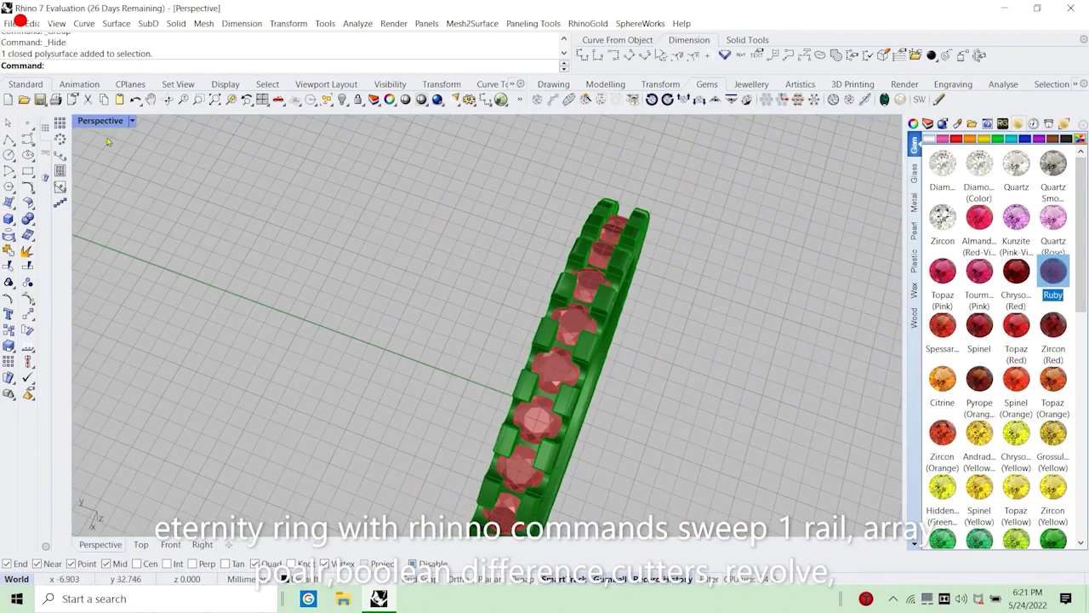
Set the Perspective viewport to the Rendered display mode and view the gems up close.
click(132, 121)
click(183, 80)
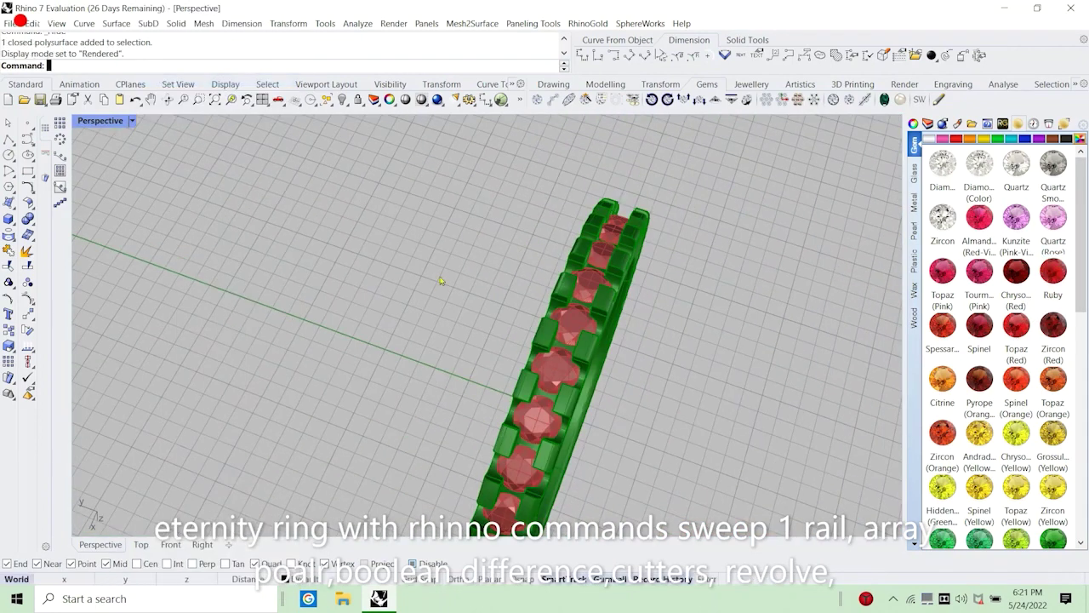
scroll(490, 257, down, 5)
right_drag(496, 255, 808, 336)
scroll(464, 395, up, 10)
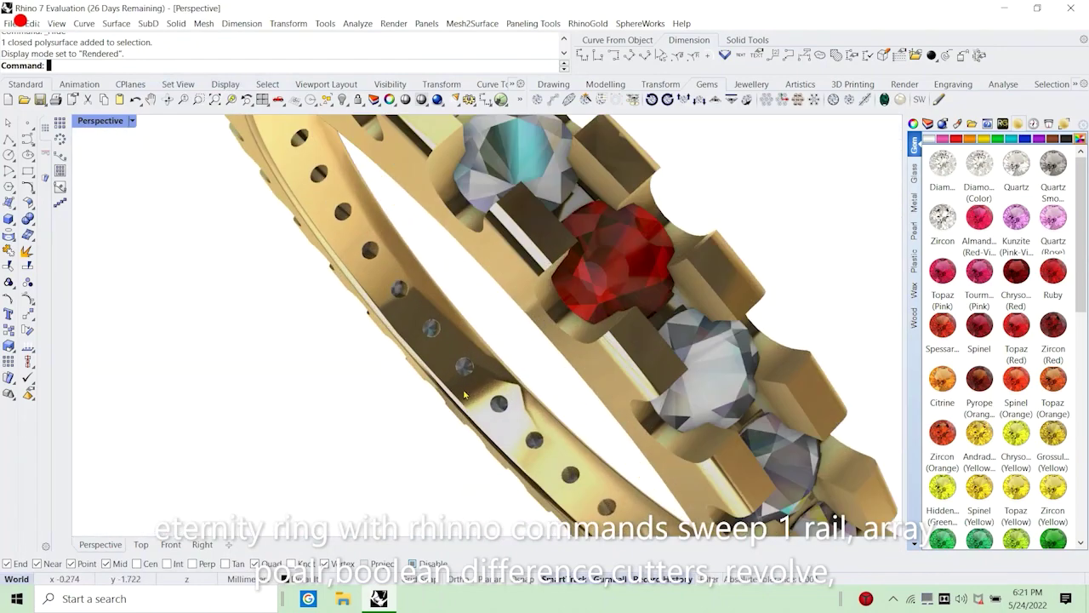
mouse_move(465, 395)
right_down()
mouse_move(383, 375)
mouse_move(442, 349)
mouse_move(474, 409)
right_up()
scroll(660, 266, up, 10)
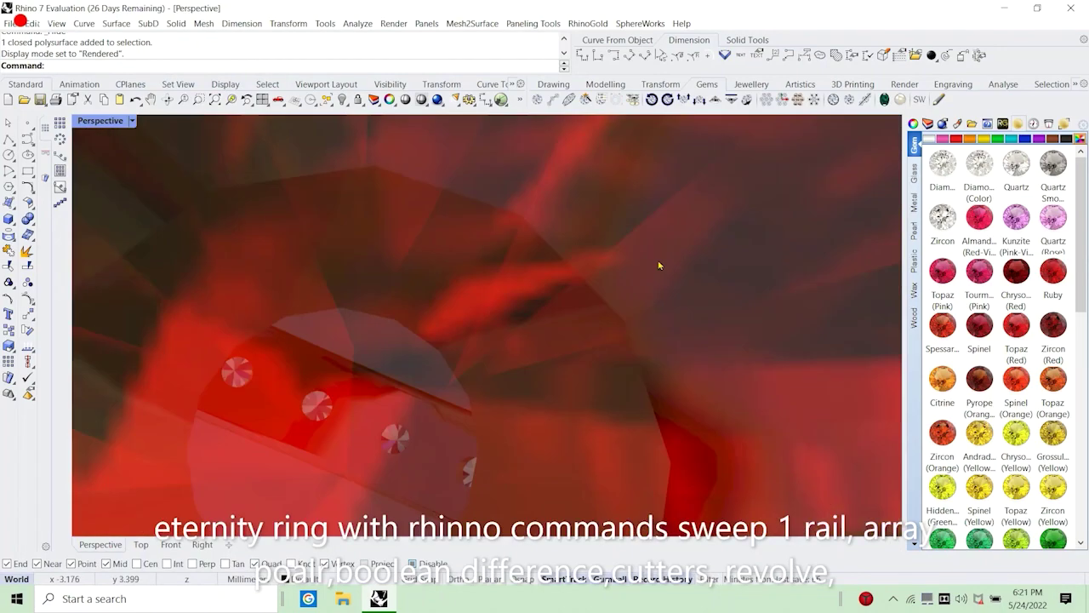
Select all gems, group them and apply the Ruby material to the whole group.
scroll(658, 268, down, 8)
text(sg)
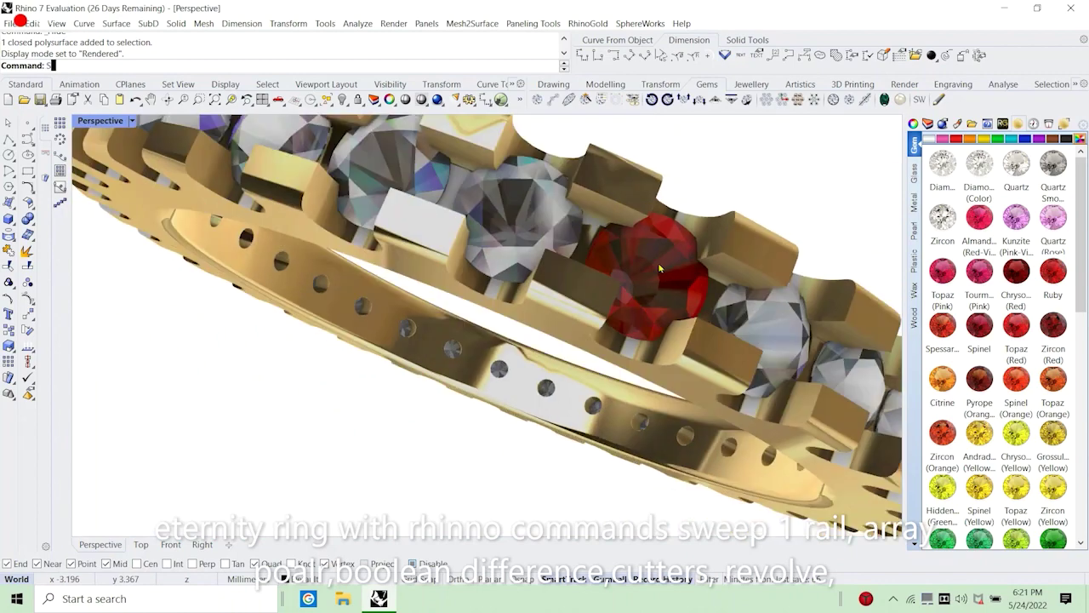
key(Return)
key(ctrl+g)
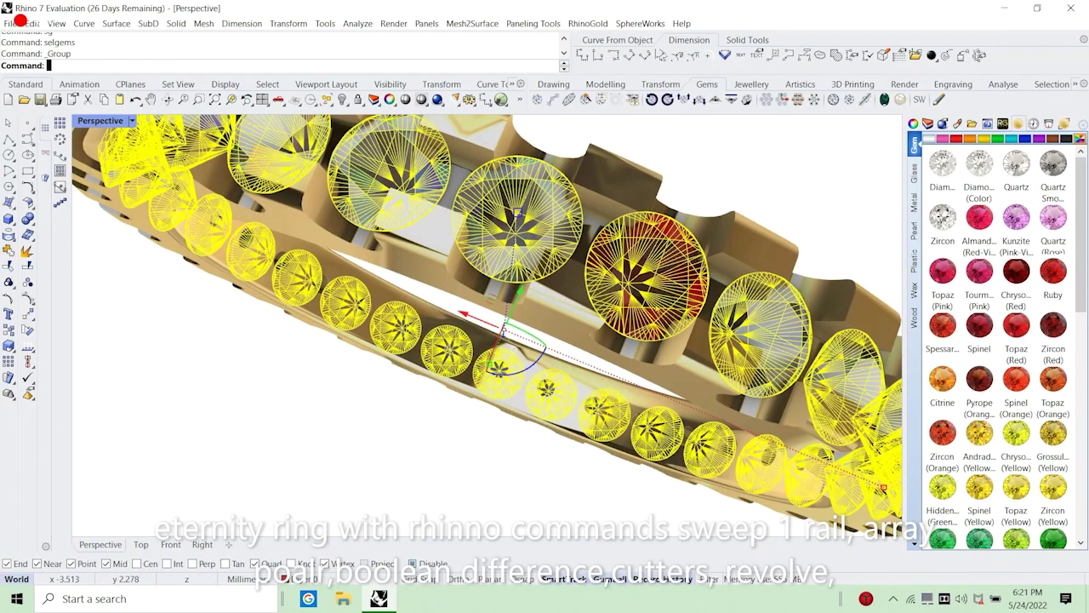
scroll(657, 289, up, 8)
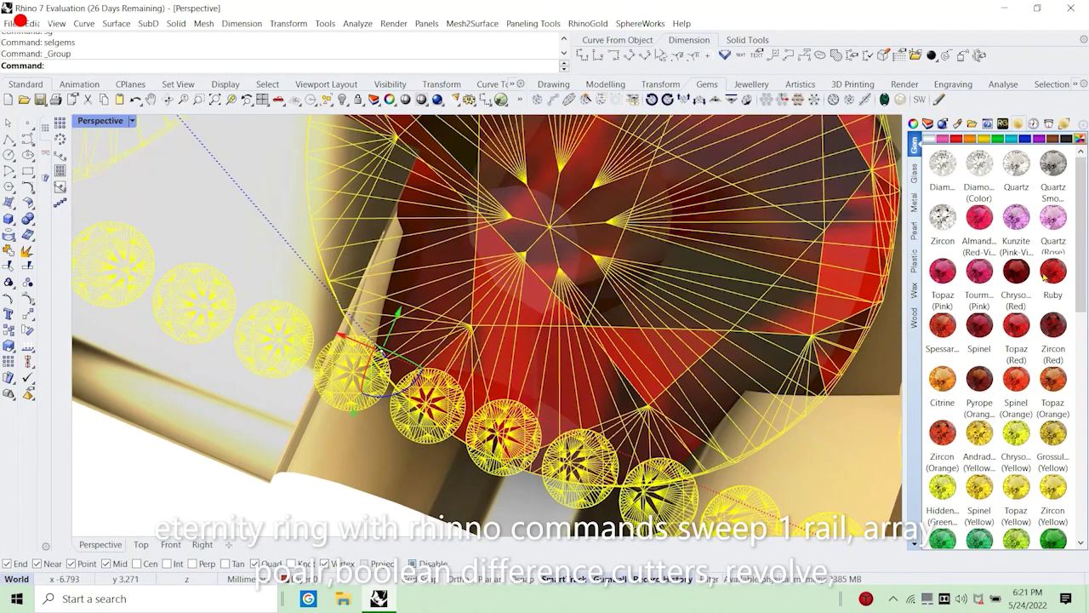
drag(1053, 270, 724, 287)
scroll(725, 287, down, 8)
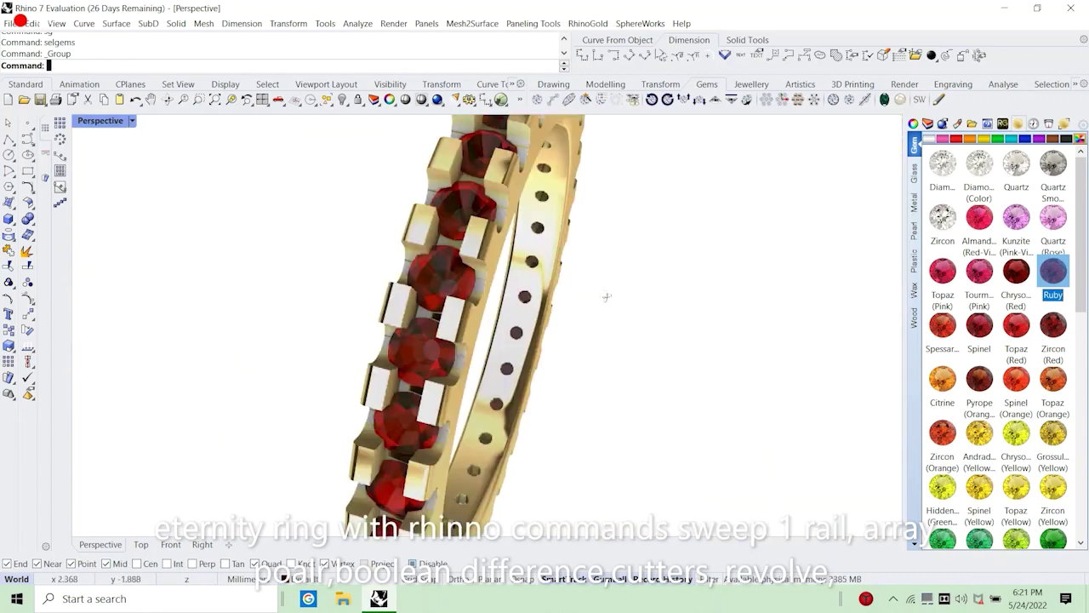
Inspect the rendered gold and ruby eternity ring from the front, the side and up close.
right_drag(416, 298, 463, 307)
scroll(462, 307, down, 4)
scroll(449, 311, up, 3)
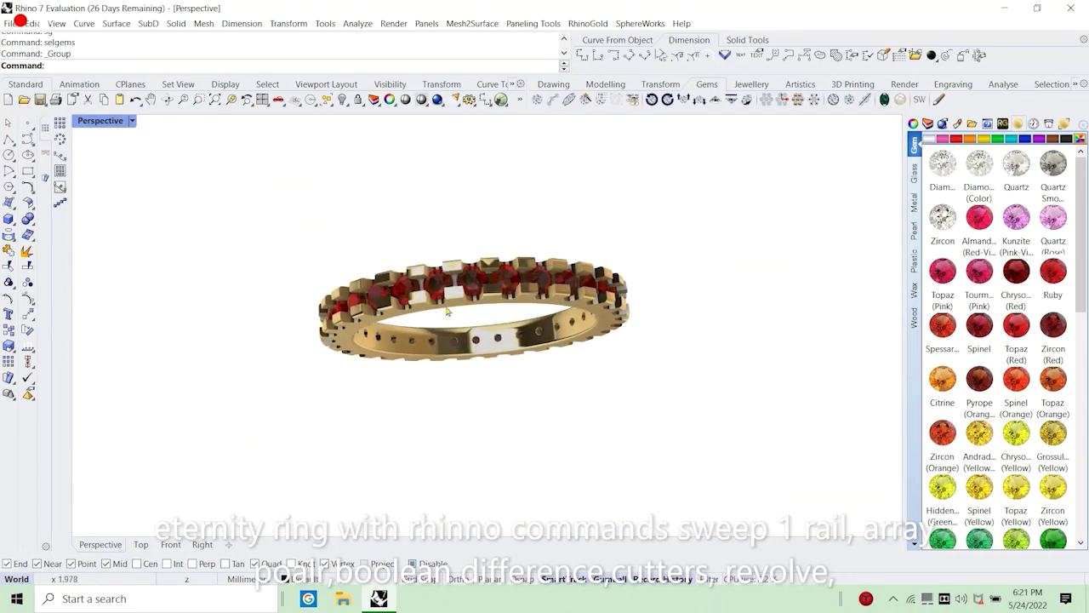
mouse_move(487, 337)
right_down()
mouse_move(503, 318)
mouse_move(490, 321)
mouse_move(500, 343)
right_up()
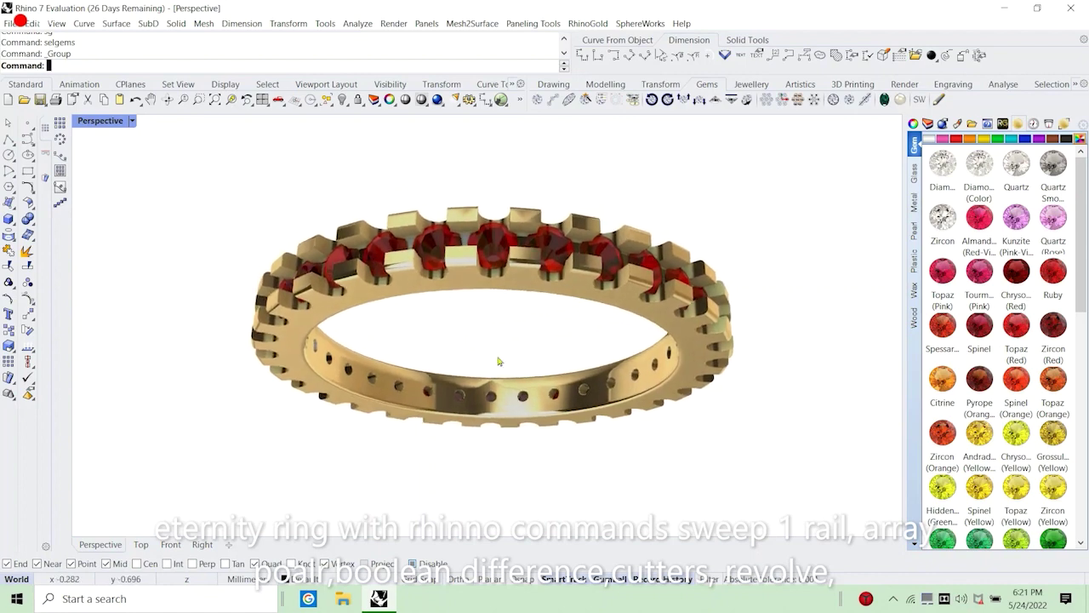
right_drag(503, 260, 645, 252)
right_drag(630, 291, 753, 274)
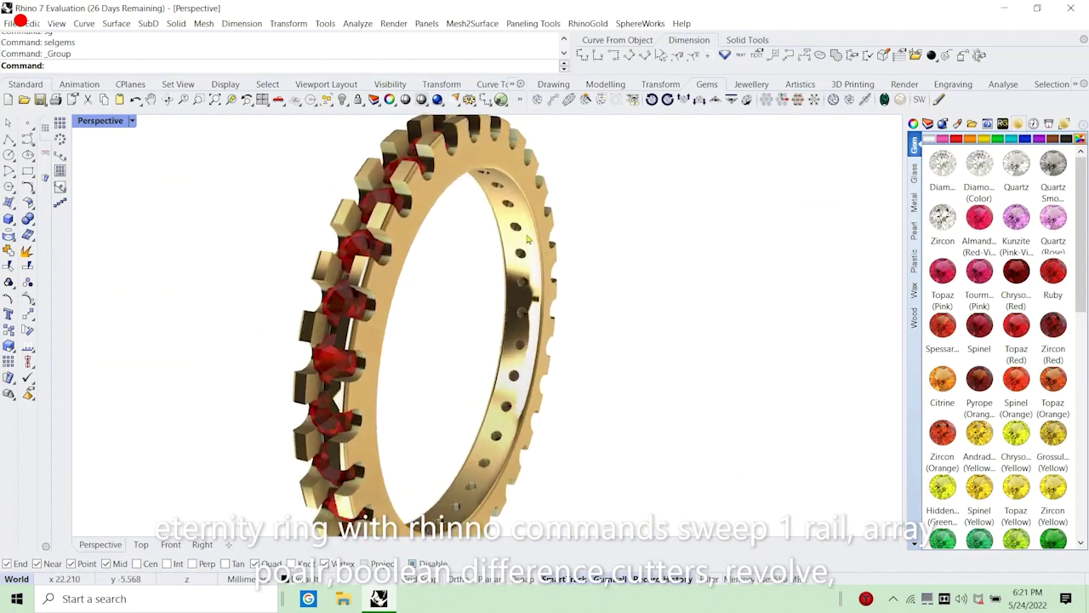
right_drag(434, 255, 607, 229)
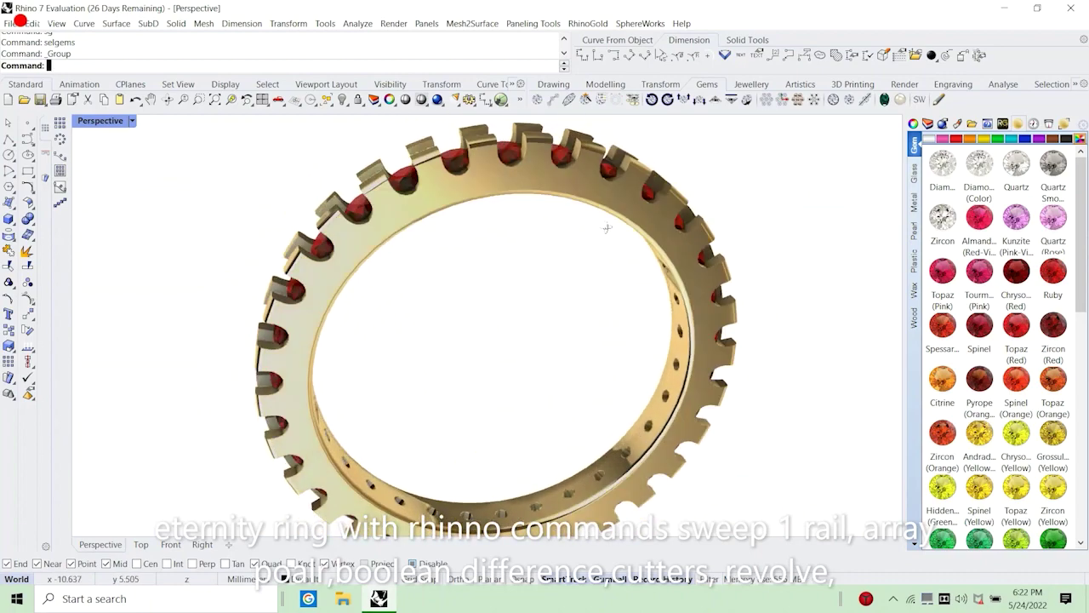
right_drag(416, 232, 498, 254)
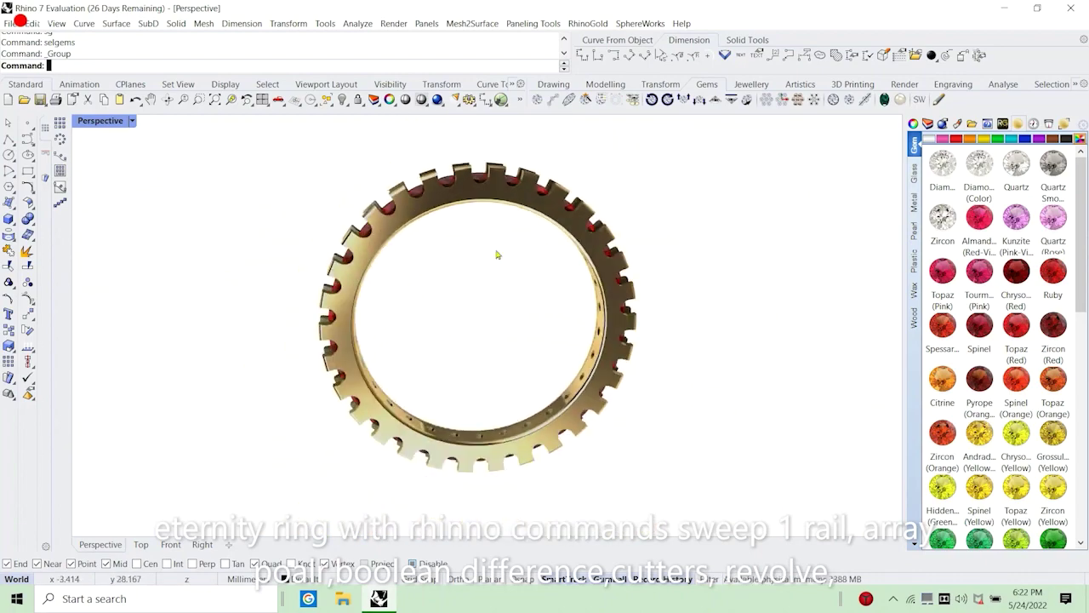
scroll(508, 172, up, 4)
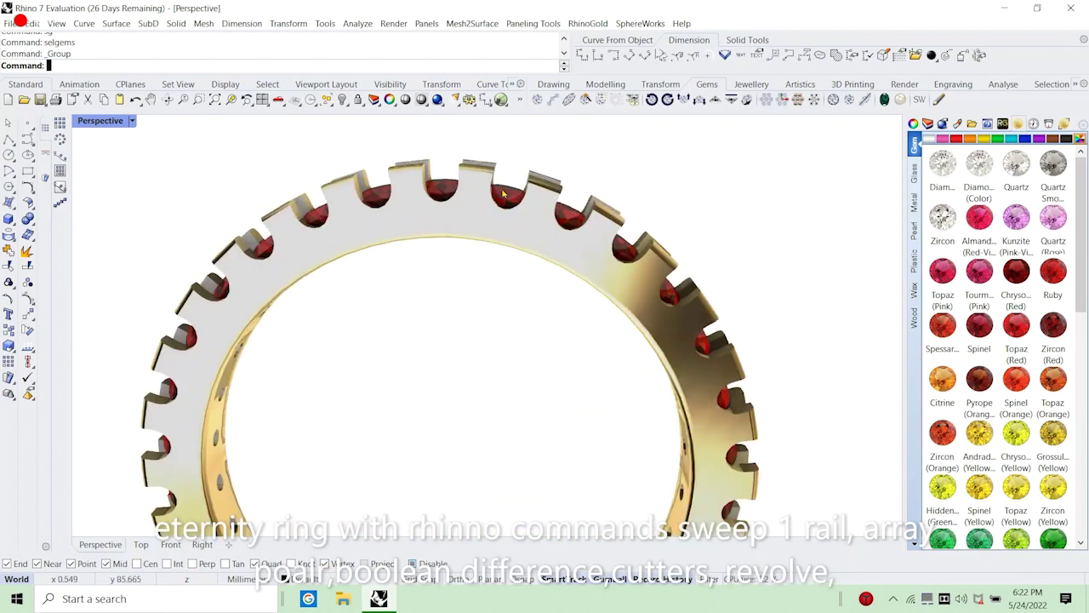
scroll(502, 194, down, 5)
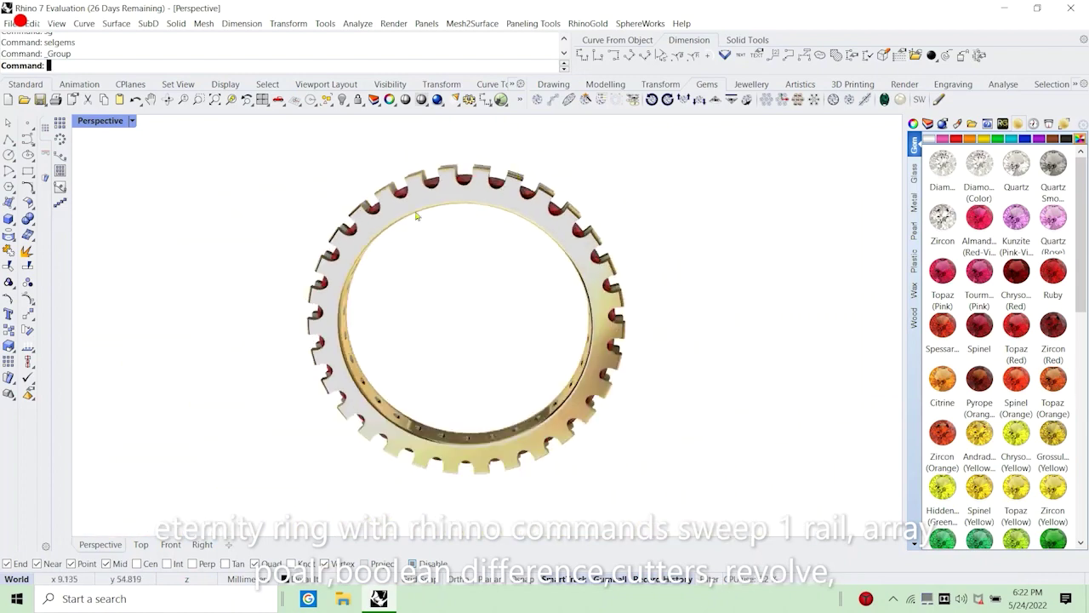
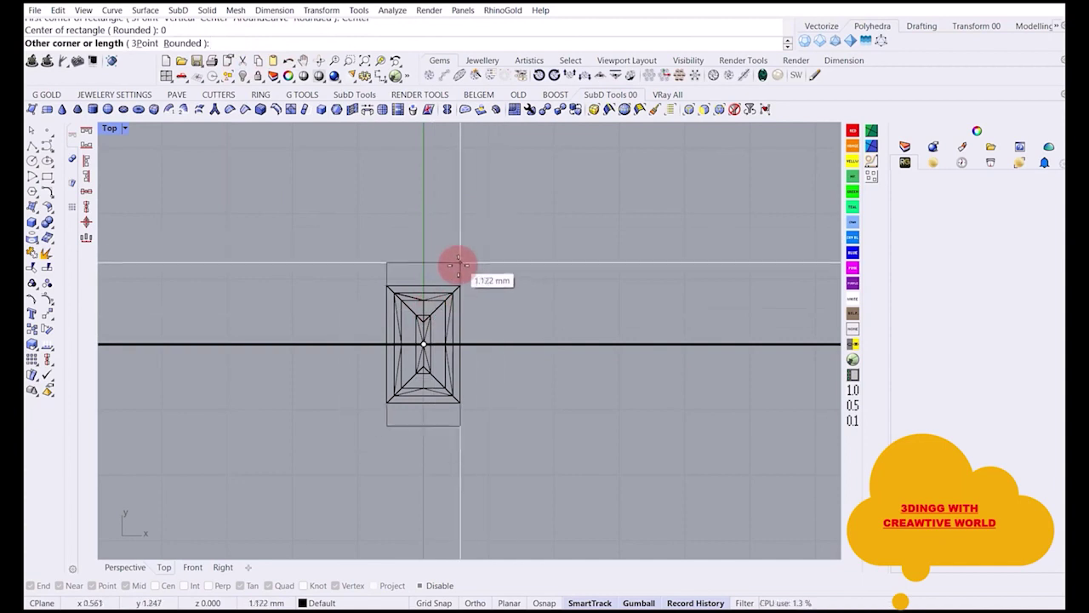
Finish the centred rectangle at the rectangular gem's outer corner and move it straight up above the gem in the Top view.
click(461, 291)
click(461, 299)
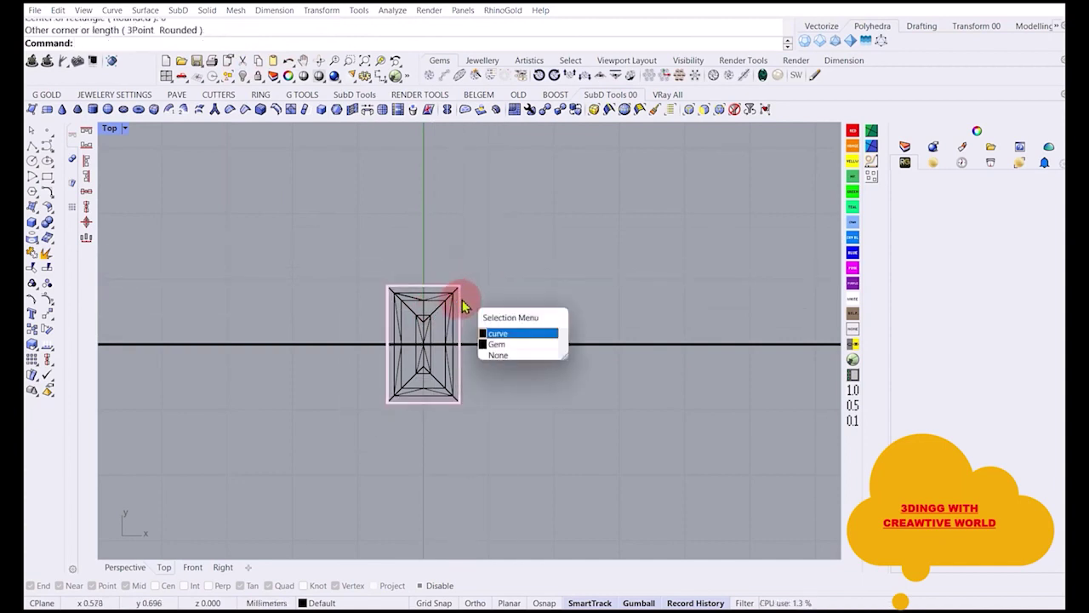
right_click(458, 303)
drag(426, 318, 414, 183)
click(477, 246)
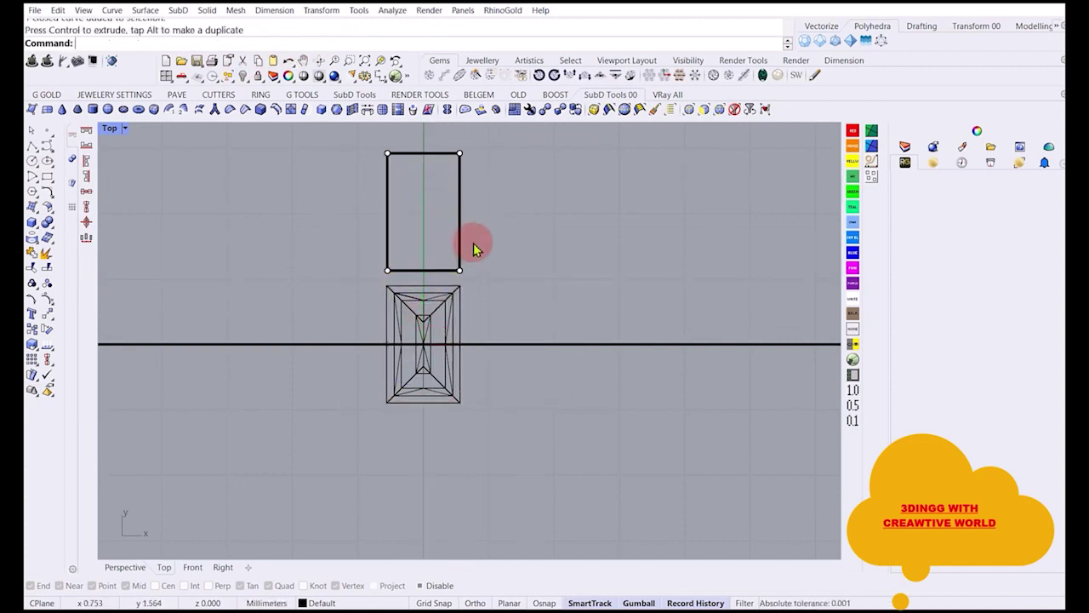
Delete the rectangle above the rectangular gem.
scroll(410, 319, down, 5)
right_drag(408, 311, 411, 369)
click(429, 380)
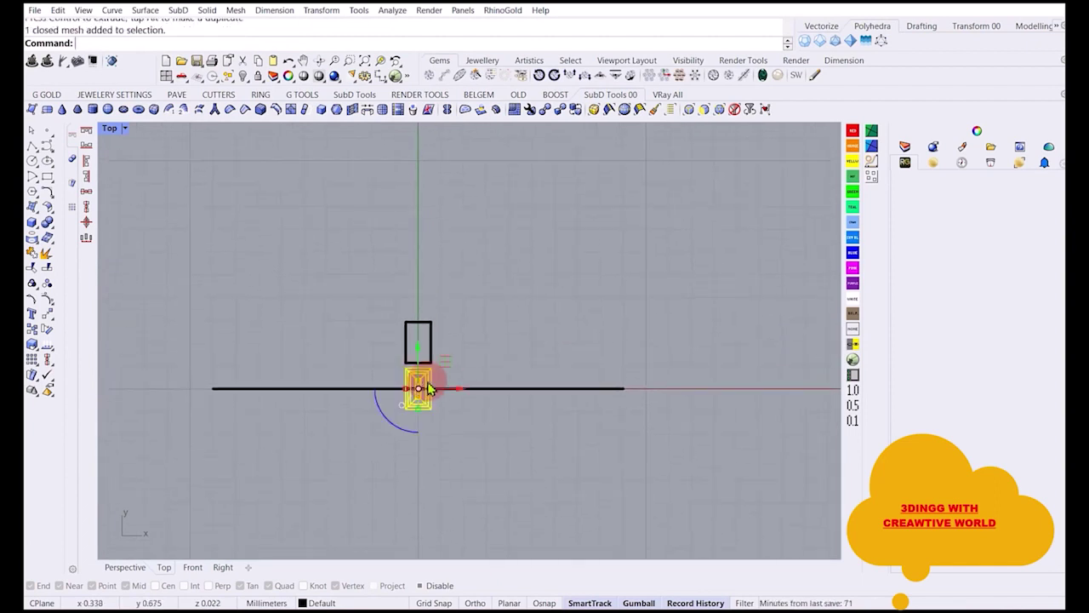
scroll(428, 365, down, 2)
scroll(427, 362, down, 2)
scroll(428, 318, down, 2)
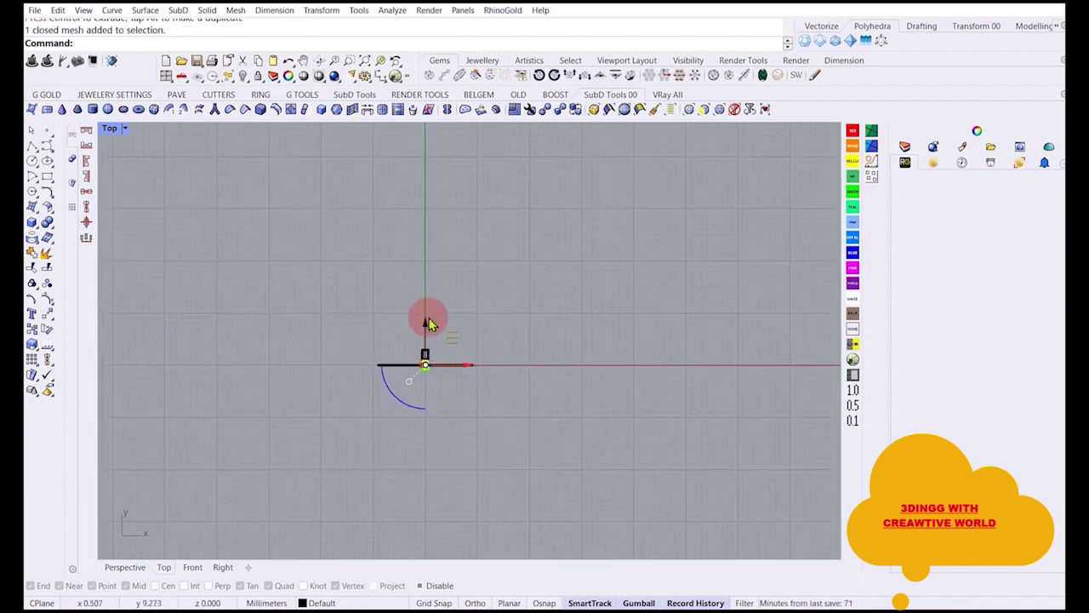
right_drag(428, 318, 428, 382)
scroll(419, 426, up, 5)
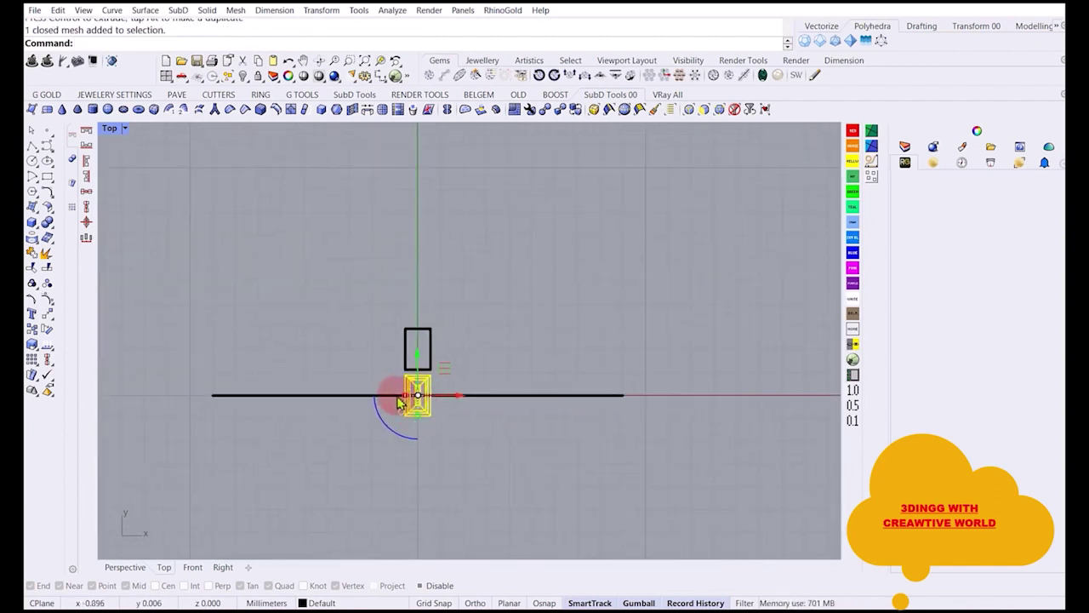
click(437, 347)
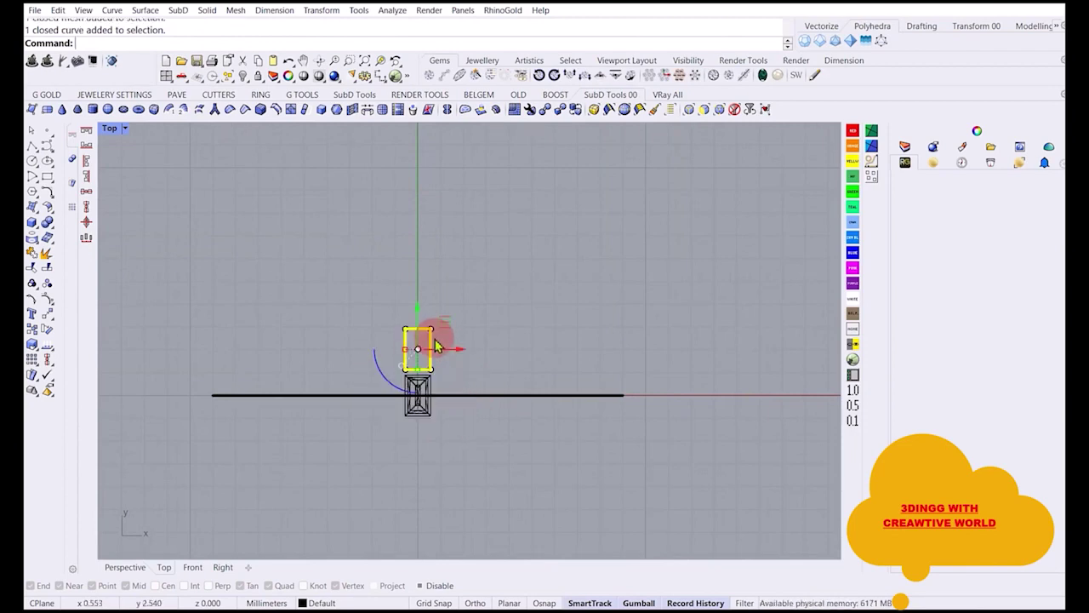
scroll(435, 344, down, 8)
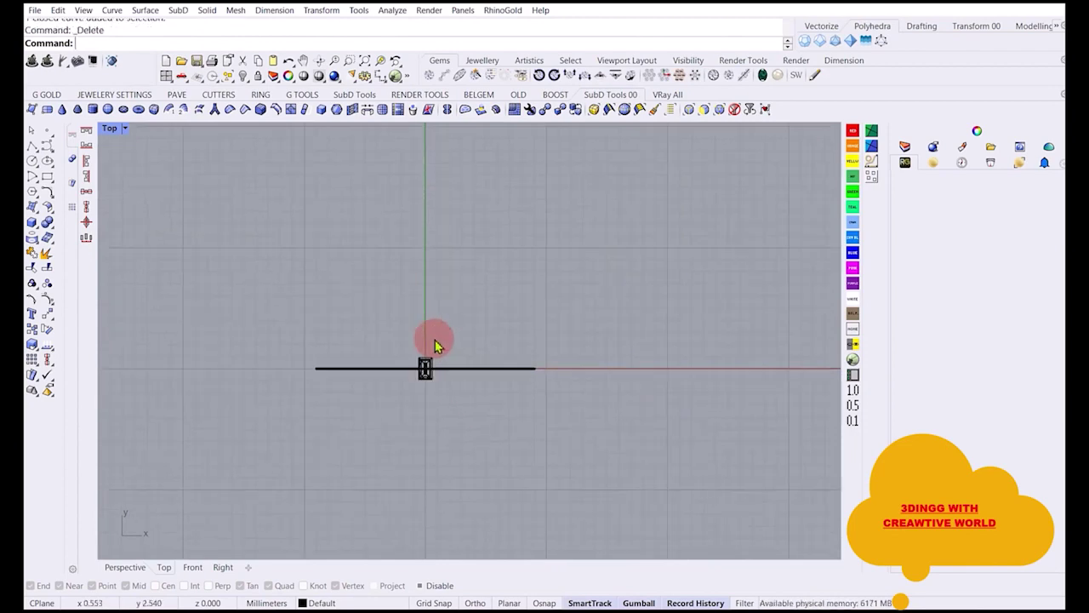
Move the diamond template note text down close to the gem in the Top view.
scroll(413, 348, down, 2)
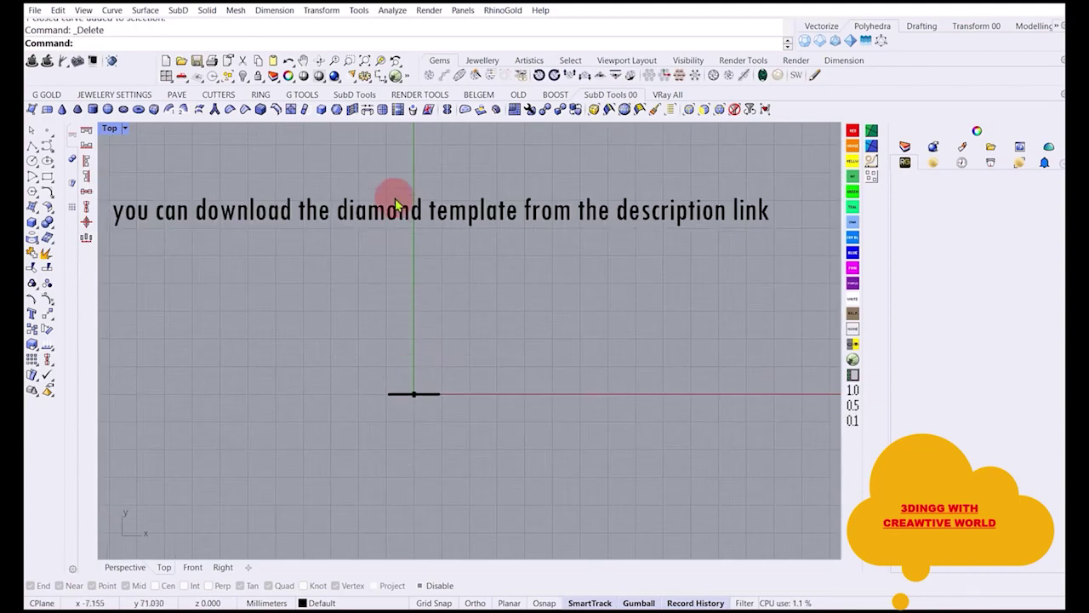
click(397, 206)
drag(440, 171, 446, 333)
scroll(423, 393, up, 7)
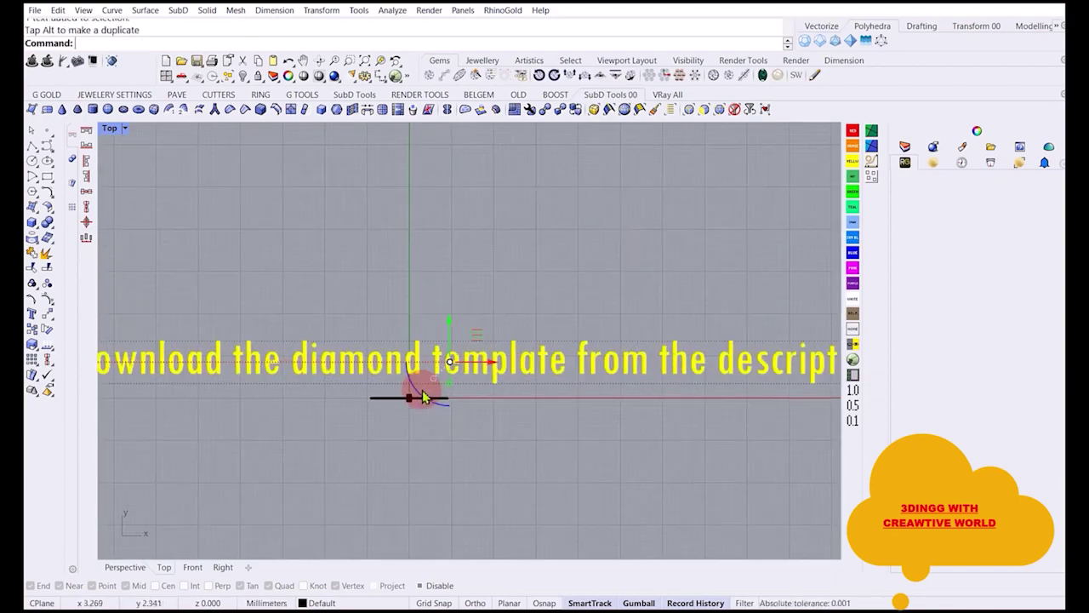
scroll(464, 330, down, 7)
scroll(436, 330, down, 2)
click(377, 398)
scroll(435, 366, up, 2)
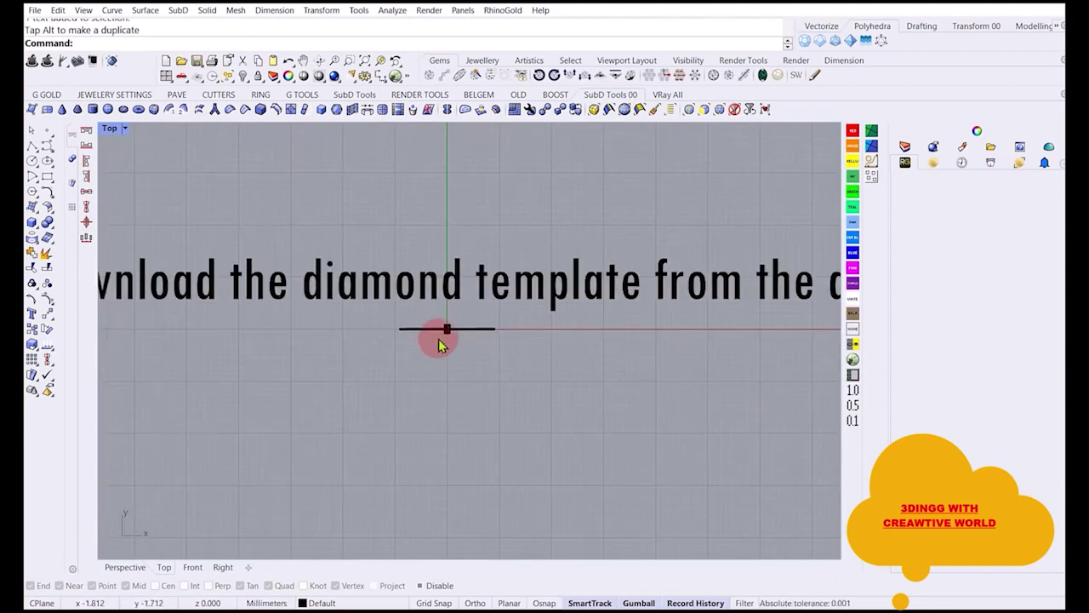
scroll(440, 343, down, 1)
scroll(442, 344, up, 5)
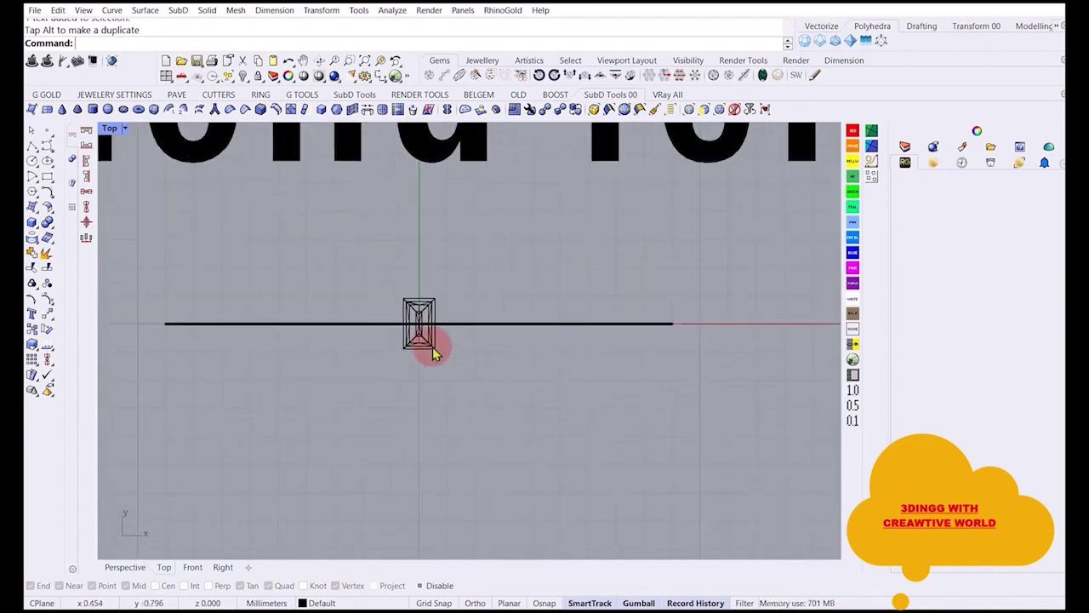
Start cage editing on the gem with a world bounding box, four degree-3 points per direction, and Global as the region.
click(431, 347)
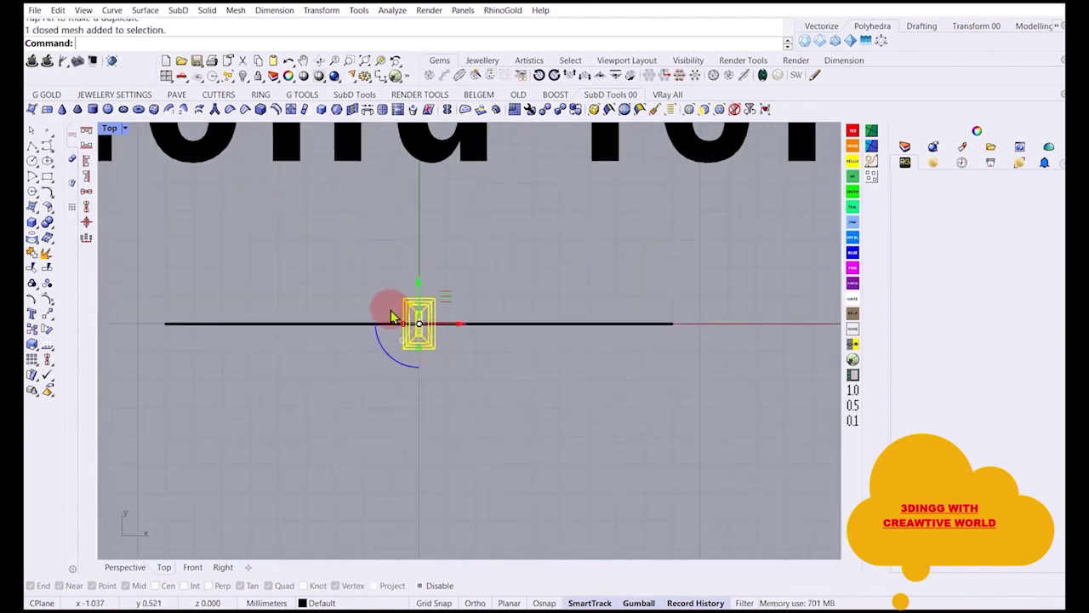
scroll(405, 325, up, 4)
scroll(406, 333, up, 1)
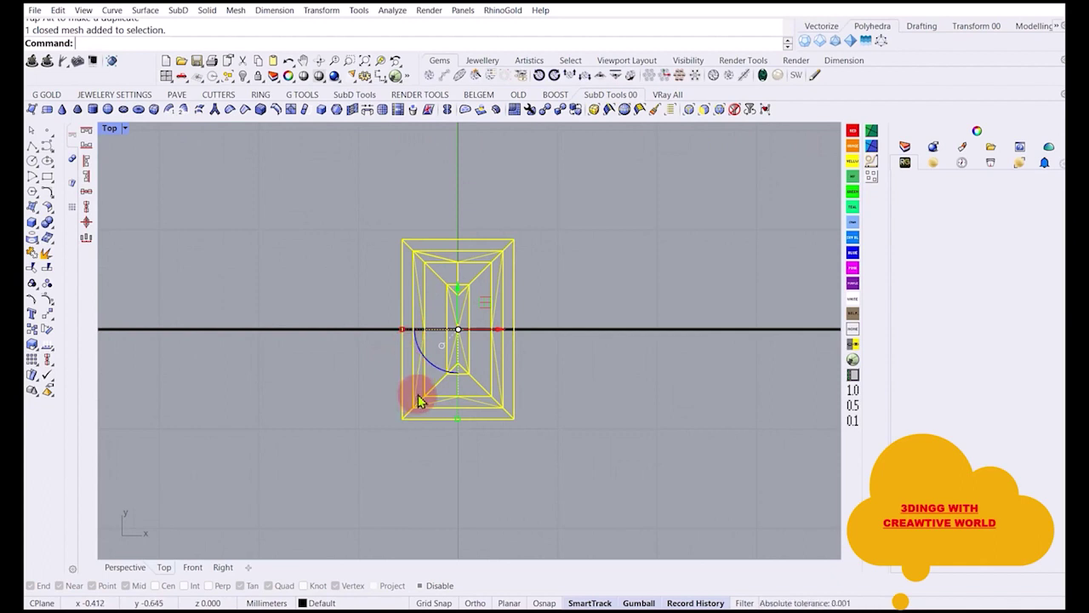
key(Return)
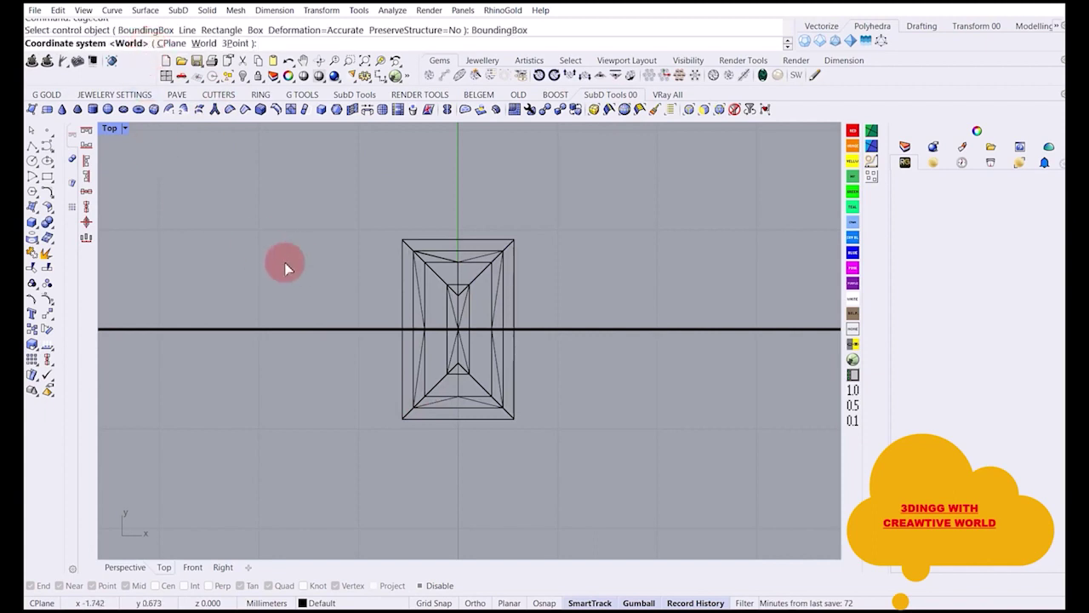
key(Return)
key(Return)
key(Return)
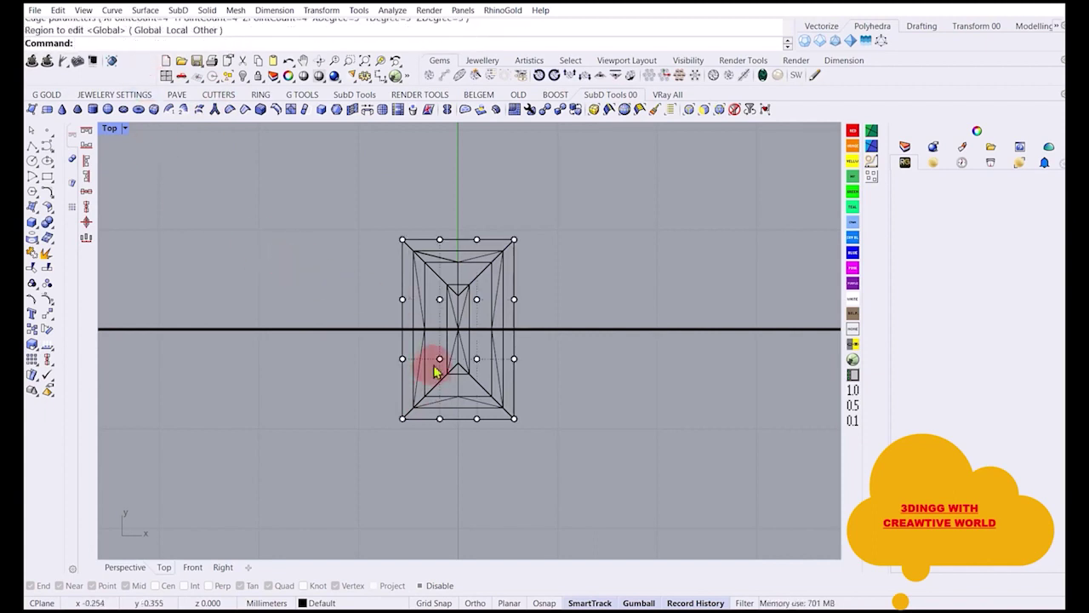
Taper the gem by narrowing its lower three rows of cage points symmetrically and the top row very slightly.
right_drag(434, 367, 413, 343)
drag(342, 266, 547, 436)
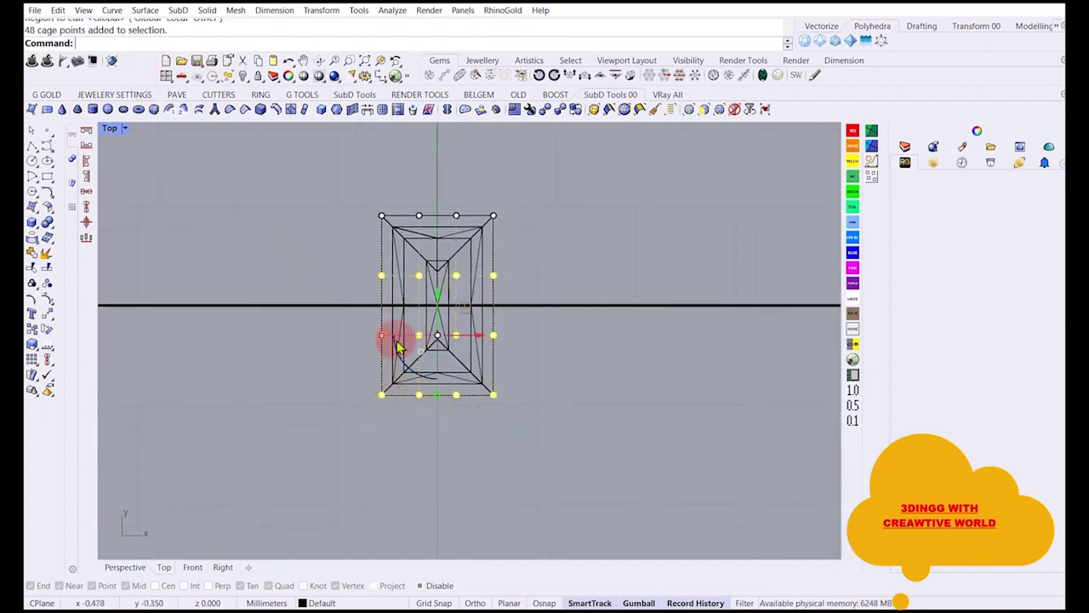
drag(383, 337, 397, 337)
drag(365, 195, 516, 238)
drag(381, 217, 383, 217)
click(332, 246)
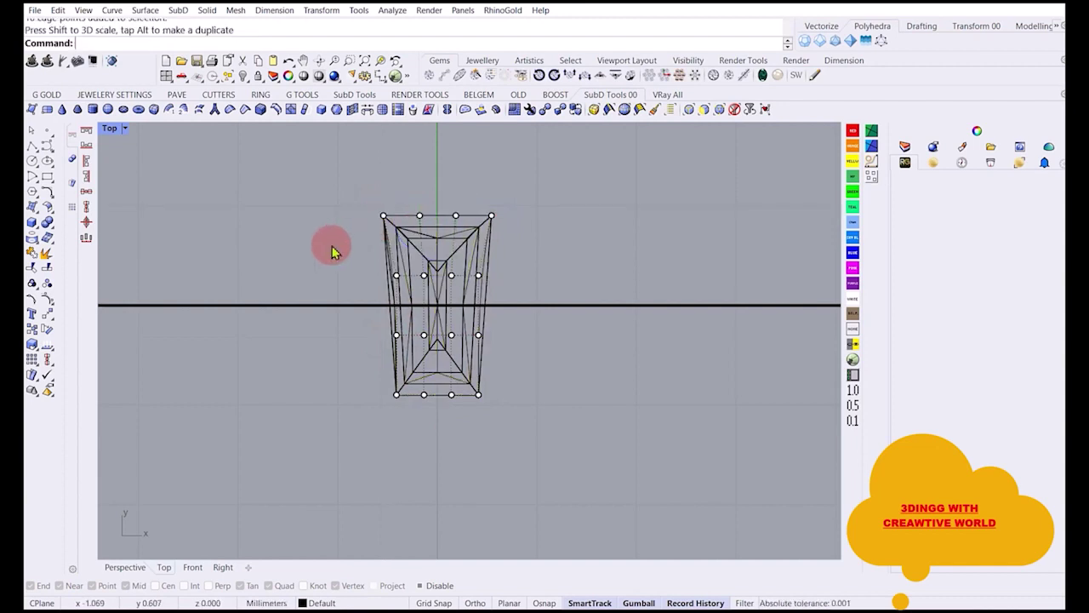
Delete the control cage around the tapered gem and set the Top view to Shaded display.
click(393, 257)
key(Delete)
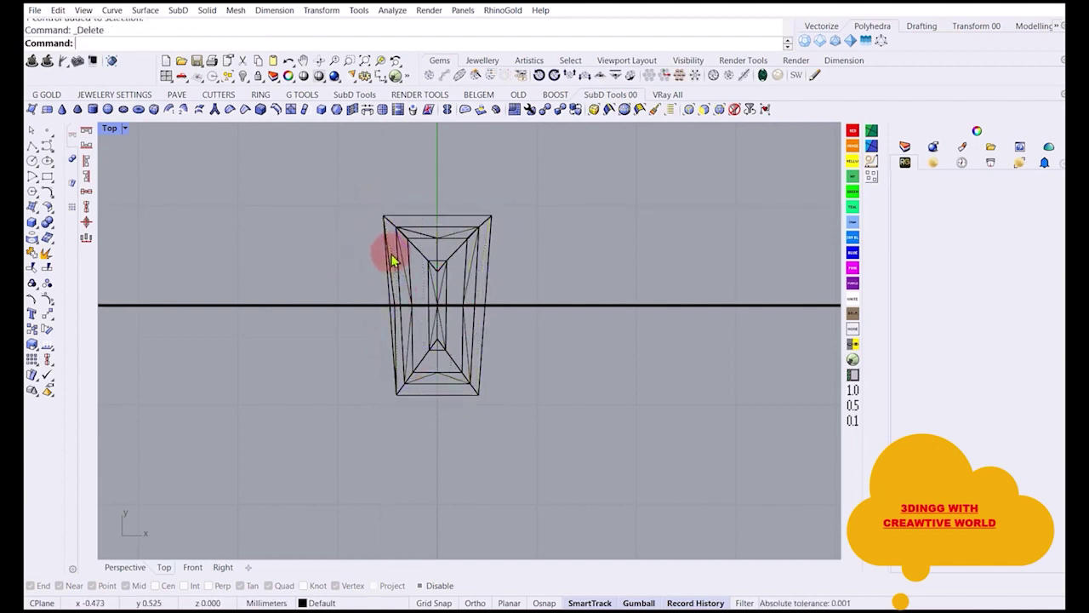
click(124, 130)
click(179, 56)
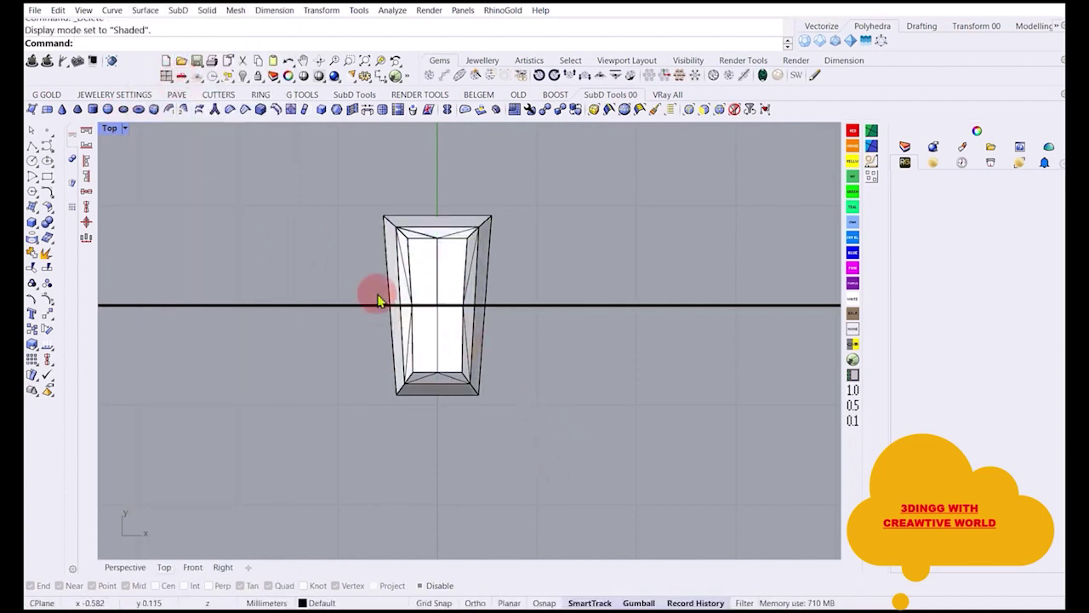
Switch to the drawing app to compare the tapered gem with the tapered baguette diamond reference, and return to Rhino.
click(721, 601)
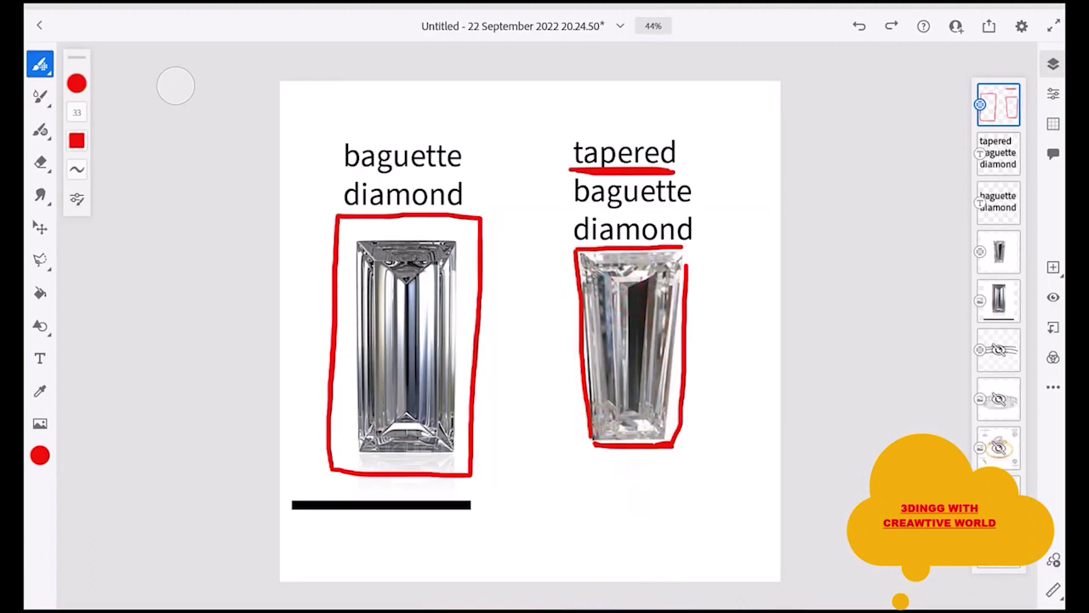
click(620, 597)
click(405, 292)
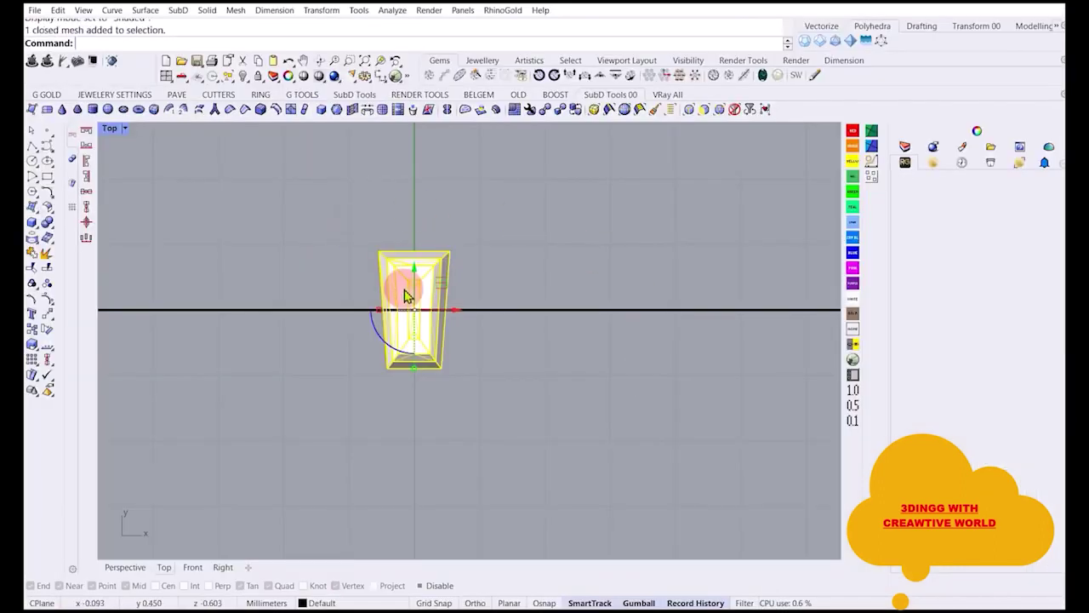
Delete the diamond template note text from the Top view.
scroll(433, 342, down, 4)
scroll(441, 352, down, 8)
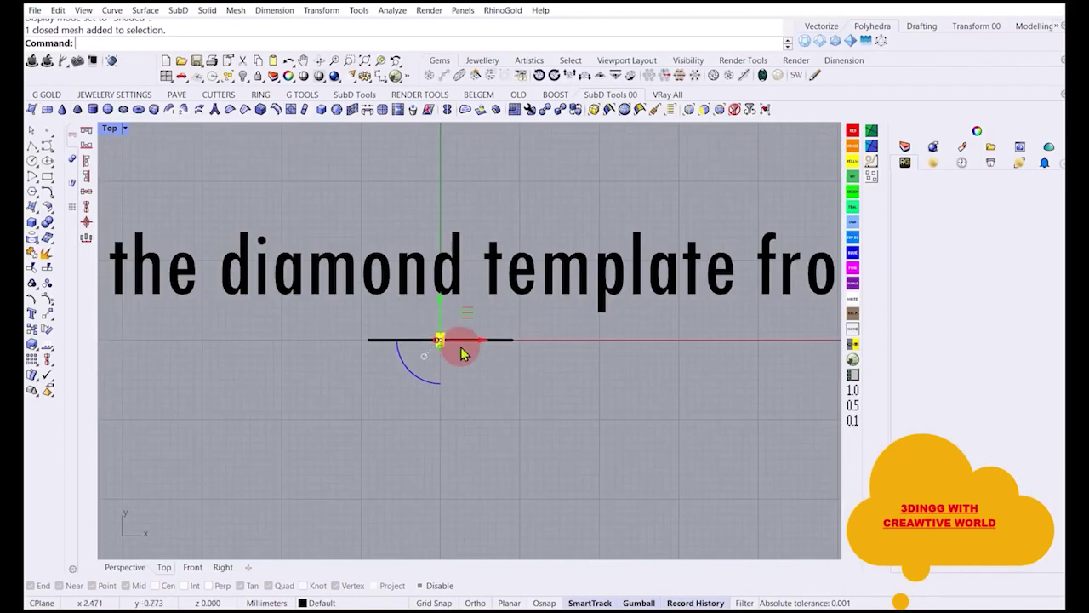
scroll(434, 365, down, 3)
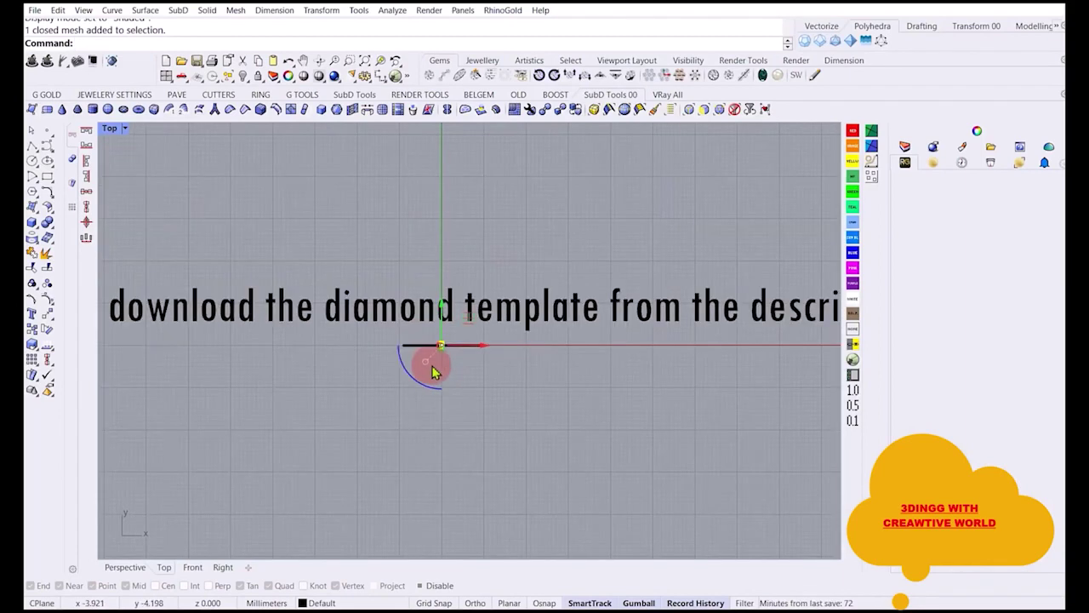
scroll(525, 366, down, 2)
click(388, 332)
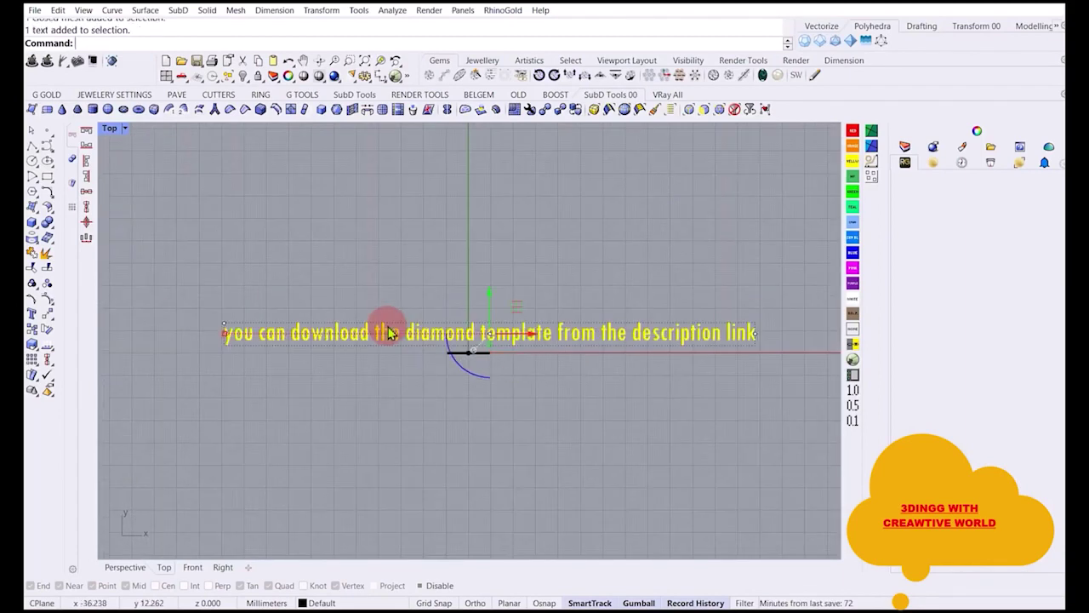
key(Delete)
scroll(498, 360, down, 2)
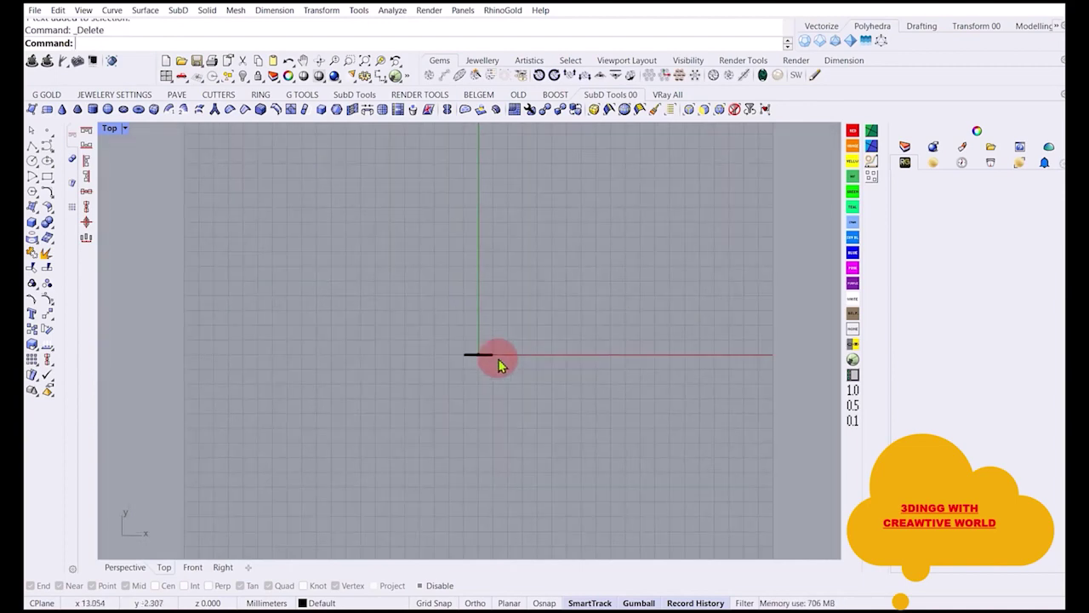
Copy the tapered gem about 1.11 mm to the right, from its upper left corner to just beyond its upper right corner.
scroll(481, 361, up, 5)
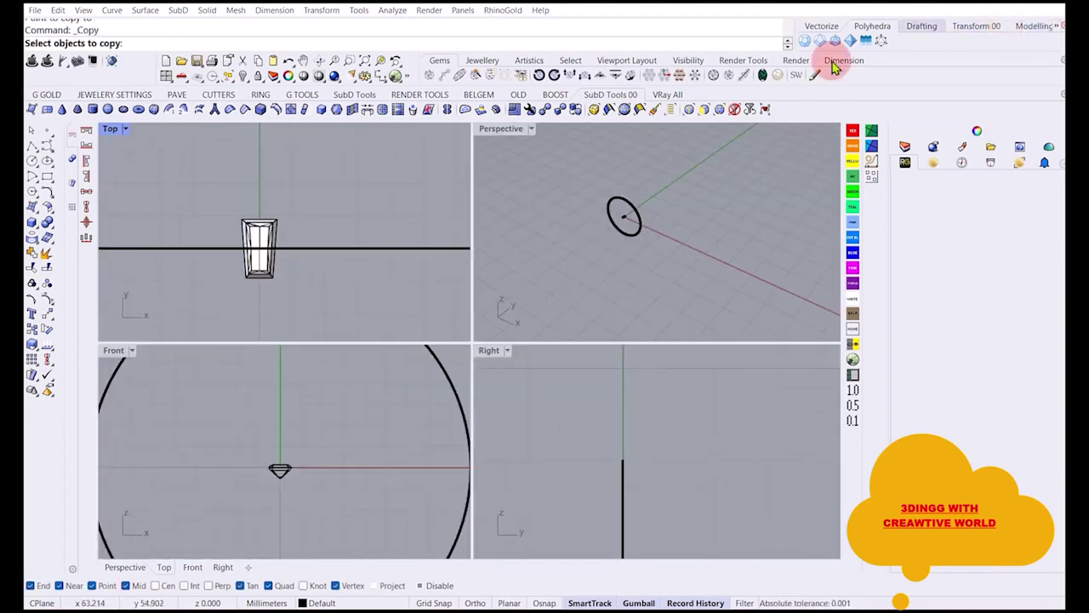
click(249, 232)
right_click(248, 232)
scroll(243, 231, up, 8)
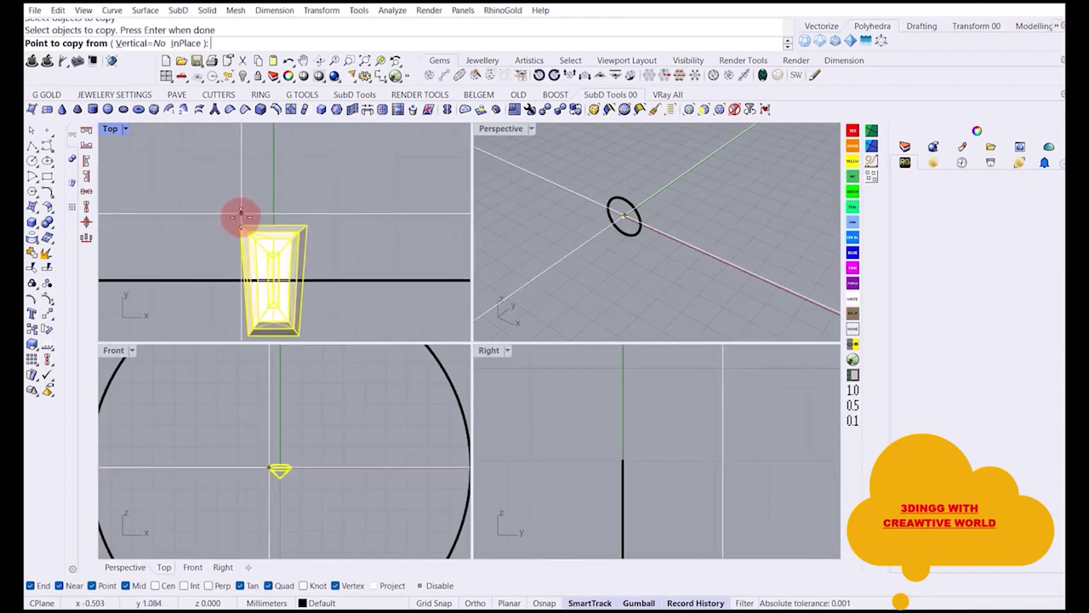
scroll(241, 231, up, 3)
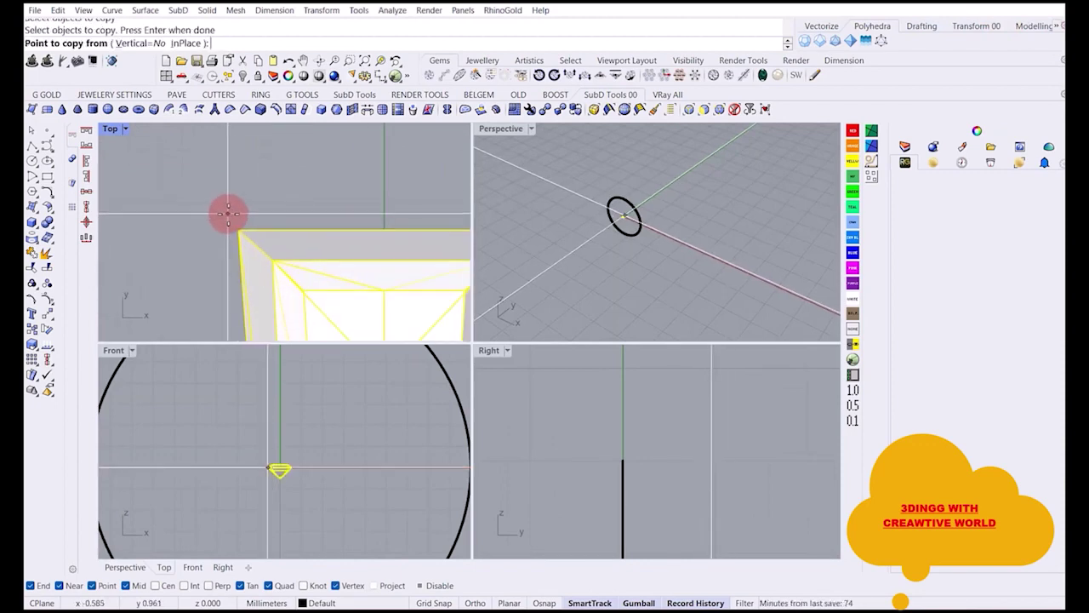
click(235, 227)
scroll(272, 234, down, 6)
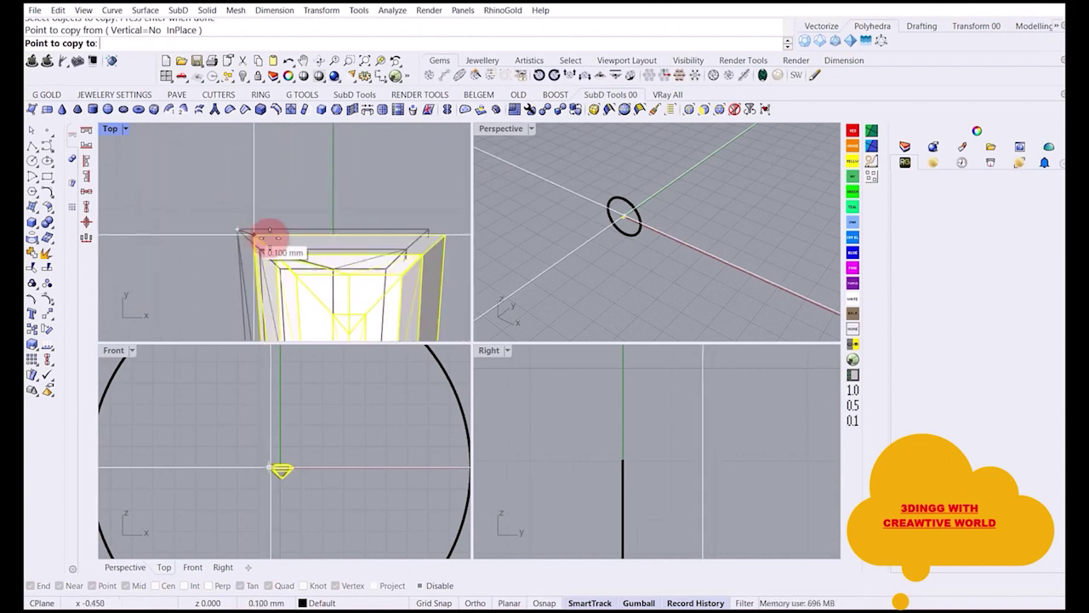
right_drag(349, 231, 262, 223)
scroll(332, 214, up, 2)
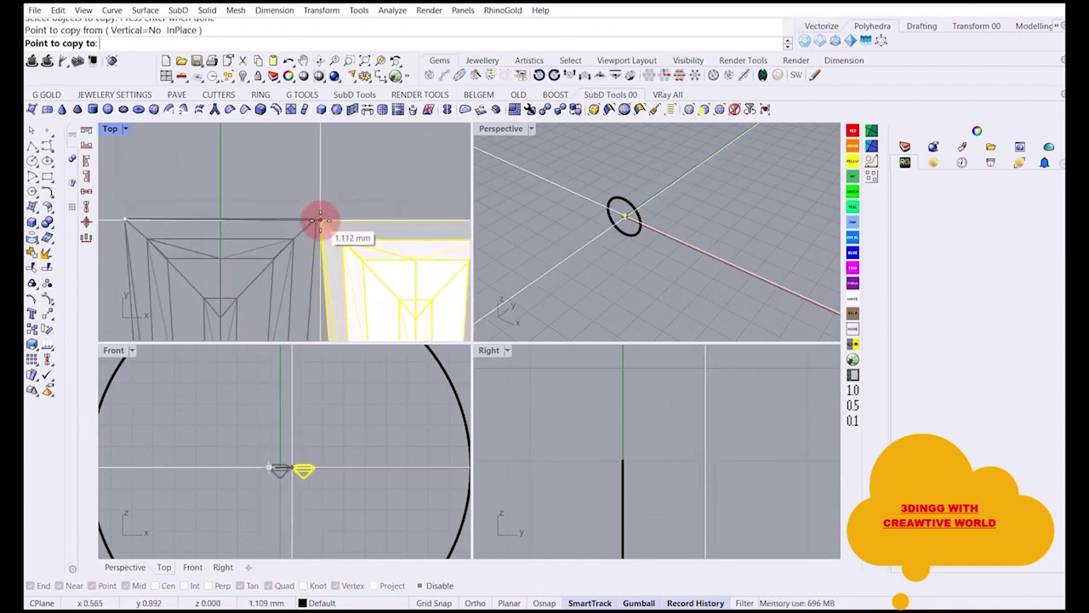
click(319, 220)
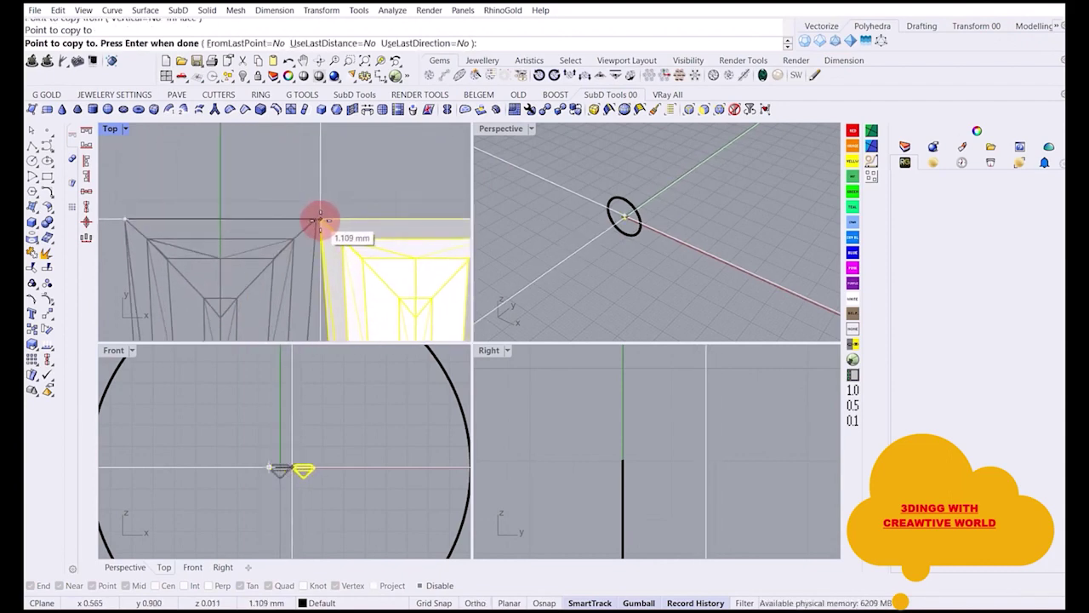
key(Return)
scroll(280, 190, down, 2)
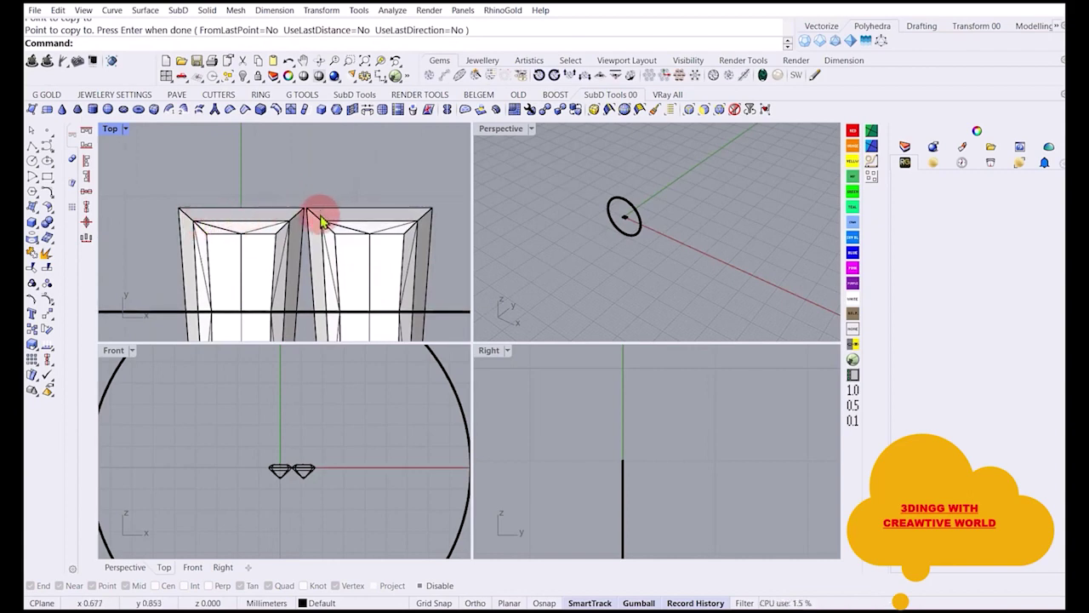
Nudge the copied gem toward the original so their upper corners nearly touch, and check the joint up close.
scroll(251, 189, down, 2)
scroll(292, 213, up, 3)
click(295, 213)
scroll(259, 189, down, 2)
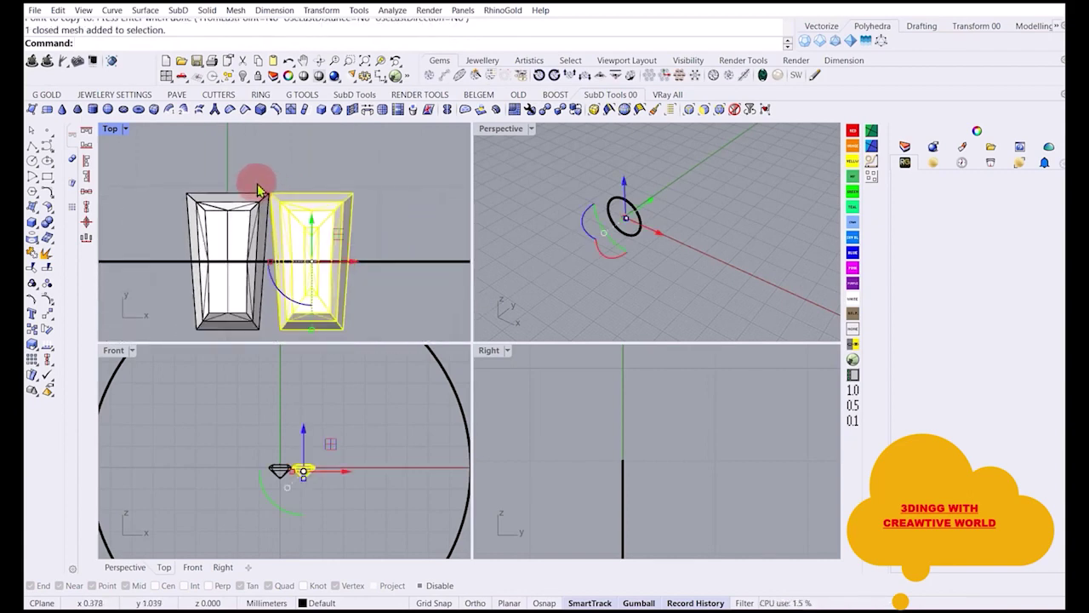
drag(355, 267, 355, 267)
scroll(275, 189, up, 6)
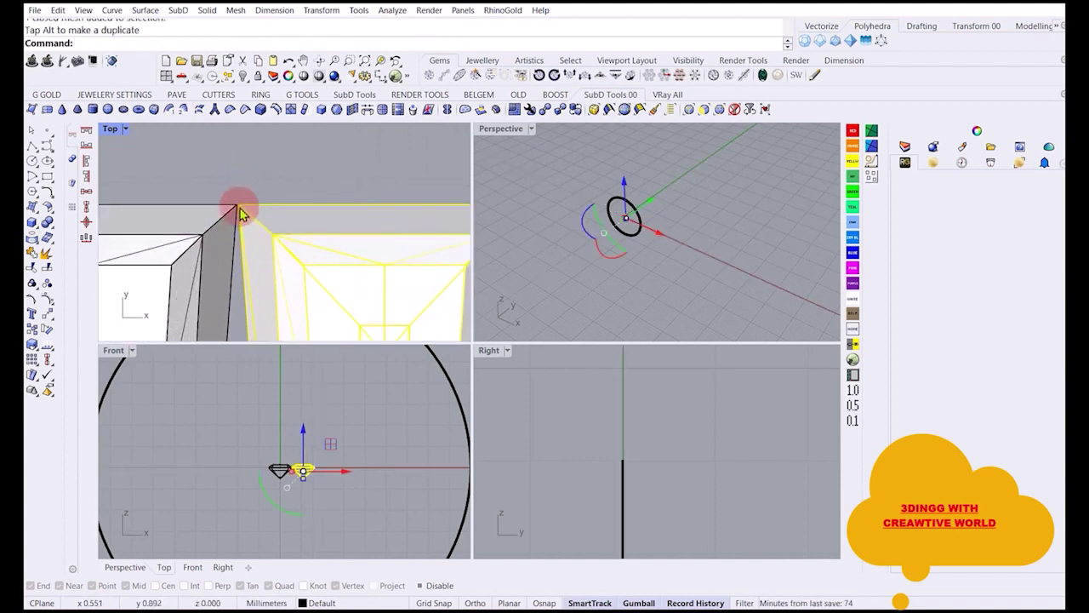
scroll(290, 491, up, 2)
scroll(290, 488, up, 4)
scroll(233, 203, up, 11)
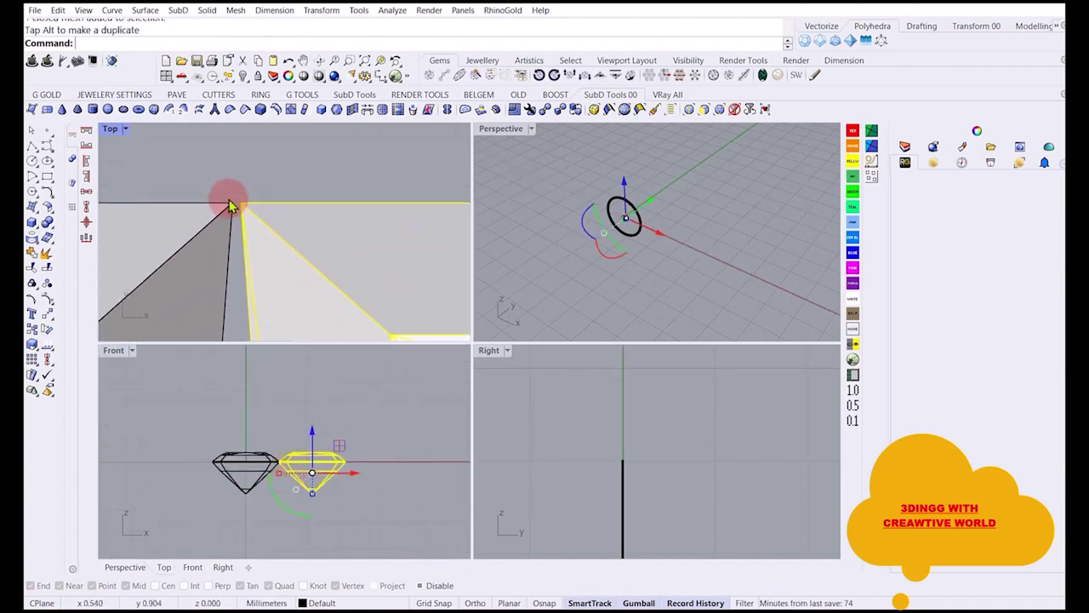
scroll(250, 210, down, 9)
scroll(249, 213, down, 6)
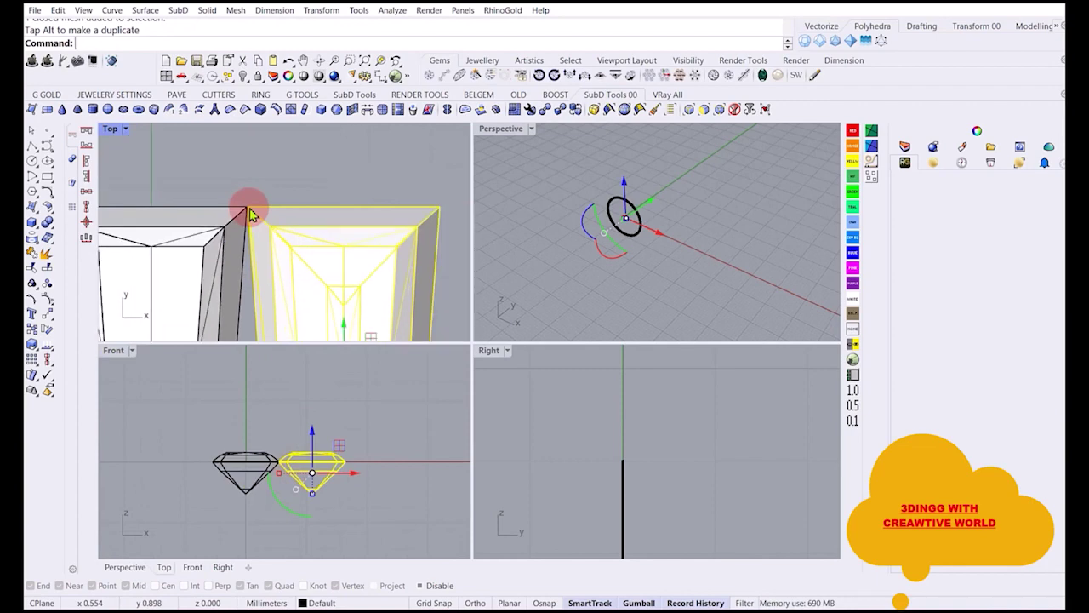
scroll(300, 283, down, 1)
Move the copied gem 0.1 mm away from the original along the X axis.
click(329, 269)
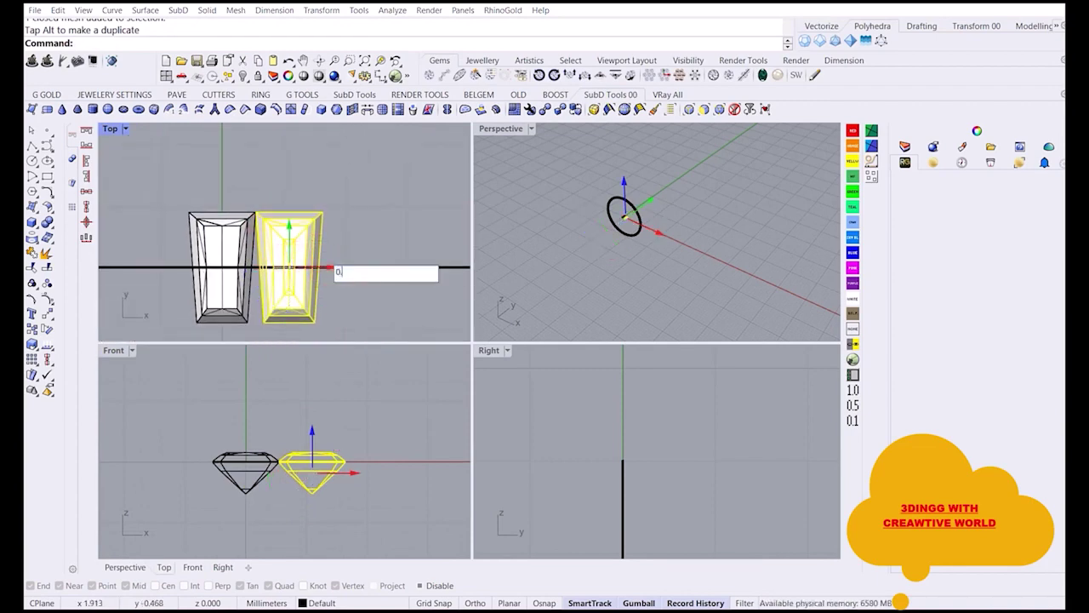
text(0.1)
key(Return)
click(342, 303)
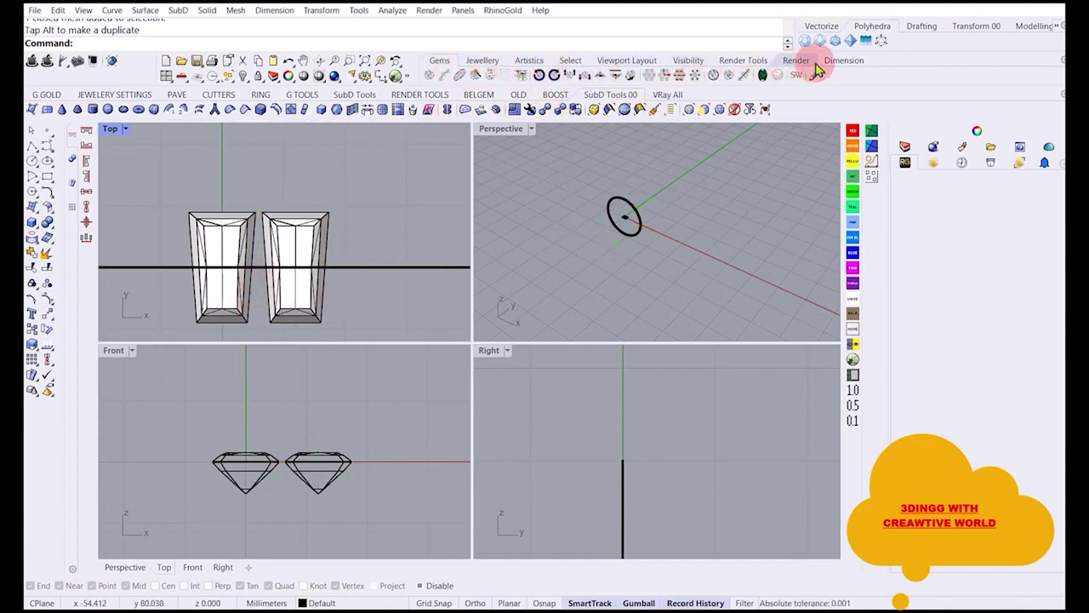
Dimension the gap between the facing upper corners of the two tapered gems in the Top view.
click(841, 61)
scroll(256, 194, up, 5)
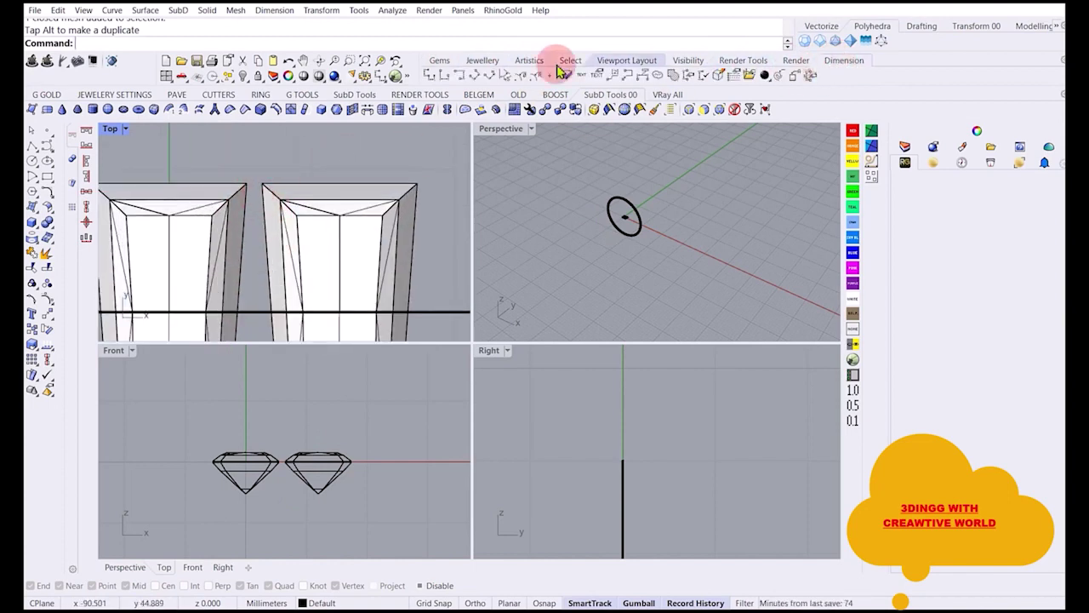
click(430, 75)
scroll(248, 183, up, 3)
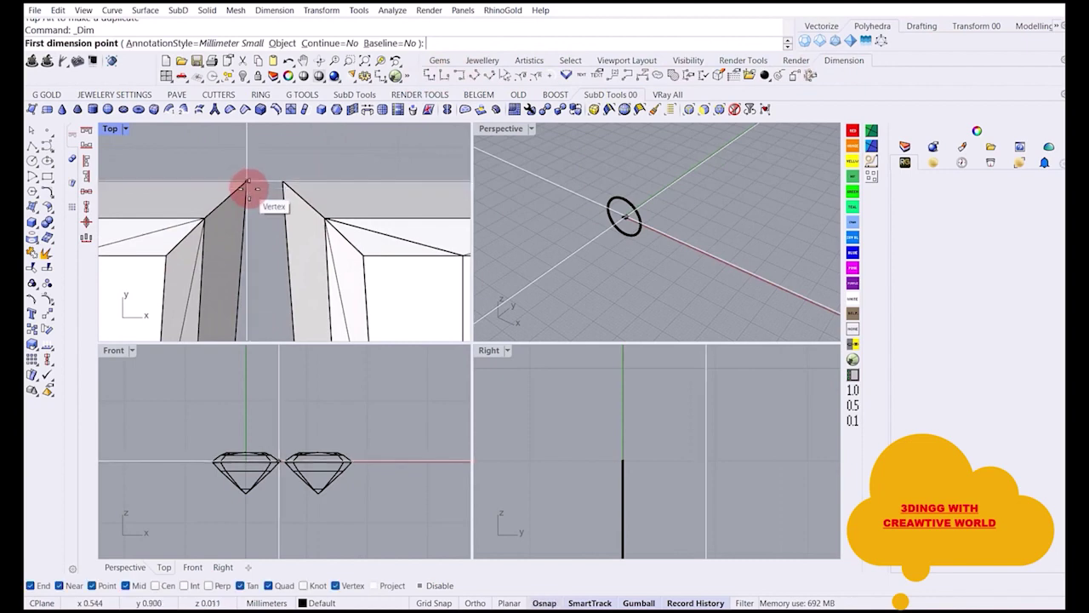
click(247, 183)
click(283, 181)
scroll(283, 181, down, 5)
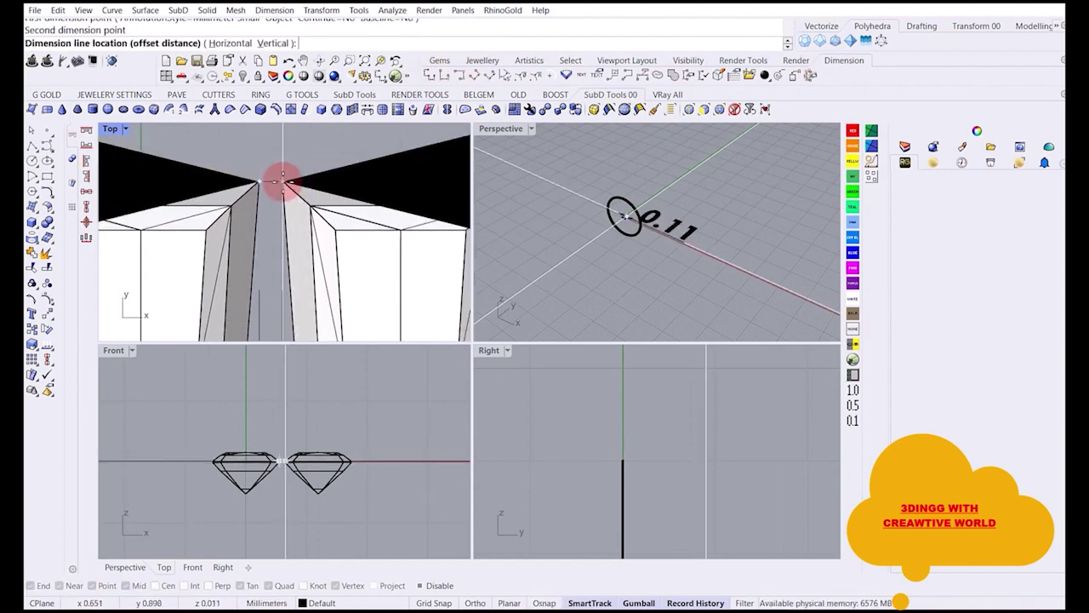
scroll(284, 182, down, 5)
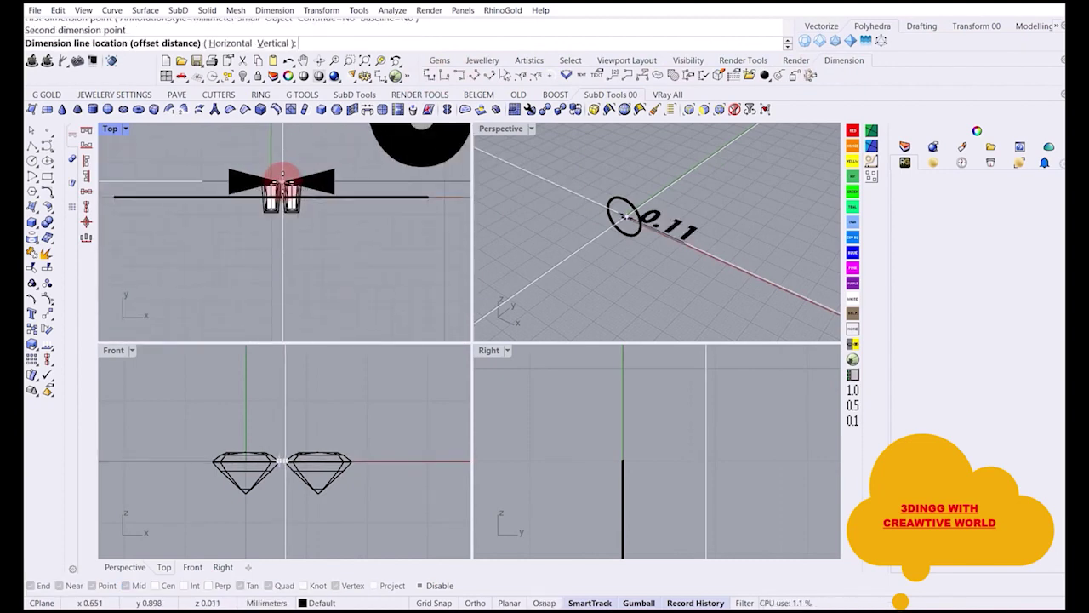
click(272, 216)
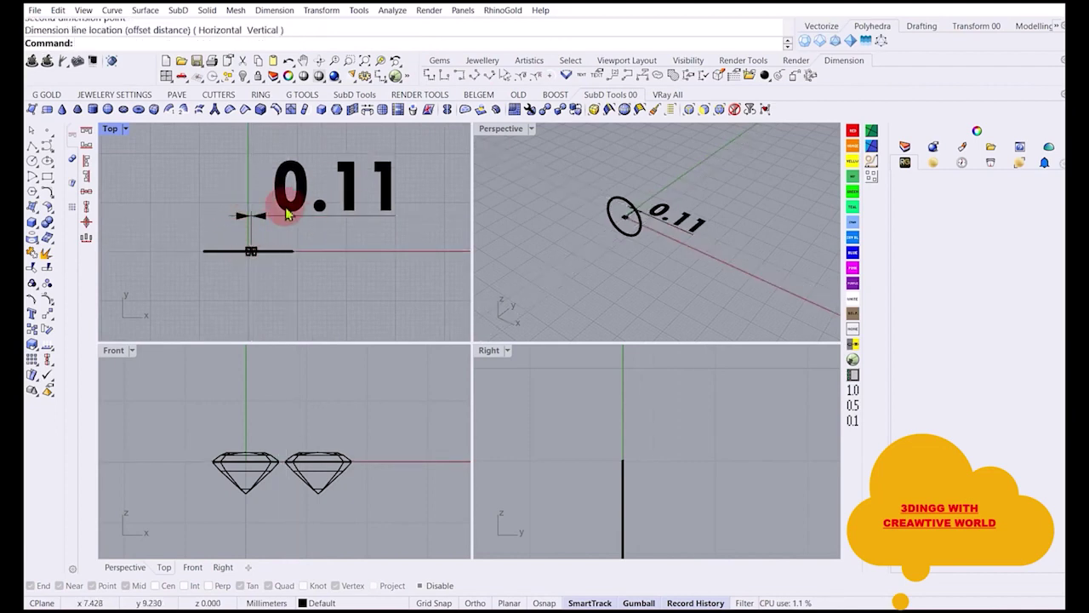
Delete the dimension of the gap between the gems' upper corners.
scroll(268, 227, up, 3)
click(323, 183)
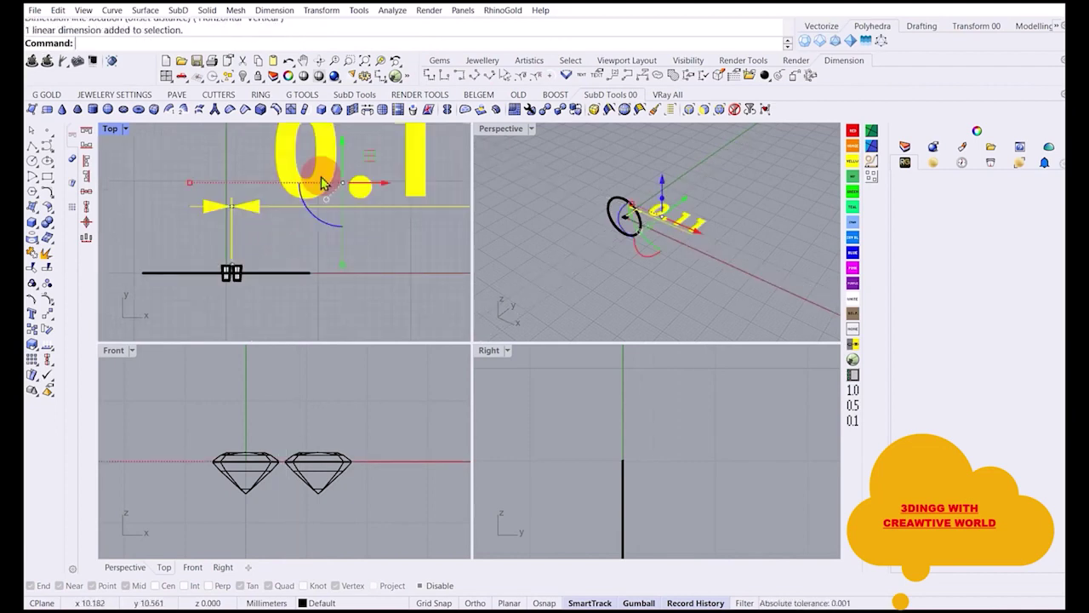
key(Delete)
scroll(236, 269, up, 5)
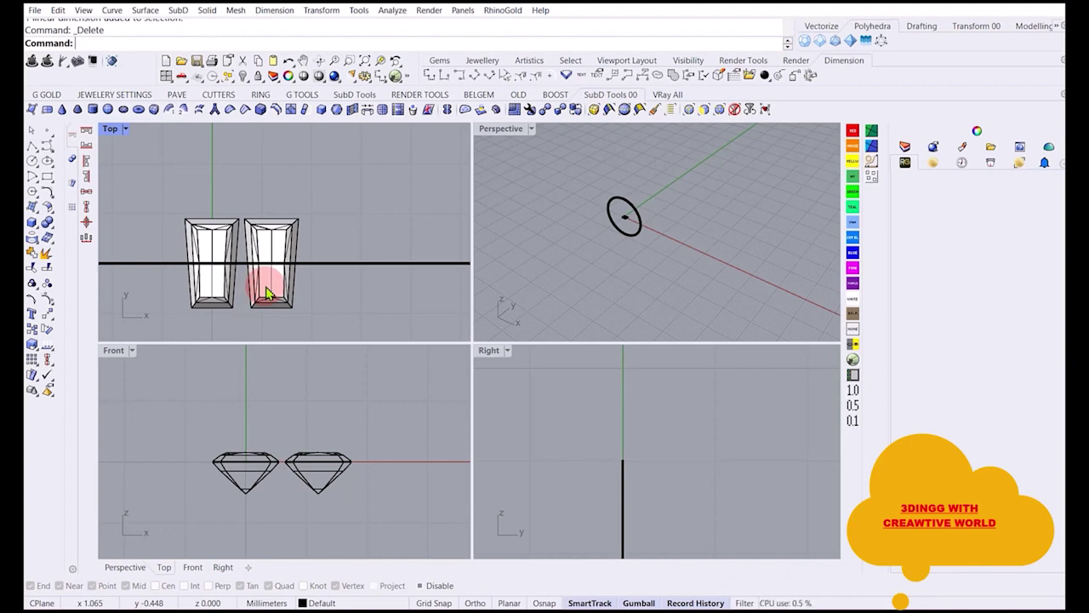
Examine the gap between the two gems at their upper corners and at their narrow lower ends.
right_drag(266, 292, 272, 253)
right_click(298, 266)
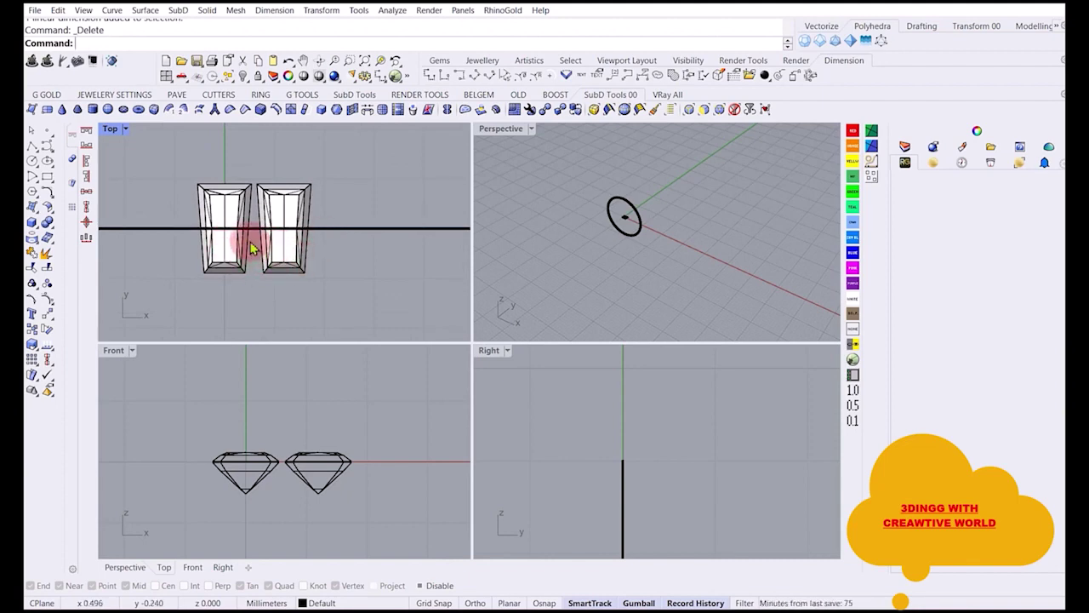
scroll(261, 186, up, 1)
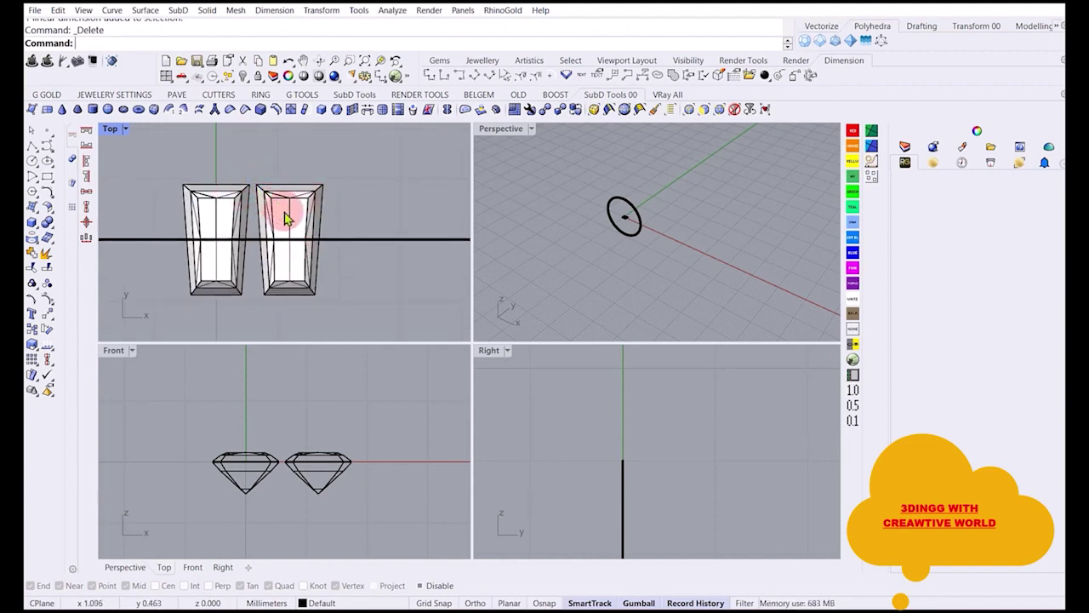
click(947, 15)
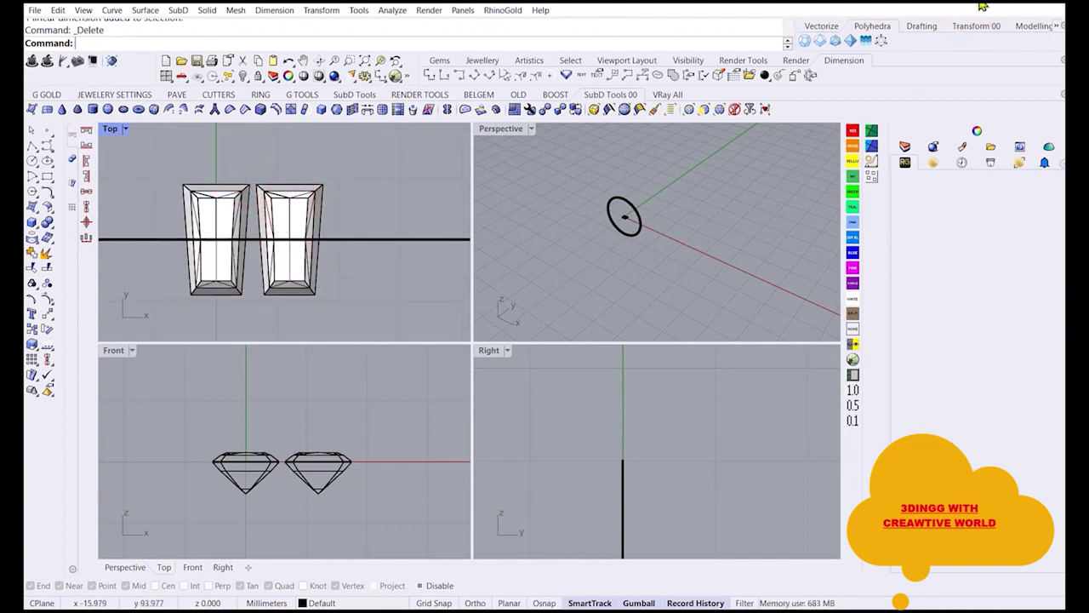
click(827, 68)
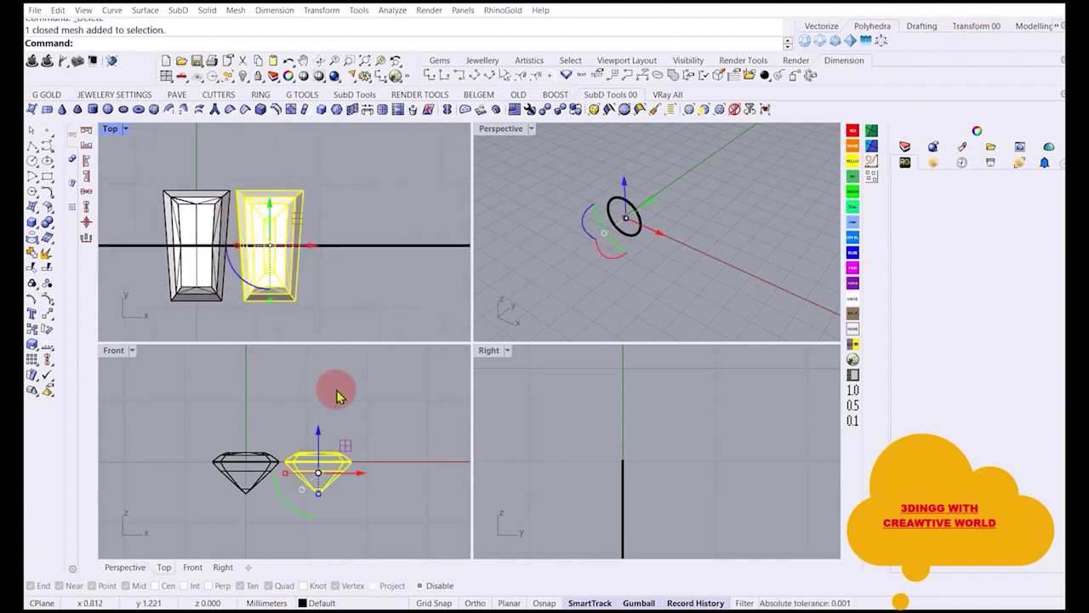
mouse_move(246, 267)
right_down()
mouse_move(271, 246)
mouse_move(256, 261)
right_up()
scroll(255, 271, up, 6)
scroll(254, 280, down, 4)
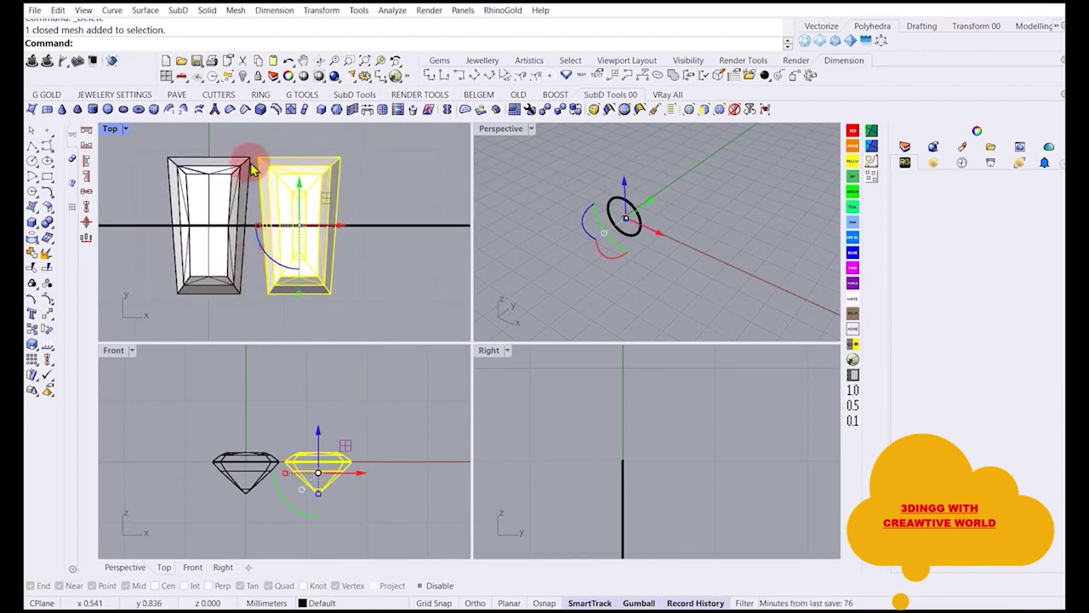
scroll(252, 183, up, 5)
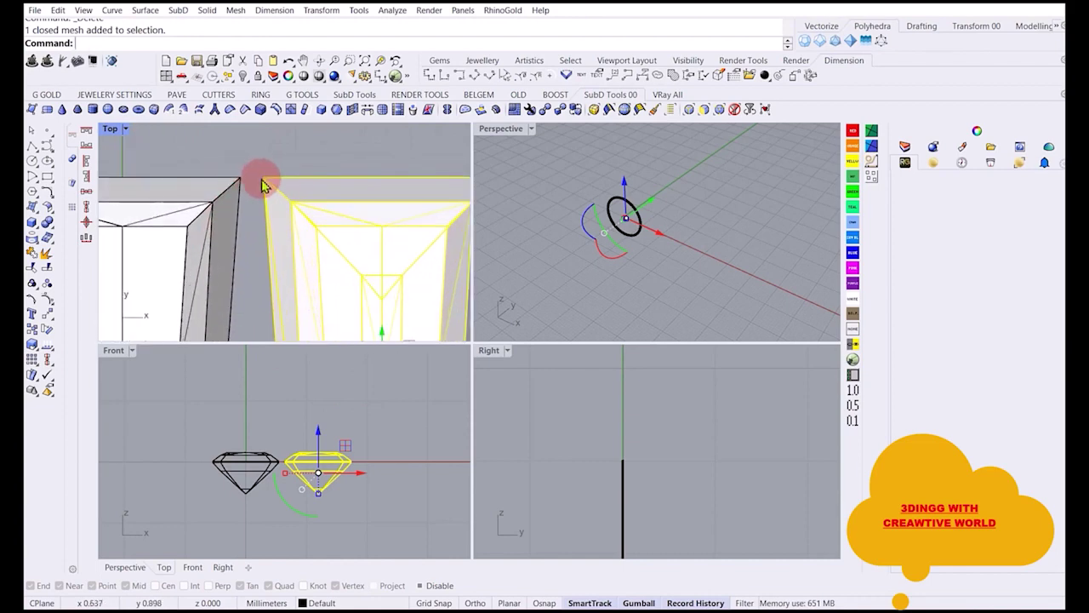
scroll(262, 185, down, 9)
right_drag(257, 311, 253, 288)
scroll(252, 288, up, 4)
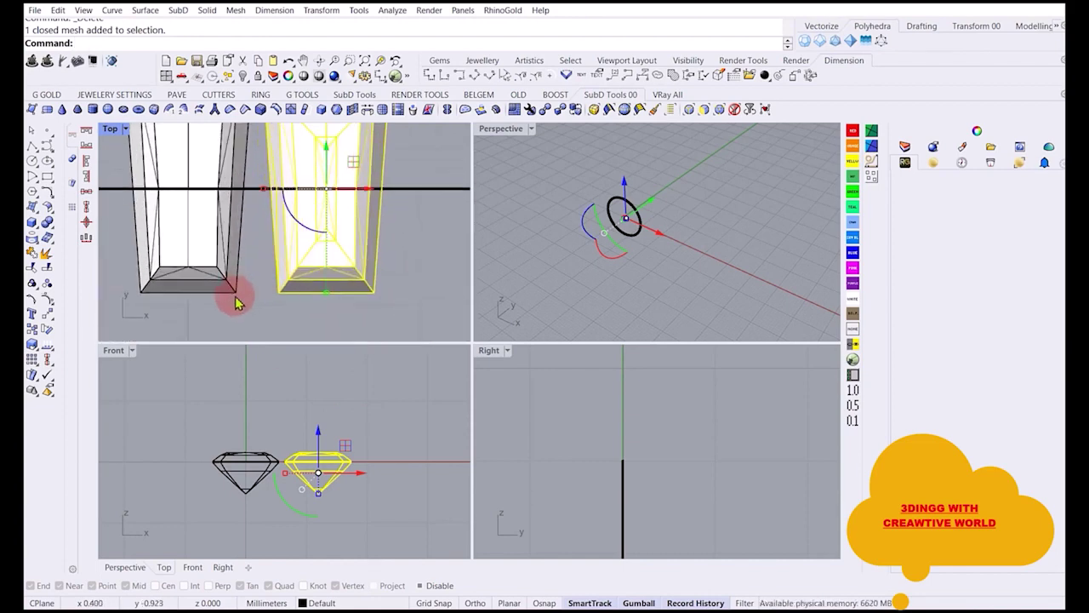
Dimension the gap between the gems at their narrow lower ends.
click(430, 75)
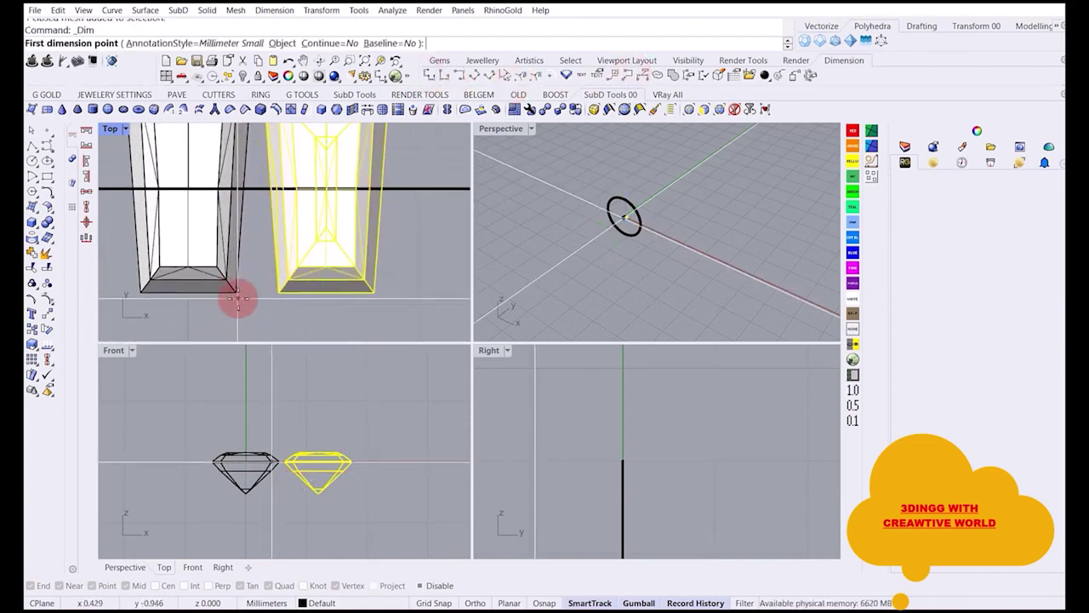
click(237, 294)
click(269, 307)
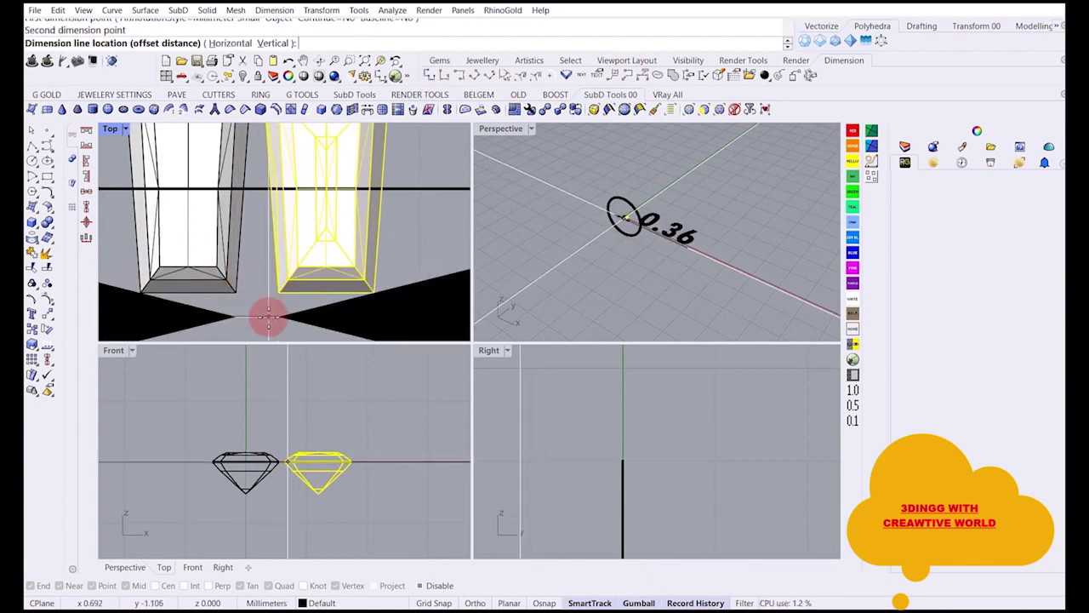
click(271, 323)
Delete the dimension of the gap at the gems' lower ends.
scroll(270, 323, down, 3)
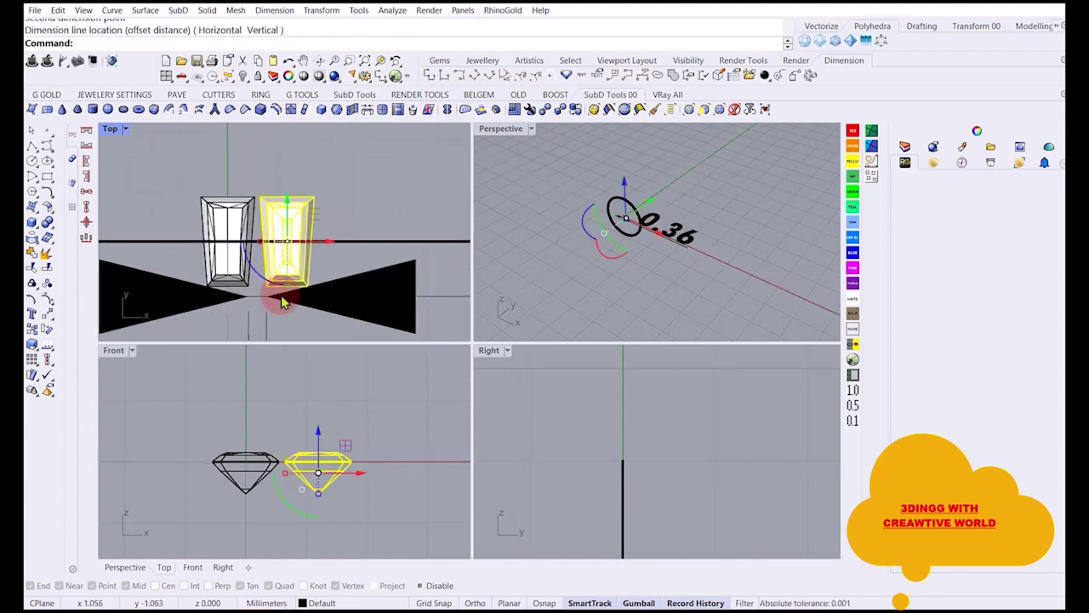
scroll(284, 303, down, 1)
click(359, 304)
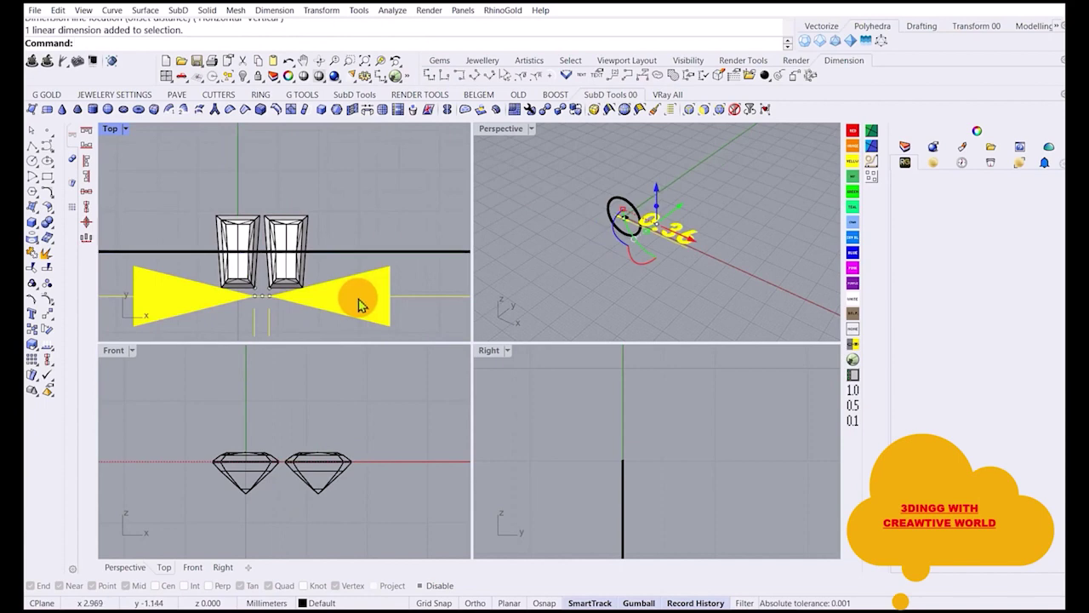
click(711, 262)
right_drag(710, 266, 682, 257)
scroll(680, 254, up, 2)
click(678, 247)
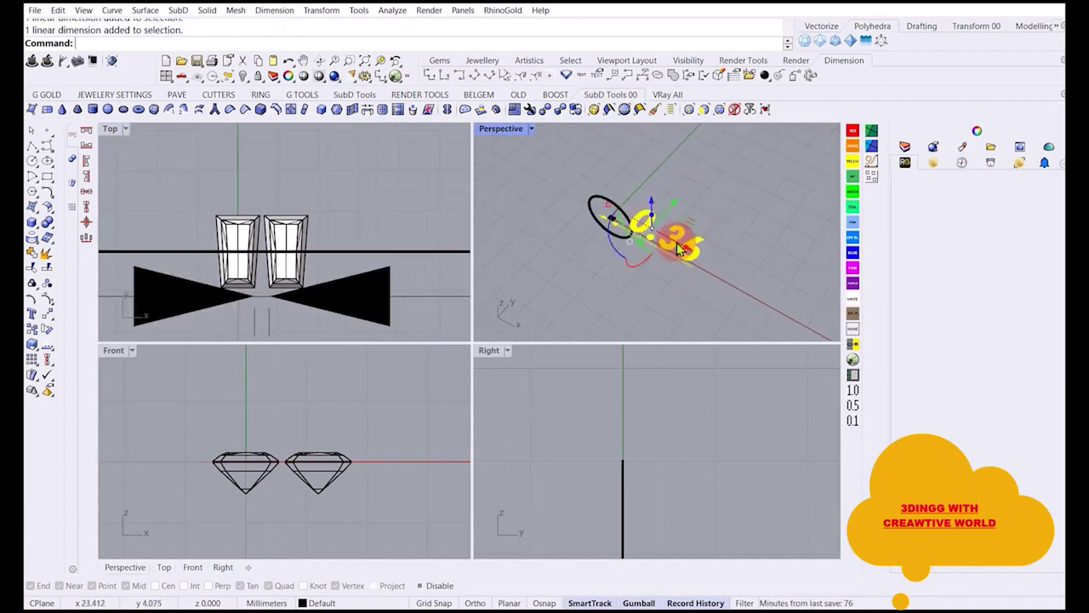
key(Delete)
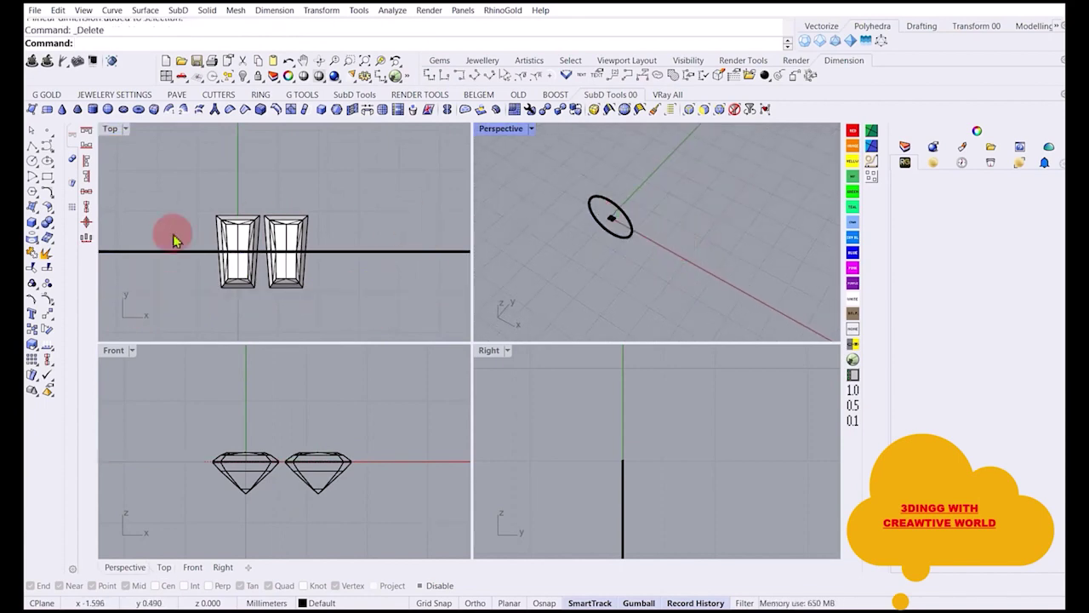
Rotate the copied gem 180 degrees in the Top view so that its wide end points down.
scroll(267, 267, up, 3)
click(308, 275)
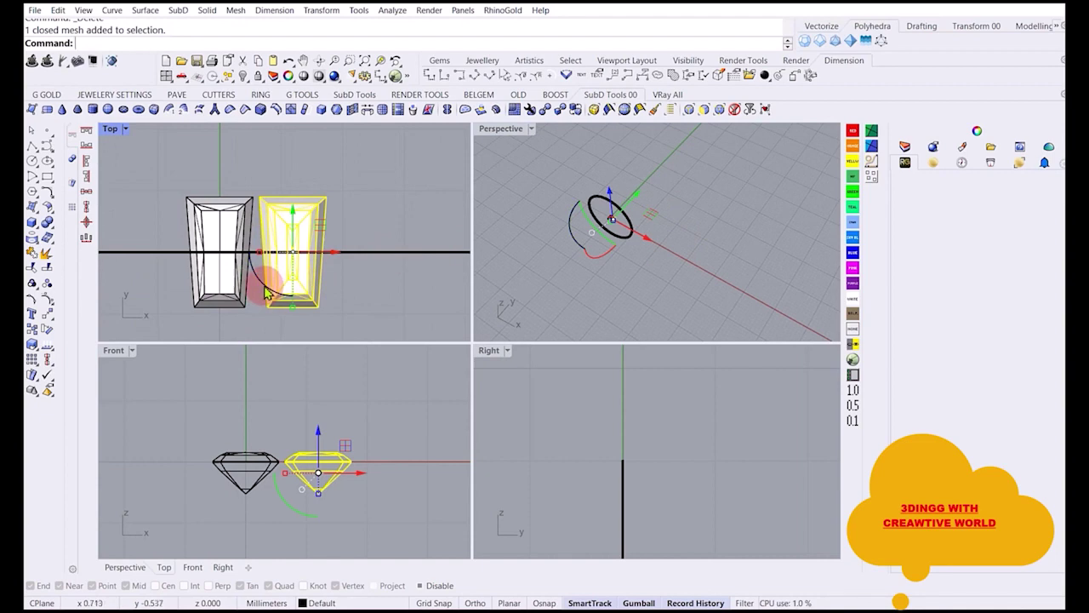
drag(266, 292, 319, 224)
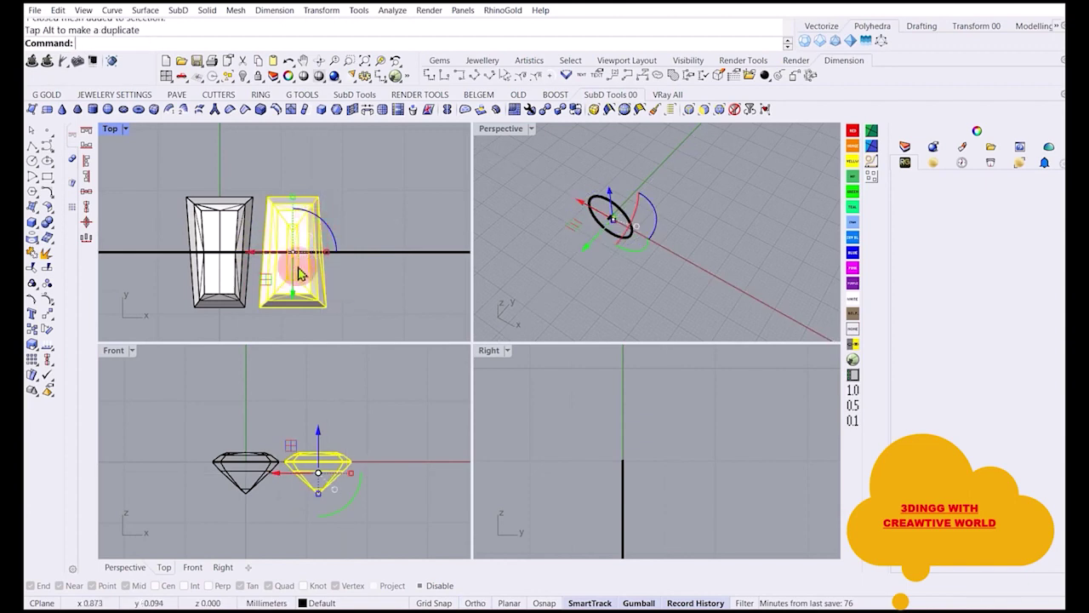
click(350, 290)
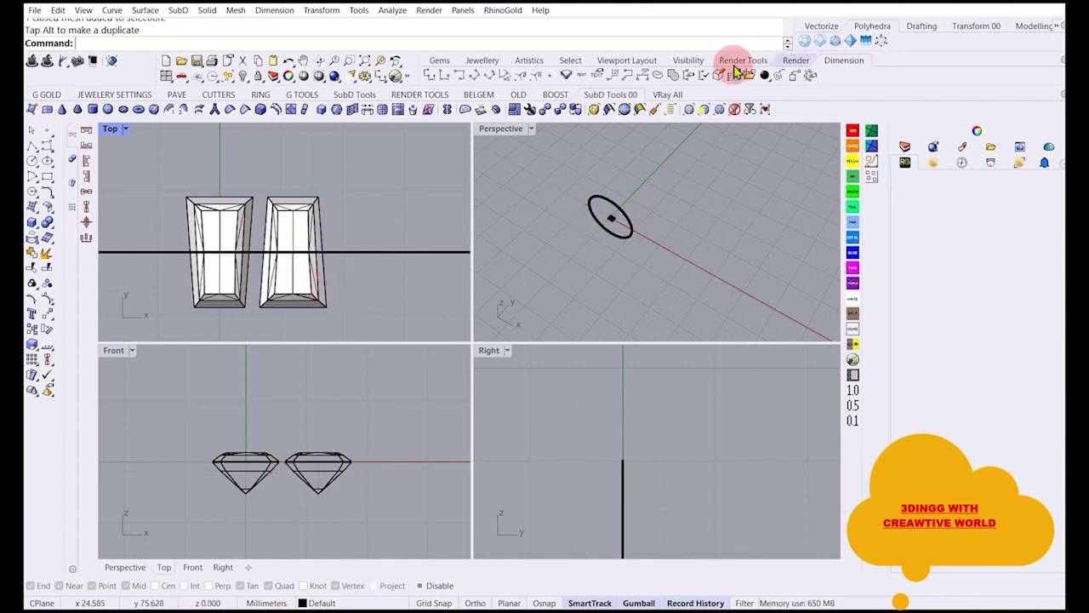
Dimension the gap between the gems' facing corners at the lower ends and again at the upper ends.
click(429, 75)
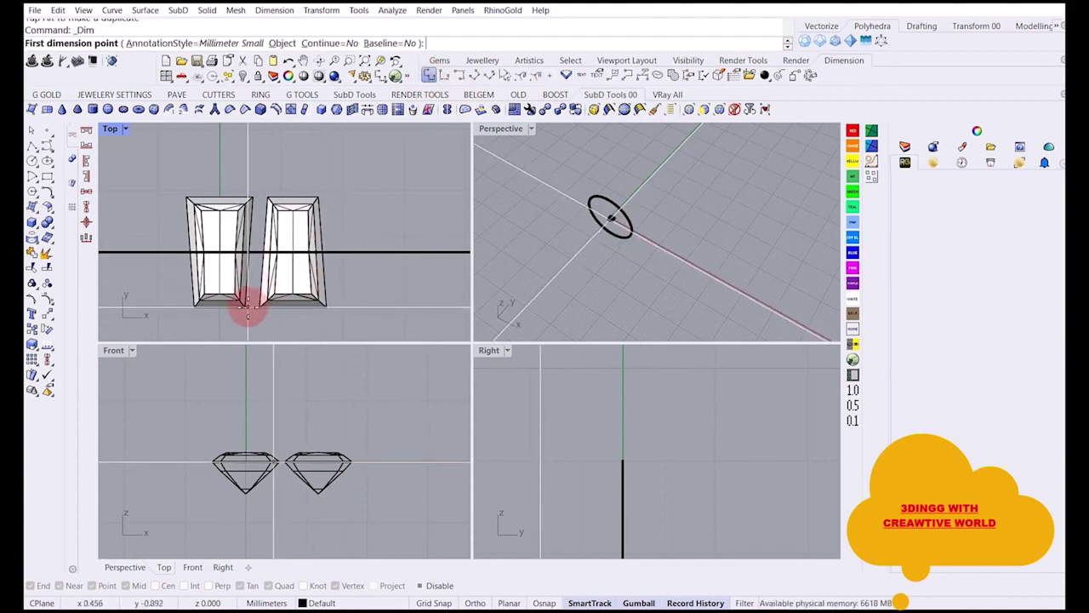
key(F3)
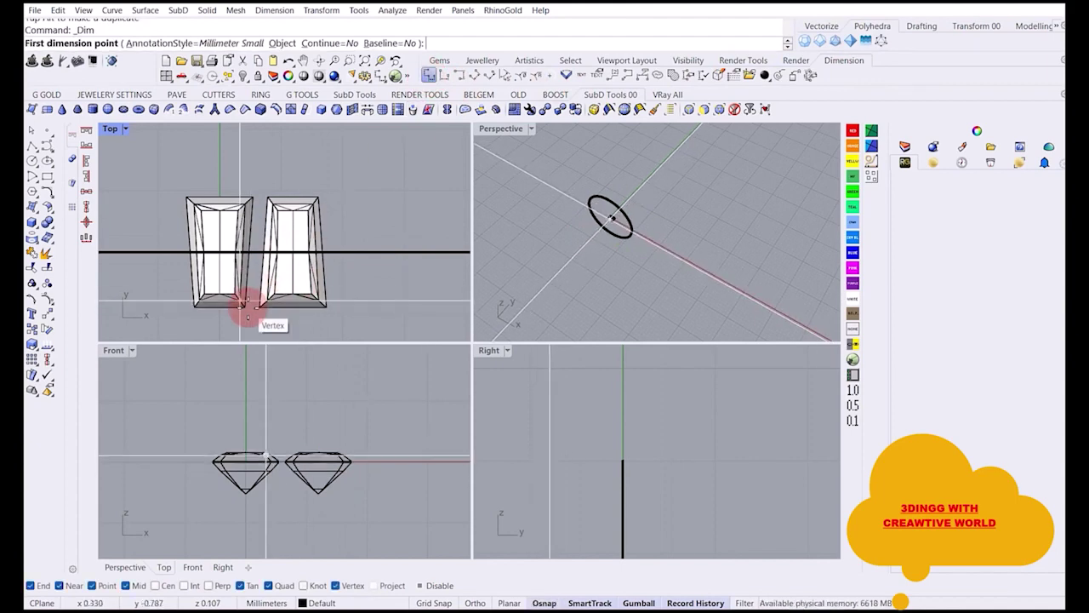
click(243, 303)
click(260, 304)
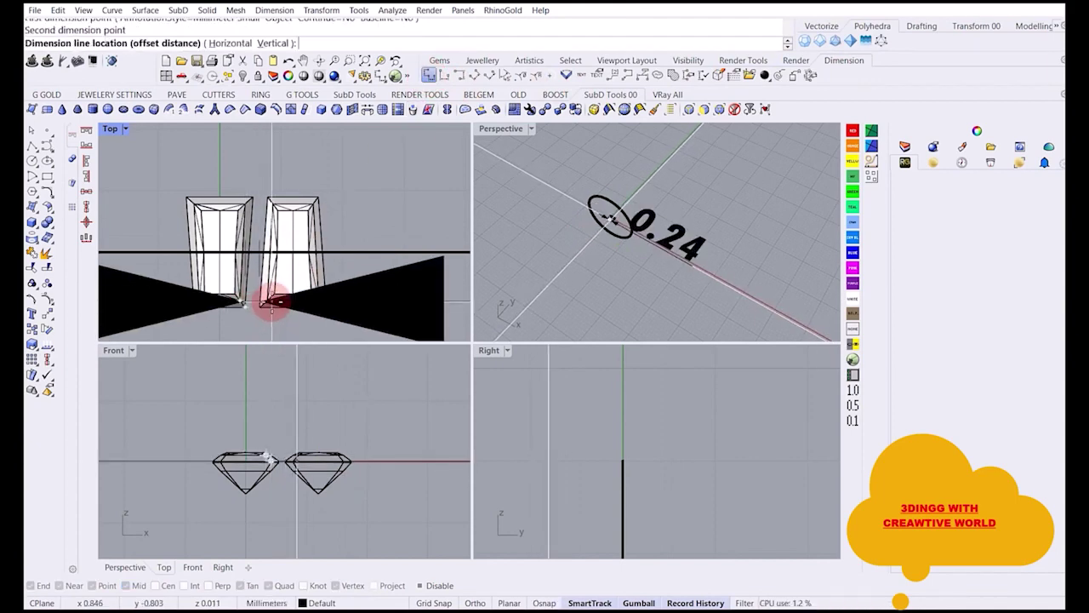
click(272, 302)
key(Return)
click(252, 189)
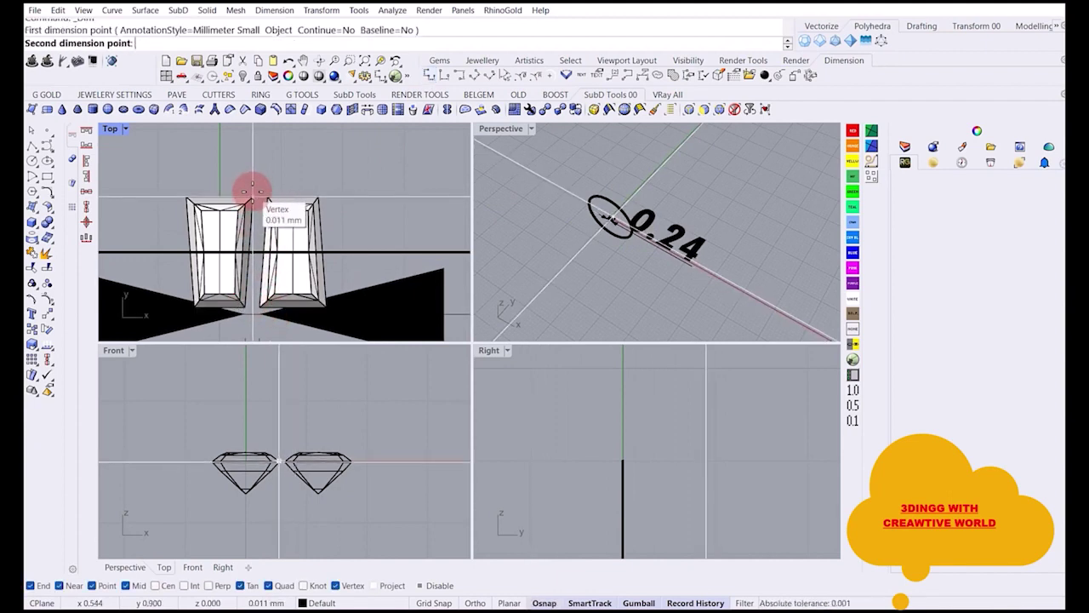
click(268, 197)
click(268, 180)
Move the upper gap dimension clear of the lower one to read both, and delete the two dimensions.
scroll(688, 246, up, 4)
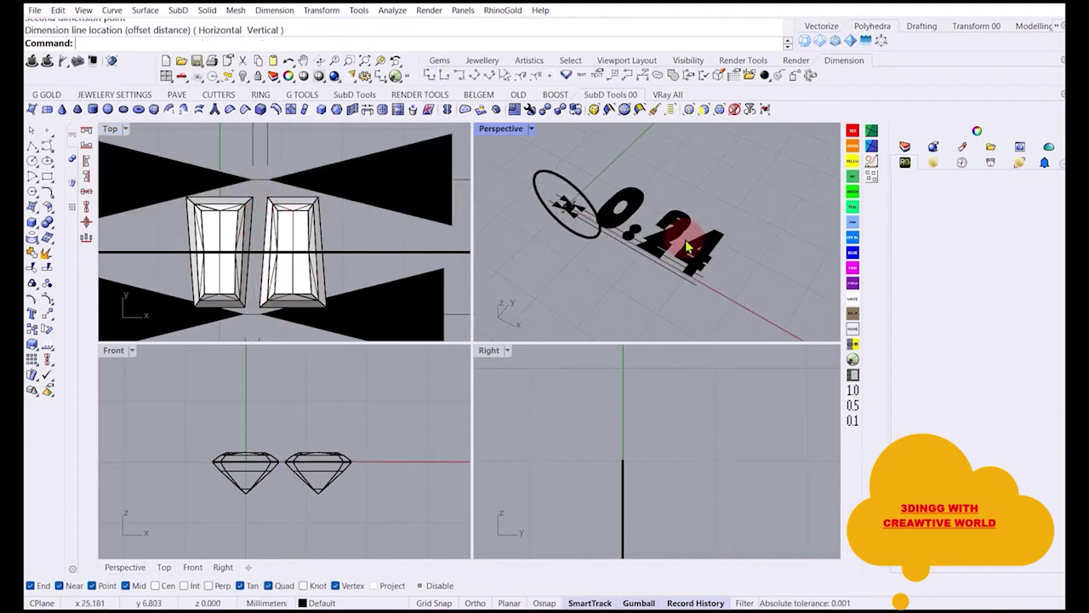
scroll(686, 245, up, 4)
click(686, 208)
scroll(622, 280, down, 3)
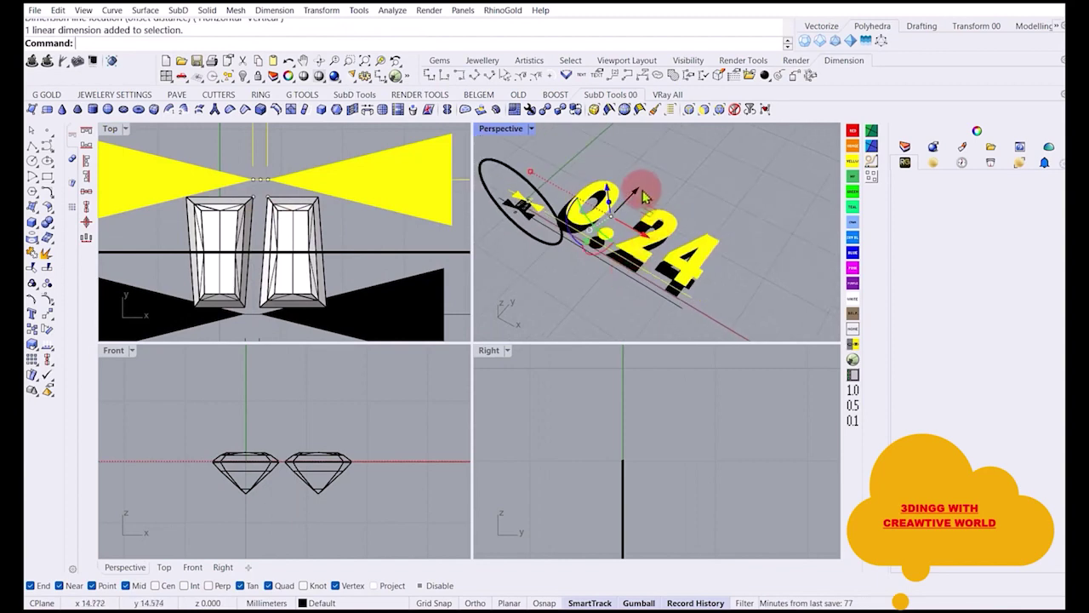
drag(644, 197, 636, 238)
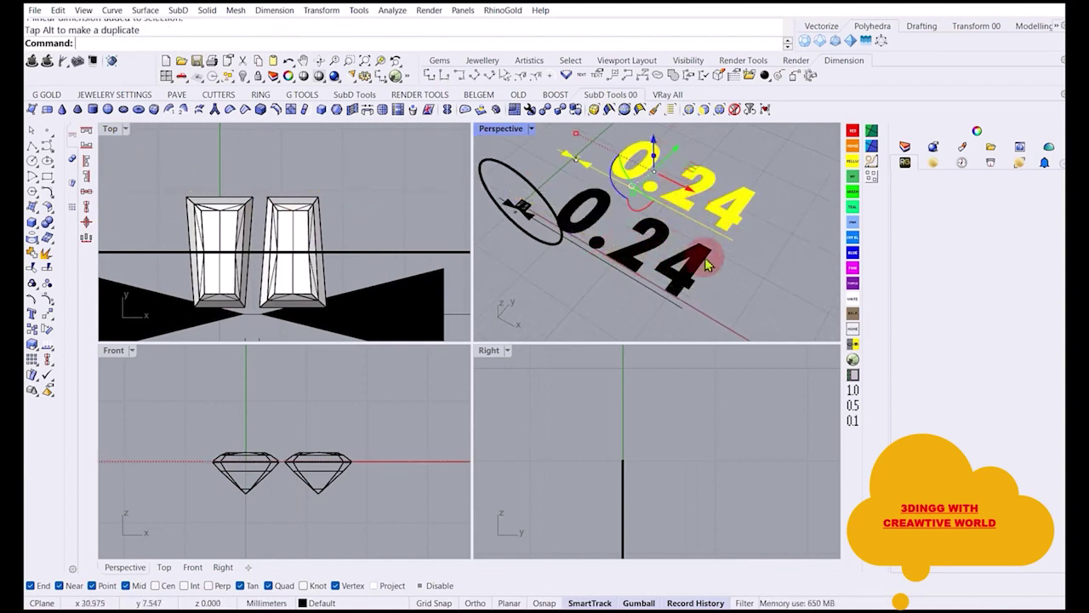
click(739, 265)
drag(734, 264, 678, 194)
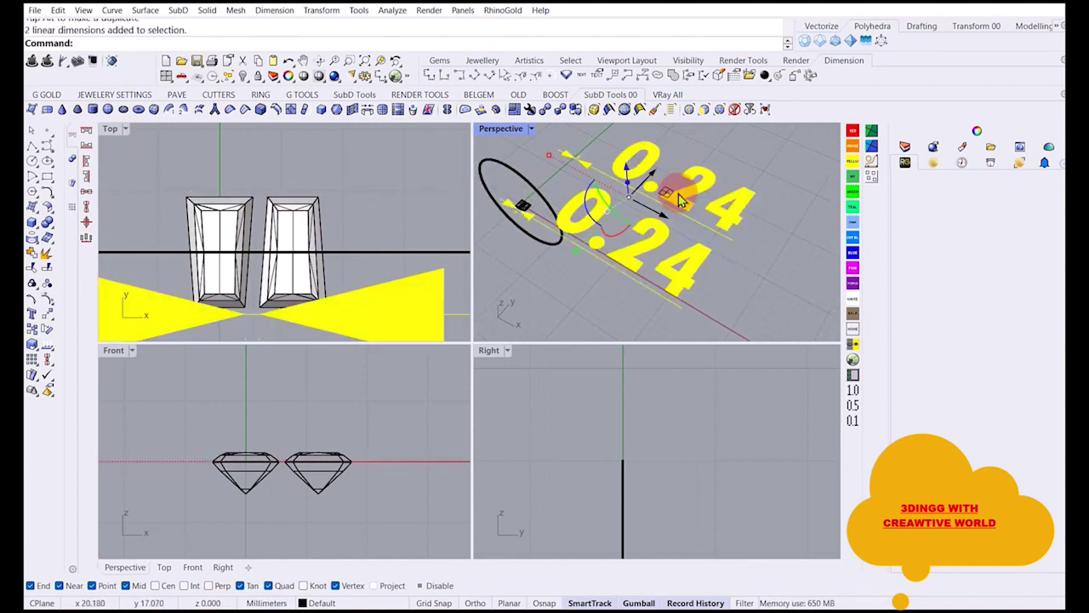
key(Delete)
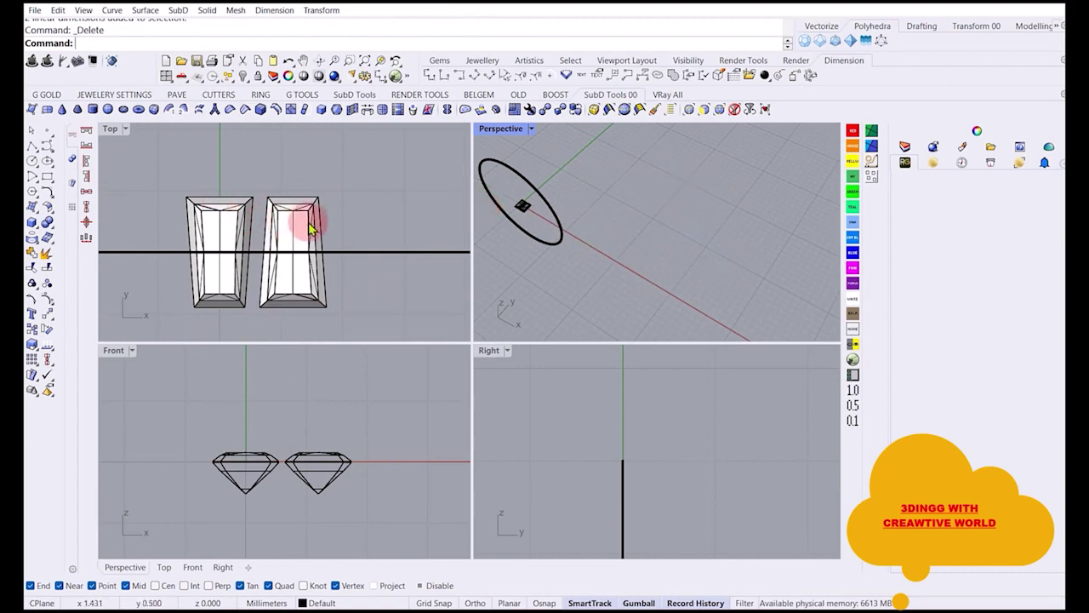
Move the rotated gem -0.1 mm along the X axis, toward the original gem.
click(294, 246)
right_drag(294, 246, 291, 246)
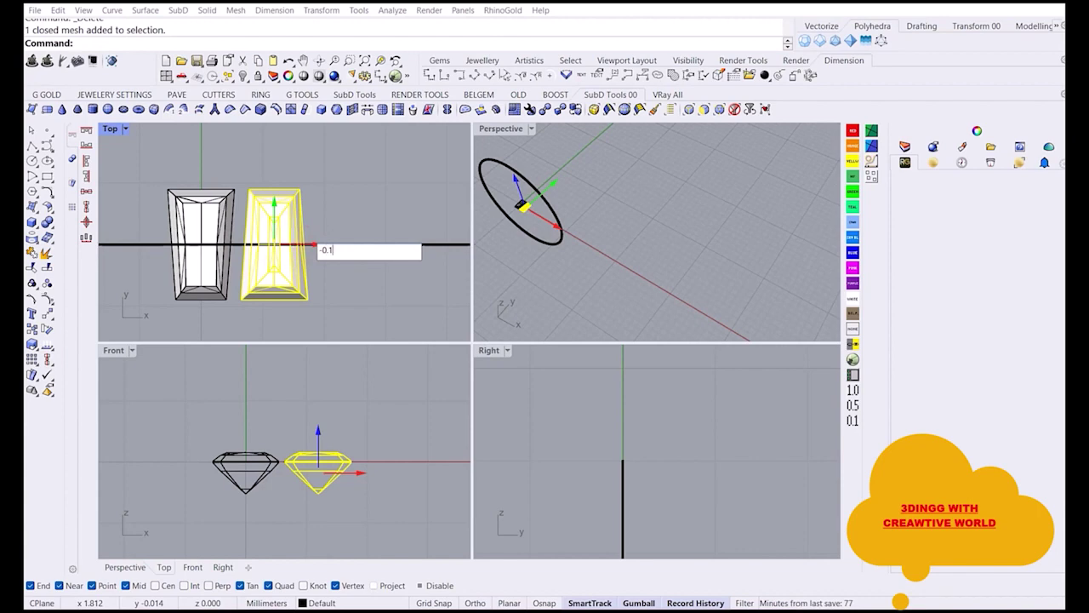
key(Return)
click(348, 297)
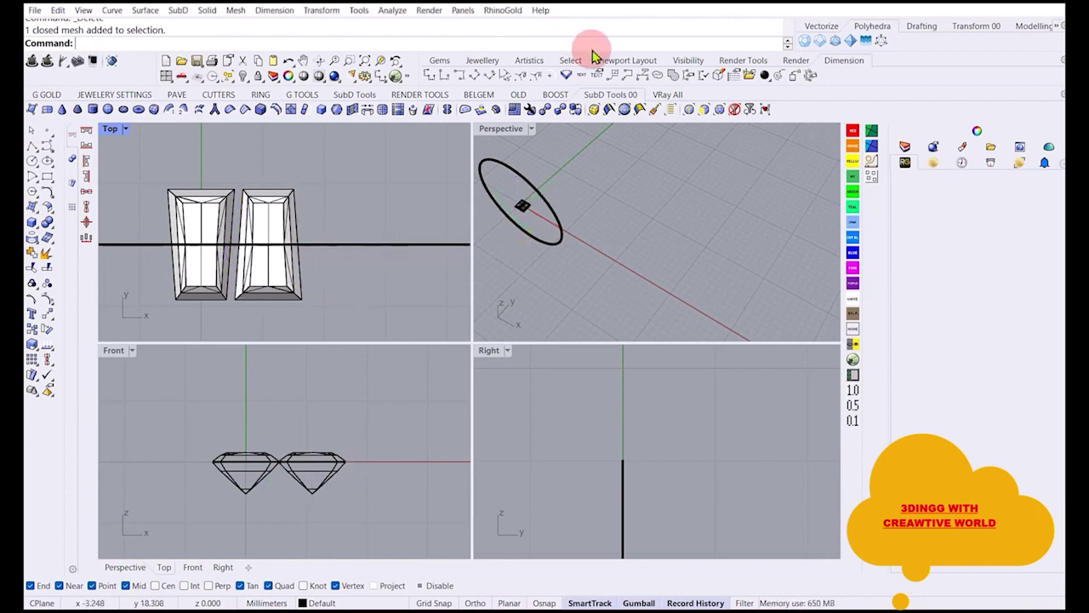
Dimension the gap between the two gems' facing corners at their lower ends in the Top view.
click(430, 78)
scroll(224, 298, up, 5)
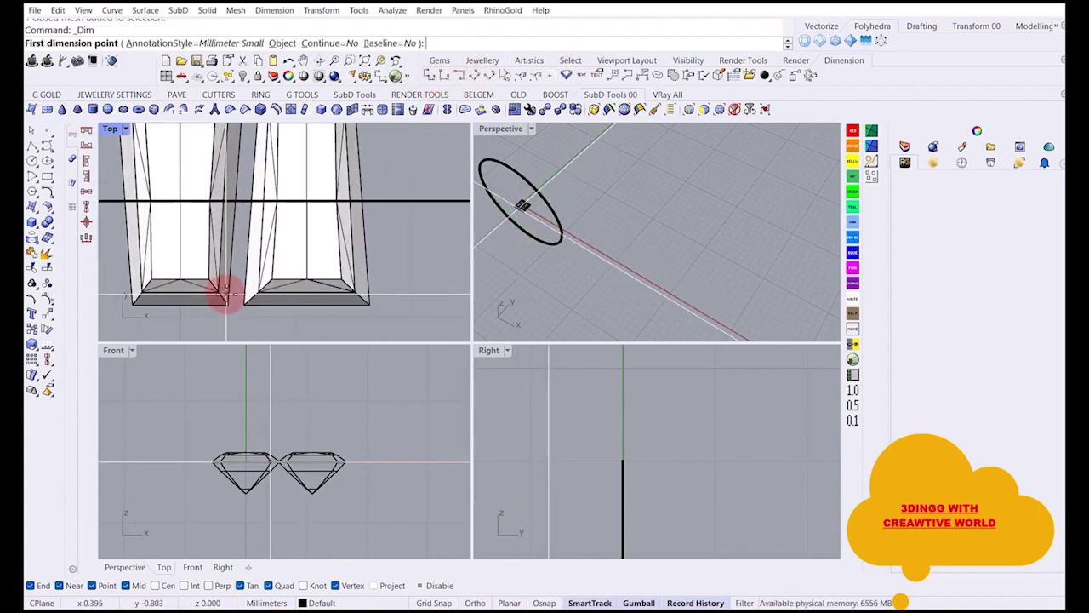
click(228, 307)
click(244, 305)
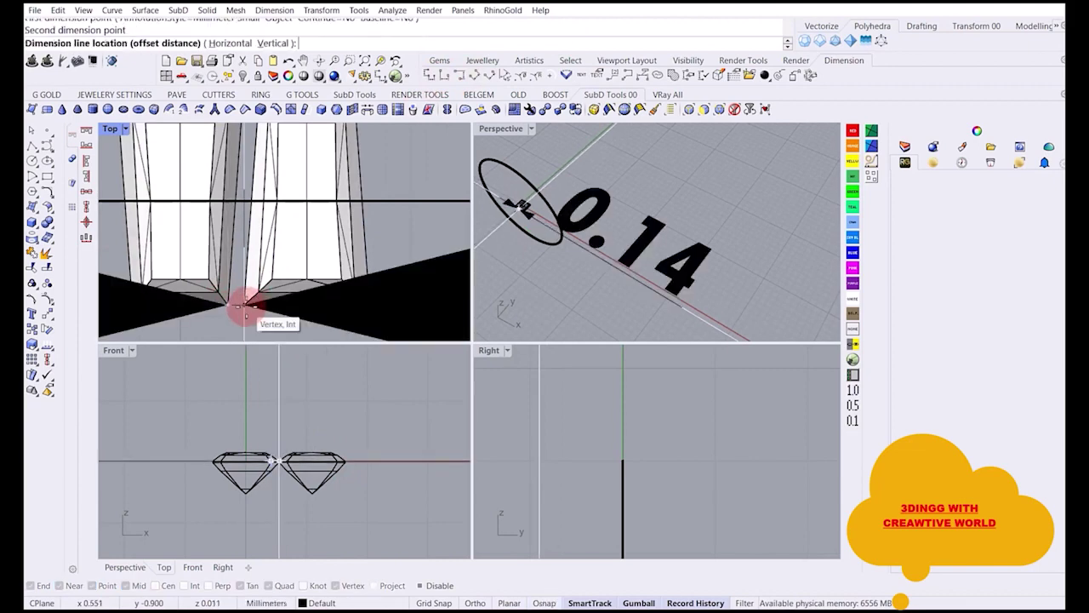
scroll(245, 311, down, 3)
click(249, 318)
Dimension the gap between the gems' facing corners at their upper ends.
right_click(255, 210)
scroll(244, 194, up, 6)
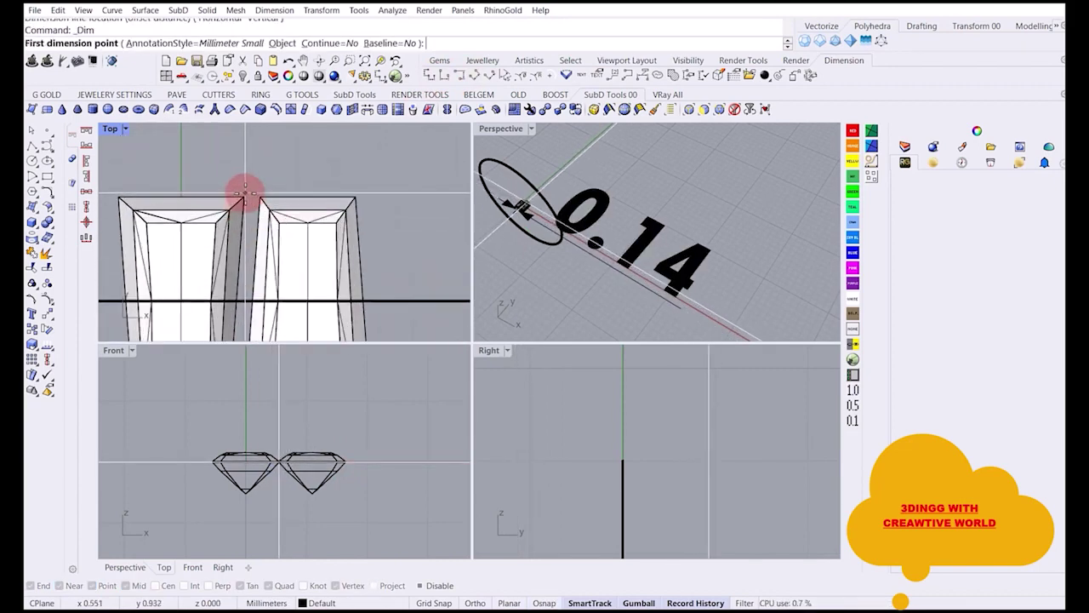
click(244, 195)
click(253, 191)
click(263, 165)
scroll(263, 165, down, 3)
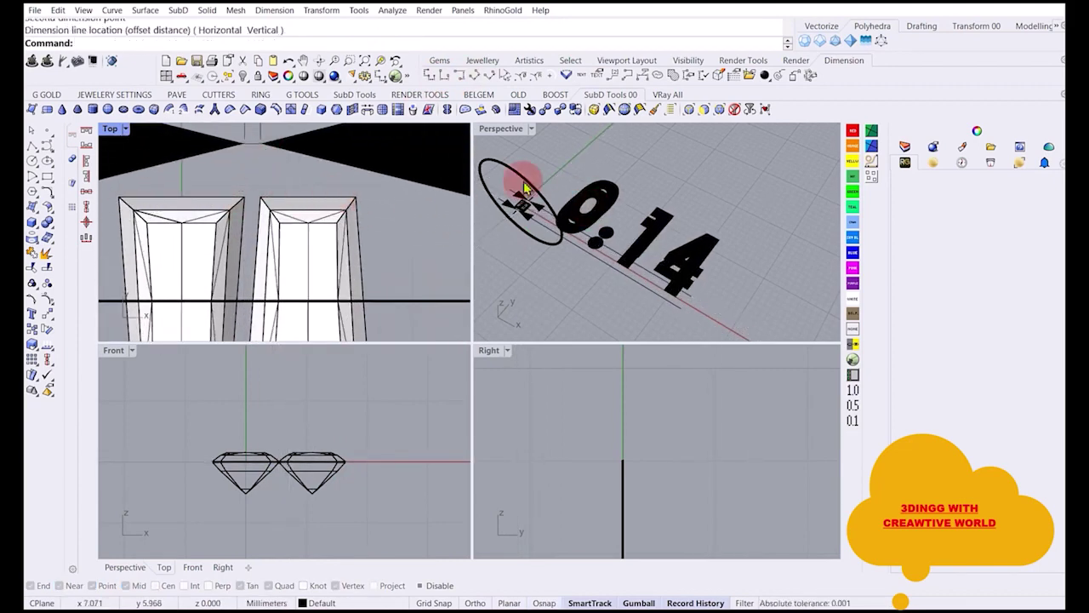
Move the upper gap dimension clear of the lower one to compare both, and delete the two dimensions.
scroll(326, 273, down, 2)
click(630, 214)
drag(630, 215, 694, 156)
click(709, 228)
scroll(263, 193, down, 6)
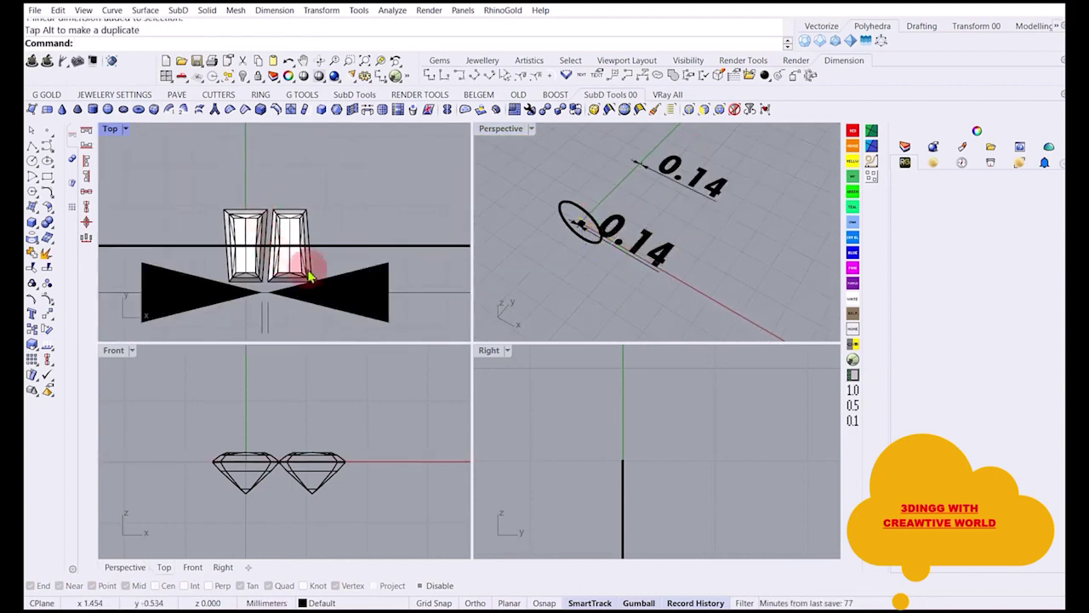
scroll(259, 221, down, 2)
scroll(273, 230, down, 5)
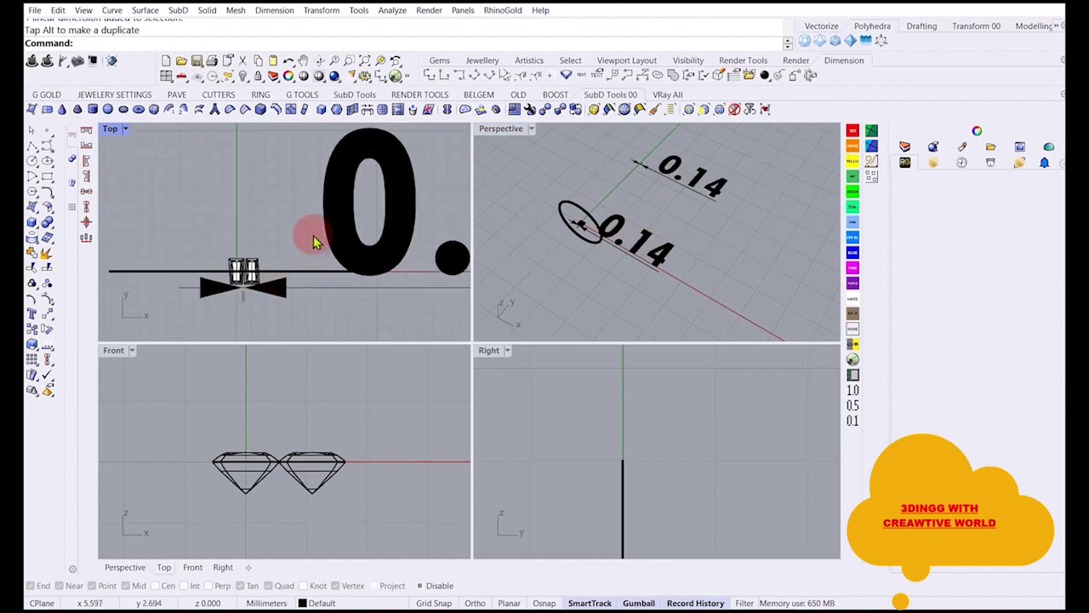
scroll(330, 231, down, 4)
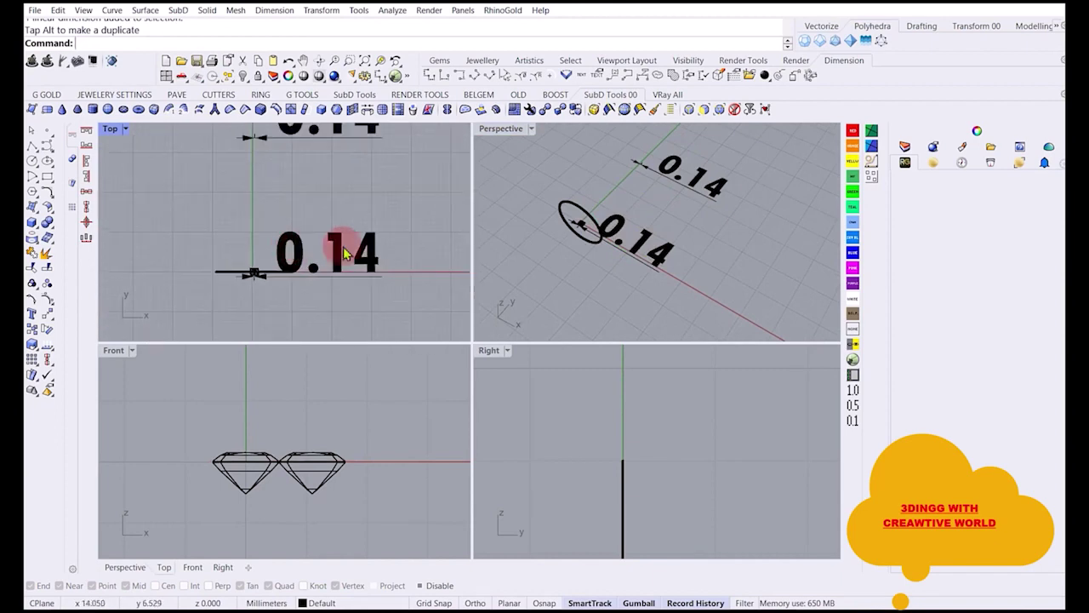
drag(407, 253, 286, 142)
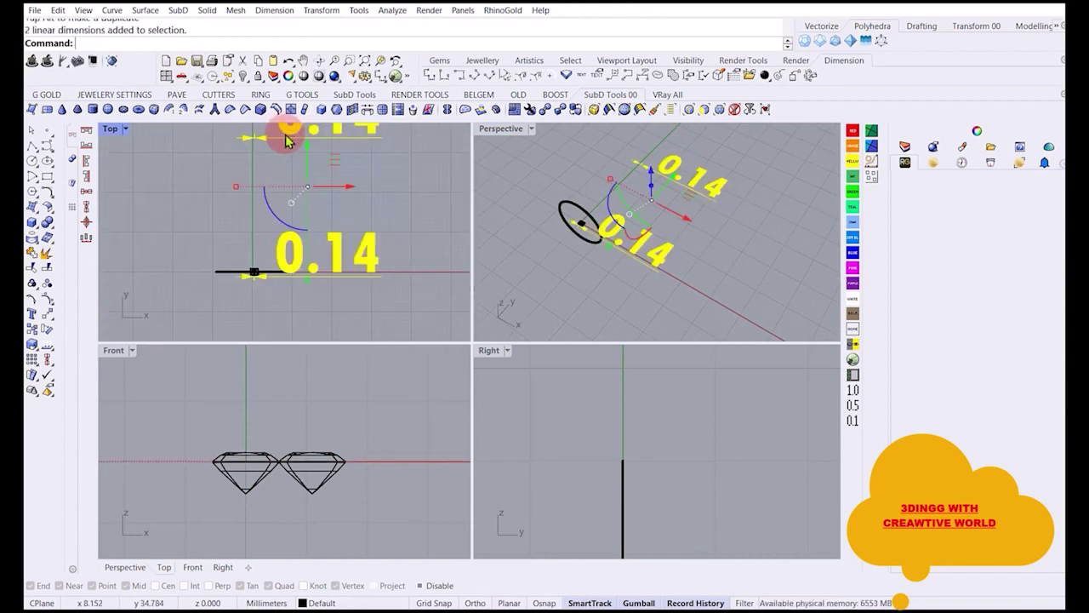
key(Delete)
Group the two tapered baguette gems.
scroll(252, 283, up, 4)
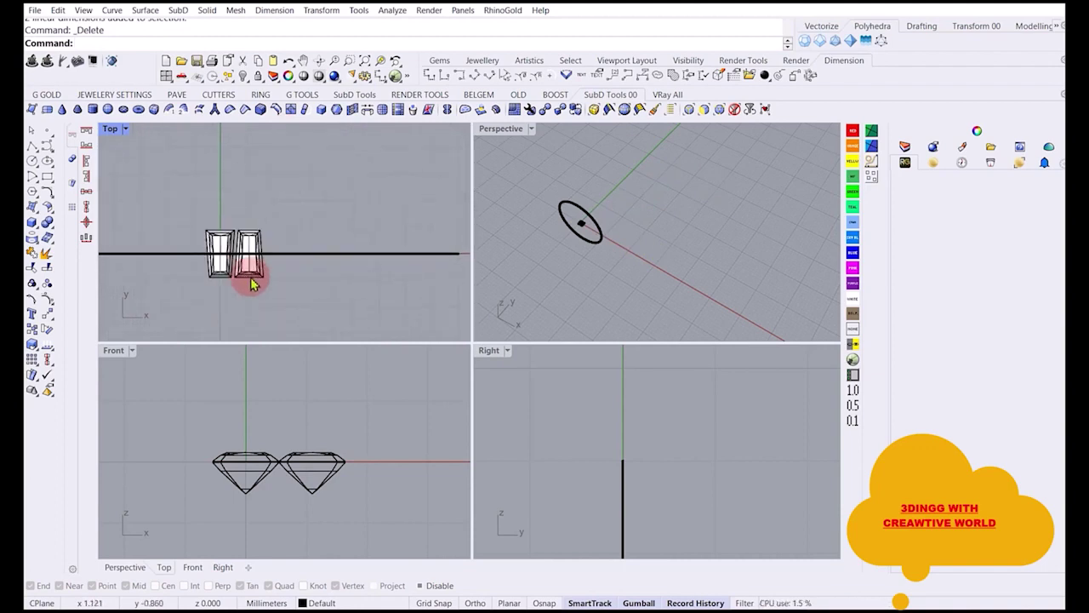
scroll(251, 279, up, 4)
drag(289, 297, 193, 256)
scroll(324, 489, down, 7)
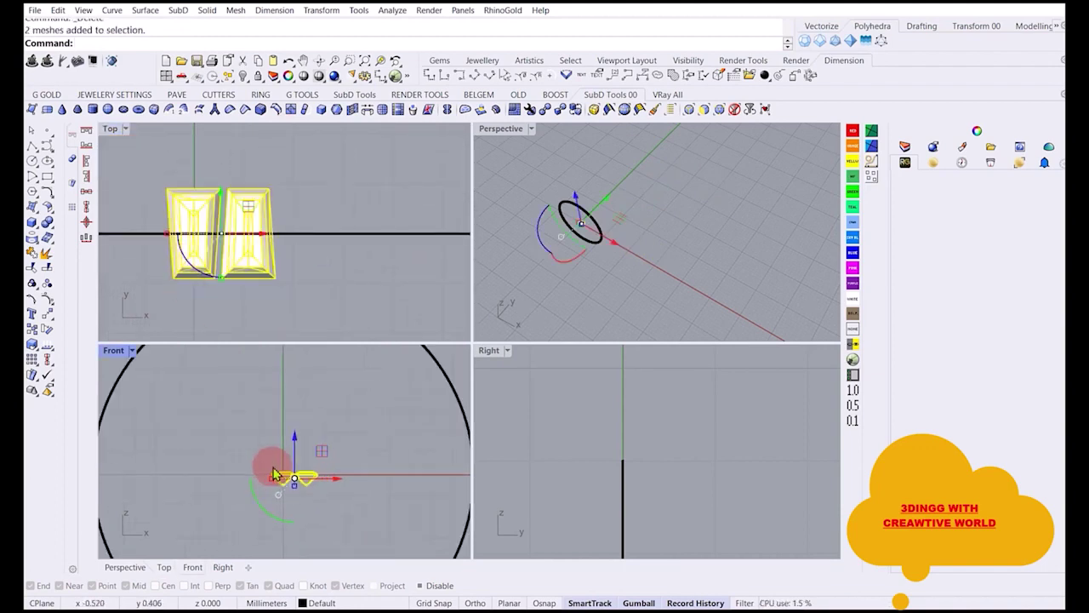
click(48, 283)
click(34, 282)
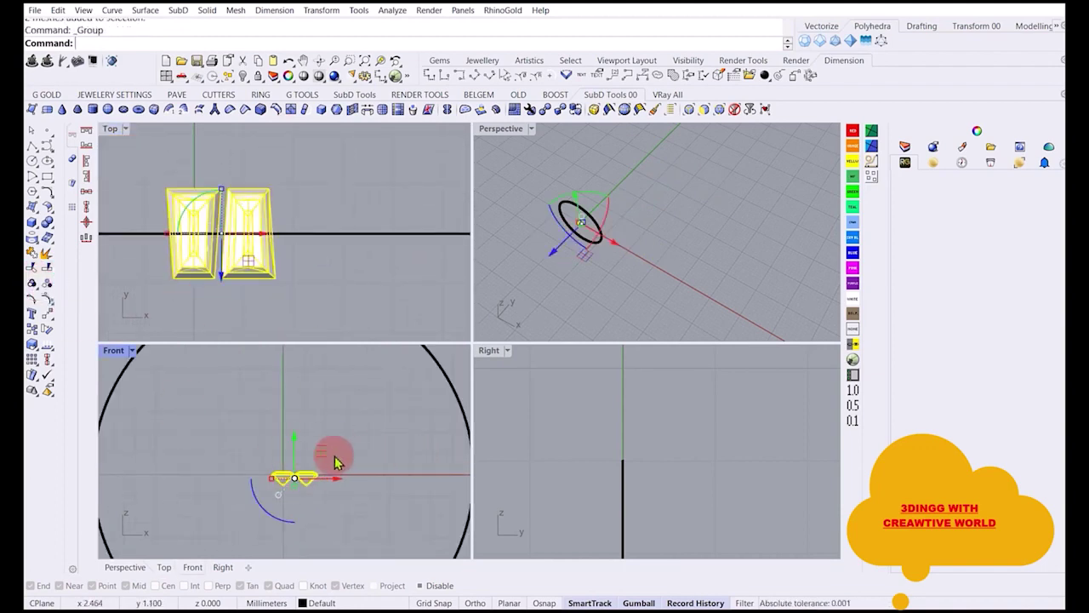
Align the gem group concentrically to the origin (0) in the Front view.
click(89, 259)
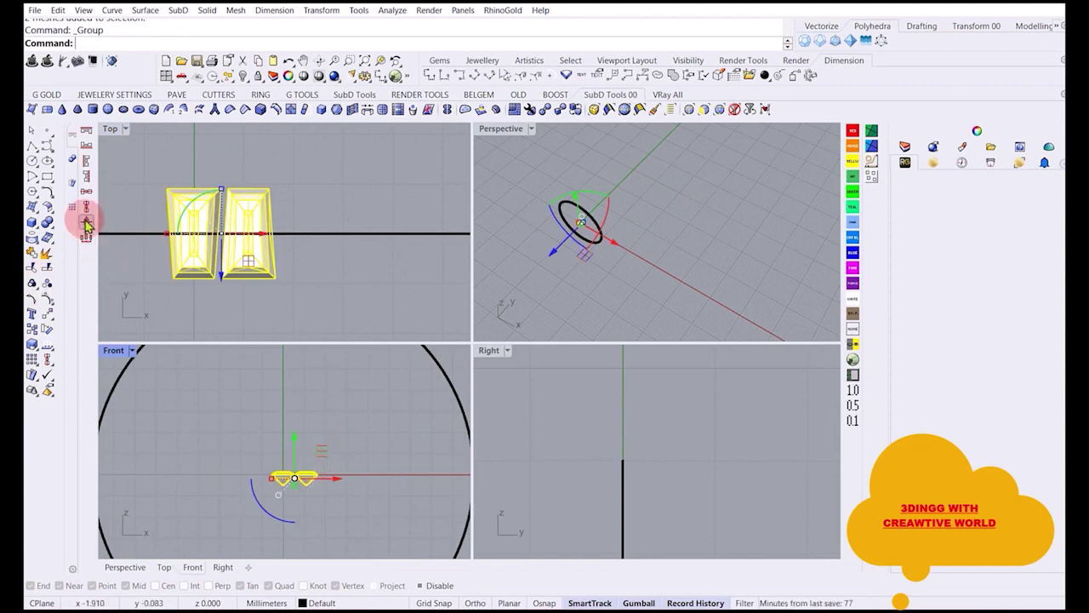
click(86, 224)
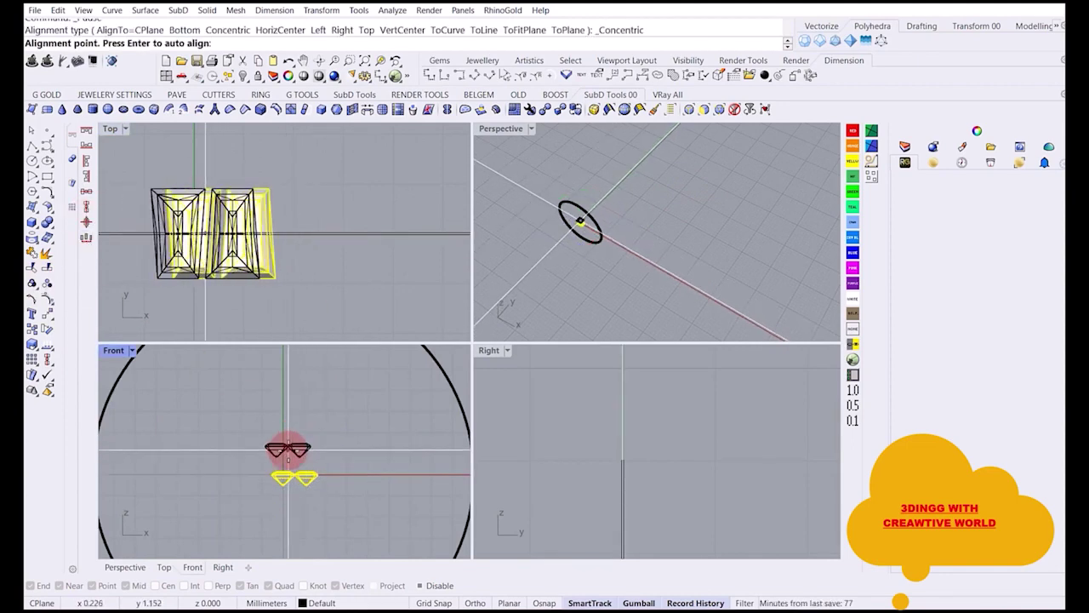
text(0)
key(Return)
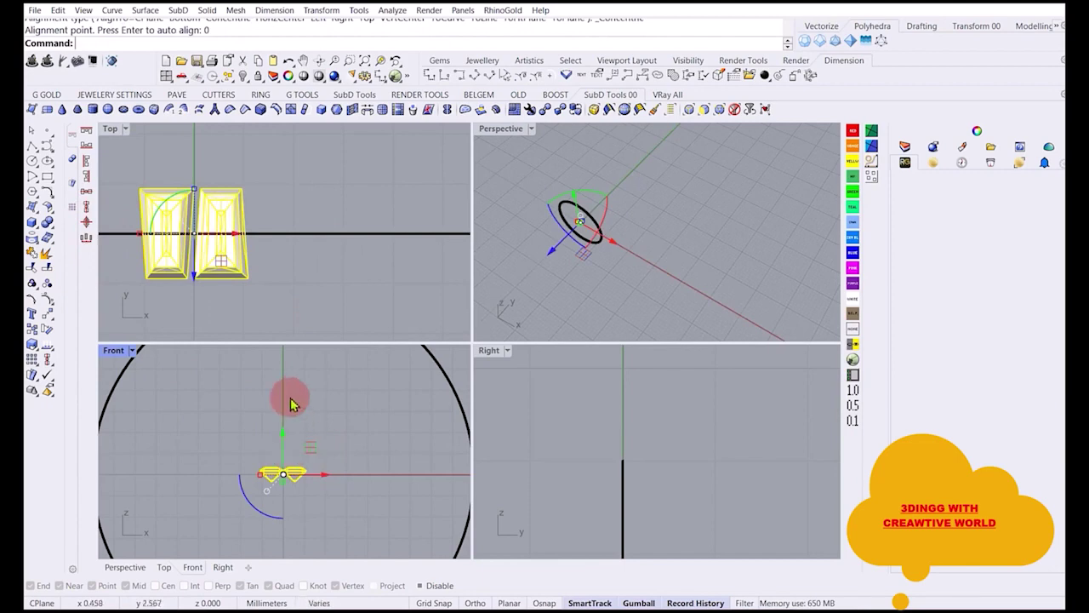
Move the gem group straight up in the Front view until the gems' lower points meet the top of the ring circle.
scroll(285, 441, down, 5)
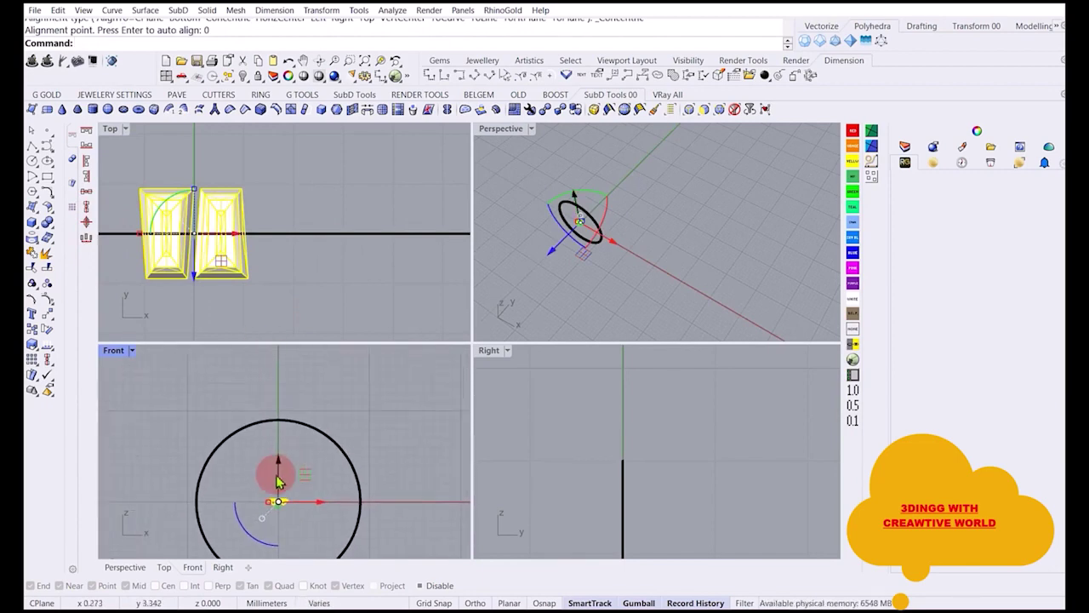
drag(277, 473, 281, 393)
scroll(279, 410, up, 5)
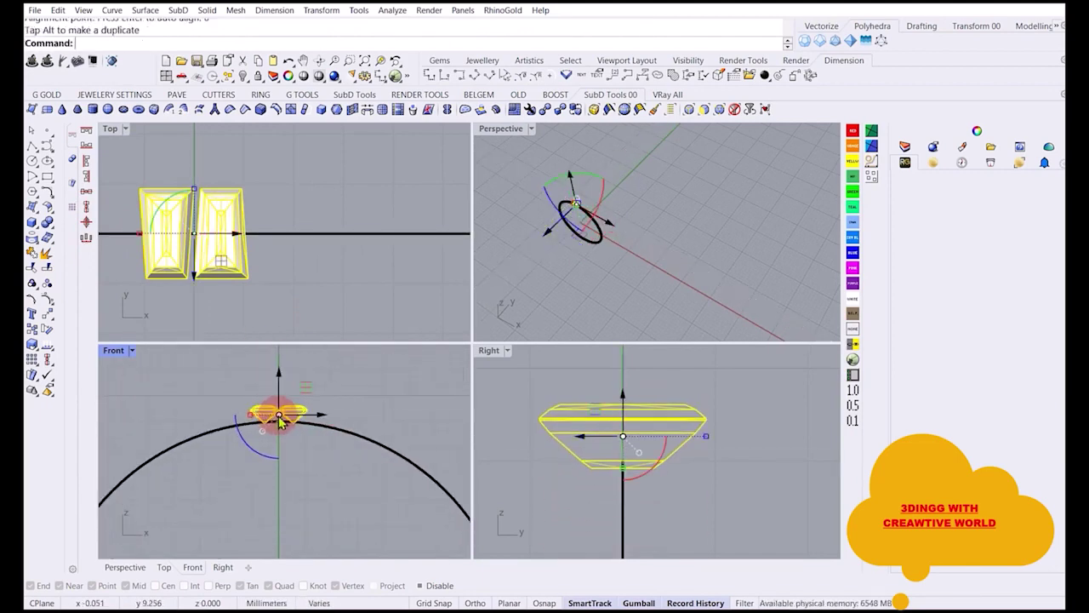
scroll(283, 425, up, 4)
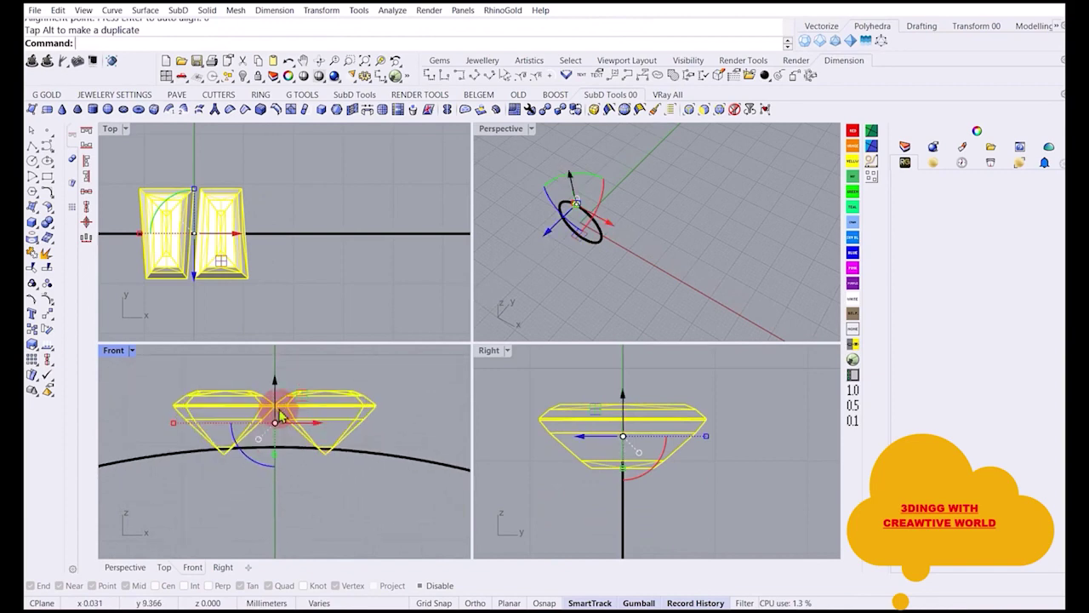
drag(275, 394, 277, 389)
Move the gem group up by 0.5 mm, away from the ring circle, and deselect it.
scroll(305, 440, down, 2)
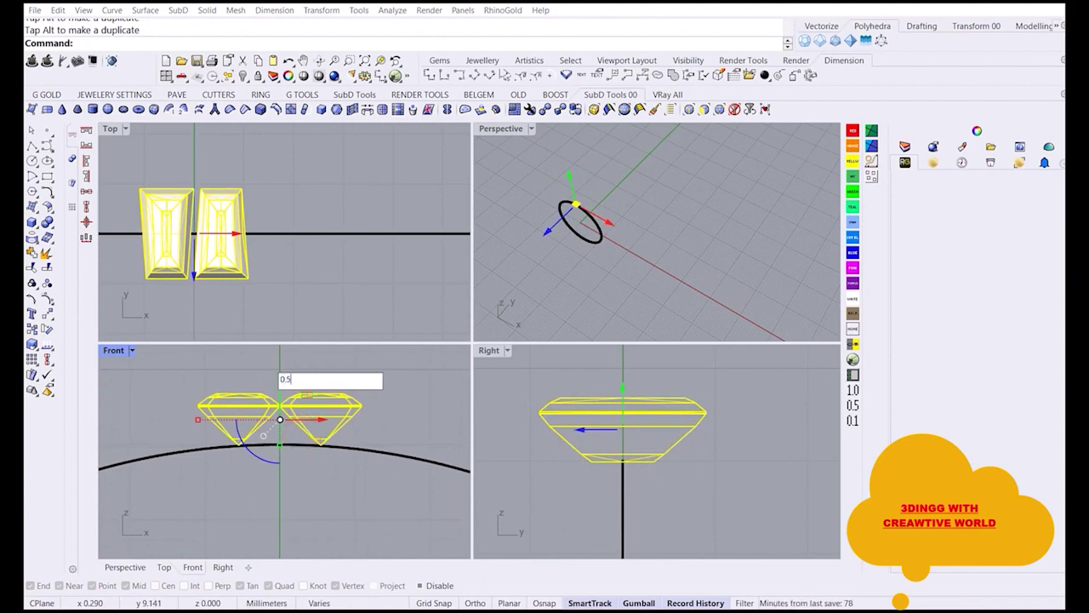
text(0.5)
key(Return)
click(353, 422)
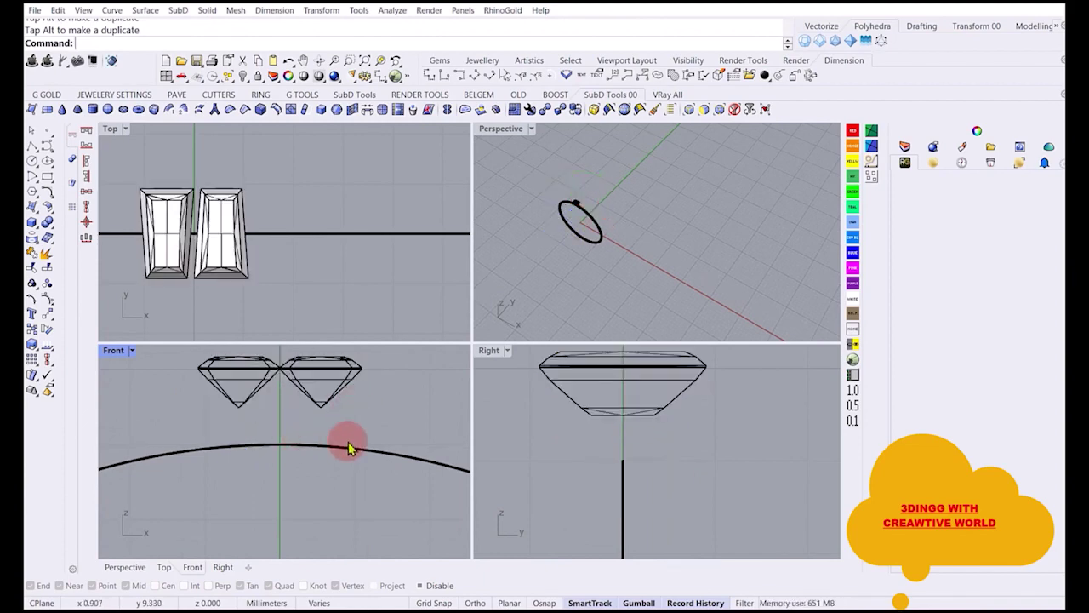
Examine the clearance between the raised gem pair and the ring circle in the Front view.
scroll(256, 289, down, 1)
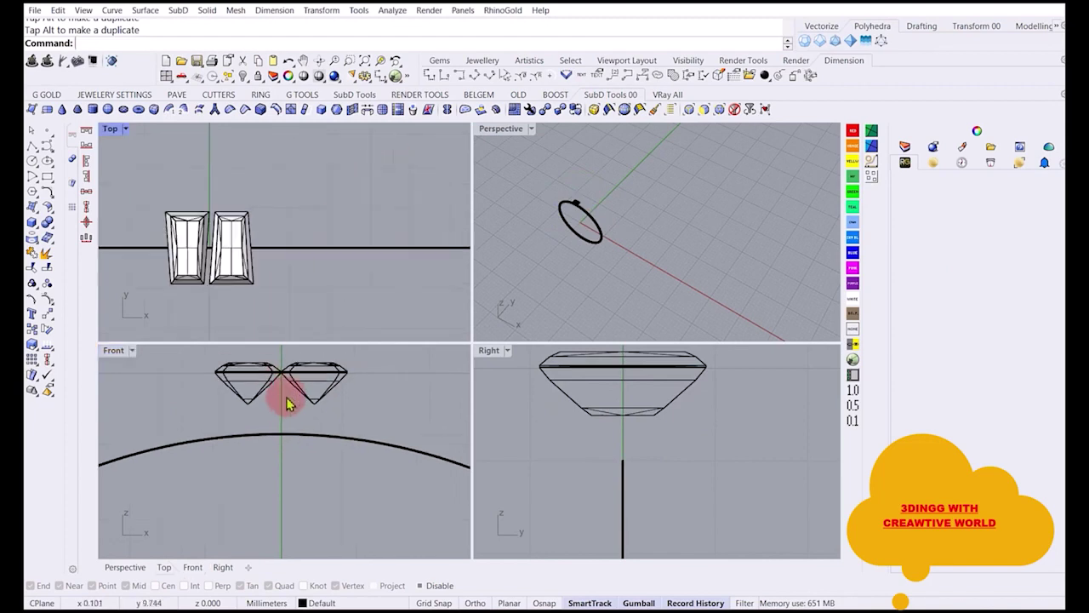
scroll(289, 399, down, 2)
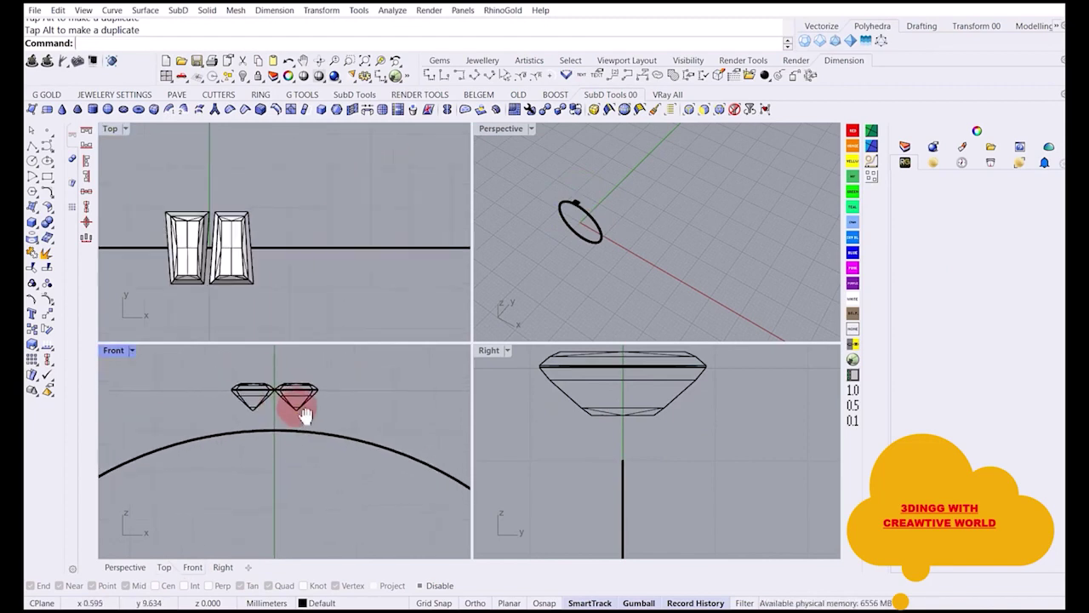
click(359, 453)
click(313, 417)
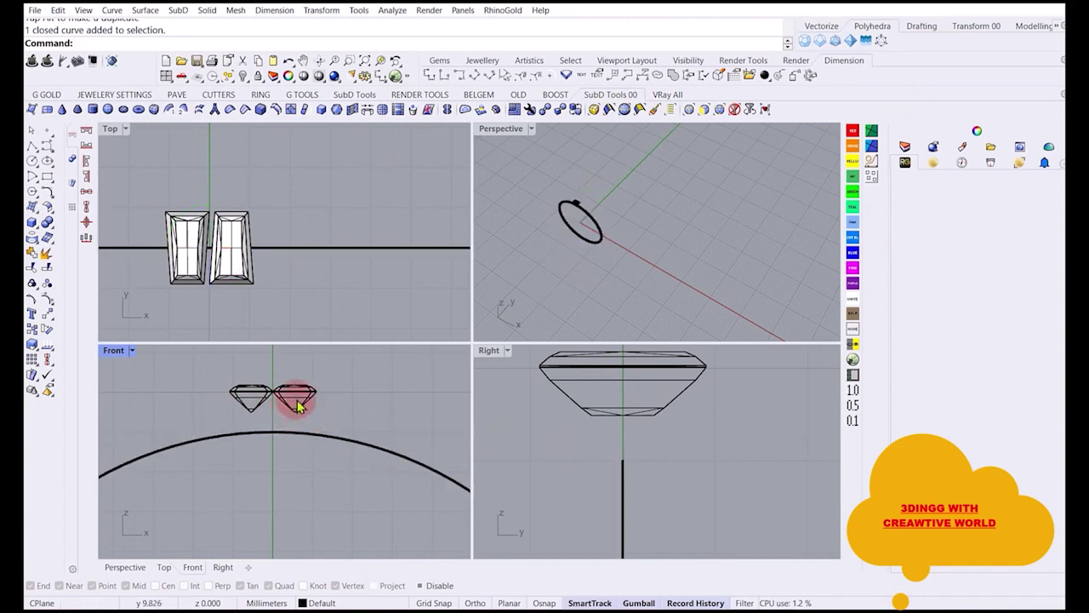
click(300, 438)
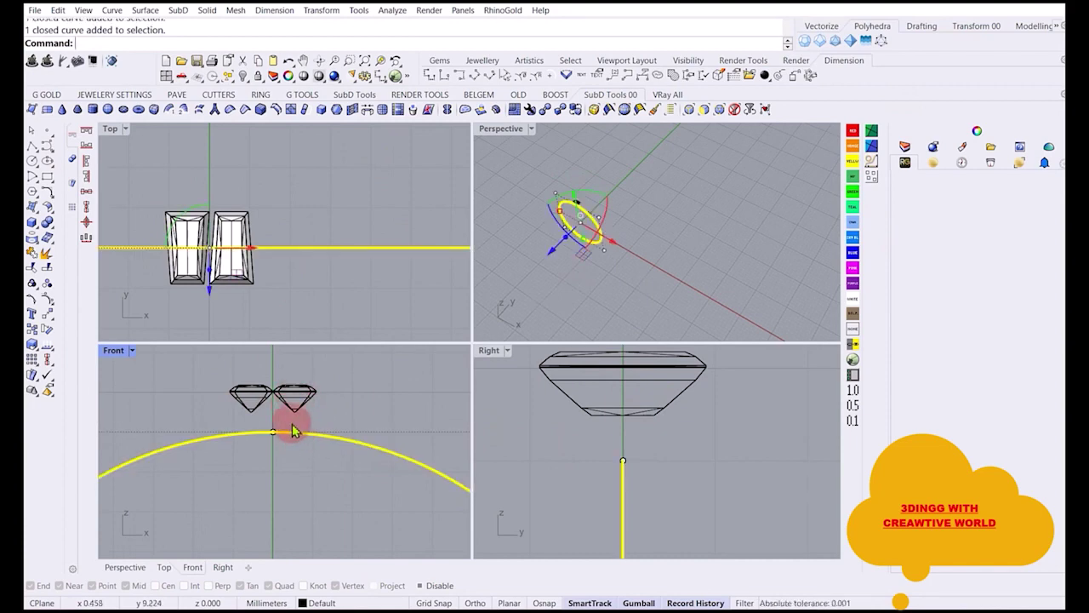
click(332, 427)
click(292, 417)
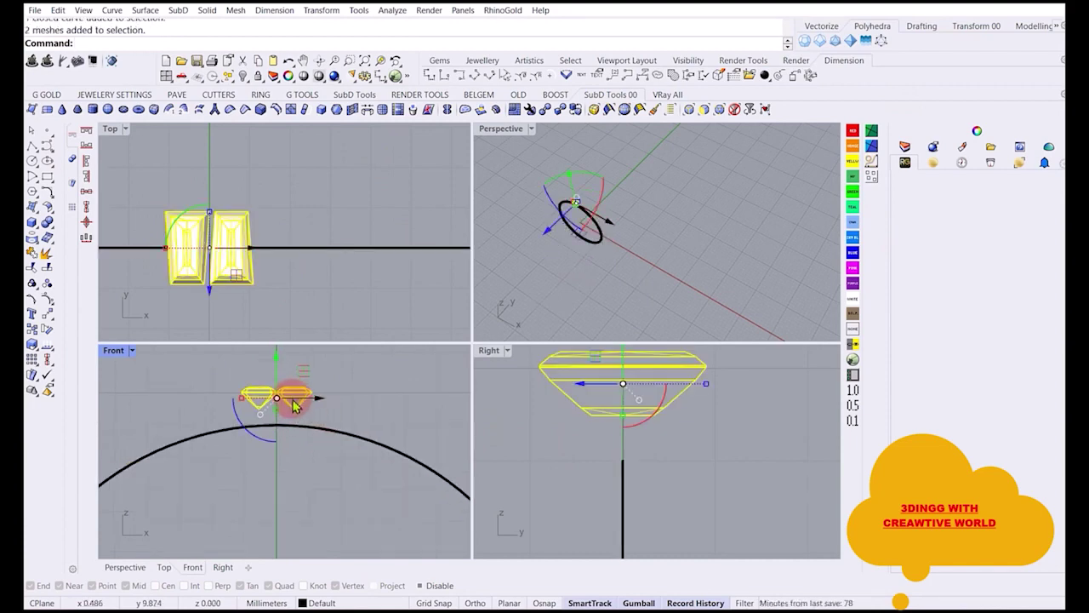
click(645, 450)
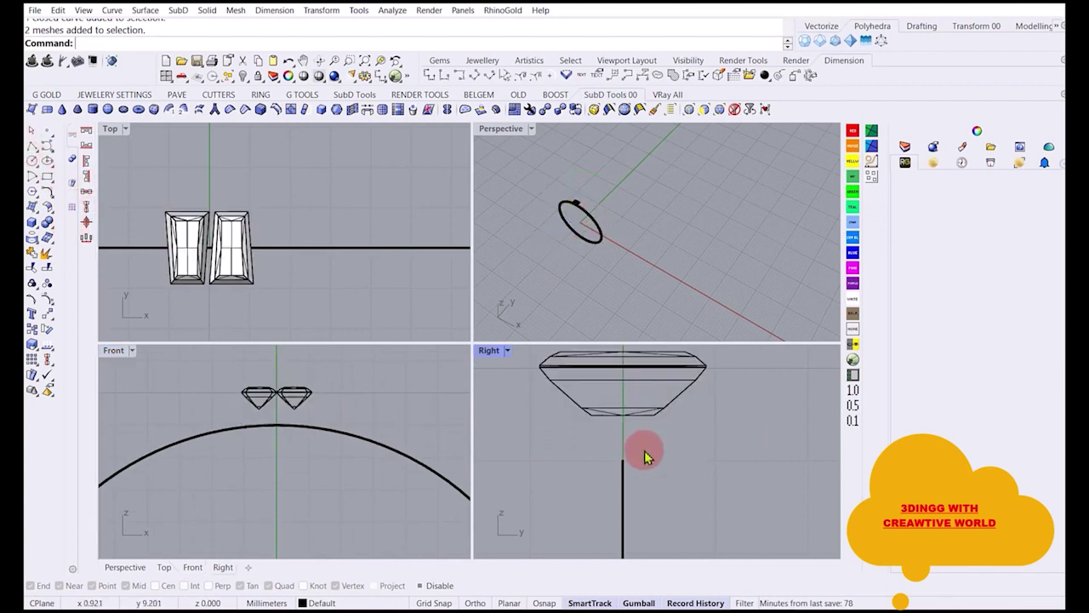
Maximize the Right view around the gem and turn on Grid Snap.
scroll(607, 438, down, 5)
right_drag(607, 445, 603, 443)
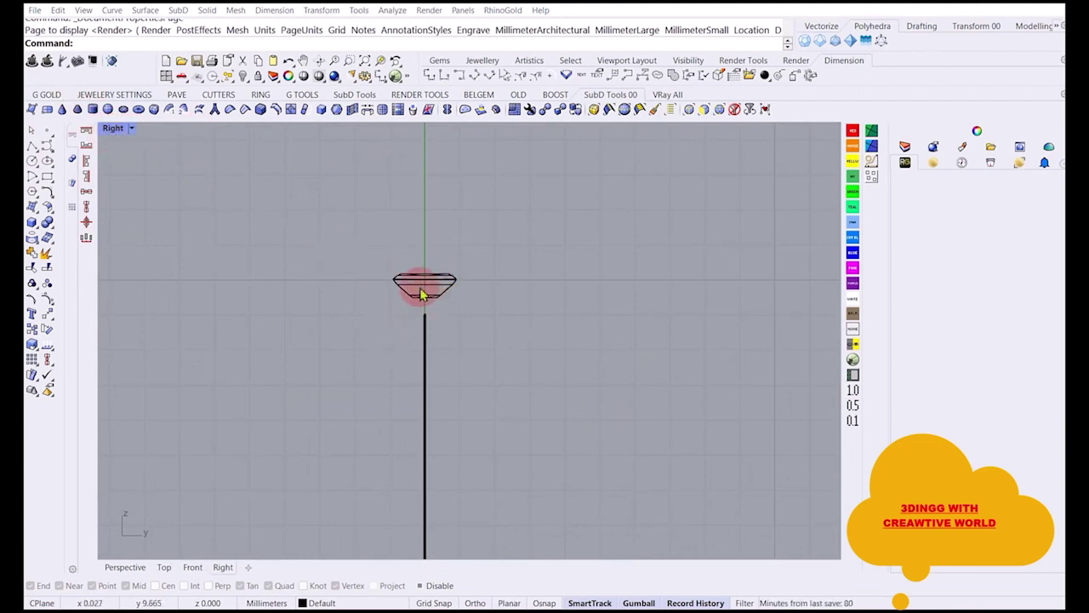
scroll(410, 294, up, 5)
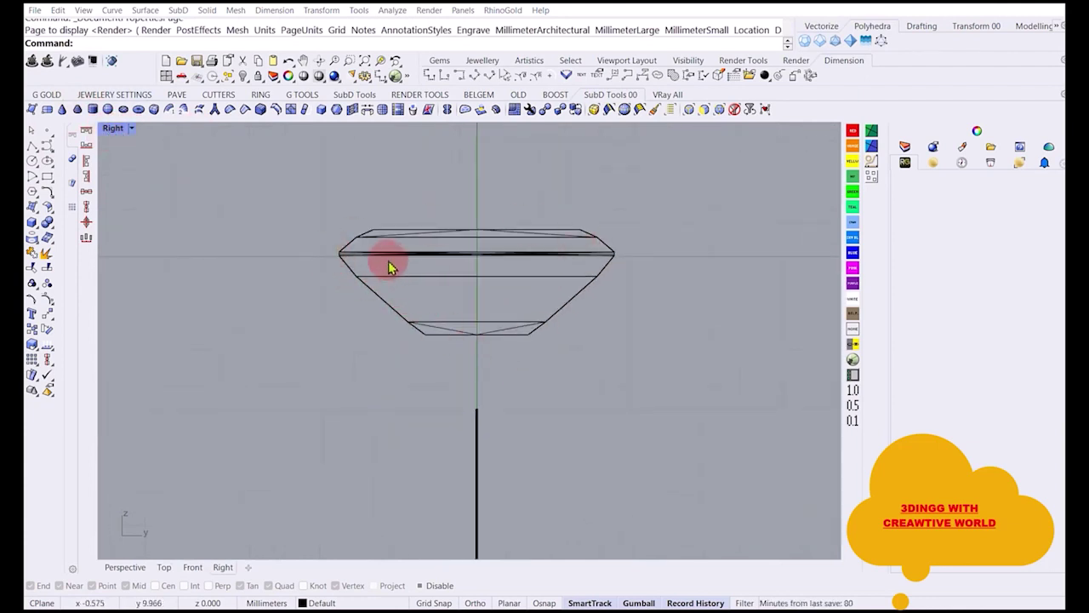
scroll(374, 247, down, 2)
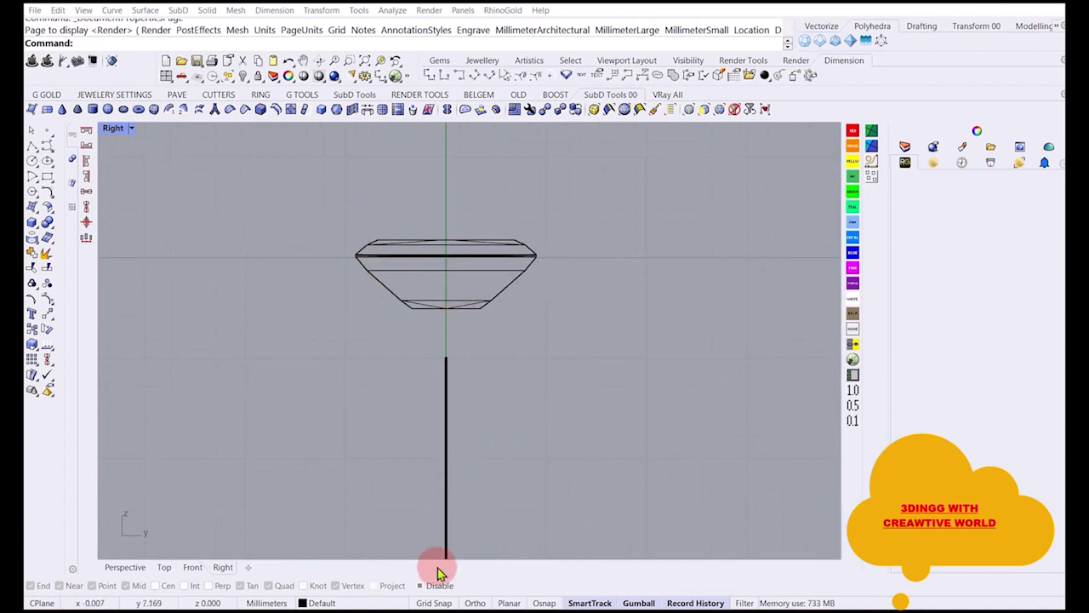
click(432, 603)
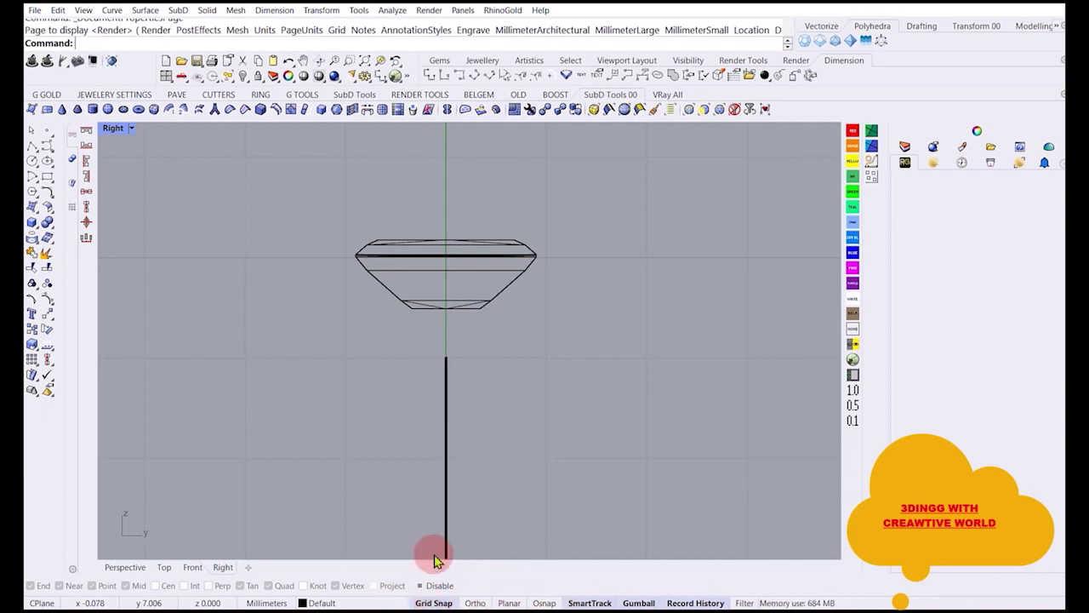
Draw a grid-snapped polyline in the Right view from (-2, 10) to (3, 10), back to (2, 10) and down to (2, 8).
click(32, 147)
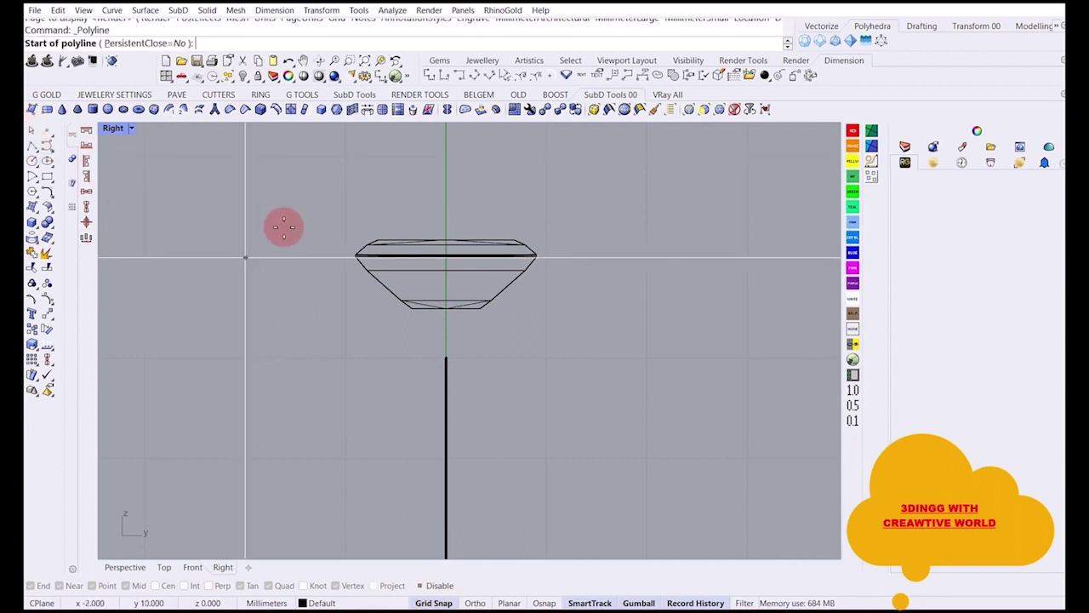
click(246, 257)
click(747, 257)
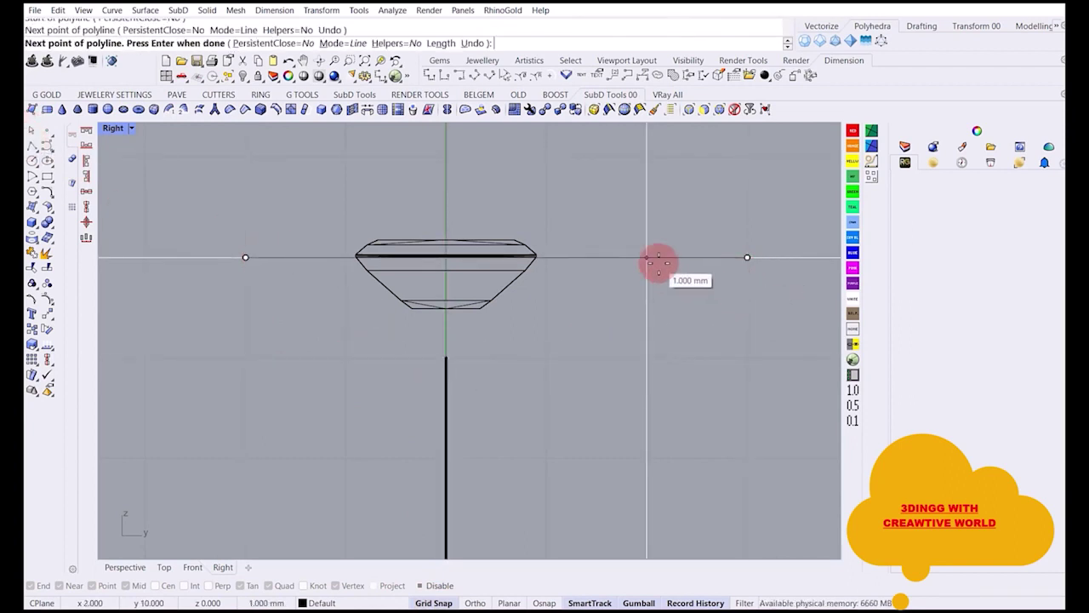
click(647, 257)
click(635, 367)
click(651, 455)
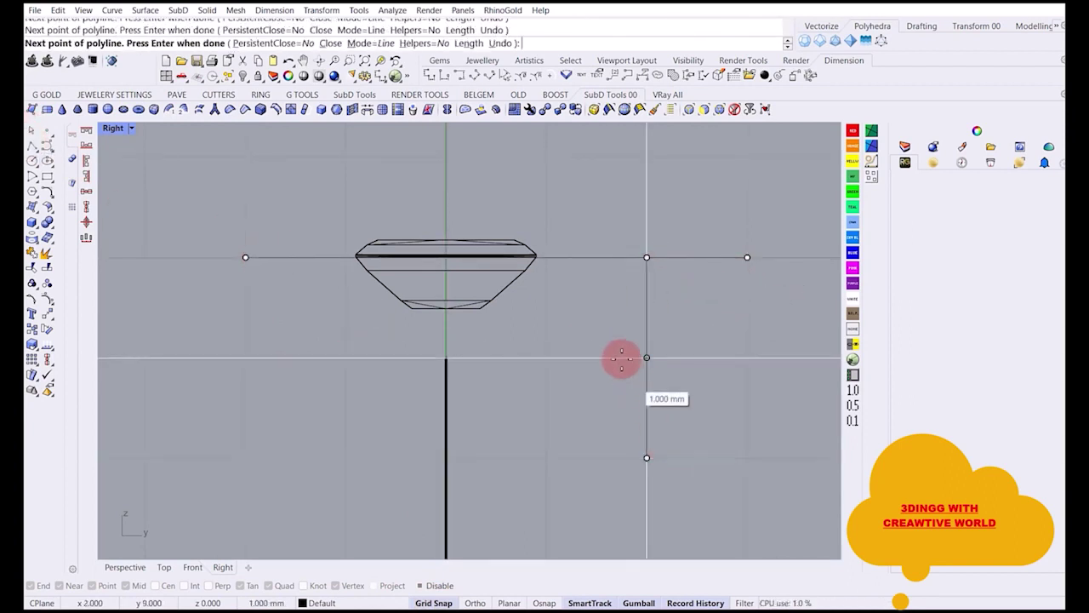
Continue the grid-snapped polyline through (3, 8), (3, 9) and (6, 9), and finish it at (6, 8).
scroll(622, 357, down, 2)
click(722, 438)
right_drag(723, 438, 545, 335)
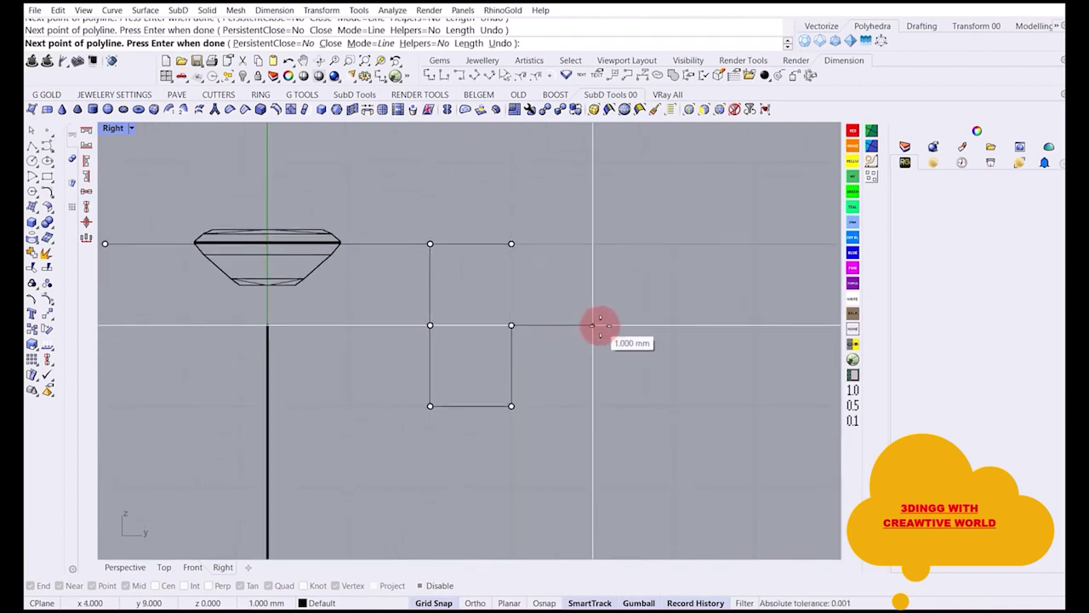
click(627, 324)
scroll(675, 323, up, 5)
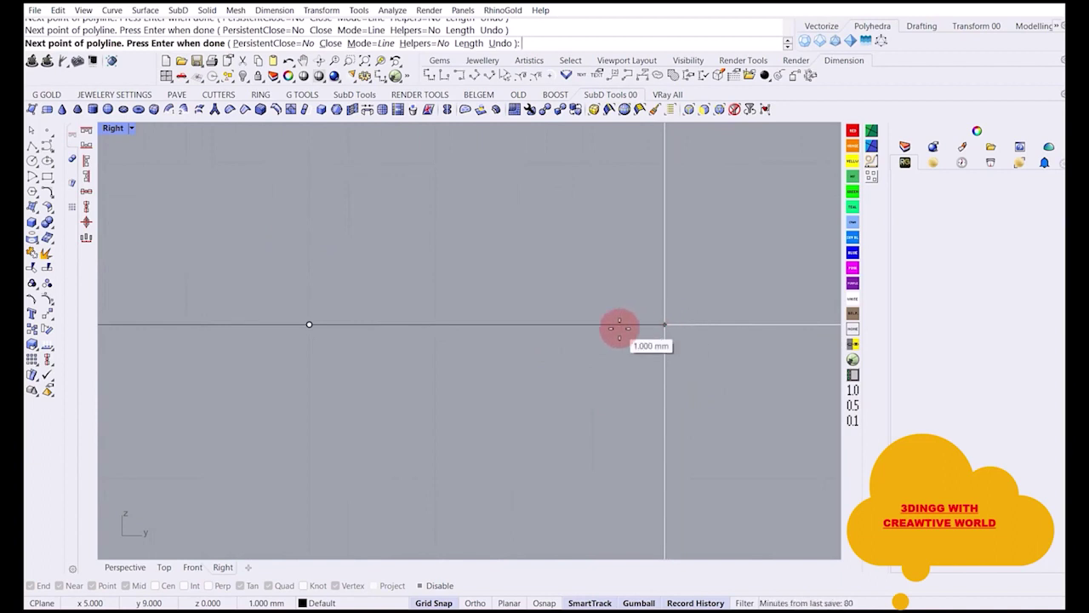
click(659, 324)
scroll(644, 345, down, 2)
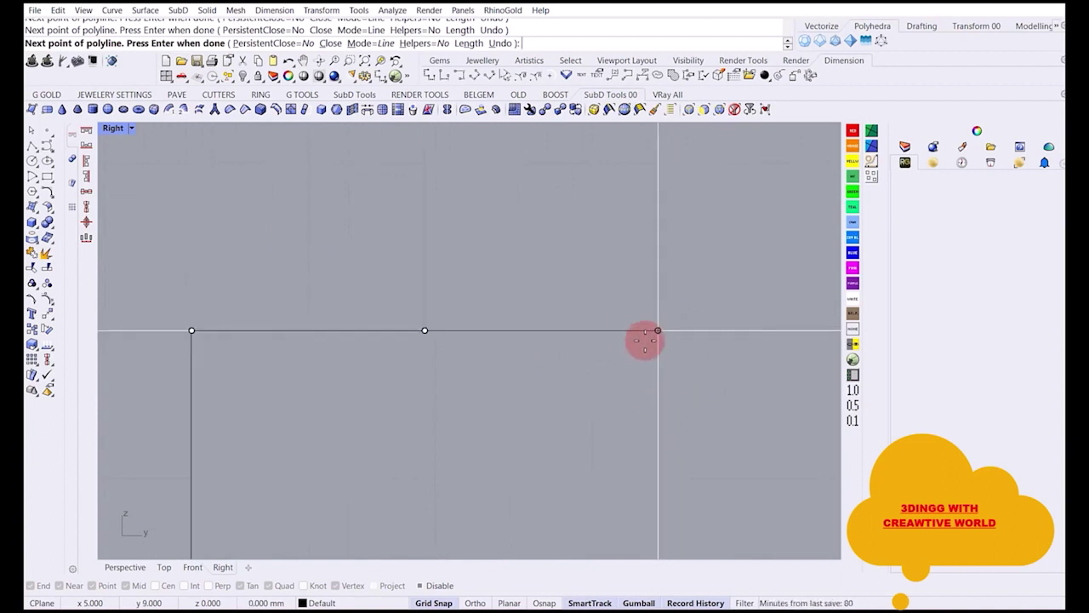
scroll(645, 341, down, 3)
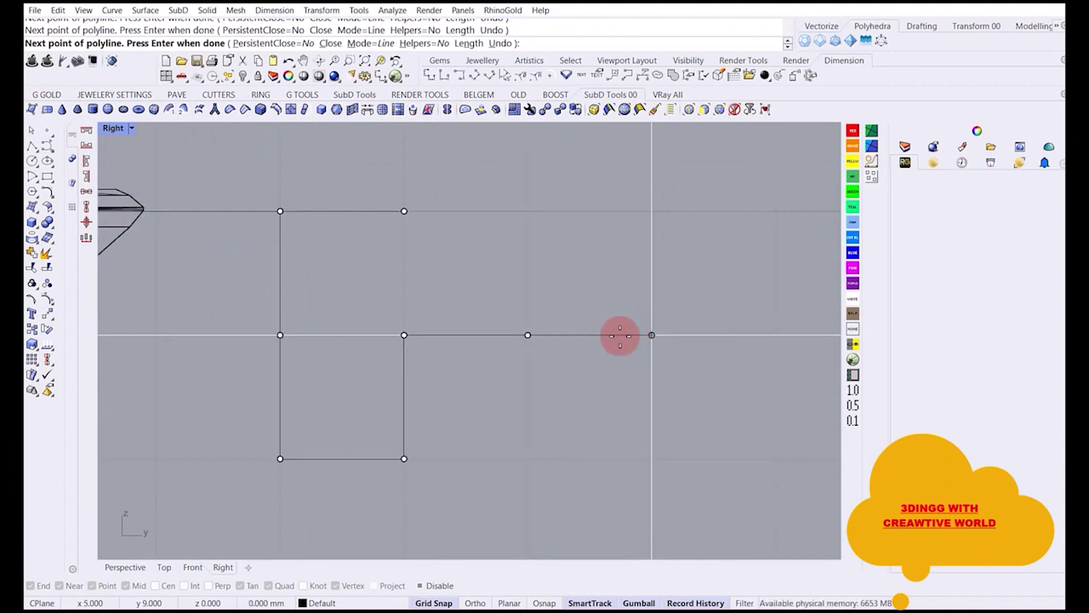
click(594, 338)
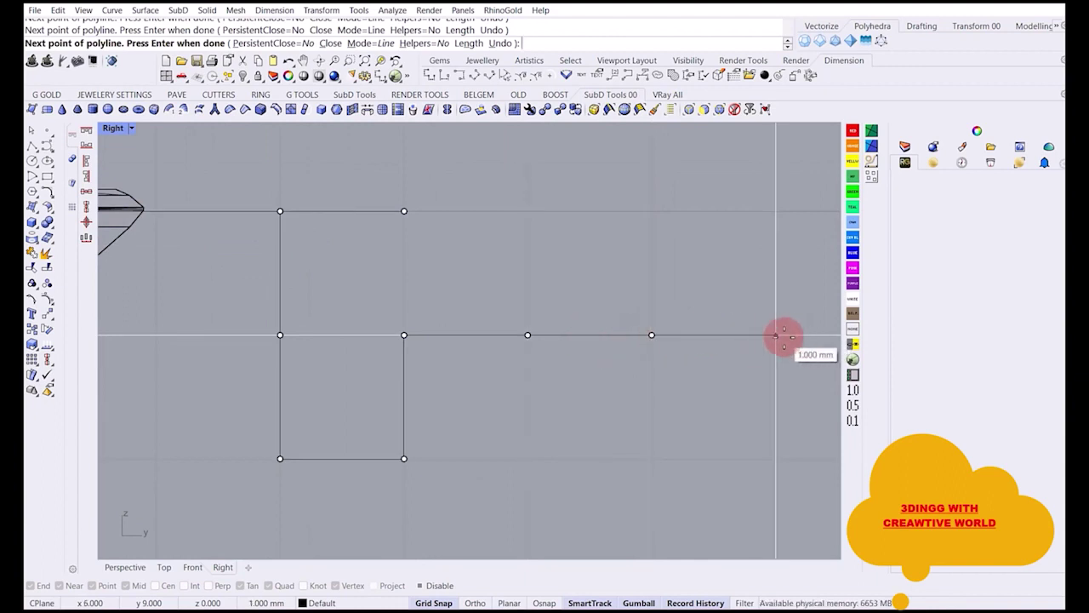
click(777, 461)
key(Return)
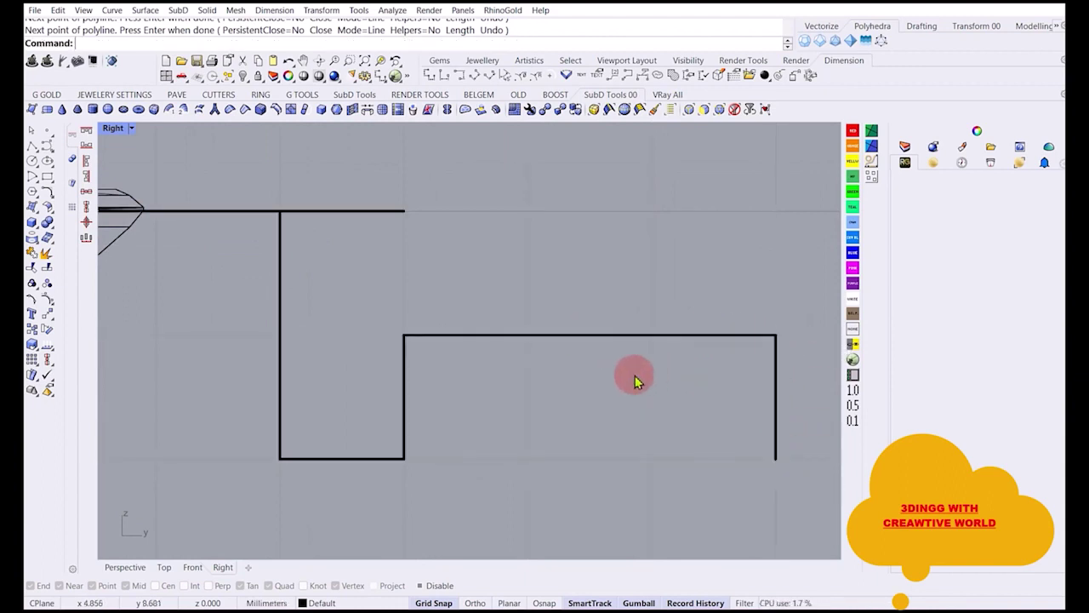
Undo the grid-snapped test polyline in the Right view.
key(ctrl+z)
scroll(613, 358, down, 3)
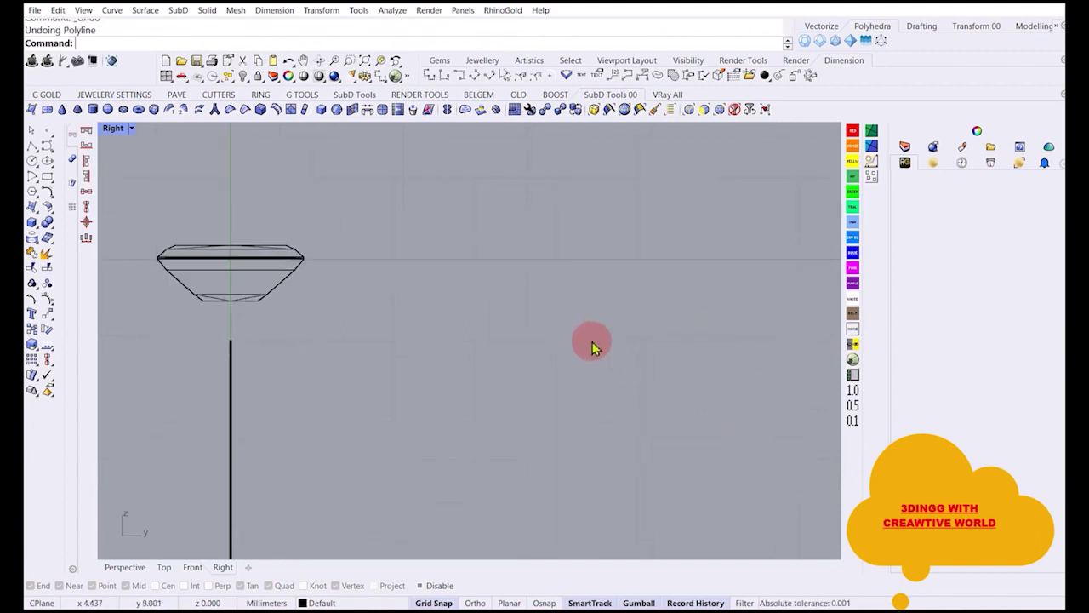
scroll(425, 239, down, 4)
right_drag(428, 215, 428, 239)
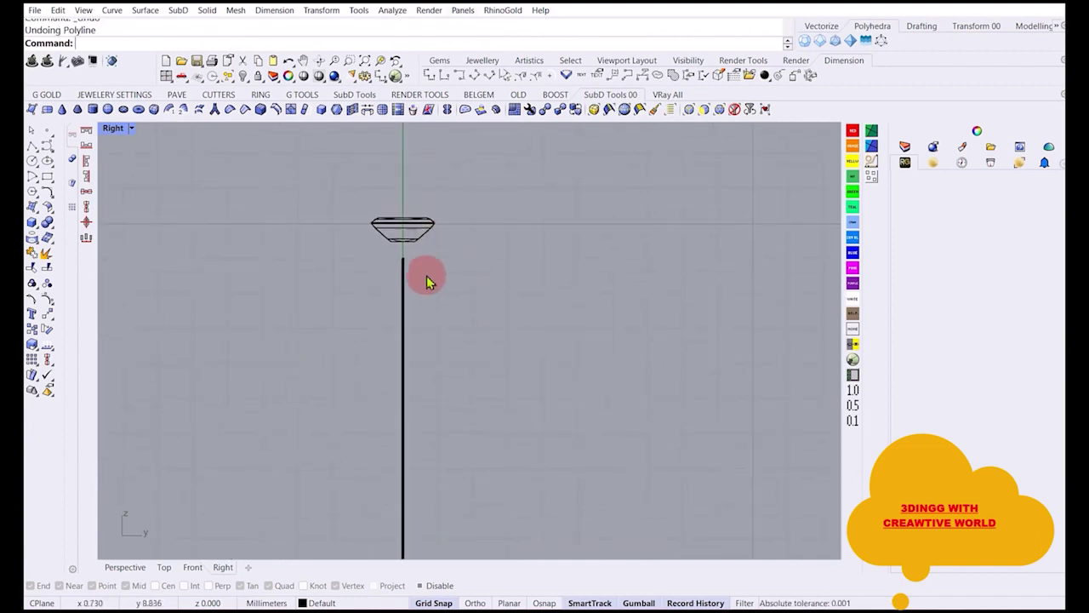
Set the grid snap spacing to 0.5 mm for all viewports.
right_click(432, 602)
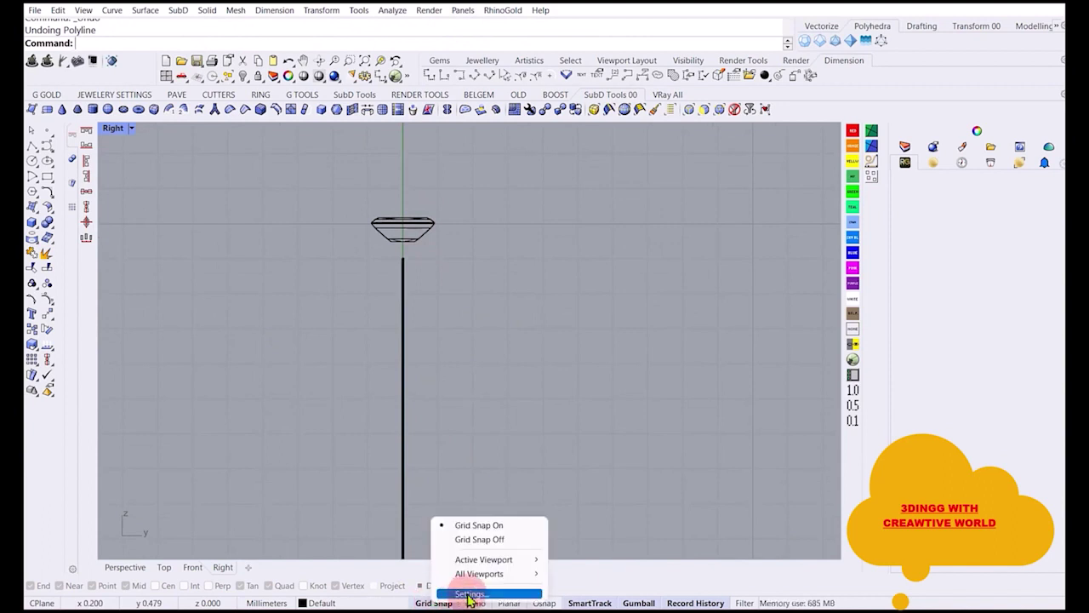
click(469, 594)
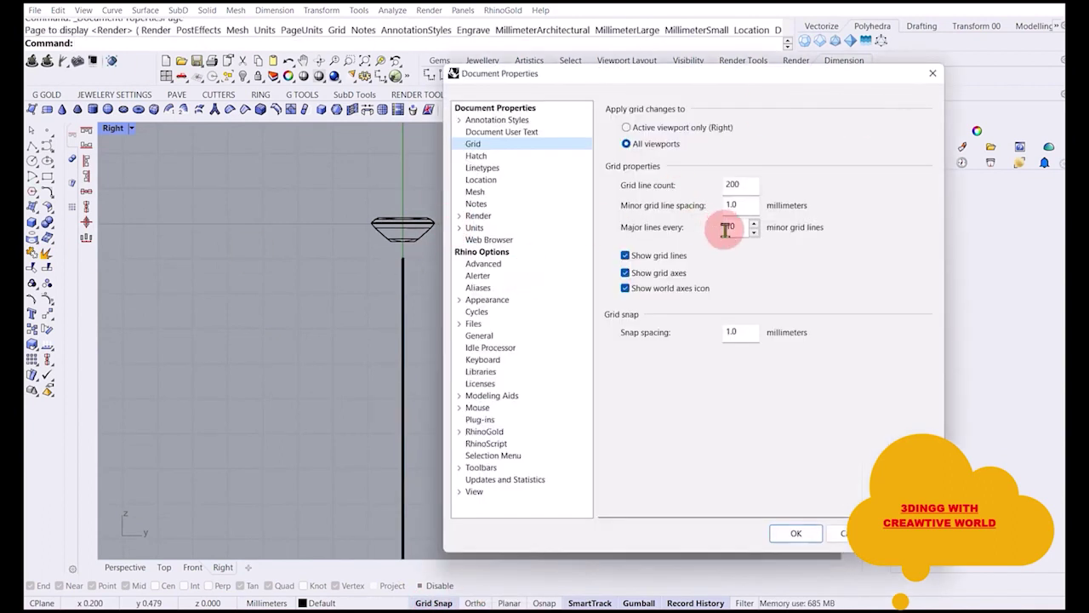
double_click(751, 332)
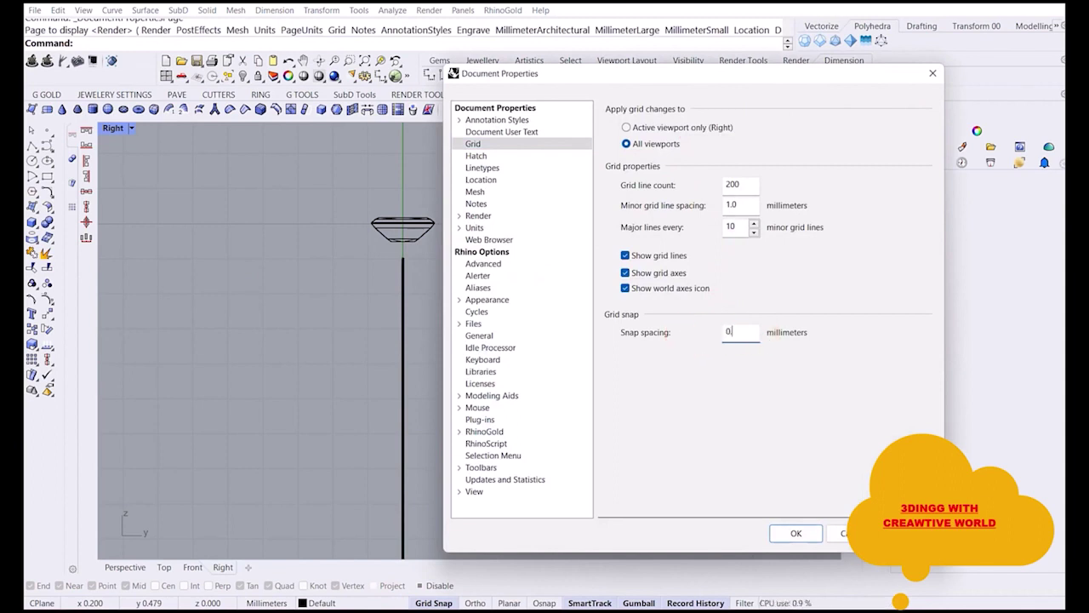
click(796, 532)
Start a stepped polyline in the Right view at (1, 8) through (2, 8), (2, 7) and (3, 7) to (3, 6.5).
click(37, 178)
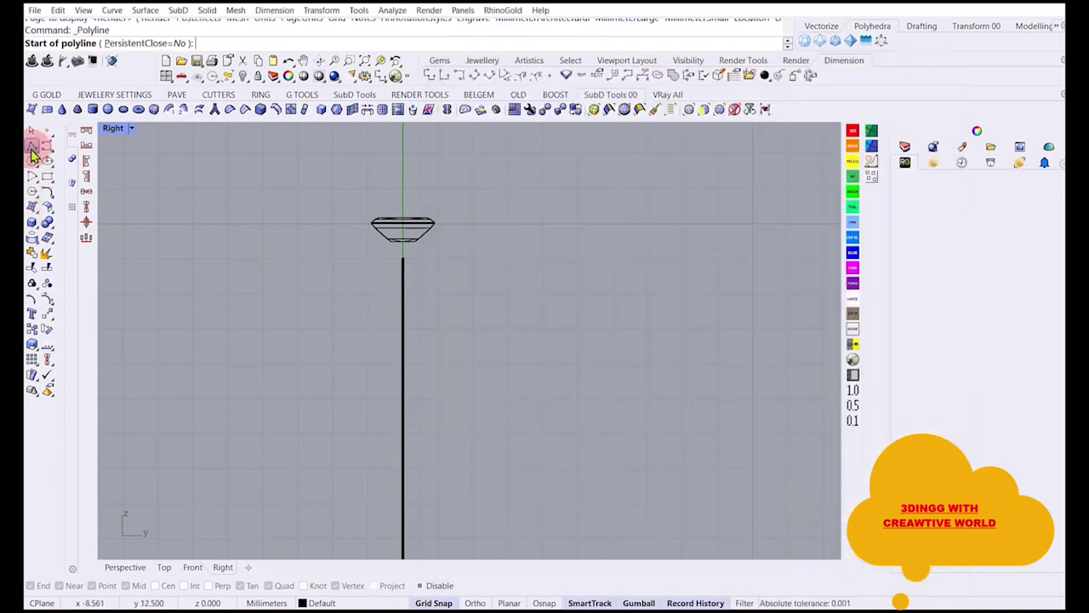
scroll(440, 306, up, 5)
click(412, 276)
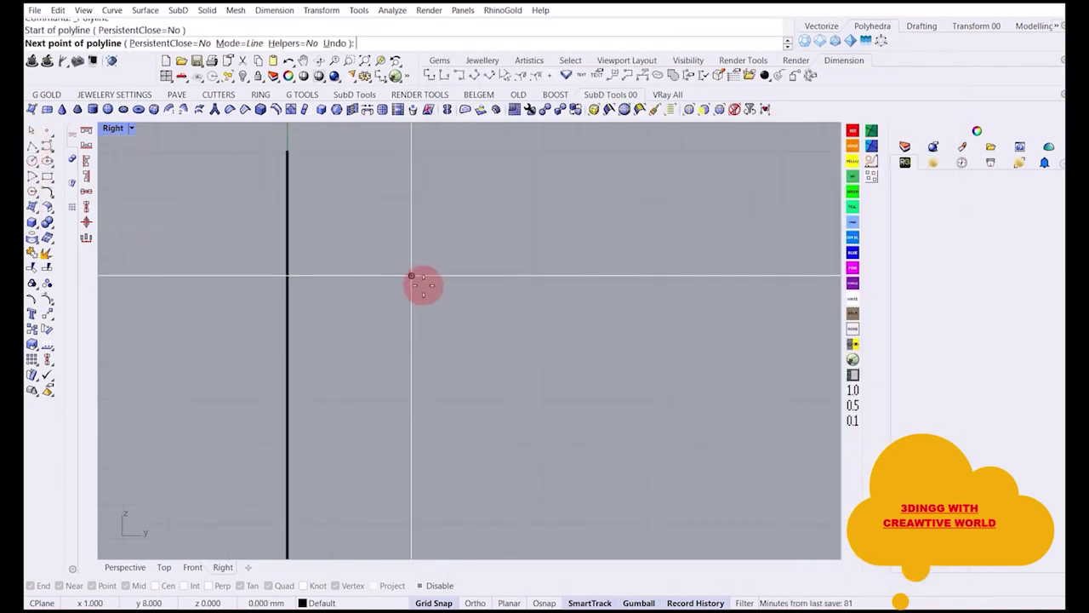
click(474, 276)
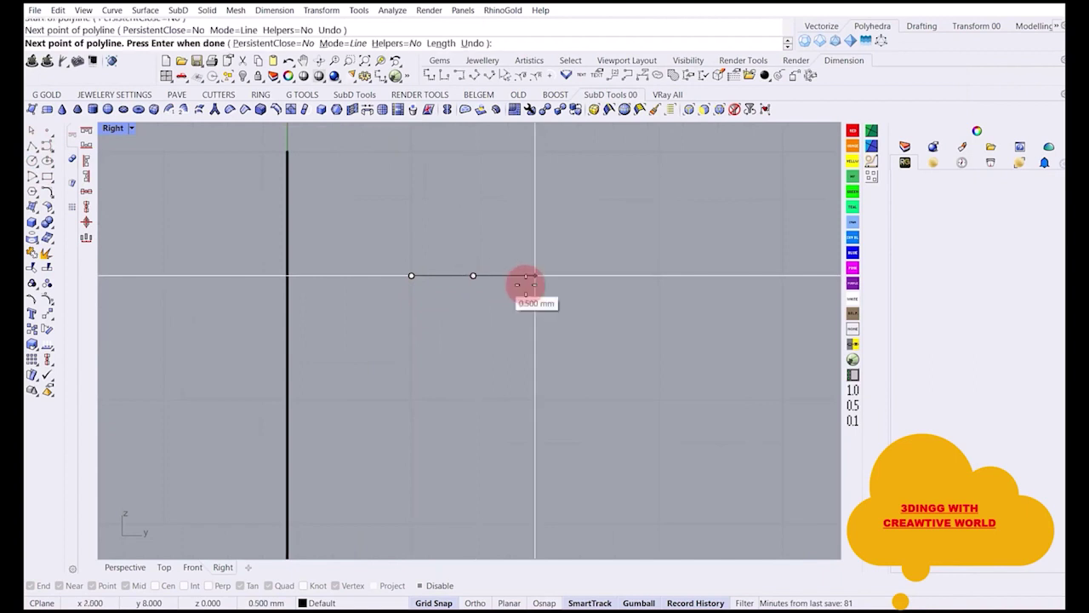
click(536, 276)
click(534, 399)
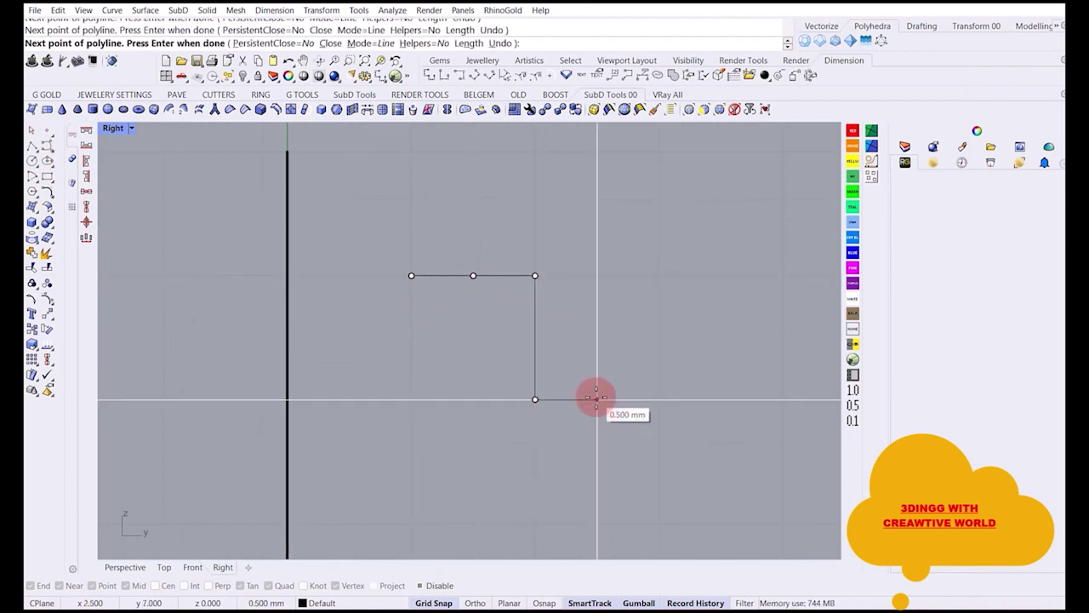
click(597, 398)
click(659, 399)
click(659, 461)
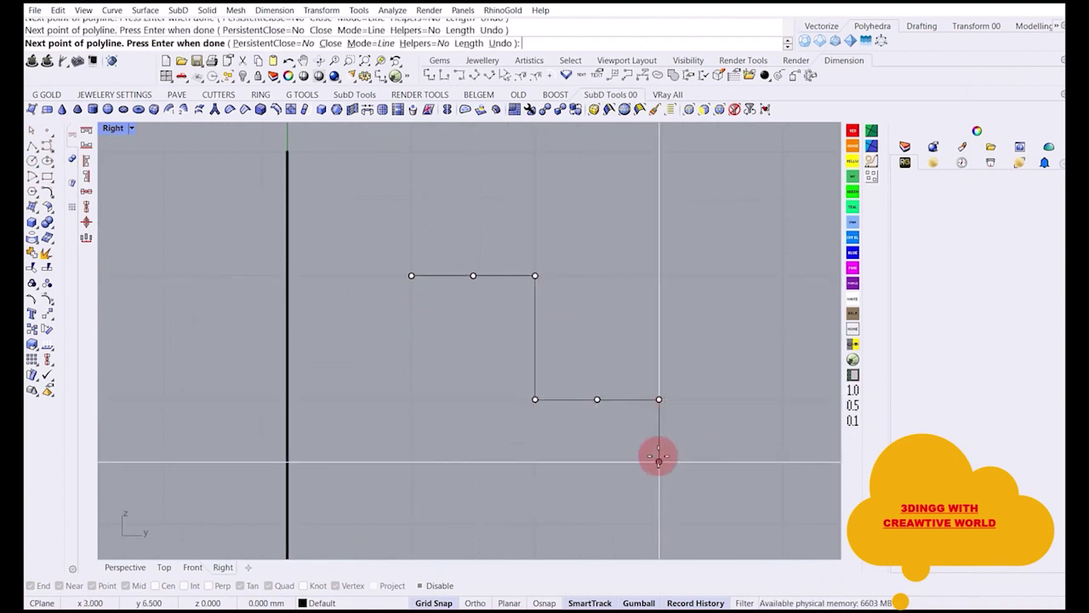
Extend the stepped polyline from (3, 6.5) to (4.5, 6.5) in 0.5 mm segments and finish it at (4.5, 6).
right_drag(595, 412, 479, 312)
click(599, 354)
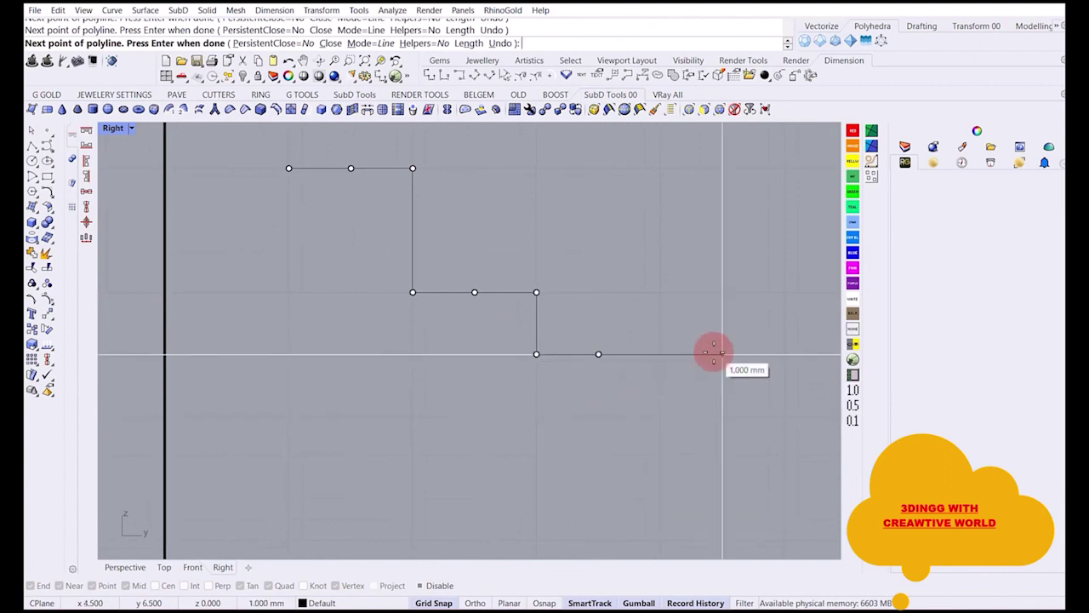
click(660, 354)
click(723, 354)
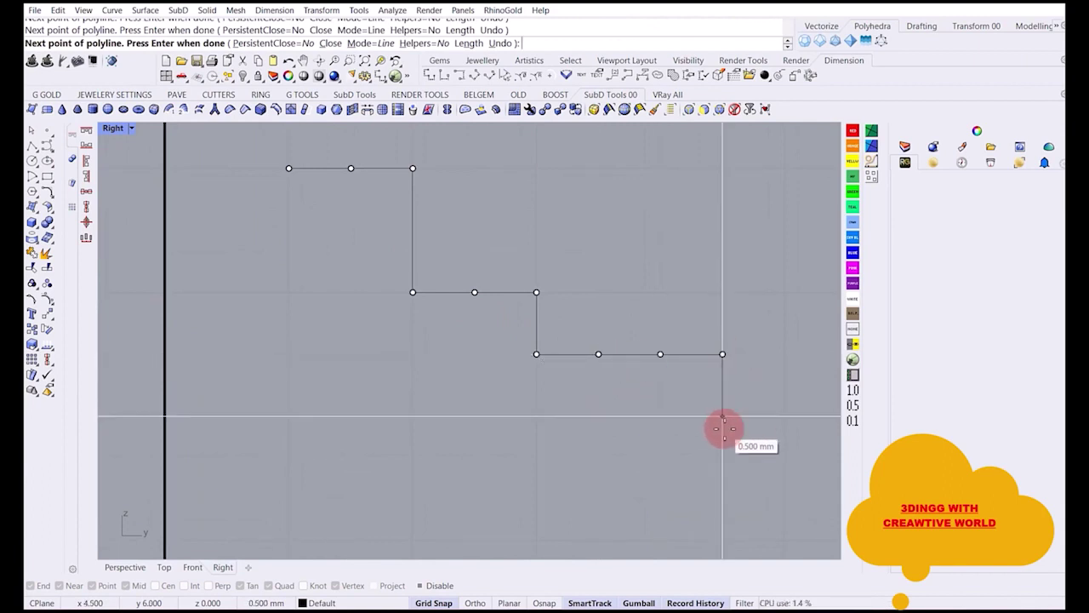
click(722, 416)
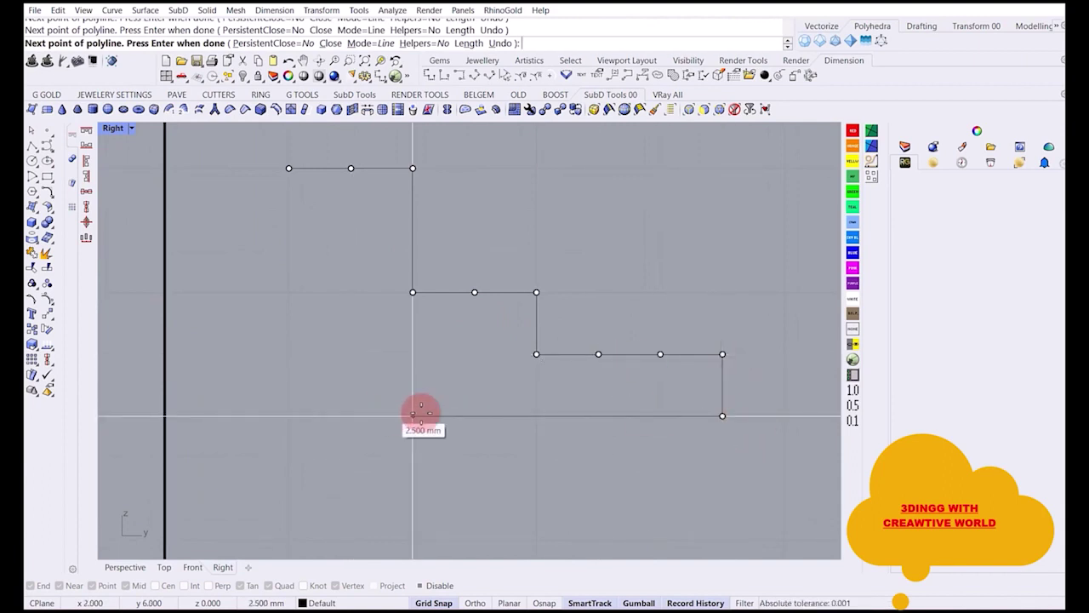
scroll(440, 411, up, 5)
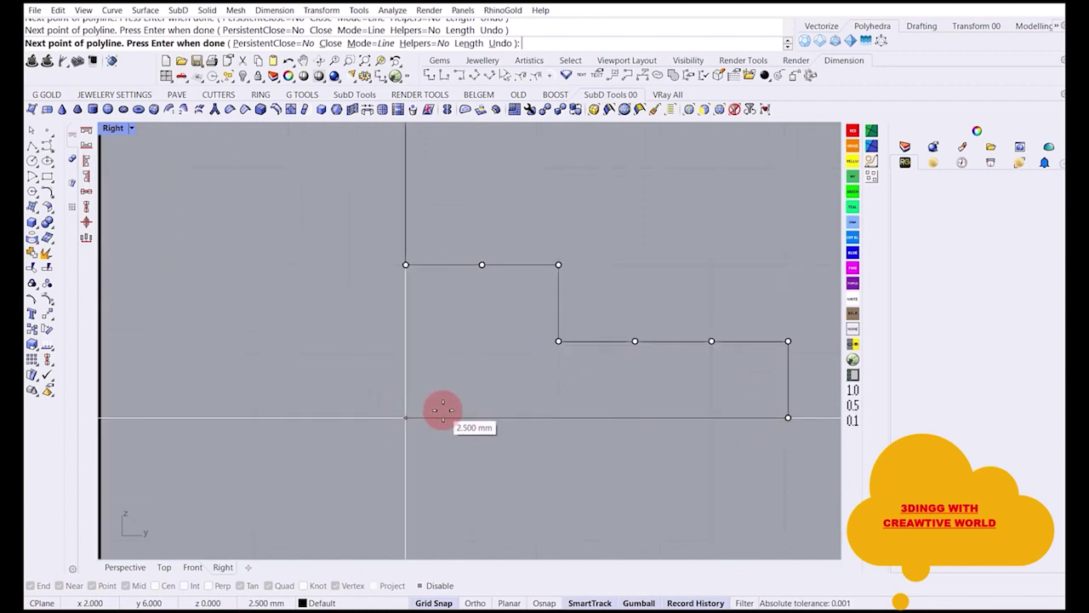
scroll(451, 346, down, 6)
right_click(447, 347)
scroll(424, 349, down, 4)
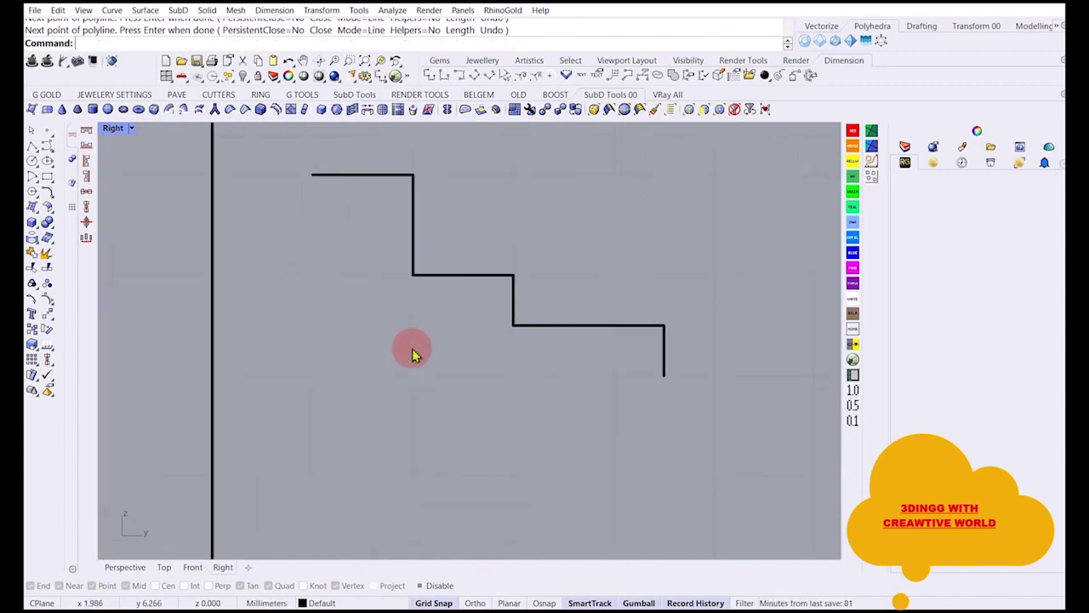
Draw a horizontal grid-snapped polyline from (2, 6) to (4, 6) below the stepped curve and inspect its point spacing.
right_click(412, 407)
click(412, 375)
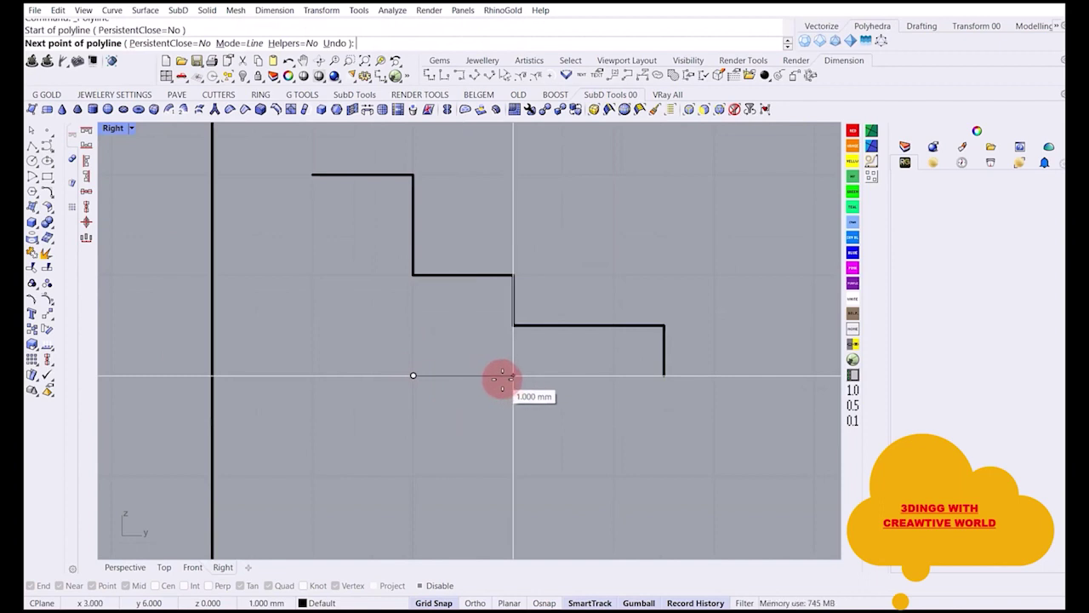
click(463, 375)
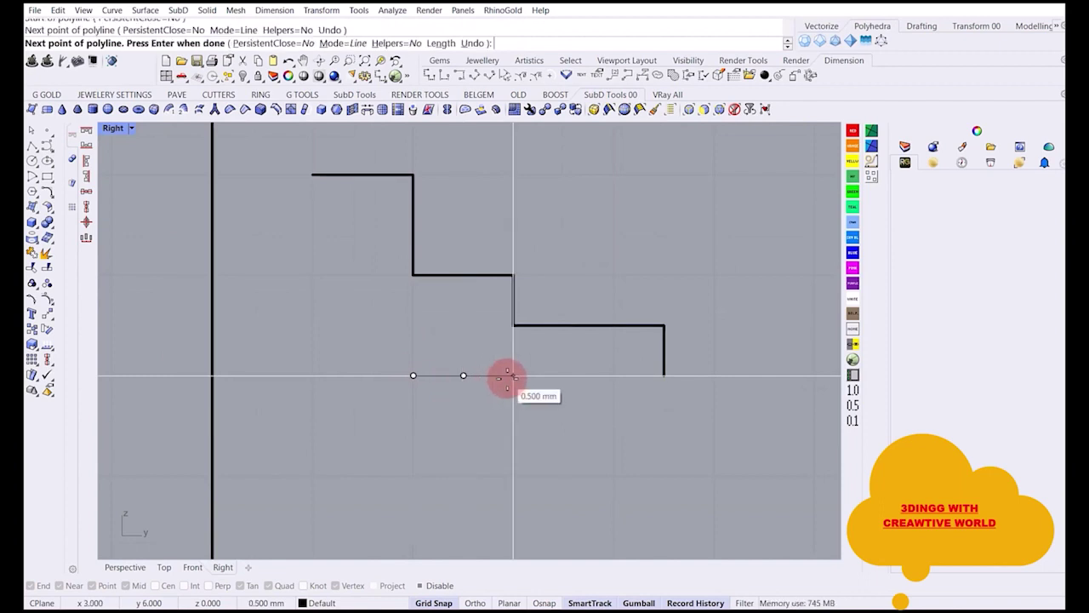
click(514, 375)
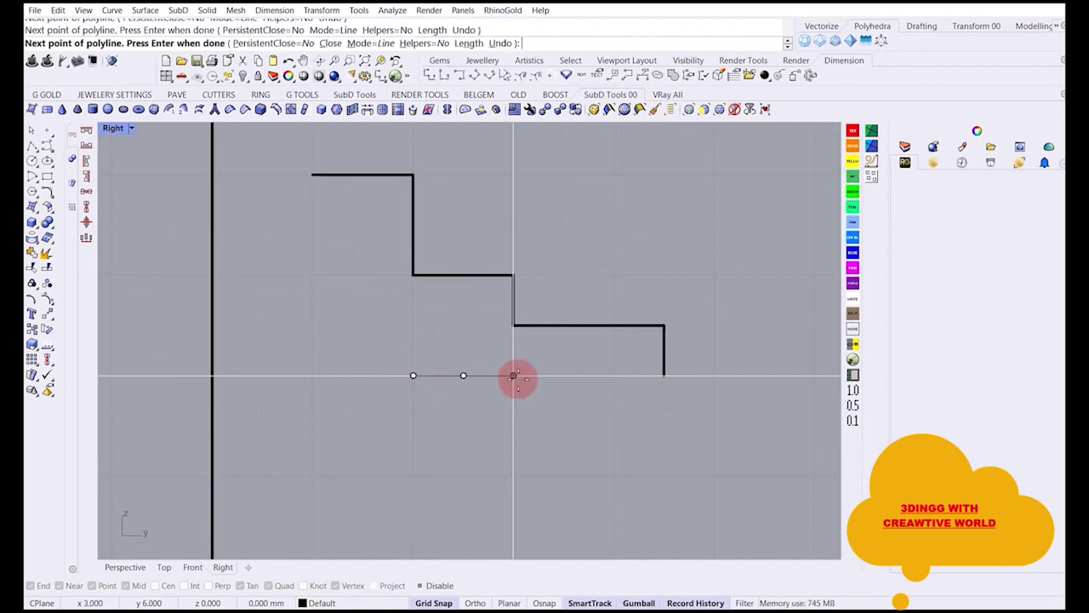
click(613, 375)
key(Return)
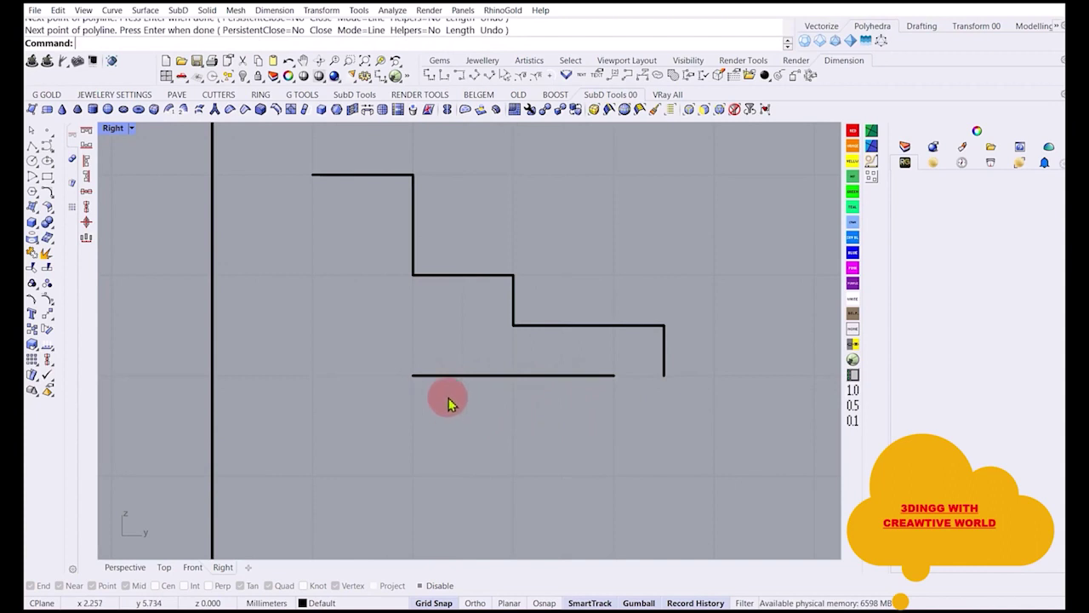
click(554, 377)
key(Escape)
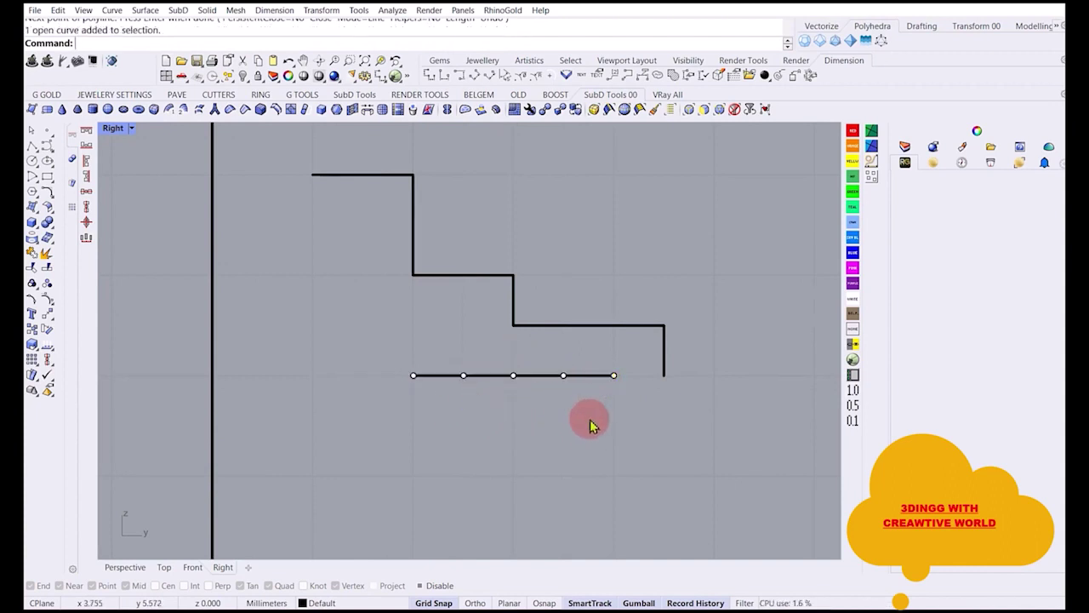
Set the grid snap spacing to 1.5 mm for all viewports.
scroll(503, 361, down, 5)
right_click(433, 602)
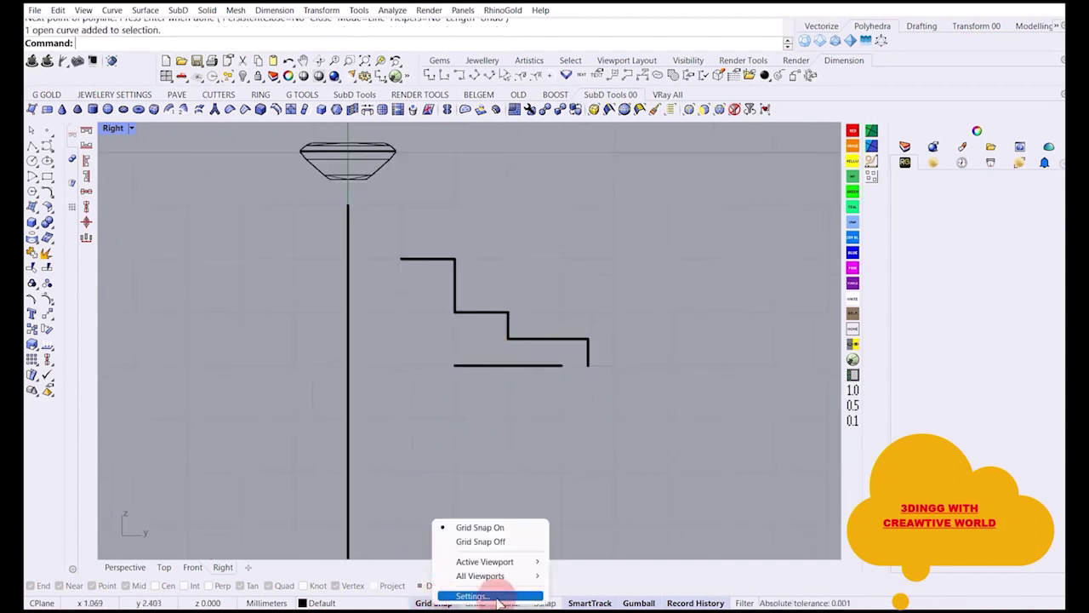
click(469, 593)
double_click(738, 332)
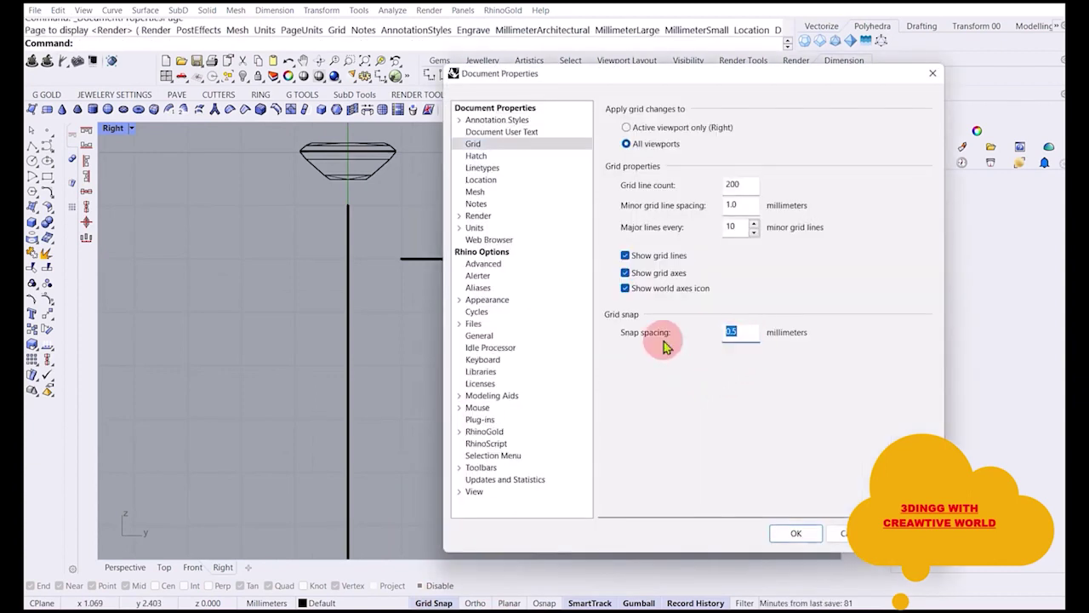
key(Return)
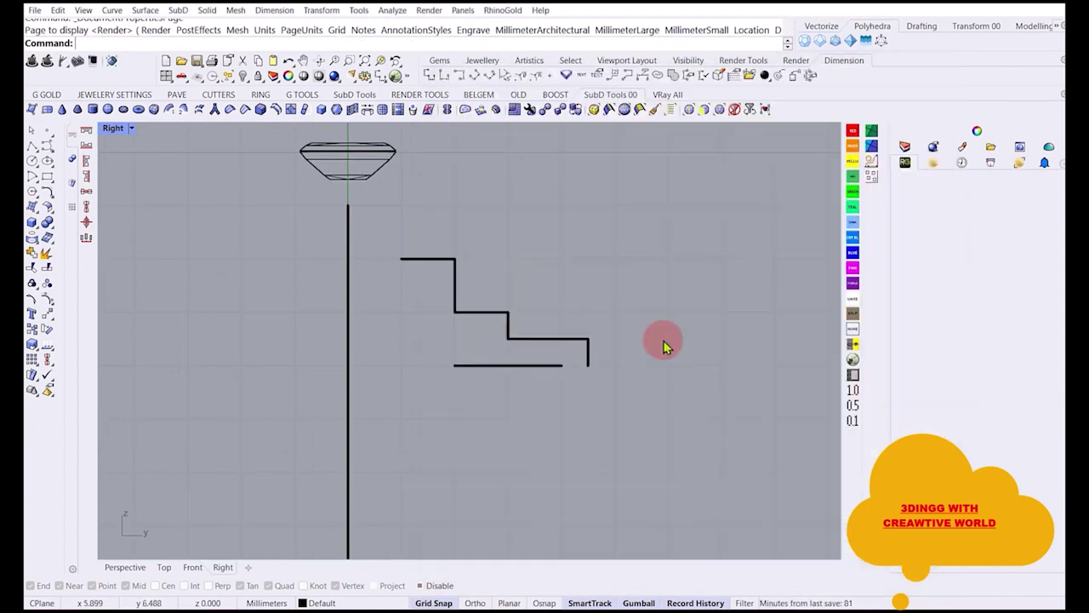
Draw a horizontal polyline from (1.5, 4.5) to (6, 4.5) with points every 1.5 mm, and select it.
click(32, 165)
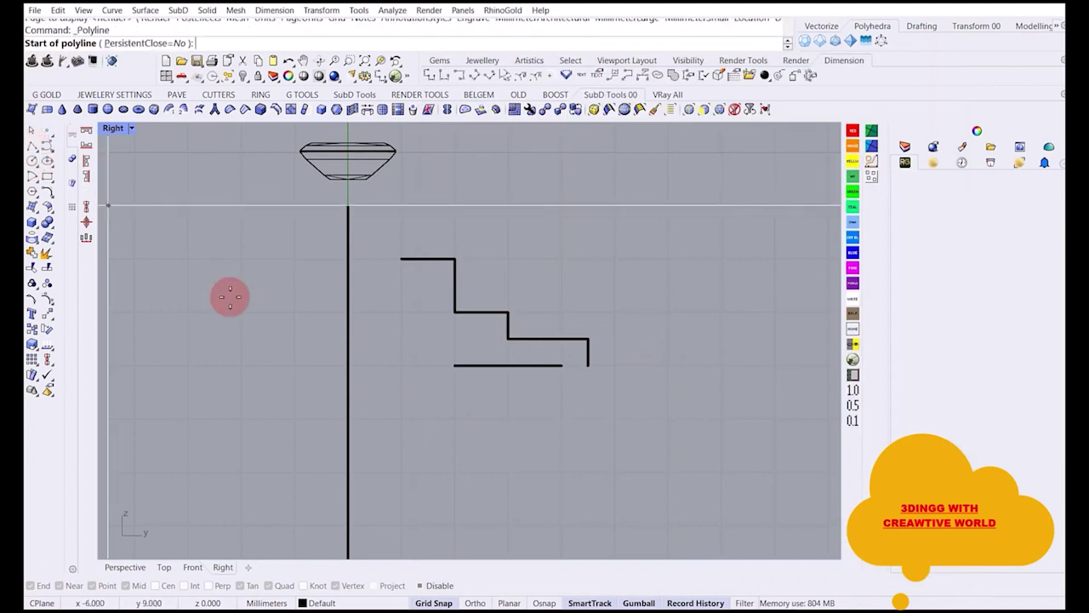
click(428, 444)
click(508, 445)
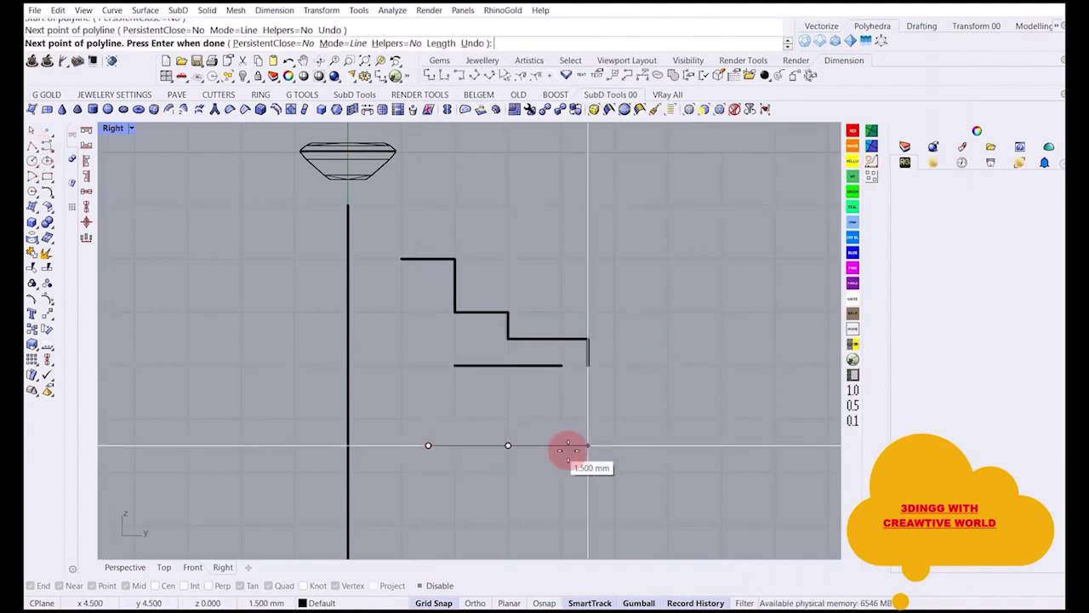
click(588, 446)
click(668, 445)
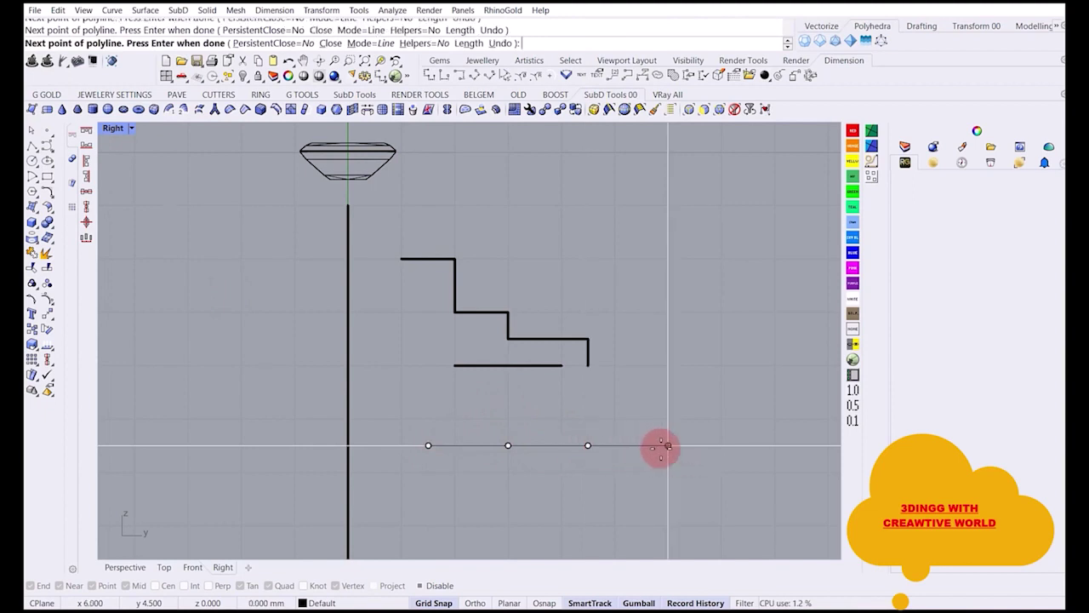
key(Return)
click(528, 451)
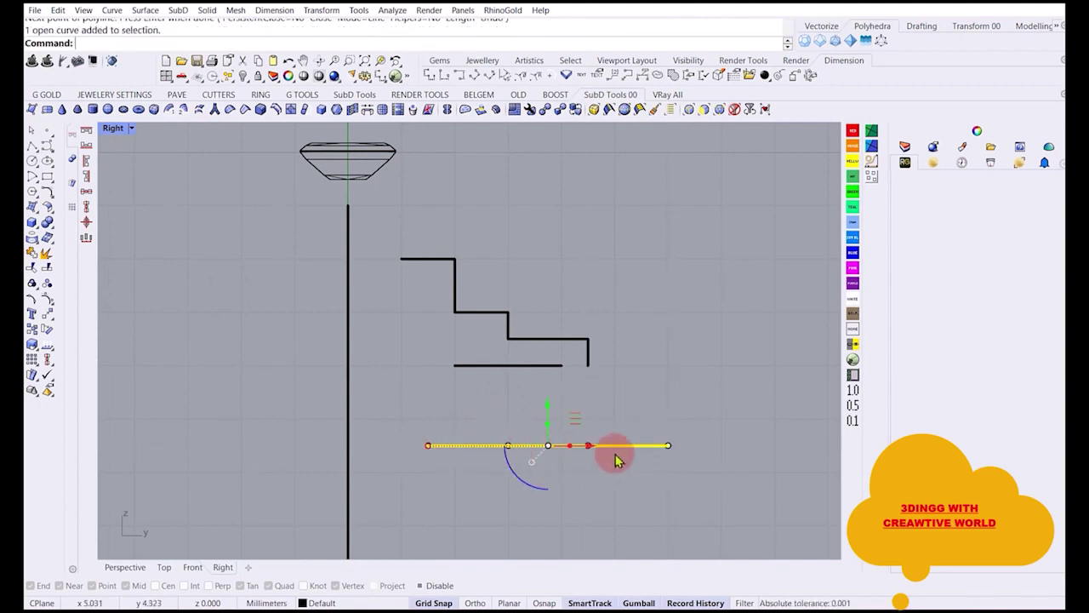
Delete all three test polylines beside the ring circle in the Right view.
click(659, 477)
drag(652, 484, 488, 258)
key(Delete)
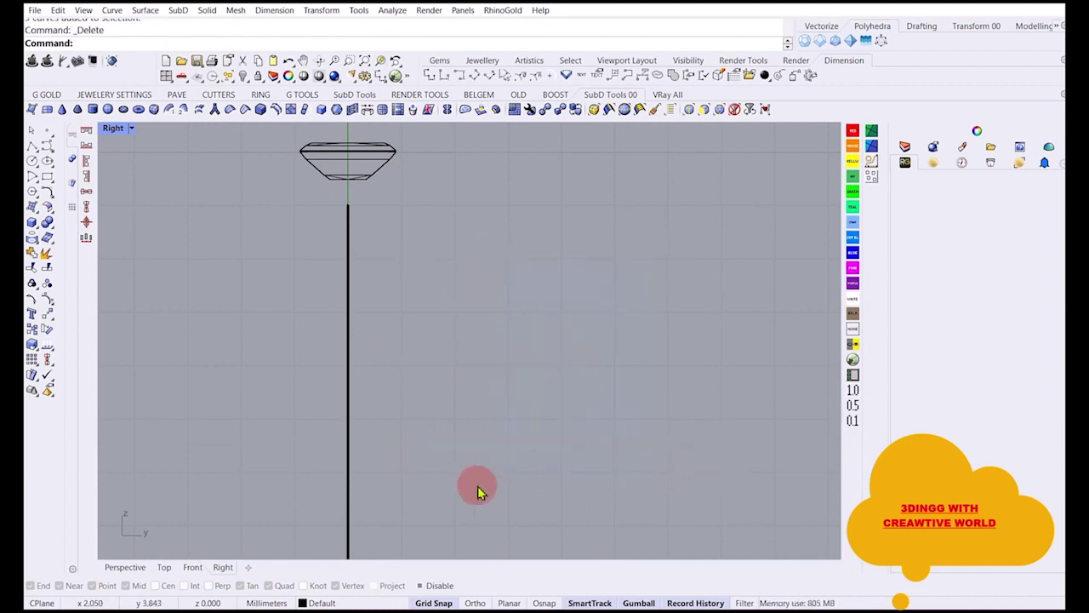
Set the grid snap spacing to 0.5 mm for all viewports.
right_click(438, 603)
click(481, 593)
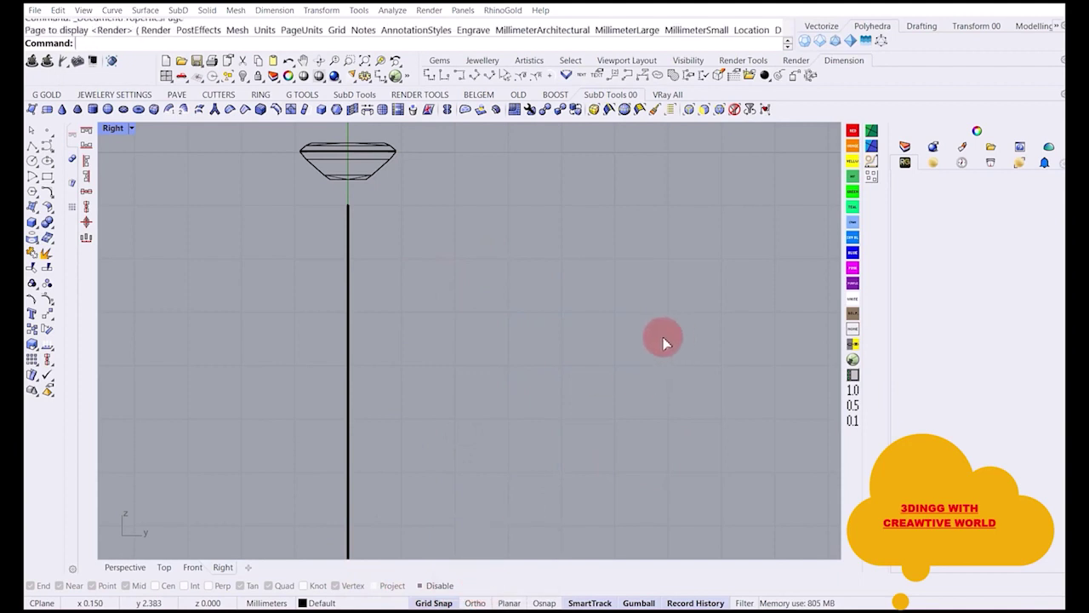
double_click(737, 332)
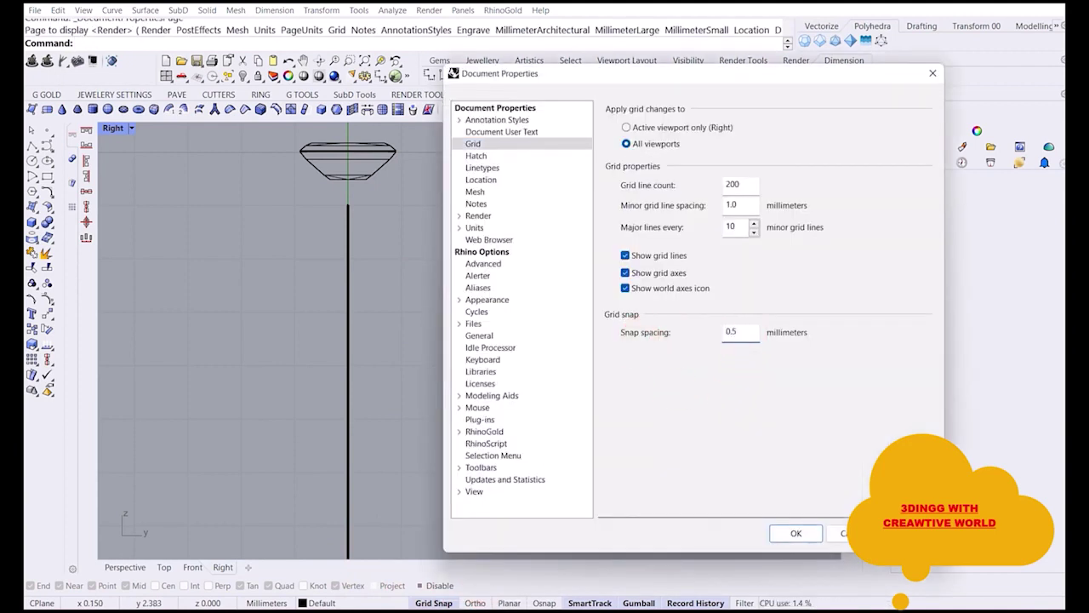
click(796, 538)
Draw a polyline around the gem from (-1.5, 10.5) through (-1.5, 9) and (1.5, 9) to (1.5, 10.5) in the Right view.
right_drag(391, 261, 426, 300)
scroll(373, 272, up, 2)
right_drag(375, 277, 418, 275)
scroll(445, 255, up, 2)
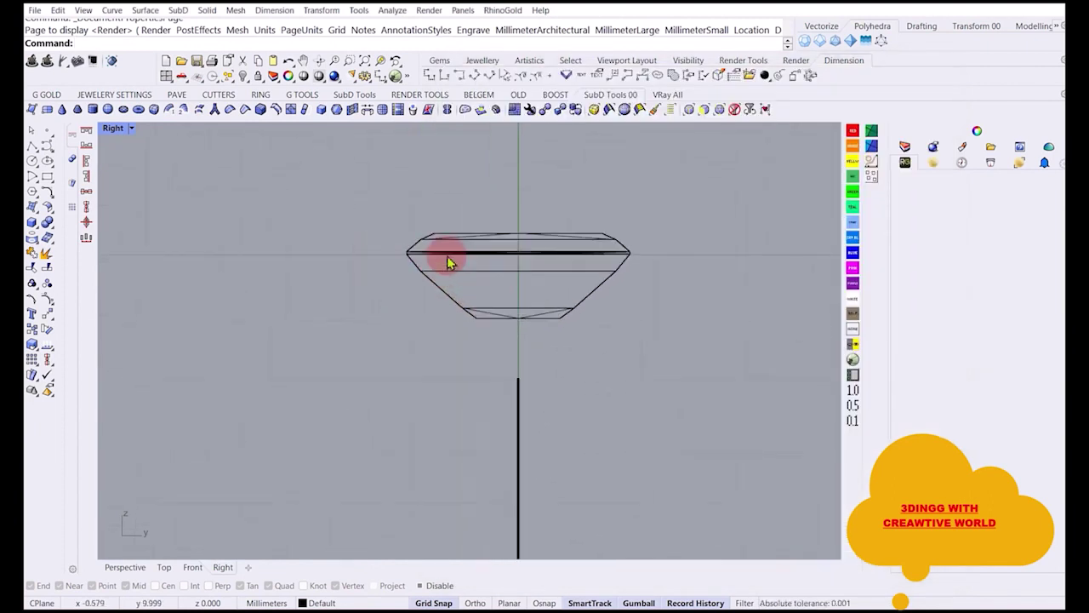
click(34, 146)
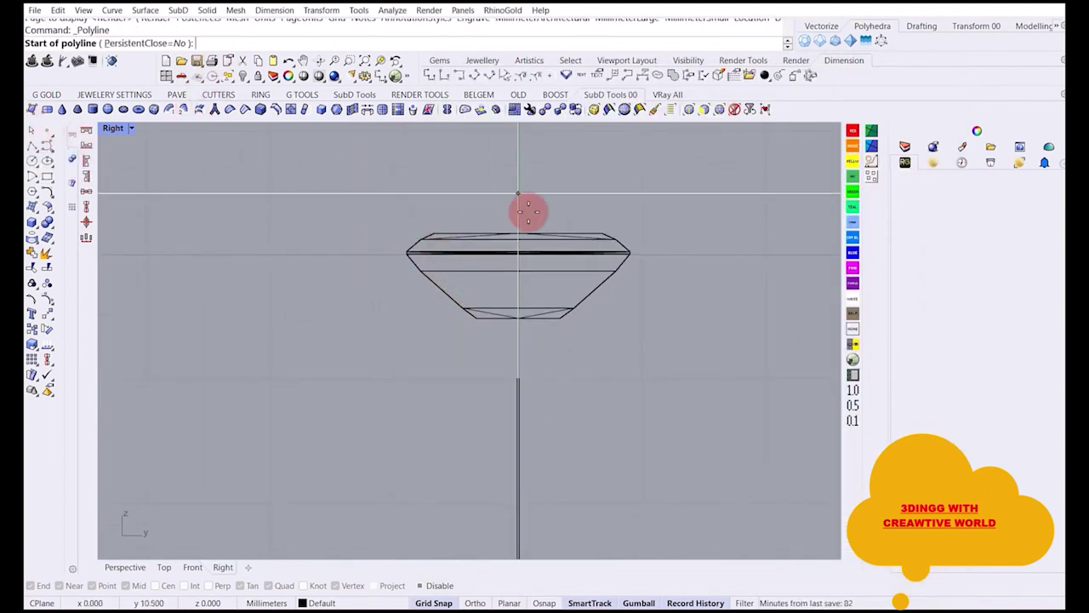
scroll(332, 241, down, 3)
scroll(333, 241, down, 1)
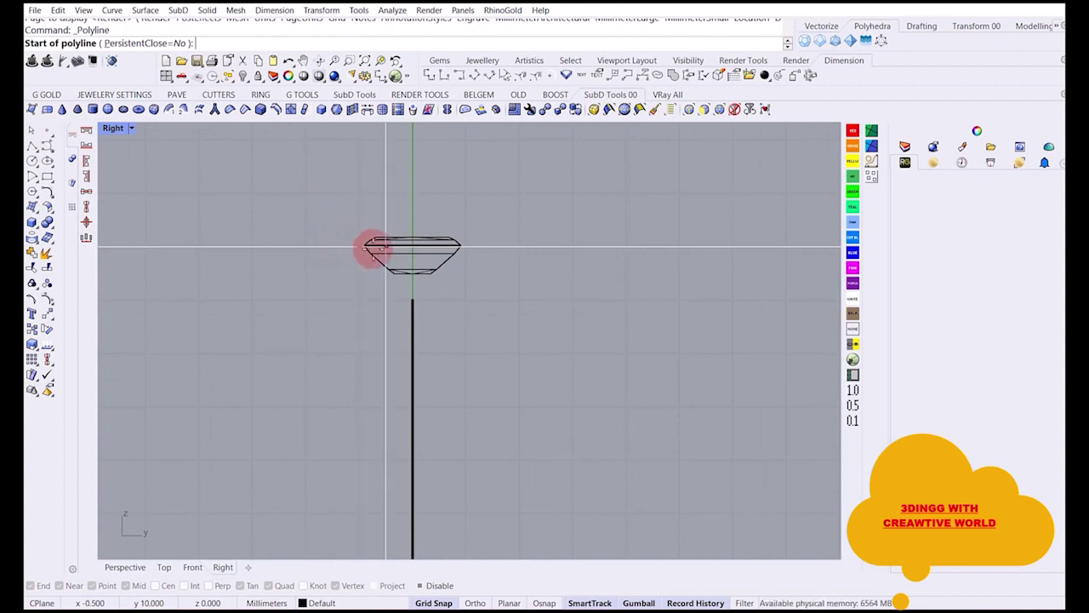
click(333, 219)
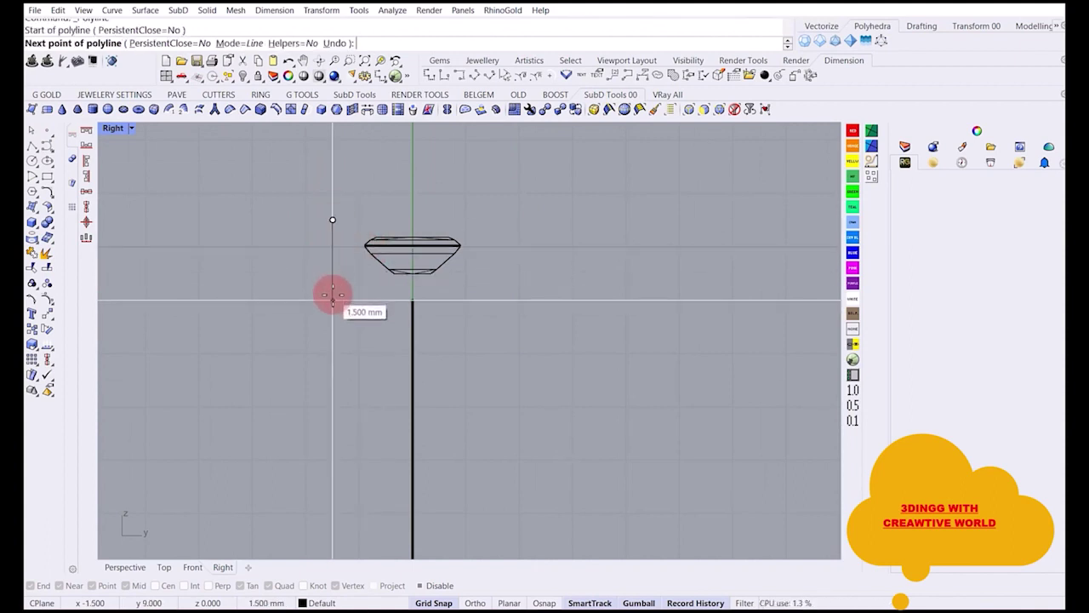
click(332, 298)
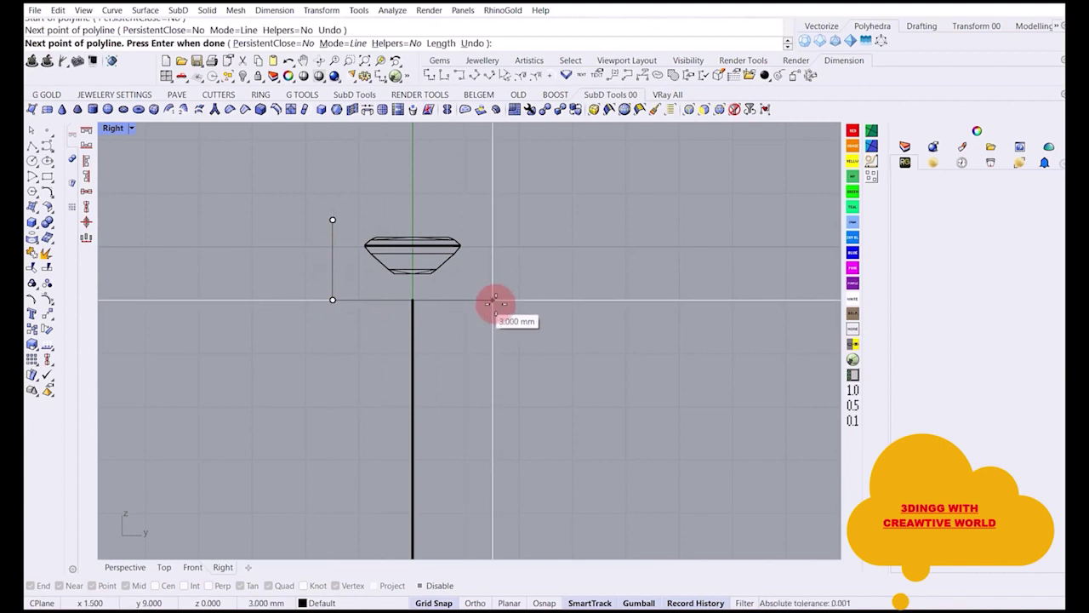
click(494, 300)
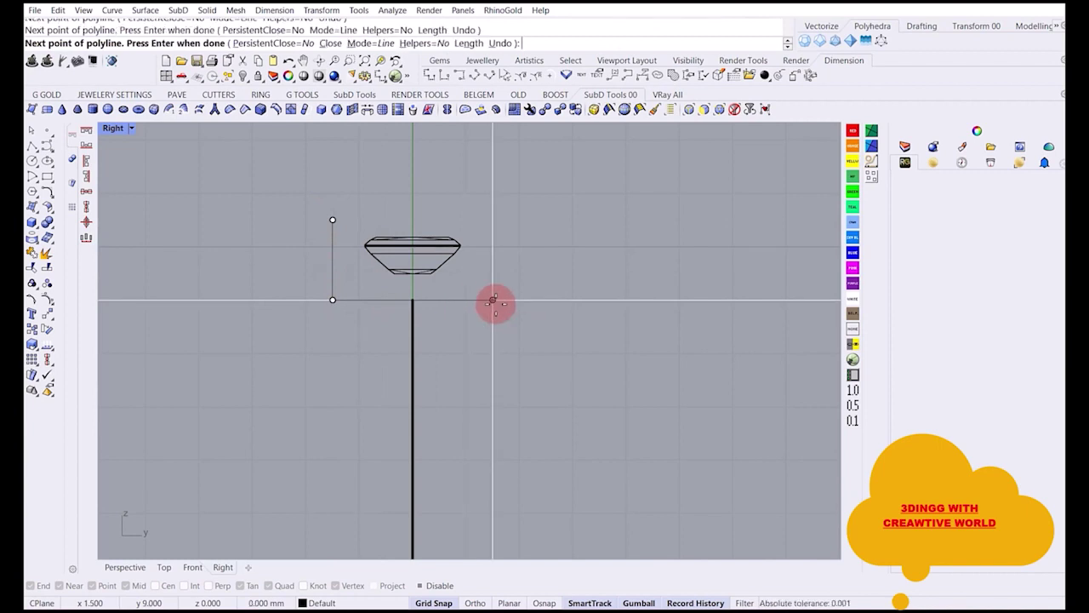
click(494, 220)
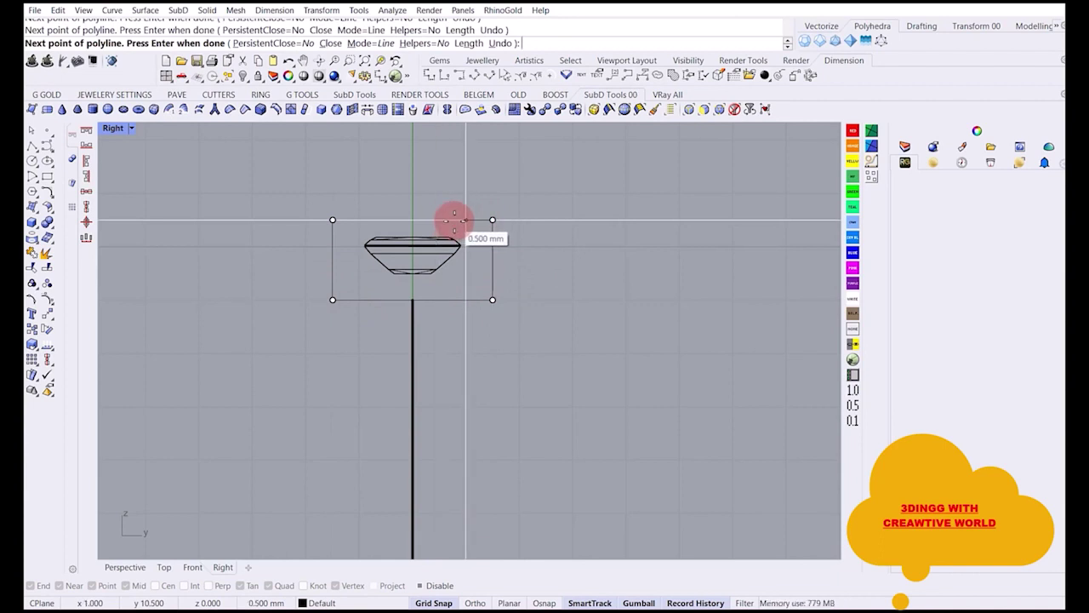
Complete the polyline as a closed U-shaped profile with a notch 2 mm wide and 0.5 mm deep at the gem's girdle.
click(465, 219)
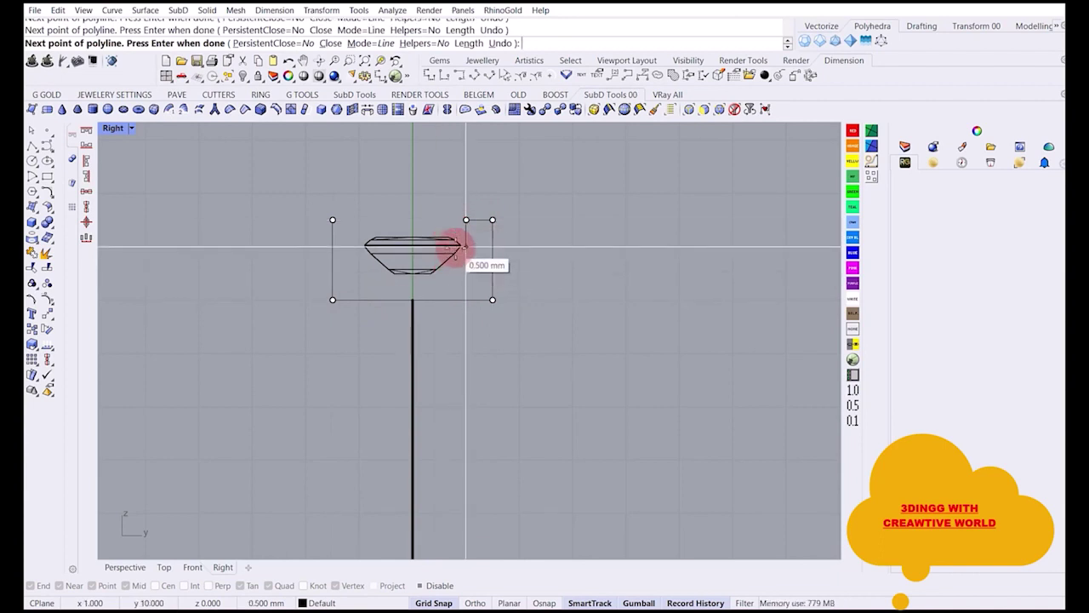
click(465, 246)
click(359, 246)
click(359, 220)
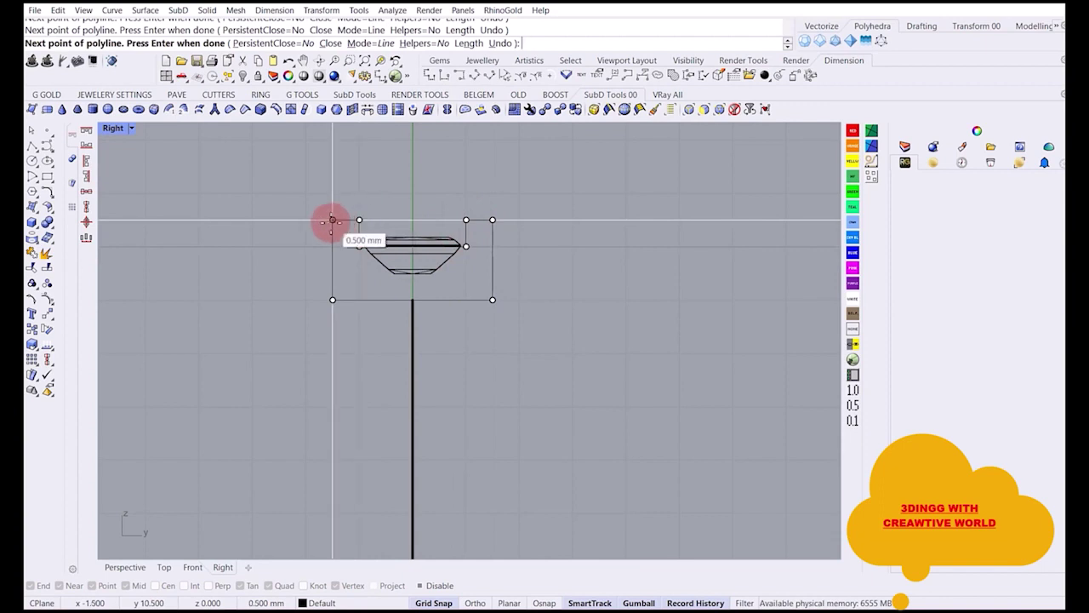
click(333, 220)
click(357, 246)
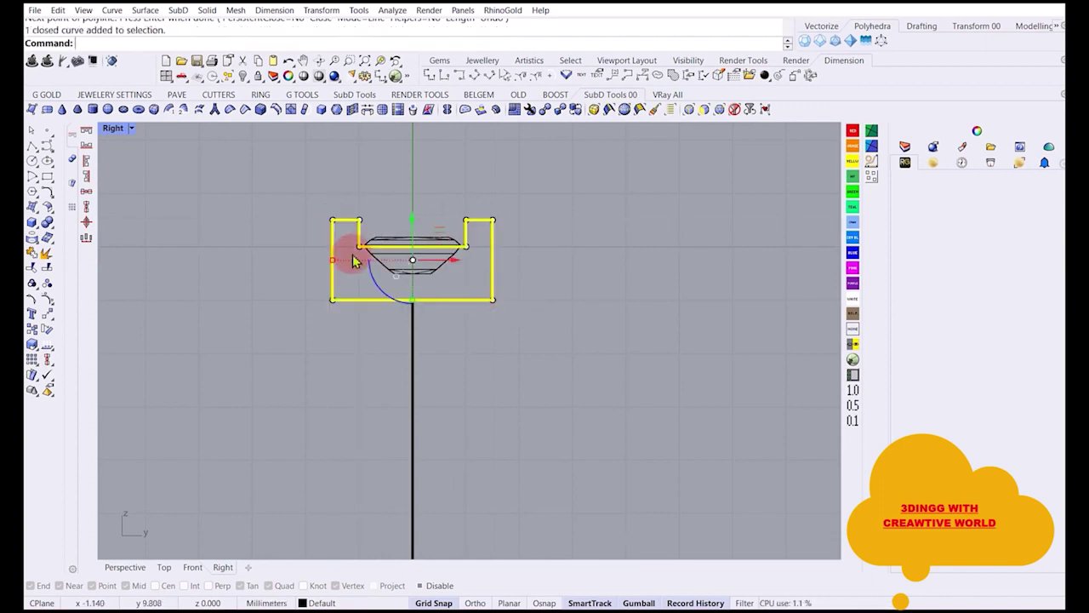
Examine how the closed U-shaped profile sits around the gem and above the ring curve.
scroll(360, 248, up, 4)
scroll(362, 281, down, 2)
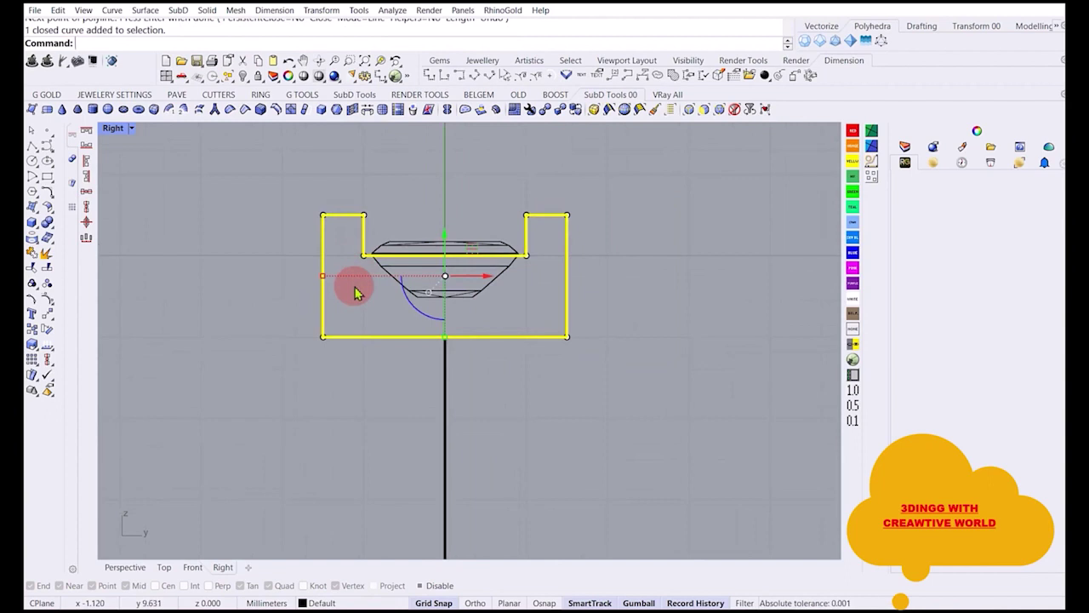
click(533, 340)
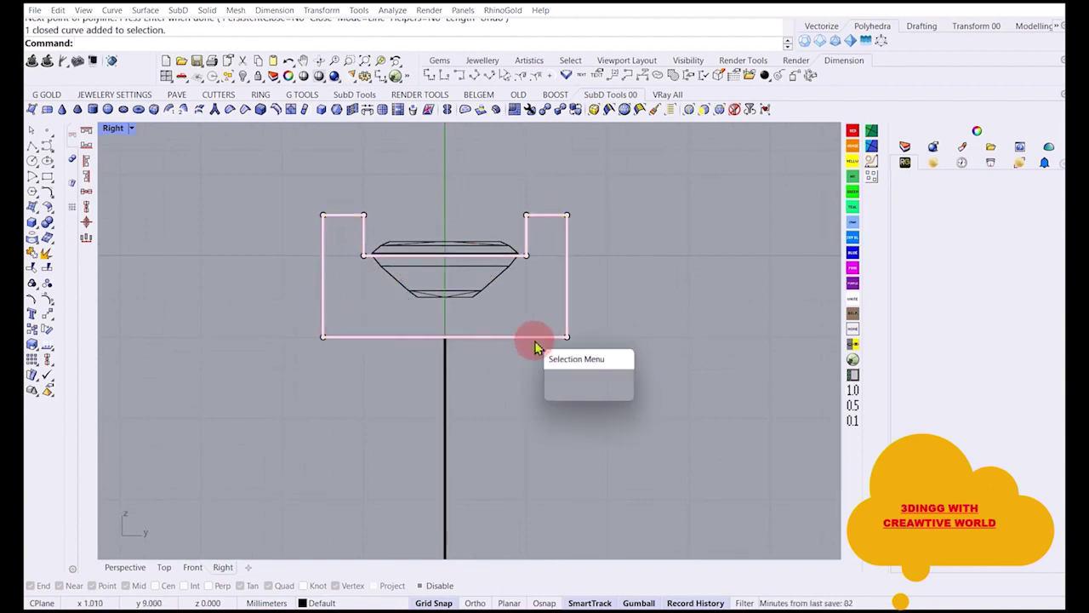
click(606, 313)
click(570, 313)
click(535, 292)
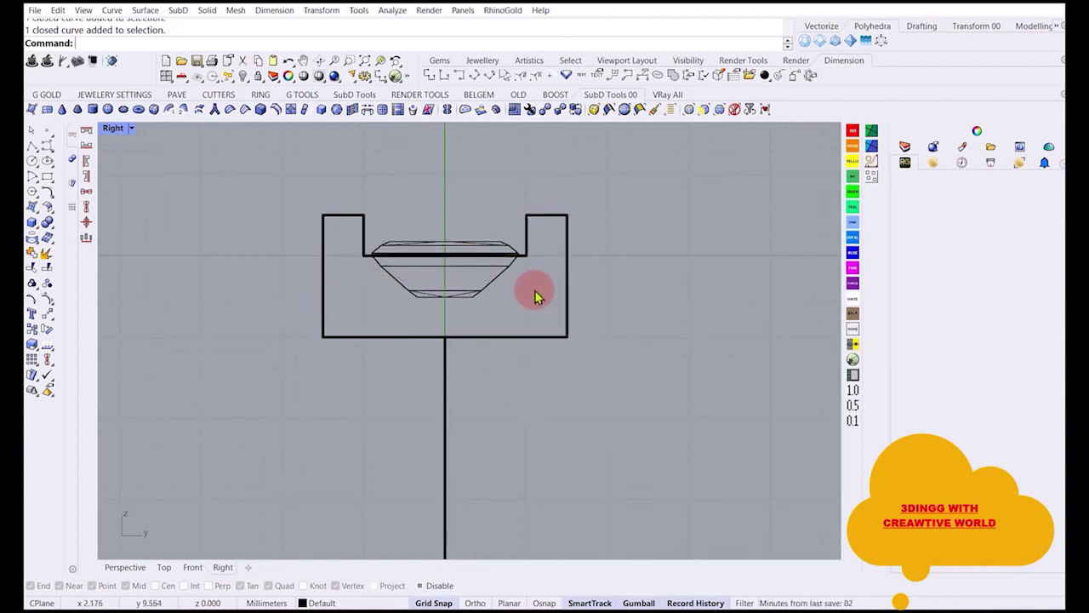
click(360, 338)
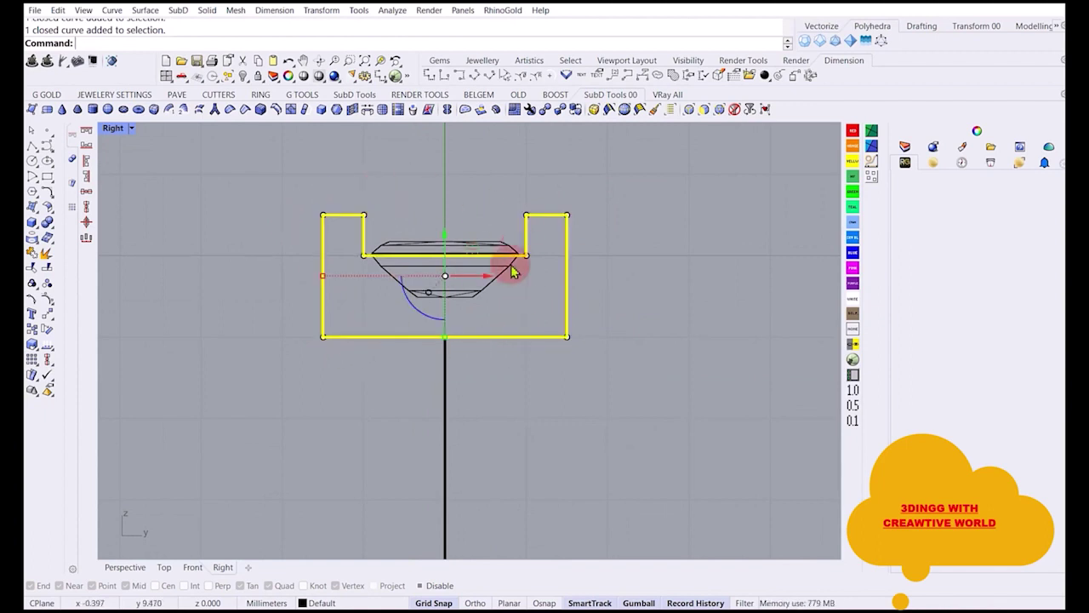
click(613, 271)
Move the two control points of the notch's left wall inward so the wall overlaps the gem's edge.
click(363, 221)
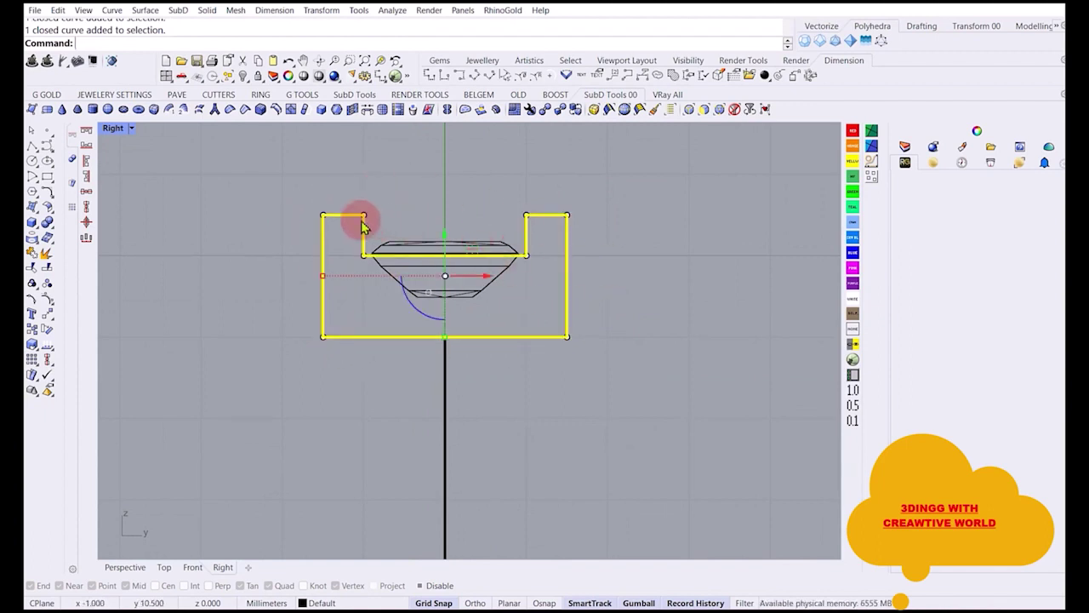
right_drag(378, 235, 362, 227)
drag(329, 185, 360, 283)
scroll(376, 230, up, 3)
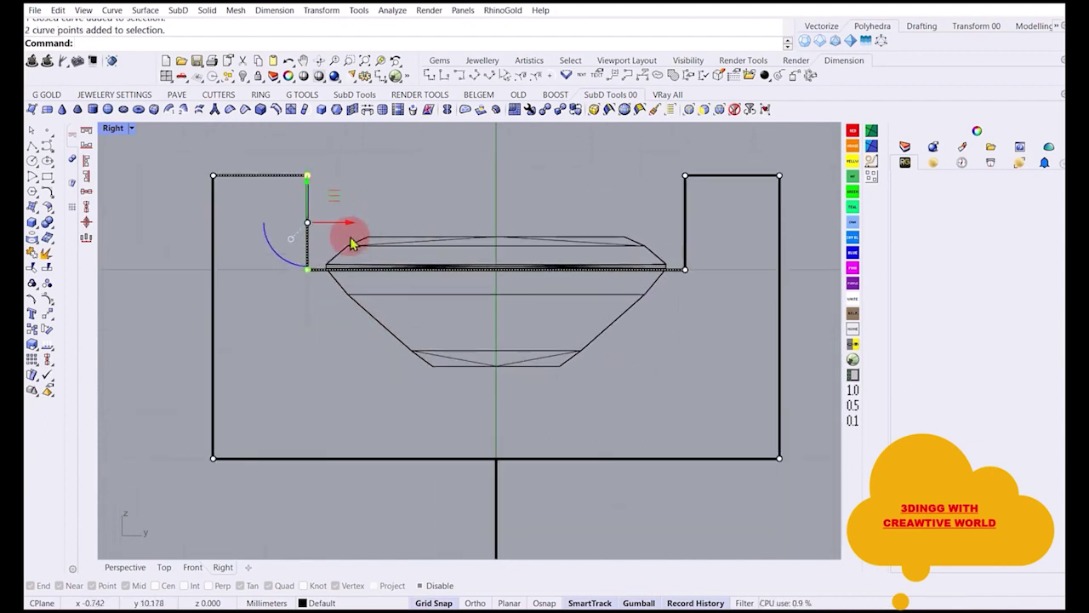
click(349, 229)
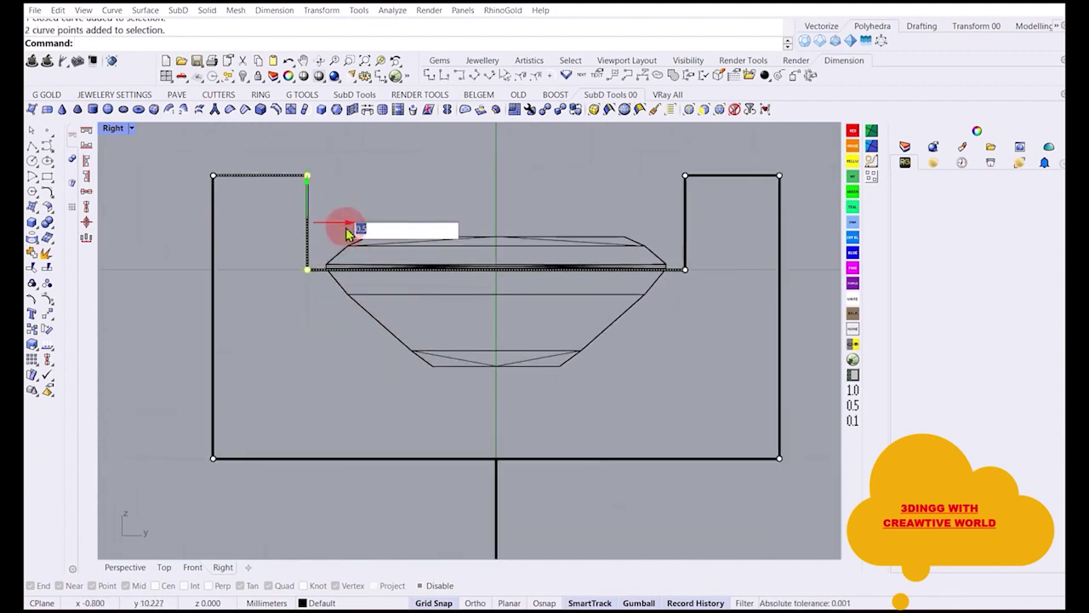
key(Return)
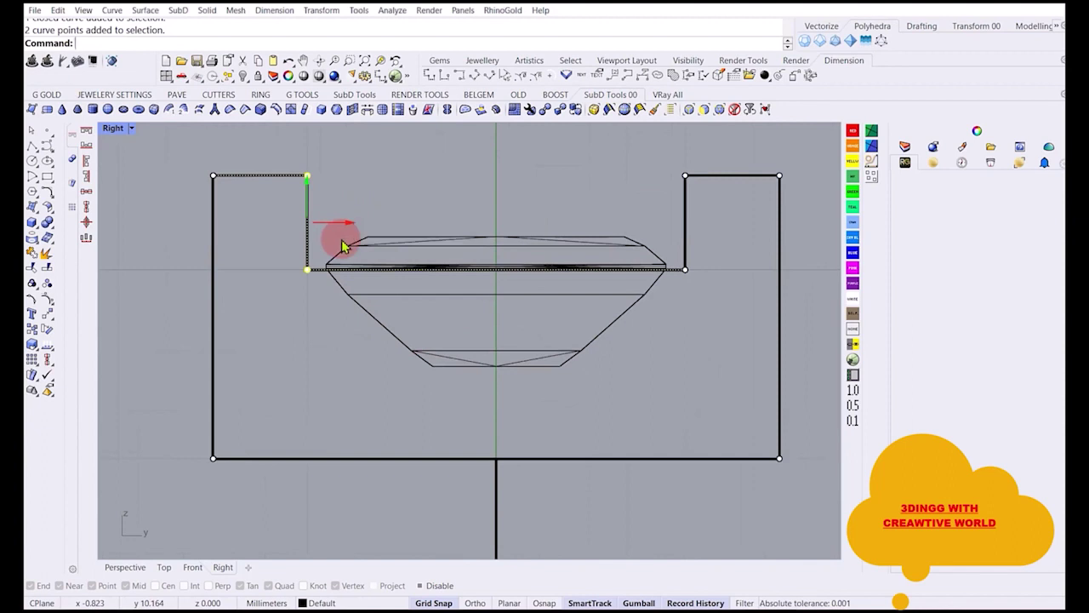
key(ctrl+z)
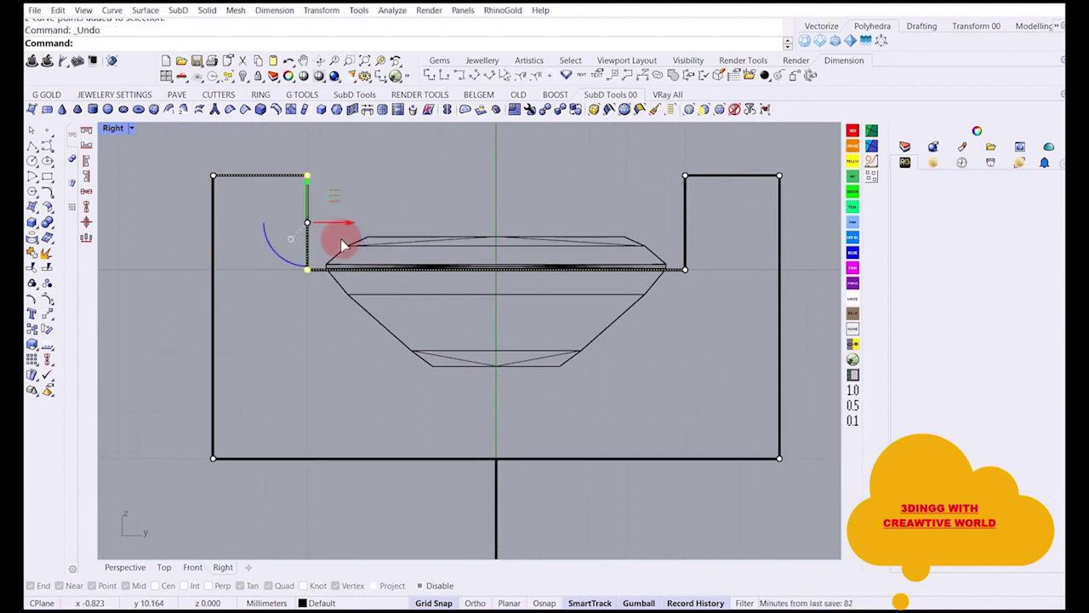
click(341, 228)
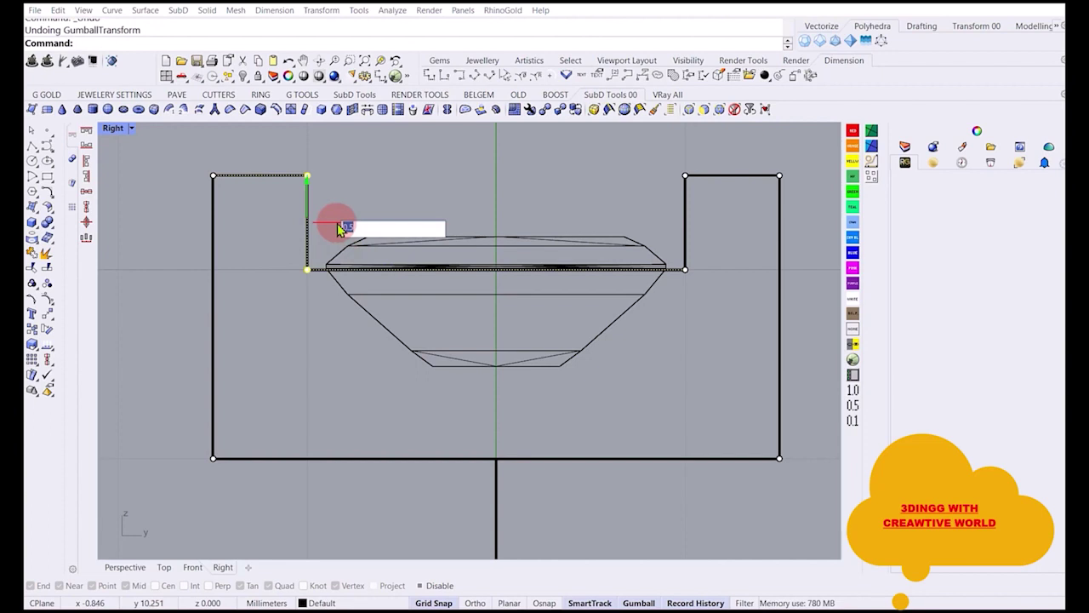
key(Return)
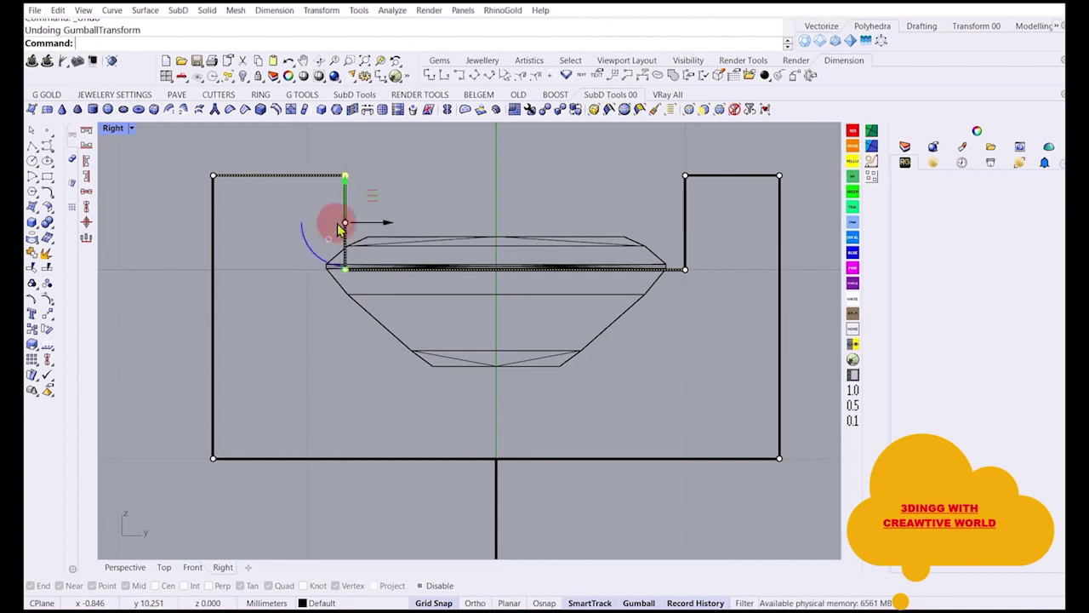
drag(671, 161, 707, 294)
drag(717, 225, 705, 247)
key(Escape)
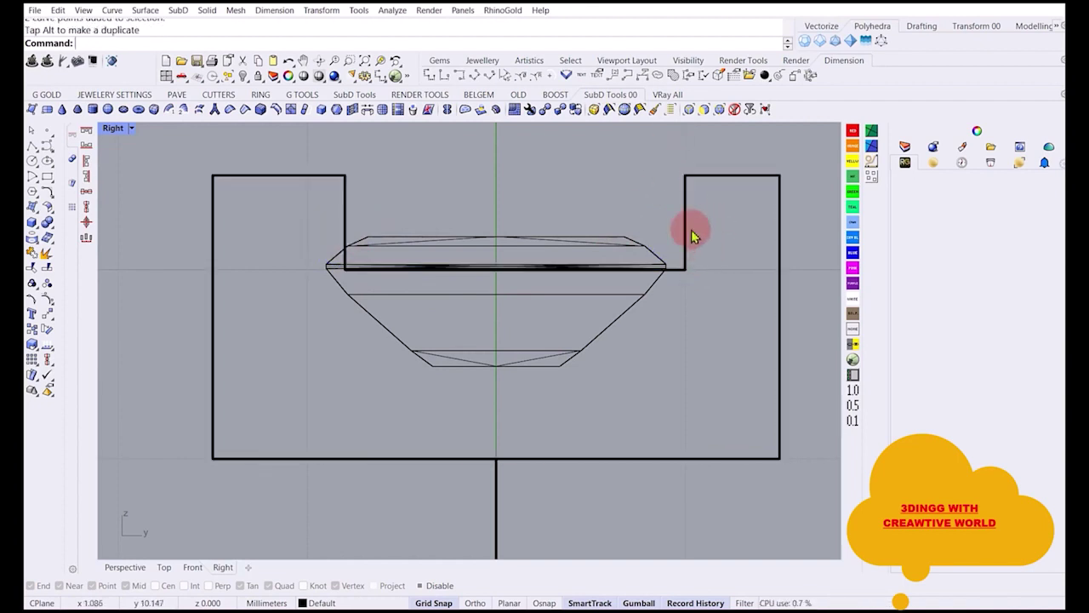
Move the two control points of the notch's right wall inward to match the left wall's overlap with the gem.
click(681, 207)
key(F10)
drag(669, 158, 709, 353)
drag(715, 231, 715, 232)
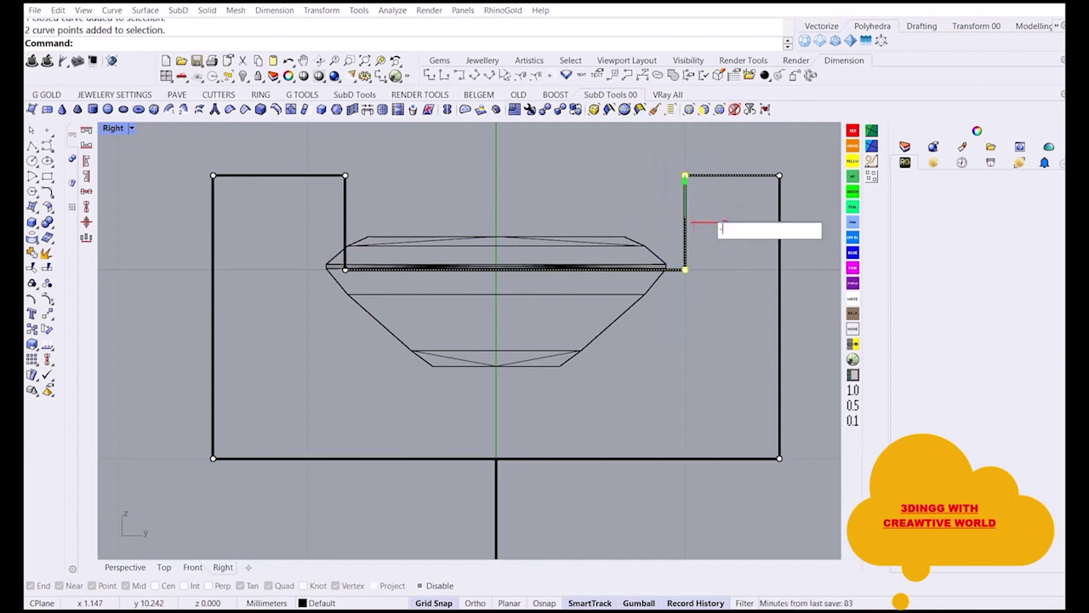
key(Return)
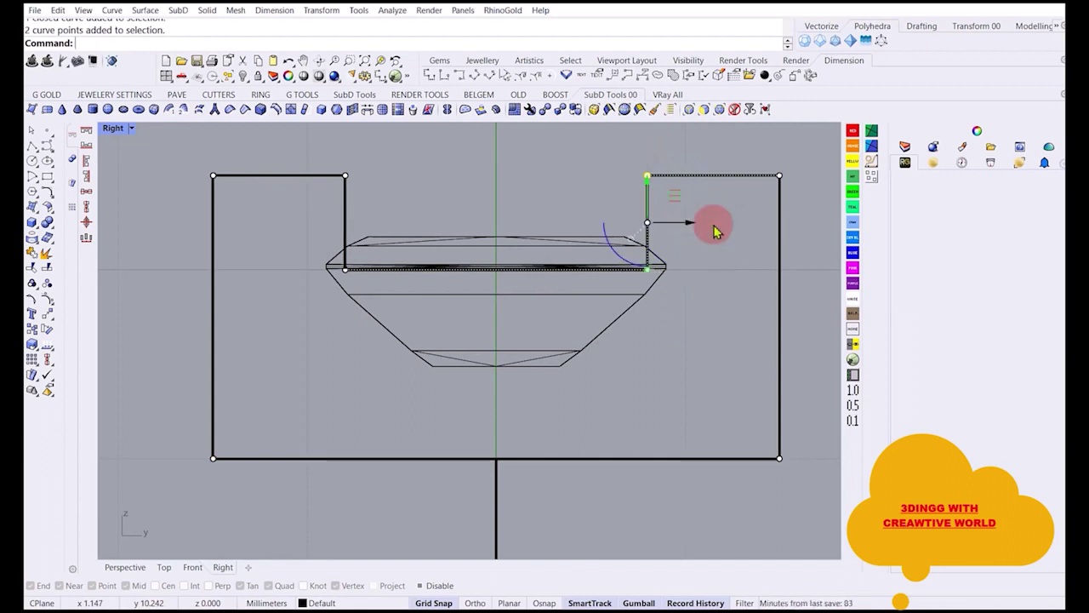
Examine the overlap between the gem's edges and both inner walls of the U-shaped profile.
scroll(475, 207, down, 5)
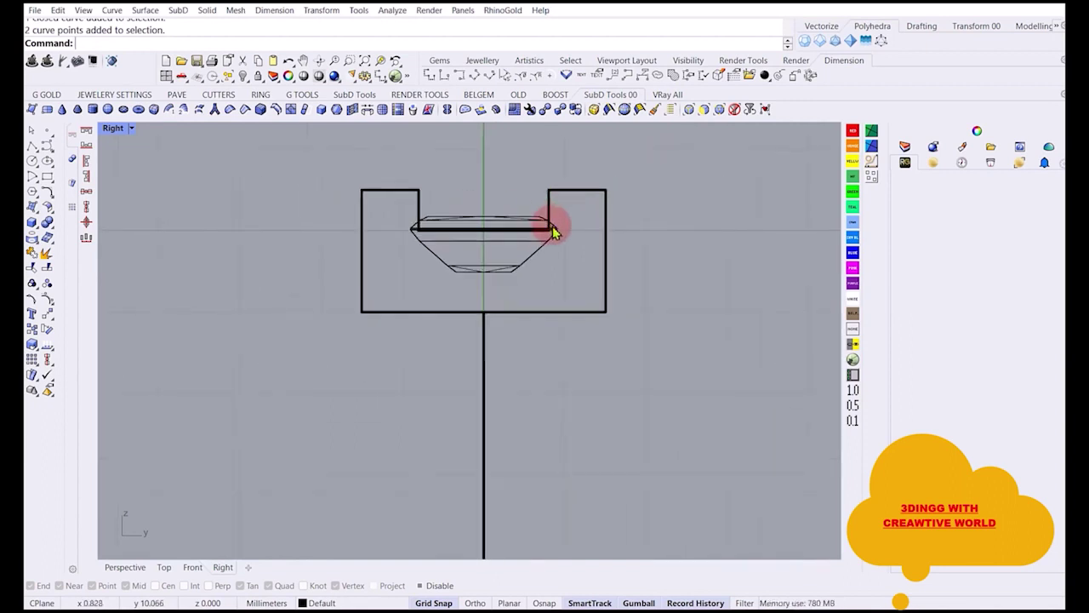
scroll(552, 228, up, 5)
click(528, 239)
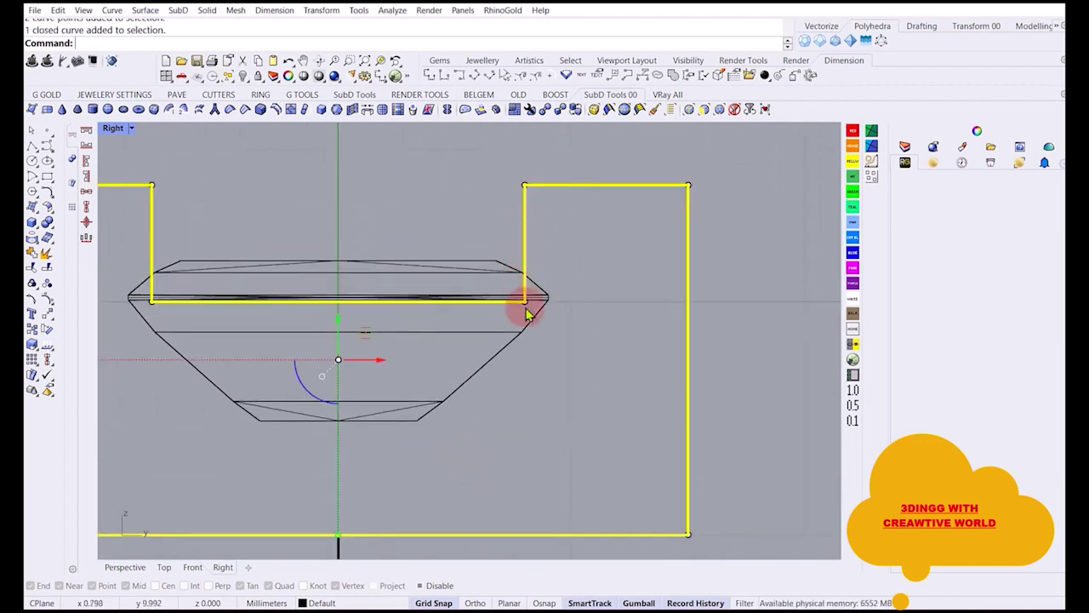
scroll(526, 315, up, 4)
click(509, 258)
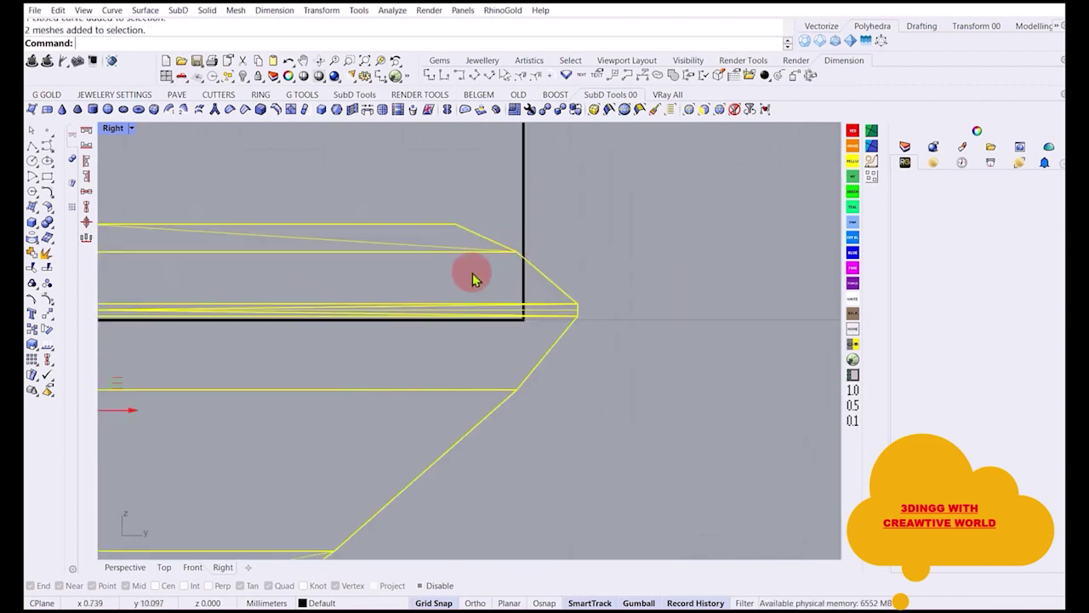
scroll(540, 292, down, 3)
right_drag(192, 289, 264, 292)
scroll(281, 268, down, 4)
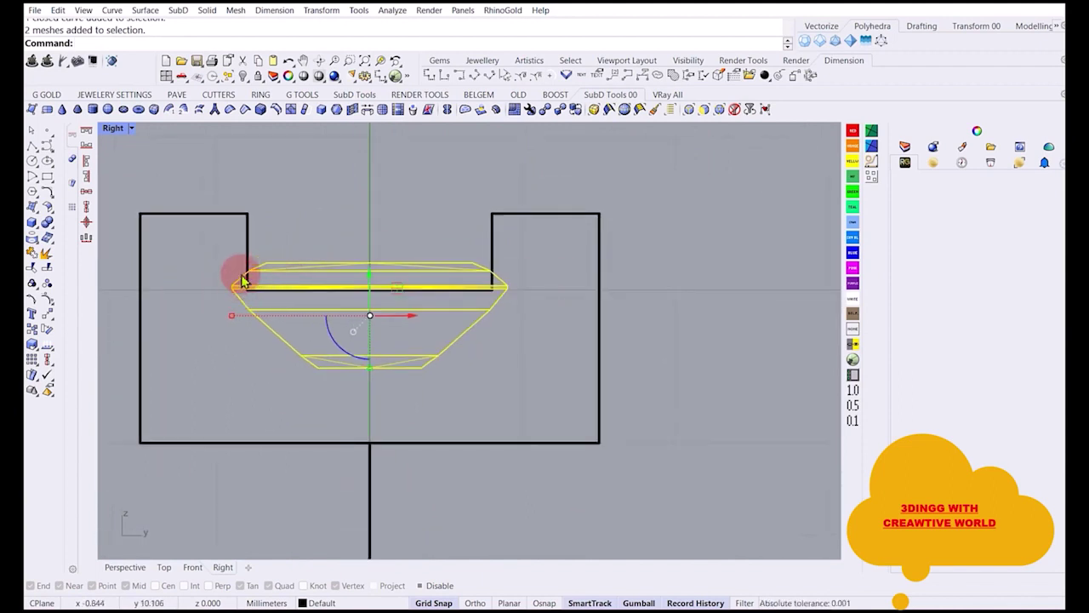
click(246, 219)
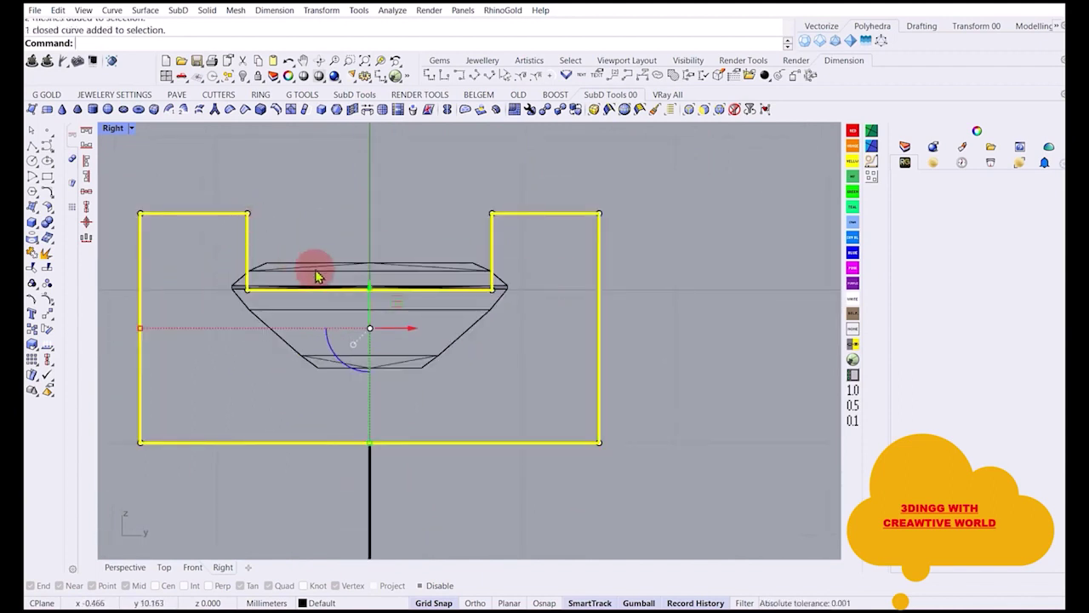
click(249, 179)
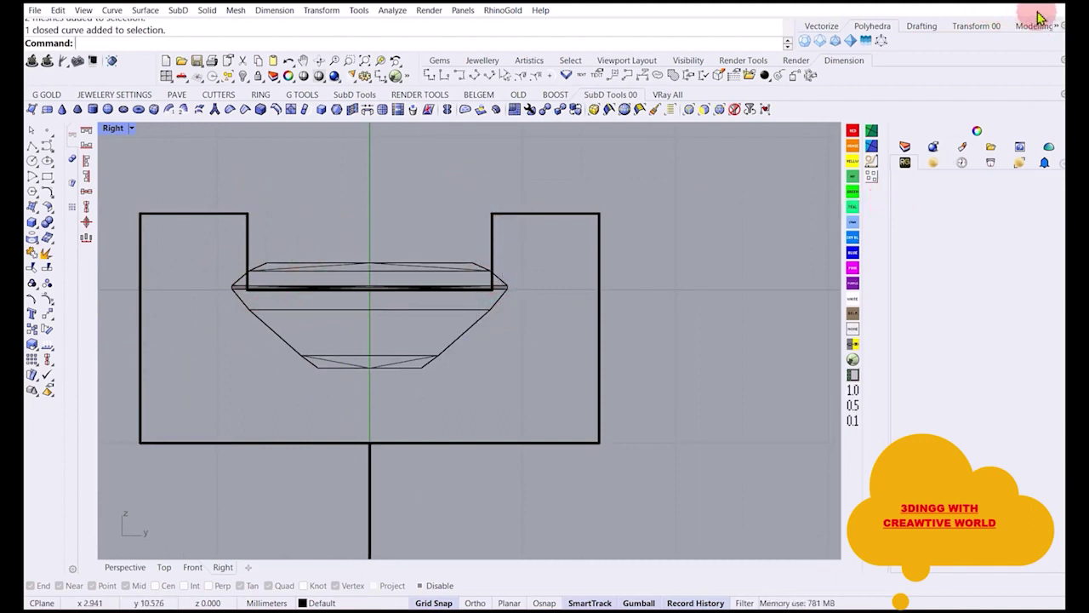
Mark both inner walls where the profile overlaps the gem with red freehand outlines using the screen annotation pen, and return to the normal cursor.
mouse_move(1056, 12)
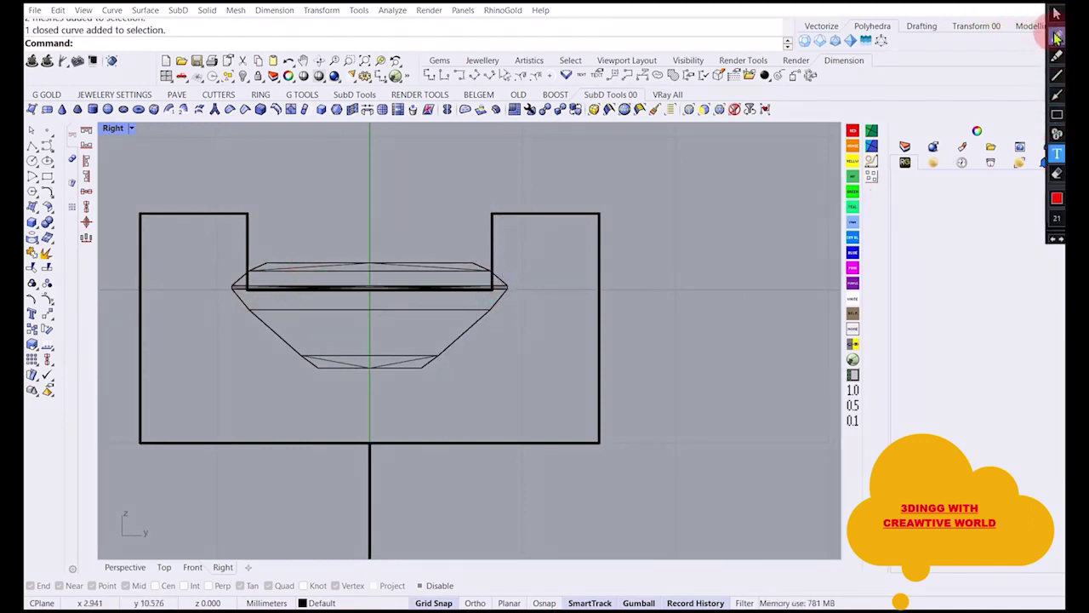
click(1056, 37)
mouse_move(237, 177)
mouse_down()
mouse_move(248, 324)
mouse_move(275, 174)
mouse_move(220, 177)
mouse_up()
mouse_move(498, 179)
mouse_down()
mouse_move(452, 287)
mouse_move(523, 211)
mouse_move(515, 154)
mouse_up()
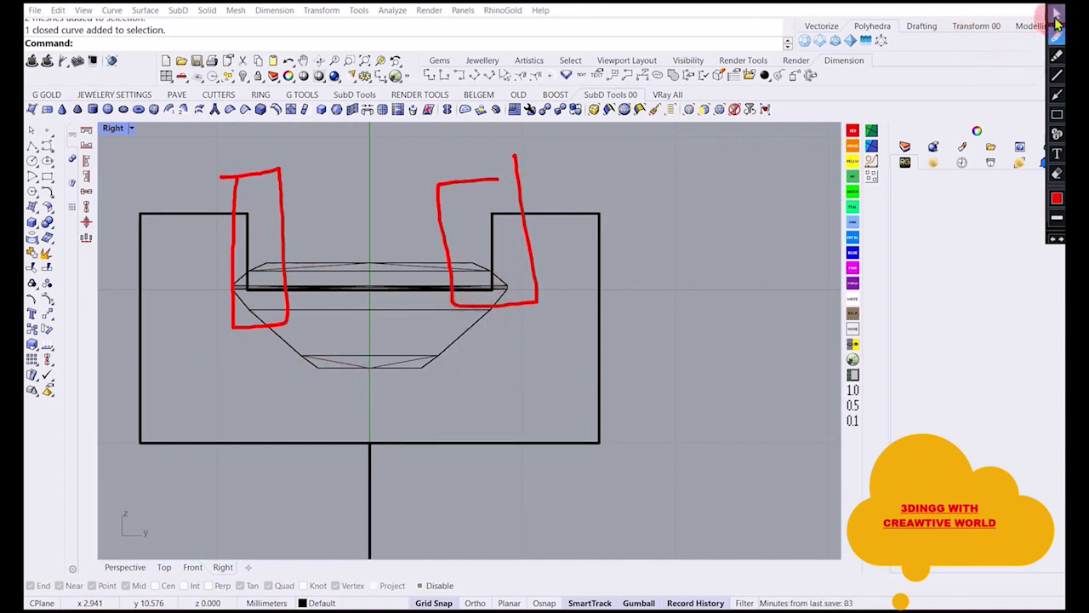
click(1055, 15)
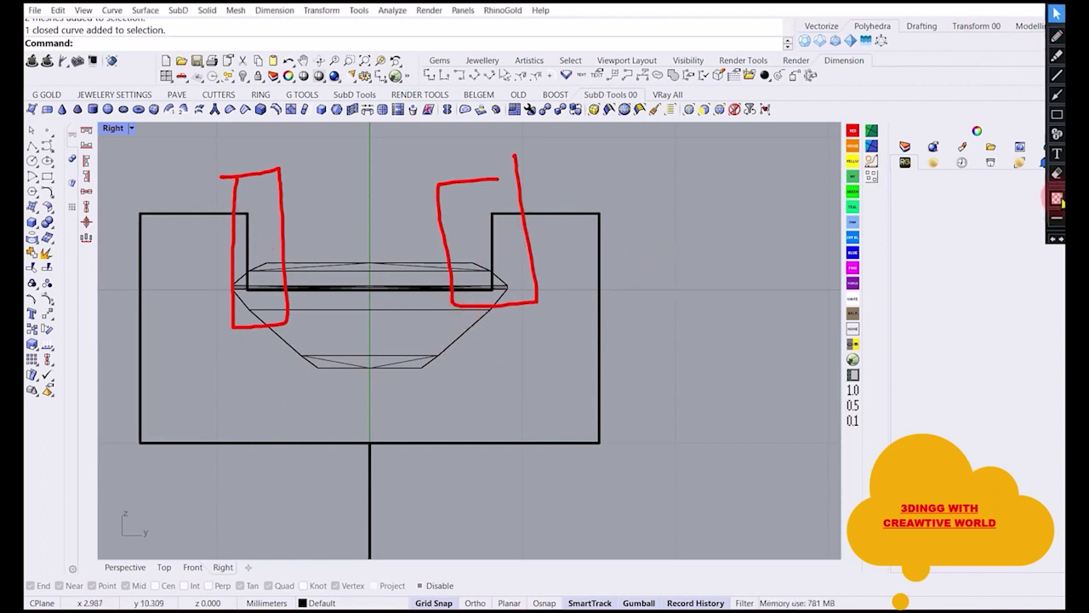
Clear the red pen marks and dimension the U-shaped profile's overall height along its left side in the Right view.
click(1057, 175)
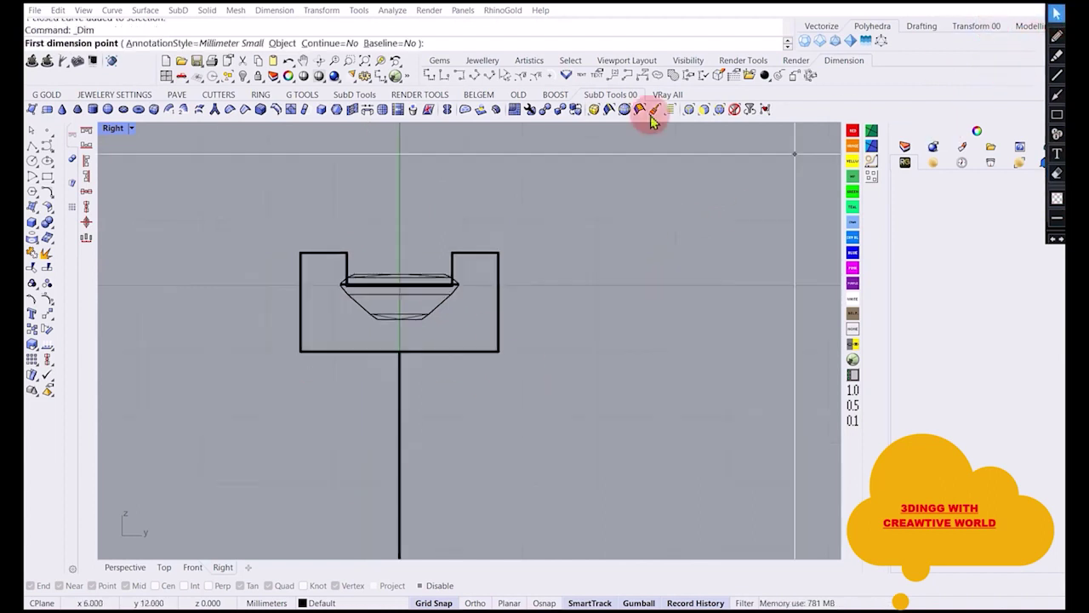
click(284, 347)
click(291, 252)
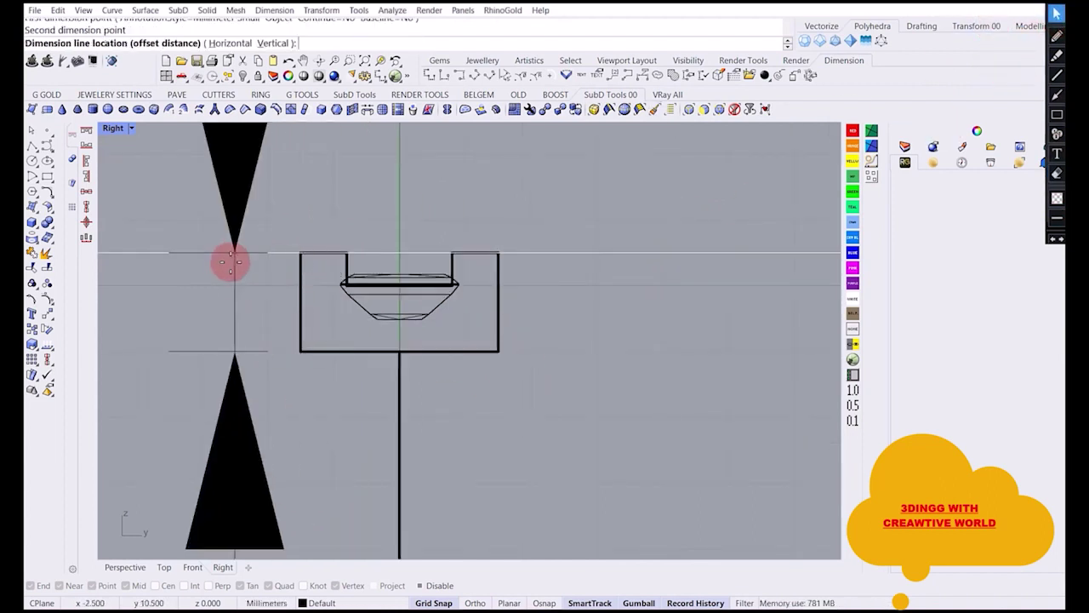
click(229, 260)
Try to shrink the oversized height dimension by scaling it vertically.
scroll(349, 394, up, 1)
scroll(349, 394, down, 10)
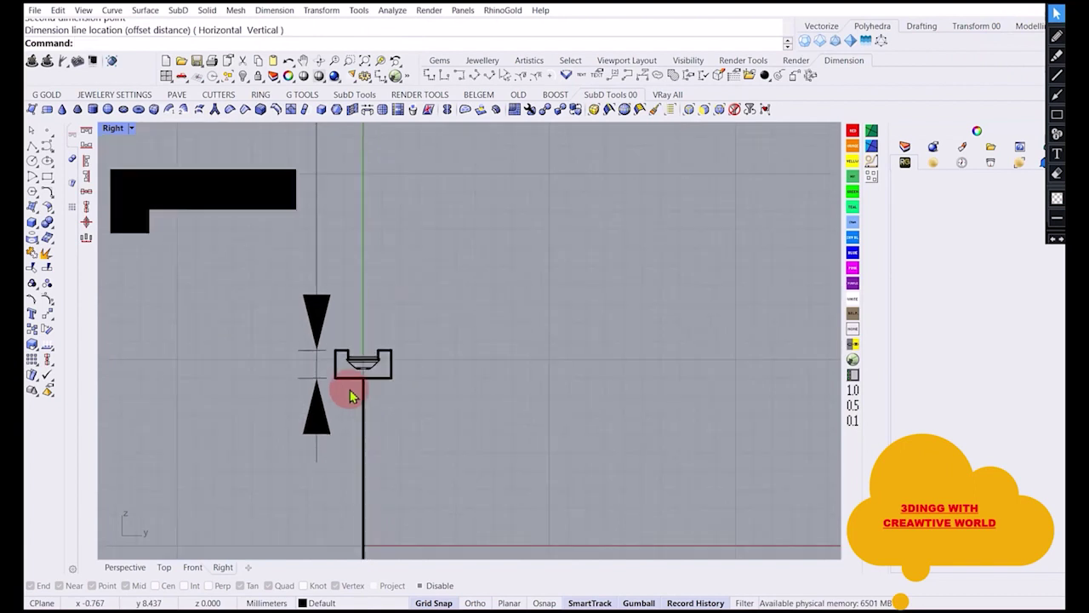
scroll(349, 394, down, 4)
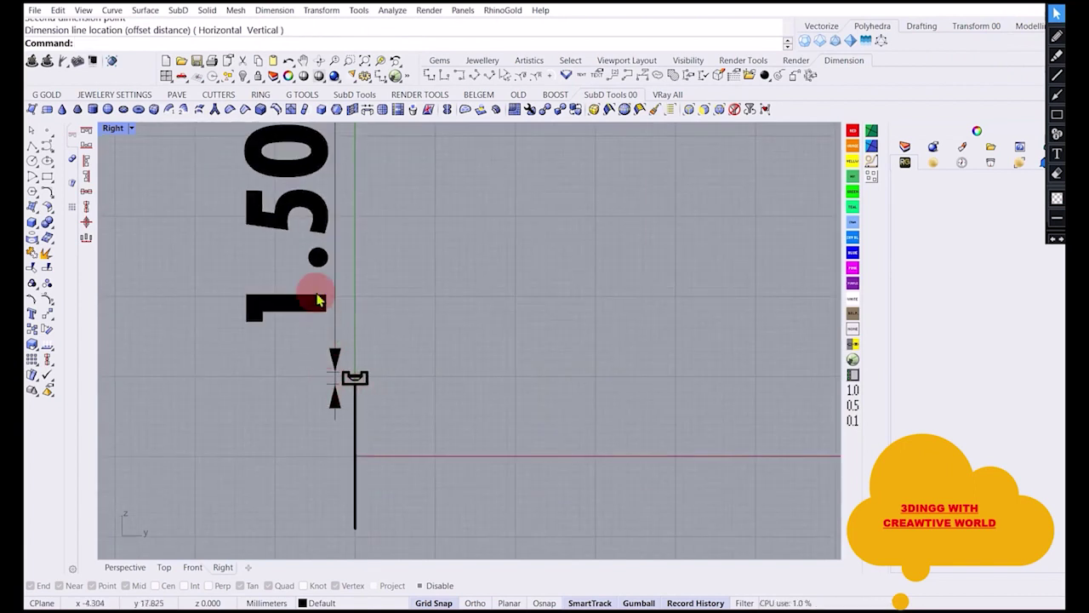
click(311, 258)
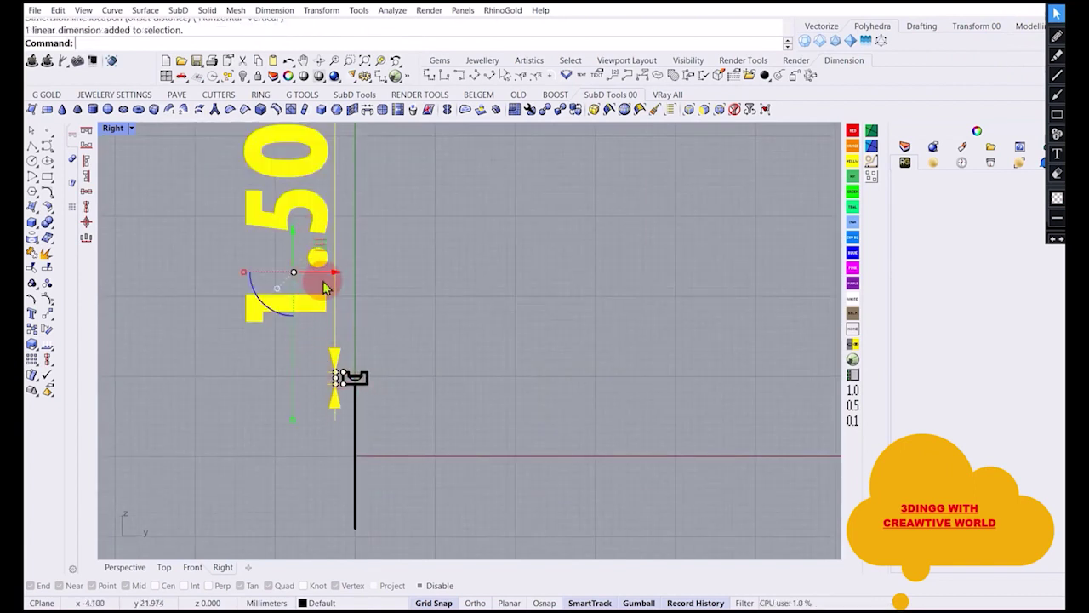
drag(294, 426, 317, 395)
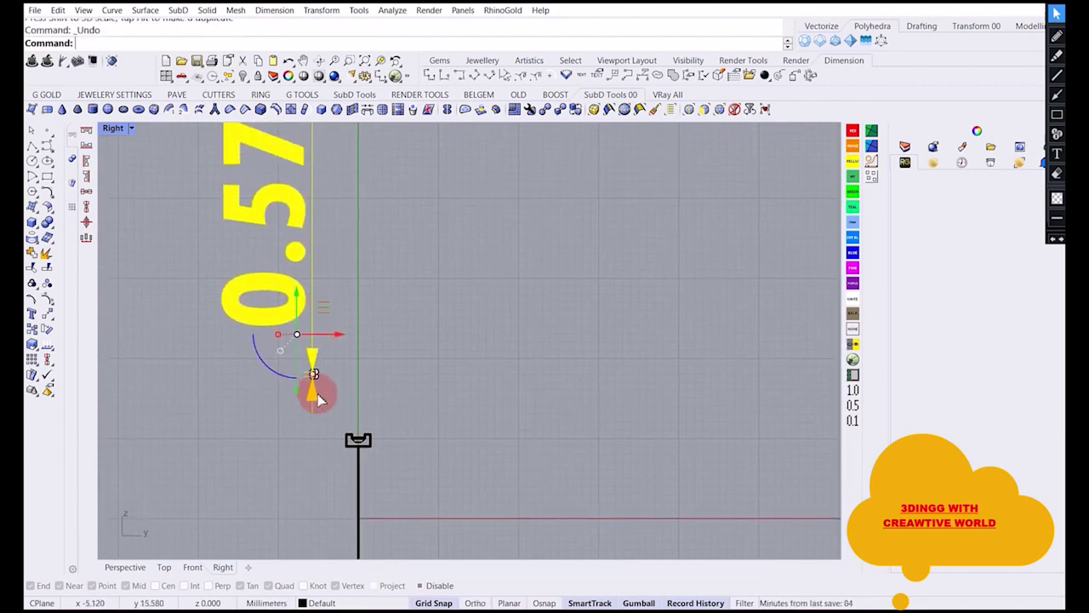
Delete the vertical dimension beside the ring profile and dimension the profile's overall width along its lower edge.
key(Delete)
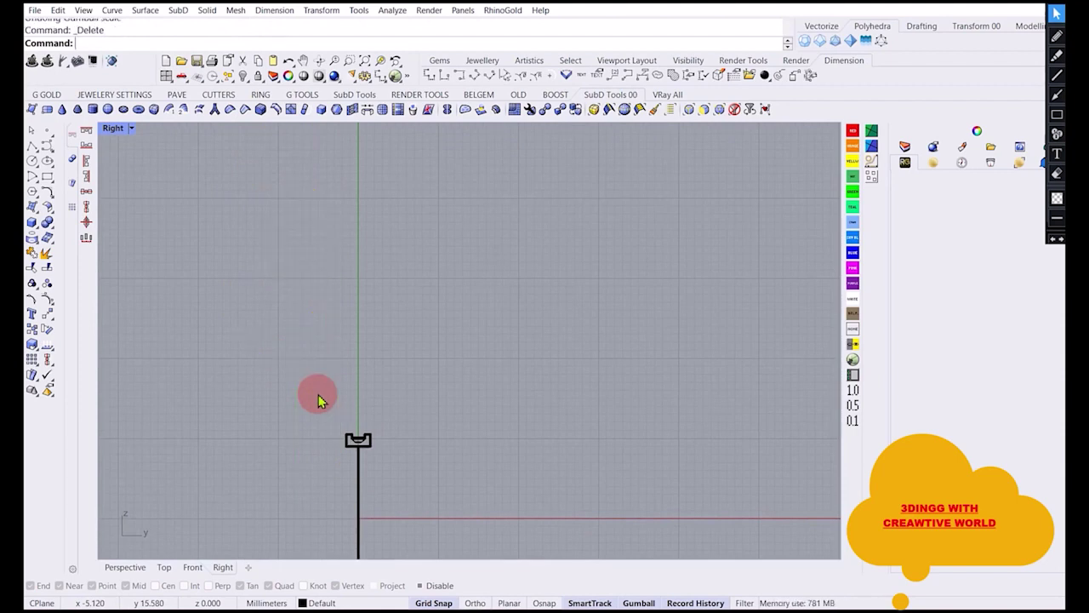
scroll(327, 466, up, 5)
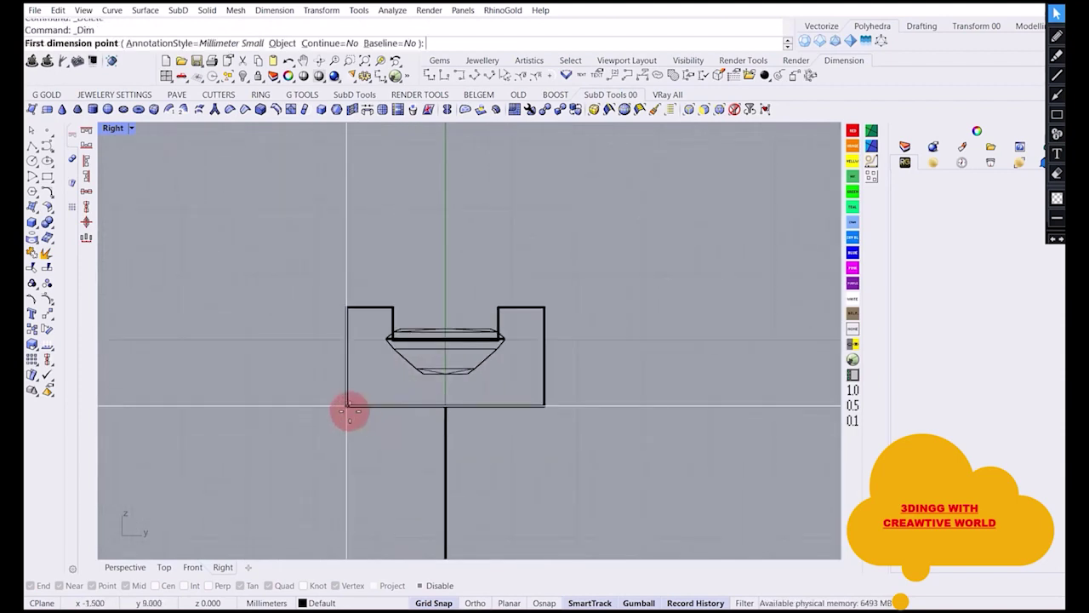
click(346, 406)
click(545, 406)
scroll(357, 372, down, 5)
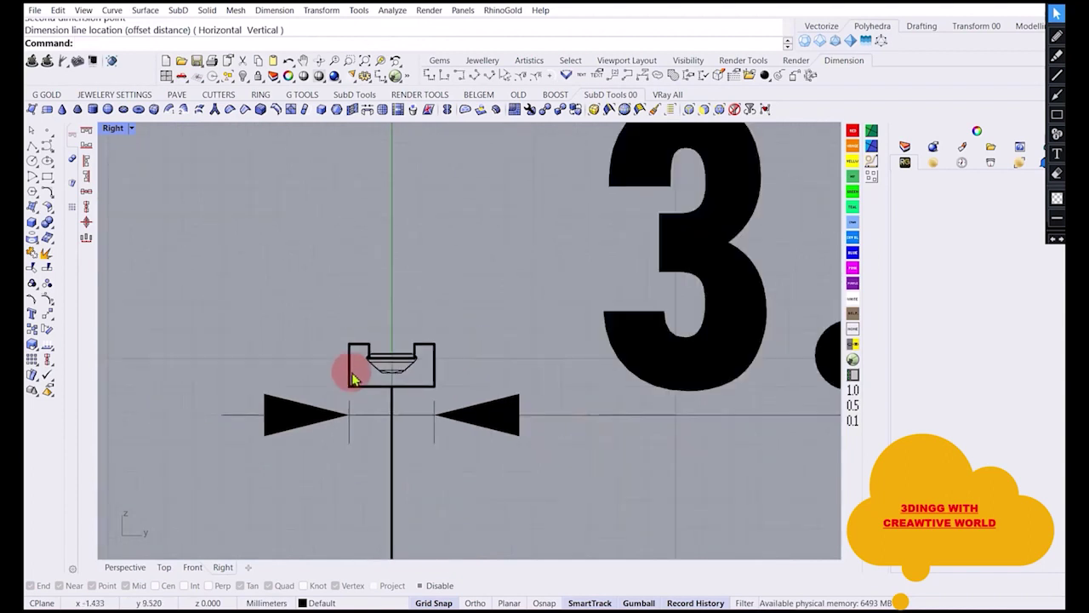
scroll(428, 399, down, 1)
right_drag(427, 399, 346, 401)
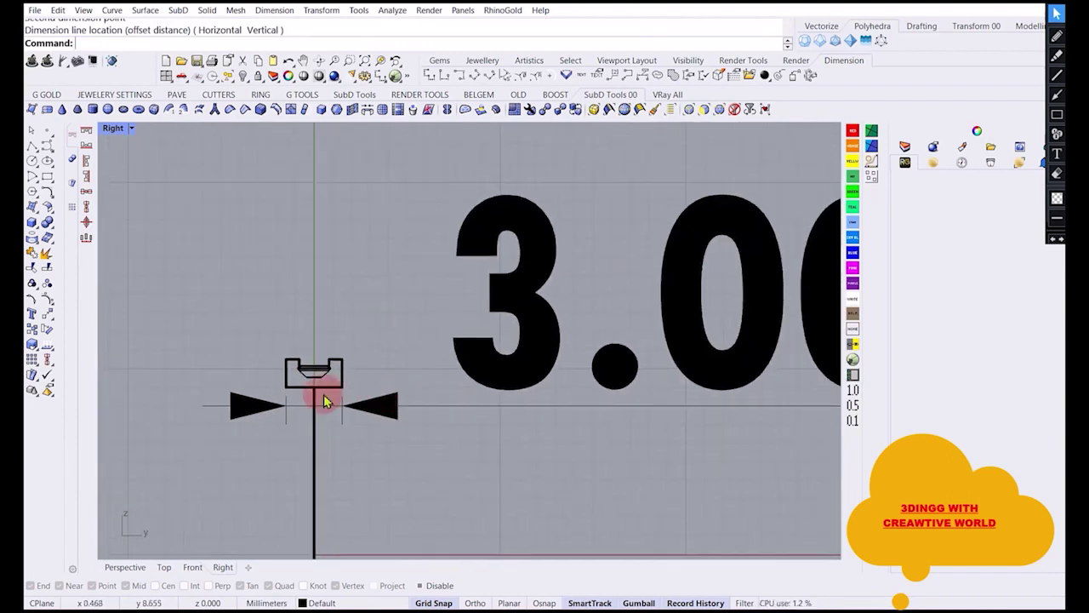
Dimension the overall height of the ring profile along its outer side in the Right view.
right_click(324, 400)
click(342, 387)
click(342, 356)
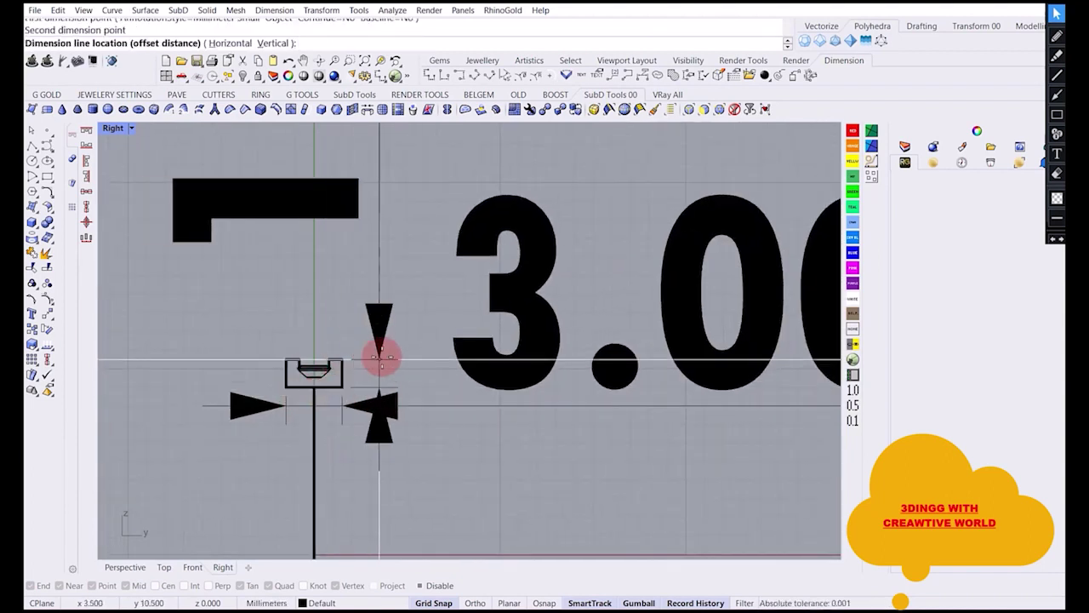
click(382, 358)
scroll(409, 432, down, 2)
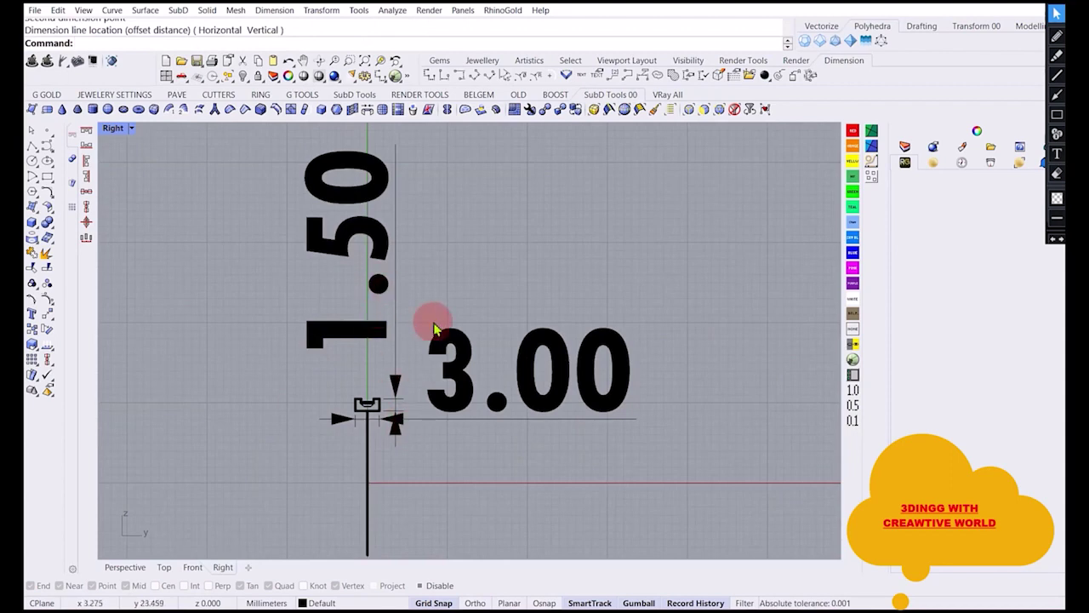
scroll(417, 417, up, 2)
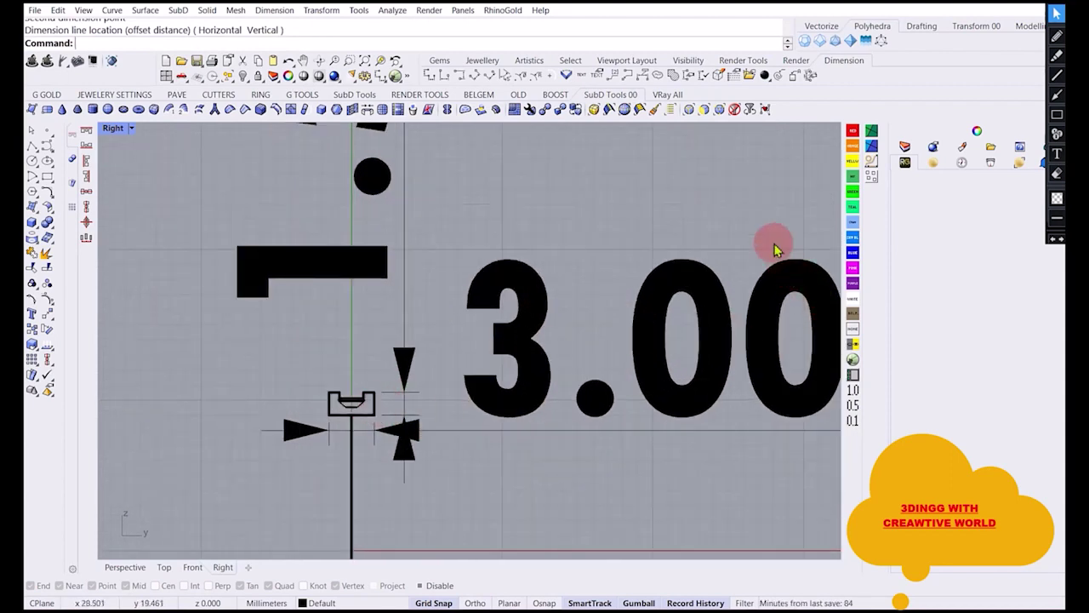
Delete the width and height dimensions of the ring profile.
drag(737, 213, 451, 370)
key(Delete)
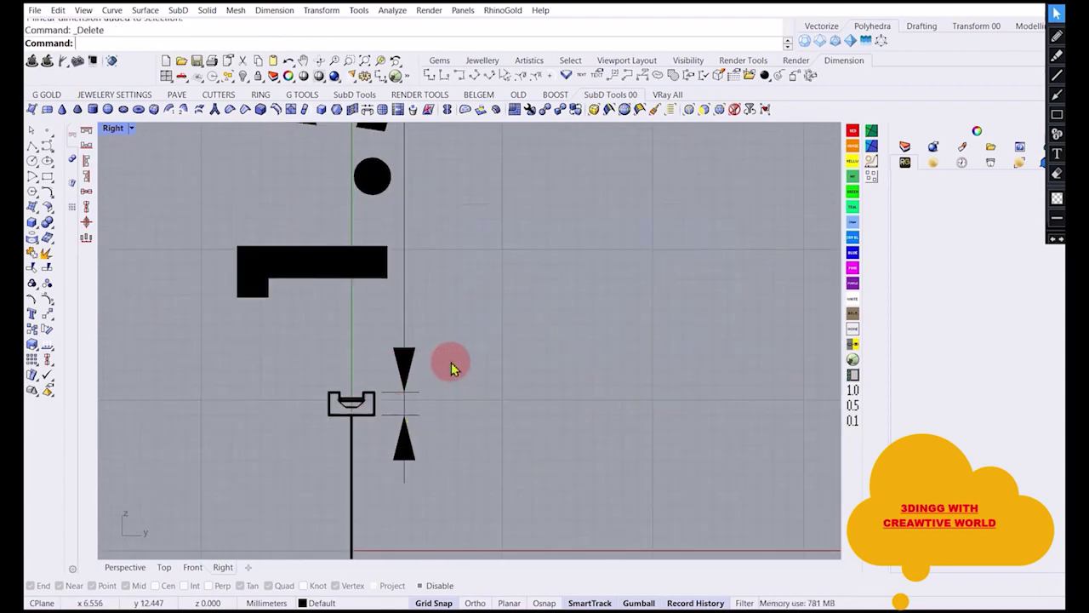
drag(421, 311, 297, 258)
key(Delete)
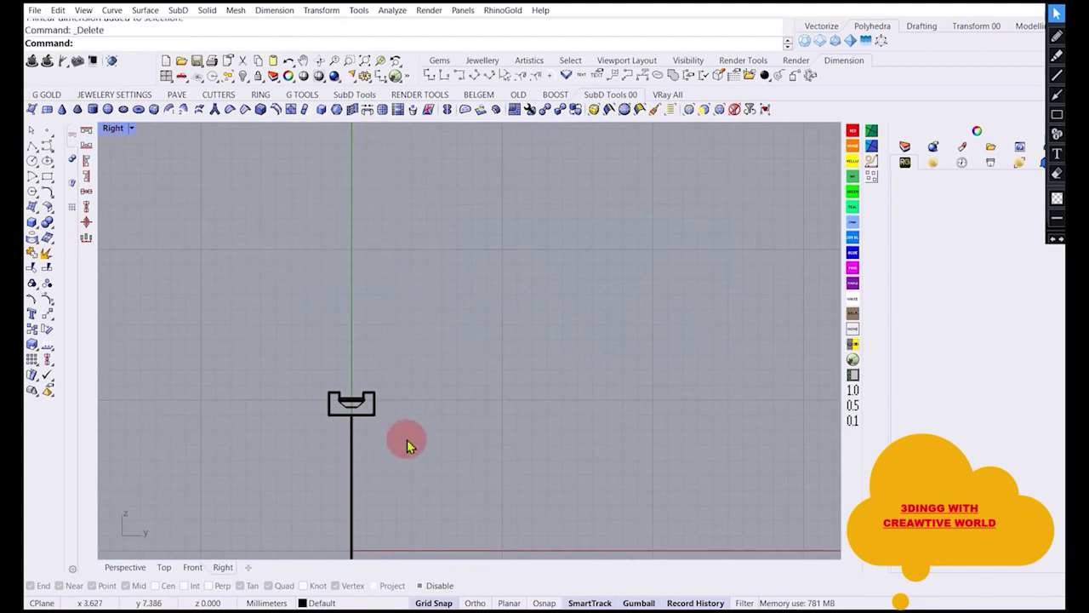
Round all corners of the closed channel-shaped profile curve with FilletCorners at a 0.2 mm radius.
scroll(358, 340, up, 5)
right_drag(385, 343, 373, 304)
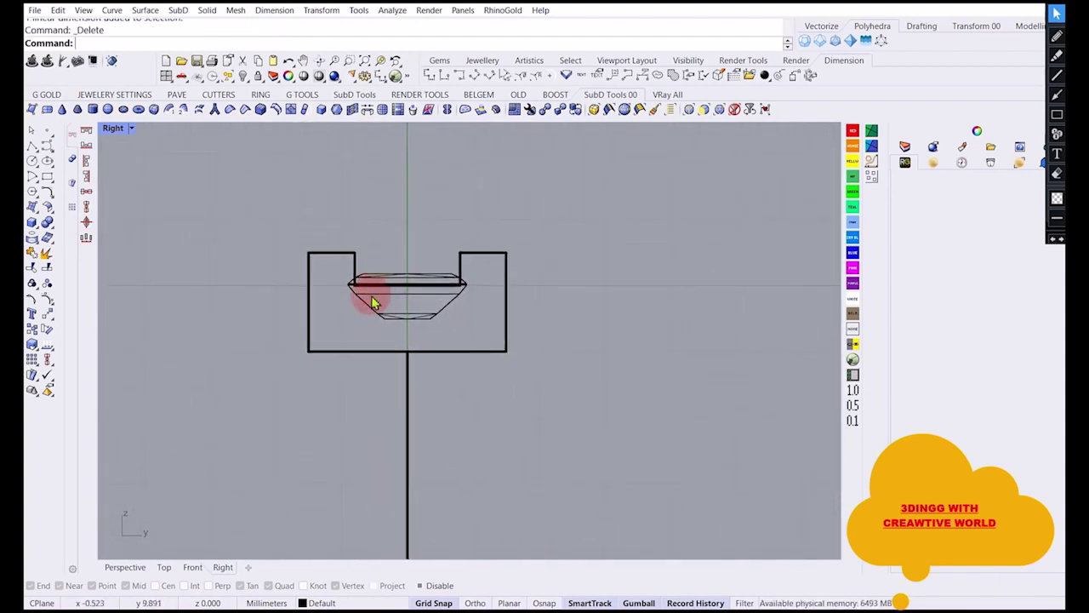
scroll(369, 301, down, 2)
click(352, 341)
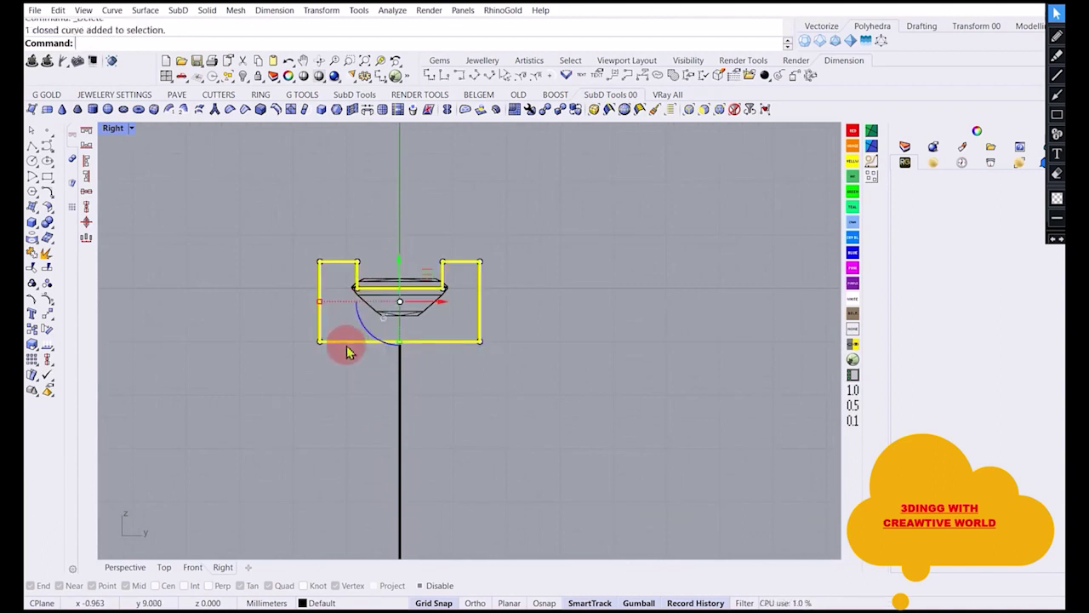
scroll(354, 285, up, 3)
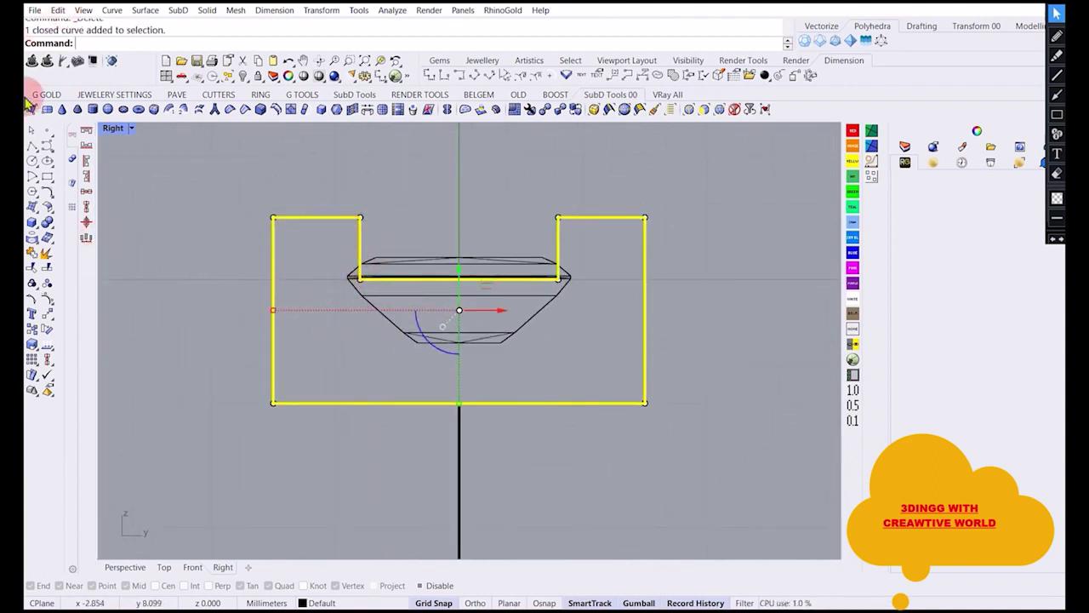
click(53, 201)
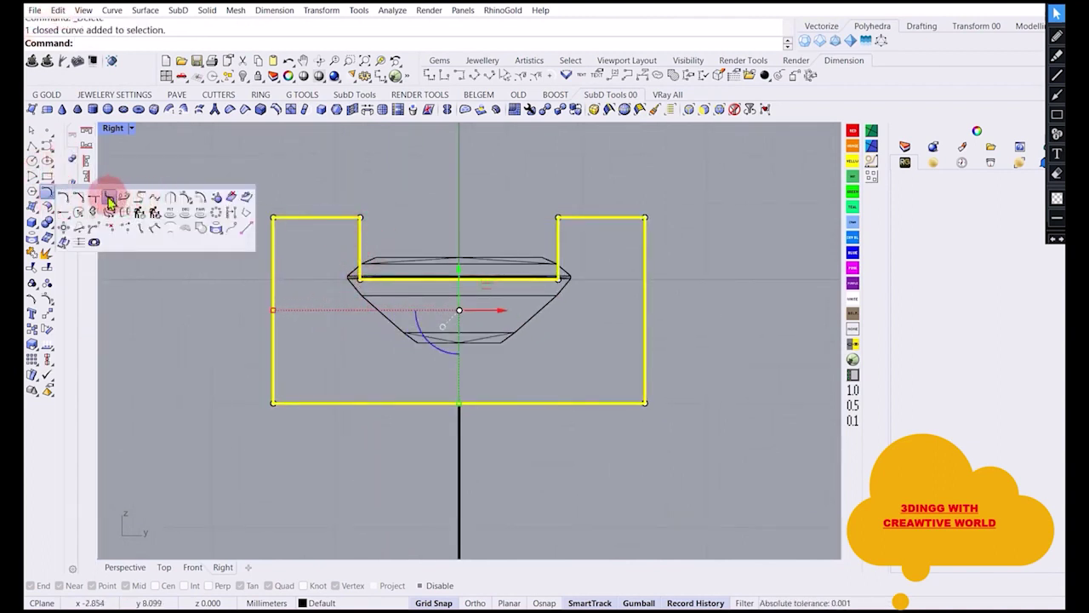
click(108, 202)
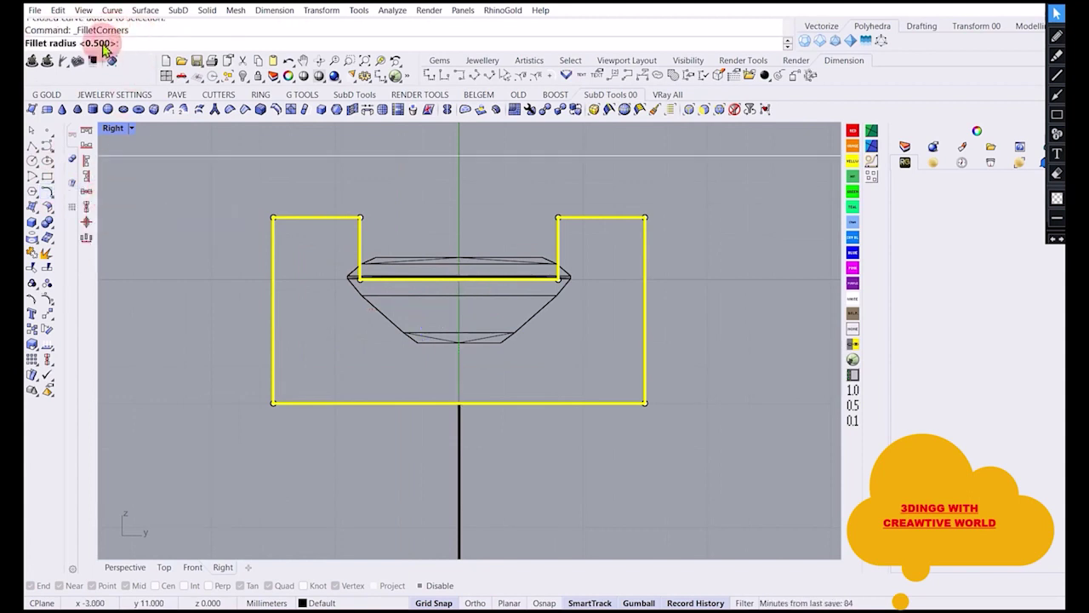
text(0.2)
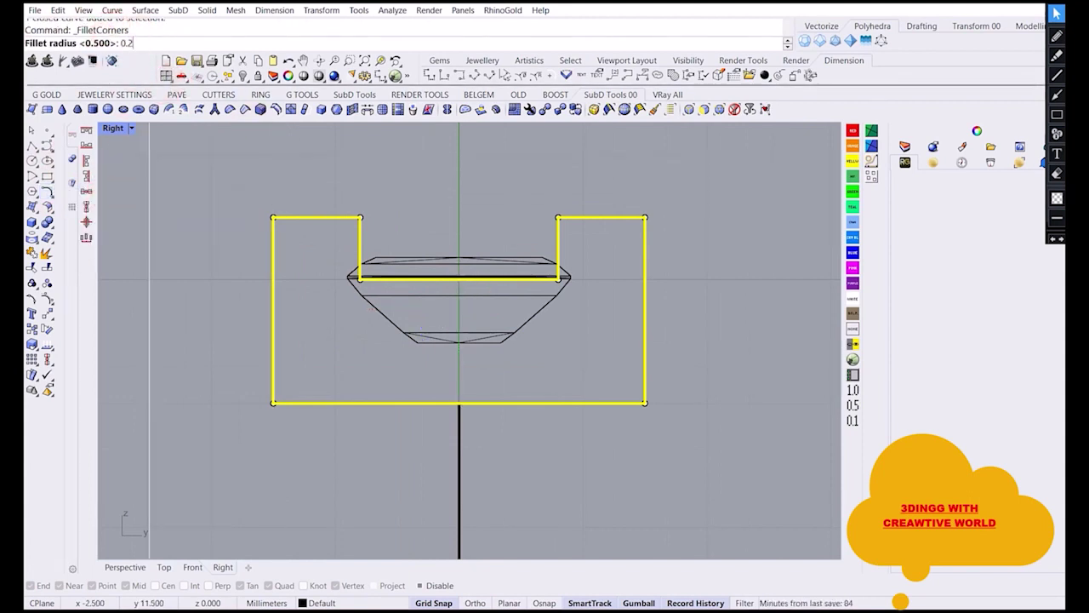
key(Return)
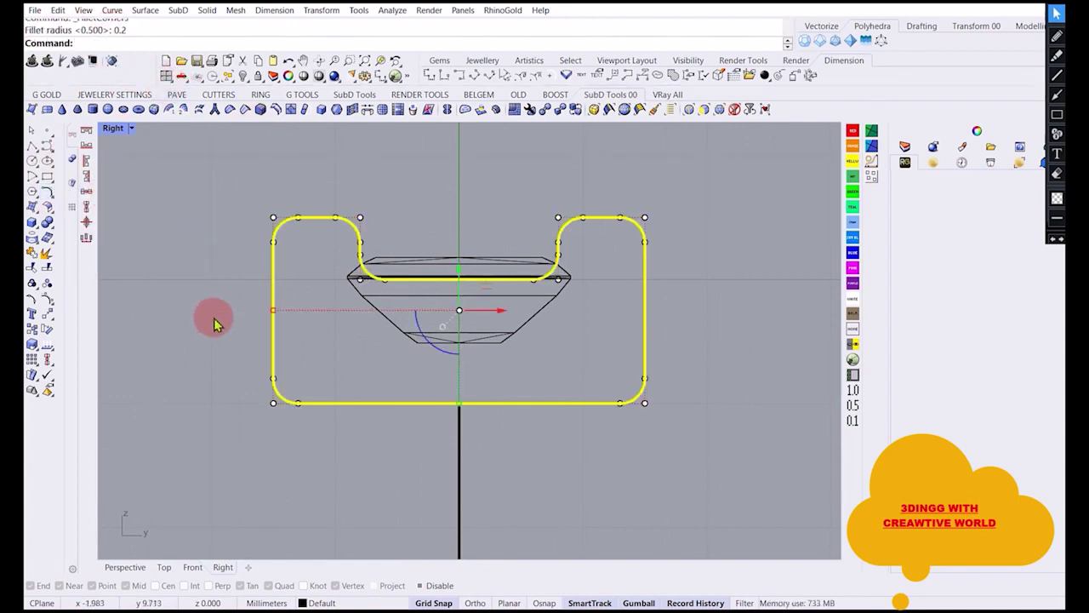
Try rebuilding the rounded profile curve at degree 3 with a different point count, then undo the rebuild.
click(560, 230)
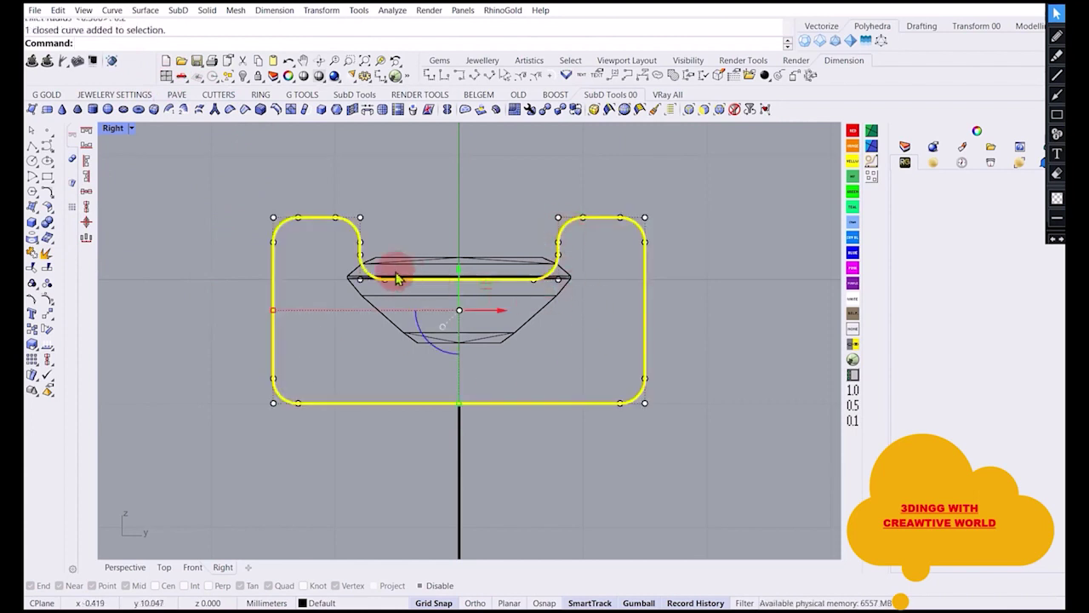
click(433, 200)
click(340, 218)
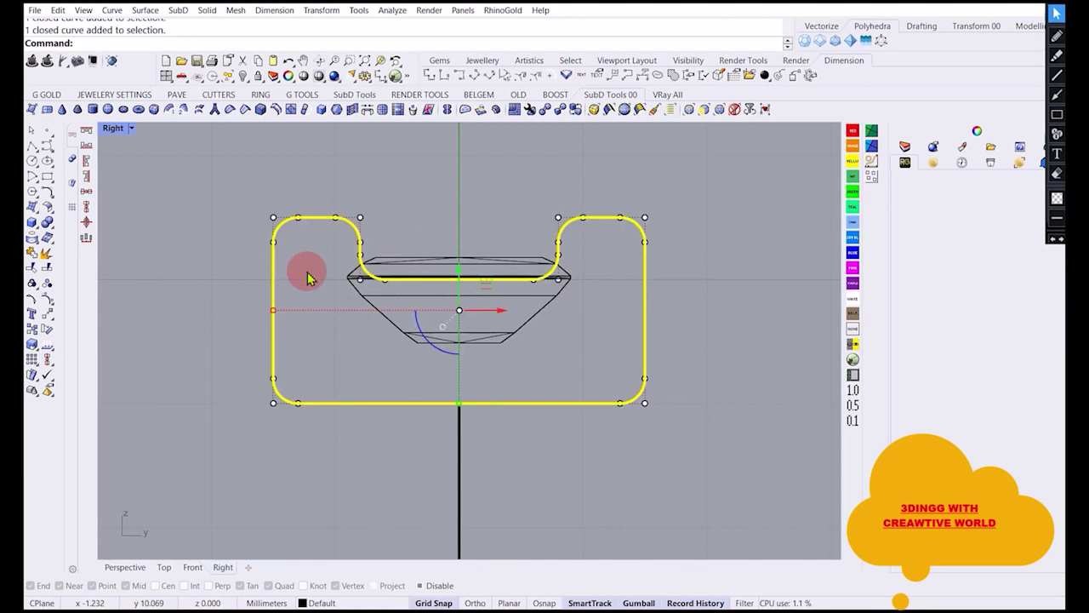
text(rebuild)
key(Return)
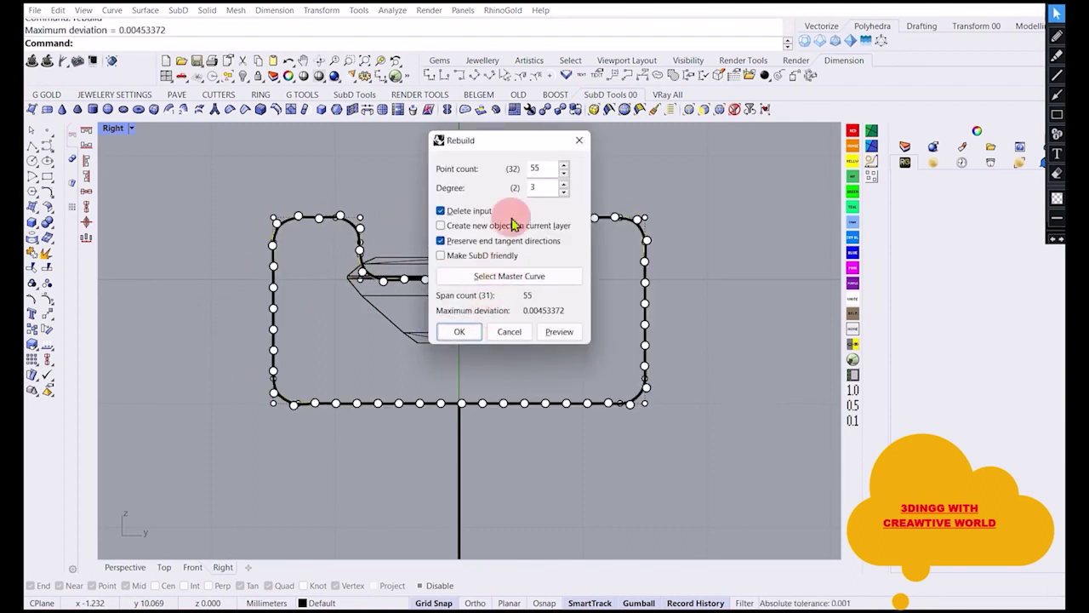
drag(516, 143, 763, 273)
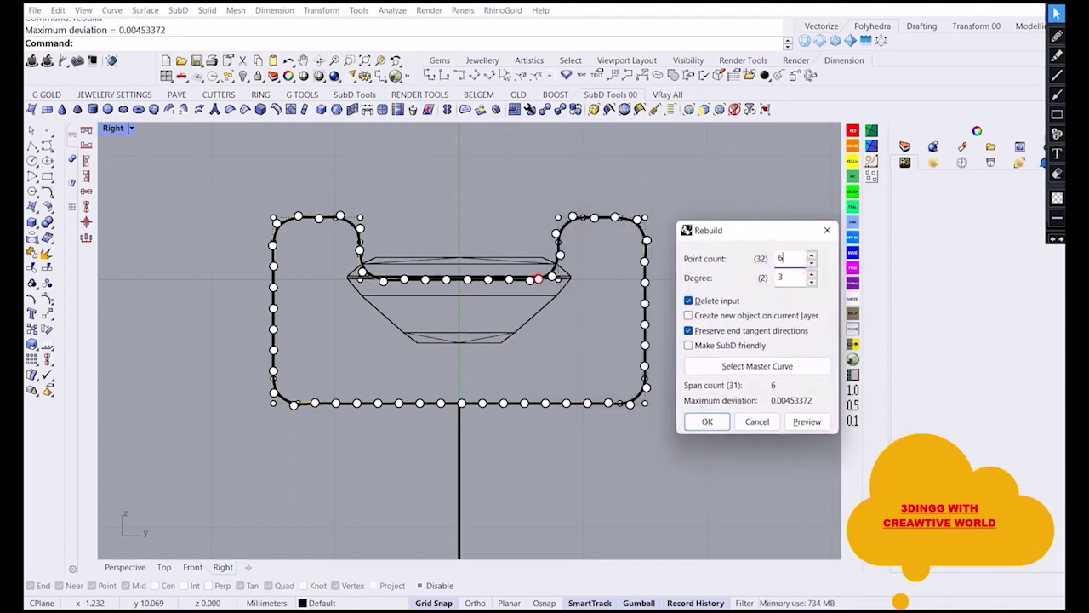
click(708, 422)
click(354, 237)
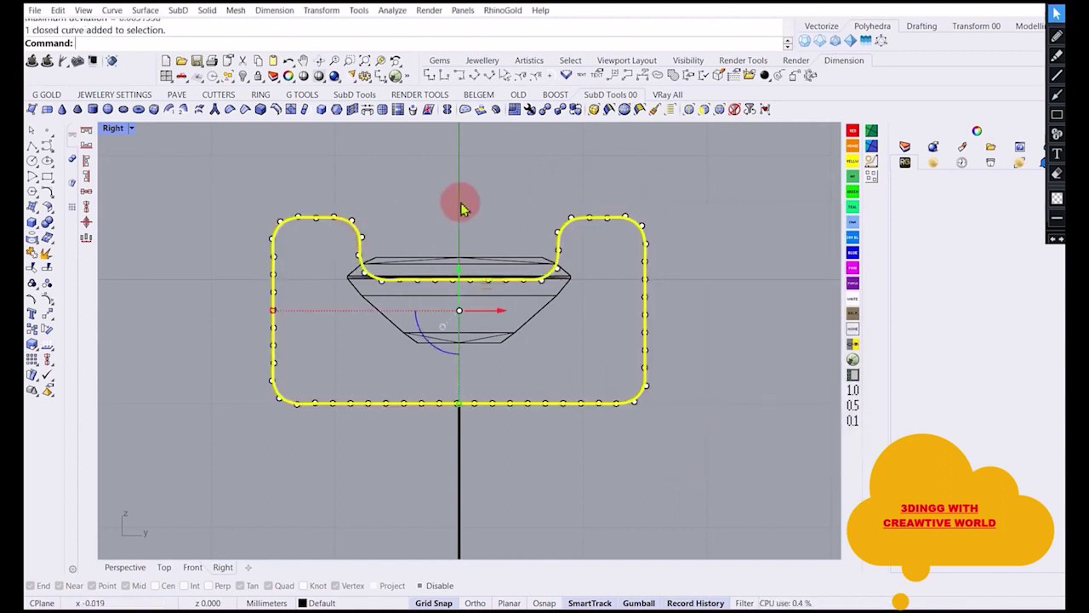
click(459, 206)
key(ctrl+z)
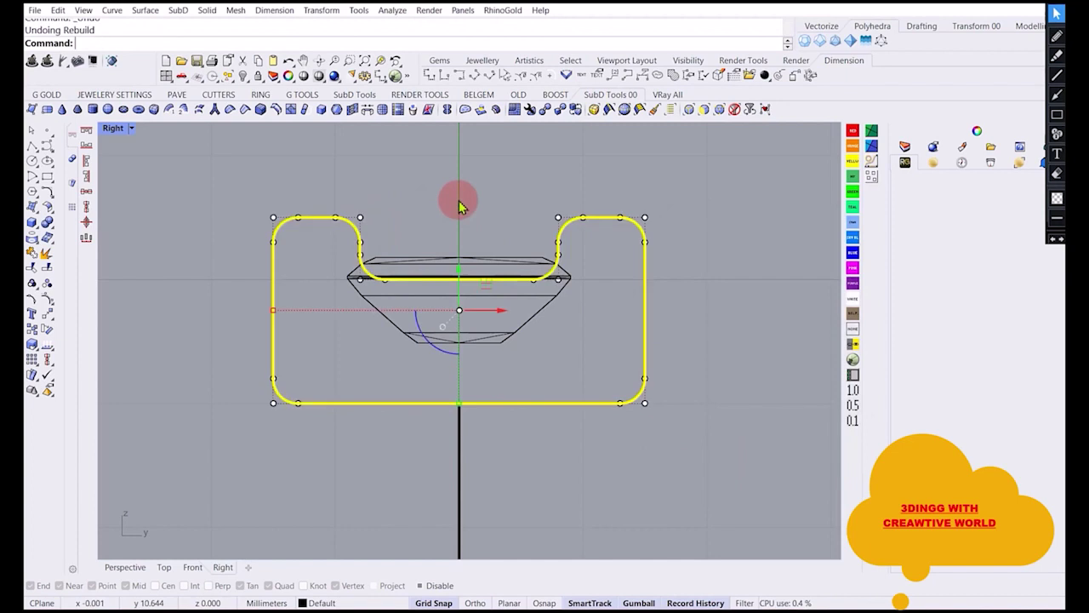
Return to the four-viewport layout and clear the selection of the rounded profile curve.
click(460, 206)
scroll(333, 225, down, 2)
click(328, 225)
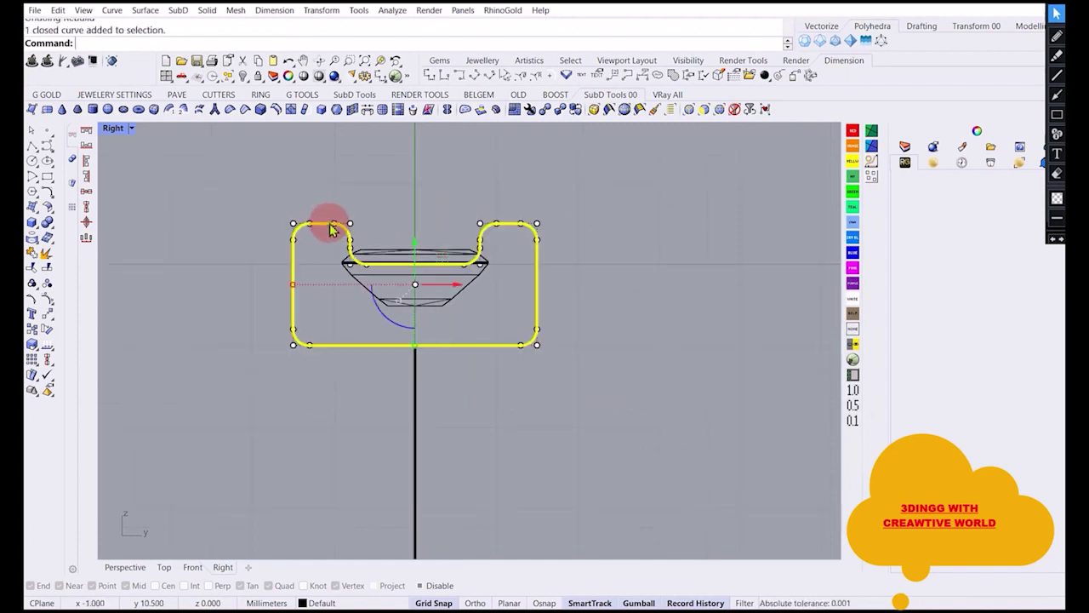
click(93, 110)
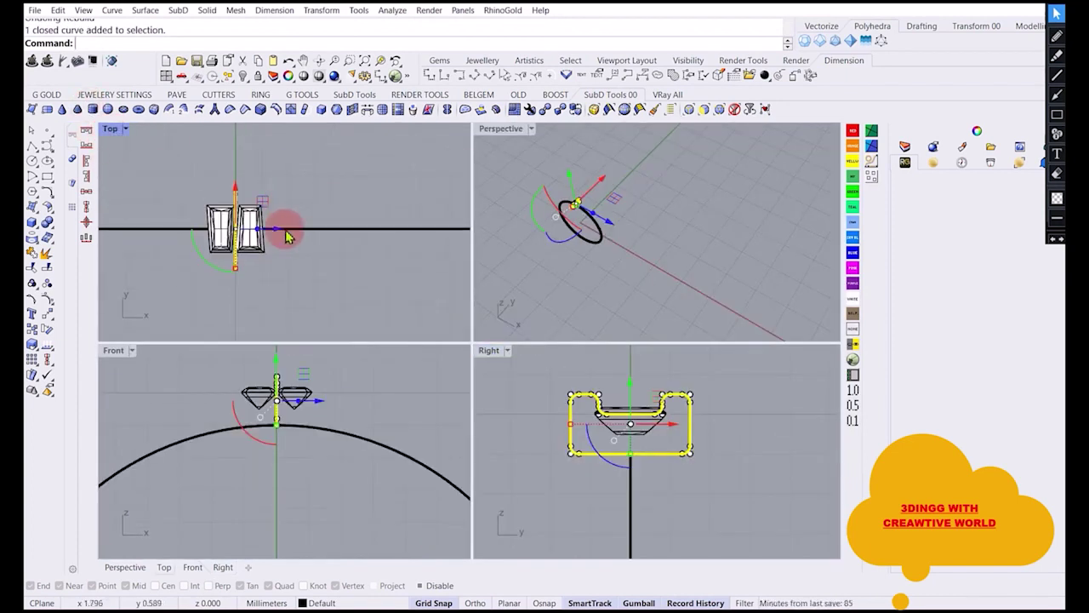
click(313, 275)
scroll(313, 275, down, 1)
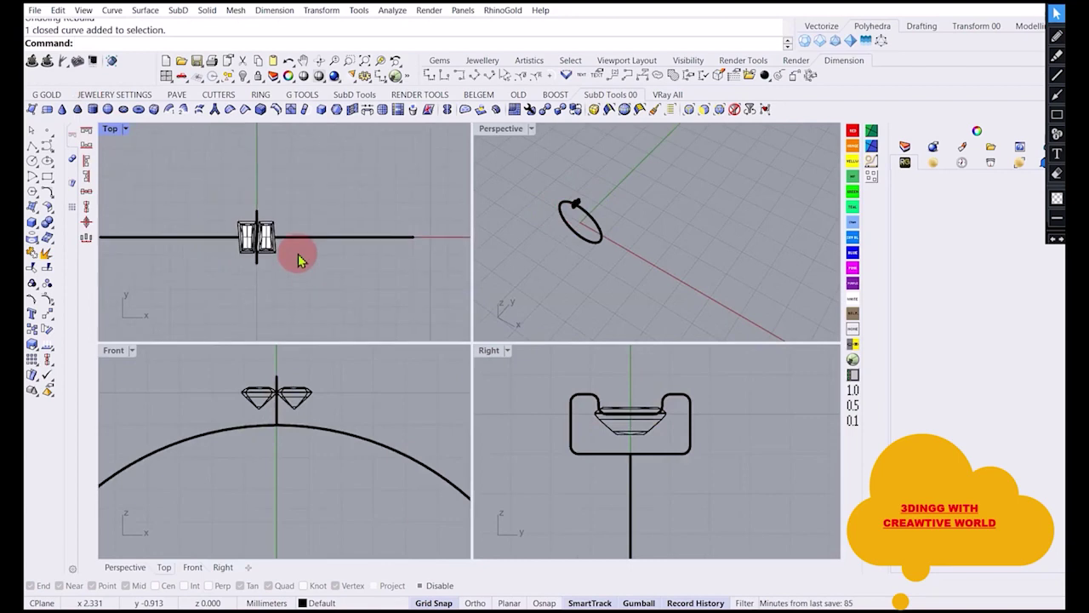
Polar-array the two tapered gemstones around the origin in the Front view with 29 items over 360 degrees.
click(289, 406)
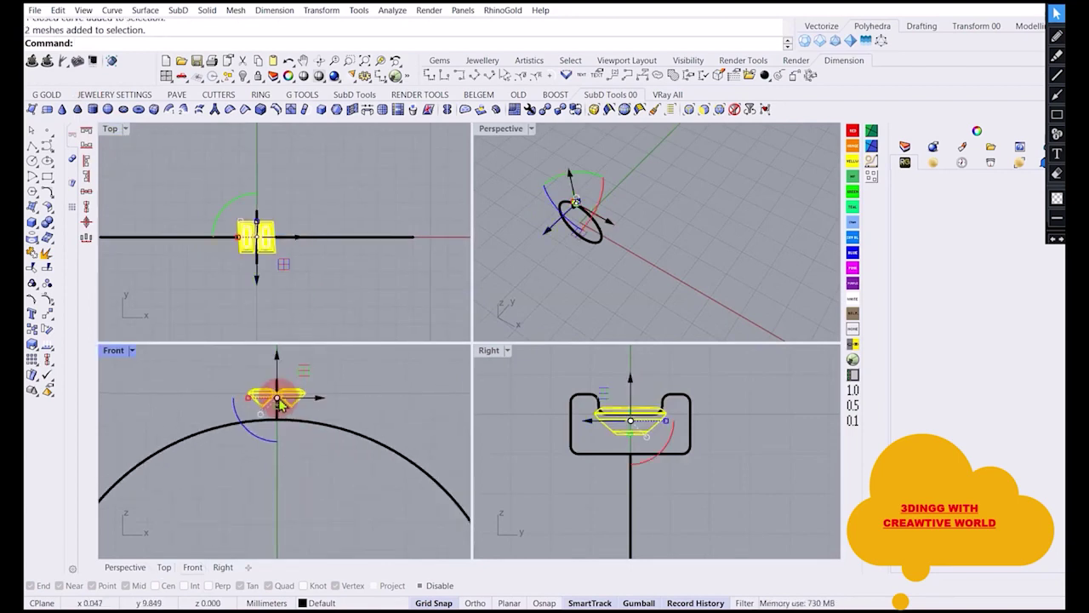
scroll(285, 417, down, 5)
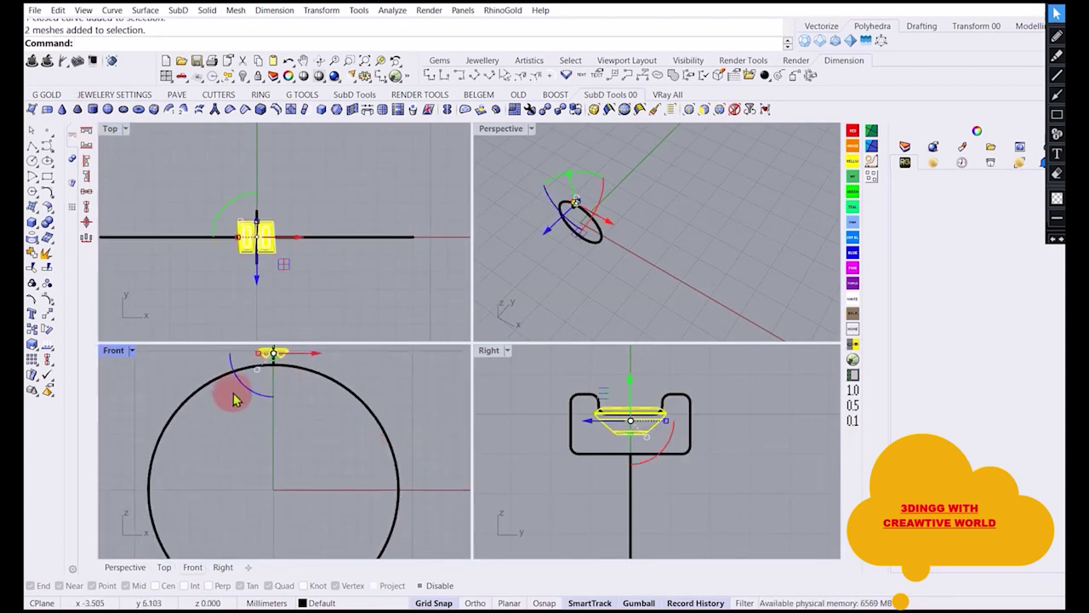
scroll(270, 408, down, 2)
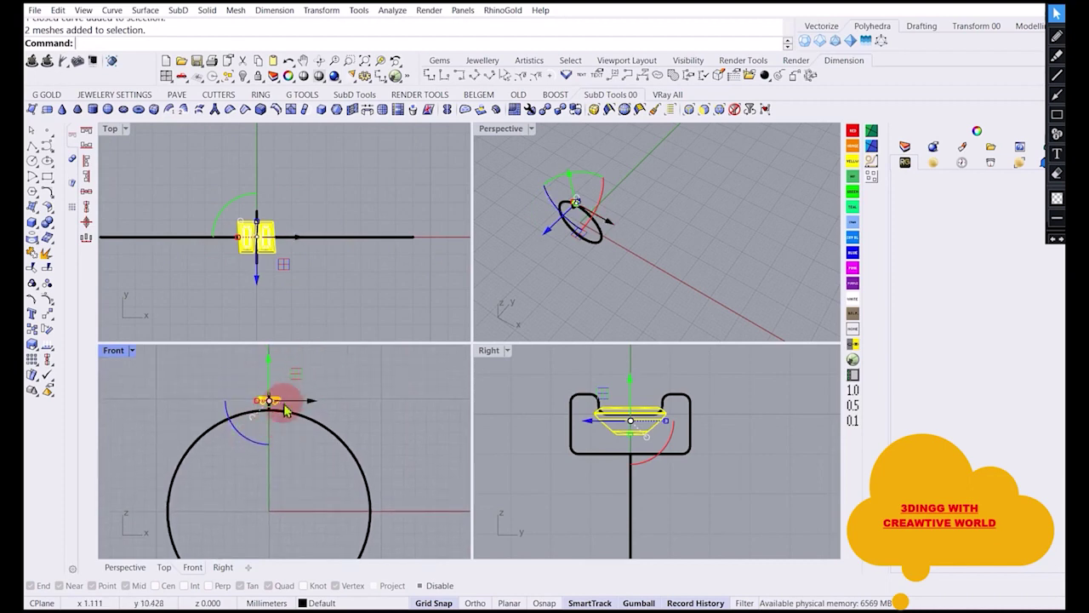
click(919, 38)
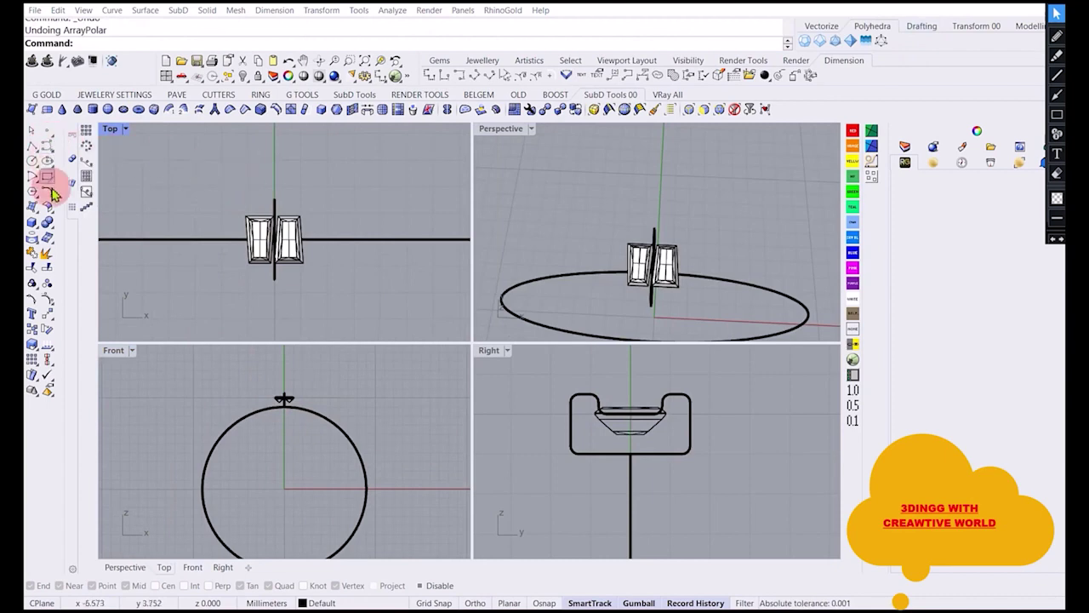
click(255, 244)
click(99, 196)
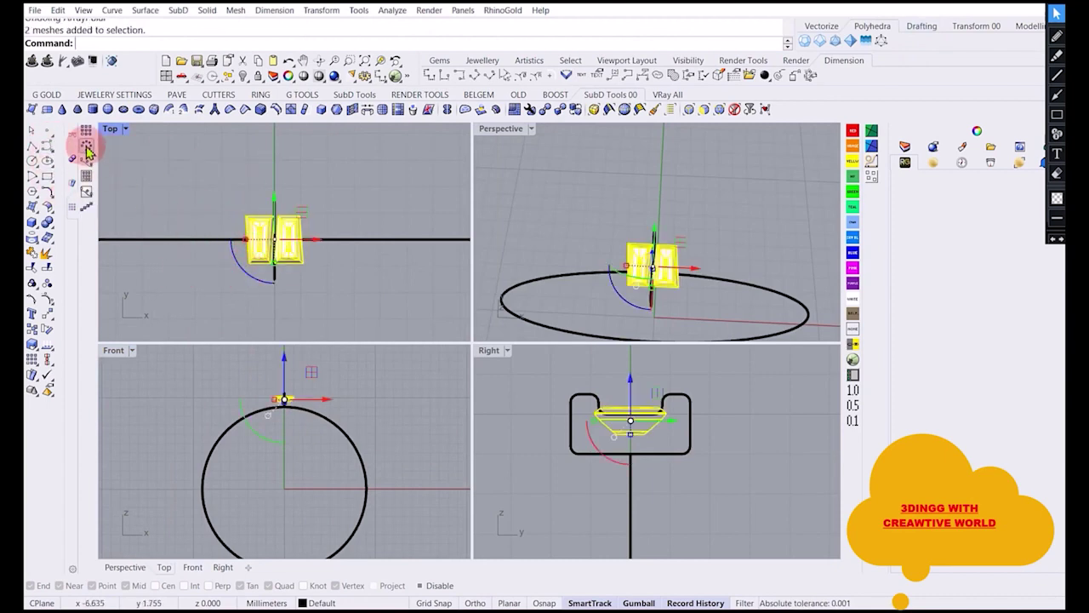
click(87, 160)
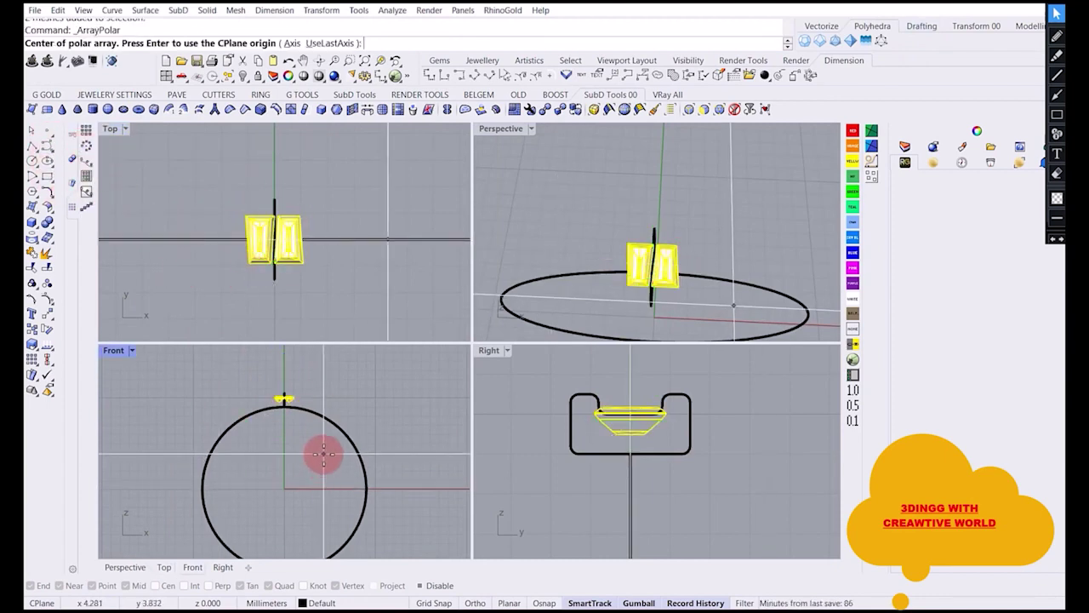
key(Return)
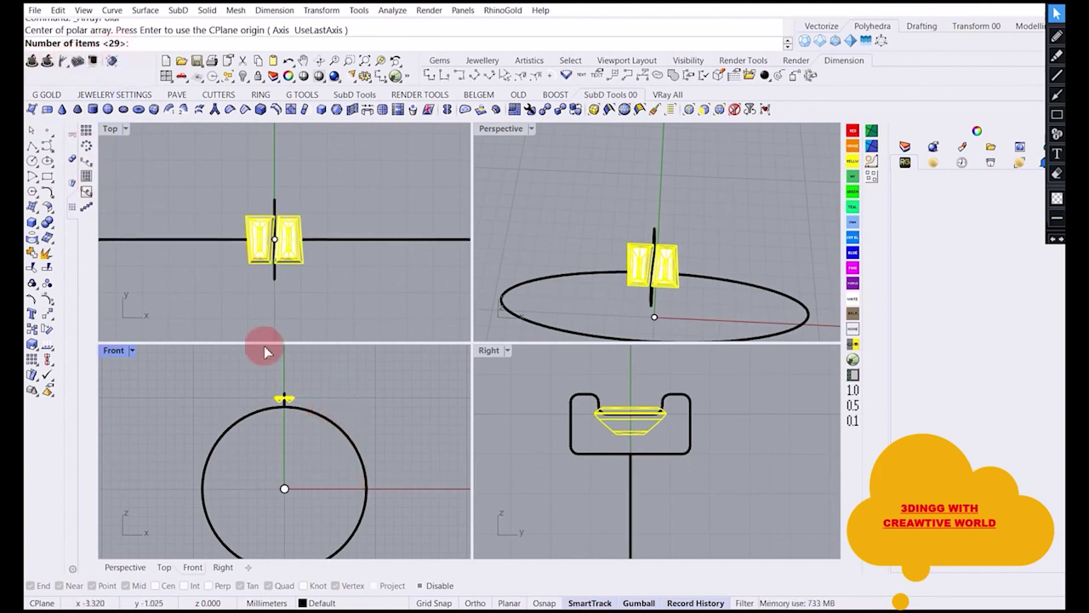
key(Return)
key(Return)
key(Return)
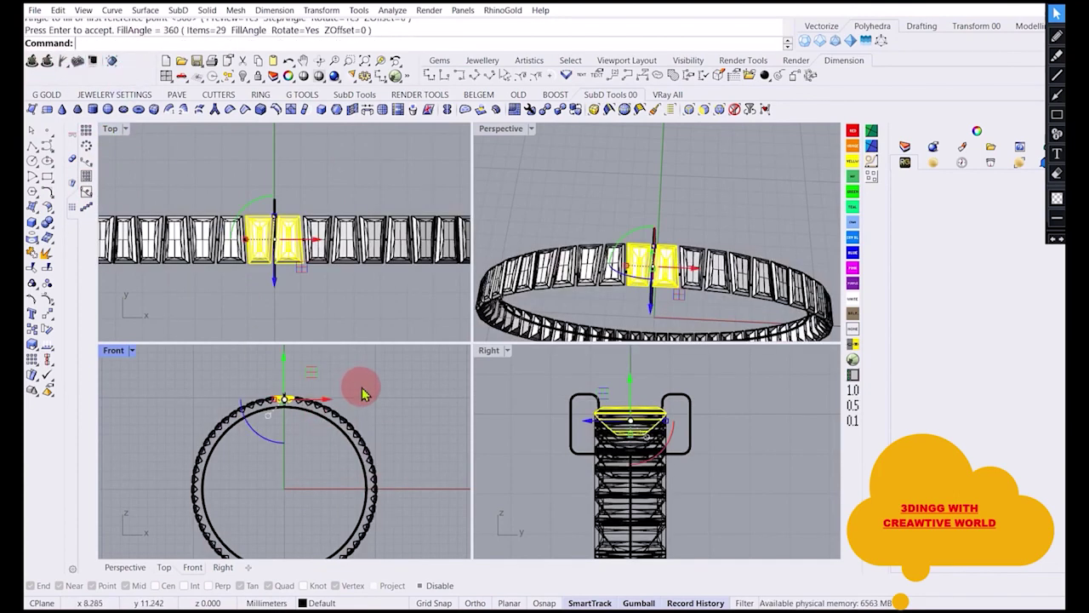
scroll(679, 272, up, 3)
scroll(680, 257, down, 2)
scroll(668, 241, up, 5)
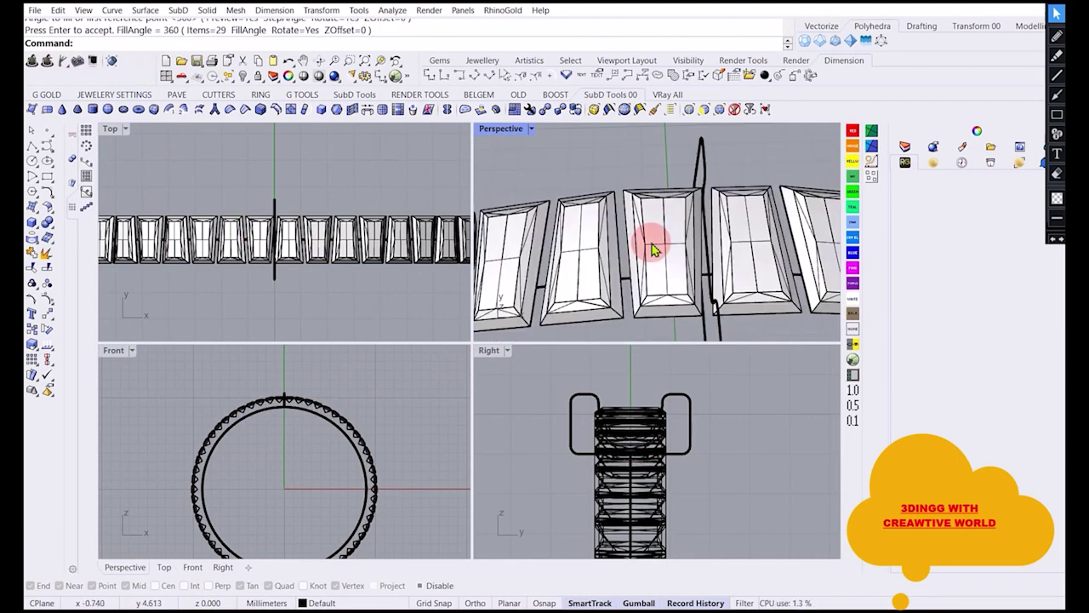
scroll(248, 224, up, 2)
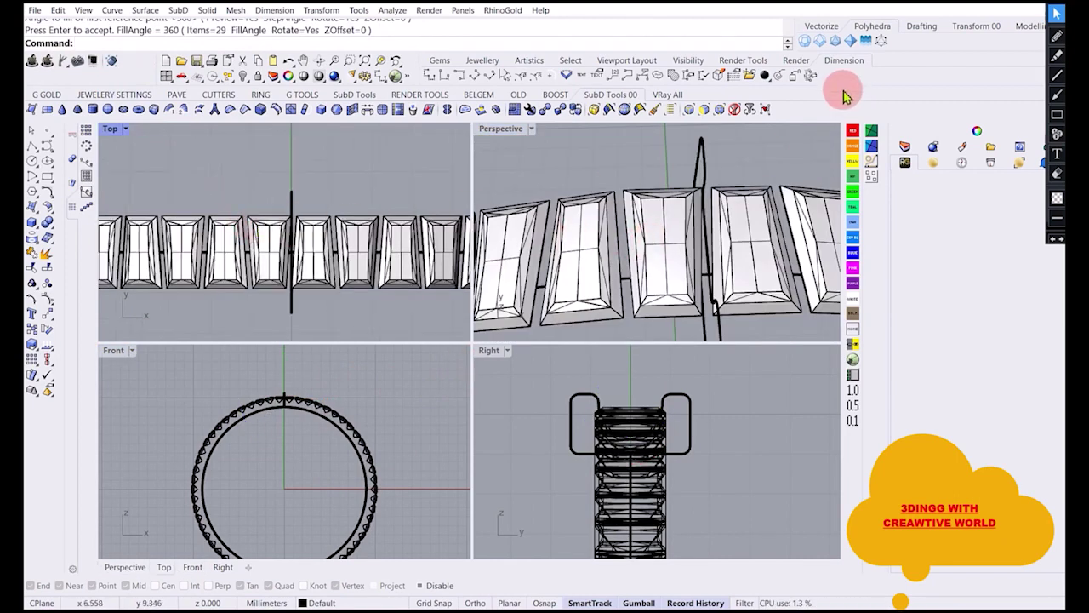
Measure the gap between the upper corners of two neighbouring gemstones in the Top view with a horizontal dimension, and delete the dimension.
click(443, 75)
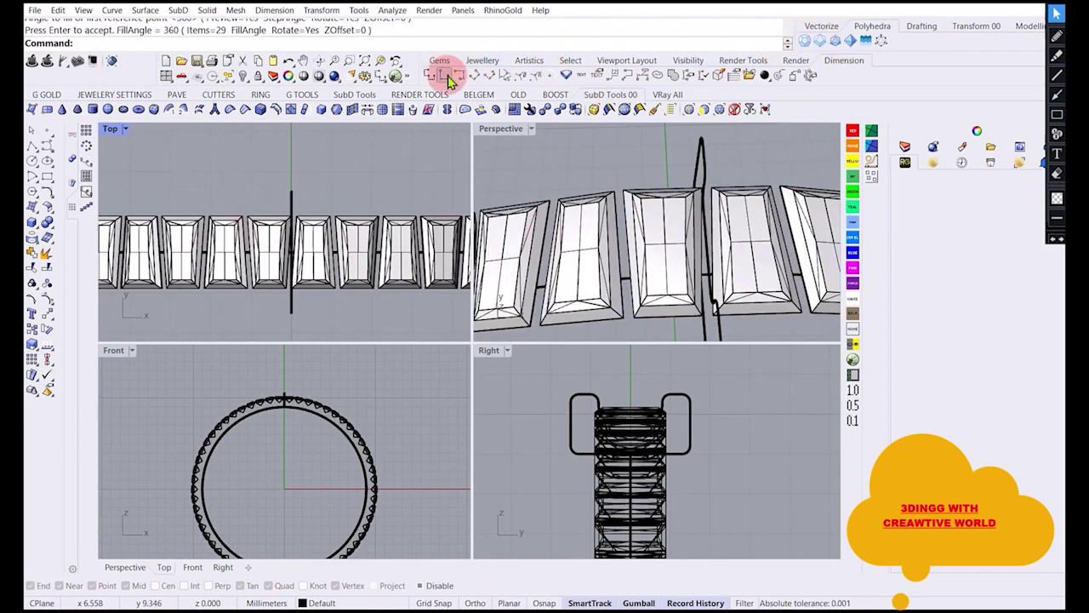
scroll(246, 209, up, 3)
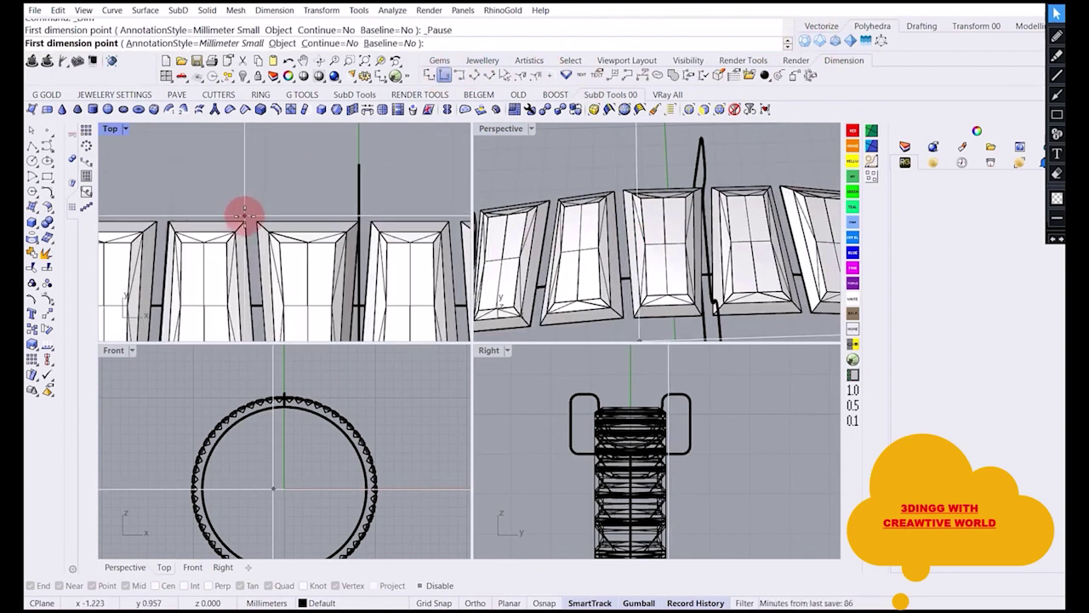
click(244, 216)
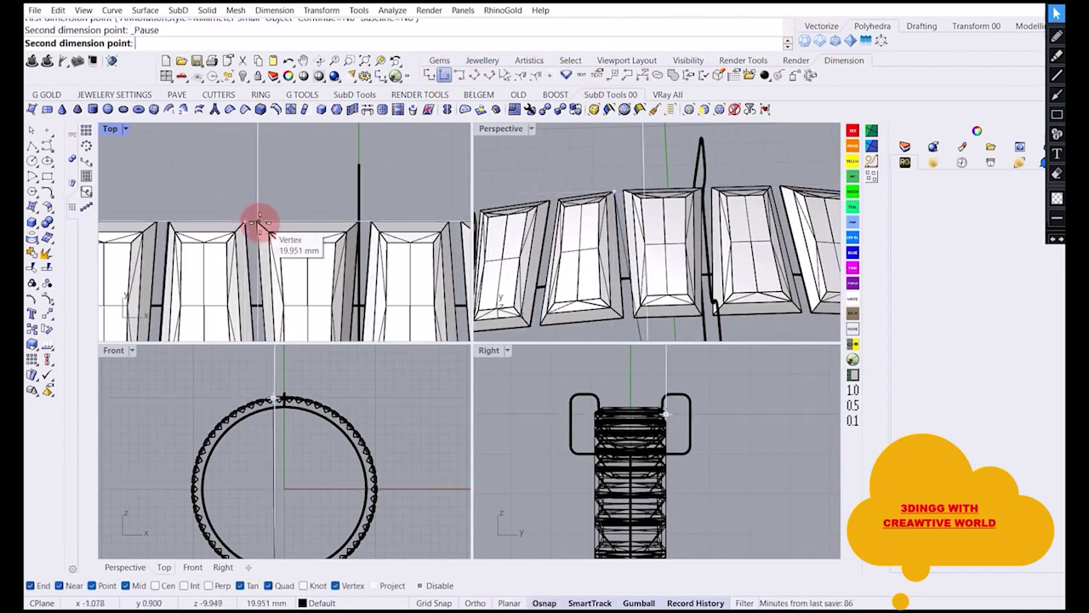
click(258, 223)
click(266, 189)
scroll(271, 196, down, 5)
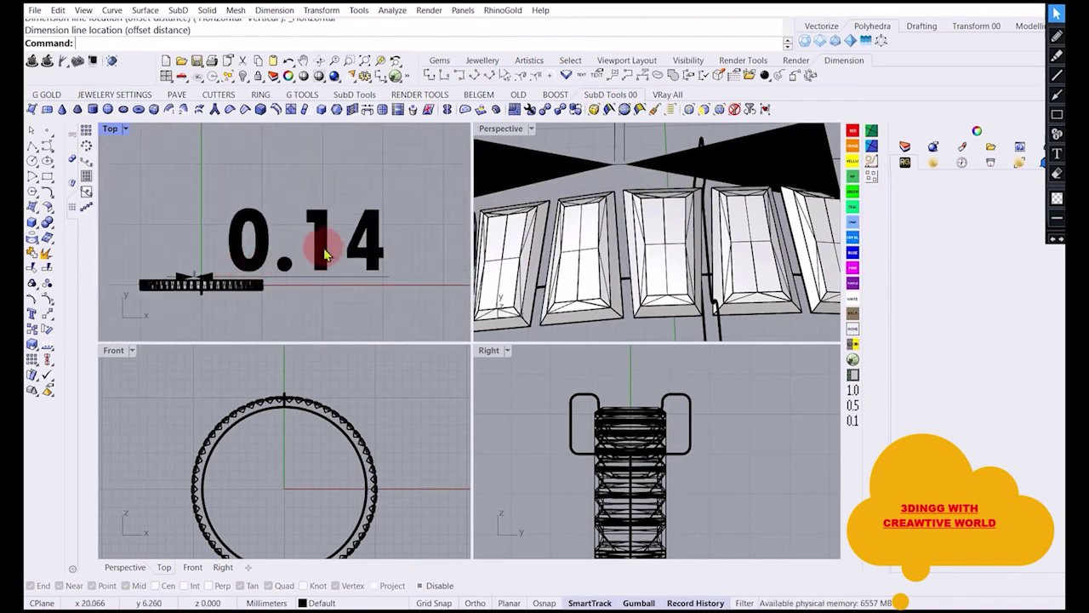
click(324, 253)
key(Delete)
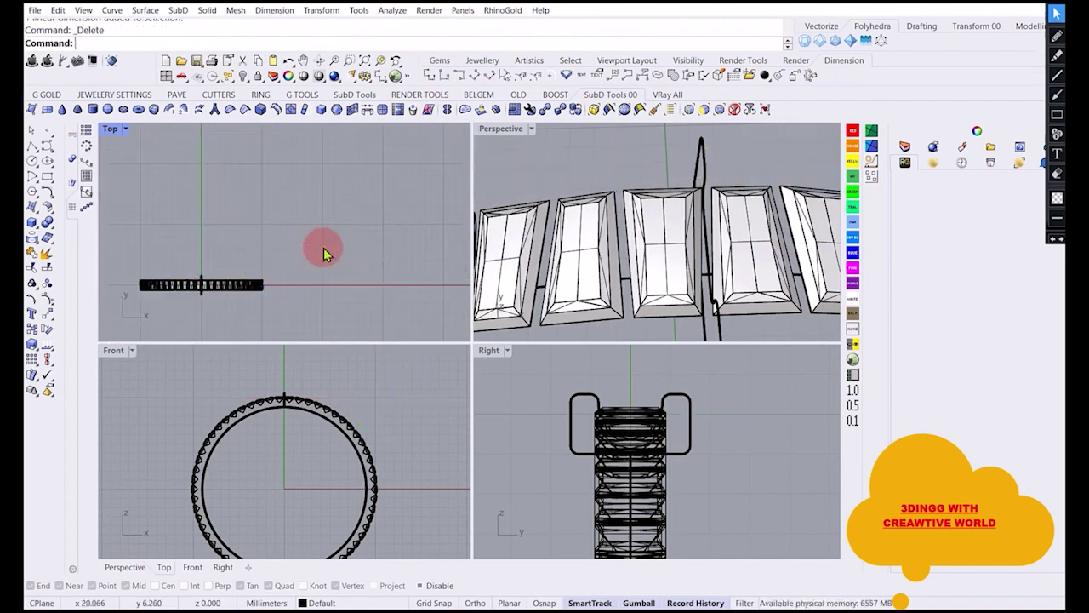
Set up a Revolve of the closed channel profile about a horizontal axis in the Right view, starting at origin 0.
scroll(205, 290, up, 10)
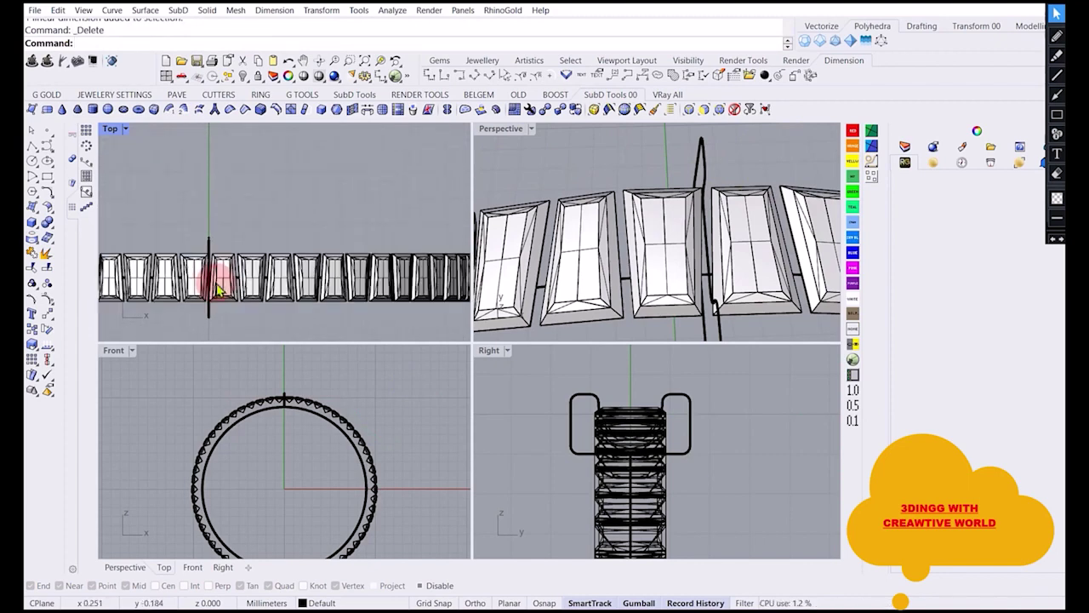
click(590, 400)
scroll(290, 396, up, 5)
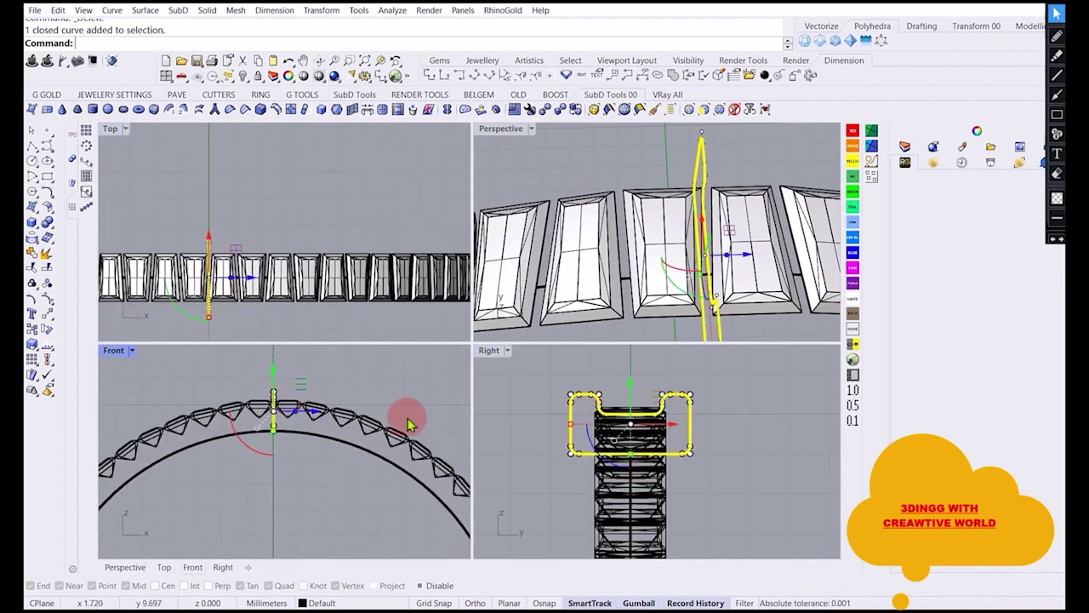
click(553, 389)
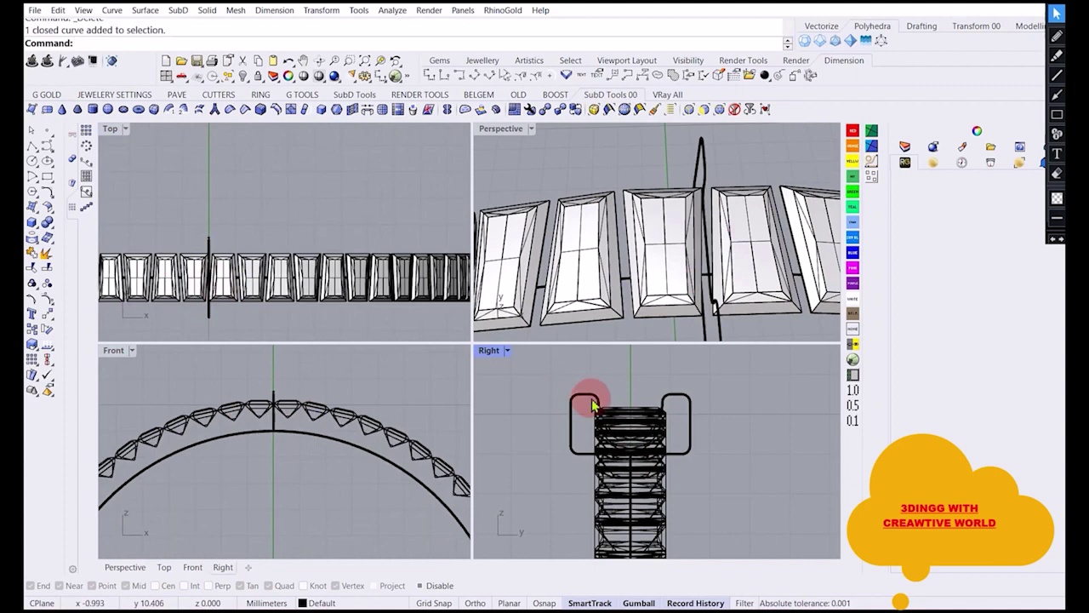
click(584, 392)
scroll(681, 238, down, 5)
scroll(596, 176, up, 6)
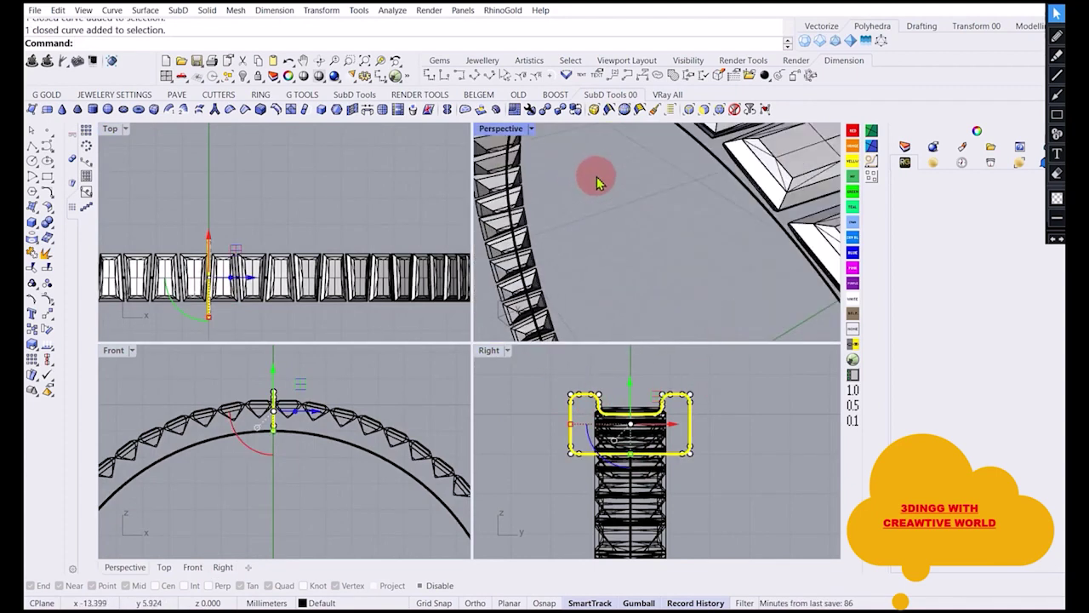
scroll(628, 221, down, 5)
scroll(334, 383, down, 3)
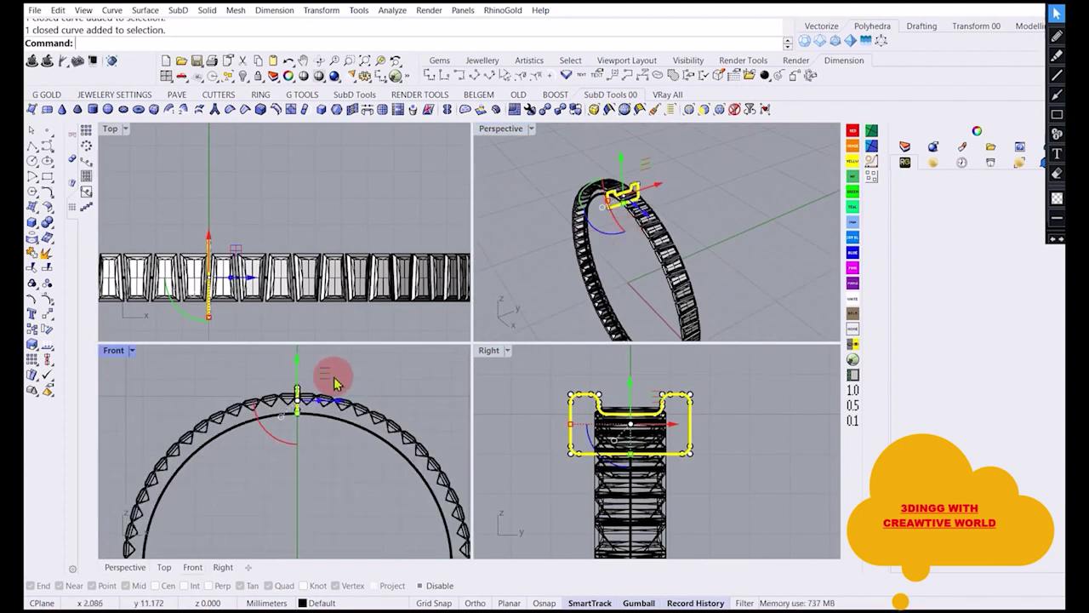
scroll(323, 412, up, 3)
scroll(317, 412, down, 2)
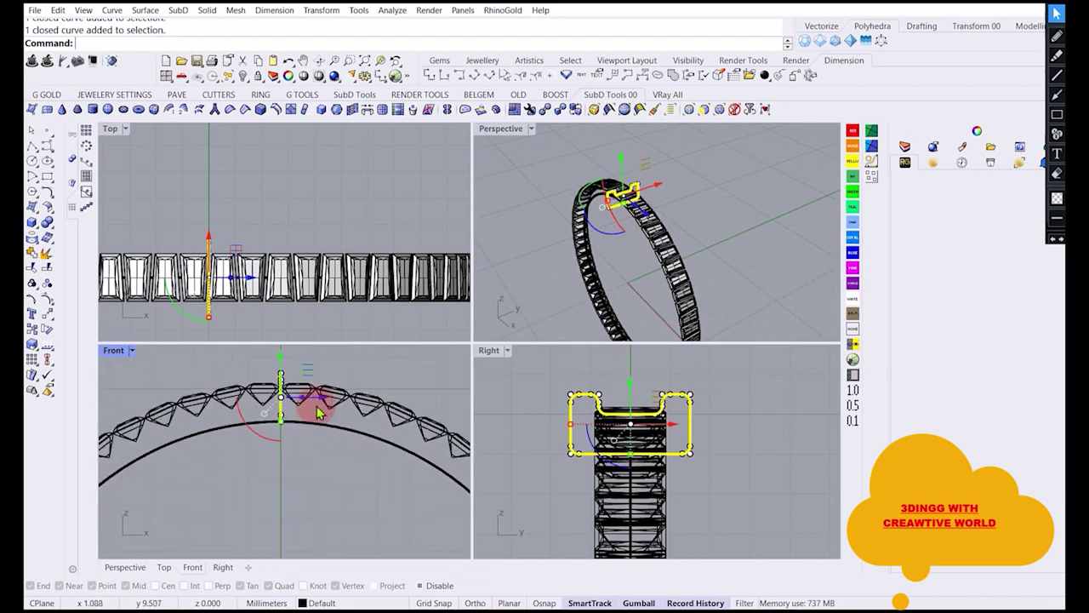
click(137, 11)
click(170, 76)
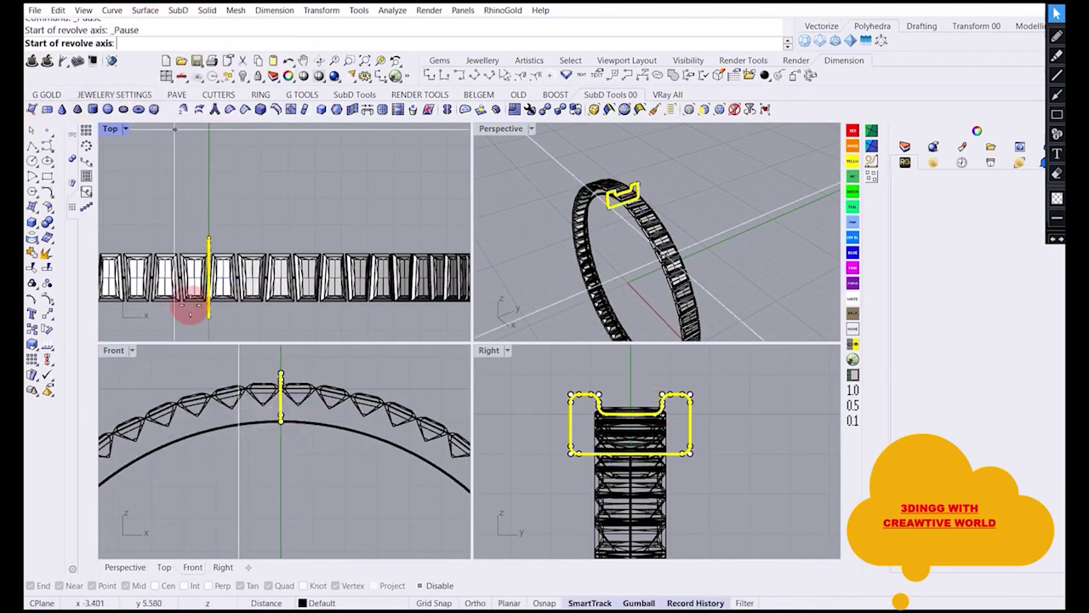
scroll(300, 381, down, 3)
scroll(292, 380, down, 2)
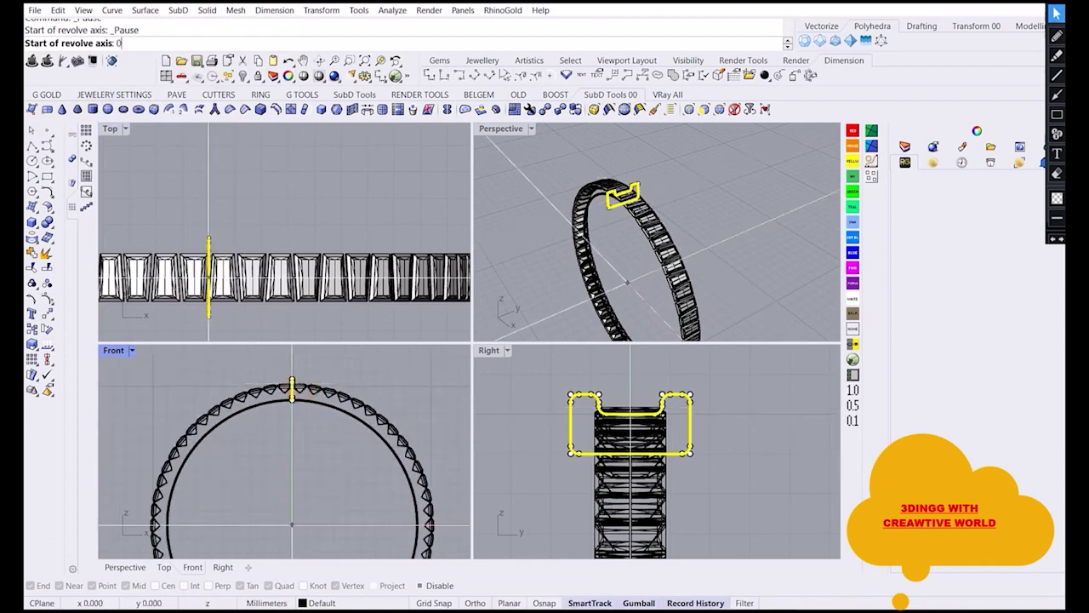
click(292, 380)
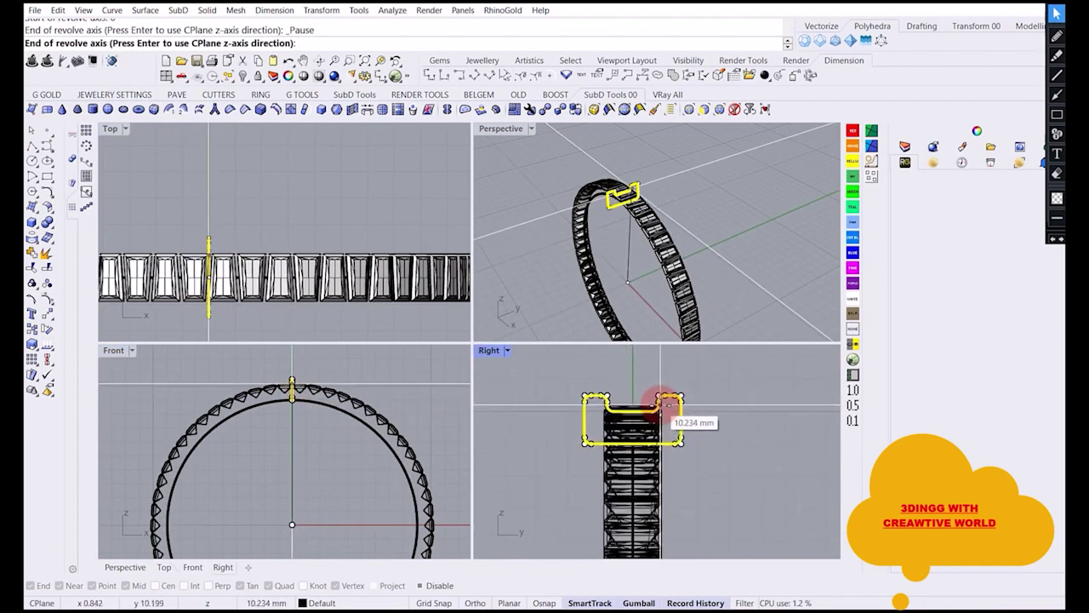
scroll(664, 401, down, 5)
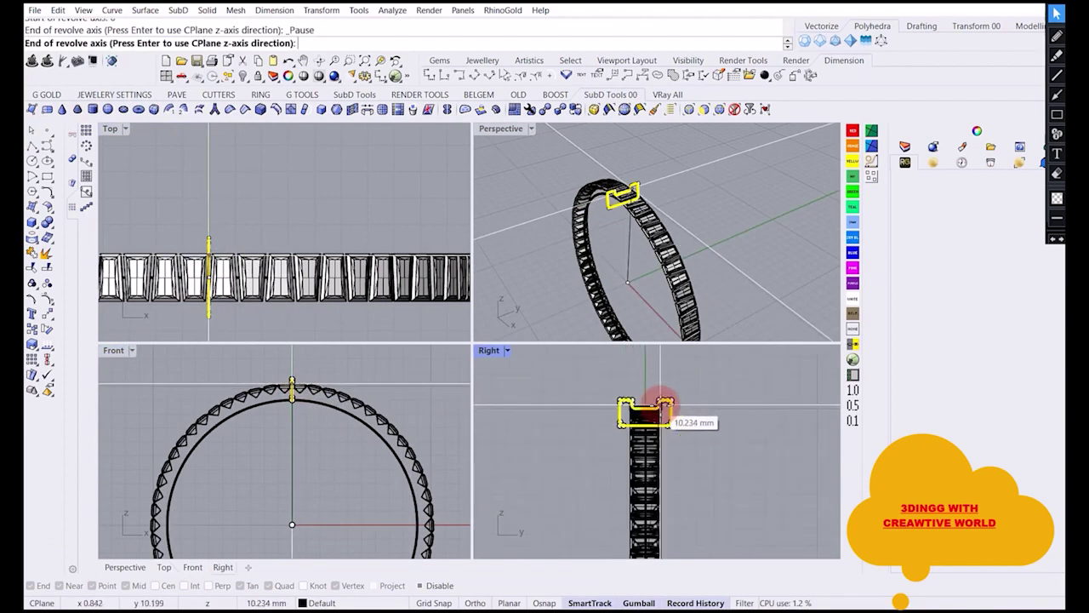
click(534, 497)
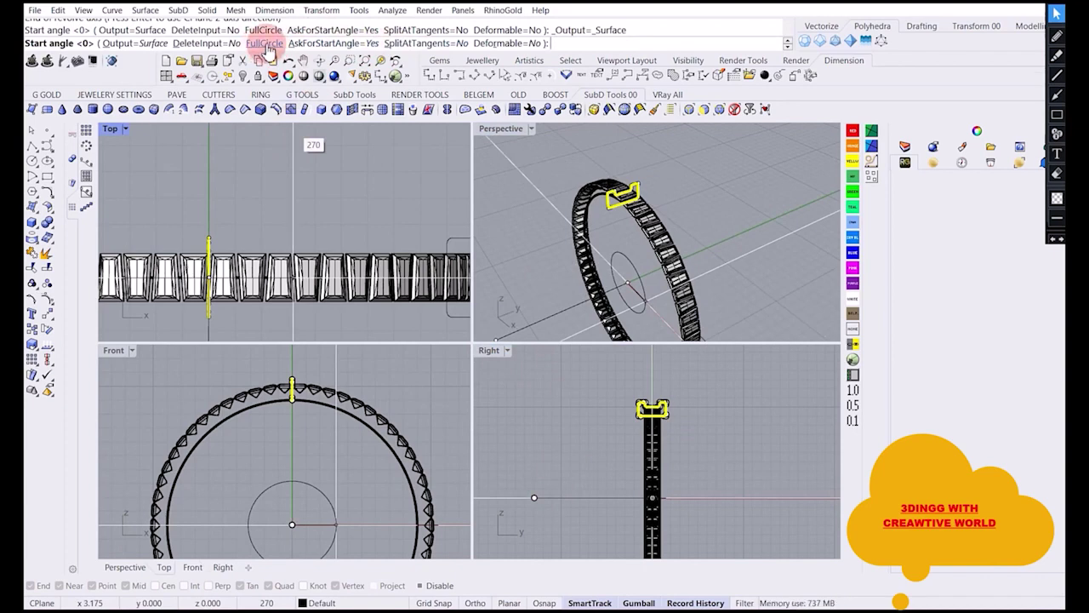
key(super+plus)
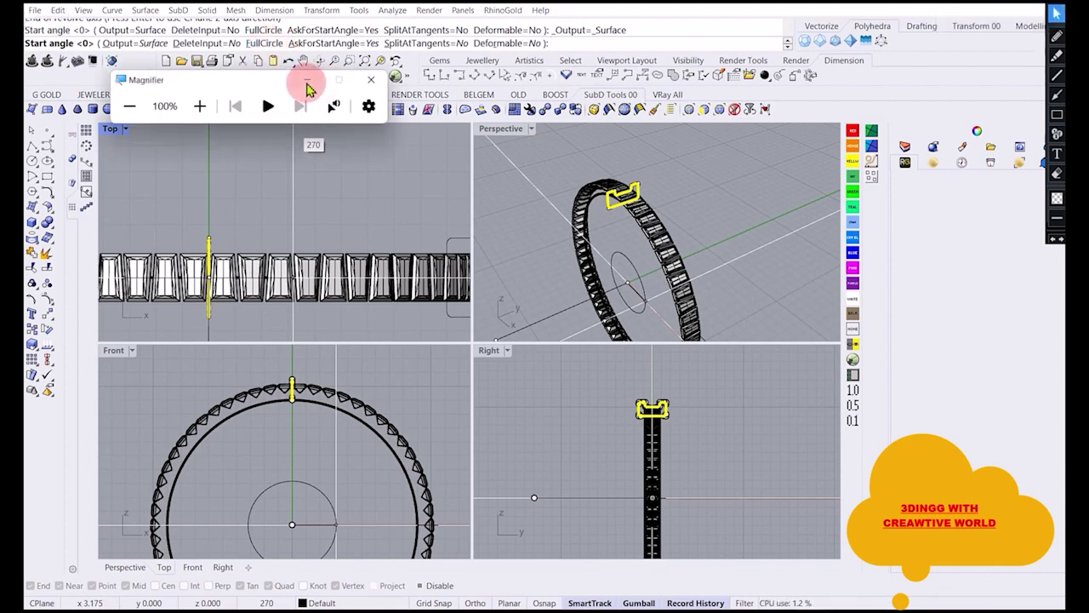
click(307, 81)
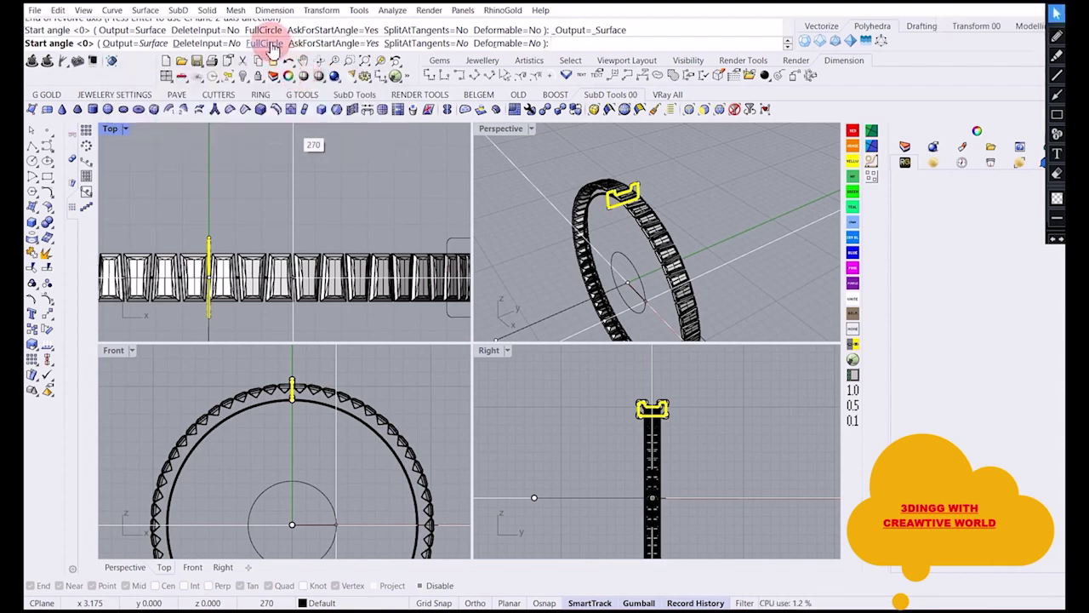
key(super)
key(super)
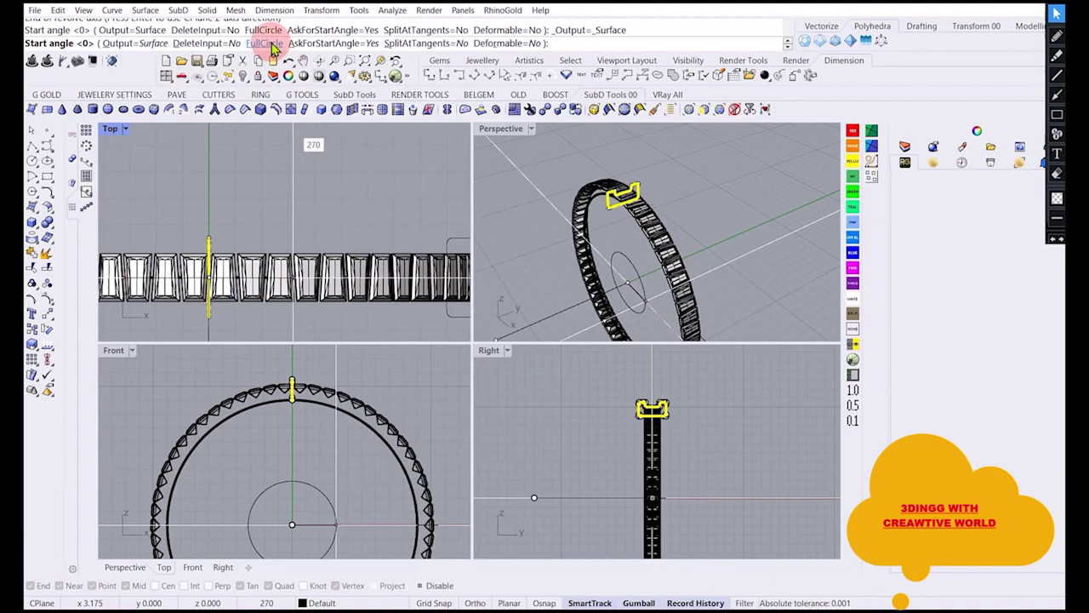
key(super+plus)
key(super+plus)
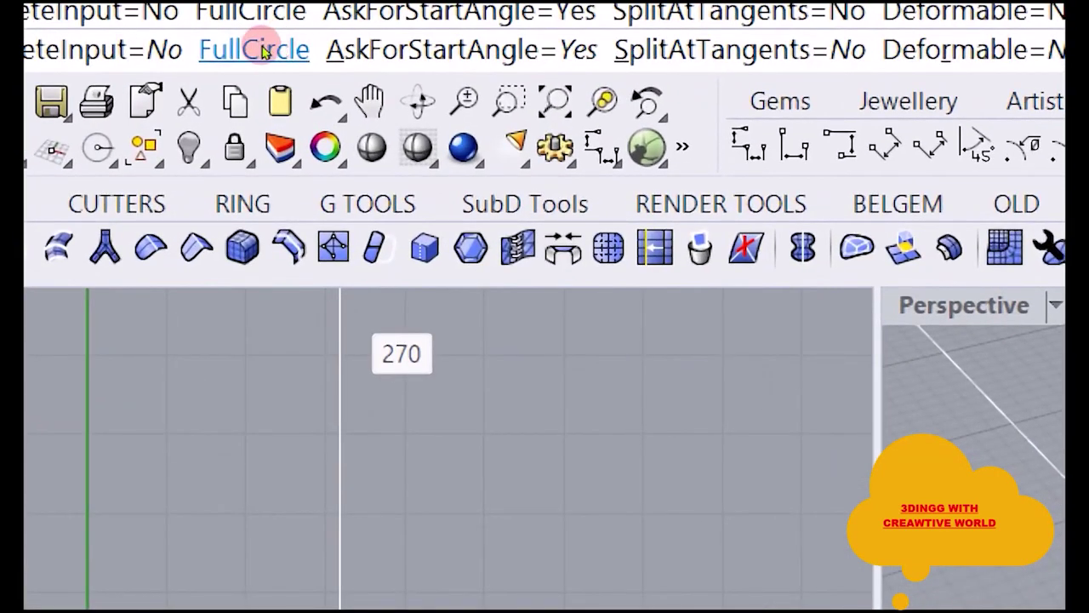
key(super+minus)
key(super+minus)
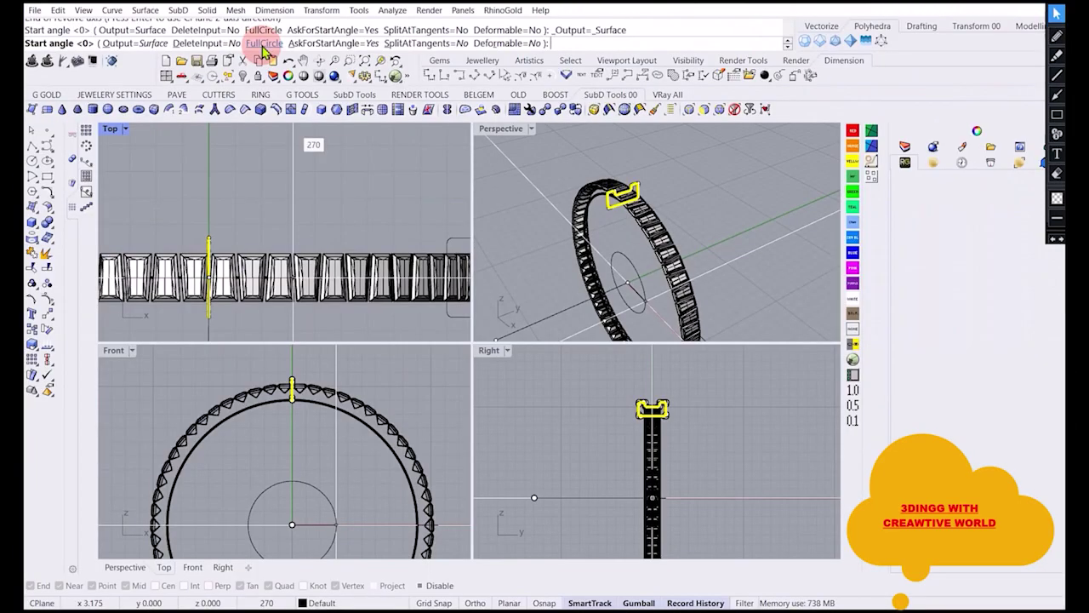
Complete the revolve of the channel profile with the FullCircle option to form the ring band.
click(264, 51)
right_drag(570, 242, 638, 231)
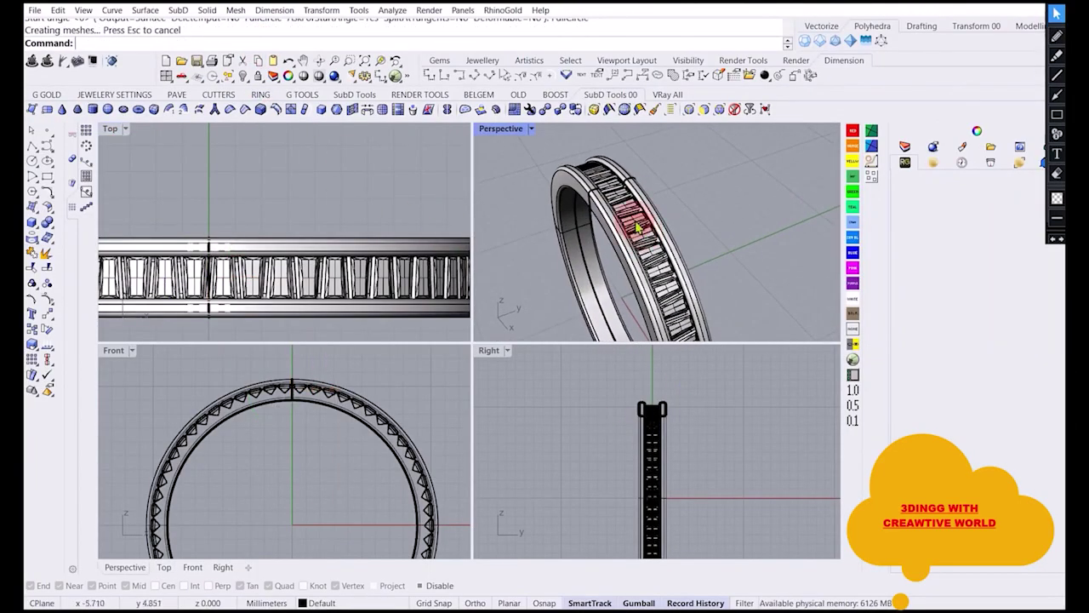
Examine the revolved band and how the gemstones sit between its channel walls in the maximized Perspective view.
double_click(501, 130)
right_drag(503, 165, 492, 347)
scroll(564, 343, up, 6)
scroll(561, 340, down, 3)
right_drag(564, 328, 403, 204)
scroll(516, 280, up, 6)
scroll(539, 278, down, 4)
scroll(352, 333, up, 8)
scroll(464, 278, down, 7)
scroll(466, 276, down, 5)
scroll(400, 189, up, 8)
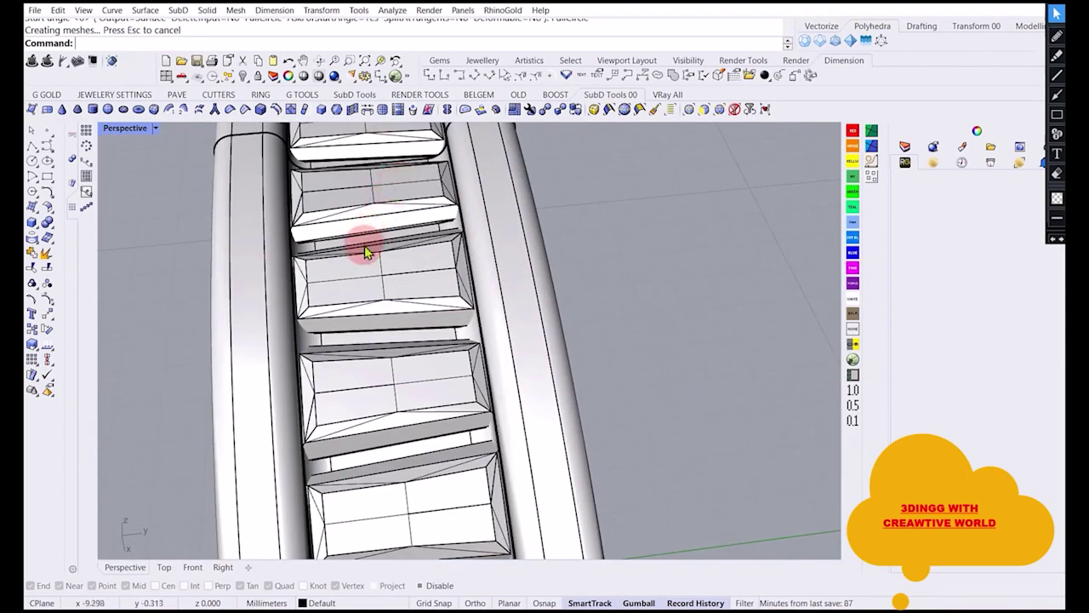
right_drag(366, 251, 362, 286)
scroll(356, 304, down, 5)
right_drag(304, 312, 628, 329)
scroll(627, 329, up, 5)
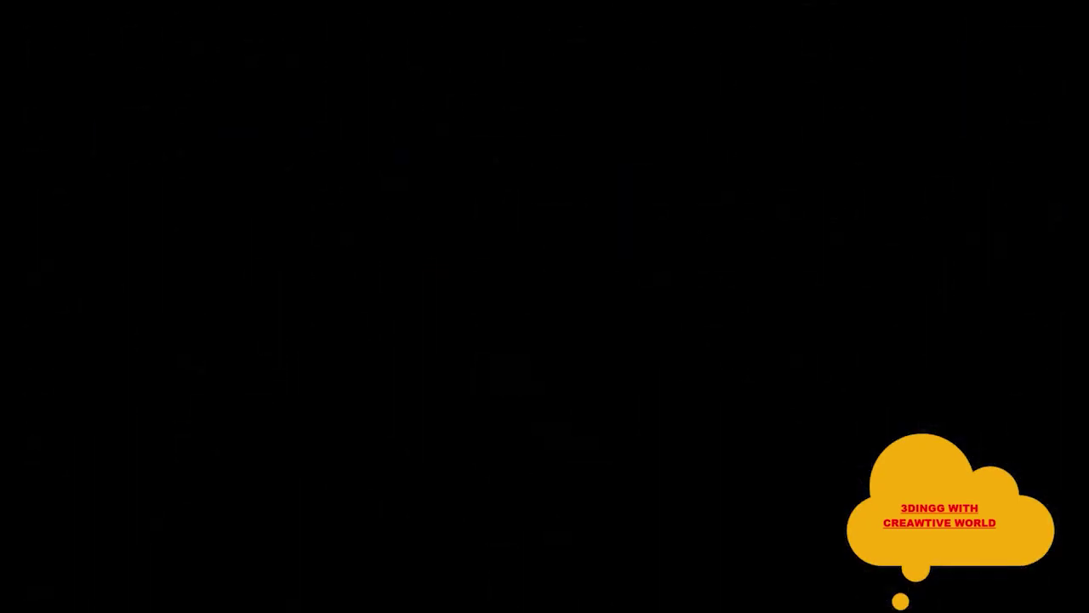
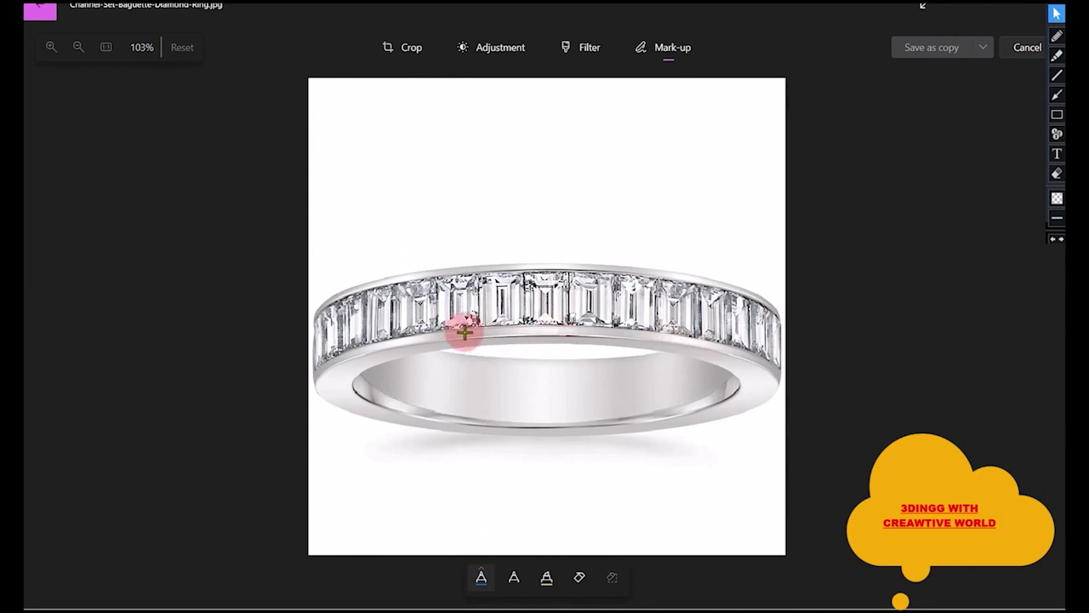
Switch to the reference ring photo and mark the lower and upper channel edges beside the baguette stones with pen lines.
drag(461, 334, 617, 335)
drag(464, 270, 611, 269)
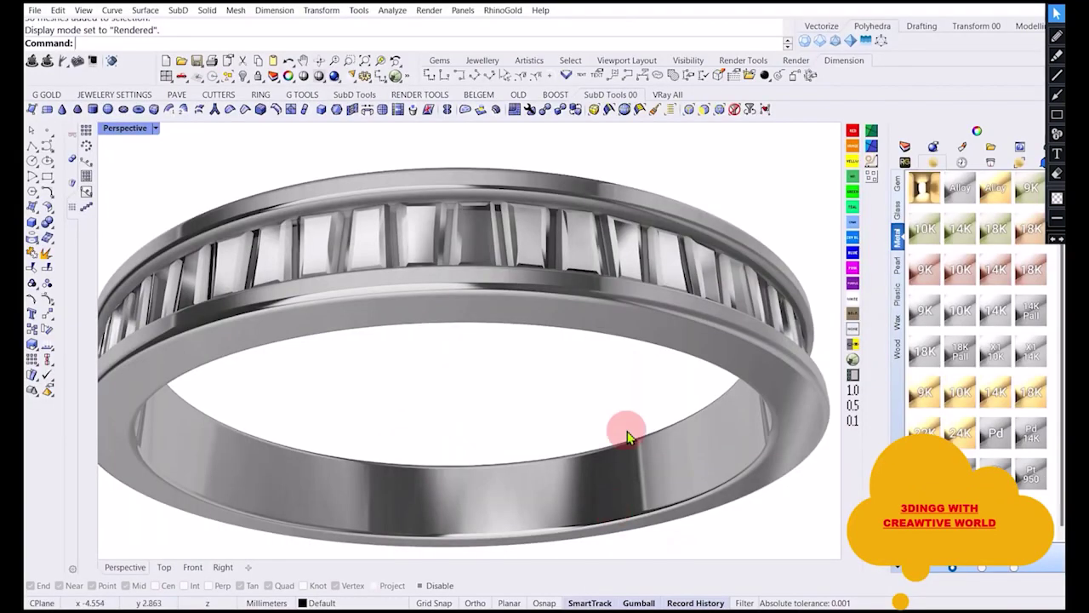
Inspect the rendered ring from the side, selecting the metal band and clearing the selection.
right_drag(551, 339, 219, 213)
click(542, 321)
click(659, 260)
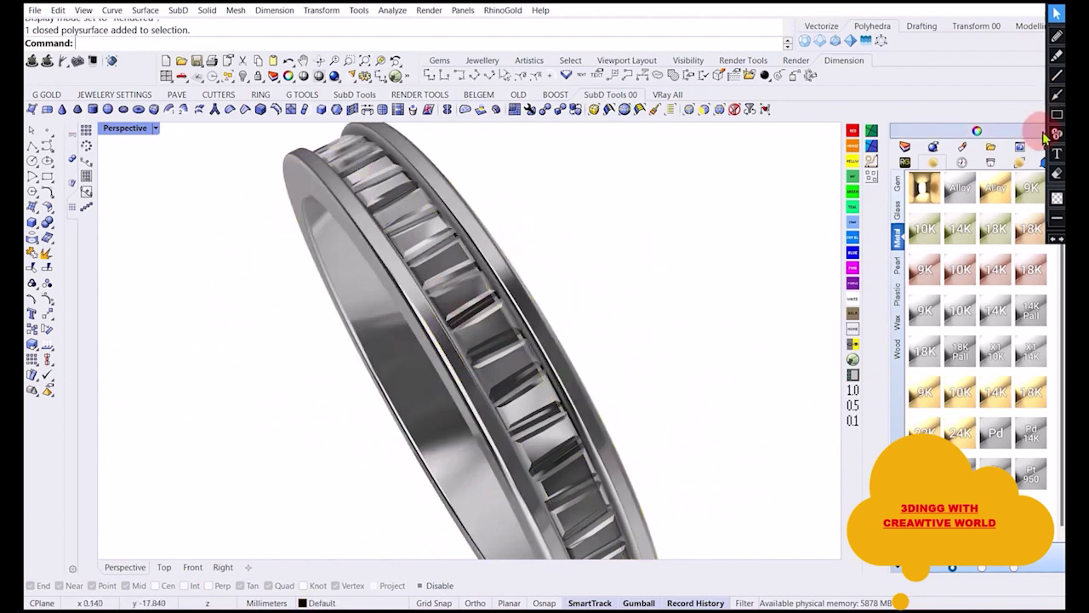
click(1056, 79)
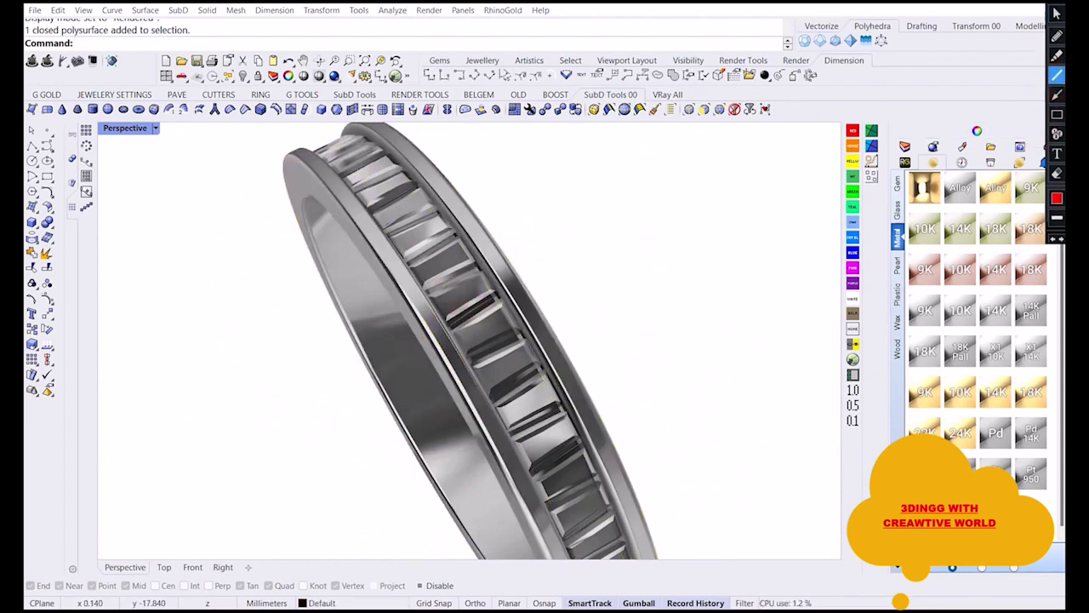
click(1056, 36)
drag(392, 269, 436, 348)
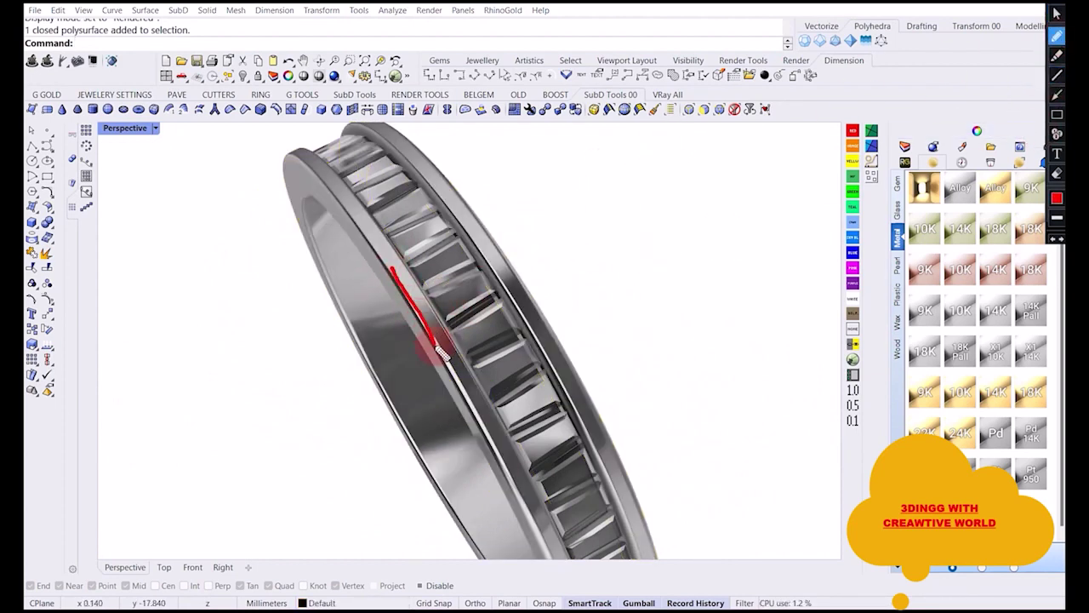
right_click(582, 276)
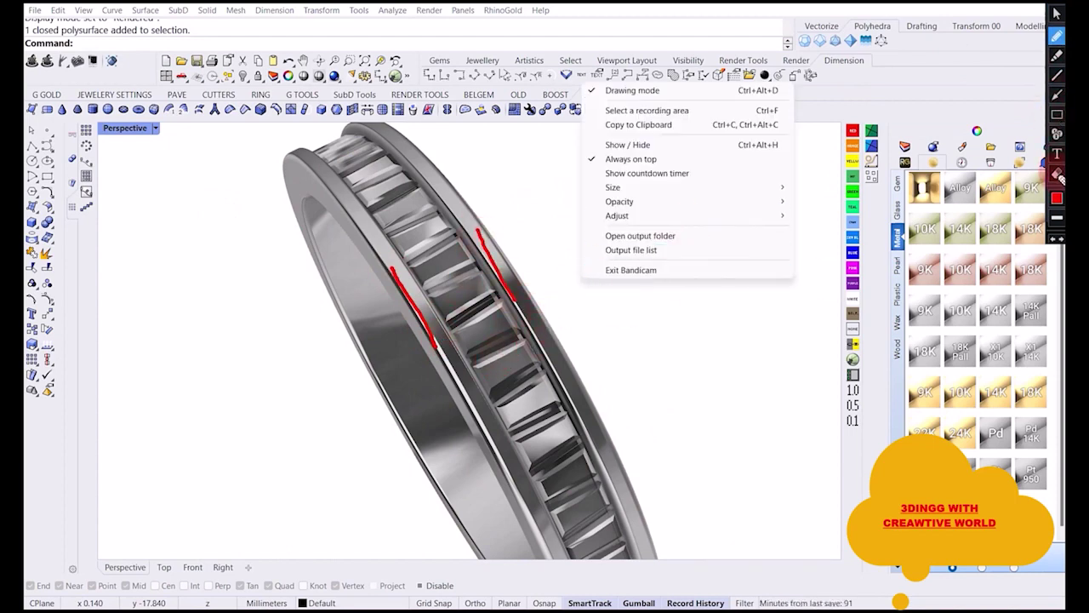
double_click(1058, 176)
right_click(511, 254)
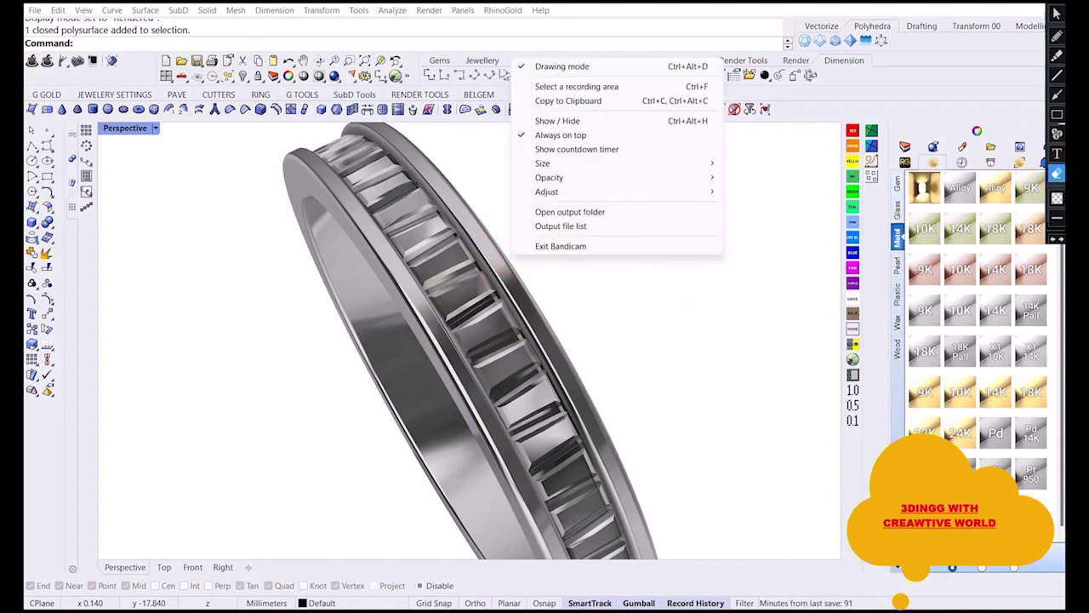
click(1057, 16)
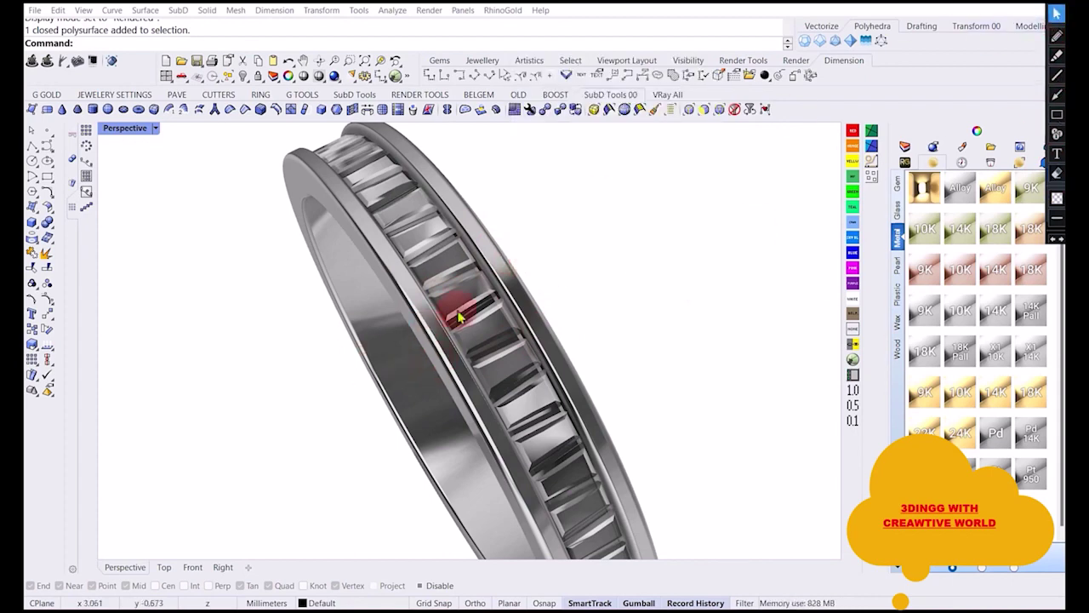
Select the arrayed gemstones together in the Top view to check them against the band, and clear the selection.
right_drag(457, 317, 508, 323)
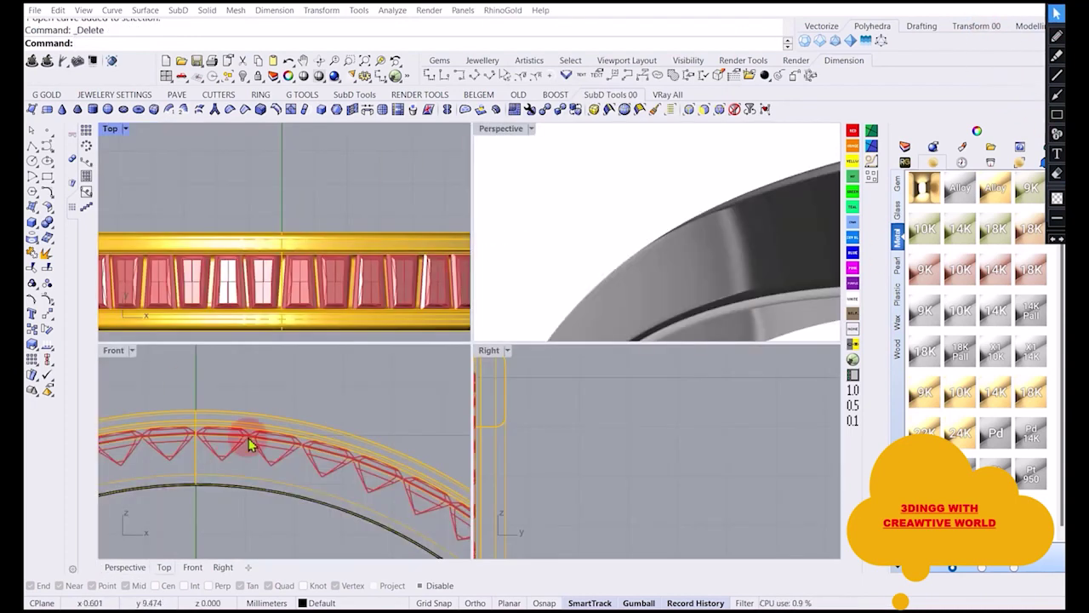
click(269, 283)
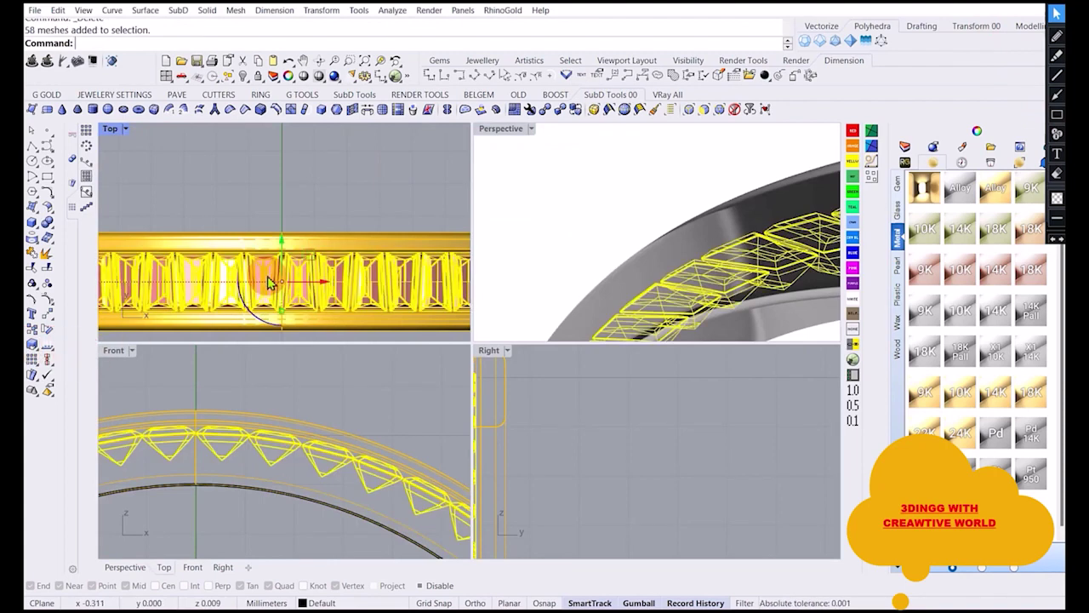
click(229, 207)
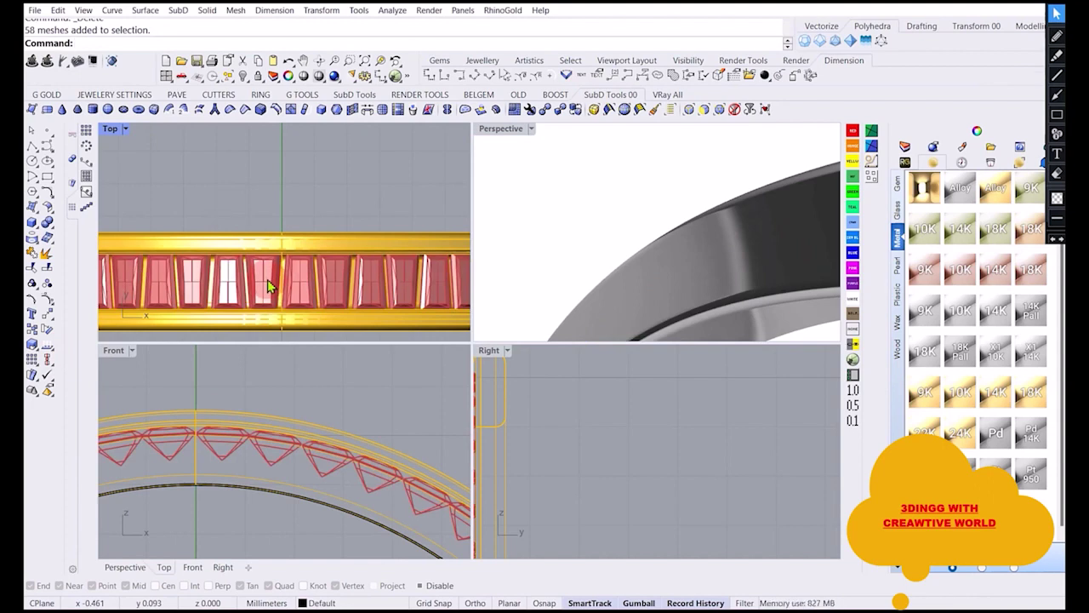
Remove the single baguette gemstone just beside the vertical axis from the gemstone group in the Top view.
click(269, 286)
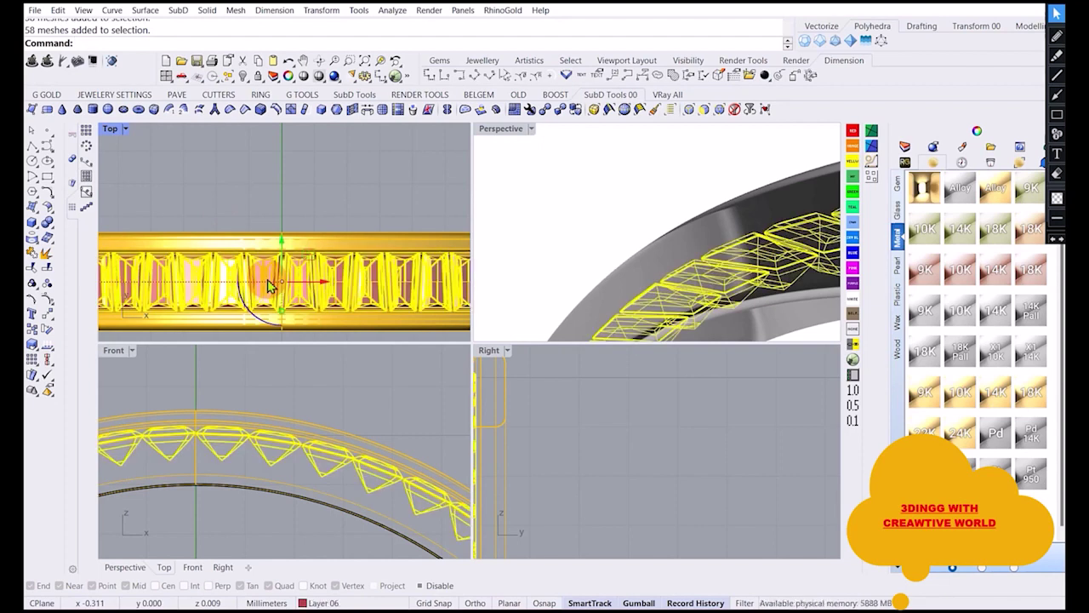
click(245, 212)
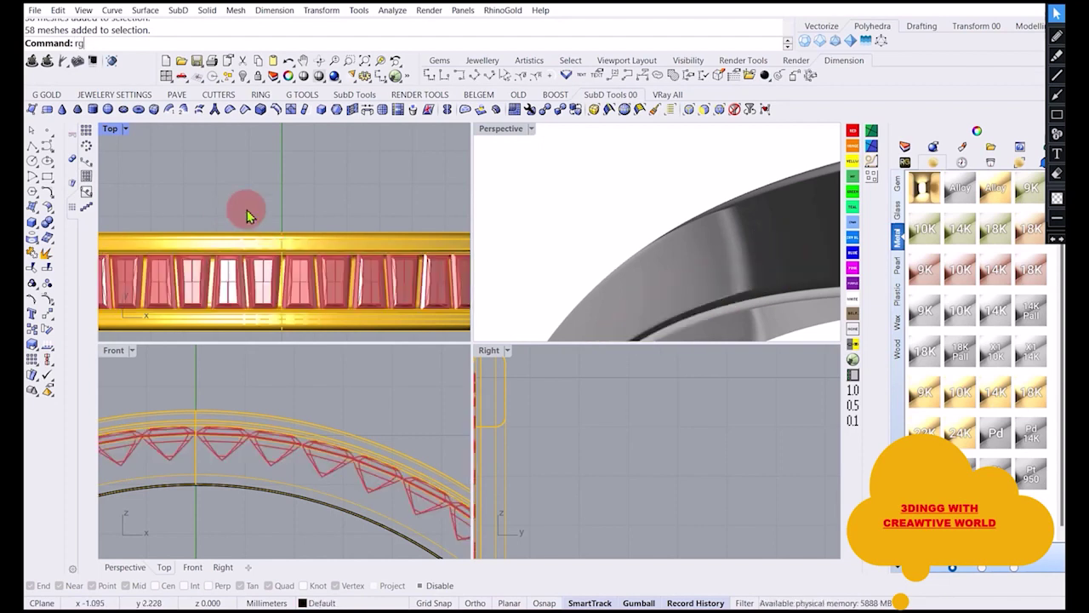
text(rg)
key(Return)
click(269, 279)
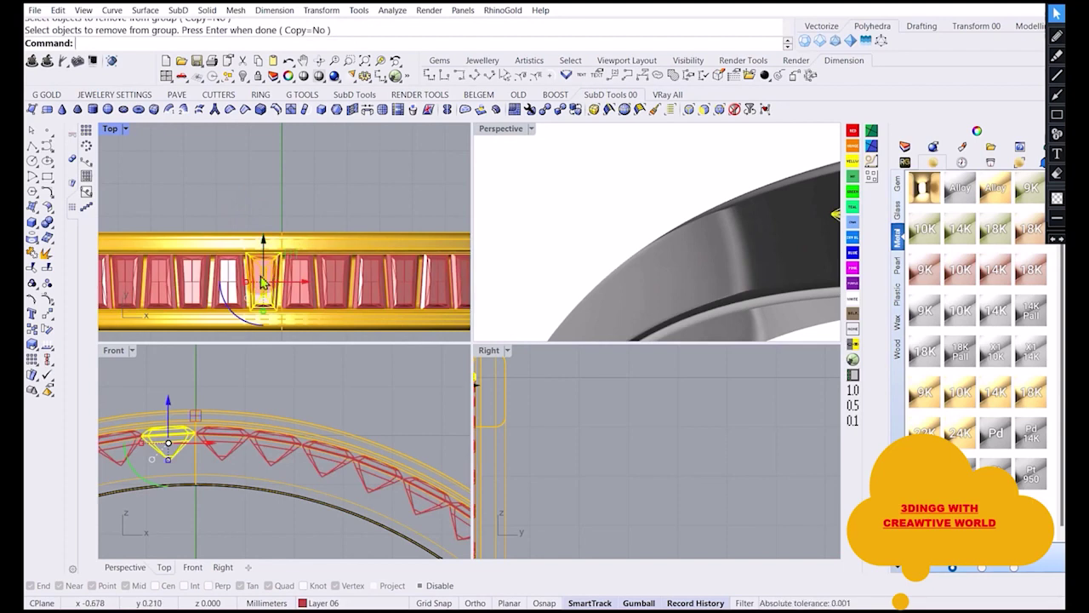
Assign the ungrouped gemstone to Layer 04 and hide Layer 06 with the remaining gemstones.
click(323, 604)
click(328, 229)
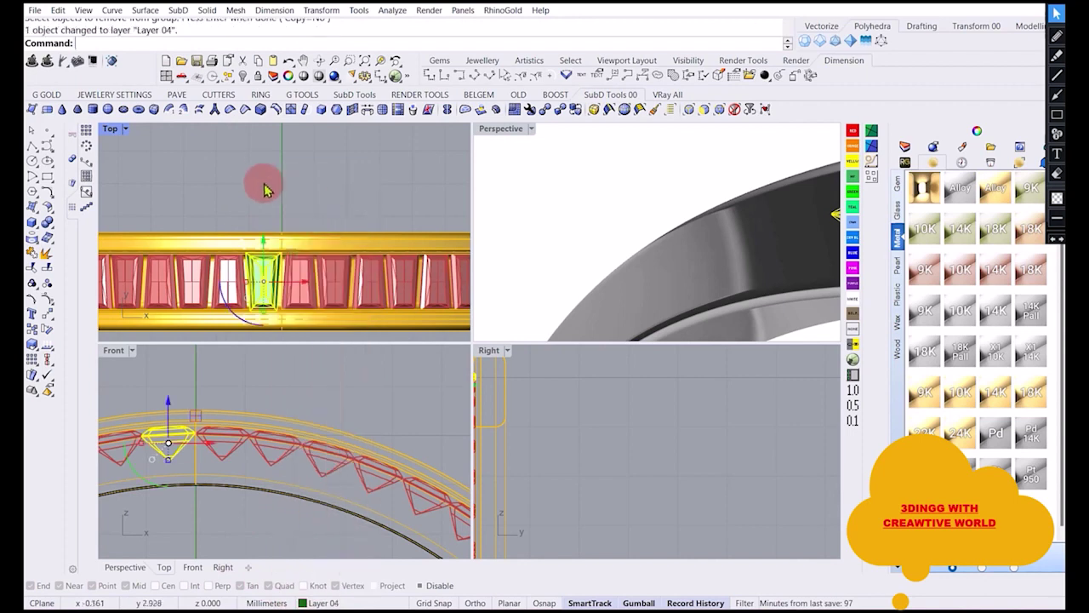
click(264, 189)
click(324, 602)
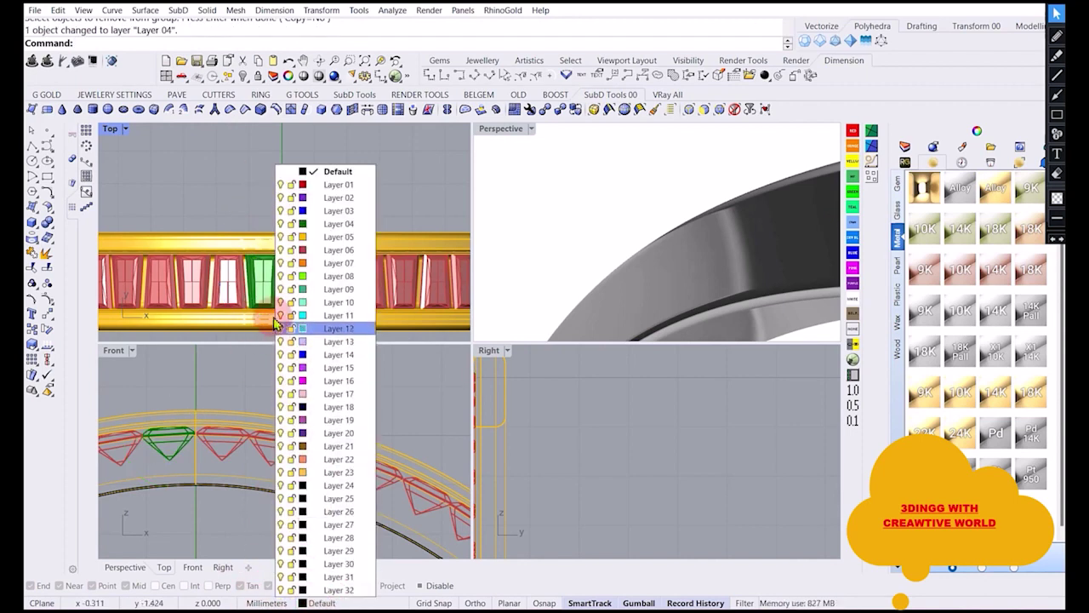
click(282, 251)
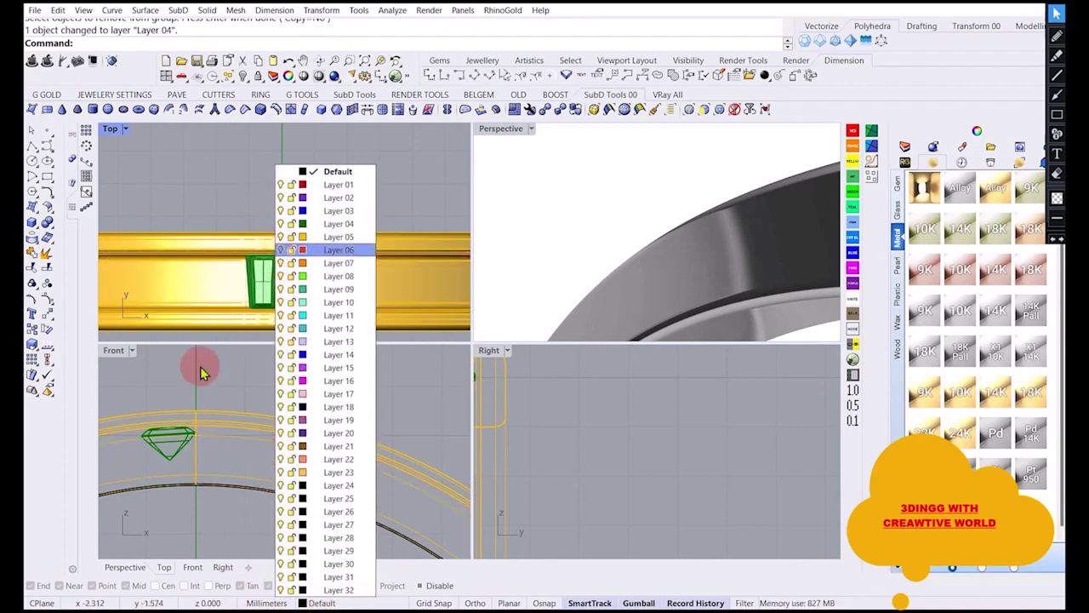
Convert the green mesh gemstone to a NURBS solid with DeleteInputObjects set to No.
scroll(251, 429, up, 3)
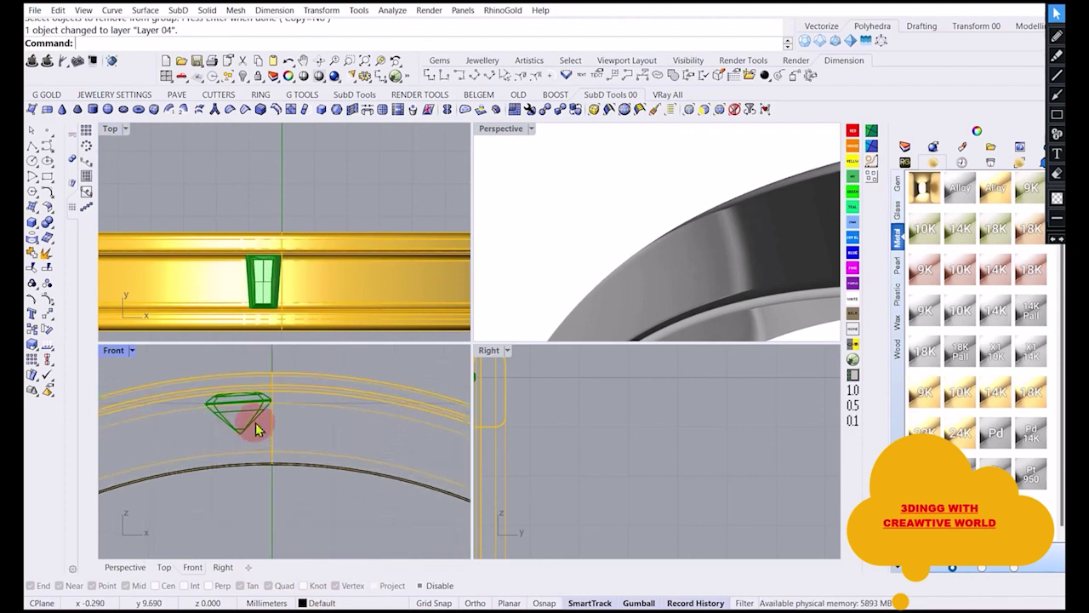
click(256, 424)
right_drag(255, 426, 256, 459)
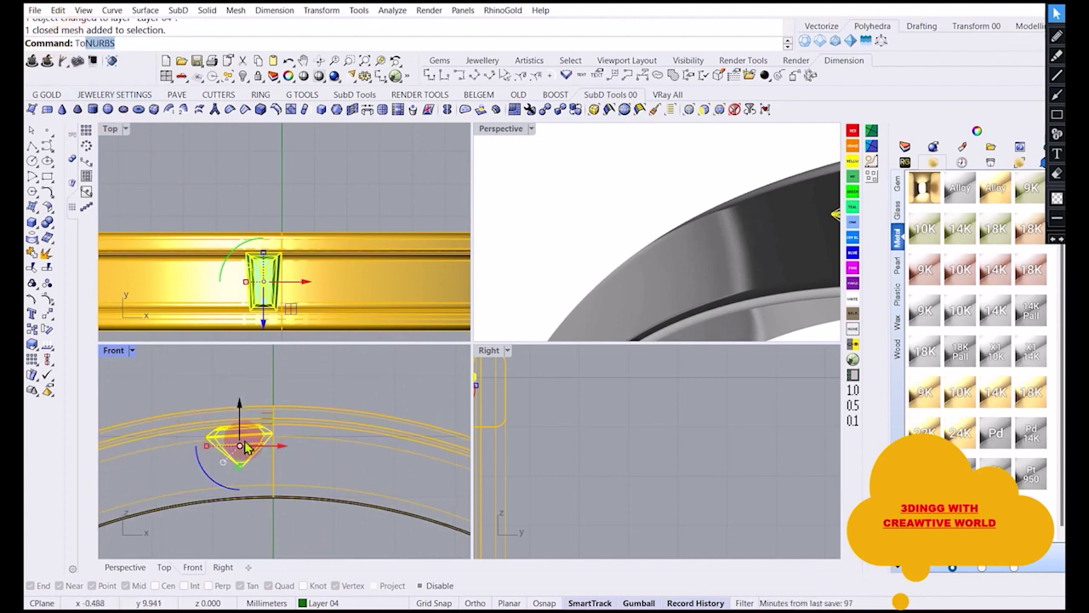
key(Return)
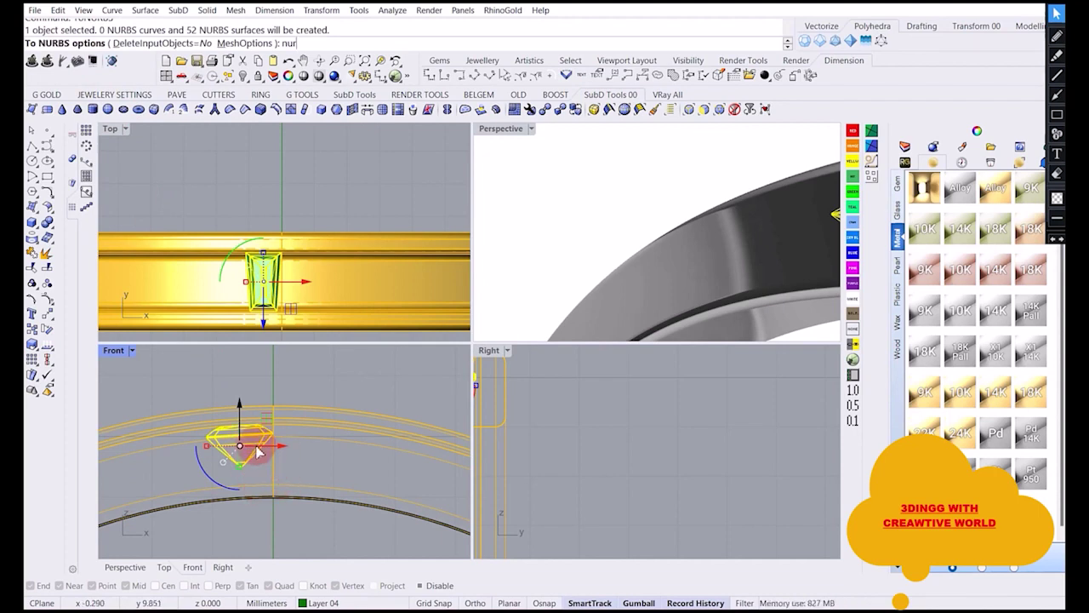
text(nur)
key(Return)
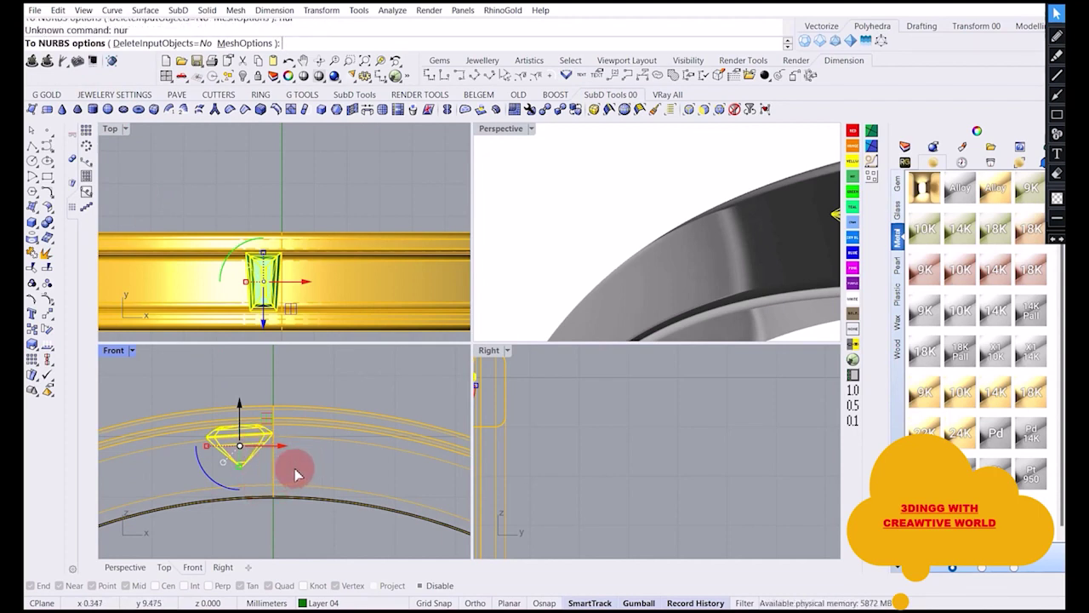
key(Return)
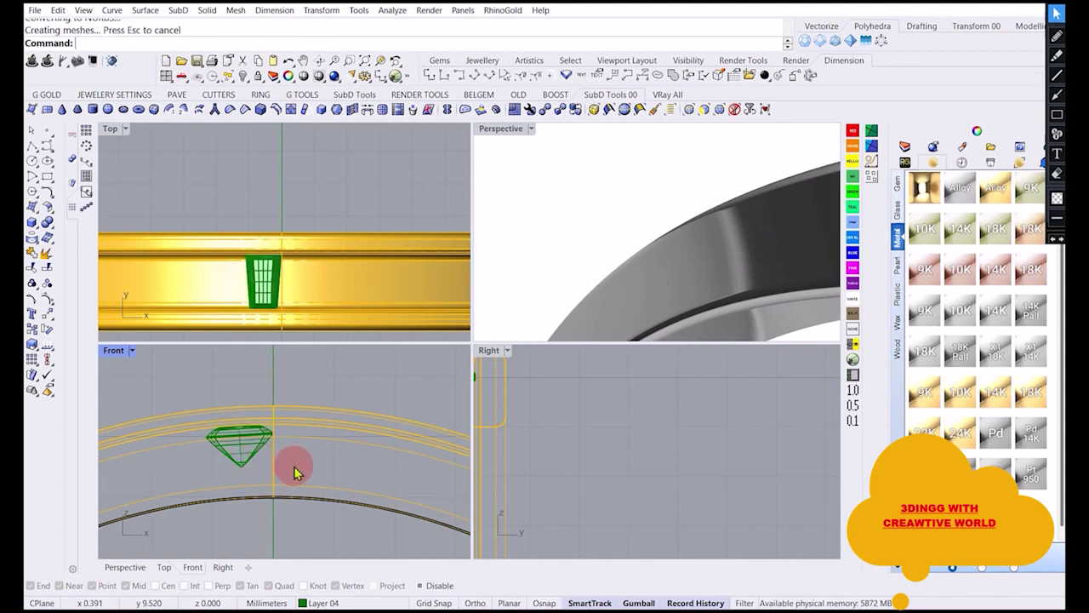
Hide the original mesh gemstone so that only its NURBS copy stays in place.
click(248, 455)
click(276, 479)
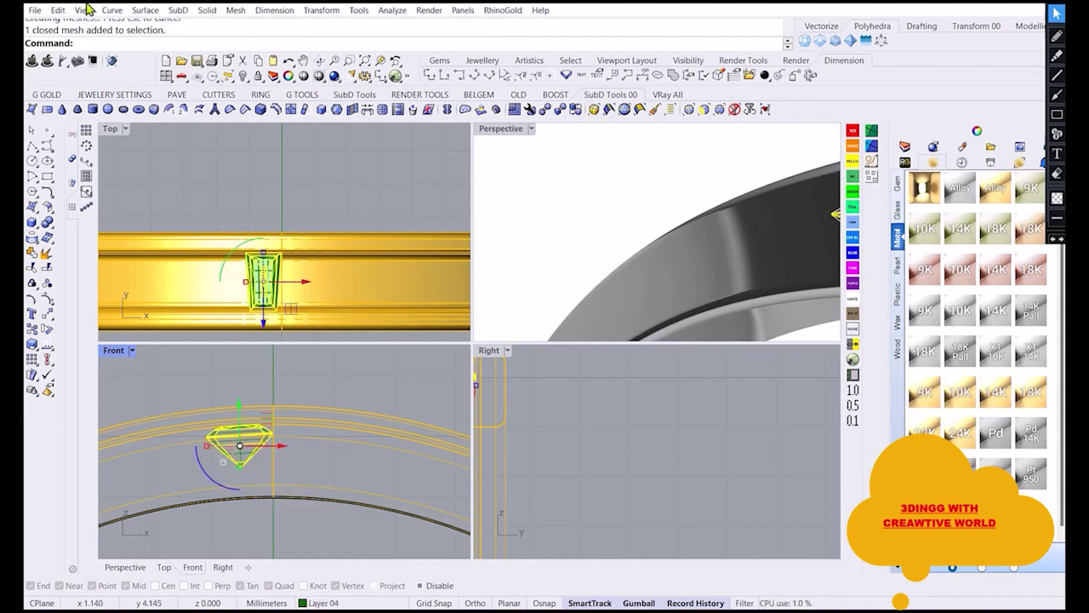
click(244, 78)
scroll(255, 408, up, 3)
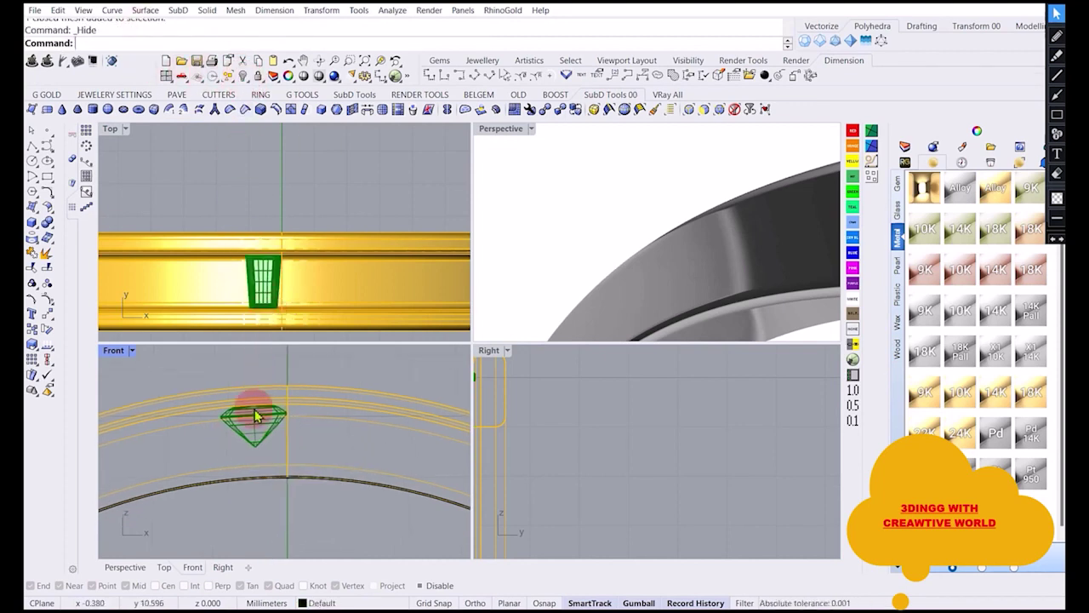
click(227, 377)
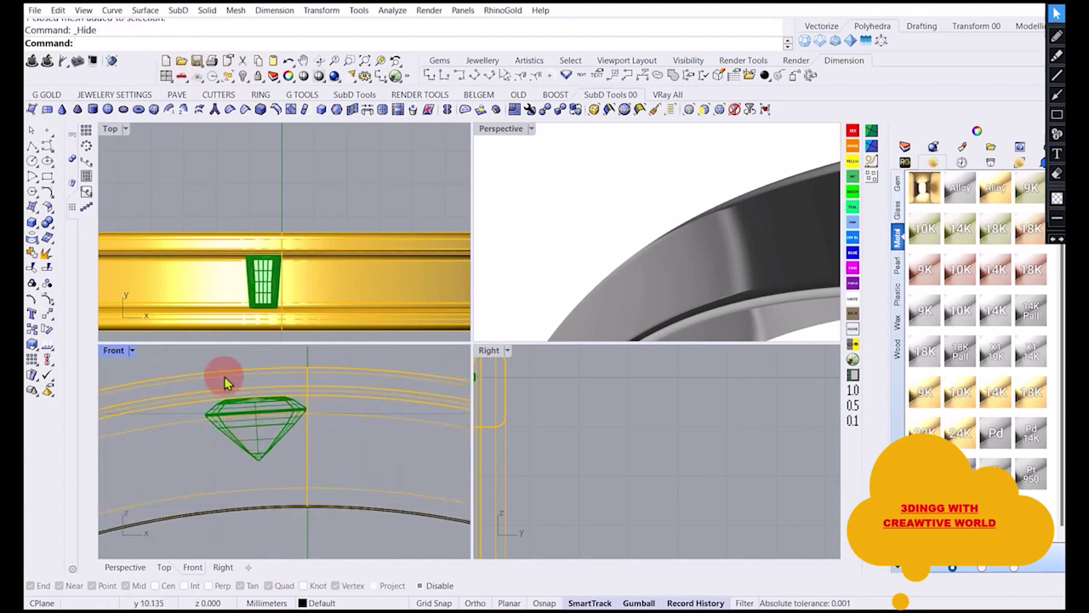
Draw a straight polyline about 0.62 mm long across the gemstone's lower pavilion, just above the tip, in the Front view.
click(32, 149)
scroll(214, 442, up, 5)
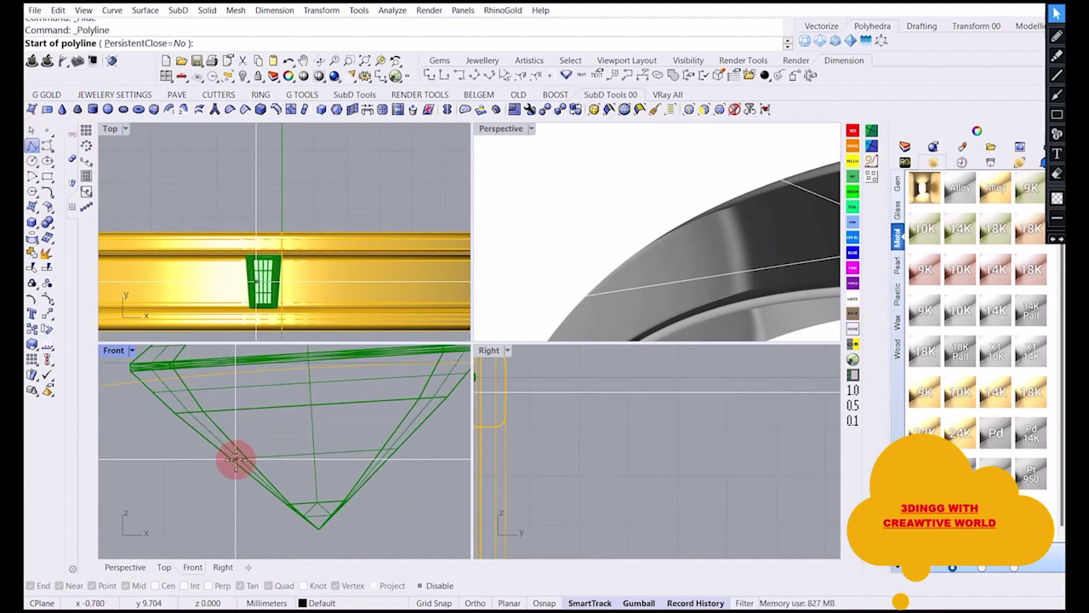
click(233, 458)
click(400, 452)
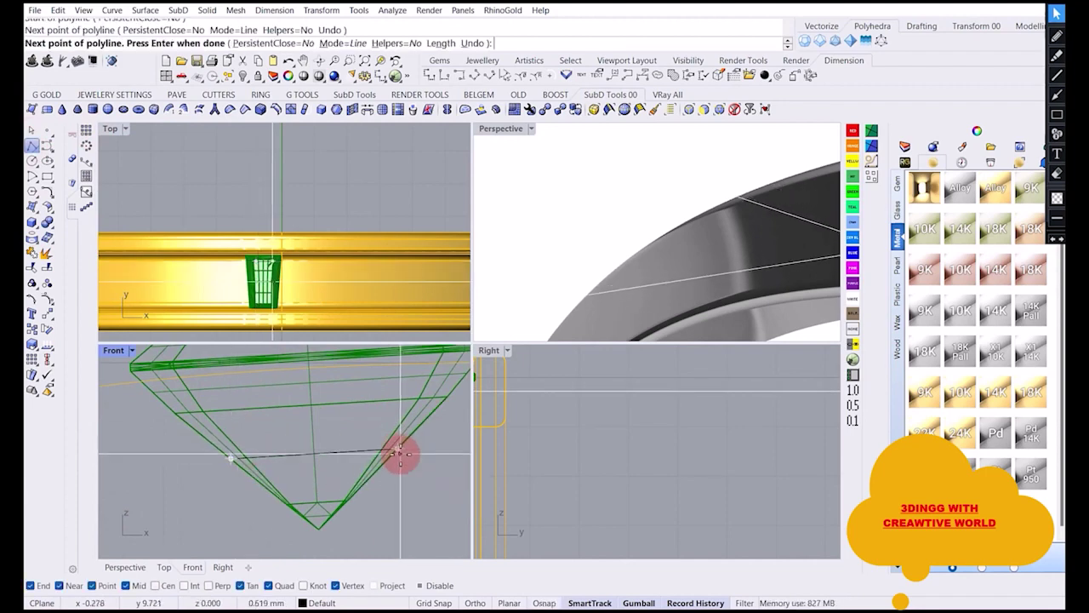
key(Return)
Try to lengthen the line across the pavilion by scaling it, and undo the scaling.
click(316, 452)
click(378, 482)
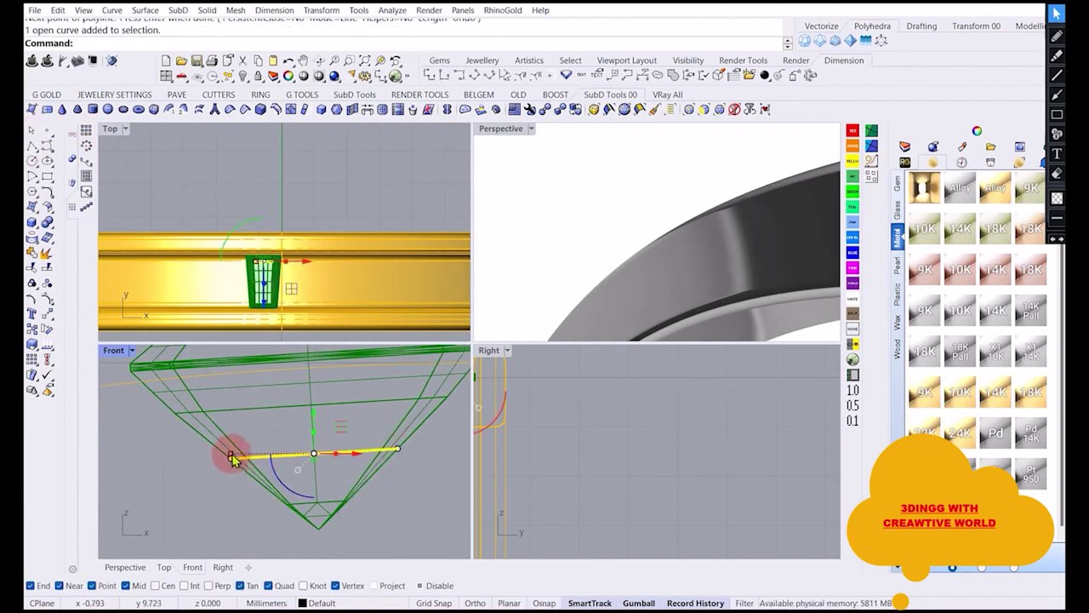
scroll(179, 442, down, 5)
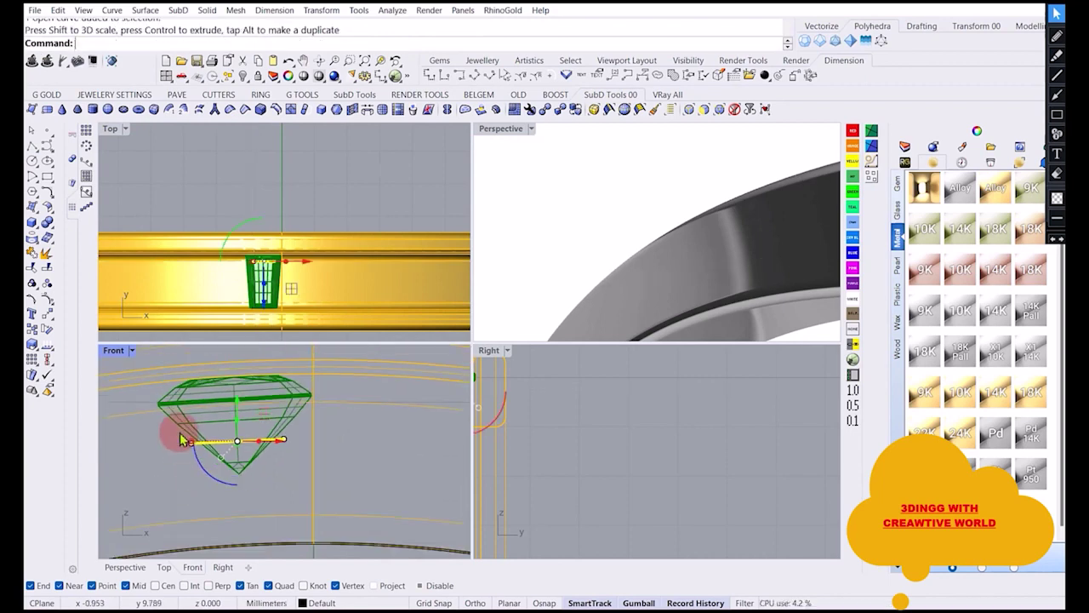
scroll(217, 449, up, 4)
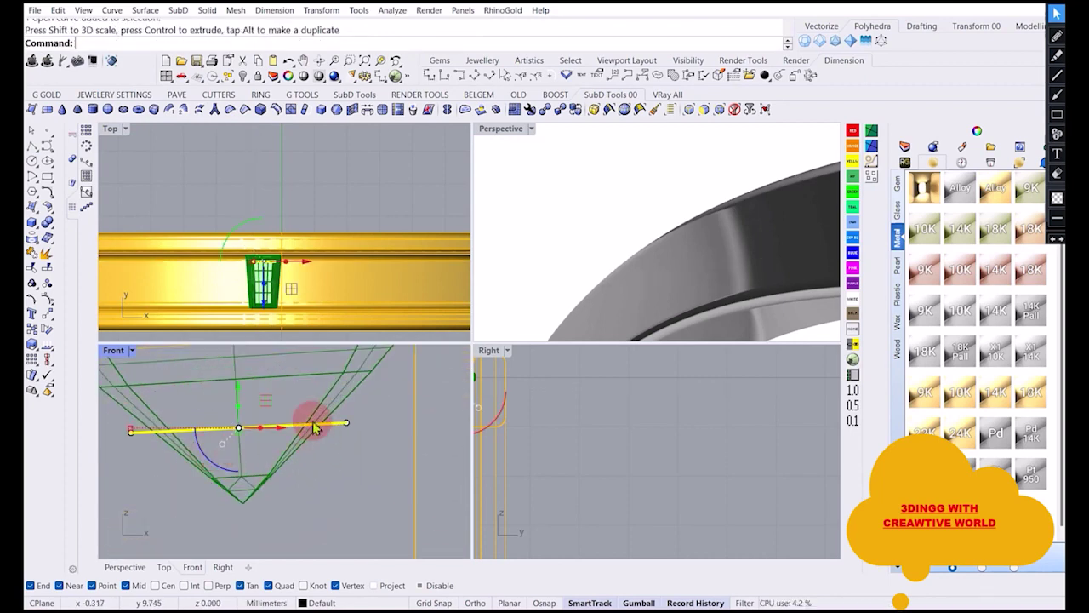
key(ctrl+z)
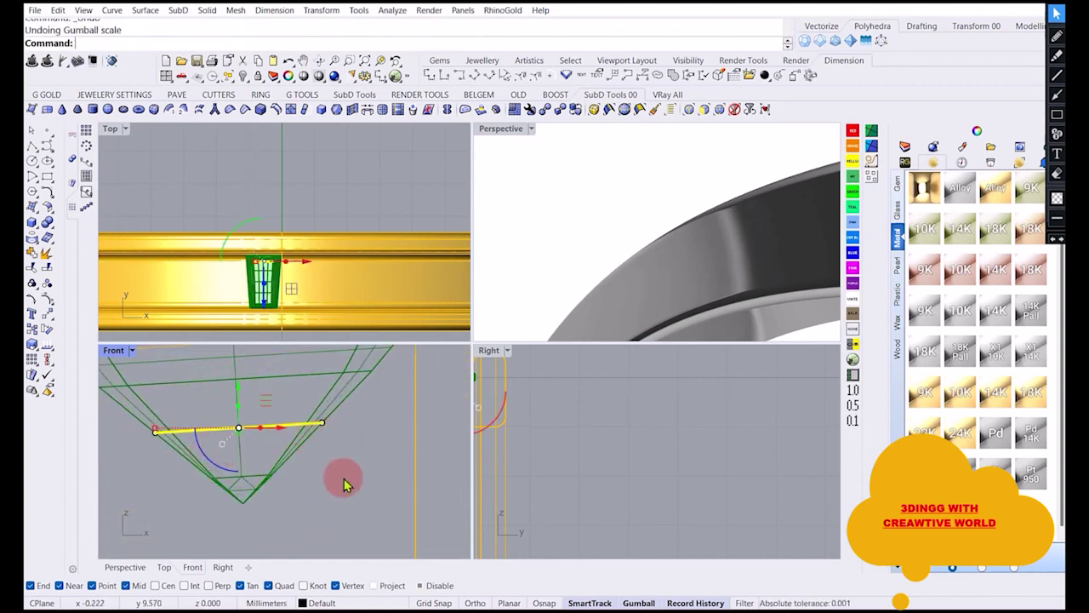
Extend the left end of the line past the gemstone's outline in the Front view.
text(tend)
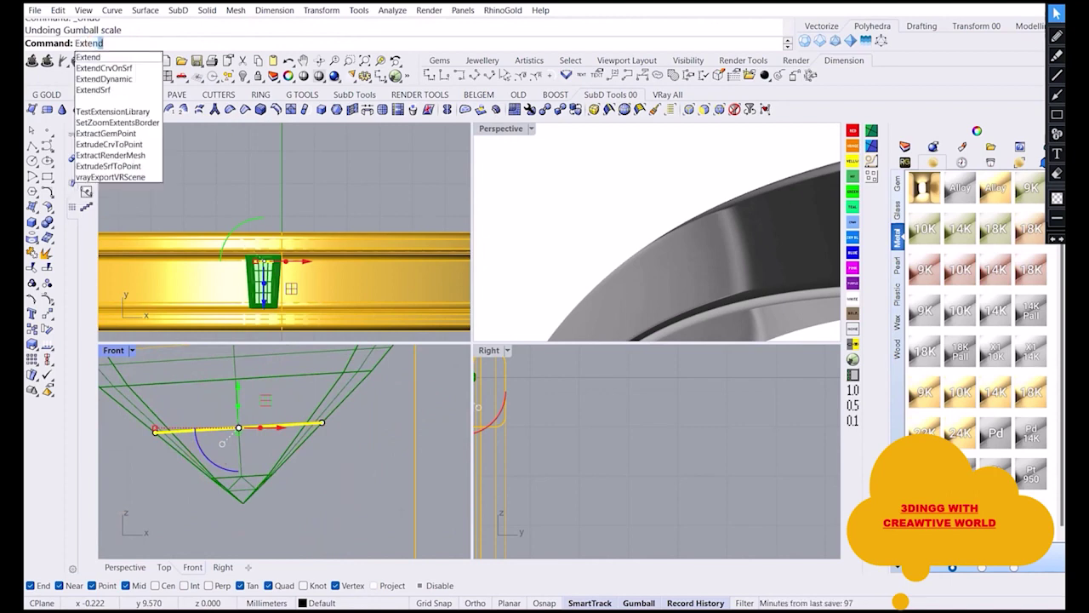
key(Return)
click(169, 433)
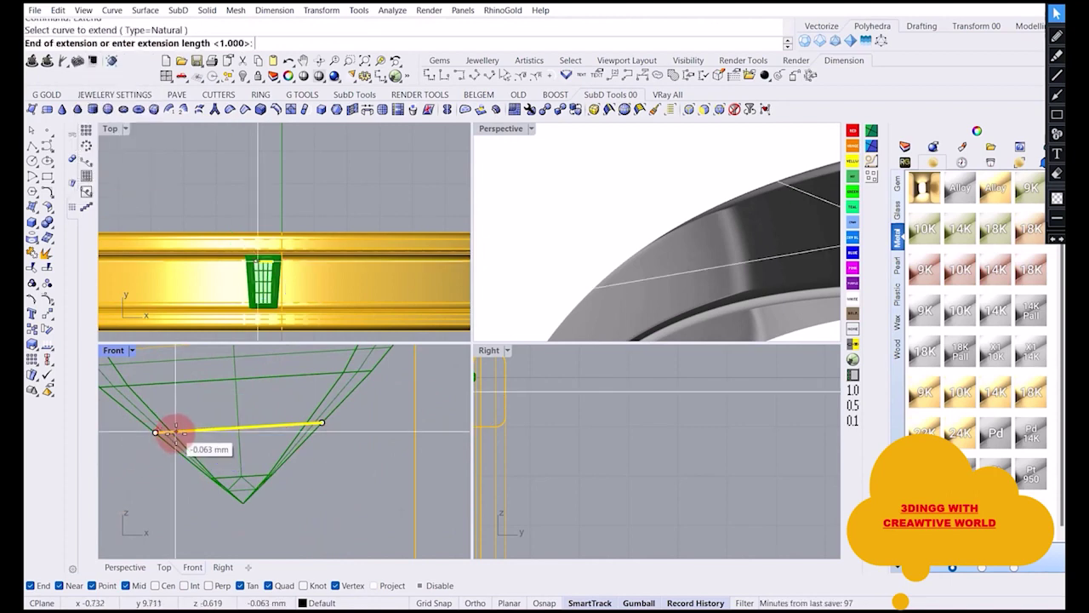
click(127, 436)
key(Return)
key(Return)
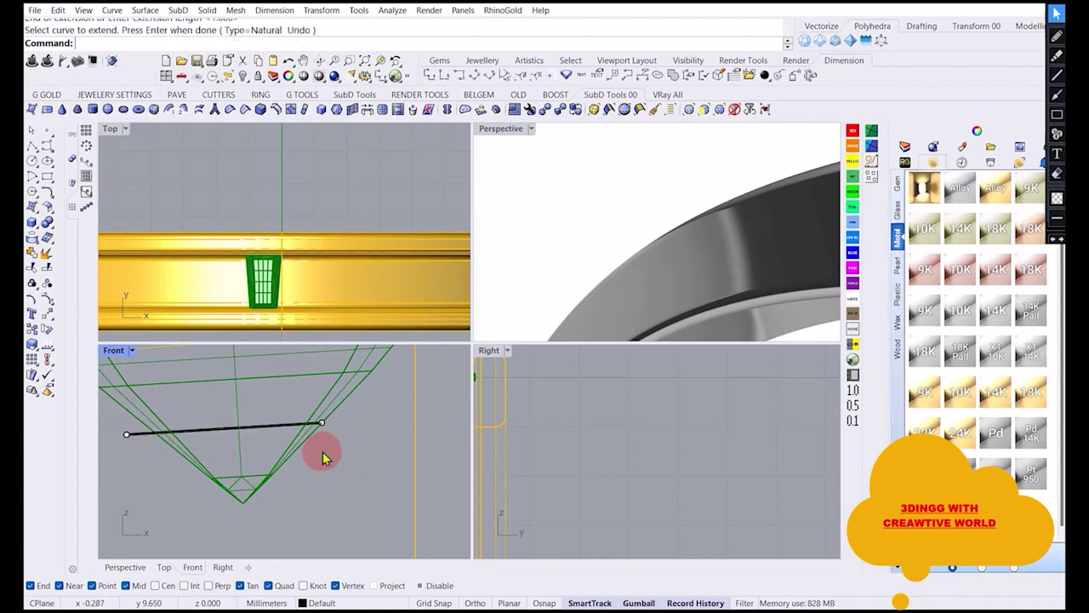
Extend the right end of the line past the opposite side of the gemstone's outline.
click(298, 428)
key(Return)
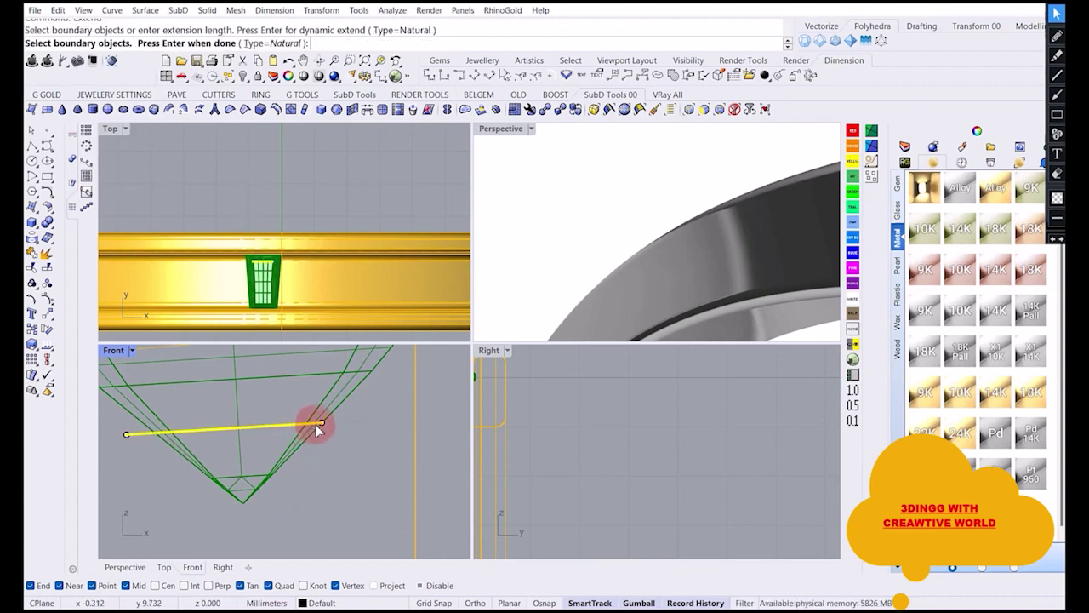
click(320, 430)
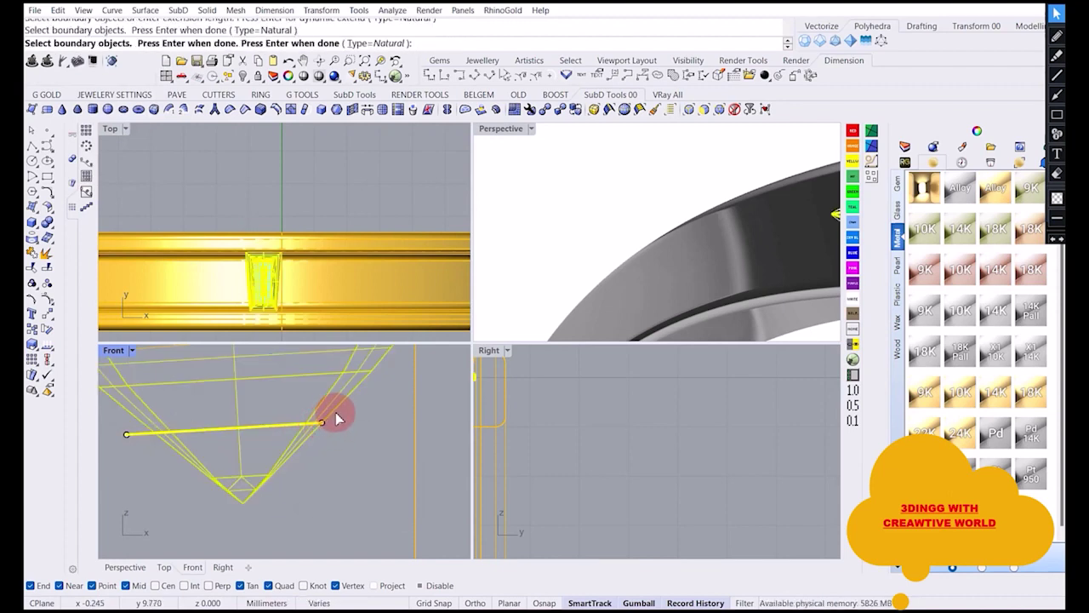
right_click(336, 417)
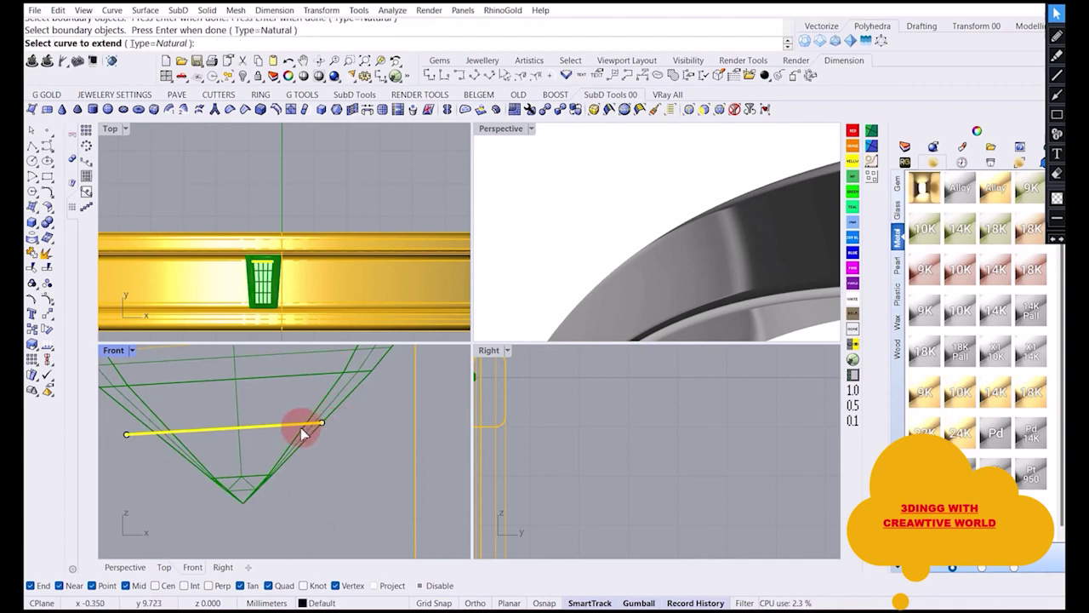
click(299, 423)
click(373, 421)
right_click(366, 430)
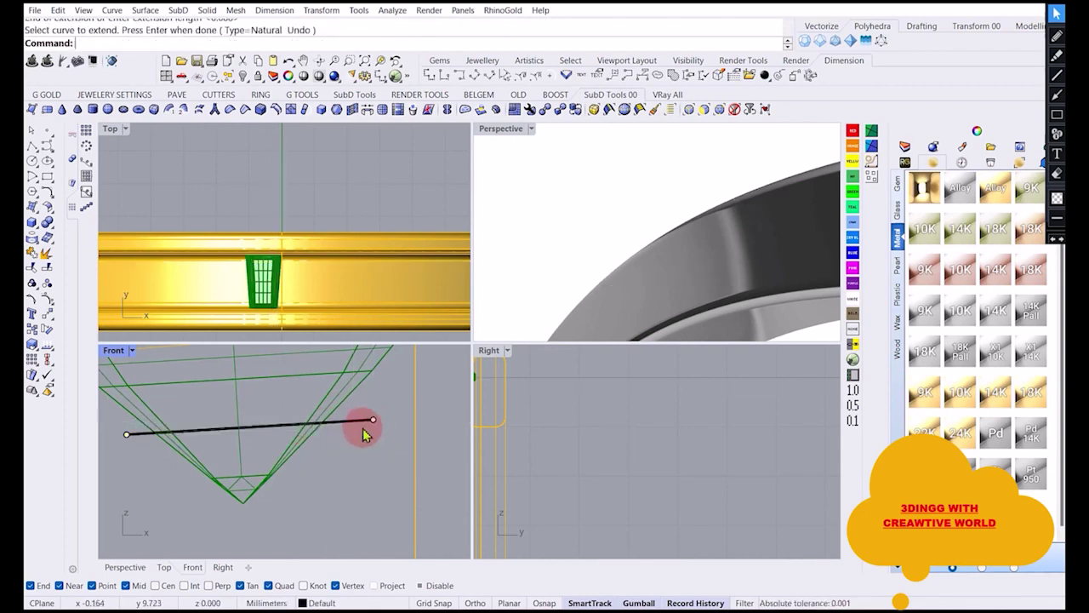
Wire-cut the NURBS gemstone with the extended line, through both sides along Y, removing the pointed tip below it.
click(353, 422)
right_click(244, 443)
scroll(244, 443, down, 10)
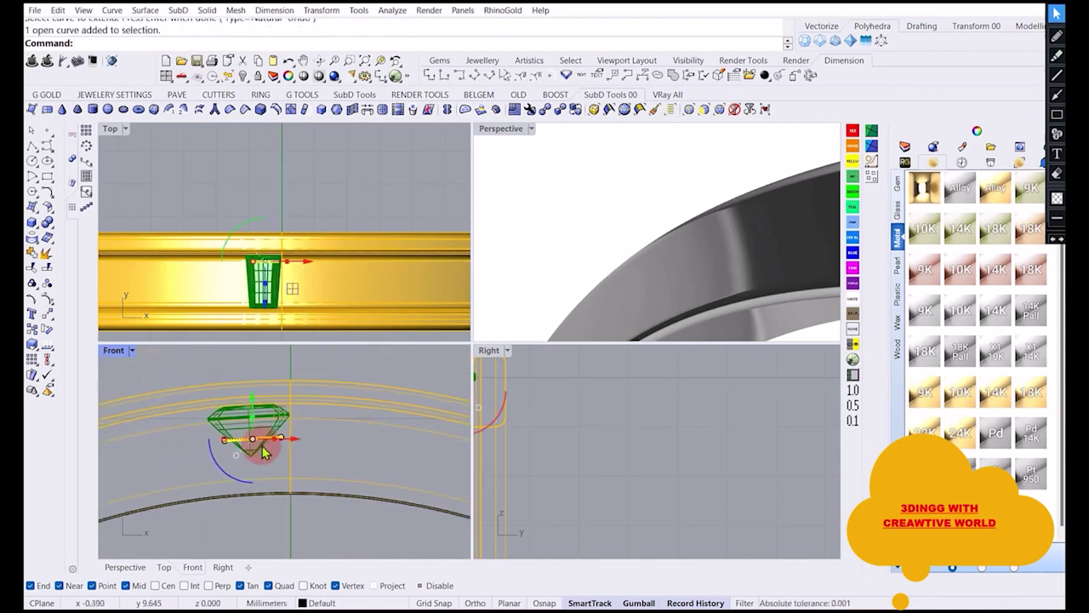
key(F4)
click(266, 424)
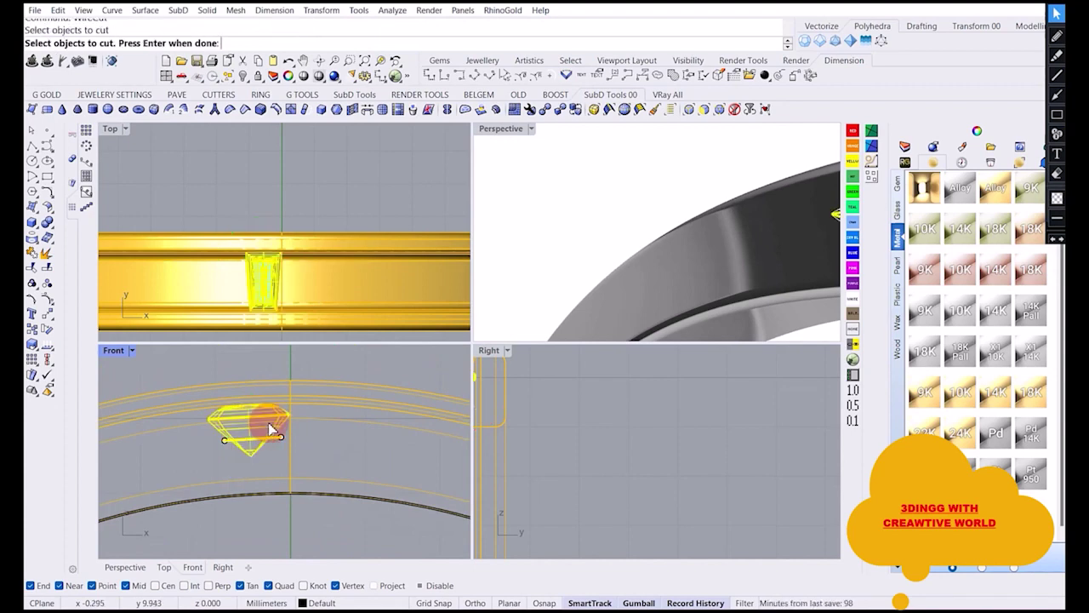
key(Return)
click(264, 201)
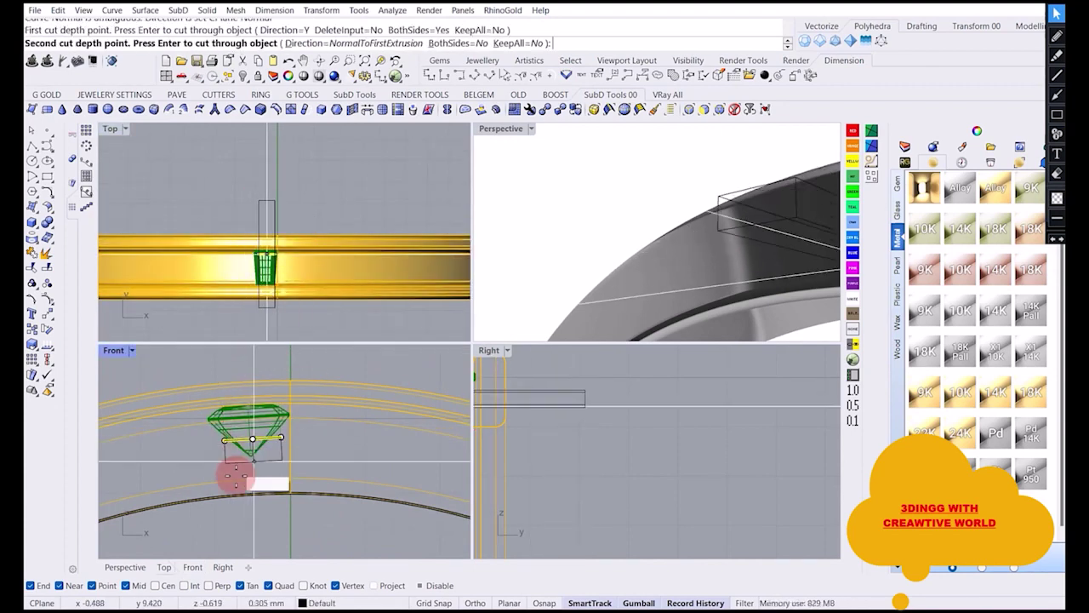
click(231, 476)
key(Return)
Hide Layer 05 with the metal band to isolate the cut gemstone in the Perspective view.
right_drag(688, 275, 621, 213)
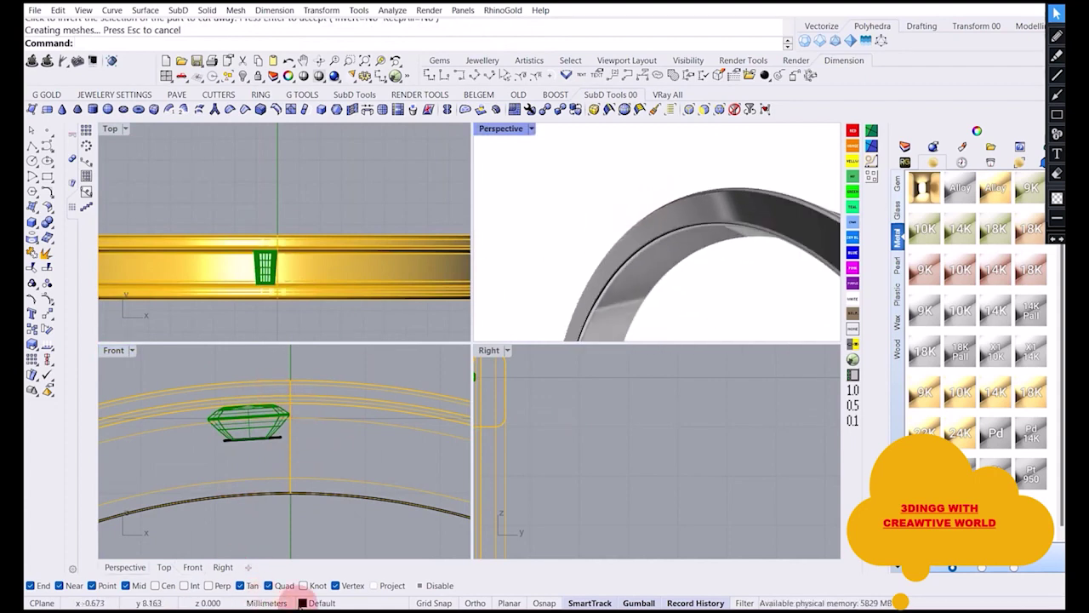
click(307, 603)
click(281, 237)
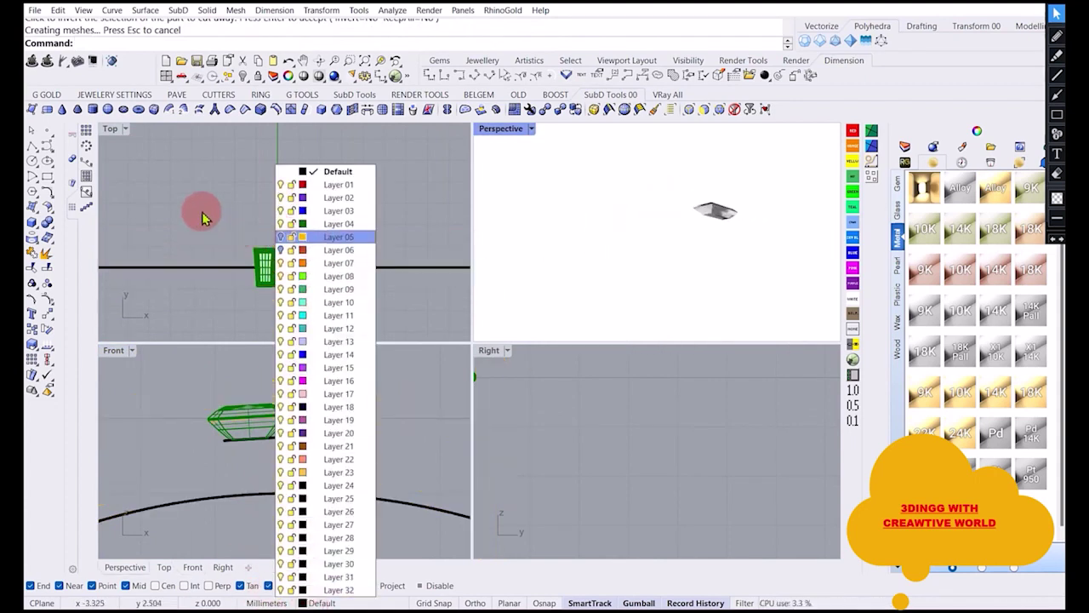
click(203, 218)
scroll(717, 211, up, 12)
Assign the Default material to the cut gemstone and deselect it.
click(642, 215)
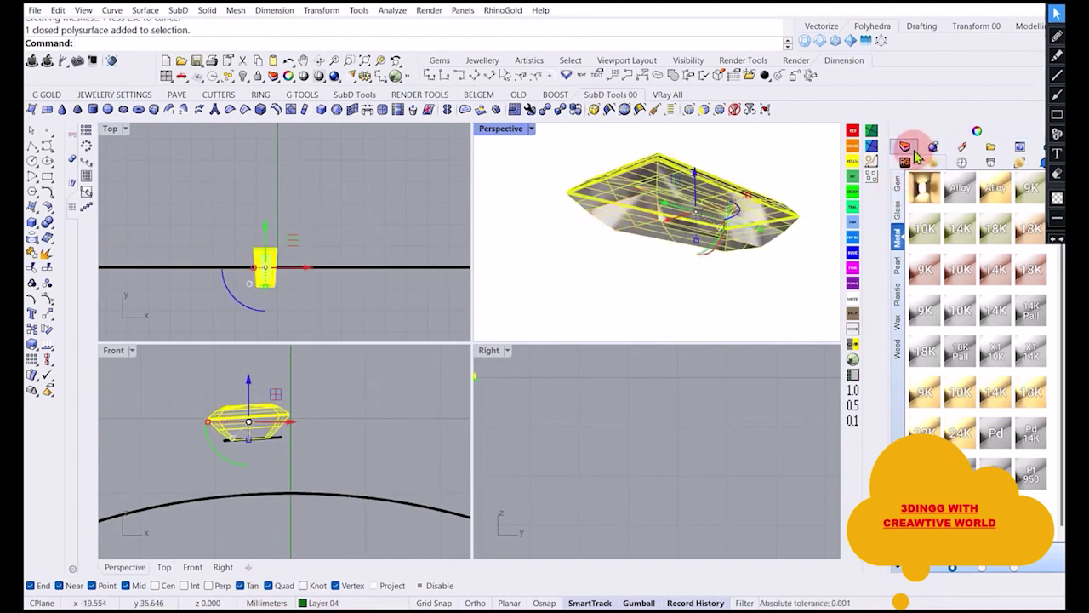
click(976, 133)
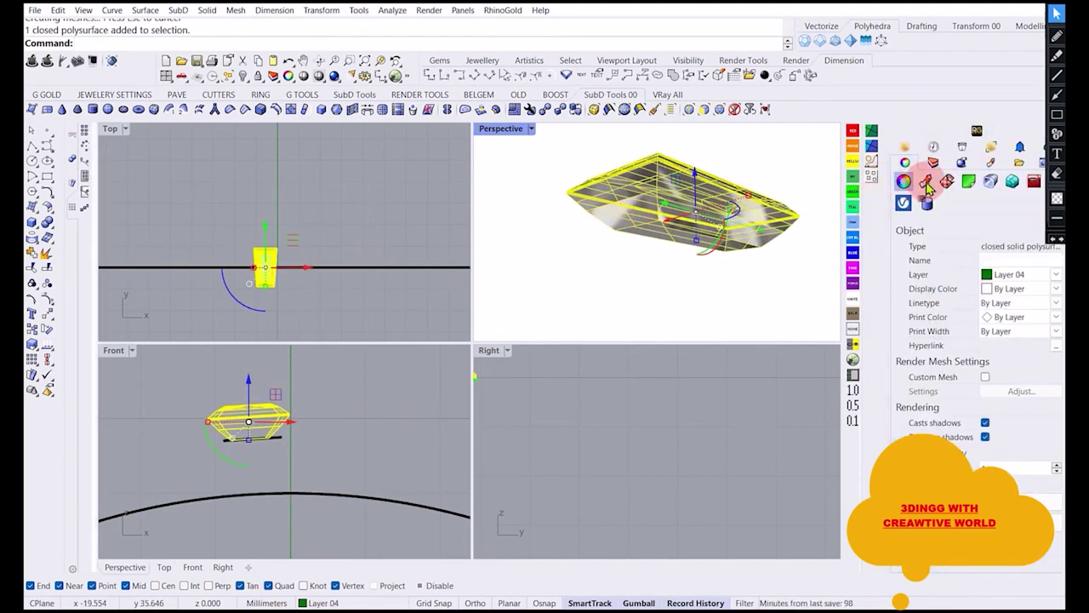
click(925, 181)
click(970, 246)
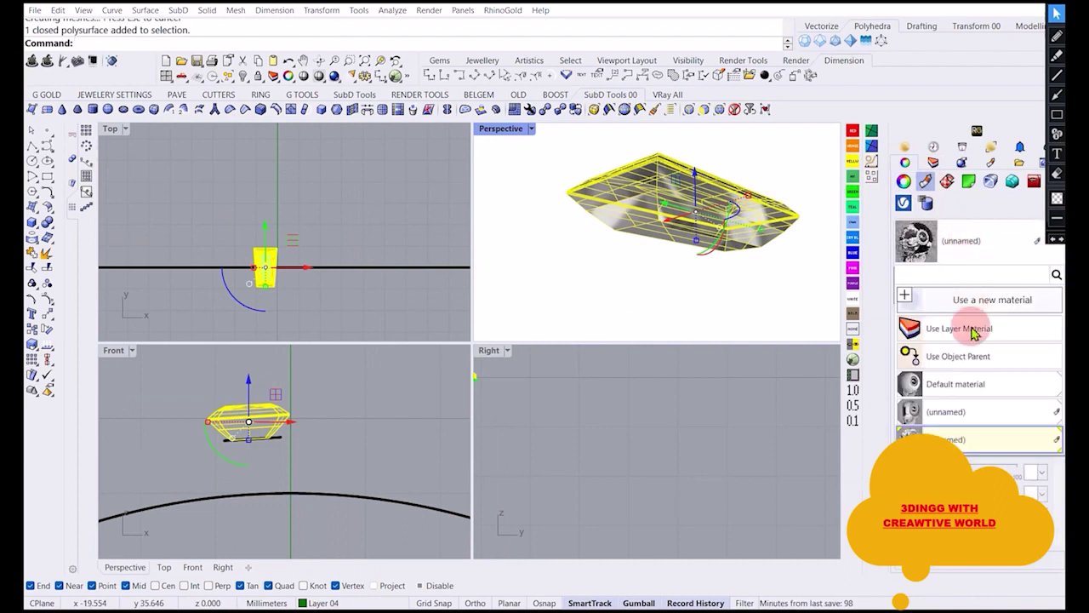
click(956, 382)
click(594, 273)
Set the Perspective view's display mode to Shaded.
right_drag(594, 273, 656, 247)
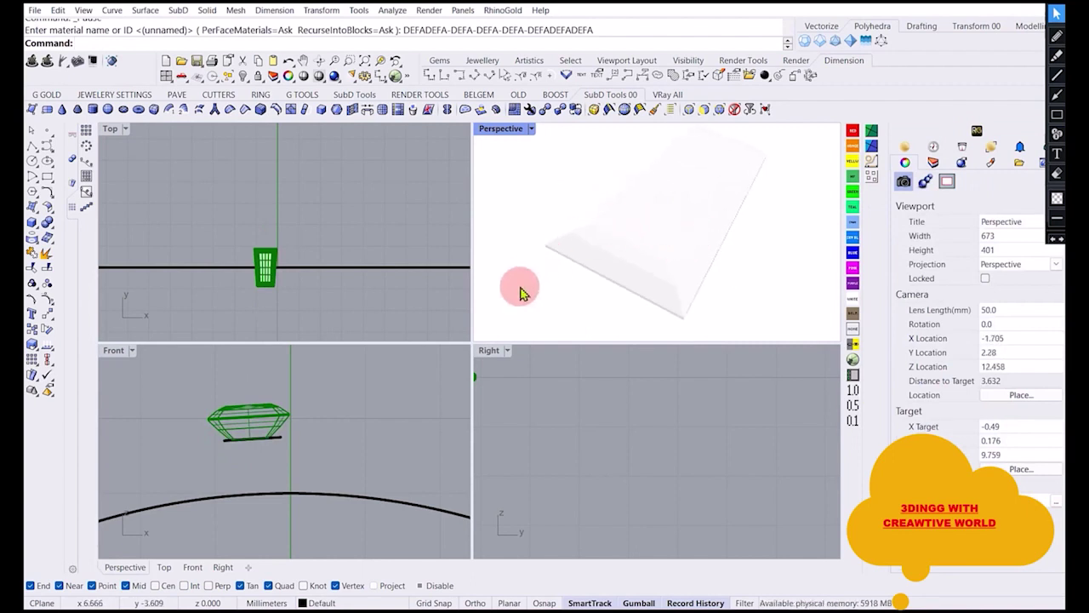
click(531, 129)
click(627, 59)
Extrude the gemstone's flat cut face as a solid straight down, ending below the ring curve in the Front view.
mouse_move(645, 240)
right_down()
mouse_move(632, 158)
mouse_move(616, 243)
mouse_move(635, 178)
mouse_move(662, 232)
right_up()
scroll(656, 223, up, 5)
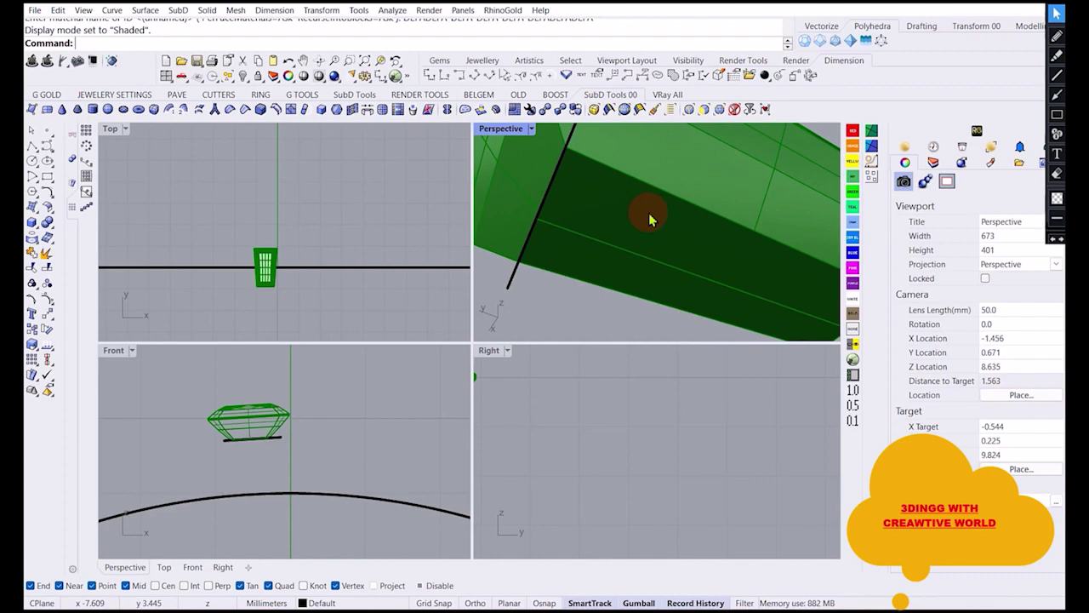
click(650, 218)
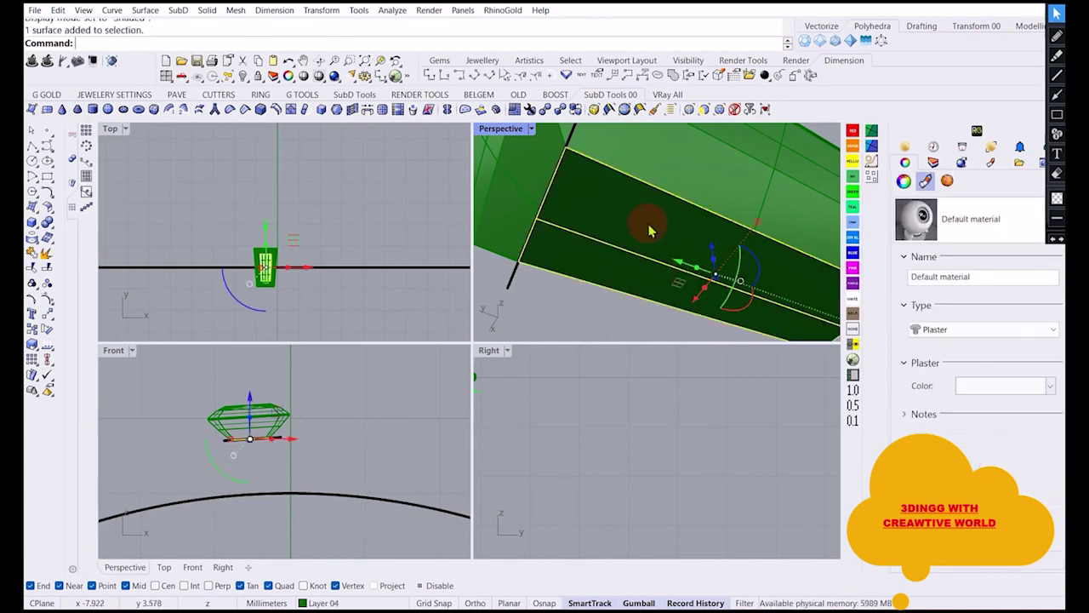
scroll(649, 230, down, 1)
right_drag(592, 227, 647, 255)
mouse_move(253, 432)
right_down()
mouse_move(264, 381)
mouse_move(269, 430)
right_up()
scroll(264, 382, up, 2)
scroll(253, 430, up, 2)
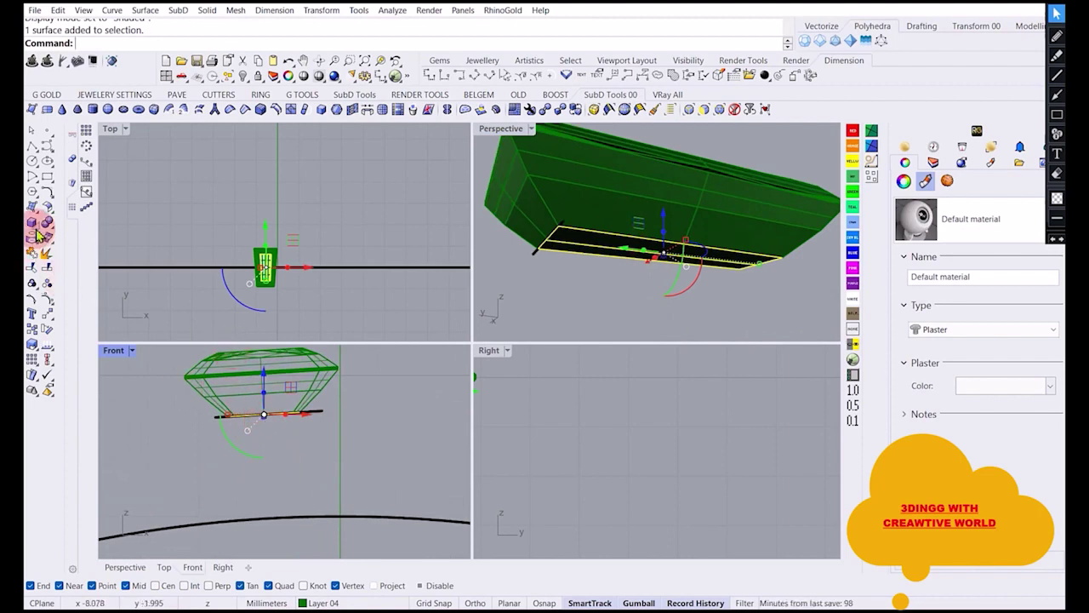
drag(37, 233, 109, 242)
click(154, 243)
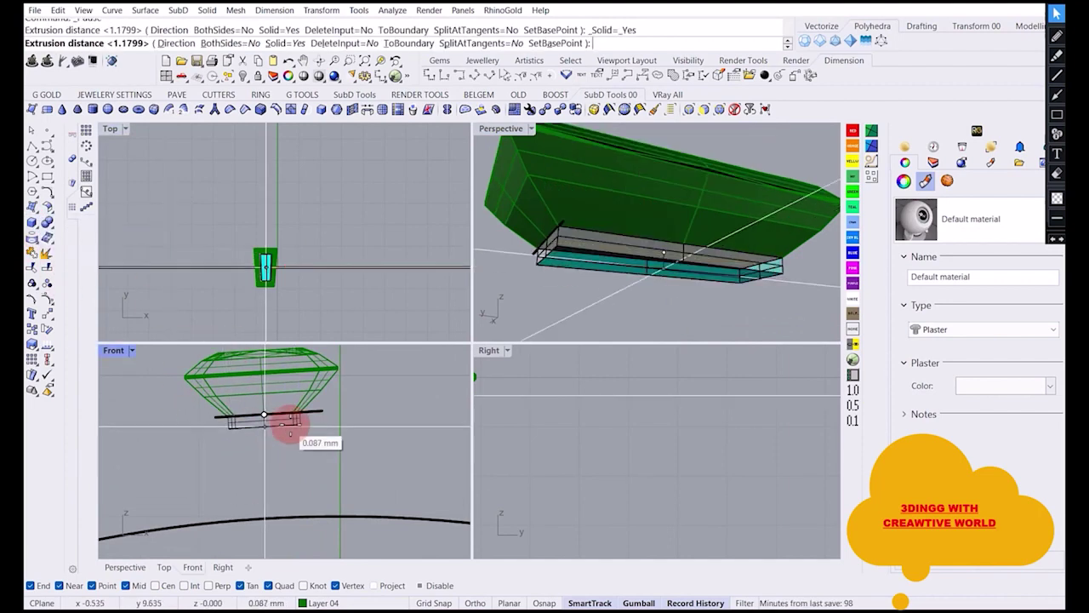
scroll(286, 429, down, 5)
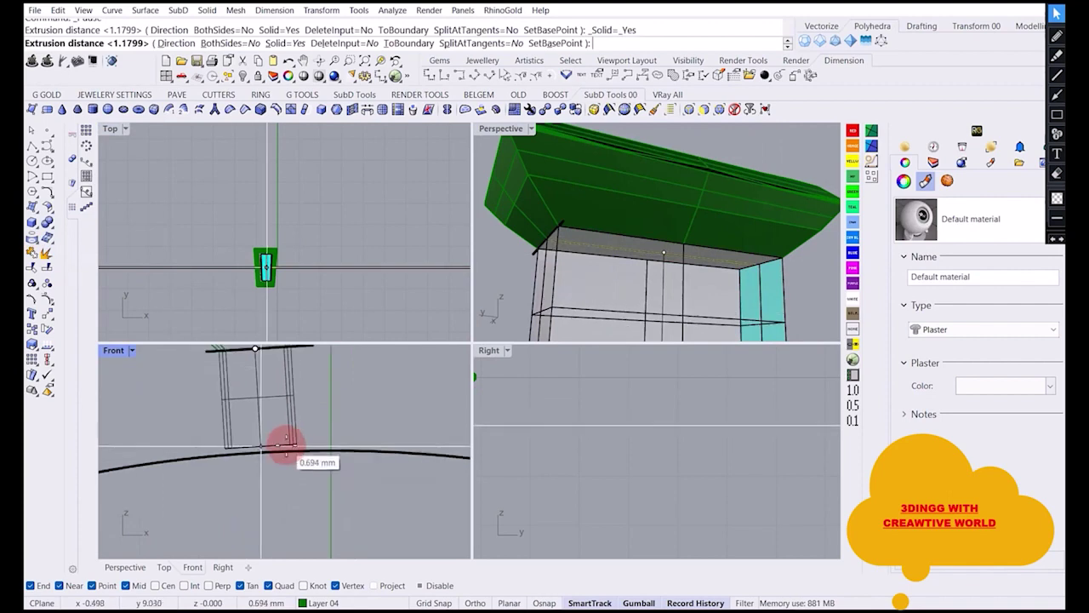
click(280, 483)
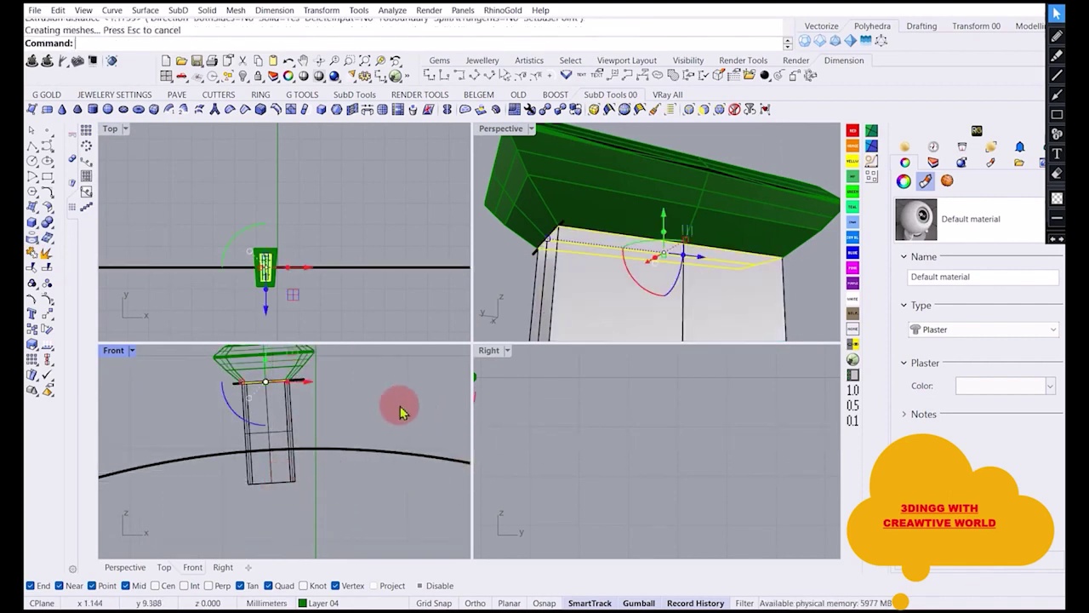
Boolean-union the gemstone with the extruded block beneath it into one solid.
click(401, 408)
scroll(638, 203, down, 4)
click(639, 204)
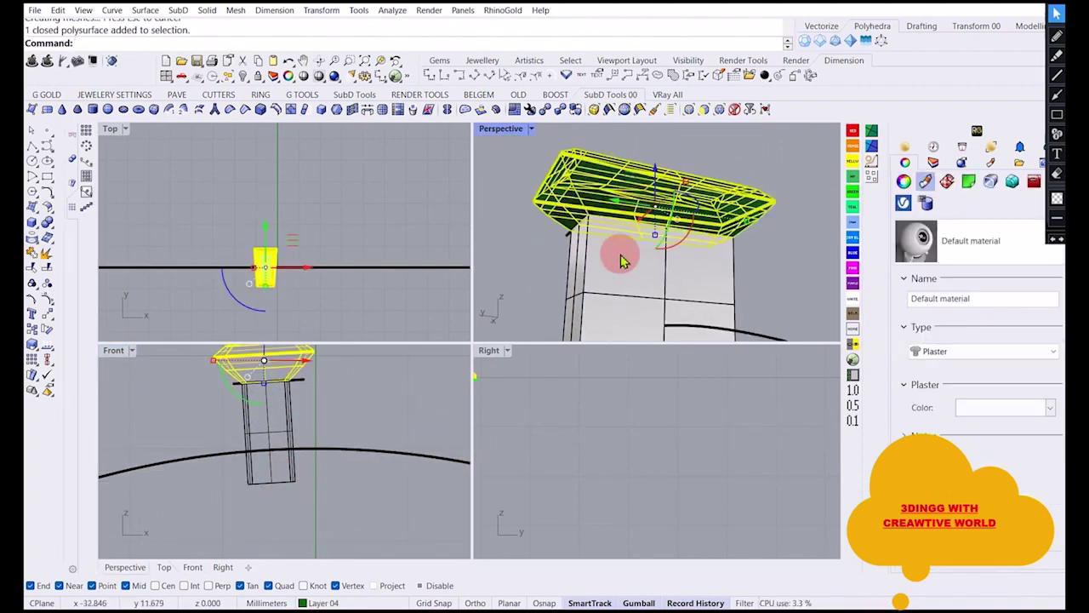
right_drag(620, 250, 628, 284)
shift+click(628, 283)
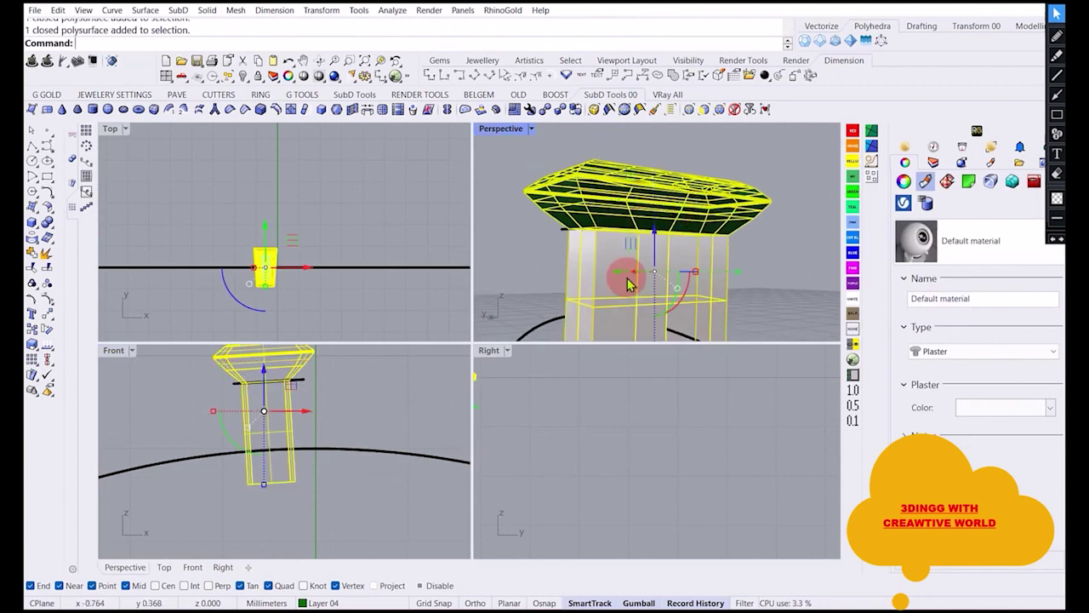
click(47, 222)
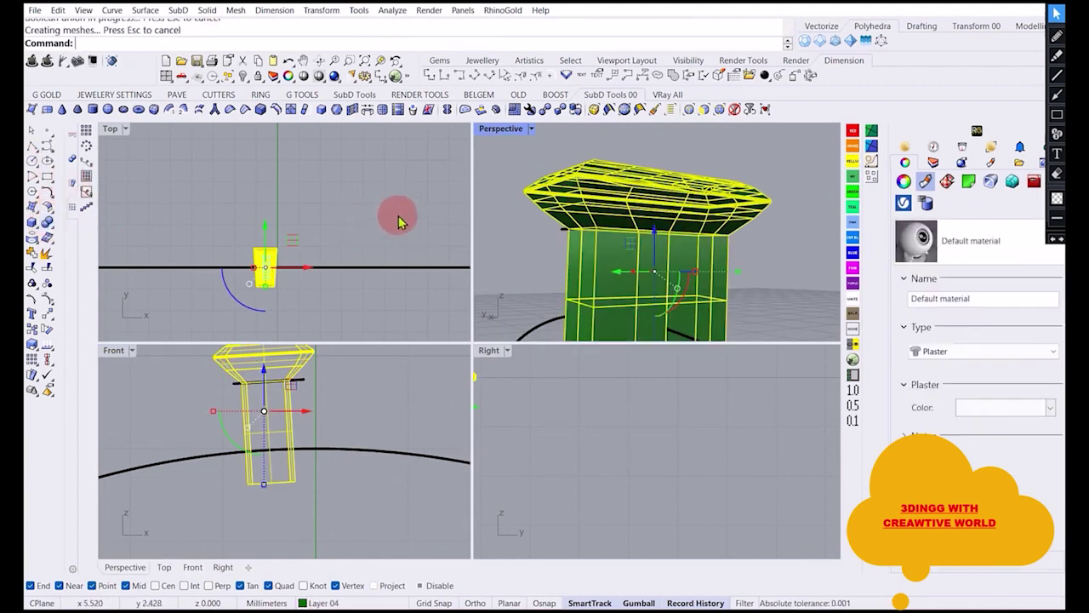
click(399, 221)
Scale the bottom face of the extruded block inward to less than half its size in both directions, tapering the block.
scroll(616, 207, down, 4)
right_drag(615, 208, 579, 228)
click(599, 265)
right_drag(705, 198, 723, 277)
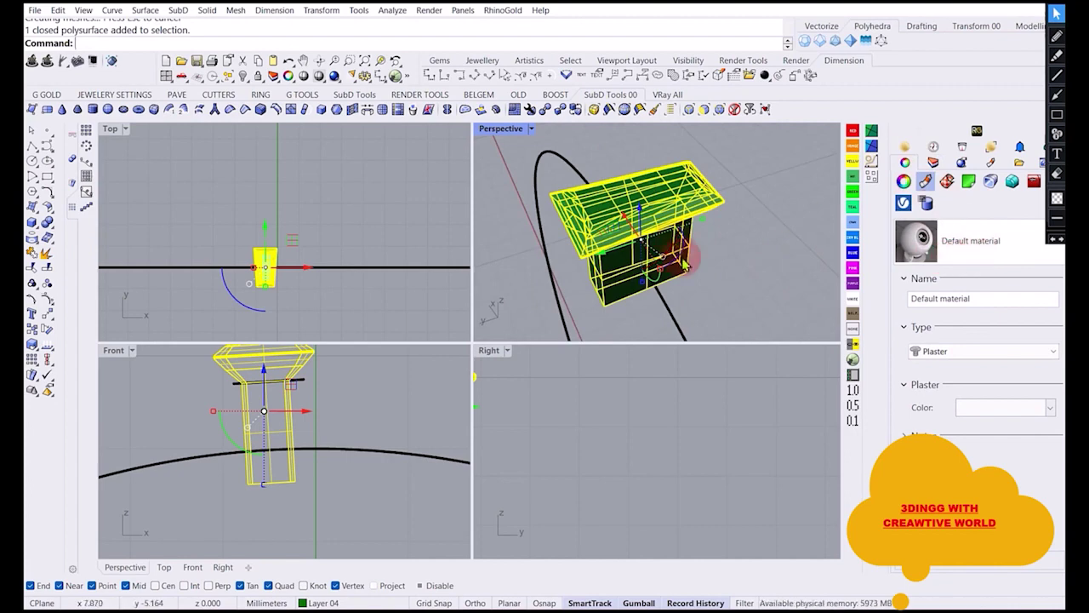
right_drag(686, 252, 706, 285)
click(728, 263)
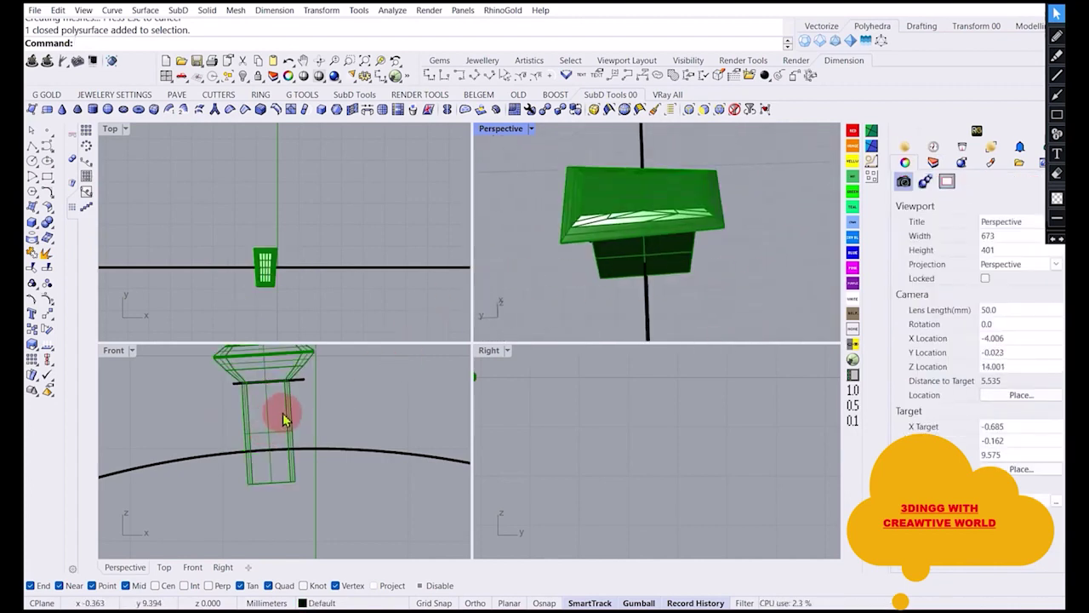
right_drag(577, 297, 726, 171)
scroll(604, 292, up, 6)
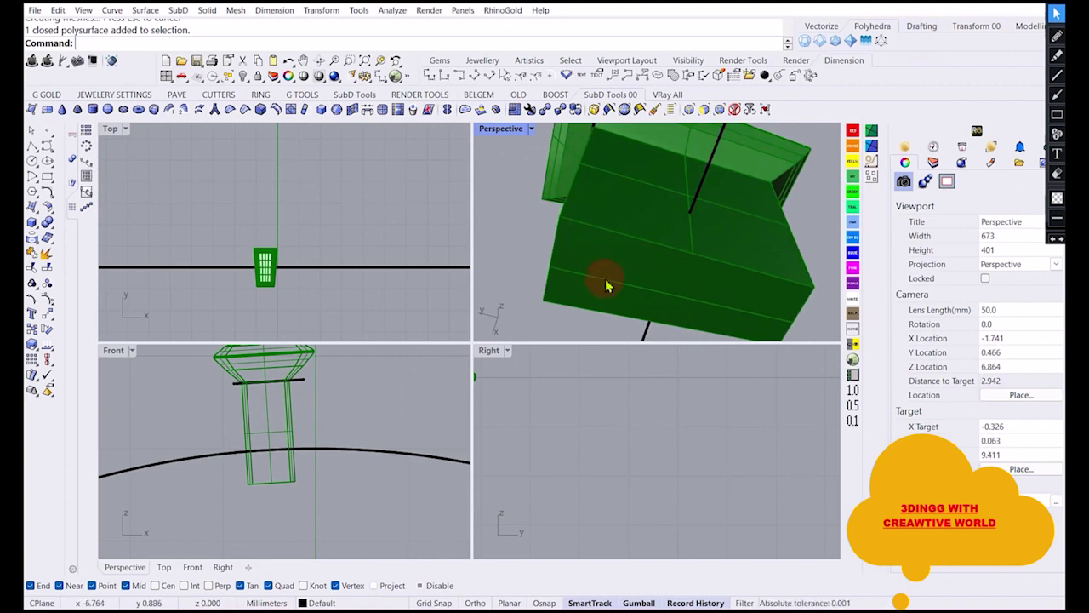
ctrl+shift+click(607, 285)
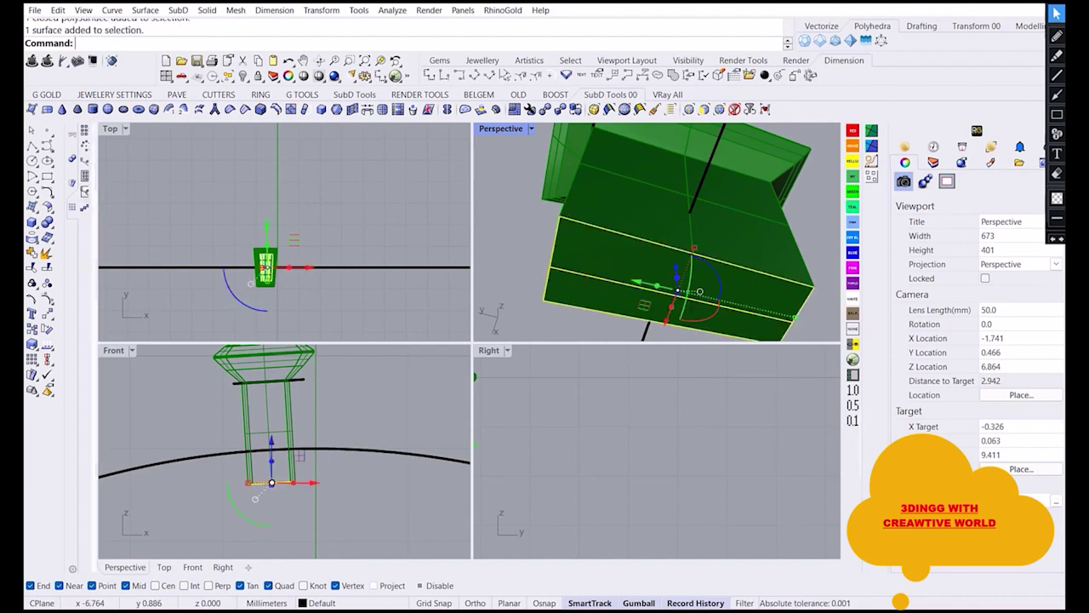
right_drag(481, 372, 525, 438)
scroll(525, 436, up, 3)
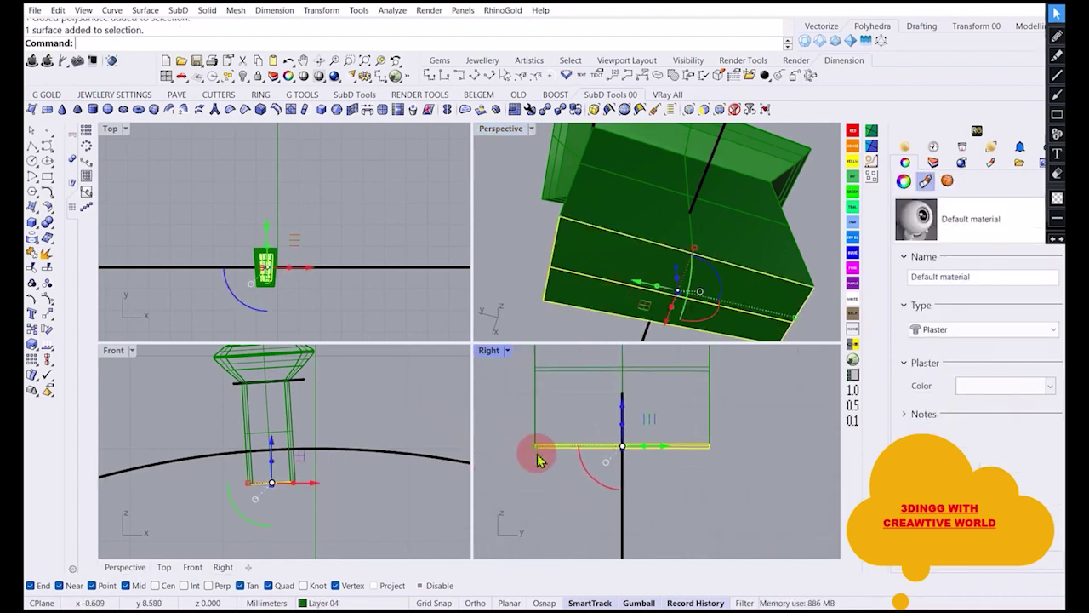
drag(535, 448, 586, 466)
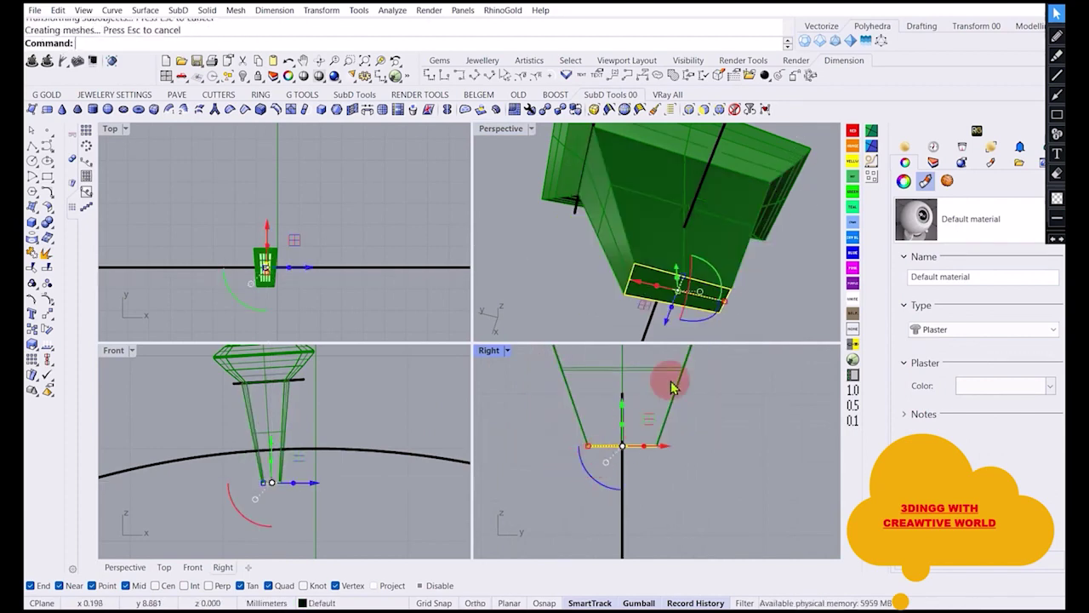
Examine the tapered block under the gemstone in the Perspective, Front and Right views.
scroll(645, 230, down, 5)
right_drag(618, 194, 629, 279)
mouse_move(695, 252)
right_down()
mouse_move(651, 258)
mouse_move(688, 236)
right_up()
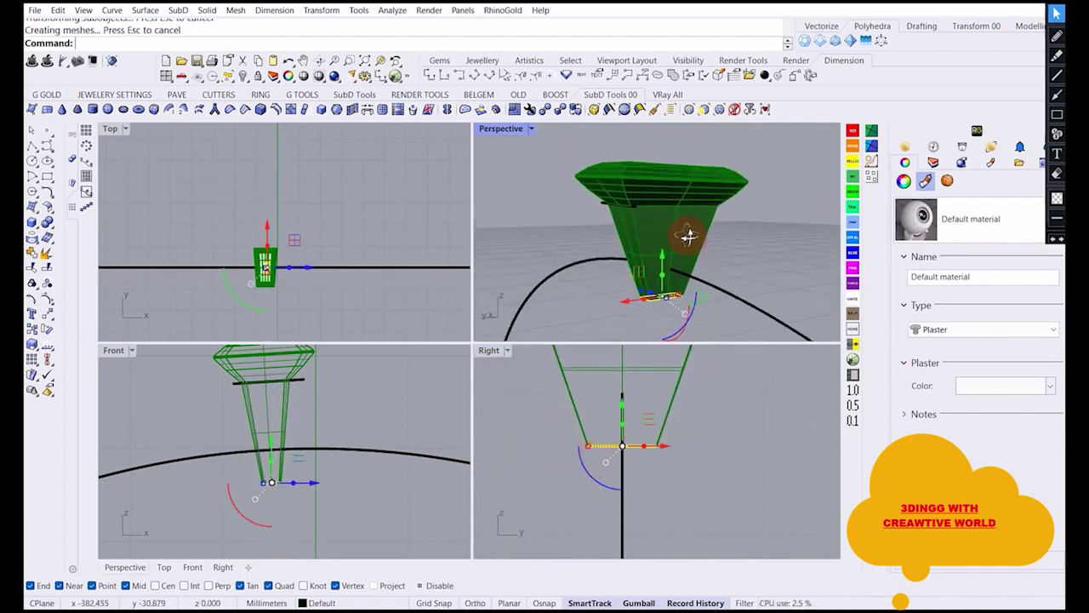
scroll(673, 311, up, 5)
right_drag(713, 274, 683, 257)
scroll(683, 255, down, 4)
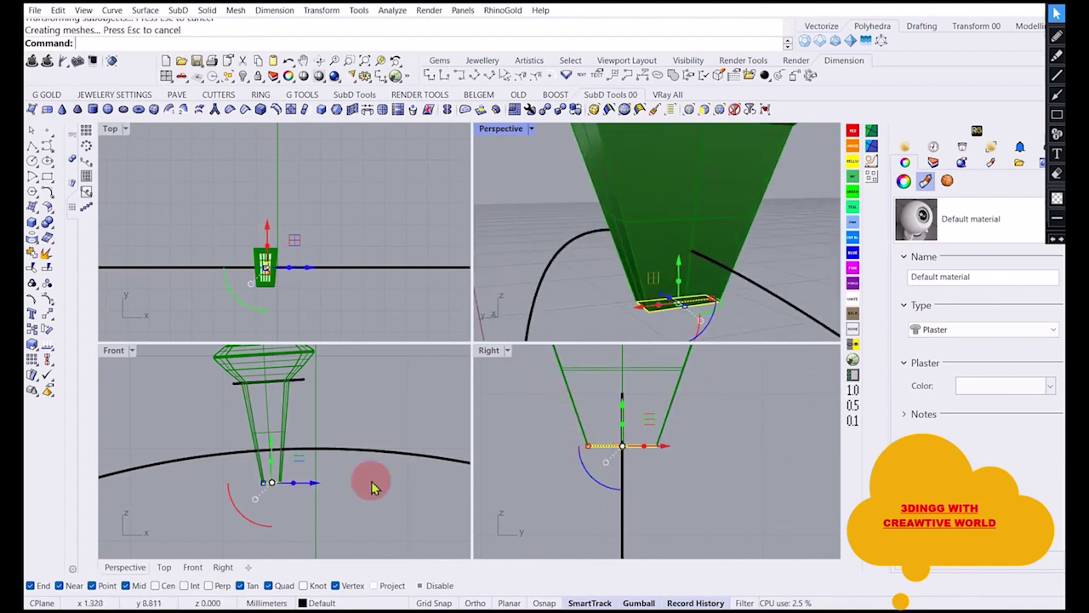
scroll(593, 429, down, 5)
scroll(593, 430, down, 2)
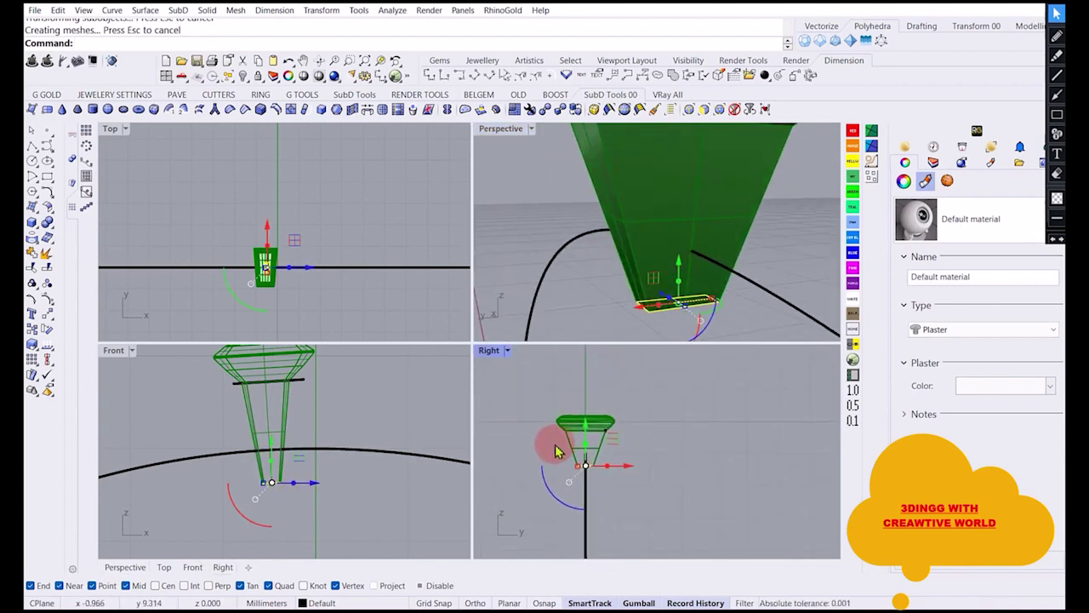
Cage-edit the gemstone cutter with a World bounding-box cage, four points per direction and Global region.
click(555, 451)
click(576, 420)
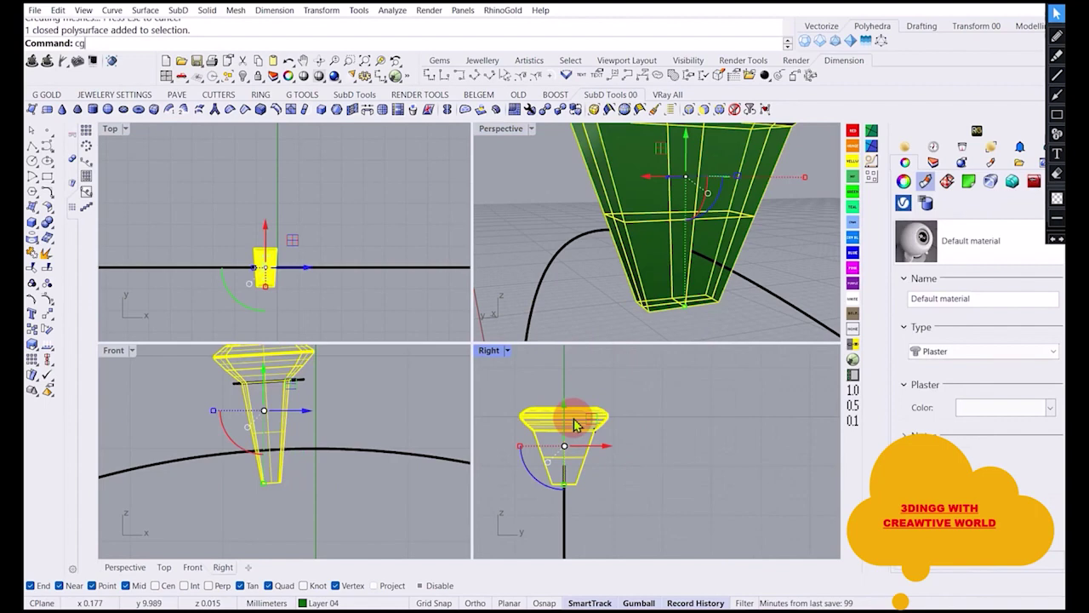
text(cg)
key(Return)
click(137, 43)
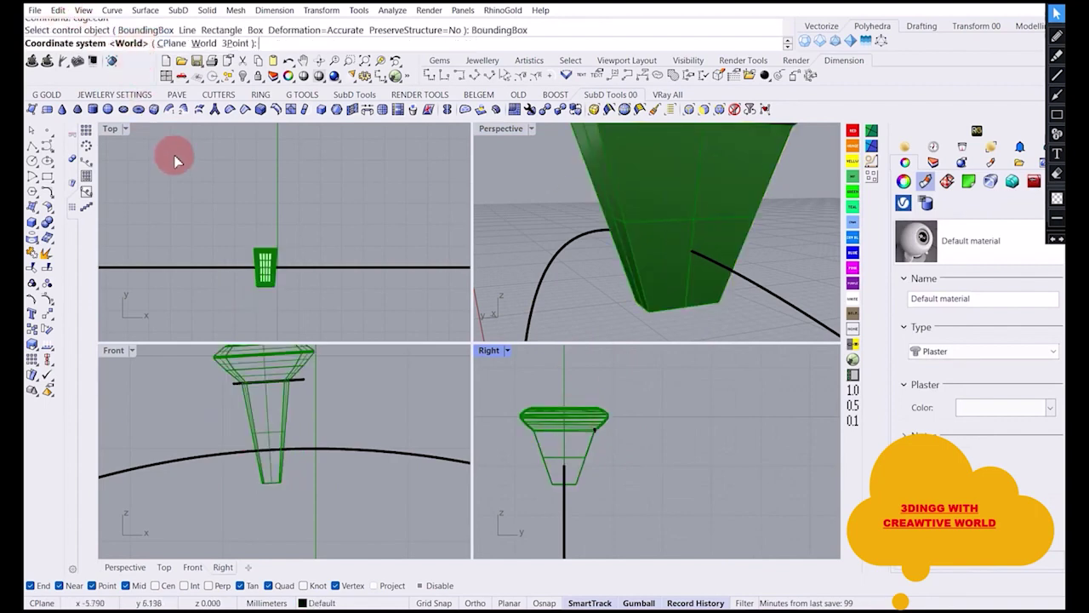
key(Return)
key(Return)
key(Return)
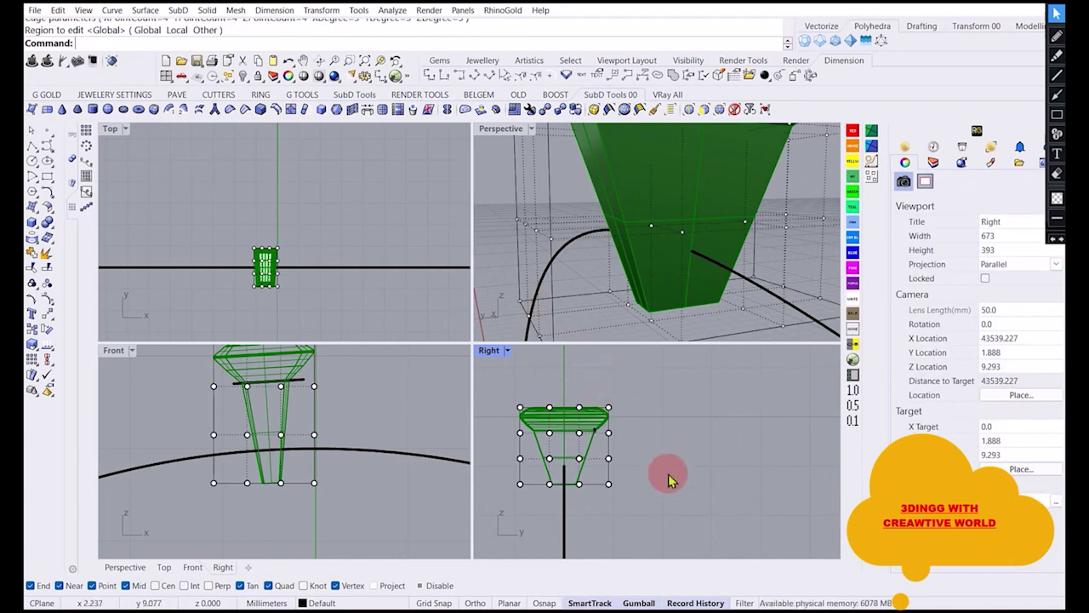
Try narrowing the cutter along Y by scaling the lower three rows of cage points inward, and undo the scale.
scroll(549, 441, up, 2)
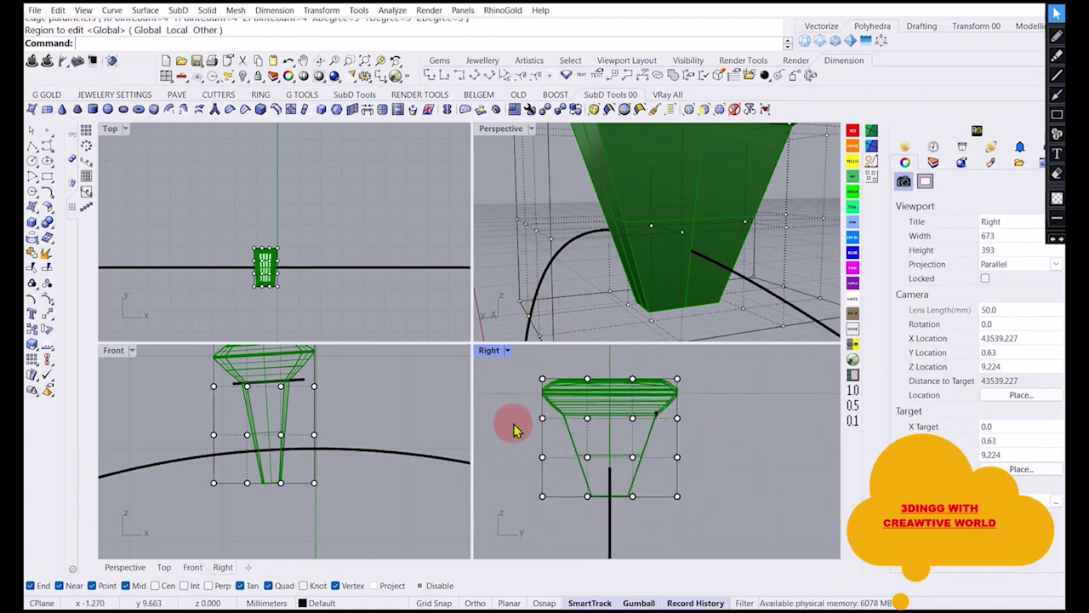
drag(530, 424, 717, 518)
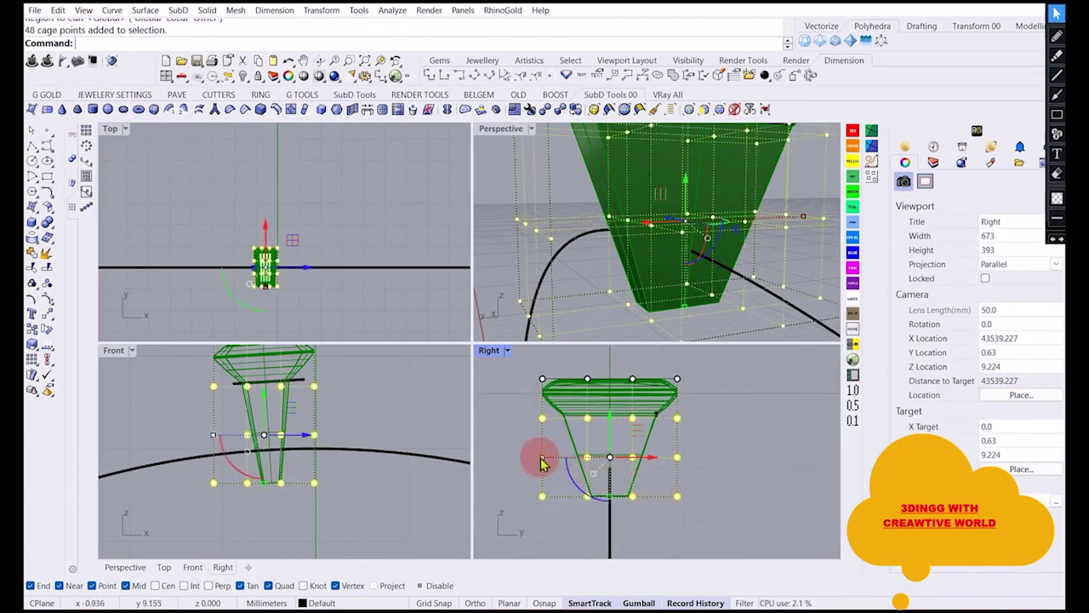
drag(545, 464, 566, 460)
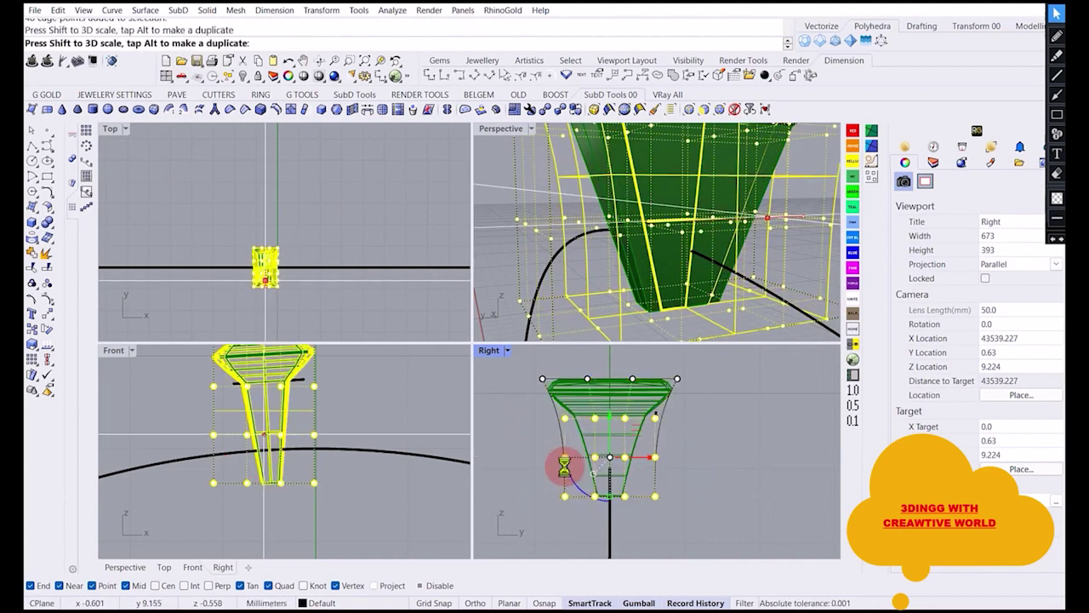
key(ctrl+z)
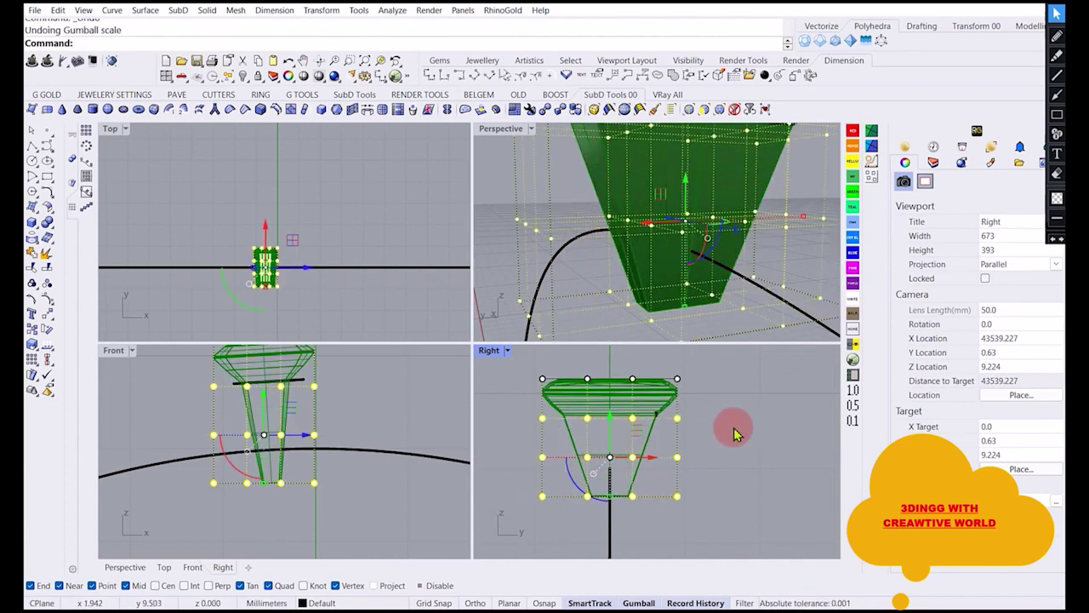
Try scaling only the lower two rows of cage points inward along Y in the Right view.
drag(499, 443, 717, 510)
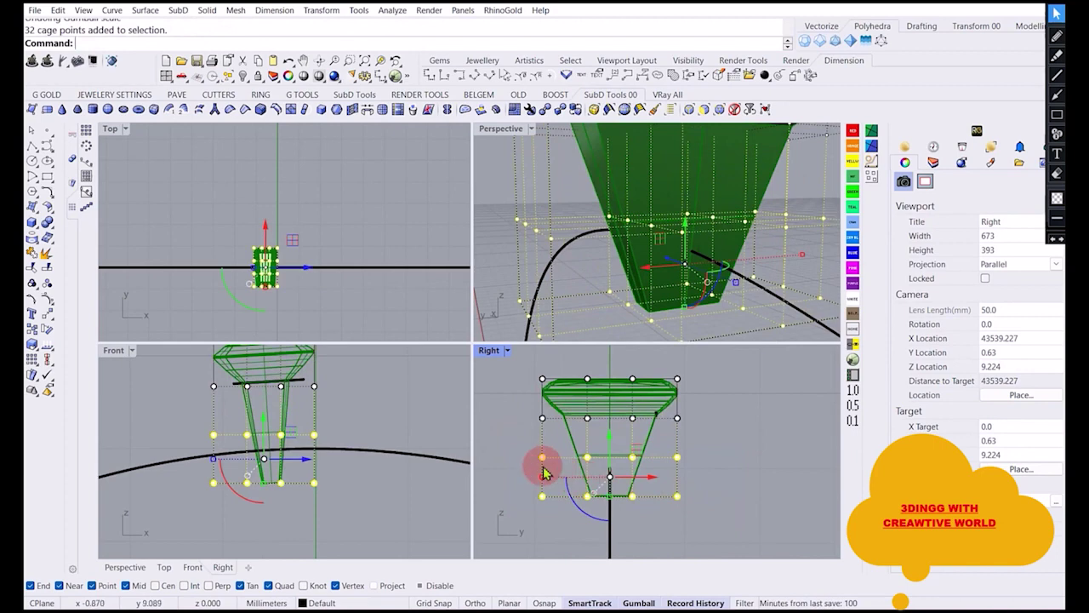
drag(545, 482, 581, 480)
click(719, 469)
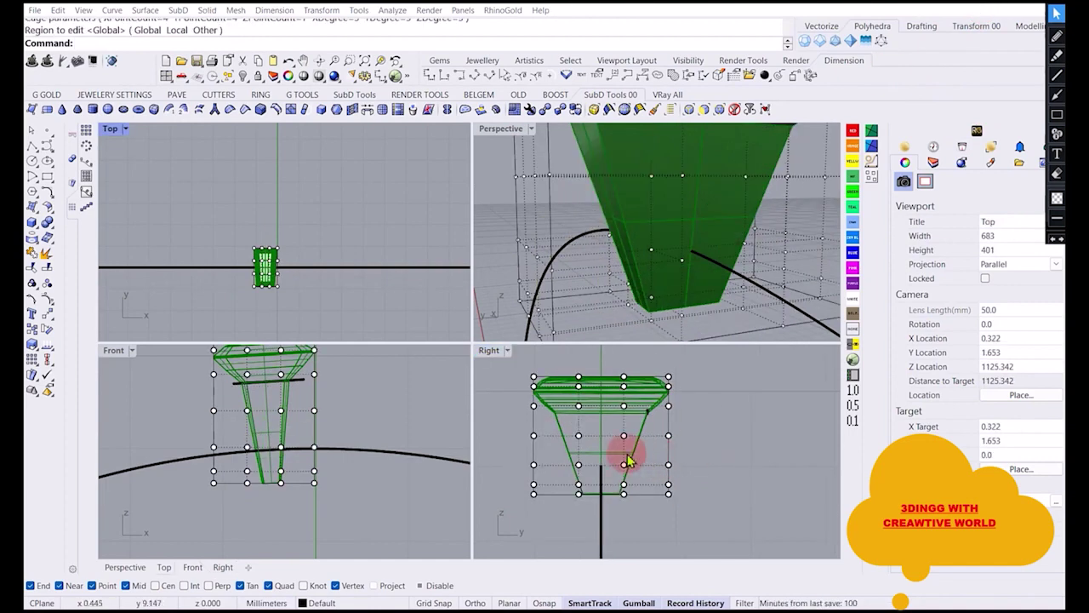
Scale the lower four rows of the denser cage's points inward along Y to give the cutter's sides a concave curve.
scroll(545, 433, up, 3)
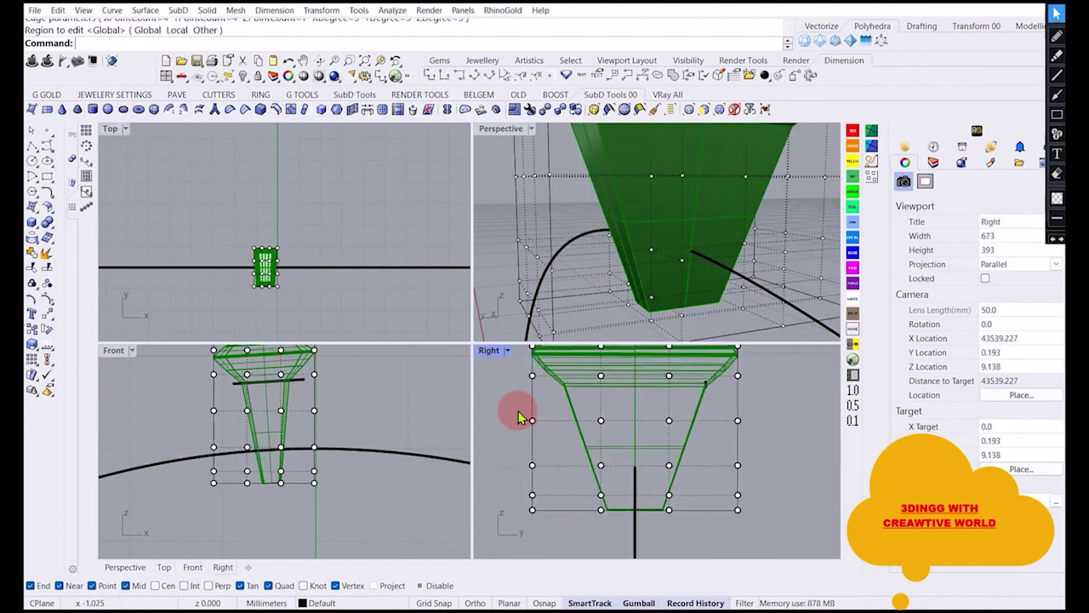
drag(521, 417, 773, 531)
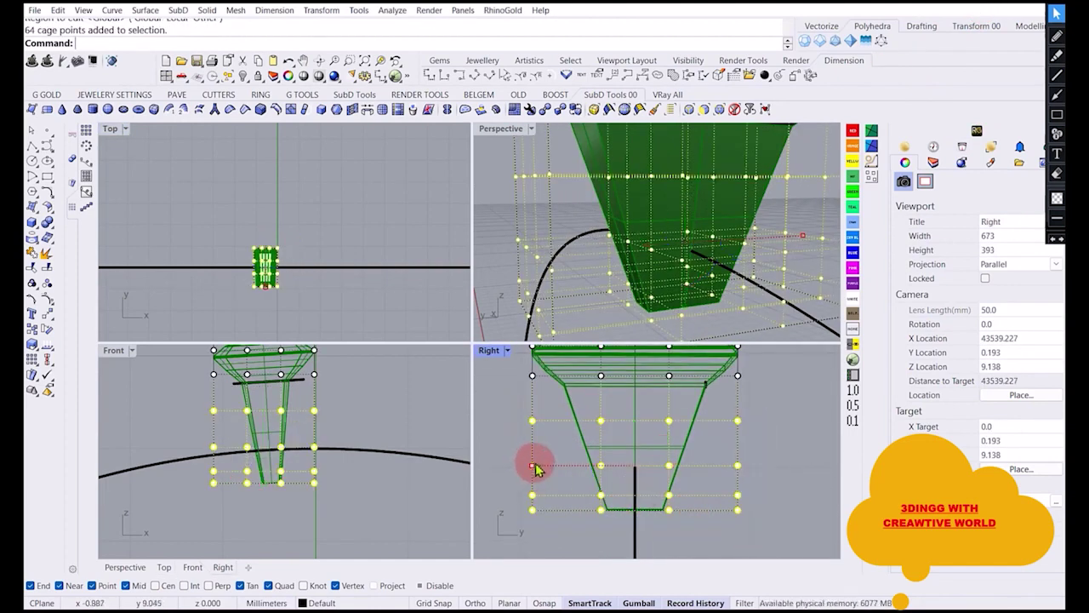
drag(534, 468, 588, 462)
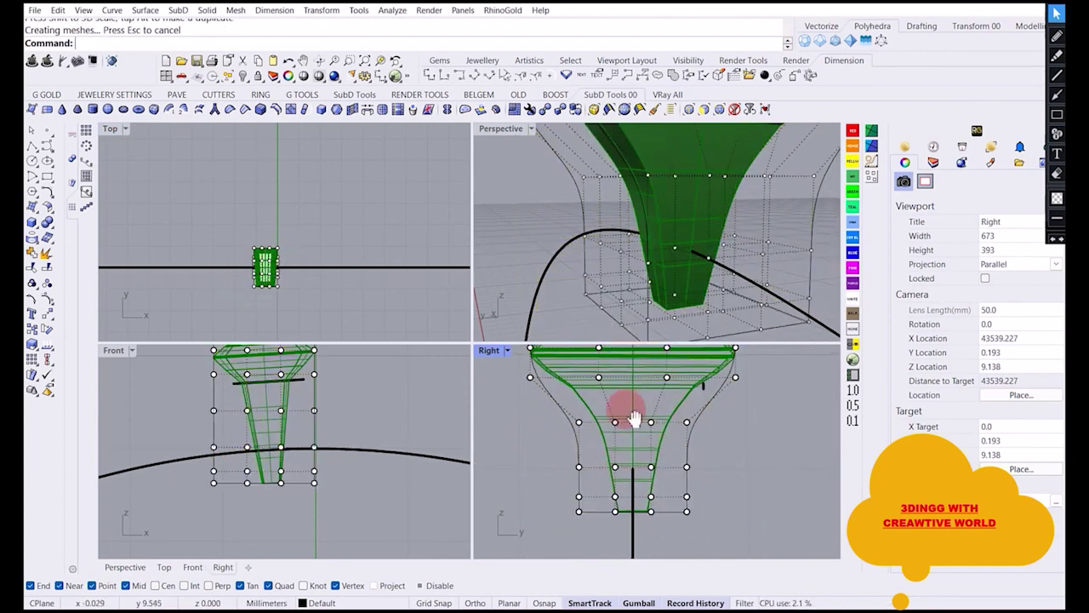
right_drag(634, 417, 610, 434)
scroll(574, 433, down, 1)
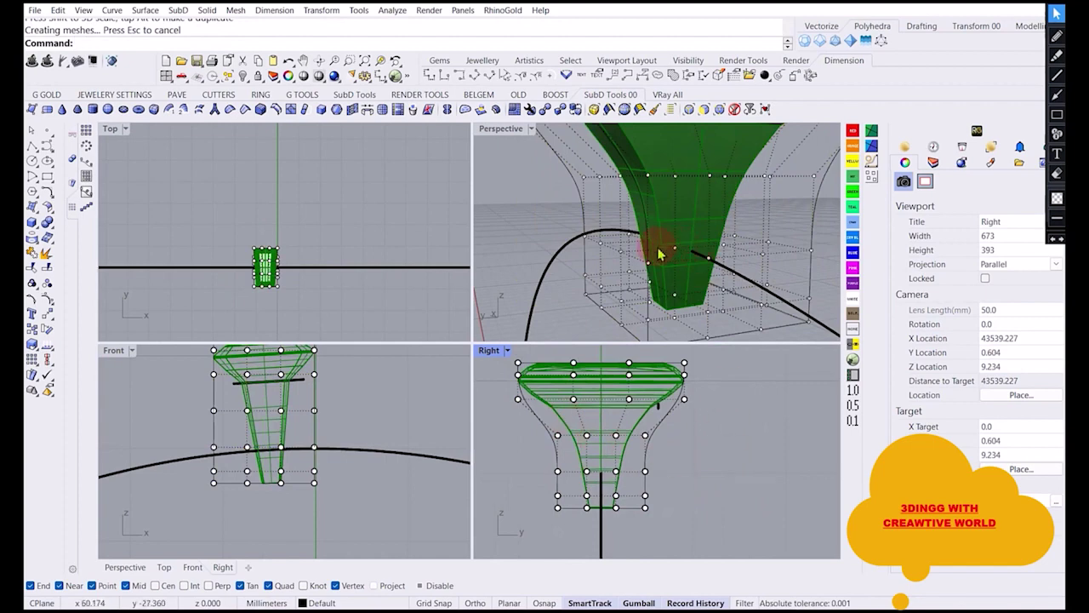
Delete the control cage around the reshaped gemstone cutter and check its concave sides.
right_drag(660, 254, 638, 323)
click(542, 429)
key(Delete)
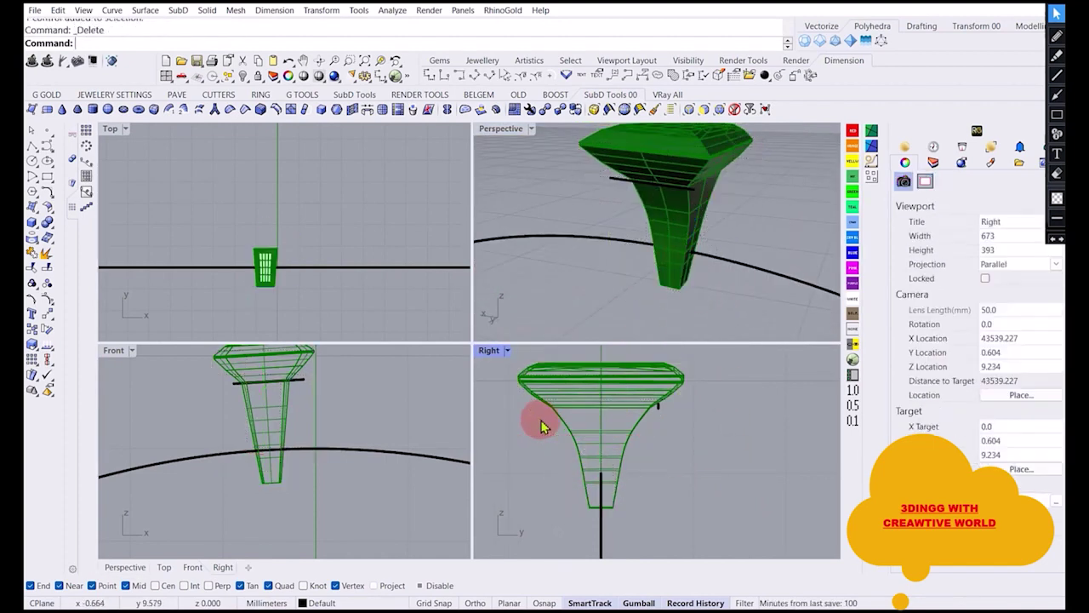
right_drag(559, 316, 530, 370)
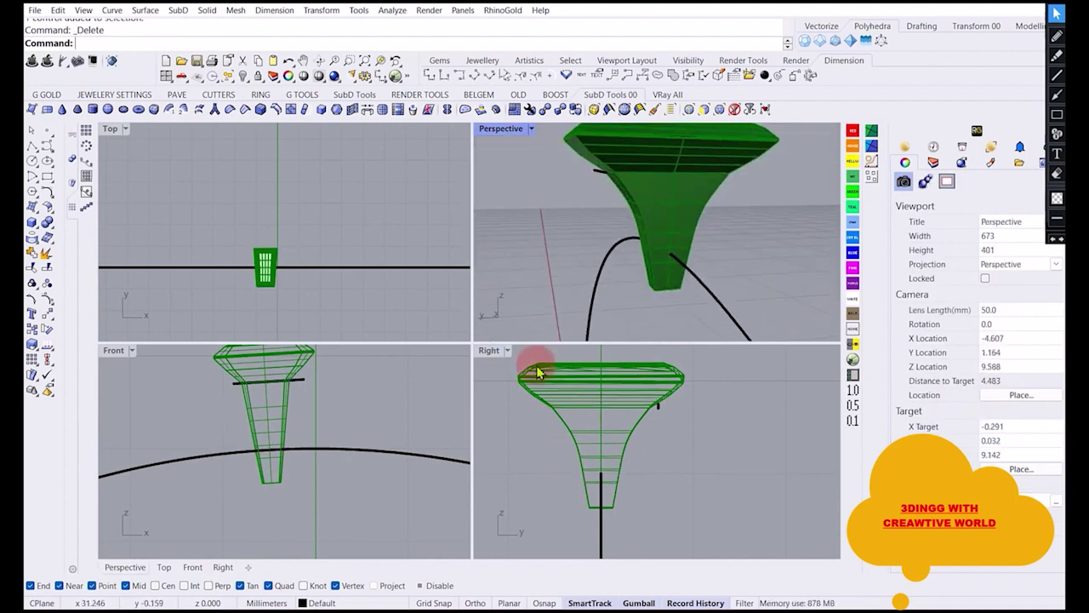
scroll(573, 415, up, 3)
click(560, 407)
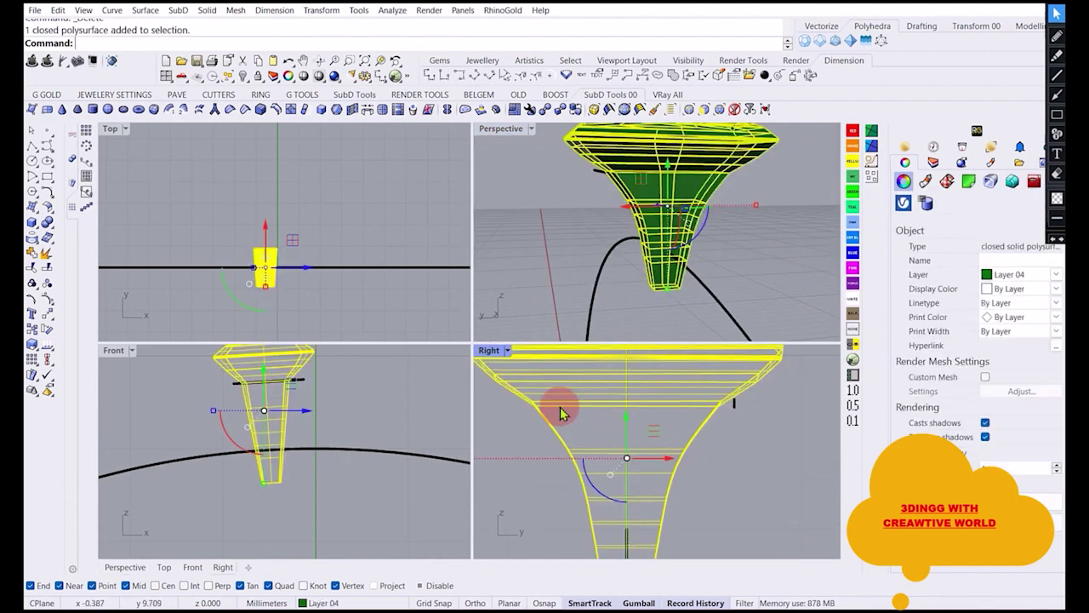
scroll(729, 244, down, 1)
scroll(613, 263, up, 1)
click(545, 245)
scroll(251, 440, down, 2)
scroll(255, 444, down, 2)
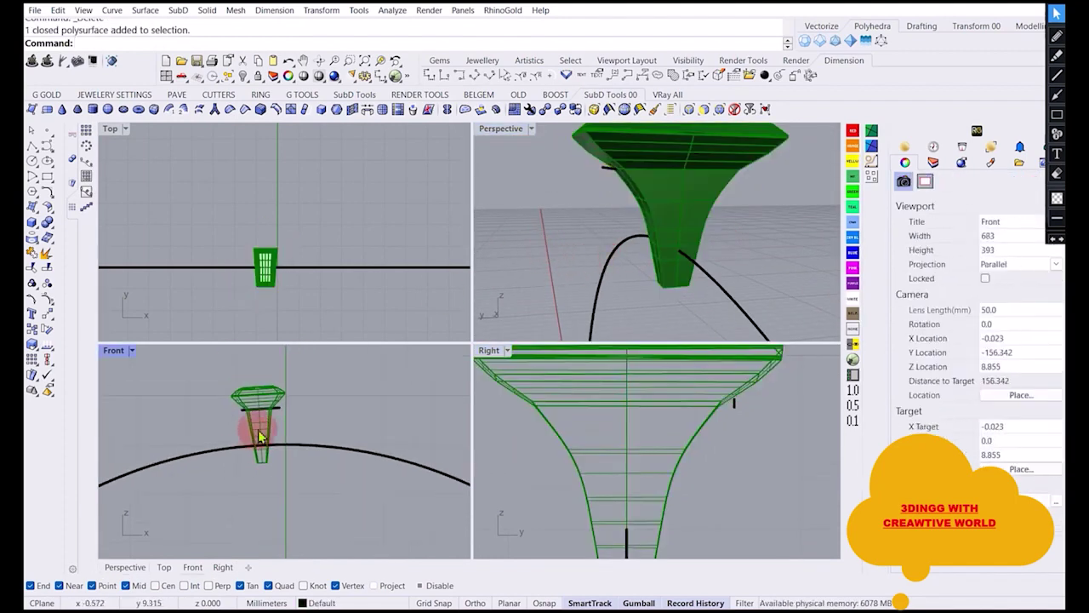
Turn on Layer 05 and Layer 06 to show the channel band and gemstones with the cutter.
click(321, 602)
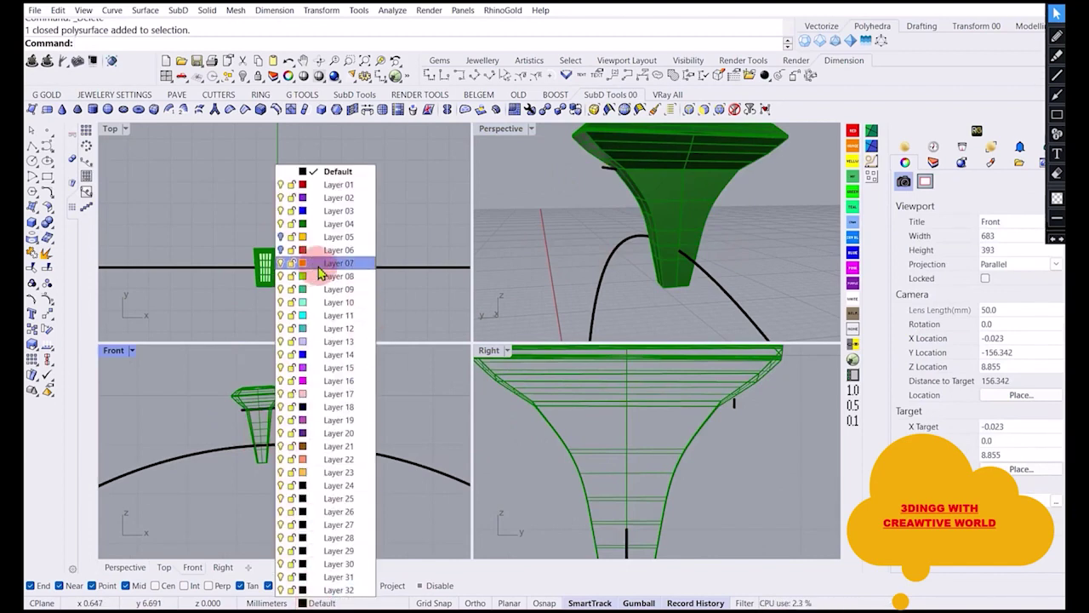
click(280, 238)
click(281, 251)
click(221, 210)
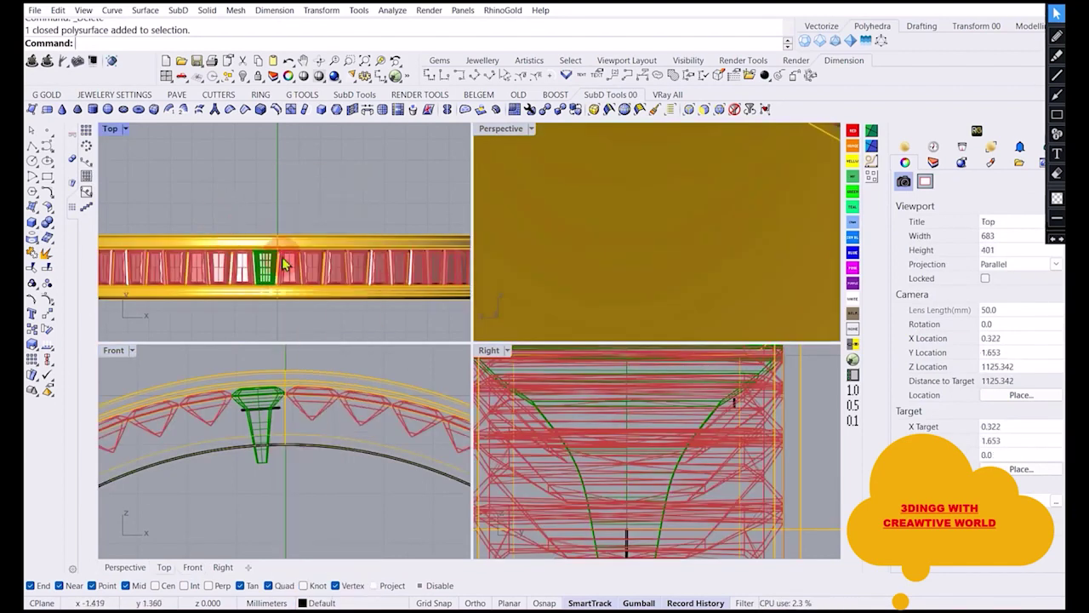
scroll(601, 258, down, 5)
scroll(601, 258, up, 2)
scroll(226, 417, up, 3)
Copy-rotate the cutter about the origin in the Front view by about 6.4 degrees, from the short guide line onto the neighbouring gemstone.
click(264, 436)
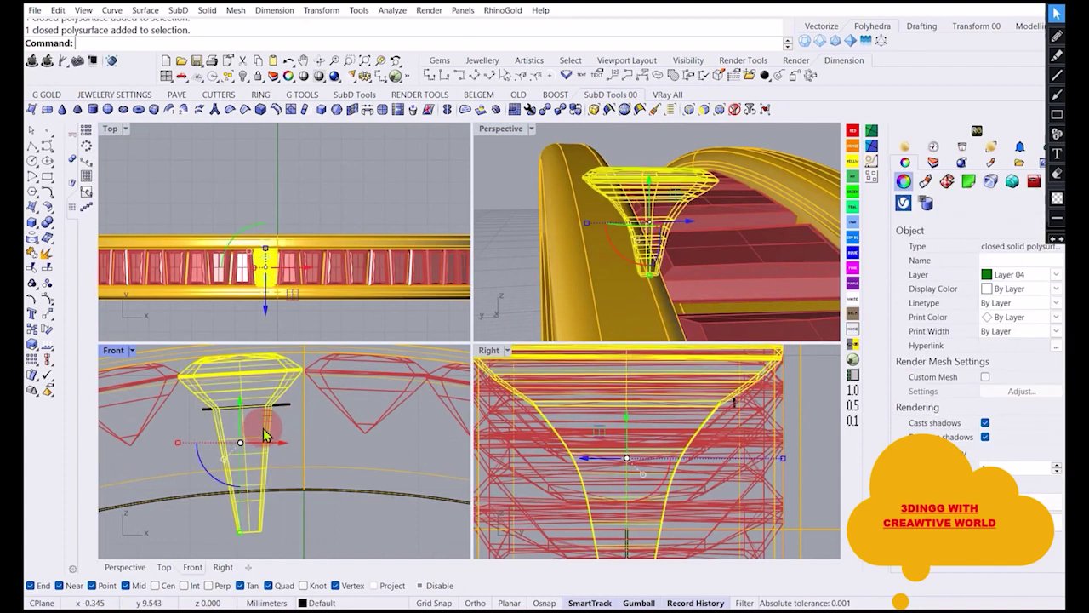
scroll(289, 287, up, 3)
scroll(236, 434, down, 2)
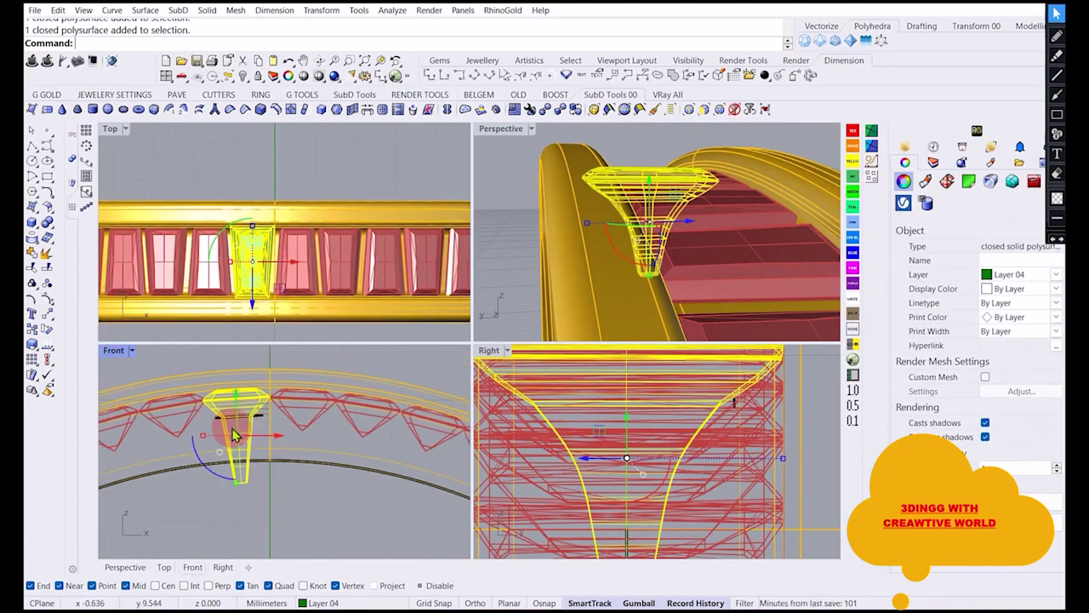
click(68, 329)
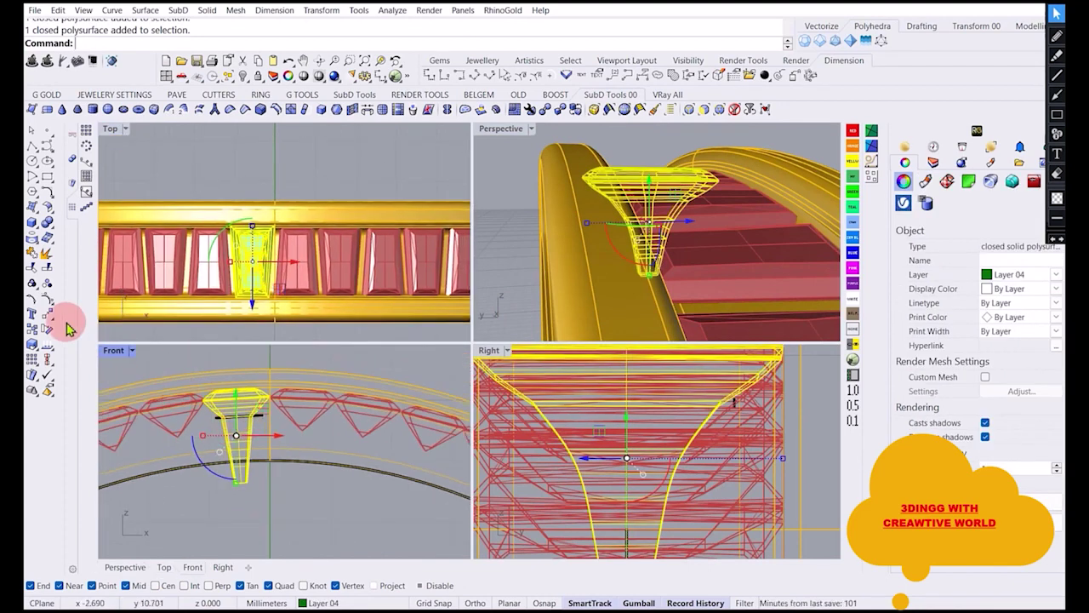
scroll(269, 405, down, 4)
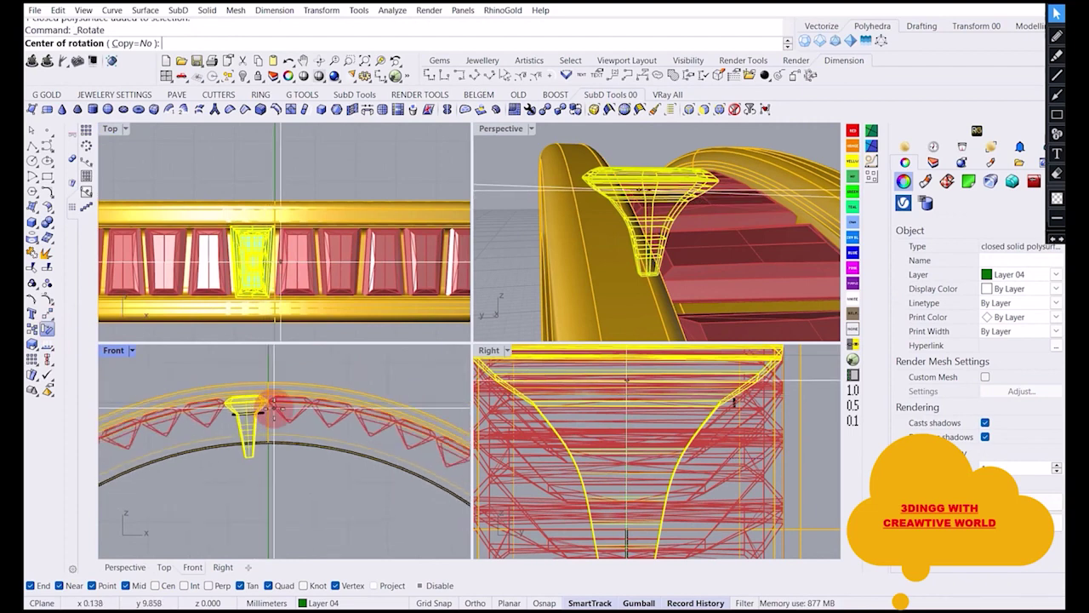
click(137, 43)
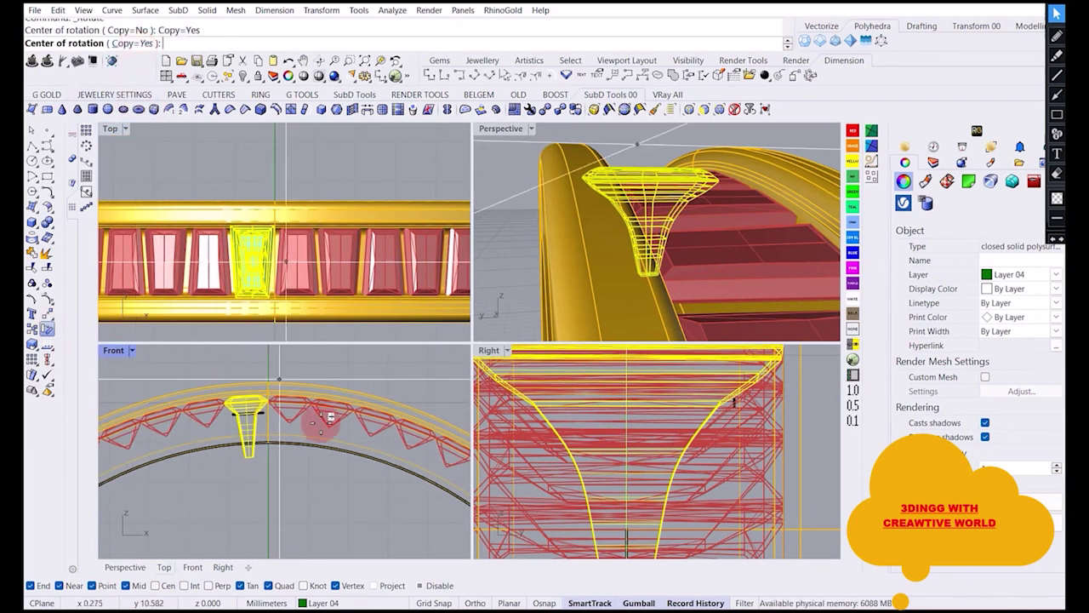
text(0)
key(Return)
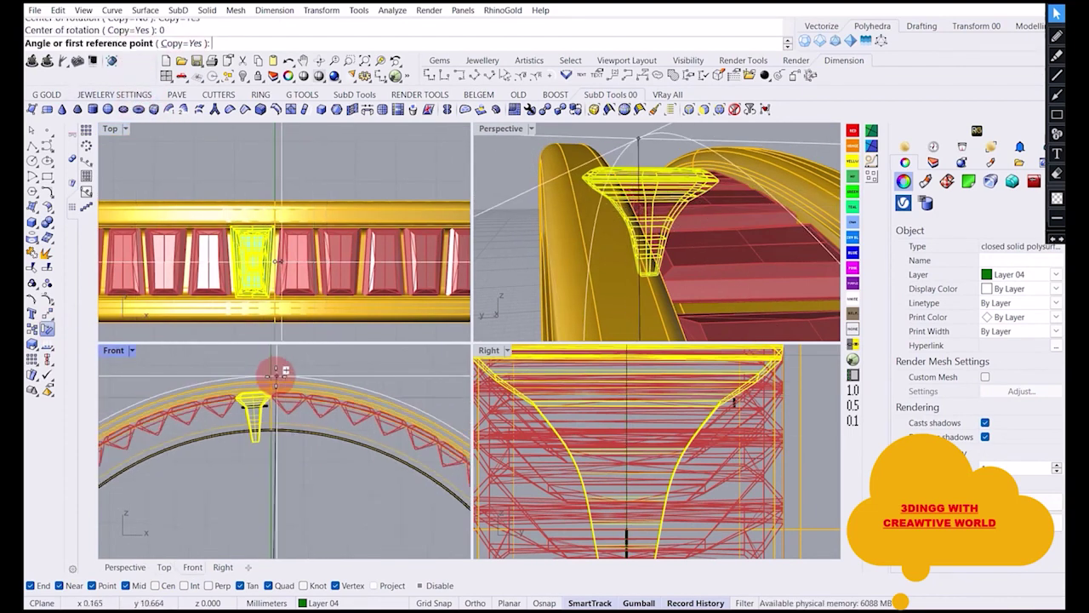
scroll(263, 363, up, 5)
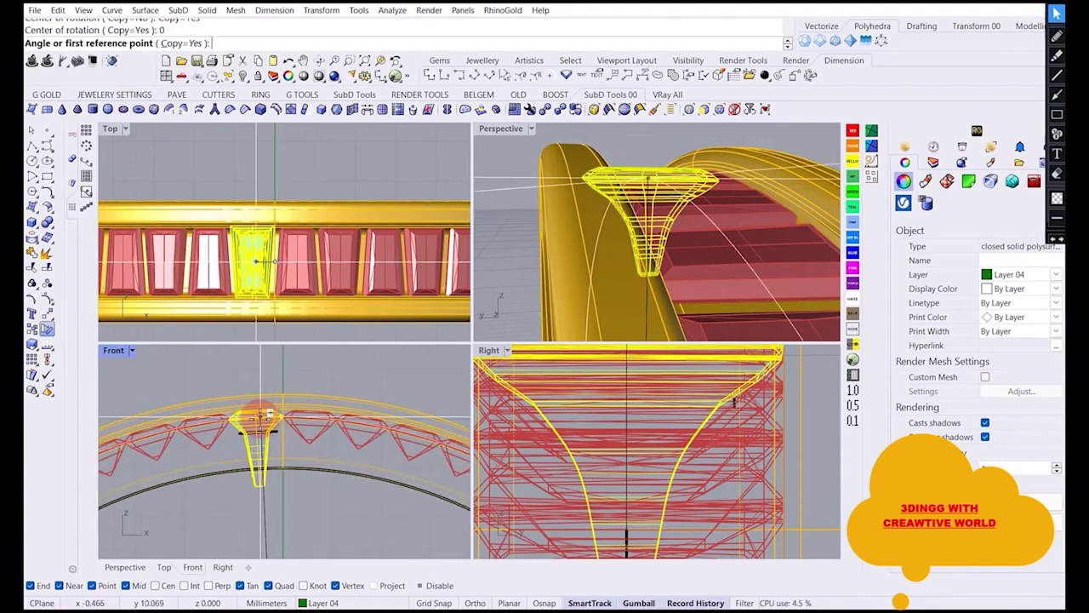
scroll(255, 434, up, 4)
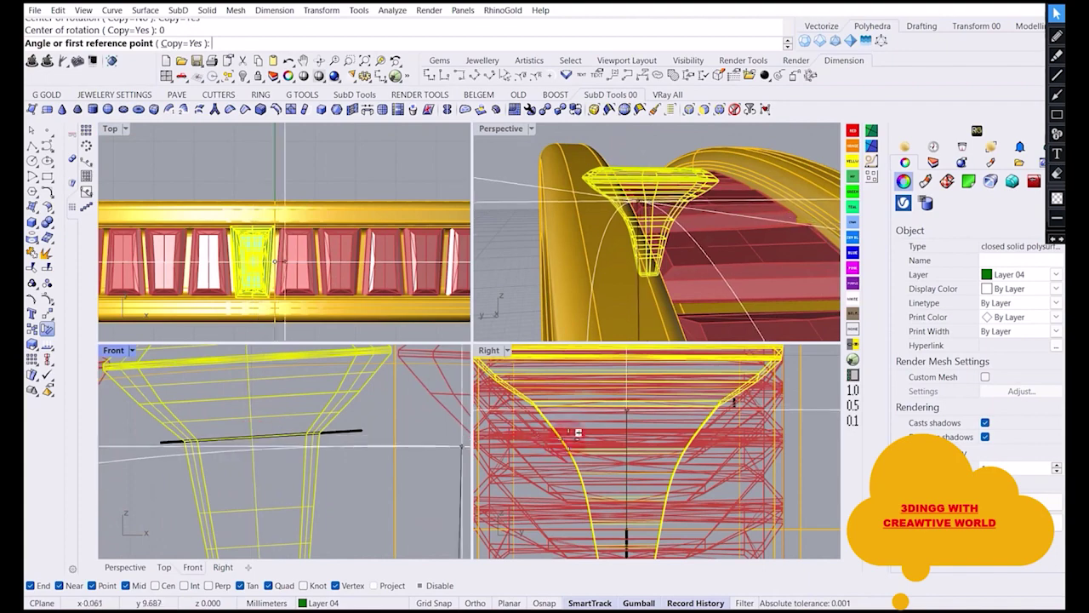
click(254, 437)
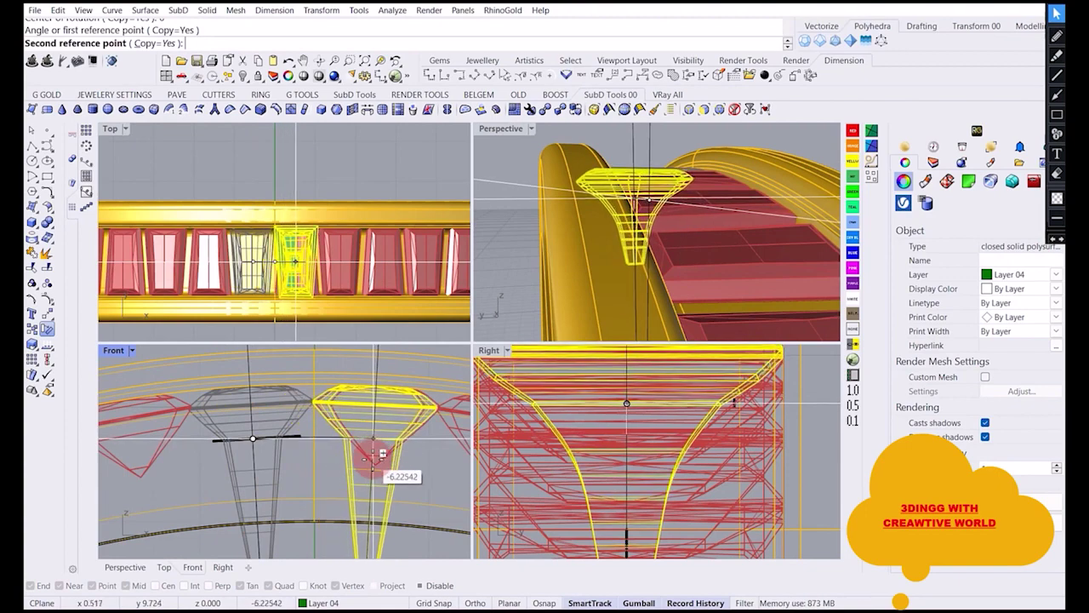
click(379, 472)
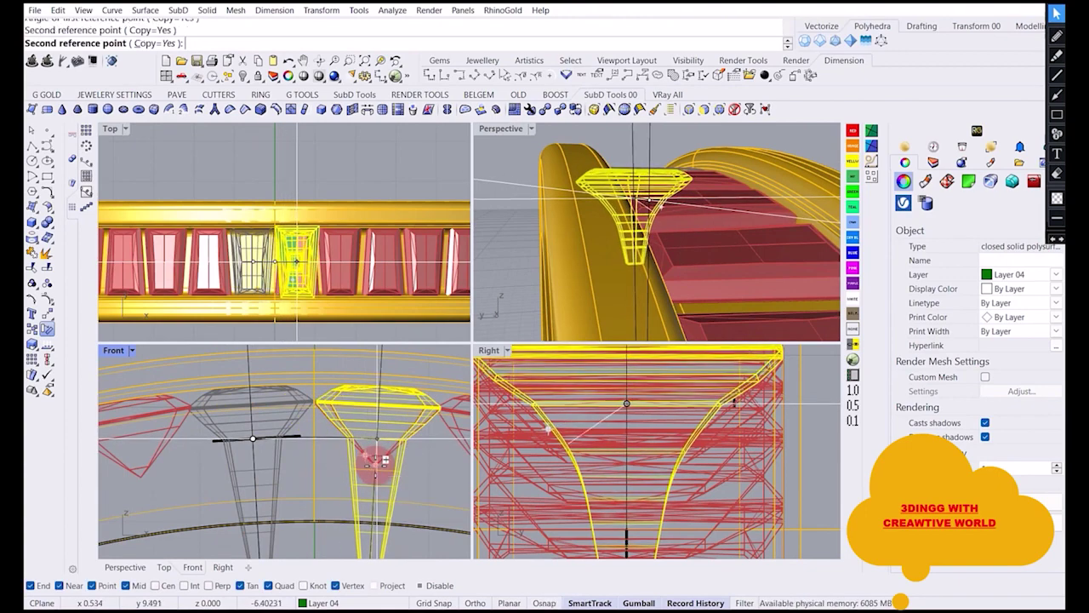
right_click(379, 472)
Rotate the copied cutter half a turn in the Top view to match the reversed taper of its gemstone.
click(236, 147)
scroll(251, 270, up, 6)
click(251, 272)
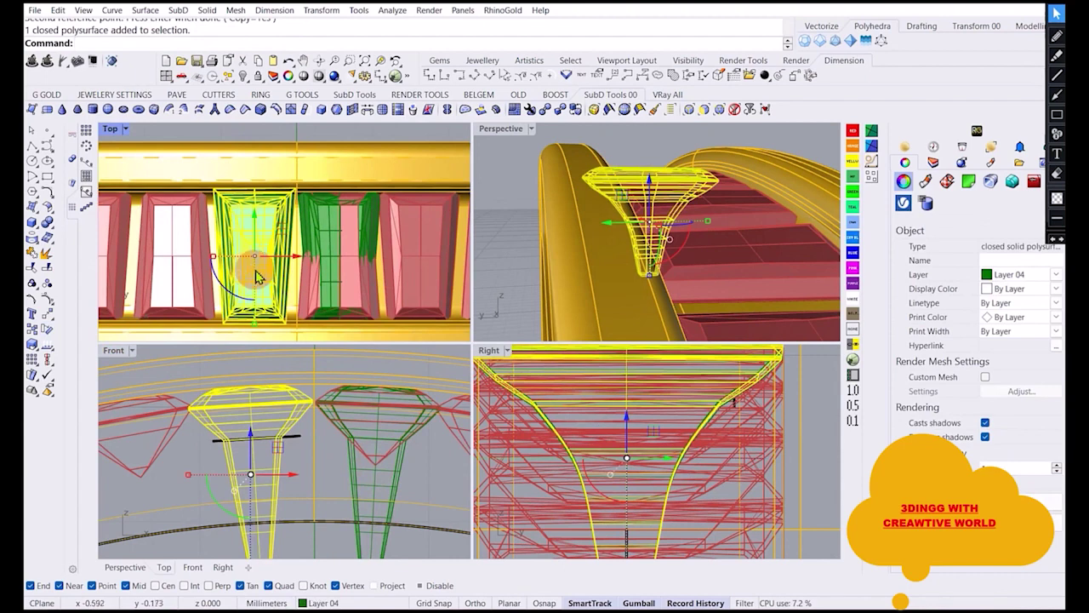
click(327, 232)
scroll(308, 237, down, 3)
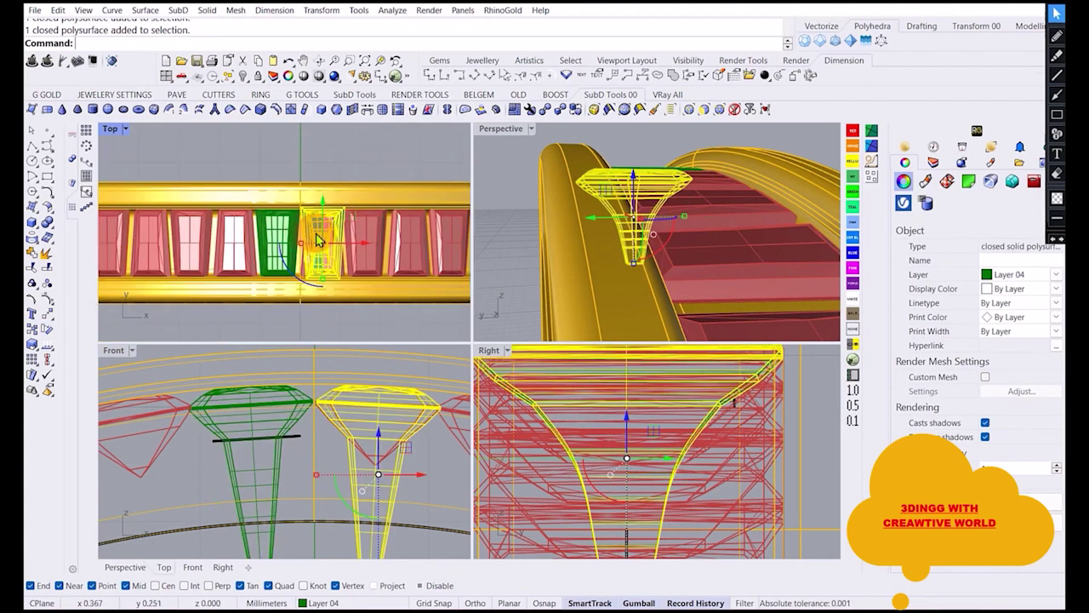
drag(290, 277, 327, 189)
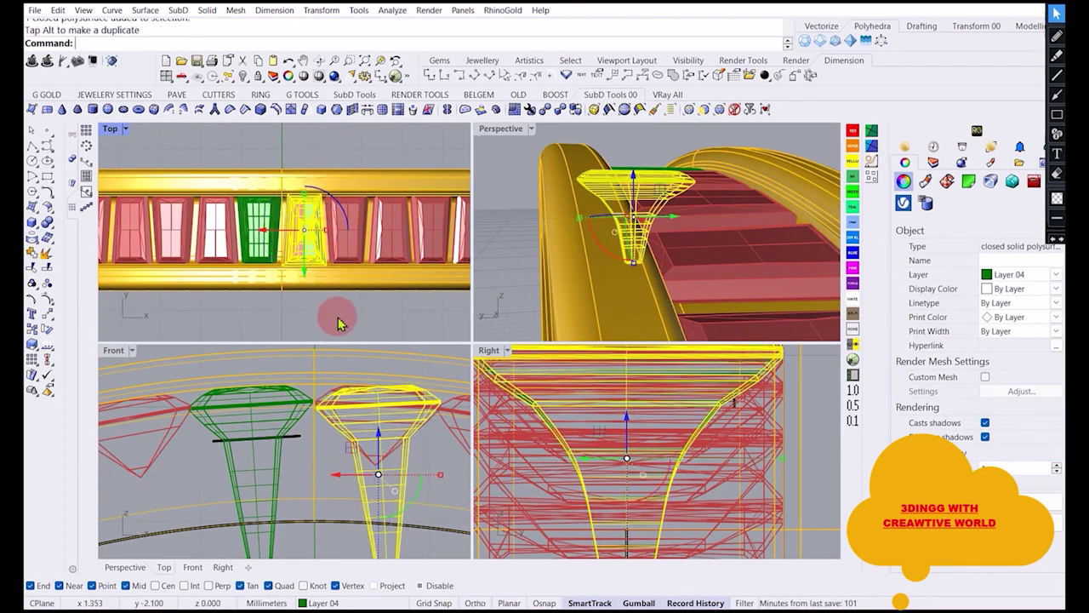
key(Escape)
Tilt the copied cutter in the Front view to align it with the slope of the gemstone beneath it.
scroll(324, 264, up, 5)
right_drag(335, 368, 346, 376)
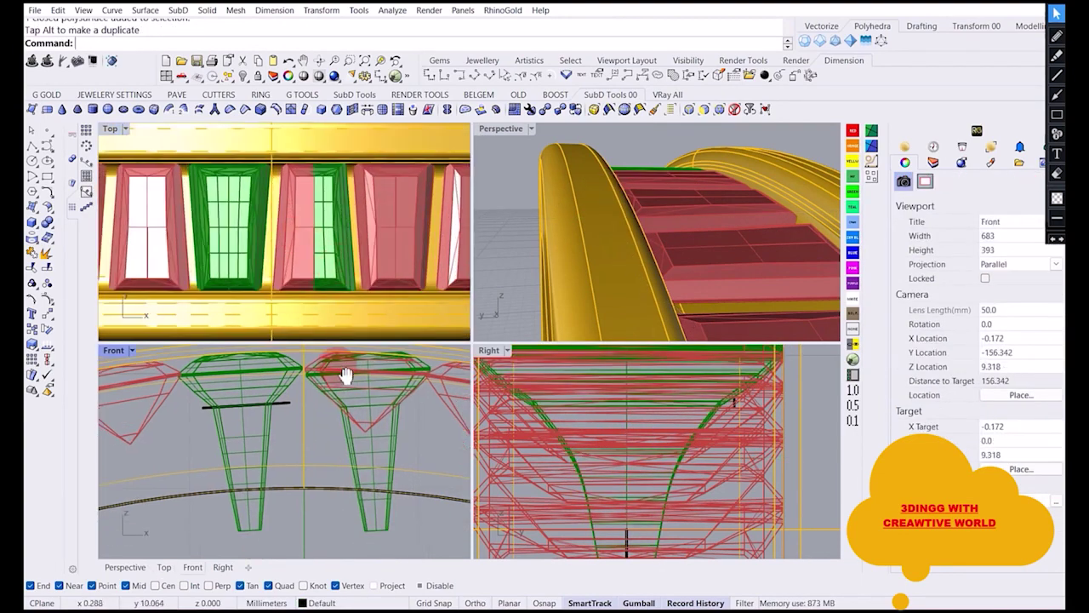
click(349, 437)
drag(345, 481, 391, 425)
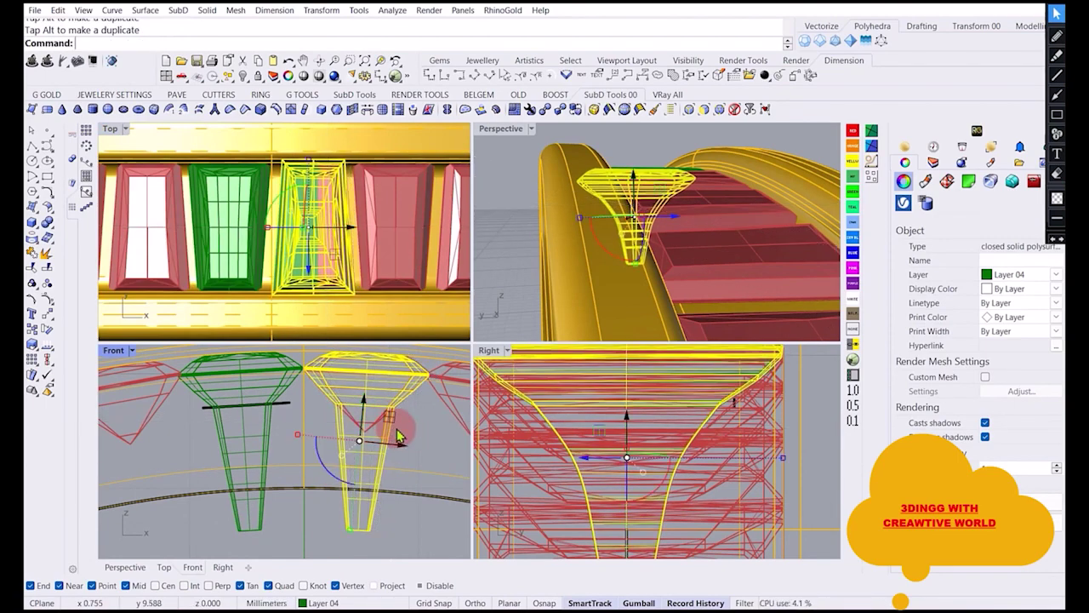
click(423, 444)
Examine how the two adjacent cutters fit their gemstones and the channel band in the Front and Perspective views.
scroll(574, 238, down, 5)
right_drag(573, 240, 698, 295)
scroll(646, 270, up, 6)
right_drag(354, 415, 341, 410)
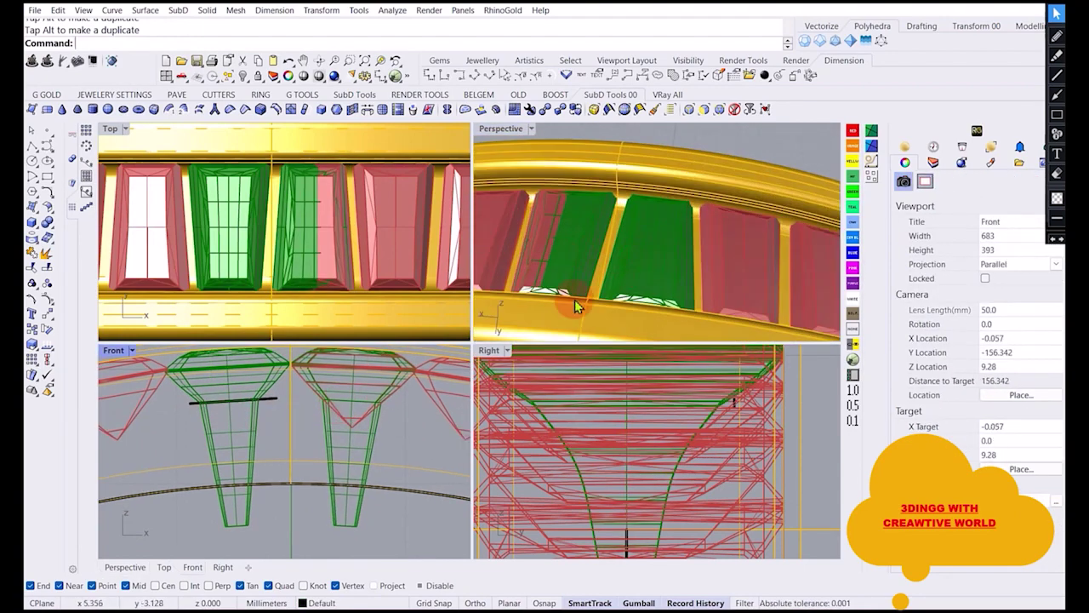
click(571, 248)
click(289, 412)
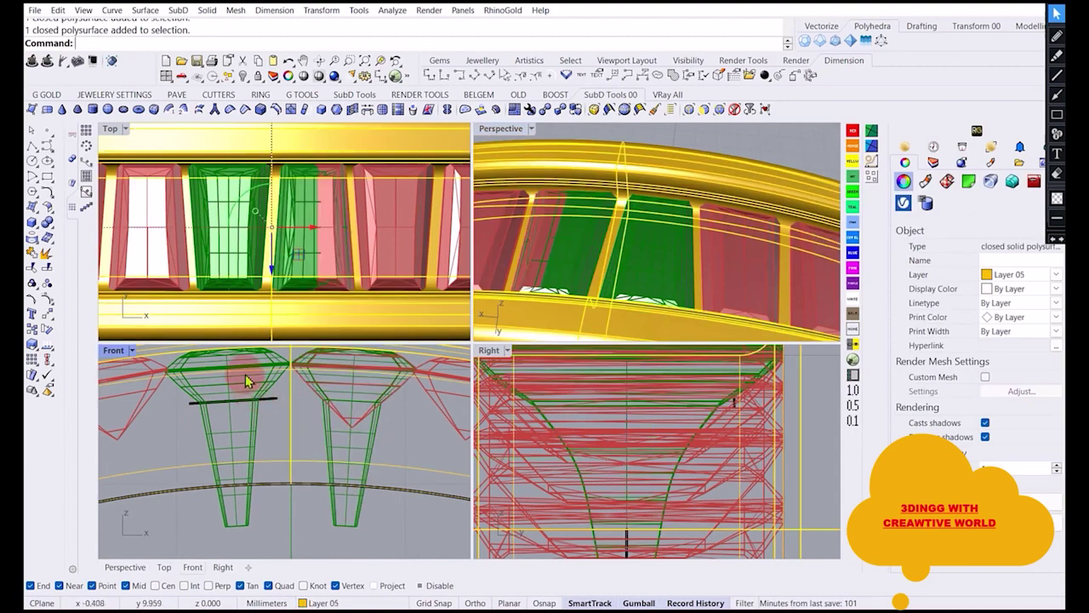
click(245, 382)
click(279, 434)
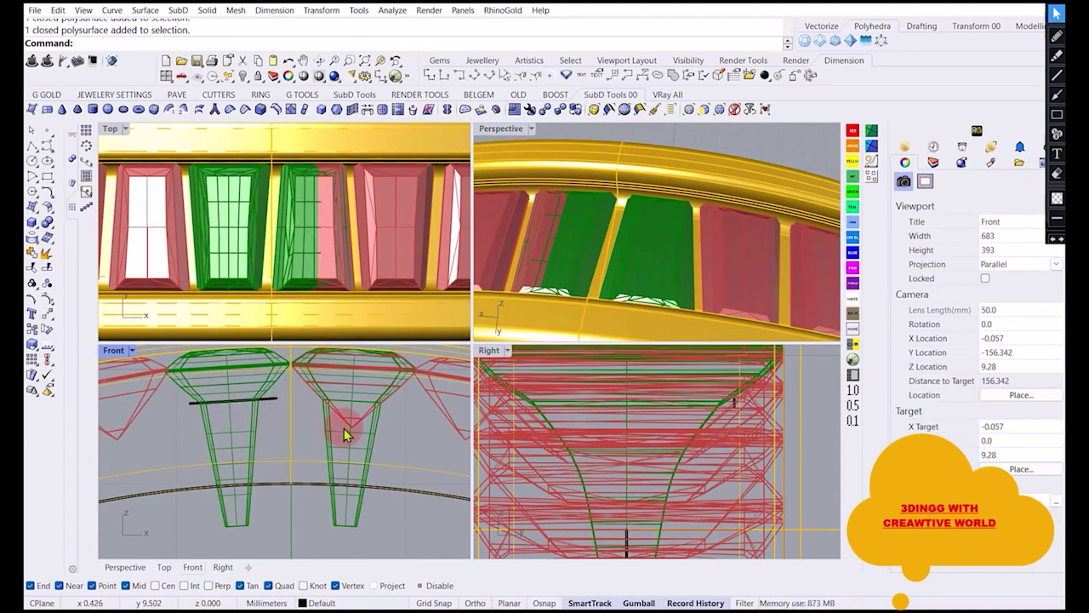
Delete the short guide line crossing the first cutter and maximize the Front view.
scroll(280, 408, down, 3)
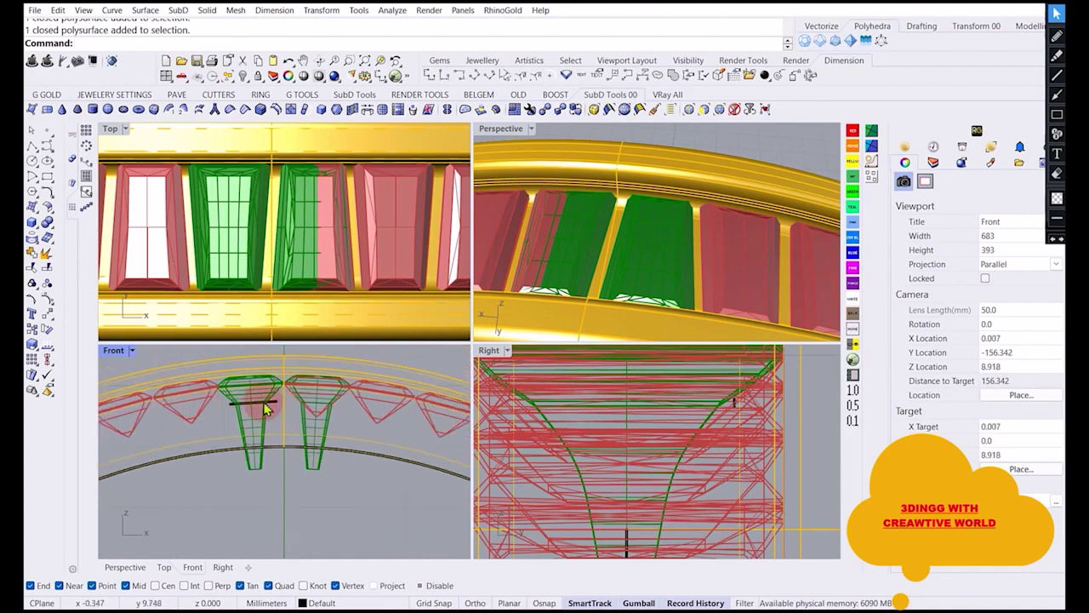
scroll(279, 409, up, 2)
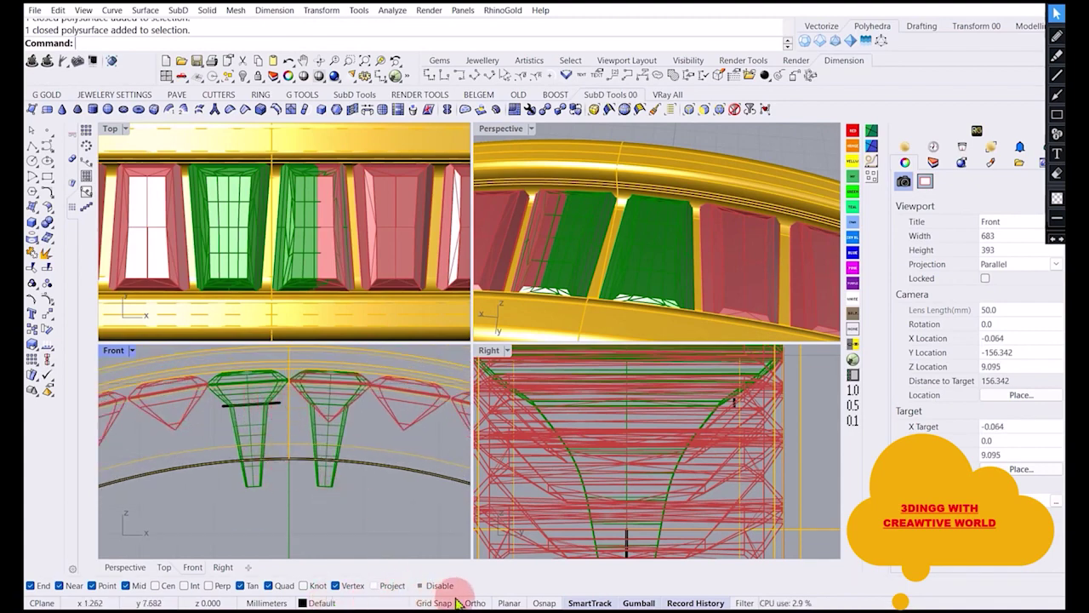
key(ctrl+m)
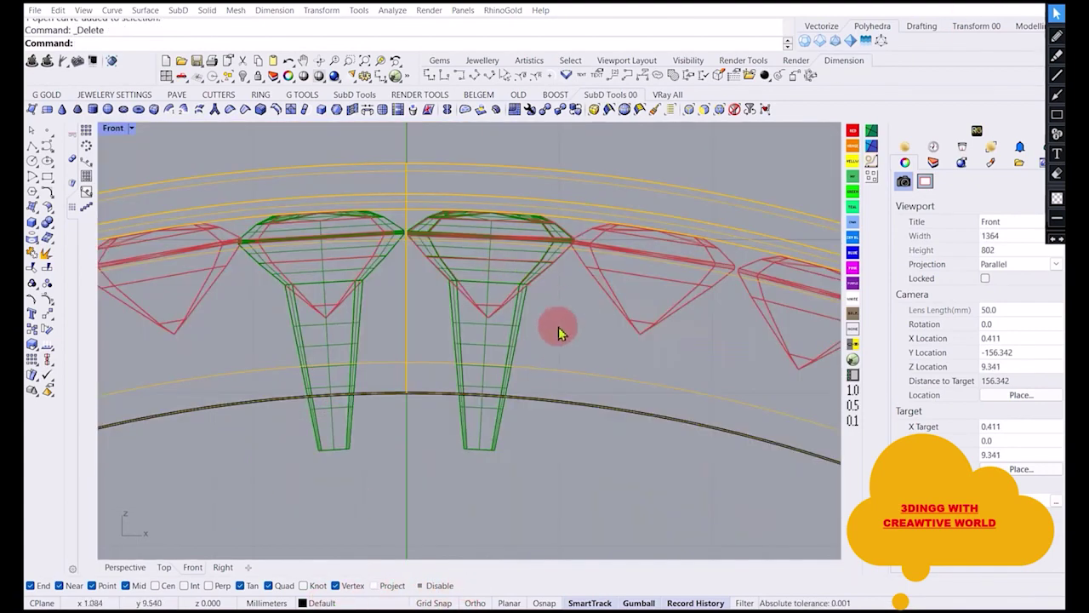
Polar-array both cutters about the CPlane origin with 29 items over 360 degrees.
click(498, 348)
shift+click(356, 358)
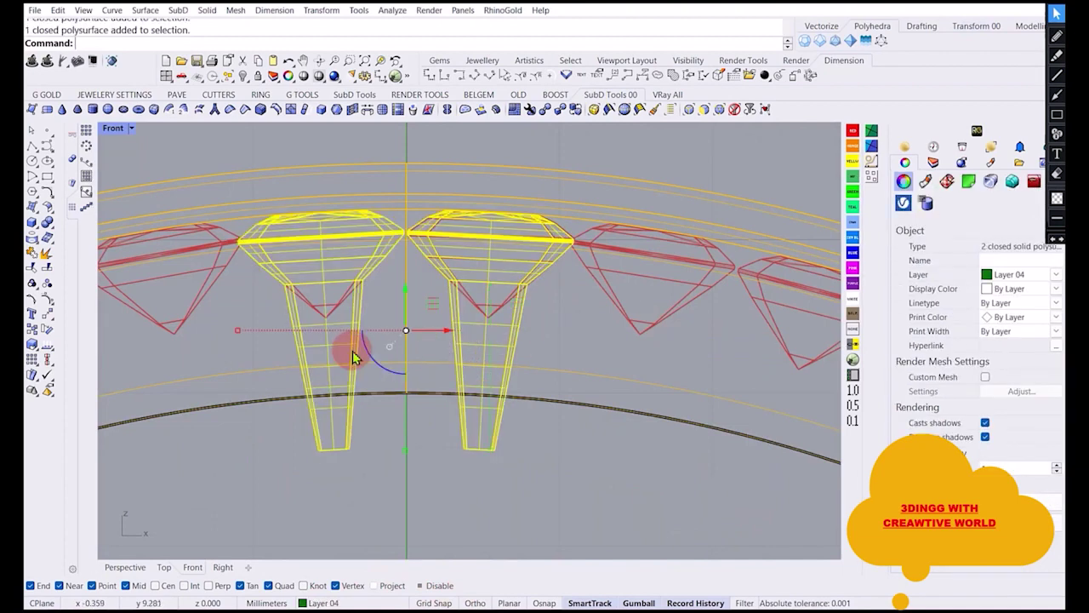
scroll(352, 355, down, 6)
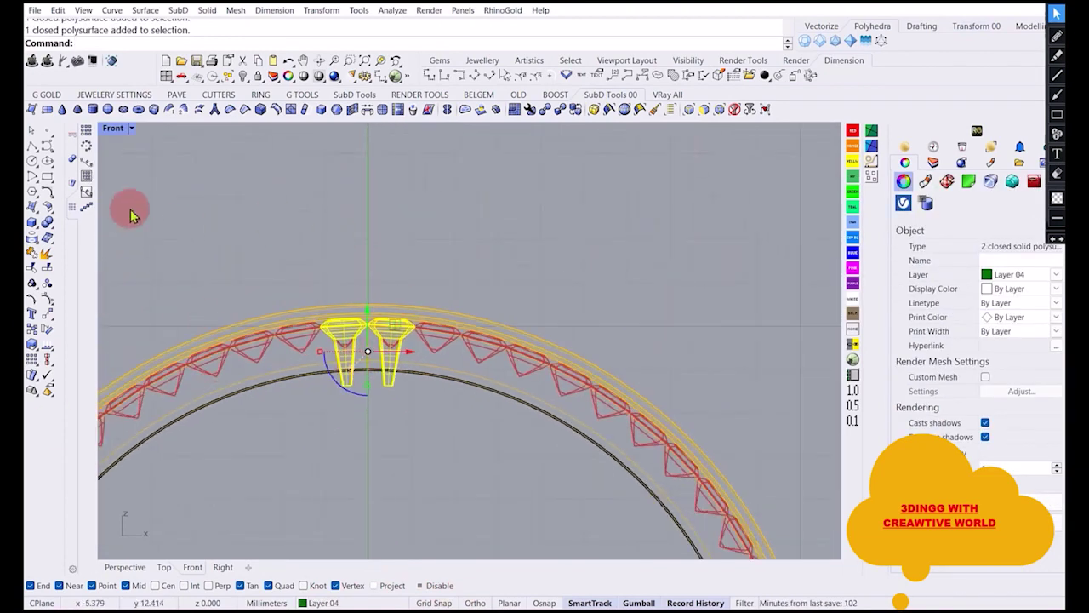
click(86, 145)
scroll(374, 262, down, 1)
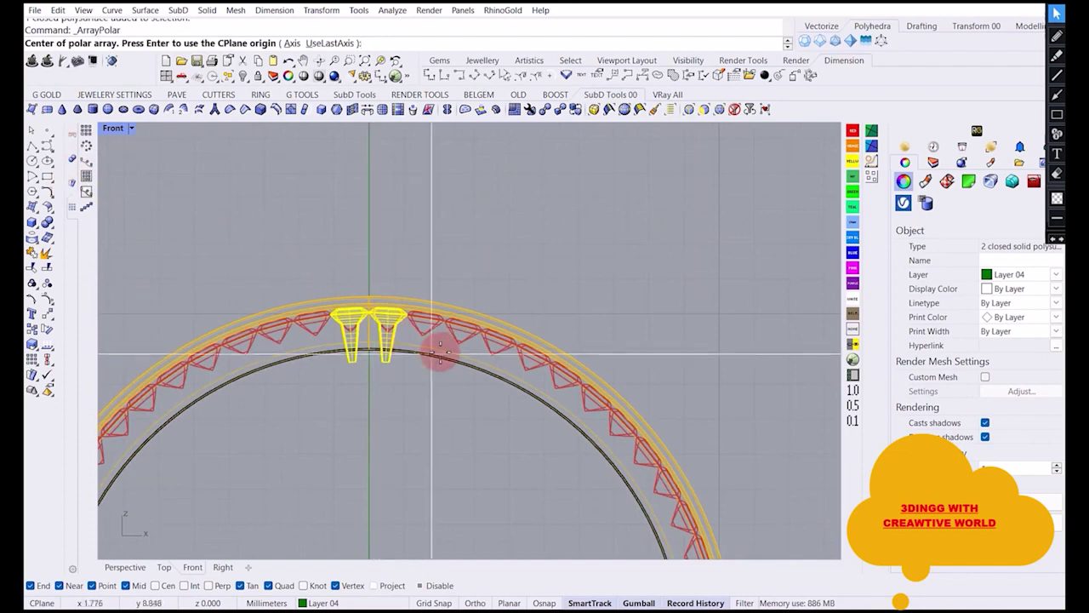
key(Return)
key(Return)
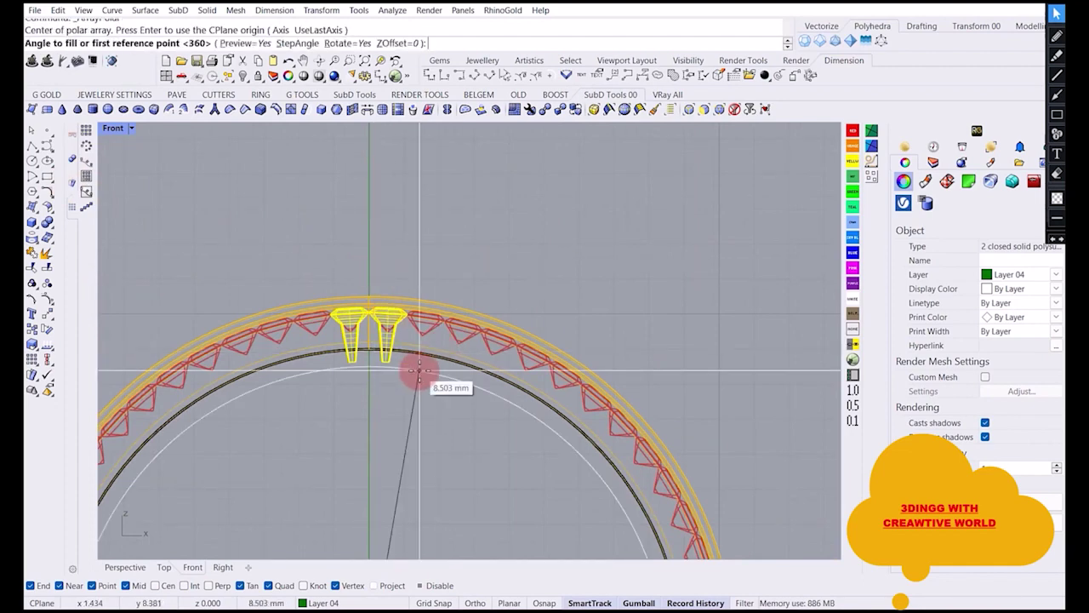
key(Return)
key(Return)
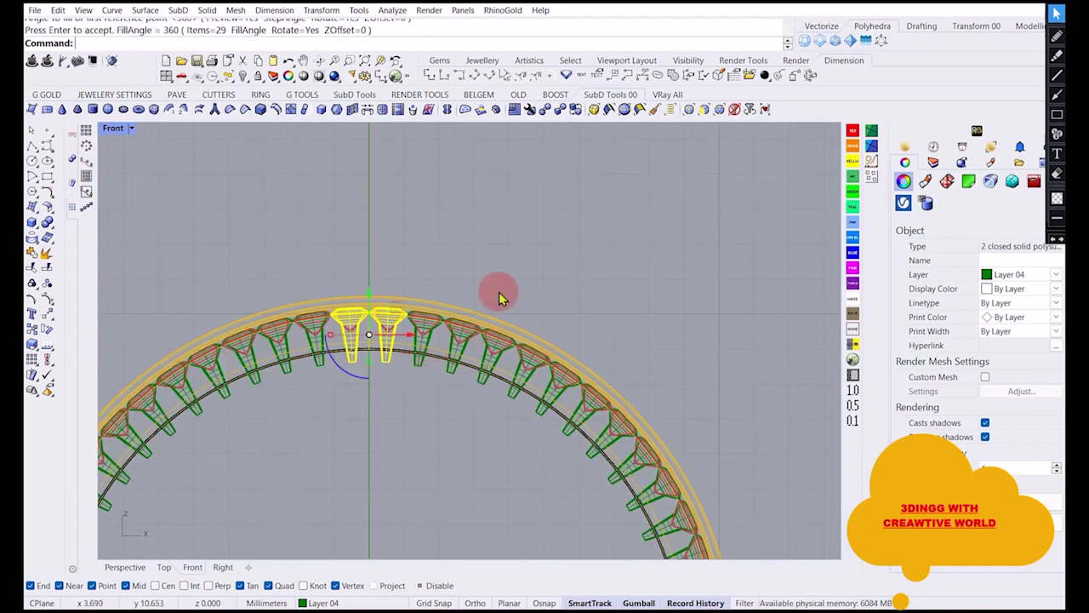
key(Escape)
Select the two original cutters together with all their arrayed copies around the band and group them.
scroll(408, 374, up, 4)
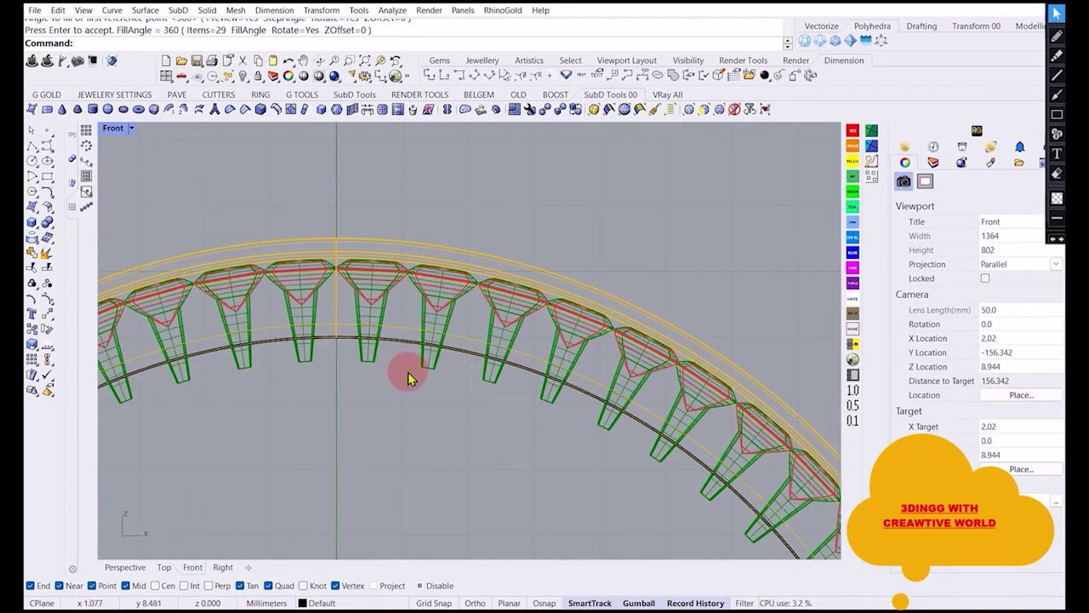
text(SelLast)
key(Return)
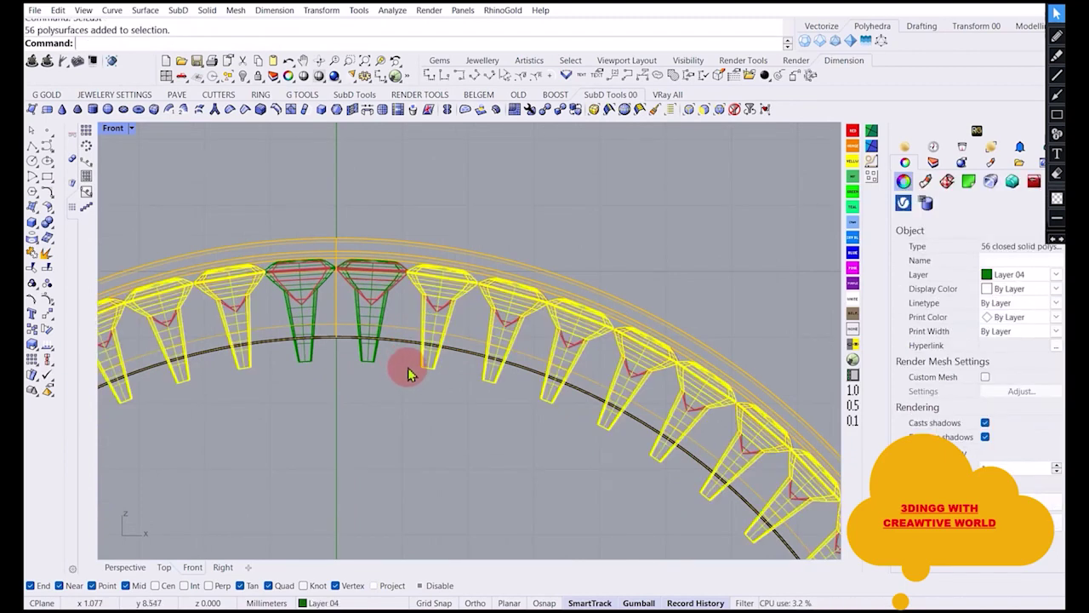
drag(409, 377, 285, 351)
scroll(255, 340, down, 2)
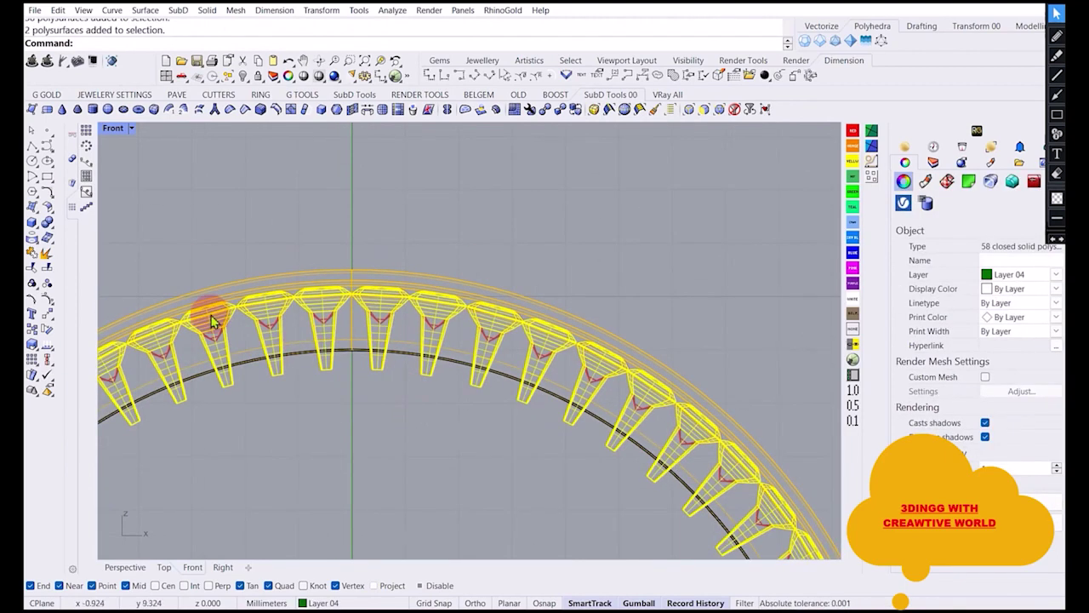
click(47, 285)
click(340, 189)
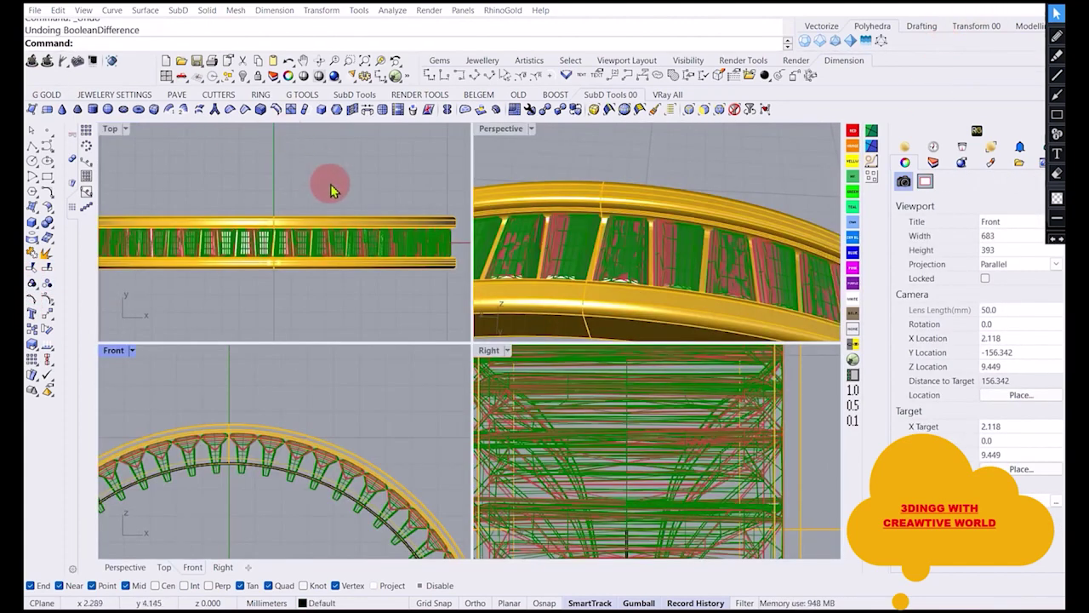
Boolean-subtract the grouped gemstone cutters from the channel band to cut the stone seats.
scroll(630, 209, down, 2)
scroll(589, 277, up, 4)
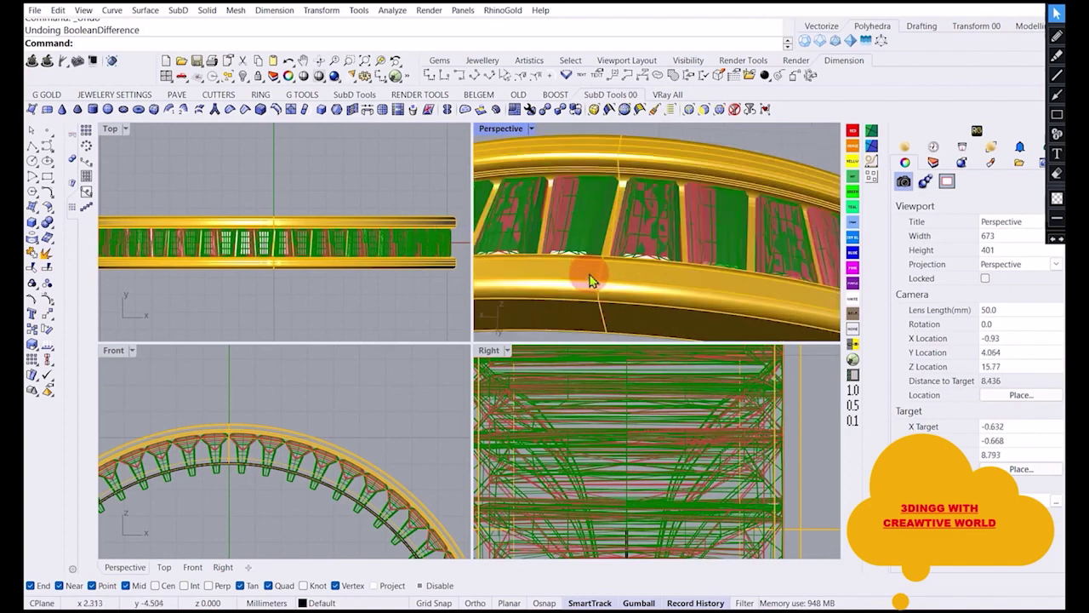
click(591, 290)
right_drag(634, 189, 462, 205)
click(172, 291)
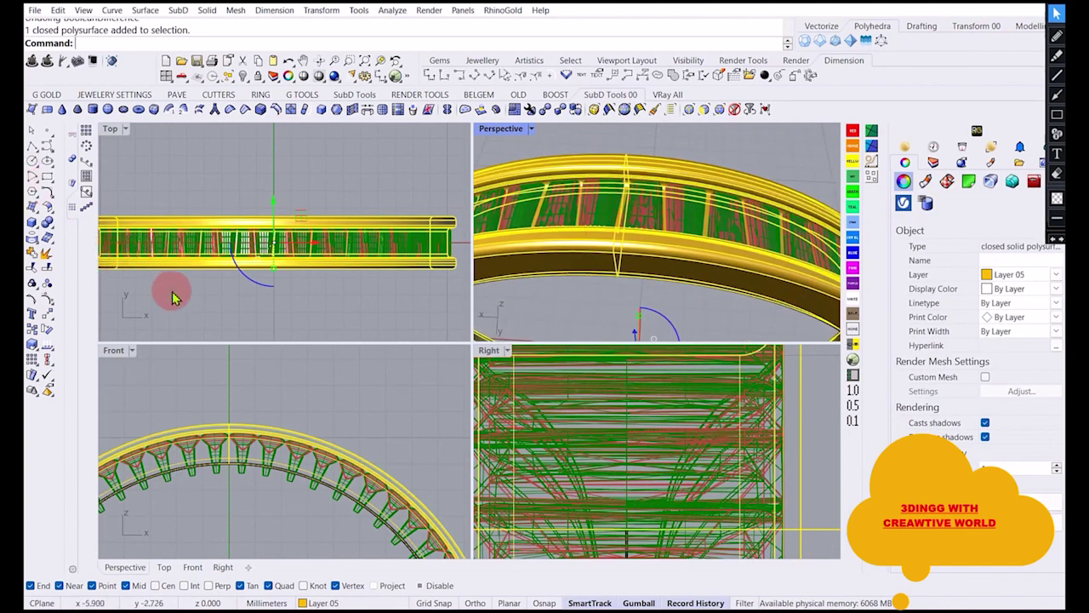
click(47, 222)
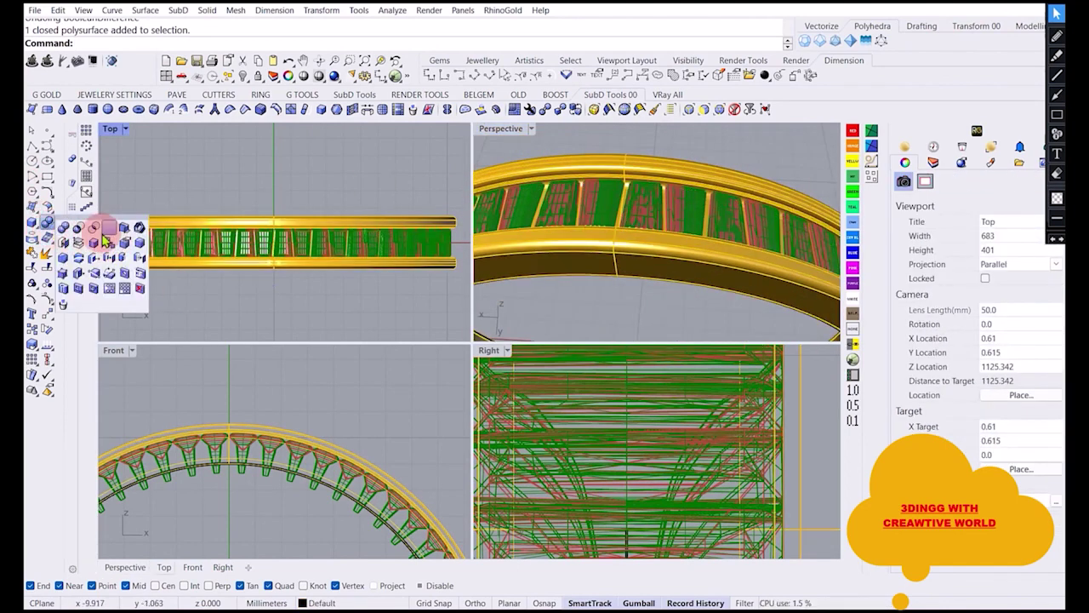
click(77, 228)
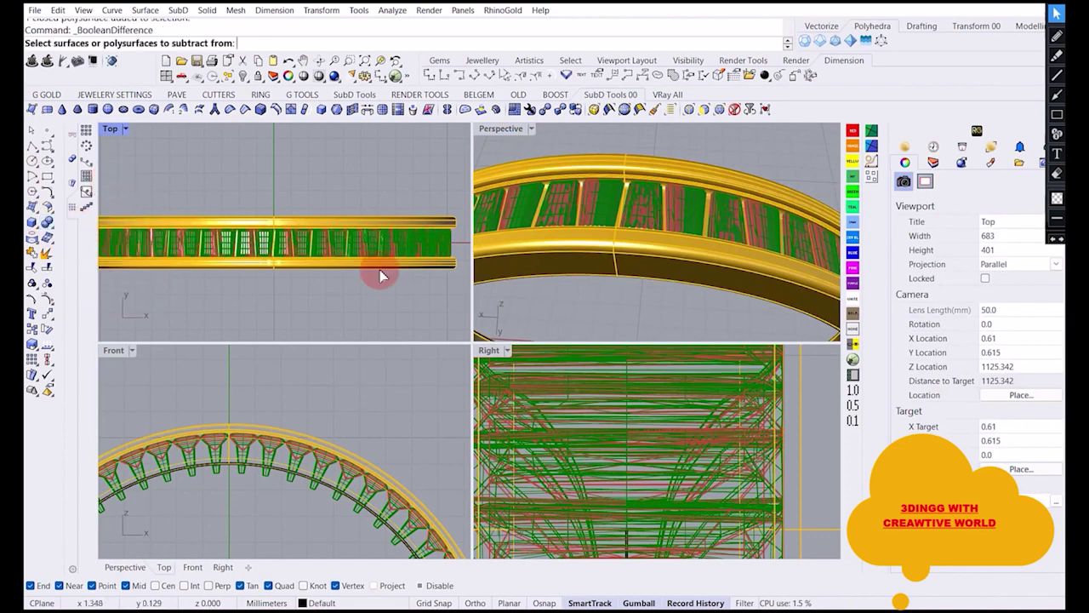
click(636, 250)
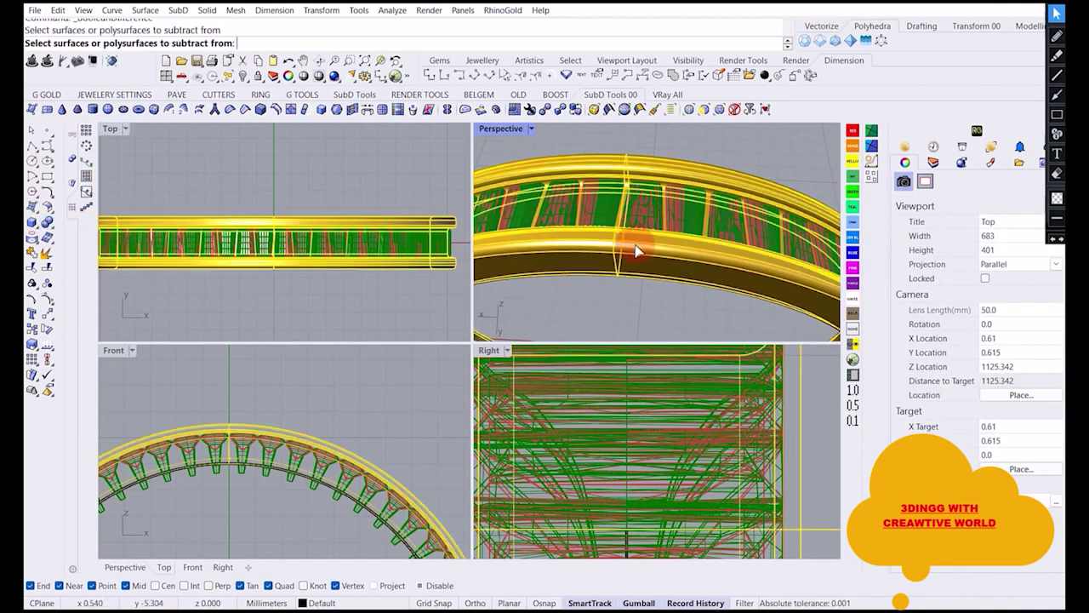
key(Return)
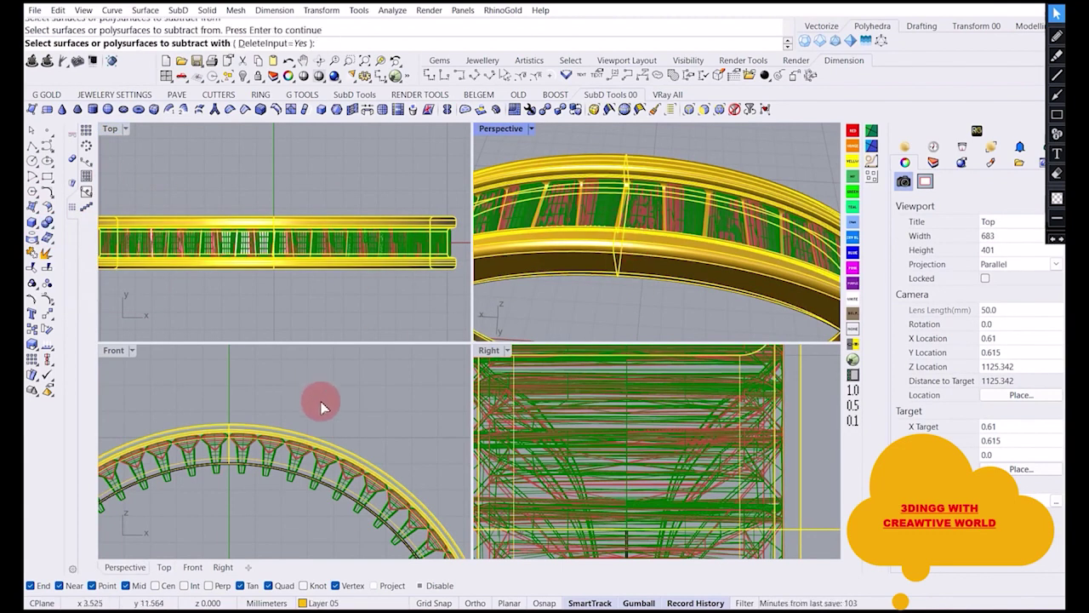
click(260, 474)
key(Return)
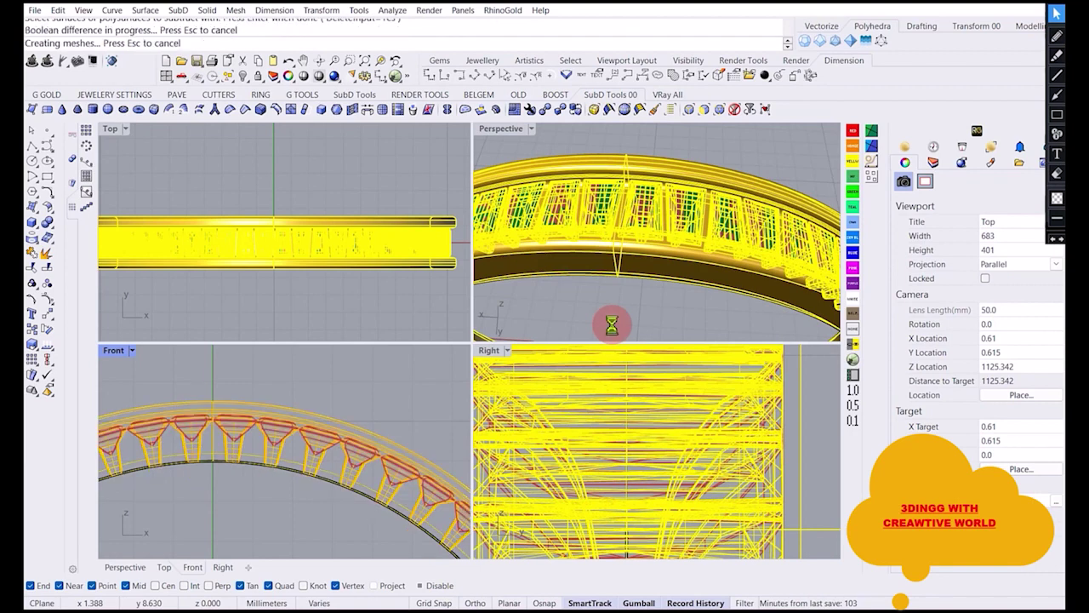
Examine the cut seats and the openings along the inside of the band in the Perspective view.
click(622, 311)
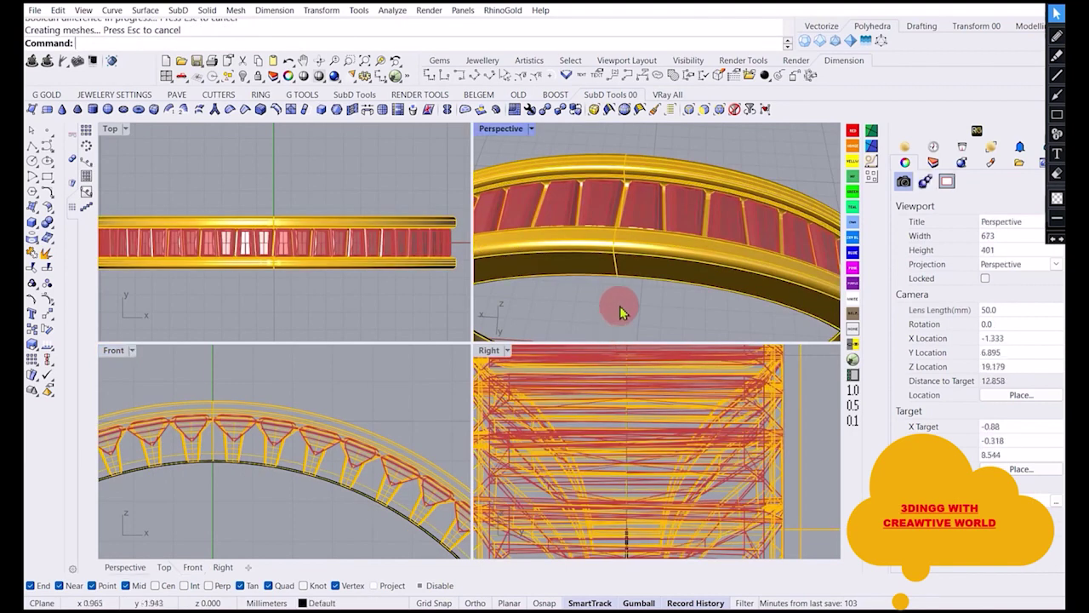
right_drag(632, 298, 641, 204)
scroll(647, 204, up, 10)
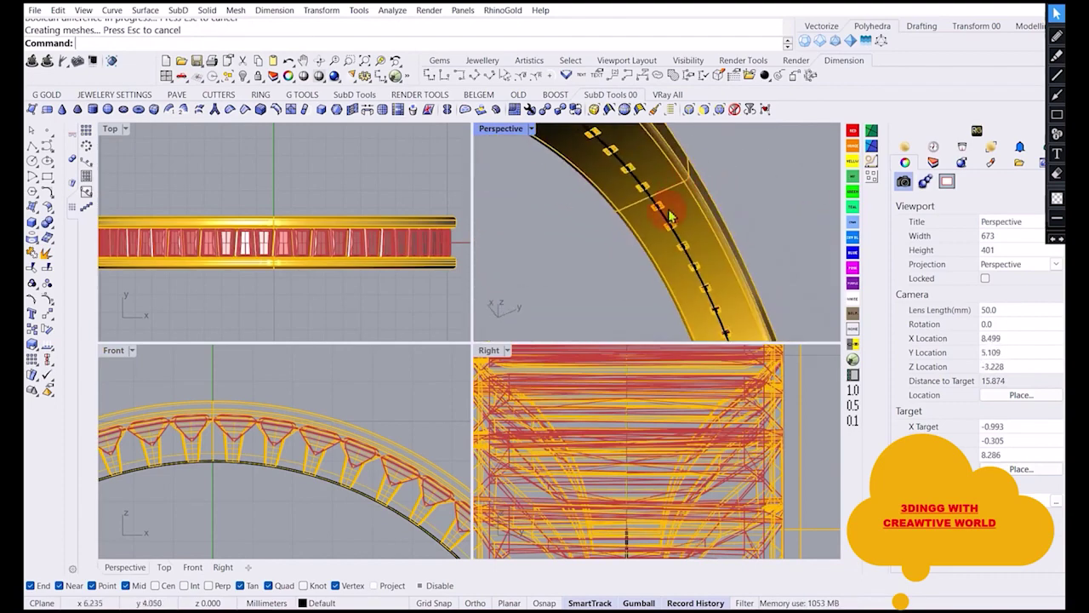
scroll(651, 217, down, 10)
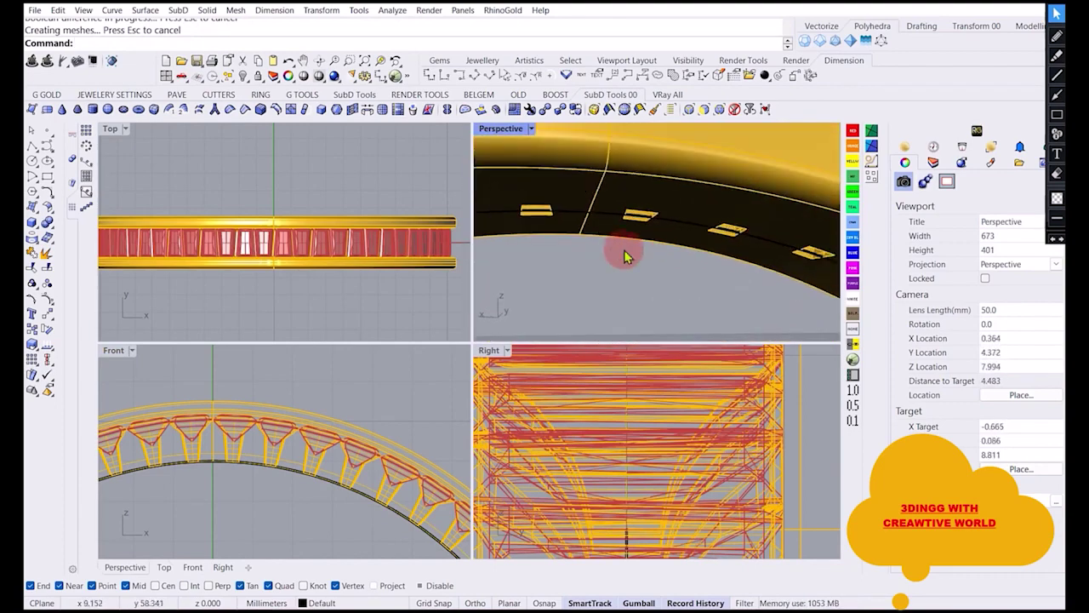
right_drag(583, 149, 516, 138)
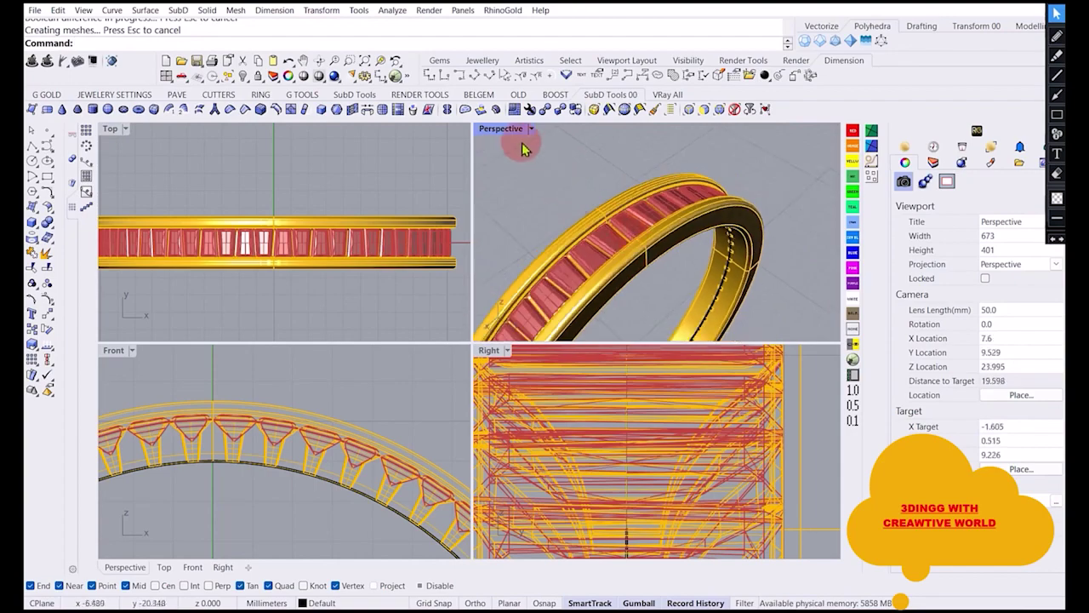
Maximize the Perspective view and hide the remaining circular guide curve inside the band.
double_click(503, 129)
right_drag(472, 288, 428, 384)
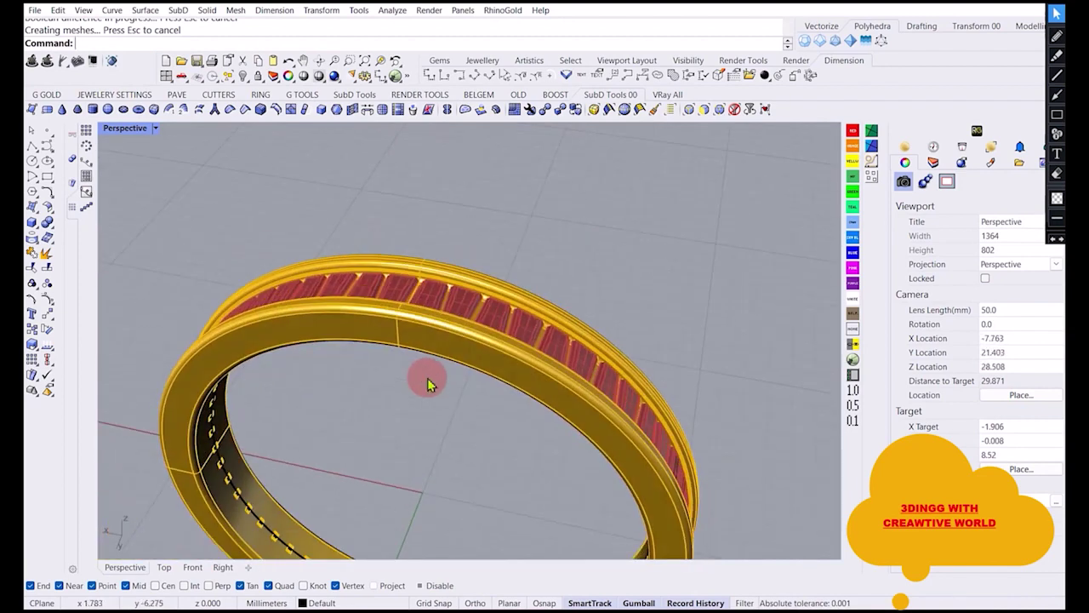
click(428, 384)
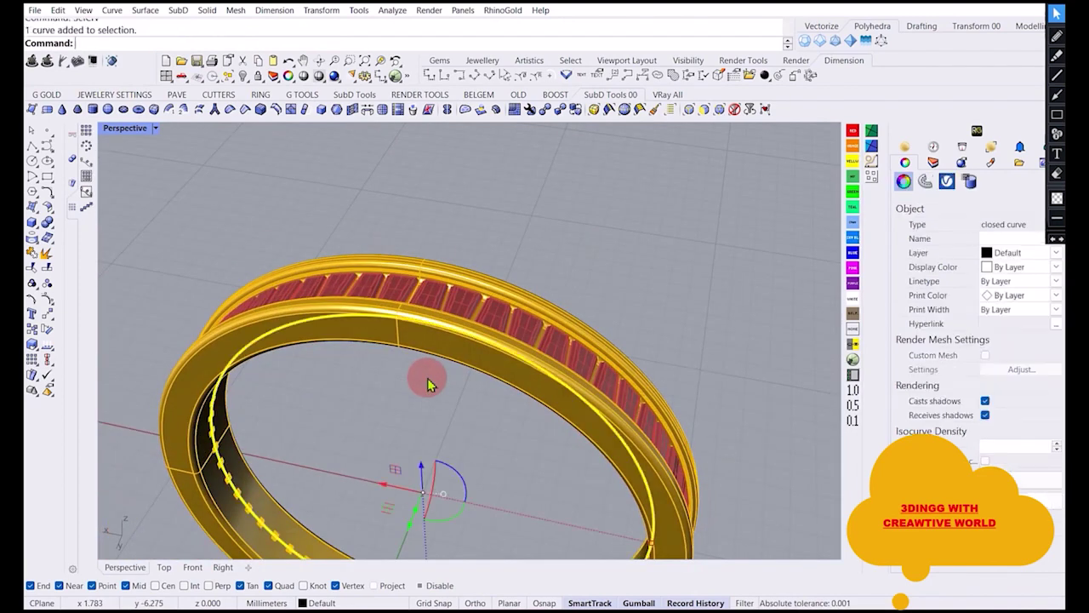
click(244, 75)
Set the Perspective view's display mode to Rendered with the whole ring in frame.
scroll(425, 211, down, 4)
scroll(365, 282, up, 3)
right_drag(353, 273, 499, 316)
click(157, 129)
click(203, 70)
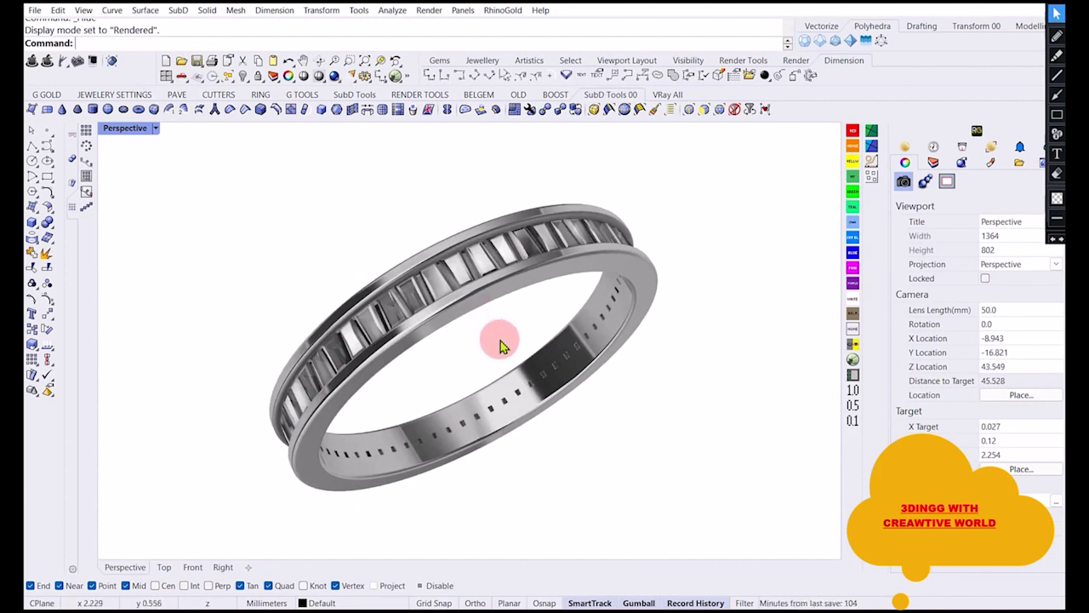
Turn the rendered ring to face the front and switch the Perspective view to full screen.
right_drag(503, 343, 469, 333)
scroll(457, 270, up, 2)
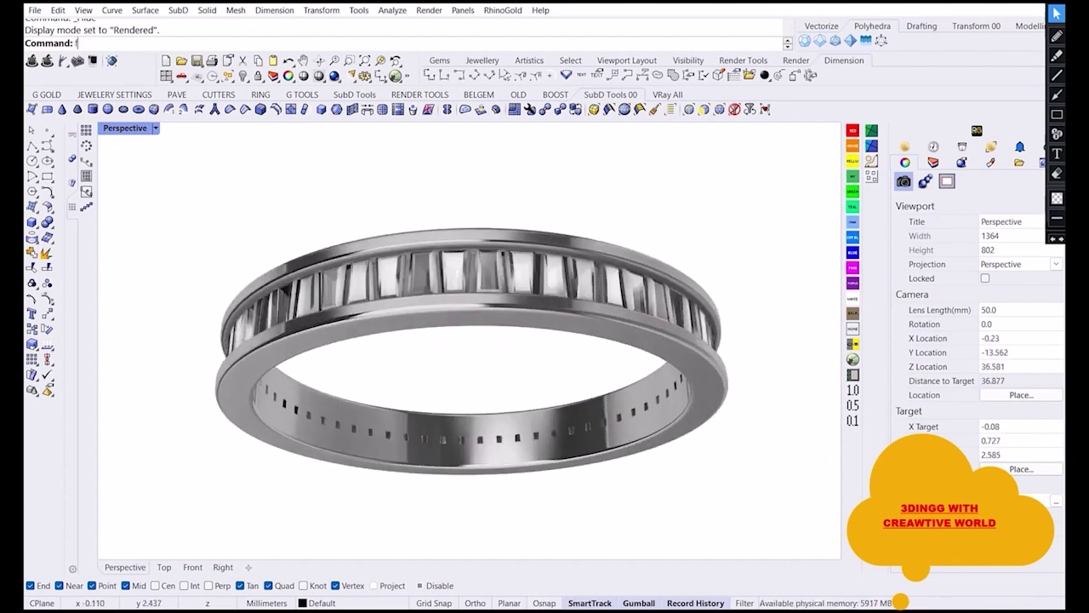
key(ctrl+alt+f)
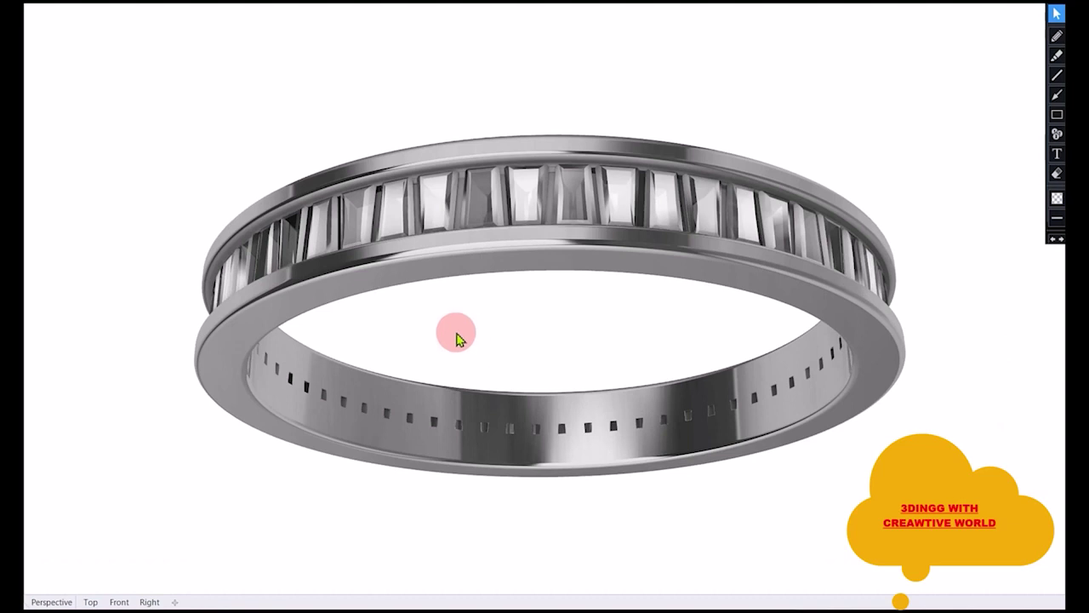
Inspect the rendered ring's baguette stones and the openings inside the band in full screen.
scroll(374, 335, down, 3)
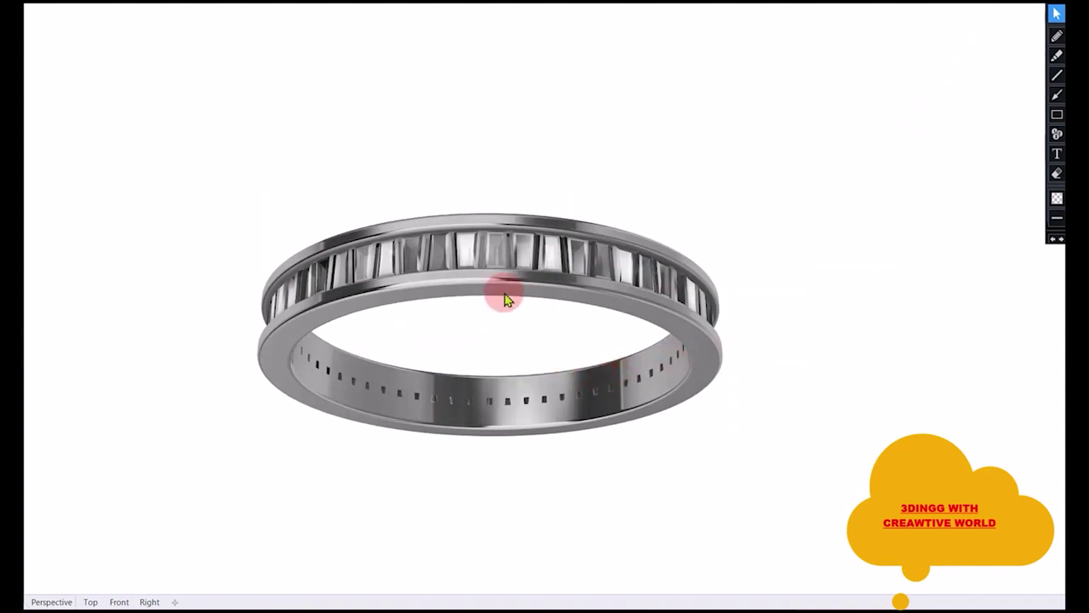
scroll(497, 286, up, 3)
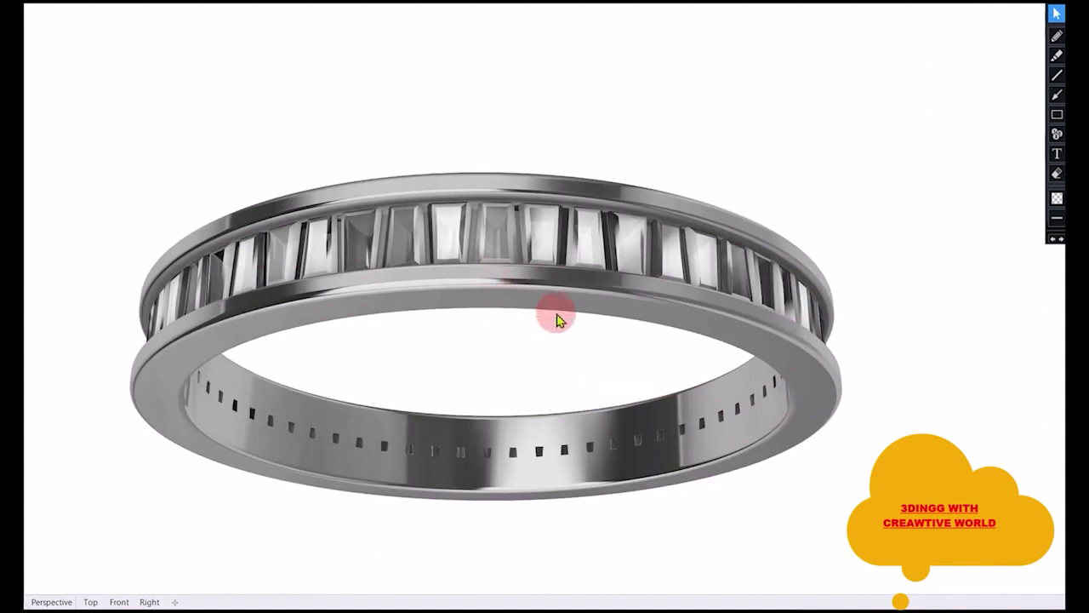
scroll(556, 316, down, 2)
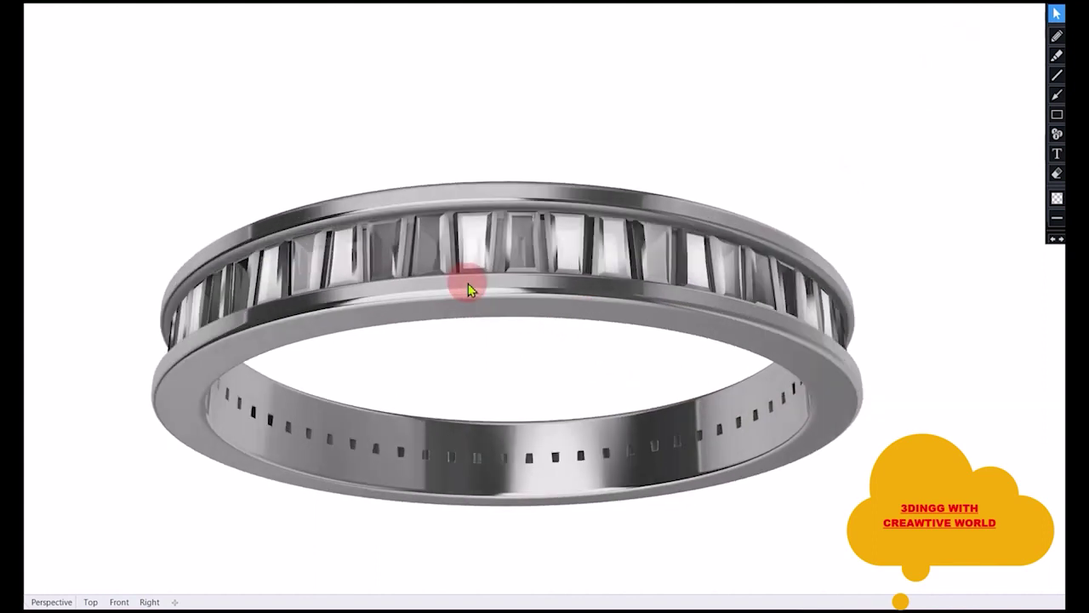
scroll(468, 285, up, 3)
scroll(488, 314, down, 3)
right_drag(505, 321, 518, 318)
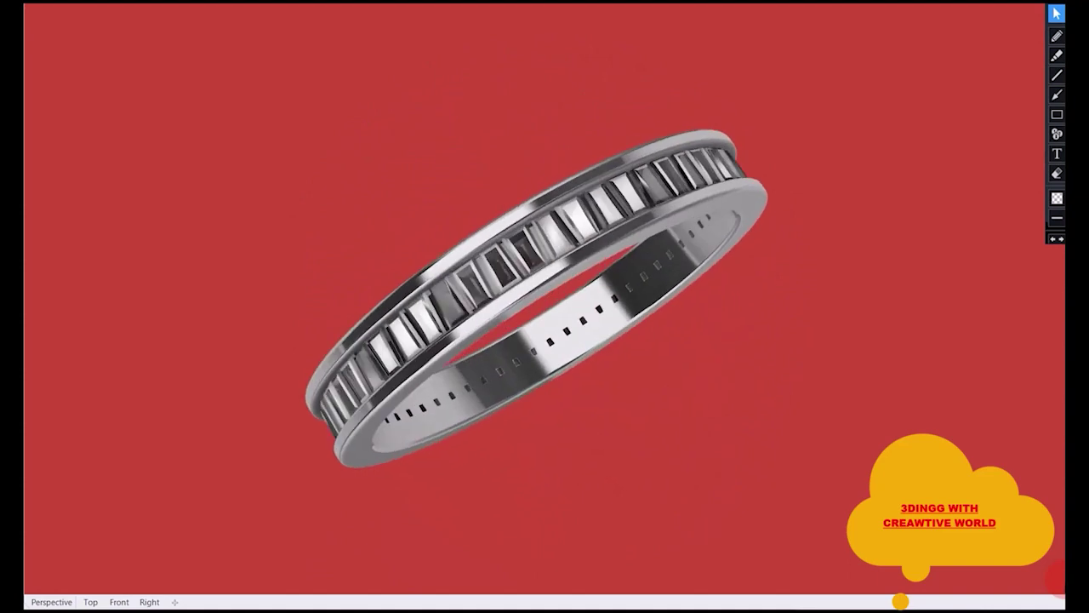
Orient the ring and set up a clockwise turntable animation with 350 jpg frames, RenderedViewport capture, Perspective viewport and the name Animation.
right_drag(857, 270, 617, 150)
right_drag(738, 330, 669, 562)
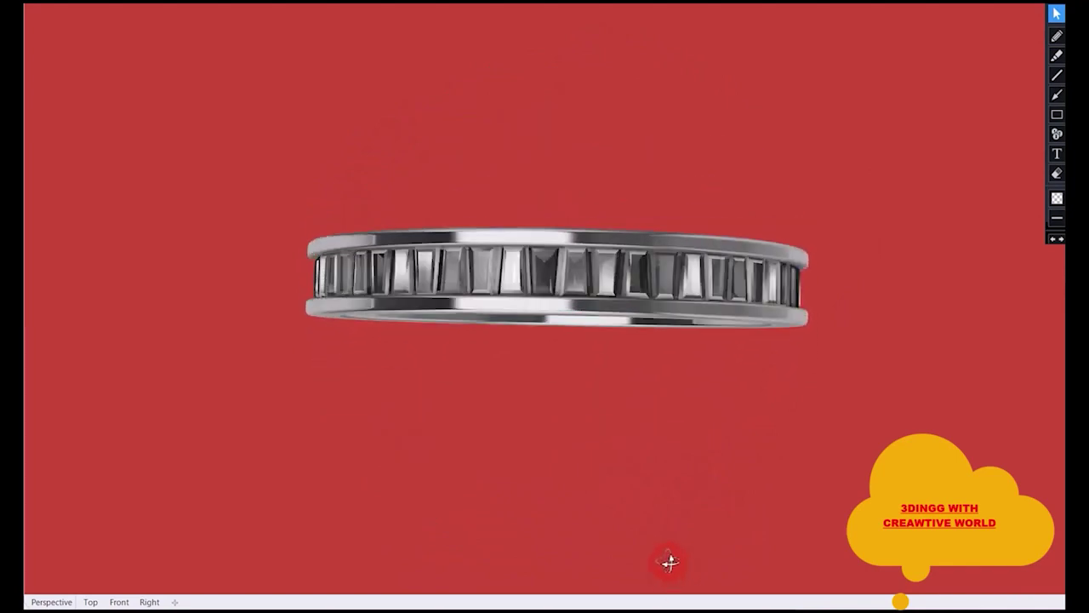
right_drag(701, 440, 698, 481)
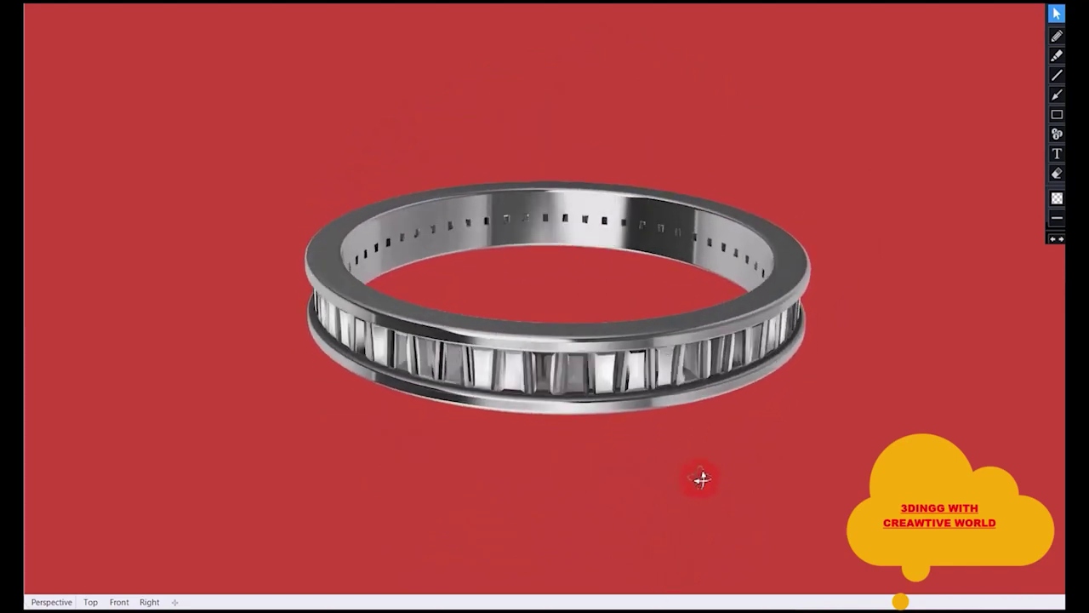
shift+right_drag(768, 496, 797, 501)
key(Return)
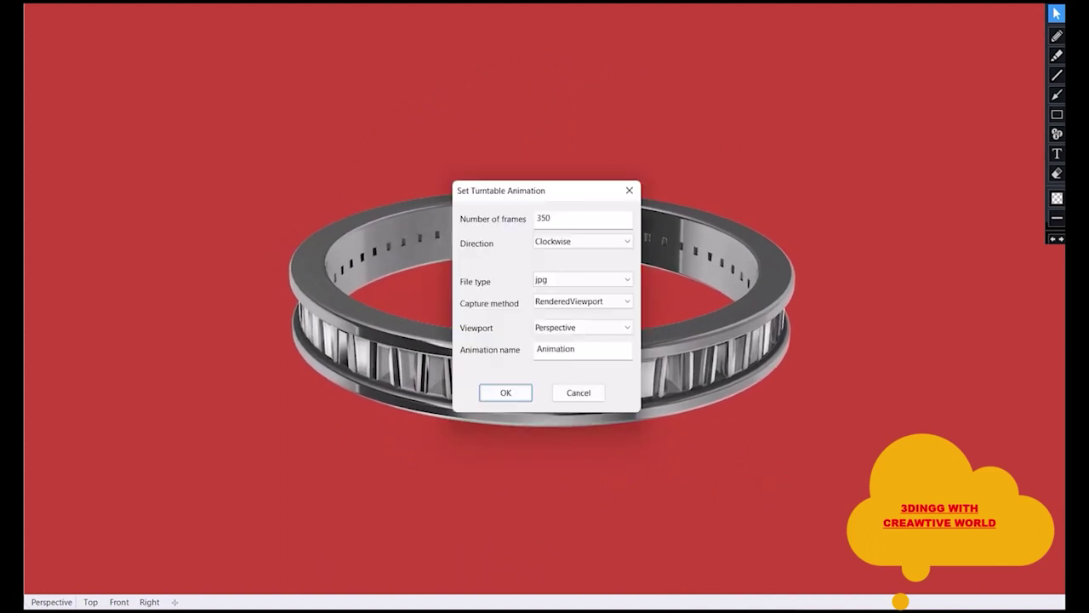
key(Return)
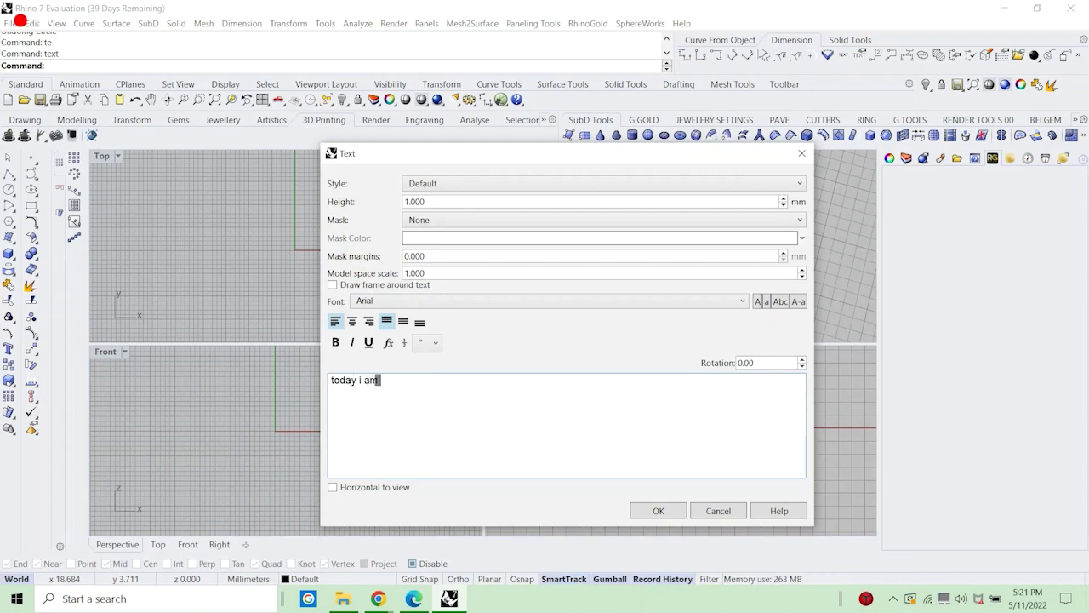
text(i am going to)
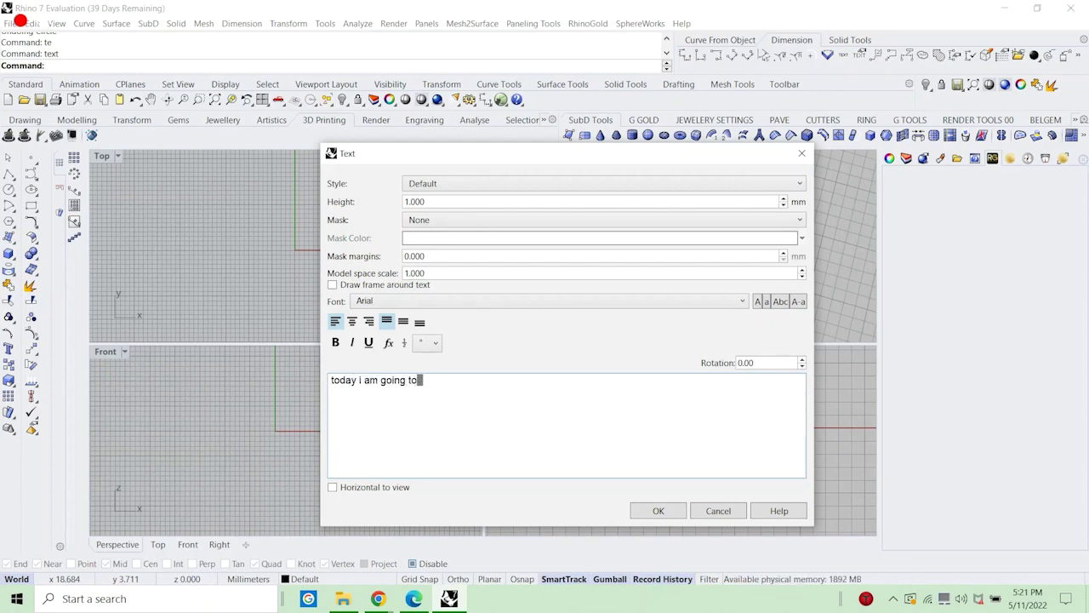
text( show you rope ring)
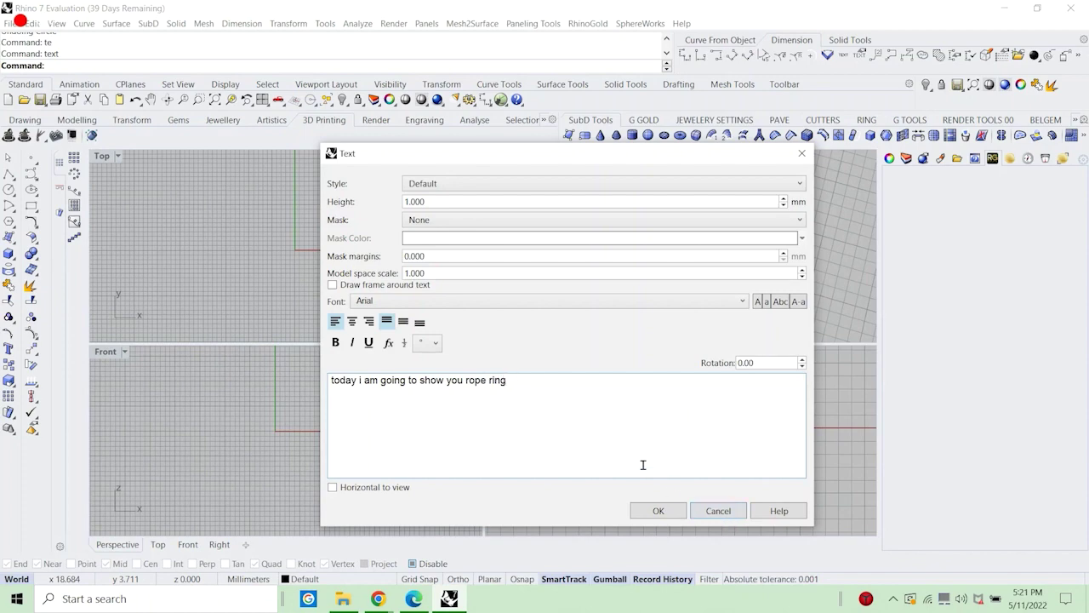
text(w to creatte rope with rhino co)
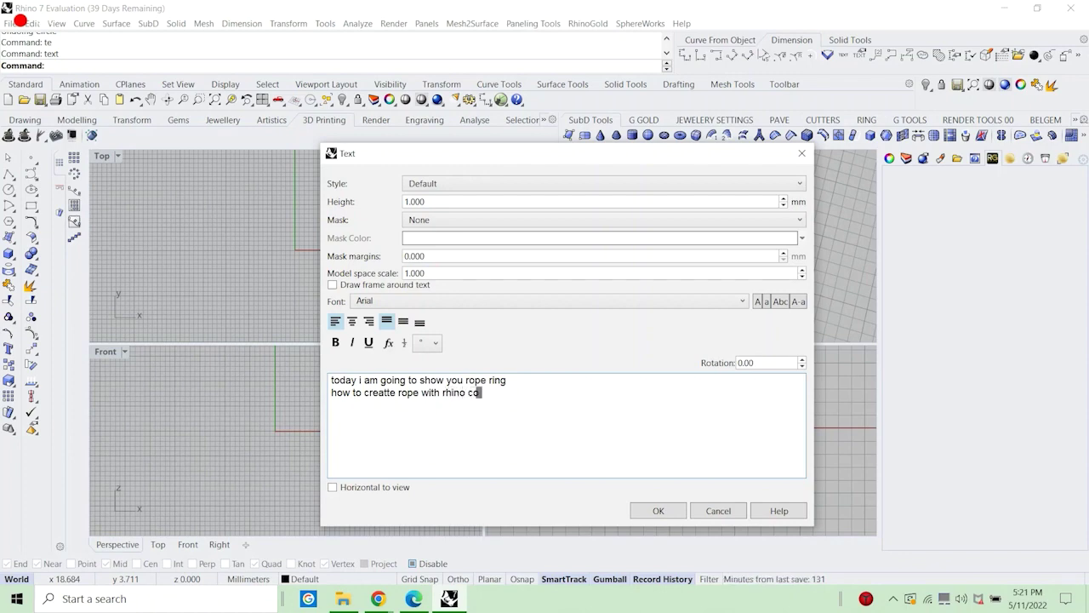
text(mmands)
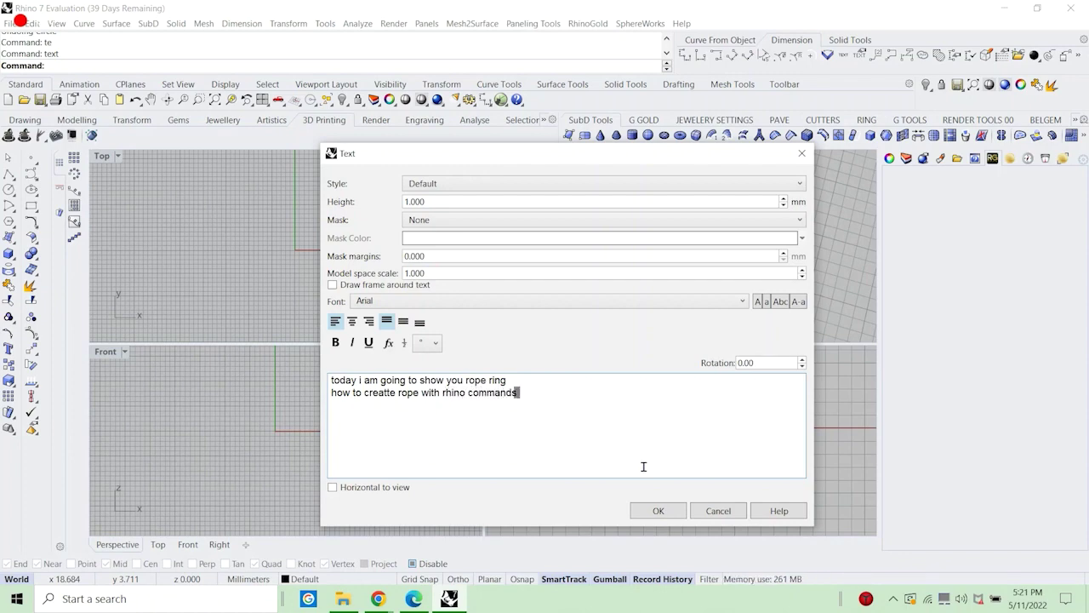
click(720, 511)
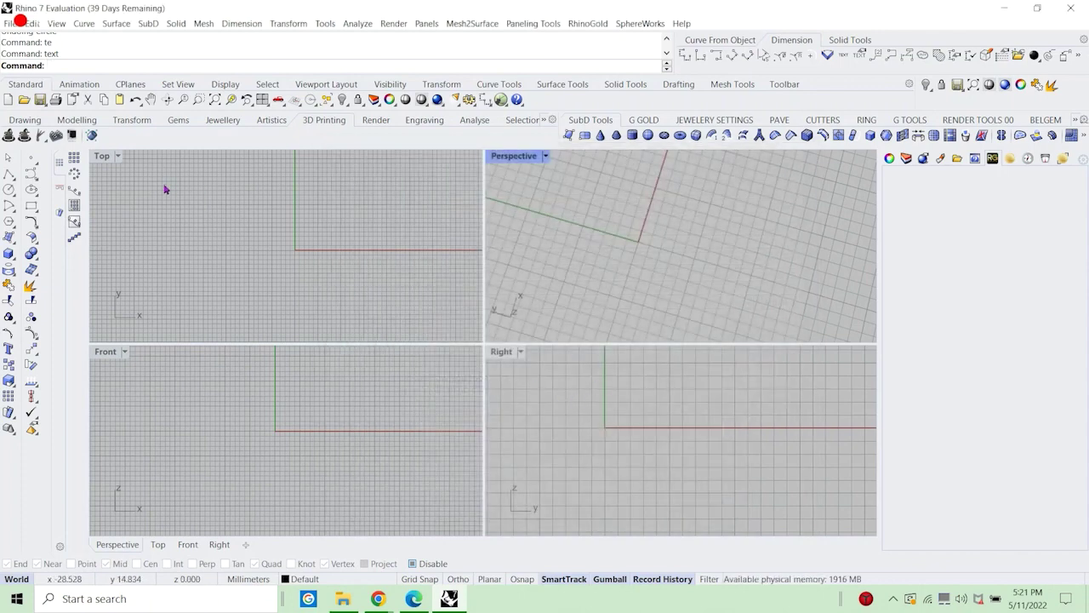
Draw an 18 mm diameter circle centred on the origin in the Front view.
click(9, 189)
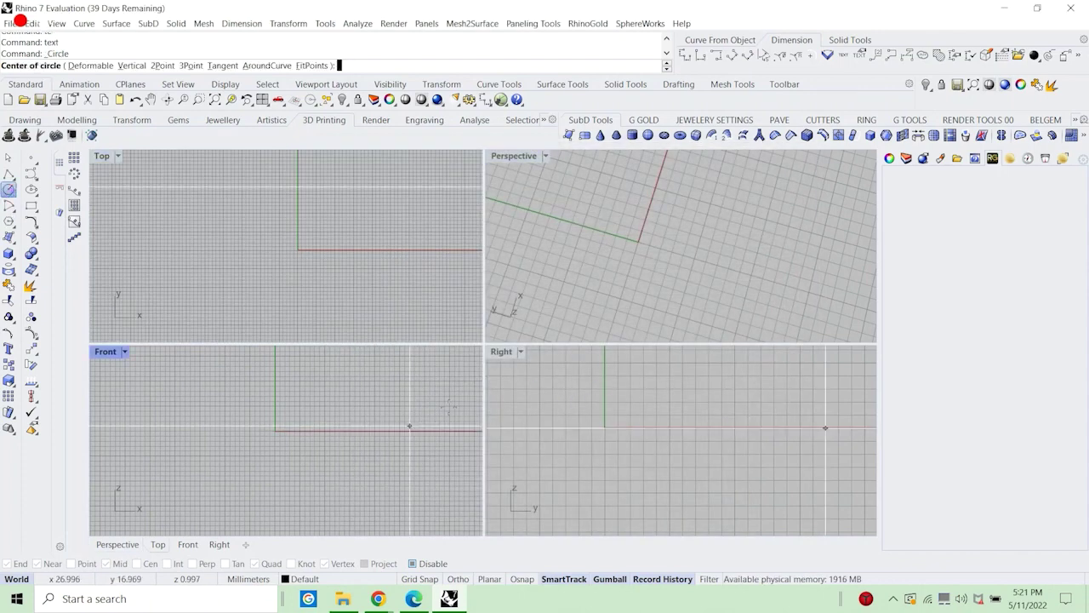
click(297, 433)
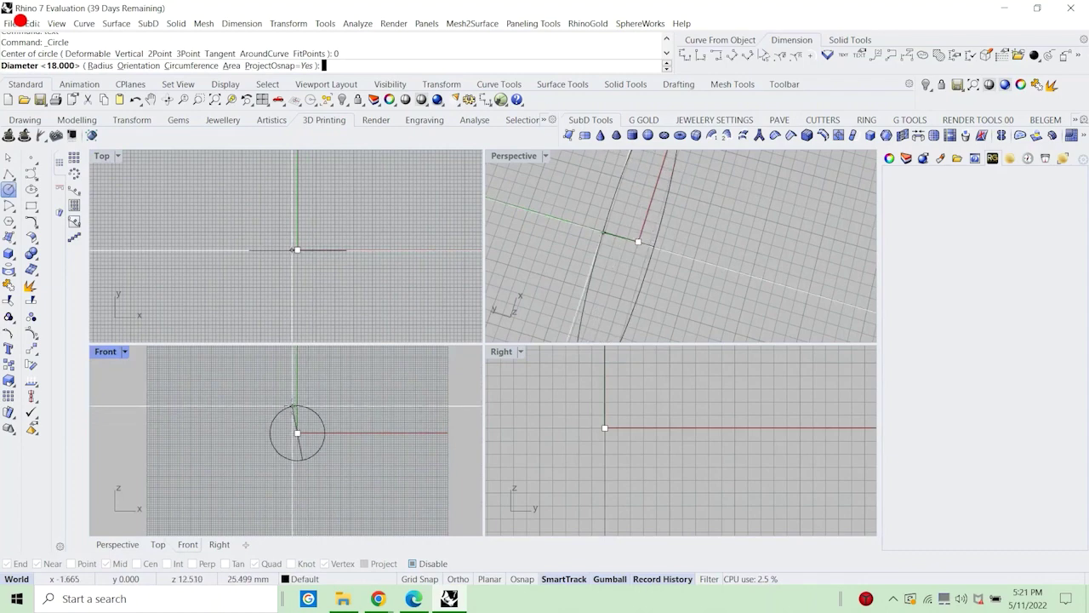
key(Return)
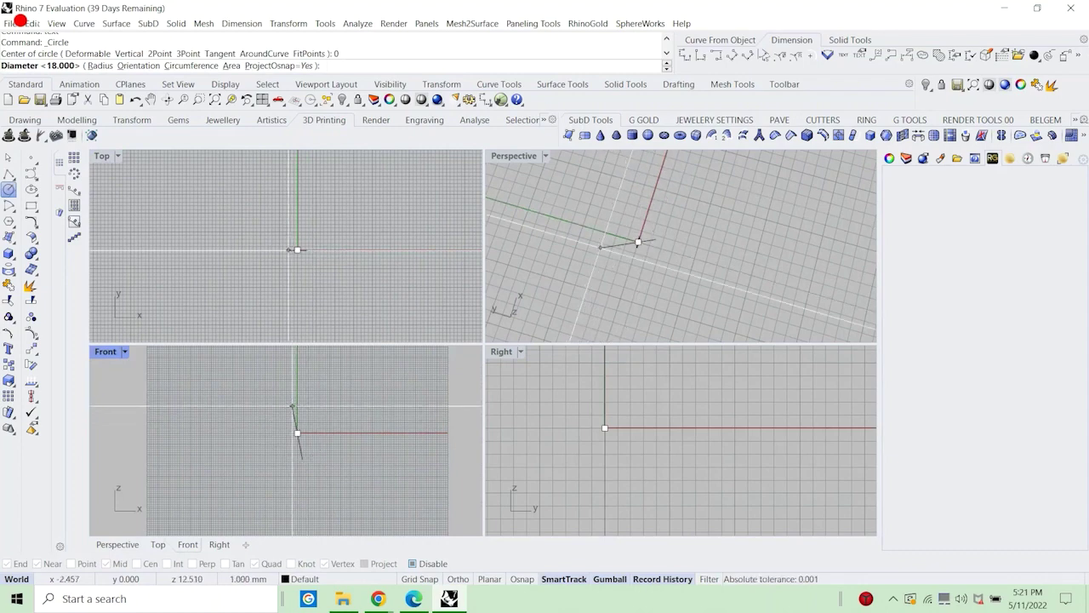
scroll(298, 417, up, 3)
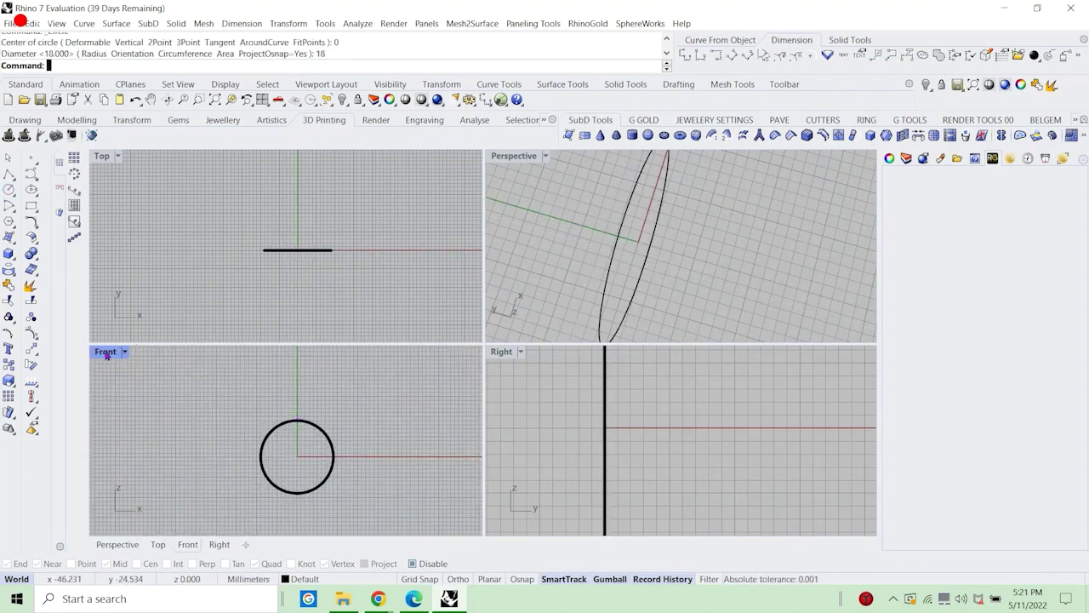
click(273, 431)
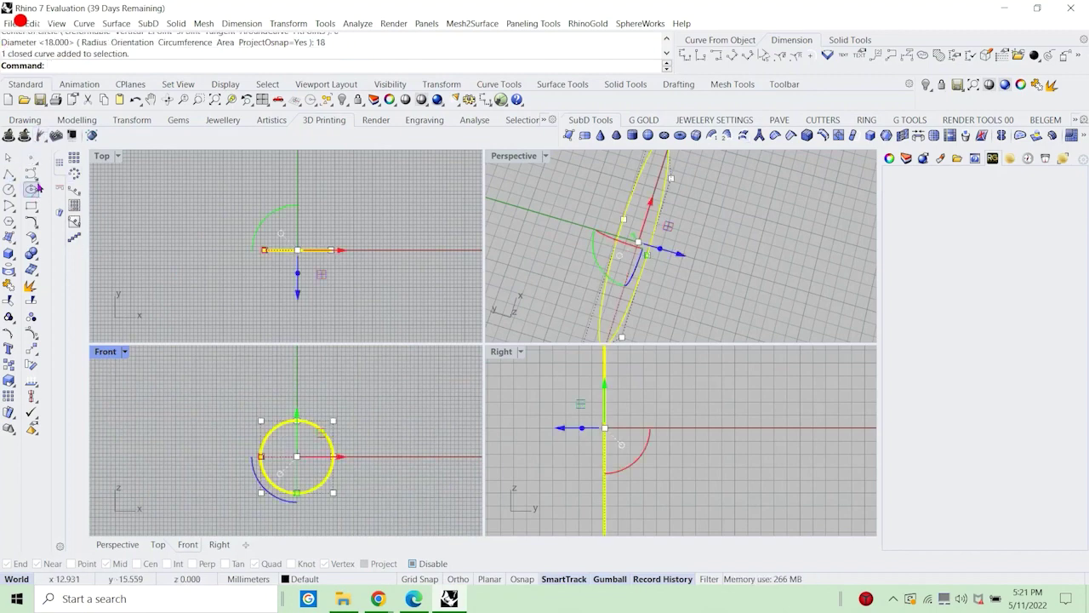
click(218, 362)
text(te)
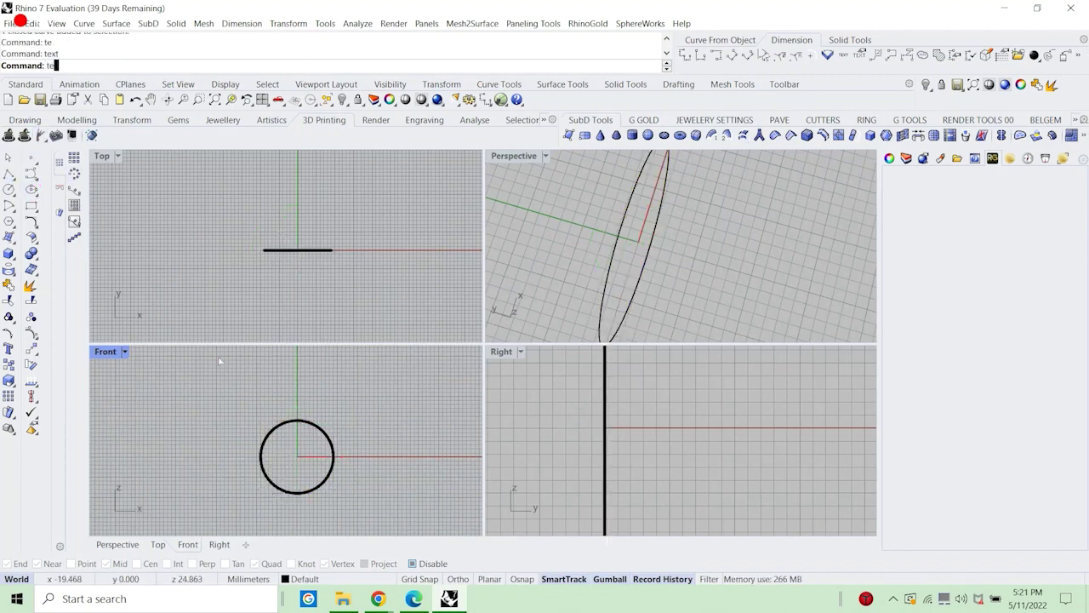
key(Return)
key(ctrl+a)
text(now)
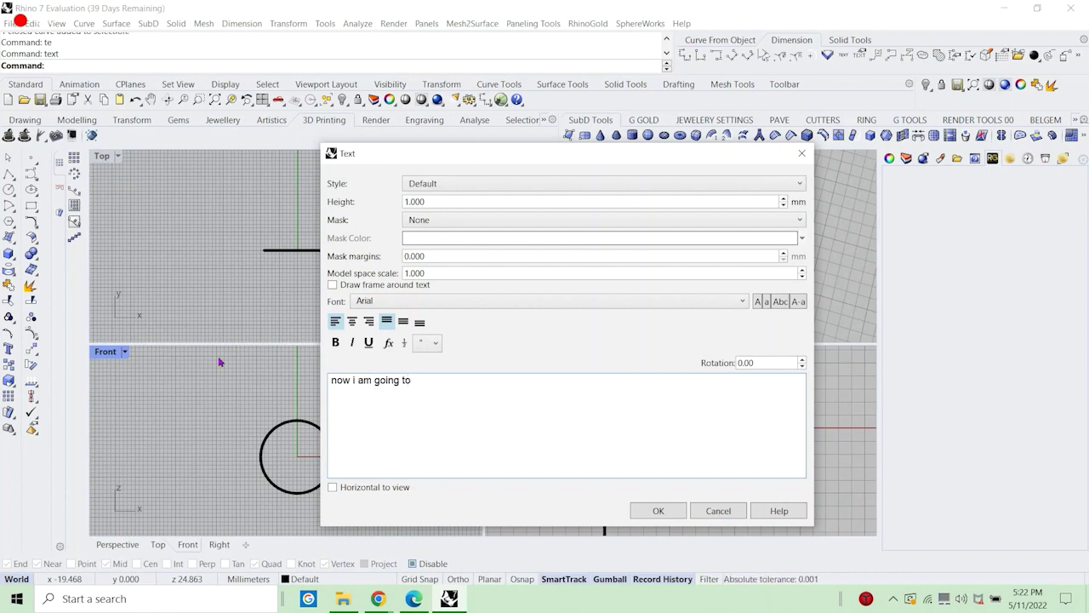
text(do helix a)
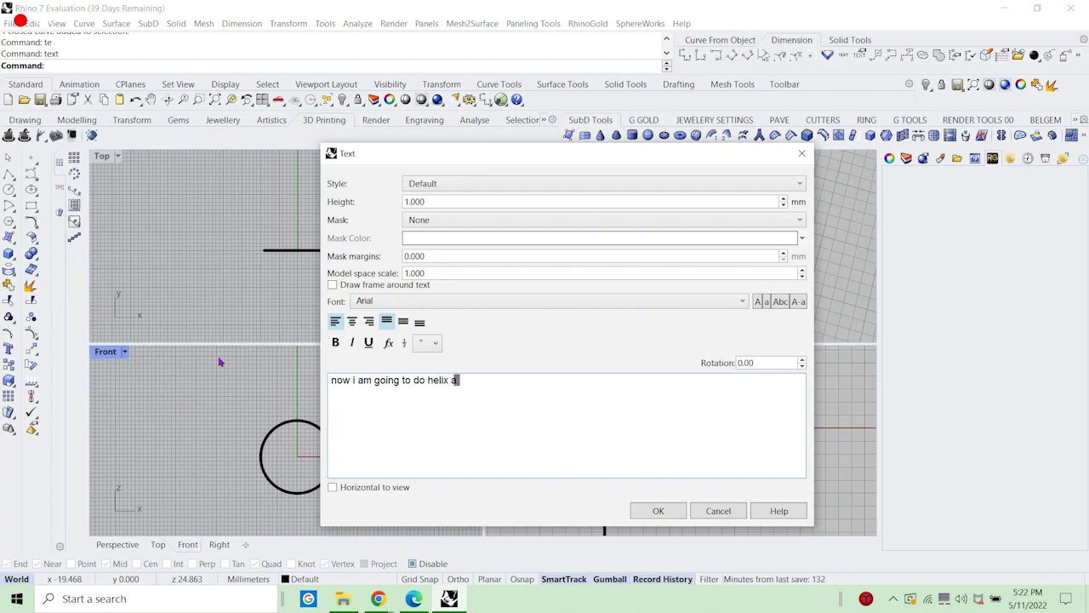
text(round th)
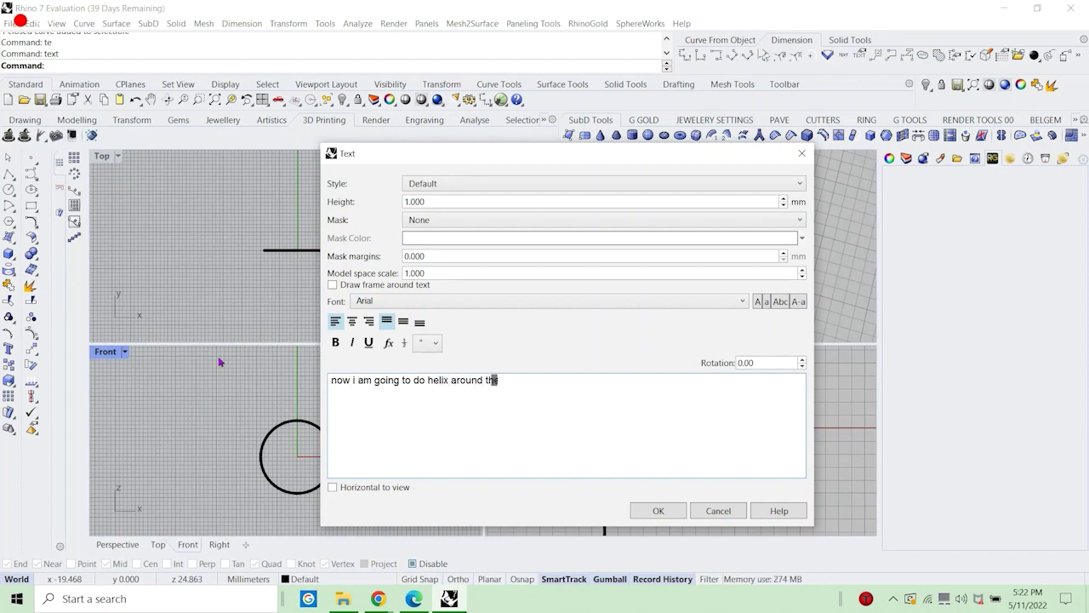
text(e curv)
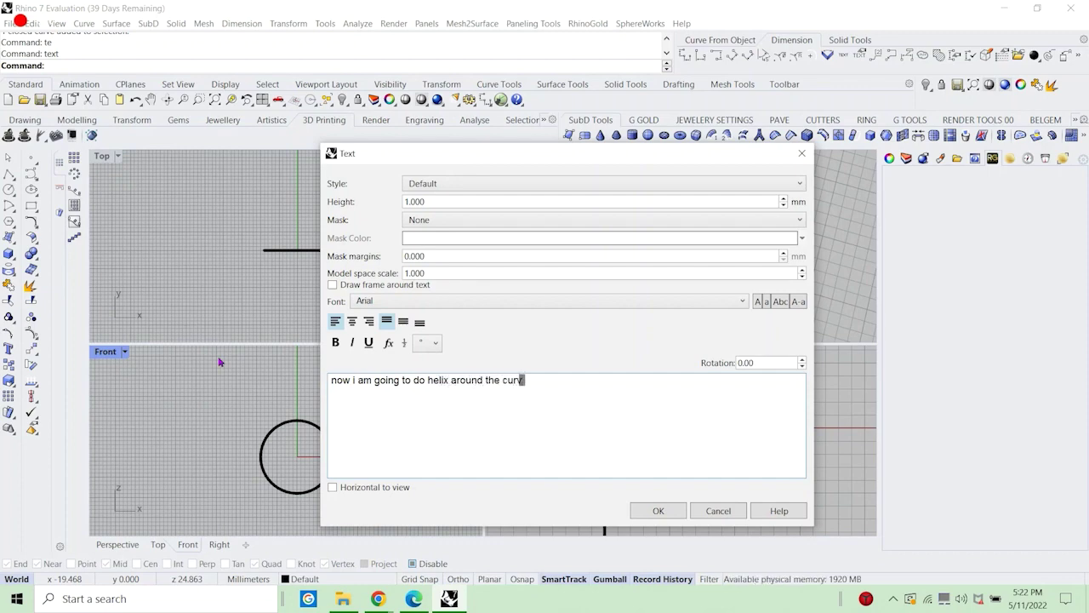
text(e)
click(700, 511)
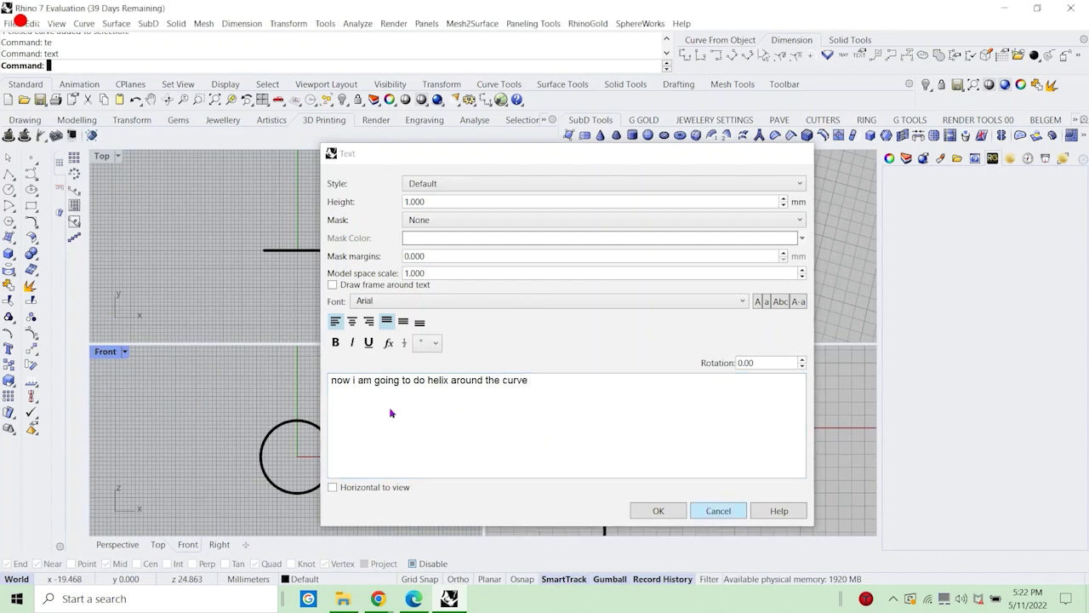
Create a helix around the 18 mm circle with a 0.5 mm diameter and 25 turns, placing its start point in the Right view.
click(281, 428)
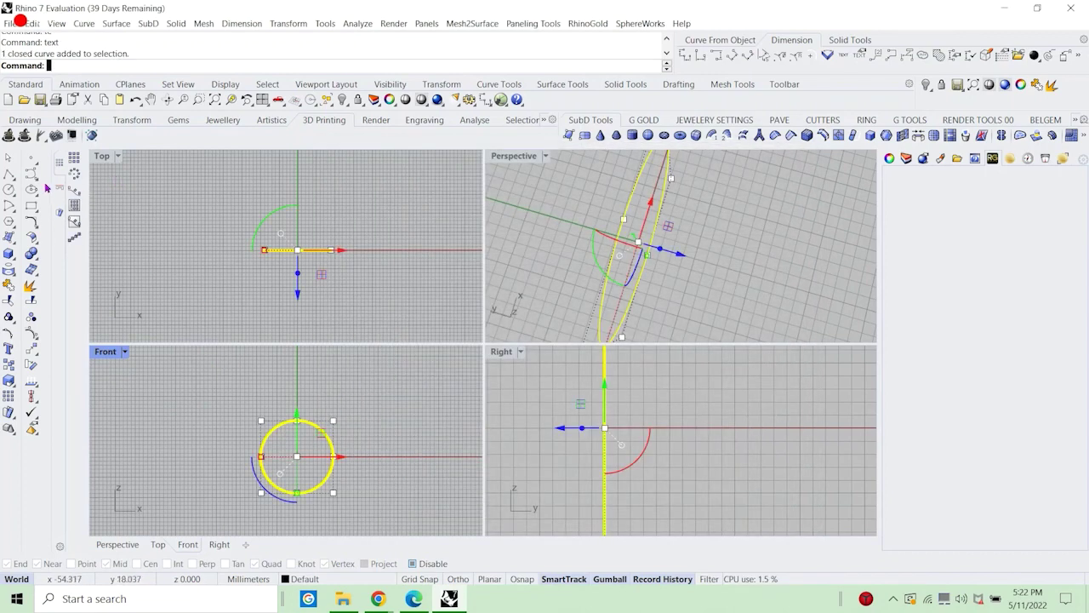
click(36, 177)
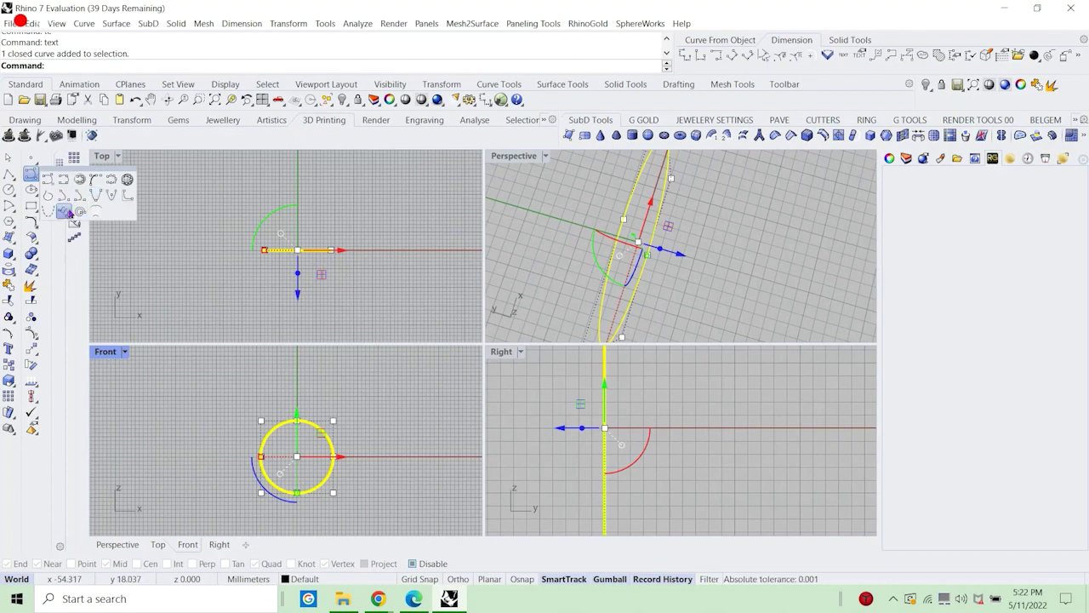
click(63, 213)
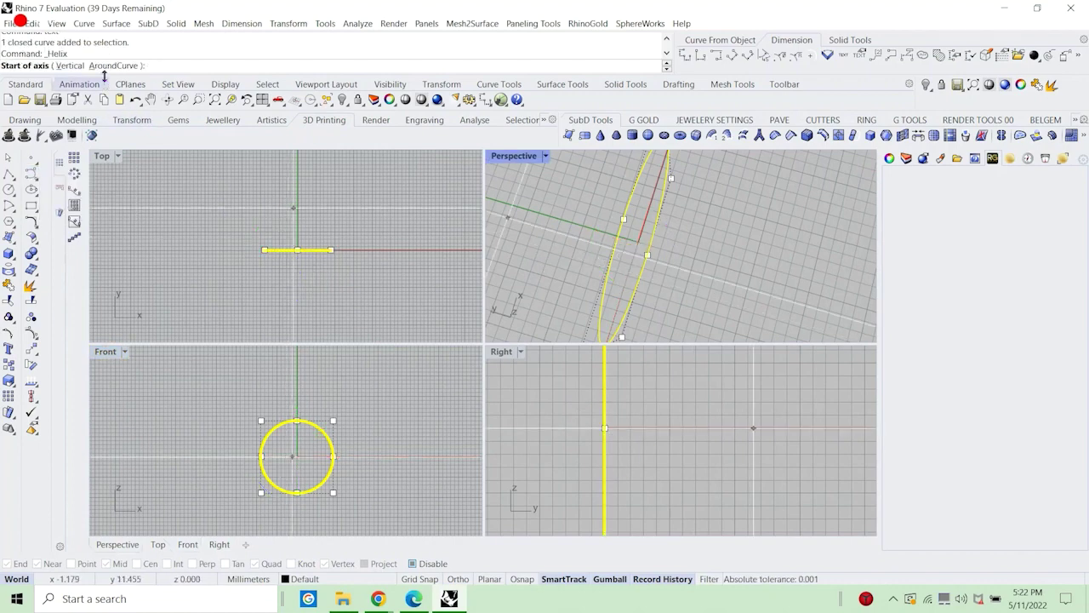
click(113, 65)
click(612, 259)
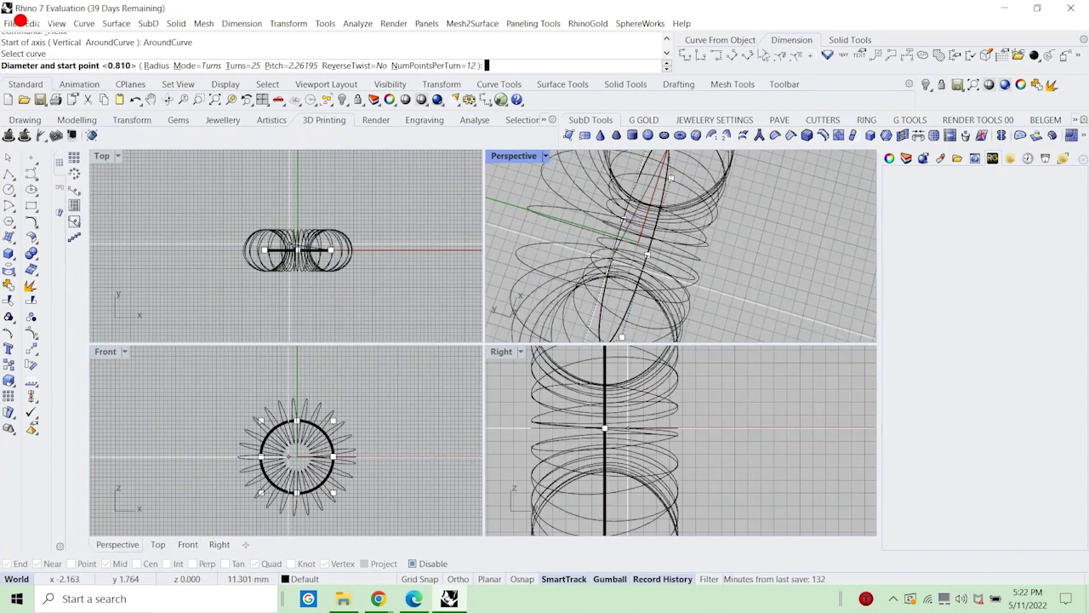
double_click(512, 353)
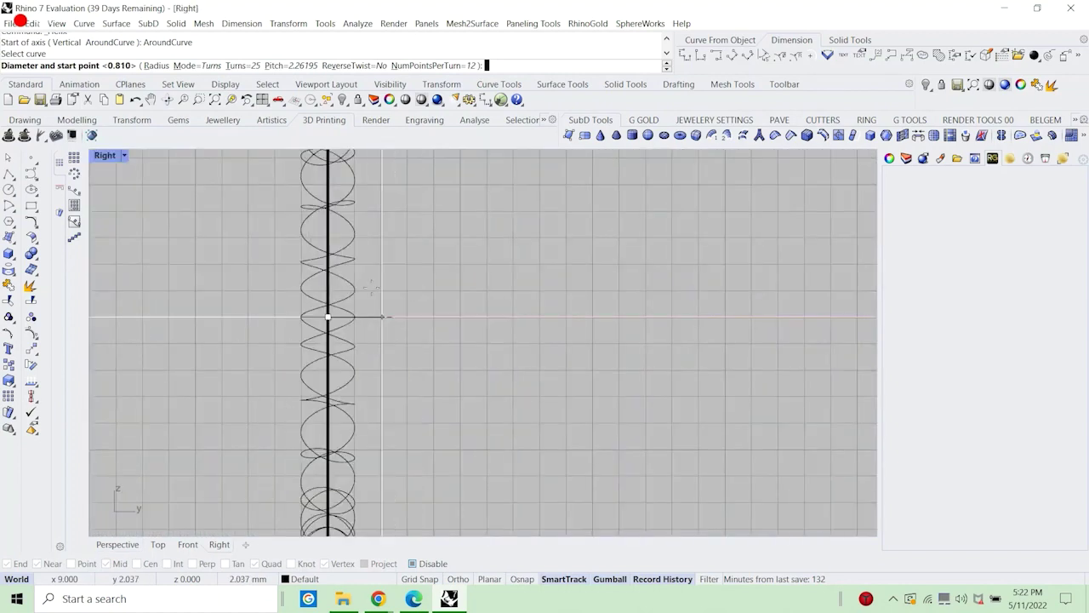
scroll(346, 262, up, 6)
right_drag(346, 262, 500, 283)
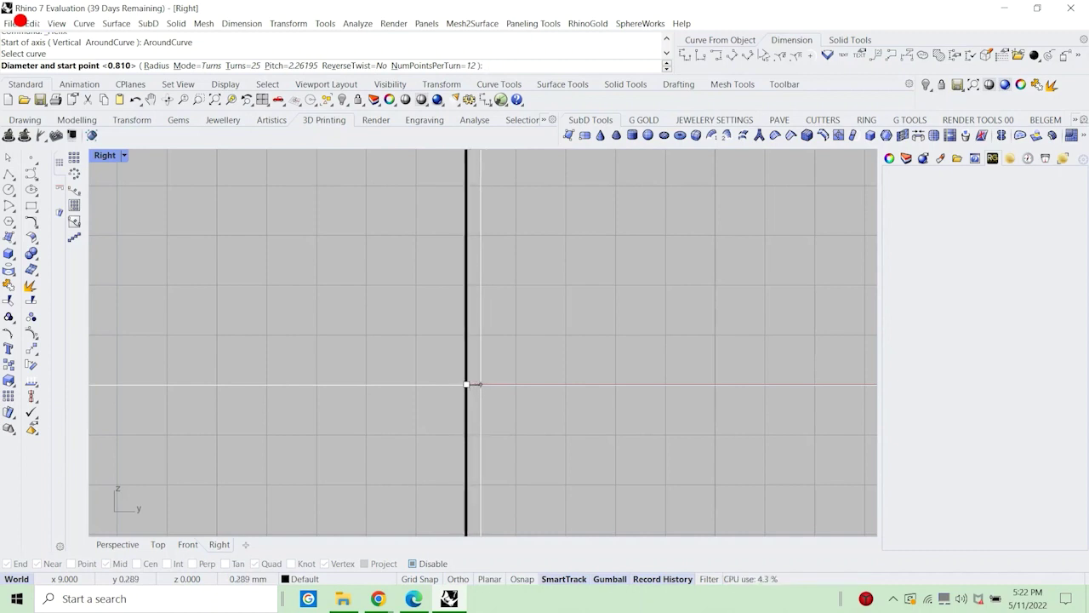
text(.5)
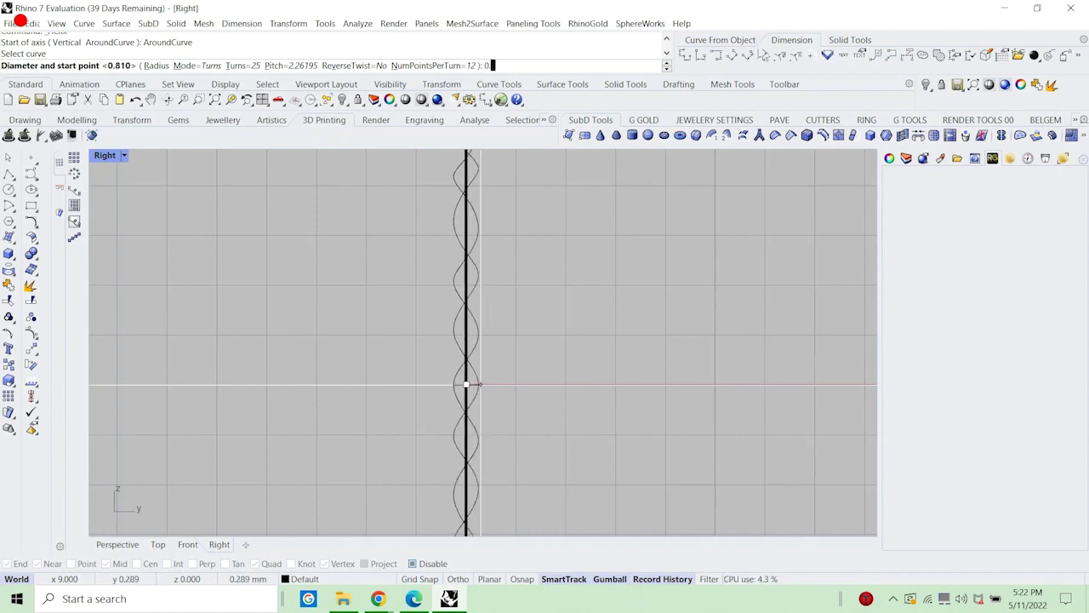
key(Return)
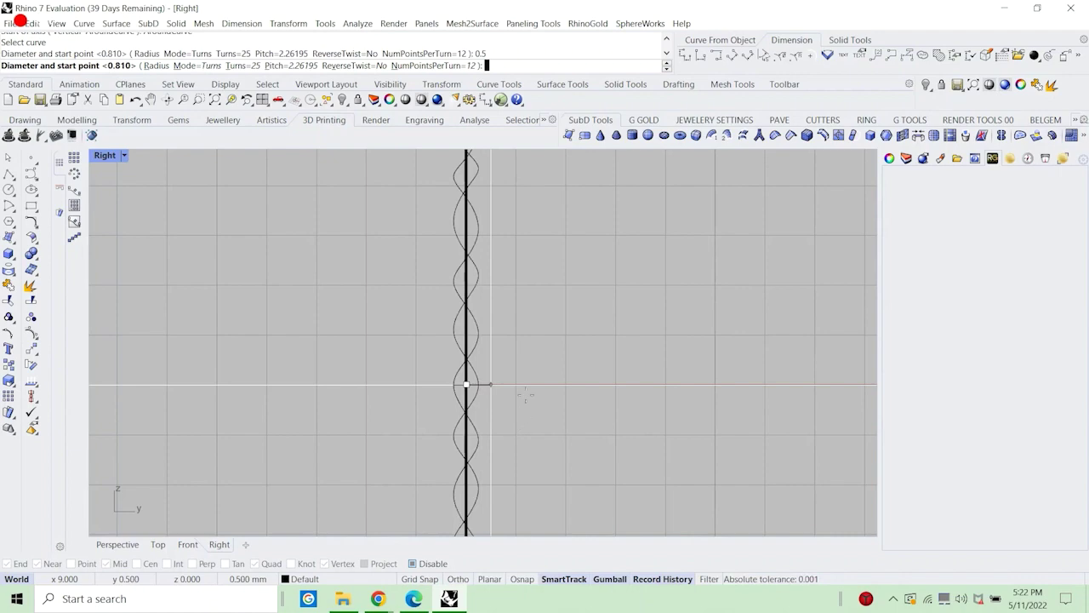
click(526, 393)
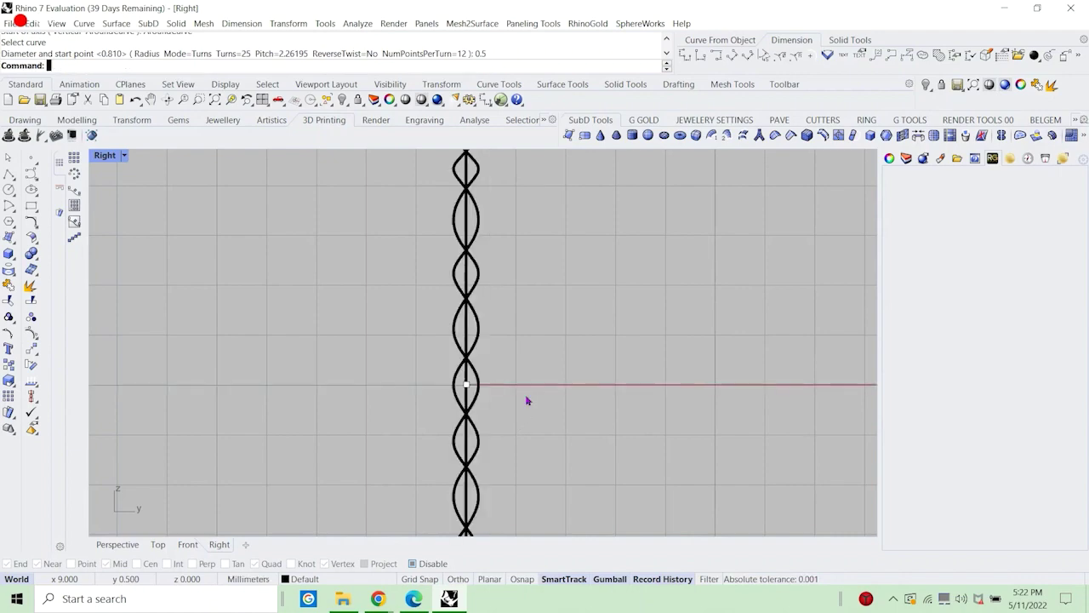
Examine the helix winding around the circle in the Perspective, Front, Right and Top views.
double_click(105, 154)
right_drag(652, 285, 614, 267)
scroll(289, 463, up, 8)
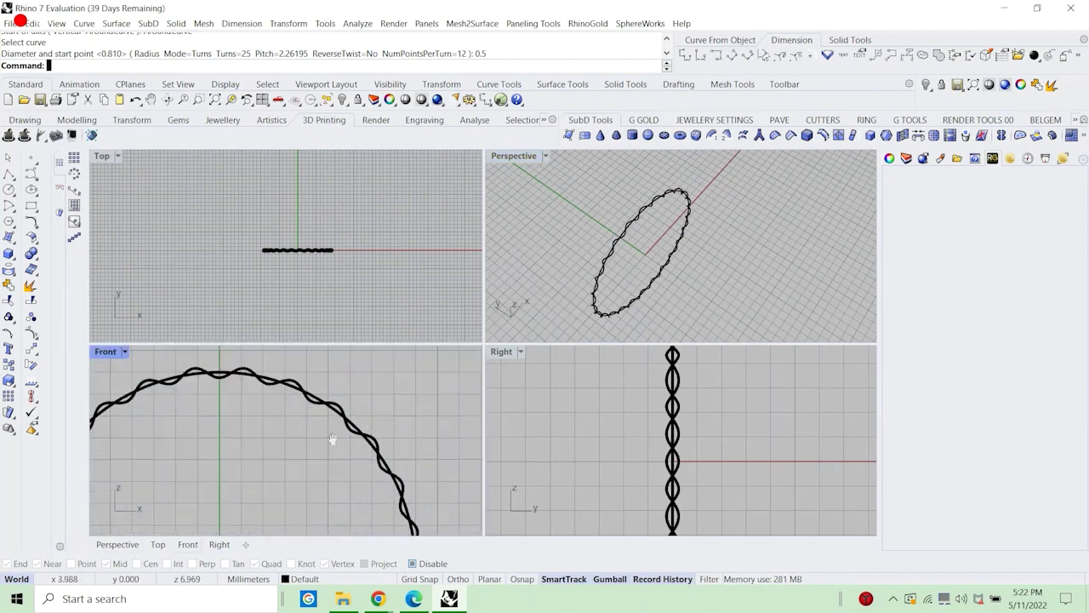
scroll(695, 380, up, 10)
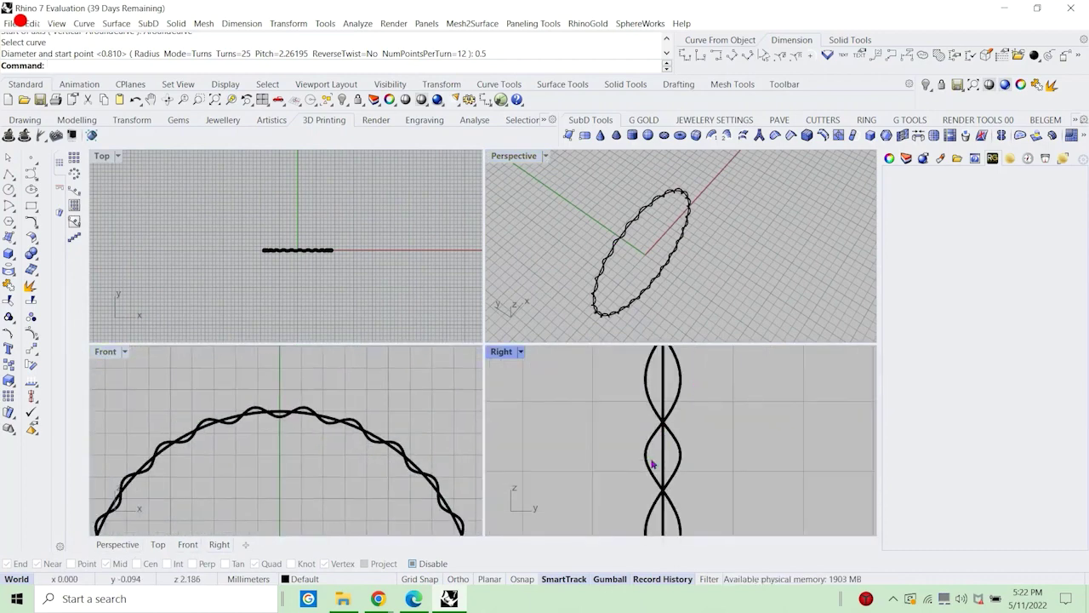
scroll(328, 283, up, 10)
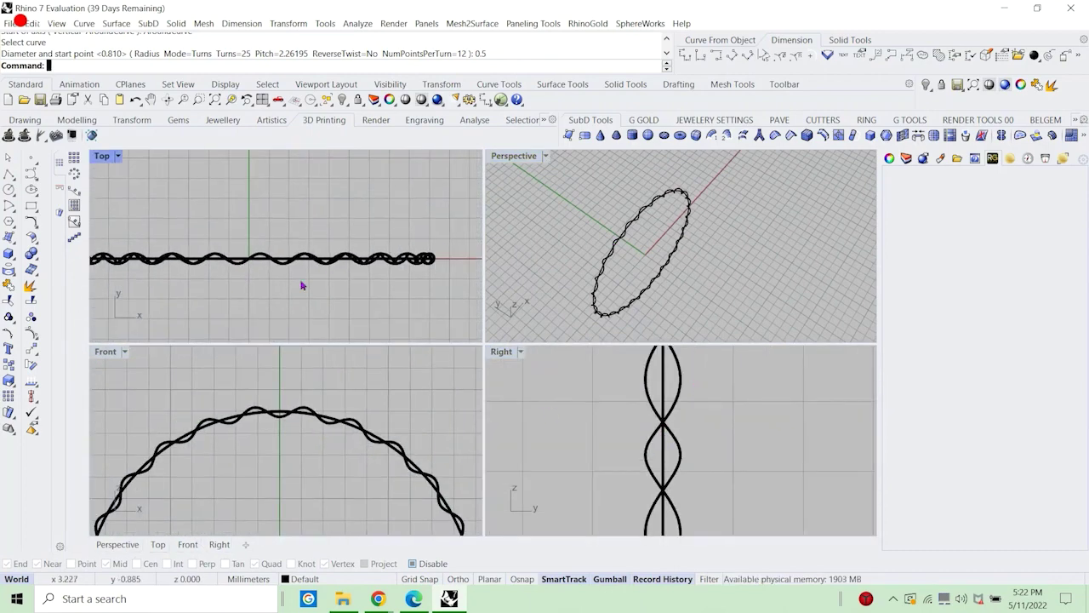
click(279, 264)
scroll(267, 407, down, 6)
key(Escape)
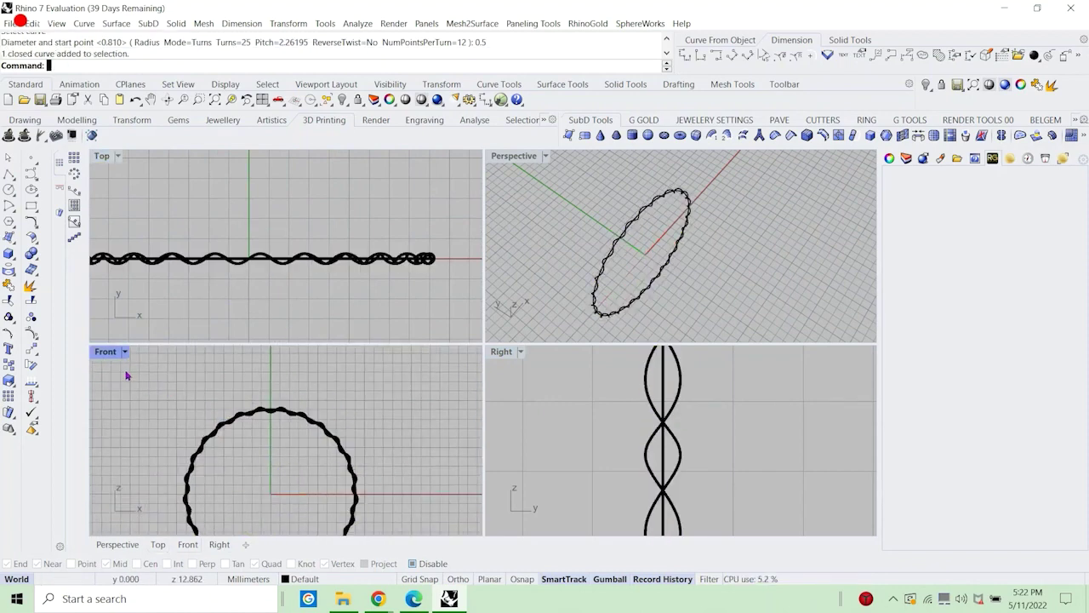
Rotate a copy of the helix by about 7.3 degrees around the last rotation centre in the Front view.
double_click(110, 356)
scroll(408, 316, up, 6)
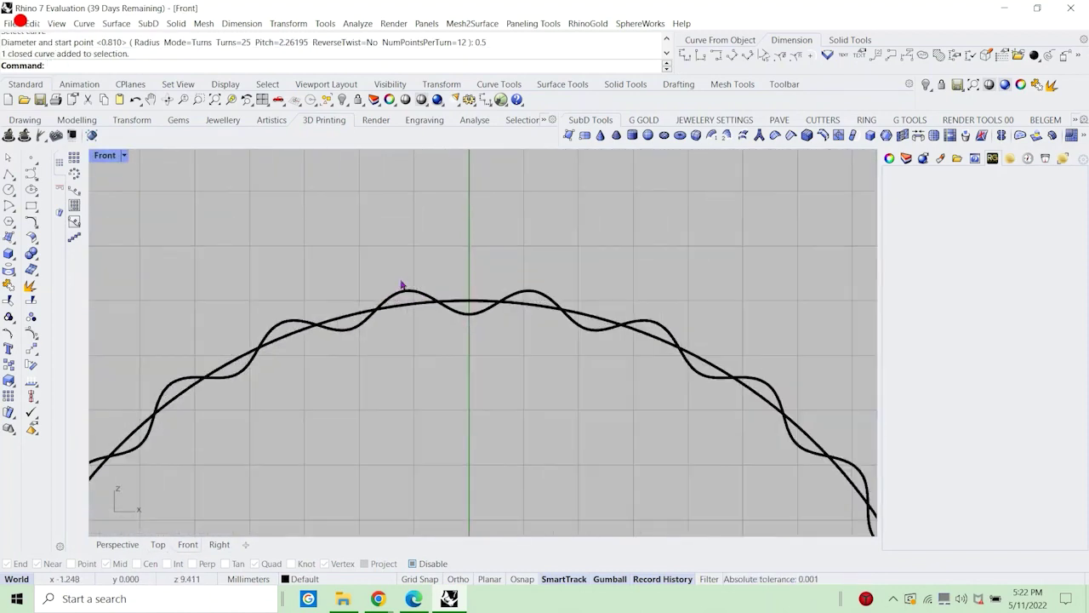
click(402, 295)
scroll(402, 295, down, 3)
click(31, 364)
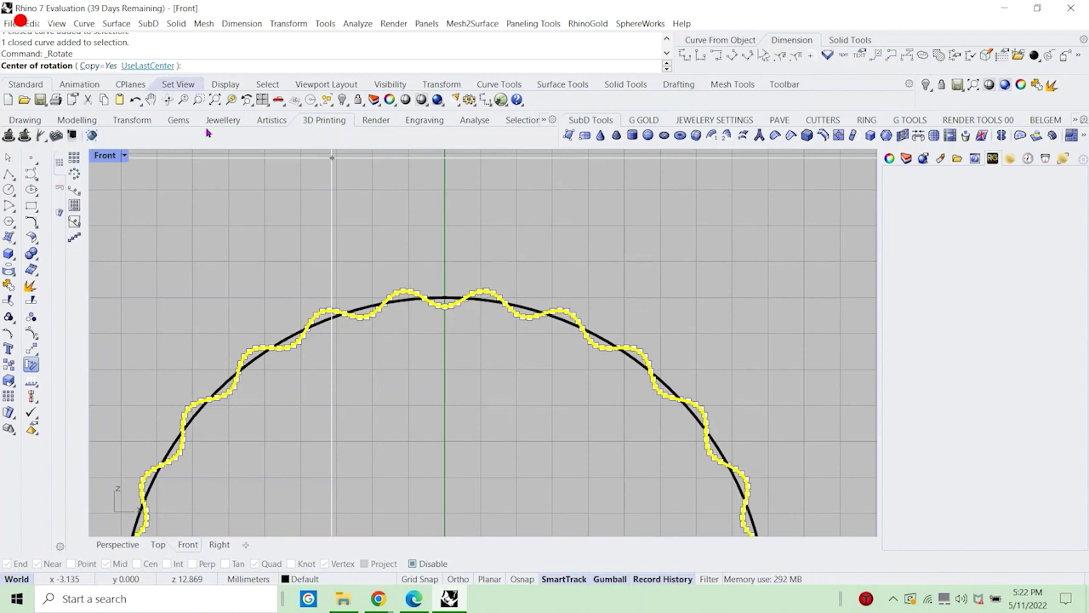
click(147, 65)
scroll(443, 259, up, 5)
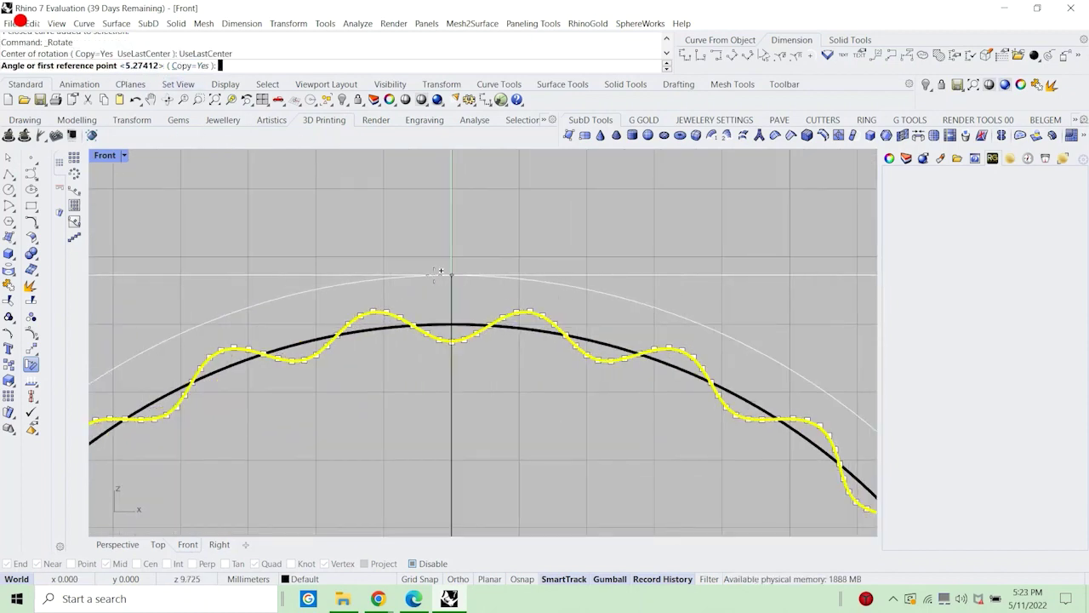
click(454, 274)
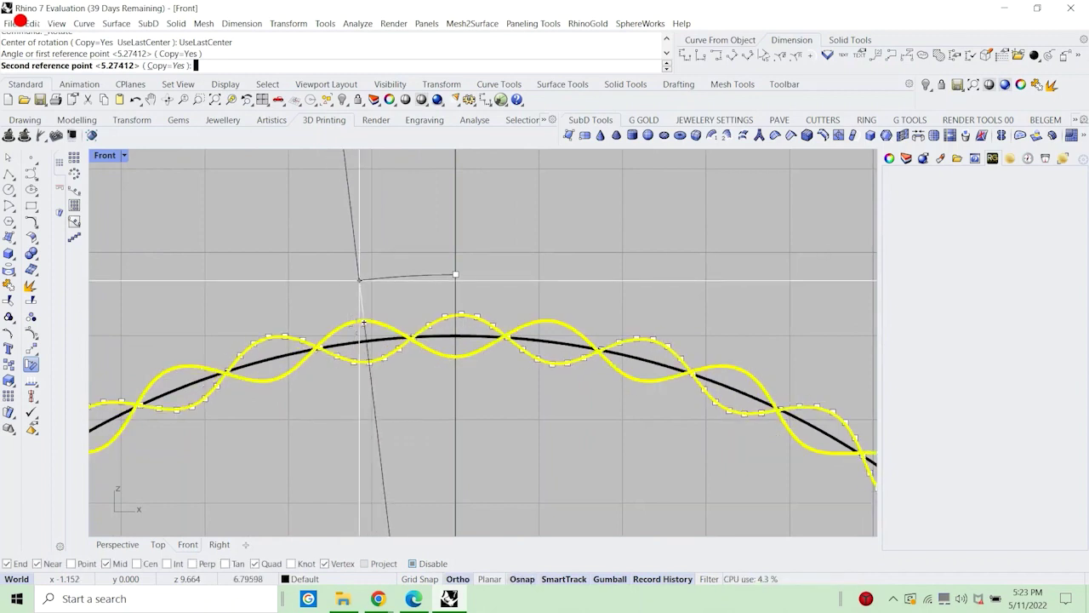
key(alt)
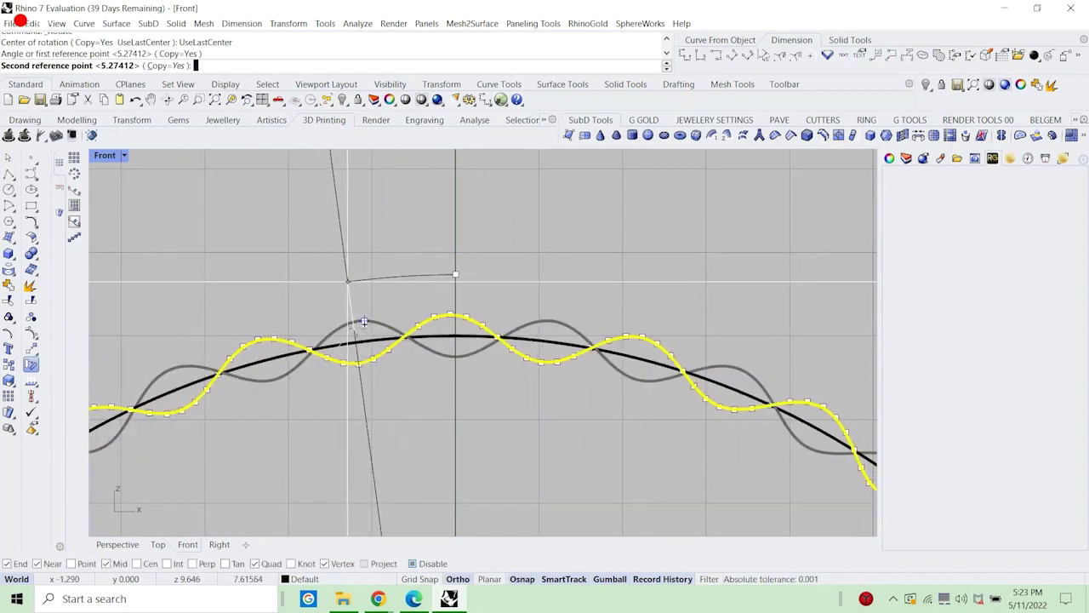
scroll(366, 328, up, 3)
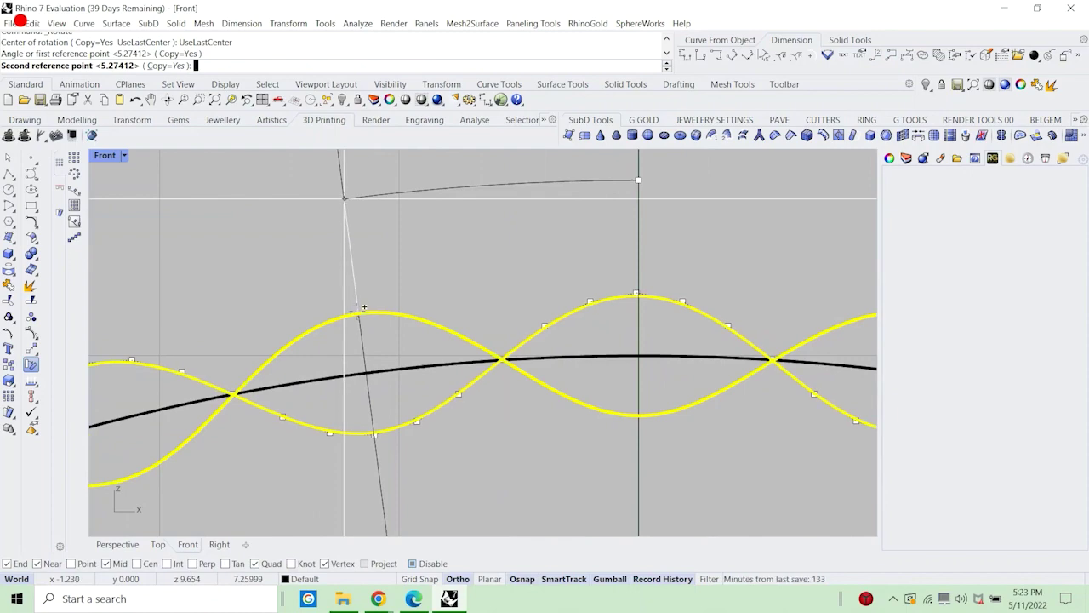
click(358, 310)
scroll(357, 311, down, 4)
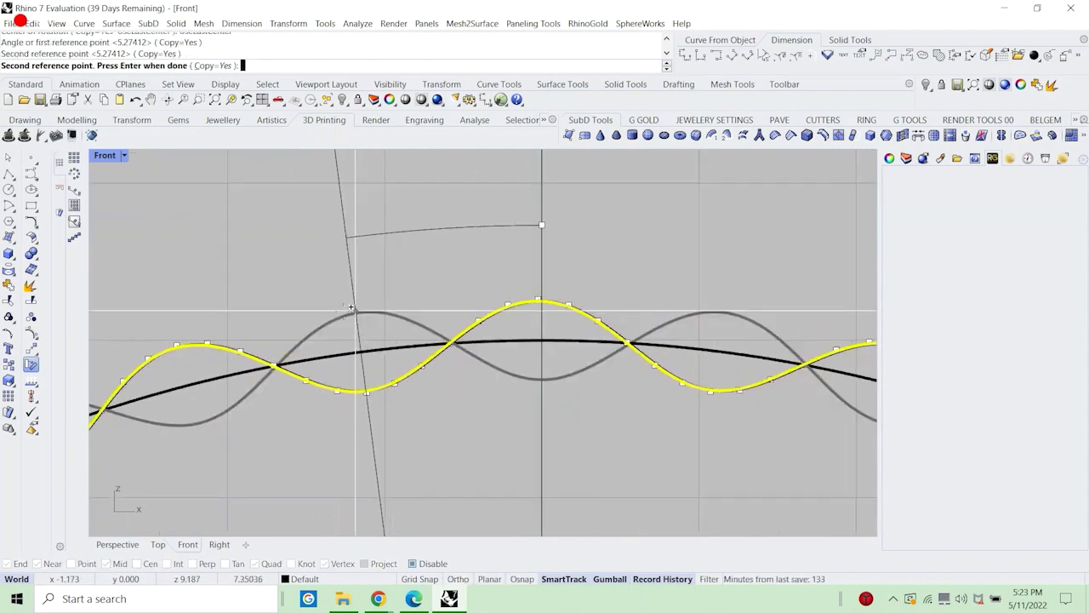
Place two more rotated copies of the helix at about 10.8 and 18 degrees to form a four-strand rope, then finish the rotation.
right_drag(253, 330, 303, 323)
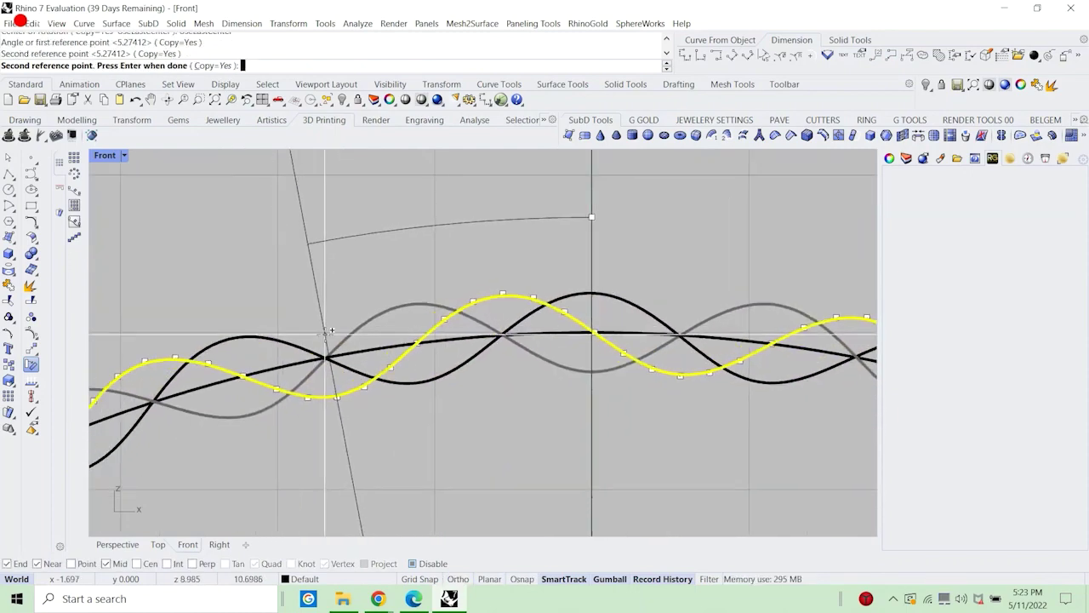
key(alt)
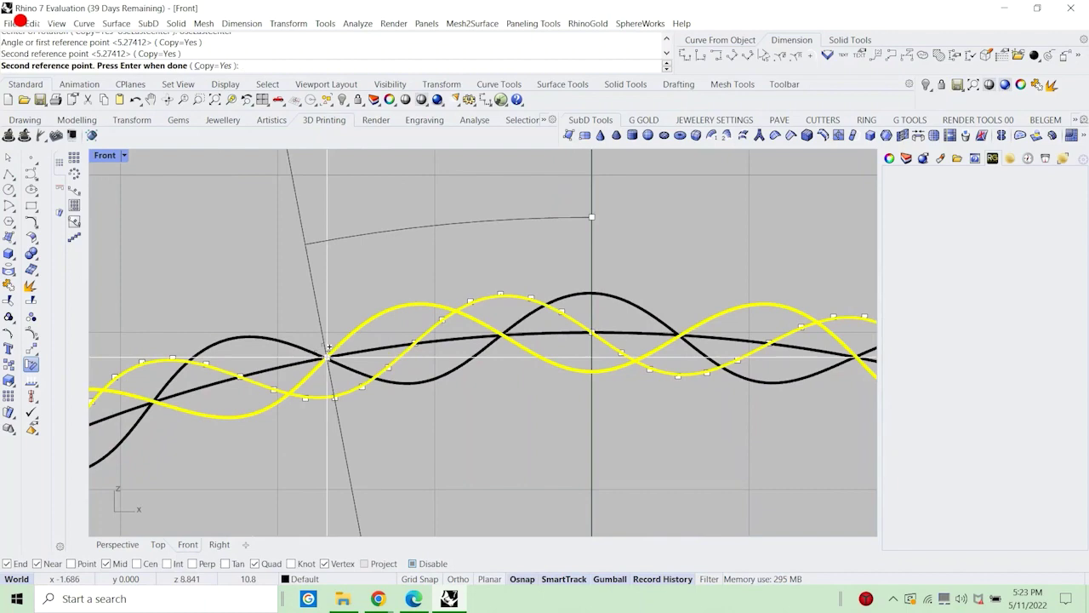
alt+click(327, 356)
scroll(324, 355, down, 2)
right_drag(281, 362, 376, 323)
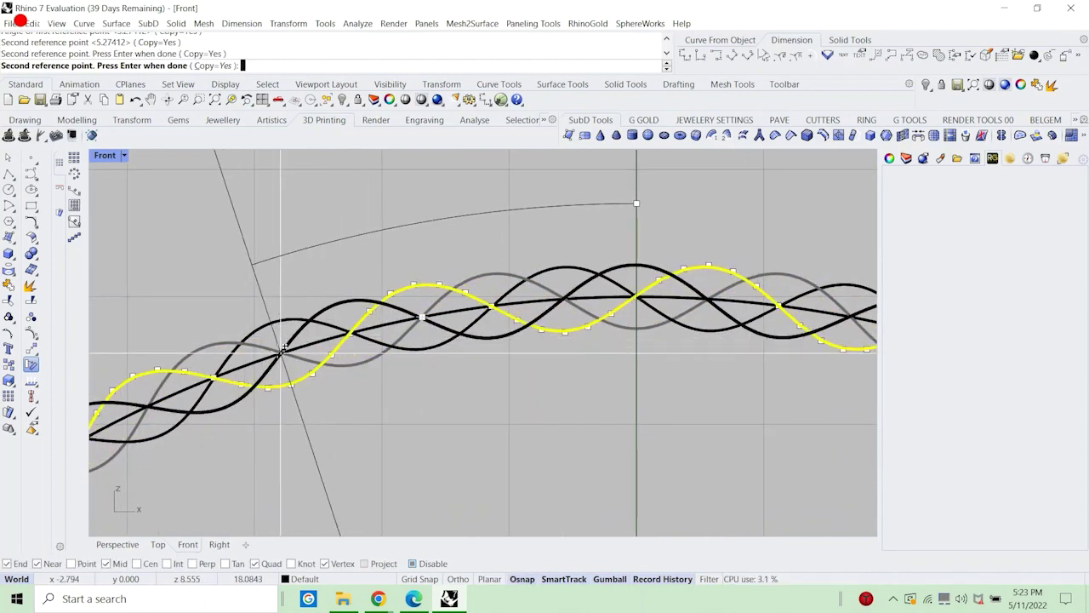
key(Return)
key(Escape)
scroll(381, 311, down, 5)
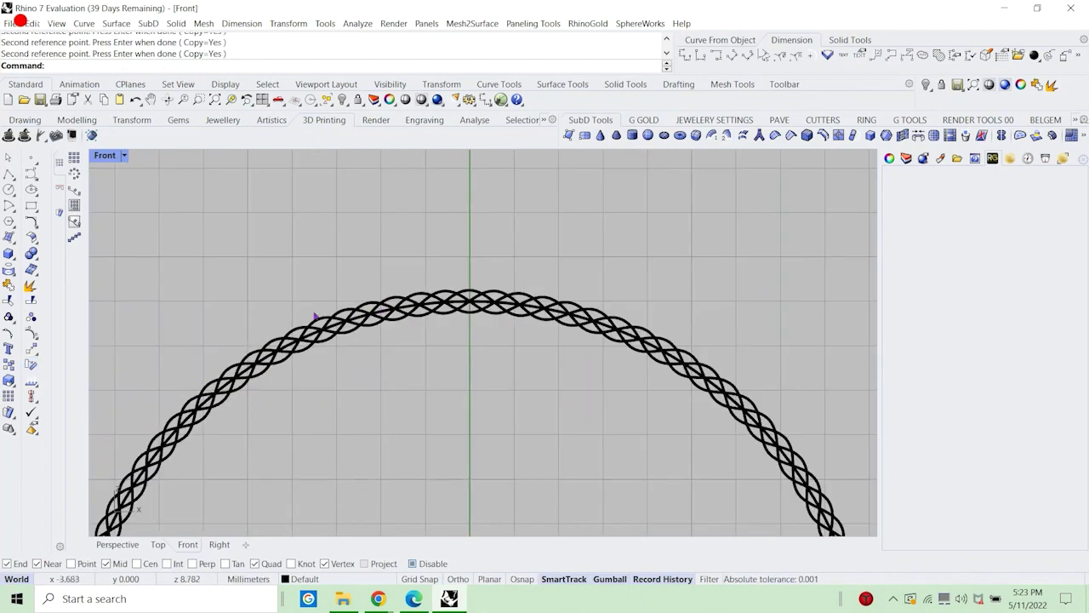
Examine the interwoven four-strand helix pattern in the Perspective and Front views.
scroll(441, 238, down, 5)
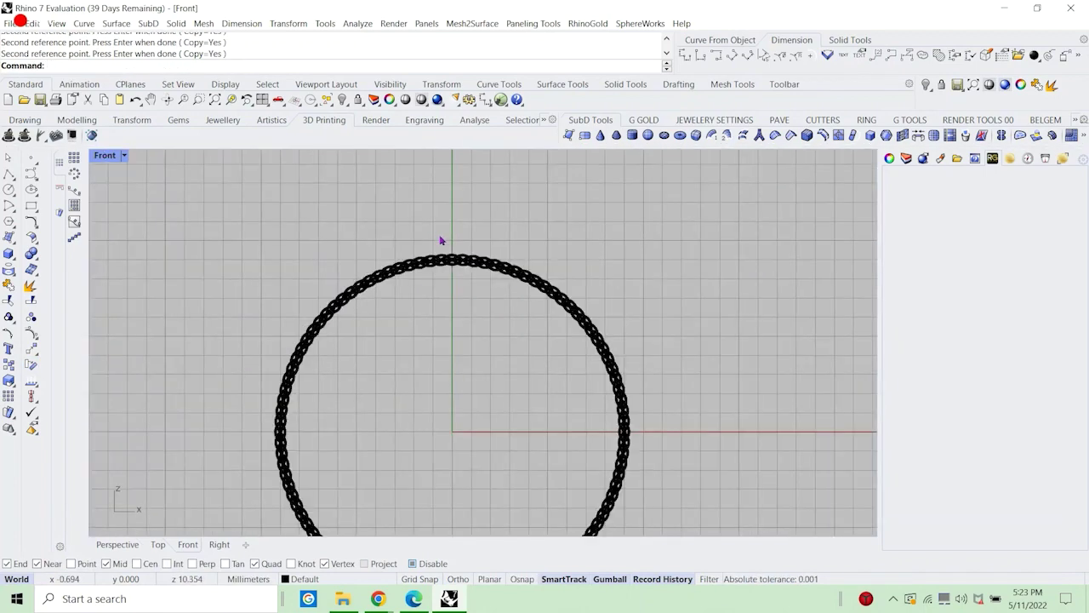
right_drag(443, 241, 421, 346)
double_click(104, 158)
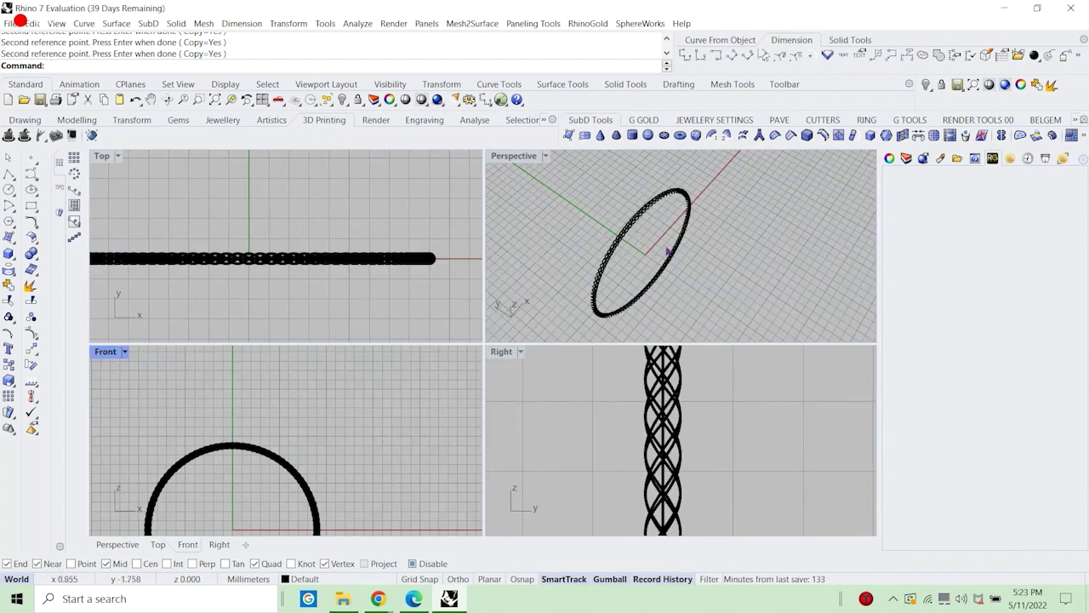
scroll(616, 205, up, 5)
right_drag(613, 205, 623, 328)
scroll(239, 466, up, 10)
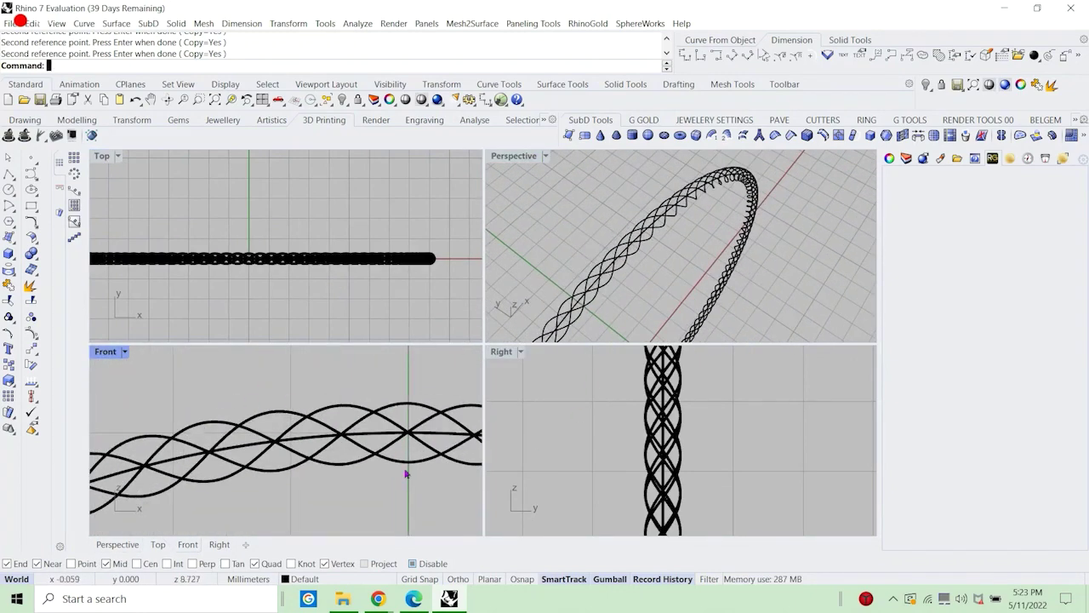
scroll(303, 417, up, 2)
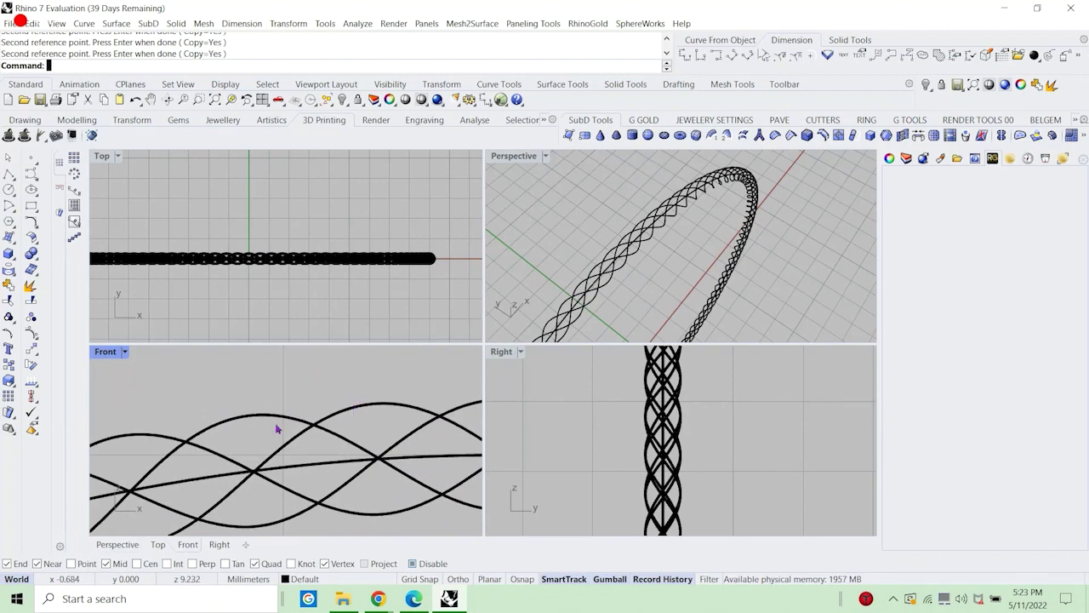
Inspect the control points of the helix strands in the Front view, then hide them and clear the selection.
click(313, 416)
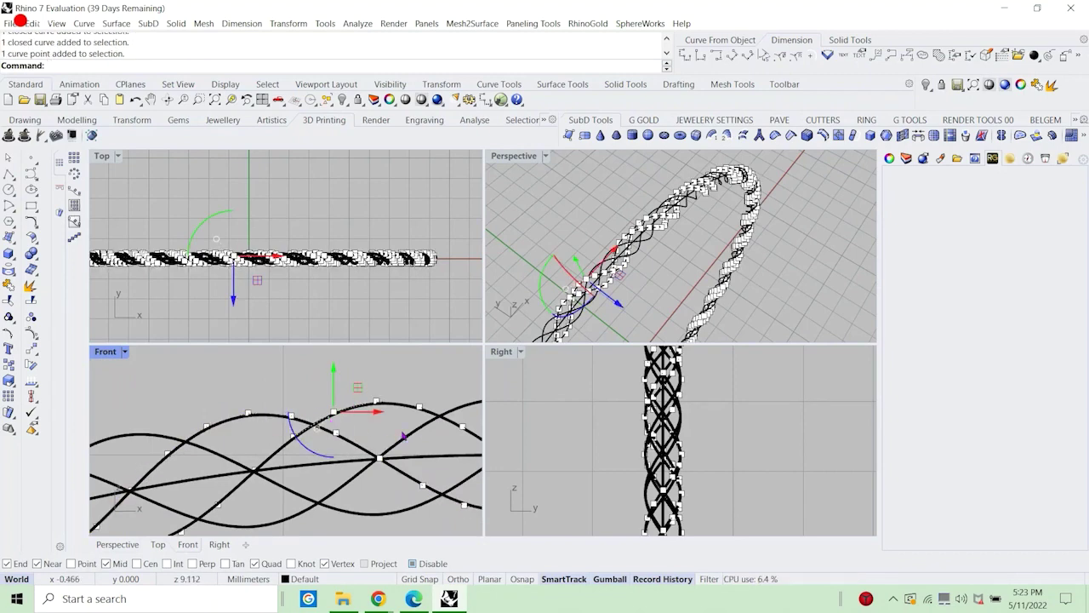
key(Escape)
key(Escape)
click(363, 512)
key(F10)
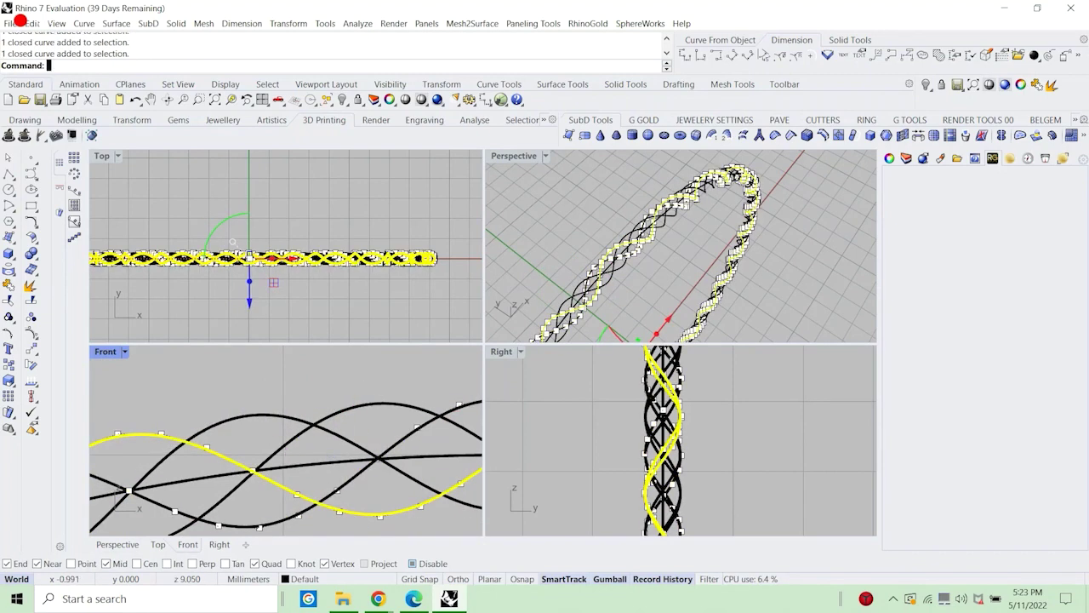
click(289, 442)
click(347, 443)
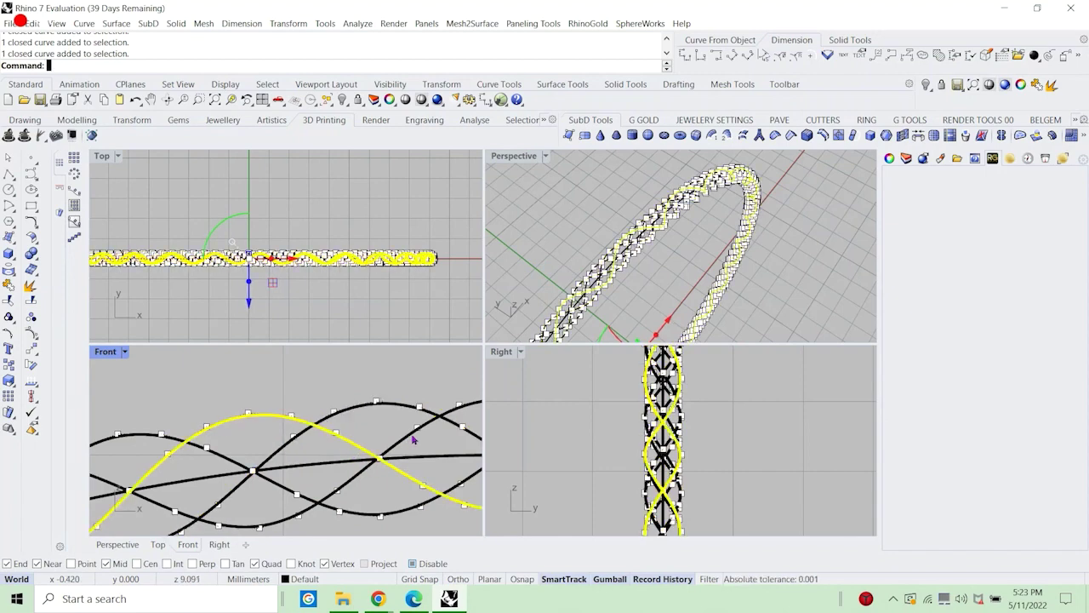
click(412, 435)
scroll(293, 337, down, 4)
scroll(305, 377, down, 6)
key(Escape)
key(Escape)
scroll(307, 381, down, 3)
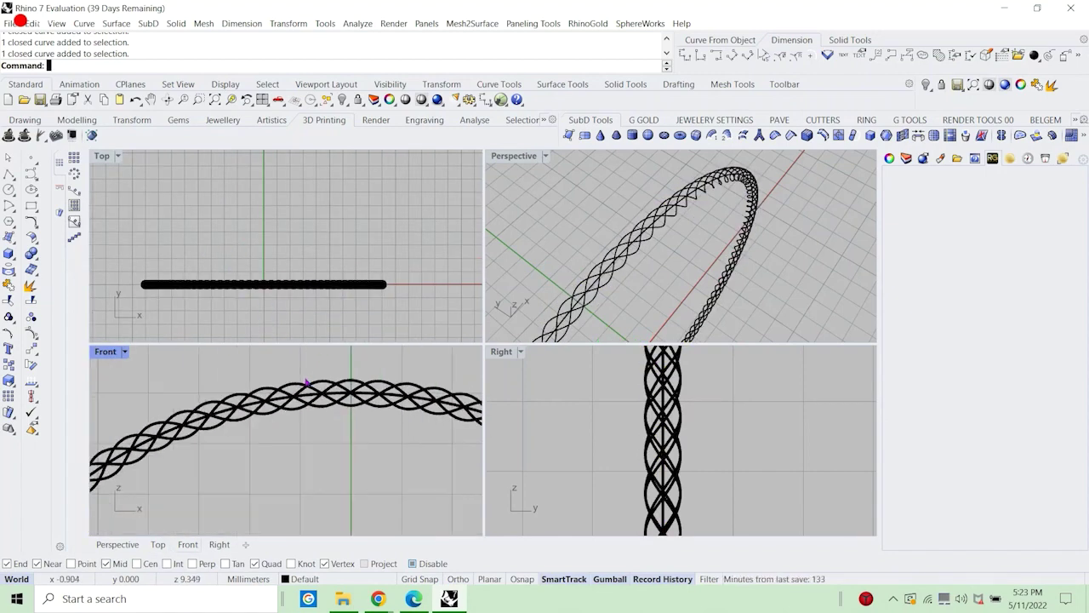
Select all curves except the base circle and pipe the four helix strands with a 0.5 mm diameter and round caps.
text(SelCrv)
key(Return)
scroll(300, 412, up, 4)
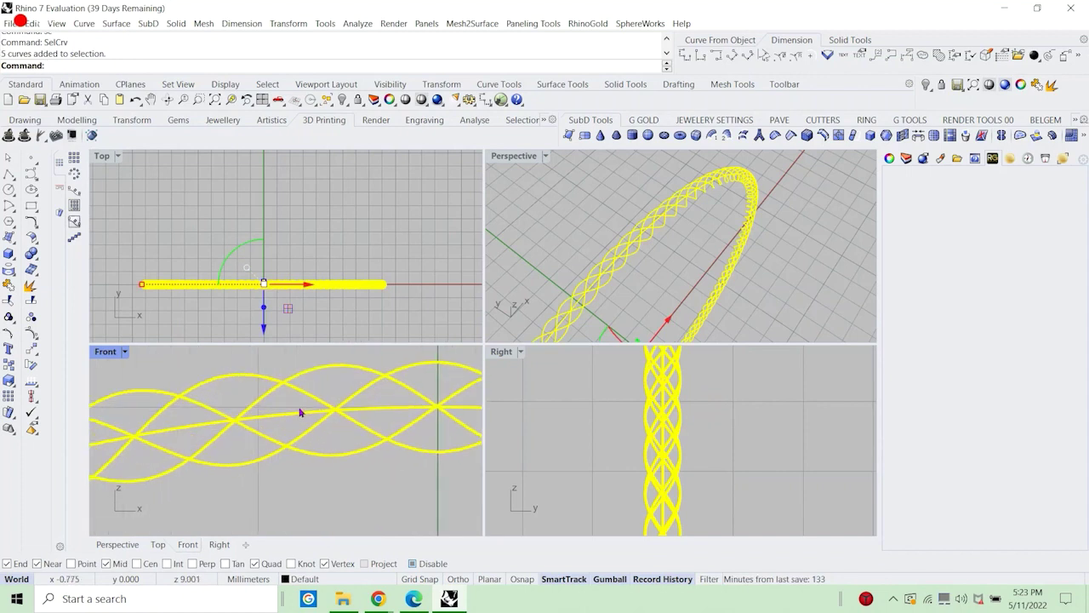
ctrl+click(297, 418)
scroll(297, 420, down, 3)
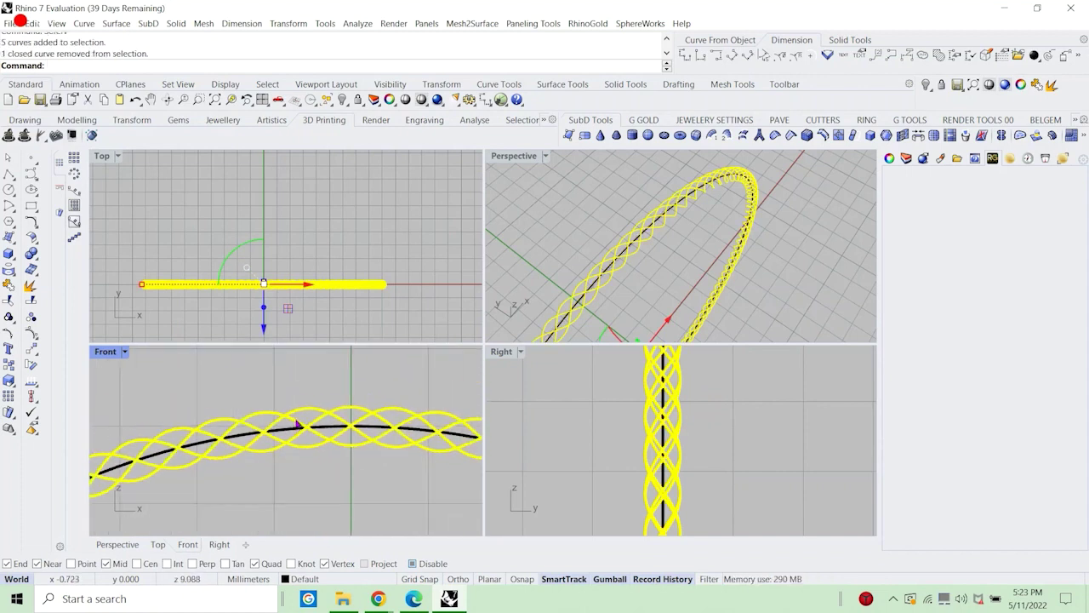
click(8, 253)
click(87, 293)
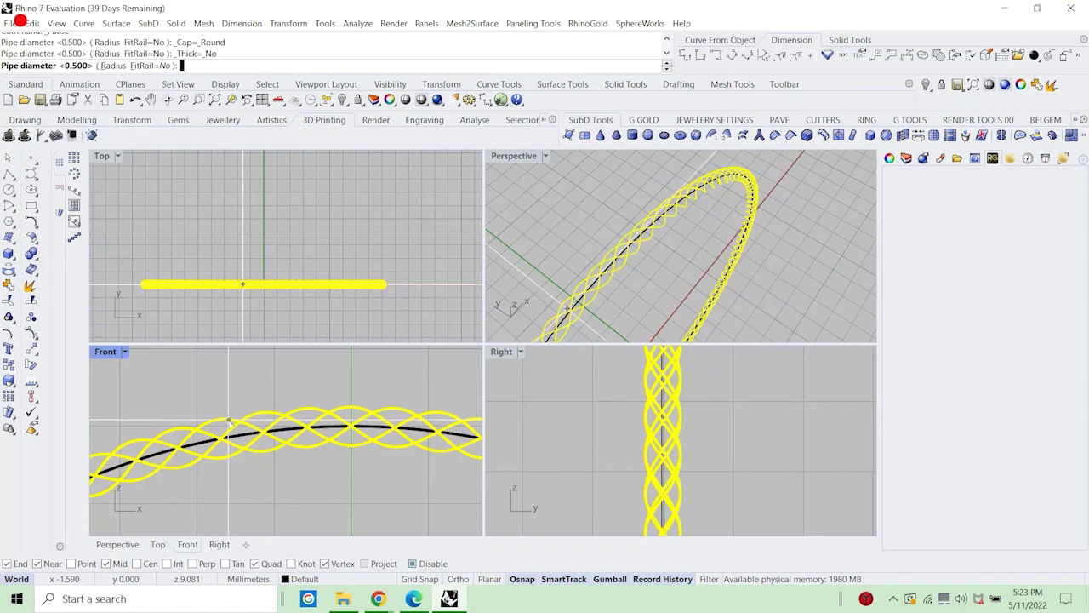
key(Return)
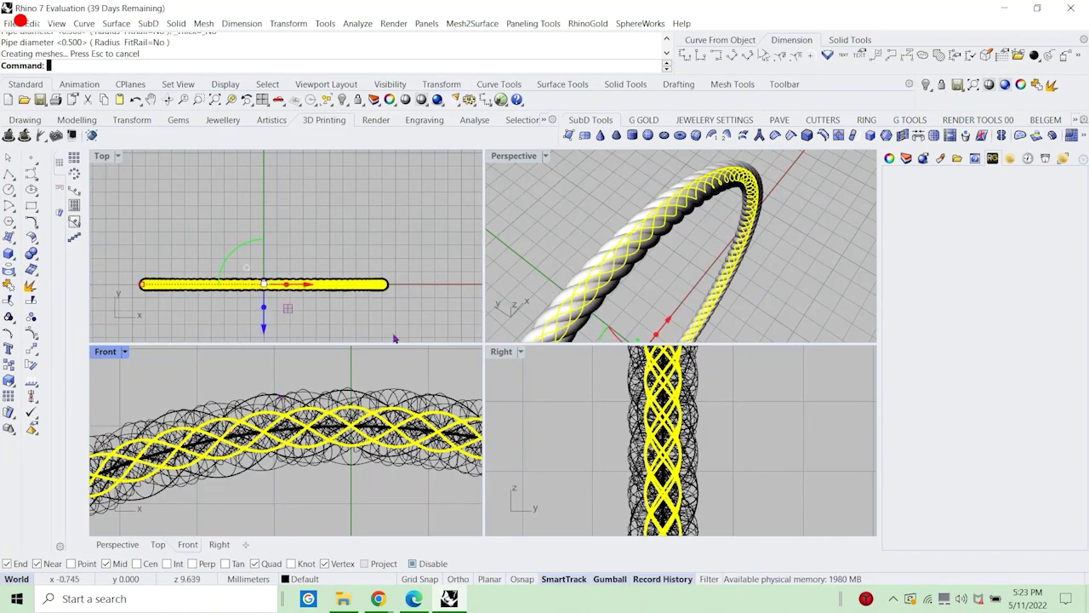
Examine the piped rope ring in the maximized Perspective view from several angles and up close.
click(640, 188)
scroll(660, 234, down, 5)
right_drag(707, 267, 583, 215)
double_click(512, 157)
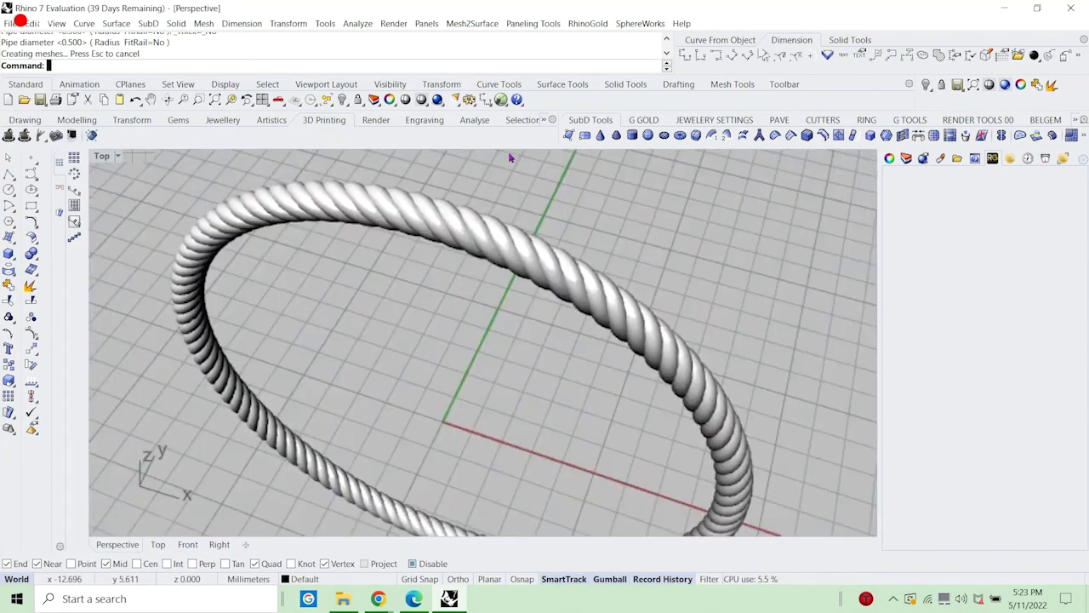
scroll(479, 256, down, 3)
right_drag(478, 256, 480, 251)
scroll(480, 251, up, 3)
scroll(608, 253, down, 3)
right_drag(281, 277, 450, 263)
scroll(396, 269, up, 4)
scroll(498, 224, up, 2)
Assign one rope strand to Layer 02 and the strand beside it to Layer 03.
click(485, 229)
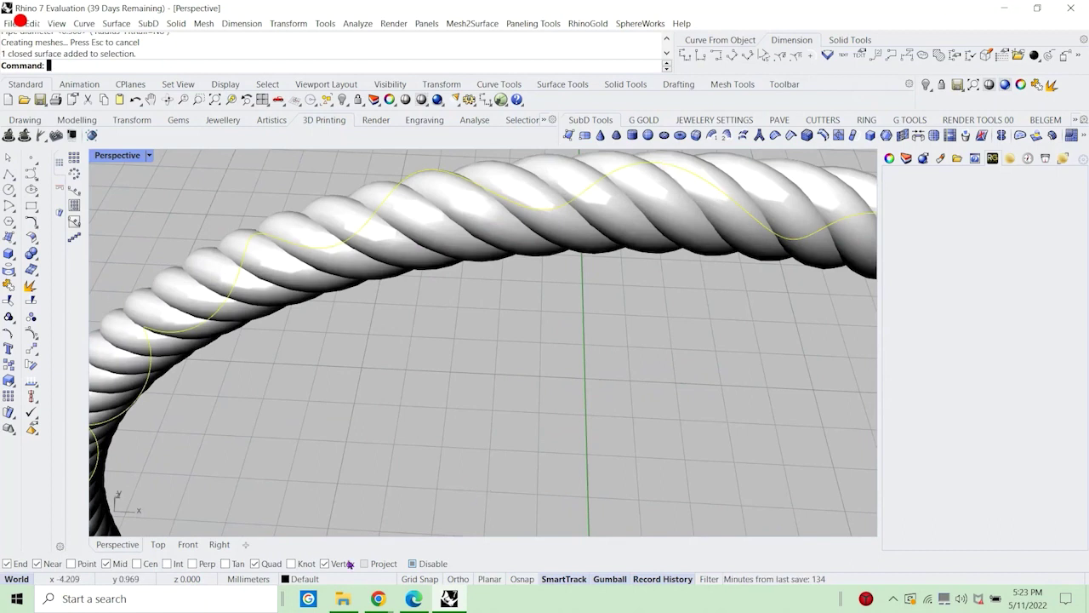
click(302, 580)
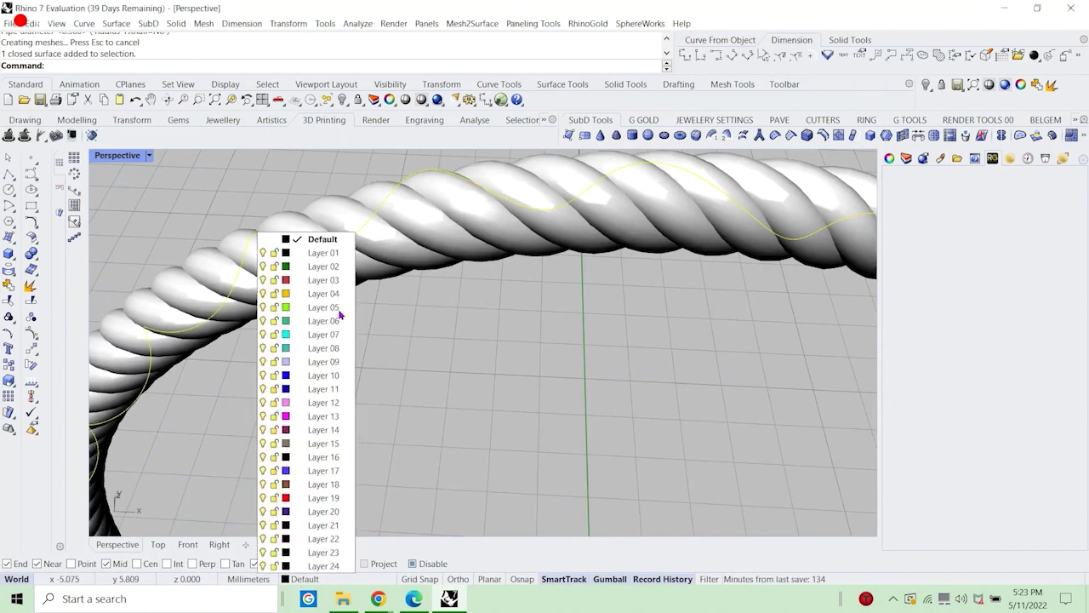
click(313, 267)
click(423, 213)
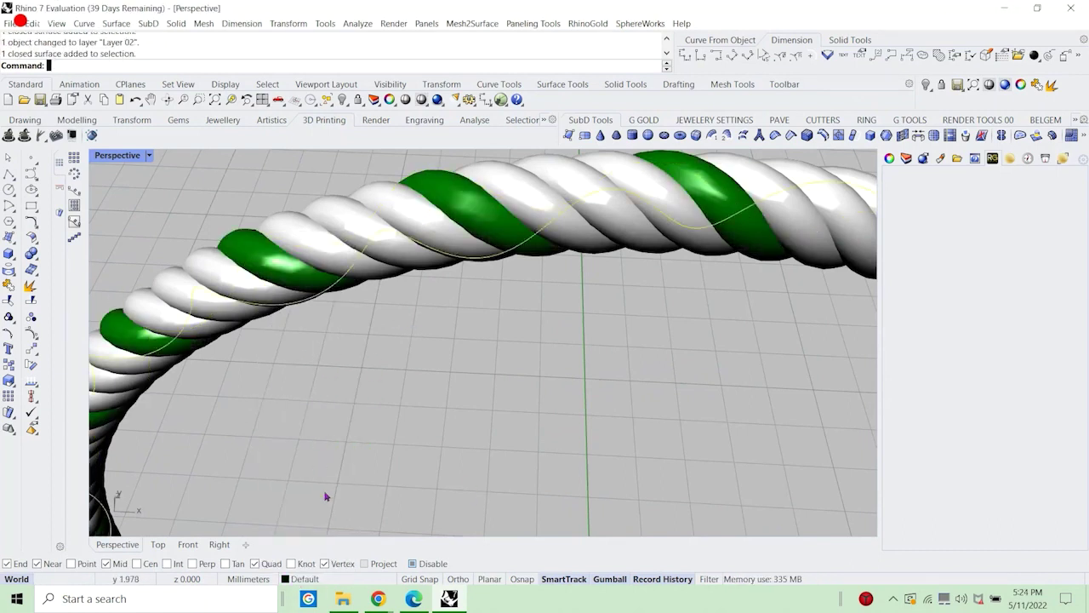
click(302, 579)
click(325, 280)
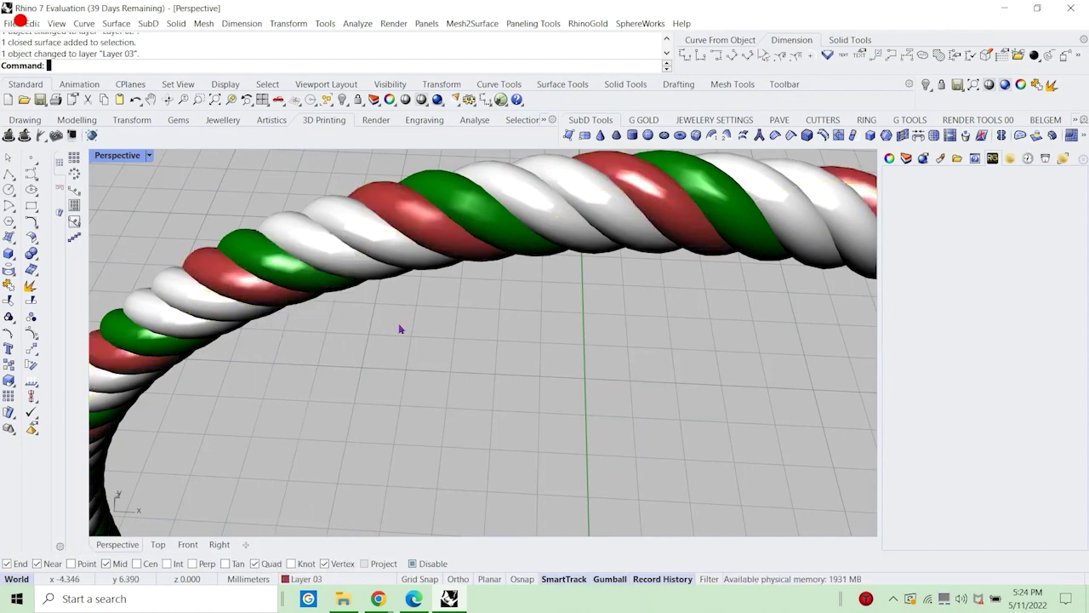
Assign the two remaining white strands to Layer 04 and Layer 05.
click(355, 238)
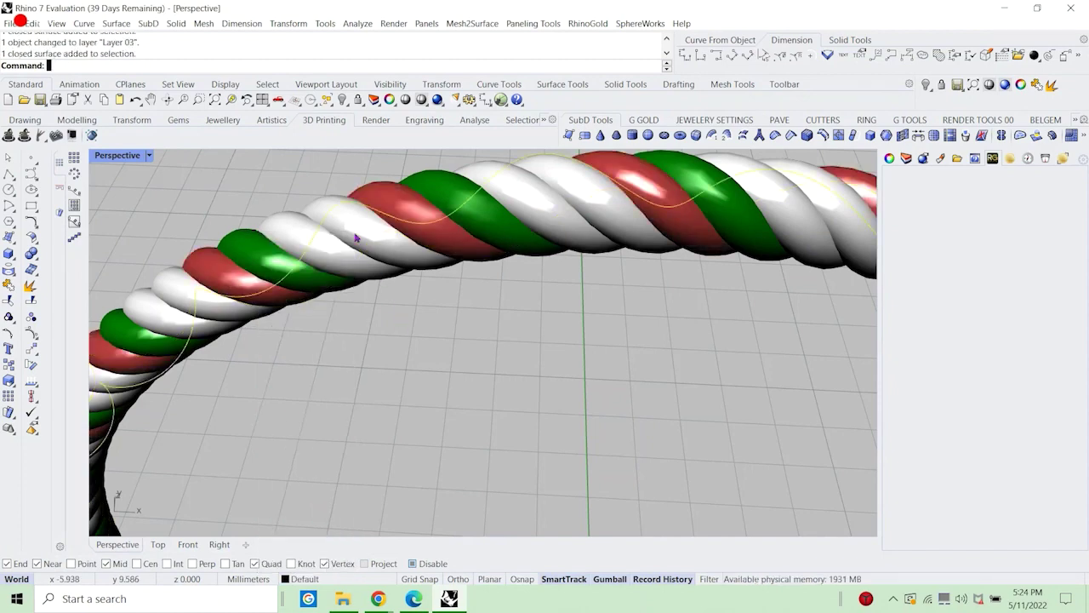
click(294, 578)
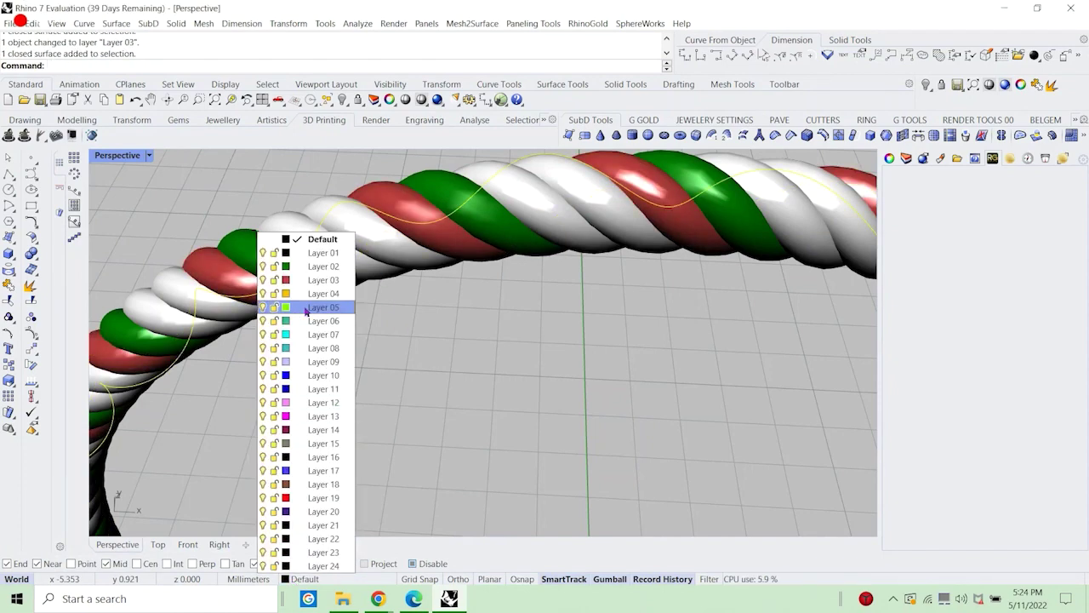
click(323, 293)
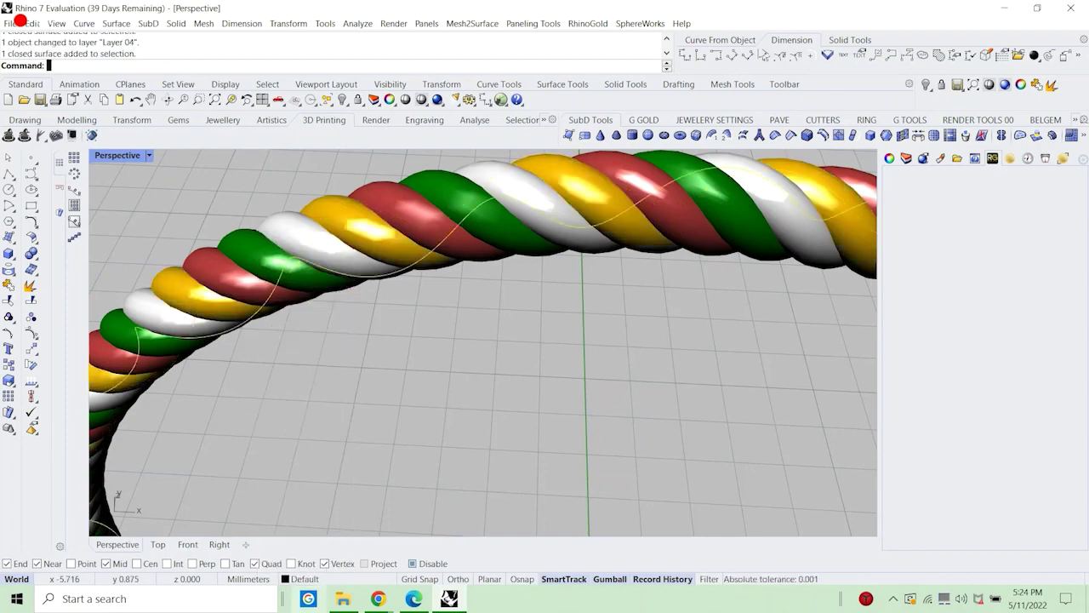
click(298, 582)
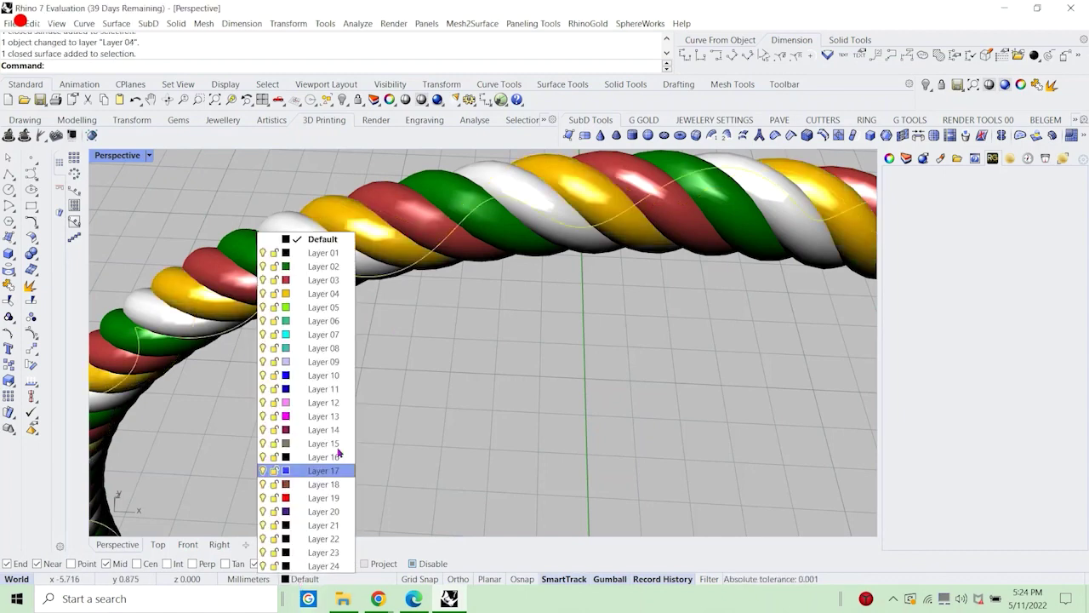
click(323, 308)
click(355, 259)
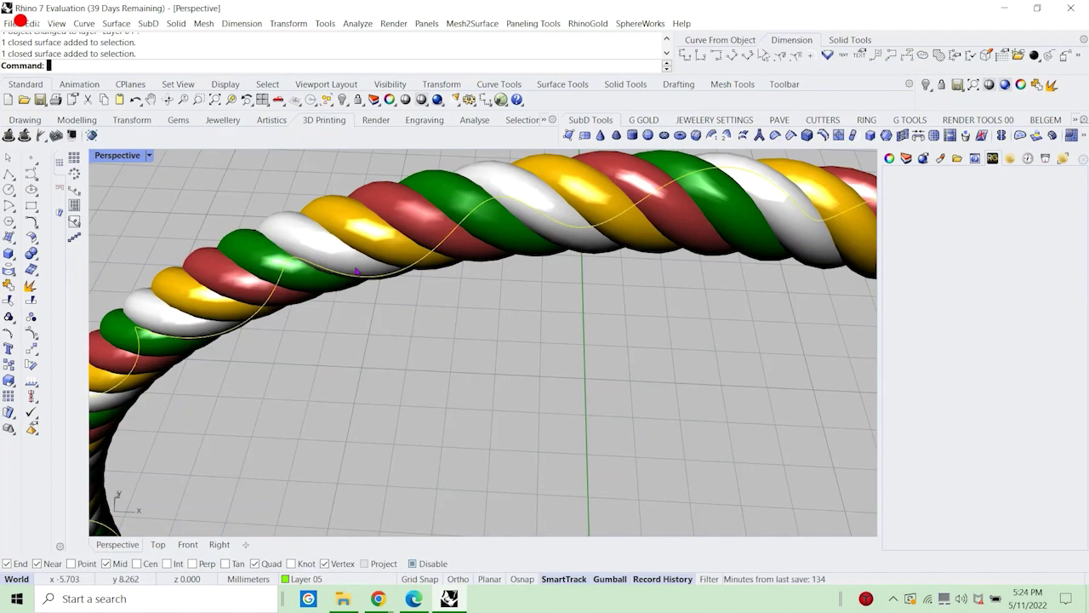
click(315, 581)
click(341, 308)
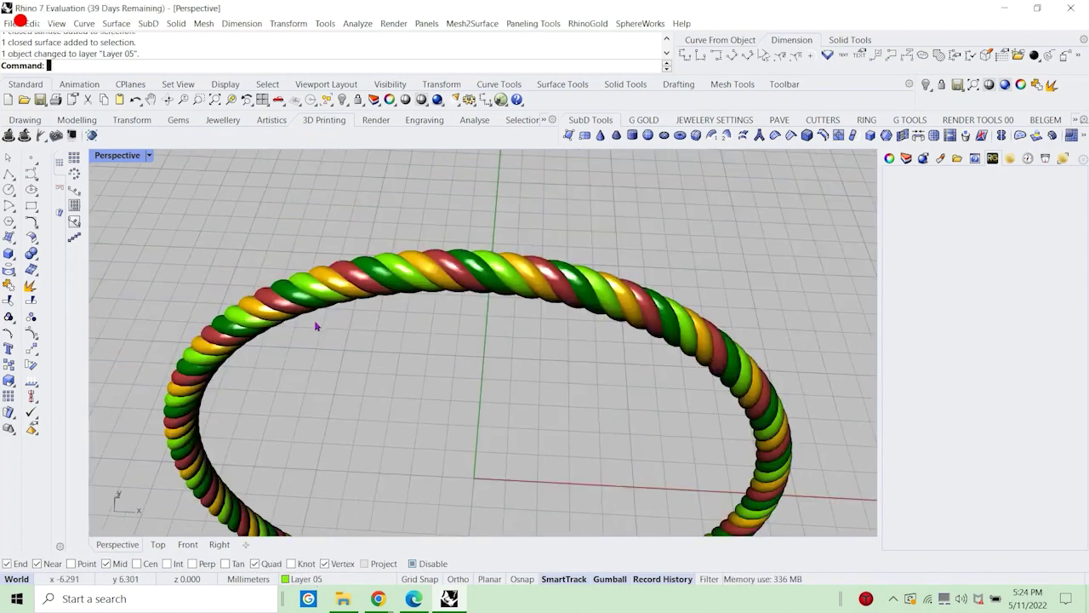
right_drag(315, 326, 447, 311)
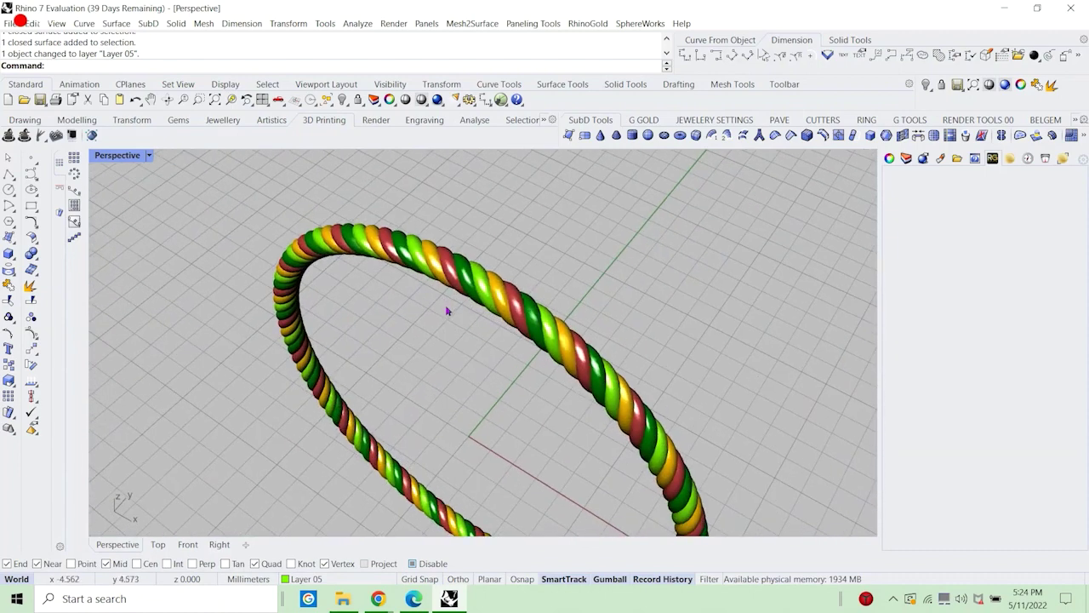
text(xt)
key(Return)
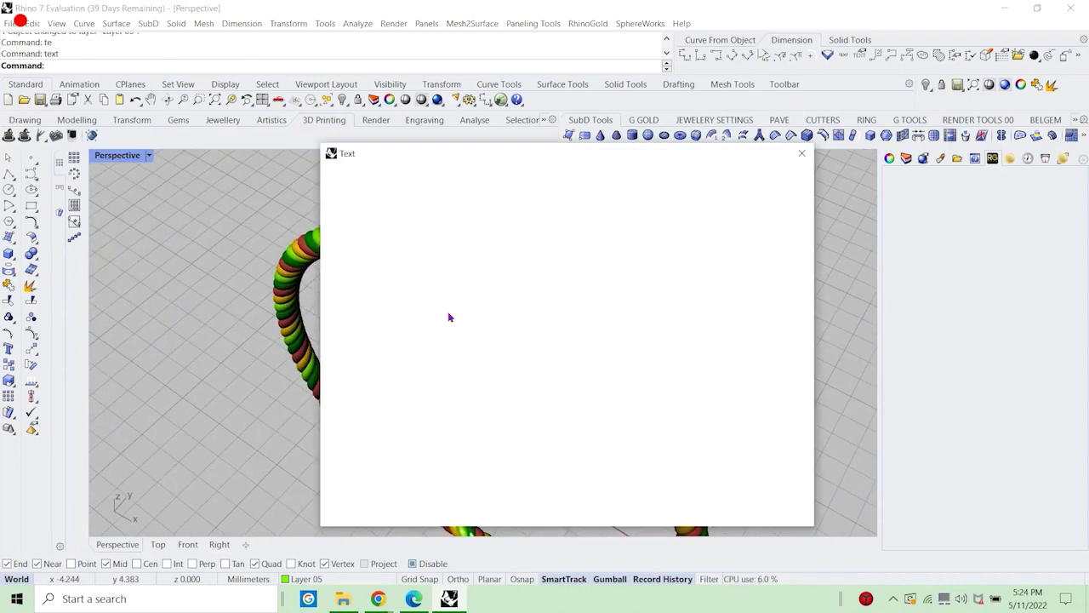
text(se)
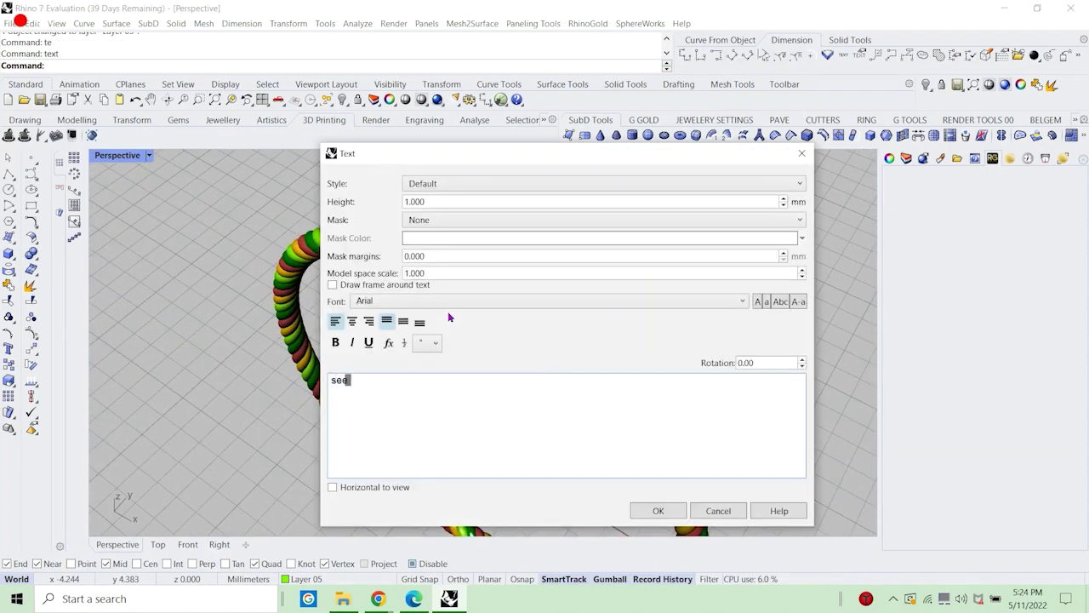
text(e )
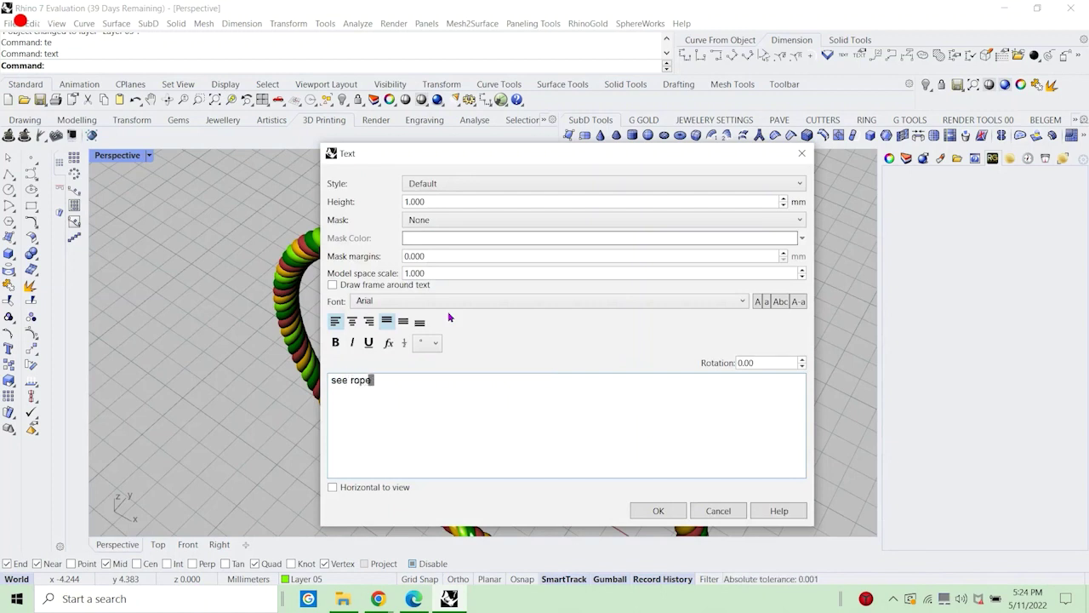
text(rope ring is that)
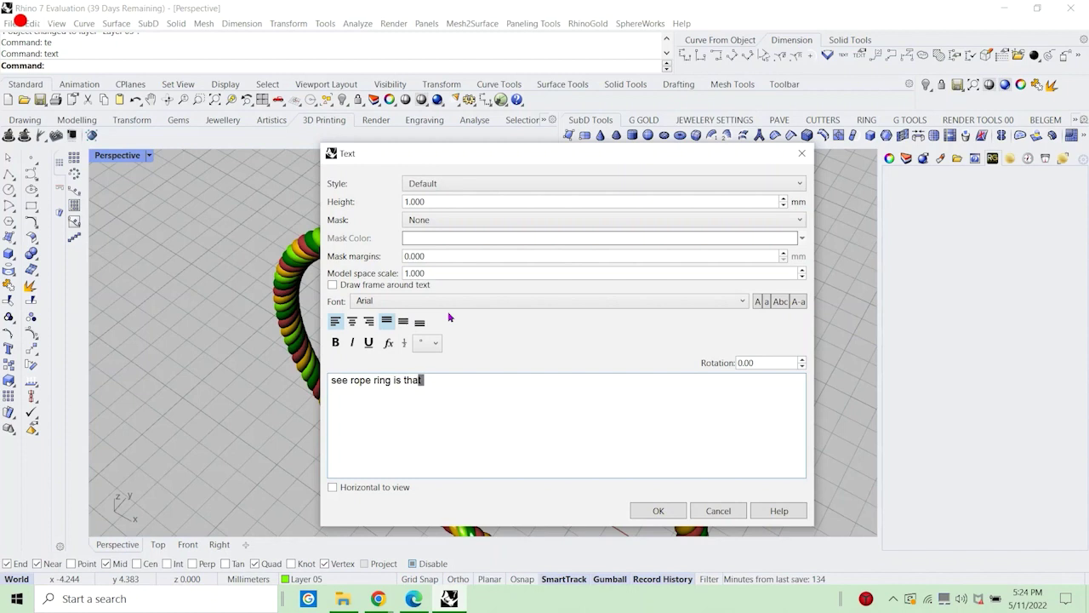
text( simple to)
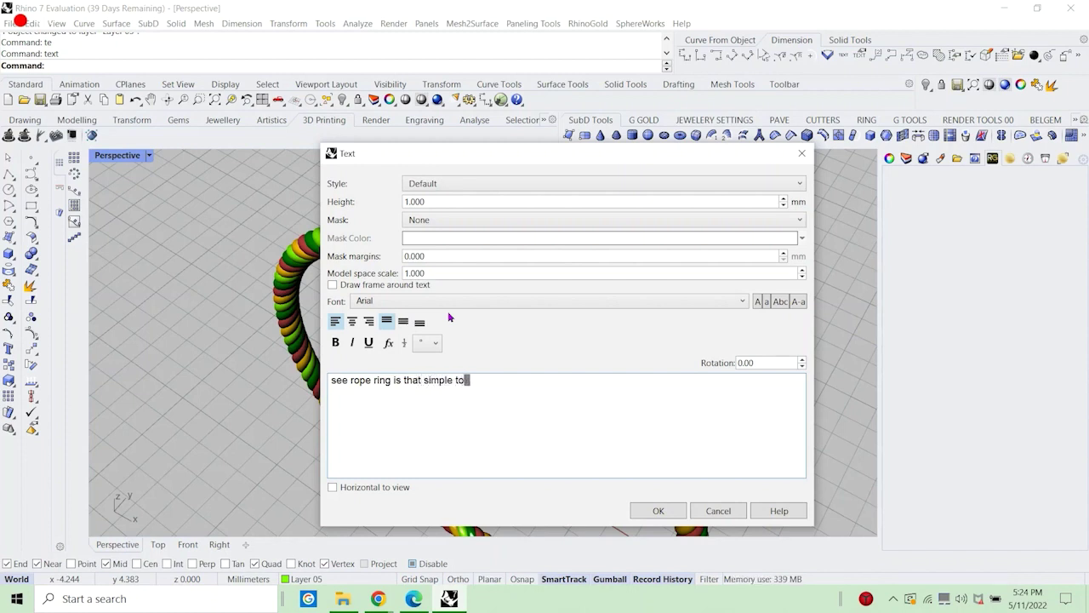
text( create)
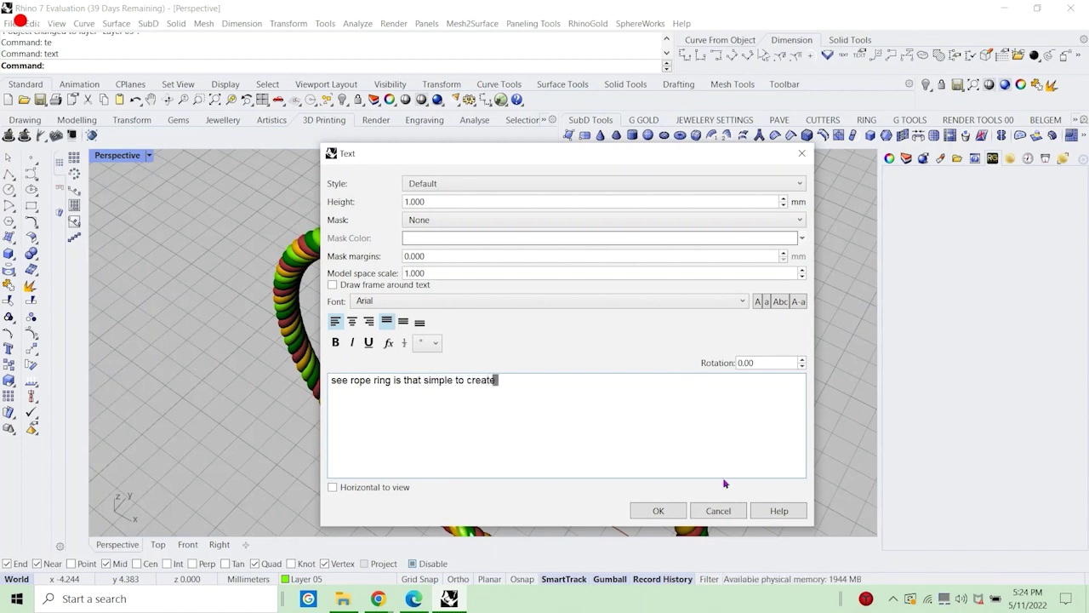
click(719, 511)
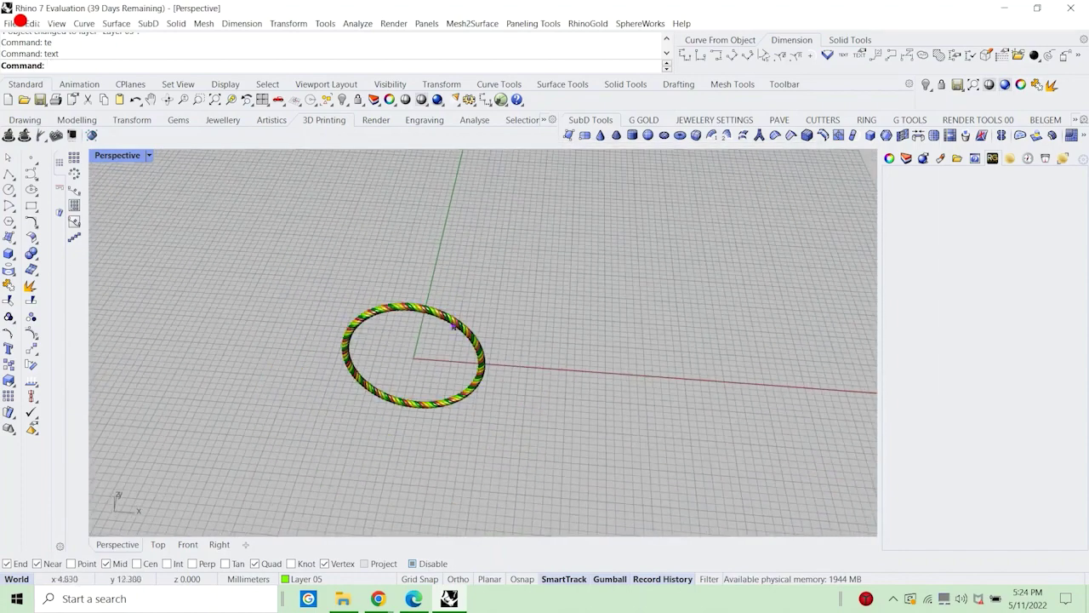
Select all curves in the model with SelCrv and lock them.
scroll(426, 276, up, 5)
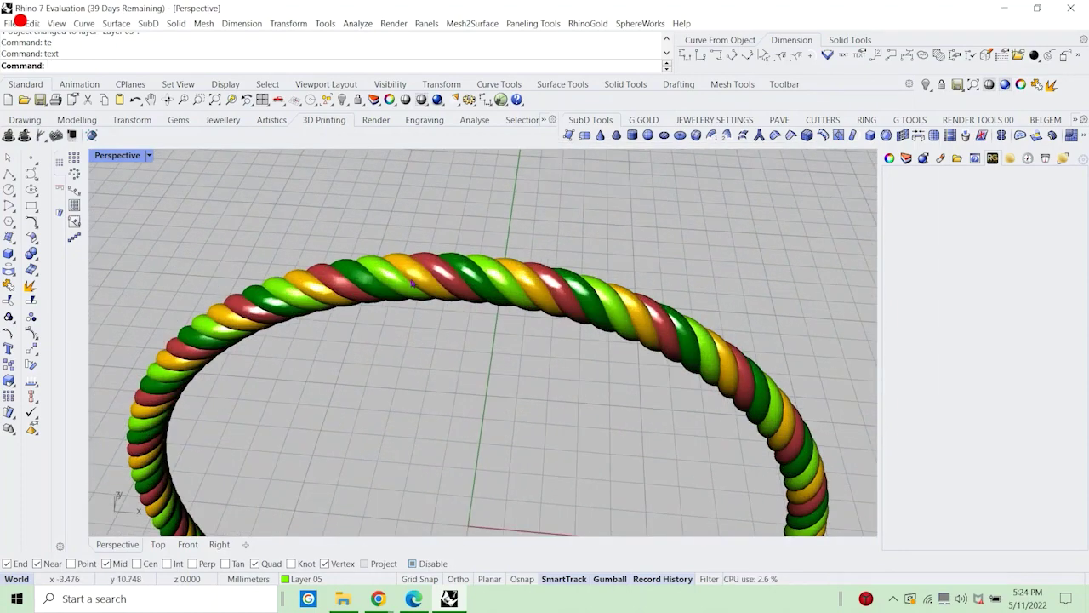
scroll(354, 242, up, 3)
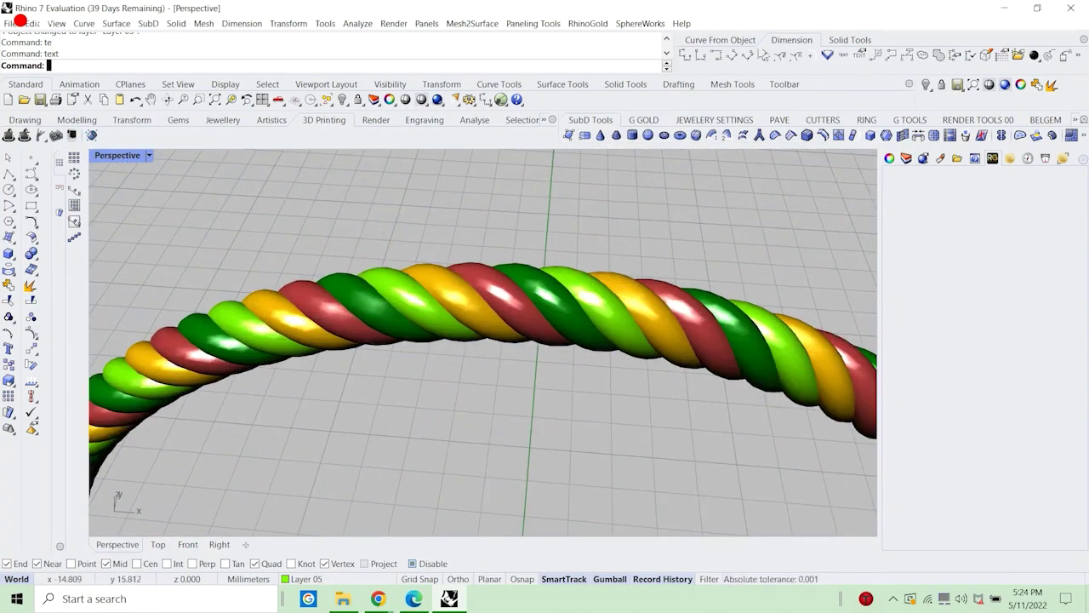
text(lcrv)
key(Return)
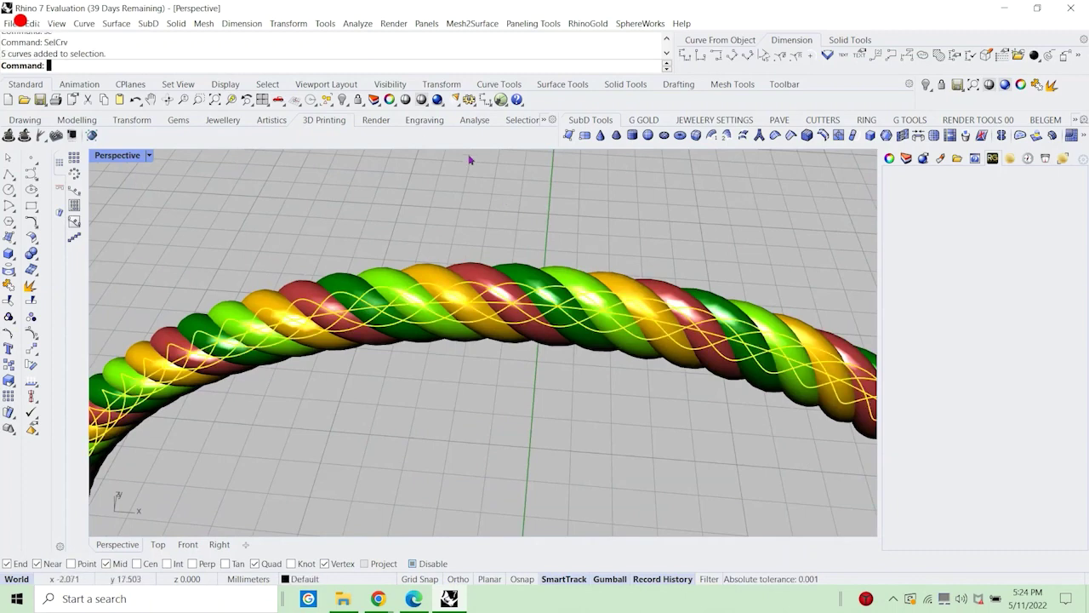
click(360, 101)
Select the four piped rope strands and group them.
scroll(362, 272, down, 9)
drag(471, 247, 365, 354)
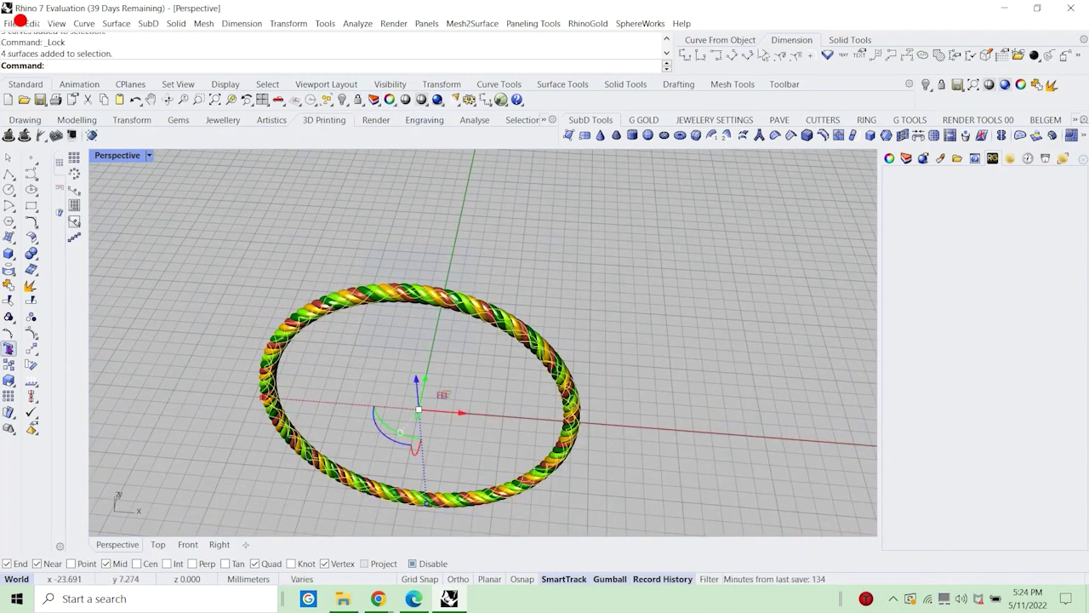
click(8, 318)
right_drag(553, 357, 402, 359)
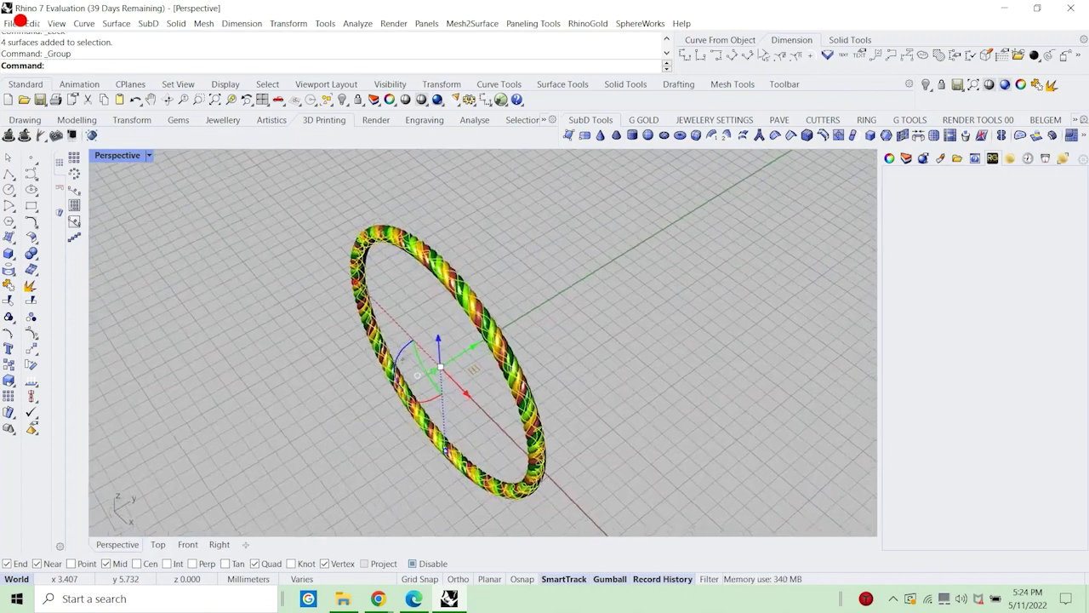
Set the Perspective view's display mode to Rendered and inspect the rope ring up close.
click(150, 157)
click(209, 87)
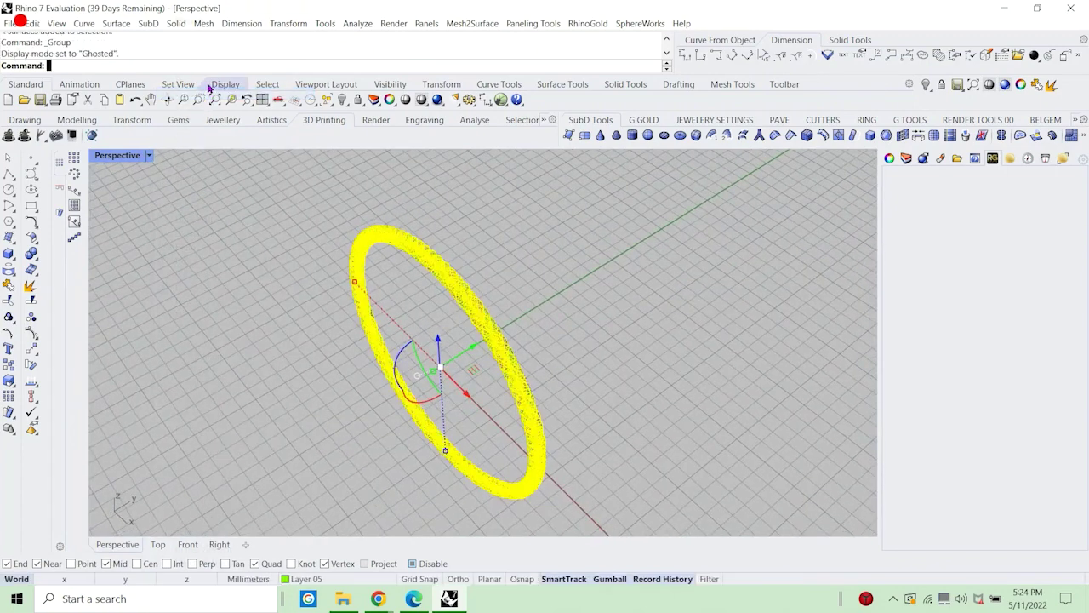
click(149, 156)
click(210, 79)
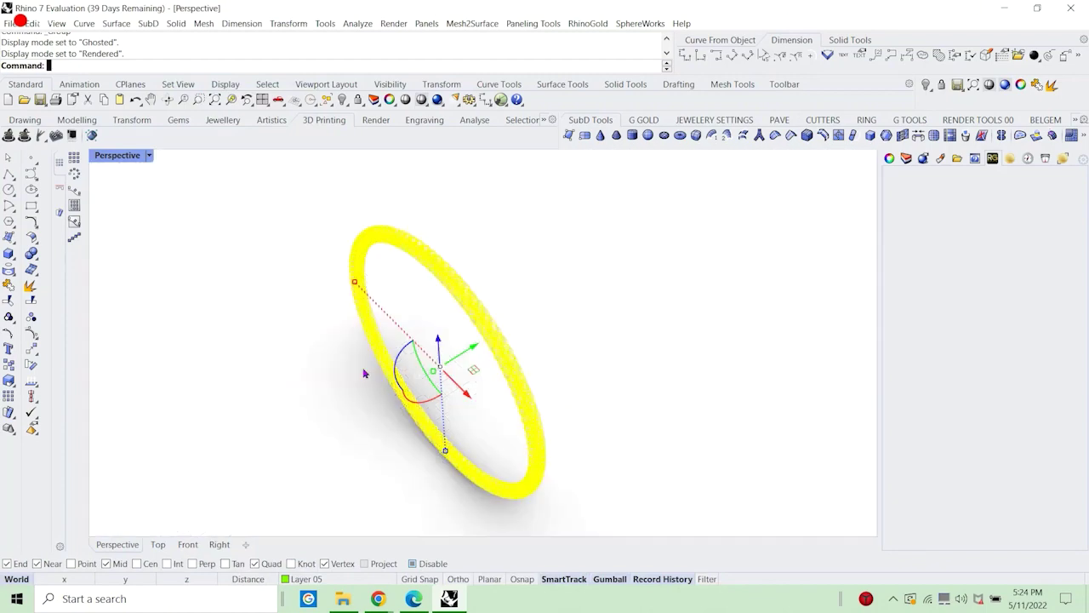
click(365, 372)
scroll(414, 314, up, 4)
right_drag(483, 264, 551, 298)
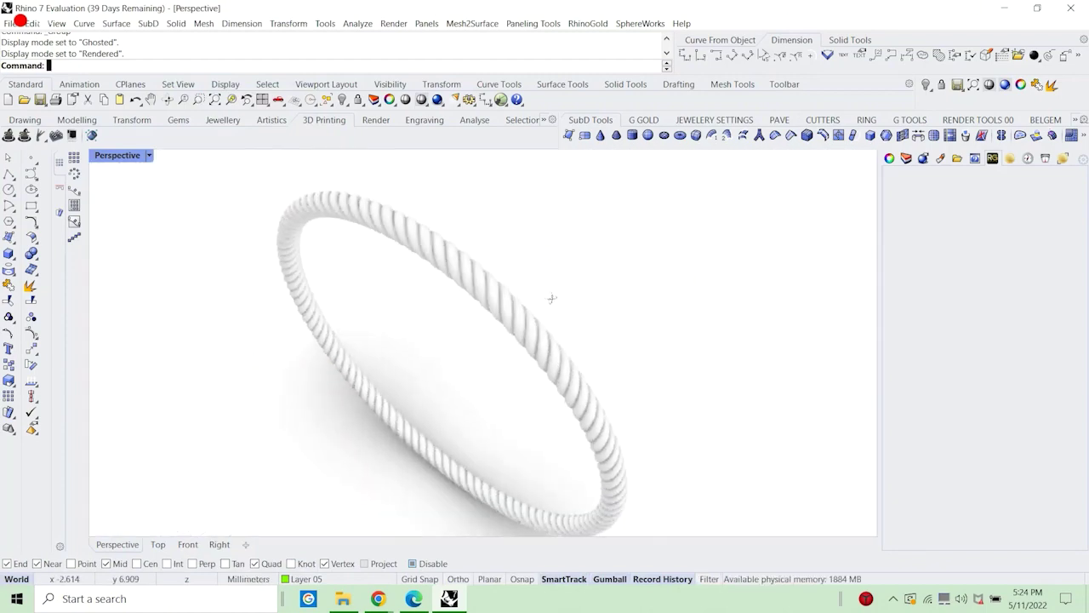
scroll(417, 242, up, 5)
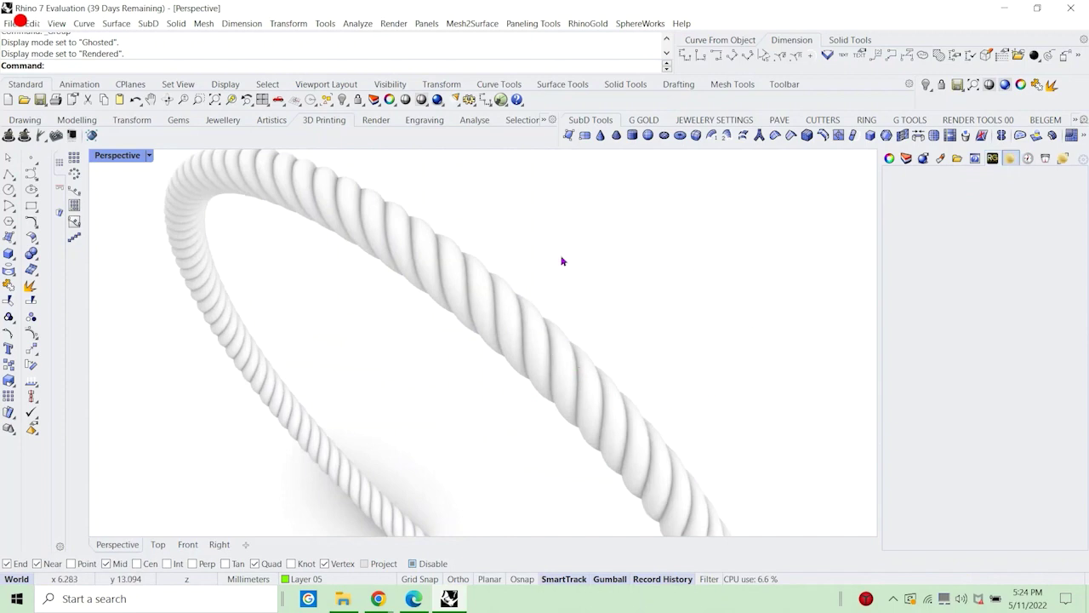
scroll(535, 290, down, 2)
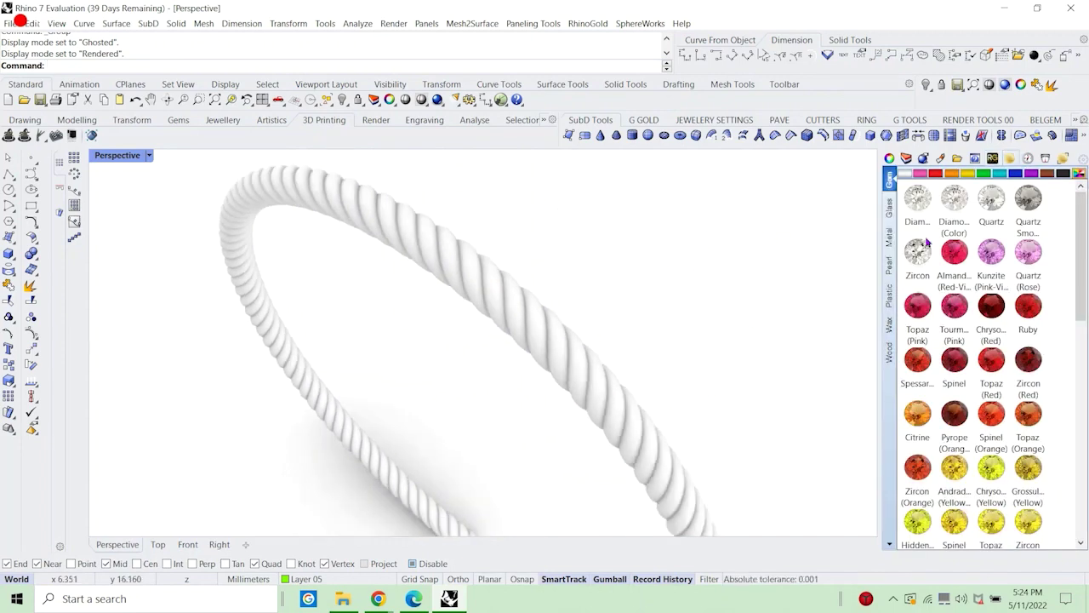
Apply the yellow gold 22K metal material with polished finish to the grouped rope ring.
click(889, 241)
click(888, 241)
scroll(586, 352, down, 4)
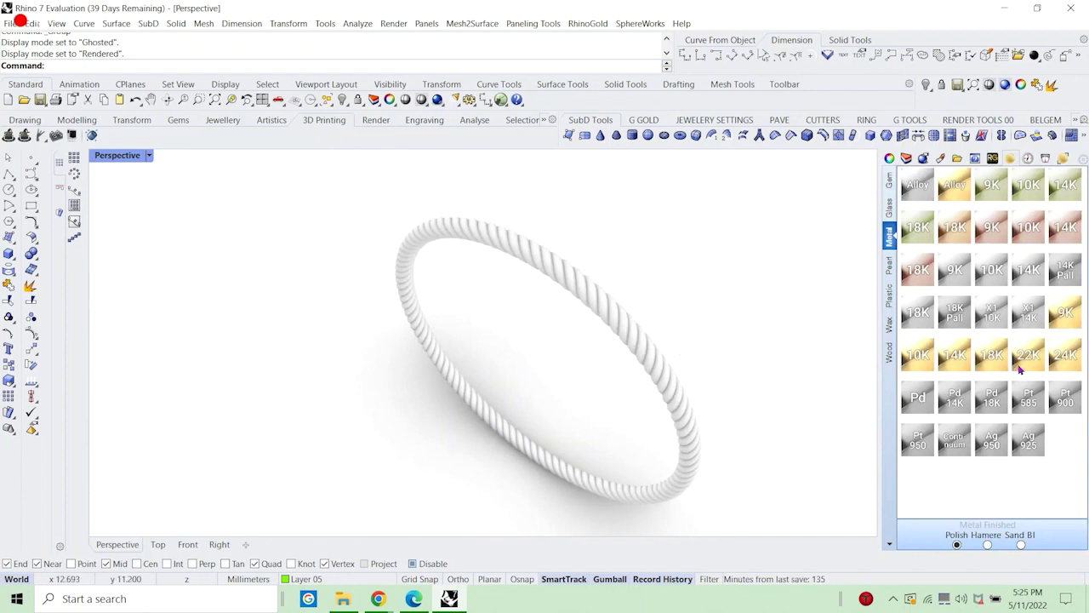
drag(632, 333, 634, 334)
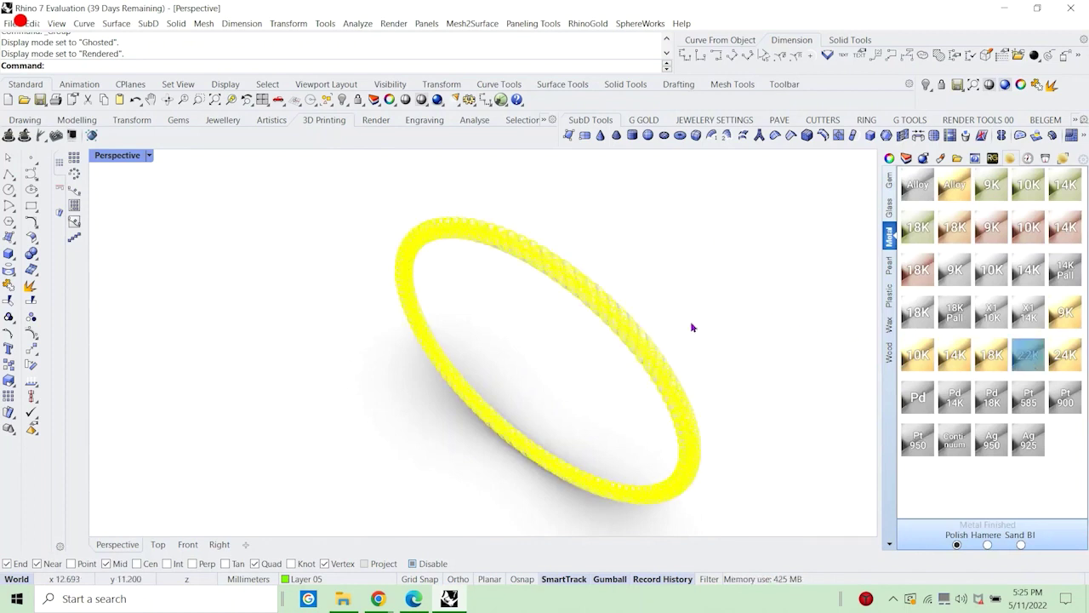
click(692, 326)
Examine the gold rope ring from several angles in Perspective and fit the whole ring in the Front view.
scroll(692, 326, up, 2)
scroll(229, 383, down, 2)
right_drag(457, 341, 552, 346)
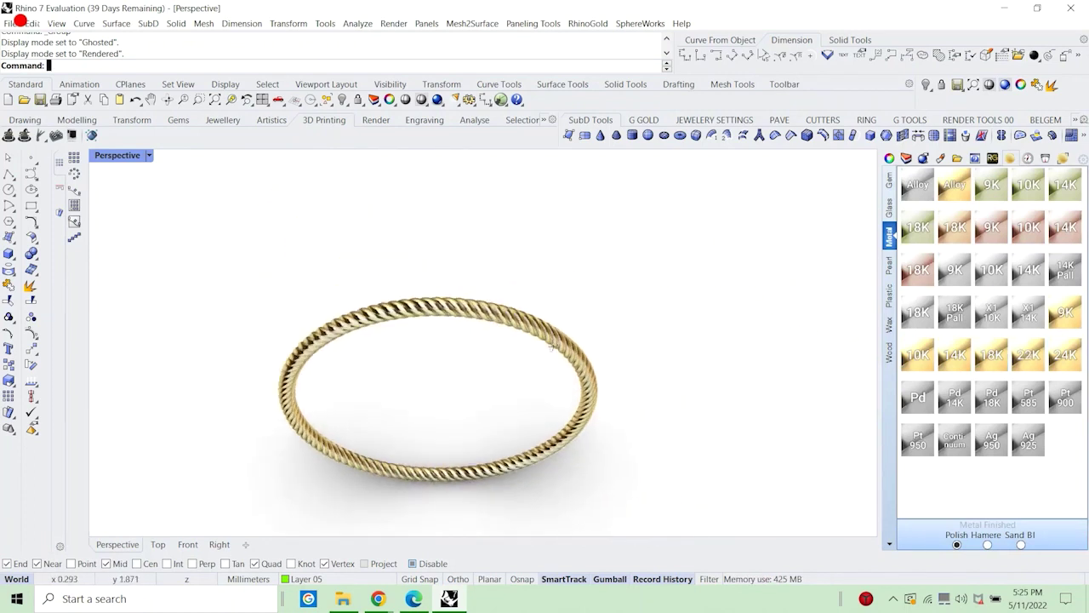
double_click(133, 159)
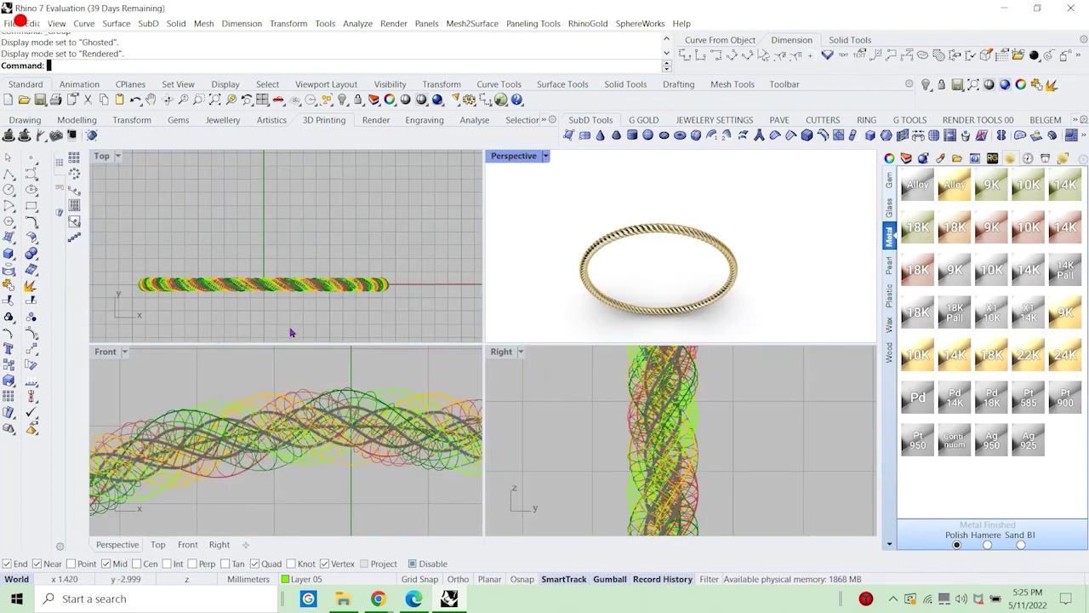
click(330, 418)
scroll(330, 419, down, 5)
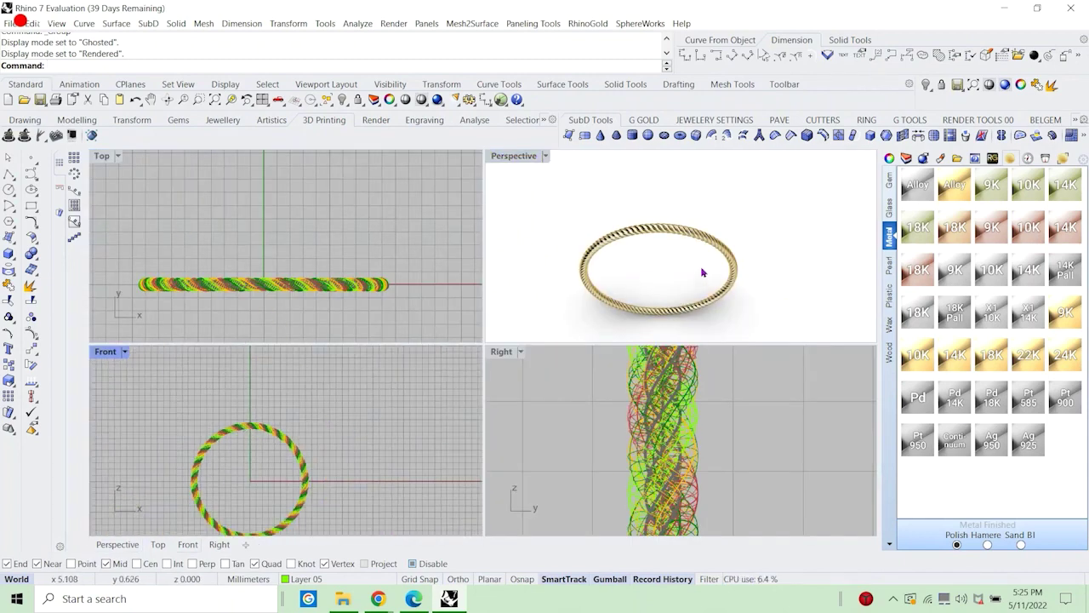
right_drag(703, 273, 724, 207)
double_click(514, 156)
right_drag(511, 162, 540, 443)
double_click(118, 155)
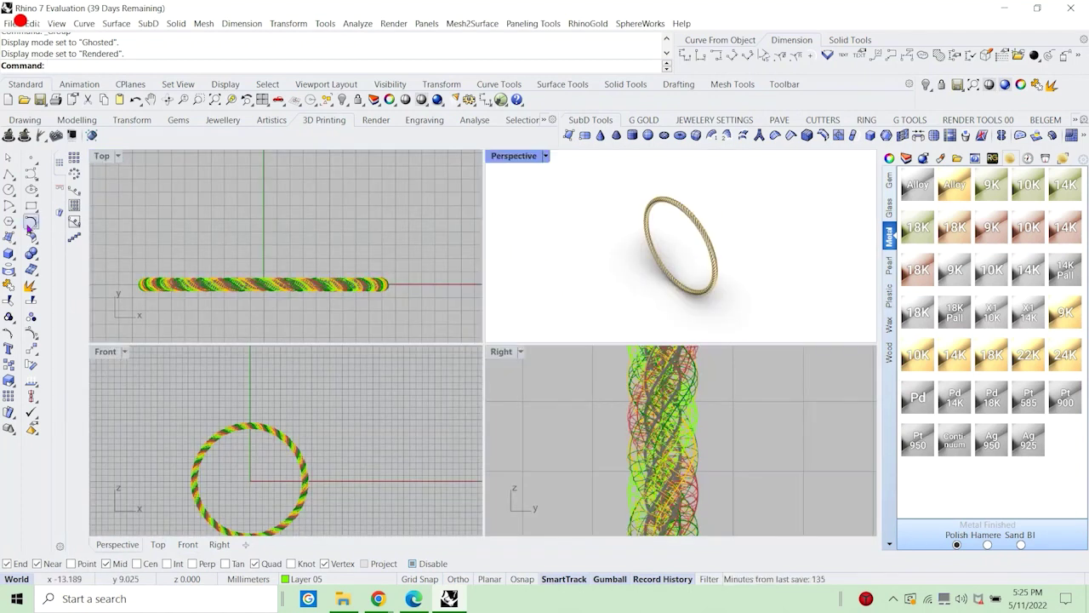
click(9, 190)
double_click(111, 352)
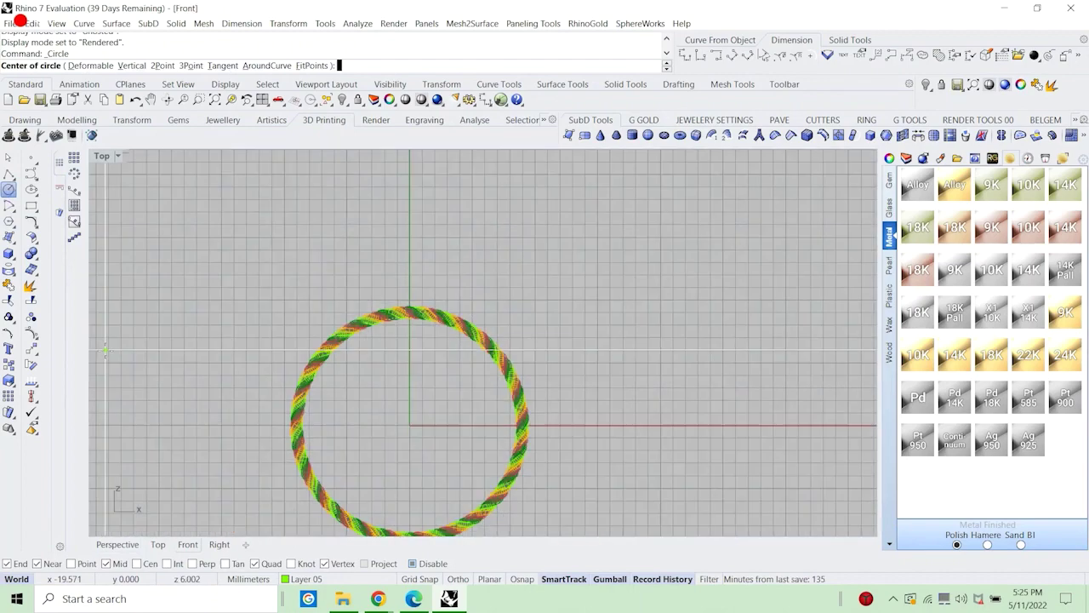
scroll(414, 375, down, 4)
right_drag(415, 378, 408, 357)
click(404, 384)
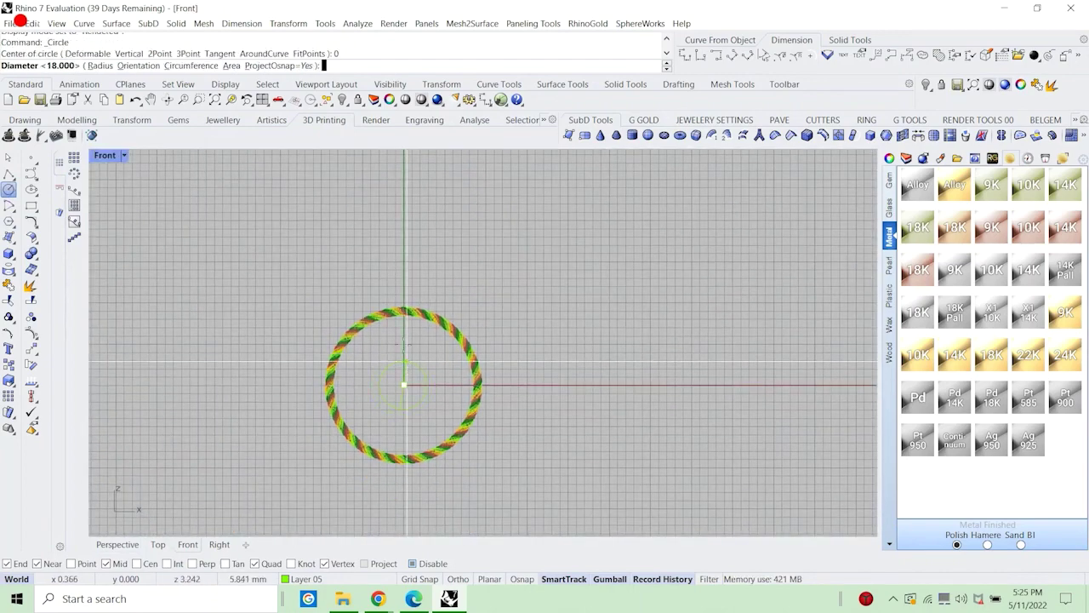
scroll(413, 315, up, 5)
key(Escape)
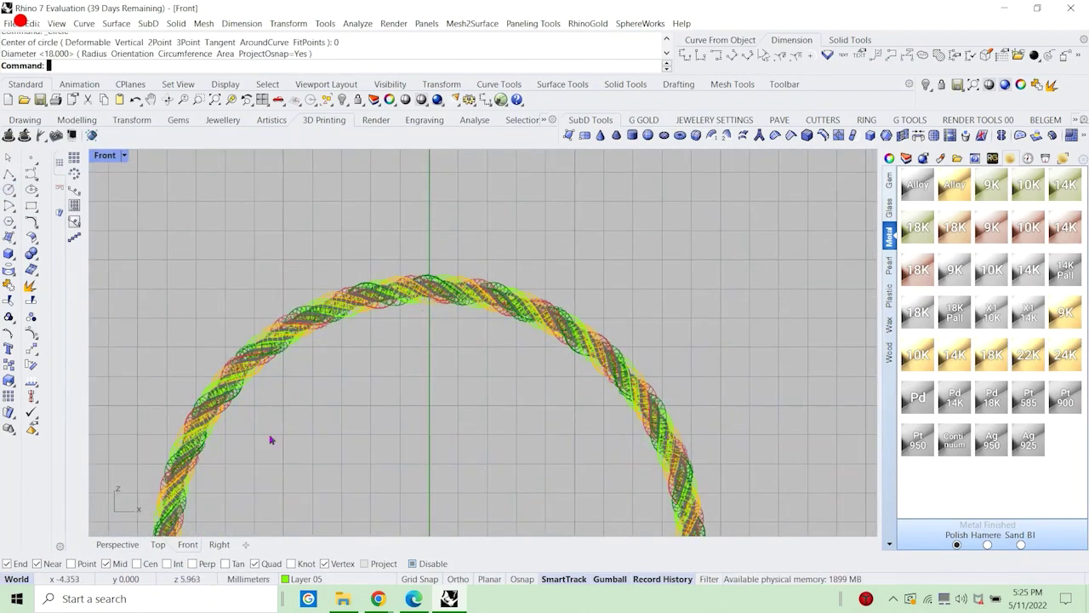
Make the Default layer the current layer.
click(302, 584)
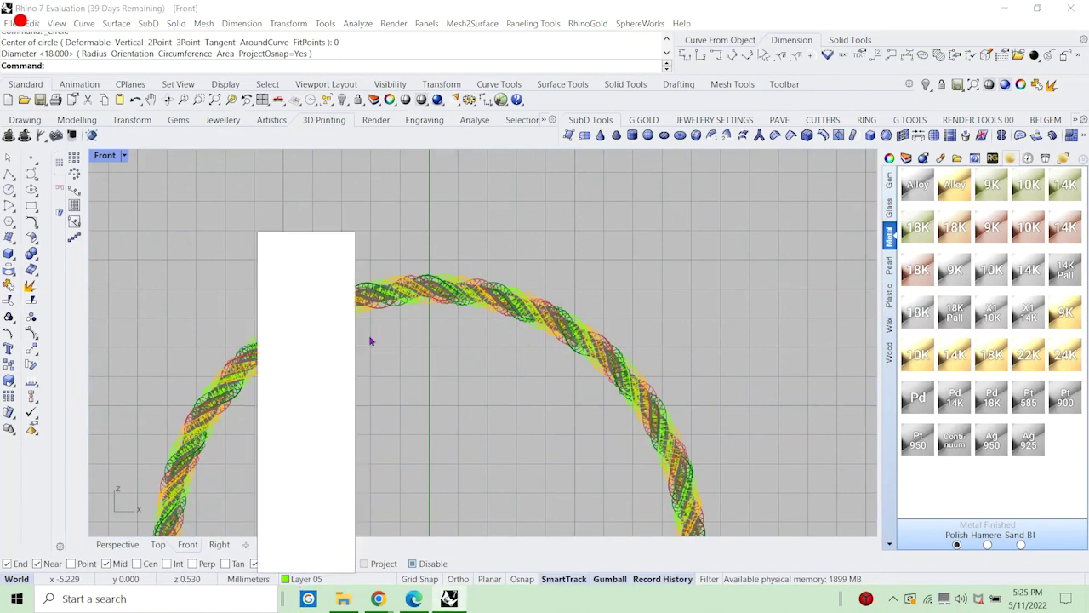
click(325, 253)
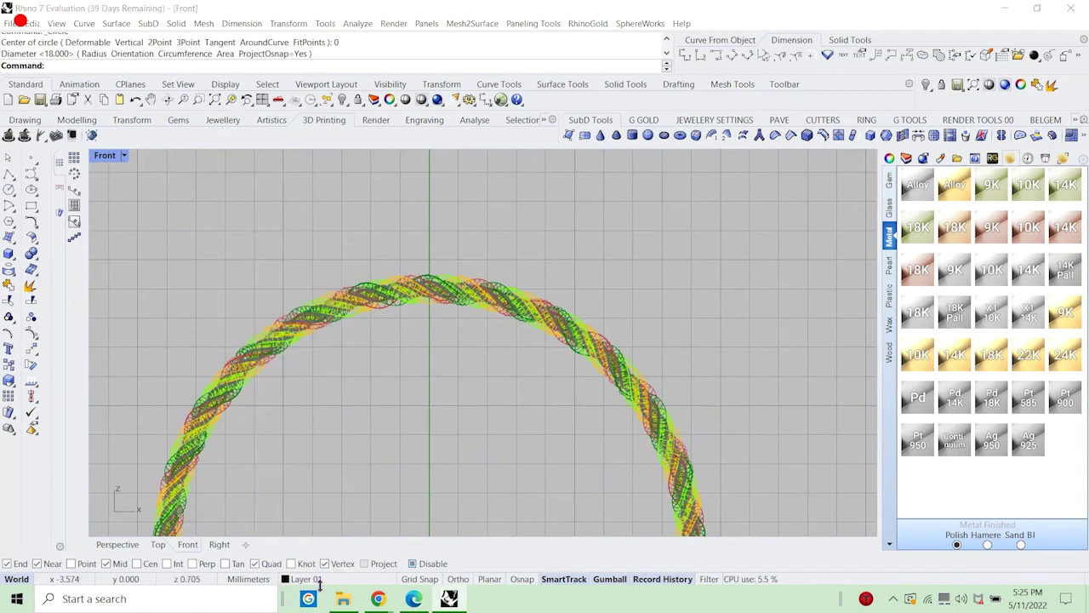
click(308, 582)
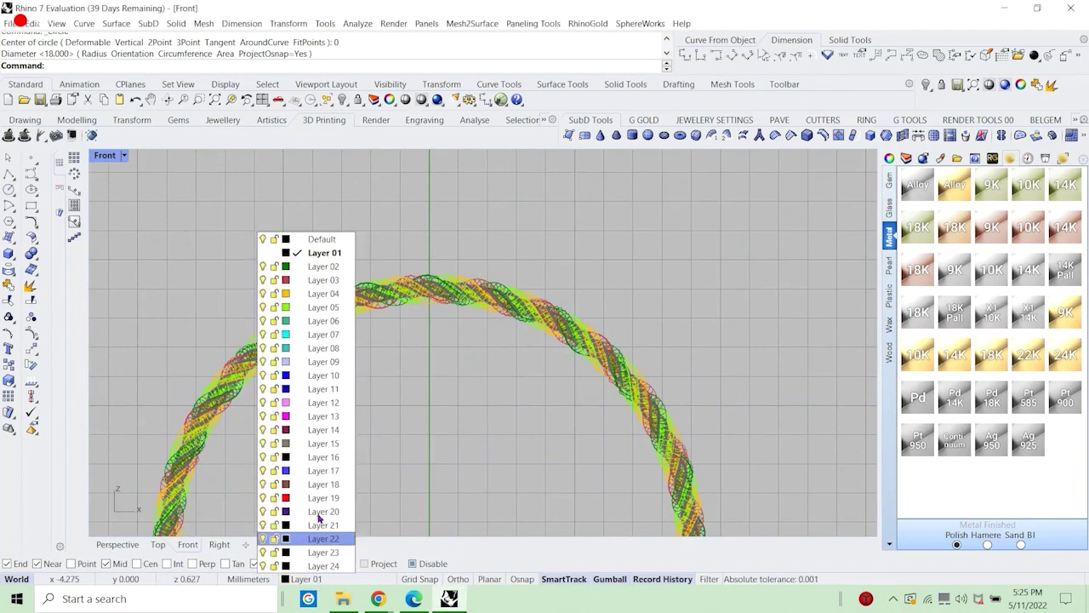
click(324, 240)
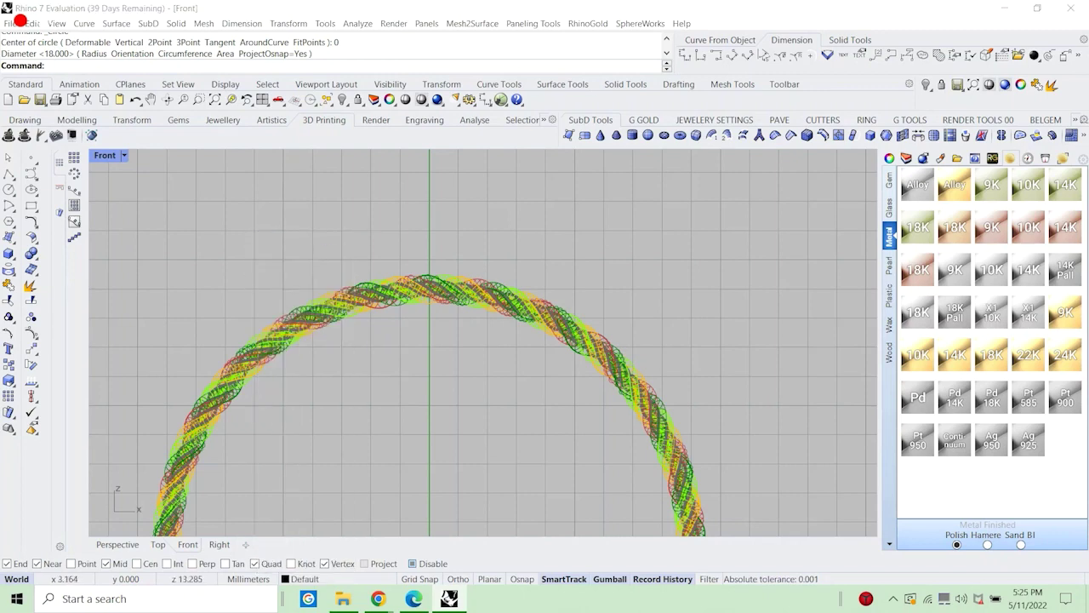
Draw a circle in the Front view from the origin to the rope's inner edge, about 16.94 mm in diameter.
click(8, 189)
scroll(400, 383, down, 5)
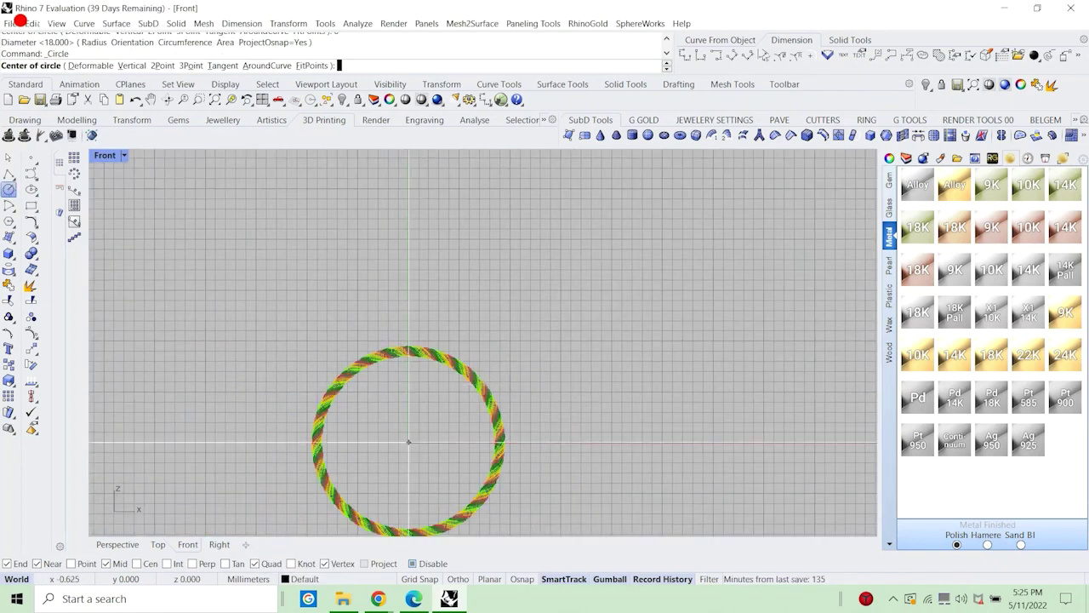
click(409, 442)
scroll(407, 408, up, 6)
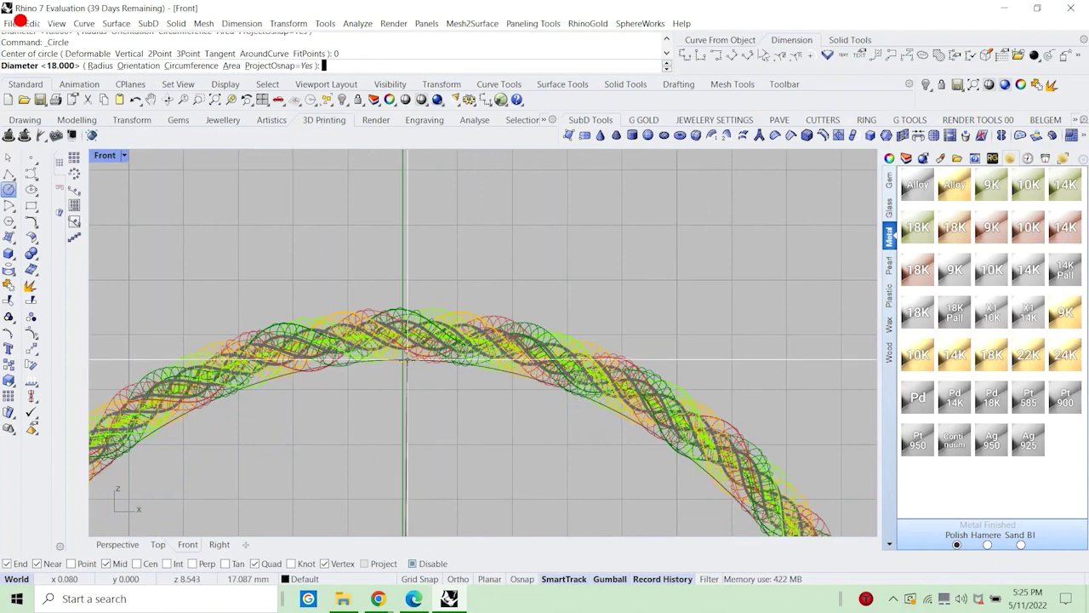
click(404, 366)
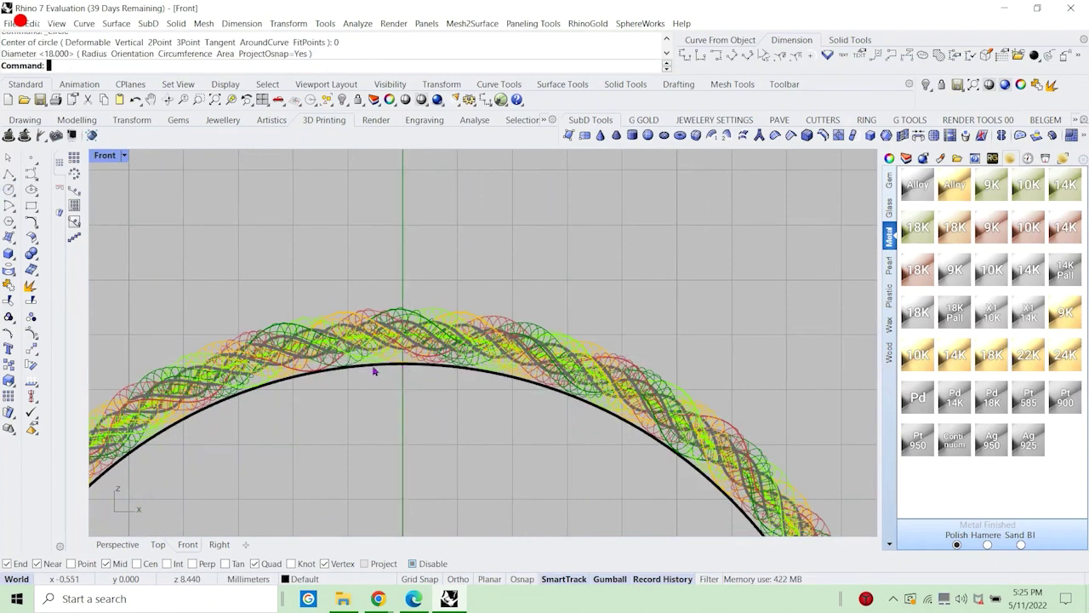
Measure the inner circle with the Diameter command to check the ring's inside size.
click(375, 372)
scroll(374, 371, down, 5)
text(d: Diameter)
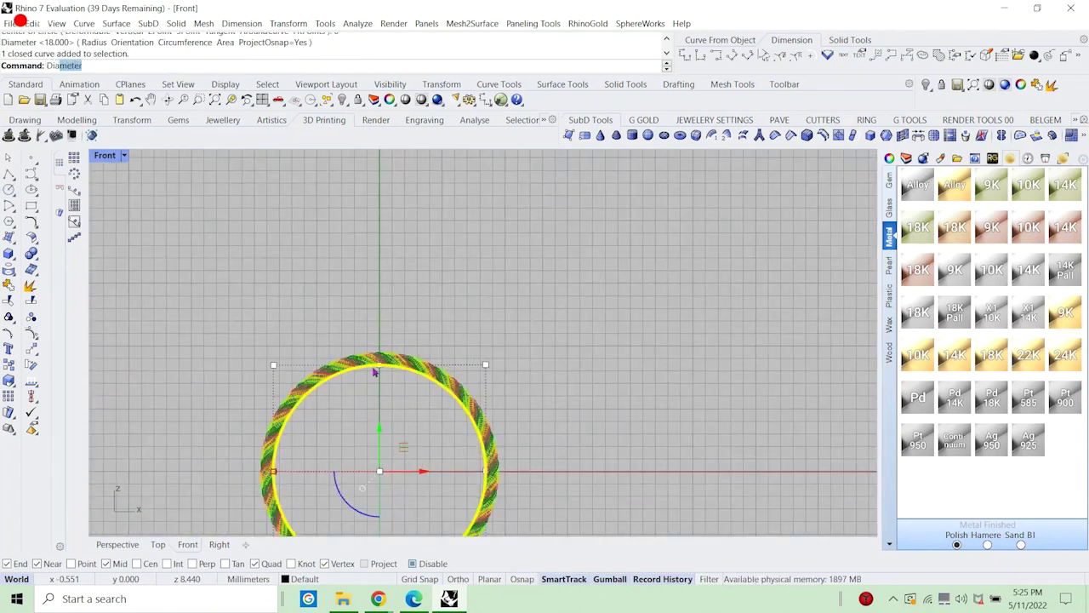
key(Return)
drag(72, 57, 51, 56)
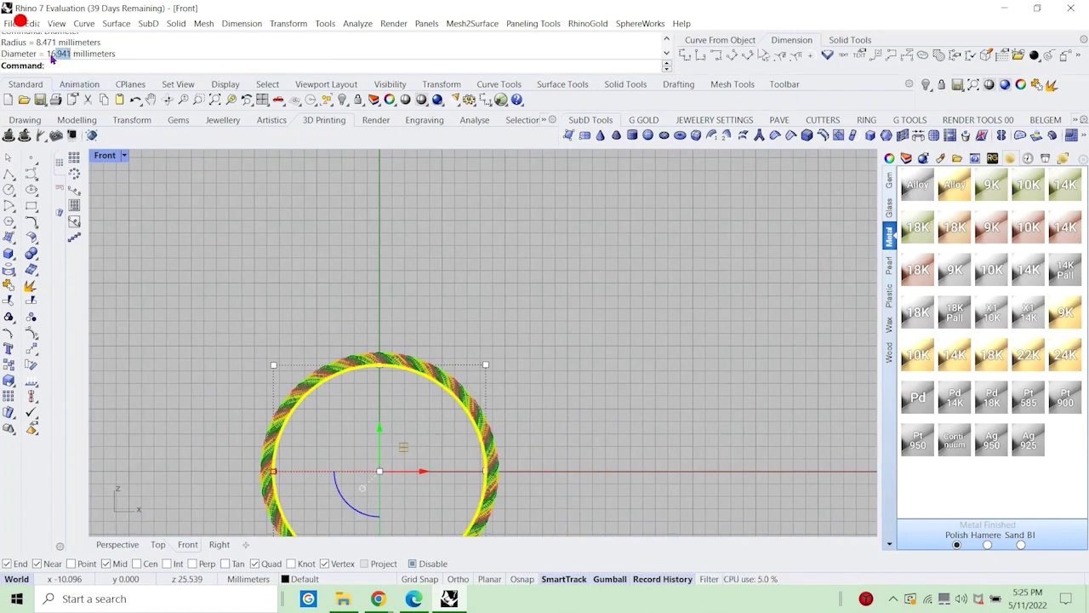
click(491, 257)
scroll(486, 259, down, 2)
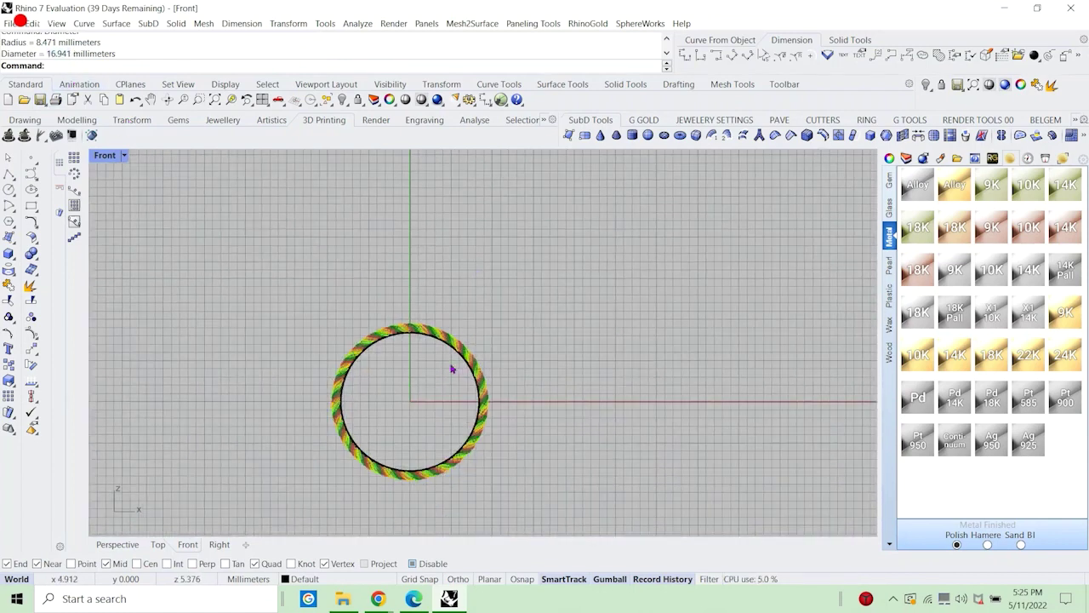
Add a linear dimension across the inner circle between its opposite quadrants, and delete both the dimension and the circle.
click(681, 53)
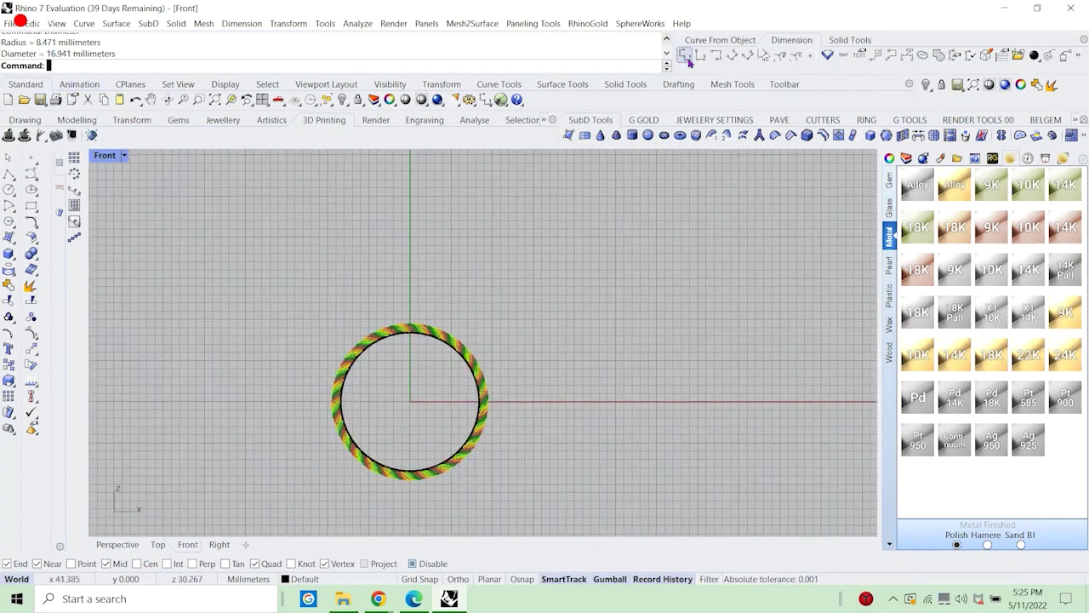
scroll(372, 416, up, 5)
scroll(285, 366, up, 3)
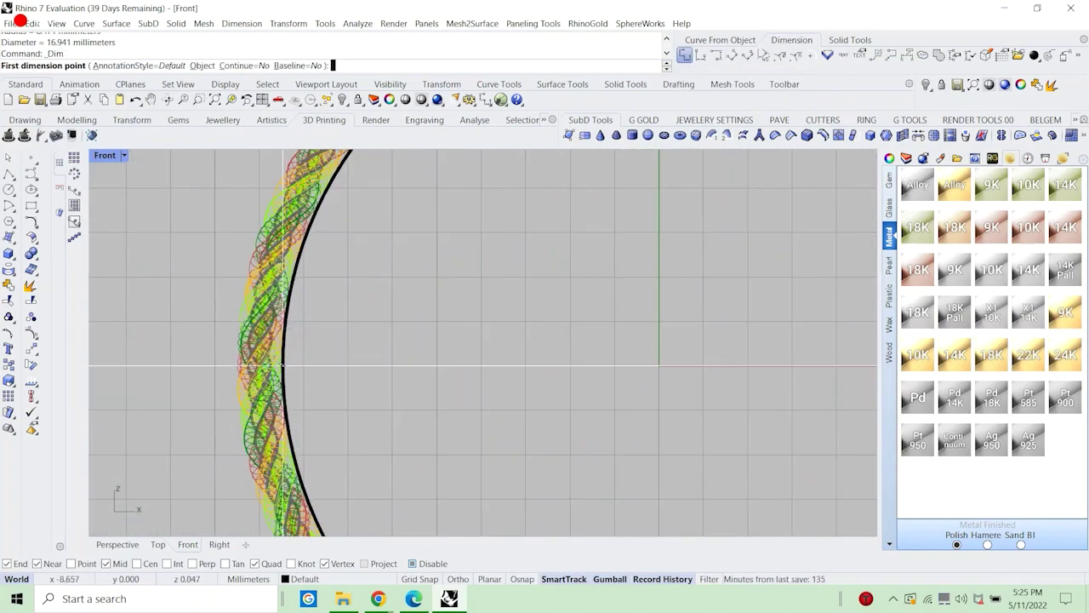
click(285, 366)
scroll(284, 366, down, 5)
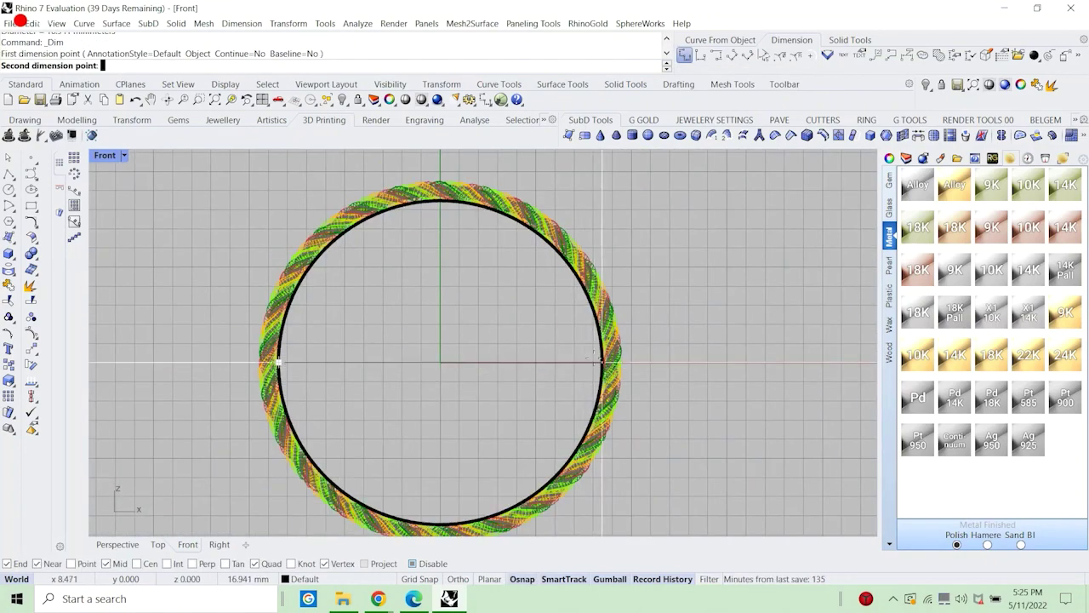
click(603, 362)
click(460, 366)
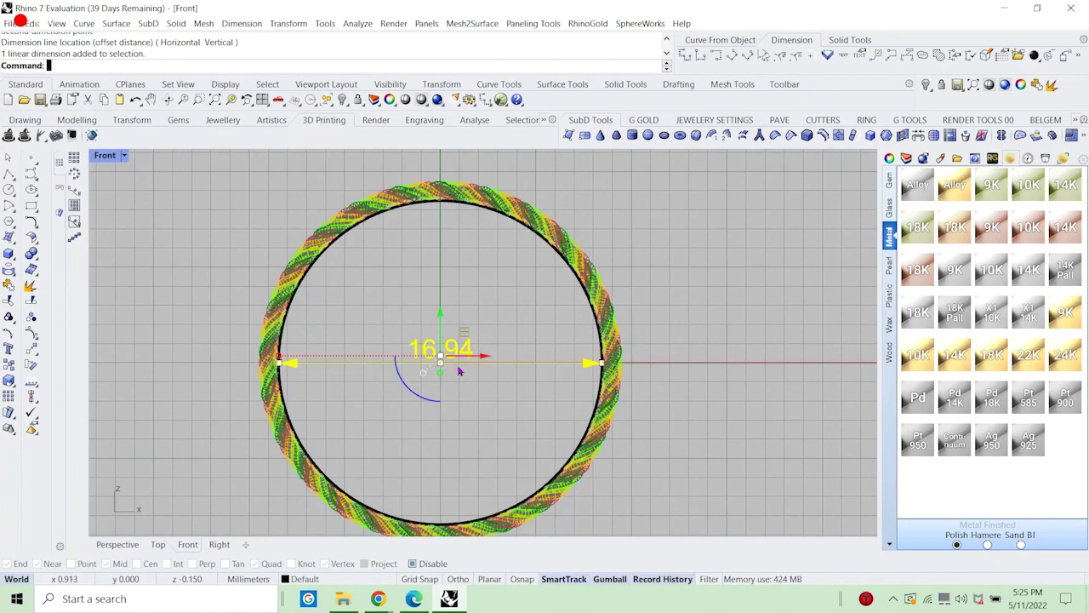
key(Delete)
scroll(440, 217, up, 5)
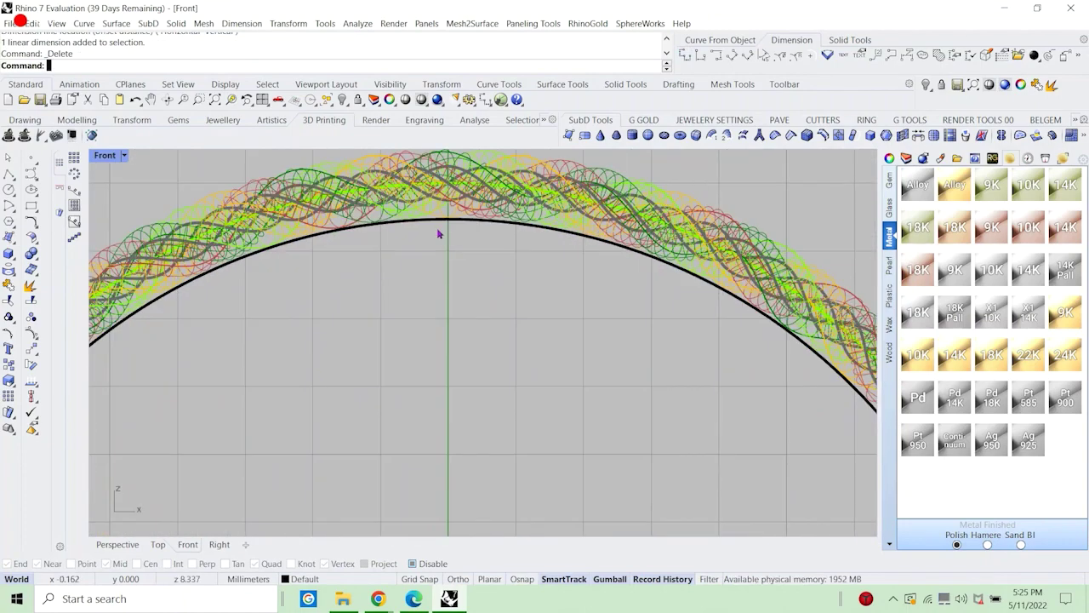
scroll(417, 228, down, 5)
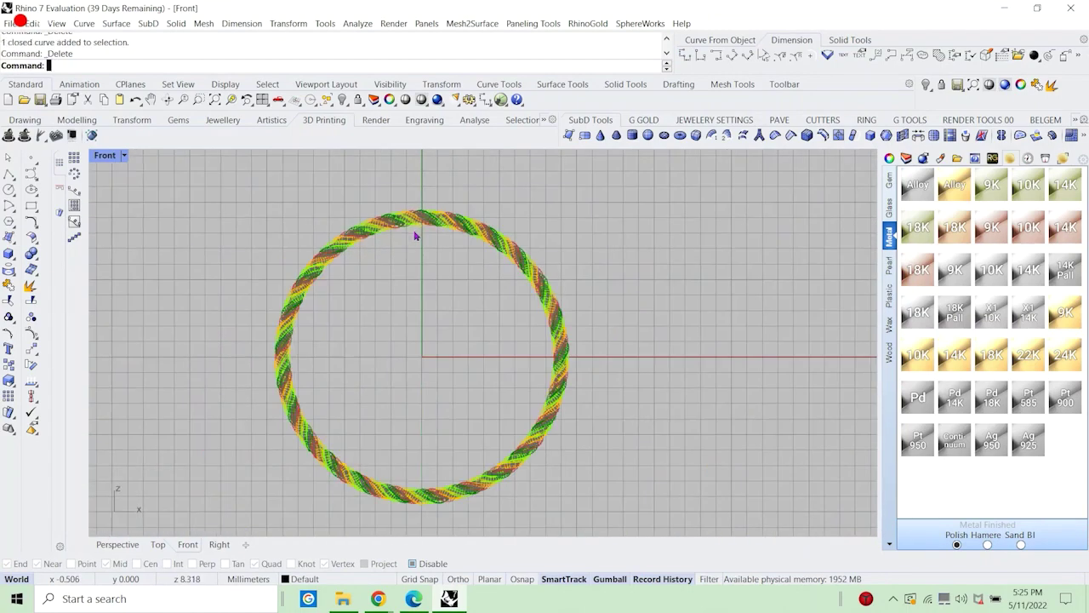
Review the gold rope ring in the maximized Perspective view and restore the four-view layout.
double_click(99, 160)
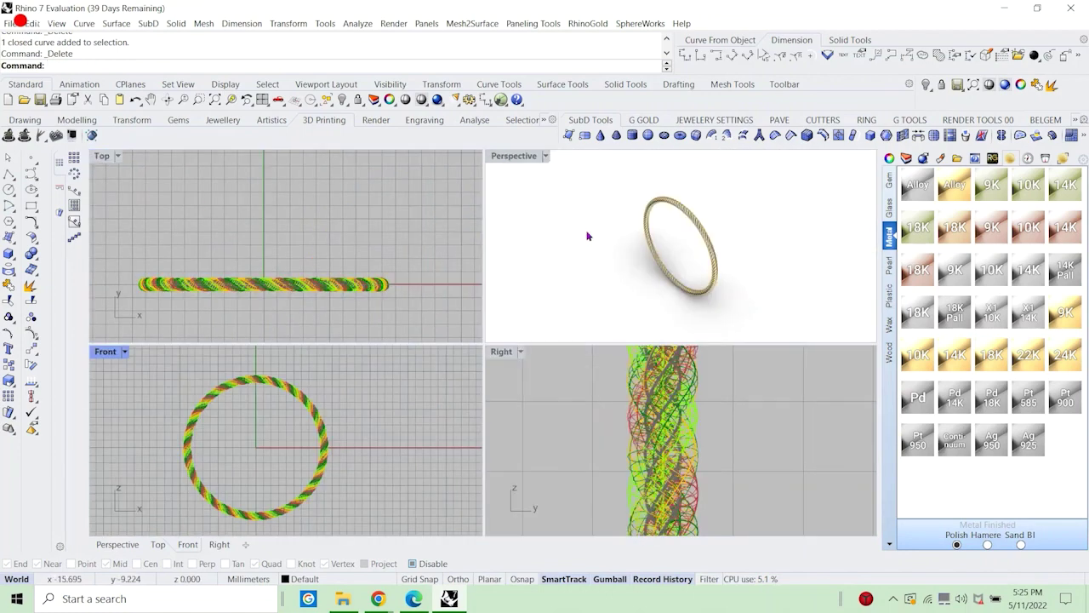
right_drag(587, 233, 557, 163)
double_click(511, 157)
right_drag(552, 275, 397, 336)
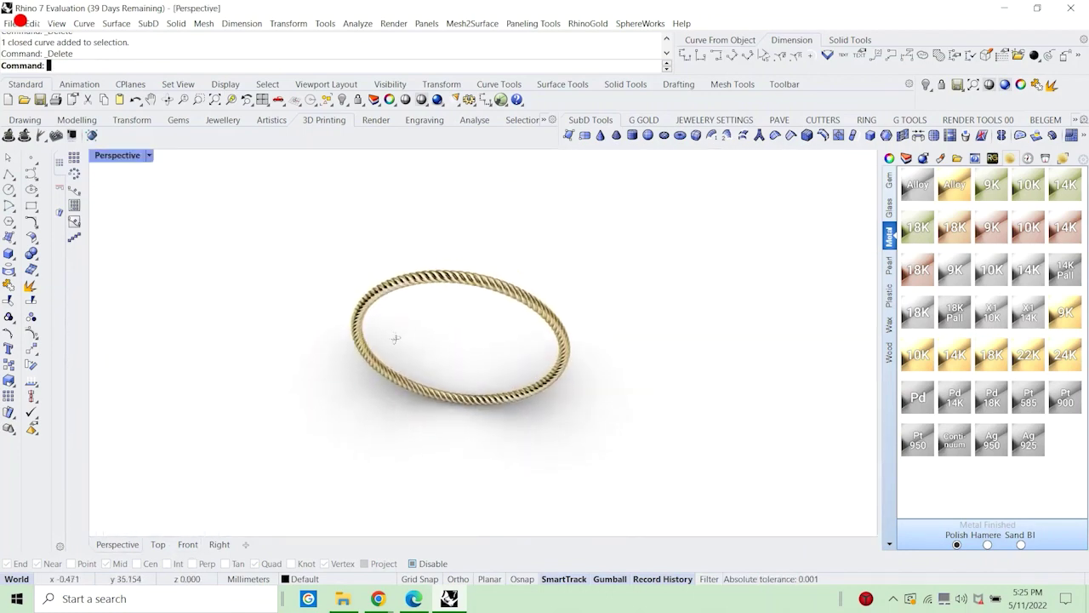
double_click(128, 159)
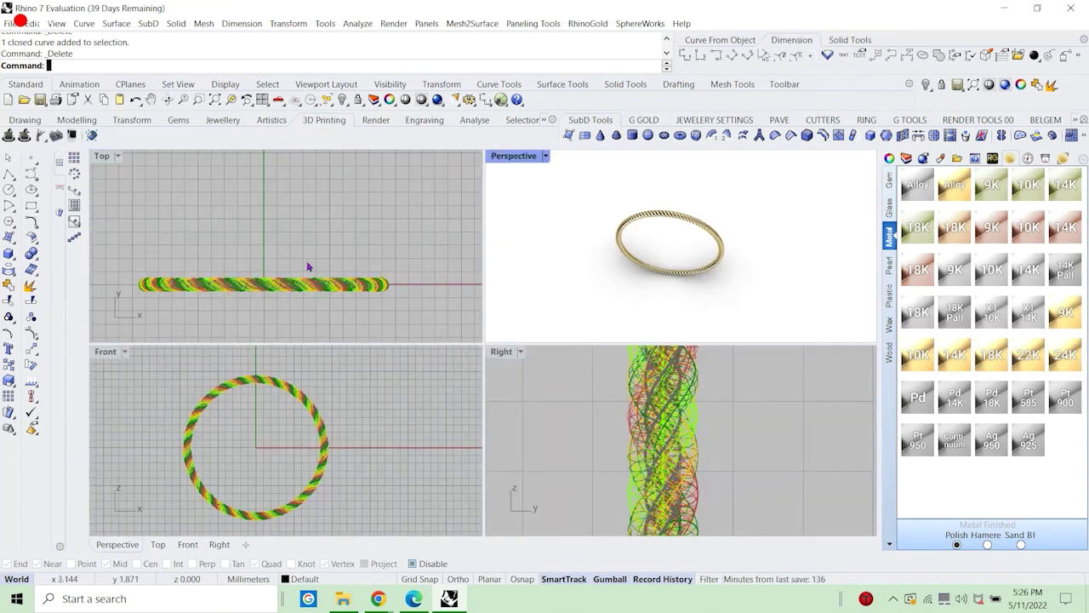
click(294, 223)
scroll(288, 300, up, 3)
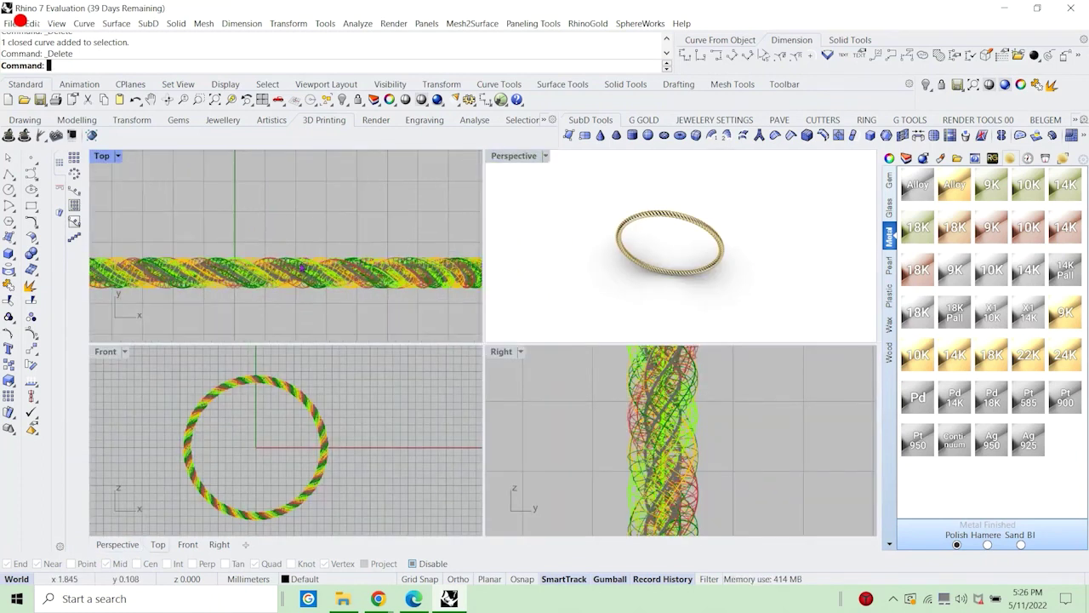
text(text)
key(Return)
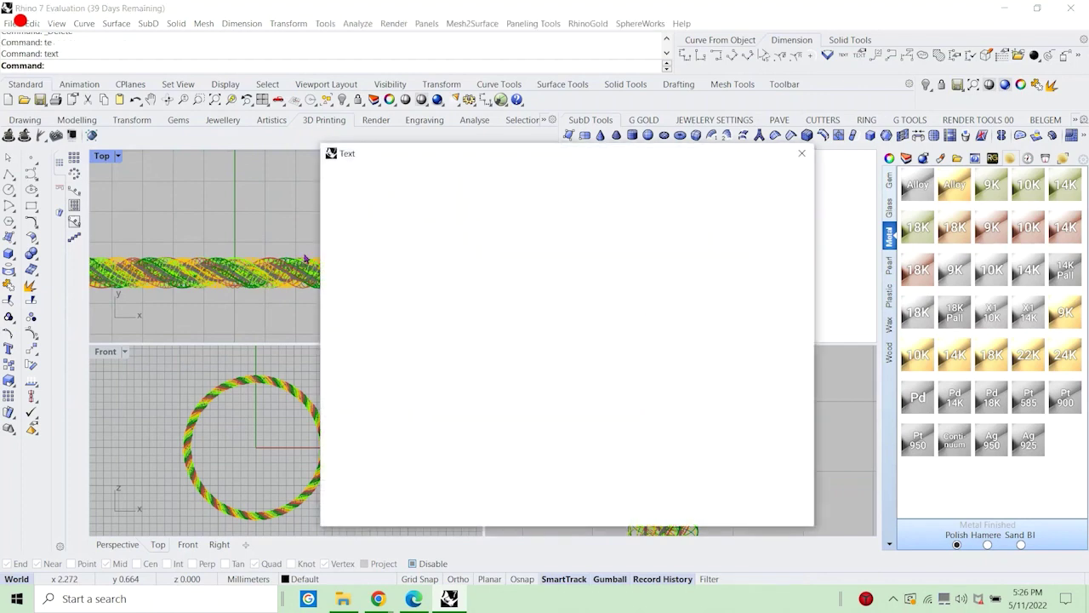
text(now ia m going to sho)
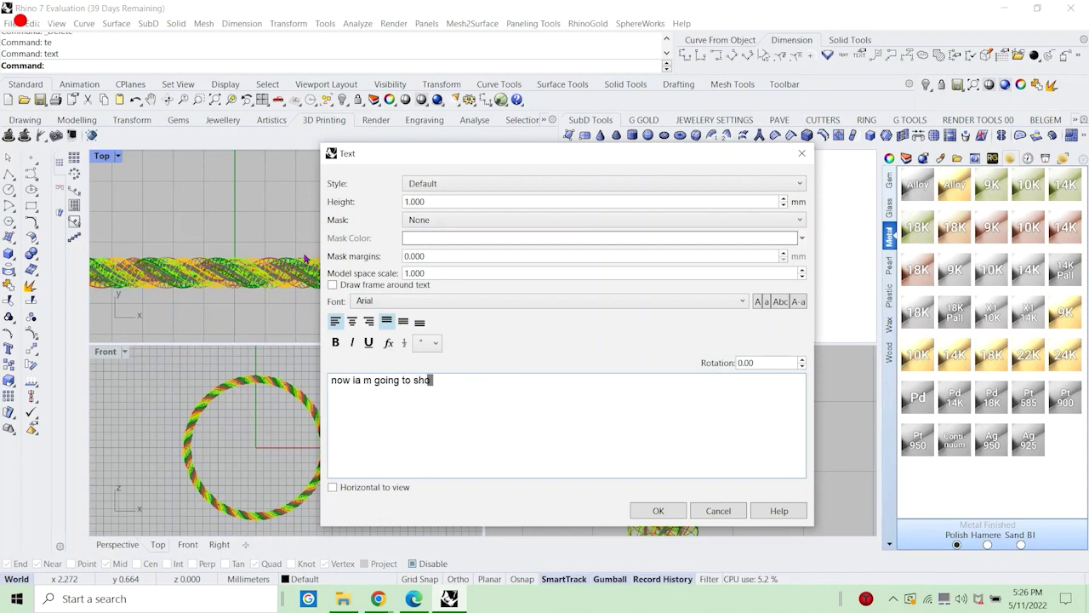
text(w you)
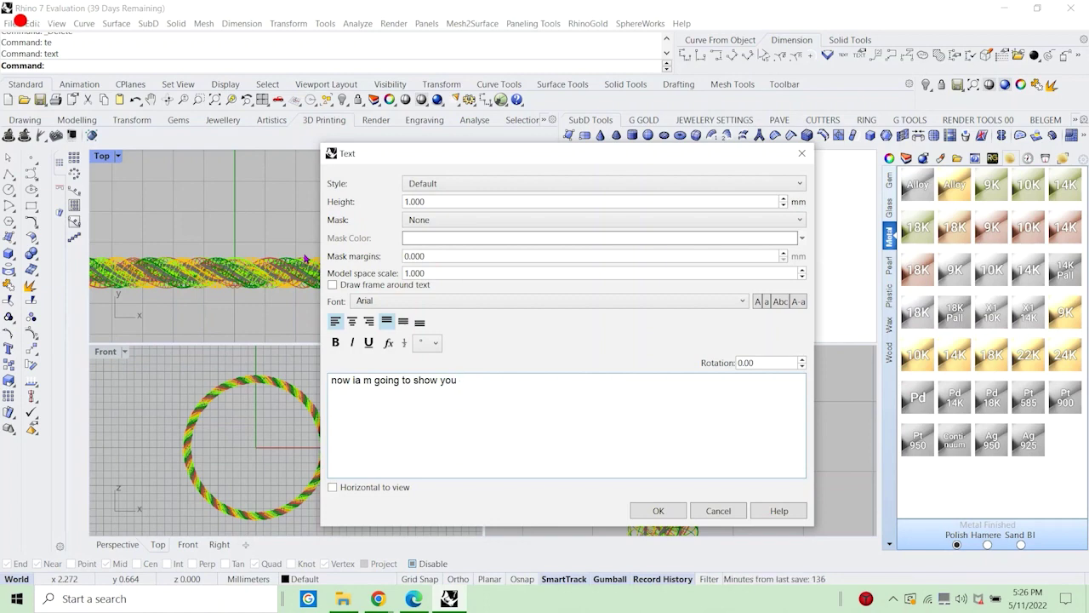
text(some)
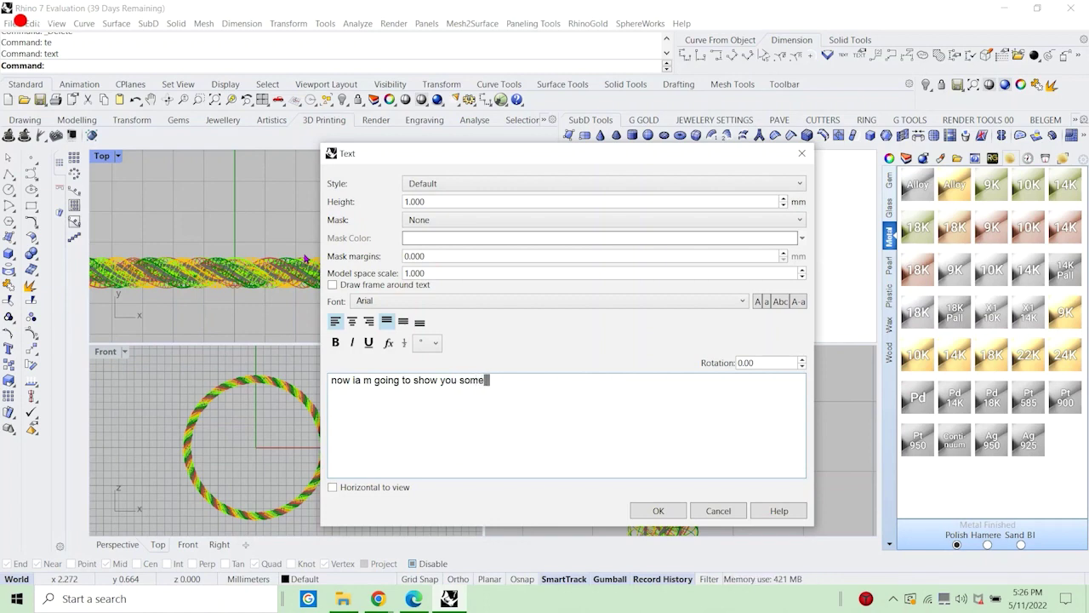
text( other ideas)
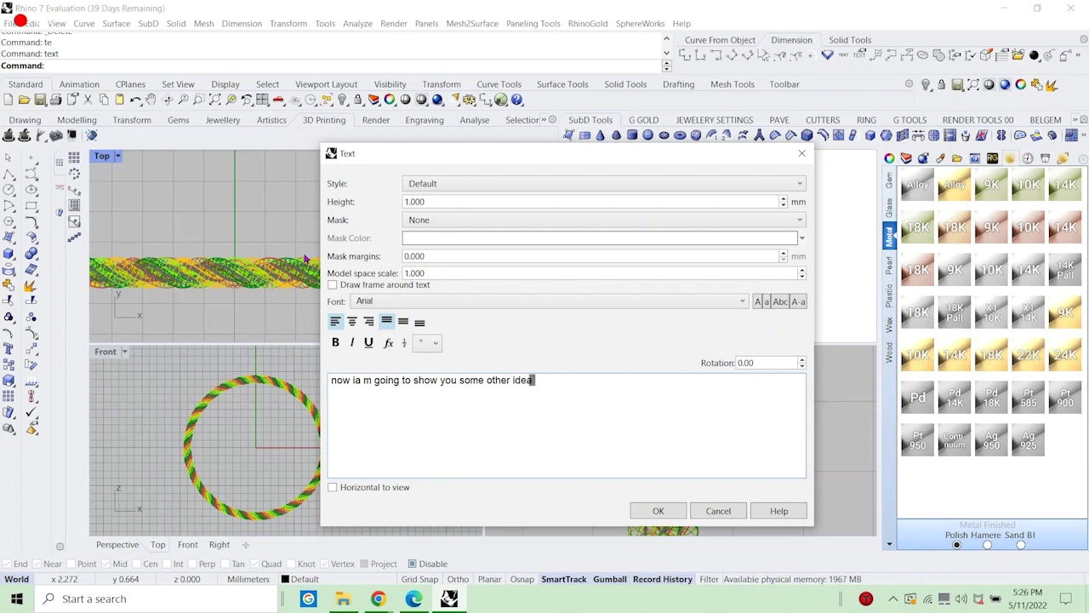
click(712, 512)
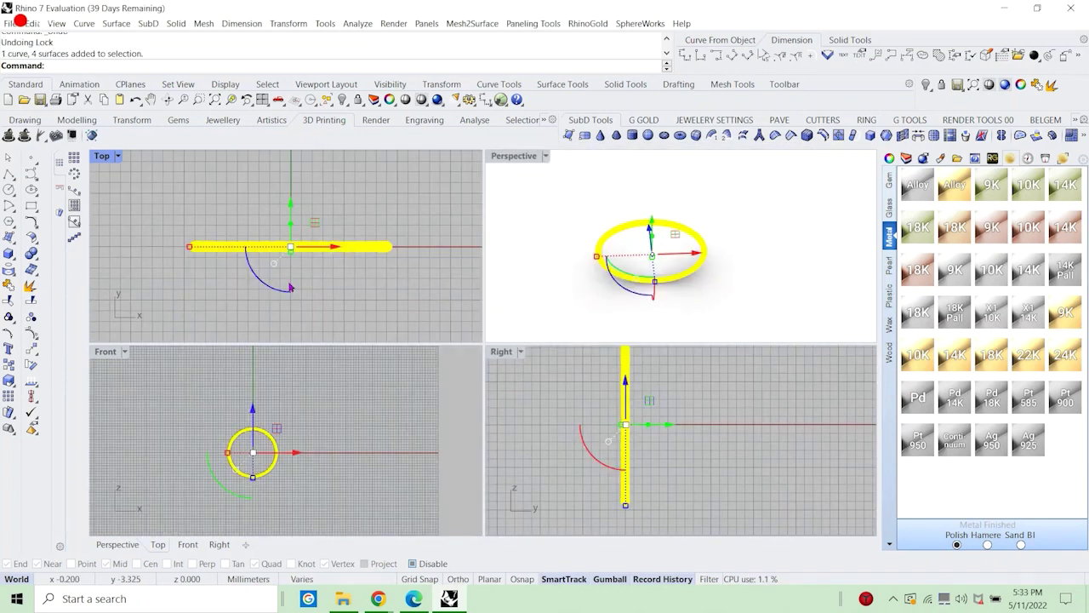
Copy the selected four strands and guide curve to the clipboard, hide the originals and paste a duplicate in place.
key(ctrl+c)
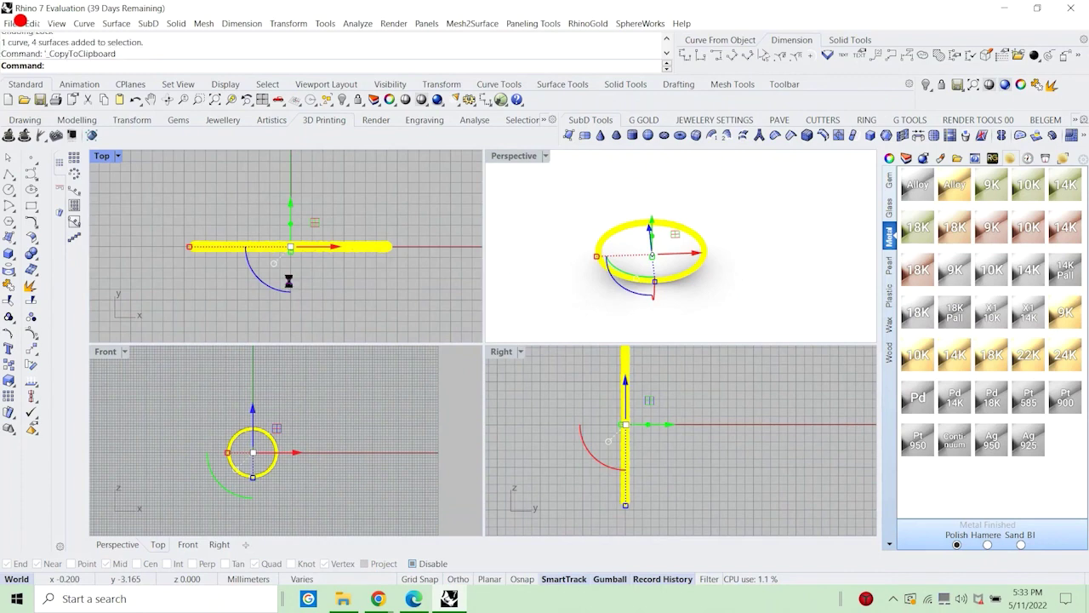
click(342, 100)
scroll(280, 235, up, 5)
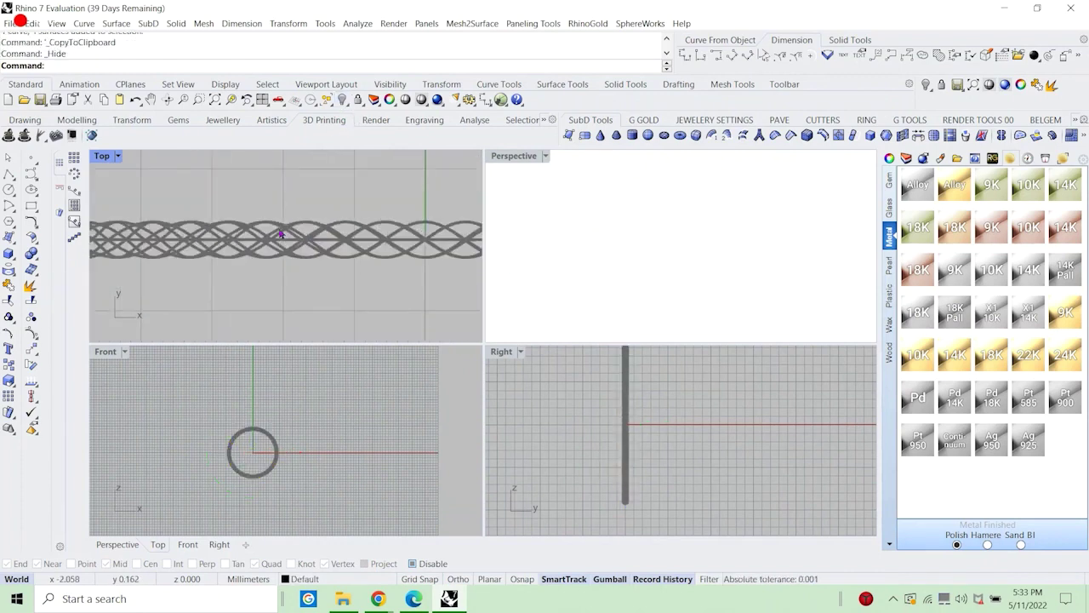
key(ctrl+v)
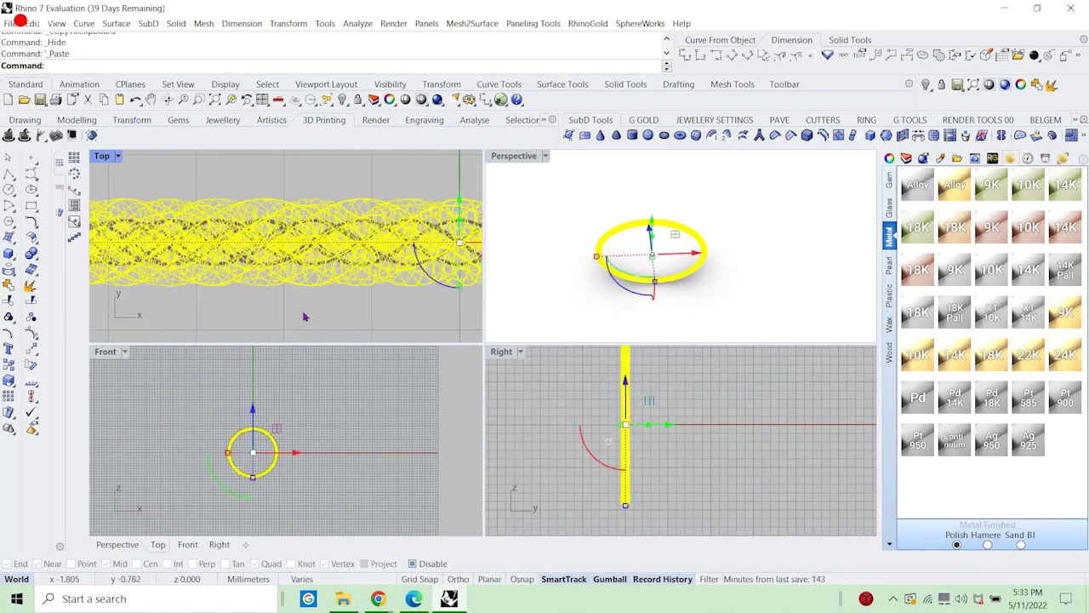
click(338, 292)
scroll(282, 195, up, 5)
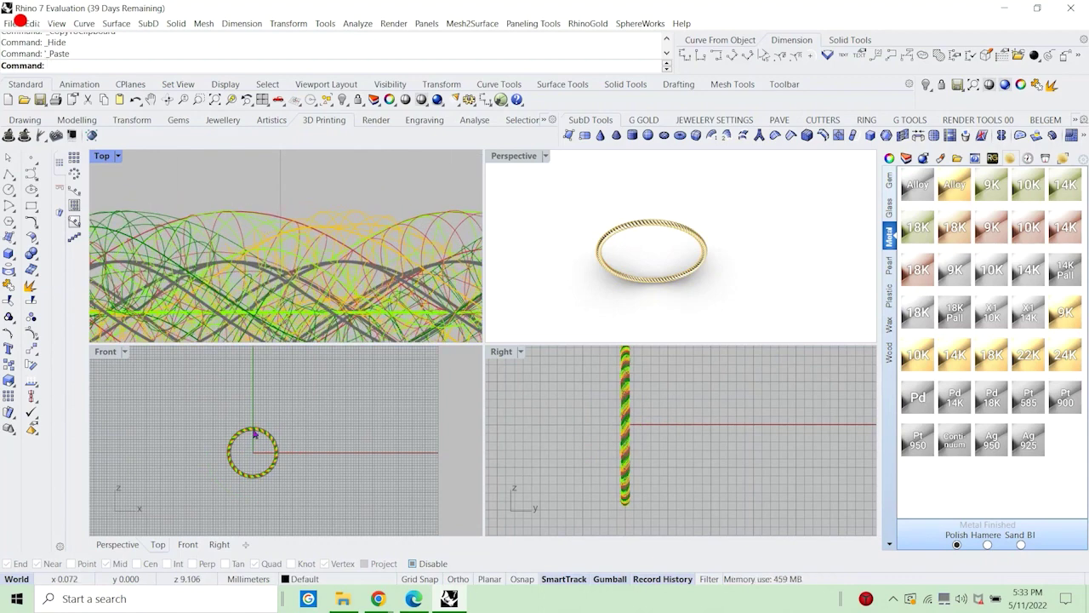
scroll(256, 488, up, 5)
scroll(256, 488, up, 3)
scroll(246, 451, down, 5)
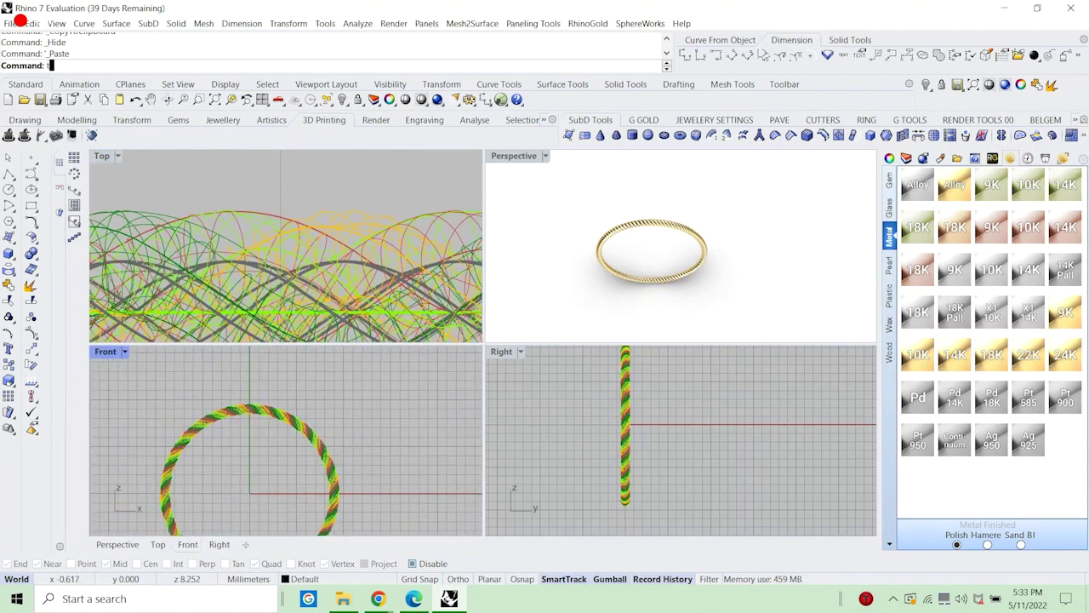
key(Return)
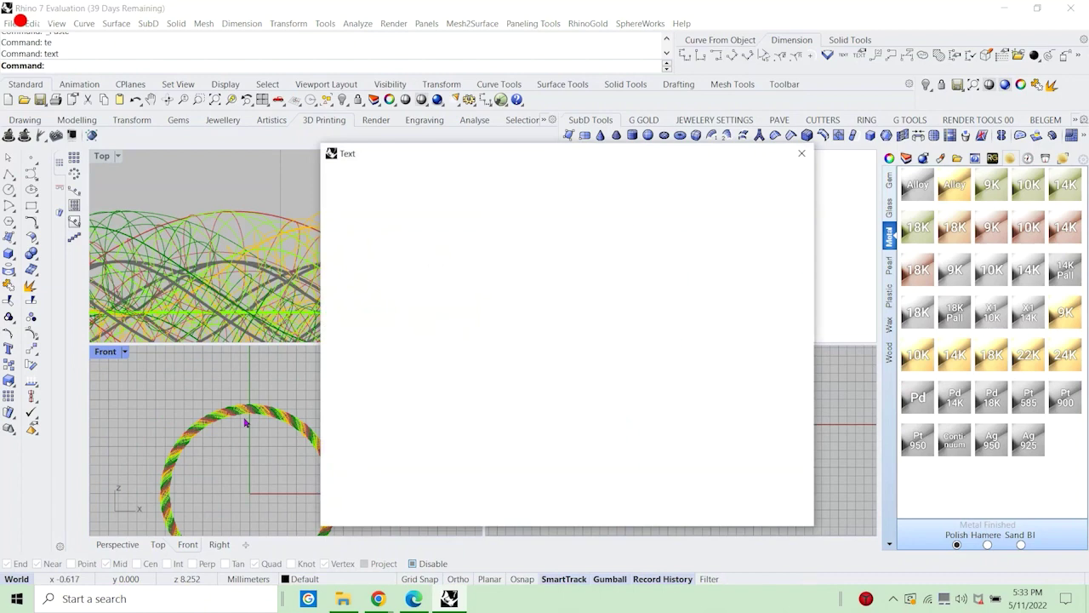
text(now i am going)
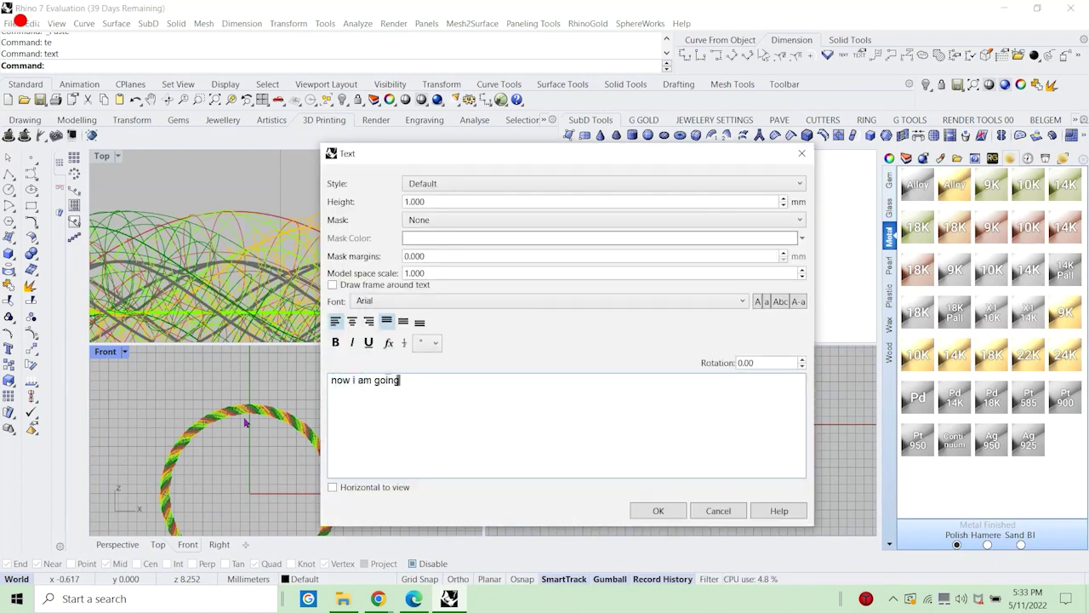
text( to mo)
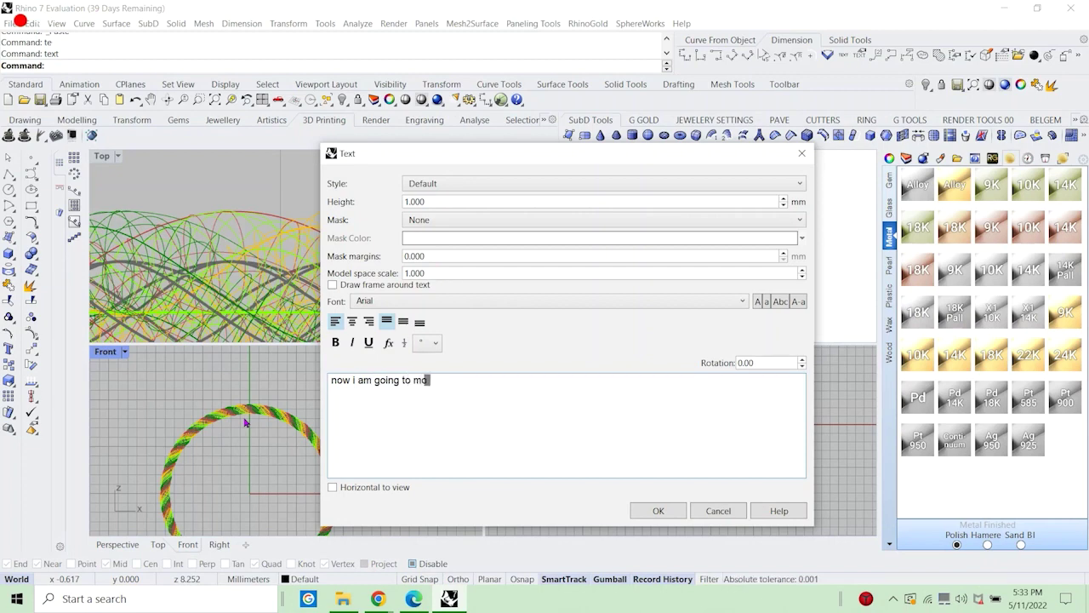
text(dify )
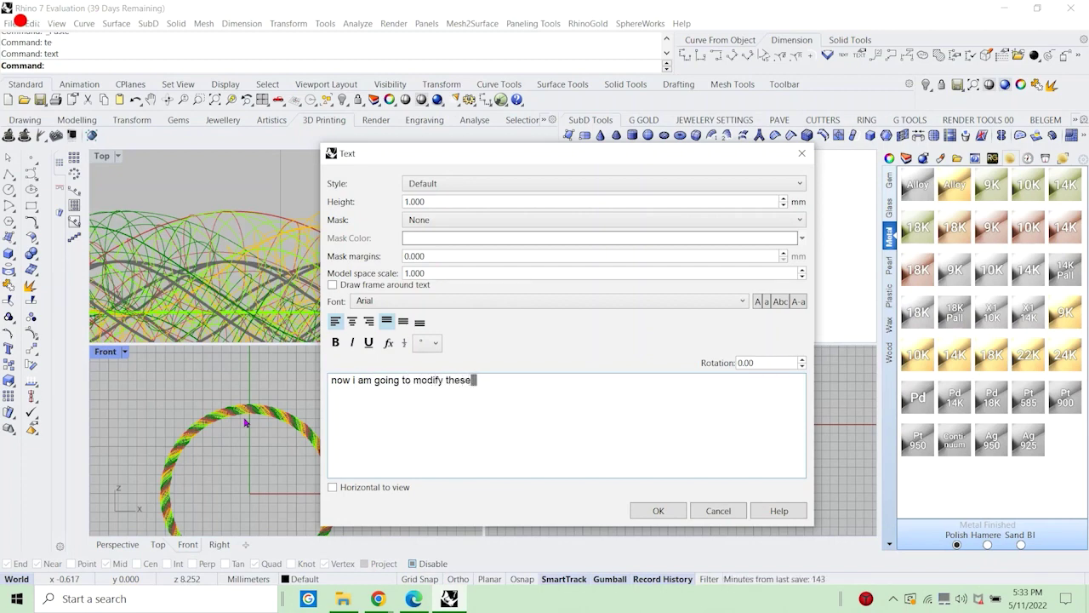
text(these sligh)
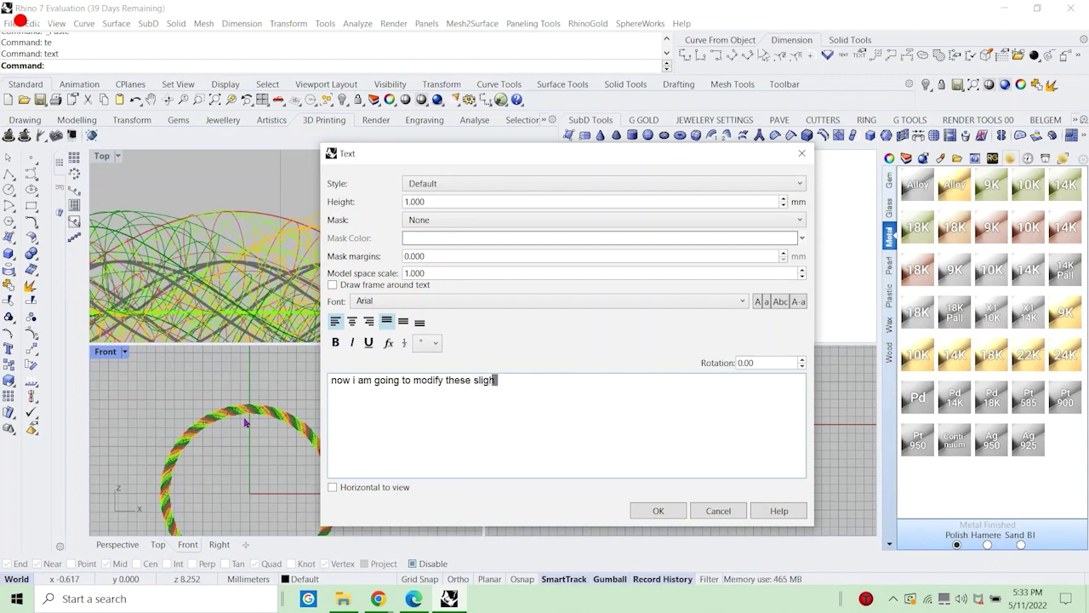
text(tly to create new designs)
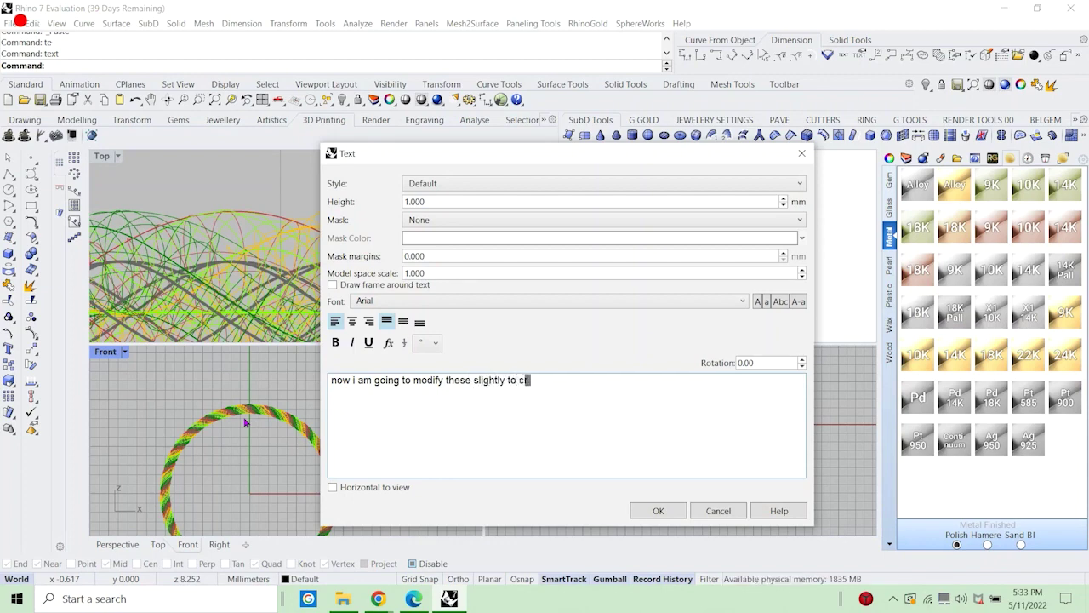
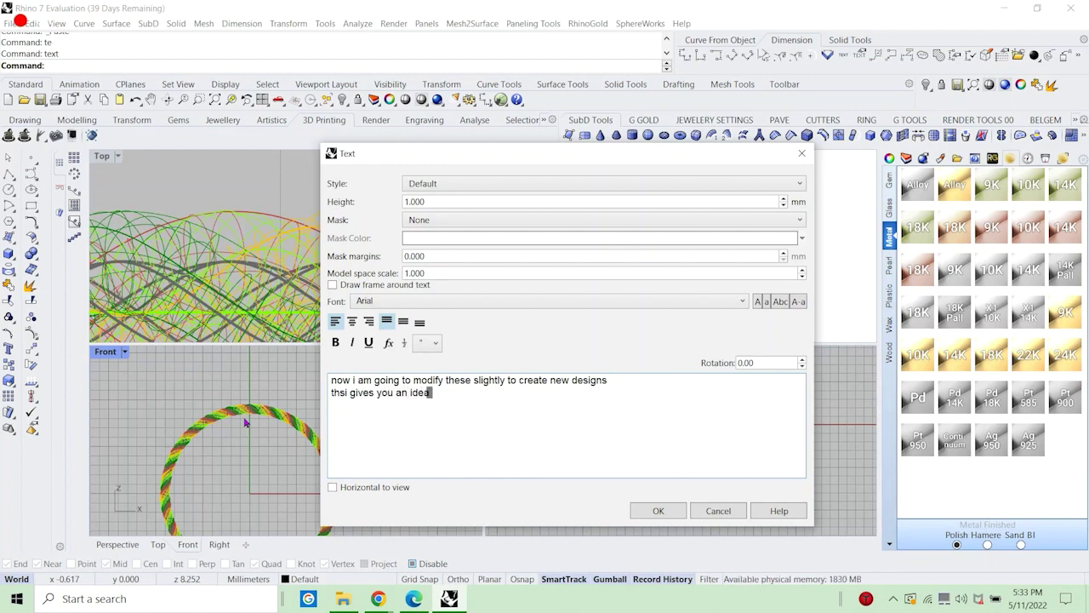
text(reate new designs from the exis)
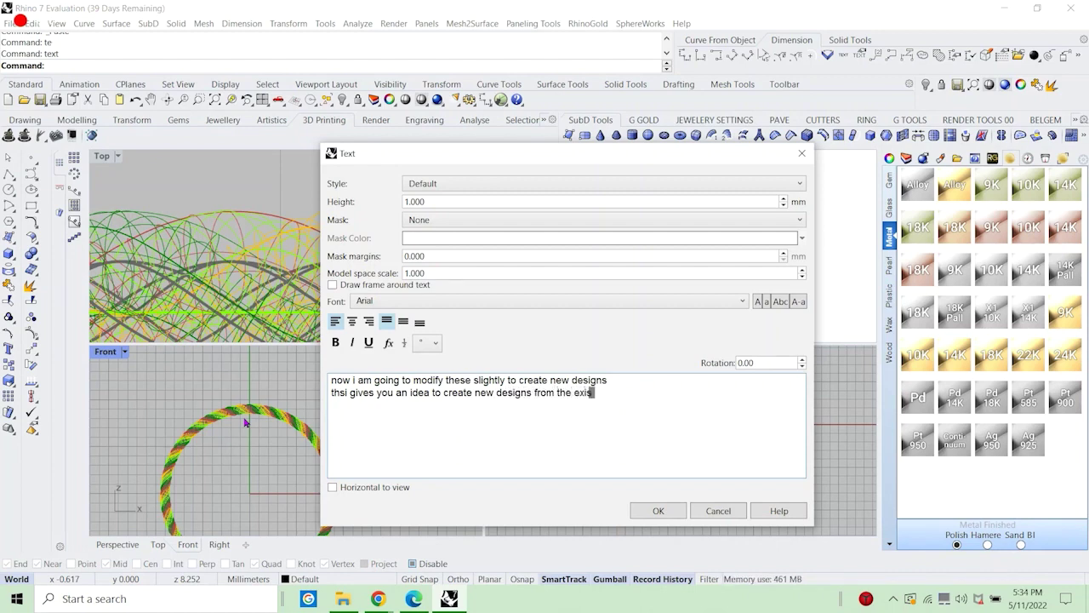
text(es)
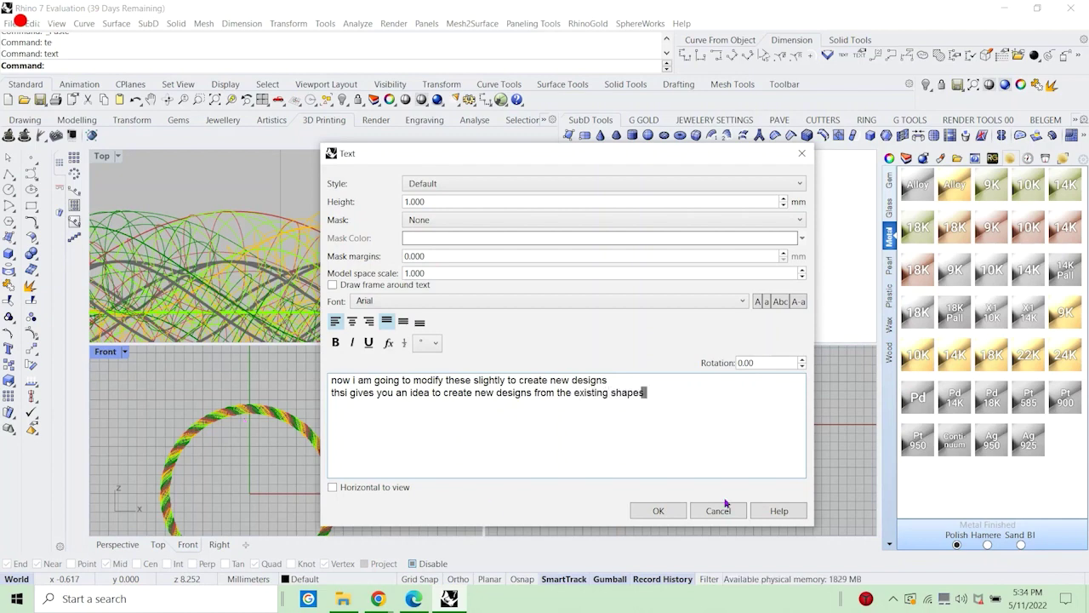
click(725, 507)
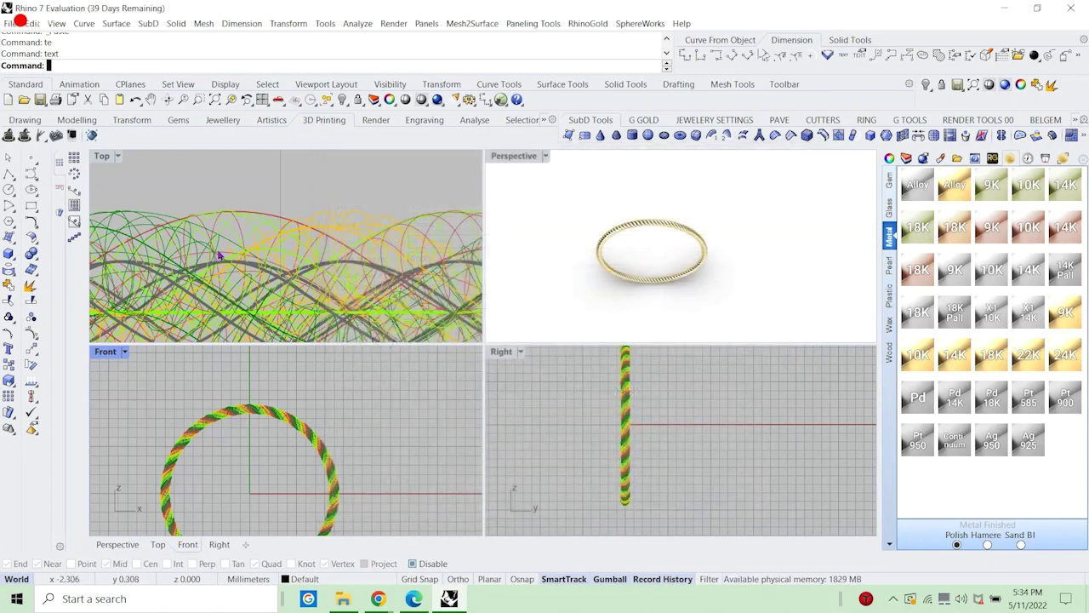
Select the red and dark green strands, invert the selection, and delete the other two strands with the guide curve.
scroll(219, 251, down, 6)
scroll(245, 425, up, 4)
scroll(248, 416, up, 5)
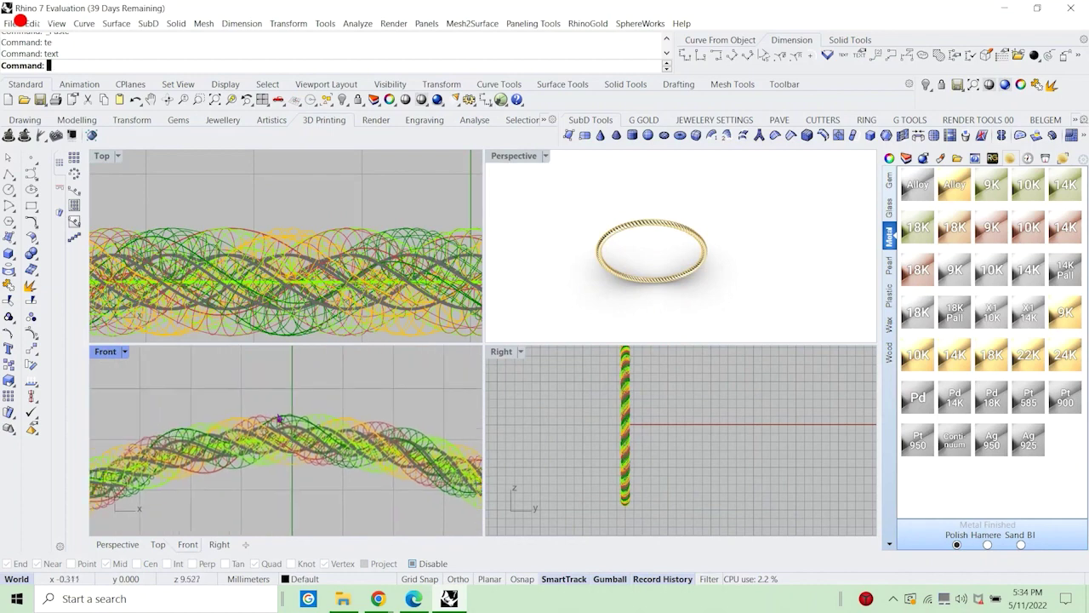
drag(271, 446, 270, 443)
scroll(270, 442, down, 3)
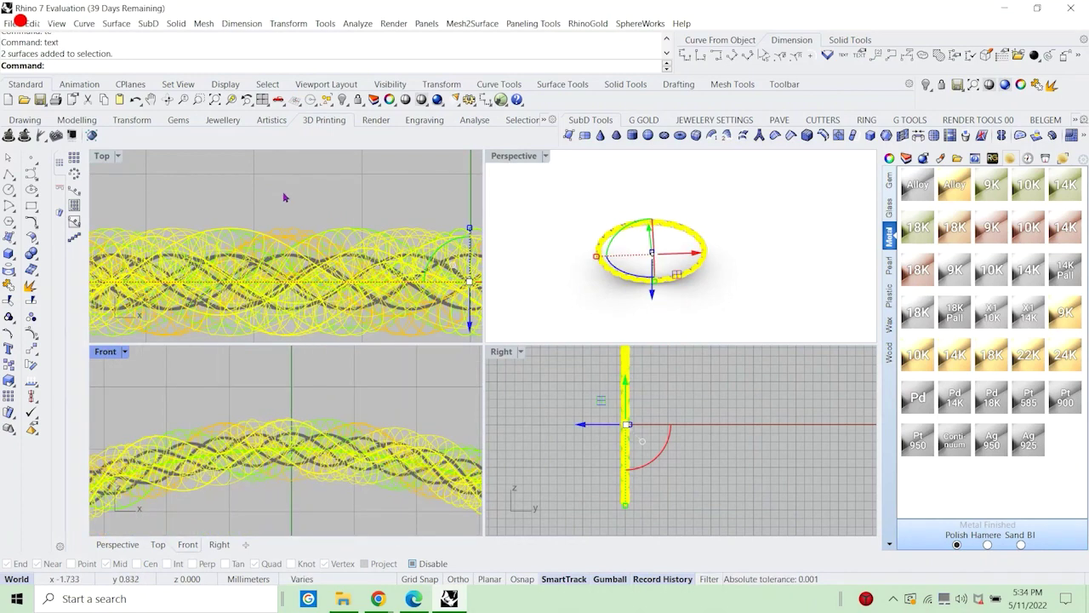
key(ctrl+i)
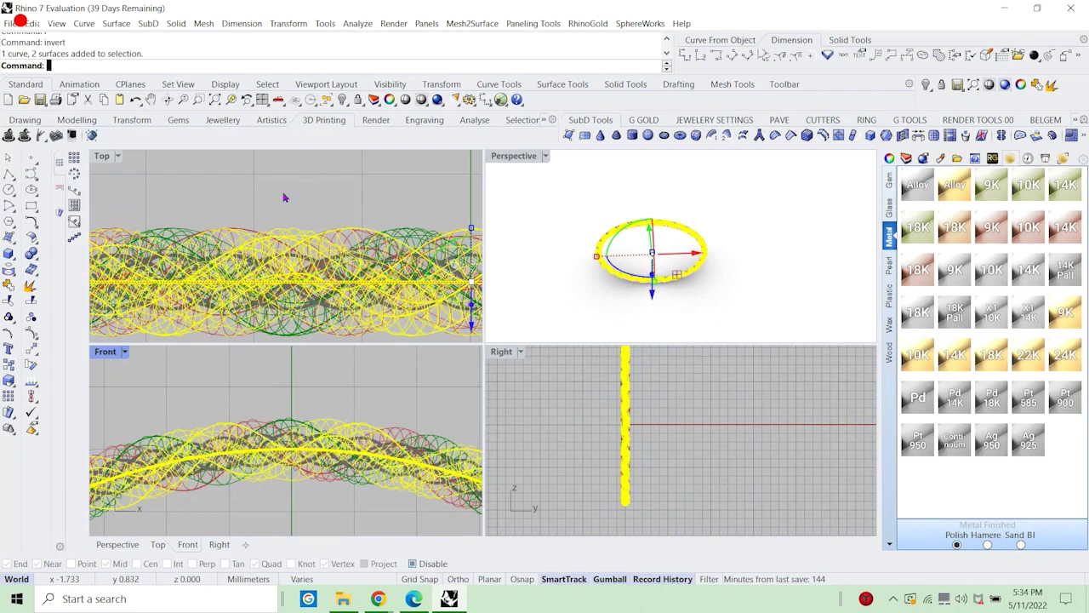
key(Delete)
scroll(576, 285, up, 5)
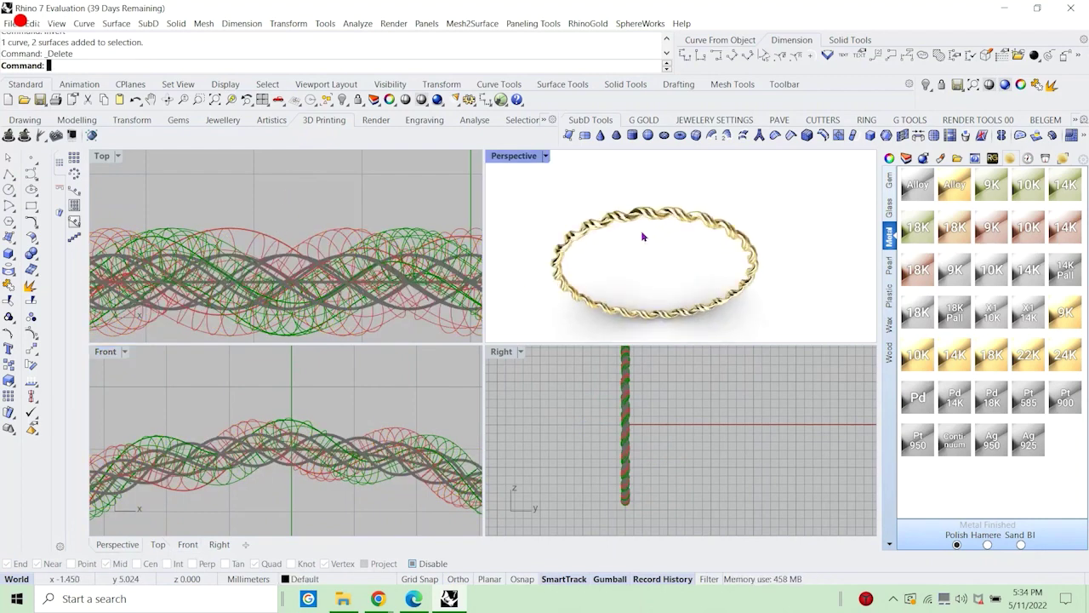
Select both remaining strands of the twisted ring in the maximized Perspective view and restore the four-view layout.
double_click(525, 159)
scroll(532, 287, down, 2)
right_drag(532, 287, 443, 331)
click(443, 331)
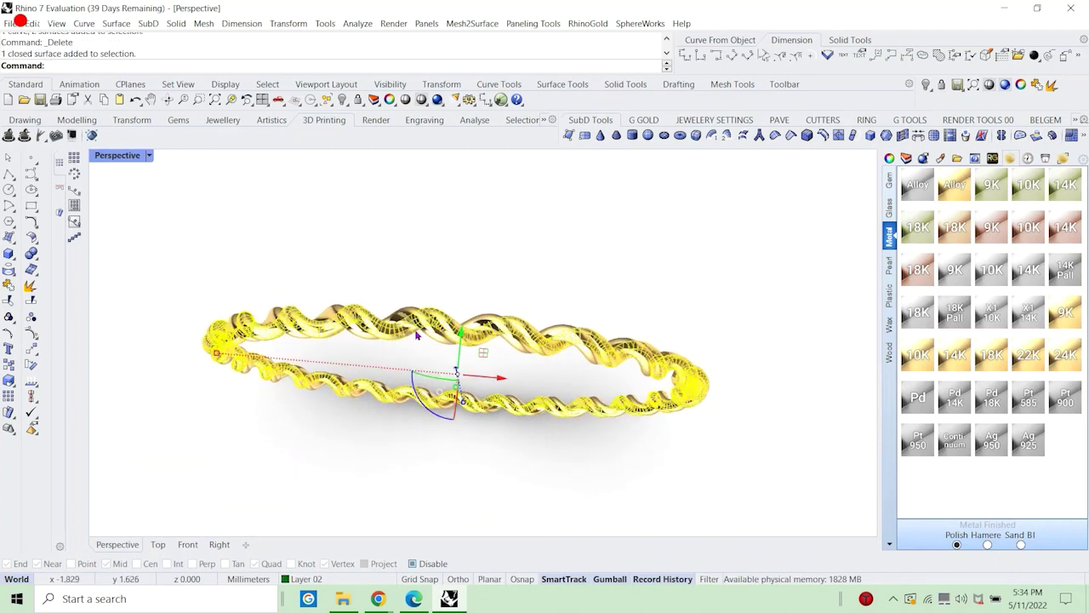
shift+click(387, 321)
double_click(117, 161)
scroll(243, 224, down, 2)
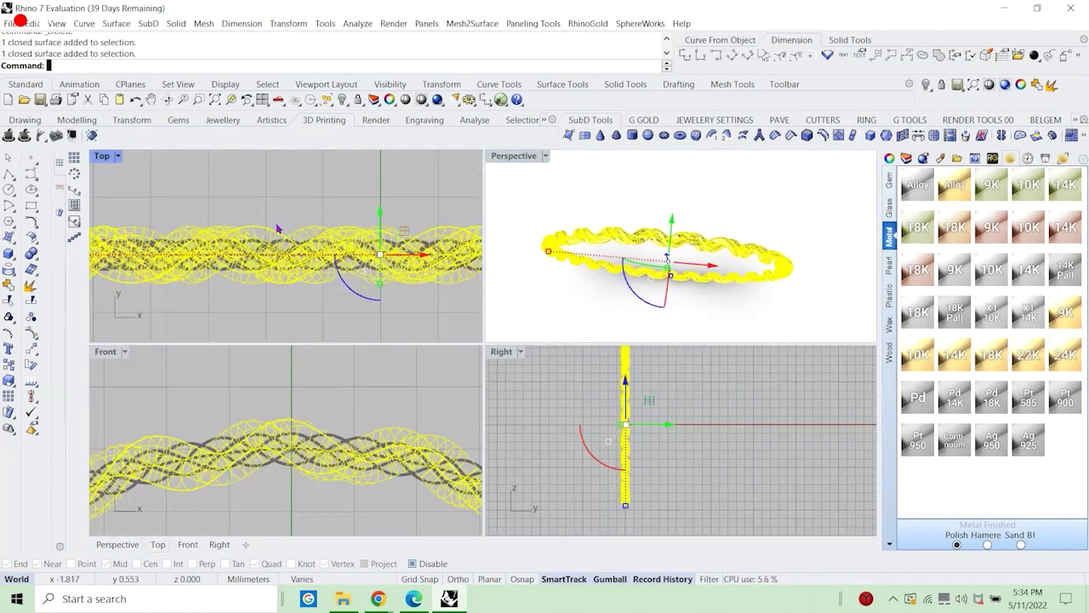
Try to widen the two selected strands along the Y axis with the gumball in the Top view, and undo the scaling.
double_click(101, 156)
scroll(486, 311, up, 3)
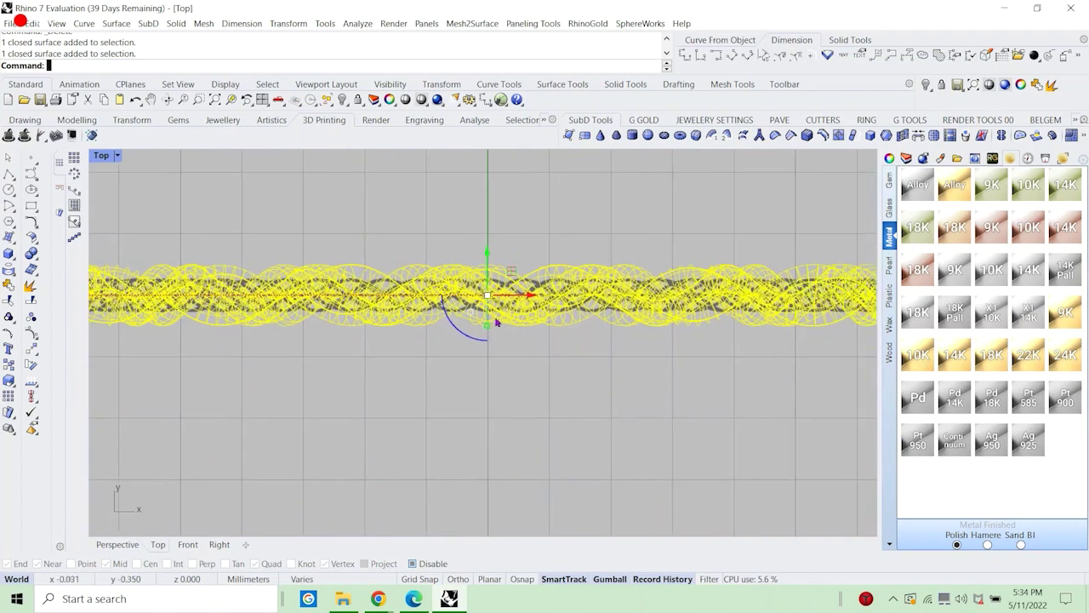
drag(486, 337, 486, 350)
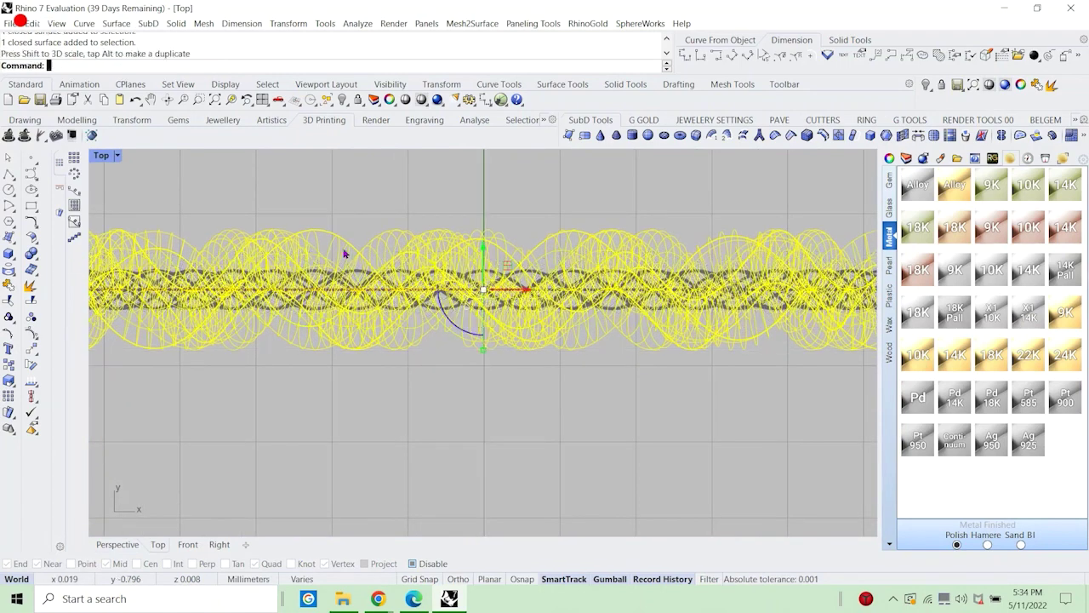
double_click(109, 159)
click(573, 310)
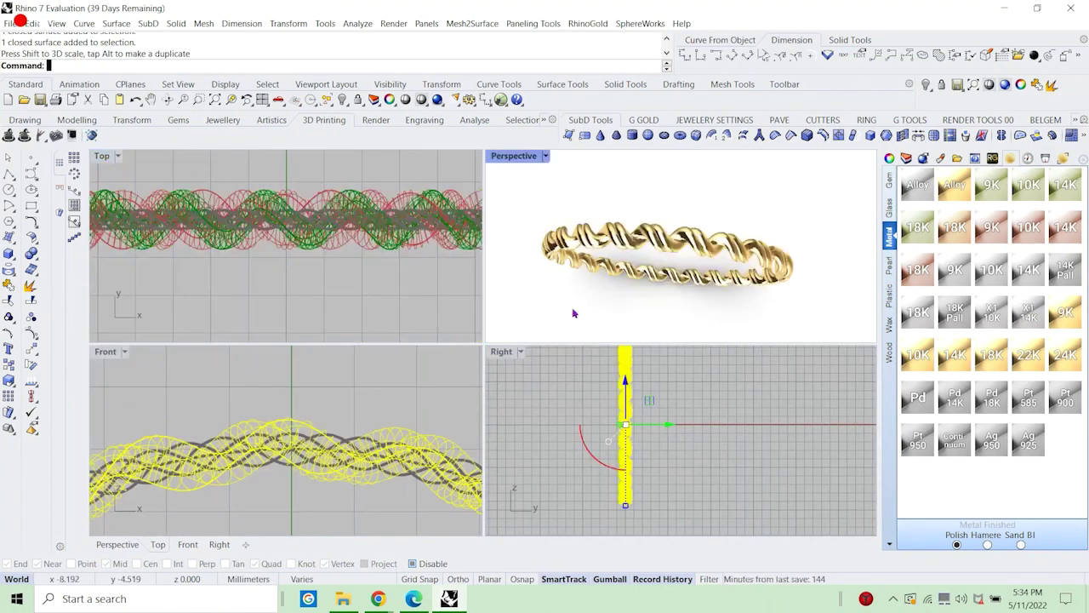
key(ctrl+z)
Widen the two selected strands along the Y axis with gumball scaling in the maximized Perspective view, and deselect them.
double_click(514, 157)
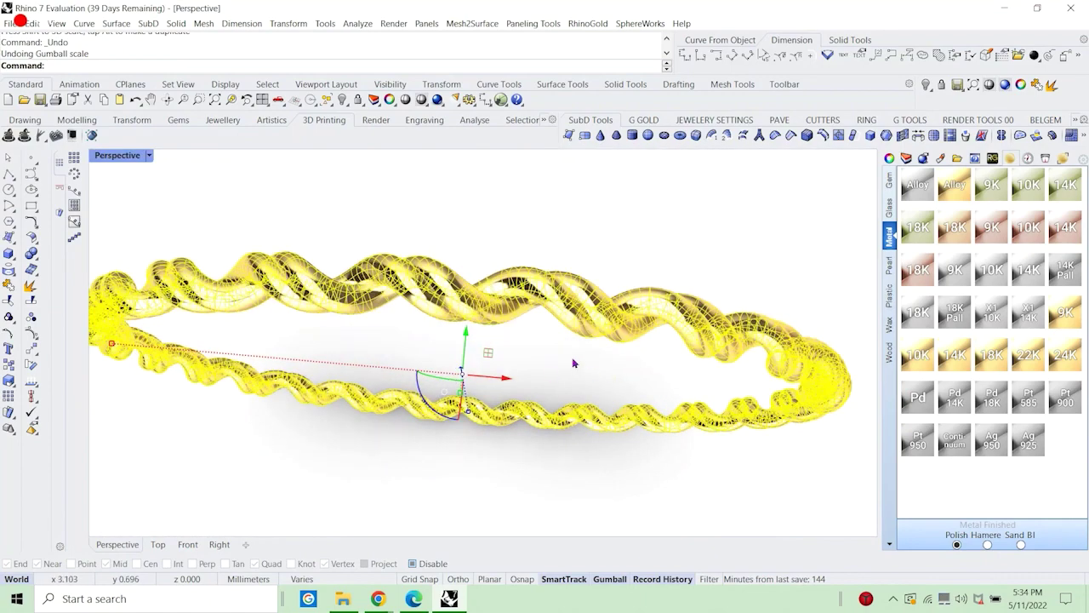
right_drag(474, 416, 457, 432)
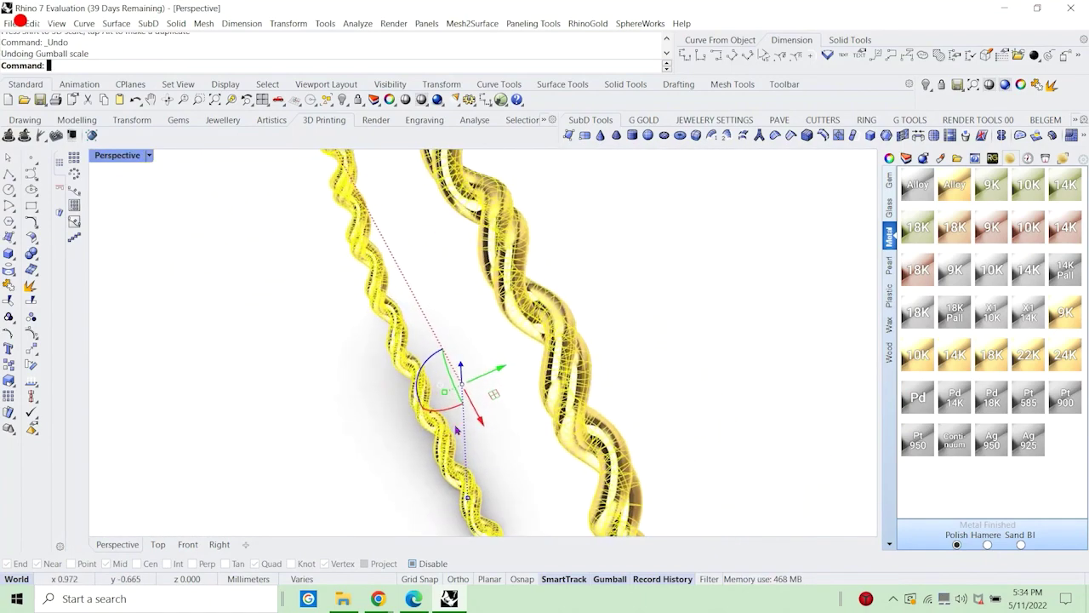
drag(442, 397, 372, 358)
click(488, 406)
Examine the widened two-strand gold ring from several angles in the Perspective view and restore the four-view layout.
scroll(491, 406, down, 6)
right_drag(493, 407, 562, 286)
scroll(562, 286, up, 5)
scroll(610, 253, down, 7)
right_drag(611, 254, 539, 421)
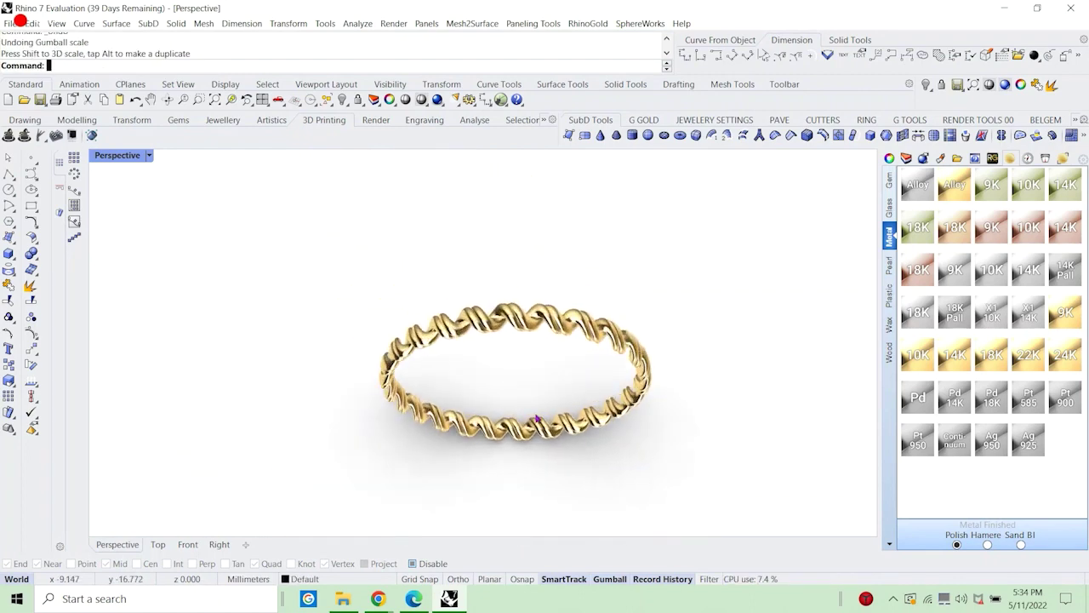
scroll(498, 317, up, 6)
double_click(117, 154)
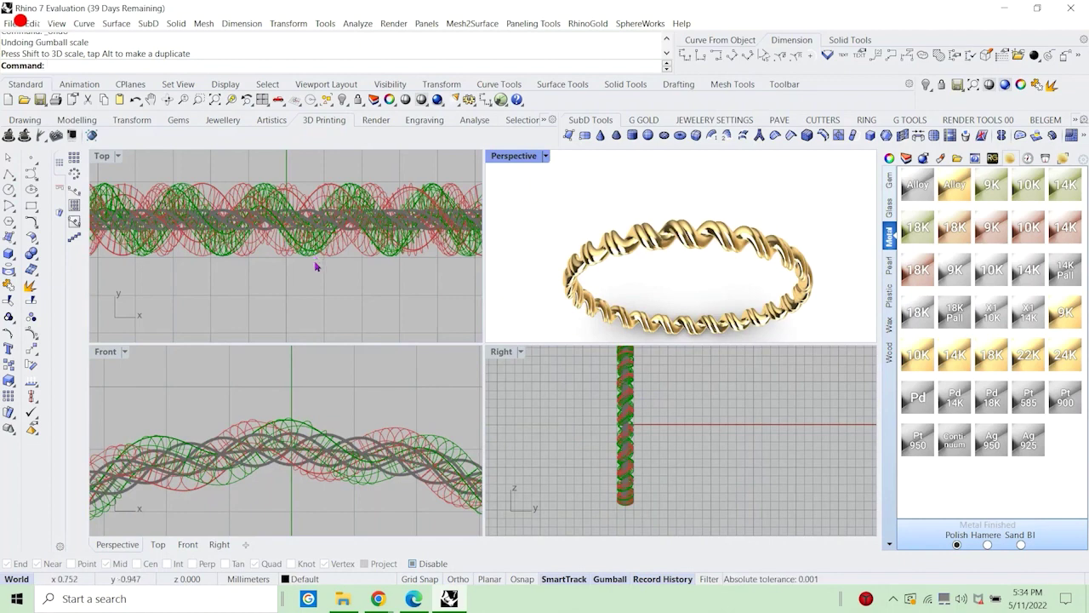
Try mirroring both gold strands with copying on across the vertical plane through the origin (0) in the Right view.
scroll(703, 223, up, 5)
drag(686, 211, 609, 262)
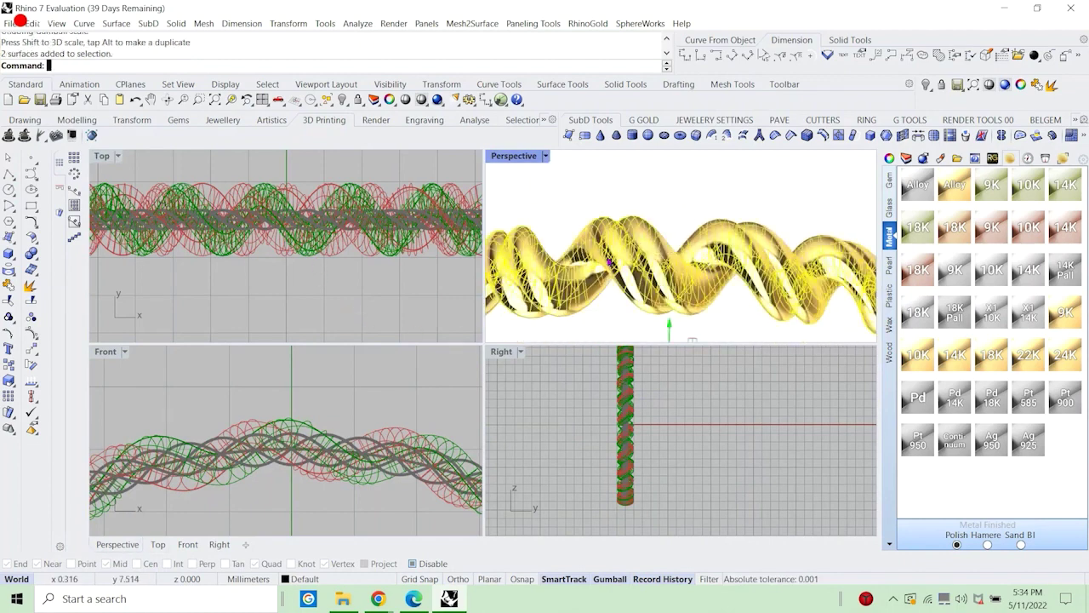
scroll(657, 457, down, 4)
text(irror)
key(Return)
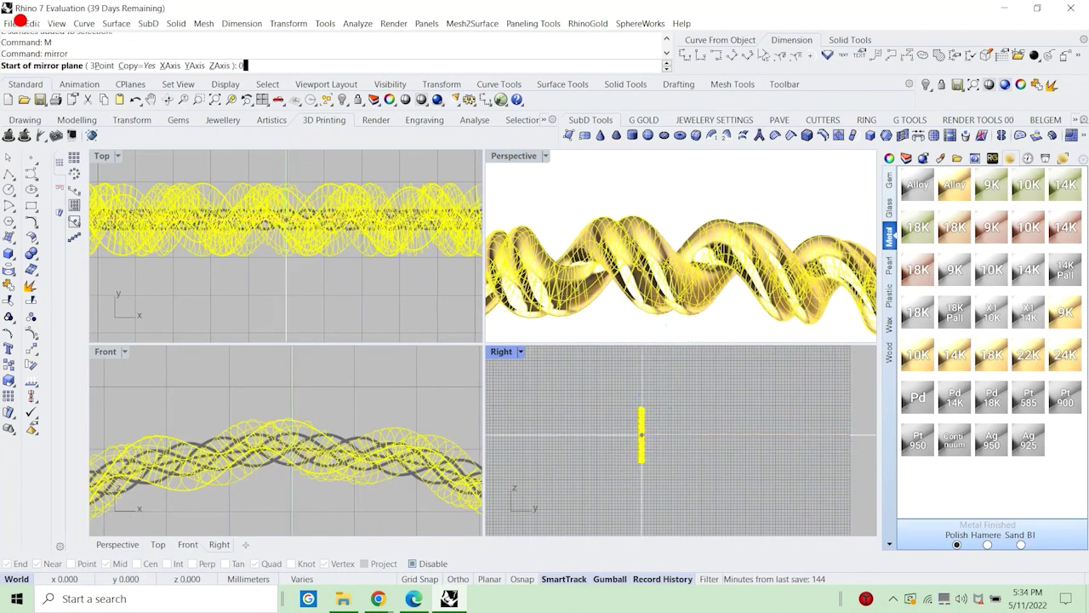
text(0)
key(Return)
click(642, 393)
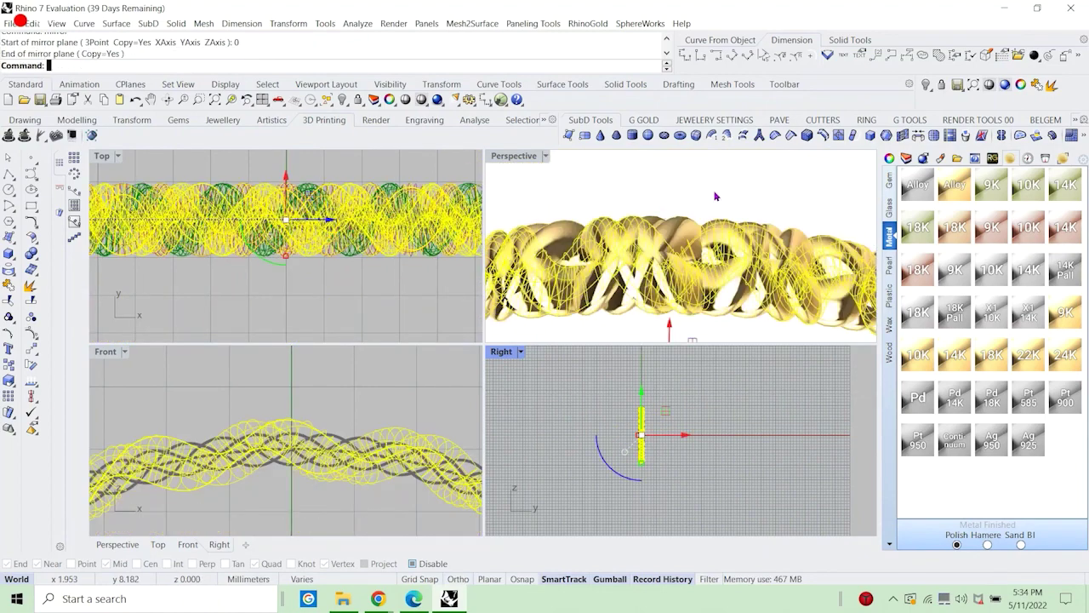
Examine the mirrored ring in the Perspective view in Machine display mode, and undo the mirror.
click(717, 195)
scroll(718, 194, down, 6)
right_drag(717, 204, 600, 248)
scroll(716, 268, up, 5)
scroll(717, 268, down, 6)
click(545, 156)
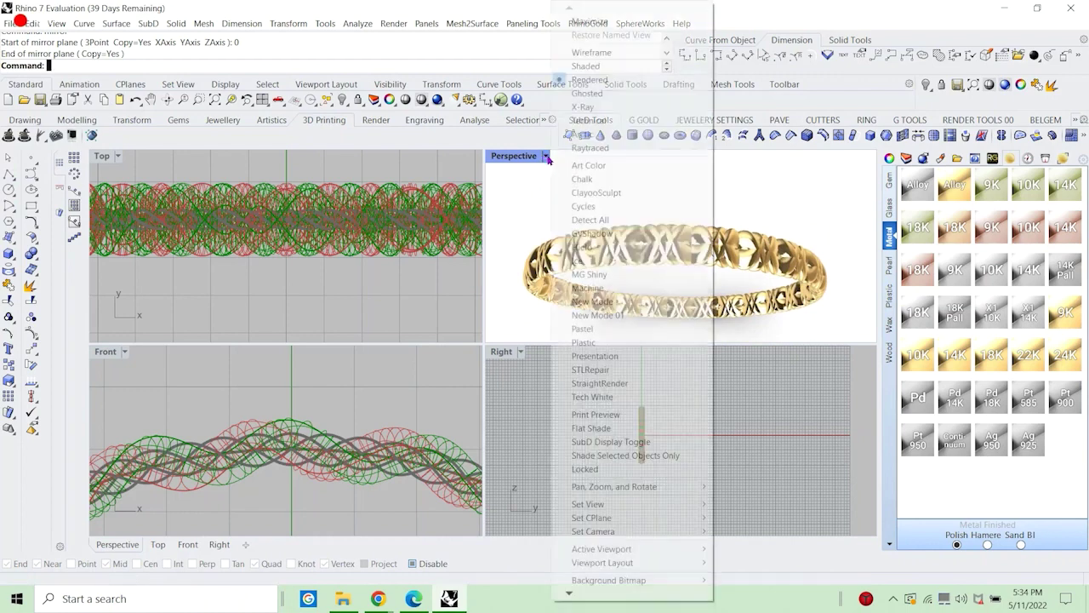
click(595, 288)
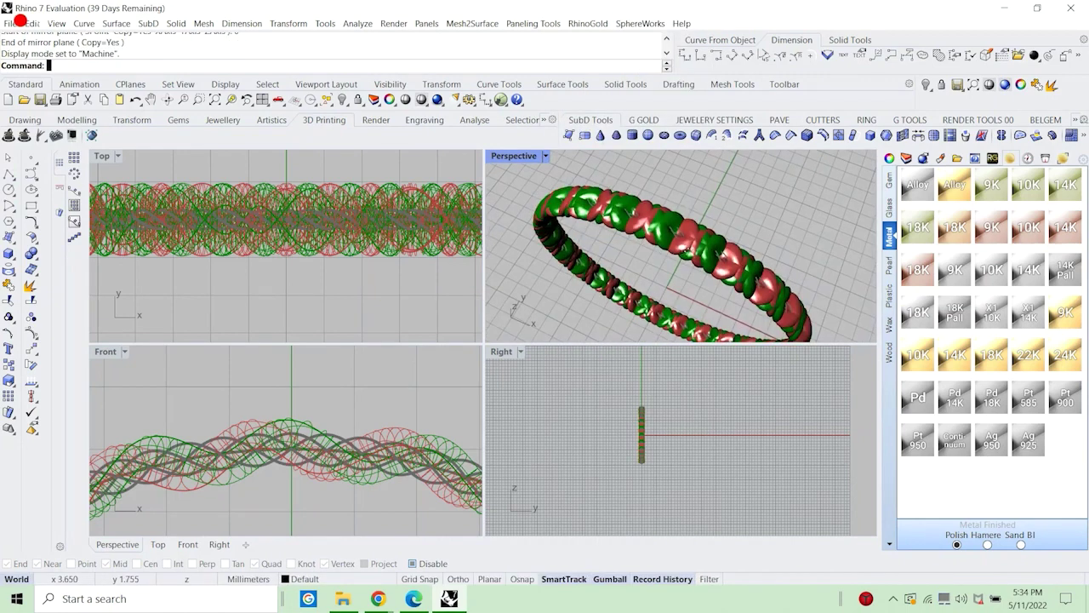
right_drag(687, 250, 701, 249)
scroll(701, 249, up, 5)
scroll(702, 248, down, 5)
key(ctrl+z)
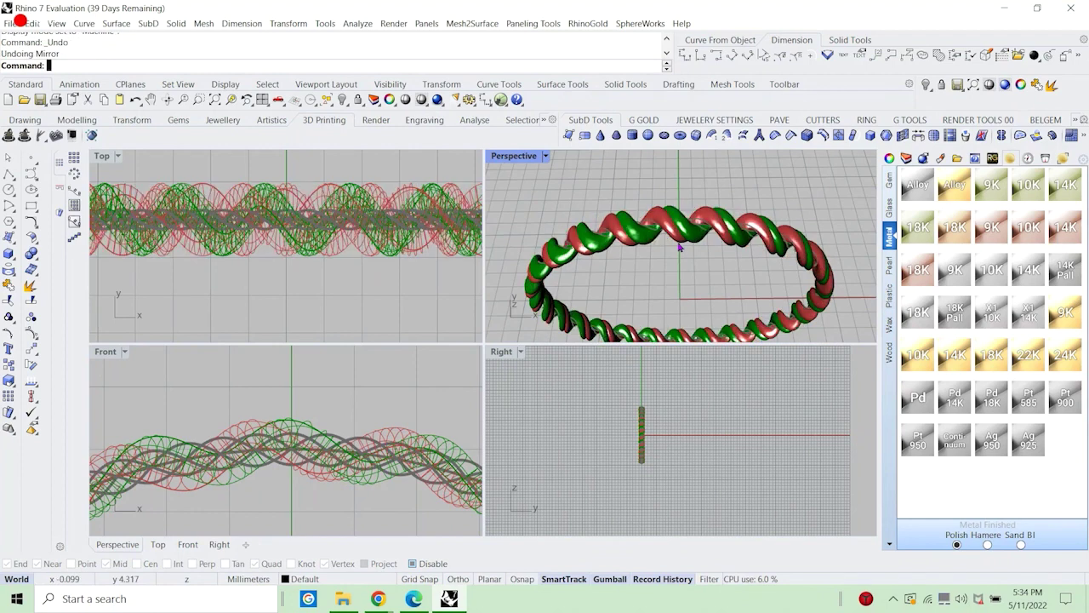
Try rotating a copy of both strands slightly around the last used rotation centre in the Front view.
scroll(680, 247, up, 3)
key(ctrl+a)
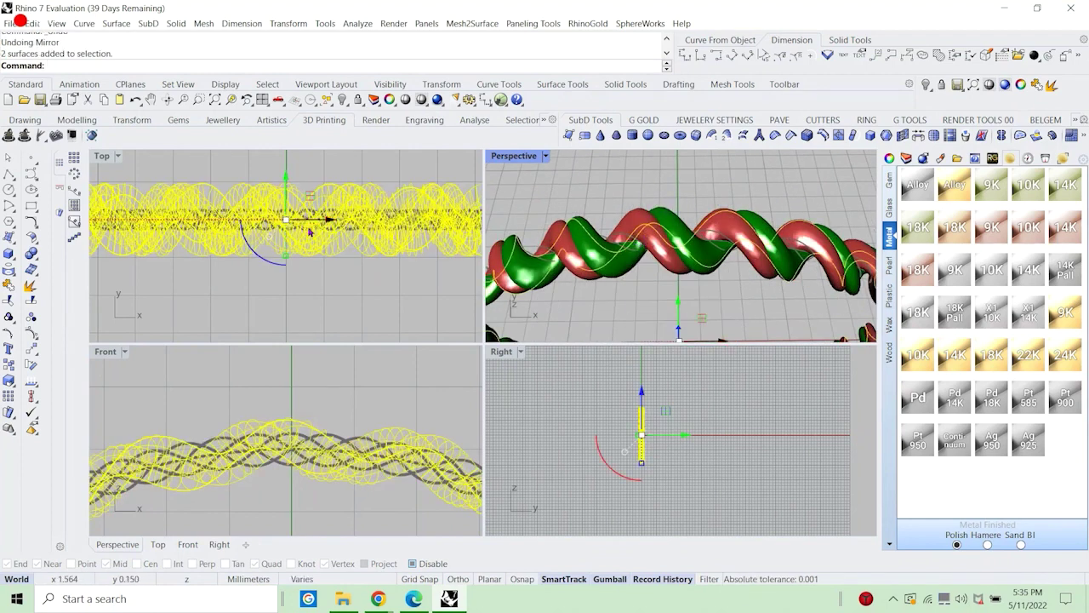
scroll(294, 399, down, 5)
click(31, 364)
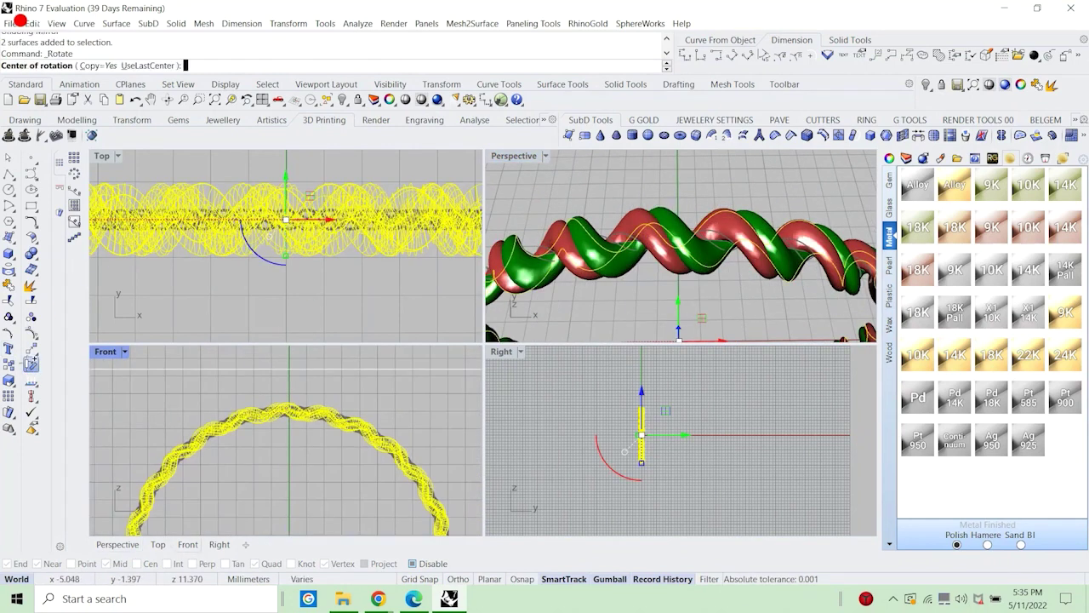
click(148, 65)
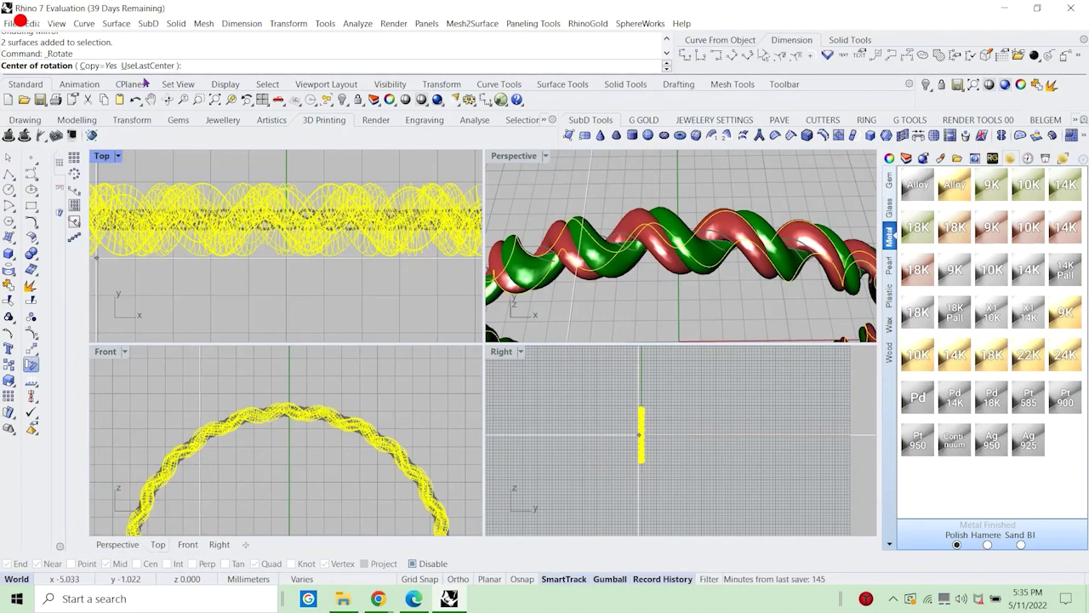
scroll(290, 381, up, 5)
click(291, 380)
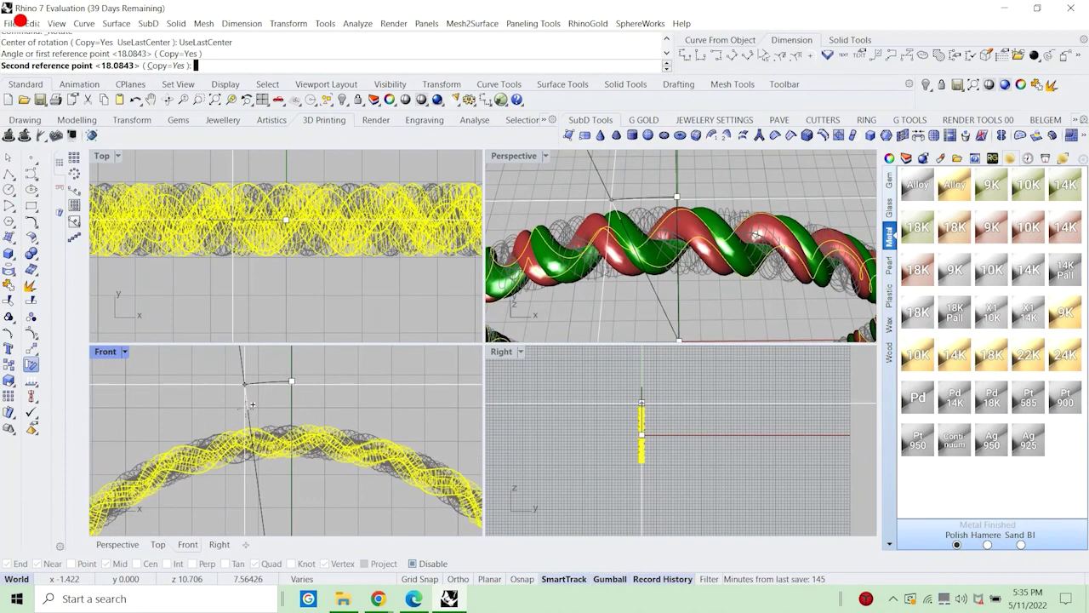
click(307, 389)
key(Return)
click(315, 389)
scroll(651, 234, down, 6)
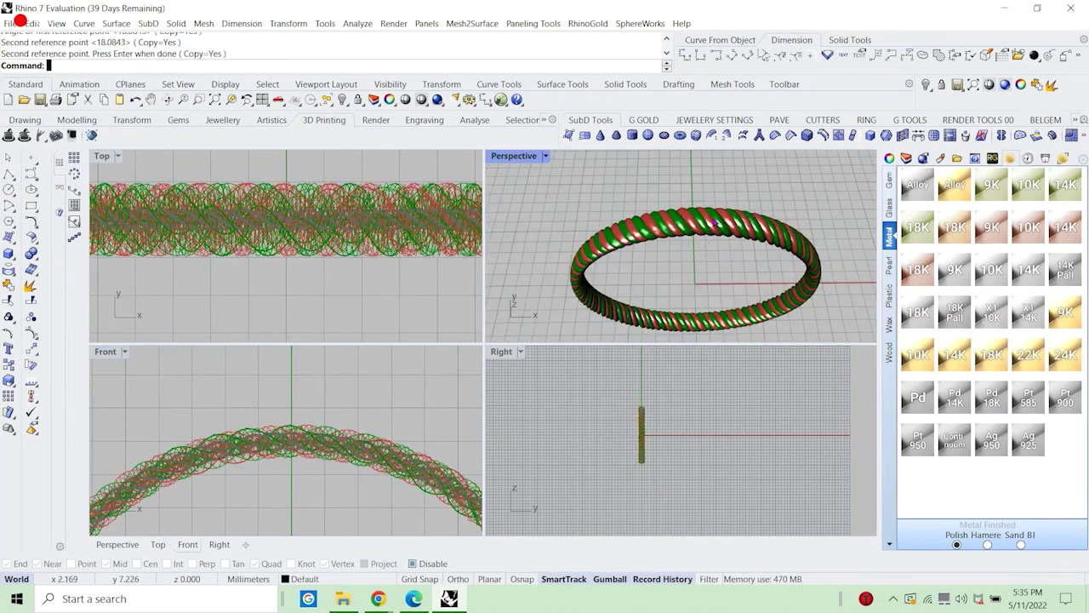
Set the Perspective view to Rendered, inspect the denser rope ring, and undo the rotated copy.
right_drag(651, 234, 625, 264)
click(547, 157)
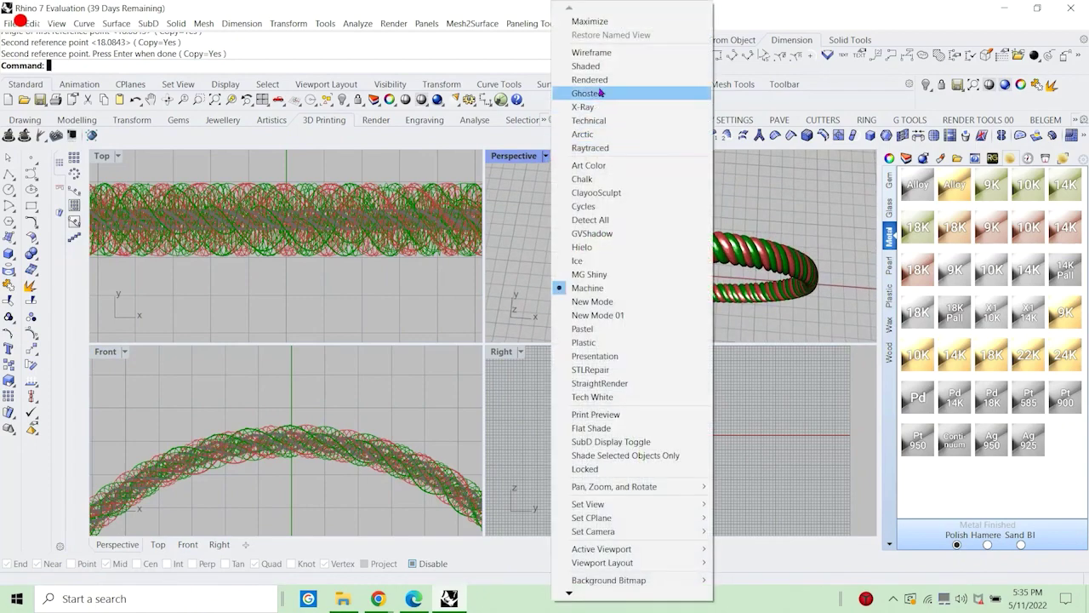
click(590, 79)
scroll(647, 200, up, 5)
scroll(671, 205, down, 6)
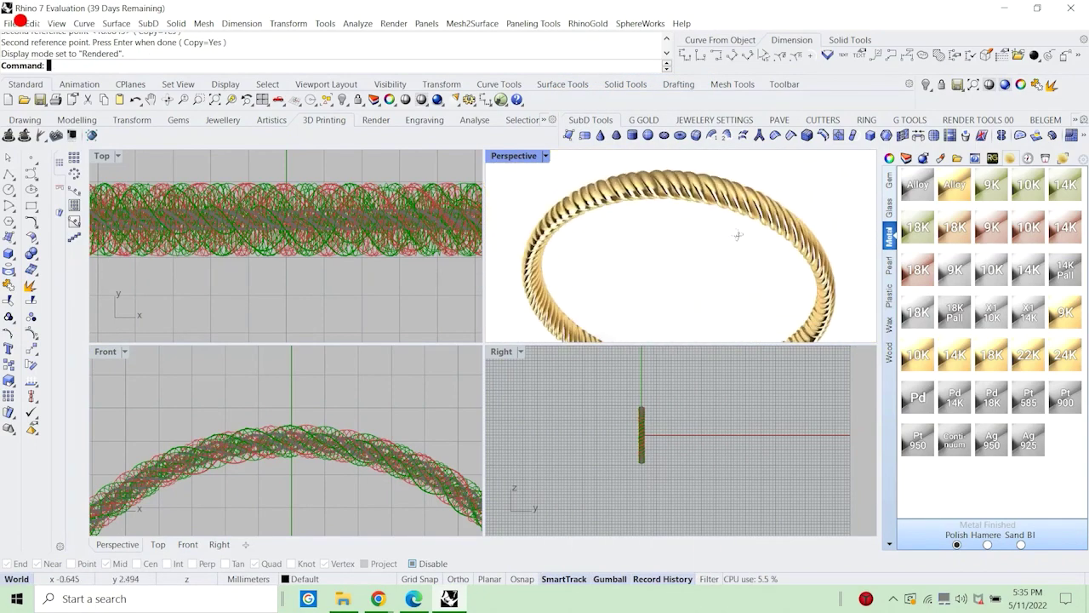
key(ctrl+z)
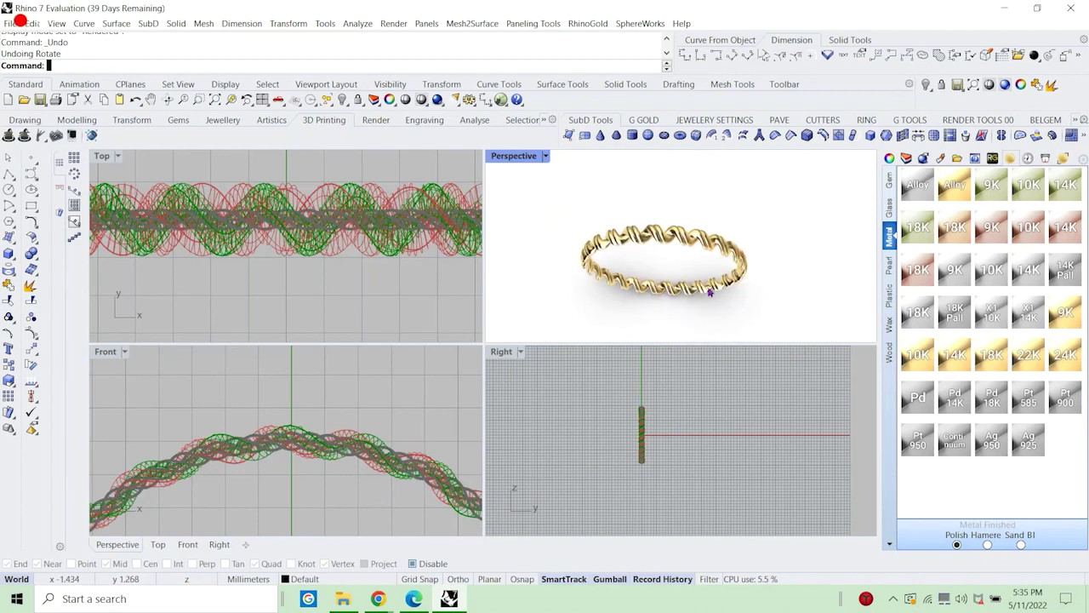
Create a small sphere centred on the origin (0) in the Top view.
scroll(657, 252, up, 6)
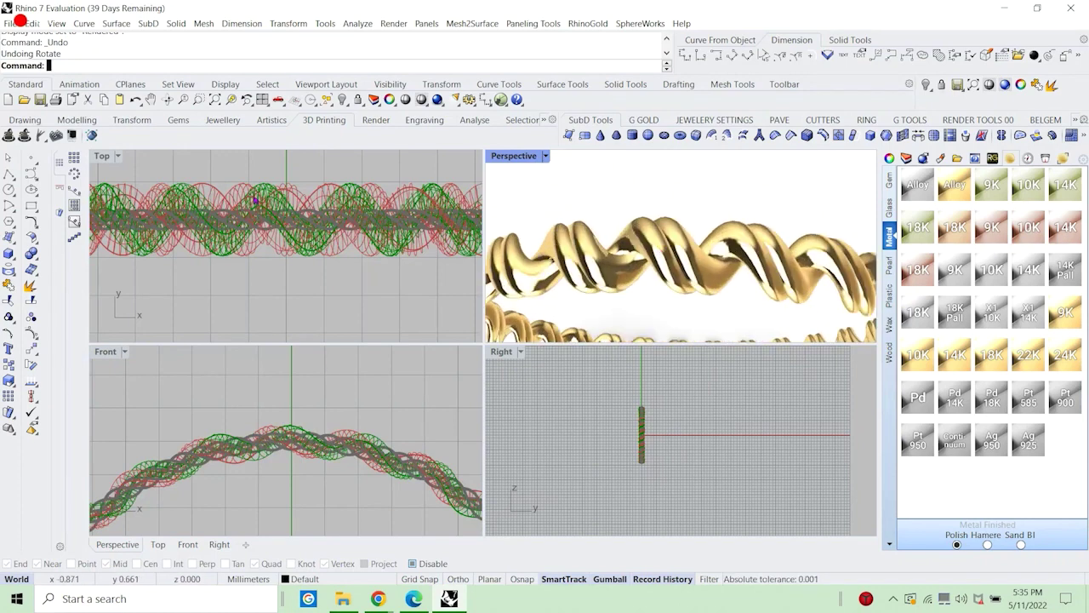
scroll(255, 202, down, 3)
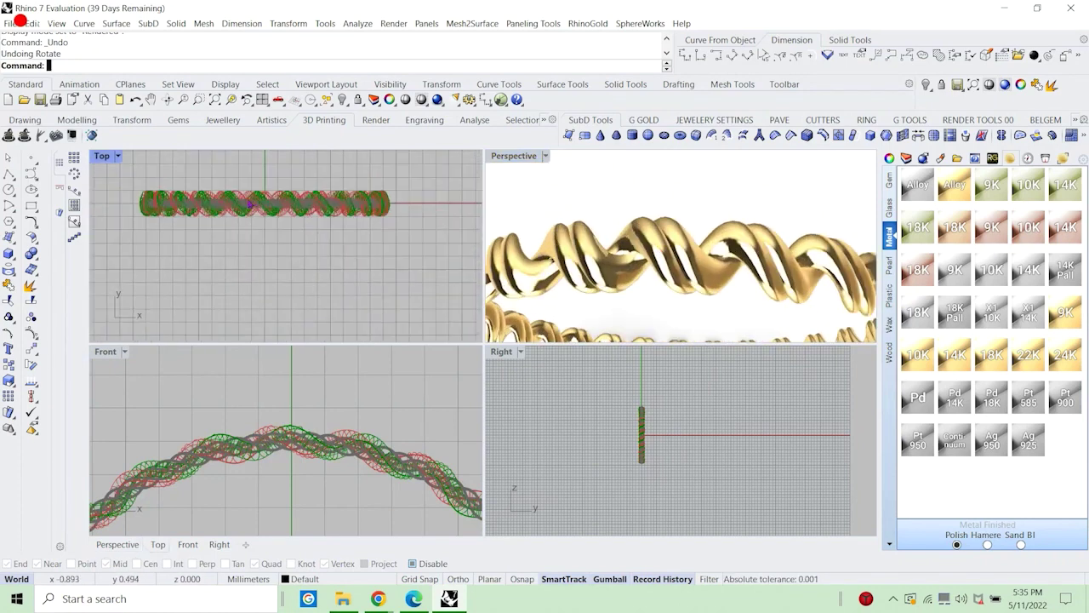
click(14, 258)
click(40, 274)
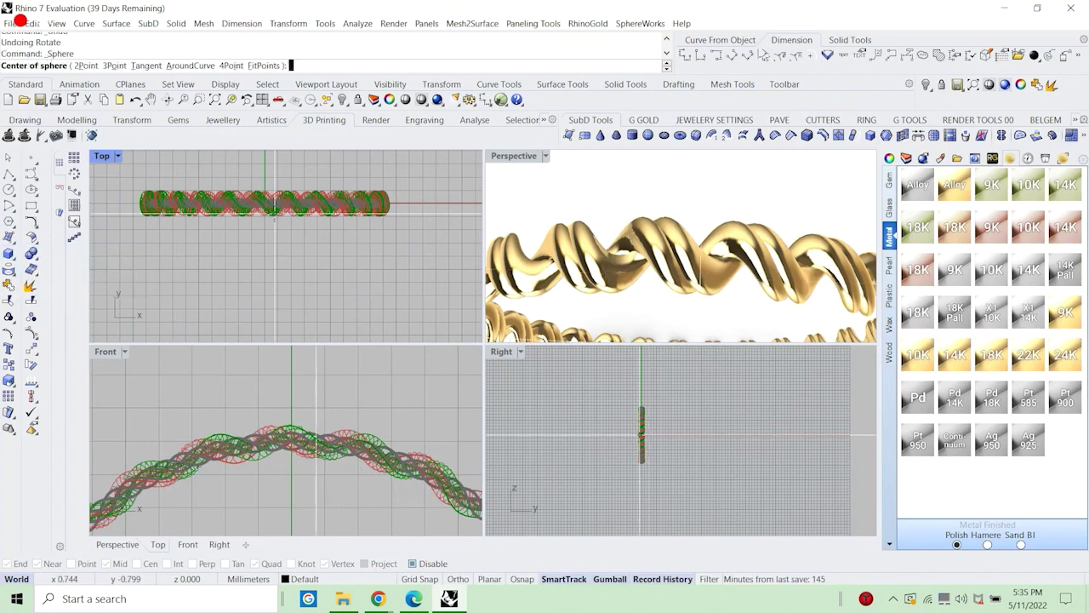
scroll(268, 199, up, 2)
text(0)
key(Return)
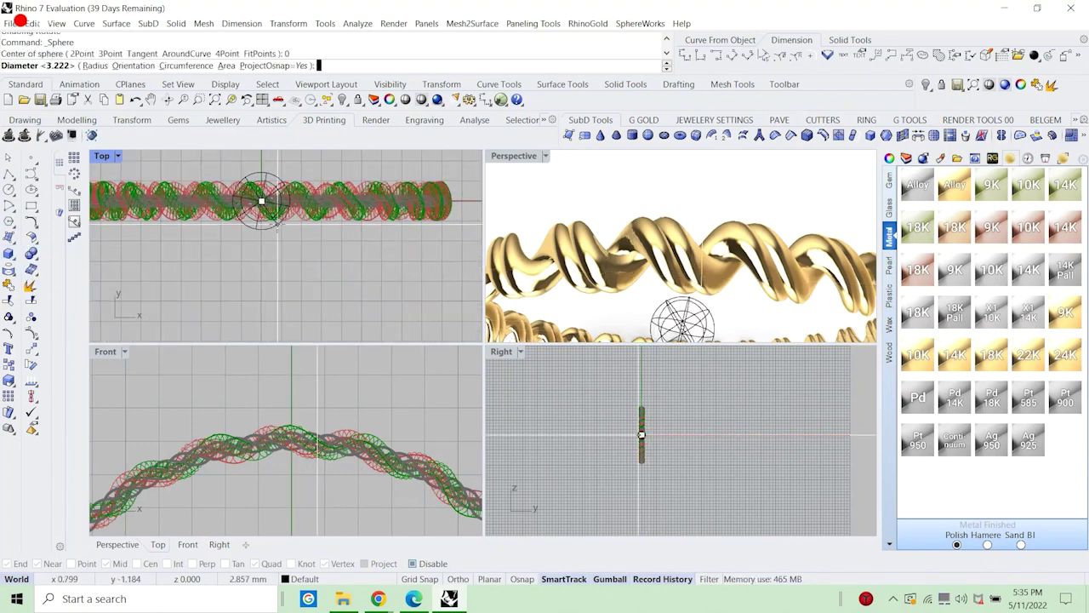
scroll(254, 207, up, 3)
scroll(254, 207, up, 3)
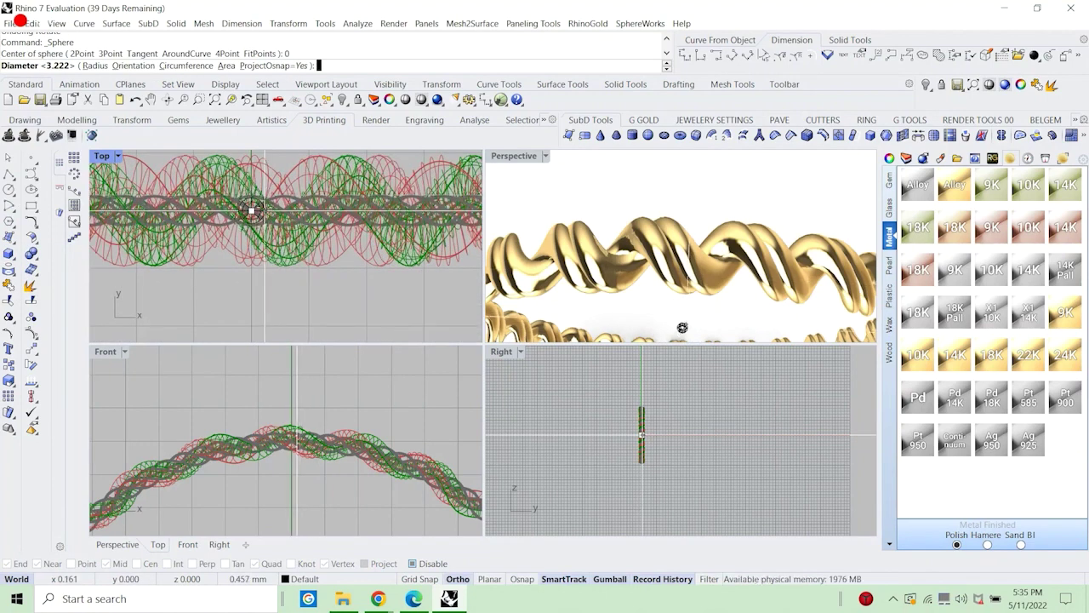
key(Return)
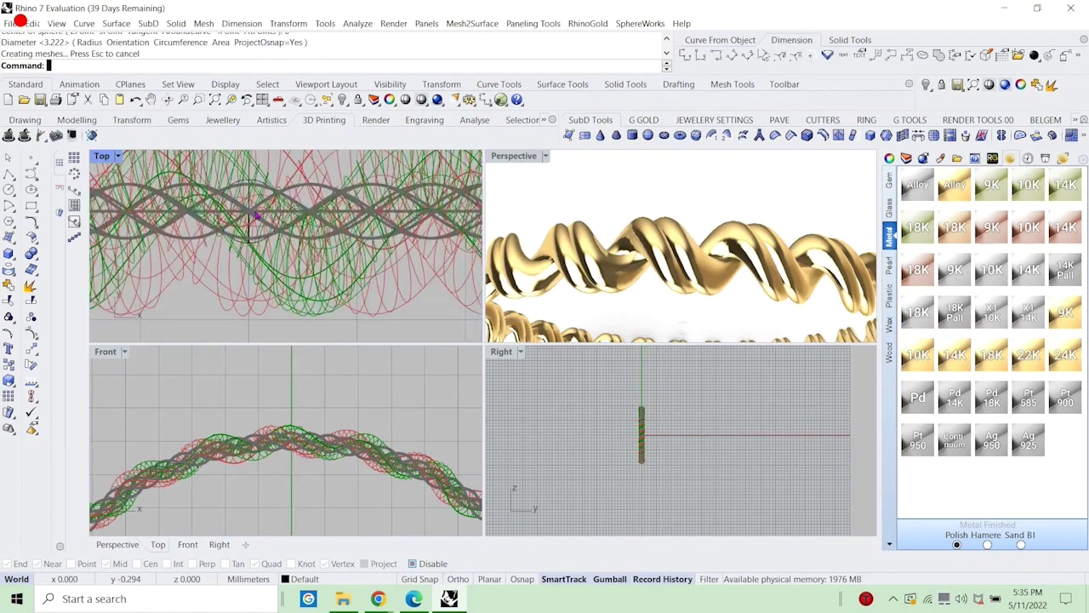
Turn off Layer 02 and Layer 03 to hide the red and green strands.
scroll(249, 182, up, 3)
scroll(634, 259, down, 5)
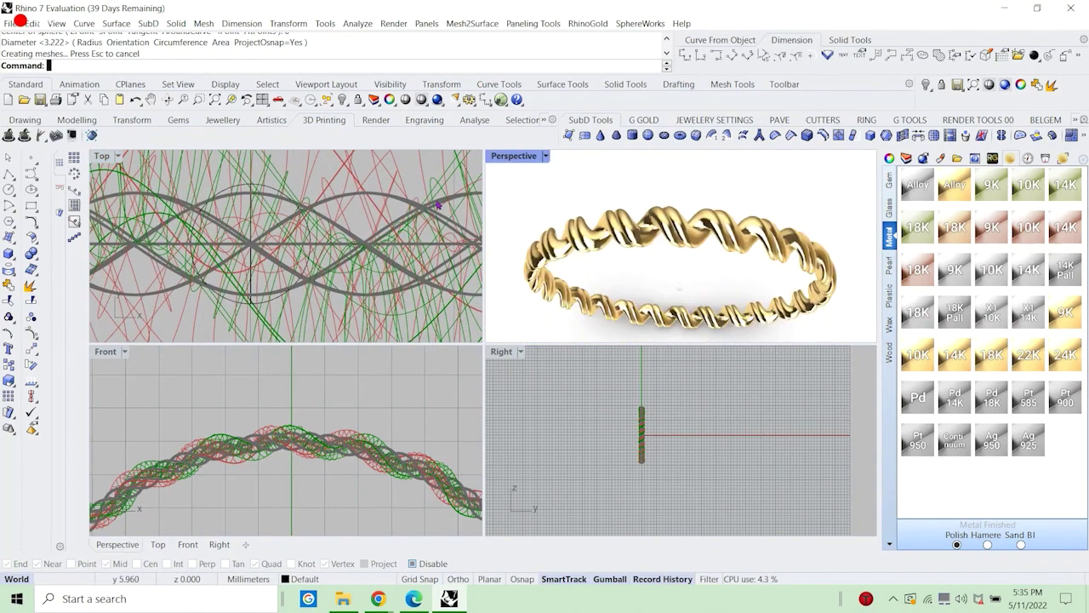
scroll(239, 184, down, 8)
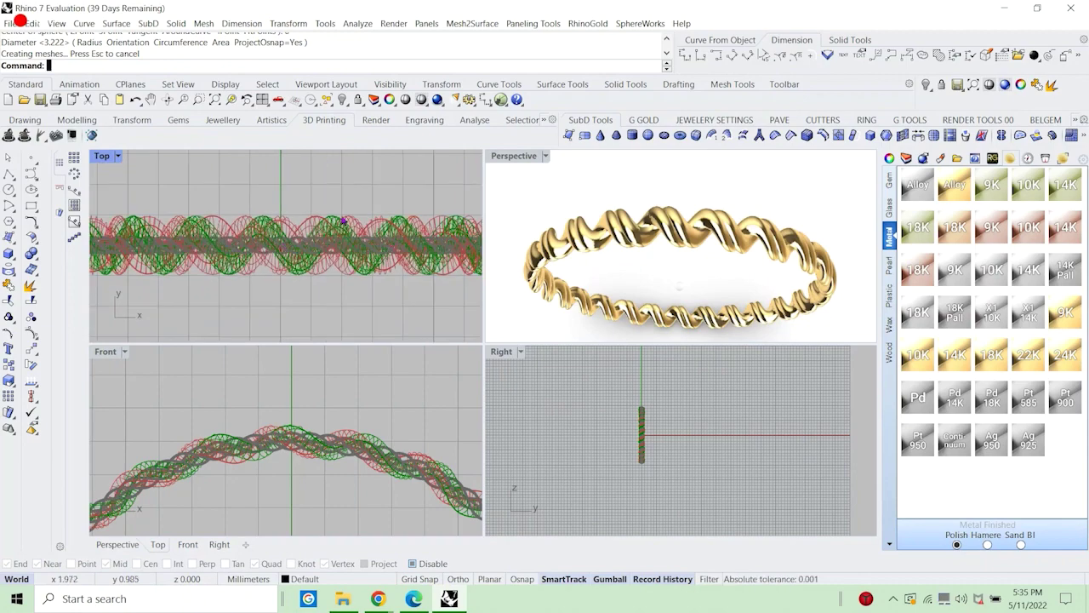
scroll(282, 238, up, 10)
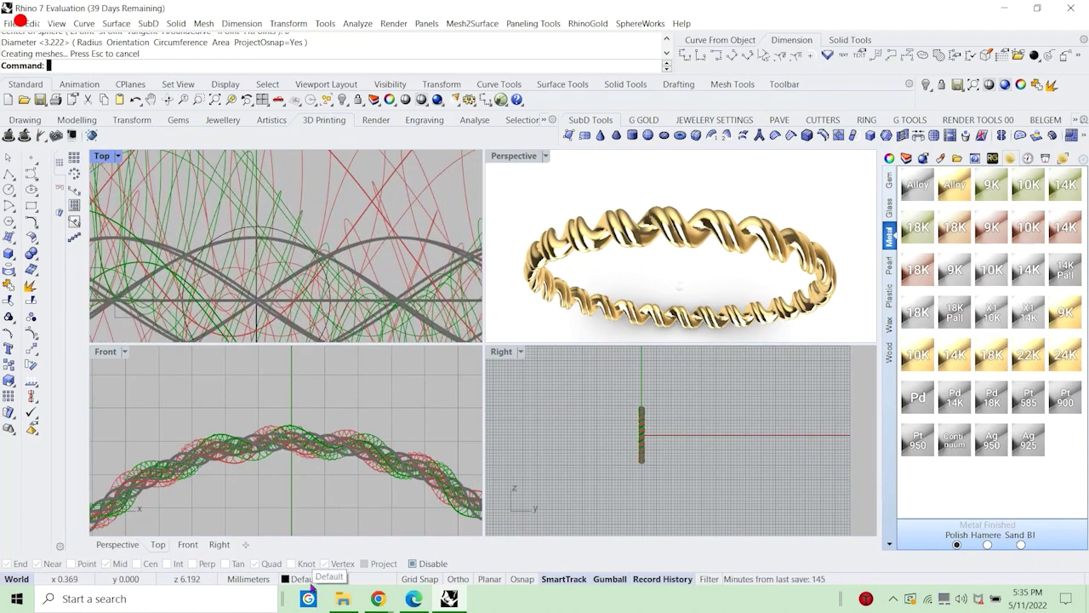
click(312, 582)
click(263, 267)
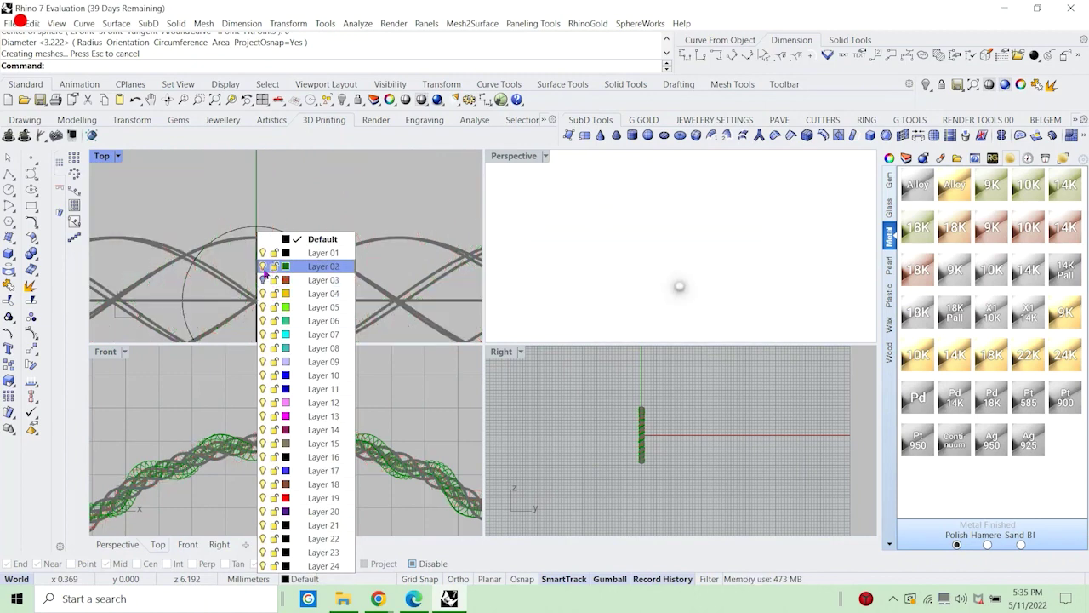
Duplicate the small sphere with the gumball, placing the copy diagonally above and left of the original in the Top view.
scroll(281, 234, down, 3)
click(280, 239)
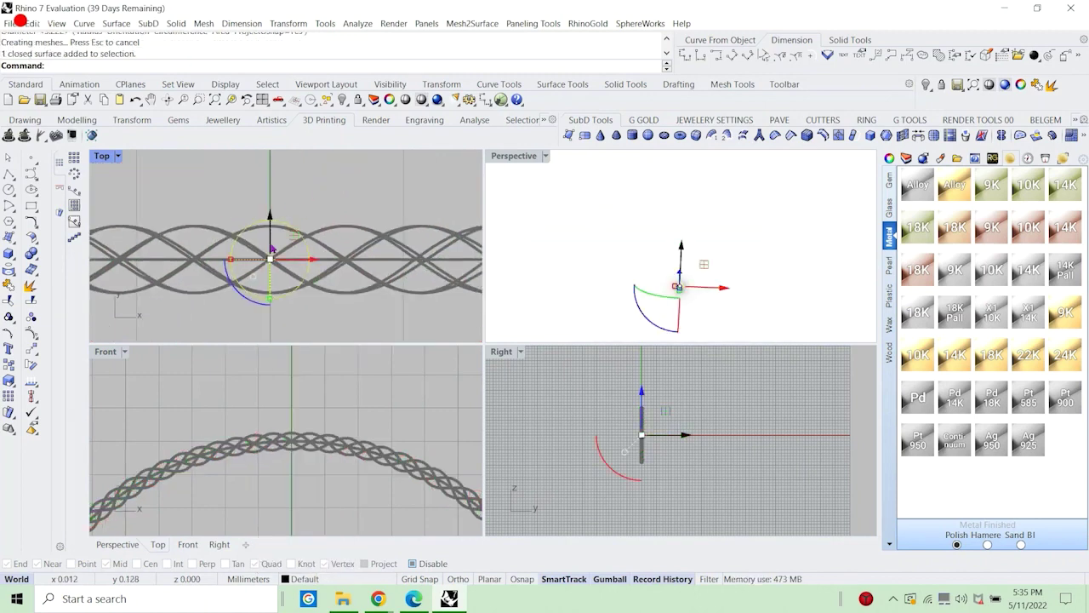
drag(271, 248, 266, 203)
Mirror the copied sphere across the vertical axis through the origin (0) in the Top view, keeping the original.
text(M)
key(Return)
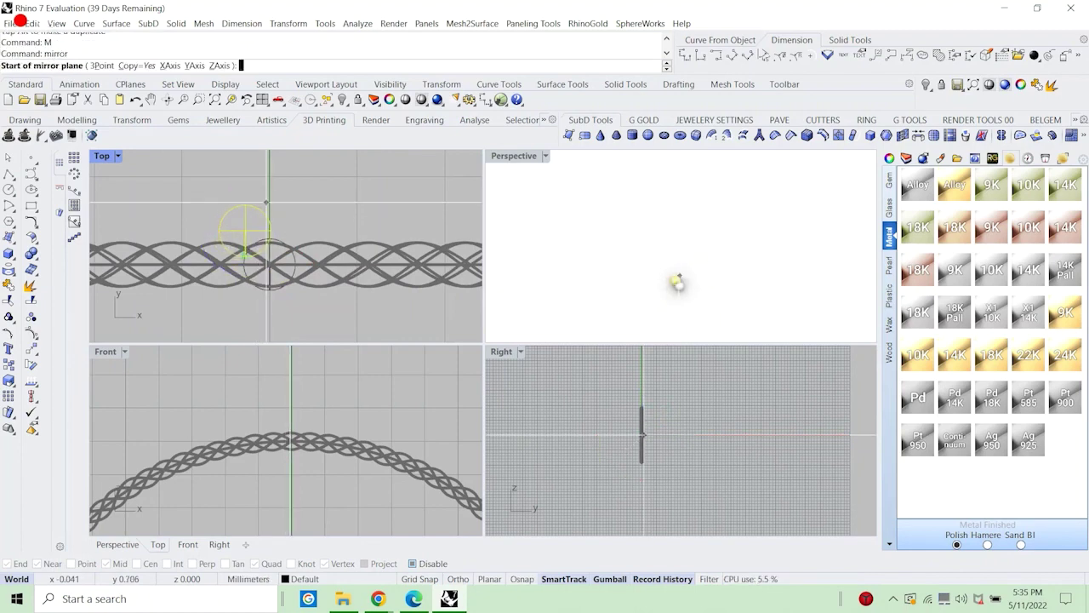
text(0)
key(Return)
click(269, 183)
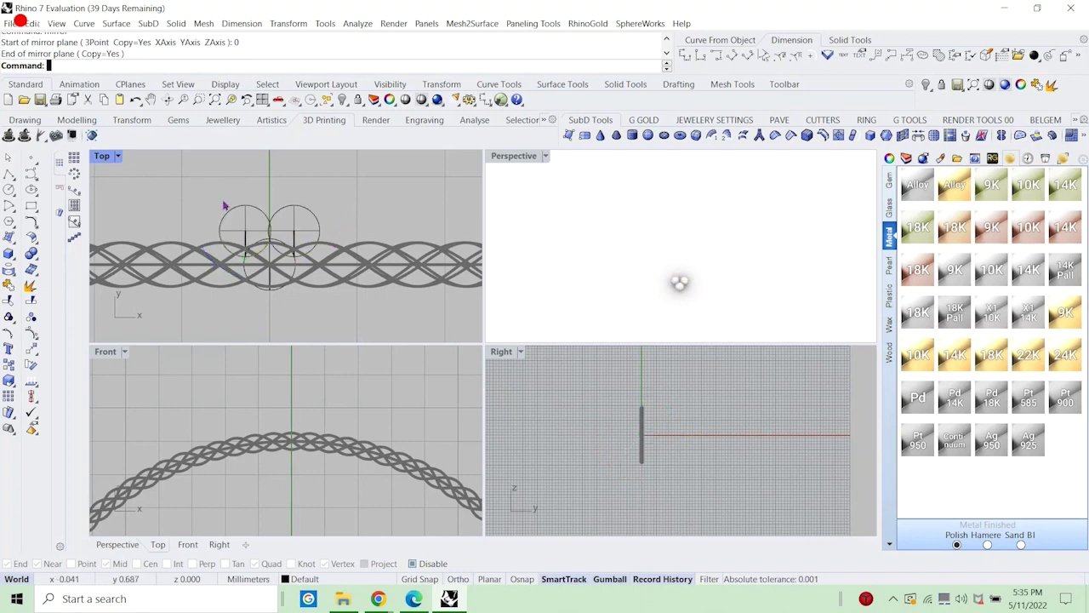
Boolean union the three small spheres into one solid.
drag(182, 189, 350, 351)
click(40, 259)
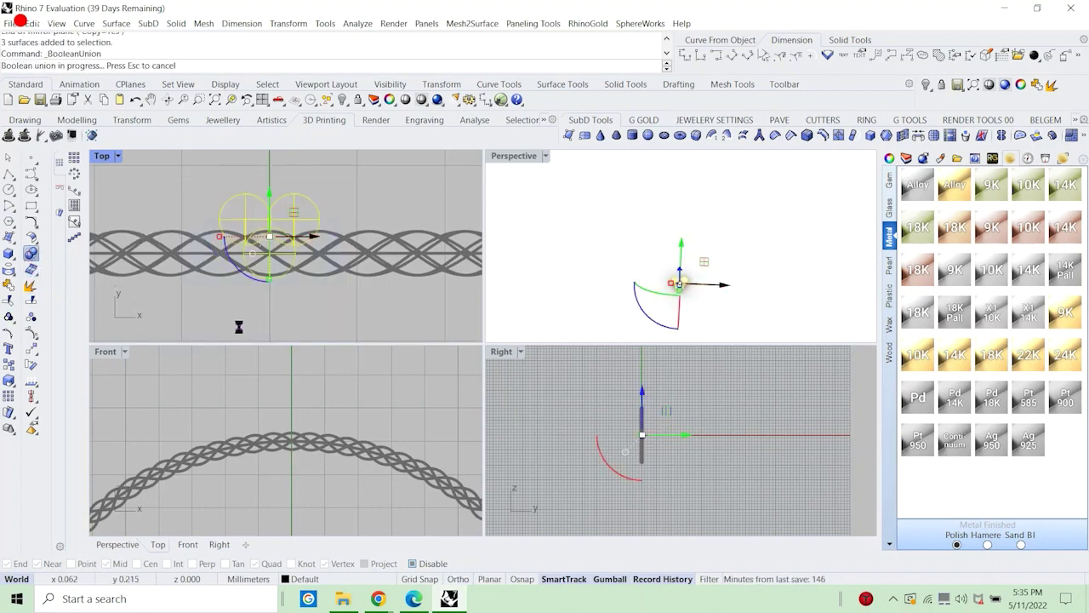
scroll(274, 276, down, 1)
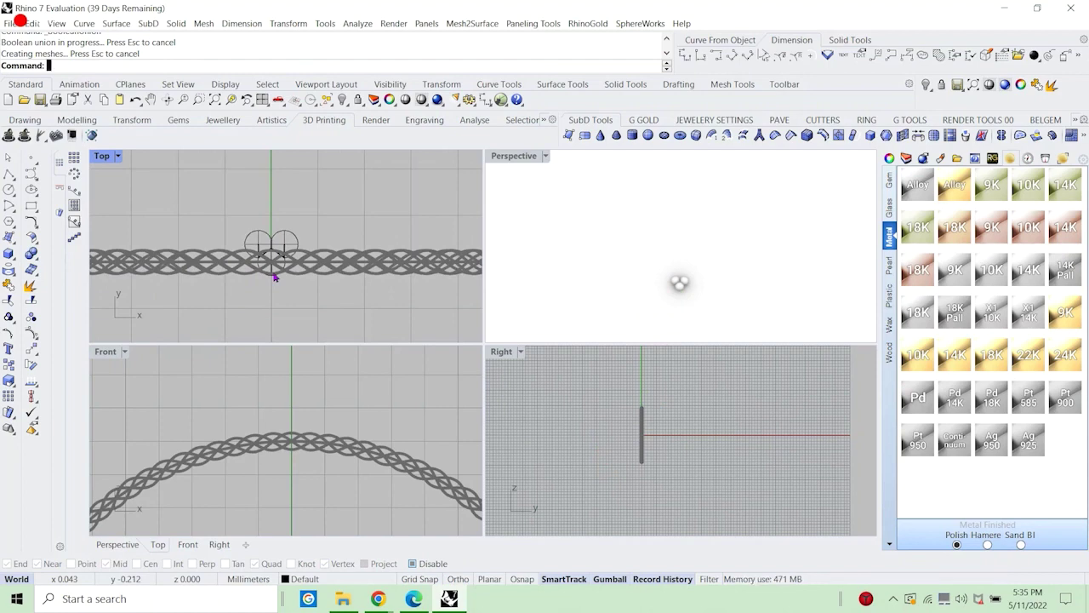
Align the joined three-sphere cluster concentrically to the origin (0) in the Top view.
click(285, 264)
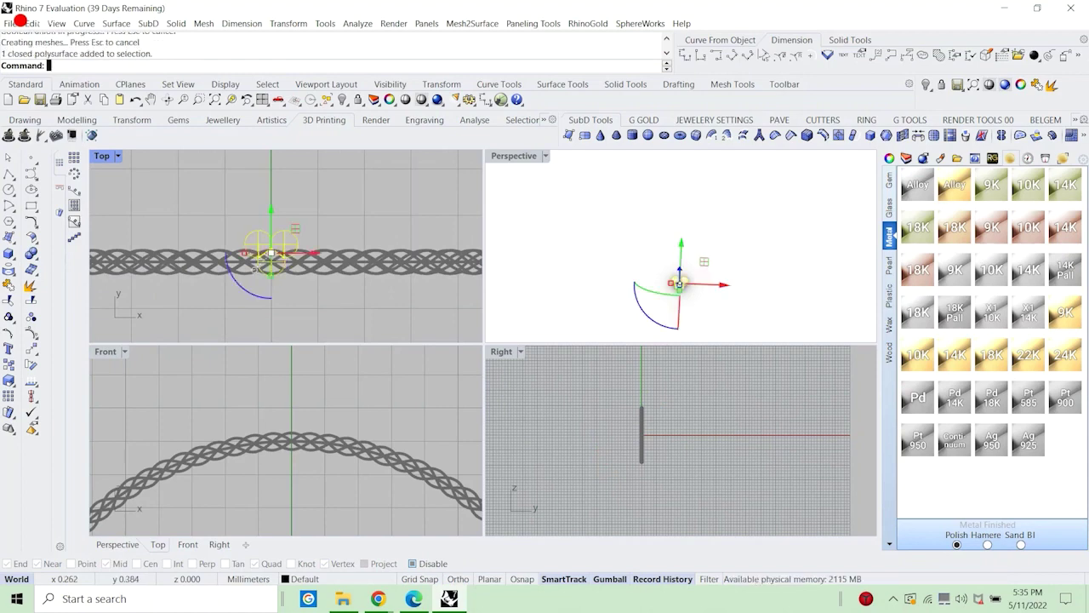
click(65, 201)
click(74, 253)
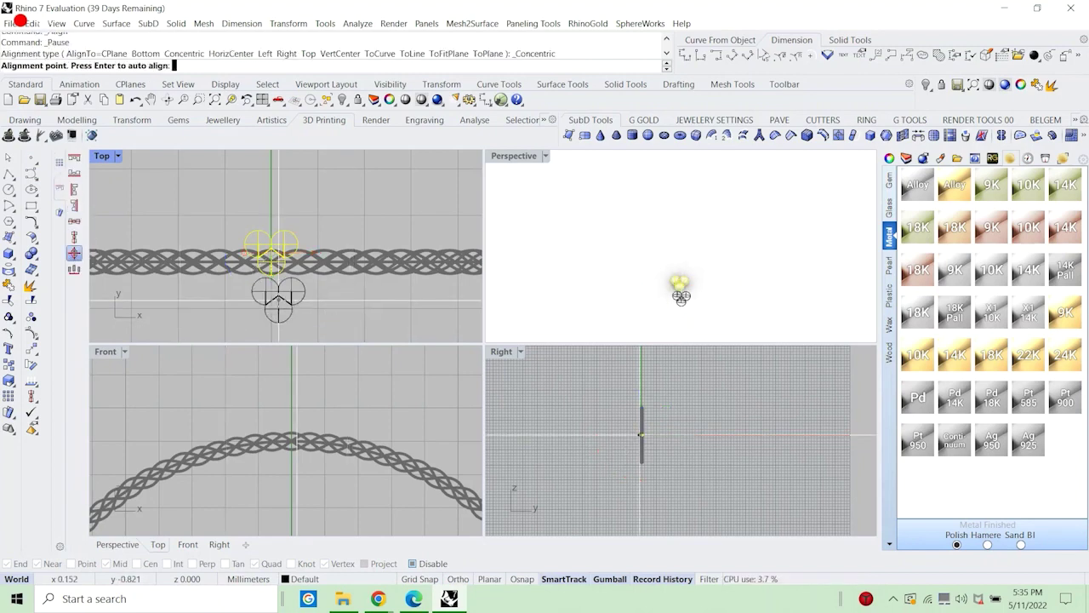
text(0)
key(Return)
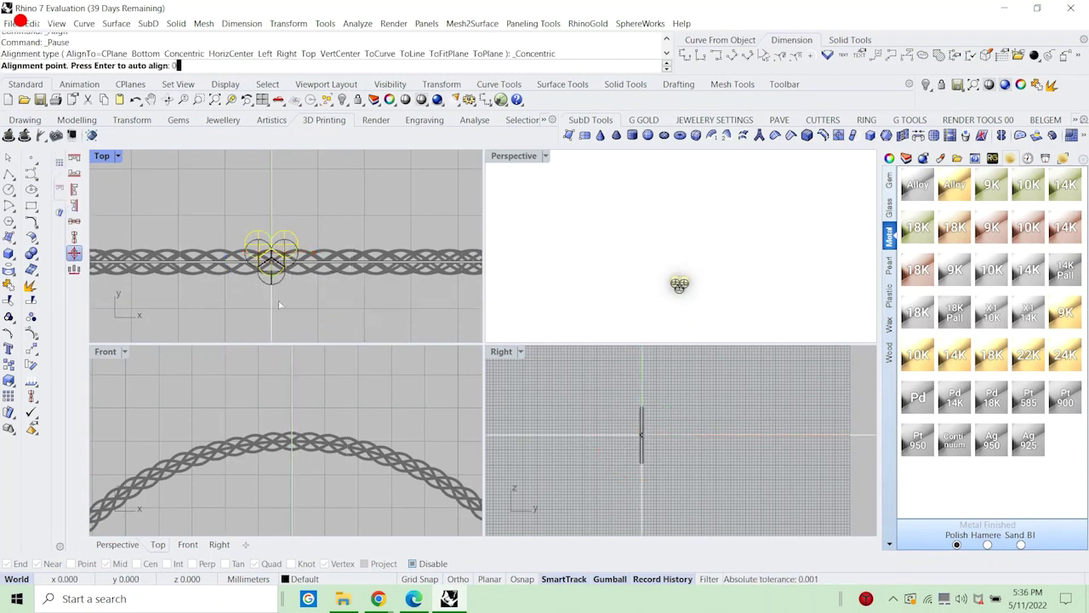
Turn on the visibility of Layer 02 and Layer 03 to show the twisted band.
click(307, 579)
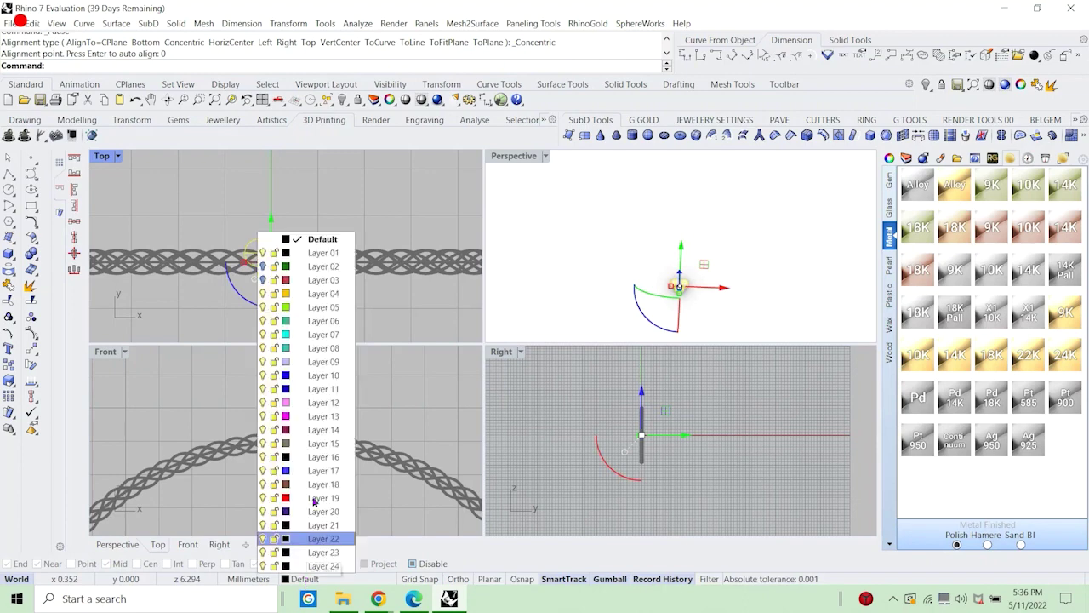
click(262, 266)
click(262, 269)
click(236, 198)
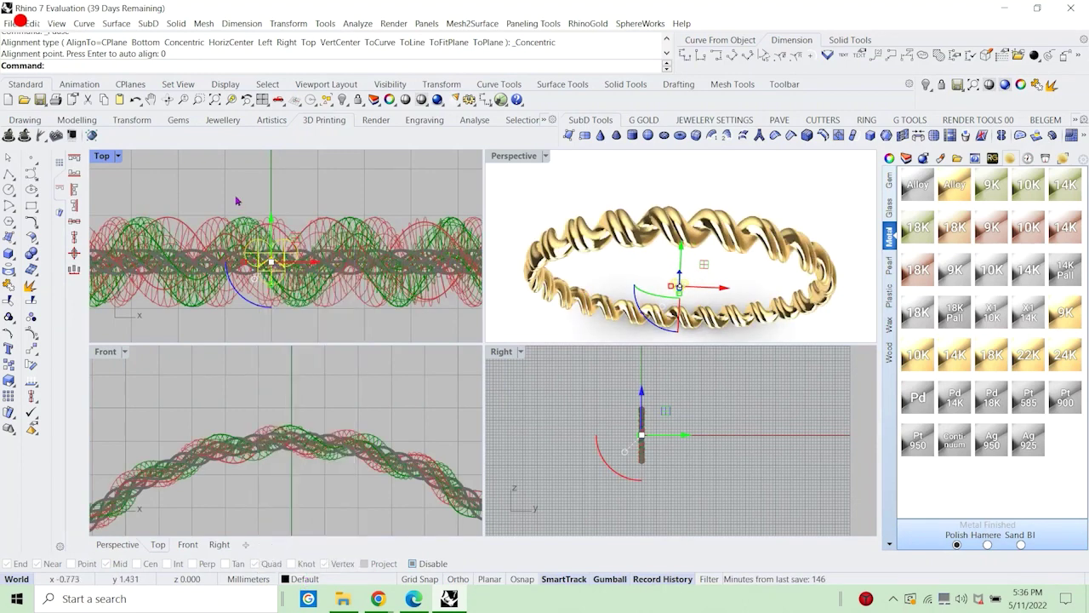
Assign the rose-coloured 18K metal material to the three-ball cluster inside the ring.
scroll(684, 291, up, 6)
click(681, 286)
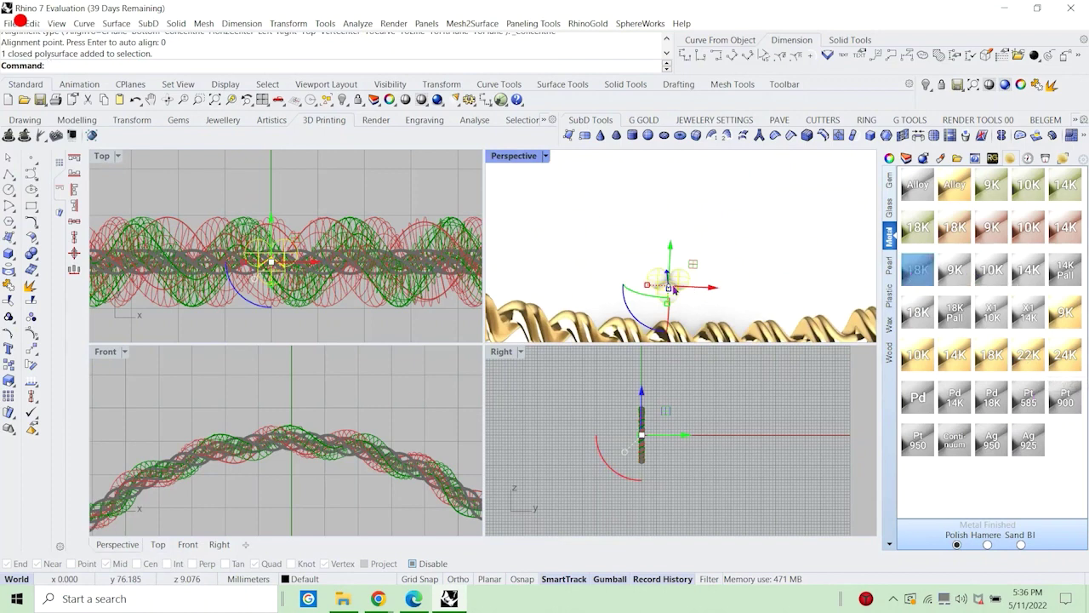
drag(918, 269, 668, 283)
scroll(709, 282, down, 7)
scroll(698, 294, up, 5)
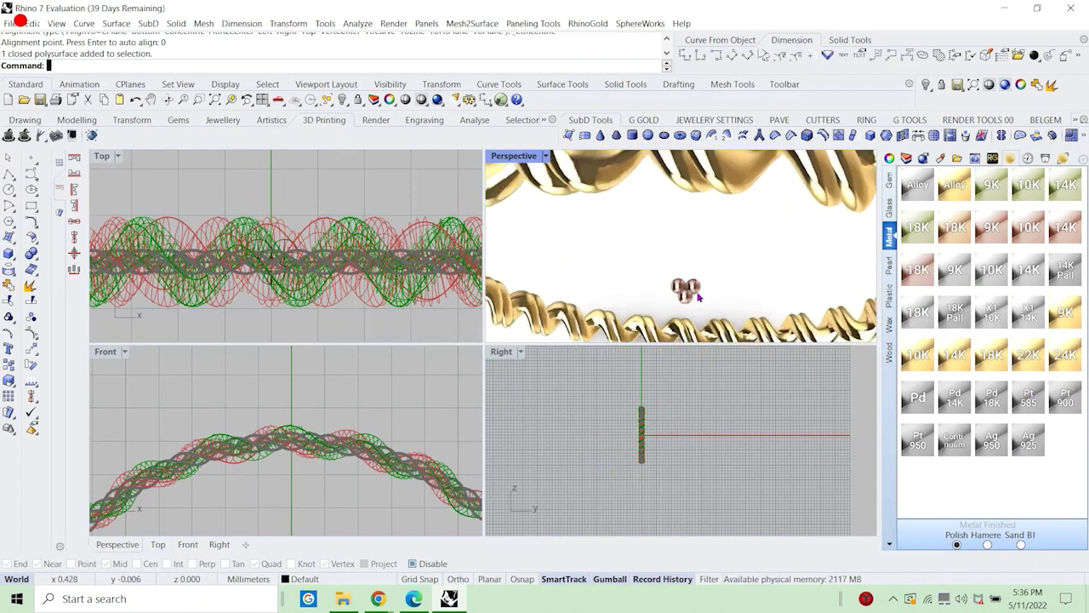
Move the three-ball cluster straight up from the ring's centre onto the crown of the band in the Front view.
click(688, 288)
scroll(626, 295, down, 5)
scroll(251, 238, down, 2)
scroll(287, 445, down, 4)
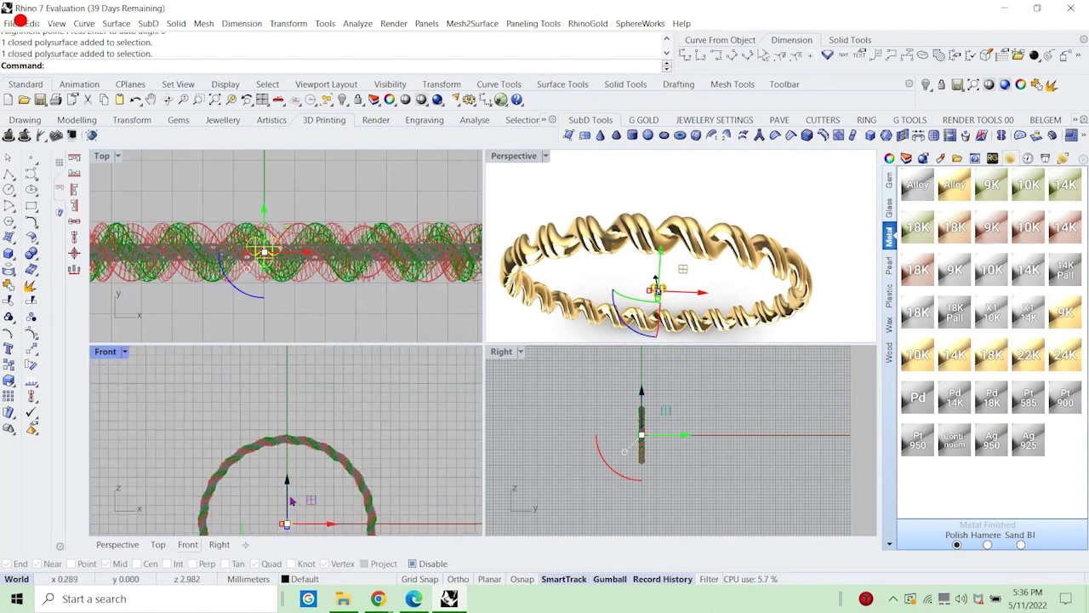
drag(291, 502, 291, 417)
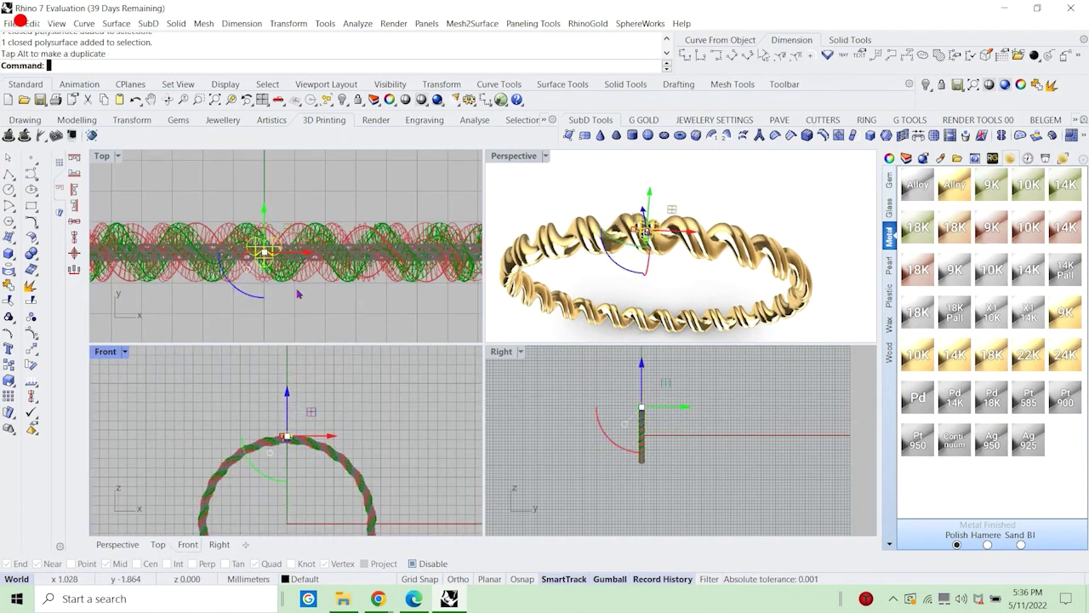
scroll(298, 293, down, 2)
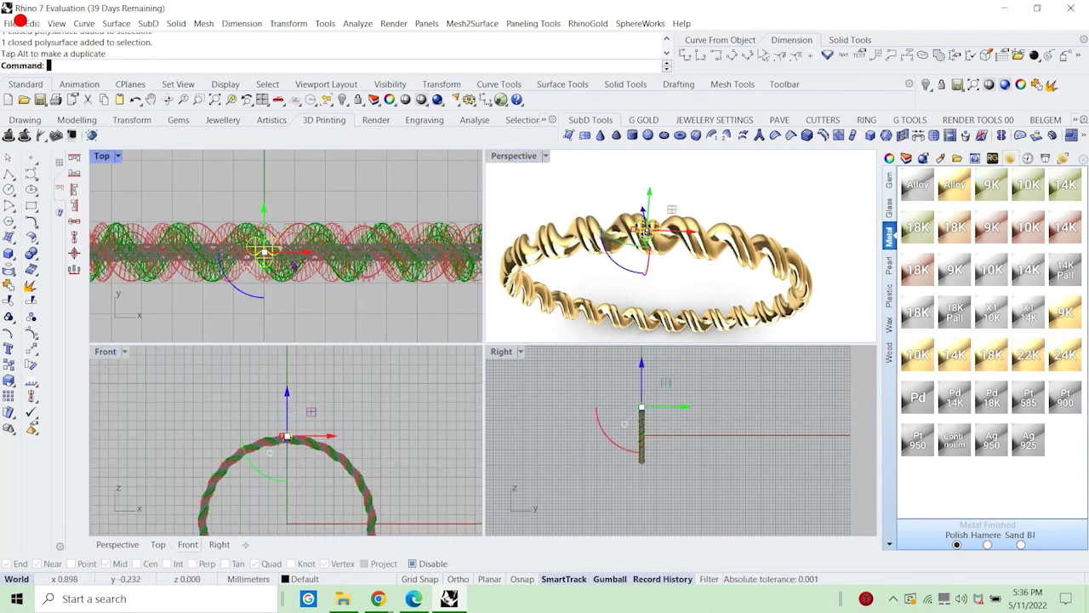
Rotate a copy of the cluster about 8.6 degrees counterclockwise around the origin (0) in the Front view.
click(32, 365)
scroll(307, 430, down, 5)
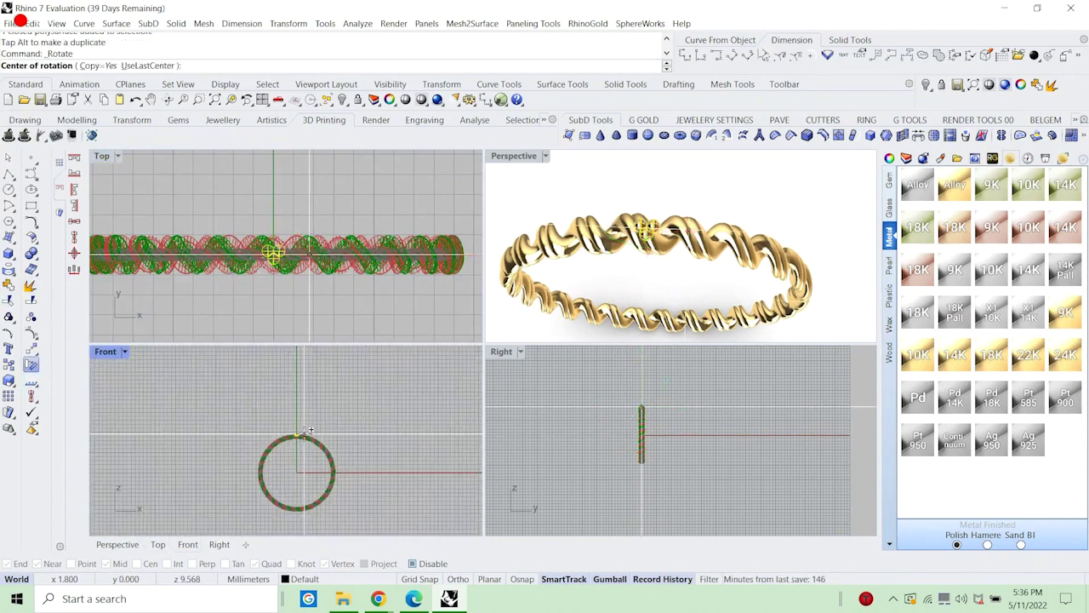
text(0)
key(Return)
scroll(310, 432, up, 5)
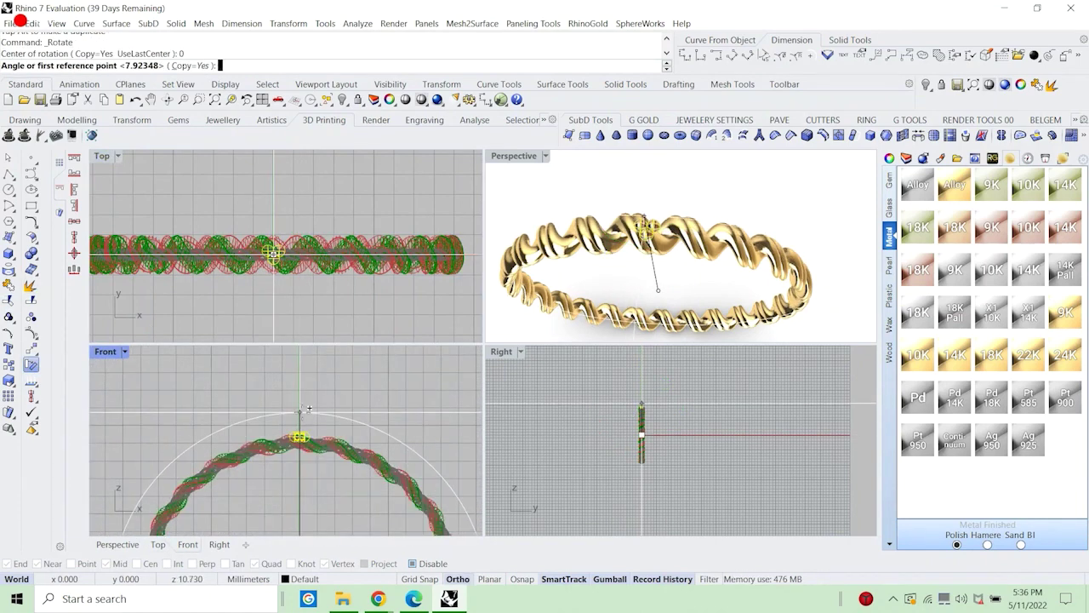
click(298, 435)
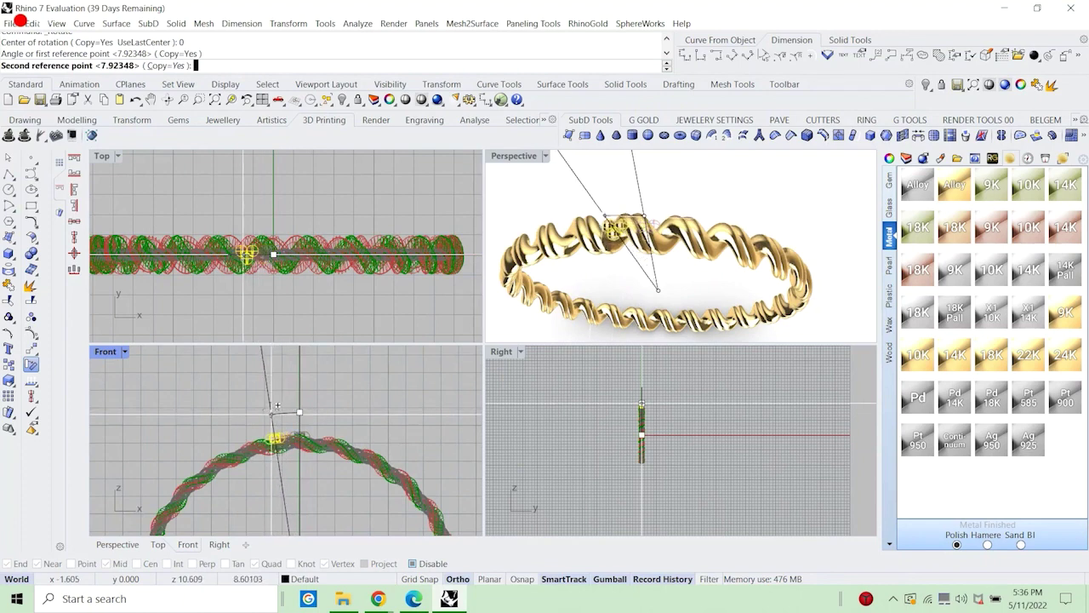
click(277, 407)
key(Return)
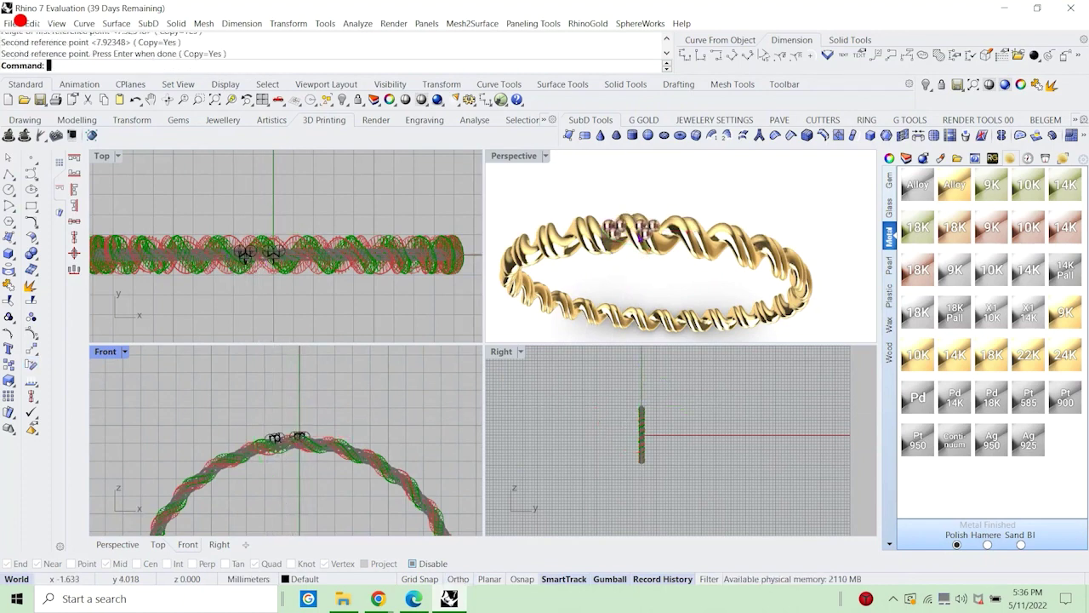
Hide the original ball cluster at the crown of the ring, leaving the rotated copy.
scroll(644, 240, up, 5)
click(646, 239)
click(342, 100)
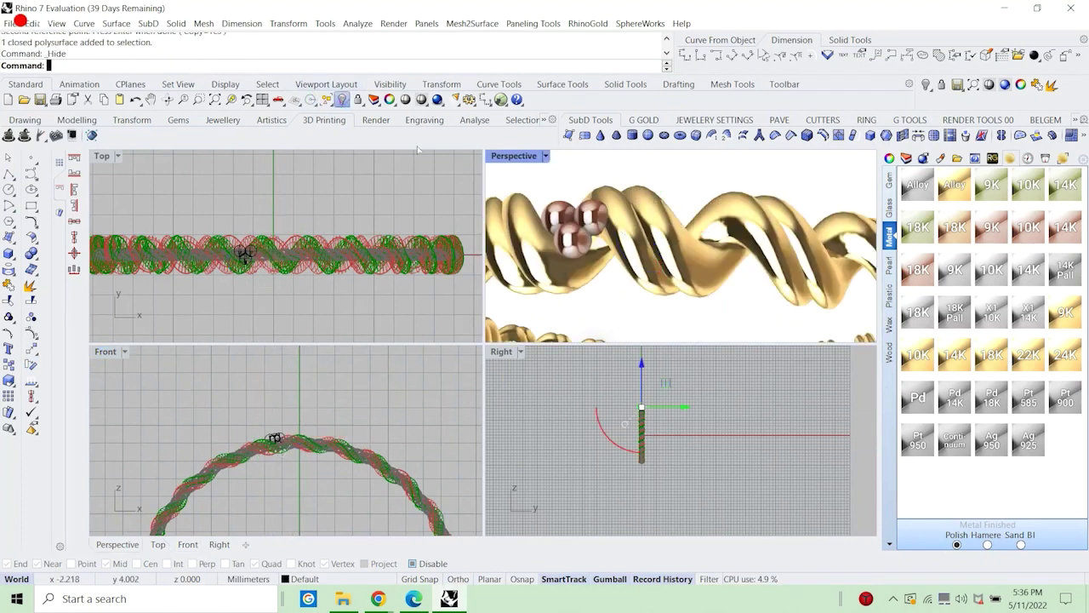
Lower the rotated cluster slightly in the Right view so it sinks into the twisted band.
scroll(681, 225, down, 4)
right_drag(674, 227, 699, 207)
click(686, 207)
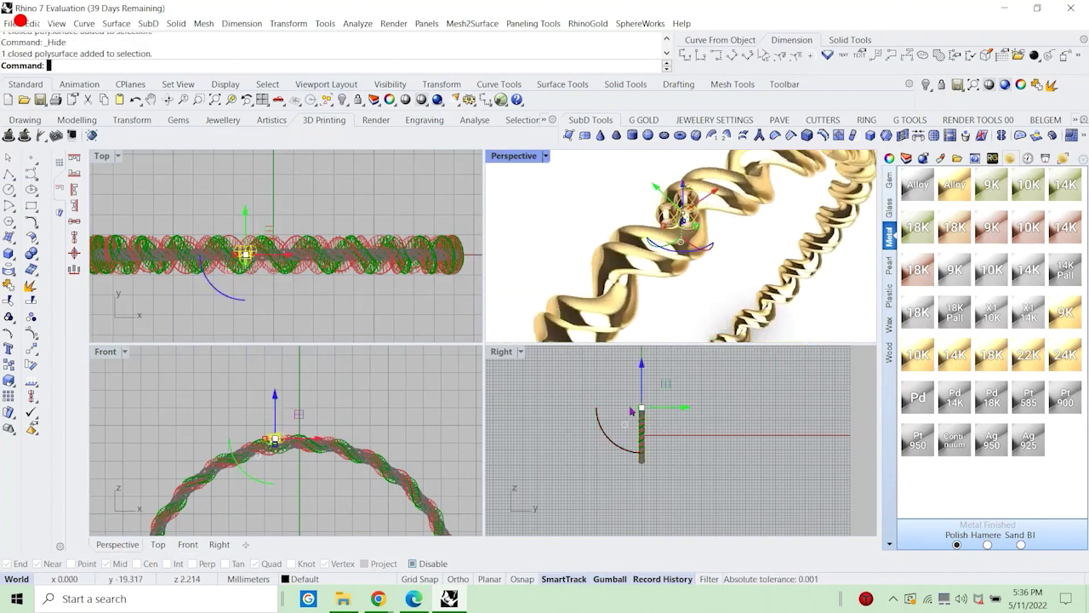
scroll(640, 403, up, 7)
scroll(627, 430, up, 6)
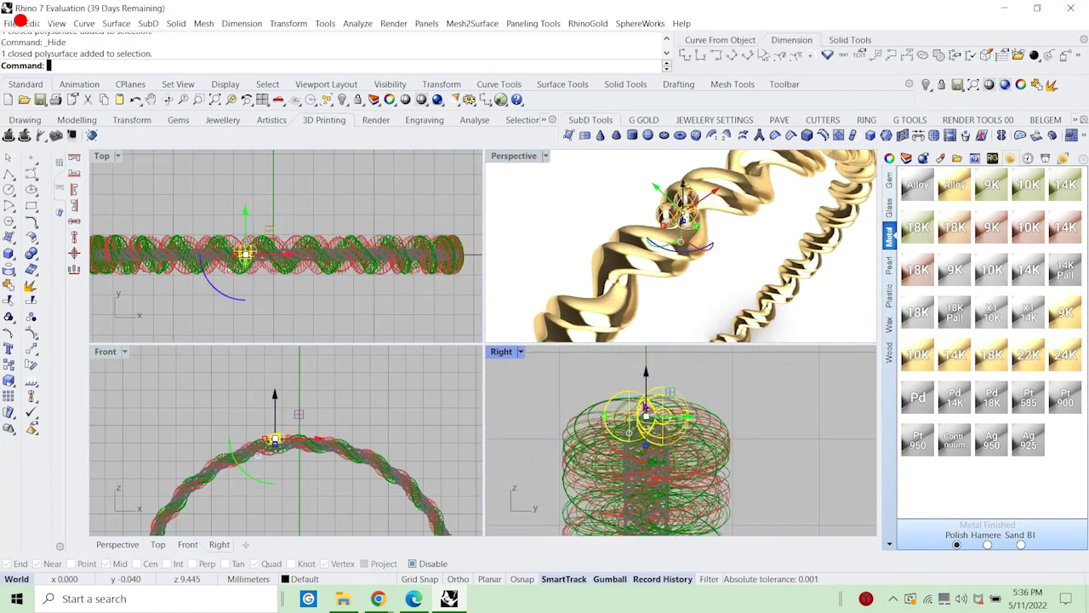
drag(649, 414, 647, 432)
Rotate the cluster slightly further counterclockwise in the Front view around the last centre, with Copy set to No.
click(29, 368)
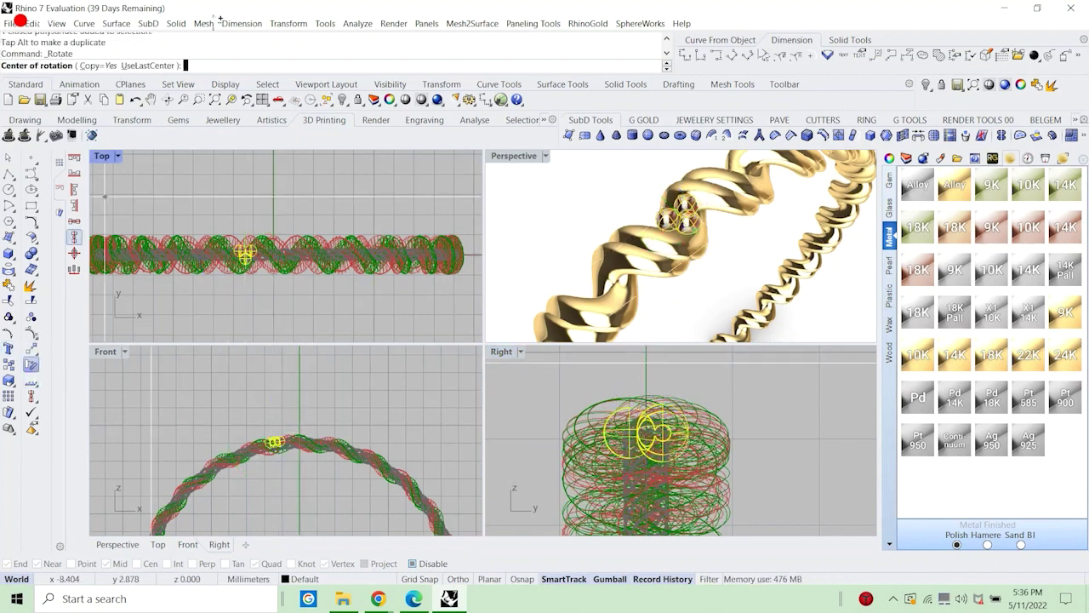
click(140, 68)
click(189, 67)
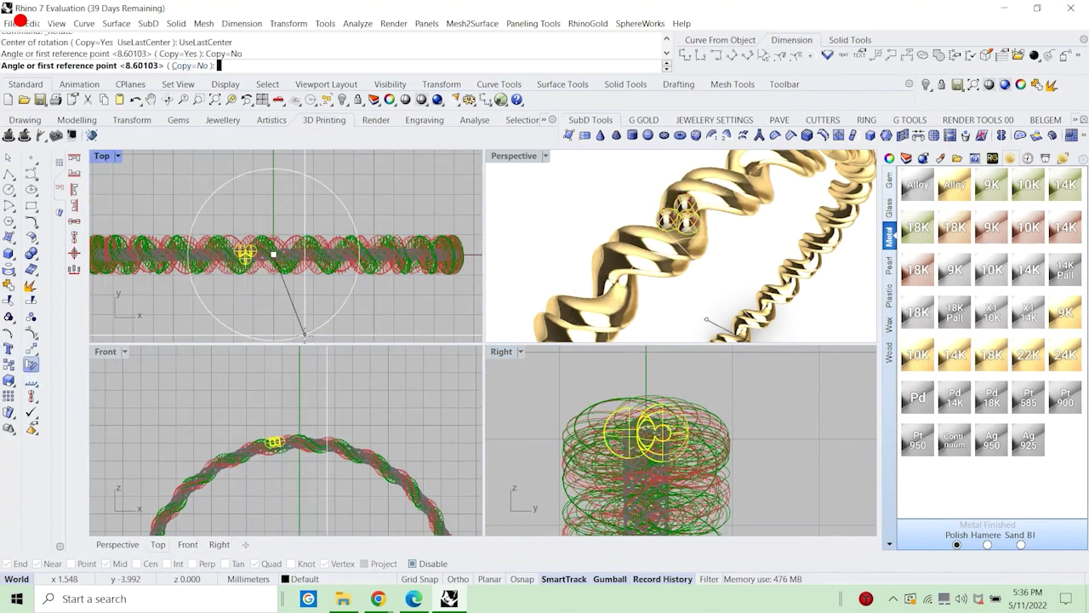
scroll(274, 400, up, 4)
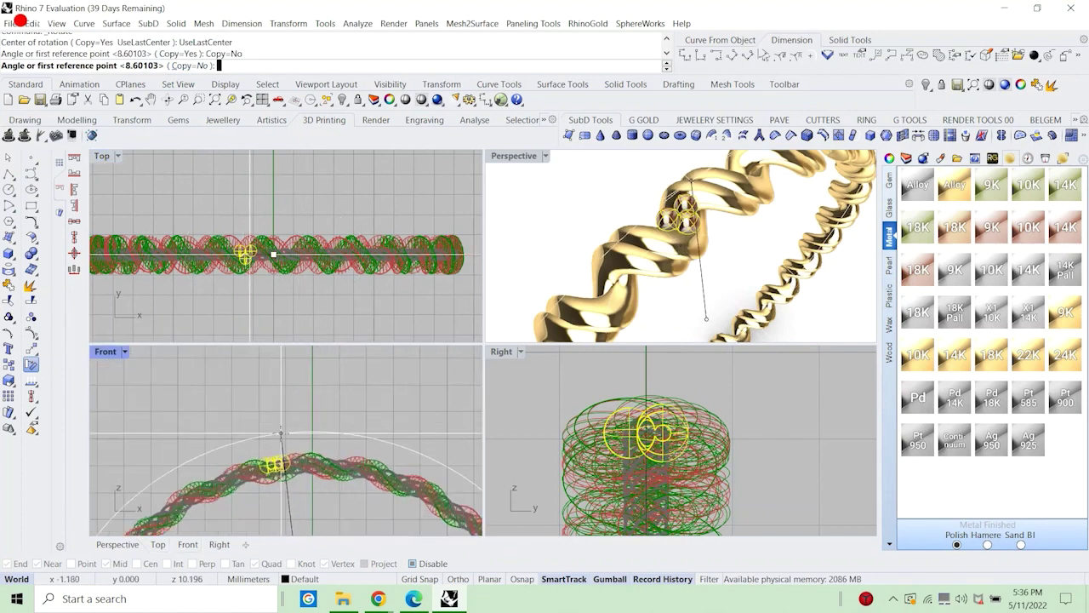
double_click(107, 351)
click(428, 267)
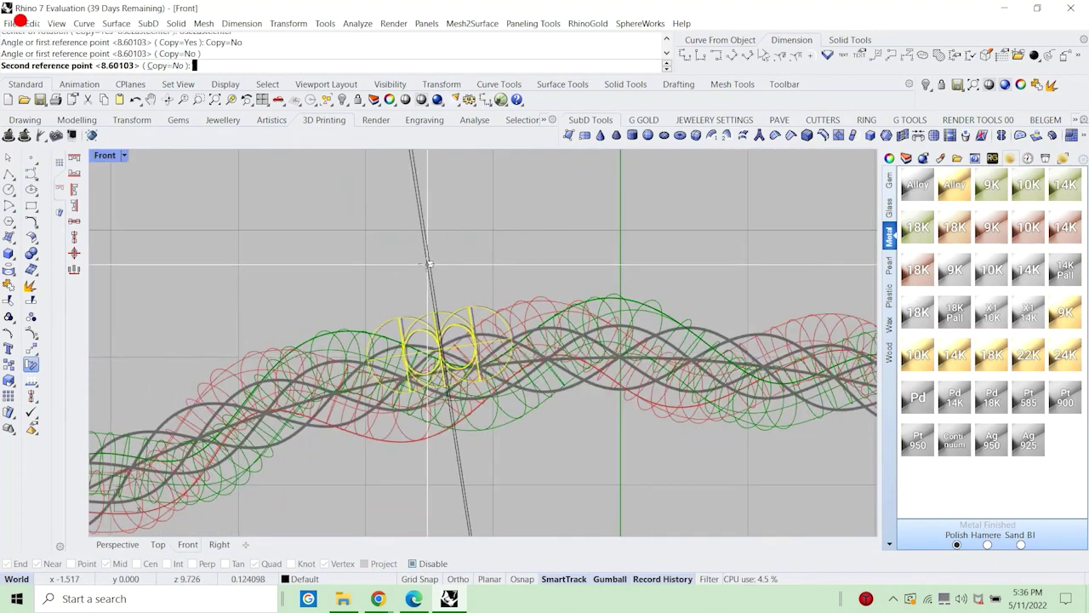
click(423, 266)
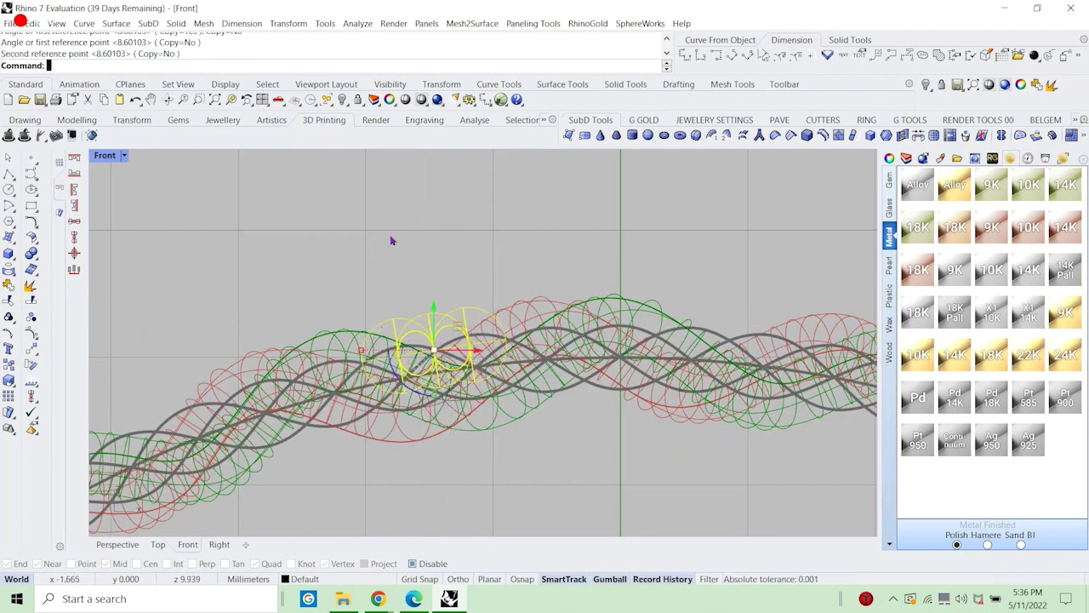
double_click(106, 156)
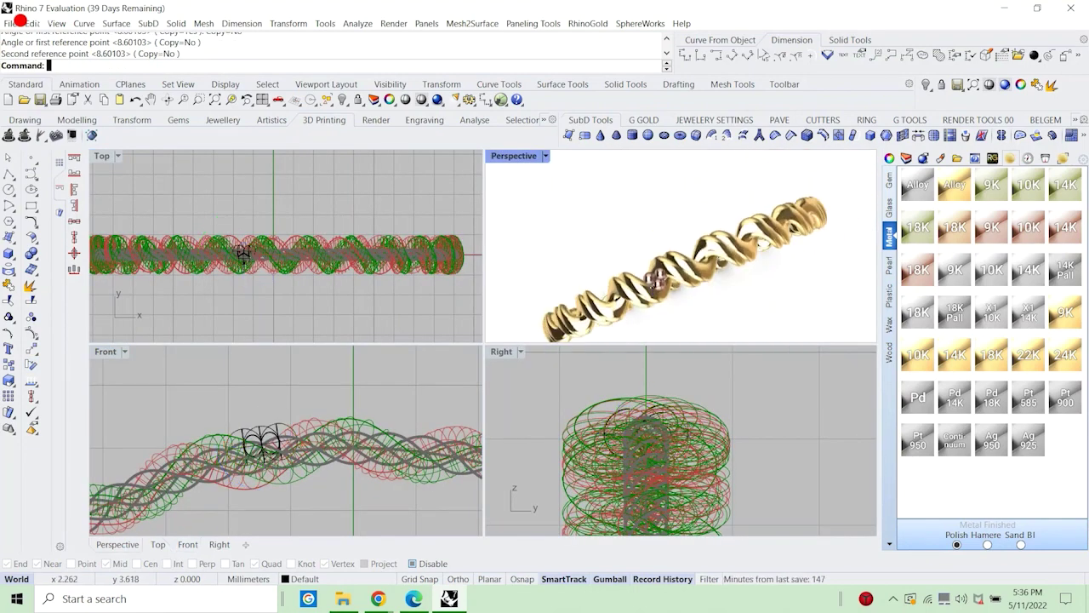
Set up a polar array of the cluster in the Front view around the origin, with 32 items filling 360 degrees.
right_drag(669, 291, 753, 281)
scroll(722, 267, down, 6)
scroll(691, 243, up, 8)
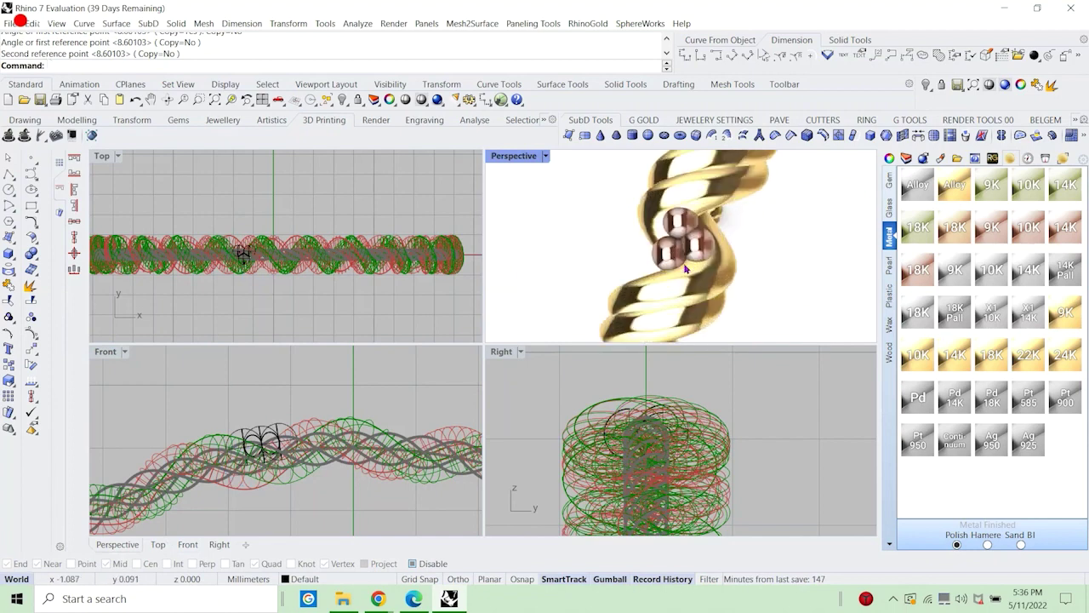
click(691, 242)
scroll(317, 246, down, 8)
scroll(223, 442, down, 11)
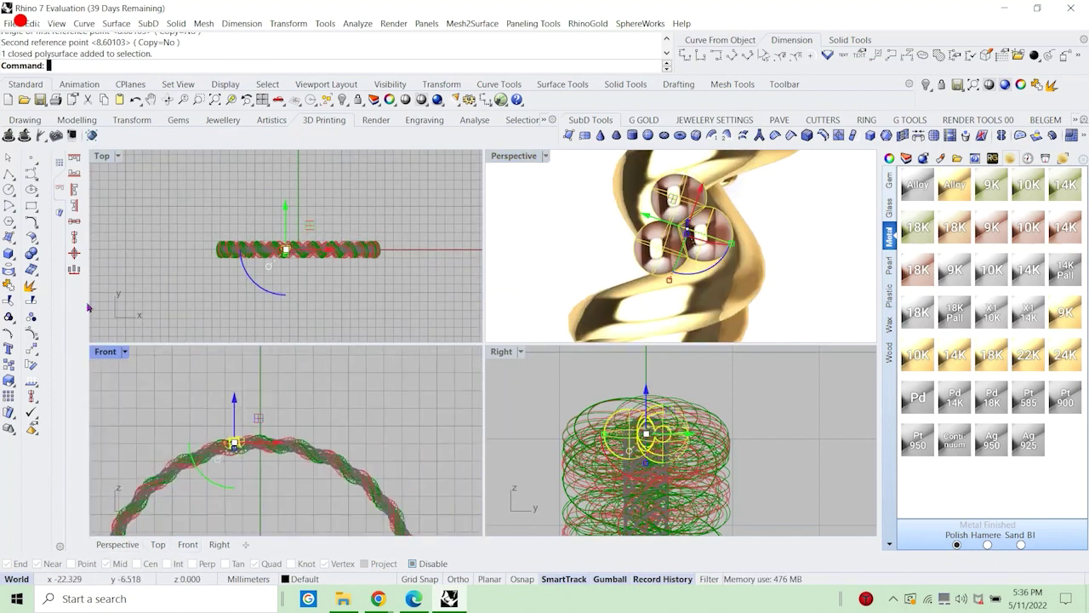
click(61, 163)
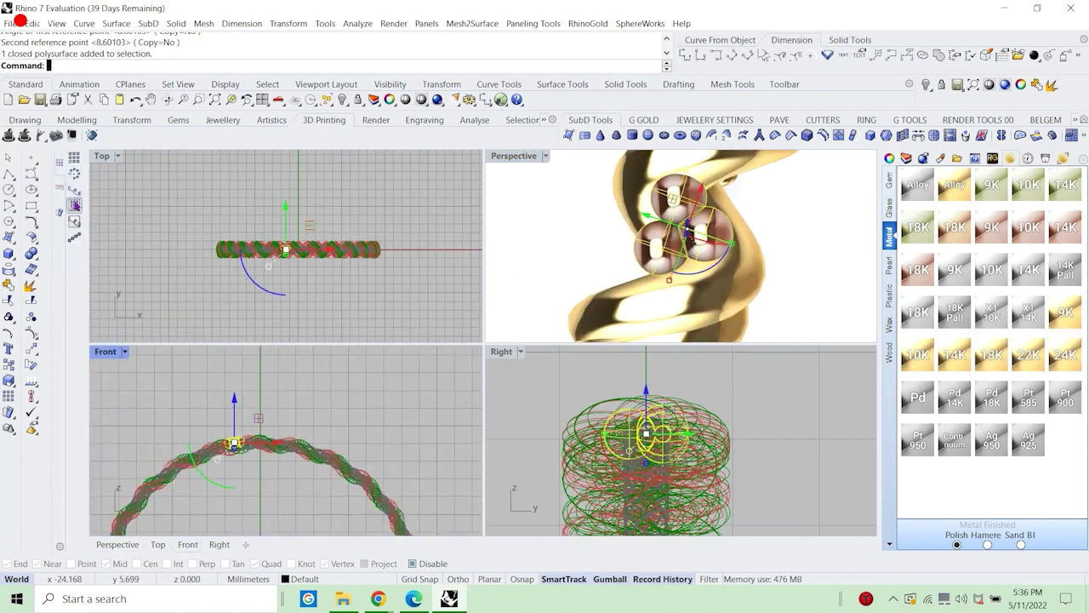
click(75, 173)
scroll(328, 467, down, 3)
key(Return)
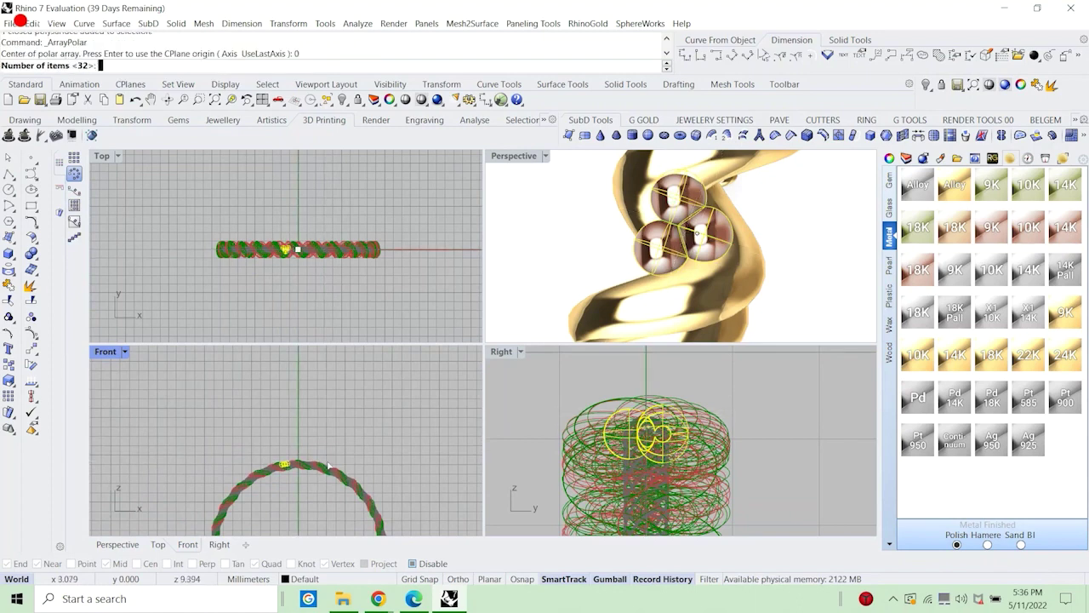
scroll(327, 443, down, 5)
key(Return)
key(Return)
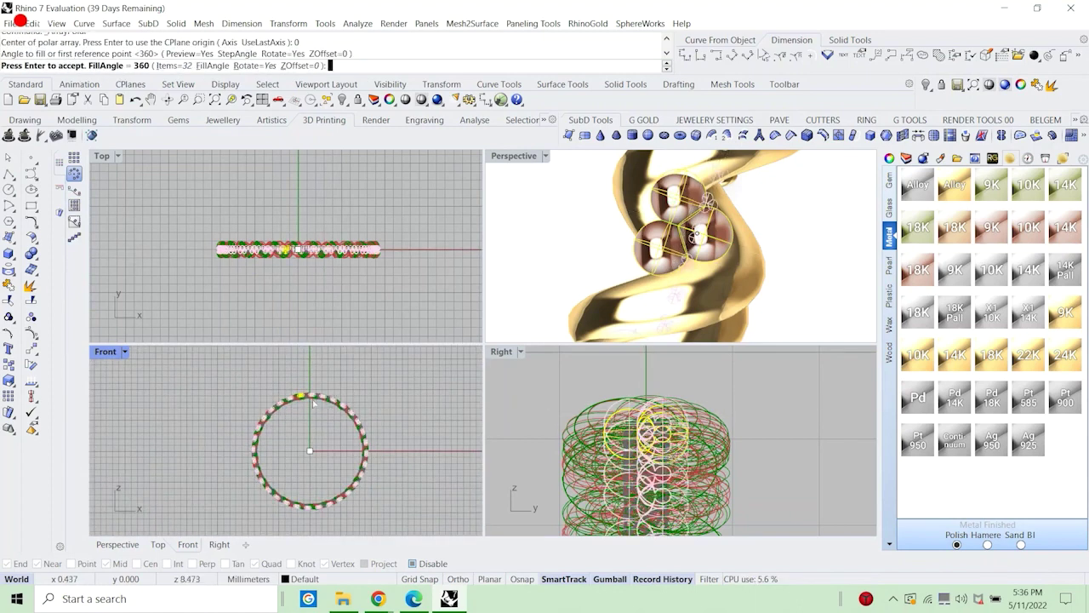
scroll(672, 256, down, 8)
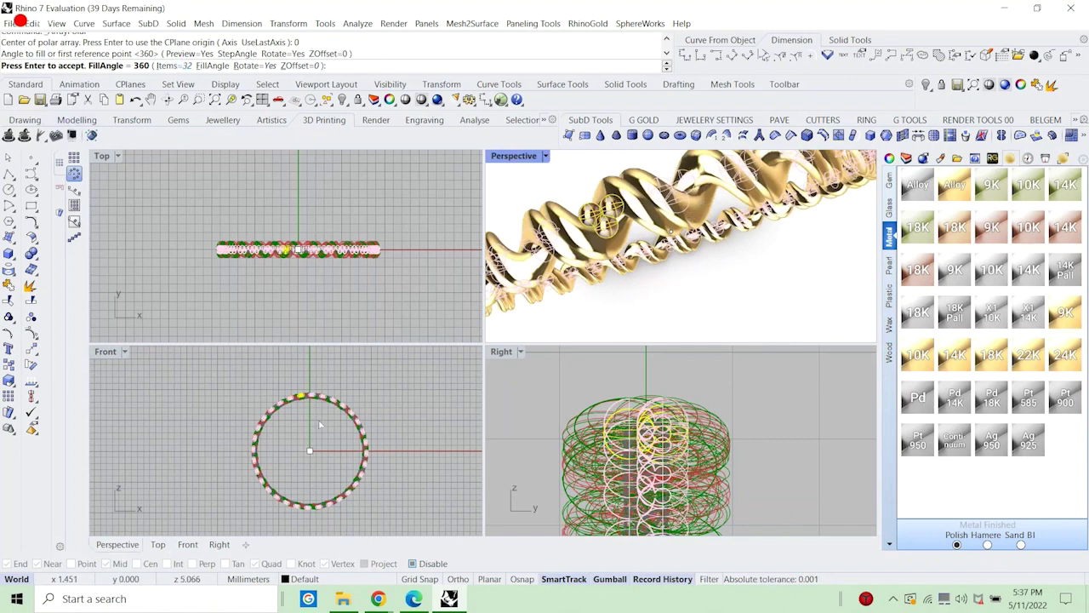
Try item counts of 15, 17 and 20 for the cluster's polar array.
click(172, 66)
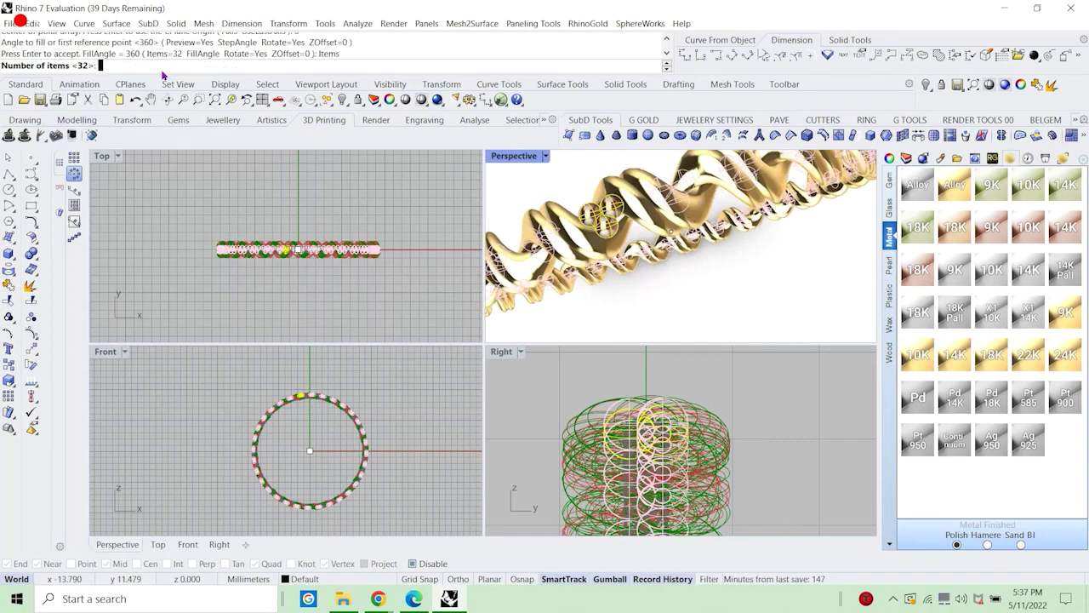
text(15)
key(Return)
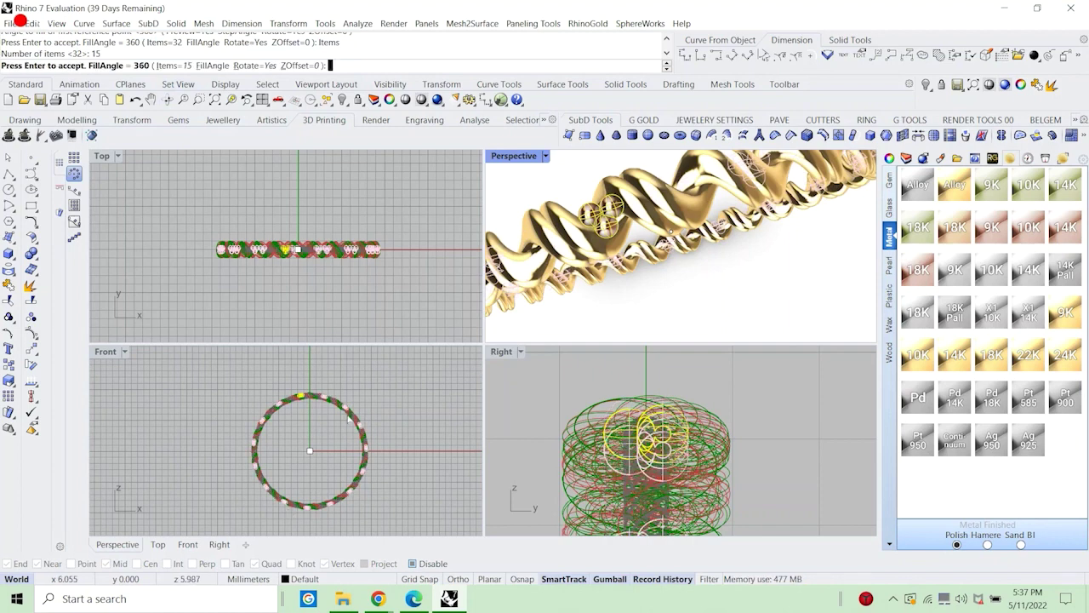
right_drag(746, 231, 545, 264)
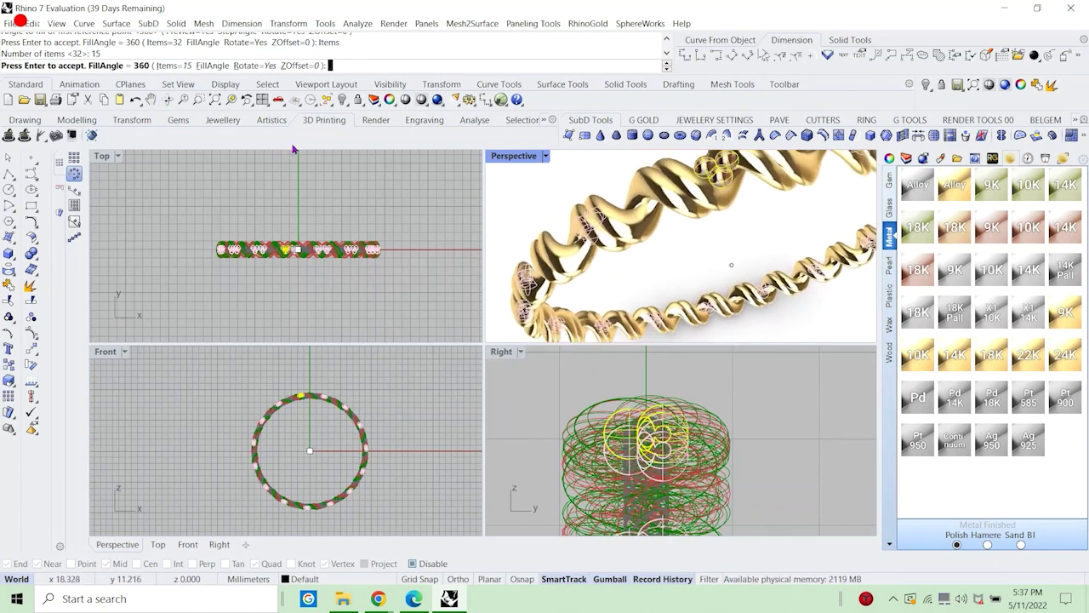
click(181, 67)
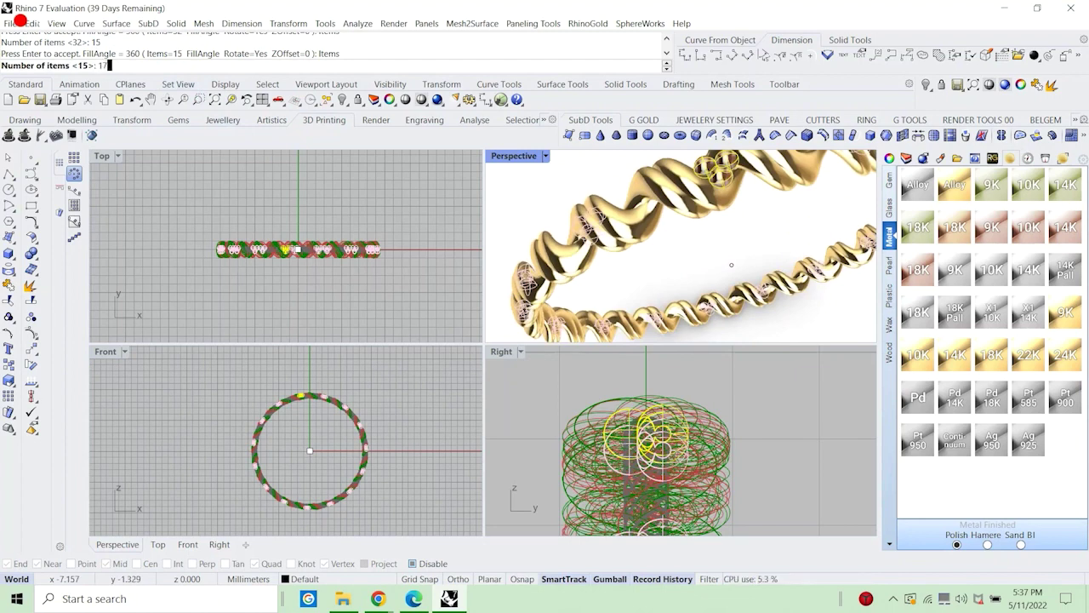
key(Return)
click(174, 67)
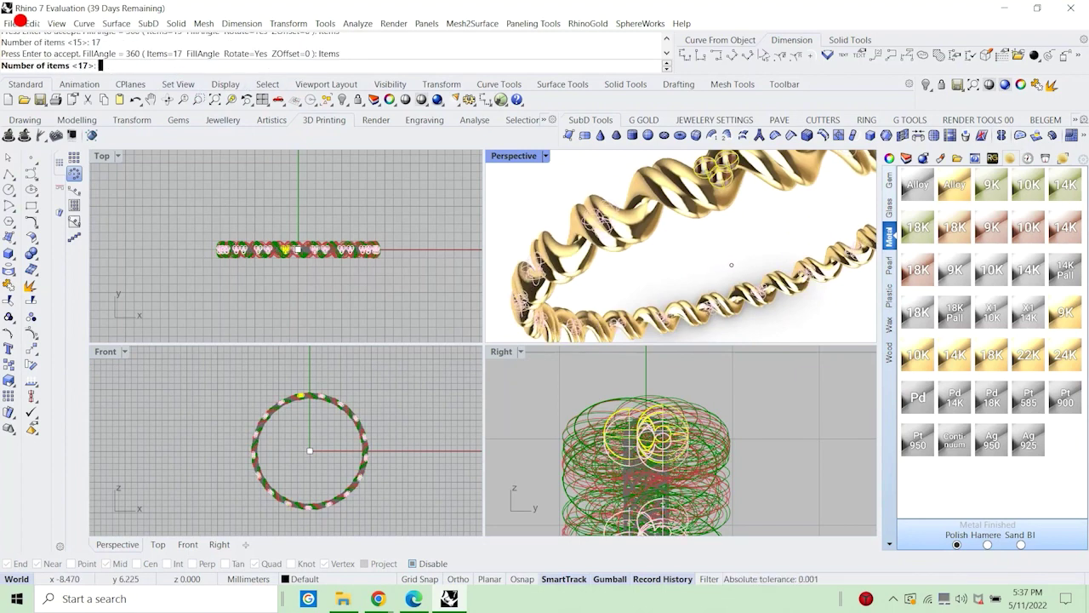
text(20)
key(Return)
Set the polar array's item count to 25 and accept the array around the ring.
click(180, 67)
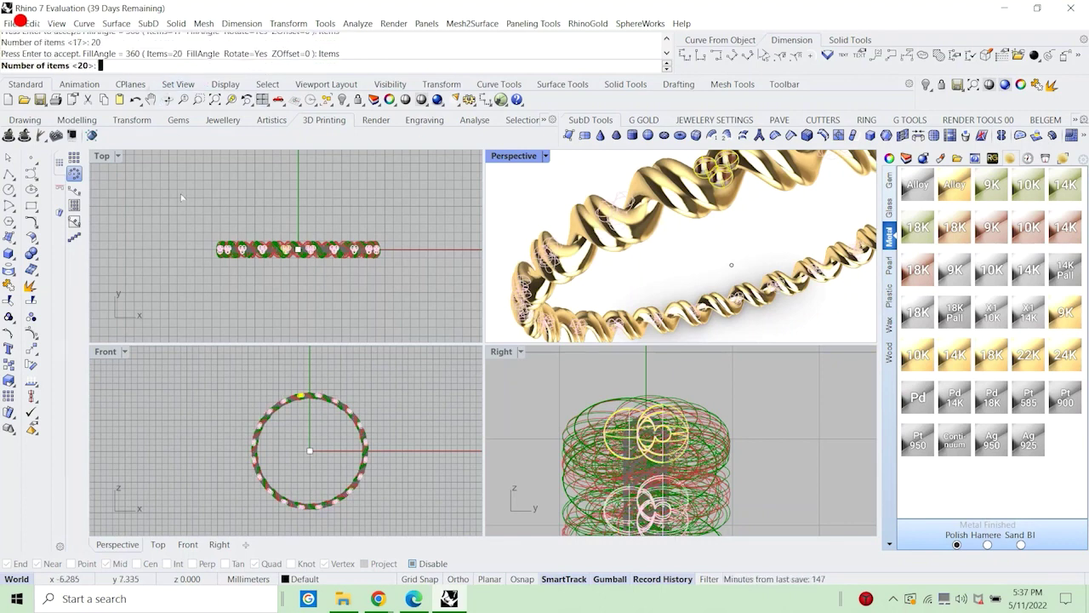
text(25)
key(Return)
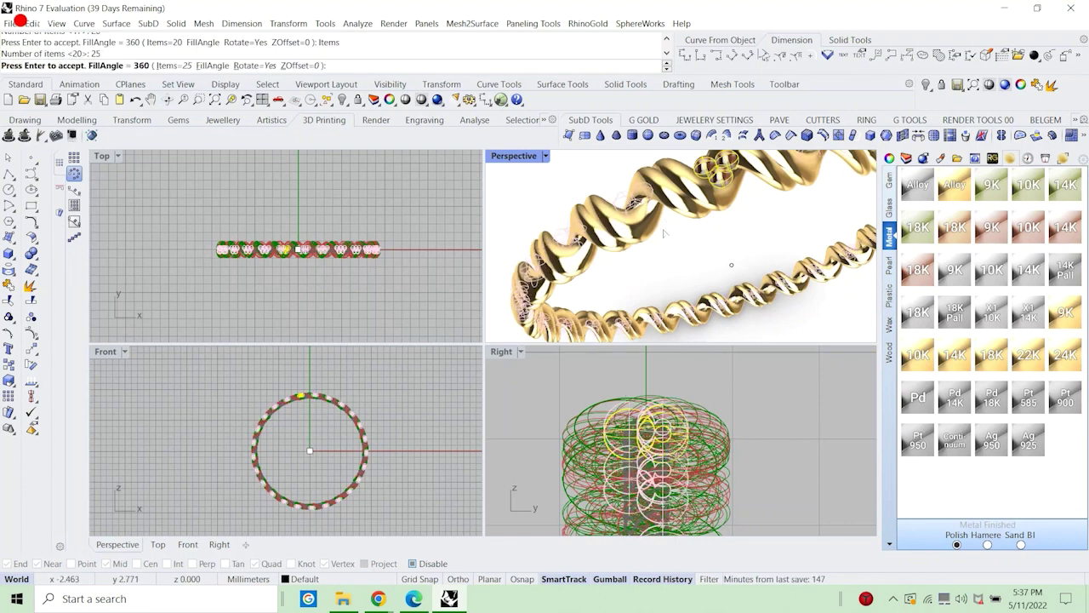
key(Return)
scroll(662, 243, up, 6)
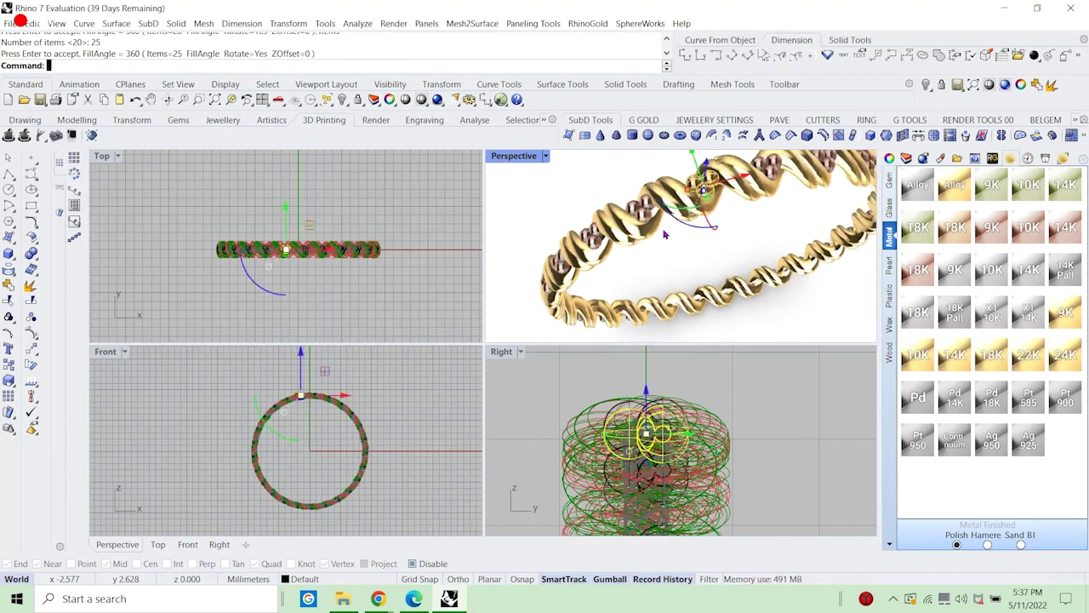
scroll(660, 253, down, 8)
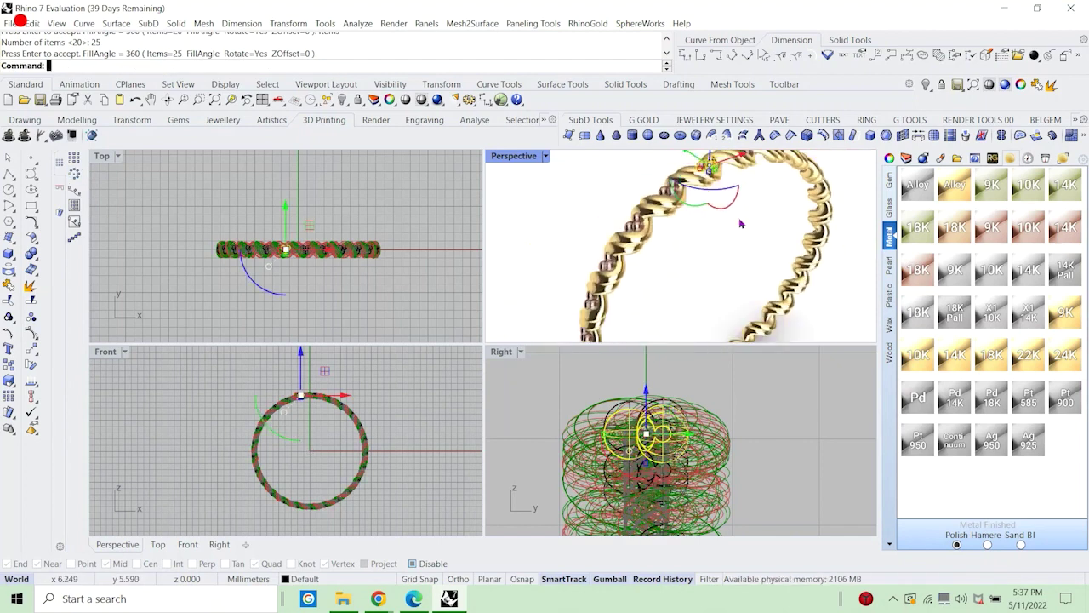
Examine the cluster array around the twisted ring from several angles in the enlarged Perspective view.
scroll(726, 289, up, 8)
right_drag(727, 289, 701, 273)
scroll(701, 273, down, 5)
double_click(519, 157)
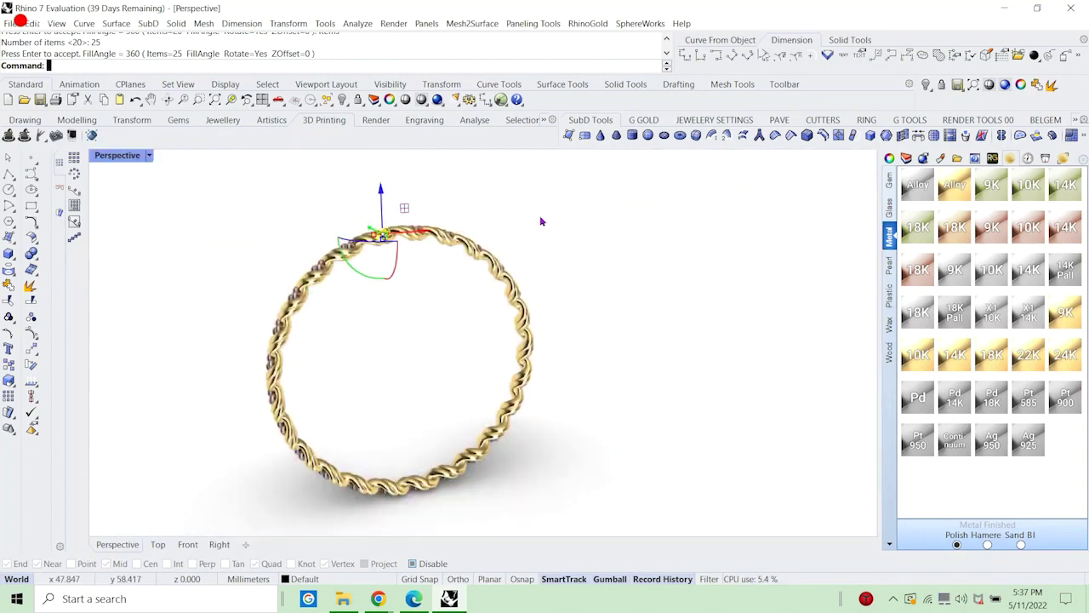
right_drag(540, 219, 453, 326)
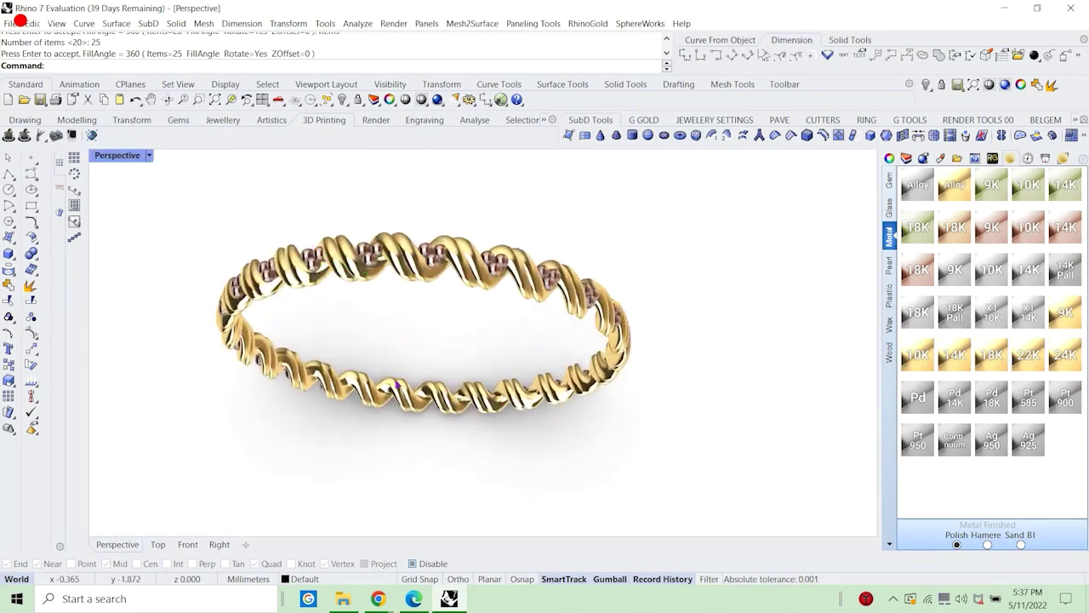
right_drag(346, 253, 510, 316)
right_drag(476, 281, 473, 305)
key(ctrl+m)
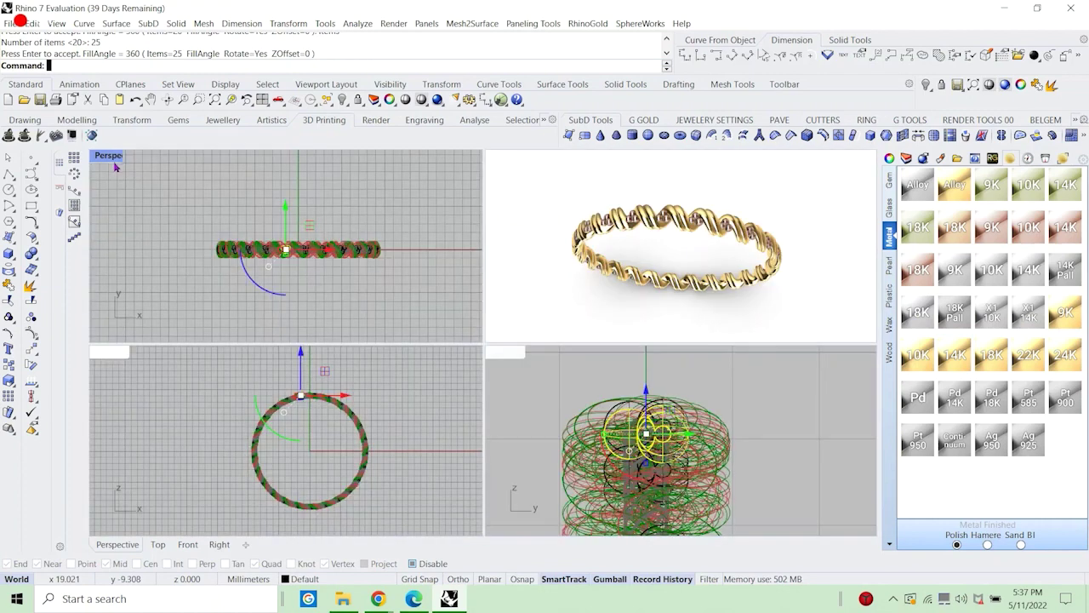
Select the arrayed clusters together with the original cluster and group them.
text(elLast)
key(Return)
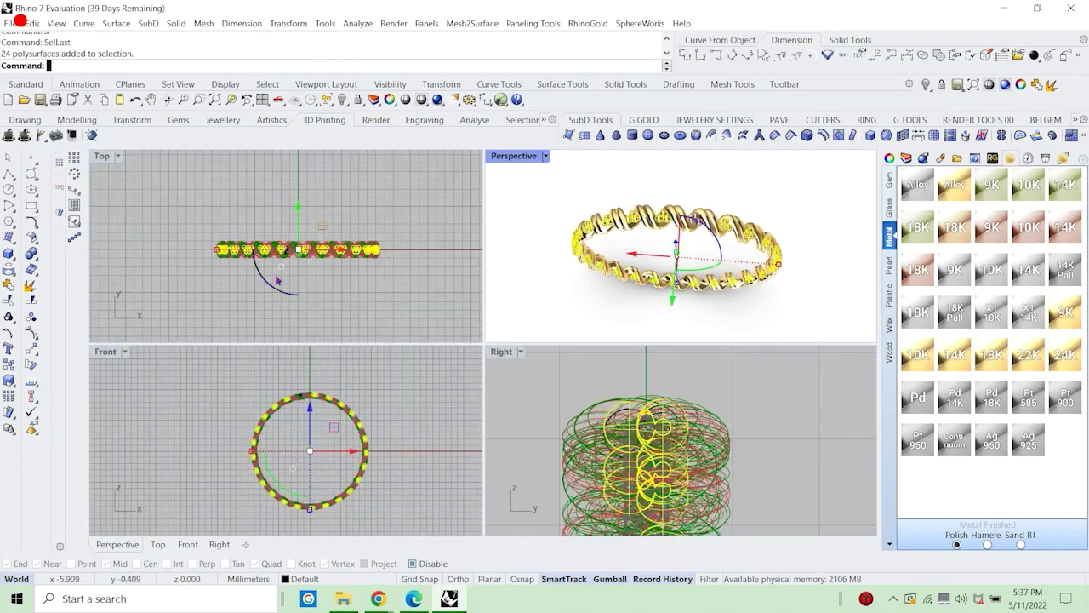
scroll(219, 183, up, 6)
click(229, 174)
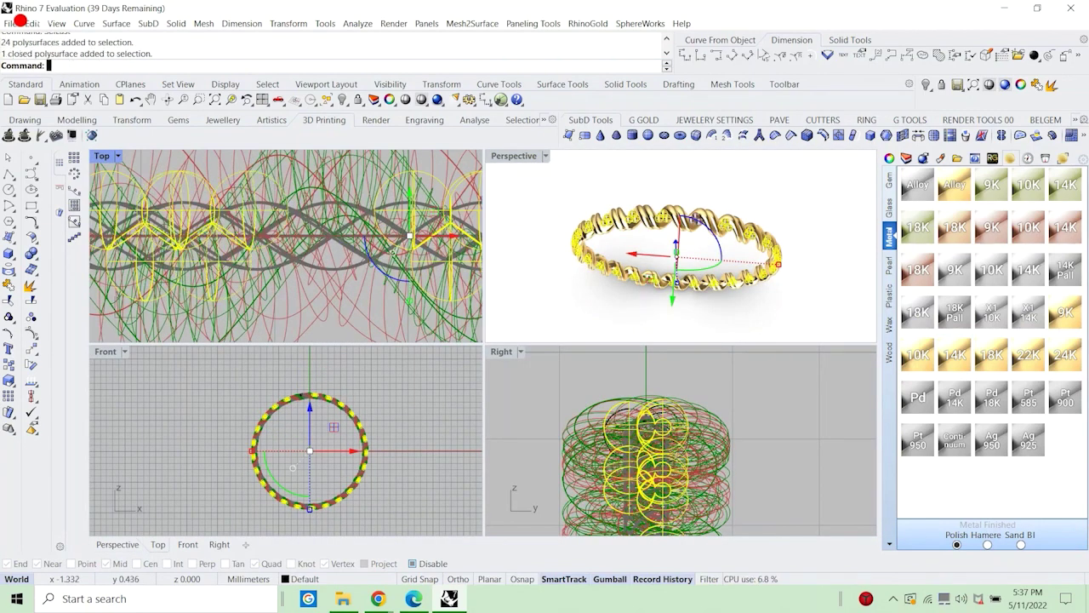
scroll(229, 173, down, 4)
click(8, 317)
scroll(292, 281, down, 5)
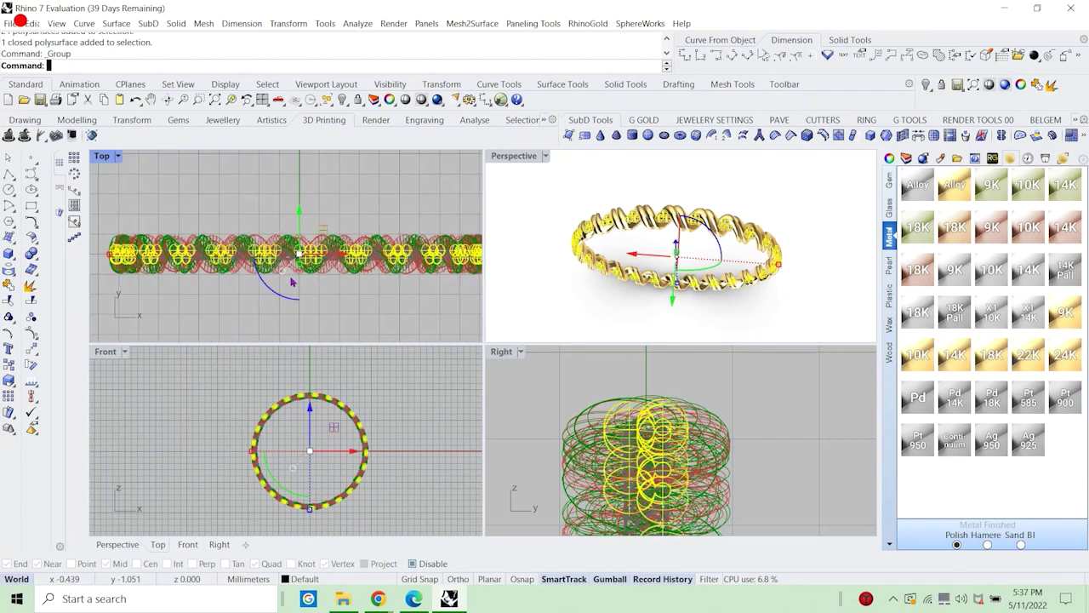
Mirror a copy of the grouped clusters in the Top view across the X axis, starting the mirror plane at the origin.
text(mirror)
key(Return)
text(0)
key(Return)
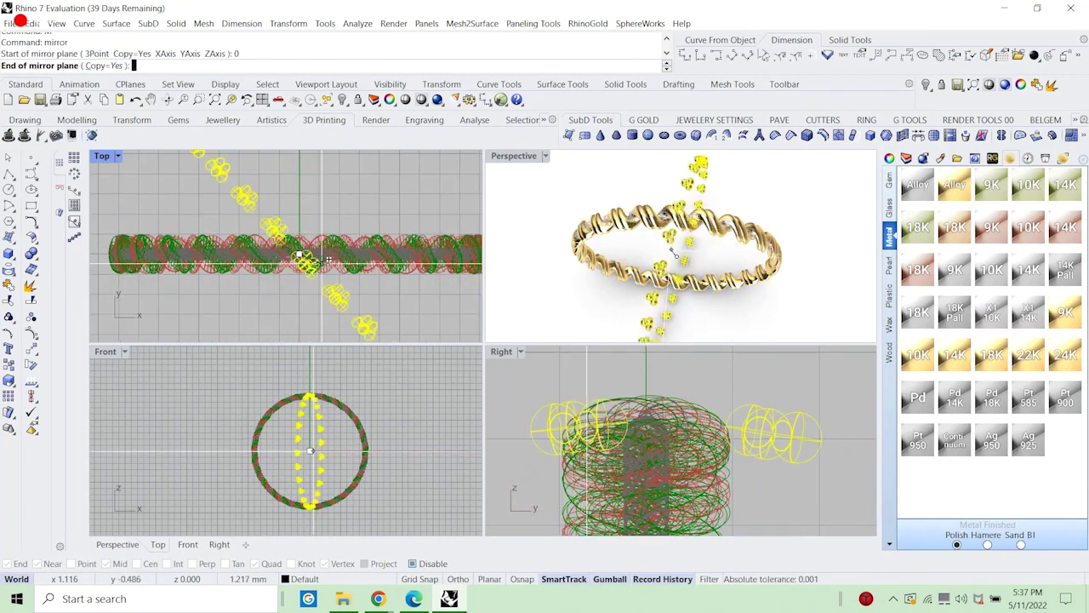
click(409, 298)
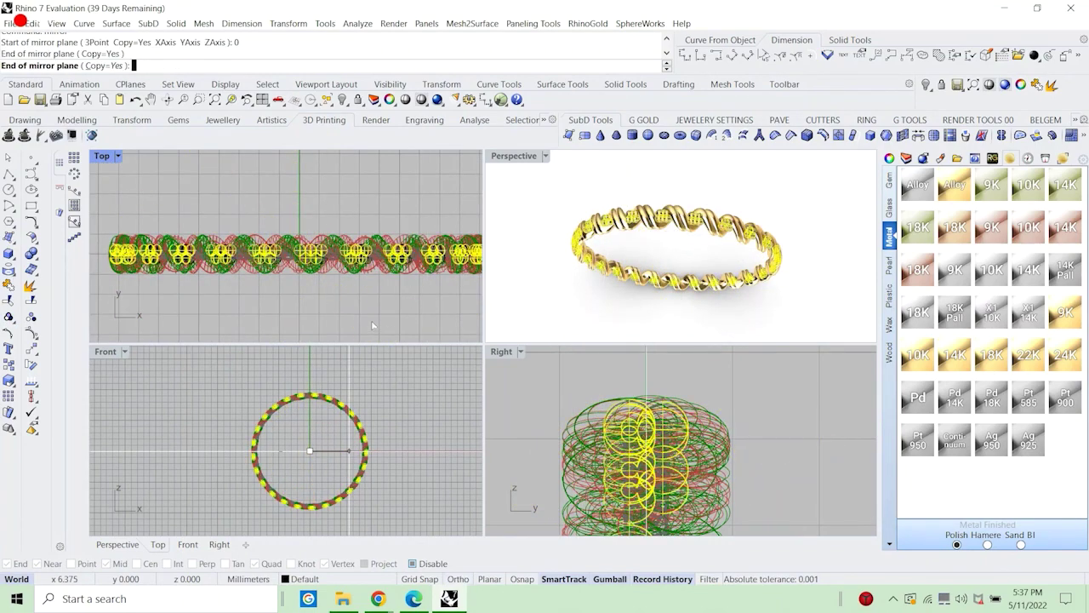
key(Escape)
scroll(636, 257, up, 5)
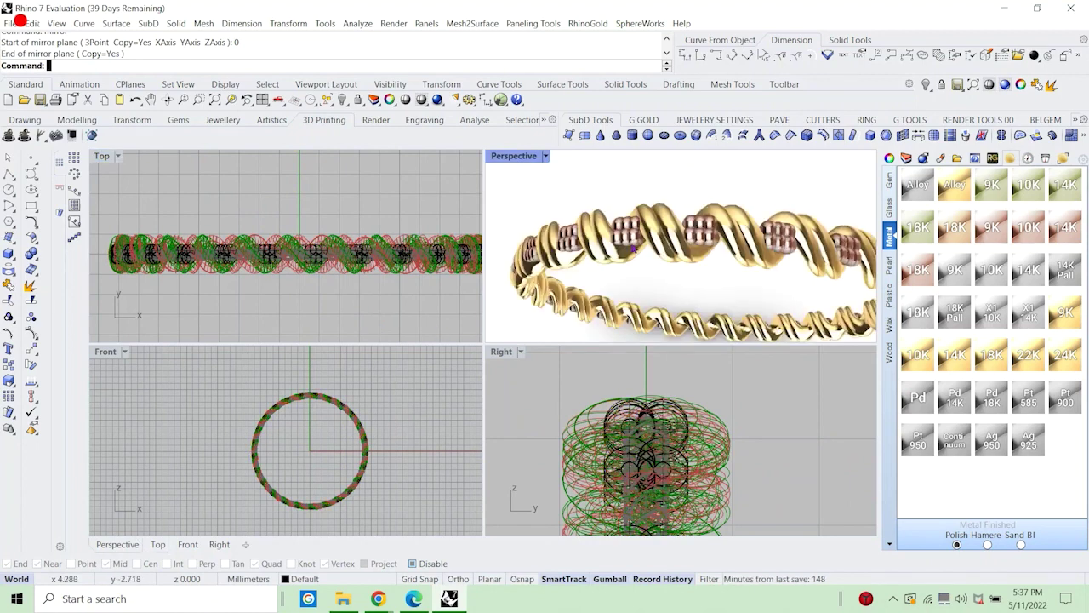
Try shifting the mirrored clusters along negative Y toward one edge of the band, and undo the move.
text(sl)
key(Return)
drag(298, 223, 352, 307)
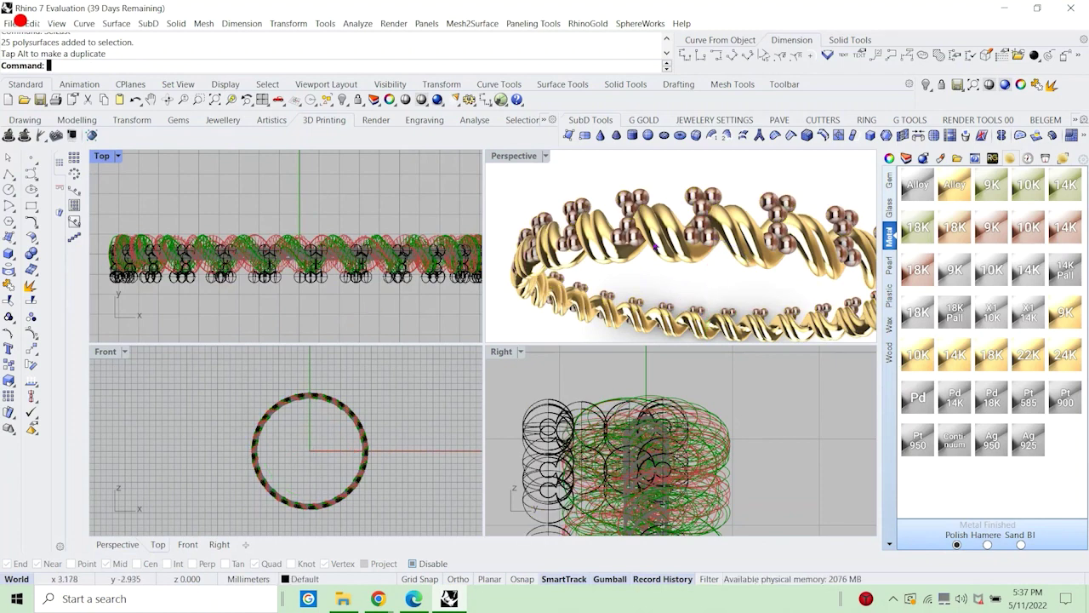
scroll(656, 244, down, 3)
right_drag(656, 245, 686, 283)
key(ctrl+z)
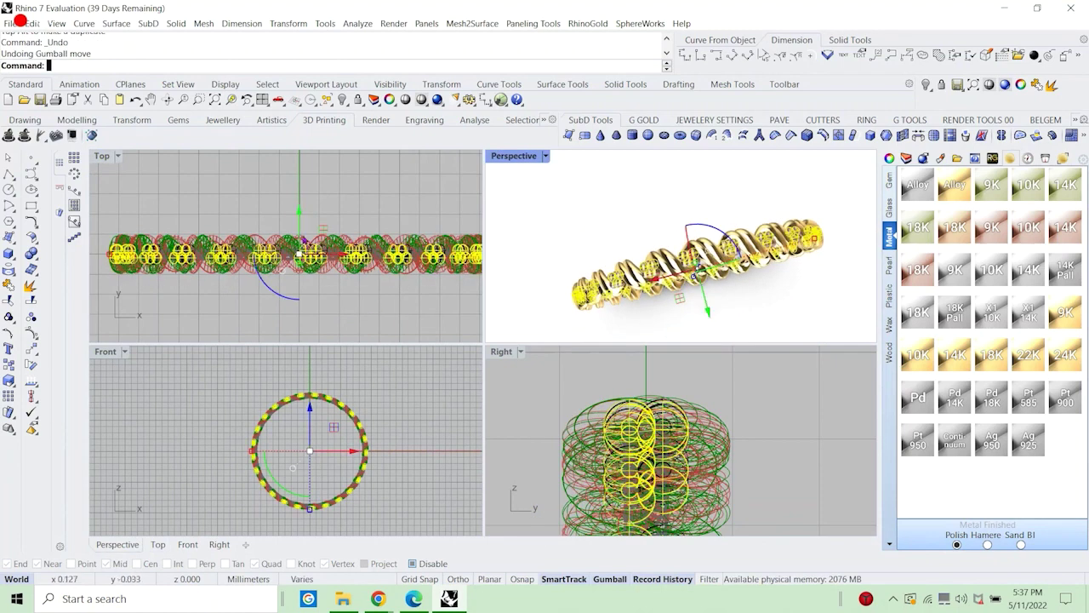
Move the mirrored clusters along positive Y in the Top view so they sit along the band's outer edge.
drag(297, 219, 360, 195)
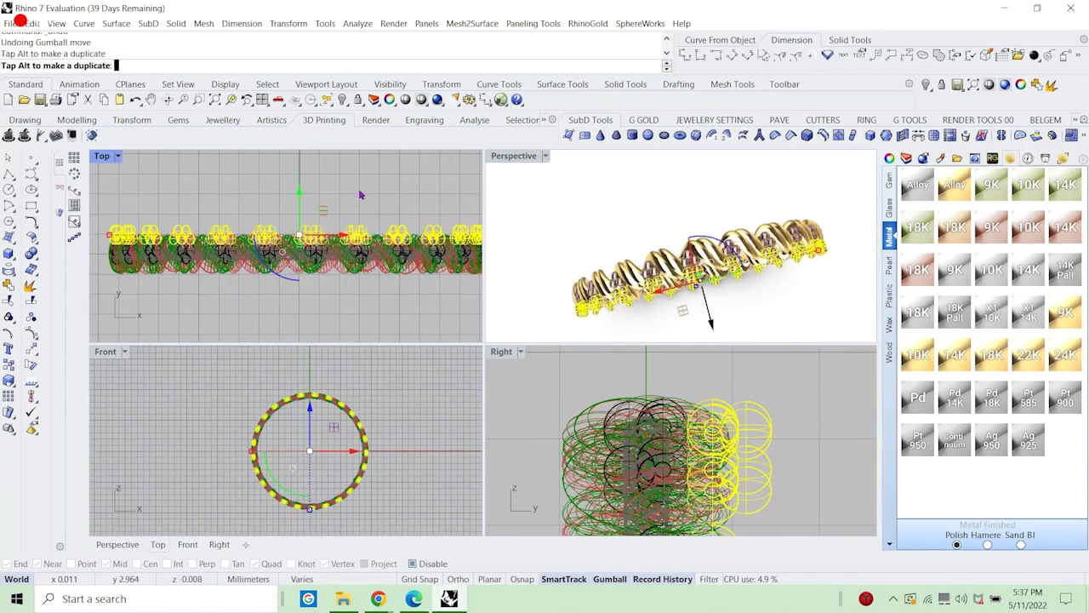
key(Escape)
scroll(672, 289, up, 4)
right_drag(672, 289, 700, 249)
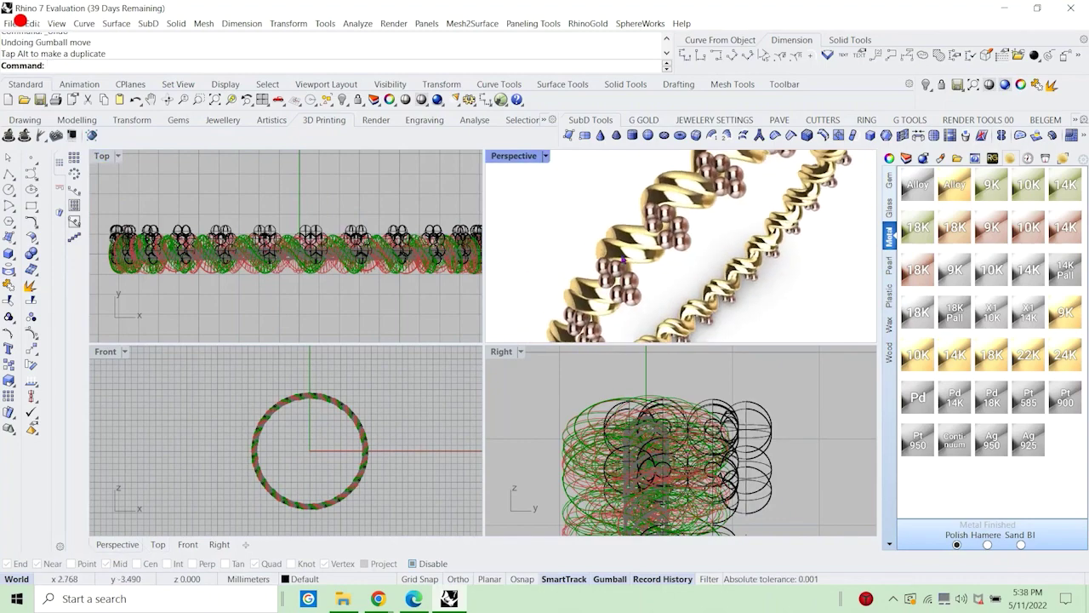
Inspect the ring with the shifted second row of clusters from several angles in the enlarged Perspective view.
scroll(699, 249, down, 5)
double_click(517, 158)
scroll(512, 341, down, 4)
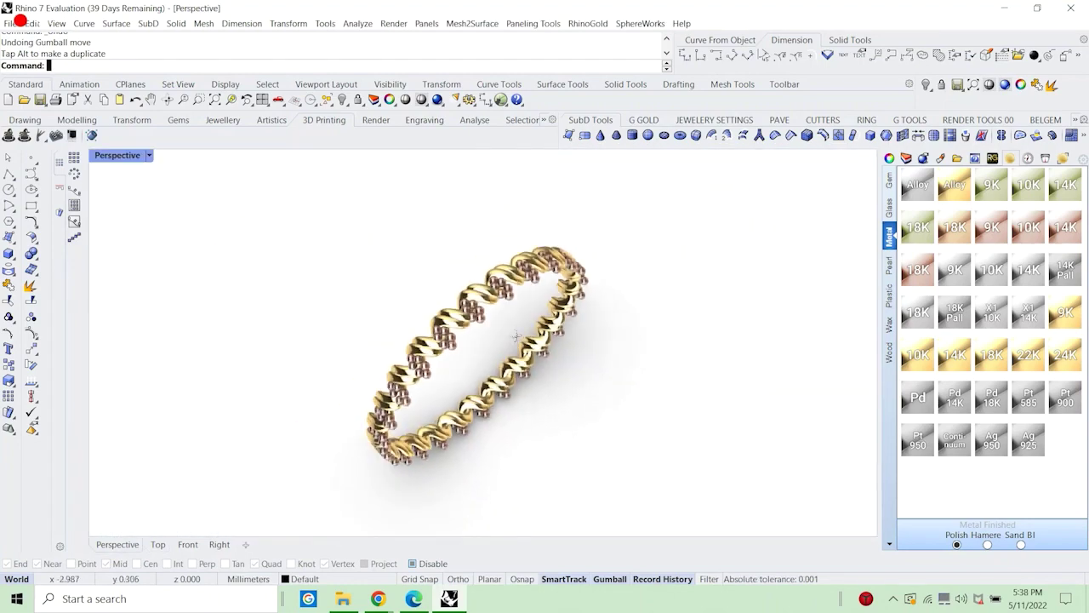
right_drag(519, 339, 413, 354)
scroll(527, 328, up, 4)
scroll(488, 358, up, 5)
scroll(415, 356, down, 5)
right_drag(635, 332, 563, 278)
scroll(432, 231, up, 4)
double_click(112, 156)
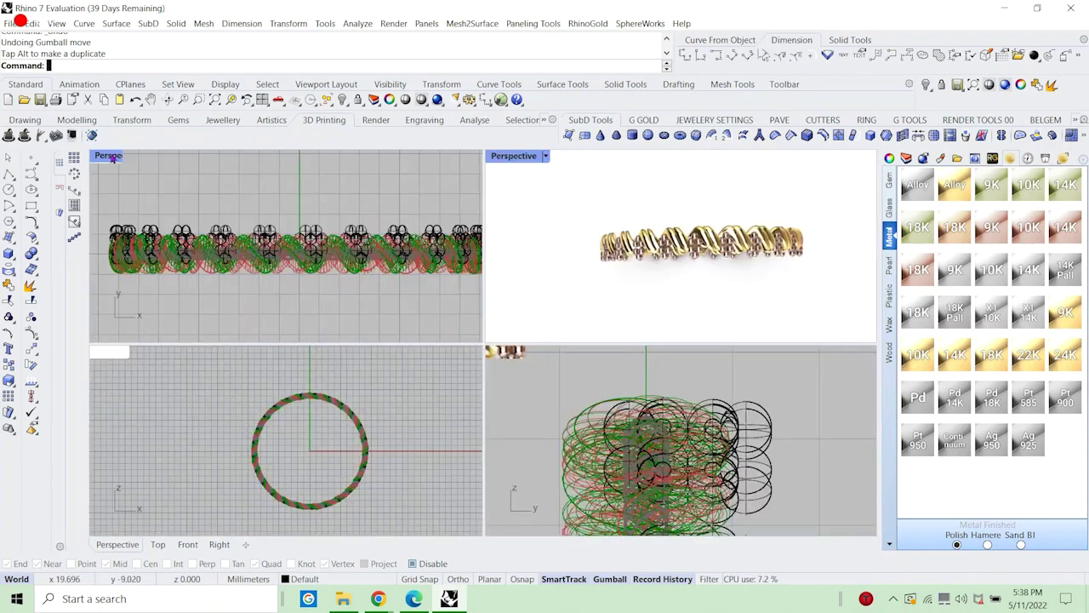
Hide the shifted mirrored clusters and the original cluster group, leaving only the twisted band.
scroll(235, 250, down, 2)
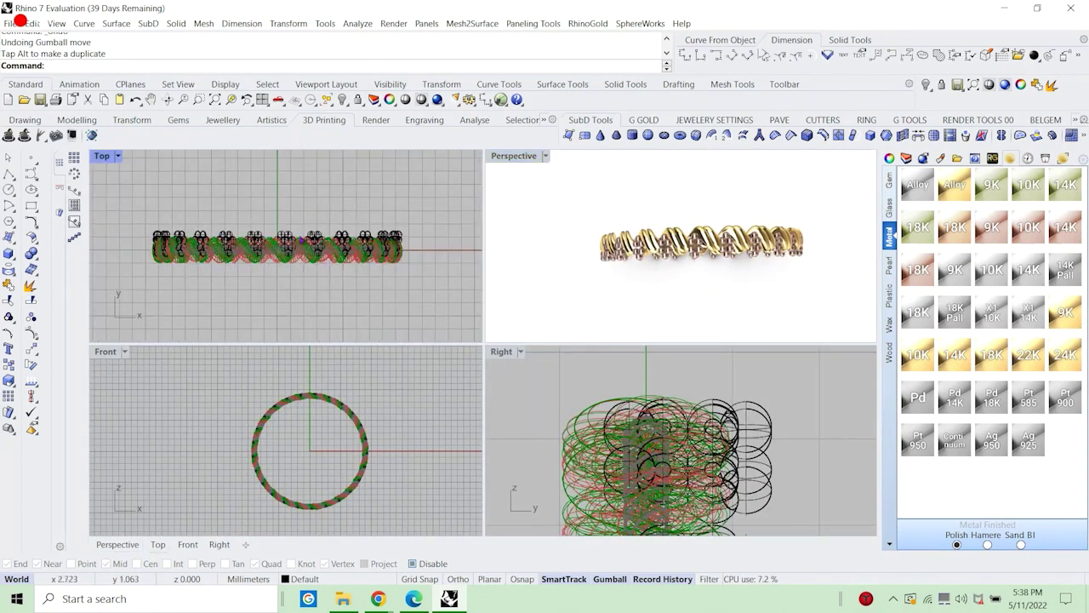
scroll(289, 245, up, 4)
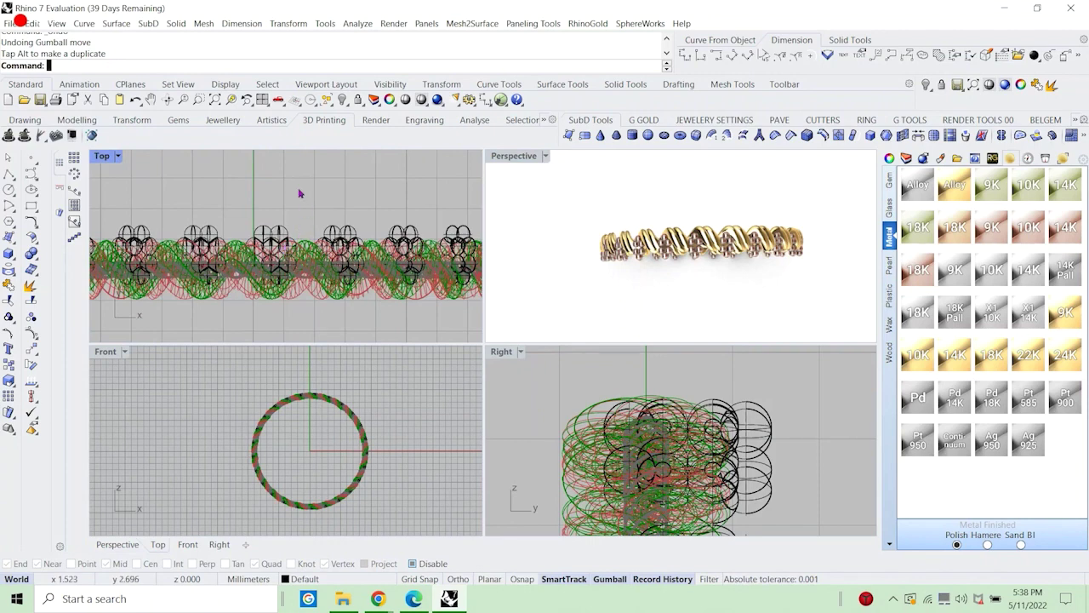
drag(295, 193, 259, 226)
key(ctrl+h)
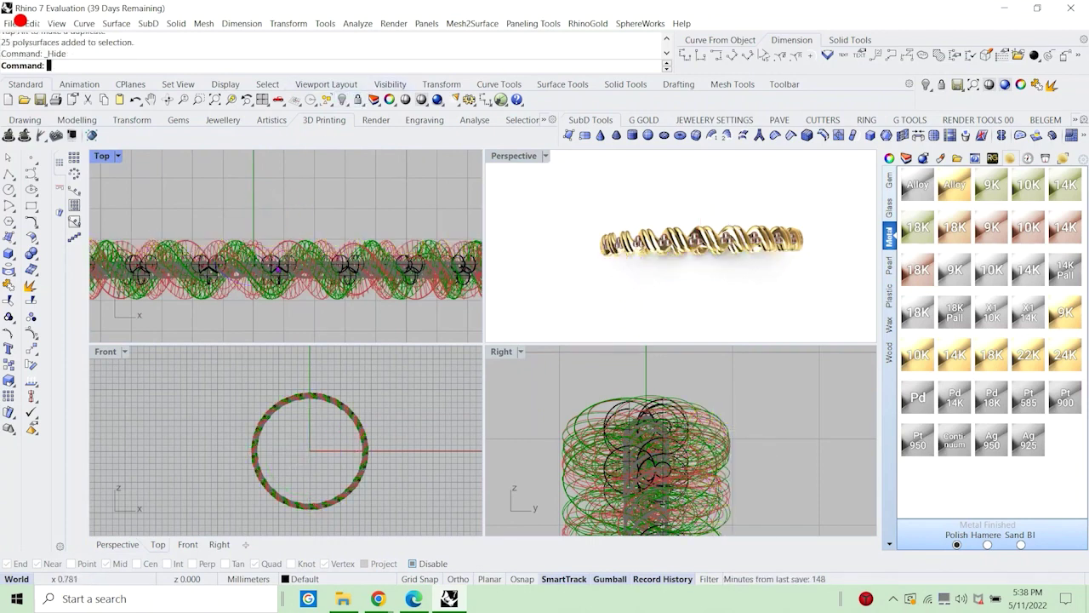
click(258, 297)
key(Escape)
scroll(279, 238, up, 10)
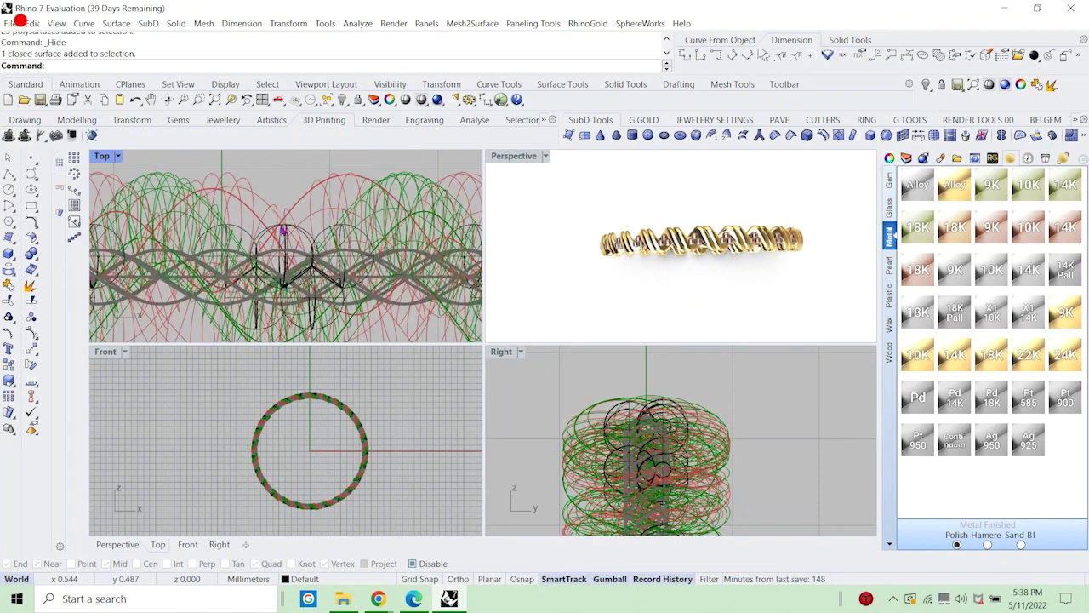
click(316, 238)
scroll(318, 239, down, 5)
key(ctrl+h)
key(Escape)
scroll(316, 239, down, 5)
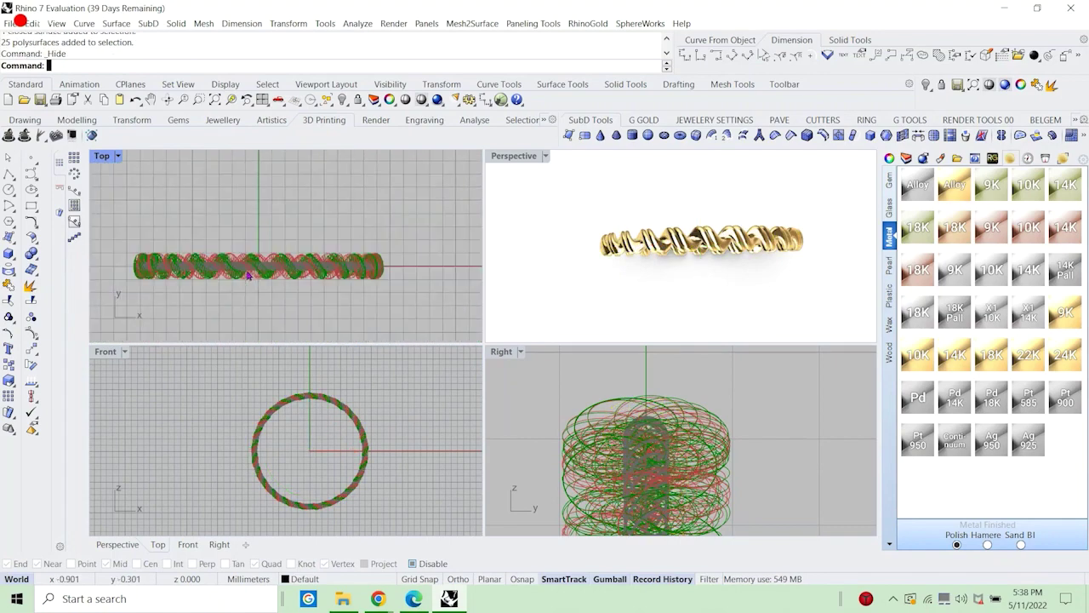
Create a brilliant-cut diamond at the origin with Gem Studio, sized to span about two thirds of the band's width.
click(178, 120)
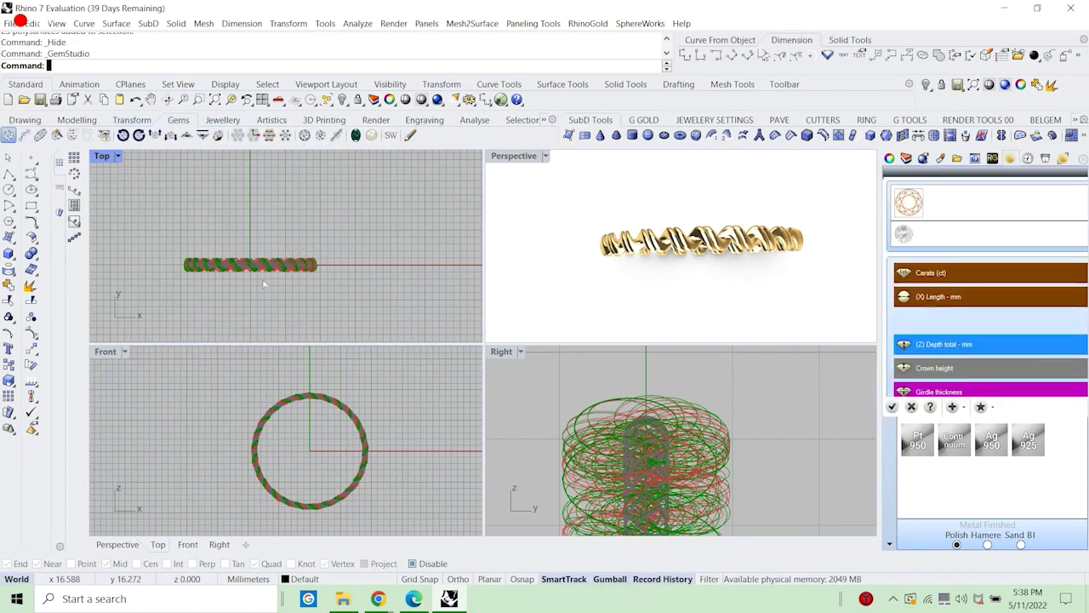
scroll(260, 279, up, 4)
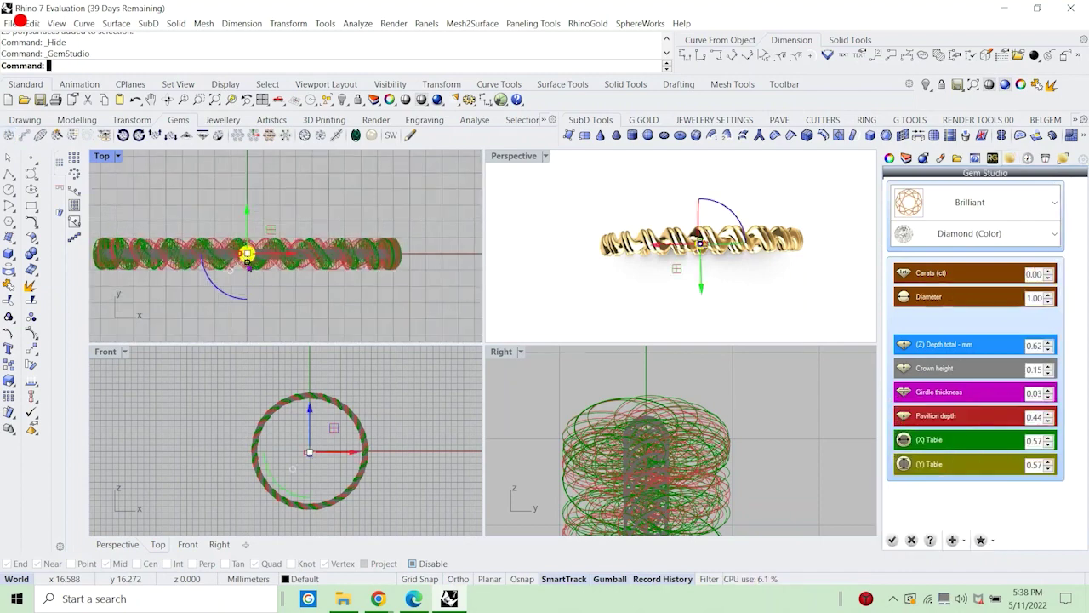
scroll(247, 263, up, 2)
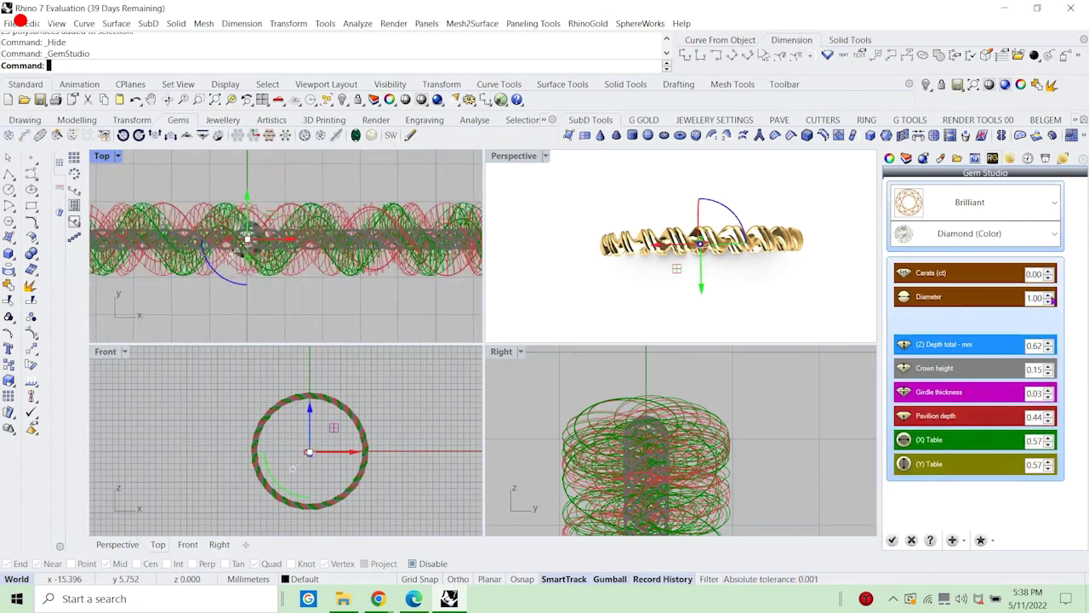
click(891, 541)
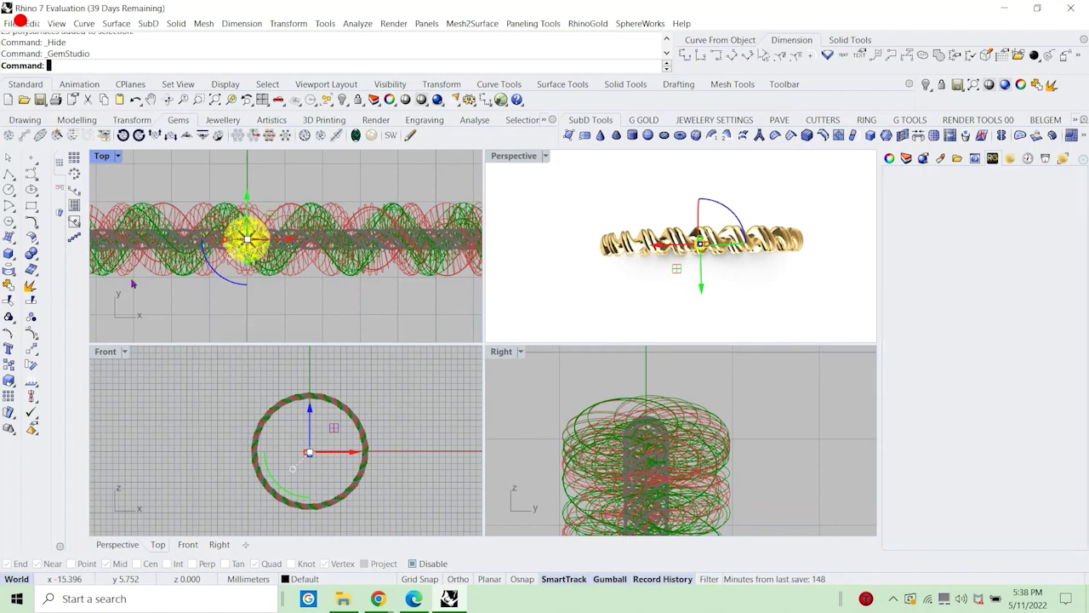
Build a plain bezel around the diamond with Bezel Studio.
click(223, 120)
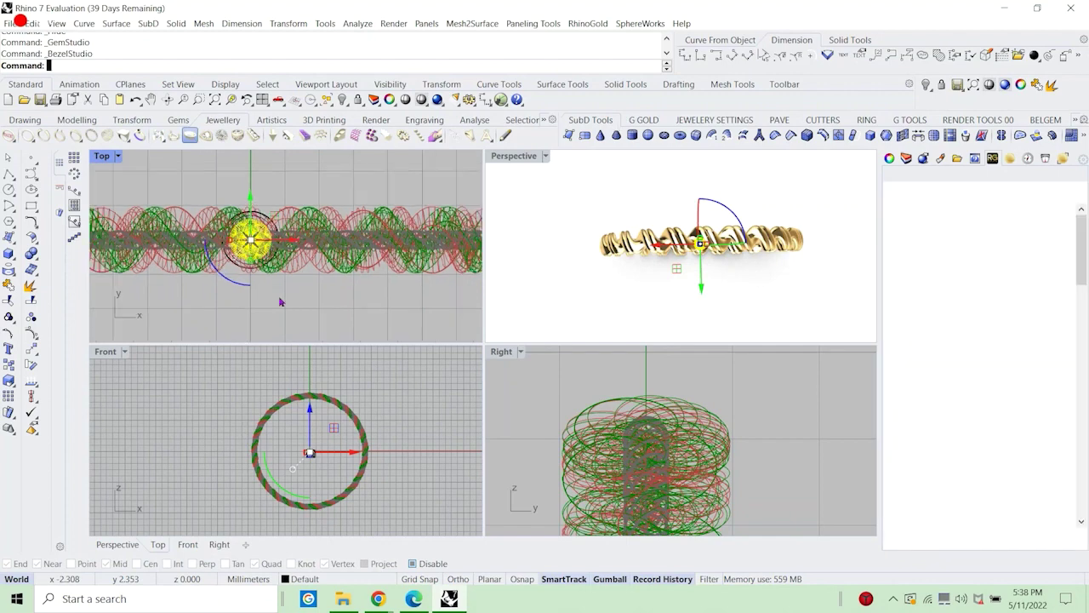
scroll(268, 254, up, 2)
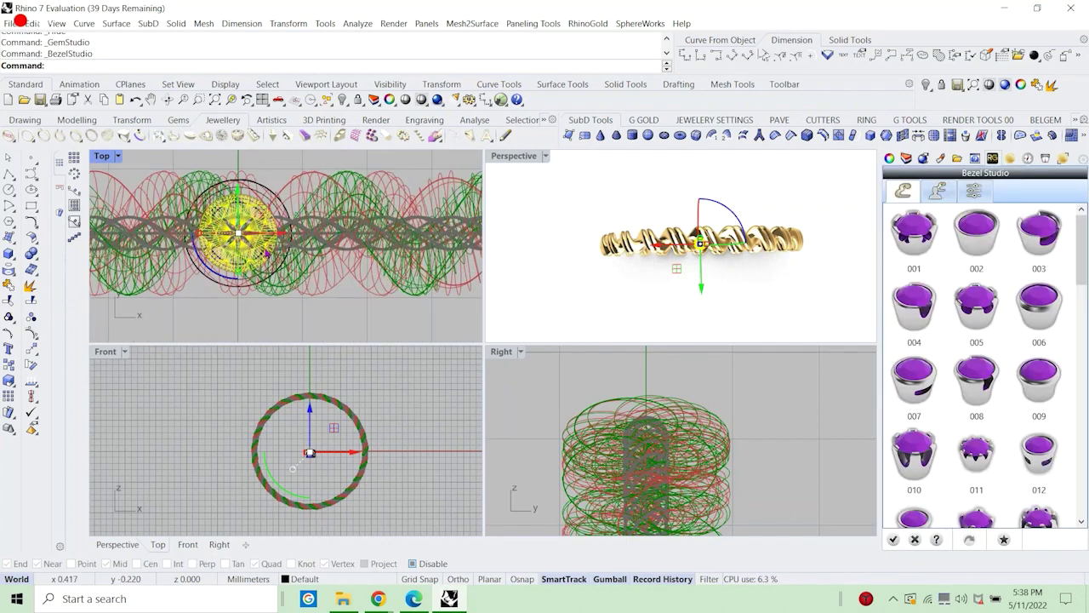
click(895, 540)
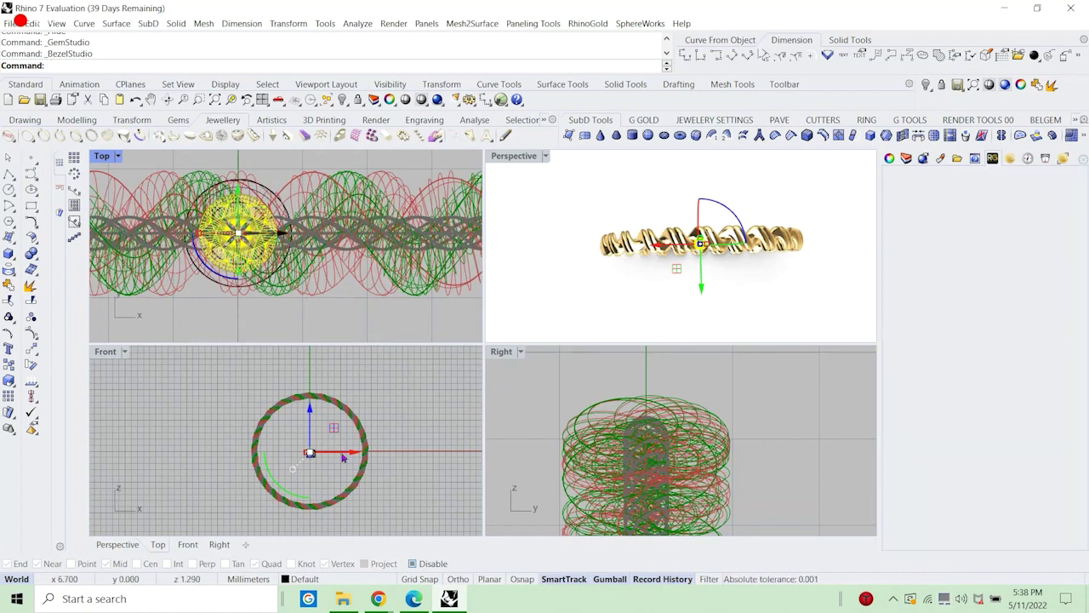
Group the diamond with its bezel and move them straight up in the Front view onto the top of the band.
scroll(343, 458, up, 4)
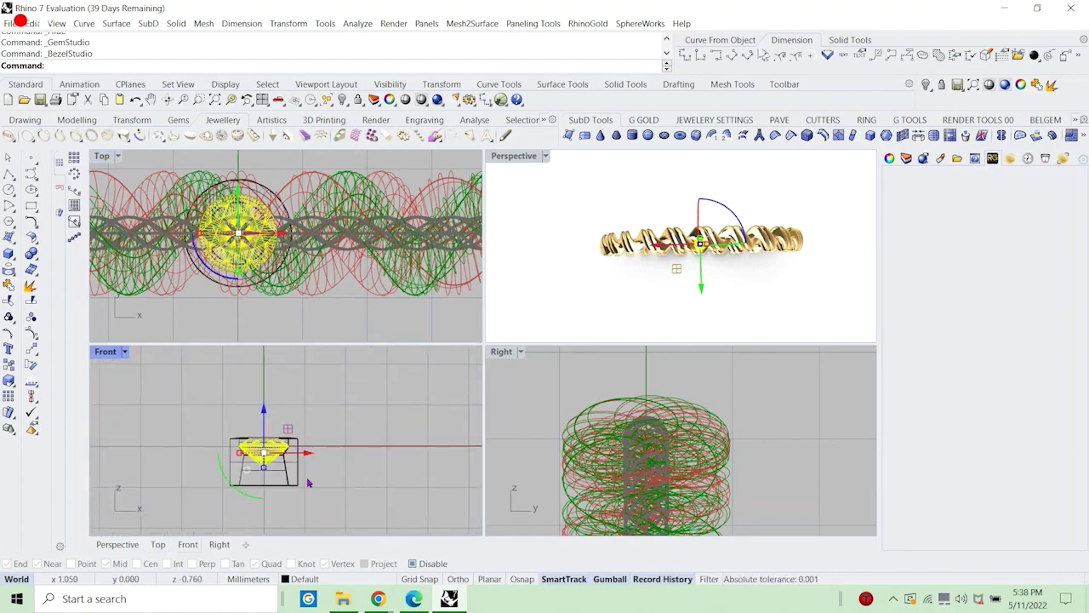
drag(308, 483, 218, 429)
scroll(328, 445, down, 12)
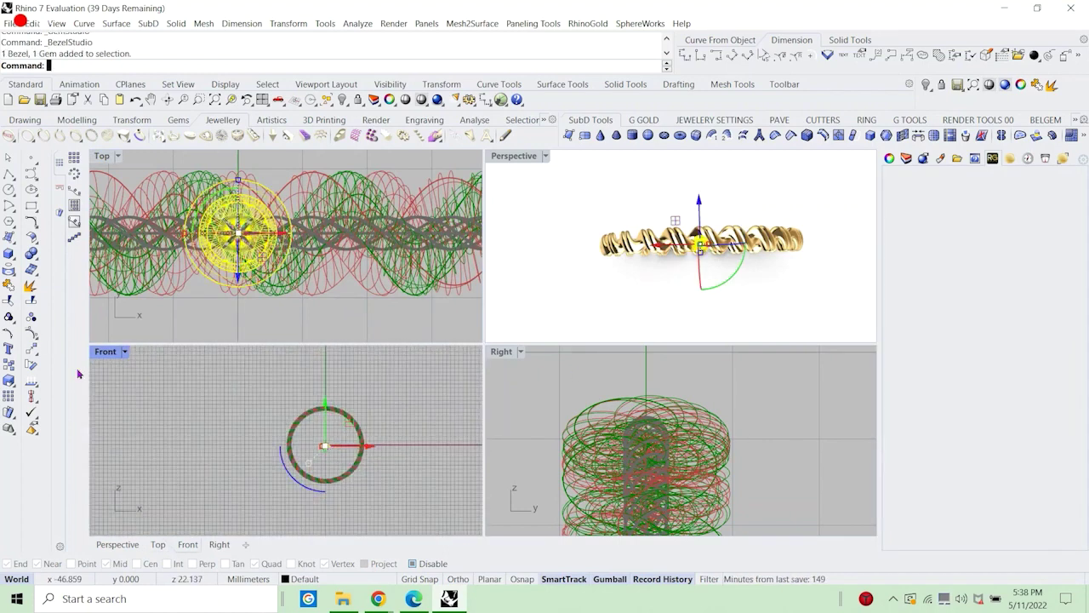
click(10, 316)
scroll(332, 434, up, 3)
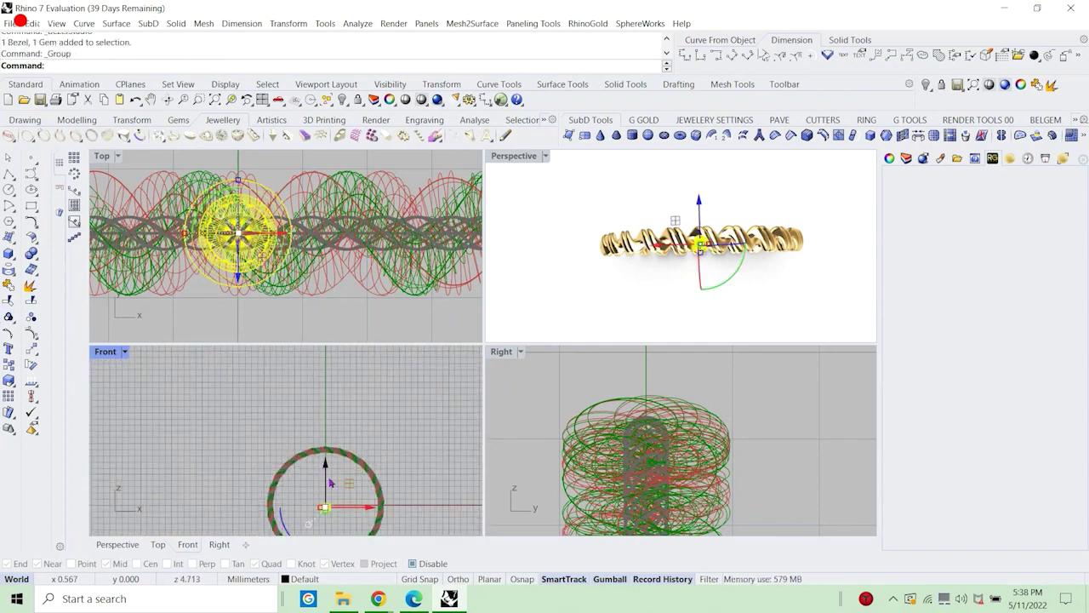
drag(326, 464, 332, 410)
scroll(319, 444, up, 12)
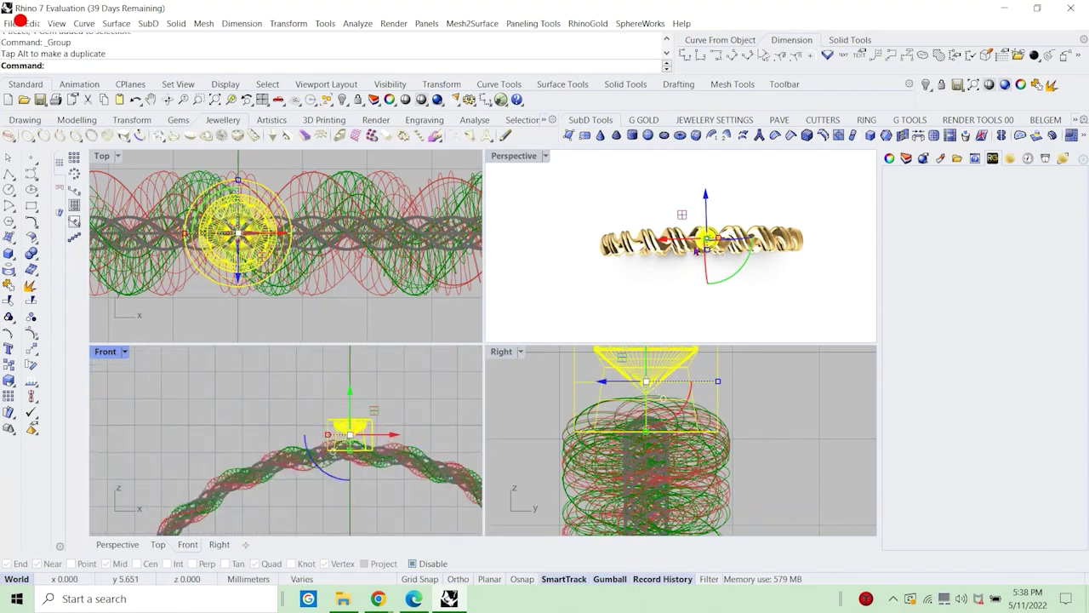
Try rotating the bezel-set diamond about 9 degrees counterclockwise around the ring's centre in the Front view.
click(26, 370)
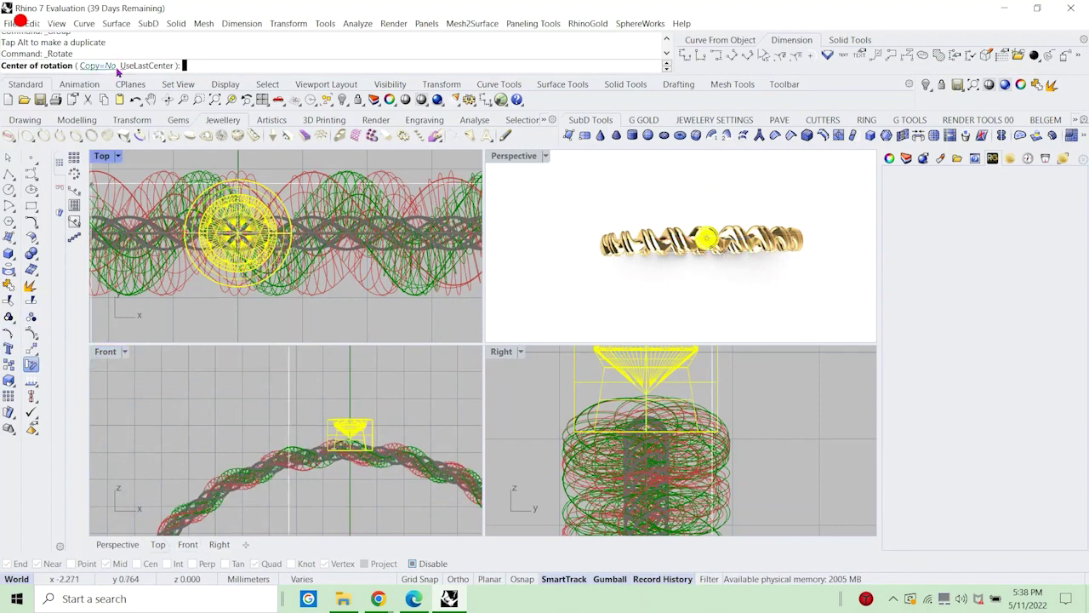
click(76, 119)
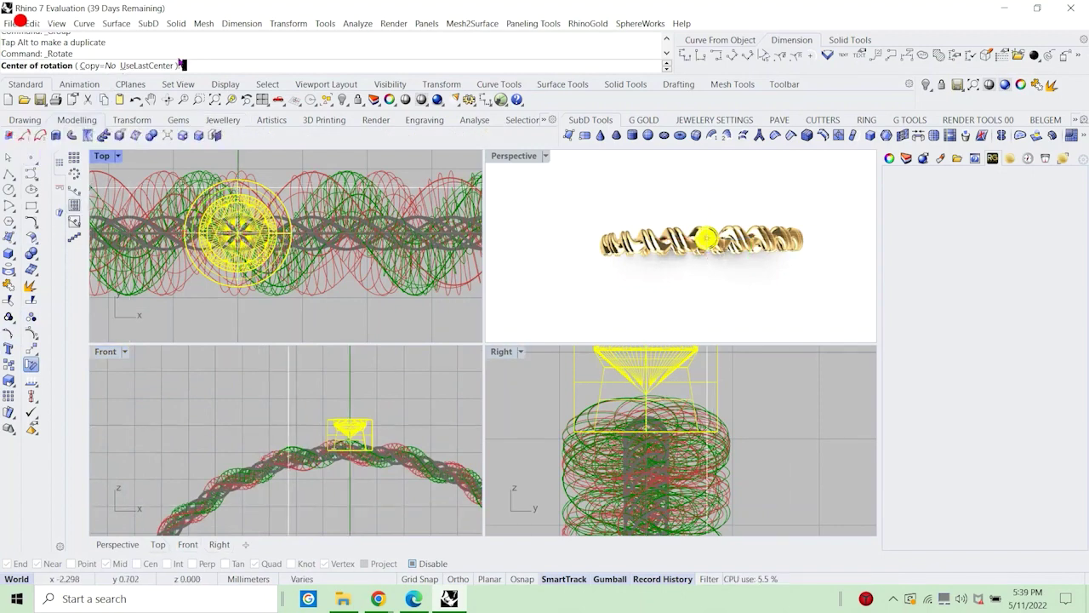
scroll(353, 410, up, 4)
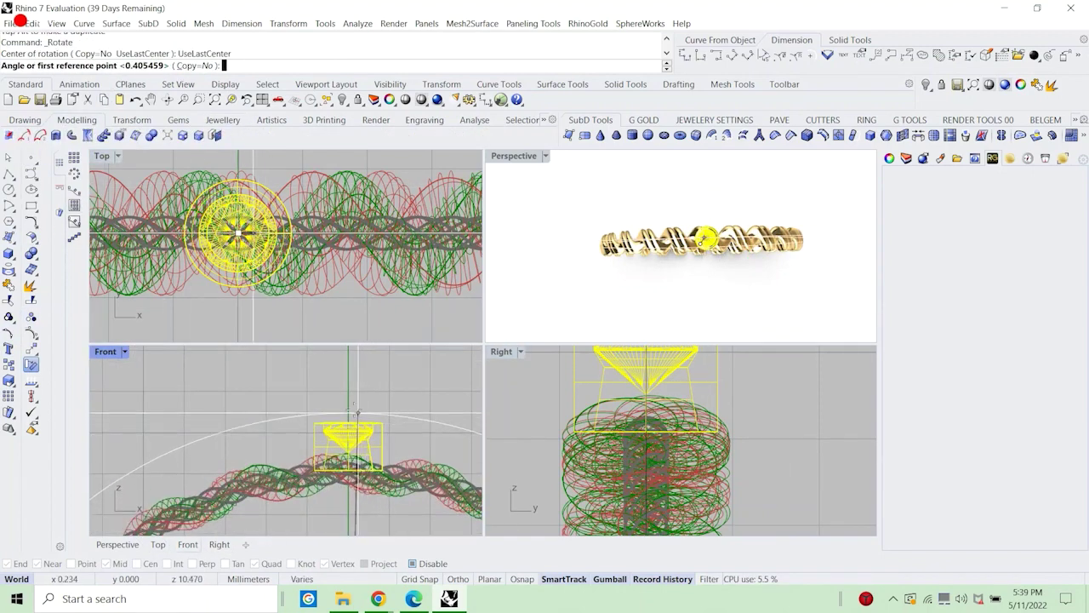
shift+click(349, 409)
scroll(297, 461, up, 9)
right_drag(288, 458, 282, 375)
key(alt)
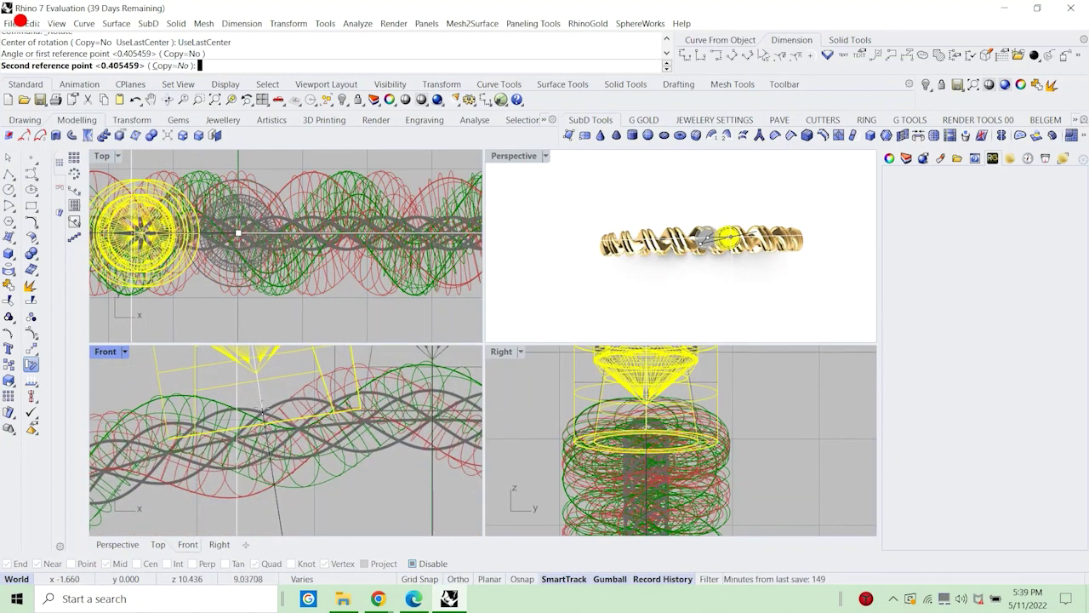
click(264, 412)
scroll(265, 421, down, 4)
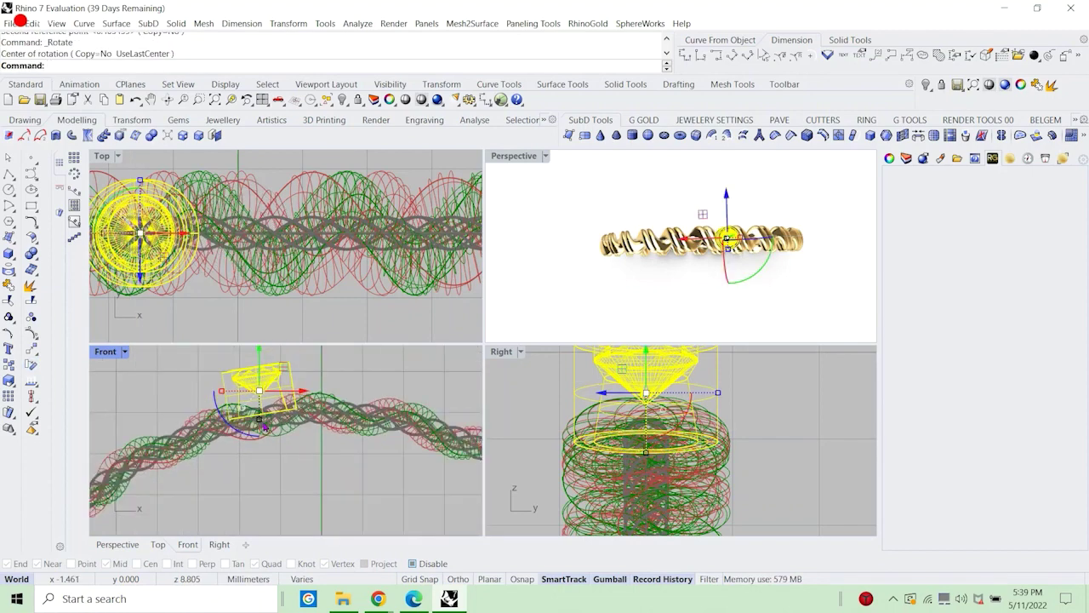
click(590, 298)
right_drag(593, 298, 608, 253)
scroll(734, 258, up, 8)
key(ctrl+z)
Lower the bezel-set diamond slightly in the Front view so it sits deeper in the twisted band.
right_drag(323, 368, 314, 411)
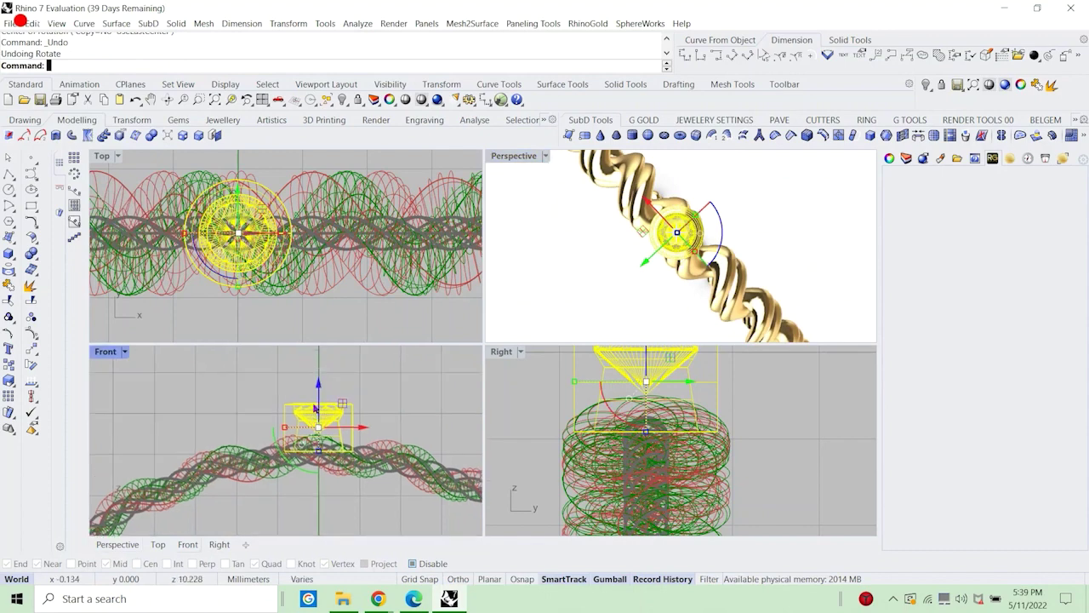
drag(318, 386, 317, 399)
click(402, 393)
right_drag(655, 285, 677, 196)
scroll(678, 196, up, 5)
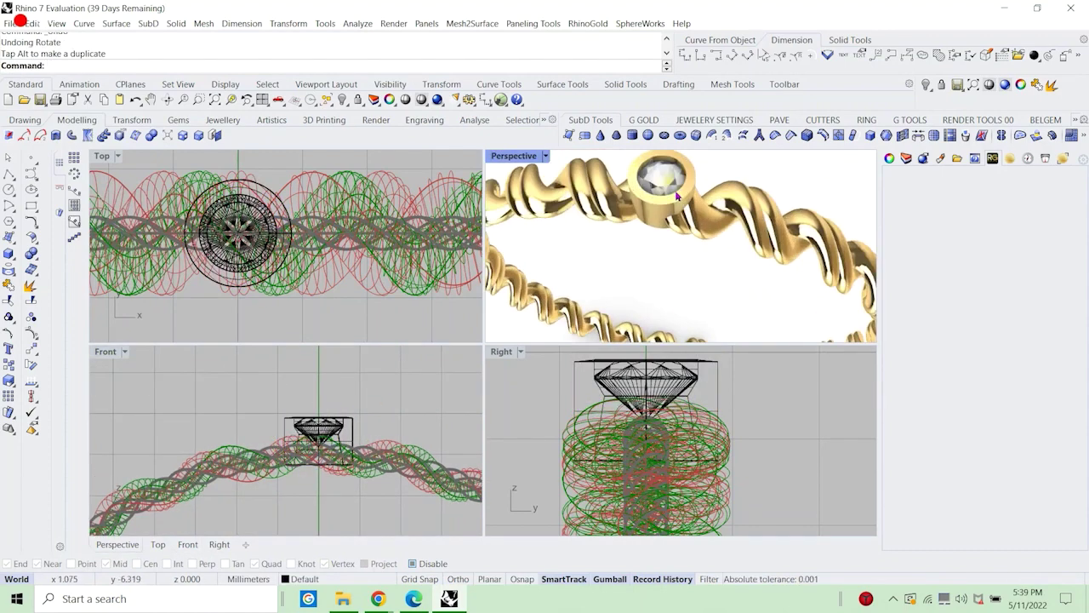
Rotate the bezel-set diamond about 9 degrees counterclockwise around the ring's centre in the Front view, reusing the last rotation centre.
click(677, 196)
scroll(256, 430, down, 4)
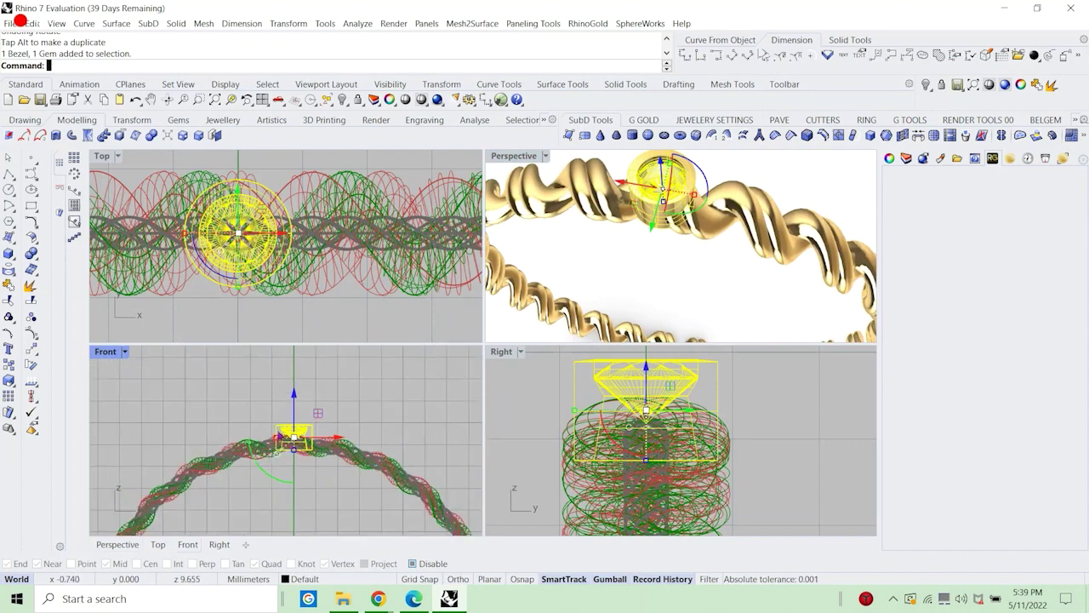
click(31, 381)
right_click(320, 434)
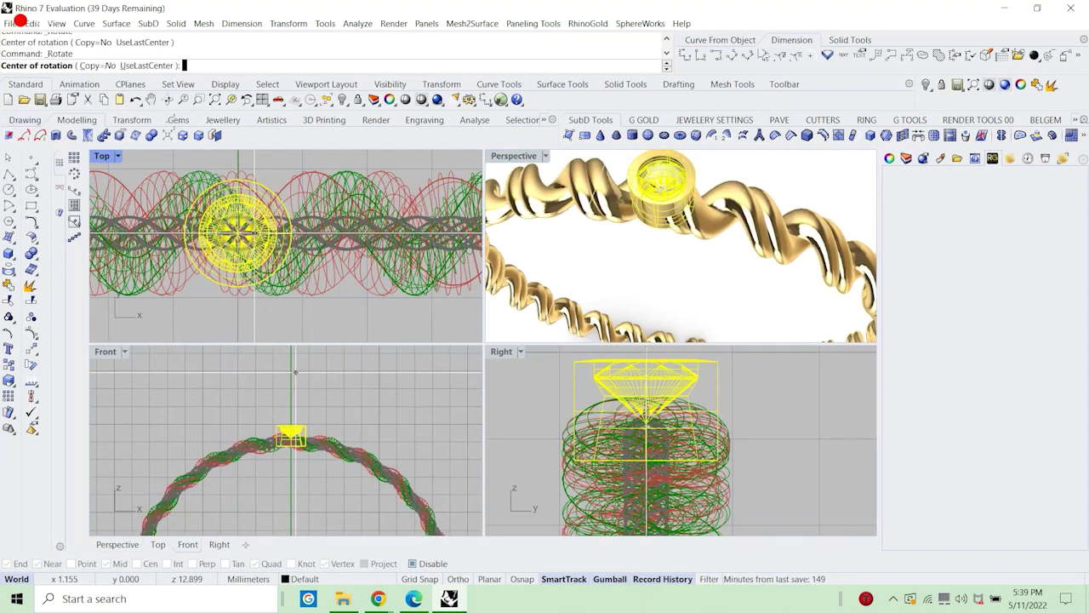
click(149, 66)
scroll(309, 411, up, 4)
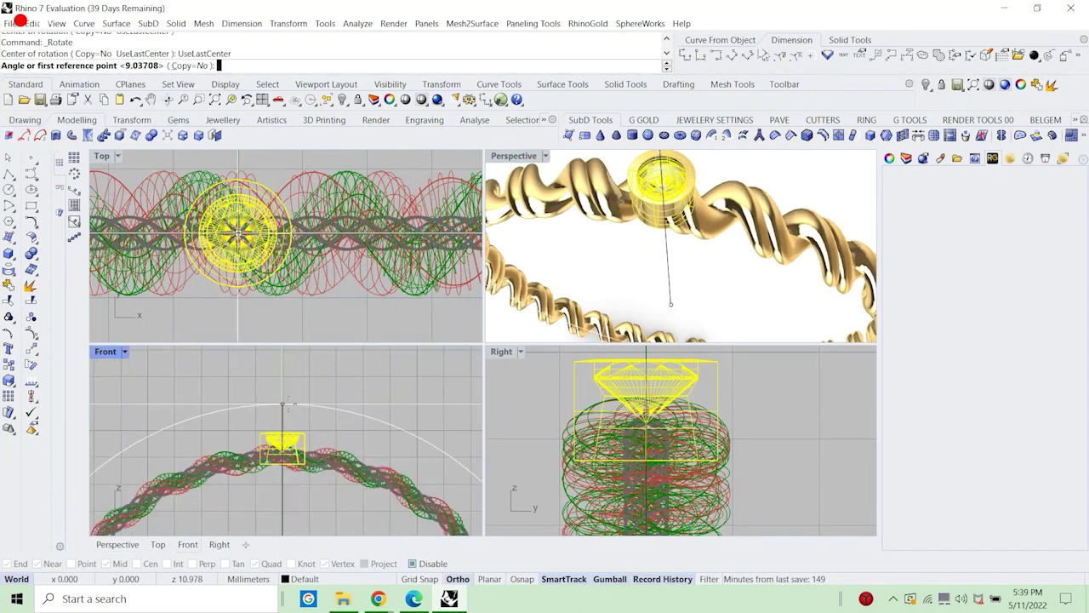
scroll(288, 400, up, 3)
double_click(105, 351)
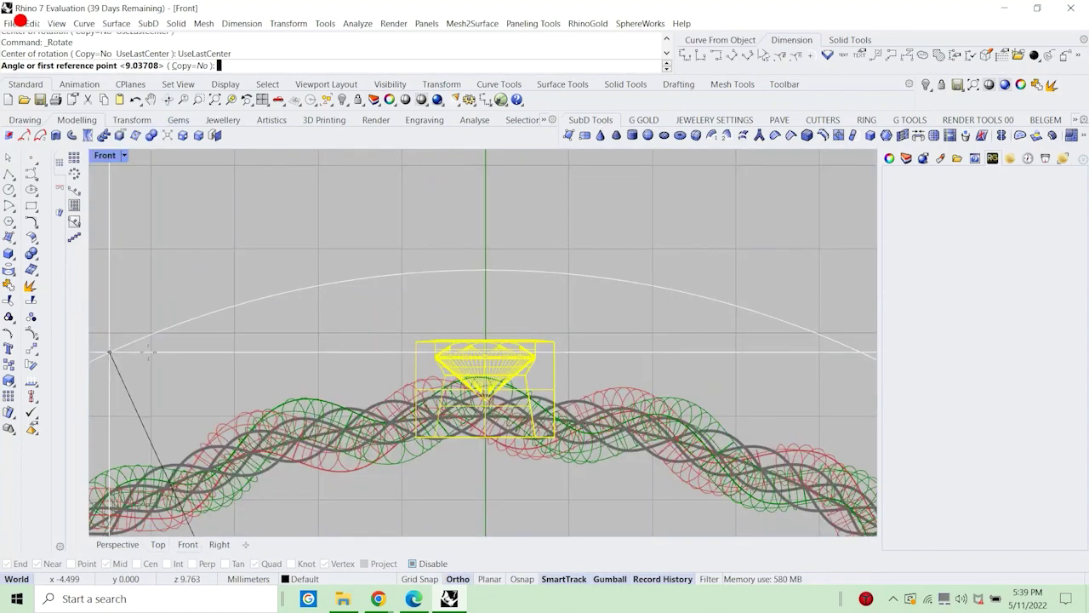
click(499, 252)
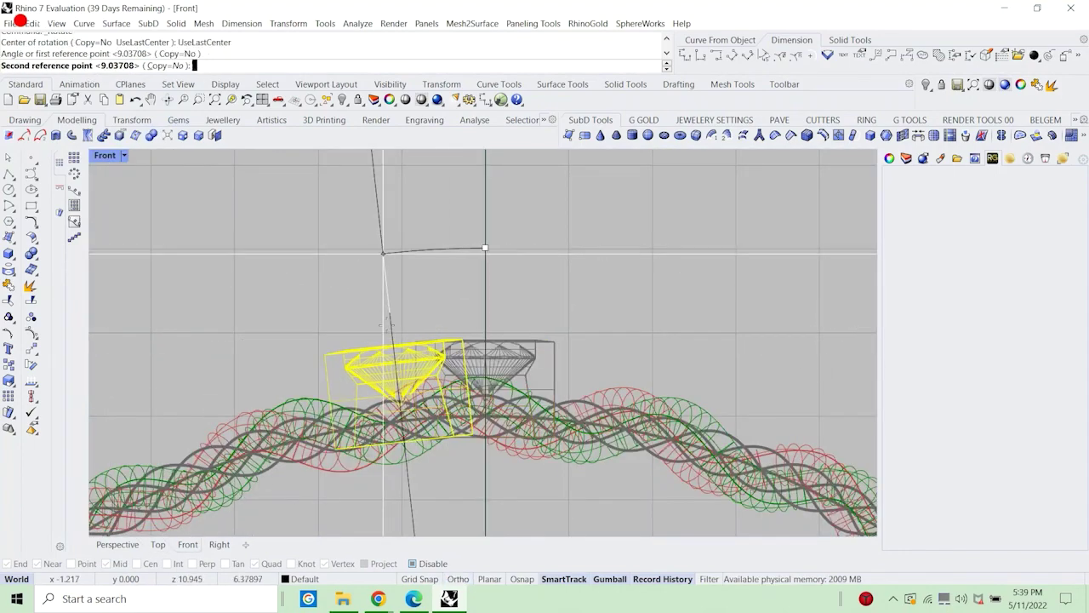
key(F8)
scroll(374, 400, up, 5)
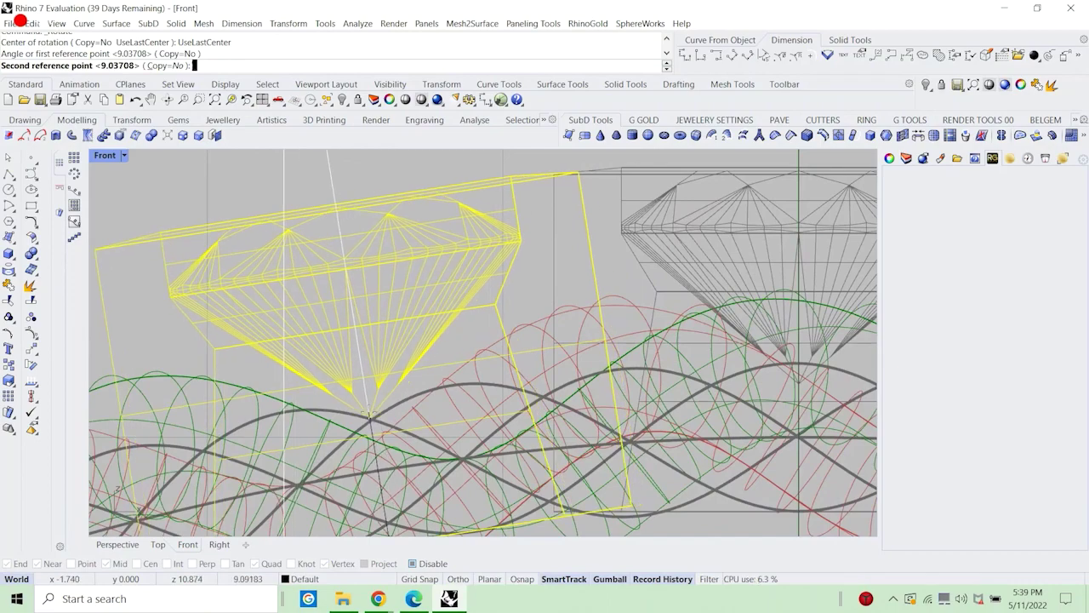
click(361, 328)
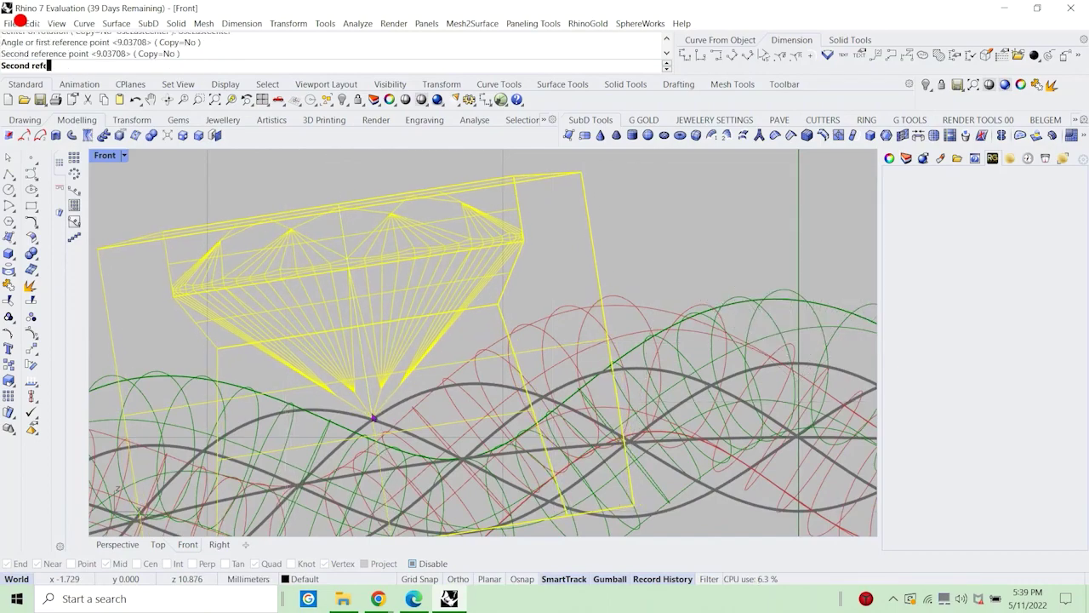
scroll(374, 330, down, 12)
click(225, 253)
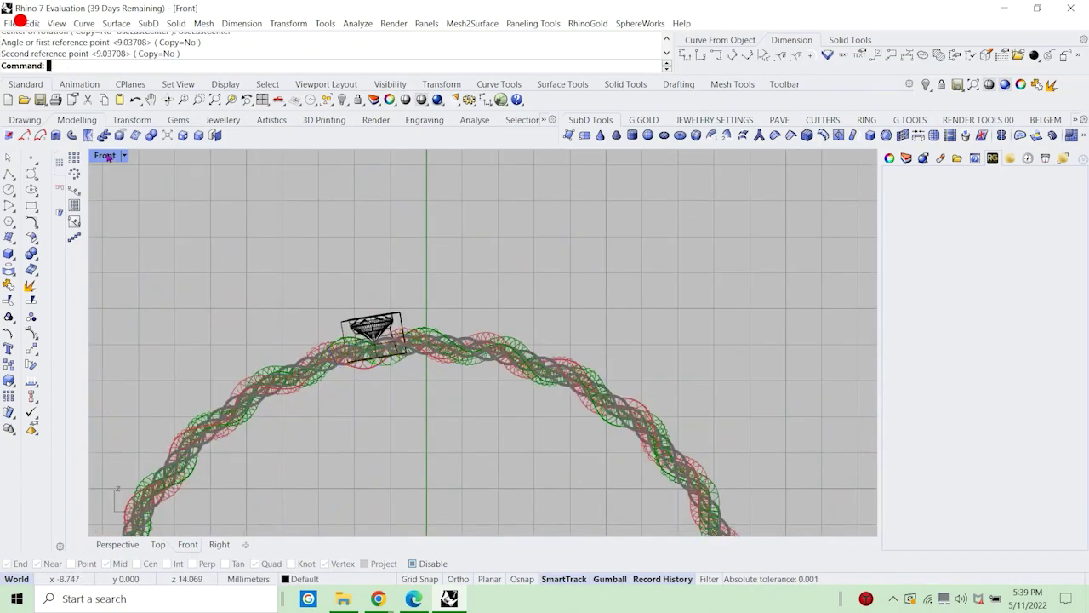
double_click(108, 158)
Move the bezel-set diamond along the positive Y direction in the Top view, from the band's centreline toward its edge.
scroll(585, 232, down, 6)
right_drag(679, 242, 664, 270)
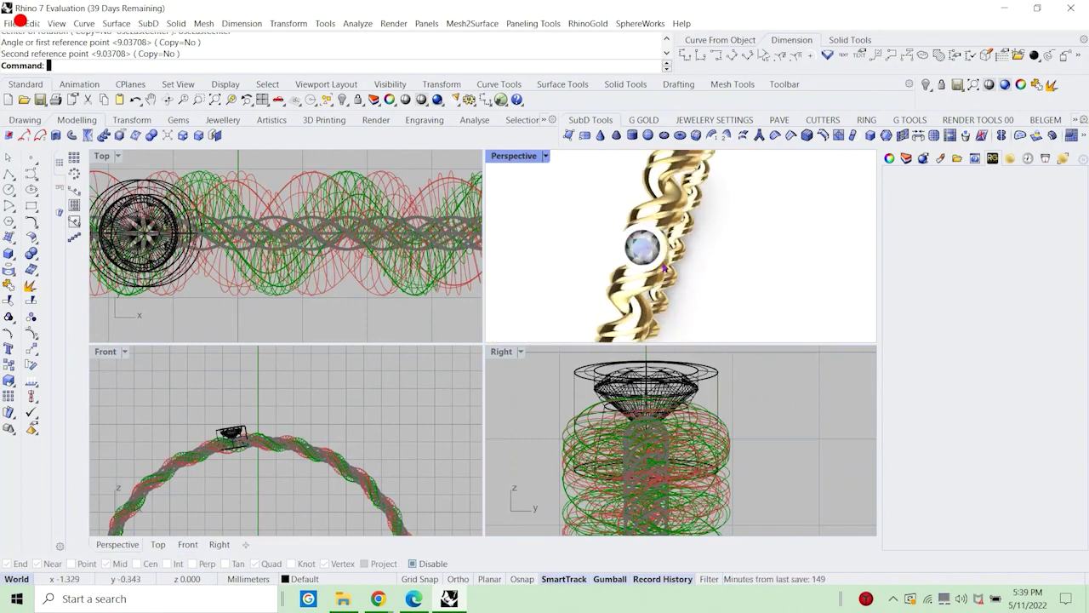
click(664, 269)
click(685, 275)
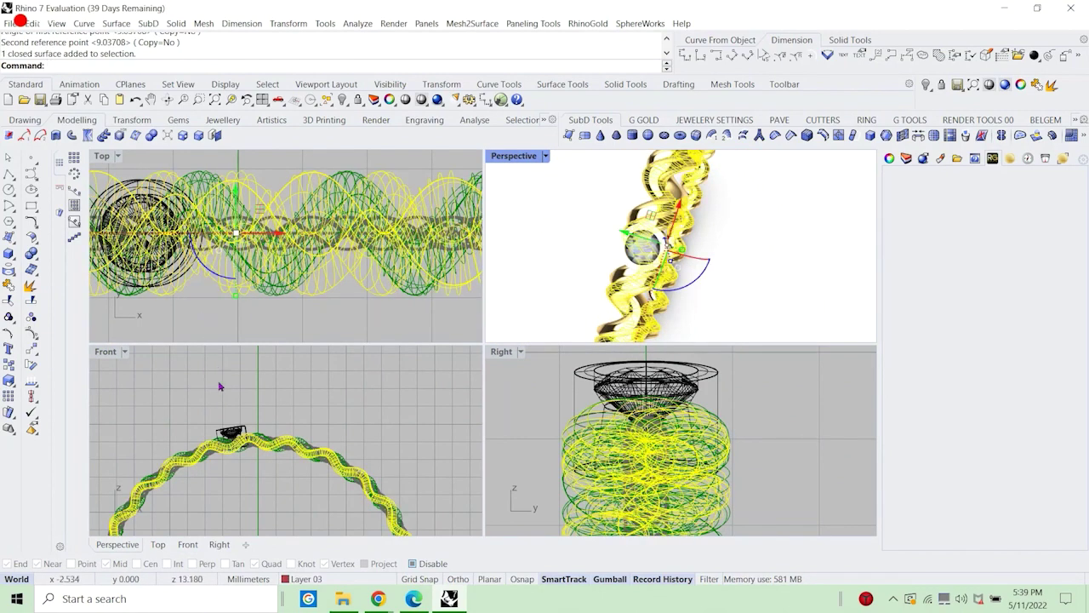
click(241, 431)
right_drag(150, 239, 257, 236)
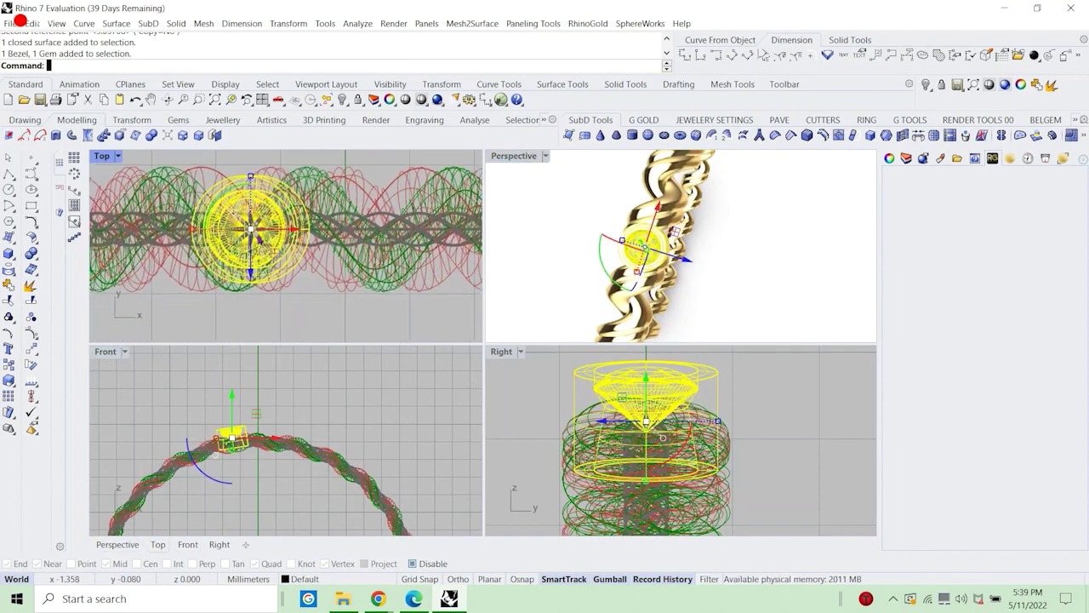
drag(252, 273, 252, 251)
click(723, 261)
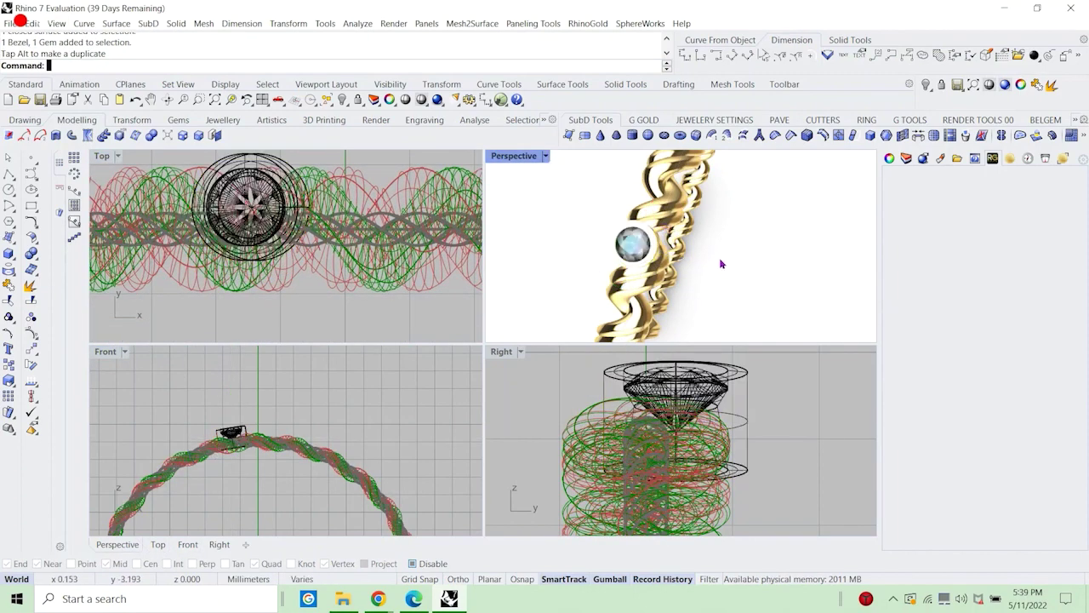
right_drag(723, 262, 620, 231)
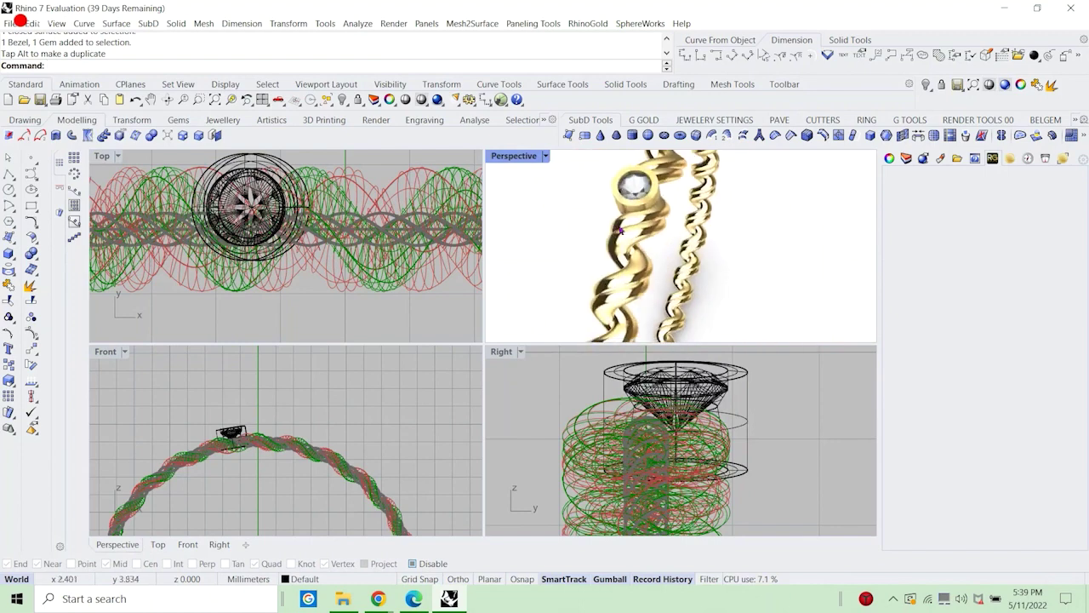
Mirror a copy of the bezel-set diamond across the band's horizontal centreline in the Top view, starting the mirror plane at 0.
click(635, 200)
scroll(288, 277, down, 8)
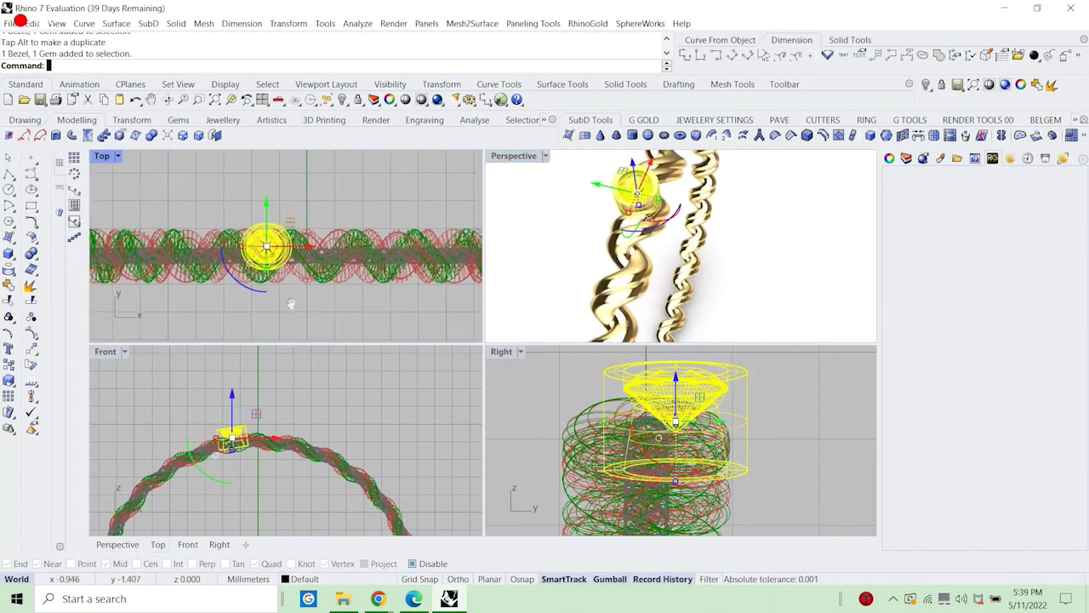
scroll(265, 272, up, 1)
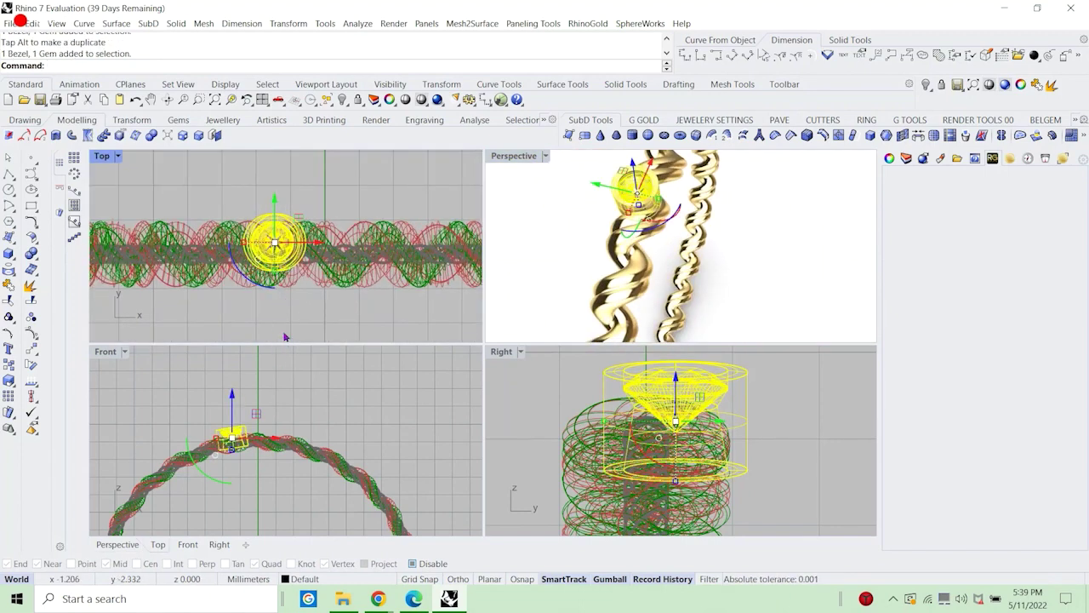
text(irror)
key(Return)
text(0)
key(Return)
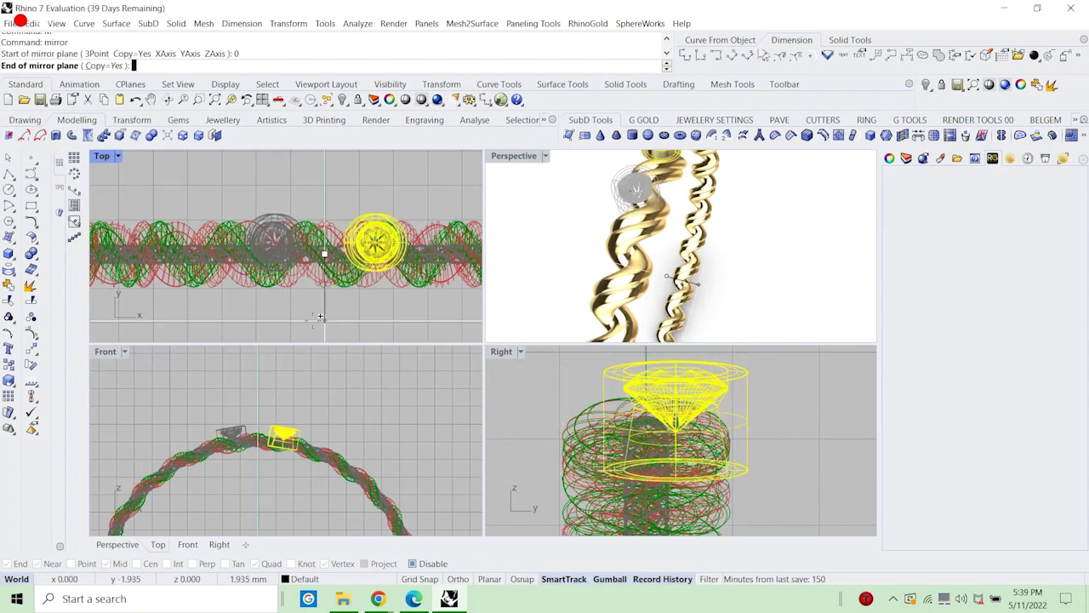
click(238, 253)
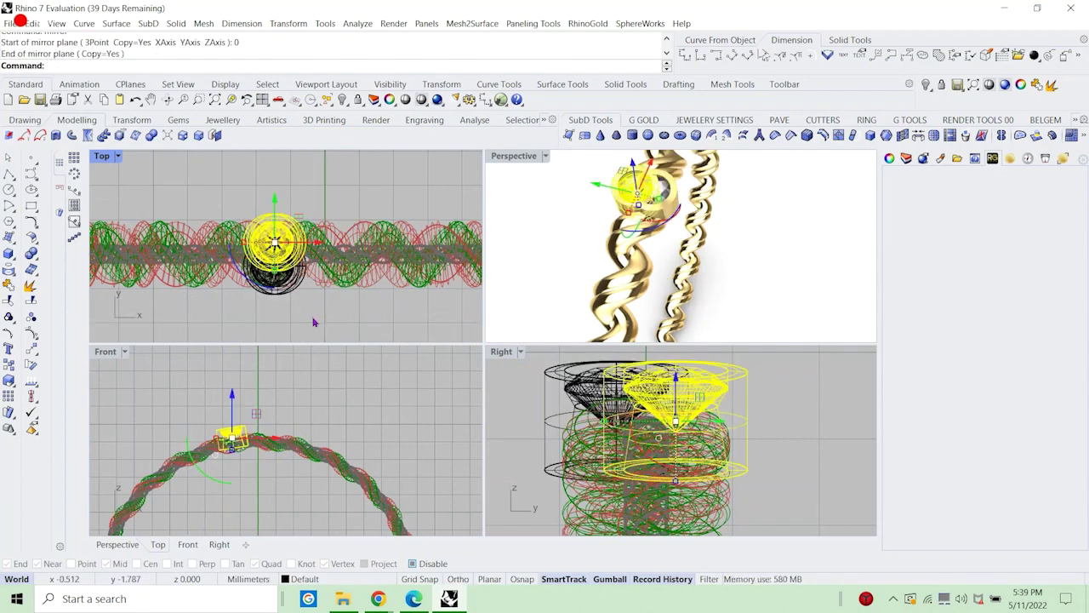
Rotate the mirrored bezel-set diamond about 14 degrees counterclockwise around the origin in the Front view, further down the band.
click(275, 300)
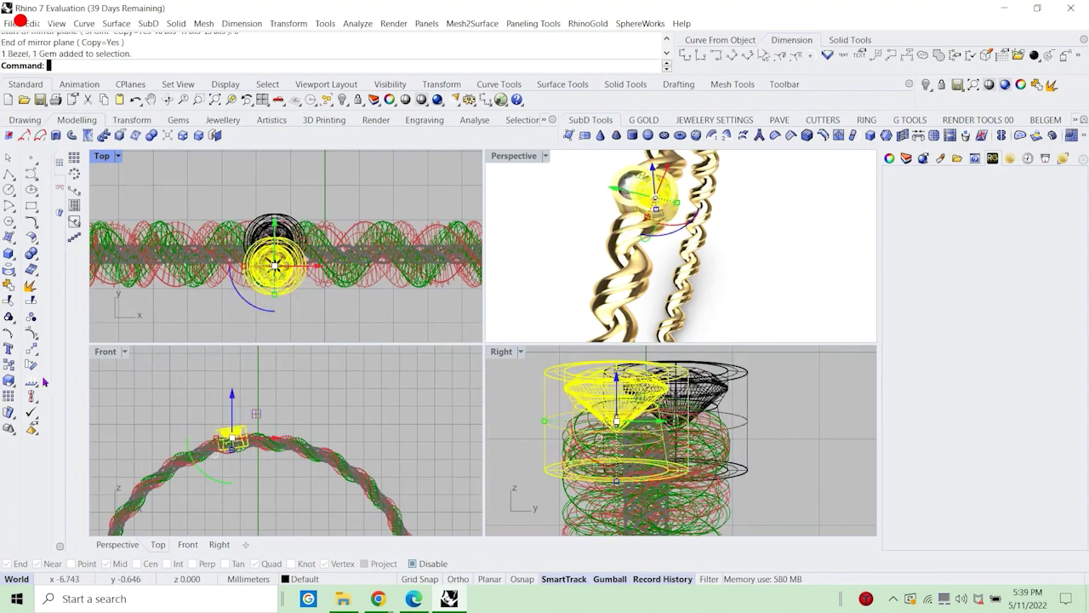
text(ro)
key(Return)
scroll(298, 407, down, 12)
text(0)
key(Return)
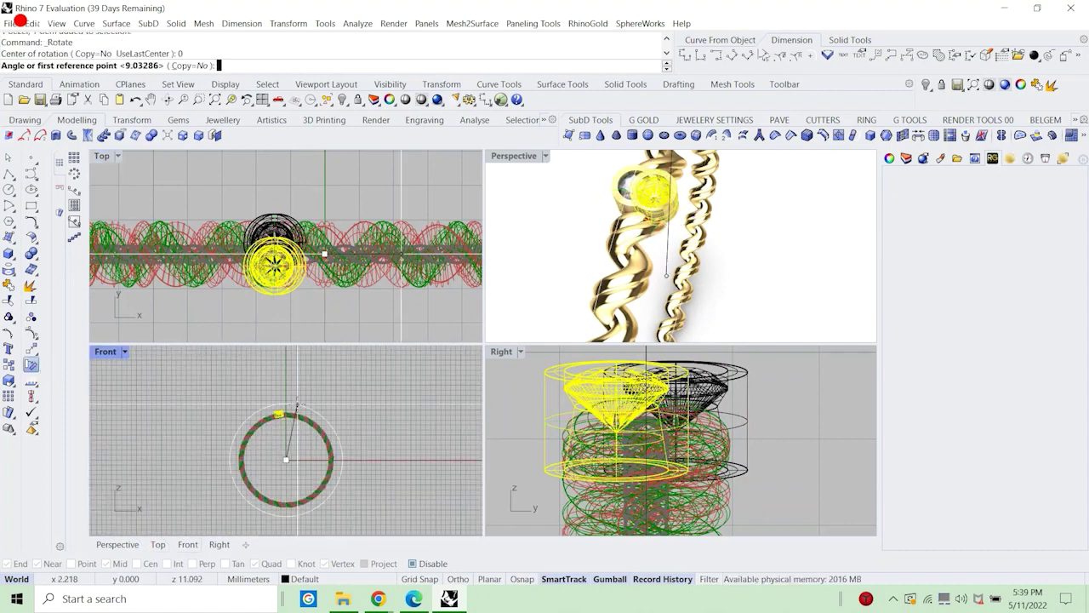
scroll(278, 404, up, 6)
scroll(278, 405, up, 5)
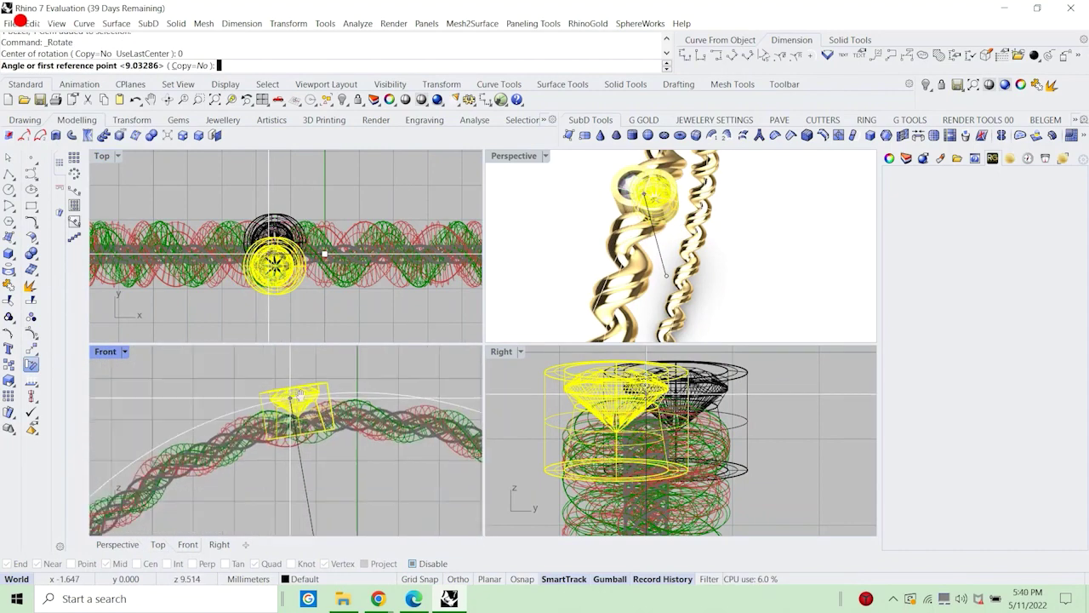
scroll(314, 394, up, 9)
double_click(105, 352)
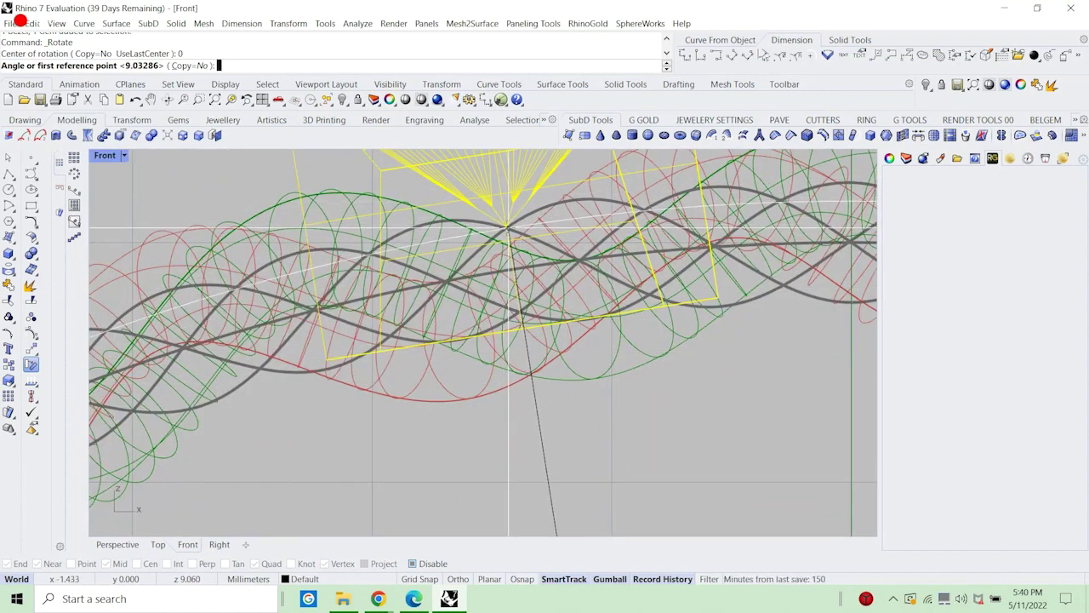
click(507, 228)
scroll(506, 228, down, 12)
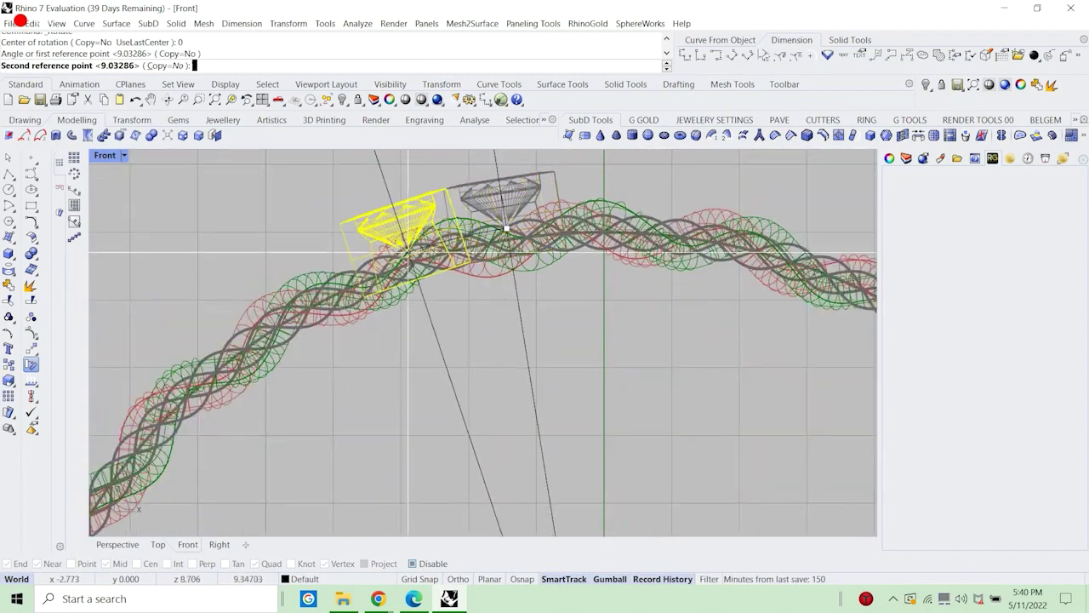
scroll(362, 267, up, 8)
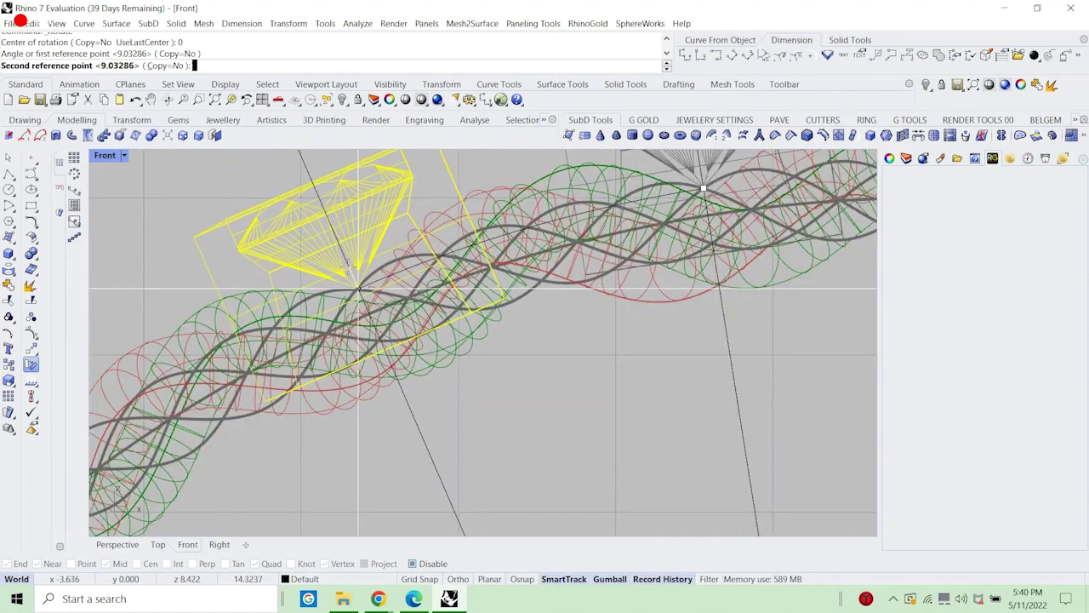
click(358, 289)
key(Return)
key(Escape)
scroll(348, 267, down, 5)
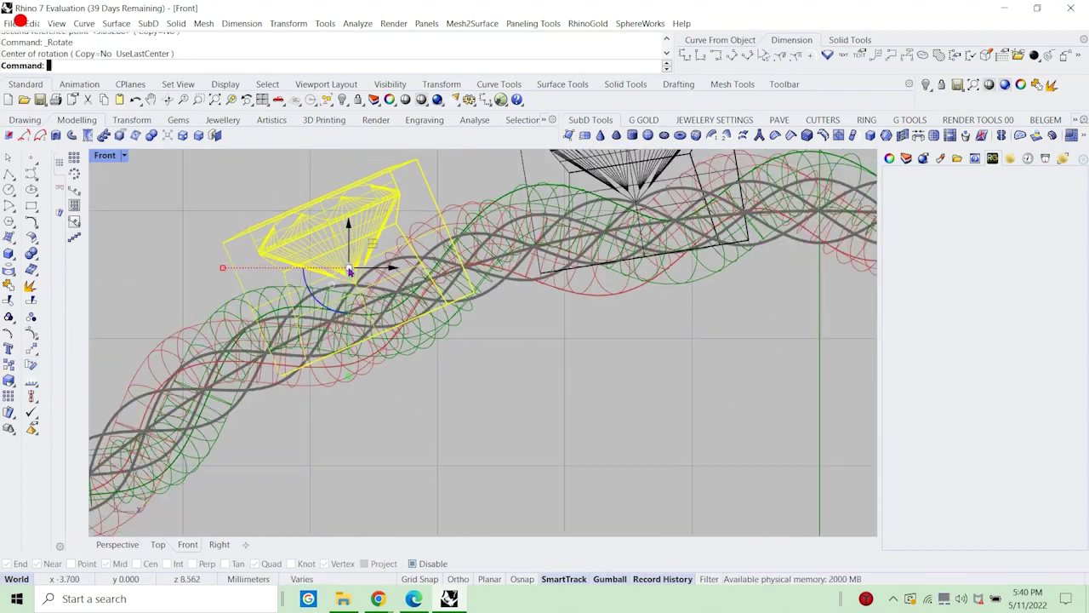
double_click(113, 158)
scroll(249, 210, down, 2)
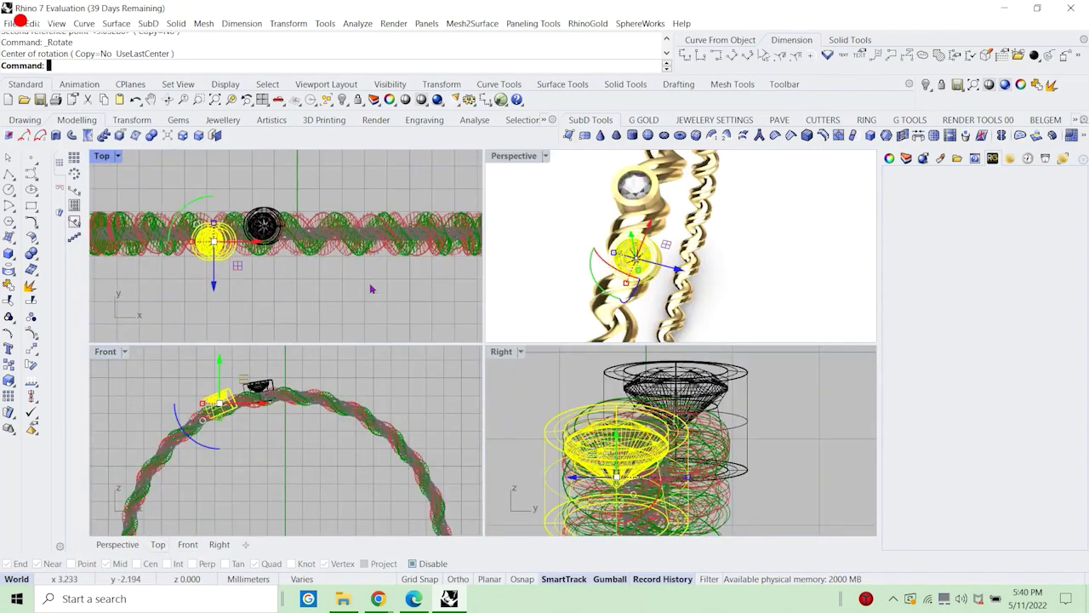
key(Escape)
Examine the placement of the two staggered bezel-set diamonds on the twisted band in the Perspective view.
scroll(654, 260, down, 3)
right_drag(655, 263, 795, 253)
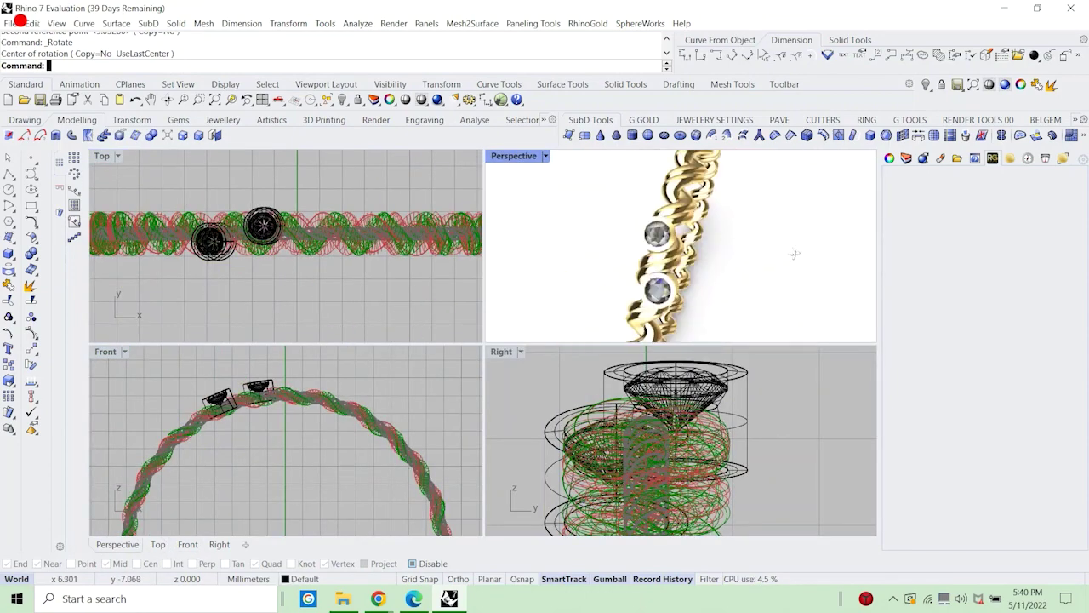
scroll(640, 253, up, 3)
right_drag(640, 253, 676, 257)
click(676, 257)
click(554, 224)
scroll(676, 196, down, 5)
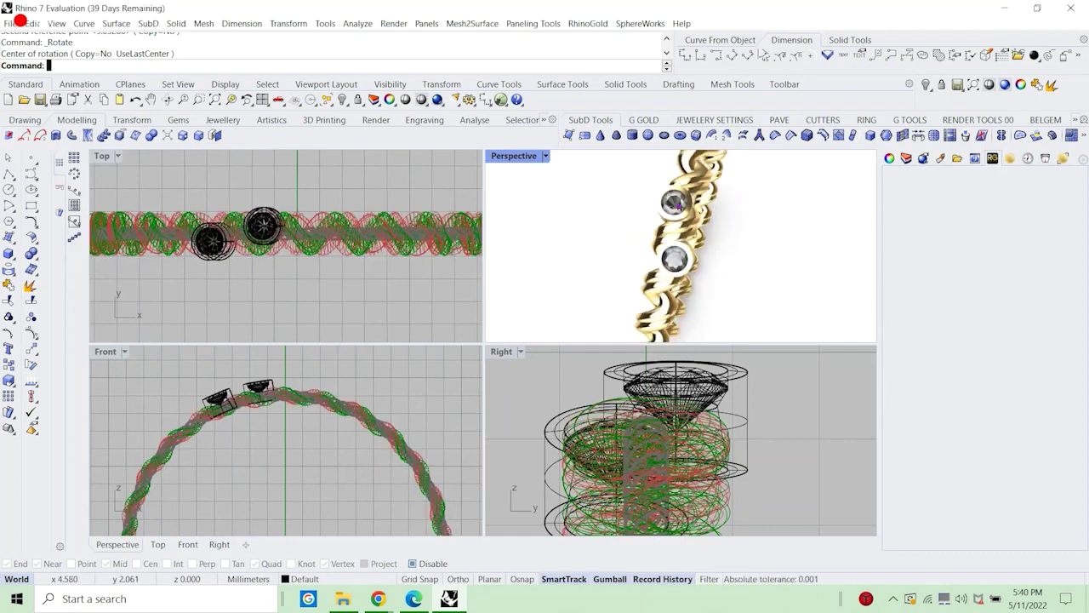
right_drag(680, 200, 734, 235)
scroll(732, 236, up, 6)
Polar array the two staggered bezel-set diamonds around the origin in the Front view with 12 items over 360 degrees.
click(686, 261)
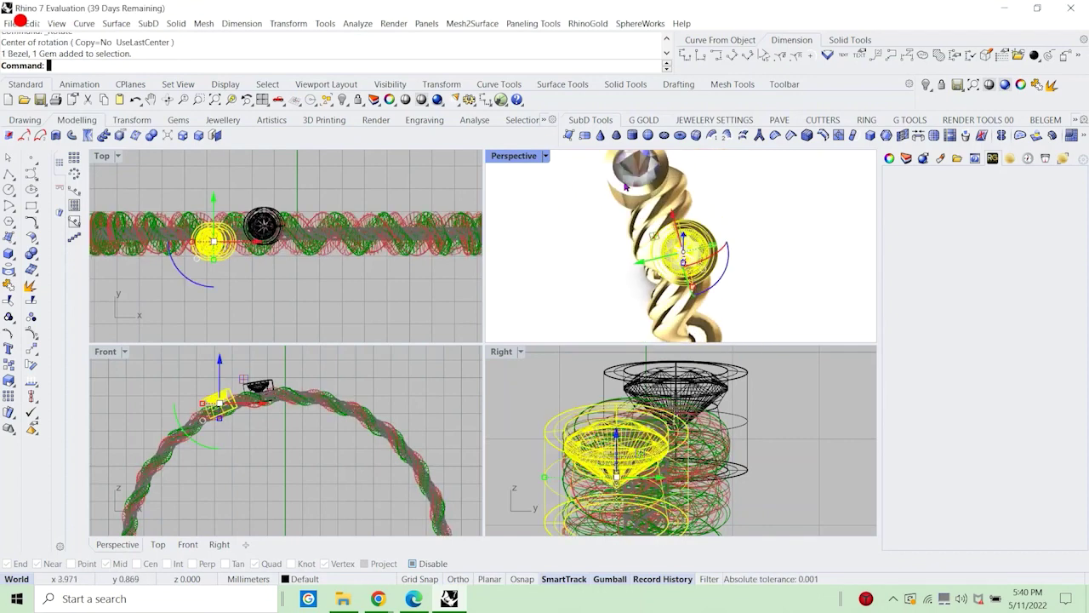
shift+click(639, 170)
scroll(320, 310, down, 3)
scroll(230, 433, down, 5)
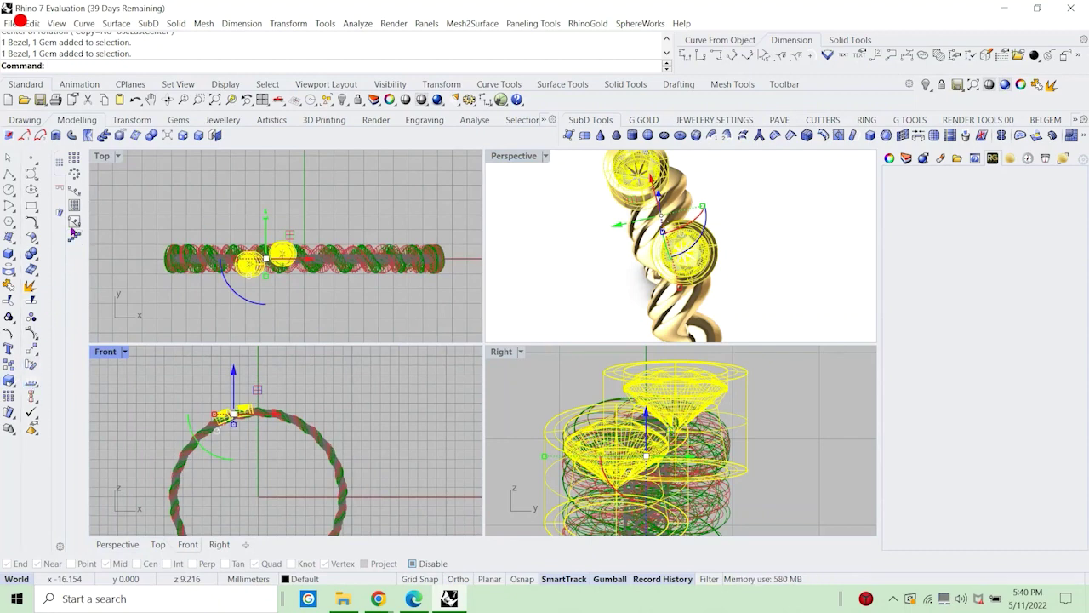
click(74, 173)
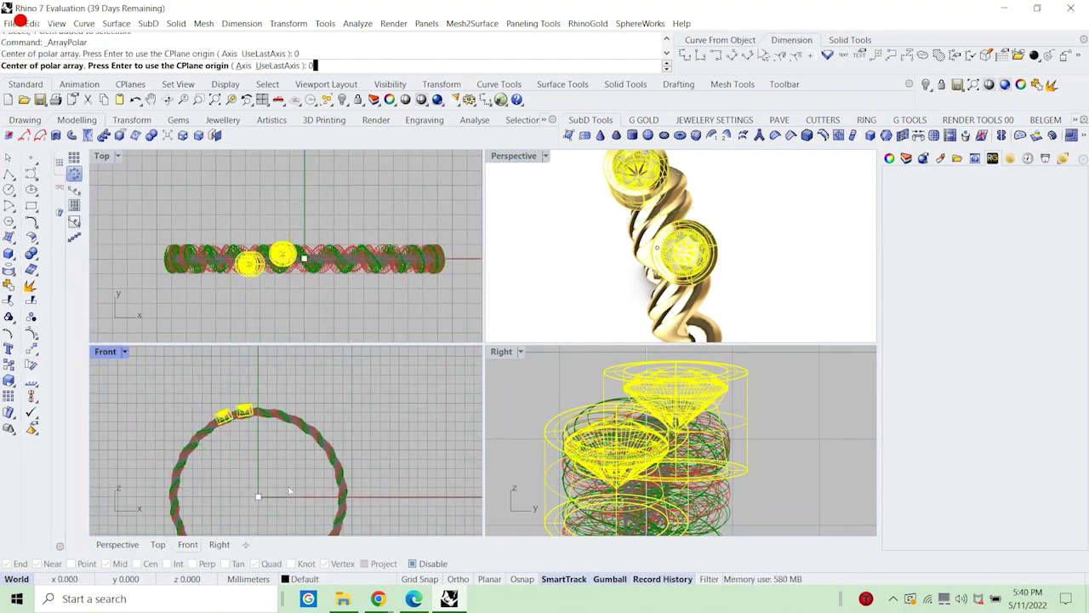
text(0)
key(Return)
text(1)
text(2)
key(Return)
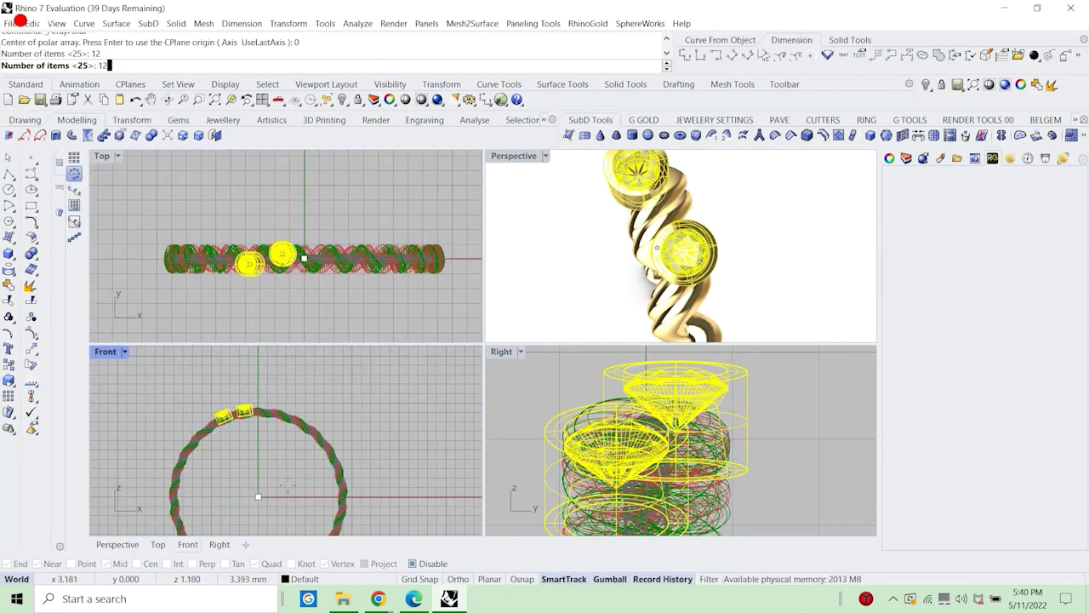
key(Return)
click(737, 272)
key(Return)
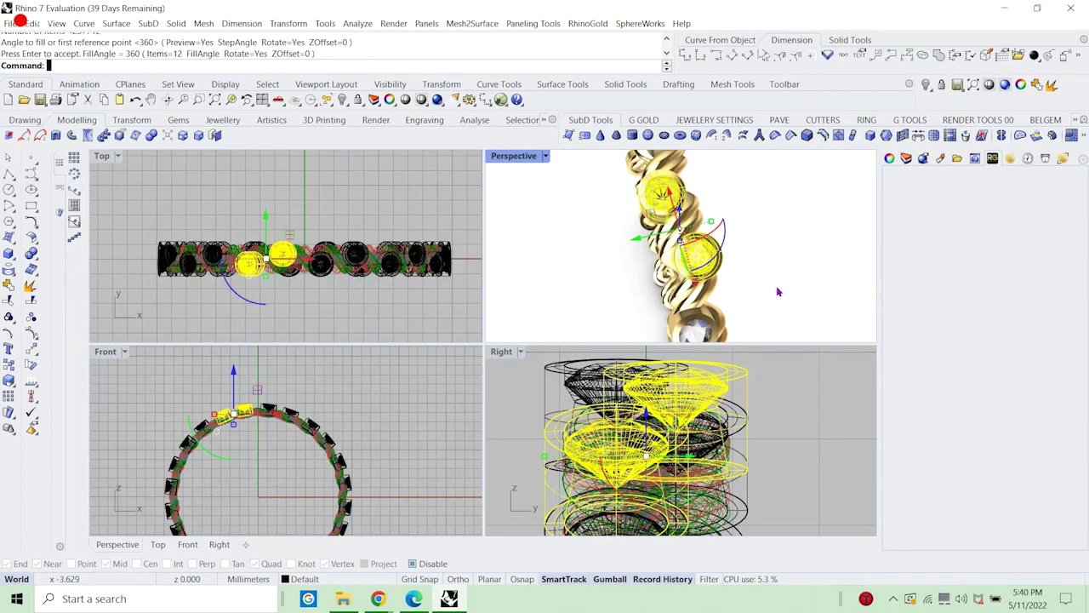
Examine the ring with its full circle of staggered bezel-set diamonds from several angles in a maximized Perspective view.
right_drag(778, 289, 771, 247)
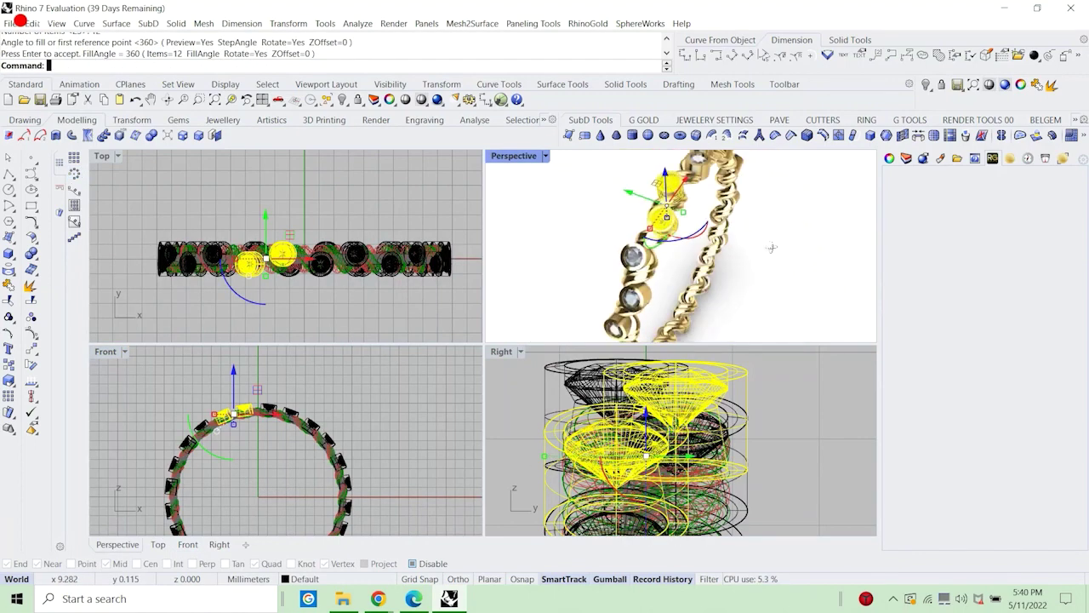
double_click(526, 158)
click(332, 276)
scroll(332, 276, down, 6)
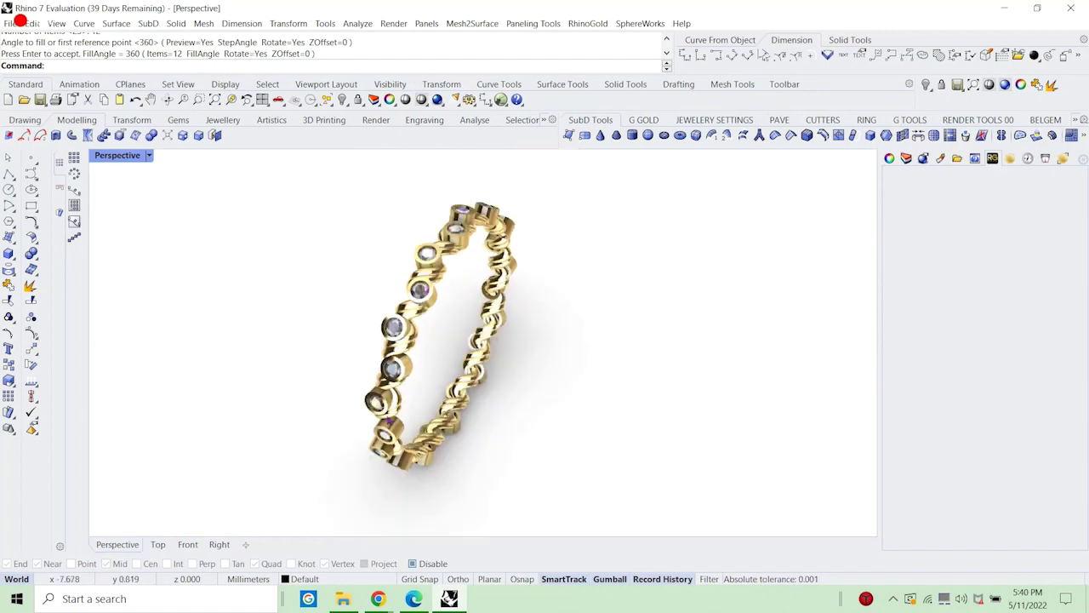
right_drag(332, 276, 417, 268)
scroll(418, 268, up, 5)
scroll(548, 244, down, 5)
right_drag(547, 244, 499, 433)
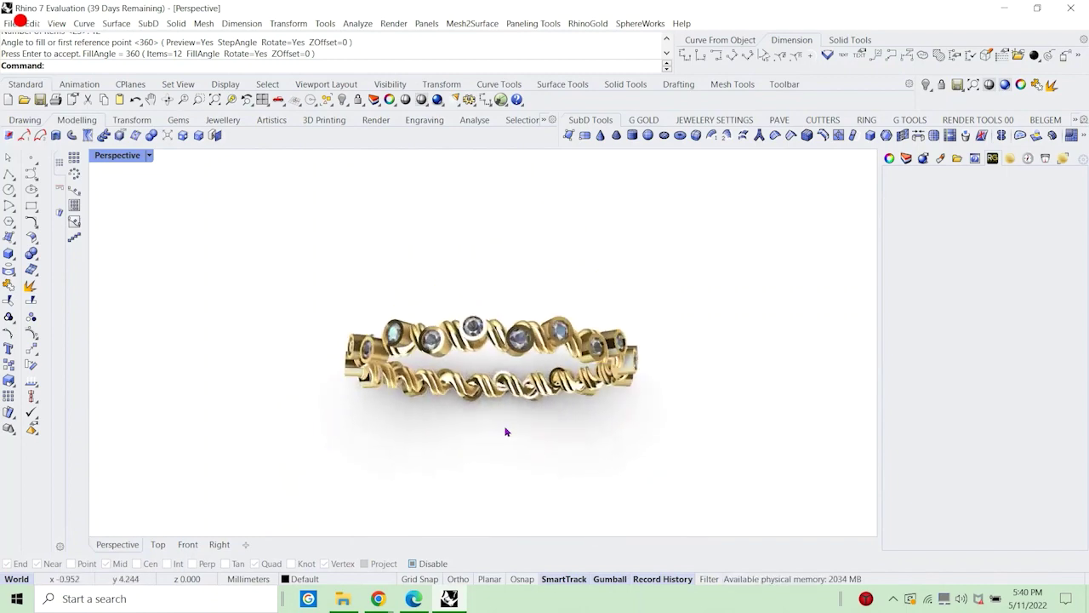
scroll(506, 432, up, 4)
scroll(506, 431, down, 2)
Start a text annotation reading "see in todays video i have shown you all how to create rope ring and".
text(text)
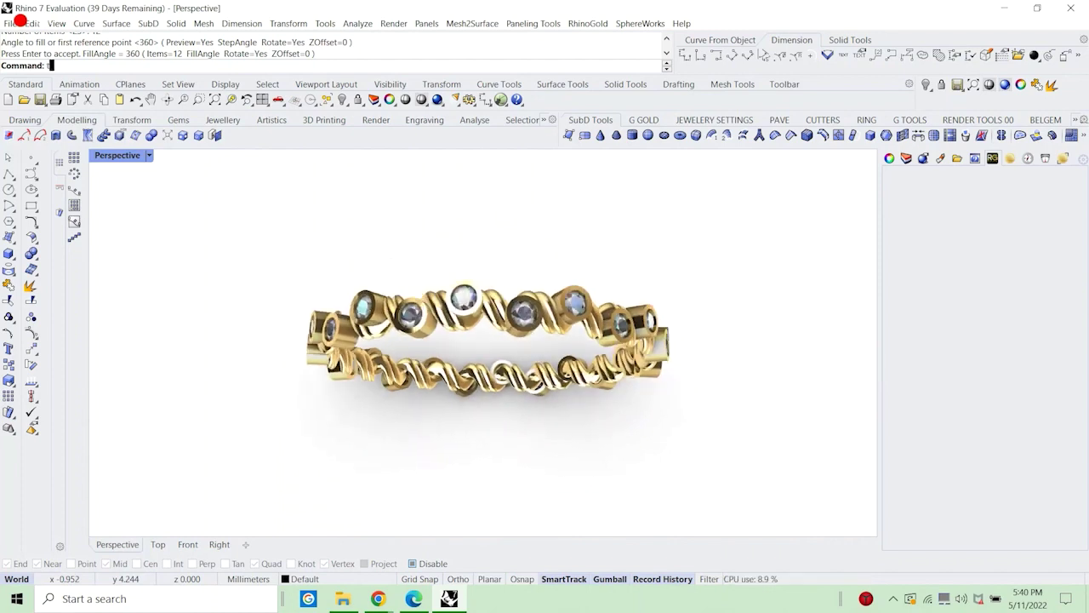
key(Return)
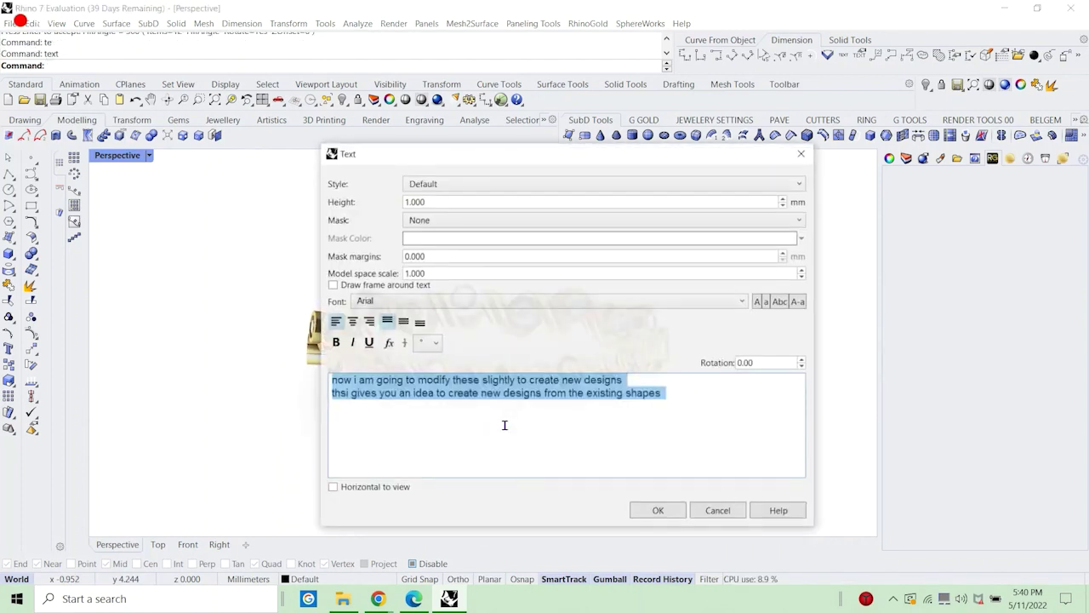
text(see)
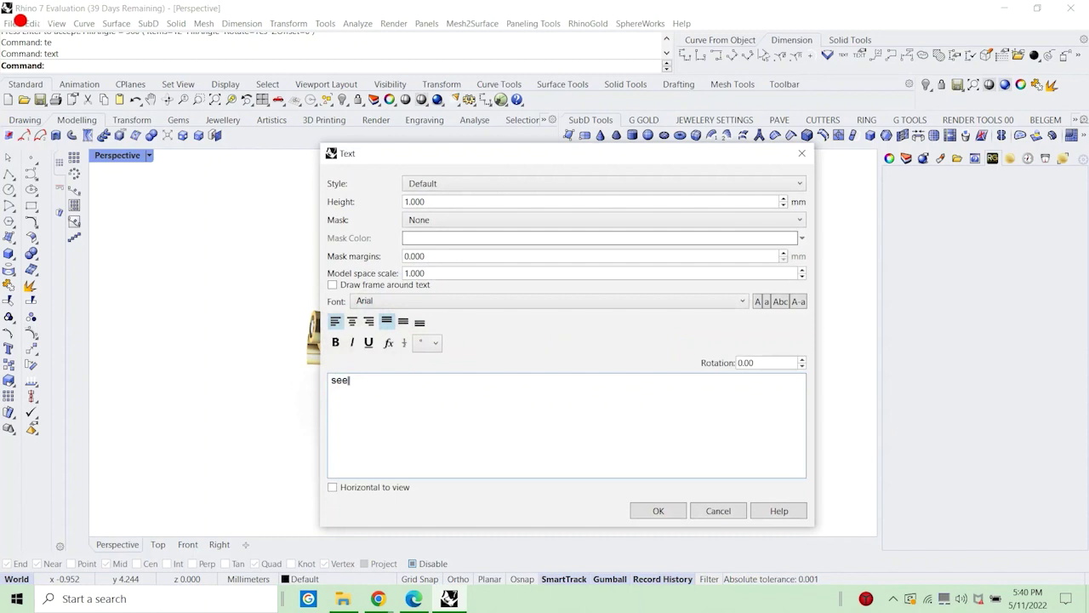
text( in todays)
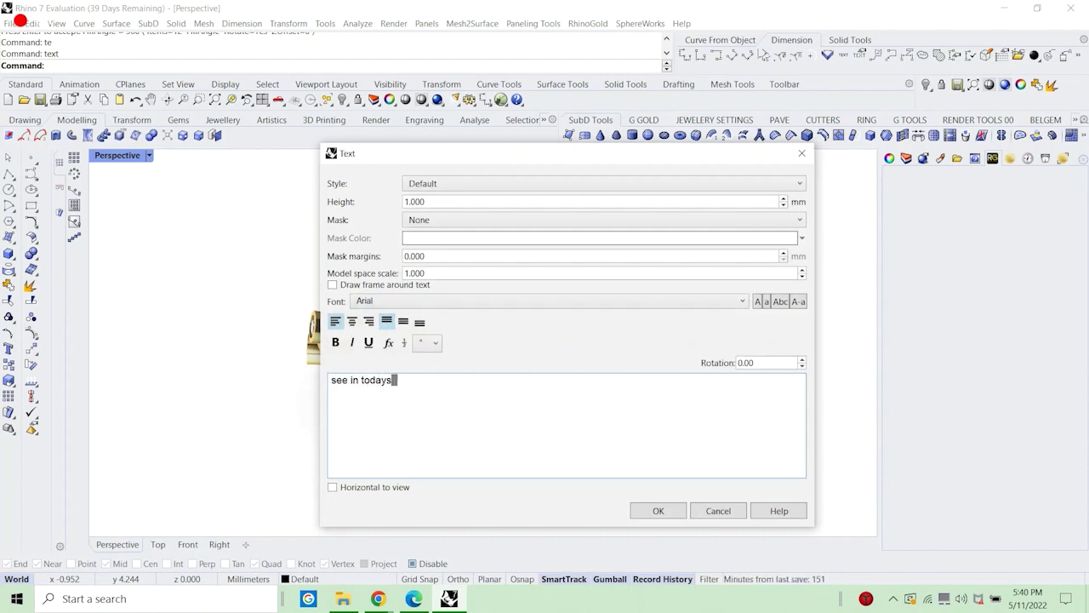
text( video i l)
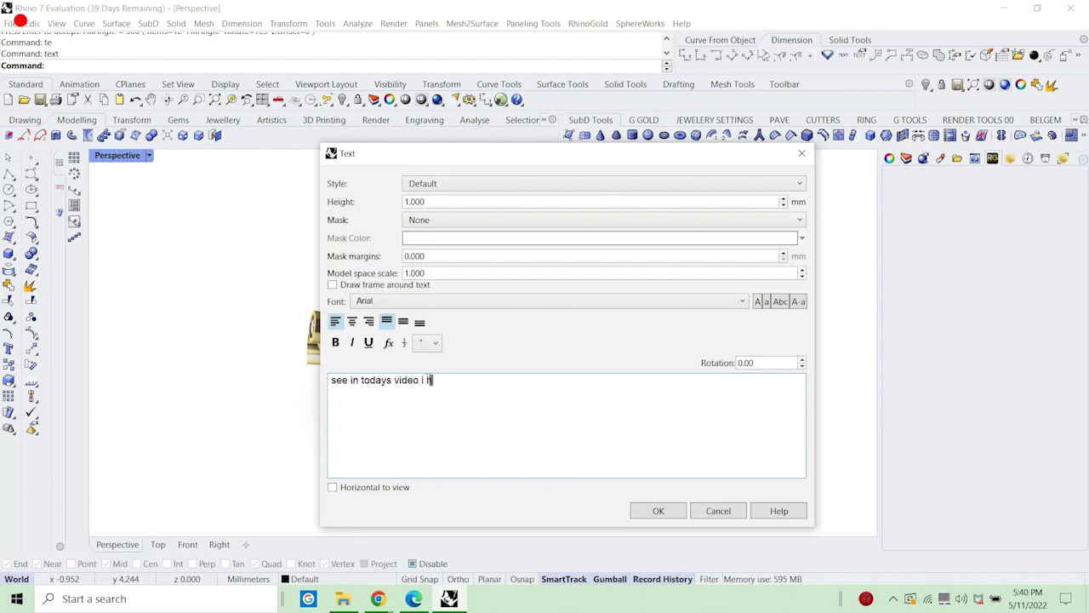
text(ave shown)
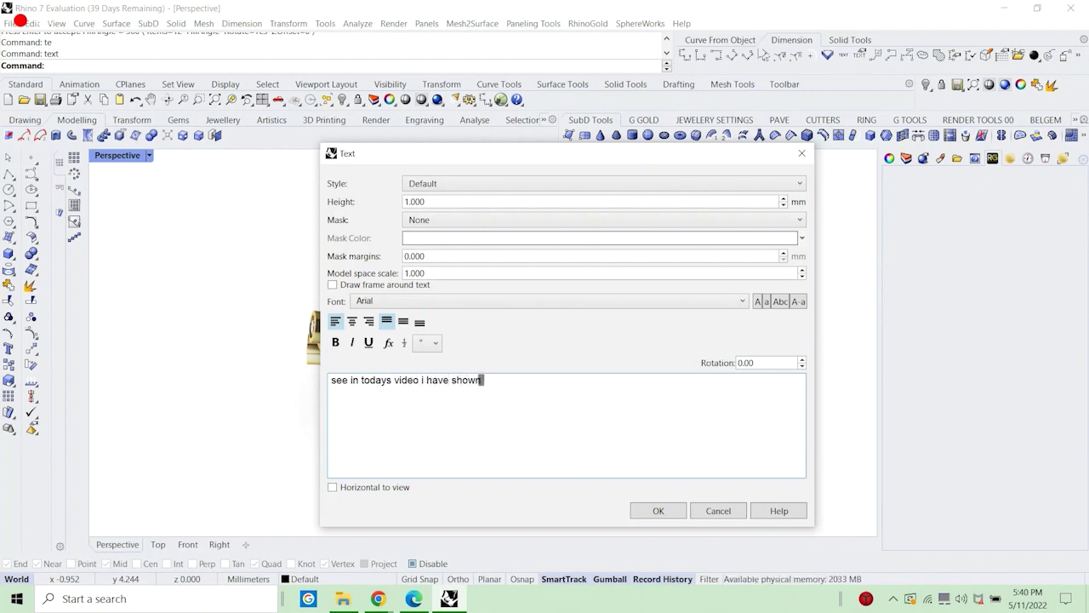
text( you a)
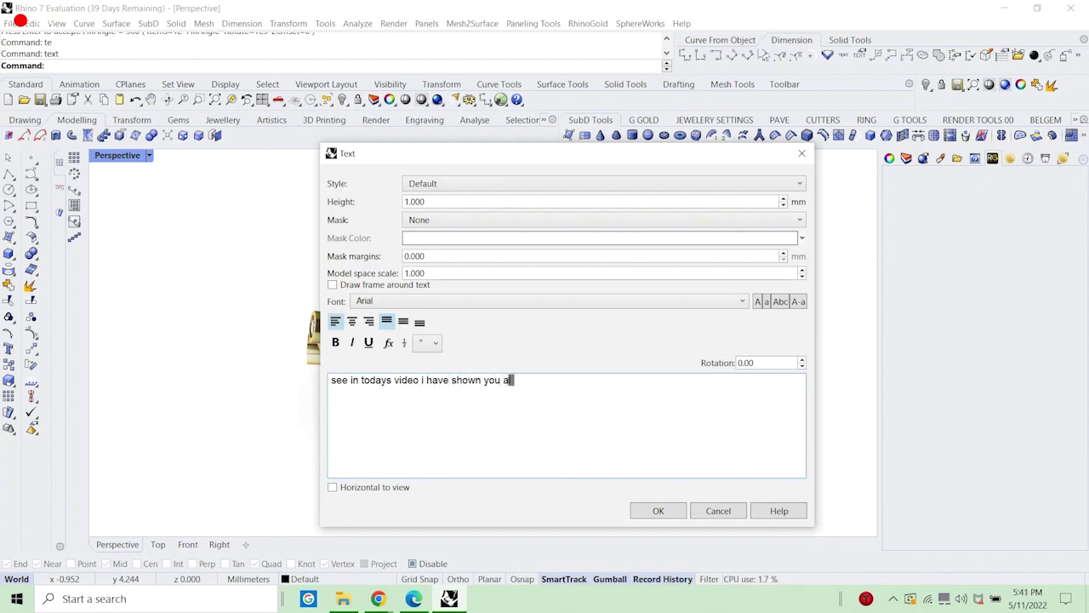
text(ll how to create)
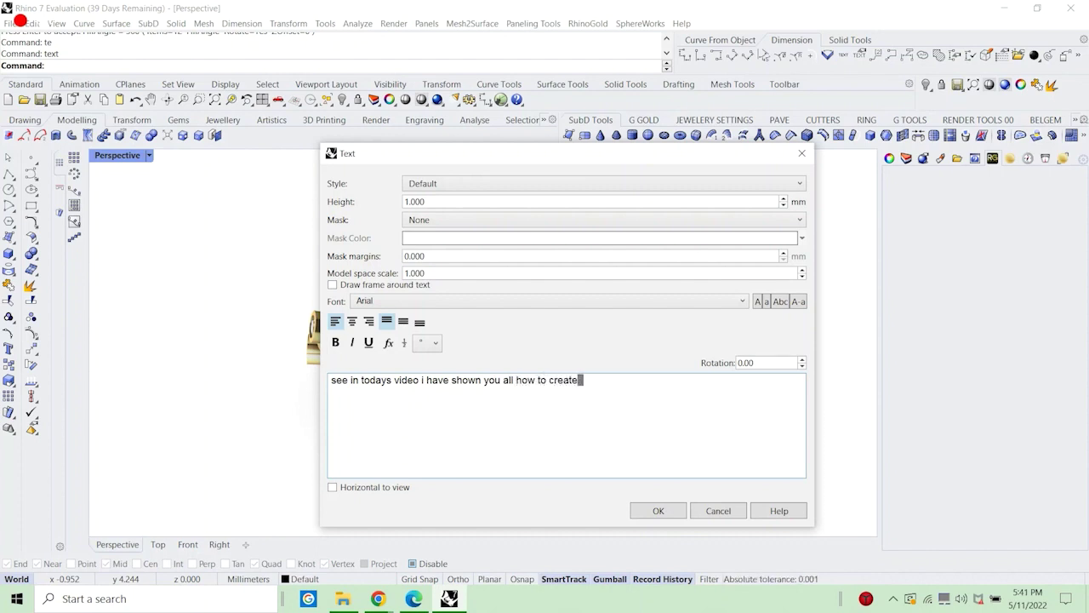
text( rope ring and)
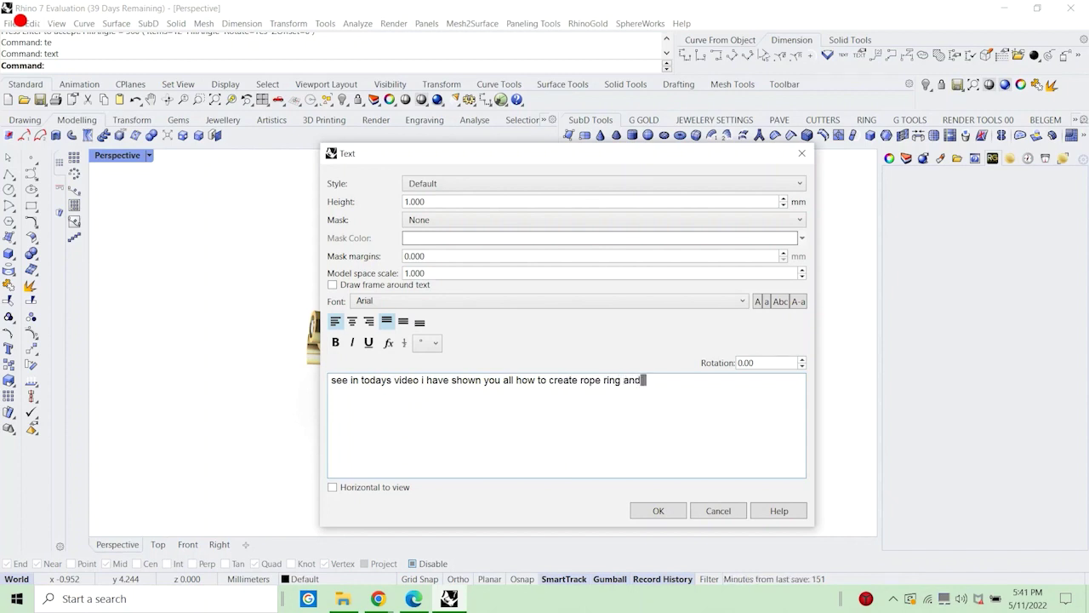
Continue the annotation's first line with "what else we can do with".
text( wha)
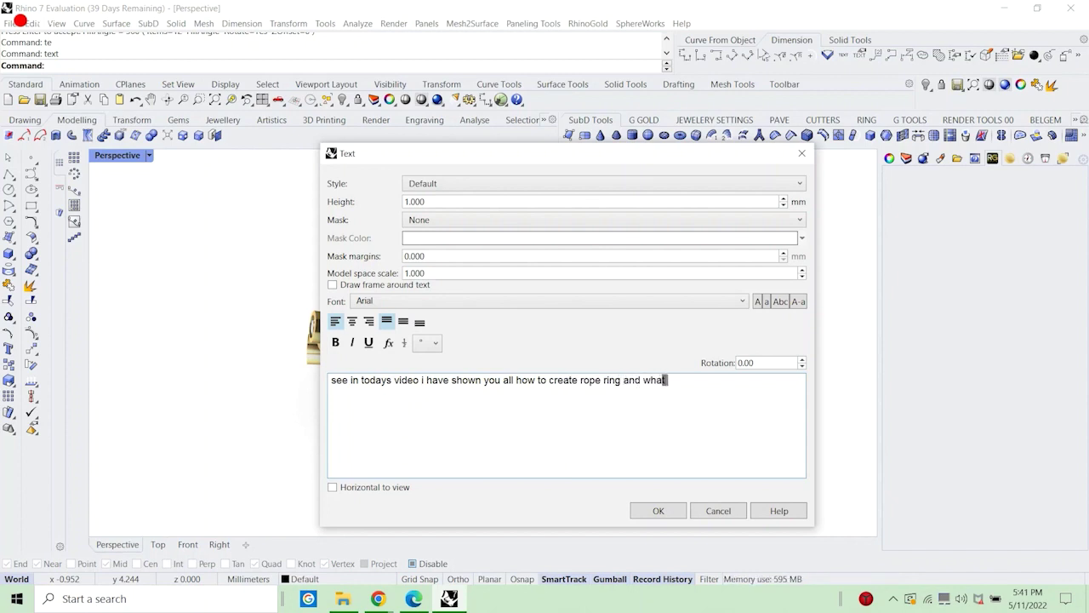
text(t else)
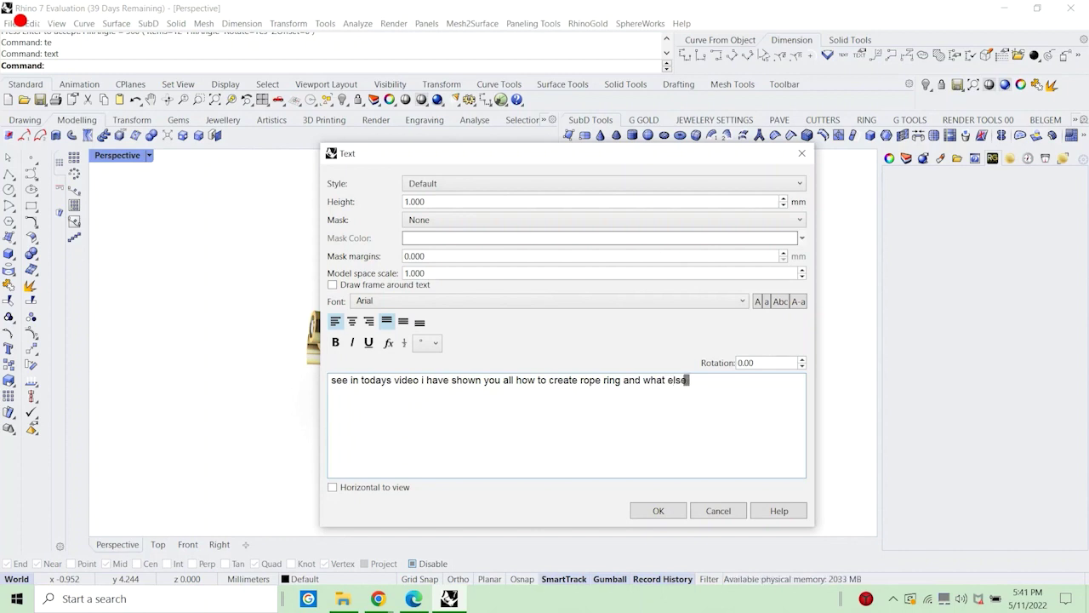
text( we)
key(BackSpace)
key(BackSpace)
key(BackSpace)
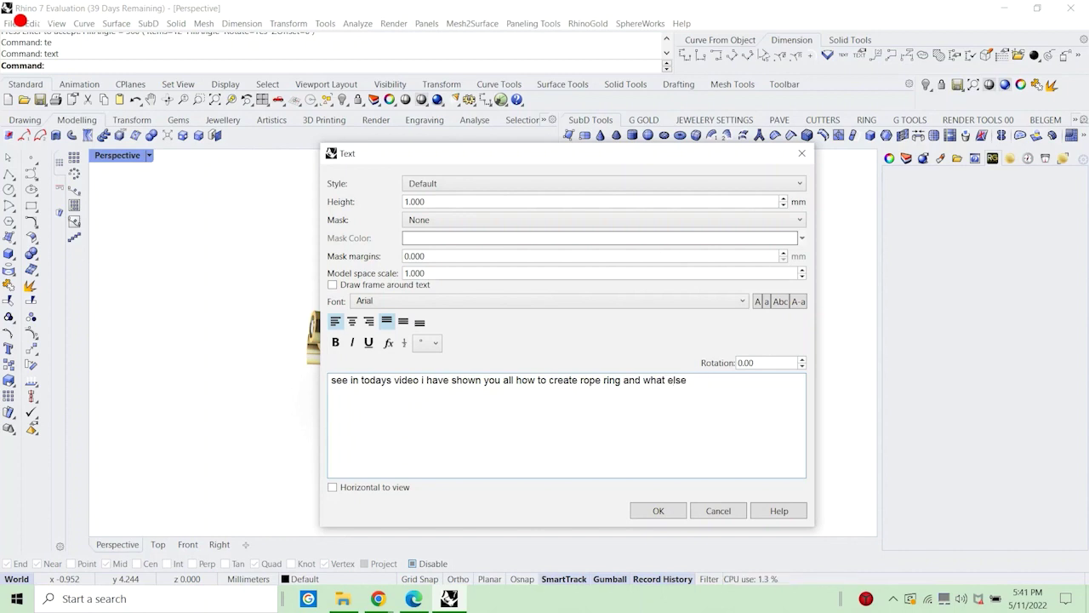
text(we cna do)
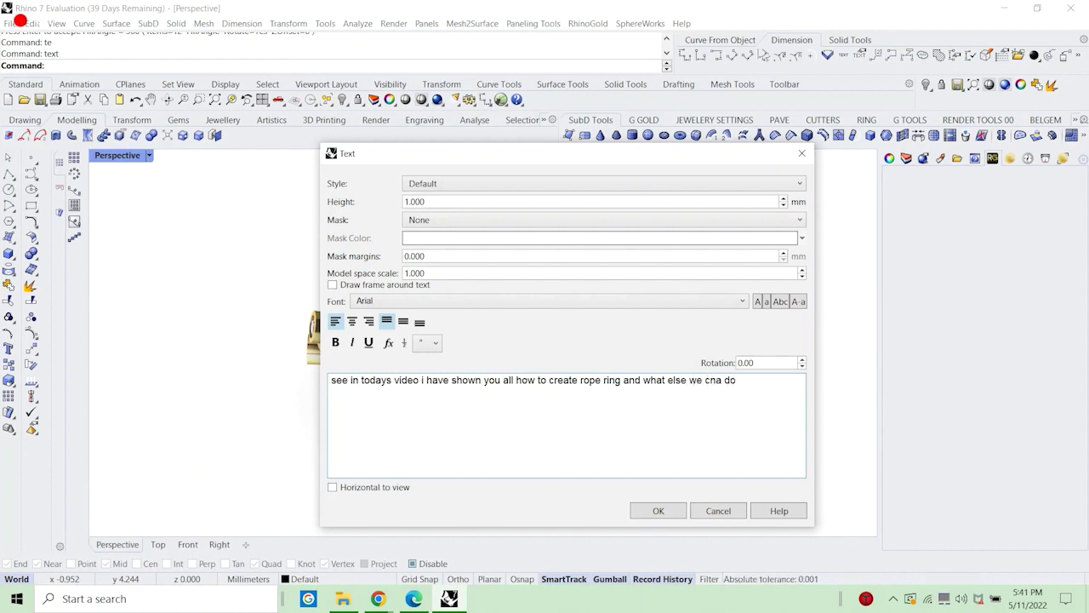
key(BackSpace)
key(BackSpace)
key(BackSpace)
key(BackSpace)
key(BackSpace)
text(an do with )
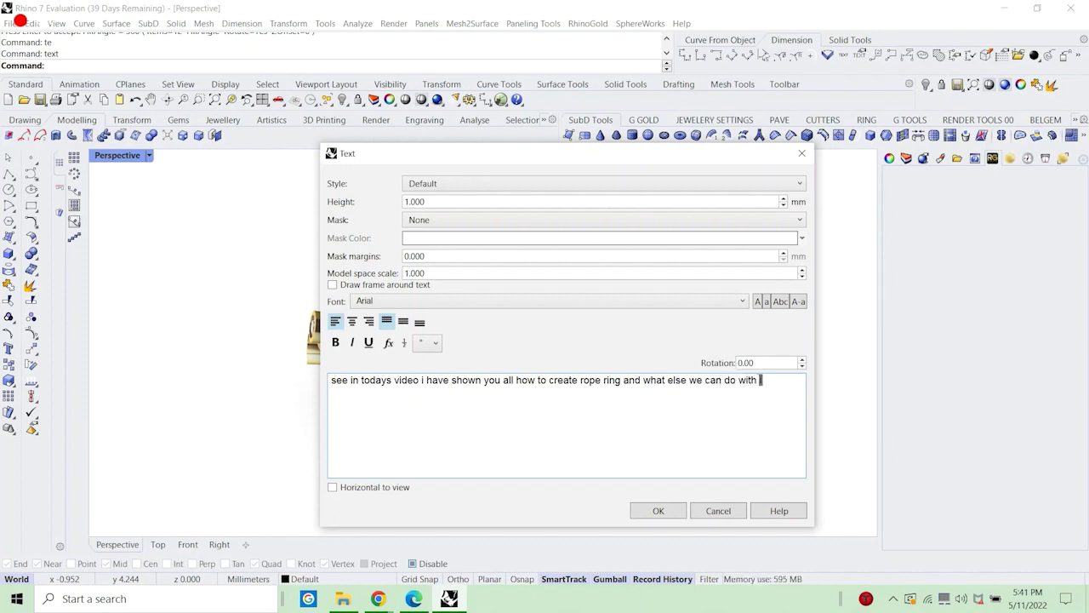
End the first line with "it" and add the second line "these are justa few ideas you cna do your own magic".
text(it these ar3e jus)
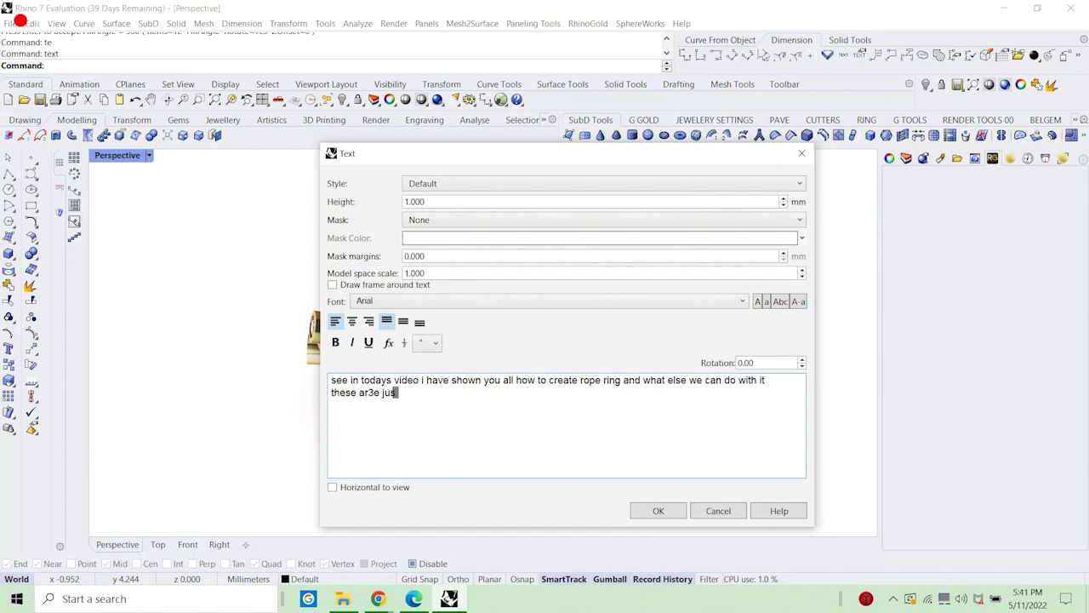
text(t)
click(368, 392)
key(Delete)
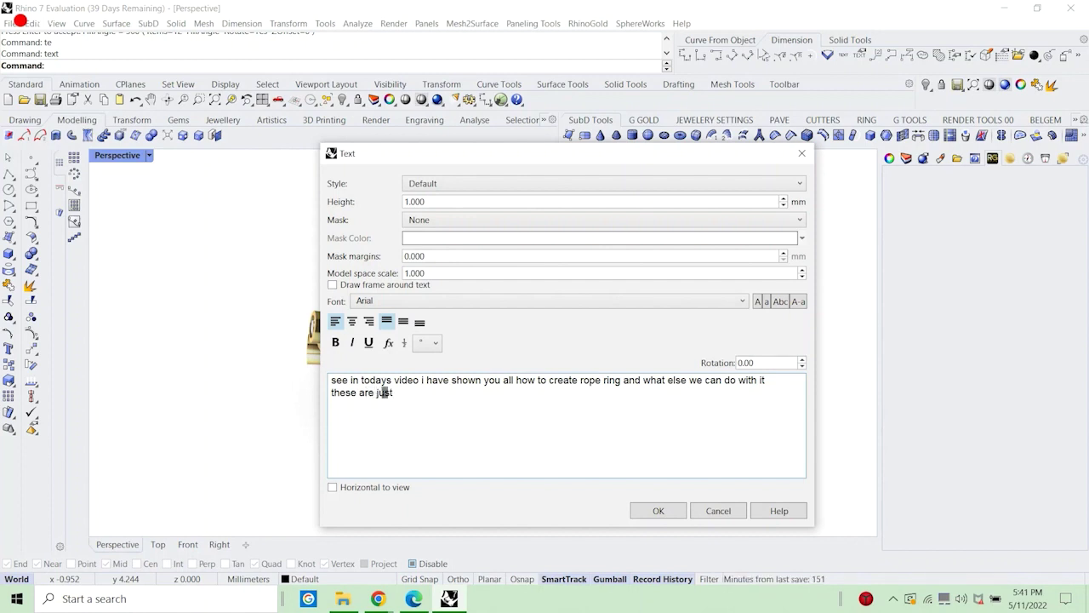
text(a few ideas)
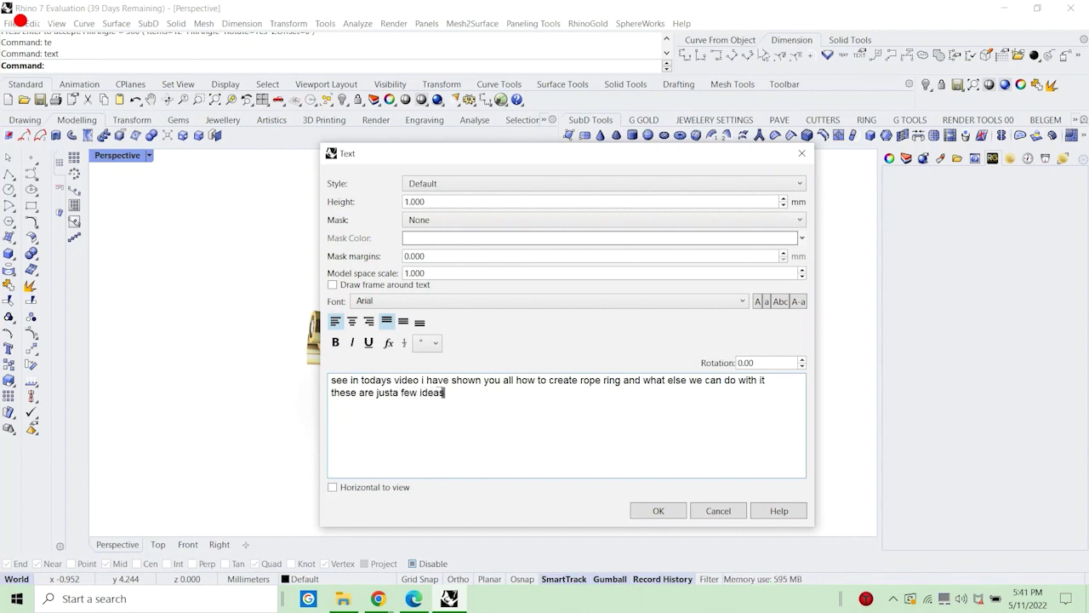
text( you c)
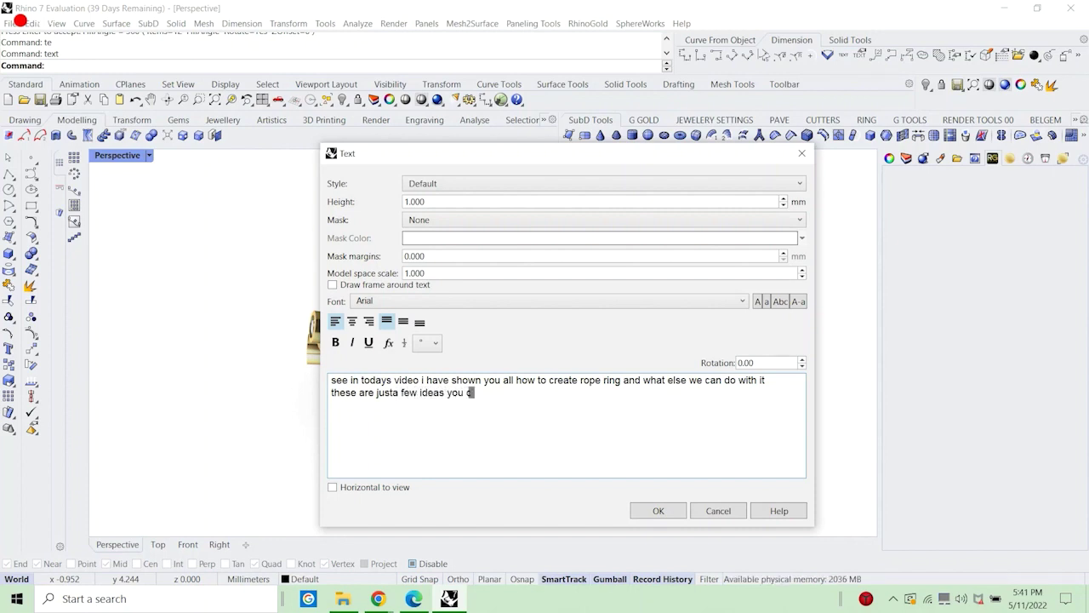
text(na do your own magic)
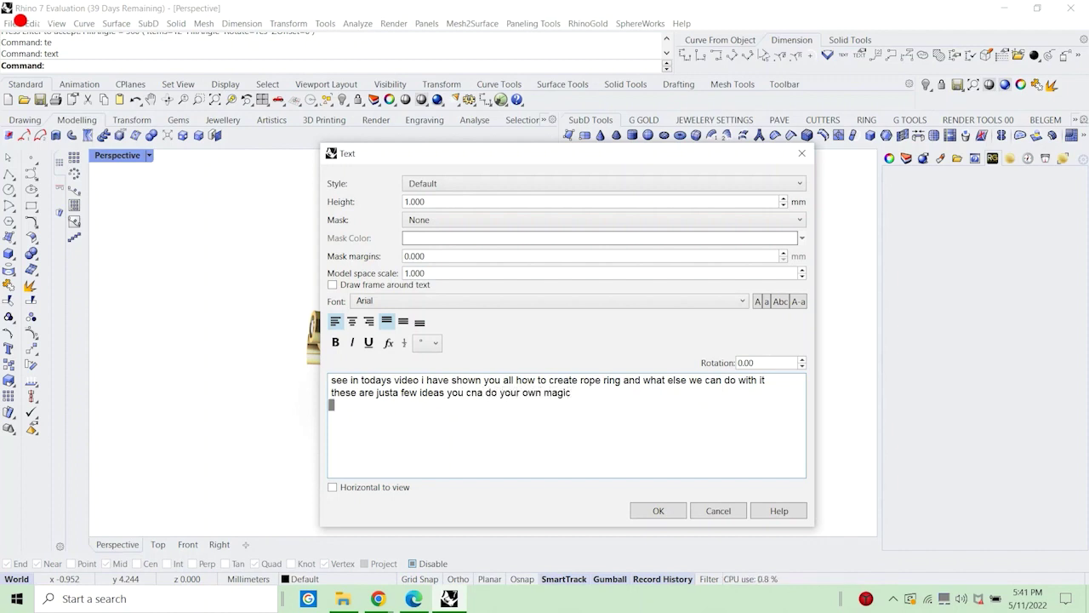
Add a third line to the annotation reading "what are you waiting for just start your 3dingggg".
key(Return)
text(wha)
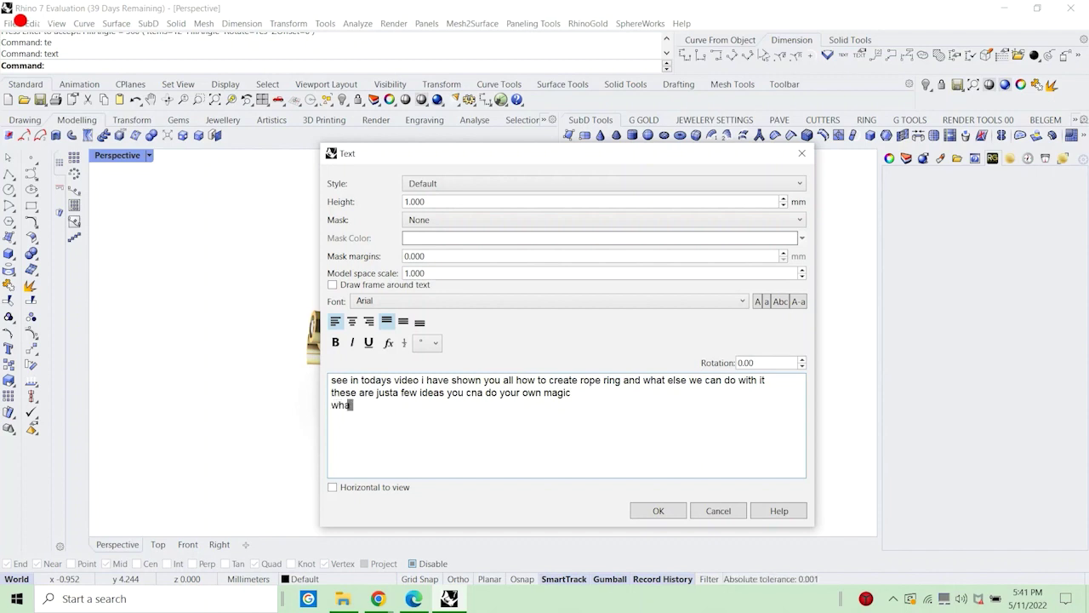
text(t are you)
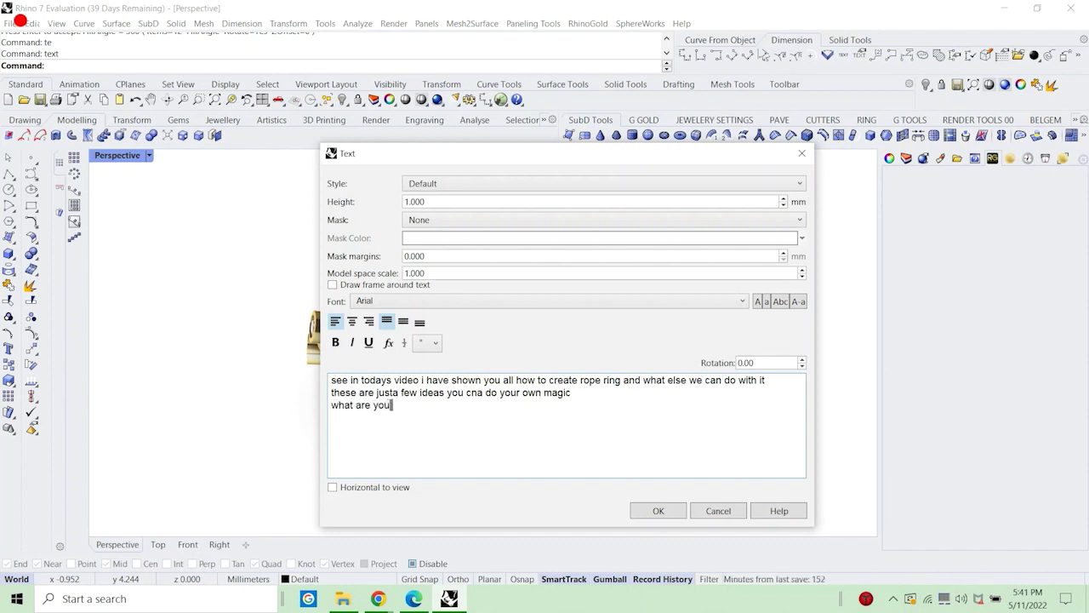
text( waiting for)
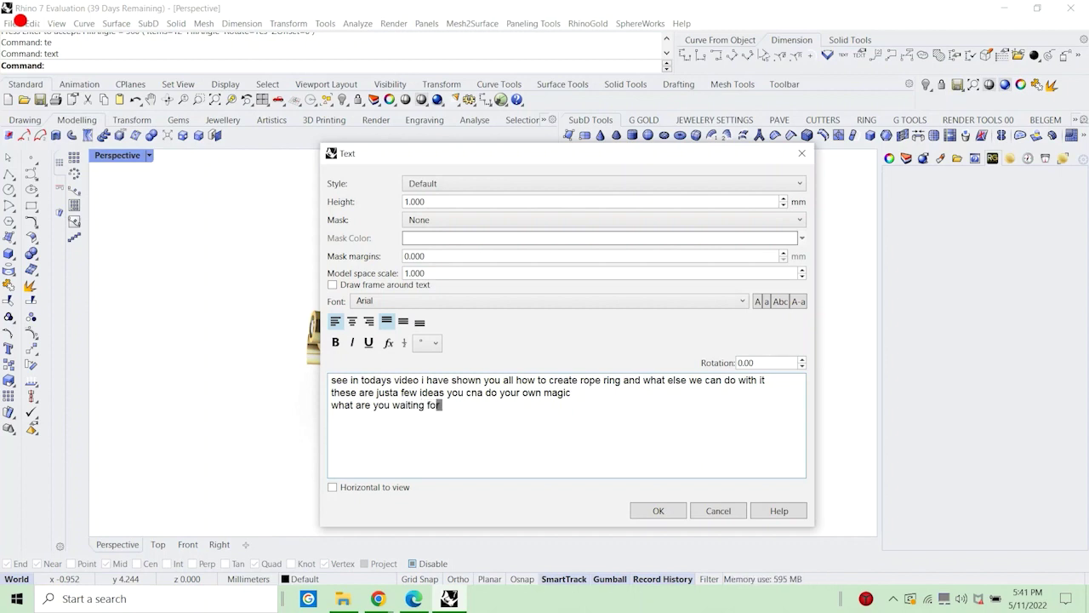
text( just start your)
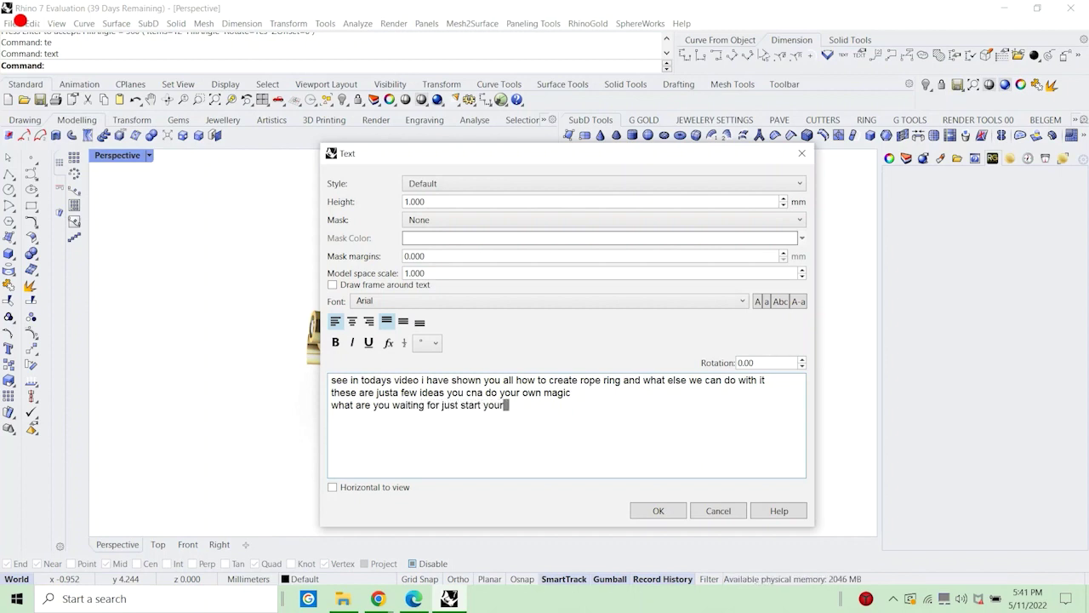
text( 3dingggg)
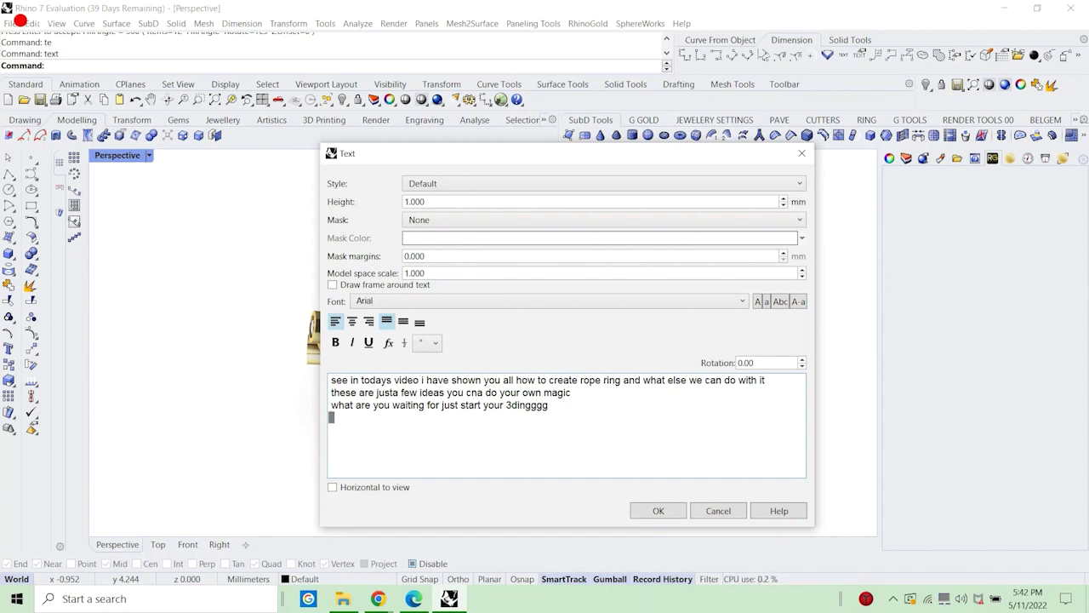
Add the closing line "until next video adios" to the annotation.
text(ntil next)
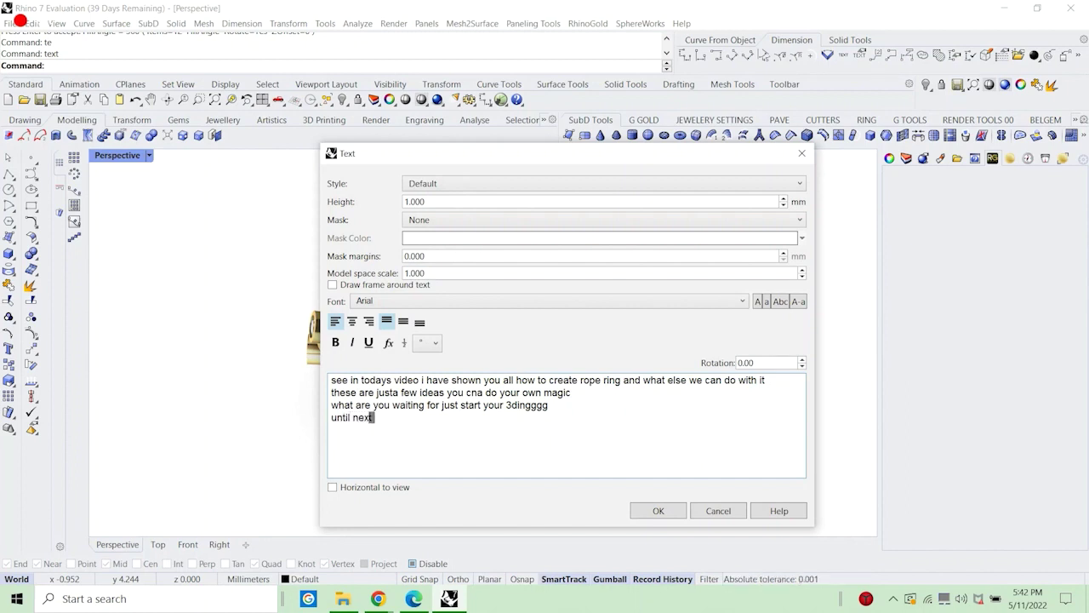
text( video)
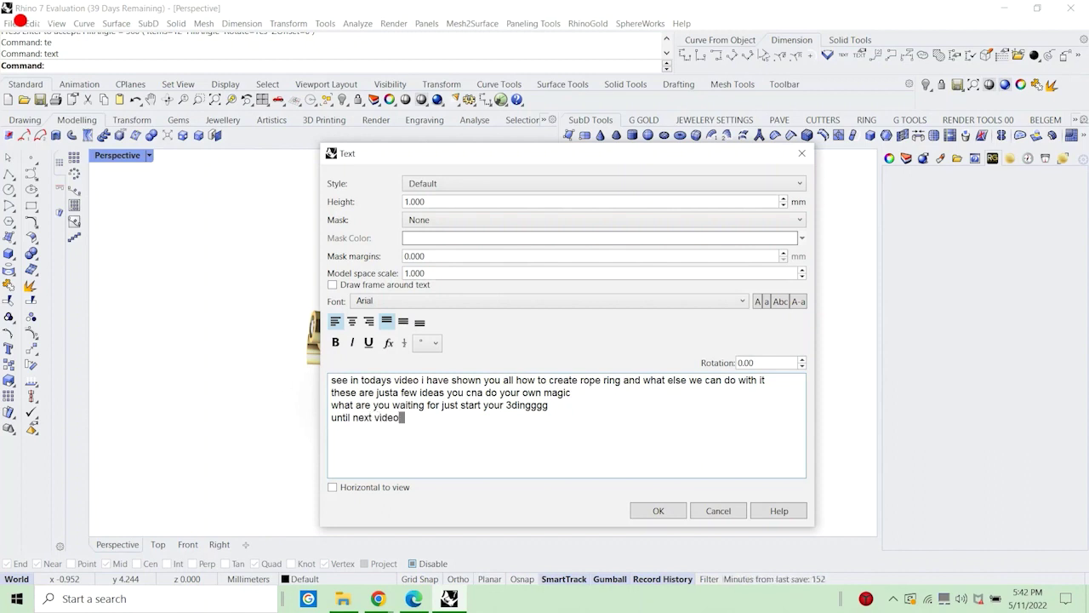
text( adios)
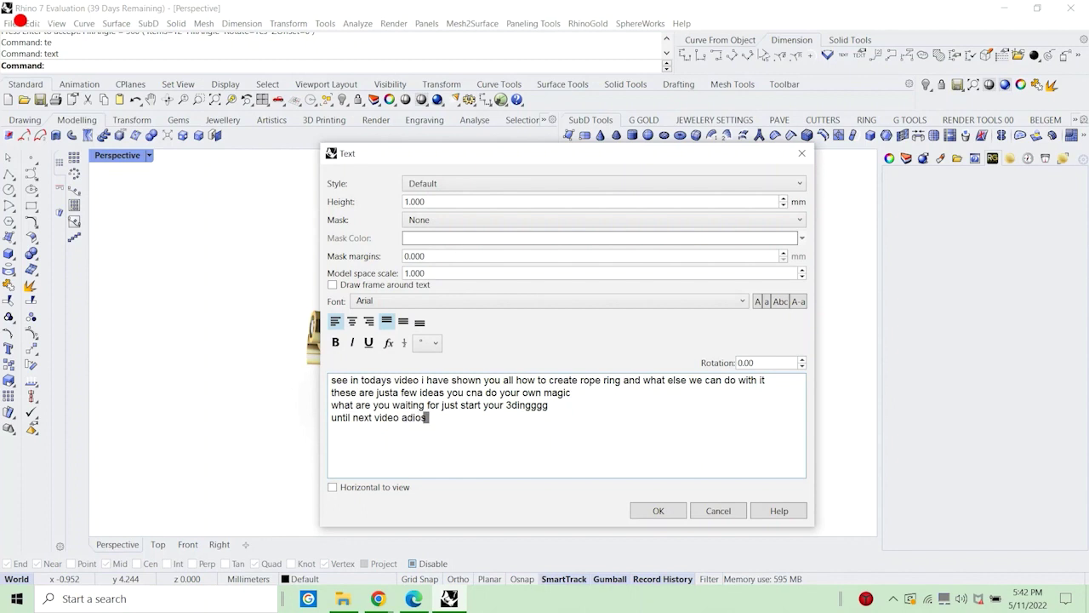
Finish the annotation's fourth line with "amigos" and add the lines "dont forget to subscribe" and "subscribe".
text( amigos )
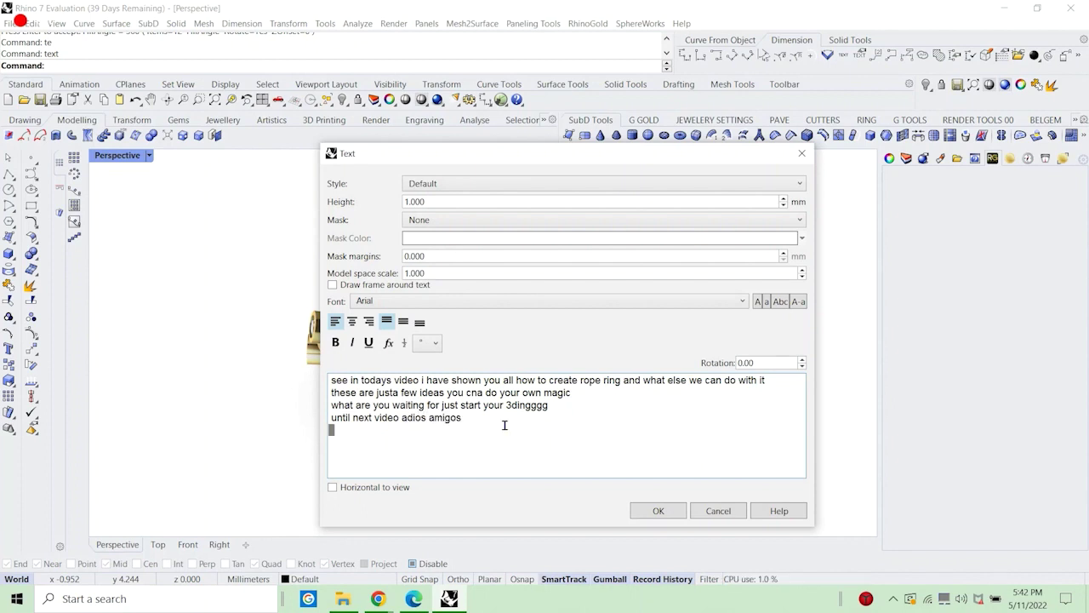
text(dont forget to s)
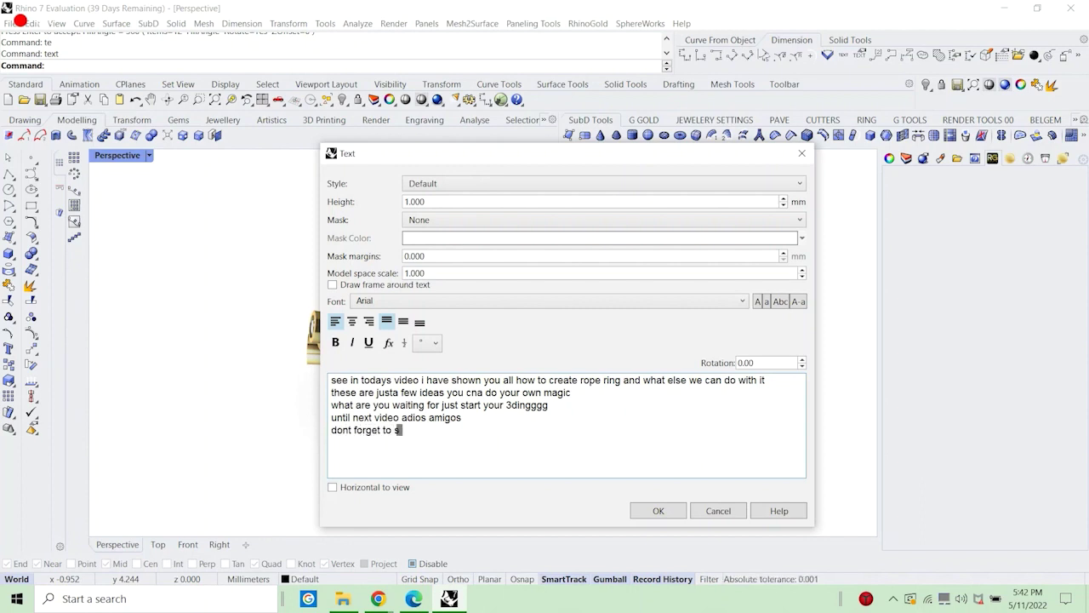
text(ubscribe )
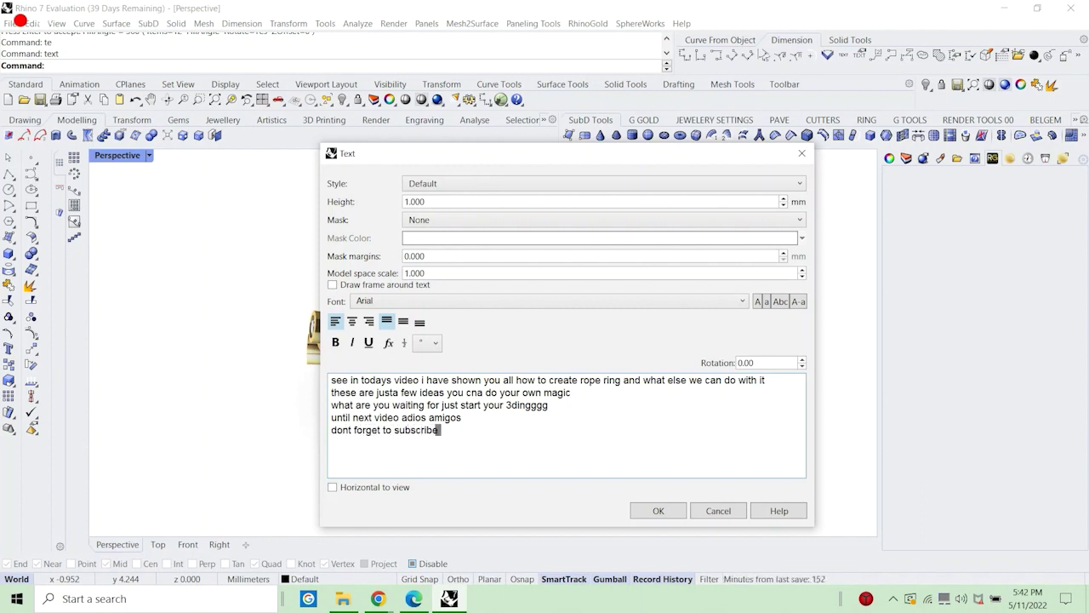
text(subscrieb)
key(BackSpace)
text(b)
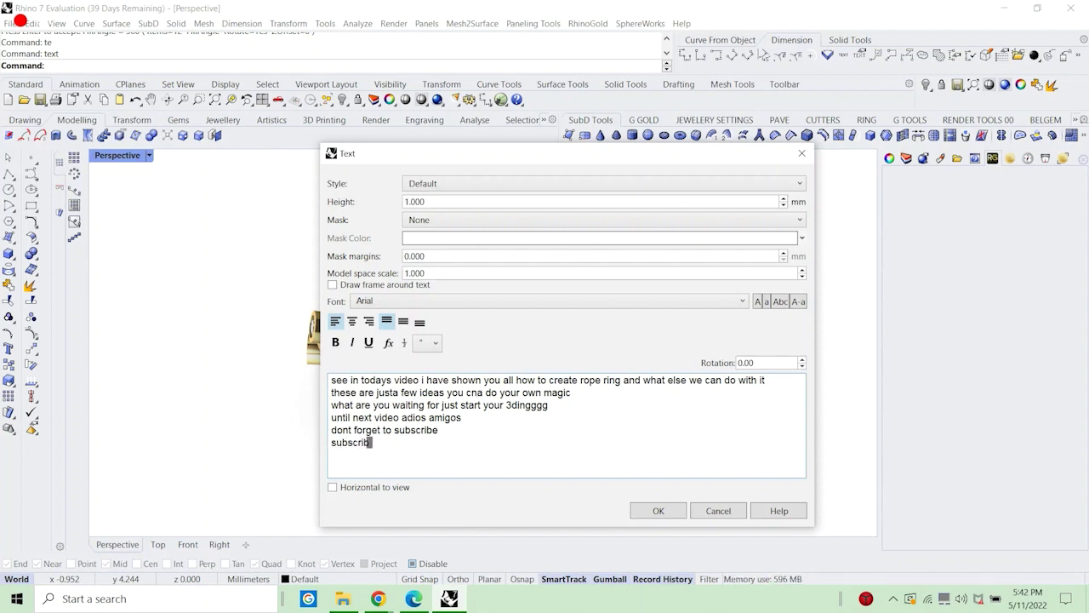
text(e)
key(Return)
Add three more lines reading "subscribe" to the annotation and discard it without placing it.
text(subs)
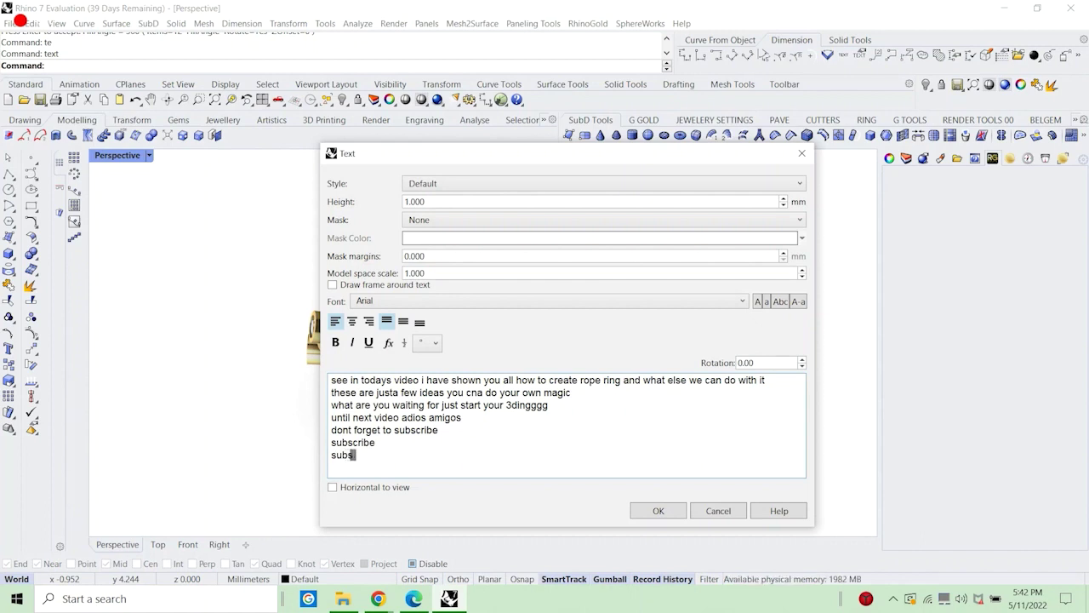
text(s)
key(BackSpace)
text(criobn)
key(BackSpace)
key(BackSpace)
key(BackSpace)
key(BackSpace)
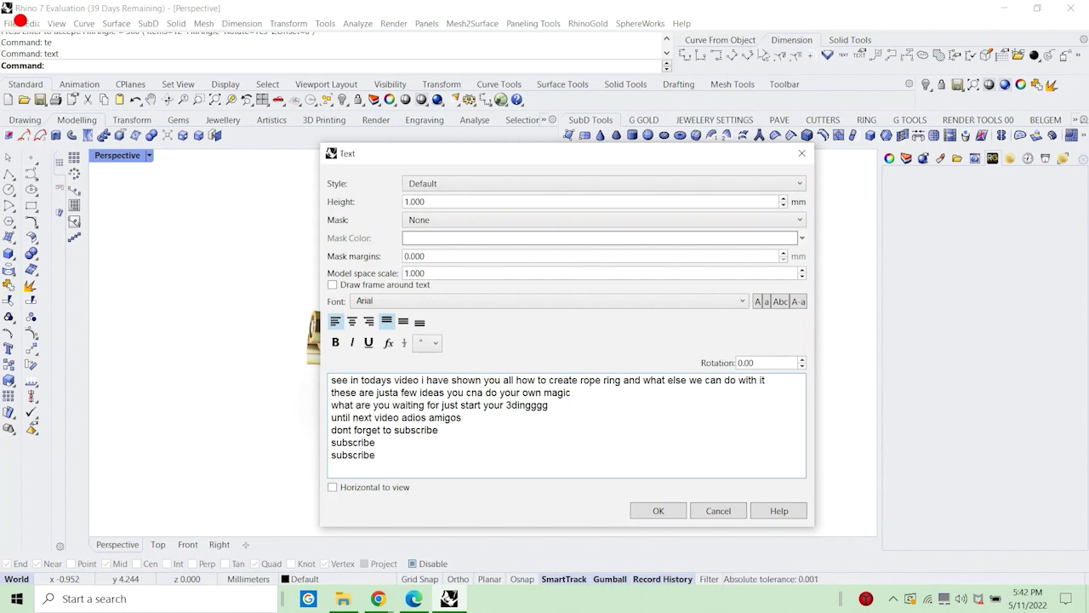
text(bscribe)
key(Return)
text(s)
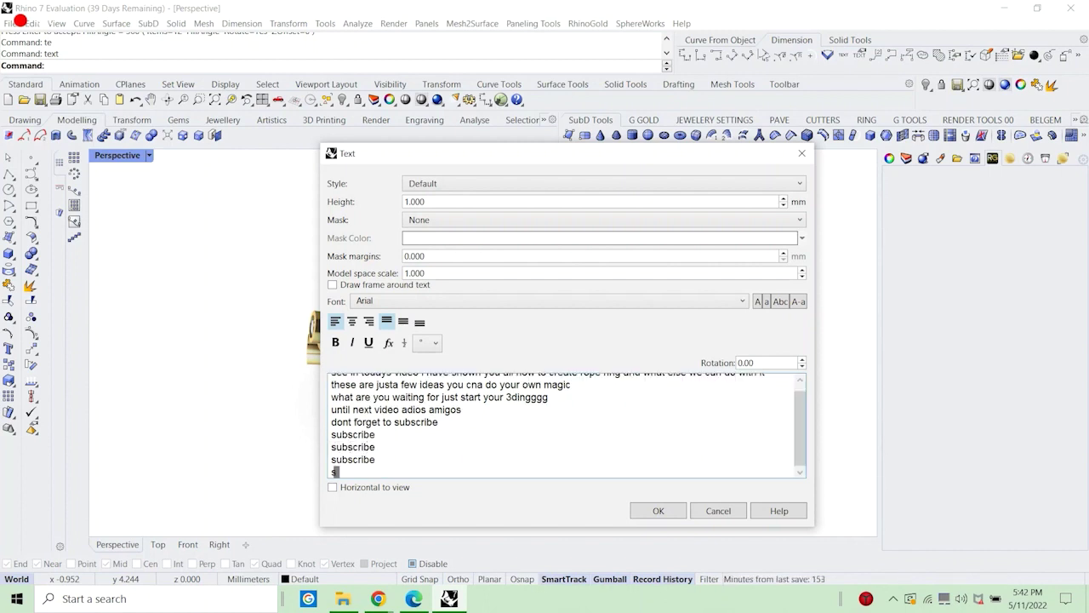
text(ubscribe)
click(714, 513)
right_drag(686, 454, 596, 409)
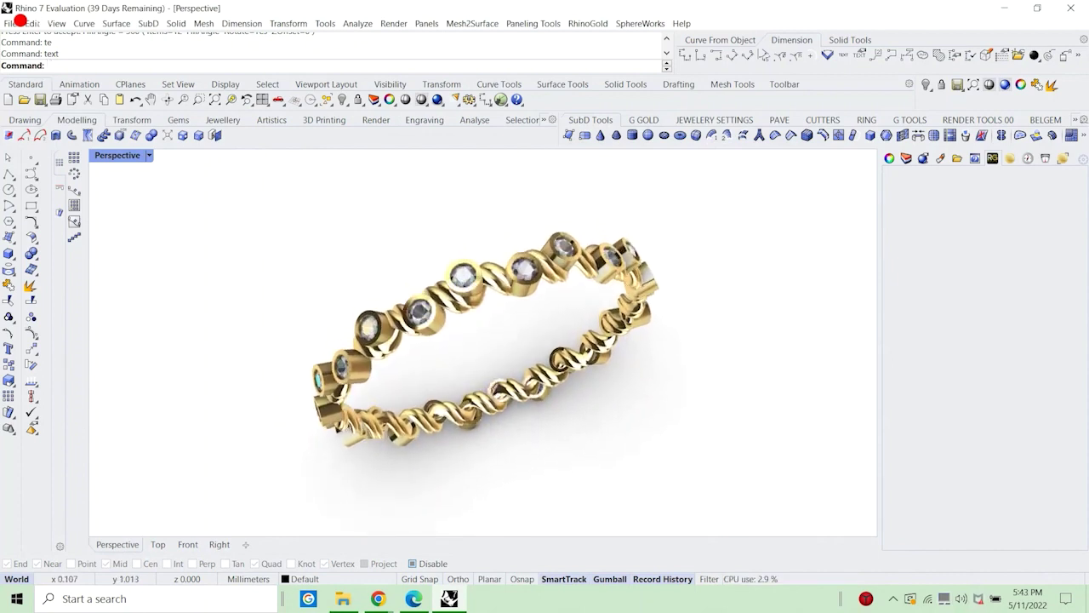
right_drag(498, 389, 486, 371)
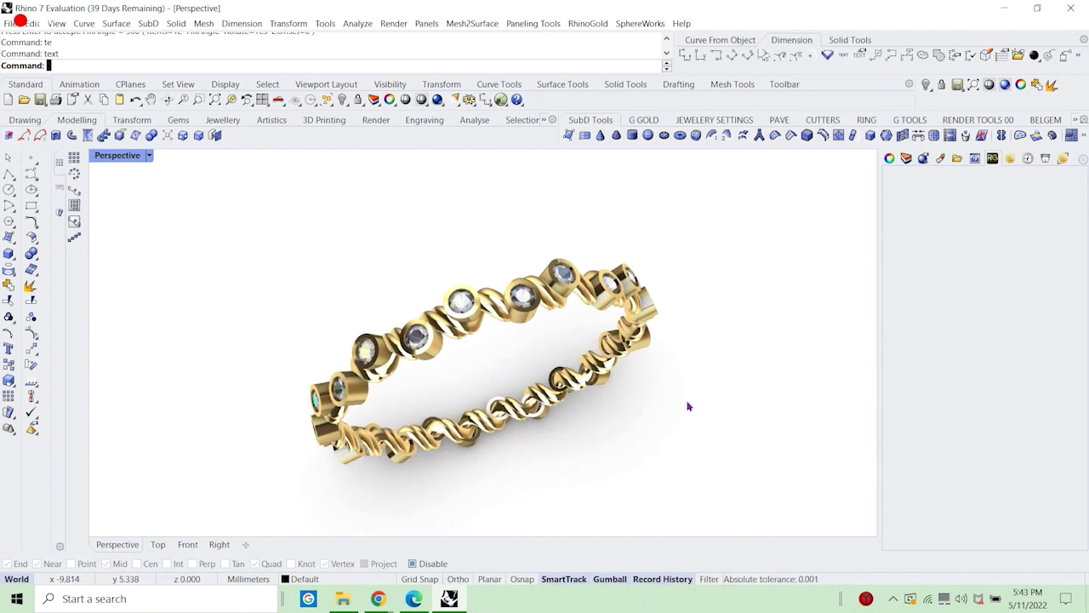
text(fs)
key(Return)
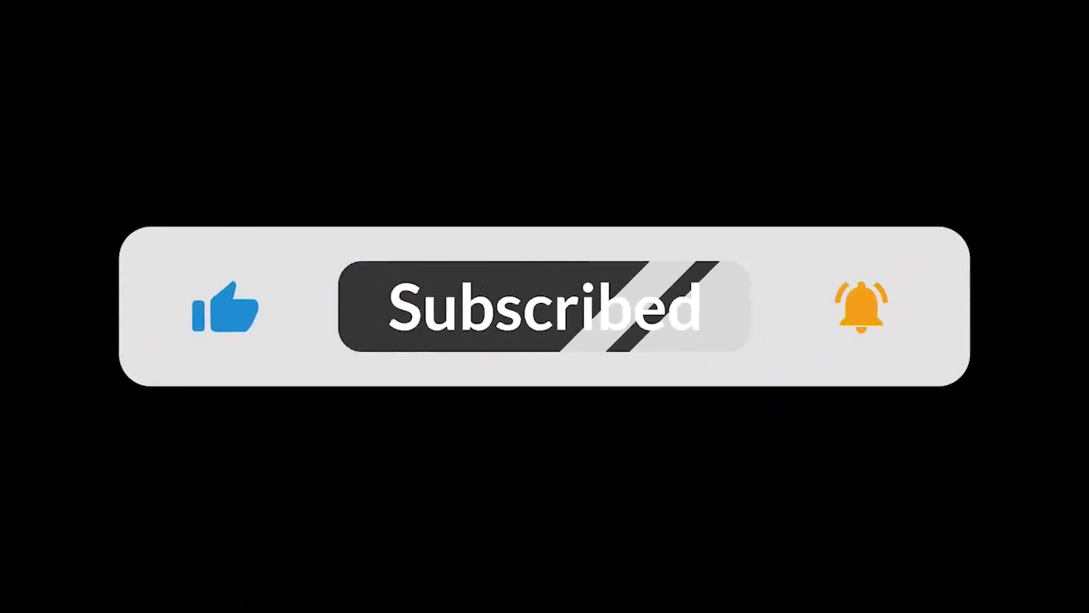
Complete the annotation text as "today i am going to show you a name ring" and discard it without placing it.
key(Return)
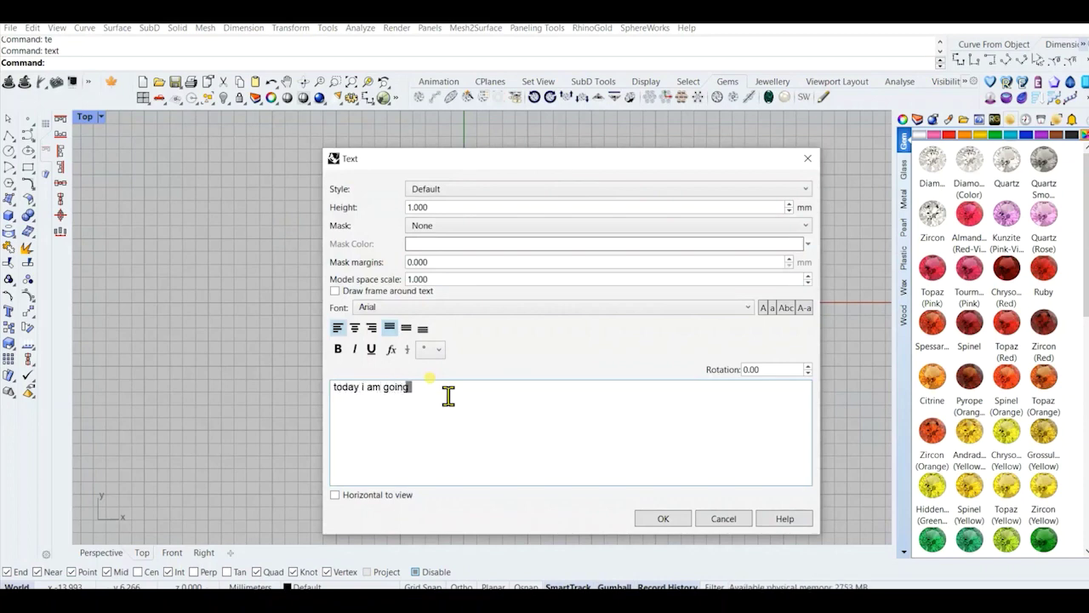
text(how you a name ring)
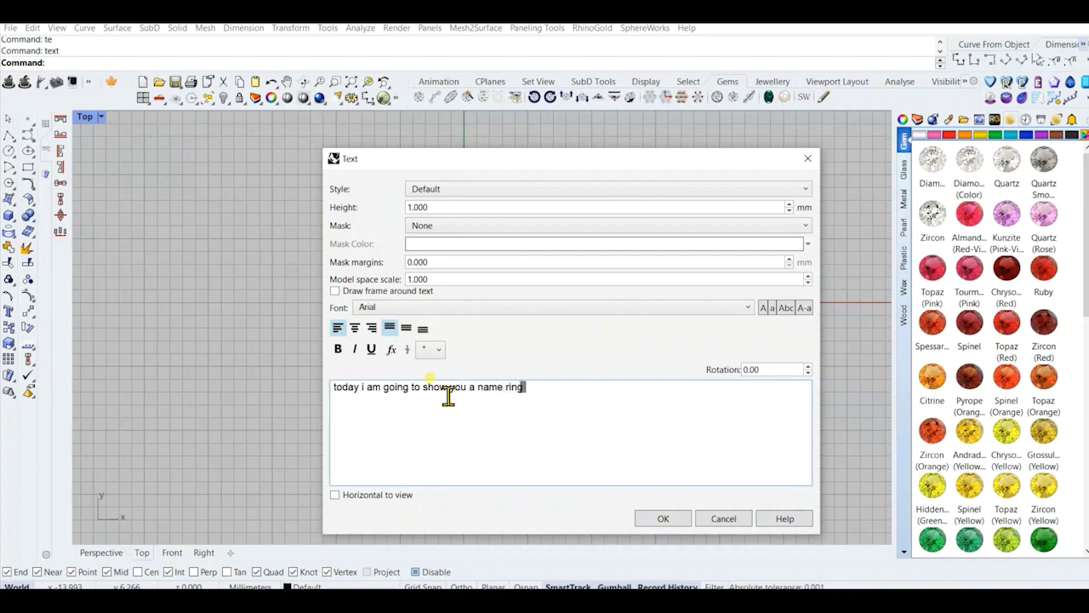
click(703, 518)
Open the text object settings for the name "Belle" and browse the available fonts without picking one.
scroll(401, 261, down, 1)
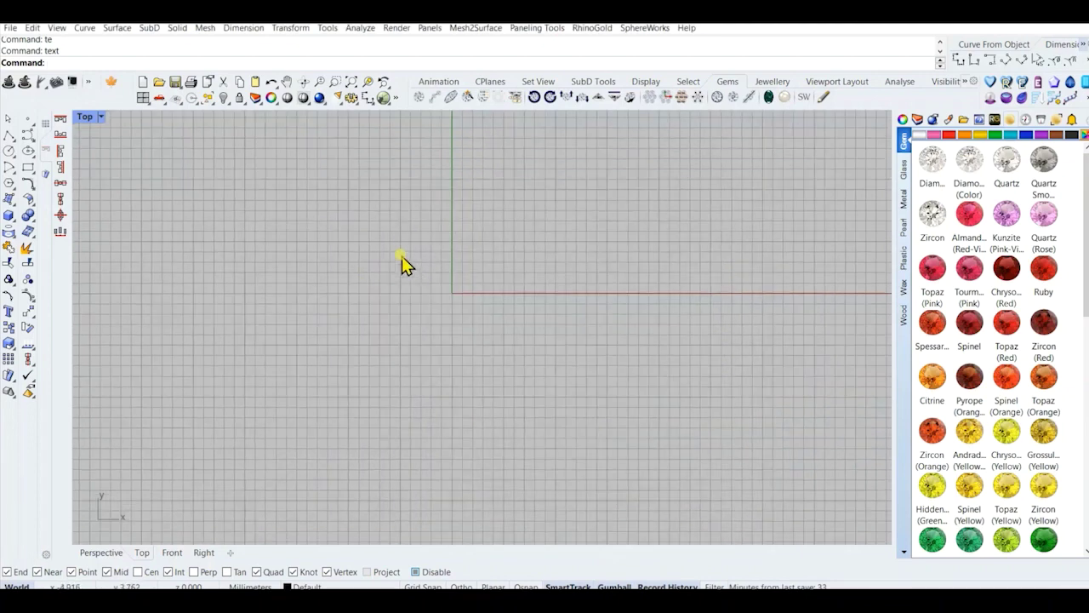
click(9, 312)
click(599, 313)
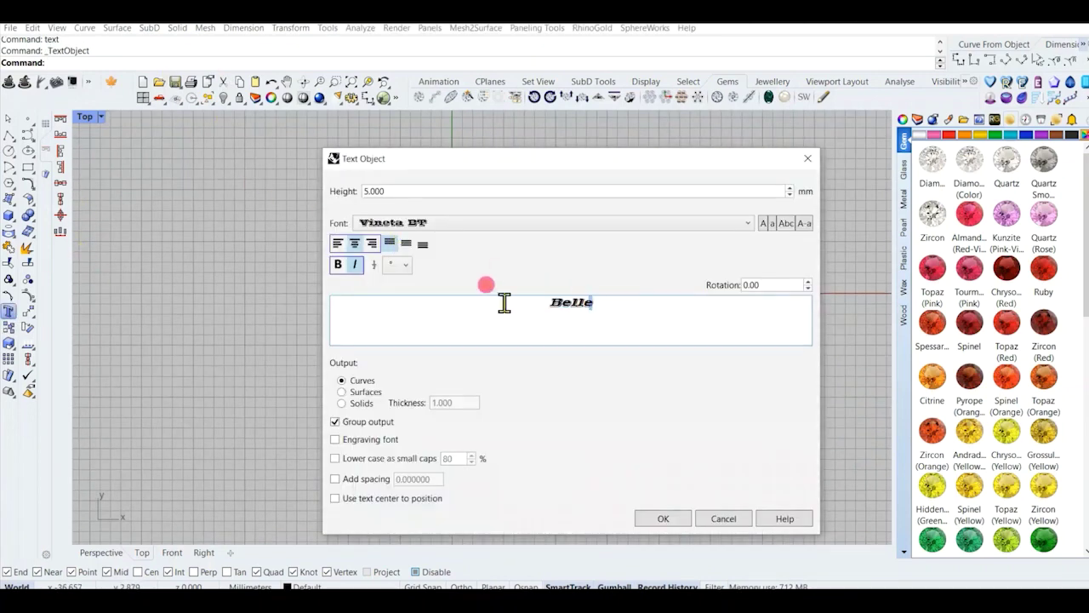
double_click(421, 303)
text(B)
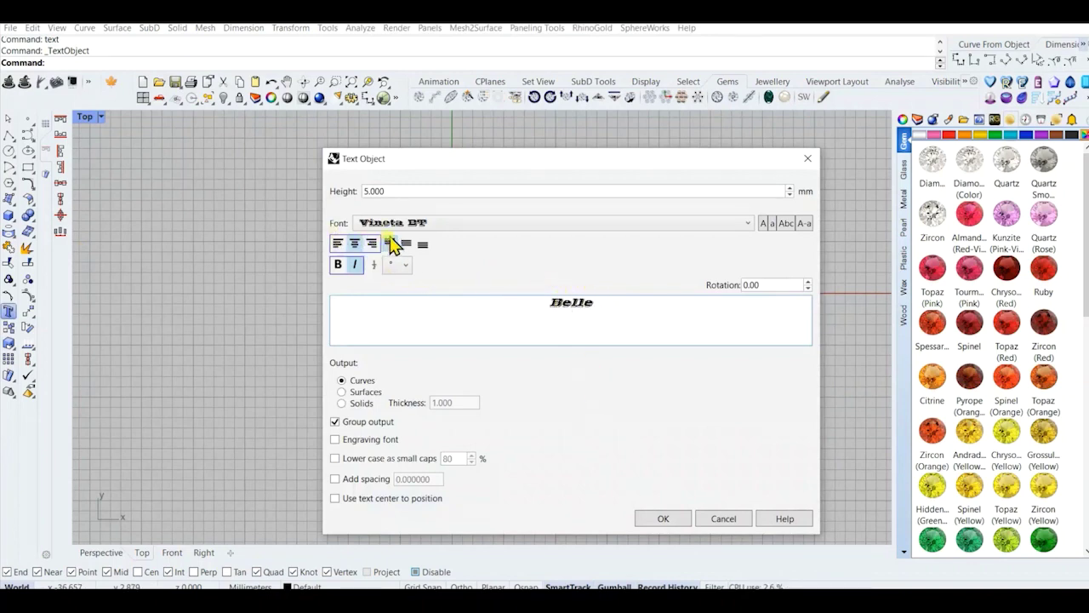
click(437, 225)
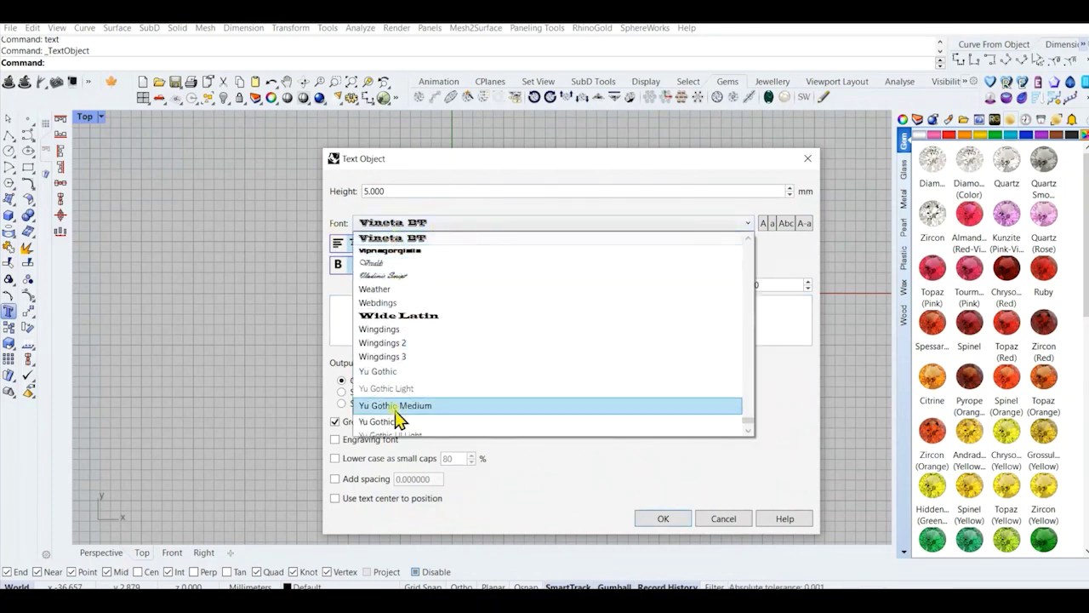
scroll(396, 418, down, 2)
scroll(560, 306, up, 15)
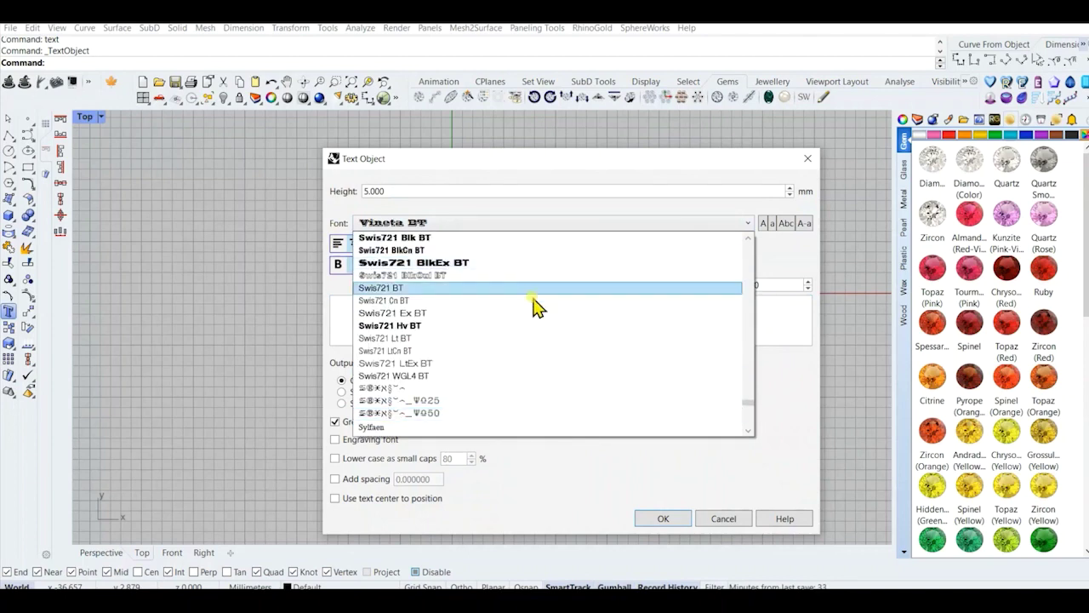
scroll(515, 297, up, 10)
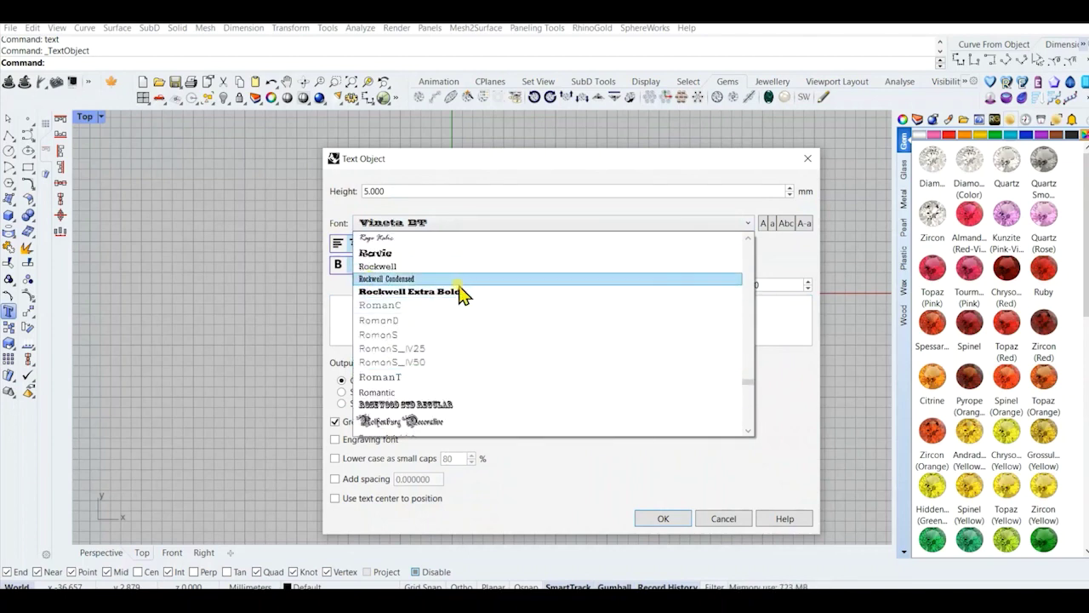
scroll(456, 292, up, 15)
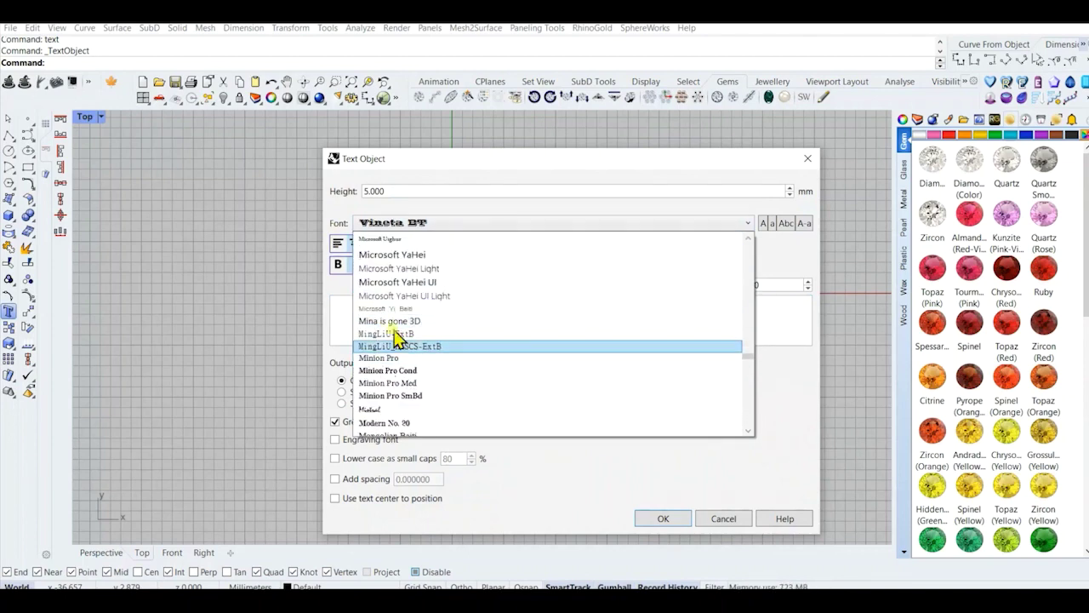
click(783, 267)
Review the text object's height, output type and alignment options, and leave the settings without creating text.
drag(404, 194, 338, 202)
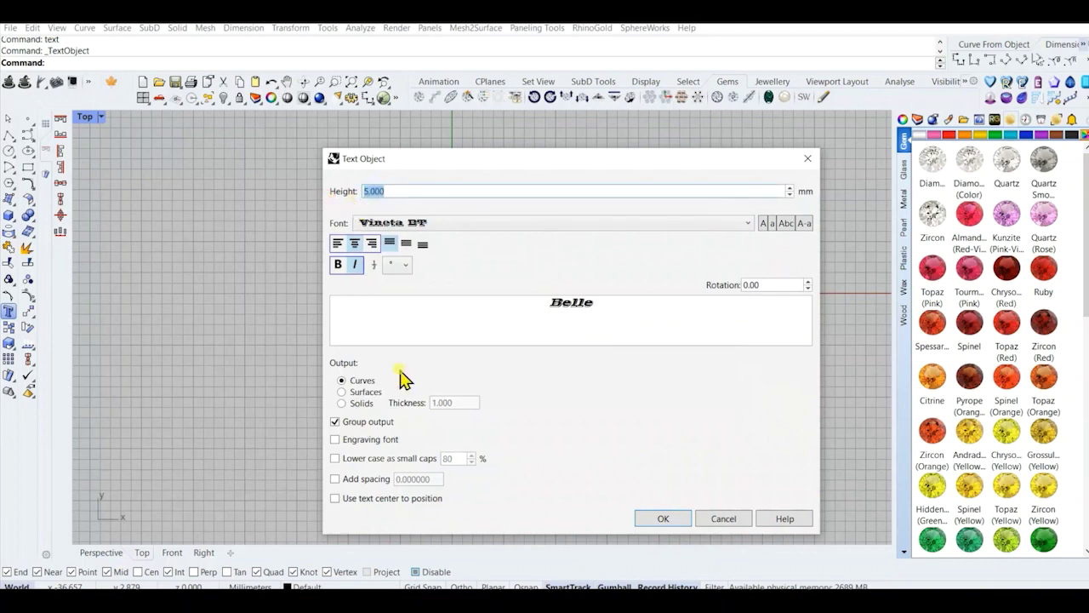
click(356, 383)
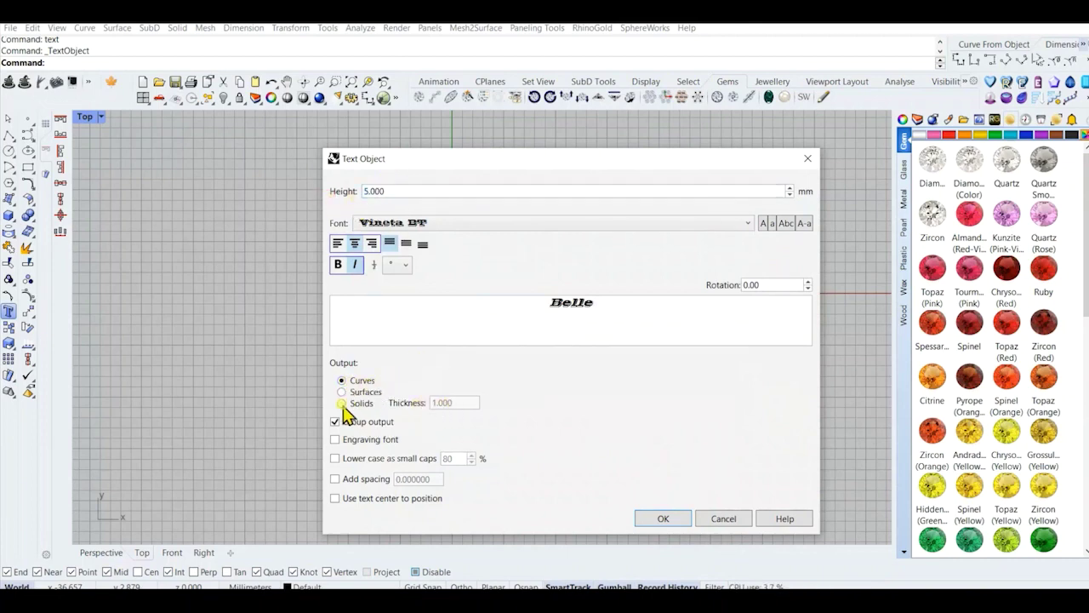
click(354, 243)
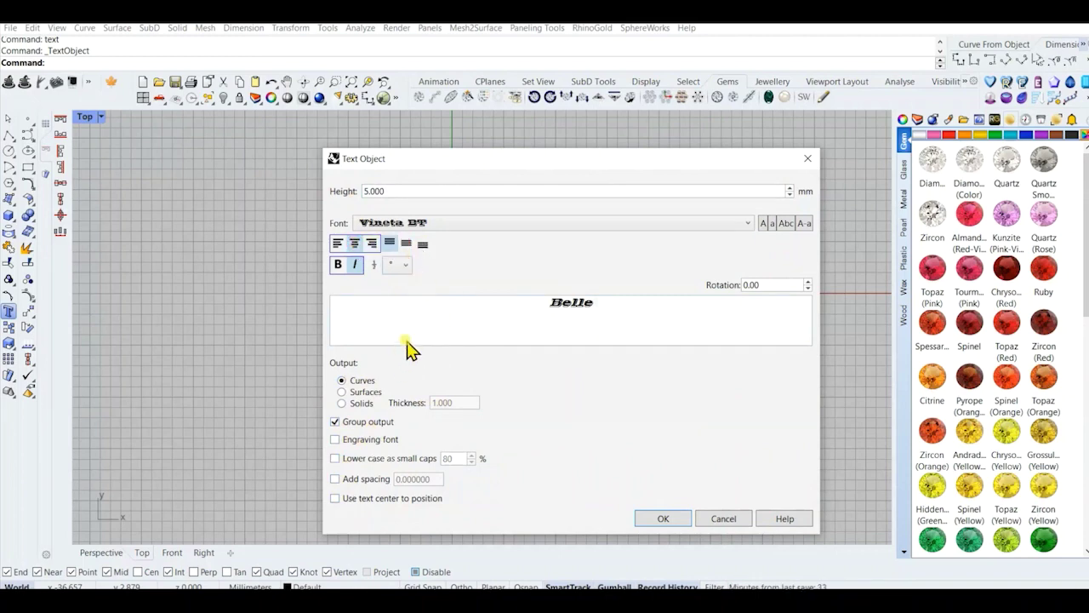
click(541, 296)
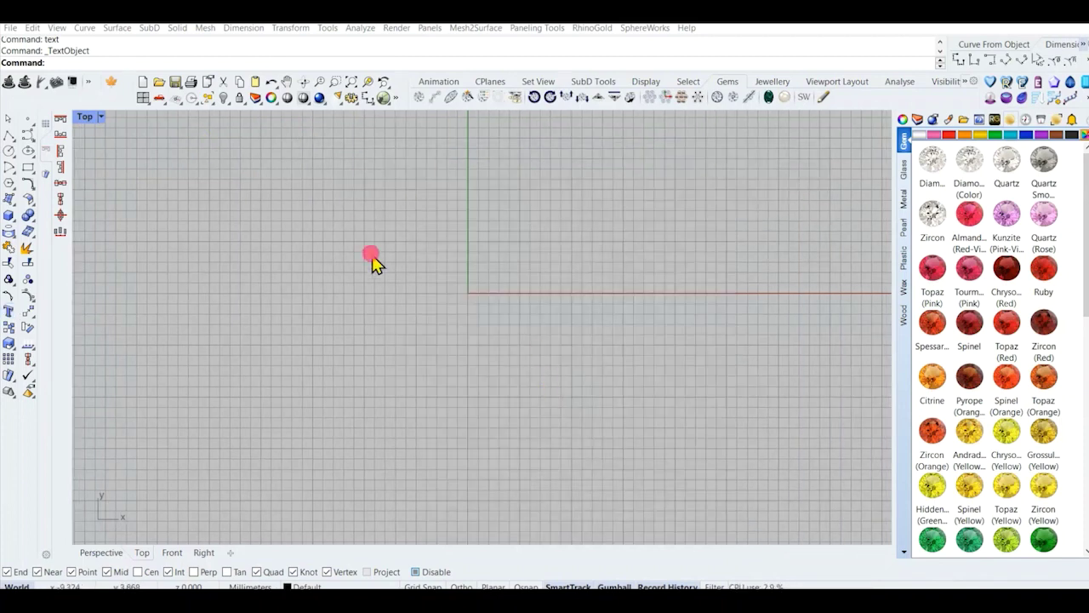
Create the text object "Belle" as grouped curves, 5 mm high in a cursive script font, placed at the origin 0.
click(9, 312)
click(605, 316)
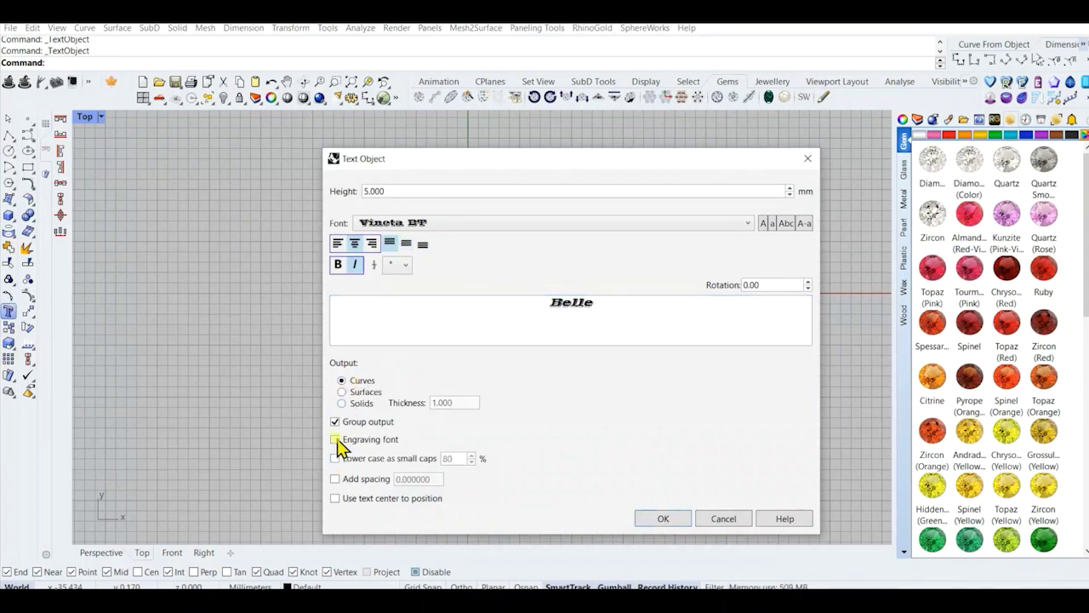
click(424, 224)
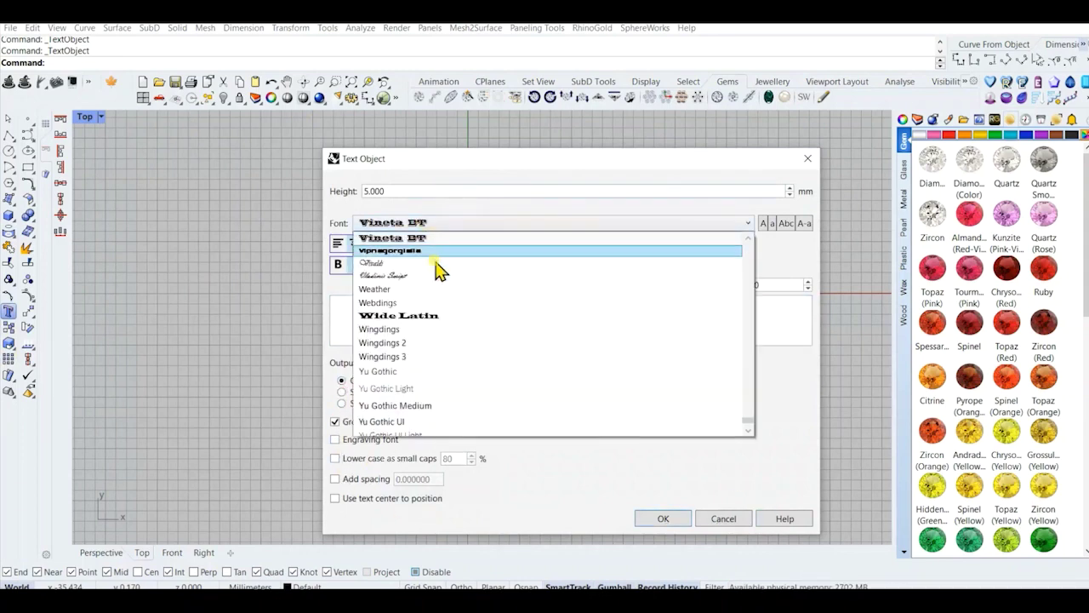
click(380, 288)
click(669, 521)
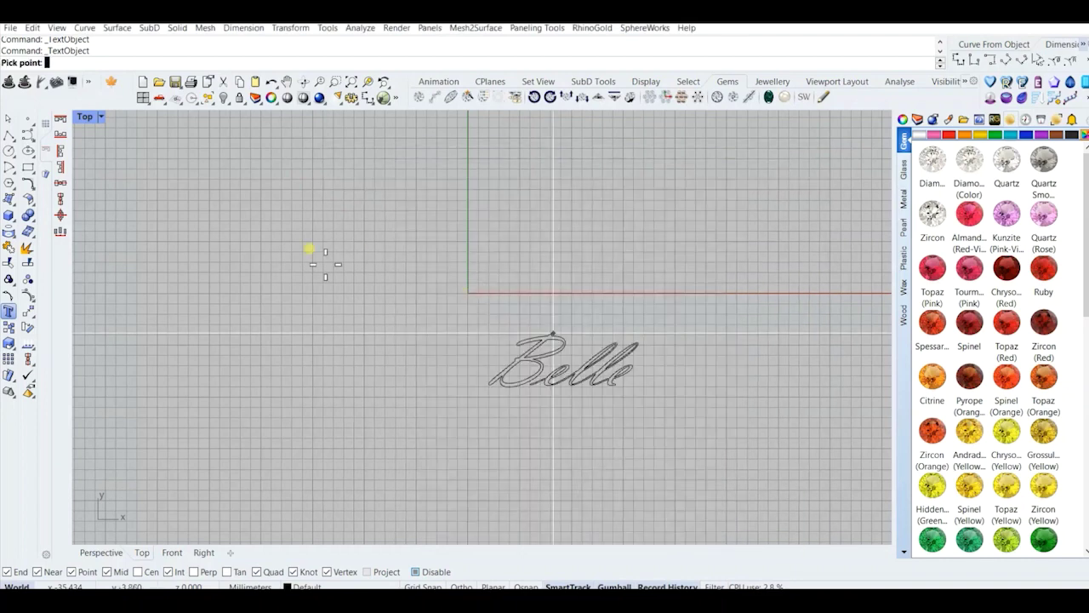
scroll(478, 263, down, 3)
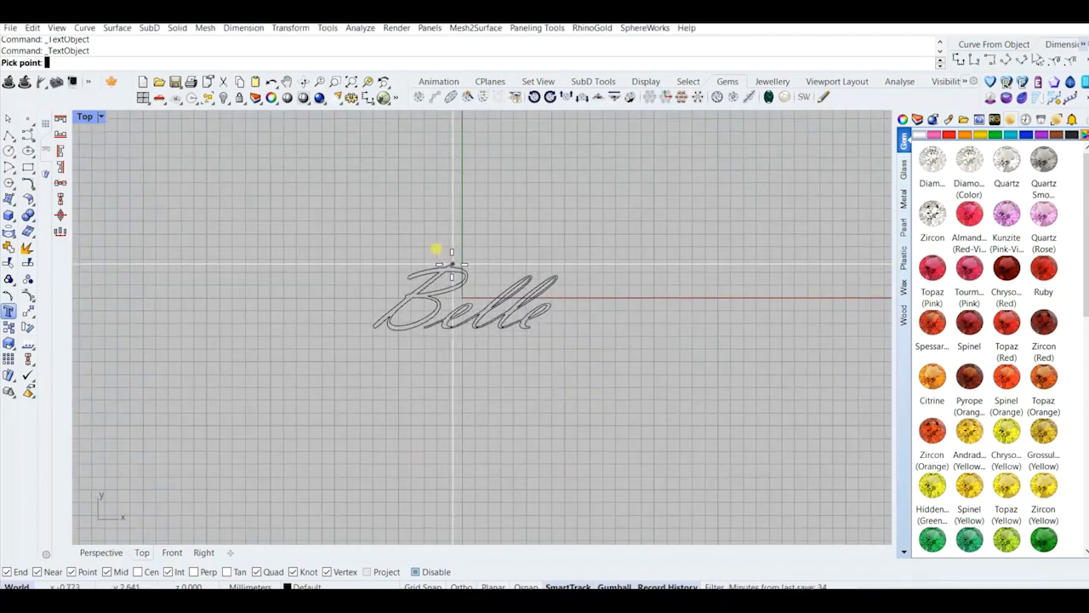
text(0)
key(Return)
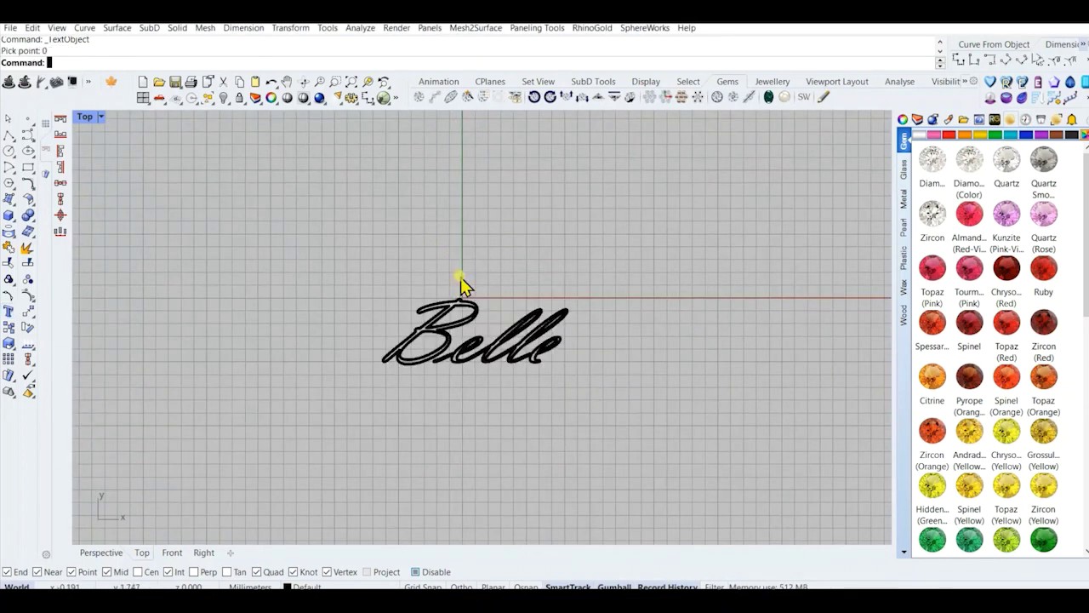
Align the "Belle" text curves concentrically to the origin 0.
key(ctrl+a)
click(60, 216)
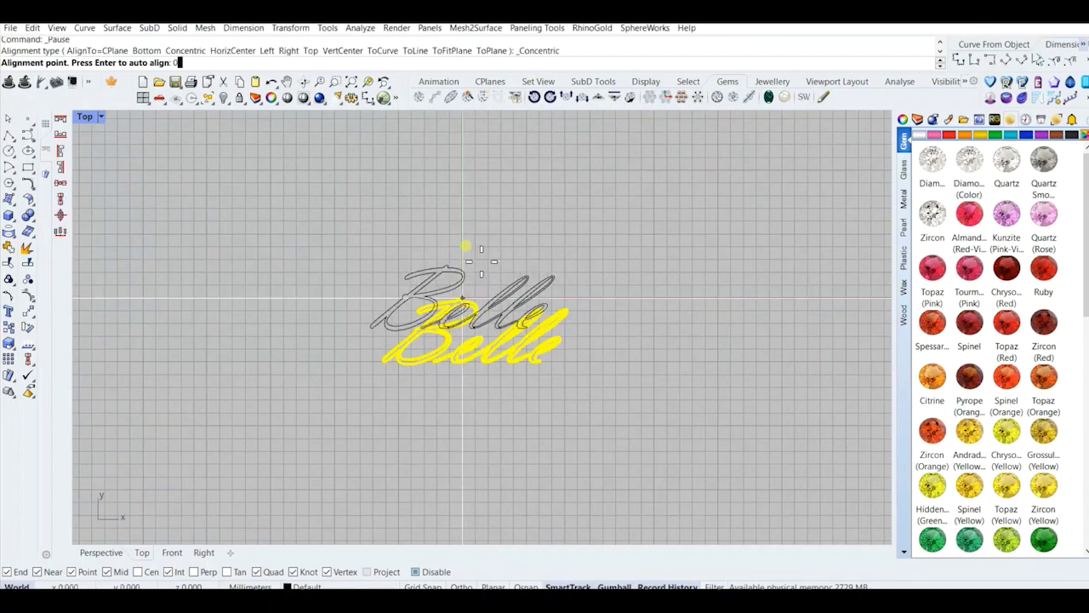
text(0)
key(Return)
key(Escape)
scroll(495, 286, up, 4)
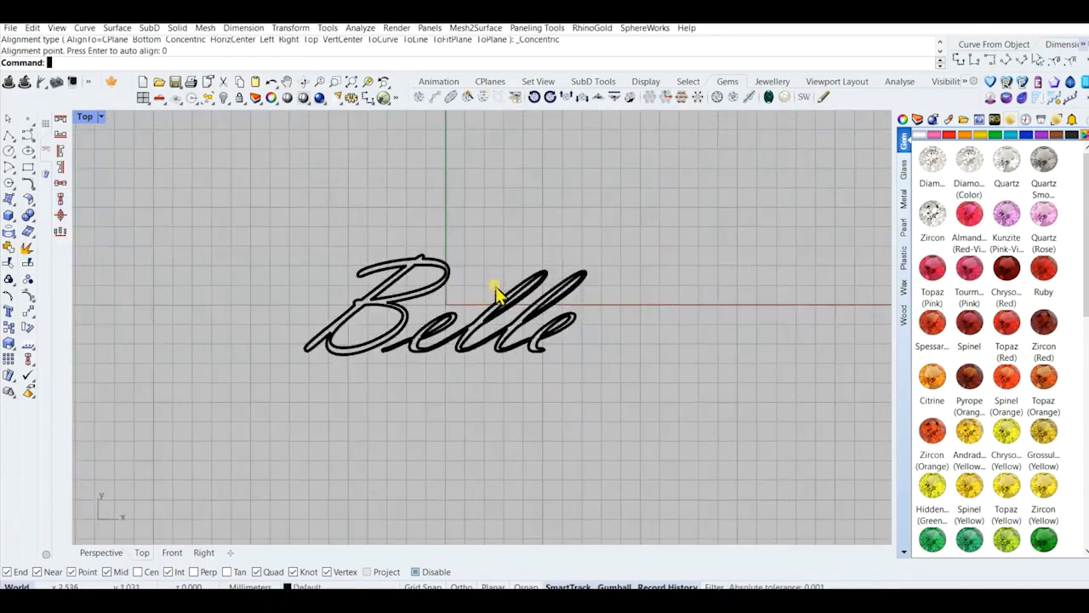
Offset the outer outline of the letter B outward by 0.2 mm with rounded corners.
scroll(518, 282, down, 2)
click(517, 281)
key(Escape)
text(offset)
key(Return)
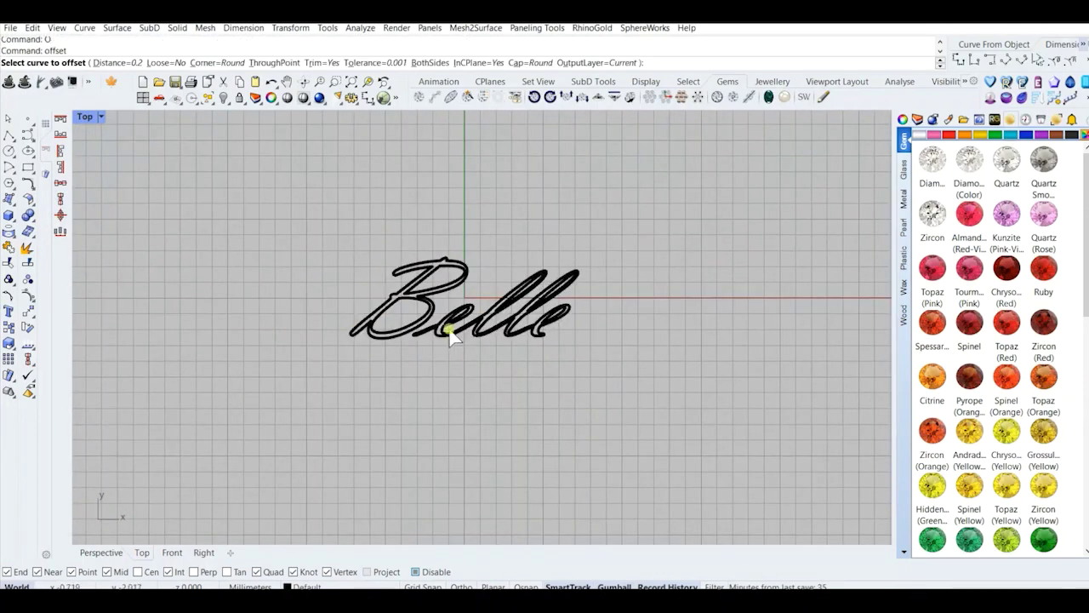
click(424, 323)
click(415, 357)
scroll(457, 285, up, 6)
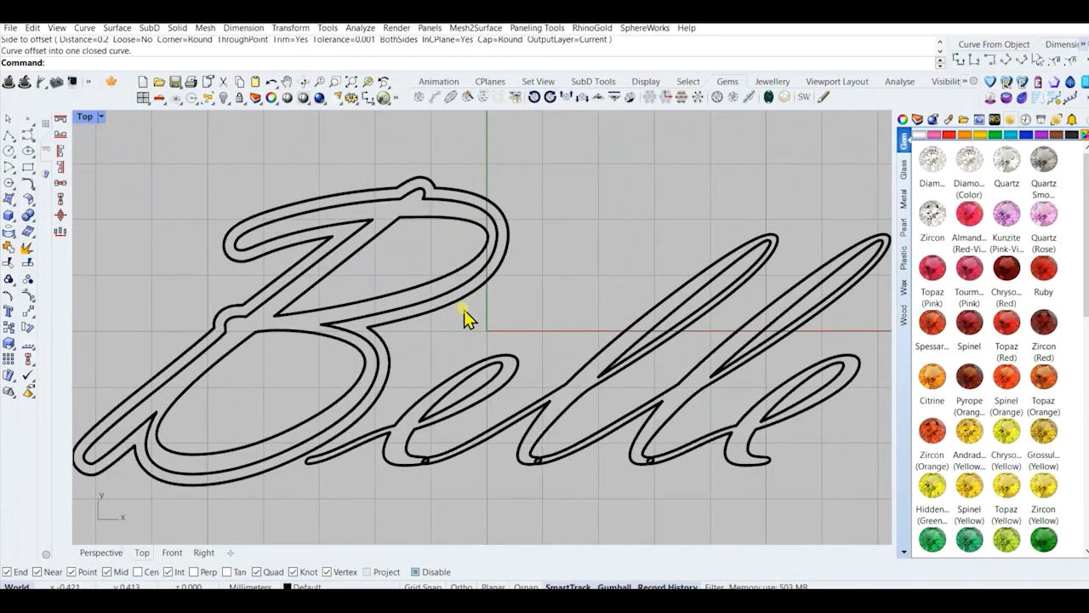
Ungroup the "Belle" text curves into separate letter outlines.
scroll(468, 313, down, 3)
scroll(417, 371, up, 3)
click(415, 374)
scroll(409, 383, down, 2)
click(31, 282)
key(Escape)
Trim away the overlapping outline segments at the junctions between the letters "elle" in "Belle".
drag(771, 399, 478, 337)
right_drag(474, 349, 412, 302)
scroll(412, 302, up, 8)
scroll(579, 369, down, 4)
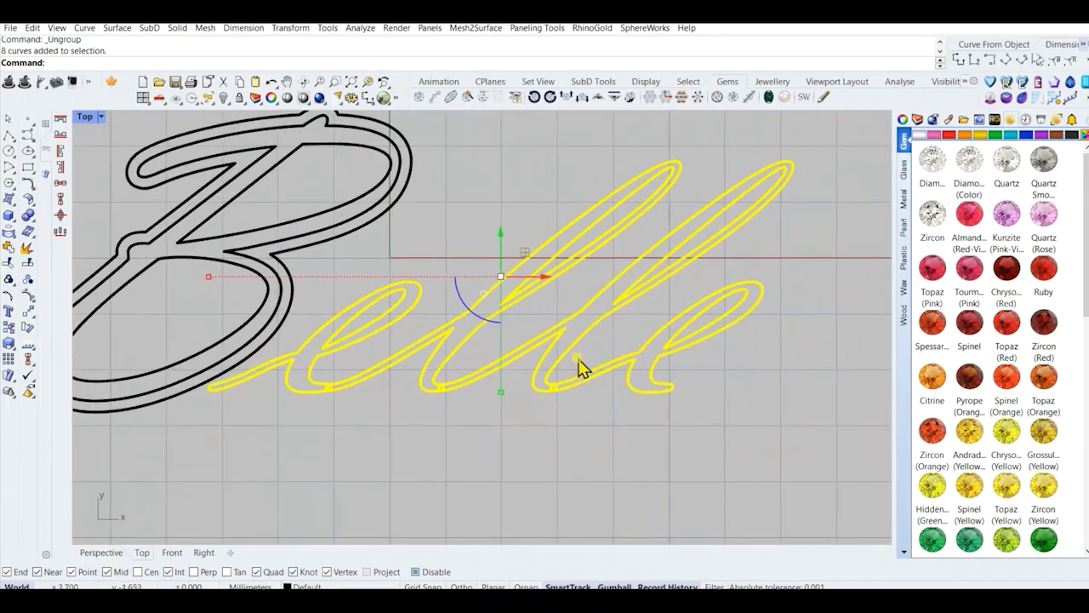
scroll(408, 408, up, 3)
scroll(189, 236, down, 1)
click(8, 262)
scroll(290, 337, up, 3)
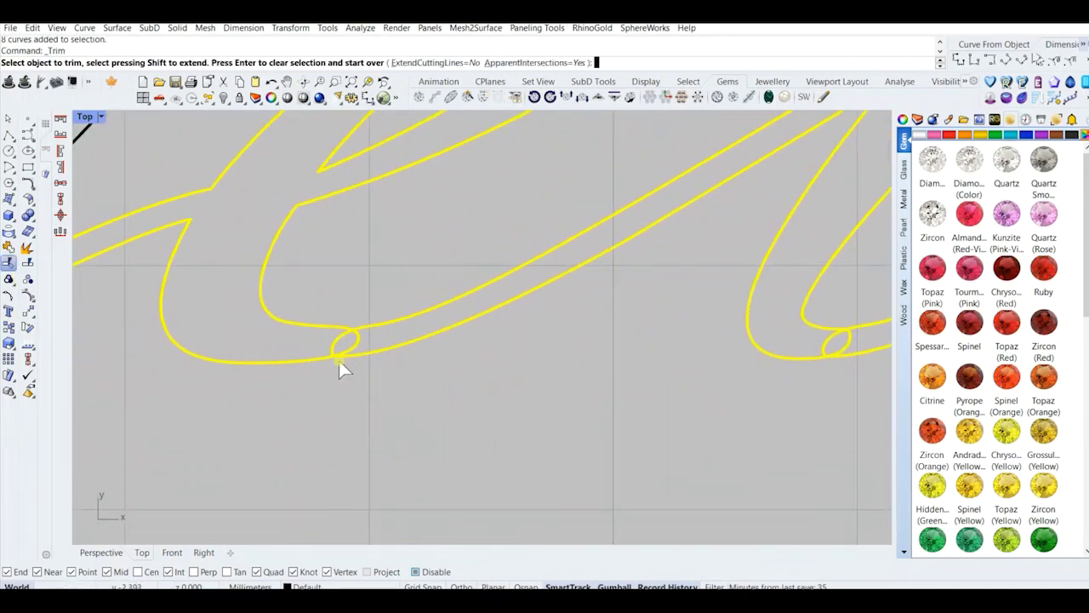
click(337, 355)
scroll(426, 367, up, 2)
click(422, 354)
scroll(442, 358, down, 3)
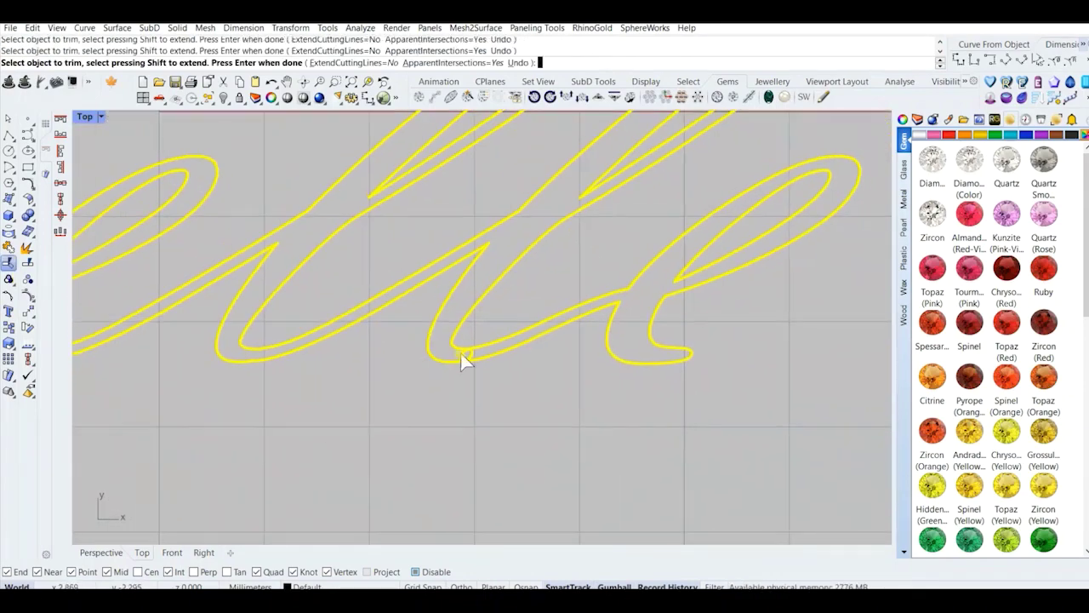
scroll(460, 356, up, 3)
click(457, 358)
scroll(442, 374, down, 4)
key(Return)
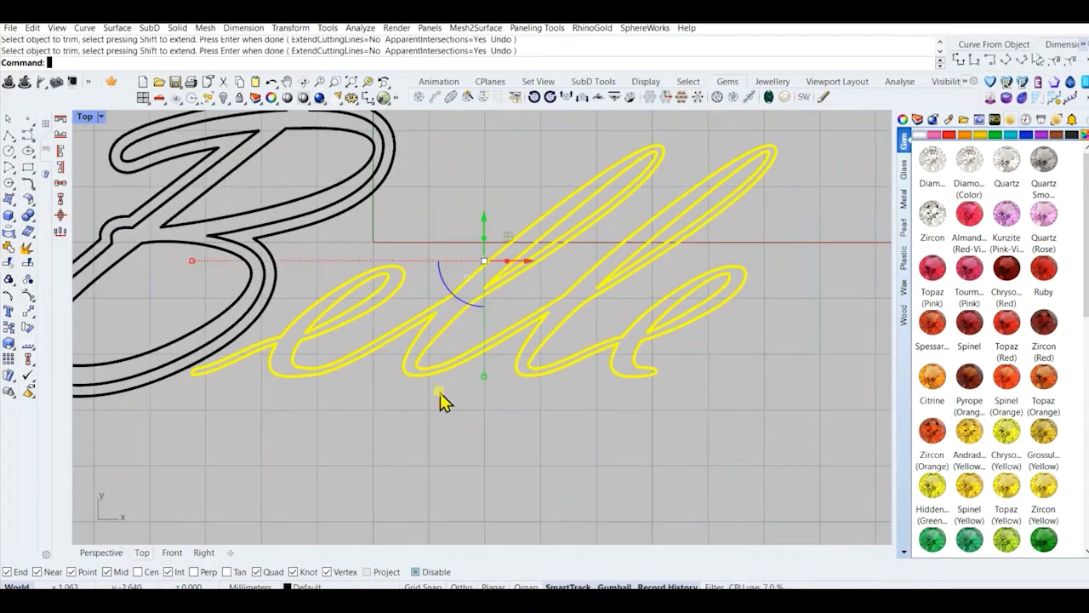
Join the trimmed outer segments of "elle" into one closed curve.
click(8, 263)
click(342, 366)
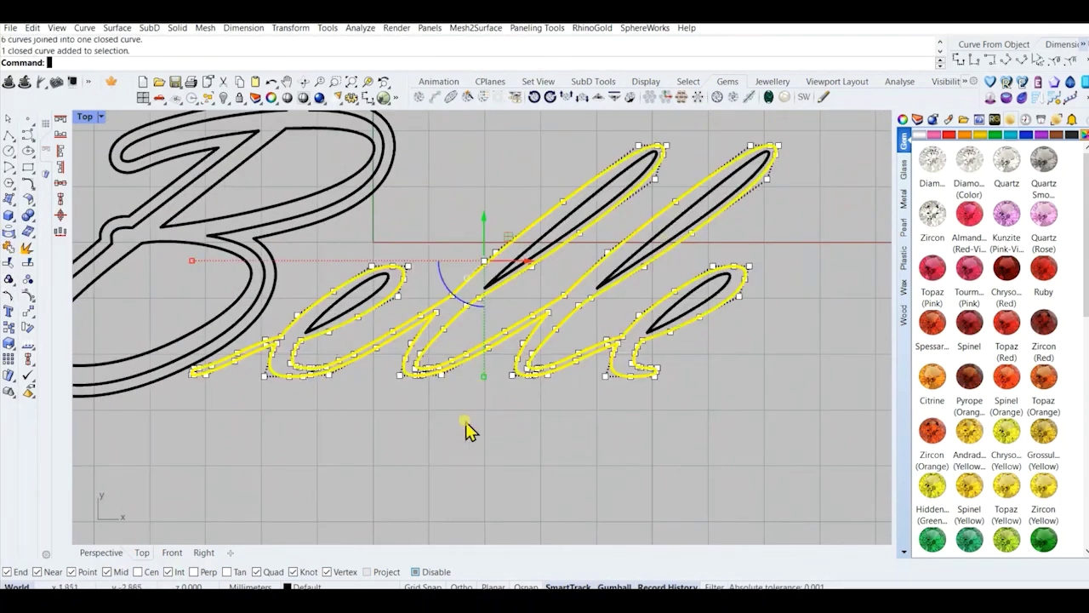
click(451, 476)
text(text)
key(Return)
text(now it)
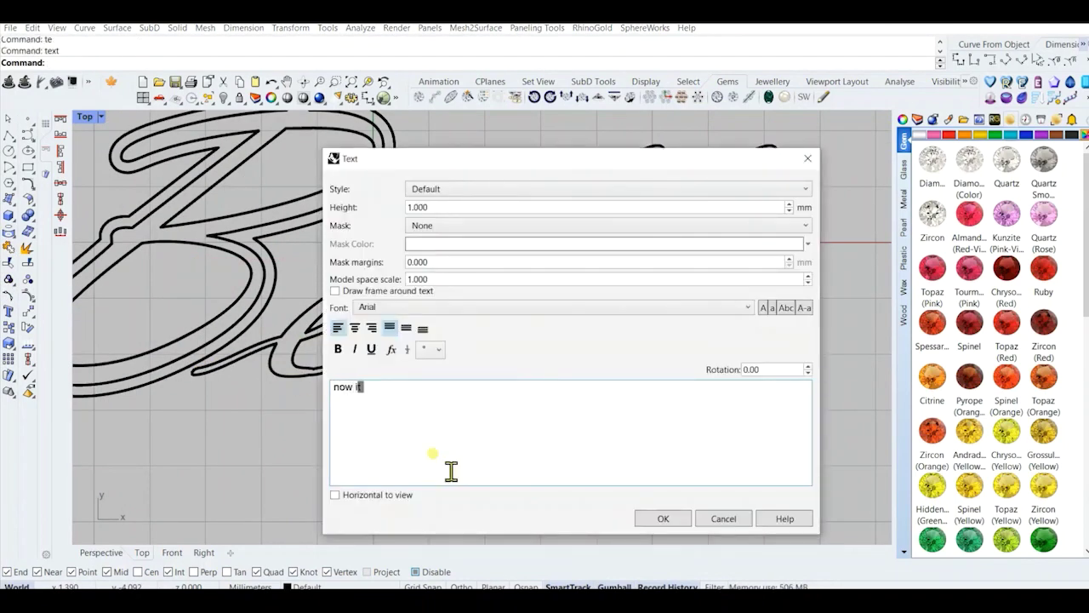
text( is a single clos)
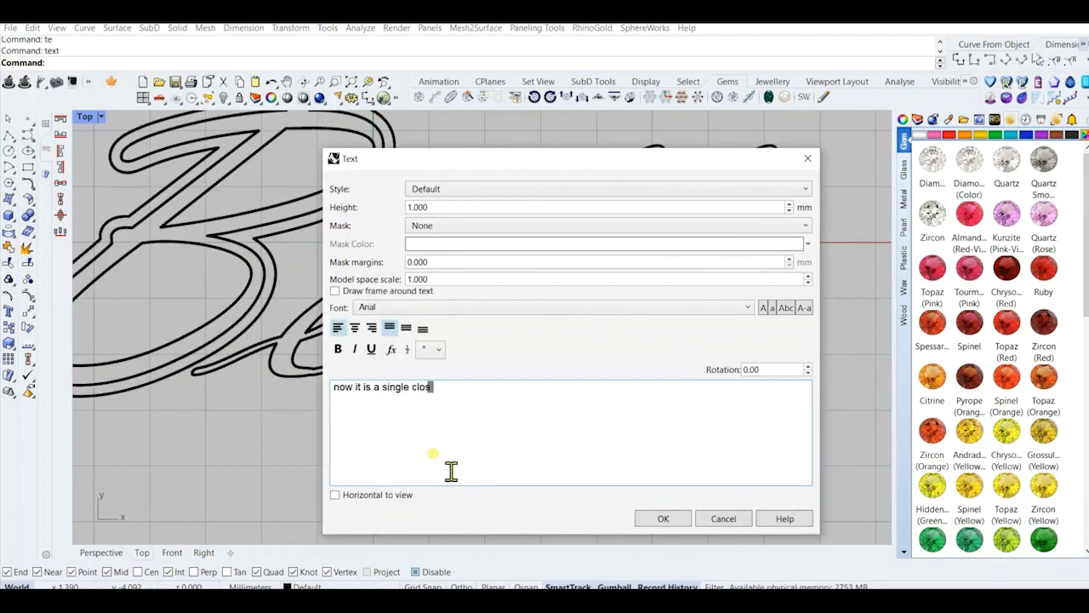
text(sed curve)
click(722, 519)
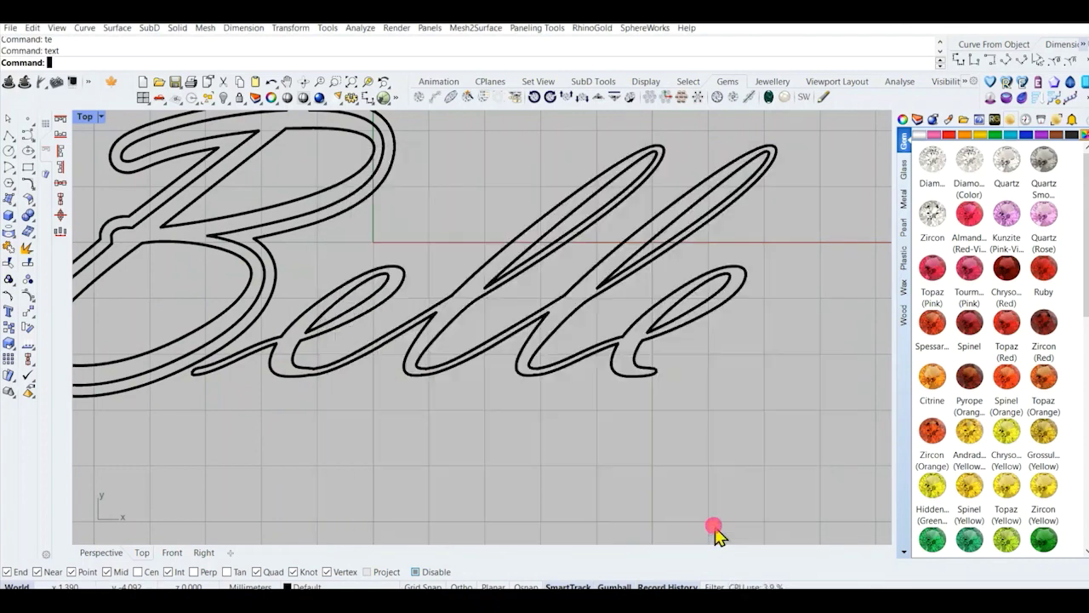
Rebuild the joined outer outline of "elle" as a degree 3 curve, deleting the input curve.
click(458, 324)
text(rebuild)
key(Return)
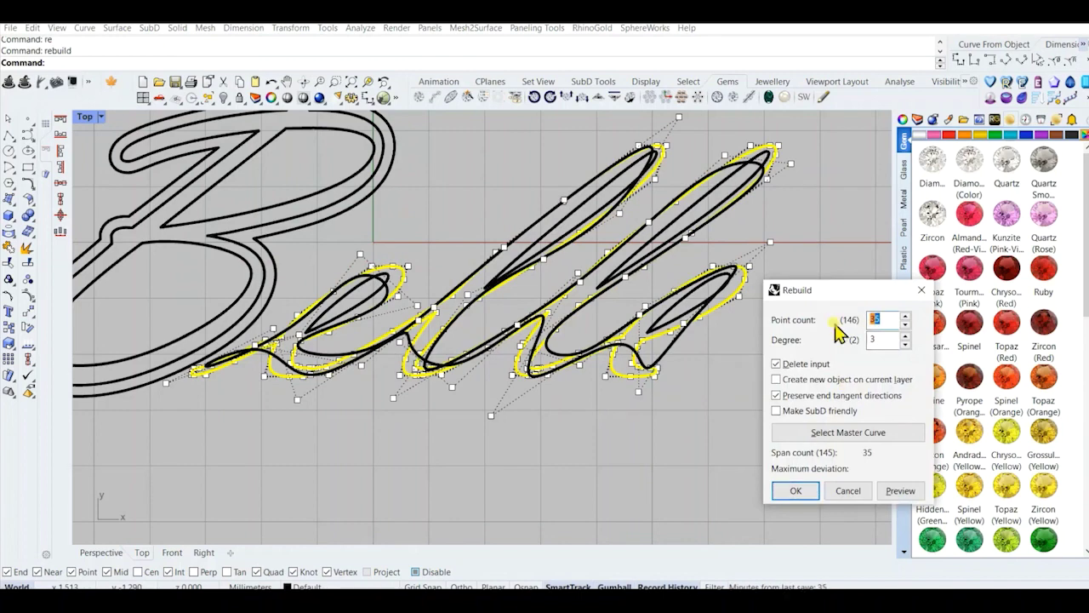
click(796, 491)
click(389, 464)
Offset the outer "elle" outline outward by 0.2 mm with rounded corners.
scroll(486, 315, down, 2)
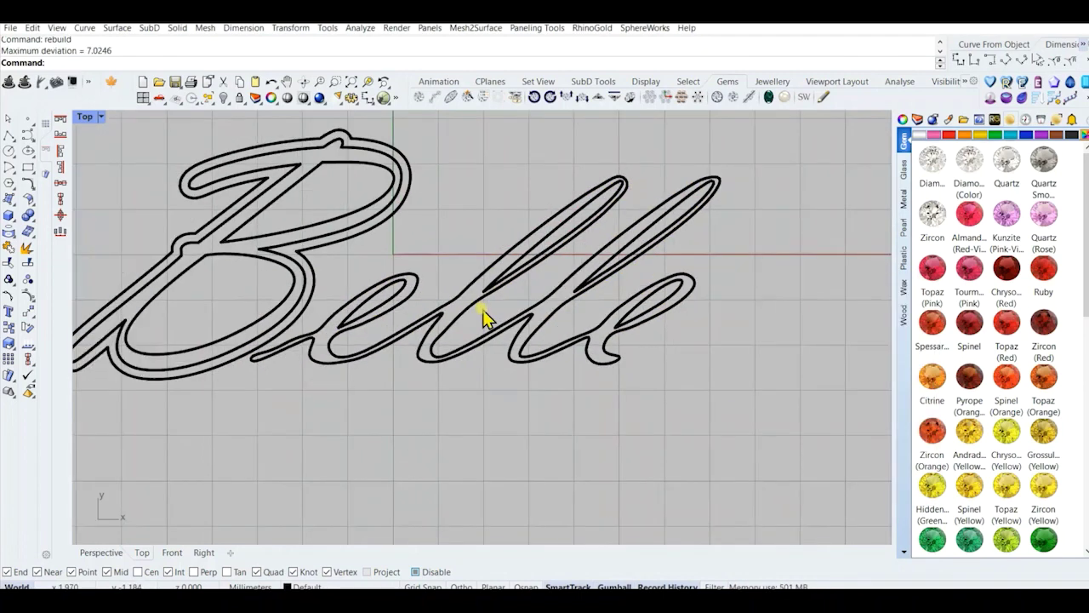
scroll(442, 358, down, 2)
scroll(408, 352, up, 2)
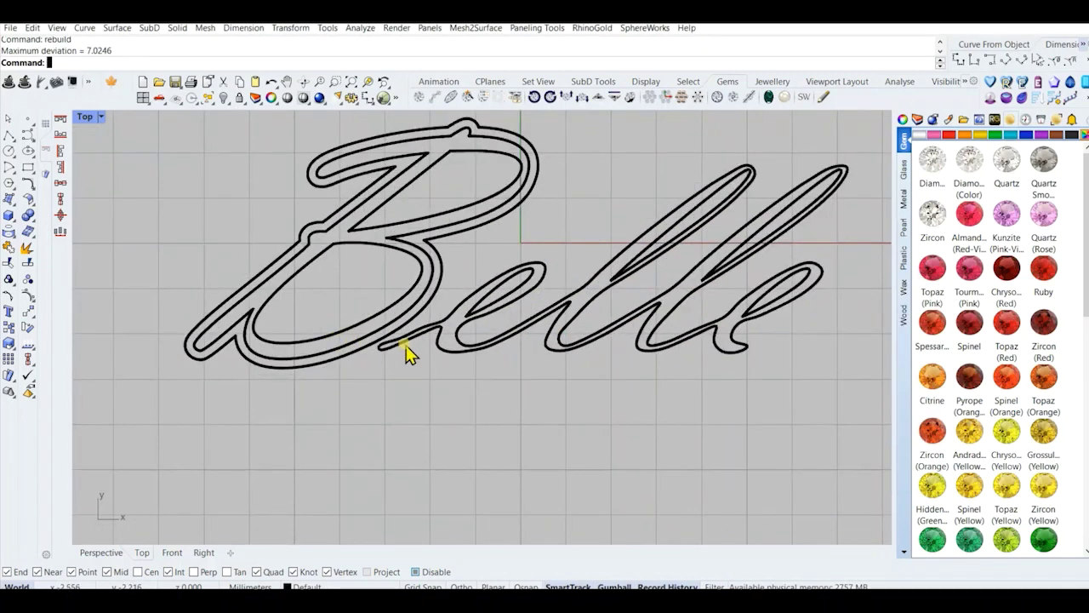
click(410, 346)
text(offset)
key(Return)
click(424, 377)
click(476, 465)
scroll(462, 318, down, 2)
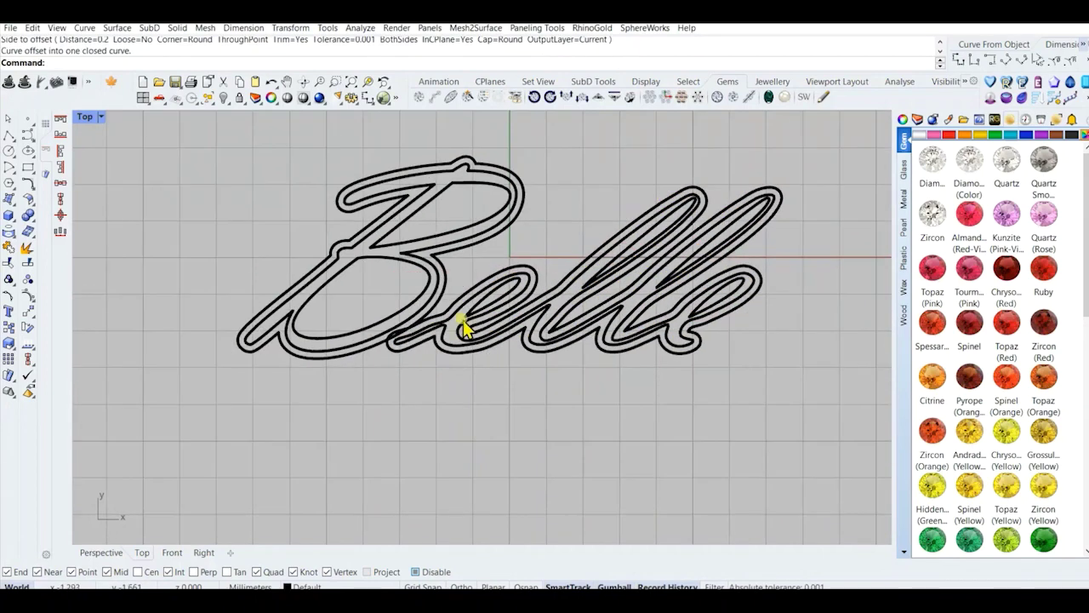
Group the original inner outlines of the B and "elle", and hide them.
click(462, 327)
click(404, 331)
scroll(409, 315, down, 2)
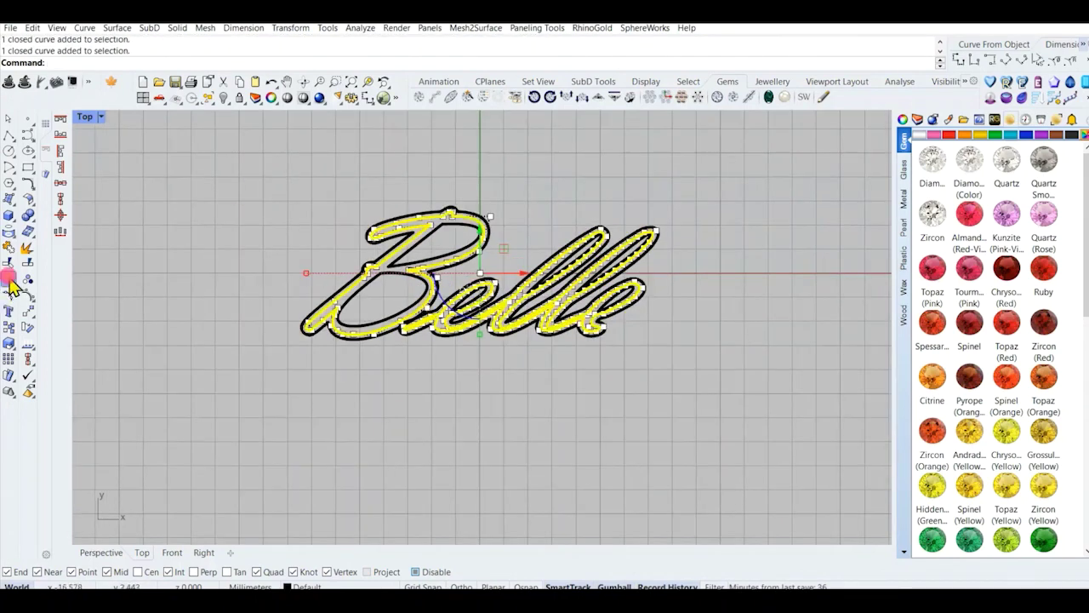
click(226, 97)
scroll(601, 400, up, 2)
text(e)
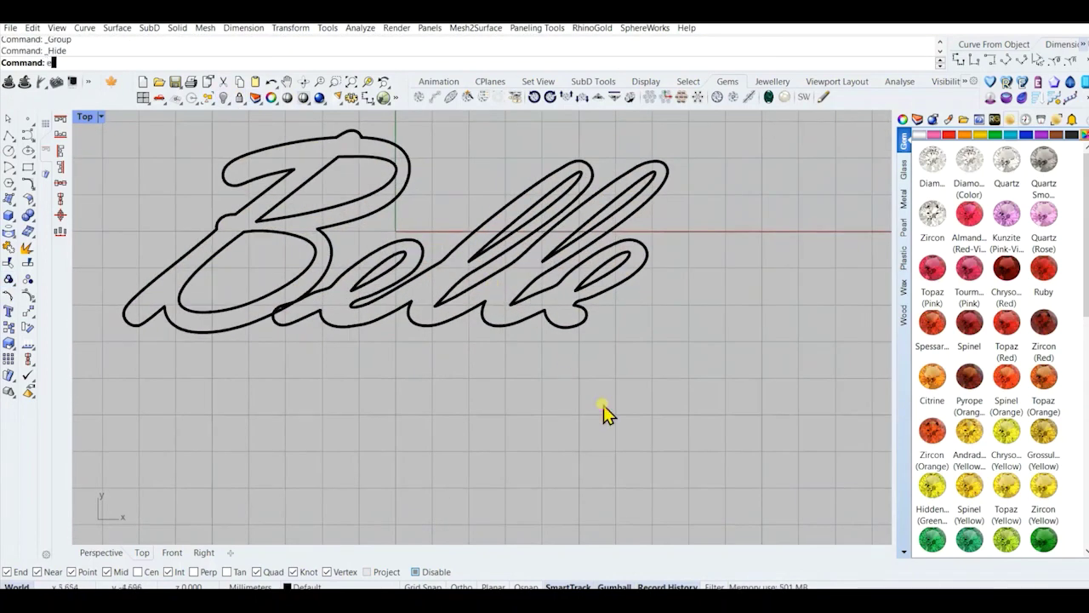
key(Return)
right_click(602, 404)
text(te)
key(Return)
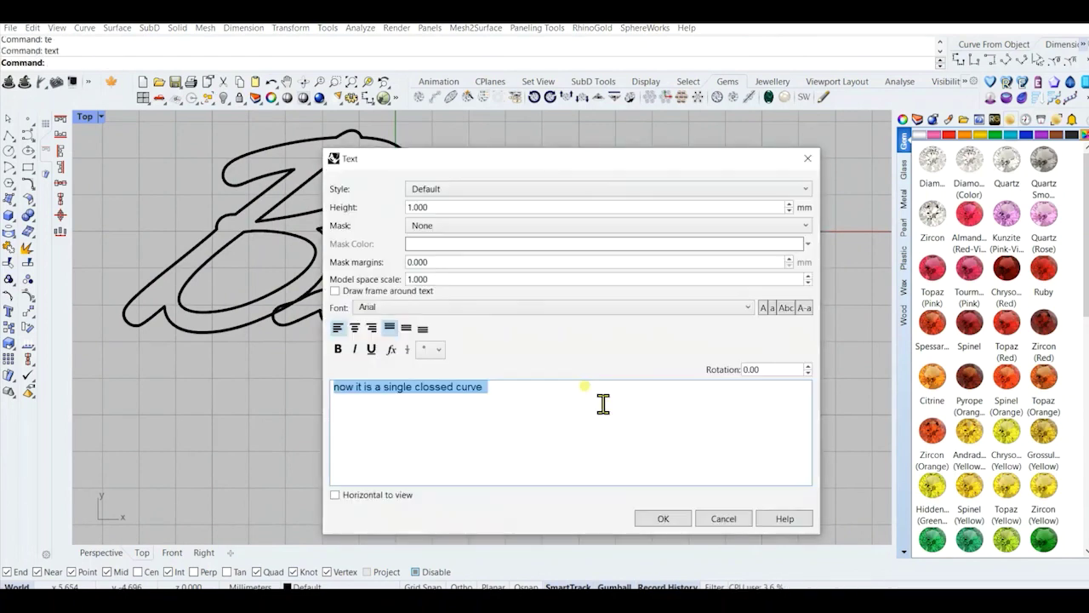
text(now it is thick enough to print)
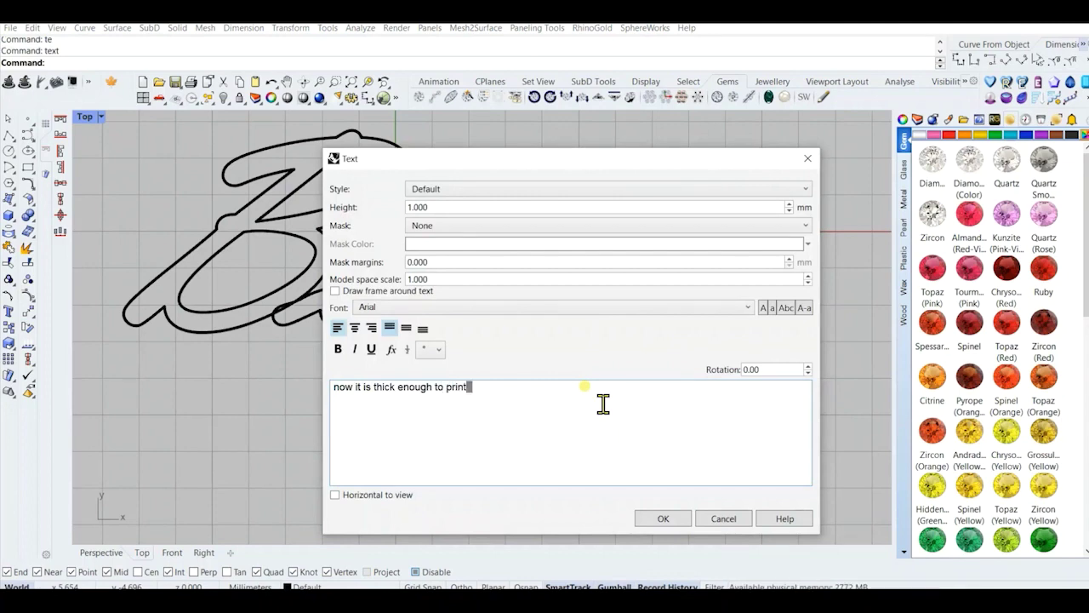
text(a trick to increase the th)
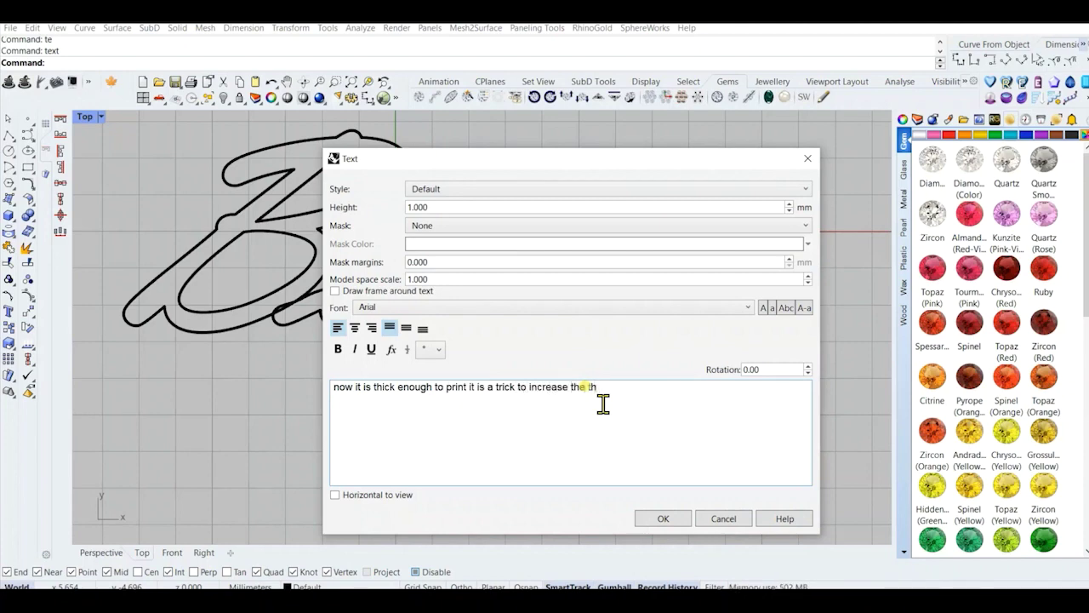
text(ext curves)
click(723, 520)
Group all the thickened "Belle" curves together.
scroll(530, 361, down, 4)
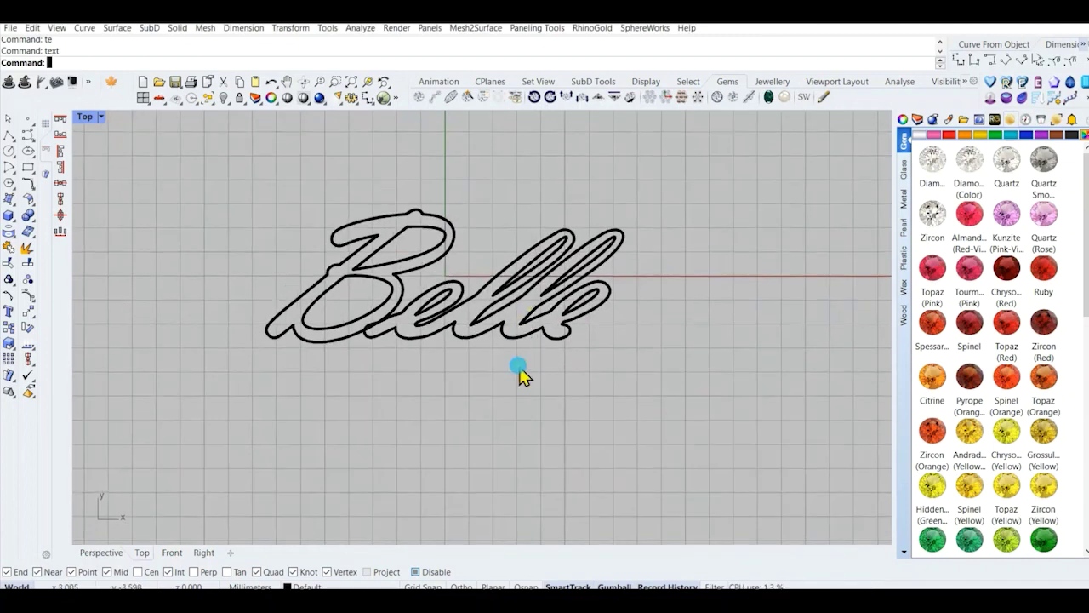
drag(583, 353, 279, 285)
click(348, 377)
drag(617, 382, 241, 233)
scroll(327, 264, down, 4)
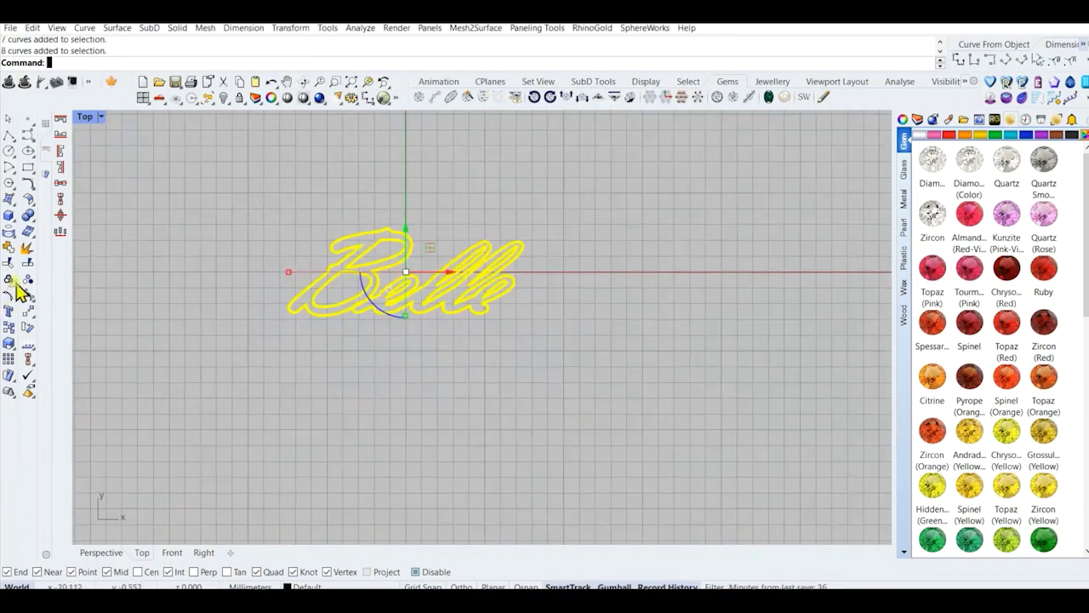
click(10, 280)
click(423, 366)
click(400, 310)
Align the grouped "Belle" outlines concentrically to the origin 0.
click(61, 217)
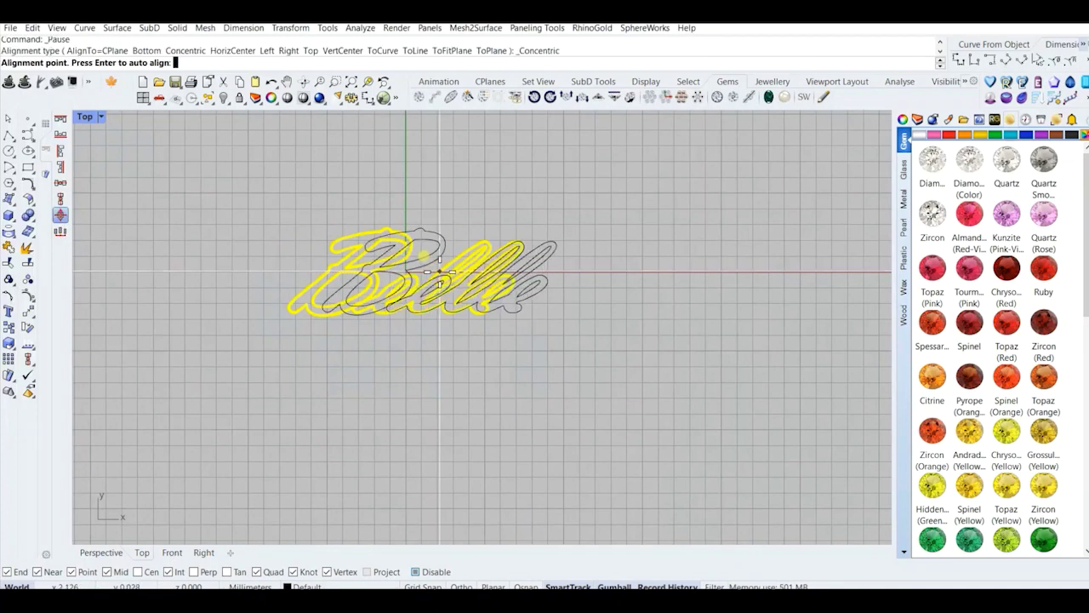
text(0)
key(Return)
click(481, 366)
scroll(393, 288, down, 2)
scroll(404, 279, up, 2)
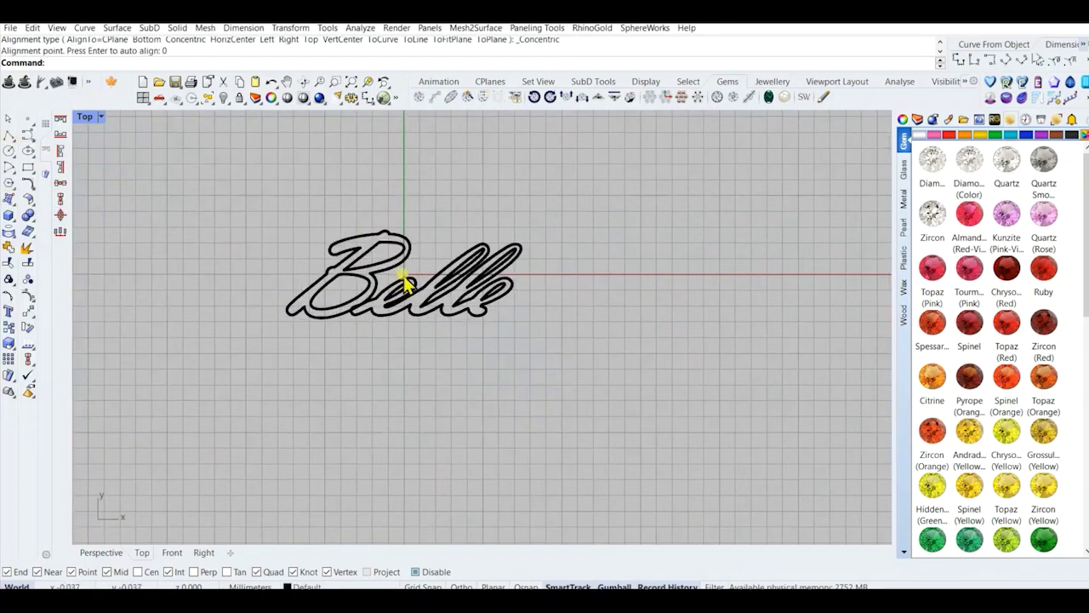
Draw a ring circle of 17 mm diameter centred on the origin 0 in the Front view.
right_drag(408, 279, 400, 280)
scroll(469, 304, up, 3)
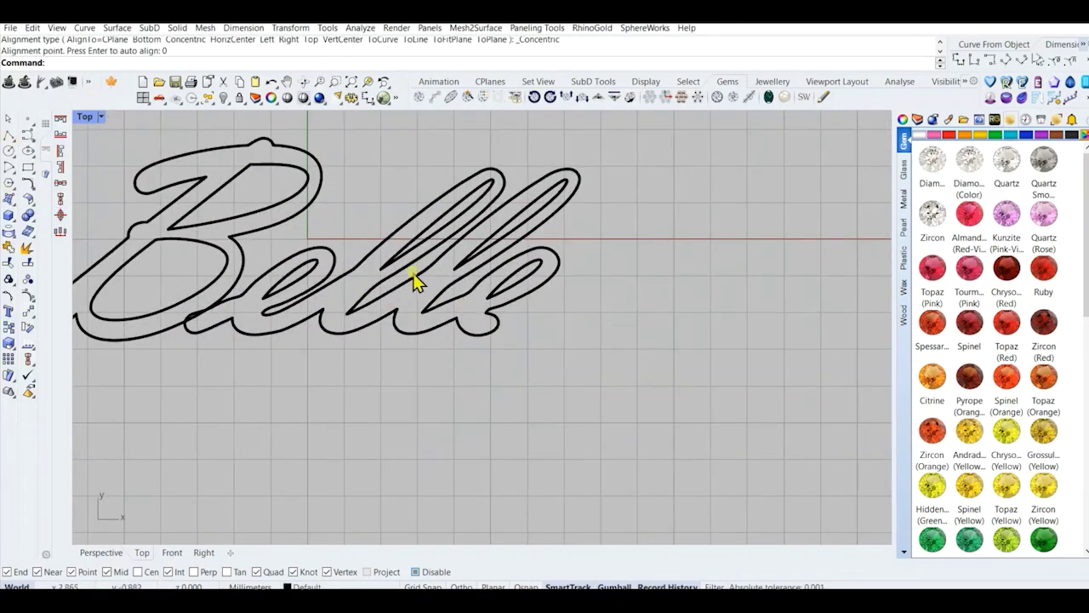
scroll(415, 281, down, 5)
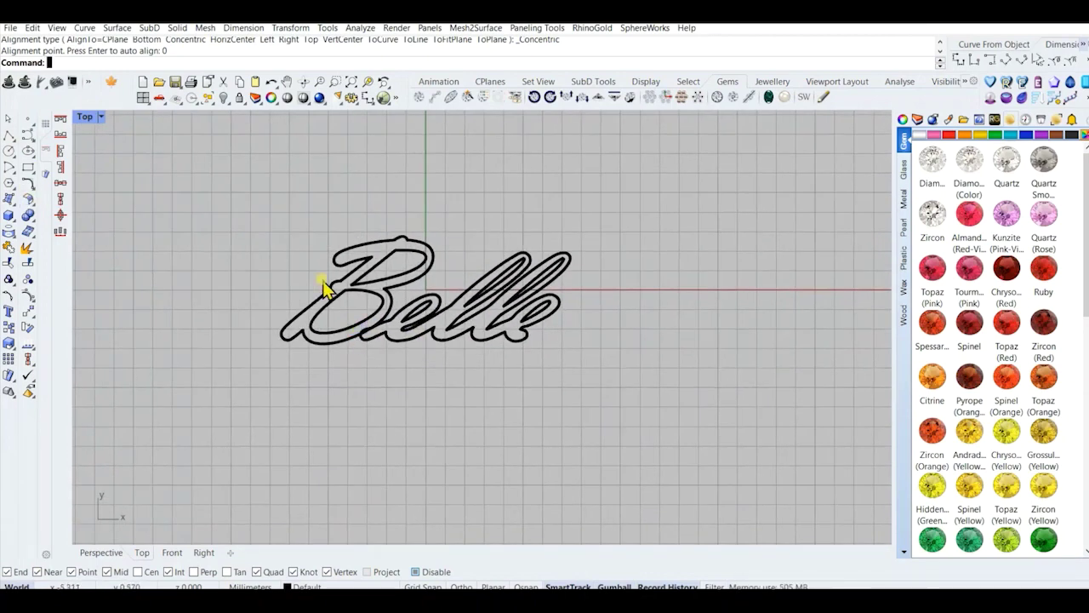
scroll(323, 288, down, 5)
click(9, 150)
double_click(85, 117)
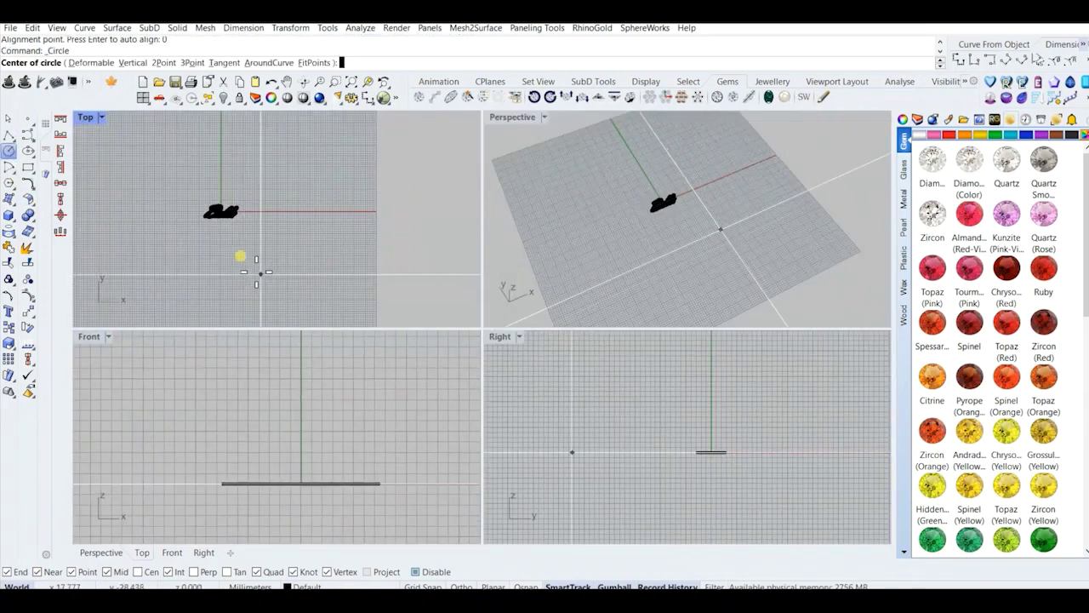
click(292, 432)
key(Return)
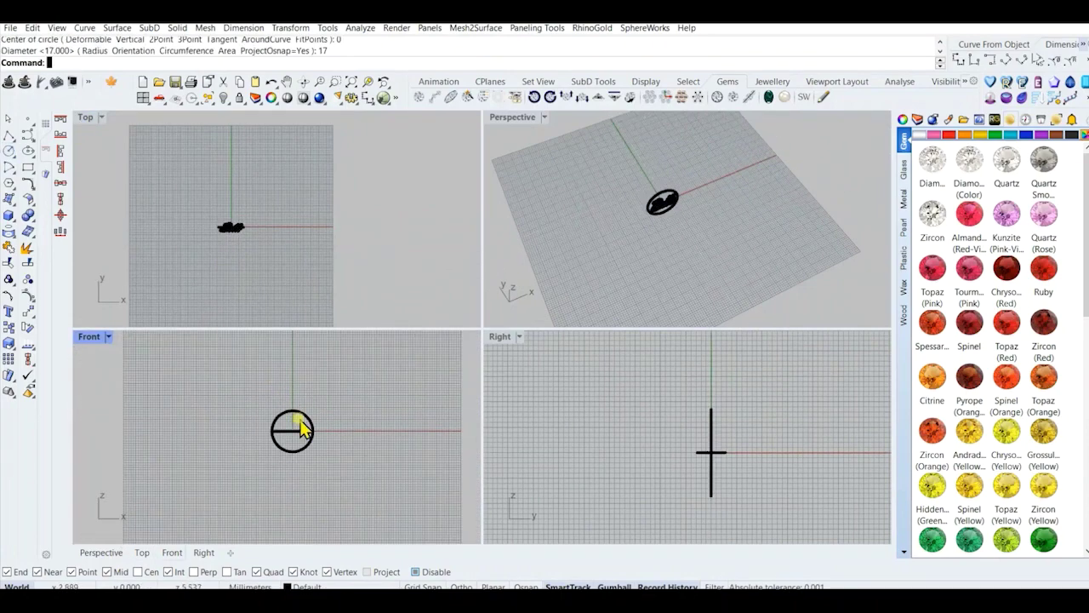
Measure the ring circle's circumference and select the length value for reuse.
click(297, 410)
text(Length)
key(Return)
click(52, 50)
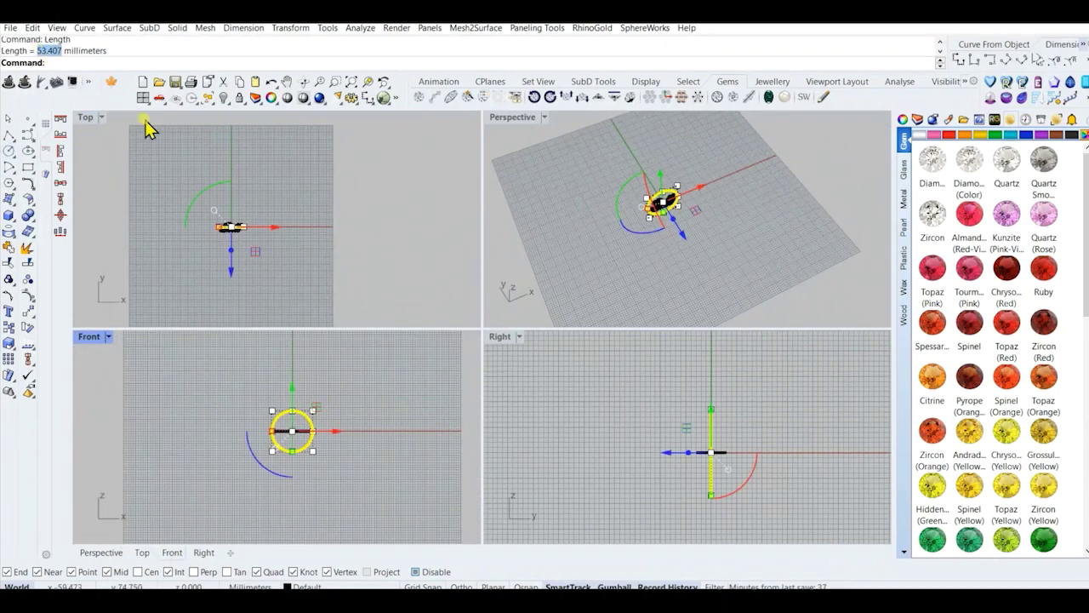
Draw a straight horizontal line 53.407 mm long in the Top view, above the "Belle" text.
click(9, 138)
click(191, 204)
text(53.407)
key(Return)
click(284, 194)
key(Return)
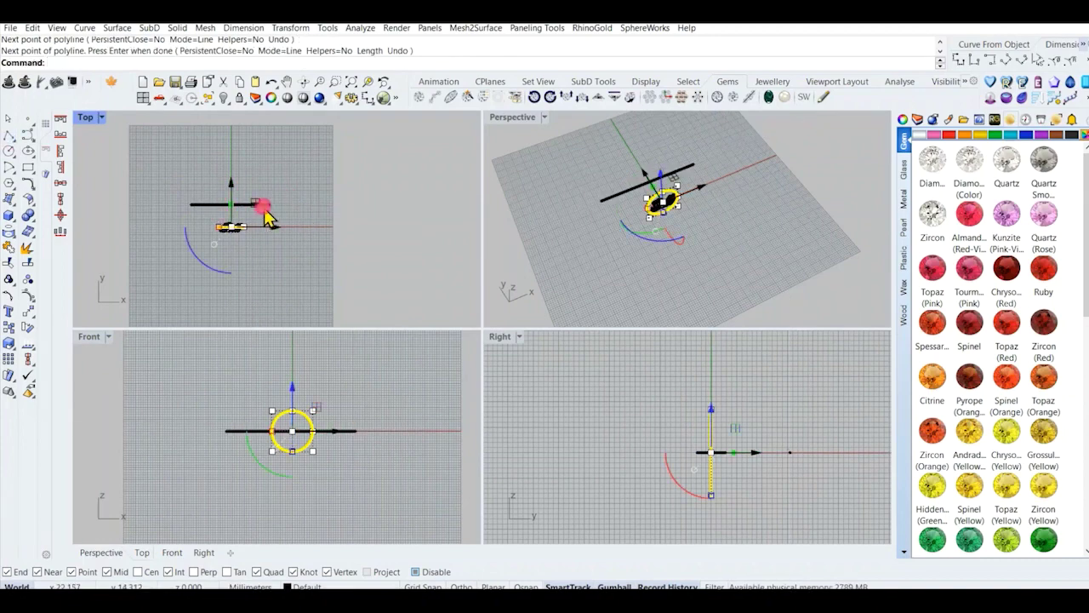
Align the straight line concentrically to the origin 0 and move it up along Y in the Top view, clear of the text.
click(190, 213)
click(60, 214)
click(269, 207)
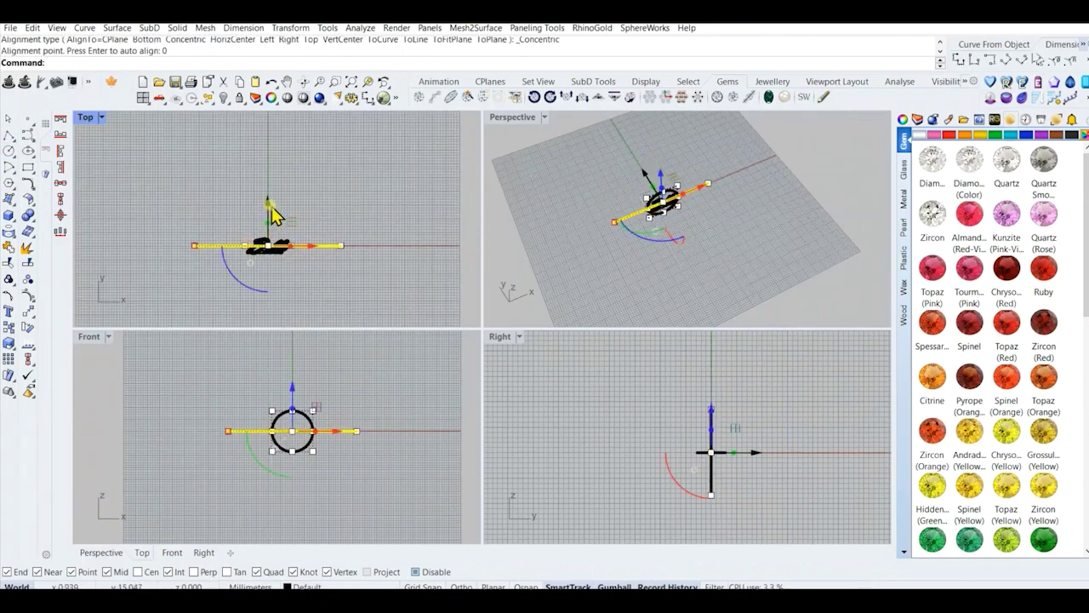
drag(269, 205, 269, 179)
click(313, 267)
Align the "Belle" group and the straight line concentrically with each other, and move them along Y away from the circle.
scroll(289, 255, up, 14)
scroll(258, 254, down, 4)
click(258, 254)
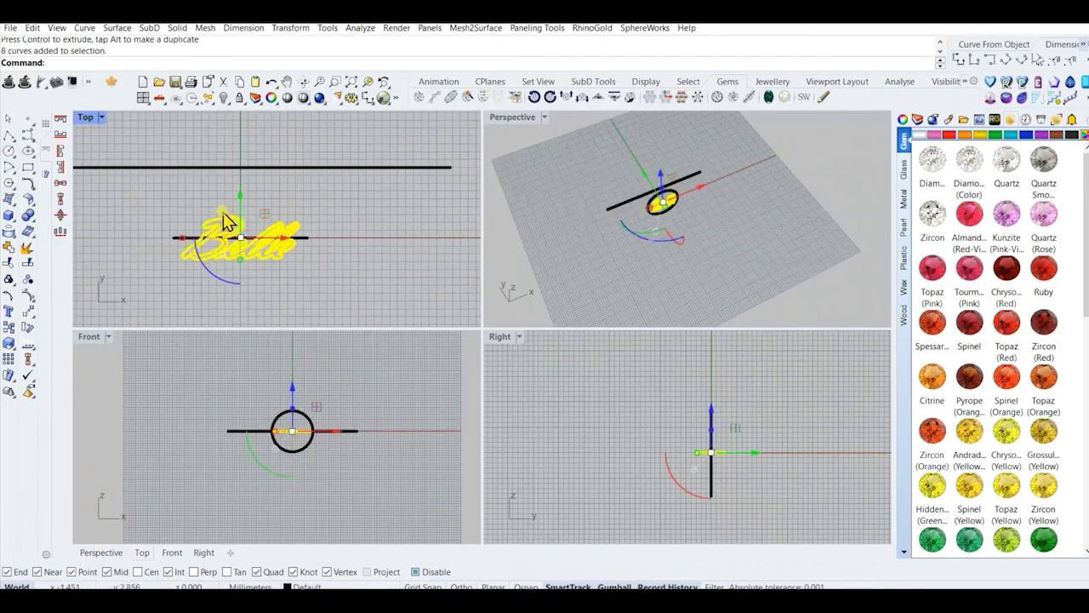
shift+click(204, 169)
click(60, 214)
right_click(288, 209)
scroll(290, 216, down, 4)
drag(258, 172, 256, 138)
click(240, 160)
Realign the "Belle" group and the line concentrically, and adjust their position along Y above the ring circle.
scroll(232, 186, up, 12)
drag(215, 174, 163, 227)
click(60, 213)
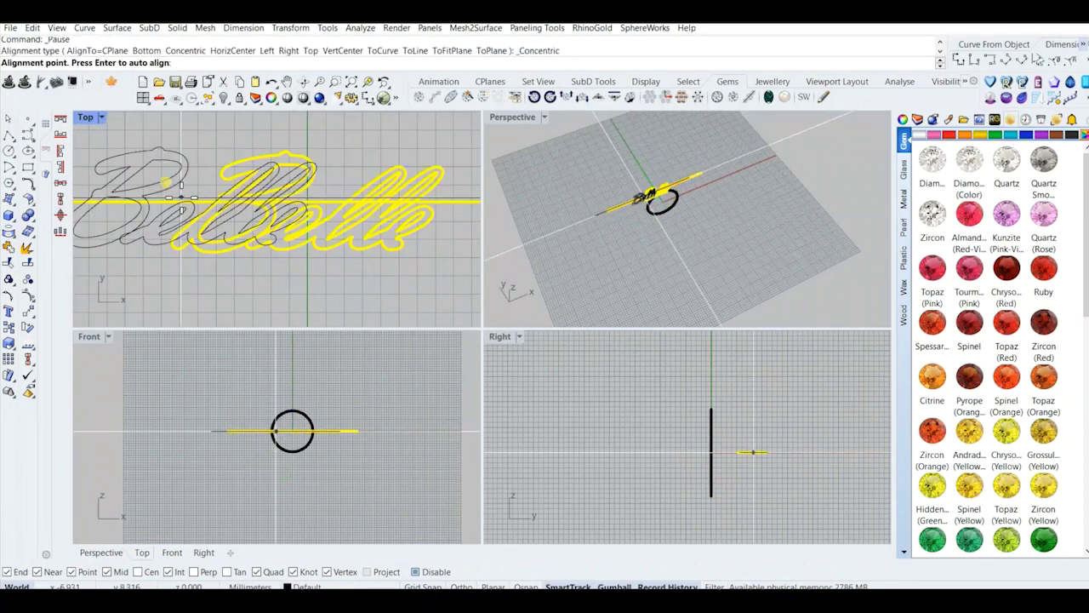
right_click(294, 195)
scroll(304, 195, down, 8)
drag(301, 219, 299, 166)
click(306, 177)
scroll(300, 189, up, 7)
click(306, 207)
click(423, 257)
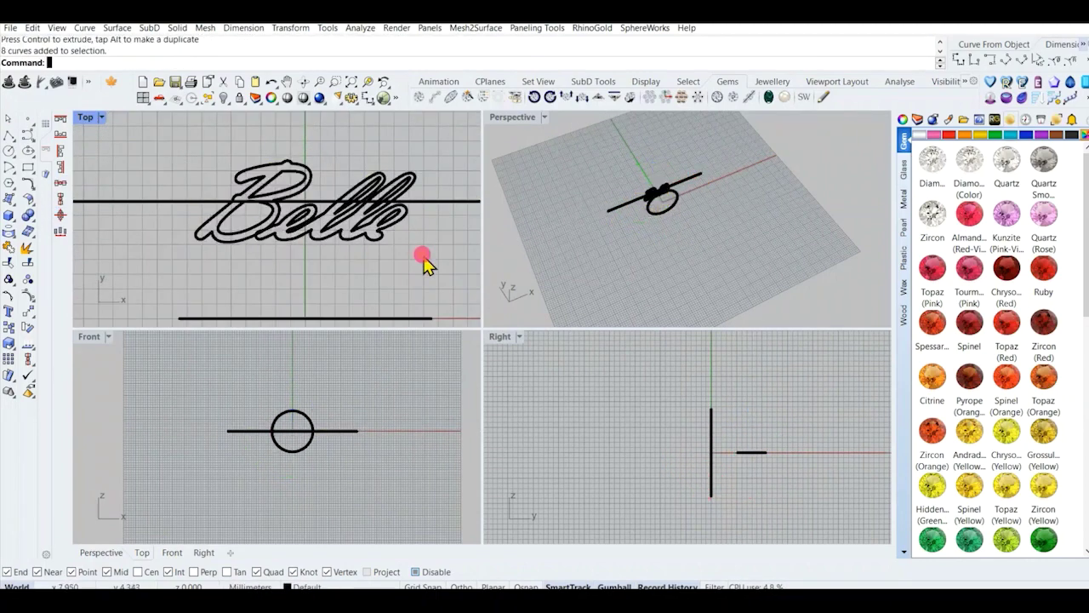
scroll(312, 256, down, 3)
scroll(290, 247, up, 4)
click(268, 253)
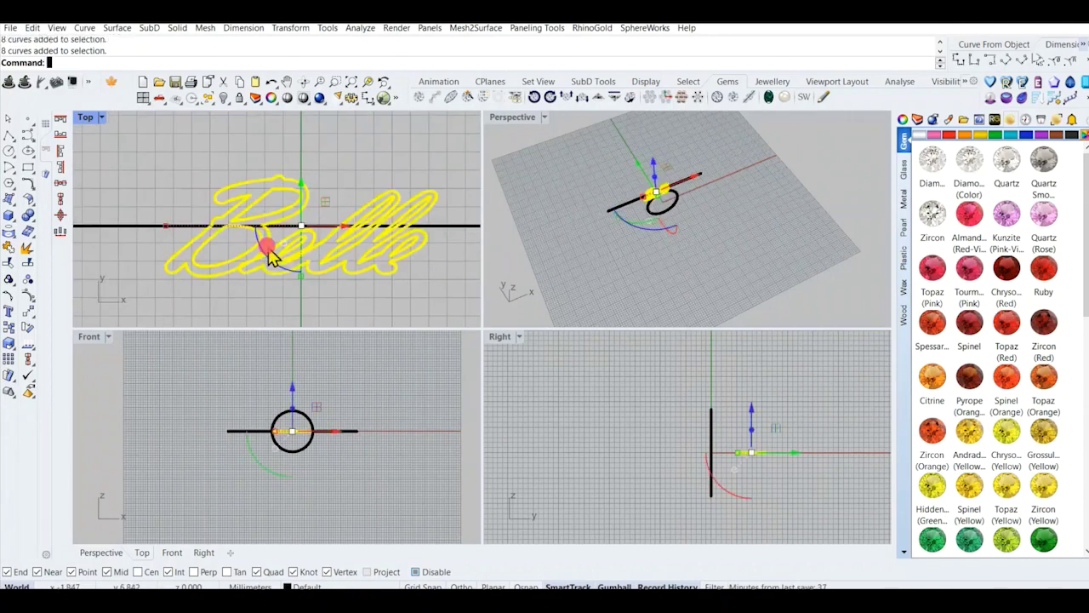
scroll(271, 257, down, 3)
scroll(260, 362, up, 4)
key(Escape)
text(text)
key(Return)
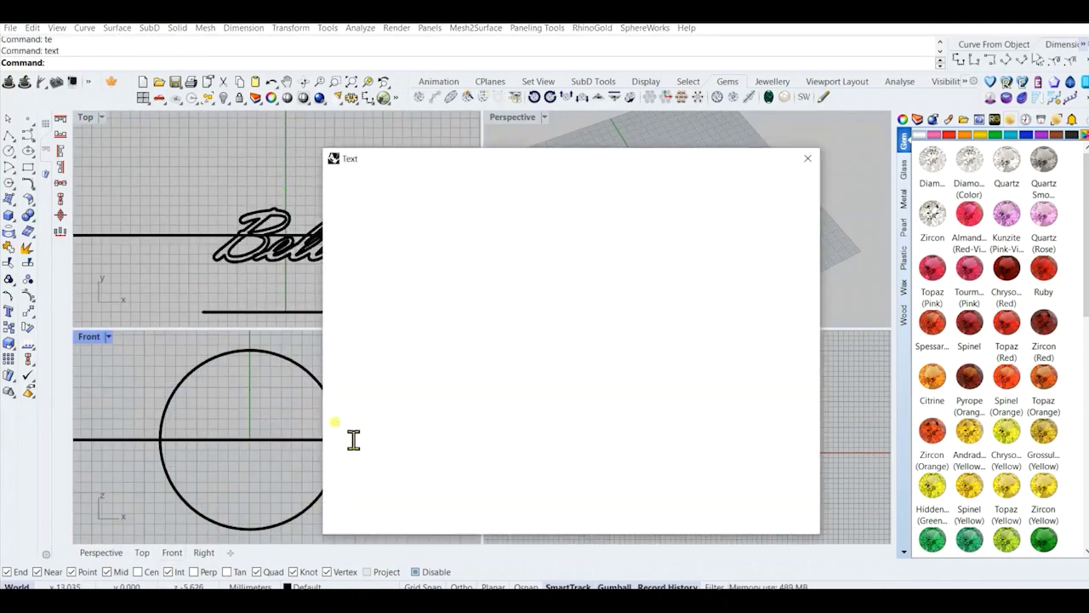
text(now i can just)
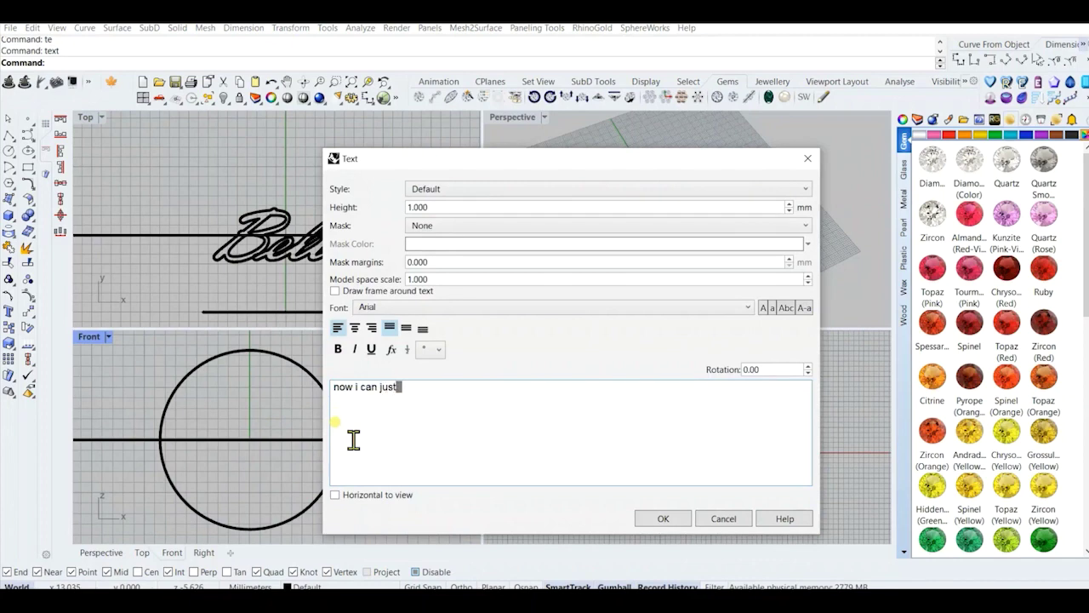
text( exturde)
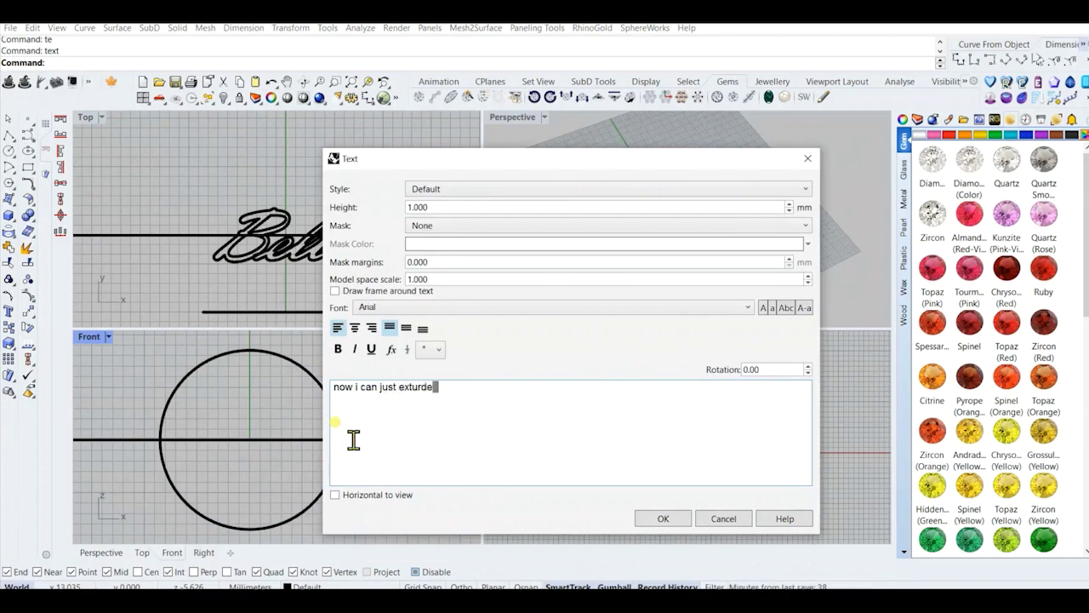
text( and createh name curves and)
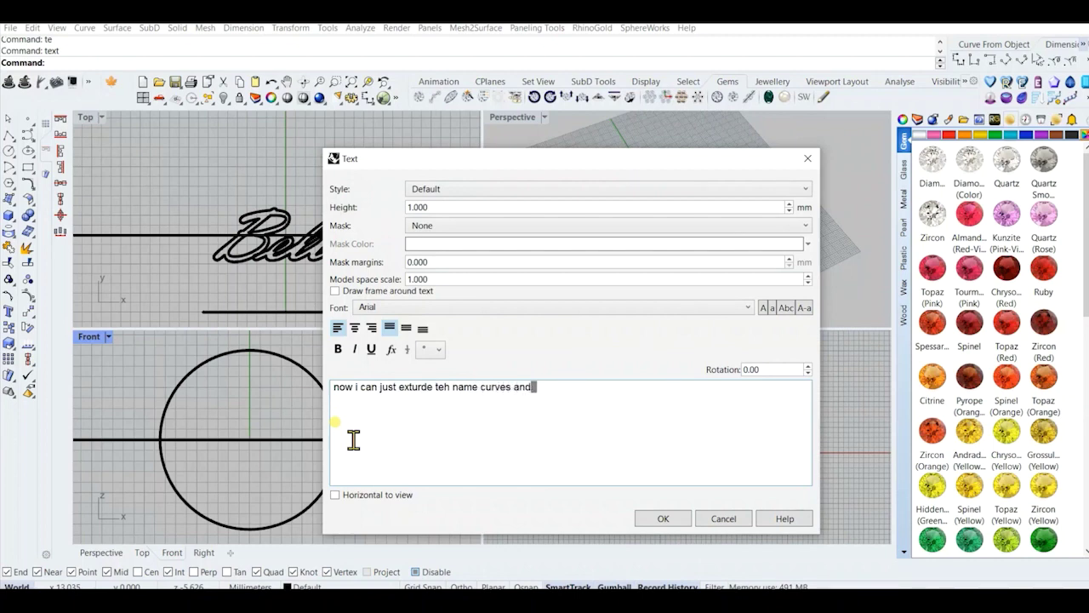
text( create a shank)
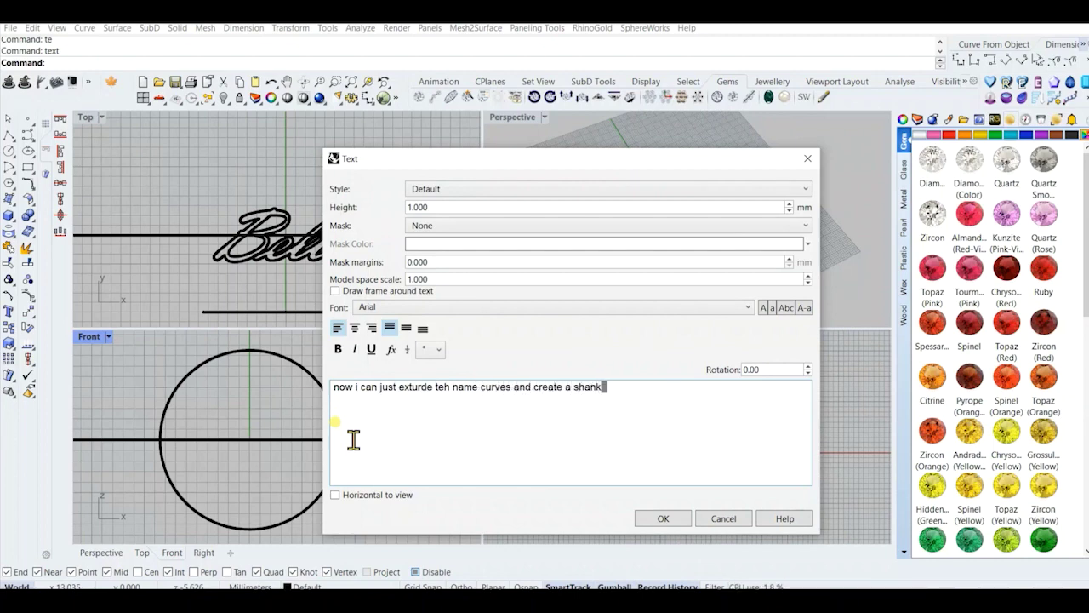
text( then flow)
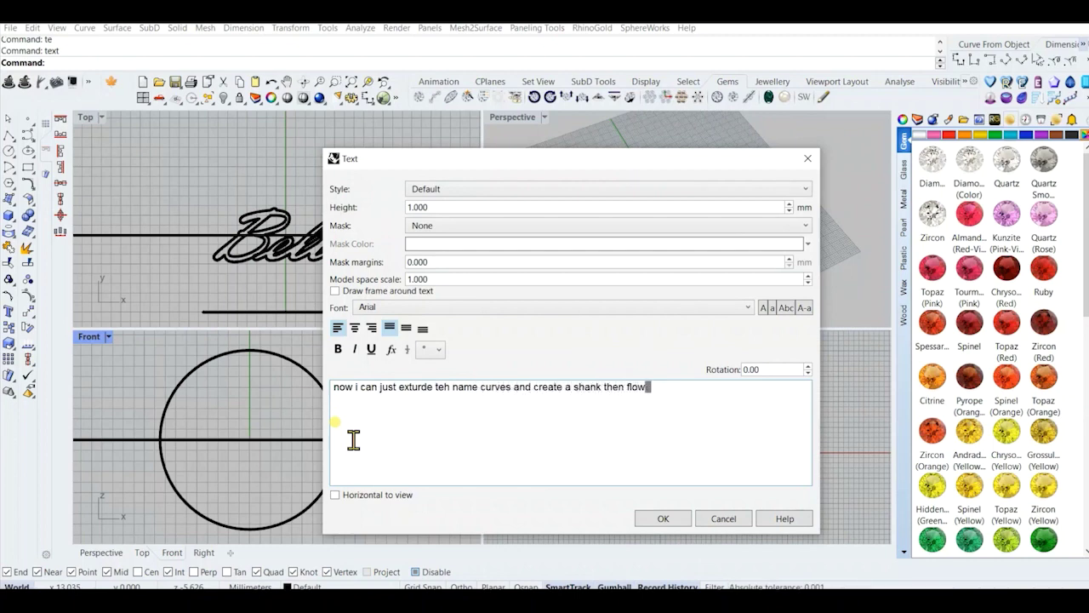
text( akong the curve or i ad)
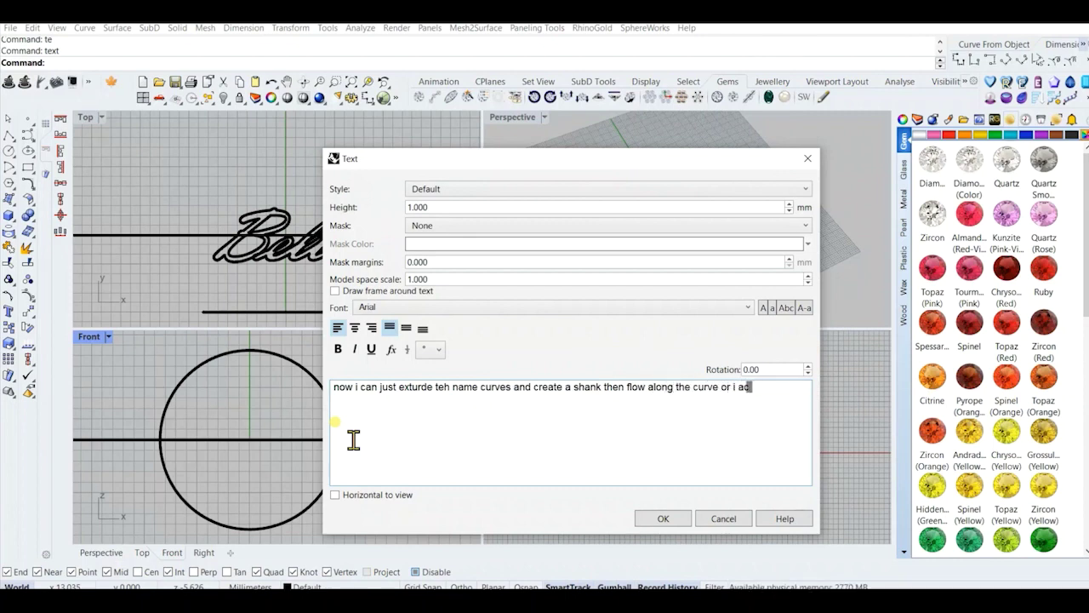
text(t)
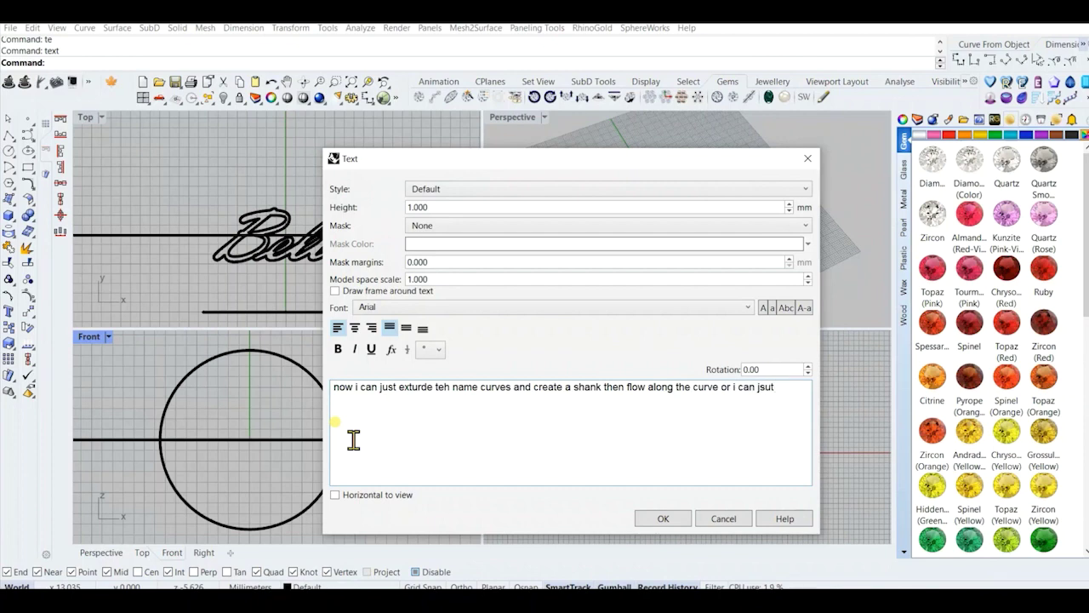
text(jus)
text( creat)
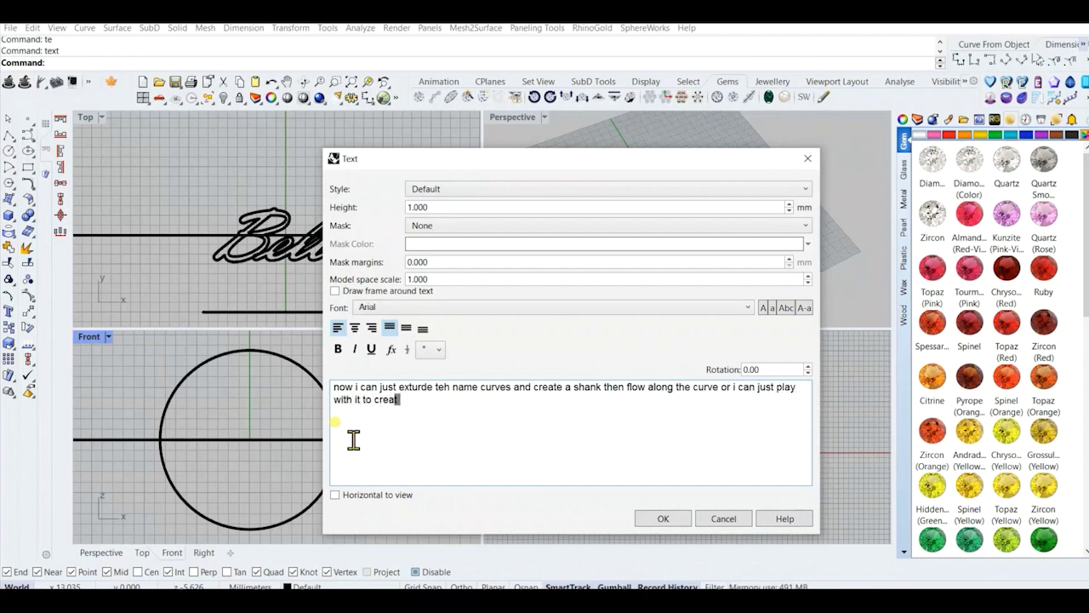
text(e n ou)
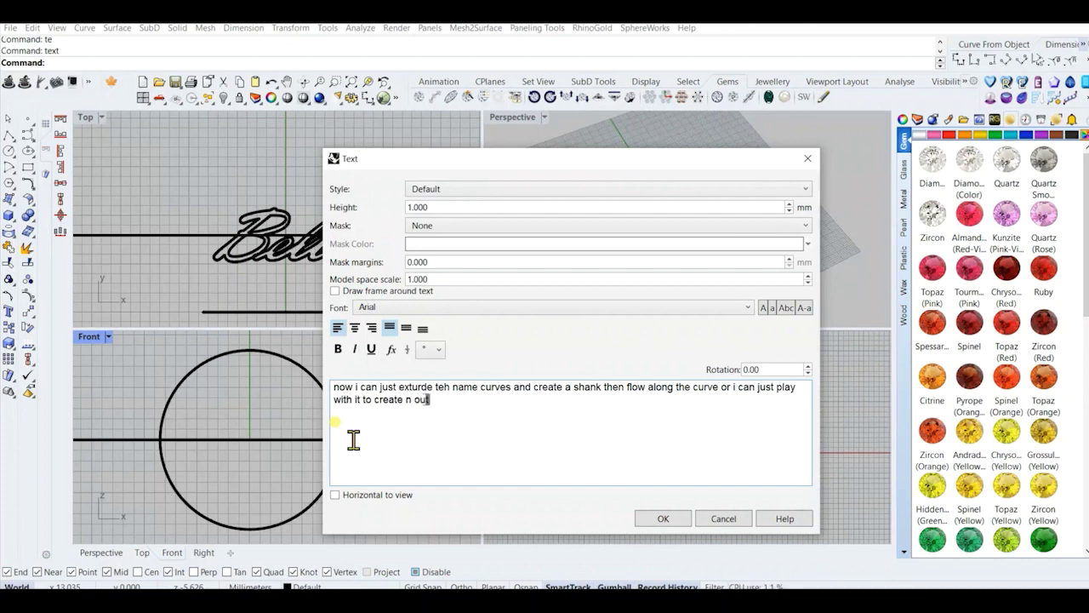
text(ter curve and bod)
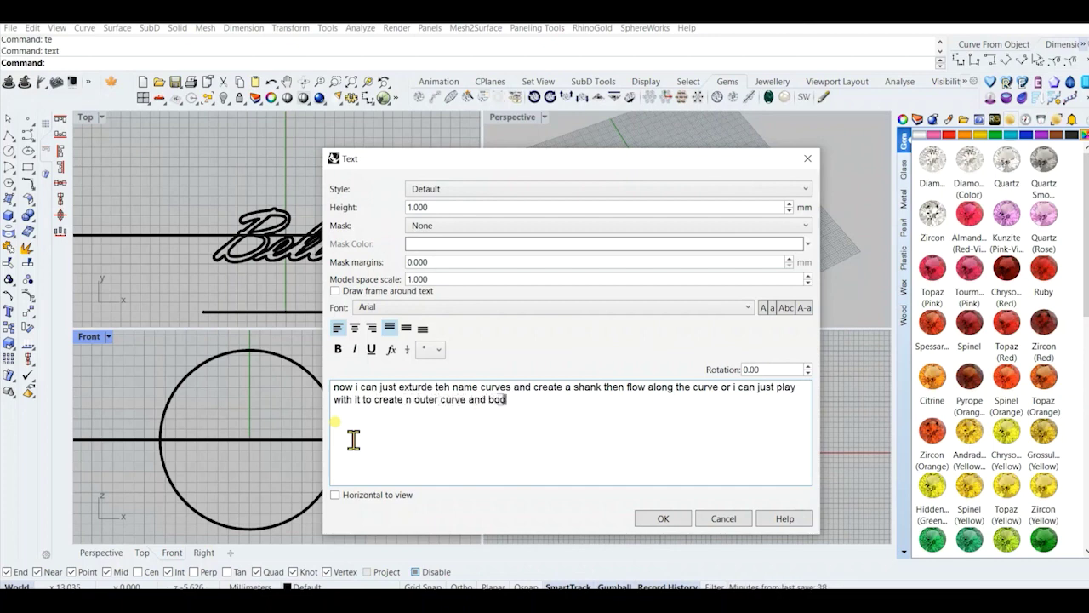
key(BackSpace)
text(olean difference)
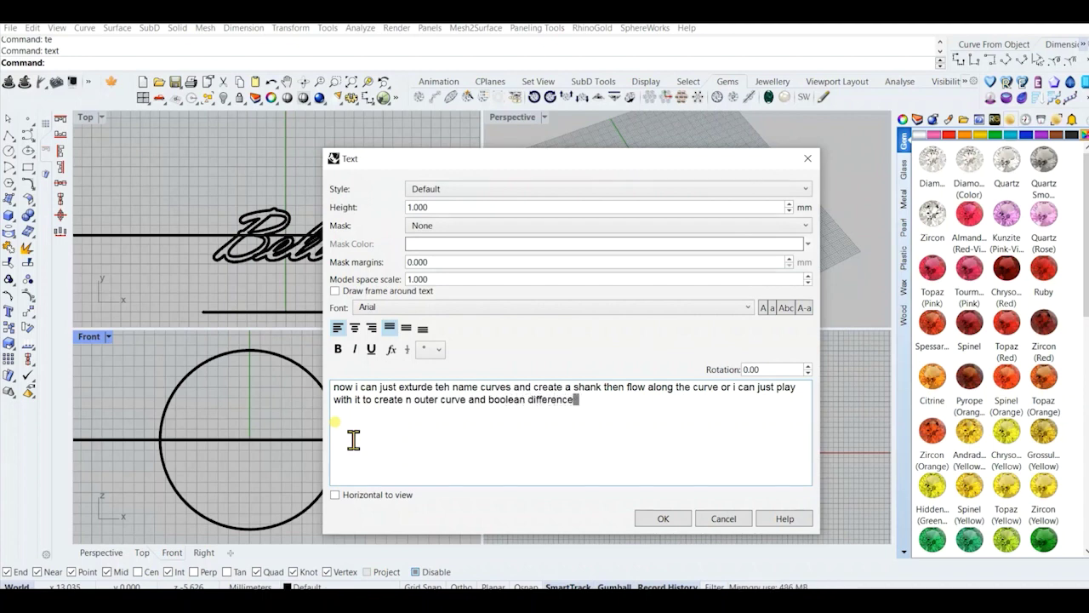
text( it off)
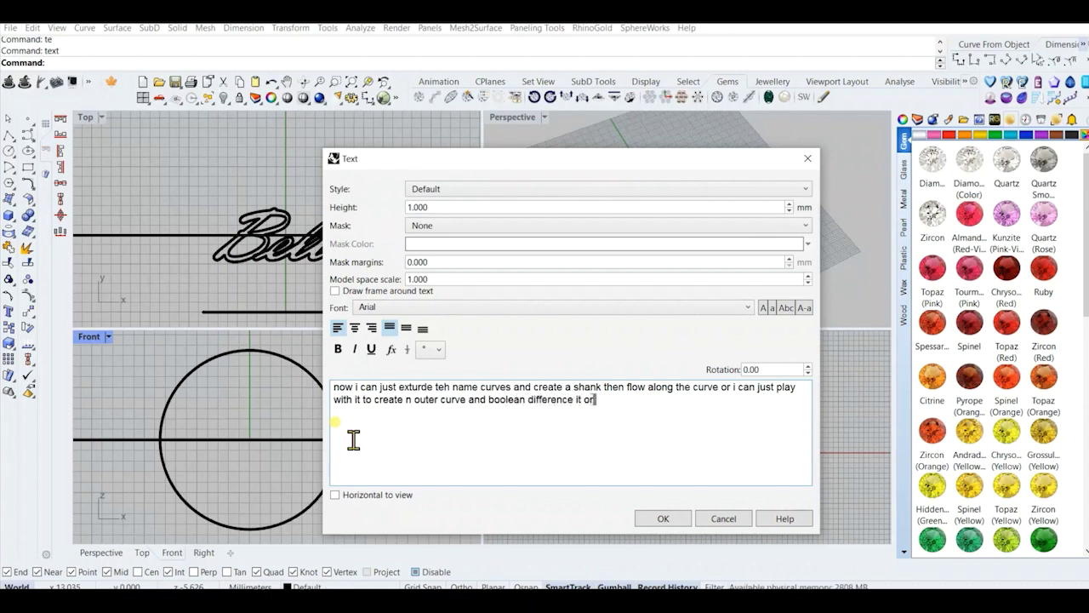
text( even something else)
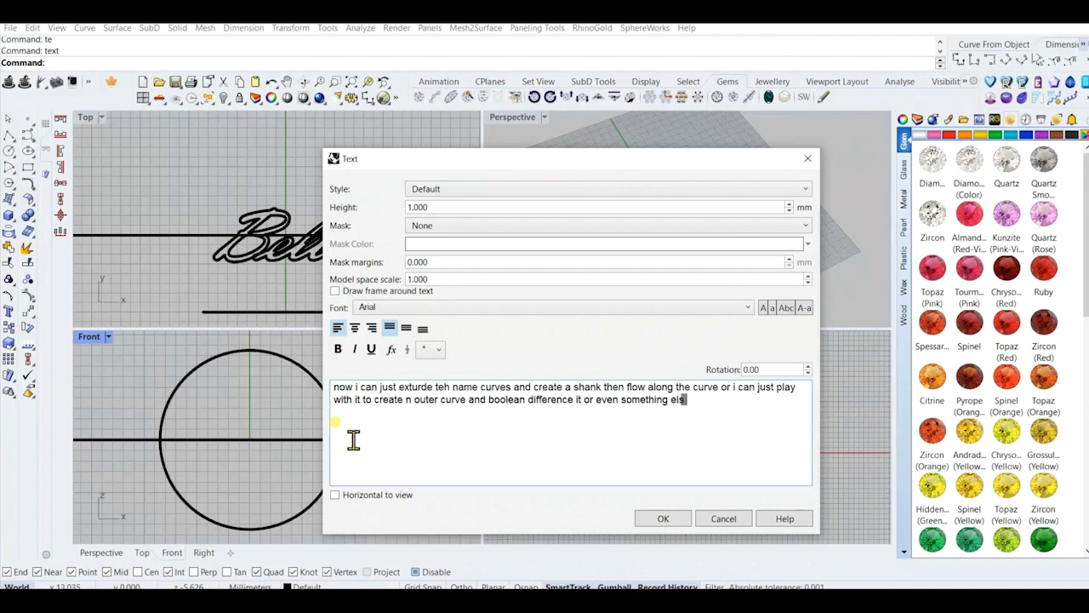
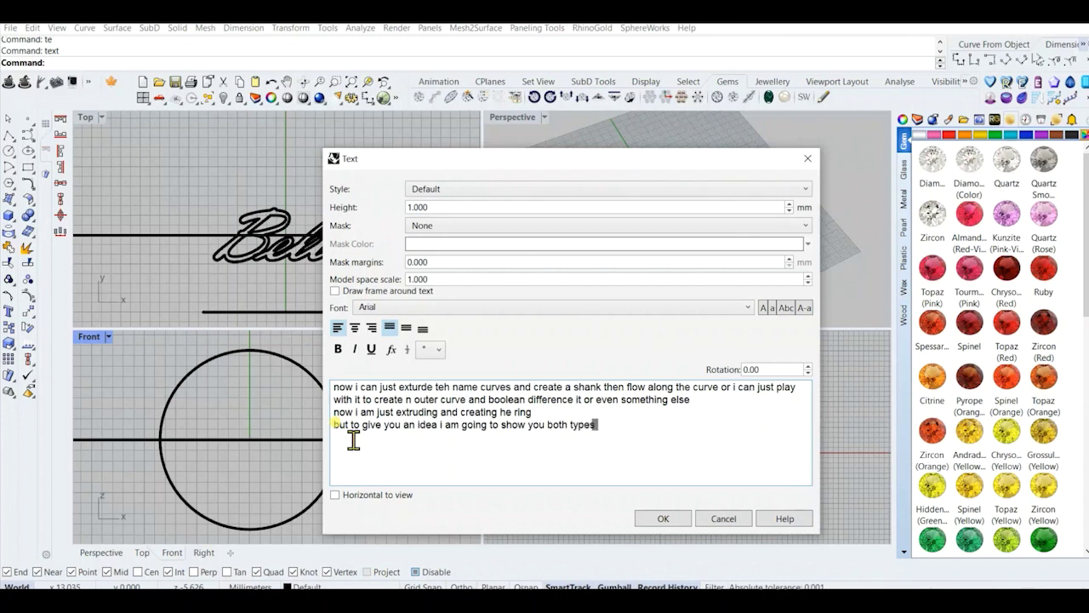
click(723, 518)
Trim the overlapping outline segment where the "B" meets the first "e" in the Top view, and join the cut curves into a closed outline.
scroll(238, 251, up, 2)
click(239, 251)
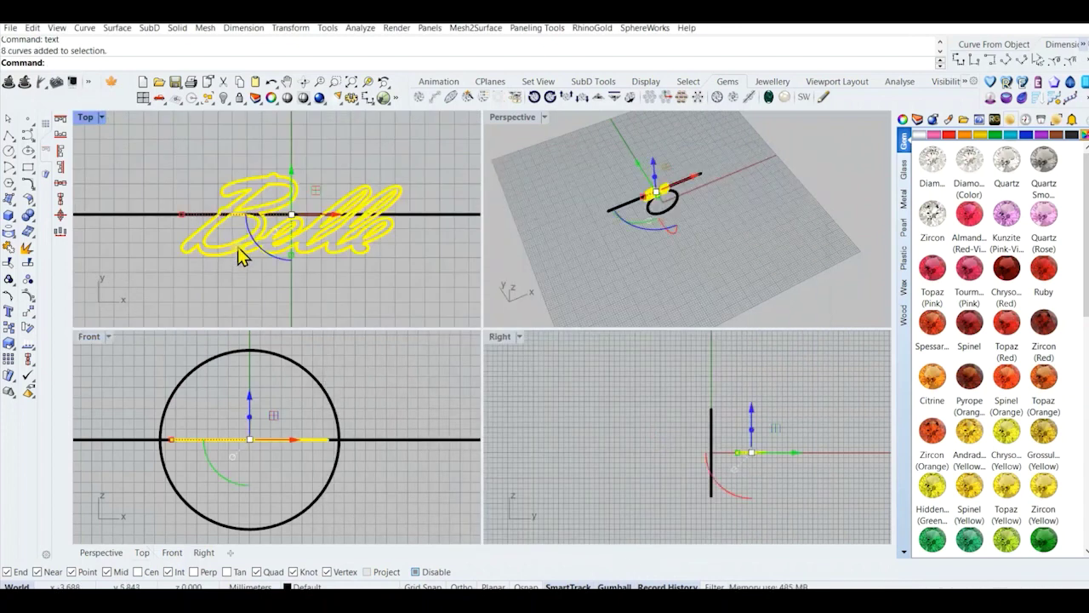
scroll(245, 257, up, 5)
scroll(255, 237, up, 11)
click(250, 238)
scroll(242, 241, down, 10)
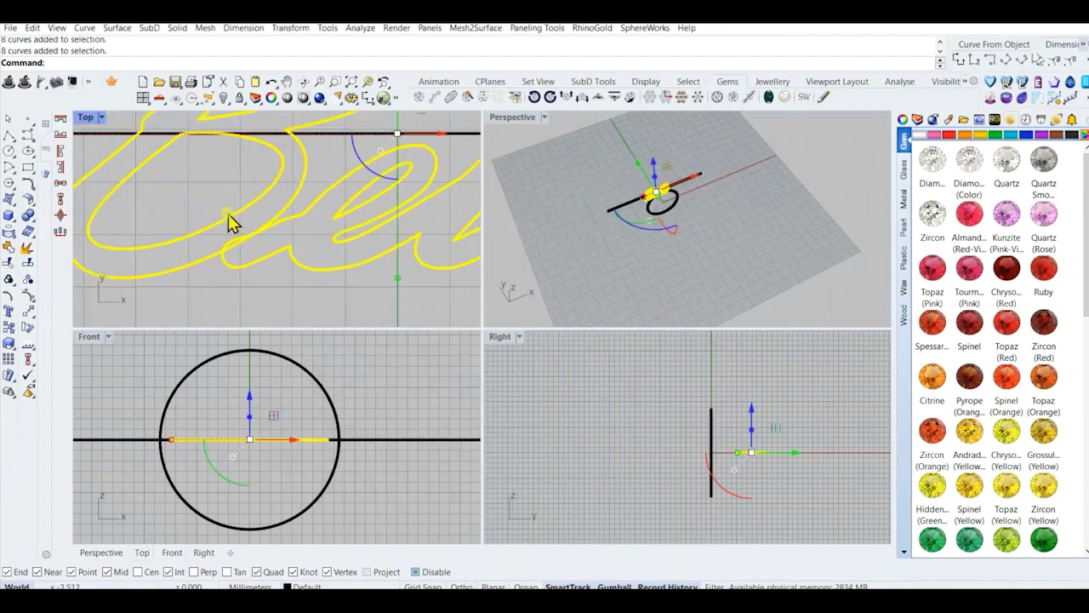
click(42, 277)
scroll(242, 238, down, 6)
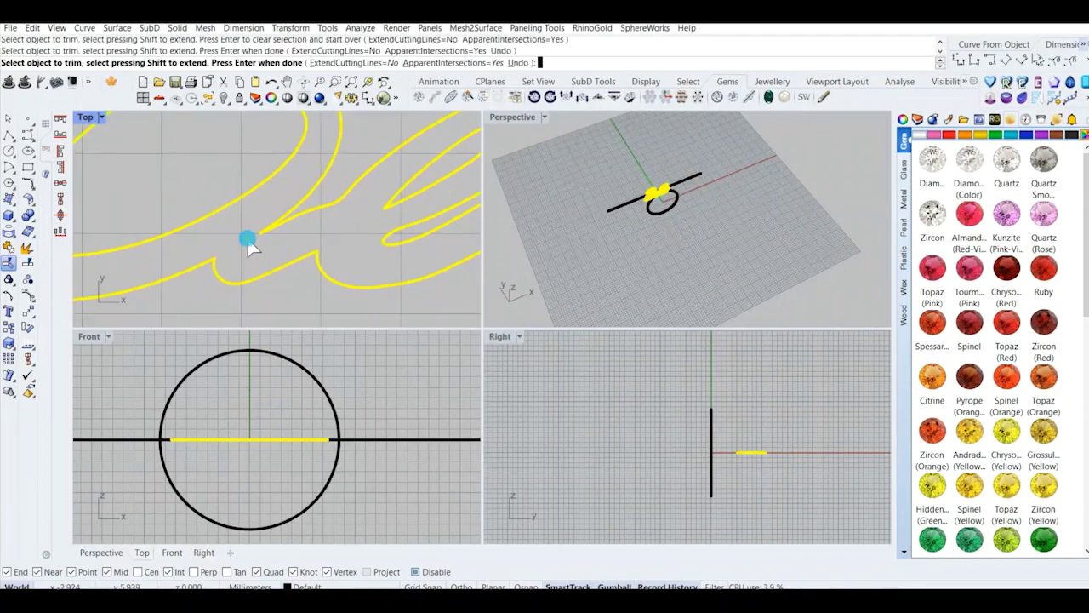
scroll(238, 241, down, 2)
click(7, 251)
click(277, 253)
Inspect the joined "Belle" outline in the Top view for remaining overlaps and check that all its curves select together.
scroll(275, 250, up, 5)
scroll(250, 235, up, 5)
click(121, 196)
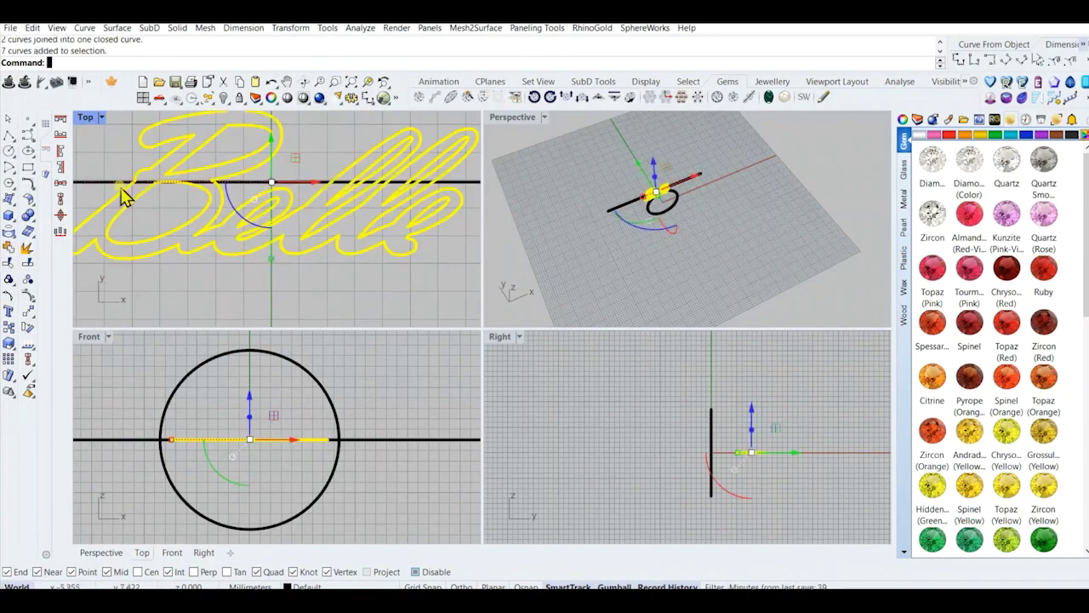
scroll(285, 208, down, 6)
click(302, 230)
scroll(271, 195, up, 2)
scroll(253, 233, down, 8)
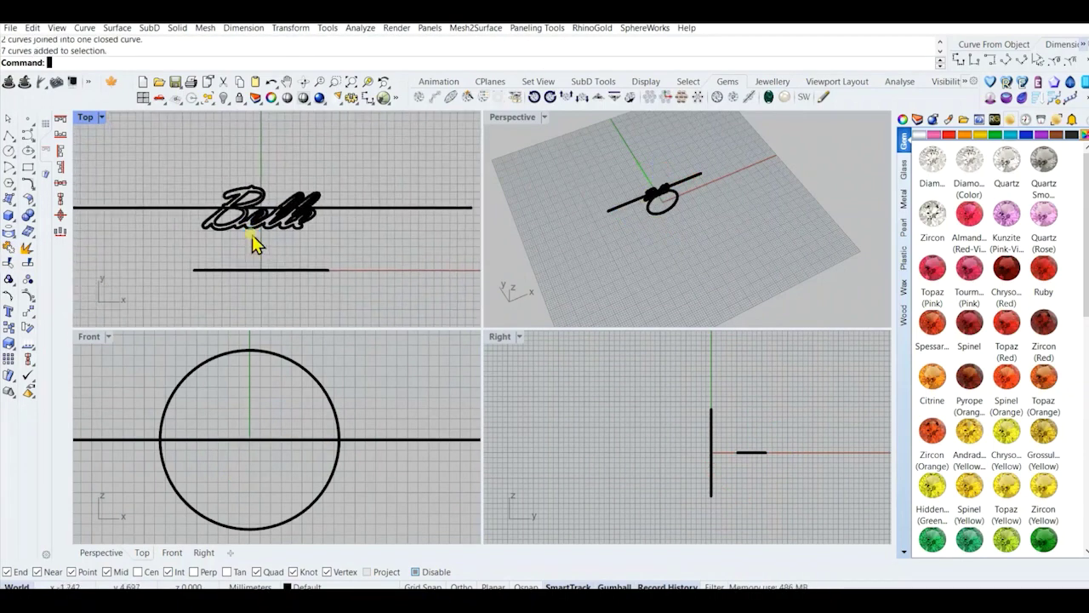
scroll(249, 226, up, 6)
click(333, 236)
scroll(259, 228, down, 4)
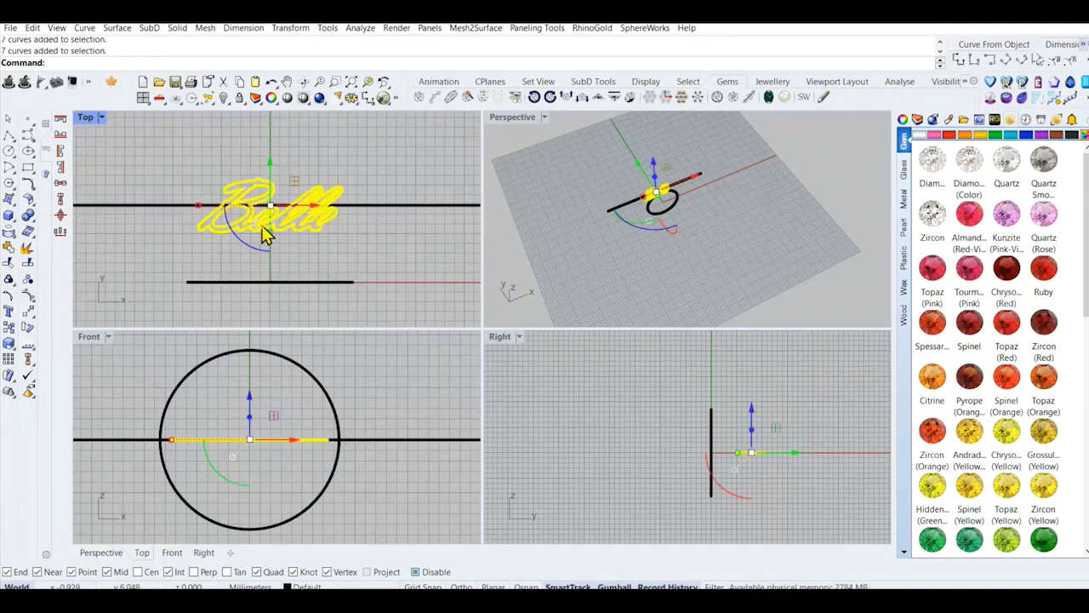
Move the "Belle" curves sideways along X, and align them concentrically to the midpoint of the straight line.
drag(298, 207, 155, 211)
click(60, 215)
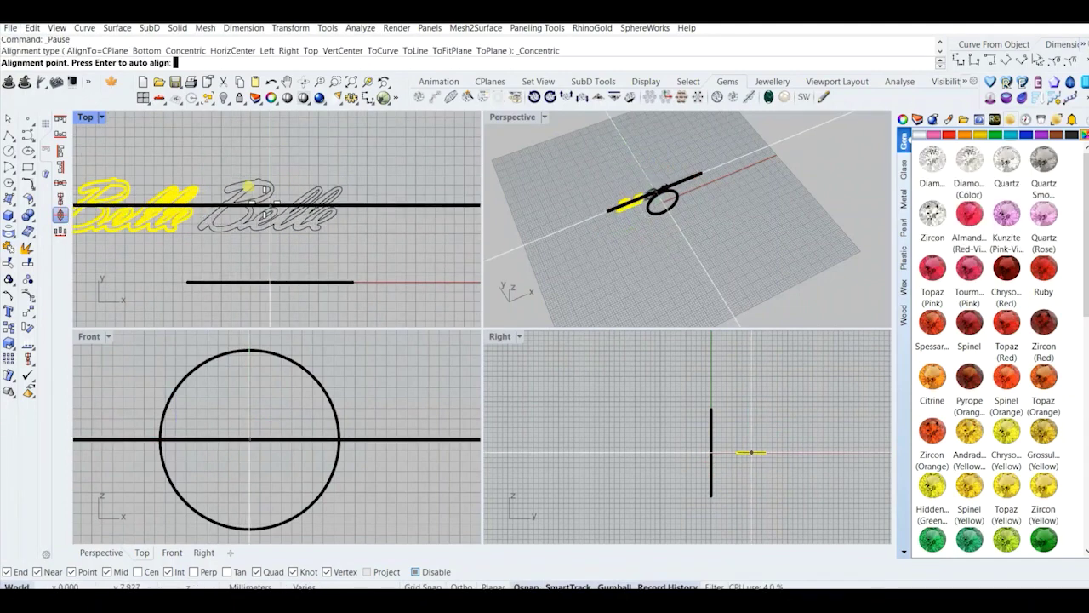
click(280, 204)
key(Escape)
right_drag(287, 202, 301, 216)
Extrude the "Belle" curves 1 mm upward as a solid in the Front view, undoing a first extrusion made downward.
click(302, 228)
scroll(287, 222, down, 4)
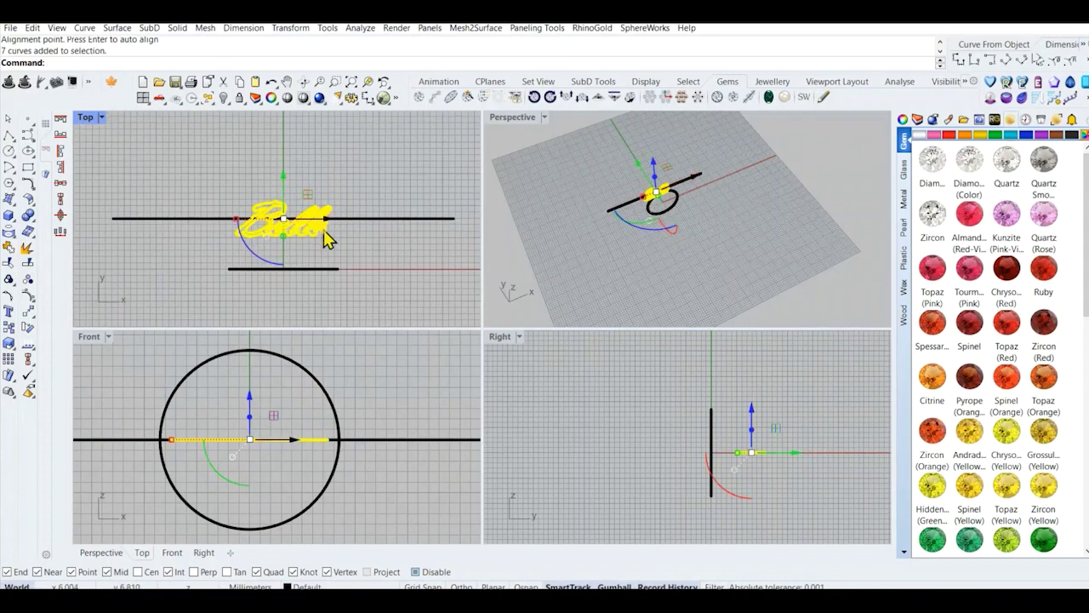
click(16, 230)
click(107, 253)
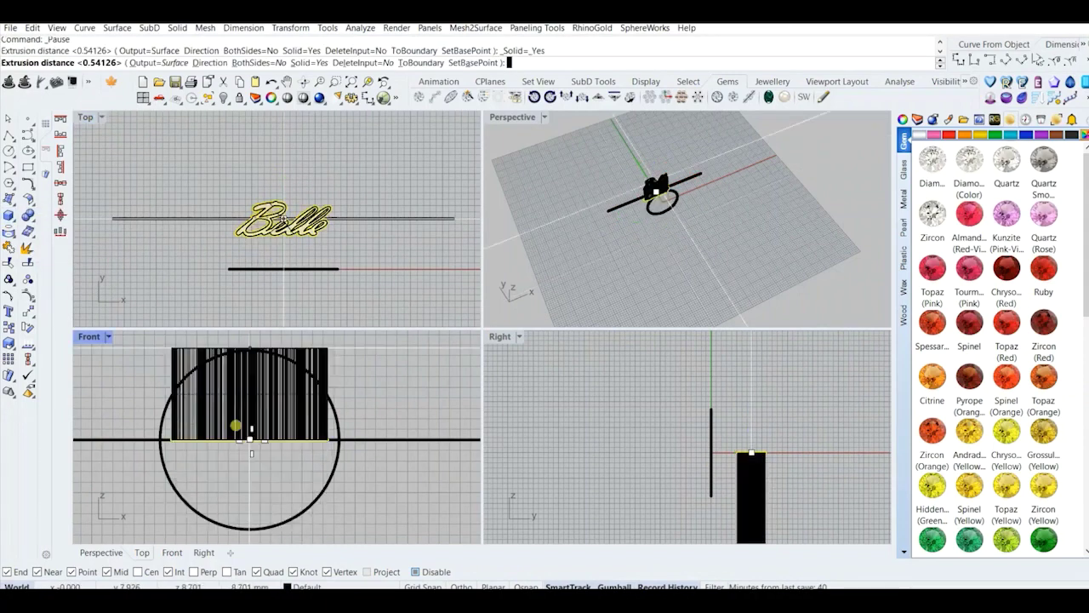
text(1)
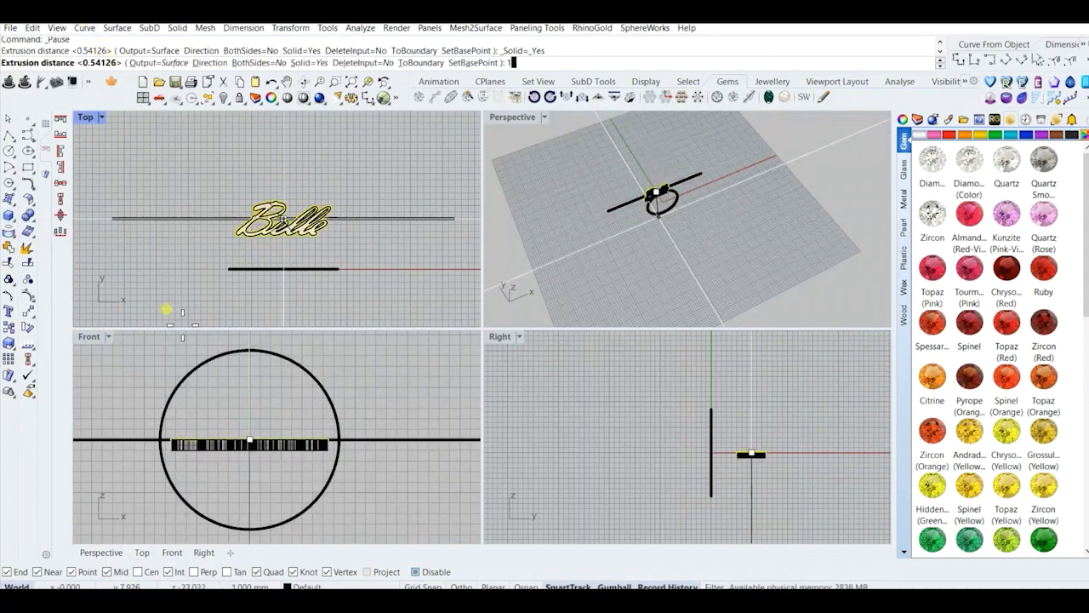
key(Return)
key(ctrl+z)
right_click(283, 478)
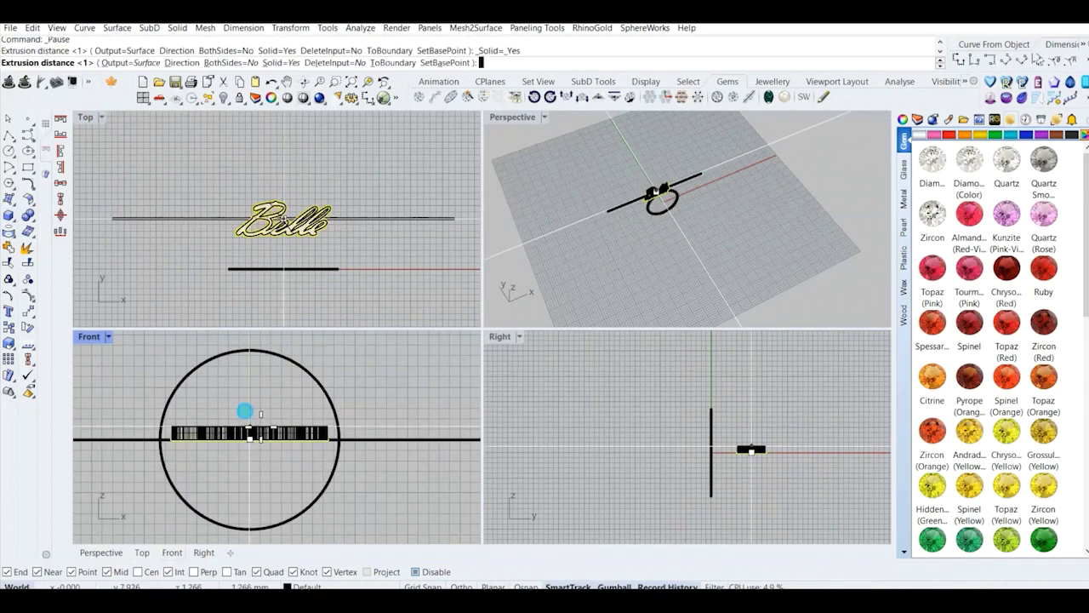
key(Return)
Examine the extruded "Belle" lettering up close in a maximized Perspective view.
scroll(353, 291, up, 5)
scroll(631, 202, up, 8)
mouse_move(634, 204)
right_down()
mouse_move(678, 193)
mouse_move(639, 218)
right_up()
double_click(513, 118)
scroll(352, 354, up, 4)
right_drag(529, 209, 468, 372)
scroll(641, 404, up, 3)
click(462, 356)
scroll(466, 380, down, 4)
text(text)
key(Return)
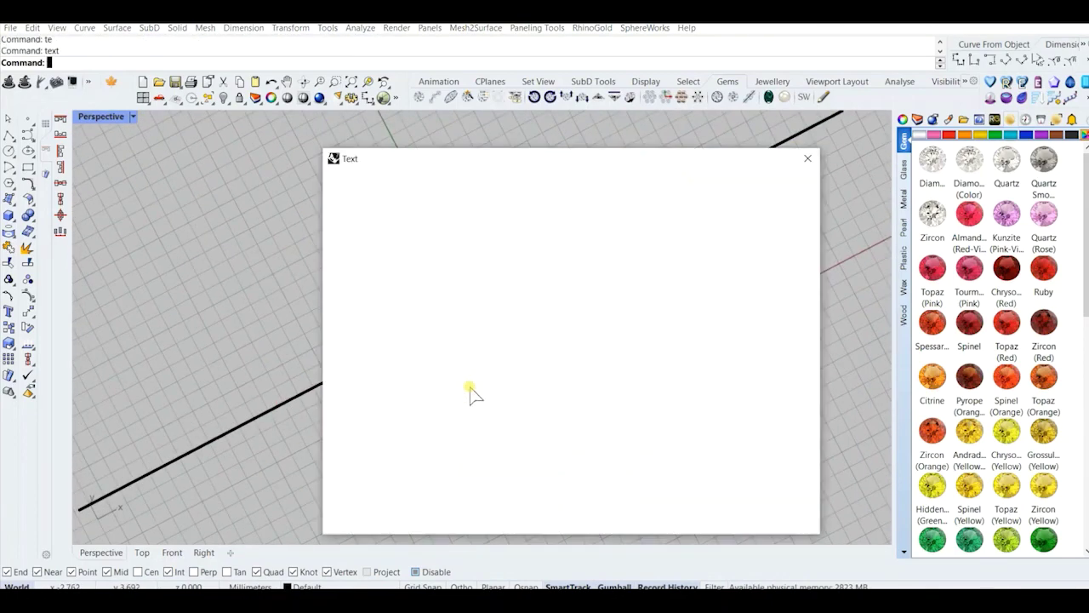
text(thsi is a closed extrusion)
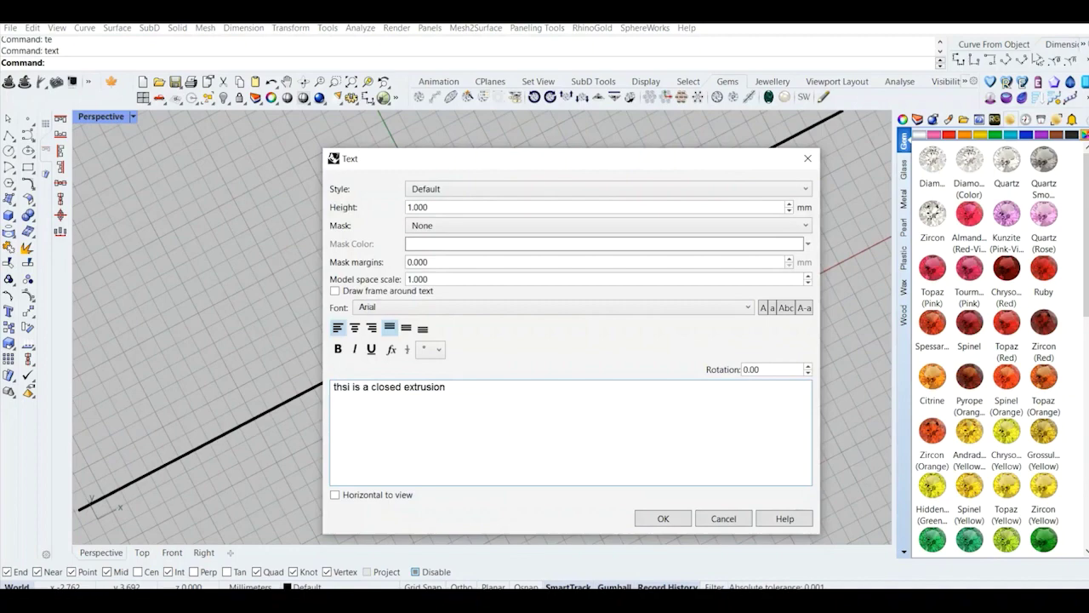
click(729, 517)
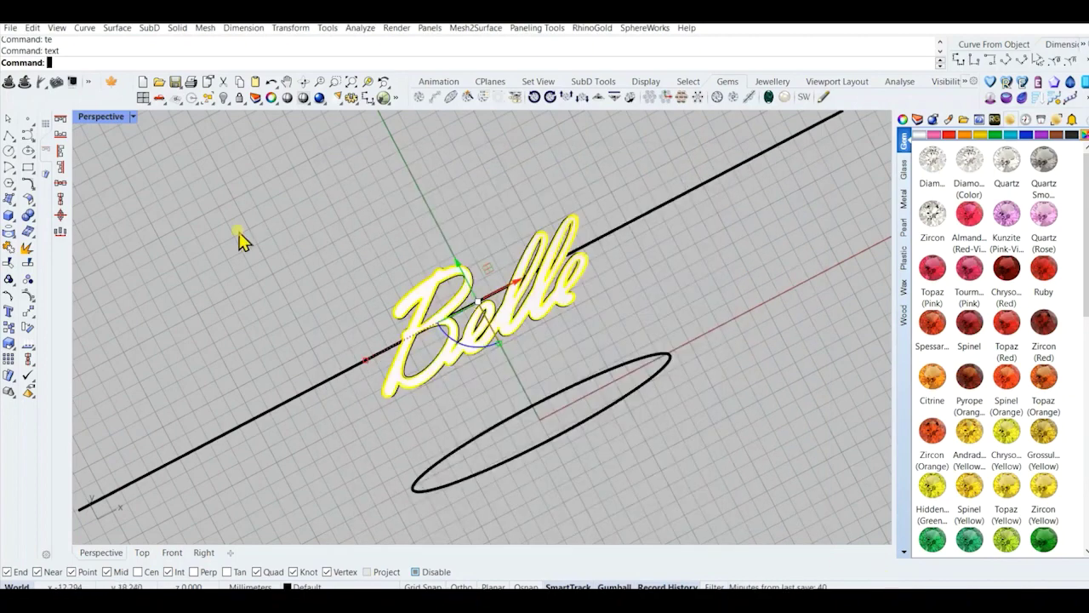
Review the "Belle" solid's object properties and run Check on it to verify that the extrusion is valid.
right_drag(434, 320, 336, 356)
click(336, 356)
click(408, 345)
click(925, 141)
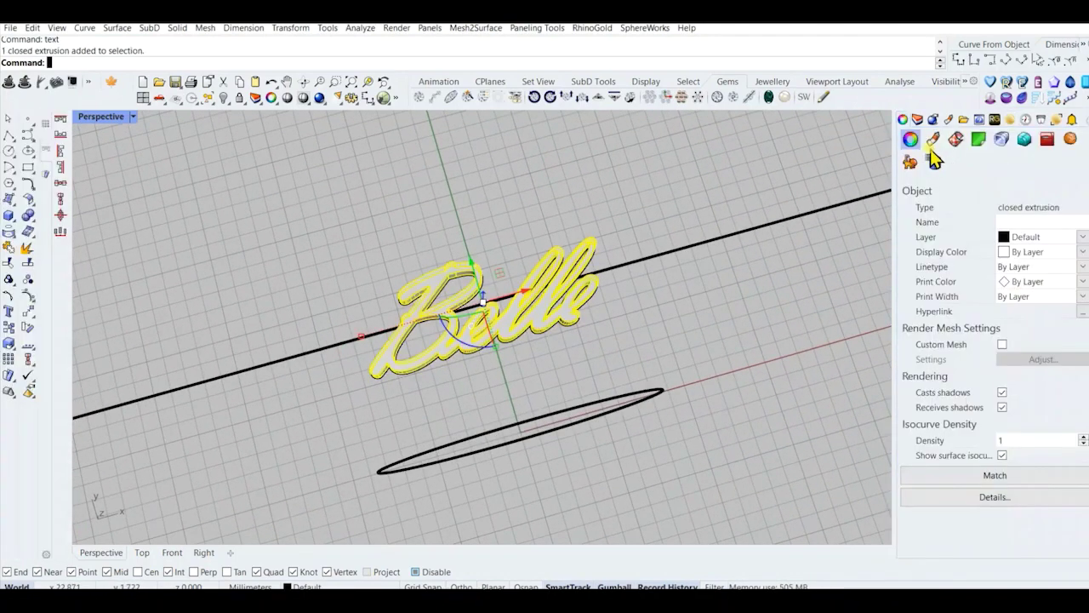
key(Return)
click(661, 432)
click(714, 451)
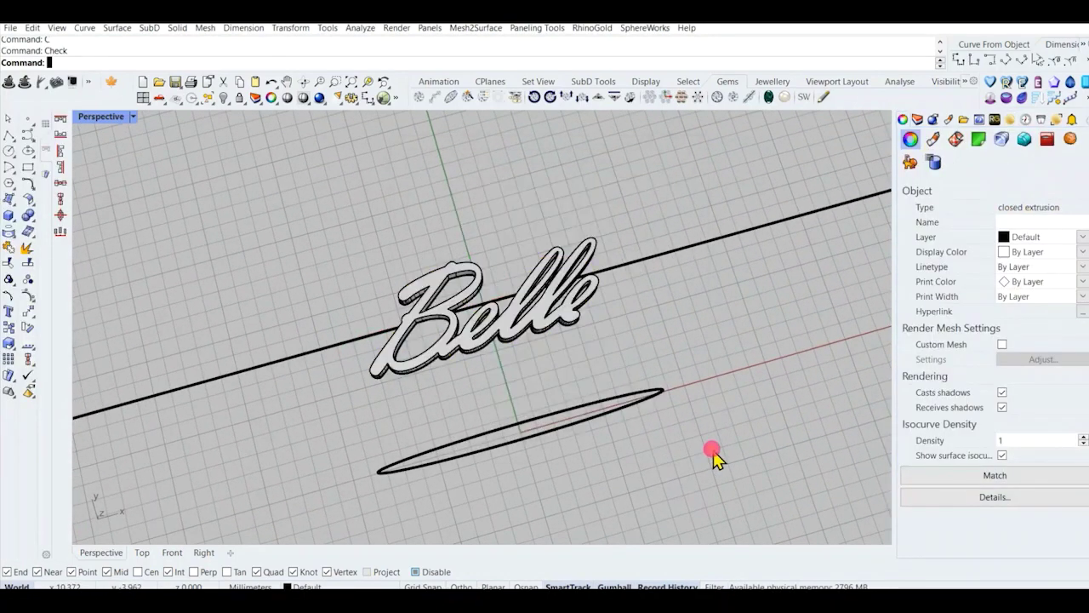
Examine the "Belle" solid together with the straight line and the ring circle from several angles in the Perspective view.
scroll(479, 345, down, 4)
right_drag(515, 374, 479, 351)
scroll(477, 342, up, 4)
right_drag(421, 333, 486, 320)
scroll(486, 319, up, 2)
click(467, 307)
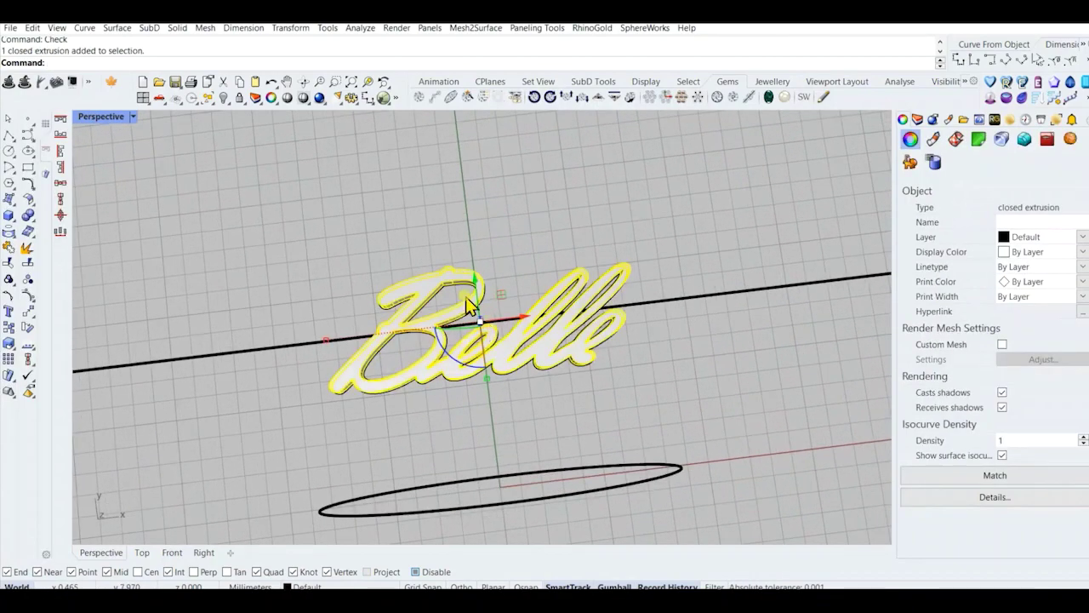
click(400, 340)
scroll(399, 338, down, 5)
right_drag(404, 332, 385, 342)
click(366, 335)
right_drag(389, 400, 600, 409)
key(Escape)
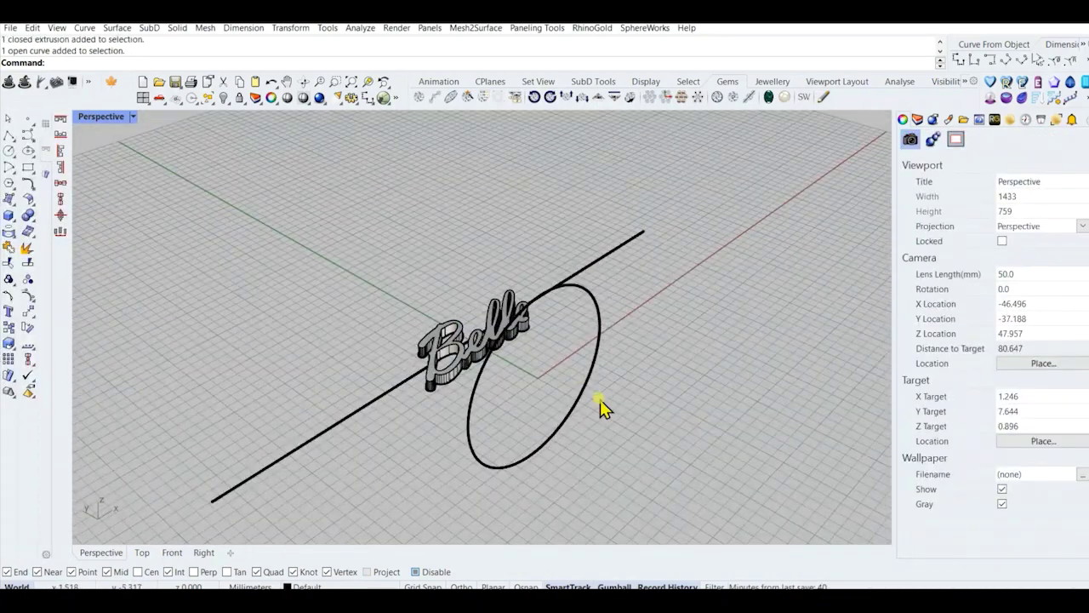
key(Return)
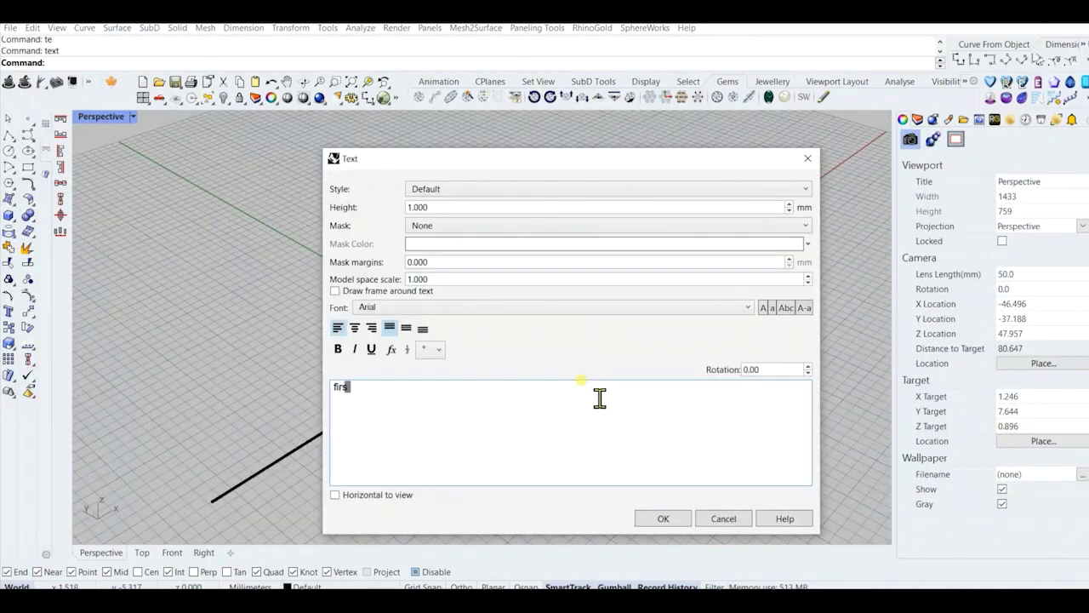
click(707, 518)
Draw a rounded rectangle 2 mm by 1.2 mm in the Right view, centred on the end of the straight line.
scroll(427, 285, down, 6)
mouse_move(426, 289)
right_down()
mouse_move(424, 341)
mouse_move(410, 295)
right_up()
double_click(86, 118)
scroll(178, 418, down, 4)
right_drag(125, 444, 292, 451)
scroll(215, 440, up, 9)
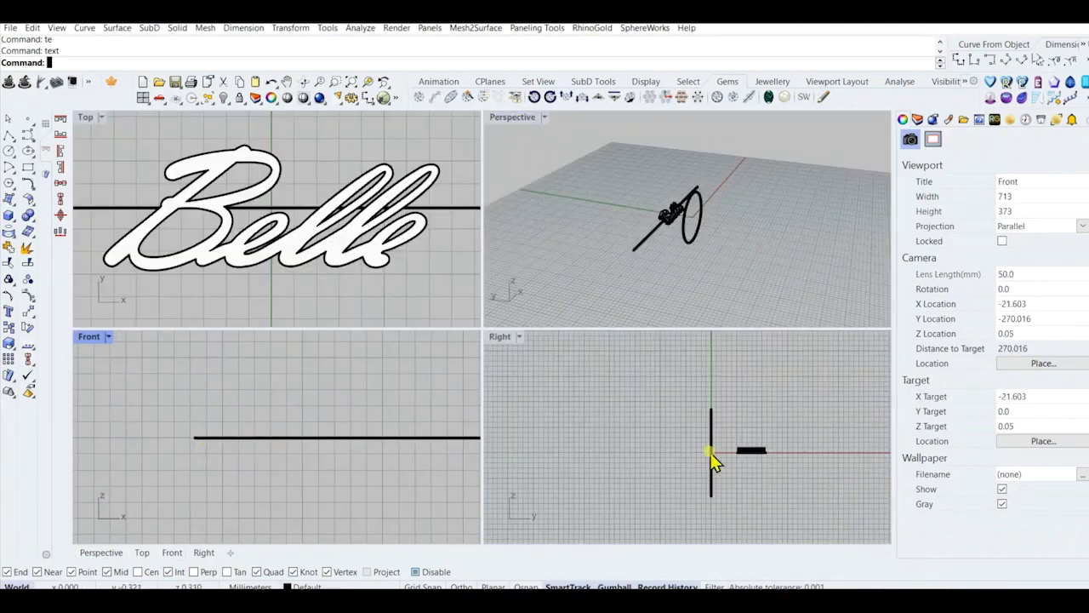
scroll(754, 458, up, 10)
click(23, 169)
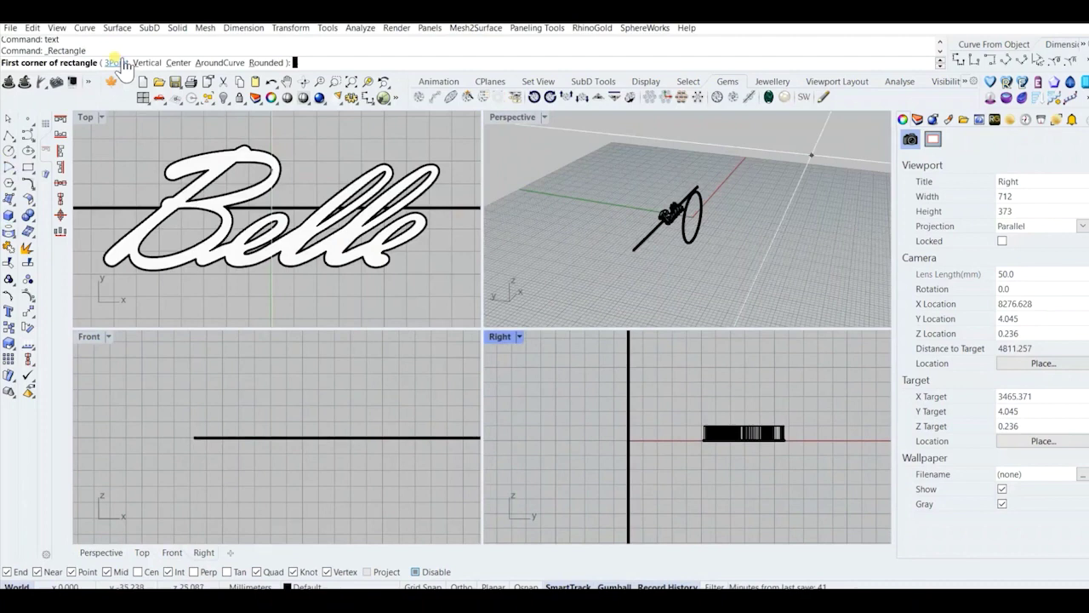
click(184, 63)
click(195, 433)
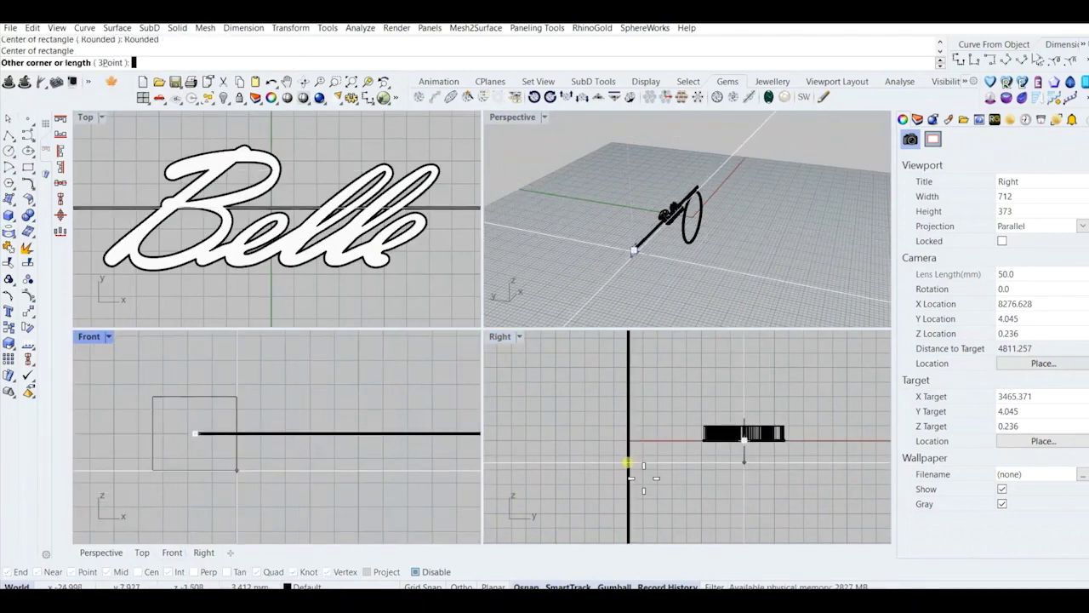
scroll(730, 450, up, 2)
scroll(731, 457, up, 3)
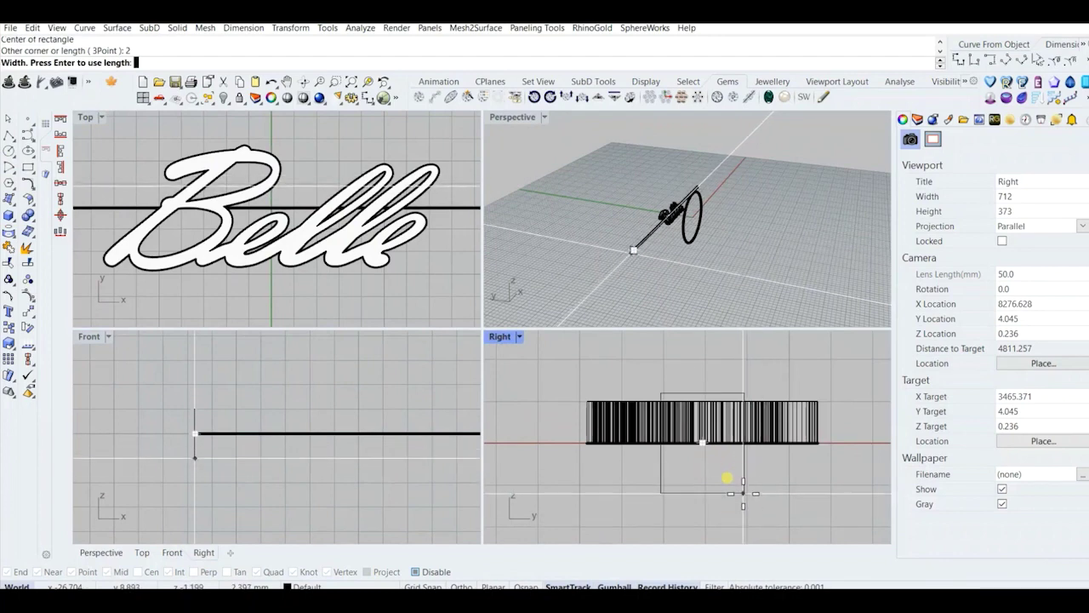
click(745, 468)
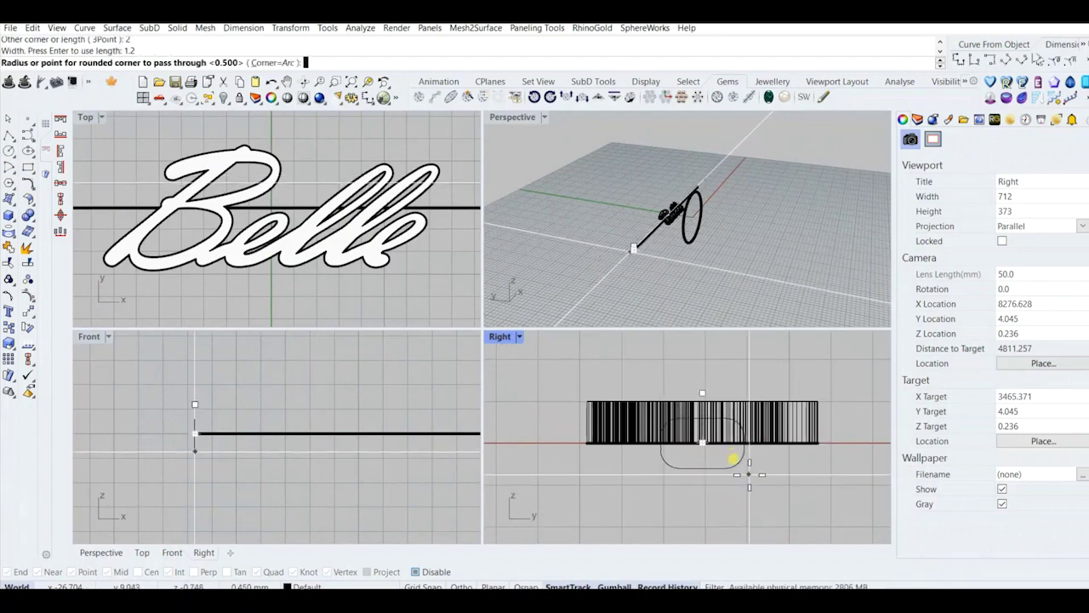
click(749, 474)
click(729, 470)
Move the rounded rectangle from the midpoint of its upper edge onto the end point of the straight line.
scroll(184, 438, up, 8)
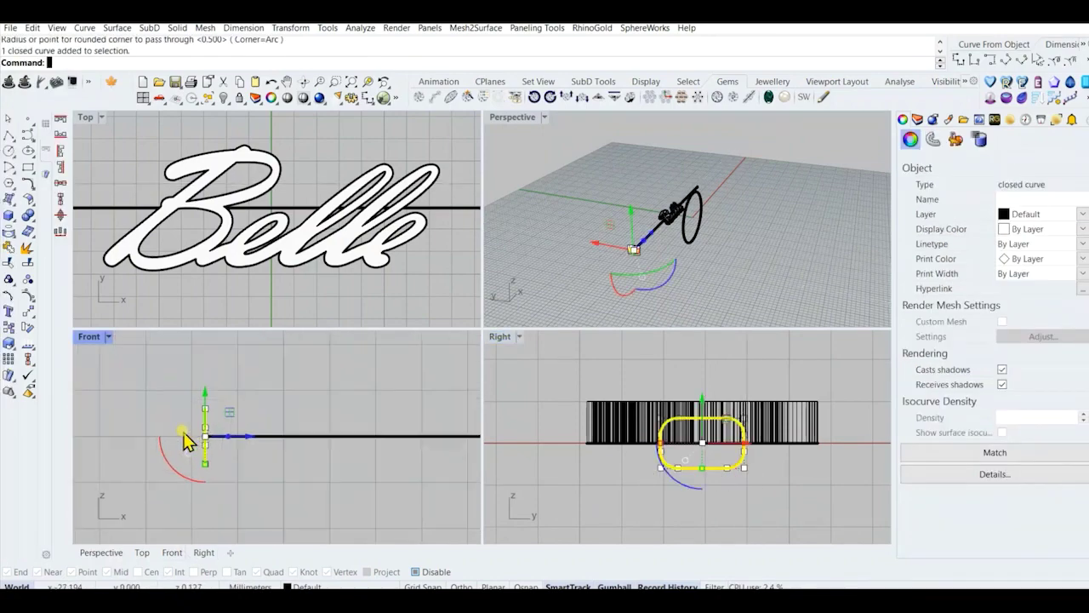
click(28, 313)
scroll(621, 265, up, 6)
scroll(647, 262, up, 8)
click(624, 241)
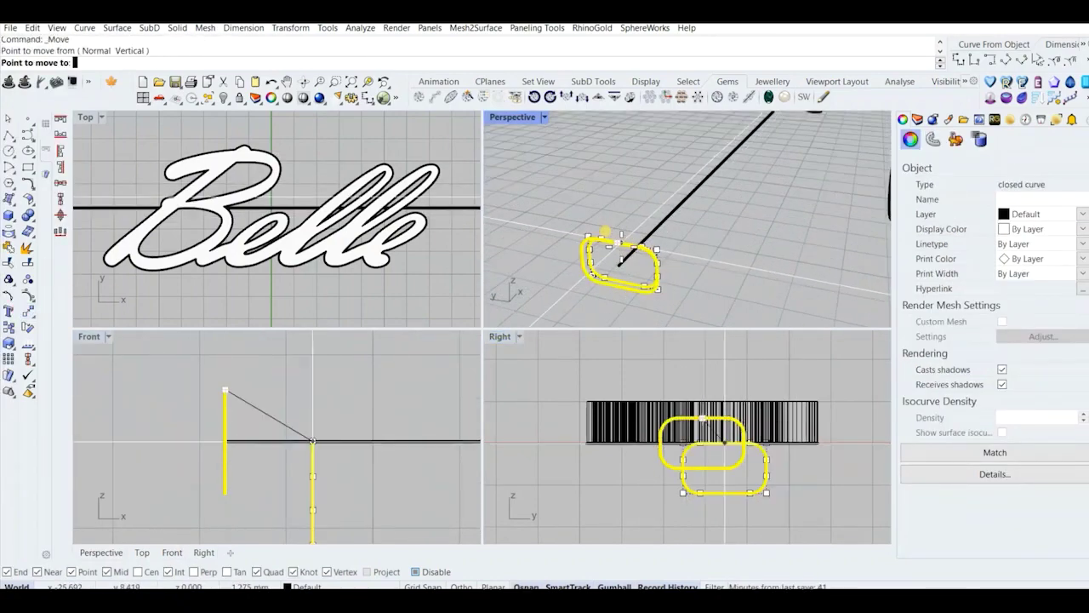
click(624, 261)
click(640, 267)
scroll(639, 262, down, 10)
right_drag(643, 256, 583, 238)
scroll(578, 239, up, 6)
Mirror the rounded rectangle in the Top view across the vertical axis through the origin (0) to the line's other end.
click(554, 241)
scroll(226, 434, down, 15)
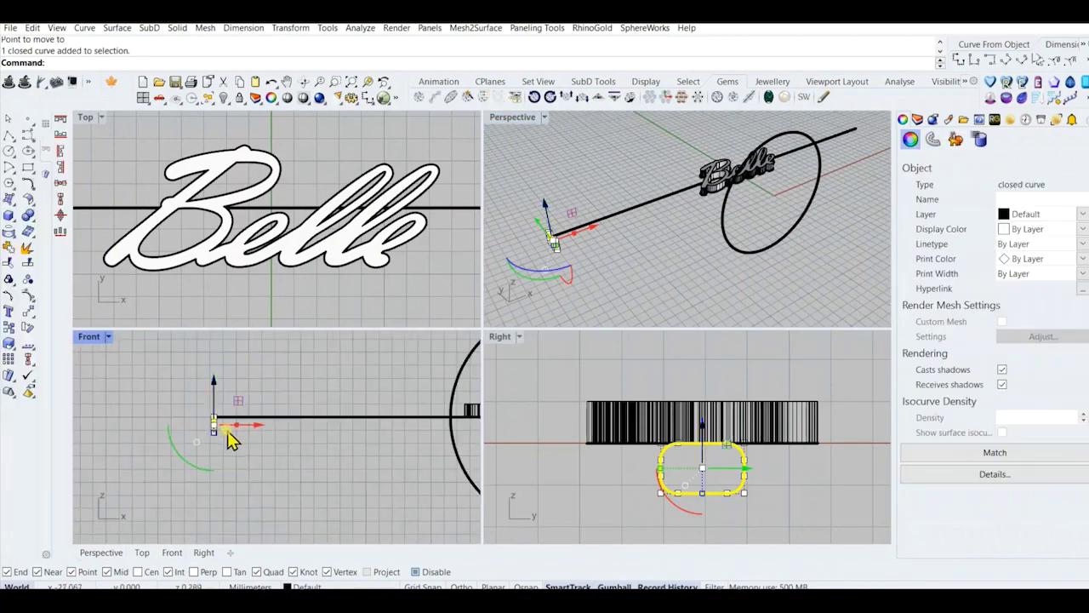
scroll(364, 428, up, 3)
scroll(179, 443, up, 5)
scroll(181, 451, down, 3)
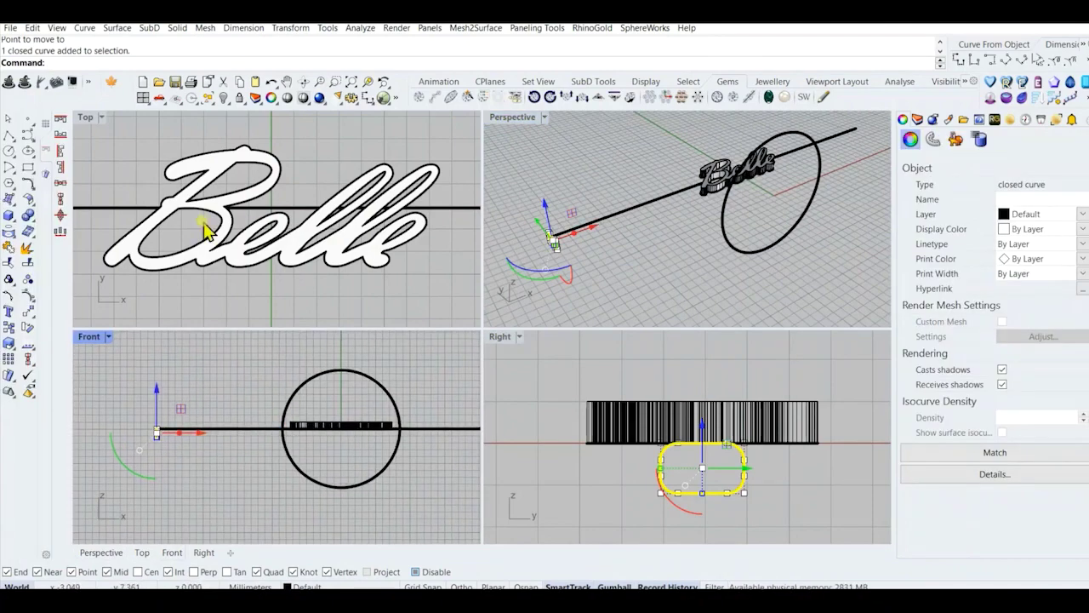
scroll(255, 247, down, 5)
text(Mirror)
key(Return)
text(0)
key(Return)
click(263, 186)
click(275, 256)
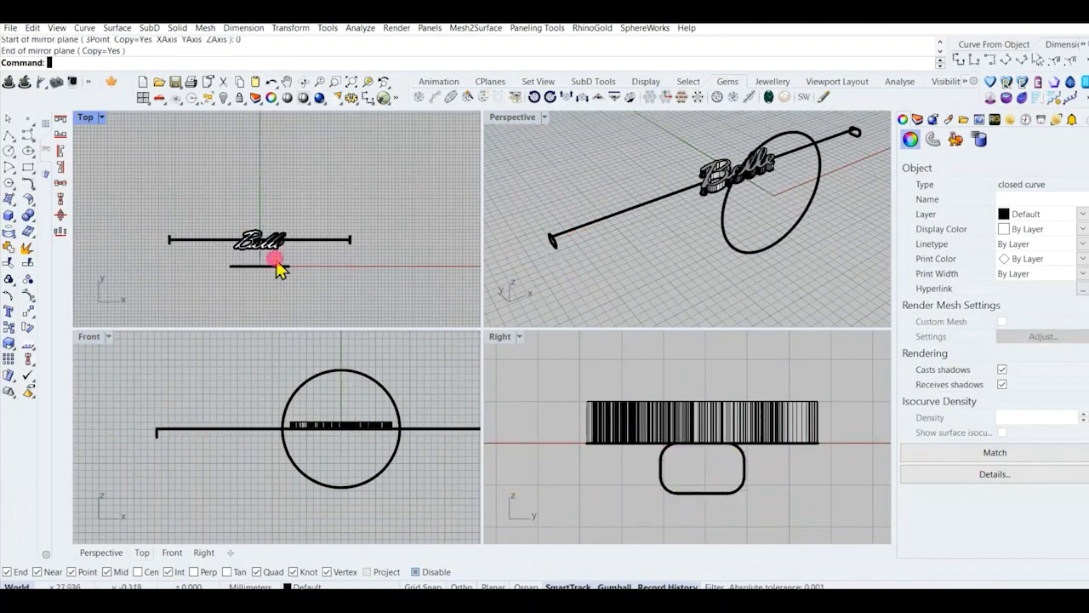
Set up a Sweep 1 Rail along the straight line, using the rounded rectangles at both ends as cross sections.
scroll(170, 238, up, 2)
double_click(86, 119)
right_drag(426, 348, 428, 305)
scroll(428, 304, up, 2)
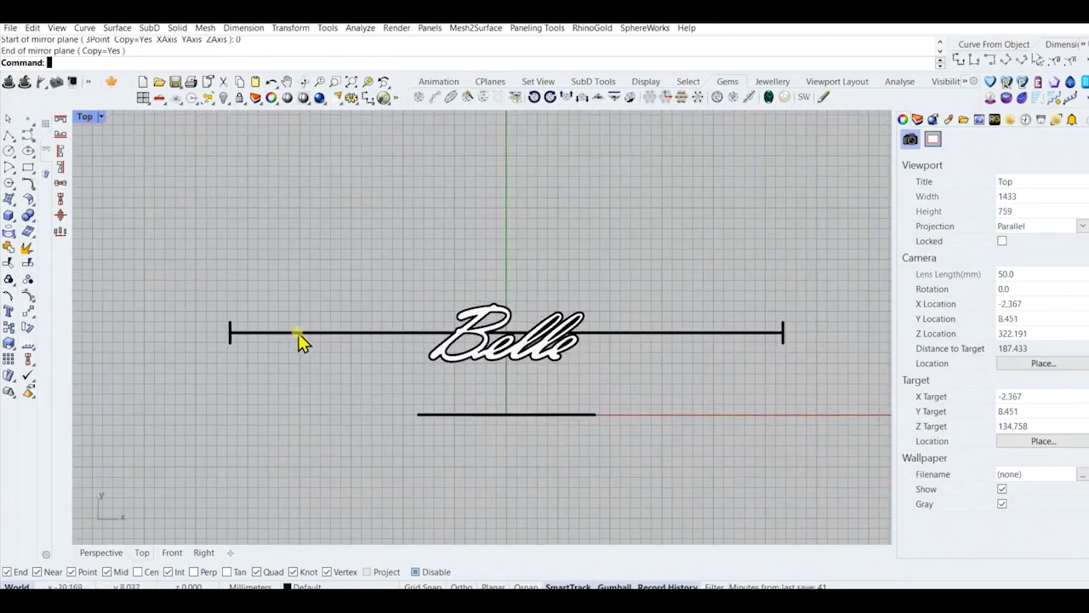
click(298, 333)
double_click(84, 118)
double_click(503, 121)
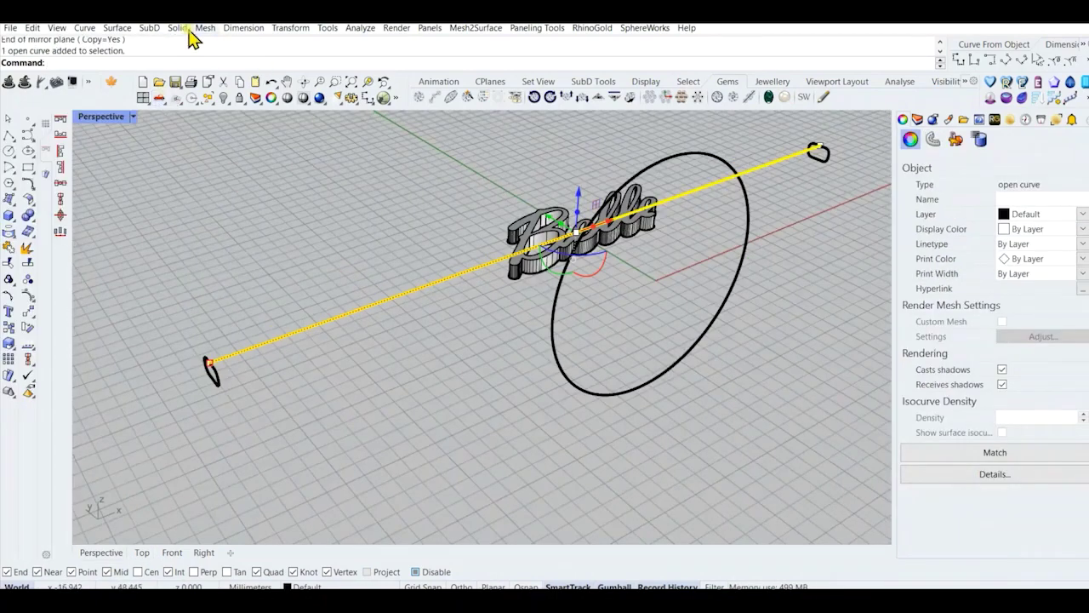
click(116, 29)
click(146, 71)
click(216, 378)
scroll(247, 391, down, 5)
scroll(568, 305, up, 5)
right_drag(386, 365, 505, 395)
right_click(677, 274)
Adjust the seam points of the two cross-section profiles so that they align for the sweep.
scroll(677, 274, down, 5)
scroll(313, 318, up, 8)
drag(626, 372, 617, 309)
scroll(565, 401, down, 7)
right_drag(565, 391, 425, 328)
scroll(707, 387, up, 7)
right_drag(708, 387, 545, 366)
scroll(526, 362, down, 6)
drag(401, 363, 415, 338)
right_click(555, 343)
Create the sweep with the Freeform frame style and unchanged cross sections, and cap both open ends.
scroll(555, 343, down, 4)
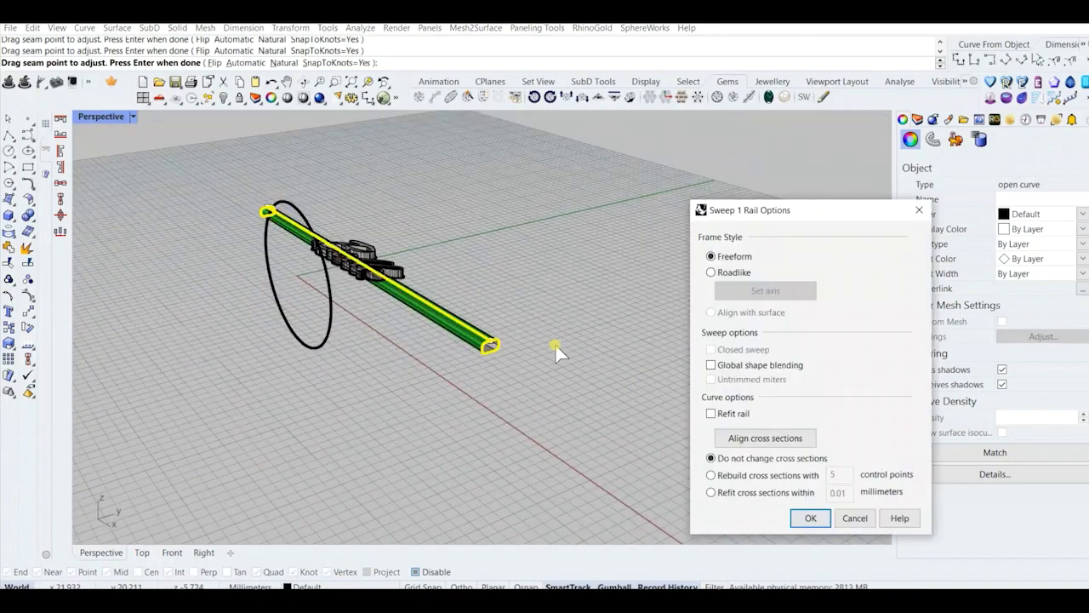
right_click(555, 343)
right_drag(555, 343, 532, 302)
scroll(460, 427, up, 3)
key(Return)
double_click(115, 116)
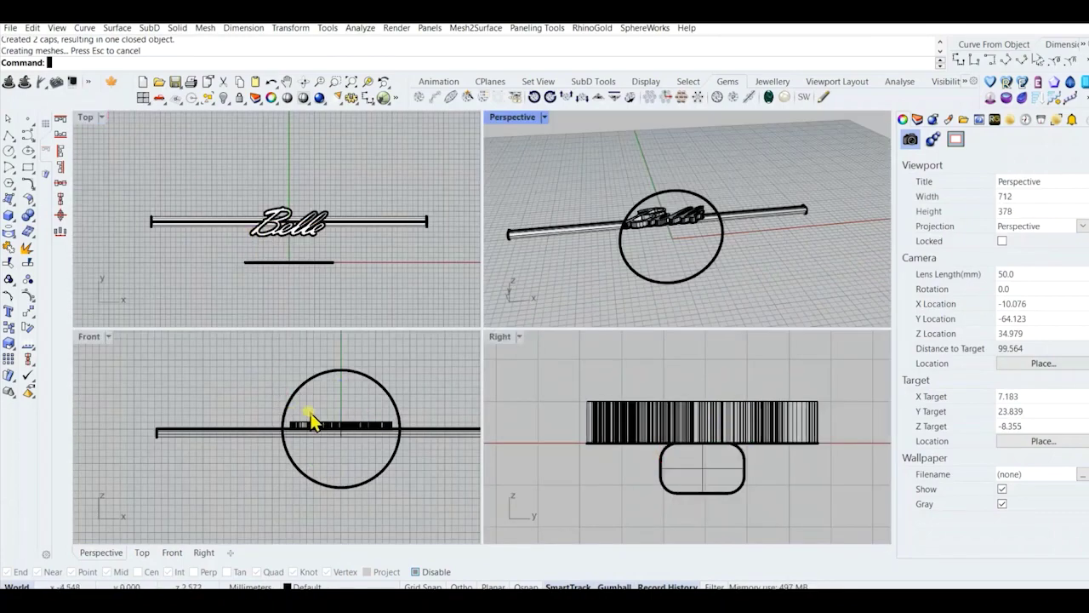
Move the swept shank bar 1 mm upward in the Front view, undoing a first move of 0.5 mm.
right_drag(605, 252, 612, 186)
scroll(608, 182, up, 5)
click(605, 182)
scroll(345, 438, up, 8)
click(336, 381)
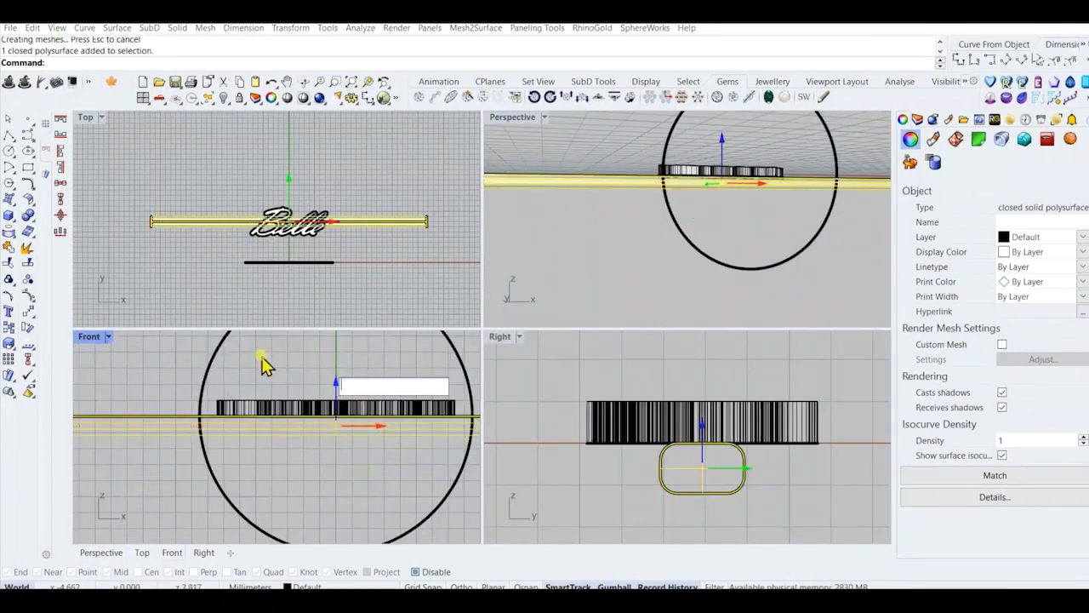
text(0.5)
key(Return)
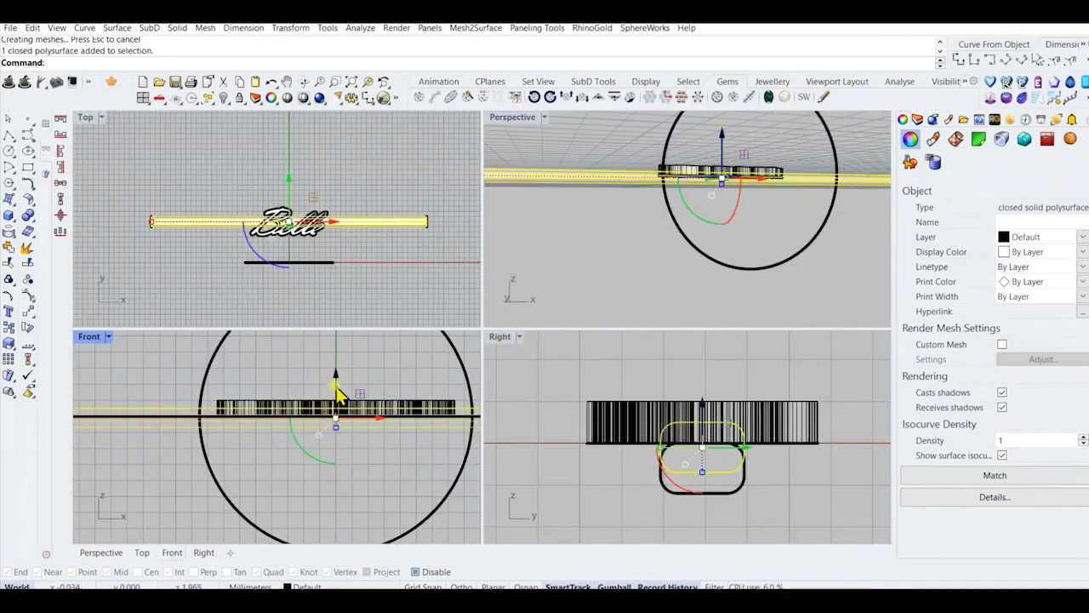
scroll(338, 393, up, 1)
key(ctrl+z)
click(336, 393)
text(1)
key(Return)
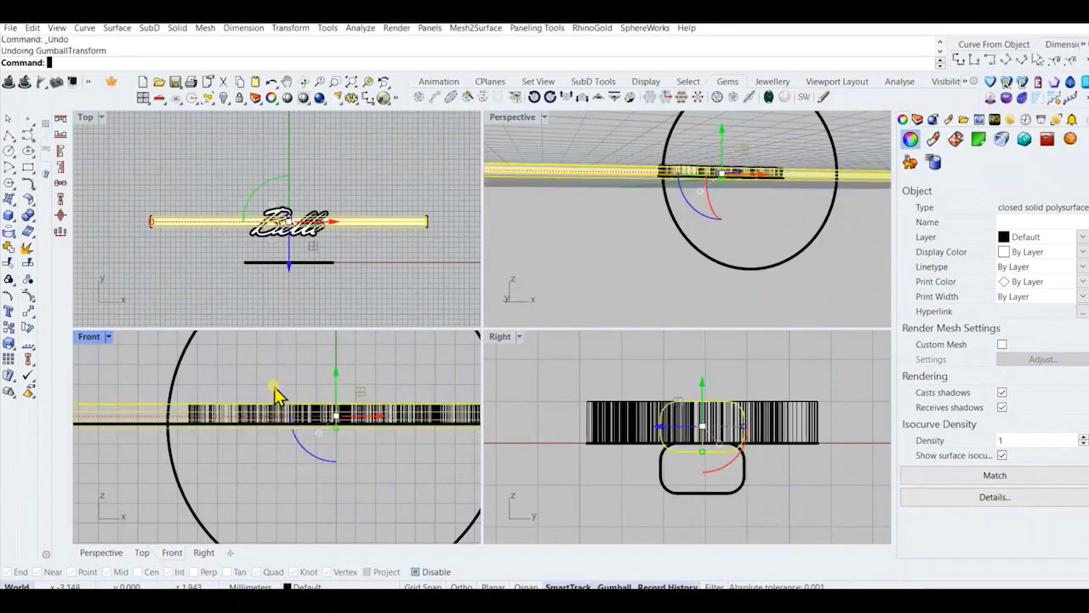
click(273, 389)
Examine from several angles how the raised shank bar passes through the "Belle" lettering.
right_drag(780, 172, 711, 313)
scroll(666, 306, up, 5)
scroll(666, 306, down, 4)
scroll(652, 258, up, 6)
scroll(649, 226, down, 6)
scroll(672, 272, up, 6)
scroll(199, 440, down, 1)
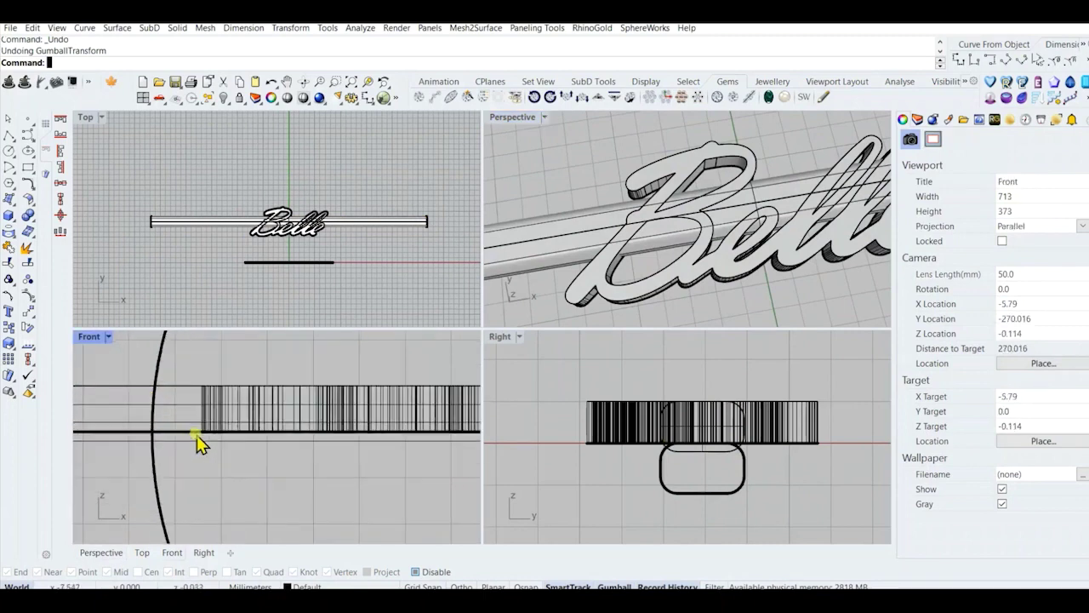
click(200, 441)
scroll(204, 452, down, 2)
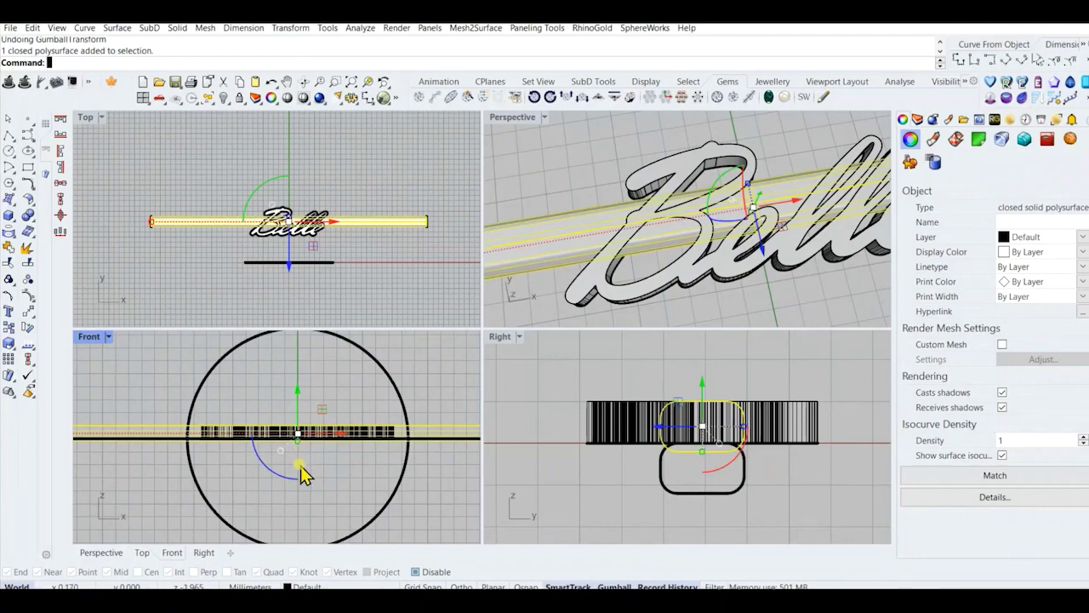
scroll(533, 250, down, 4)
right_drag(535, 248, 595, 205)
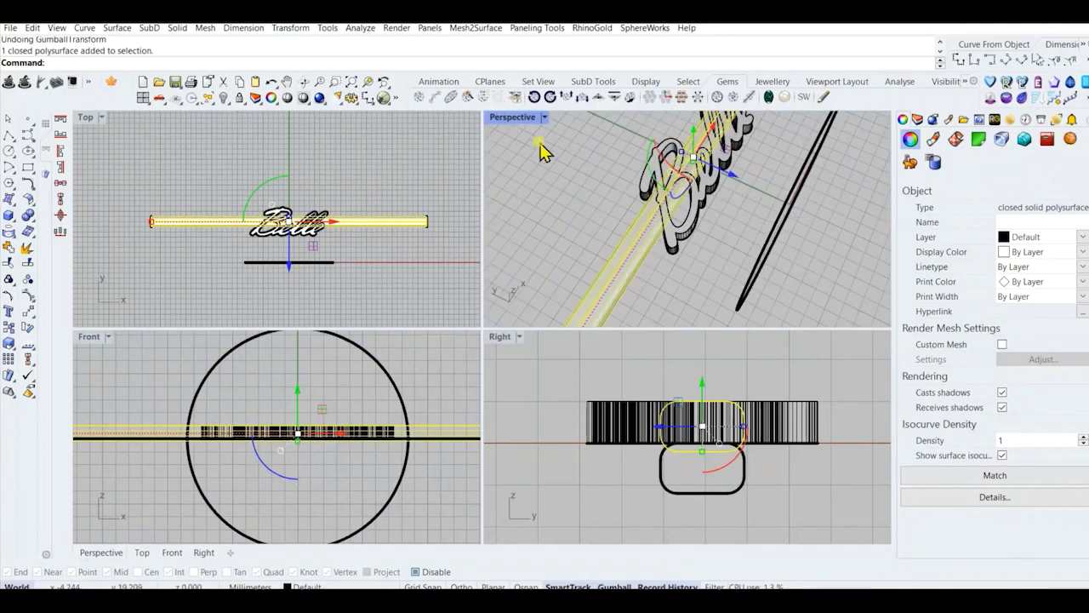
double_click(513, 117)
right_drag(460, 264, 502, 226)
click(558, 213)
scroll(528, 195, up, 4)
right_drag(566, 191, 492, 363)
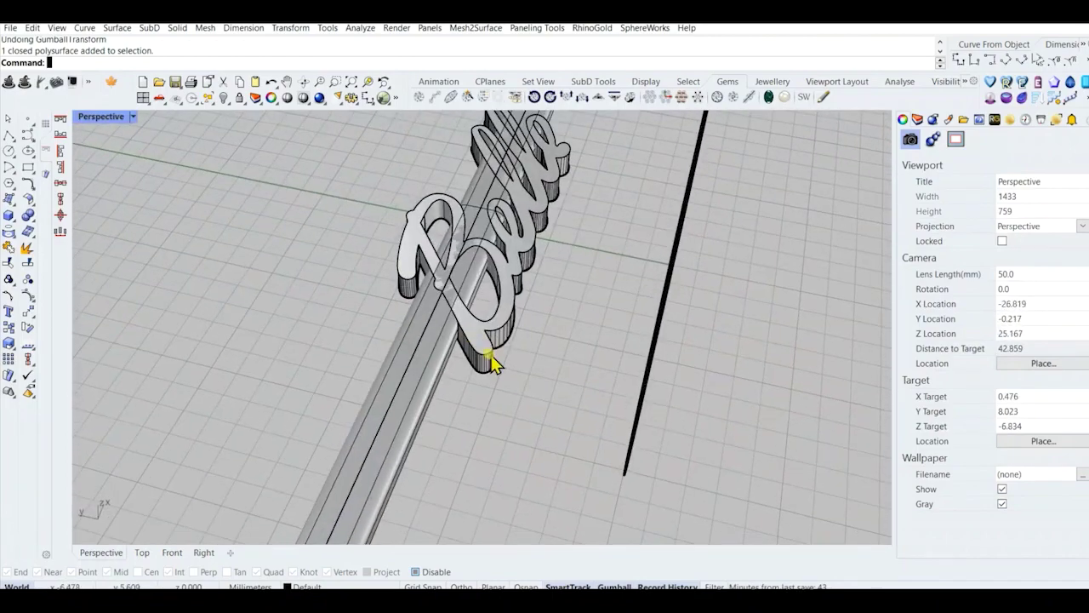
right_drag(483, 325, 505, 304)
scroll(476, 310, up, 6)
click(544, 308)
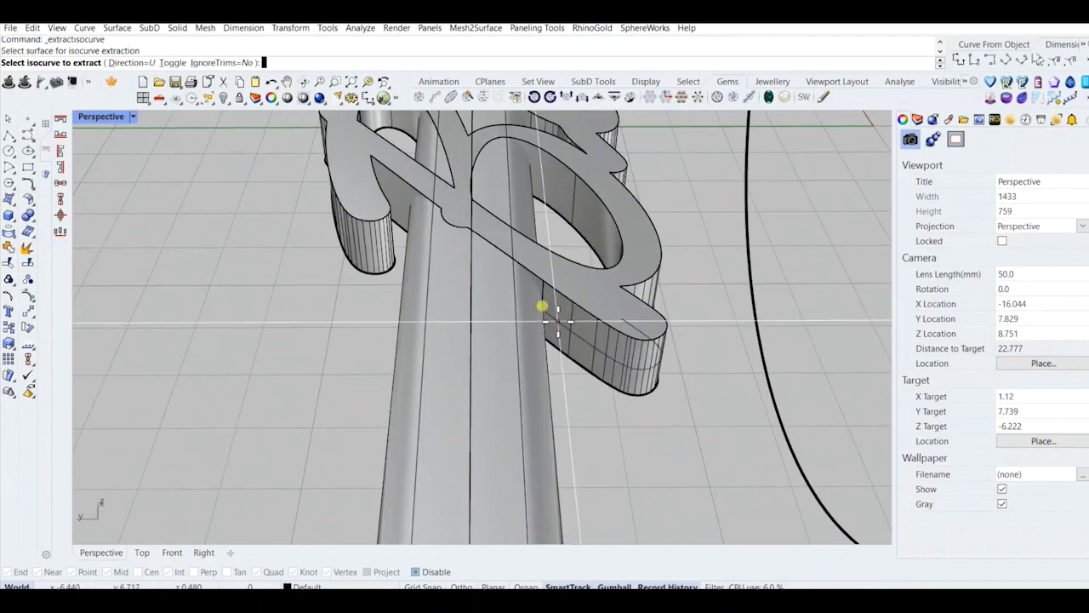
key(Escape)
Draw a straight polyline in the Top view along the slanted stem of the B, from its lower tip to its upper end, and select it.
scroll(558, 323, down, 6)
double_click(103, 119)
scroll(270, 224, up, 2)
scroll(271, 232, up, 5)
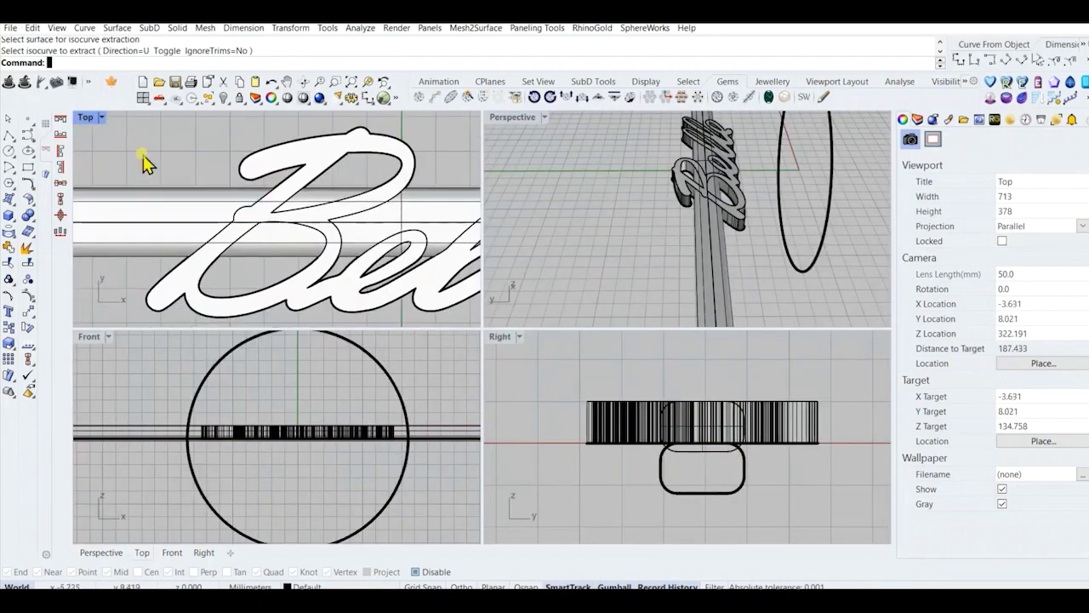
click(9, 134)
scroll(182, 253, down, 1)
click(194, 271)
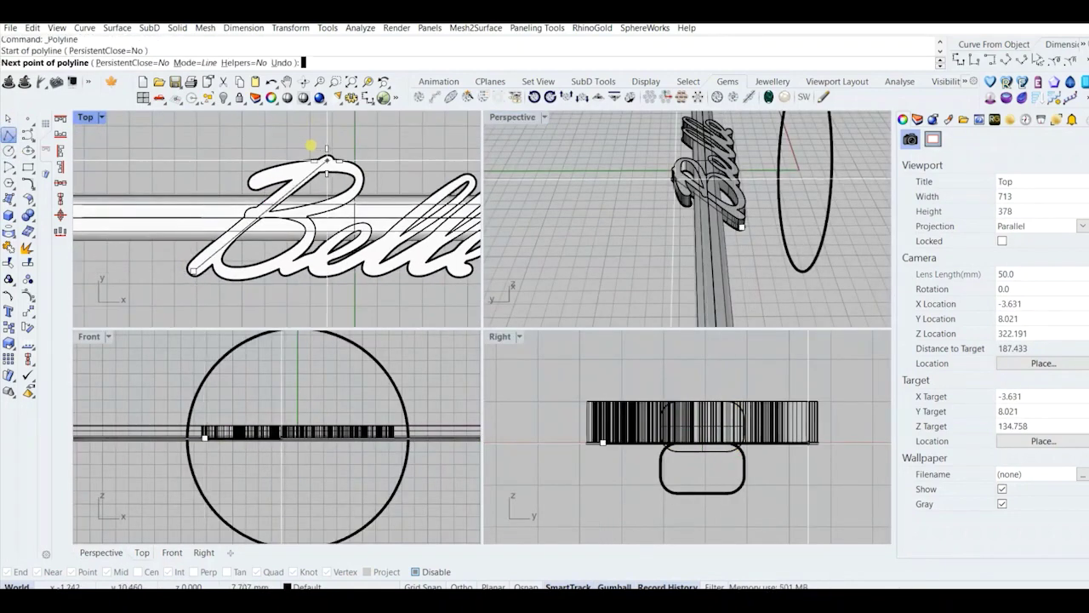
click(323, 165)
right_click(319, 174)
scroll(310, 187, up, 6)
key(Return)
scroll(303, 184, down, 6)
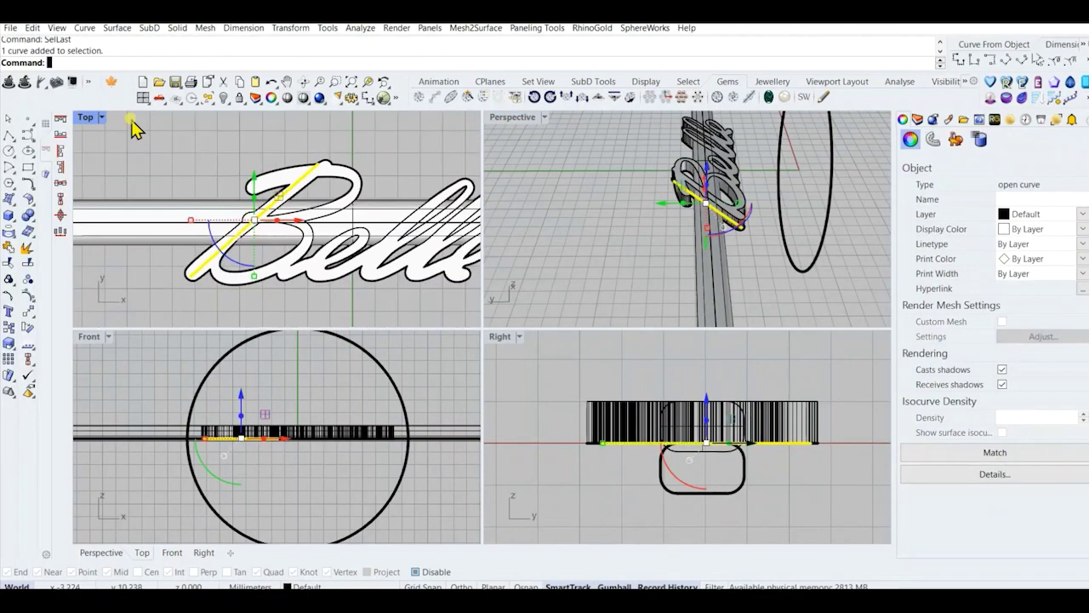
Set the Top viewport's display mode to Wireframe.
click(102, 117)
click(154, 70)
click(101, 117)
click(148, 57)
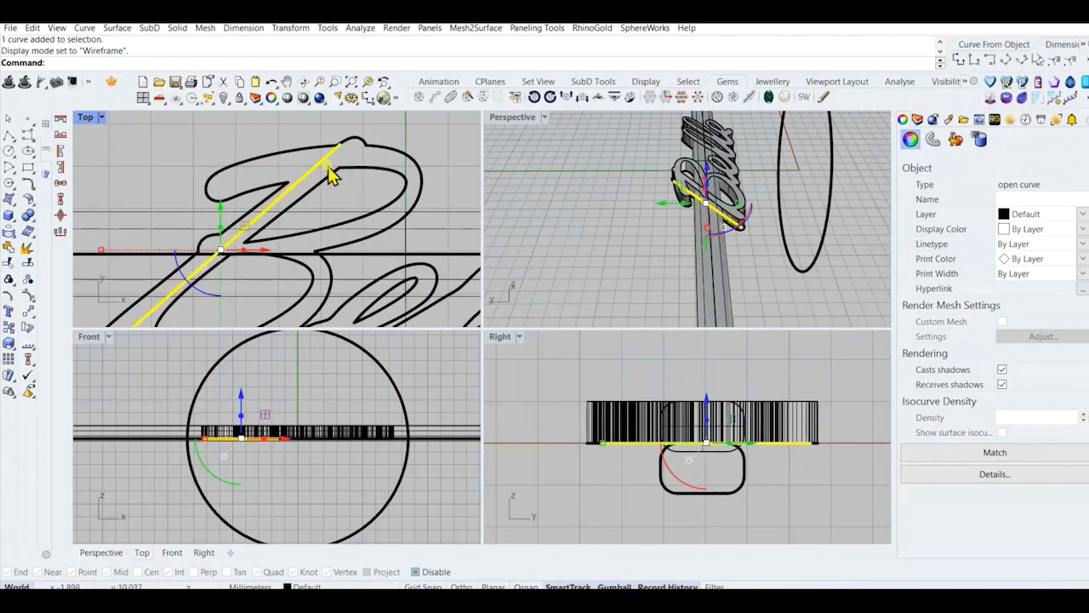
Wire-cut the shank bar with the diagonal line, setting the cut direction to Z.
scroll(228, 208, down, 1)
click(207, 192)
right_click(209, 195)
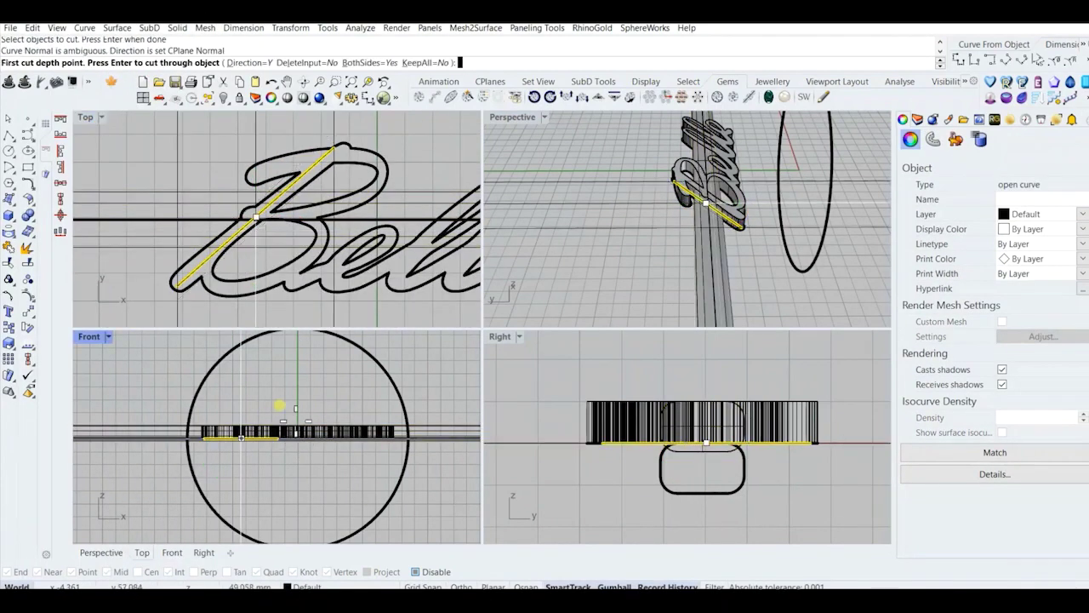
scroll(280, 406, down, 8)
click(231, 63)
click(86, 64)
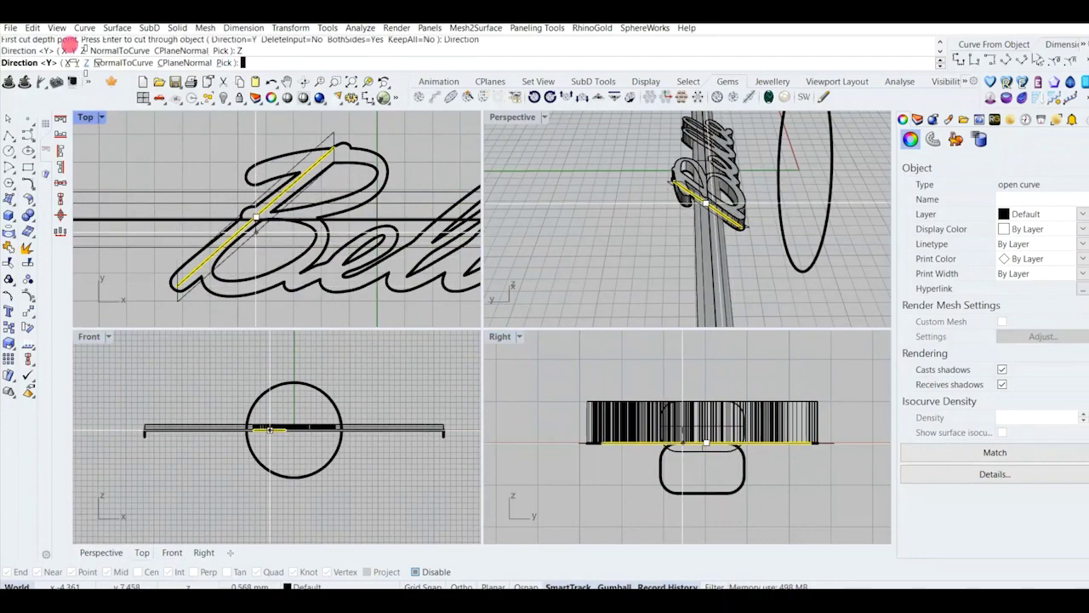
click(257, 365)
scroll(302, 215, down, 2)
click(328, 264)
right_click(328, 265)
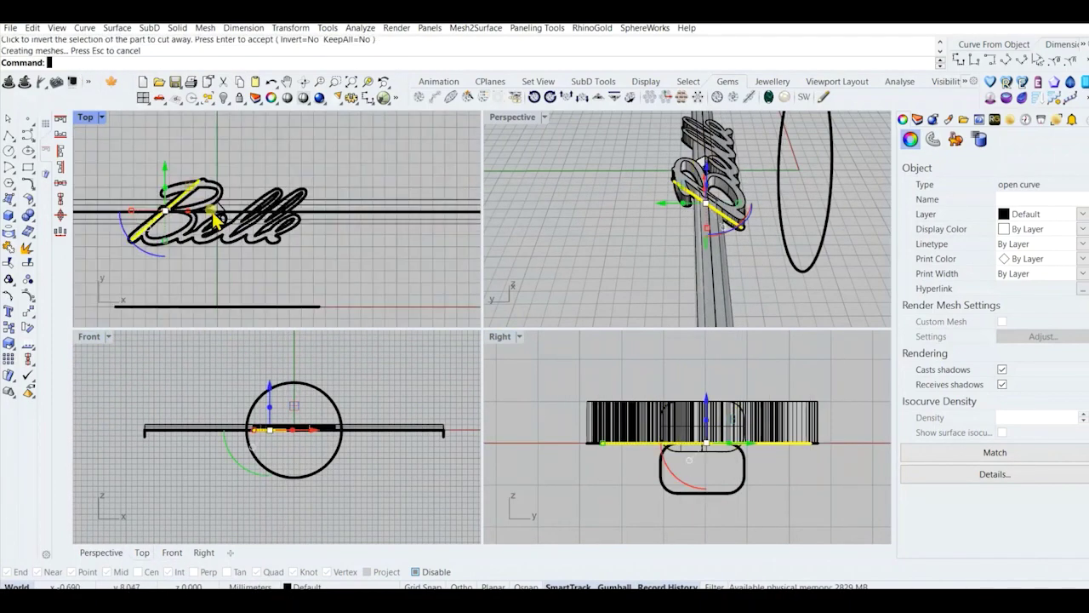
Examine the cut shank bar and where it emerges behind the last letters of "Belle".
scroll(280, 219, up, 5)
scroll(511, 247, down, 5)
right_drag(519, 245, 647, 231)
scroll(635, 243, up, 10)
scroll(628, 233, down, 6)
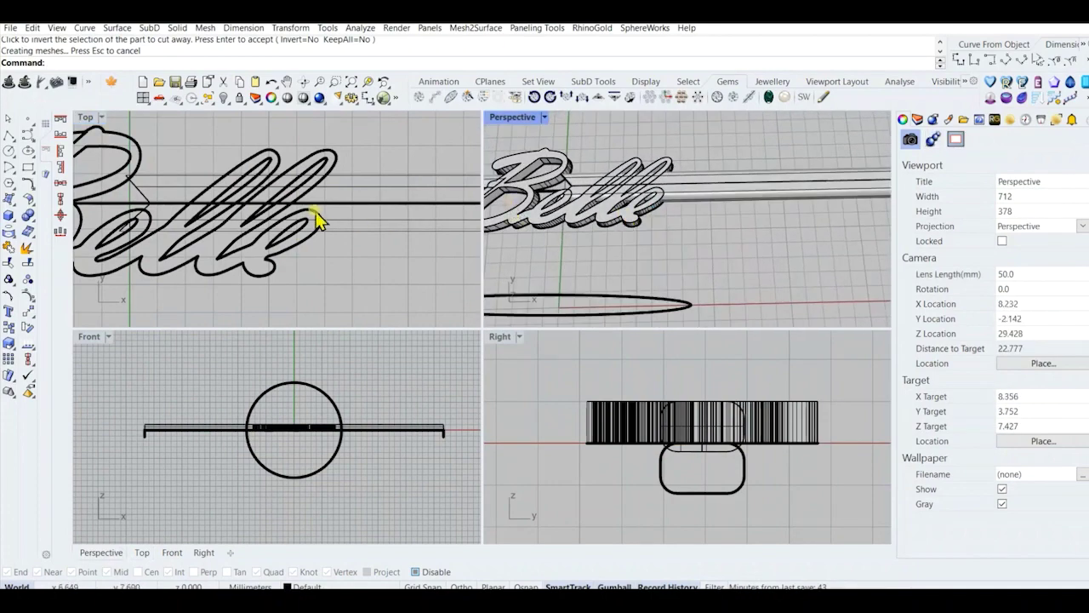
scroll(657, 209, up, 5)
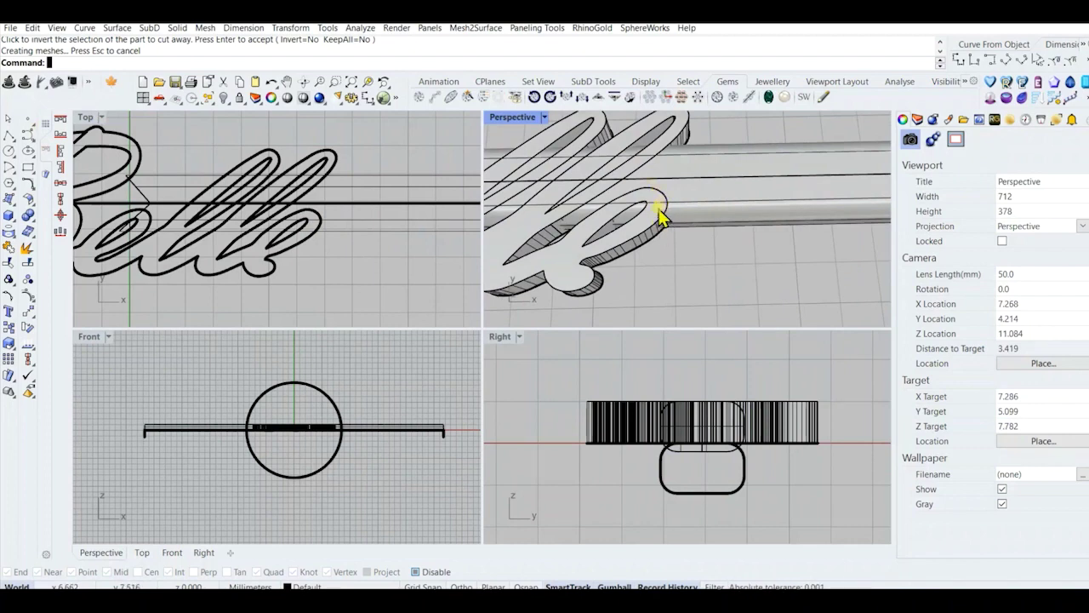
Remove the "Belle" outline picked at the last letter from its group.
scroll(308, 223, up, 3)
click(319, 243)
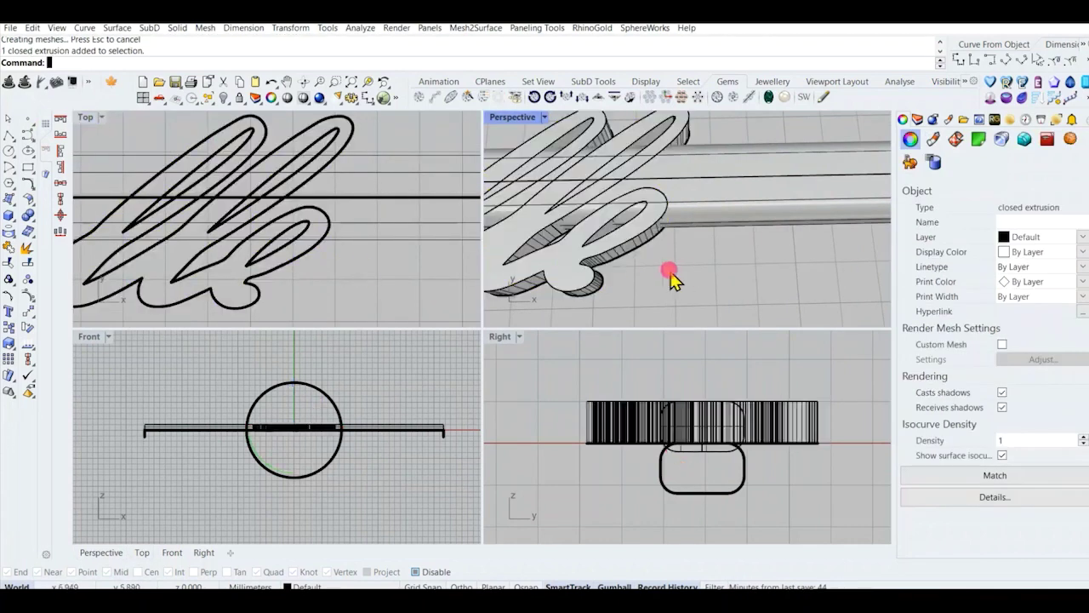
click(634, 261)
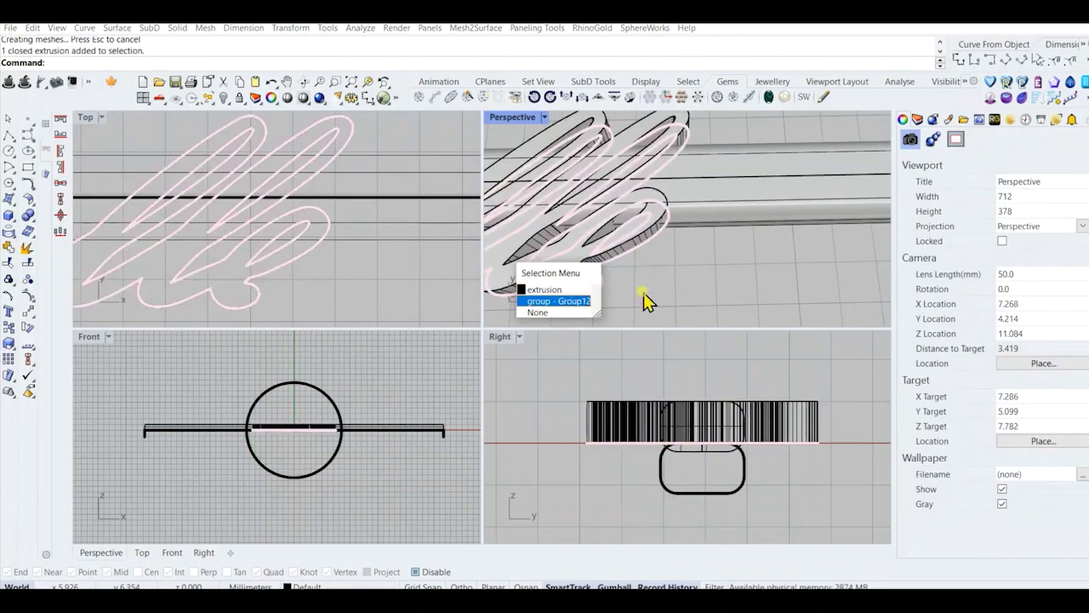
click(559, 300)
scroll(341, 284, up, 3)
key(Escape)
text(rg)
key(Return)
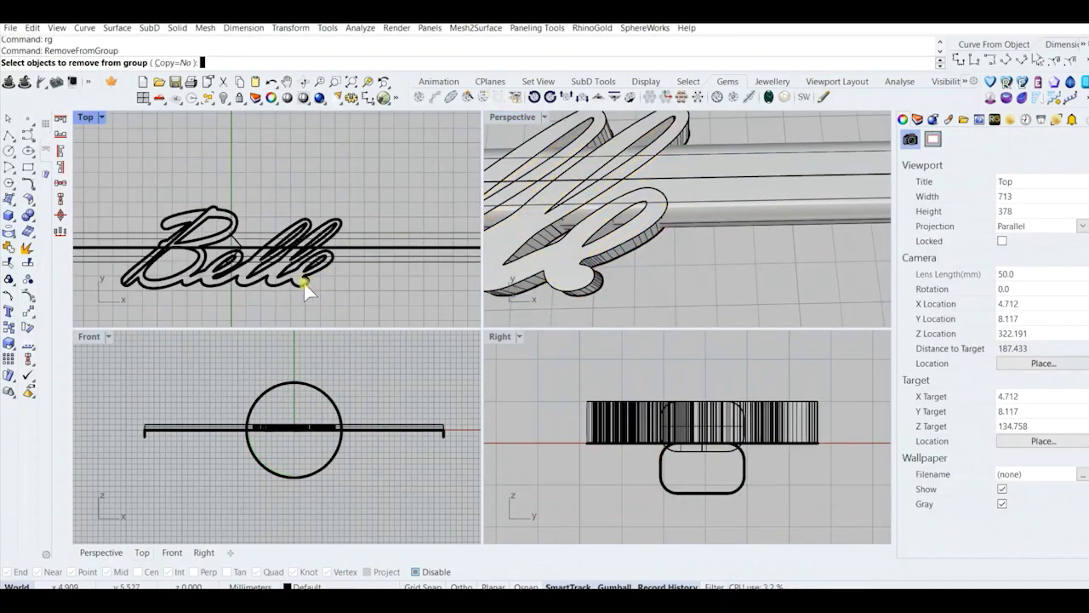
click(304, 283)
right_click(304, 282)
Try deleting the diagonal line through the "B" and selecting the outer "Belle" outline.
right_click(214, 292)
scroll(135, 275, up, 8)
click(134, 277)
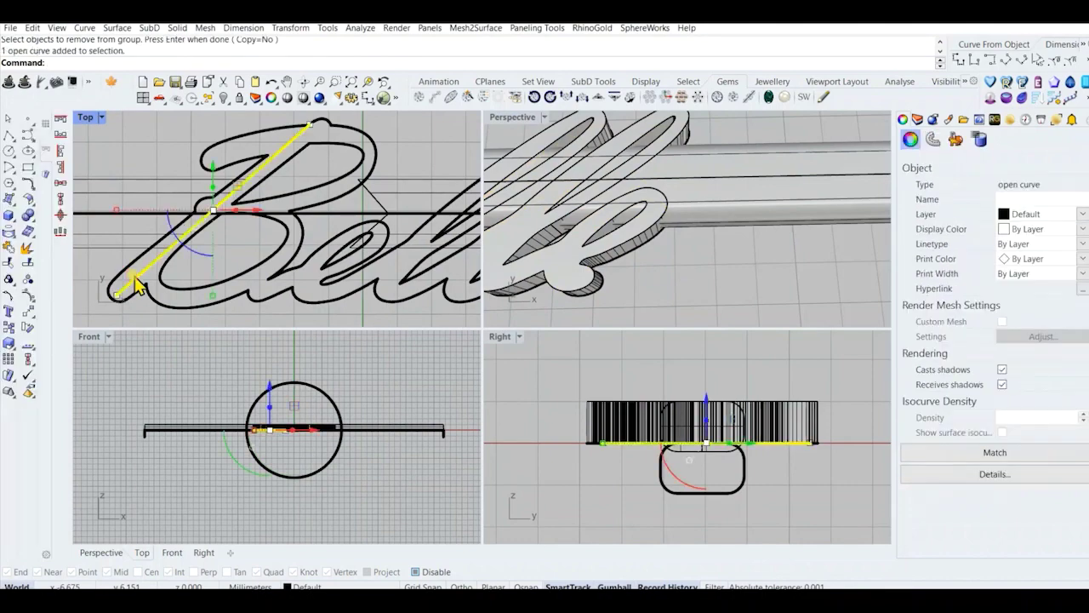
key(Delete)
scroll(170, 292, down, 2)
click(165, 297)
scroll(251, 272, down, 2)
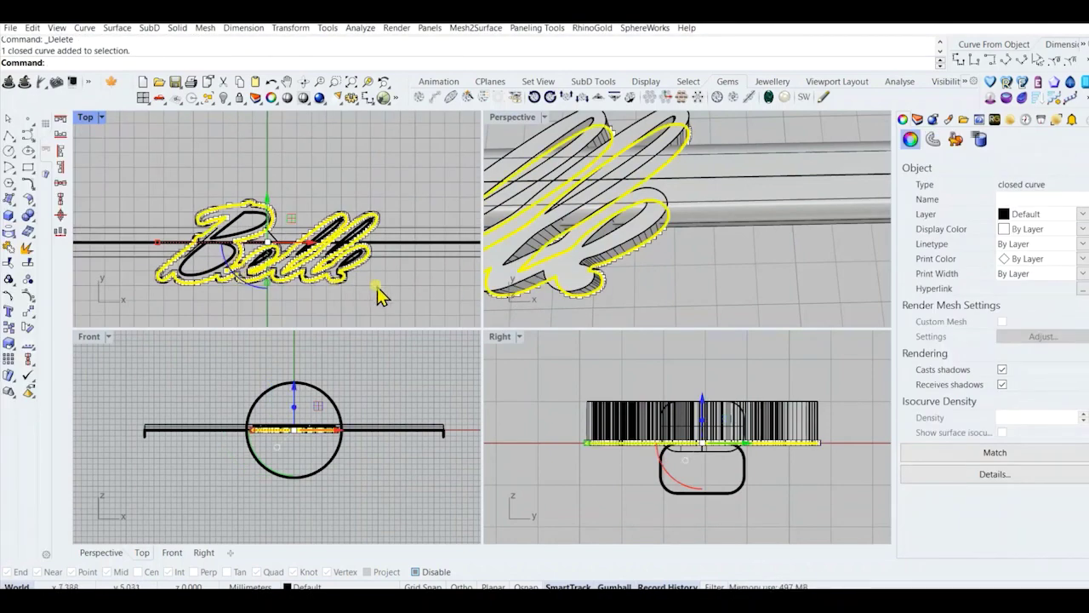
Undo back to before the shank's wire cut and delete the diagonal line through the "B".
key(ctrl+z)
key(ctrl+z)
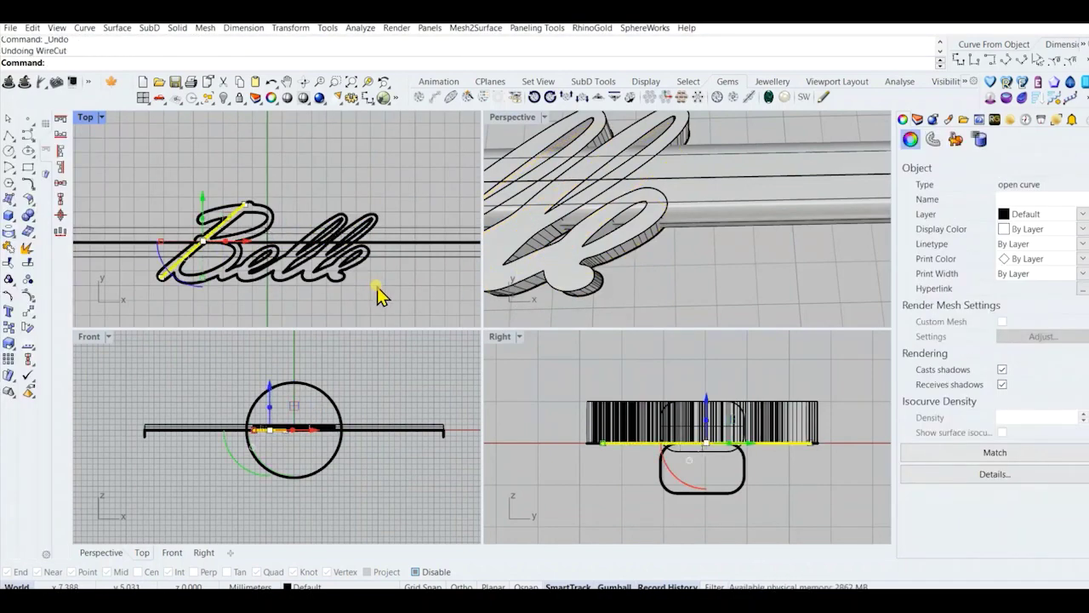
scroll(242, 219, up, 3)
click(242, 220)
key(Delete)
scroll(236, 268, down, 3)
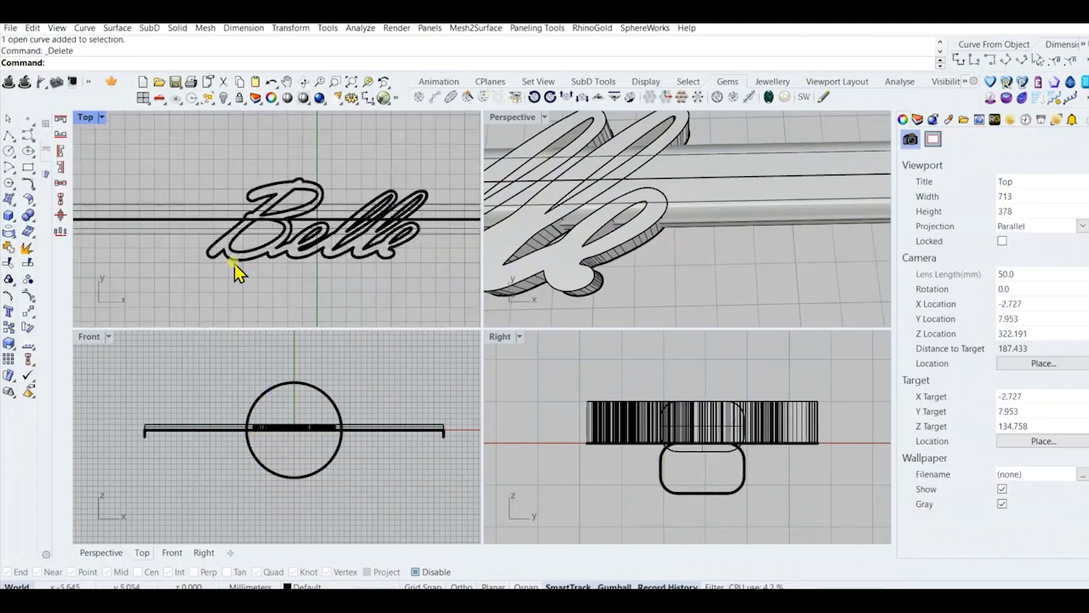
Lock the extruded "Belle" letters and remove the outer outline curve from its group.
click(235, 268)
click(241, 100)
click(243, 260)
scroll(245, 270, down, 3)
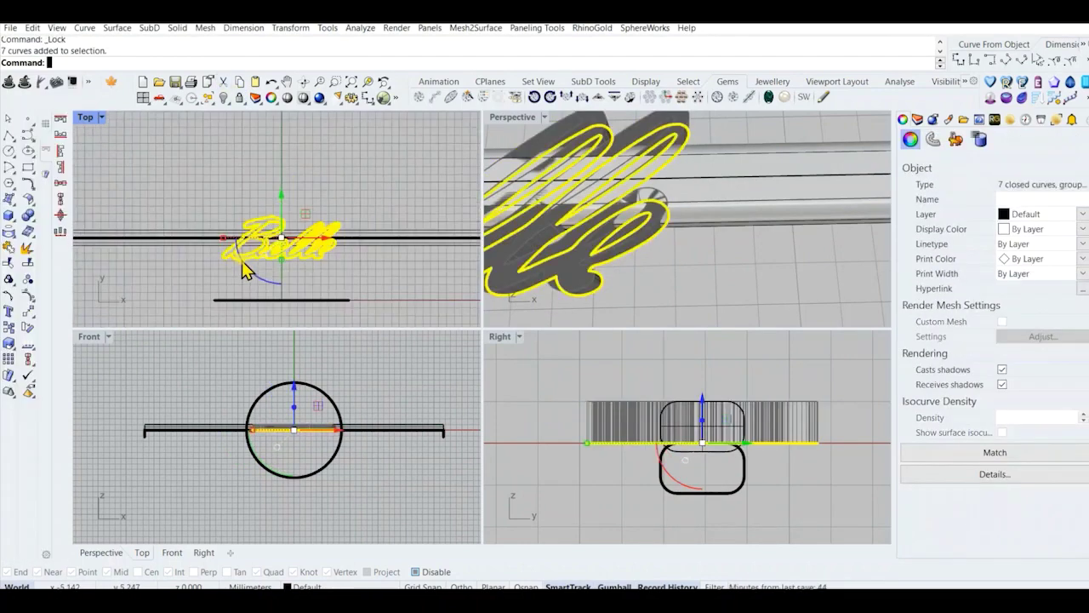
scroll(255, 244, up, 3)
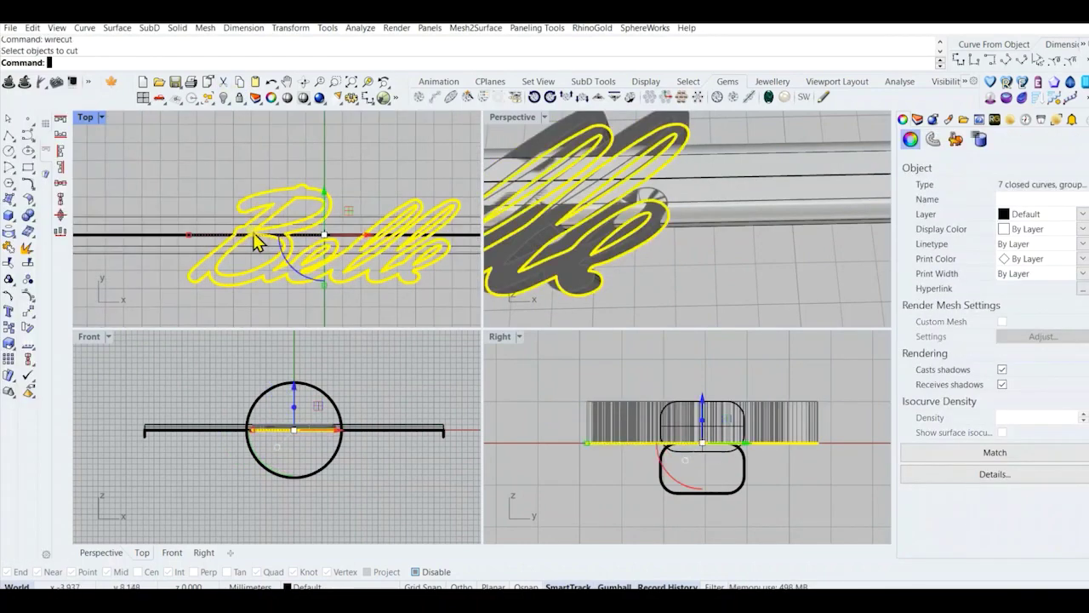
click(232, 179)
click(262, 193)
key(Return)
scroll(261, 197, down, 3)
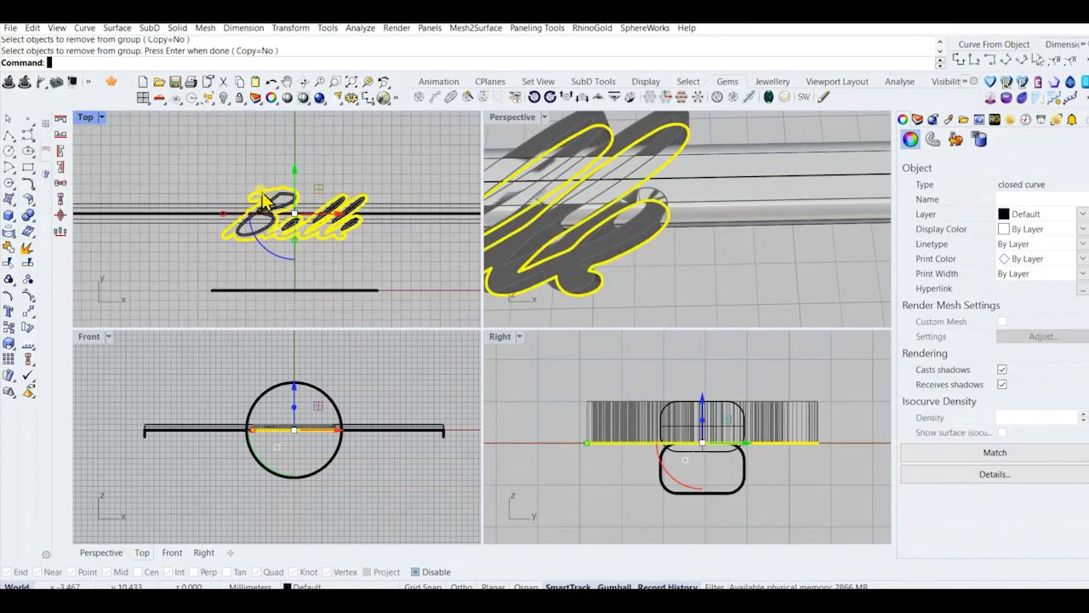
Wire-cut the shank bar with the outer "Belle" outline in the Z direction, cutting through the whole object.
text(wirecut)
key(Return)
click(400, 221)
key(Return)
right_click(257, 377)
scroll(297, 211, up, 5)
right_click(290, 203)
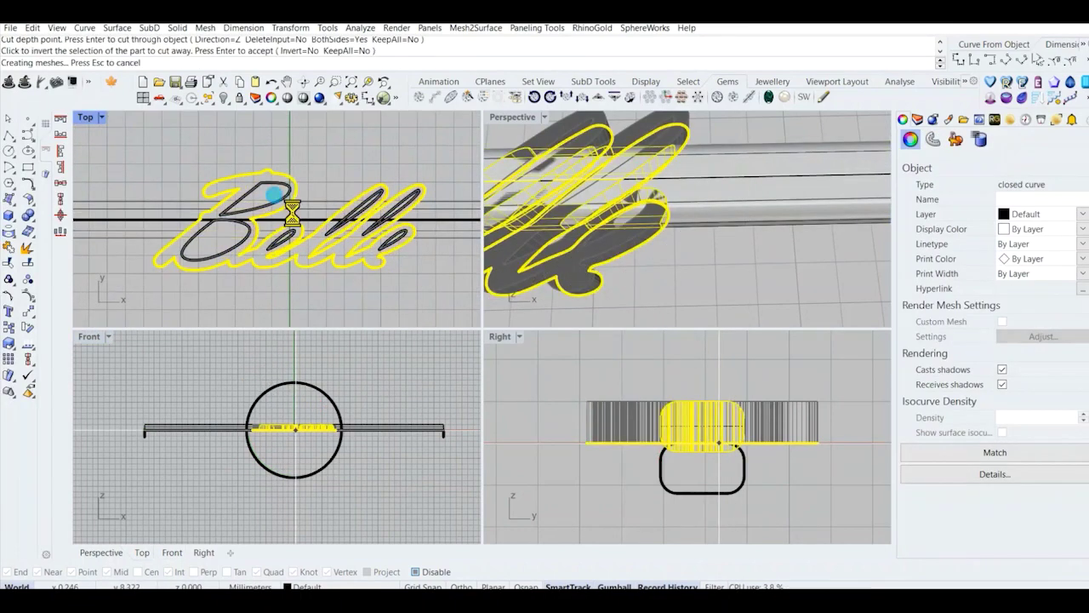
click(371, 266)
Delete the leftover shank bar pieces lying inside the "Belle" letters.
scroll(330, 223, down, 4)
click(312, 210)
key(Delete)
right_drag(360, 235, 311, 234)
scroll(288, 217, up, 6)
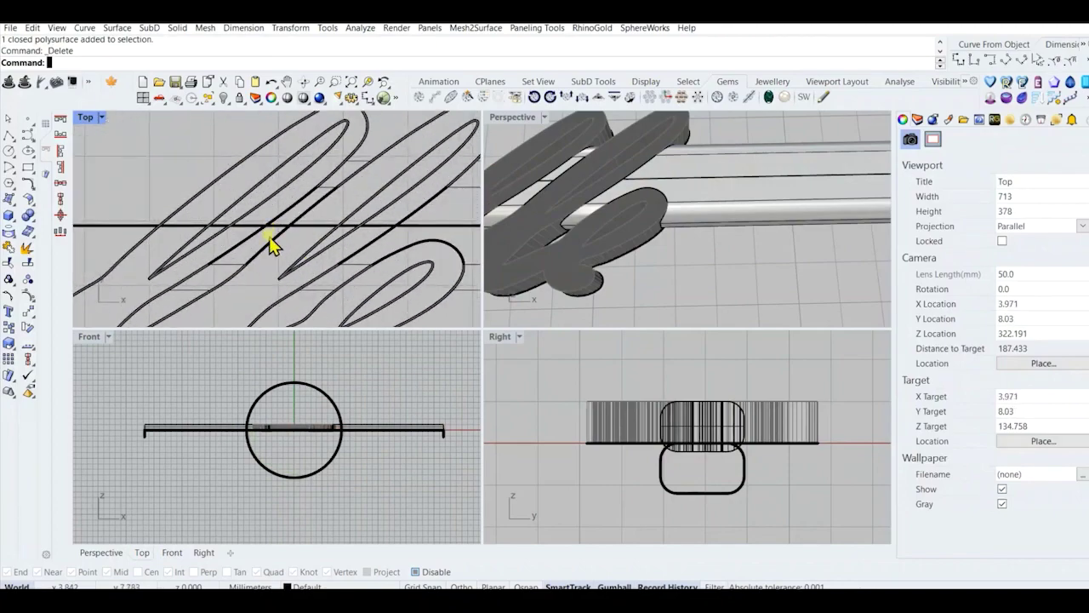
scroll(238, 237, down, 3)
click(270, 232)
key(Delete)
Examine in the enlarged Perspective view how the trimmed shank bar meets the "Belle" letters.
right_drag(694, 213, 628, 276)
scroll(697, 200, down, 4)
double_click(512, 117)
scroll(640, 211, down, 6)
scroll(479, 220, up, 6)
scroll(664, 234, up, 6)
scroll(551, 240, down, 8)
right_drag(552, 242, 415, 308)
text(xt)
key(Return)
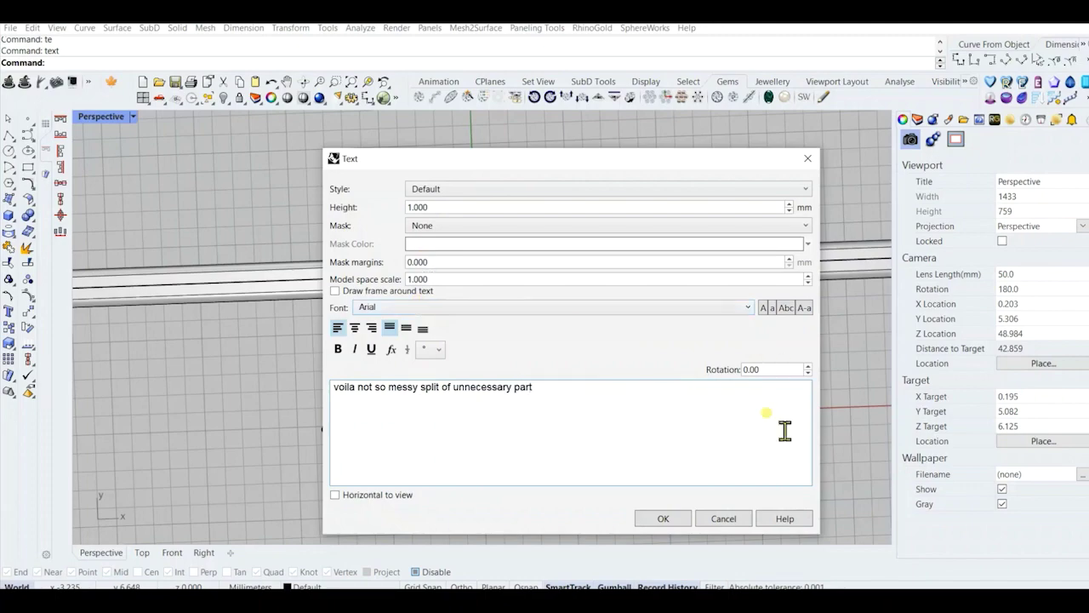
click(720, 519)
Restore the four-viewport layout and unlock the extruded "Belle" letters.
scroll(494, 332, down, 3)
right_drag(497, 348, 412, 322)
right_drag(216, 294, 259, 161)
scroll(259, 283, down, 3)
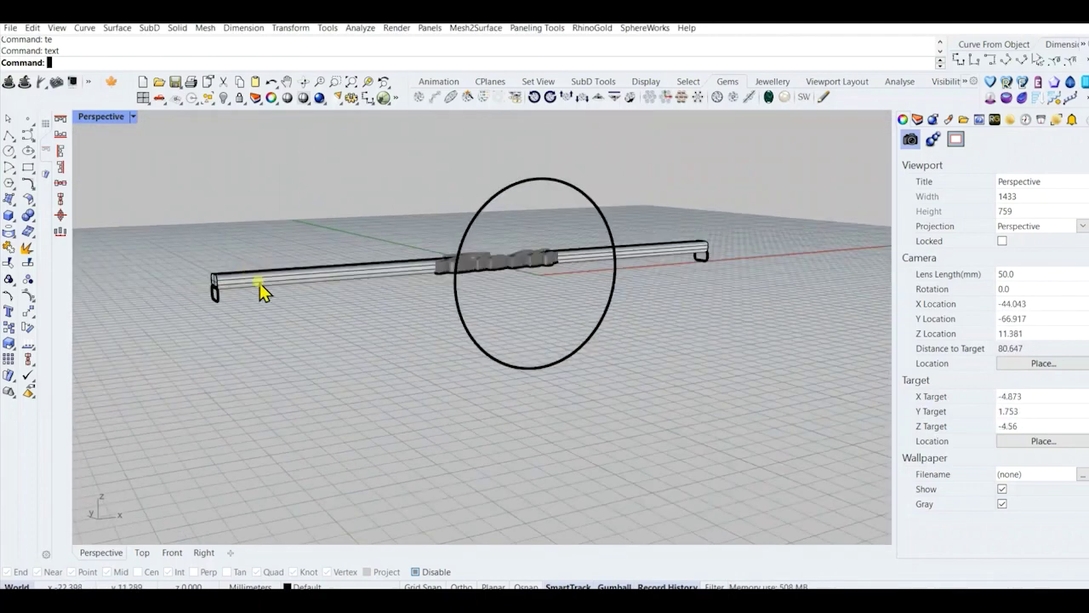
right_drag(259, 284, 183, 362)
double_click(100, 117)
right_click(239, 98)
scroll(292, 208, down, 15)
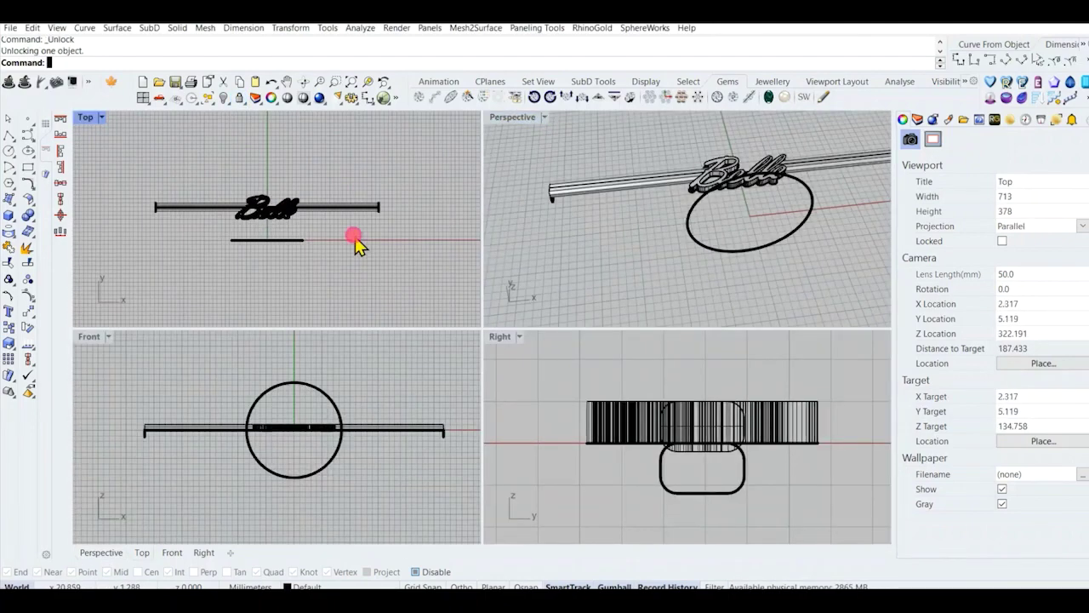
text(selcrv)
key(Return)
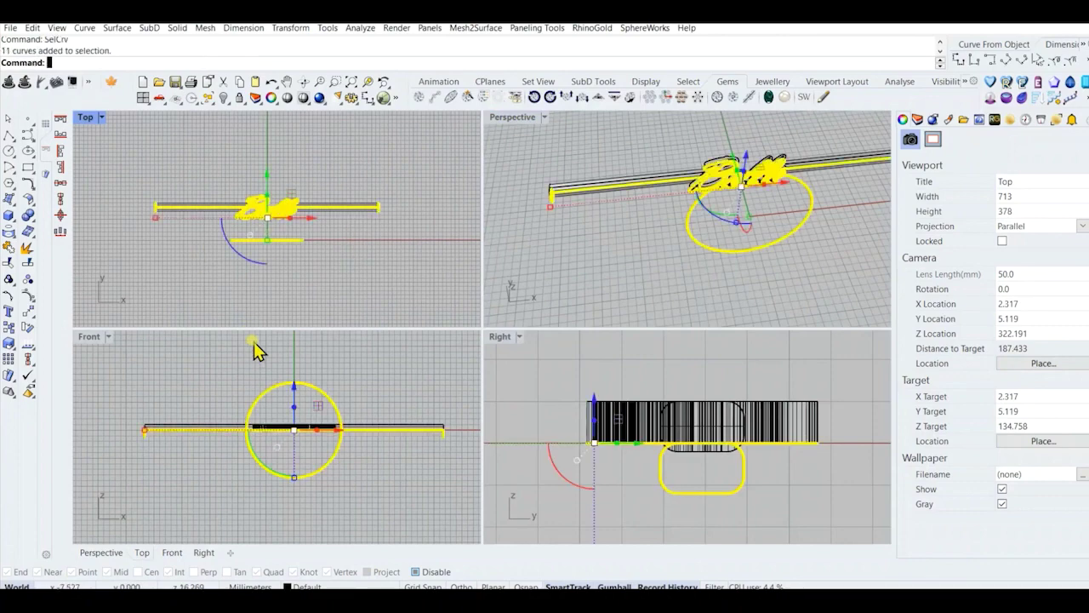
scroll(255, 374, up, 2)
ctrl+click(280, 386)
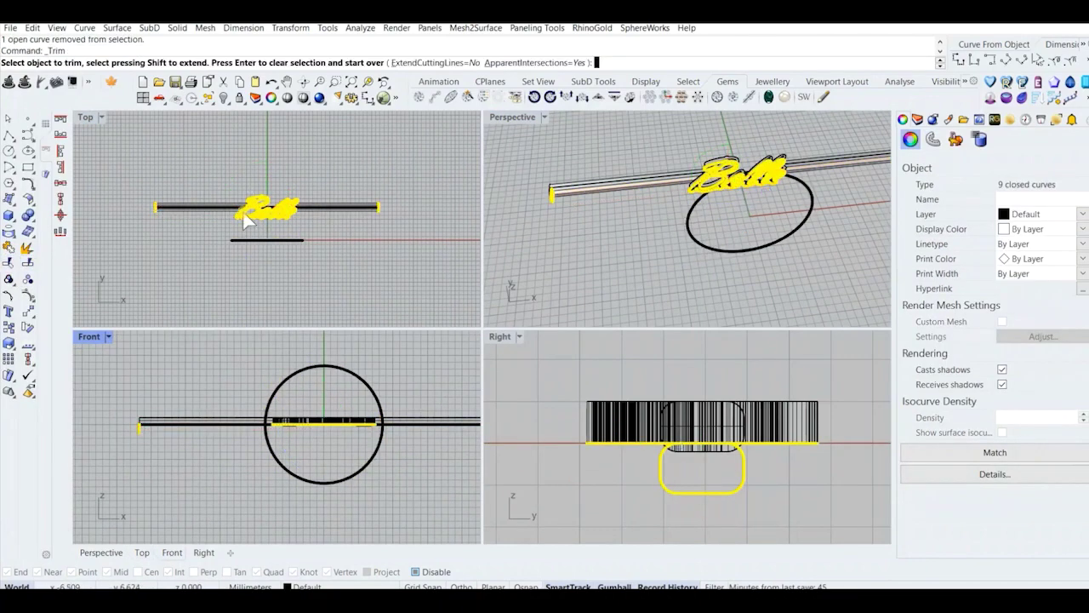
right_click(105, 276)
scroll(222, 210, up, 8)
scroll(255, 209, down, 6)
right_click(223, 236)
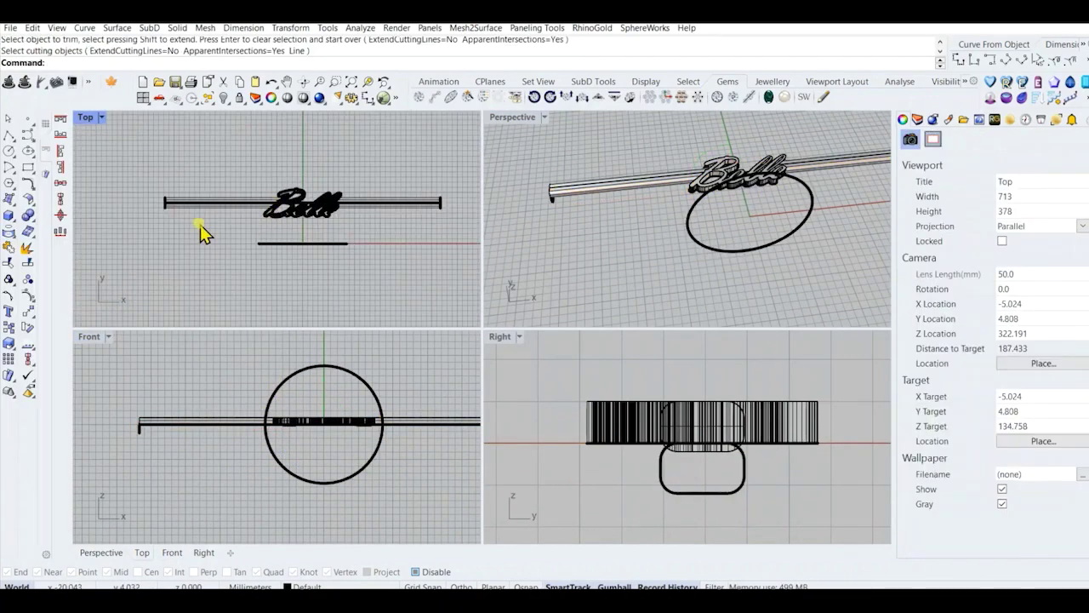
Hide the rounded section profiles at both ends of the shank bar.
click(448, 250)
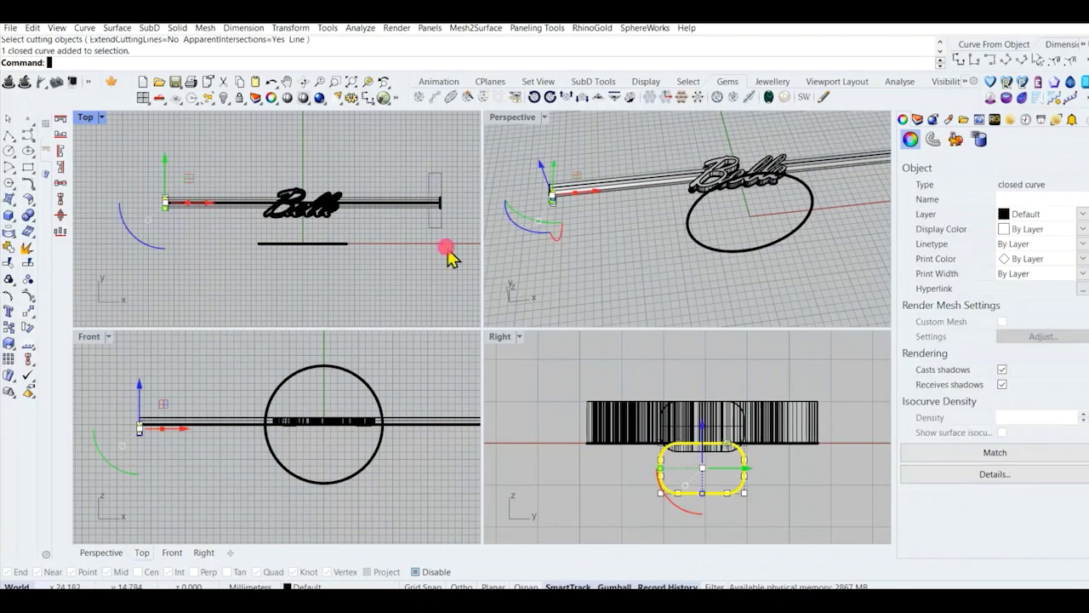
click(223, 98)
scroll(271, 219, up, 2)
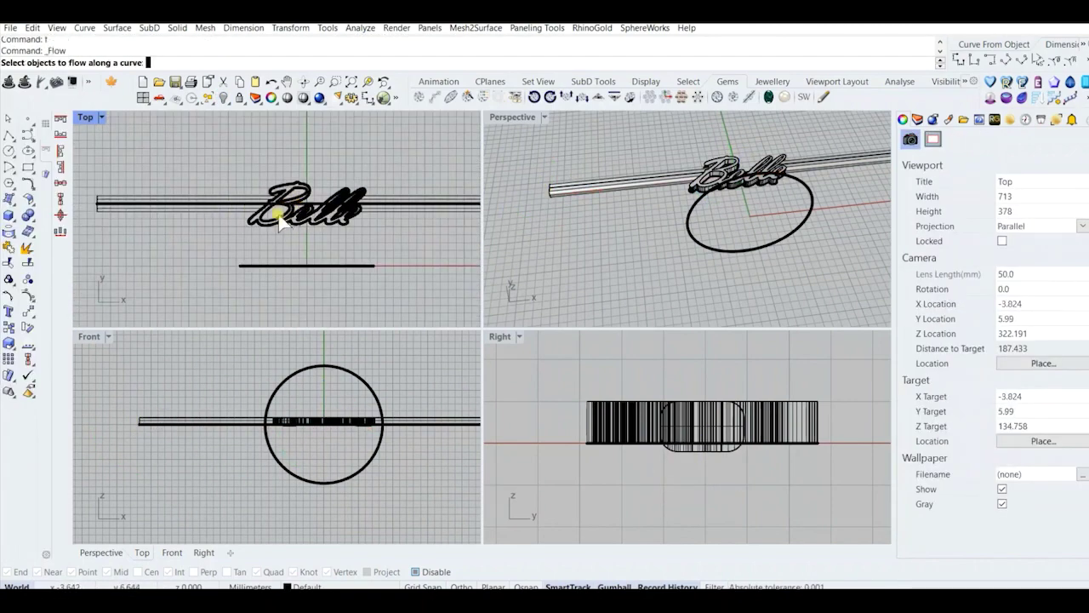
Boolean-union the two shank bar halves with the extruded "Belle" letters.
scroll(281, 220, up, 2)
click(218, 208)
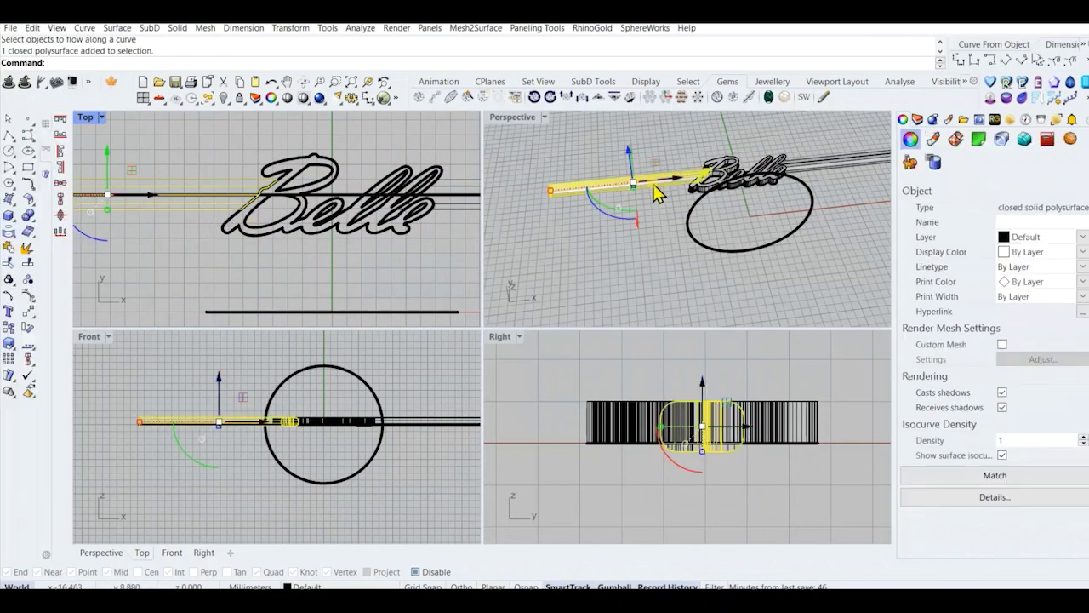
scroll(723, 168, up, 9)
shift+click(682, 178)
scroll(669, 175, down, 5)
shift+click(742, 172)
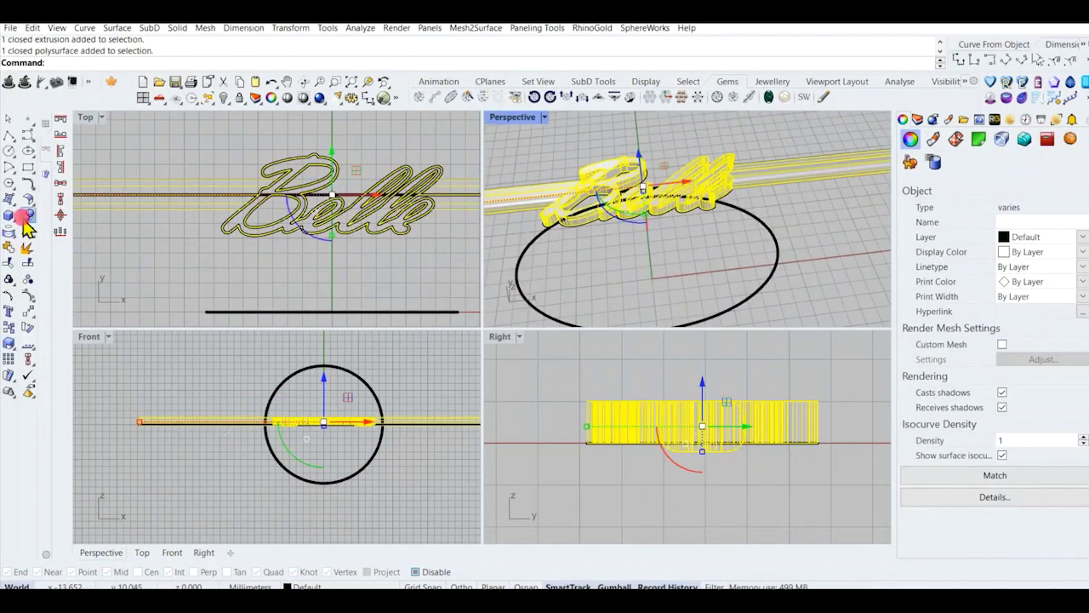
click(273, 247)
scroll(685, 230, down, 5)
right_drag(666, 191, 657, 197)
scroll(657, 197, up, 8)
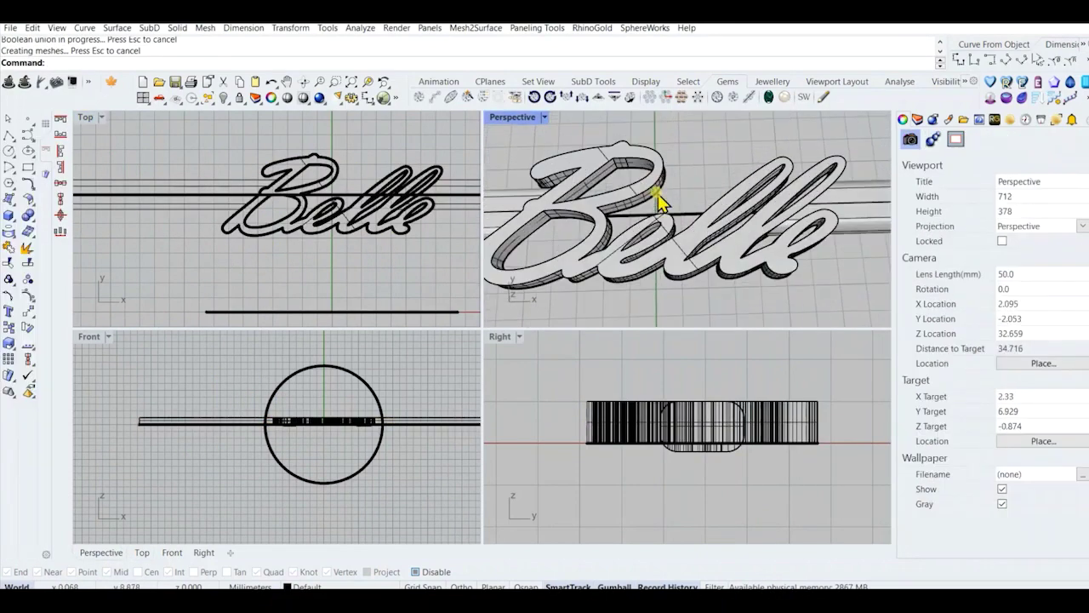
Move the ring circle's curve seam to its lowest quadrant point.
scroll(658, 201, down, 6)
right_drag(679, 242, 683, 228)
scroll(251, 397, down, 4)
click(264, 402)
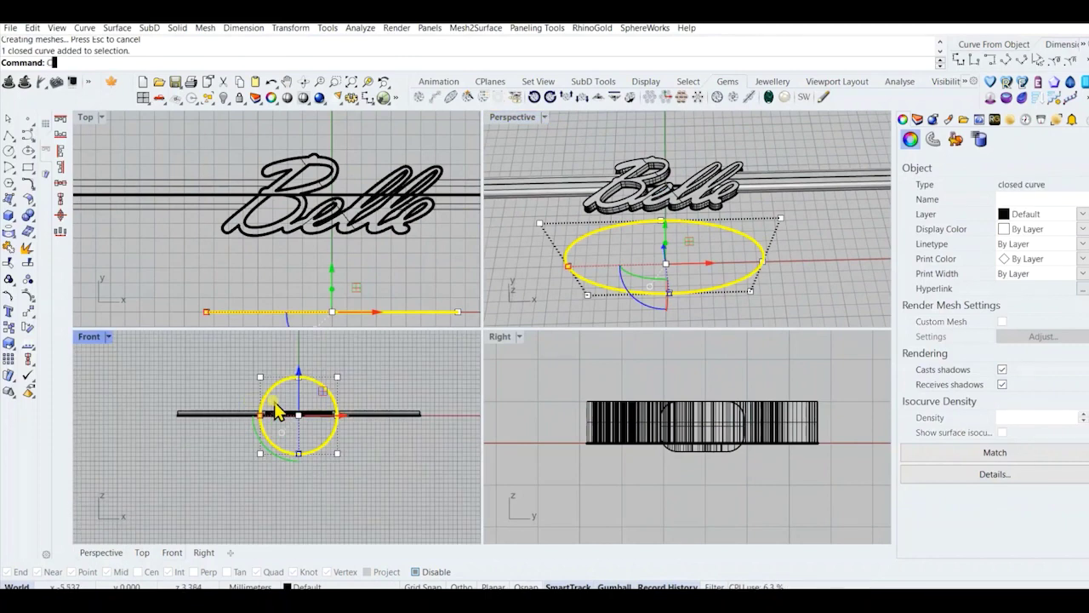
key(Return)
drag(338, 416, 298, 454)
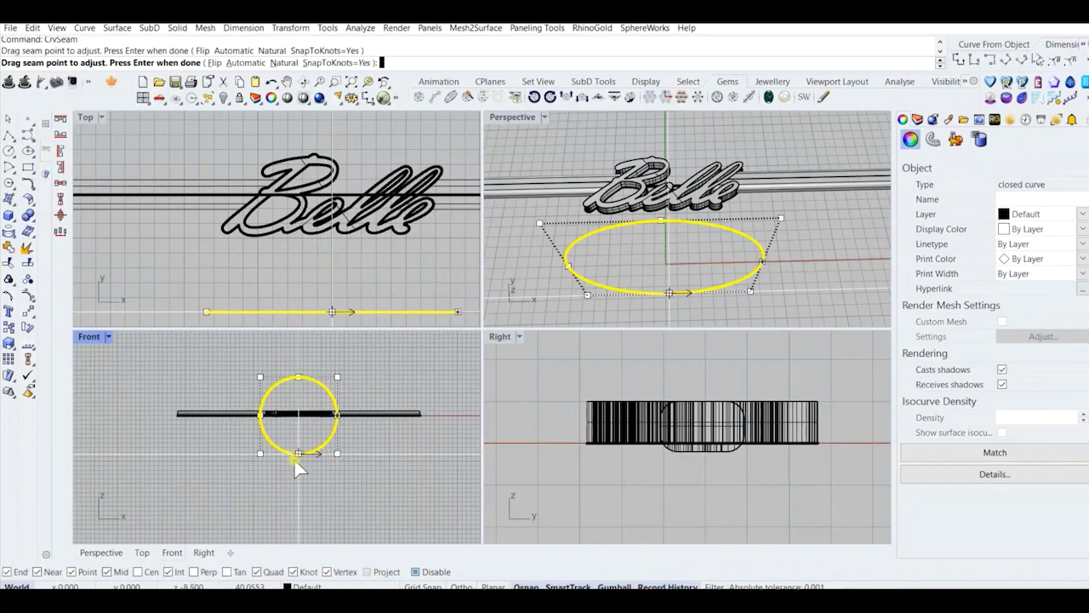
right_click(356, 461)
Flow a copy of the joined shank and letters from the straight base line onto the ring circle.
scroll(531, 299, down, 4)
click(535, 207)
scroll(317, 413, up, 8)
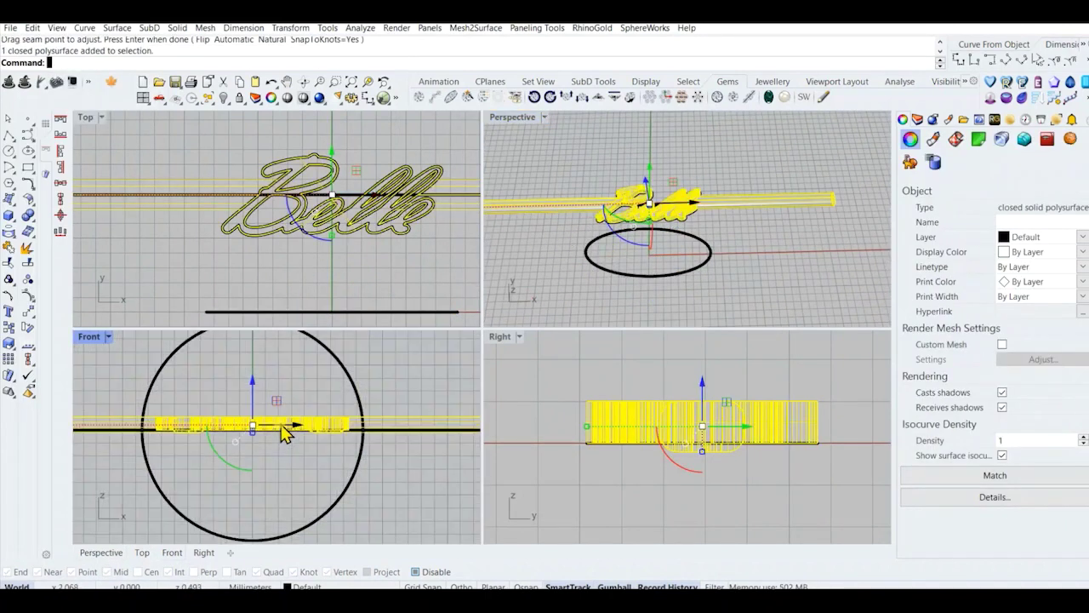
scroll(200, 436, up, 7)
scroll(282, 398, down, 3)
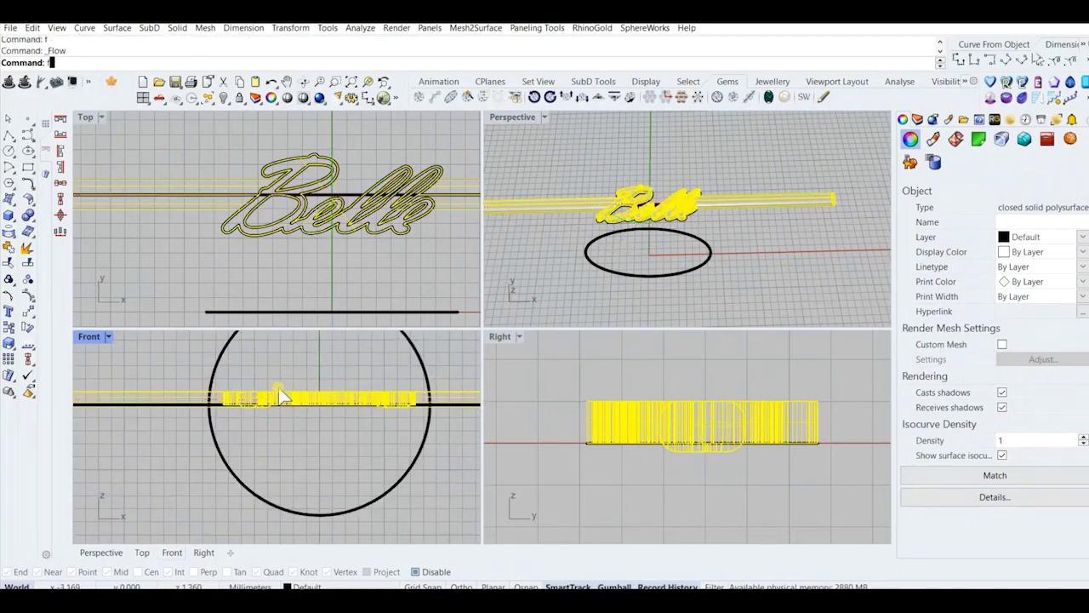
scroll(279, 389, down, 6)
scroll(550, 182, up, 7)
double_click(512, 118)
scroll(476, 222, down, 5)
right_drag(438, 212, 493, 264)
scroll(494, 255, up, 4)
click(508, 254)
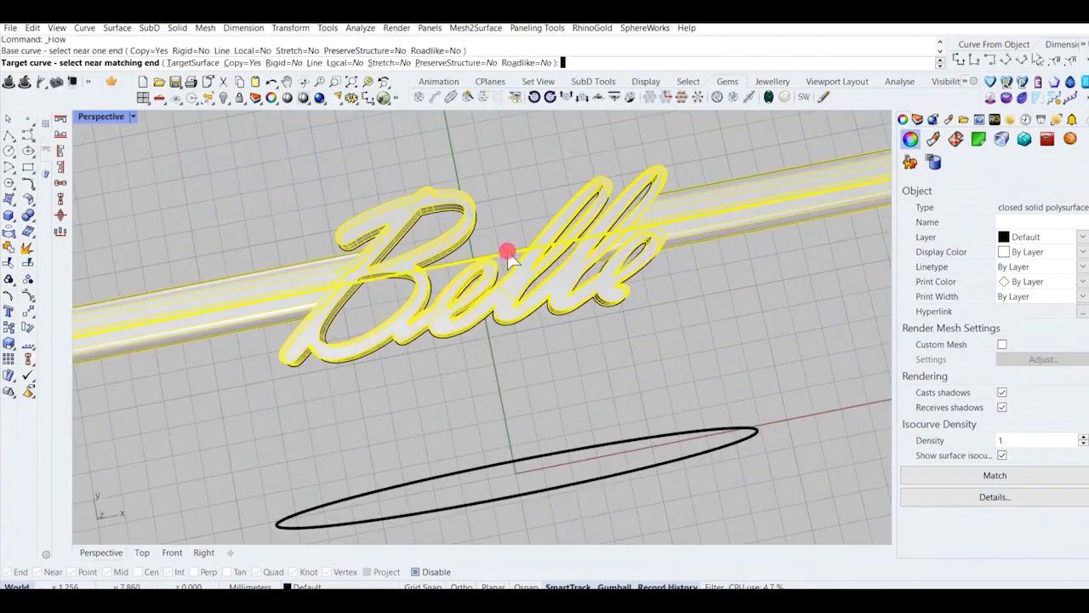
scroll(507, 256, down, 3)
click(500, 334)
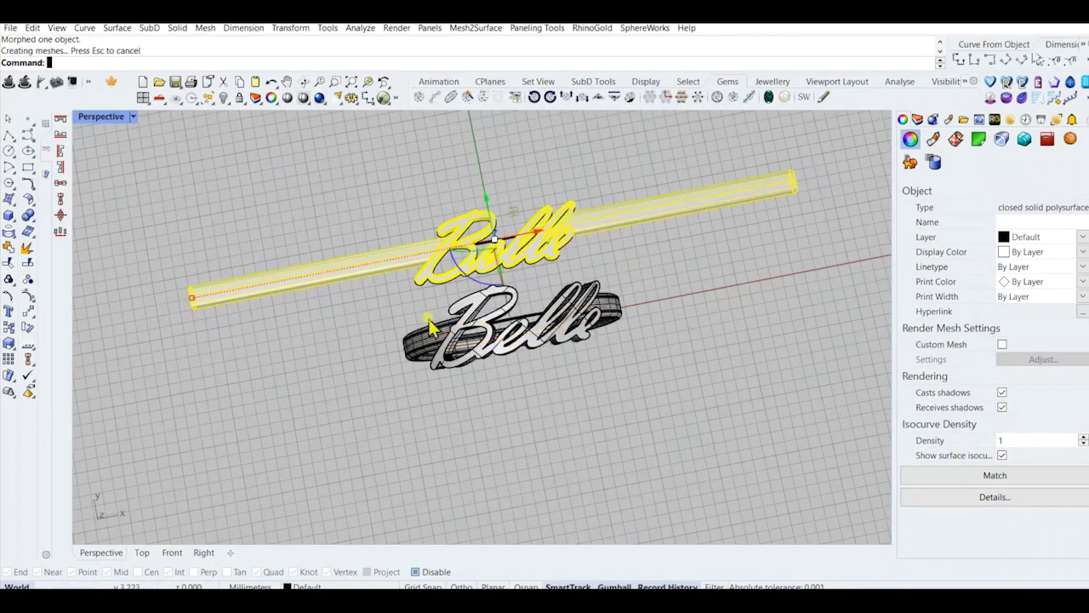
Turn off the surface isocurves on the flowed "Belle" ring.
right_drag(646, 284, 536, 308)
scroll(431, 297, down, 5)
scroll(499, 316, up, 8)
click(536, 308)
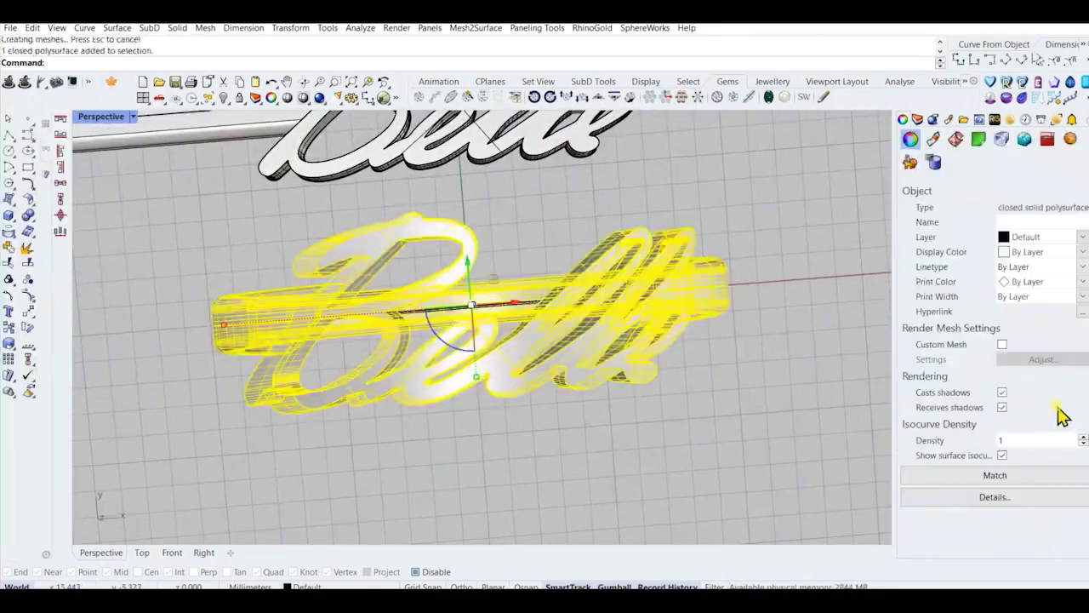
click(979, 453)
click(545, 481)
right_drag(545, 481, 584, 360)
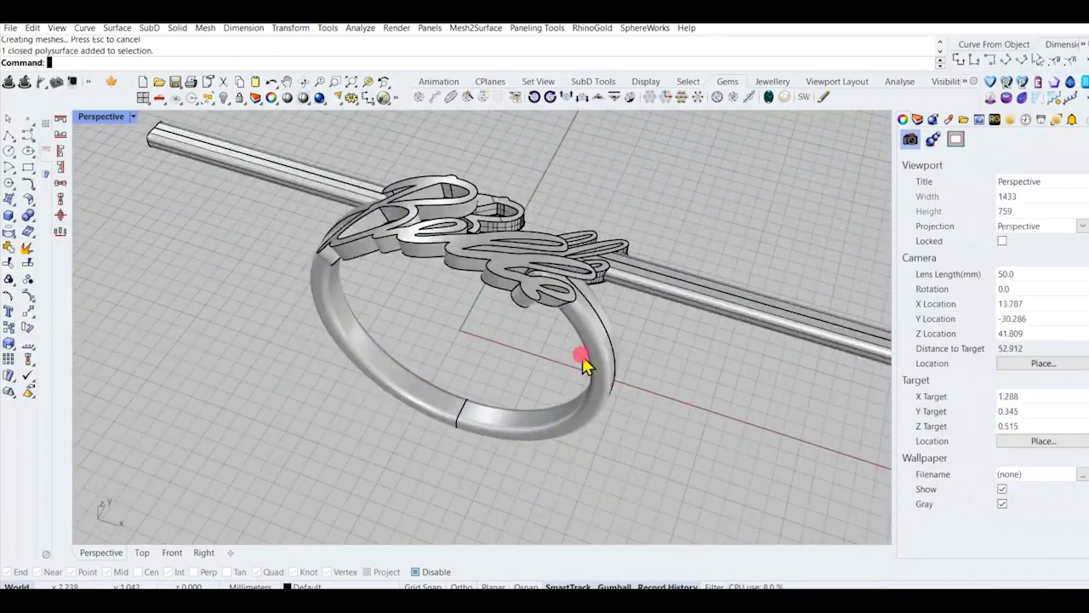
Assign the flowed ring to Layer 04 and set the Perspective viewport's display mode to Machine.
click(584, 360)
click(309, 587)
click(326, 217)
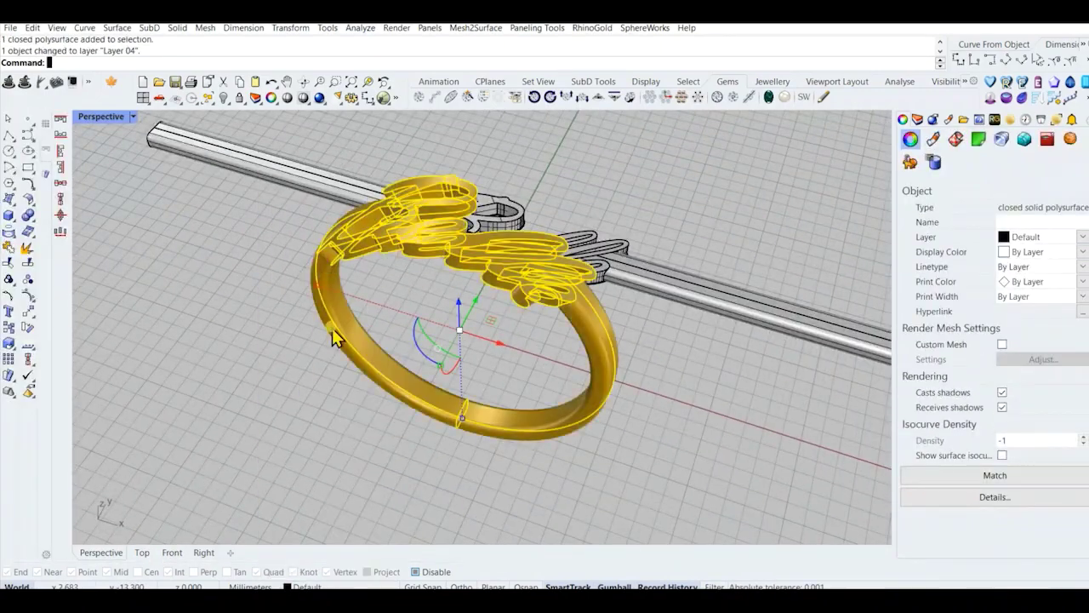
click(133, 117)
click(207, 296)
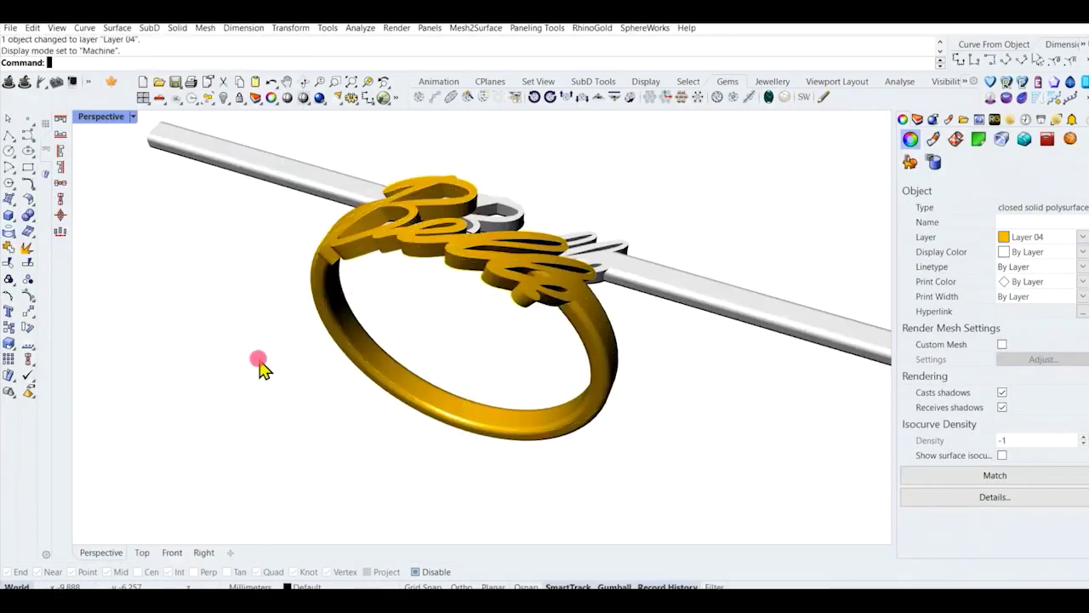
click(258, 361)
right_drag(258, 361, 527, 279)
scroll(333, 338, down, 4)
text(xt)
key(Return)
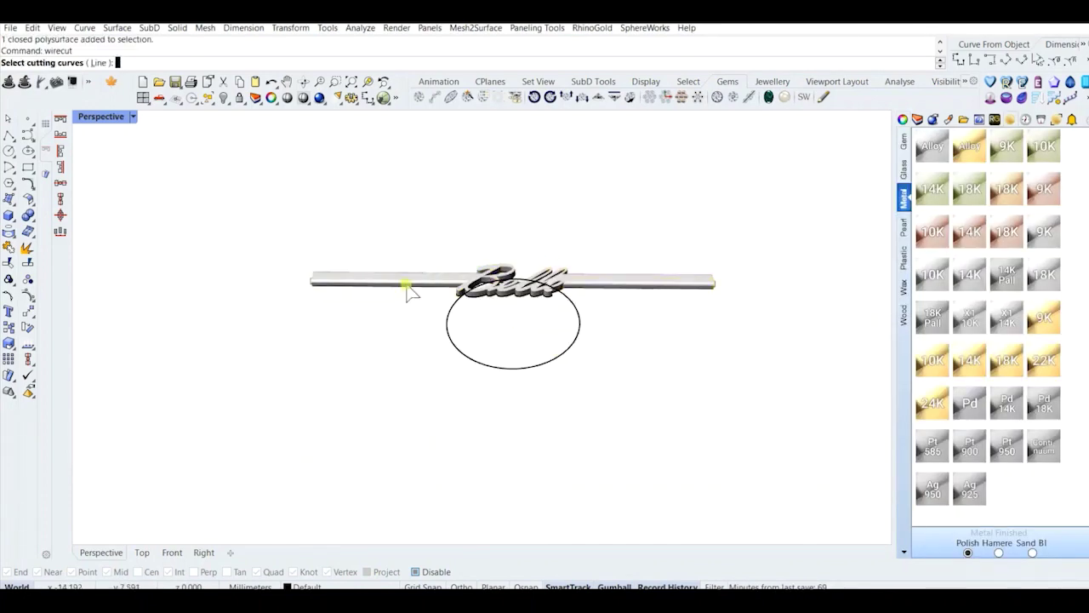
Wire-cut the straight joined shank and letters along the base line in the Y direction.
right_drag(406, 285, 390, 240)
scroll(368, 313, up, 8)
mouse_move(360, 308)
right_down()
mouse_move(355, 272)
mouse_move(362, 313)
right_up()
scroll(660, 330, up, 6)
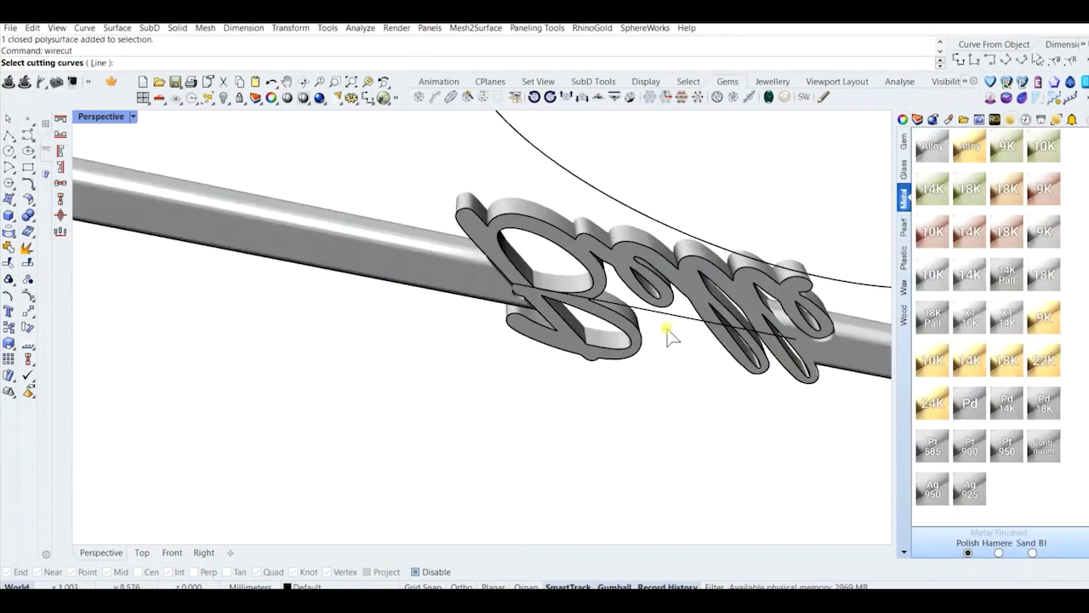
click(668, 330)
scroll(587, 322, down, 12)
right_drag(466, 412, 501, 332)
right_click(517, 348)
click(515, 425)
right_drag(515, 426, 469, 438)
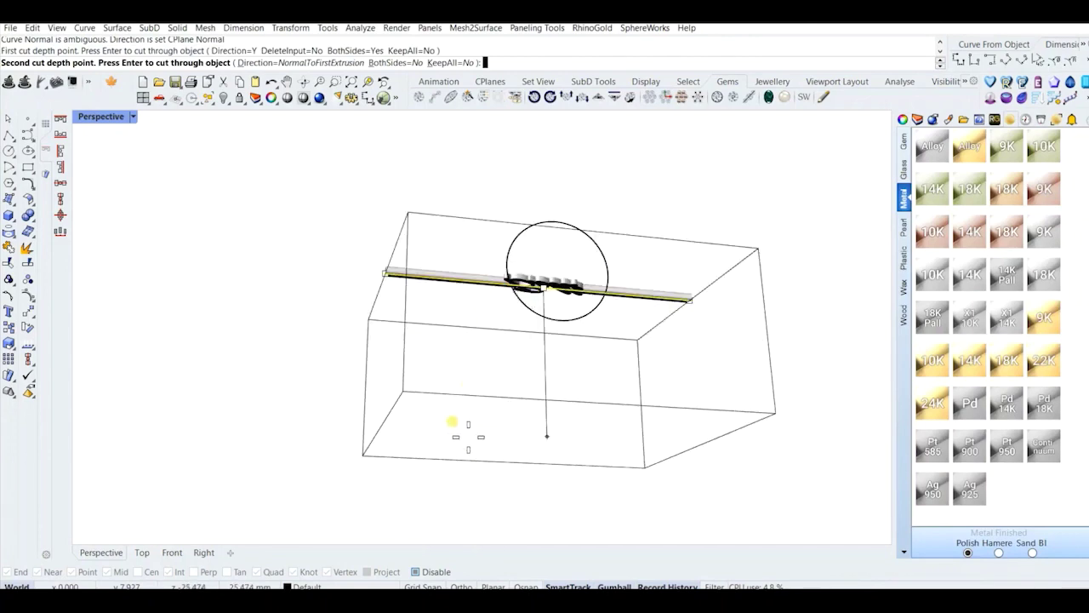
click(472, 422)
right_click(473, 421)
Flow a copy of the cut shank and letters from the base line onto the ring circle.
scroll(513, 271, up, 10)
scroll(581, 328, up, 5)
right_drag(511, 273, 487, 334)
scroll(562, 344, down, 9)
scroll(491, 335, up, 3)
click(495, 339)
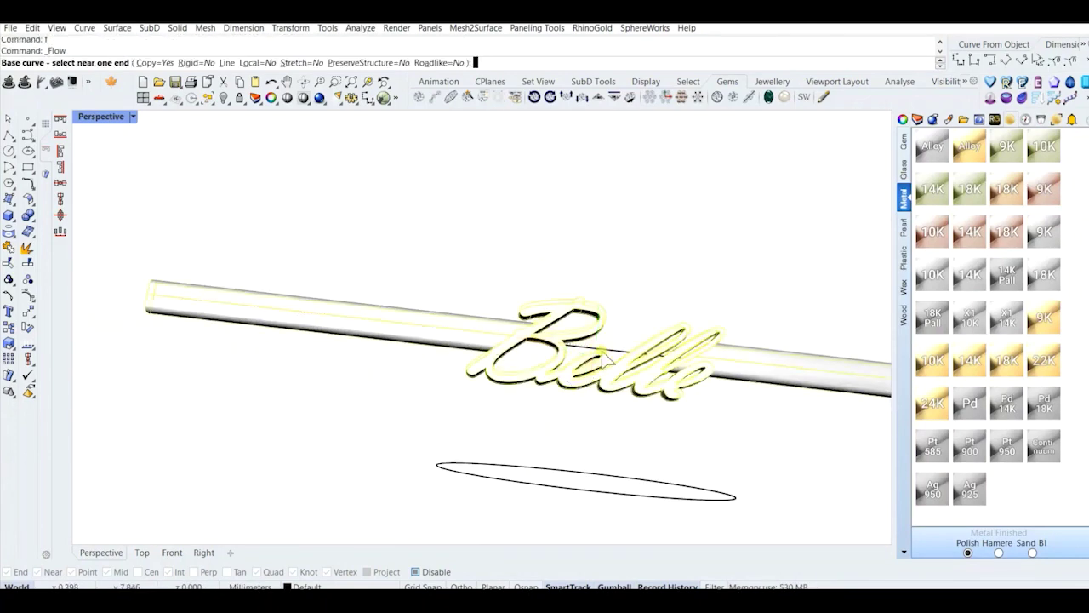
click(574, 486)
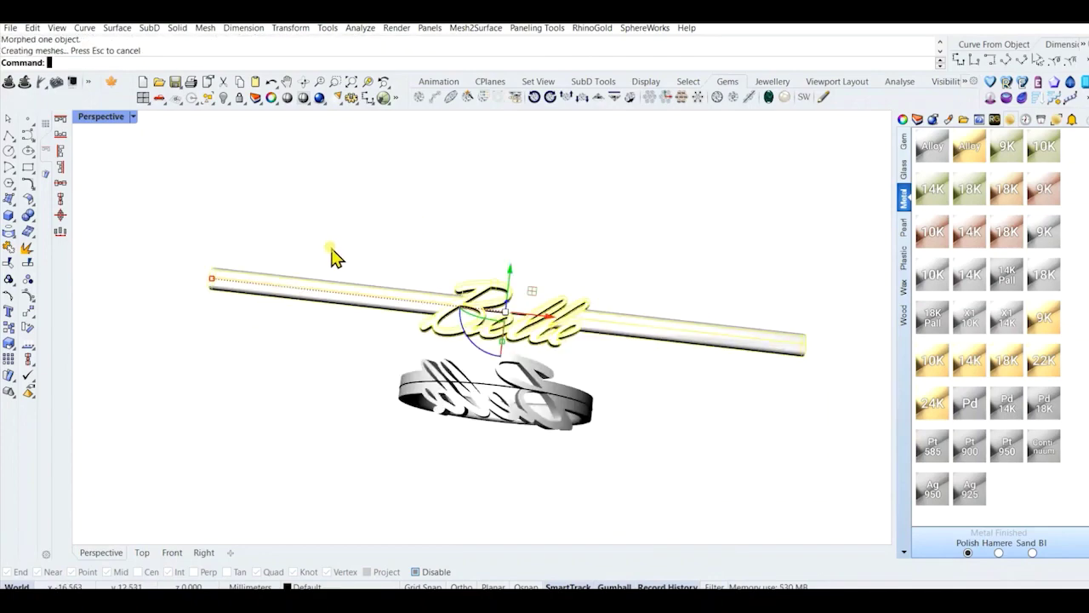
Flip the direction of the base line so the flowed ring's "Belle" letters face outward.
right_drag(331, 253, 538, 284)
scroll(465, 389, up, 4)
click(537, 284)
click(491, 307)
scroll(447, 292, up, 9)
click(447, 291)
scroll(449, 298, down, 5)
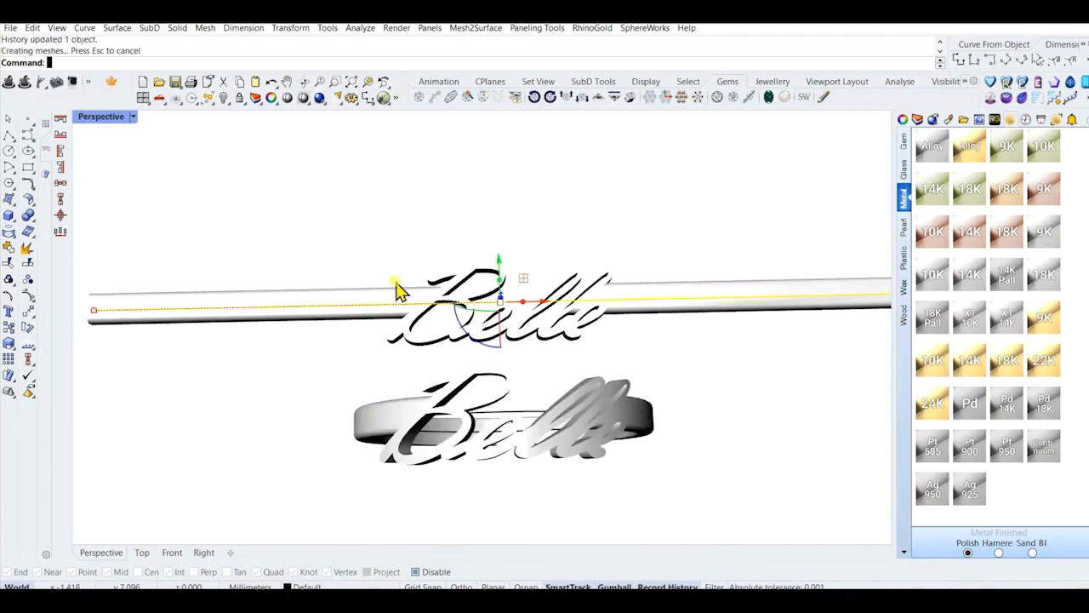
right_drag(397, 287, 578, 448)
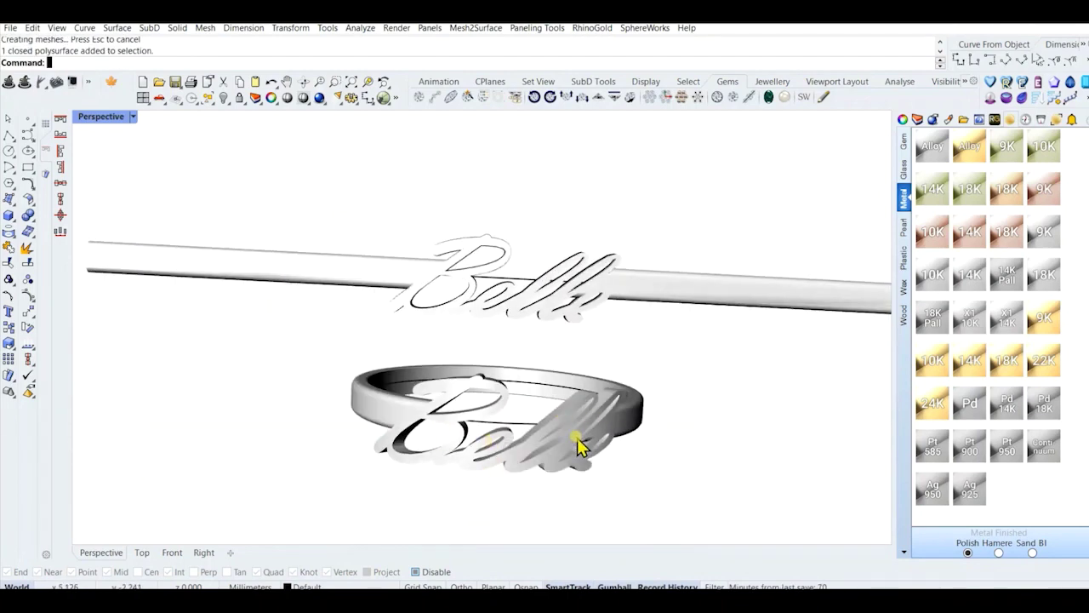
text(xt)
key(Return)
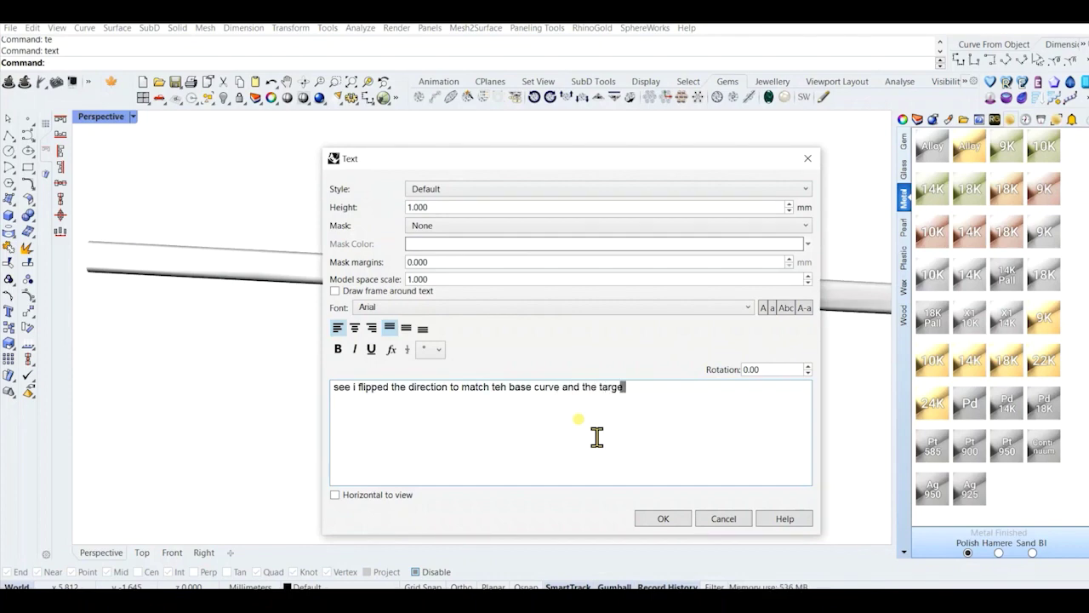
key(Escape)
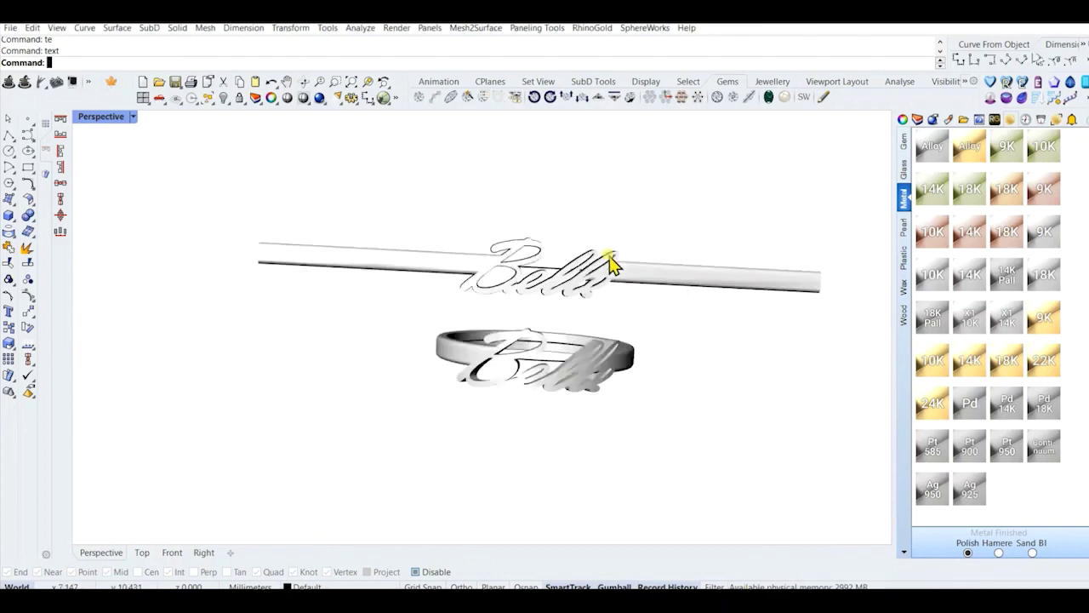
Assign the flowed "Belle" ring to Layer 04.
right_drag(608, 263, 634, 304)
click(305, 586)
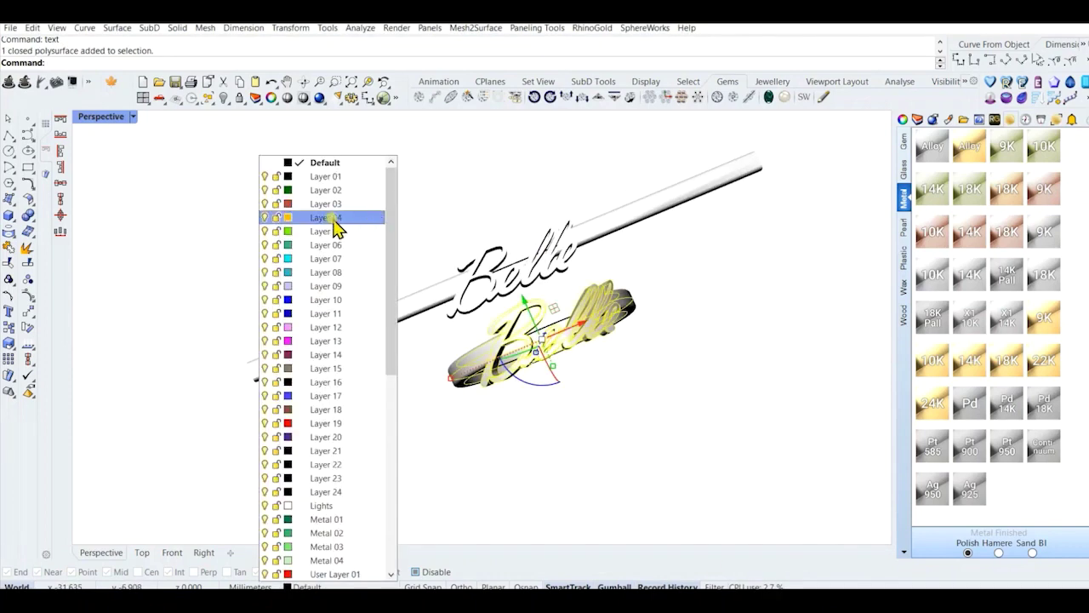
click(332, 220)
scroll(549, 291, up, 3)
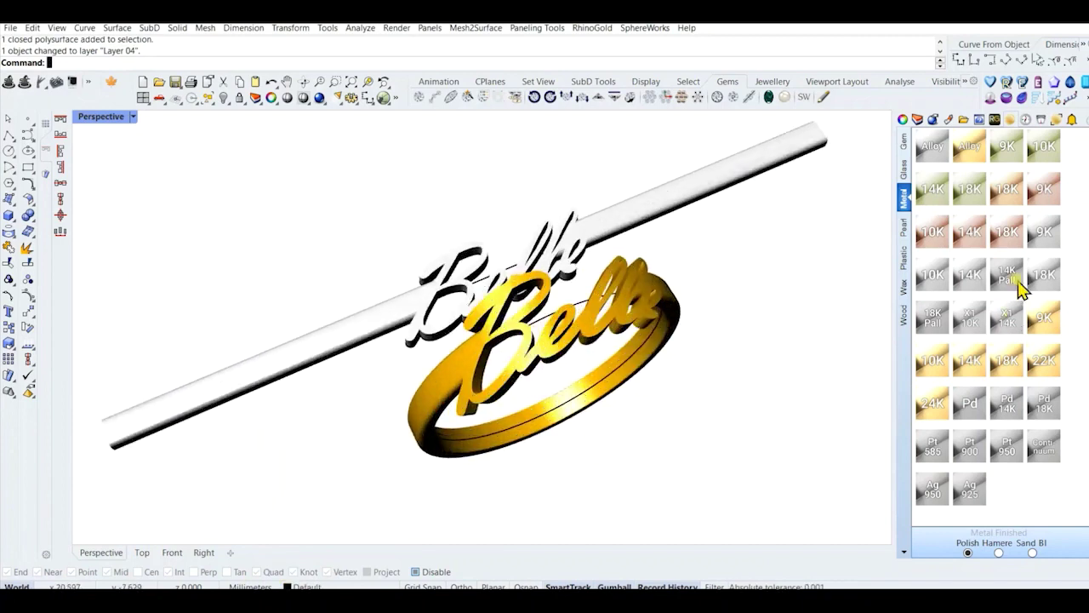
Set the Perspective viewport's display mode to Rendered.
click(134, 117)
click(190, 87)
right_drag(404, 183, 473, 294)
click(133, 117)
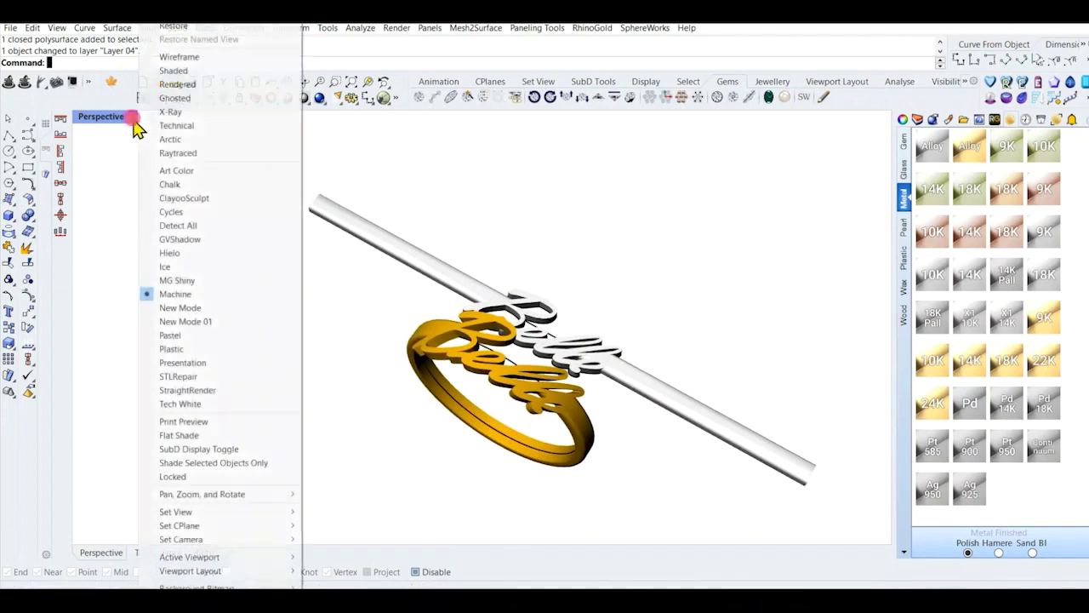
click(177, 85)
right_drag(438, 366, 508, 430)
scroll(512, 425, up, 8)
Run Check on the flowed ring to examine its geometry for errors.
click(509, 412)
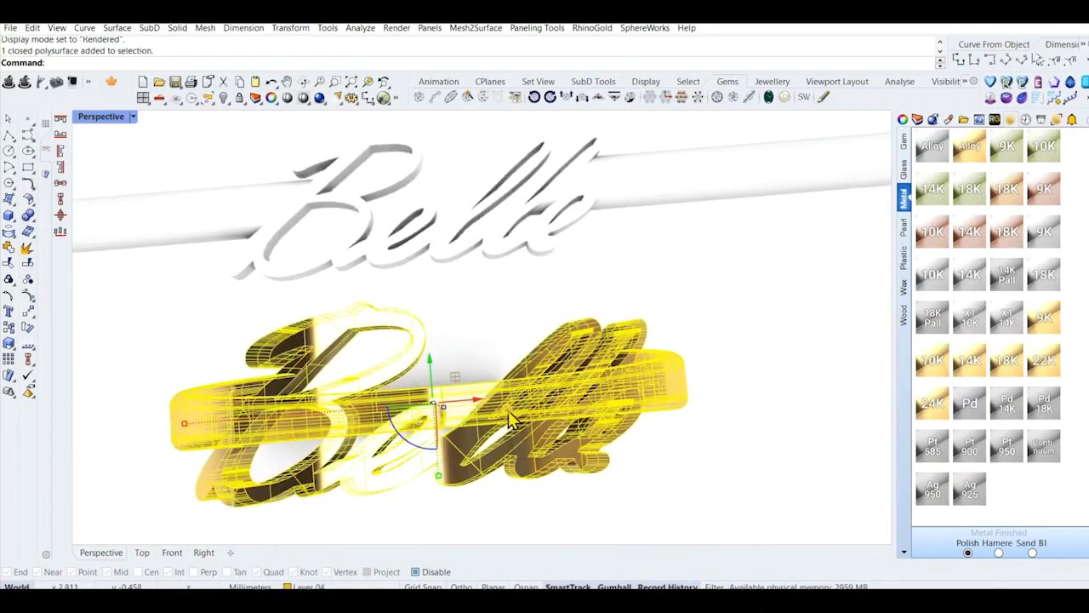
text(C)
key(Return)
drag(508, 411, 428, 186)
click(655, 435)
scroll(634, 456, down, 5)
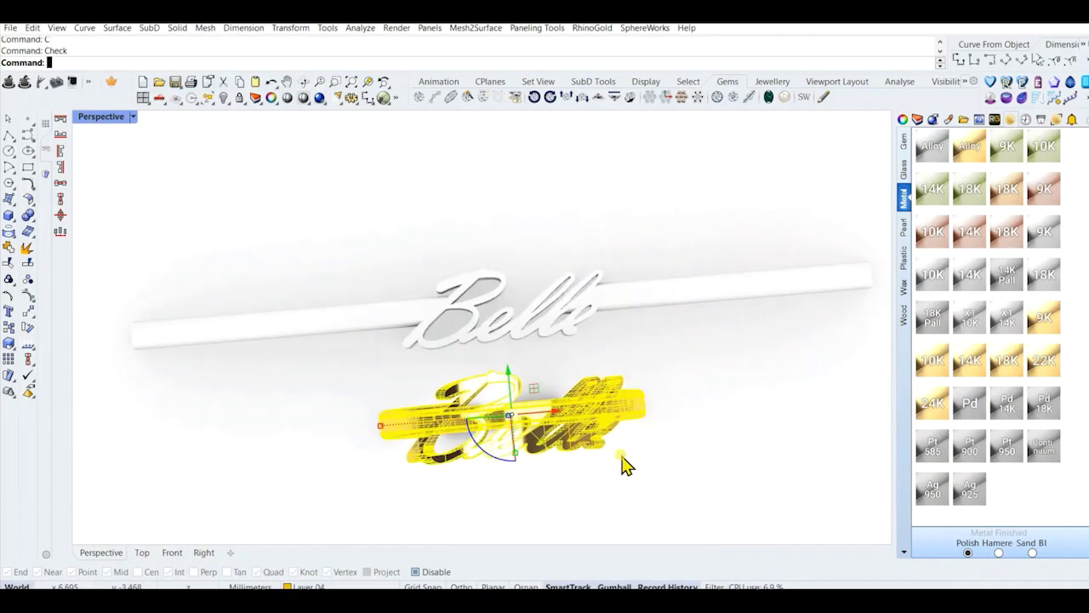
click(620, 461)
Hide the straight joined shank and letters, leaving the flowed ring visible.
scroll(529, 349, down, 6)
right_drag(529, 349, 504, 320)
scroll(504, 316, up, 6)
click(502, 315)
text(text)
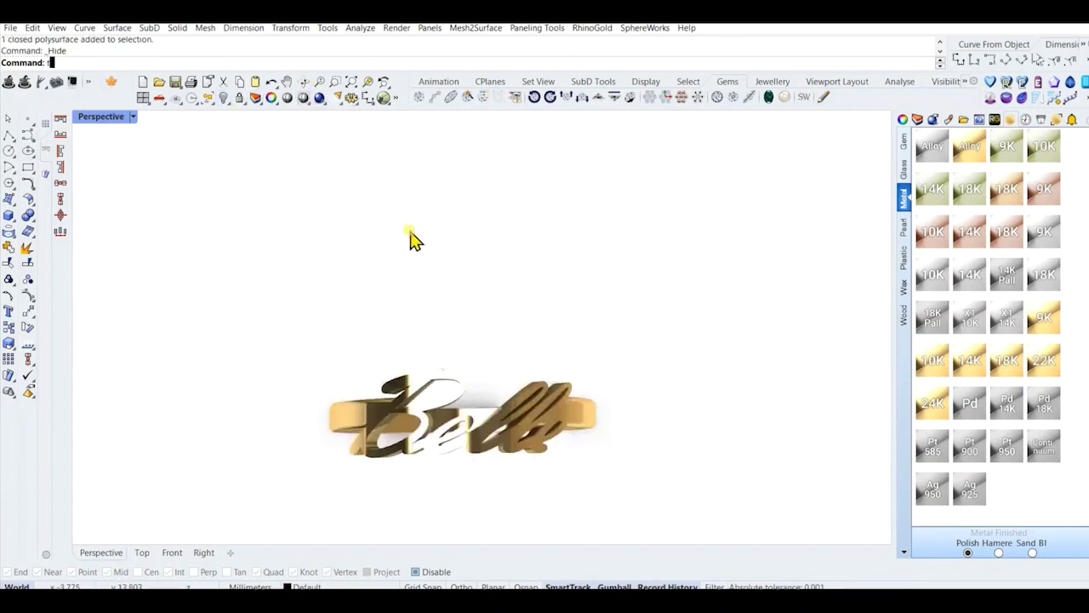
key(Return)
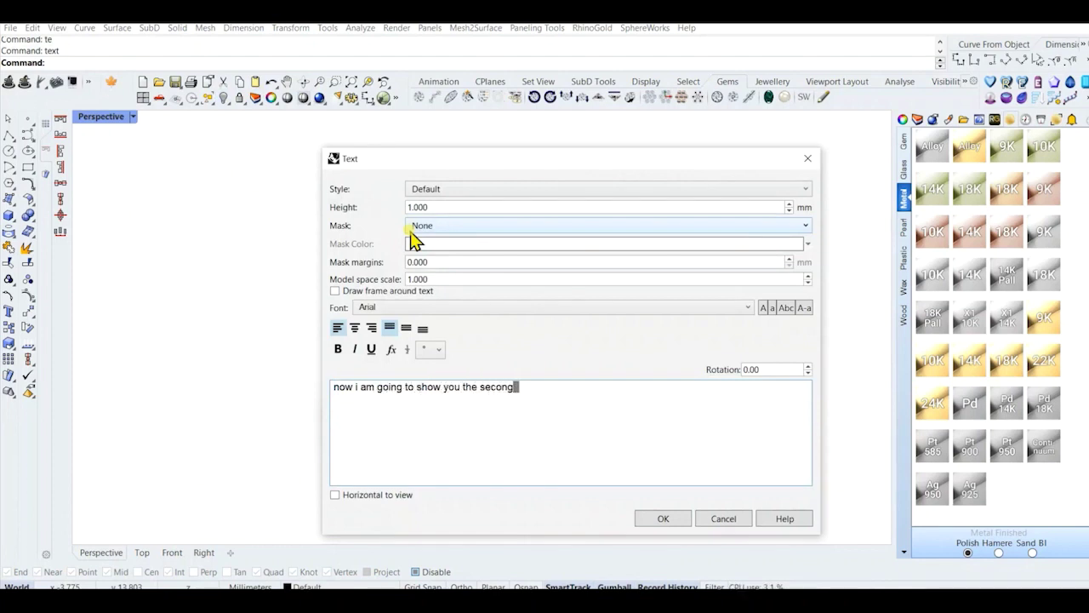
key(Escape)
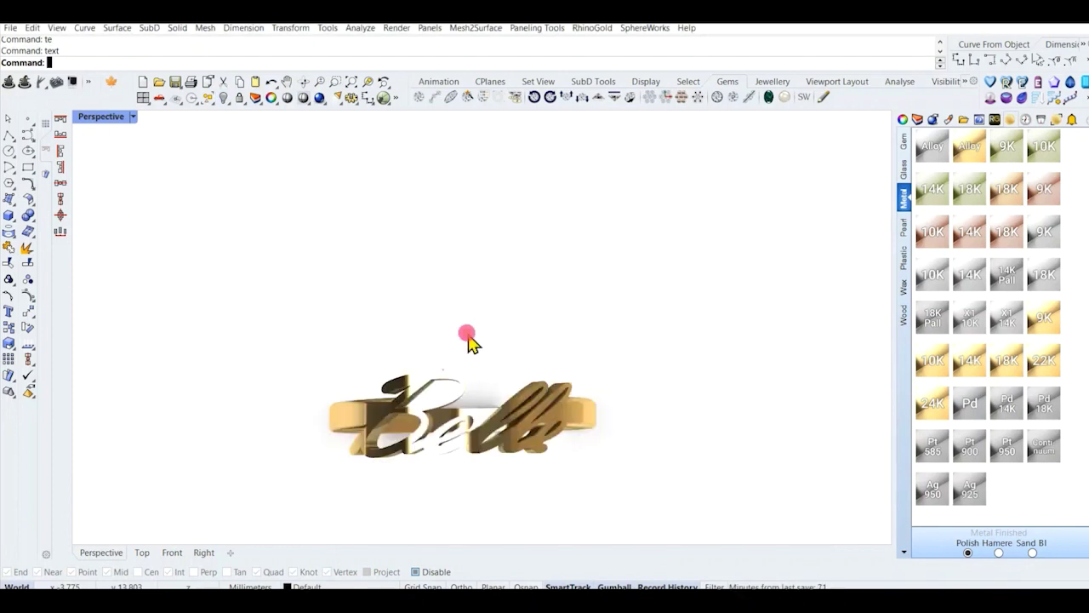
Hide the flowed gold ring and set the Perspective viewport's display mode to Shaded.
click(475, 365)
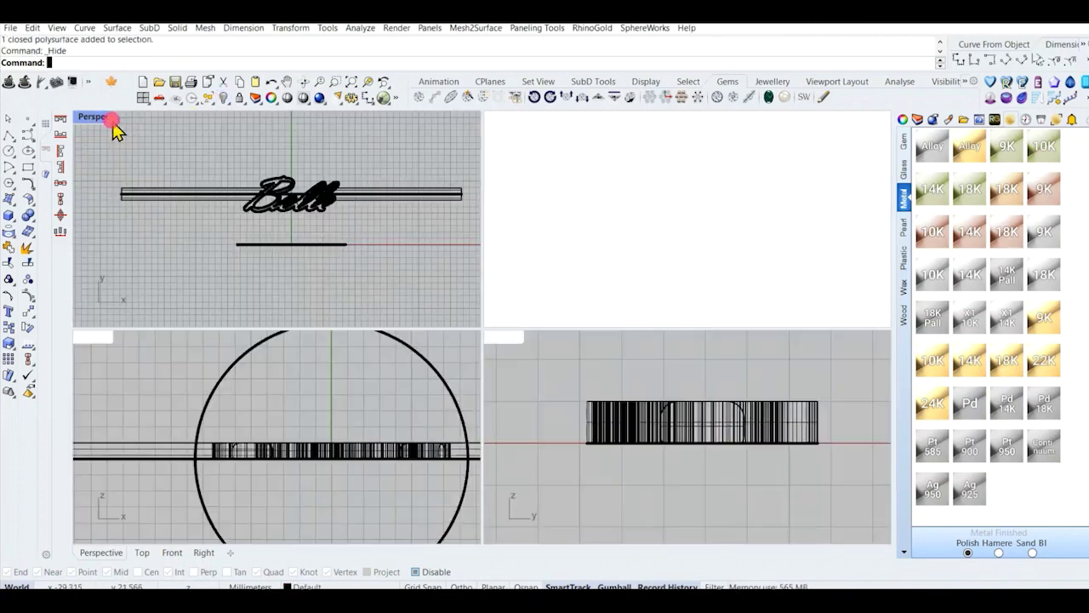
key(ctrl+h)
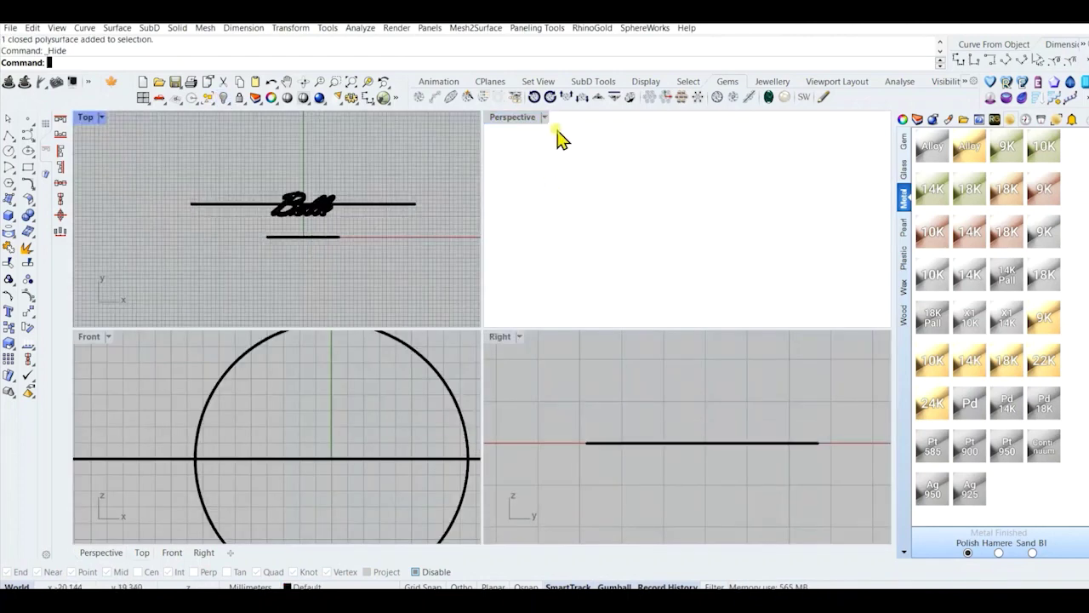
click(544, 117)
click(596, 71)
Offset the outer outline of the "Belle" lettering 0.6 mm outward in the Top view.
scroll(311, 246, up, 5)
double_click(85, 117)
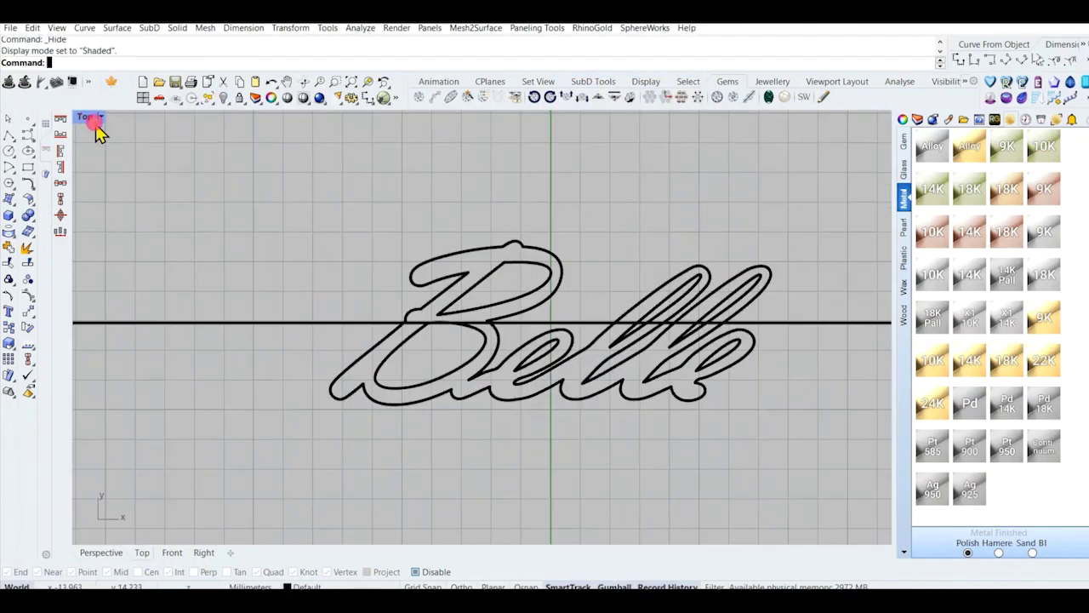
click(474, 357)
text(Offset)
key(Return)
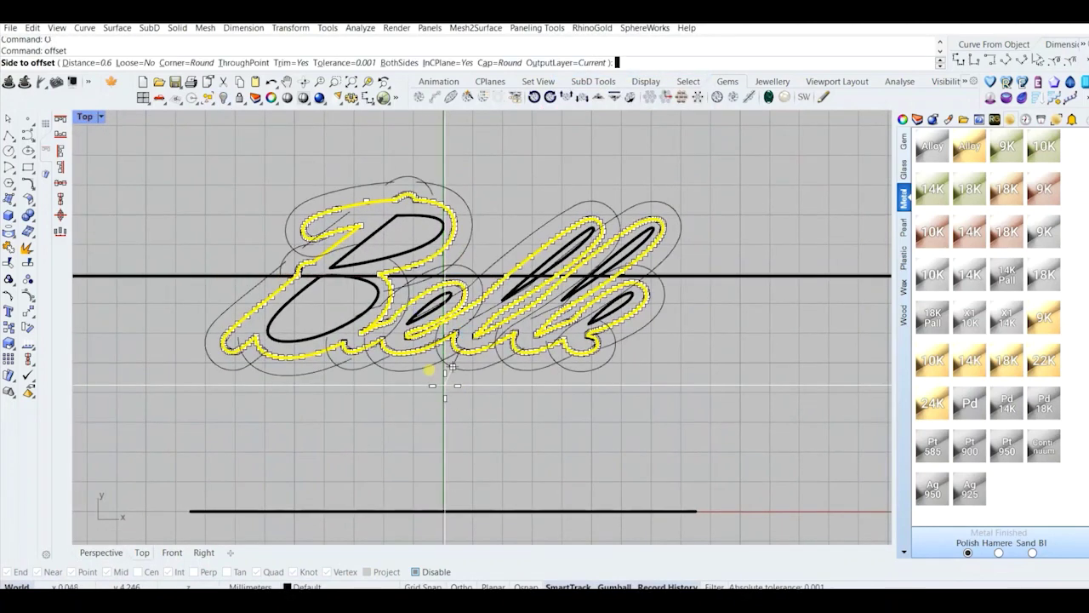
click(394, 437)
Rebuild the offset outline around the "Belle" lettering.
click(462, 268)
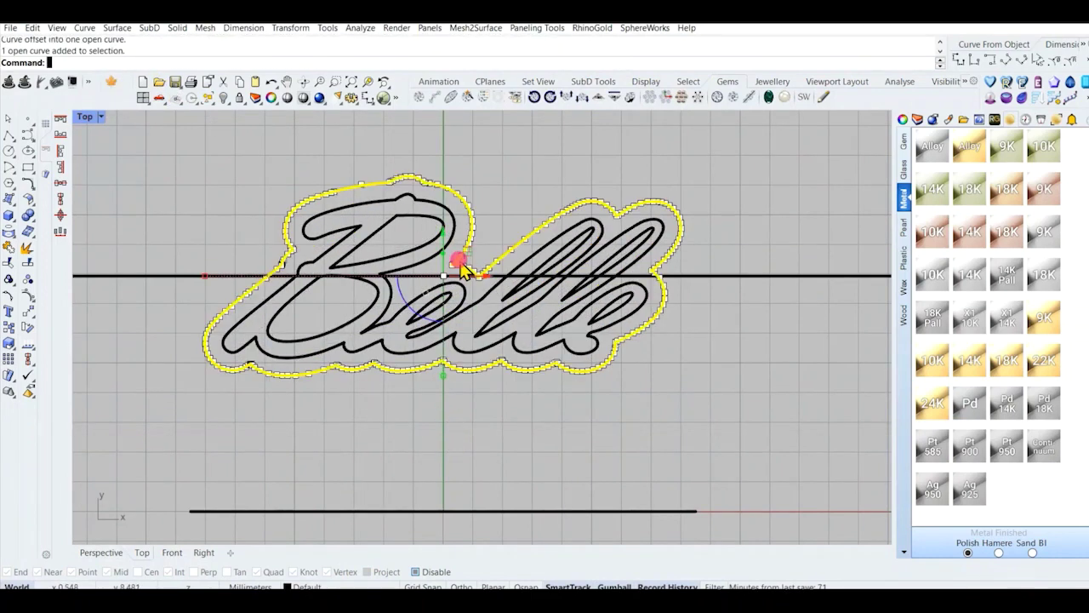
text(rebuild)
key(Return)
key(Return)
click(489, 430)
Assign the offset outline around the letters to Layer 03.
scroll(487, 425, down, 4)
right_drag(474, 393, 423, 335)
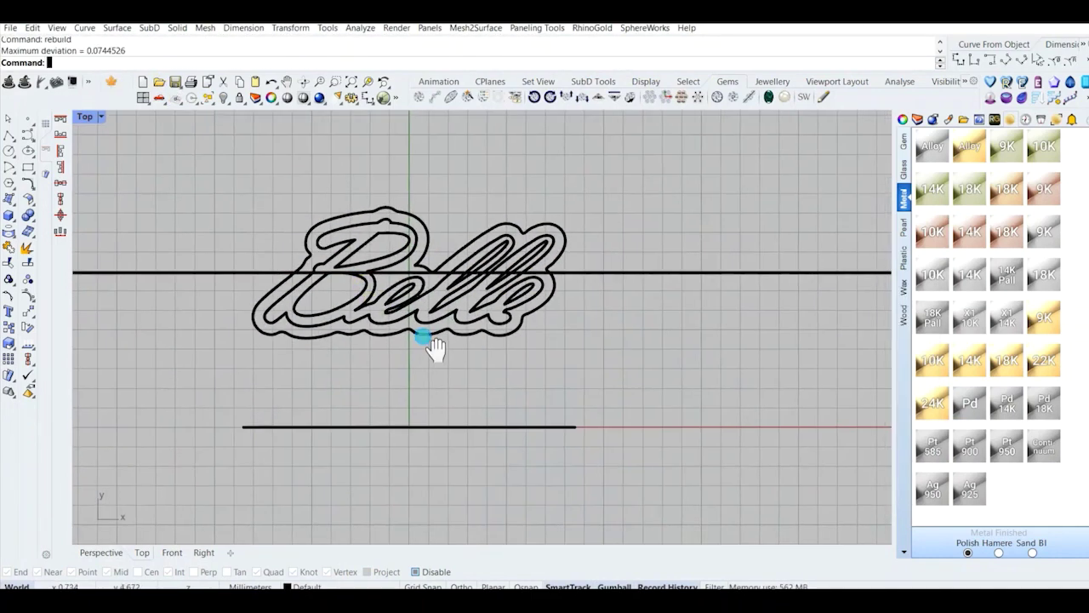
click(423, 334)
double_click(92, 118)
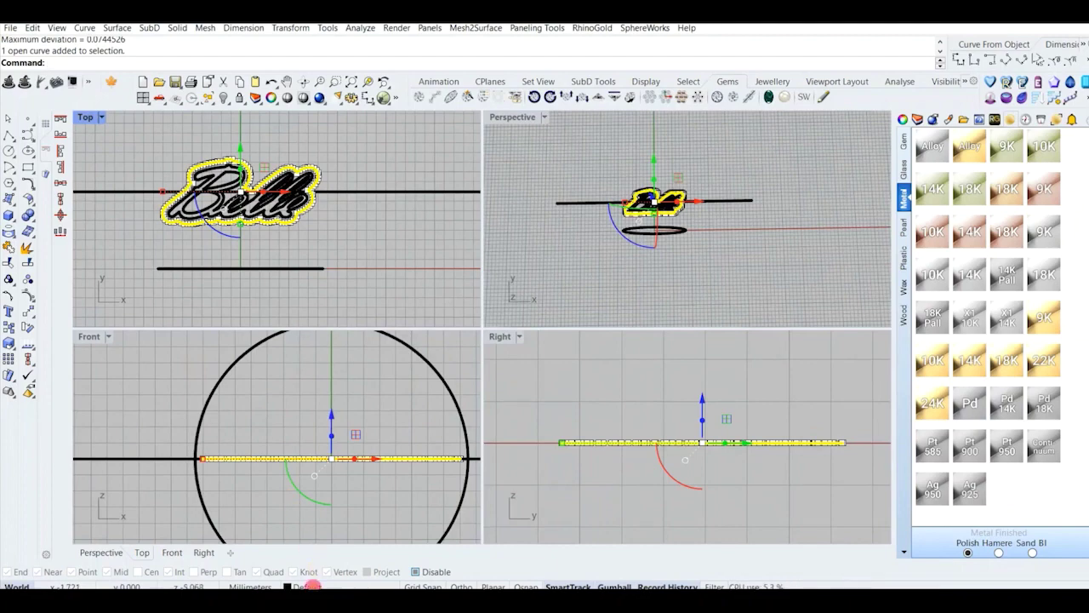
click(312, 587)
click(328, 206)
key(Escape)
Extrude the offset outline 1.2 mm upward as a solid backing plate.
scroll(241, 218, up, 5)
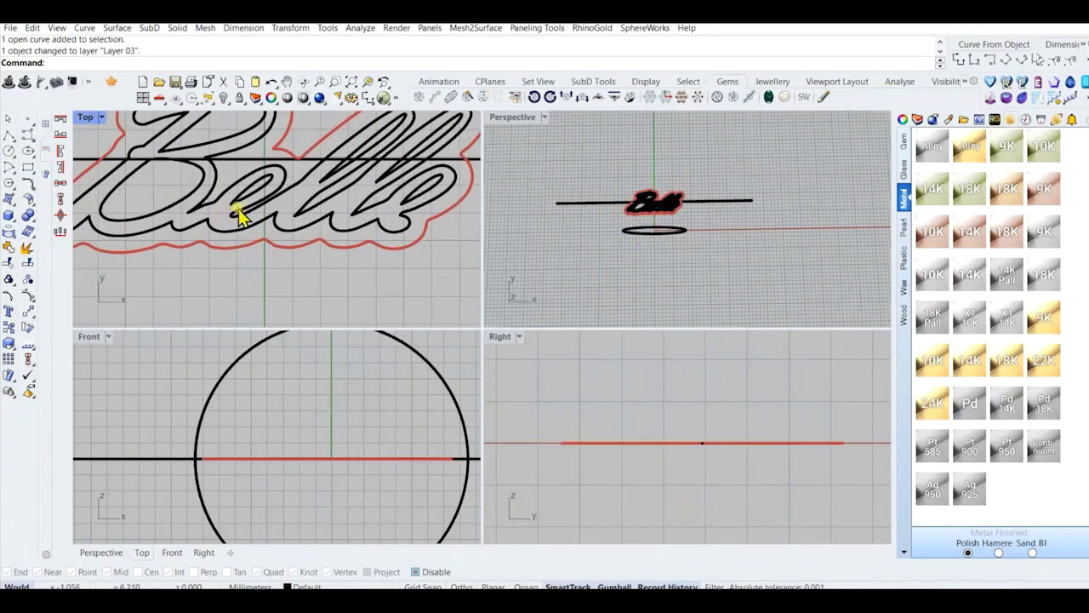
click(256, 254)
scroll(323, 442, down, 3)
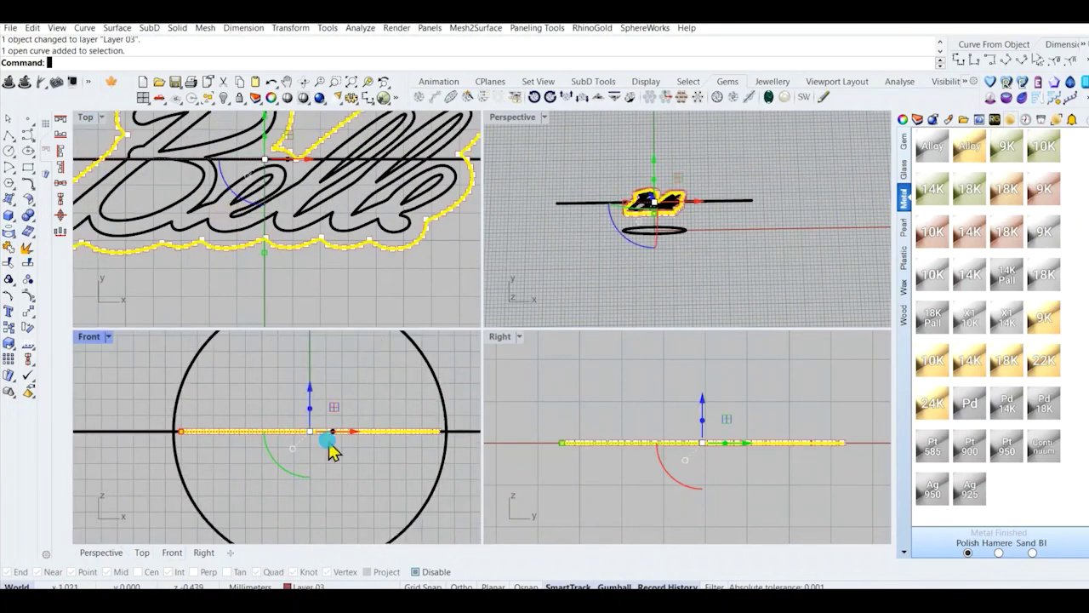
click(17, 227)
click(119, 252)
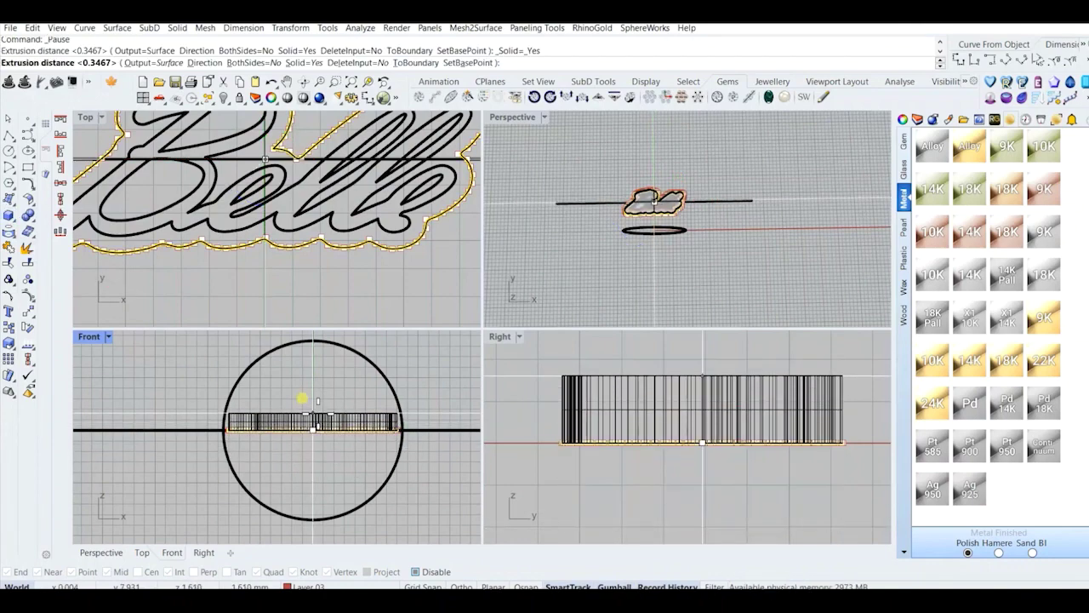
text(1)
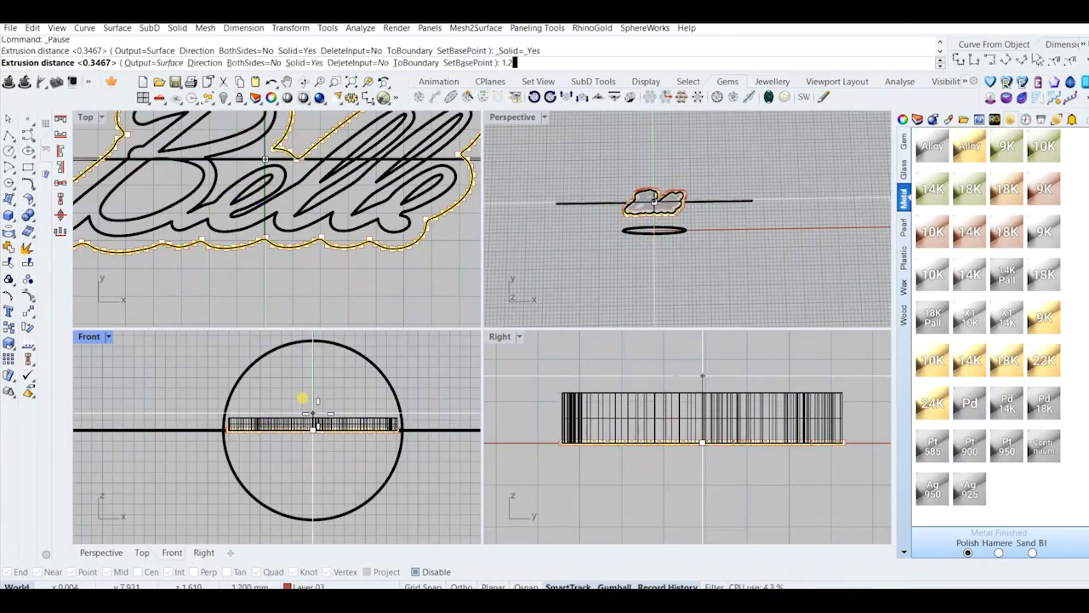
text(.2)
key(Return)
Select the closed inner curves of the "Belle" letters and assign them to a light lavender layer.
scroll(304, 275, down, 3)
scroll(277, 272, up, 5)
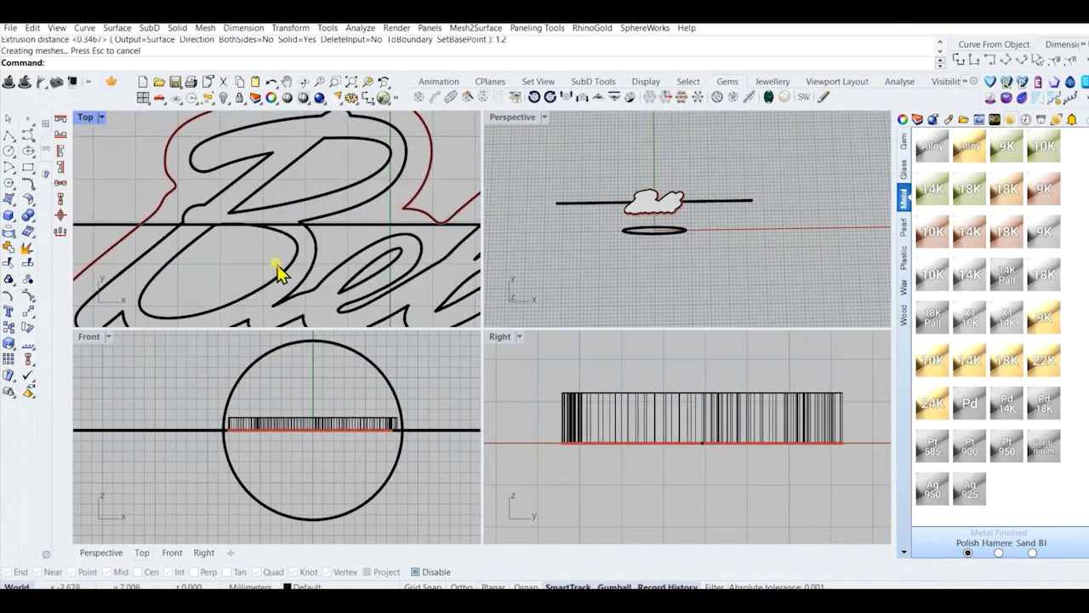
scroll(270, 256, down, 4)
click(260, 237)
scroll(244, 245, up, 2)
shift+click(242, 245)
scroll(345, 247, down, 6)
click(359, 265)
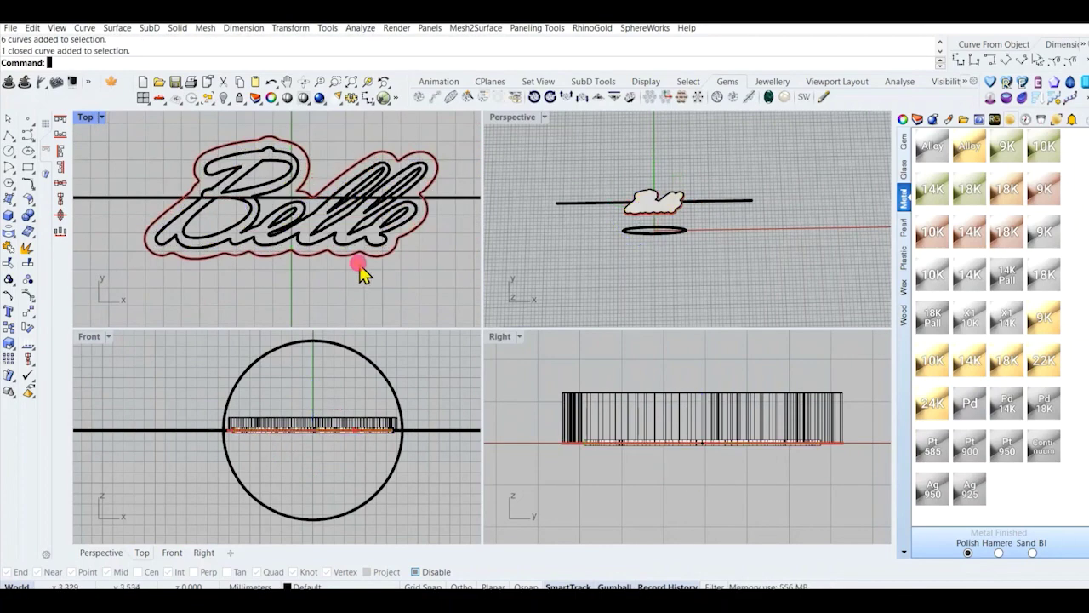
scroll(386, 224, up, 4)
click(384, 226)
click(296, 581)
click(321, 231)
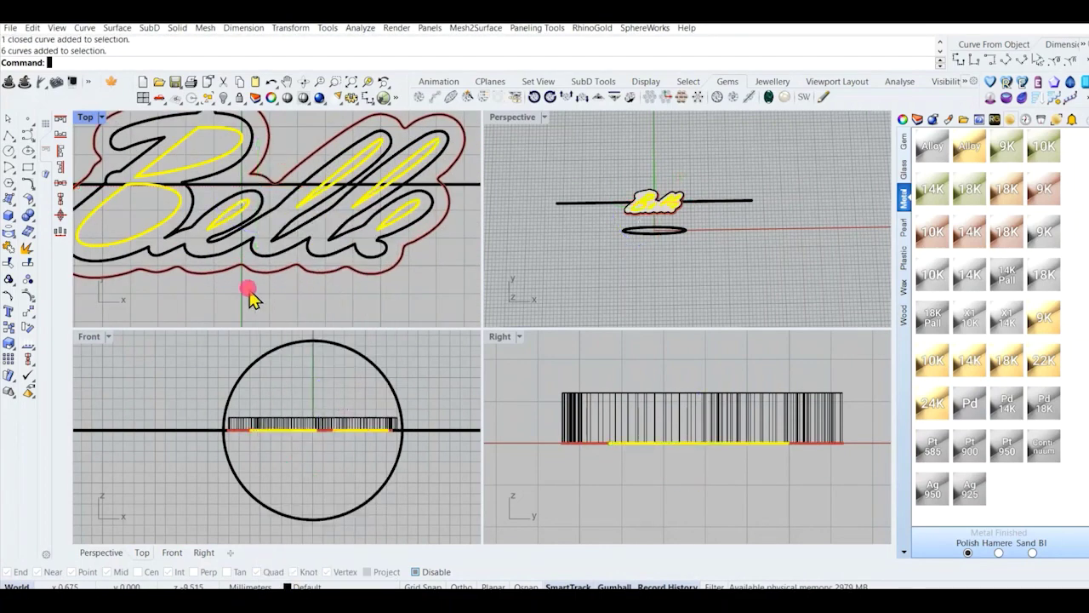
scroll(264, 294, down, 2)
scroll(284, 272, up, 3)
key(ctrl+a)
key(Escape)
Extrude the outer outline of the "Belle" letters upward as a solid lower than the backing plate.
click(245, 243)
scroll(245, 243, down, 7)
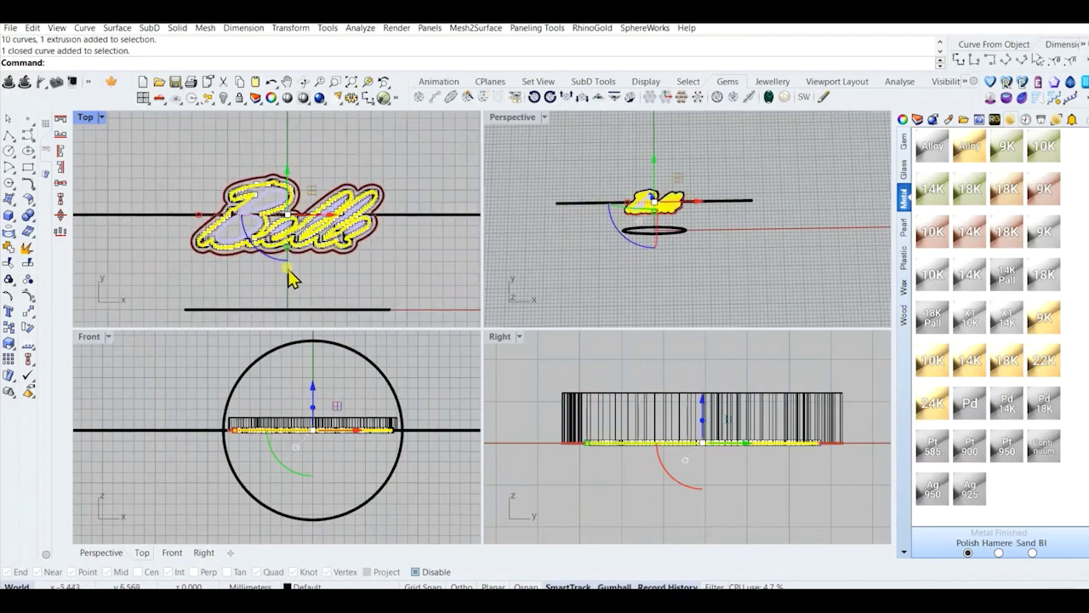
click(123, 291)
scroll(282, 411, up, 9)
click(276, 409)
scroll(290, 422, up, 3)
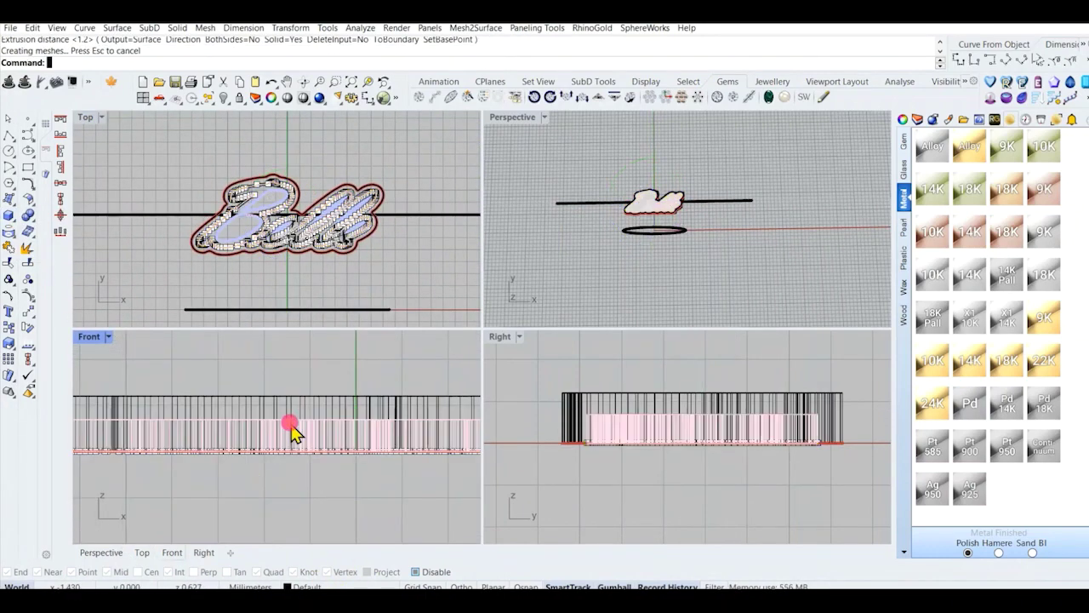
Raise the letter extrusion so it overlaps the backing plate's top and partly protrudes above it.
click(291, 426)
scroll(324, 411, down, 1)
drag(336, 407, 340, 381)
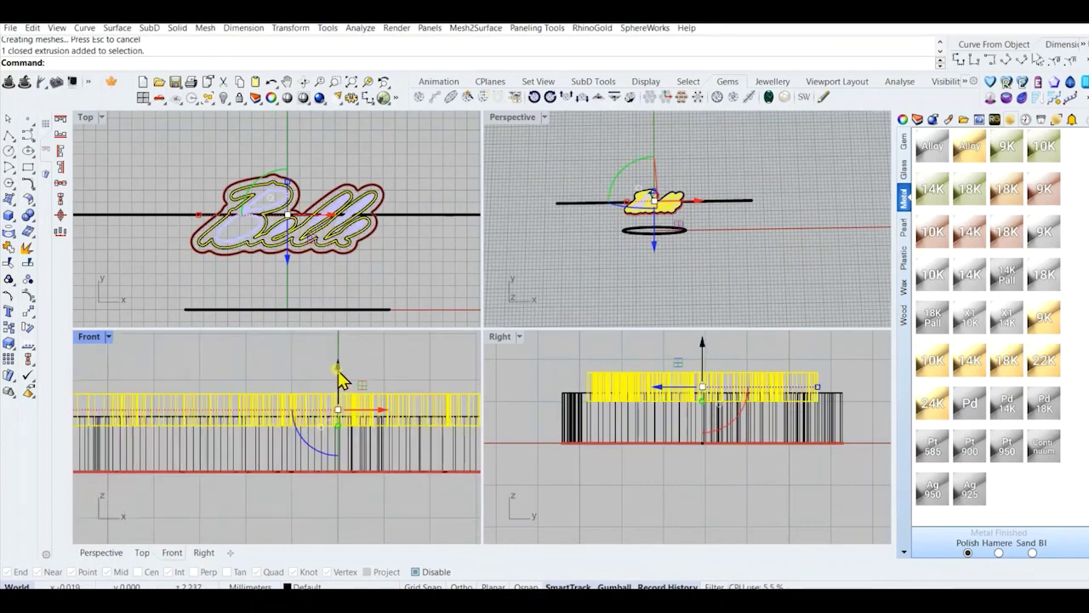
key(Return)
click(275, 378)
scroll(310, 387, down, 2)
Assign the extruded backing plate to Layer 03.
click(303, 430)
scroll(303, 430, down, 1)
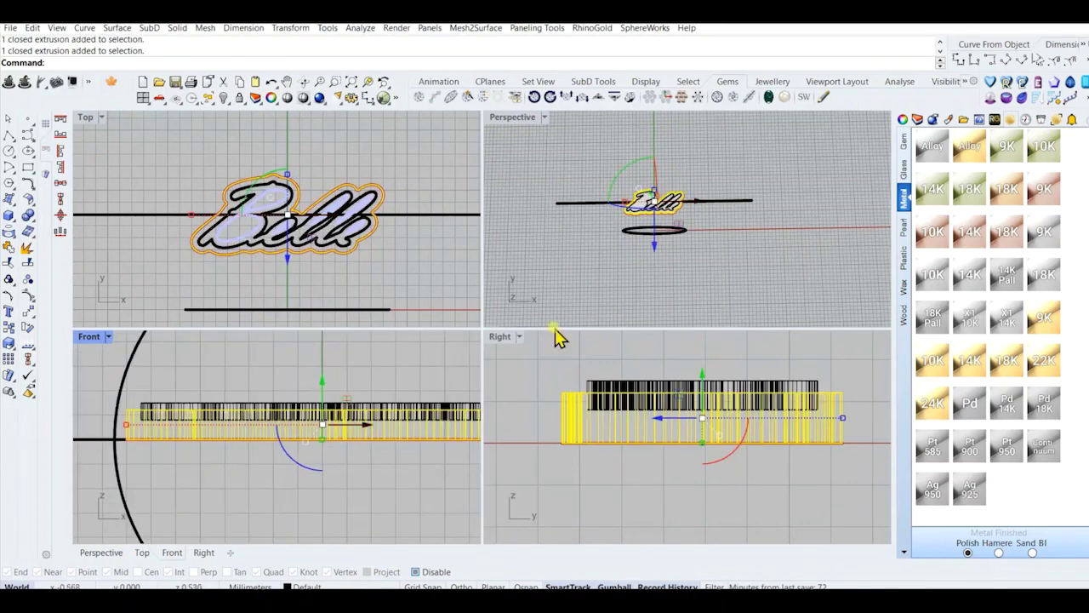
click(603, 267)
scroll(644, 212, up, 7)
right_drag(645, 214, 639, 266)
scroll(669, 235, up, 5)
click(666, 233)
click(303, 586)
click(366, 203)
click(404, 279)
Assign the extruded "Belle" letters to Layer 10.
click(581, 239)
scroll(581, 239, up, 1)
click(783, 293)
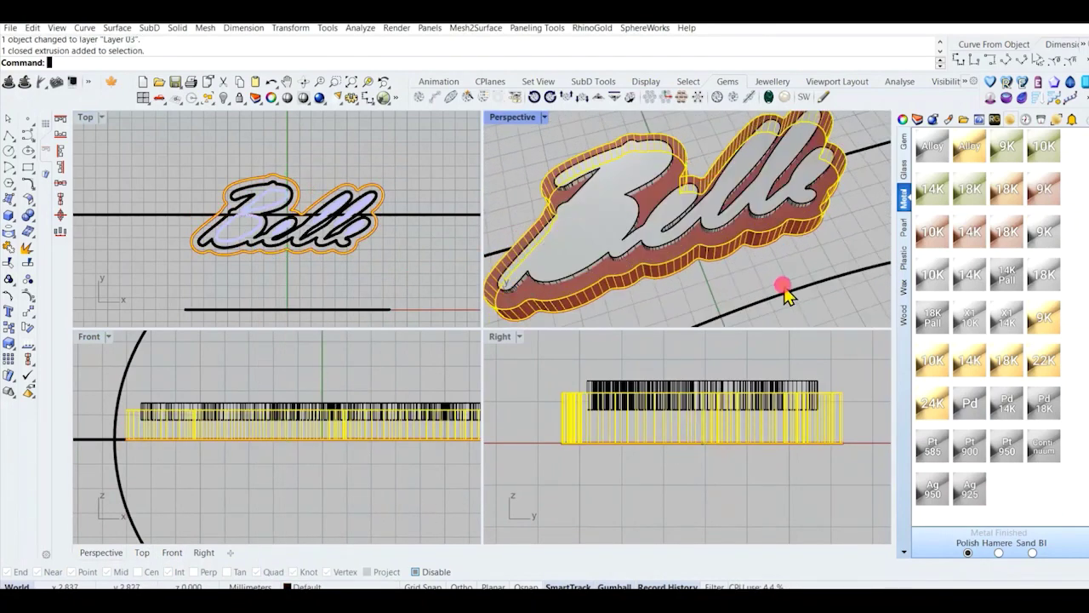
key(ctrl+a)
click(722, 279)
click(626, 231)
click(353, 586)
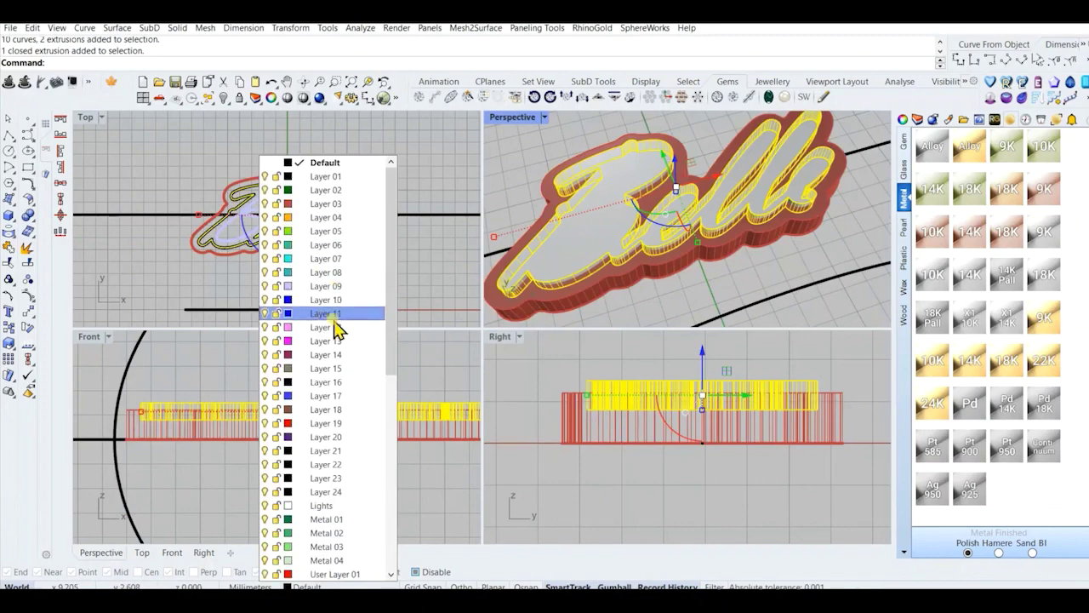
click(333, 313)
scroll(674, 212, down, 4)
Subtract the letter extrusion from the backing plate with a Boolean difference, keeping the letters.
key(ctrl+a)
right_drag(674, 212, 647, 217)
click(667, 266)
scroll(664, 250, up, 4)
scroll(652, 263, up, 5)
click(650, 265)
scroll(651, 265, down, 5)
scroll(635, 245, up, 4)
click(618, 220)
key(Return)
Hide the blue letter extrusion to expose the recess cut into the backing plate.
scroll(625, 225, down, 6)
click(668, 251)
scroll(626, 217, up, 5)
click(619, 207)
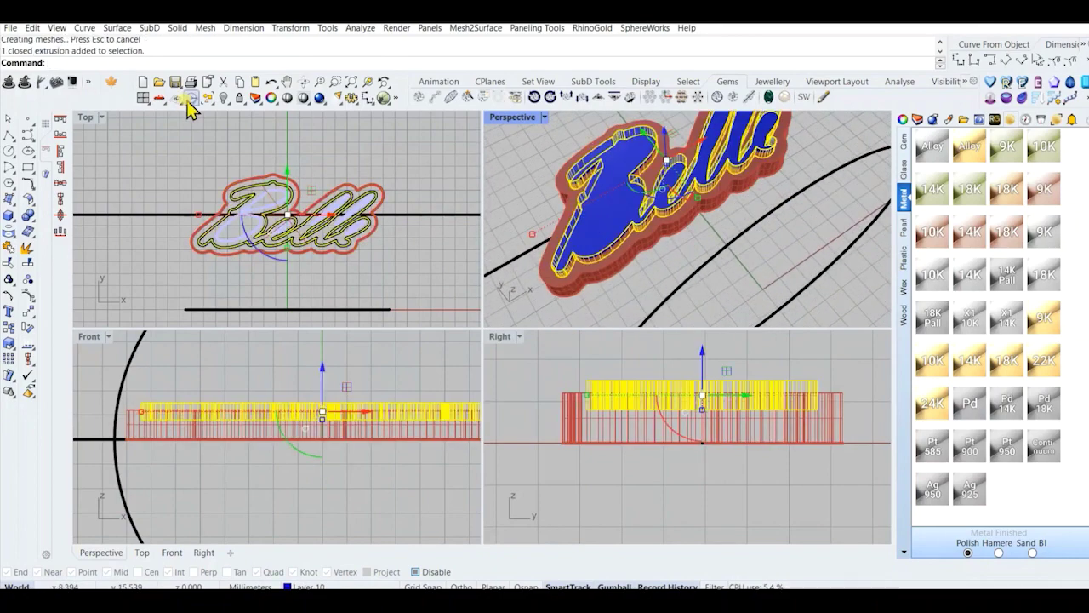
click(186, 100)
right_drag(562, 210, 552, 148)
scroll(552, 148, down, 5)
scroll(552, 149, up, 4)
Open the recessed plate's properties and enlarge the Perspective viewport to examine the letter recess.
click(720, 226)
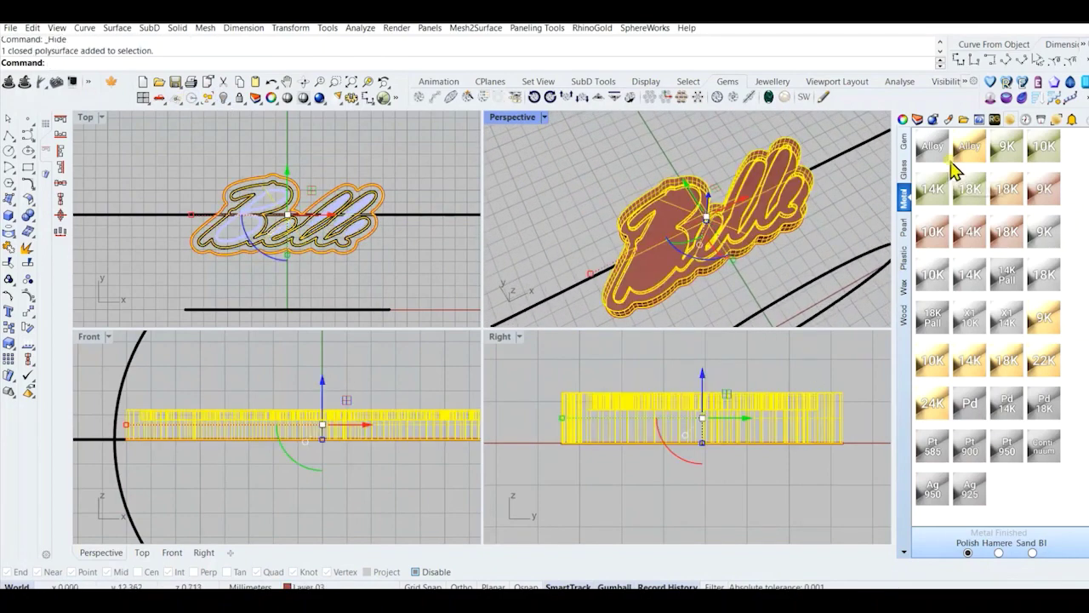
click(903, 120)
key(Escape)
right_drag(632, 235, 668, 219)
double_click(508, 120)
scroll(507, 209, down, 6)
right_drag(506, 209, 97, 122)
scroll(477, 274, up, 6)
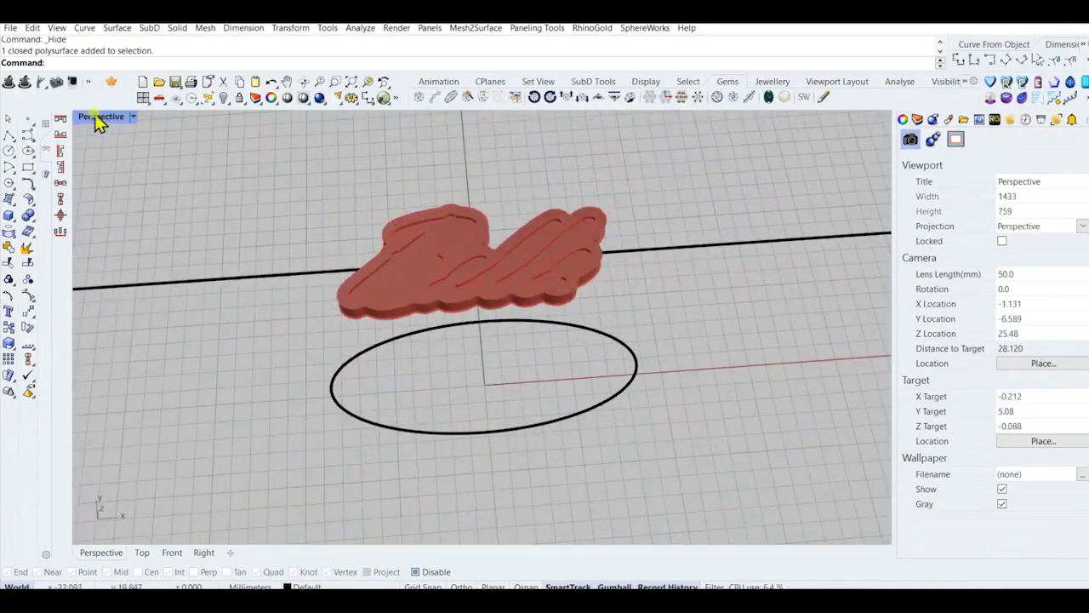
Extrude the six closed curves inside the "Belle" letters into solids 0.5 mm high.
double_click(99, 119)
click(237, 252)
scroll(239, 259, down, 3)
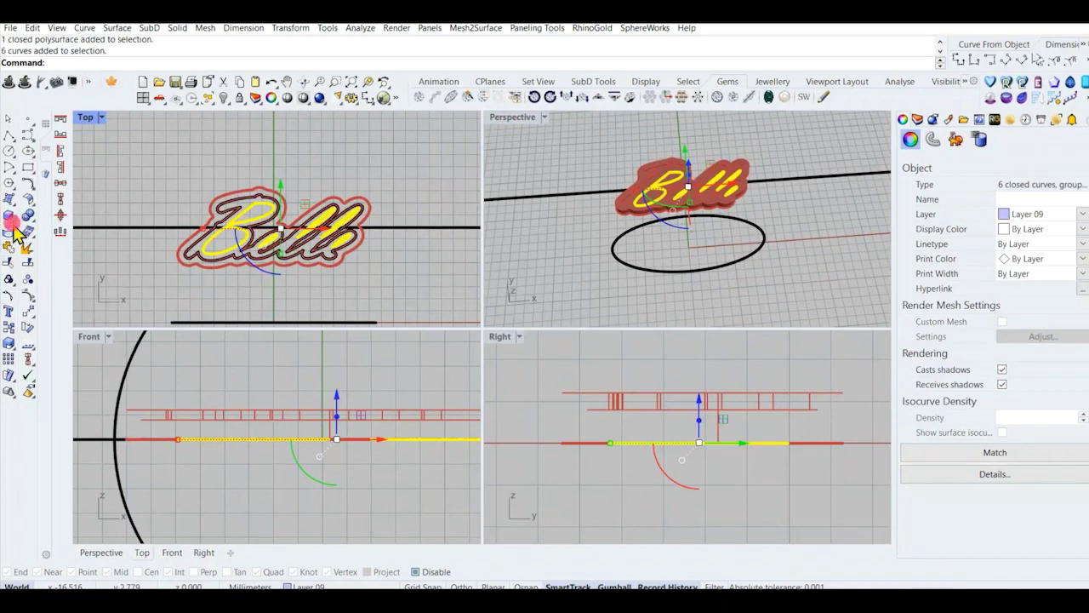
right_click(123, 305)
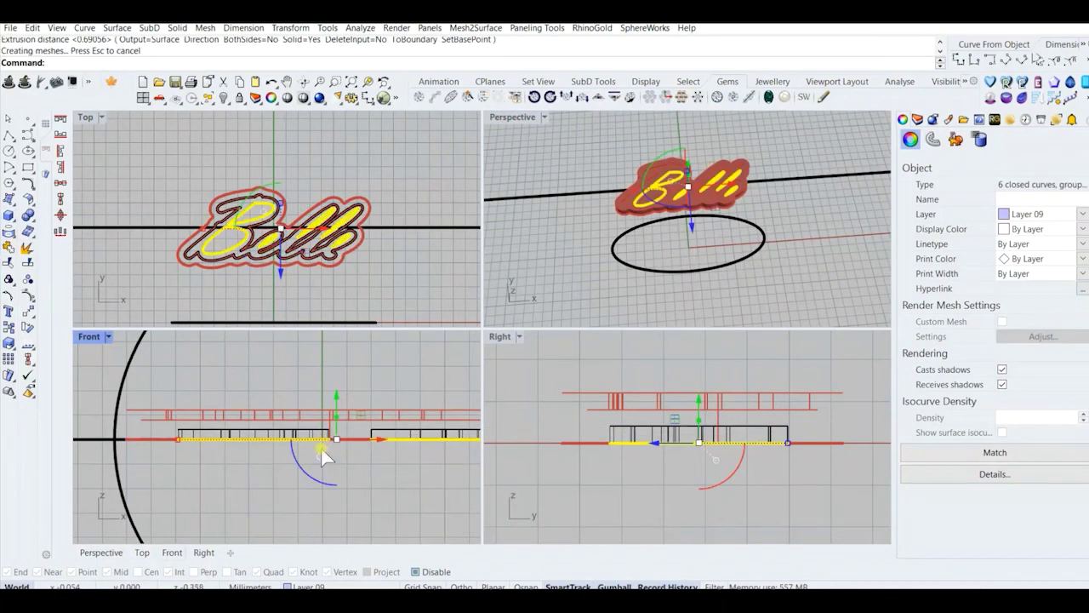
right_click(322, 449)
text(0.5)
key(Return)
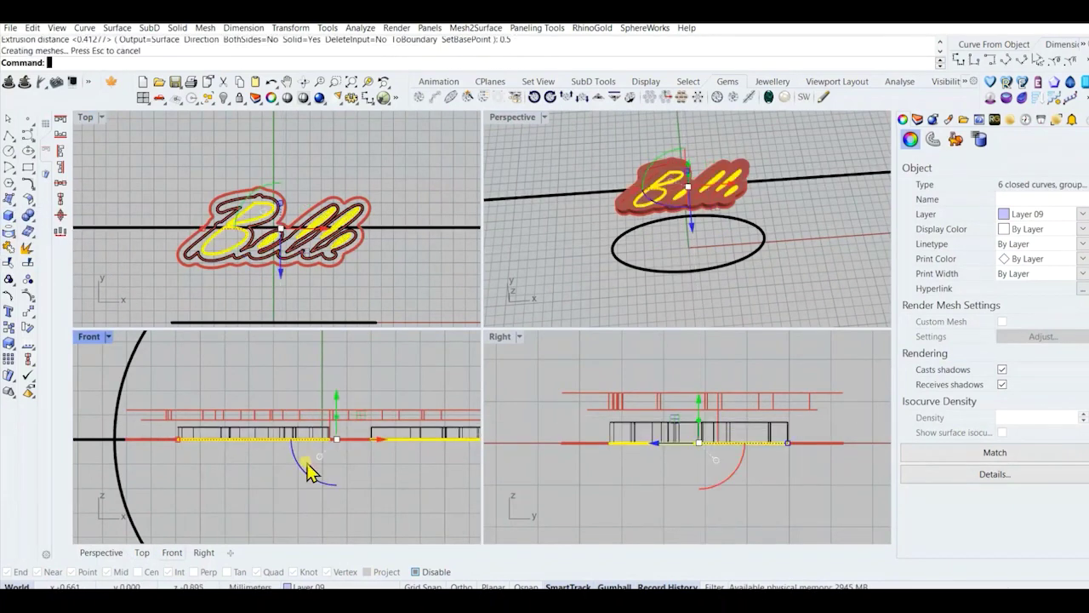
Group the six new extrusions and move them up 1 mm in the Front view.
click(363, 472)
key(F4)
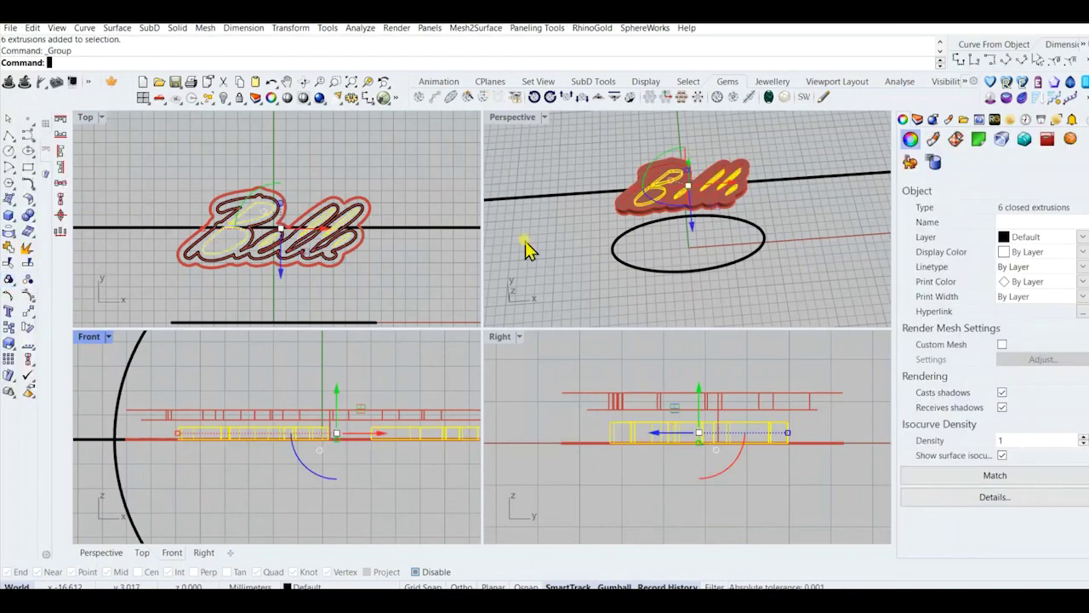
scroll(672, 180, up, 10)
drag(337, 392, 337, 398)
key(ctrl+z)
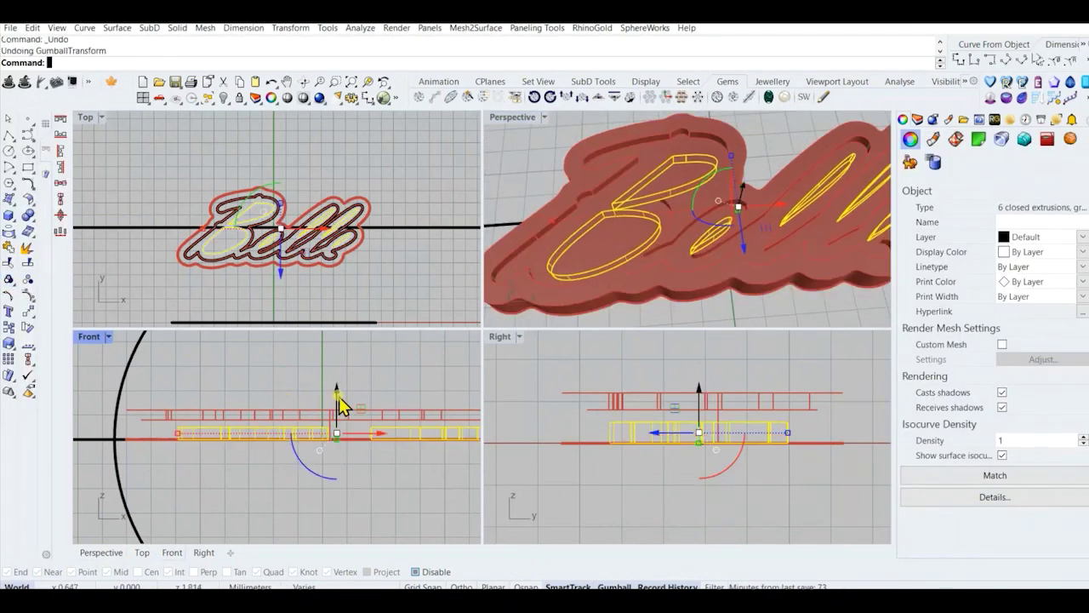
text(1)
key(Return)
Try lowering the grouped extrusions into the backing plate, check them in perspective, and undo the move.
click(214, 351)
scroll(611, 261, up, 5)
right_drag(610, 262, 608, 234)
click(553, 243)
scroll(339, 391, up, 2)
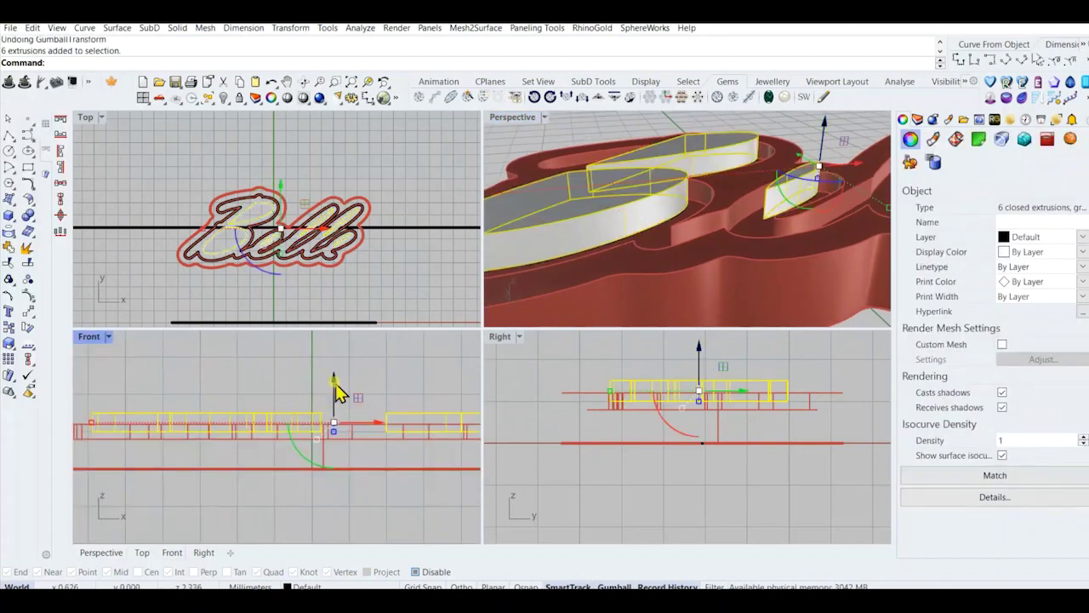
click(288, 377)
scroll(714, 204, down, 5)
right_drag(713, 189, 716, 225)
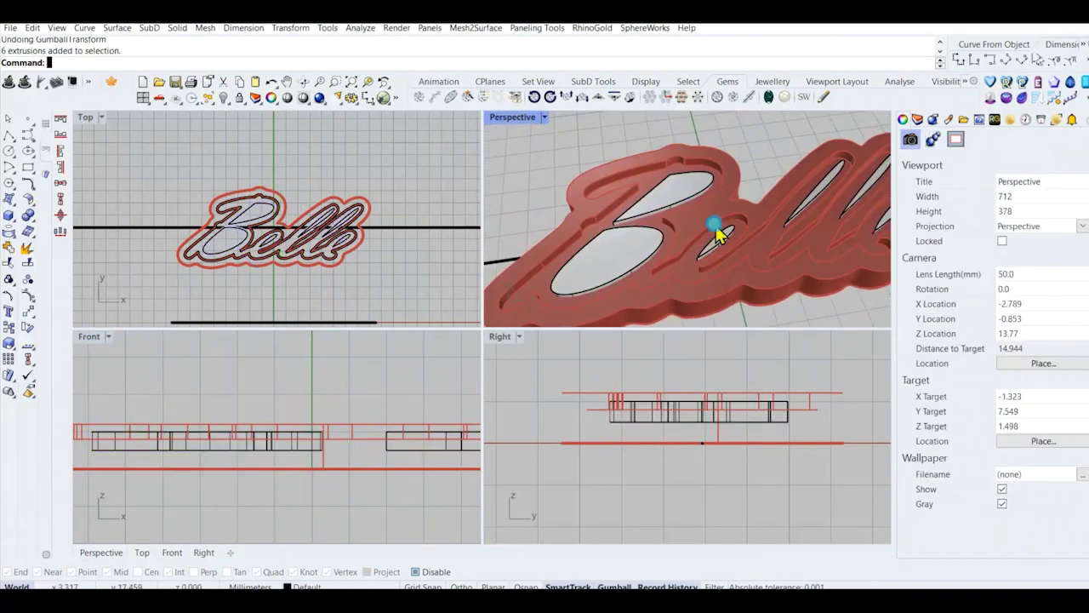
scroll(716, 229, down, 4)
key(ctrl+z)
Lower the grouped extrusions by 0.3 mm and check their height against the backing plate.
text(-0.3)
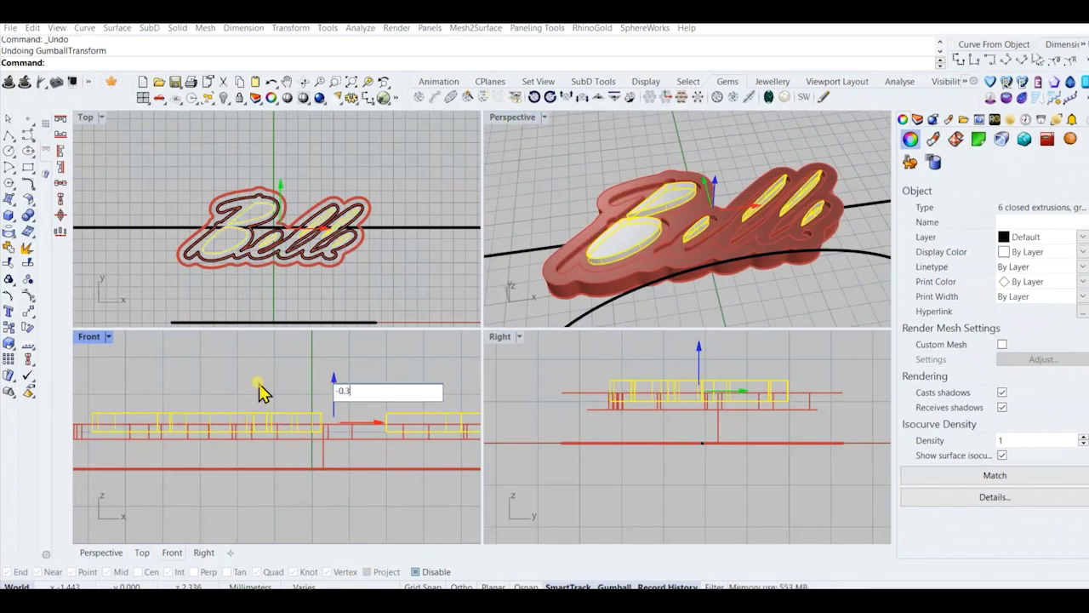
key(Return)
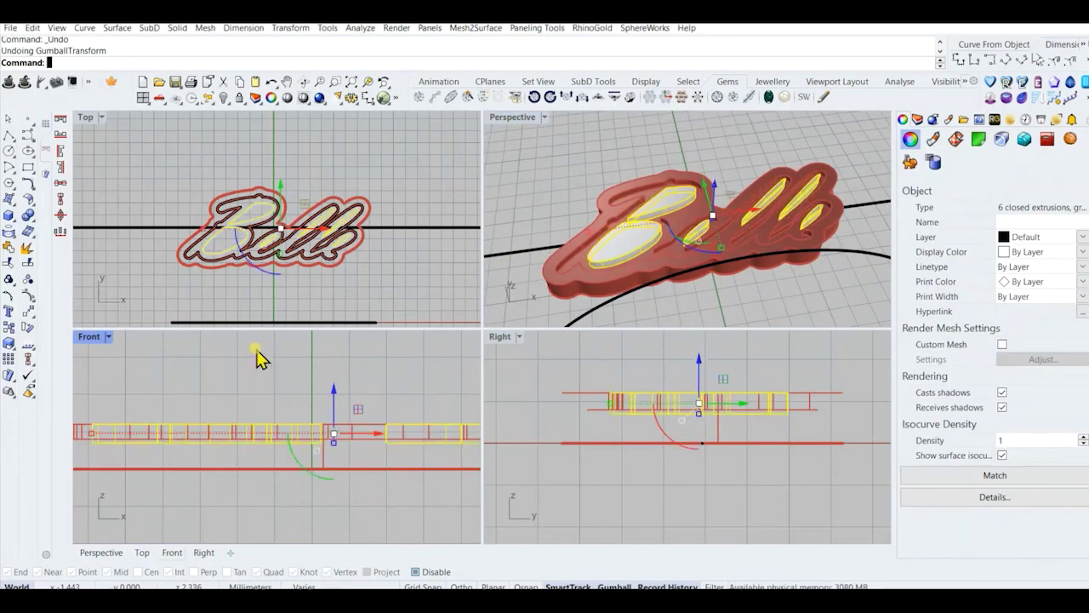
click(266, 403)
scroll(716, 257, up, 4)
mouse_move(686, 223)
right_down()
mouse_move(716, 257)
mouse_move(688, 233)
right_up()
scroll(716, 258, down, 4)
scroll(673, 242, up, 4)
Assign the six grouped extrusions to Layer 05 and enlarge the Perspective viewport.
click(427, 442)
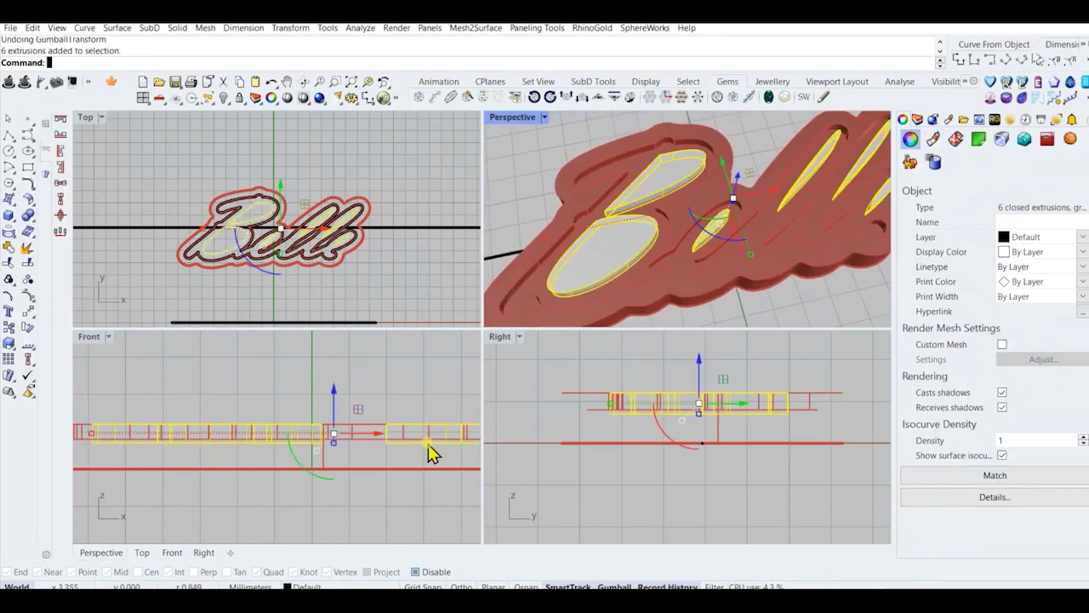
click(301, 585)
click(330, 232)
key(Escape)
scroll(621, 232, down, 4)
double_click(512, 117)
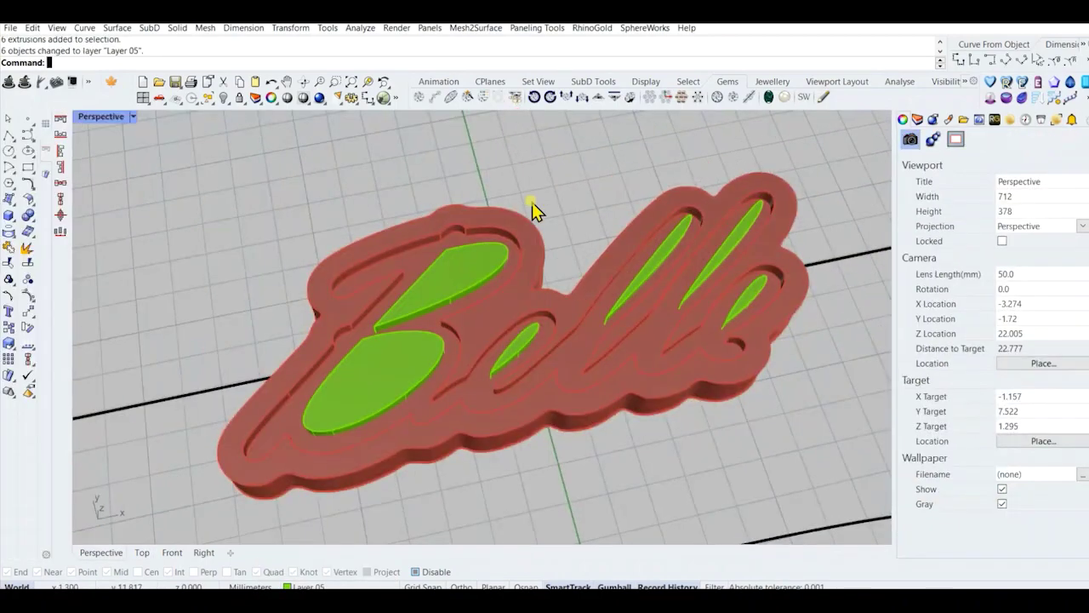
Group the red recessed backing plate with the six green extrusions.
right_drag(531, 203, 610, 361)
scroll(422, 333, down, 2)
click(422, 333)
shift+click(382, 276)
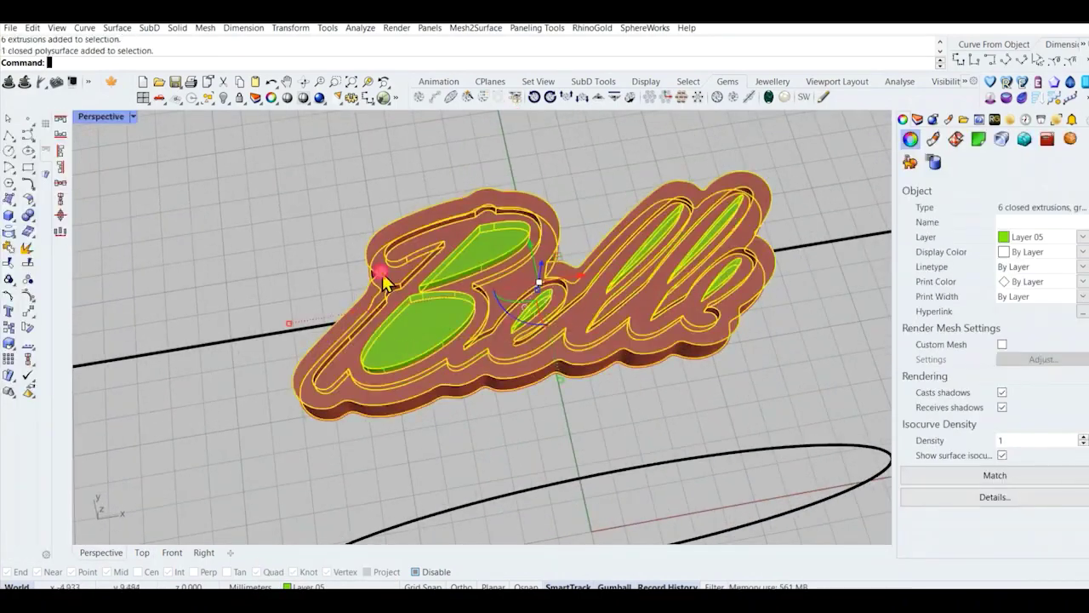
scroll(382, 277, down, 4)
click(8, 279)
click(100, 298)
mouse_move(504, 334)
right_down()
mouse_move(454, 247)
mouse_move(554, 322)
right_up()
scroll(454, 248, up, 8)
scroll(508, 284, down, 6)
scroll(423, 299, down, 4)
right_drag(423, 300, 440, 308)
scroll(440, 308, up, 3)
click(440, 308)
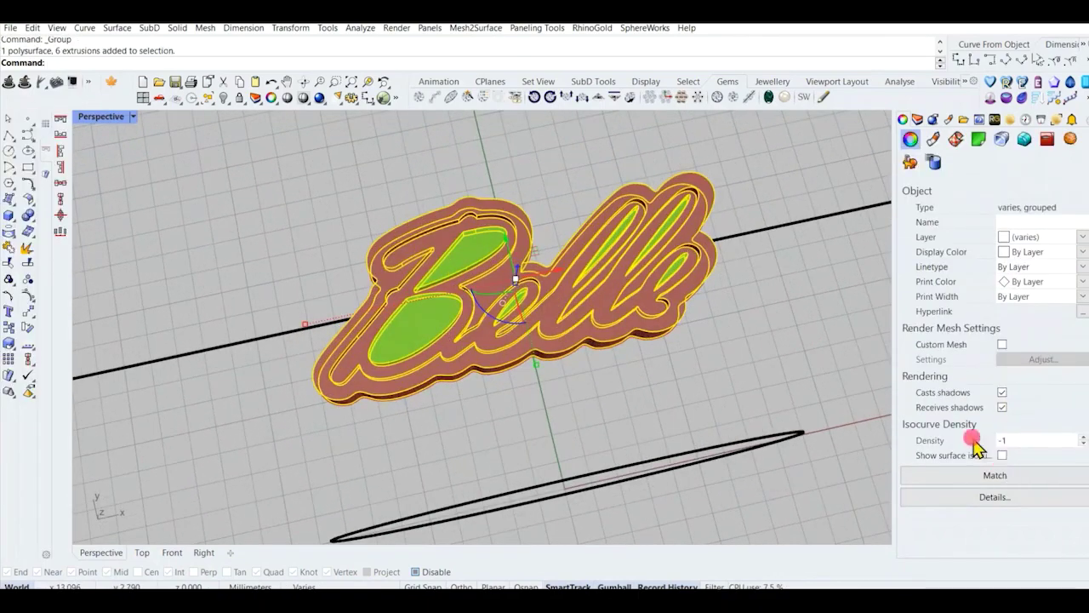
In the Top view, draw a vertical line extending 1.5 mm both ways from the long horizontal line's left end.
click(556, 423)
scroll(556, 423, down, 5)
right_drag(556, 423, 465, 338)
click(384, 324)
click(402, 264)
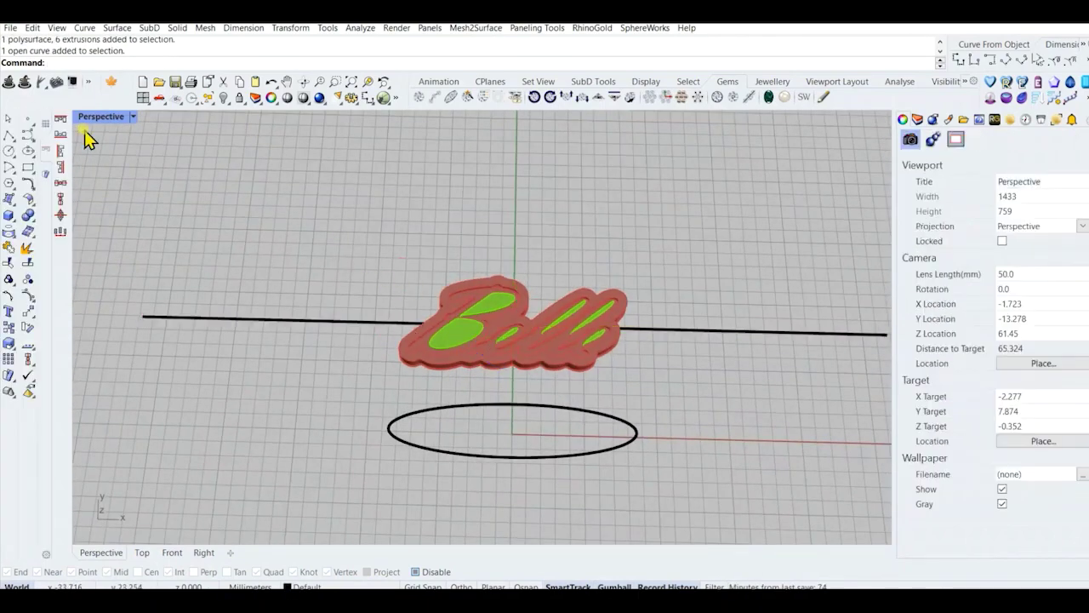
double_click(92, 118)
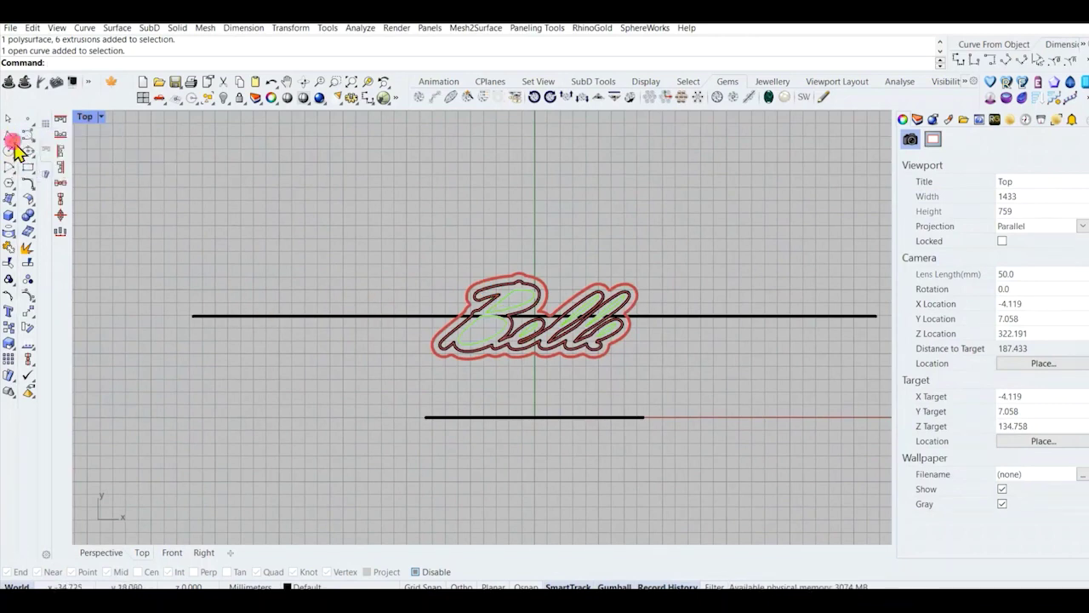
click(49, 146)
click(195, 315)
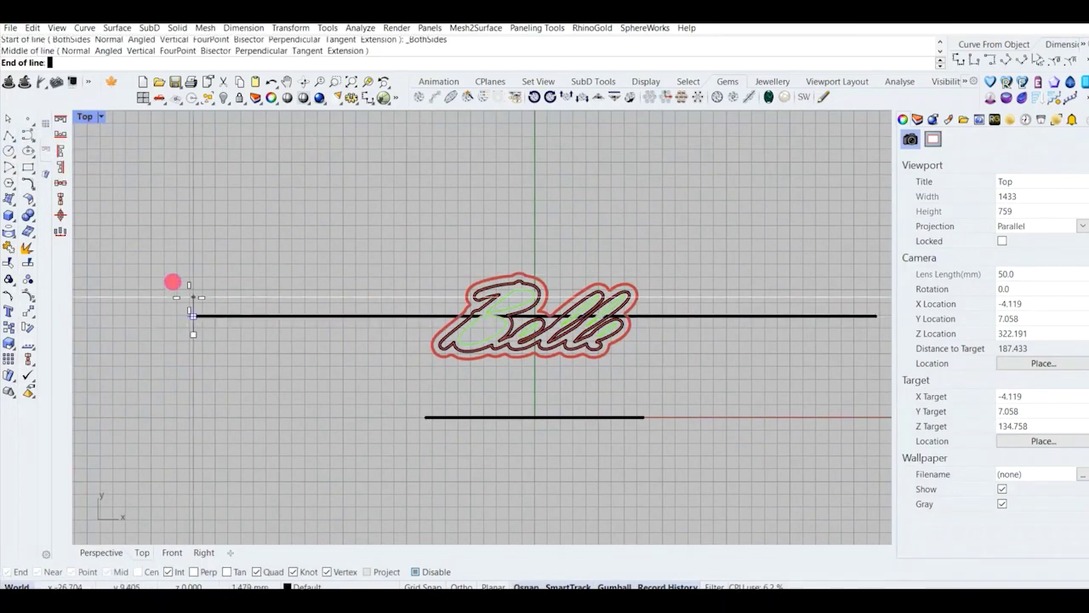
text(1.5)
key(Return)
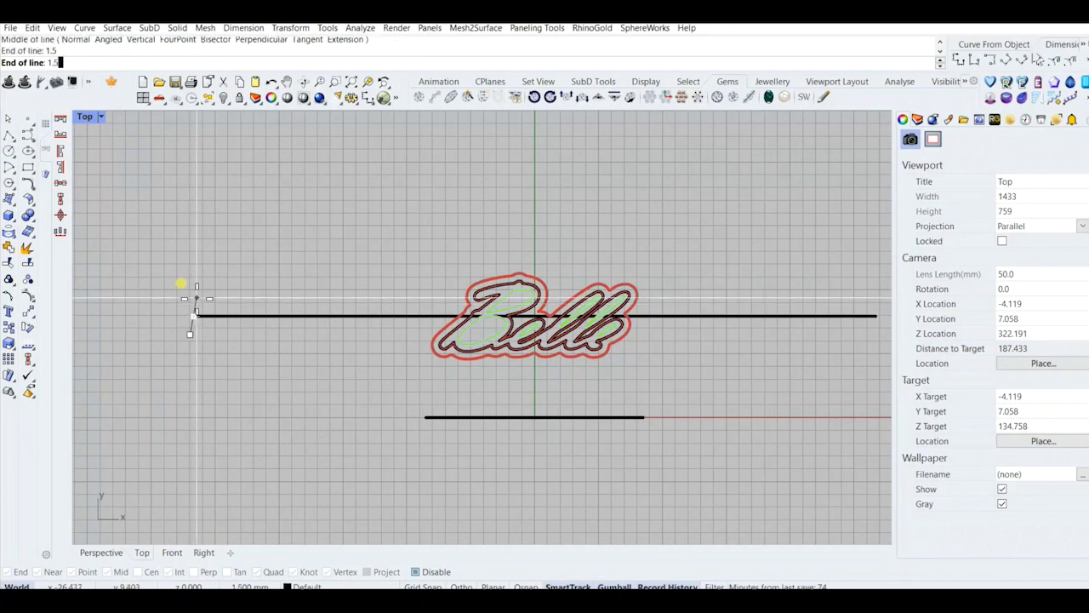
Draw a matching vertical line extending 1.5 mm both ways from the long horizontal line's right end.
right_click(252, 325)
scroll(467, 320, down, 4)
right_drag(620, 339, 516, 354)
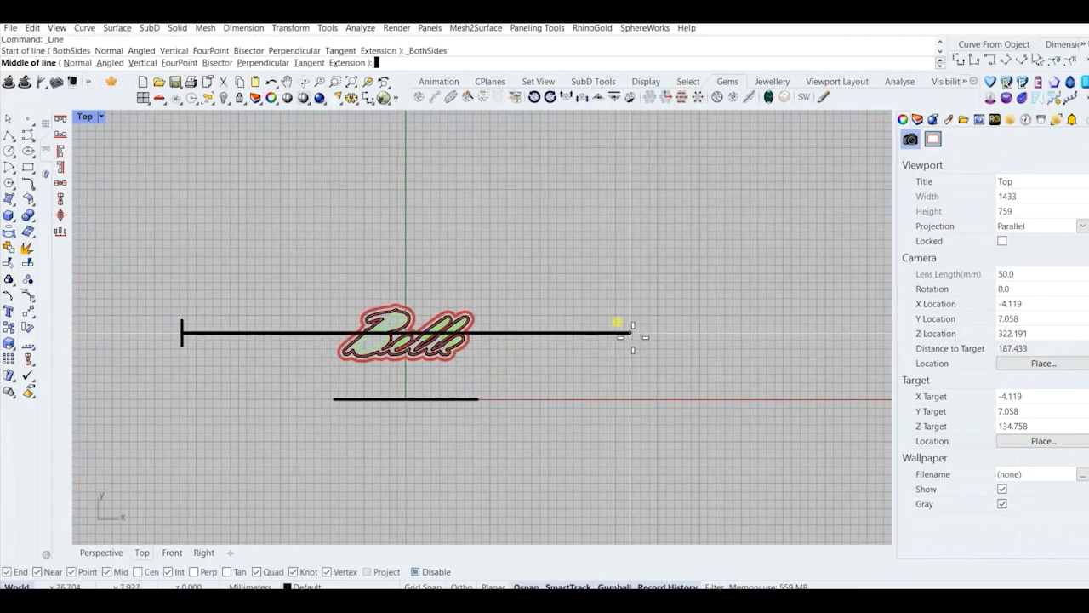
click(632, 333)
text(1.5)
key(Return)
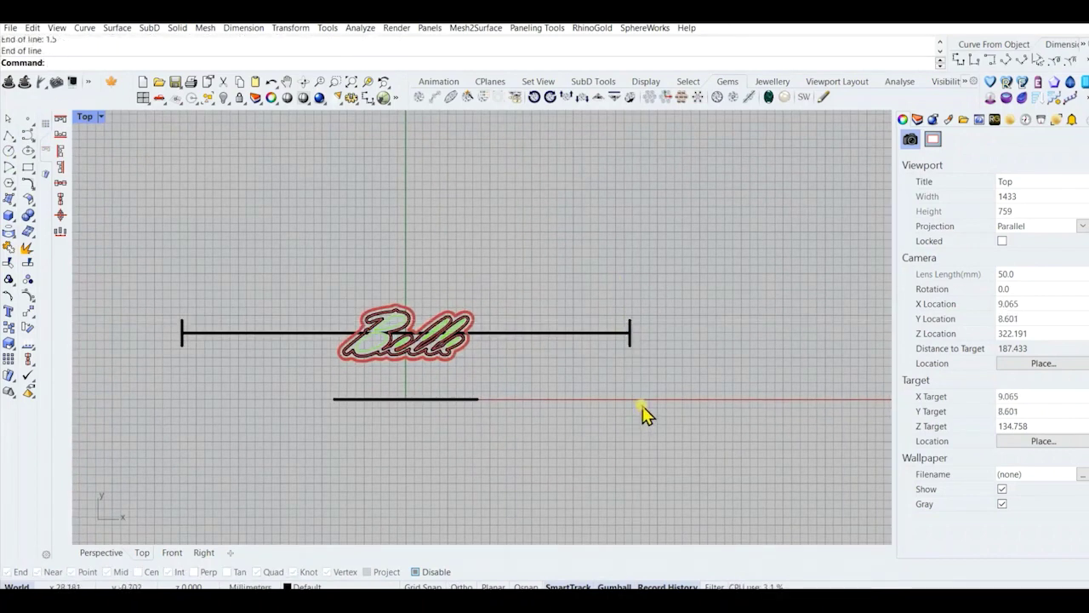
text(text)
key(Return)
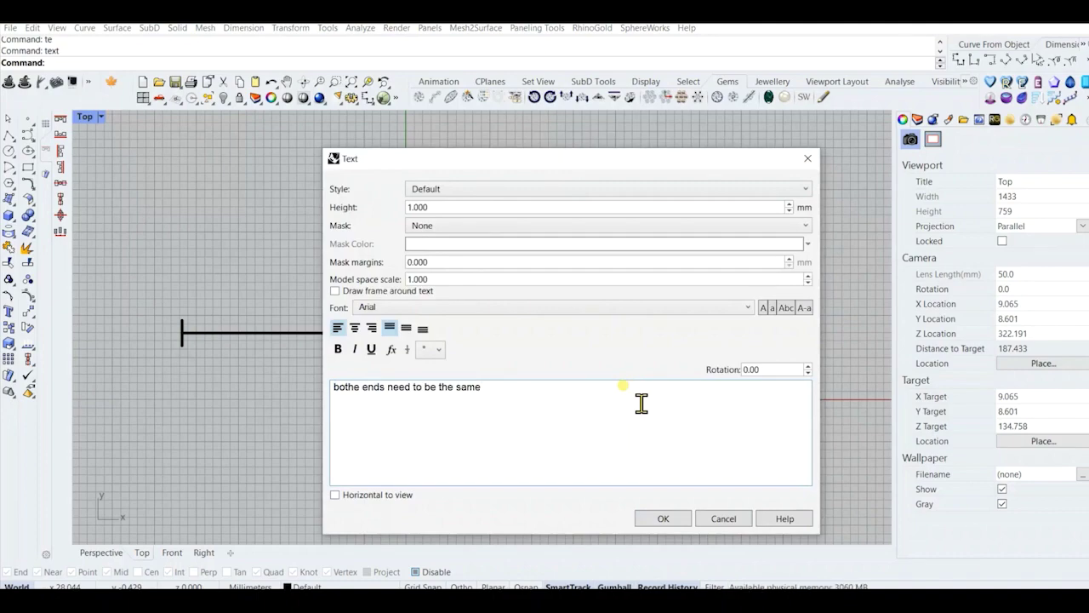
click(725, 525)
Draw a straight polyline from the upper end of the left vertical line to the lower-left tip of the "B".
scroll(258, 313, down, 2)
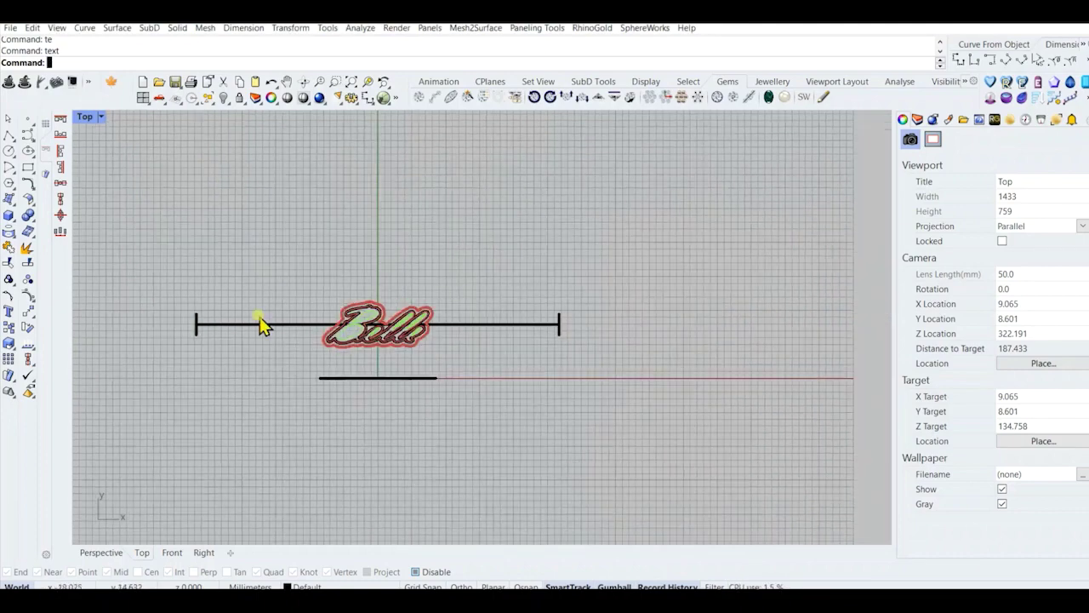
right_drag(265, 356, 316, 358)
scroll(274, 336, up, 4)
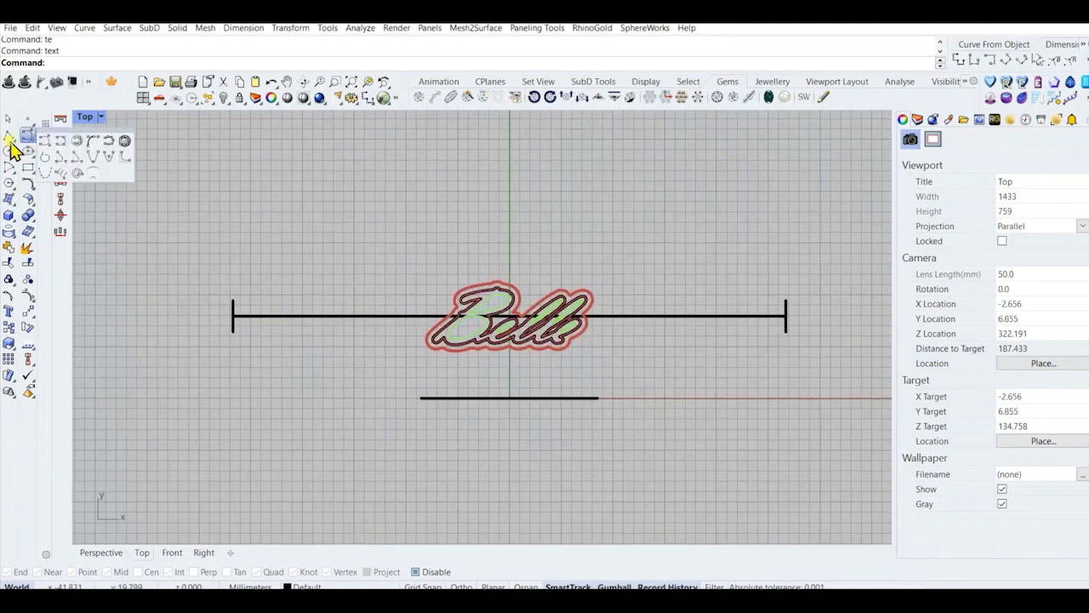
scroll(247, 299, up, 2)
click(239, 301)
scroll(492, 302, up, 3)
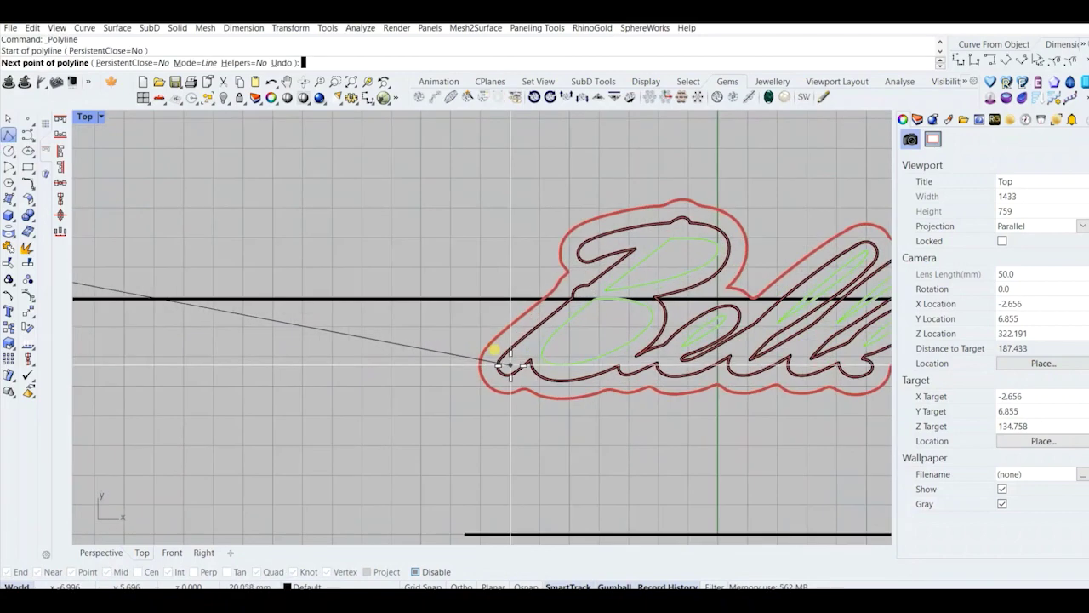
click(509, 362)
scroll(504, 366, down, 3)
key(Return)
Rebuild the new straight polyline with a point count of 5 and degree 3.
click(411, 351)
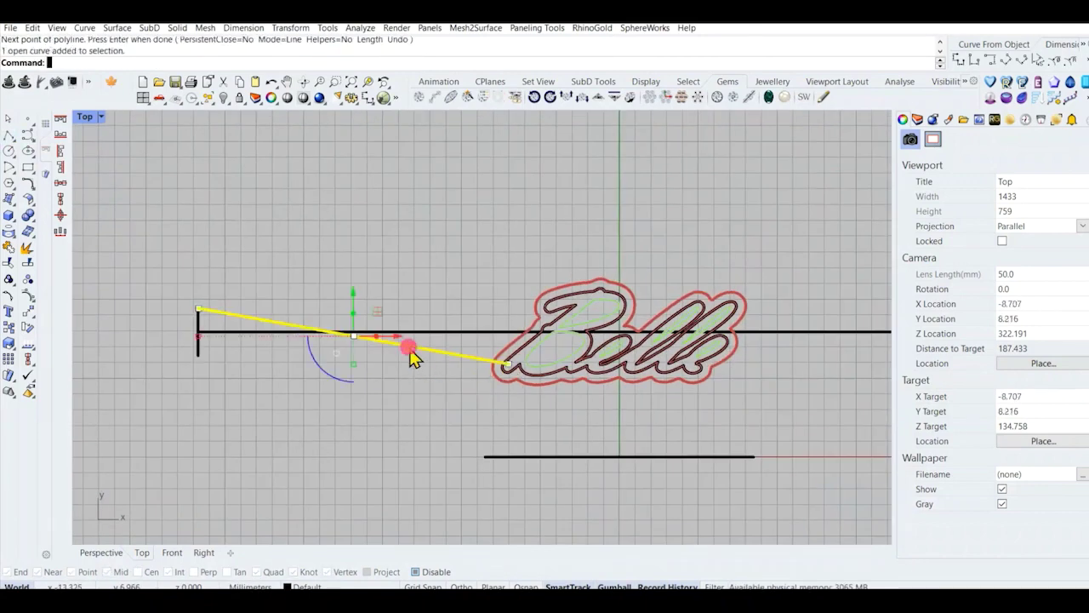
text(rebuild)
key(Return)
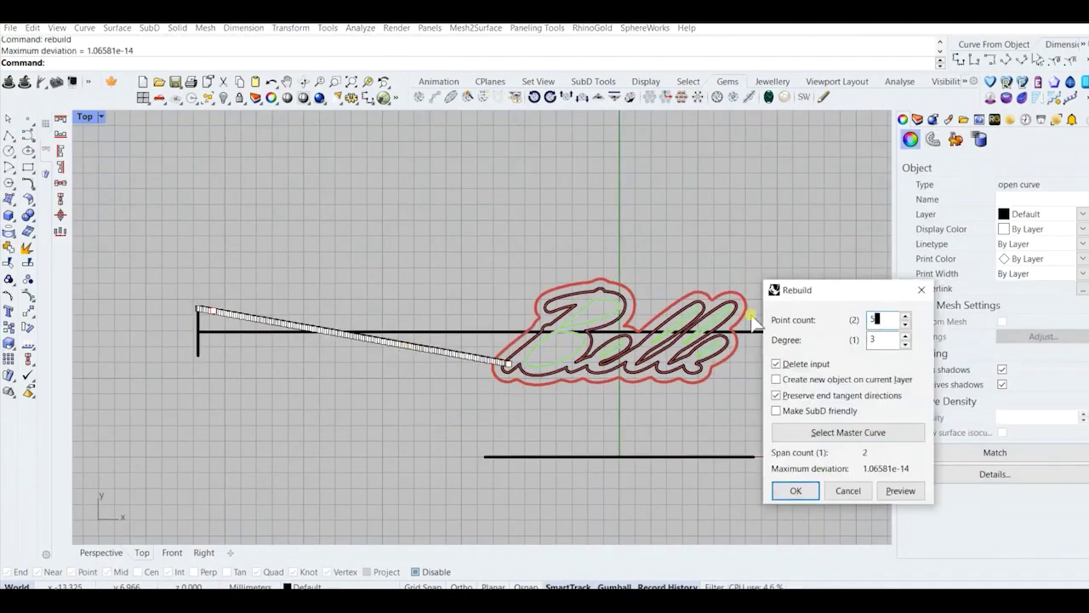
key(Return)
Bend the rebuilt curve into an S by raising its second control point and lowering the one beside the "B".
key(F10)
click(249, 317)
drag(252, 258, 251, 258)
right_drag(344, 291, 297, 291)
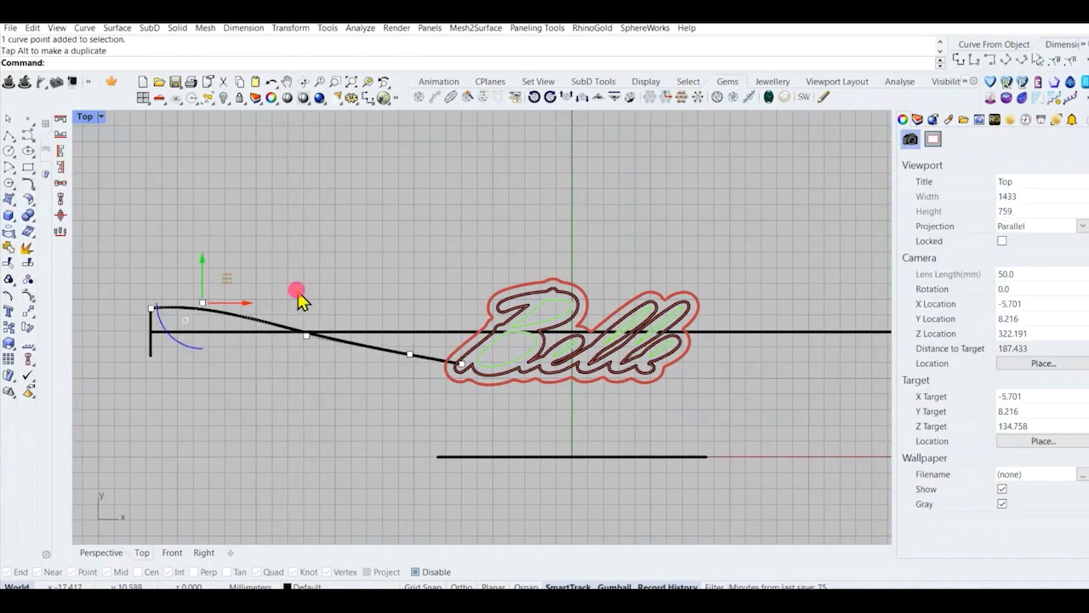
scroll(400, 356, up, 3)
click(408, 352)
click(416, 352)
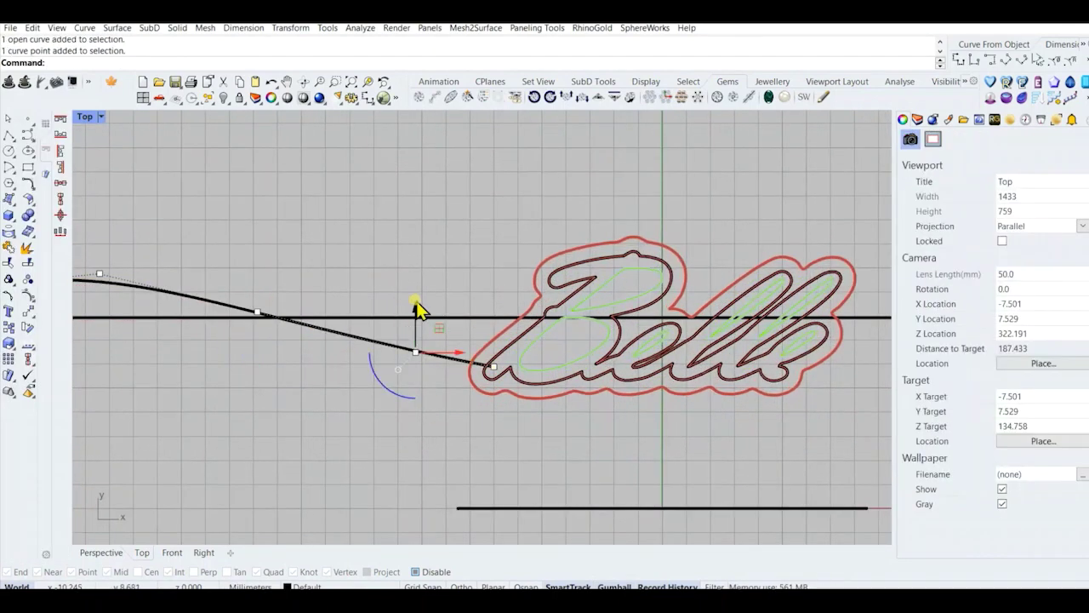
scroll(389, 366, down, 6)
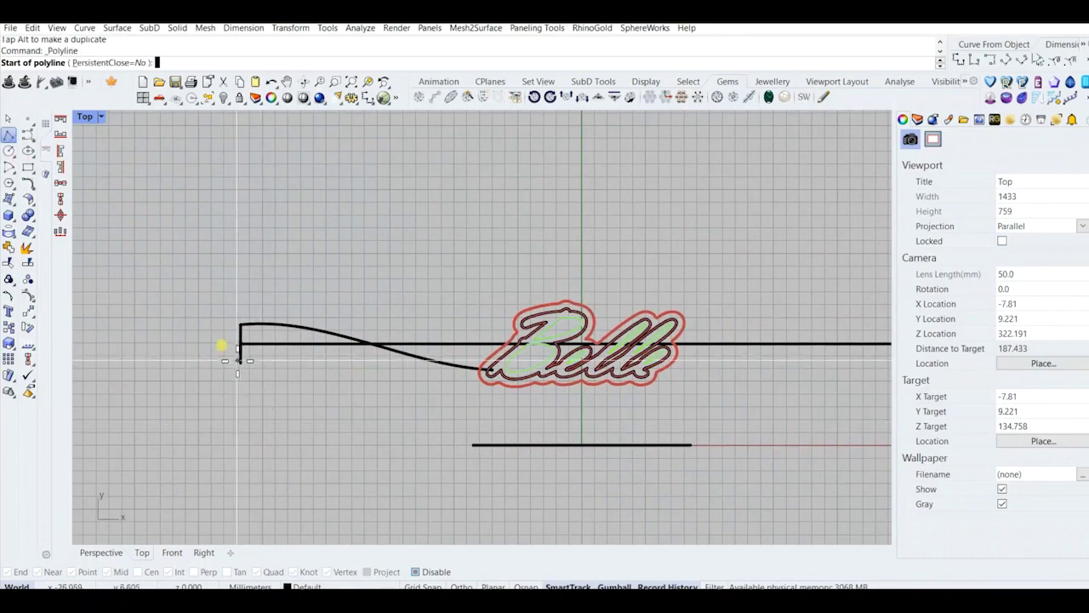
Draw a second polyline from the left vertical line's lower end to the upper-left part of the "B".
click(239, 361)
scroll(512, 325, up, 8)
click(524, 318)
right_click(467, 318)
Rebuild the second polyline on the left side with five points.
click(467, 326)
scroll(494, 332, down, 8)
text(re)
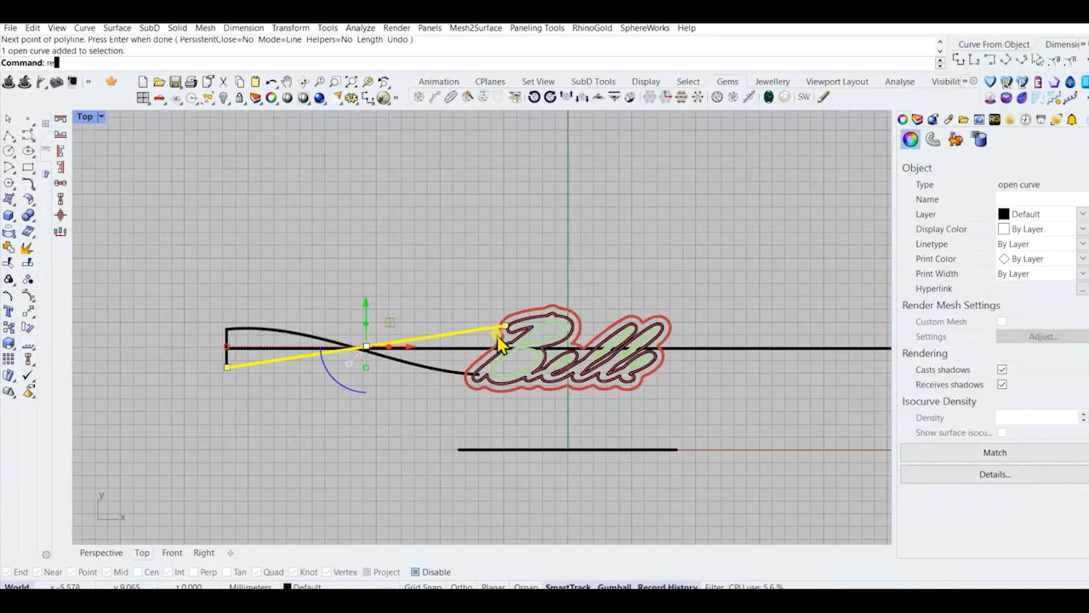
text(build)
key(Return)
key(Return)
Lower the control point nearest the left end line on the second curve.
scroll(273, 365, up, 6)
key(F10)
click(272, 356)
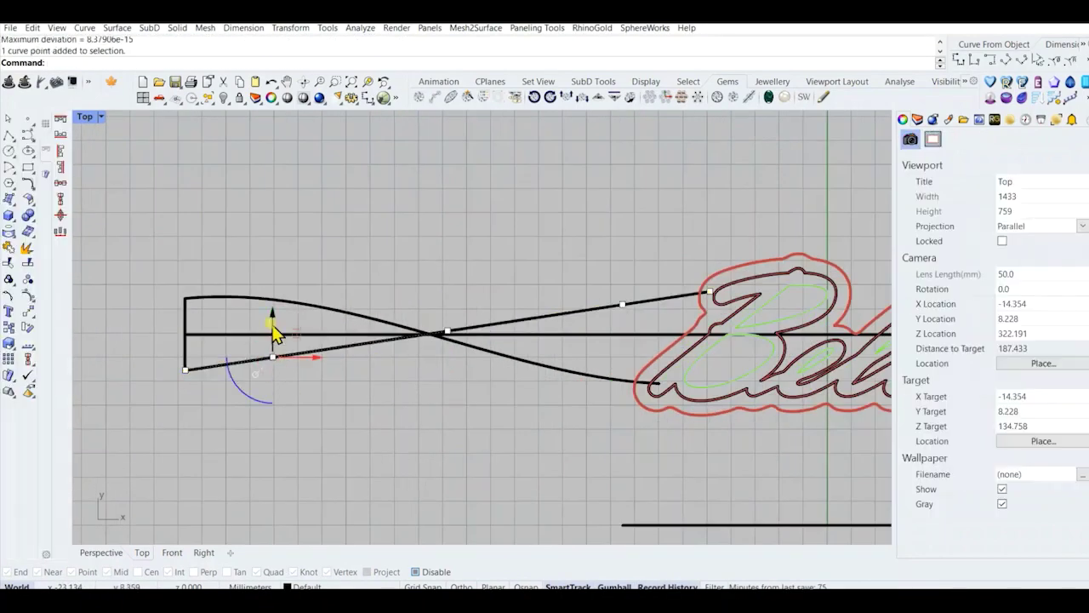
drag(274, 340, 274, 341)
key(Escape)
right_drag(520, 319, 417, 327)
Raise the second curve's middle control point and the one beside the "B" to complete its S shape.
click(422, 328)
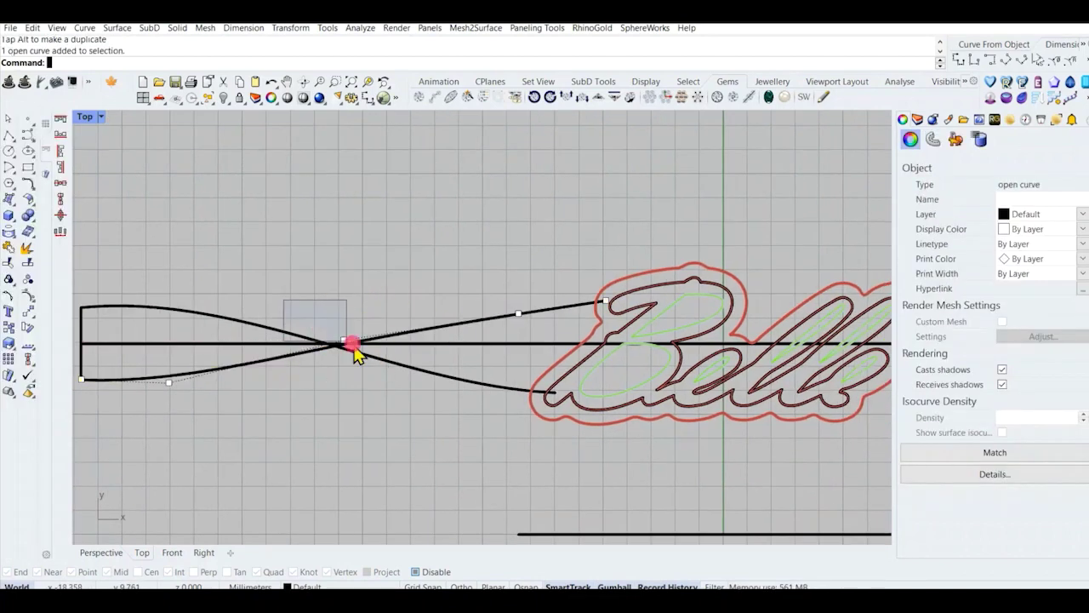
drag(353, 343, 366, 354)
drag(344, 301, 343, 284)
key(Escape)
right_drag(498, 282, 422, 287)
click(419, 320)
drag(407, 286, 462, 335)
drag(441, 291, 440, 277)
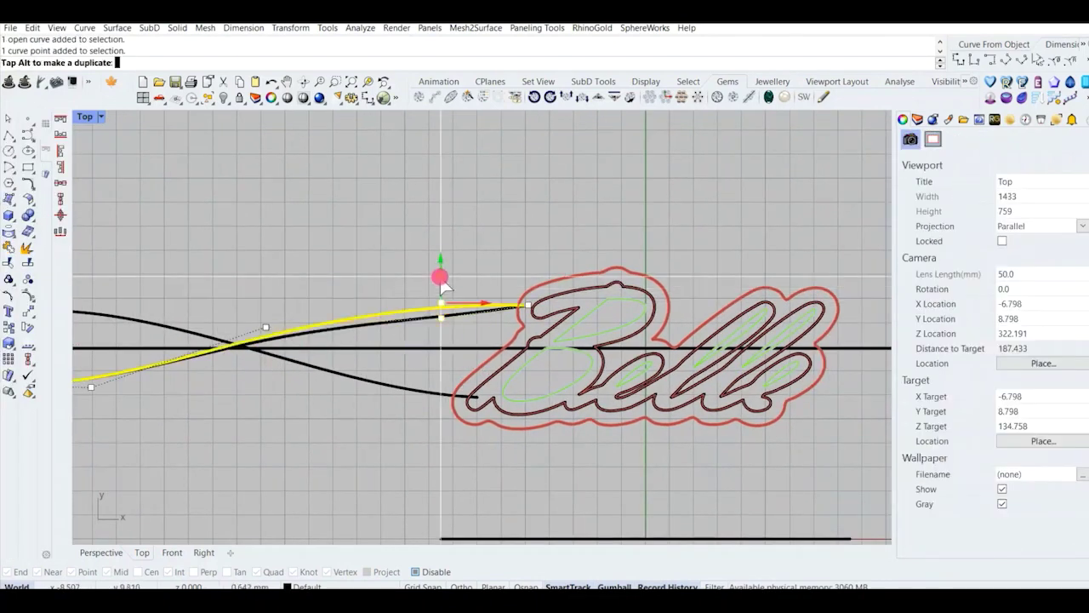
key(Escape)
scroll(223, 378, down, 6)
right_drag(220, 378, 340, 340)
scroll(341, 325, up, 8)
click(414, 332)
scroll(332, 385, down, 6)
key(Escape)
Draw a polyline from the lower end of the right vertical line to the top of the second "l".
right_drag(443, 352, 316, 365)
scroll(516, 376, down, 6)
right_drag(516, 377, 324, 375)
scroll(549, 377, up, 7)
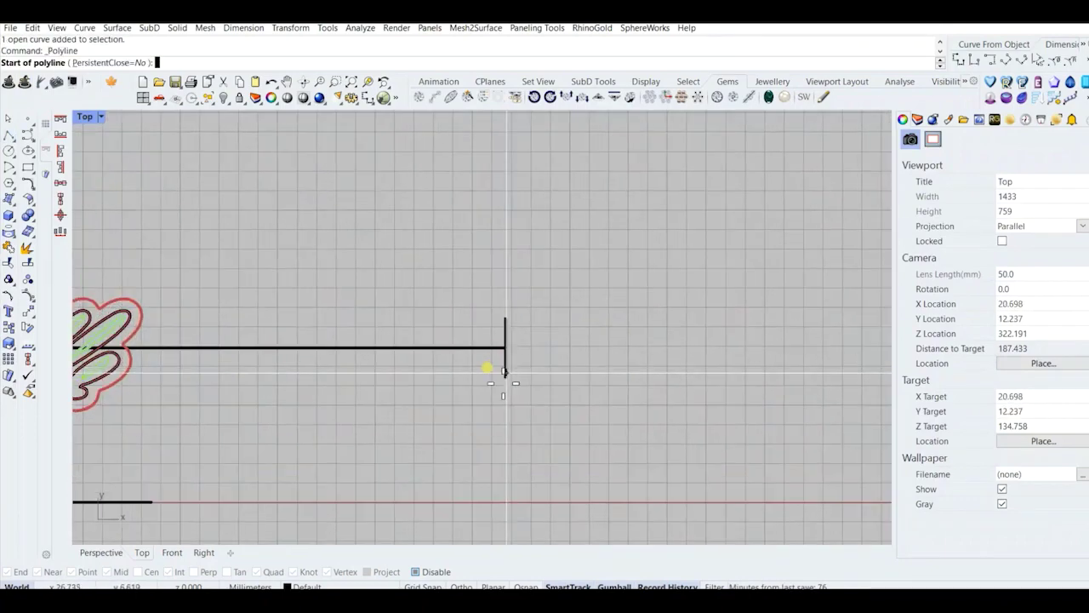
click(506, 377)
right_drag(392, 384, 608, 415)
scroll(360, 356, up, 5)
click(362, 356)
right_click(363, 355)
scroll(363, 355, down, 3)
scroll(446, 347, down, 8)
Rebuild the right-hand polyline between the second "l" and the end line with five points.
click(501, 362)
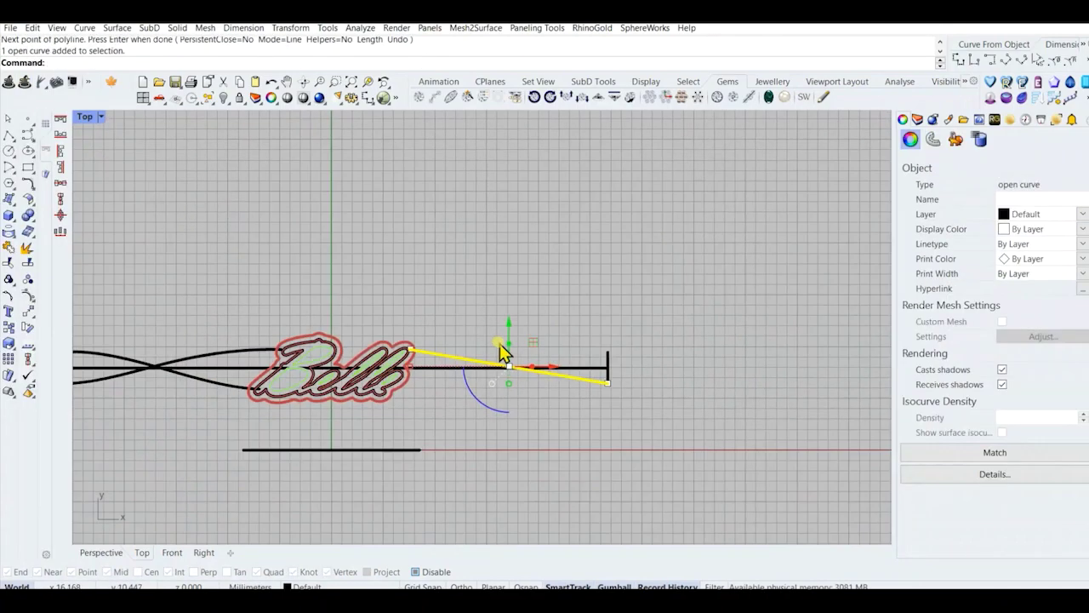
text(rebuild)
key(Return)
key(Return)
Bend the right-hand curve into an S by raising the control point beside the lettering and lowering the one near the end line.
key(F10)
click(443, 354)
click(579, 377)
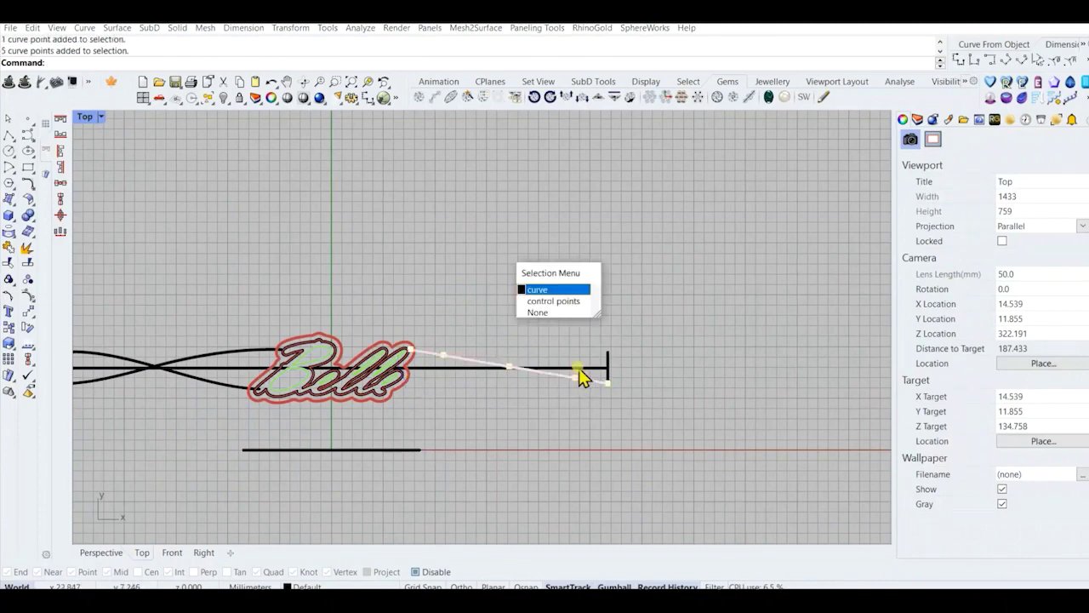
click(584, 390)
click(584, 382)
click(576, 378)
drag(575, 337, 574, 351)
scroll(474, 375, up, 3)
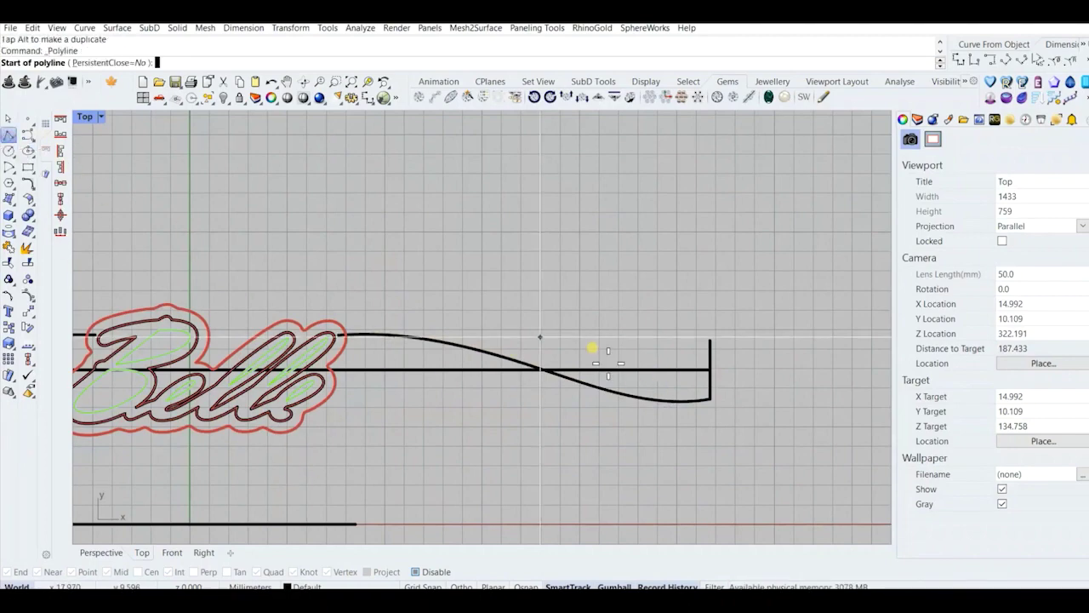
Draw a straight polyline from the upper end of the band's right end line to the lower edge of the last letter.
click(705, 341)
scroll(293, 413, up, 8)
click(307, 429)
right_click(309, 429)
scroll(333, 425, down, 6)
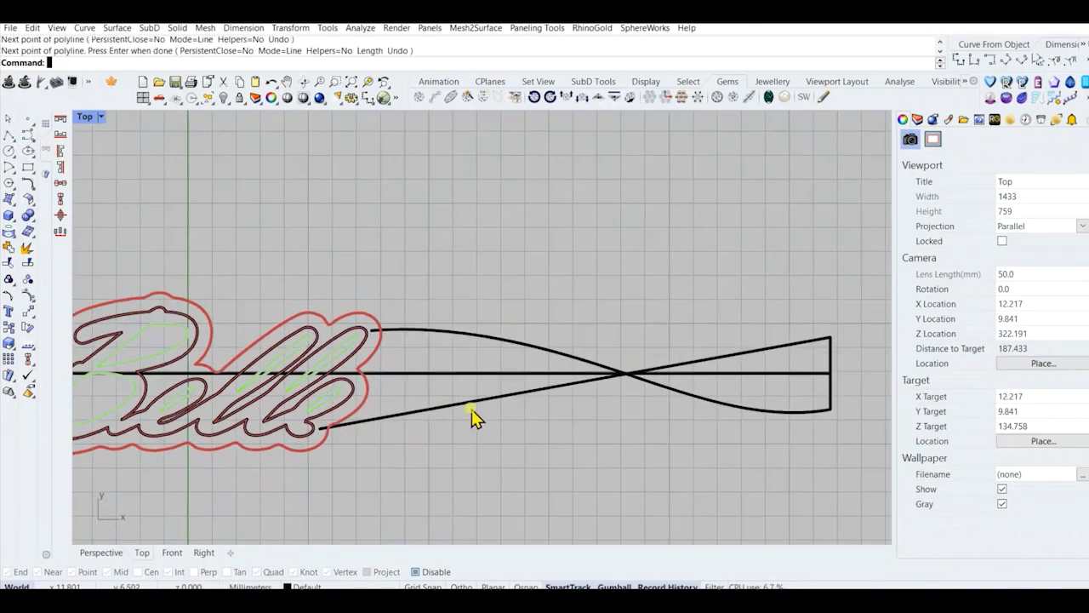
Rebuild the new diagonal line so it has editable control points.
click(452, 408)
scroll(450, 412, down, 8)
text(rebuild)
key(Return)
key(Return)
Raise the rebuilt line's control point nearest the right end line so the curve arches above the centre line.
scroll(397, 419, up, 12)
scroll(377, 411, down, 4)
right_drag(515, 384, 190, 419)
click(577, 353)
drag(577, 312, 577, 285)
right_drag(317, 361, 521, 335)
scroll(521, 336, down, 6)
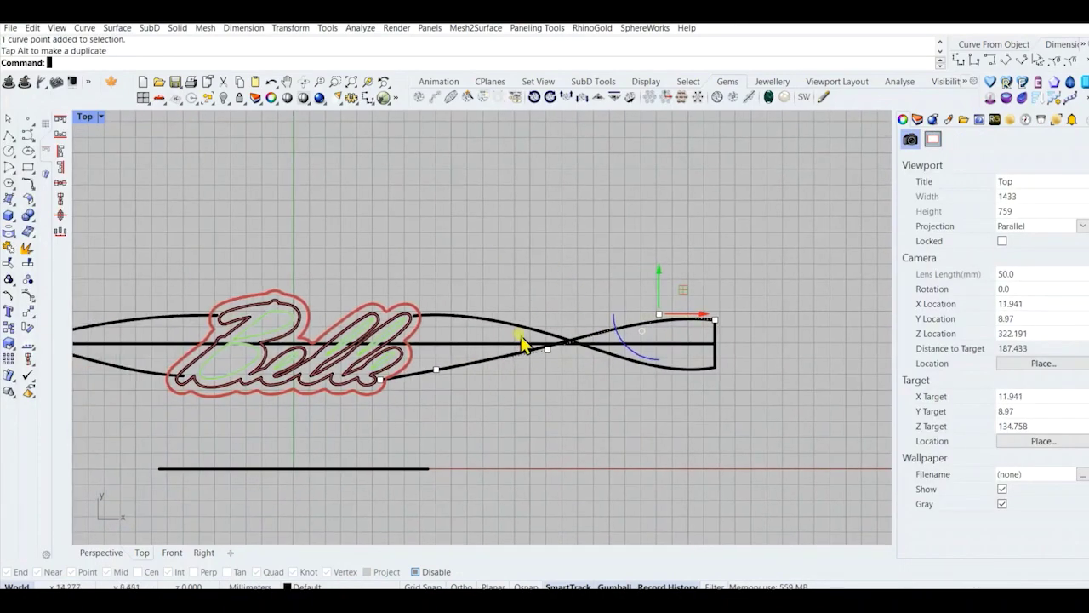
Lower the rebuilt curve's two control points nearer the lettering so it bows smoothly below the centre line.
scroll(521, 337, up, 6)
click(571, 363)
scroll(409, 417, down, 3)
scroll(408, 389, up, 2)
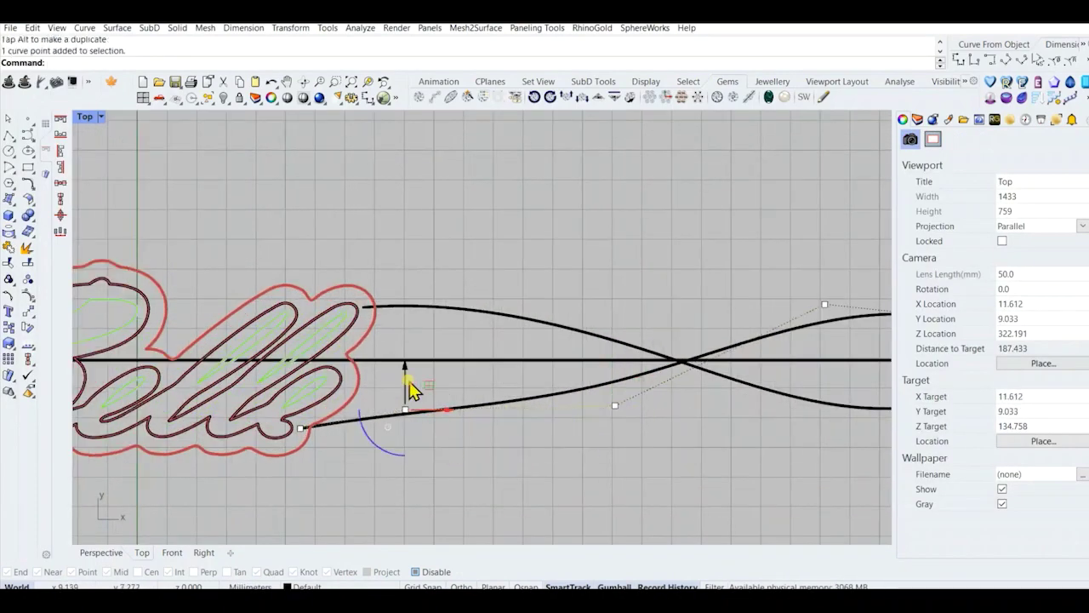
click(384, 418)
scroll(431, 456, down, 3)
right_drag(432, 449, 544, 420)
scroll(453, 392, up, 4)
scroll(428, 431, down, 4)
right_drag(624, 408, 602, 401)
scroll(595, 374, up, 4)
Adjust the middle control point of the other right-hand curve, the one starting at the lettering's upper edge.
click(596, 379)
scroll(591, 366, up, 6)
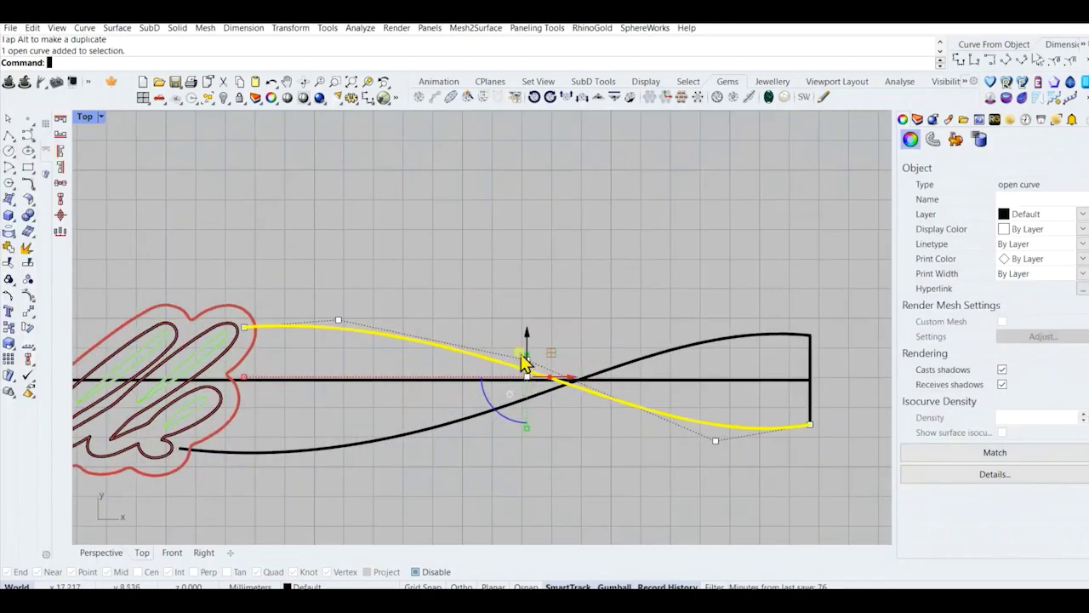
click(525, 359)
drag(527, 355, 524, 357)
Shift the lower right-hand curve's middle control point toward the lettering so both curves cross on the centre line.
click(574, 381)
scroll(491, 426, up, 8)
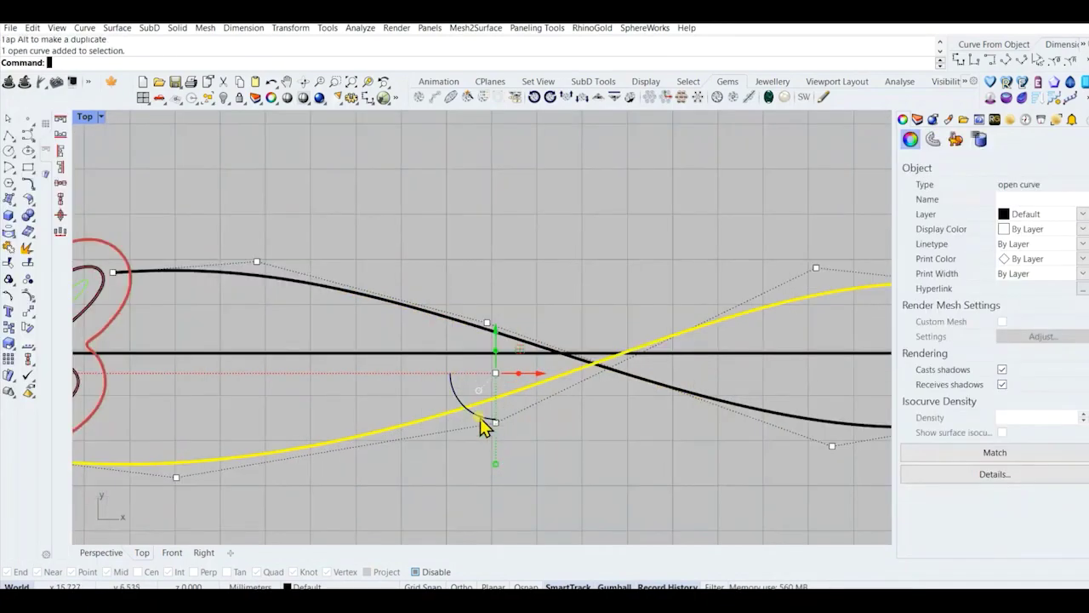
drag(452, 426, 538, 464)
scroll(553, 446, down, 6)
drag(553, 440, 530, 441)
drag(426, 455, 459, 456)
click(610, 476)
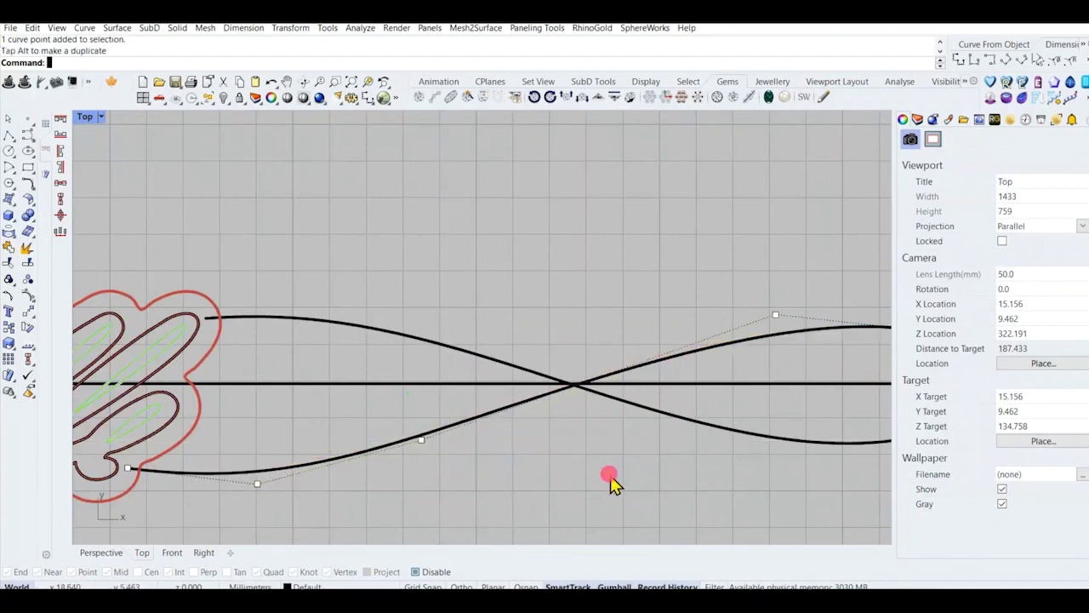
Shift the upper right-hand curve's middle control point toward the lettering to steepen its descent to the crossing.
scroll(504, 366, down, 4)
click(465, 402)
scroll(534, 391, up, 6)
scroll(516, 410, down, 2)
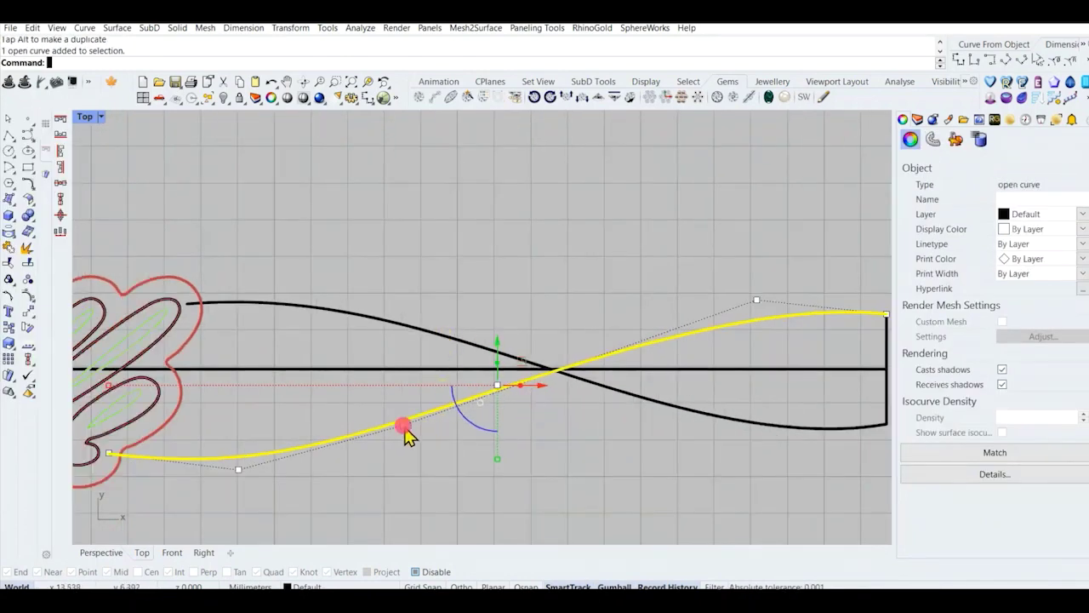
click(480, 402)
drag(506, 379, 430, 410)
click(506, 357)
scroll(507, 364, down, 4)
drag(474, 331, 515, 375)
drag(536, 350, 475, 351)
click(529, 410)
Nudge the upper right-hand curve's middle control point slightly upward and away from the lettering.
scroll(537, 400, down, 5)
right_drag(474, 379, 505, 396)
click(499, 408)
scroll(570, 396, up, 7)
click(425, 342)
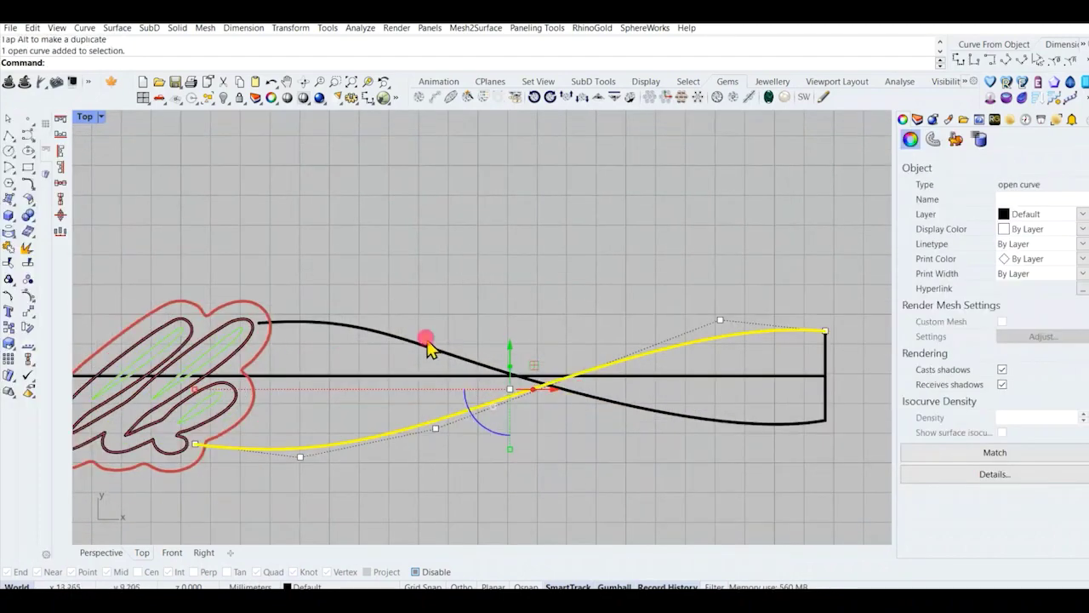
drag(400, 315, 451, 372)
drag(456, 332, 466, 323)
click(463, 348)
right_drag(590, 389, 647, 399)
scroll(647, 400, down, 6)
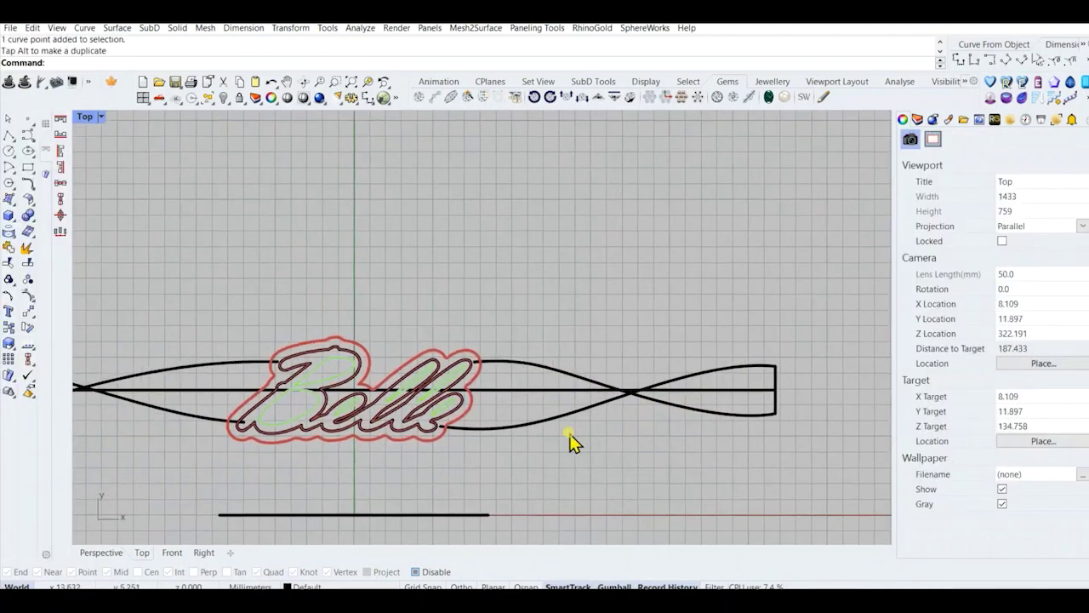
right_drag(569, 432, 605, 413)
scroll(587, 413, down, 8)
scroll(401, 397, up, 2)
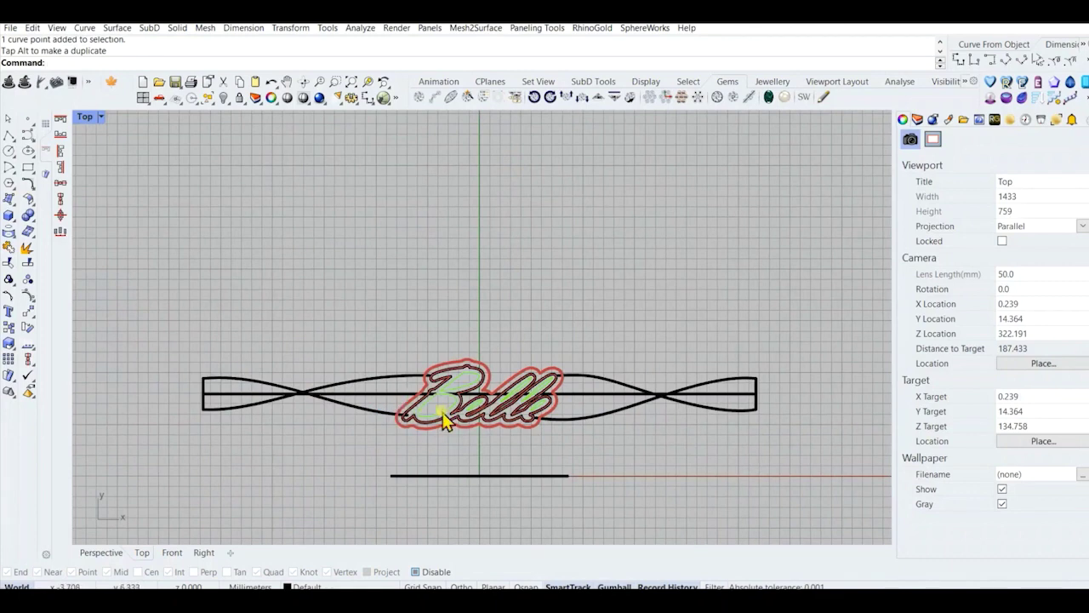
text(xt)
key(Return)
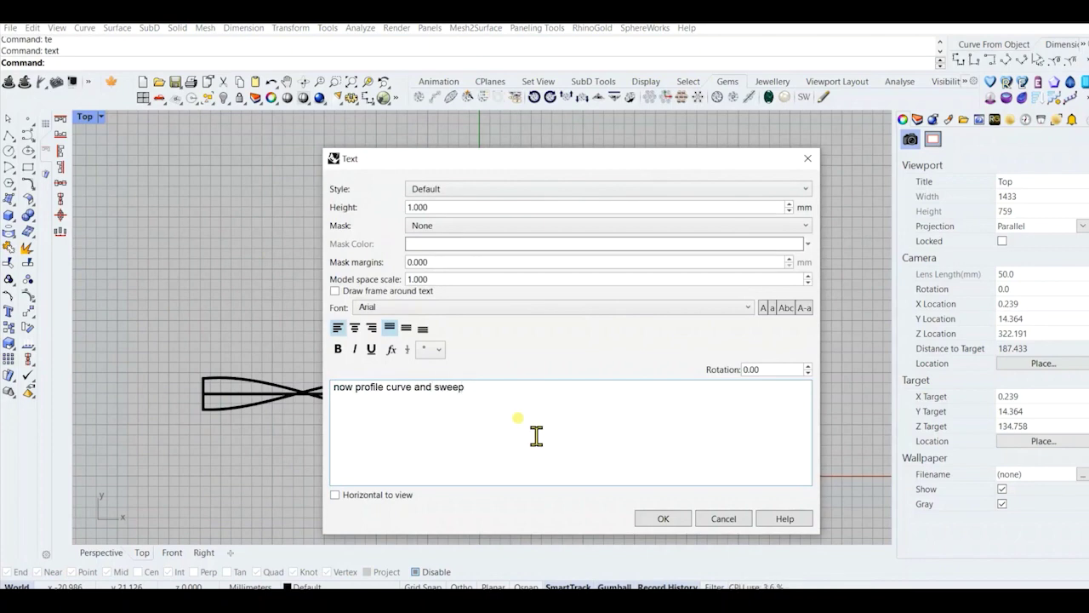
click(726, 517)
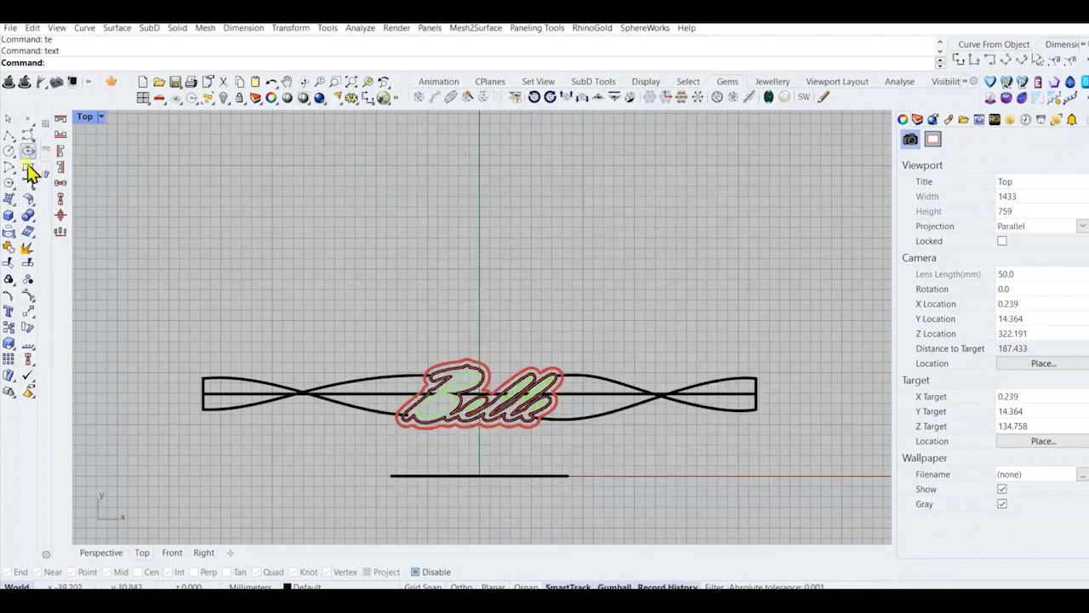
In the Right view, draw a 1 by 1 mm rounded rectangle centered on the lower rail's end at the band's left end line.
click(177, 63)
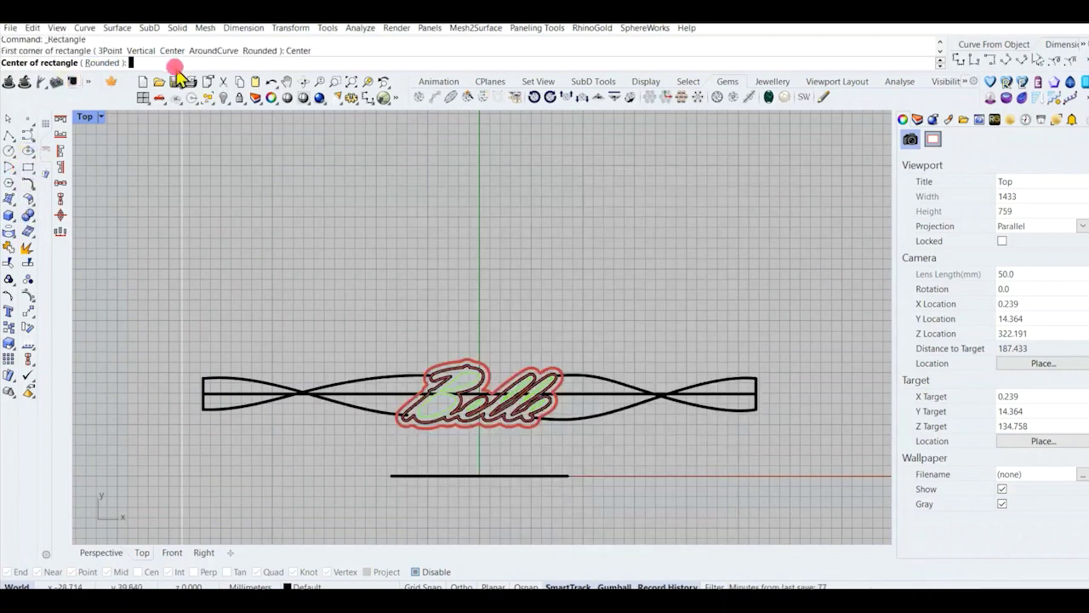
double_click(87, 118)
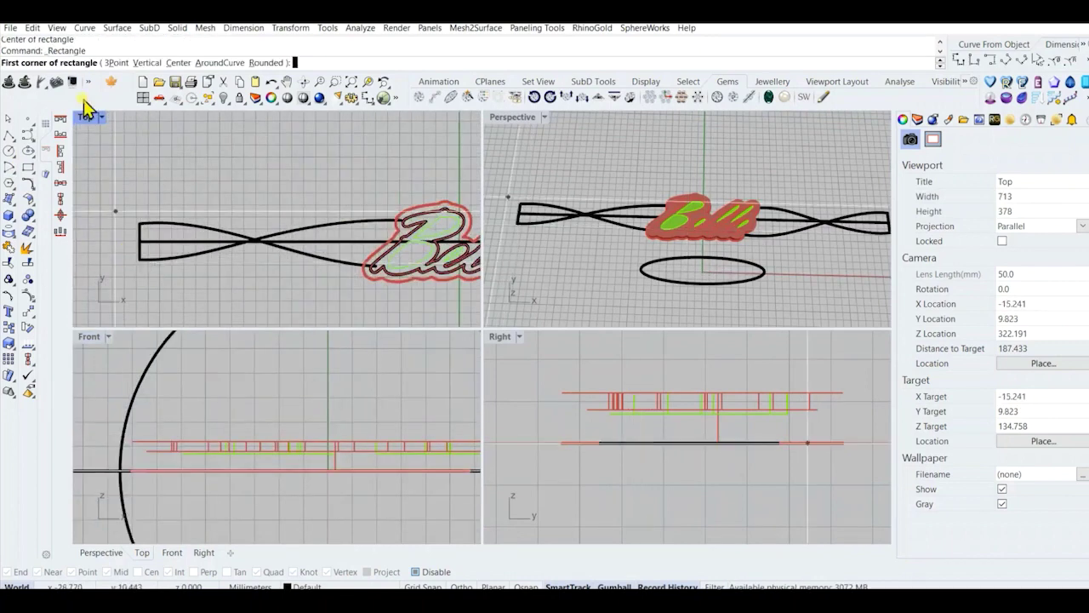
click(177, 63)
click(130, 251)
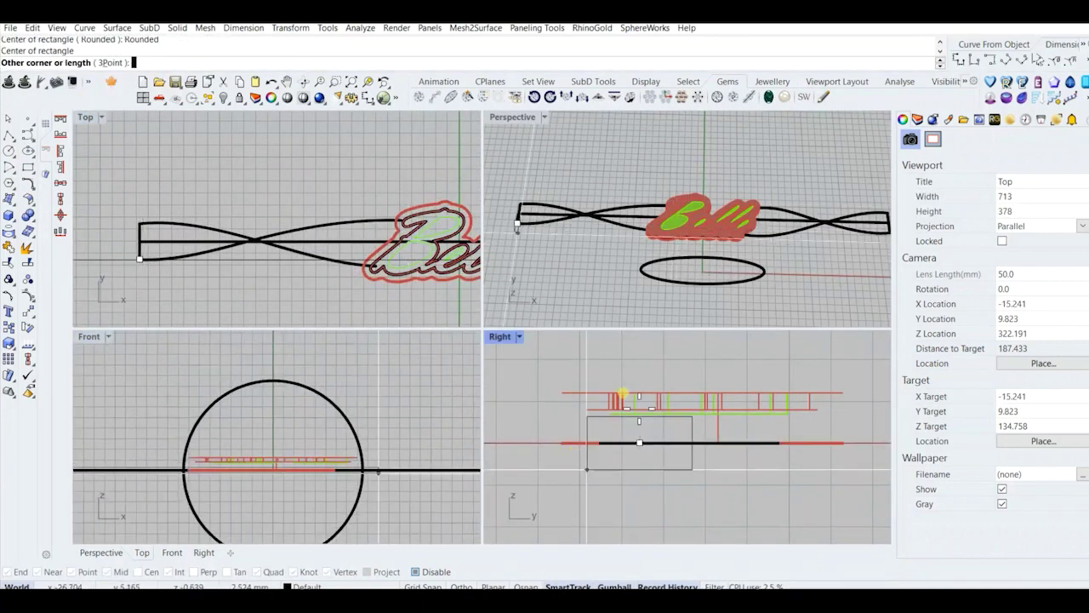
scroll(644, 445, up, 3)
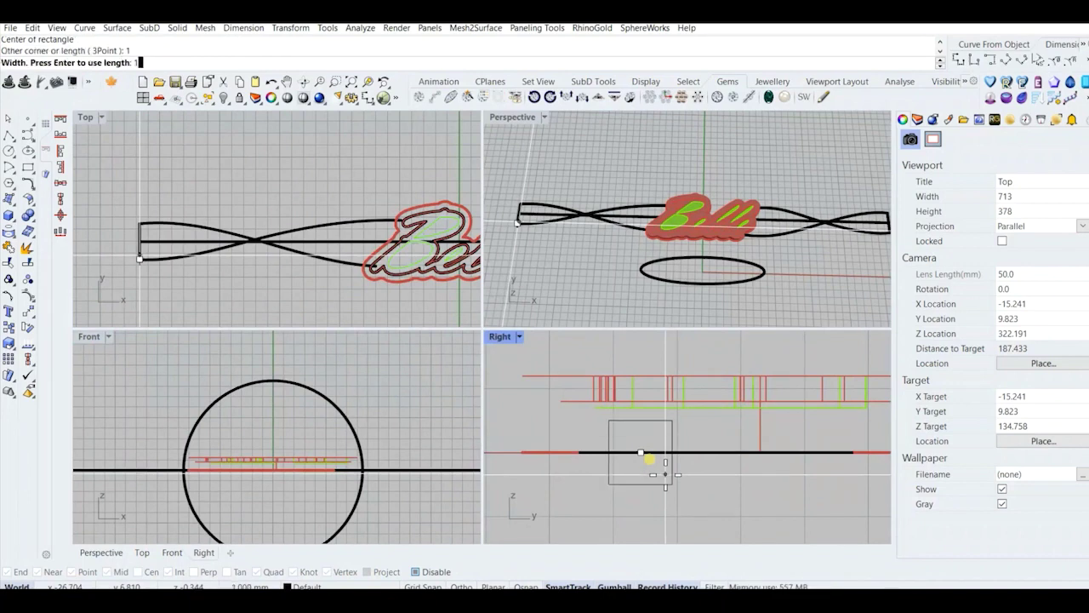
key(Return)
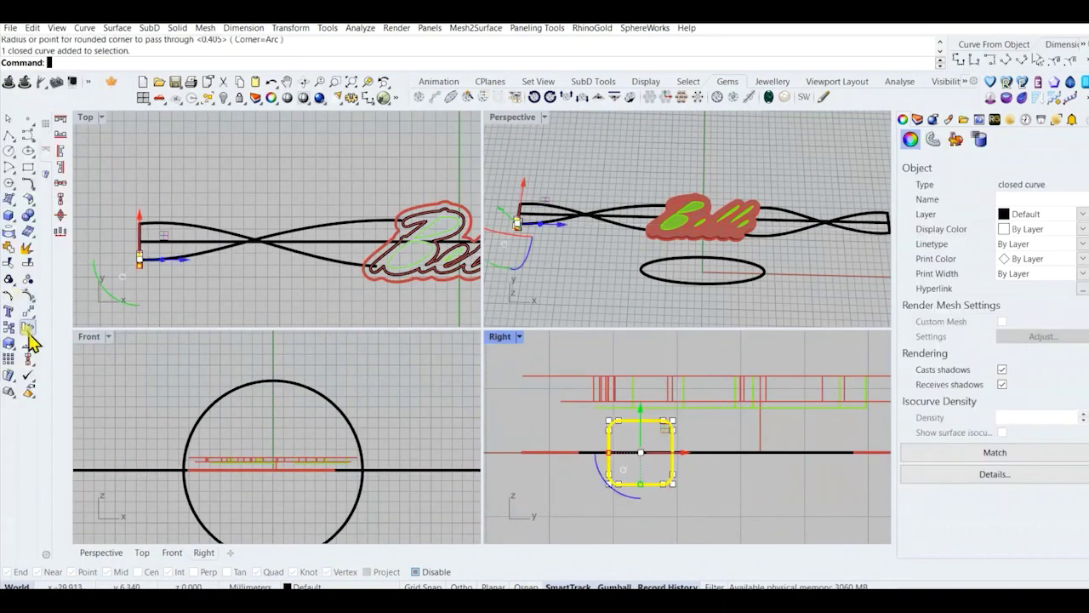
click(28, 313)
scroll(138, 258, up, 7)
click(146, 260)
key(Escape)
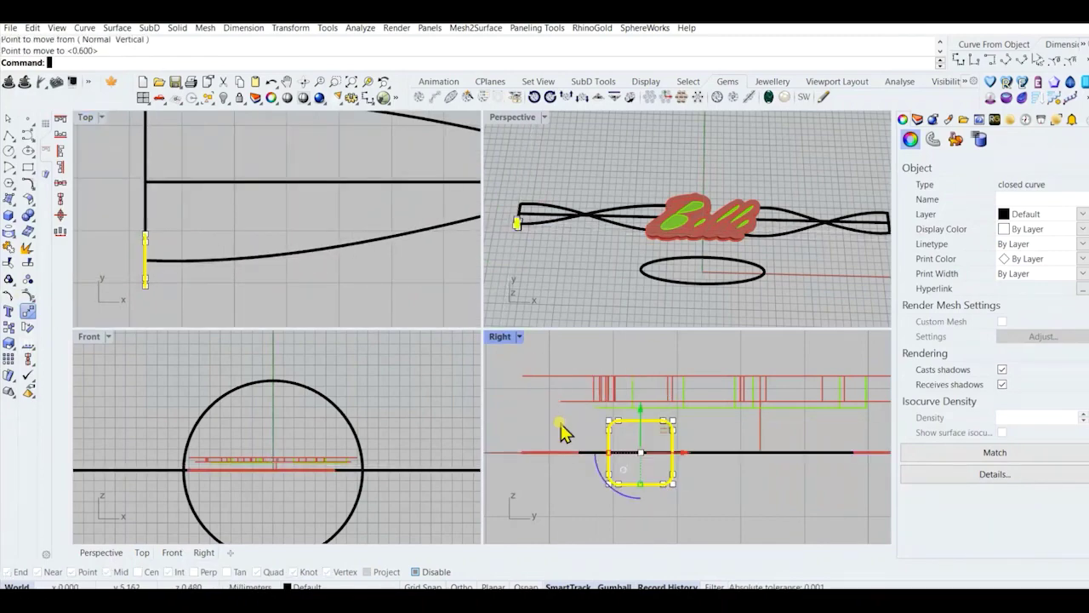
Move the rounded rectangle down so the midpoint of its upper edge sits on the rail's end.
scroll(556, 250, down, 3)
click(557, 250)
right_drag(559, 249, 681, 183)
scroll(660, 245, up, 6)
right_click(660, 247)
scroll(670, 250, up, 6)
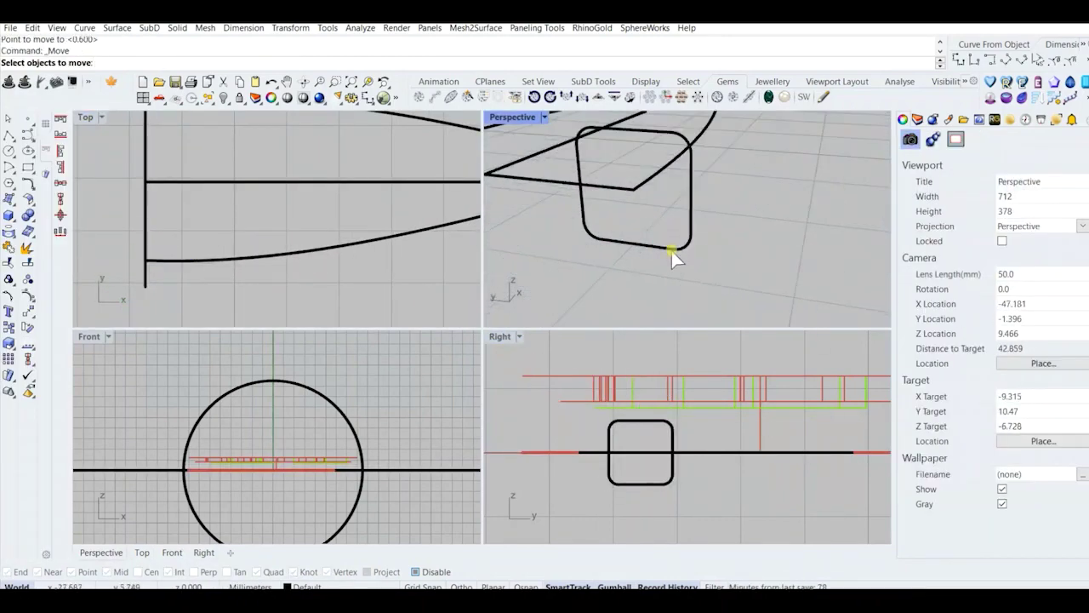
click(672, 251)
right_click(671, 250)
scroll(672, 249, down, 7)
click(656, 201)
click(656, 225)
scroll(659, 228, down, 7)
right_drag(689, 228, 698, 242)
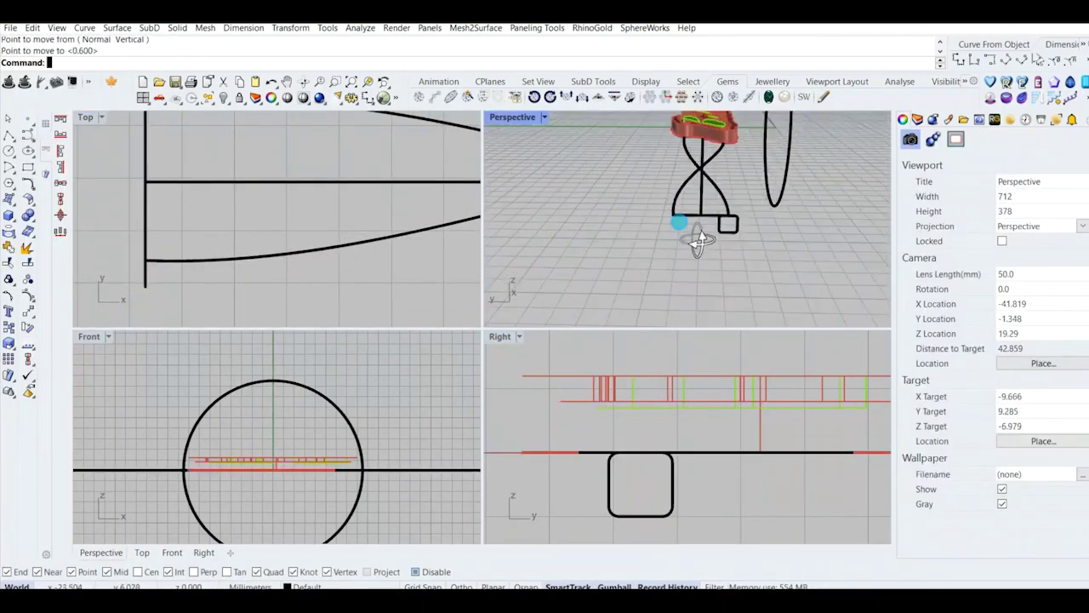
Copy the rounded rectangle from the lower rail's end to the upper rail's end on the left end line.
click(722, 228)
click(8, 315)
key(Escape)
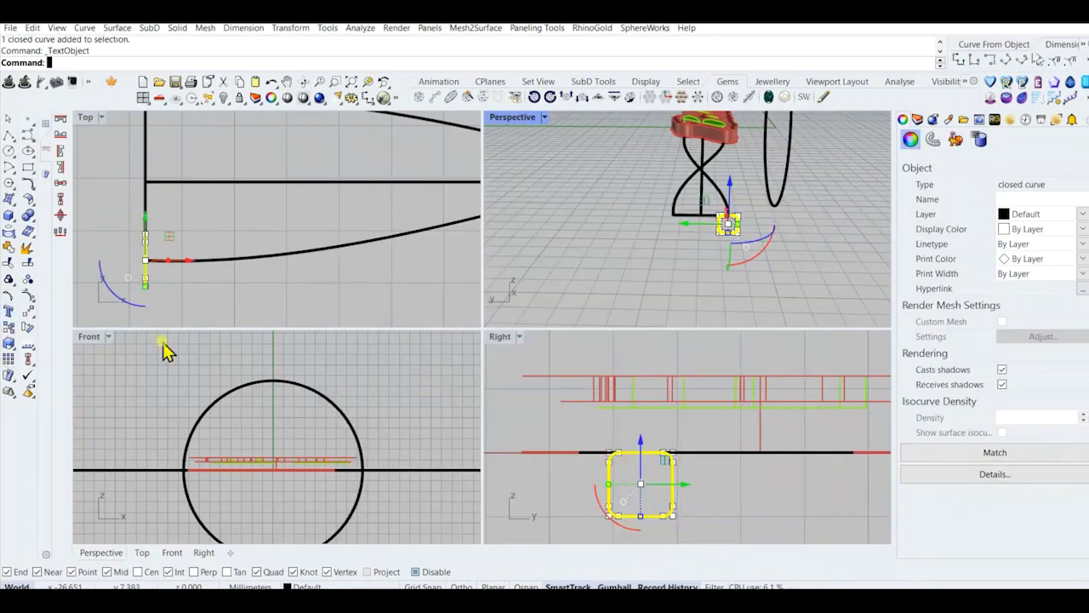
click(9, 327)
scroll(739, 219, up, 7)
click(690, 211)
click(555, 212)
scroll(552, 218, down, 8)
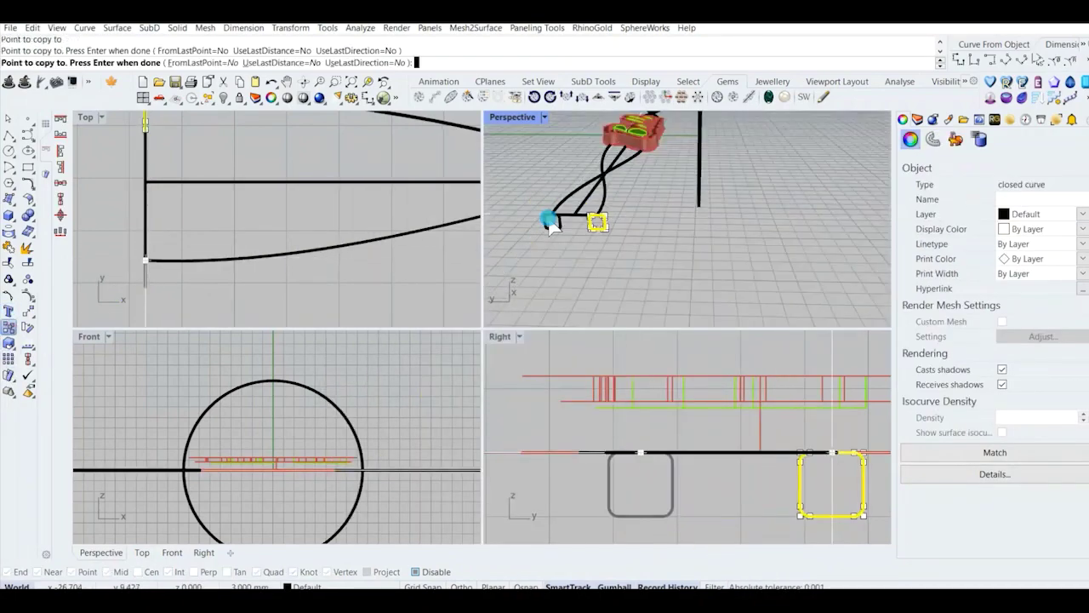
right_click(561, 225)
Move the original rounded rectangle up so the midpoint of its bottom edge sits on the rail's end.
right_drag(664, 234, 566, 259)
right_drag(353, 433, 306, 448)
scroll(305, 448, down, 8)
scroll(189, 485, up, 6)
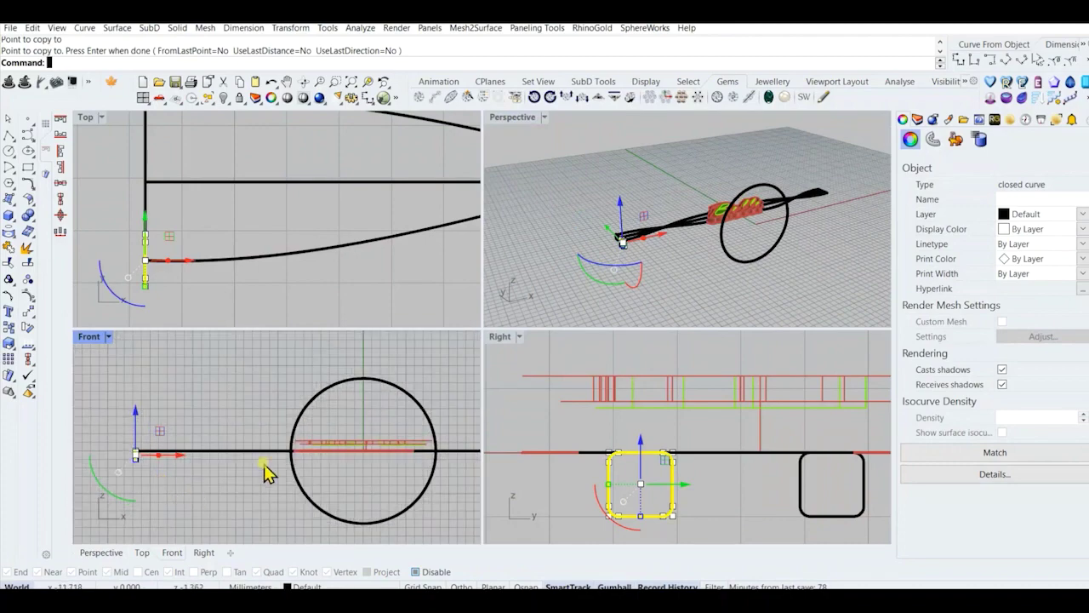
right_drag(672, 255, 705, 268)
click(705, 269)
scroll(649, 267, up, 8)
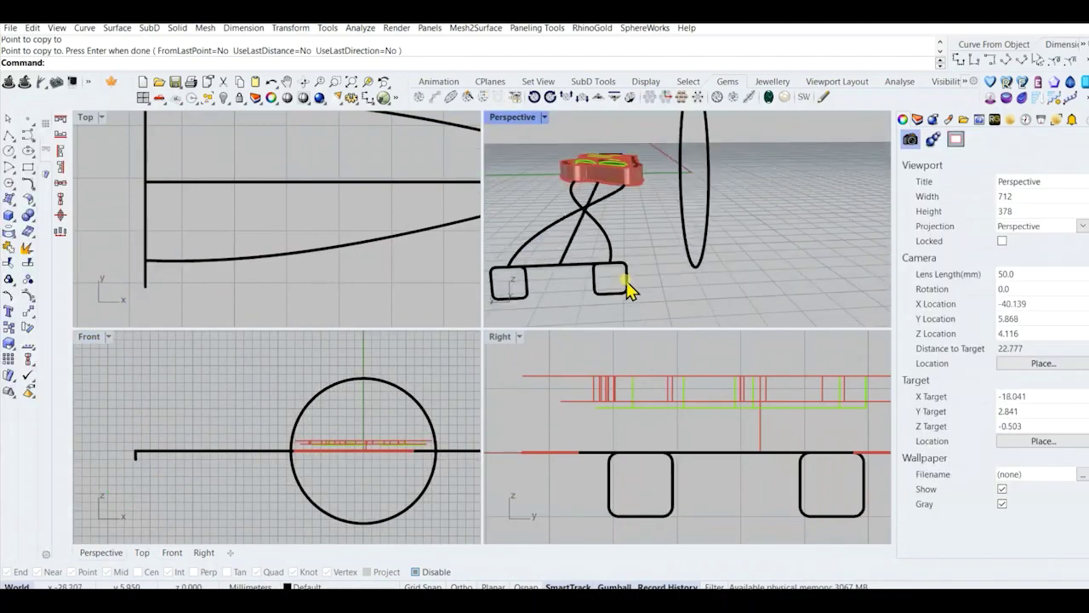
click(627, 280)
scroll(140, 433, up, 2)
scroll(713, 452, down, 4)
click(29, 312)
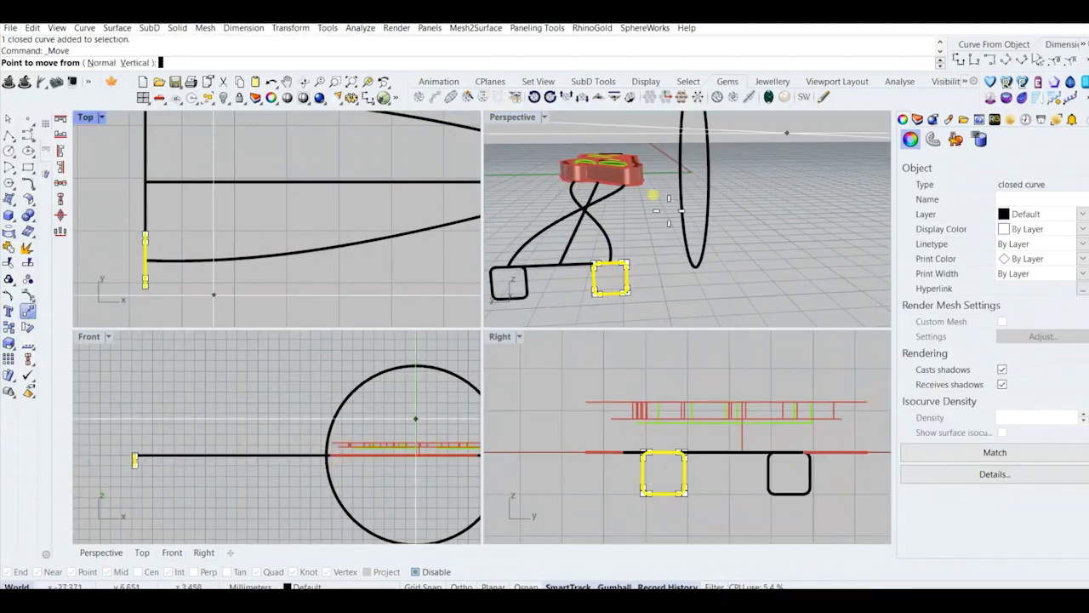
click(610, 294)
click(610, 263)
scroll(631, 285, down, 7)
click(715, 216)
Copy the lower left profile rectangle from its rail end to both rail ends on the band's right end line.
right_drag(715, 215, 637, 241)
scroll(589, 204, up, 6)
click(585, 188)
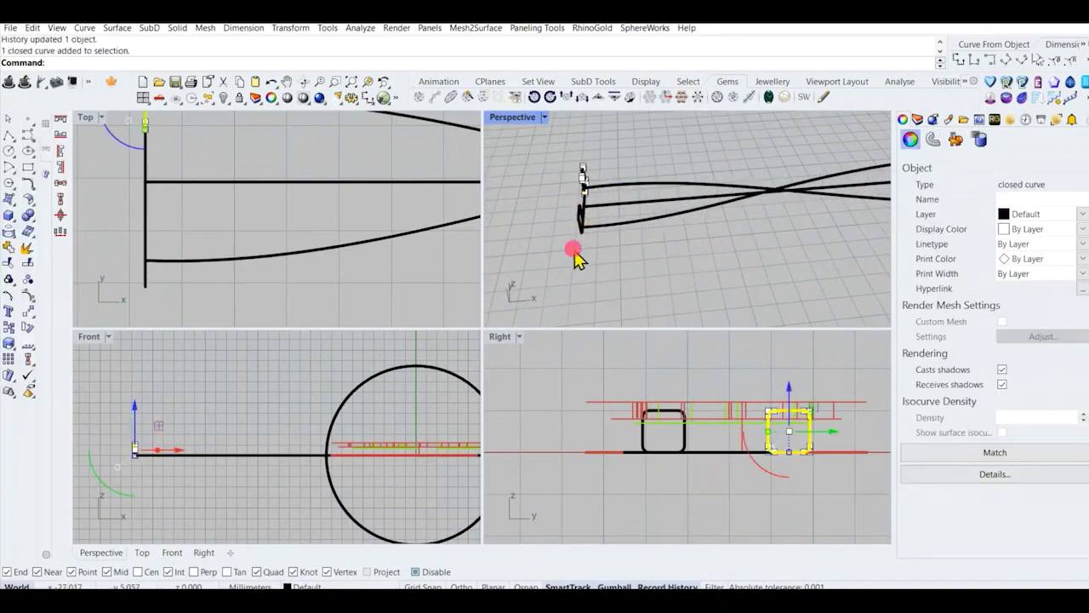
click(575, 253)
click(580, 224)
click(9, 327)
right_drag(574, 228, 639, 221)
scroll(537, 304, up, 5)
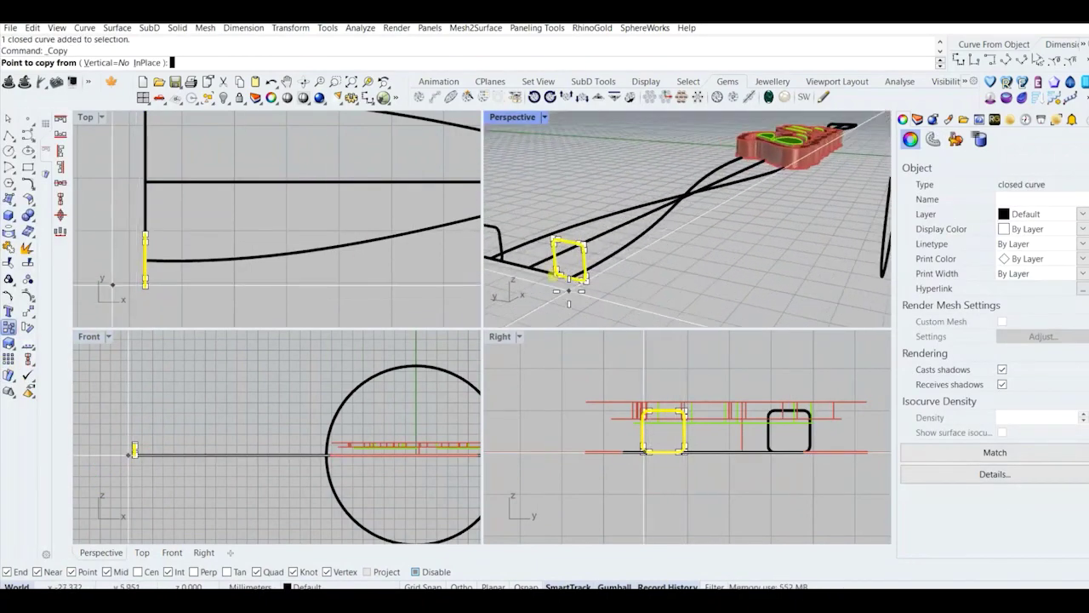
click(571, 278)
scroll(226, 254, down, 14)
scroll(214, 243, up, 5)
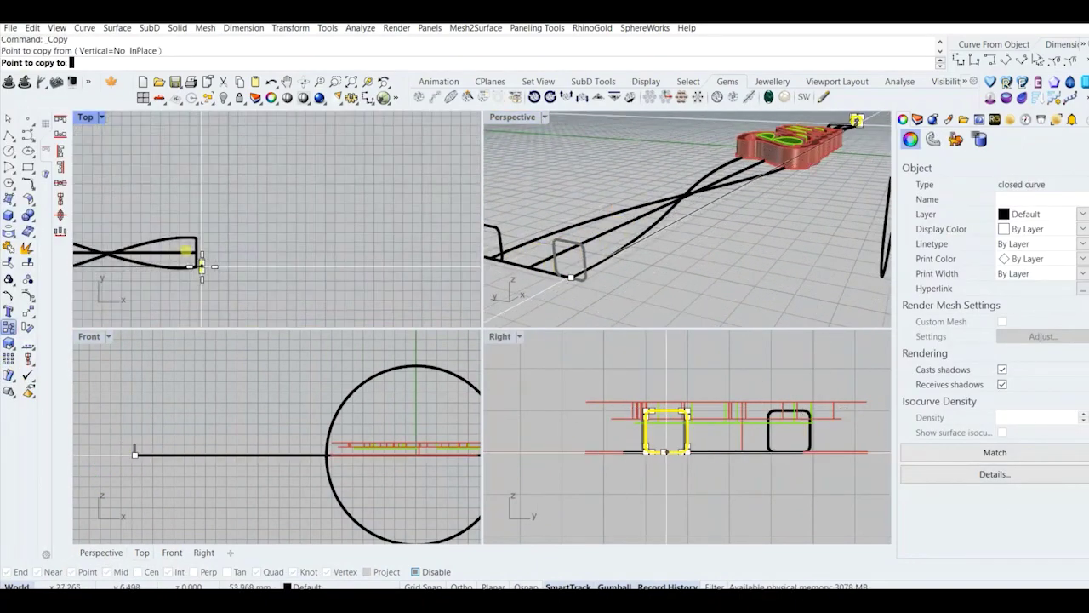
click(215, 225)
right_drag(215, 224, 228, 262)
click(210, 228)
right_click(255, 240)
click(312, 252)
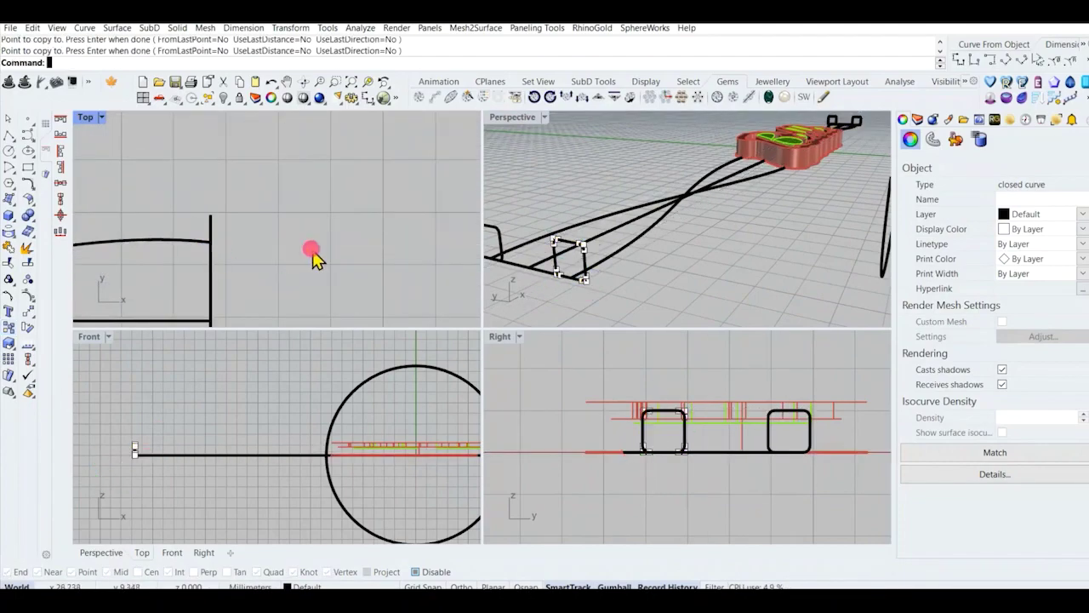
Maximize the Perspective view and examine the rails, the end profiles and where the rails meet the lettering.
scroll(572, 234, down, 5)
right_drag(572, 223, 614, 248)
double_click(512, 118)
scroll(453, 250, down, 16)
scroll(624, 357, up, 16)
right_drag(673, 294, 622, 298)
scroll(570, 277, down, 10)
right_drag(365, 298, 449, 368)
right_drag(634, 356, 497, 247)
scroll(460, 289, up, 7)
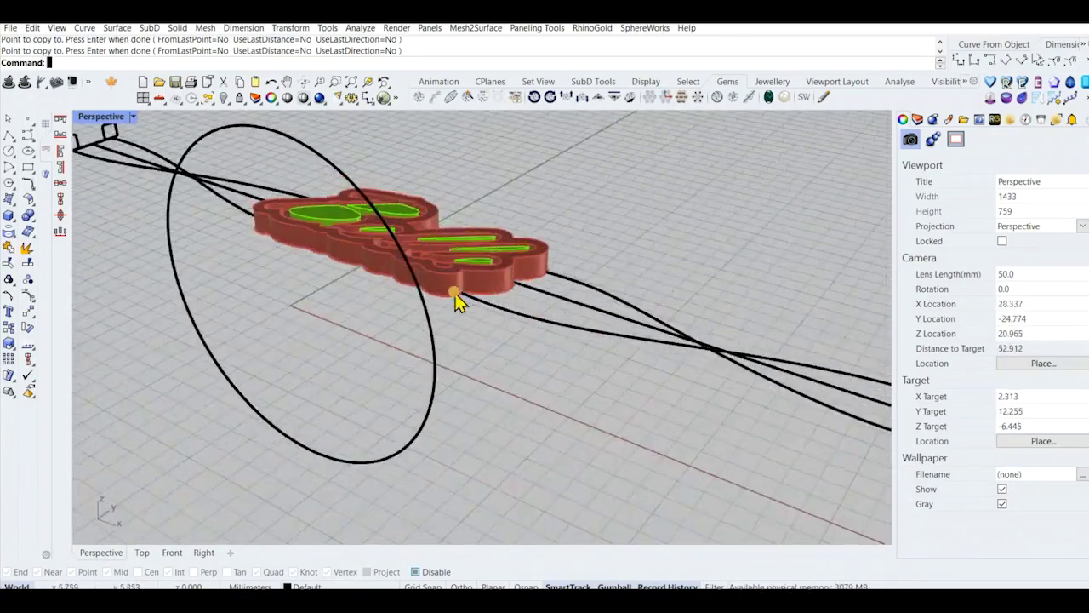
right_drag(455, 293, 476, 366)
Copy the profile at the lower rail end on the band's right end line to the rail end at the lettering's upper right, using Ghosted display.
click(645, 372)
right_drag(659, 366, 589, 372)
right_click(589, 373)
scroll(442, 412, up, 8)
click(473, 407)
scroll(474, 424, down, 10)
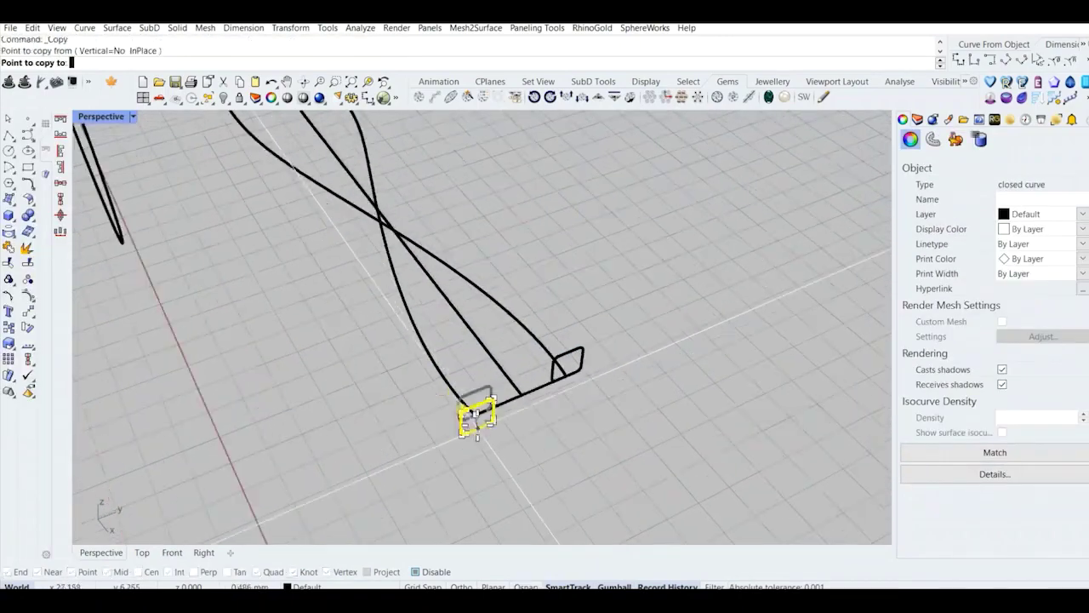
right_drag(298, 223, 360, 248)
scroll(357, 247, up, 5)
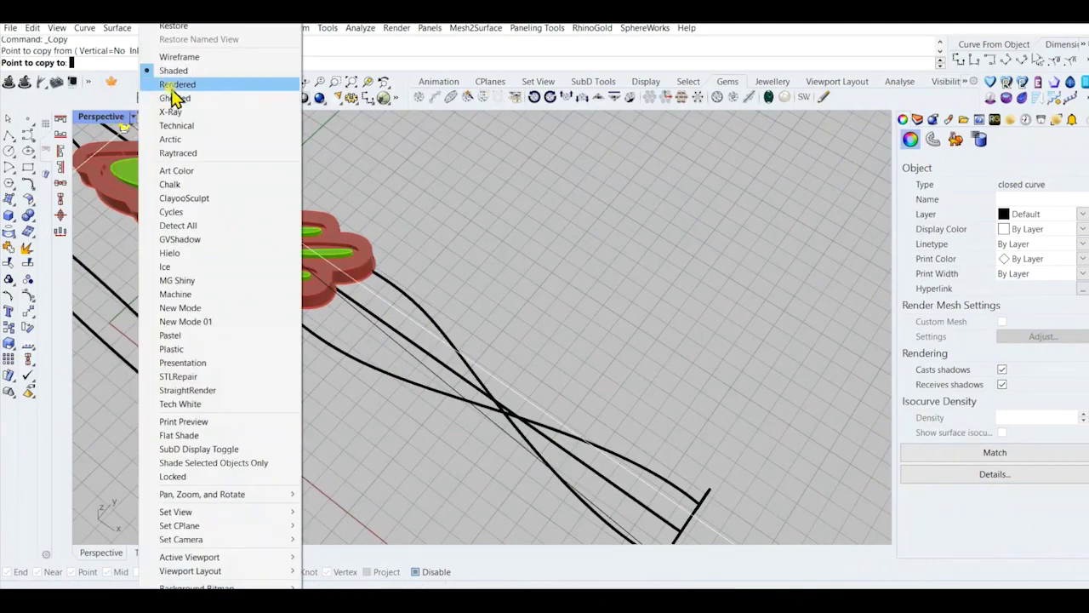
click(175, 98)
scroll(353, 247, up, 8)
click(399, 284)
scroll(402, 288, down, 3)
right_click(404, 291)
Copy the lower profile on the right end line to the rail end at the lettering's lower right.
scroll(406, 294, down, 5)
right_drag(406, 293, 485, 363)
scroll(484, 331, down, 4)
scroll(485, 363, up, 5)
click(541, 303)
scroll(542, 304, down, 8)
right_drag(540, 306, 465, 341)
scroll(438, 345, up, 6)
scroll(460, 296, down, 6)
click(747, 395)
right_click(747, 396)
scroll(745, 398, up, 12)
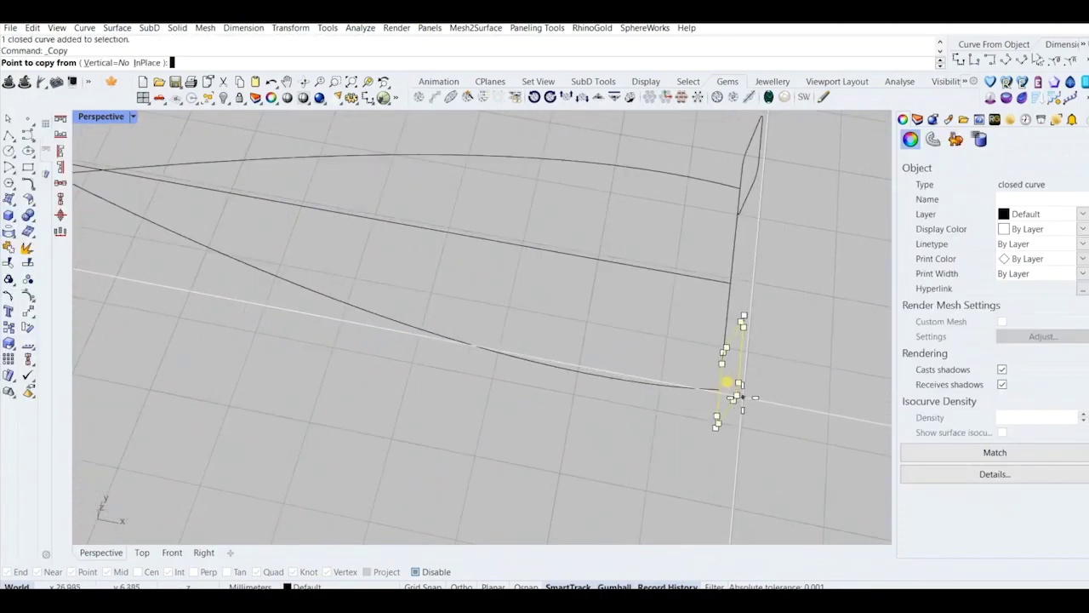
scroll(664, 383, down, 10)
scroll(277, 344, up, 10)
click(268, 347)
scroll(276, 350, down, 5)
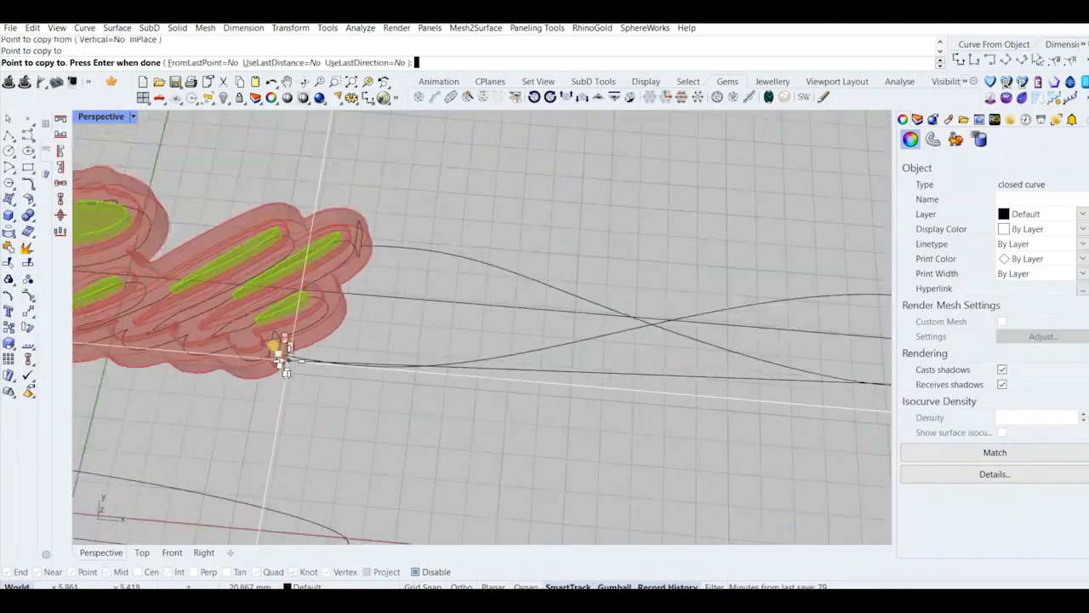
right_click(282, 358)
Rotate the profile copy at the lettering's lower right slightly so it sits square to the rail.
scroll(285, 356, down, 3)
right_drag(294, 354, 427, 294)
scroll(428, 297, up, 5)
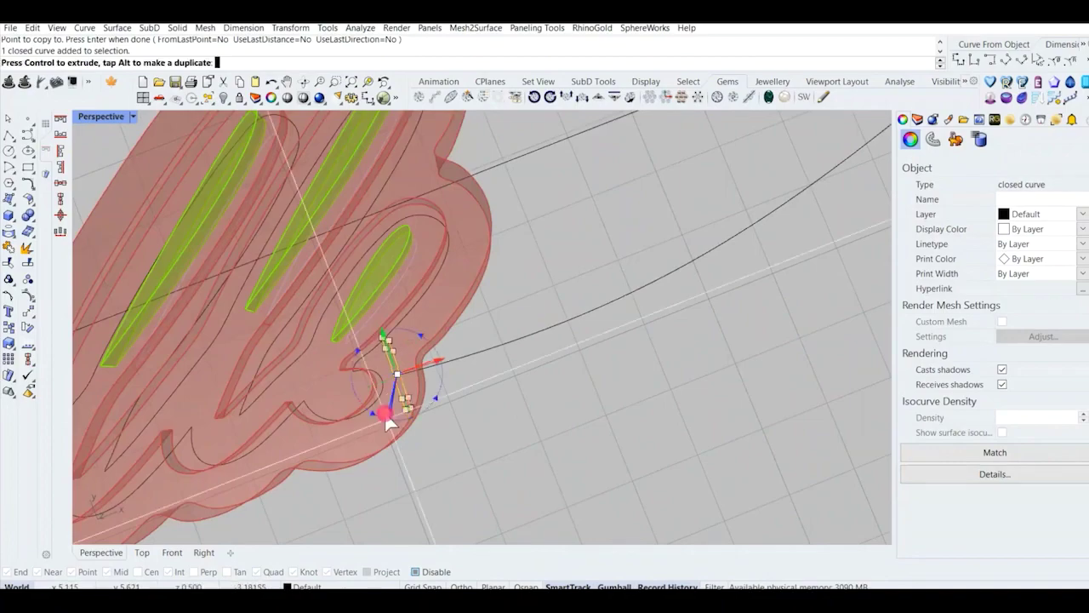
drag(386, 416, 372, 410)
click(476, 432)
Copy the lower profile on the band's left end line to the rail end at the lettering's lower left.
scroll(489, 366, down, 6)
scroll(483, 285, up, 4)
scroll(562, 255, down, 6)
right_drag(558, 259, 415, 303)
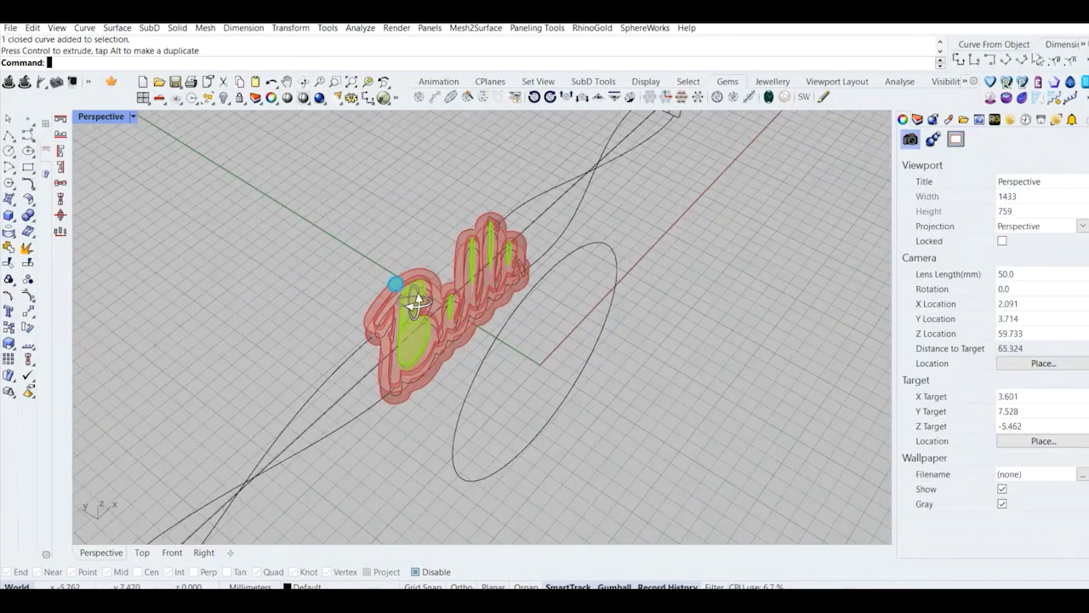
scroll(419, 294, down, 8)
right_click(345, 366)
scroll(345, 369, up, 8)
click(349, 373)
right_click(352, 376)
scroll(357, 381, up, 8)
click(381, 397)
scroll(457, 335, down, 8)
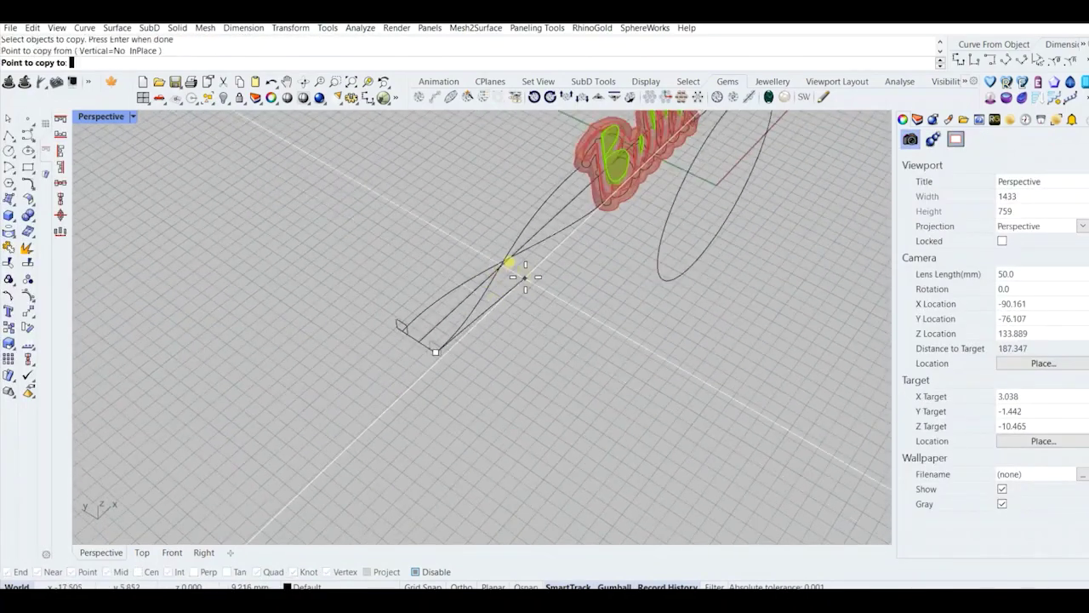
scroll(525, 276, up, 5)
right_click(637, 268)
scroll(634, 272, down, 9)
right_drag(630, 280, 578, 347)
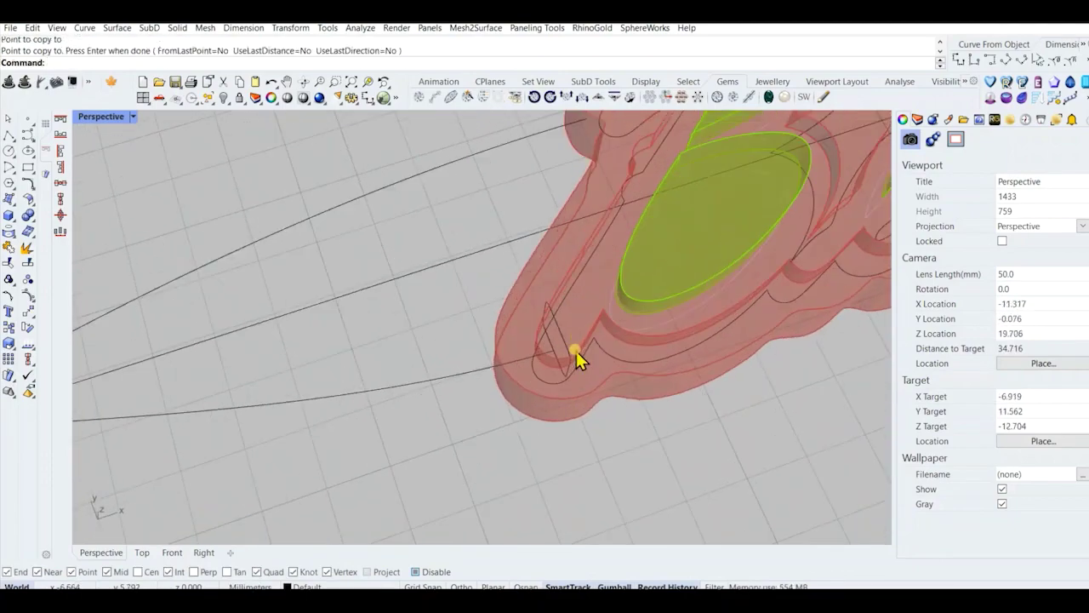
Show the control points of the rail at the lettering's lower left and pull its end point back toward the lettering's outer edge.
scroll(572, 356, up, 6)
click(540, 353)
click(434, 335)
scroll(439, 333, down, 8)
scroll(476, 383, down, 5)
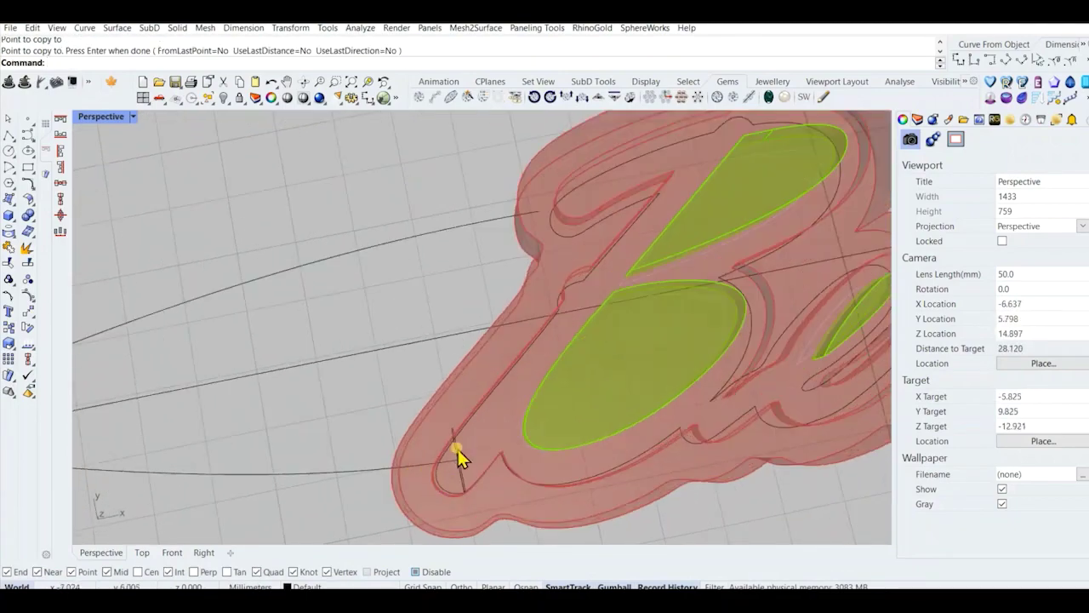
scroll(486, 364, up, 3)
scroll(414, 397, down, 3)
scroll(334, 343, up, 5)
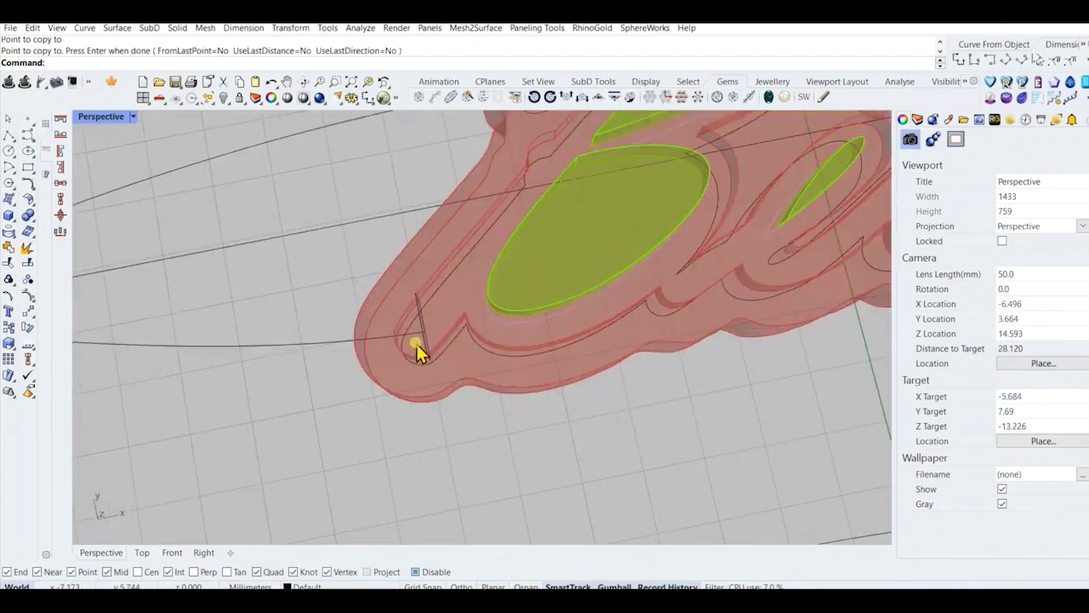
click(424, 339)
key(F10)
click(425, 331)
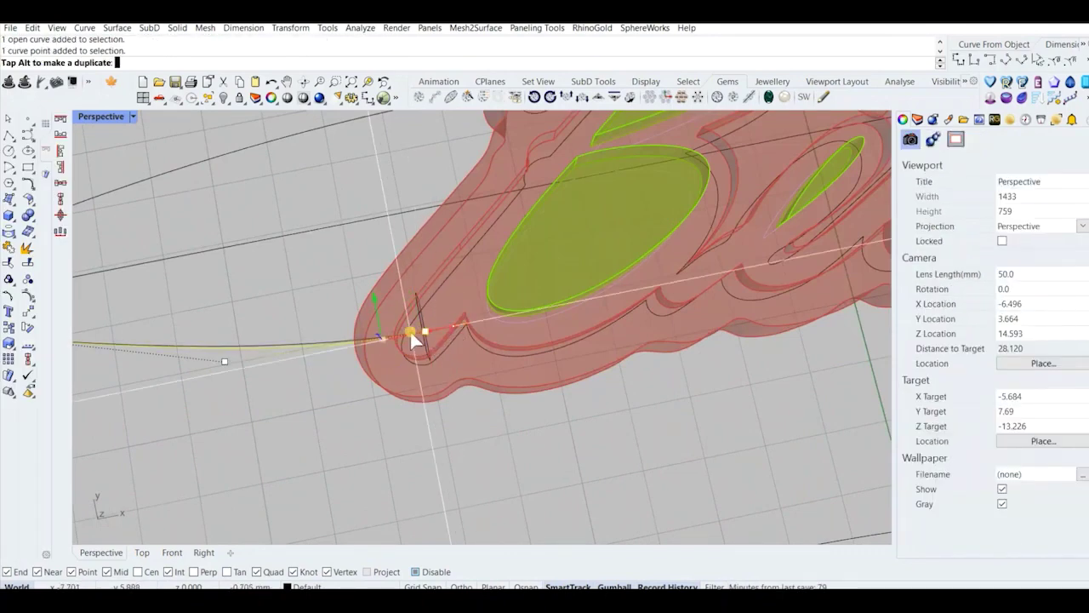
Move the lower left profile copy onto the shortened rail's end.
click(429, 334)
right_drag(429, 334, 455, 330)
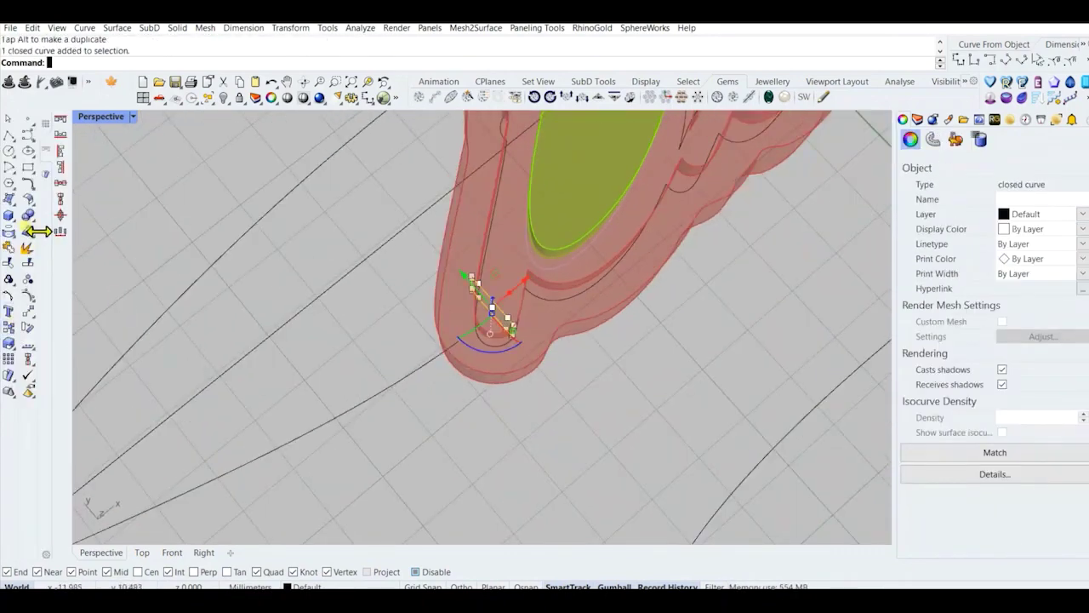
scroll(484, 313, up, 3)
click(488, 305)
click(431, 345)
click(380, 364)
scroll(382, 365, down, 3)
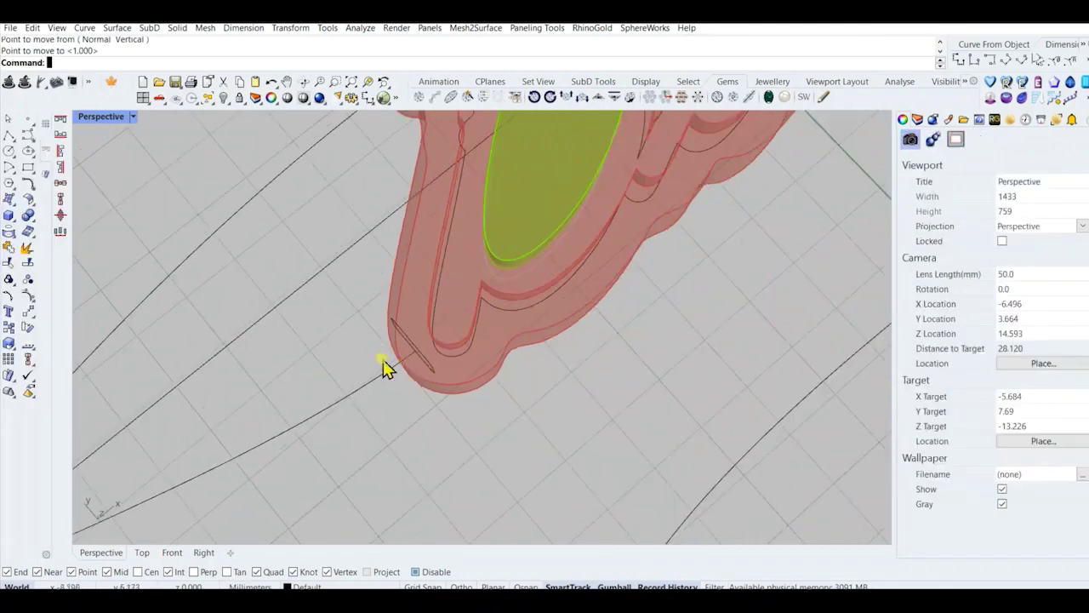
Rotate the lower left profile slightly so it sits square to the shortened rail.
click(426, 361)
drag(399, 390, 397, 391)
click(518, 363)
Copy the upper profile on the left end line to the rail end at the lettering's upper left.
scroll(520, 359, down, 5)
scroll(475, 286, up, 5)
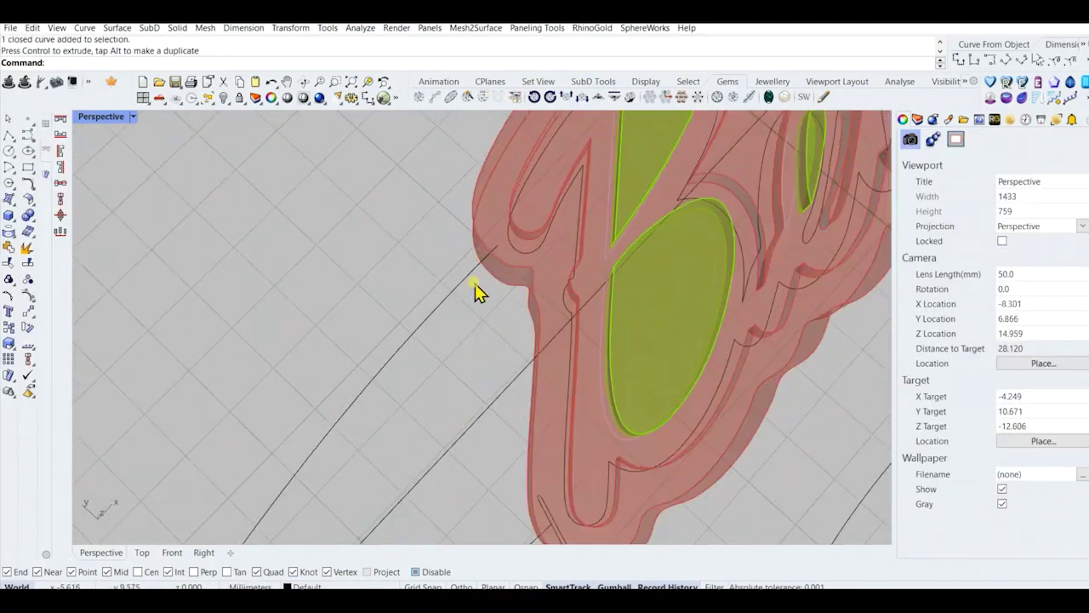
scroll(429, 238, down, 5)
mouse_move(428, 238)
right_down()
mouse_move(436, 270)
mouse_move(412, 248)
right_up()
scroll(437, 285, up, 5)
click(439, 308)
click(342, 280)
scroll(383, 238, down, 8)
scroll(419, 231, up, 8)
scroll(422, 233, down, 6)
scroll(464, 264, down, 7)
scroll(174, 315, up, 7)
click(170, 313)
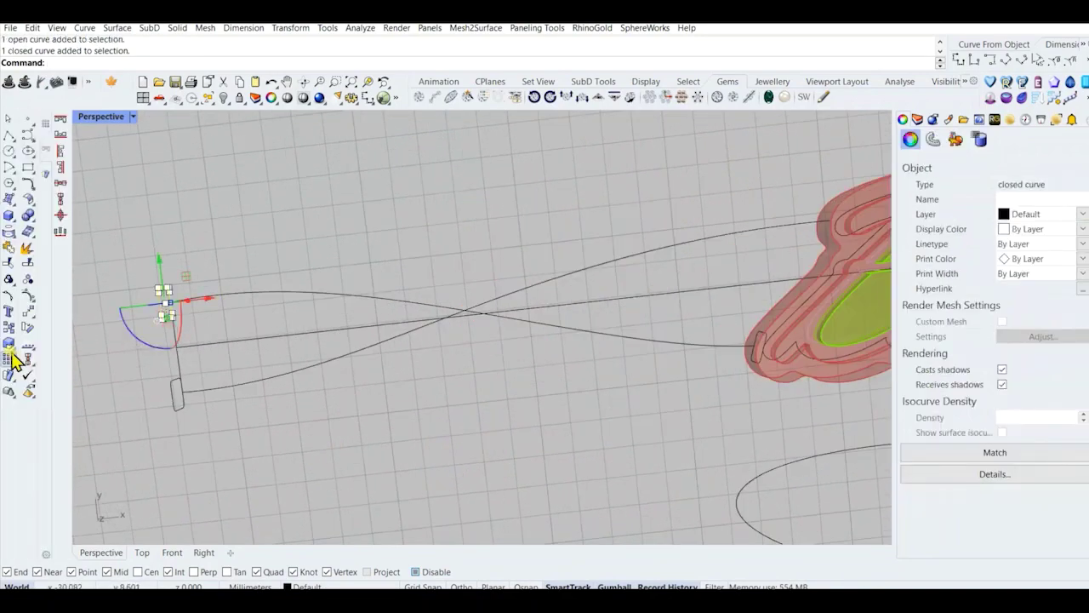
click(9, 329)
scroll(184, 297, up, 6)
click(160, 297)
scroll(159, 298, down, 12)
scroll(469, 253, up, 14)
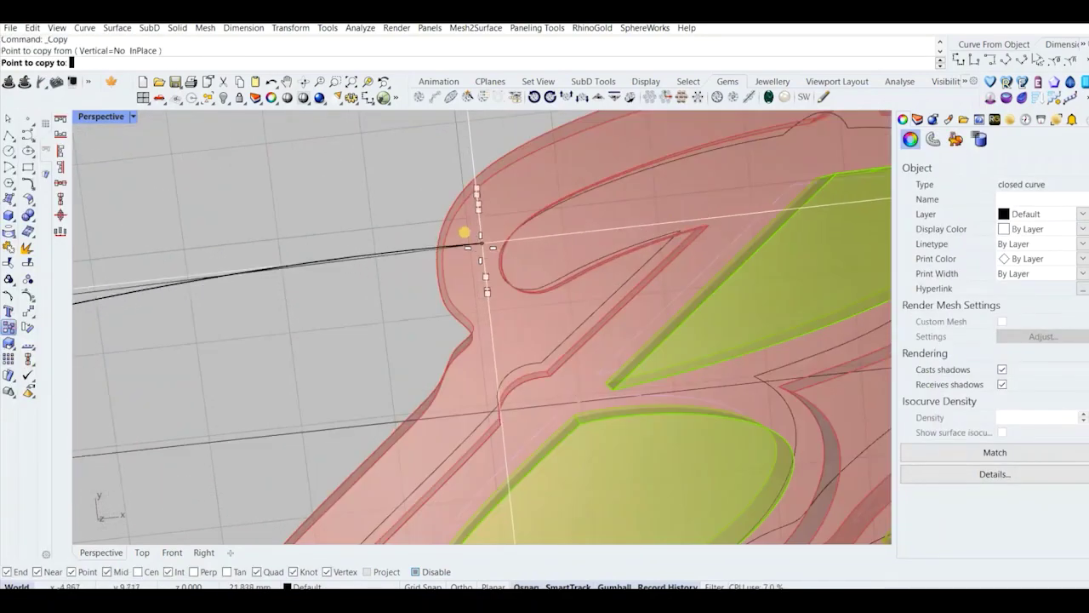
click(481, 242)
click(342, 227)
right_click(342, 227)
Delete the stray profile copy outside the lettering's upper left edge.
scroll(348, 242, down, 10)
click(349, 244)
key(Delete)
scroll(343, 311, down, 8)
right_drag(336, 338, 339, 345)
scroll(339, 345, up, 9)
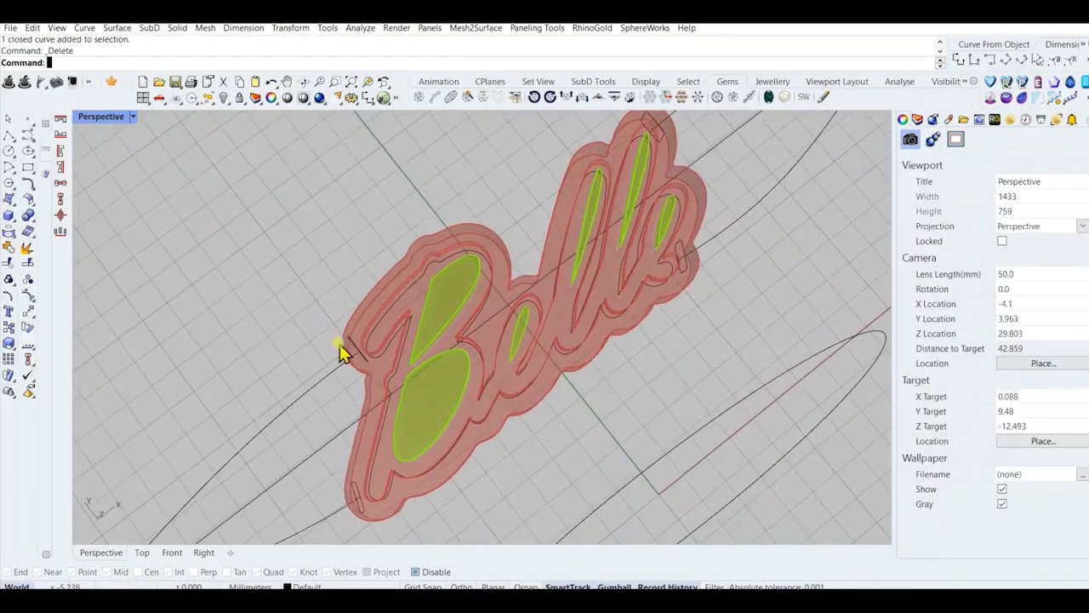
scroll(340, 344, down, 2)
scroll(439, 309, down, 8)
right_drag(439, 310, 353, 332)
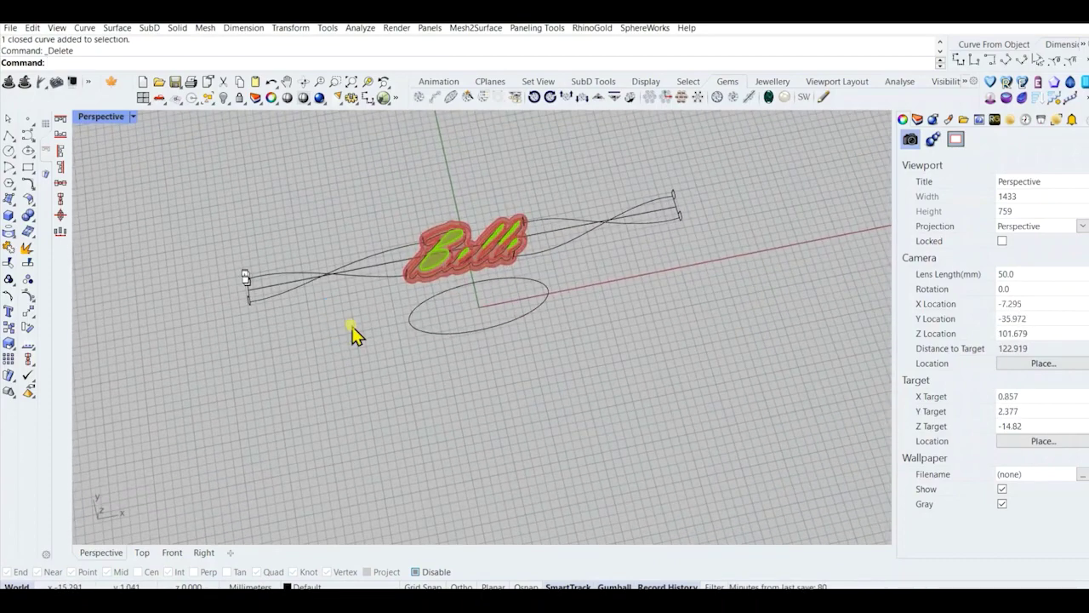
Try a two-rail sweep on the rail and profile curves left of the lettering.
key(Return)
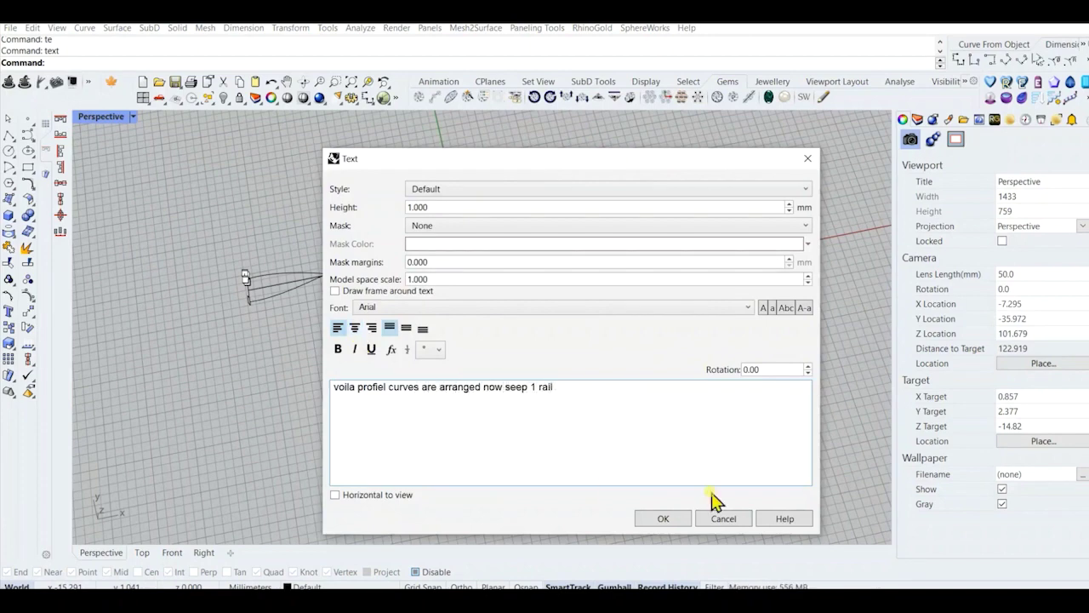
click(723, 519)
click(118, 27)
click(149, 73)
click(268, 312)
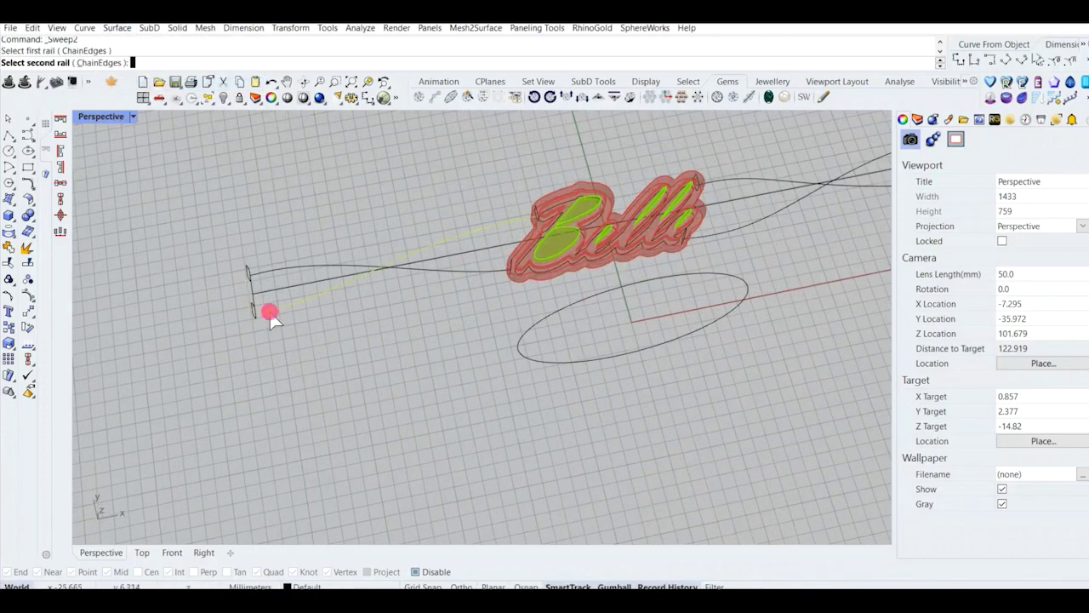
scroll(474, 279, up, 5)
click(474, 279)
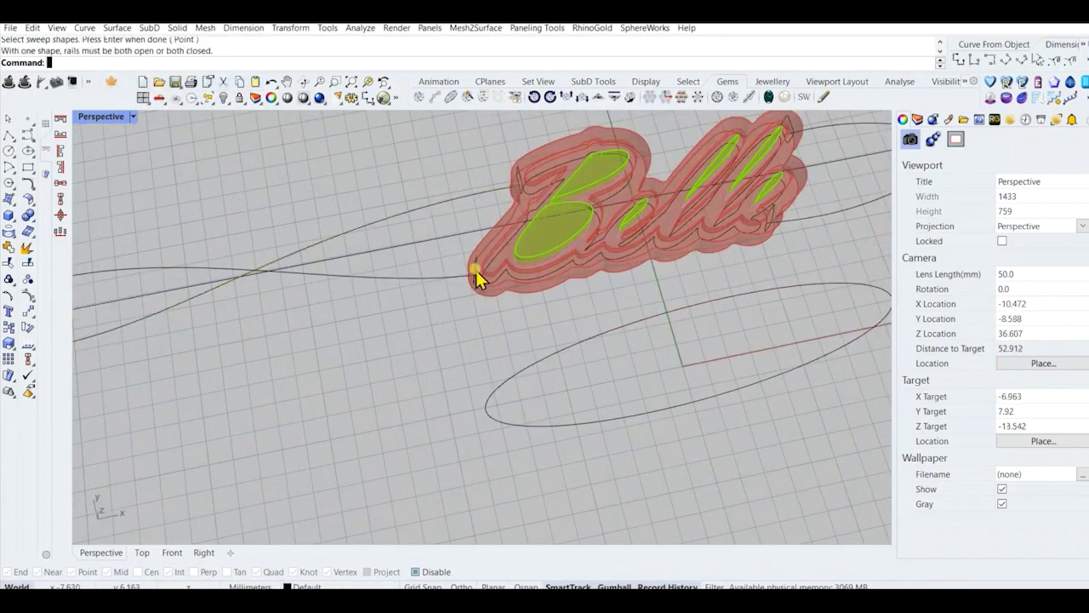
scroll(476, 270, down, 6)
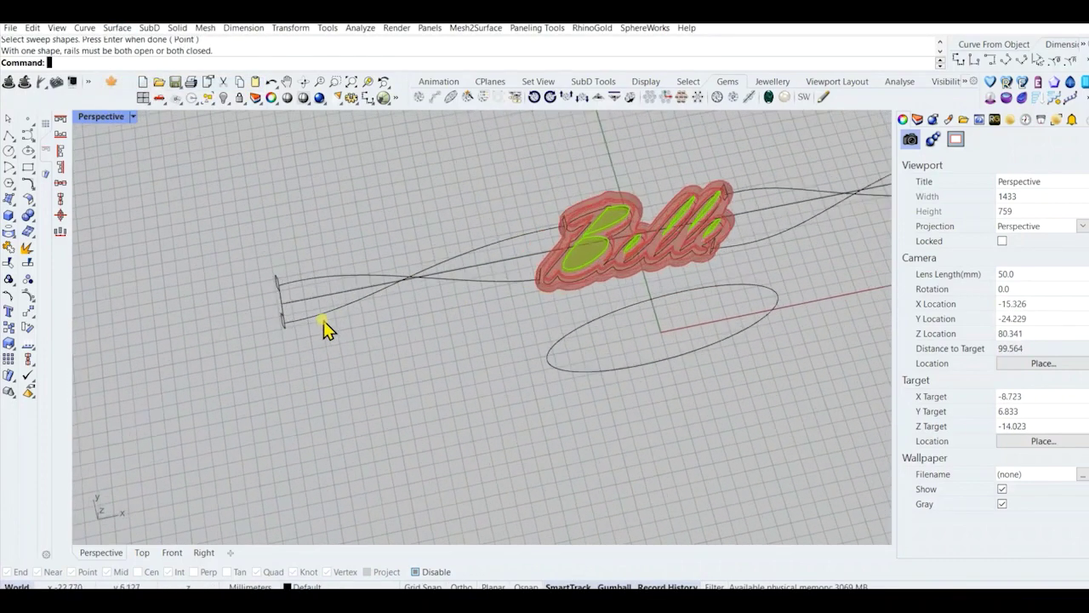
scroll(321, 320, up, 5)
click(259, 328)
click(343, 304)
scroll(238, 358, down, 3)
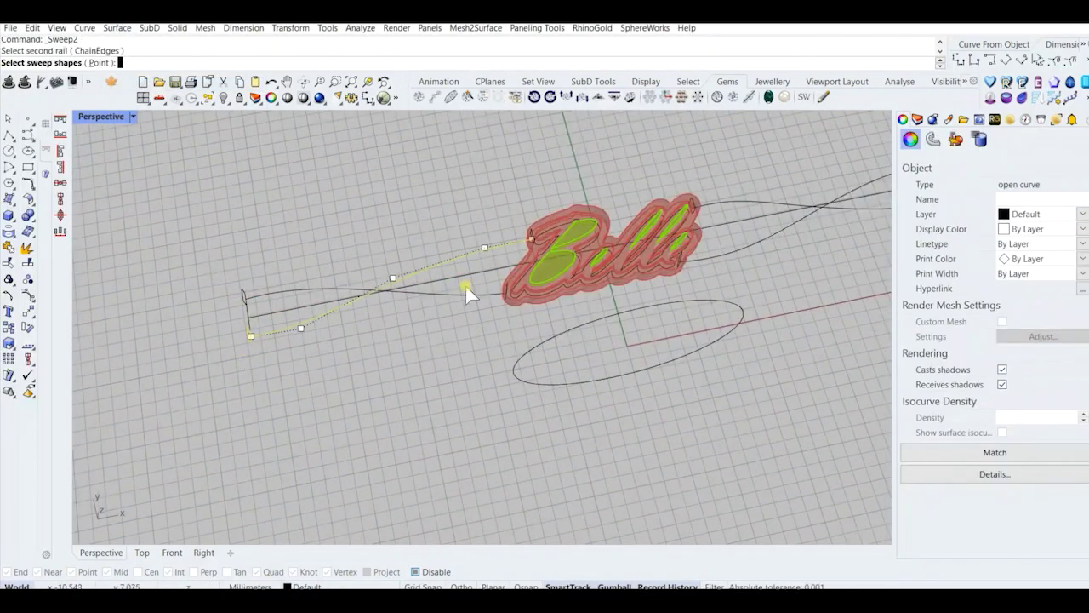
key(Escape)
Start a one-rail sweep along the rail from the lower left end, picking that end's profile and the one at the lettering's lower left.
click(116, 29)
click(146, 71)
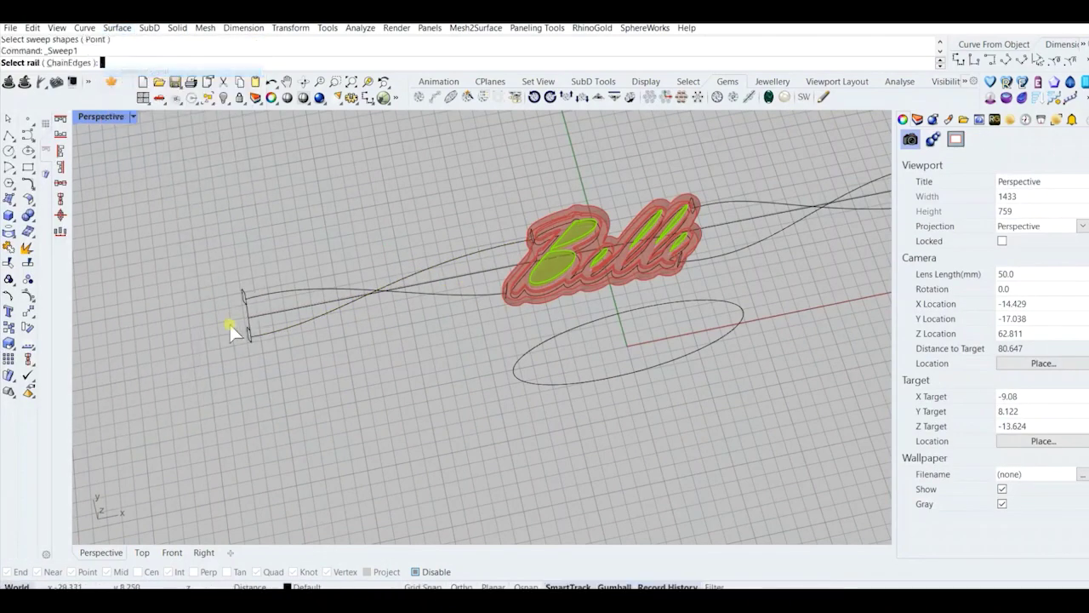
scroll(247, 335, up, 5)
click(274, 333)
click(251, 344)
scroll(251, 344, down, 8)
scroll(356, 328, up, 7)
scroll(356, 332, up, 5)
click(344, 341)
key(Return)
scroll(475, 315, down, 8)
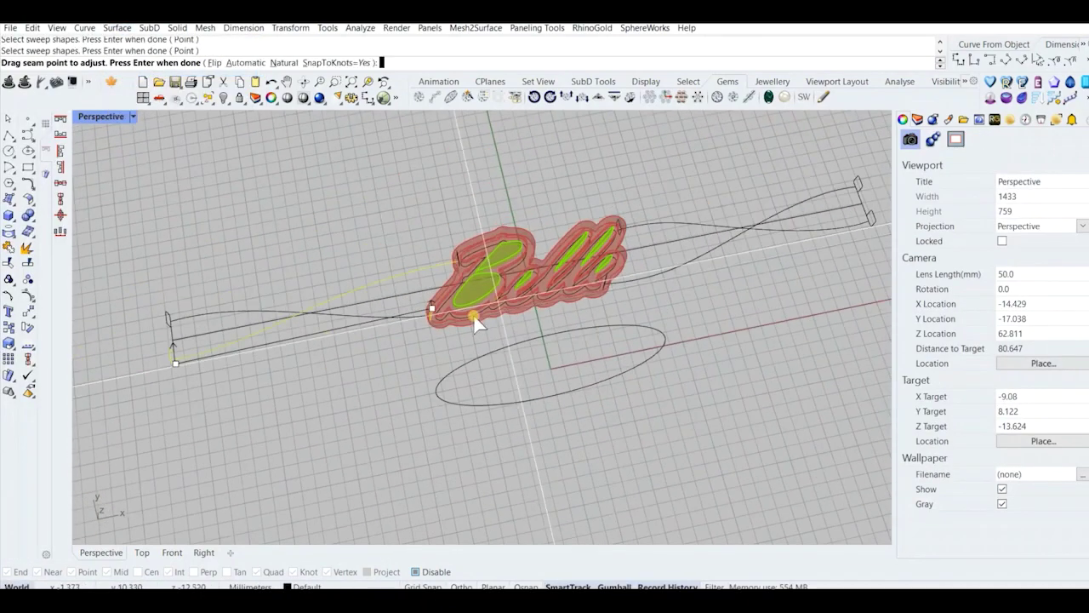
Adjust the seam points of the two selected profiles and create the one-rail sweep.
scroll(162, 374, up, 9)
click(157, 381)
scroll(149, 370, down, 5)
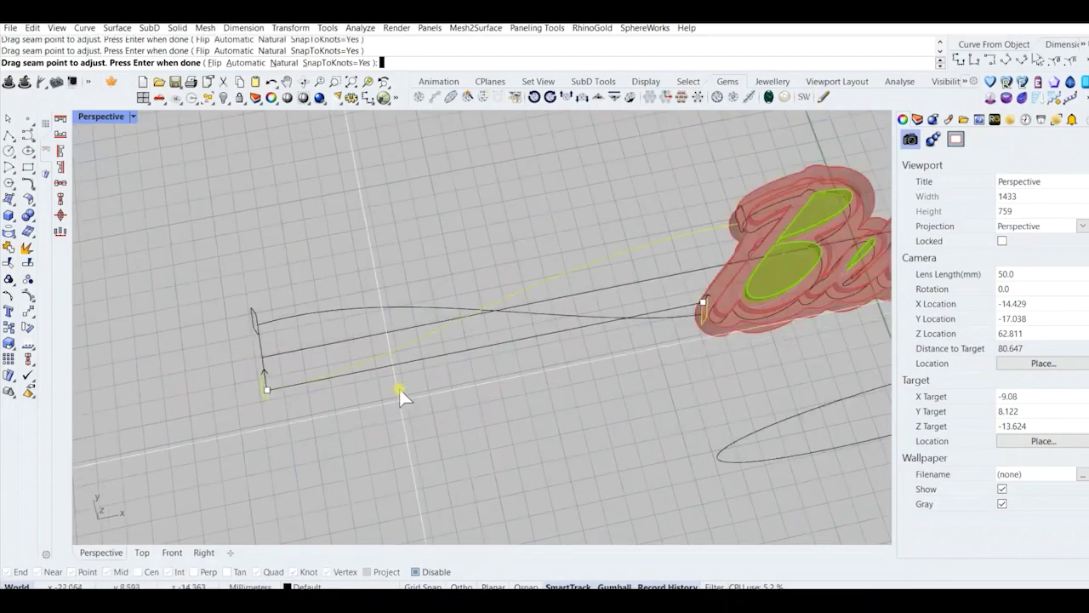
scroll(627, 316, up, 5)
drag(553, 252, 545, 301)
key(Return)
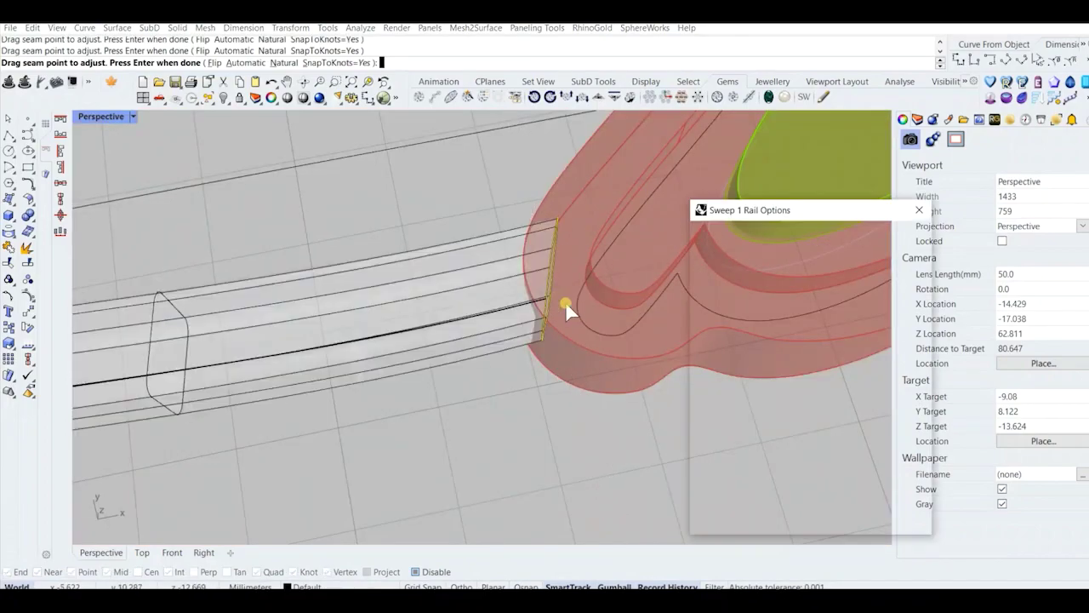
key(Return)
Inspect the twisted shape from several angles and undo the one-rail sweep.
scroll(566, 303, down, 4)
right_drag(571, 313, 332, 307)
scroll(664, 235, down, 4)
scroll(605, 215, up, 5)
scroll(605, 214, down, 3)
right_click(332, 306)
right_drag(417, 336, 417, 383)
key(ctrl+z)
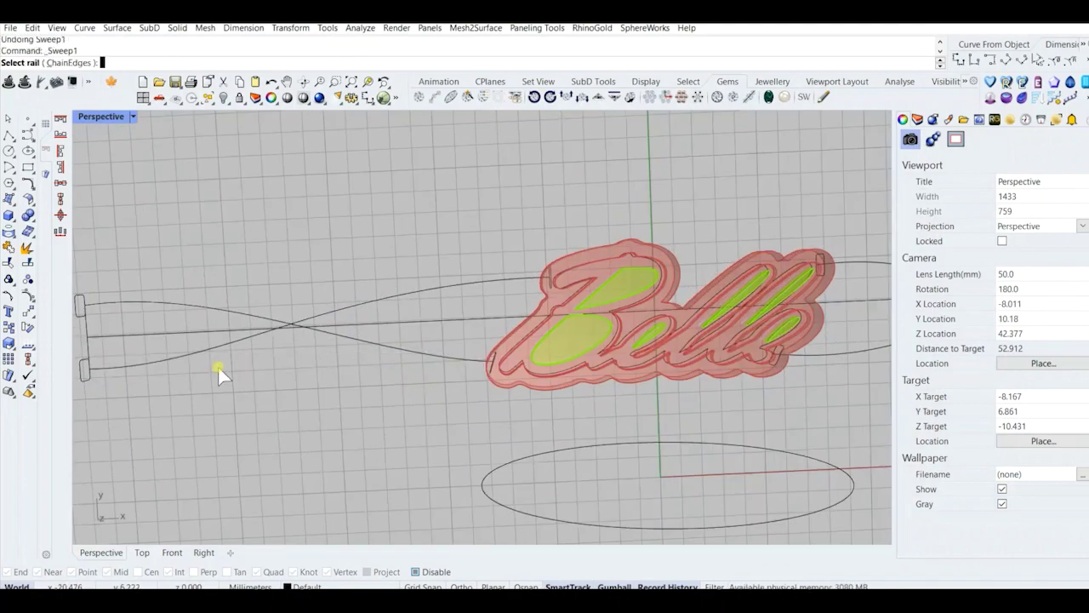
Start a one-rail sweep along the rail from the lower left end to the lettering's upper left, selecting the profile at each end.
shift+right_drag(294, 342, 385, 330)
scroll(247, 339, up, 3)
click(153, 376)
scroll(155, 379, down, 9)
scroll(365, 345, up, 9)
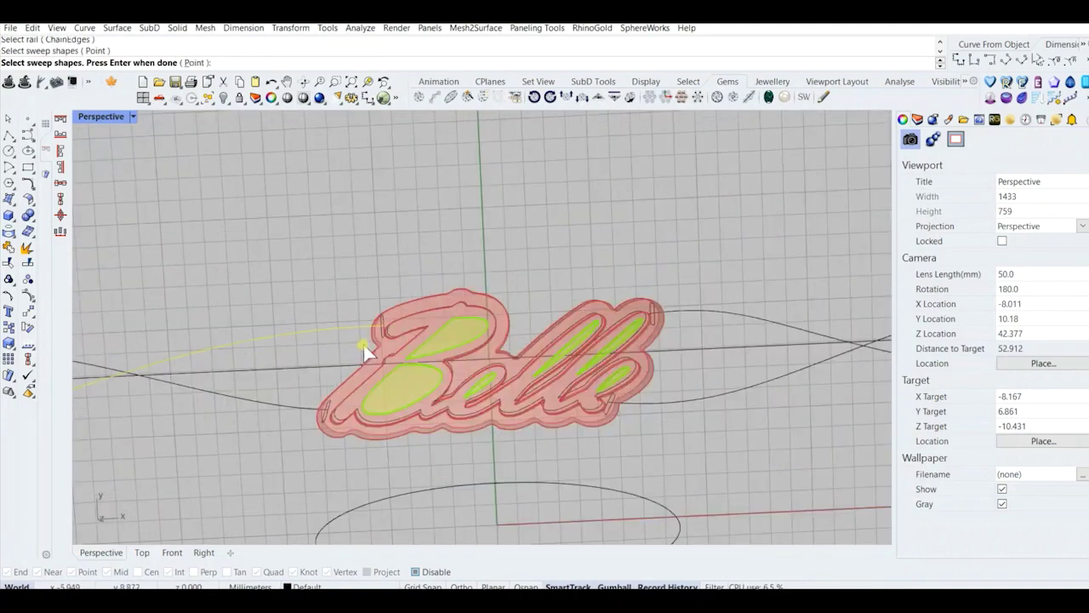
click(382, 311)
key(Return)
Align the seam points of the two selected profiles and create the one-rail sweep from the lower left end to the lettering's upper left.
scroll(494, 310, down, 7)
right_drag(492, 310, 361, 330)
scroll(473, 299, up, 6)
click(473, 298)
scroll(454, 300, up, 6)
click(452, 300)
scroll(451, 373, down, 12)
scroll(451, 375, up, 10)
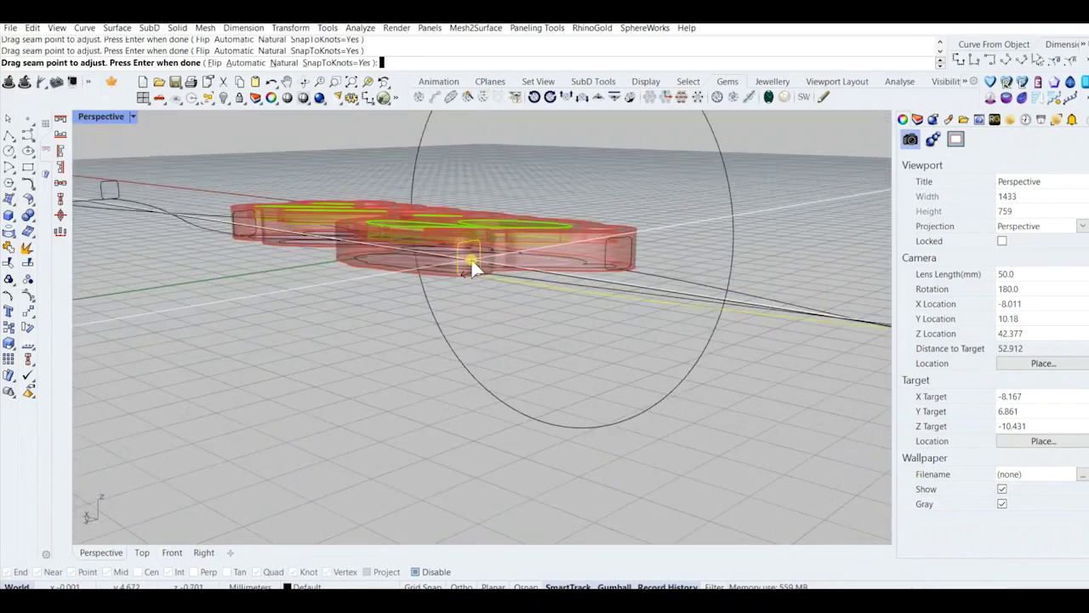
scroll(343, 298, down, 12)
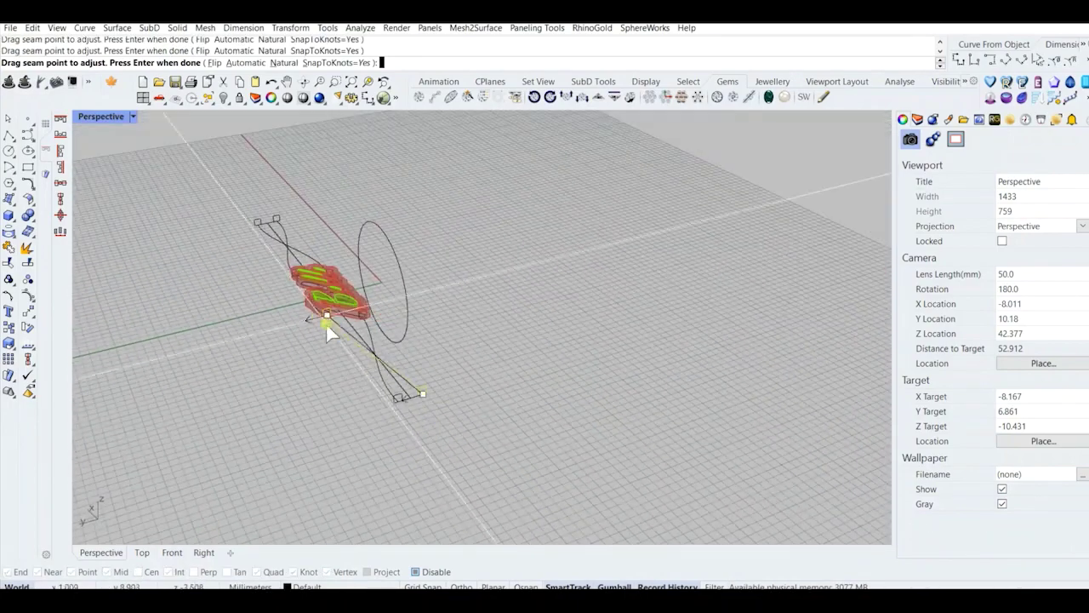
key(Return)
key(Return)
Start a one-rail sweep along the rail from the upper left end to the lettering's lower left, selecting the profile at each end.
right_drag(372, 368, 374, 230)
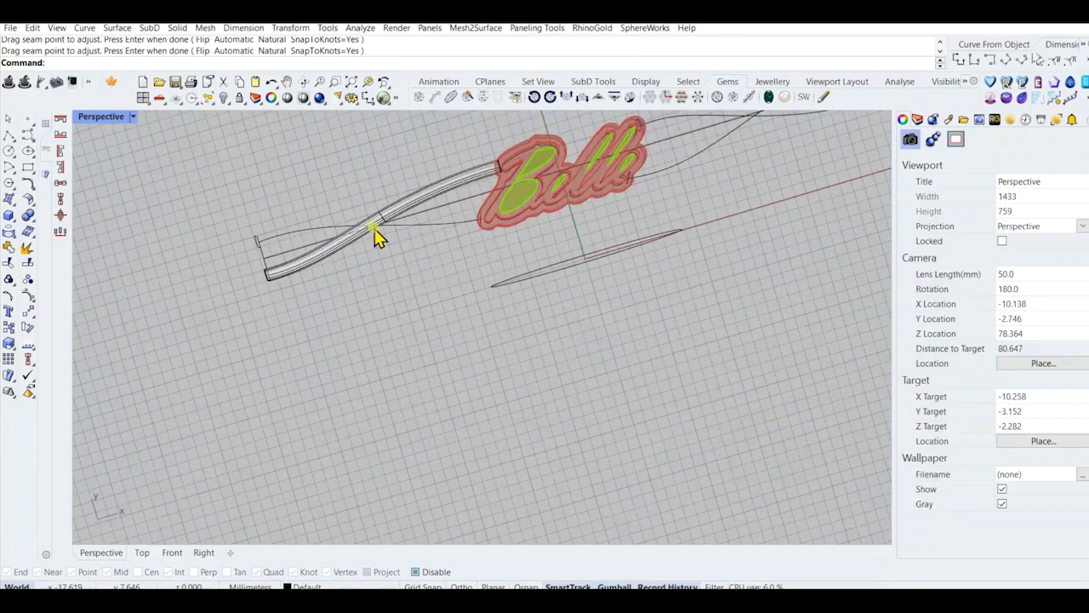
click(296, 235)
key(Return)
scroll(274, 237, up, 8)
scroll(230, 294, down, 6)
scroll(541, 267, up, 8)
click(528, 270)
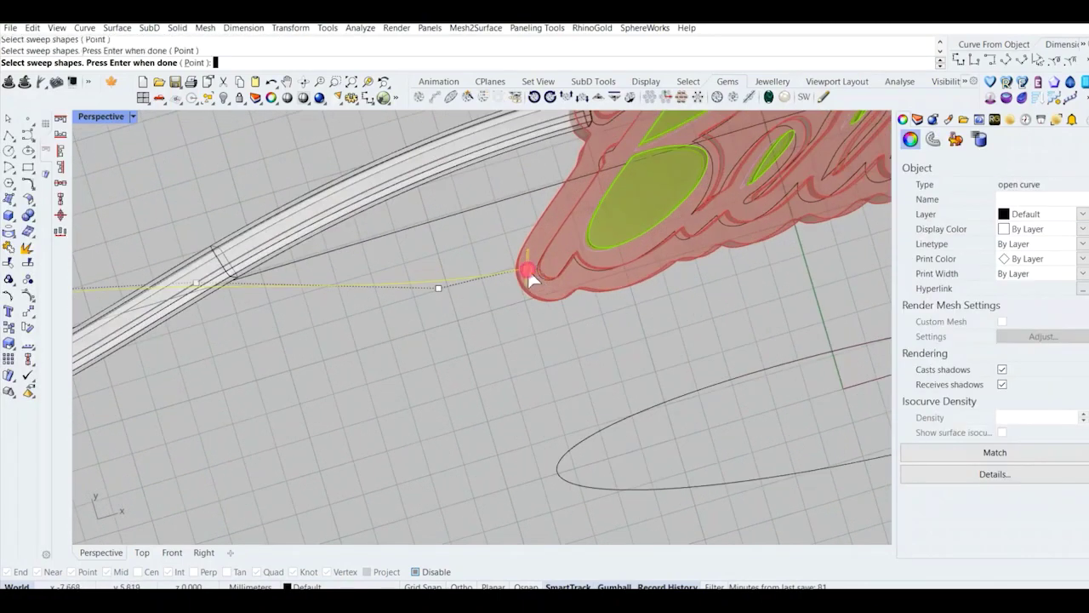
Adjust the seam points of both profiles and create the second left-hand sweep, crossing the first one.
key(Return)
scroll(534, 274, down, 5)
scroll(535, 238, up, 5)
right_drag(539, 282, 609, 245)
scroll(519, 238, up, 5)
click(508, 233)
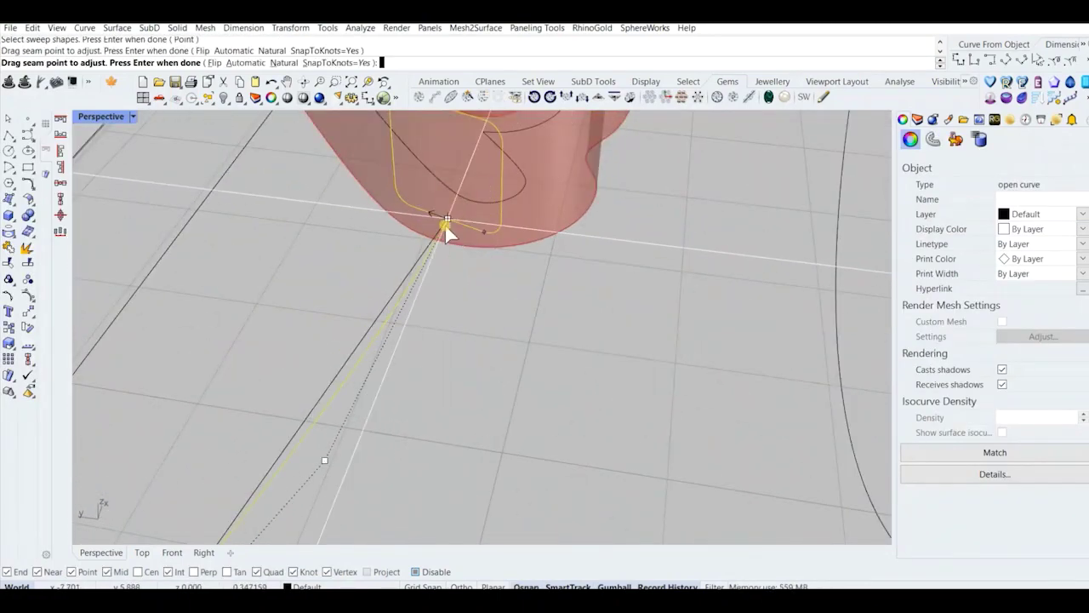
click(447, 228)
scroll(449, 231, down, 8)
right_drag(459, 239, 561, 259)
scroll(389, 439, up, 4)
scroll(380, 446, down, 8)
key(Return)
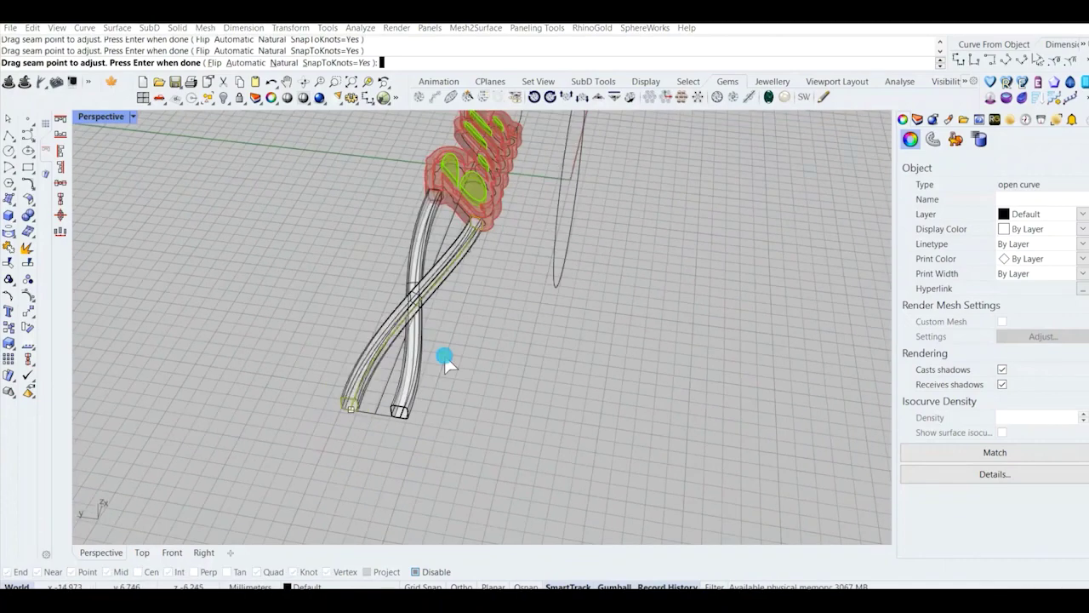
key(Return)
Start a one-rail sweep along the rail from the lettering's lower right to the upper right end, selecting the profile at each end.
right_drag(444, 356, 467, 277)
click(468, 272)
scroll(266, 416, down, 5)
click(266, 416)
scroll(544, 329, up, 5)
right_click(590, 338)
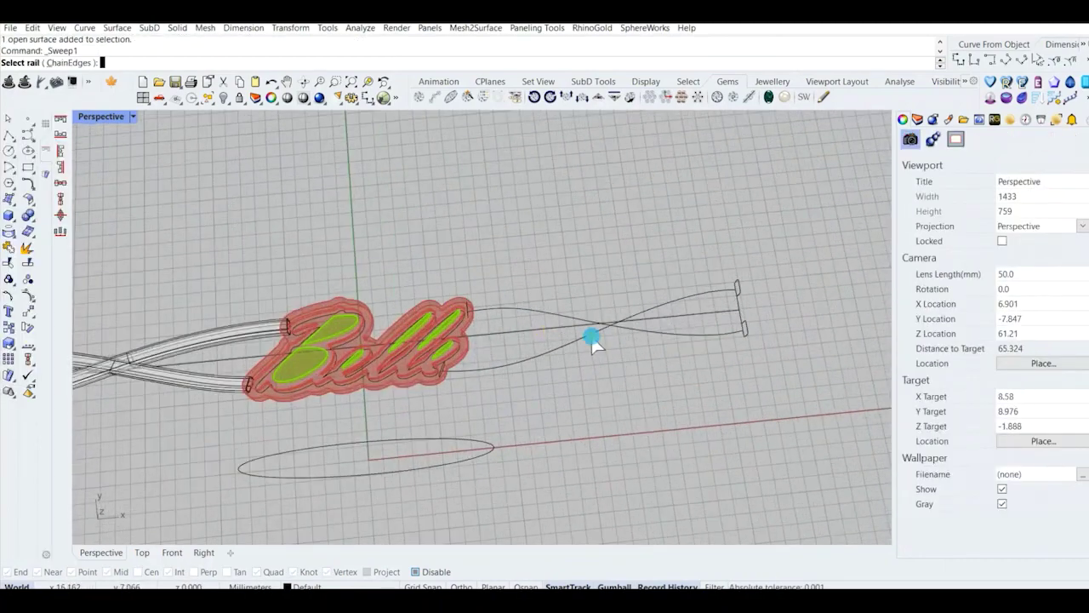
click(591, 338)
scroll(732, 294, up, 5)
click(748, 271)
scroll(745, 274, down, 6)
scroll(462, 317, up, 9)
click(449, 278)
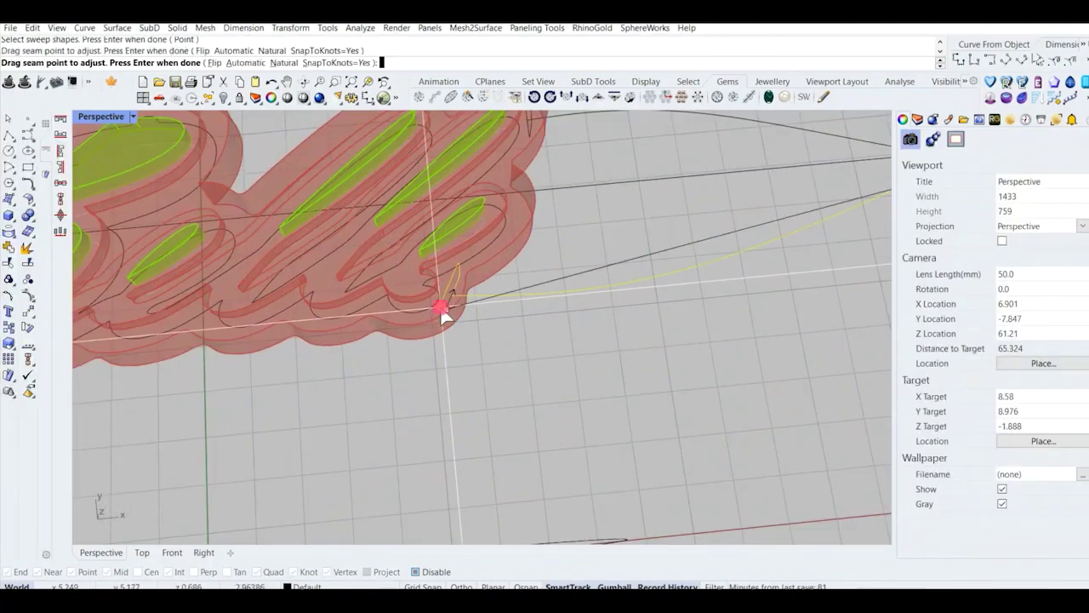
Align the profile seam points and create the sweep running to the upper right end.
scroll(446, 309, up, 5)
click(454, 303)
scroll(455, 305, down, 10)
scroll(817, 235, up, 9)
click(849, 249)
key(Return)
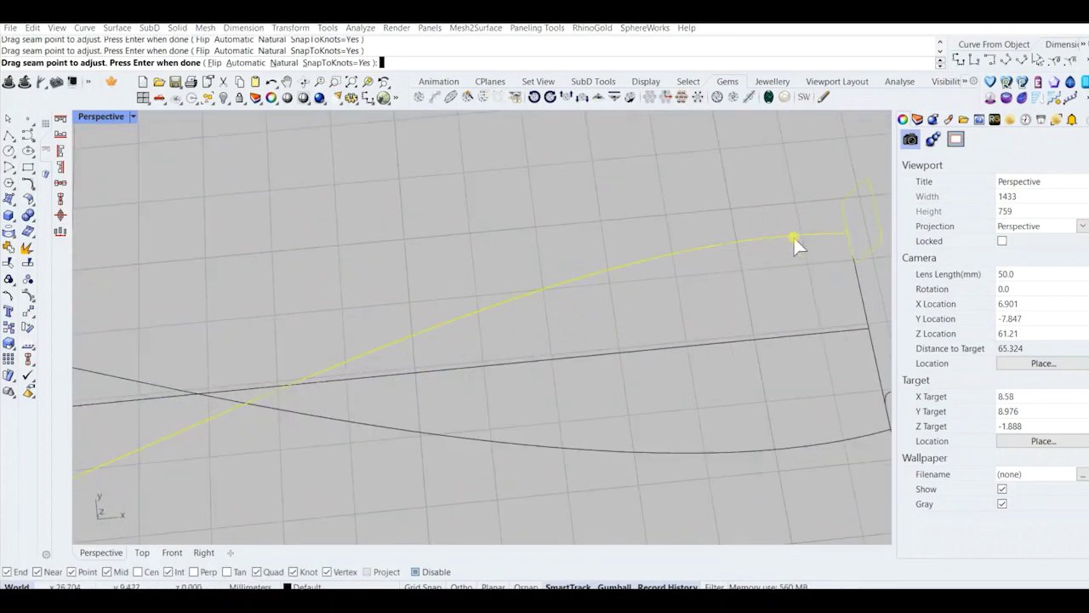
key(Return)
Start a one-rail sweep along the rail from the lettering's upper right to the lower right end, selecting both end profiles.
scroll(537, 238, down, 9)
right_click(361, 273)
click(361, 273)
scroll(215, 255, up, 8)
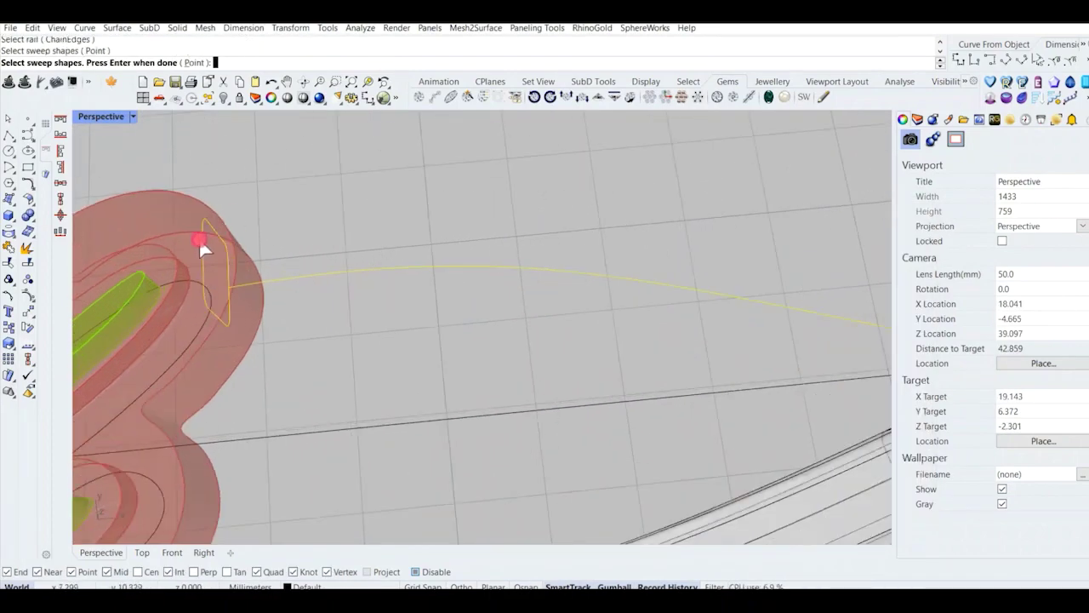
scroll(200, 240, down, 10)
scroll(613, 267, up, 4)
right_click(653, 302)
Adjust the two seam points and create the second right-hand sweep, completing the crossing band on that side.
scroll(650, 301, up, 6)
click(643, 299)
scroll(703, 333, down, 10)
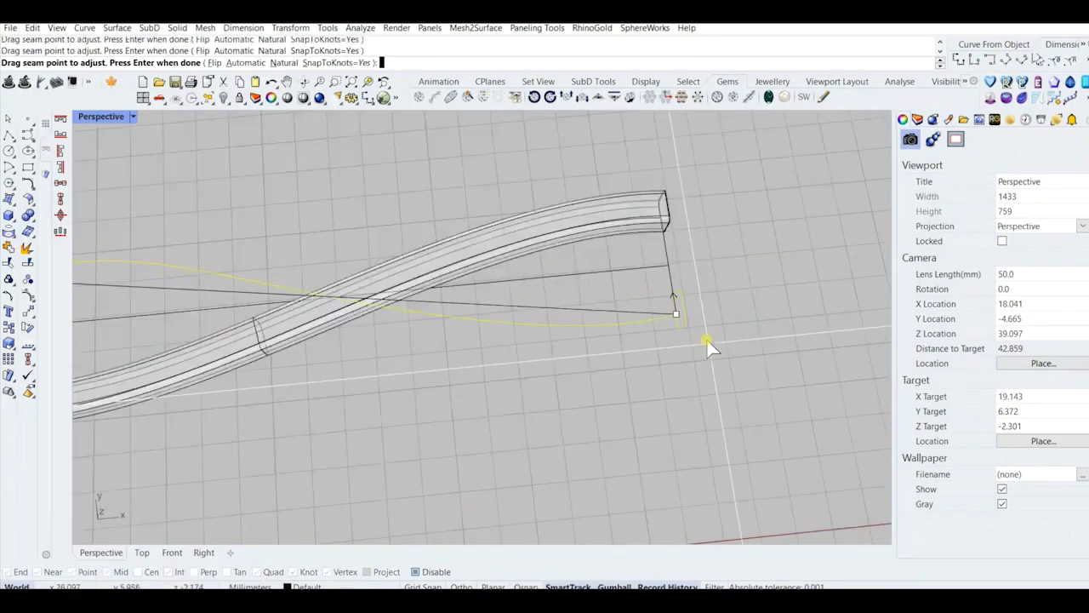
scroll(265, 304, up, 10)
click(221, 292)
key(Return)
scroll(372, 292, down, 5)
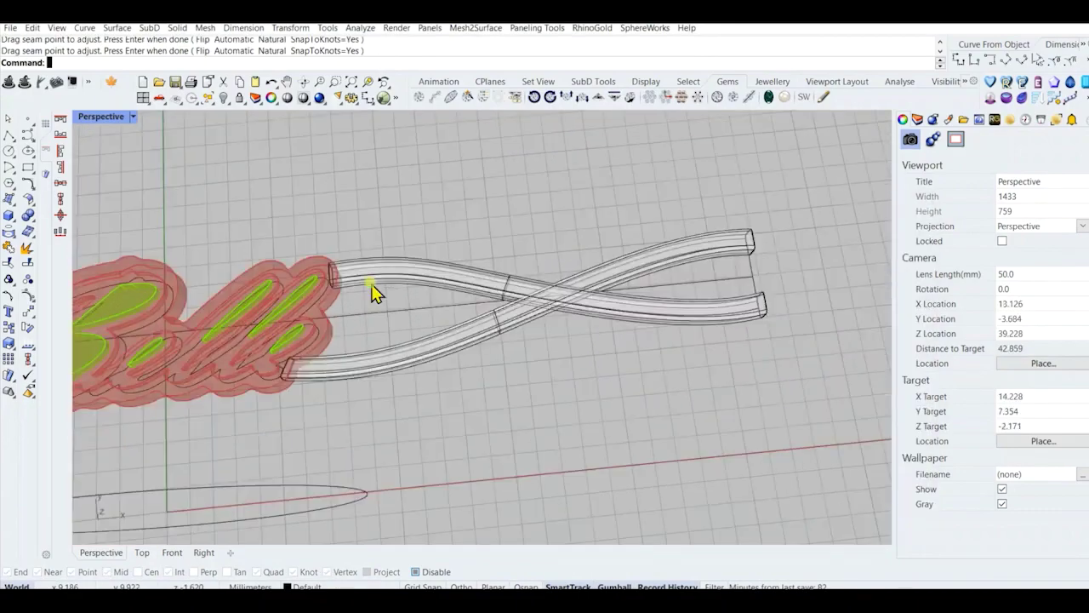
Set the perspective view to Rendered display and examine the lettering and crossing bands from the front and back.
right_drag(266, 374, 473, 342)
scroll(276, 265, up, 8)
scroll(394, 306, down, 3)
scroll(315, 315, up, 5)
click(134, 117)
click(179, 84)
scroll(384, 323, down, 4)
scroll(387, 385, down, 4)
scroll(474, 343, up, 6)
right_drag(473, 342, 518, 309)
scroll(431, 326, up, 8)
scroll(431, 327, down, 6)
scroll(464, 313, down, 4)
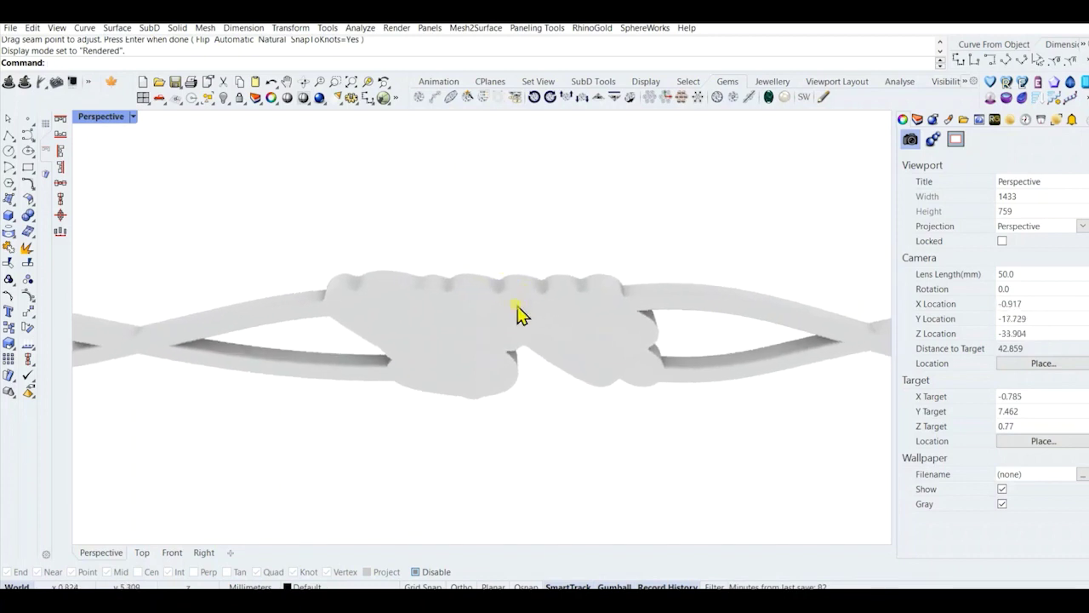
Cap the open ends of the four swept band pieces to make them closed solids.
click(689, 343)
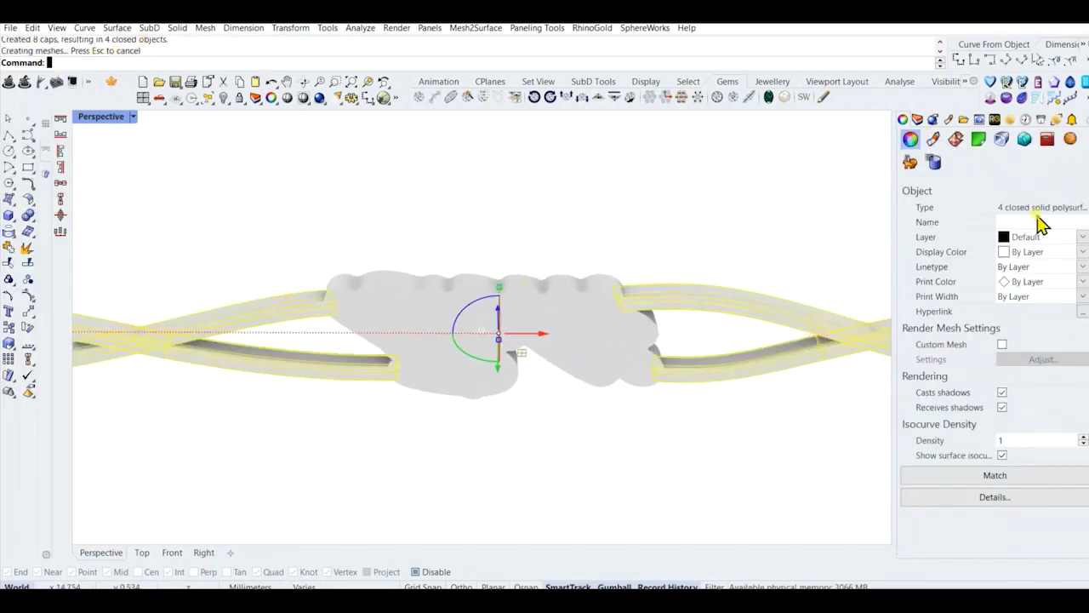
click(575, 485)
right_drag(574, 485, 451, 334)
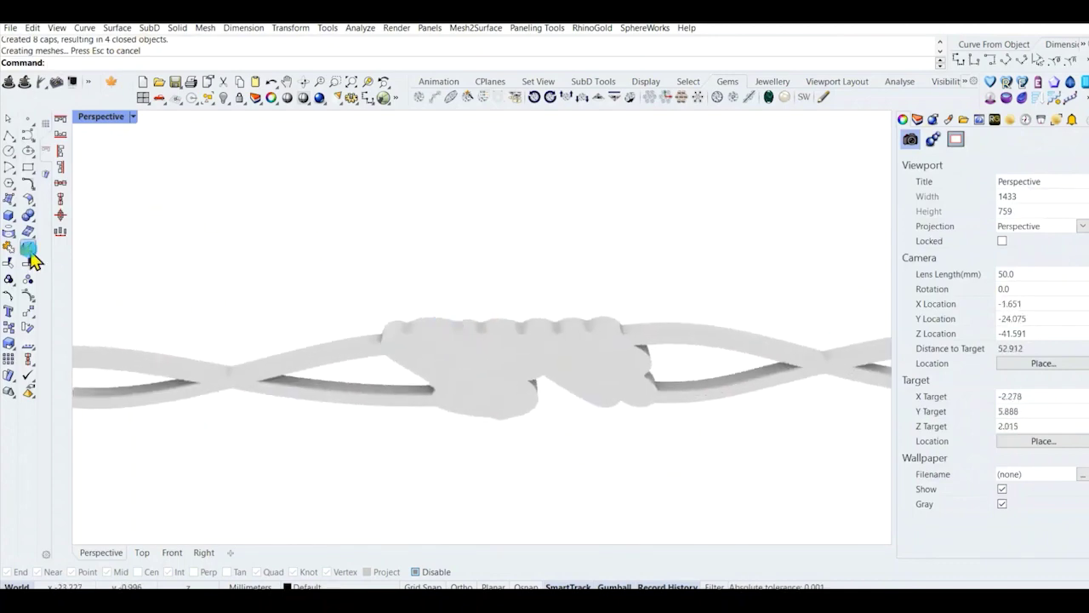
Extract a copy of the flat back face of the lettering base and lock all other objects.
right_click(464, 377)
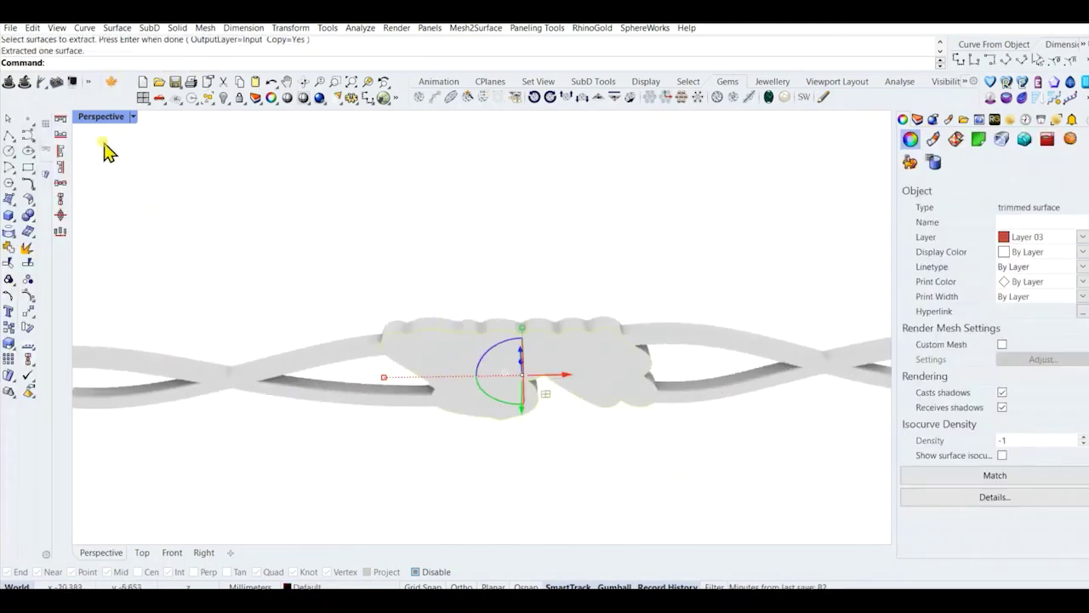
double_click(103, 117)
scroll(294, 251, down, 15)
scroll(248, 247, up, 6)
key(ctrl+i)
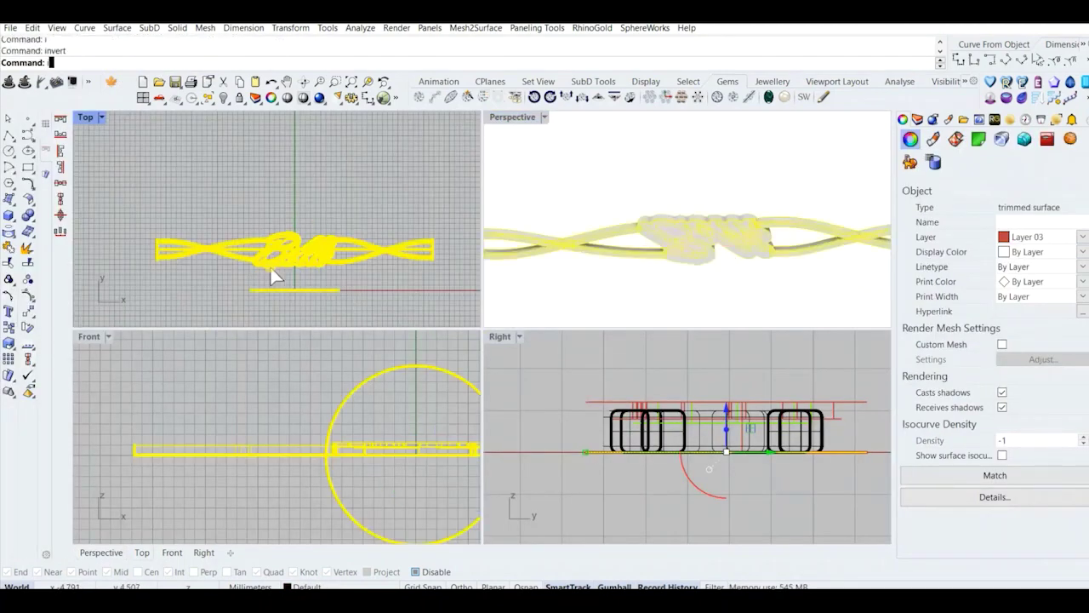
click(239, 98)
scroll(274, 217, up, 5)
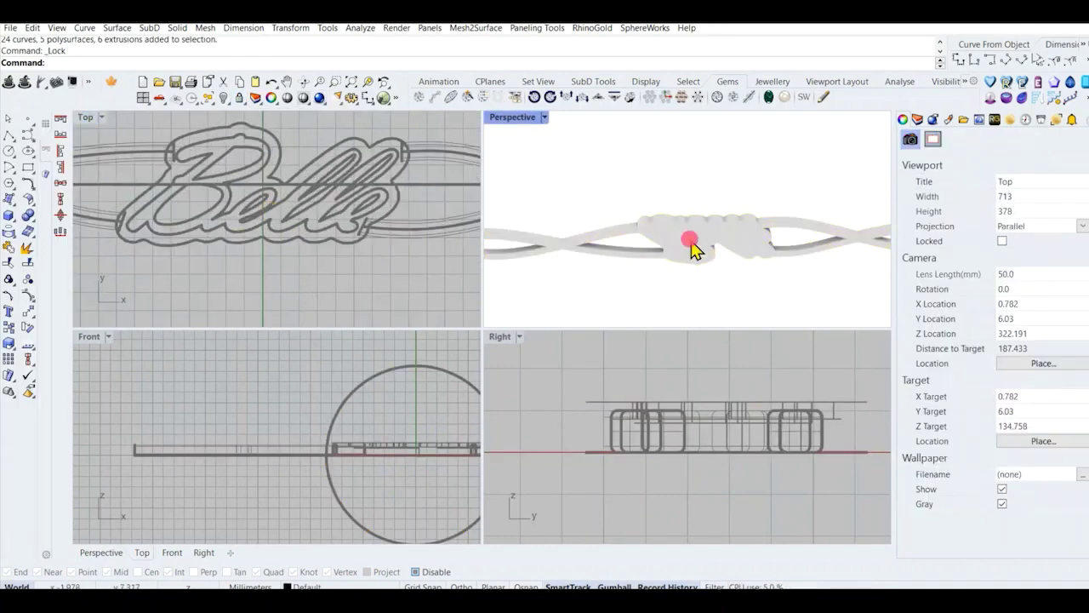
Duplicate the border of the extracted back face as a curve.
click(691, 243)
click(39, 255)
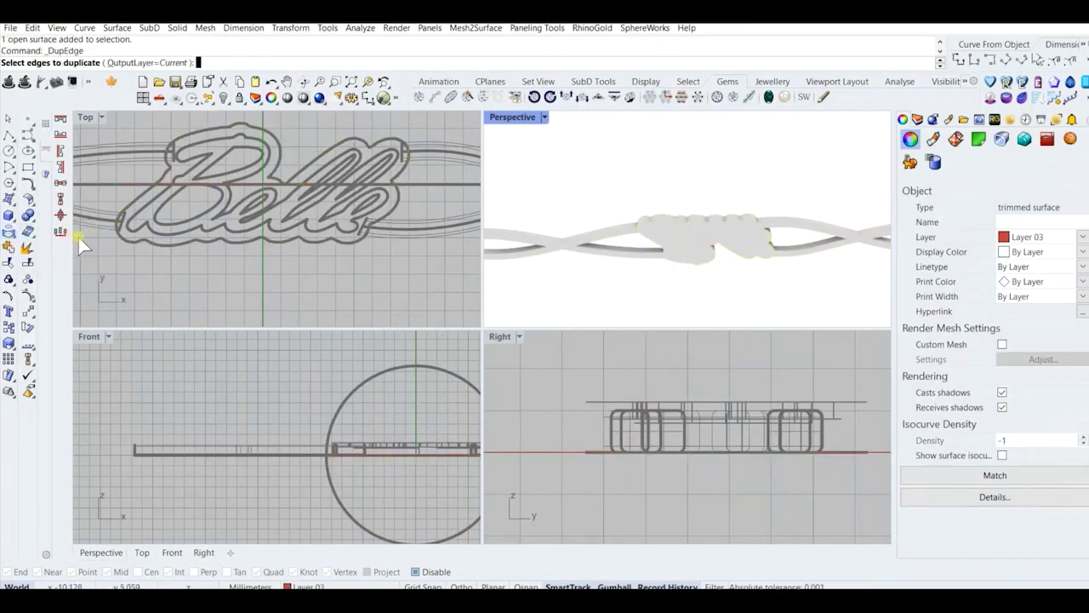
click(87, 241)
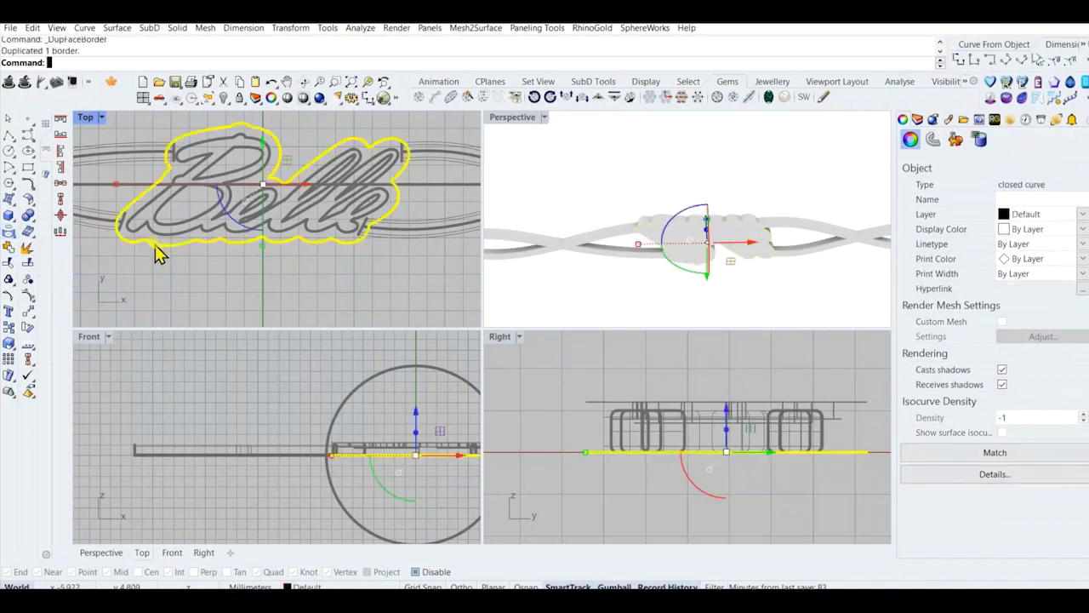
Offset the duplicated border curve inward by 0.6 mm.
text(O)
key(Return)
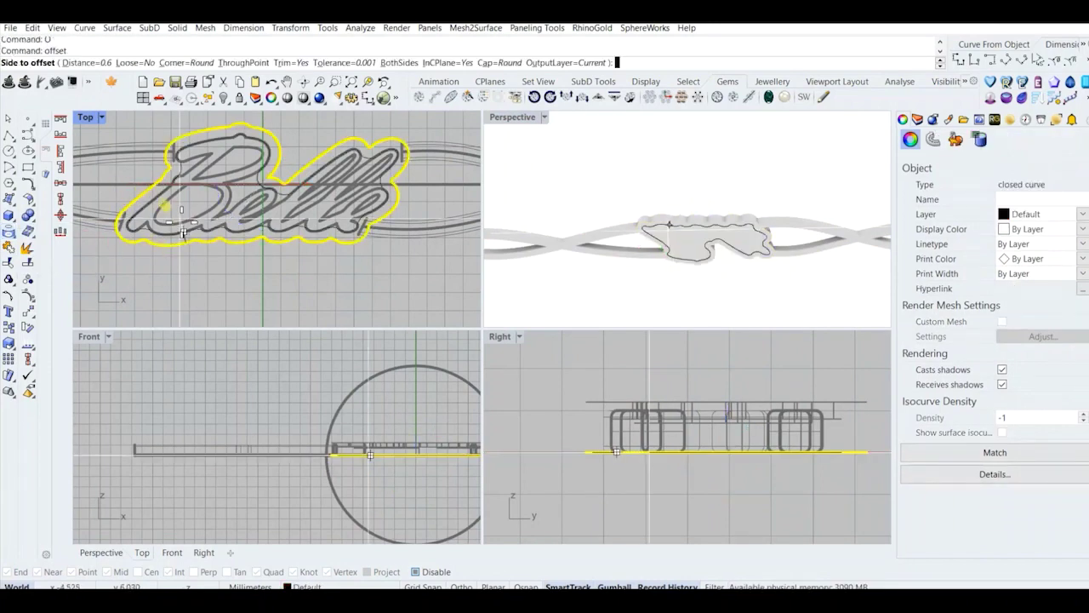
click(184, 221)
click(169, 229)
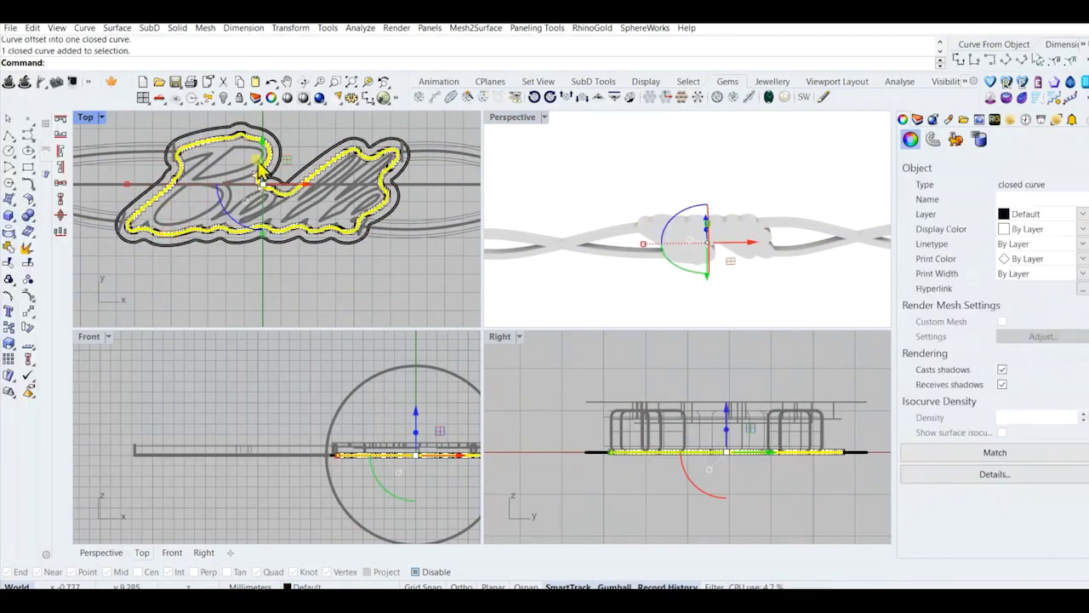
click(237, 260)
Split the extracted back face with the inward offset curve.
scroll(670, 231, up, 4)
click(670, 231)
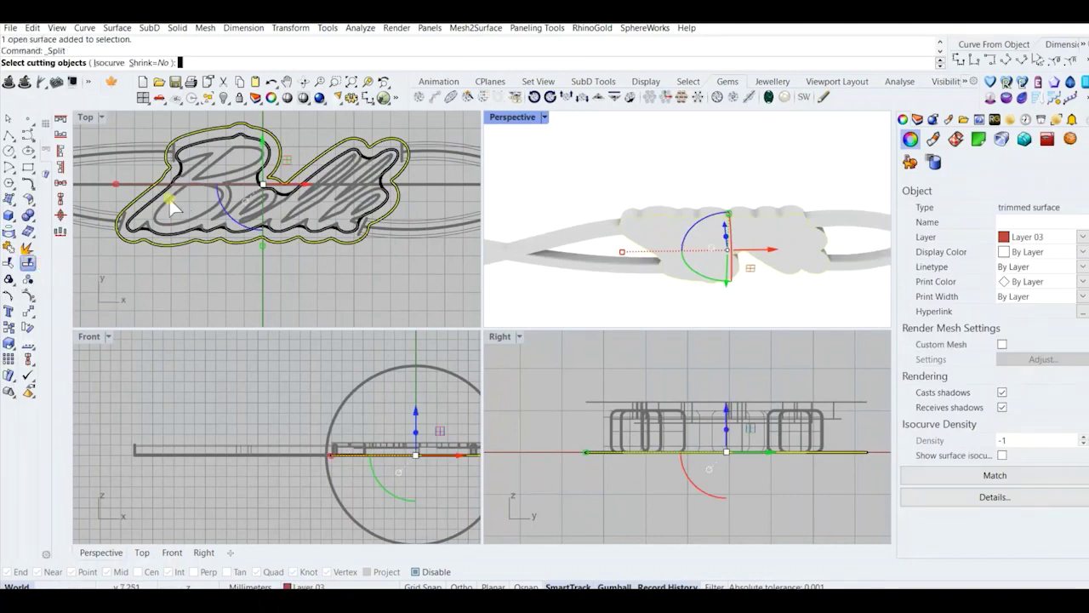
key(Return)
click(698, 246)
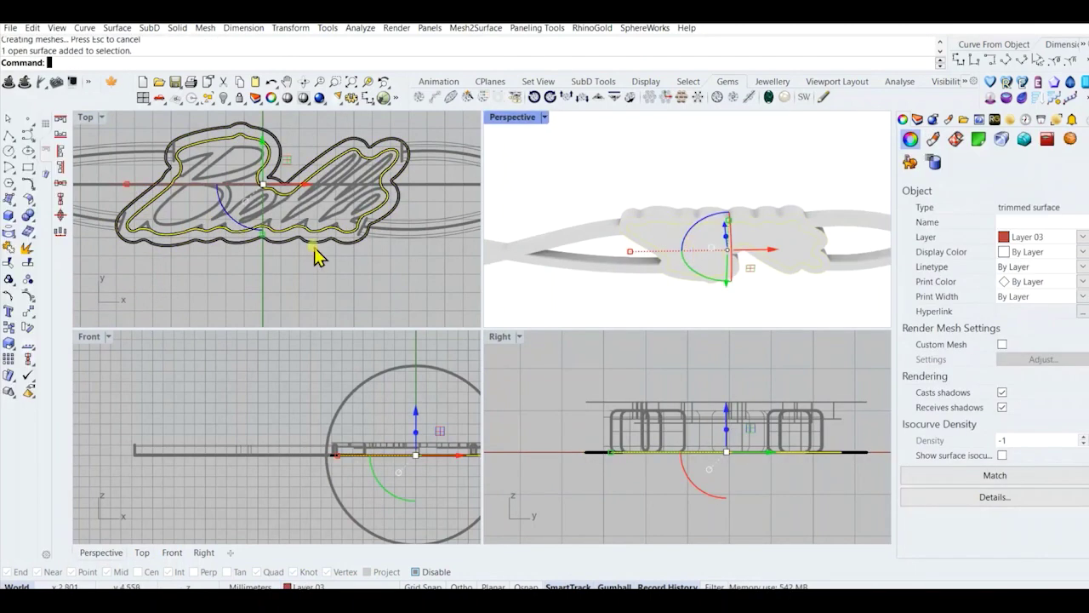
key(Escape)
Hide the outer rim piece of the split face and set the perspective view to Shaded display.
right_drag(720, 239, 622, 238)
click(622, 240)
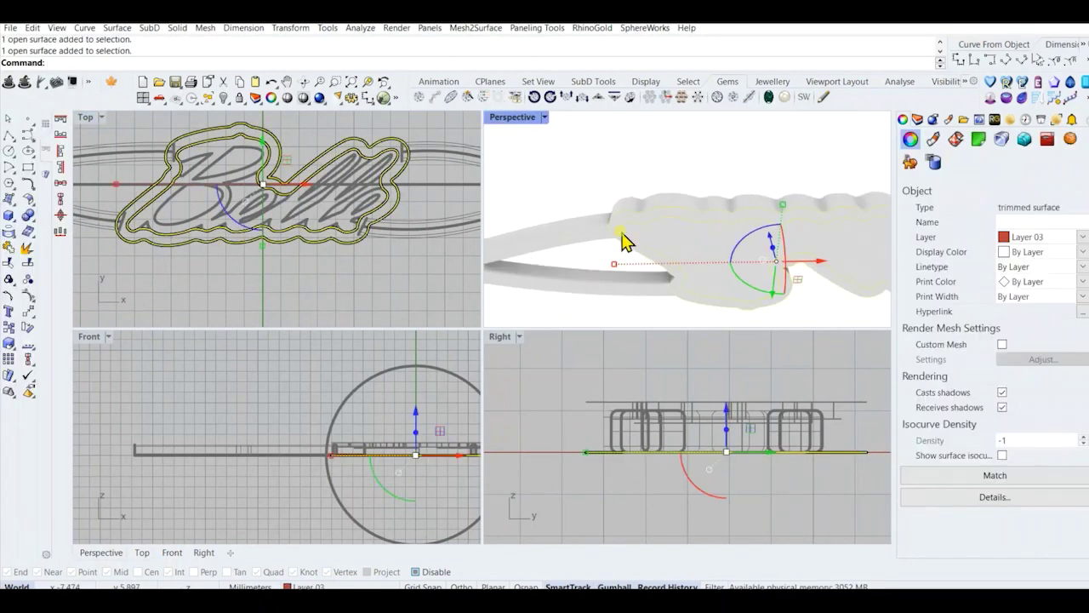
click(225, 98)
click(545, 118)
click(589, 71)
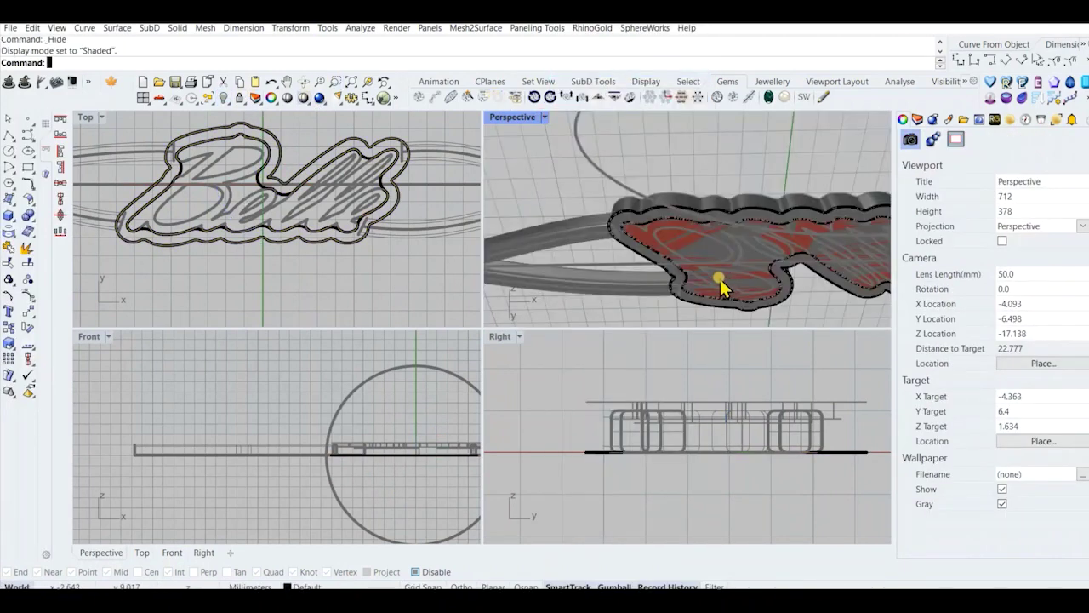
Try extruding the inner piece of the split face upward by 0.5 mm with the gumball.
right_drag(720, 283, 694, 237)
click(695, 237)
right_drag(366, 442, 266, 448)
scroll(266, 448, up, 8)
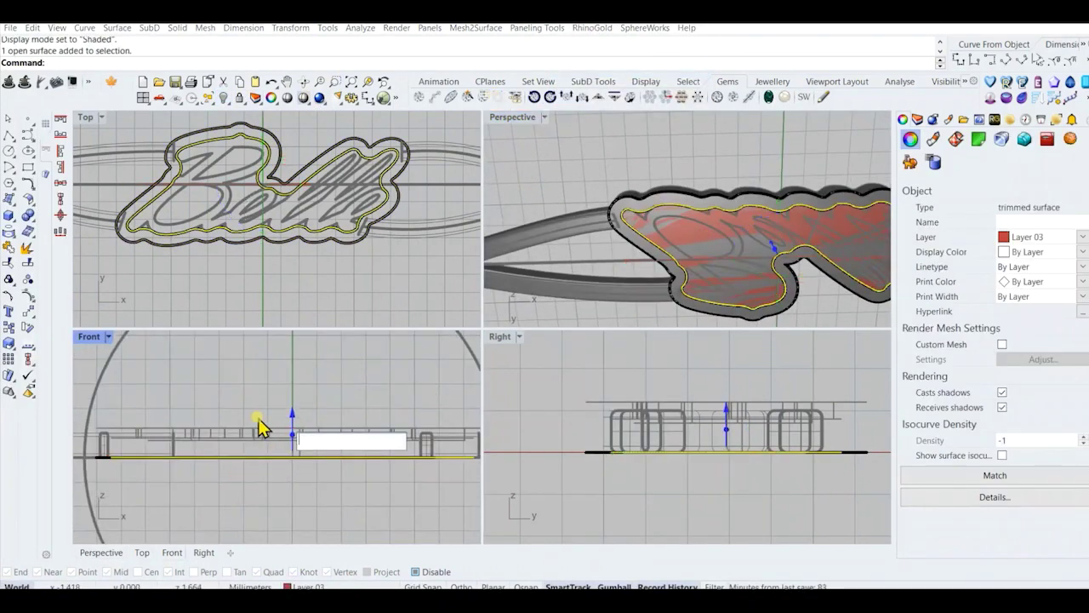
click(659, 295)
click(698, 285)
click(294, 433)
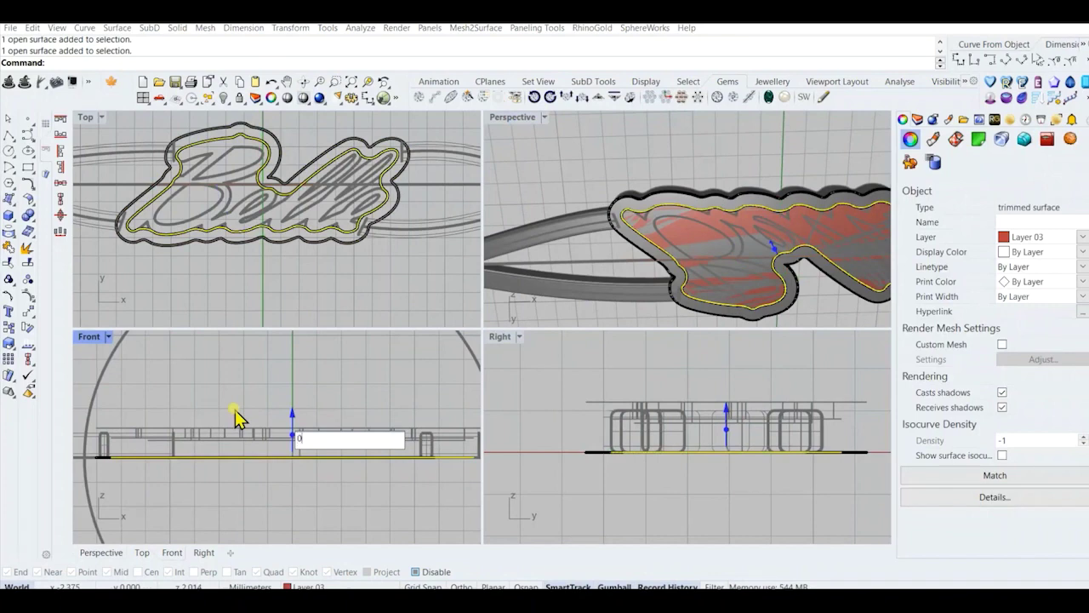
text(0.5)
key(Return)
click(242, 411)
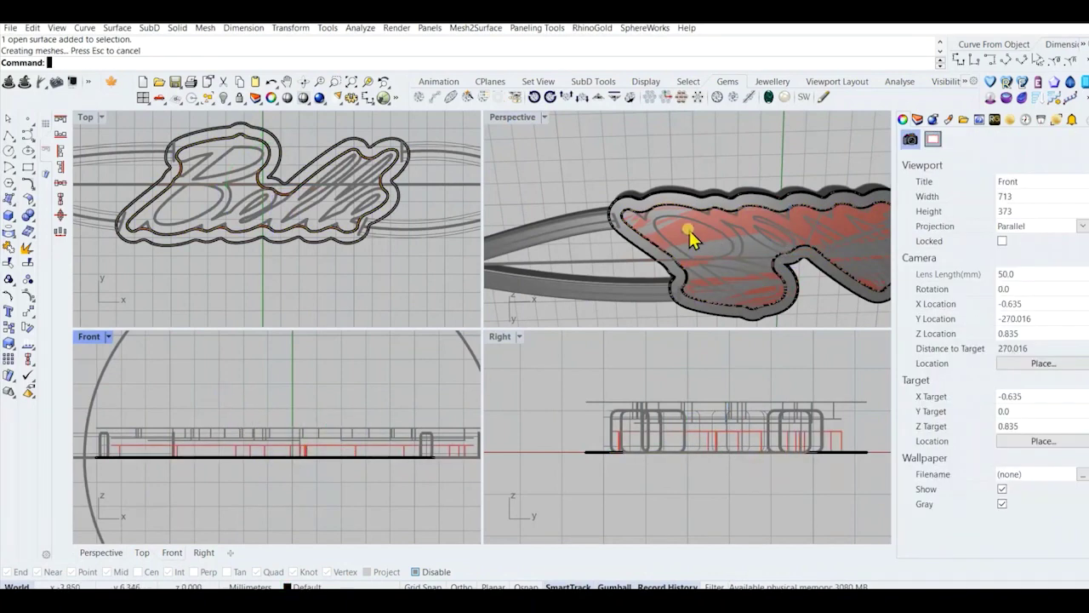
Undo the 0.5 mm extrusion and extrude the inner face upward again by a slightly smaller distance.
key(ctrl+z)
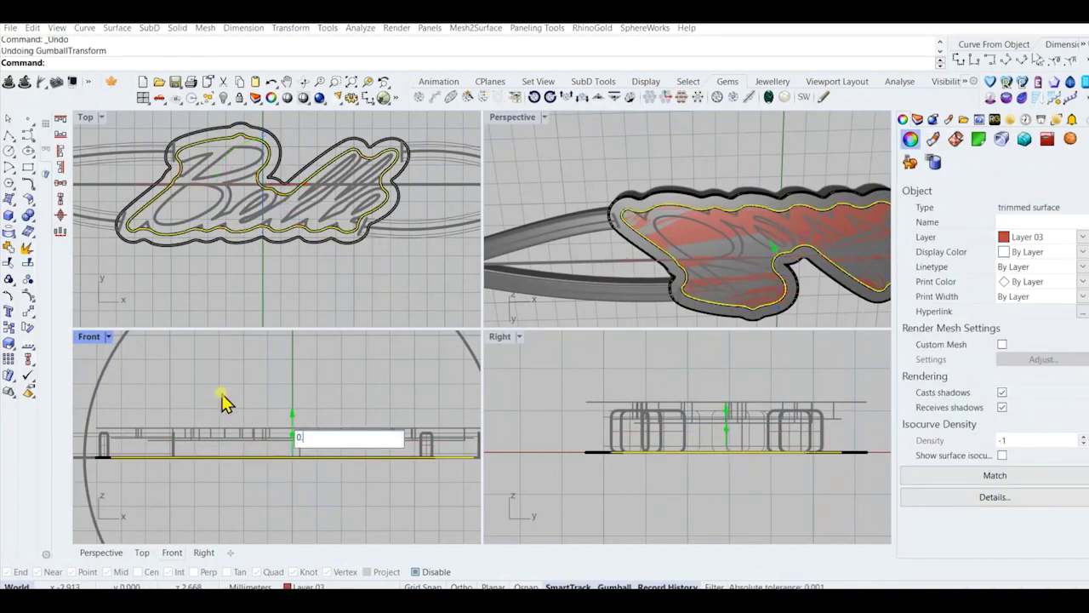
key(ctrl+z)
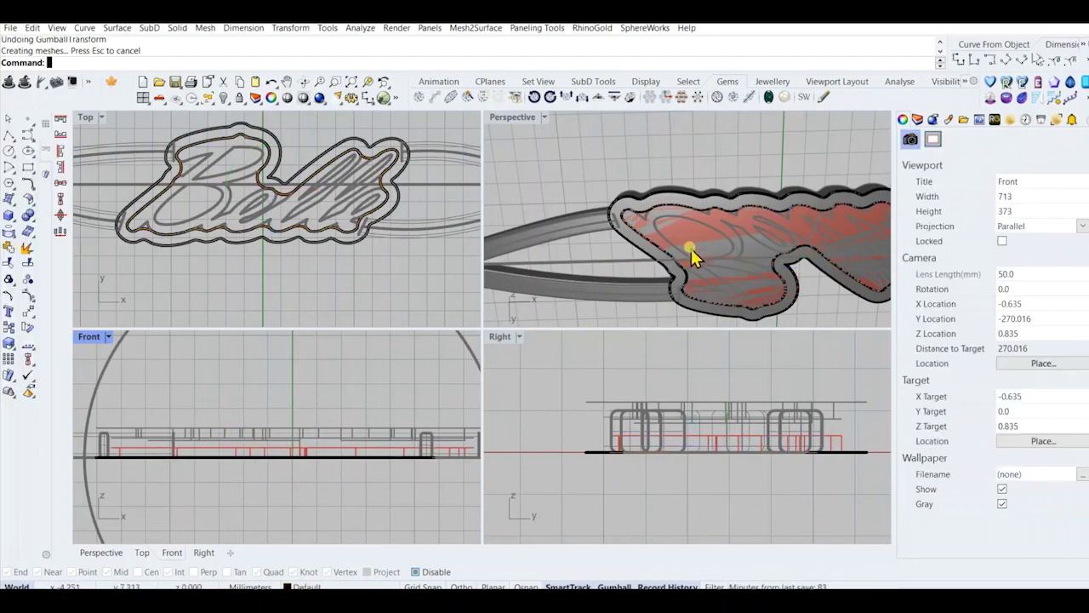
Mirror a copy of the extruded solid downward in the front view across the base plane of the lettering.
click(691, 252)
text(mi)
key(Return)
right_drag(118, 463, 222, 455)
scroll(222, 454, up, 9)
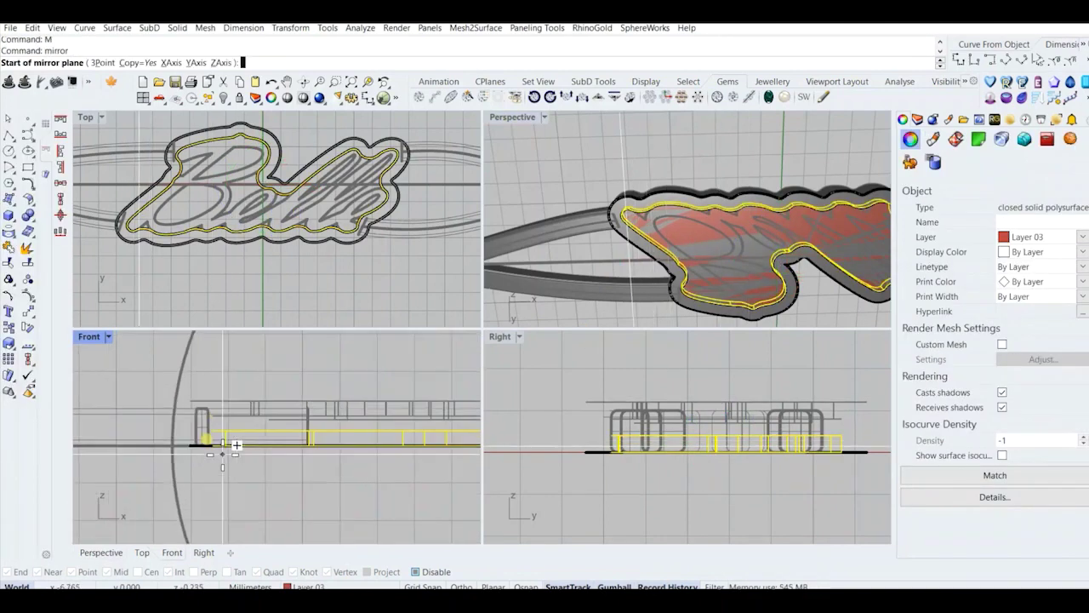
click(200, 438)
click(236, 469)
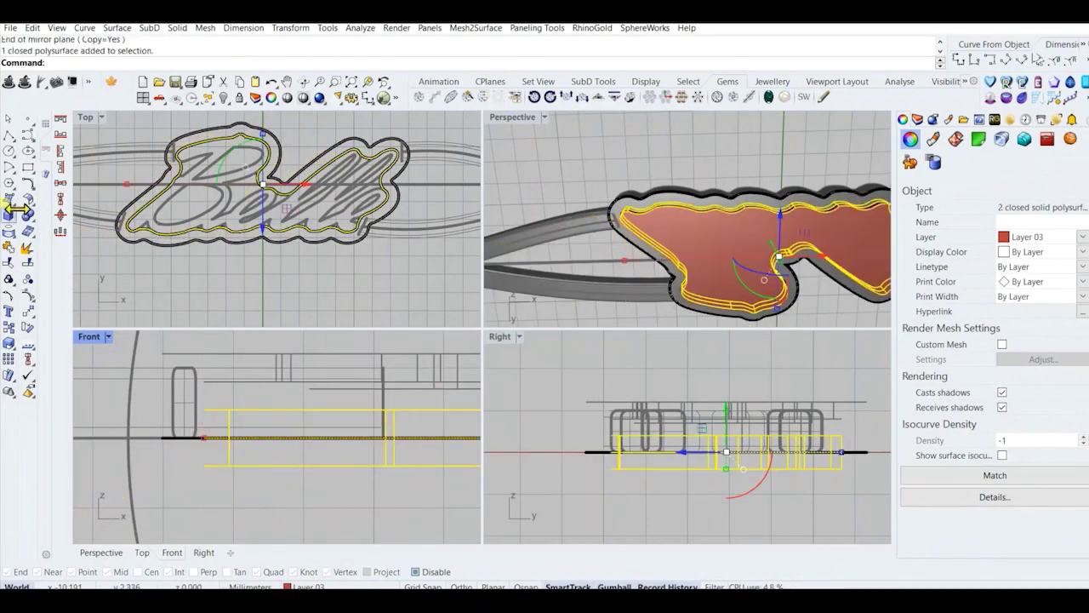
Boolean-union the extruded solid with its mirrored copy and unlock all locked objects.
scroll(224, 455, down, 3)
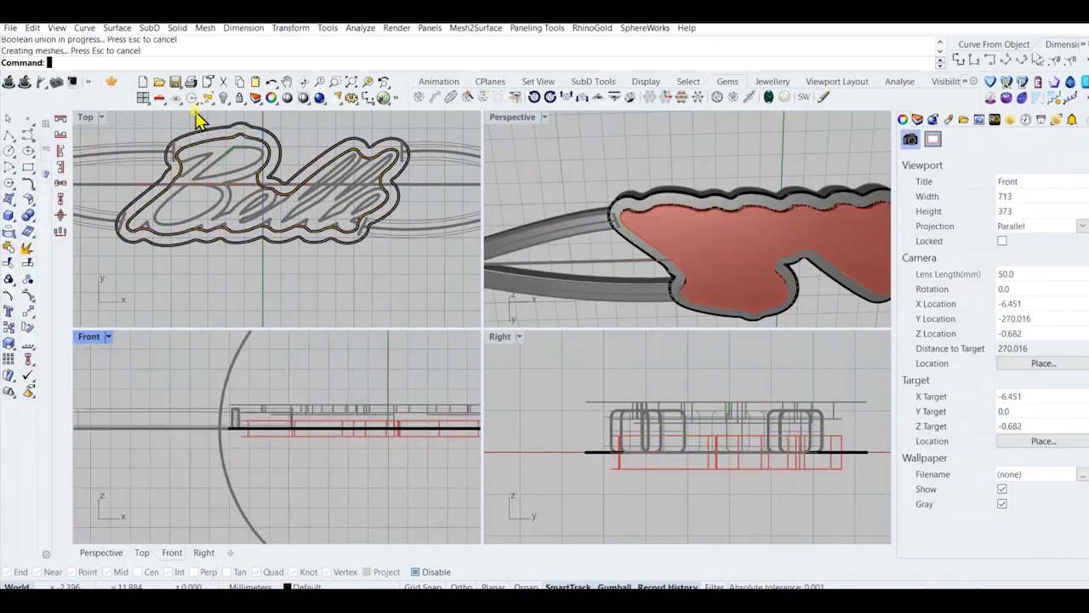
right_click(239, 101)
Move the closed cutter solid behind the lettering base to Layer 05.
scroll(625, 183, down, 5)
right_drag(638, 204, 619, 173)
scroll(656, 213, up, 6)
click(675, 221)
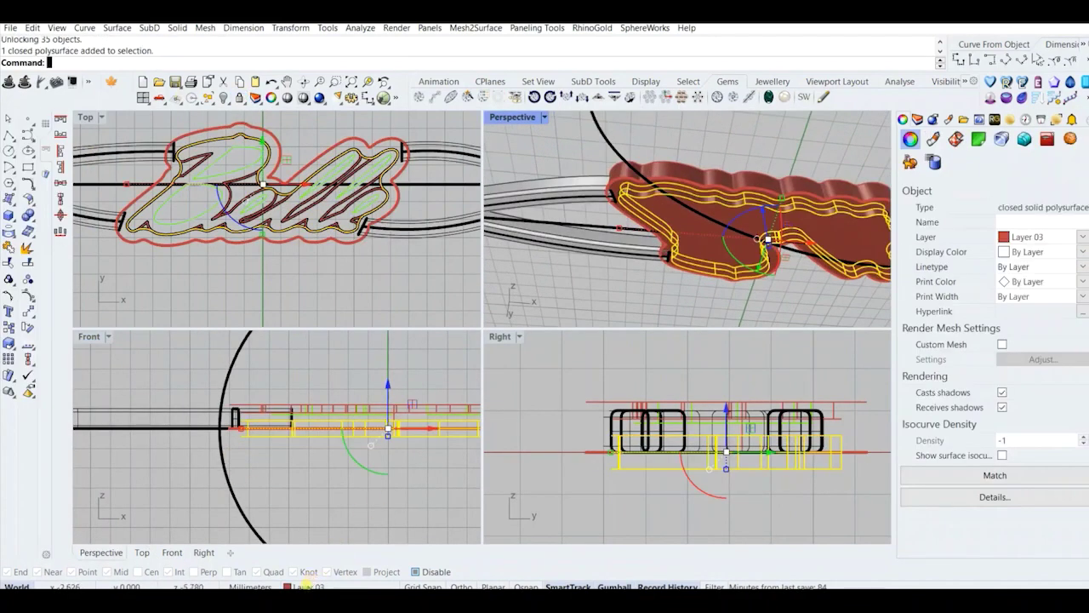
click(330, 587)
click(337, 232)
click(589, 256)
Boolean-subtract the Layer 05 cutter solid from the red lettering base to hollow its back, keeping the cutter.
right_drag(617, 241, 662, 191)
scroll(689, 157, up, 3)
click(683, 144)
text(bd)
key(Return)
scroll(710, 230, up, 4)
click(710, 228)
key(Return)
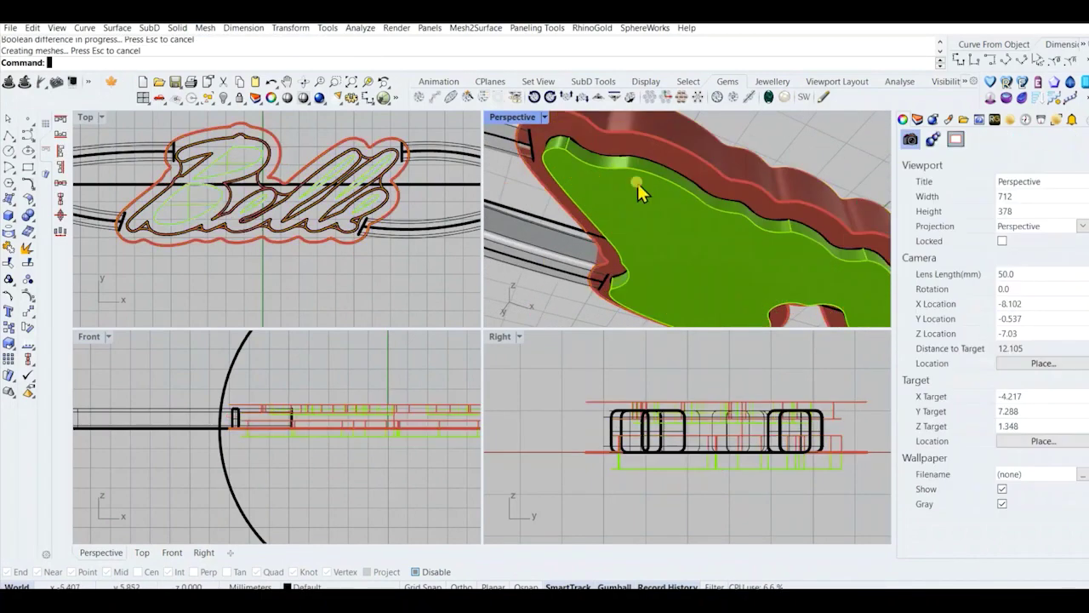
Hide the cutter solid and maximize the perspective view on the hollowed back.
click(639, 185)
click(223, 97)
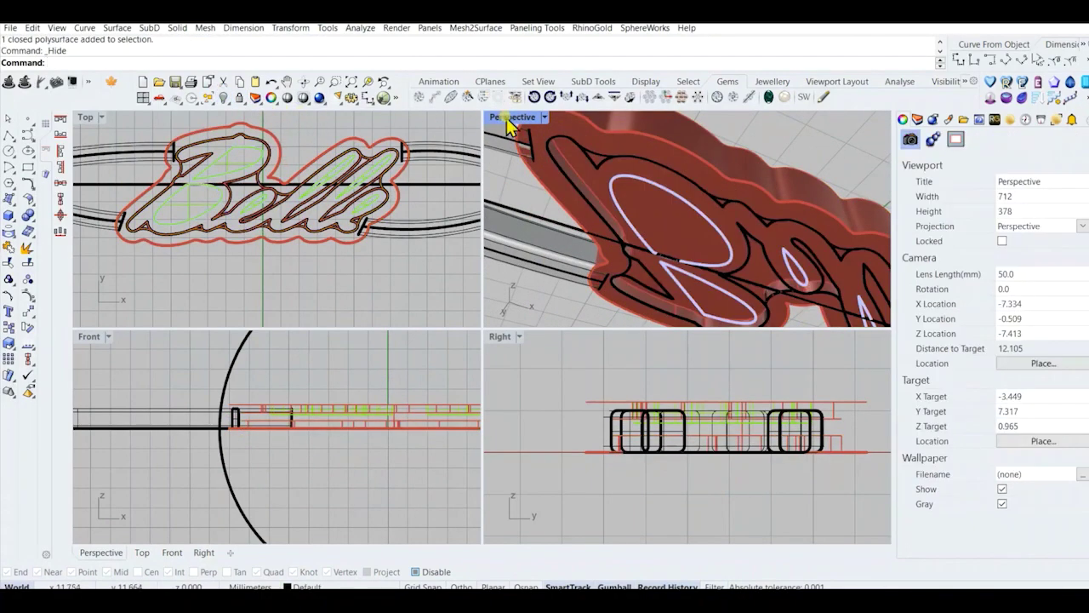
double_click(513, 117)
right_drag(486, 175, 460, 292)
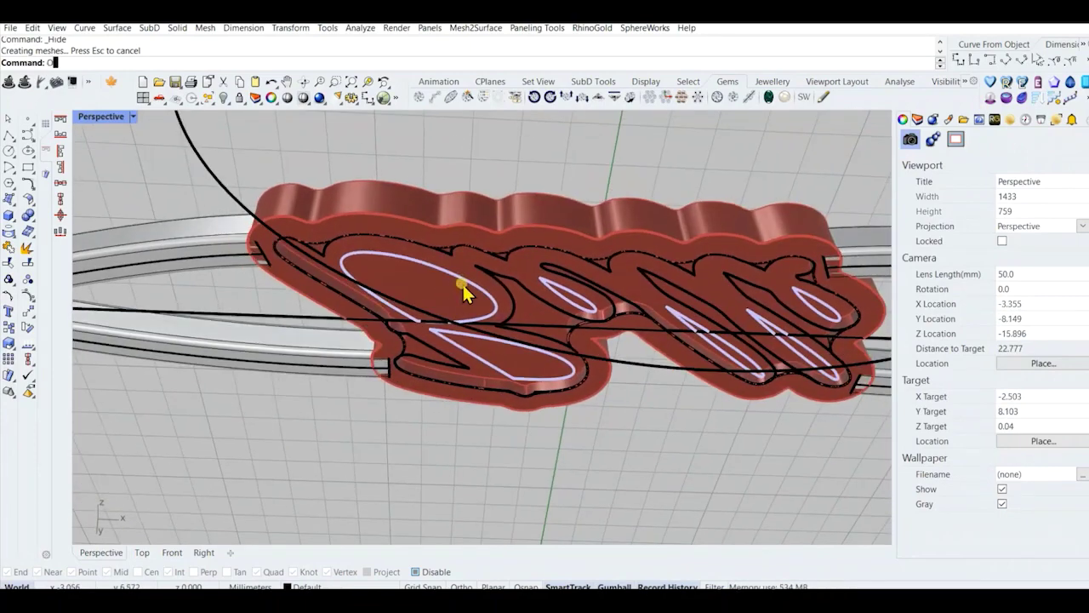
Group all curves except the straight base line and the ring circle, and move them onto Layer 12, switched off.
text(ss)
key(Return)
scroll(417, 317, down, 4)
text(sc)
right_drag(455, 346, 309, 365)
key(Return)
scroll(438, 319, down, 5)
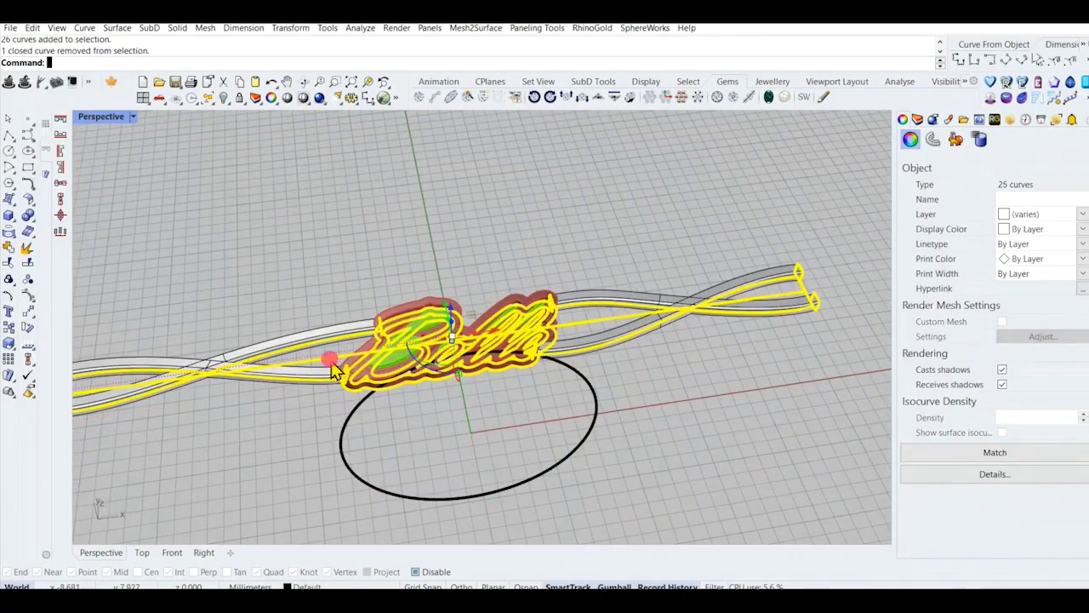
ctrl+click(335, 370)
scroll(334, 371, down, 2)
click(303, 588)
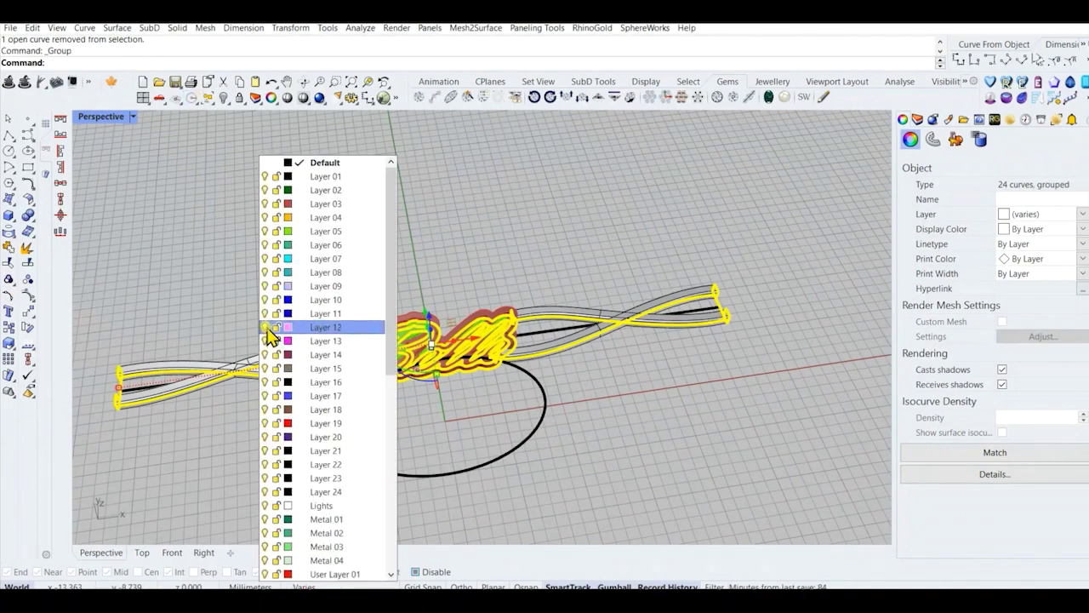
click(326, 326)
scroll(365, 281, up, 6)
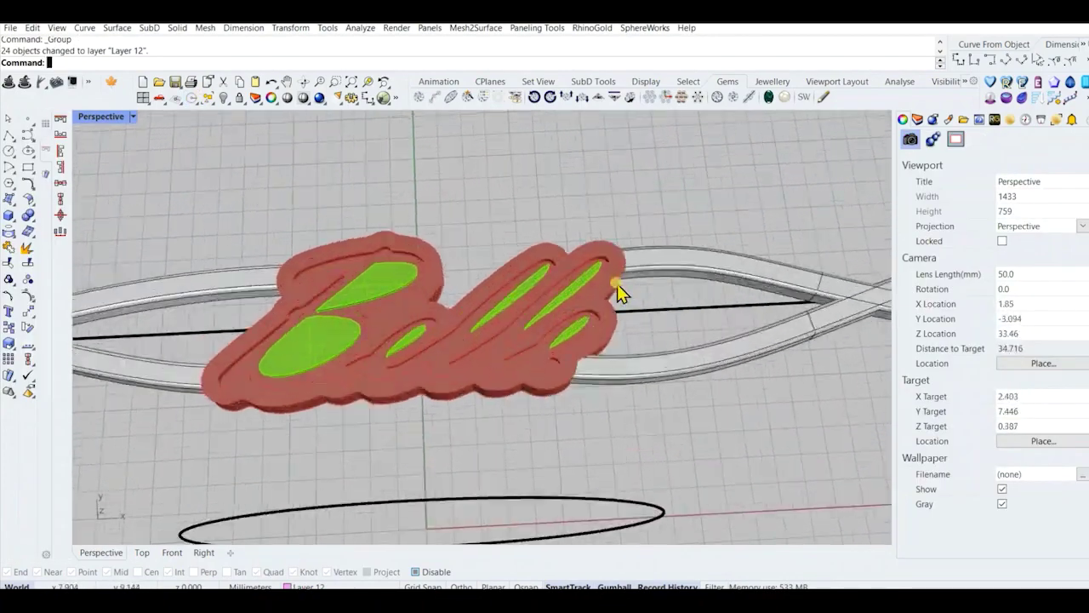
Boolean-union the crossing band pieces, the lettering base and the letter inserts into one solid.
scroll(403, 313, down, 6)
right_drag(403, 313, 528, 314)
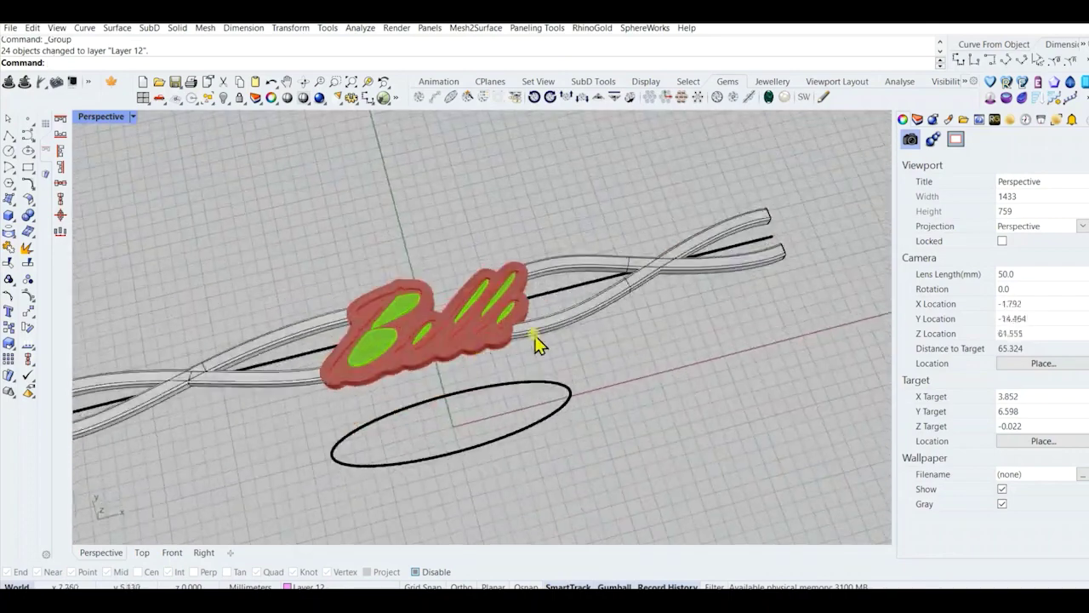
click(535, 329)
shift+click(538, 269)
right_drag(391, 342, 364, 377)
scroll(385, 327, up, 6)
shift+click(358, 301)
scroll(362, 307, down, 6)
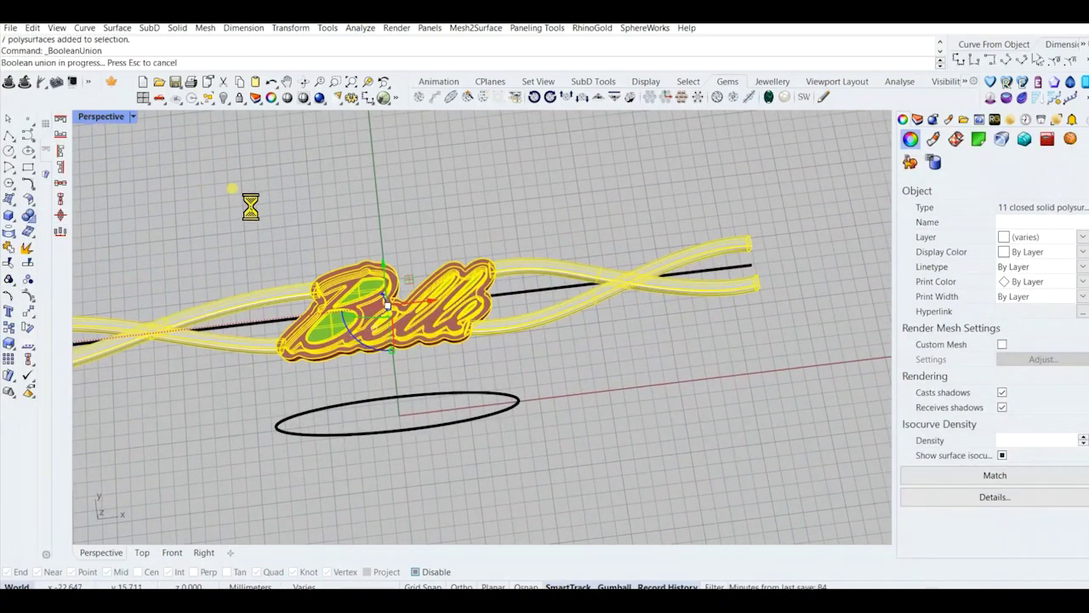
Check the unioned band solid for geometry errors and close the report.
click(462, 323)
text(Check)
key(Return)
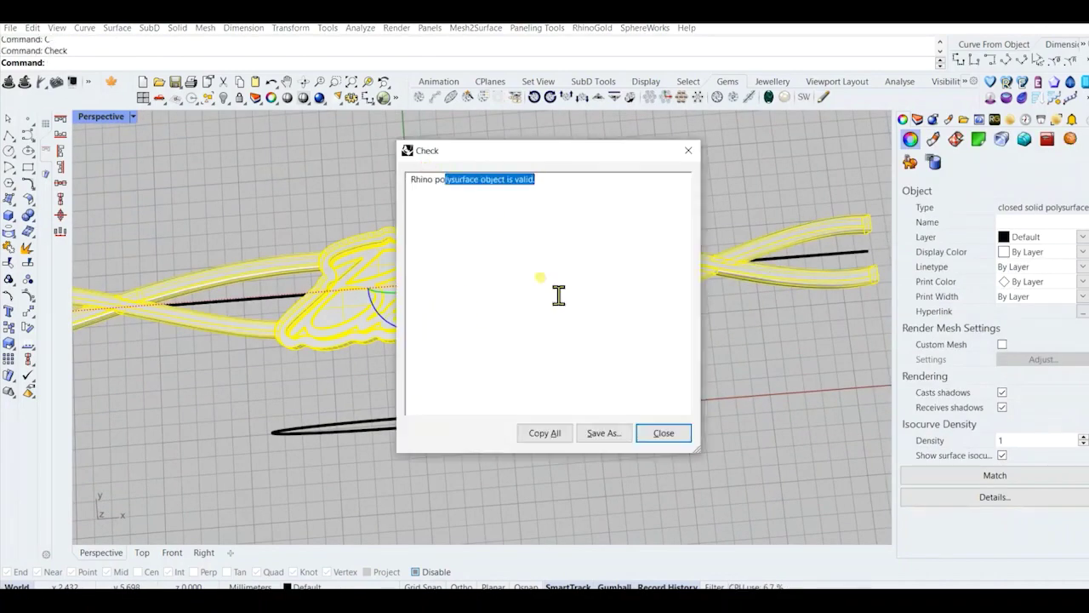
click(664, 432)
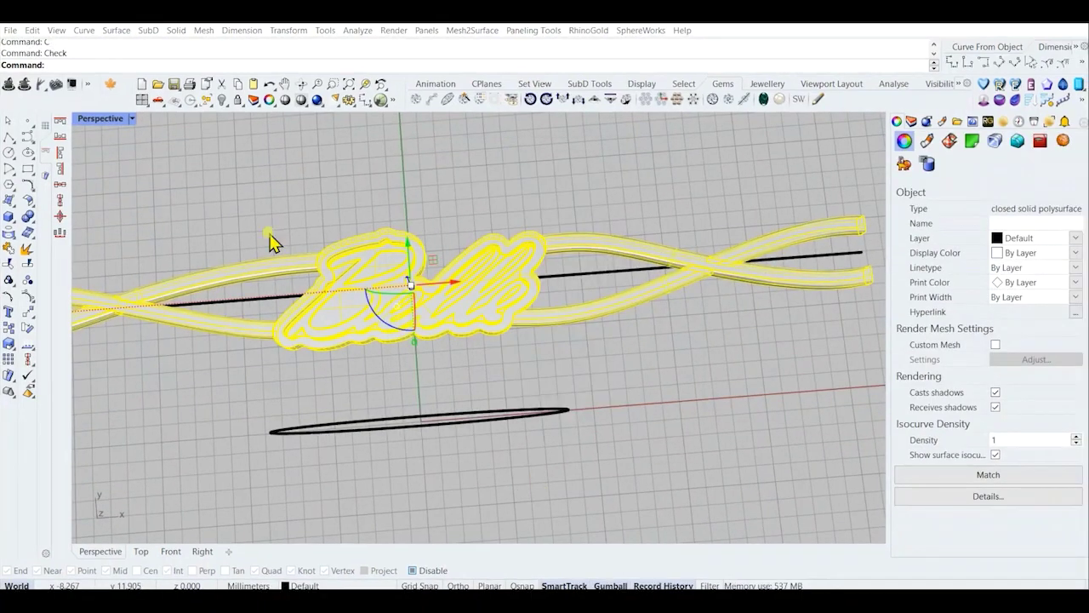
Turn off the surface isocurve display for the unioned band solid.
click(564, 348)
scroll(561, 348, down, 6)
mouse_move(557, 345)
right_down()
mouse_move(496, 287)
mouse_move(528, 319)
mouse_move(454, 312)
mouse_move(438, 336)
mouse_move(491, 318)
mouse_move(509, 350)
mouse_move(460, 277)
mouse_move(556, 308)
mouse_move(577, 350)
right_up()
scroll(509, 347, up, 2)
click(587, 342)
click(863, 445)
Flow the flat lettering band from the straight base line onto the ring circle.
scroll(477, 280, down, 4)
right_drag(464, 285, 477, 340)
scroll(374, 218, up, 3)
scroll(399, 239, up, 3)
scroll(477, 341, down, 10)
right_drag(477, 340, 506, 393)
scroll(486, 379, down, 5)
scroll(486, 379, up, 5)
click(473, 377)
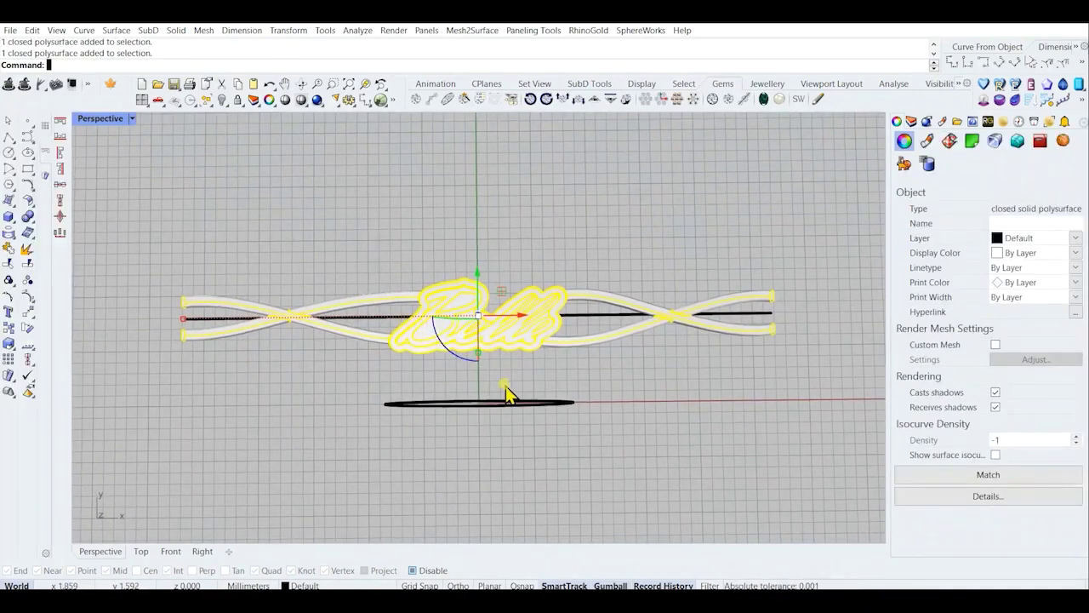
text(flow)
key(Return)
scroll(368, 316, up, 4)
click(372, 318)
scroll(375, 322, down, 6)
scroll(464, 393, up, 4)
click(459, 364)
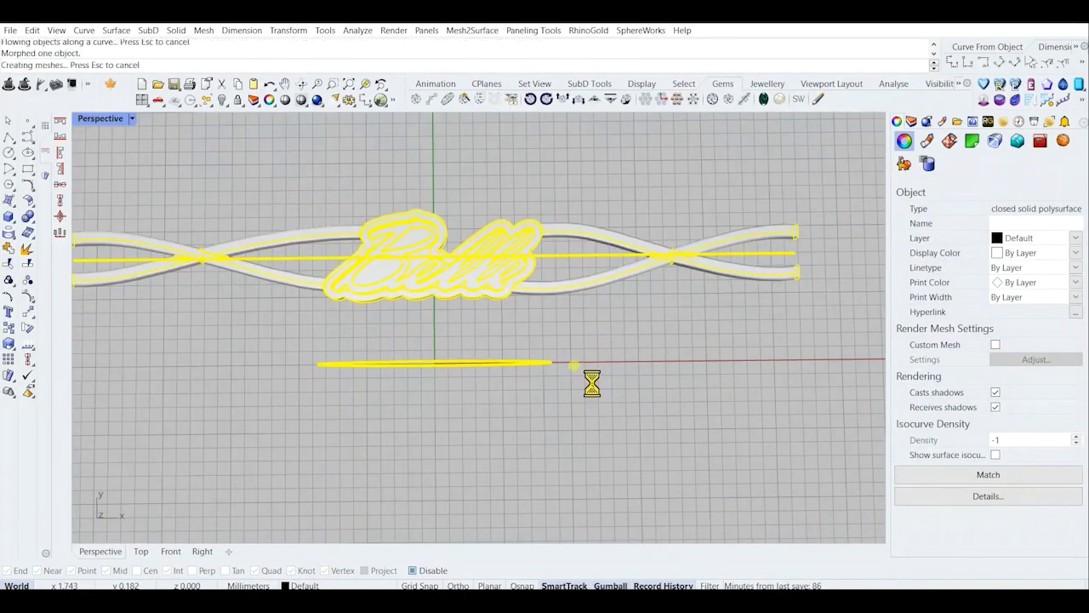
Flip the direction of the straight base line to turn the flowed ring's lettering outward.
right_drag(554, 433, 547, 323)
click(553, 315)
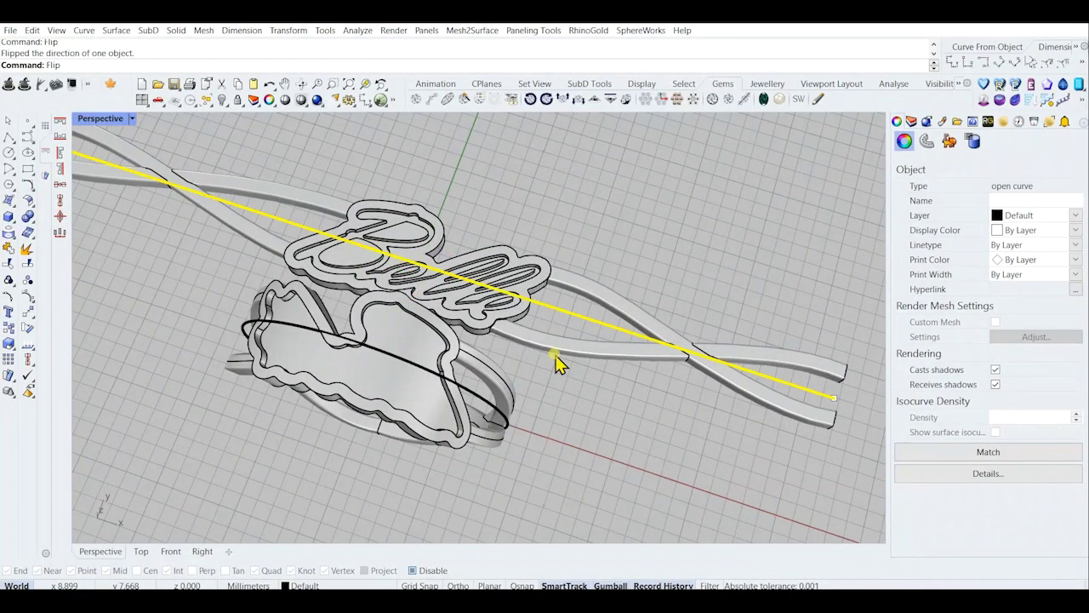
right_drag(546, 394, 530, 329)
click(627, 392)
Move the flowed ring solid to Layer 04.
click(530, 332)
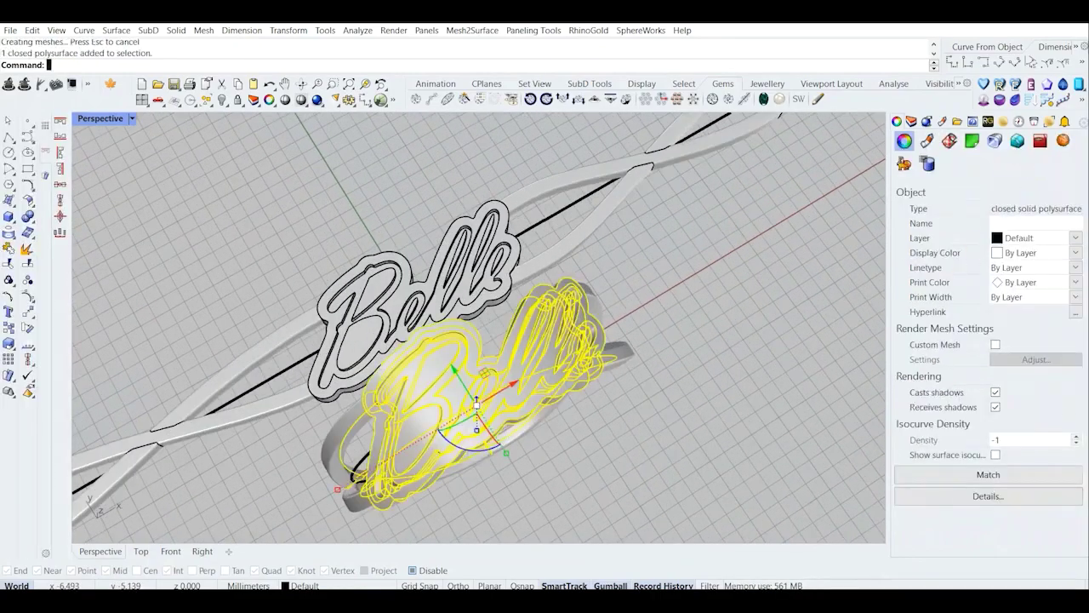
click(322, 585)
click(339, 224)
click(601, 416)
right_drag(600, 416, 523, 439)
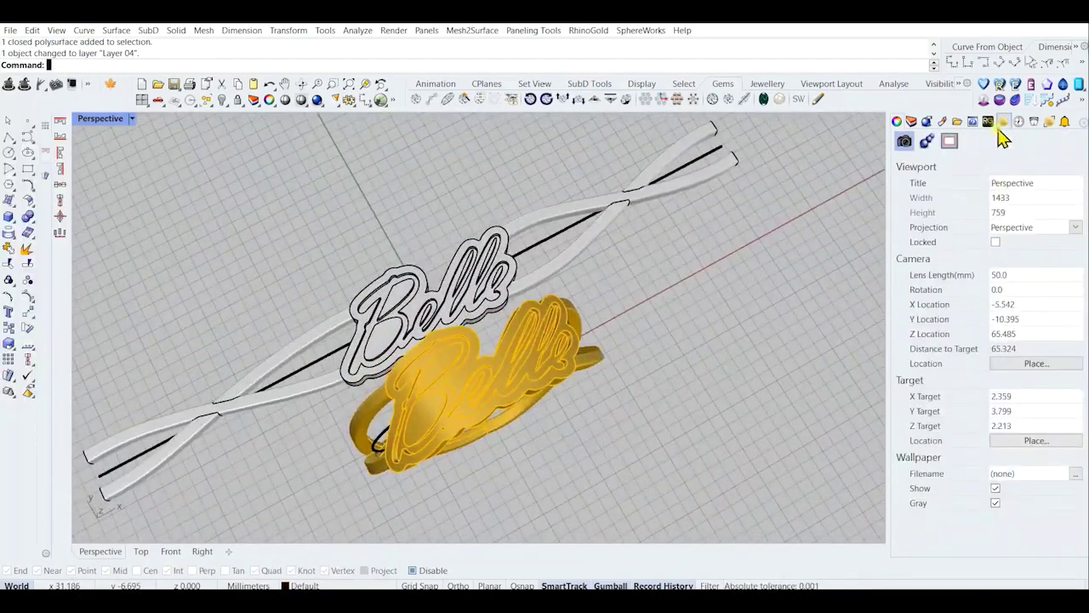
Apply the yellow 22K gold material to the ring and set the perspective view to Rendered display.
click(1003, 122)
drag(1036, 357, 505, 365)
click(133, 119)
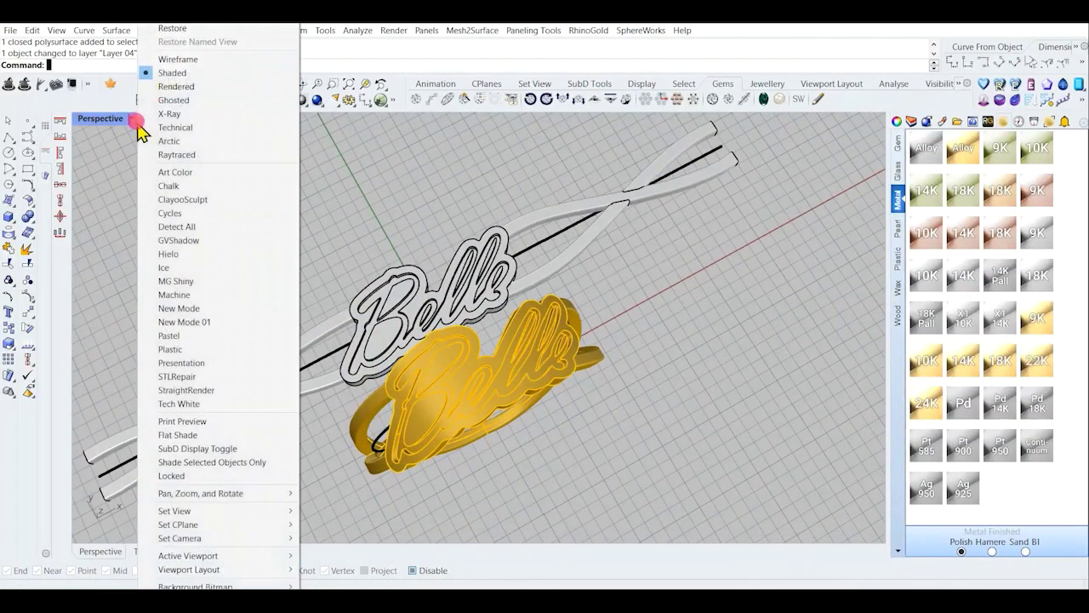
click(180, 85)
right_drag(382, 309, 460, 454)
Move the flat lettering band and its base line farther away from the ring along Y in the top view.
drag(659, 339, 232, 168)
click(548, 489)
double_click(89, 122)
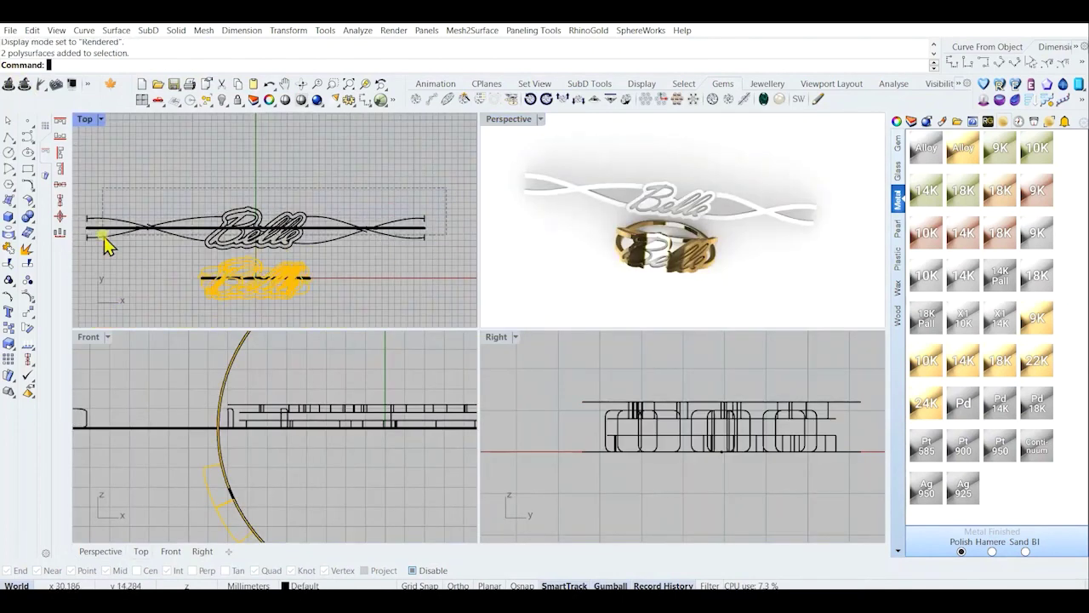
drag(103, 236, 102, 238)
scroll(262, 254, down, 2)
drag(265, 208, 265, 132)
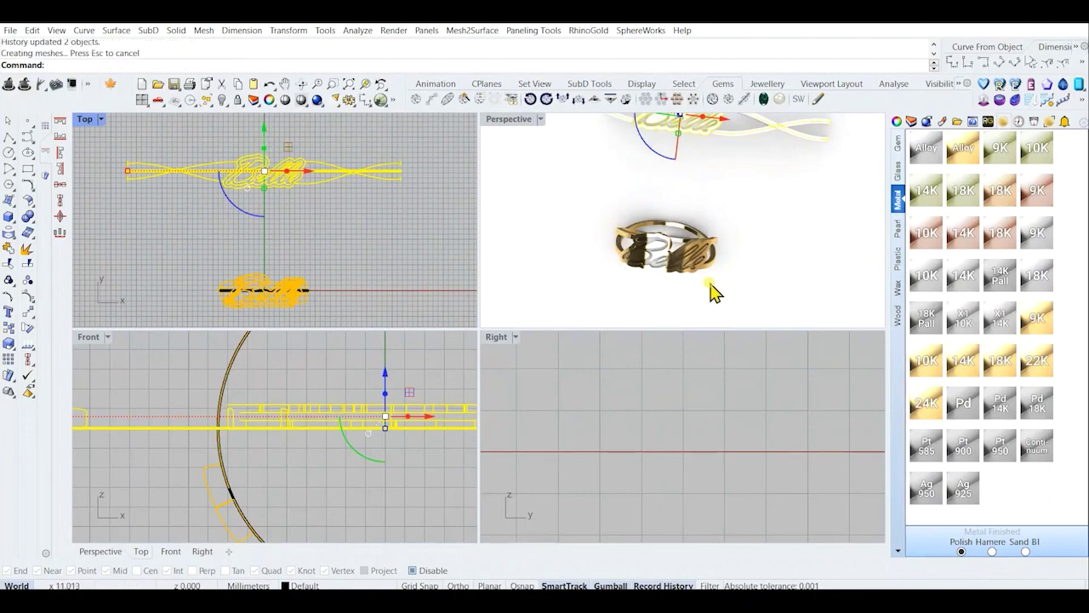
Apply the yellow 22K gold material to the flat lettering band and maximize the perspective view.
right_drag(714, 292, 530, 132)
drag(1010, 360, 626, 160)
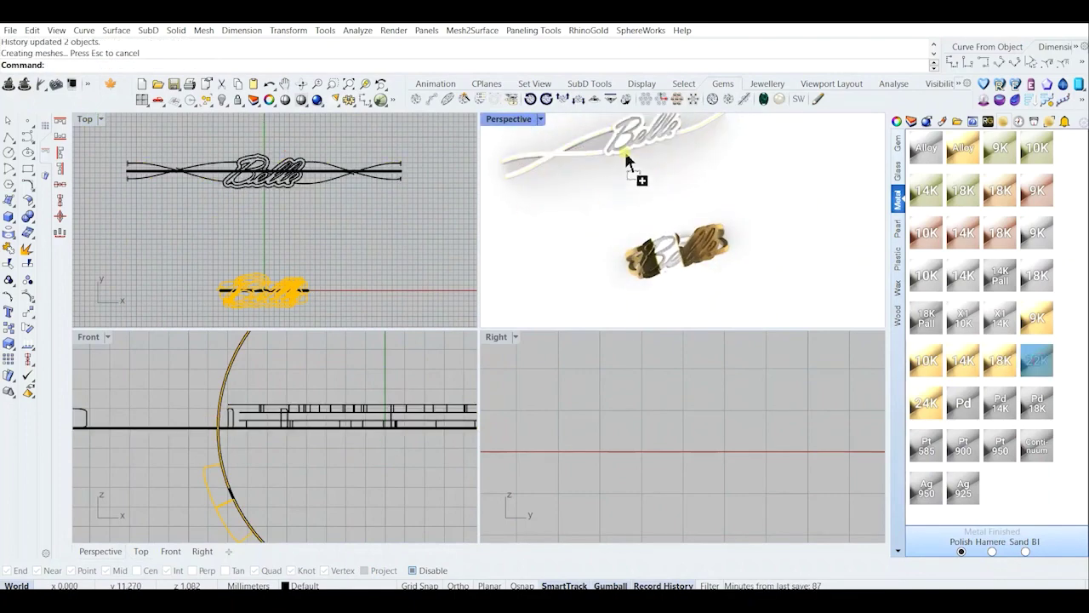
double_click(522, 120)
Examine the rendered gold ring from several angles, including its hollowed back and crossing bands.
right_drag(473, 193, 414, 252)
scroll(434, 366, up, 6)
right_drag(497, 417, 593, 364)
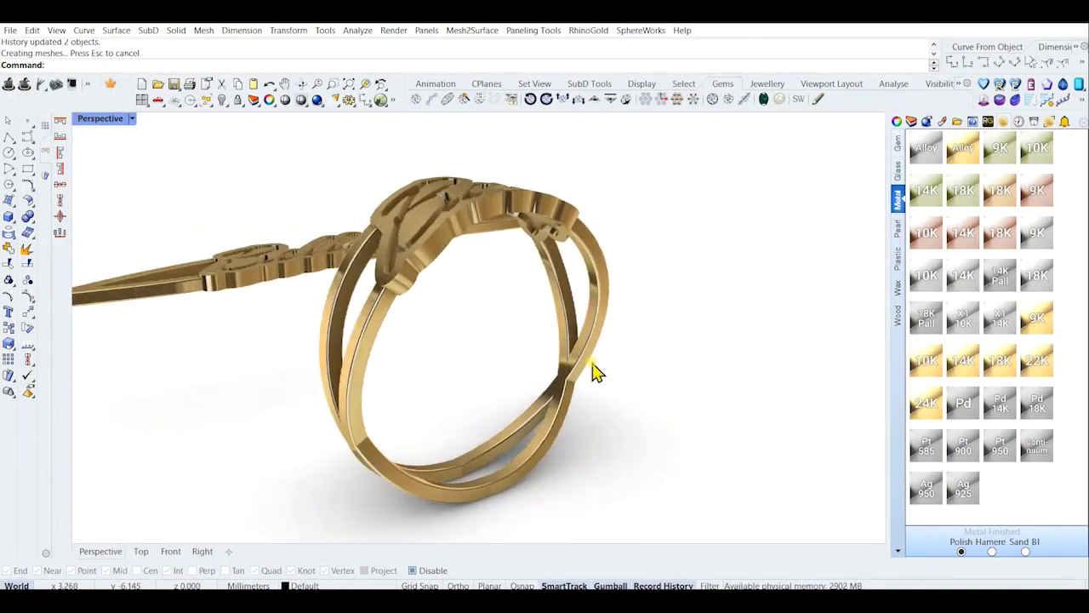
right_drag(481, 330, 570, 369)
scroll(448, 379, down, 2)
scroll(564, 366, up, 5)
scroll(550, 312, down, 4)
text(text)
key(Return)
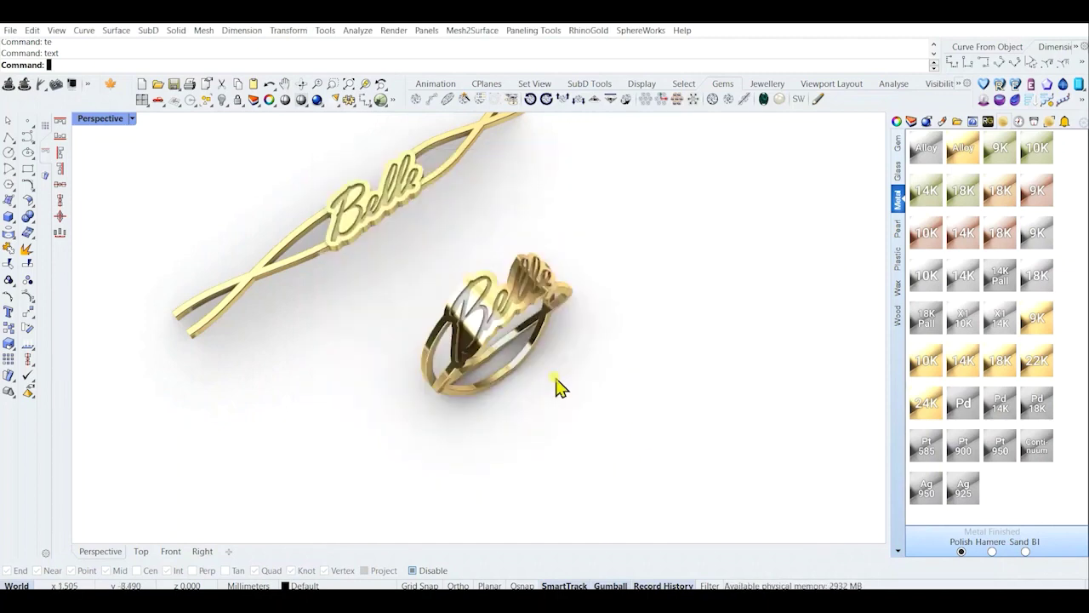
right_drag(554, 345, 594, 387)
scroll(526, 413, up, 3)
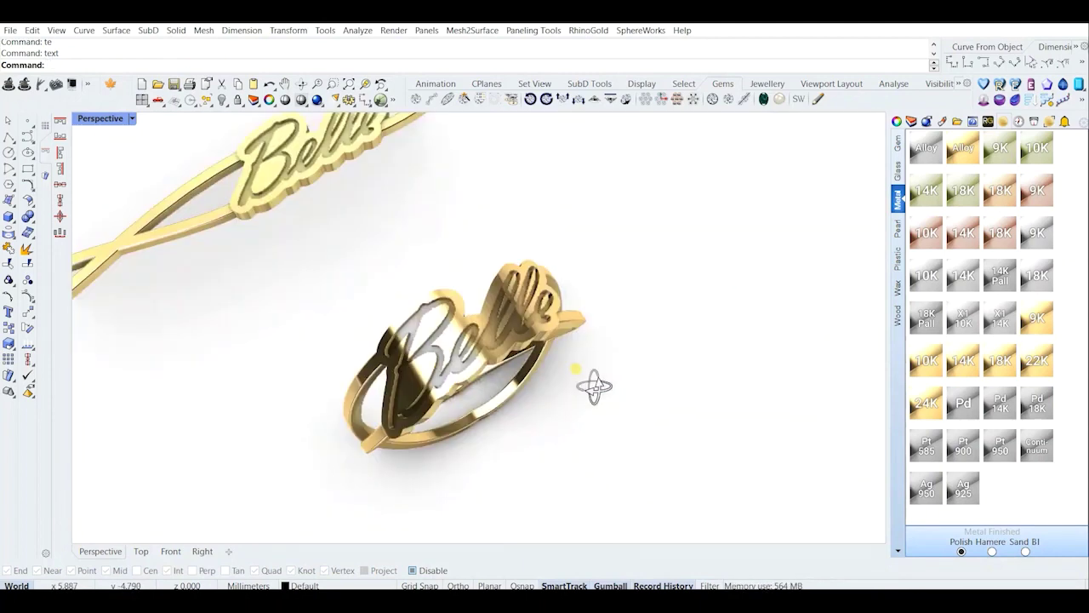
text(vo)
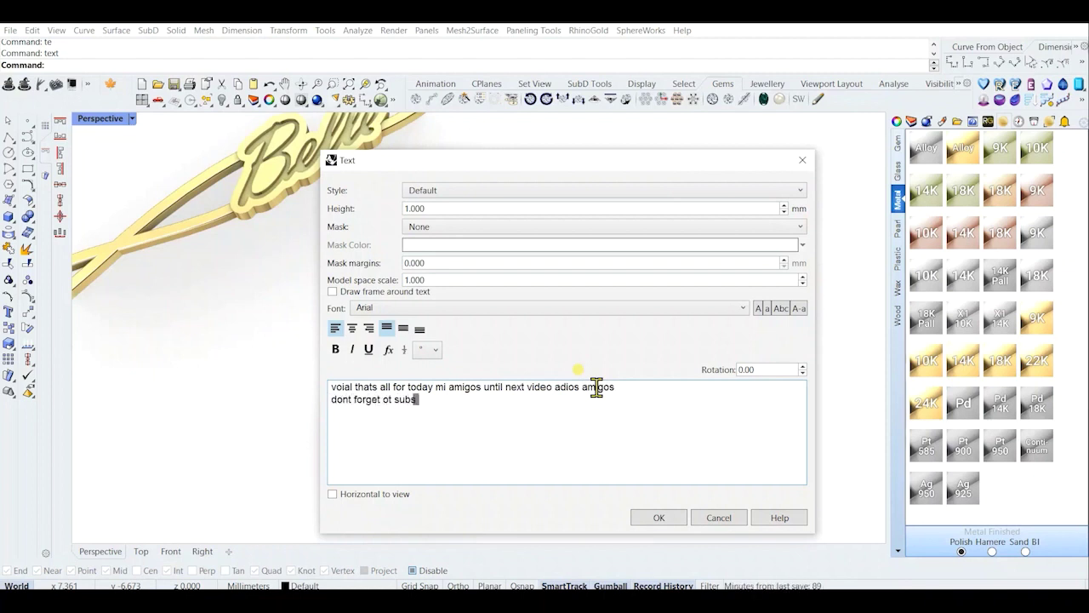
double_click(389, 400)
double_click(389, 403)
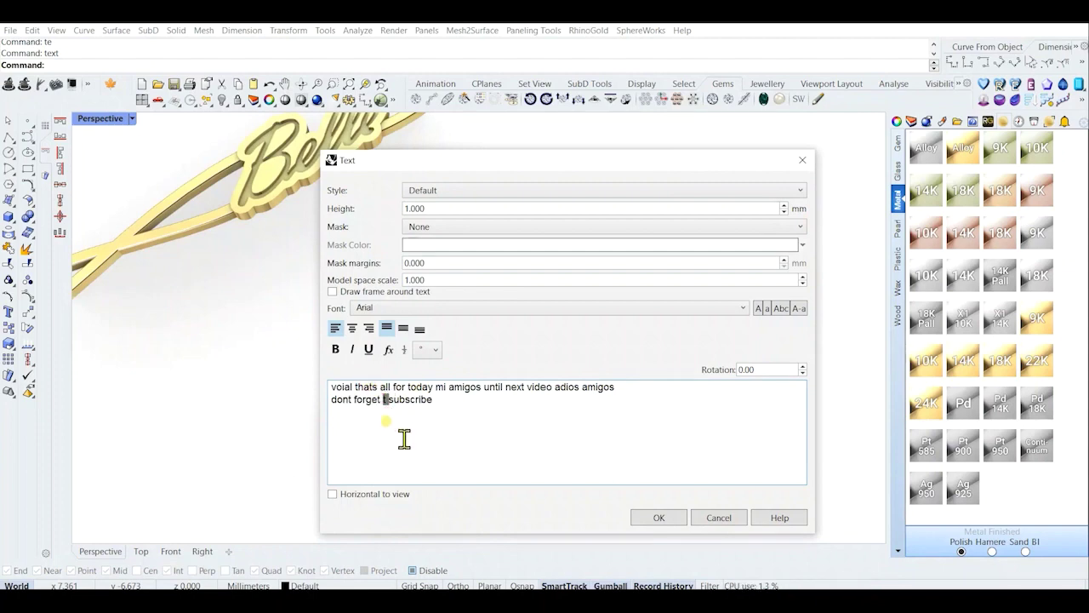
text(to)
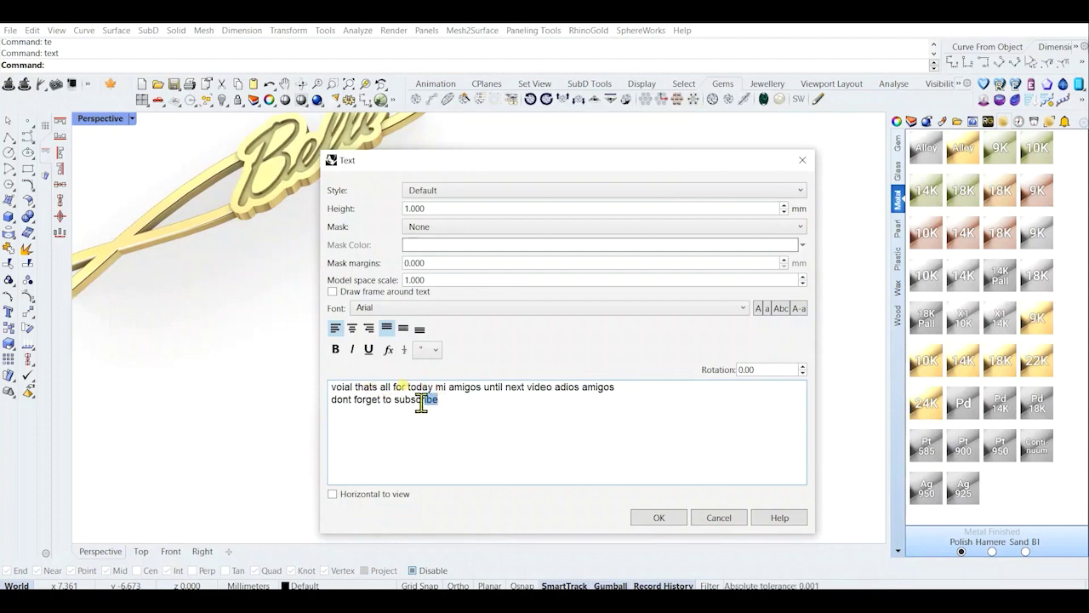
click(486, 403)
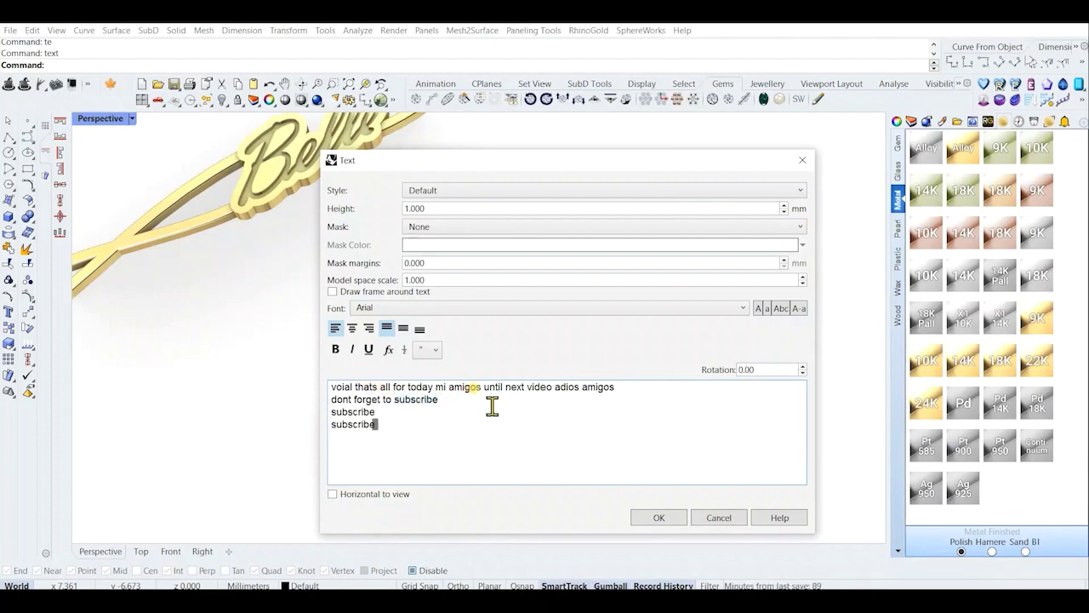
text(subscribe)
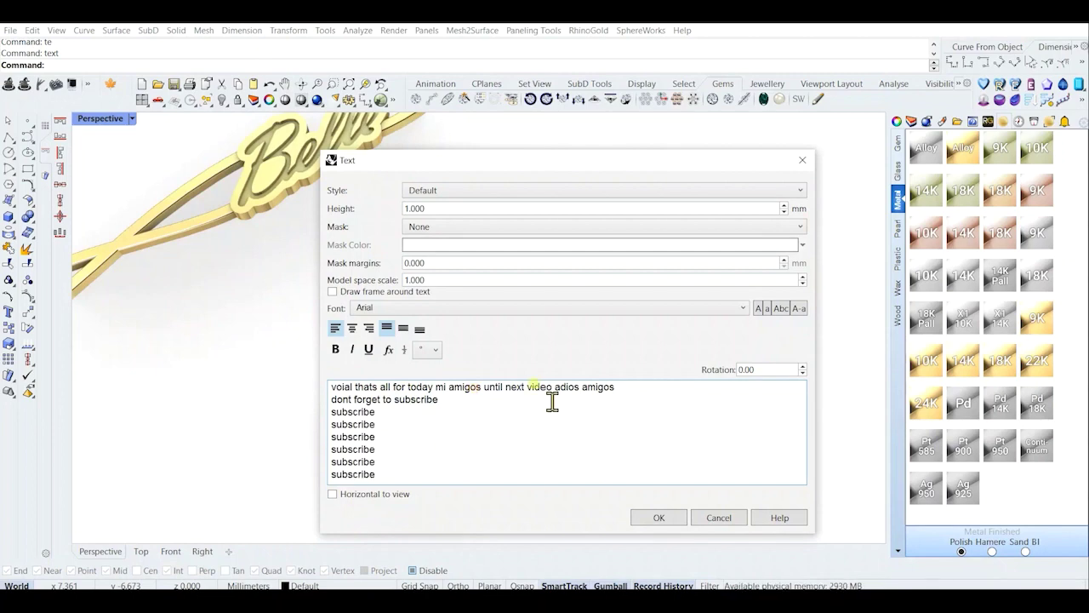
key(Return)
click(715, 517)
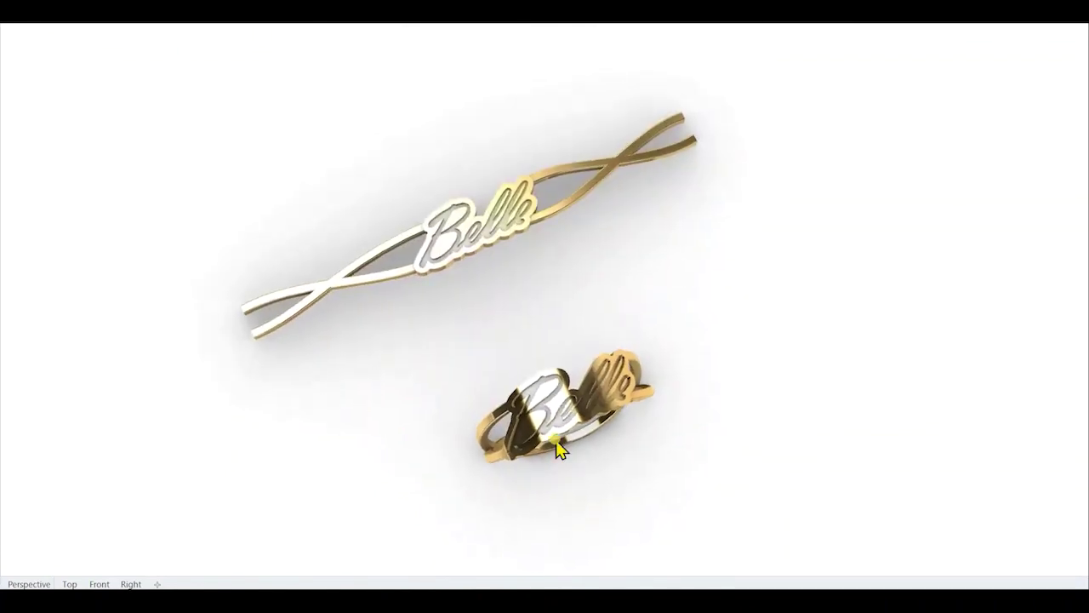
Set up a turntable animation of the perspective view with 250 frames and change its capture method from RenderFull.
key(Return)
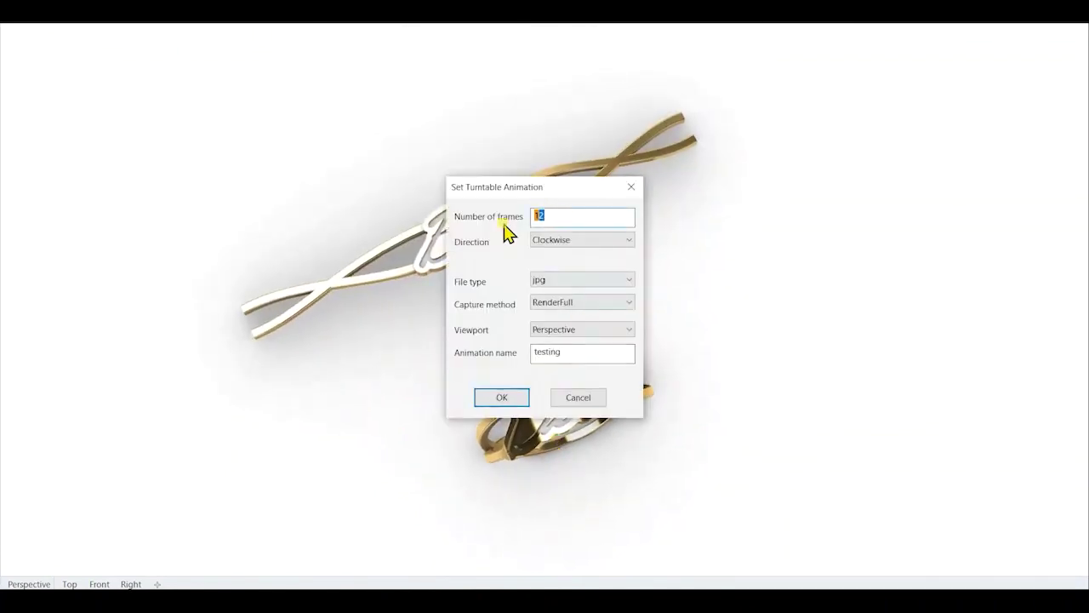
click(515, 398)
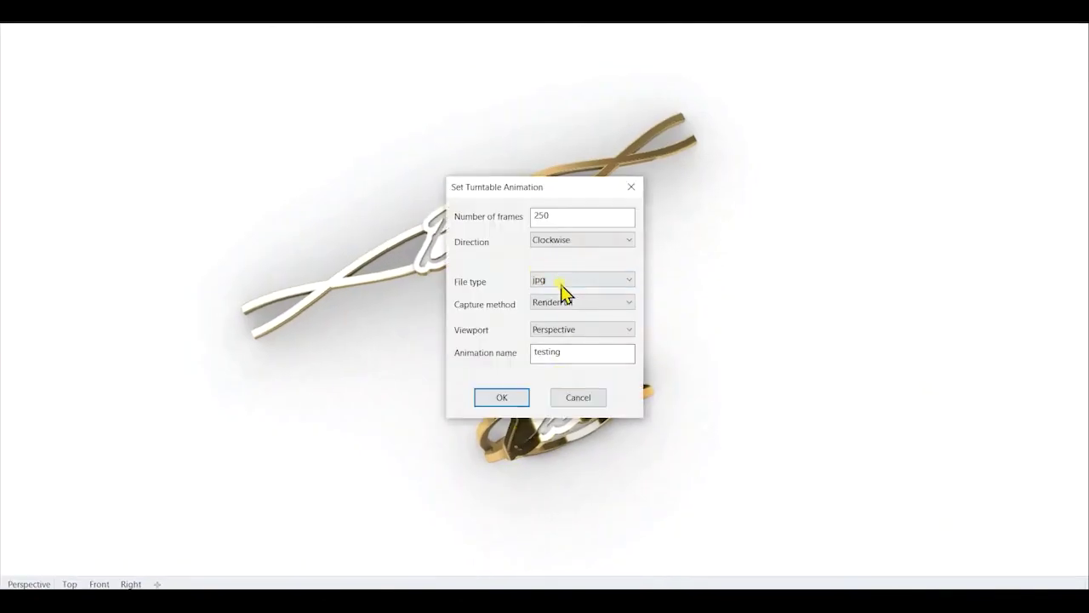
click(565, 299)
click(570, 70)
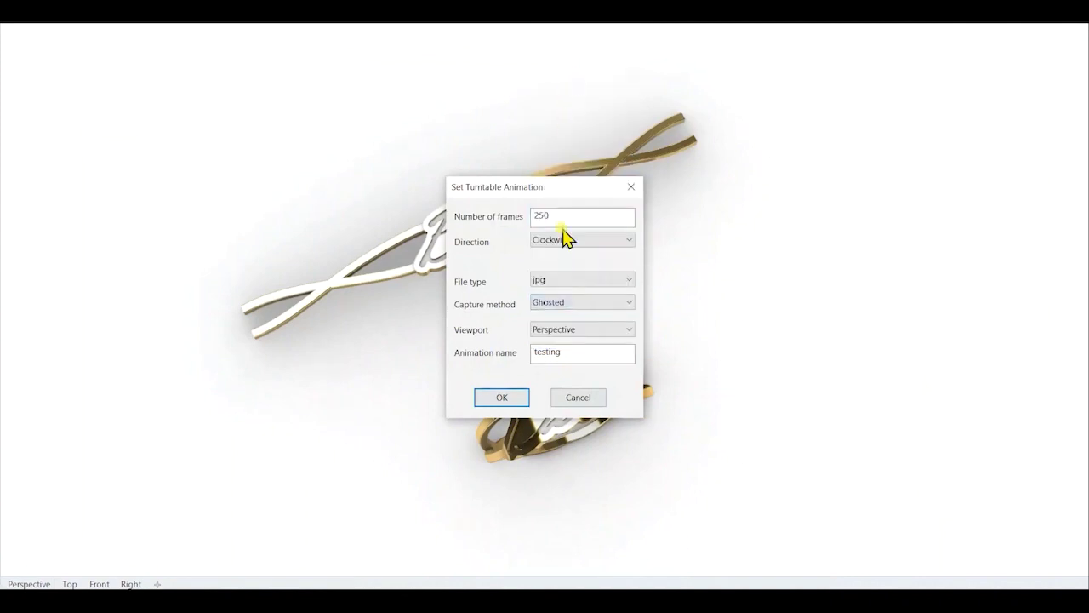
click(558, 304)
click(563, 33)
click(515, 398)
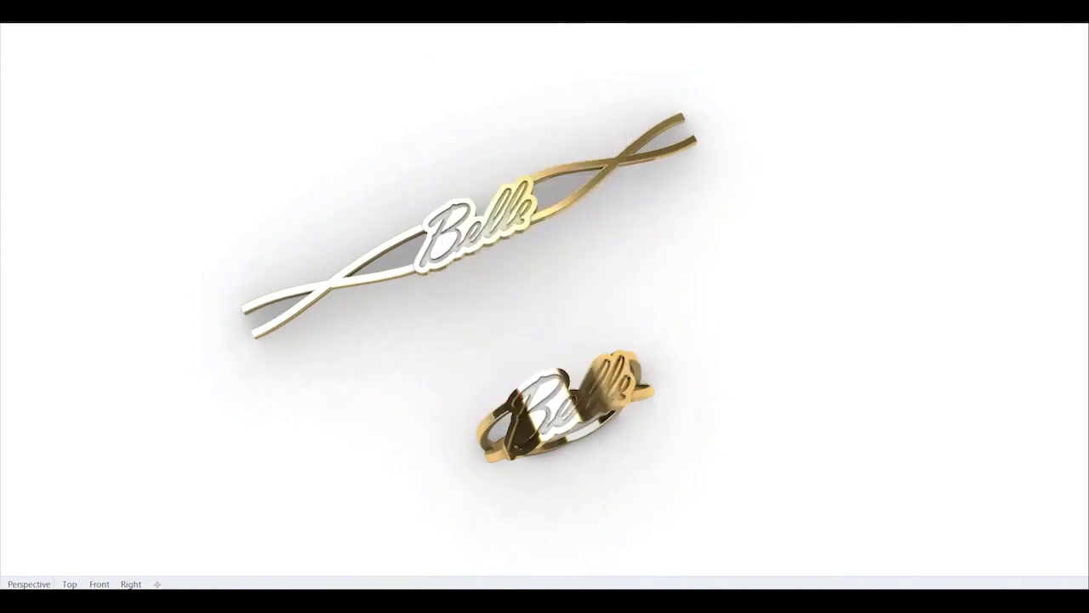
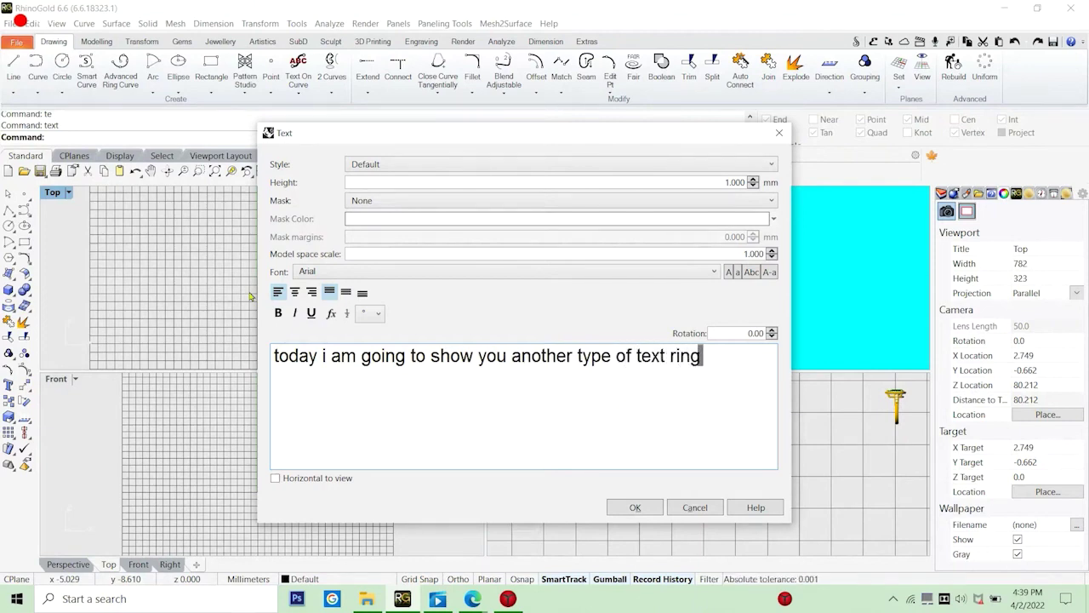
click(694, 508)
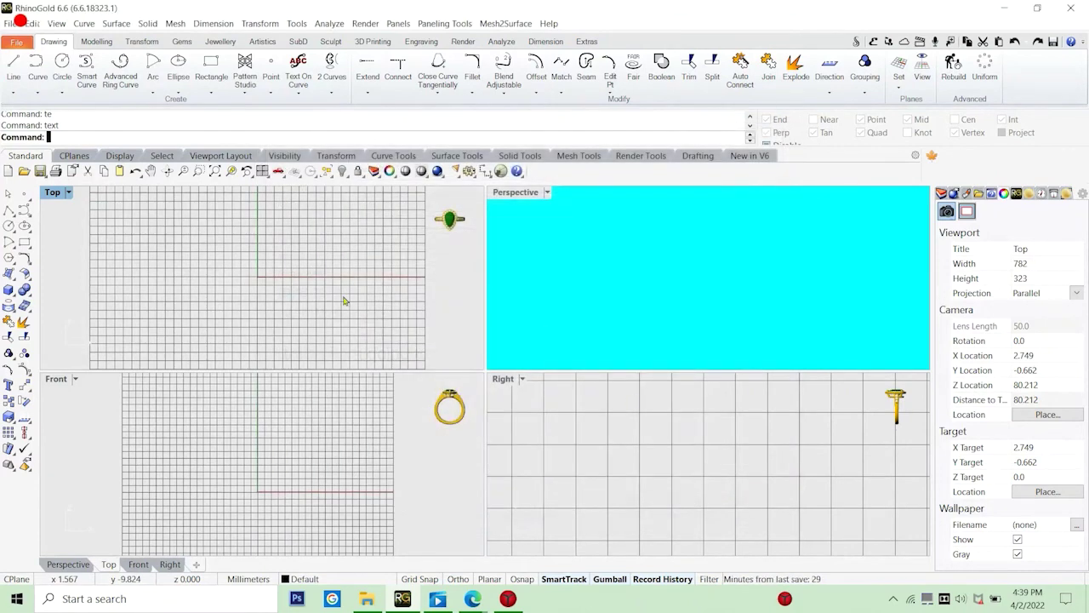
Draw a circle with an 18 mm diameter centred on the origin in the Front view.
click(8, 226)
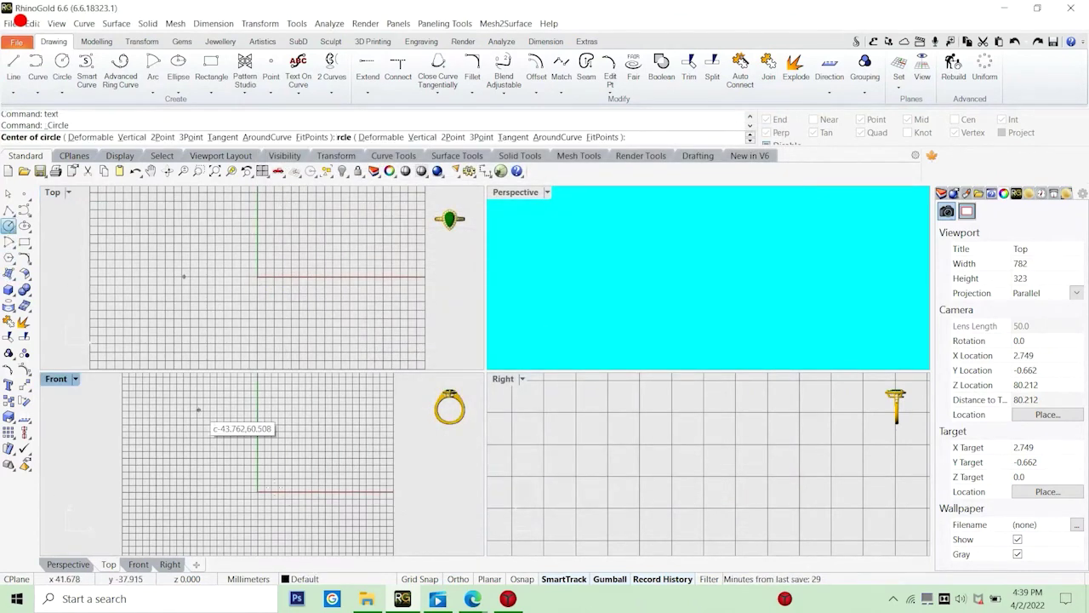
click(259, 489)
text(18)
key(Return)
scroll(255, 495, up, 10)
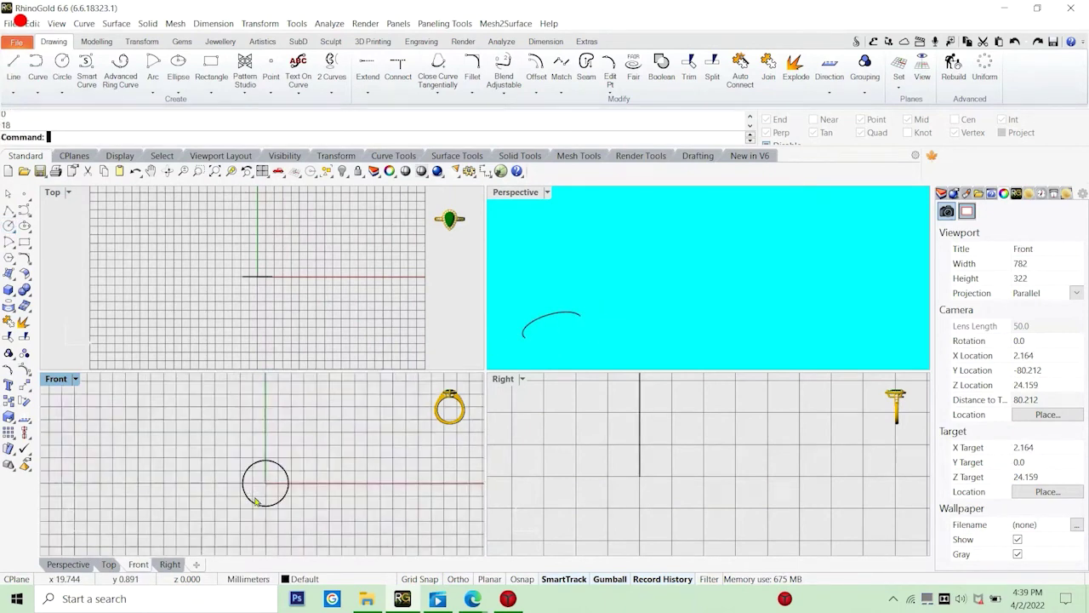
double_click(57, 379)
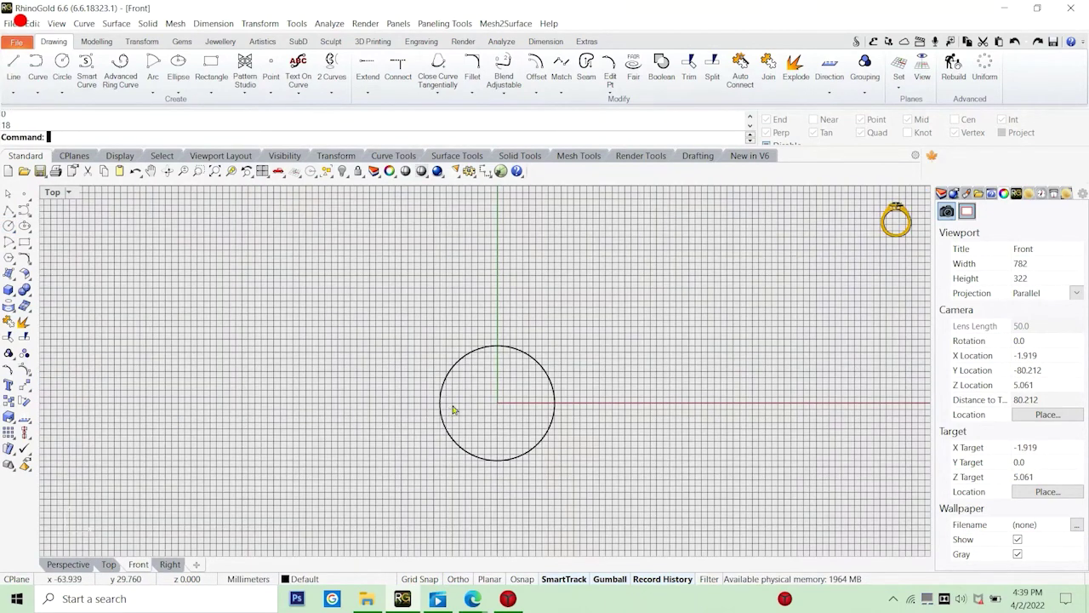
right_drag(453, 410, 438, 373)
scroll(458, 352, up, 2)
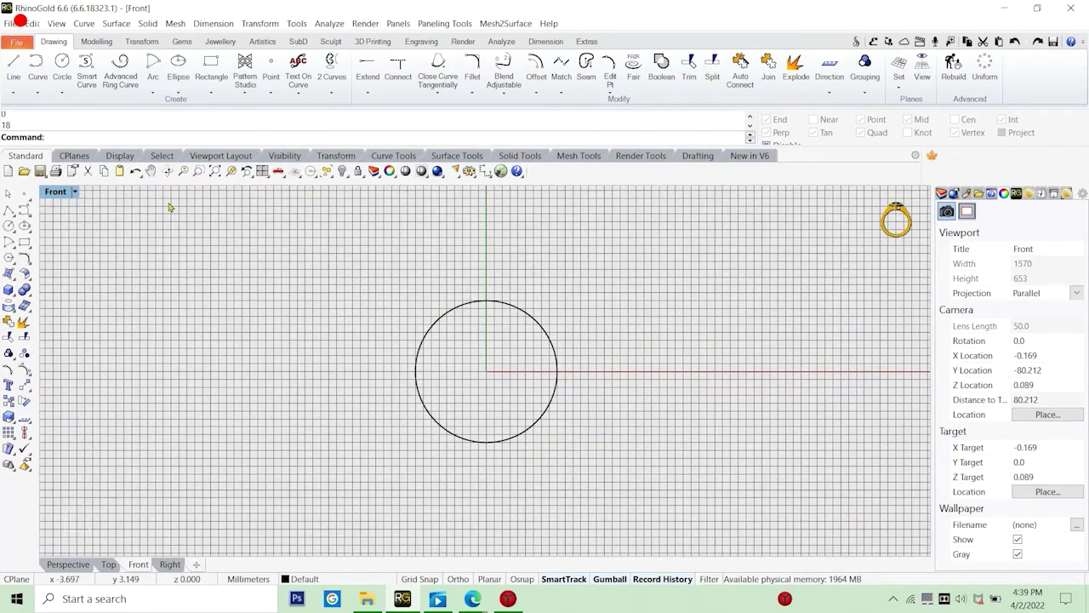
double_click(55, 192)
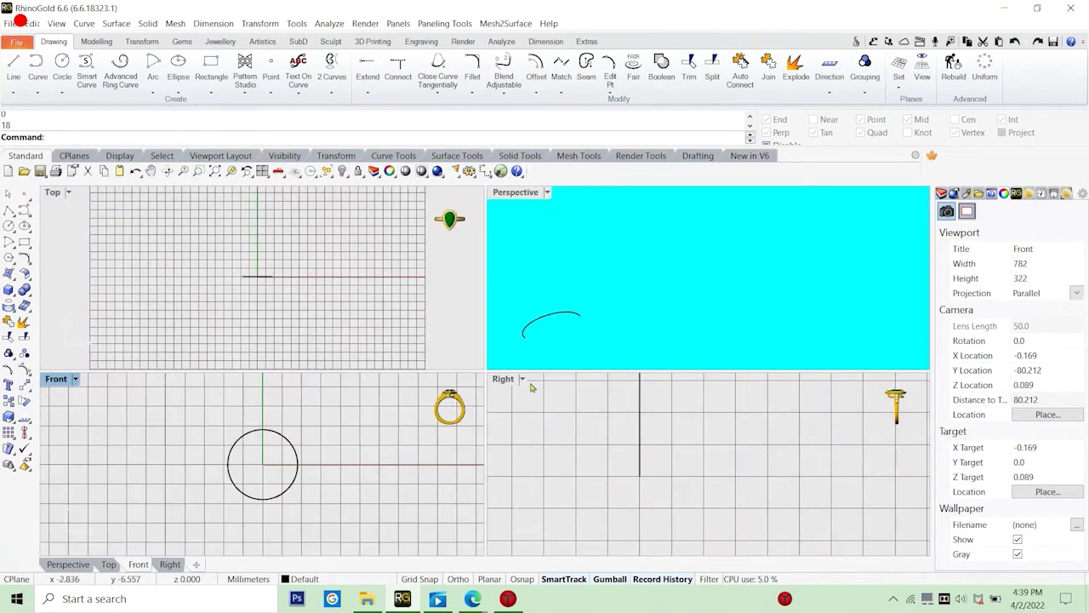
Draw a horizontal line from its midpoint at the circle's lowest point in the Right view, extending 2 mm to each side.
double_click(504, 379)
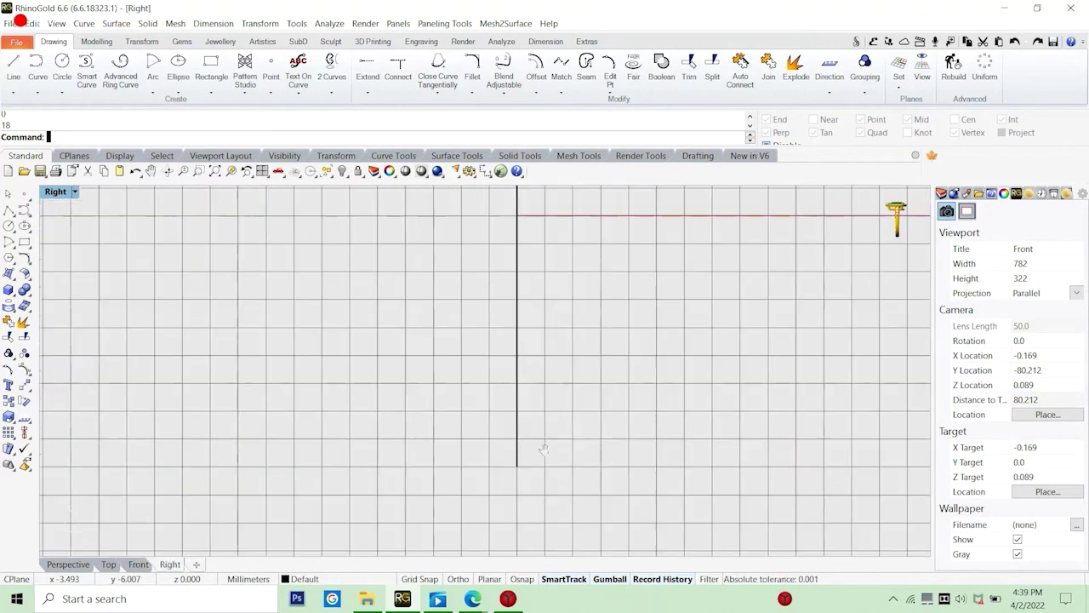
click(15, 218)
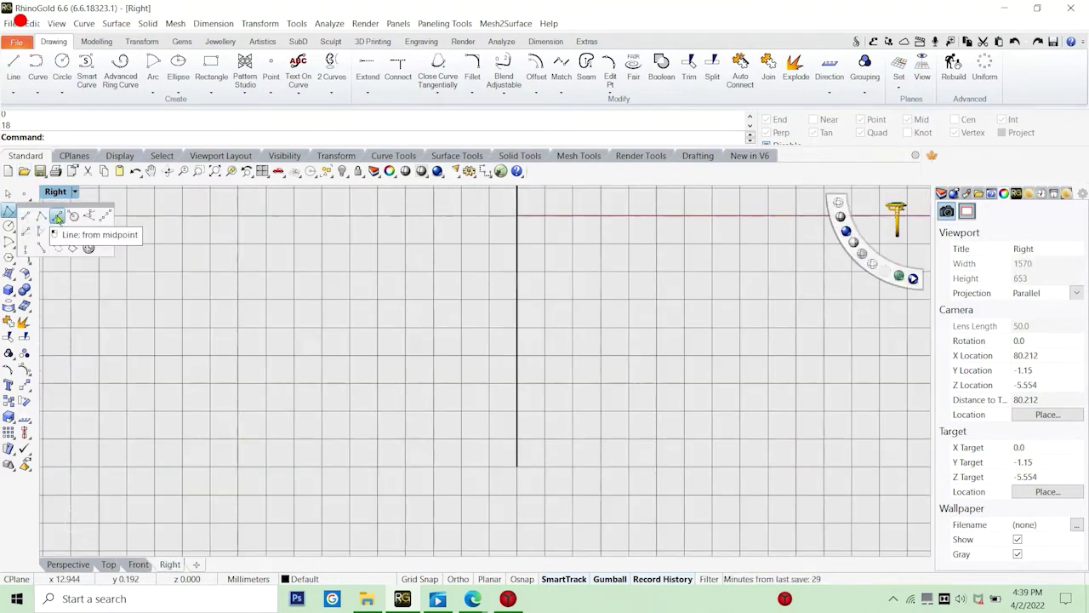
click(56, 217)
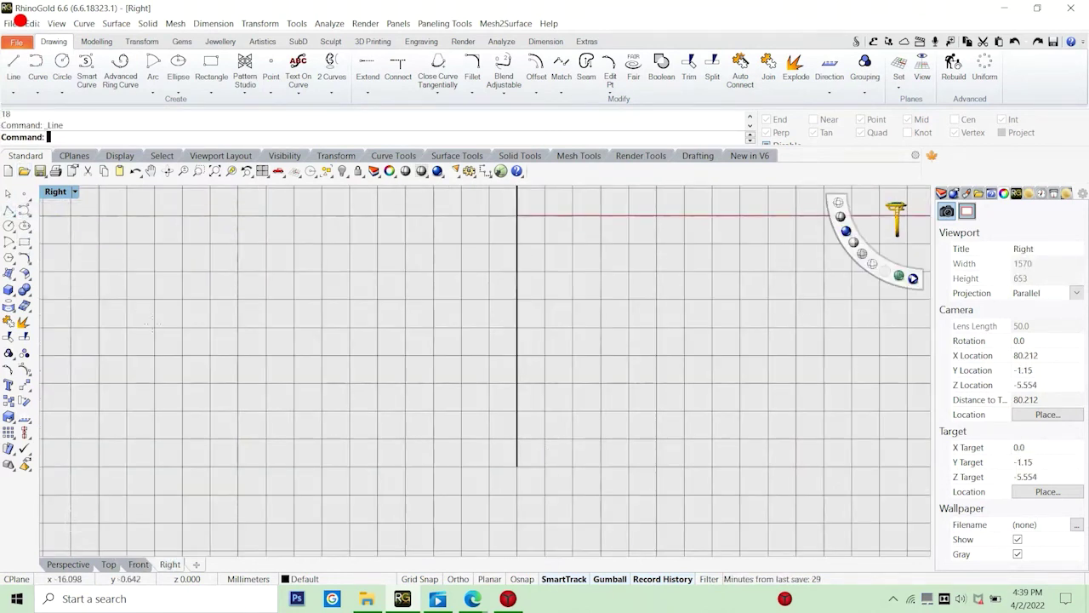
click(516, 467)
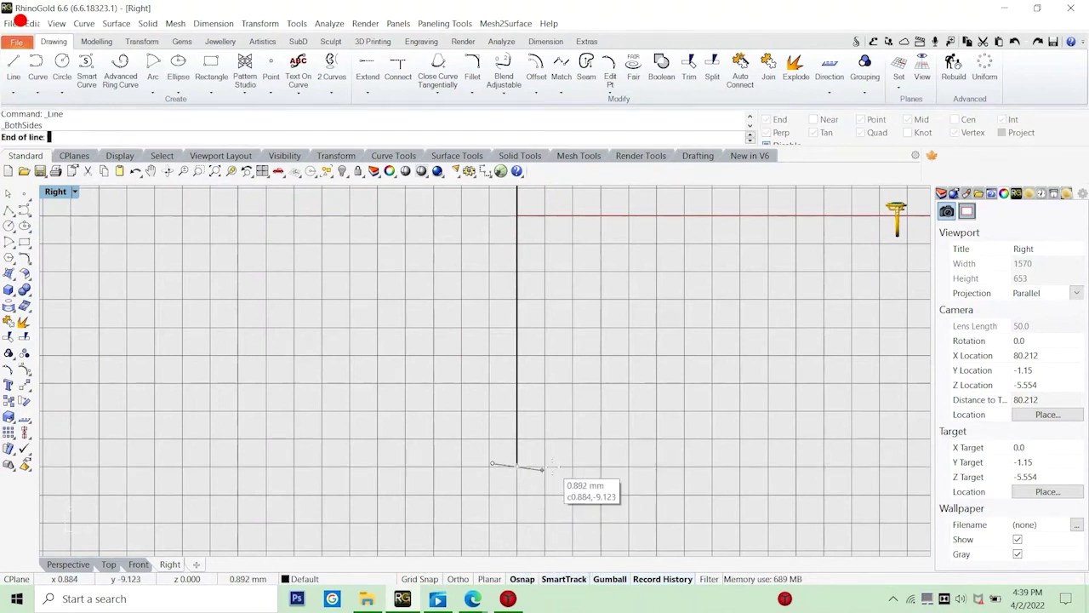
text(2)
key(Return)
key(Return)
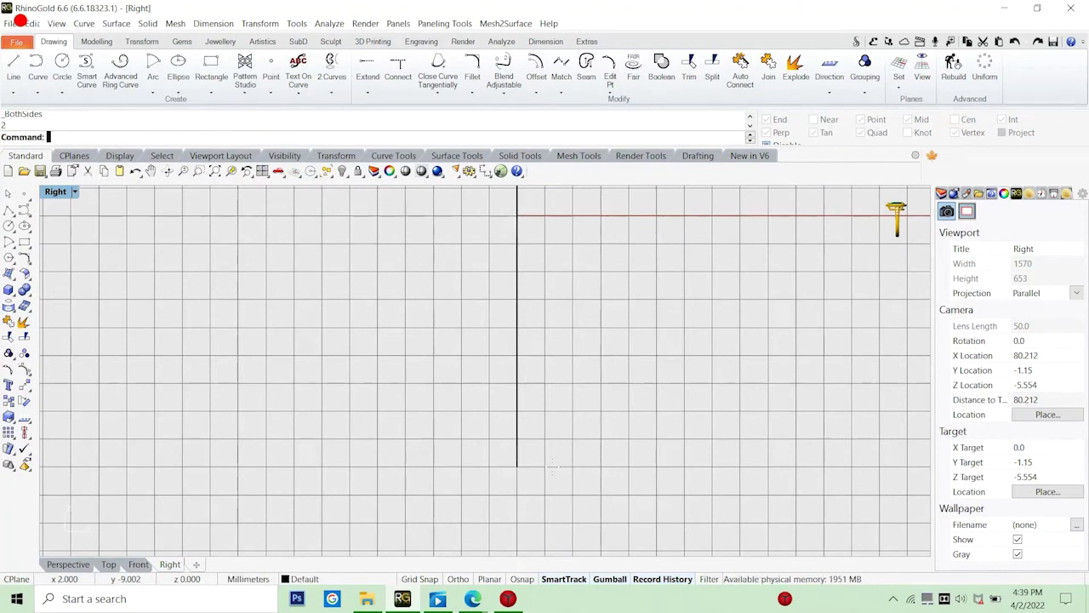
key(Return)
click(528, 468)
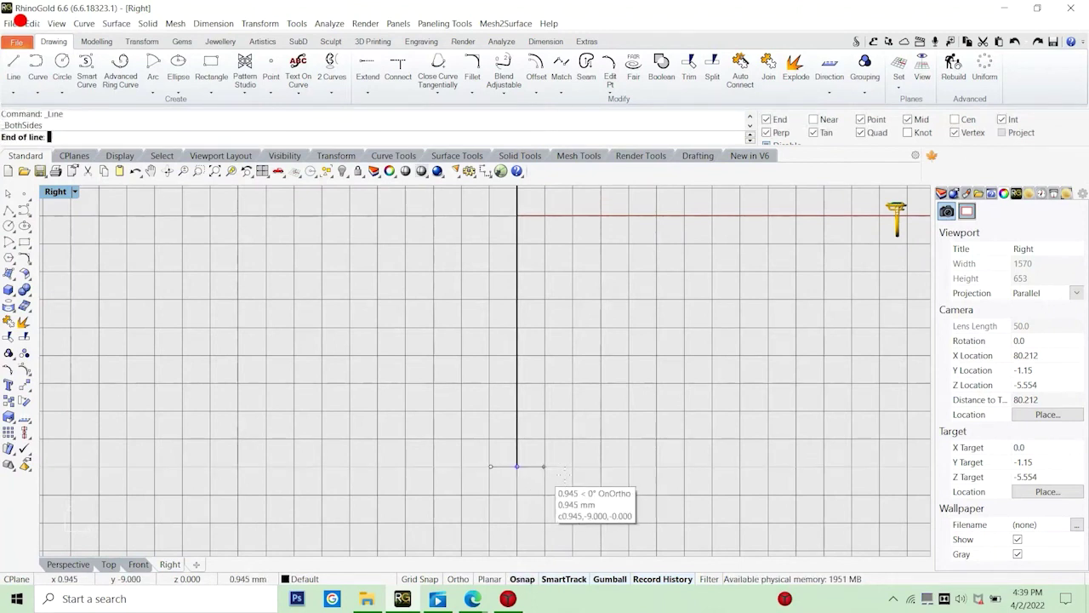
text(2)
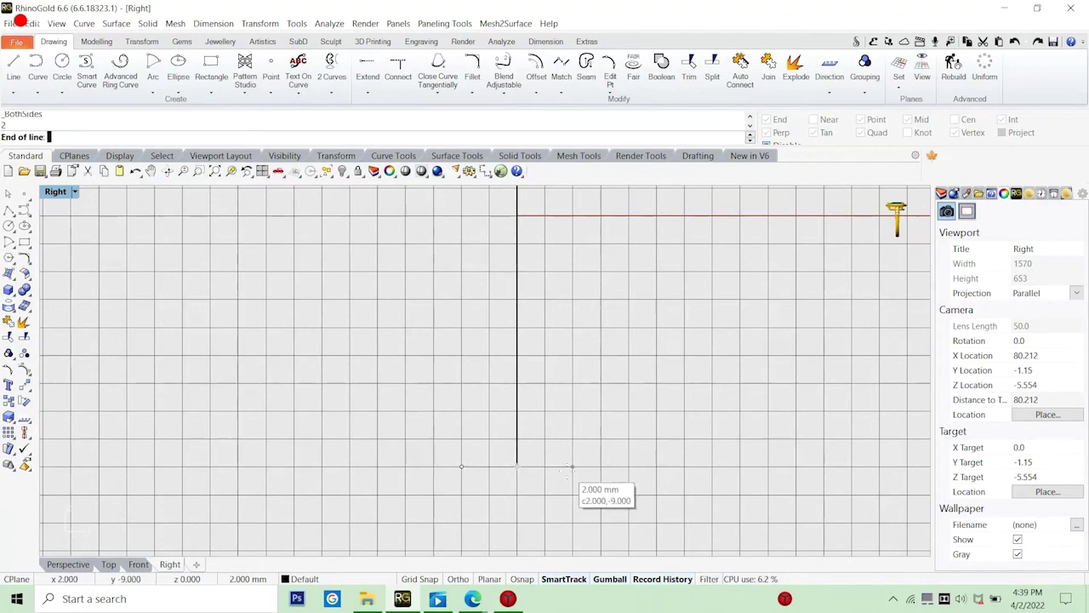
click(568, 475)
scroll(555, 481, down, 4)
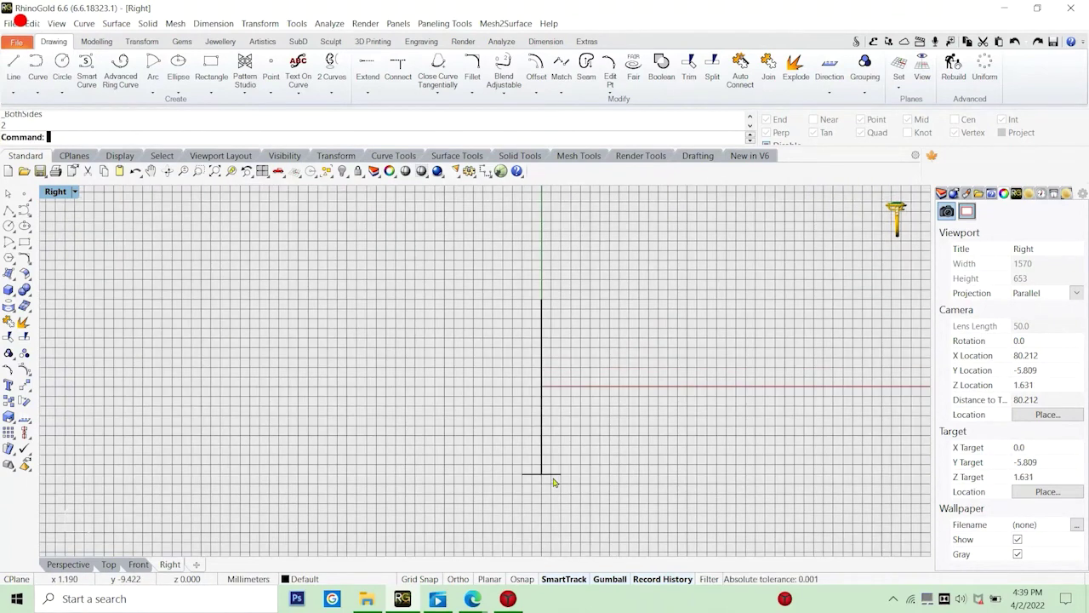
Draw a 1 mm vertical line straight down from the left end of the horizontal base line.
click(554, 483)
click(564, 496)
scroll(539, 483, up, 16)
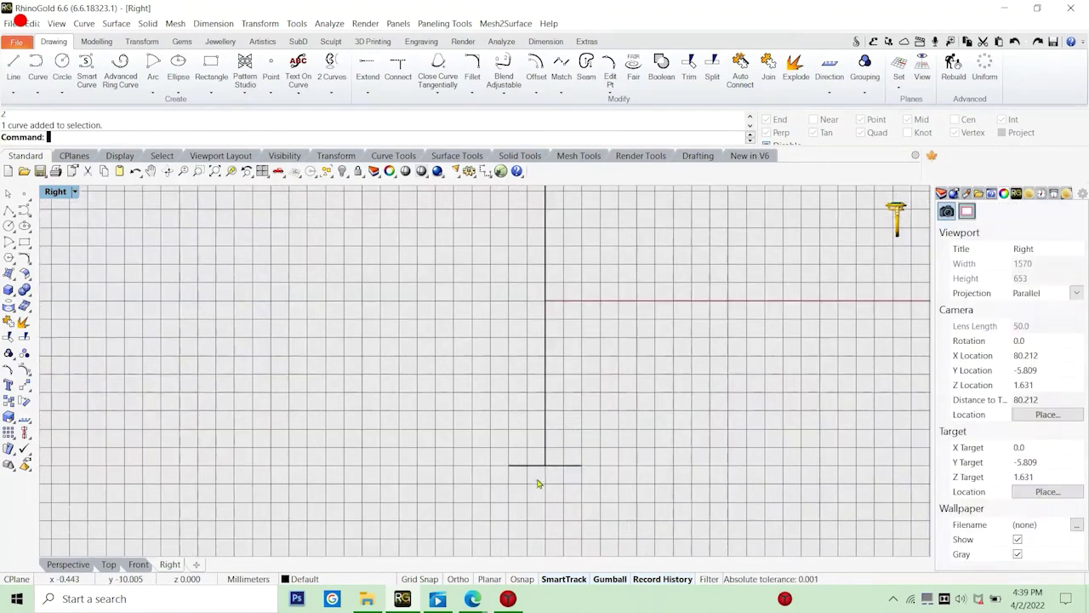
right_drag(540, 494, 508, 363)
scroll(508, 362, down, 2)
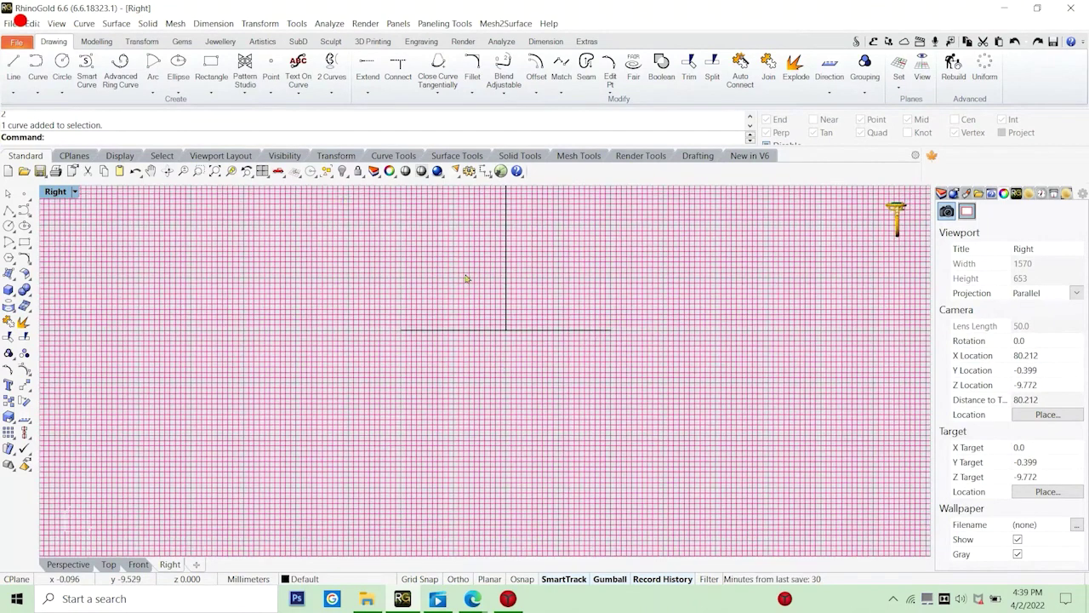
click(8, 210)
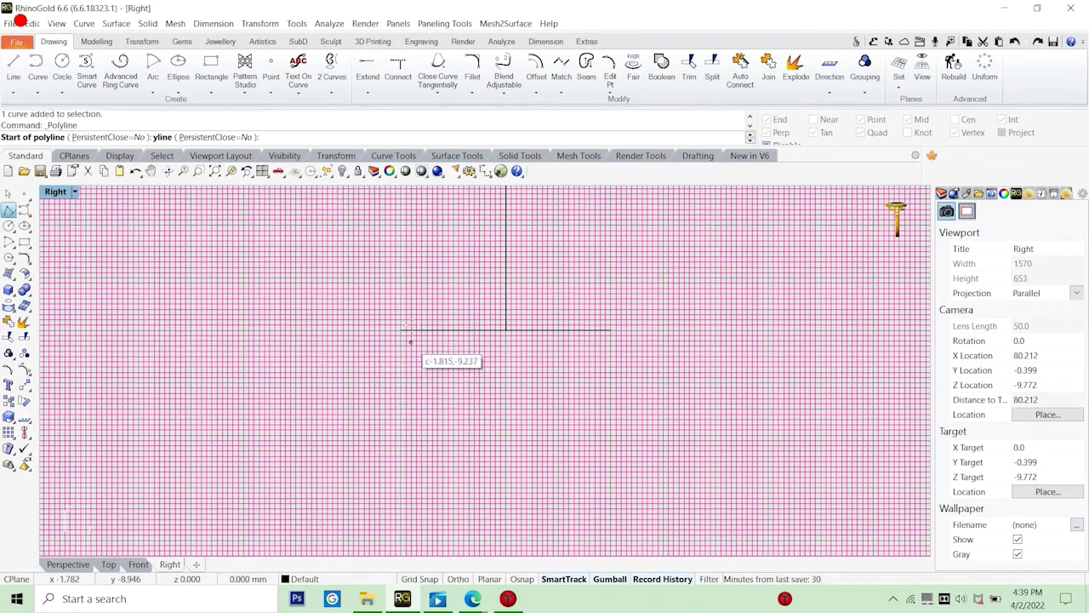
click(402, 329)
text(1)
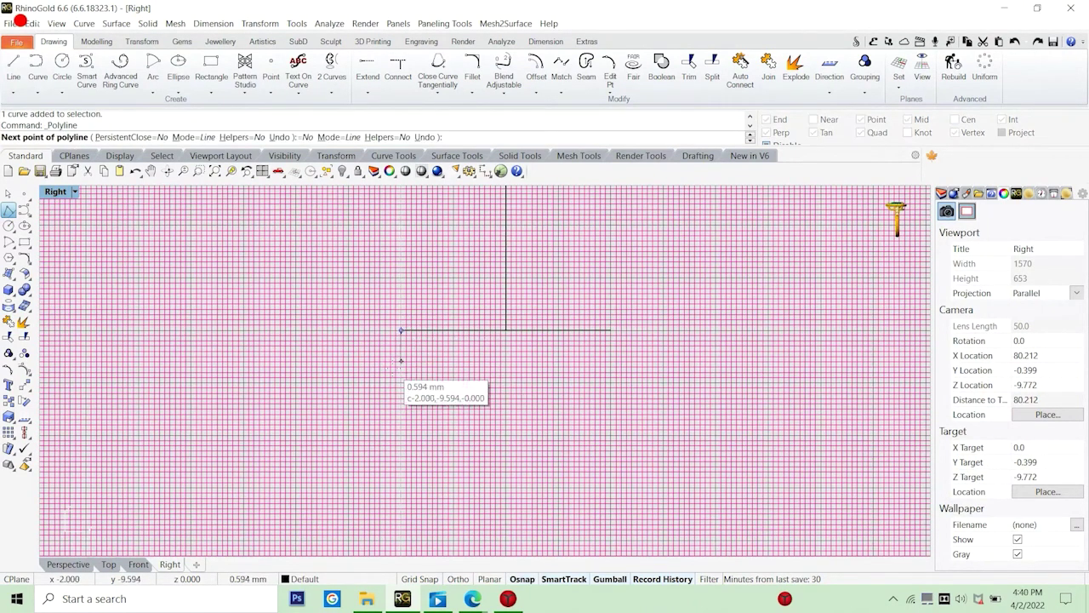
key(Return)
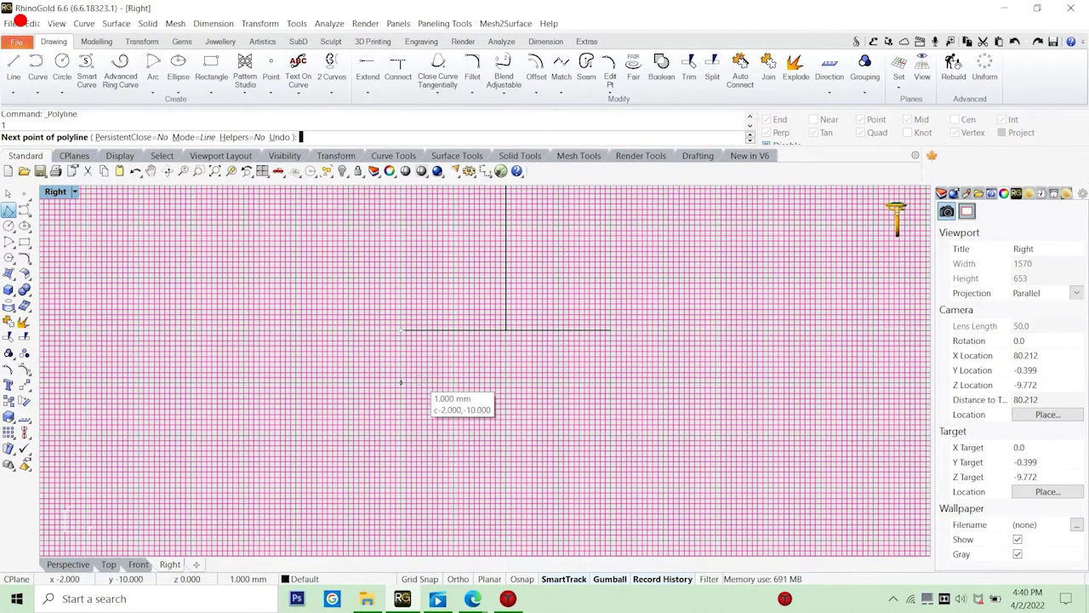
click(401, 382)
key(Return)
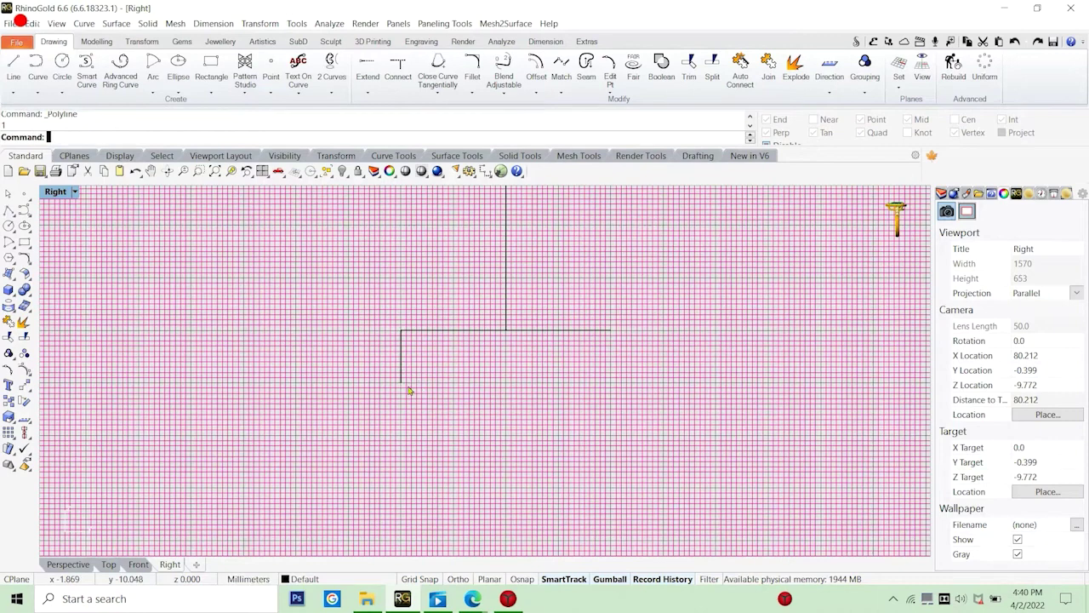
Draw a 0.5 mm horizontal line inward from the lower end of the 1 mm vertical line.
key(Return)
click(401, 383)
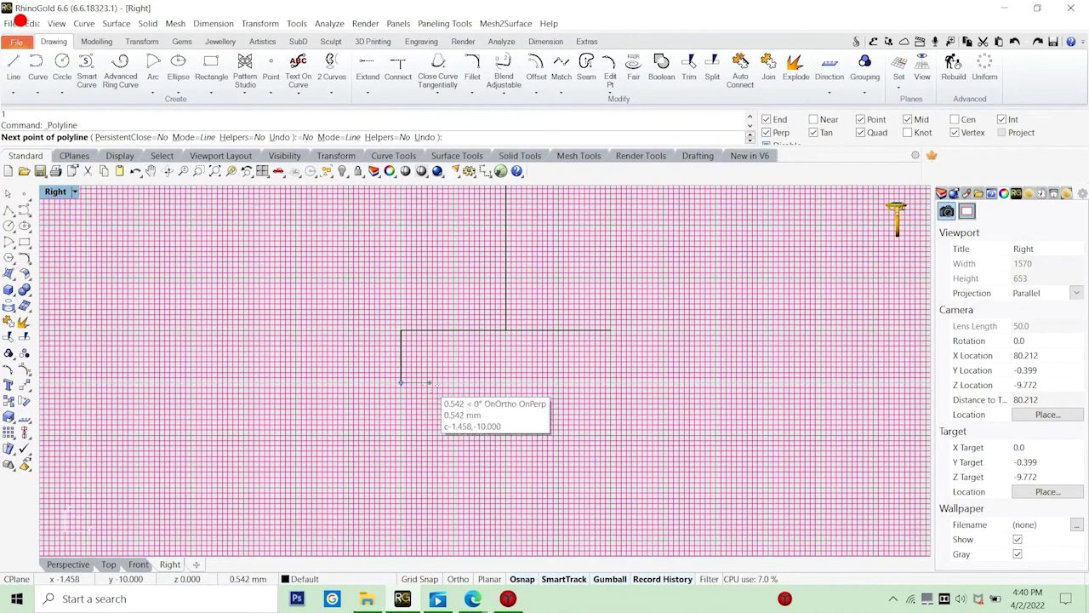
key(alt)
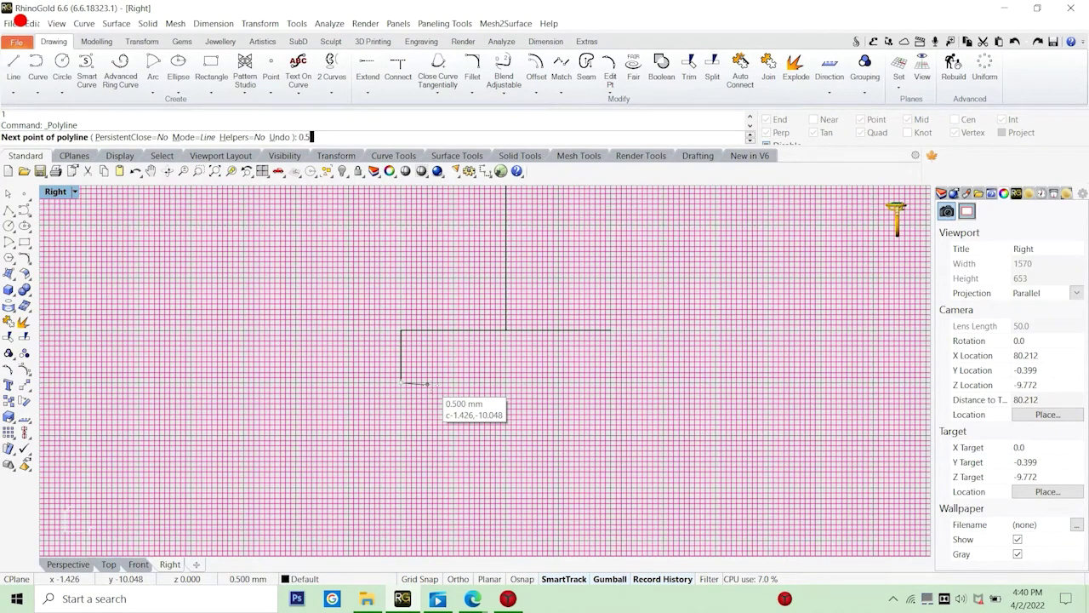
text(0.5)
key(Return)
click(428, 383)
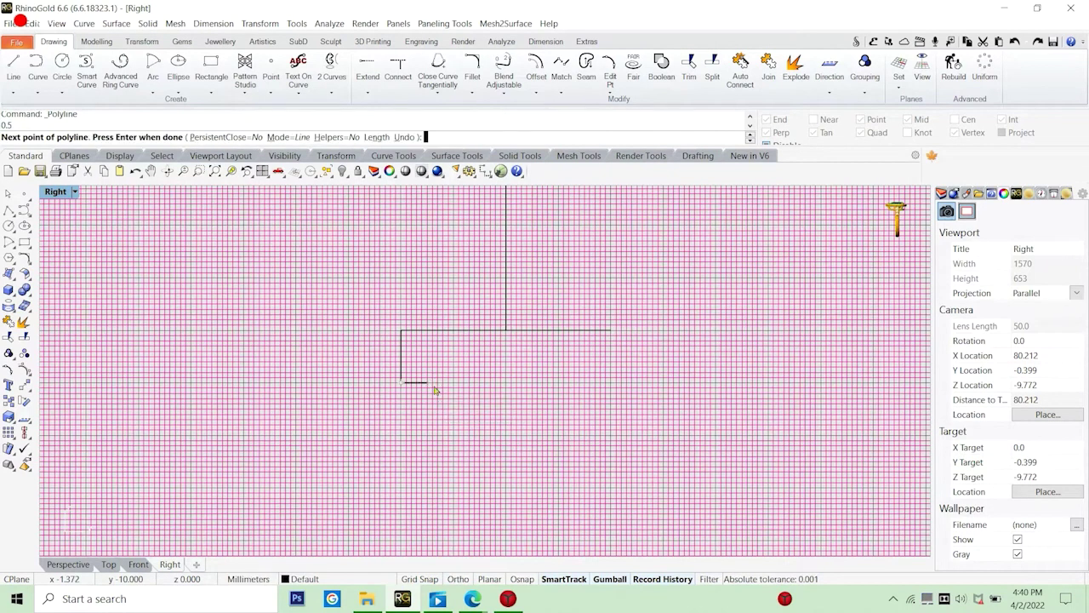
key(Return)
Join the 1 mm vertical line and the 0.5 mm horizontal line into one curve.
drag(422, 408, 381, 377)
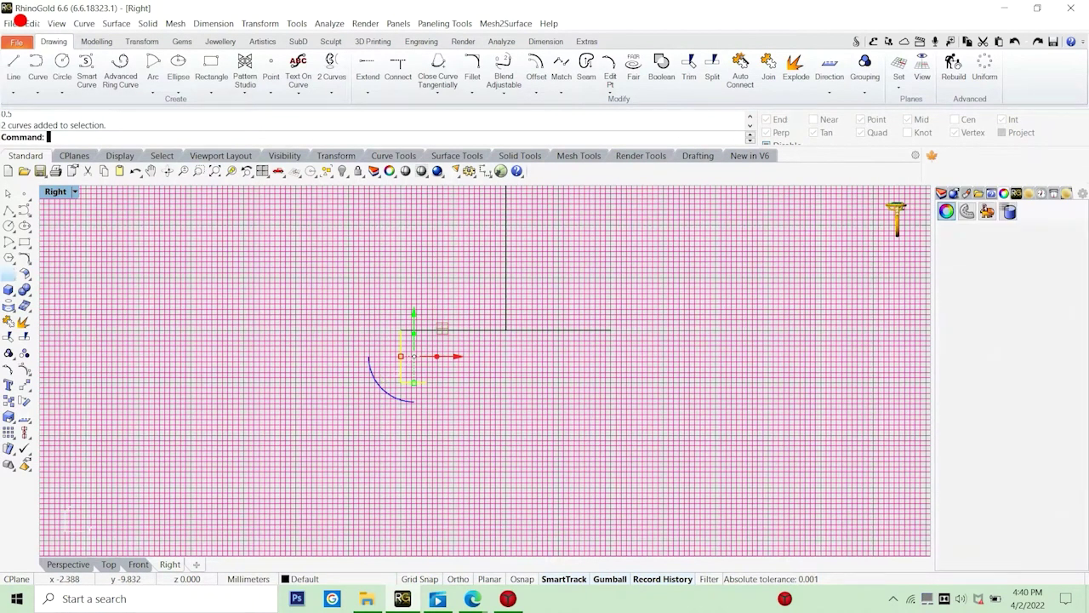
click(8, 323)
click(403, 383)
scroll(406, 395, down, 4)
Mirror the joined L-shaped curve about the vertical axis through the origin and clear the selection.
text(m)
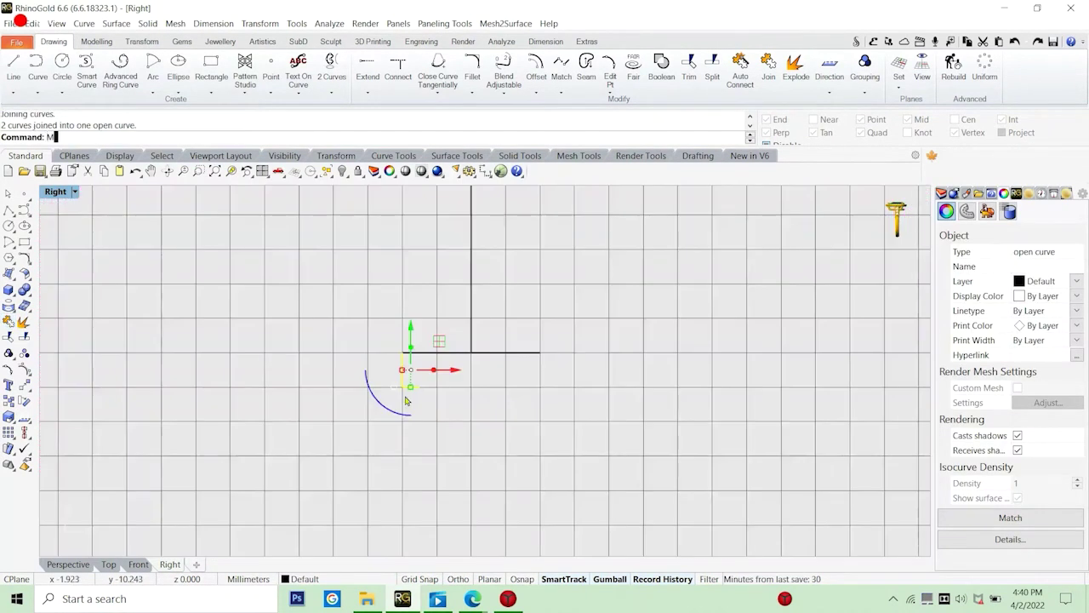
text(irror)
key(Return)
text(0)
key(Return)
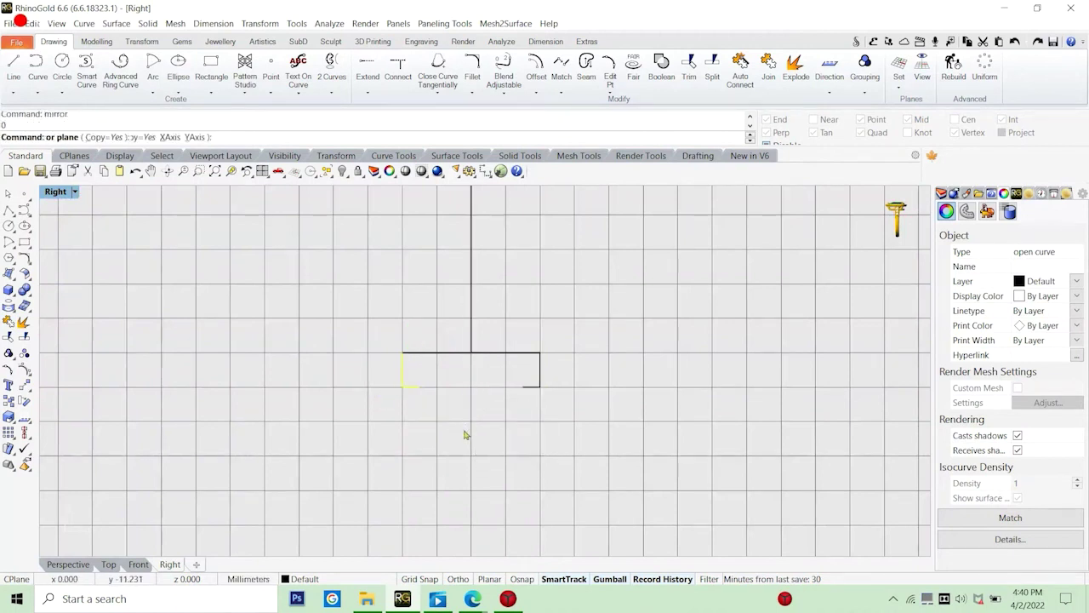
click(465, 435)
drag(321, 370, 276, 351)
key(Escape)
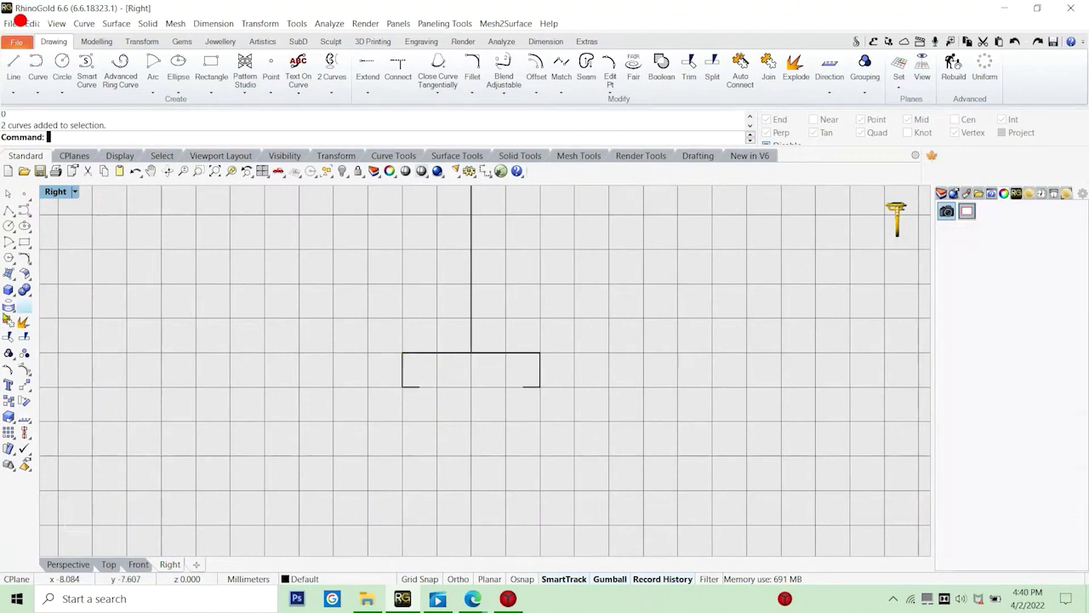
Try a start, end and direction arc curving upward across the gap between the profile's two lower ends.
click(16, 248)
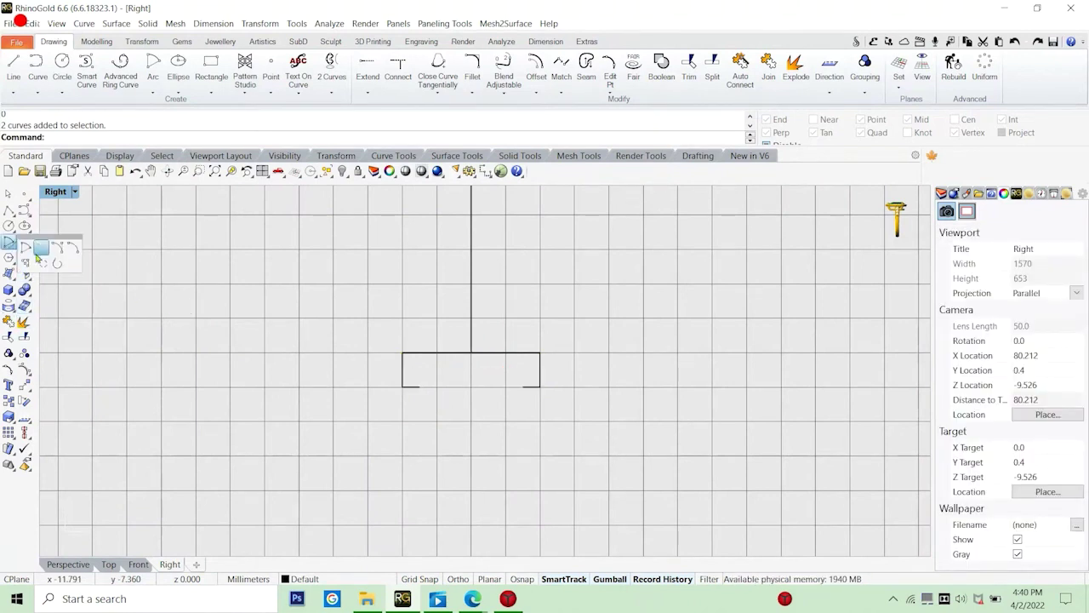
click(59, 253)
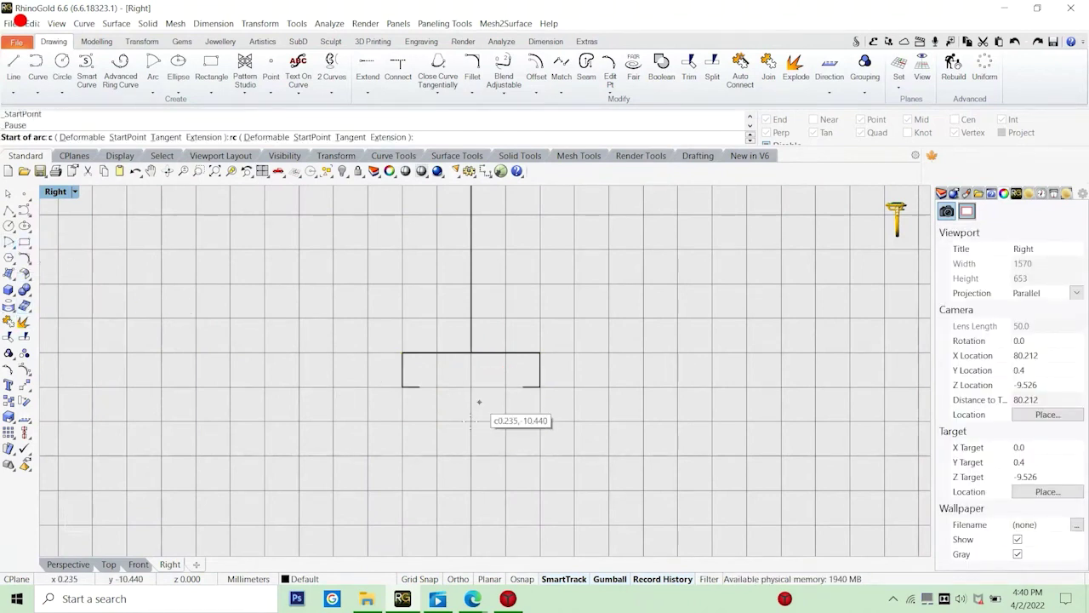
click(419, 386)
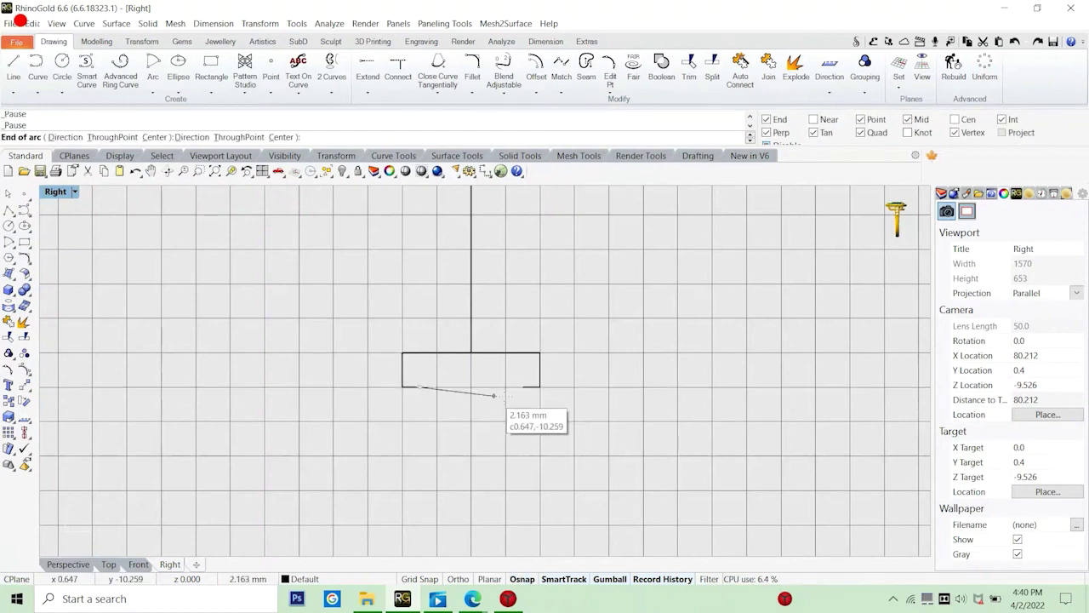
click(523, 386)
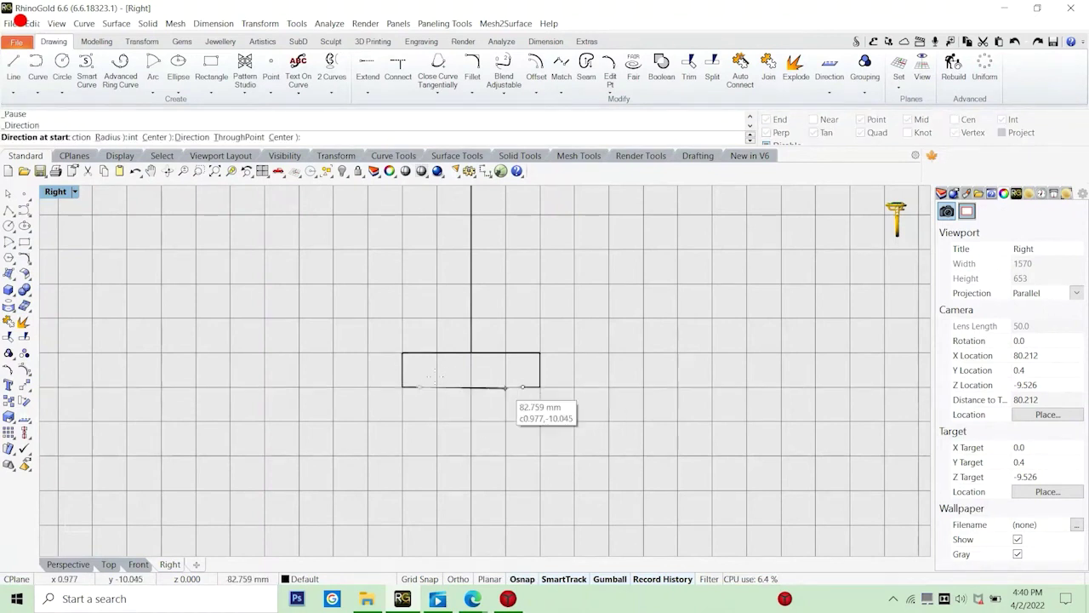
click(433, 380)
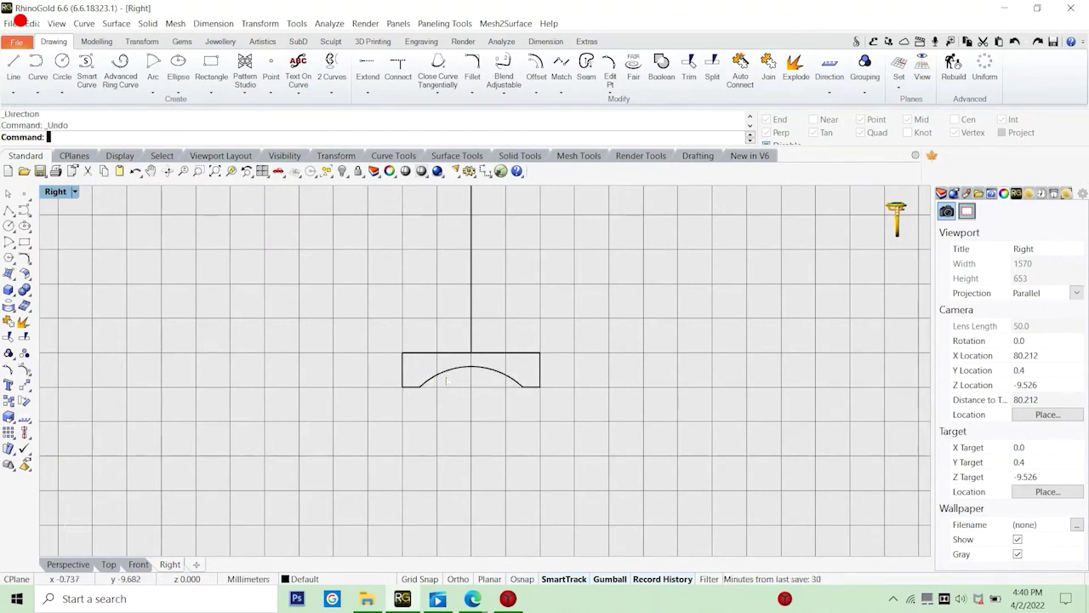
Bridge the gap between the two lower ends with a shallow upward-curving arc and join the four profile curves into a closed one.
right_click(439, 385)
alt+click(421, 387)
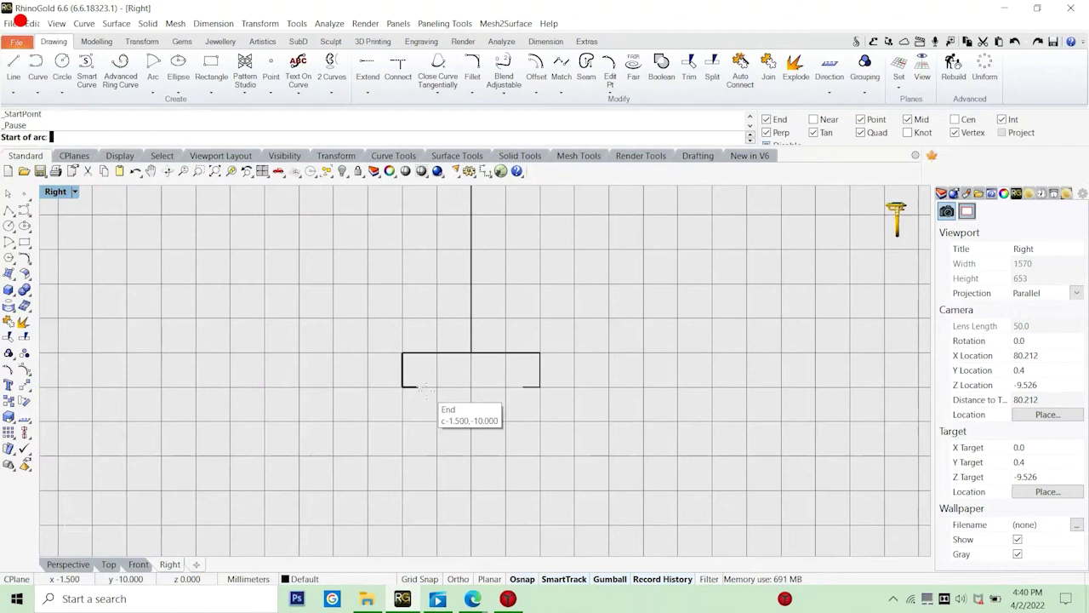
click(511, 387)
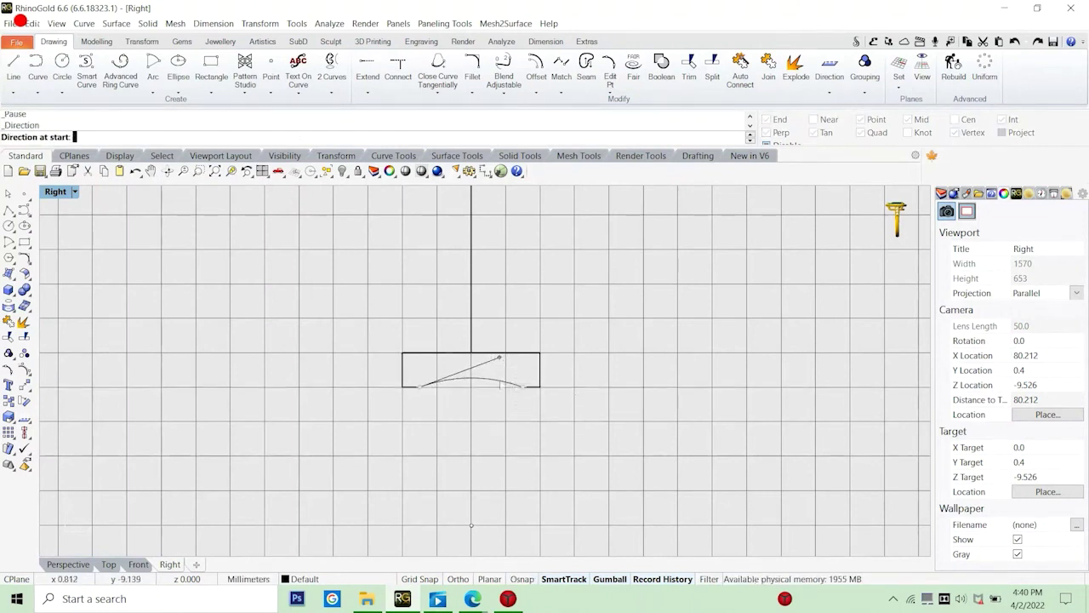
drag(400, 395, 347, 343)
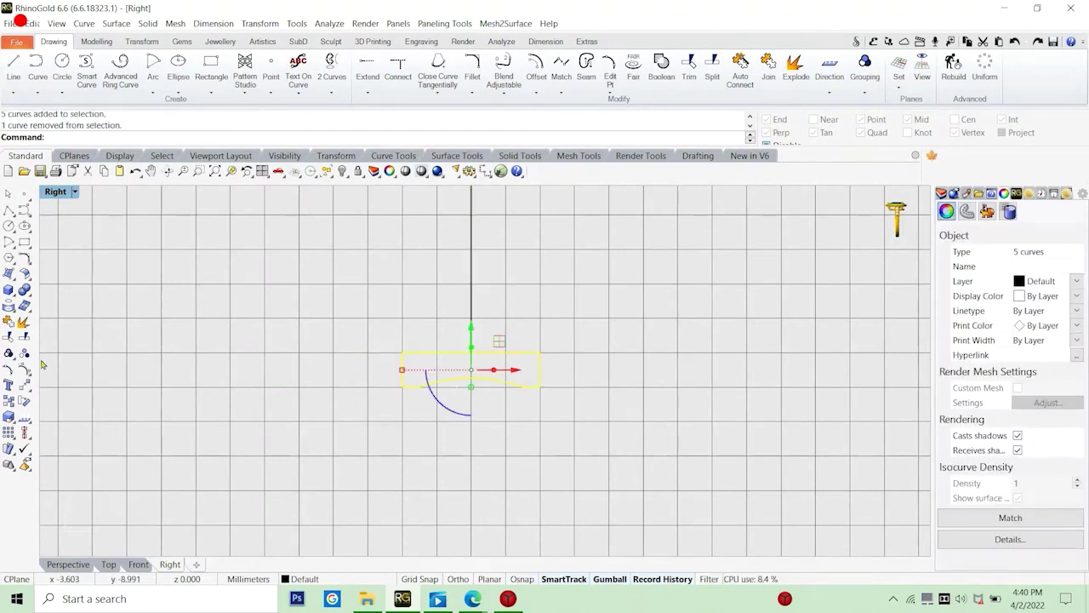
click(8, 322)
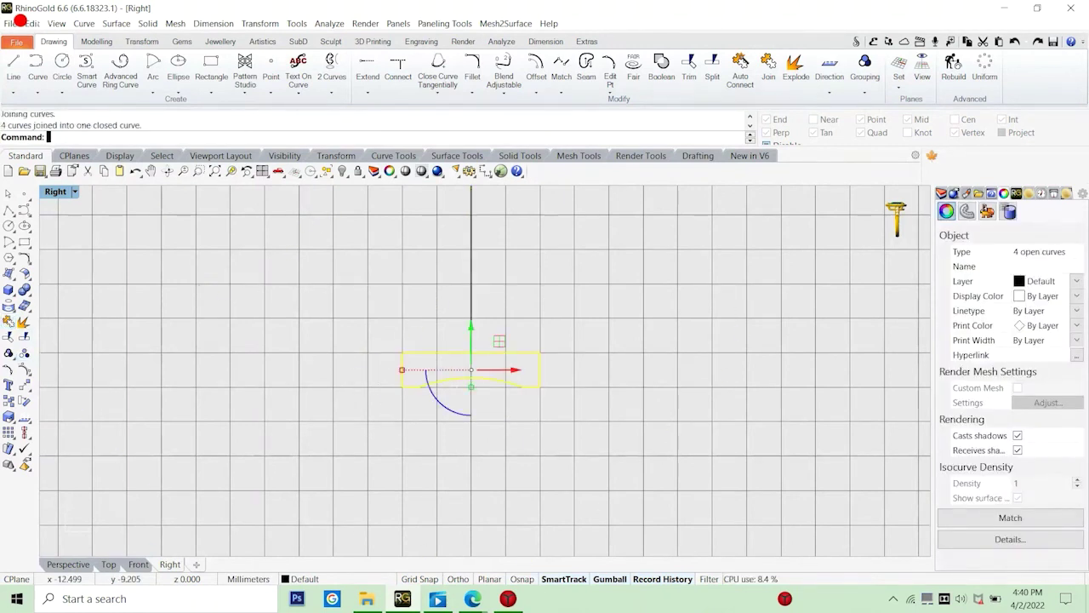
Fillet all corners of the closed band profile with a radius of 0.1 mm.
click(29, 263)
click(30, 264)
click(89, 267)
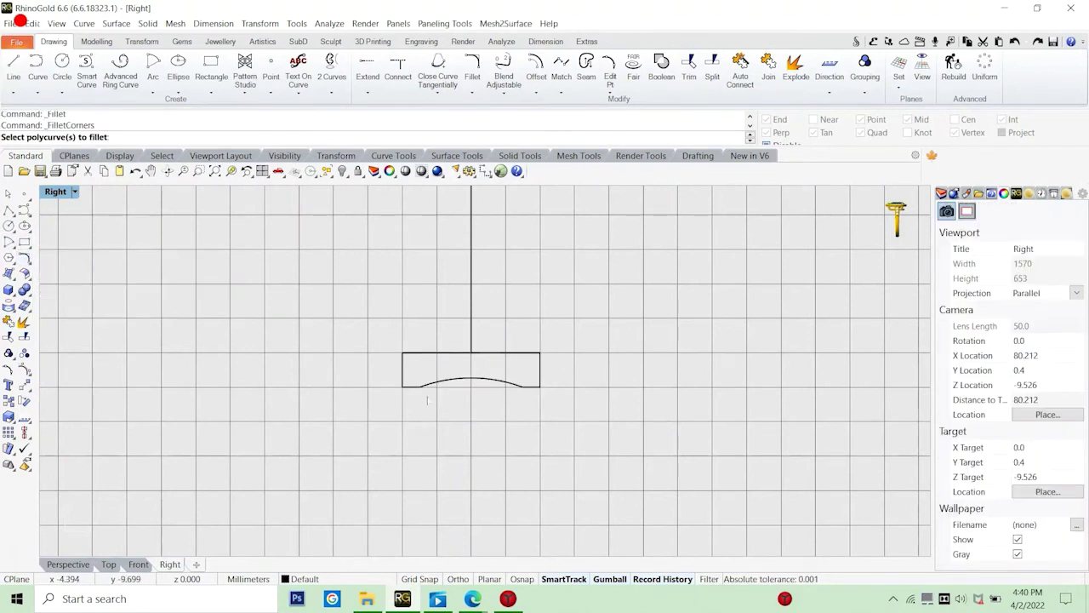
click(536, 384)
key(Return)
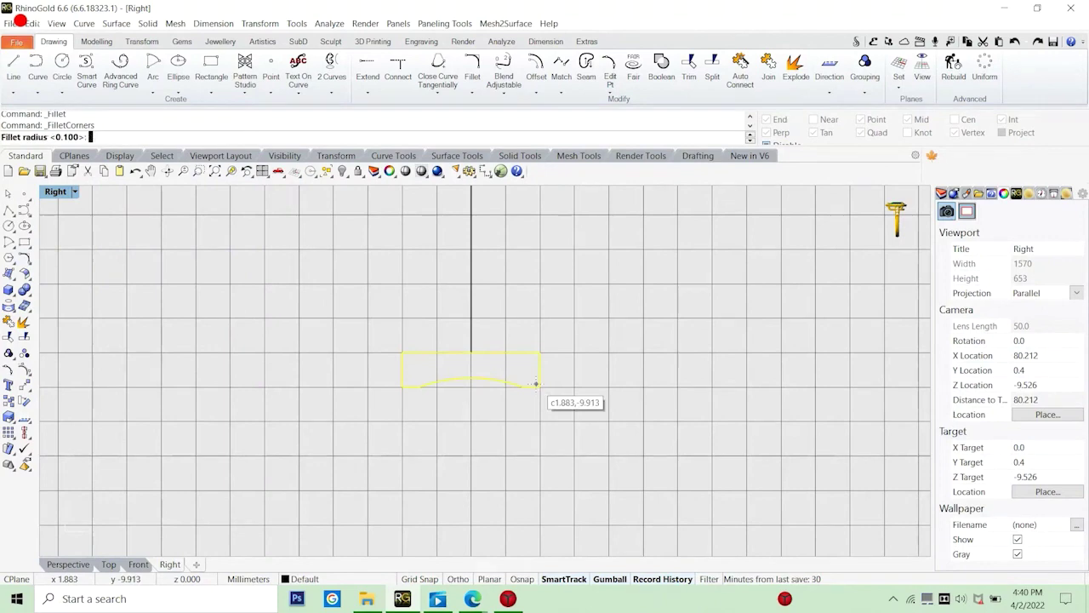
key(Return)
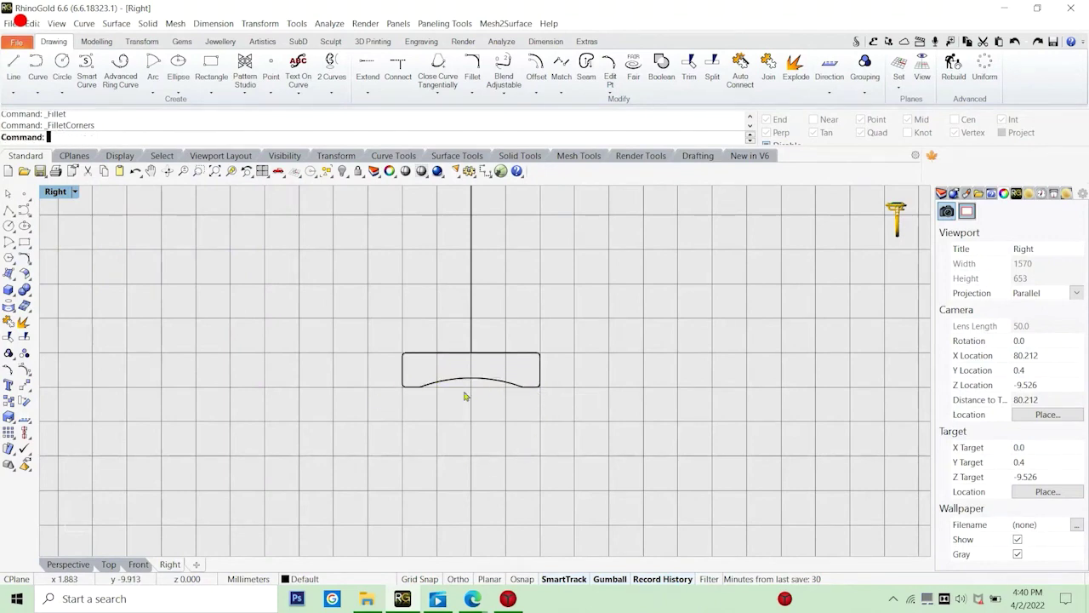
click(442, 391)
scroll(430, 396, up, 10)
key(Escape)
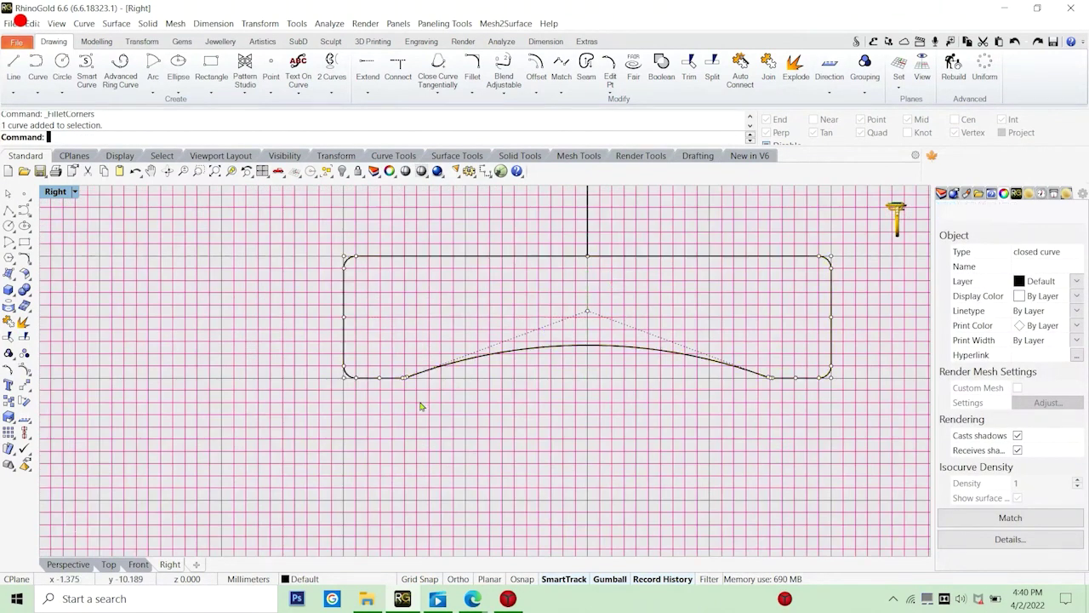
scroll(400, 384, down, 6)
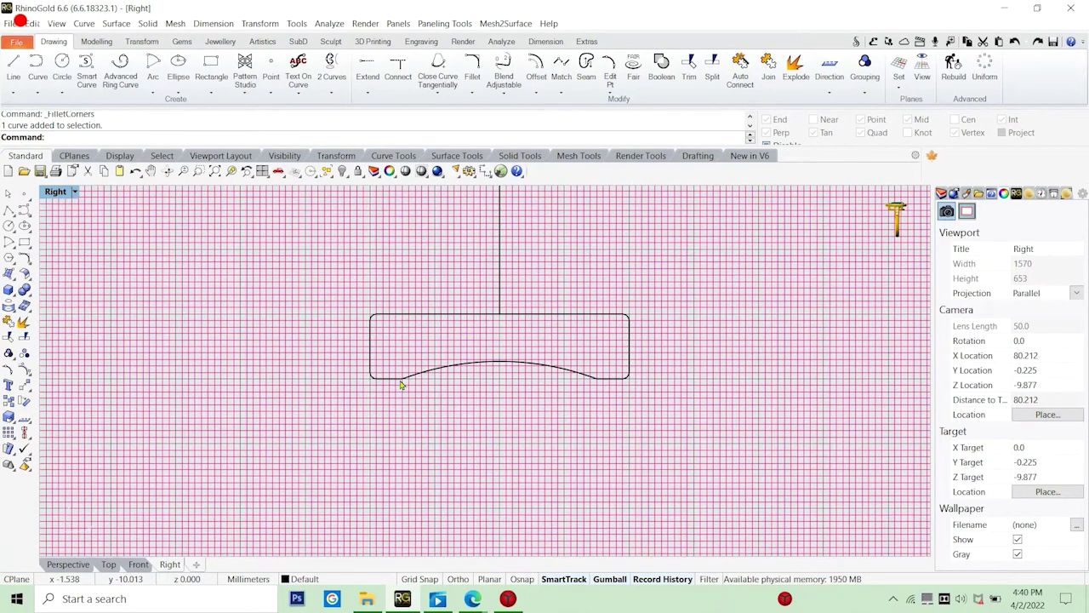
Undo the 0.1 mm corner fillets on the band profile.
click(401, 384)
key(Escape)
key(ctrl+z)
key(Return)
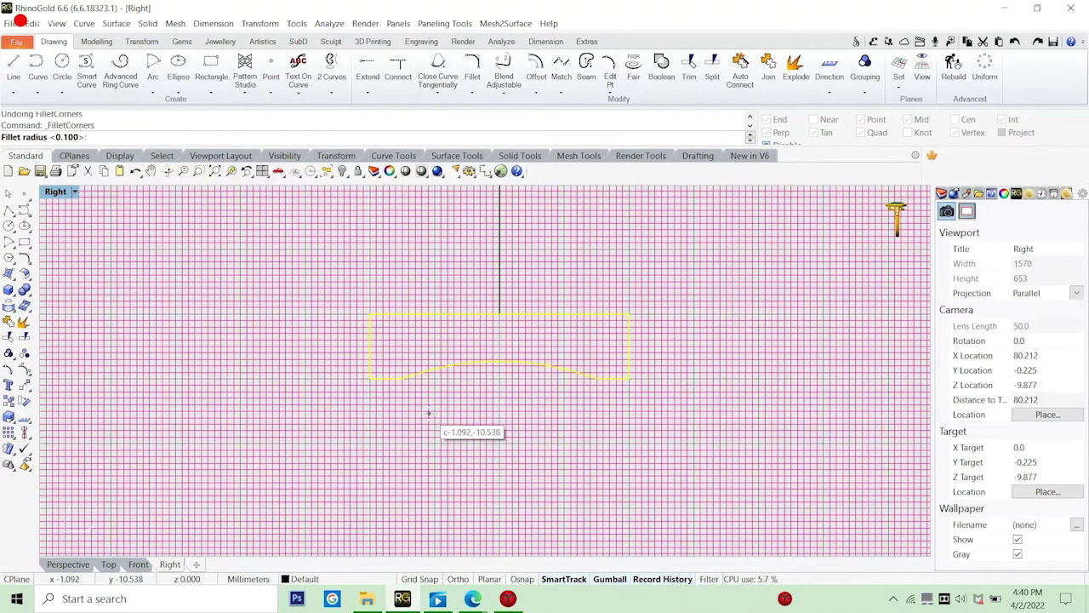
key(Escape)
key(ctrl+z)
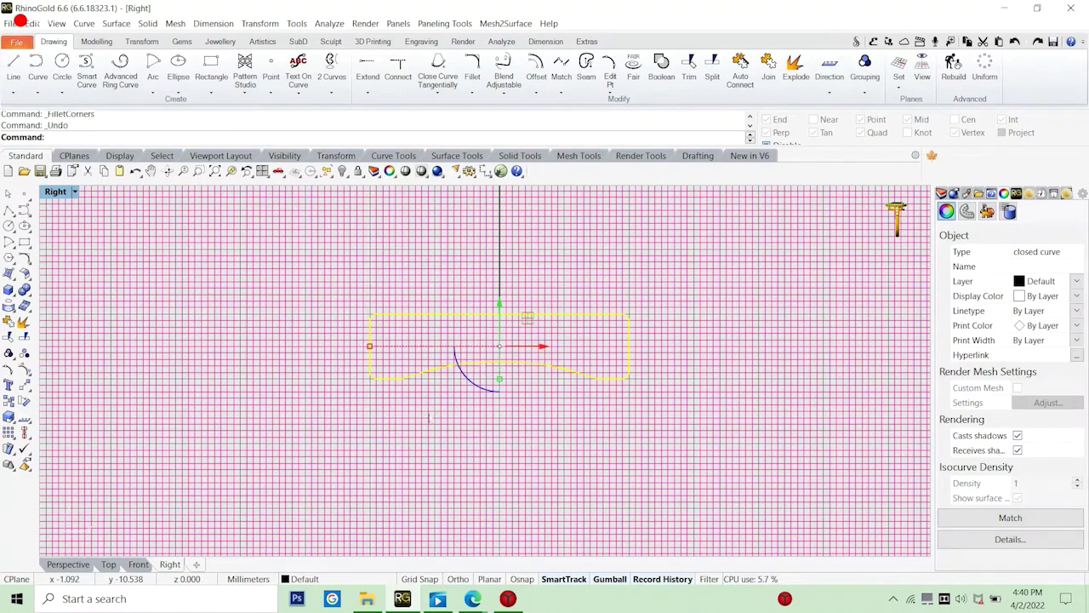
Fillet the corners of the closed band profile with a radius of 0.2 mm.
key(Return)
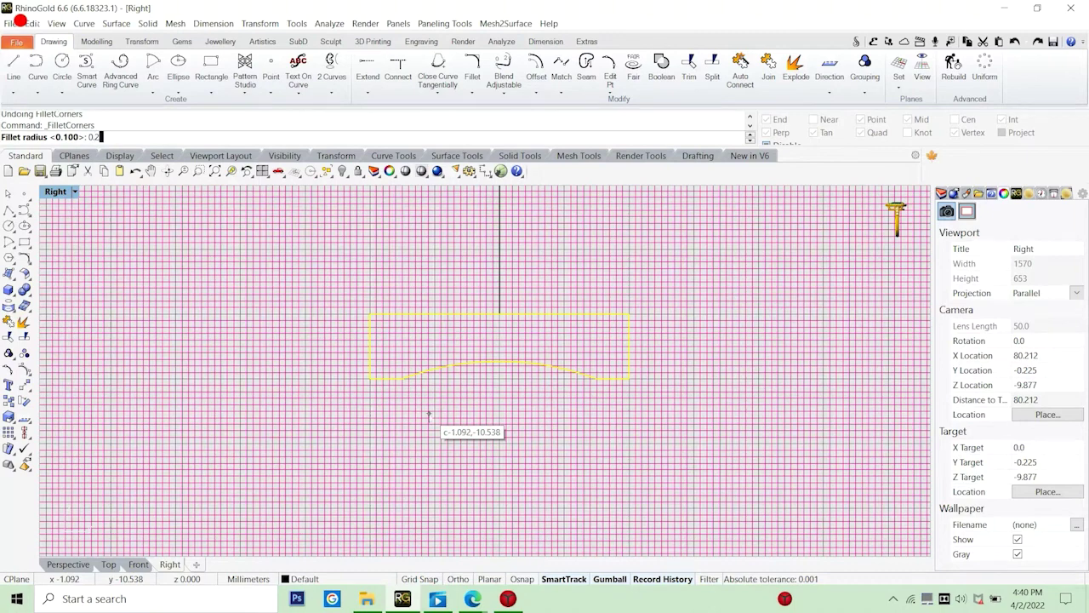
text(0.2)
key(Return)
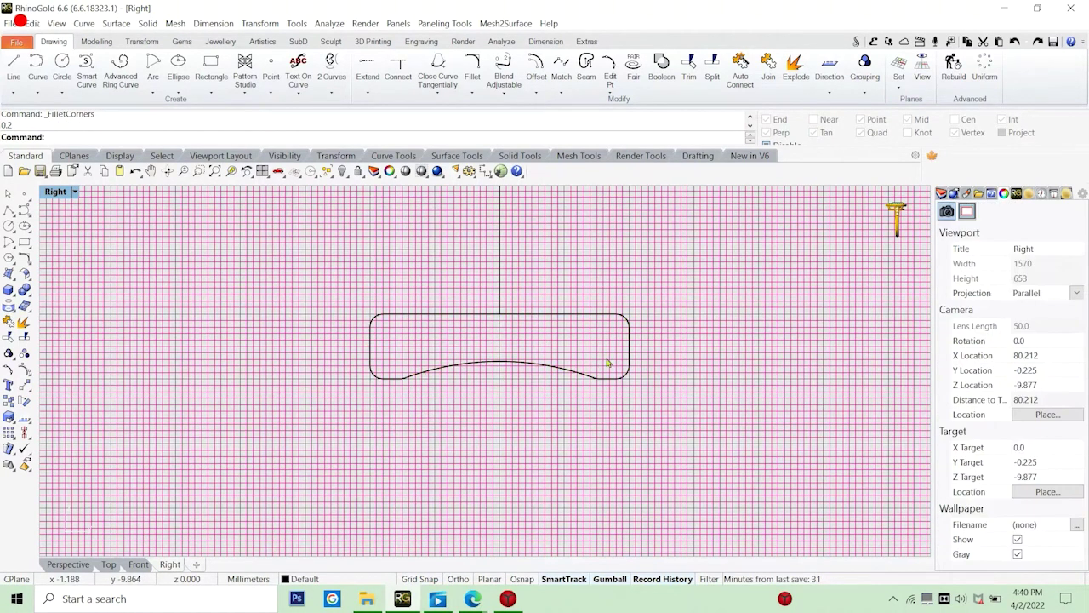
click(602, 385)
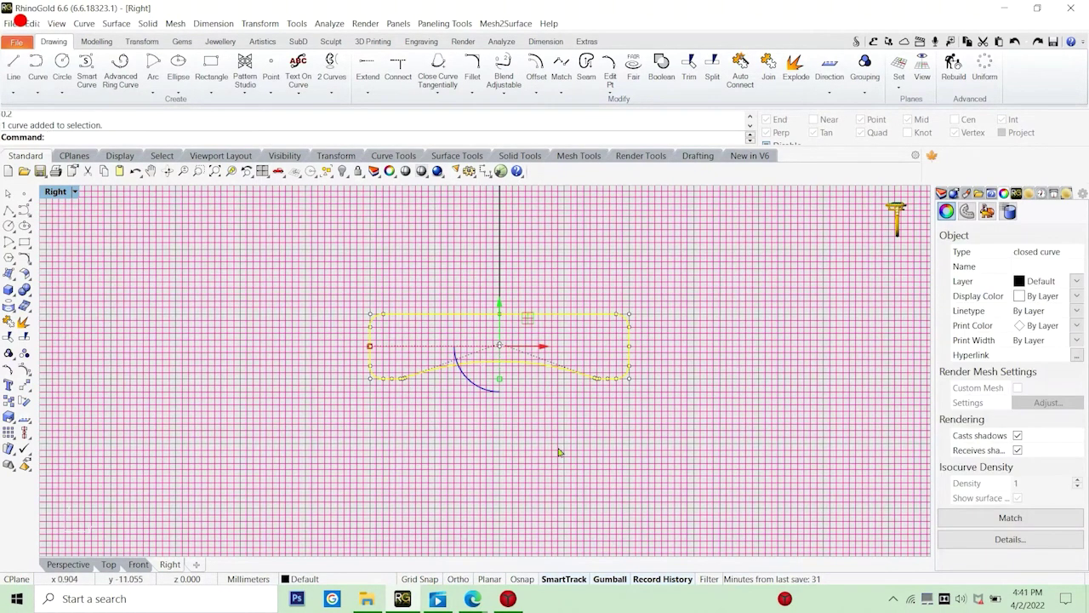
key(Escape)
Restore the four-view layout, maximize the Perspective viewport and set it to Shaded display.
scroll(433, 425, down, 10)
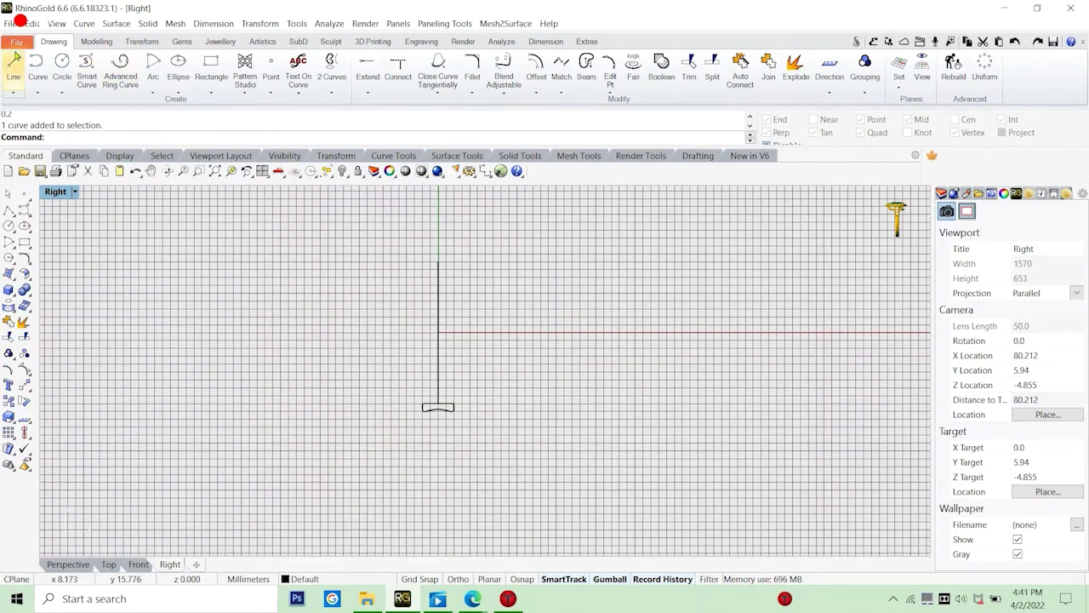
double_click(53, 193)
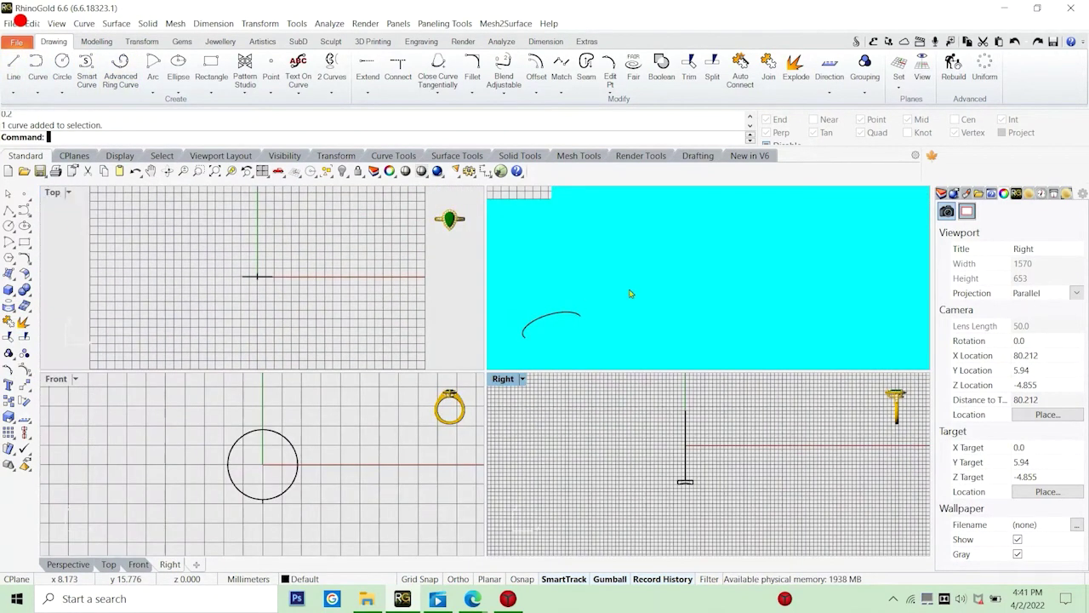
scroll(603, 278, down, 10)
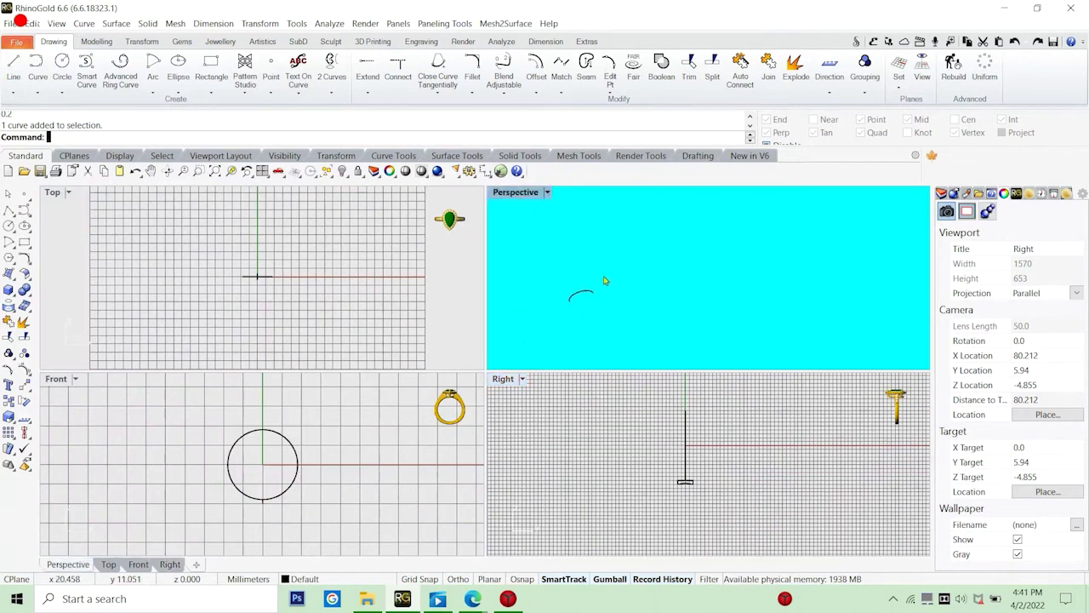
double_click(518, 193)
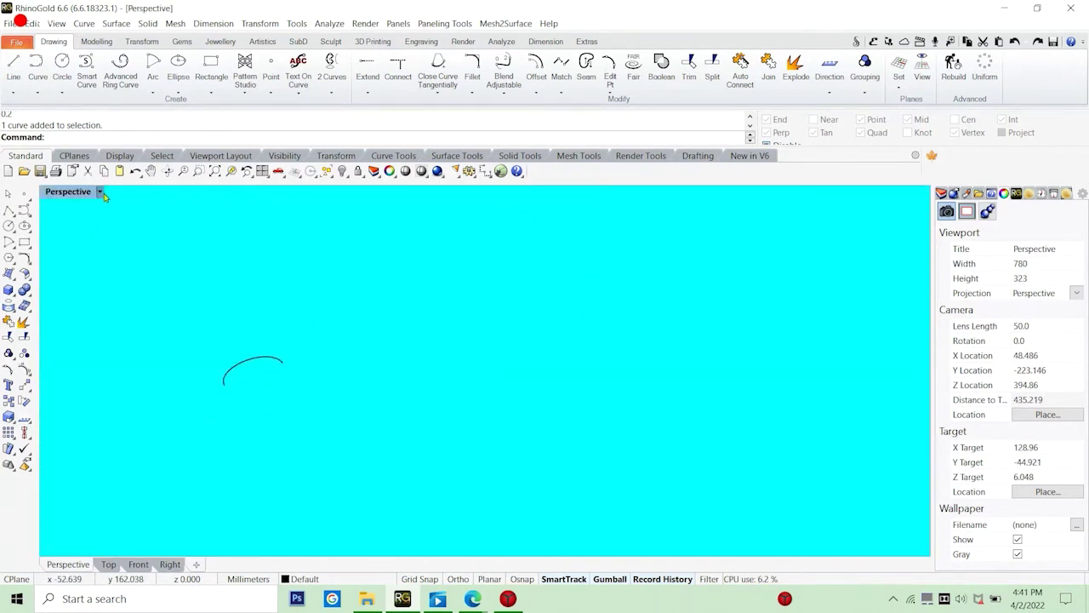
click(99, 192)
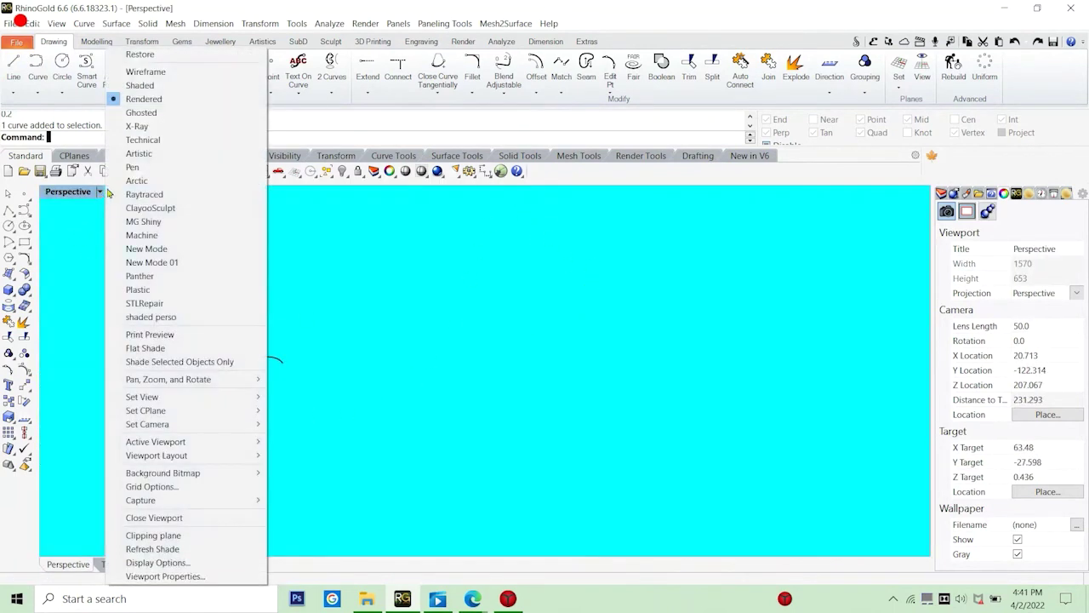
click(161, 84)
scroll(557, 404, down, 4)
right_drag(354, 372, 323, 264)
scroll(349, 370, up, 6)
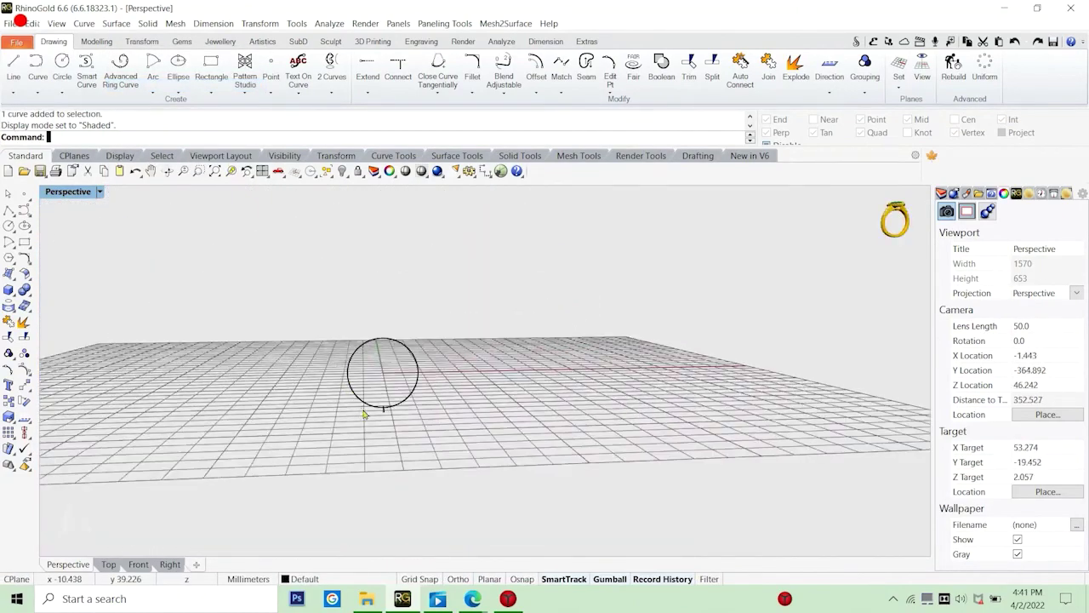
right_drag(362, 418, 451, 460)
scroll(368, 425, up, 10)
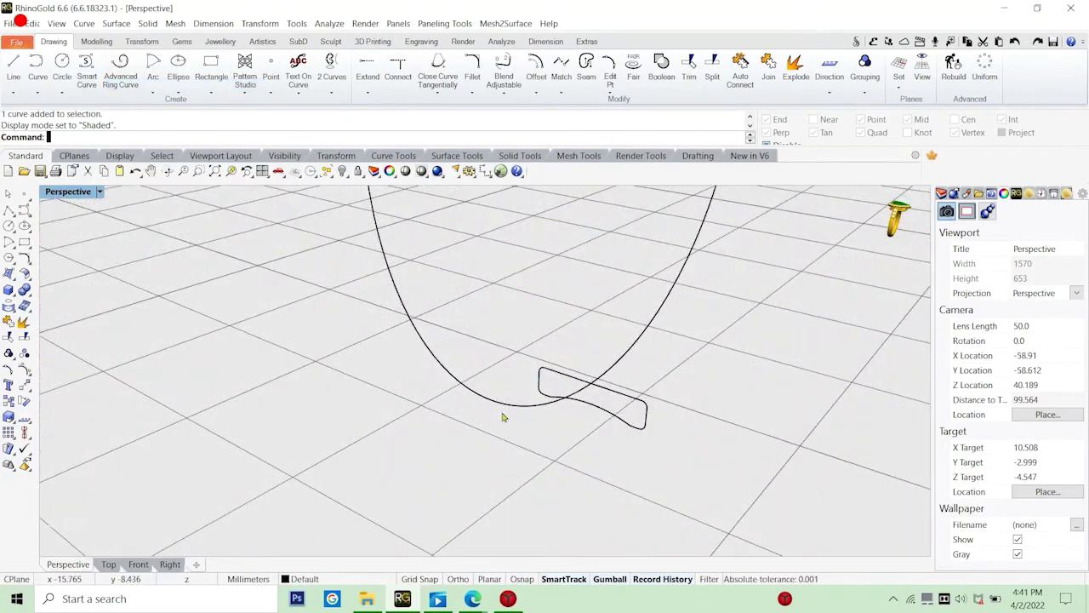
click(511, 415)
click(645, 421)
scroll(526, 476, down, 7)
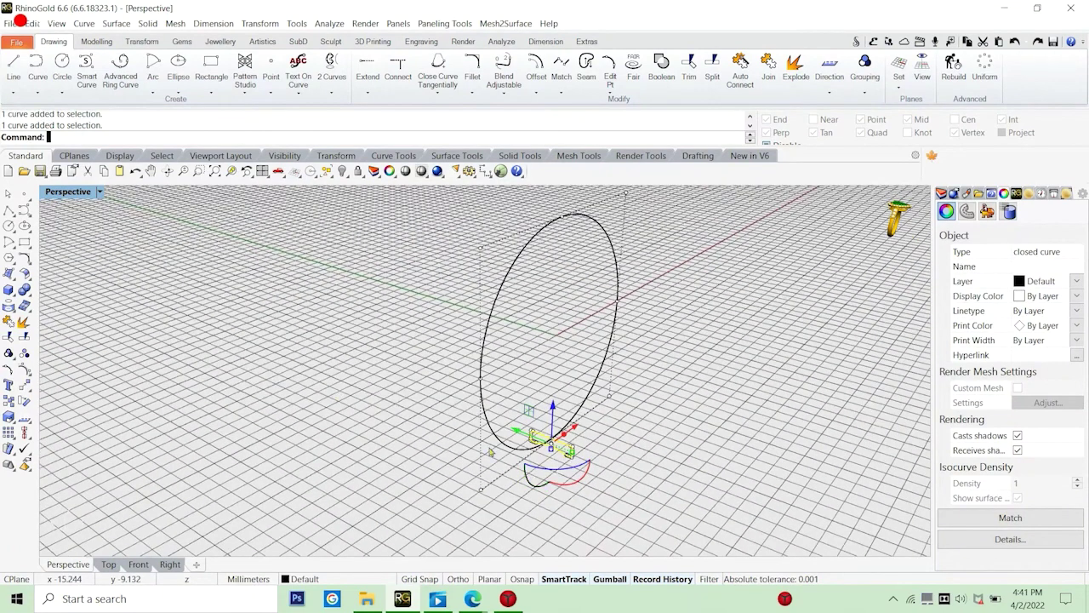
click(335, 405)
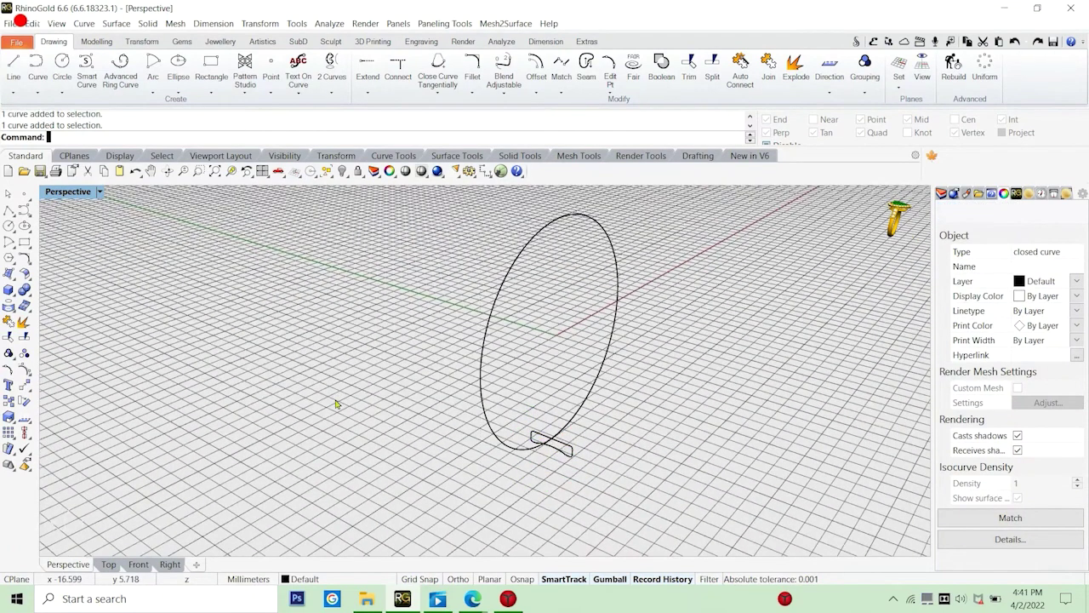
click(116, 23)
click(136, 65)
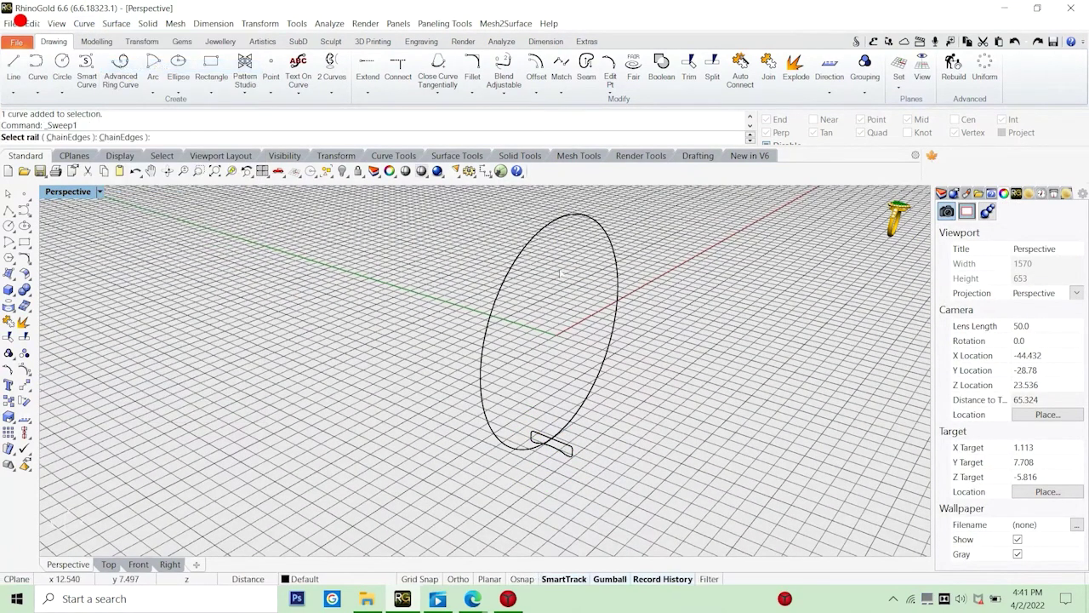
click(533, 249)
click(572, 453)
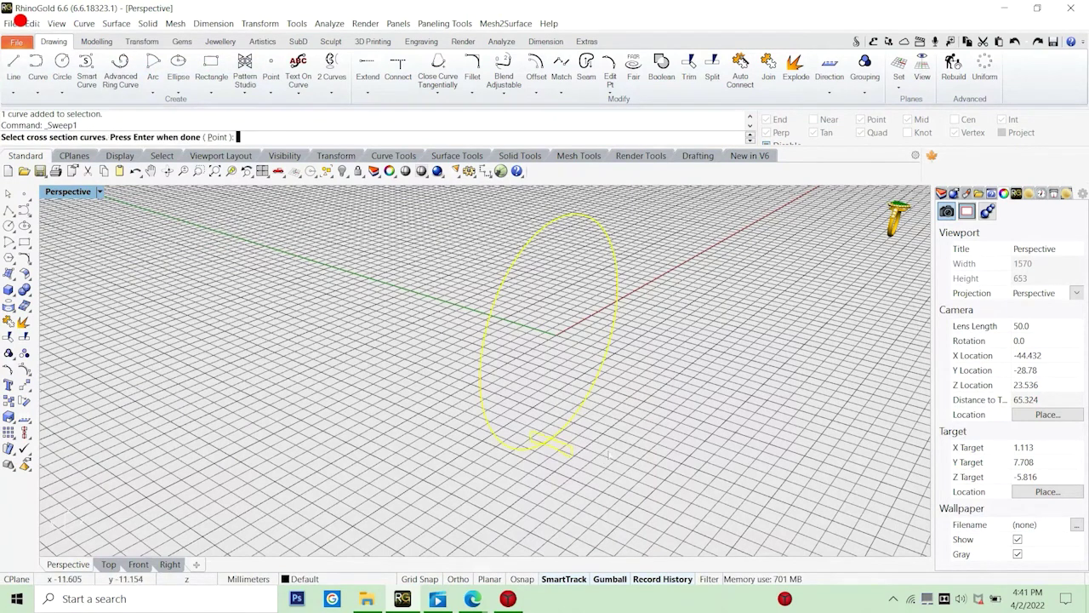
key(Escape)
Move the base circle's curve seam to its lowest quadrant point, where the band profile sits.
click(589, 398)
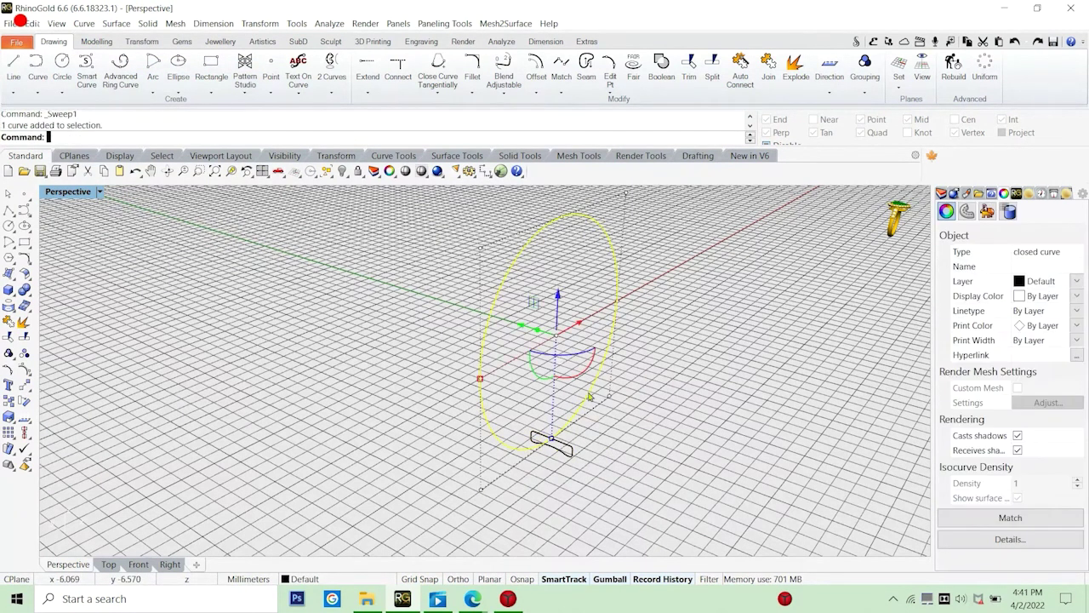
text(Crvseam)
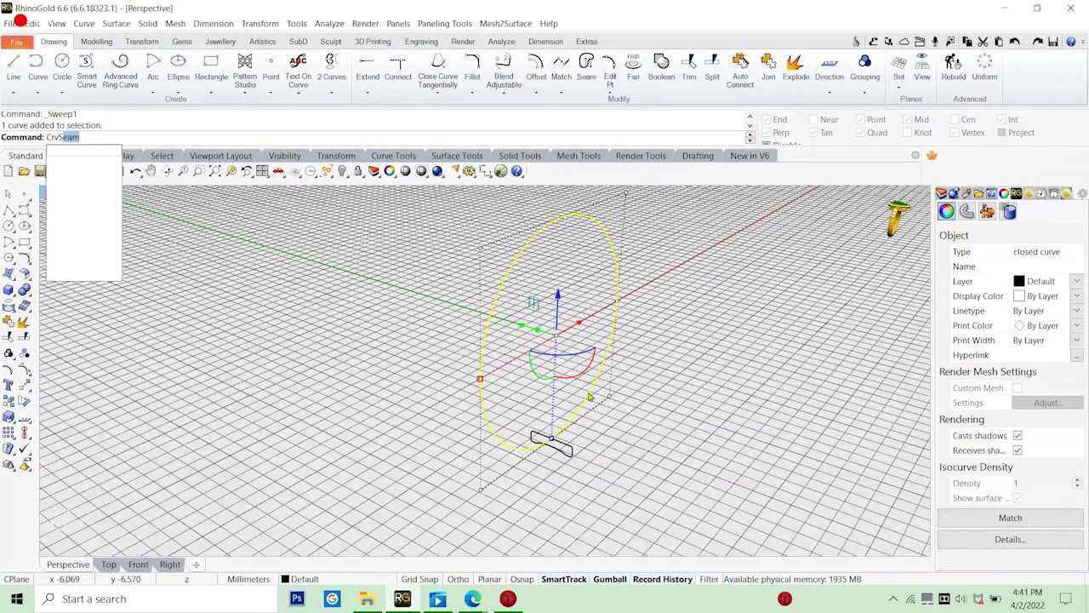
key(Return)
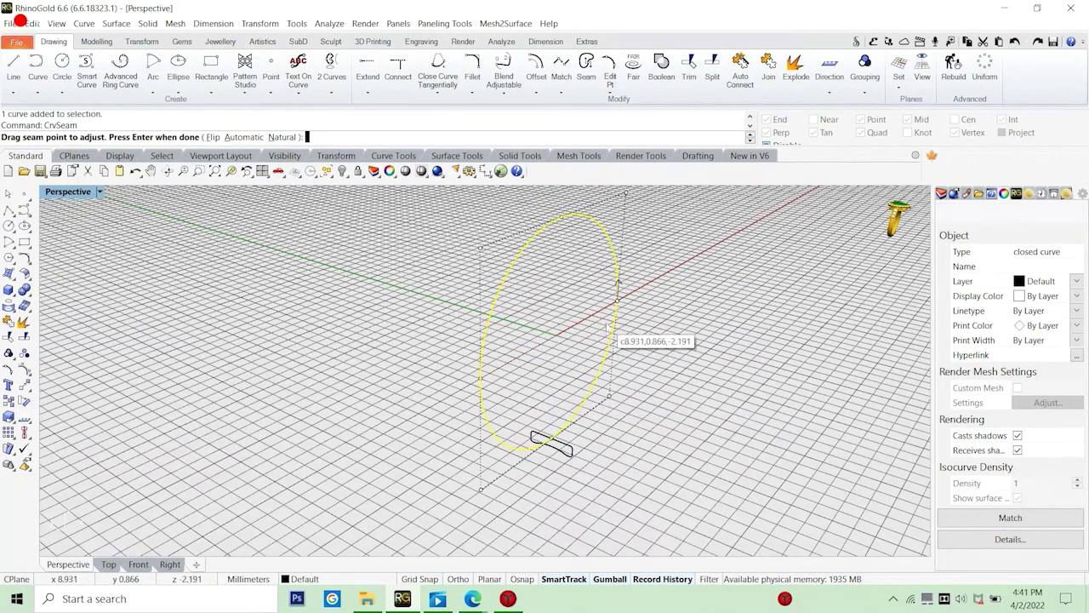
click(617, 304)
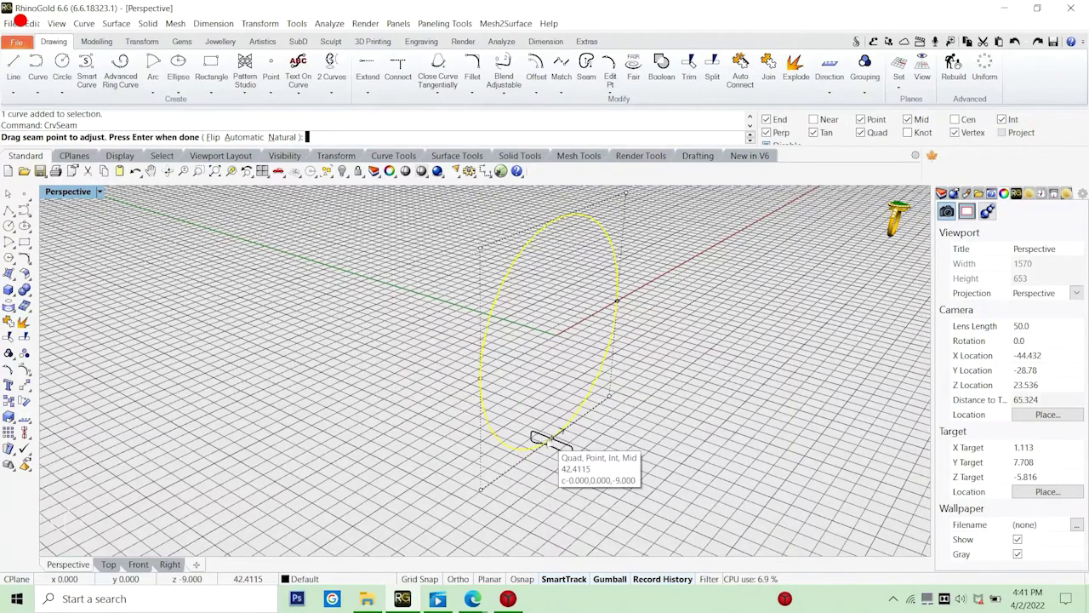
click(552, 440)
scroll(647, 460, down, 5)
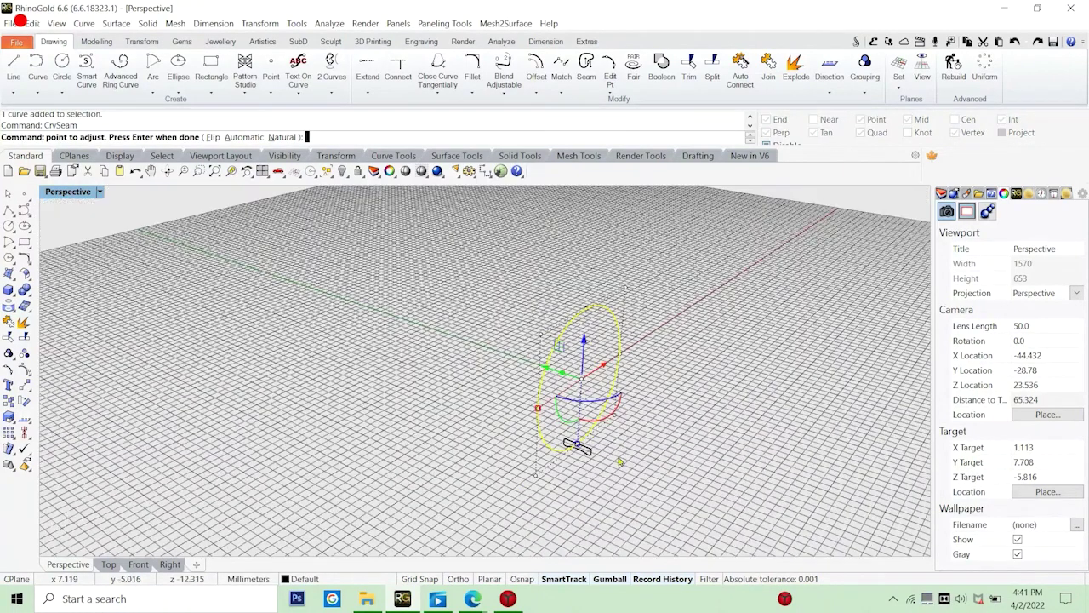
key(Return)
scroll(631, 470, up, 4)
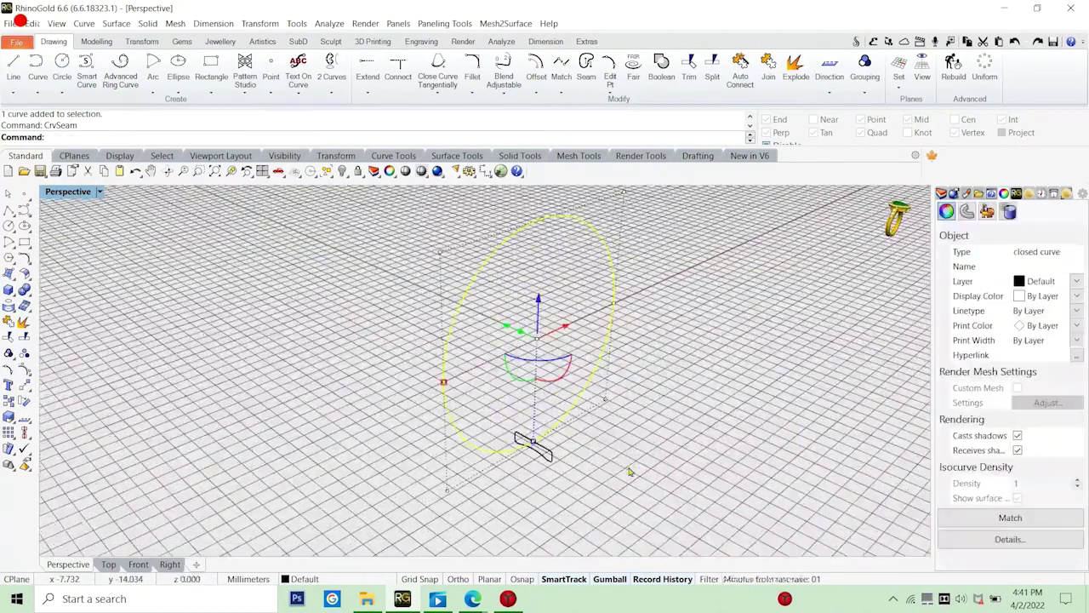
Sweep the band profile along the base circle as a one-rail sweep, placing the profile's seam at its top-edge midpoint and using Freeform with unchanged cross sections.
click(119, 23)
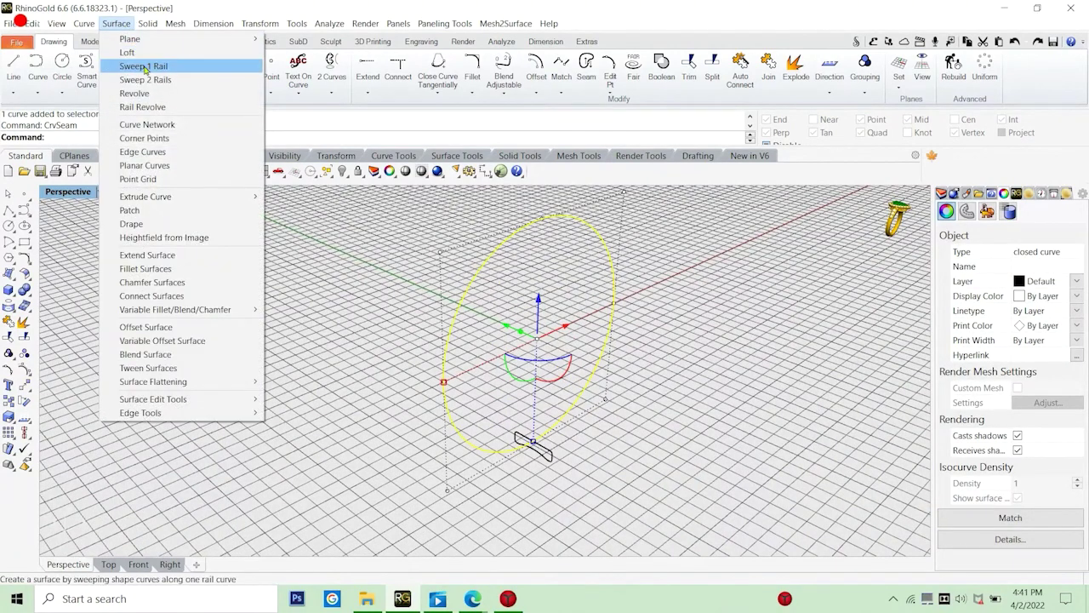
click(143, 66)
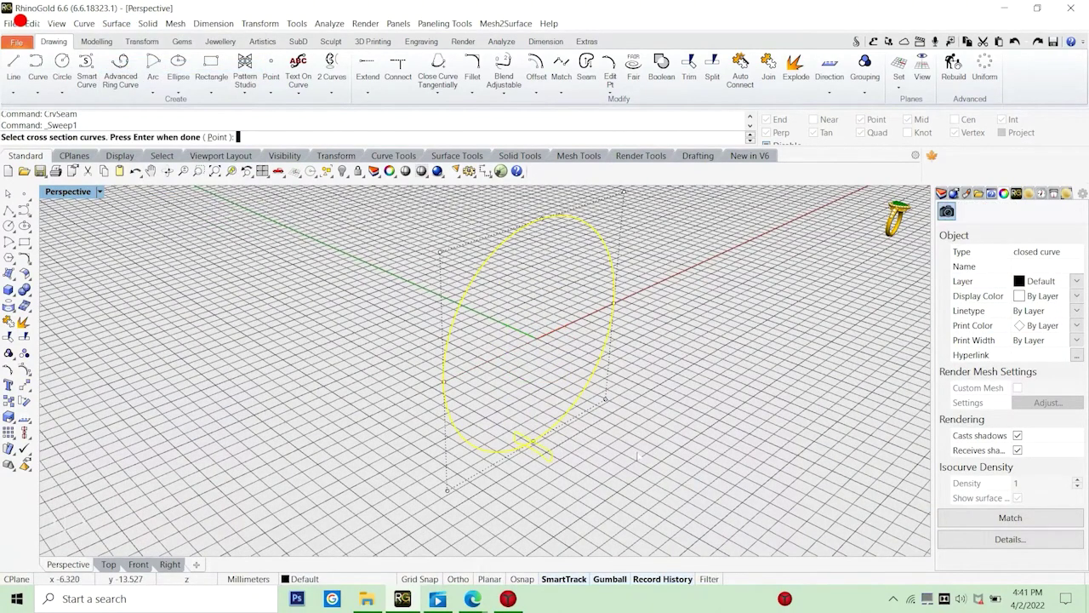
key(Return)
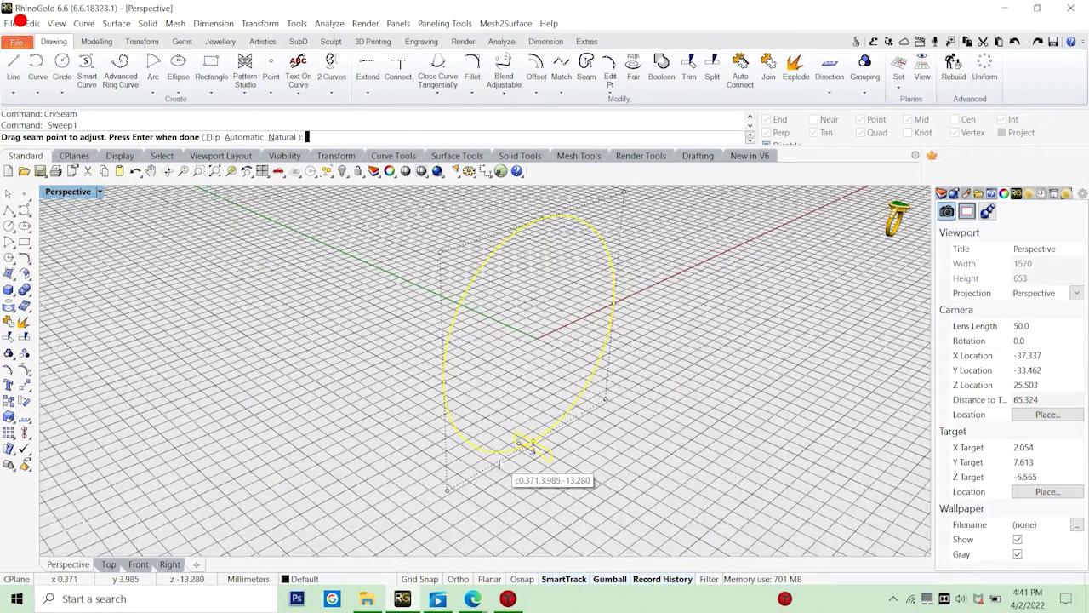
scroll(526, 445, up, 6)
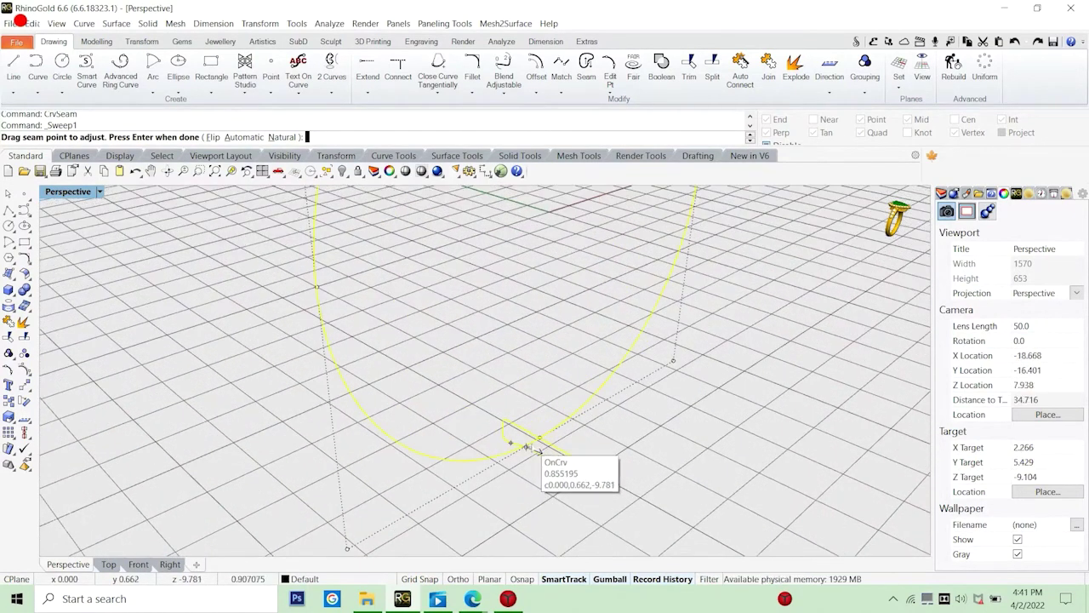
key(alt)
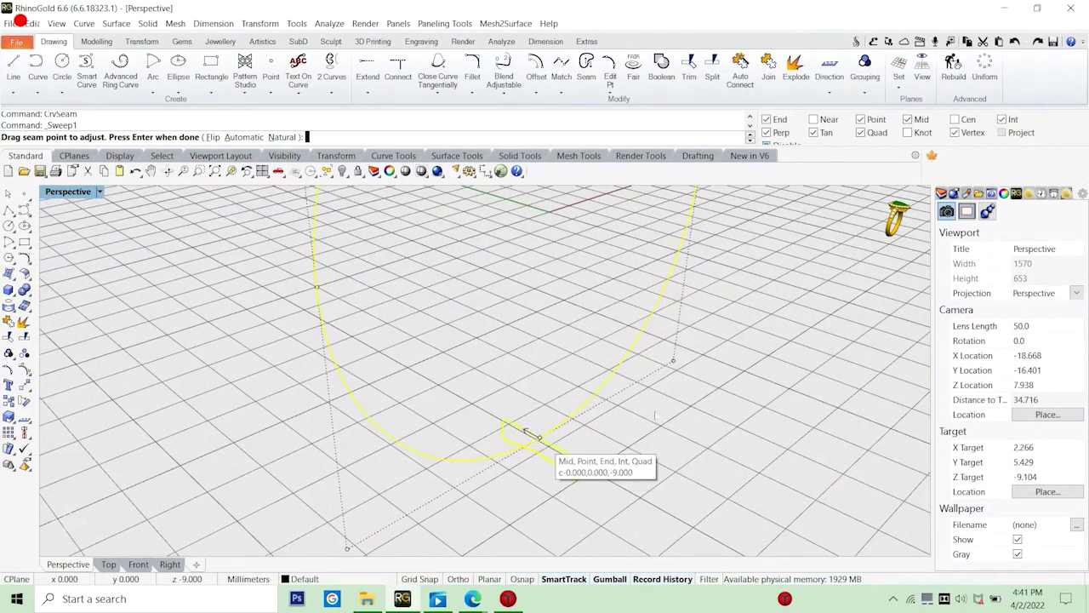
key(Return)
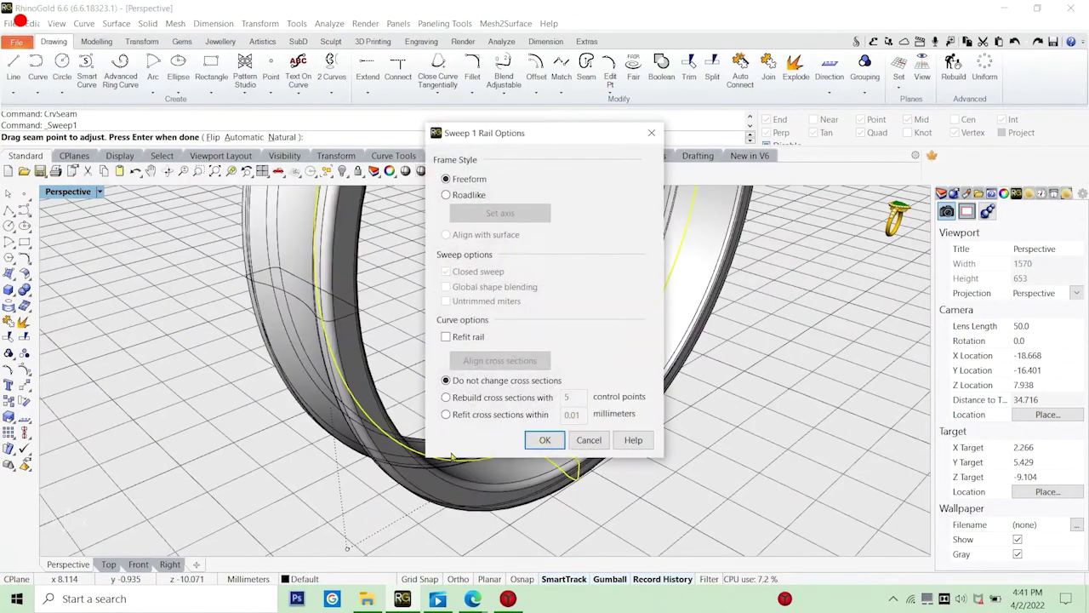
click(543, 440)
scroll(534, 462, down, 10)
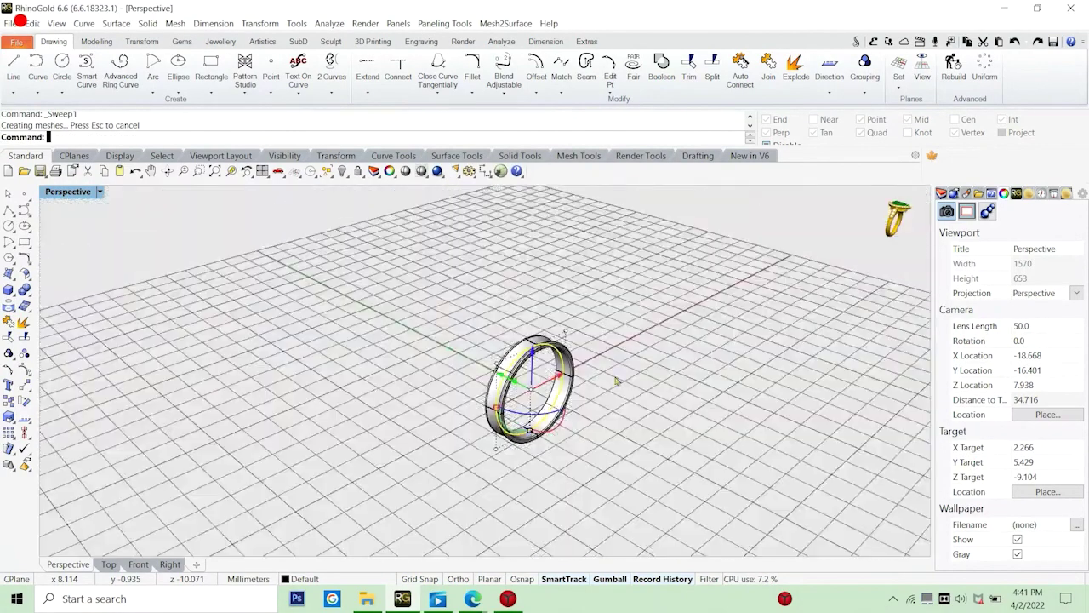
Clear the selection and examine the concave outer face of the swept ring band.
click(534, 462)
scroll(416, 406, up, 8)
scroll(522, 362, down, 4)
right_drag(522, 362, 555, 383)
scroll(553, 402, up, 7)
scroll(523, 358, down, 3)
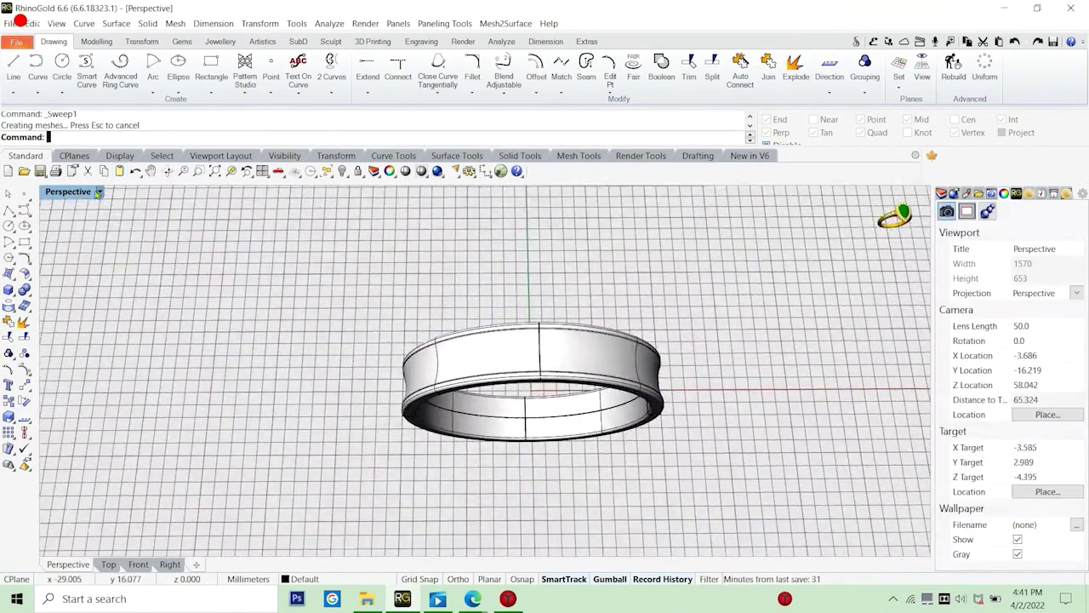
Restore the four-view layout, enlarge the band in the Top view and clear the selection.
double_click(68, 192)
scroll(230, 289, up, 5)
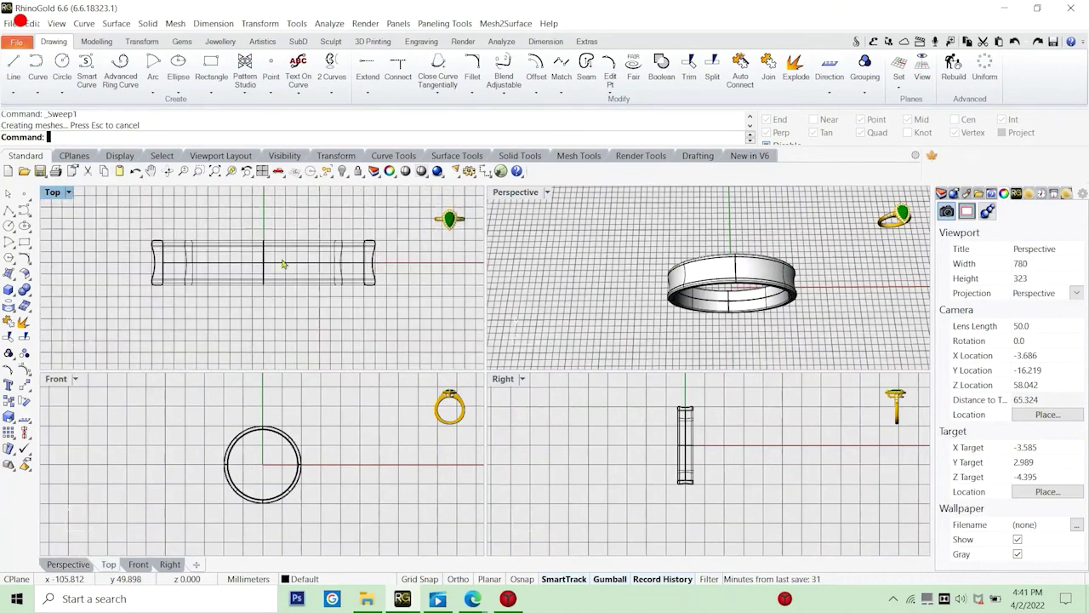
click(307, 292)
click(313, 226)
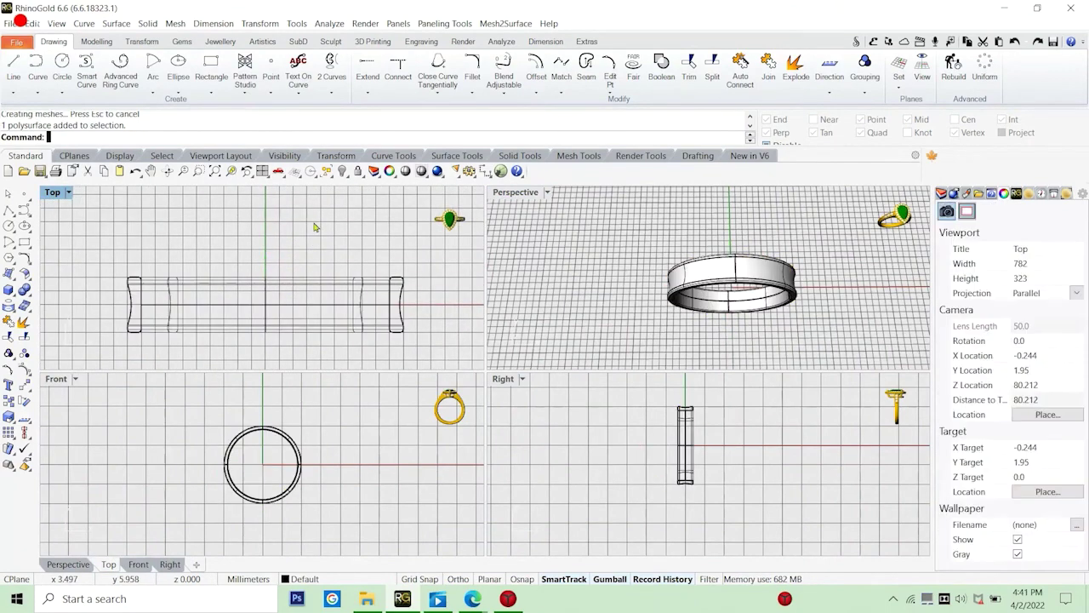
text(te)
key(Return)
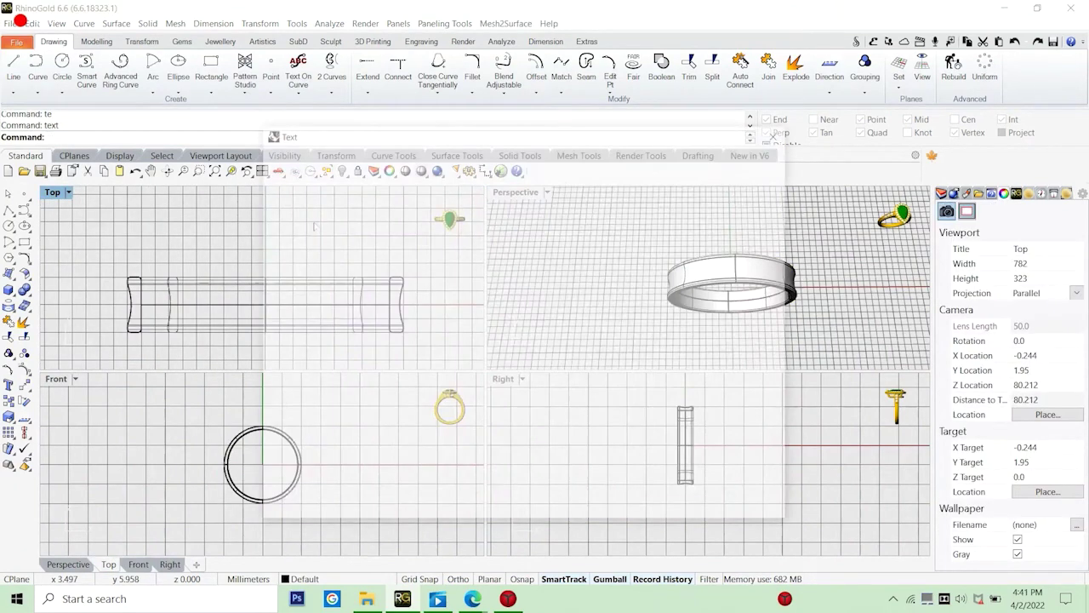
text(thsi)
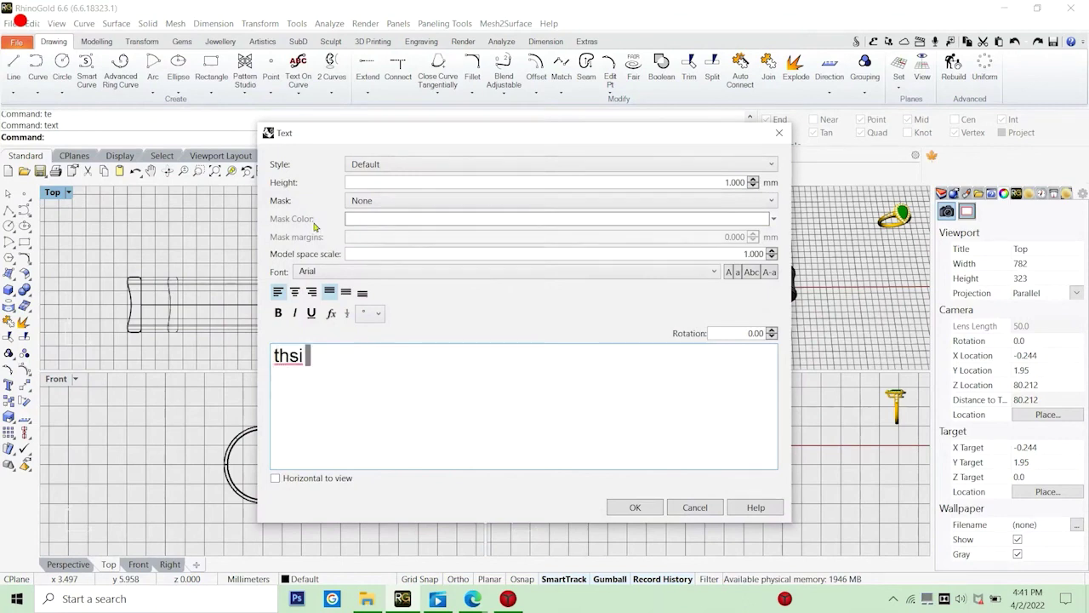
key(BackSpace)
key(BackSpace)
key(BackSpace)
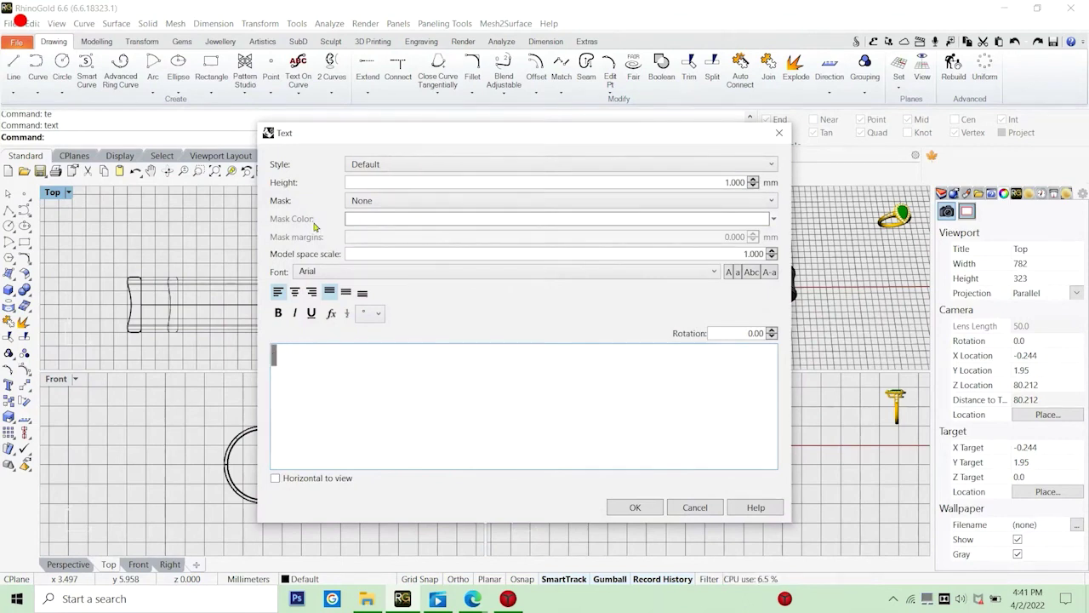
text(this is th)
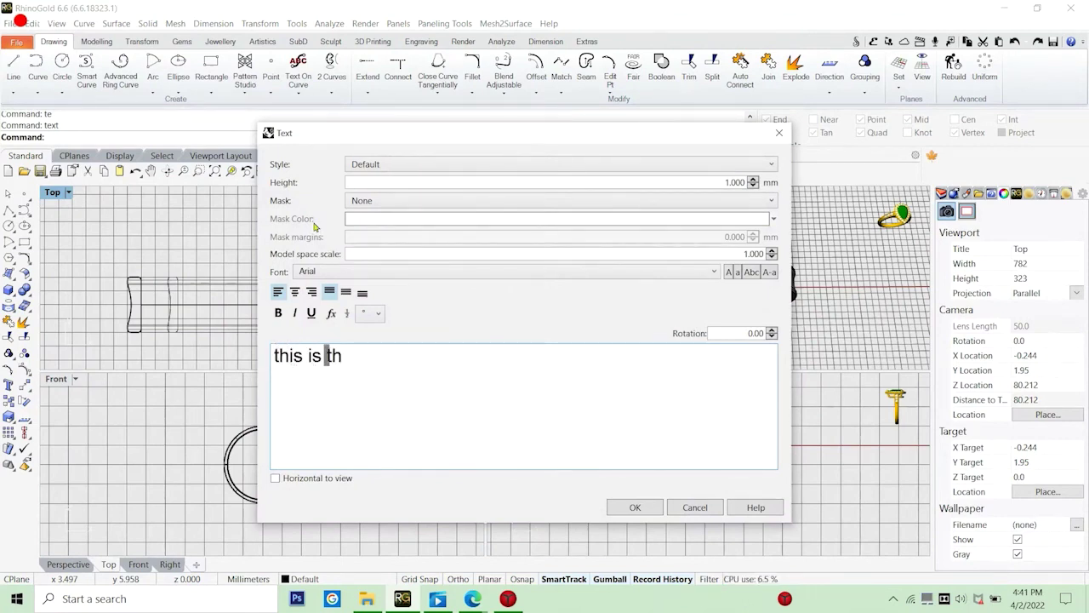
text(e pro)
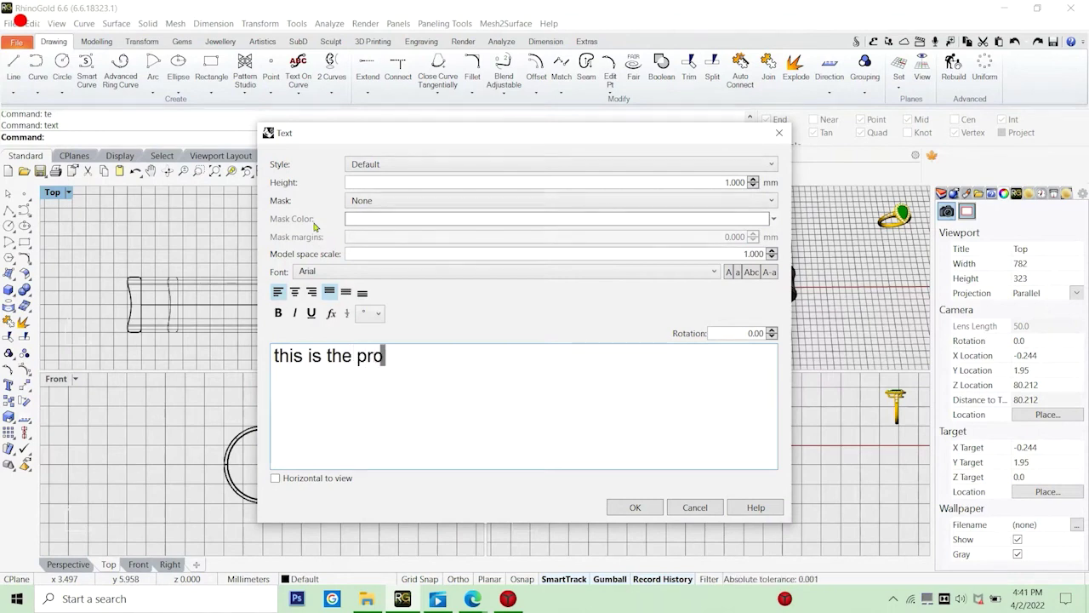
text(file ring )
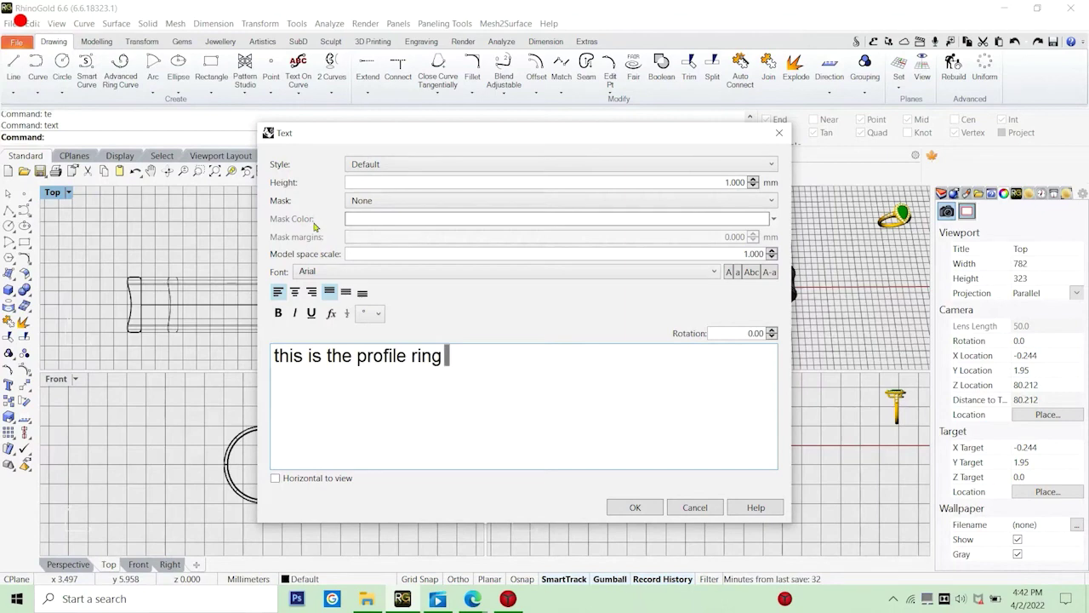
text(and i am )
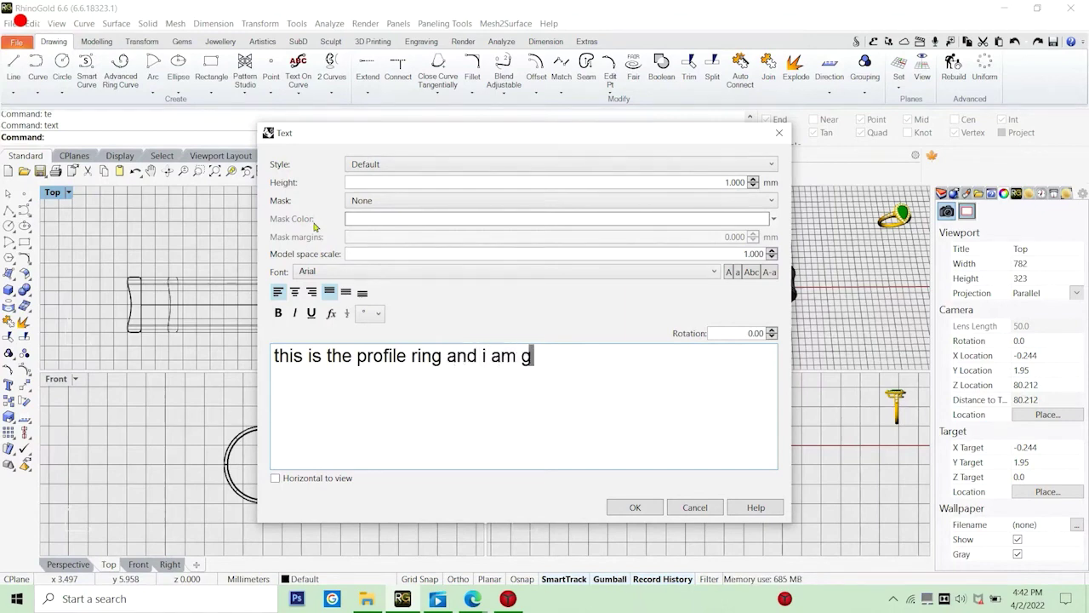
text(going to )
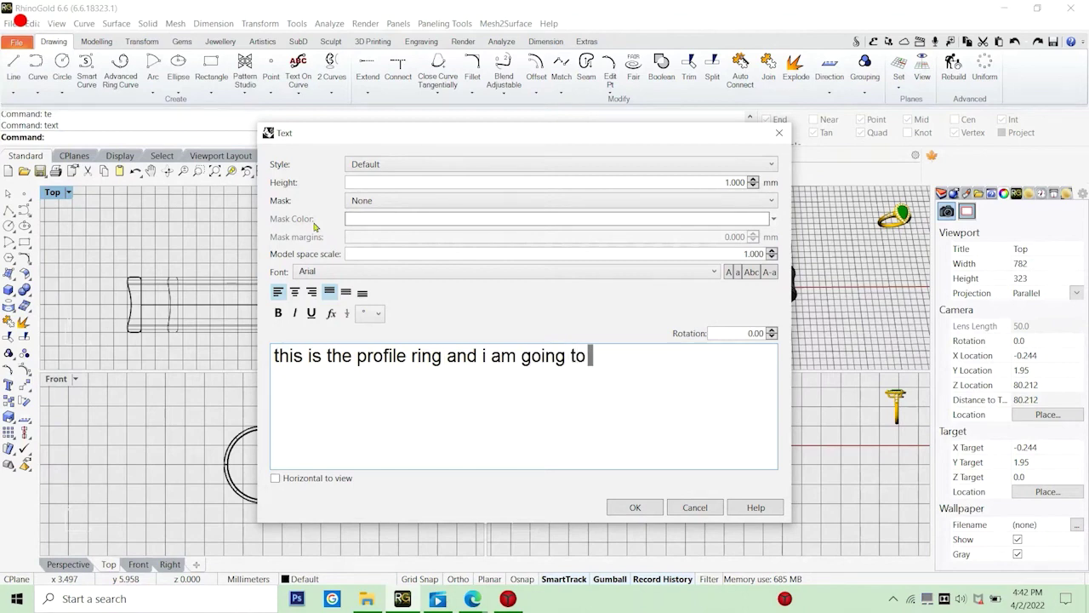
text(flow )
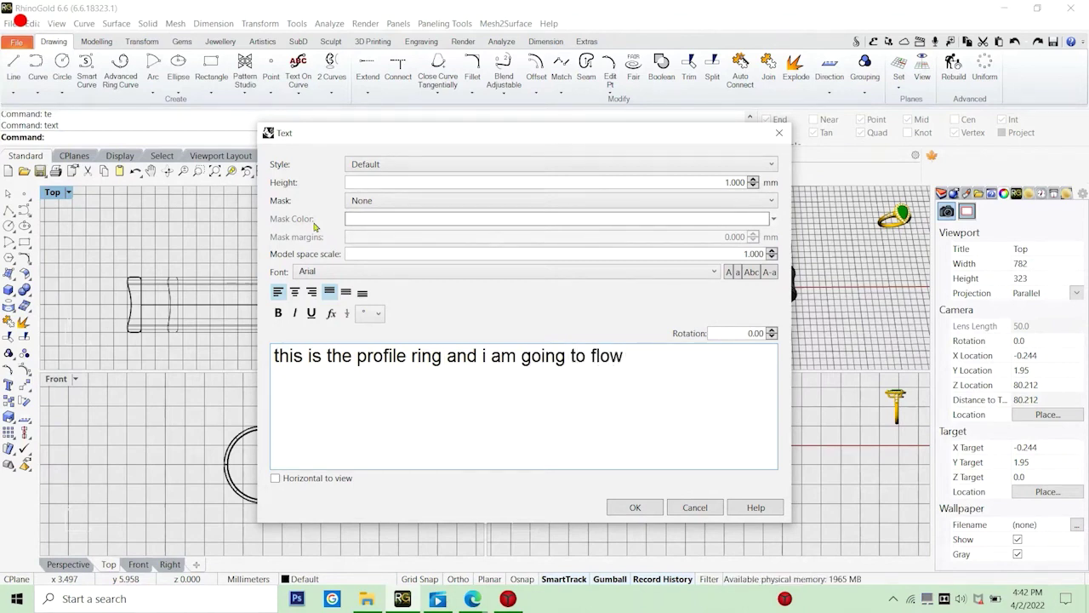
text(teh text o)
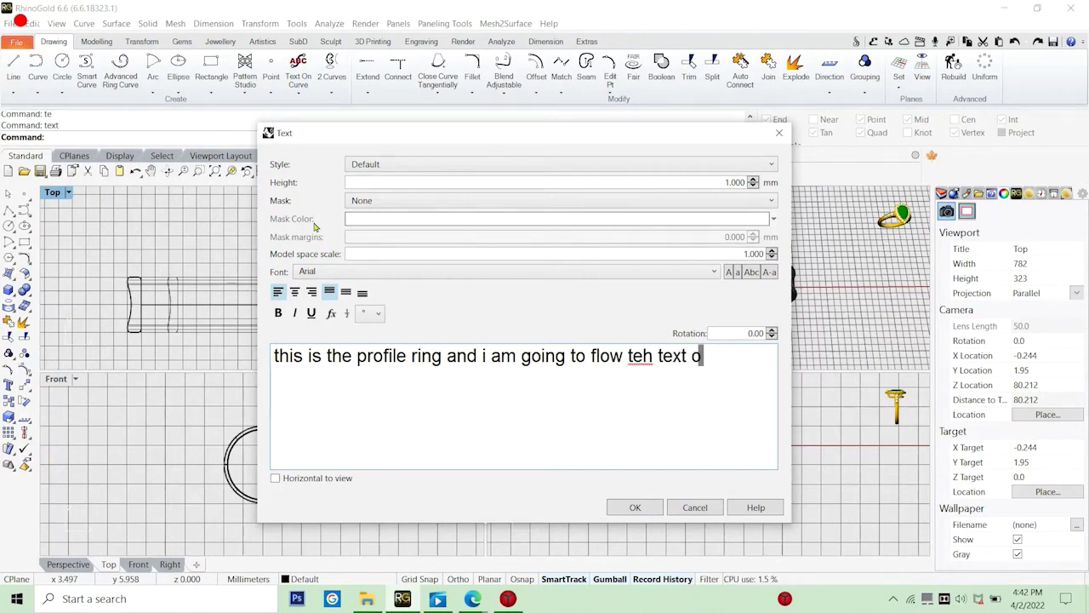
text(n the)
key(BackSpace)
key(BackSpace)
key(BackSpace)
key(BackSpace)
key(BackSpace)
key(BackSpace)
key(BackSpace)
key(BackSpace)
key(BackSpace)
key(BackSpace)
key(BackSpace)
key(BackSpace)
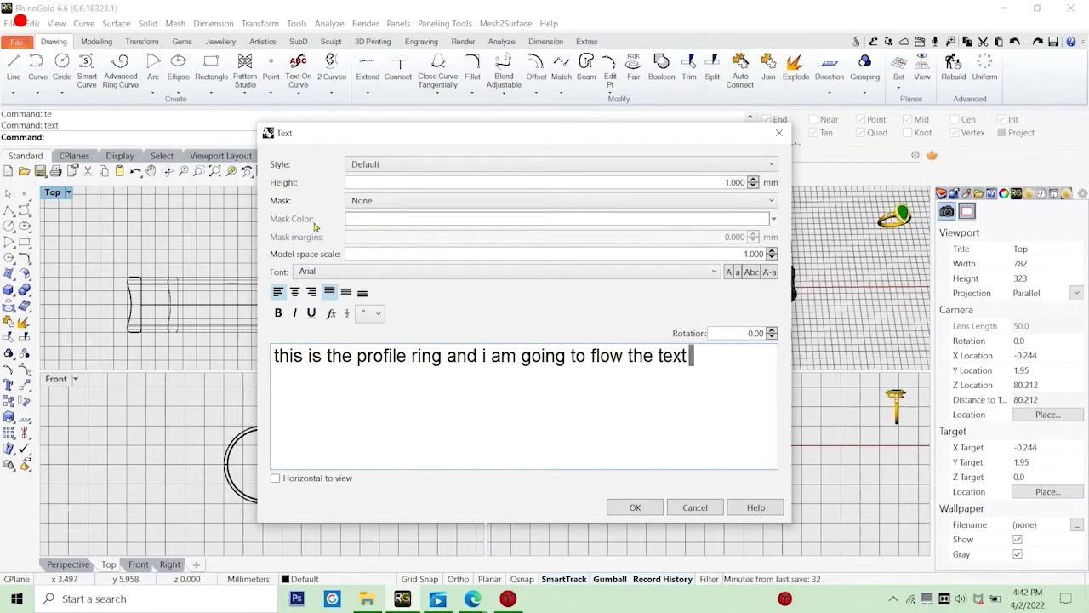
text(the)
key(BackSpace)
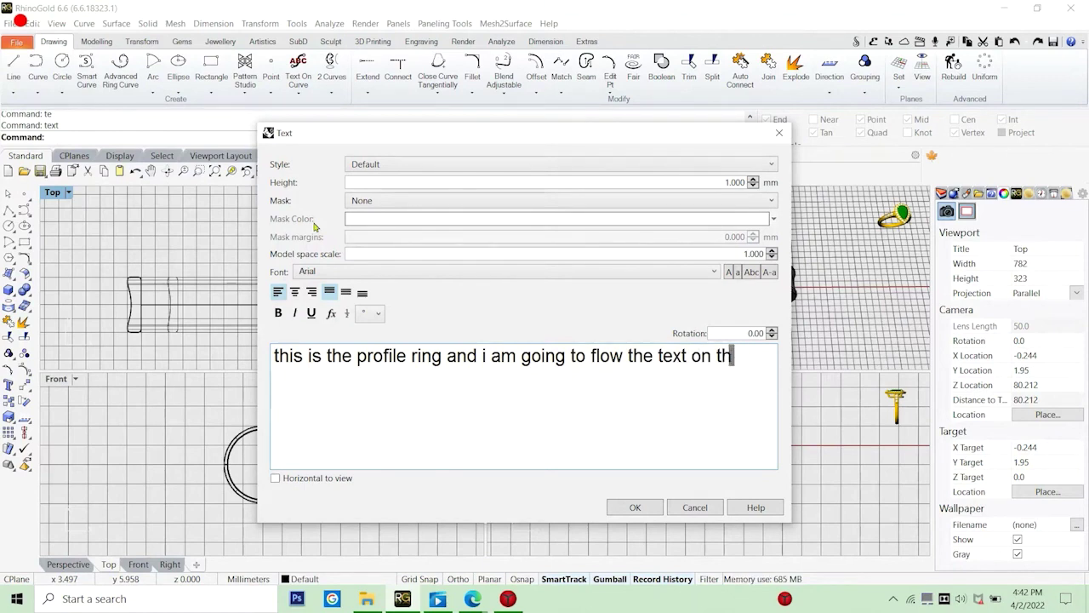
text(ring and)
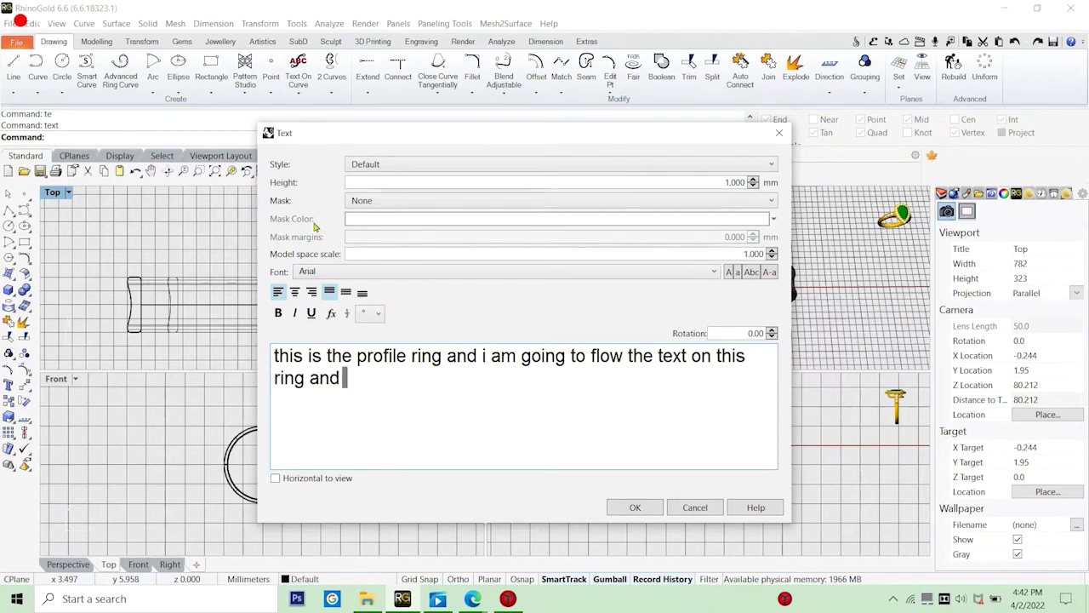
text( tehn)
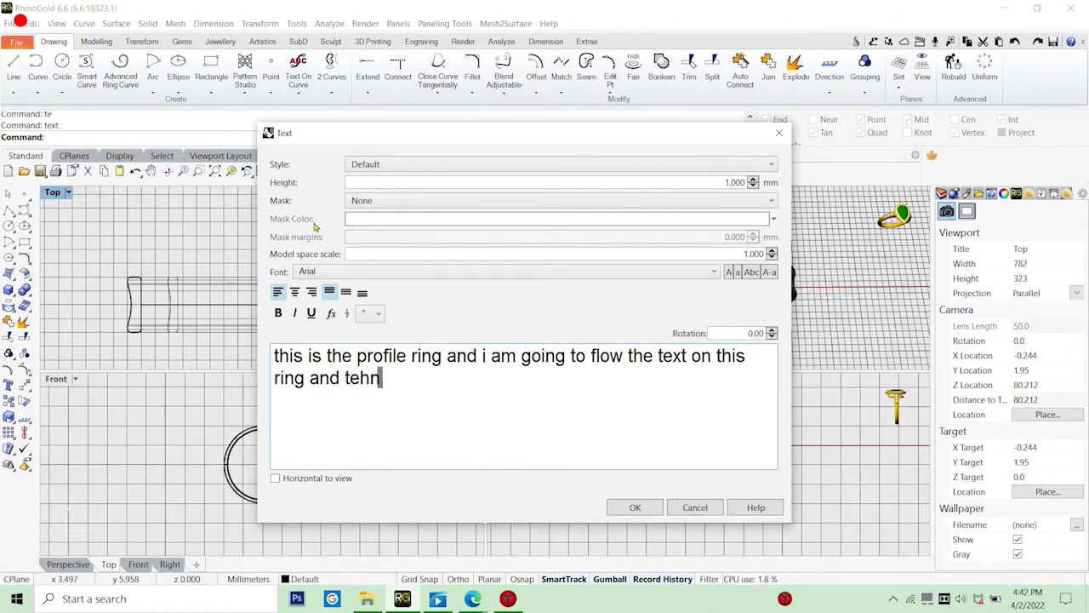
text( create w)
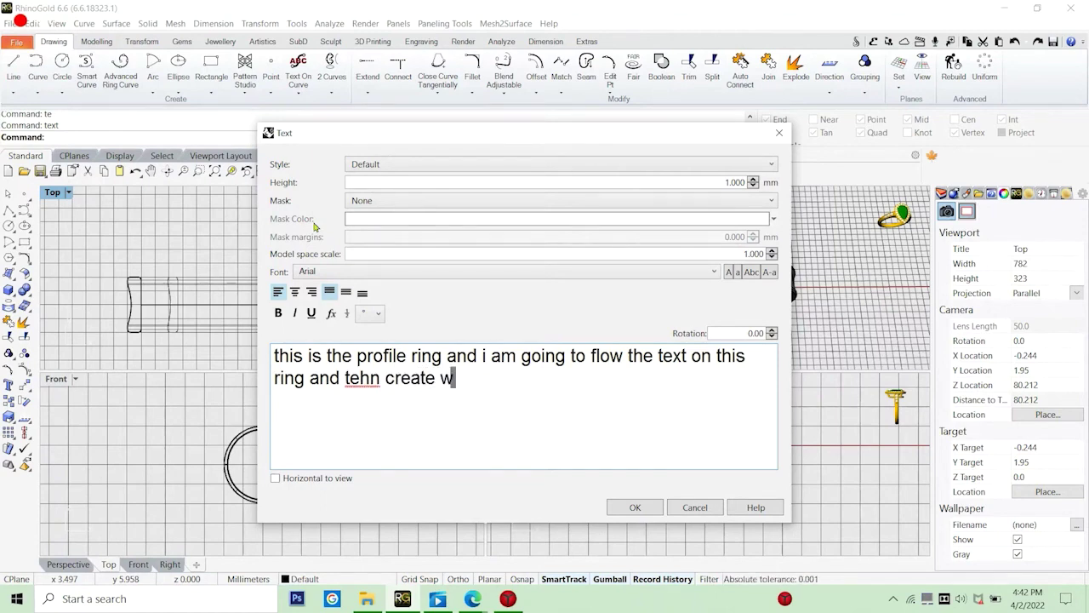
key(BackSpace)
text(emboss)
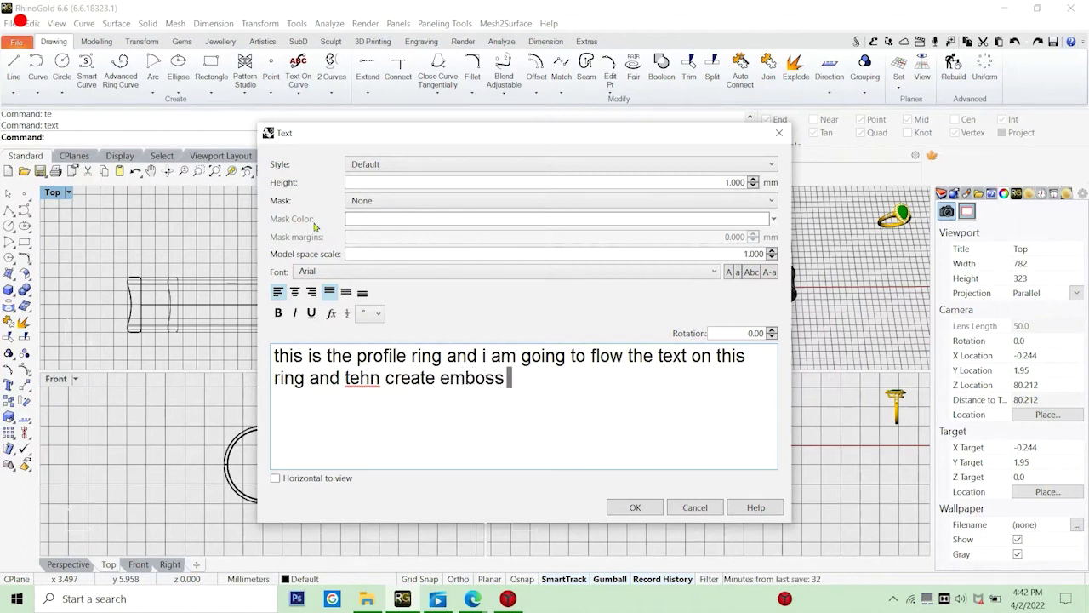
text( texture)
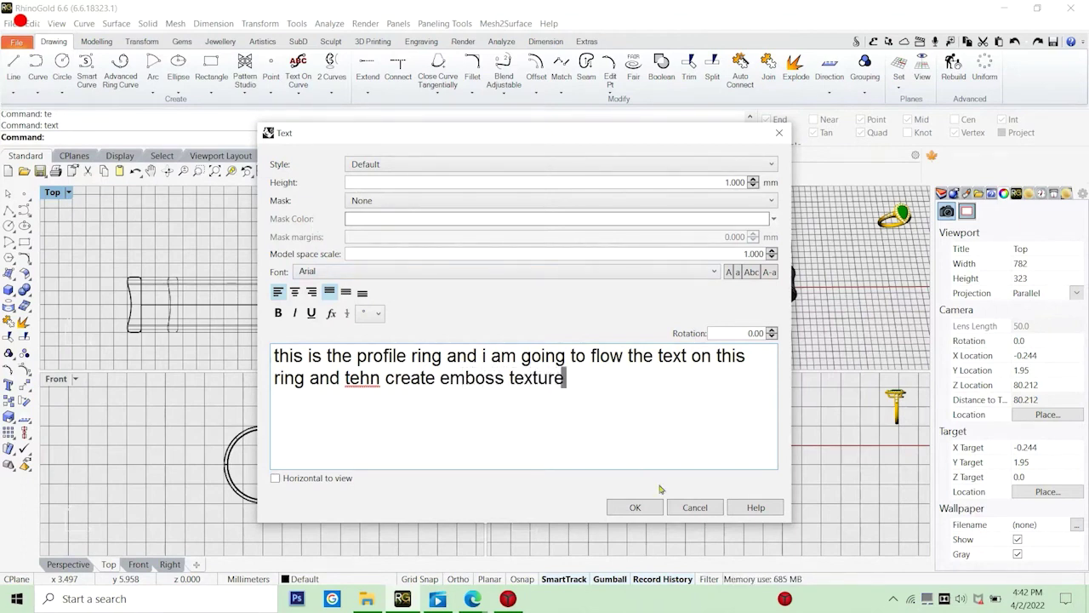
click(694, 508)
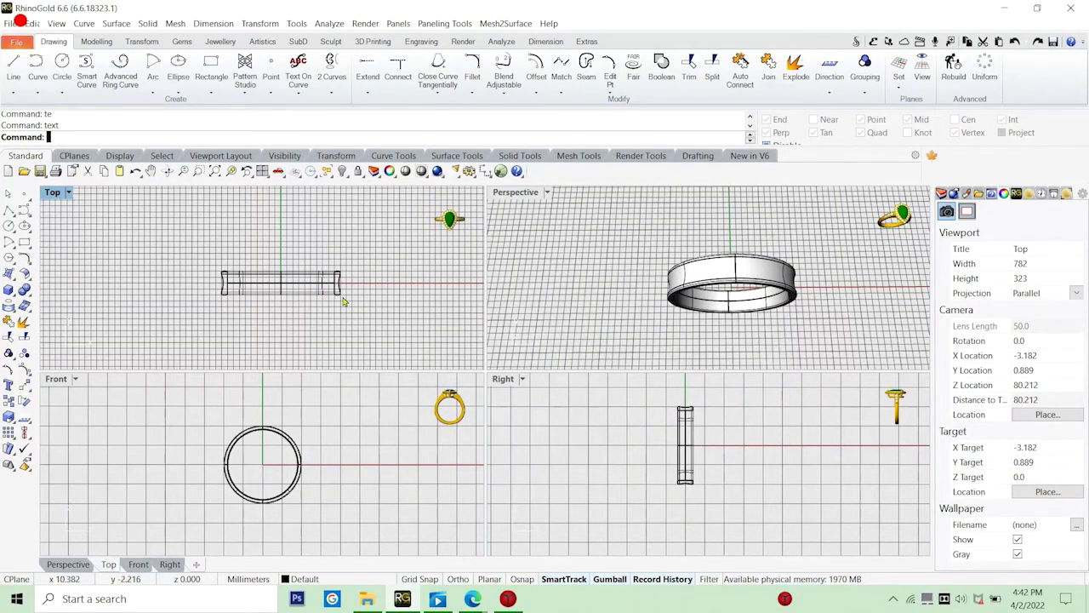
Try to extract an isocurve from the concave outer face of the ring band.
text(et)
key(Return)
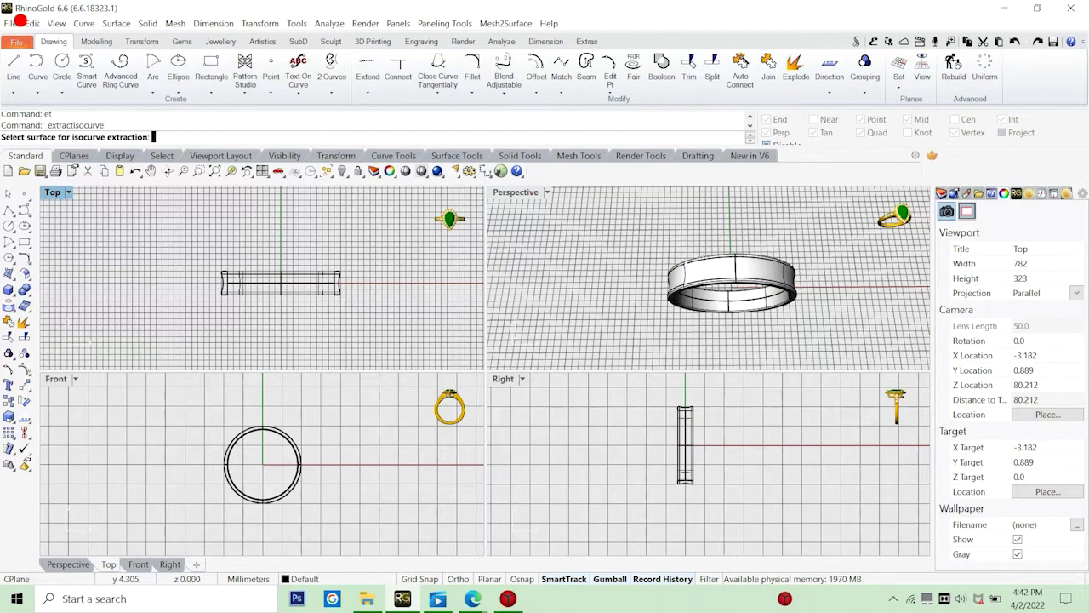
scroll(741, 274, up, 5)
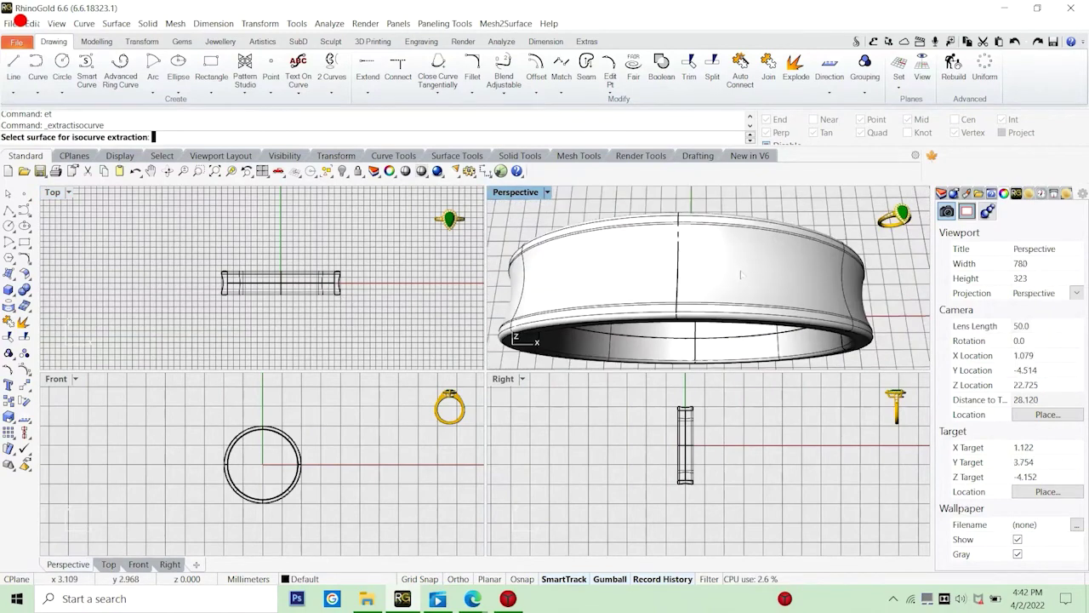
key(Escape)
click(737, 277)
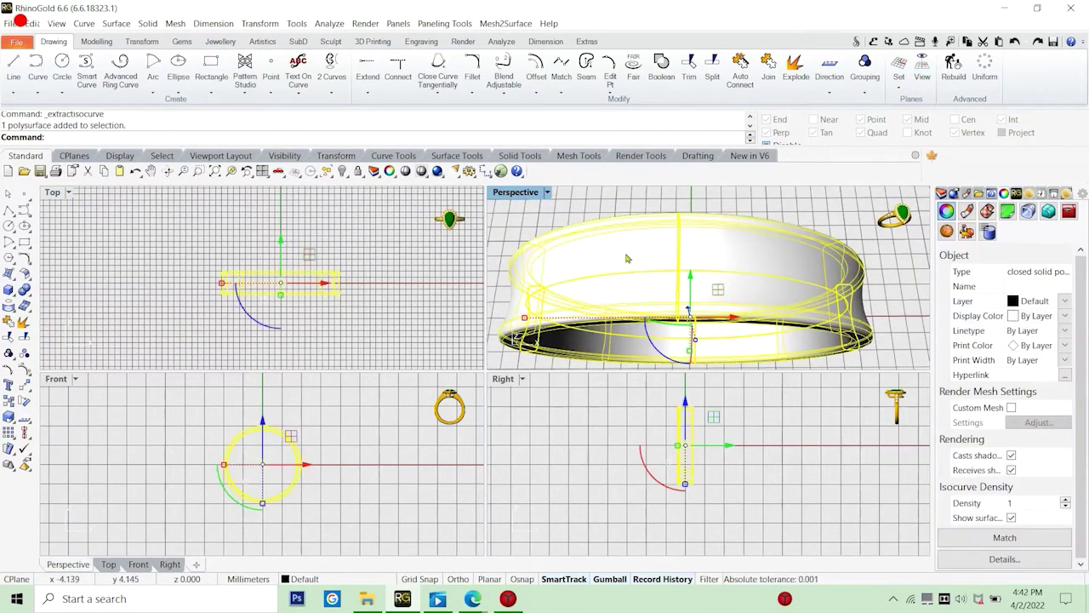
key(Escape)
text(et)
key(Return)
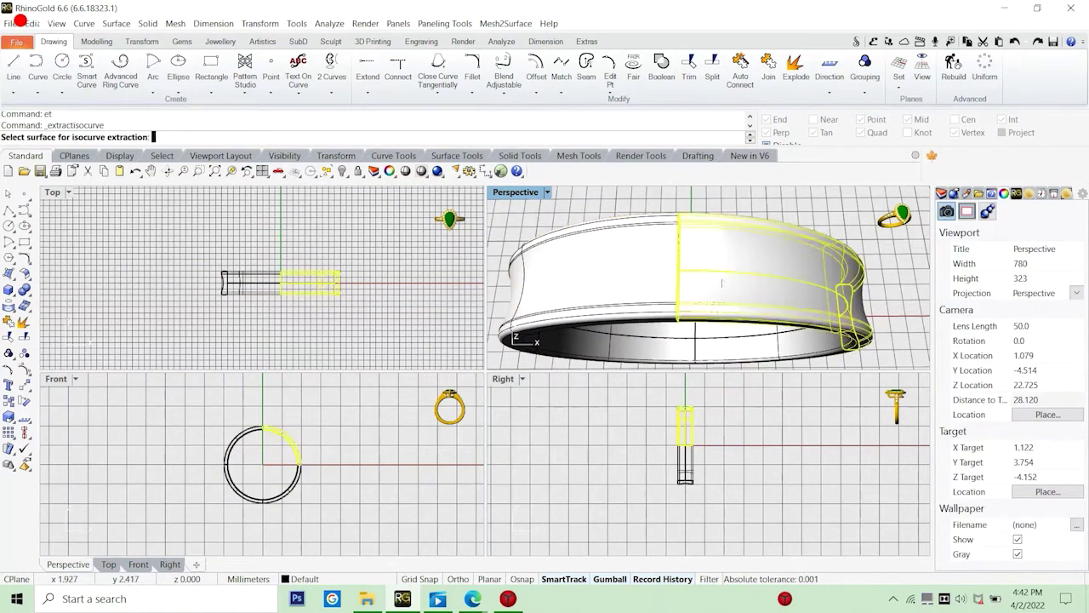
key(Escape)
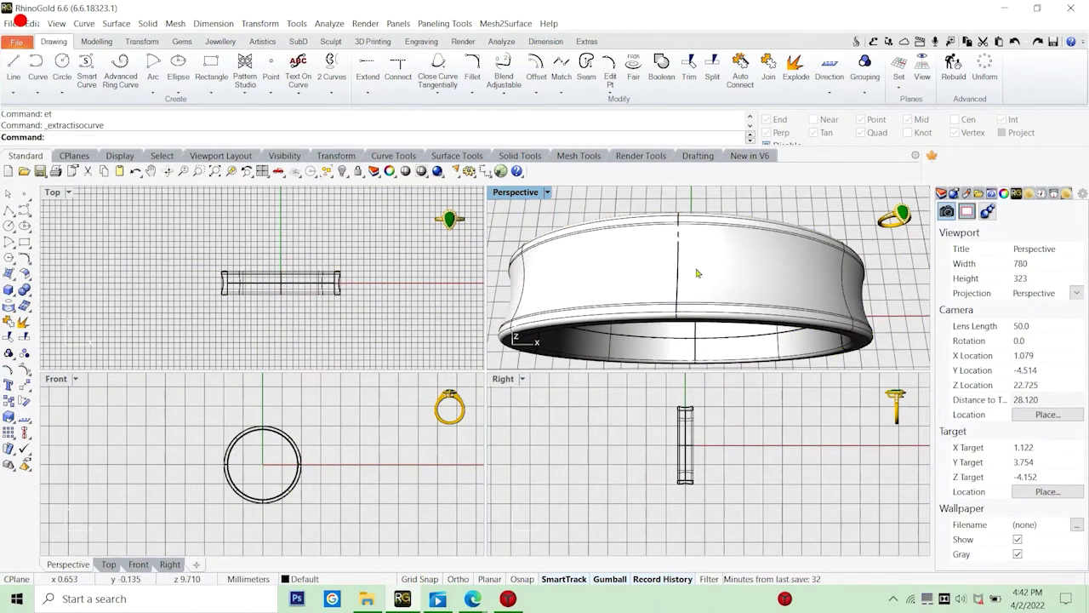
Try to adjust the surface seam of the swept ring band with SrfSeam.
scroll(700, 280, down, 5)
click(701, 280)
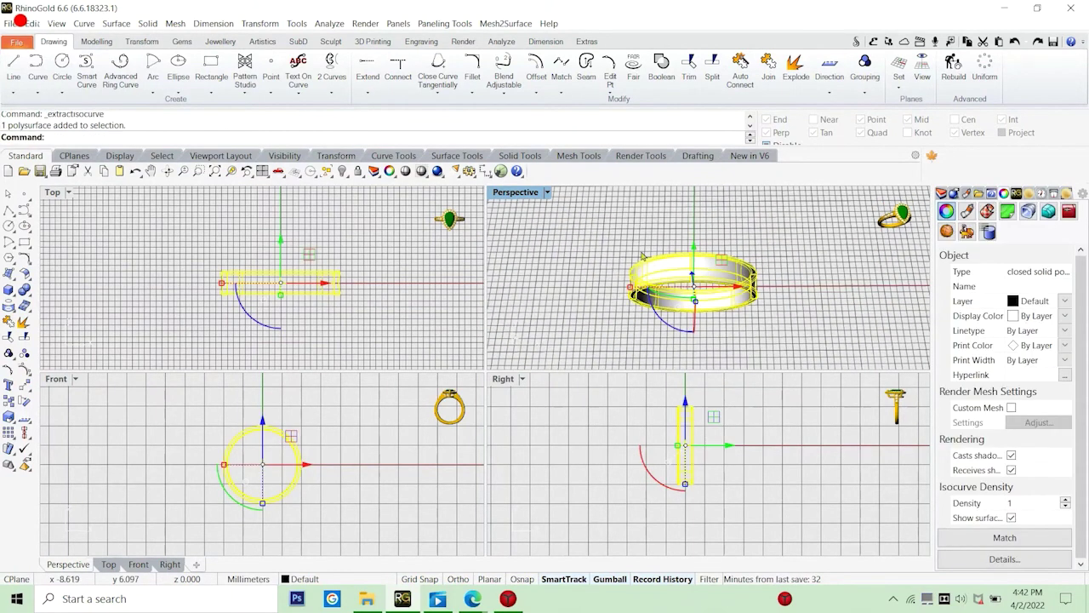
key(Escape)
text(Sr)
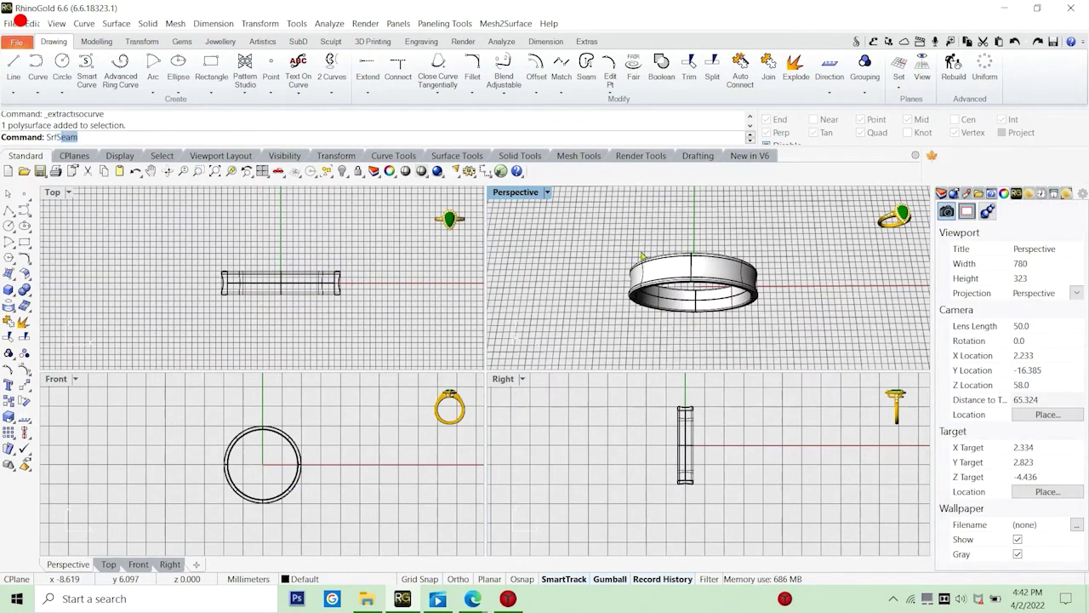
text(fS)
key(Return)
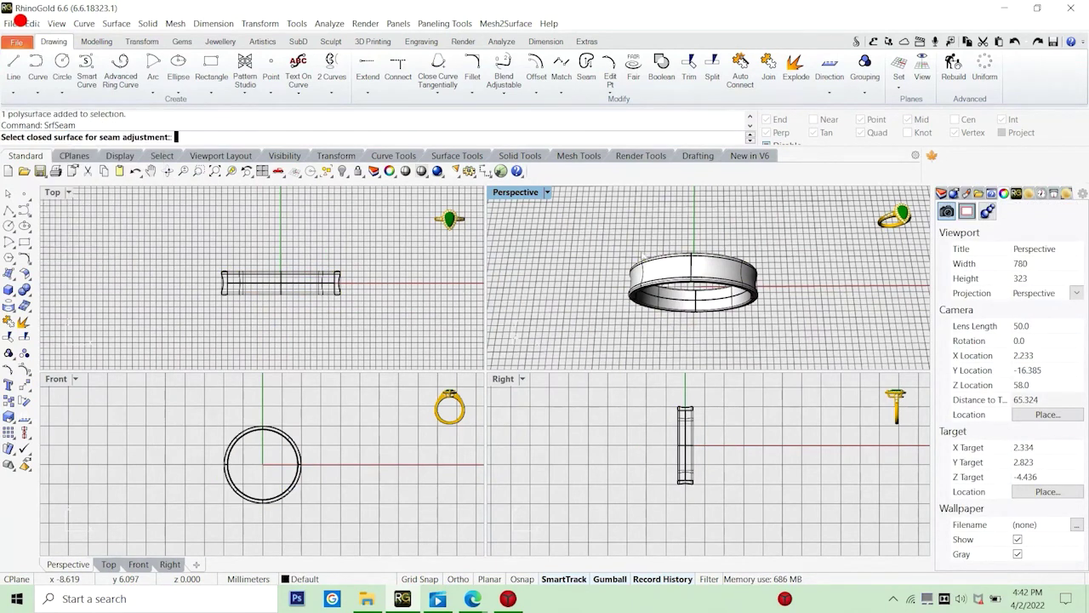
scroll(708, 283, up, 3)
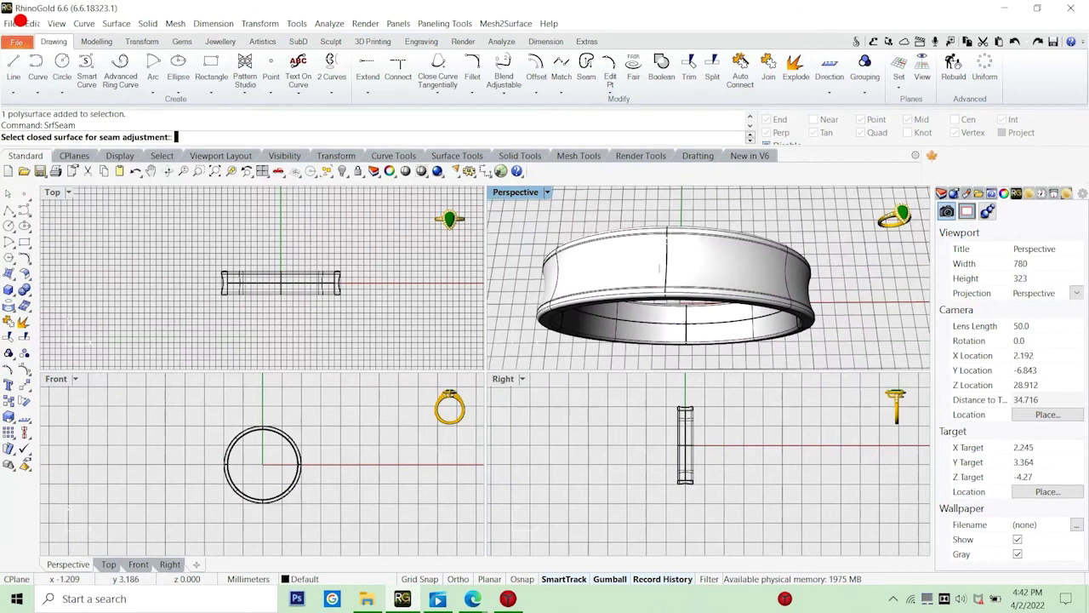
click(670, 266)
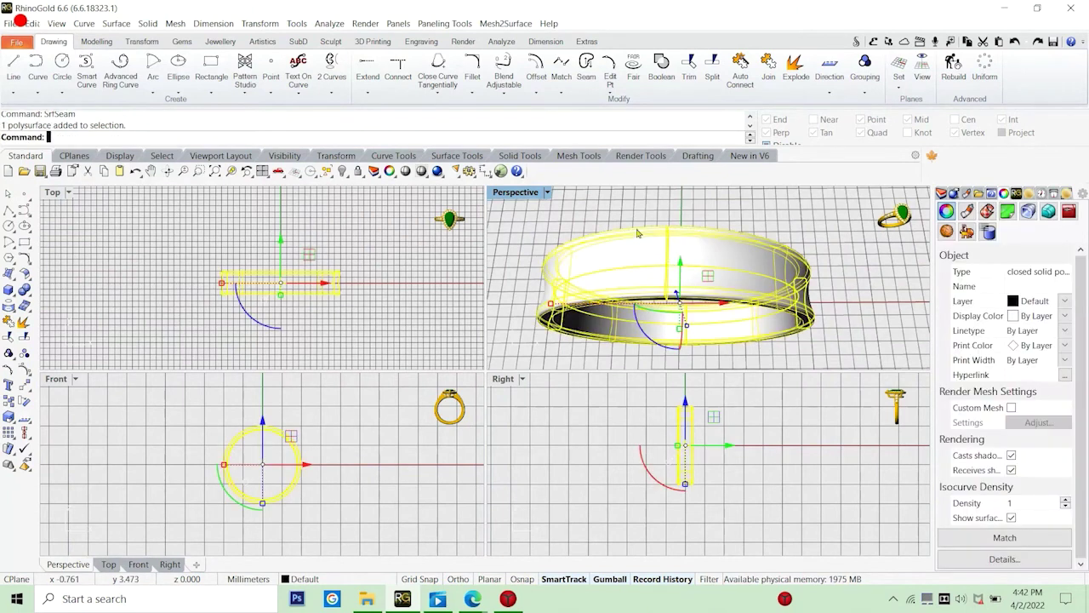
click(624, 215)
scroll(693, 273, down, 3)
click(680, 285)
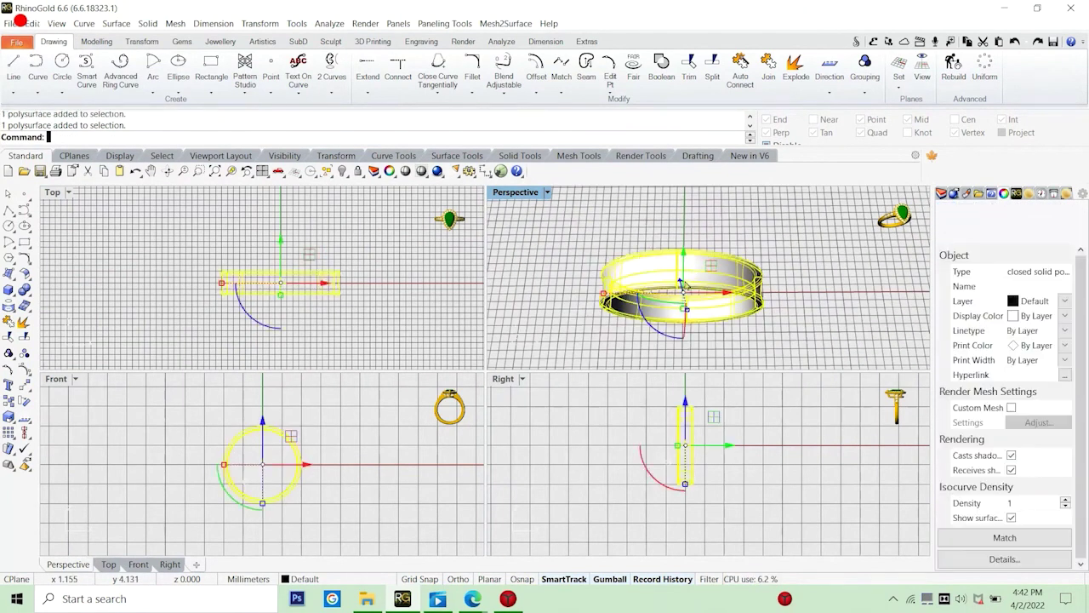
scroll(256, 522, up, 6)
scroll(264, 496, down, 6)
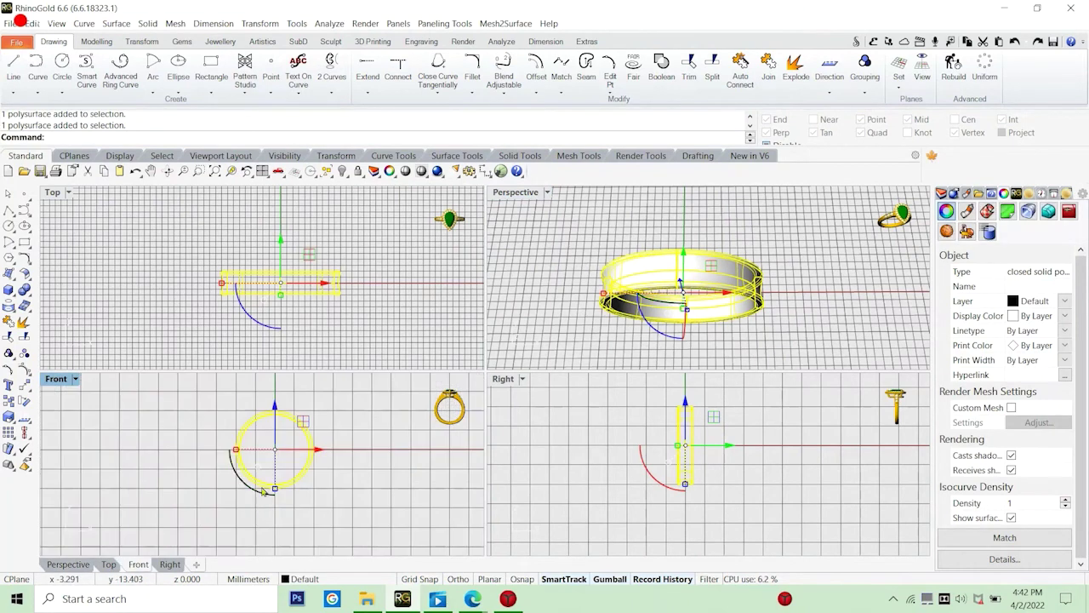
drag(255, 492, 297, 409)
click(347, 454)
click(808, 296)
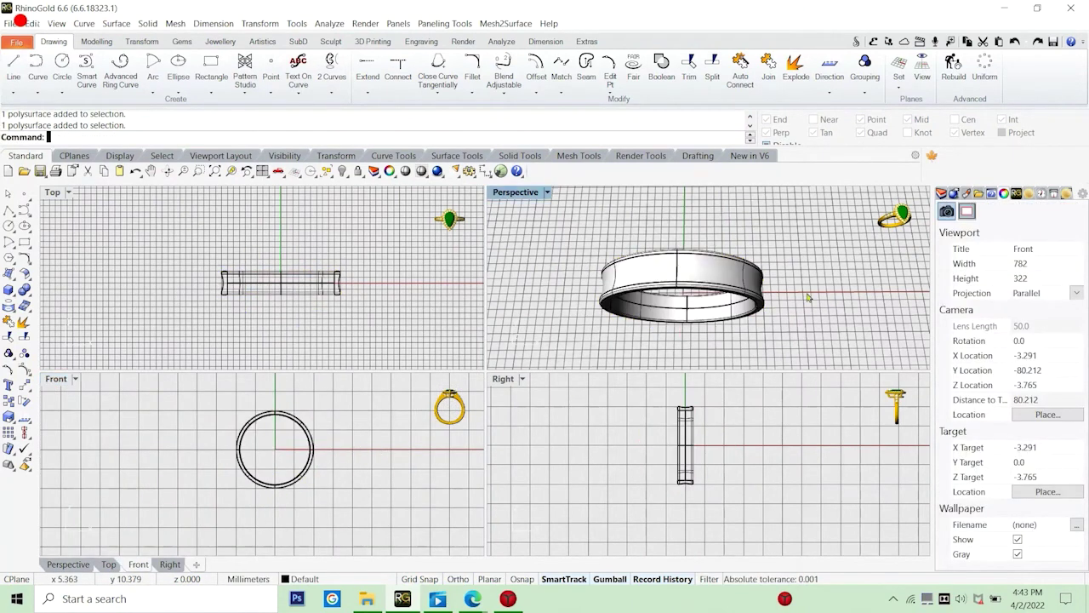
scroll(687, 281, up, 5)
click(713, 281)
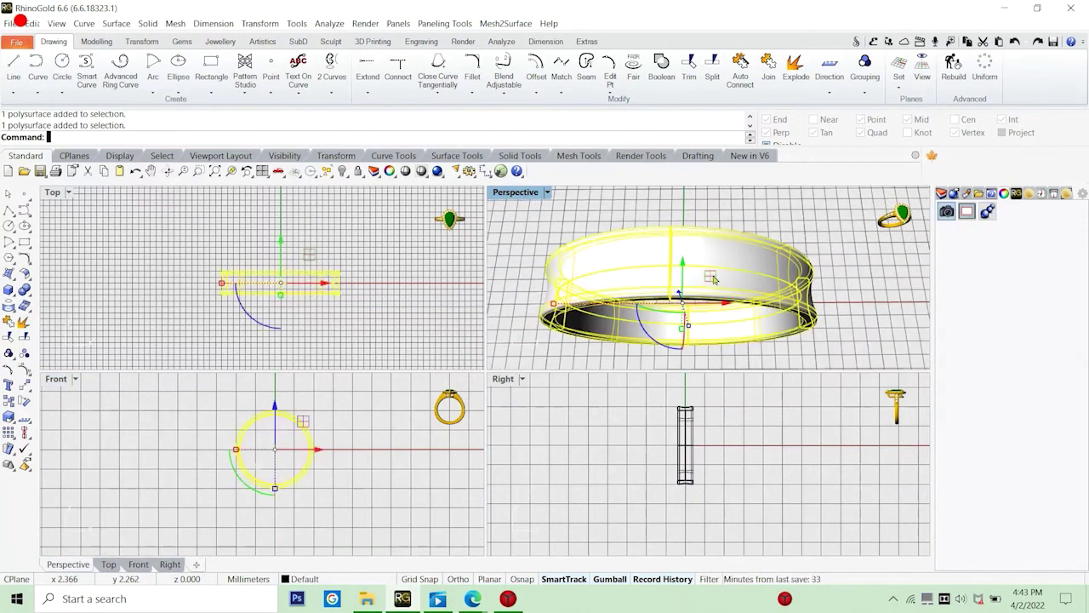
click(857, 268)
key(Return)
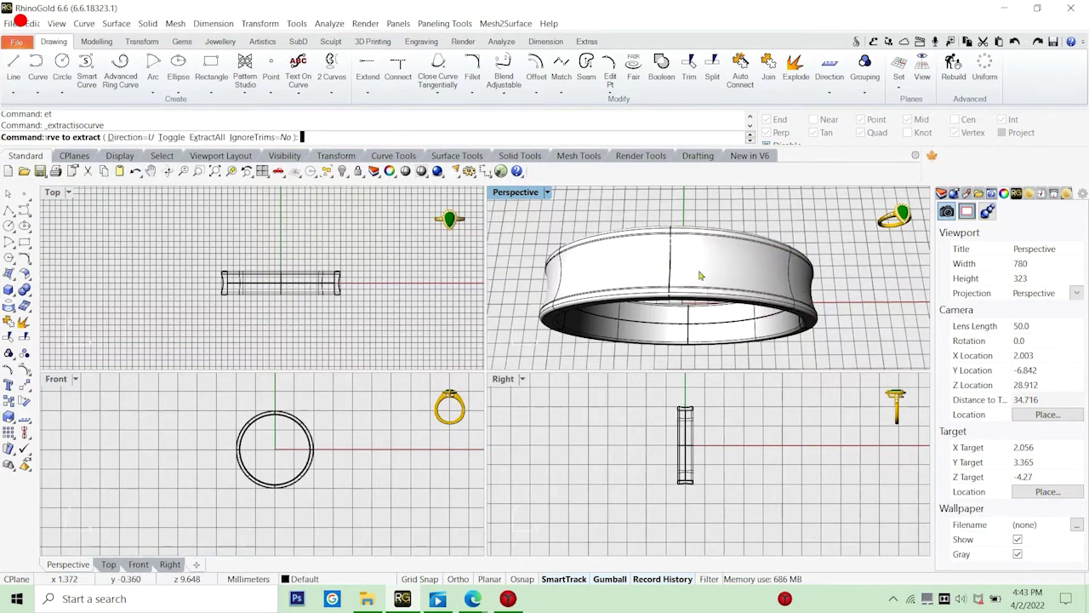
key(Escape)
Undo the last rotation of the ring band and try to rotate the band by 90 degrees in the Front view.
key(ctrl+z)
click(859, 314)
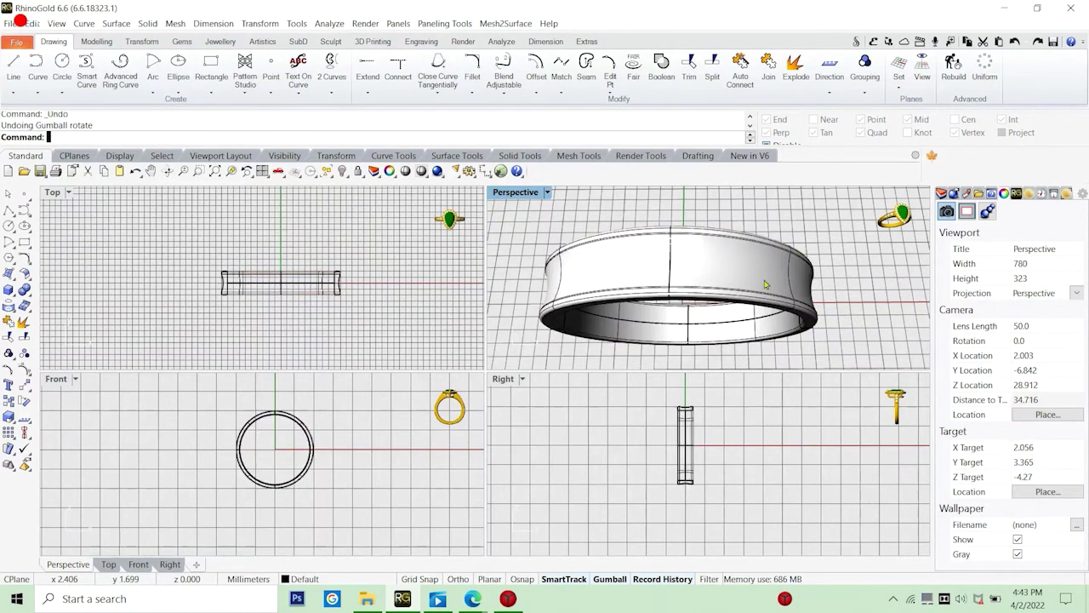
click(759, 279)
click(245, 482)
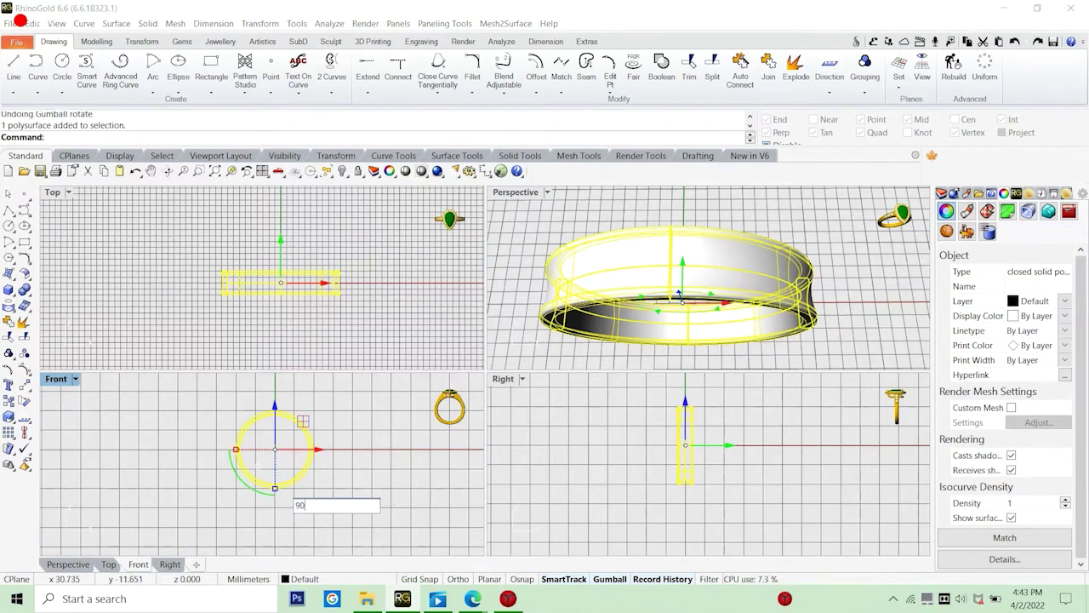
key(Escape)
click(380, 492)
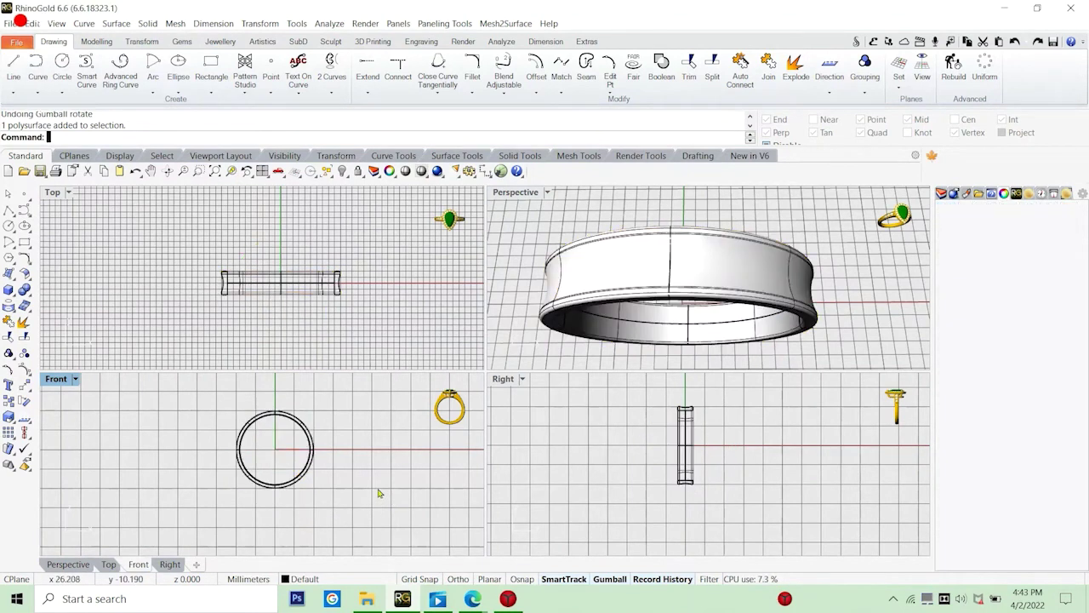
Try to extract a lengthwise isocurve from the band's concave outer face after inspecting the ring from several sides.
click(733, 283)
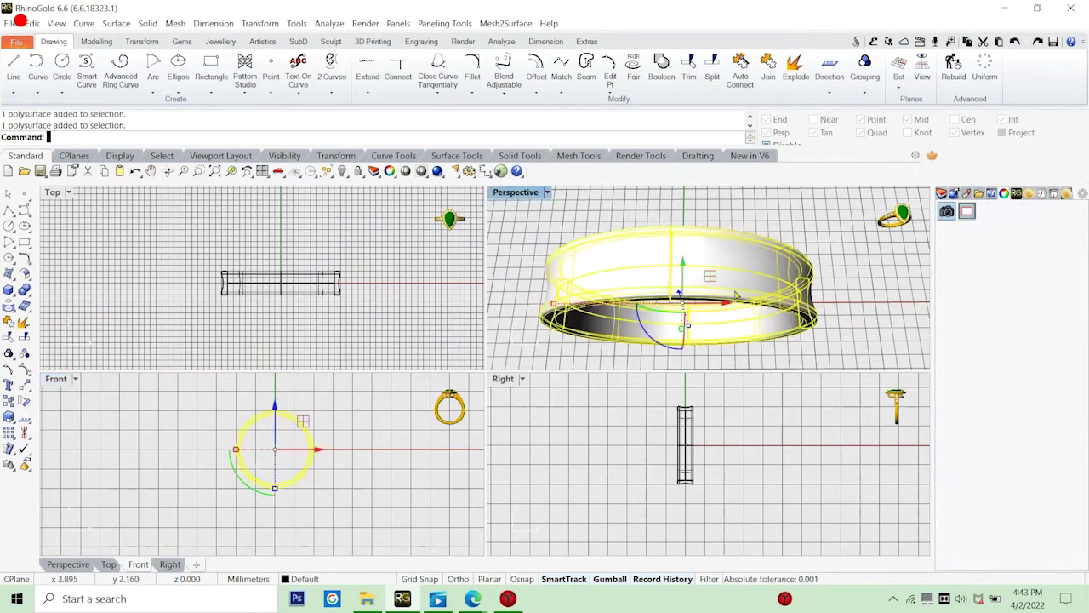
right_drag(733, 283, 691, 285)
click(792, 318)
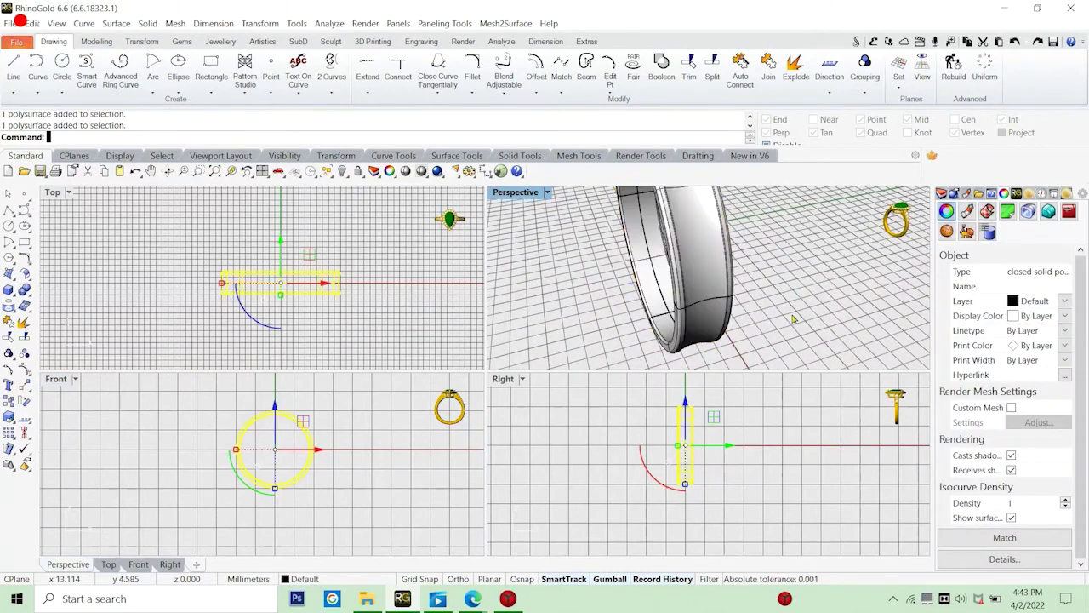
right_drag(792, 319, 776, 189)
scroll(668, 260, up, 2)
mouse_move(670, 310)
right_down()
mouse_move(625, 327)
mouse_move(610, 363)
mouse_move(694, 321)
mouse_move(689, 309)
right_up()
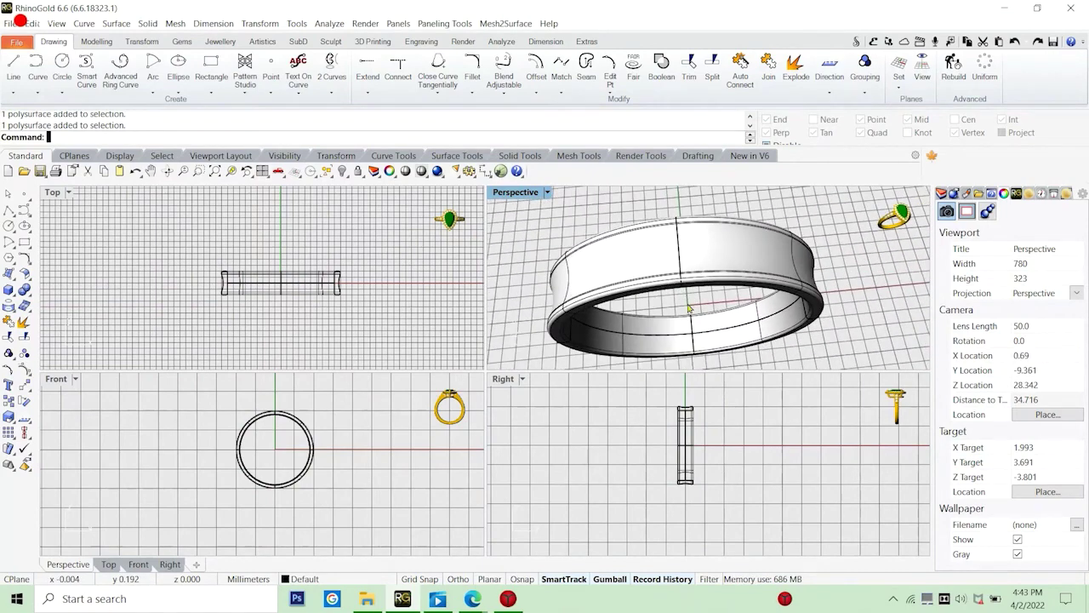
text(t)
key(Return)
click(735, 255)
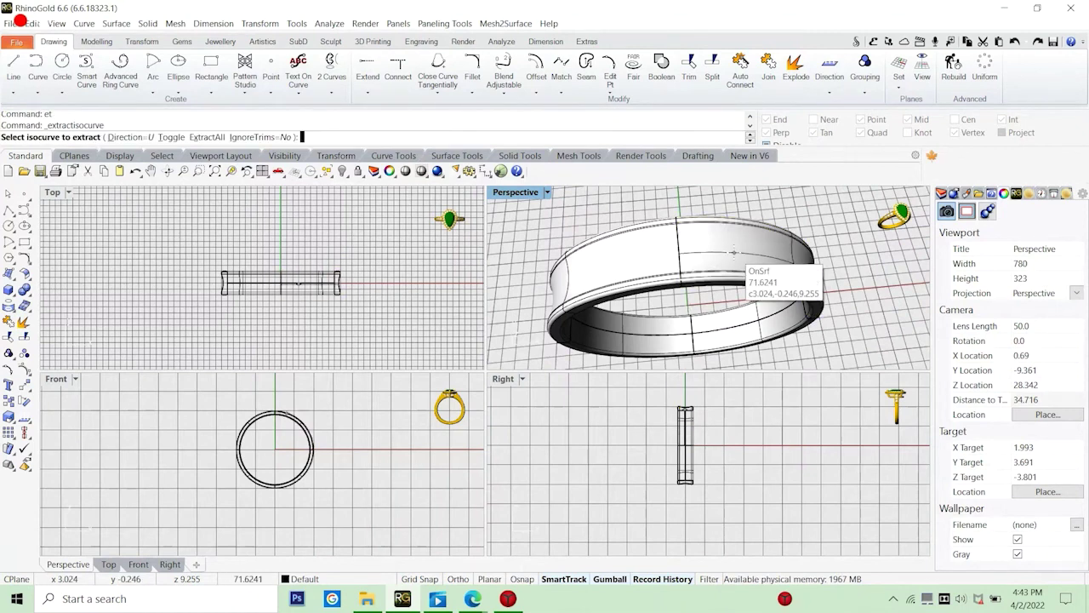
key(Return)
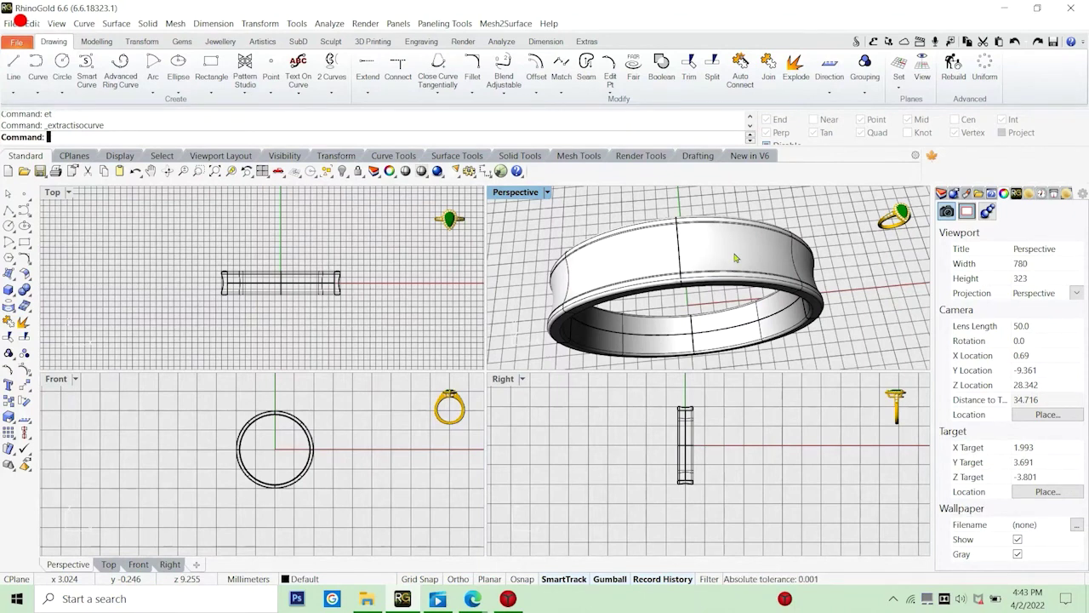
Adjust the seam of the closed base circle inside the band with CrvSeam, moving the seam point to the circle's top.
scroll(300, 487, up, 5)
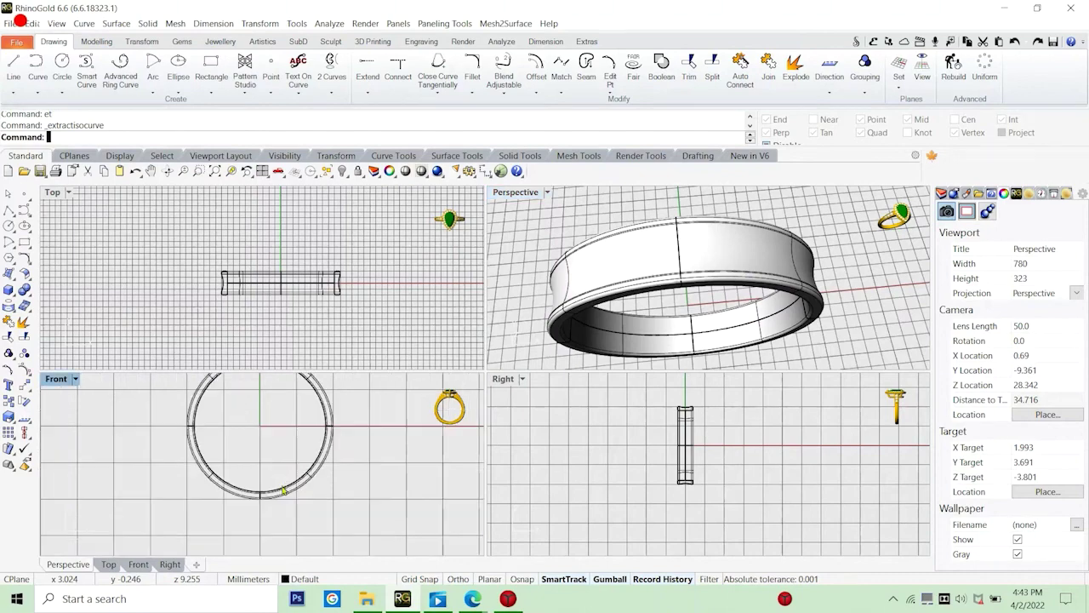
click(278, 496)
right_click(278, 495)
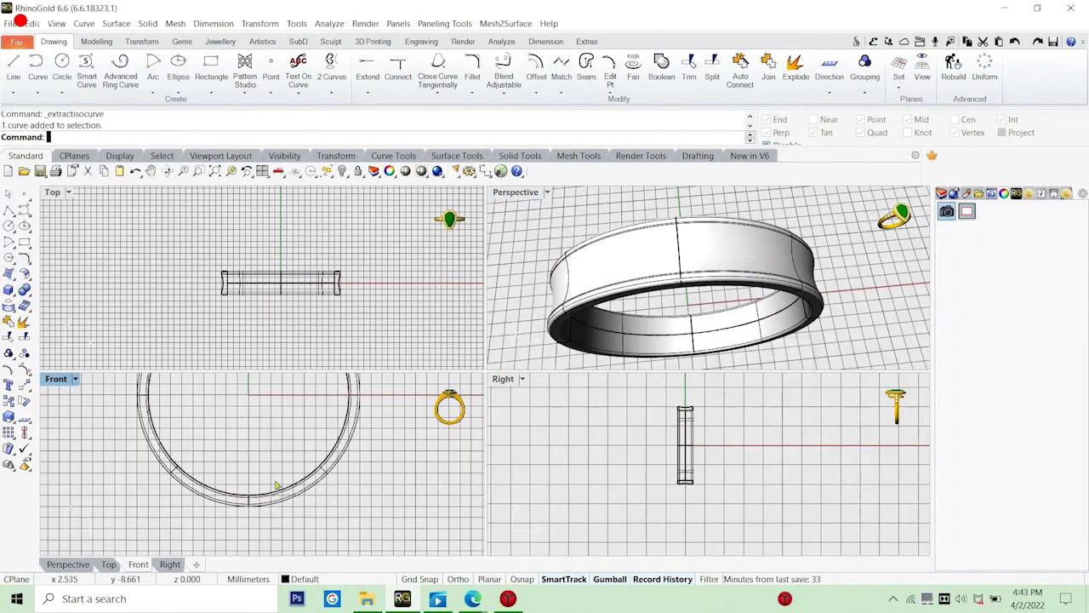
scroll(276, 485, down, 6)
text(CrvSesm)
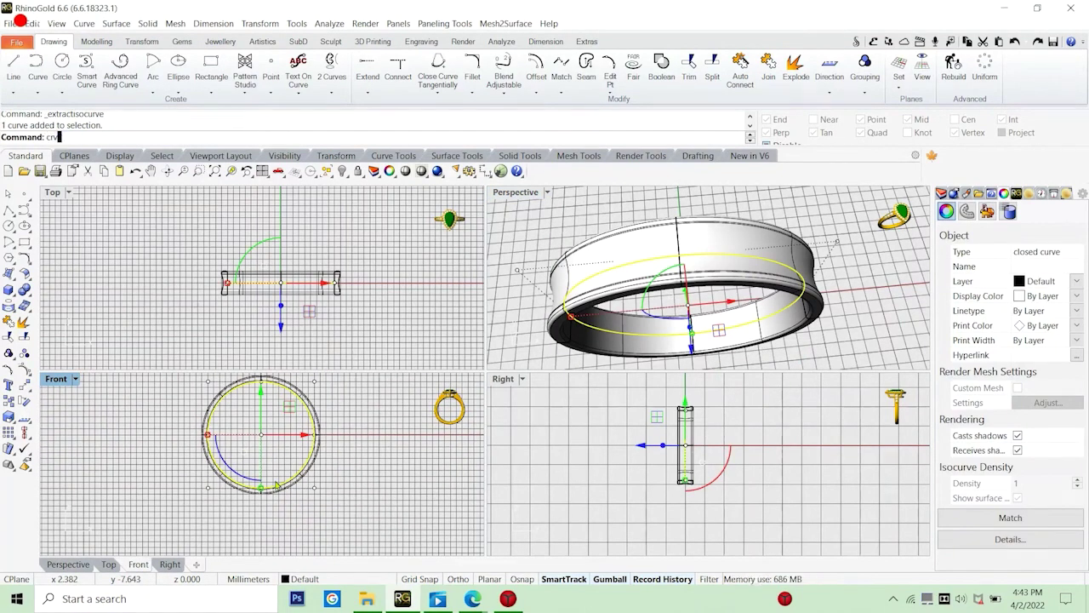
key(Return)
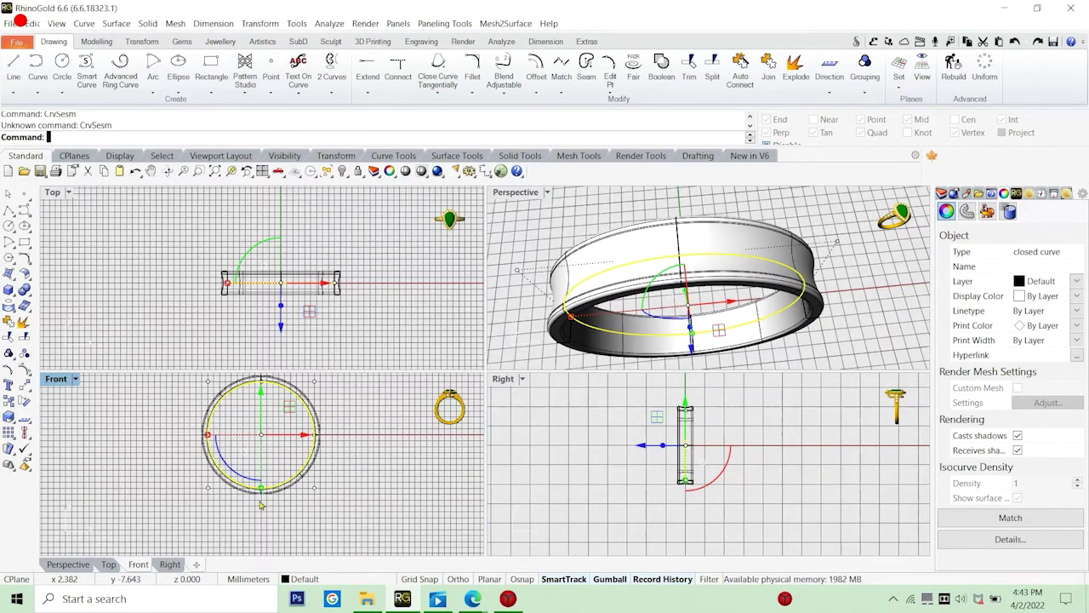
scroll(260, 506, up, 3)
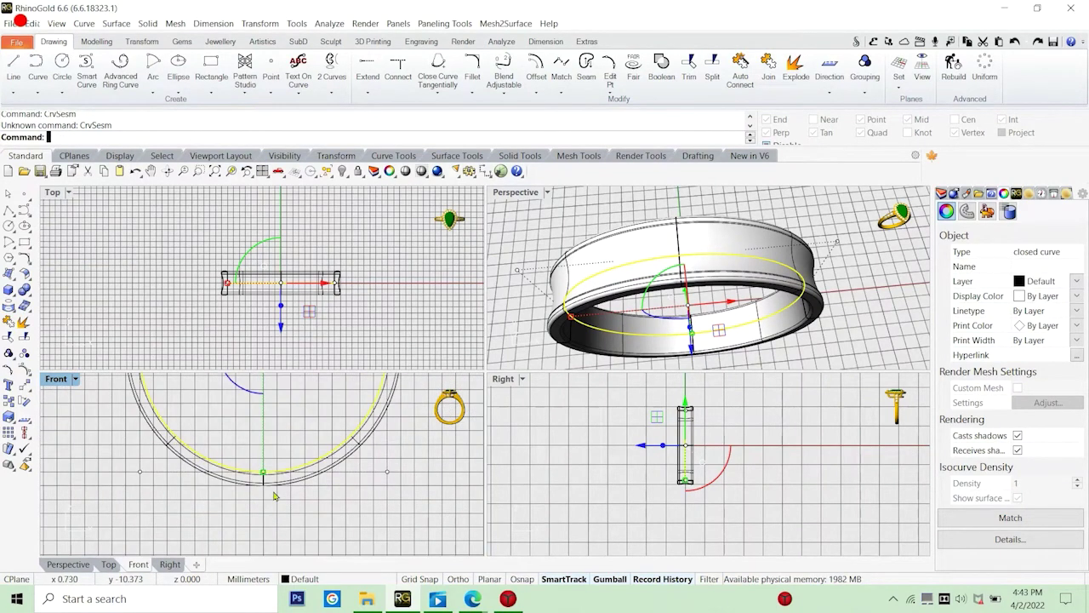
text(crv)
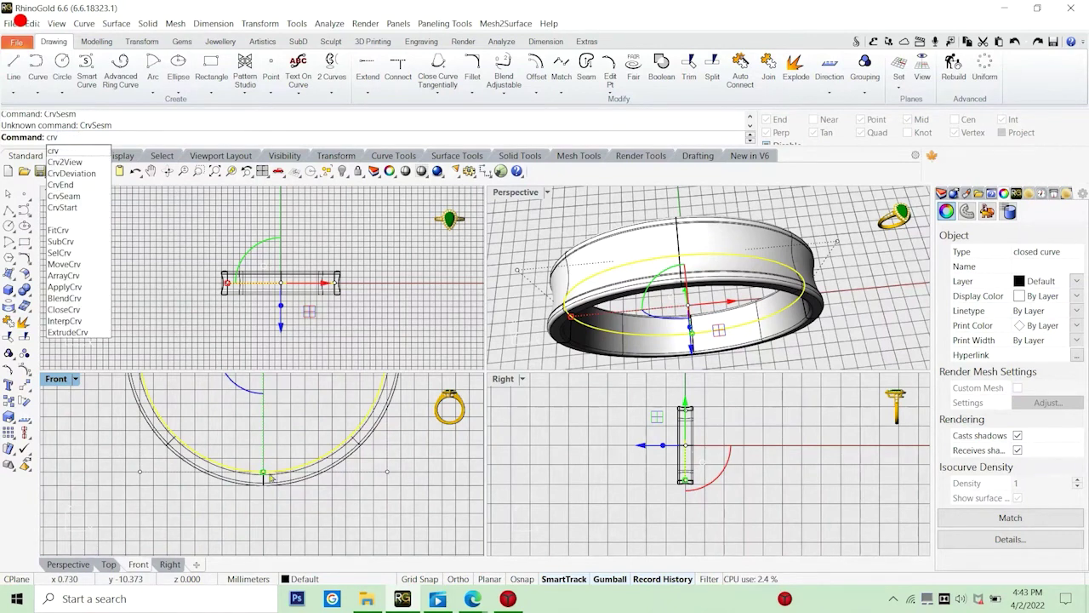
click(64, 196)
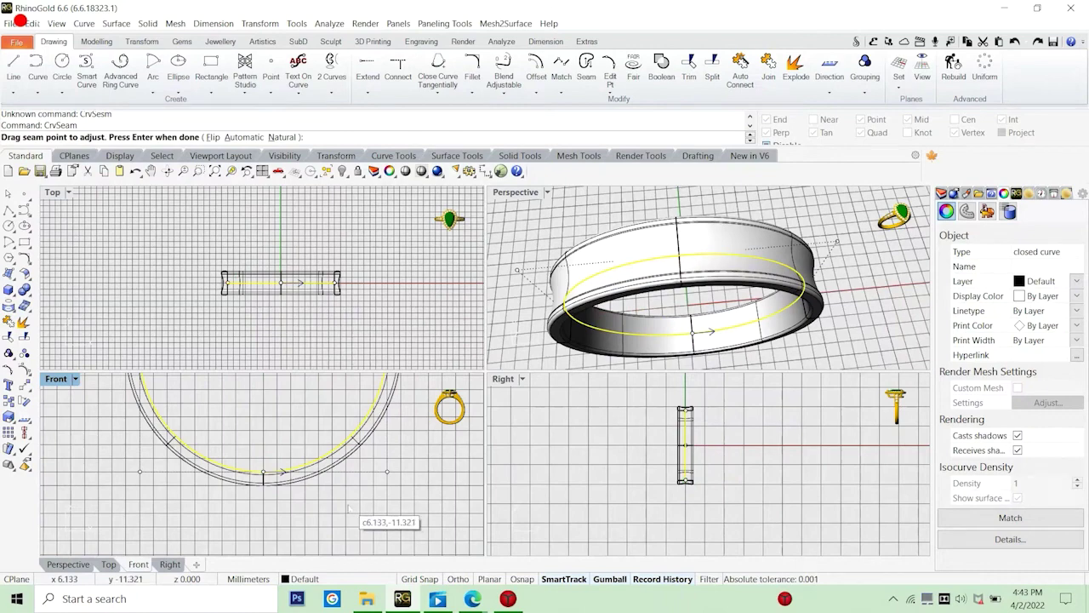
scroll(280, 503, down, 8)
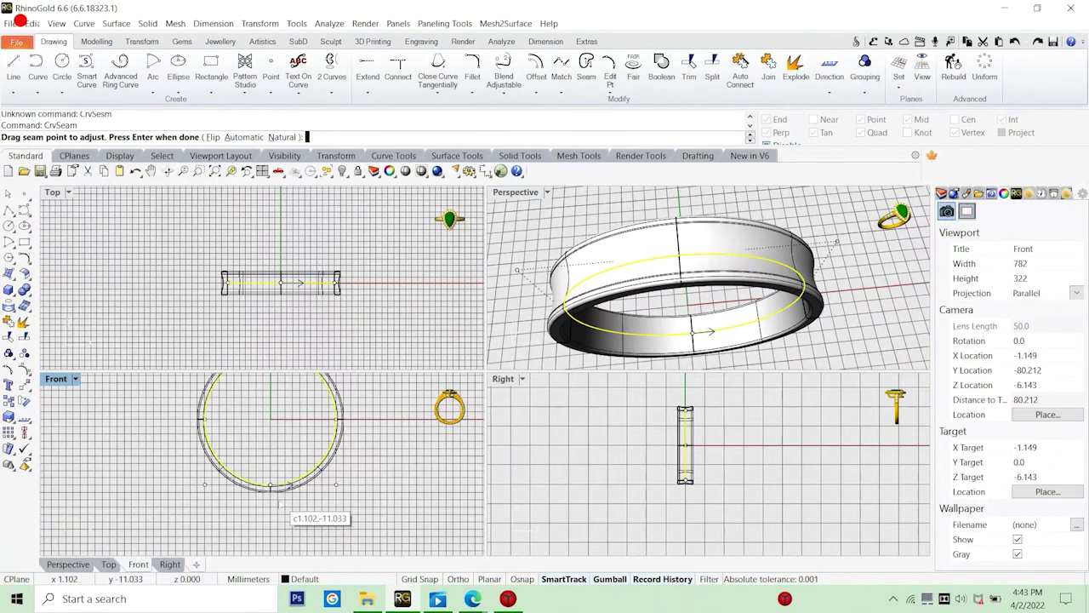
drag(273, 492, 272, 406)
key(Return)
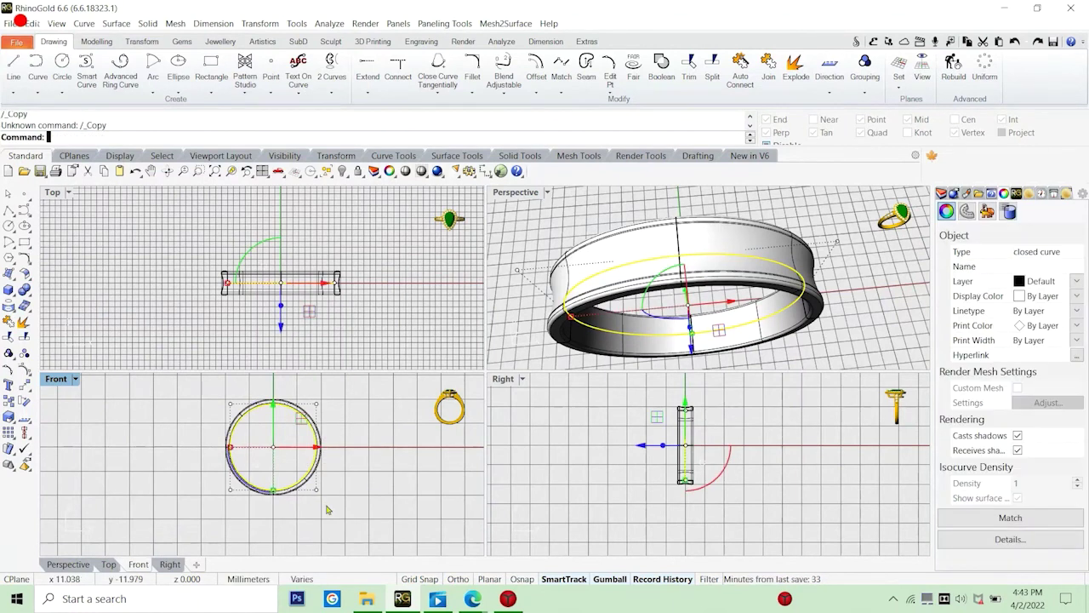
click(328, 511)
Extract the quarter-circle isocurve along the middle of the band's concave outer face, starting at the ring's top.
mouse_move(637, 290)
right_down()
mouse_move(779, 230)
mouse_move(787, 268)
mouse_move(734, 303)
mouse_move(729, 243)
mouse_move(740, 266)
mouse_move(635, 301)
mouse_move(690, 297)
mouse_move(638, 281)
right_up()
click(727, 268)
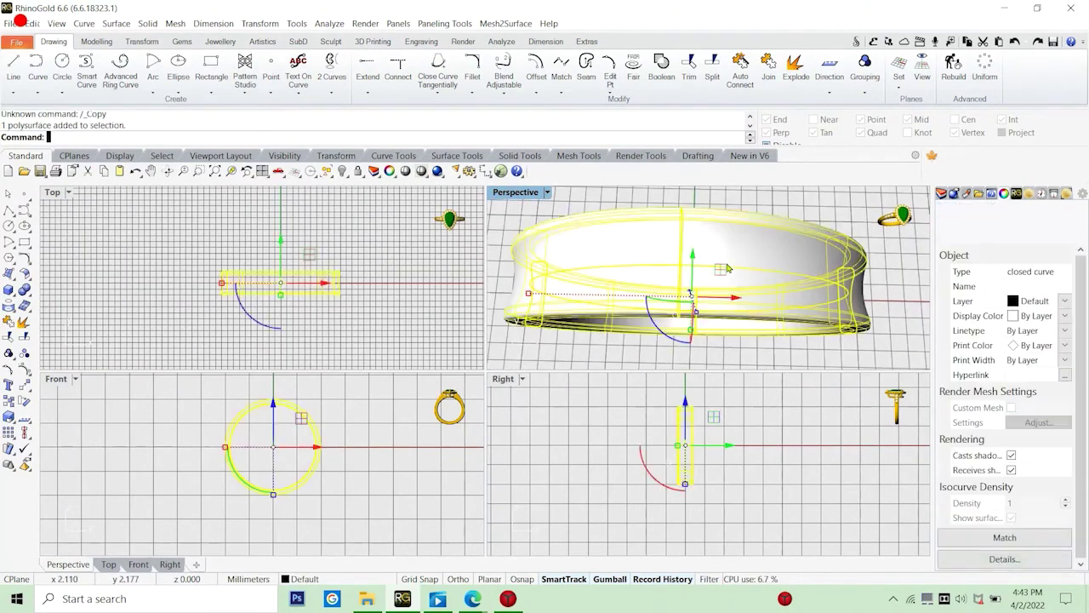
scroll(674, 272, down, 5)
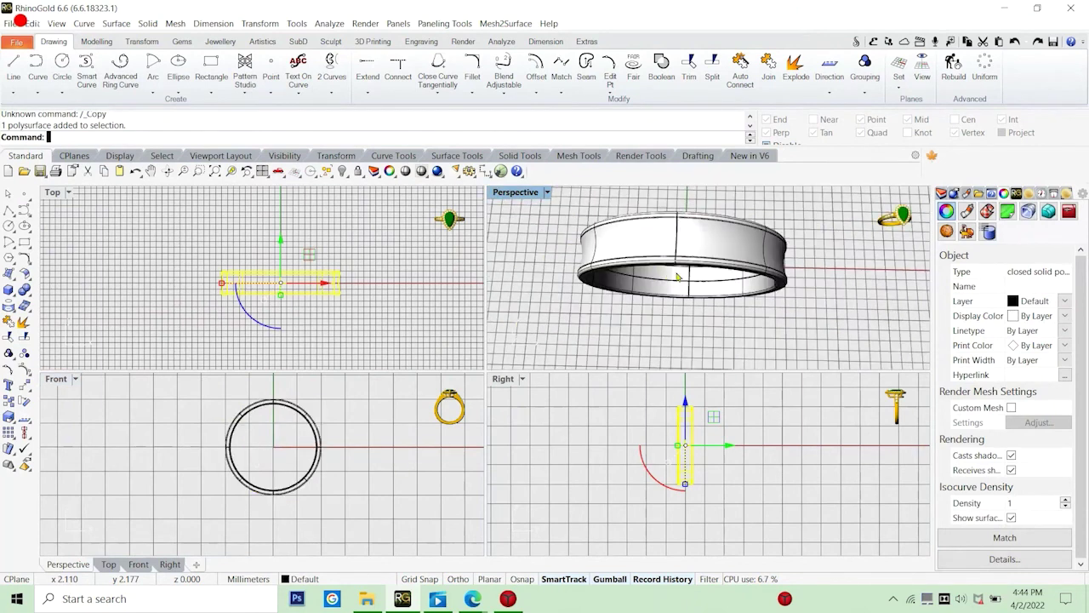
right_drag(678, 275, 665, 295)
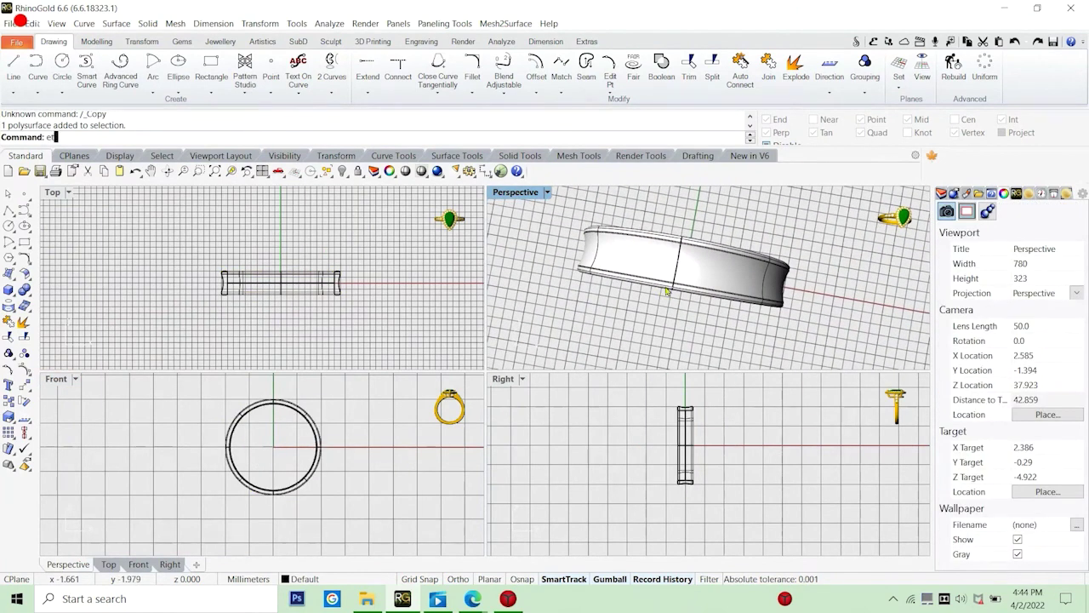
text(et)
key(Return)
click(700, 271)
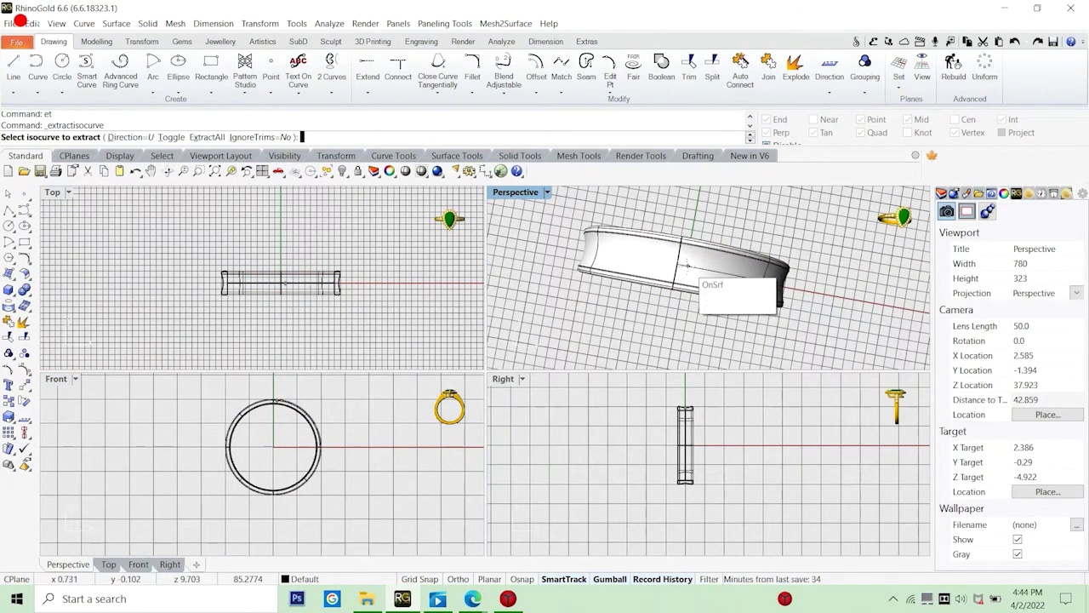
click(691, 274)
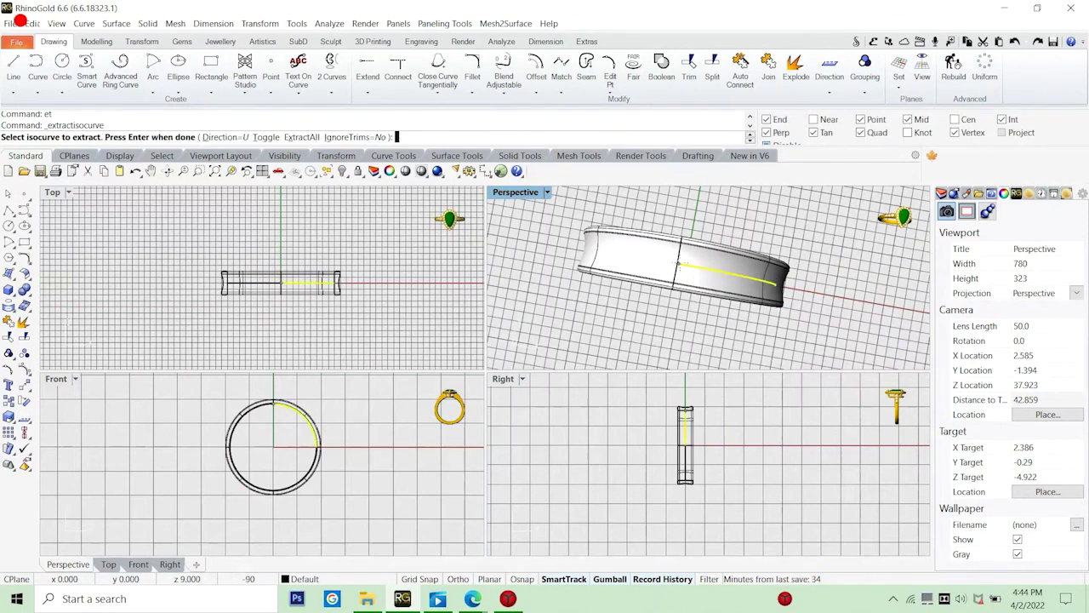
key(Return)
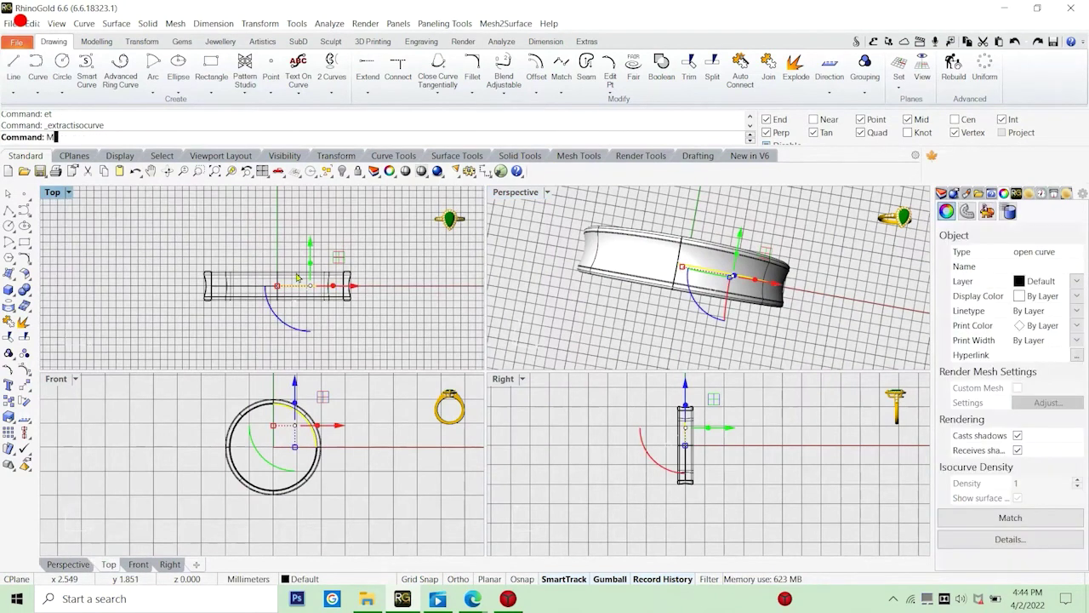
Mirror the extracted quarter arc in the Top view across the vertical axis through the origin, keeping the original.
text(mirror)
key(Return)
text(0)
key(Return)
text(0)
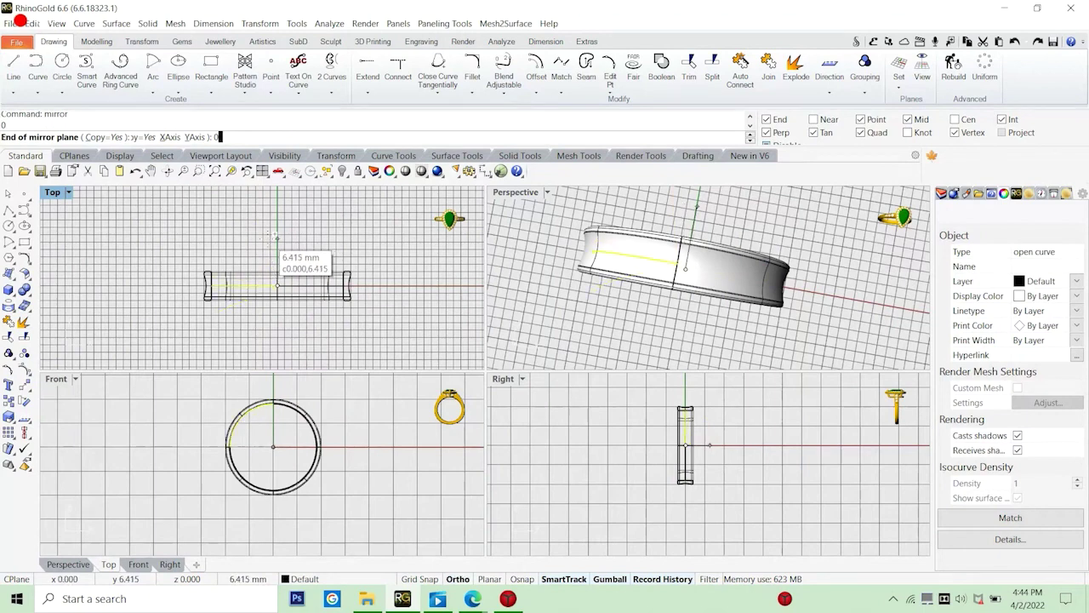
key(Return)
click(397, 311)
Select the closed base circle curve inside the band and lock it.
scroll(273, 300, up, 8)
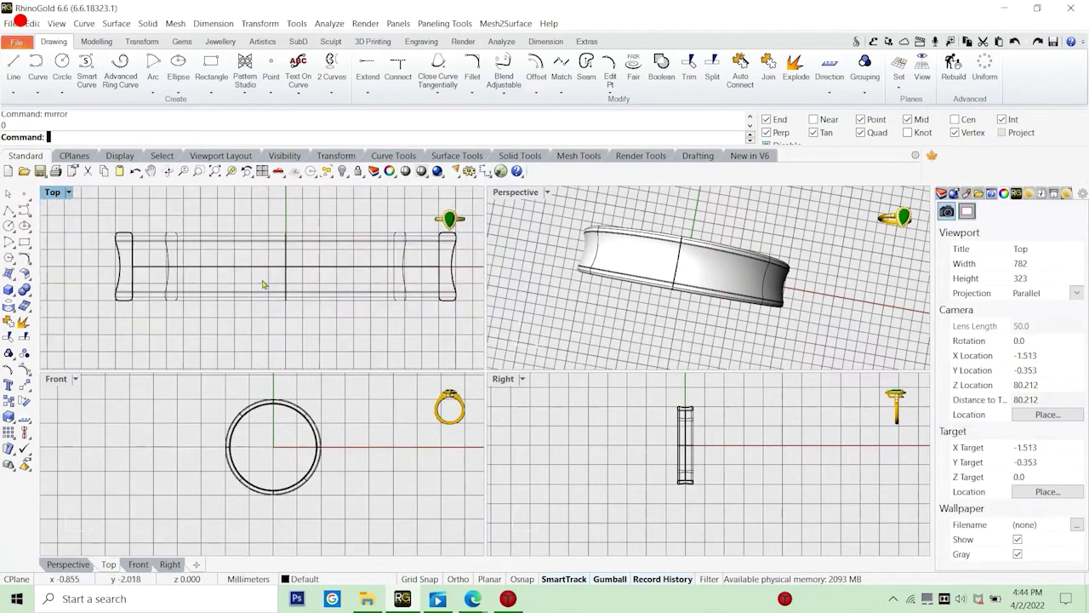
click(253, 269)
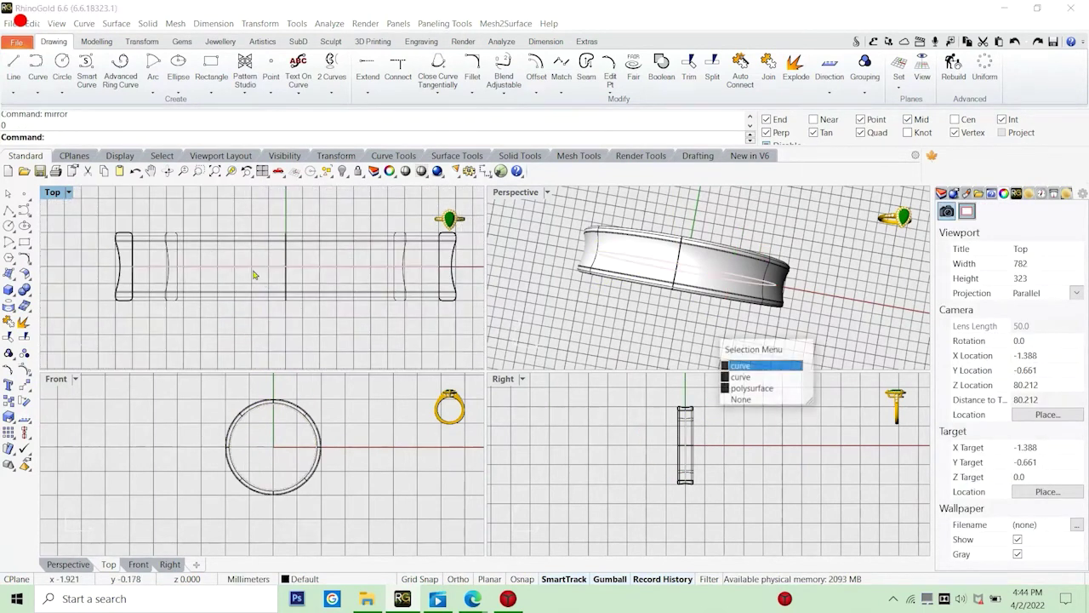
key(Return)
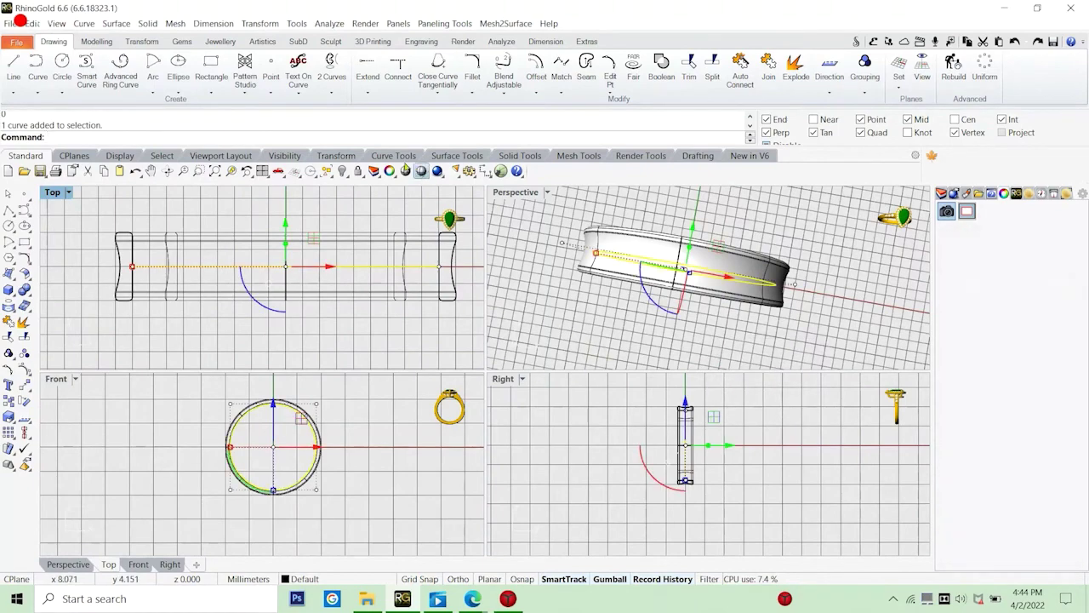
click(357, 171)
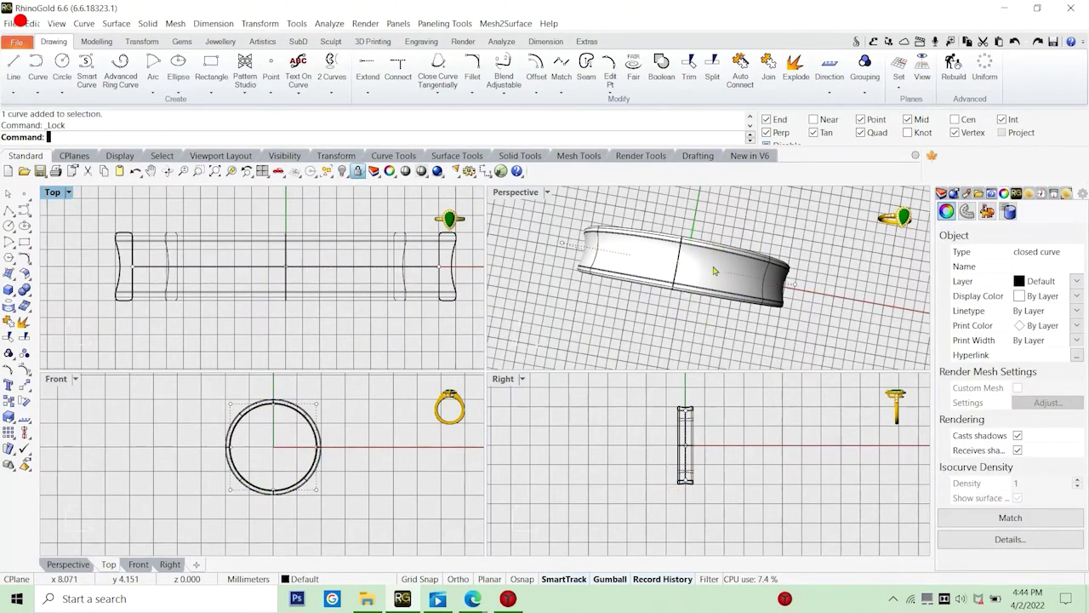
Select all unlocked curves with SelCrv and delete them.
scroll(717, 282, down, 4)
right_drag(717, 282, 724, 218)
scroll(724, 218, up, 6)
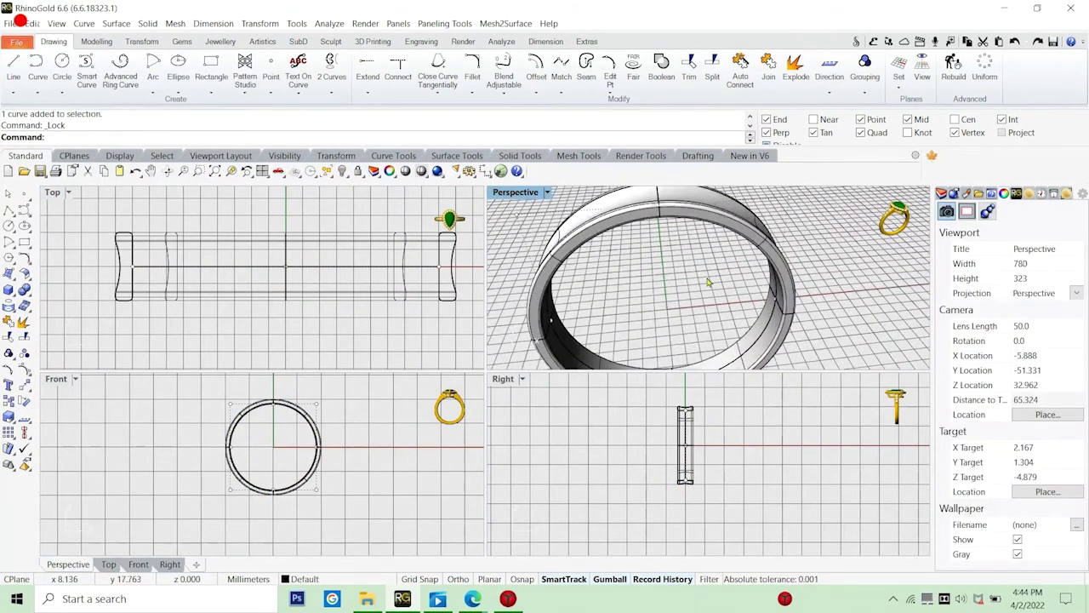
right_drag(707, 281, 702, 269)
key(Return)
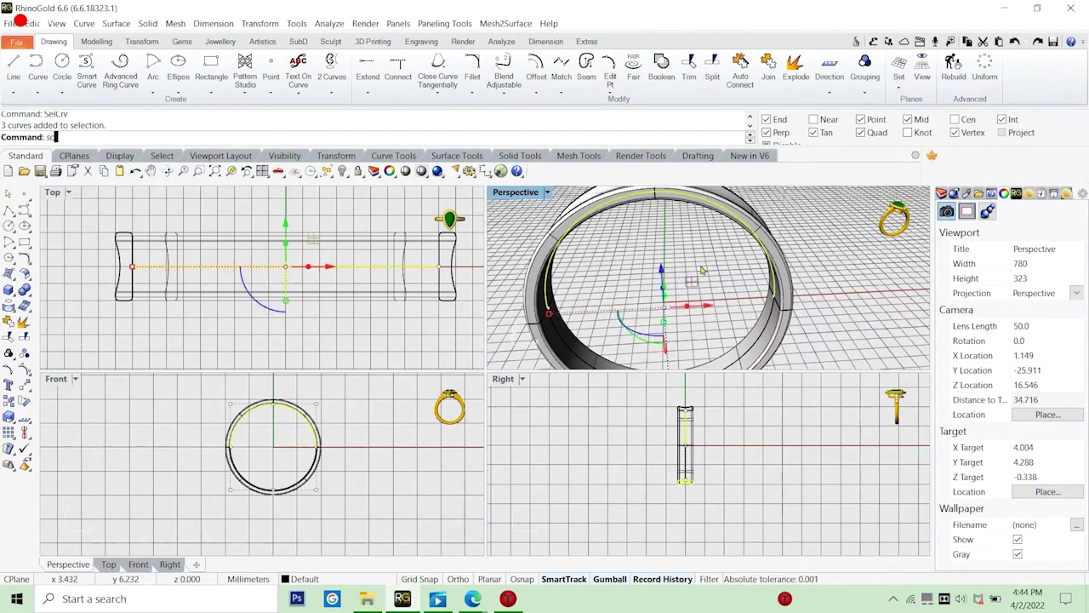
scroll(702, 270, down, 6)
key(Delete)
Extract the quarter-circle isocurve along the middle of the band's concave outer face, picking its location in the Right view.
right_drag(702, 270, 681, 290)
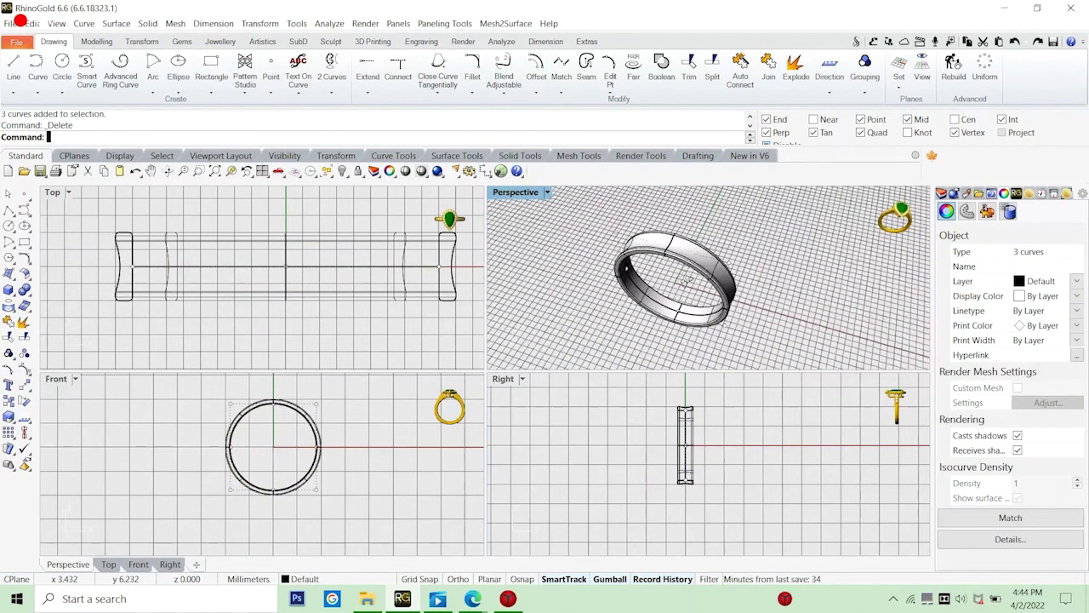
scroll(681, 252, up, 6)
text(et)
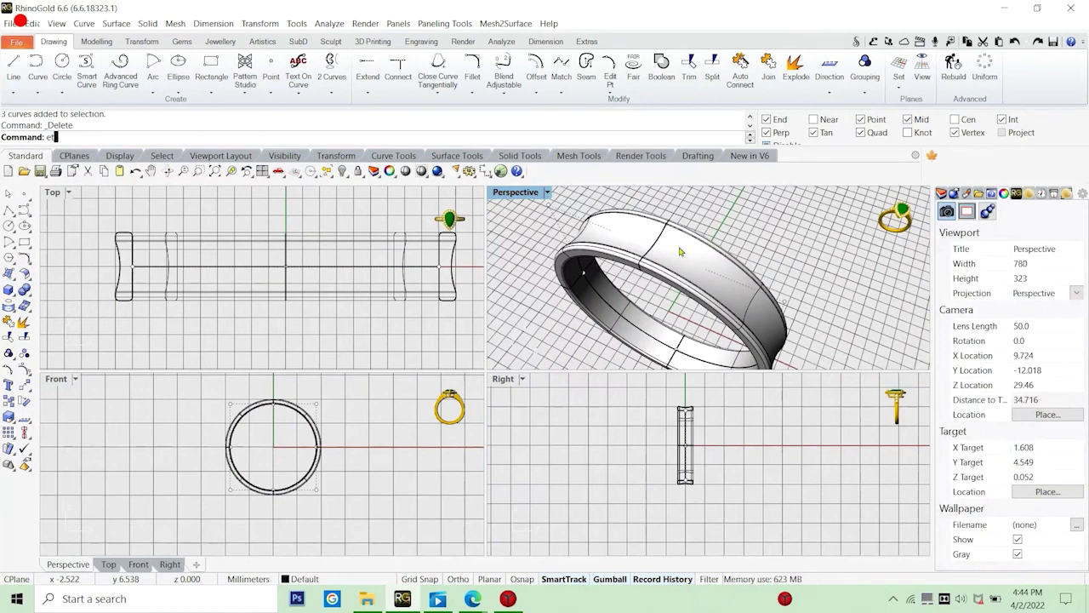
key(Return)
scroll(681, 251, up, 3)
click(680, 253)
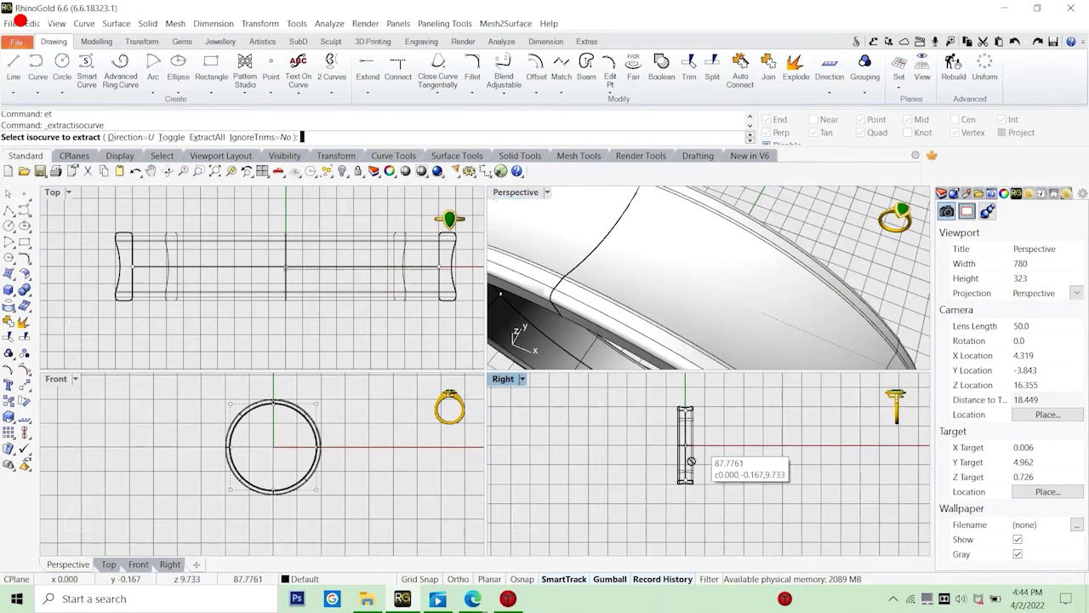
scroll(685, 413, up, 3)
scroll(684, 410, up, 6)
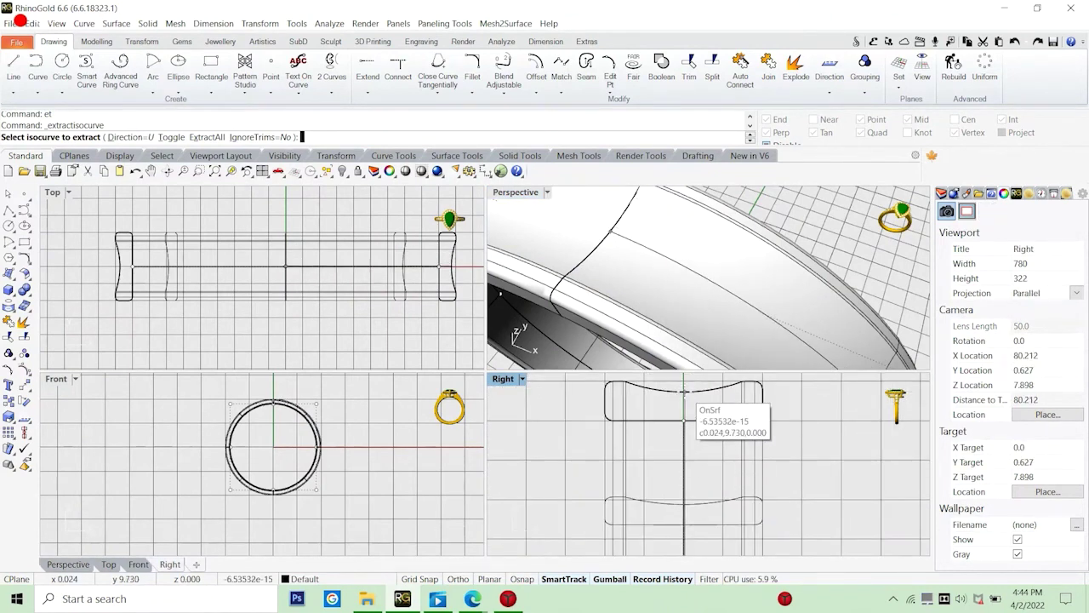
click(684, 395)
key(Return)
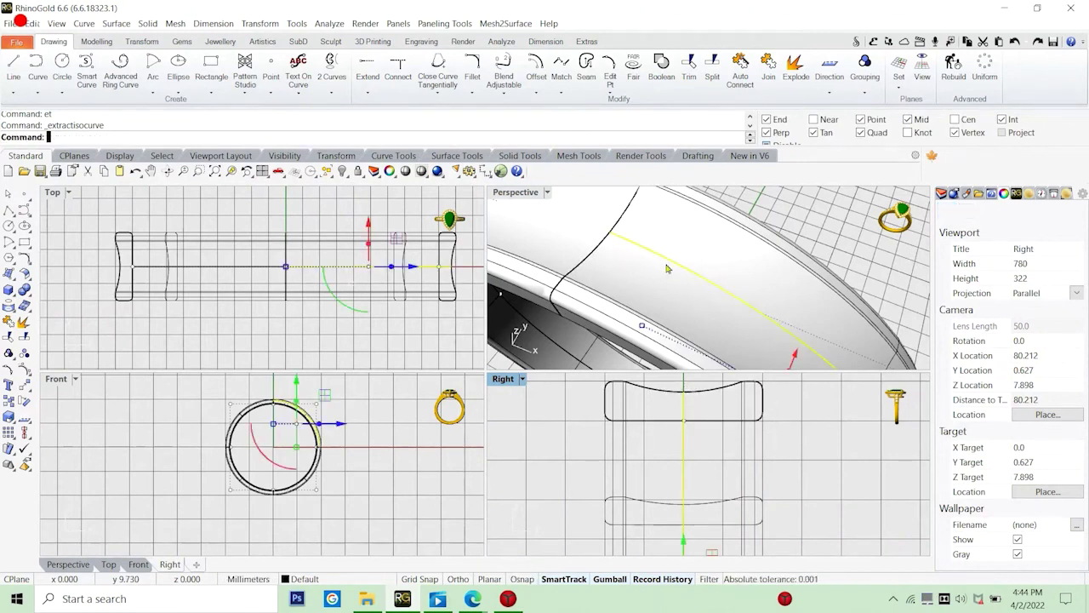
Mirror the extracted outer-face arc in the Top view about the vertical axis through the origin 0, keeping the original.
scroll(670, 269, down, 5)
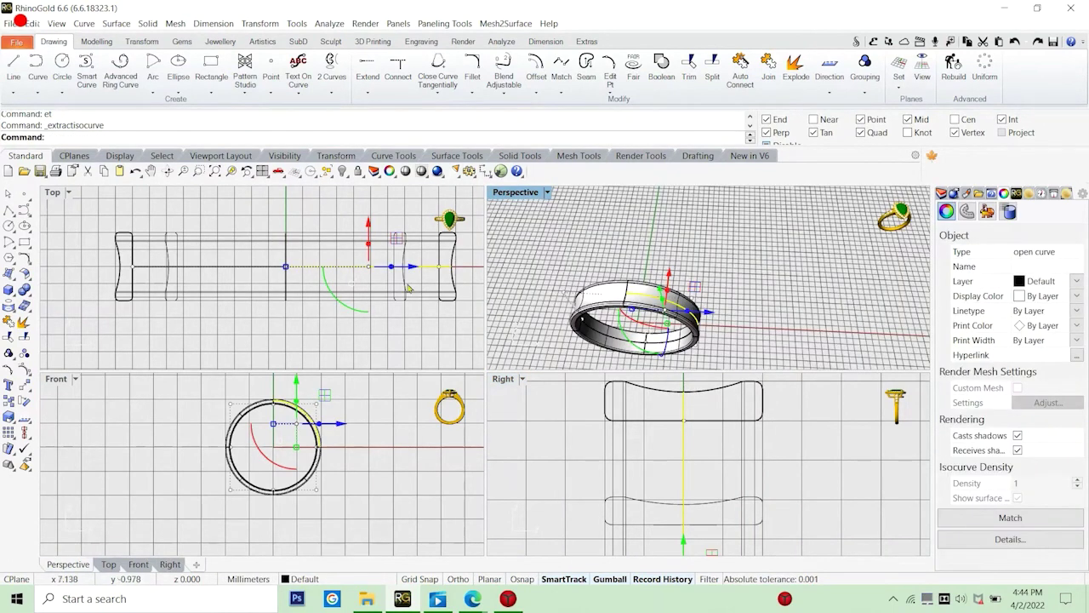
text(mirror)
key(Return)
text(0)
key(Return)
text(0)
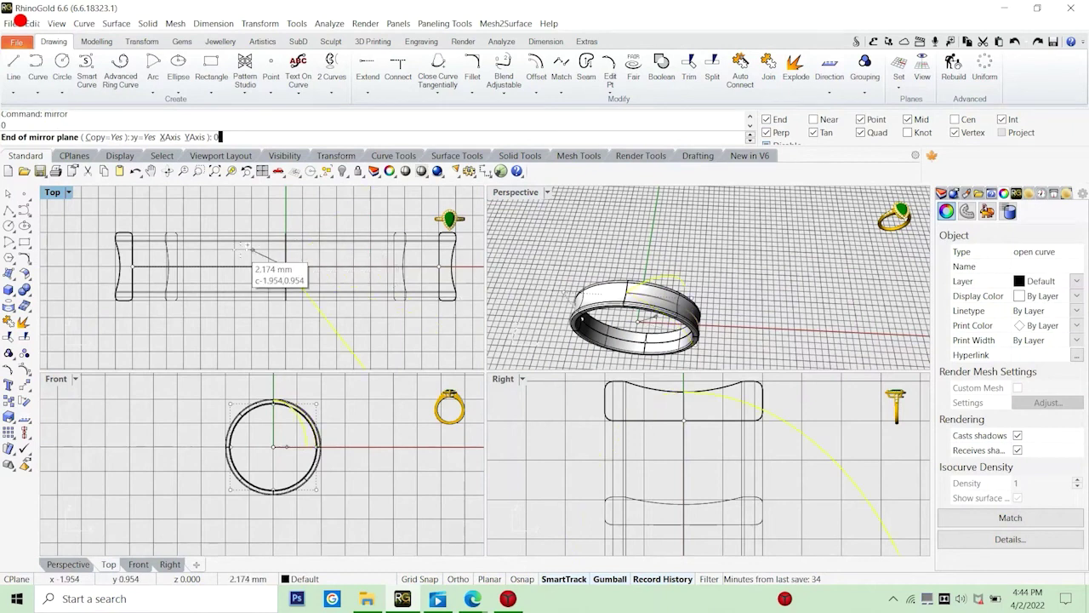
key(BackSpace)
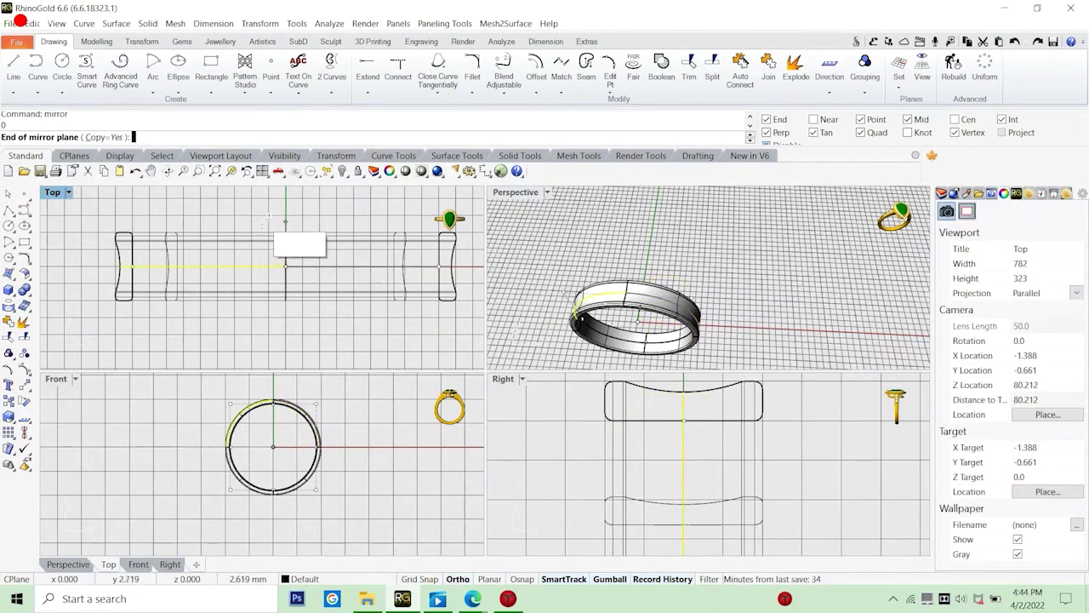
shift+click(263, 222)
Join the two quarter arcs on the band's outer face into one open curve and deselect it.
scroll(620, 291, up, 10)
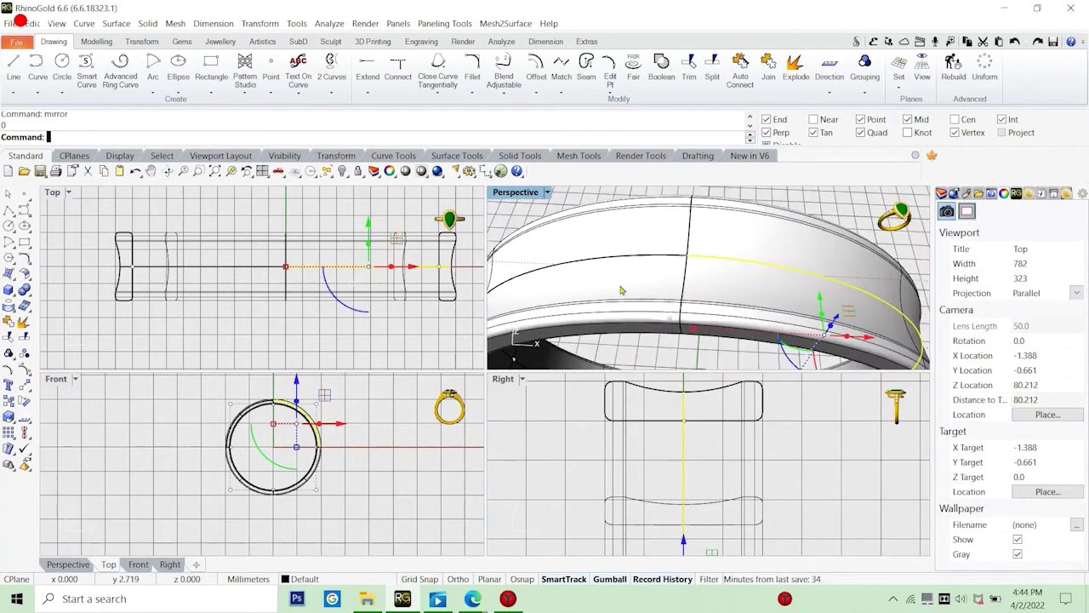
shift+click(648, 259)
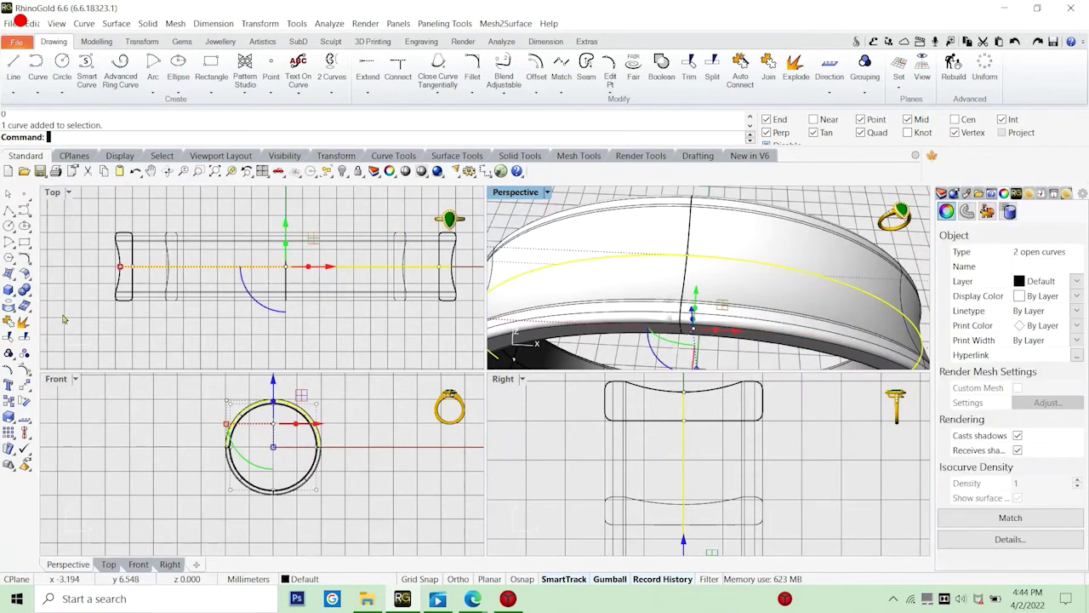
click(8, 322)
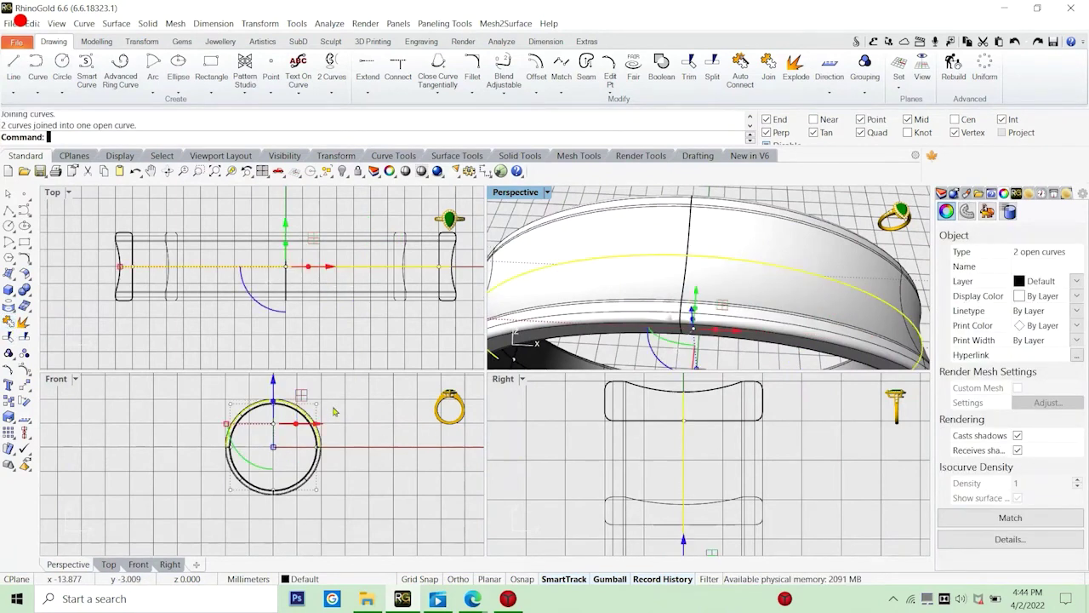
scroll(335, 412, down, 3)
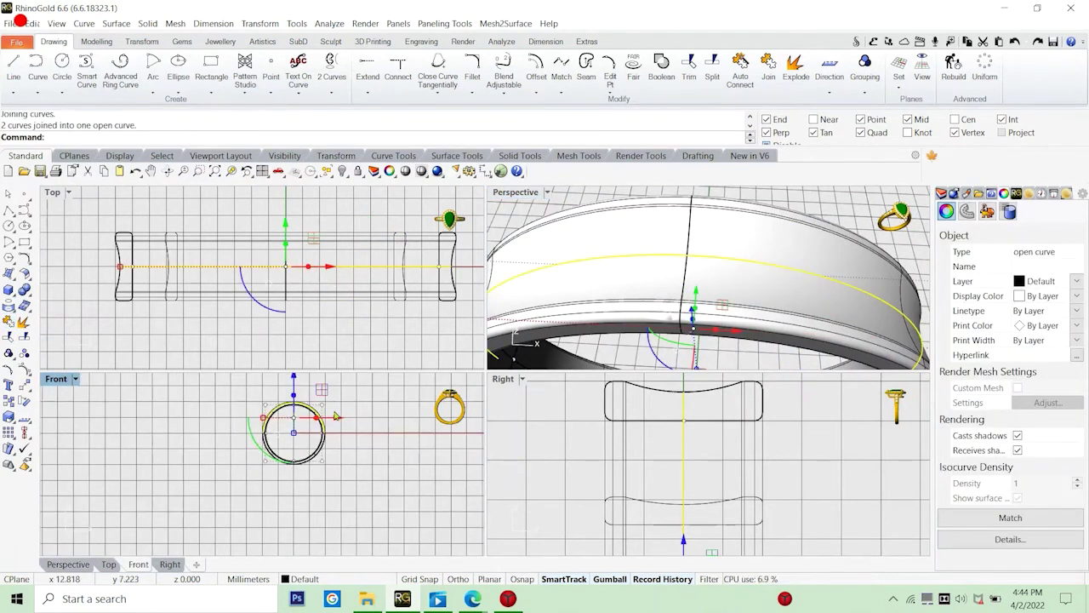
scroll(340, 417, up, 3)
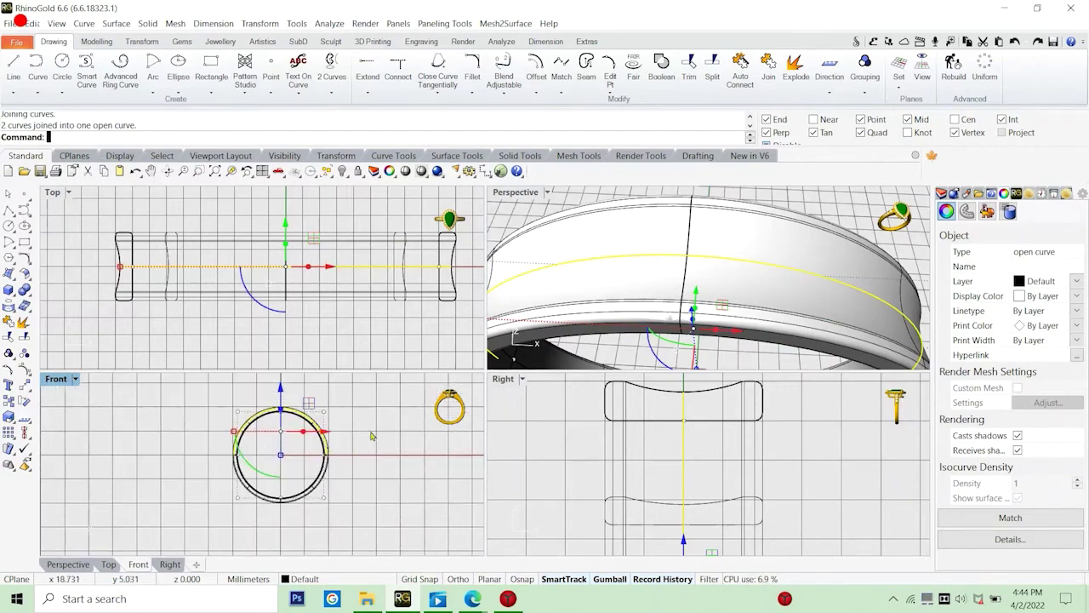
click(370, 436)
right_drag(371, 436, 365, 449)
scroll(825, 220, down, 5)
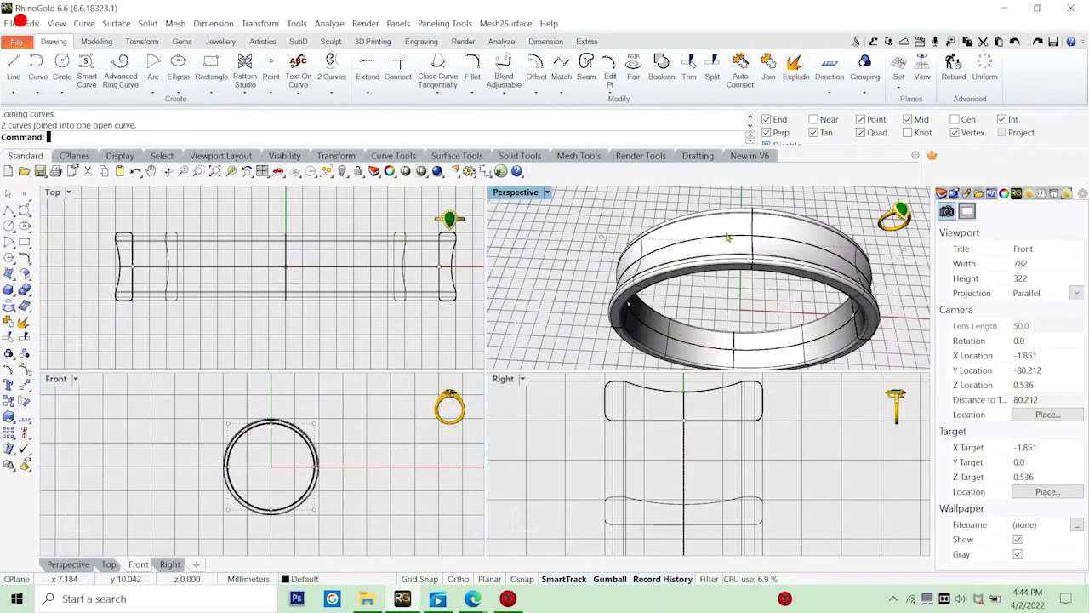
scroll(729, 238, down, 4)
right_drag(732, 242, 789, 276)
scroll(791, 276, up, 3)
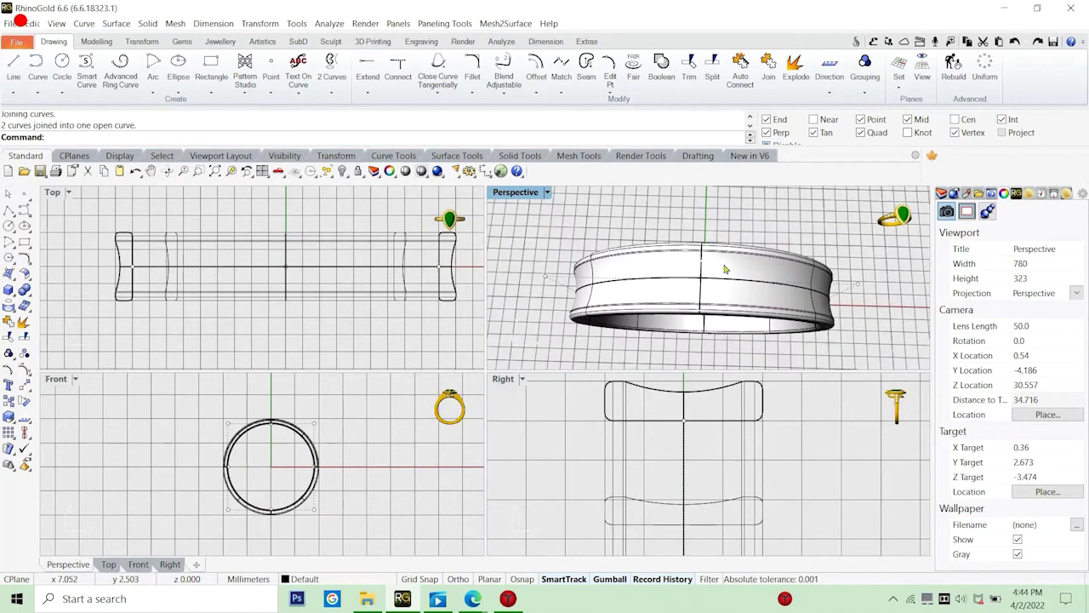
click(366, 341)
text(et)
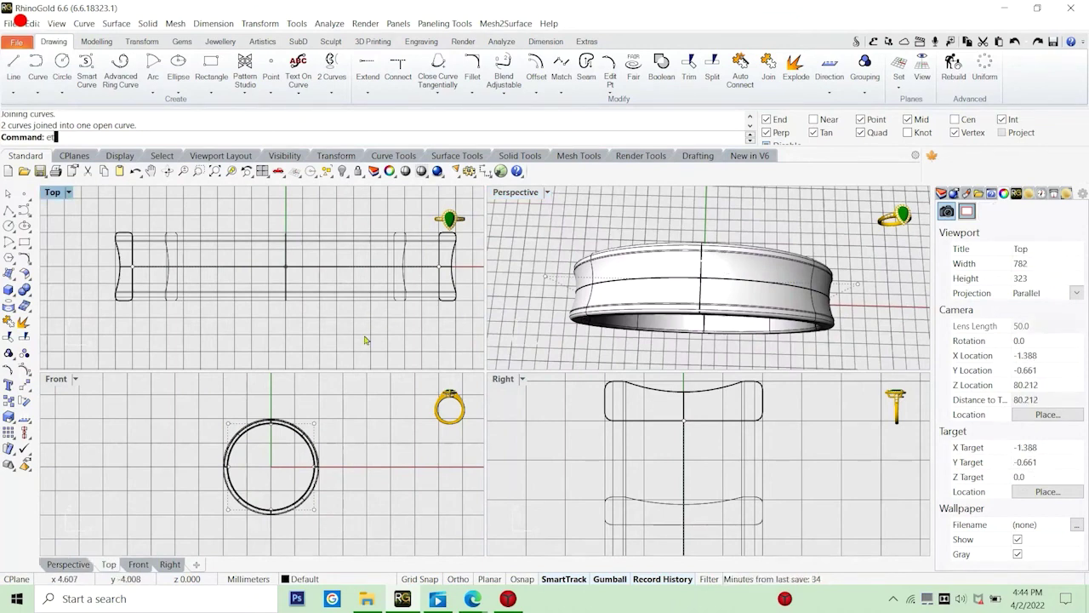
key(BackSpace)
key(BackSpace)
text(te)
key(Return)
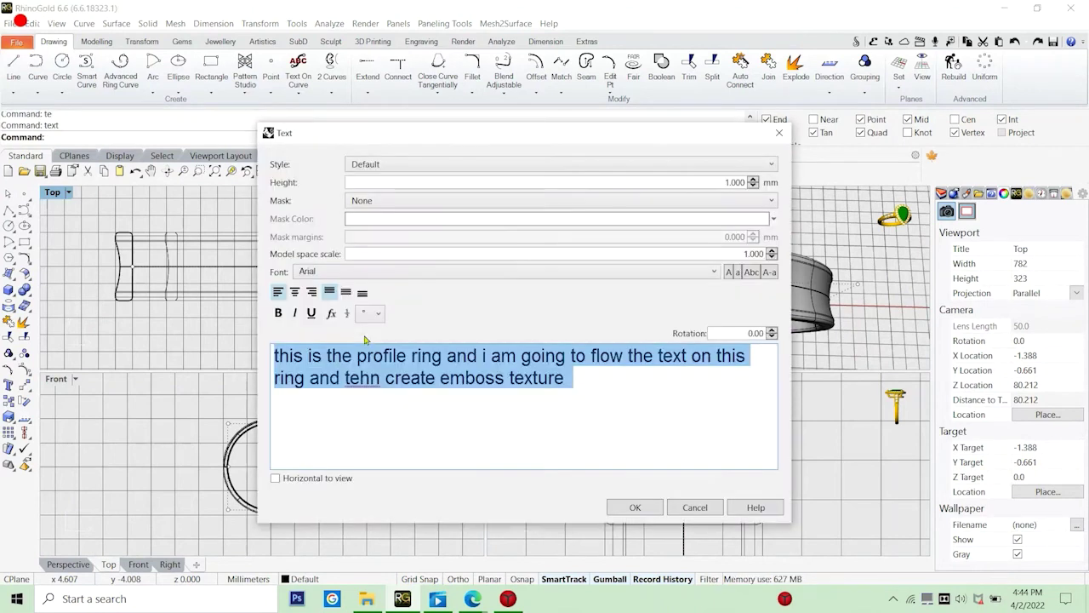
text(i to)
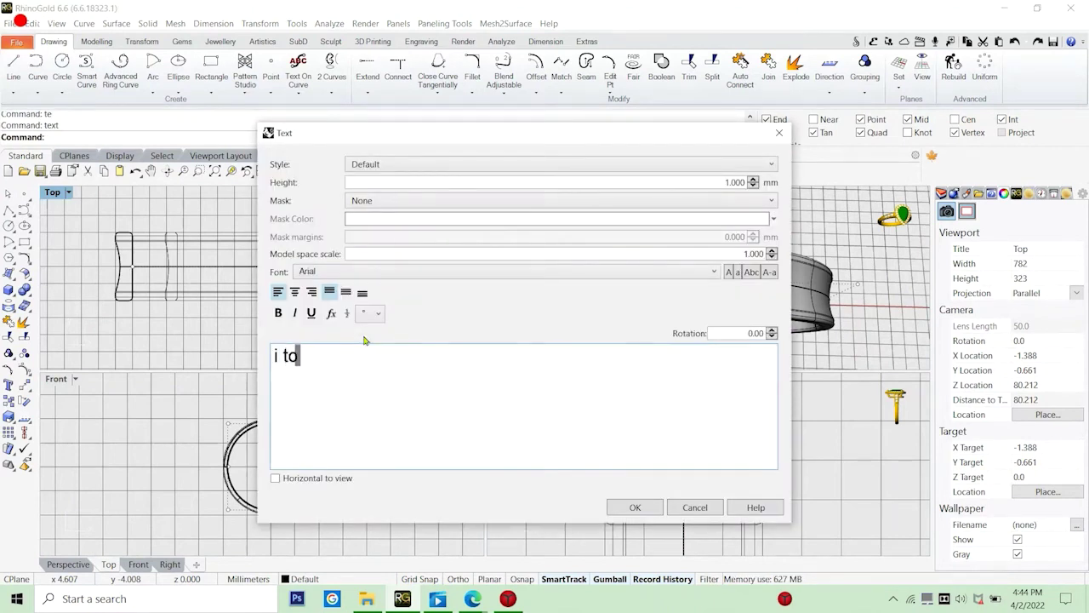
text(ok et)
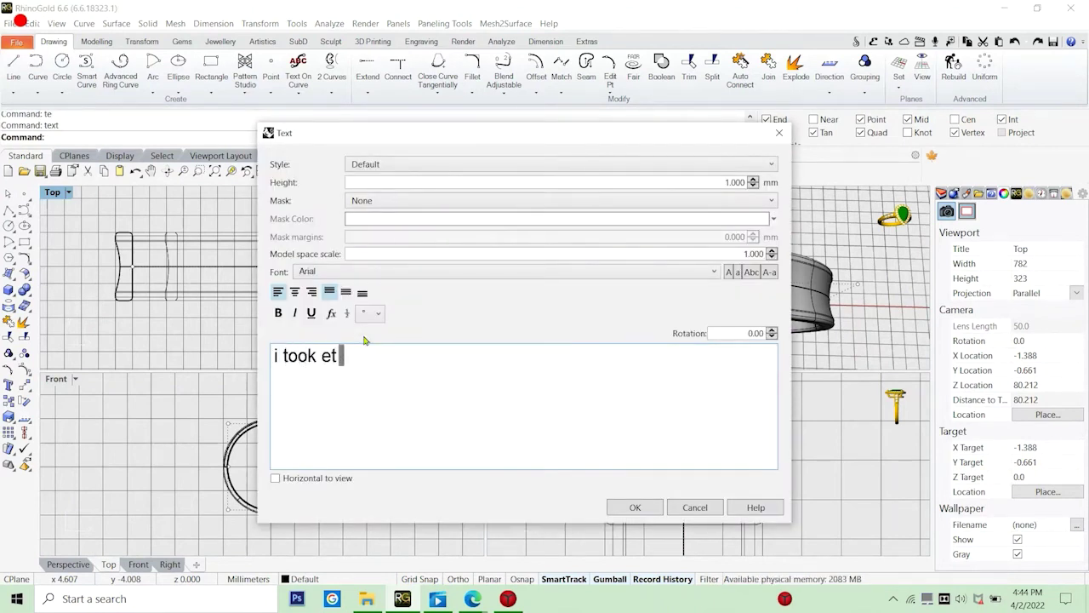
key(BackSpace)
key(BackSpace)
text(ex)
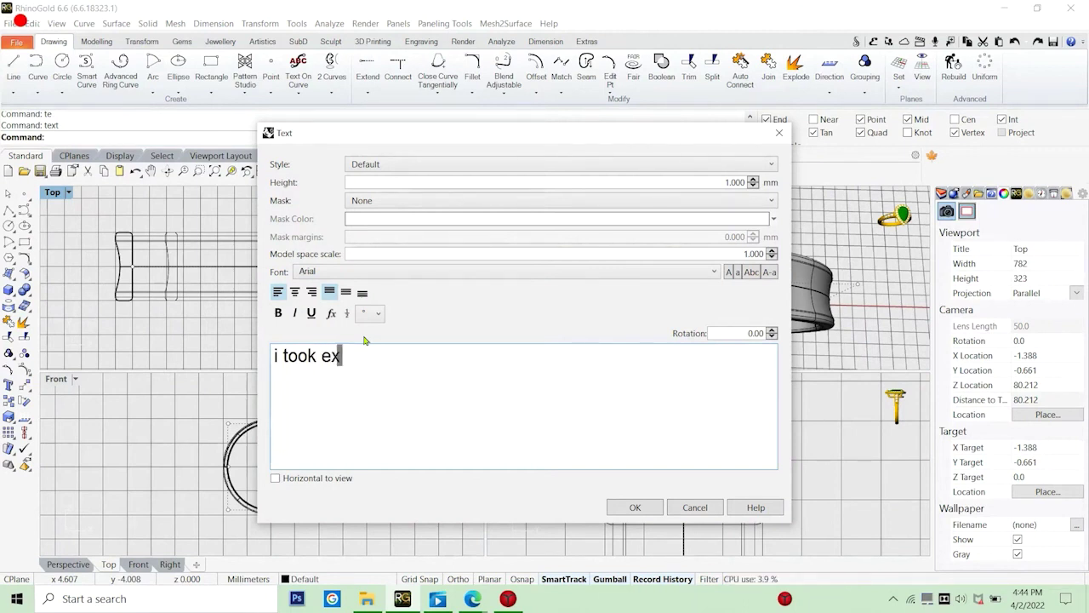
text(tract curve t)
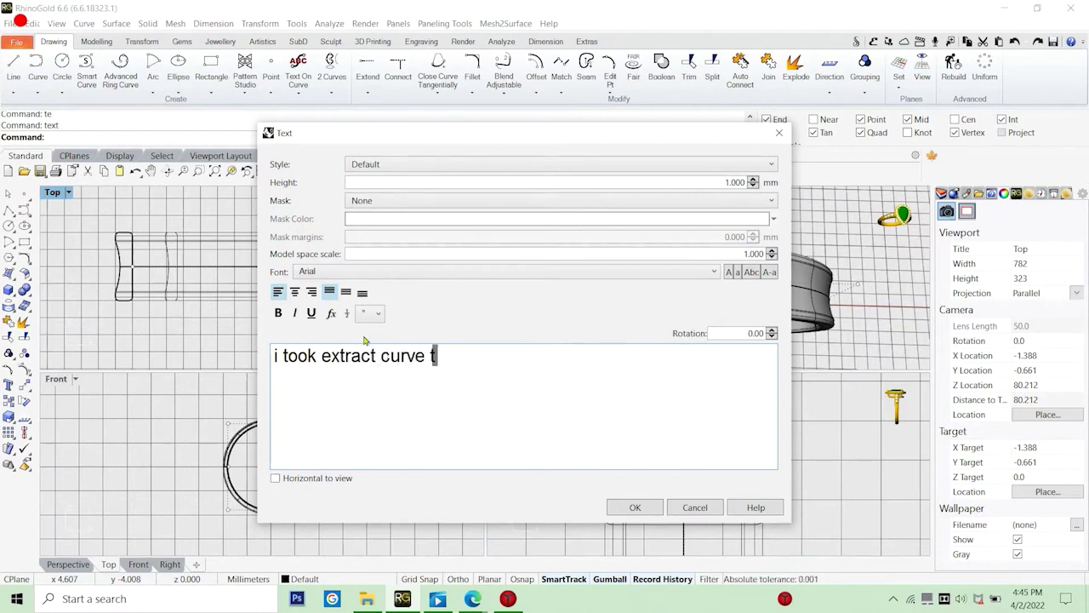
text(o flow)
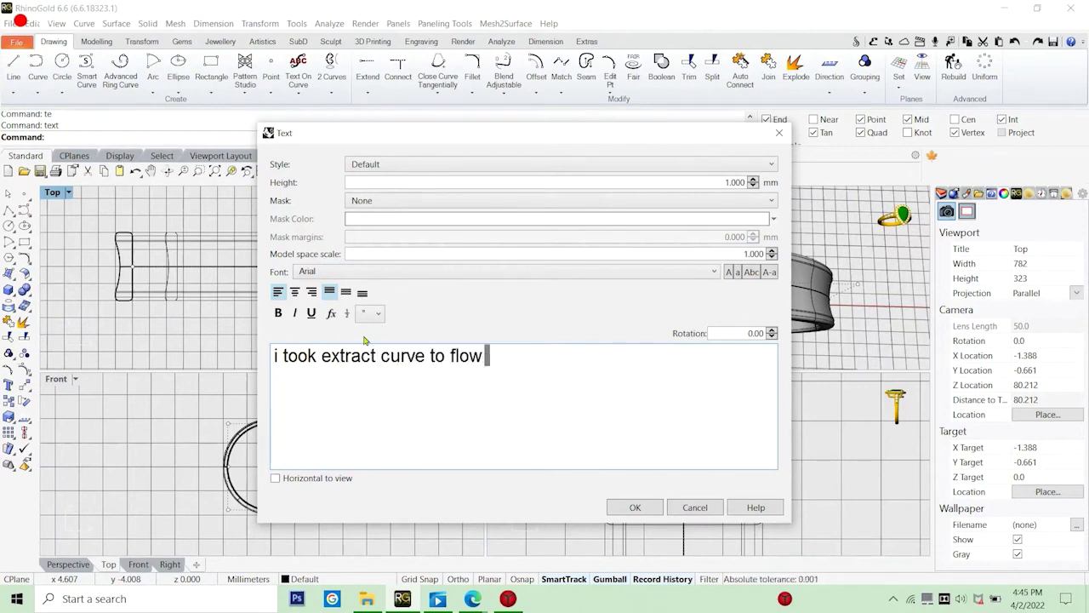
text( the text)
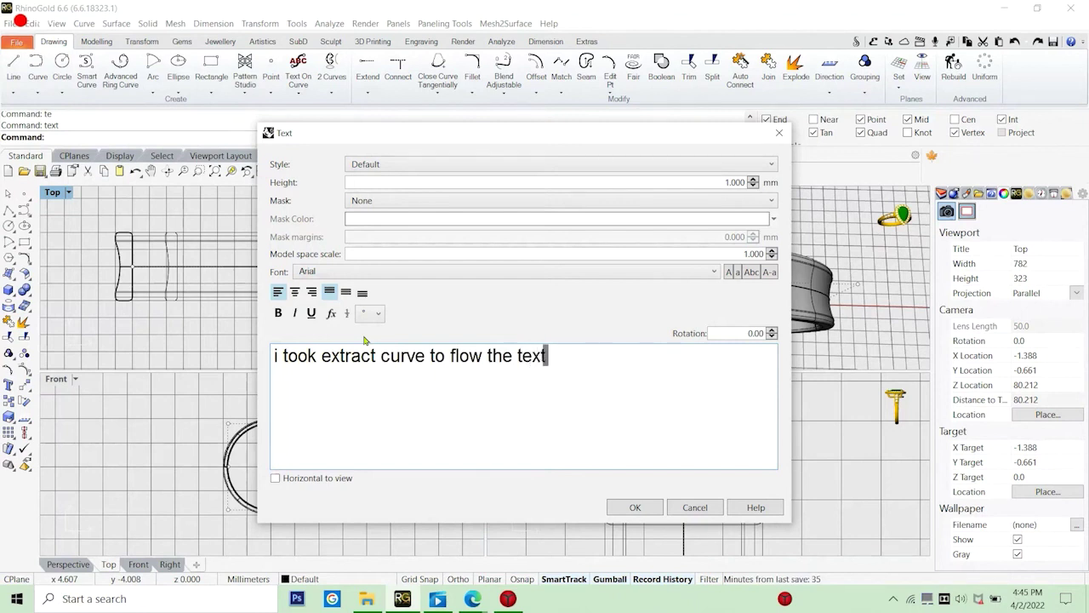
text( alomng)
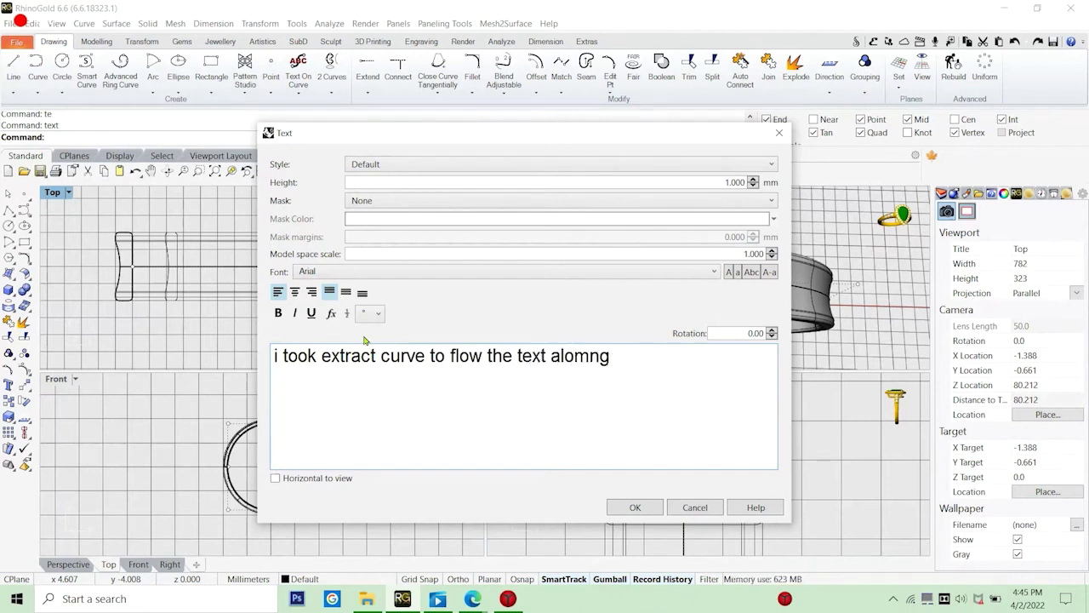
key(BackSpace)
key(BackSpace)
key(BackSpace)
text(ng the cu)
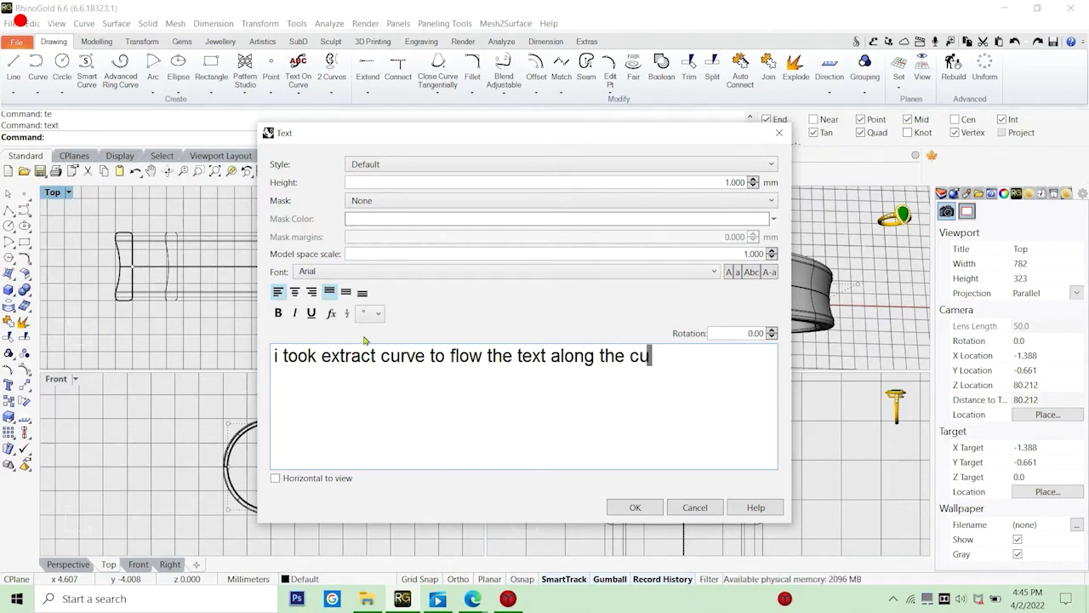
text(rve)
click(695, 507)
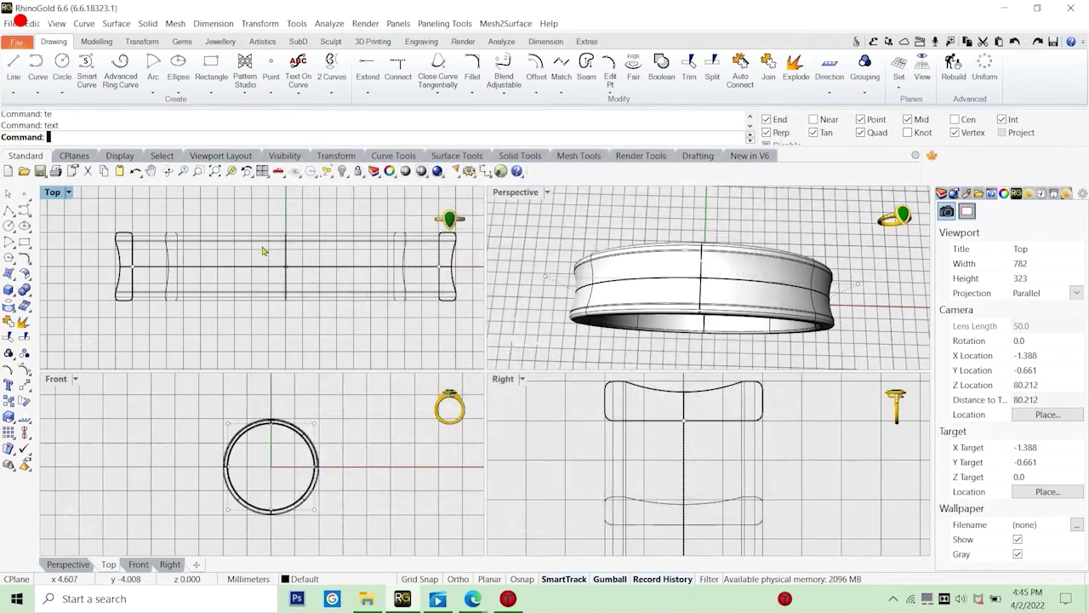
scroll(280, 260, down, 3)
right_drag(313, 287, 335, 344)
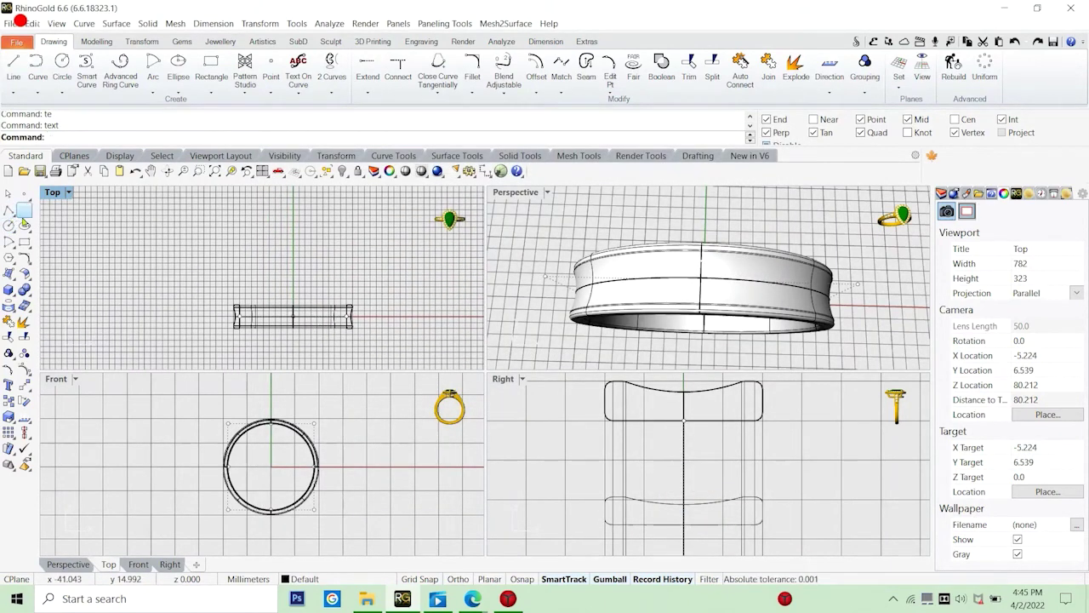
click(7, 384)
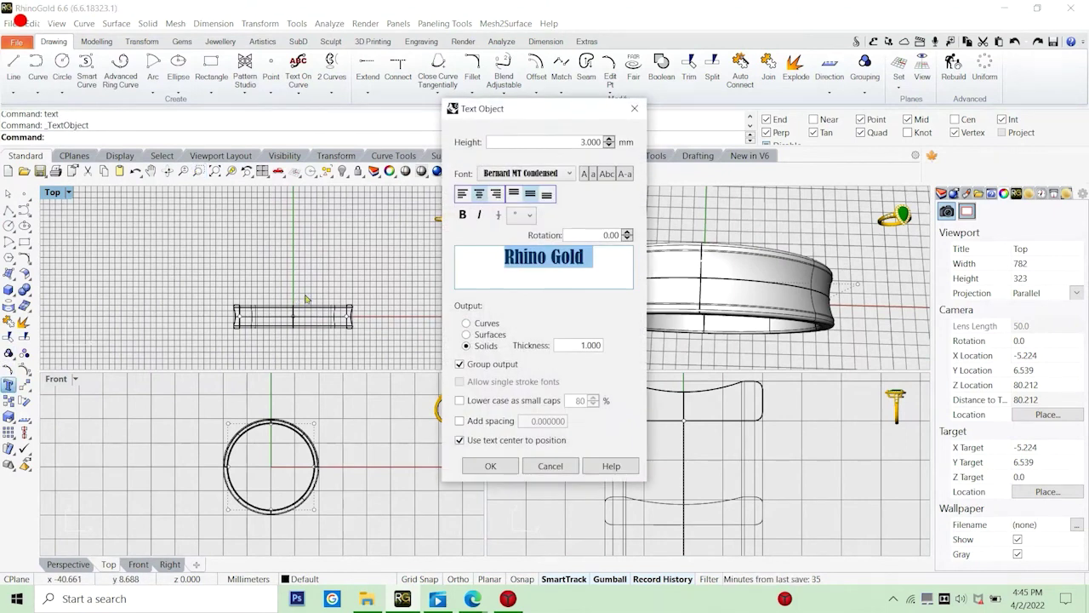
click(592, 264)
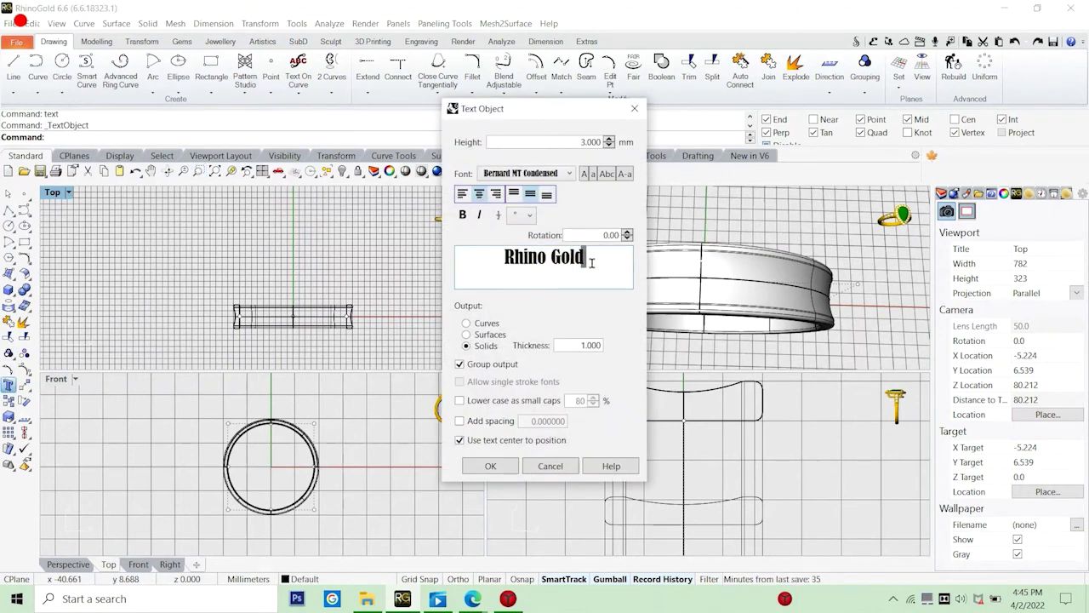
drag(592, 260, 474, 272)
double_click(515, 260)
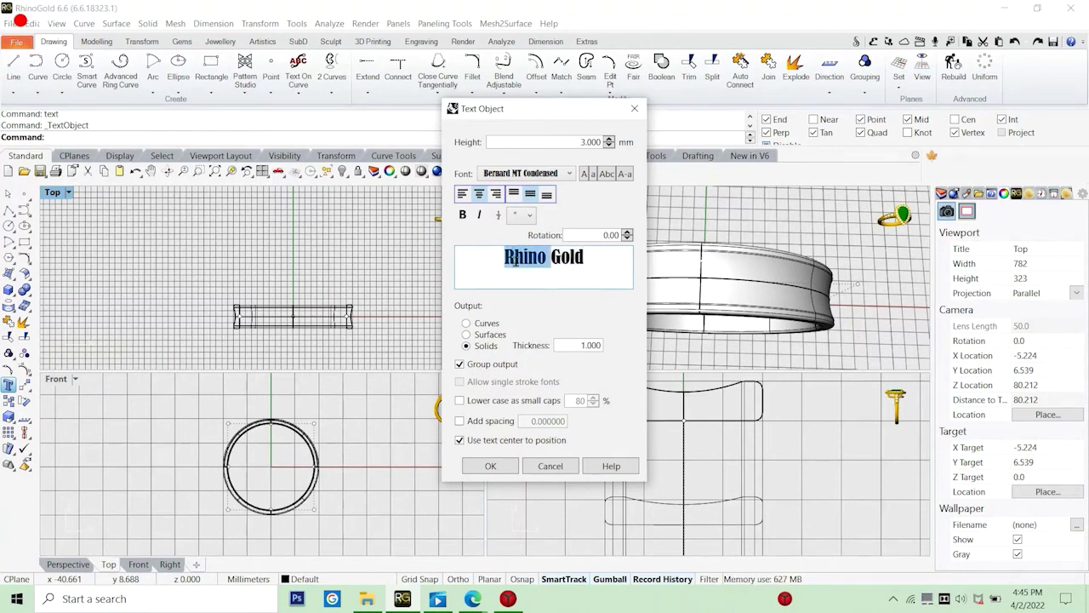
click(552, 465)
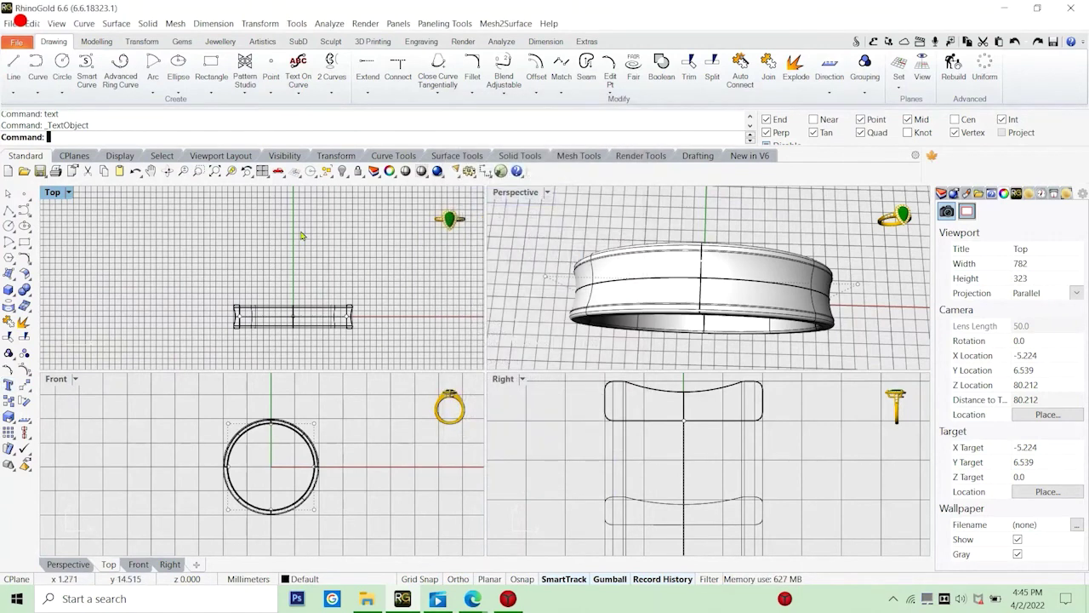
text(te)
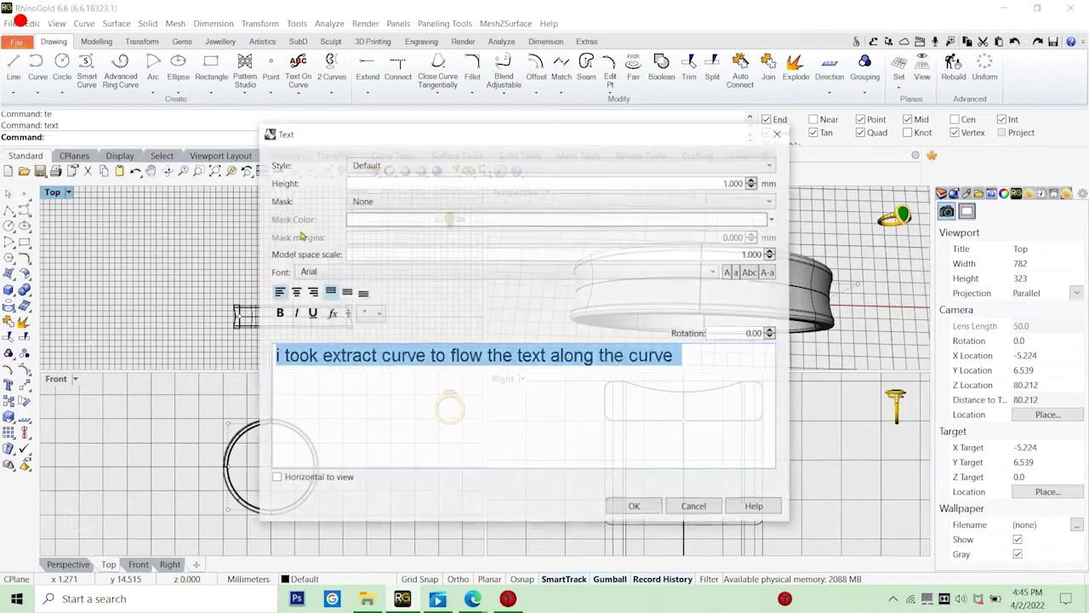
key(Return)
text(i a)
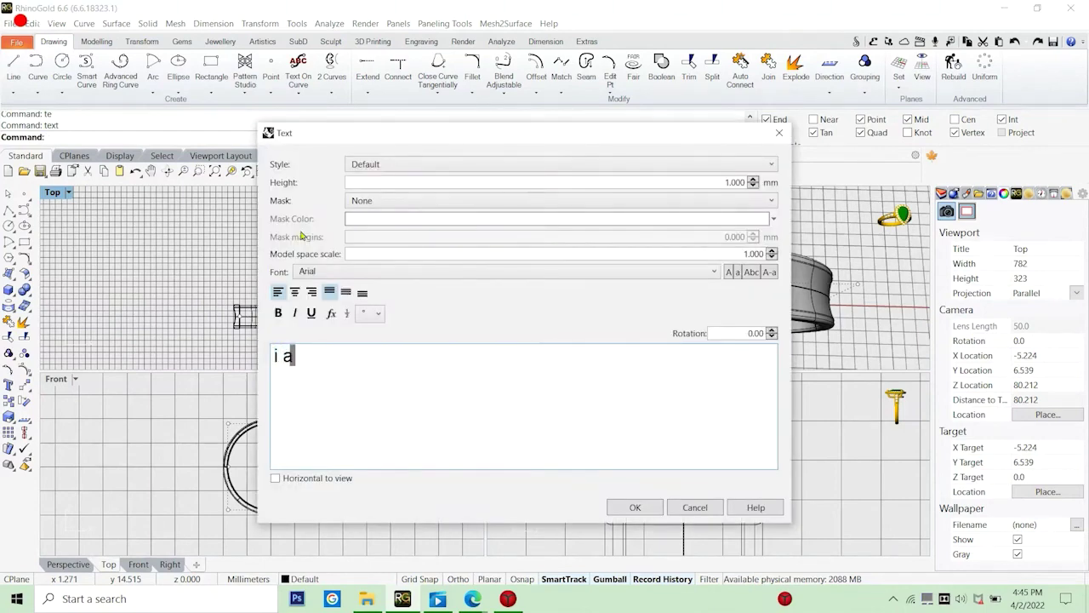
text(m going to di)
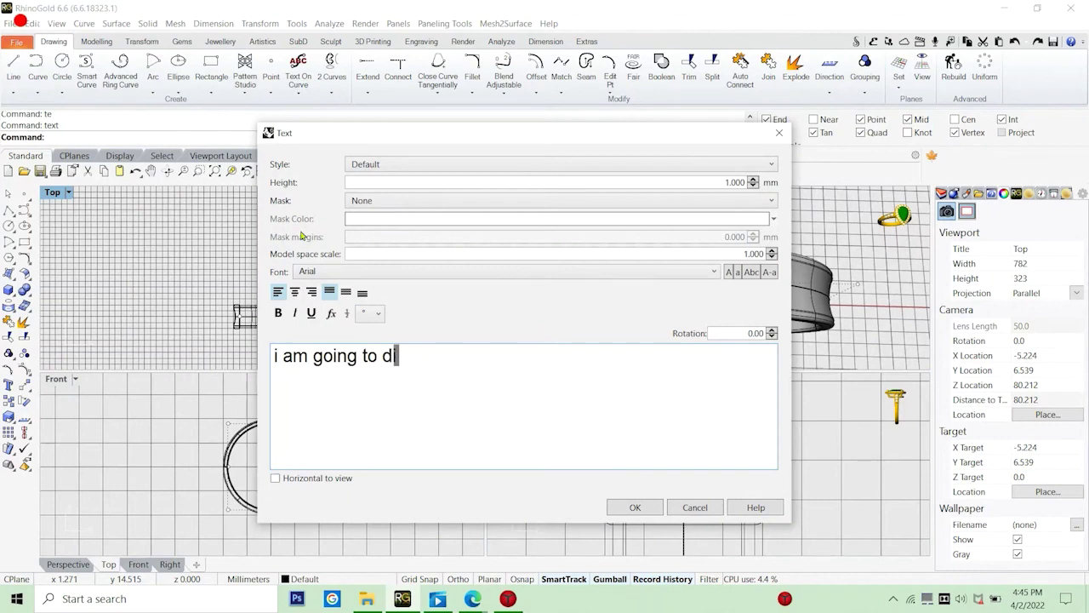
key(BackSpace)
text(o the )
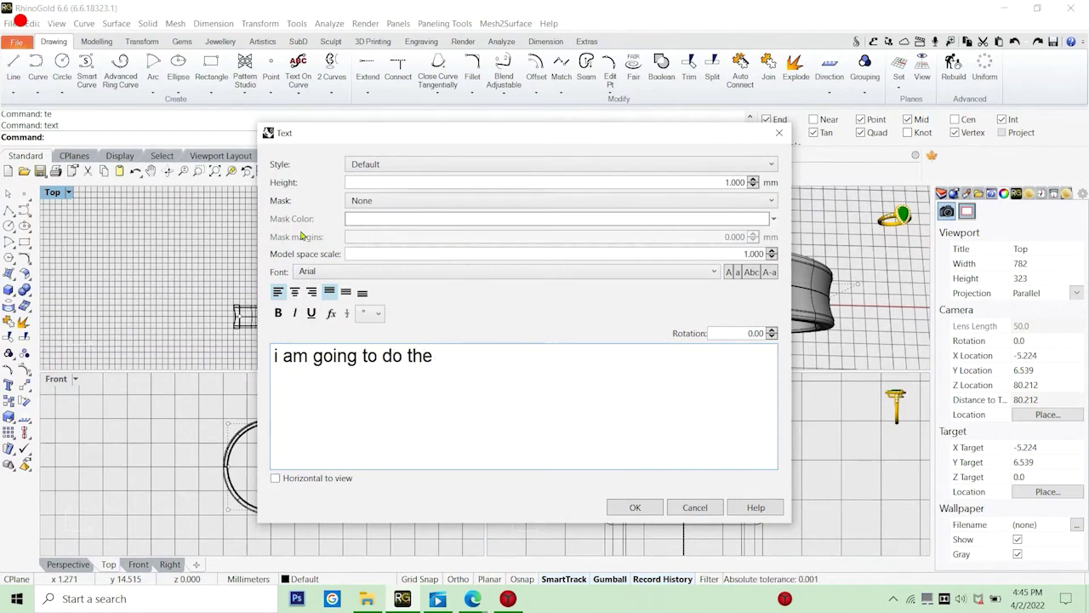
text(rhino go)
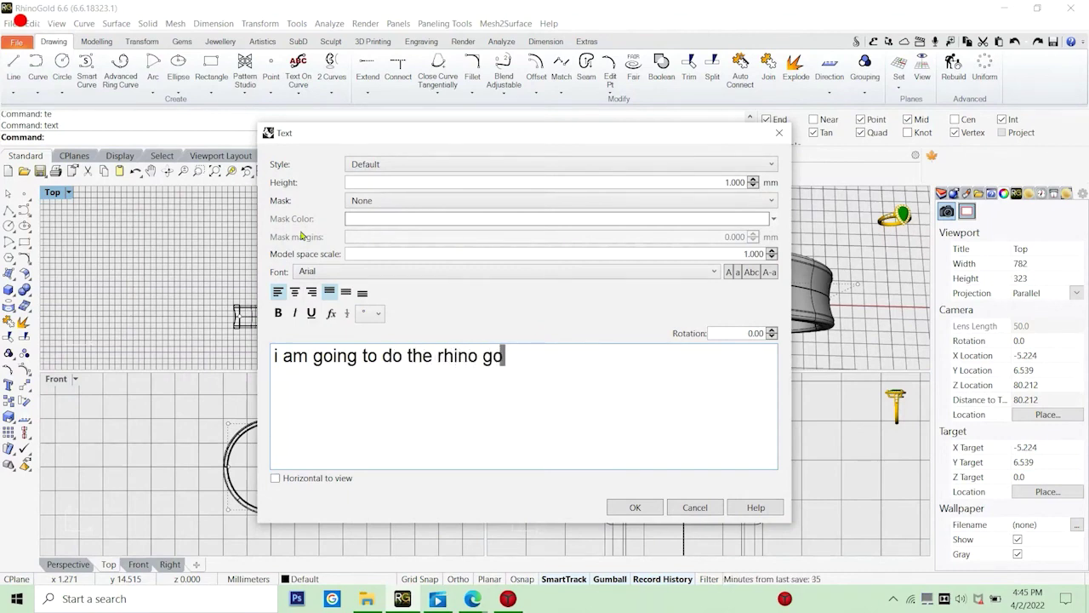
text(ld text on teh)
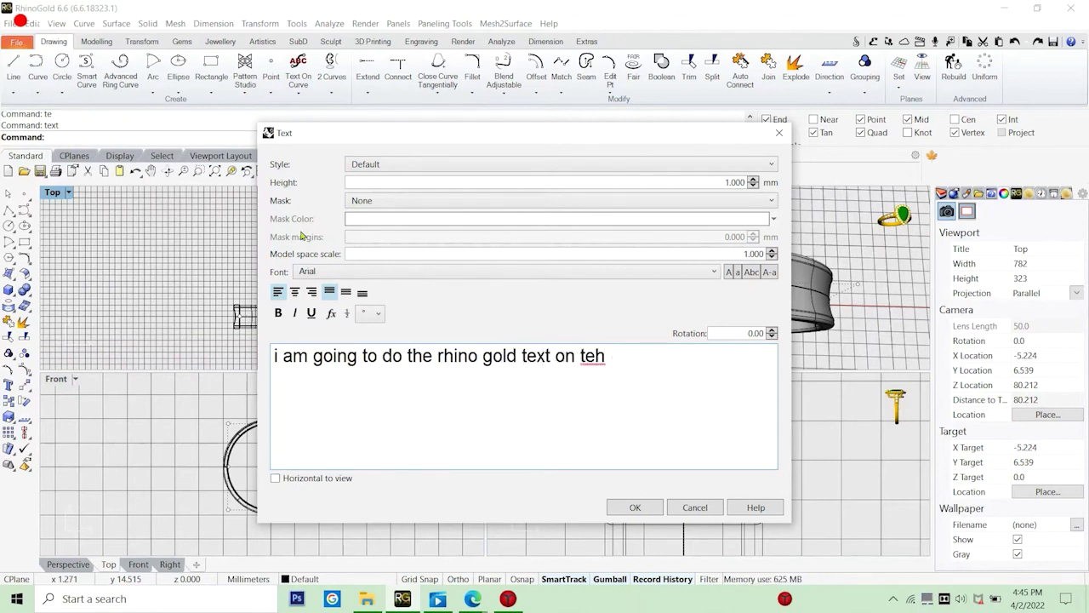
key(BackSpace)
key(BackSpace)
key(BackSpace)
text(the ring)
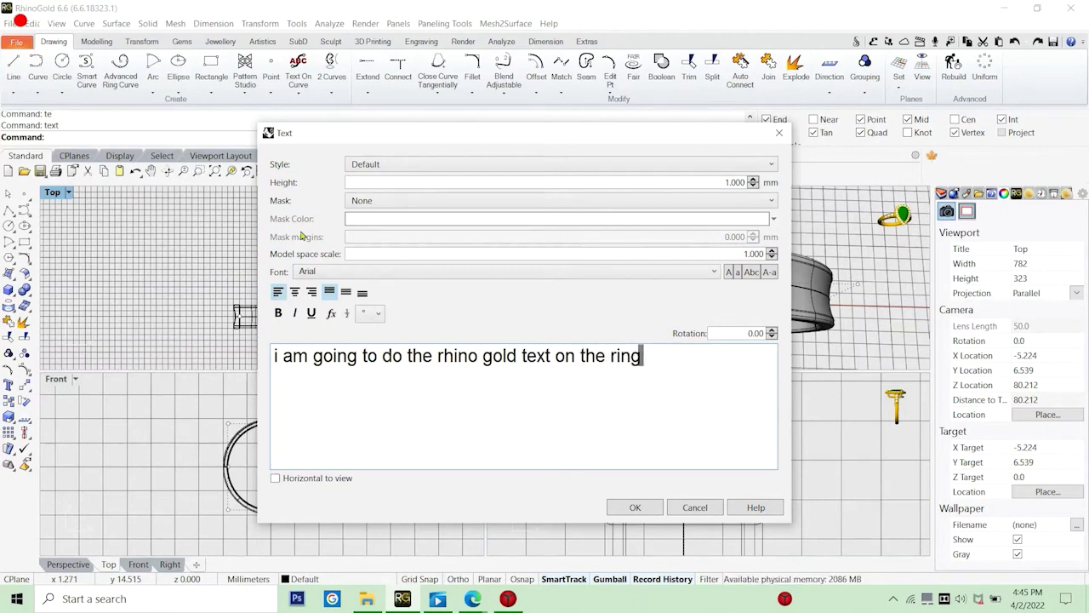
click(708, 508)
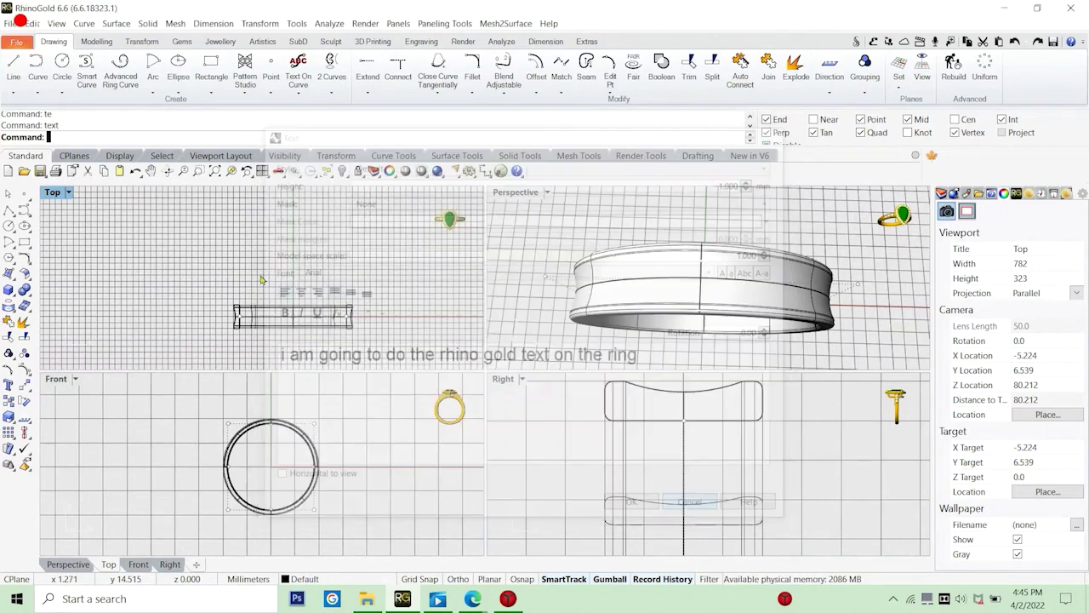
Change the text object's wording to RhinoGold, without a space, and close its settings without placing it.
click(8, 384)
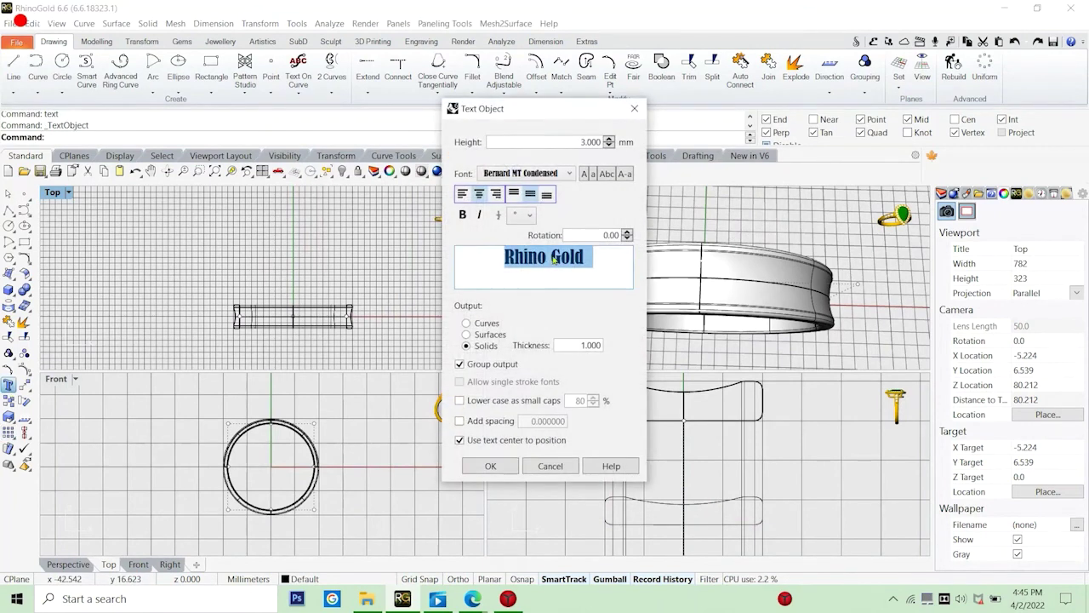
click(551, 258)
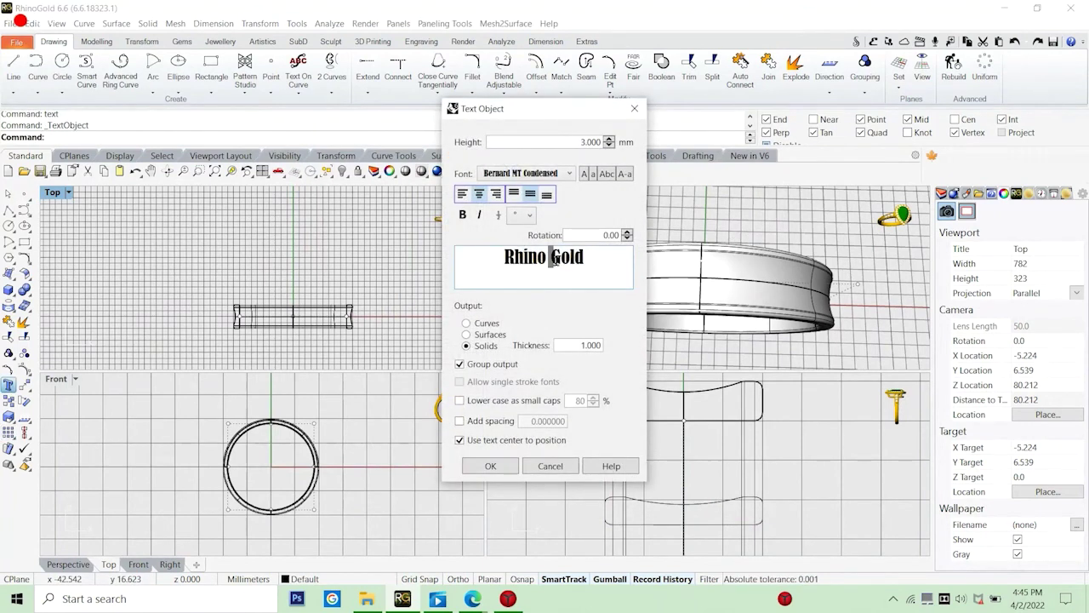
key(BackSpace)
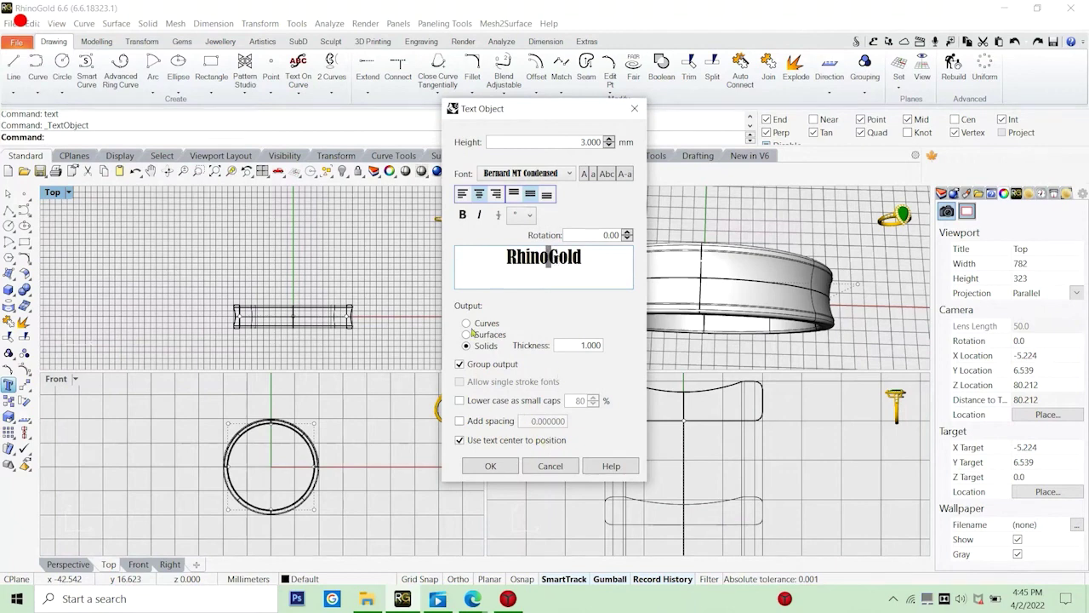
double_click(577, 142)
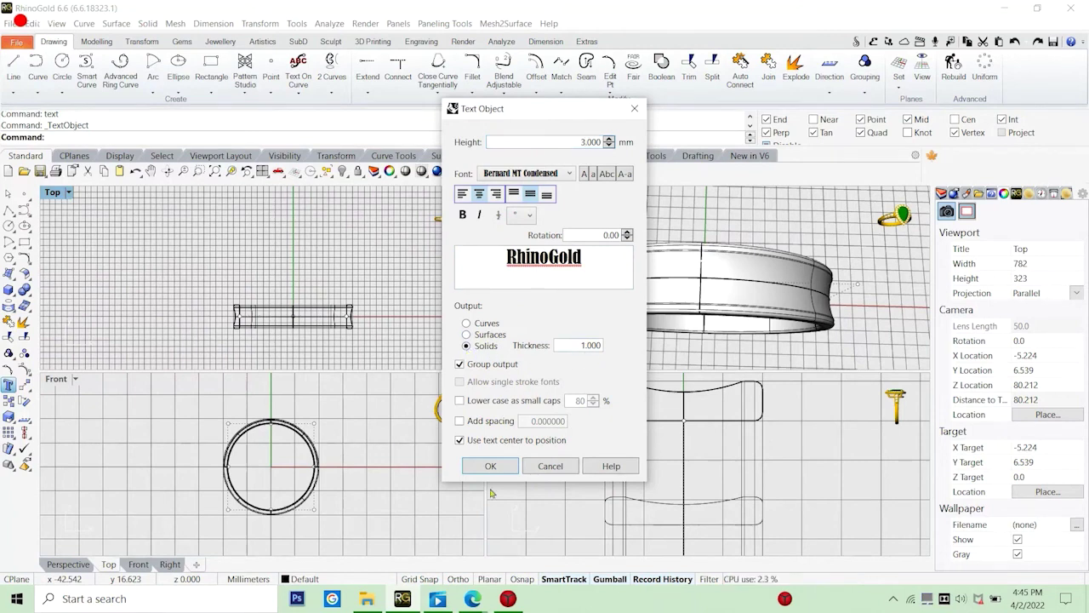
click(550, 465)
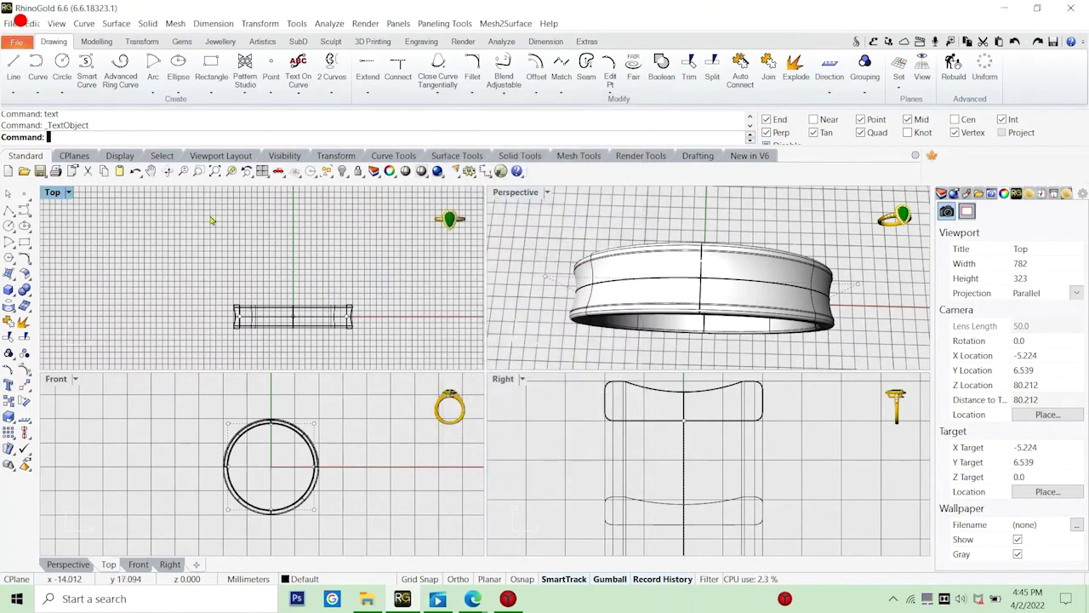
right_click(211, 220)
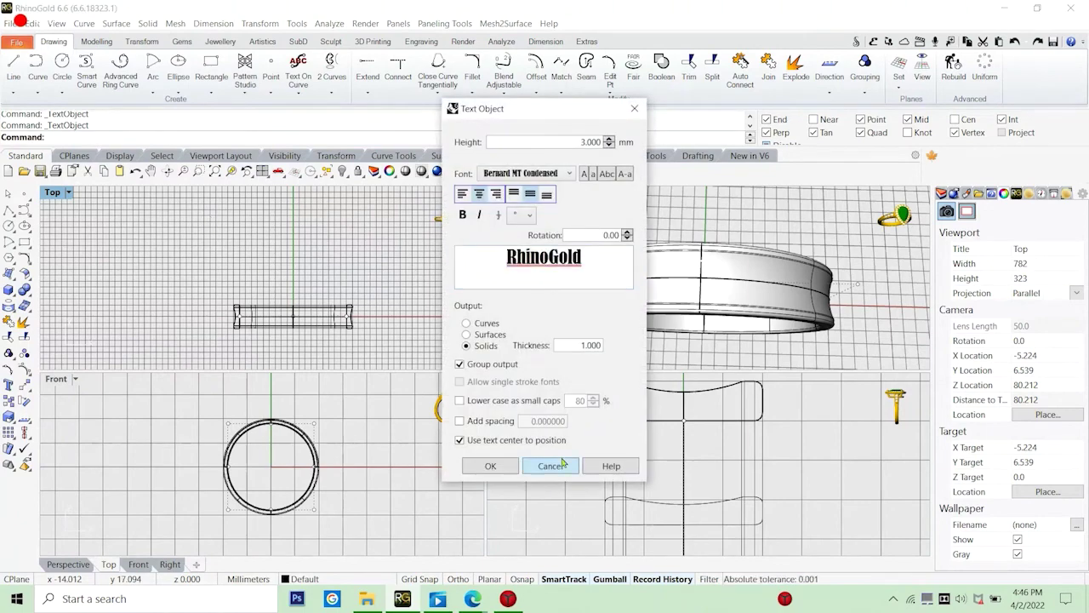
click(551, 465)
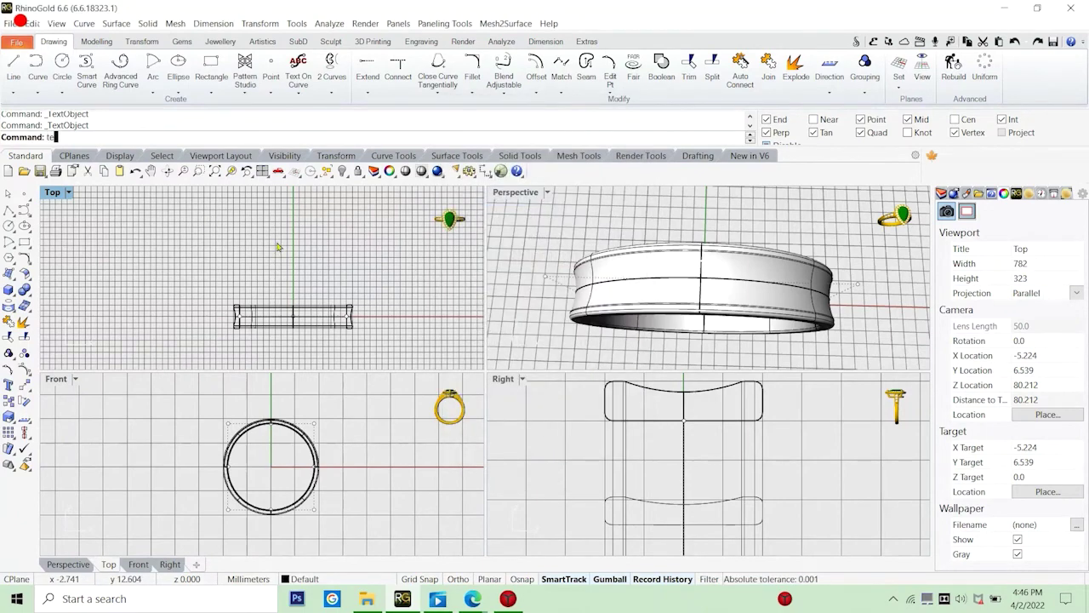
text(te)
key(Return)
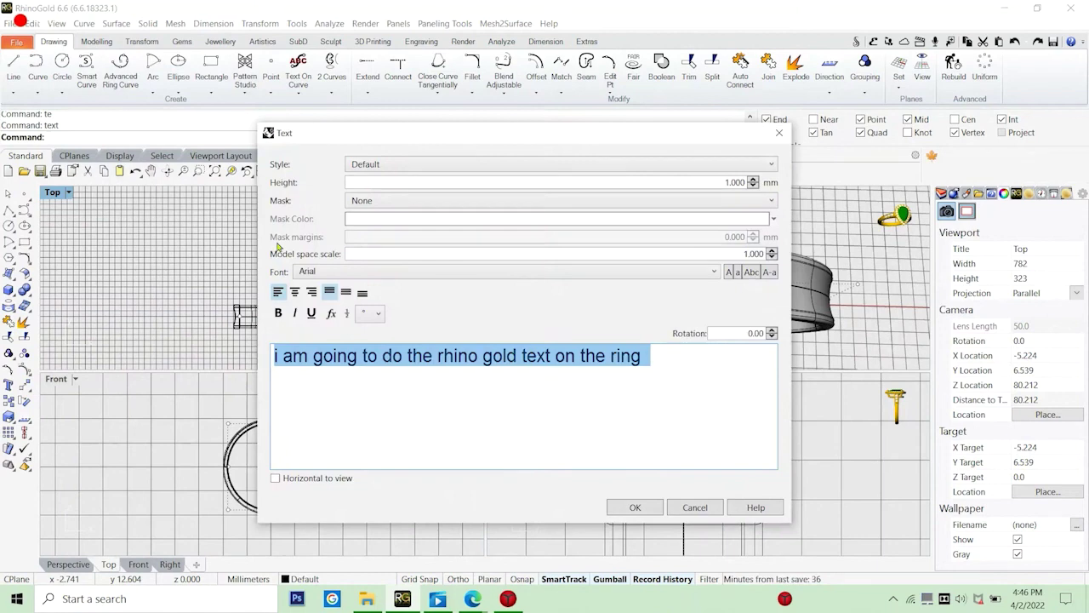
text(i took )
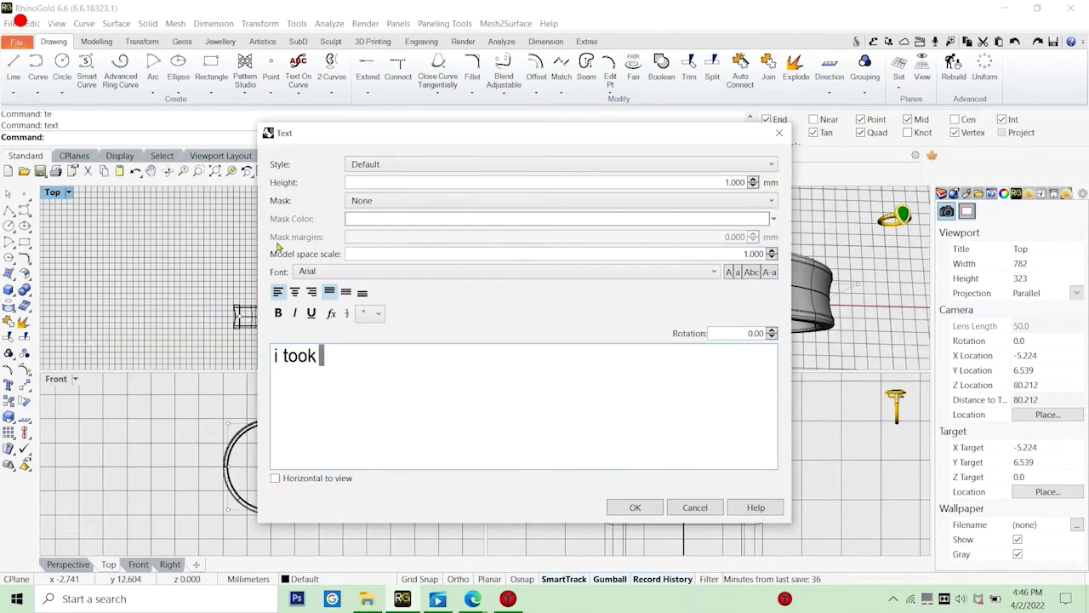
text(3m)
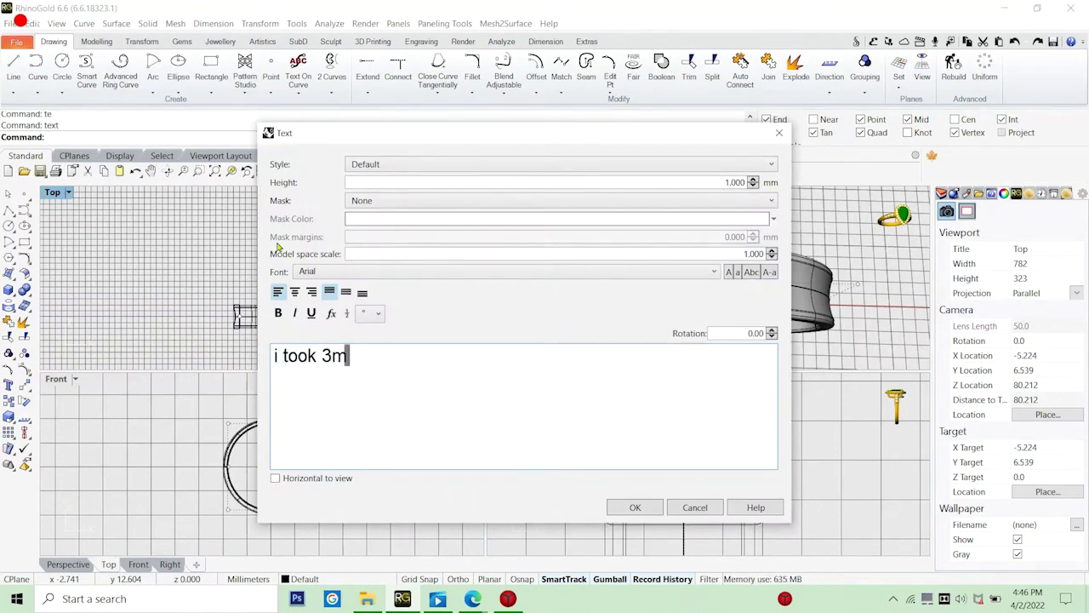
text(m height)
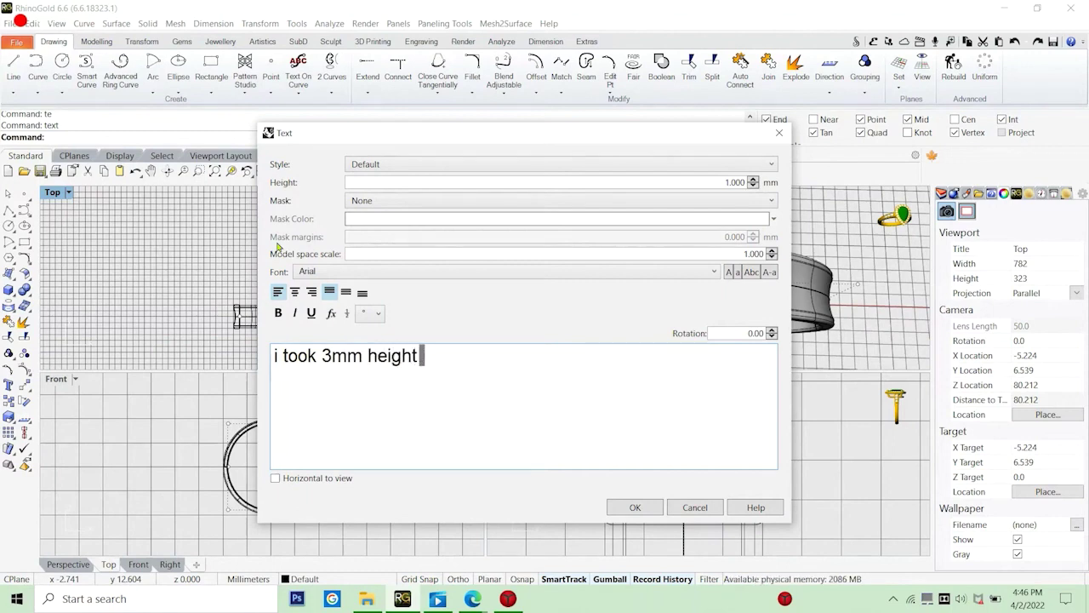
text( coz my rings)
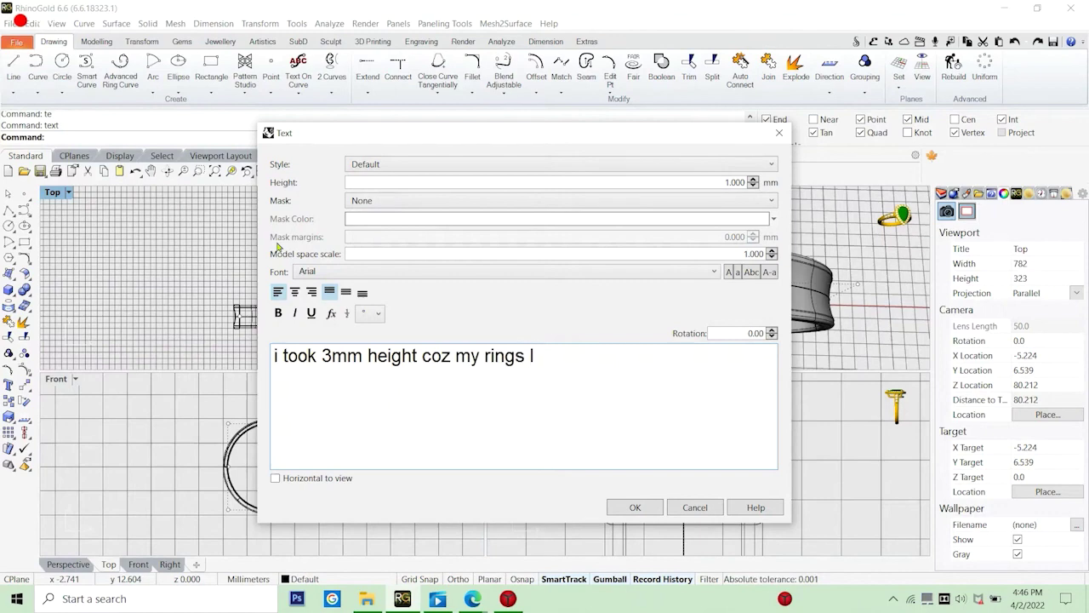
text( width is )
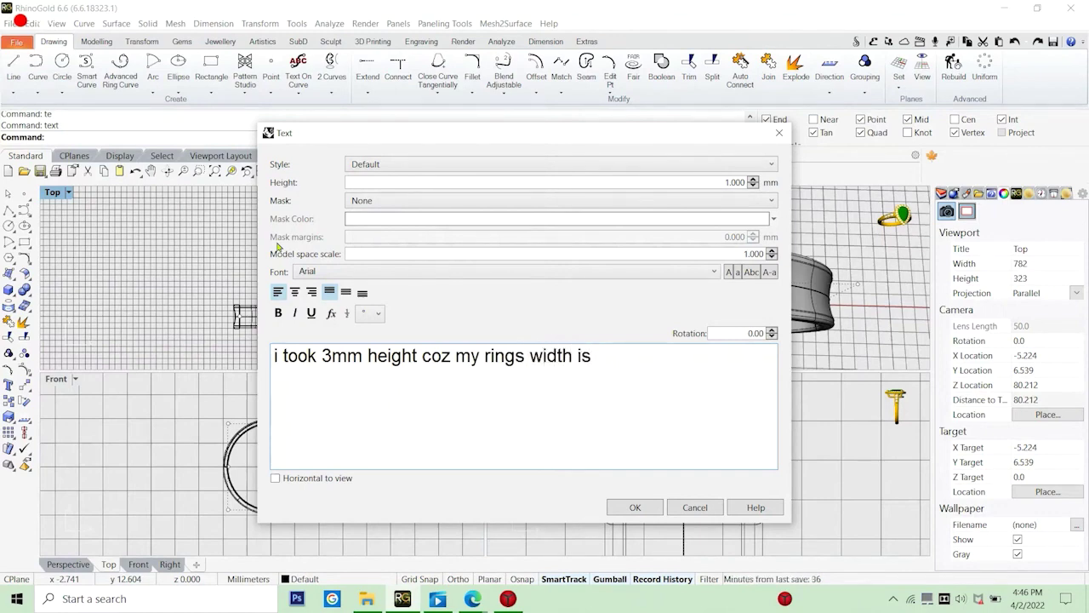
text(4mm )
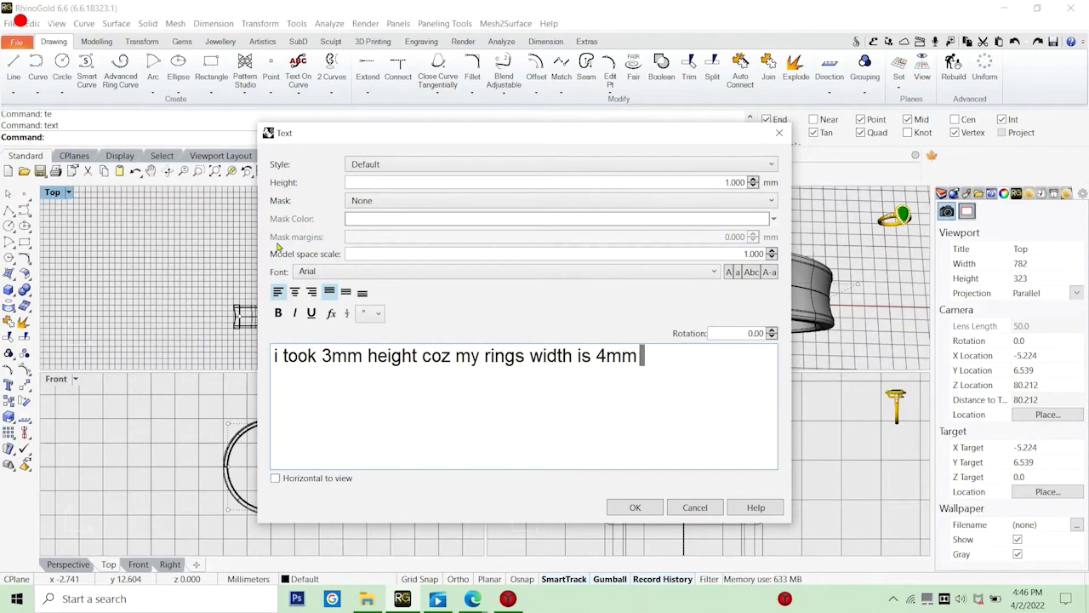
text(so that it)
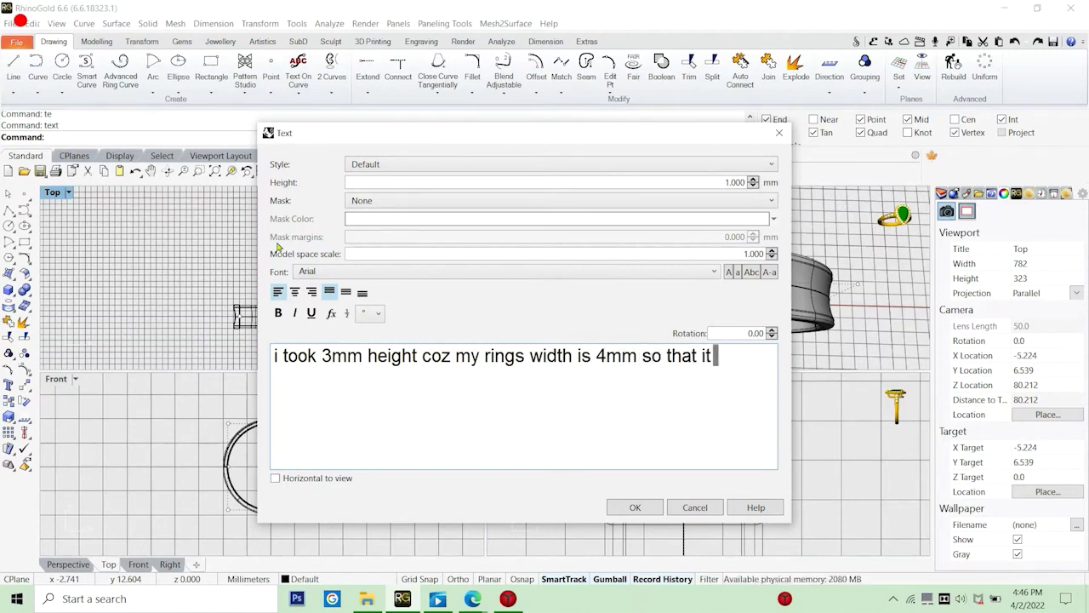
text( fits perfect)
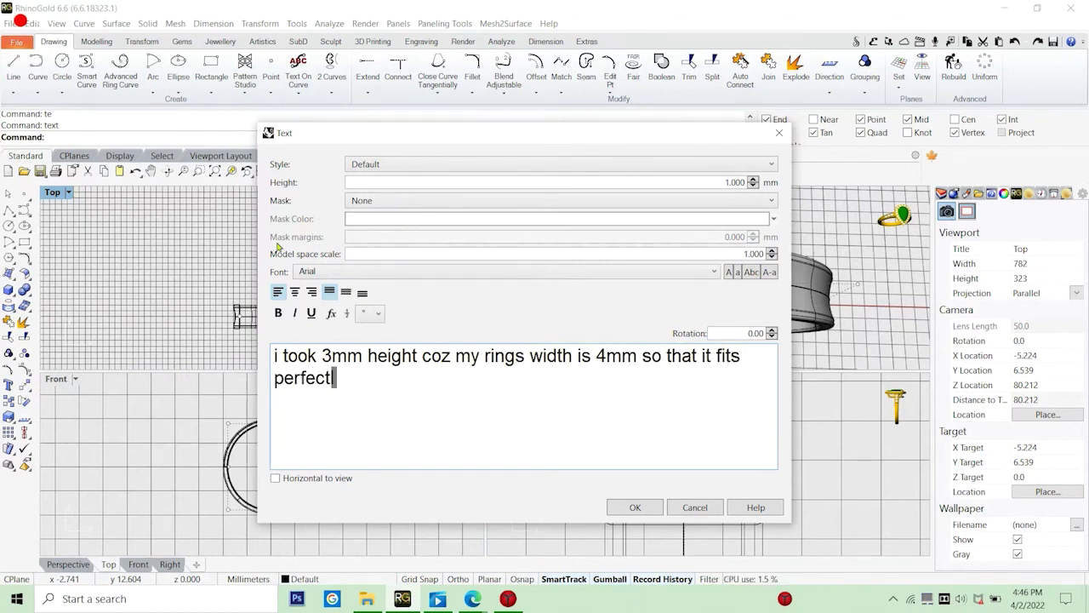
text(ly in bet)
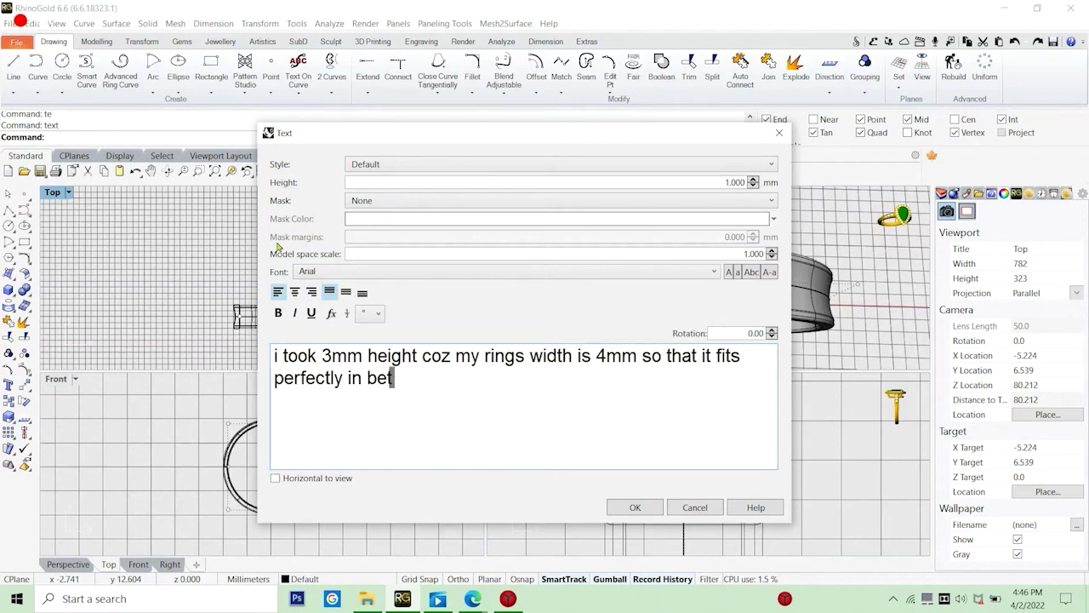
text(w)
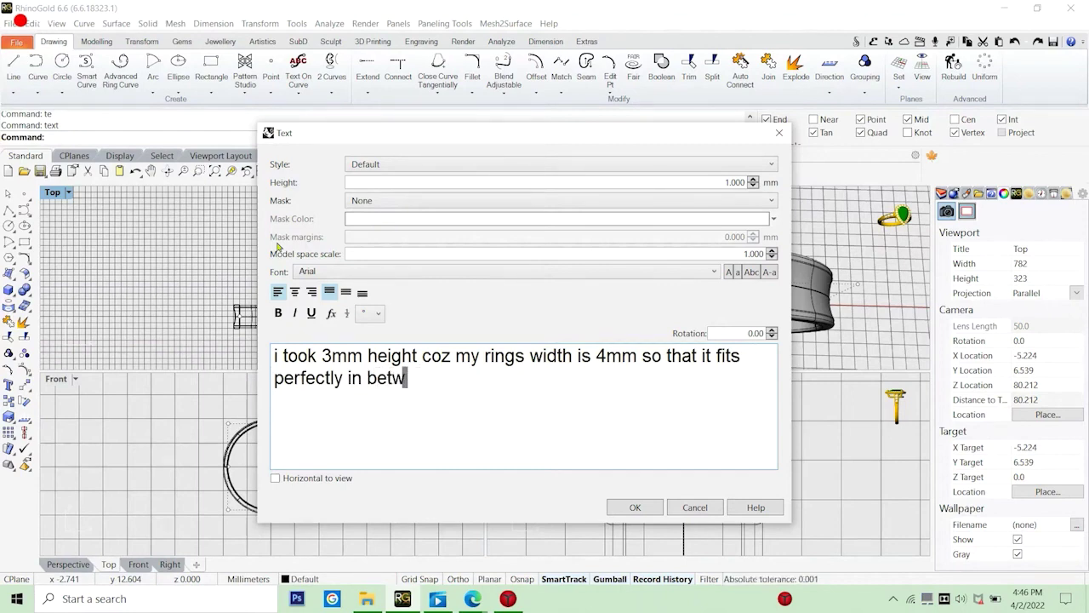
text(ween the )
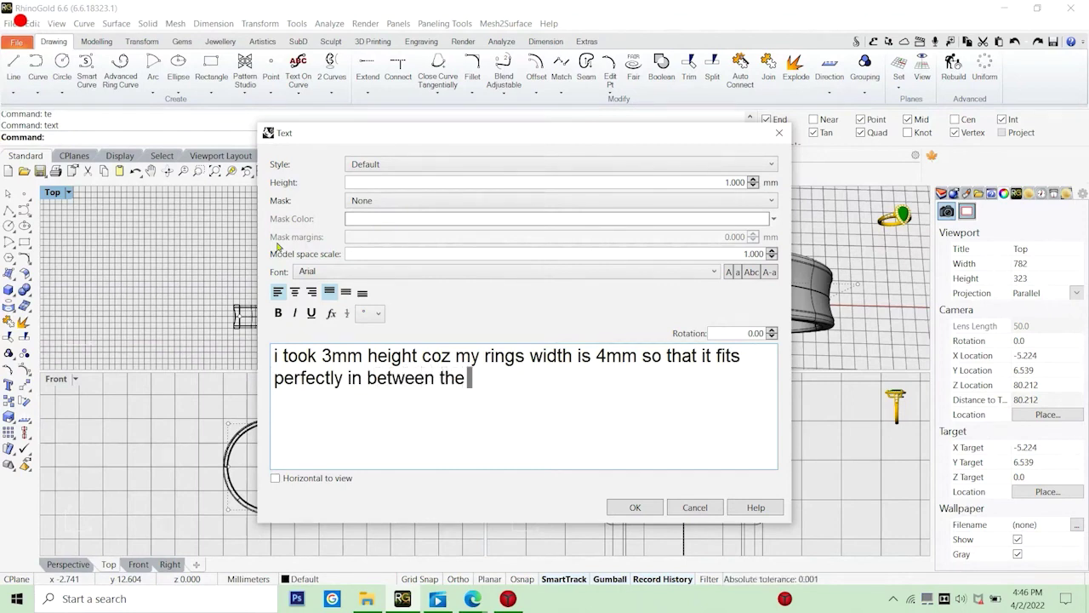
text(rails )
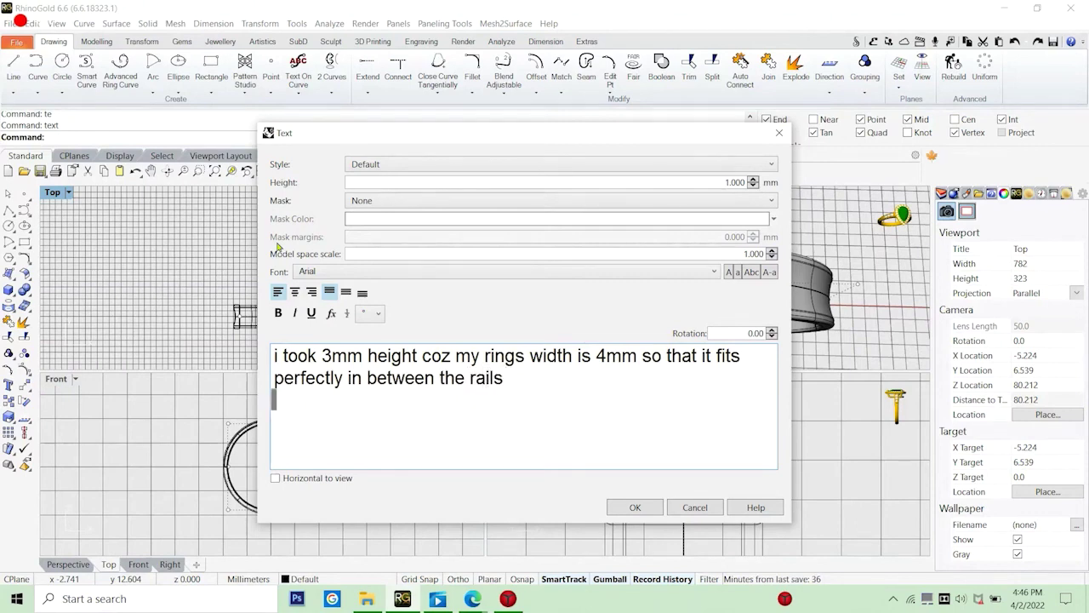
text(and )
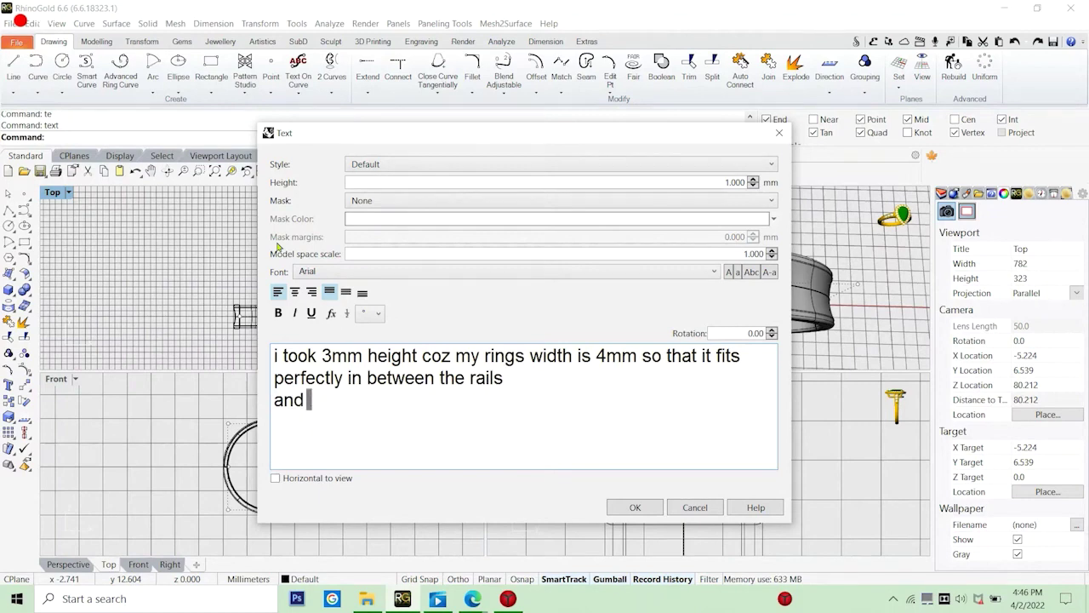
text(1)
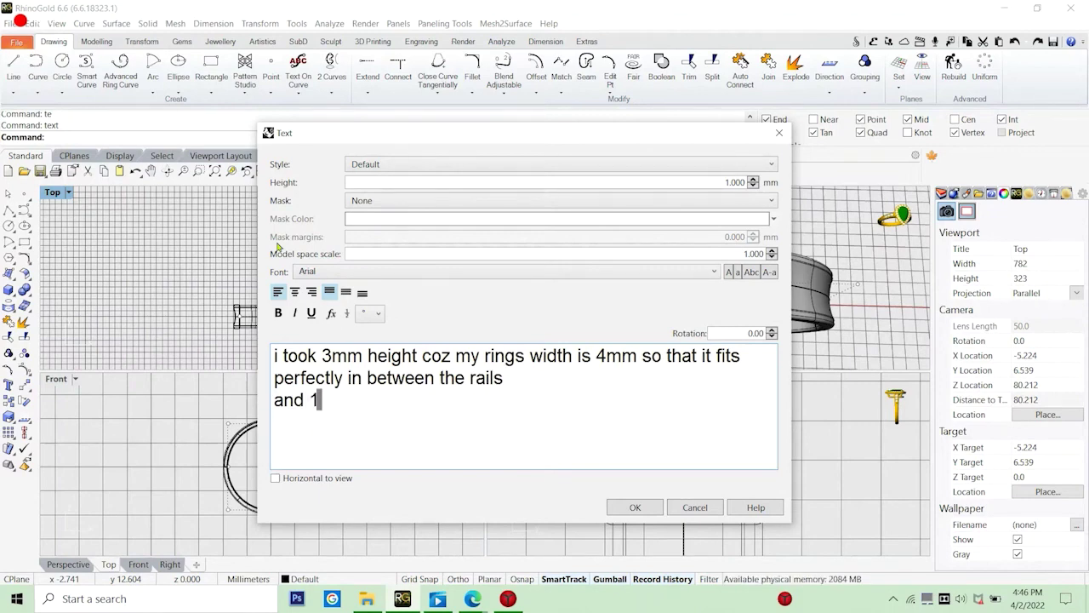
text(dmm thi)
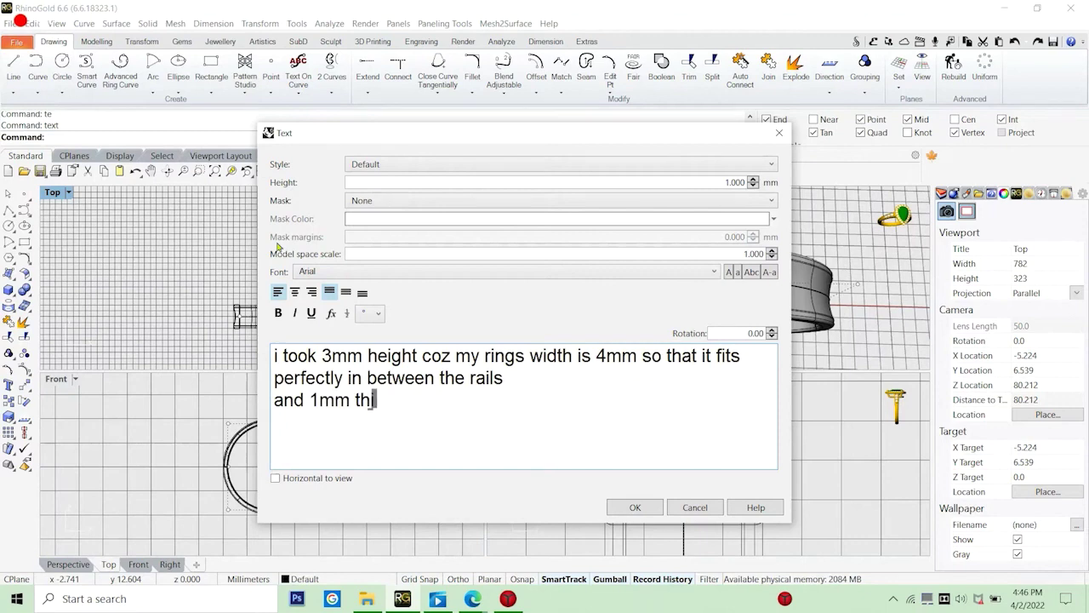
text(cj)
key(BackSpace)
text(kness)
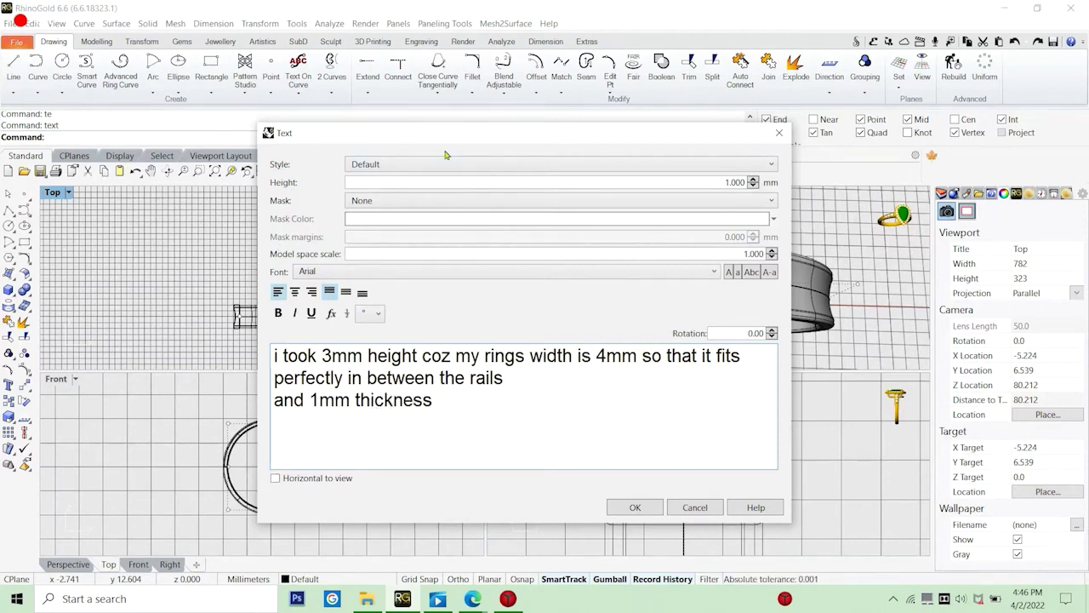
click(694, 508)
Place RhinoGold as grouped solid text in Bernard MT Condensed, 3 mm high and 1 mm thick, centred at the origin 0 in the Top view.
click(8, 384)
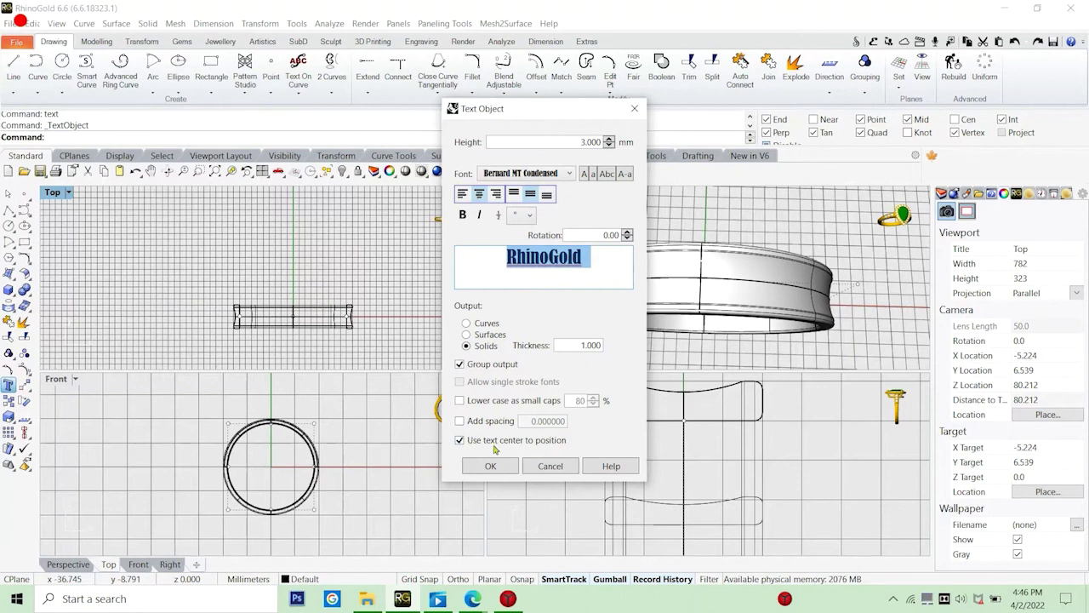
click(508, 469)
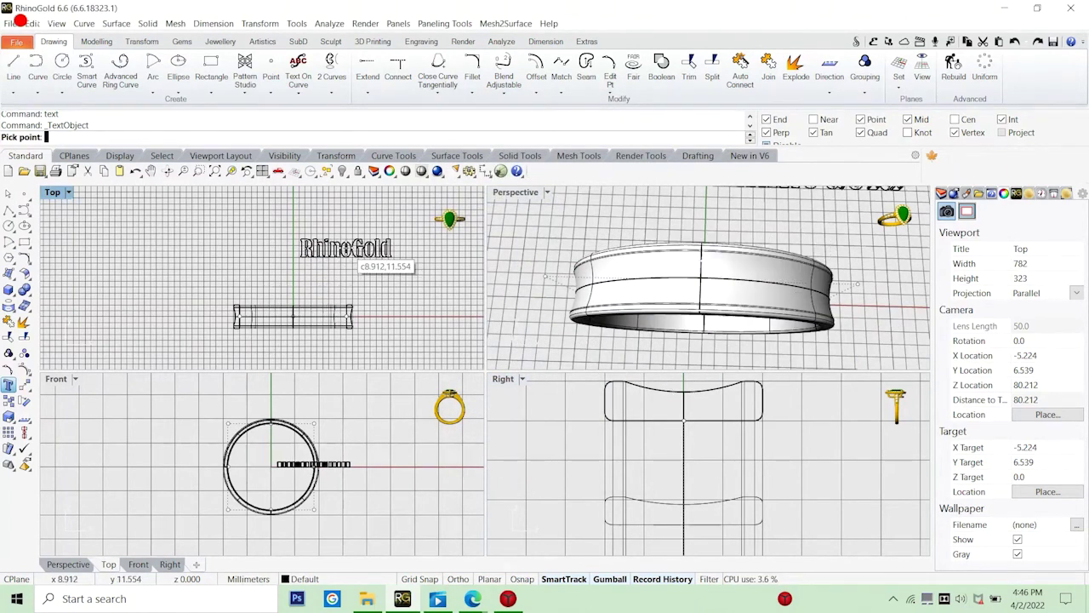
click(349, 261)
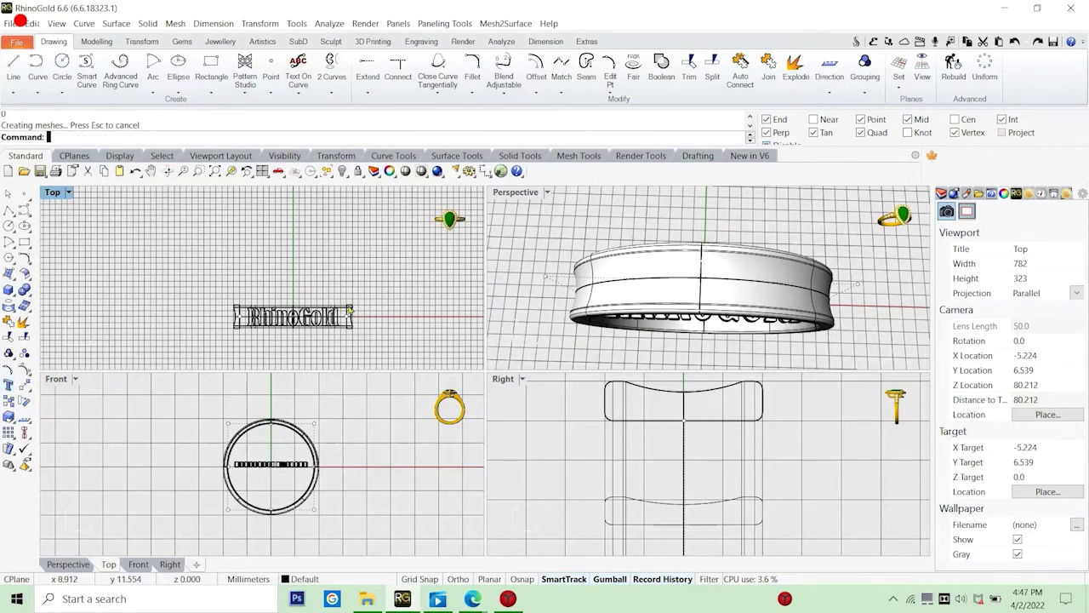
Move the solid RhinoGold text straight up in the Top view so it sits above the band, and deselect it.
scroll(298, 332, up, 3)
scroll(298, 332, up, 5)
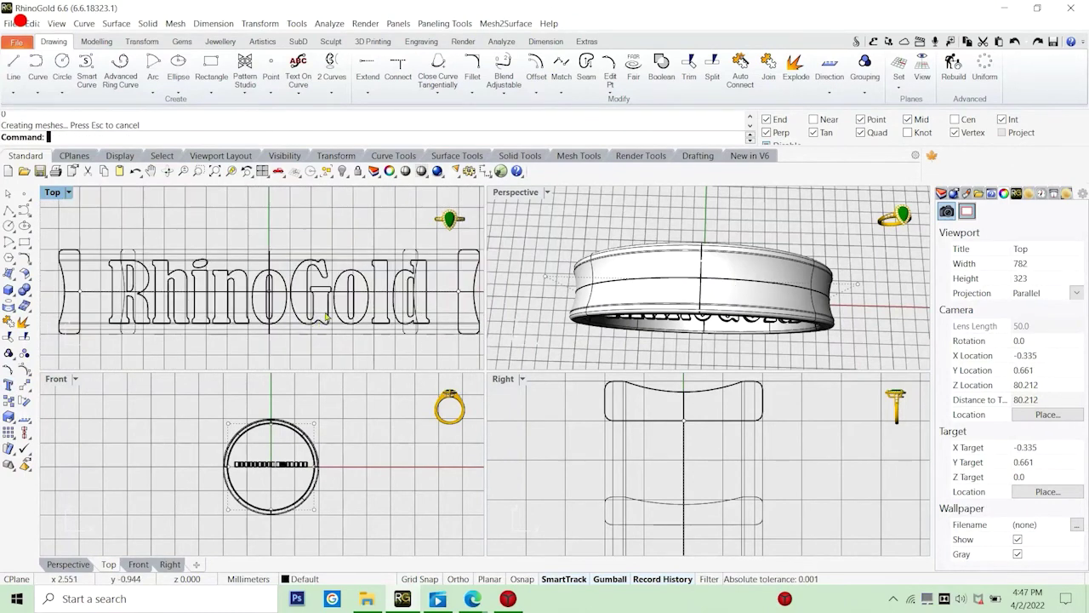
click(326, 317)
scroll(326, 317, down, 4)
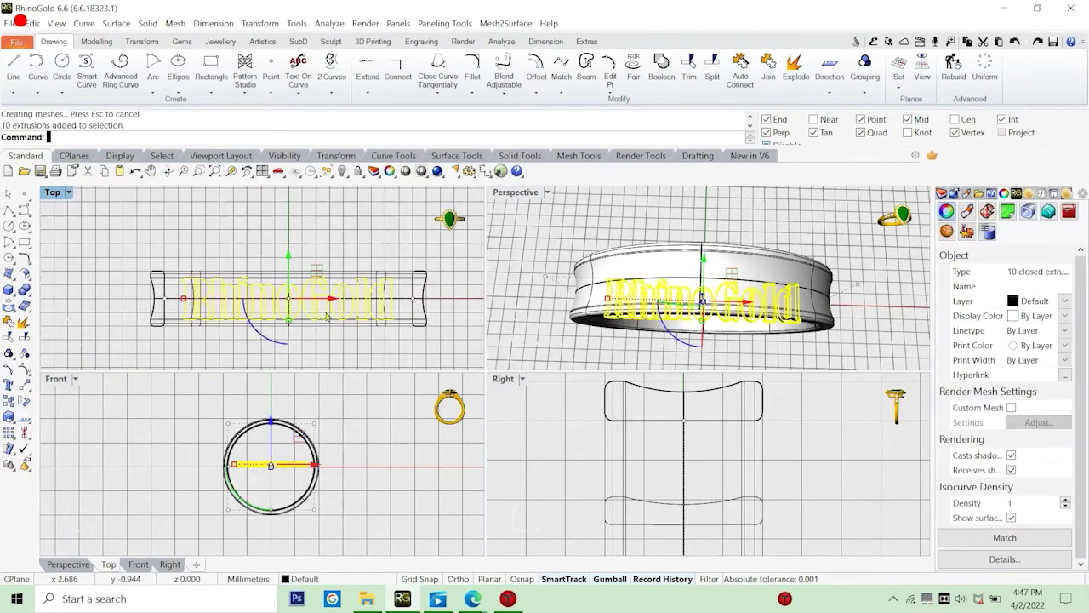
click(230, 246)
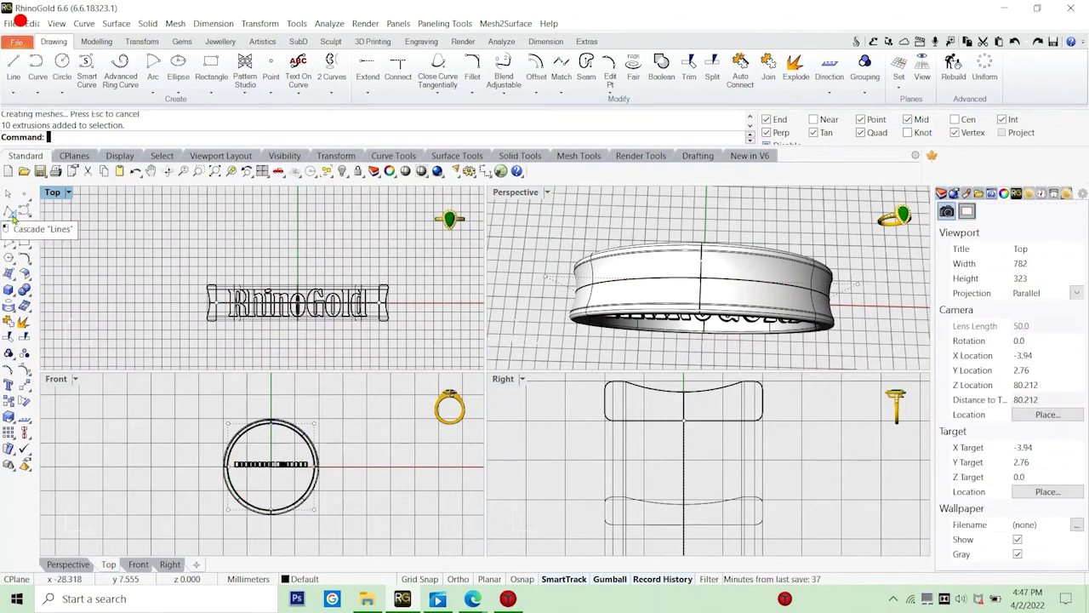
click(328, 317)
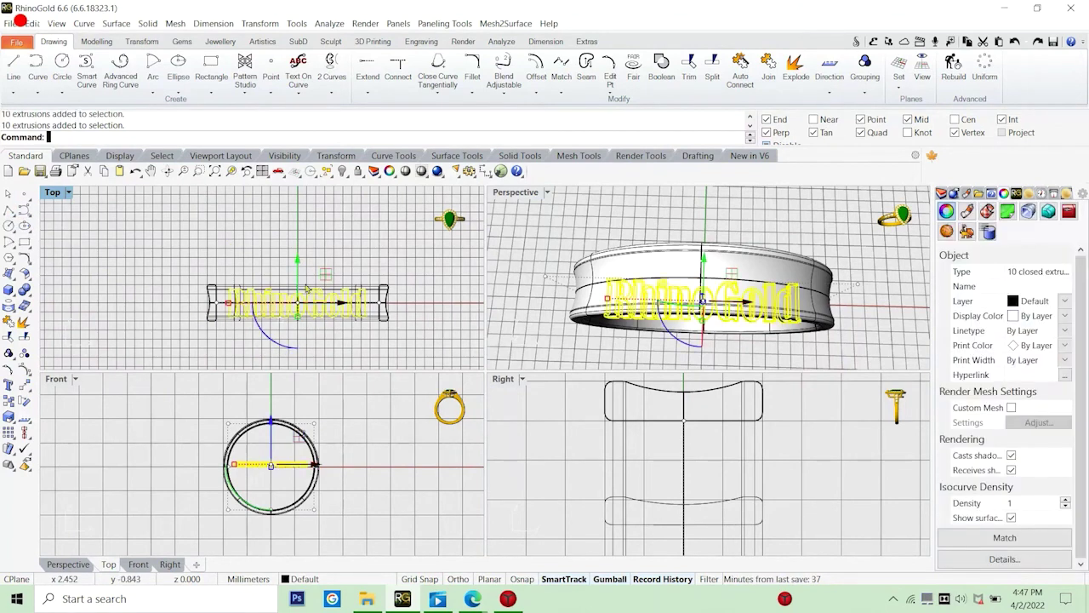
drag(306, 287, 338, 264)
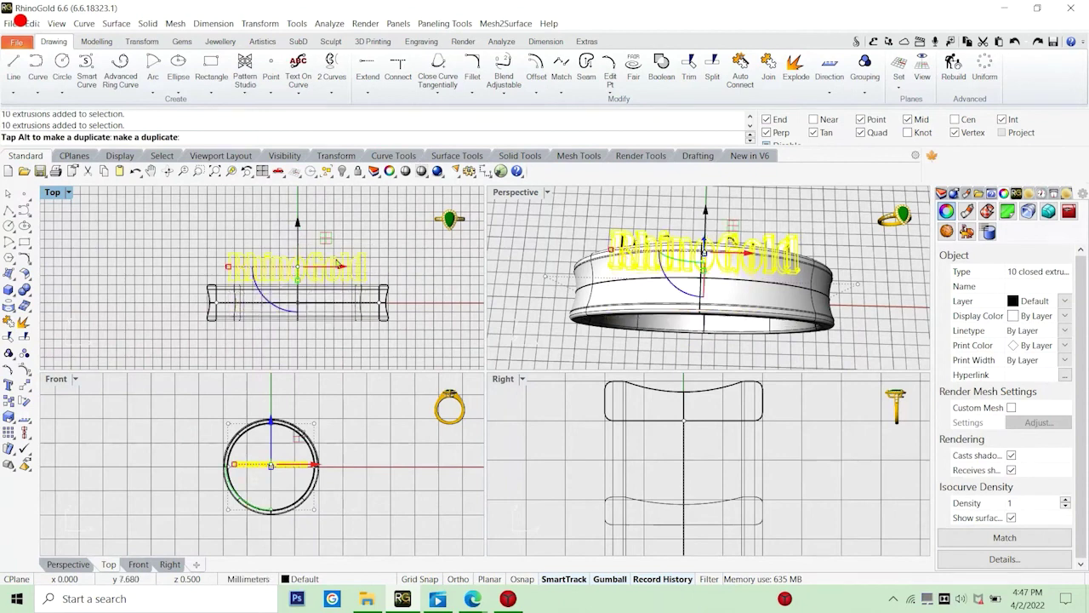
click(392, 272)
Draw a straight line about 15 mm long through the middle of the text, from the R's outer edge to the d's outer edge.
click(9, 211)
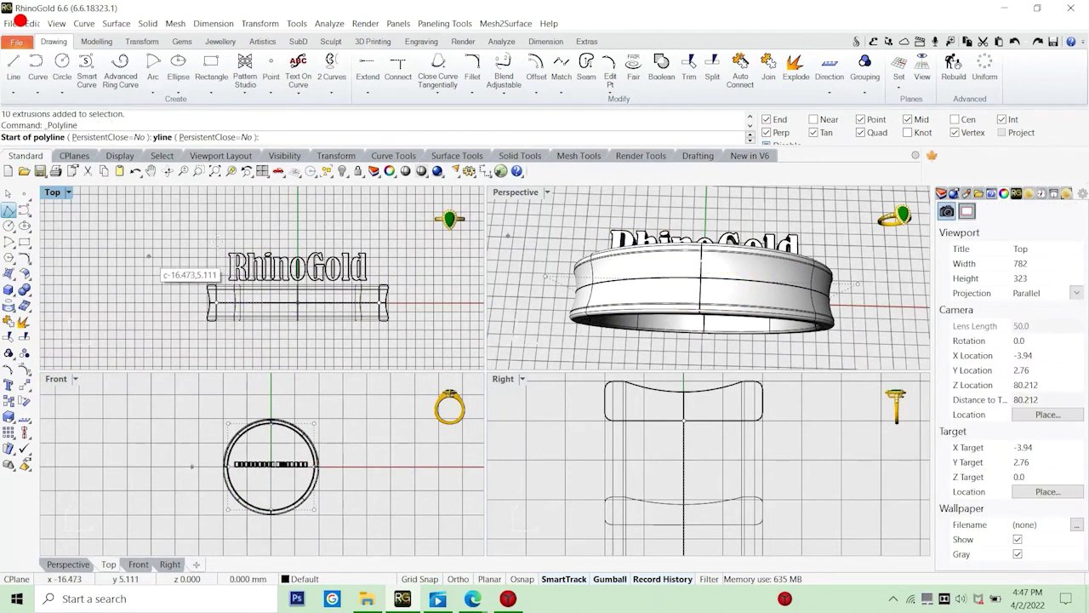
scroll(245, 278, up, 1)
scroll(242, 276, up, 3)
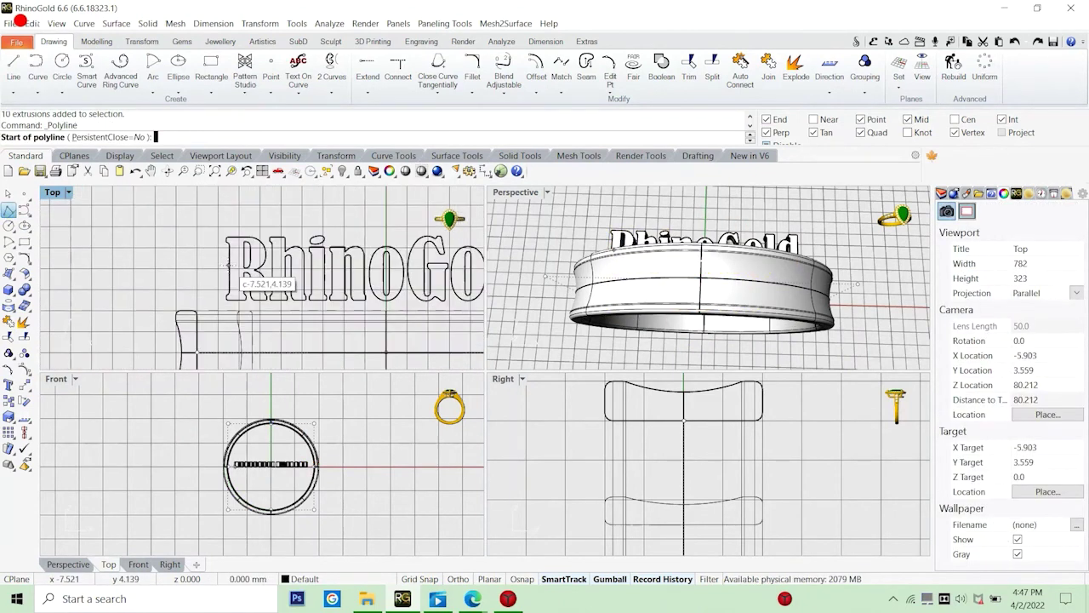
click(241, 278)
scroll(241, 279, down, 3)
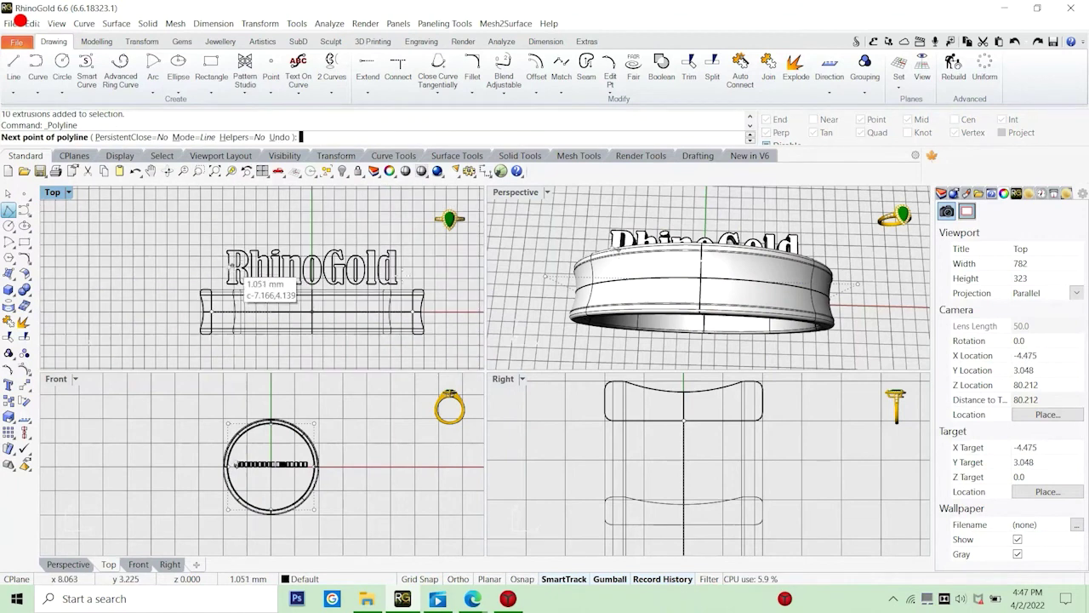
scroll(398, 281, up, 2)
scroll(396, 281, up, 1)
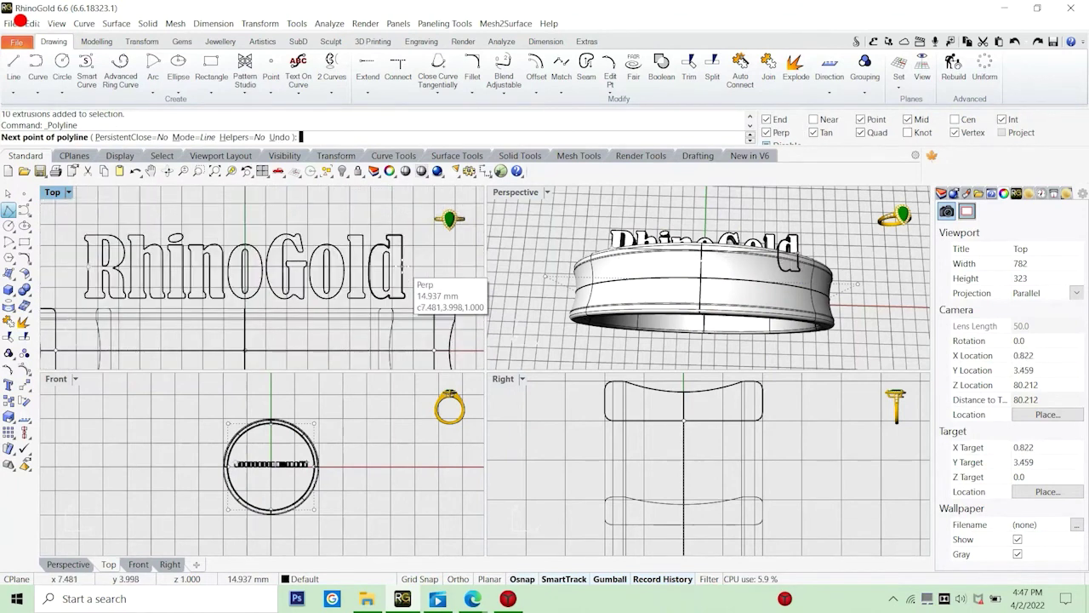
click(413, 281)
key(Return)
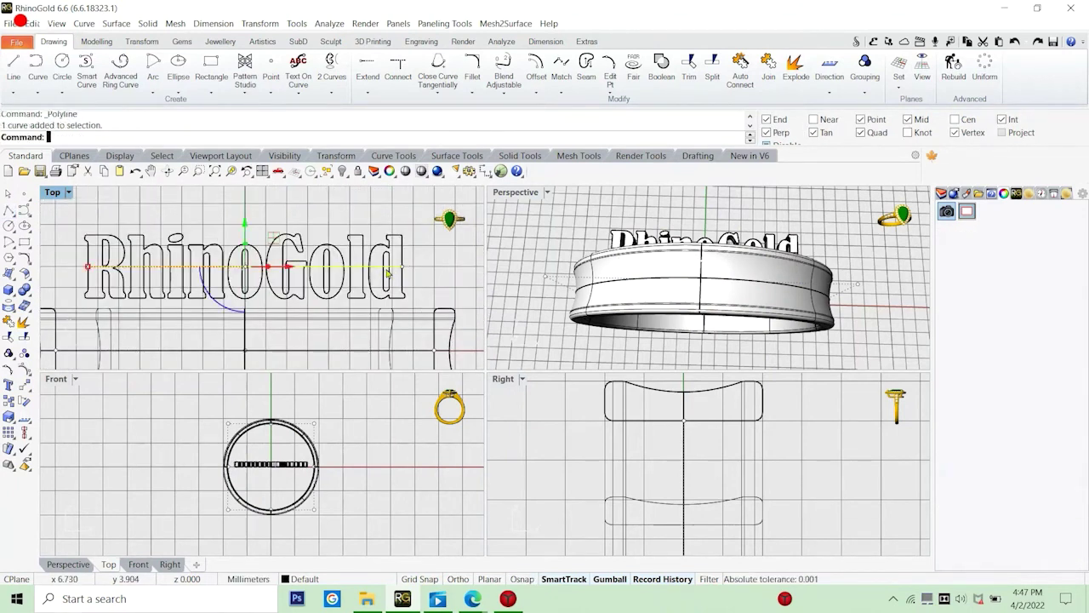
Align the straight line and the RhinoGold text concentrically with each other in the Top view, and deselect them.
scroll(271, 455, up, 1)
middle_click(267, 467)
scroll(267, 466, up, 3)
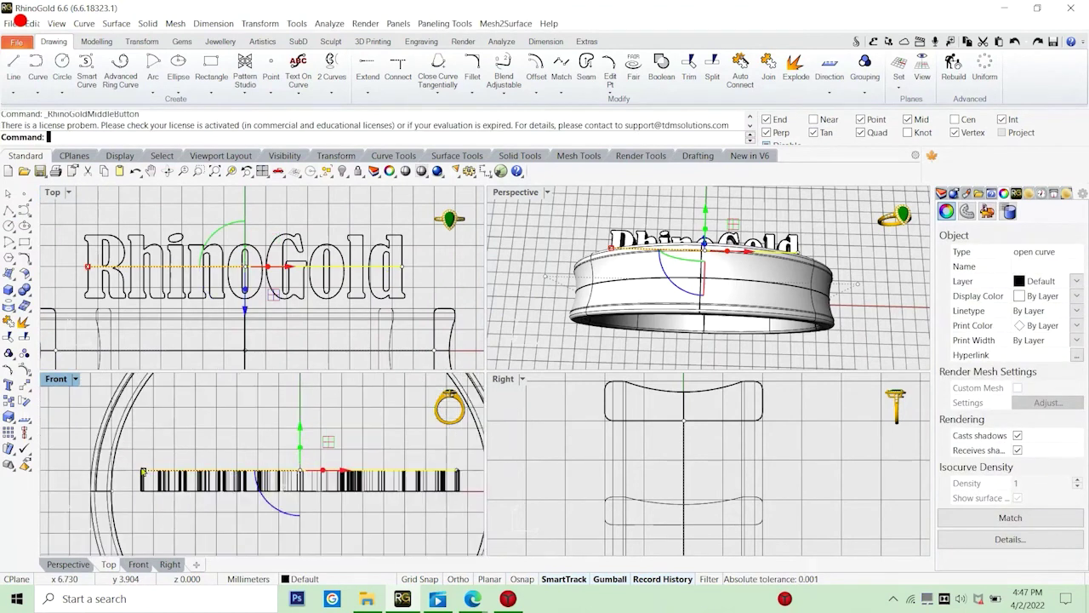
key(Escape)
scroll(255, 426, down, 5)
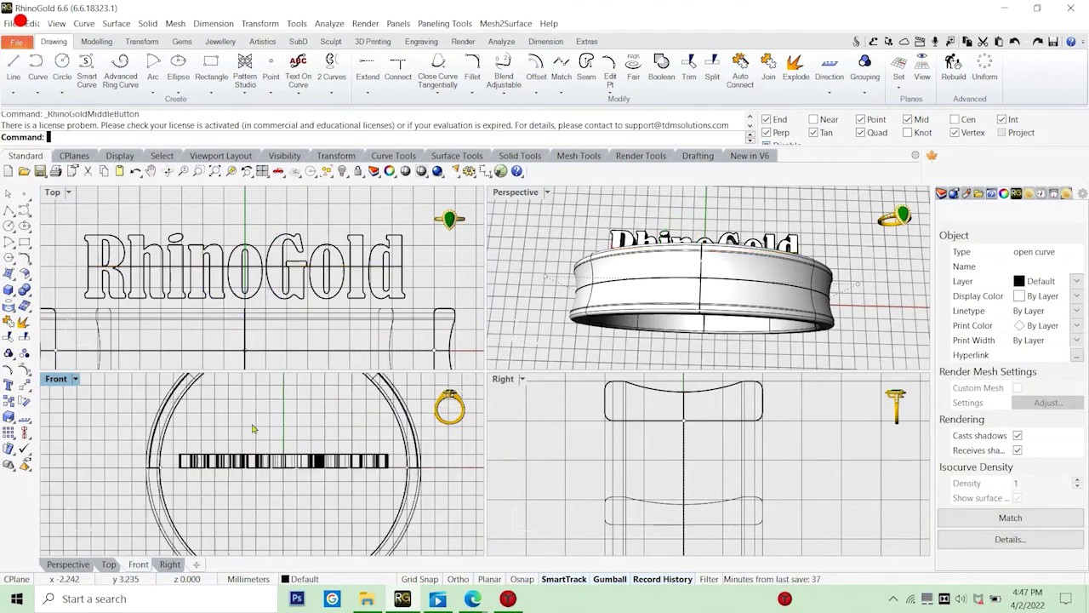
click(393, 270)
right_click(392, 273)
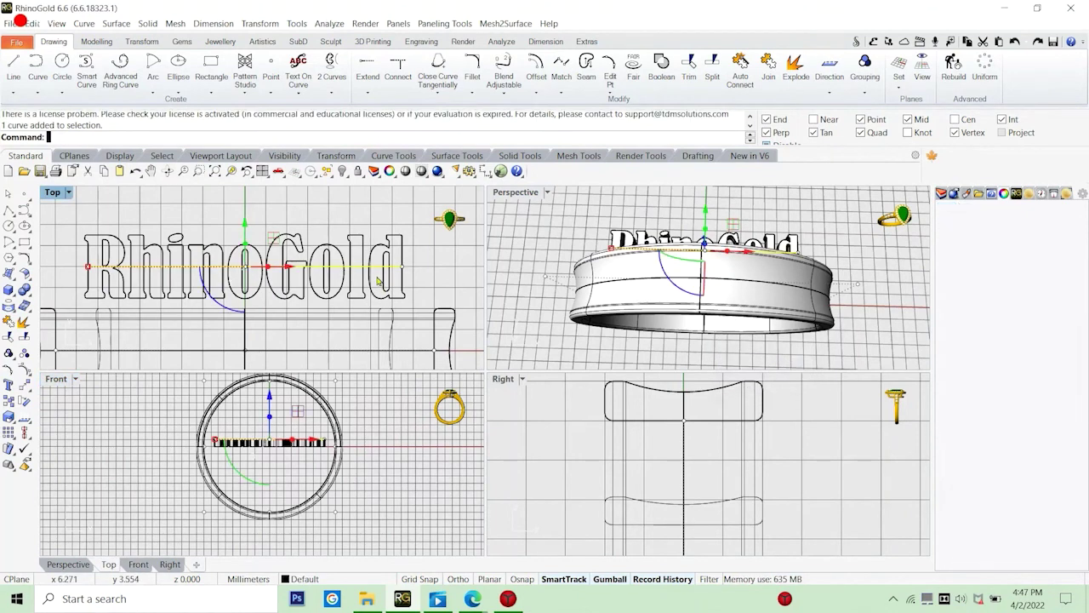
shift+click(380, 280)
scroll(228, 293, down, 4)
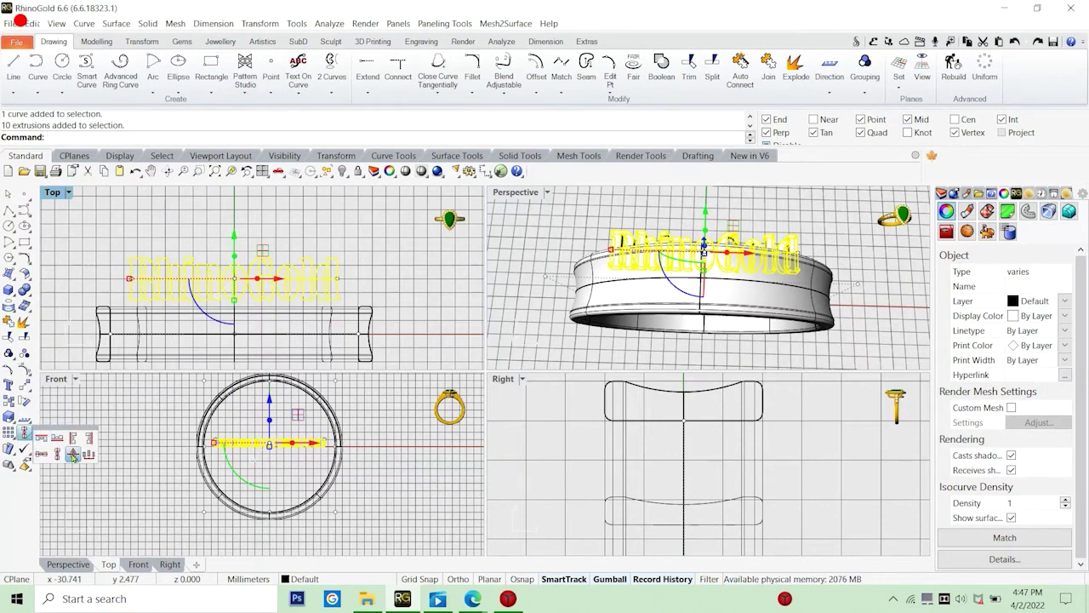
click(28, 436)
key(Return)
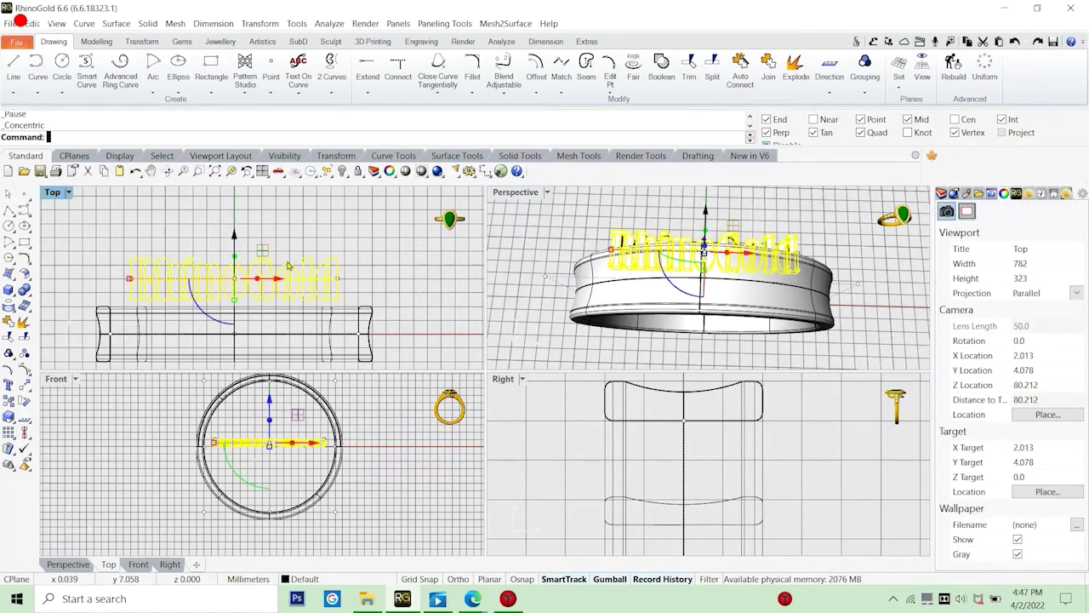
key(Escape)
scroll(404, 256, down, 2)
Write the note "i aligned the crv and the text" as a text object and close its settings without placing it.
text(t)
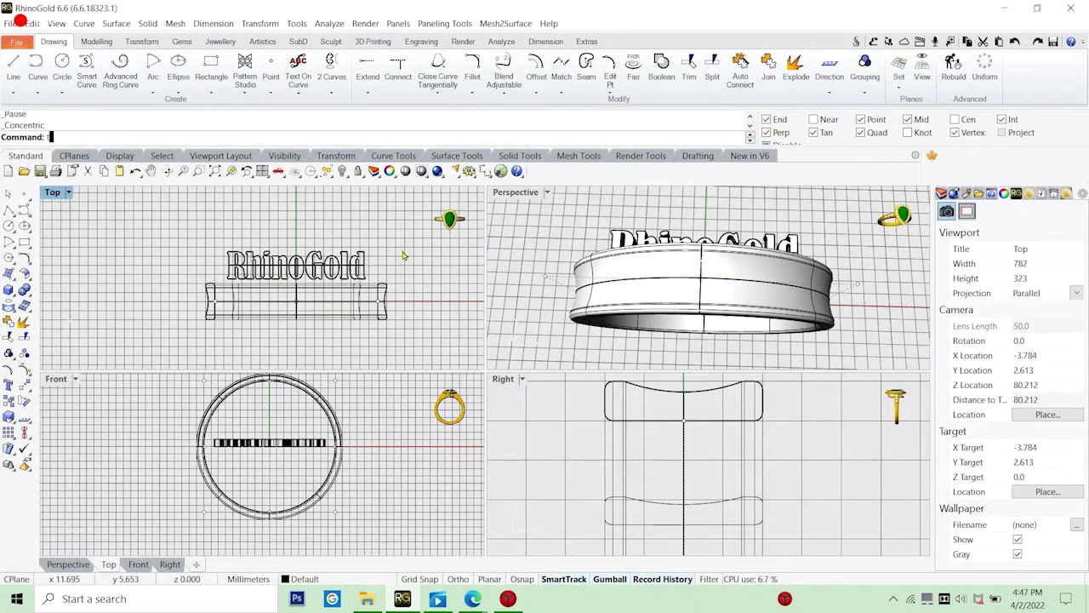
text(ext)
key(Return)
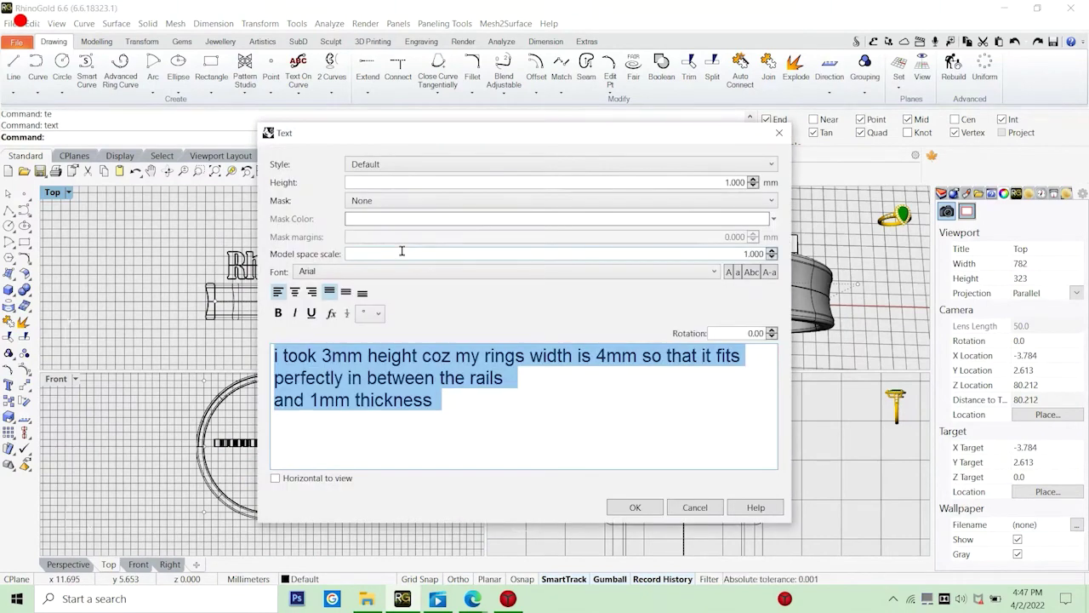
key(BackSpace)
text(i a)
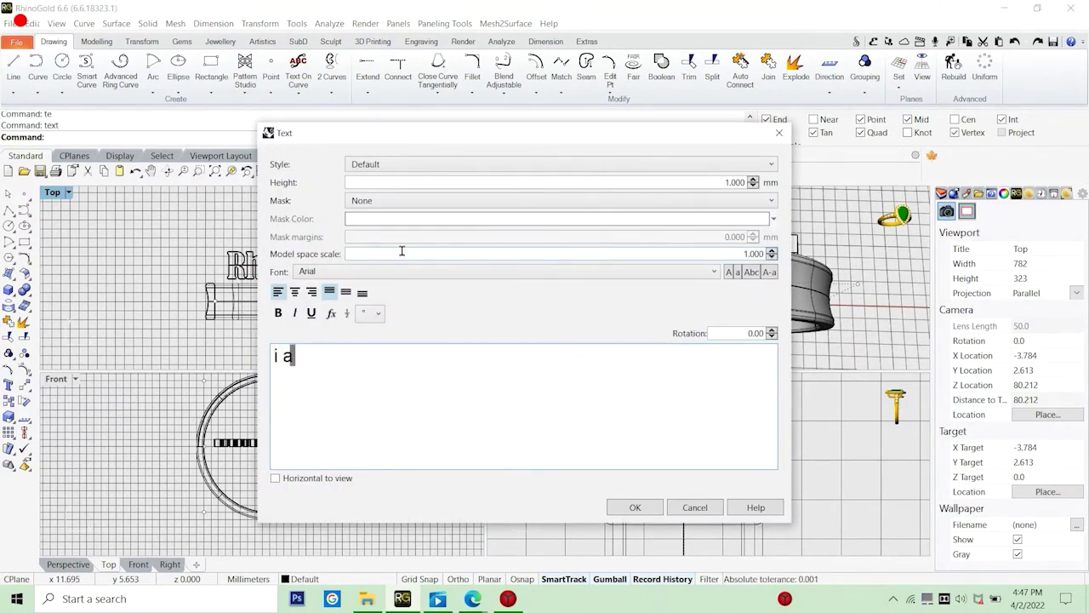
text(ligner)
key(BackSpace)
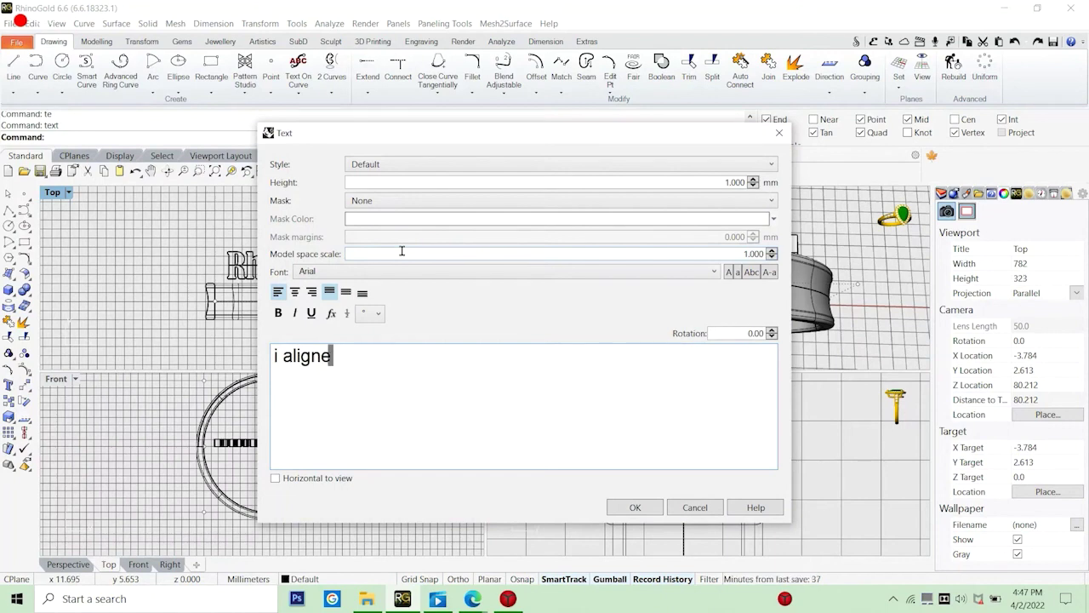
text(d the crv and the)
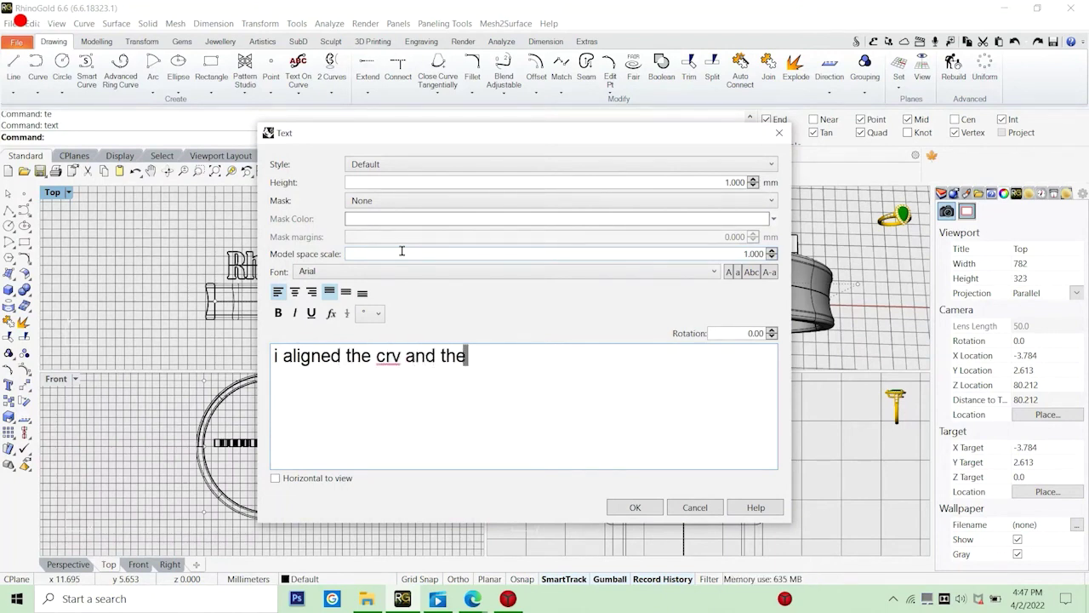
text( text)
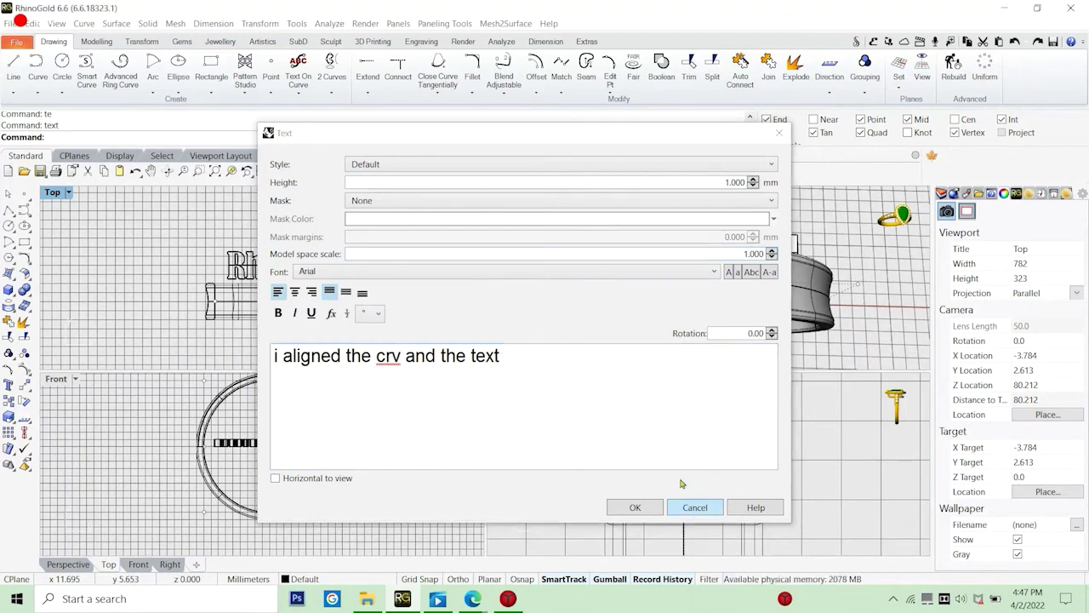
click(694, 508)
Measure the length of the straight line running through the RhinoGold text.
scroll(289, 285, down, 4)
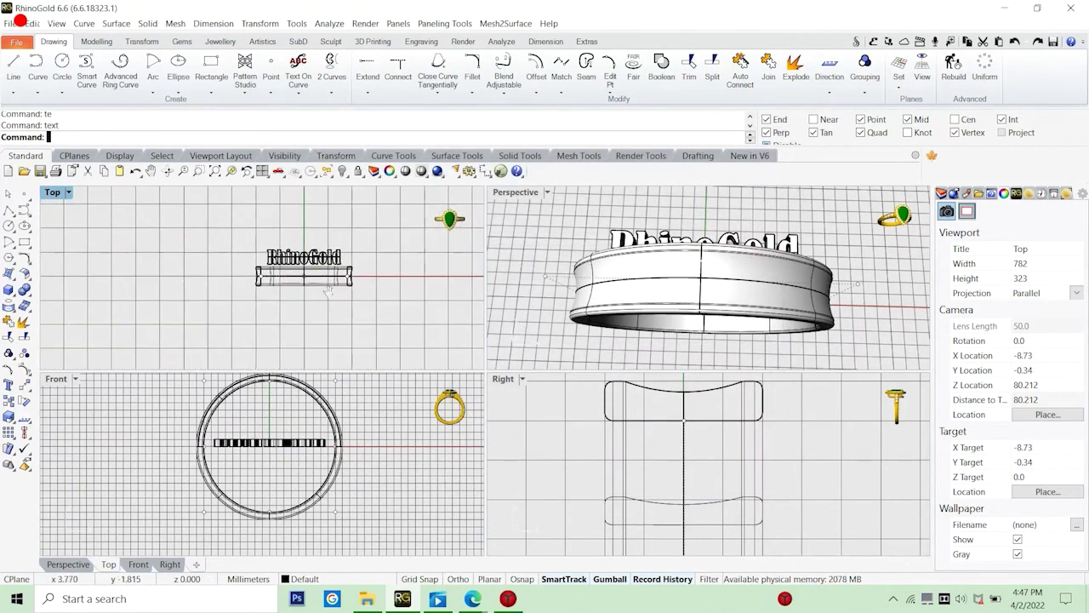
scroll(279, 260, up, 6)
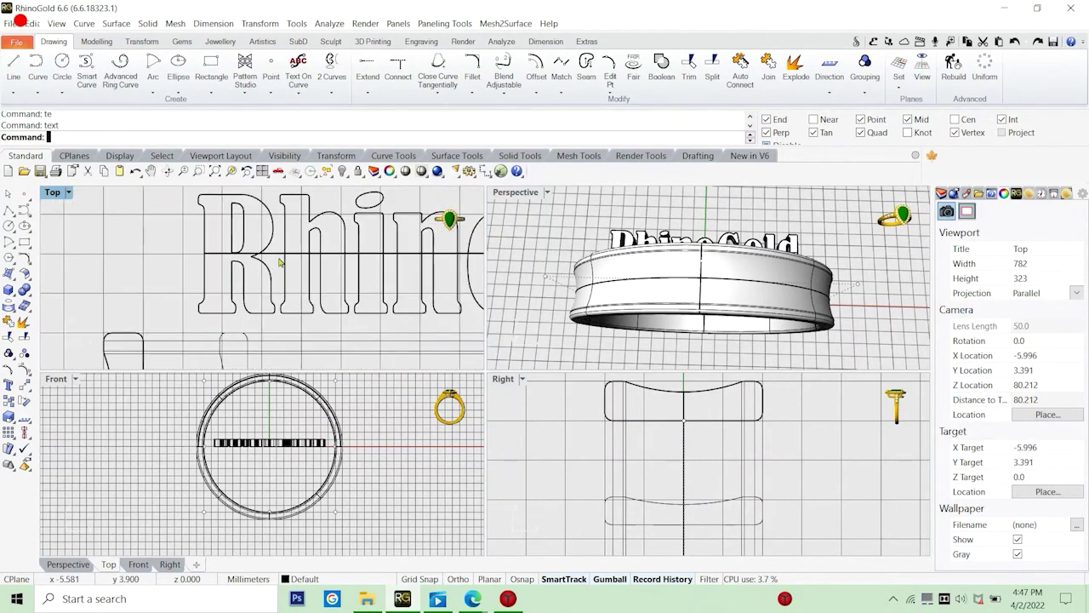
click(279, 262)
scroll(279, 262, down, 3)
text(length)
key(Return)
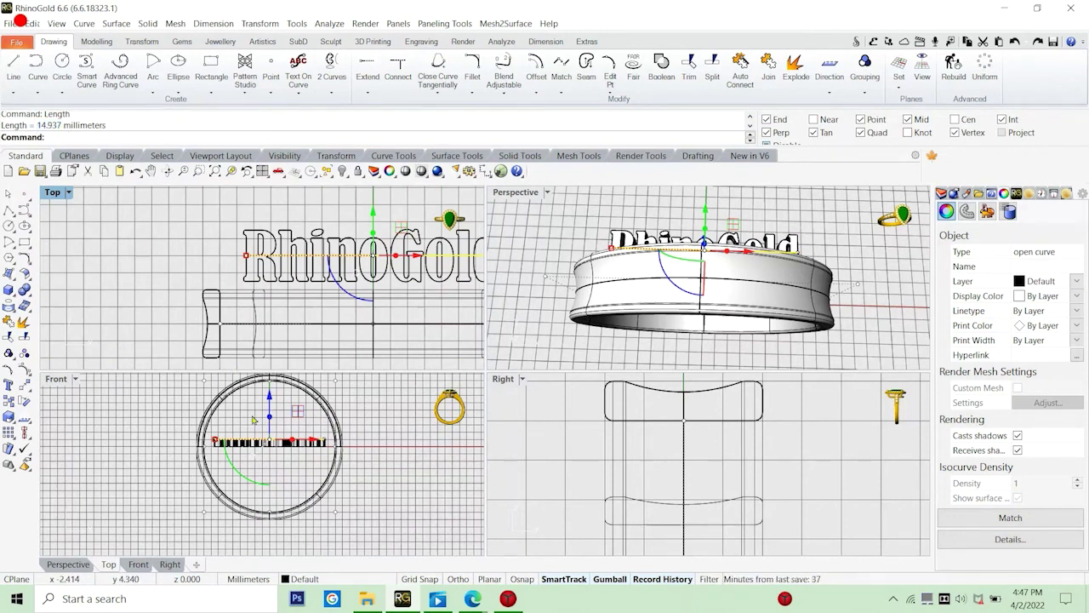
Shorten the outer-face arc with SubCrv in the Front view, starting on its left part, to a length of 14.937 mm.
scroll(292, 444, up, 3)
scroll(292, 445, up, 2)
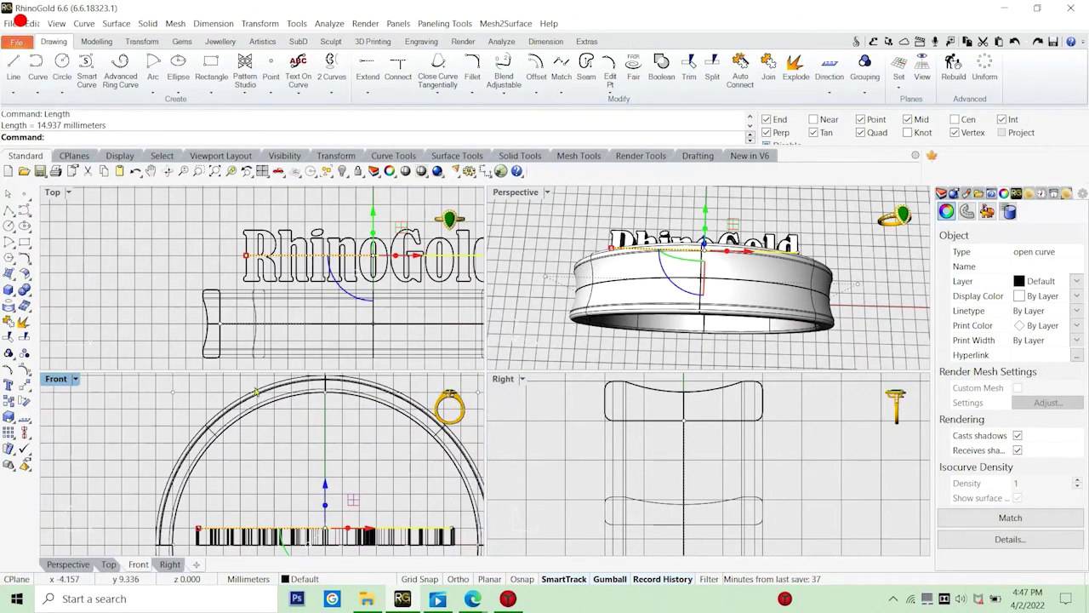
click(259, 396)
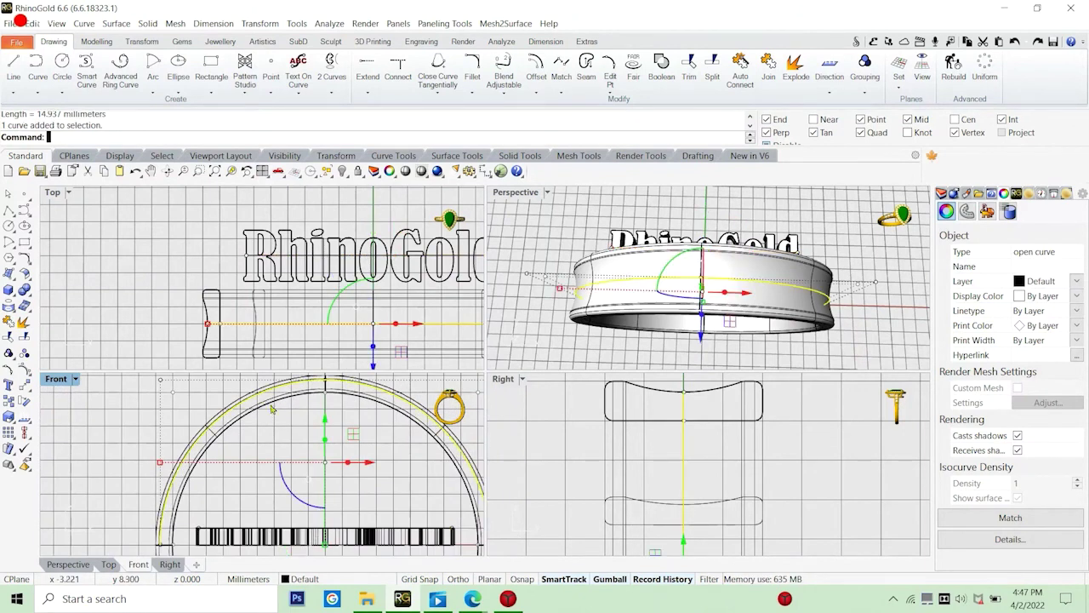
text(SubCrv)
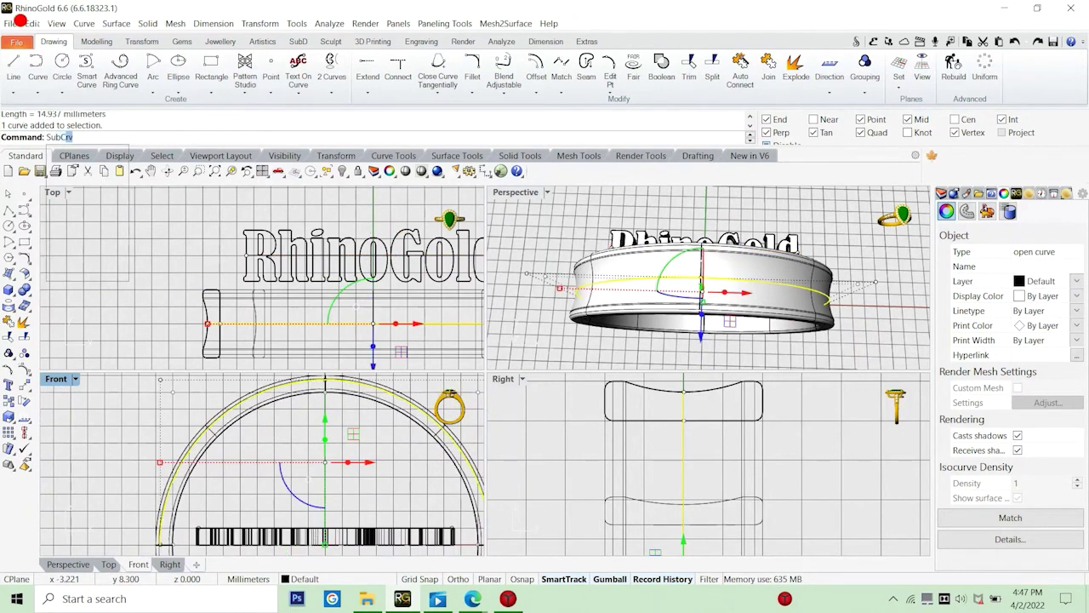
key(Return)
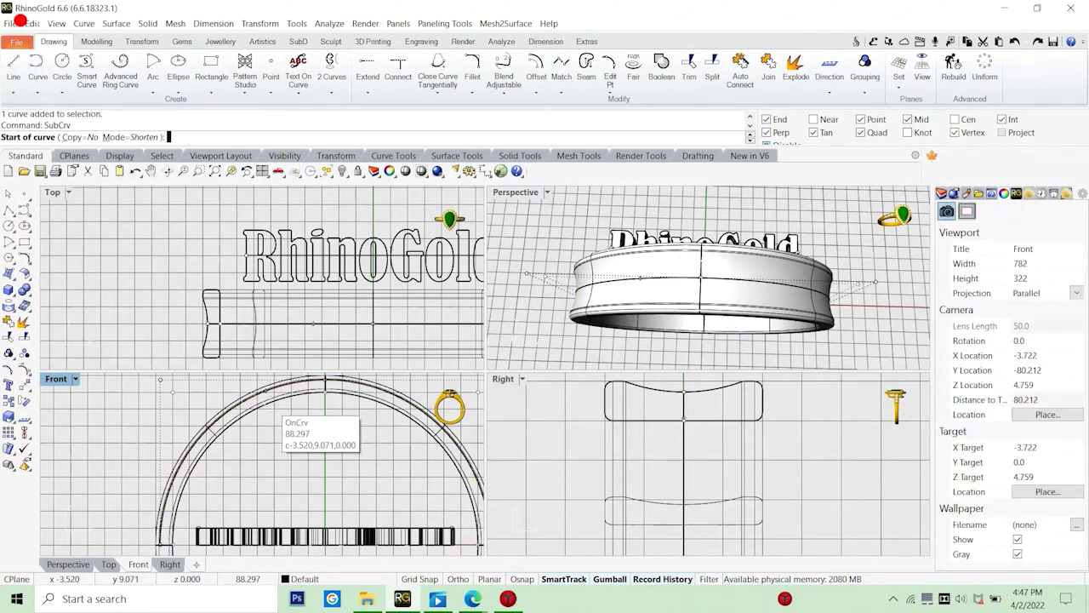
click(218, 423)
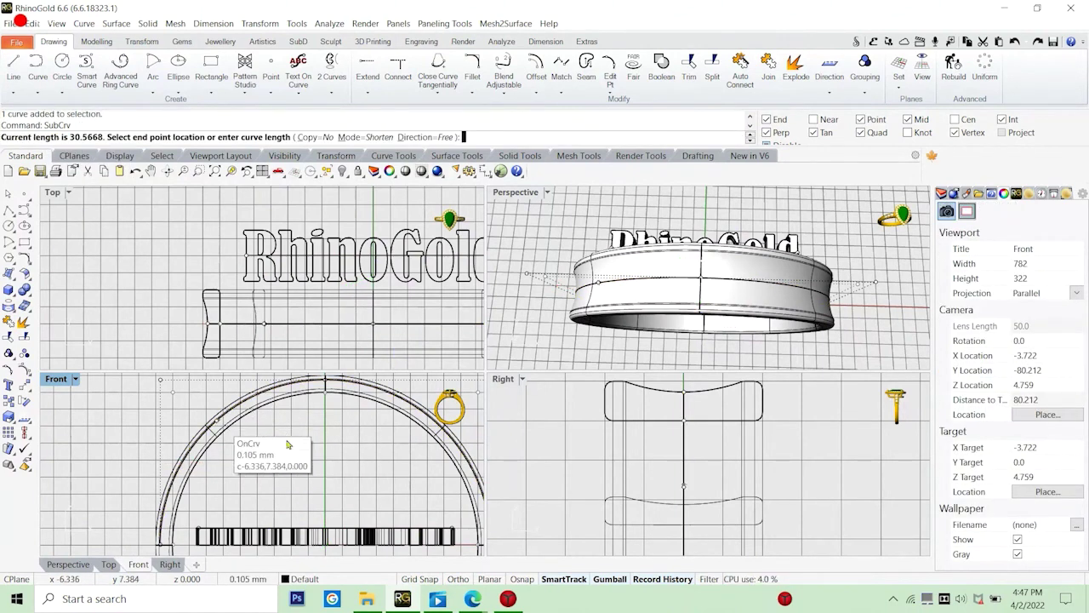
text(14.937)
key(Return)
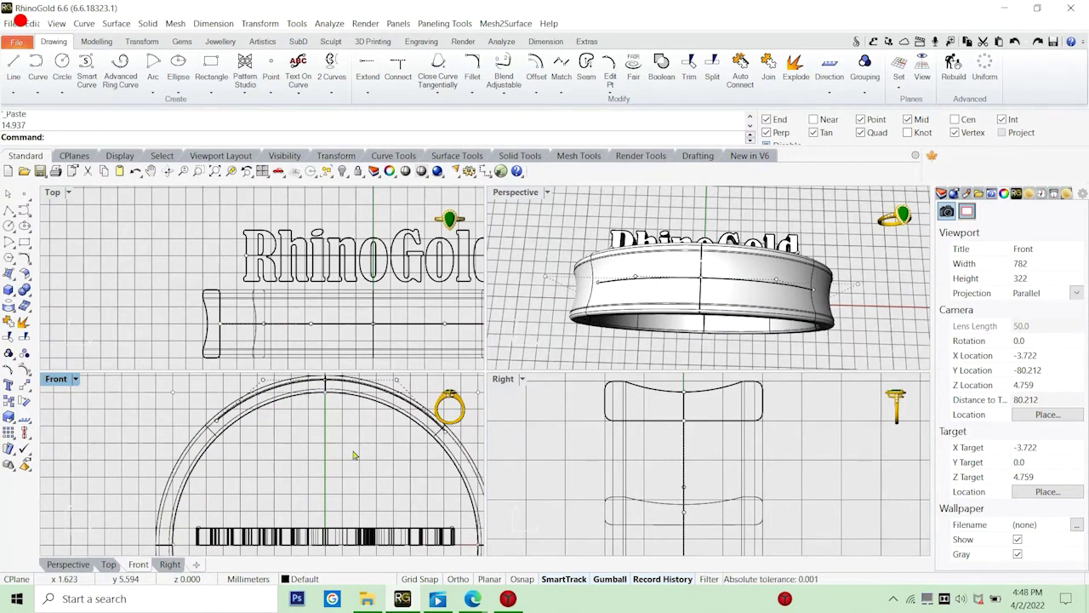
key(Escape)
click(291, 393)
scroll(293, 398, down, 3)
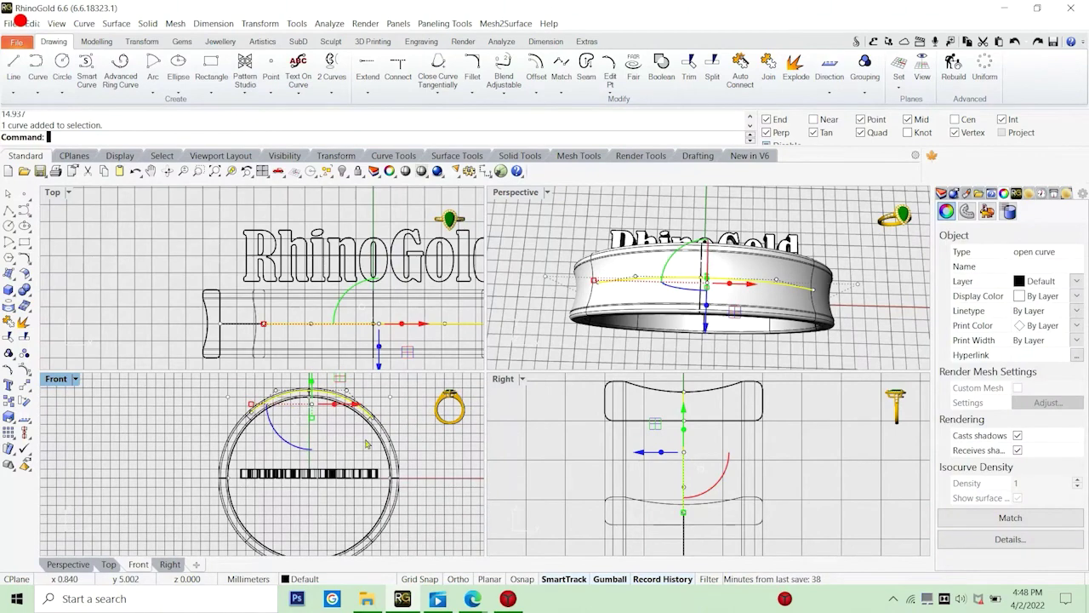
scroll(287, 405, up, 5)
key(Escape)
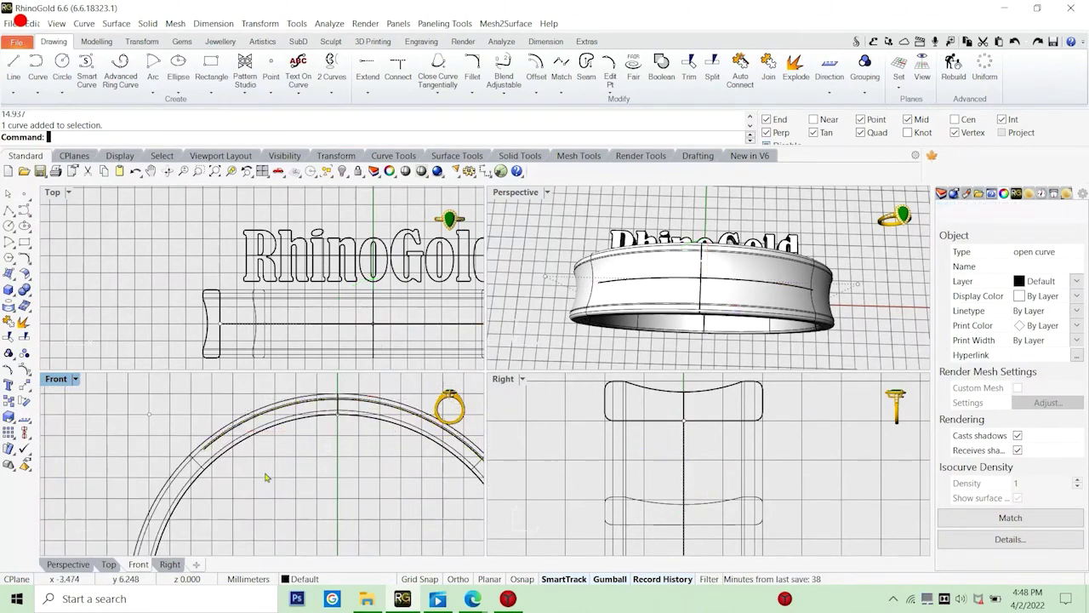
Write the note "i took the length of the text curve and did subcrv on the isocurve so that i can" in a new text object.
text(te)
key(Return)
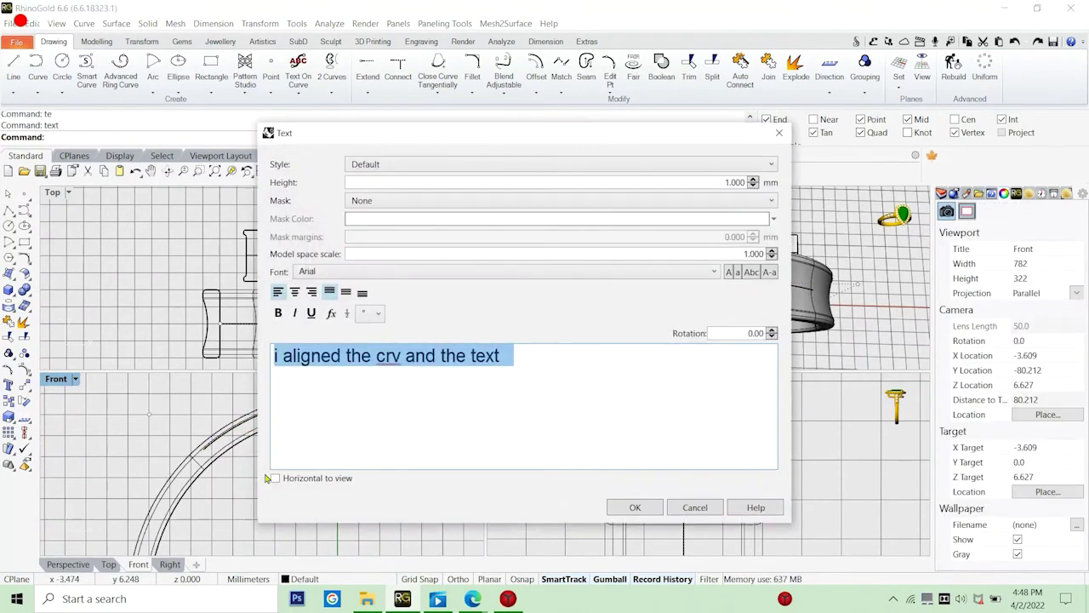
text(i t)
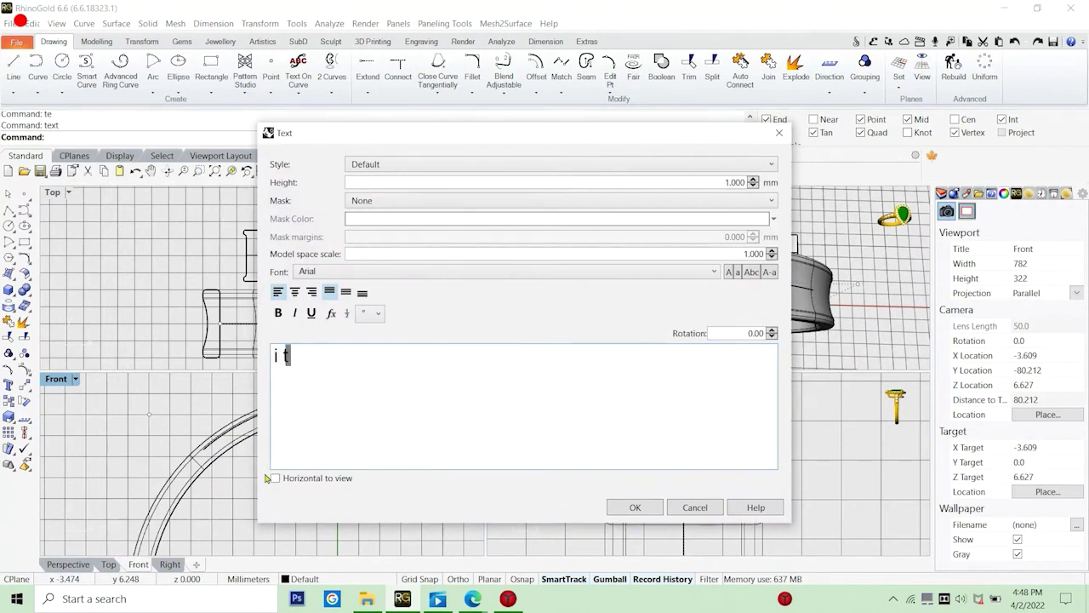
text(ook the )
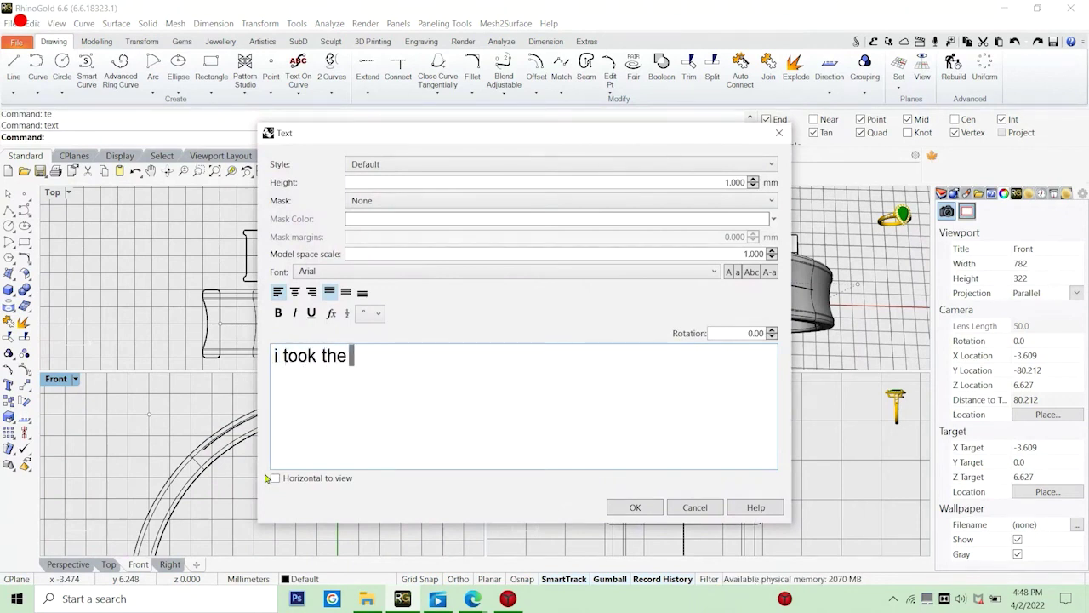
text(length)
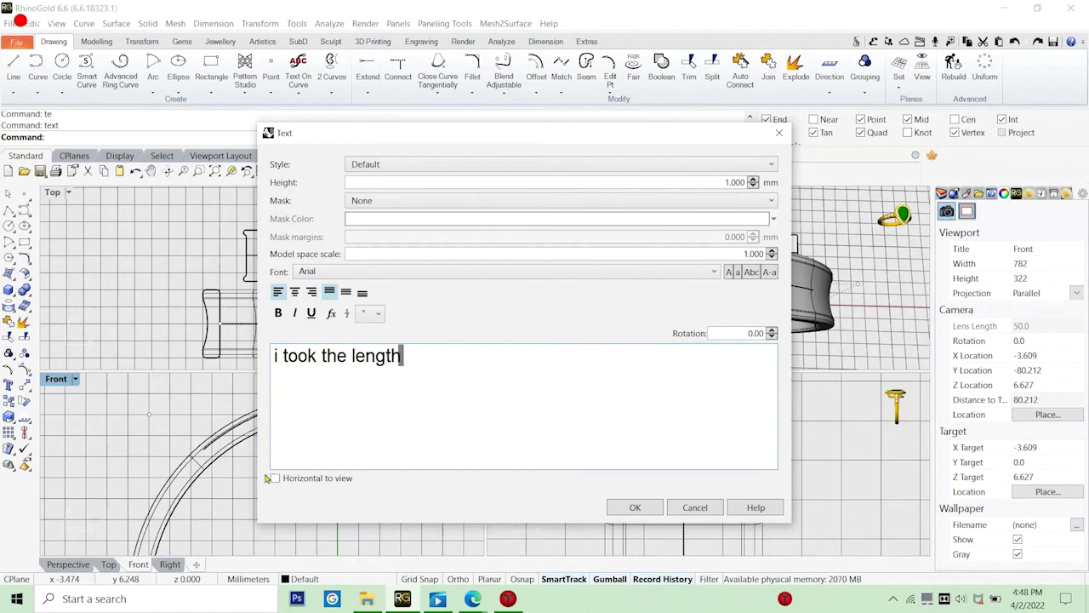
text( of hte)
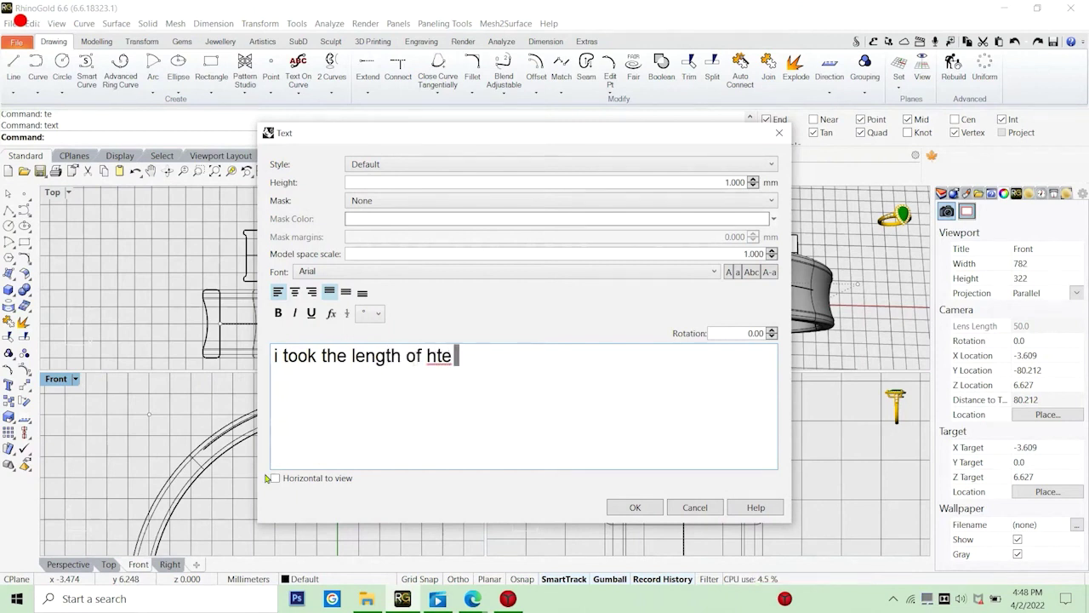
key(BackSpace)
key(BackSpace)
key(BackSpace)
key(BackSpace)
text(the tex)
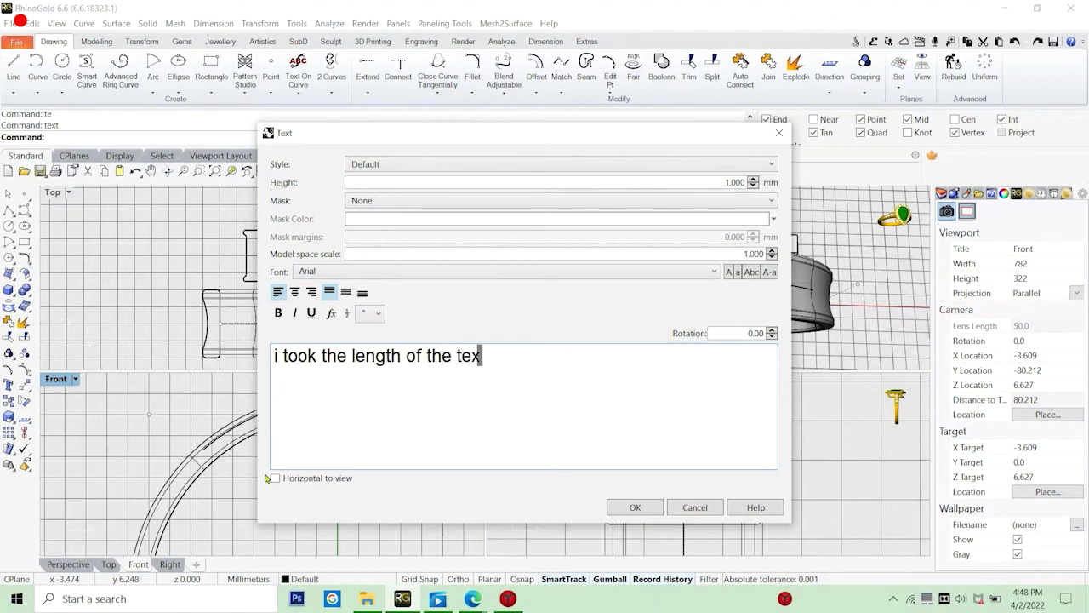
text(t curve and )
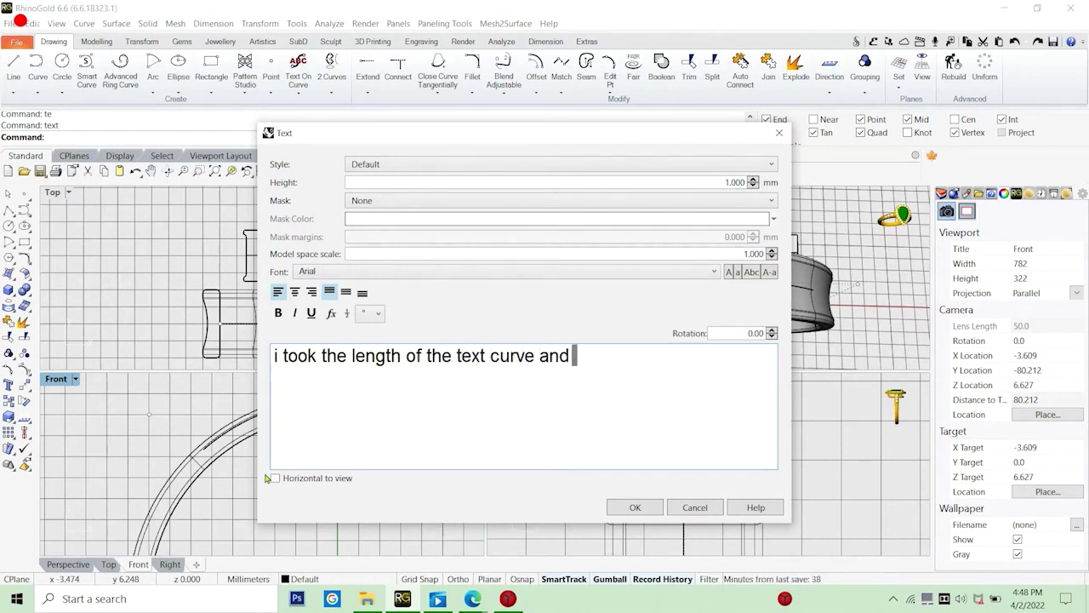
text(ddi)
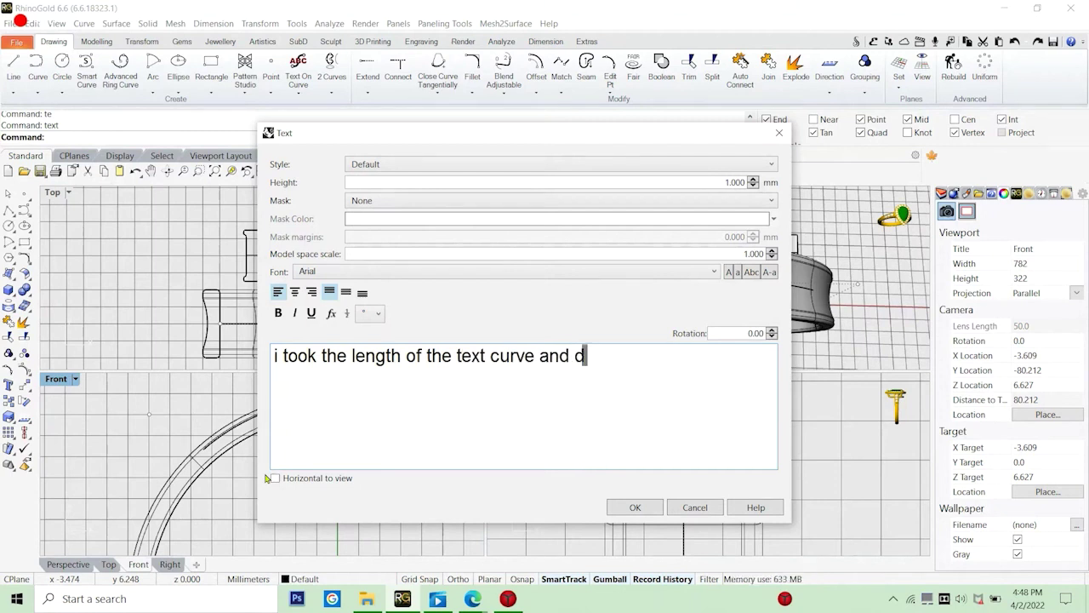
key(BackSpace)
key(BackSpace)
text(id sub)
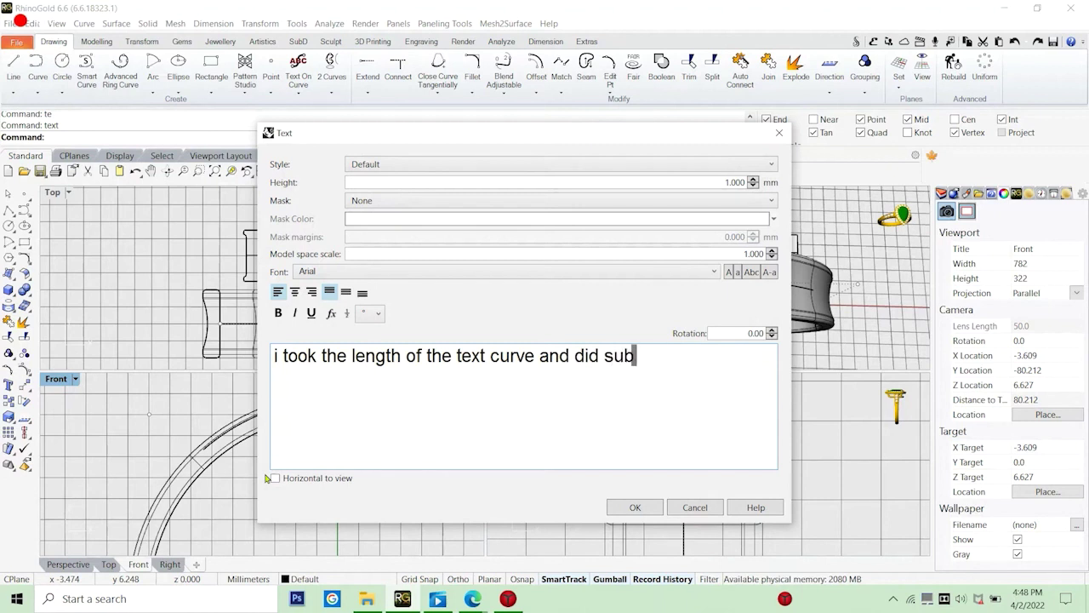
text(drv on the )
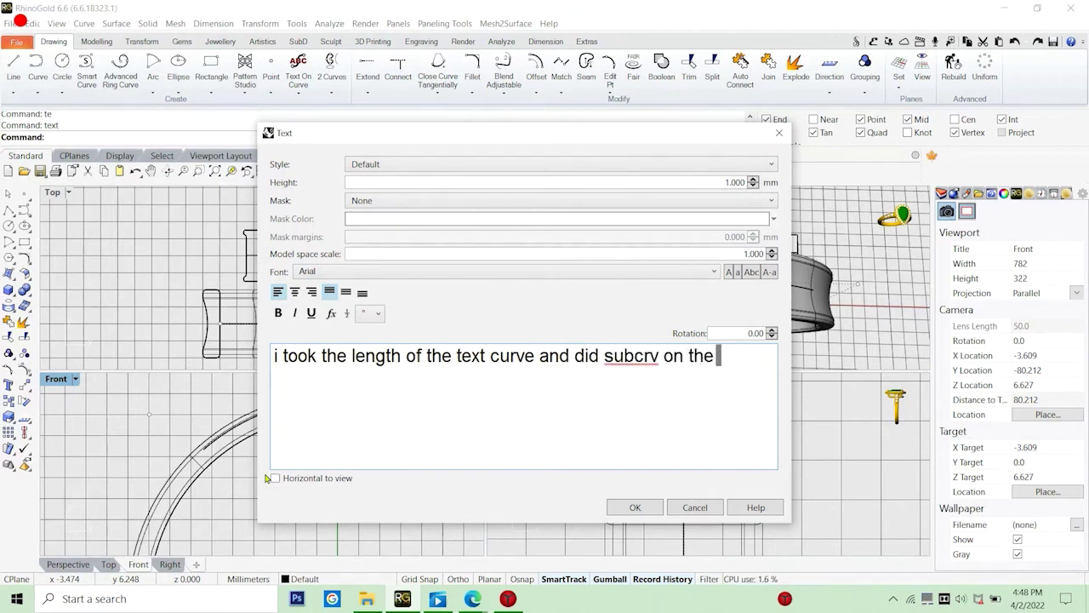
text(isocurve s)
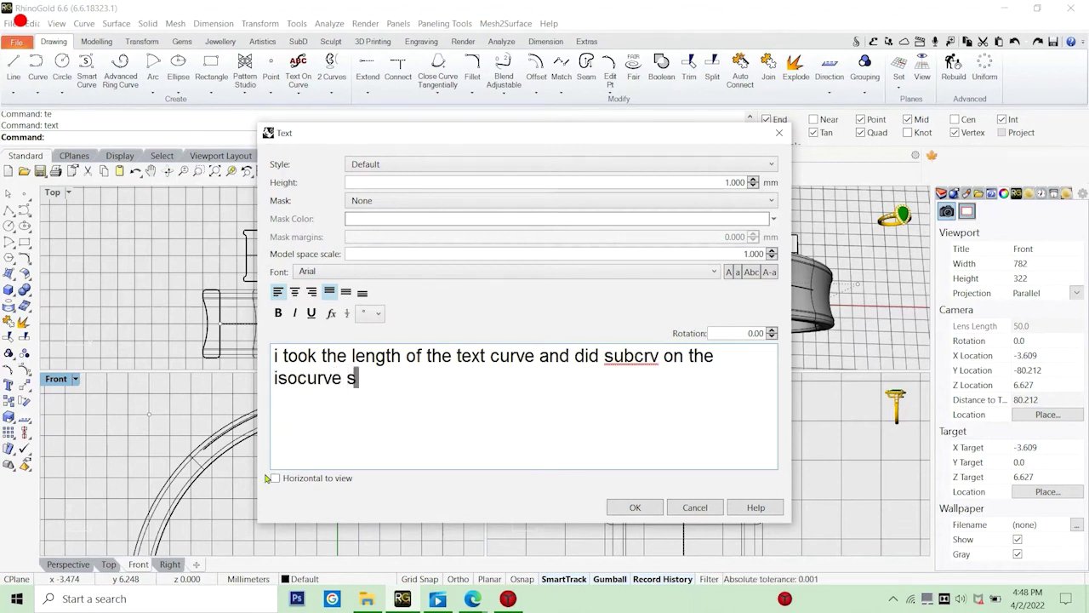
text(o that i can)
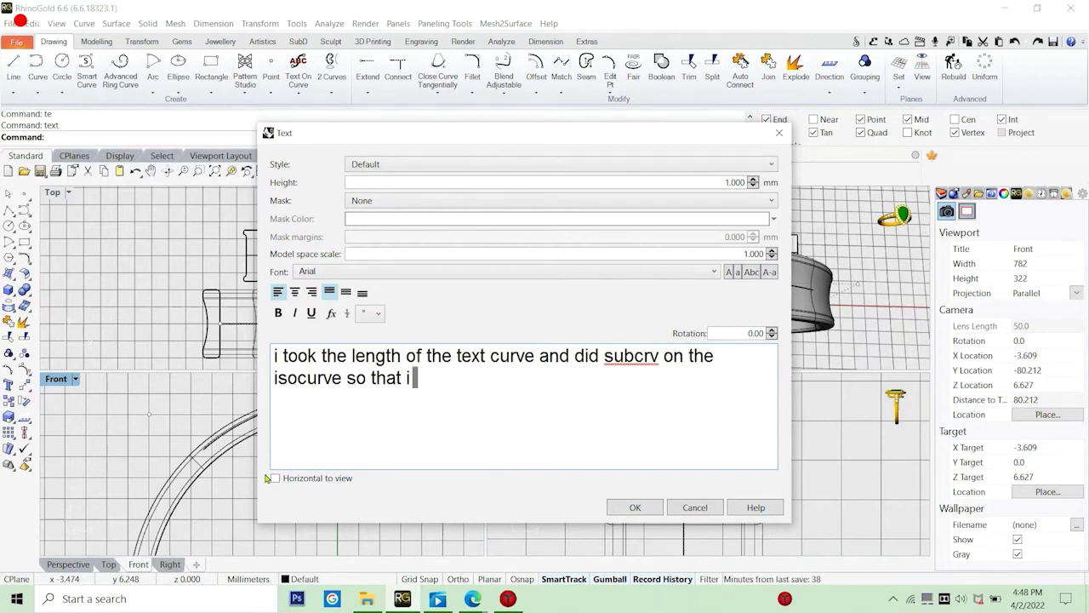
Finish the text note with "can get the same length curve on the ring also" and discard it without placing it.
text( get)
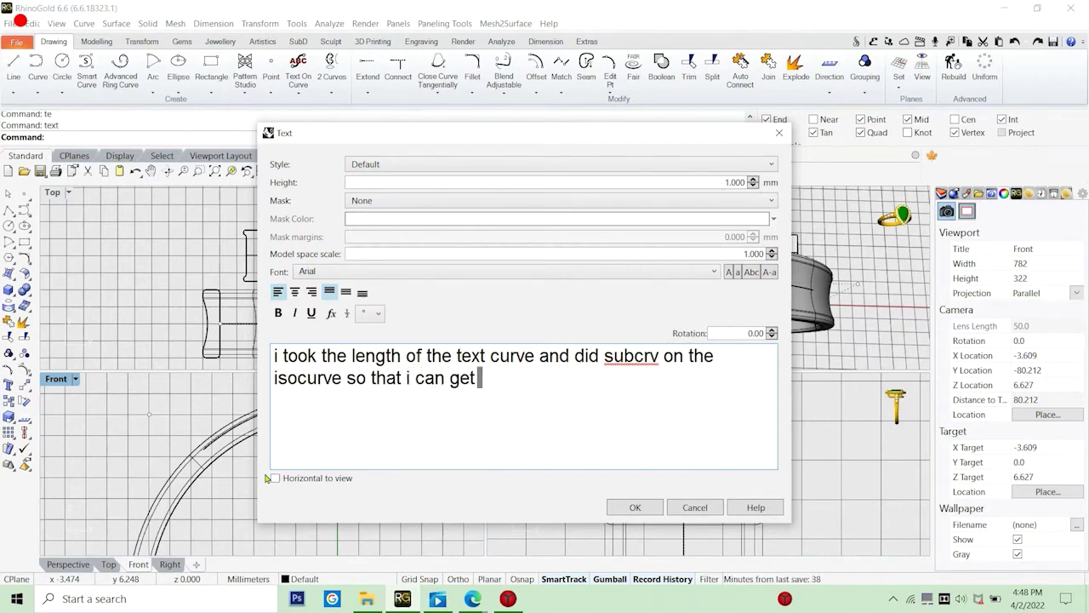
text( hte)
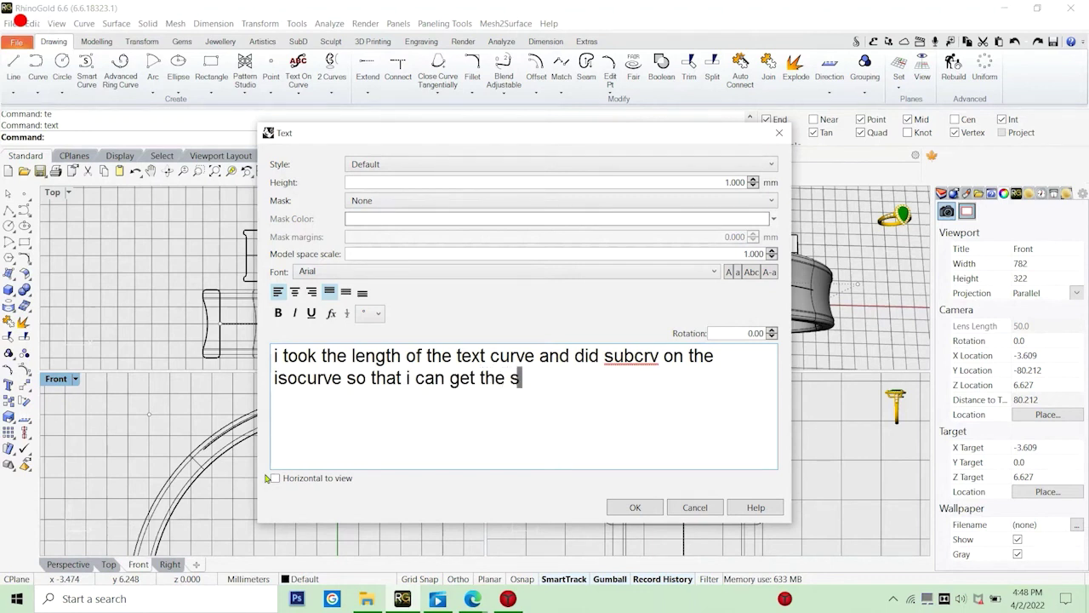
text(ame leng)
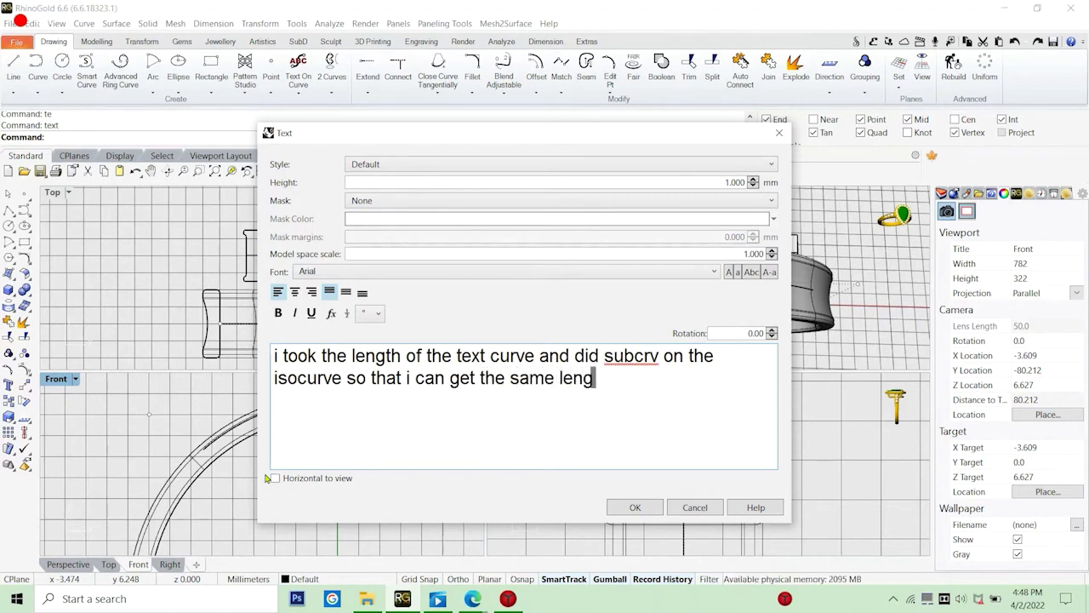
text(th curve on the)
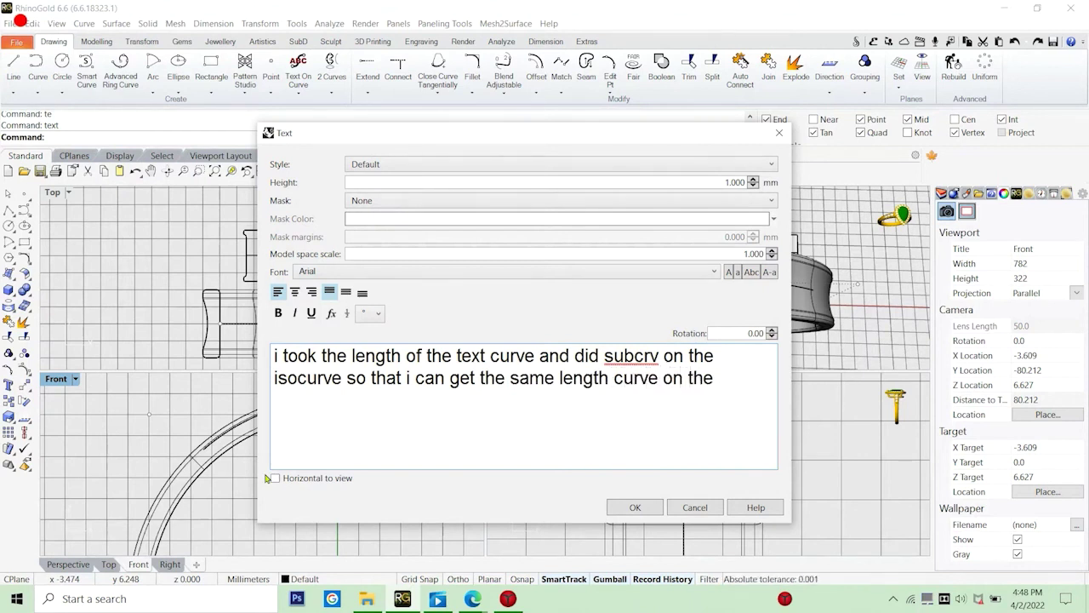
text(lso)
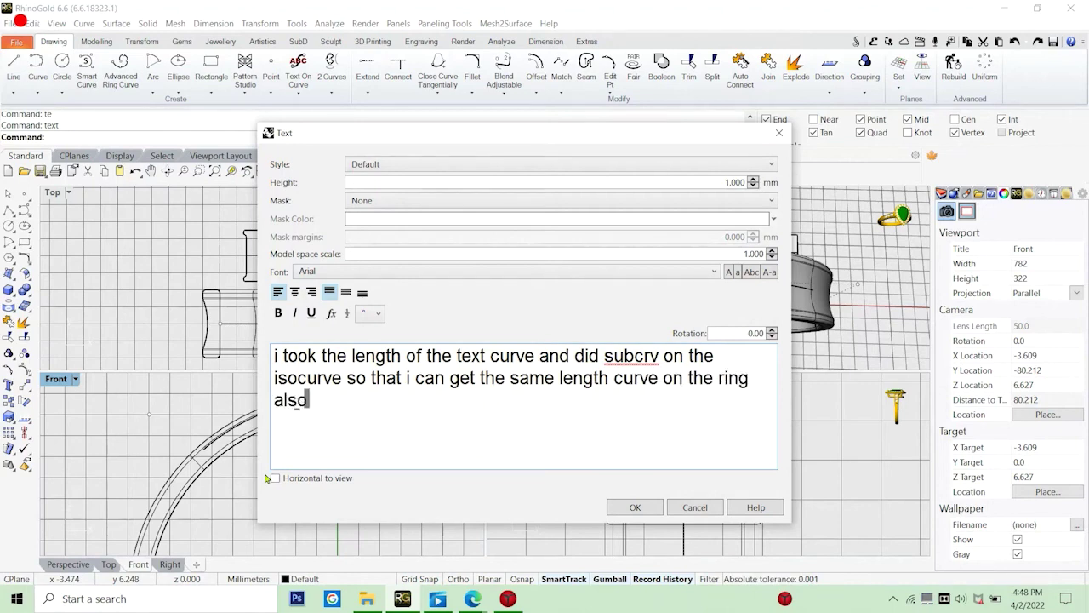
click(694, 507)
Rotate the text-length curve on the ring about the origin in the Front view.
click(310, 326)
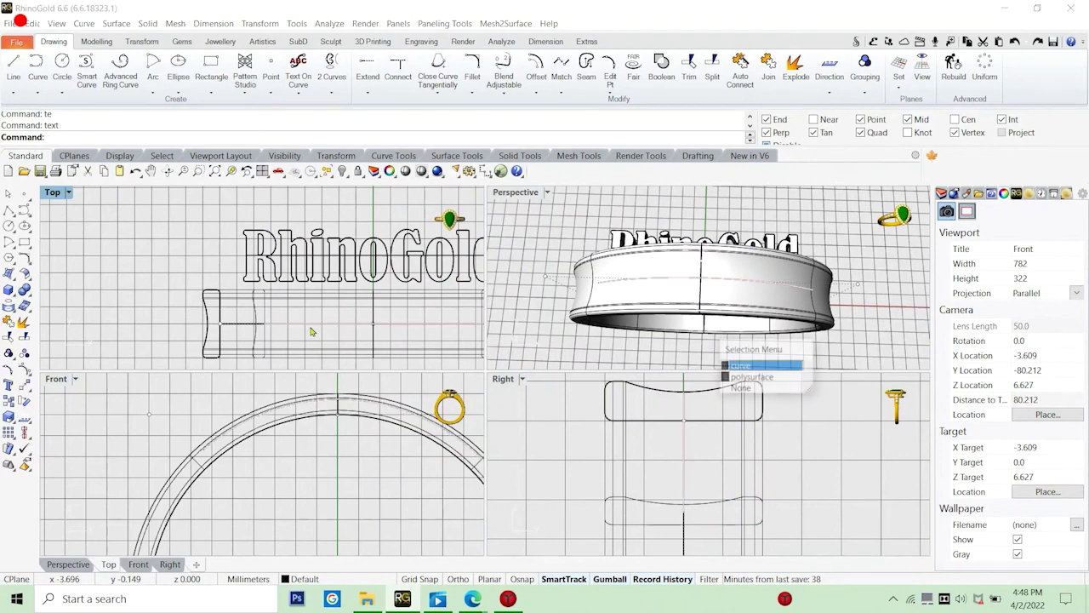
click(310, 326)
scroll(240, 465, down, 4)
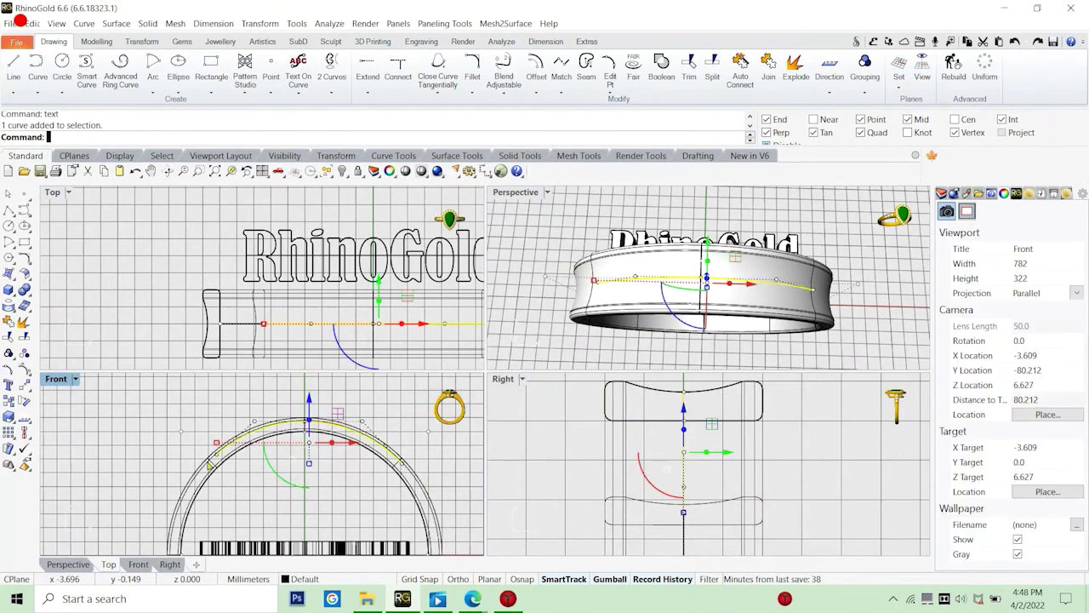
click(24, 400)
scroll(296, 445, down, 1)
text(0)
key(Return)
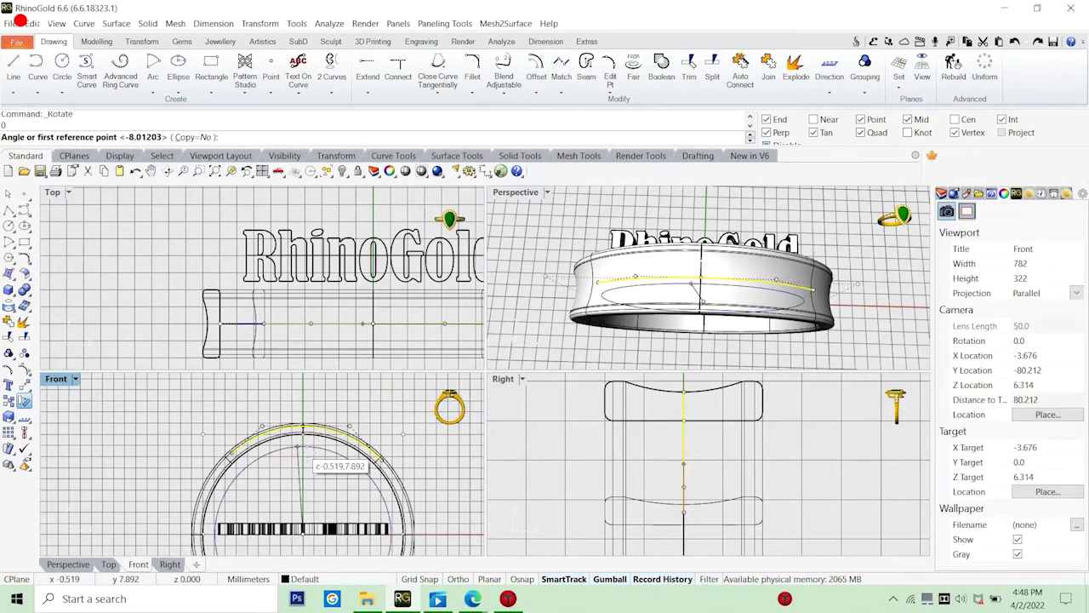
scroll(303, 444, up, 6)
key(Escape)
right_click(300, 435)
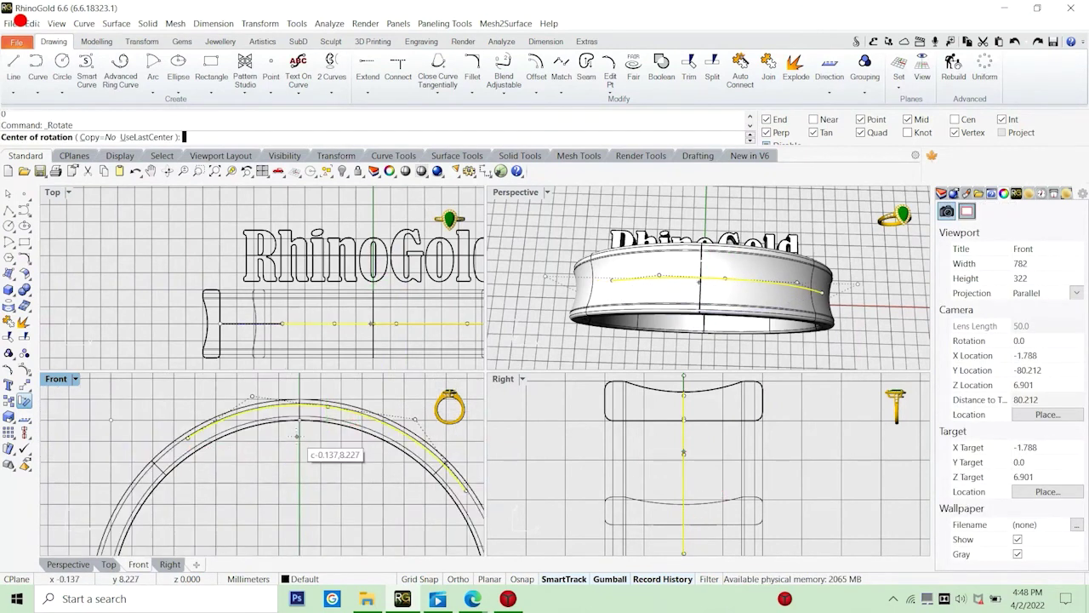
key(Escape)
Place a point object on the ring curve in the Front view and undo it.
click(24, 195)
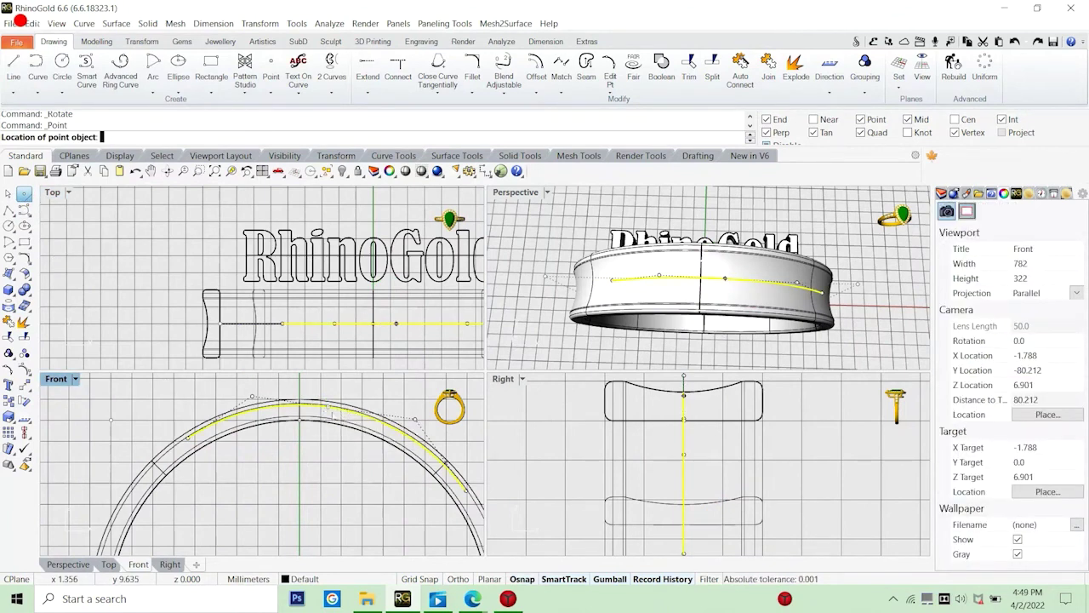
click(343, 420)
scroll(202, 404, down, 2)
click(201, 404)
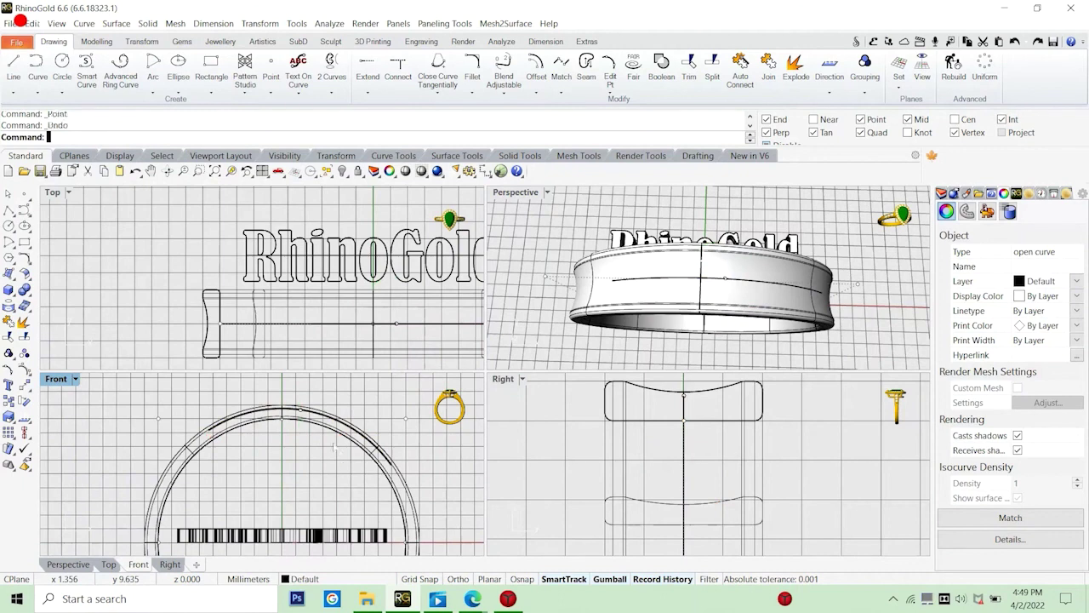
scroll(306, 418, up, 3)
click(341, 430)
key(Return)
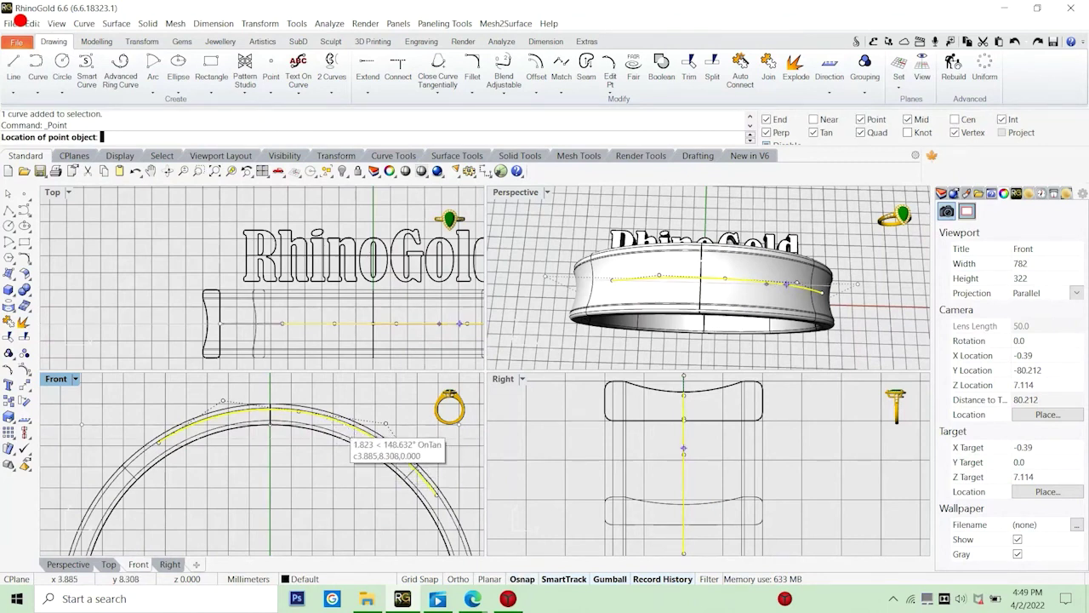
click(321, 424)
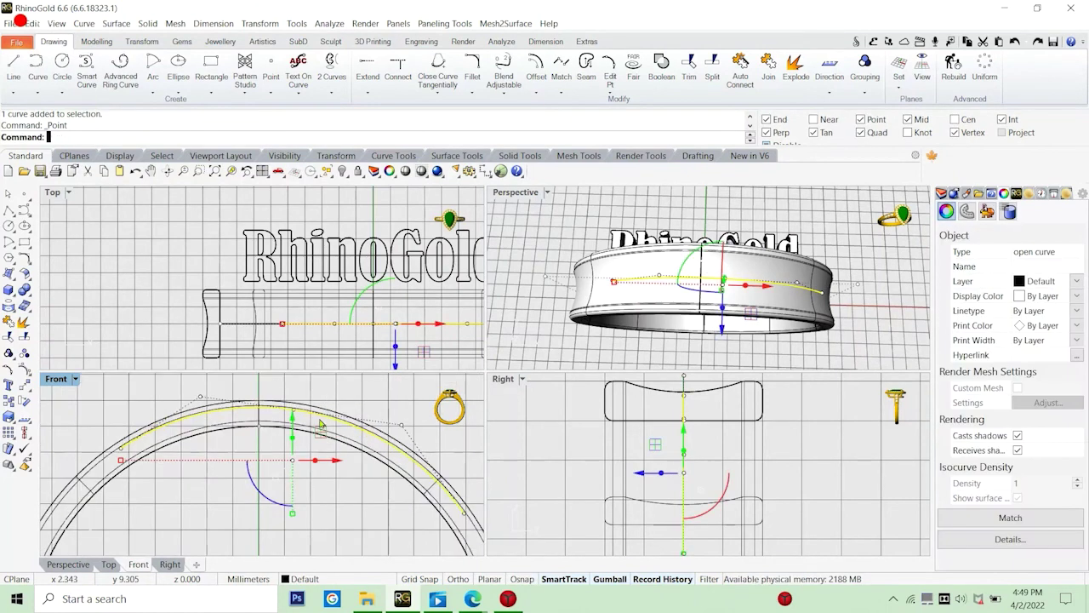
key(Return)
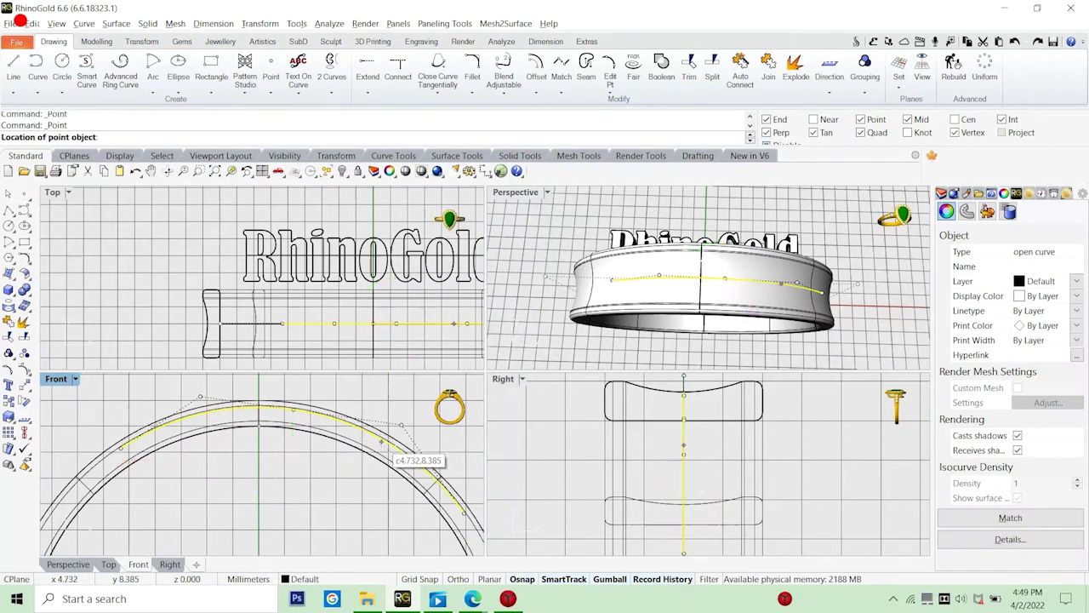
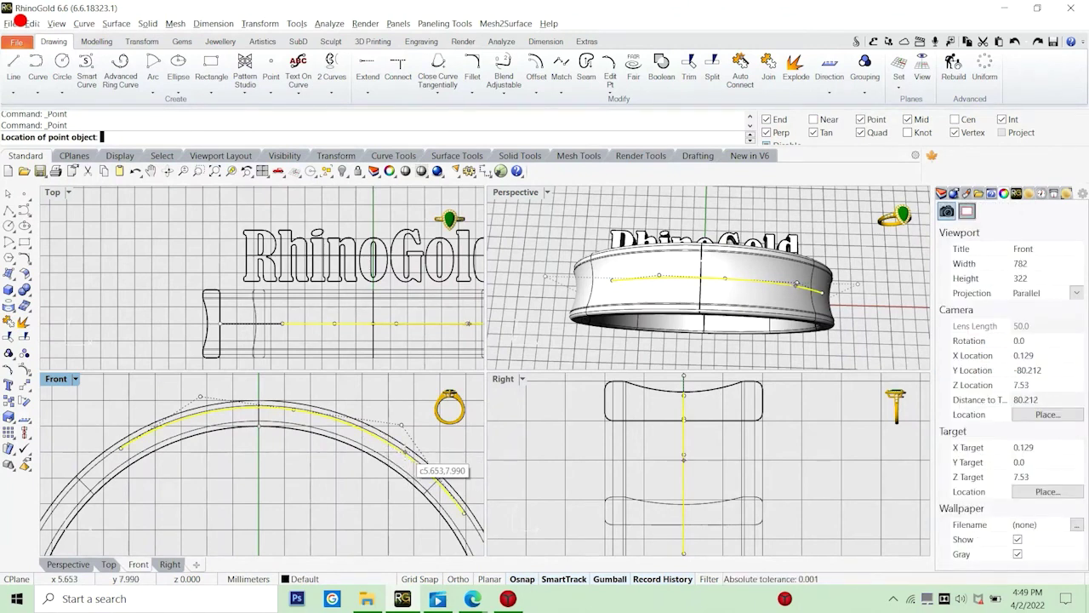
key(Escape)
scroll(314, 436, down, 3)
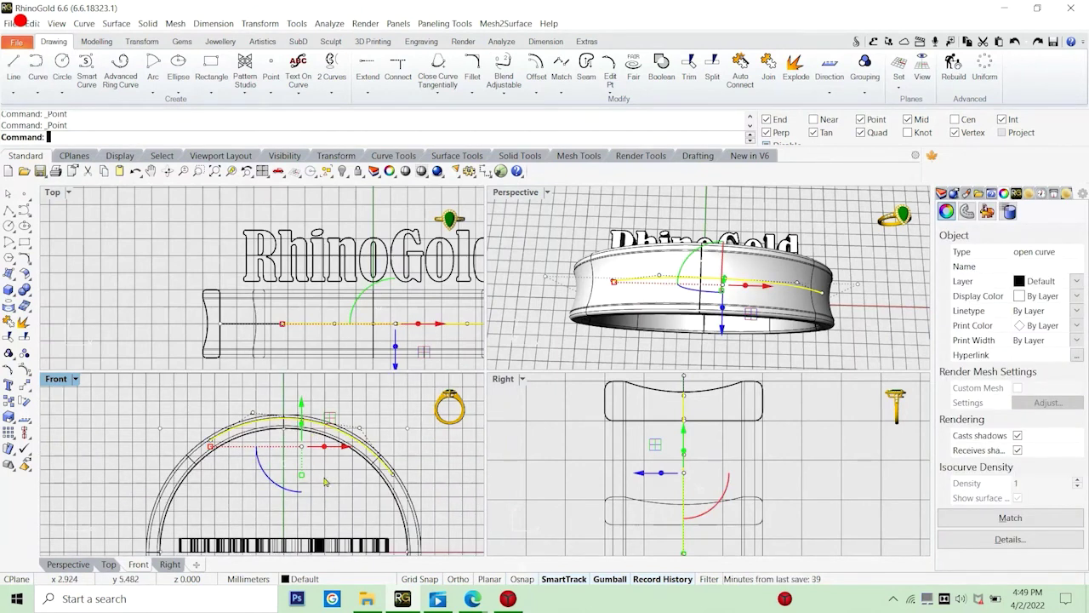
key(Return)
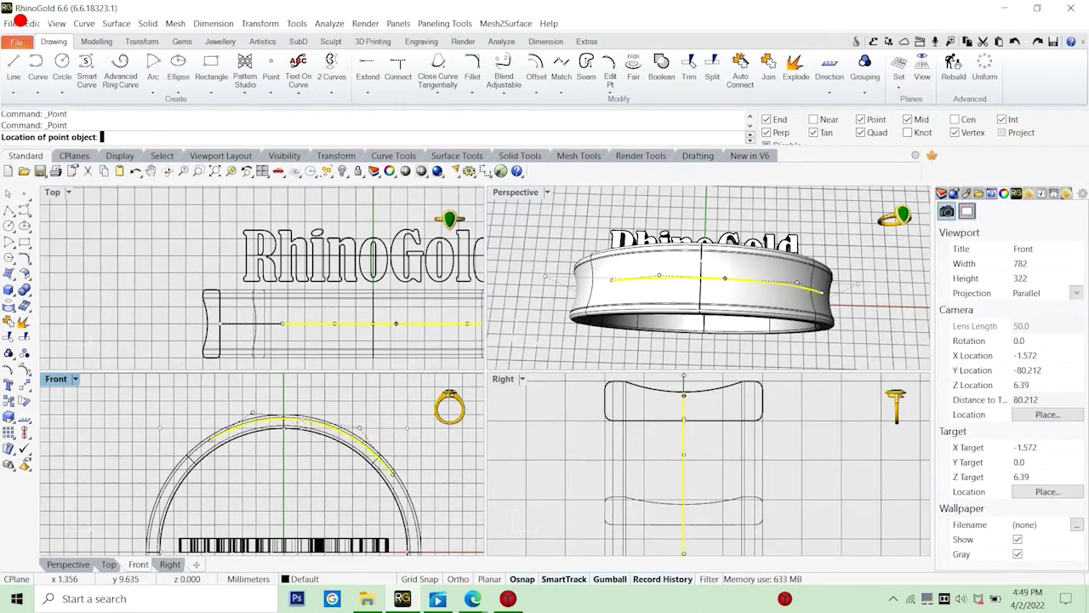
key(Escape)
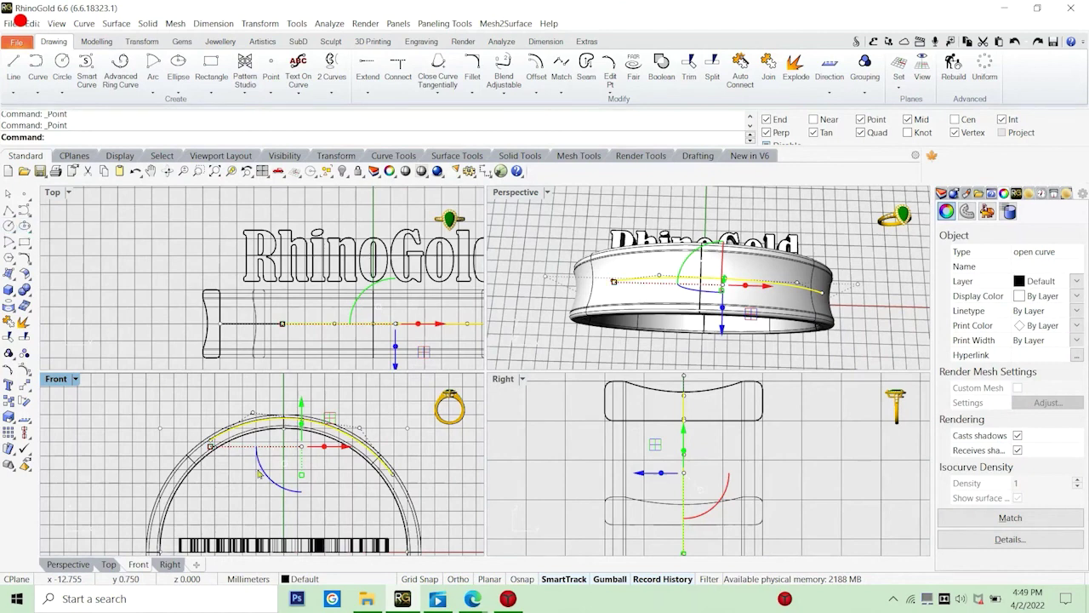
right_click(242, 492)
key(Escape)
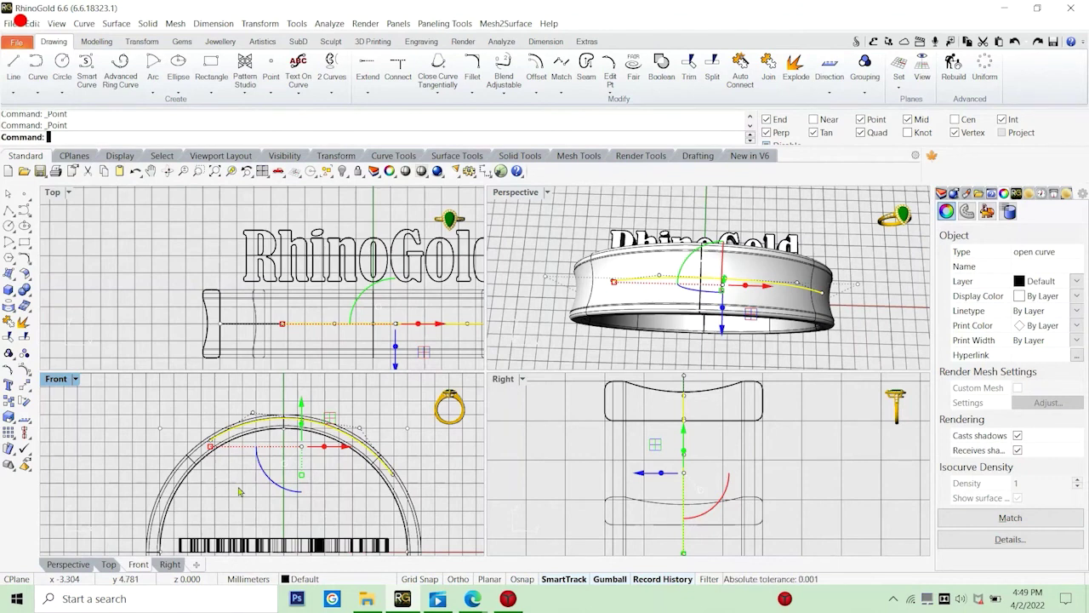
Place a point object at the origin, coordinate 0, in the Front view.
key(Return)
scroll(239, 491, down, 2)
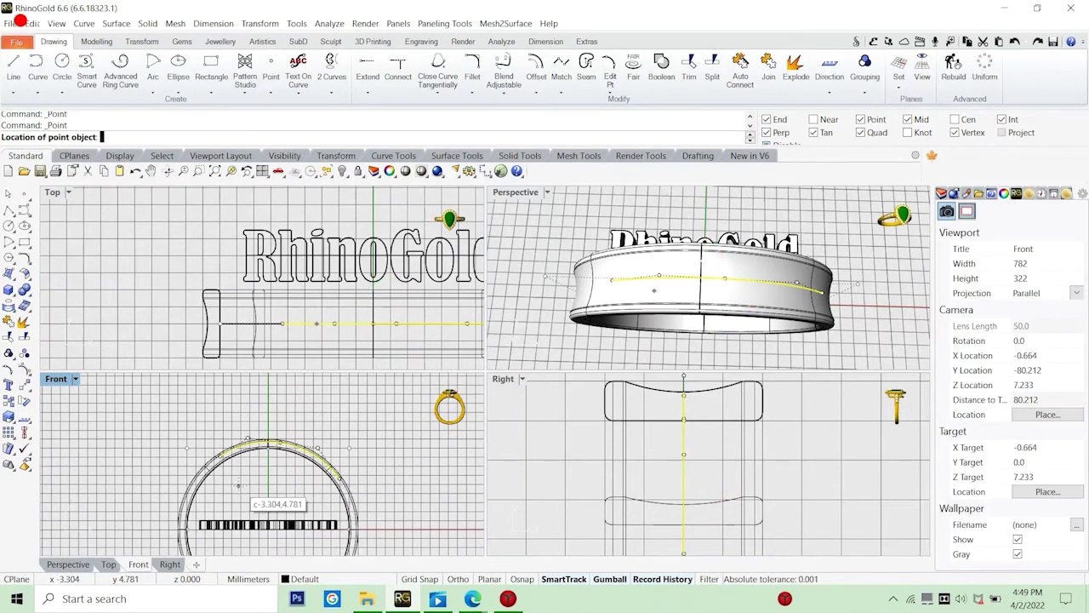
text(0)
key(Return)
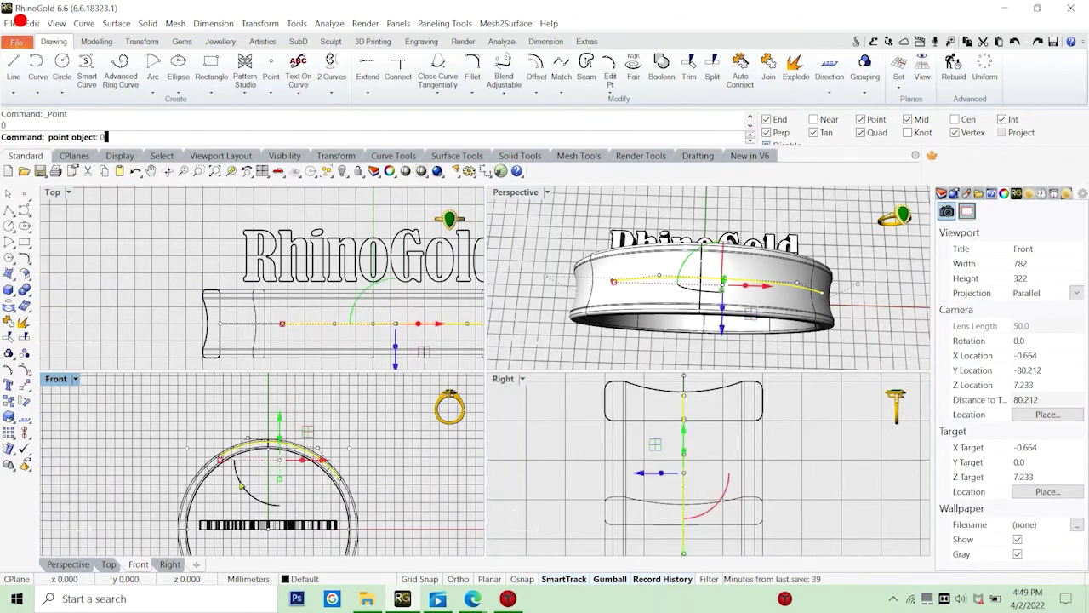
scroll(247, 483, up, 3)
scroll(251, 483, down, 2)
click(229, 458)
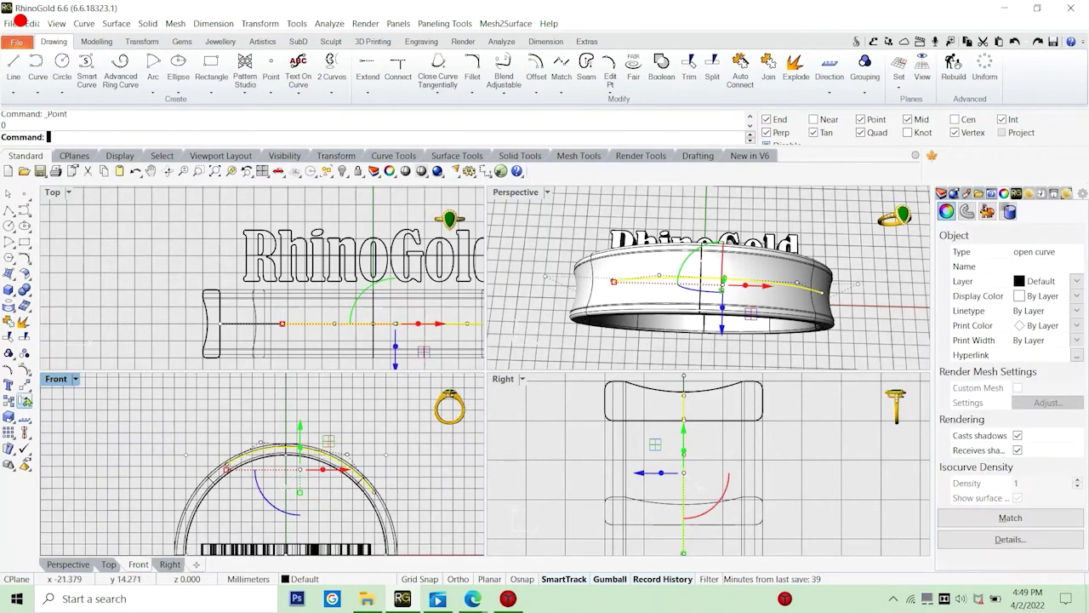
click(24, 401)
scroll(298, 468, down, 2)
scroll(298, 467, down, 1)
key(Escape)
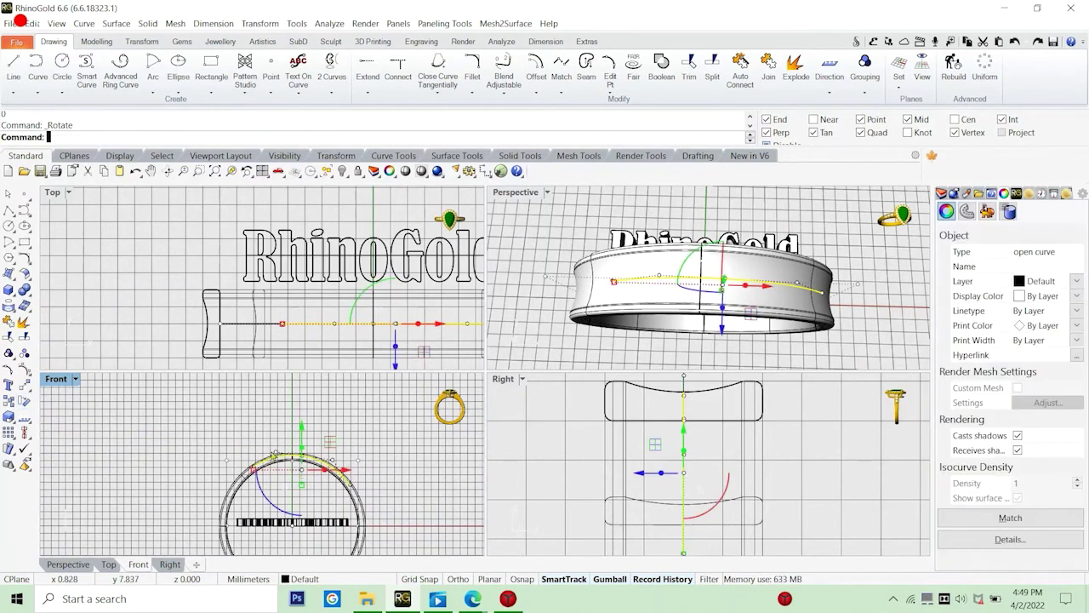
Rotate the ring curve about origin 0 in the Front view, bringing its start point onto the vertical axis at the ring's crown.
right_click(302, 494)
text(0)
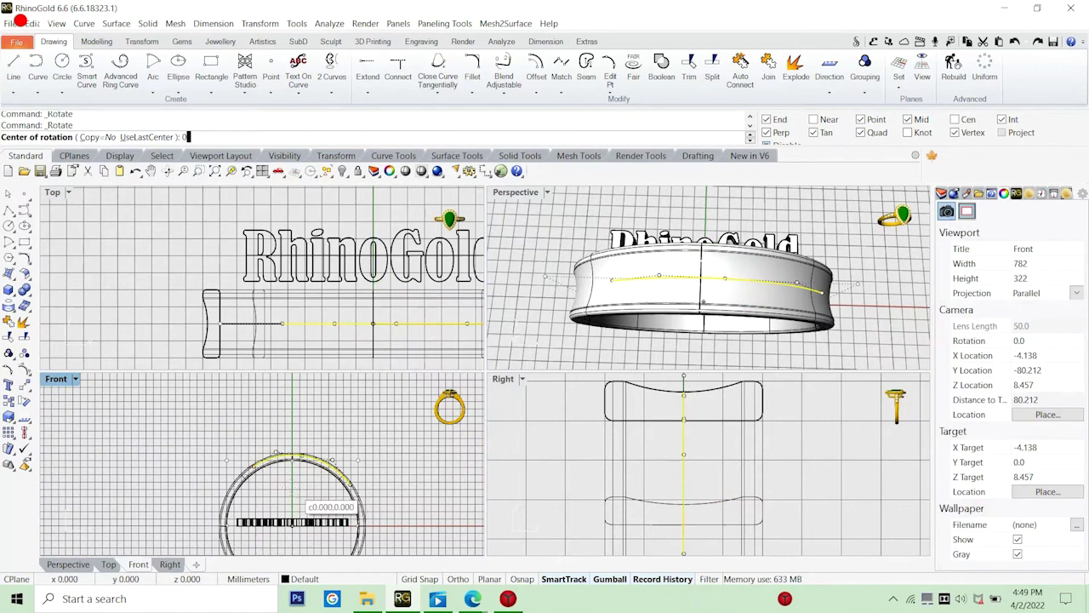
key(Return)
scroll(255, 473, up, 2)
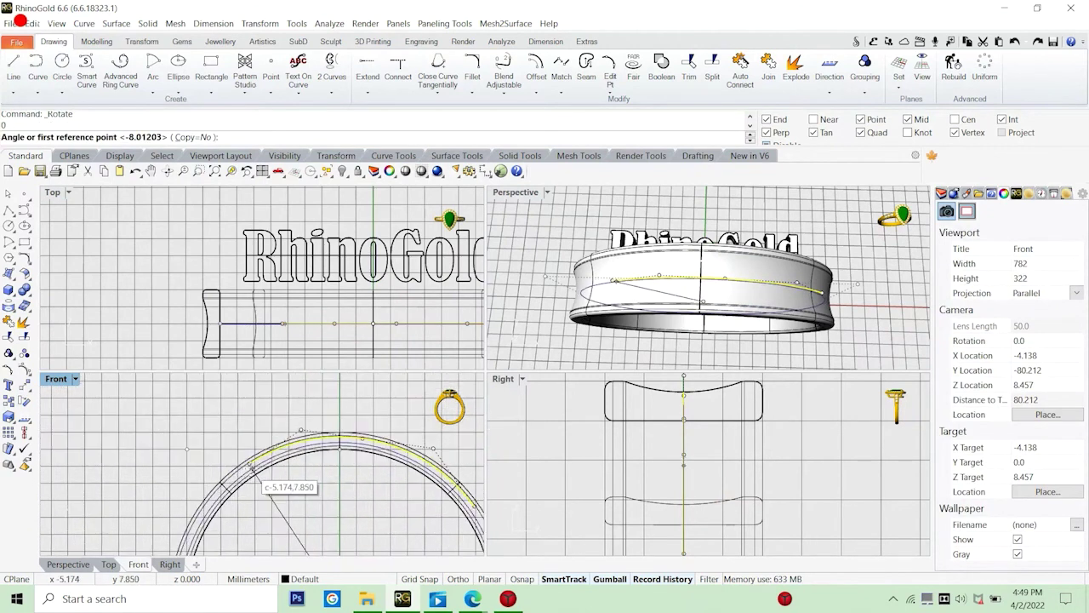
click(262, 479)
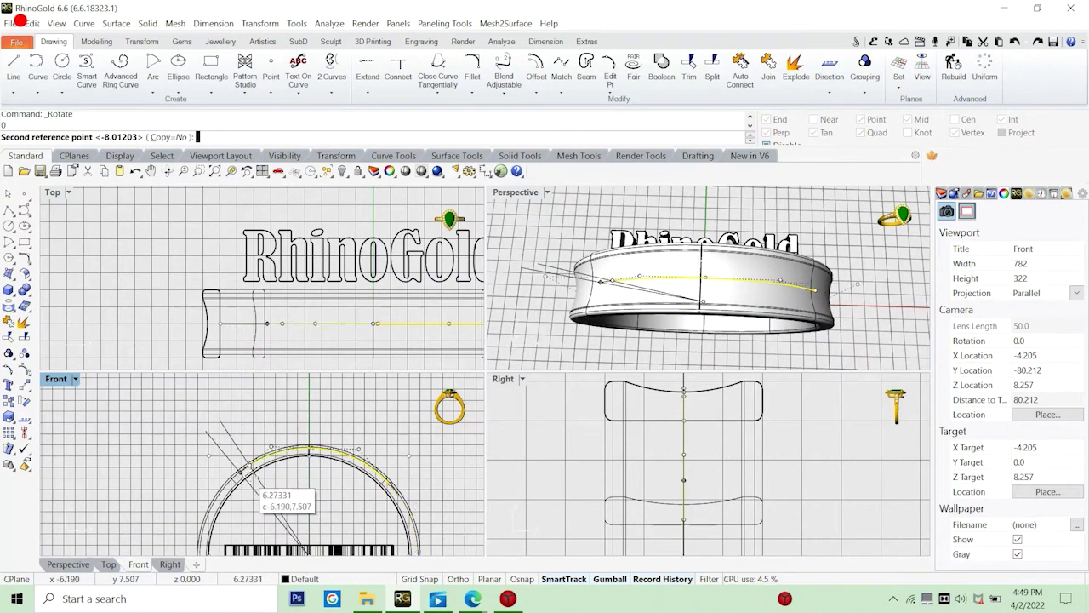
key(shift)
key(Escape)
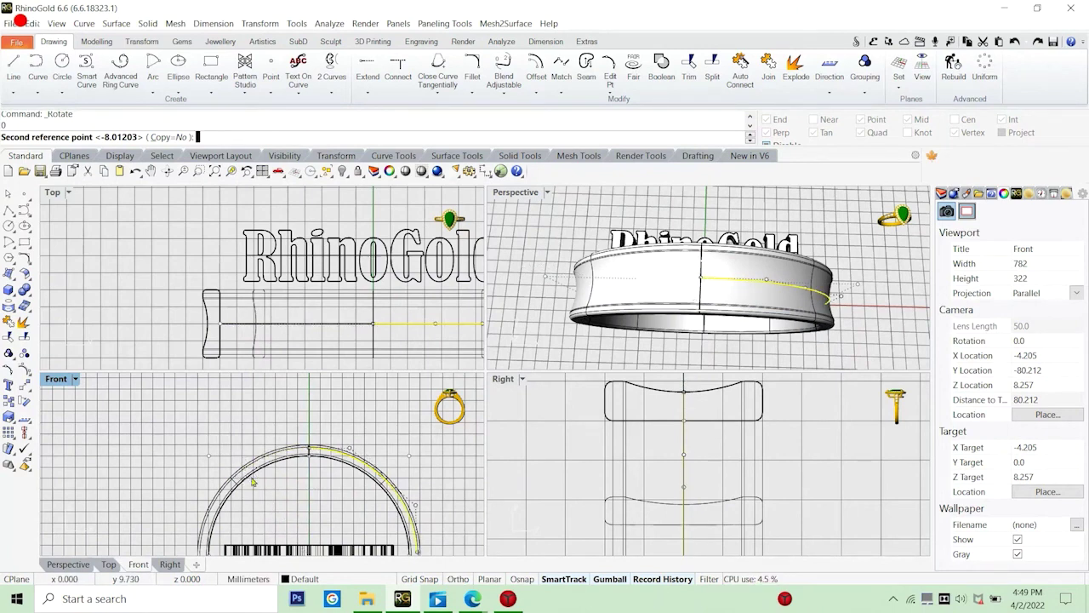
right_click(252, 481)
key(Escape)
scroll(252, 481, down, 9)
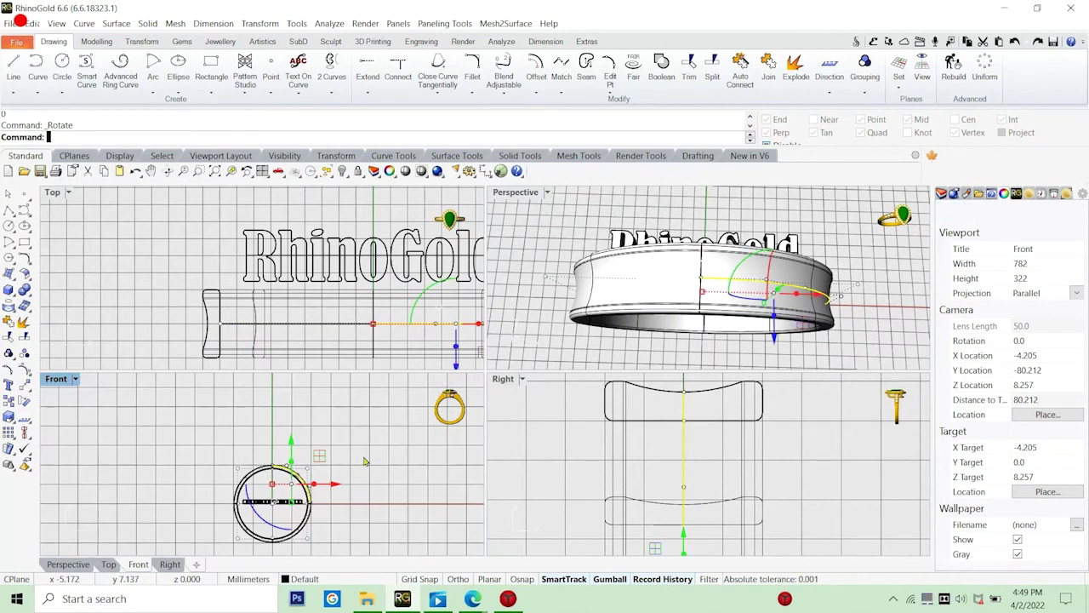
click(365, 461)
Rotate the text-length curve about origin 0 in the Front view, turning its middle onto the vertical axis at the ring's crown.
scroll(278, 468, up, 14)
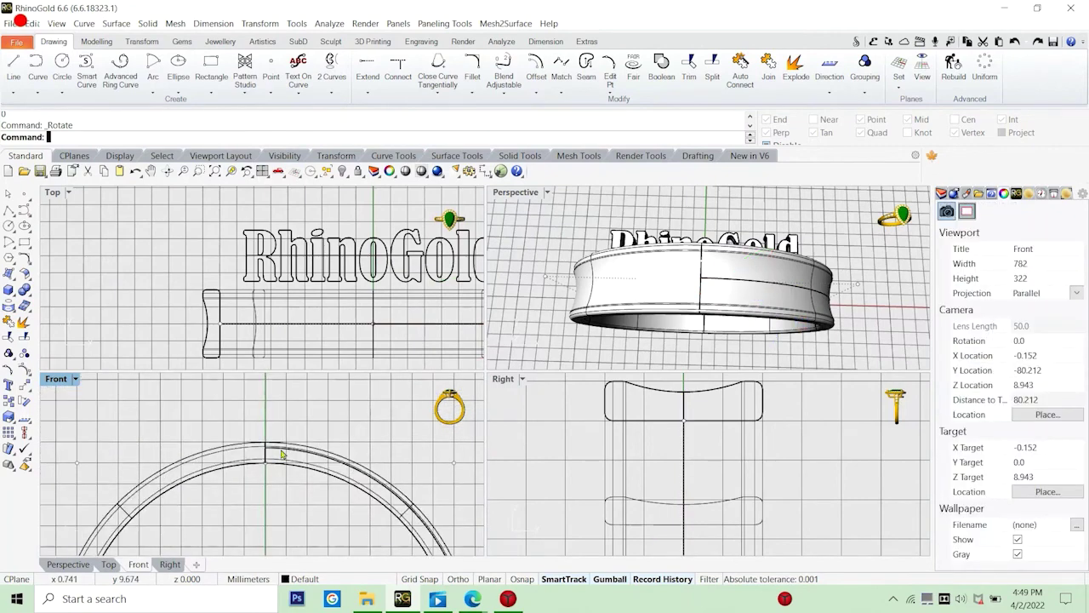
click(282, 457)
scroll(283, 459, down, 8)
key(Return)
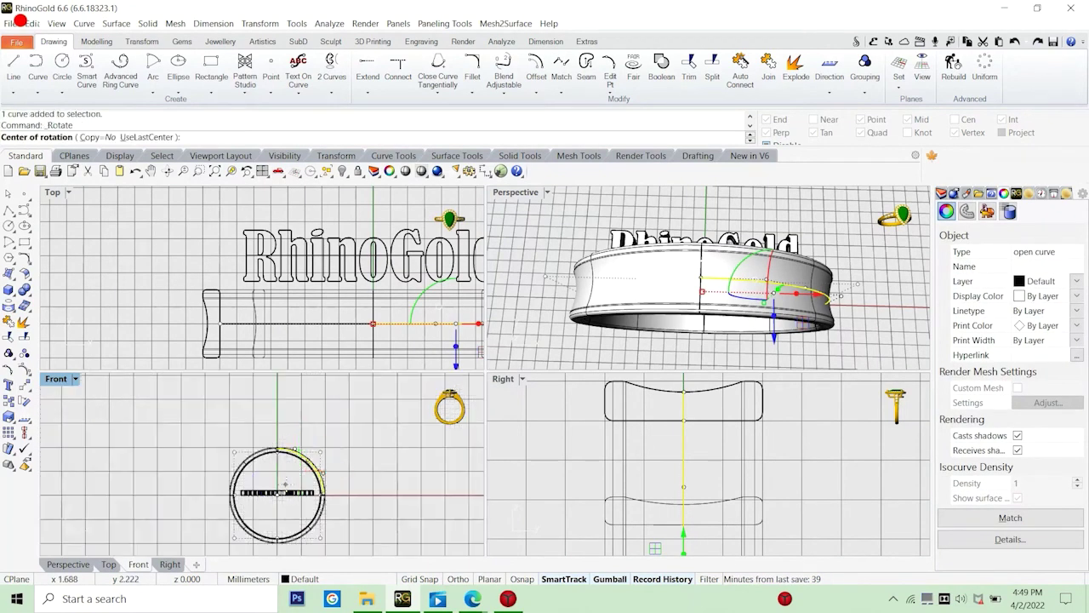
scroll(306, 469, up, 8)
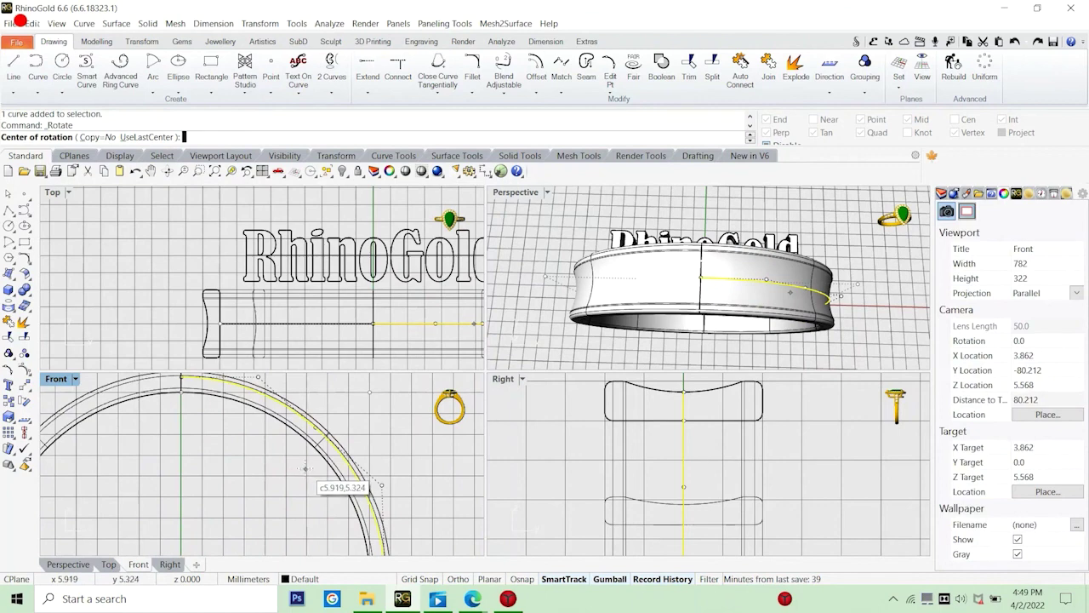
scroll(306, 468, down, 5)
text(0)
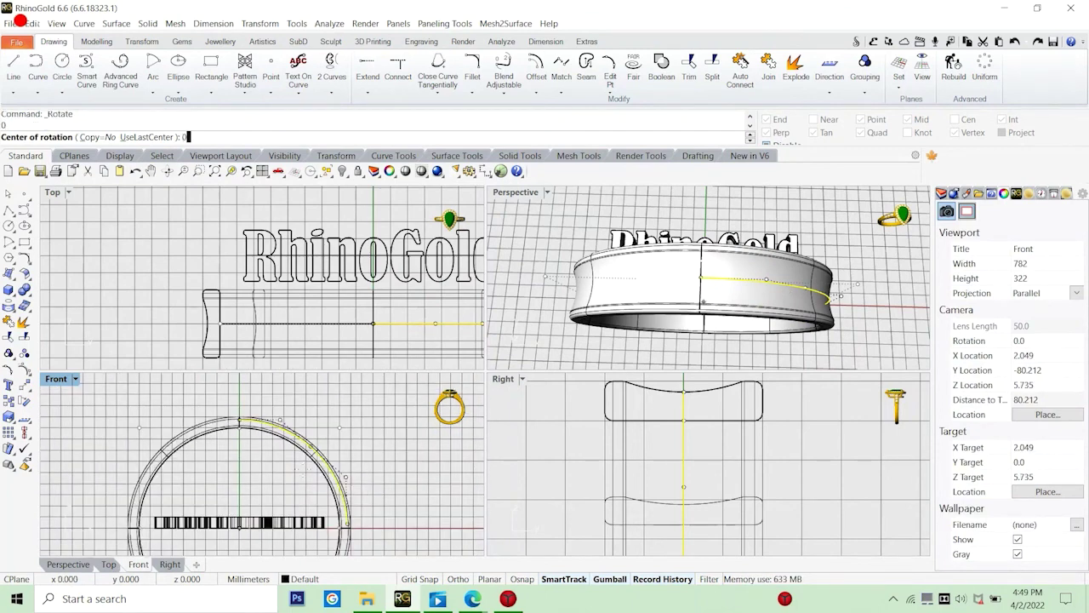
key(Return)
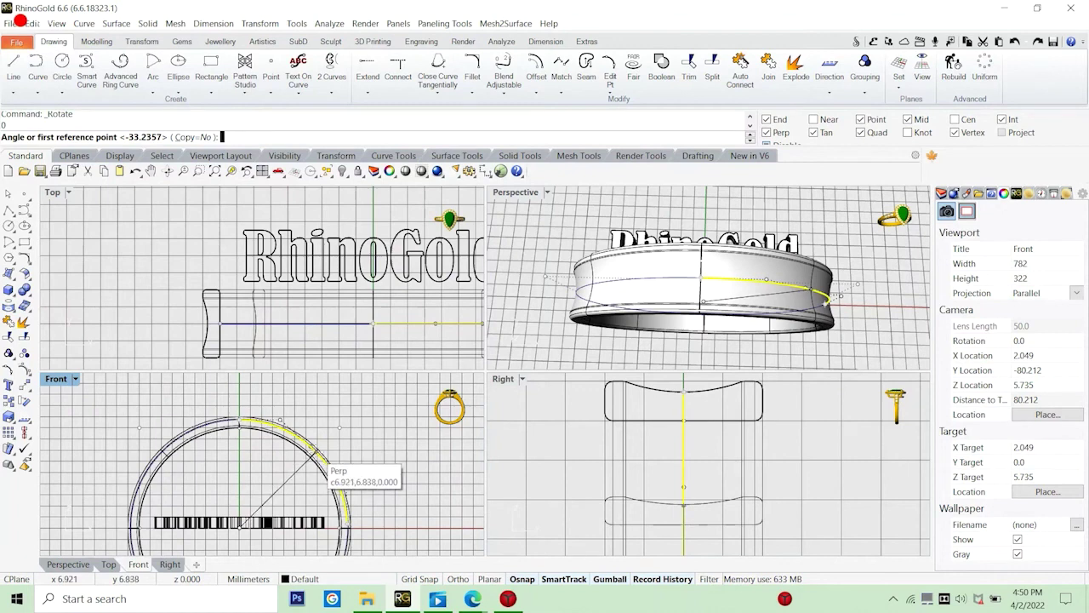
scroll(327, 463, up, 5)
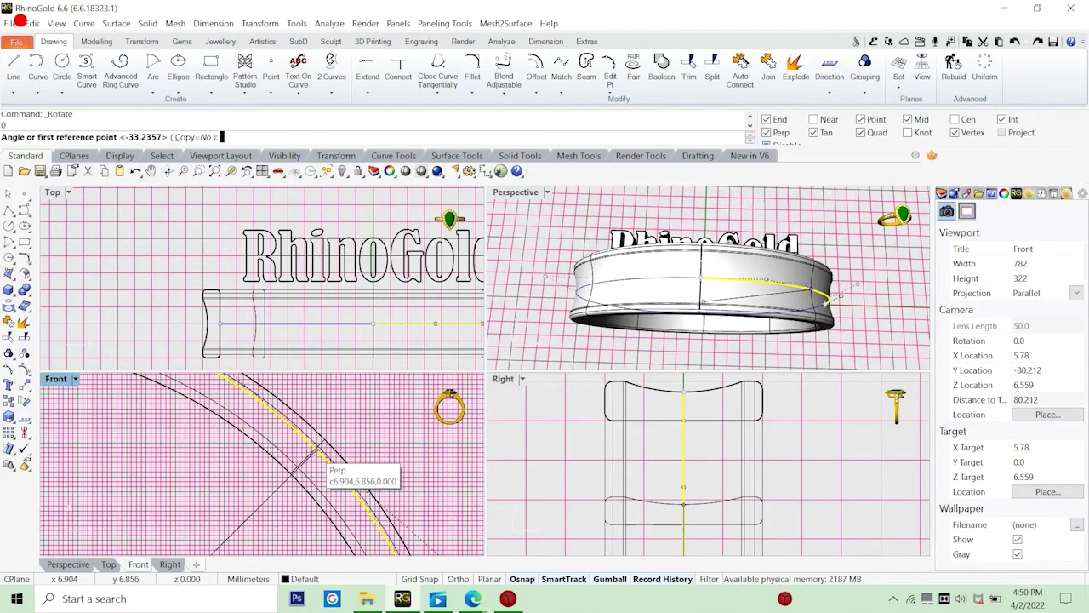
click(327, 463)
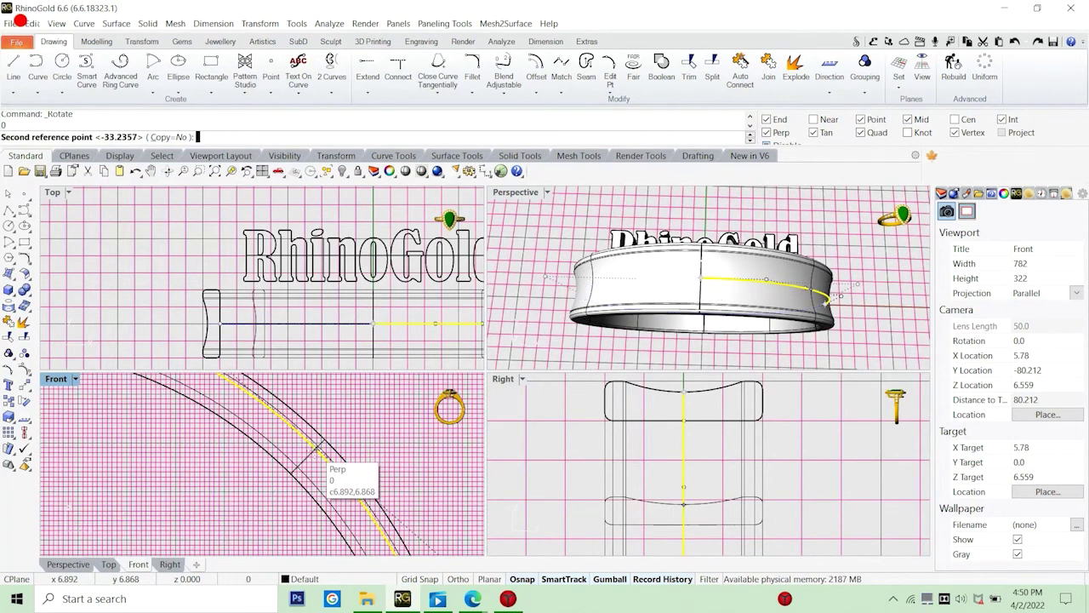
scroll(327, 463, down, 5)
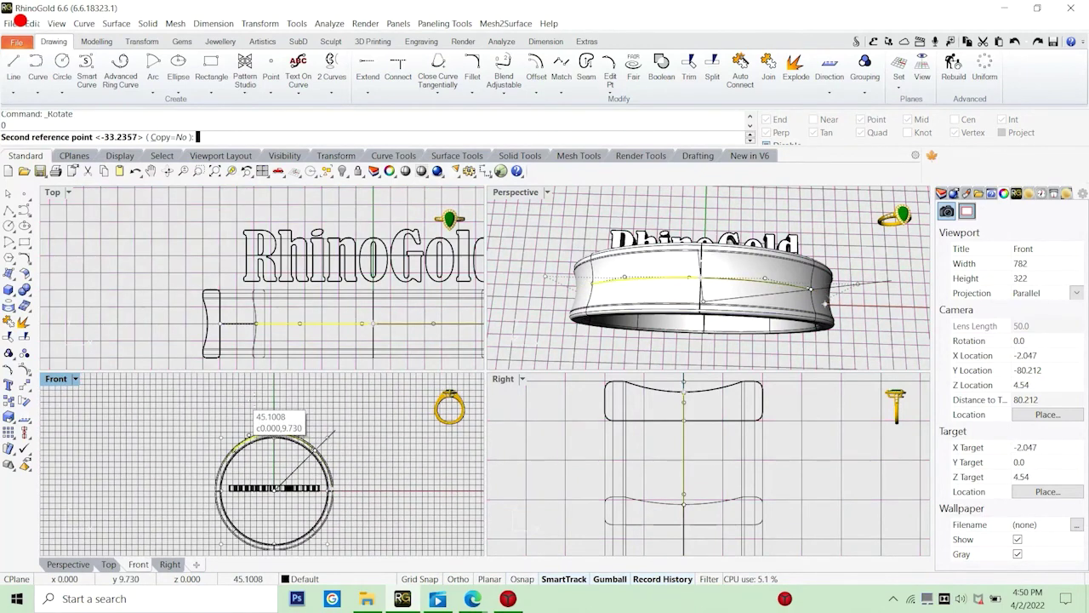
click(335, 440)
key(Escape)
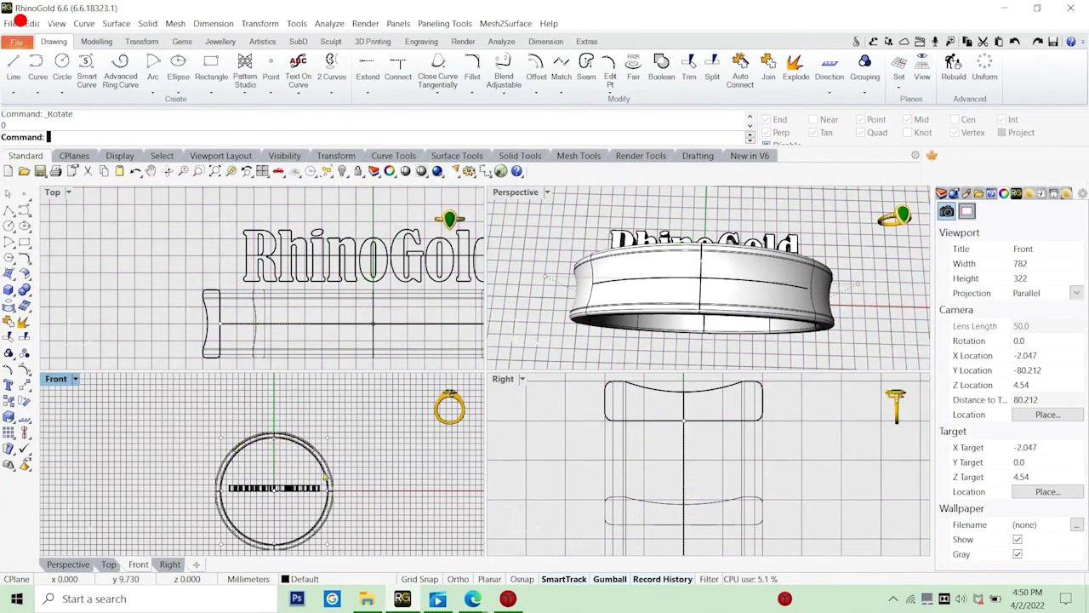
Draw a straight polyline joining the two ends of the text-length curve in the Front view.
scroll(340, 455, up, 4)
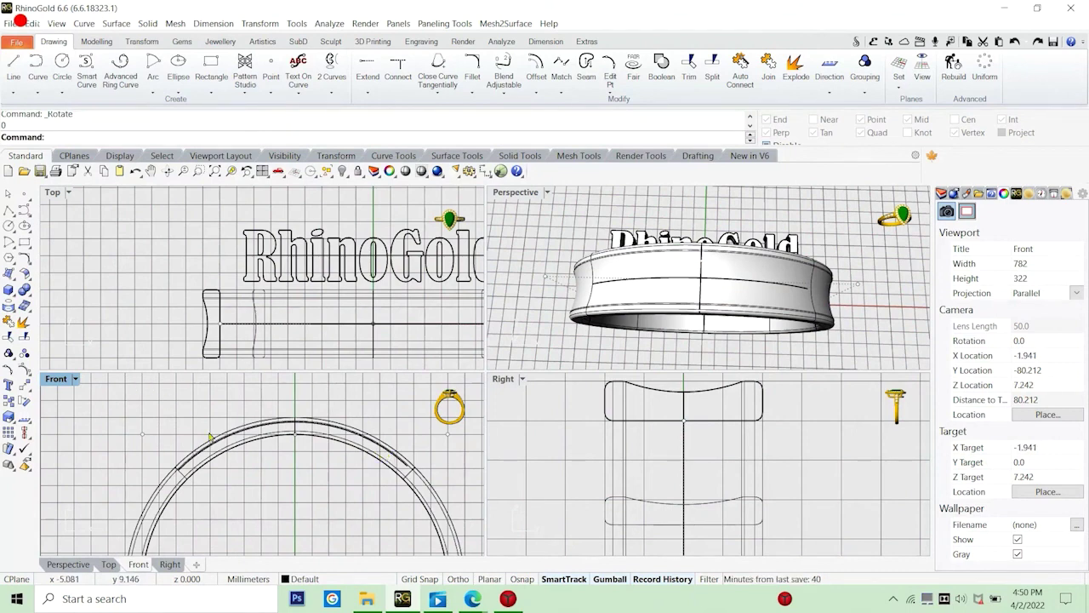
click(8, 210)
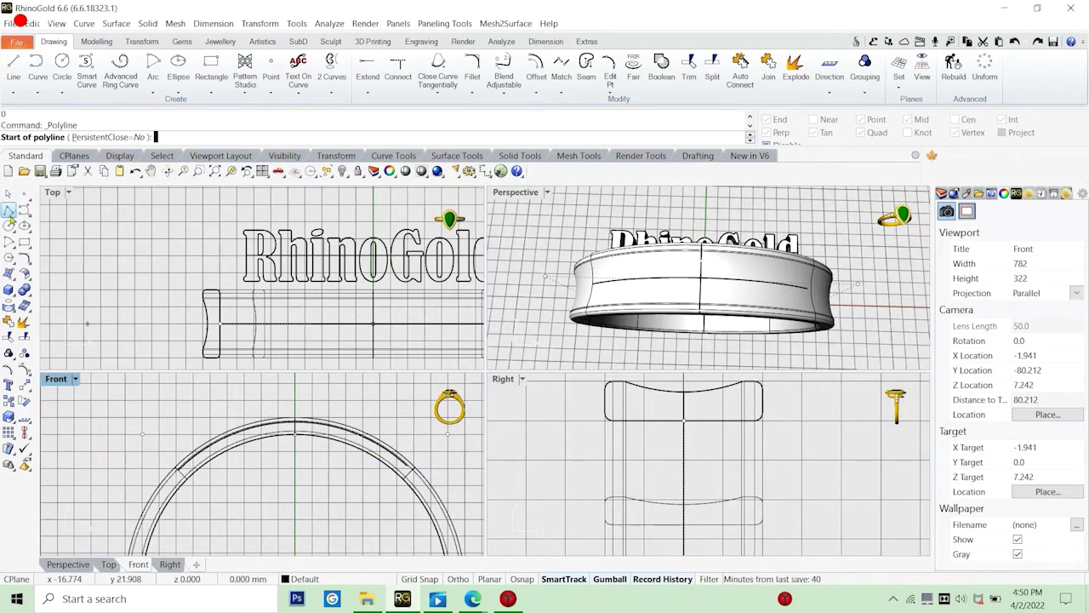
scroll(180, 474, up, 2)
key(F3)
scroll(181, 474, up, 3)
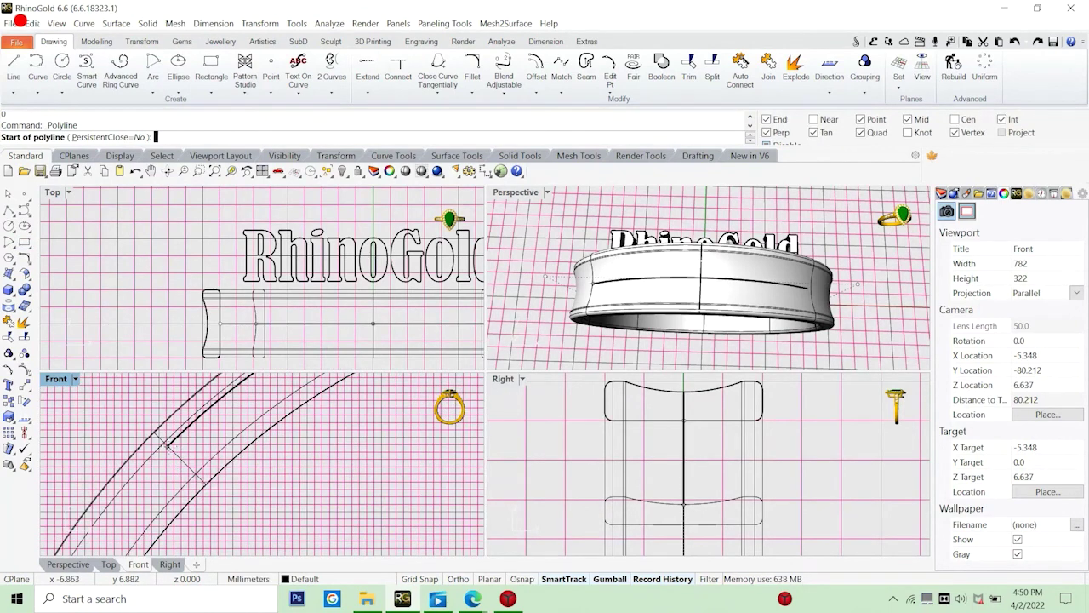
click(180, 456)
scroll(180, 455, down, 5)
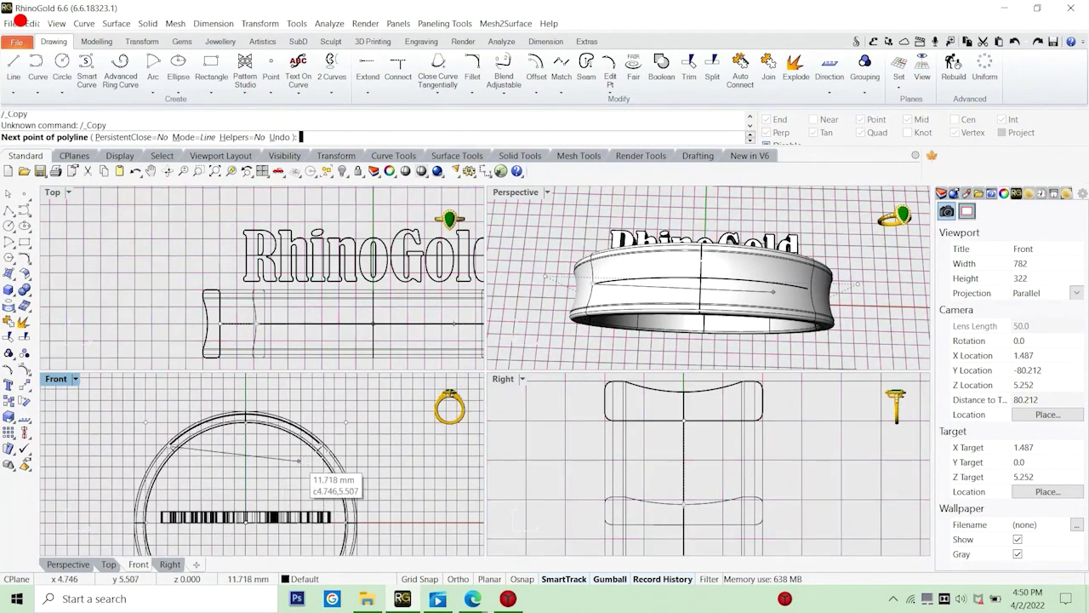
scroll(315, 473, up, 3)
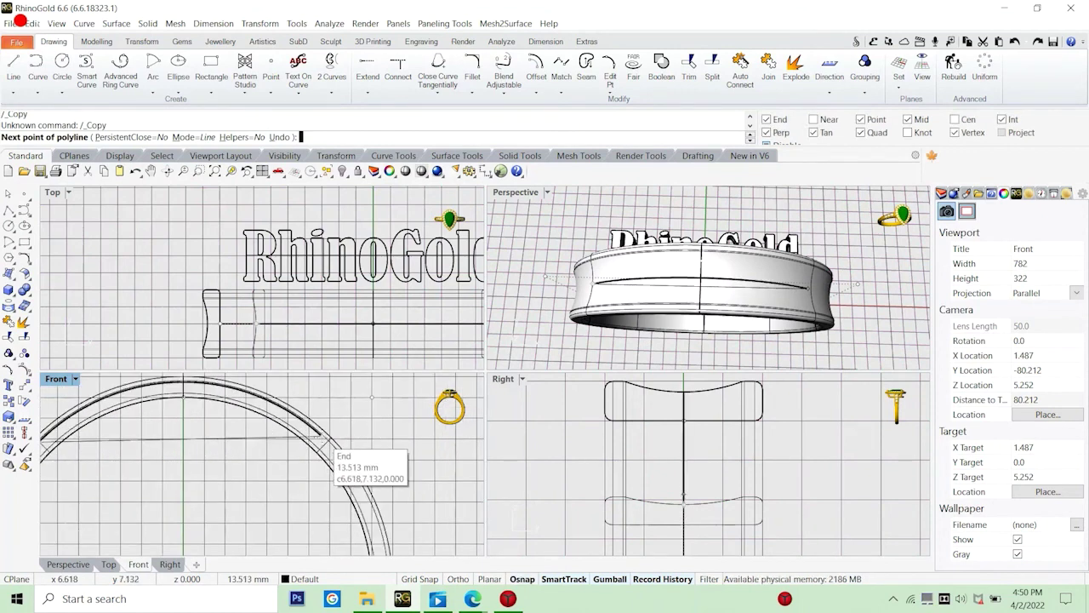
click(332, 449)
key(Return)
Rotate the curve and its straight helper line together about the origin, bringing the line's midpoint onto the vertical axis.
click(264, 441)
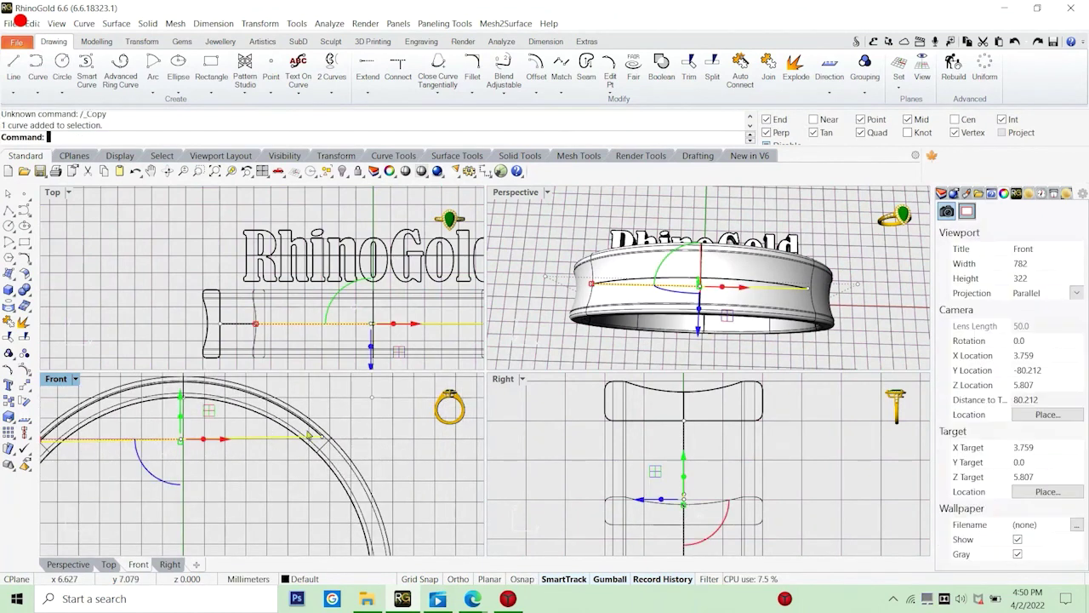
shift+click(311, 432)
scroll(175, 460, down, 4)
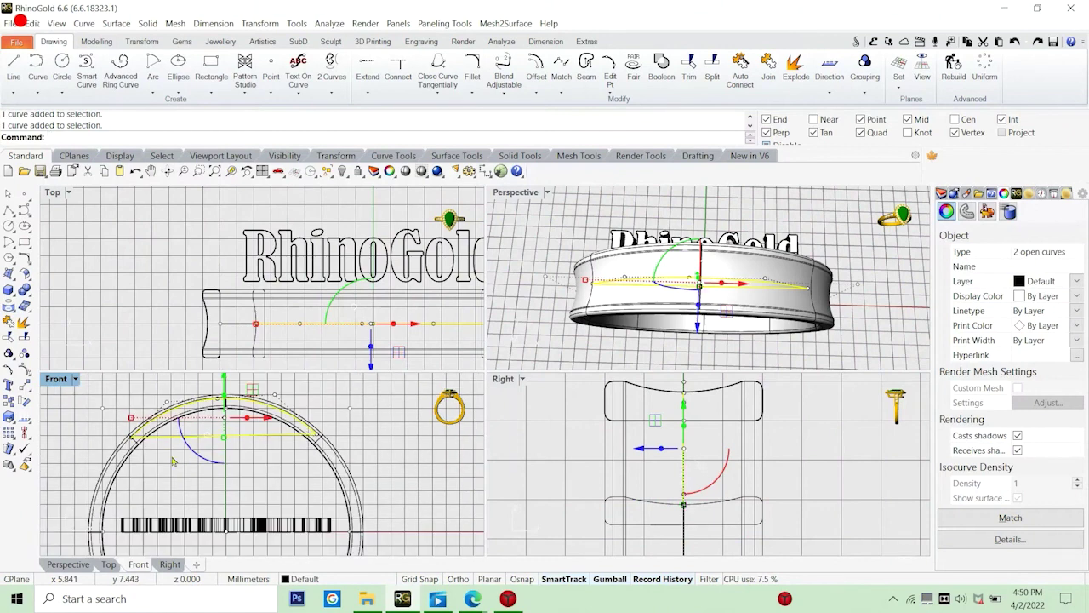
right_drag(221, 447, 240, 456)
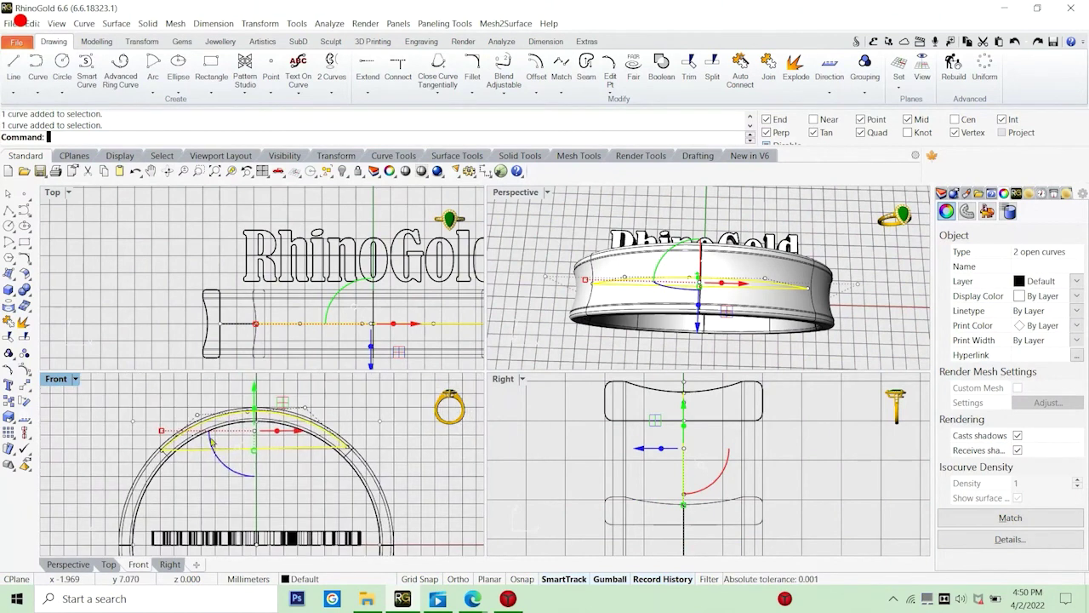
click(24, 403)
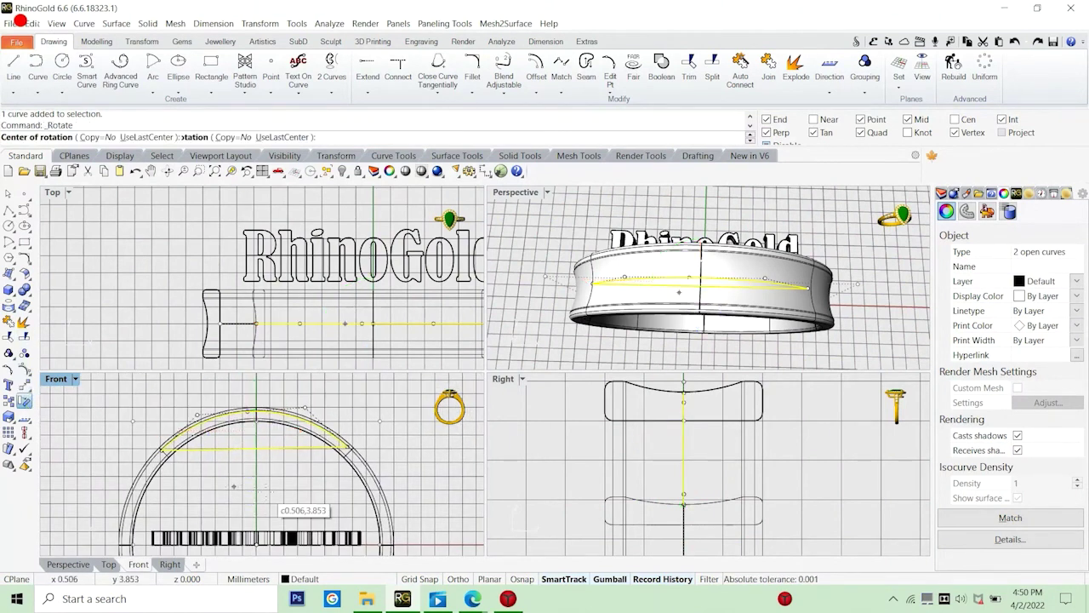
scroll(293, 438, down, 3)
click(259, 521)
scroll(267, 440, up, 4)
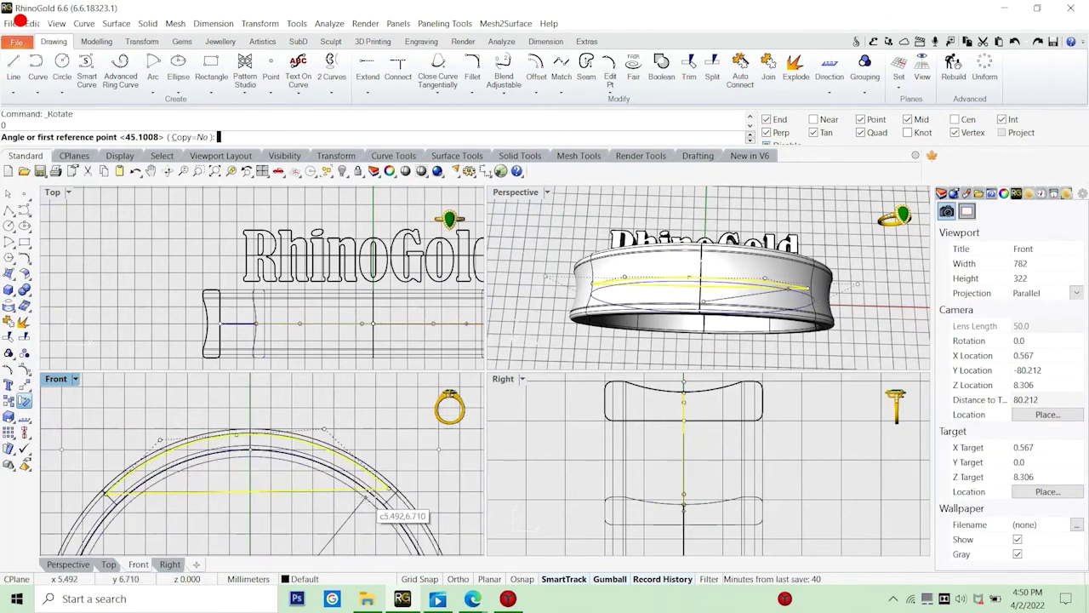
key(alt)
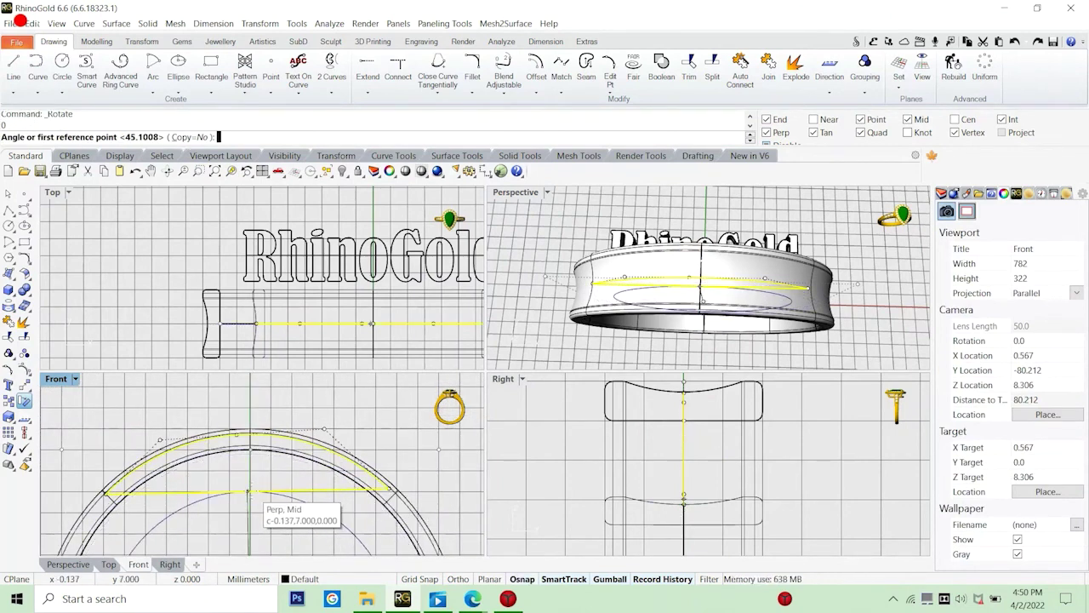
click(248, 492)
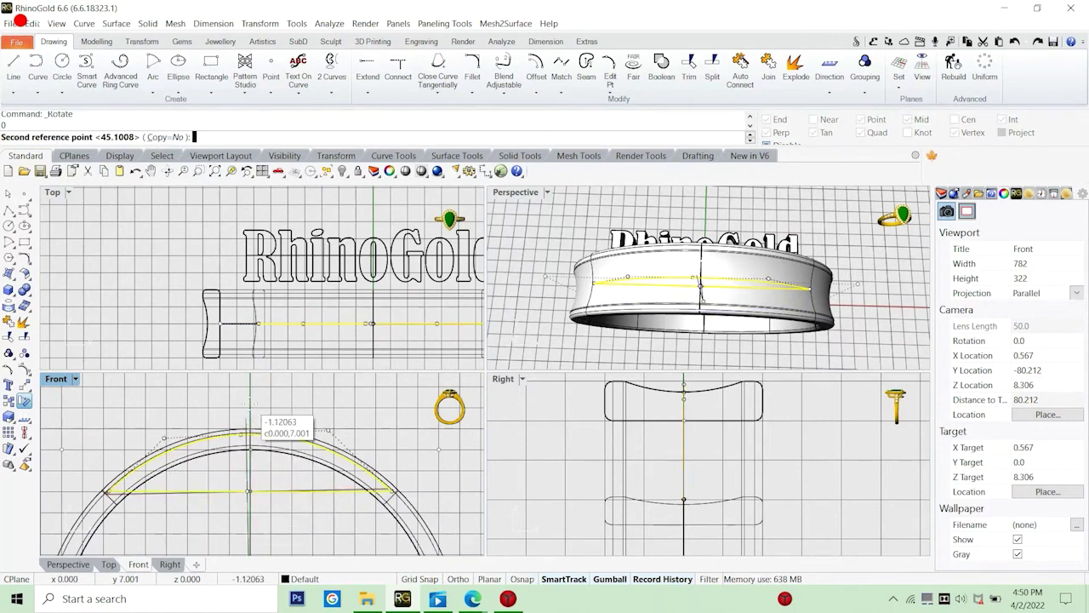
click(252, 408)
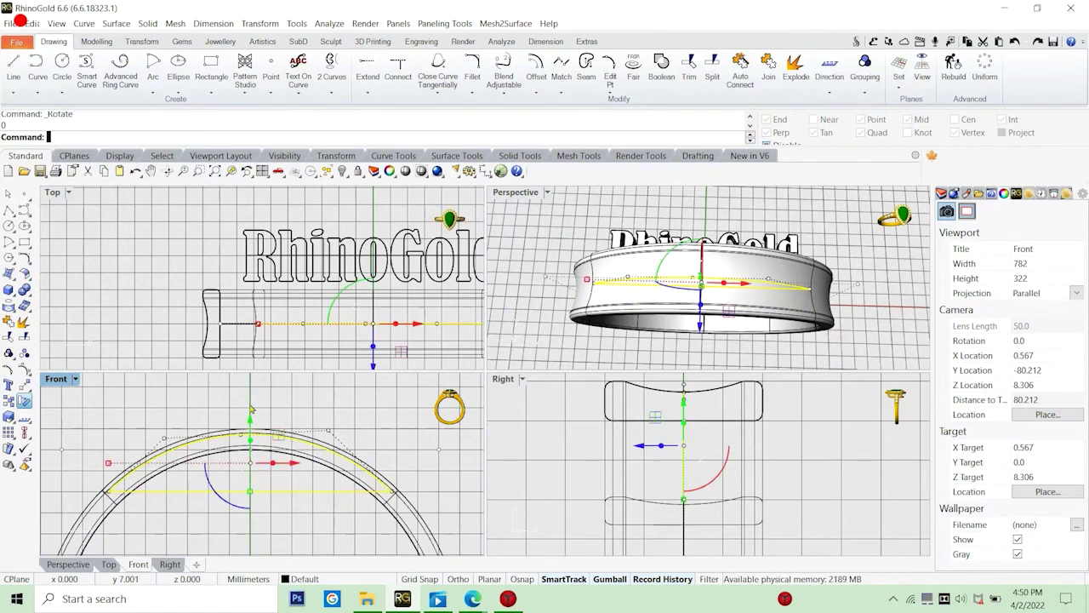
Delete the straight helper line and select the text-length curve on the ring.
click(293, 492)
key(Delete)
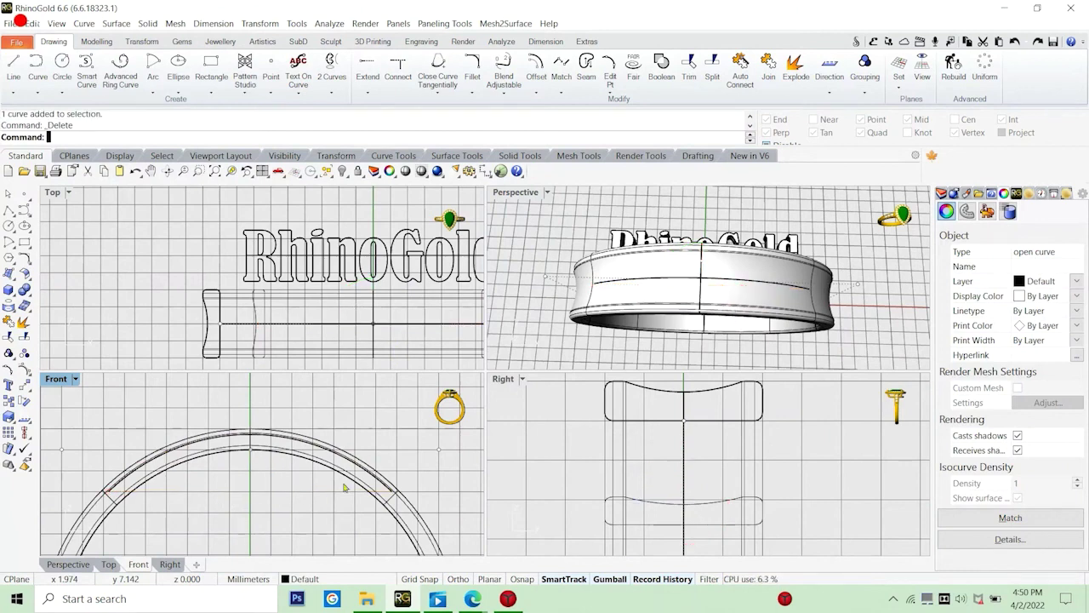
click(377, 486)
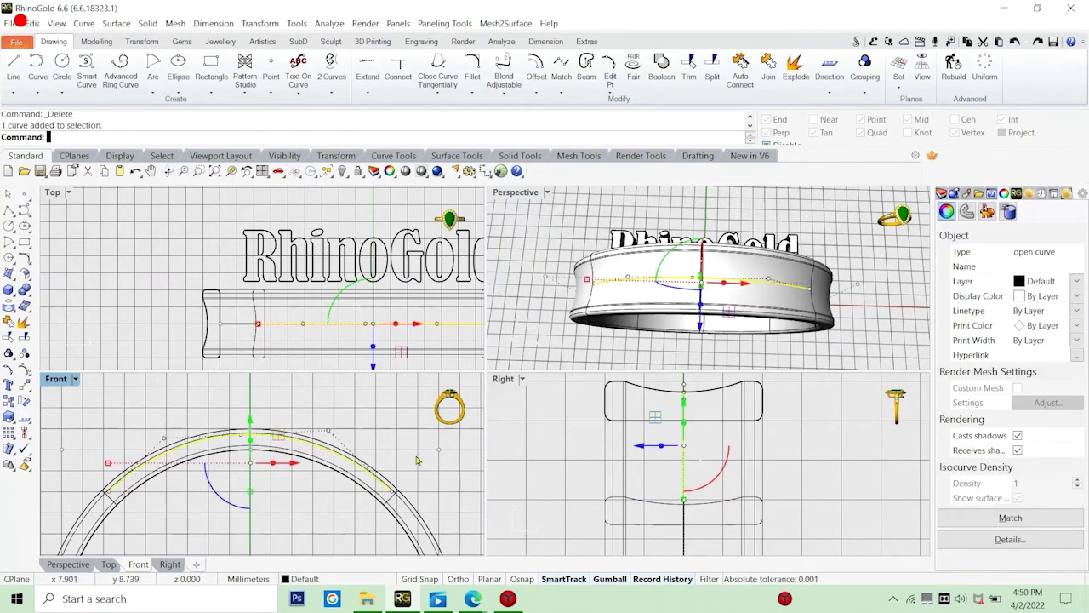
key(Return)
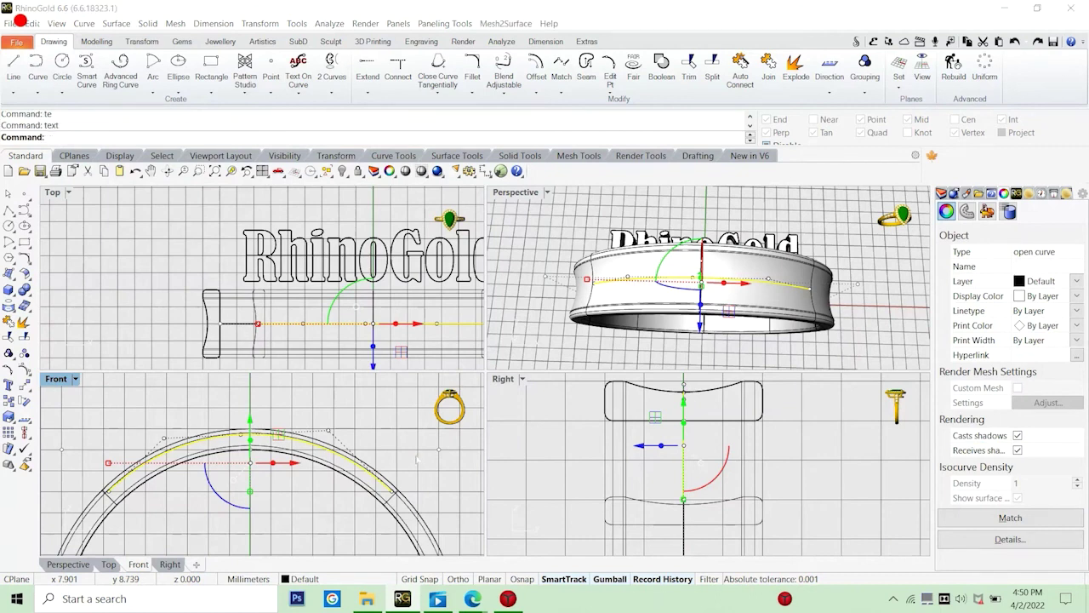
text(t)
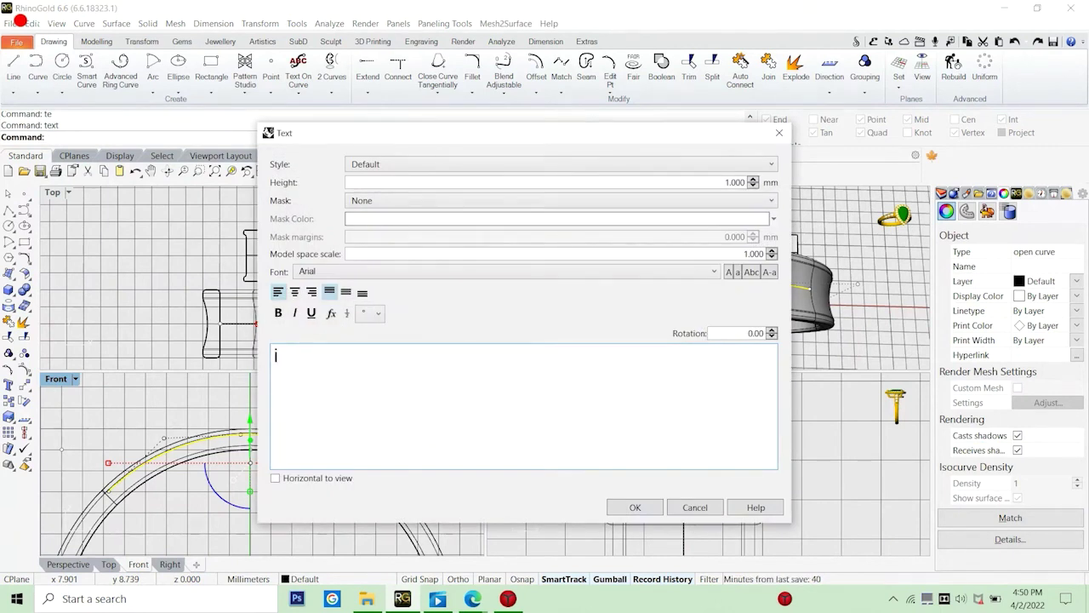
text(rotate the)
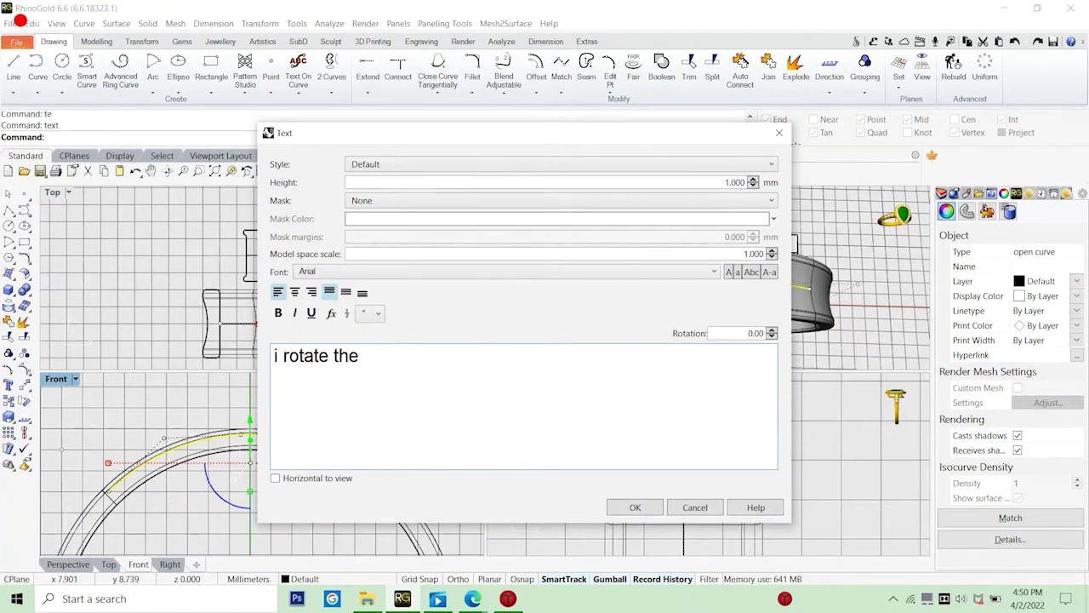
text( crv and cente)
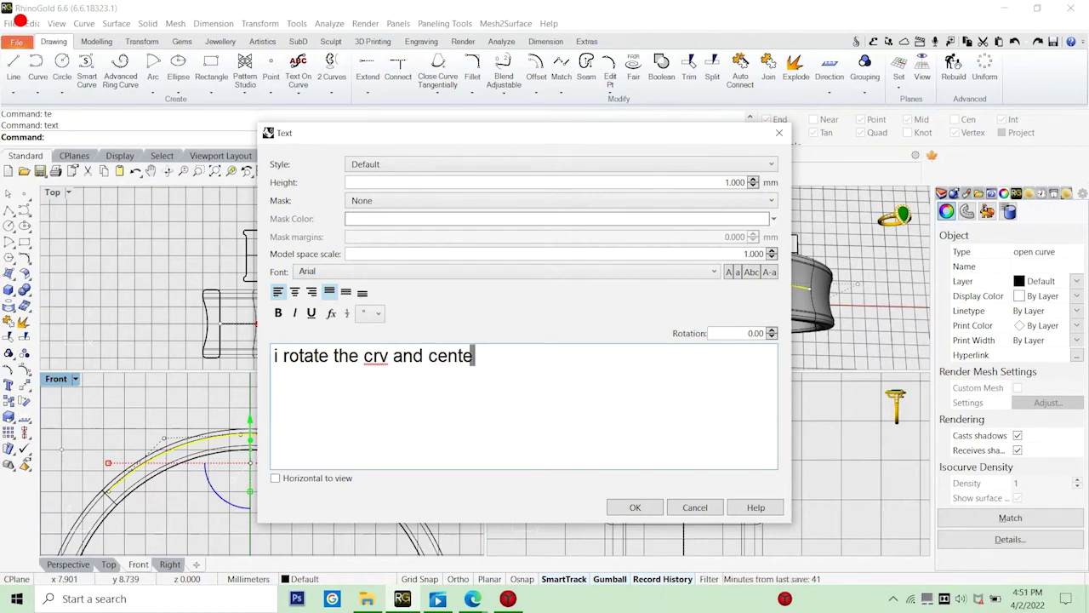
text(t)
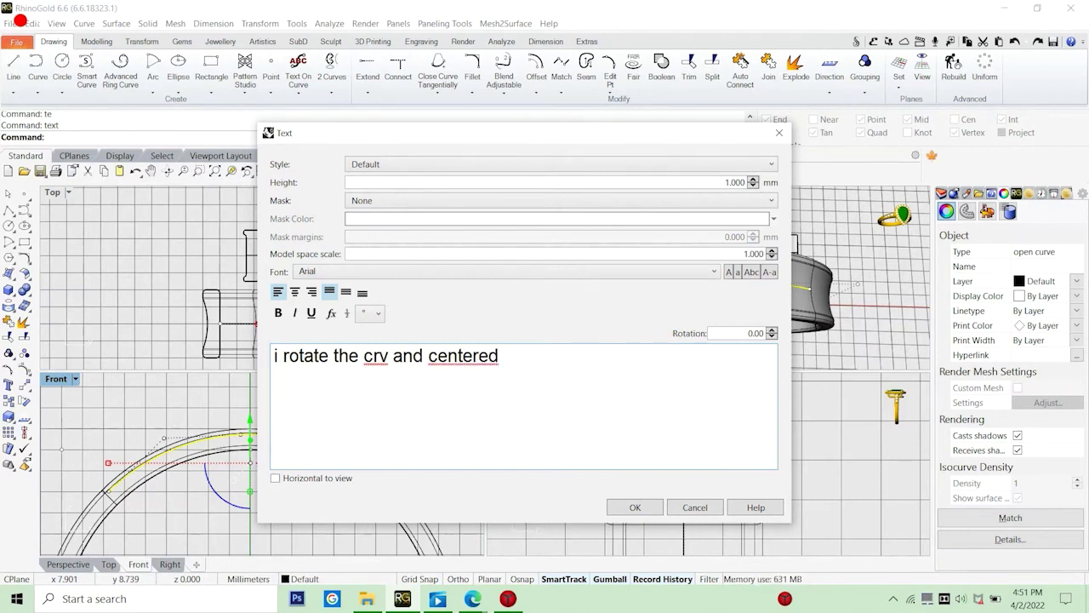
right_click(466, 364)
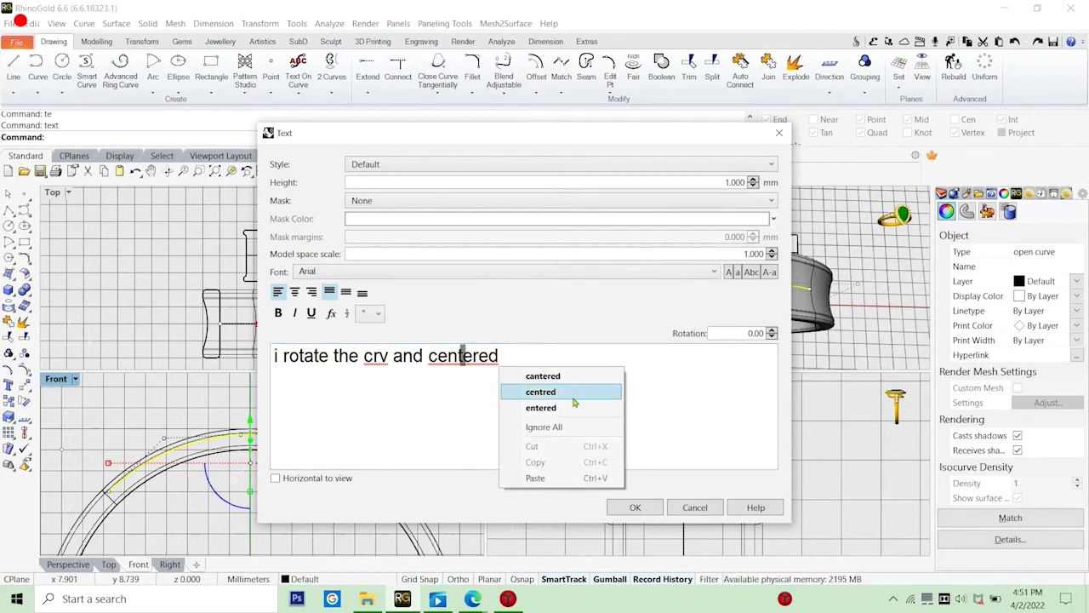
click(538, 391)
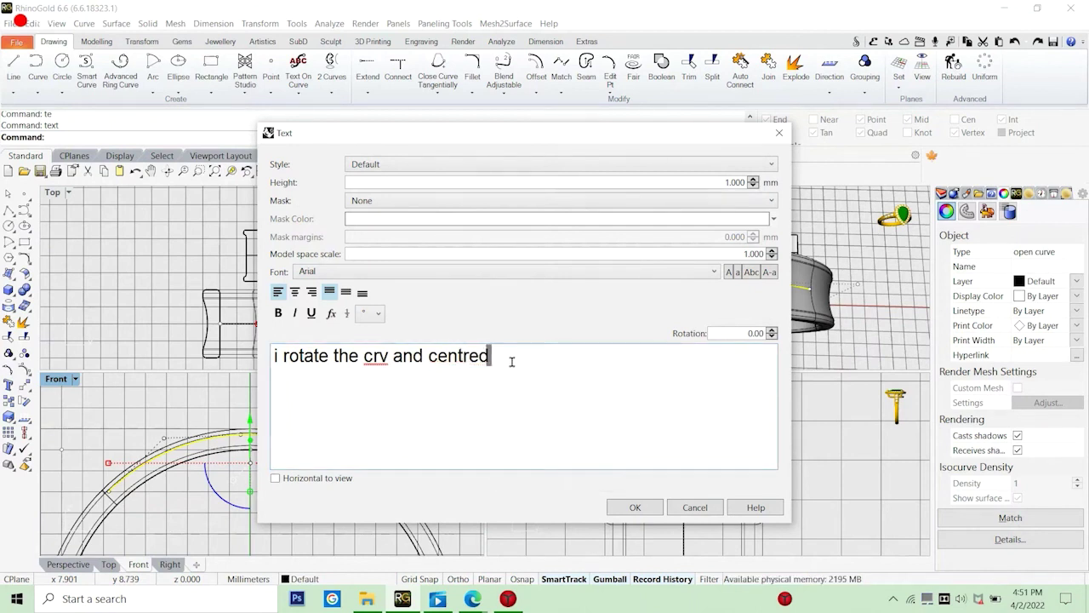
text(it)
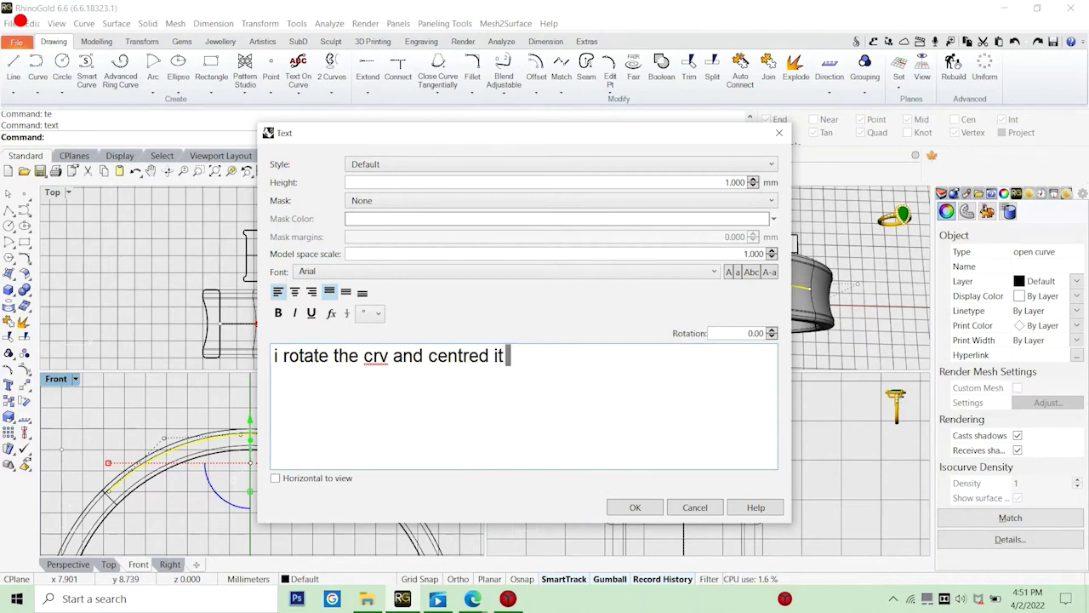
click(697, 511)
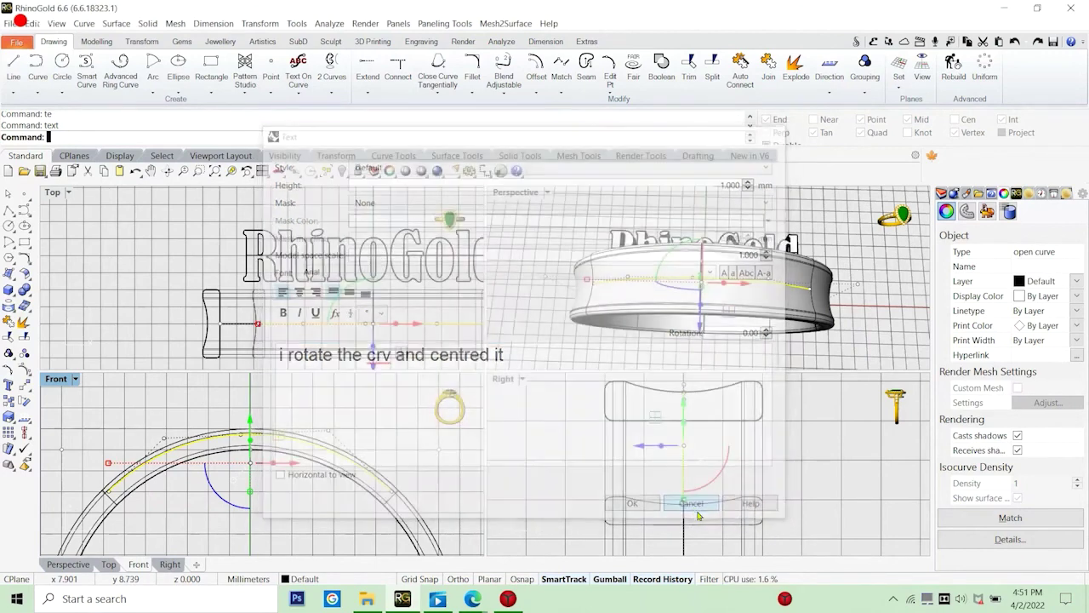
Try to flow the extruded RhinoGold text from its straight base curve onto the text-length curve on the ring.
scroll(193, 290, down, 2)
click(192, 279)
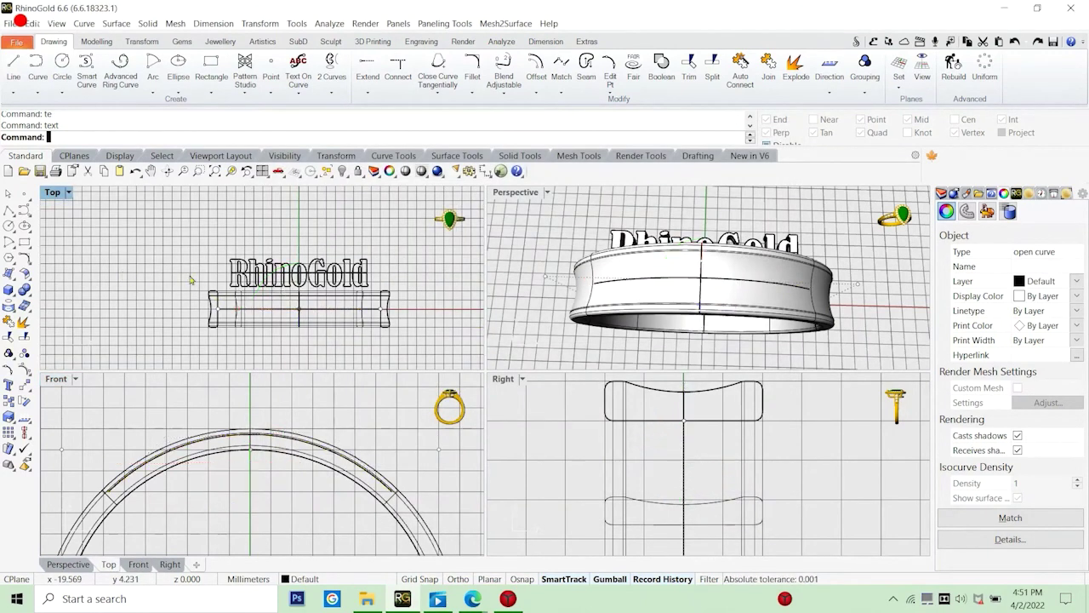
scroll(238, 271, up, 6)
click(258, 285)
scroll(258, 286, down, 2)
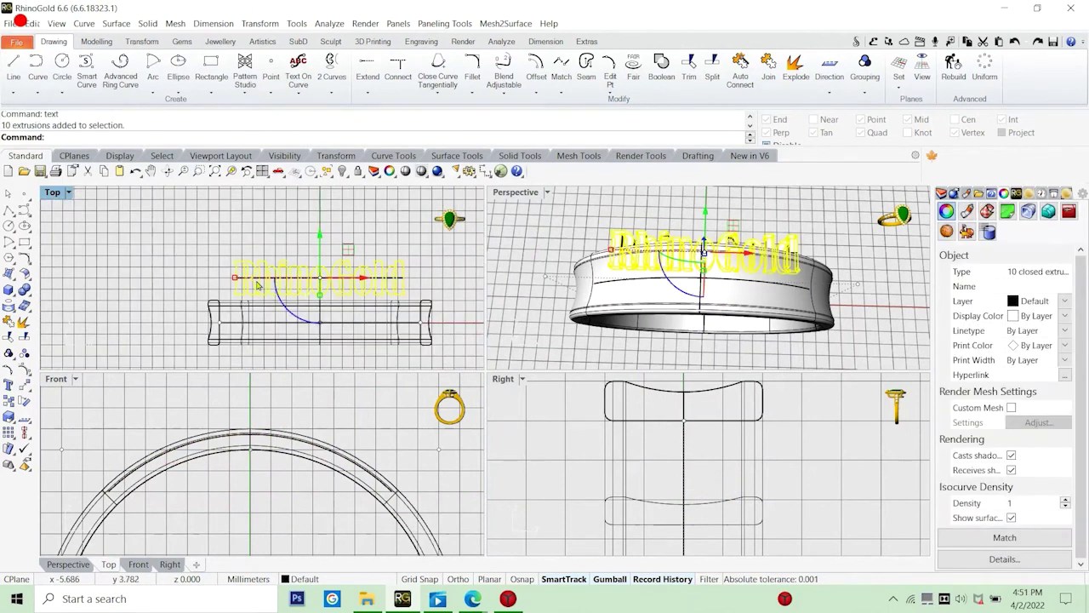
text(flow)
key(Return)
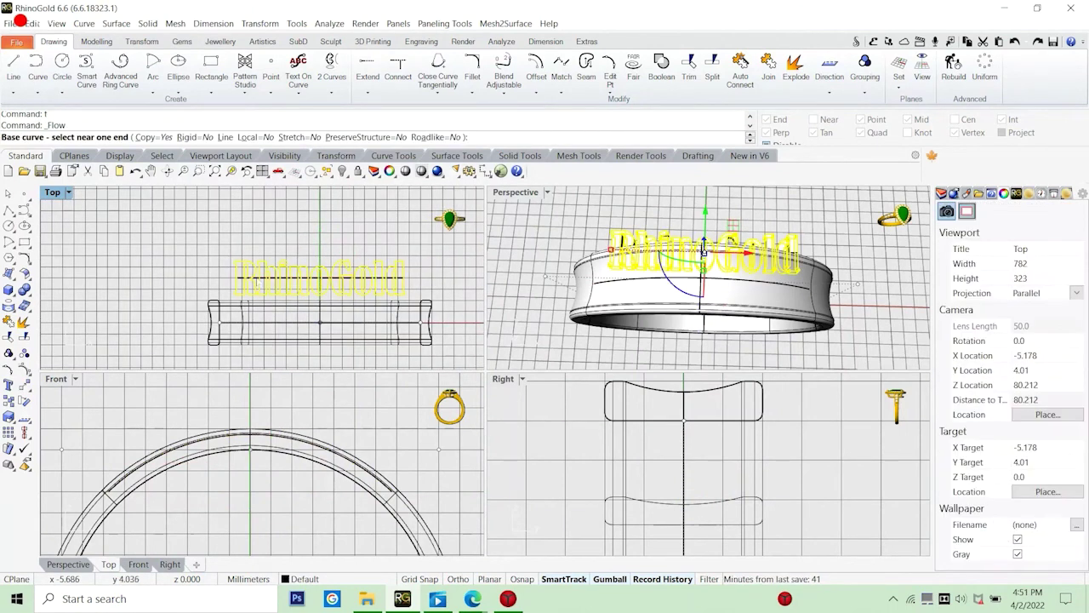
click(257, 278)
click(266, 329)
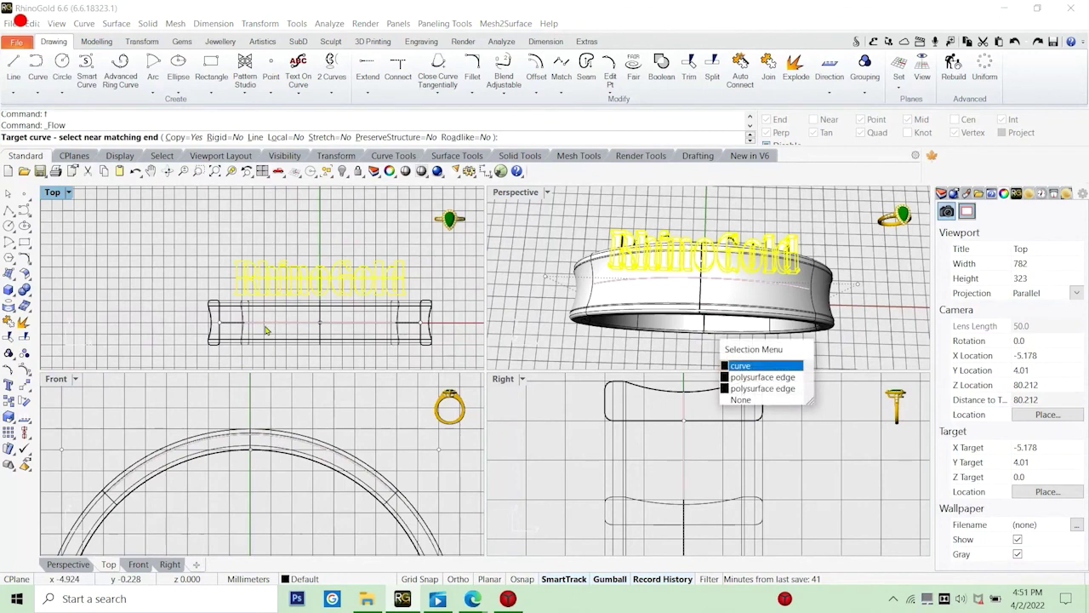
key(Return)
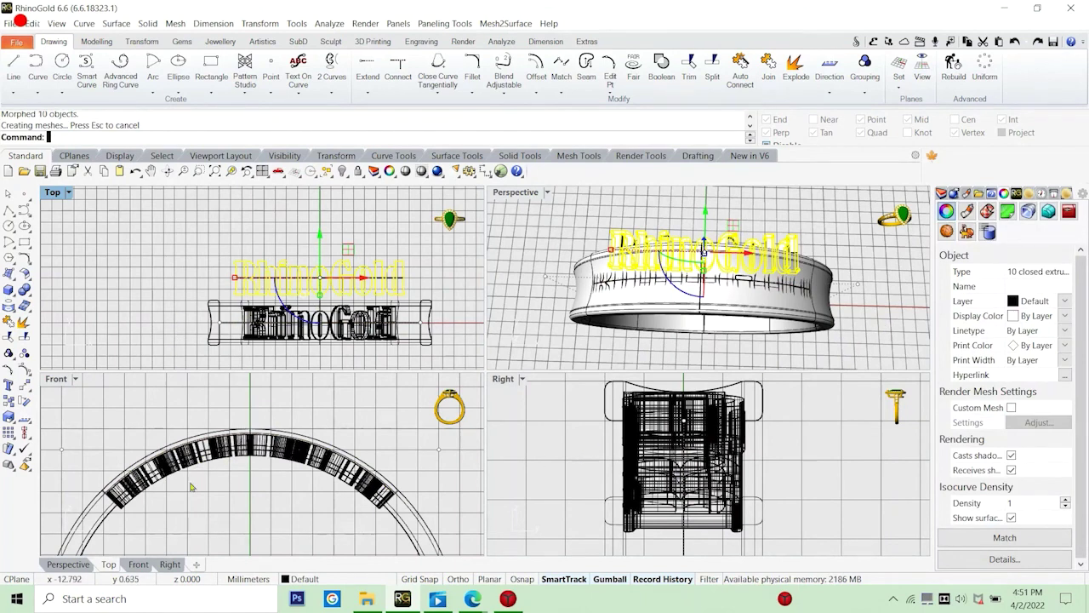
Try lowering the straight base curve into the flat text's thickness in the Front view, and undo the move and the flow.
scroll(248, 478, down, 13)
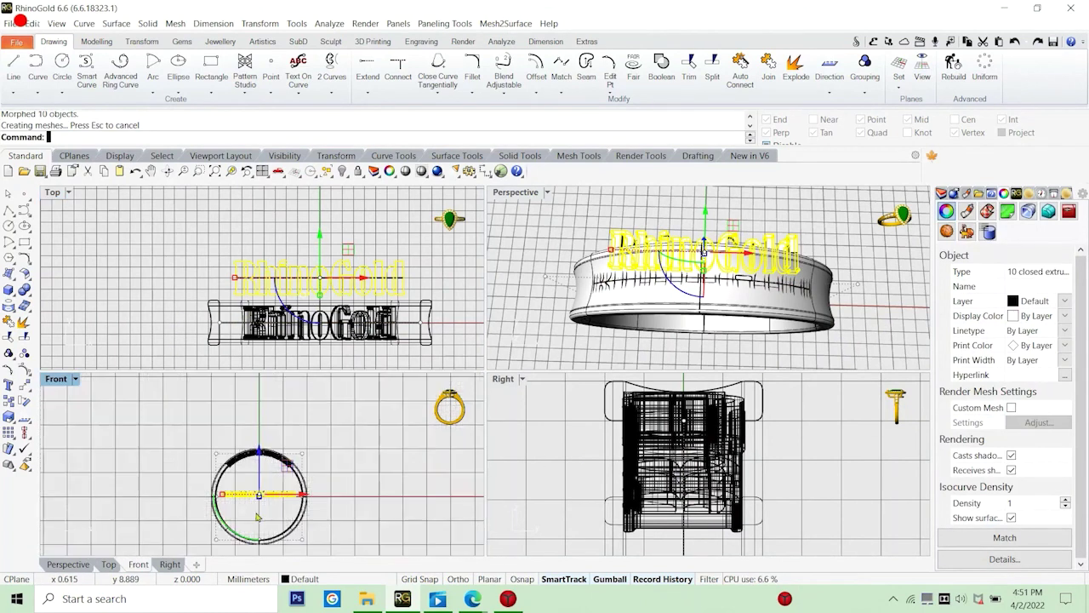
scroll(257, 511, up, 14)
click(204, 490)
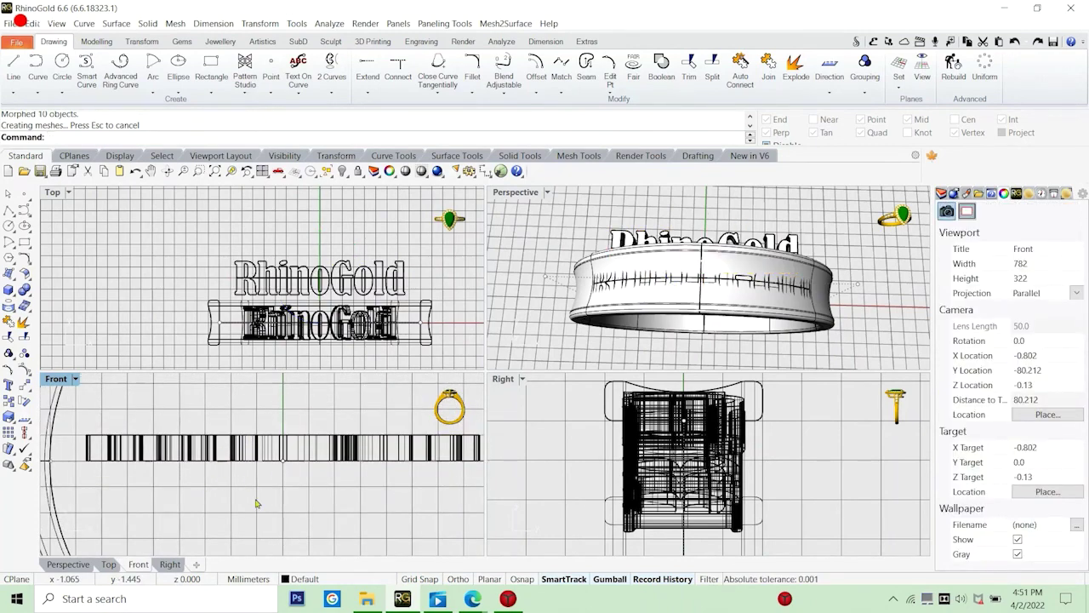
key(Return)
scroll(253, 501, down, 5)
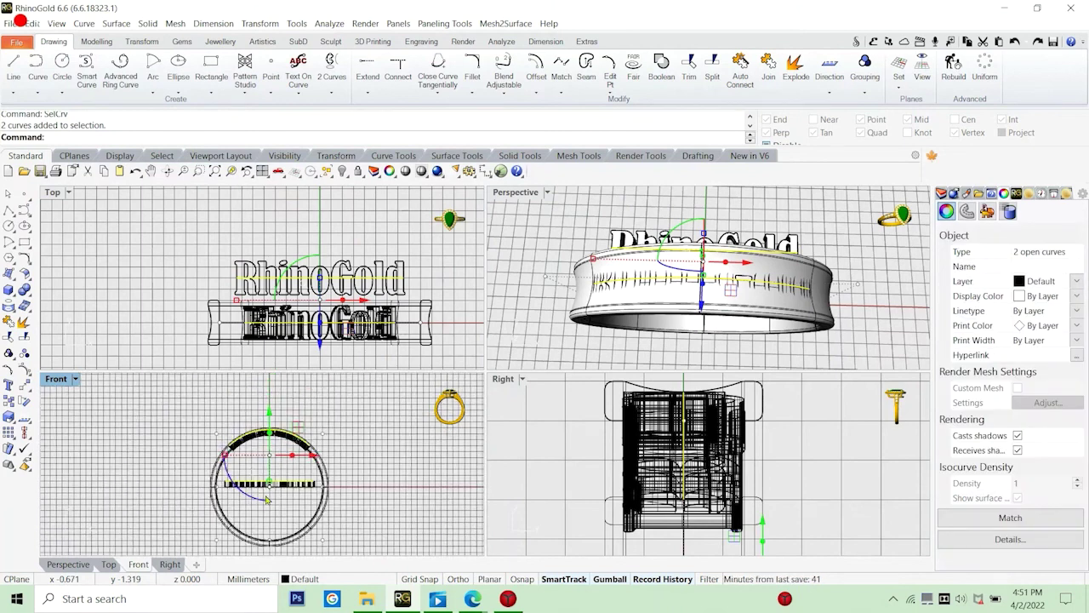
ctrl+click(289, 435)
scroll(306, 449, up, 5)
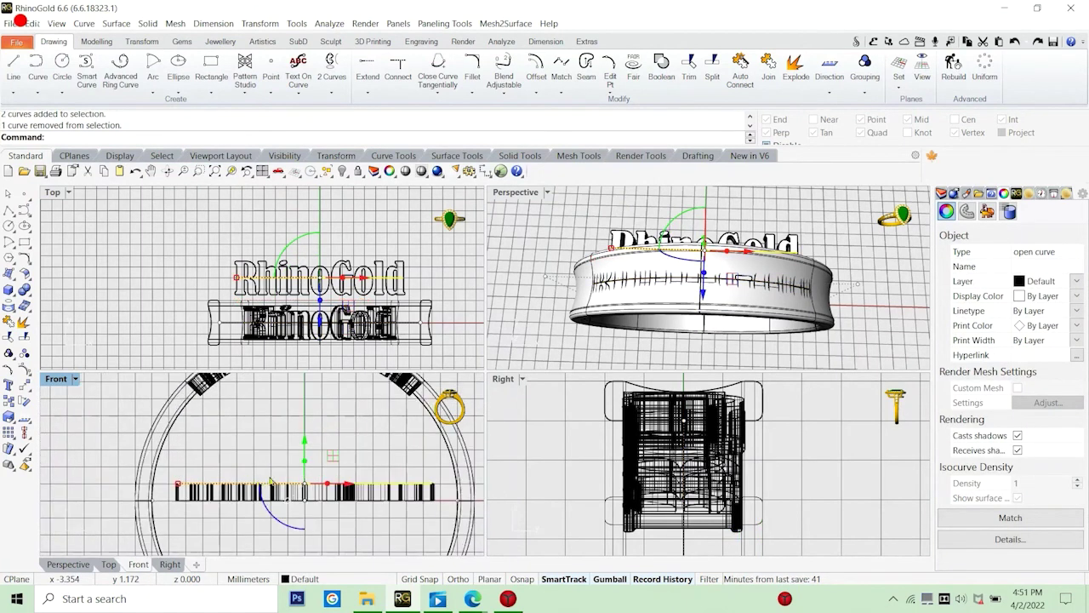
drag(306, 440, 306, 448)
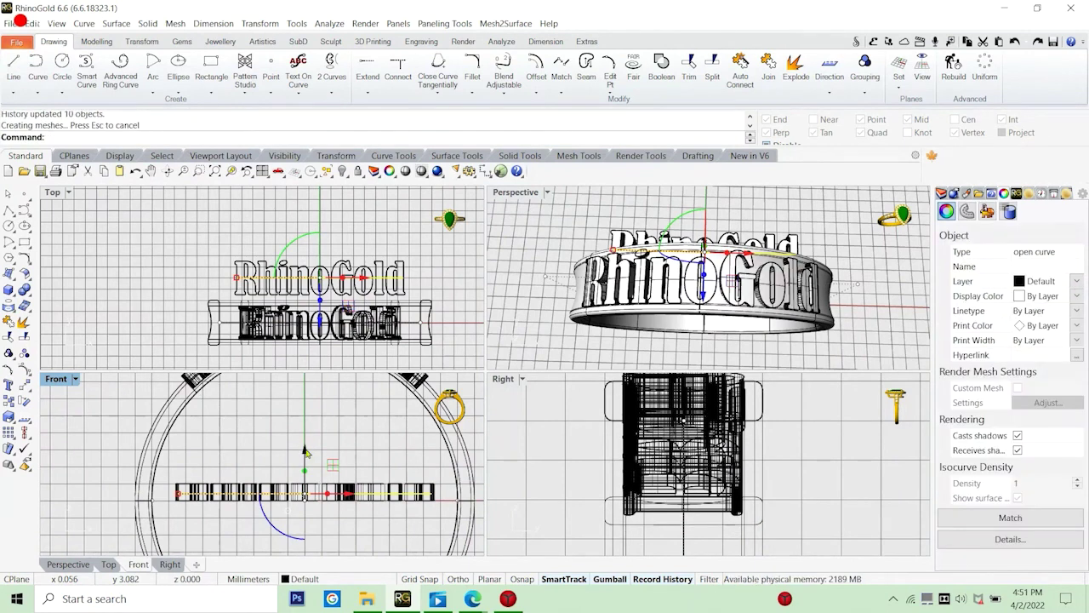
key(ctrl+z)
Align the flat RhinoGold text, its base curve and the point concentrically in the Front view.
drag(356, 525, 281, 475)
scroll(281, 475, down, 6)
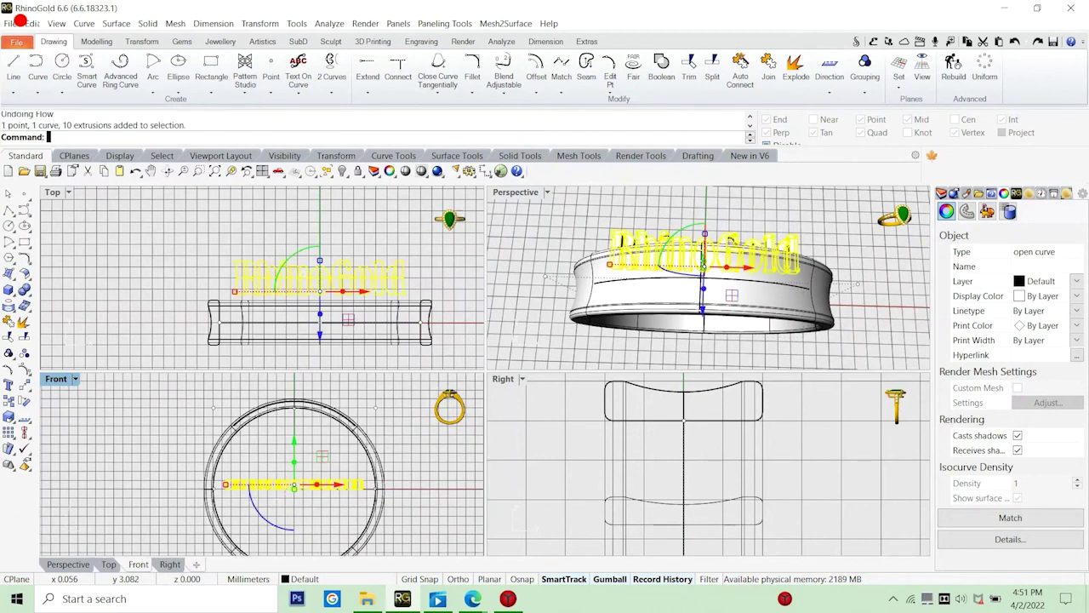
click(29, 447)
click(77, 456)
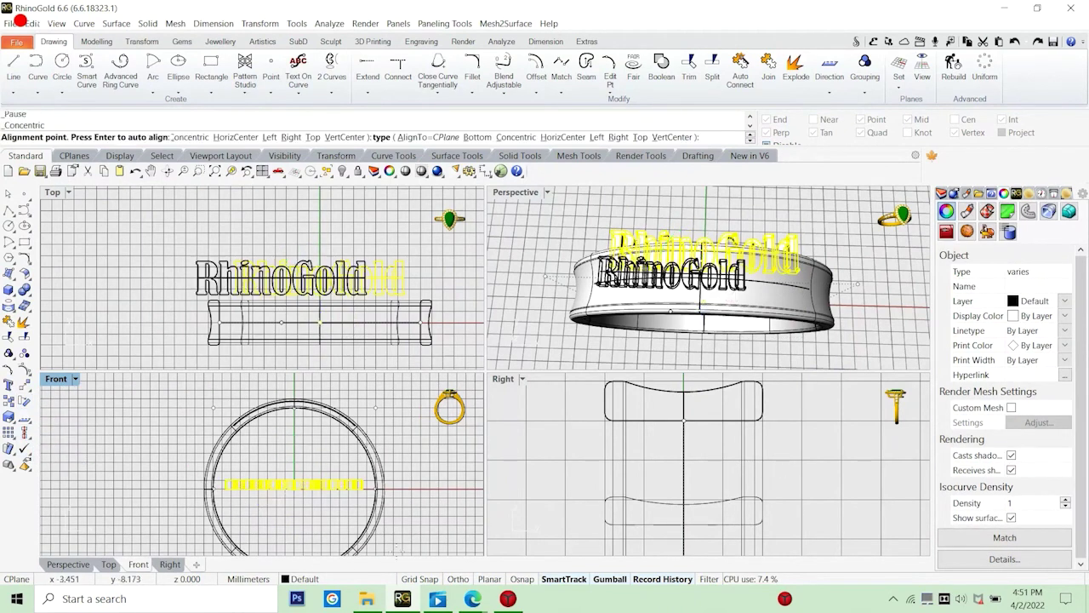
key(Escape)
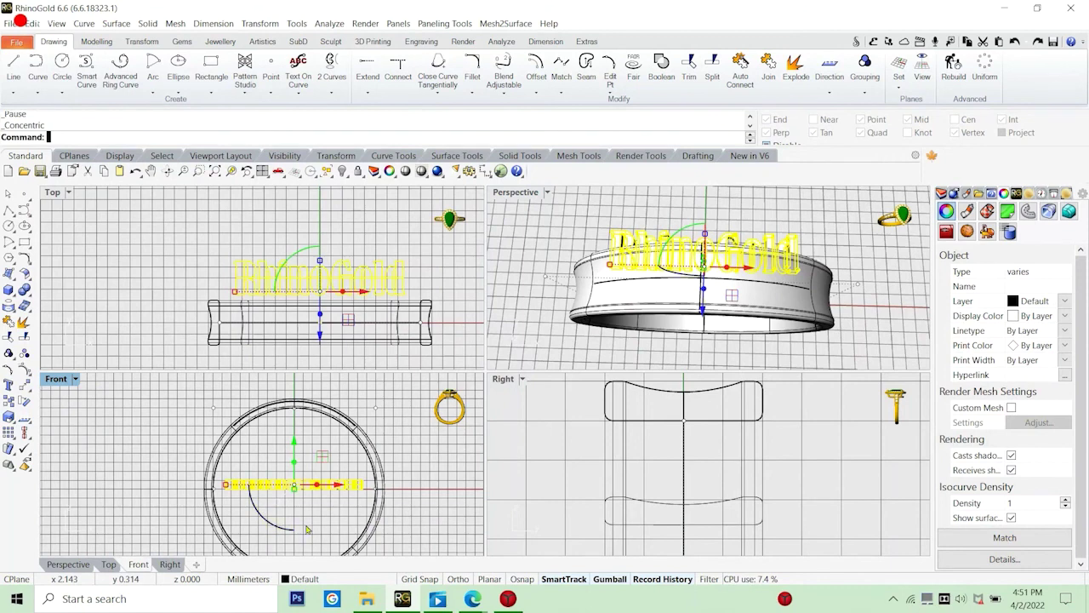
key(Escape)
Flow a copy of the ten text extrusions from the straight base curve onto the curve at the ring's crown.
scroll(306, 294, up, 5)
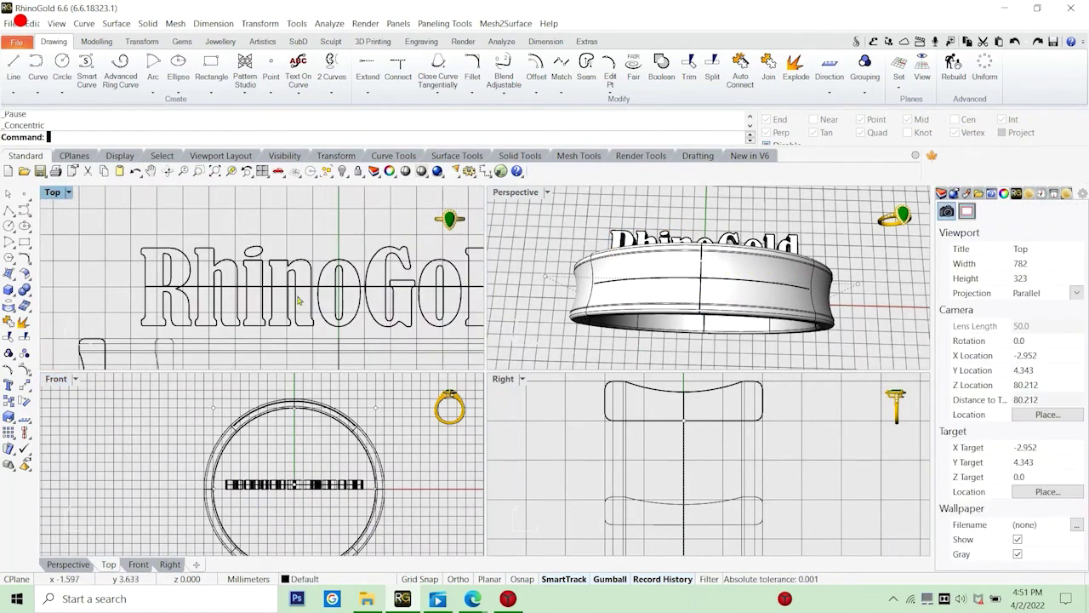
click(304, 308)
scroll(303, 304, down, 3)
key(Return)
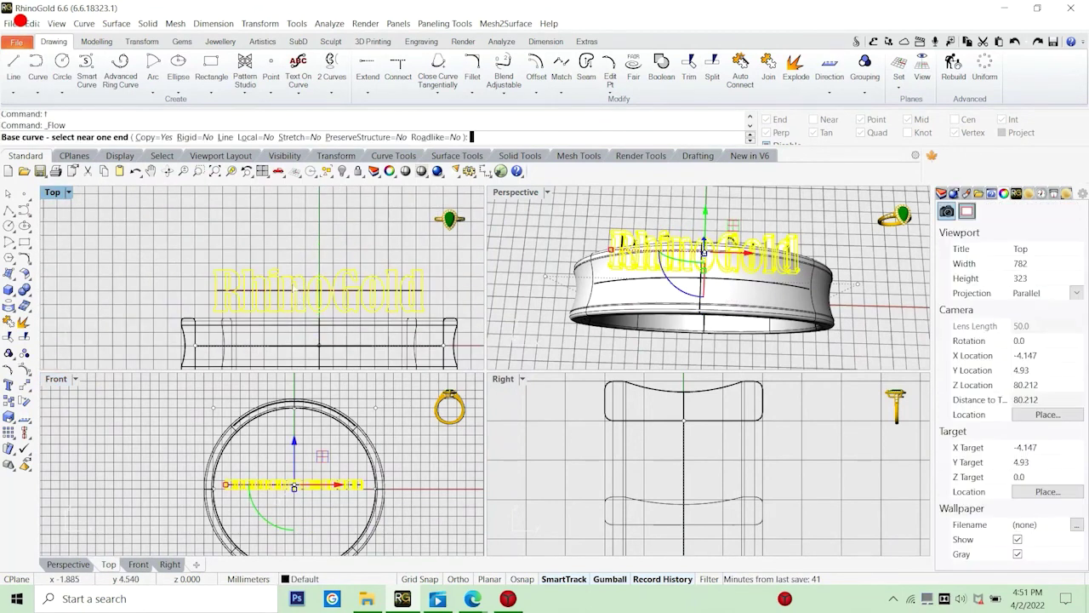
click(292, 292)
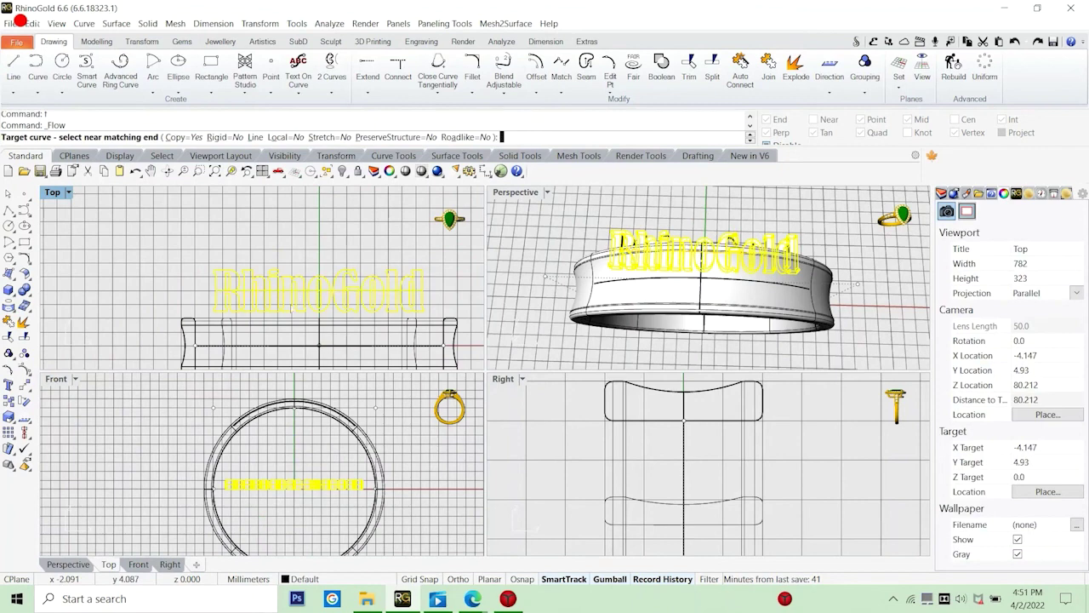
click(306, 347)
key(Return)
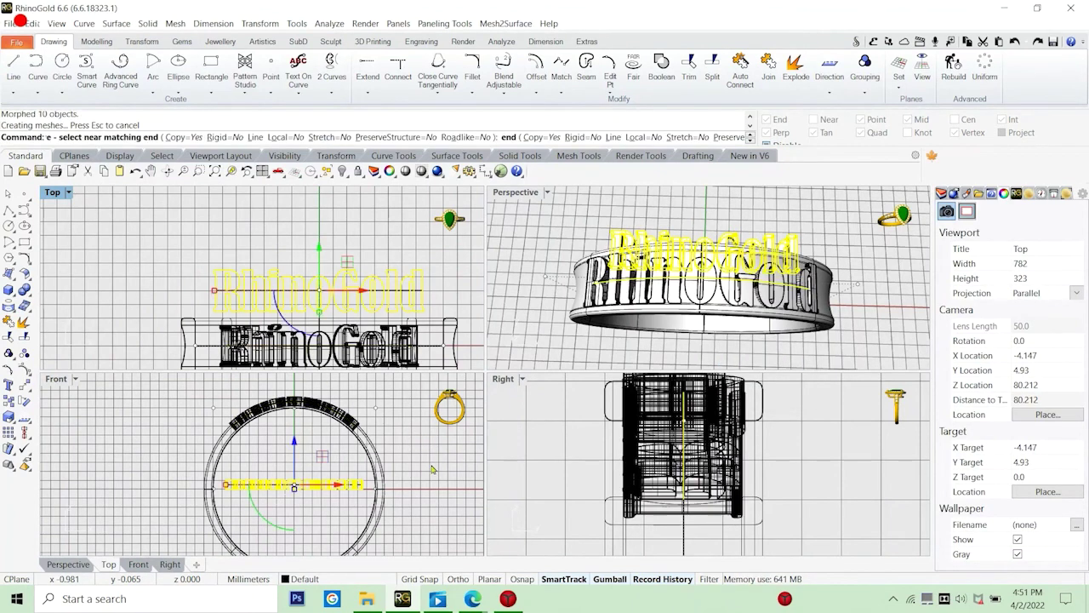
Examine the flowed lettering's position on the ring in the Perspective and Front views.
right_drag(719, 308, 613, 259)
scroll(637, 274, up, 10)
scroll(643, 274, down, 10)
scroll(683, 255, up, 12)
scroll(683, 256, down, 12)
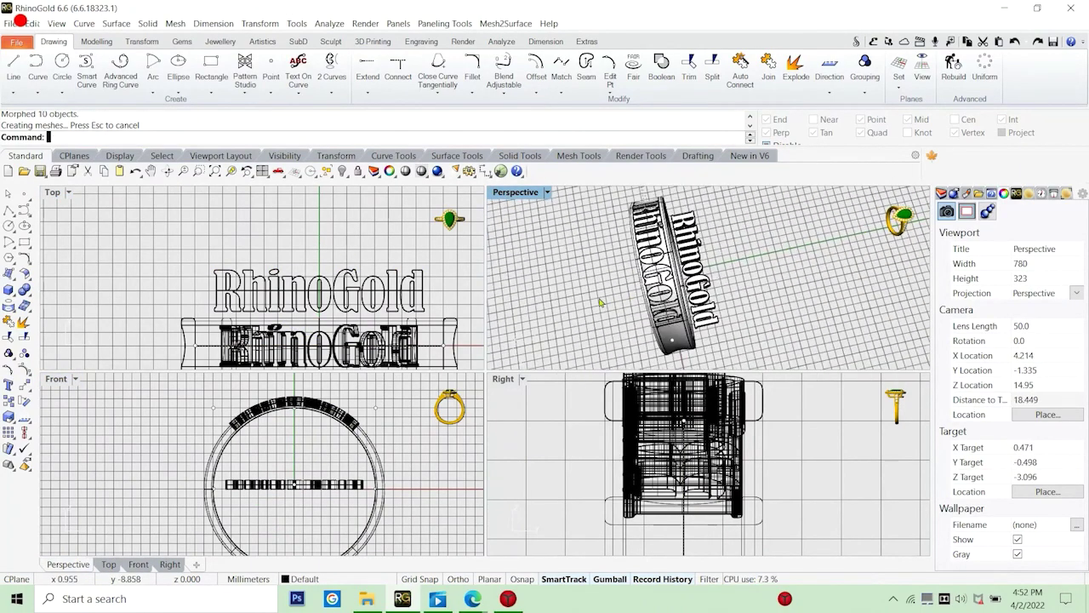
right_drag(603, 302, 778, 246)
click(239, 425)
scroll(255, 421, up, 3)
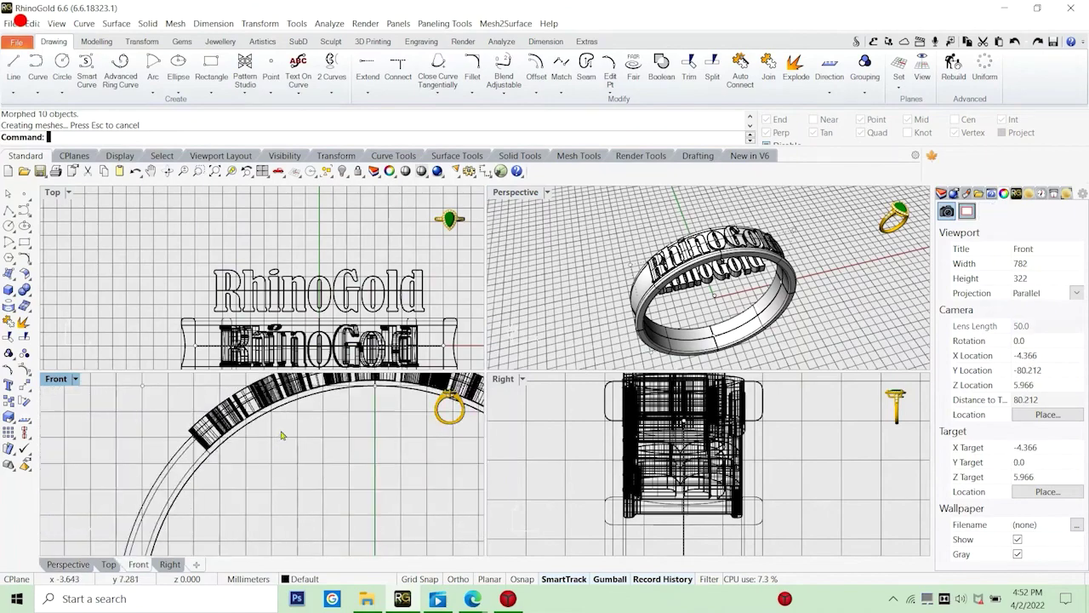
scroll(195, 443, down, 5)
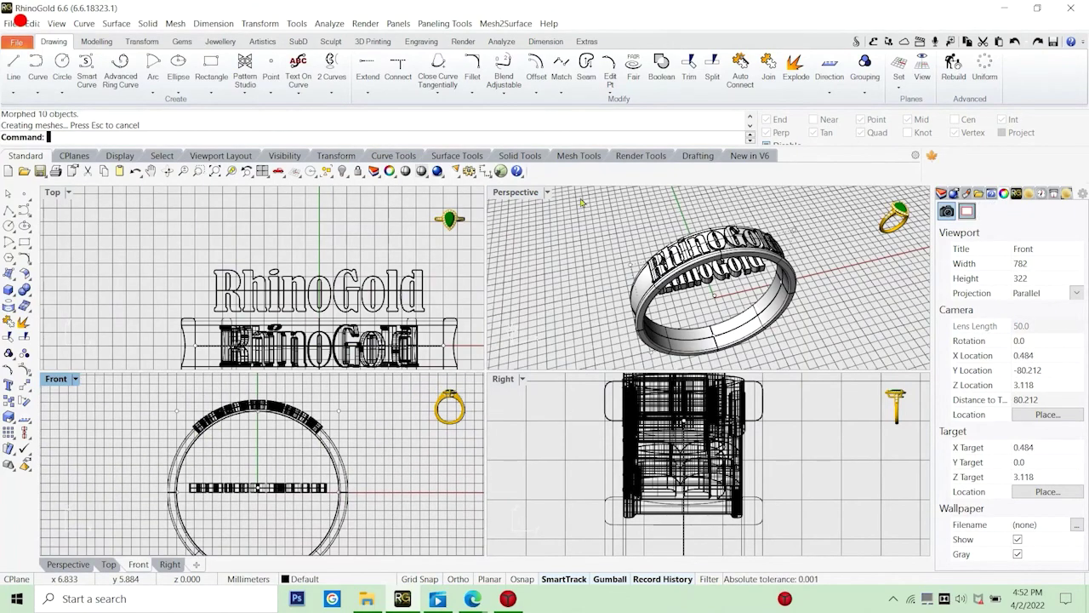
Inspect up close in a maximised Perspective view how the flowed letters sit on the concave band, and restore the four-view layout.
double_click(516, 192)
right_drag(426, 281, 474, 312)
scroll(492, 324, up, 6)
scroll(492, 324, up, 4)
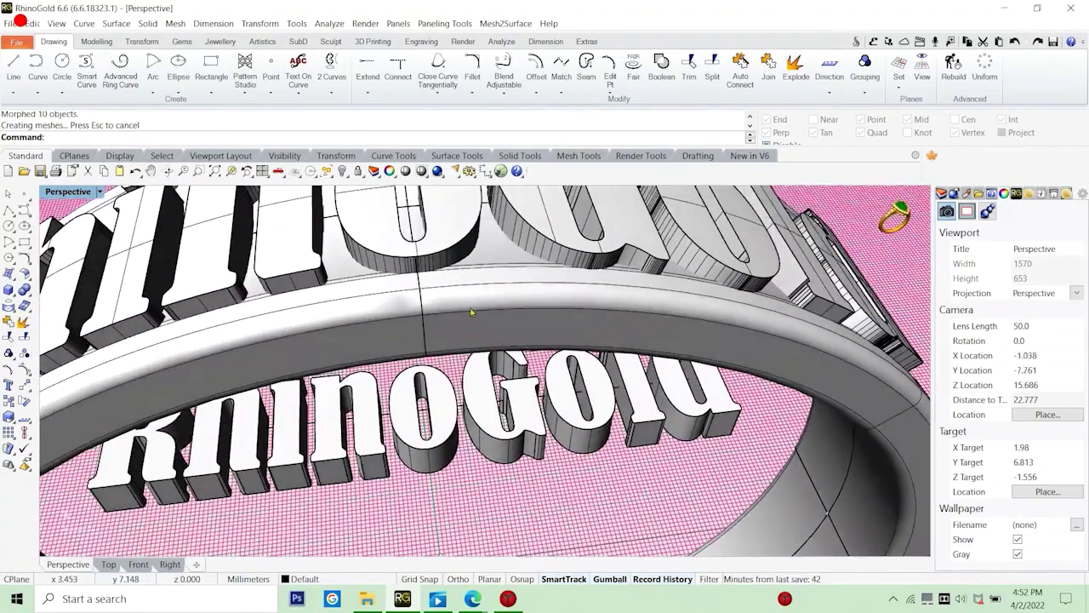
scroll(553, 330, down, 2)
right_drag(554, 330, 333, 322)
scroll(502, 396, down, 7)
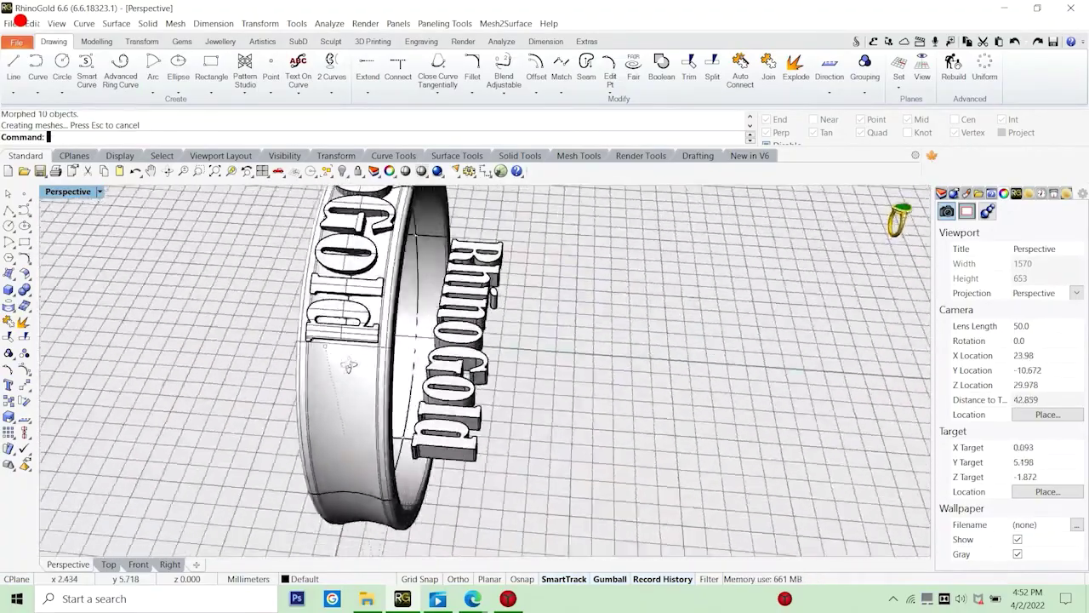
scroll(332, 318, up, 4)
scroll(299, 335, up, 6)
scroll(285, 358, down, 12)
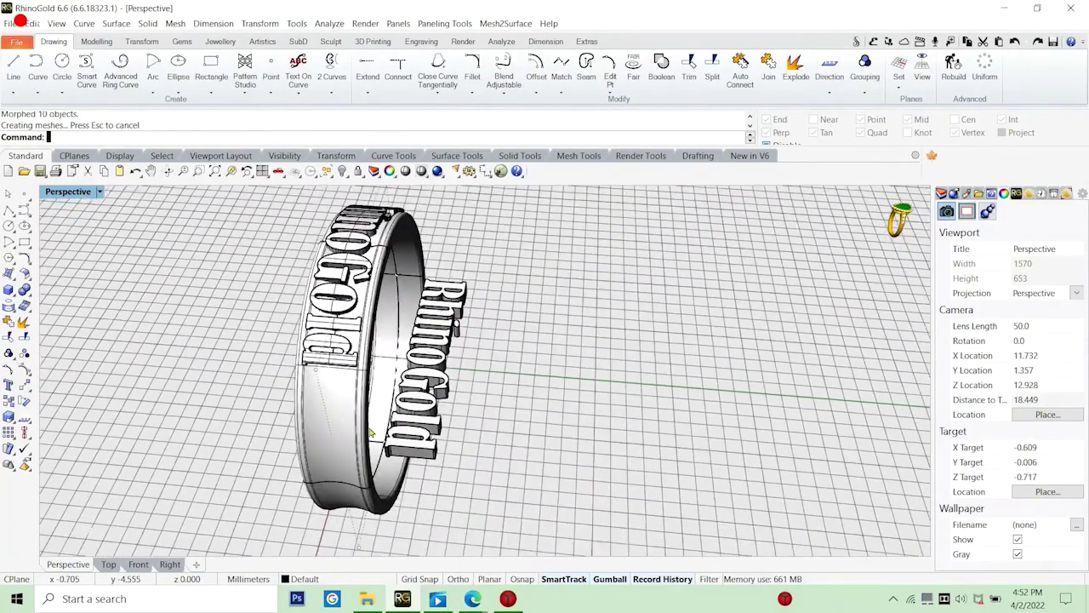
right_drag(372, 433, 543, 288)
scroll(393, 252, up, 6)
scroll(537, 290, down, 5)
right_drag(355, 326, 570, 315)
scroll(615, 314, up, 9)
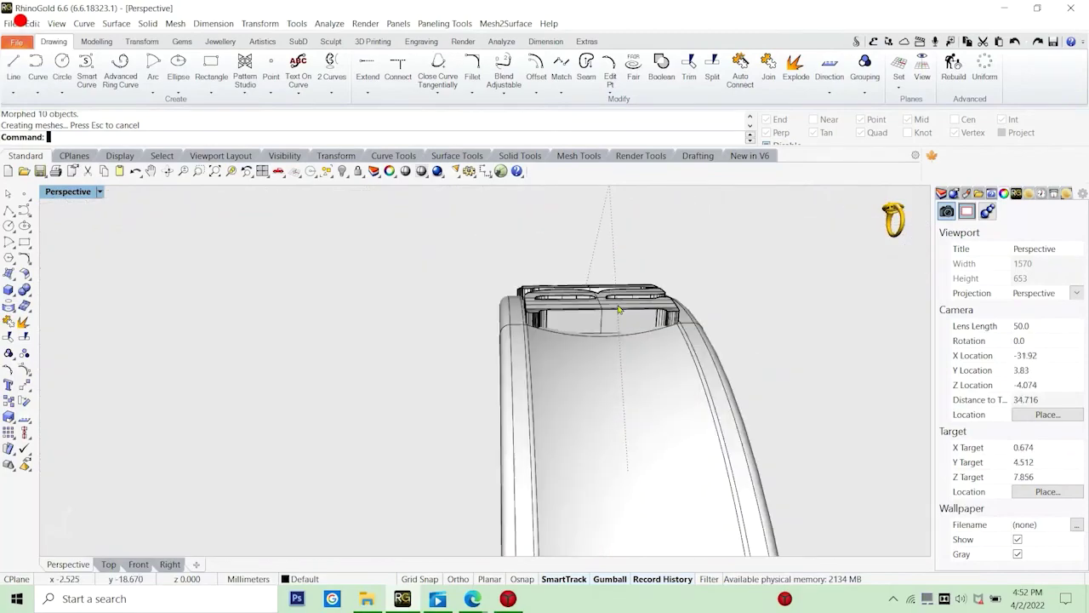
scroll(436, 294, down, 4)
right_drag(391, 288, 437, 307)
scroll(502, 298, down, 4)
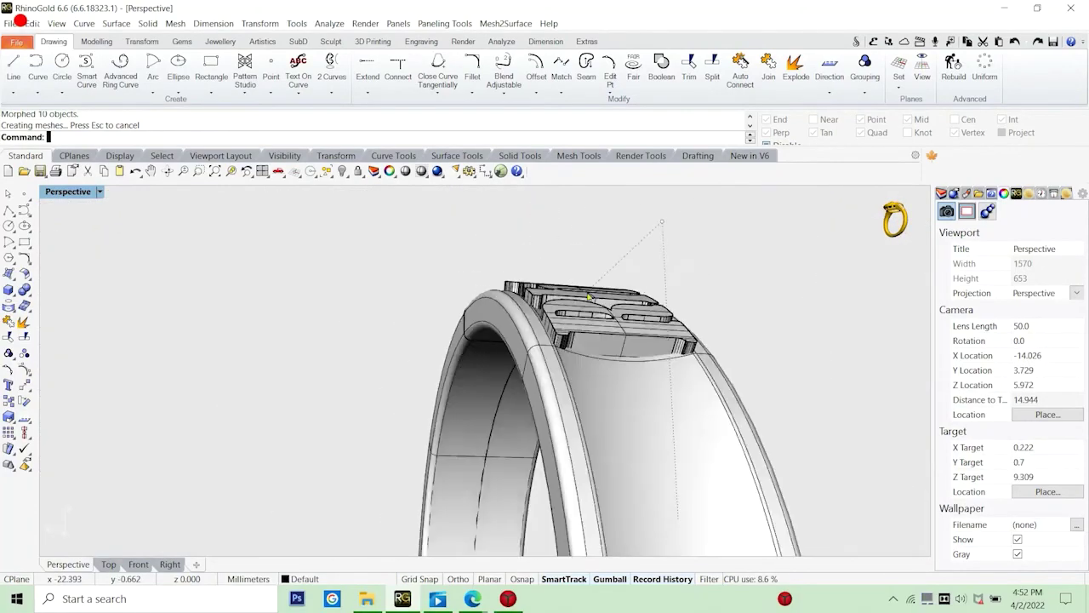
right_drag(723, 285, 226, 300)
double_click(69, 193)
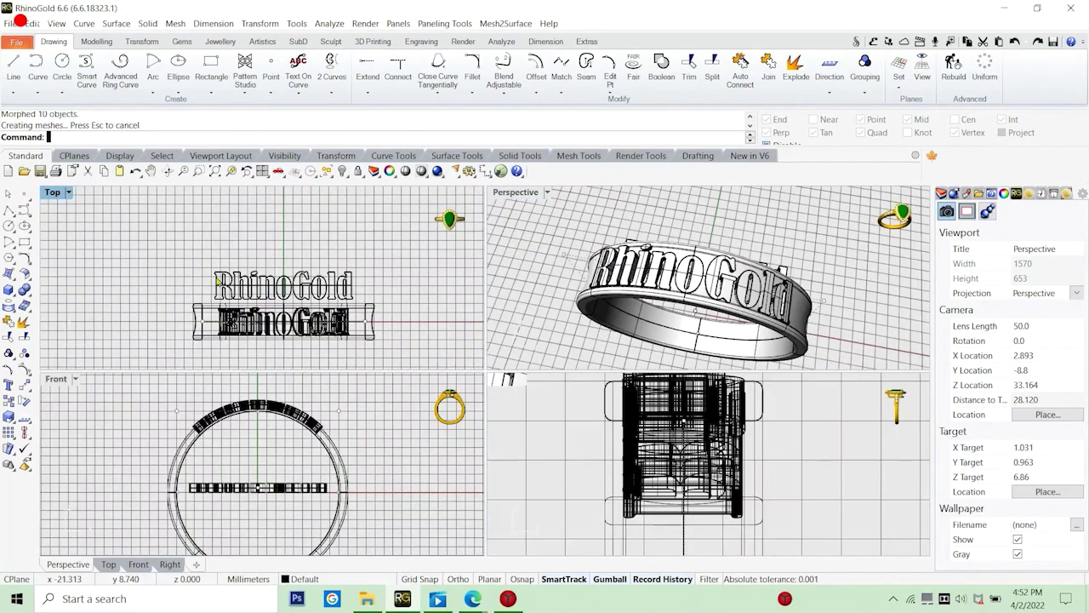
Draft the text note "voilla i got the perfect flow text ring and i did the emboss look on the ring" and discard it.
text(te)
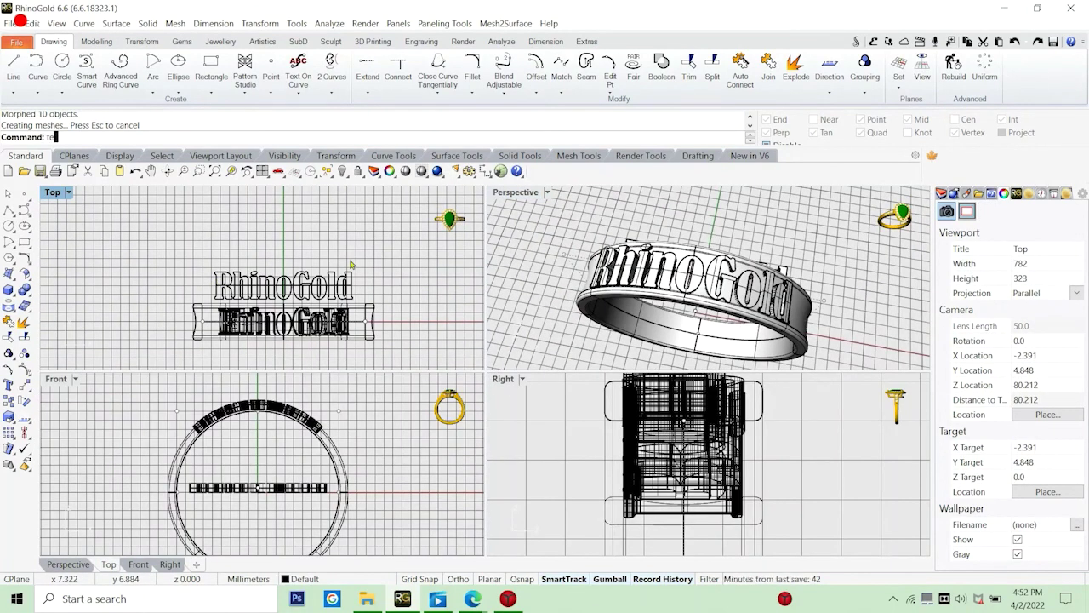
key(Return)
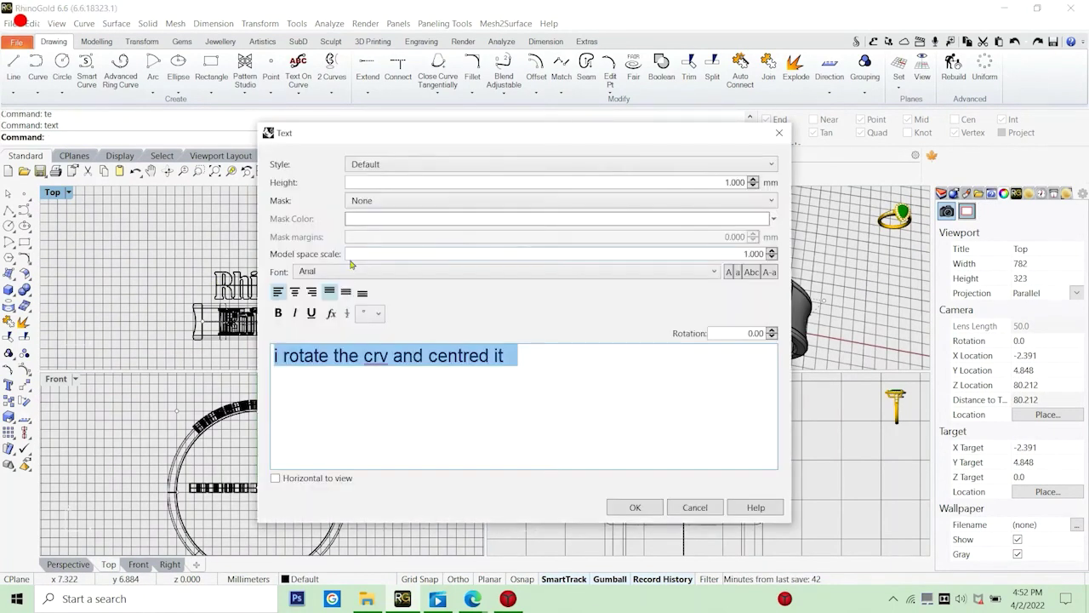
text(voilla i)
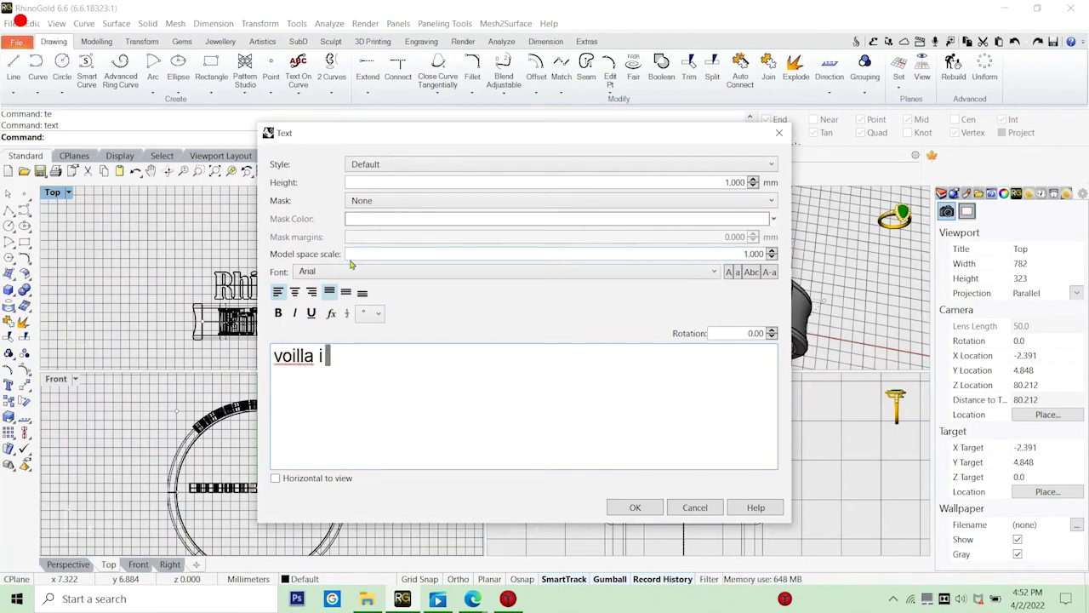
text( got the )
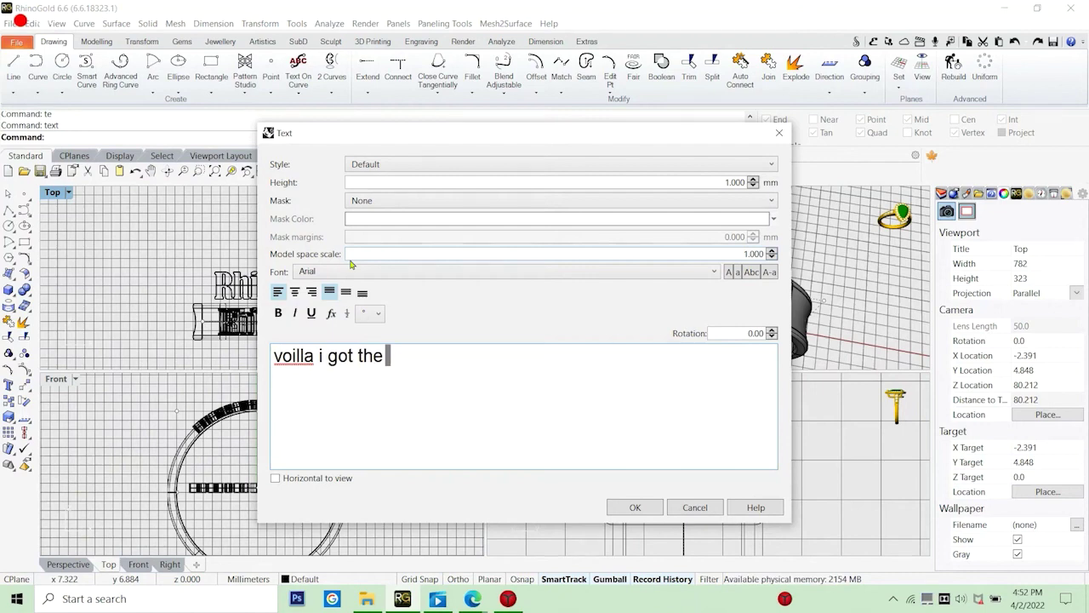
text(perfect flo)
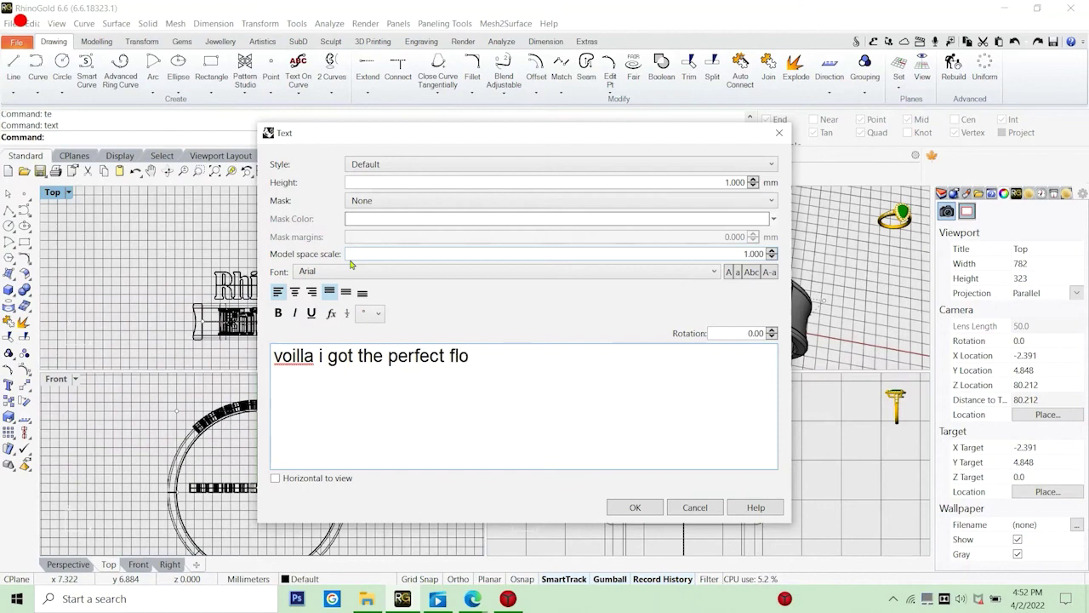
text(w text)
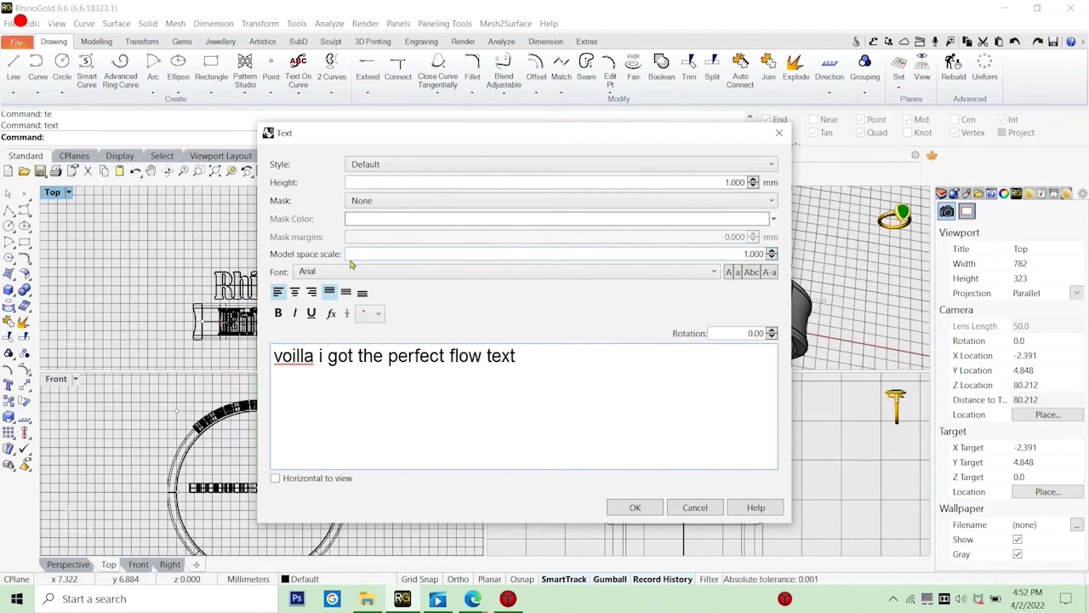
text( ring )
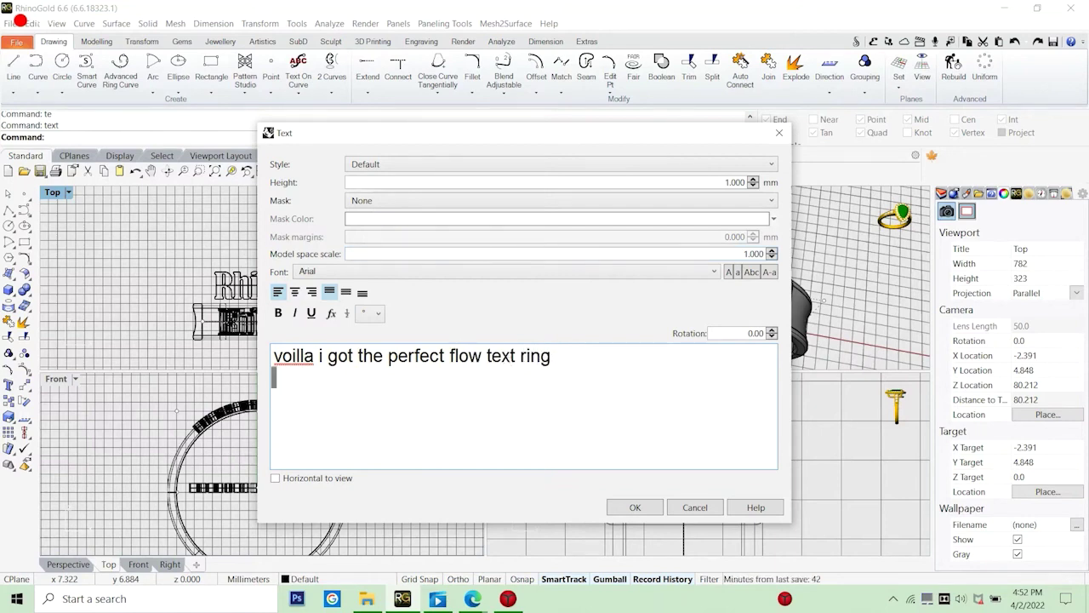
text(and )
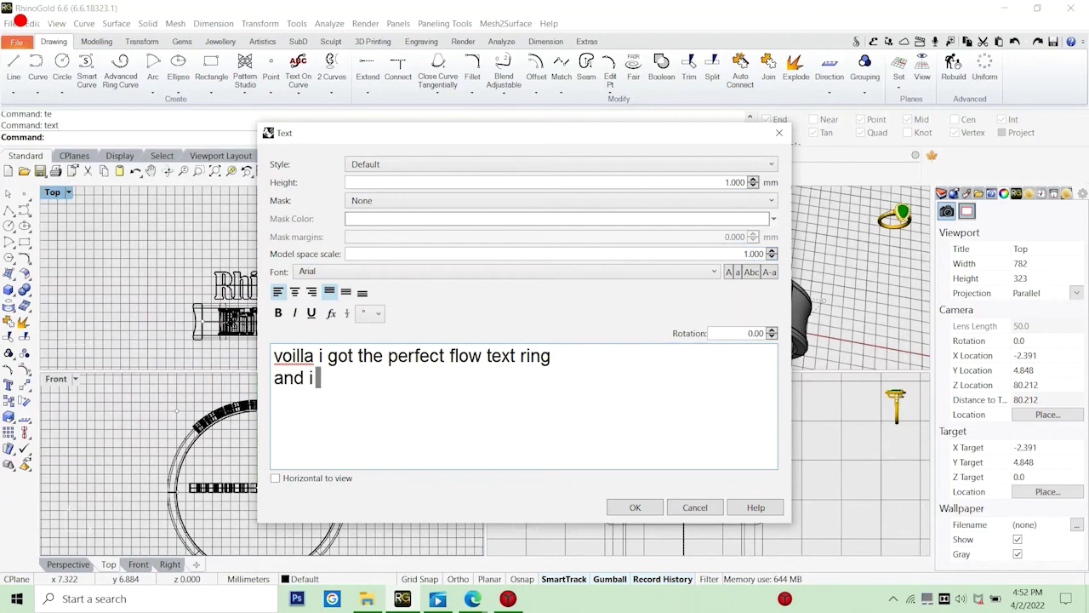
text(i did )
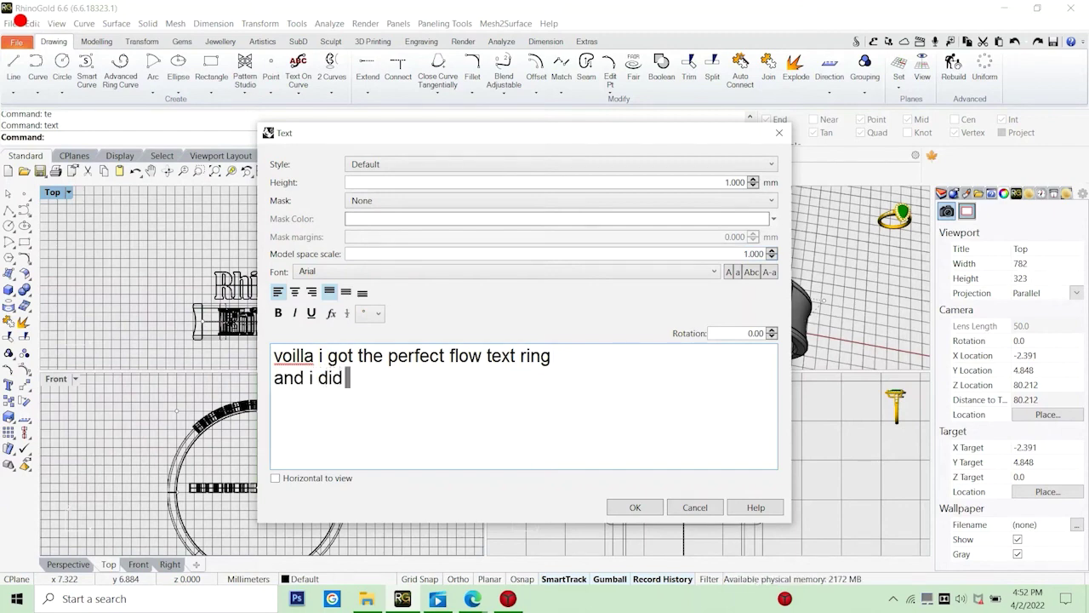
text(the emboss look)
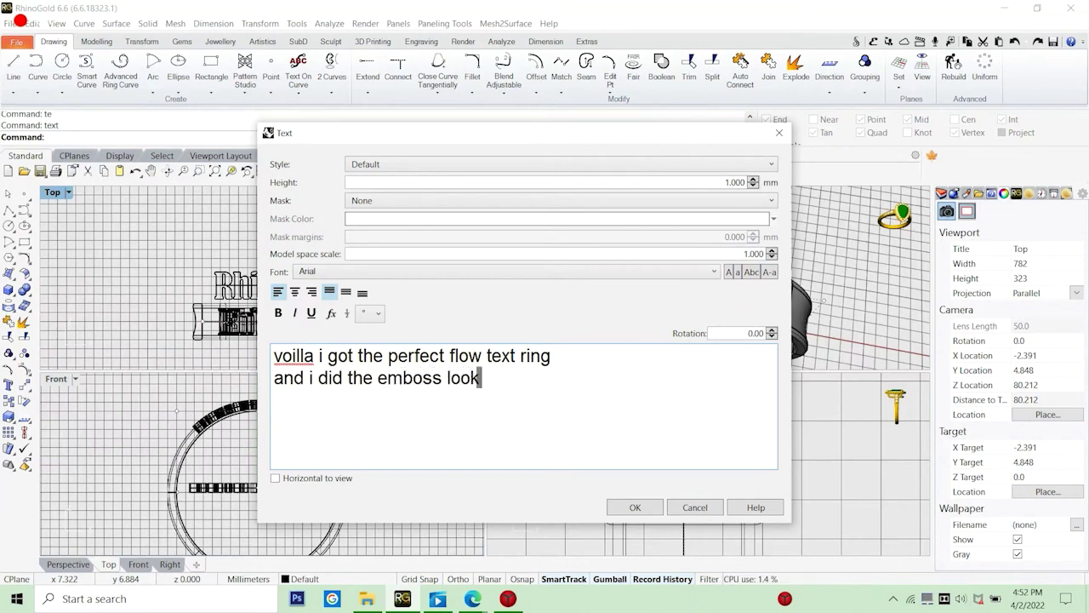
text( on the)
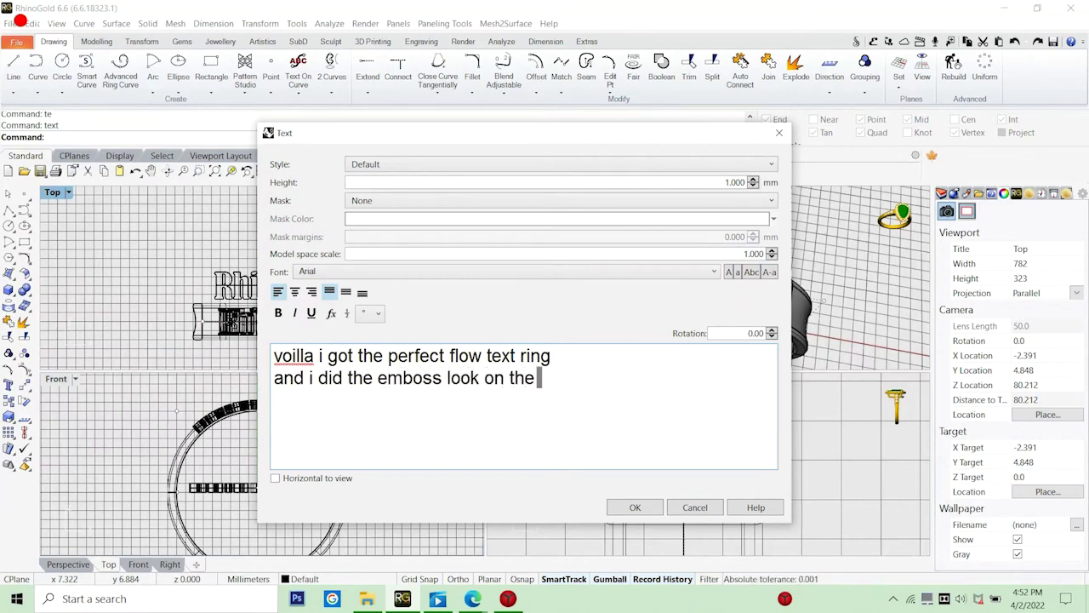
text( ring)
click(696, 508)
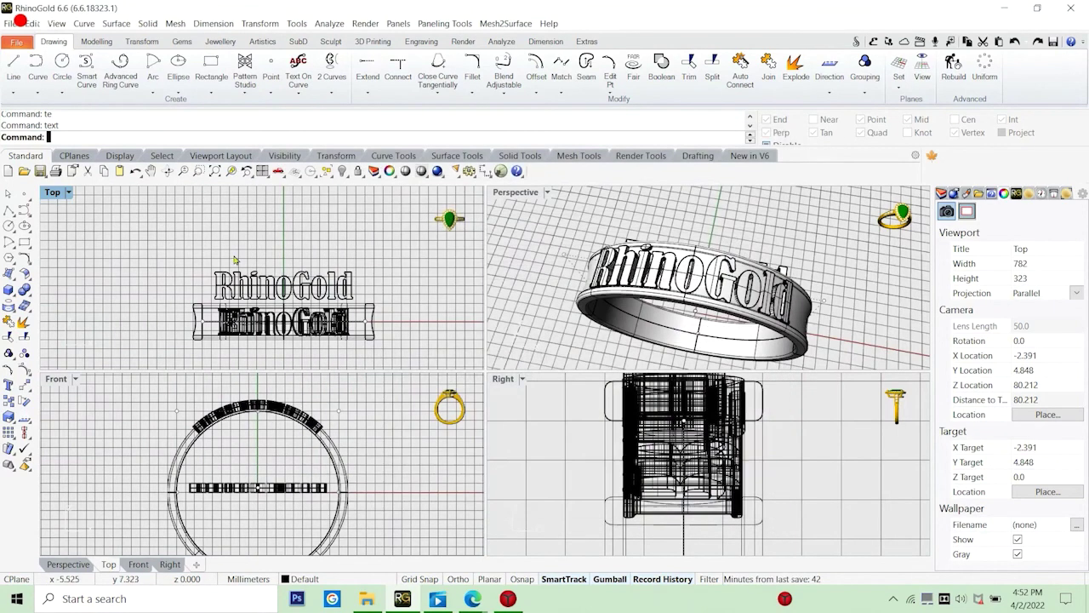
Group the ten flat text extrusions with their straight base curve and hide the group.
drag(136, 275, 136, 274)
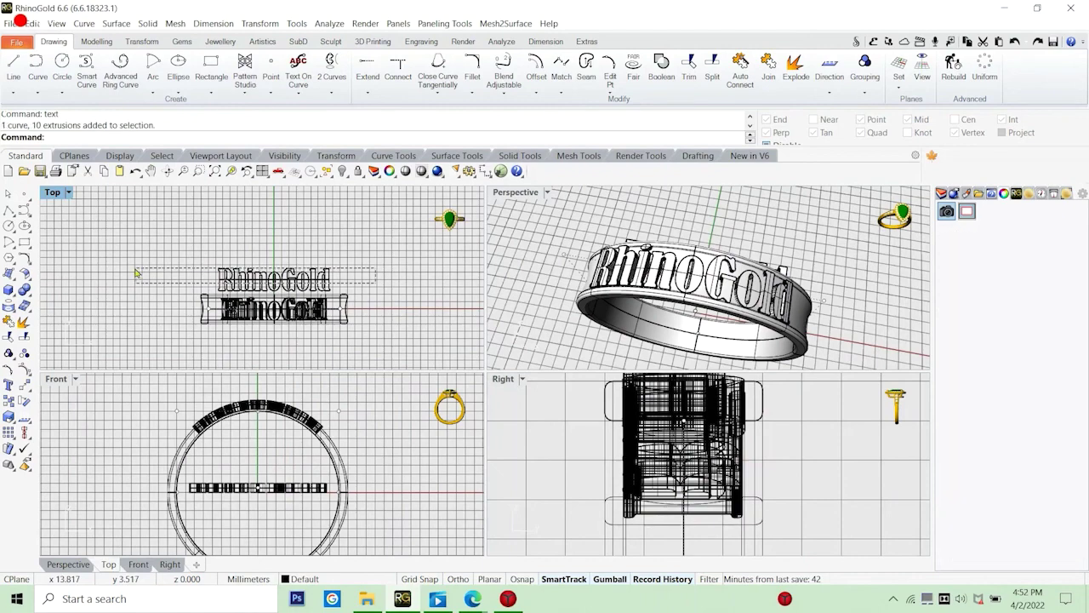
scroll(226, 474, up, 5)
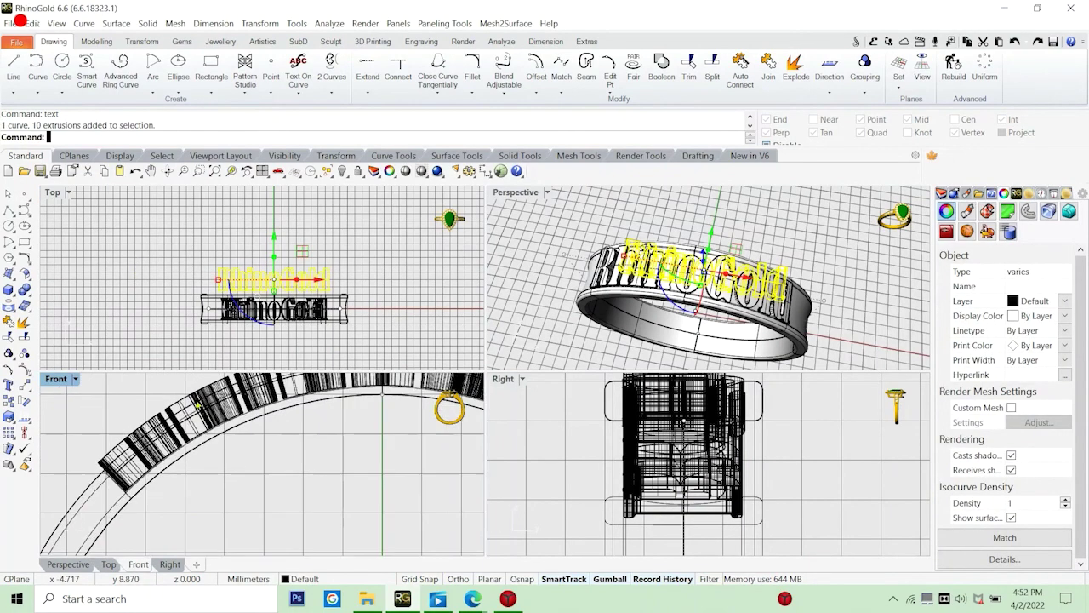
scroll(226, 473, down, 3)
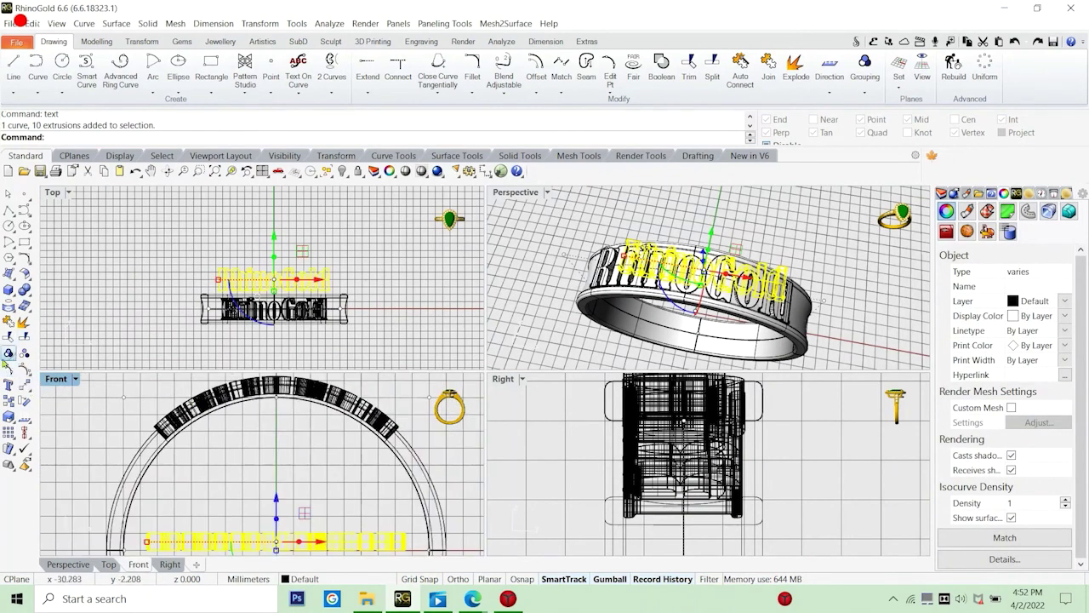
click(9, 354)
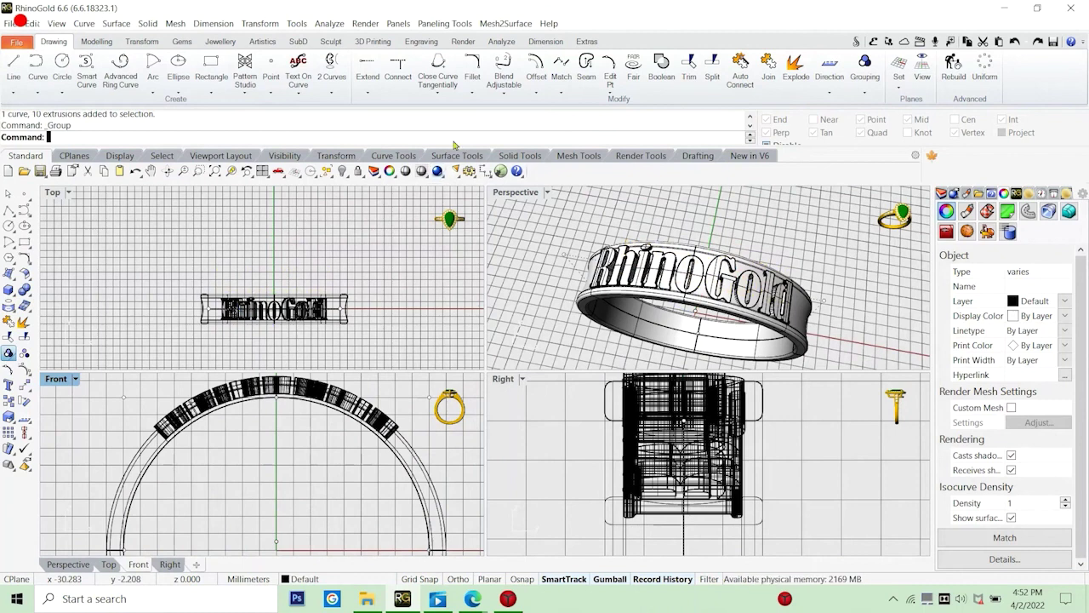
click(342, 172)
Unlock the locked object, and hide all curves remaining in the ring model.
right_click(357, 171)
click(420, 252)
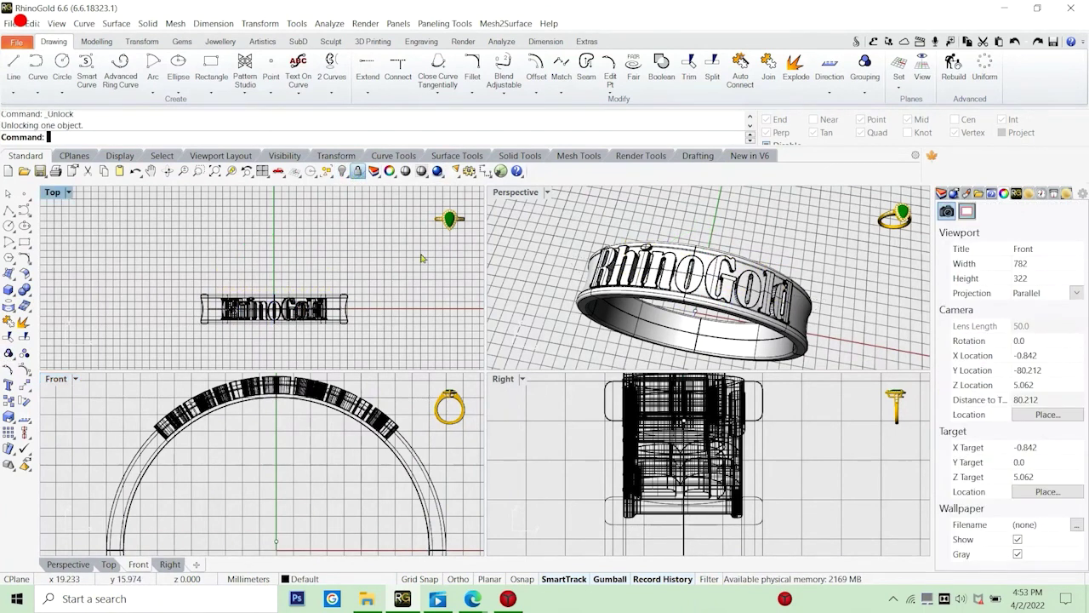
text(selcrv)
key(Return)
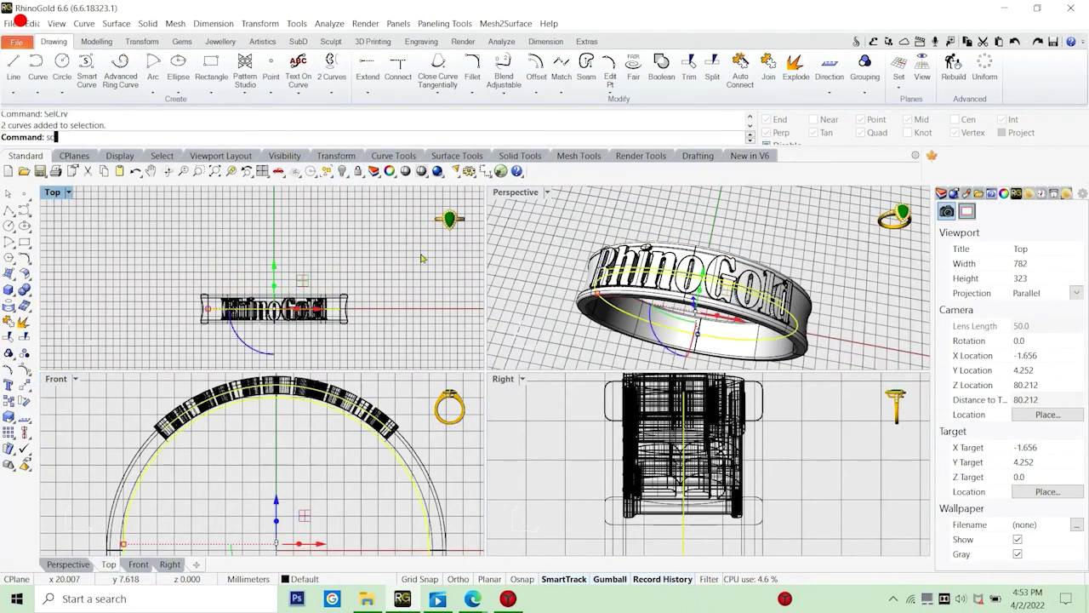
click(341, 173)
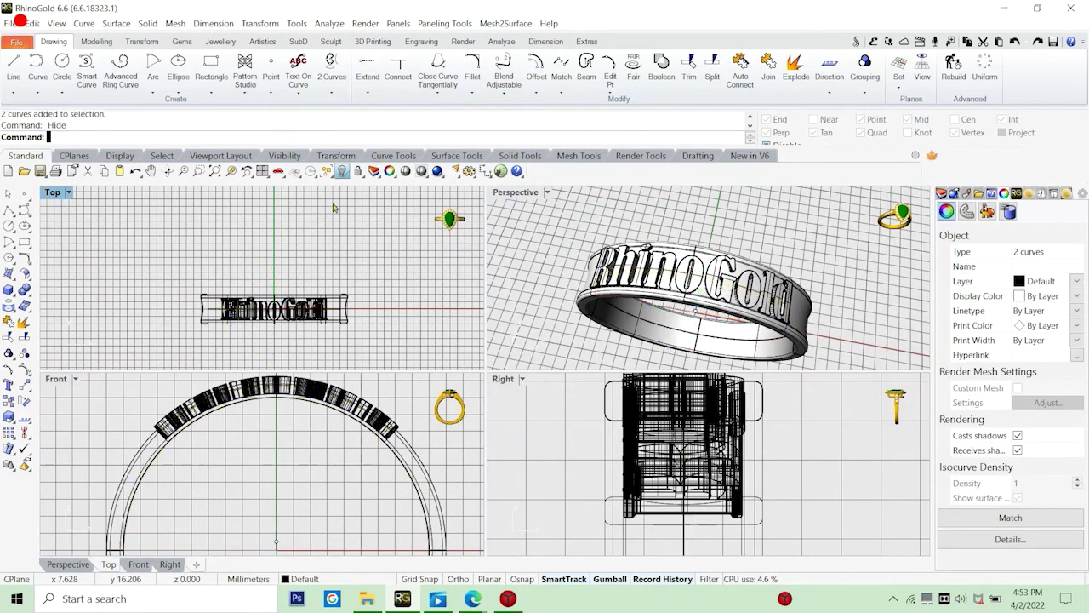
Delete the point at the ring's centre in the Front view.
right_drag(287, 511, 276, 467)
drag(257, 484, 315, 518)
scroll(310, 511, down, 9)
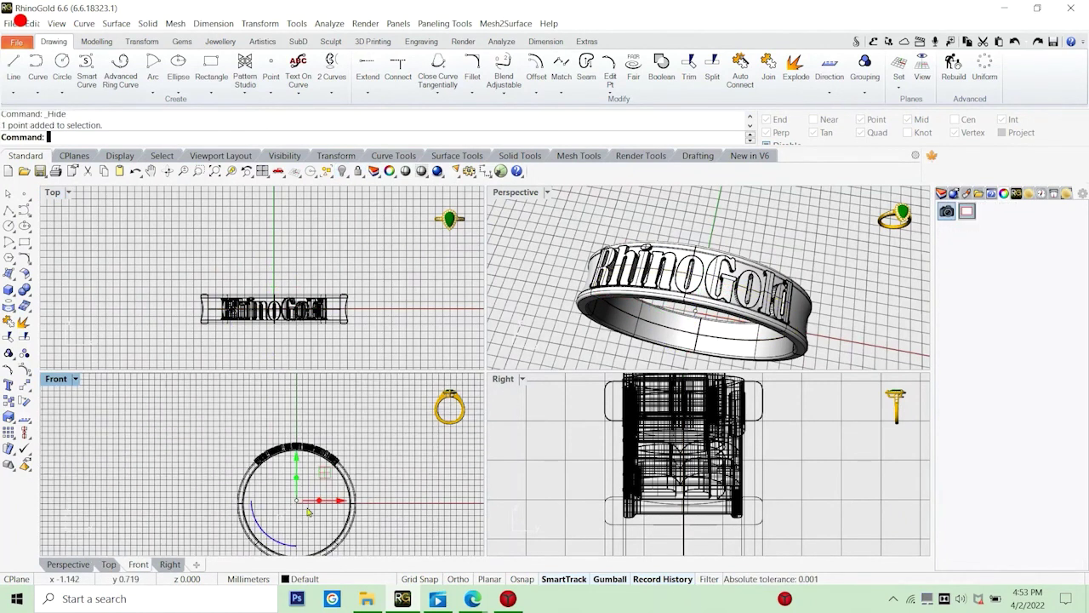
key(Delete)
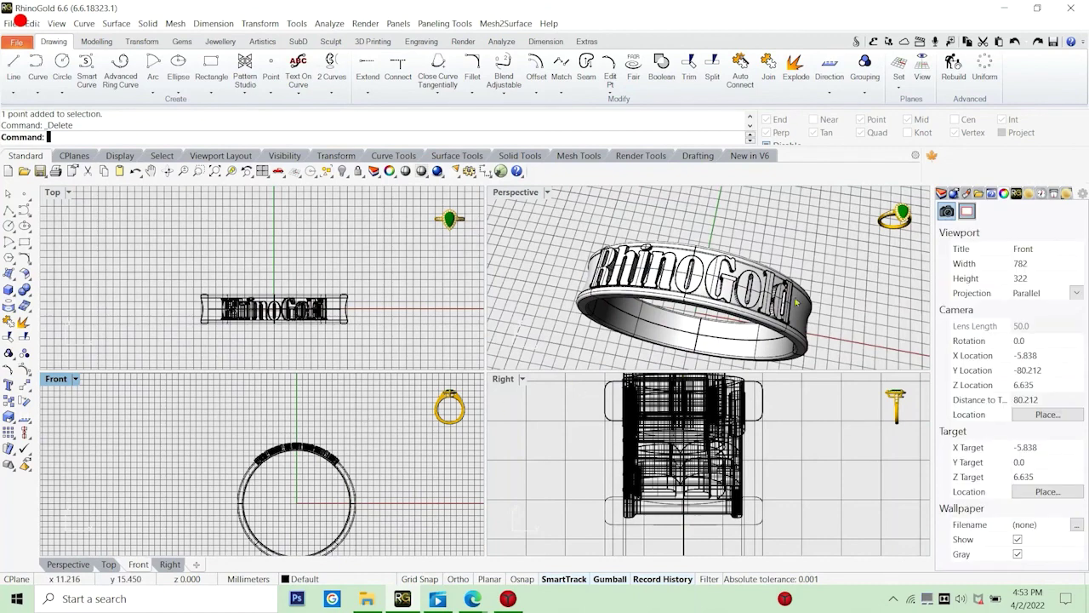
Check the visible model for leftover curves, open surfaces and bad objects using the selection commands.
right_drag(798, 301, 711, 274)
scroll(706, 281, down, 5)
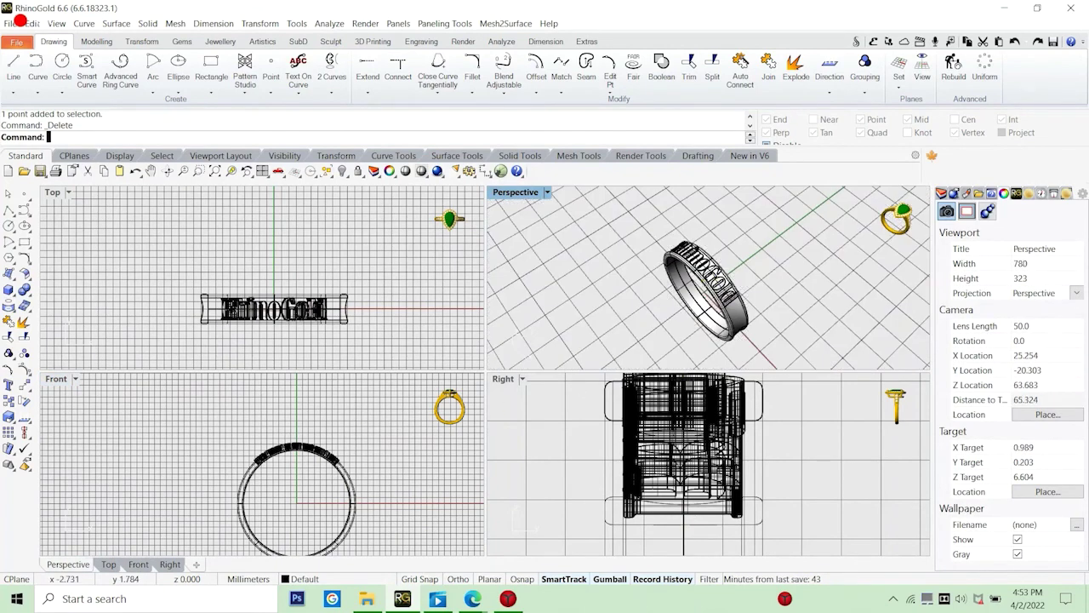
text(lcrv)
key(Return)
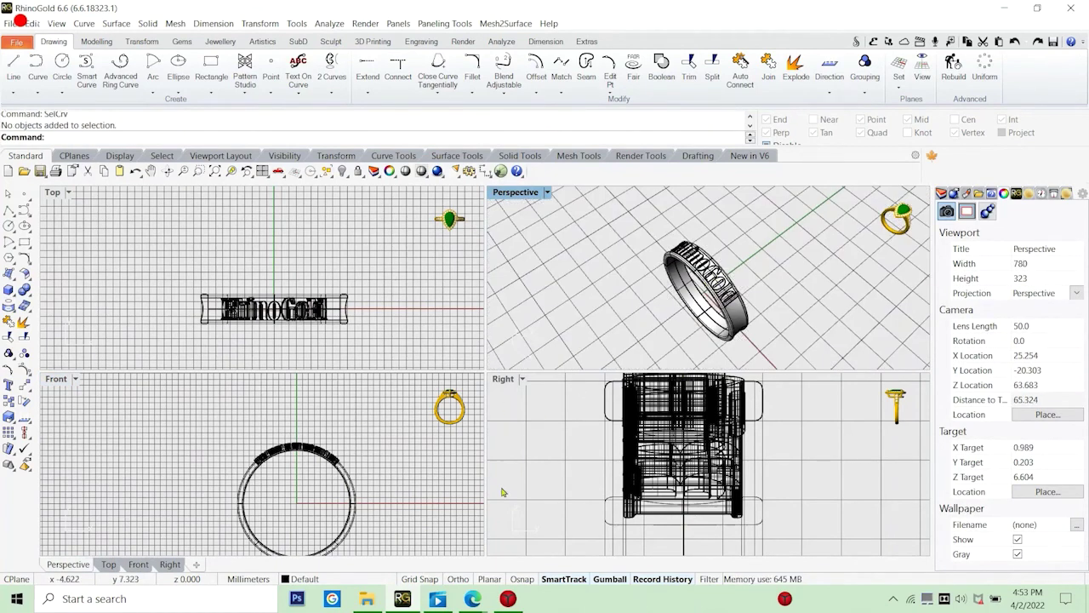
text(op)
key(Return)
key(Escape)
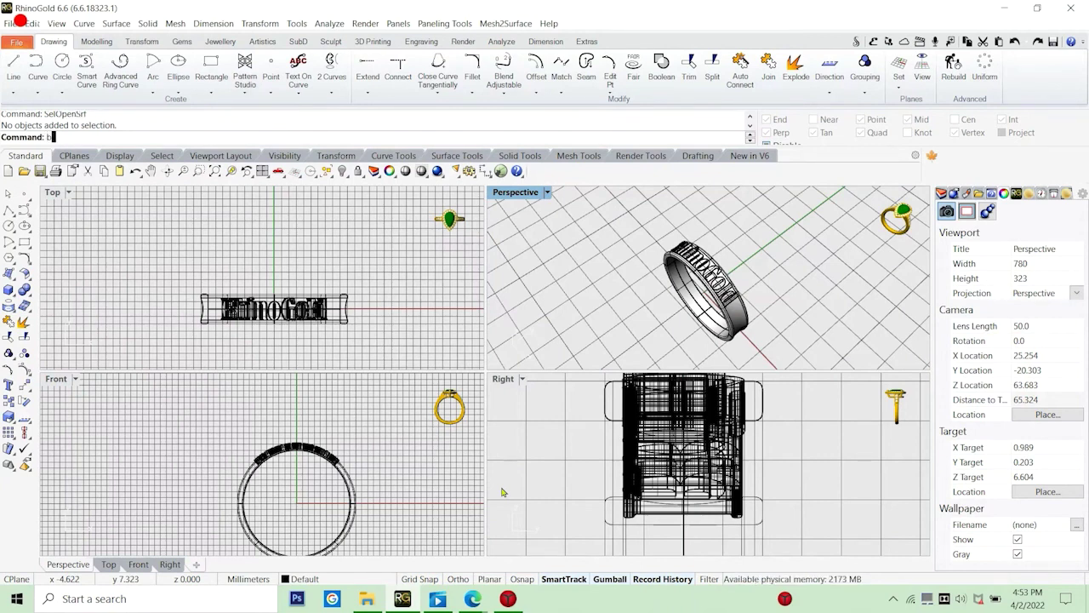
key(Return)
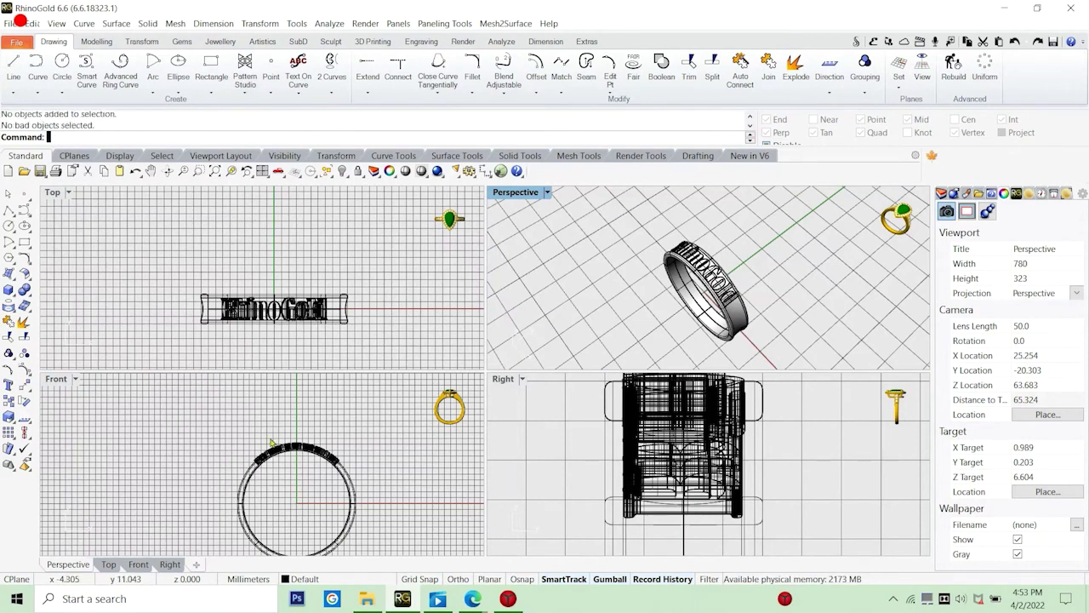
Set the Perspective view to the Machine display mode and maximise it on the ring.
click(267, 427)
scroll(267, 427, down, 4)
right_drag(621, 279, 707, 276)
scroll(706, 276, up, 8)
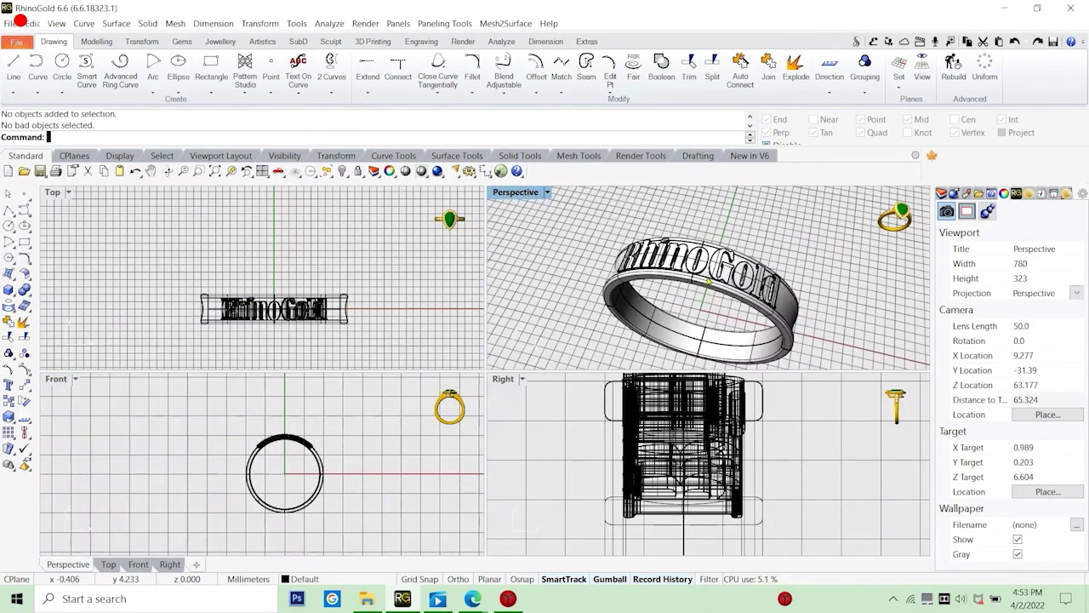
click(548, 193)
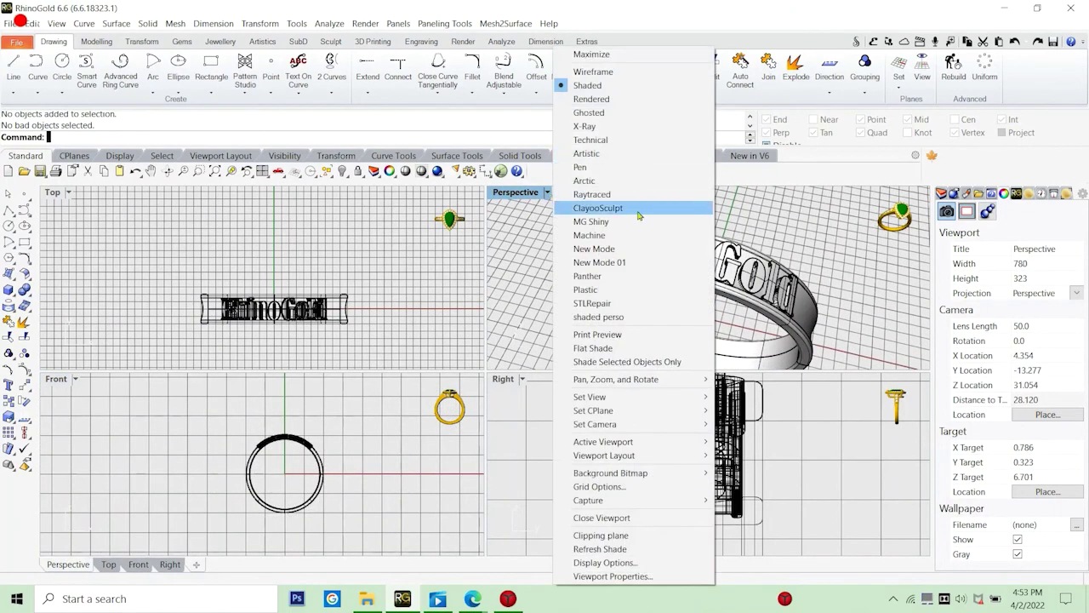
click(590, 235)
double_click(516, 193)
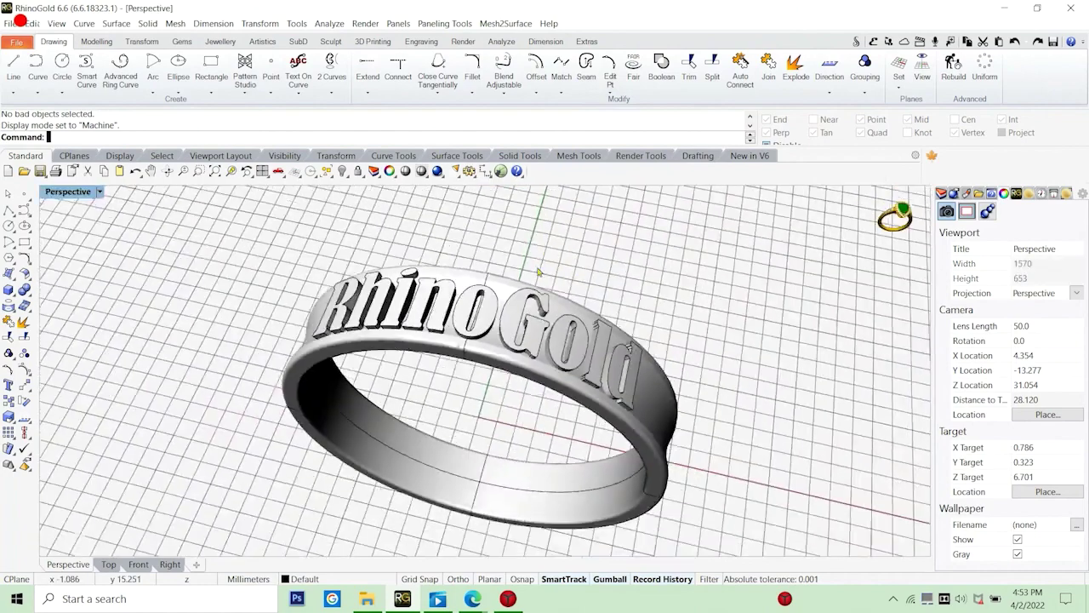
Ungroup the flowed RhinoGold letters and check that single letters can be selected.
right_drag(482, 322, 384, 380)
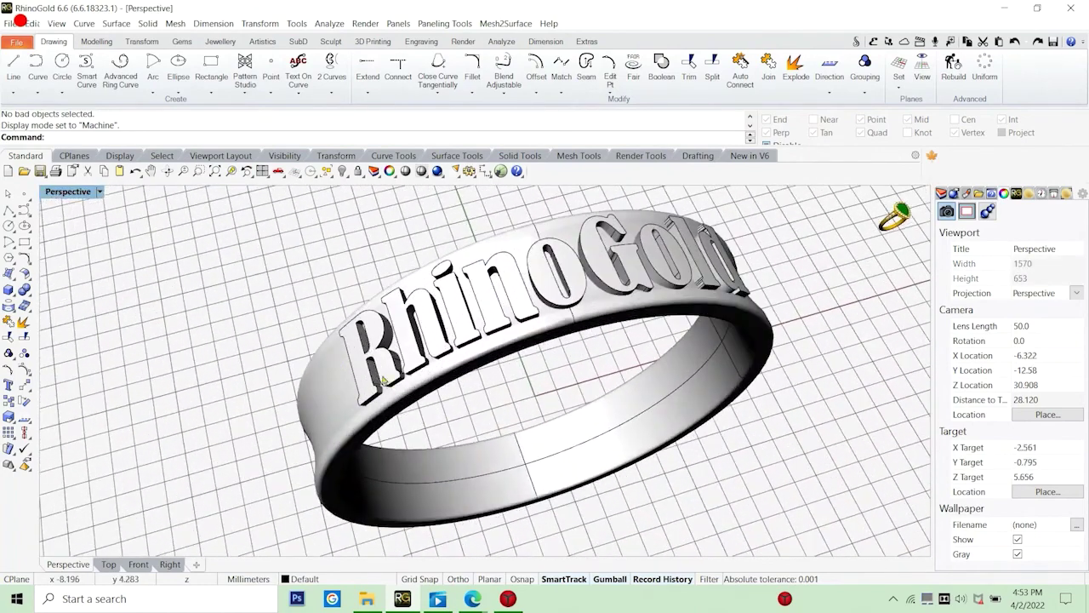
click(403, 351)
right_drag(512, 350, 484, 311)
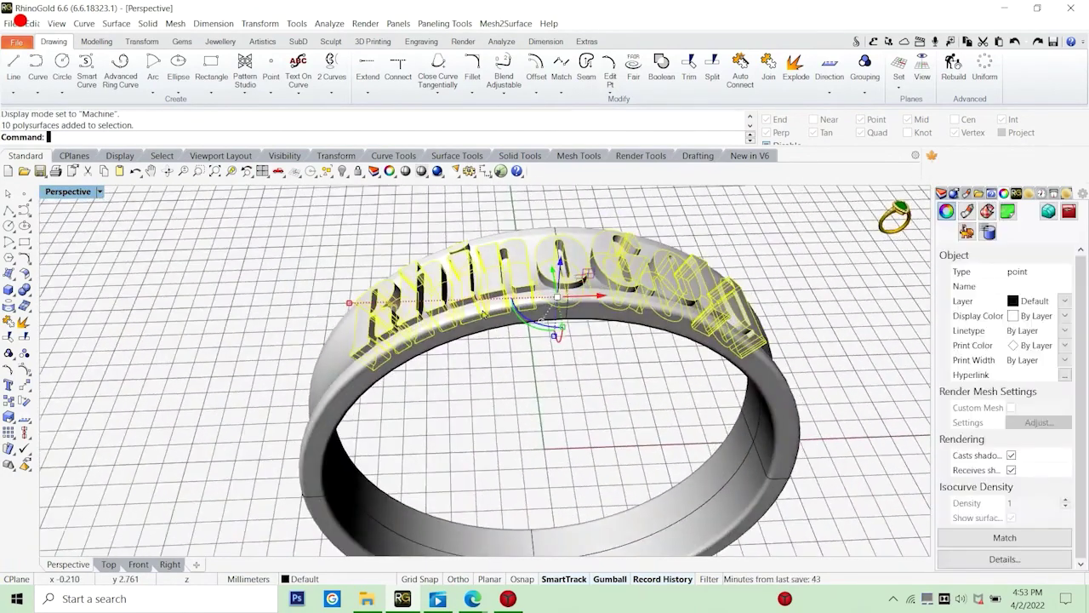
click(23, 352)
click(379, 324)
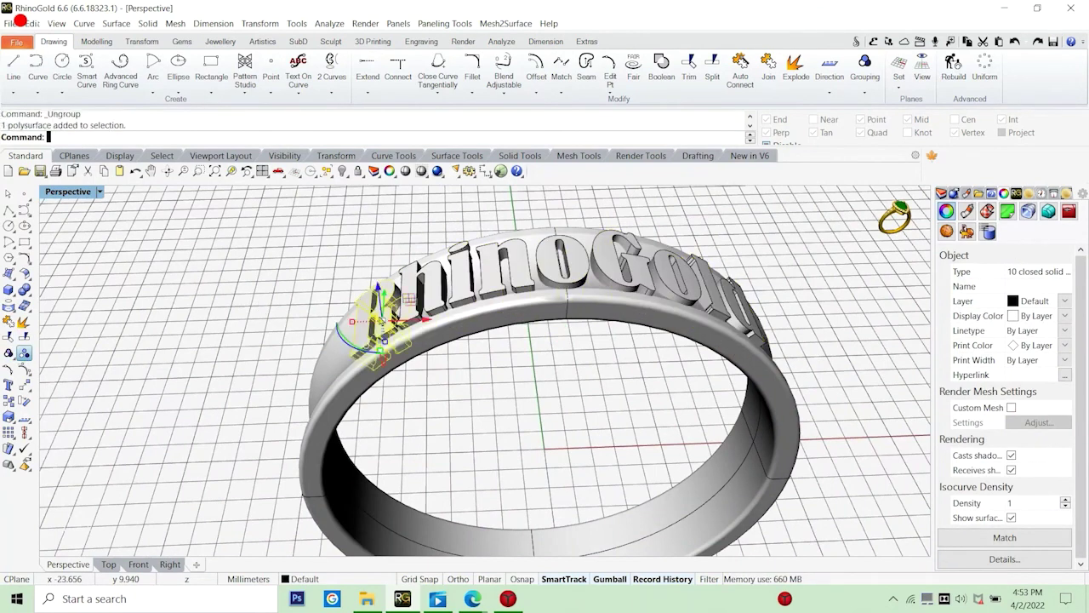
click(426, 285)
click(513, 267)
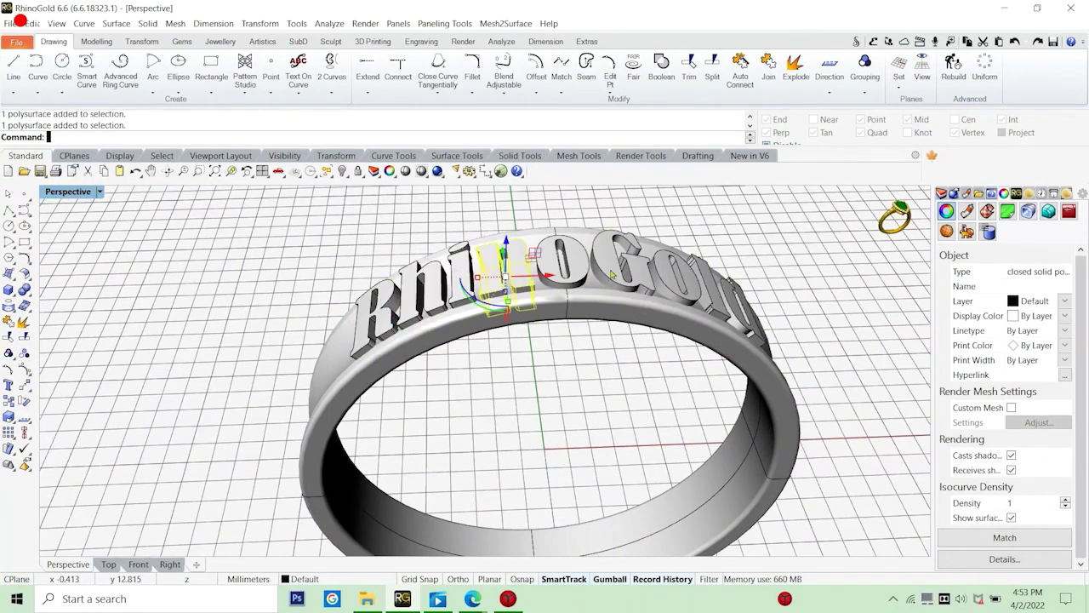
click(612, 271)
drag(287, 228, 307, 238)
Boolean-union the ten flowed letters with the ring band into one solid, and select it to check the join.
drag(810, 393, 382, 234)
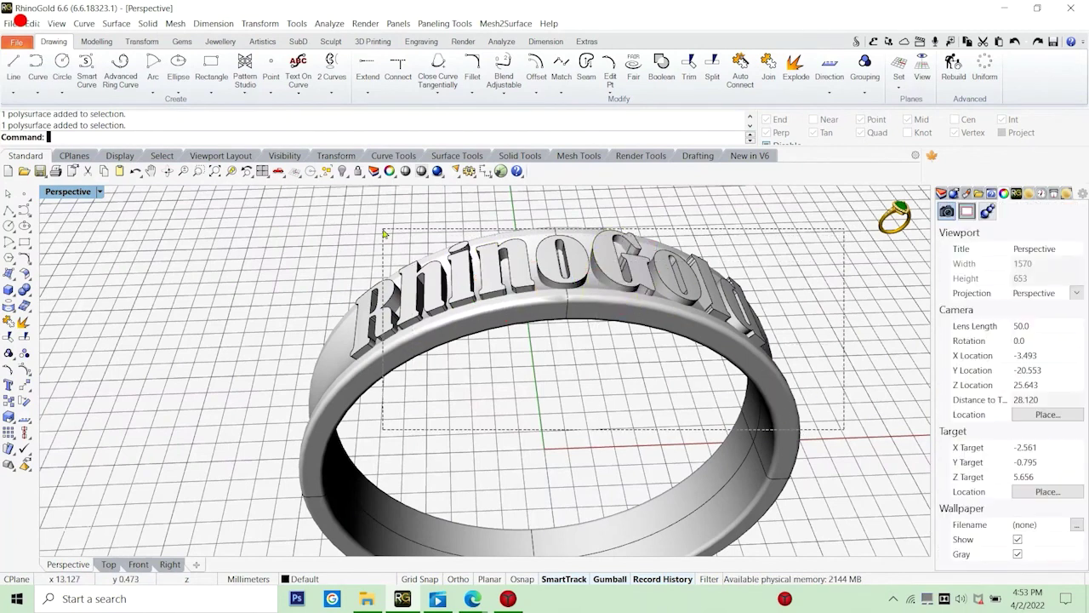
click(24, 290)
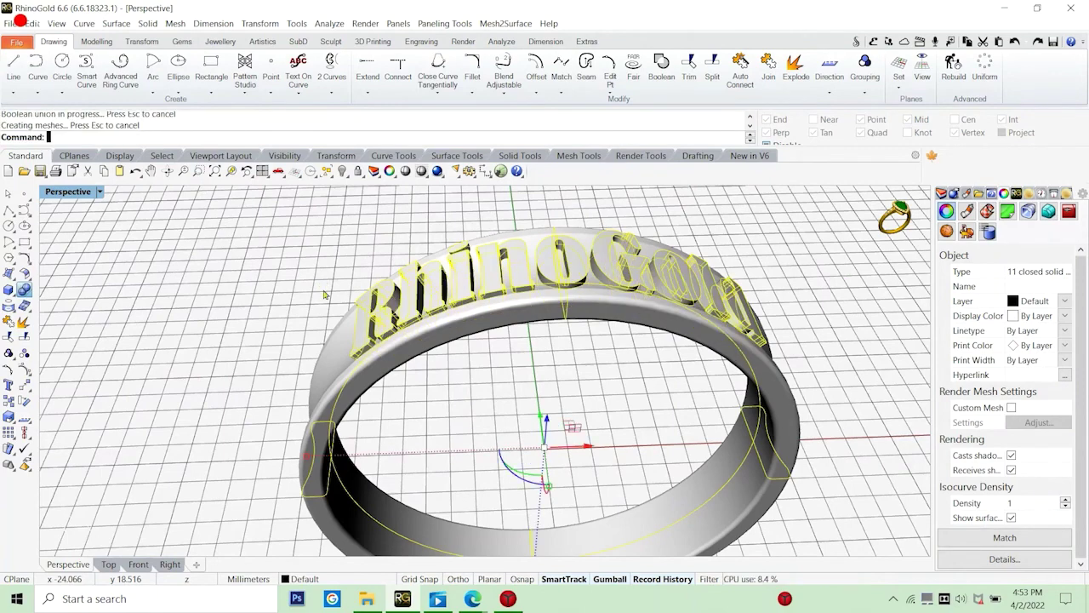
click(325, 291)
right_drag(325, 291, 313, 348)
click(529, 313)
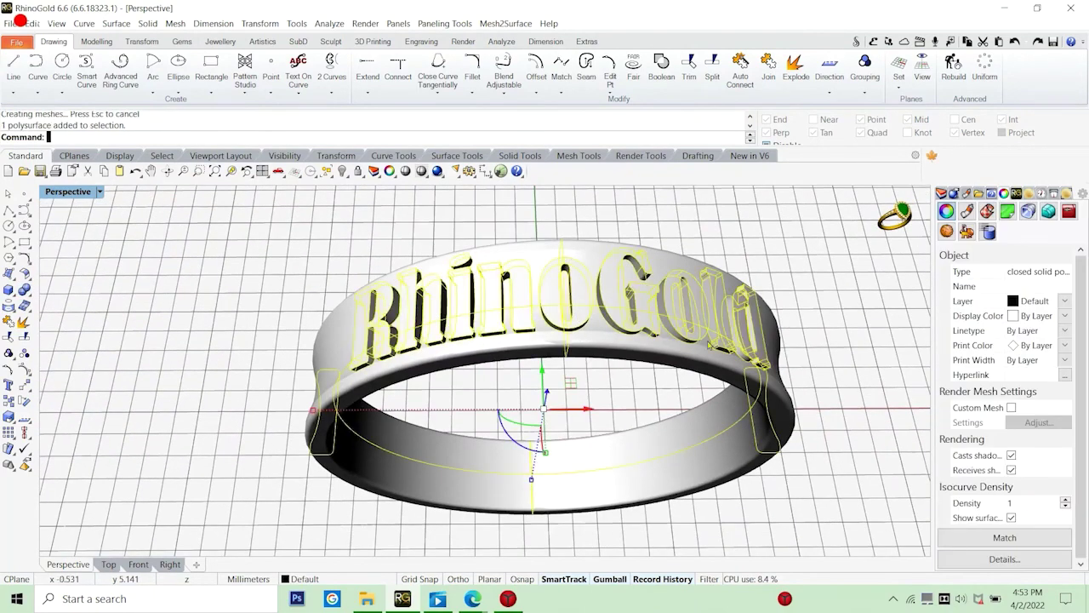
Run the Check command on the united RhinoGold ring to examine the polysurface's validity, and close the report.
shift+right_drag(685, 281, 628, 278)
click(704, 287)
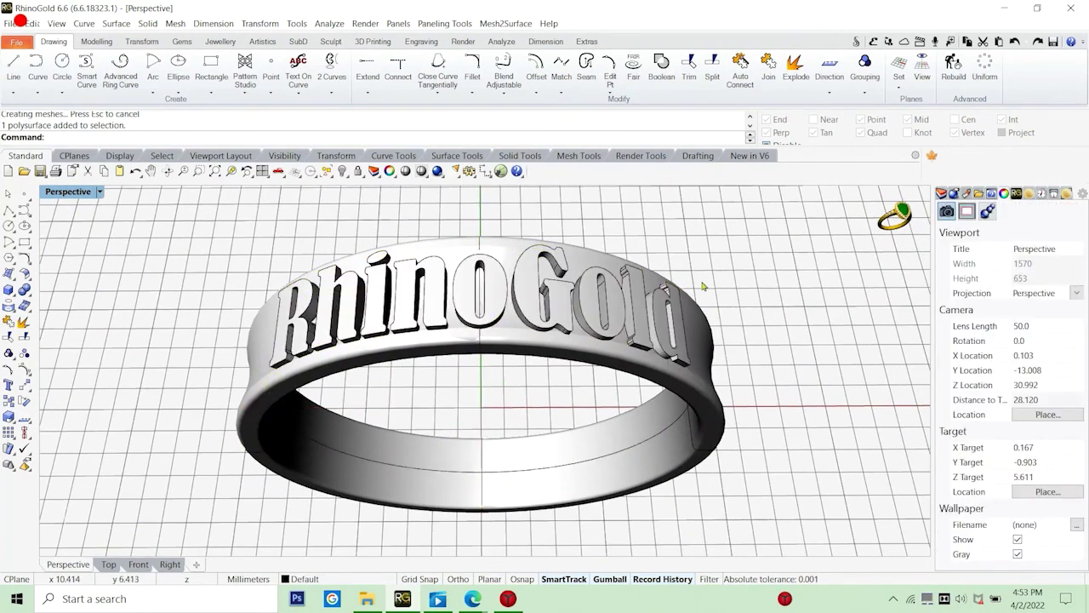
text(Check)
key(Return)
click(621, 290)
key(Return)
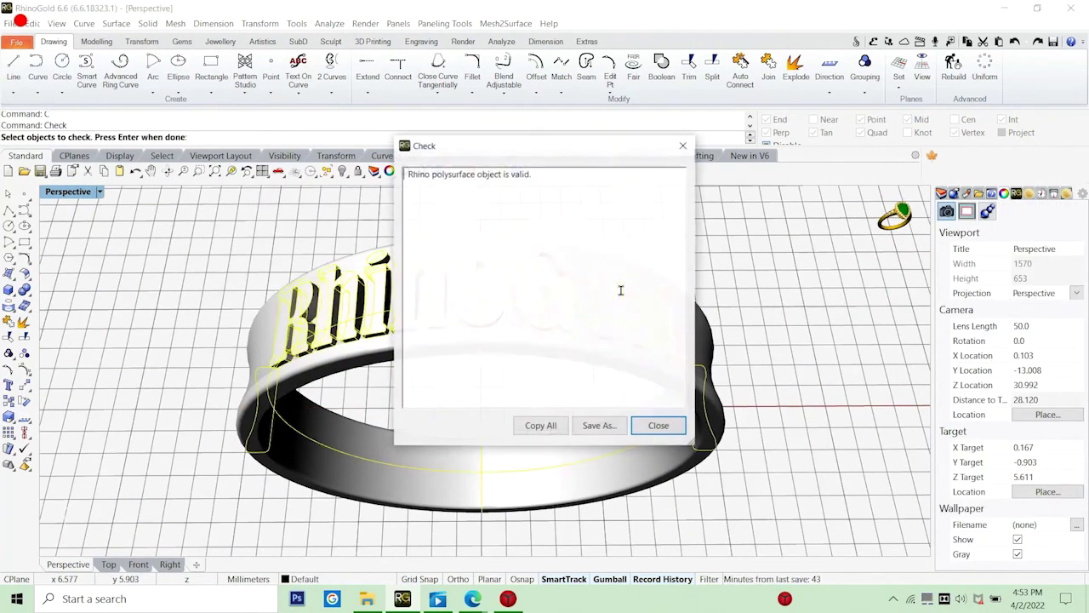
drag(533, 182, 386, 178)
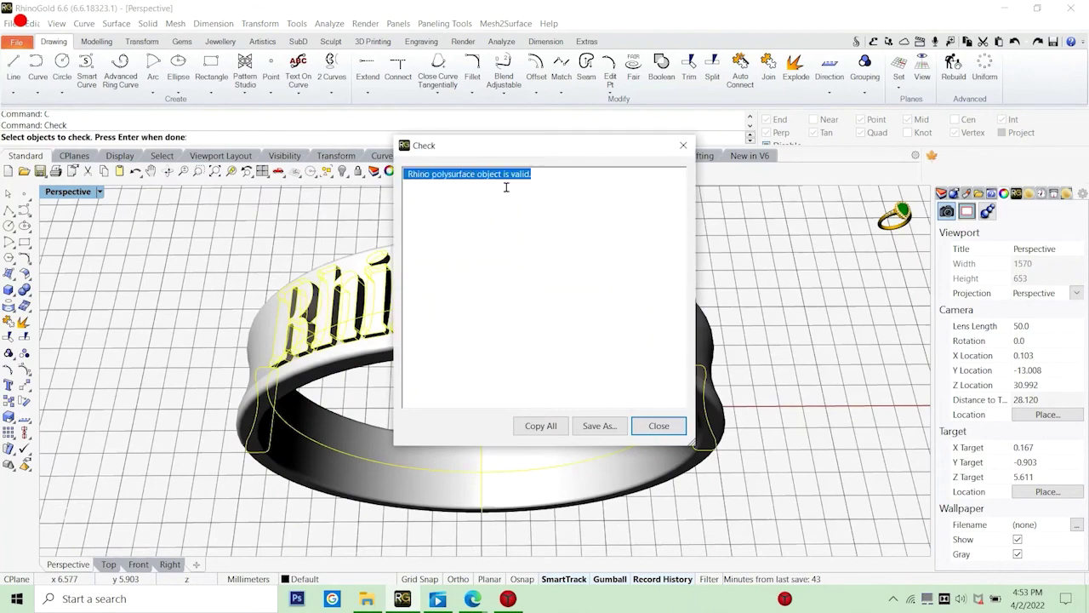
click(657, 426)
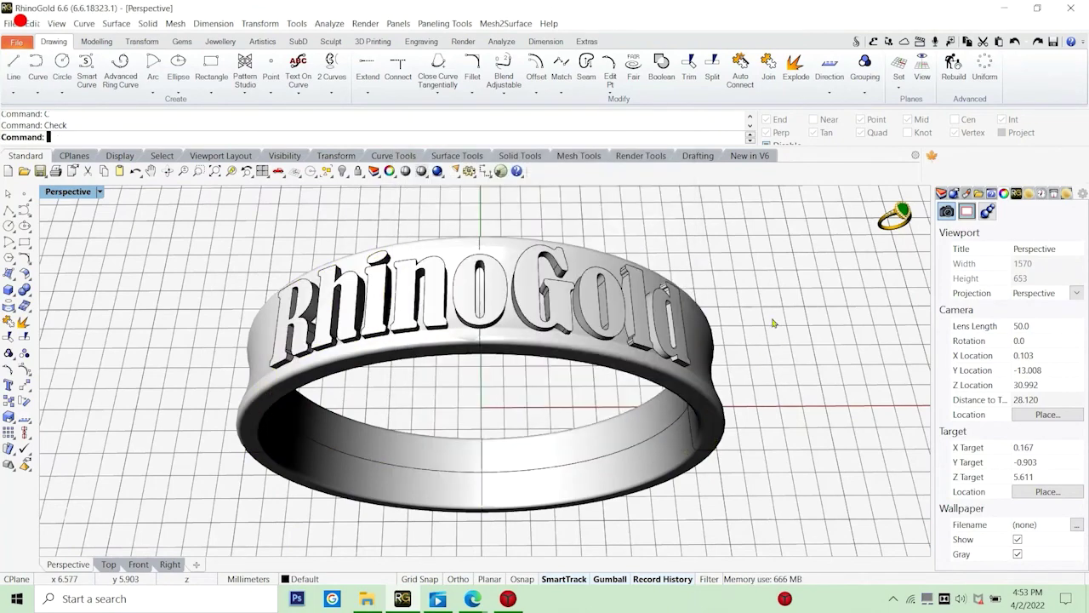
Assign the rose-coloured 18K metal material to the ring and set the Perspective view to the Rendered display mode.
right_drag(597, 432, 645, 424)
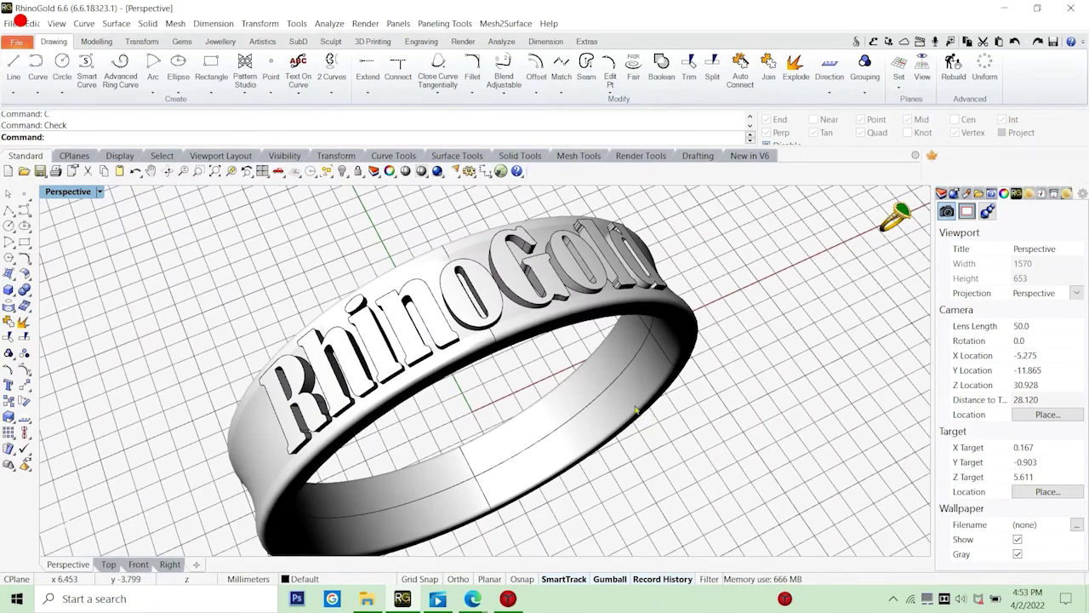
click(1027, 199)
drag(1008, 346, 705, 385)
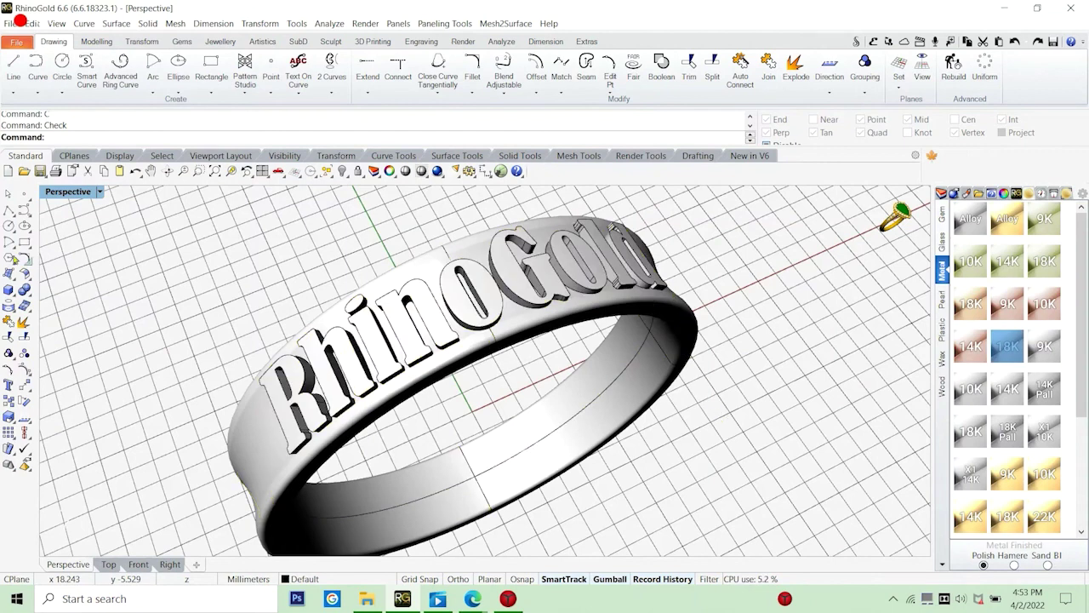
click(99, 192)
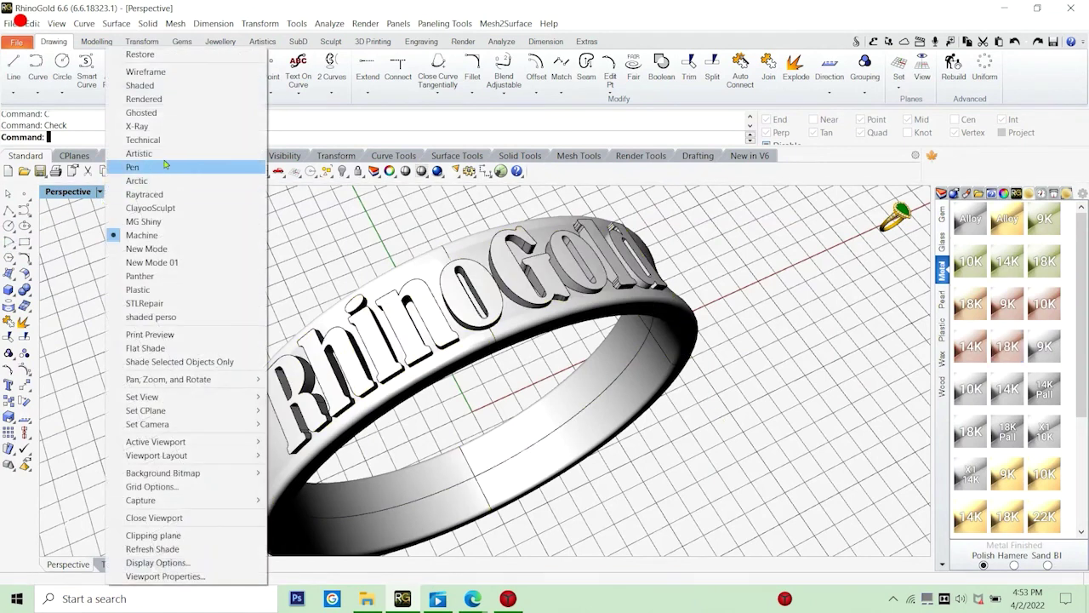
click(156, 101)
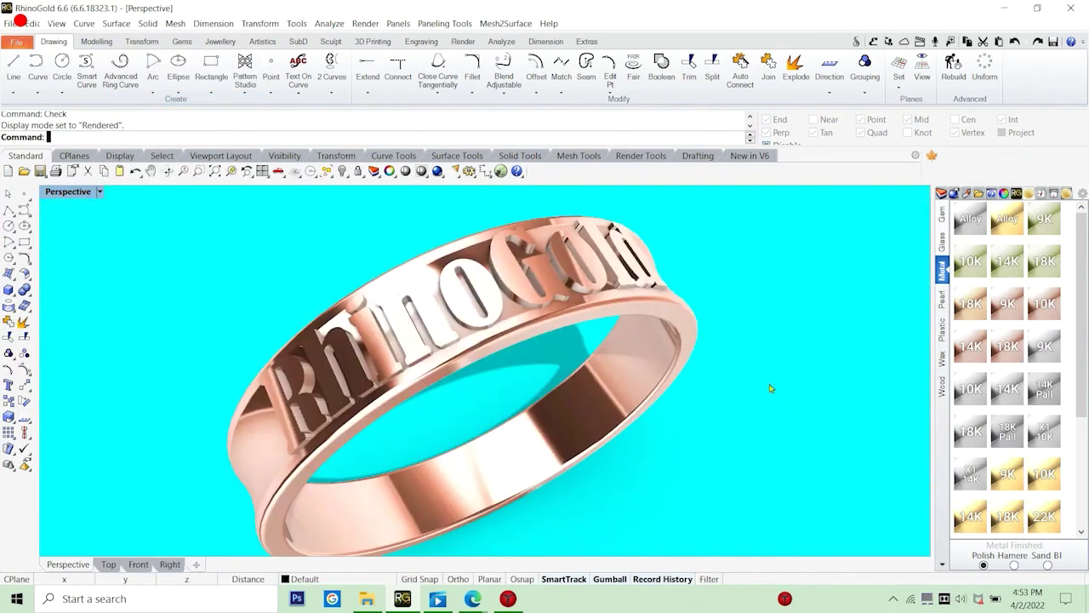
Set up a 200-frame clockwise jpg turntable animation of the rendered Perspective view named Animation, and preview the ring in full screen.
right_drag(770, 387, 659, 398)
scroll(638, 390, down, 4)
scroll(449, 333, up, 2)
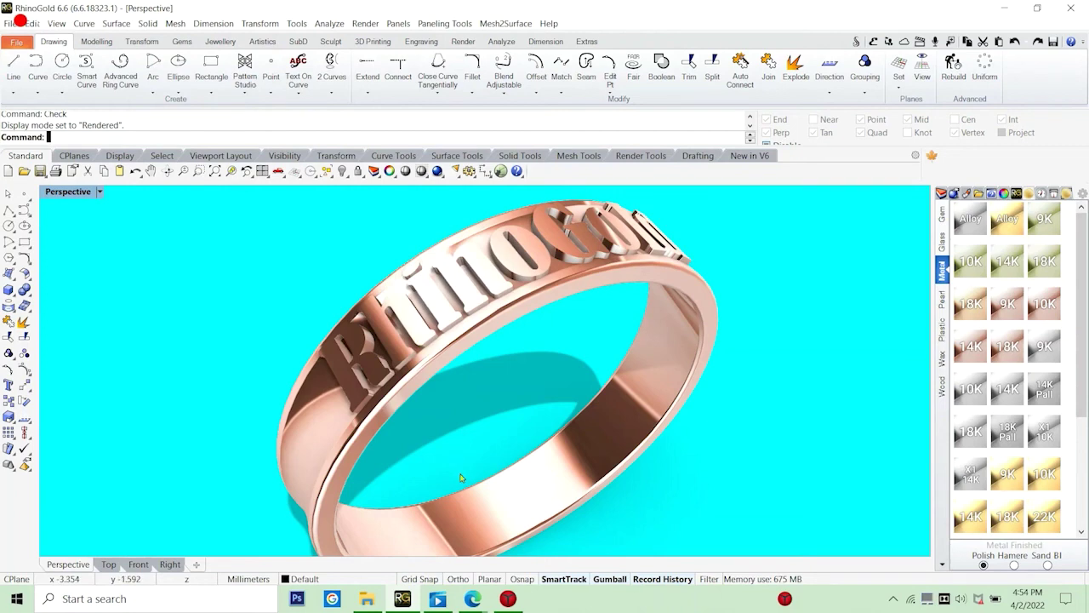
scroll(417, 387, down, 3)
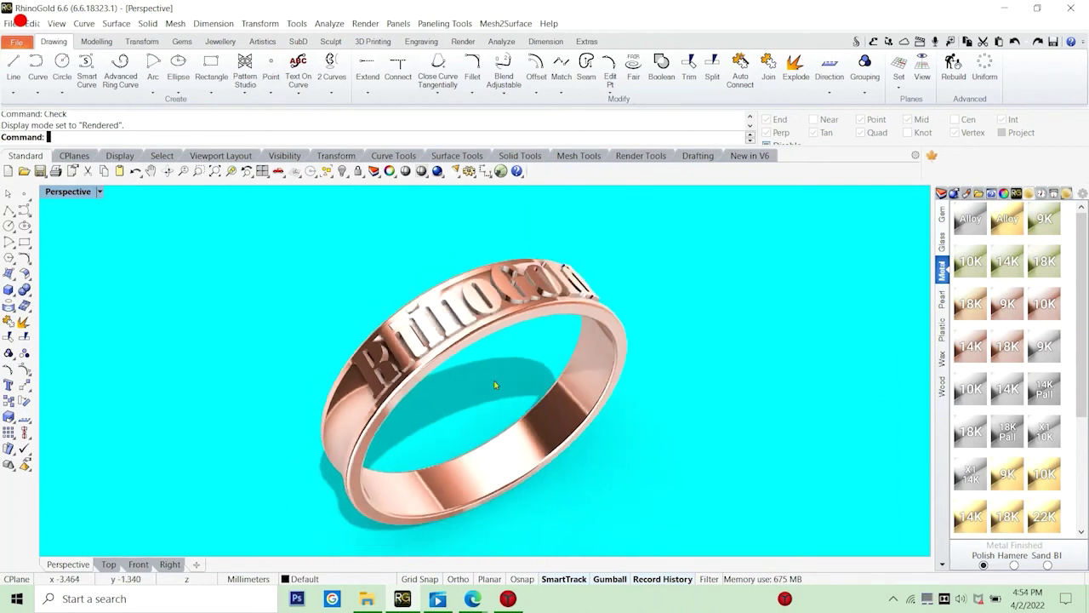
right_drag(494, 384, 536, 270)
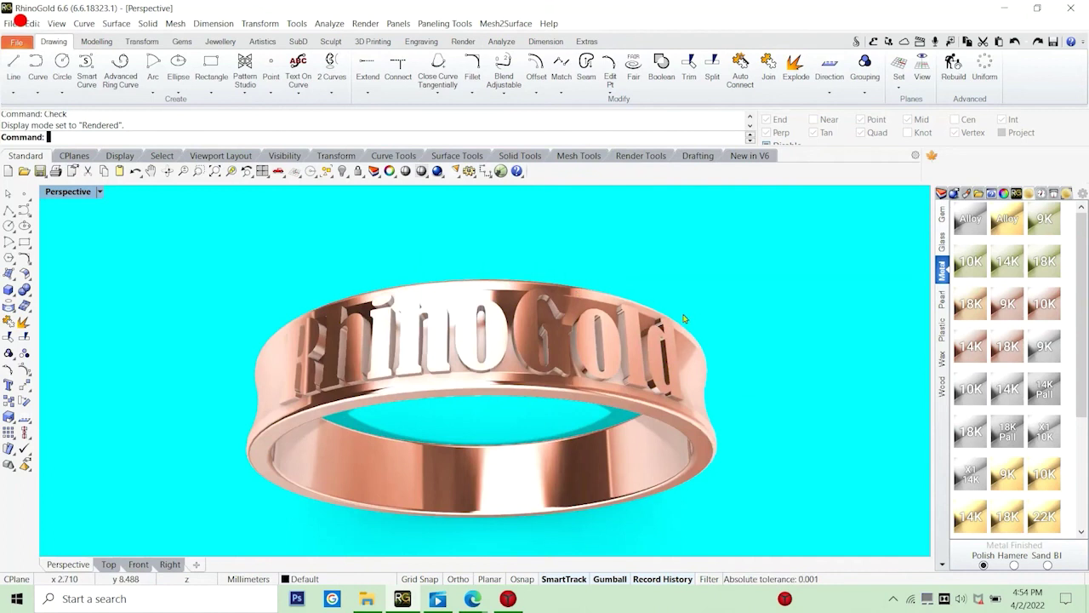
right_drag(683, 318, 696, 339)
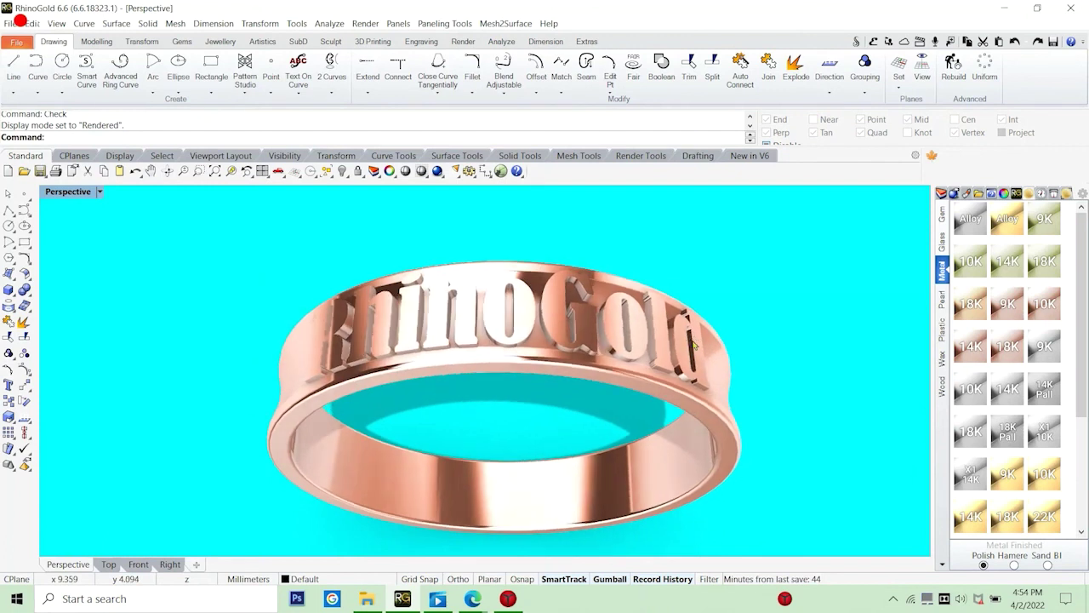
key(Return)
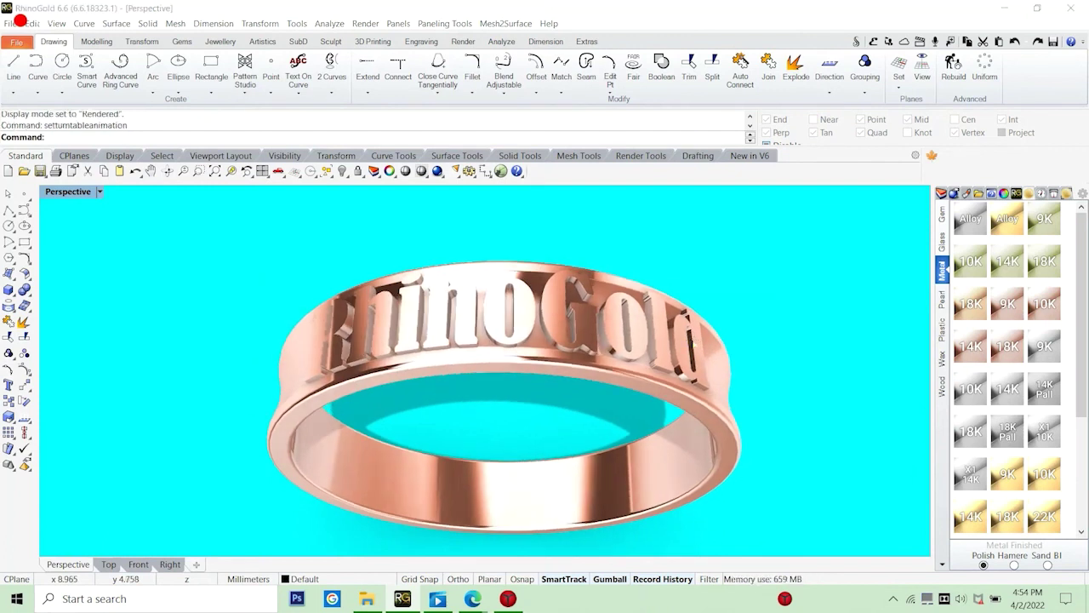
key(Return)
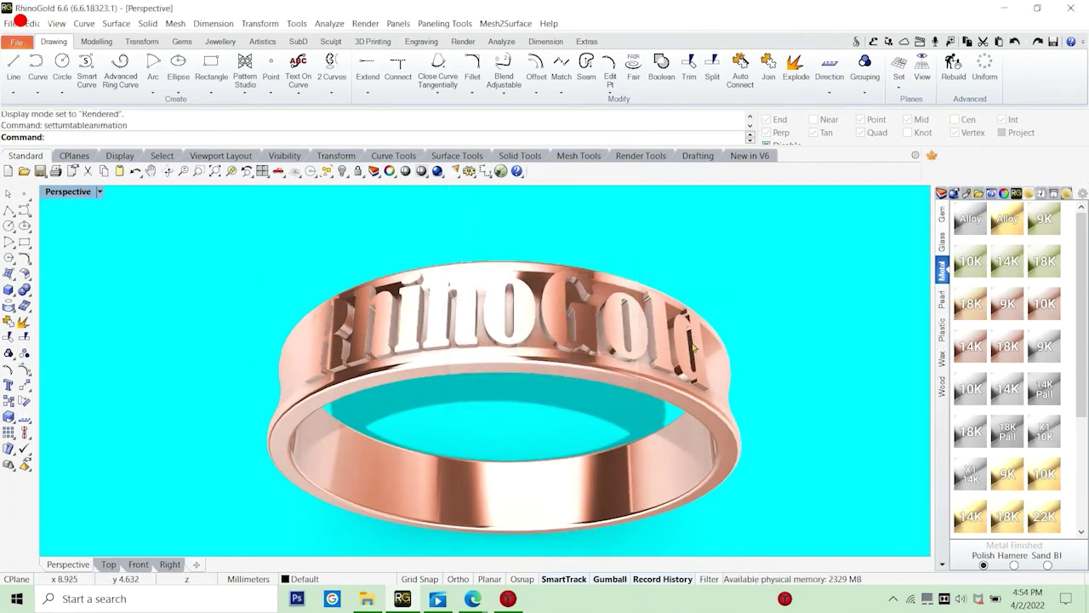
key(Return)
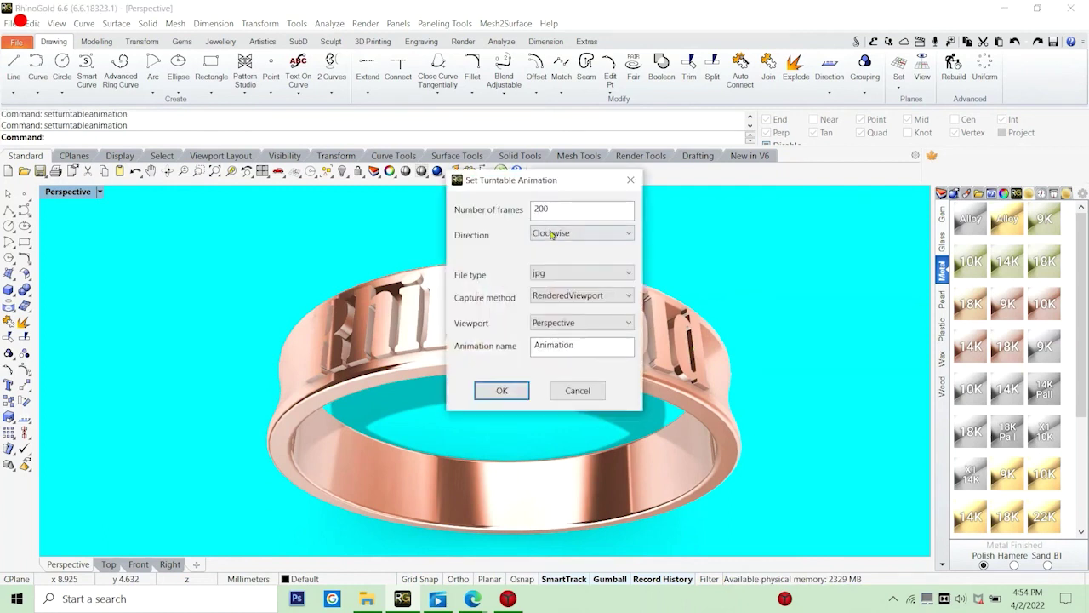
click(501, 391)
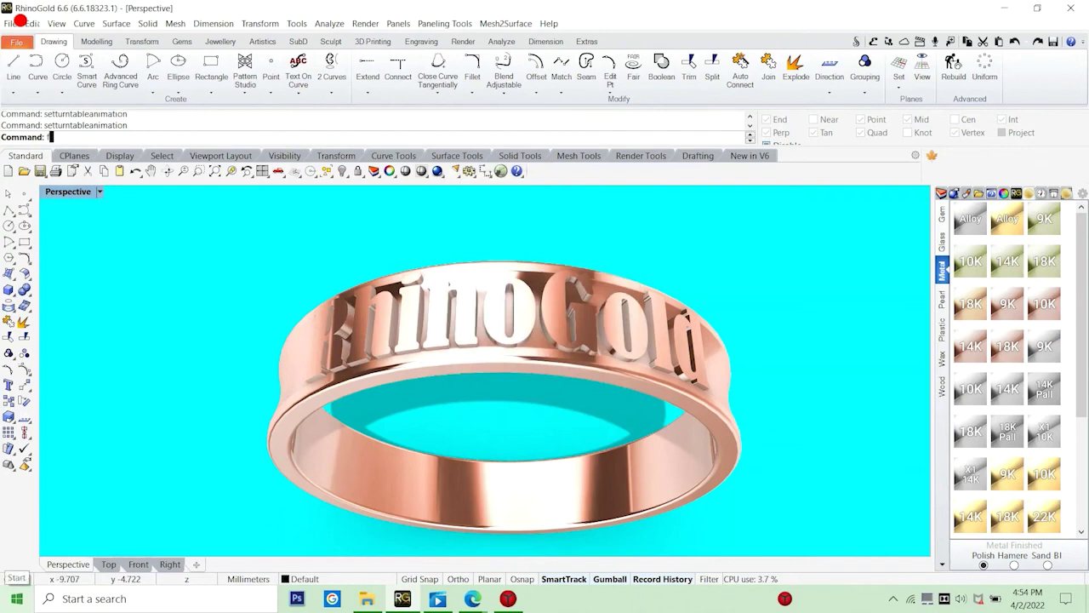
key(Return)
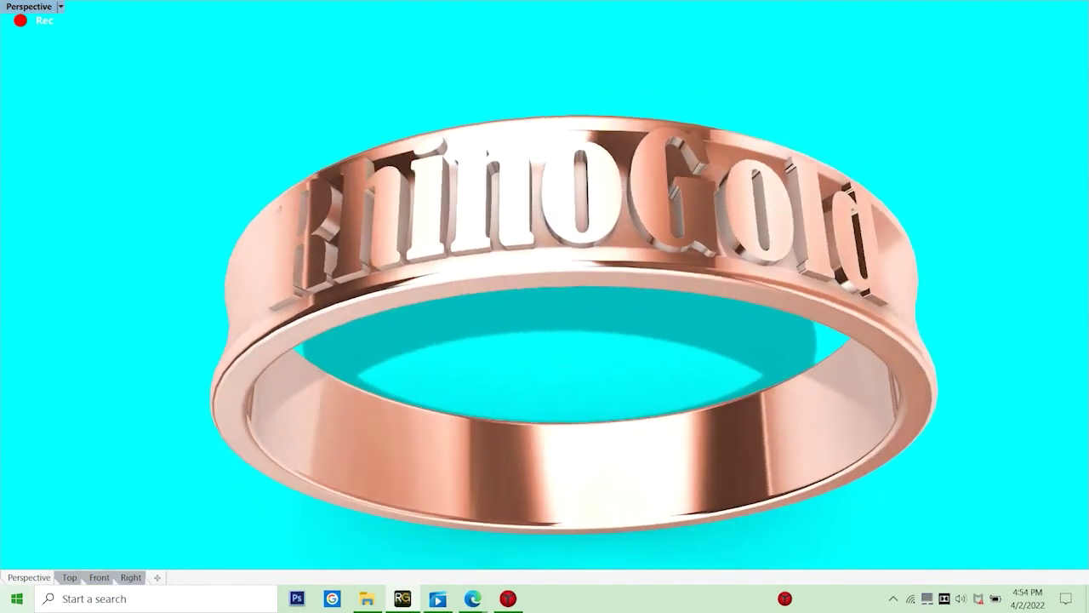
key(Escape)
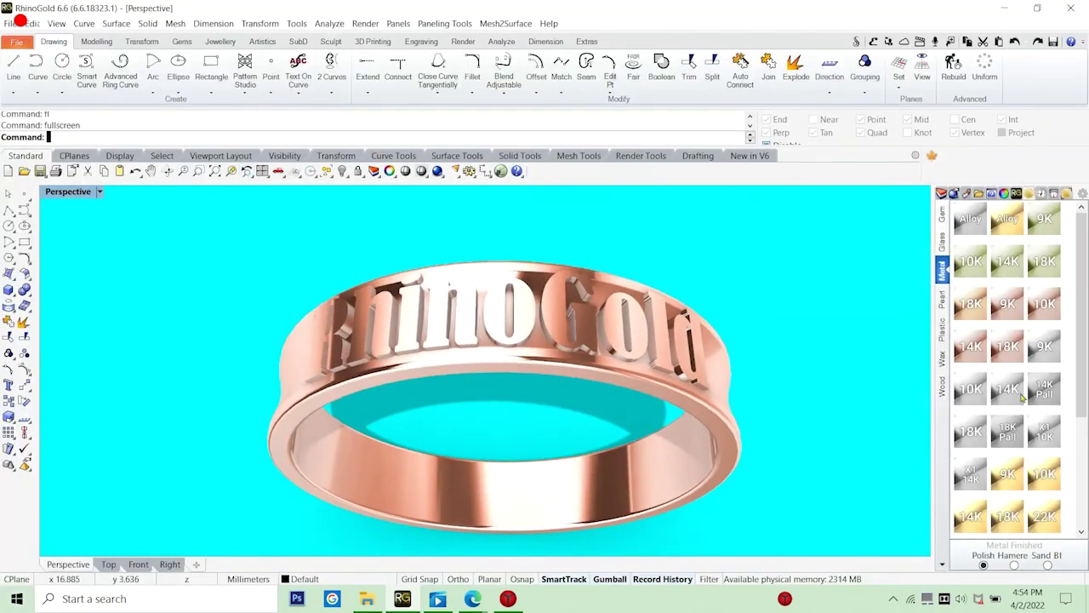
Start a text object and replace its content with "that is all for today" and "adios amigos" on separate lines.
text(te)
key(Return)
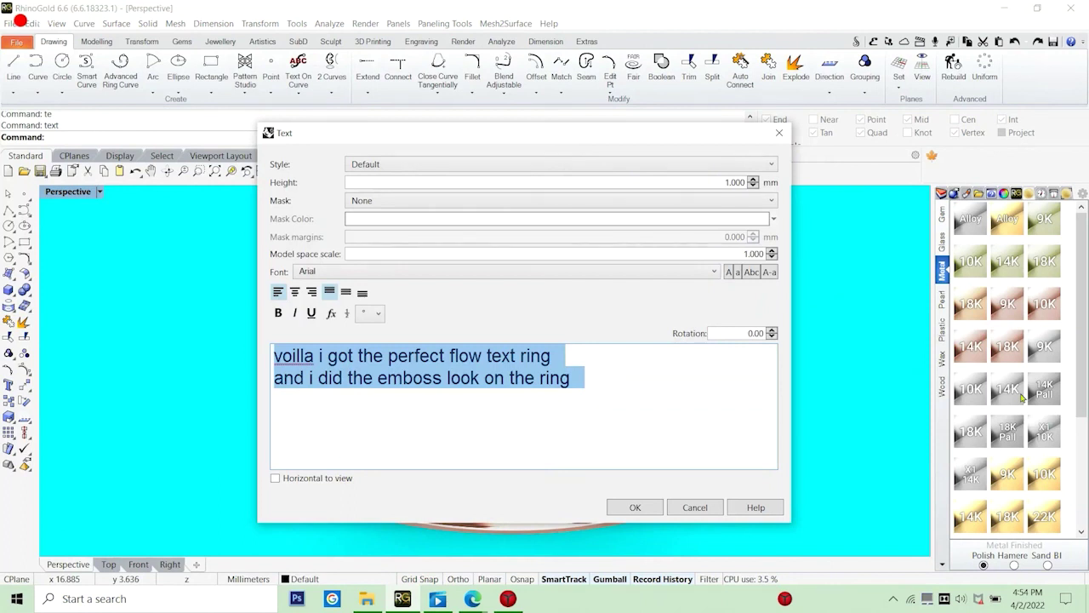
text(tha)
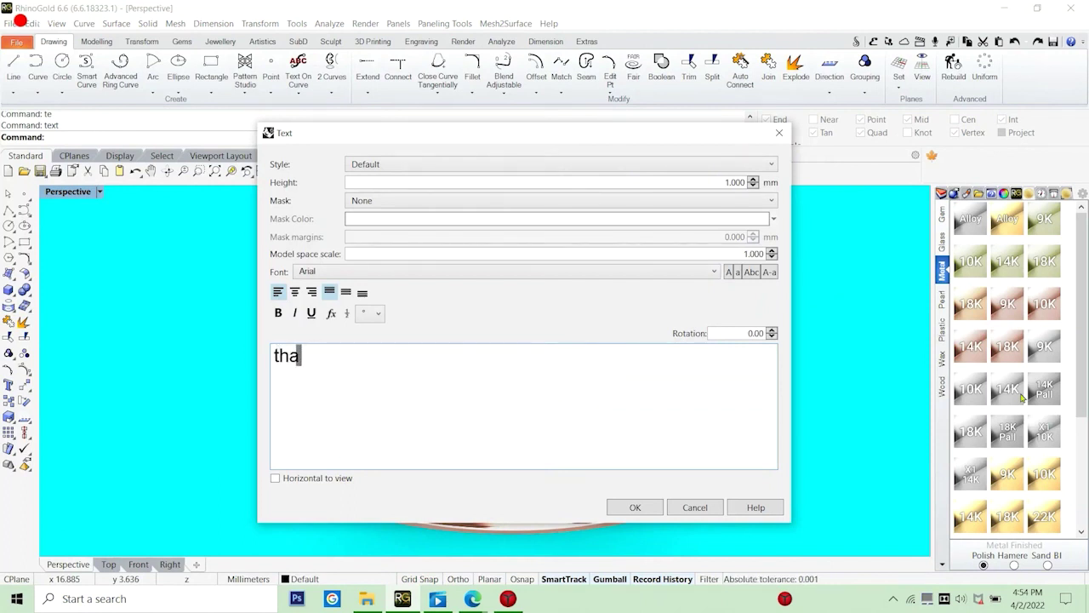
text(t is )
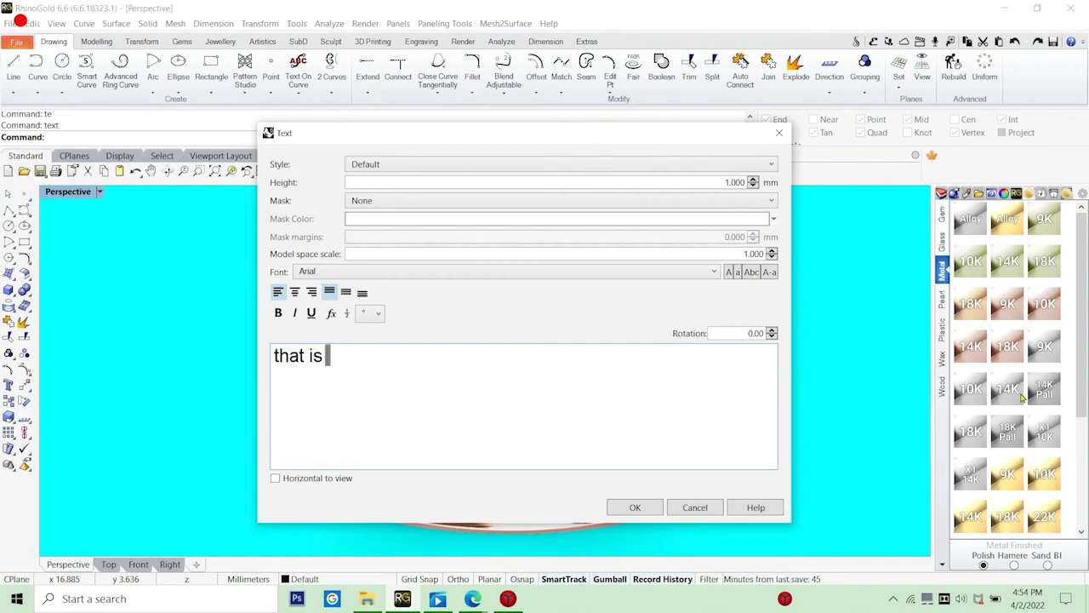
text(lall for today)
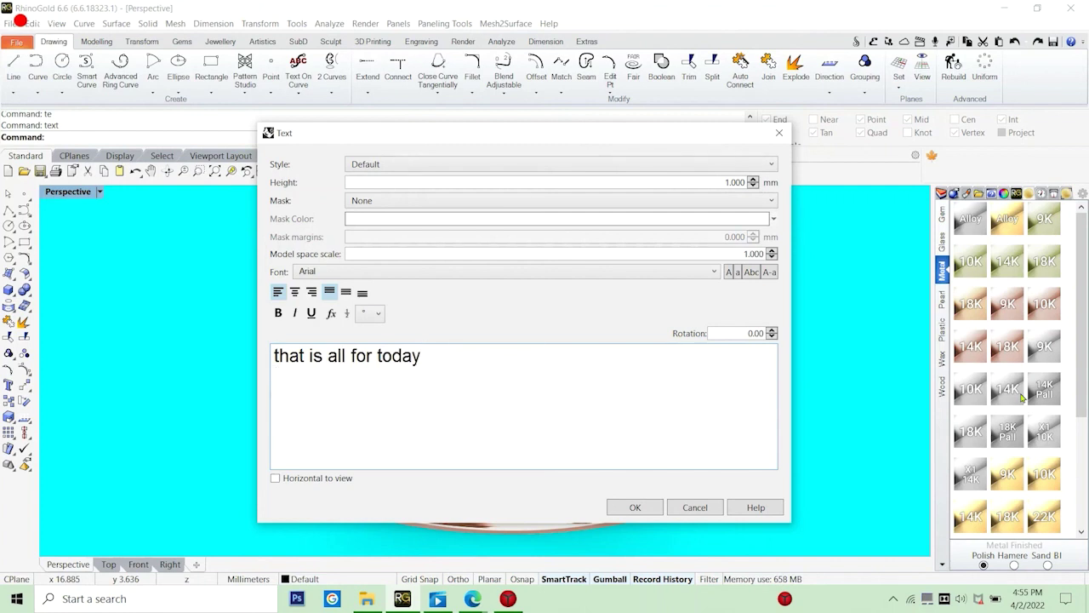
key(Return)
text(adios)
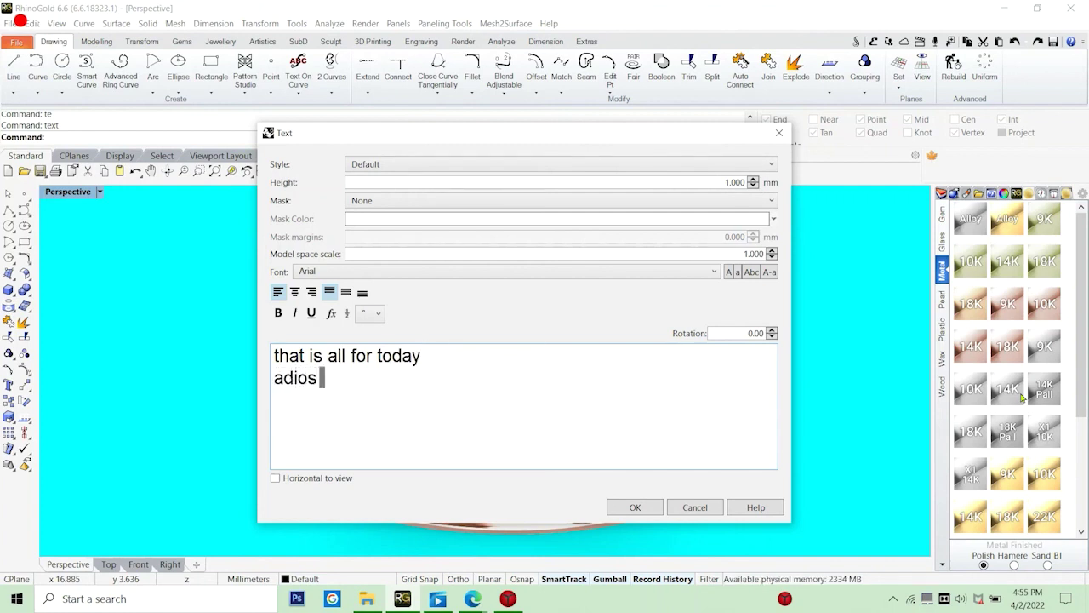
text( amigos )
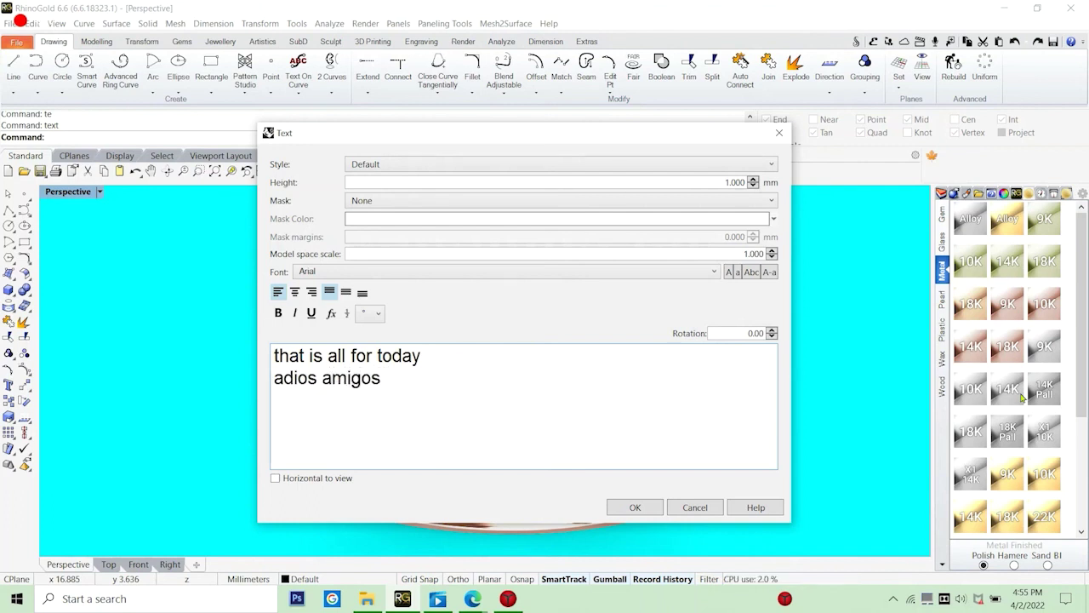
Add the line "until next interesting topic" to the text below "adios amigos".
text(unto)
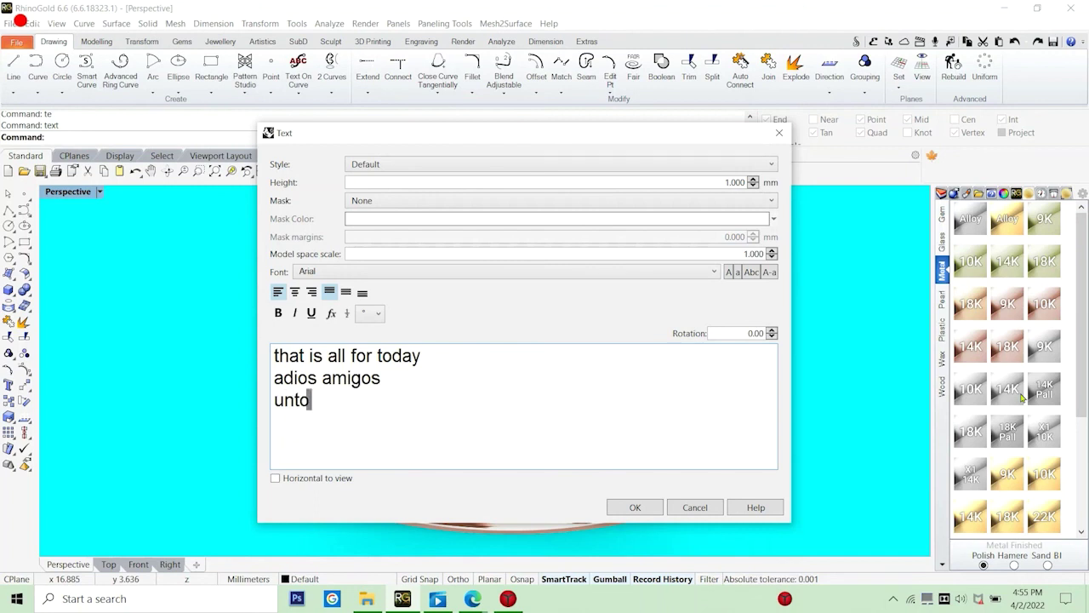
key(BackSpace)
text(il ne)
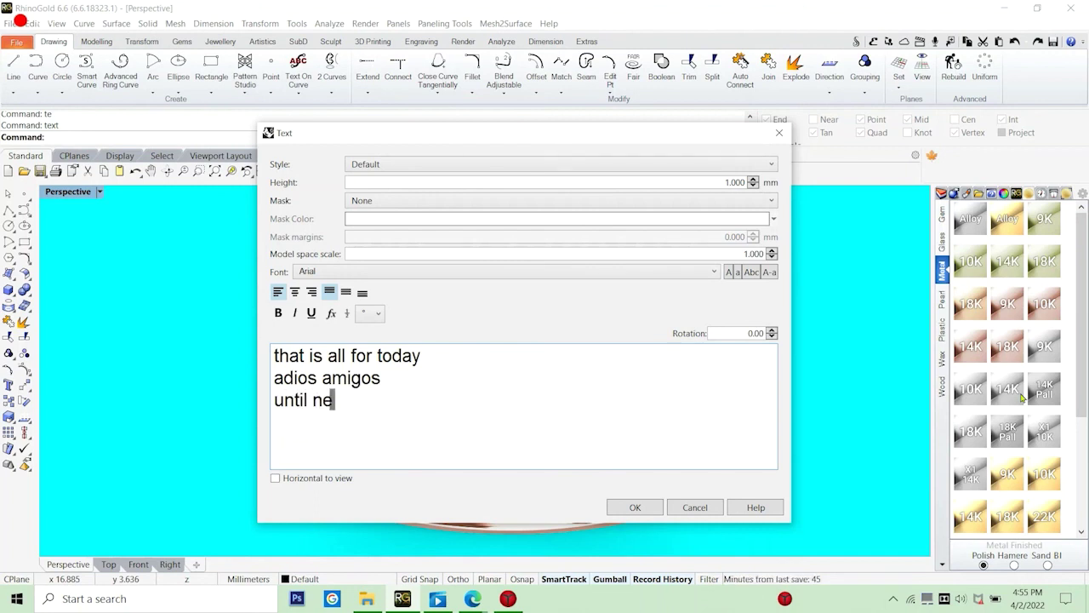
text(xt interesting)
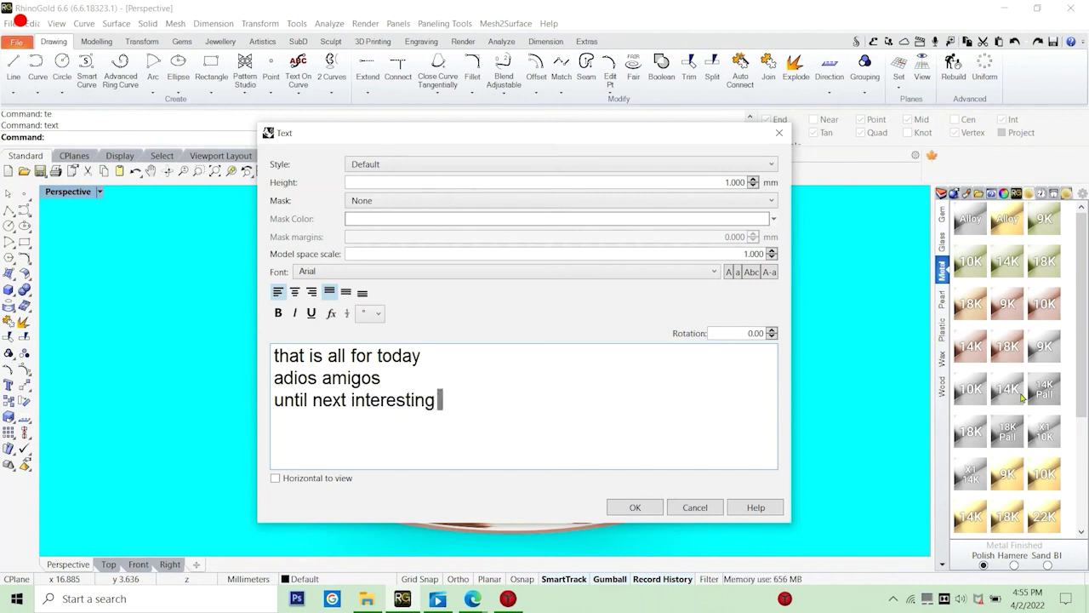
text( topic)
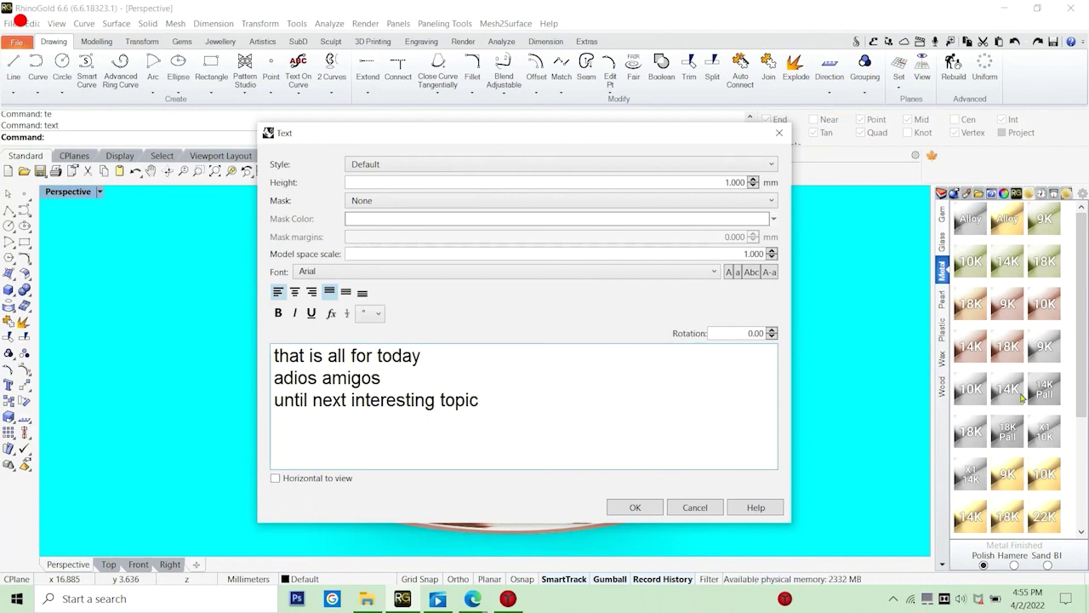
Add the lines "watch learn enjoy and" and "subscribe subscribe subscribe" to the message, and cancel the text object without placing it.
key(Return)
text(watch)
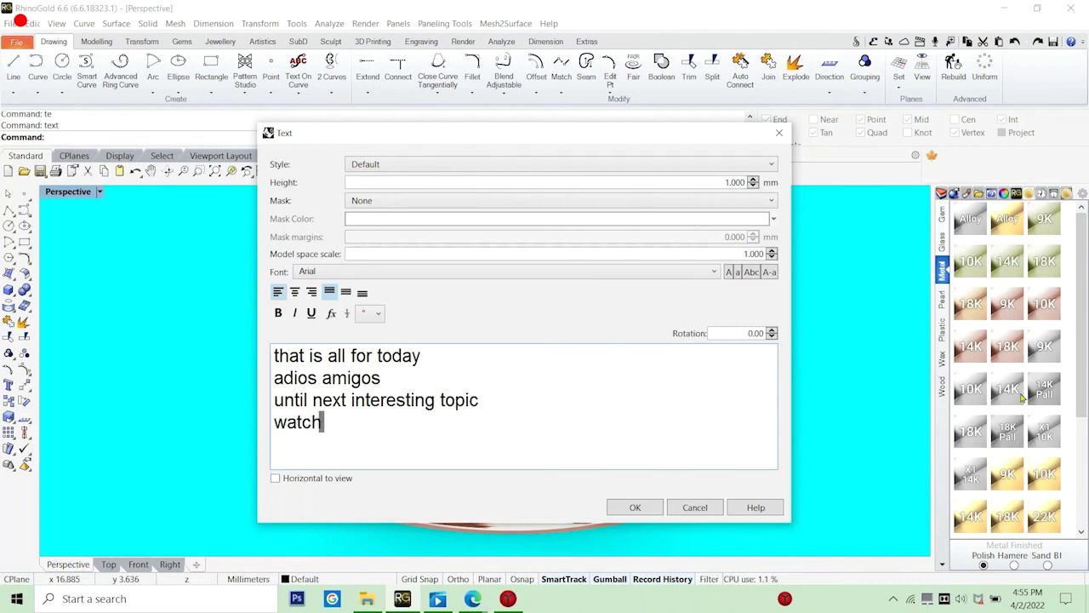
text( learn)
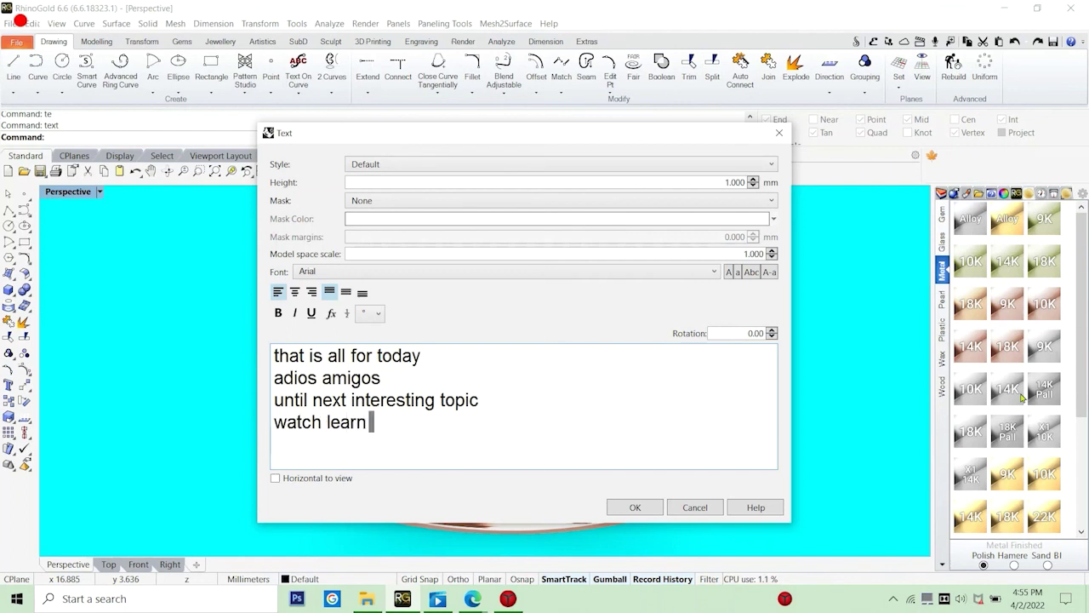
text( en)
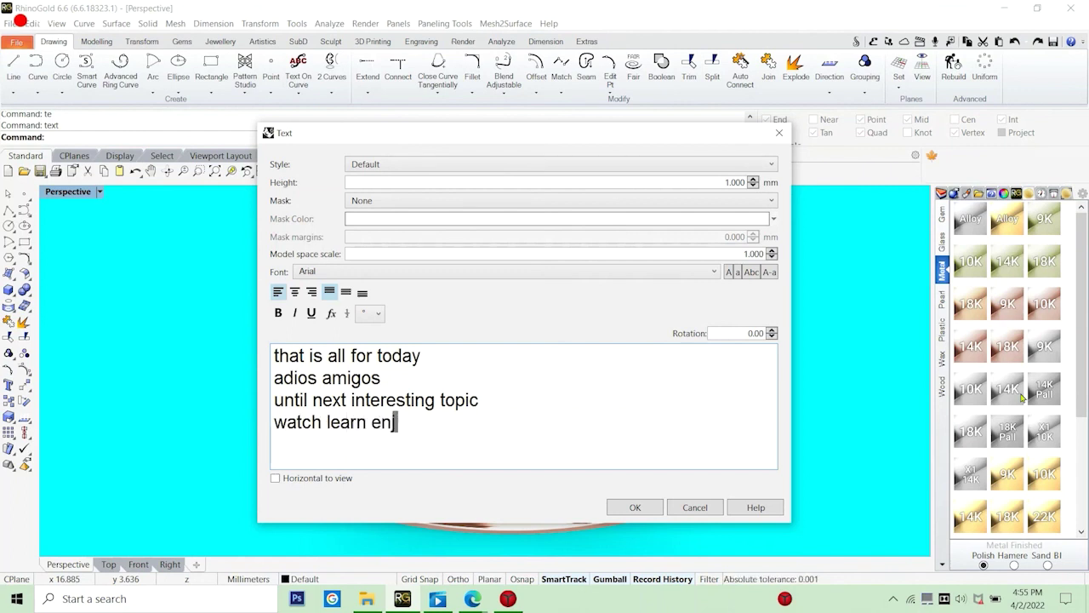
text(joy and su)
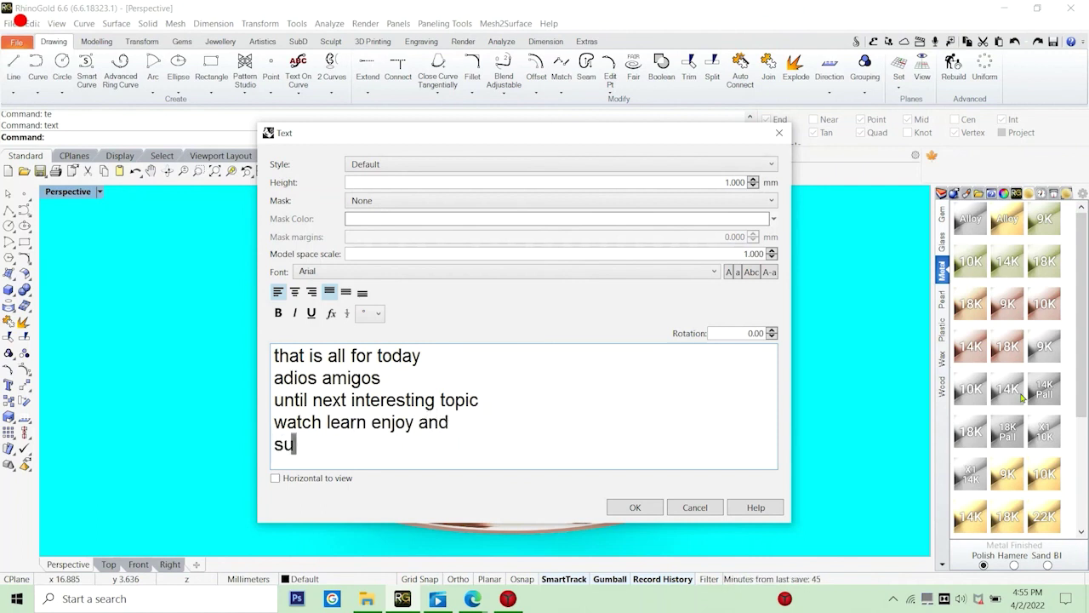
text(bscribe)
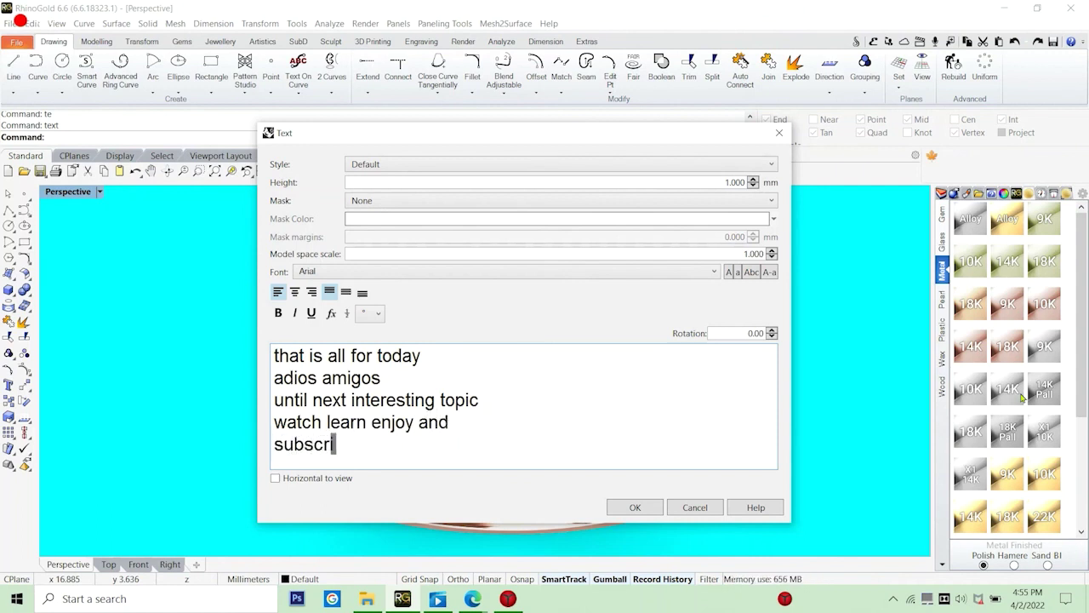
text( sub)
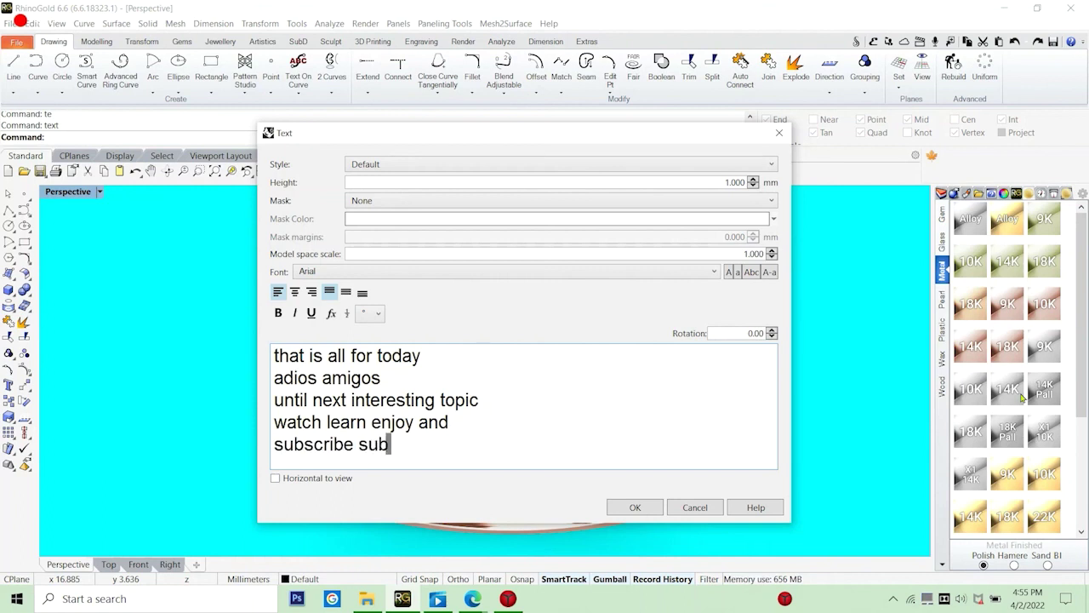
text(scribe )
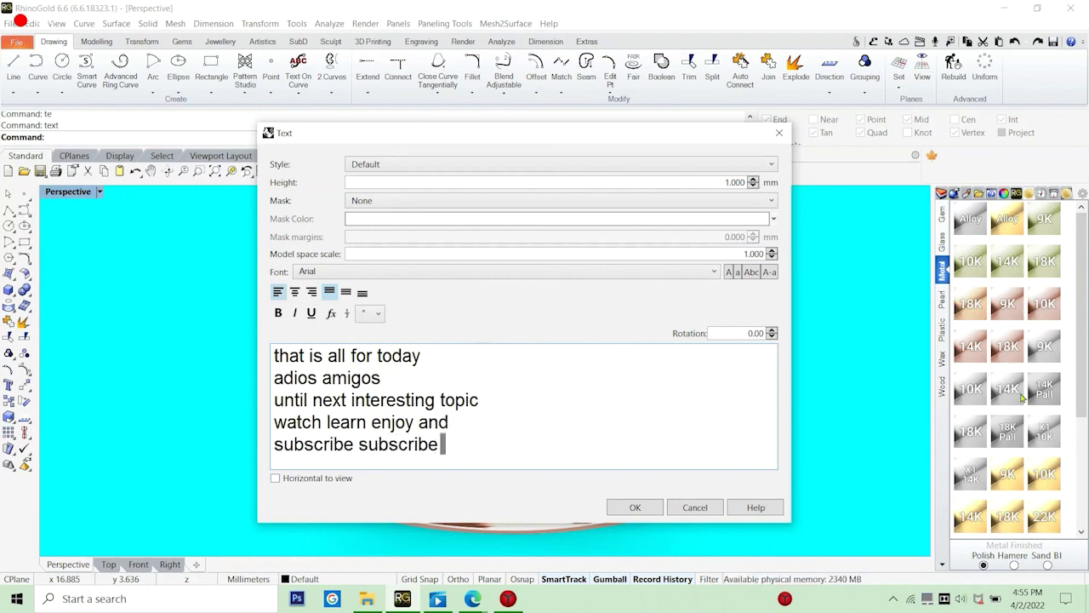
text(subscribe)
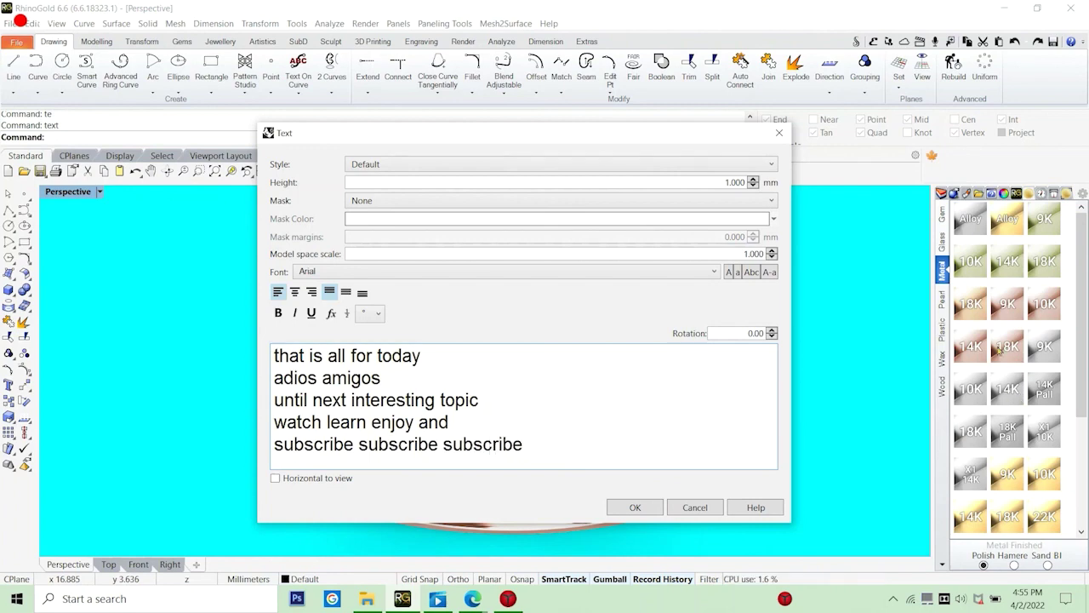
click(696, 515)
right_drag(668, 374, 522, 325)
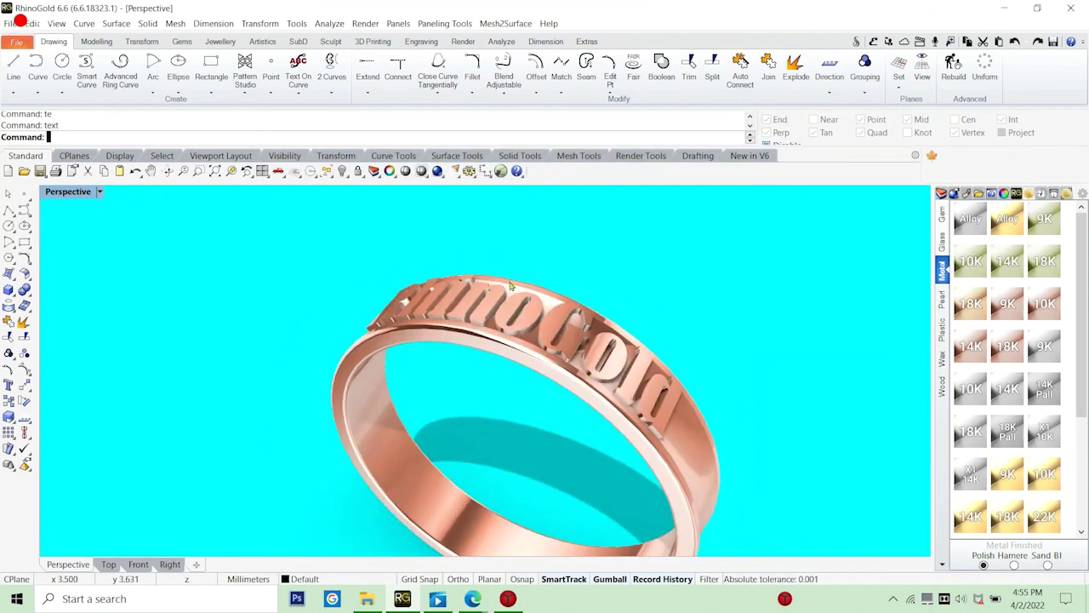
right_drag(511, 286, 720, 385)
right_drag(552, 310, 528, 281)
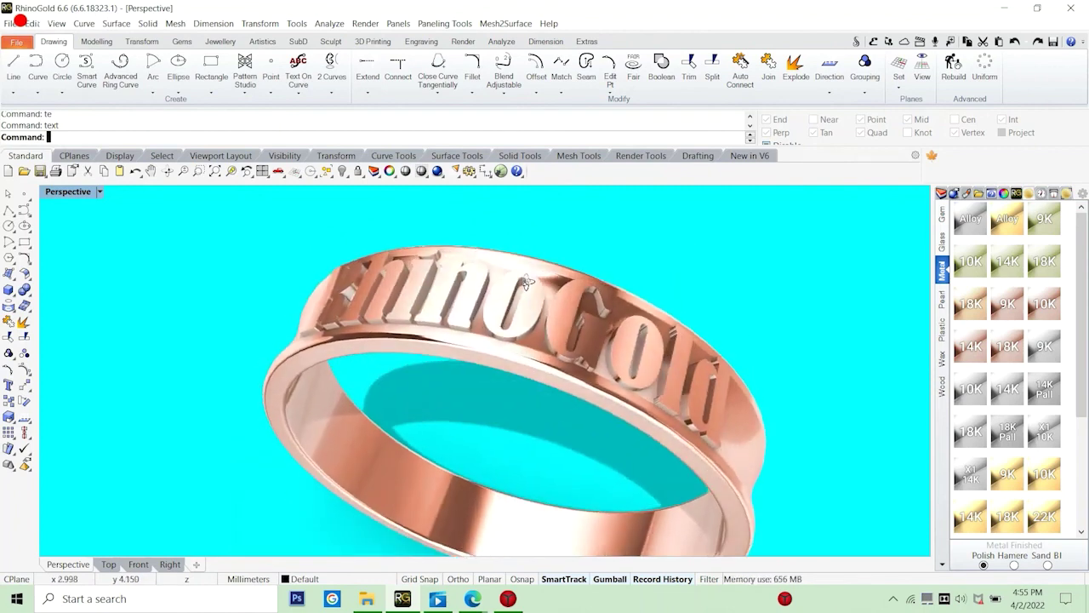
scroll(527, 289, down, 2)
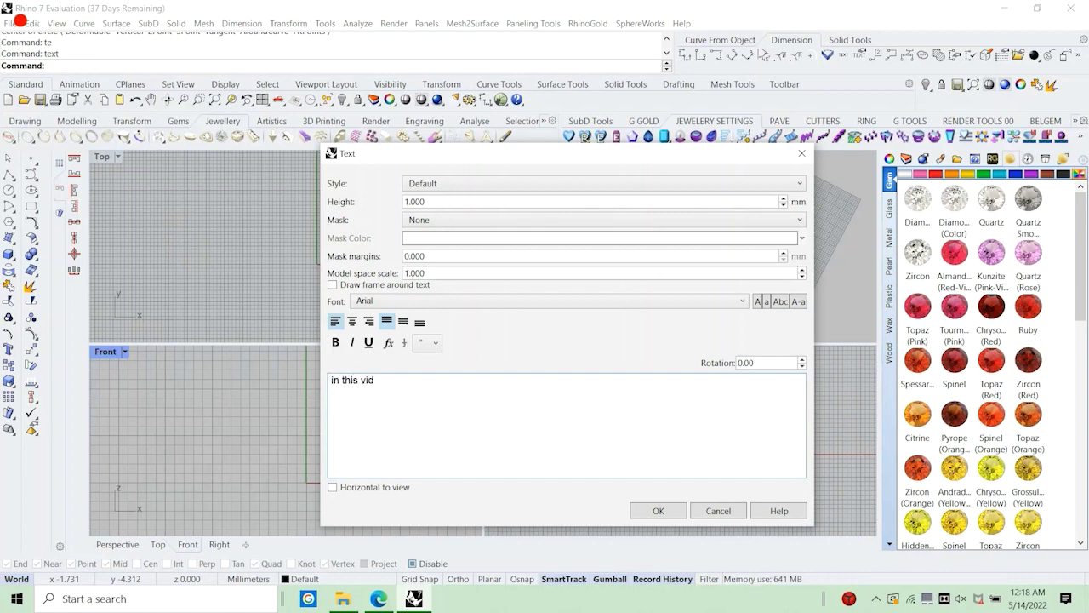
Complete the first text line to read "in this video i am going to show you an engraved wedding band".
text(eo i am g)
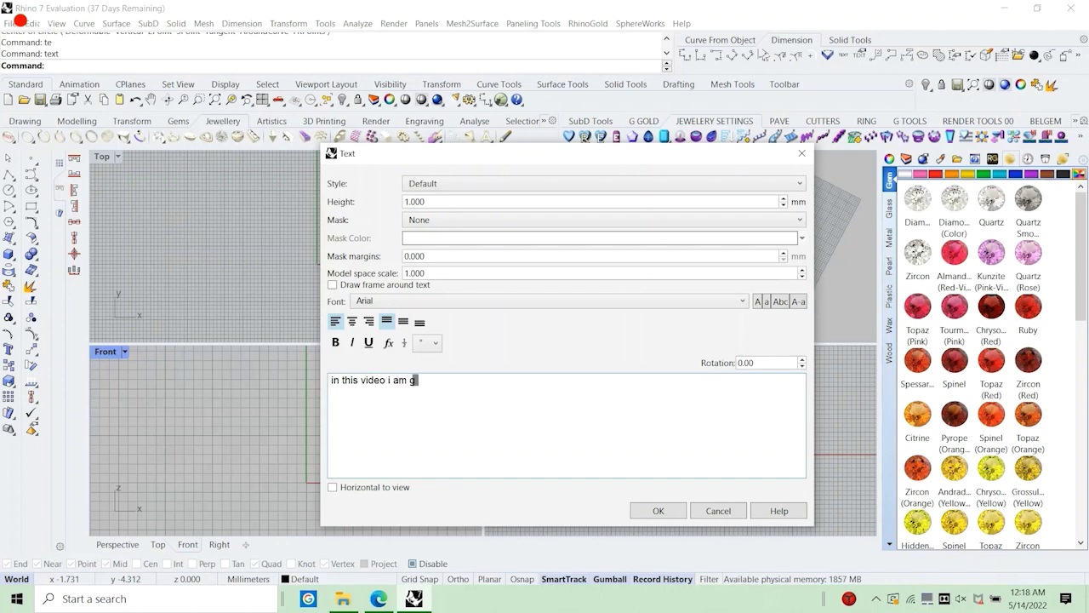
text(oing to sh)
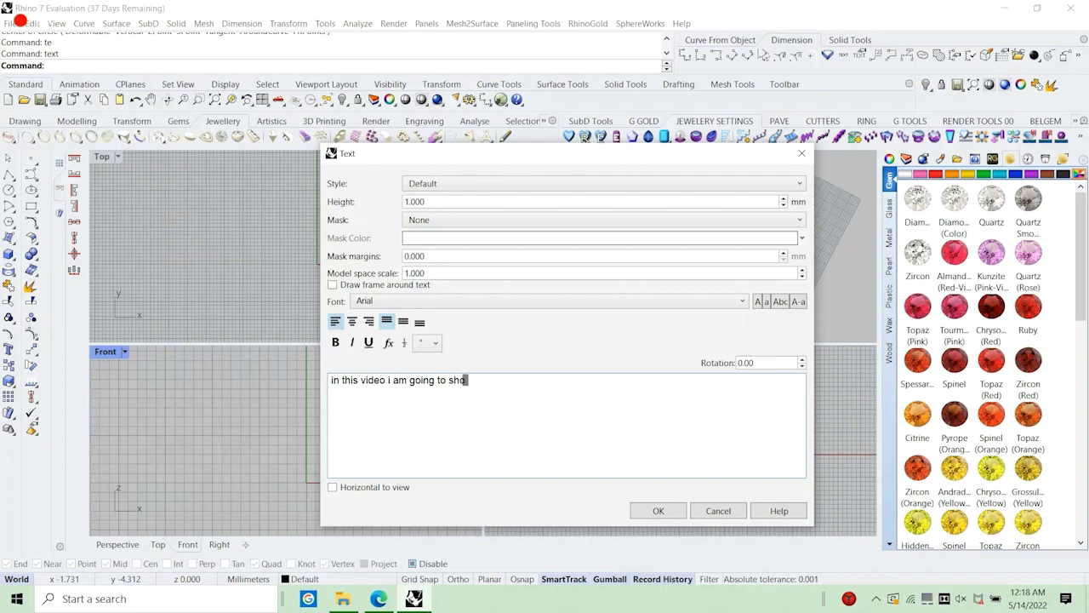
text(ou a)
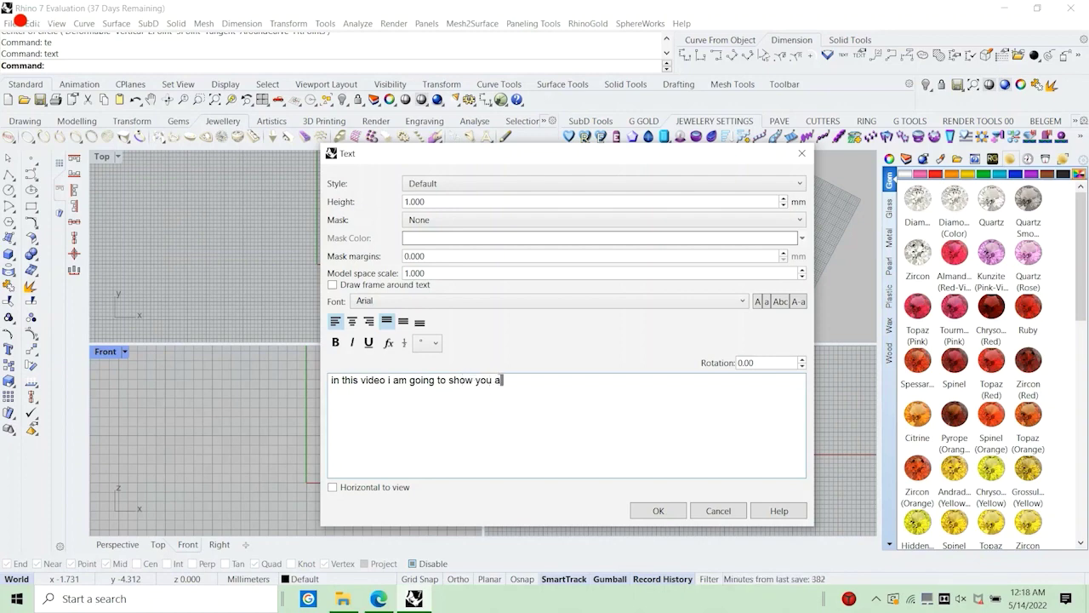
text(engraved)
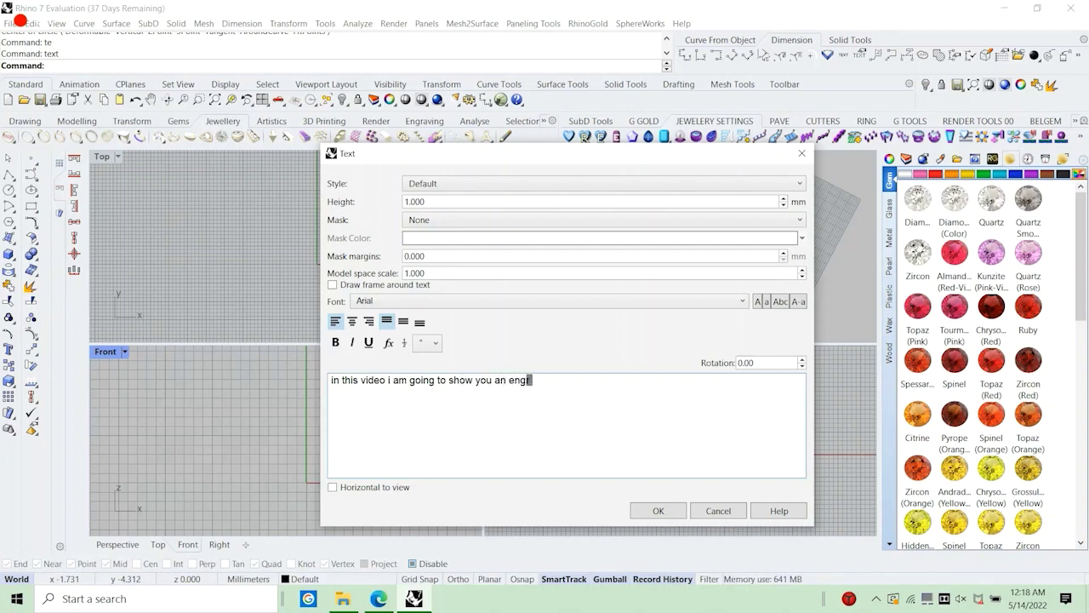
text( wedding badn=)
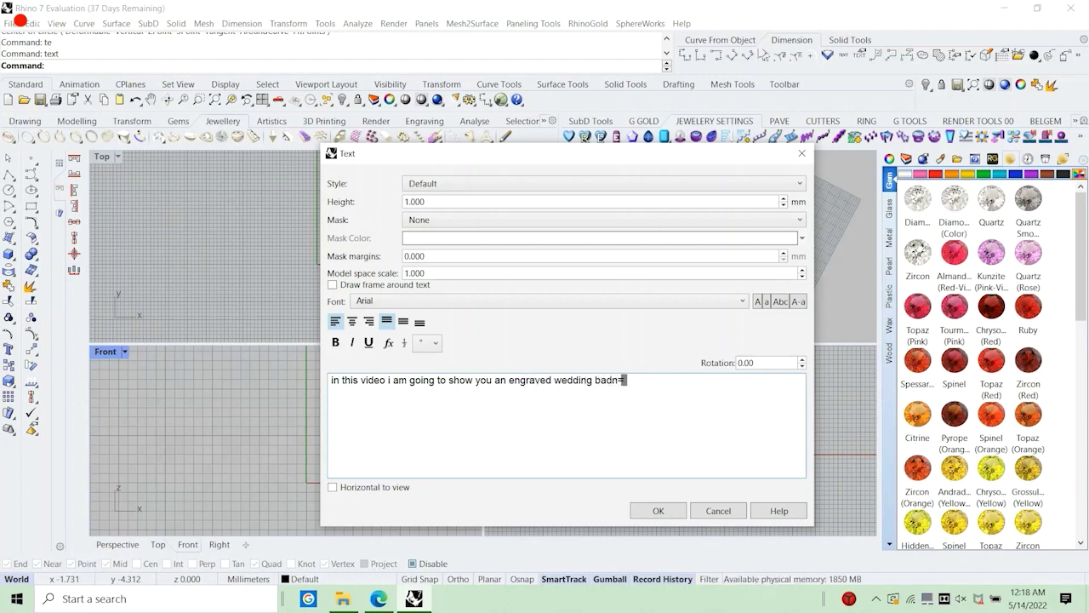
key(BackSpace)
key(BackSpace)
text(nd )
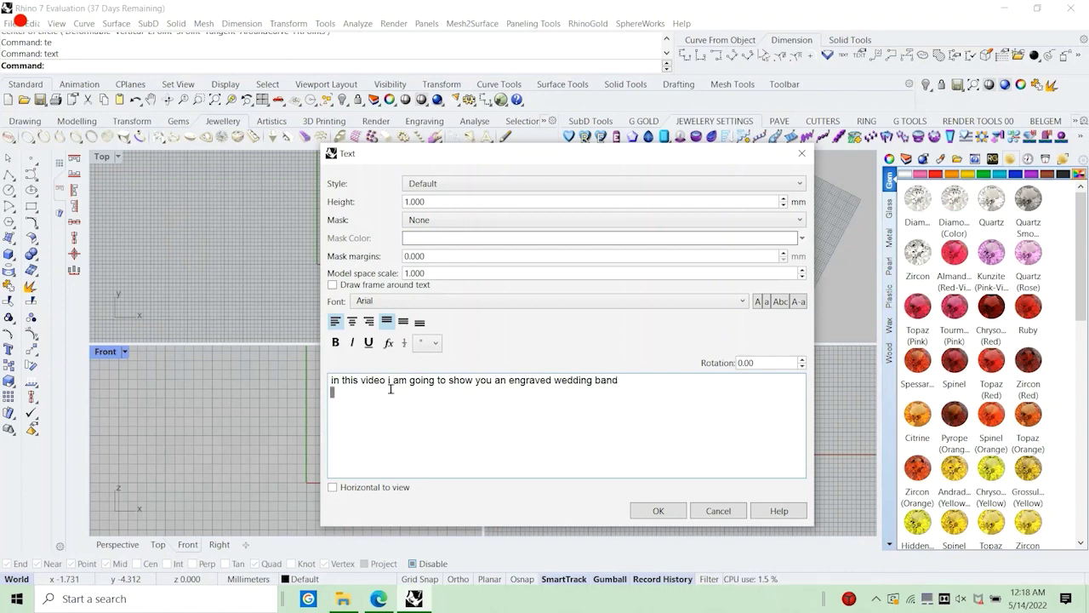
Add the second line "if you have watched my video of rhino basic ring you can do this as next project".
text(if you)
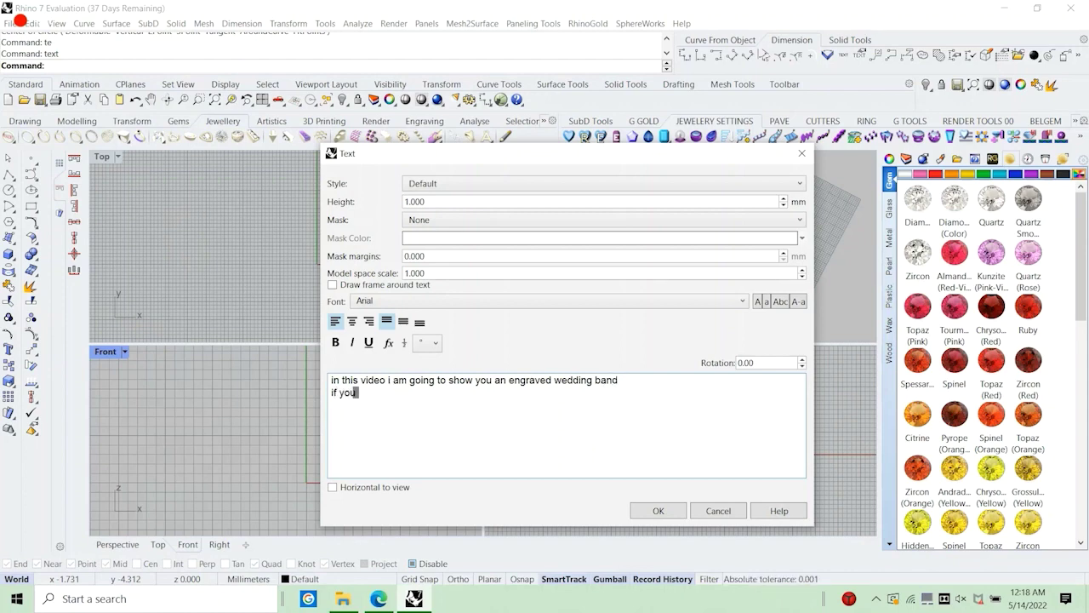
text( have wa)
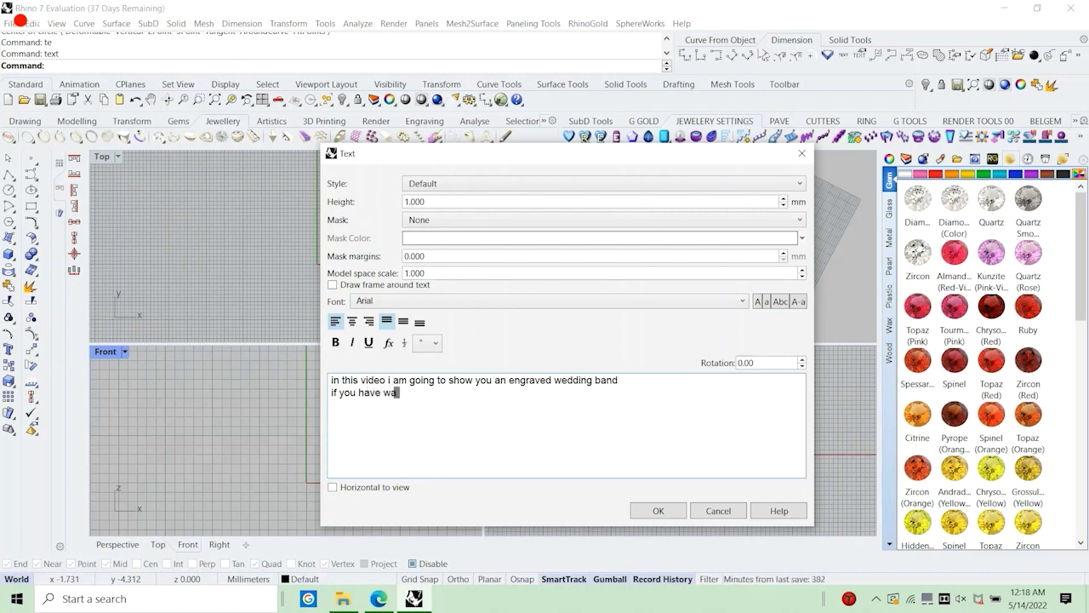
text(tched my)
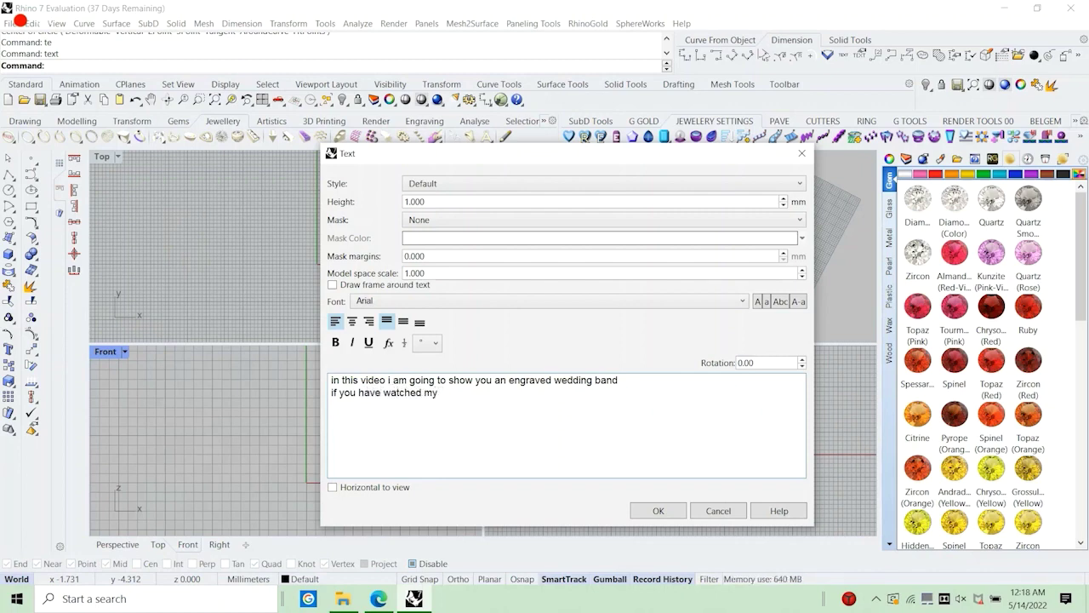
text( video as)
key(BackSpace)
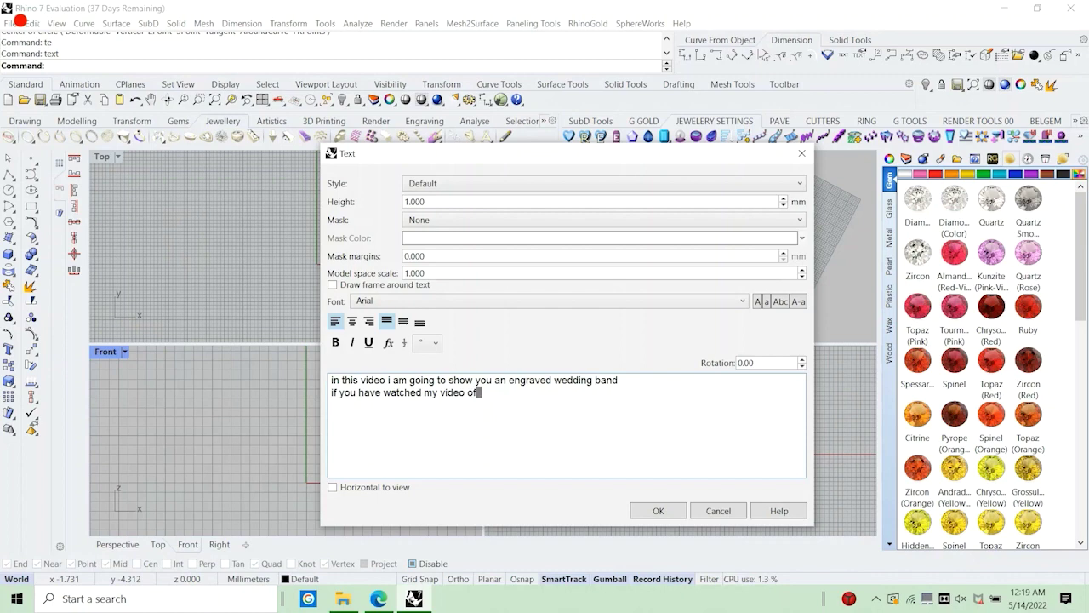
text(rhino b)
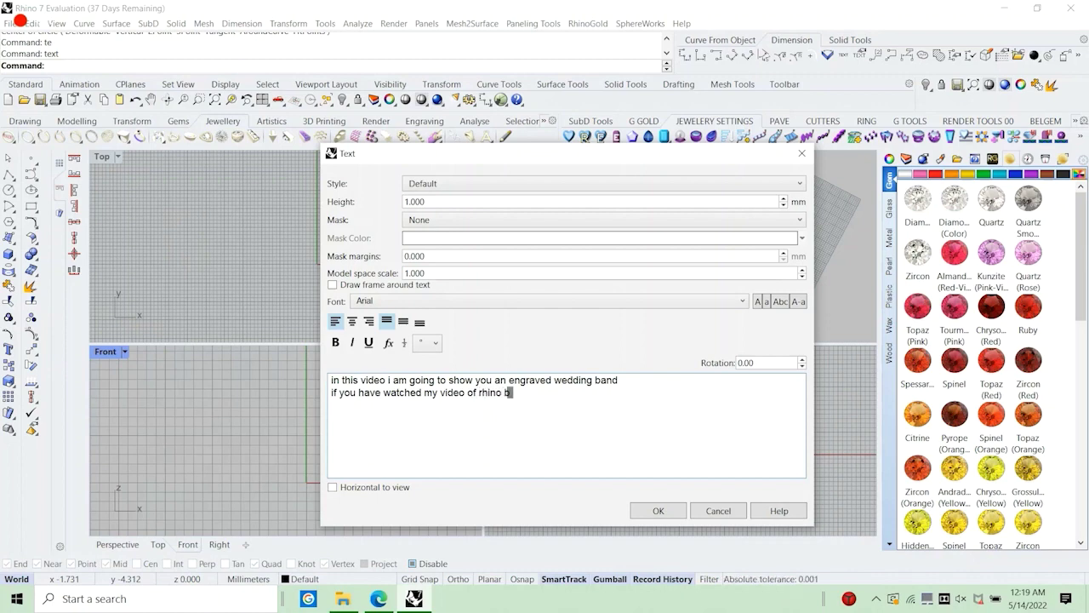
text(asic ring you)
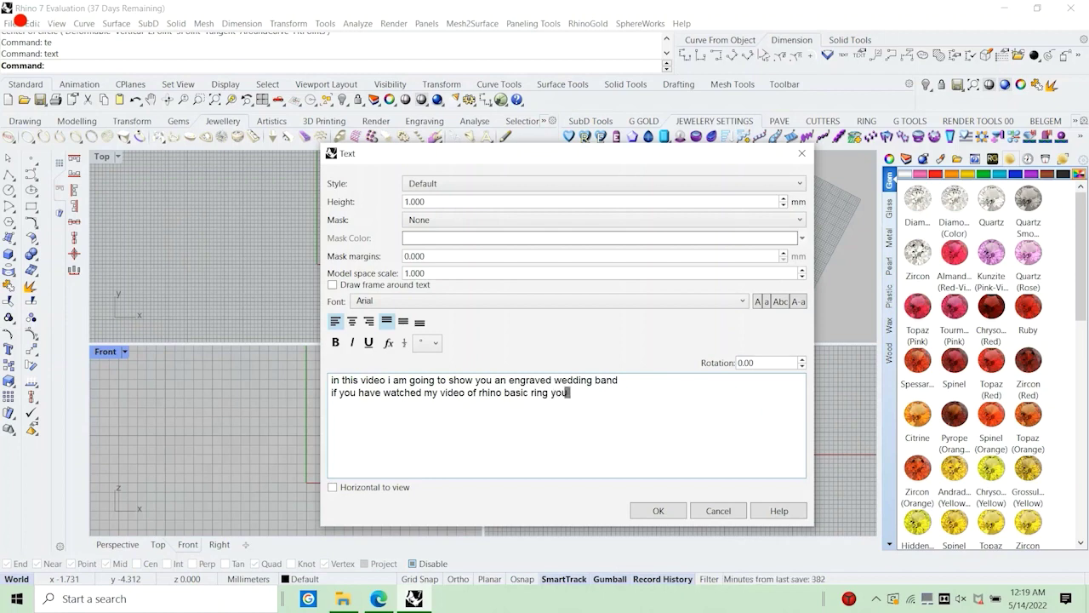
text( cna e)
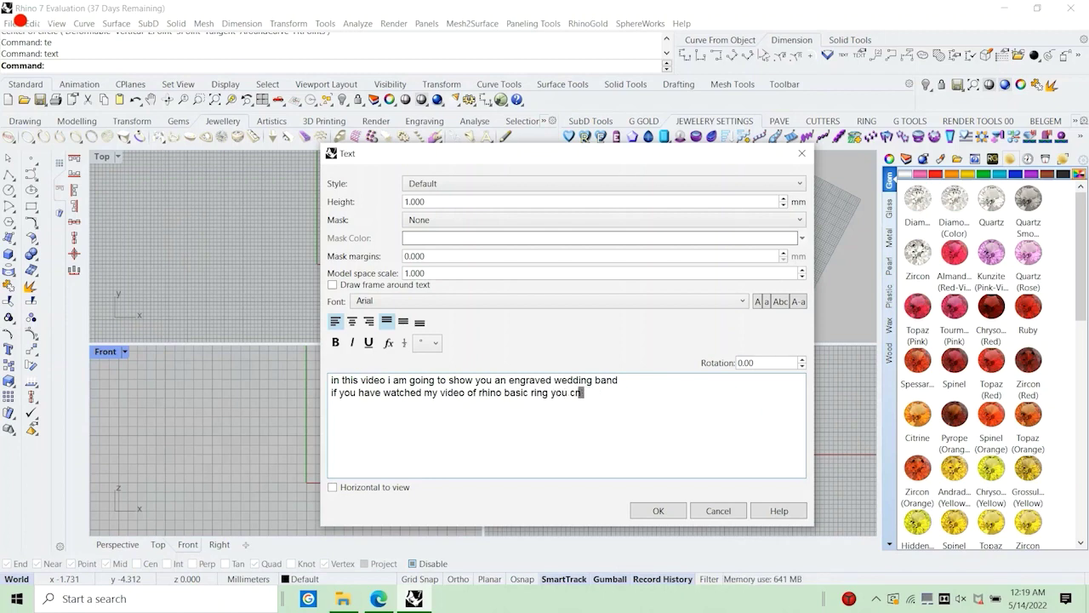
key(BackSpace)
text(an do)
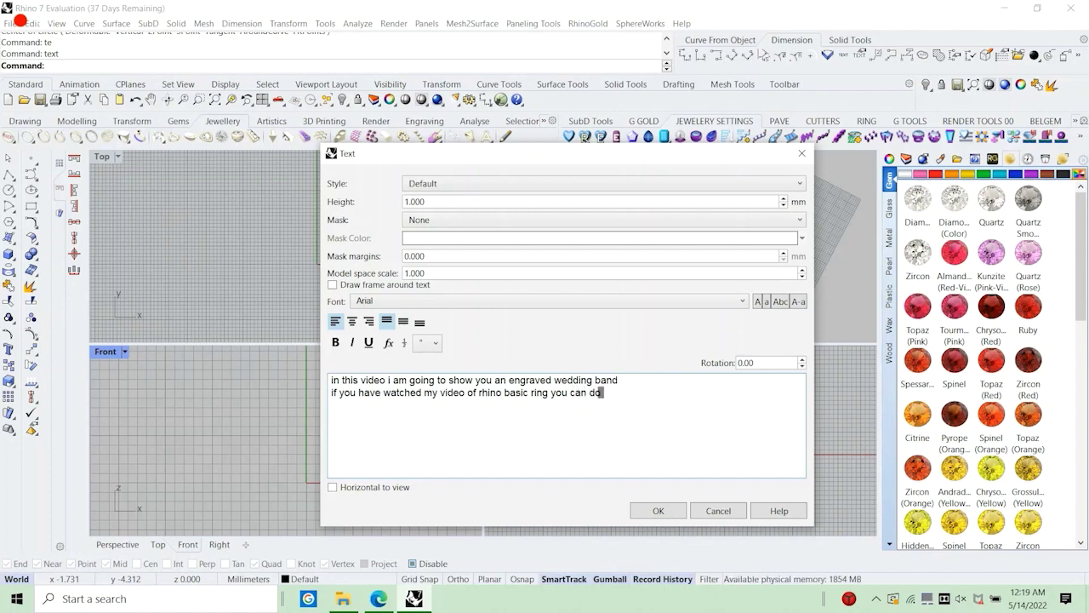
text( this as)
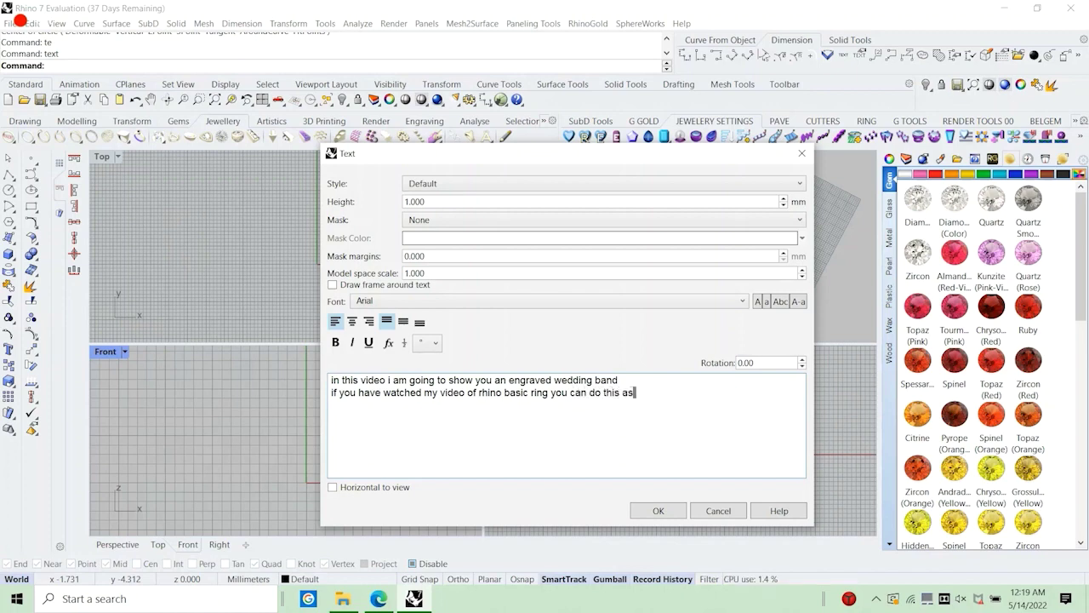
text( next project )
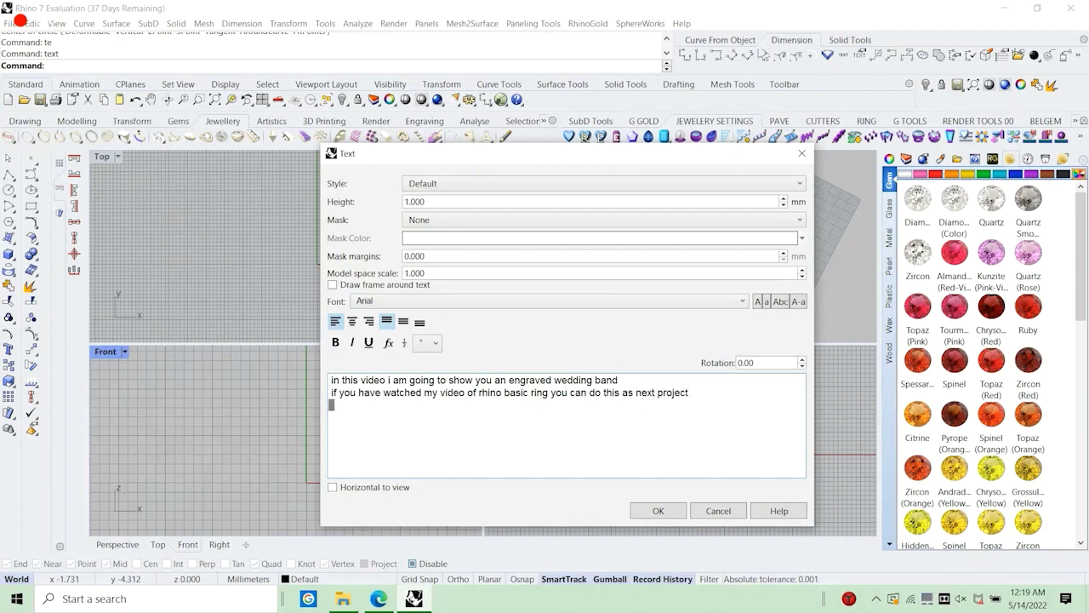
Add the third line "it si like taking small steps to rech the tip of the mountain" to the message.
text(it)
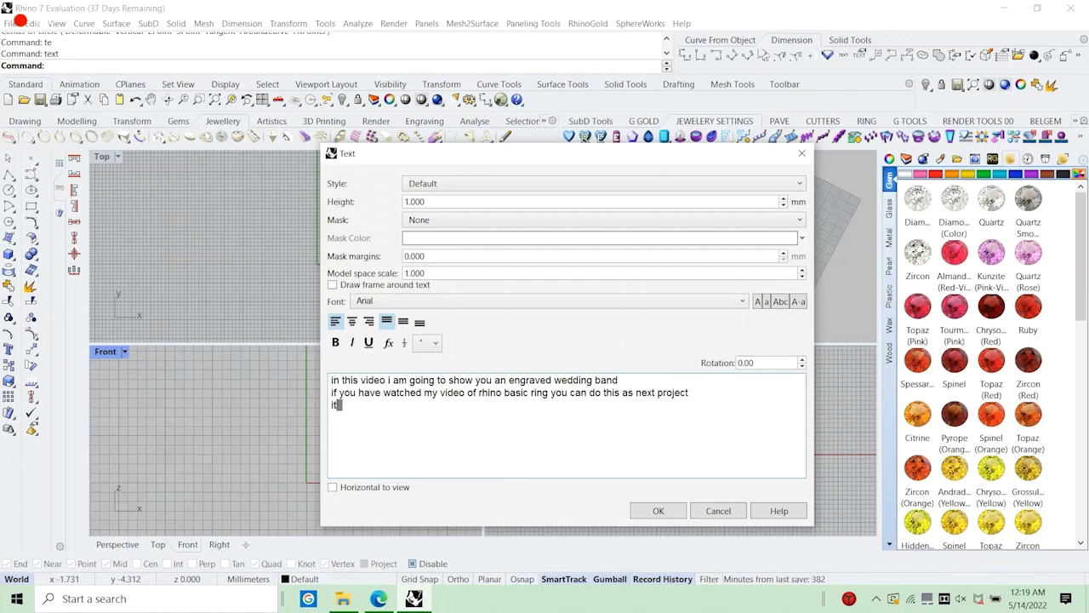
text( si l)
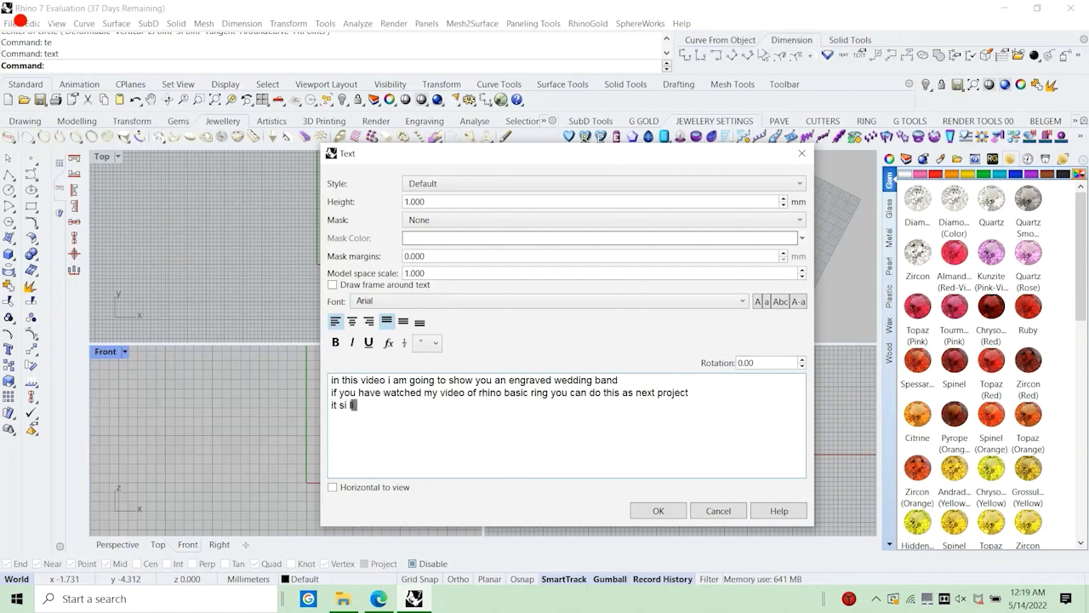
text(ike taking)
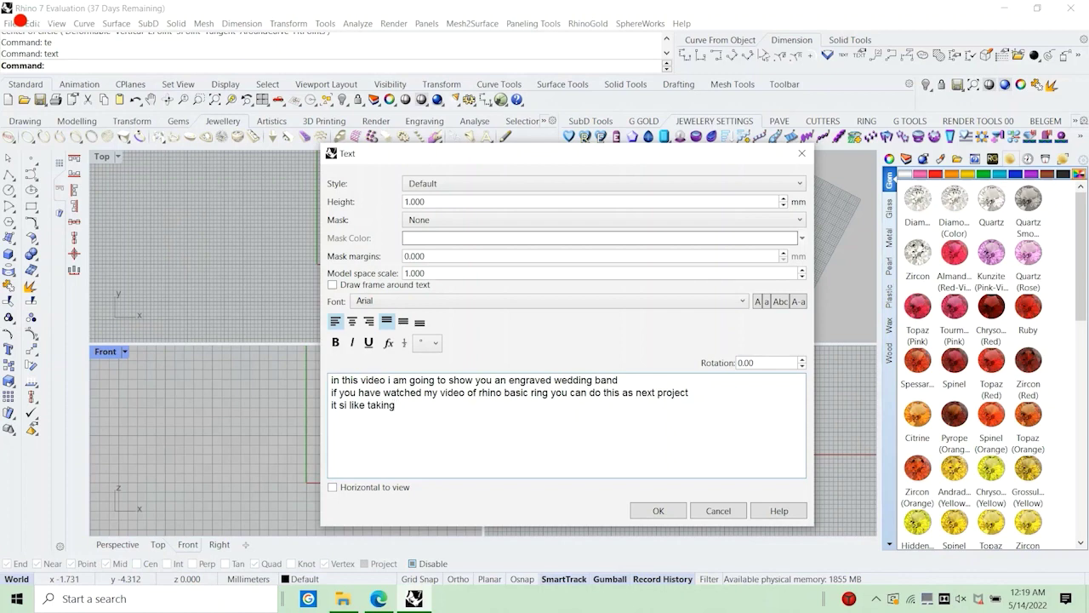
text( small s)
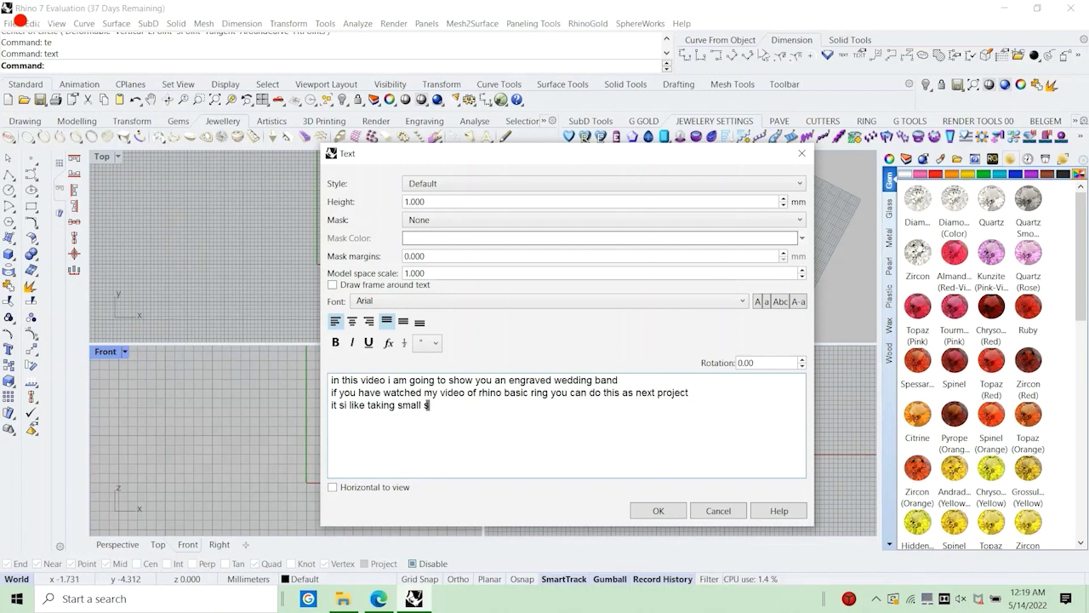
text(teps to)
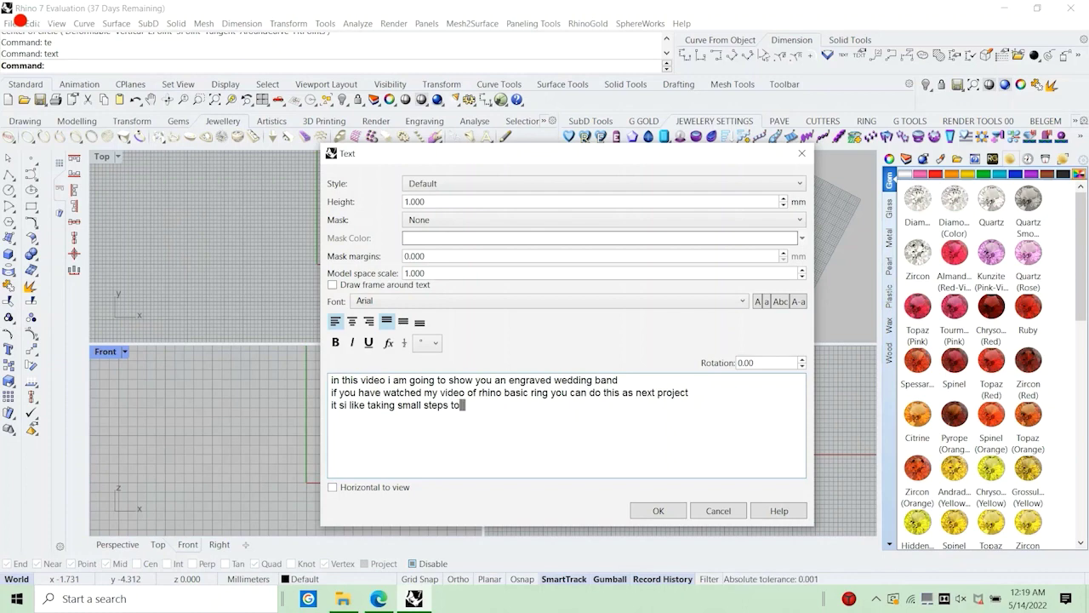
text( rech the tip of the m)
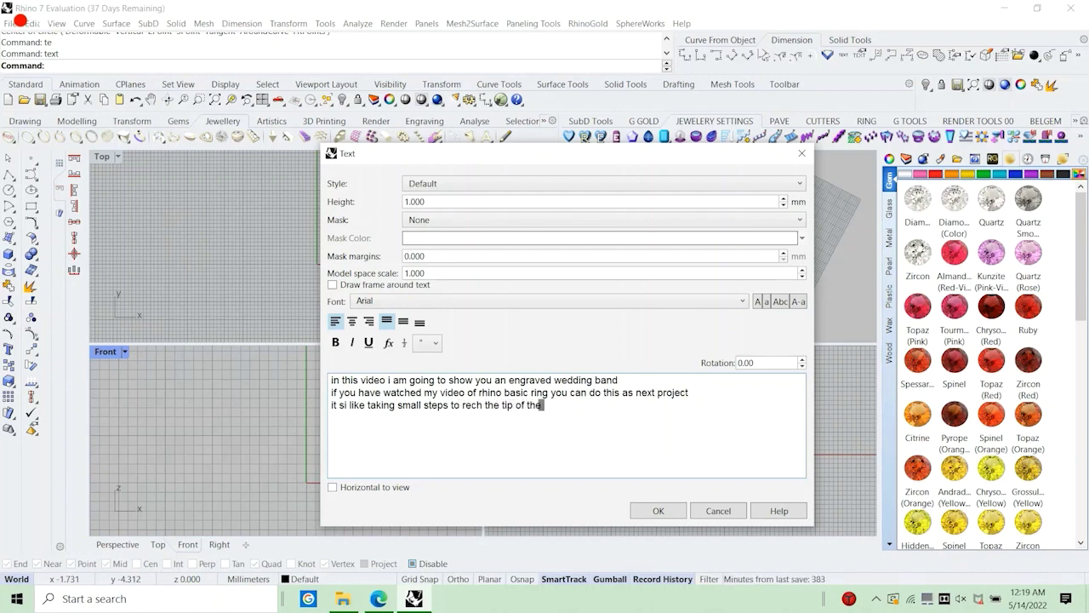
text(ountain )
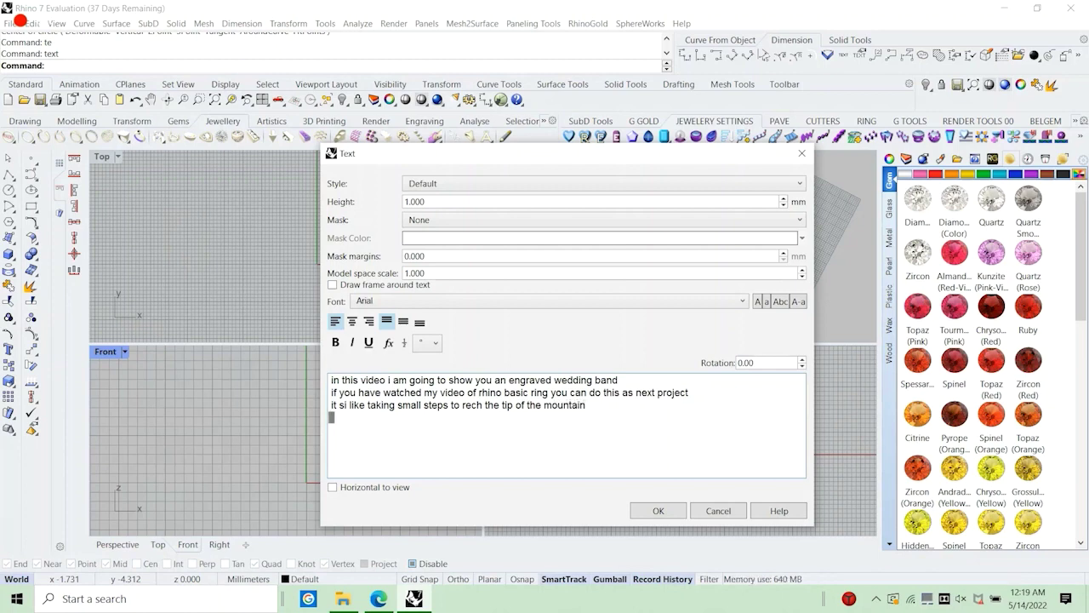
Add the fourth line "what late lets start 3dingggggg" and cancel the text object without placing it.
text(what)
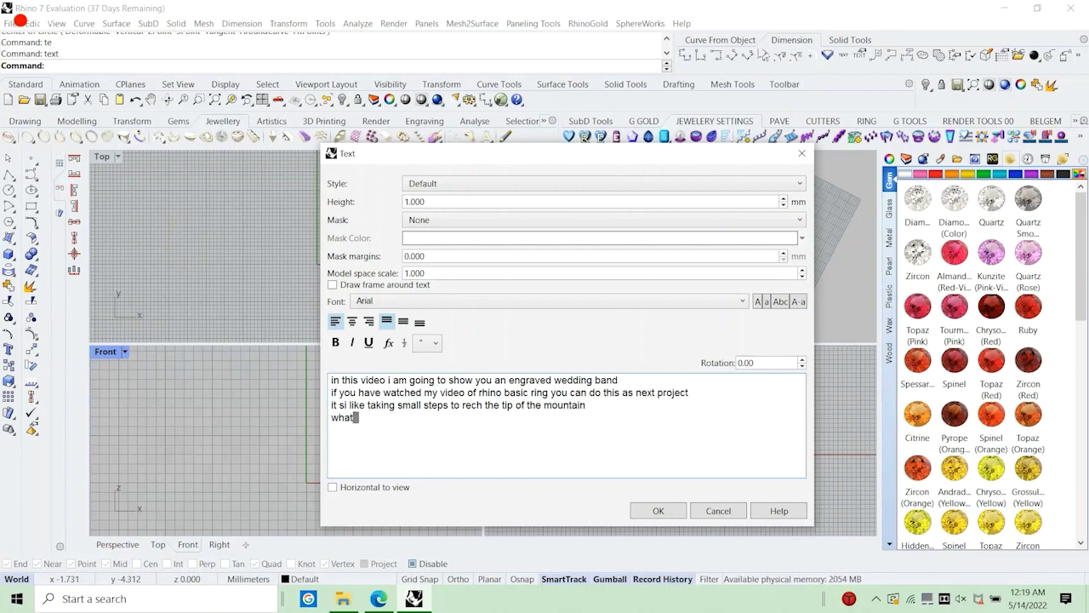
text(  late)
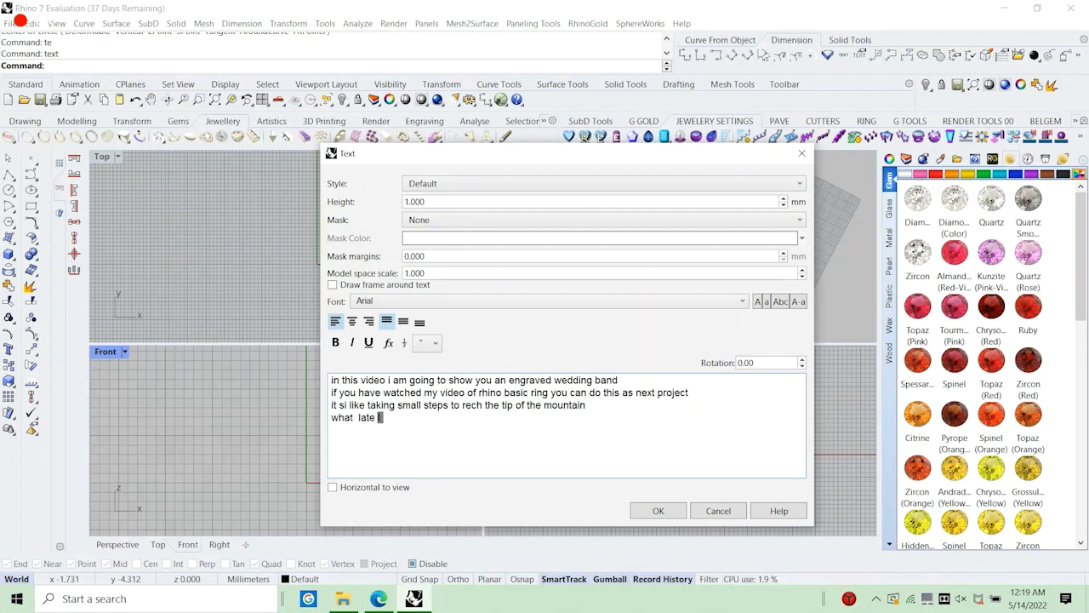
text( lets sta)
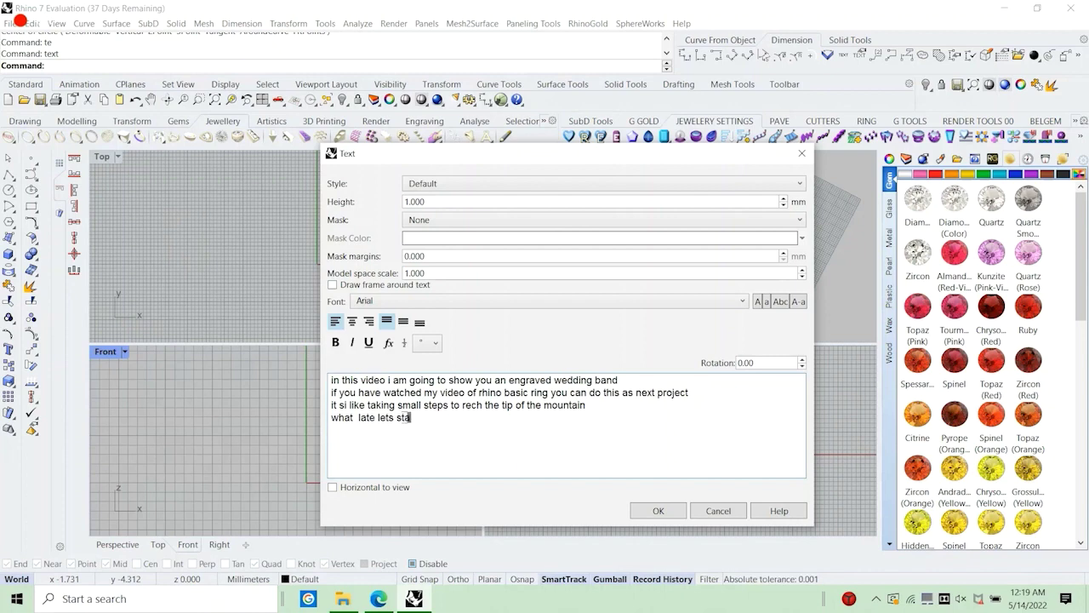
text(rt 3dingggggg)
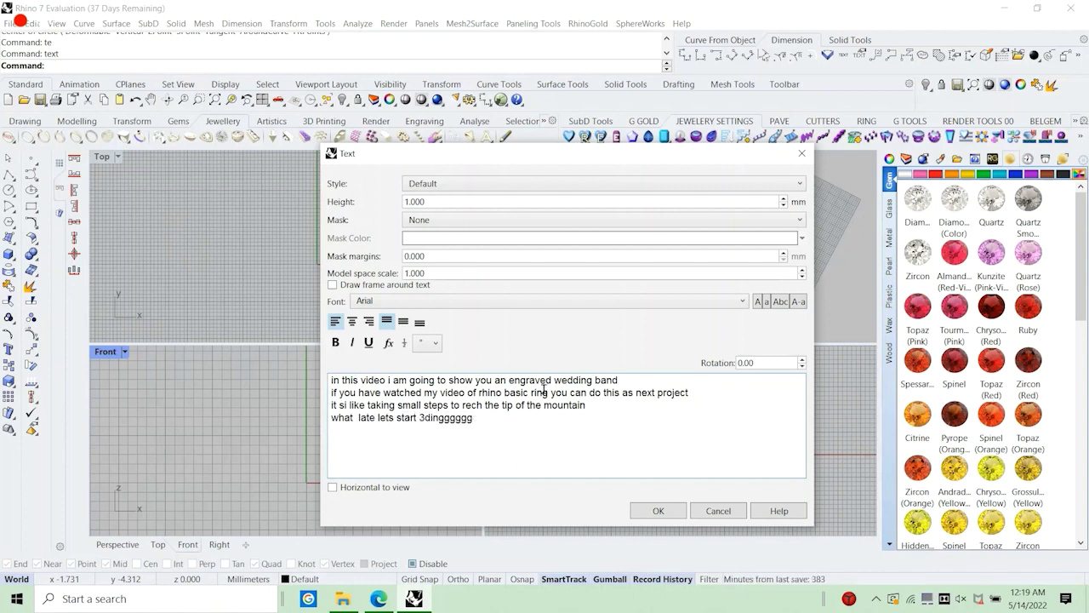
click(718, 511)
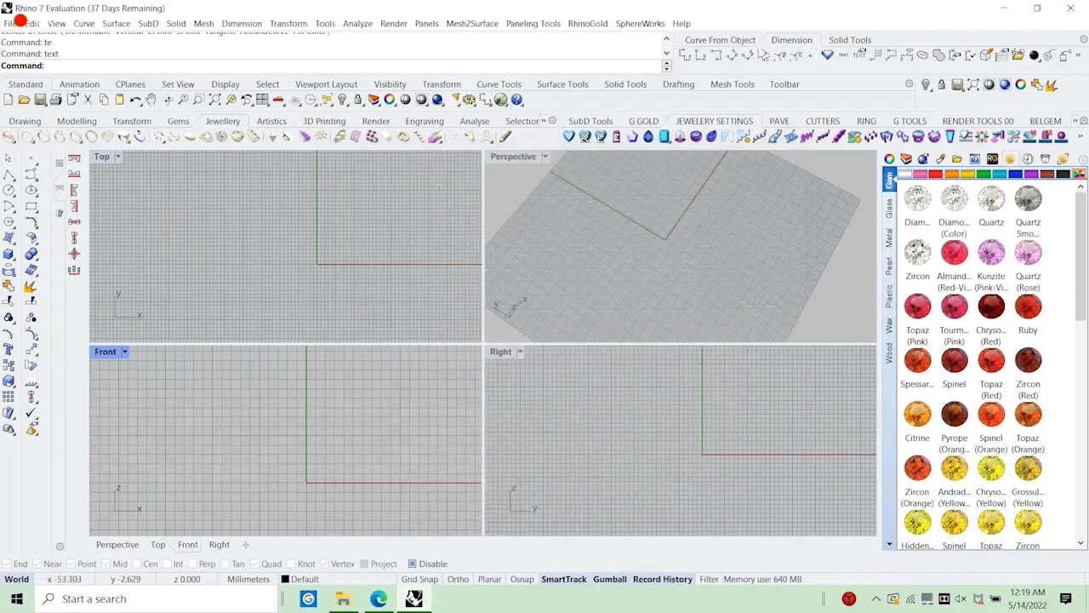
Draw a circle of 18 mm diameter centred on the origin in the Front view.
click(9, 190)
text(0)
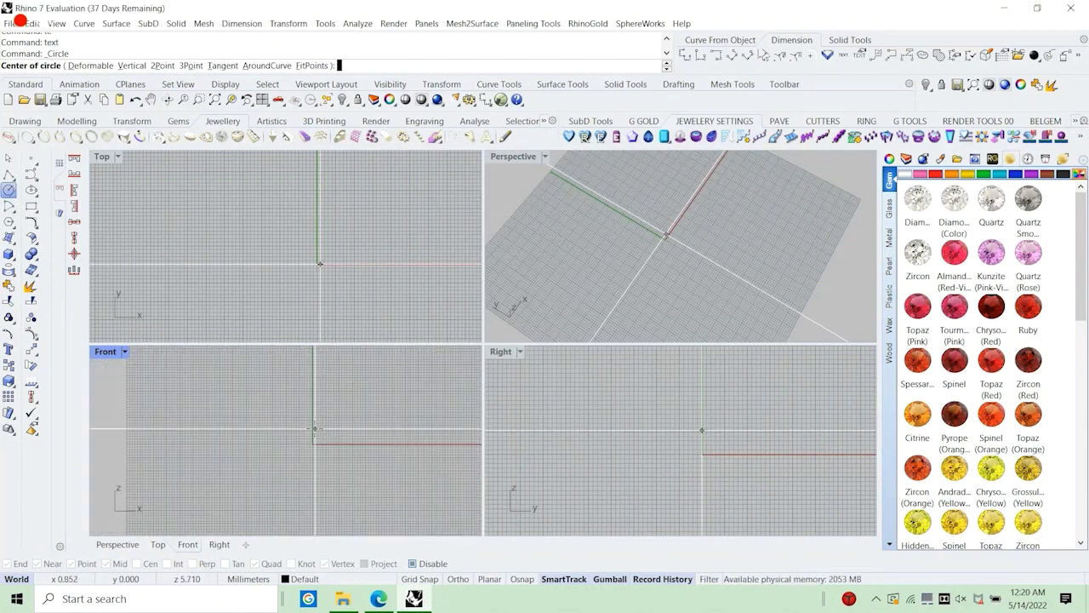
key(Return)
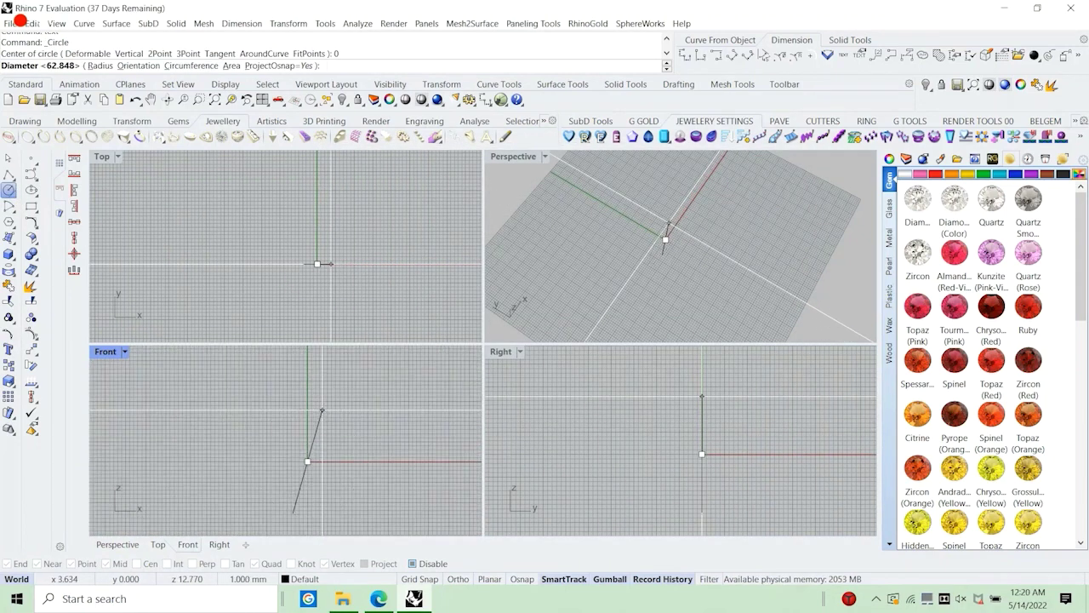
text(18)
key(Return)
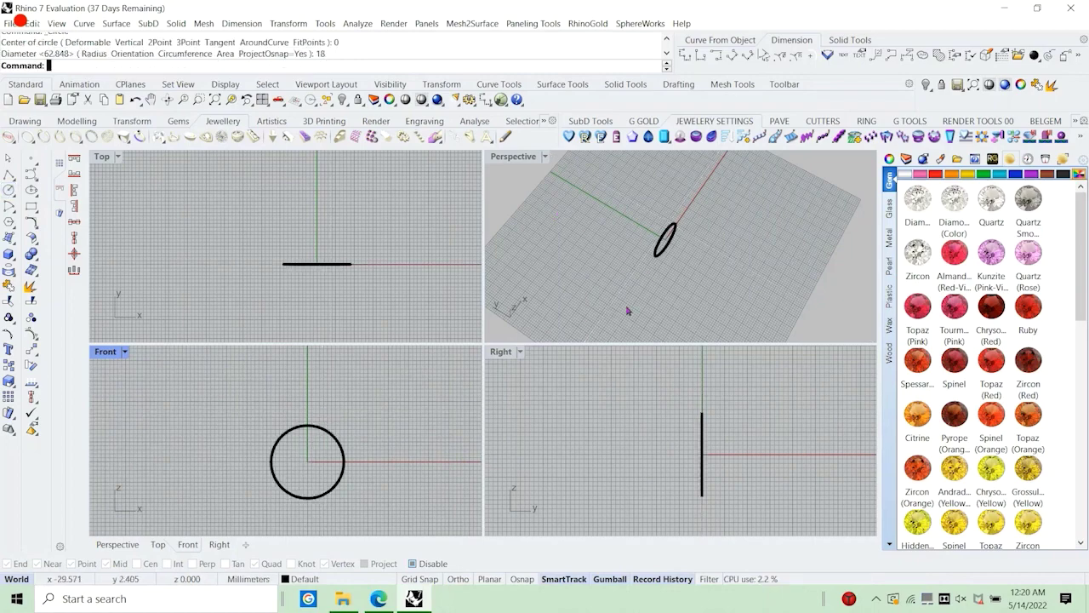
In the maximized Right view, draw a horizontal line from its midpoint at the circle's lowest point, extending 1 mm to each side.
right_drag(720, 439, 701, 396)
double_click(511, 357)
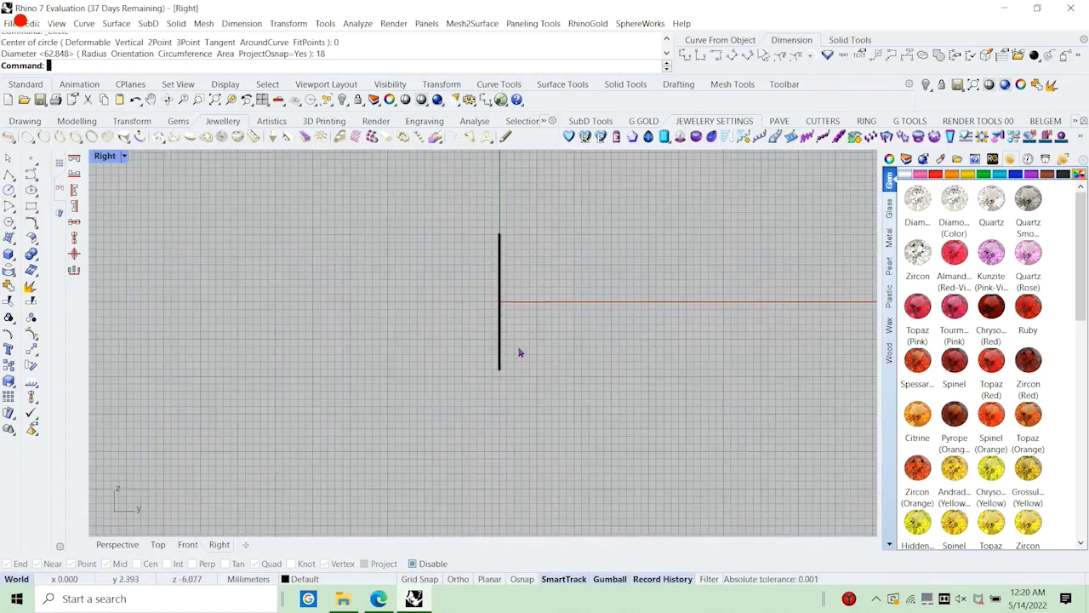
scroll(511, 366, down, 2)
scroll(506, 380, up, 3)
right_drag(477, 334, 455, 355)
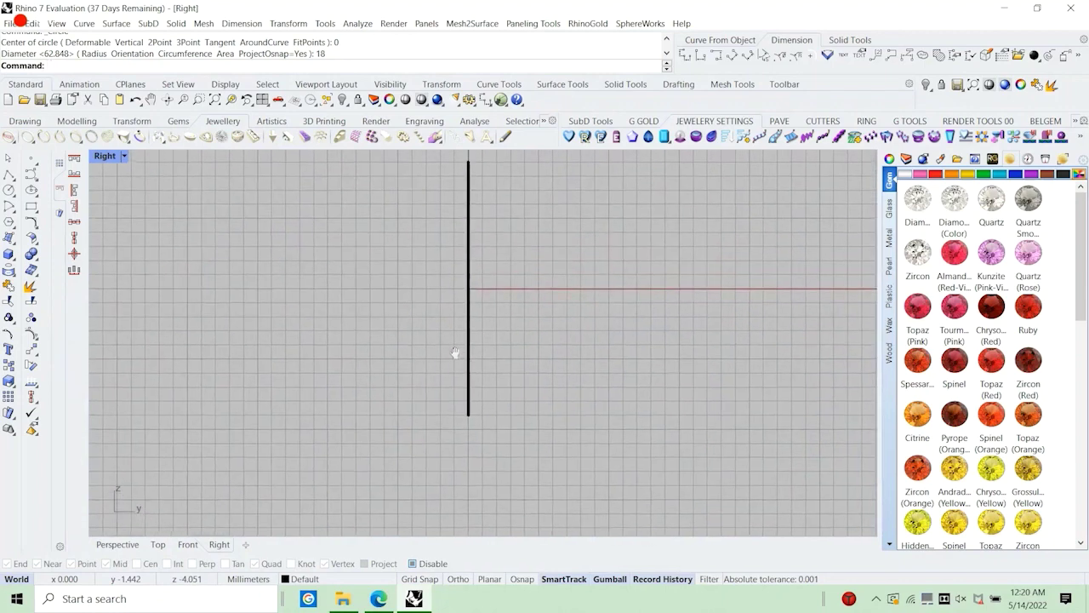
click(10, 218)
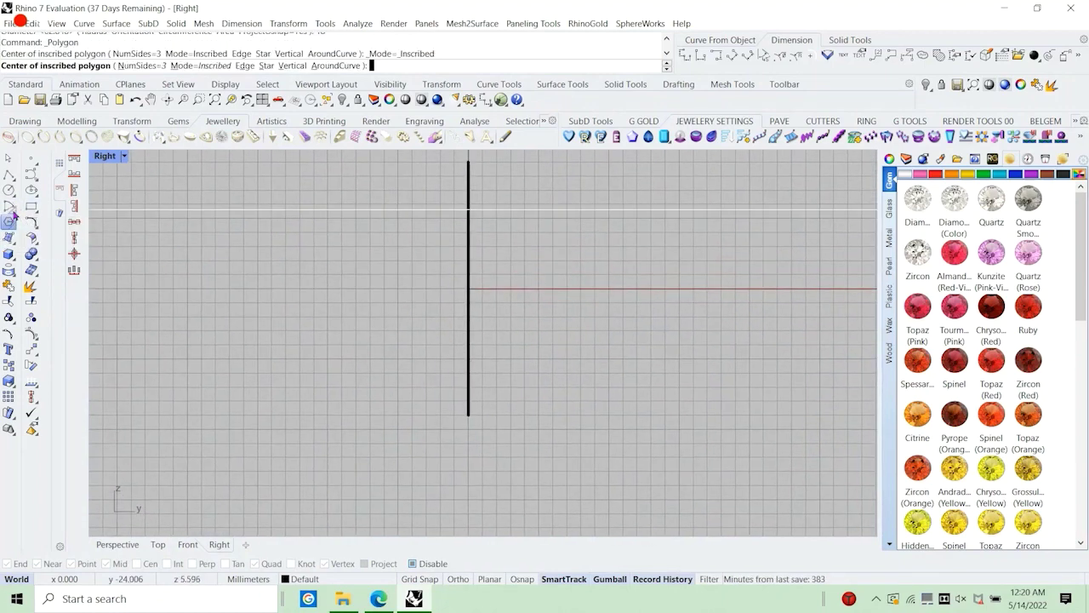
click(8, 176)
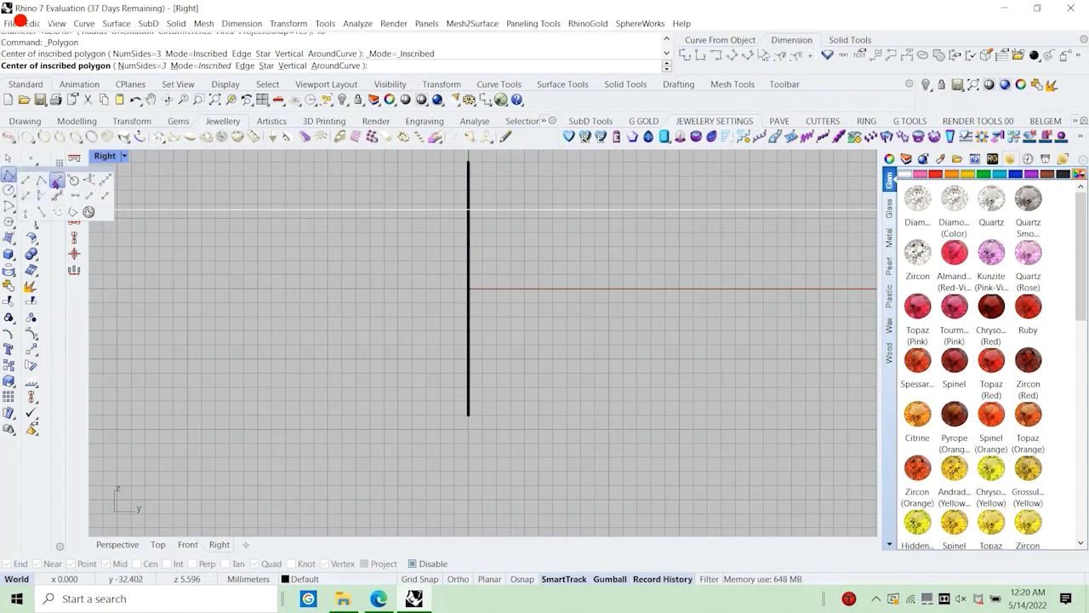
click(26, 208)
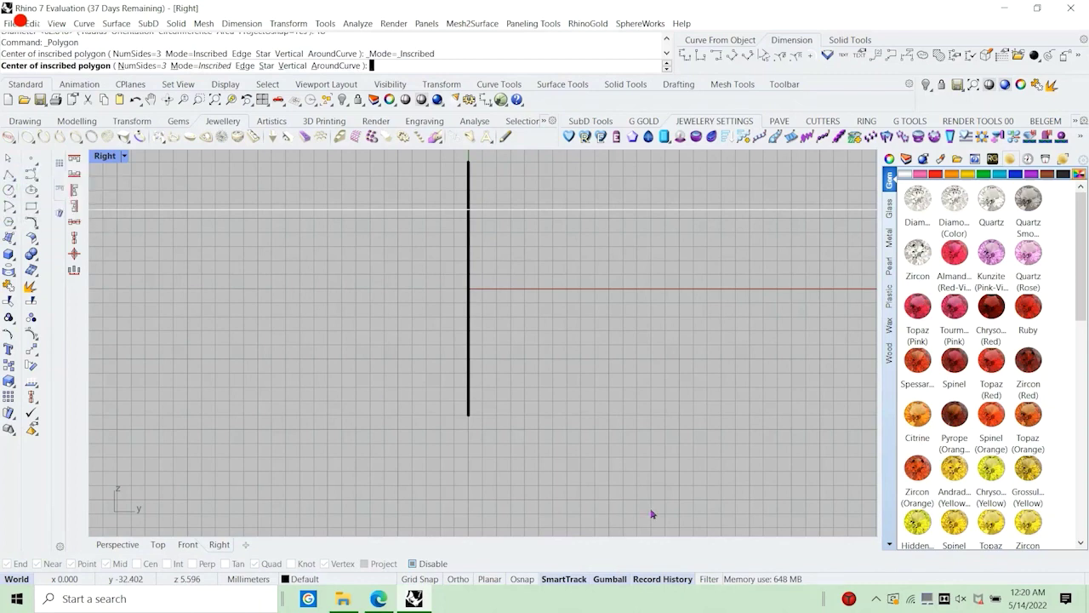
click(468, 415)
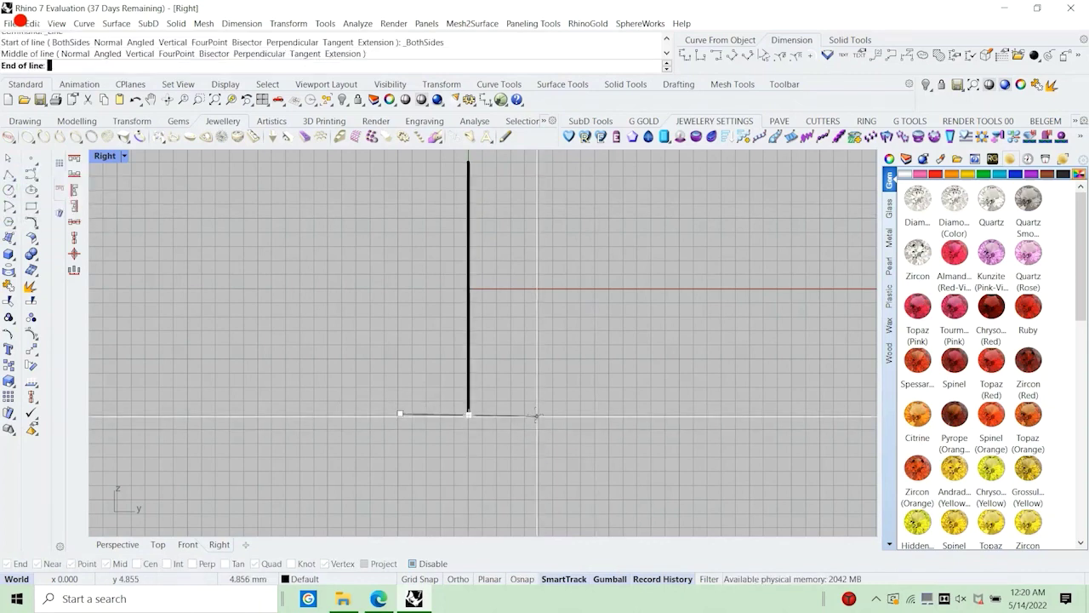
text(1)
key(Return)
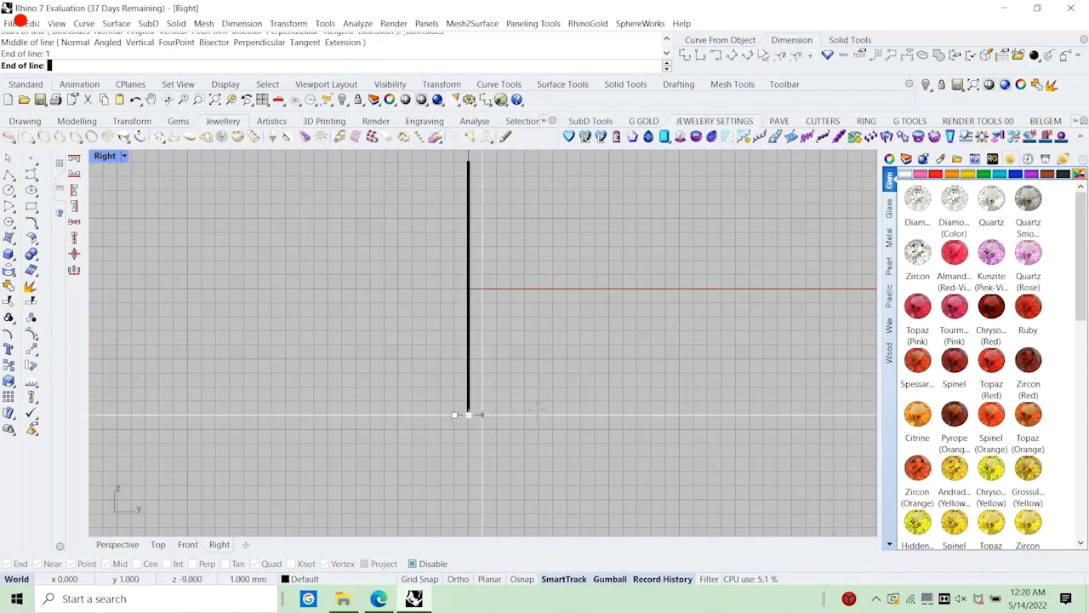
click(537, 412)
Draw a horizontal line from its midpoint at the circle's highest point, extending 2 mm to each side.
scroll(508, 426, down, 5)
scroll(499, 452, up, 4)
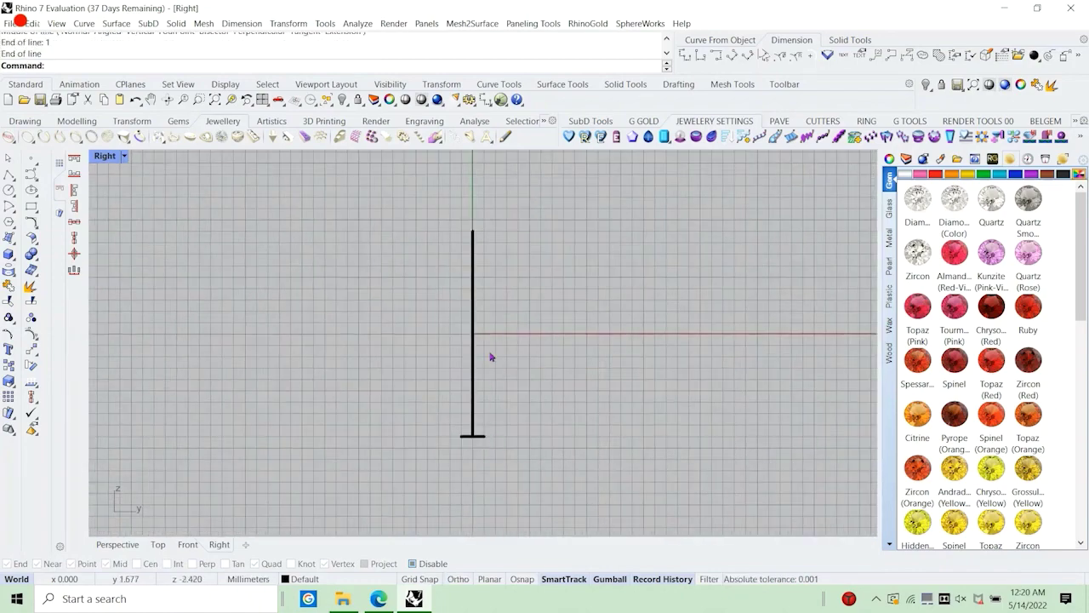
key(Return)
click(473, 231)
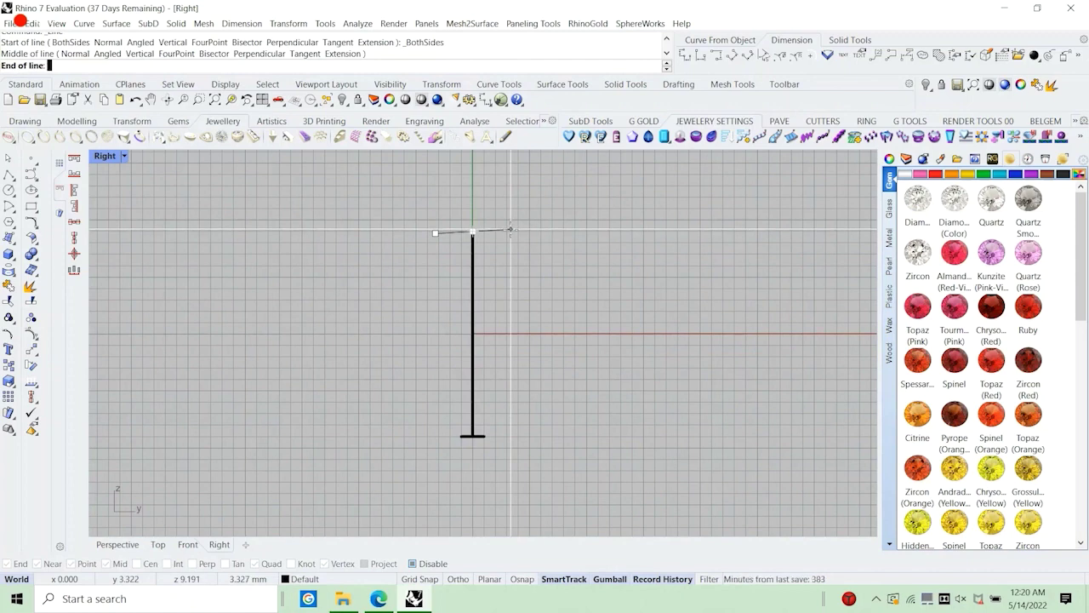
text(2)
key(Return)
click(510, 230)
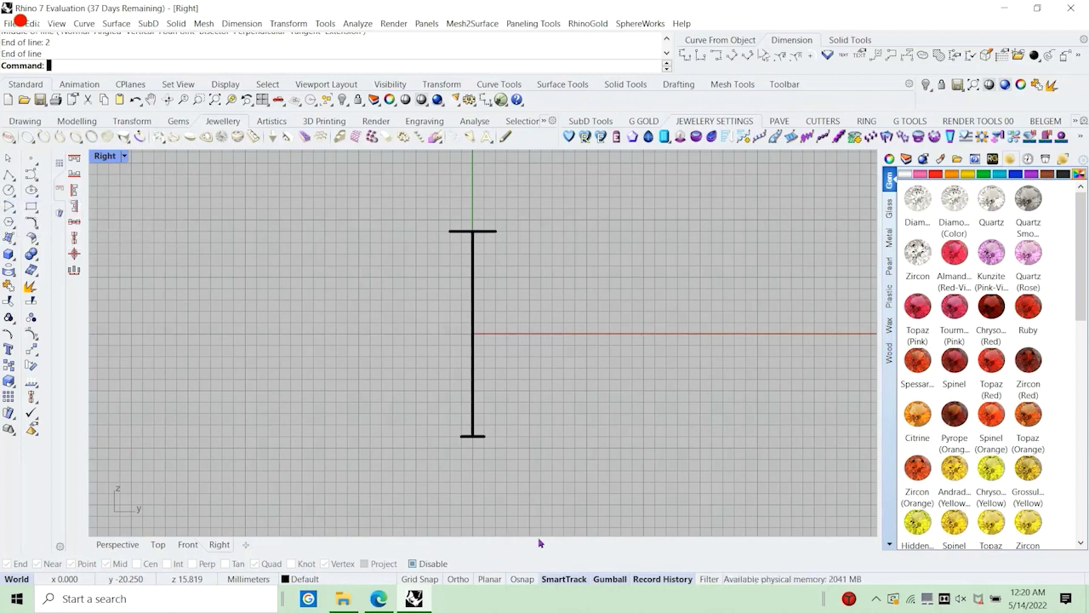
Draw a downward-bulging arc between the ends of the lower line, with a vertical start direction, to form a half-round profile.
alt+click(461, 436)
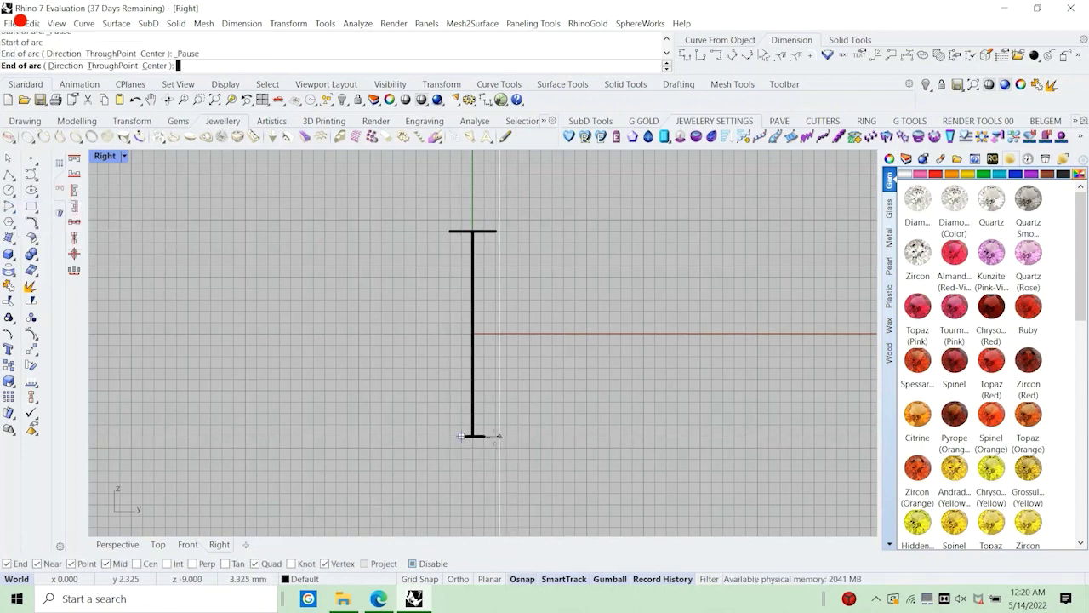
alt+click(484, 437)
shift+click(461, 470)
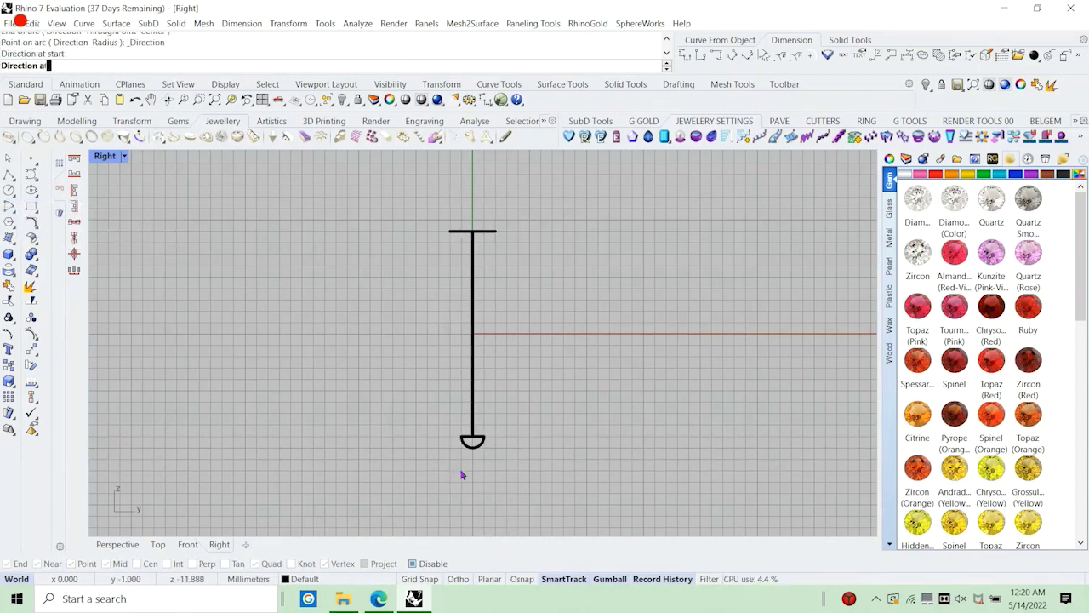
click(461, 475)
scroll(486, 446, up, 3)
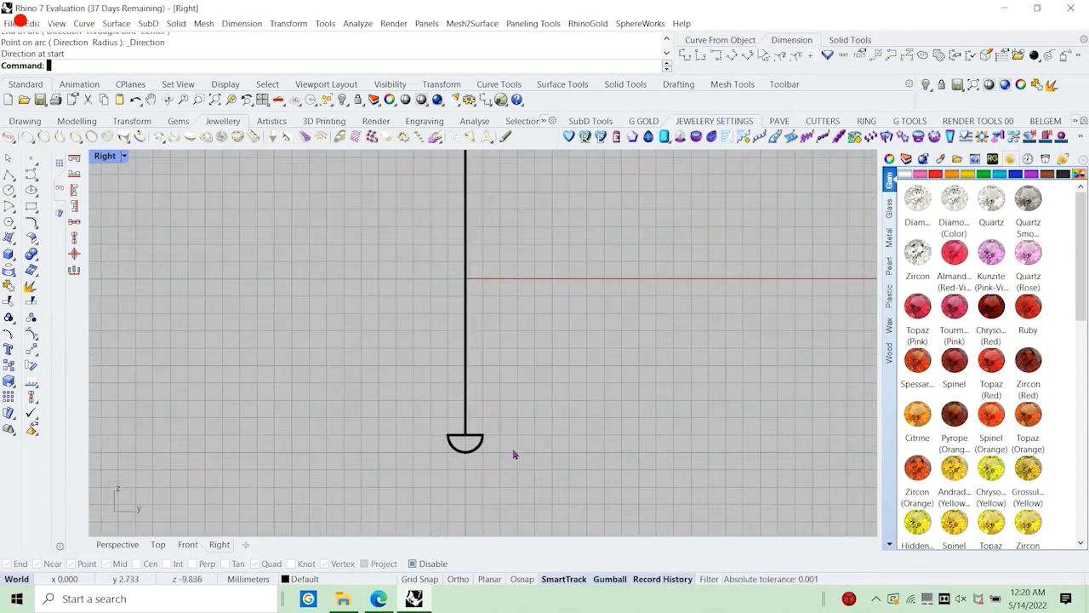
Write a text note reading "this is the same profile i have shown you all in the basic band video".
text(te)
key(Return)
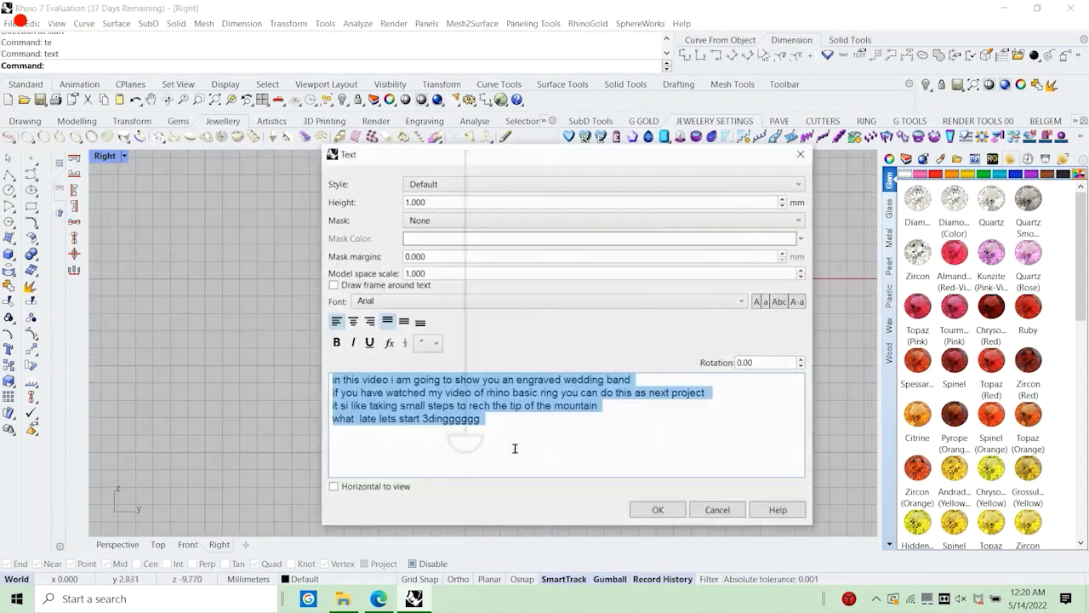
text(ths)
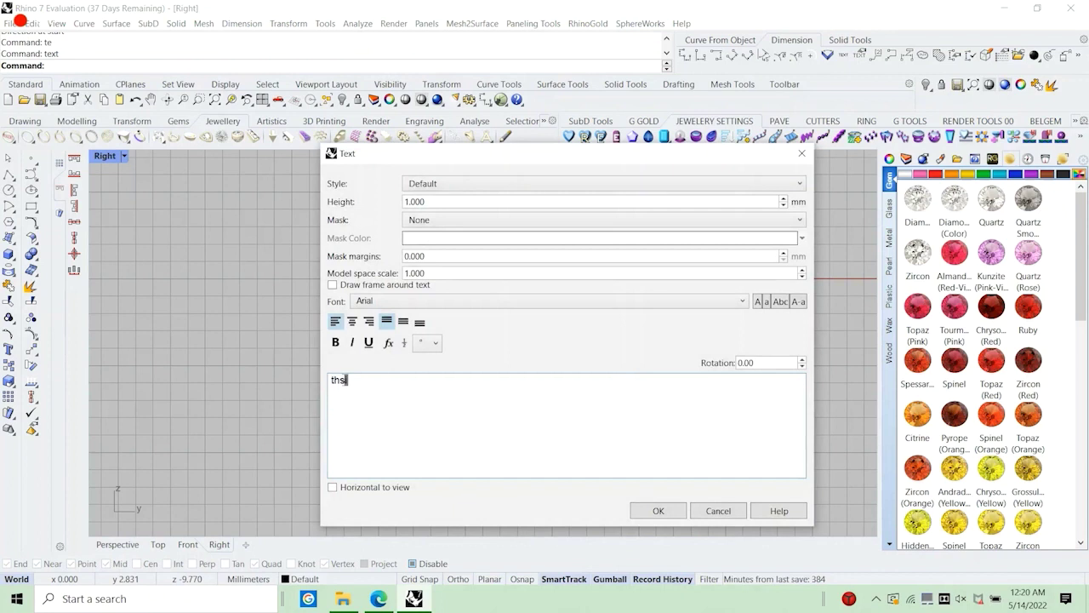
key(BackSpace)
key(BackSpace)
text(his is the same)
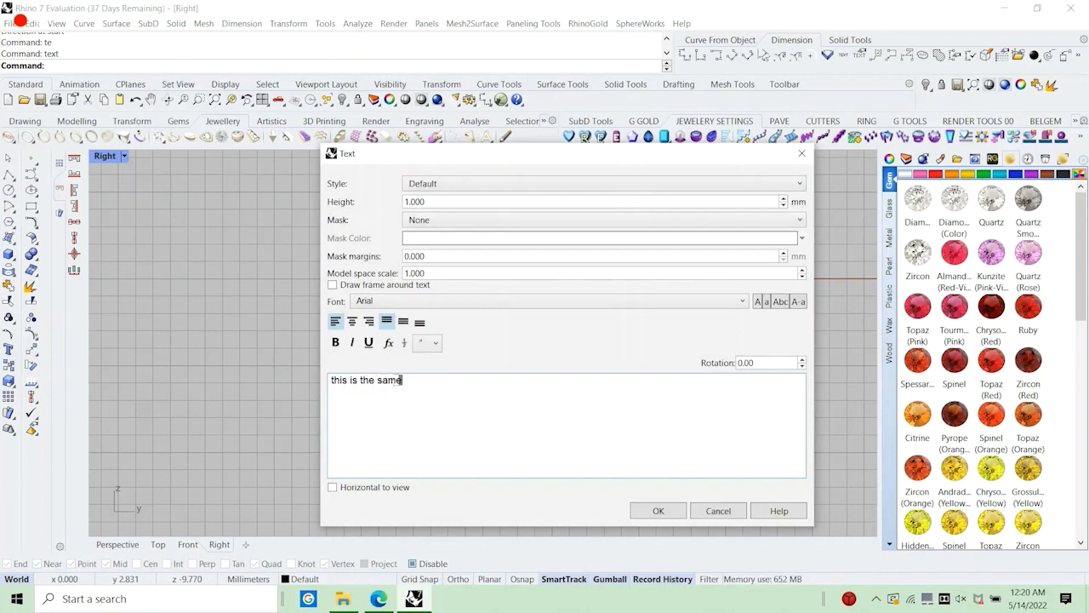
text( pro)
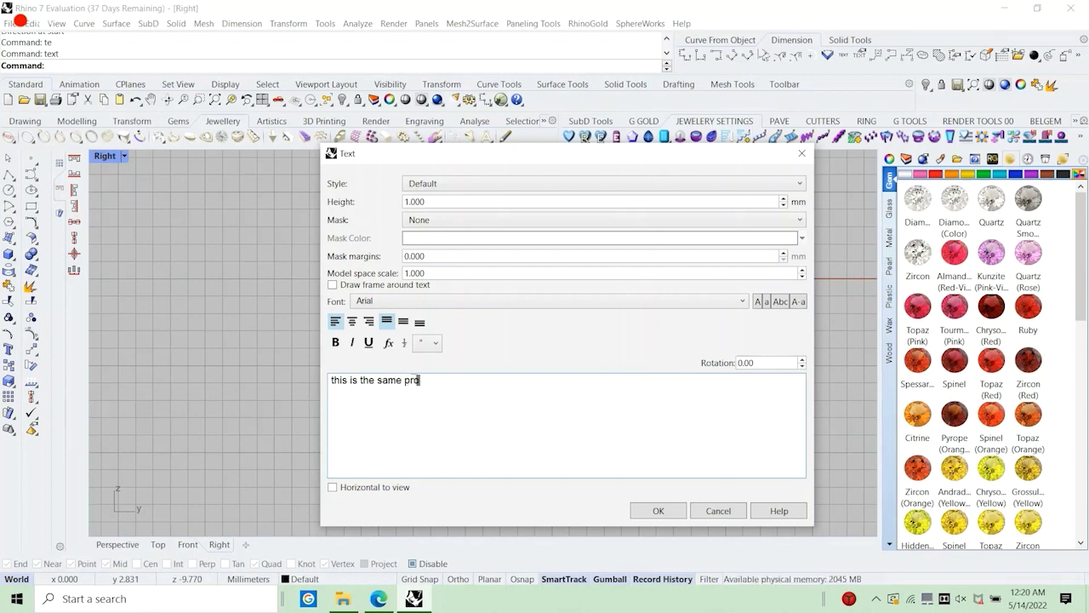
text(file i have shown)
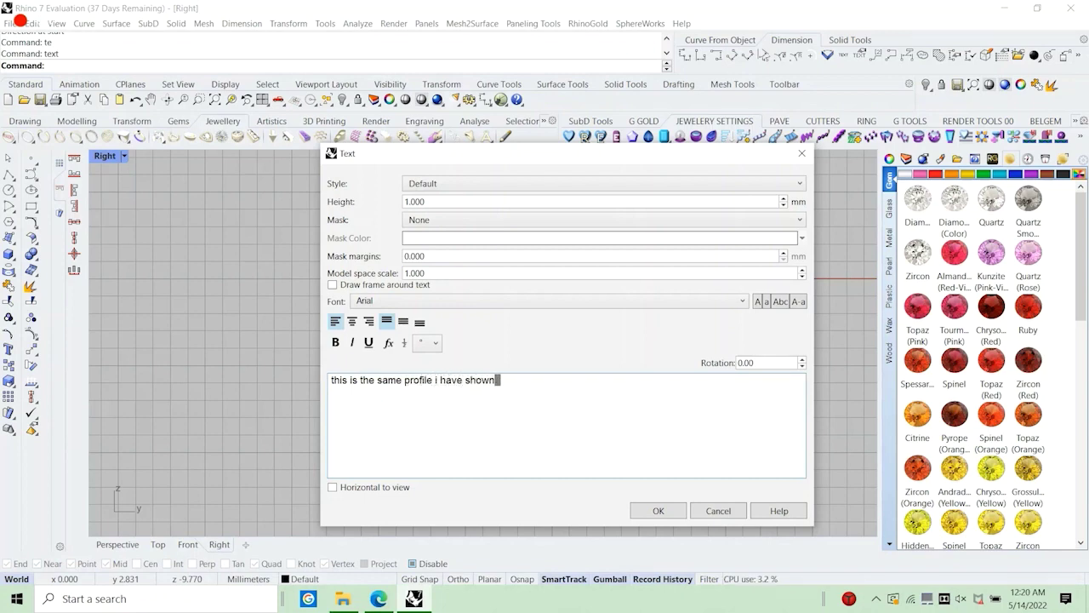
text( you all in the)
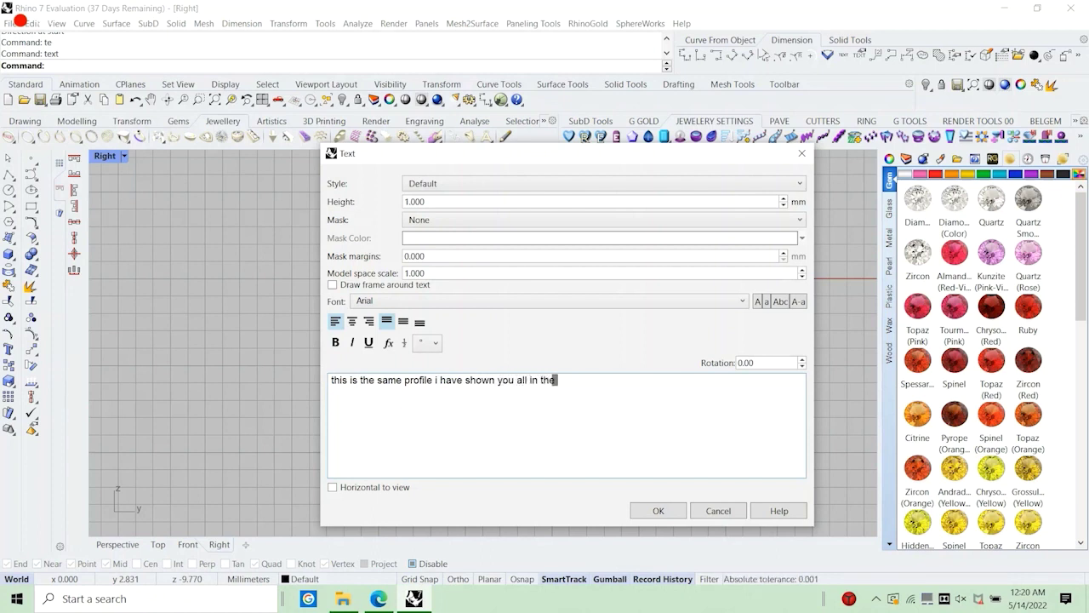
text( basic)
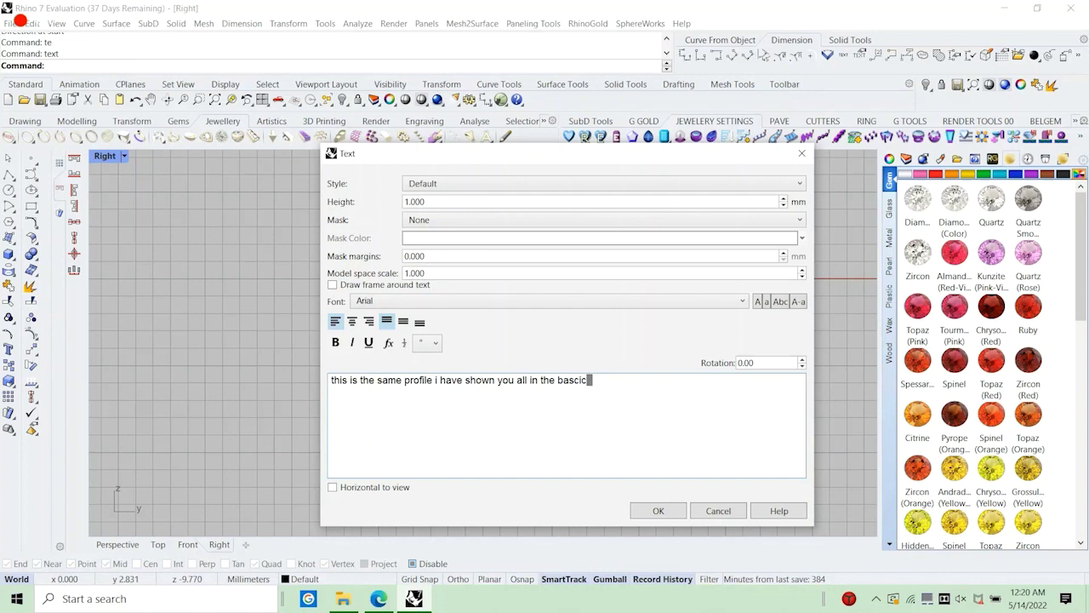
key(BackSpace)
key(BackSpace)
key(BackSpace)
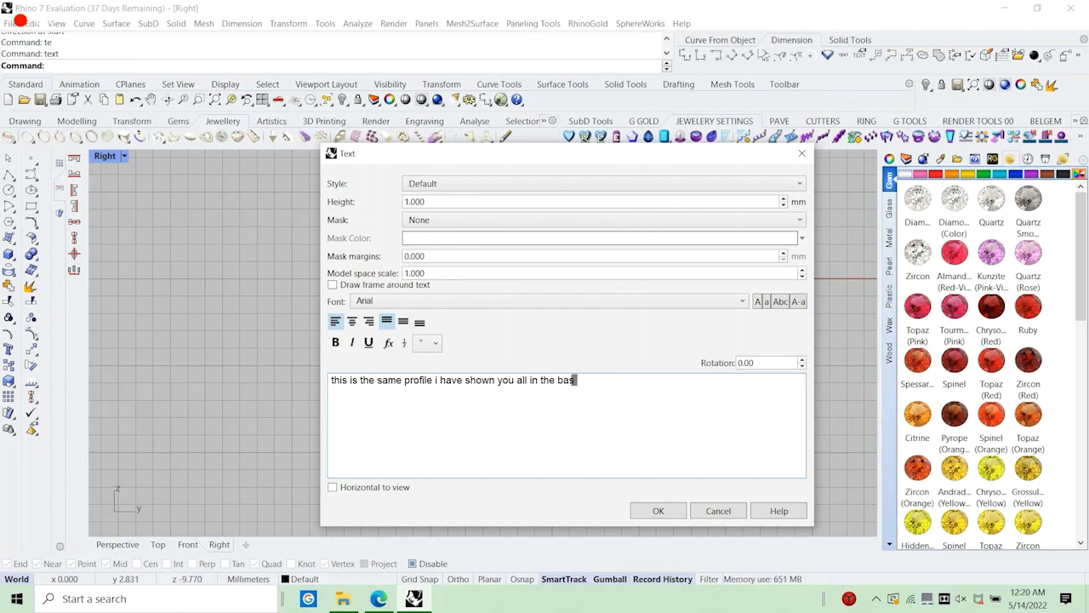
text(ic risa)
key(BackSpace)
key(BackSpace)
key(BackSpace)
key(BackSpace)
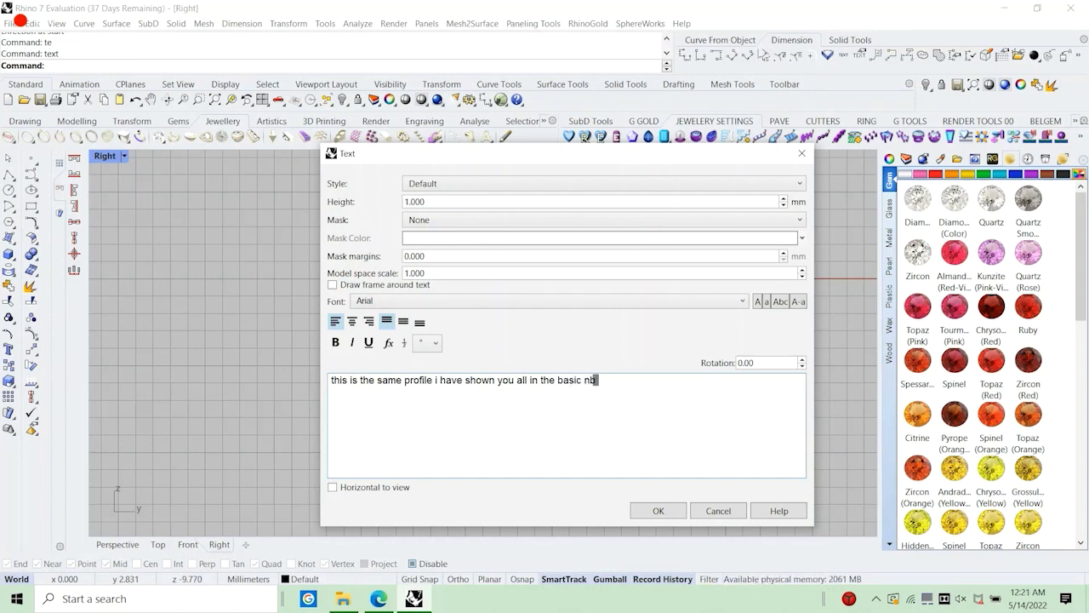
text(band ri)
key(shift+Left)
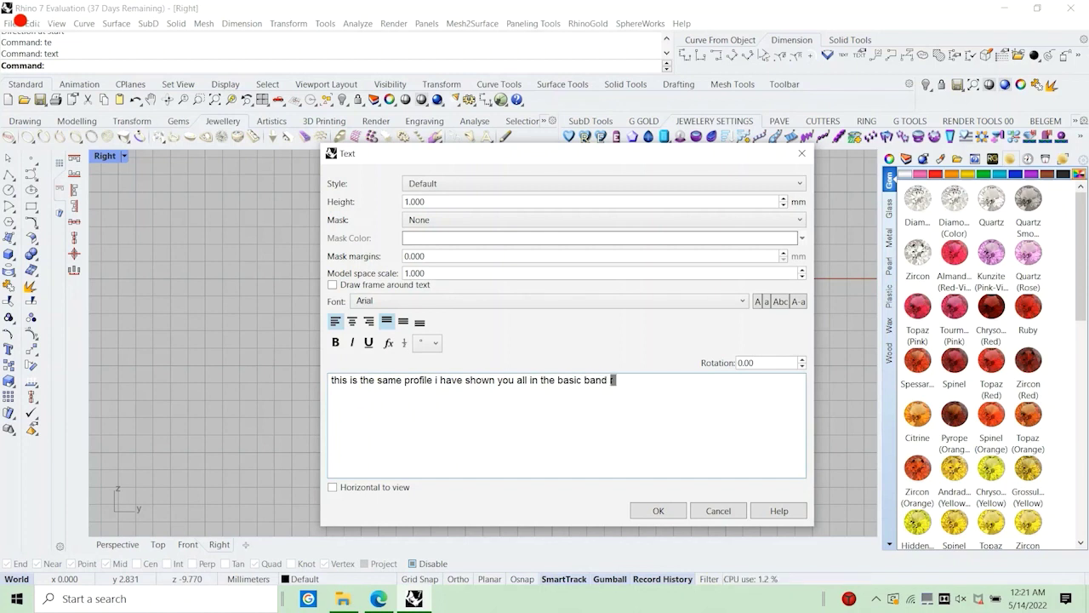
text(video)
Add the line "i will show you another commonly used profile and very elegant look can be achieved by that profile" and discard the note.
text(i)
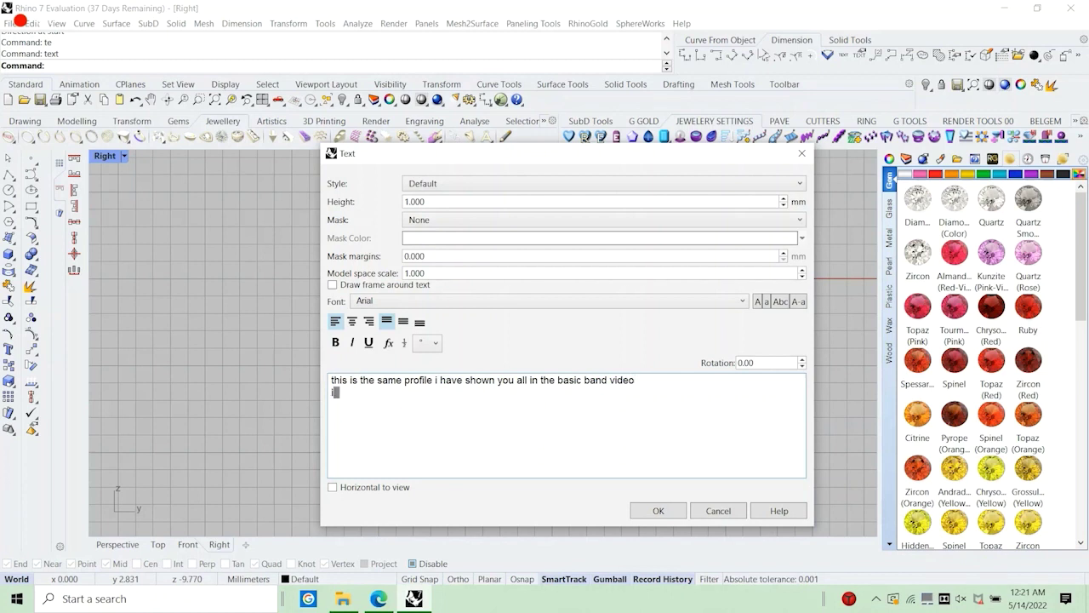
text( will show)
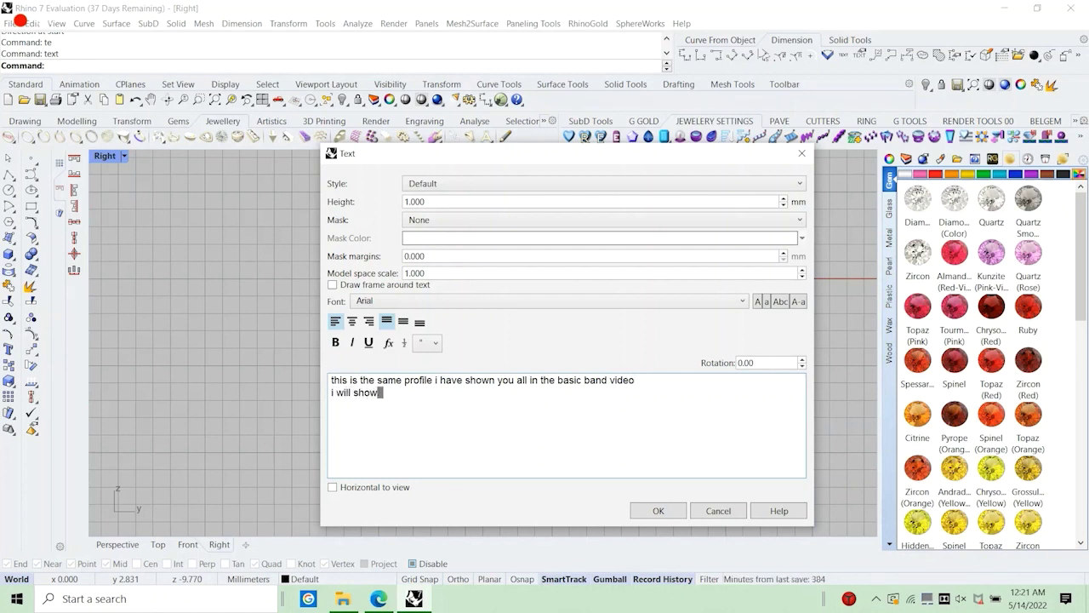
text( you anothe)
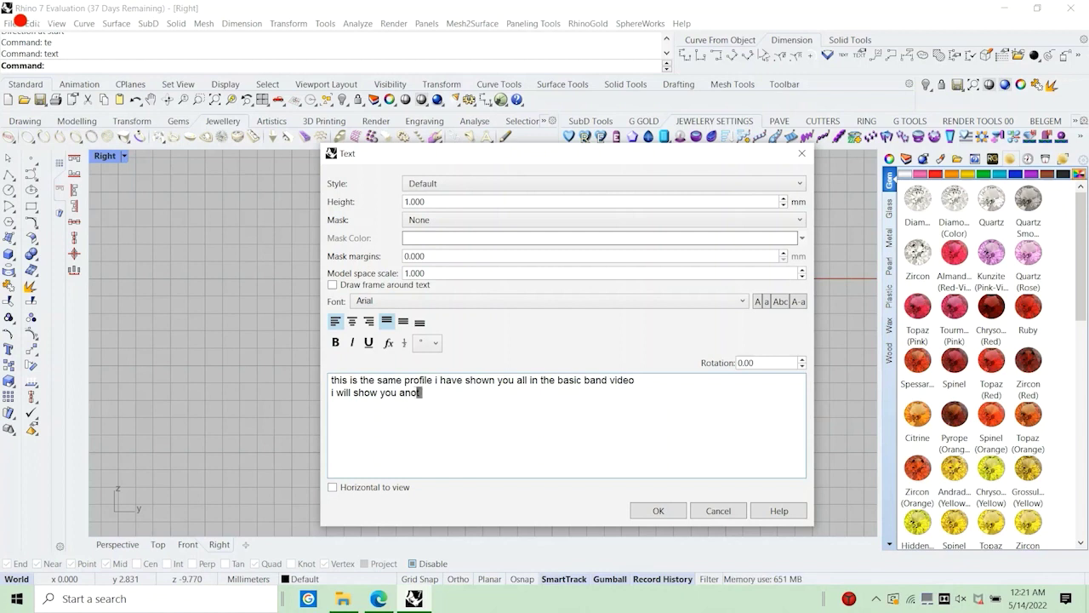
text(r comm)
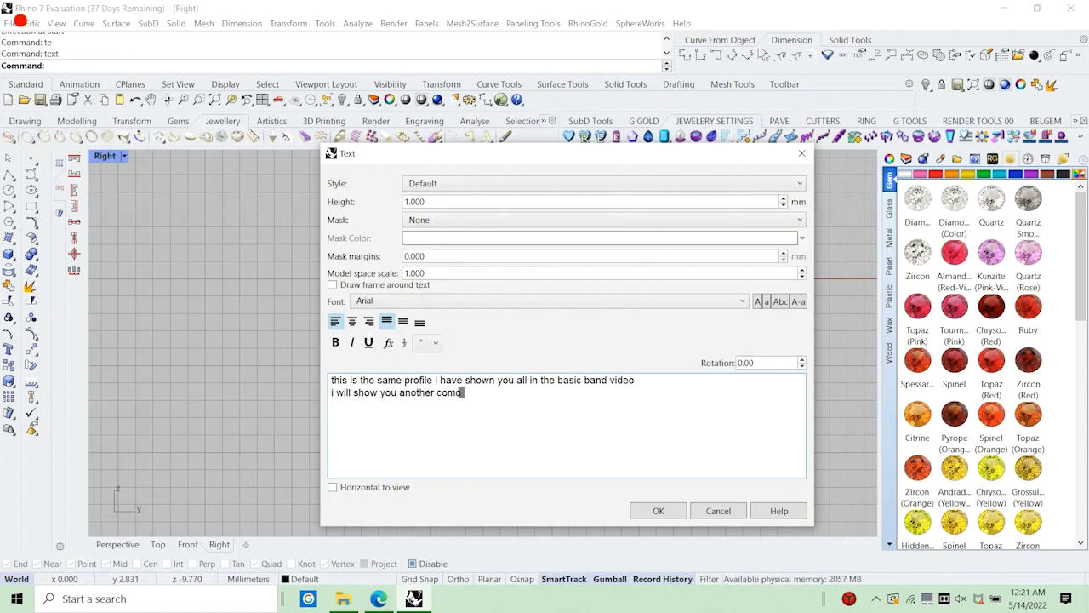
text(on)
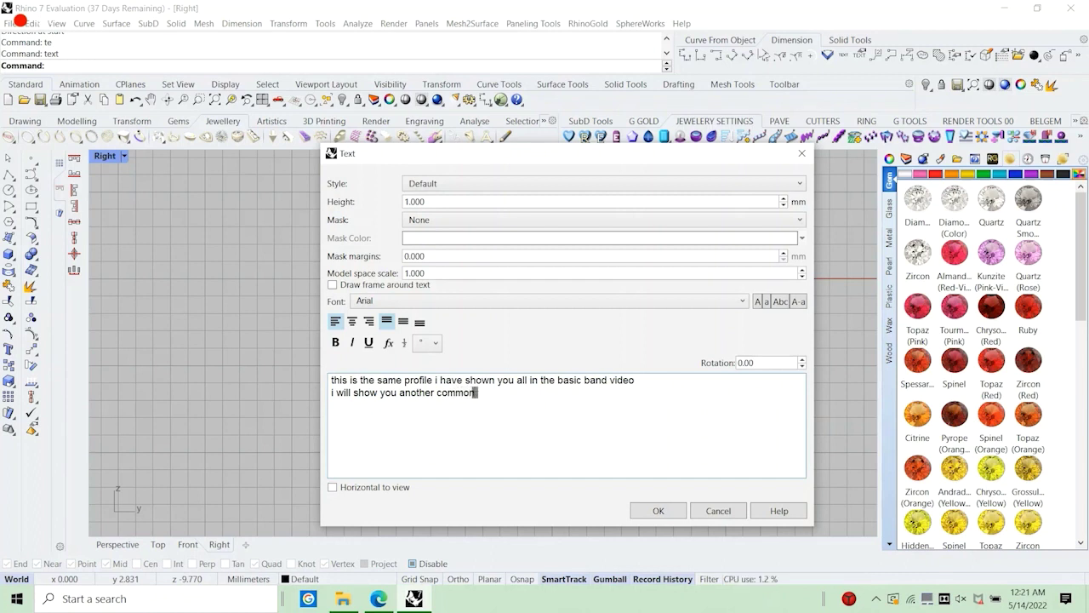
text(ly used profile and)
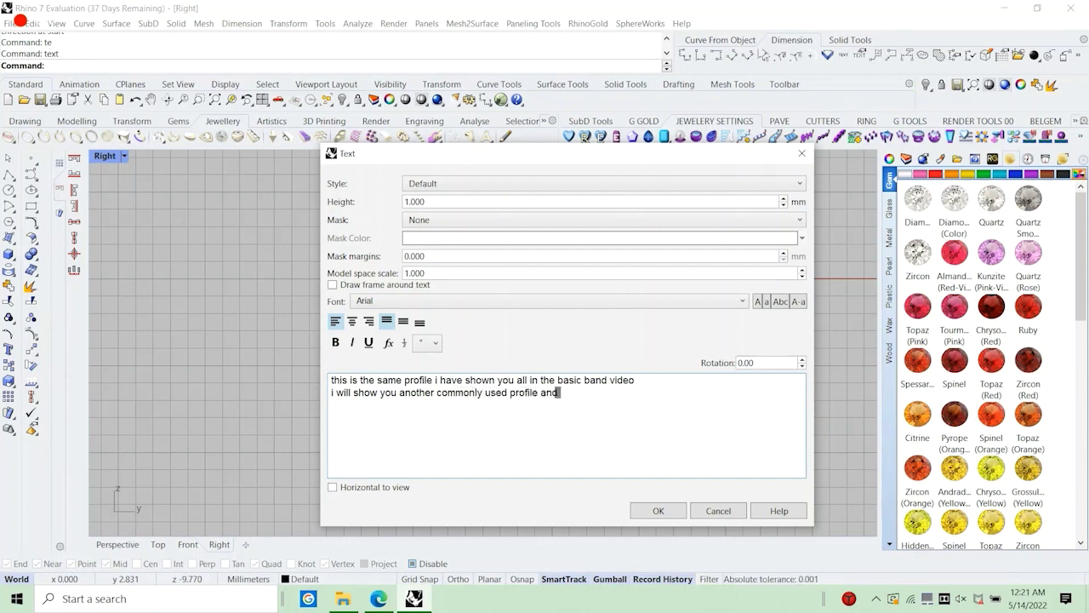
text( very)
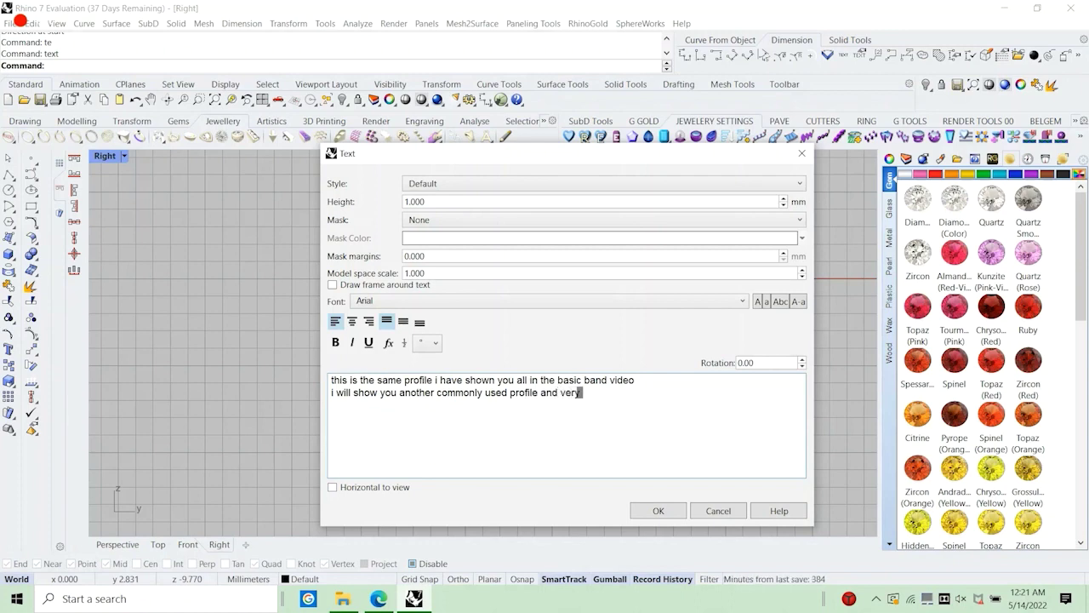
text( elege)
key(BackSpace)
text(an)
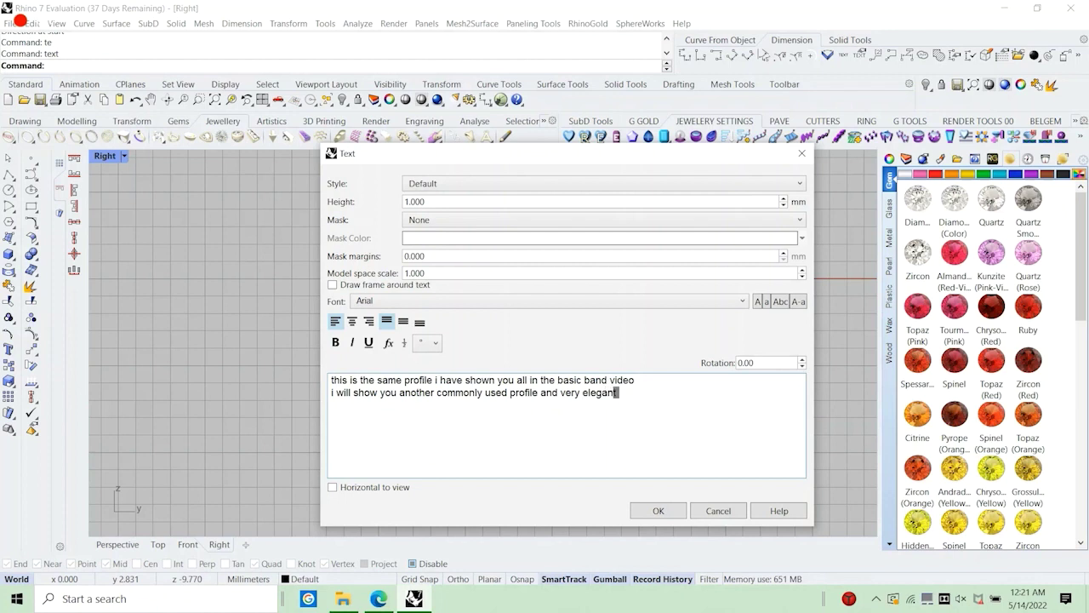
text(t look)
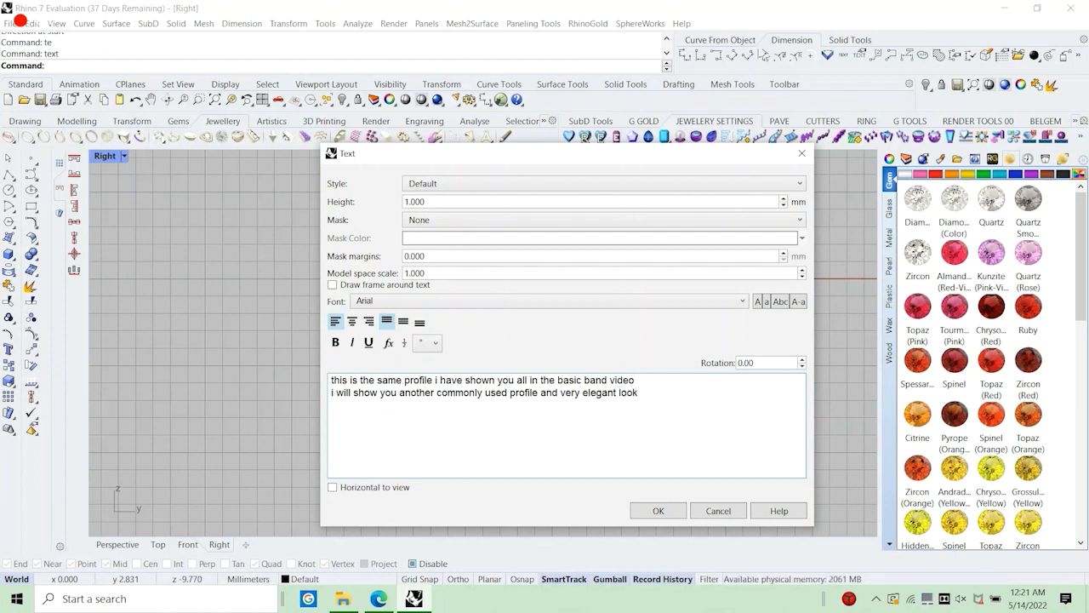
text( can be achieved)
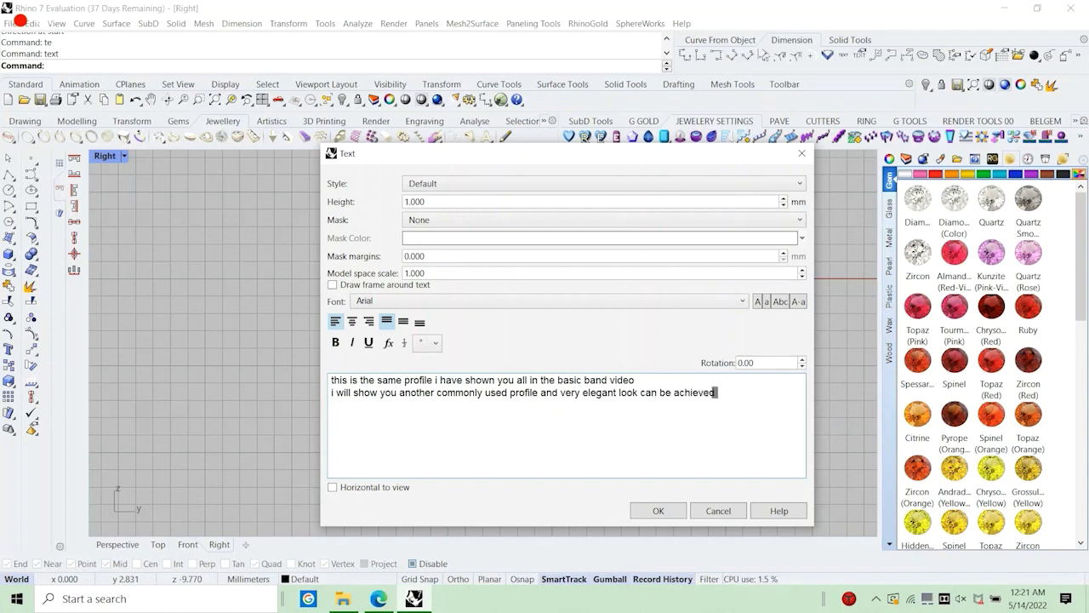
text( by tha)
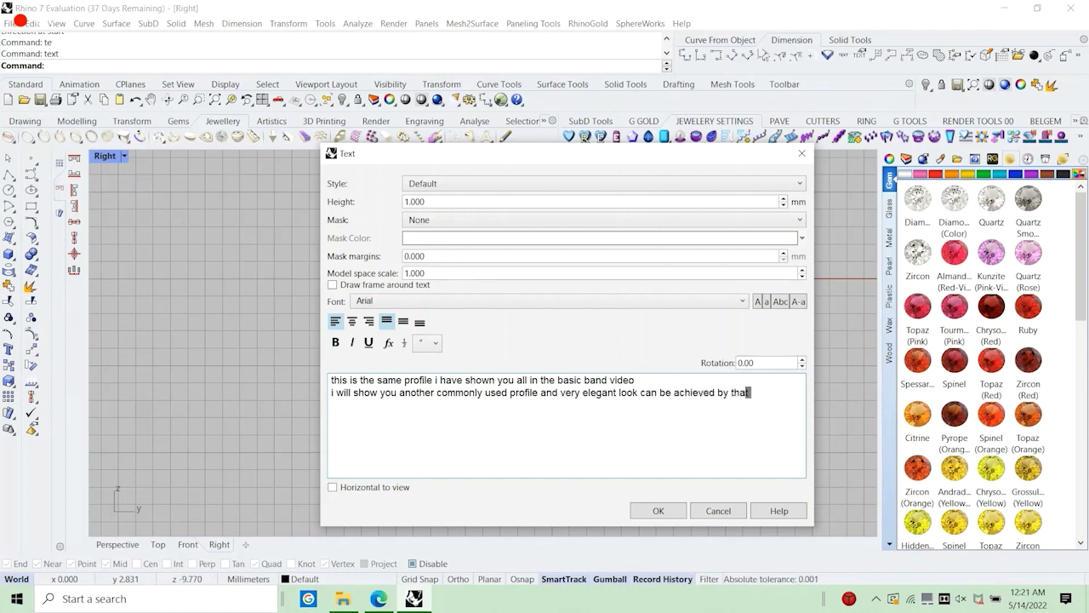
text(t profile)
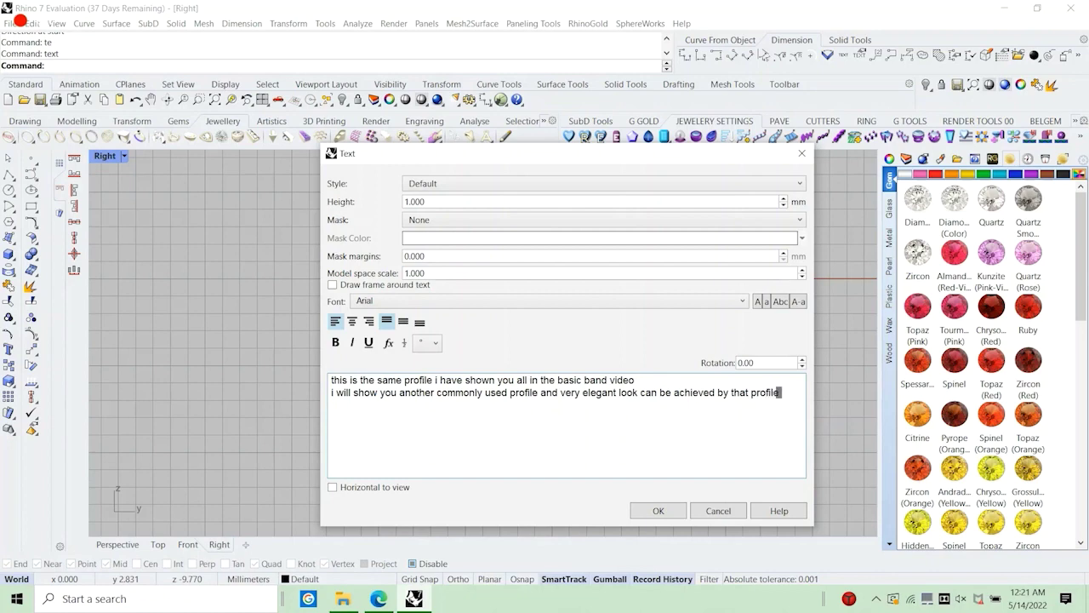
click(717, 512)
Delete the half-round arc and draw a 0.5 mm vertical line downward from the left end of the lower horizontal line.
drag(477, 471, 440, 452)
key(Delete)
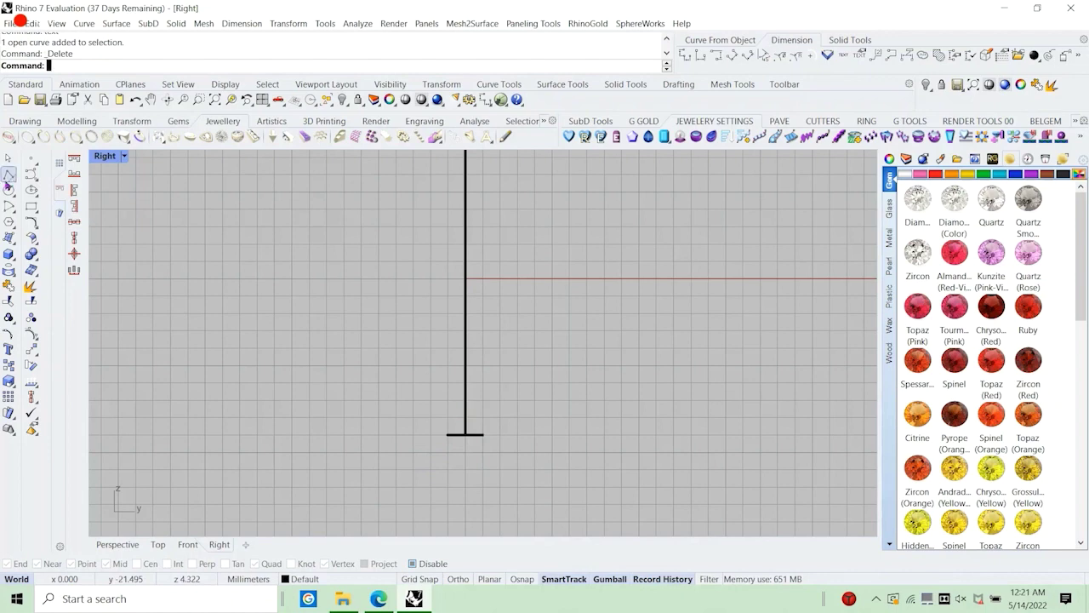
click(9, 174)
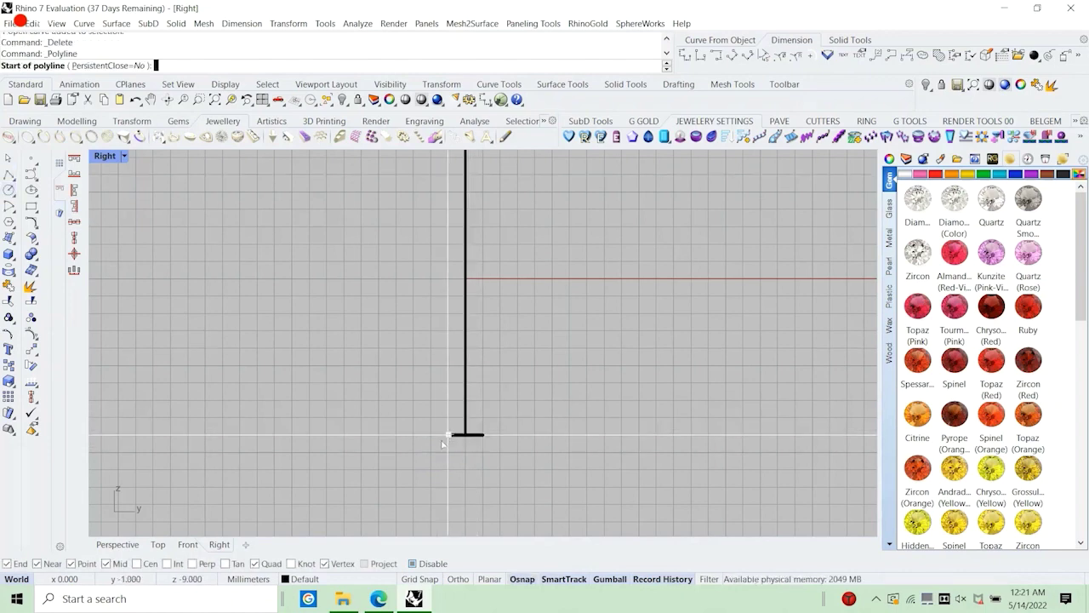
click(447, 436)
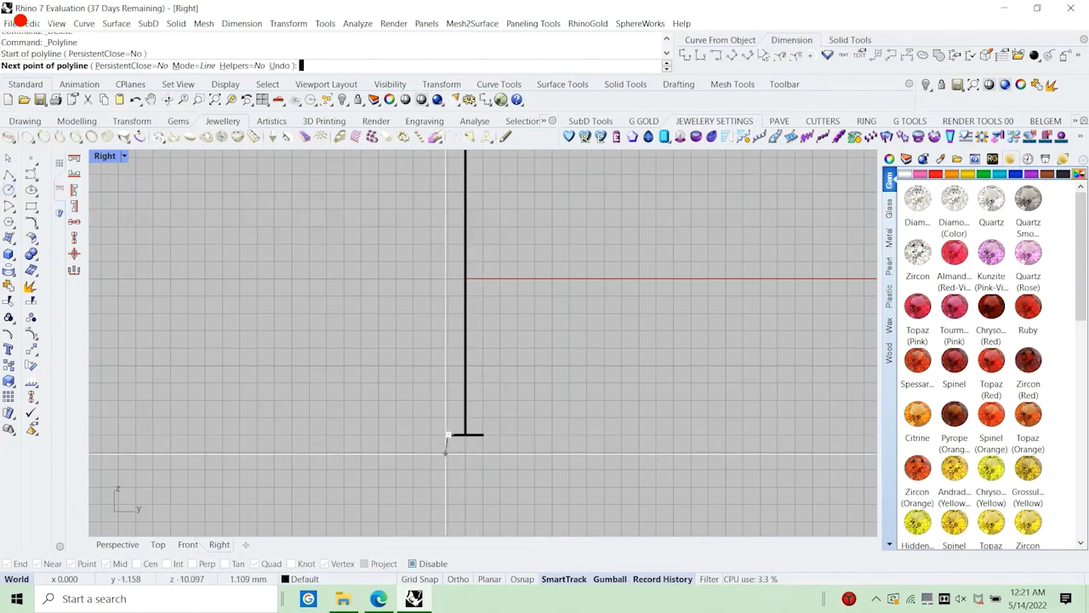
text(0.5)
key(Return)
click(448, 453)
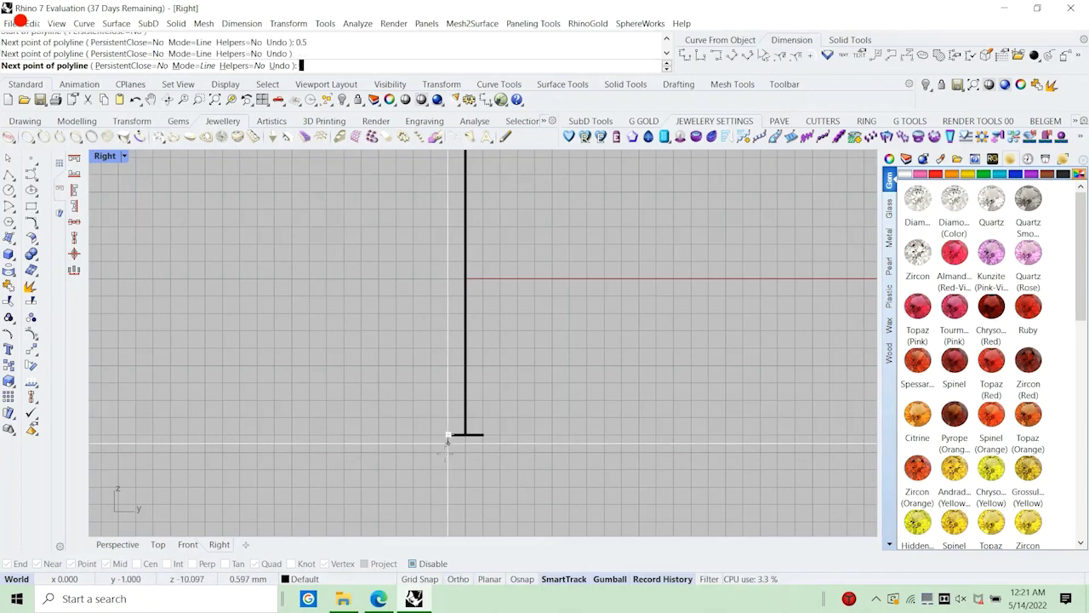
right_click(448, 453)
Mirror the short vertical line about the vertical axis through the origin onto the other end of the lower horizontal line.
click(448, 441)
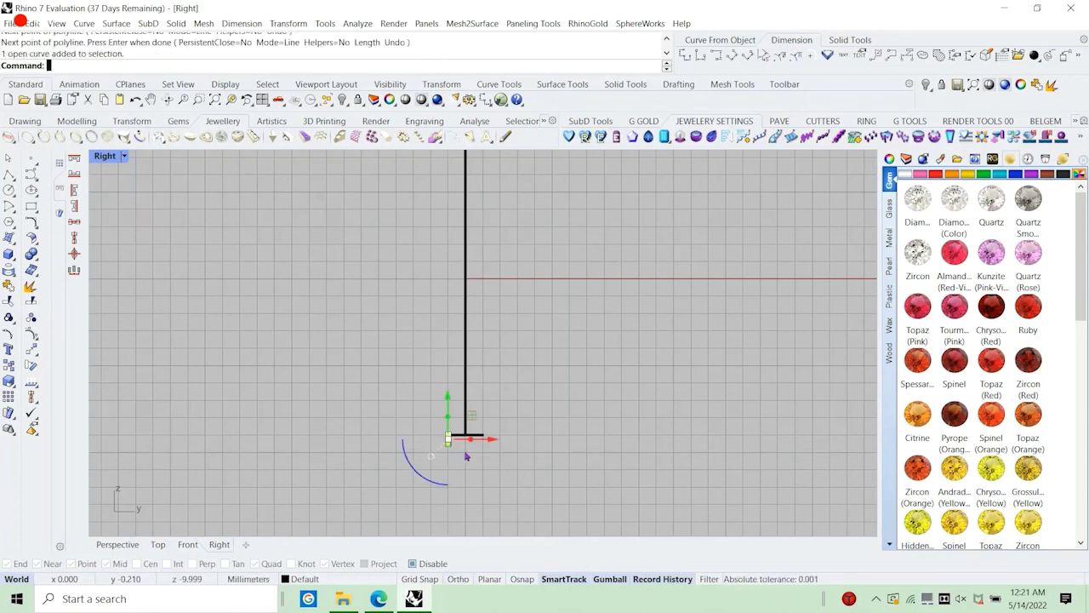
text(M)
key(Return)
text(0)
key(Return)
shift+click(465, 468)
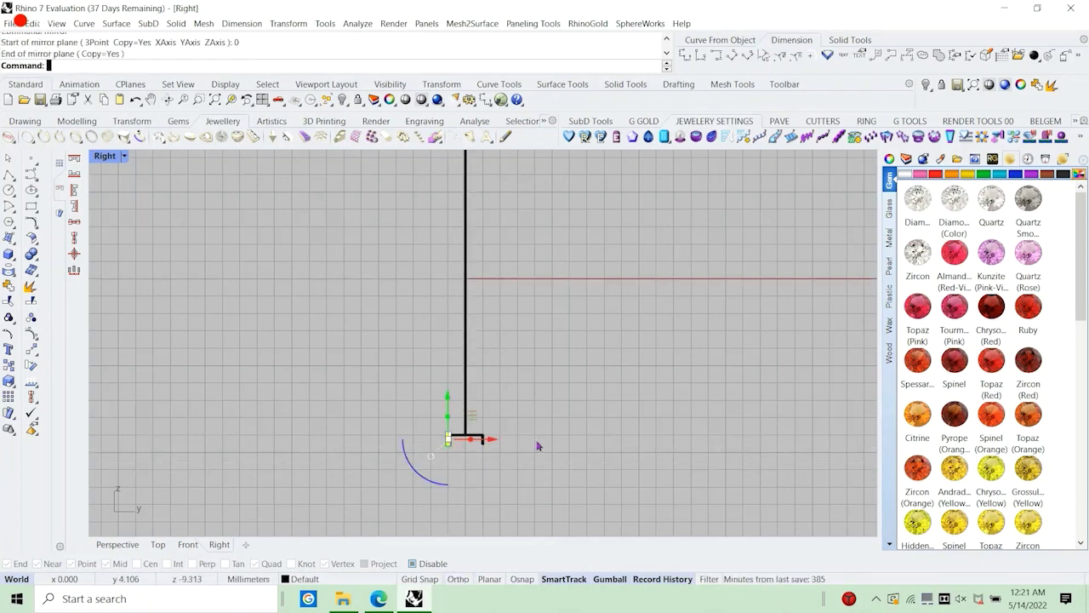
click(537, 447)
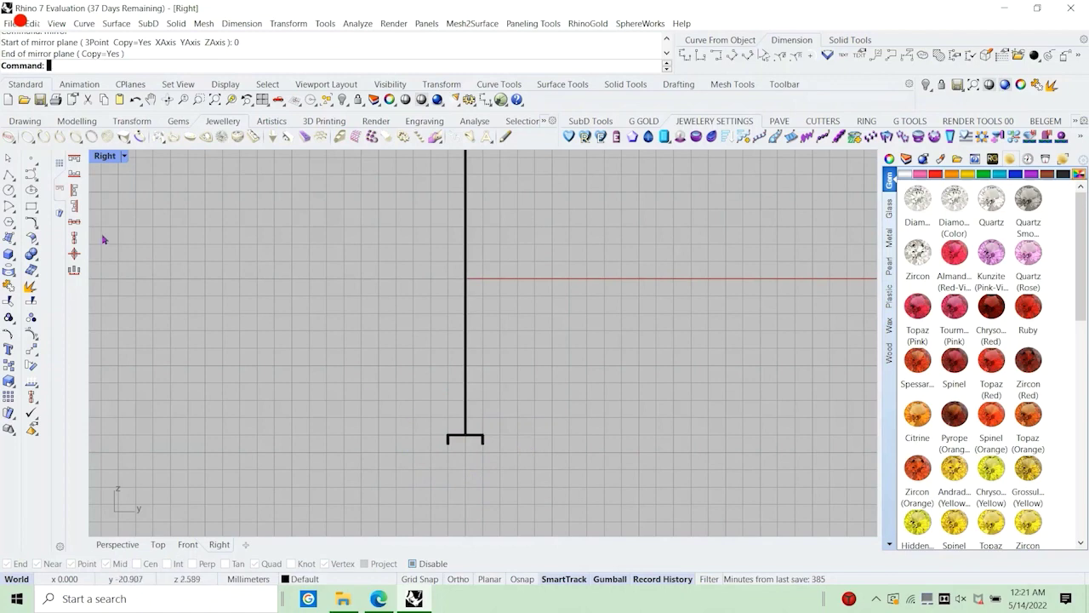
Draw a shallow downward-bulging arc between the lower ends of the two short vertical lines to close the profile.
click(12, 209)
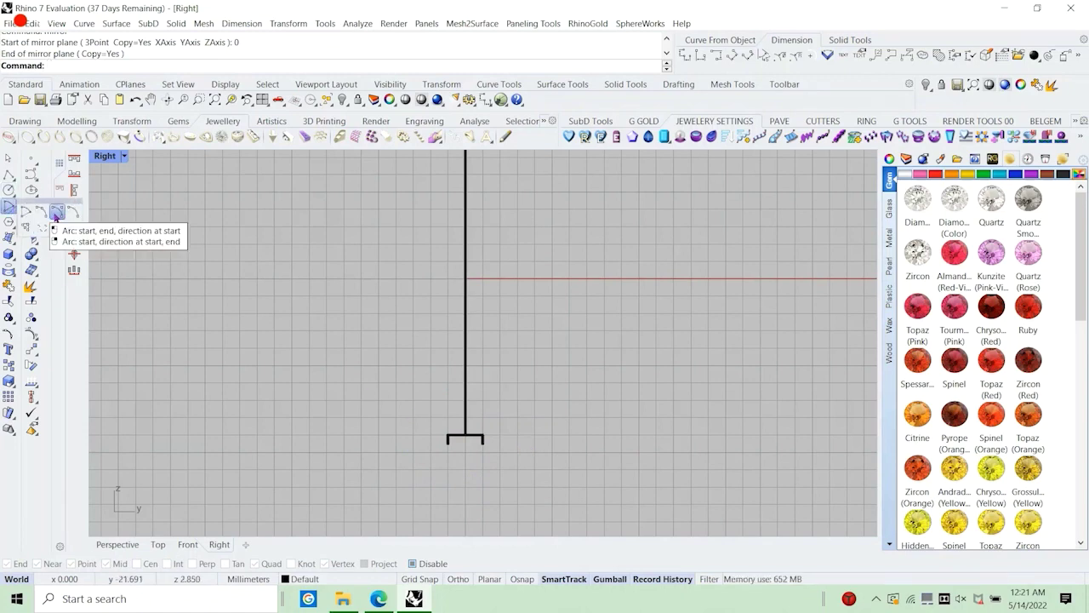
click(58, 214)
click(447, 440)
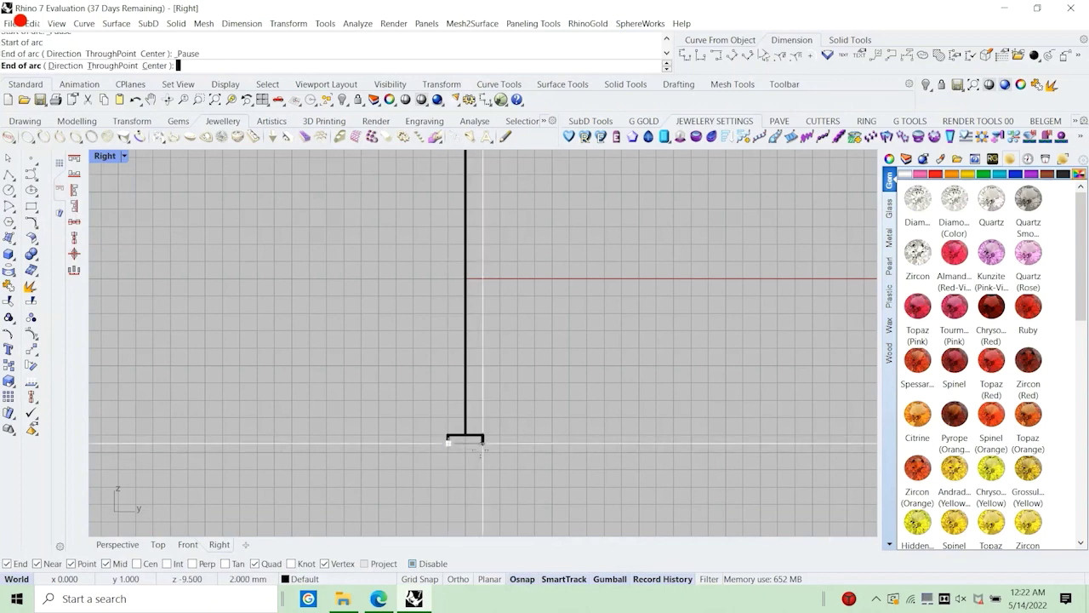
click(483, 440)
click(481, 475)
scroll(508, 491, down, 2)
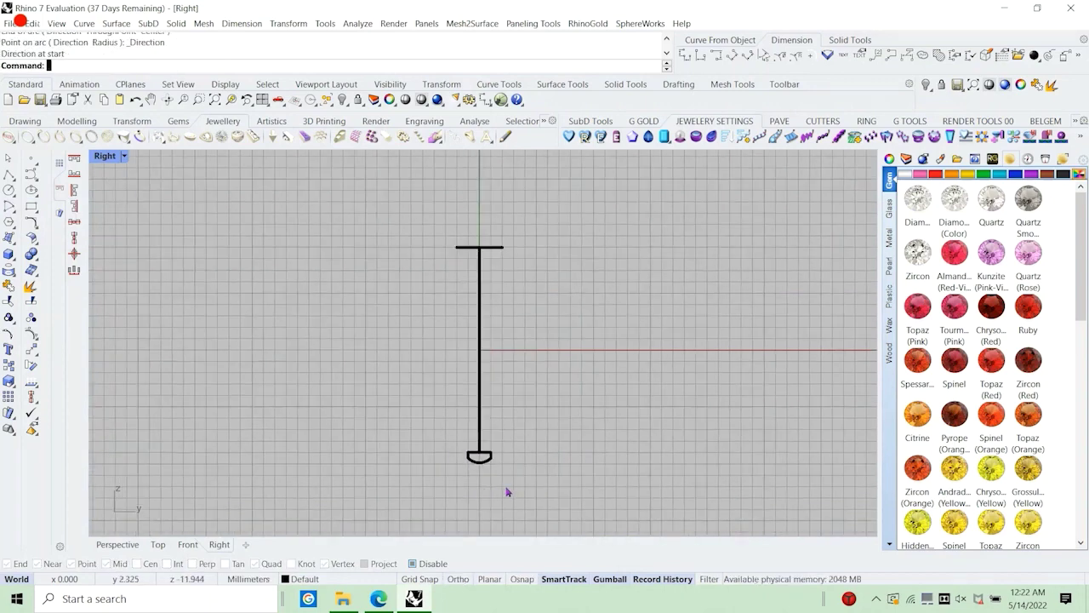
Measure the profile's height from the horizontal line's midpoint to the arc's lowest point, without keeping the dimension.
scroll(496, 461, up, 3)
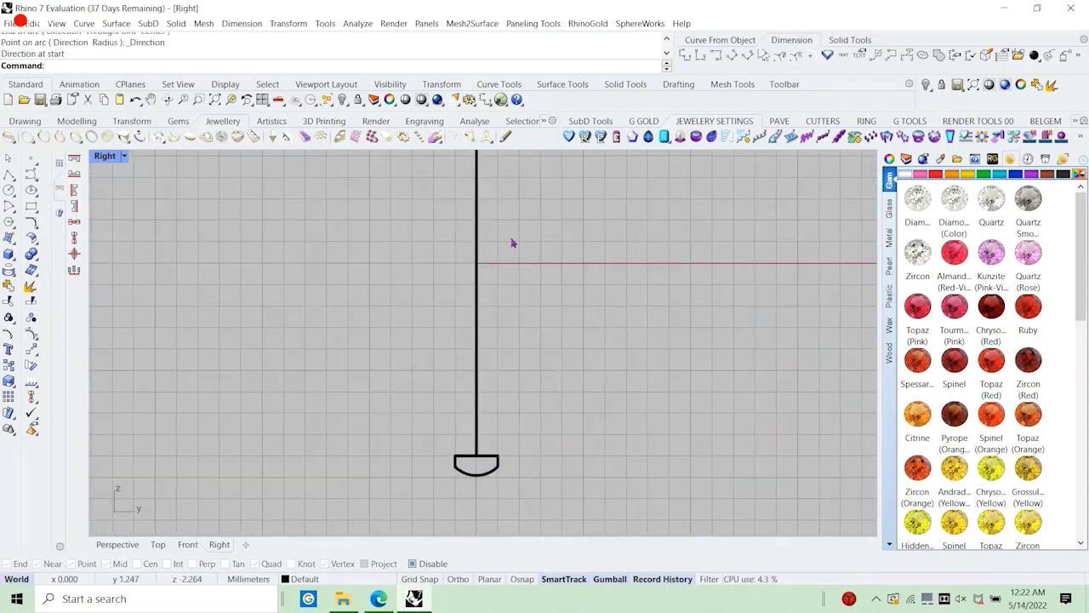
click(685, 55)
scroll(481, 470, up, 4)
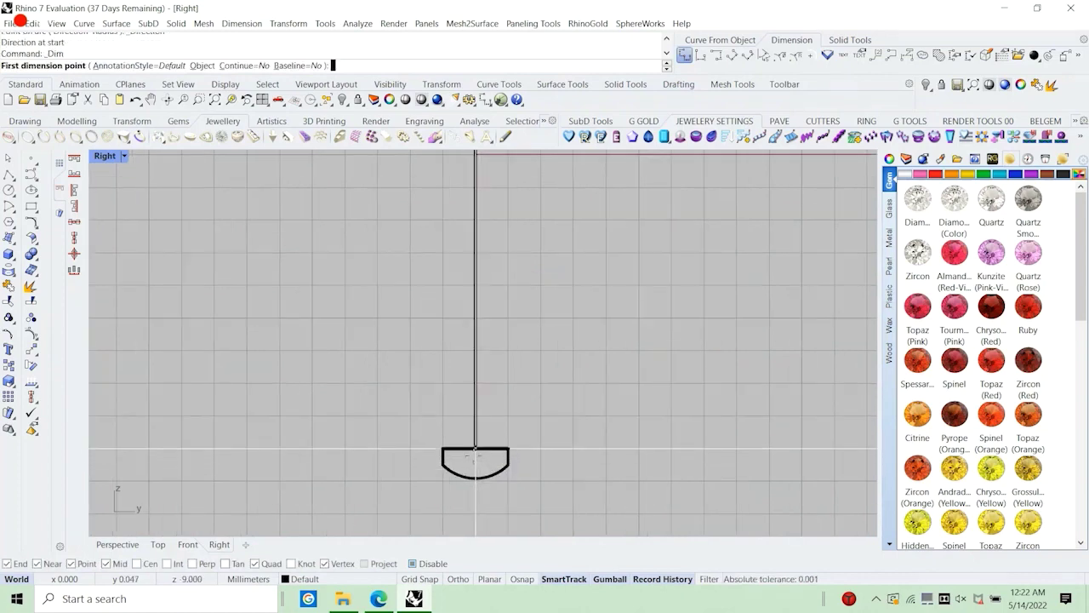
click(475, 448)
click(478, 479)
key(Escape)
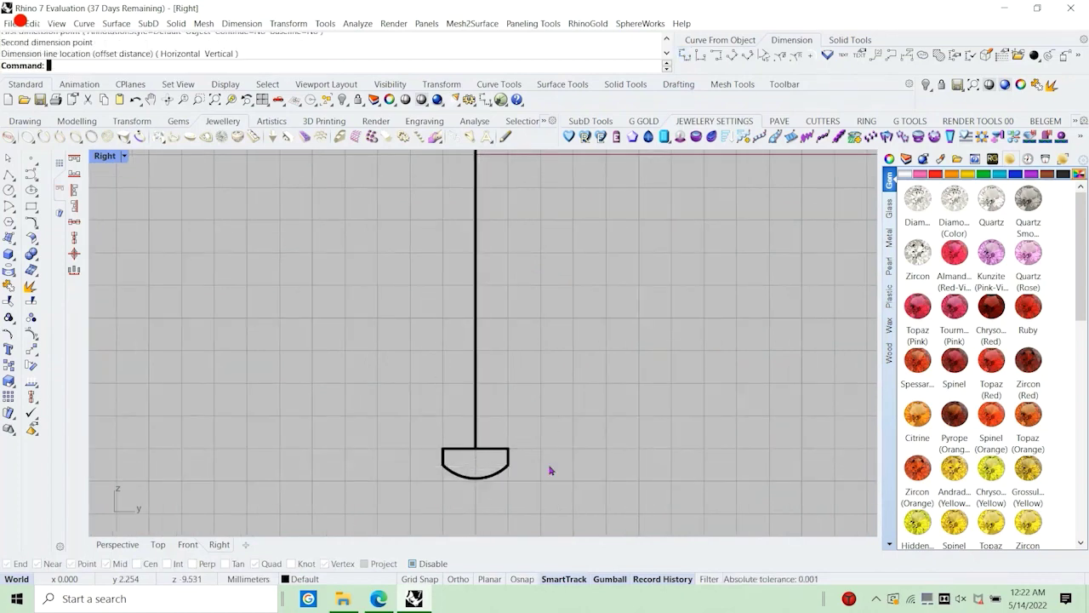
Dimension the profile's height again between the horizontal line's midpoint and the arc's lowest point, and delete the dimension.
right_click(522, 459)
click(476, 449)
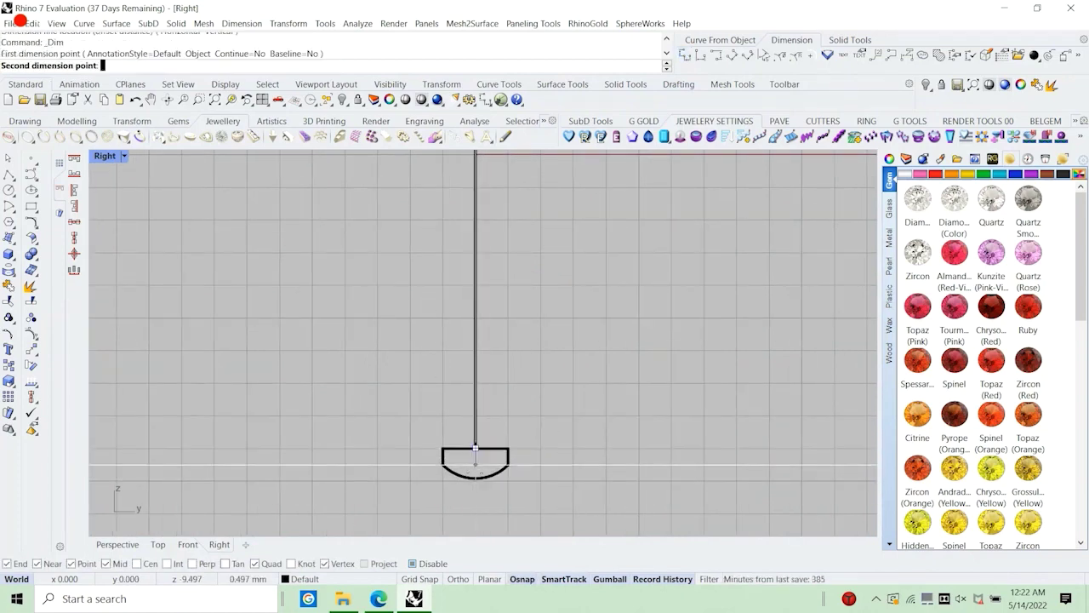
click(476, 479)
click(651, 467)
scroll(586, 410, down, 2)
click(598, 394)
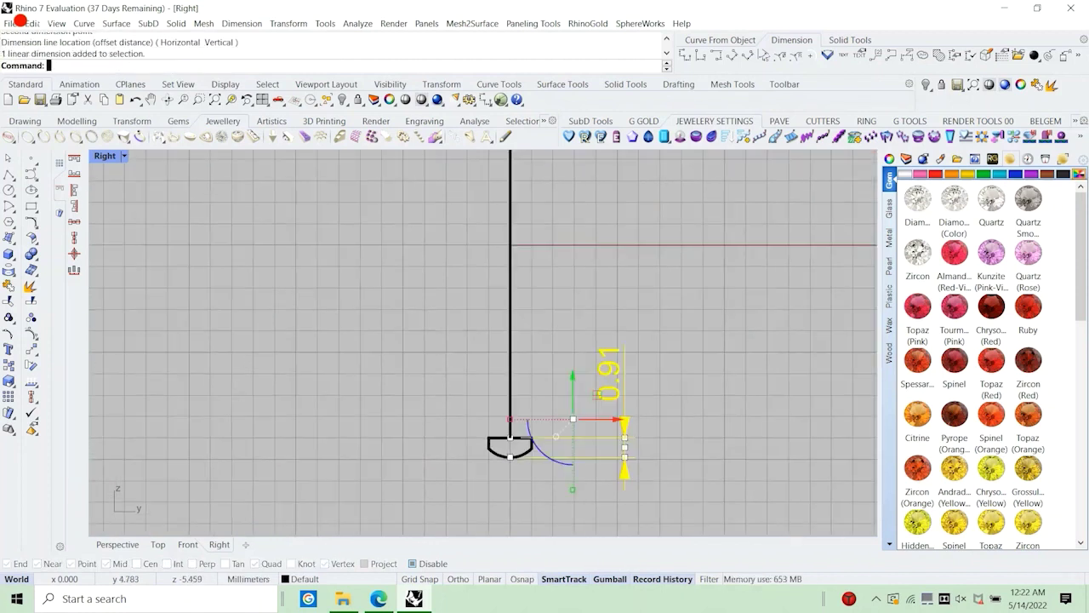
key(Delete)
Join the arc, the two short vertical lines and the horizontal line into one closed profile curve.
scroll(517, 468, up, 2)
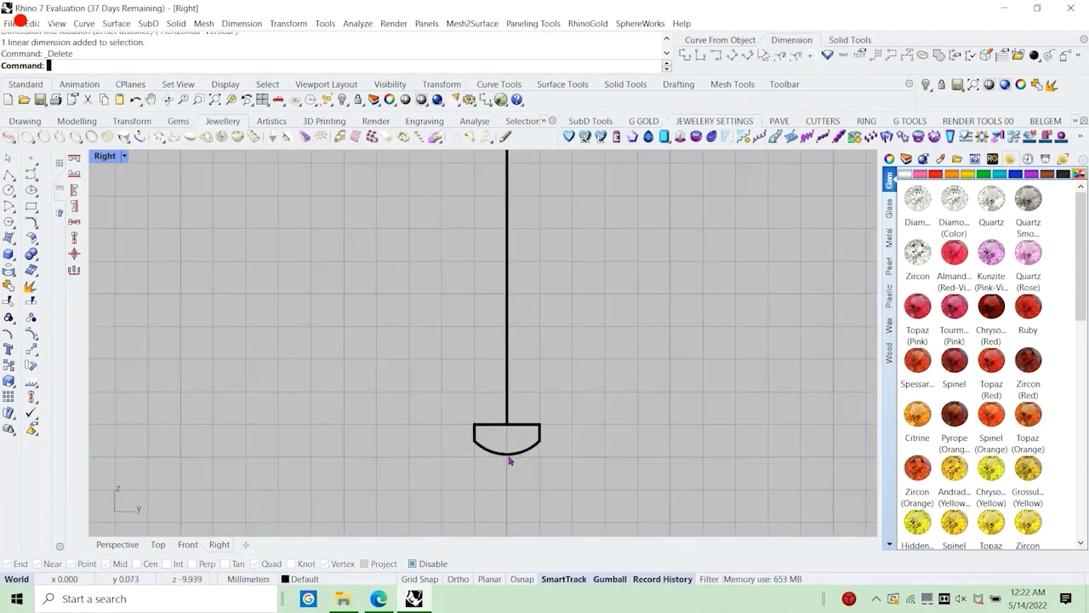
scroll(509, 460, up, 2)
scroll(528, 451, down, 1)
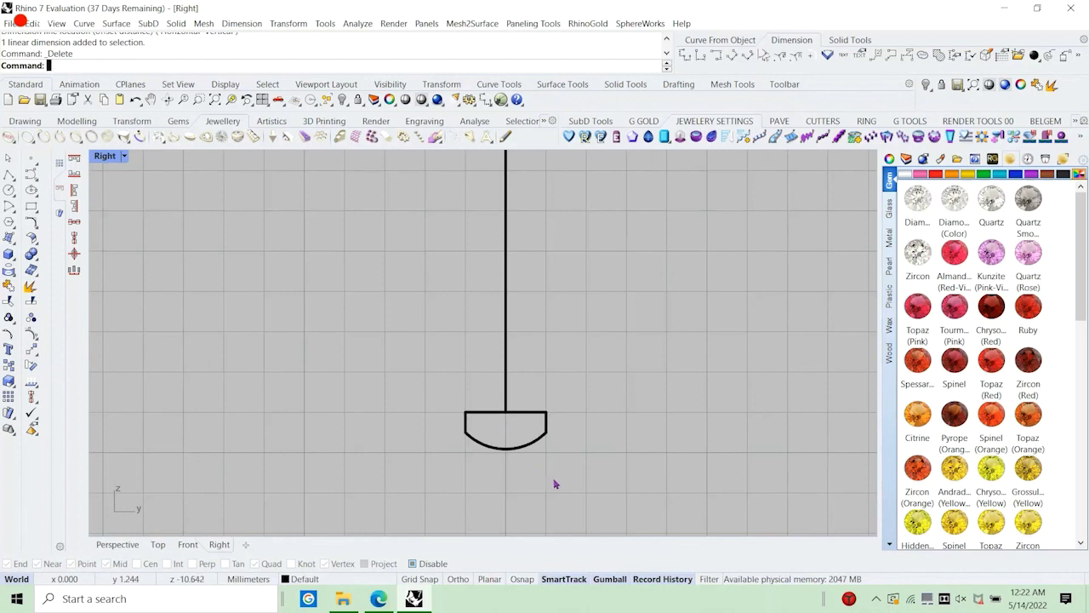
drag(554, 484, 436, 415)
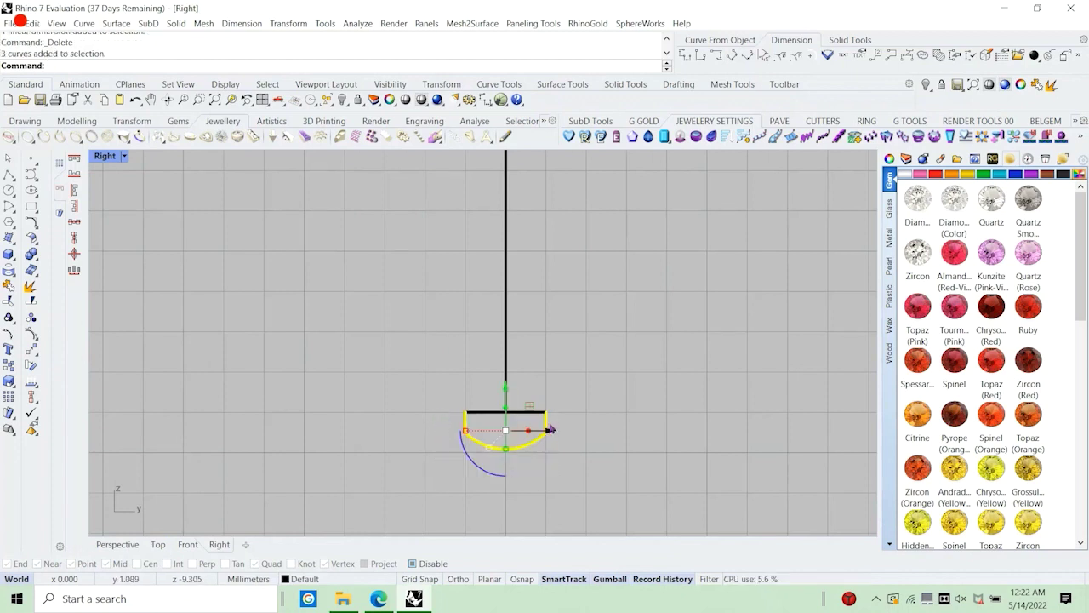
click(527, 424)
shift+click(483, 413)
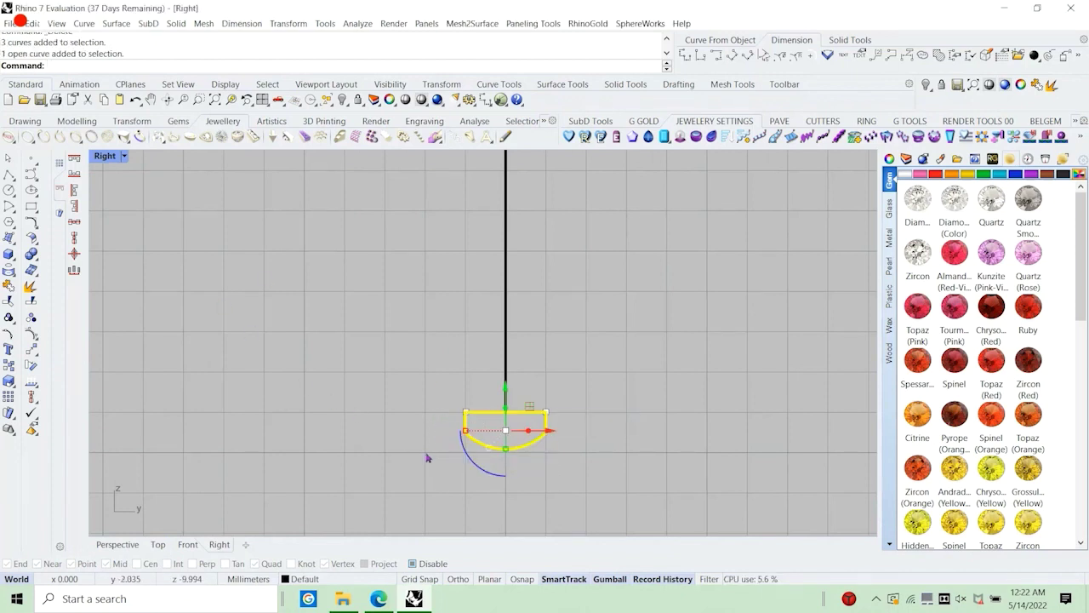
click(8, 286)
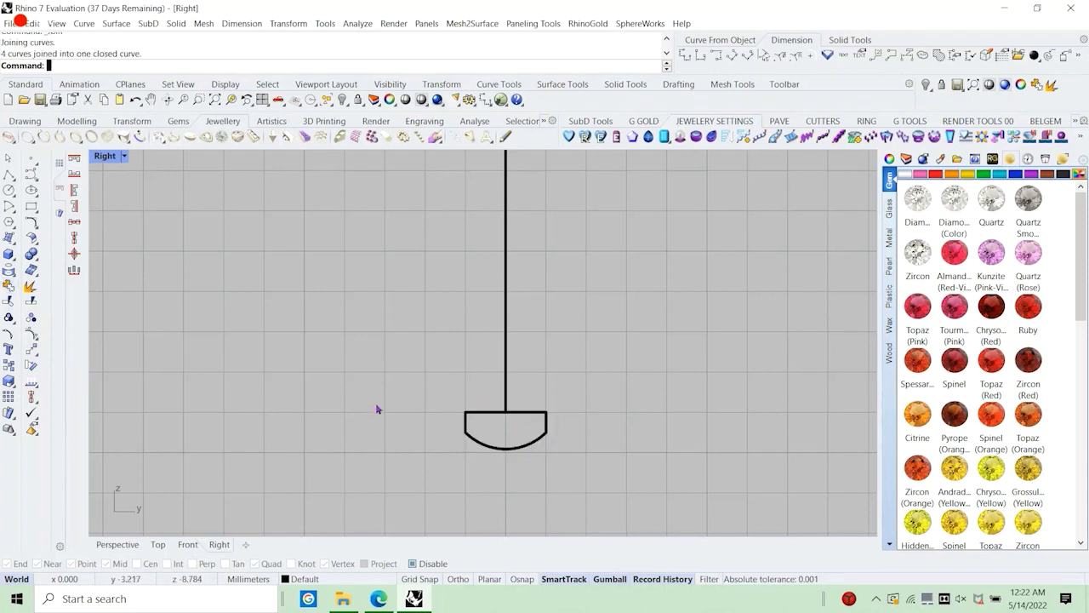
Show the message "can always transform into our required length and width" in the text dialog without placing it.
text(text)
key(Return)
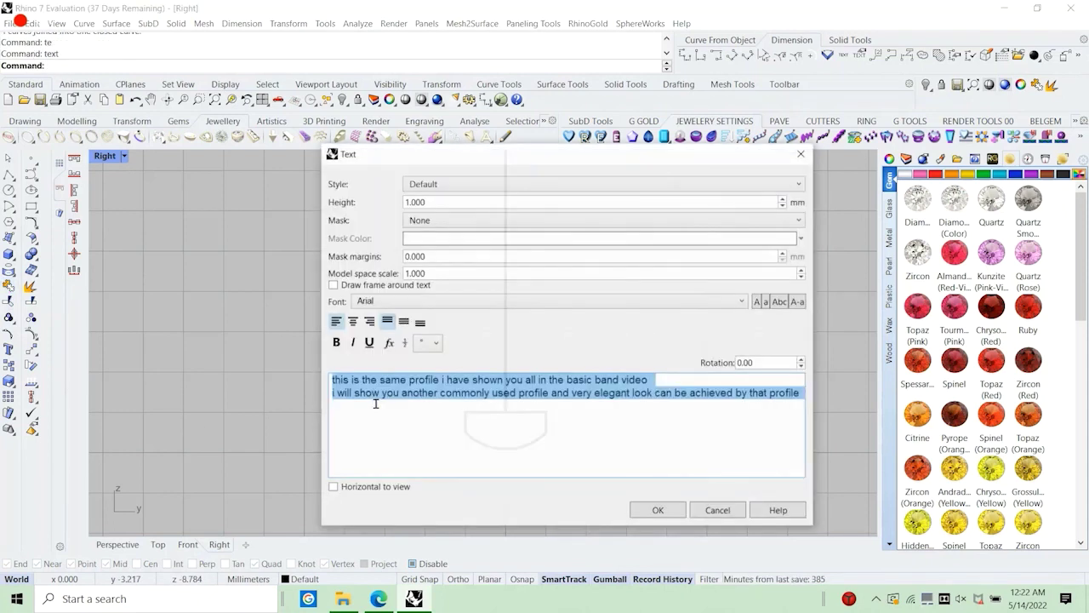
text(can a)
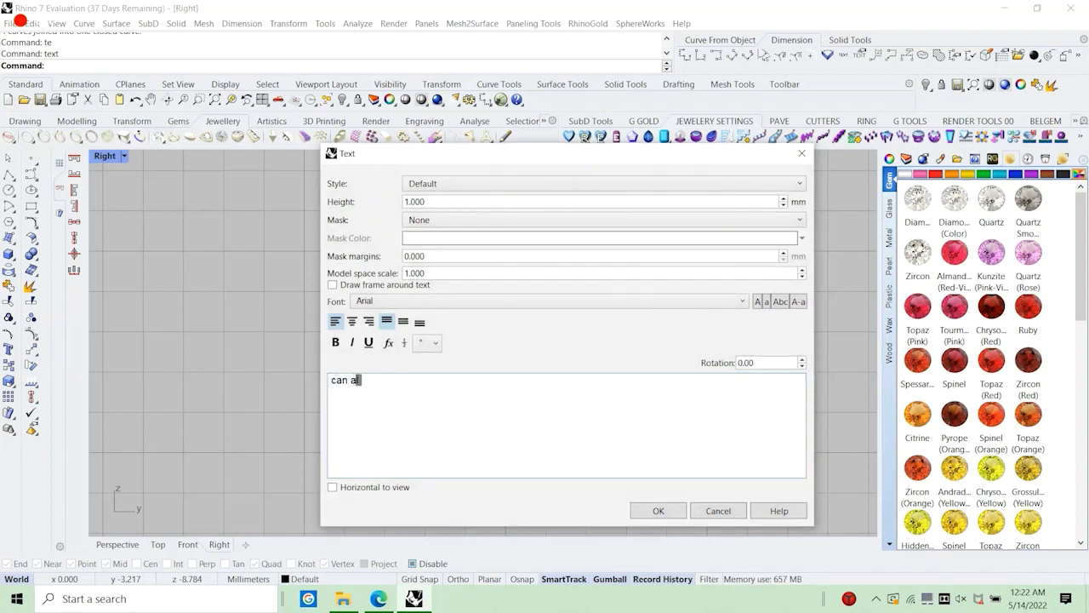
text(lways transform into)
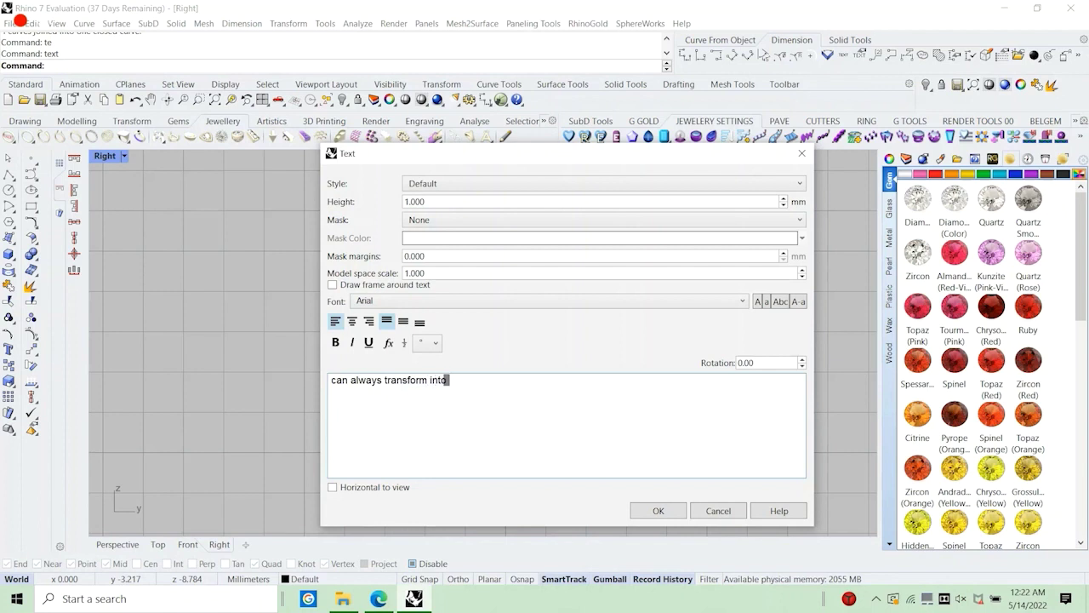
text( a)
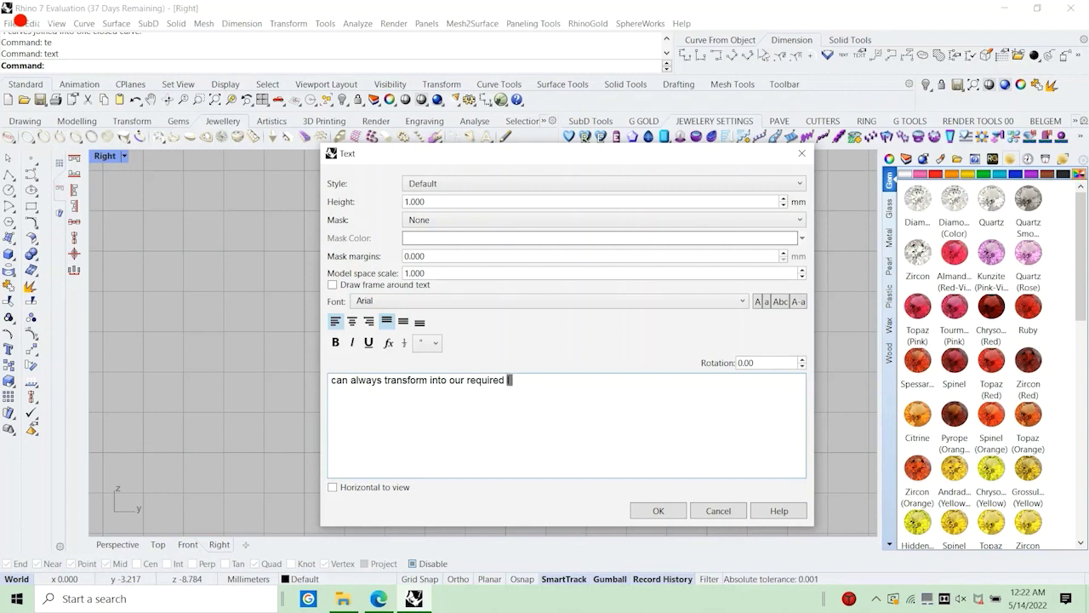
text(gth a)
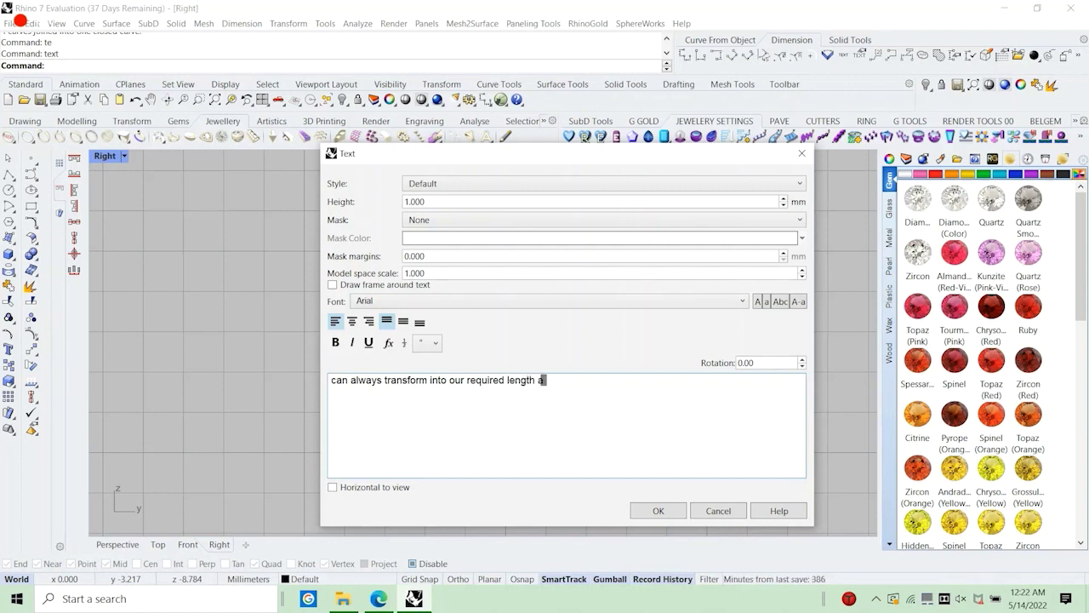
text(nd width)
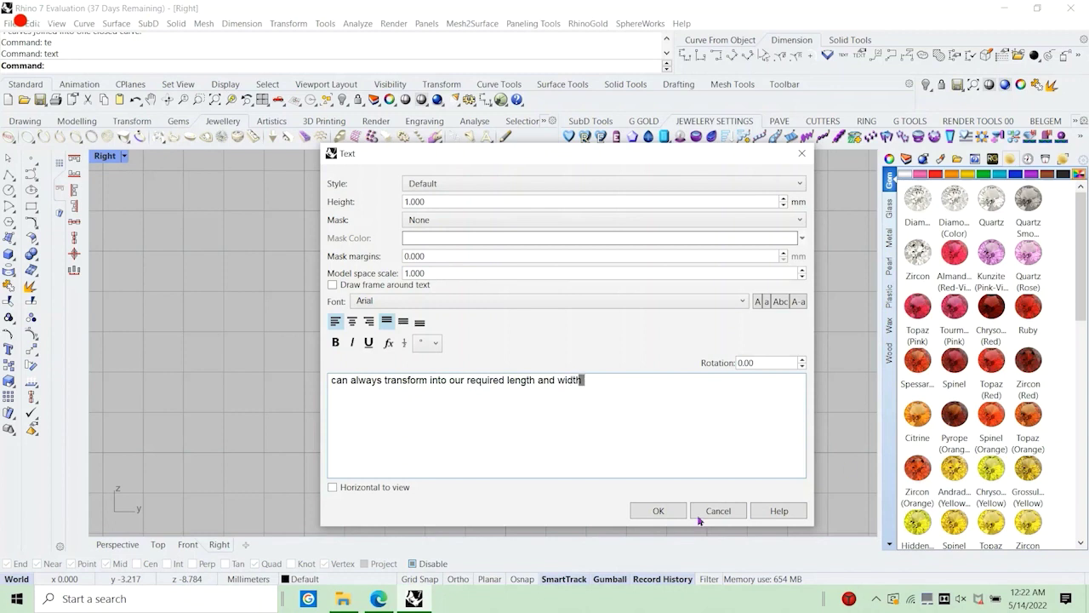
click(700, 514)
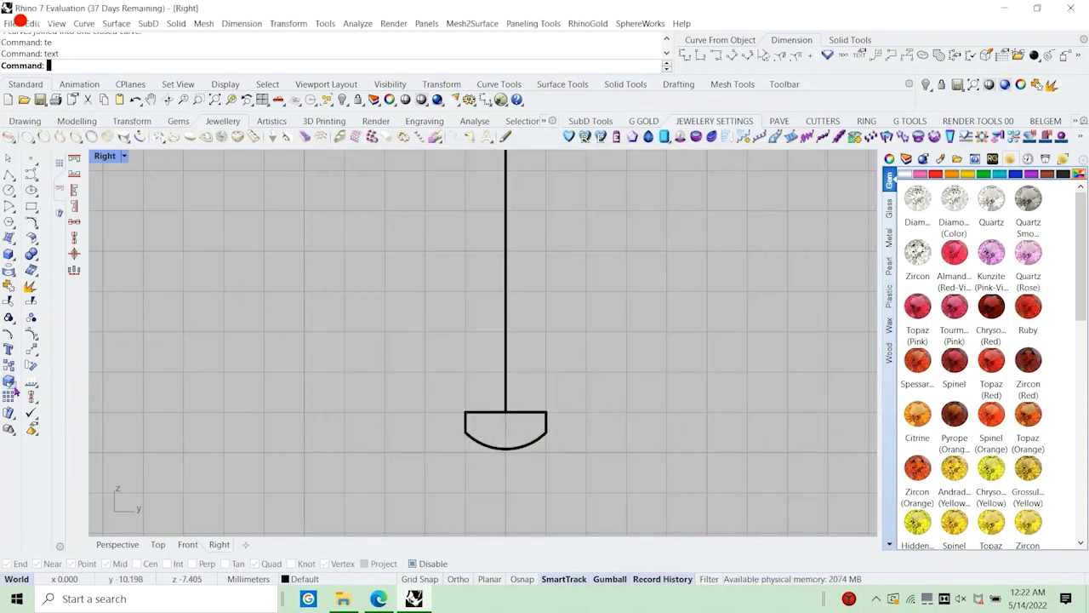
click(10, 383)
click(17, 388)
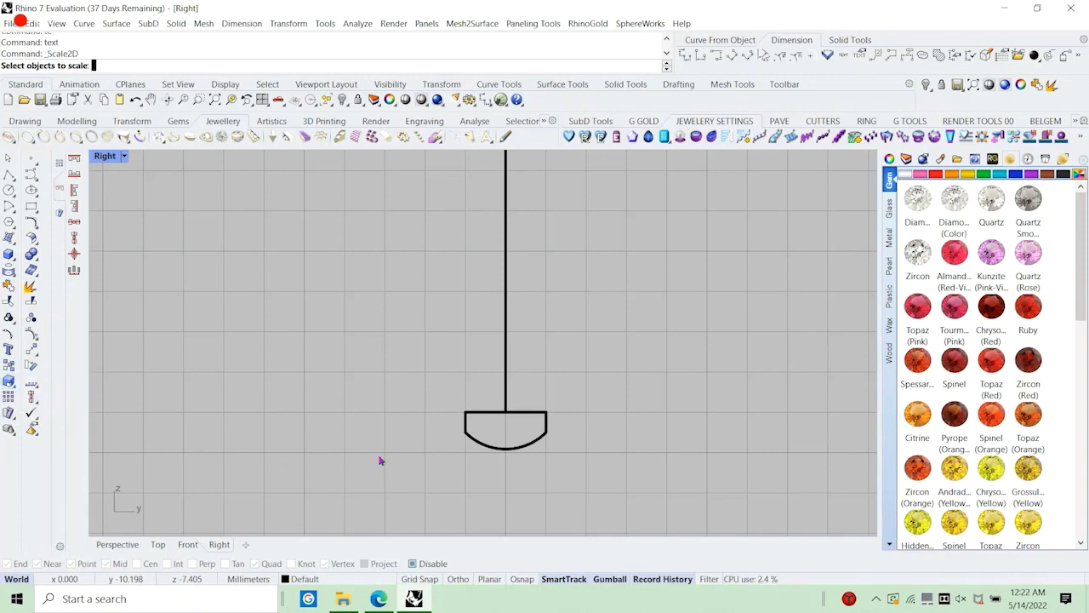
click(501, 424)
key(Return)
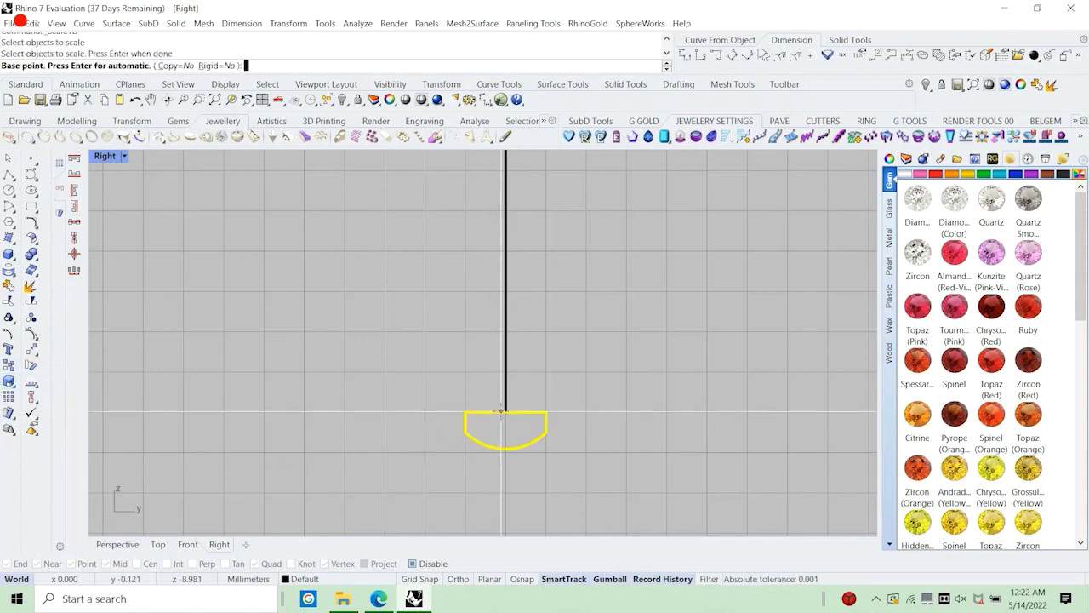
click(504, 412)
key(Escape)
Scale the closed profile vertically with Scale1D from its top edge's midpoint so its height is 1 mm.
key(Return)
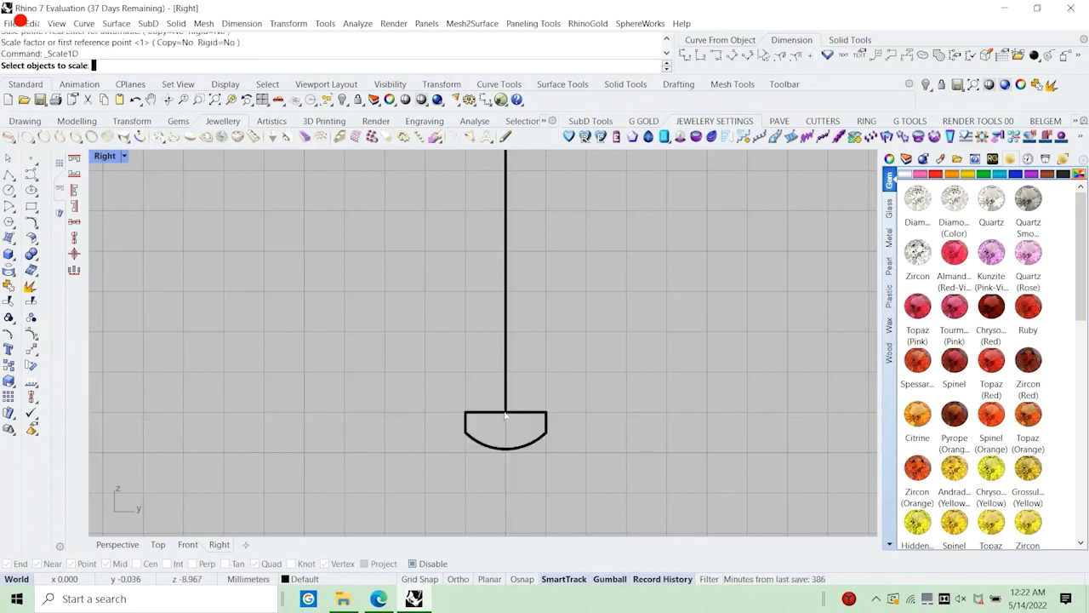
click(505, 412)
key(Return)
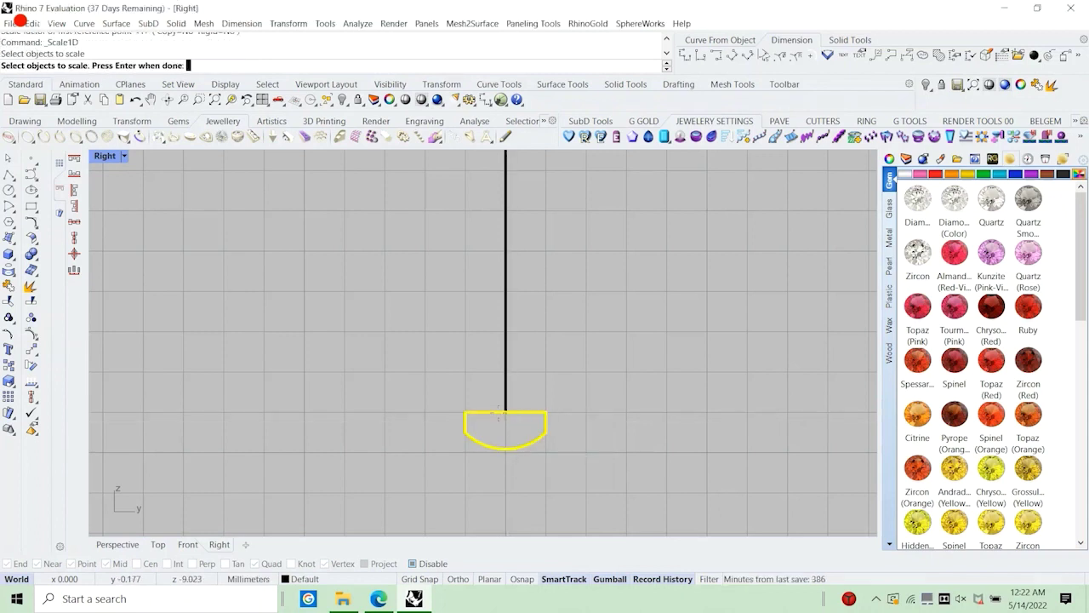
key(Return)
click(506, 412)
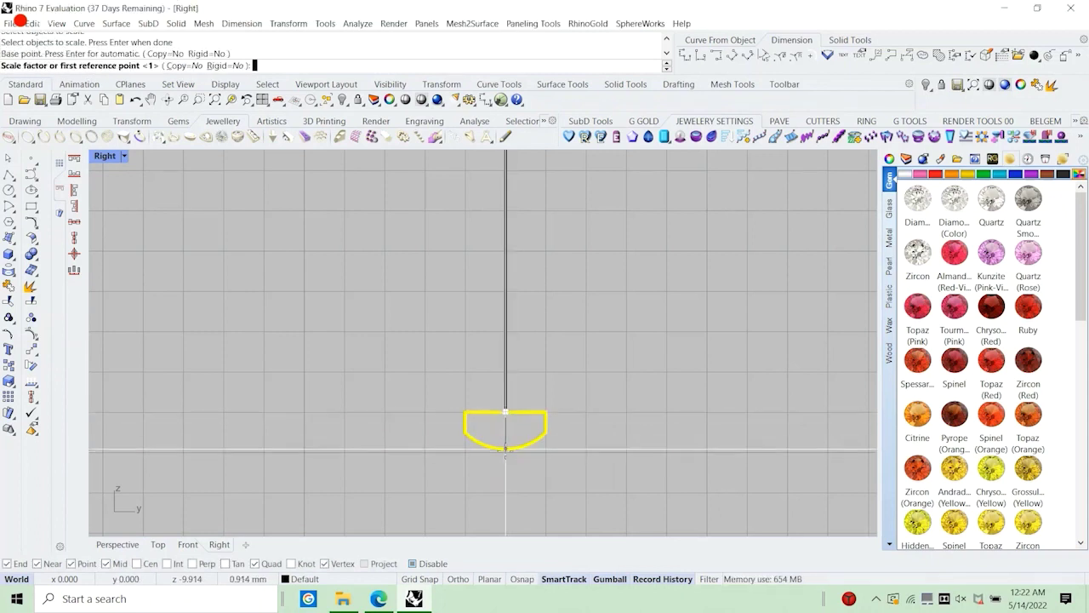
click(506, 449)
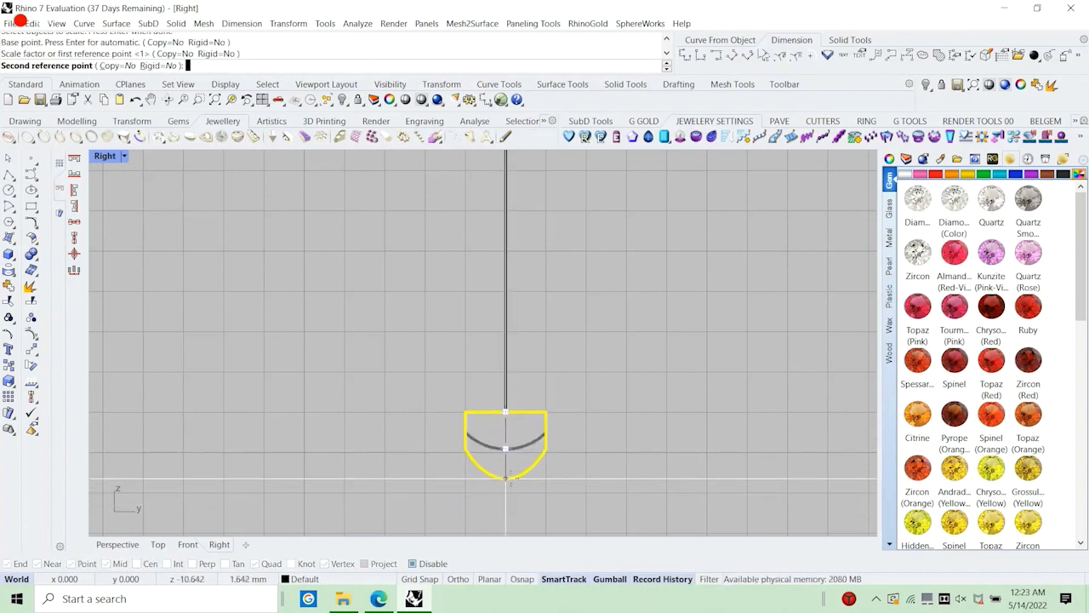
text(1)
key(Return)
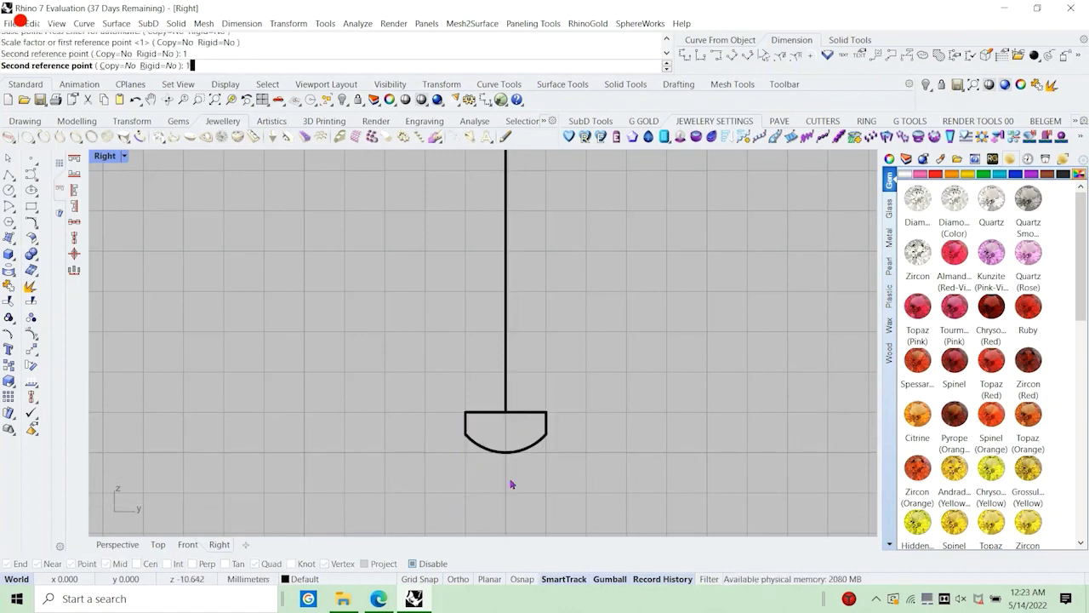
Check the scaled profile's height with a dimension from its top edge's midpoint to the arc's lowest point, and delete the dimension.
click(685, 54)
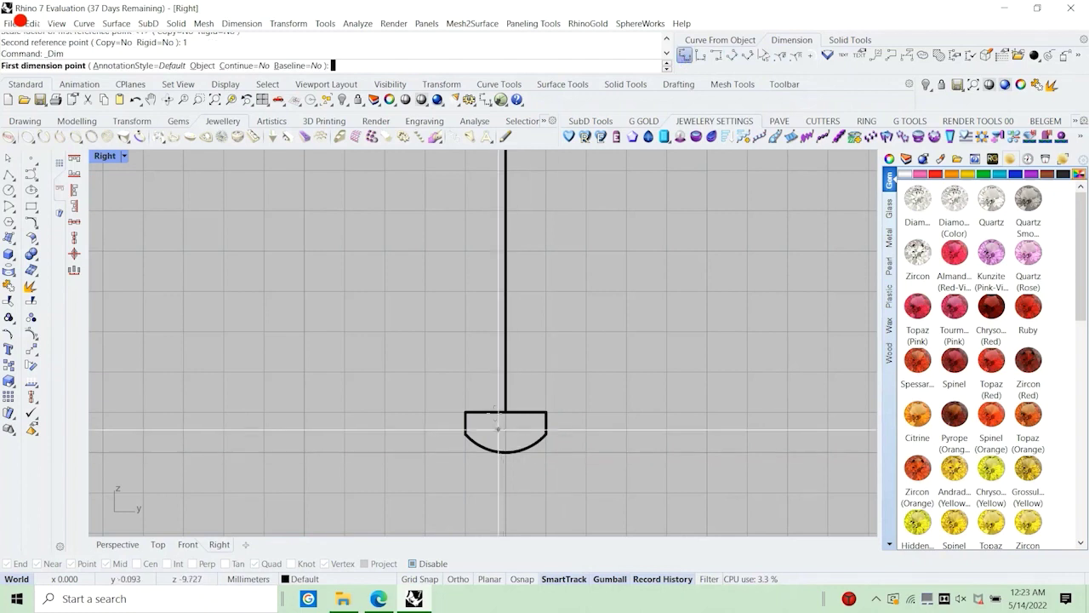
click(506, 412)
click(506, 452)
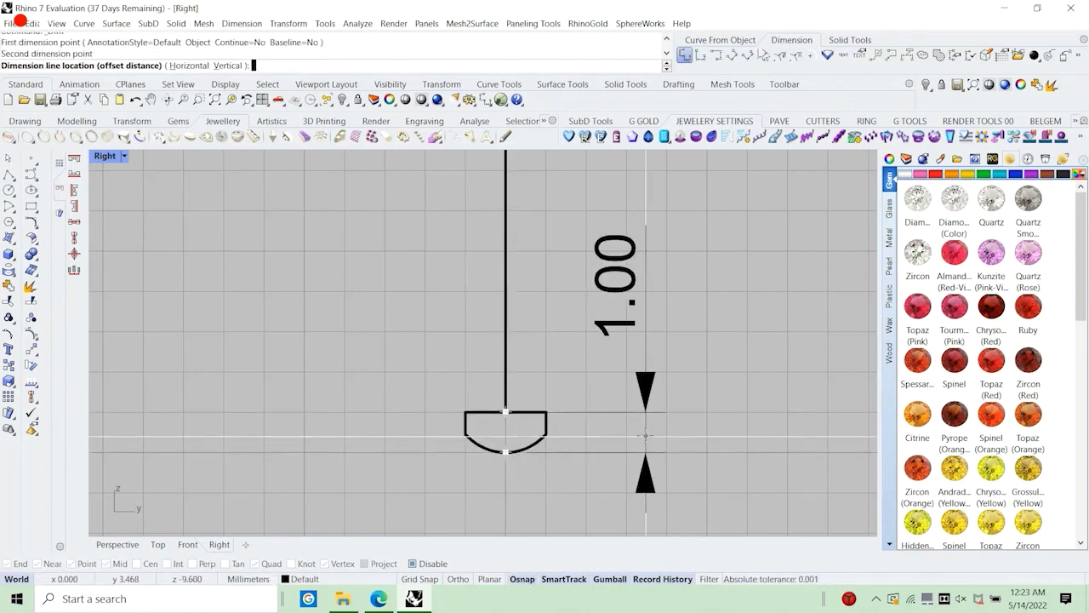
click(624, 279)
key(Delete)
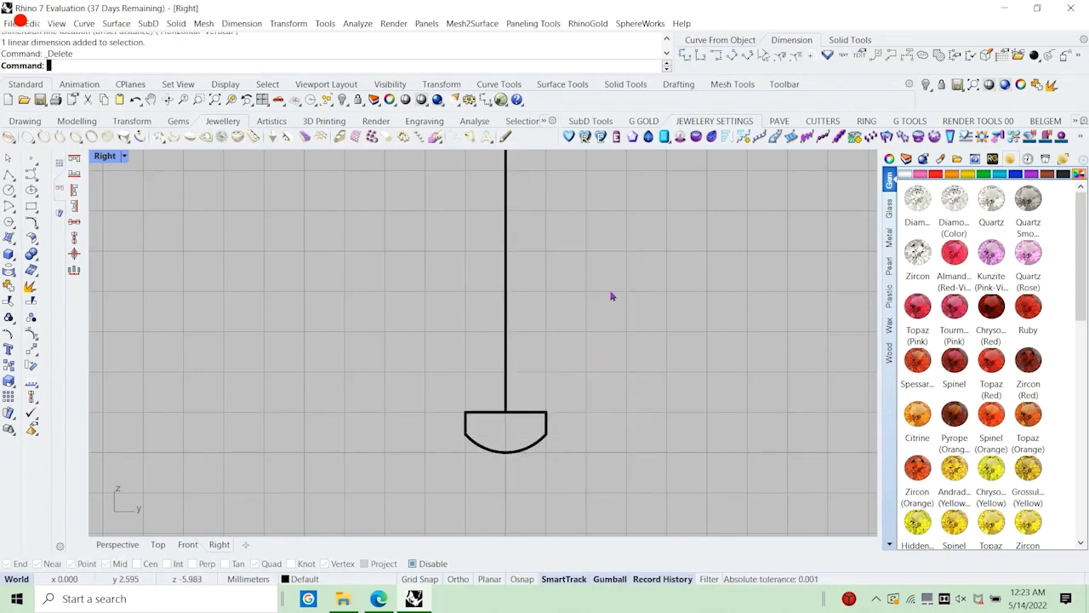
Show the message "i used scale 1 d" in the text dialog without placing it.
text(te')
key(Return)
text(te)
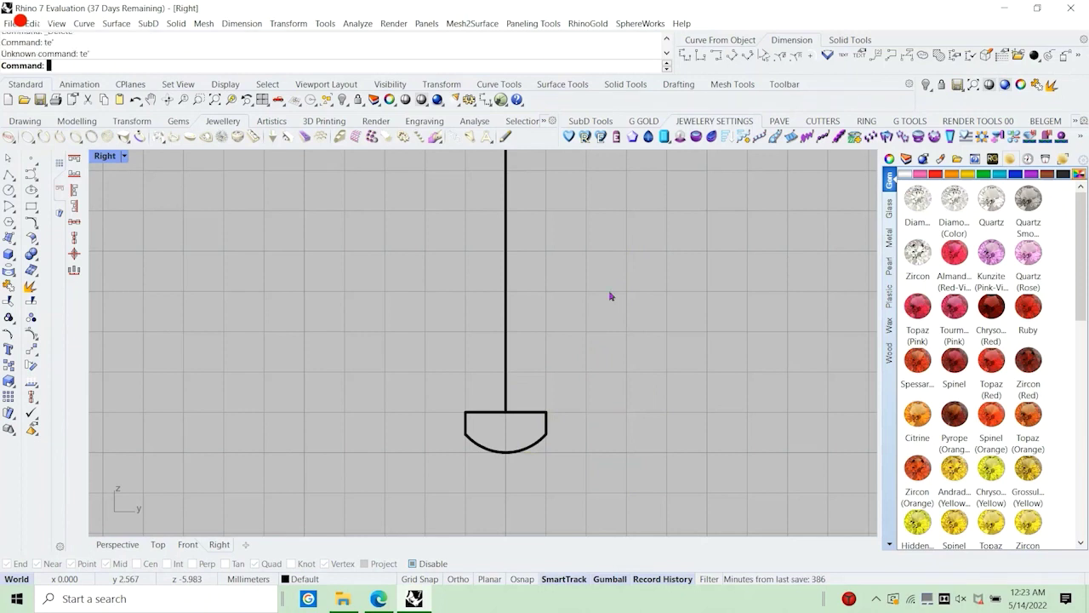
text(xt)
key(Return)
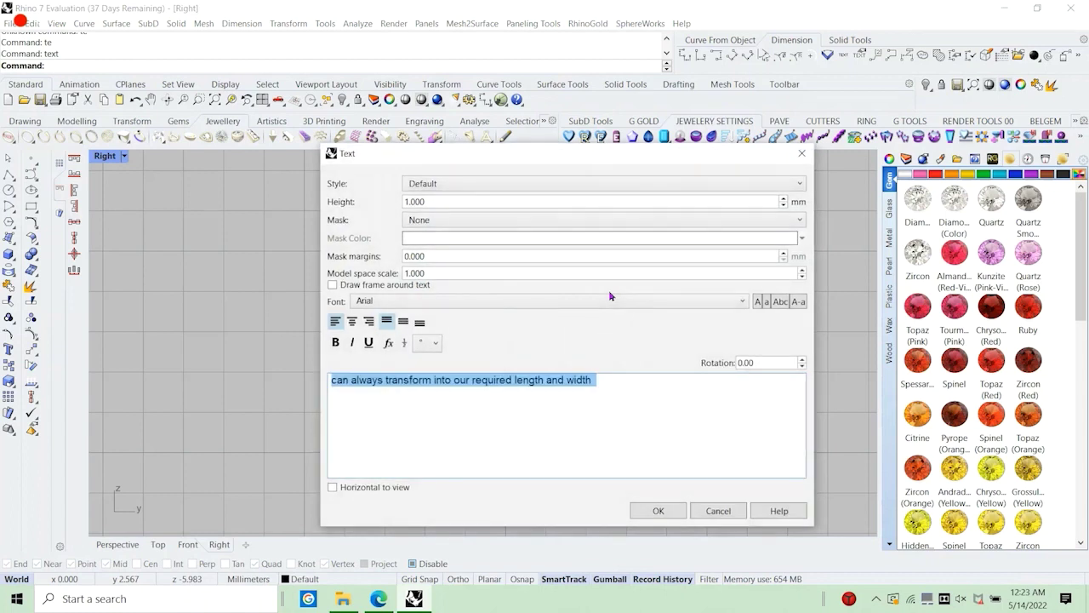
text(i ud)
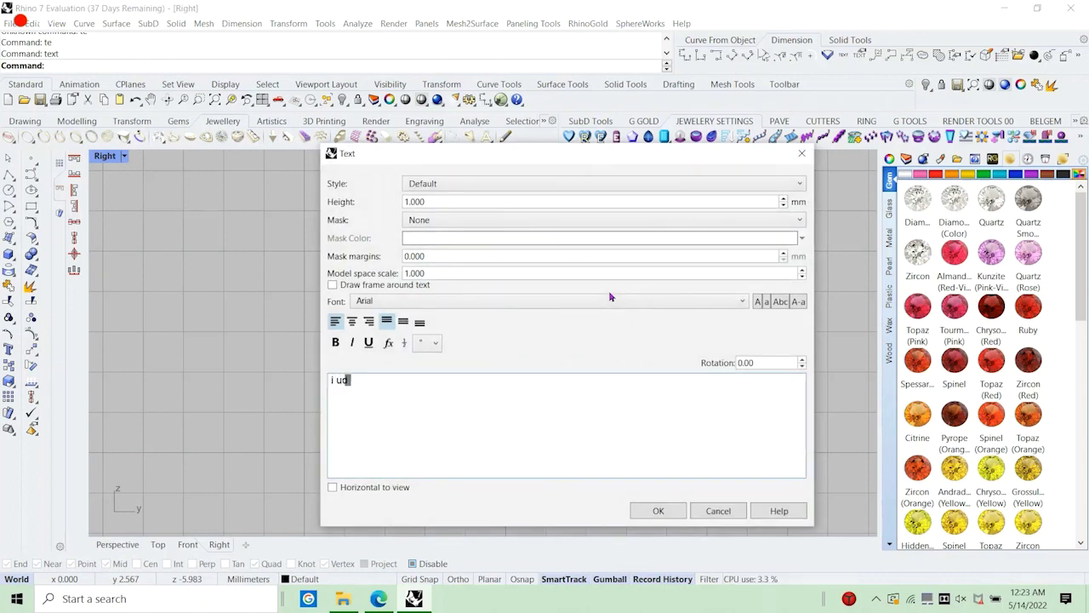
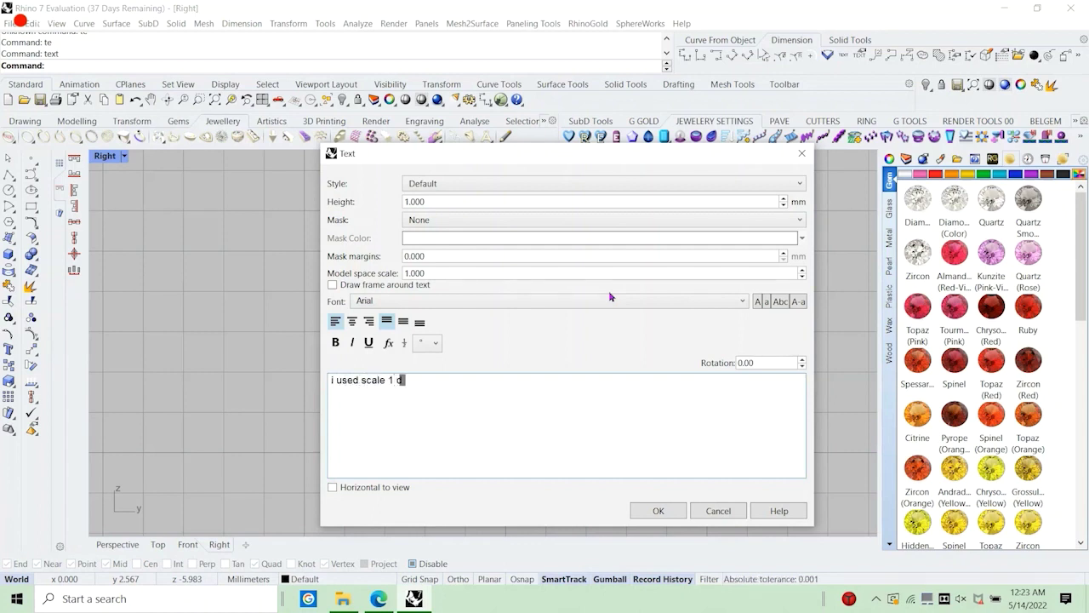
text( scale 1 d)
click(719, 510)
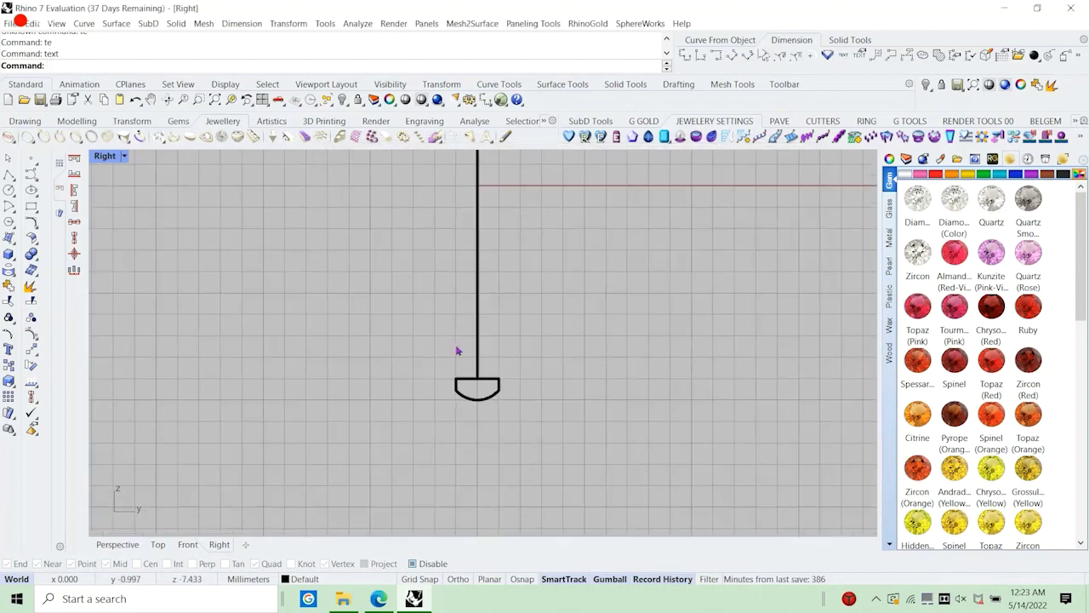
Draw a short vertical polyline upward from the left end of the upper horizontal line.
scroll(480, 400, down, 6)
scroll(482, 387, up, 4)
right_drag(494, 394, 498, 415)
scroll(497, 396, down, 6)
right_drag(504, 318, 503, 344)
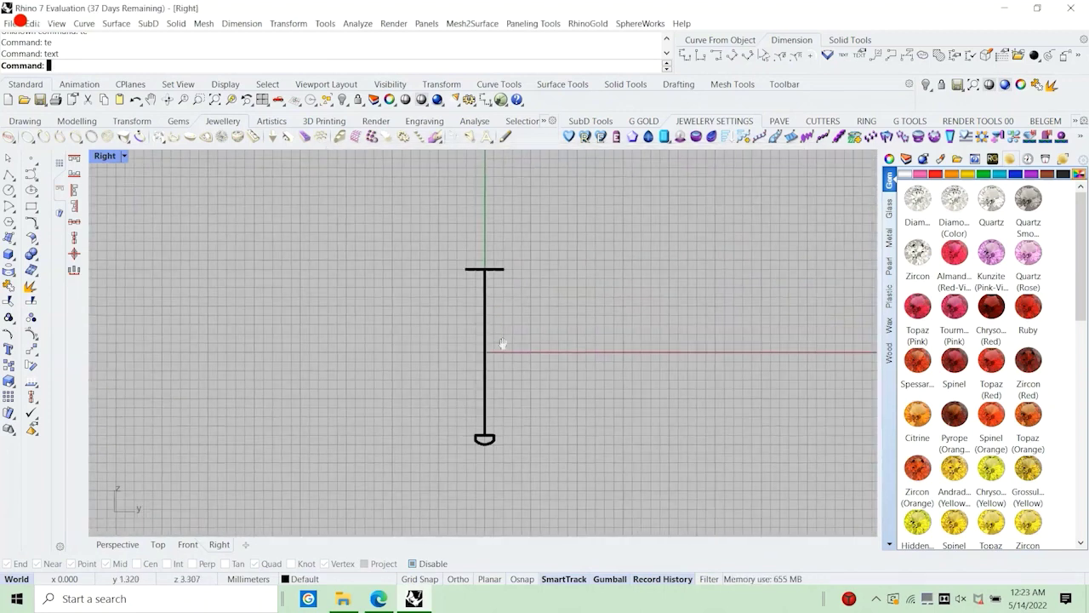
scroll(465, 283, up, 4)
click(10, 174)
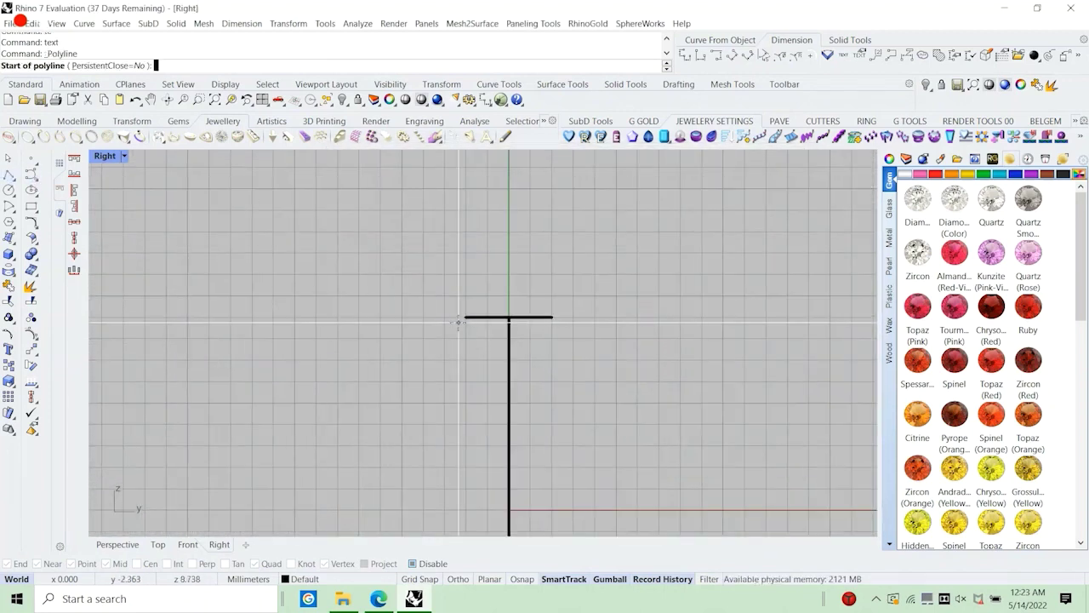
scroll(464, 322, up, 2)
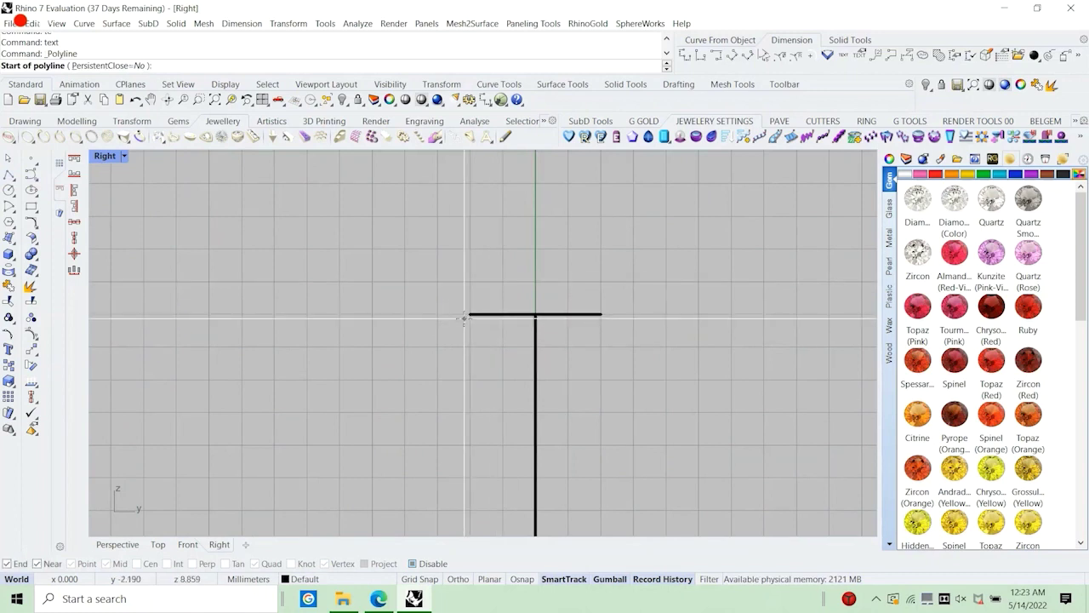
click(472, 315)
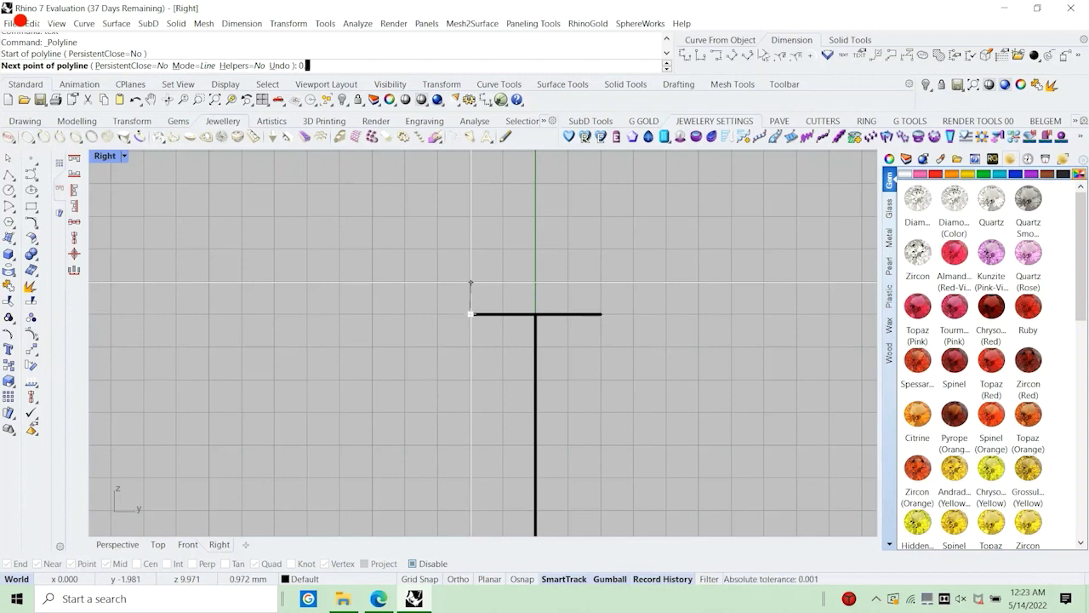
click(470, 283)
key(Return)
Mirror the upper short vertical line about the vertical axis through the origin onto the other end of the upper horizontal line.
click(471, 290)
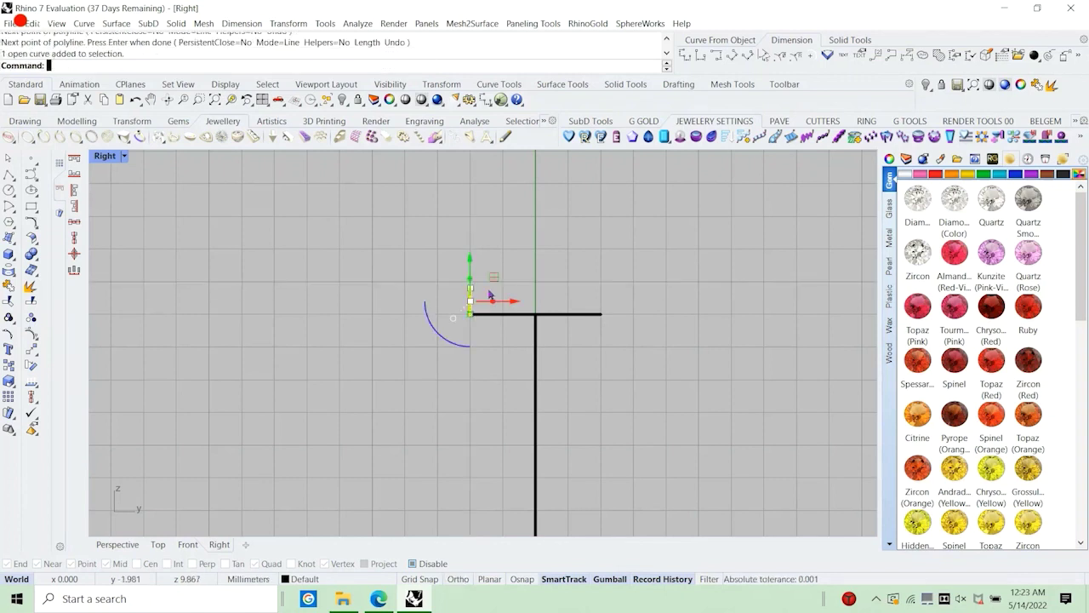
scroll(542, 269, down, 6)
text(m)
key(Return)
text(0)
key(Return)
click(545, 263)
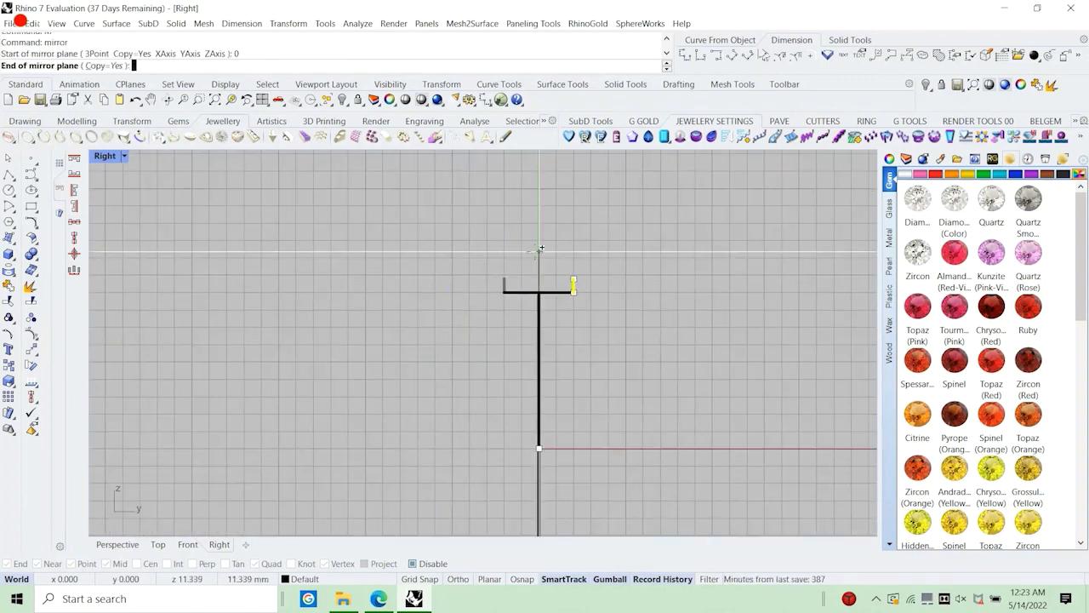
Set the mirror plane's end vertically above the origin to complete the copy of the short vertical line.
click(540, 243)
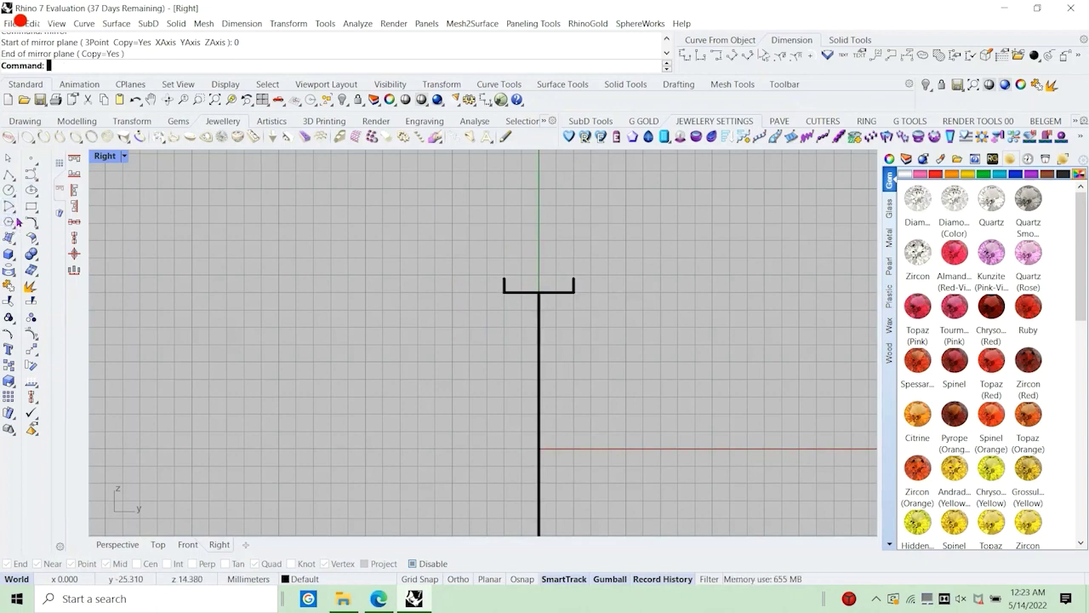
Draw an upward-bulging arc, starting vertically, between the tops of the two short vertical lines of the upper profile.
click(504, 278)
click(574, 278)
click(503, 244)
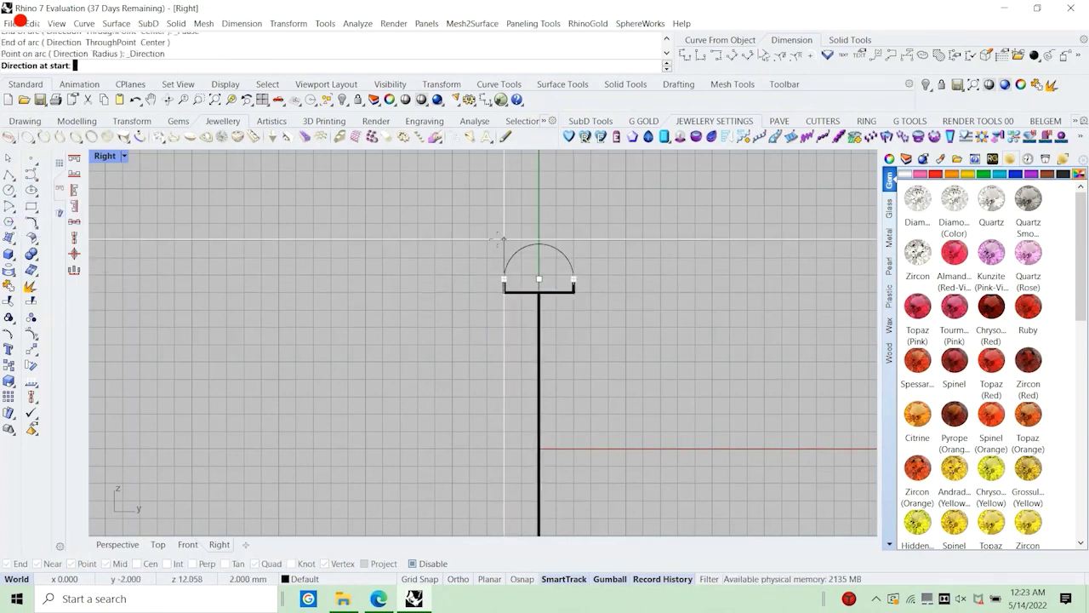
scroll(481, 257, down, 5)
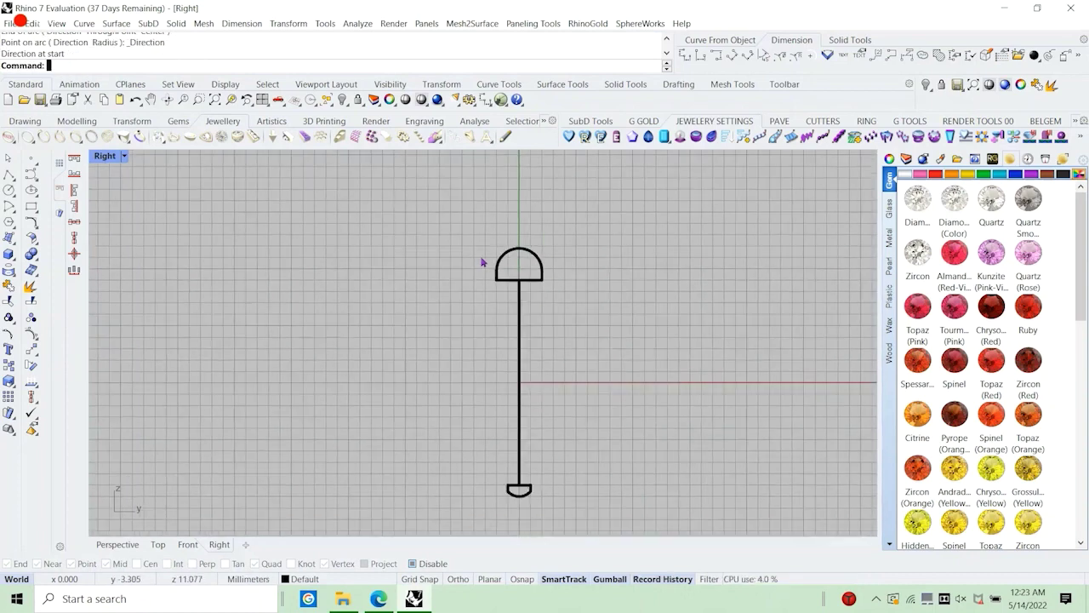
scroll(494, 427, up, 12)
scroll(542, 403, down, 7)
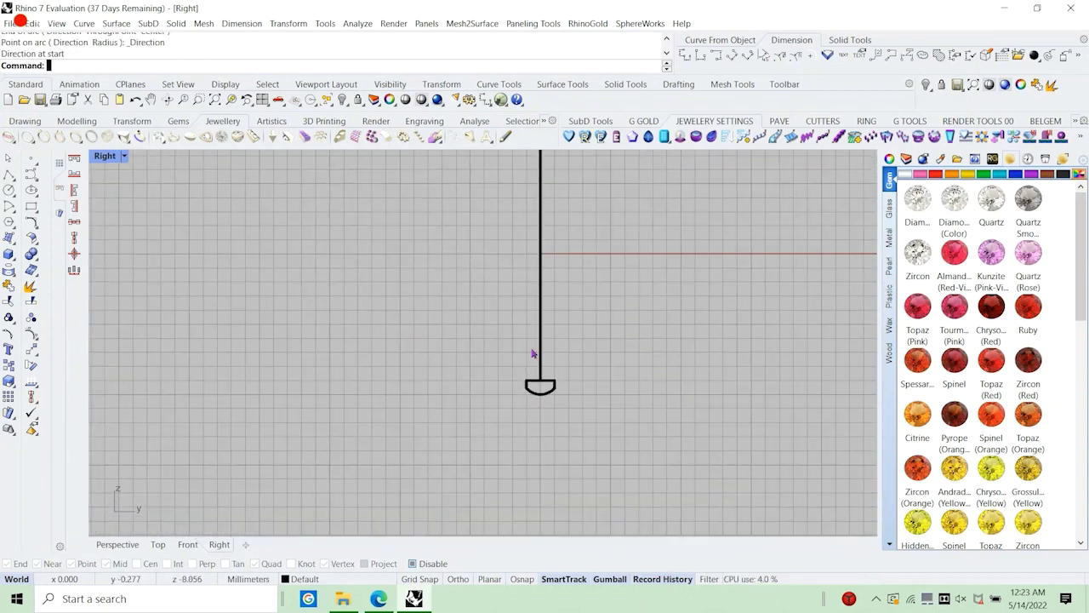
right_drag(550, 281, 526, 453)
scroll(525, 319, up, 3)
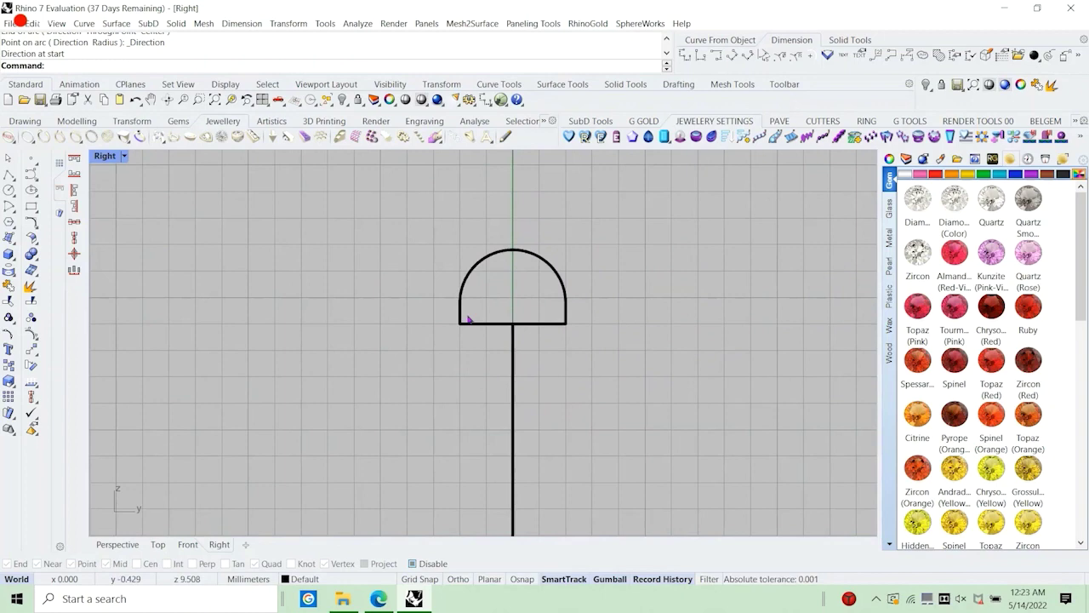
Delete the arc that spans the two short vertical lines of the upper profile.
click(559, 282)
scroll(446, 294, down, 2)
scroll(568, 305, down, 6)
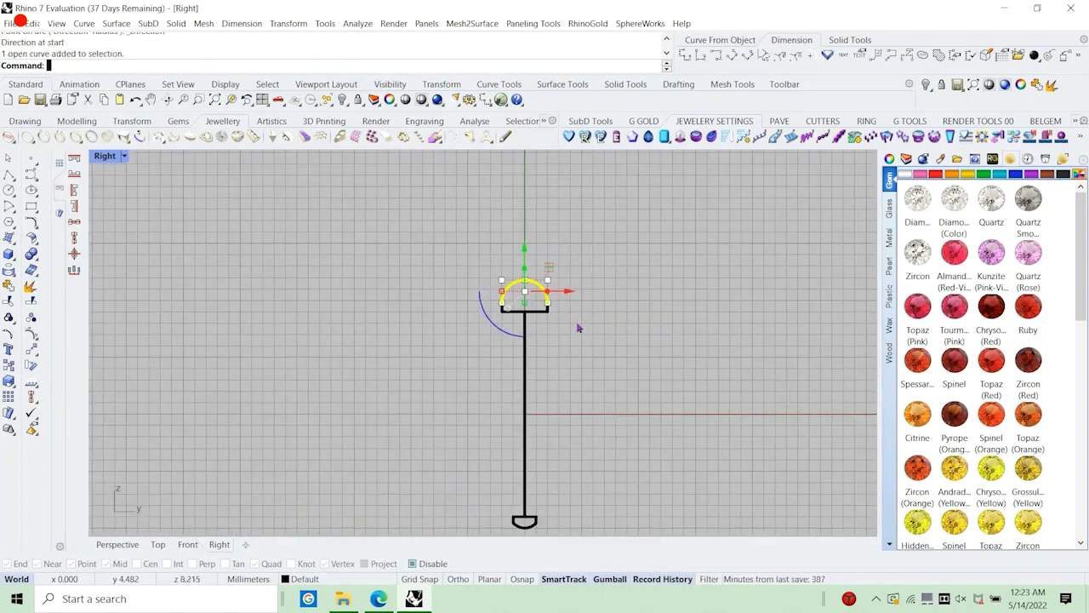
click(577, 323)
click(541, 296)
key(Delete)
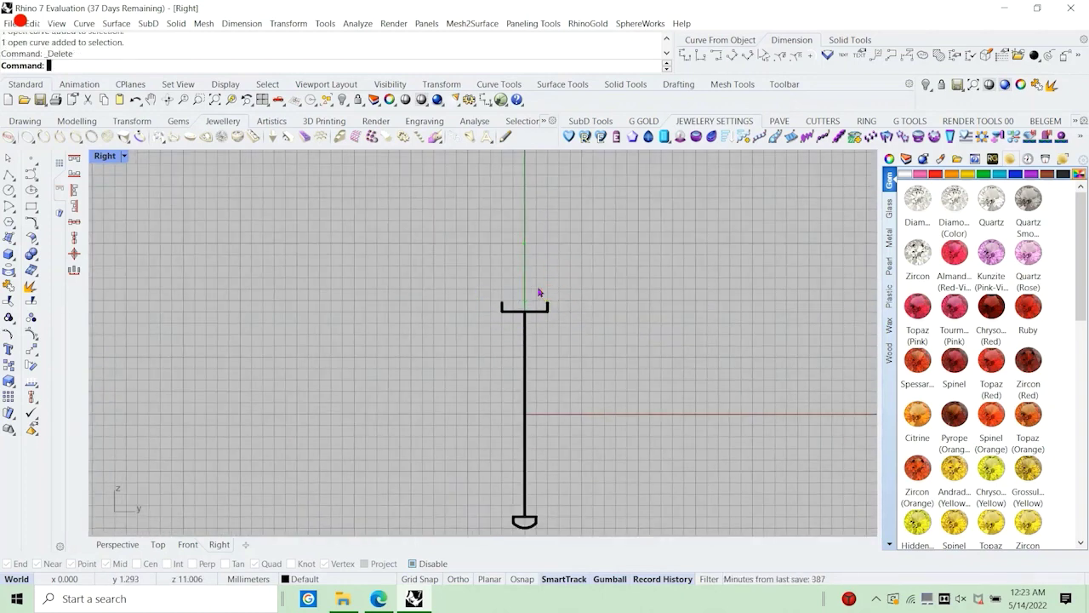
click(10, 208)
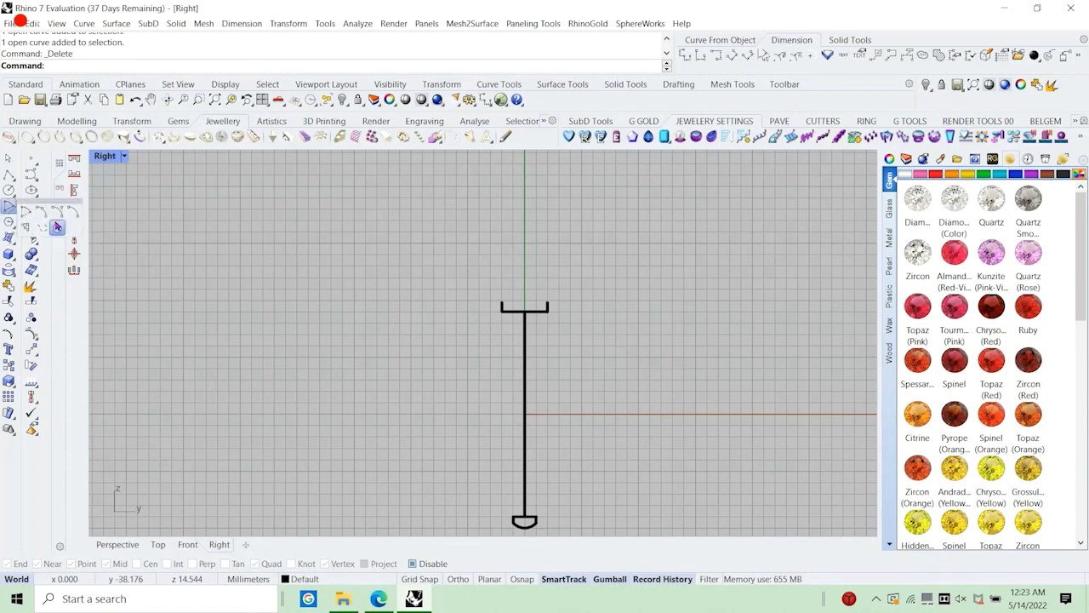
click(58, 216)
scroll(511, 304, up, 4)
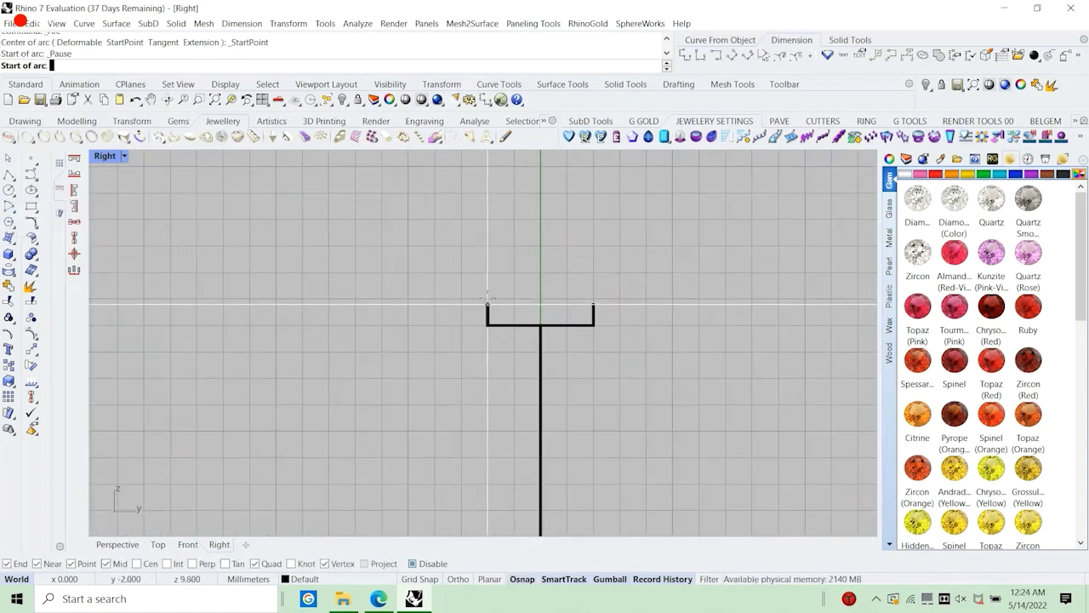
click(487, 304)
click(590, 314)
key(Escape)
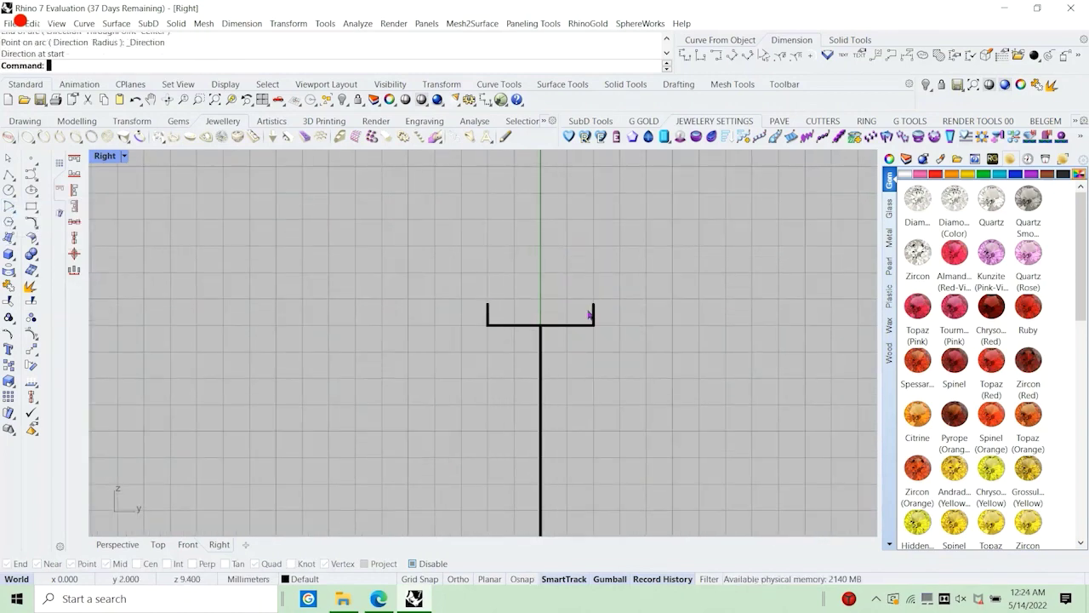
Try a start-end-direction arc between the tops of the upper profile's short vertical lines, and undo it.
key(Return)
click(487, 304)
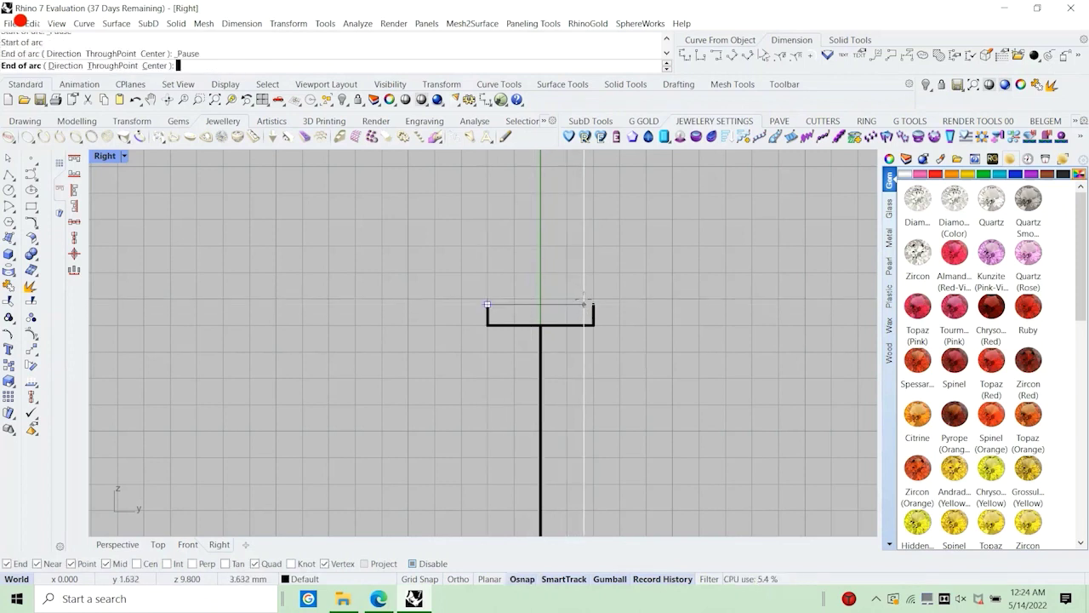
click(594, 304)
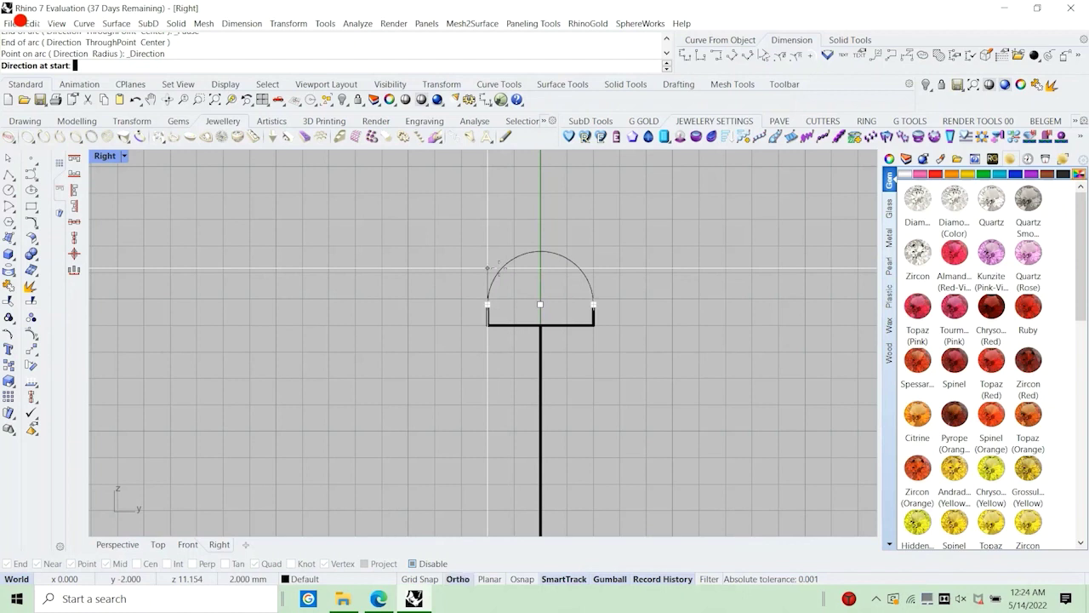
click(487, 268)
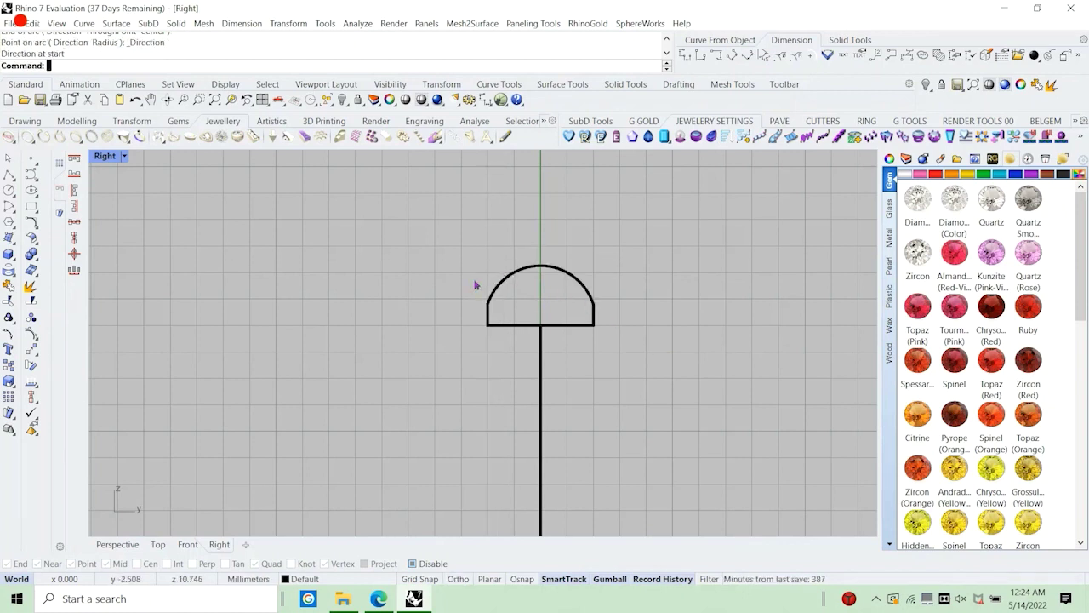
key(ctrl+z)
Draw a semicircular arc about 4 mm wide between the upper profile's side tops, with a vertical start direction.
key(Return)
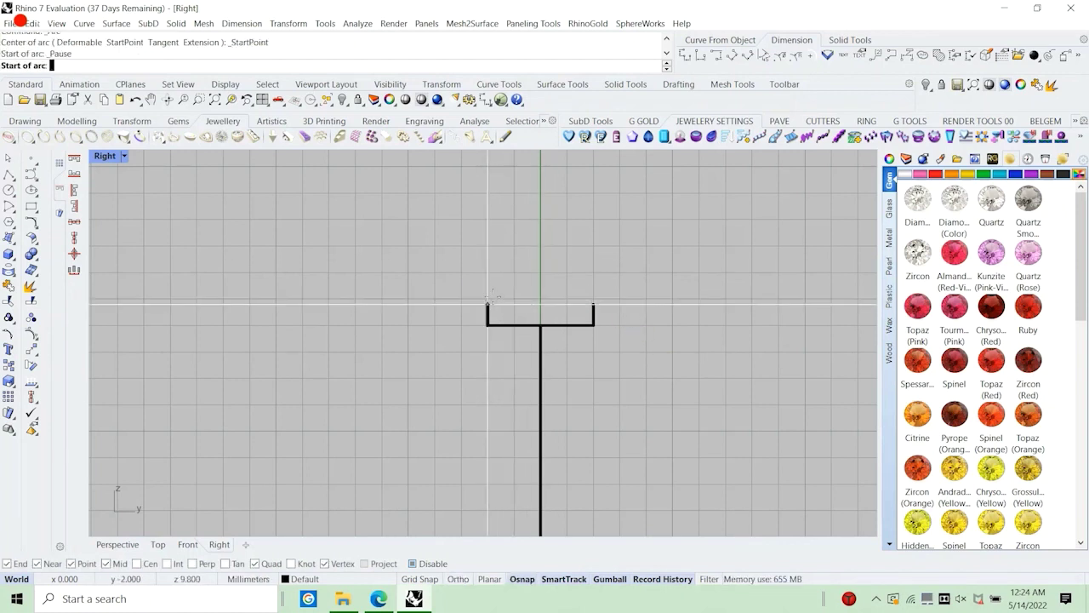
click(487, 303)
click(593, 304)
click(73, 66)
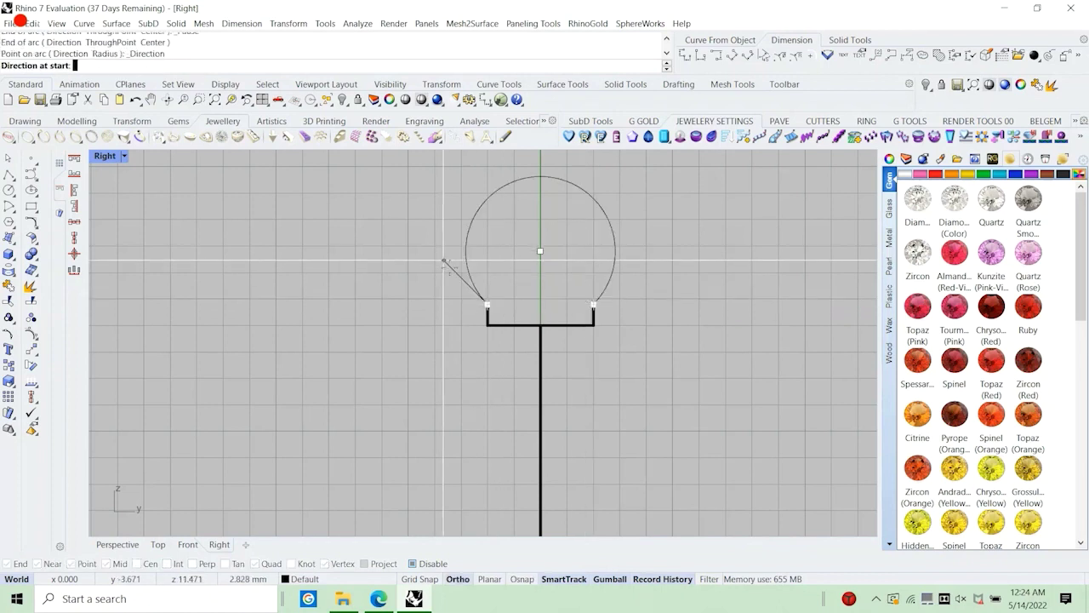
click(487, 276)
scroll(502, 277, down, 2)
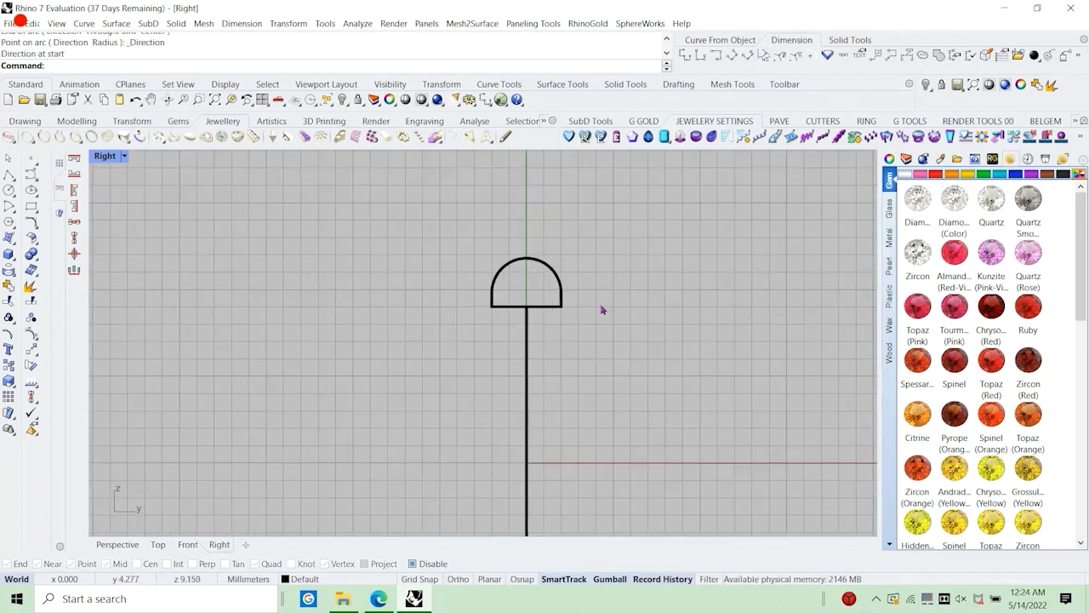
Join the arc, the two short vertical lines and the horizontal base line into one closed upper profile.
drag(602, 309, 457, 247)
scroll(545, 301, up, 3)
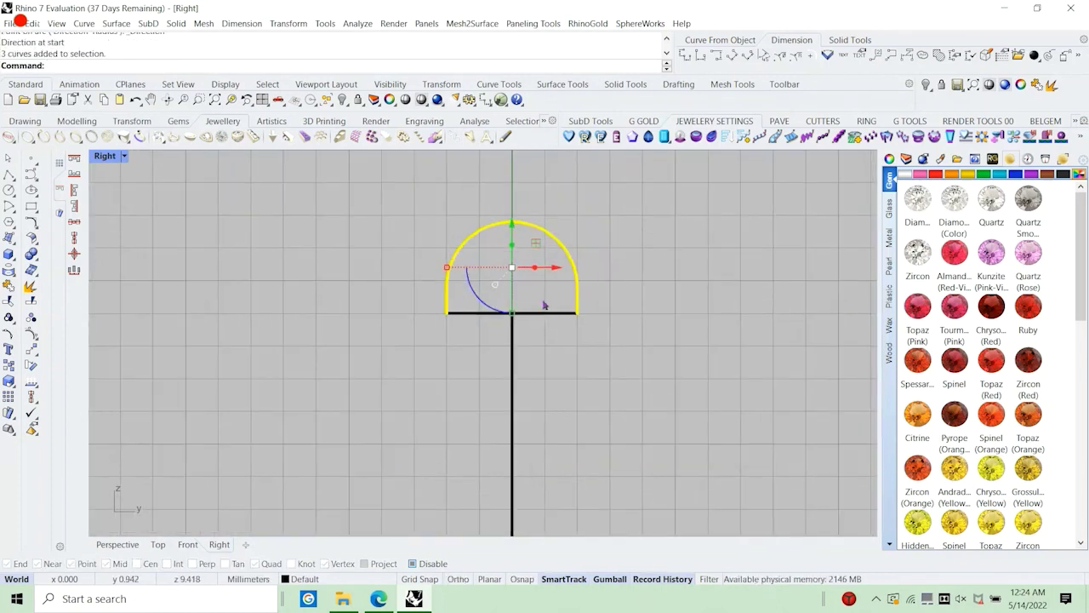
click(9, 287)
Examine the upper and lower ring profiles, selecting each to check that it is a single closed curve.
scroll(415, 325, down, 2)
scroll(416, 324, down, 11)
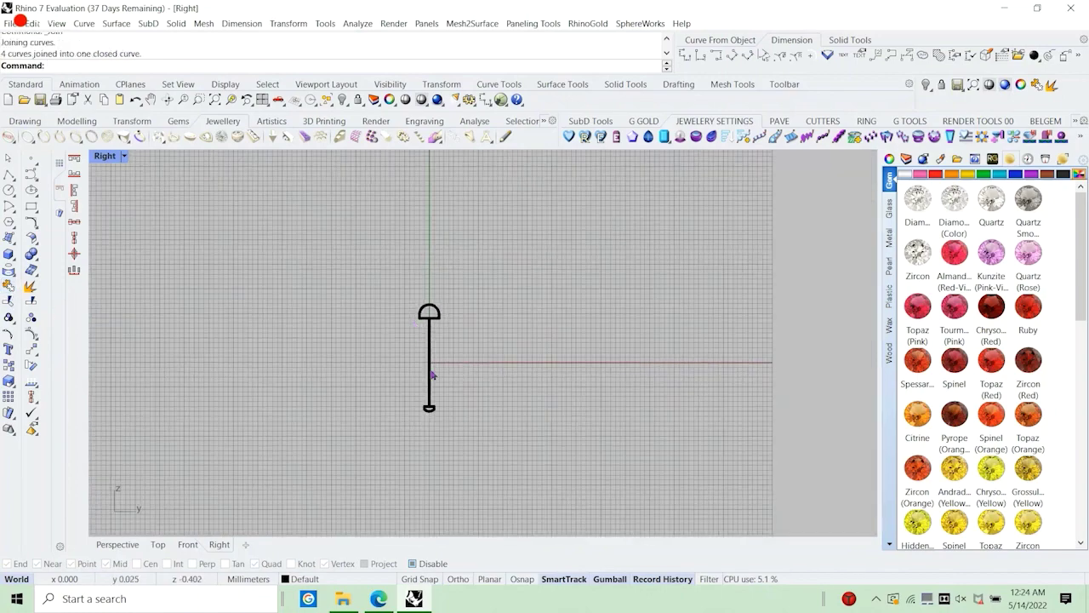
scroll(435, 410, up, 10)
click(432, 411)
scroll(430, 410, down, 6)
right_drag(407, 257, 417, 298)
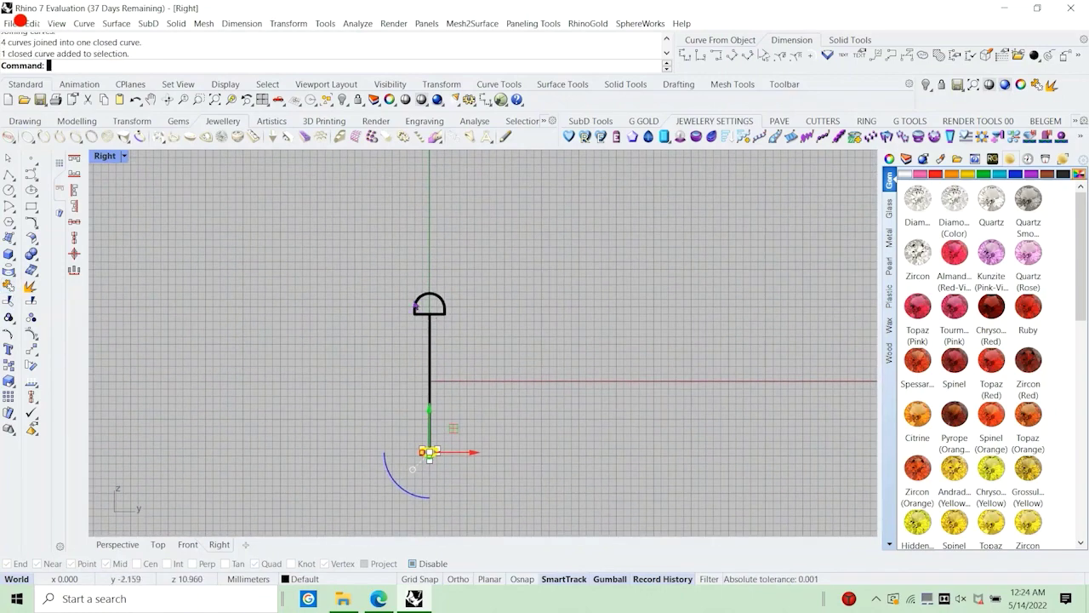
scroll(417, 298, up, 6)
click(417, 299)
click(513, 287)
scroll(439, 300, down, 6)
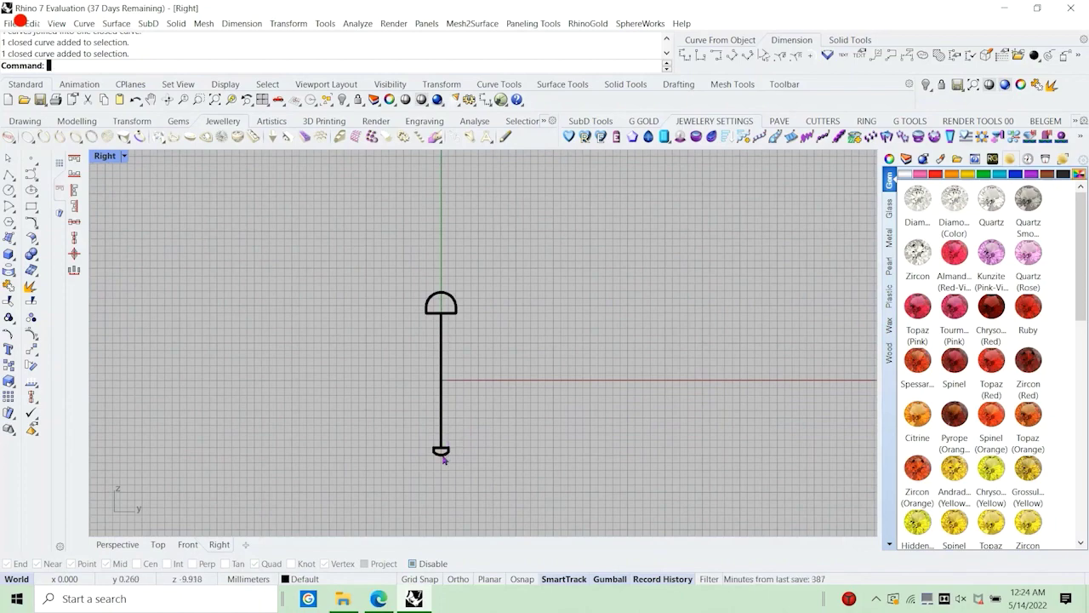
scroll(441, 453, up, 3)
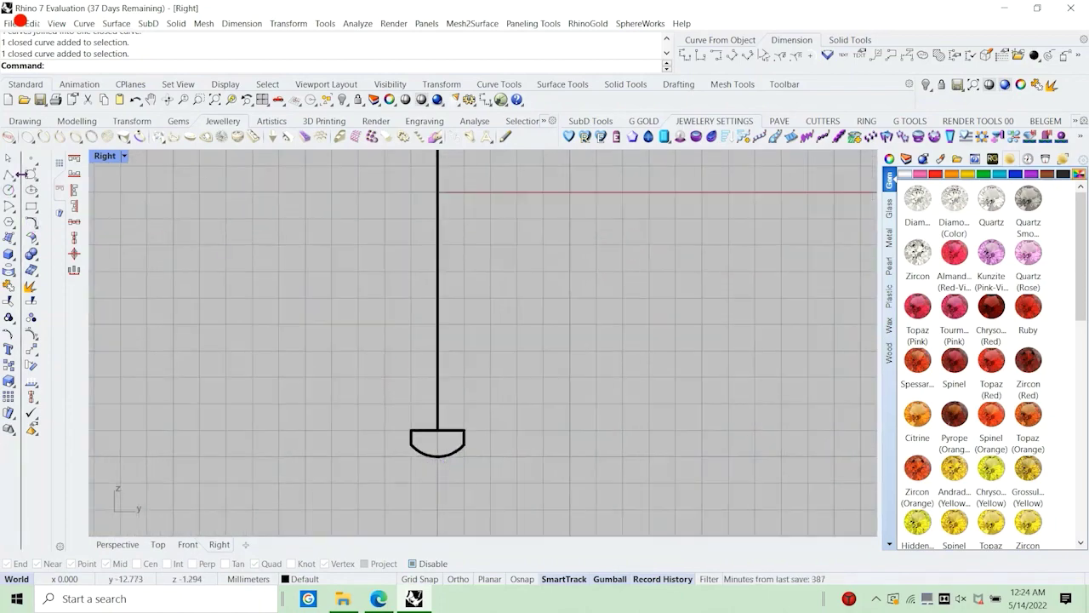
scroll(355, 462, down, 3)
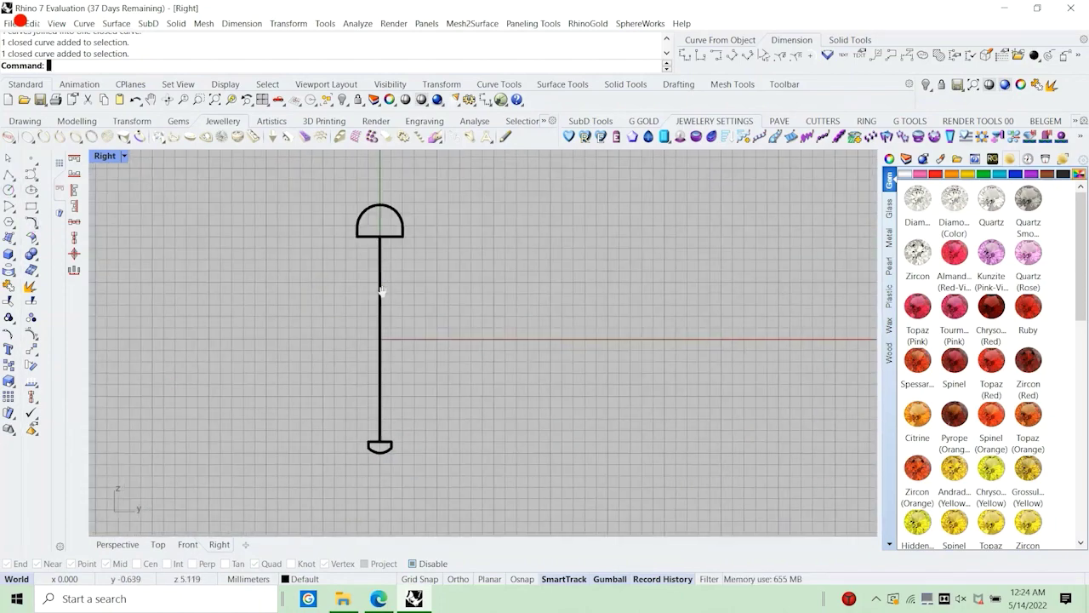
scroll(392, 289, up, 3)
scroll(403, 289, up, 1)
right_drag(379, 279, 400, 321)
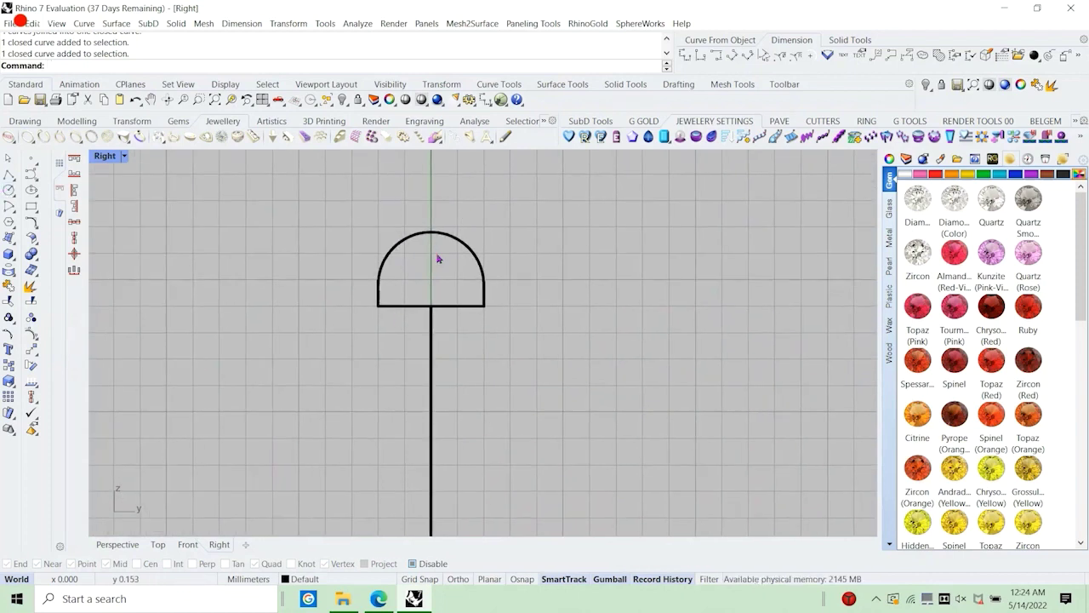
Explode the closed upper profile into its segments, lock the segments and undo the lock.
click(400, 305)
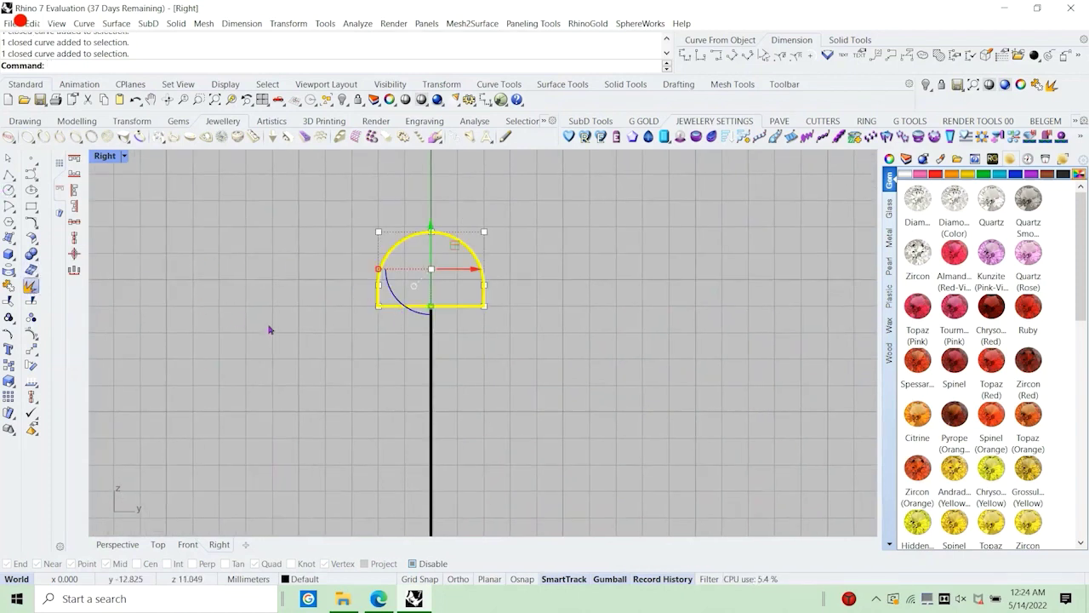
click(358, 99)
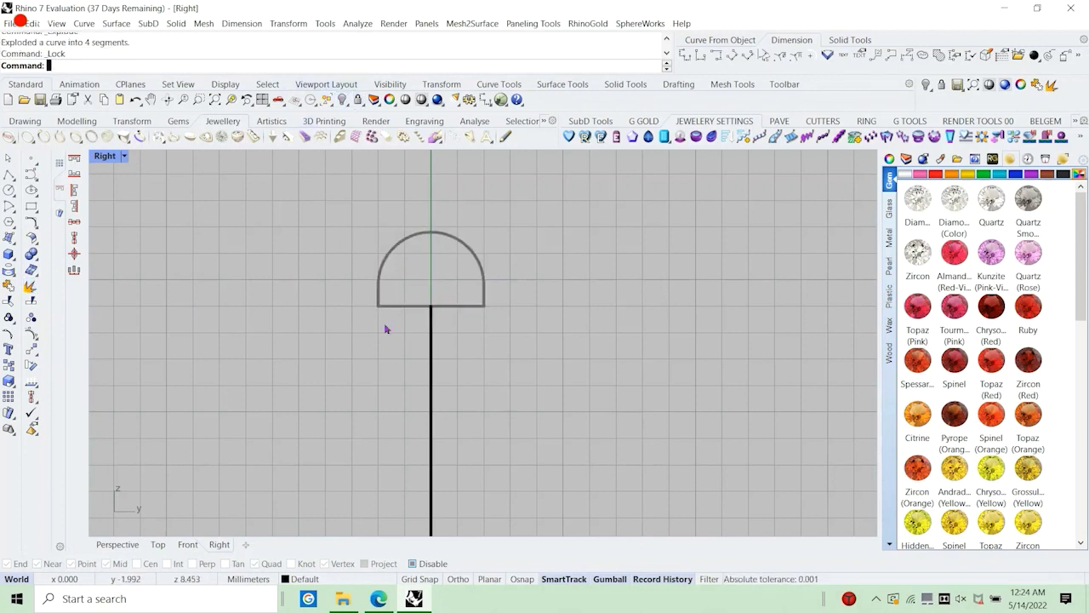
key(ctrl+z)
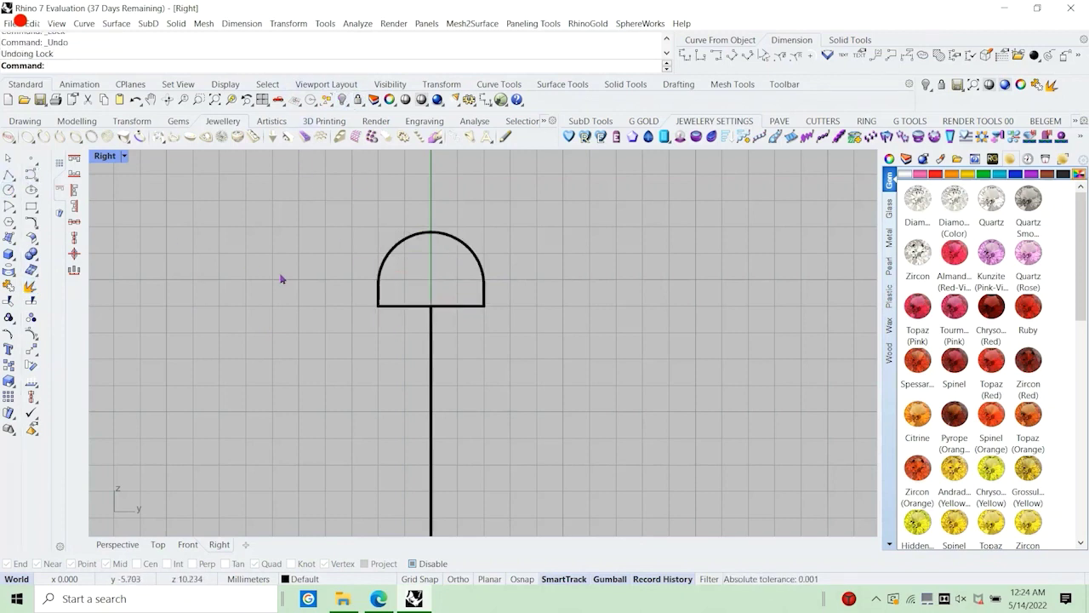
Trace a U-shaped polyline over the upper profile's sides and base, 4 mm wide and 0.8 mm high, between the arc's ends.
click(11, 206)
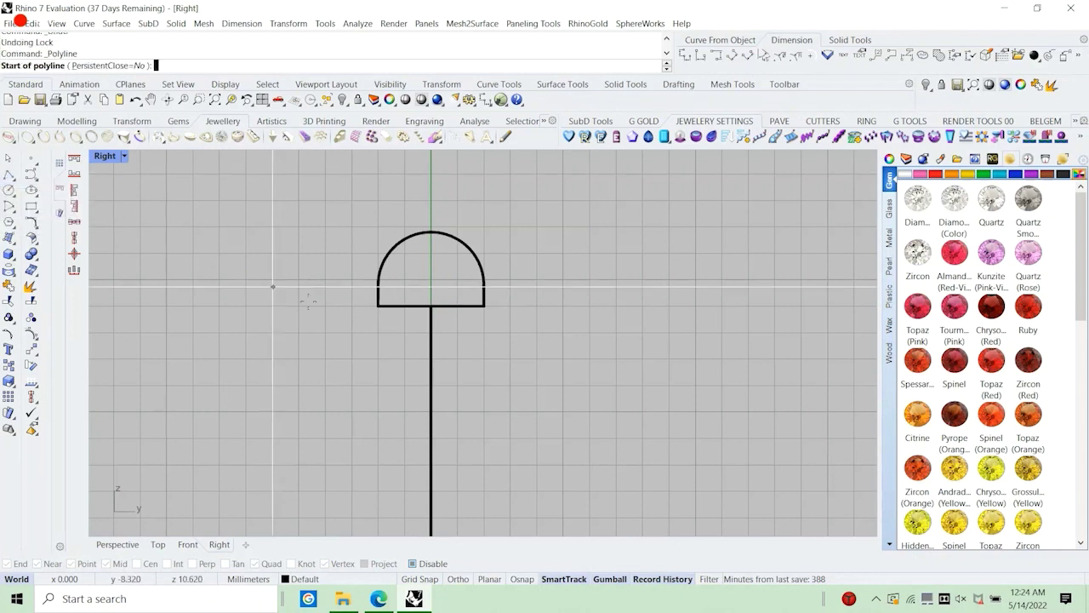
click(378, 282)
click(378, 306)
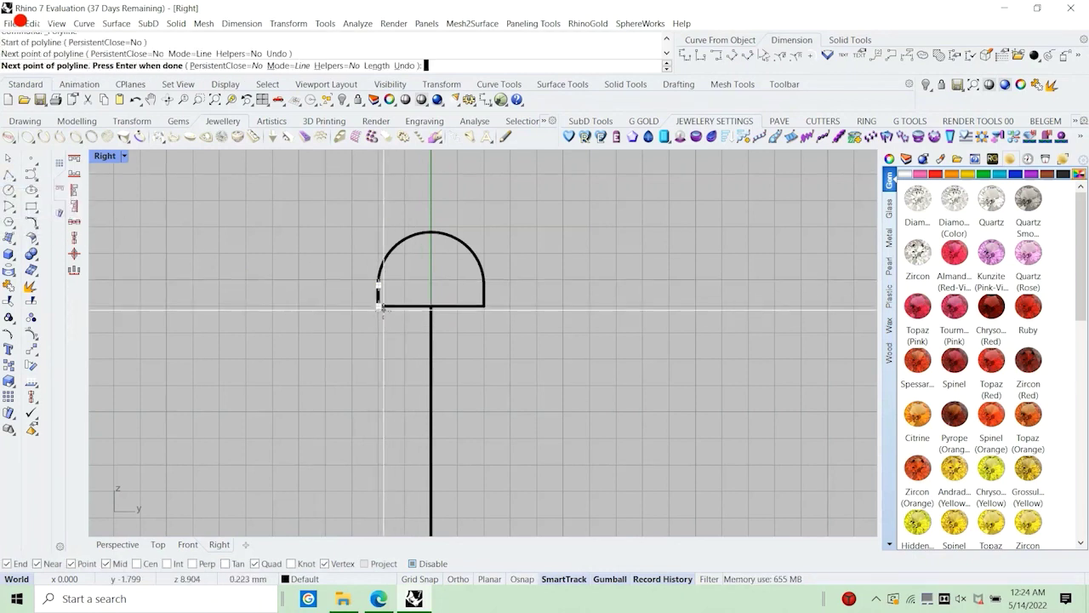
click(484, 307)
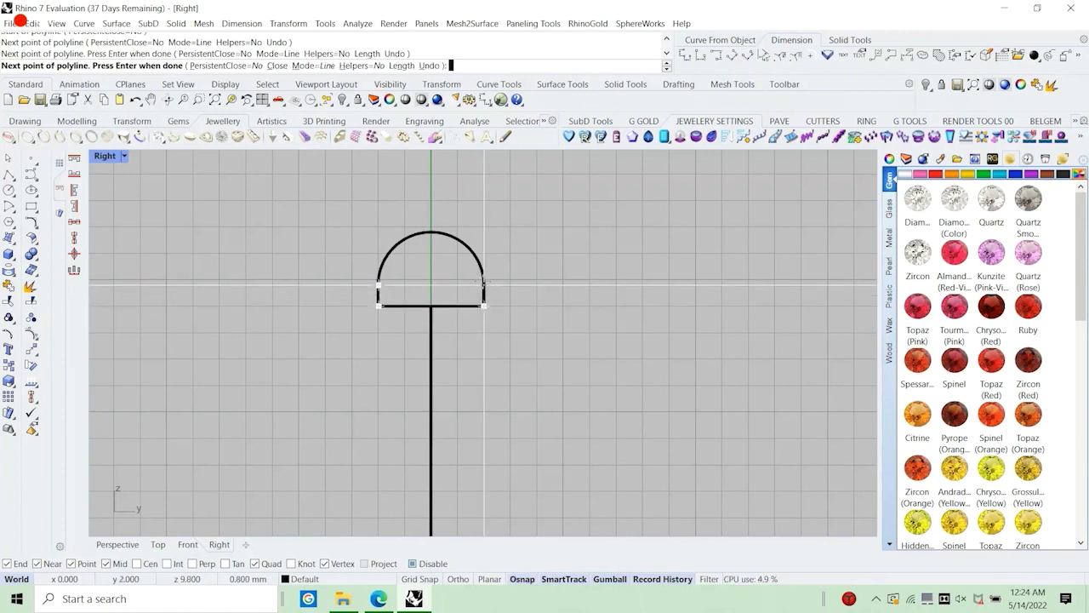
click(484, 281)
key(Return)
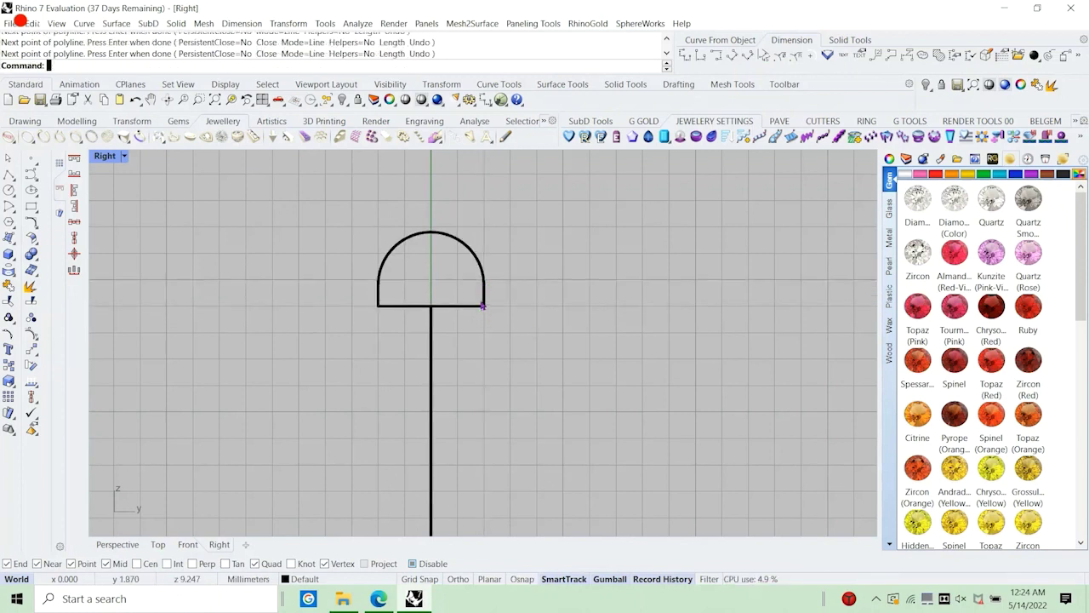
Lock the newly drawn U-shaped polyline and delete the separate side and base lines overlapping it.
text(sl)
key(Return)
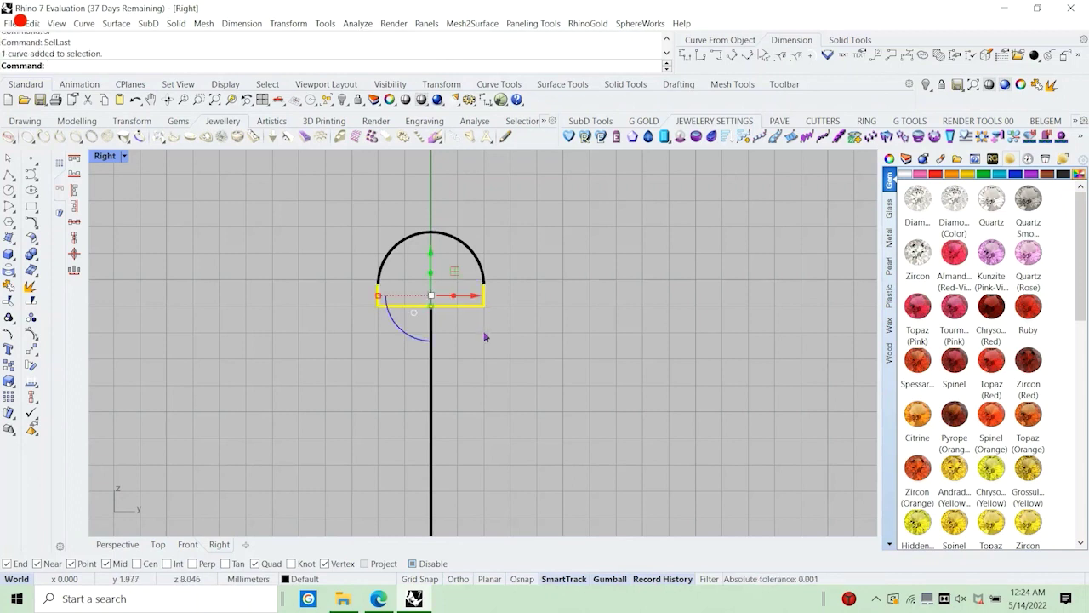
click(358, 100)
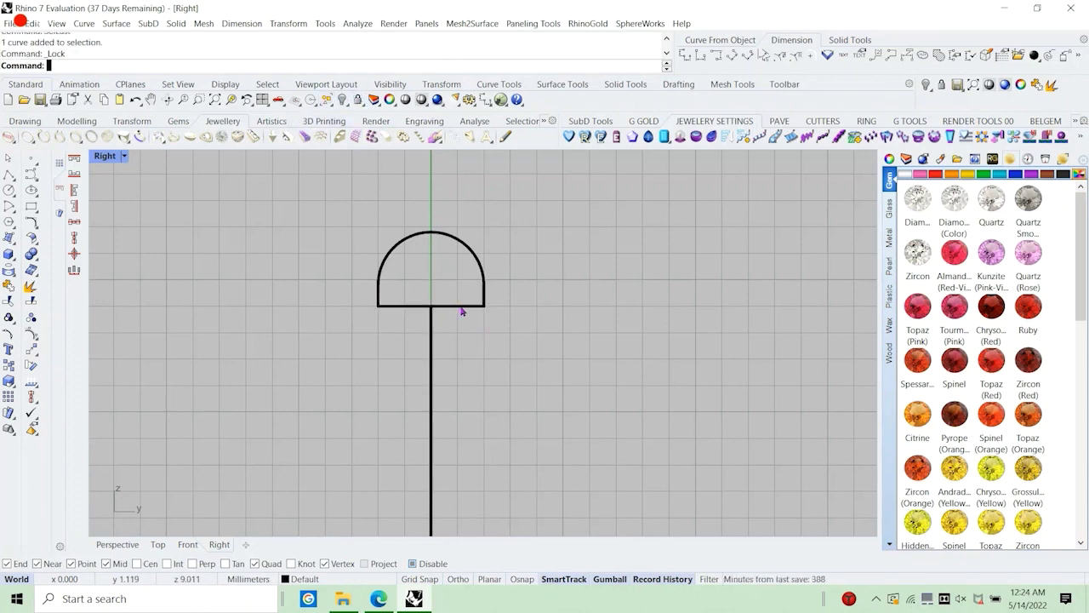
click(480, 304)
key(Delete)
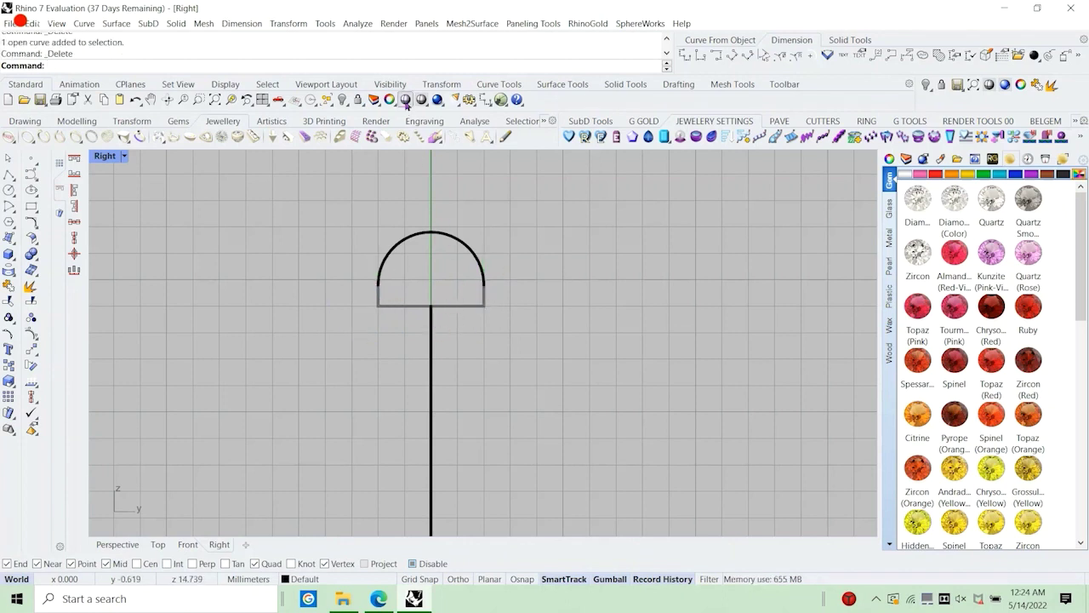
Unlock the U-shaped polyline and join it with the arc into one closed upper profile.
right_click(359, 99)
drag(547, 336, 455, 257)
click(9, 287)
click(478, 303)
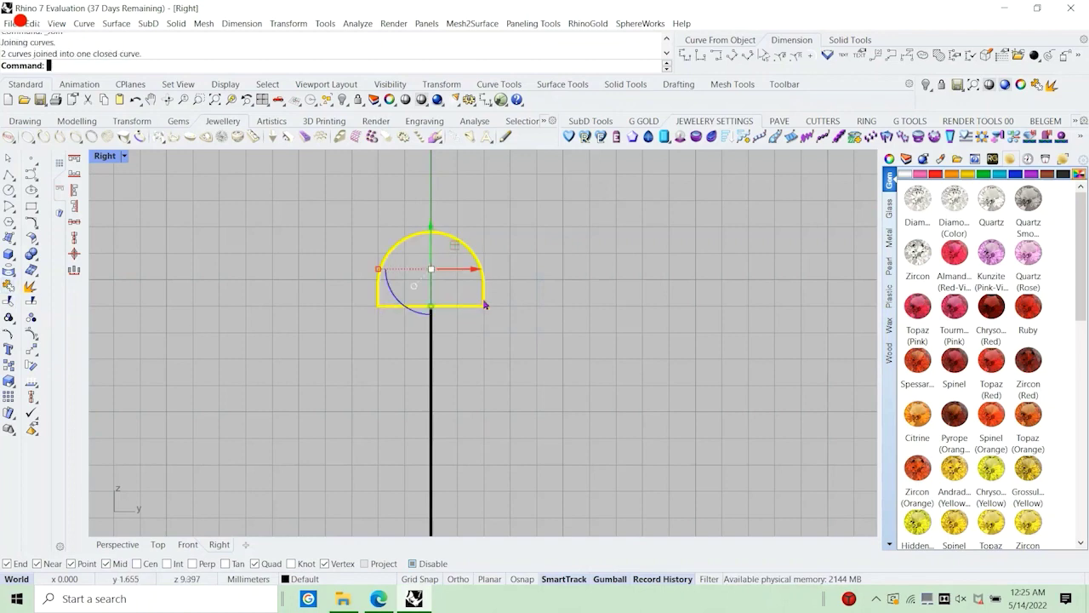
key(Escape)
scroll(421, 226, down, 5)
scroll(425, 416, up, 4)
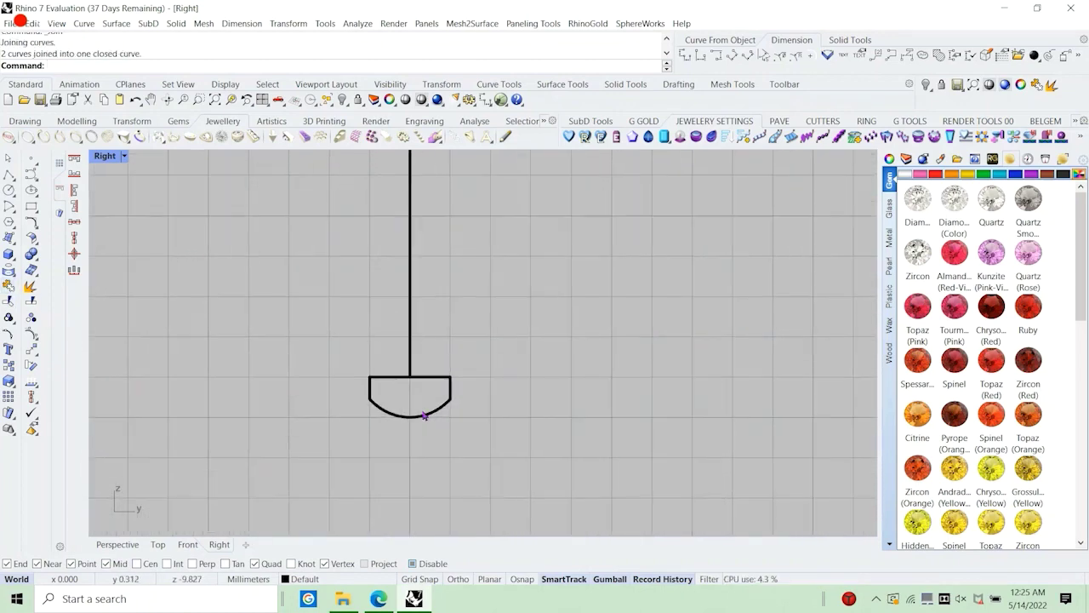
Explode the closed lower profile and trace a U-shaped polyline about 2 mm wide and 0.5 mm high over its sides and flat edge.
click(425, 416)
click(31, 287)
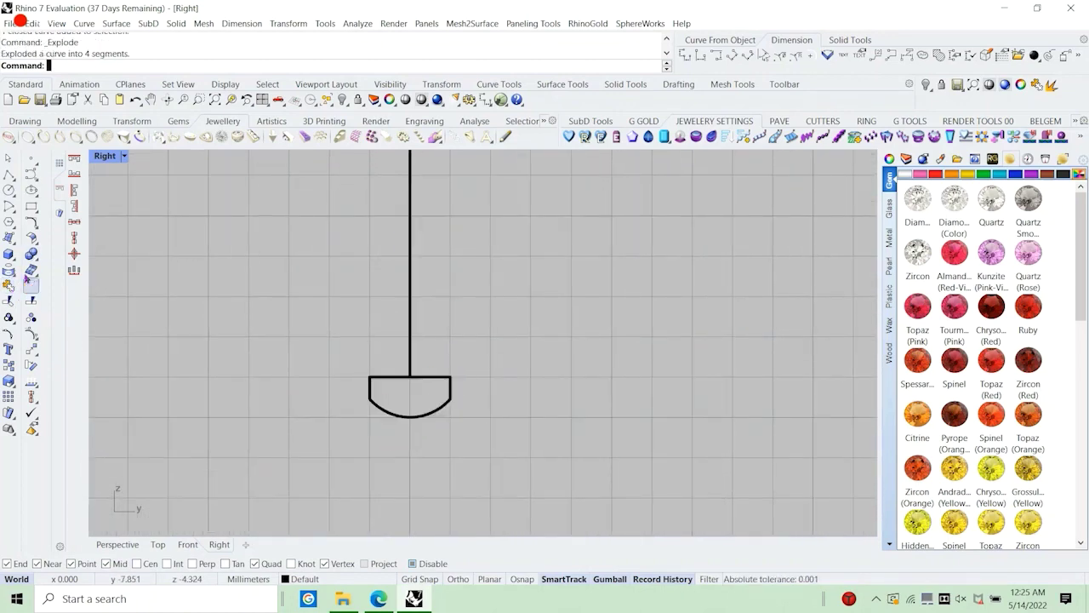
click(9, 174)
scroll(347, 391, up, 3)
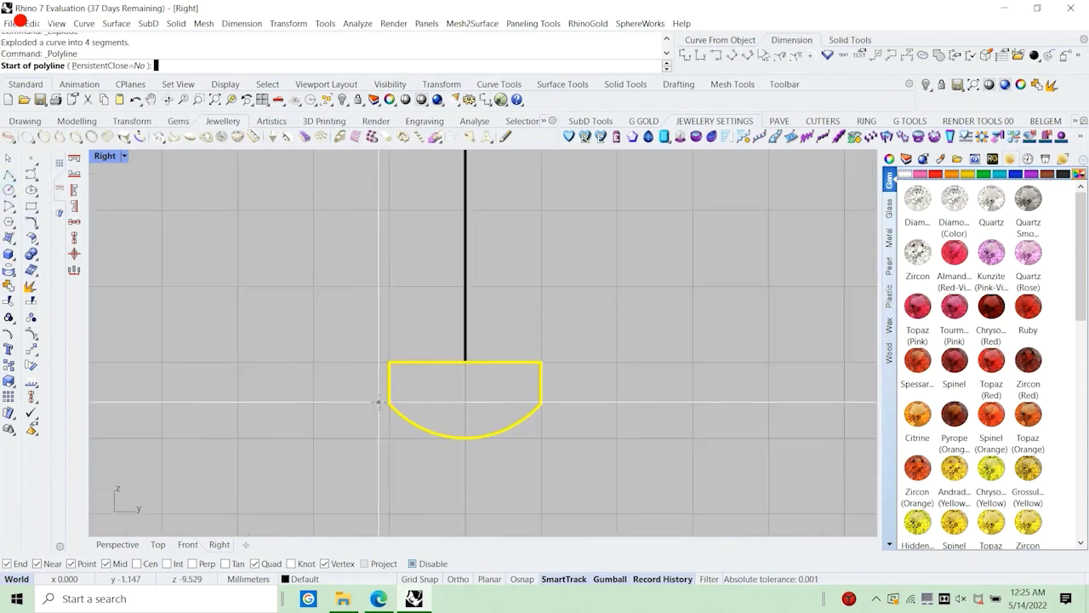
click(389, 361)
click(389, 361)
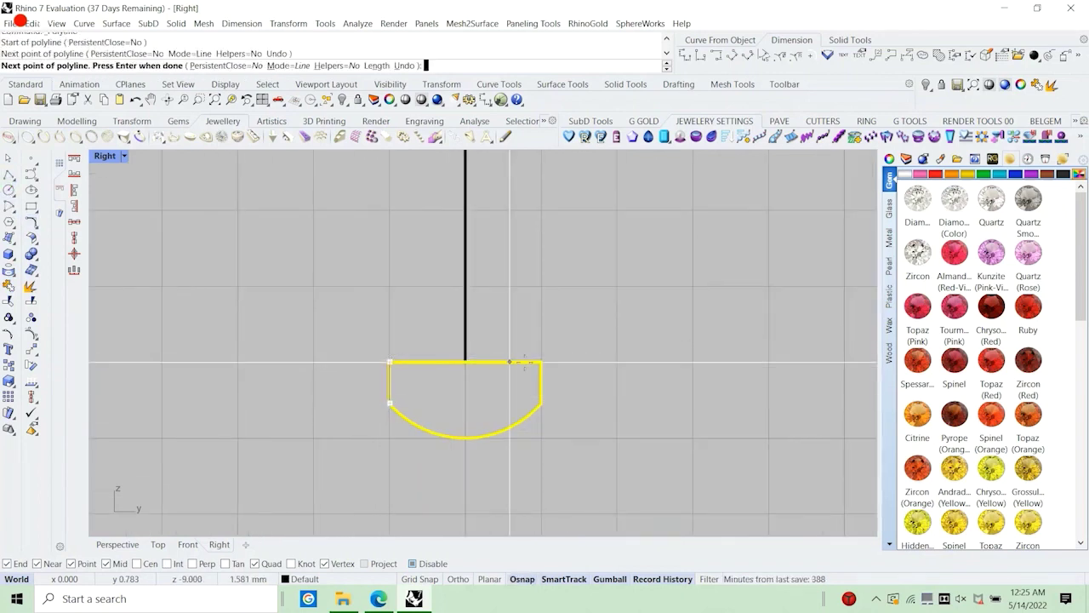
click(541, 362)
click(541, 402)
right_click(541, 401)
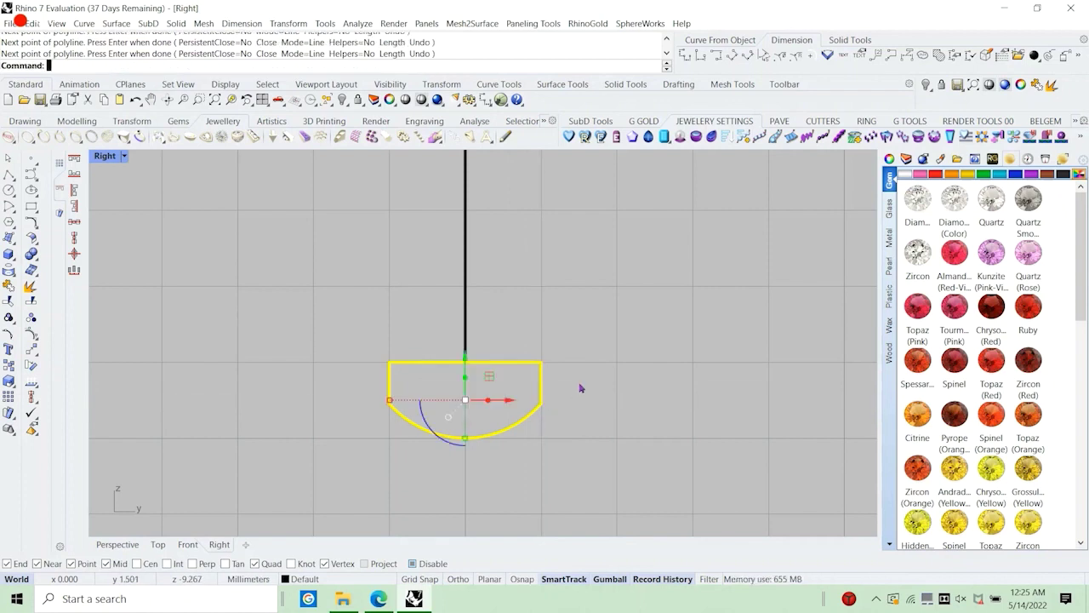
Lock the newly drawn U-shaped polyline and delete the separate lines beneath it, keeping the ring circle and the lower arc.
click(581, 387)
click(518, 372)
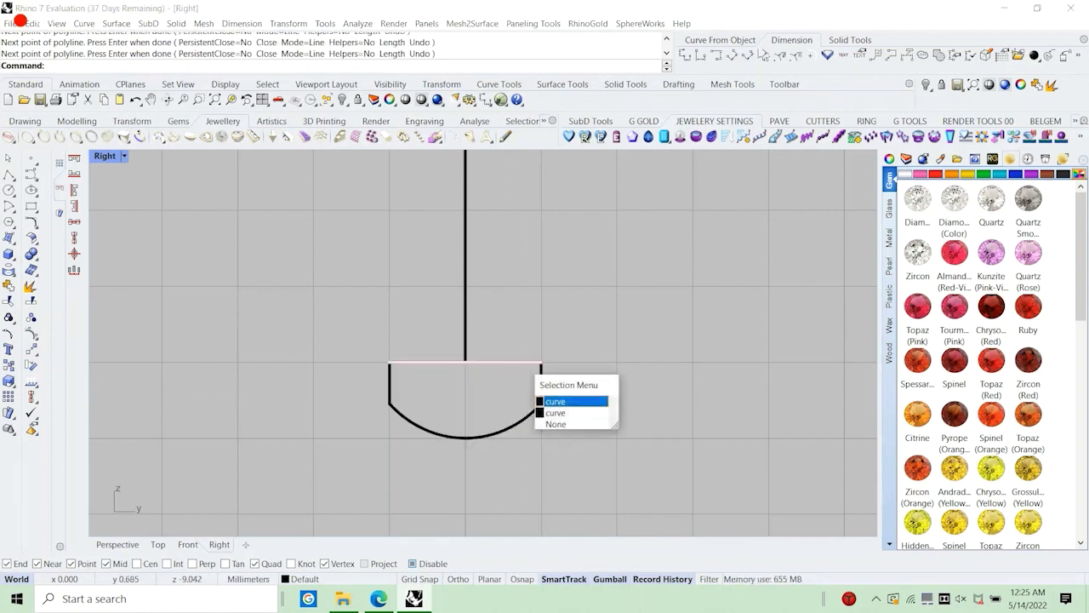
key(Escape)
text(SelLast)
key(Return)
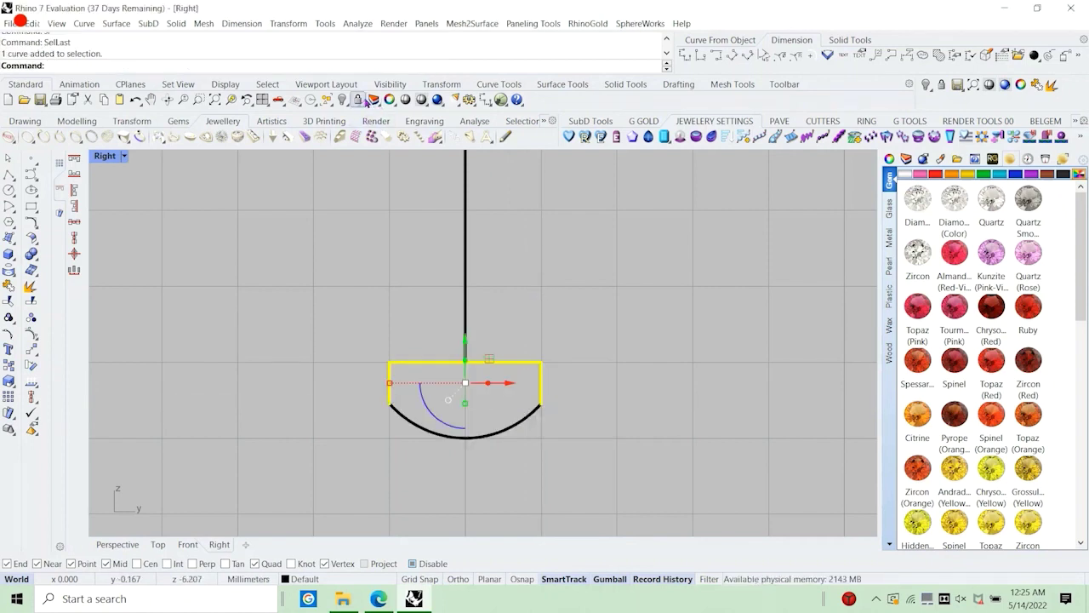
click(362, 99)
drag(598, 397, 356, 364)
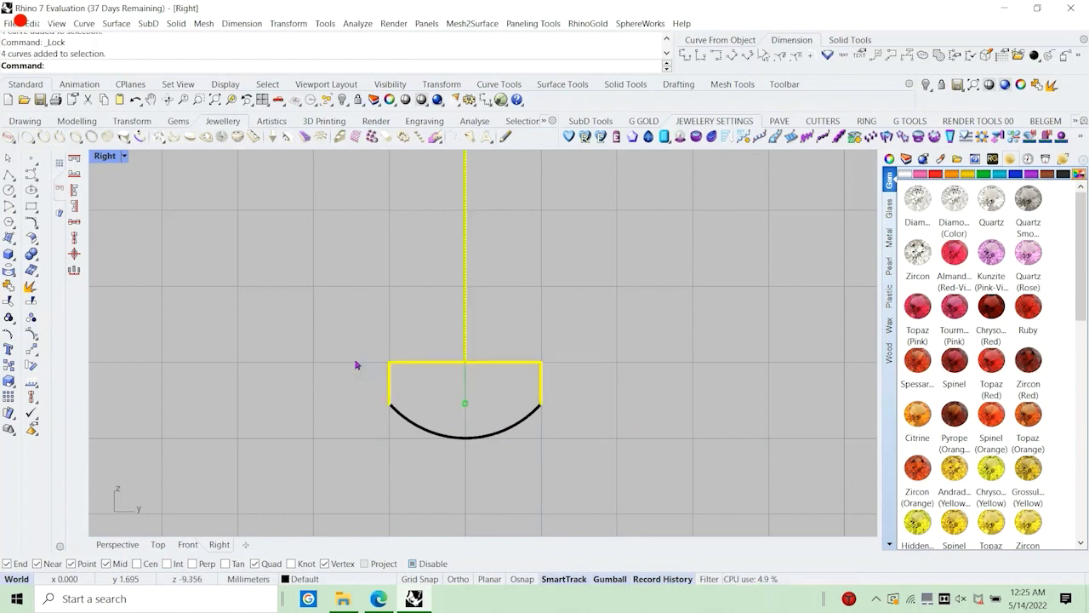
ctrl+click(467, 256)
key(Delete)
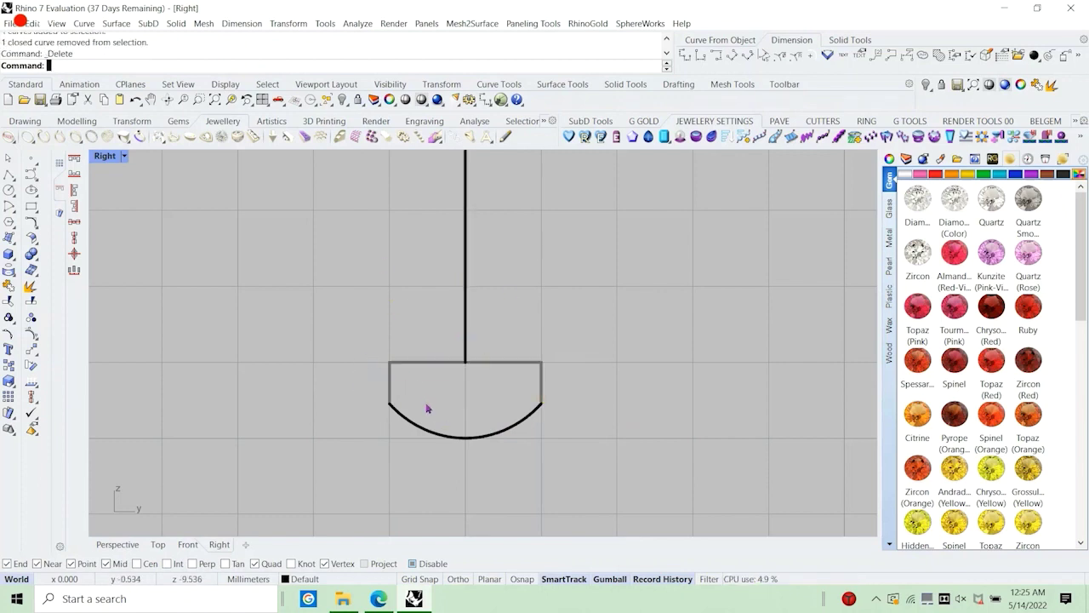
Unlock the U-shaped polyline and join it with the lower arc into one closed lower profile.
right_click(360, 101)
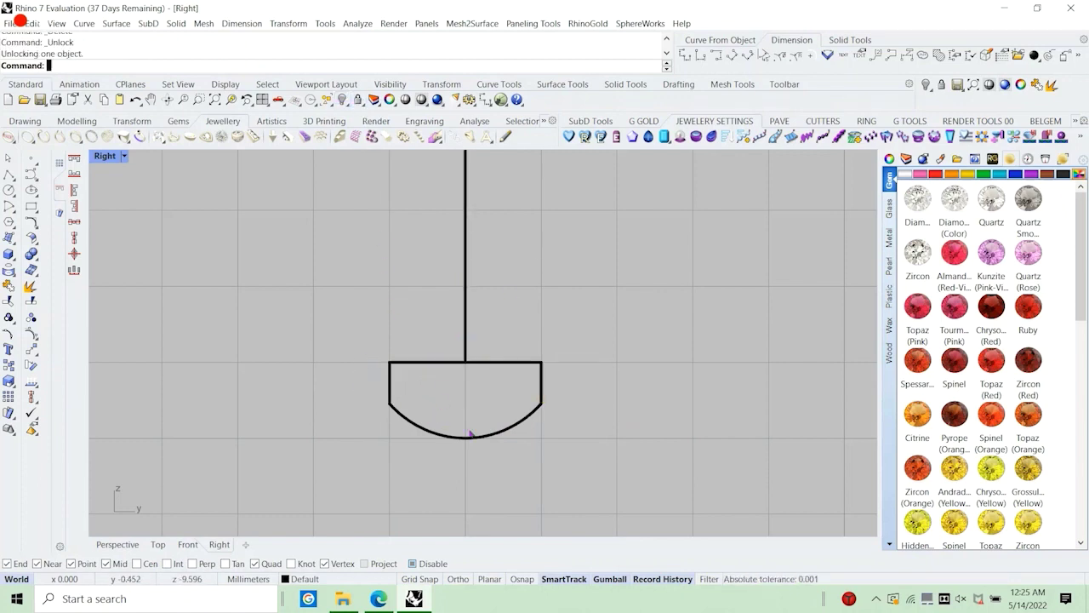
drag(576, 493, 338, 379)
click(32, 269)
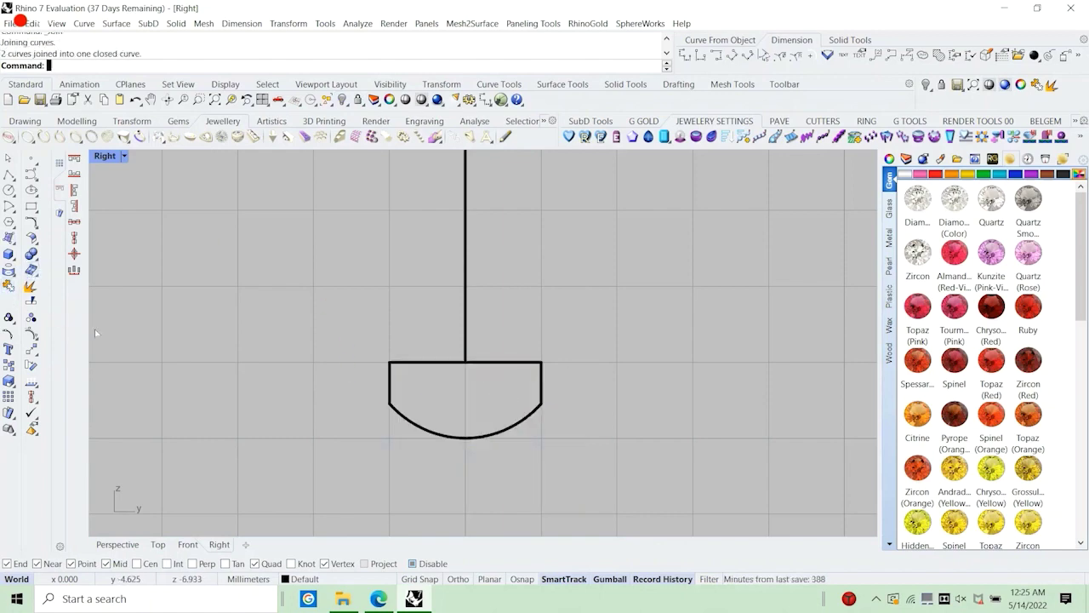
scroll(443, 447, down, 5)
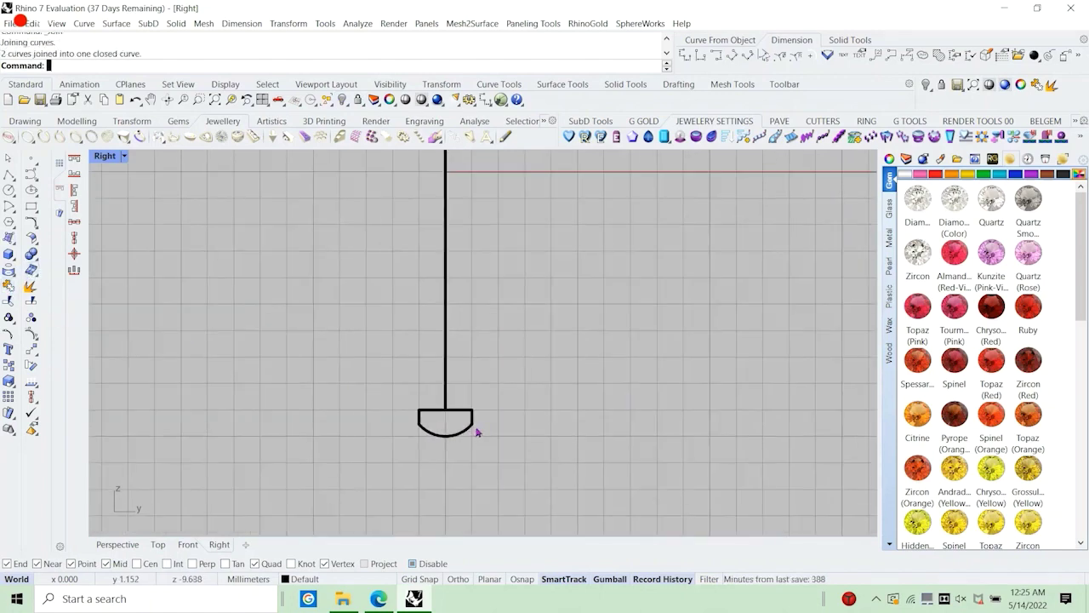
click(471, 426)
scroll(447, 469, down, 6)
click(545, 378)
right_drag(445, 226, 441, 260)
scroll(441, 256, down, 2)
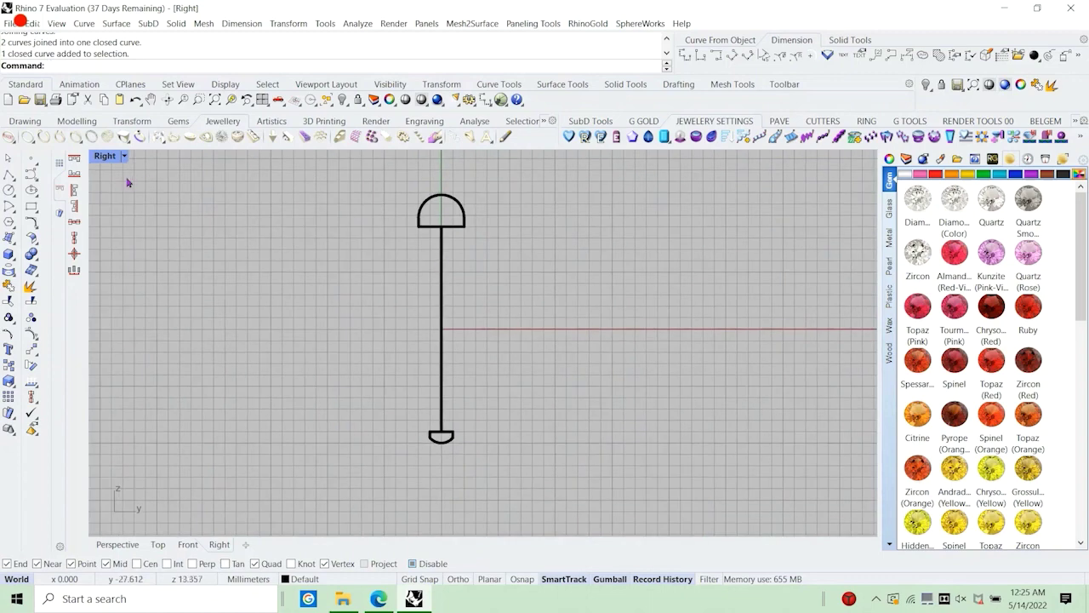
Draft the text message "now i am going to sweep 1 rail with these two" and discard it.
text(text)
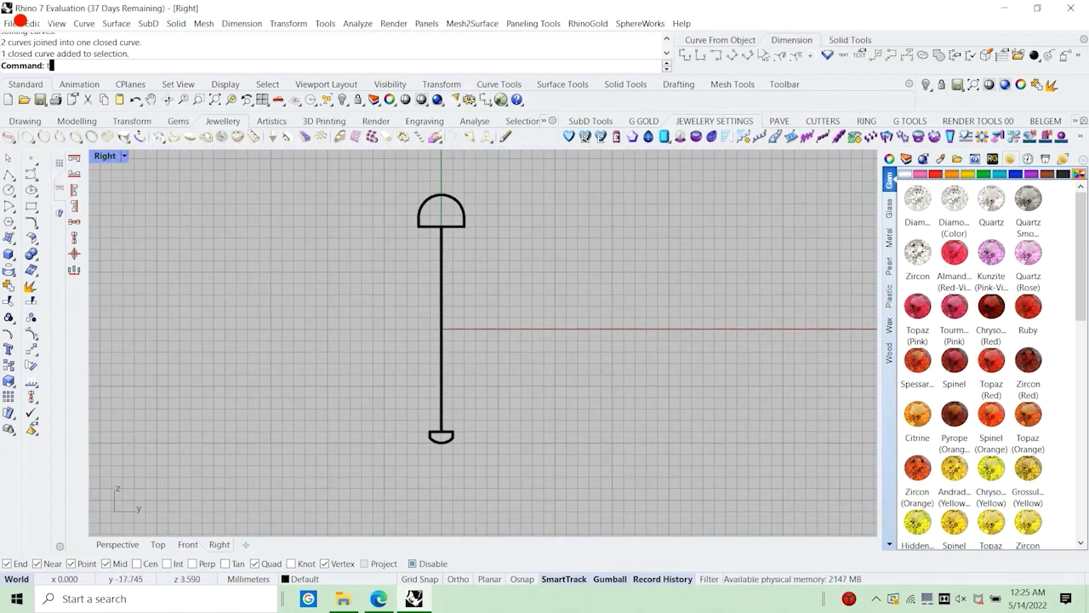
key(Return)
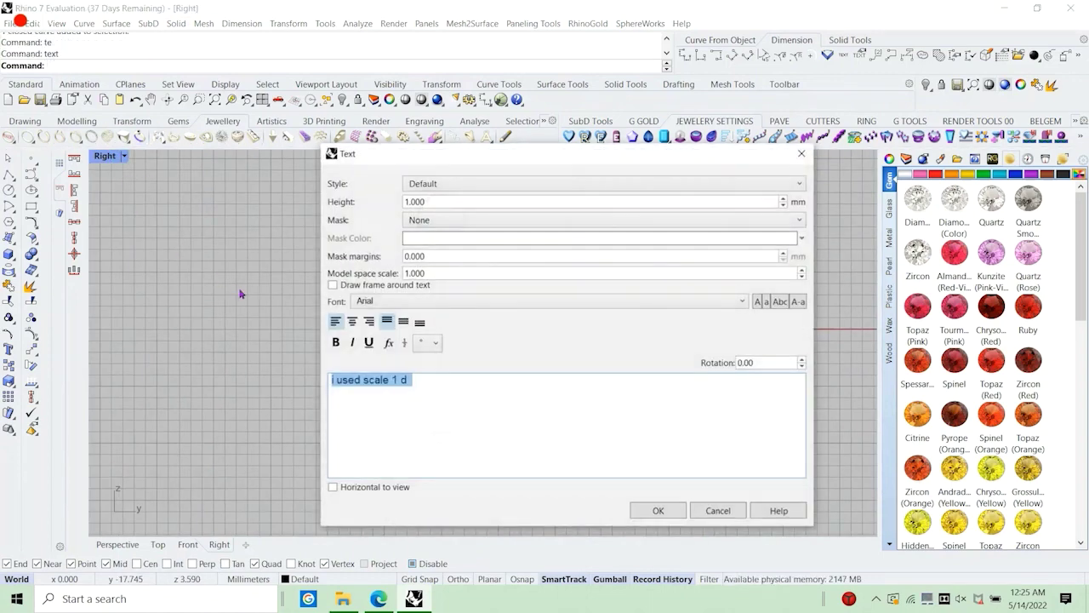
text(now i am going to)
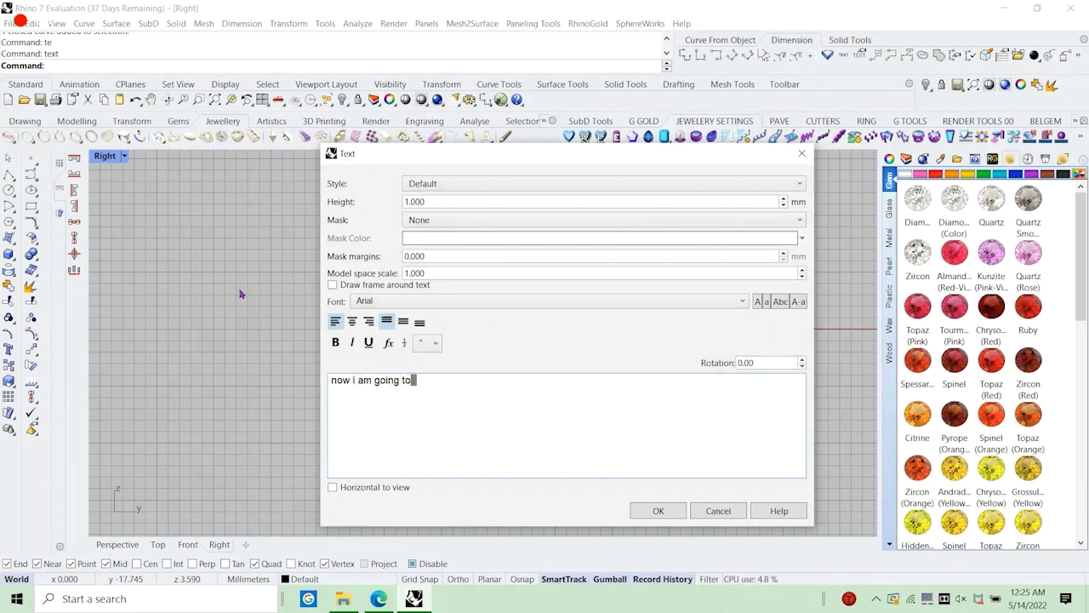
text( sweep 1 rail w)
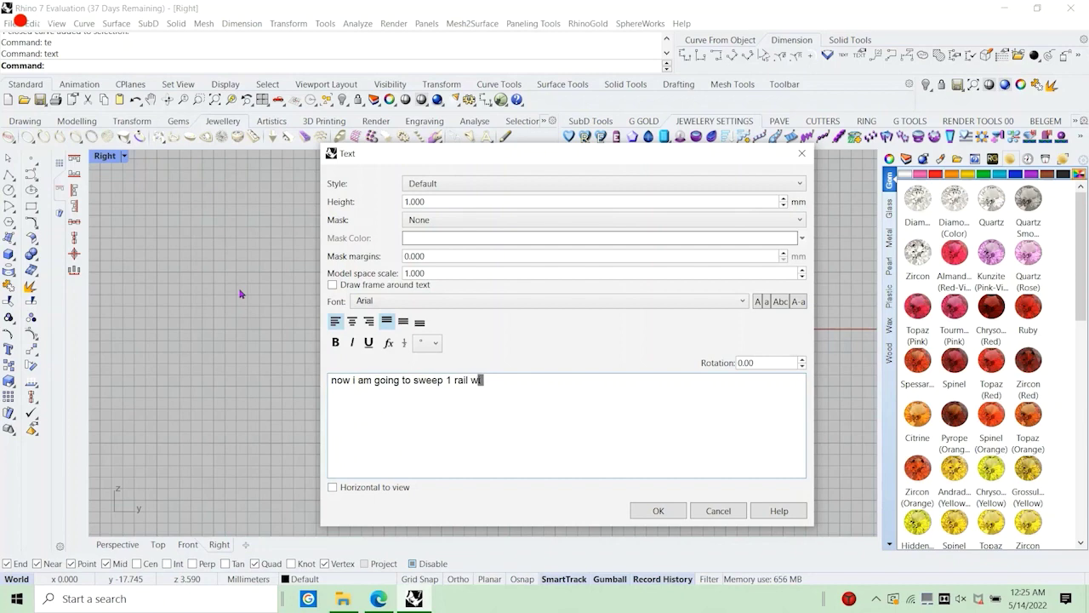
text(ith these)
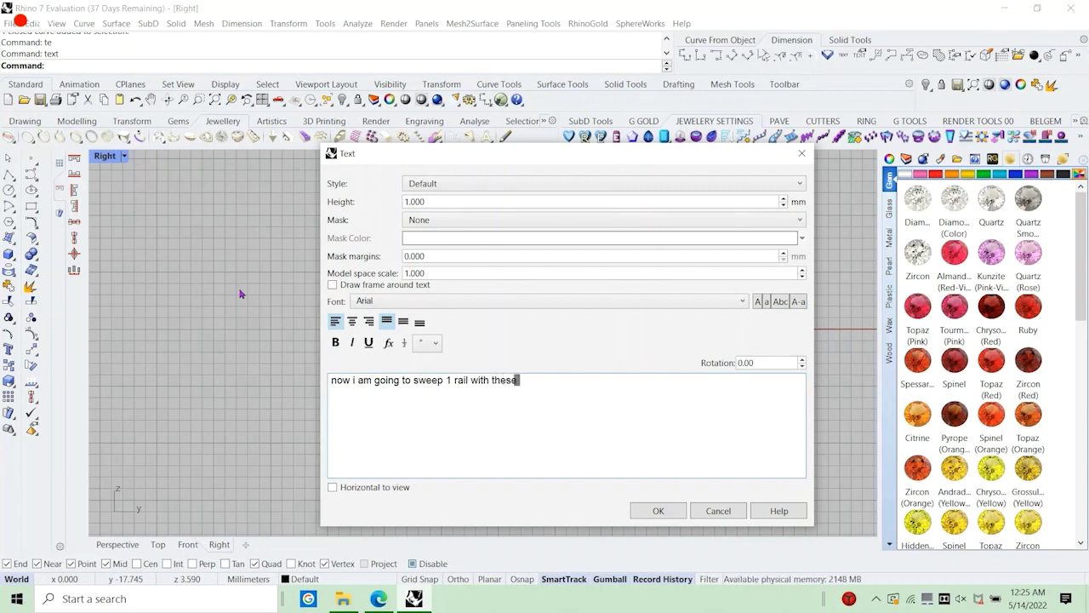
text( two seeps)
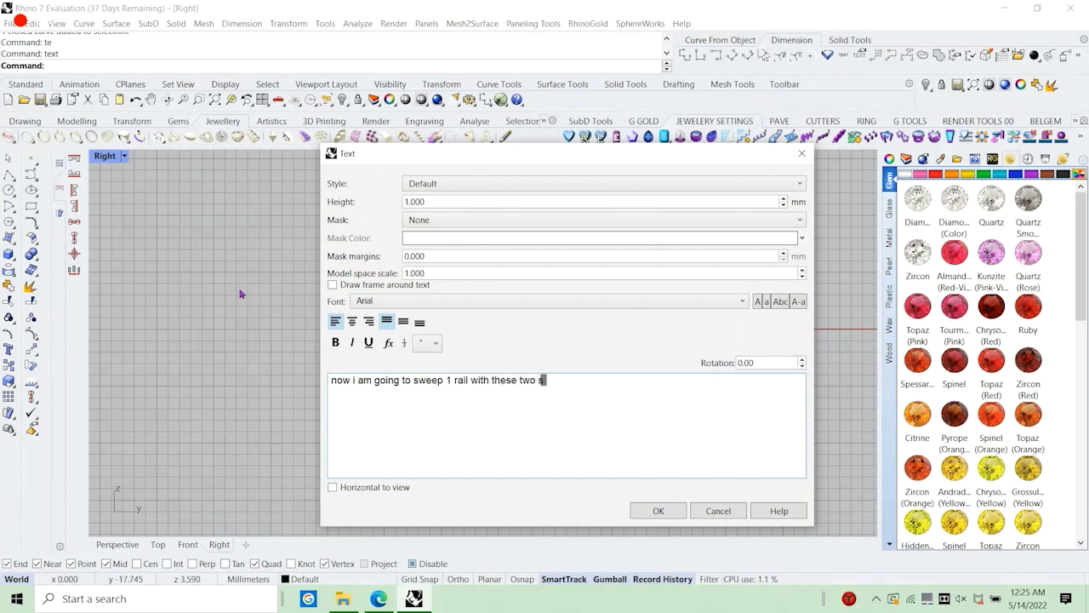
click(708, 513)
Start a one-rail sweep in the perspective view with the ring circle as rail and the upper and lower profiles as shapes.
scroll(394, 356, down, 4)
double_click(116, 156)
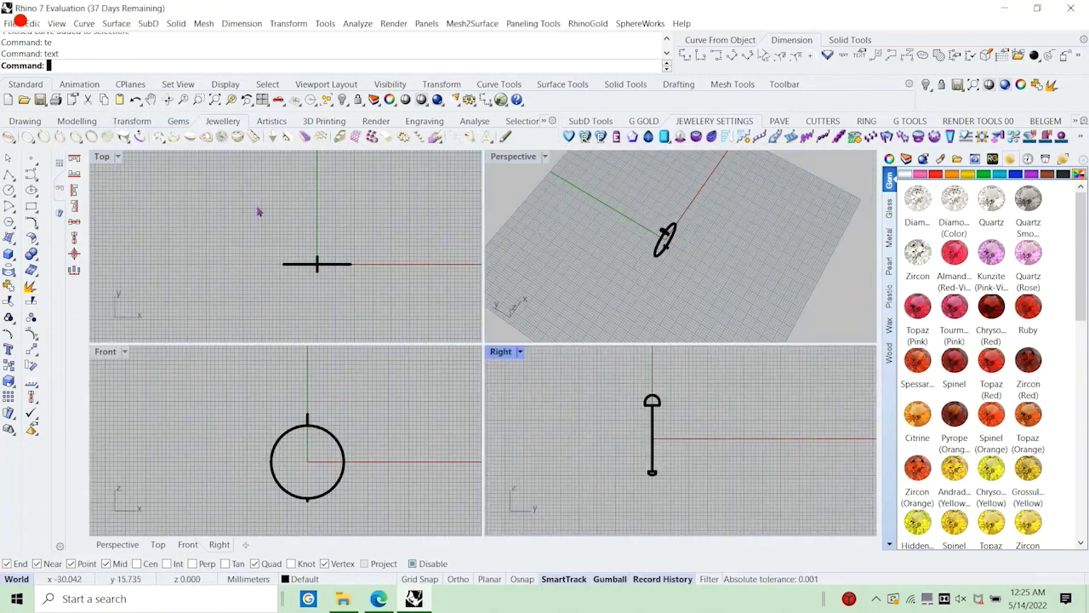
right_drag(676, 249, 542, 184)
double_click(529, 159)
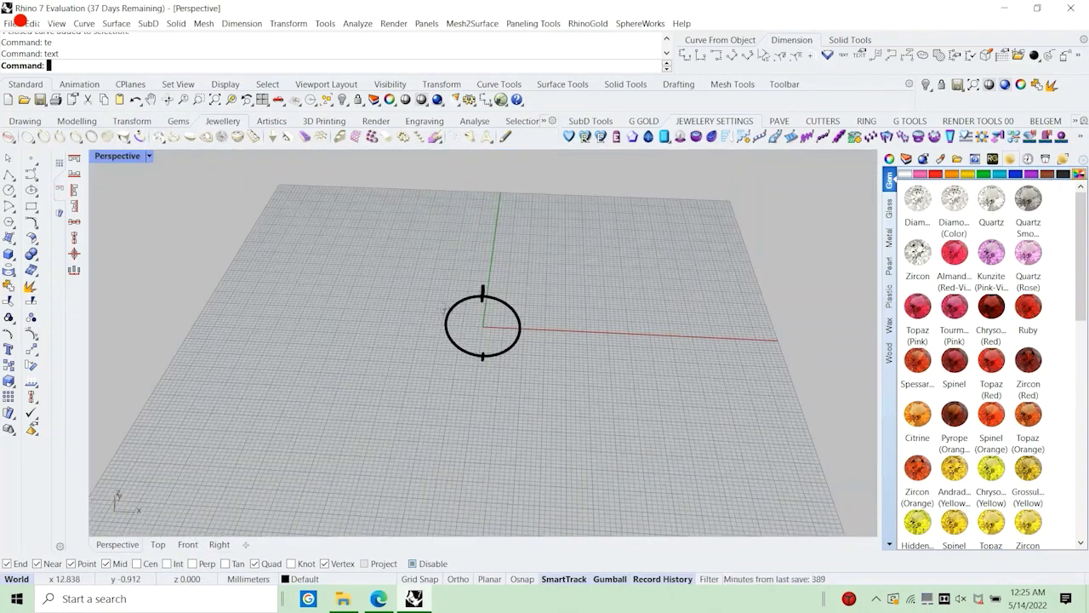
scroll(518, 349, up, 3)
click(545, 382)
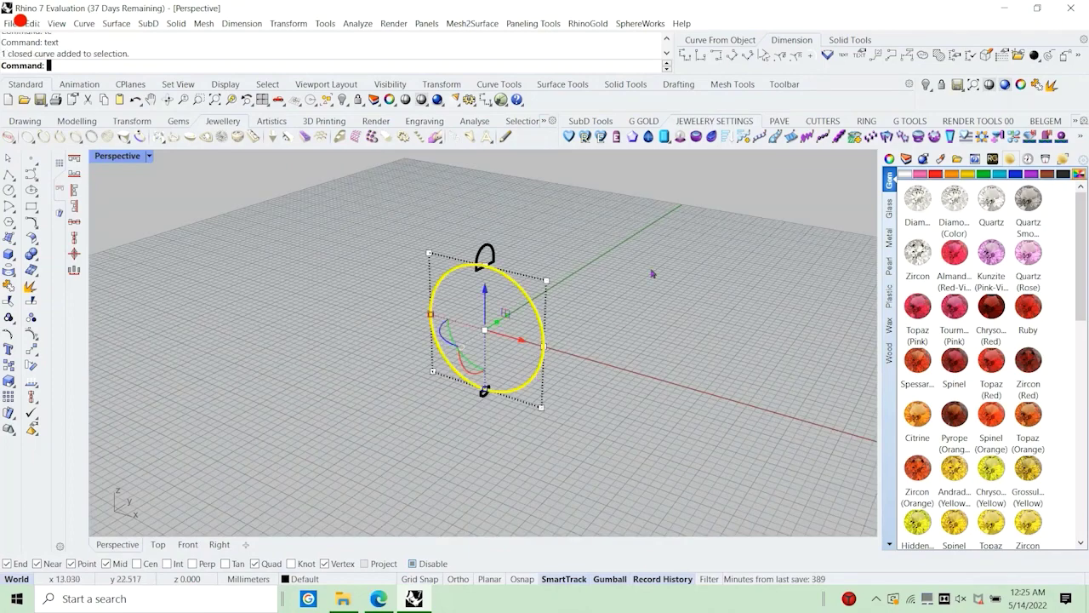
click(117, 23)
click(143, 70)
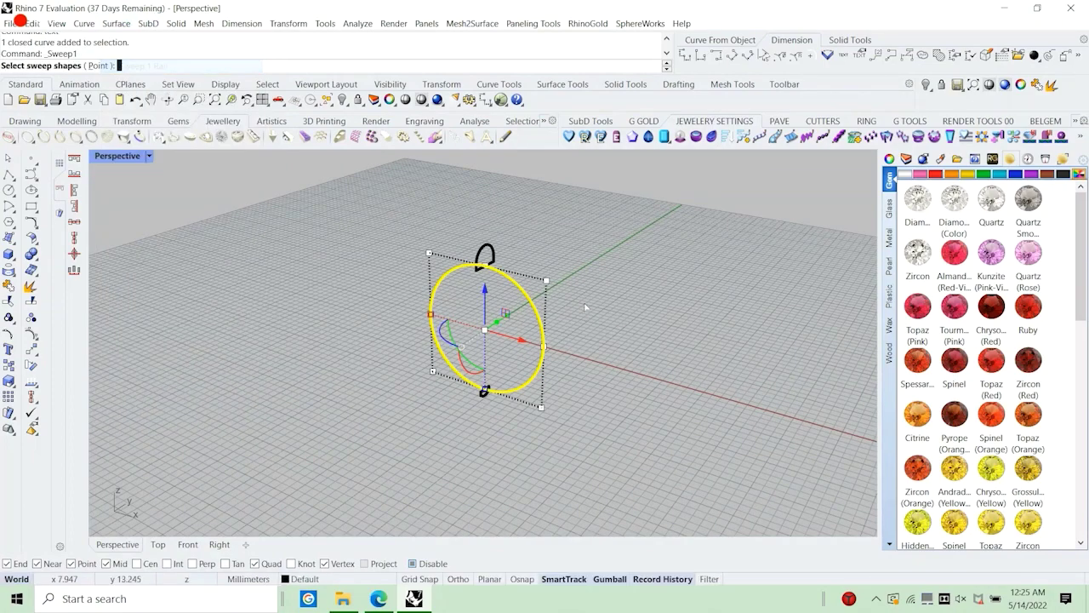
click(478, 255)
click(484, 393)
key(Return)
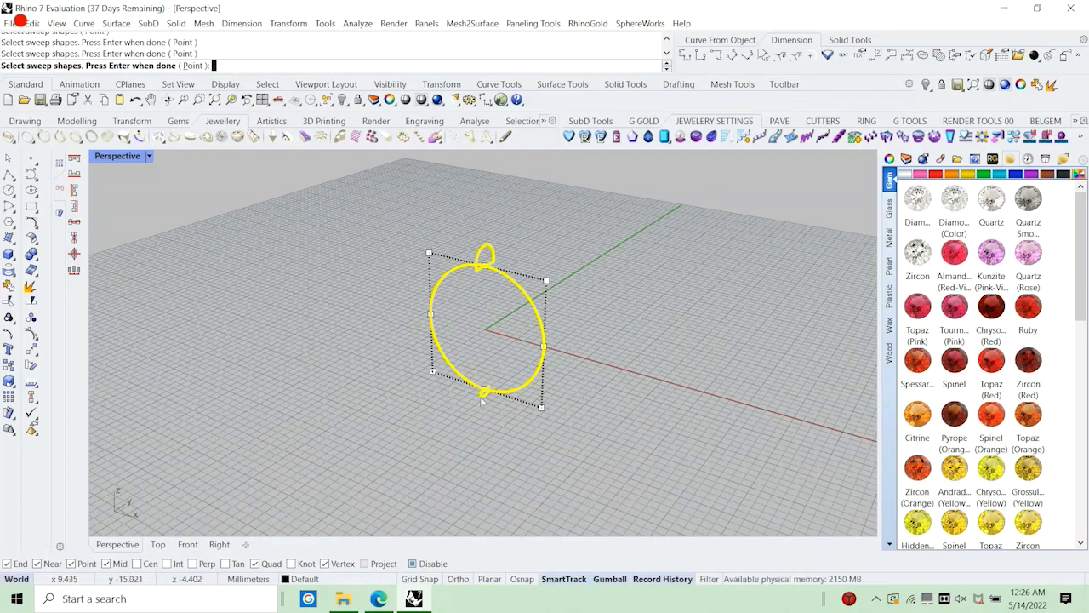
Align both profiles' seam points to the midpoints of their flat edges and complete the freeform closed sweep with unchanged cross sections.
scroll(516, 320, up, 5)
scroll(428, 465, up, 6)
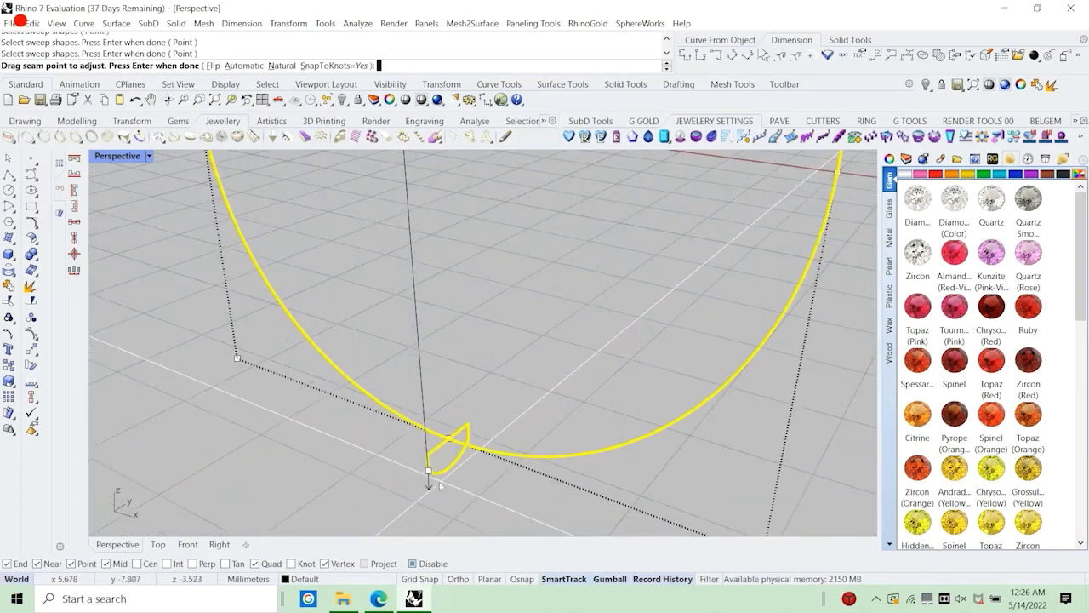
drag(428, 465, 449, 439)
scroll(492, 495, down, 8)
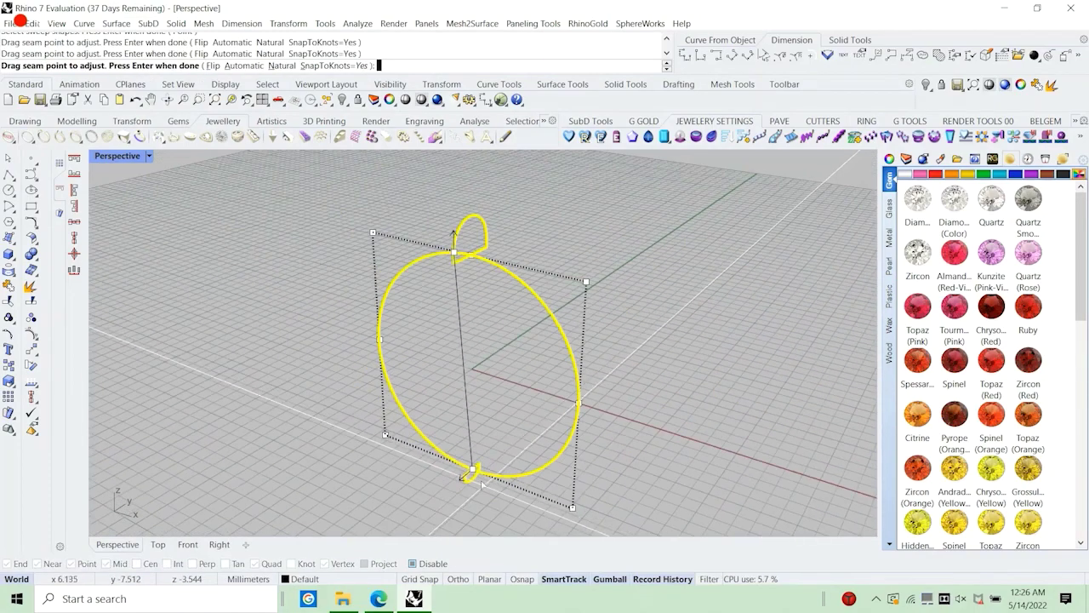
scroll(469, 244, up, 2)
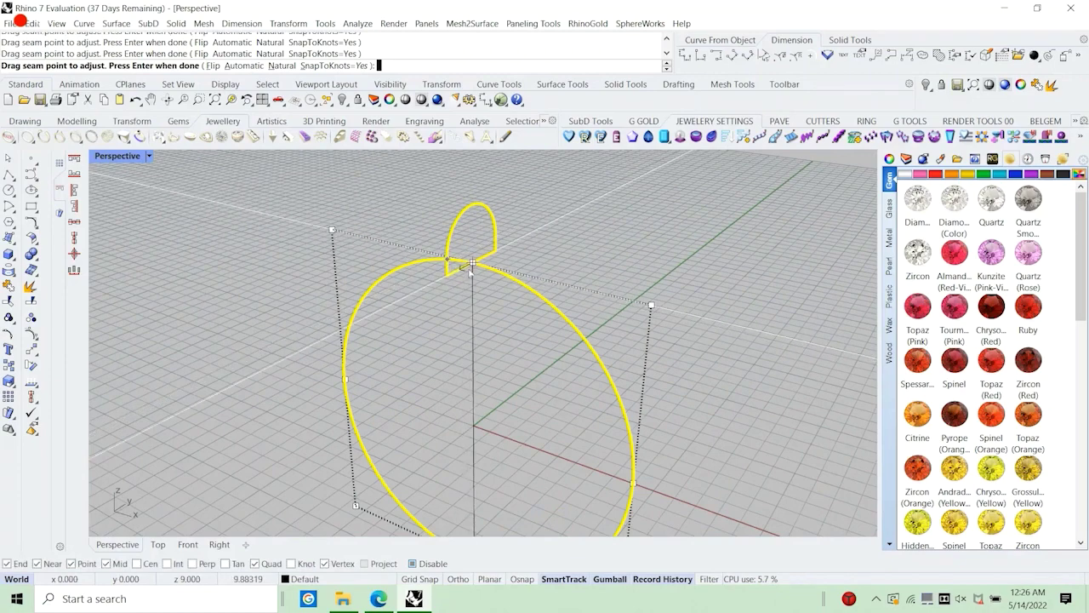
scroll(421, 276, down, 4)
key(Return)
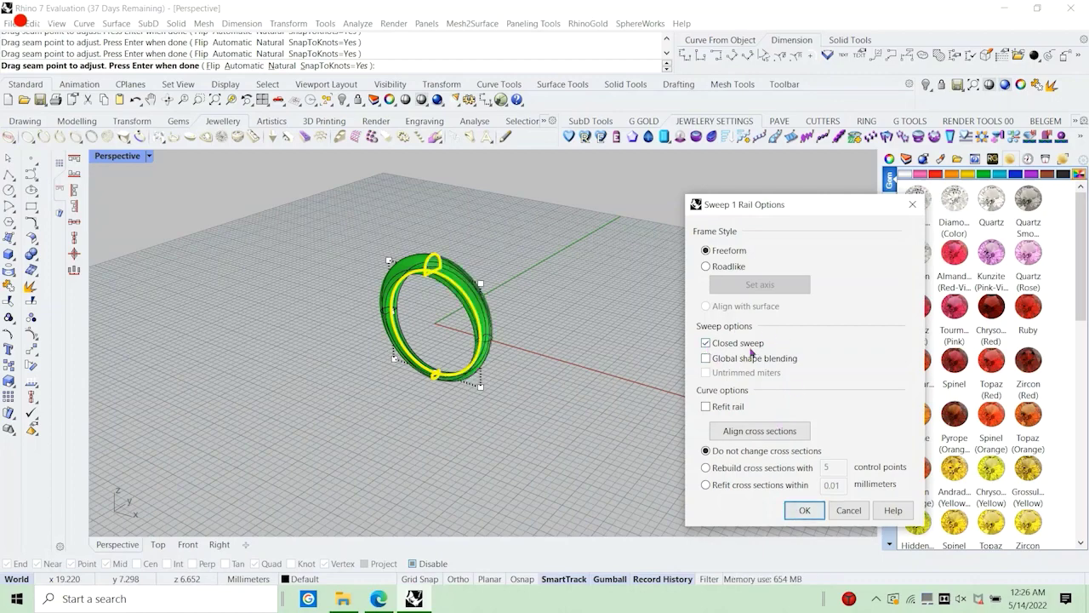
click(804, 510)
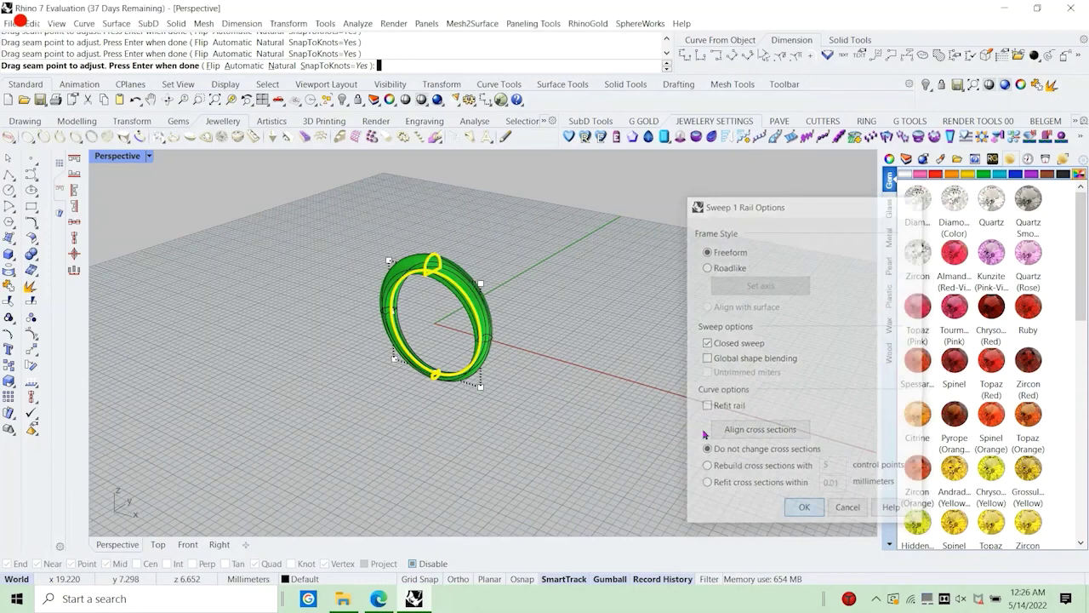
Examine the swept ring band from several angles, checking its inner surface and the transition between the two profiles.
right_drag(476, 323, 547, 284)
scroll(547, 285, up, 5)
scroll(545, 284, down, 4)
right_drag(370, 287, 618, 307)
click(414, 318)
scroll(414, 318, down, 6)
click(617, 306)
right_drag(332, 241, 463, 407)
scroll(437, 380, up, 6)
scroll(437, 380, down, 4)
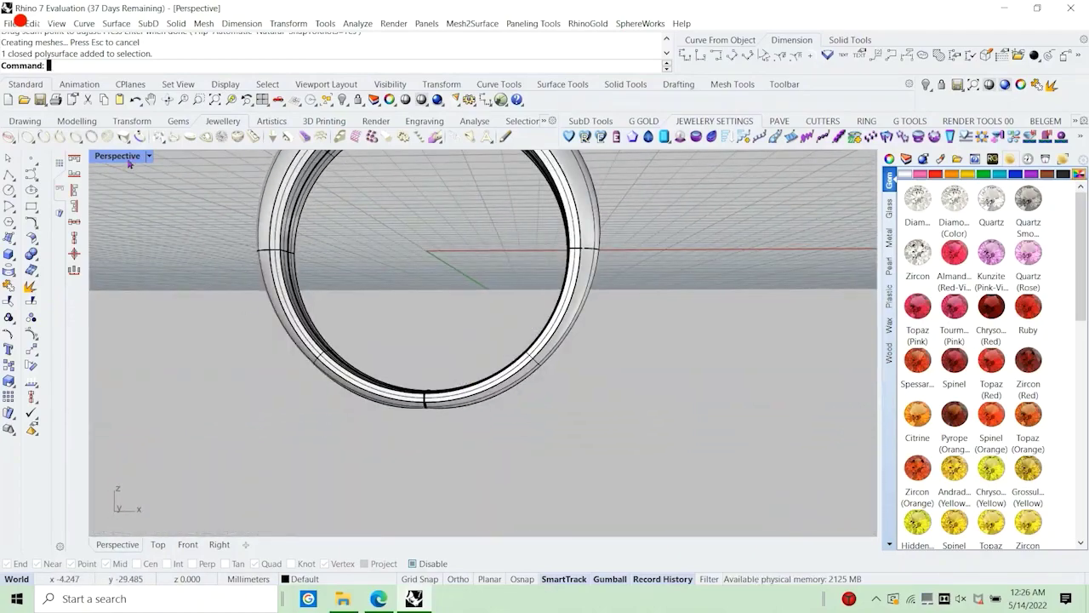
Select the lower profile's lowest control point in the right view and move it slightly downward to deepen the band's curve.
key(ctrl+m)
scroll(318, 504, up, 15)
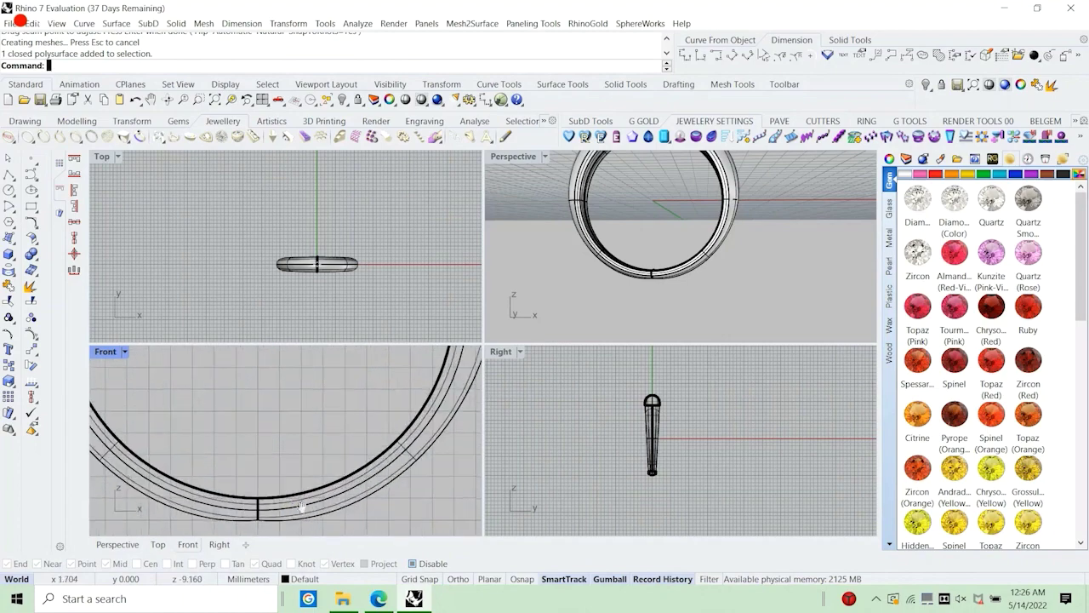
right_drag(319, 506, 337, 470)
right_click(337, 470)
right_click(671, 475)
scroll(671, 476, up, 6)
scroll(643, 475, up, 13)
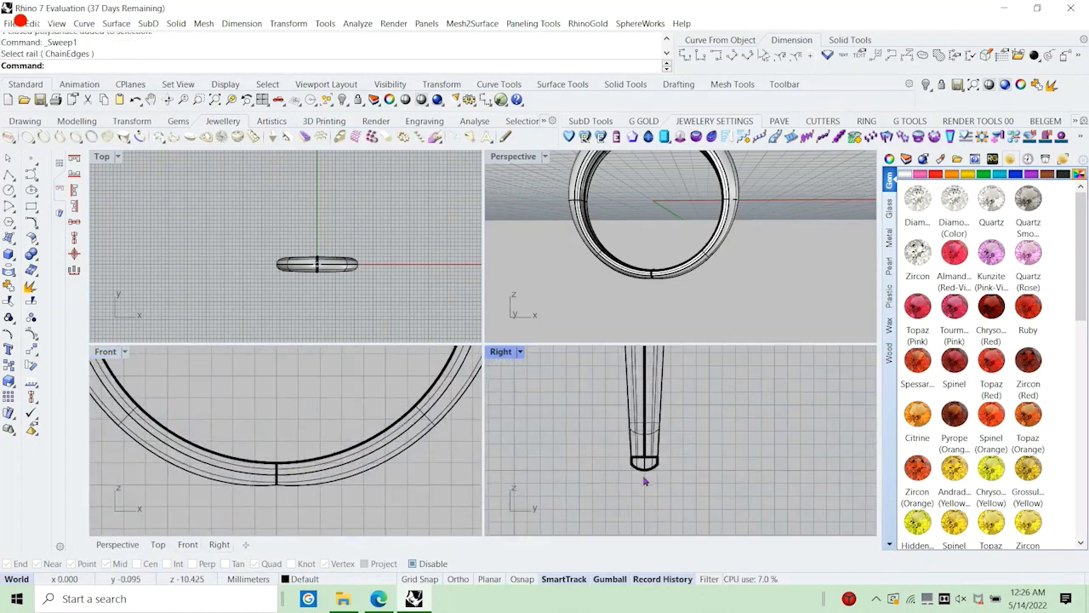
click(623, 461)
click(672, 474)
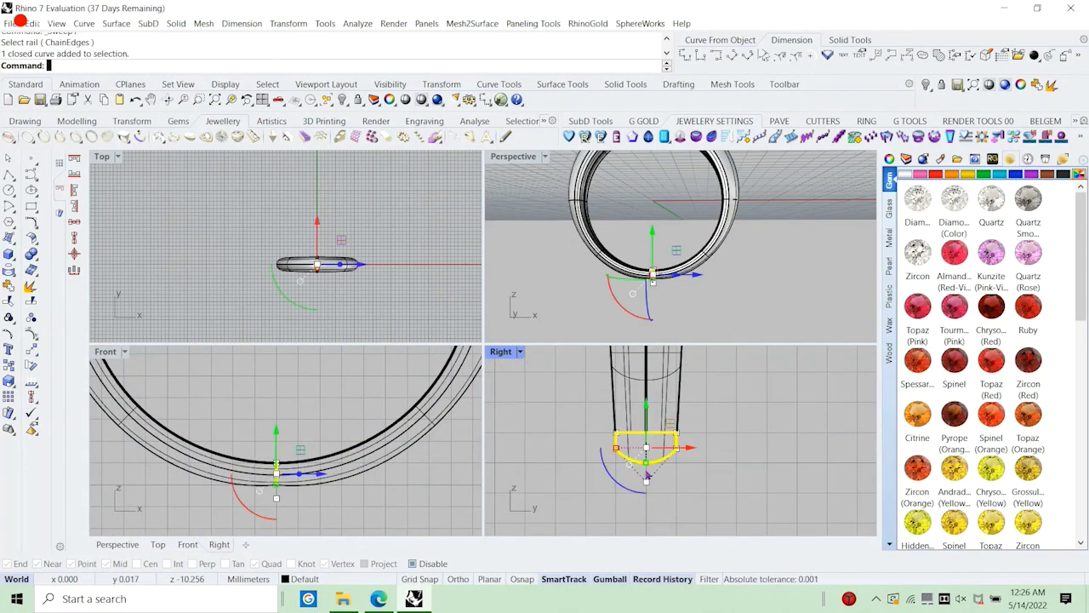
scroll(646, 493, up, 2)
click(649, 486)
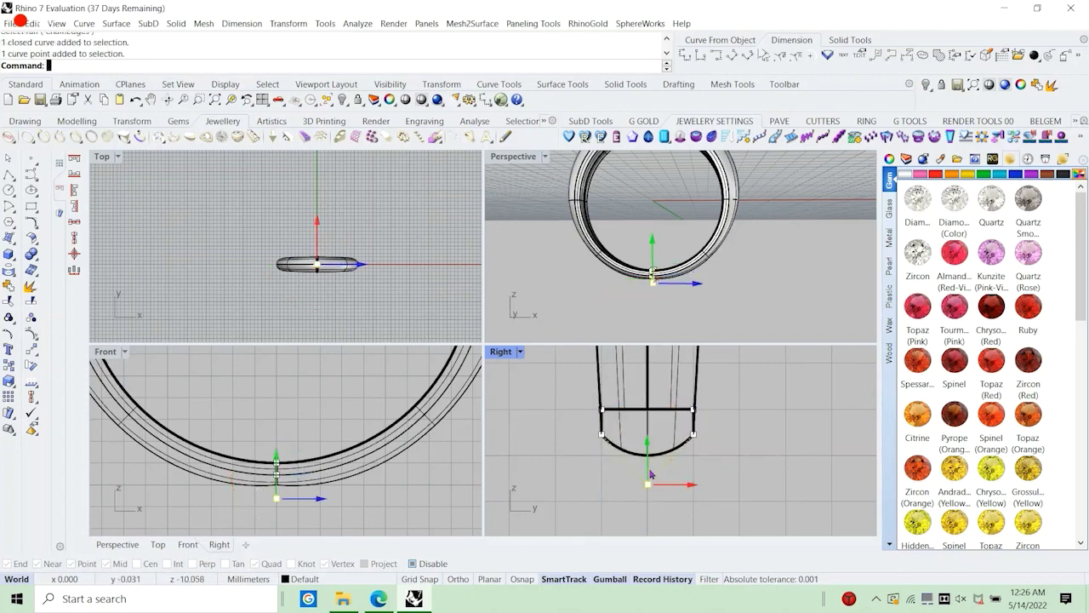
drag(650, 467, 652, 480)
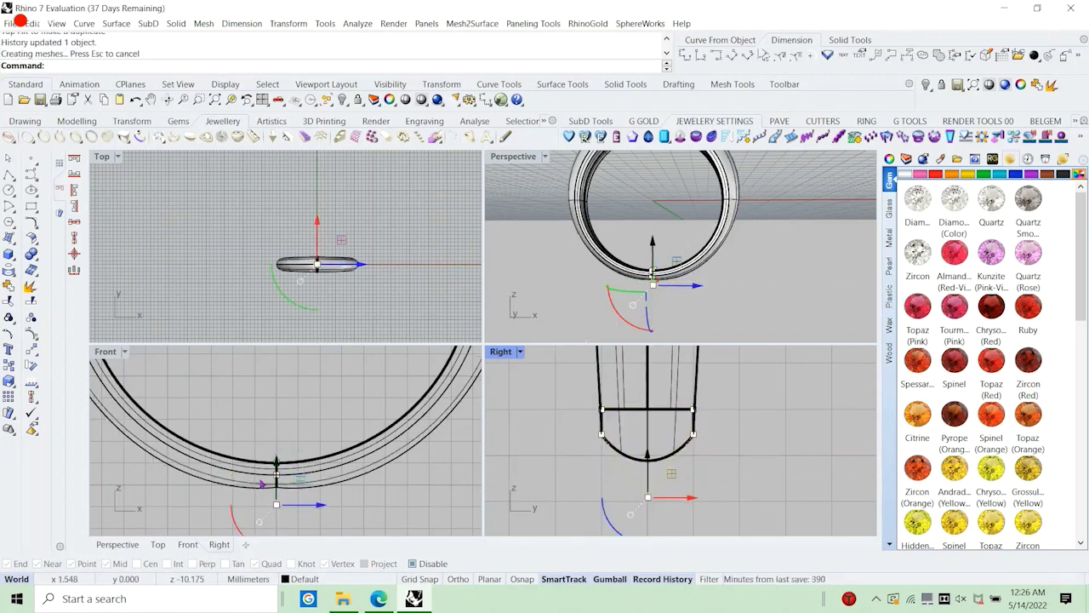
Lower the same control point further in the front view to thicken the bottom of the band.
scroll(293, 440, up, 3)
drag(293, 448, 294, 469)
scroll(319, 440, down, 4)
scroll(318, 442, down, 1)
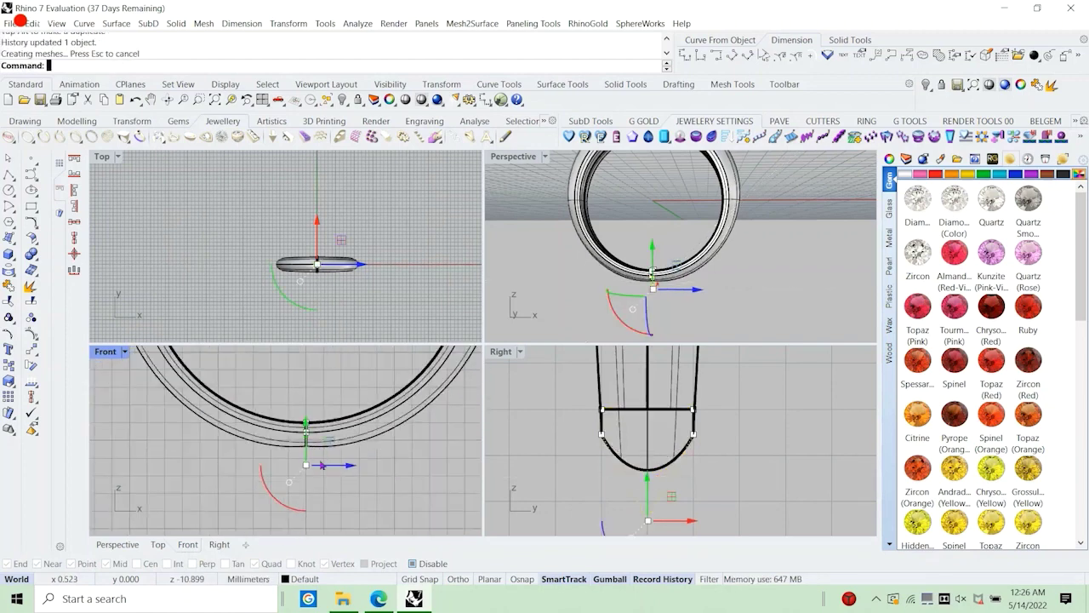
Try to lower the lower profile's bottom control point further and shift its two side corner points in the right view.
drag(649, 481, 648, 500)
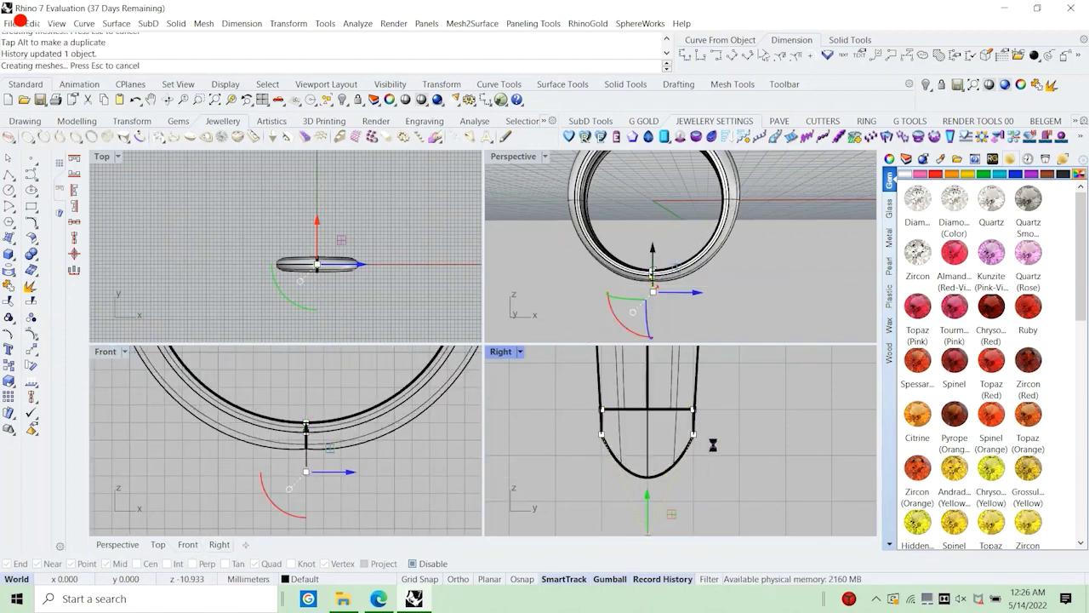
scroll(303, 454, up, 5)
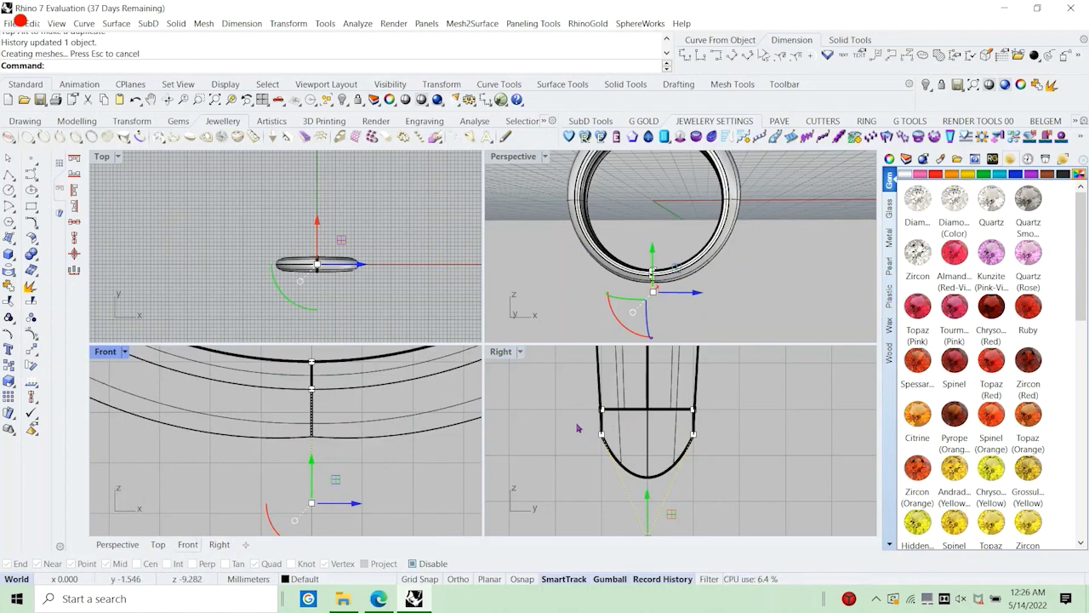
drag(580, 424, 732, 455)
drag(603, 434, 593, 434)
Undo the last control point moves on the lower profile.
key(ctrl+z)
key(ctrl+z)
key(ctrl+z)
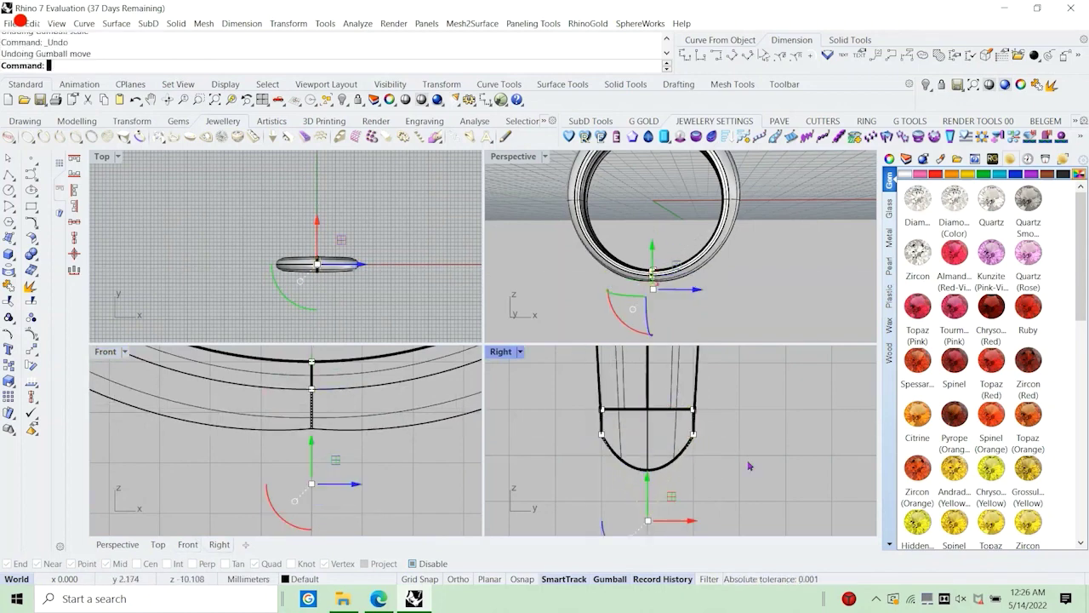
key(ctrl+z)
Examine the swept band from several angles, checking the shape of its top and outer surface.
scroll(344, 443, down, 12)
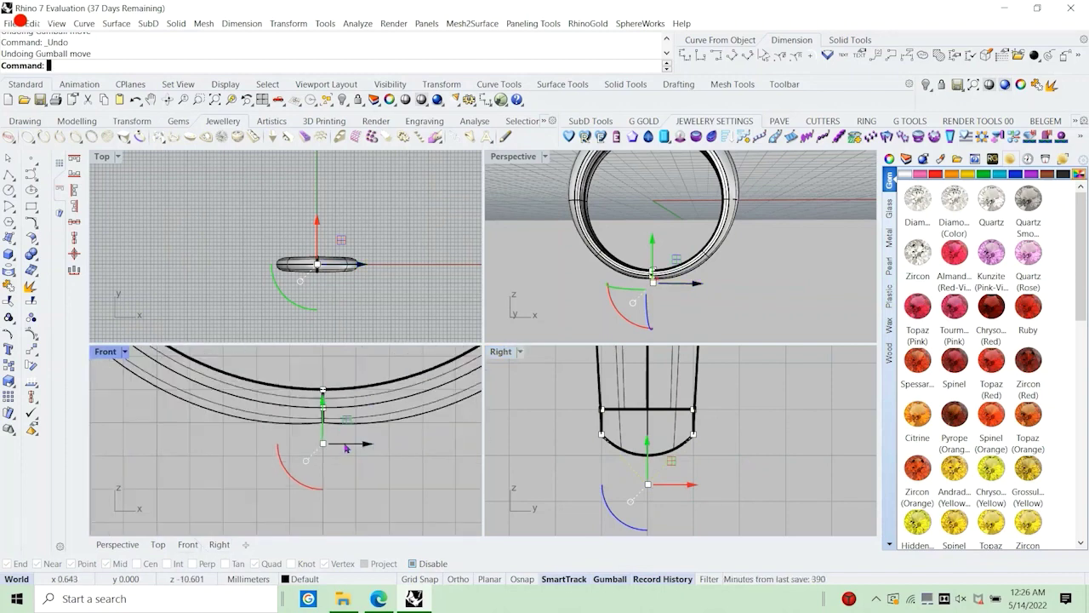
scroll(630, 293, down, 4)
right_drag(661, 251, 692, 289)
scroll(616, 186, up, 6)
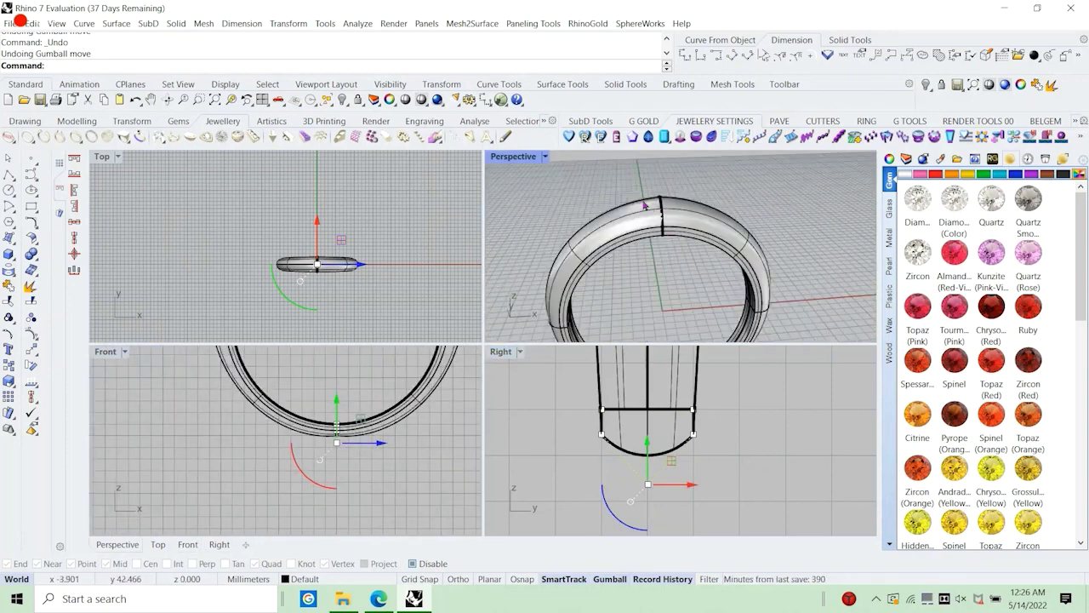
right_drag(640, 205, 544, 228)
scroll(596, 454, down, 8)
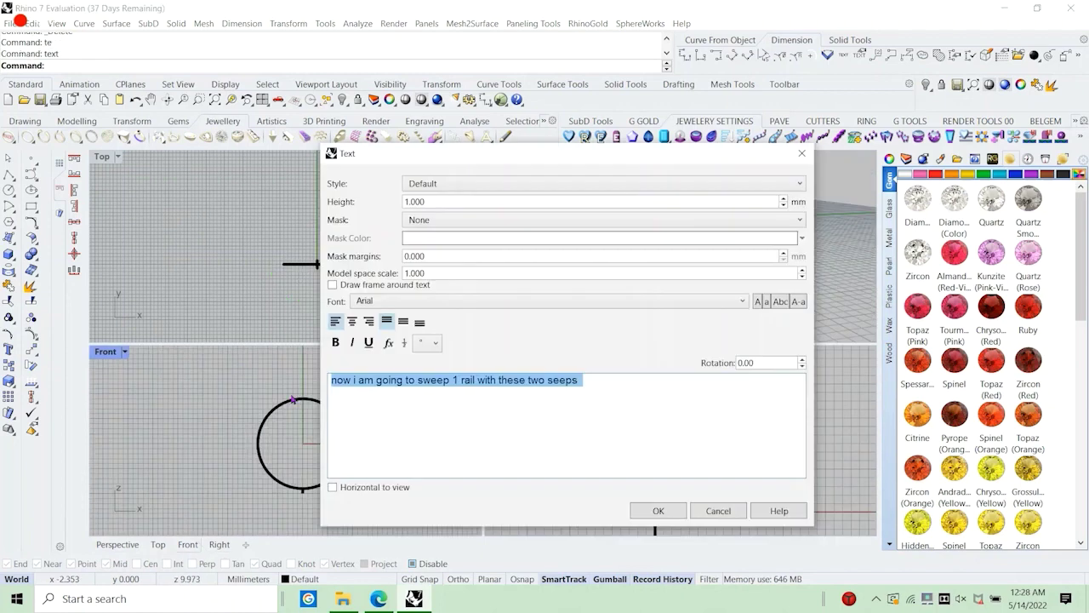
key(BackSpace)
text(it)
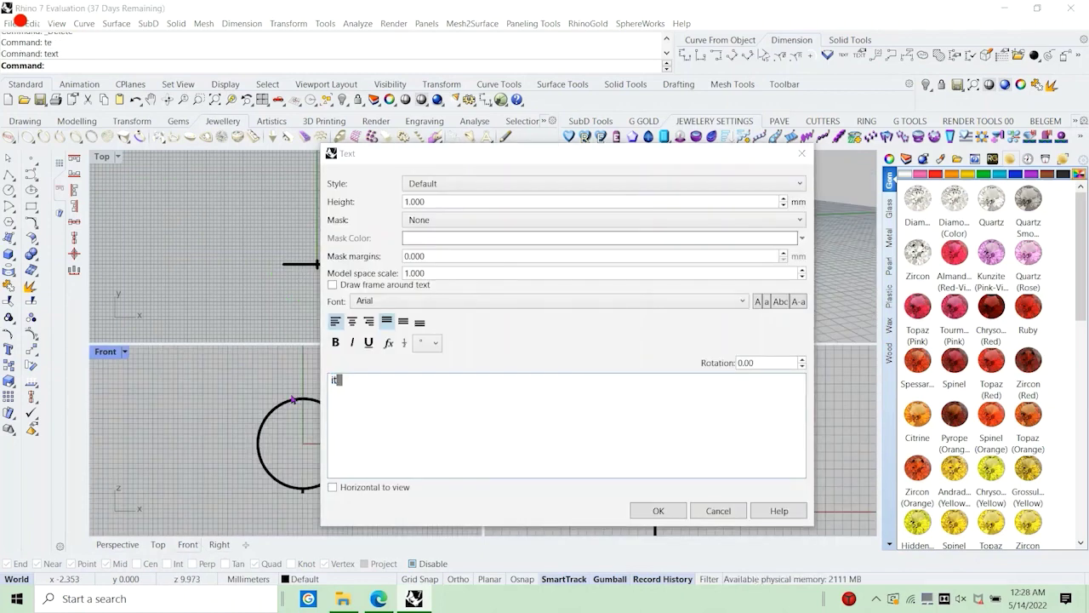
text( gave some)
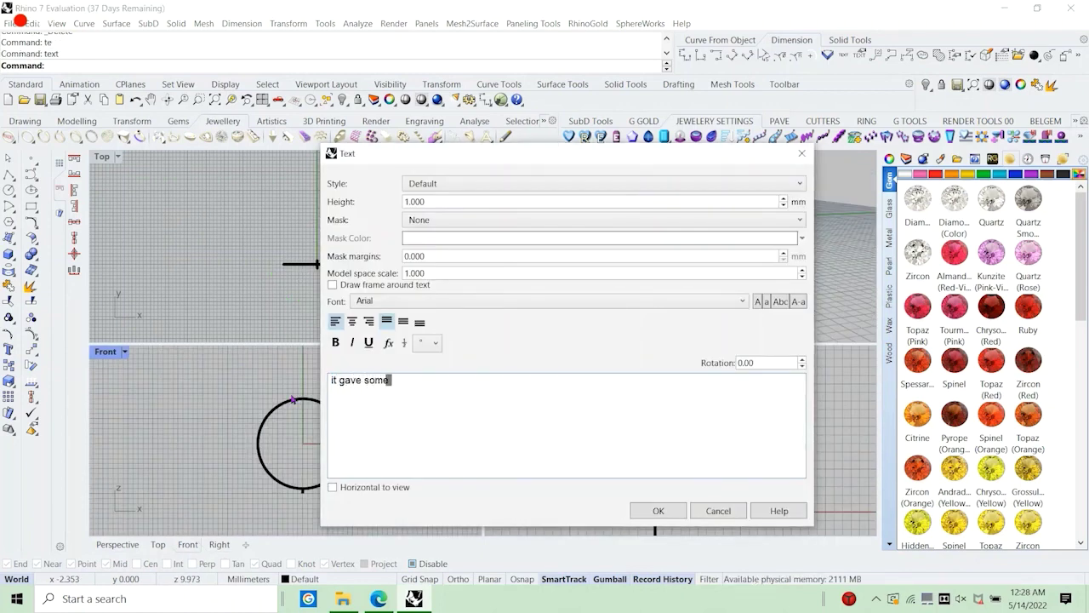
text( weird sha)
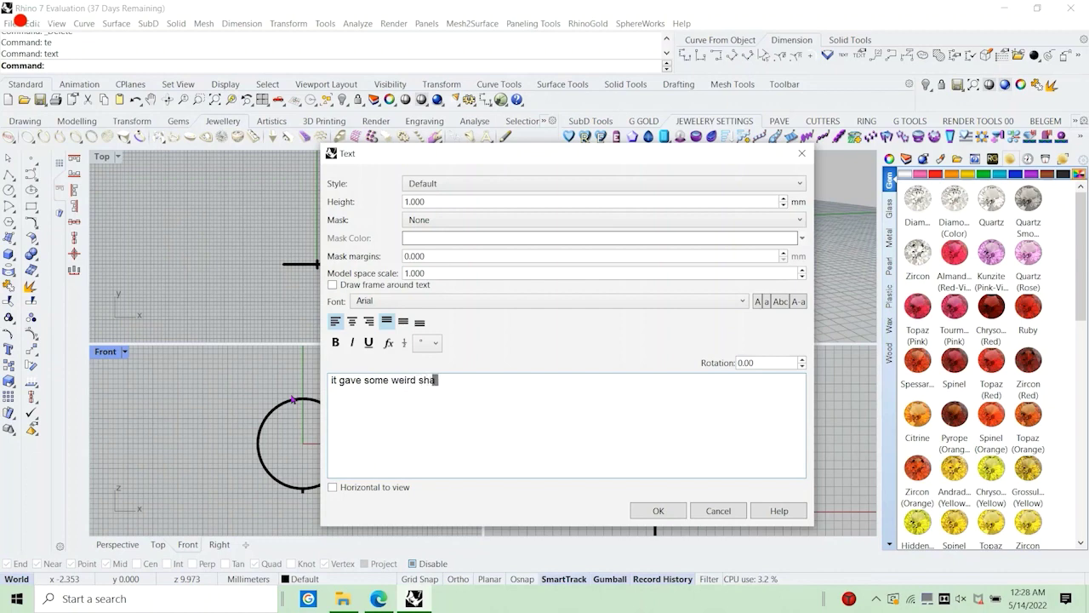
text(pe so i ma)
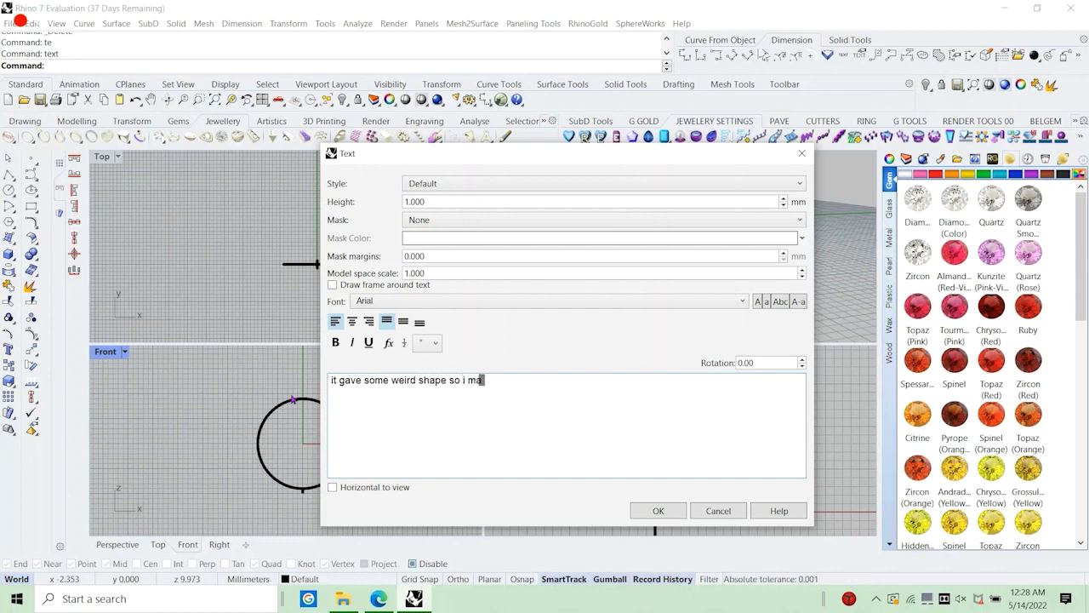
text( going to show you a very simp)
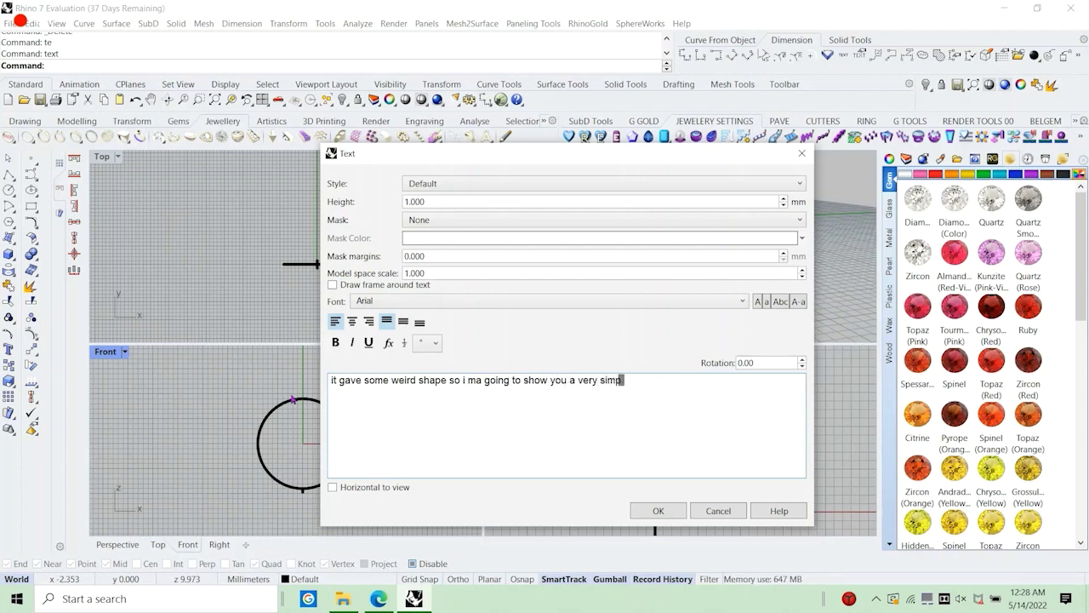
text(le thing to do)
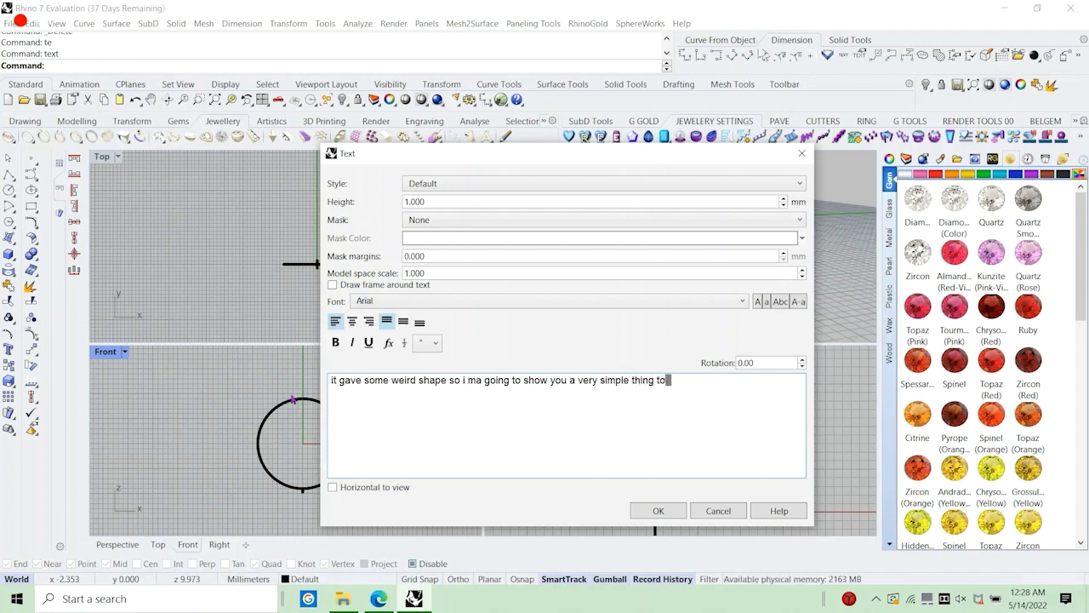
click(741, 510)
Rotate a copy of the lower closed profile 180 degrees about the origin, placing it at the top of the ring circle.
scroll(292, 515, up, 3)
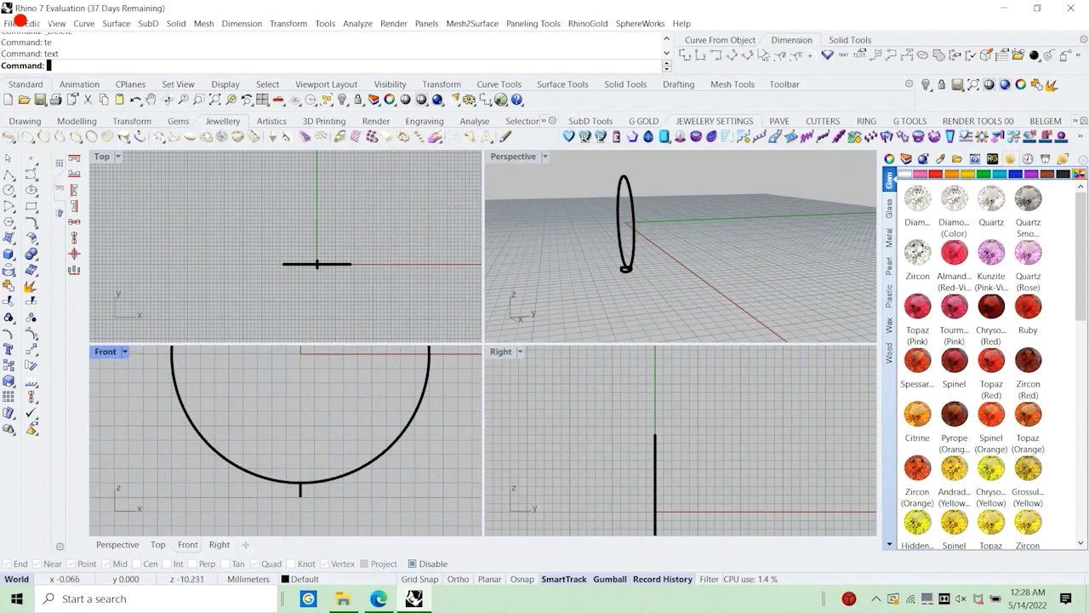
click(300, 494)
scroll(635, 278, up, 8)
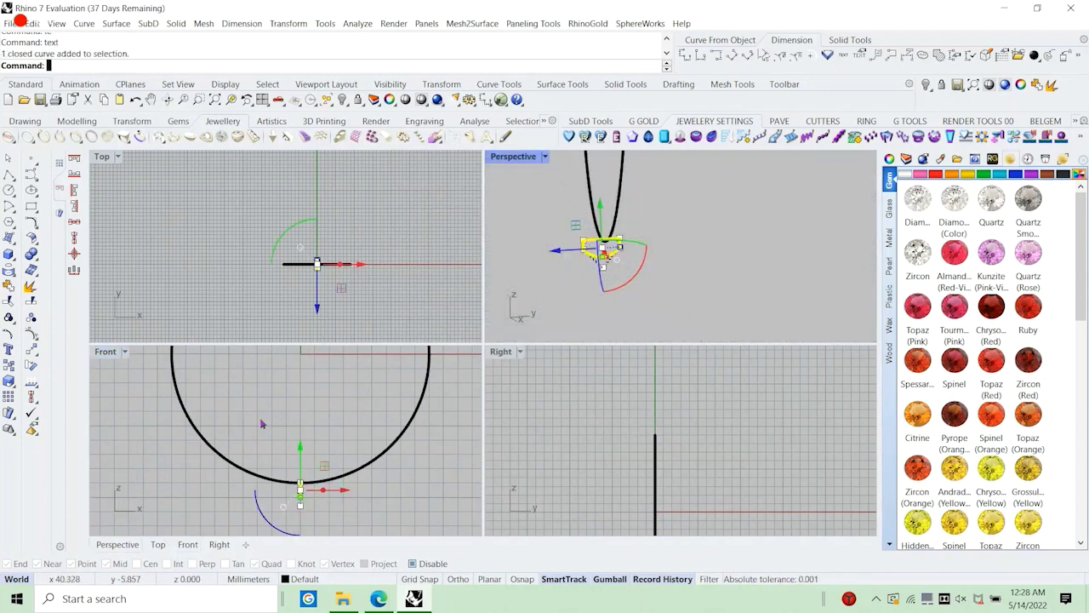
scroll(262, 423, down, 5)
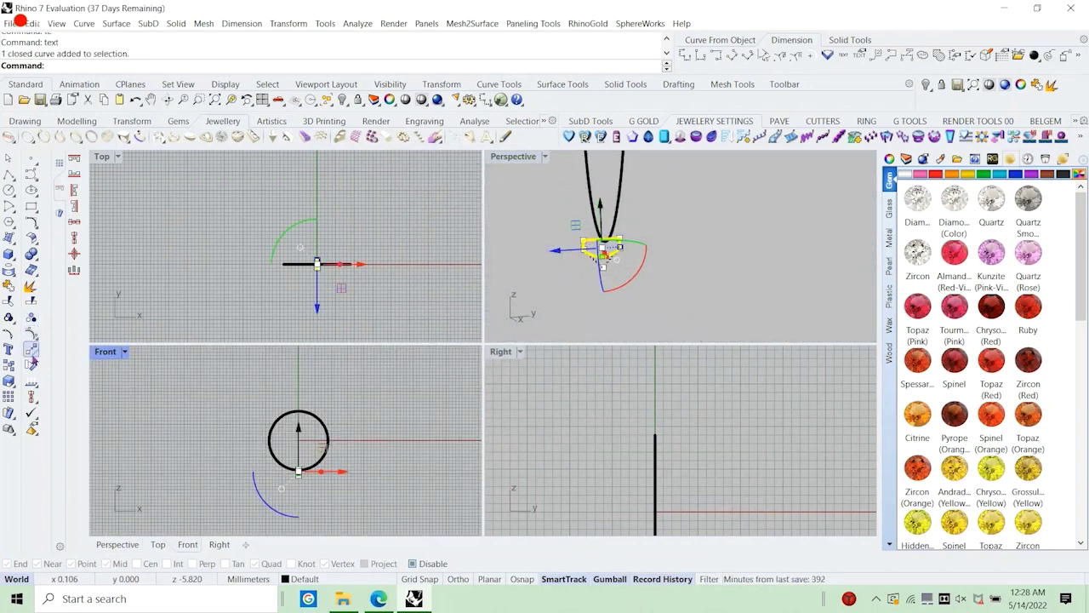
click(31, 365)
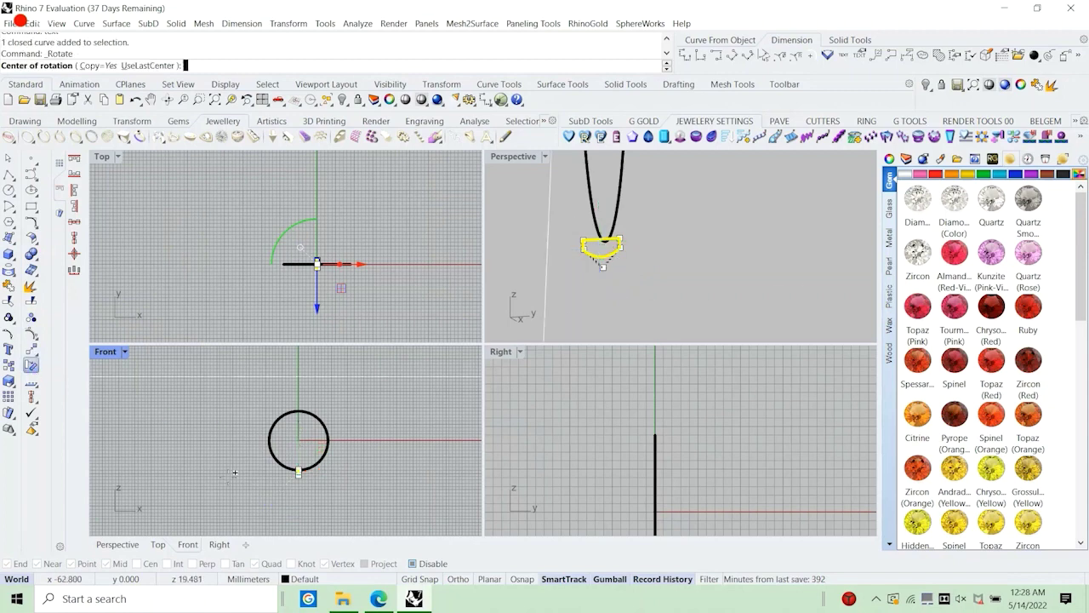
text(0)
key(Return)
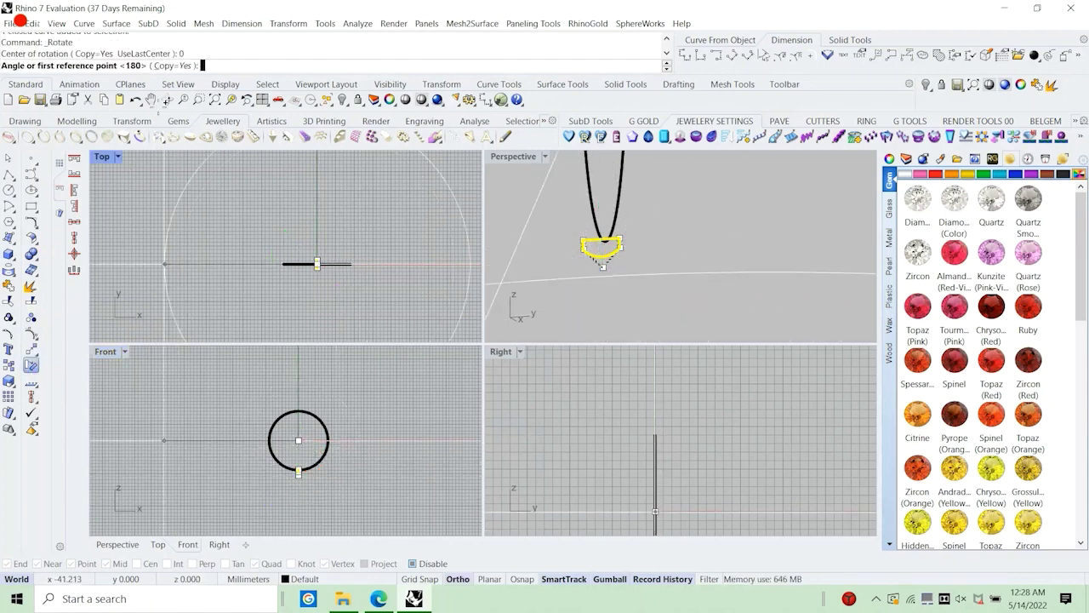
click(298, 502)
click(323, 392)
key(Return)
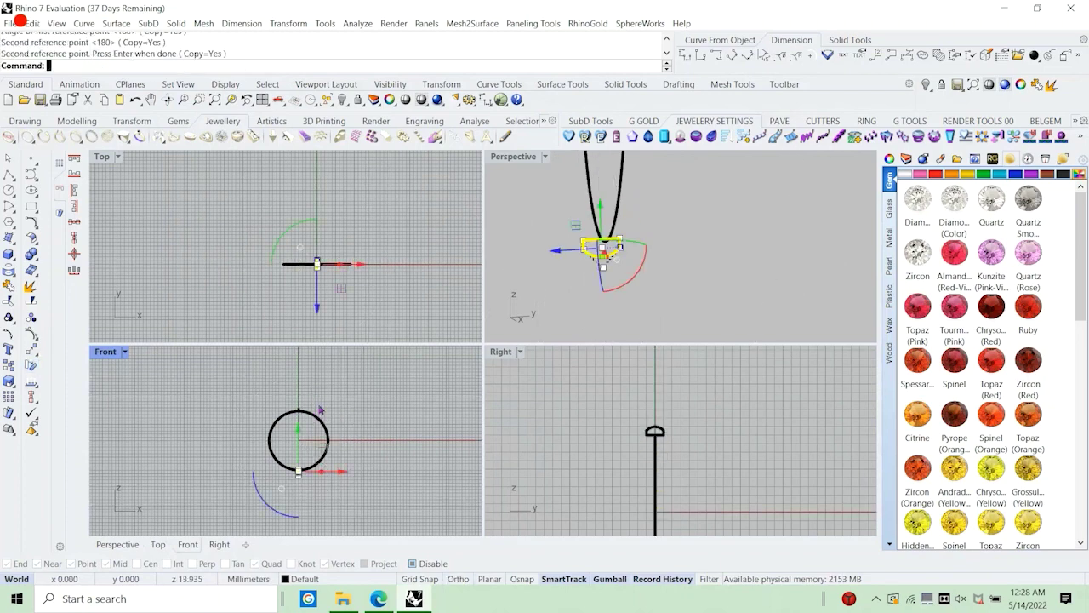
Scale the upper profile uniformly from the midpoint of its flat edge, taking the edge's corner as first reference and 2 mm as second.
click(712, 279)
scroll(712, 280, down, 6)
shift+right_drag(693, 295, 713, 338)
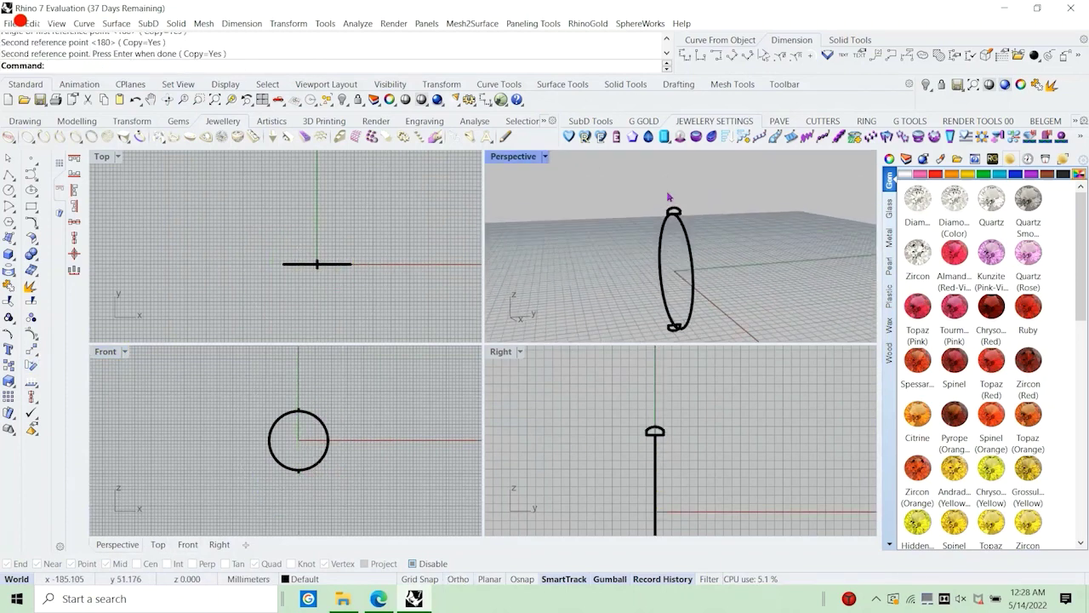
scroll(673, 209, up, 12)
click(711, 250)
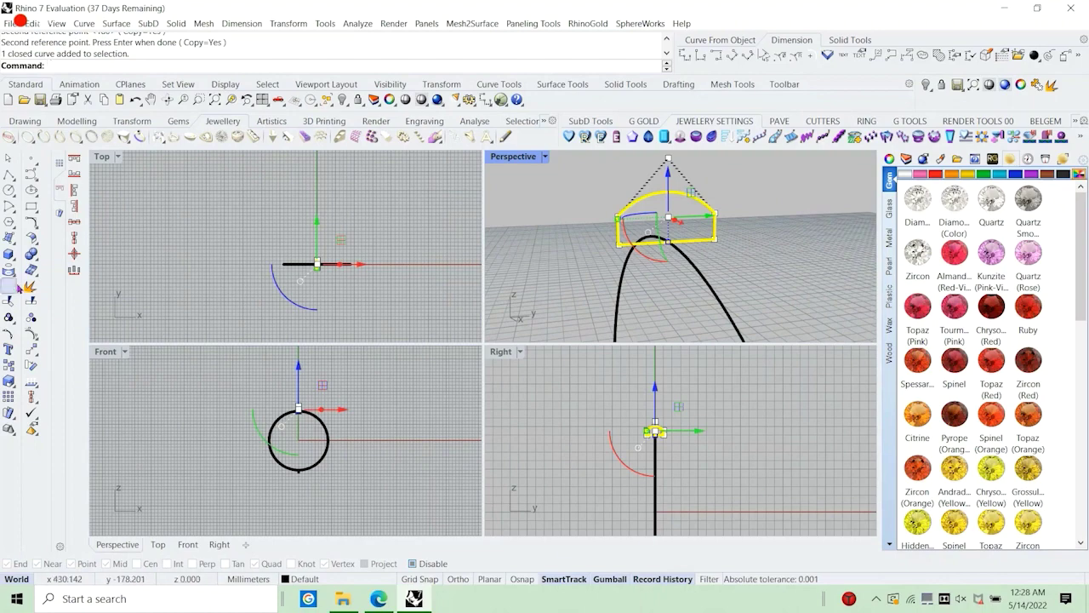
click(8, 385)
scroll(655, 436, up, 3)
scroll(656, 433, up, 4)
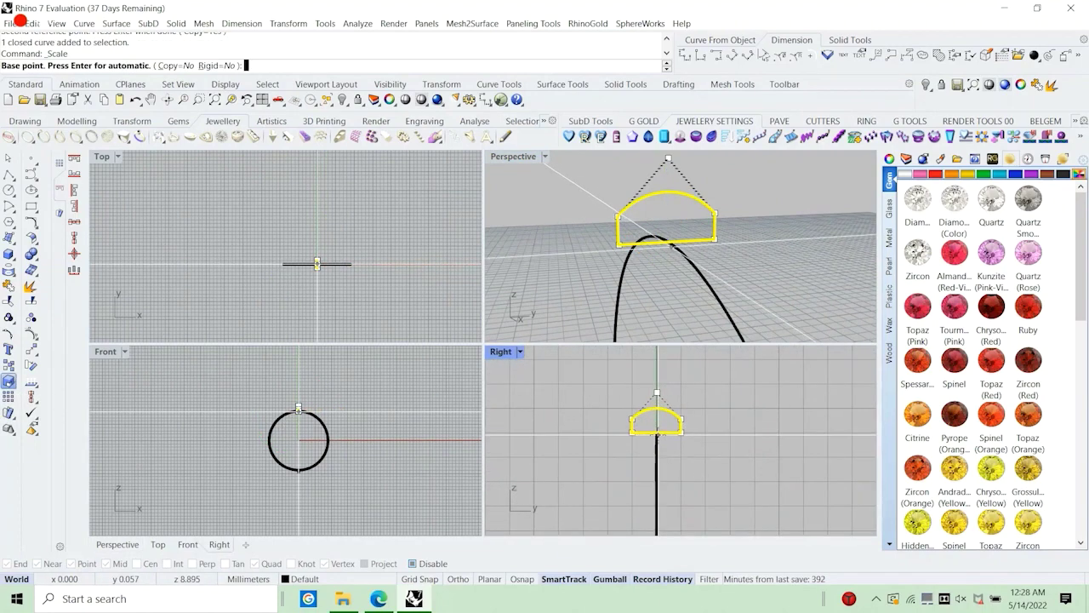
click(654, 432)
right_drag(654, 435, 655, 456)
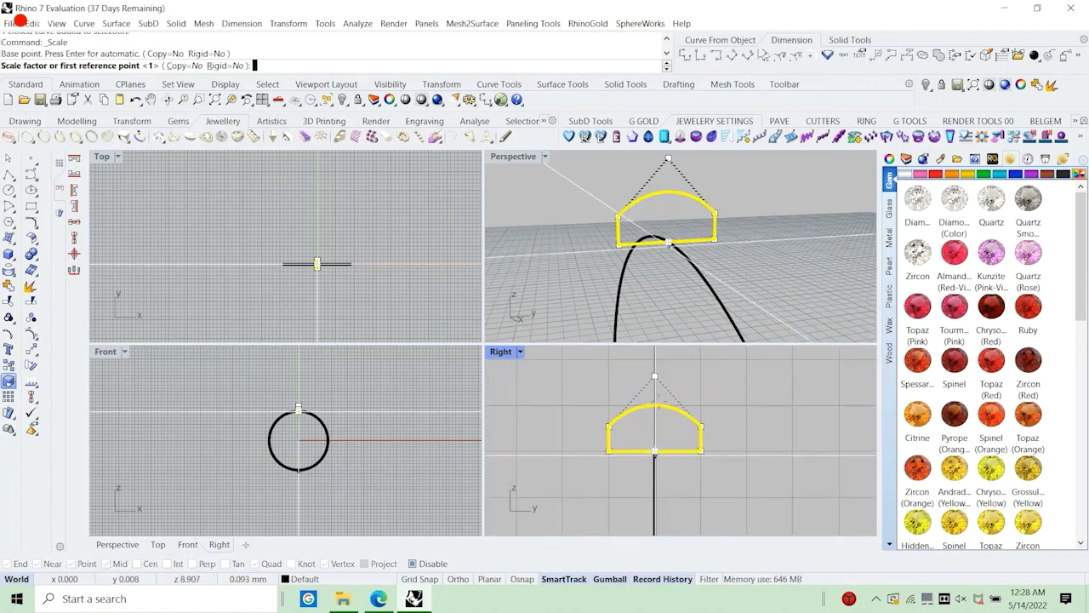
key(shift)
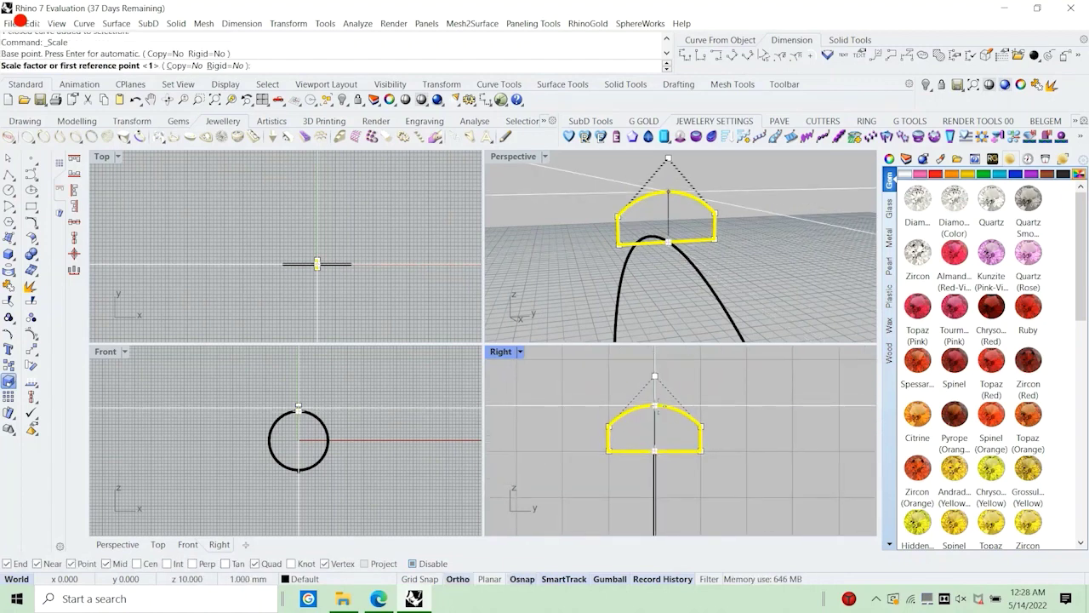
click(702, 450)
key(alt)
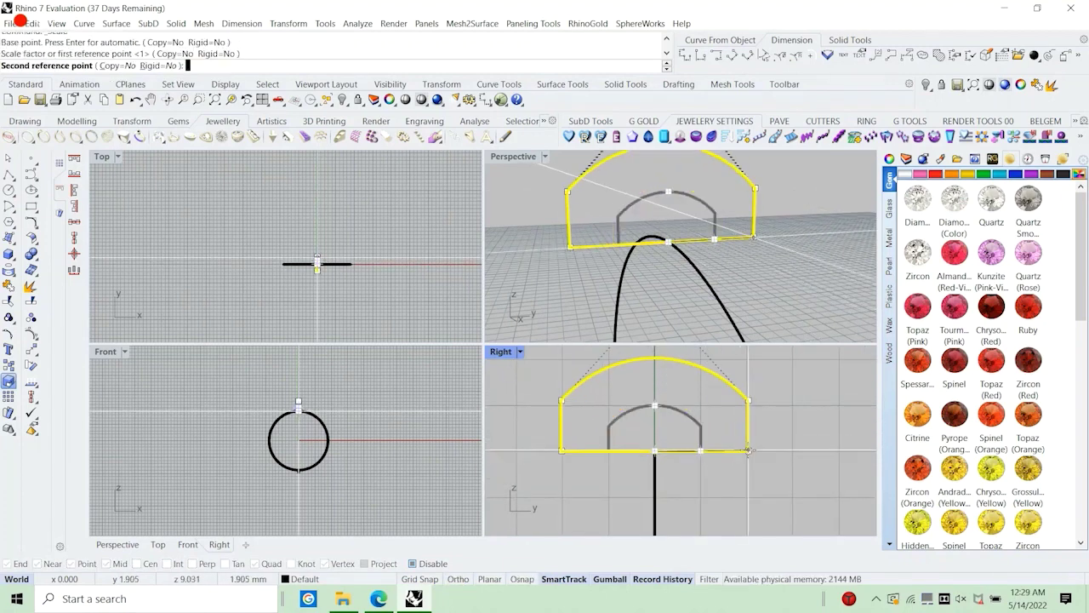
text(2)
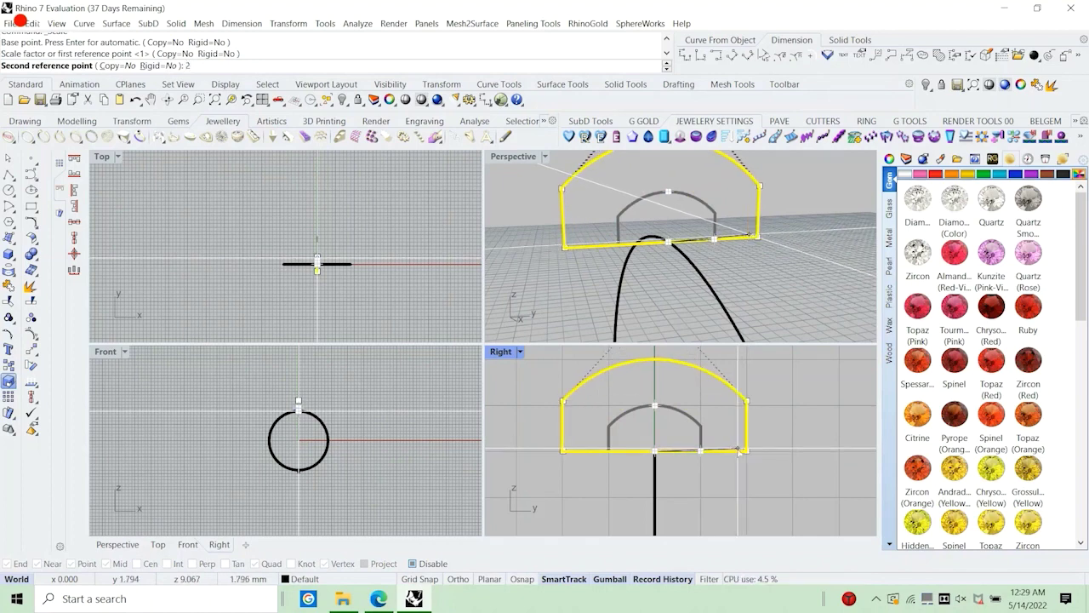
key(Return)
scroll(624, 421, down, 4)
key(Escape)
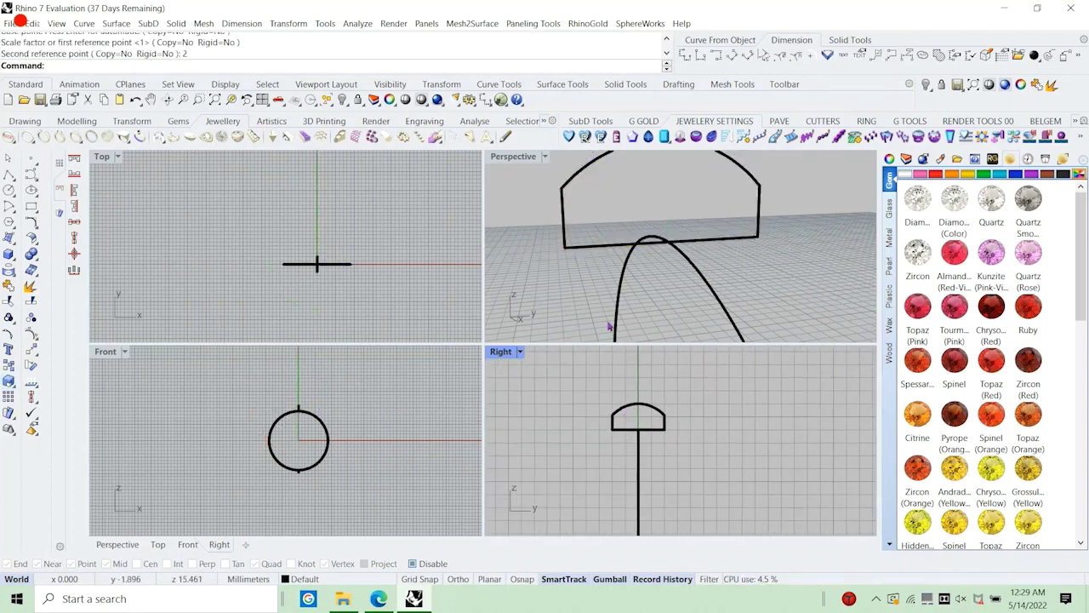
Dimension the upper profile's flat edge between its two corners in the right view.
click(699, 56)
scroll(604, 434, up, 4)
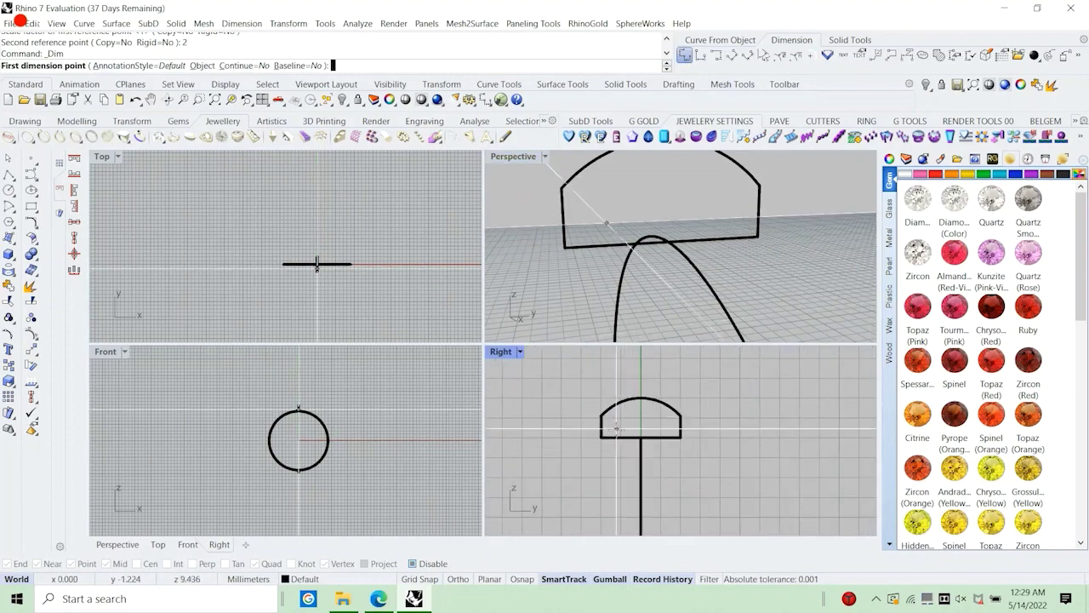
click(598, 438)
click(696, 438)
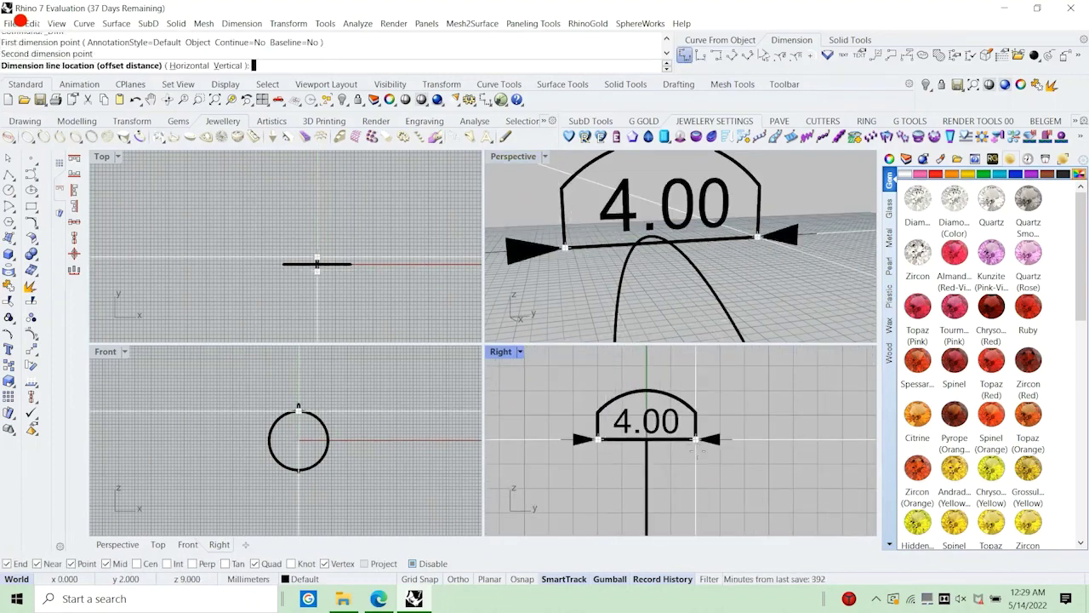
Dimension the base width of the upper profile in the Right view and delete the dimension.
click(677, 471)
click(674, 455)
scroll(673, 458, down, 5)
key(Delete)
scroll(659, 431, down, 6)
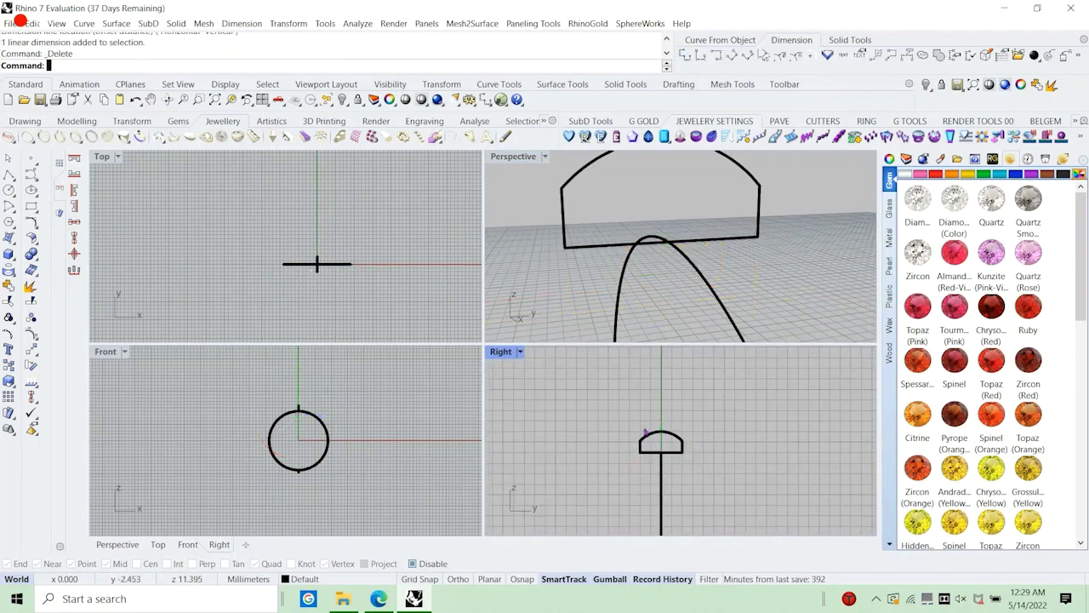
text(text)
key(Return)
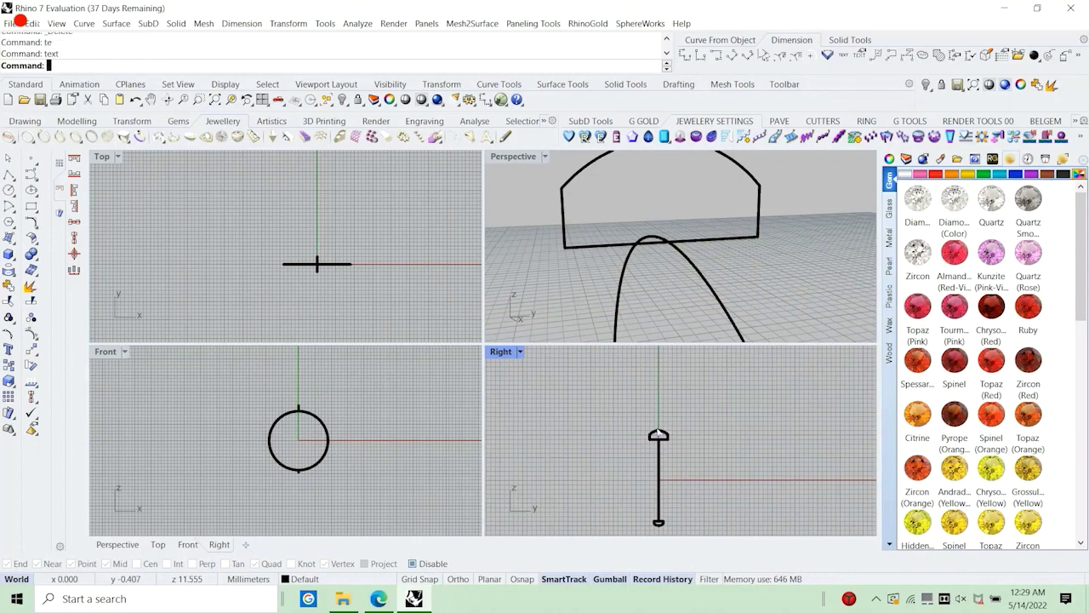
key(Delete)
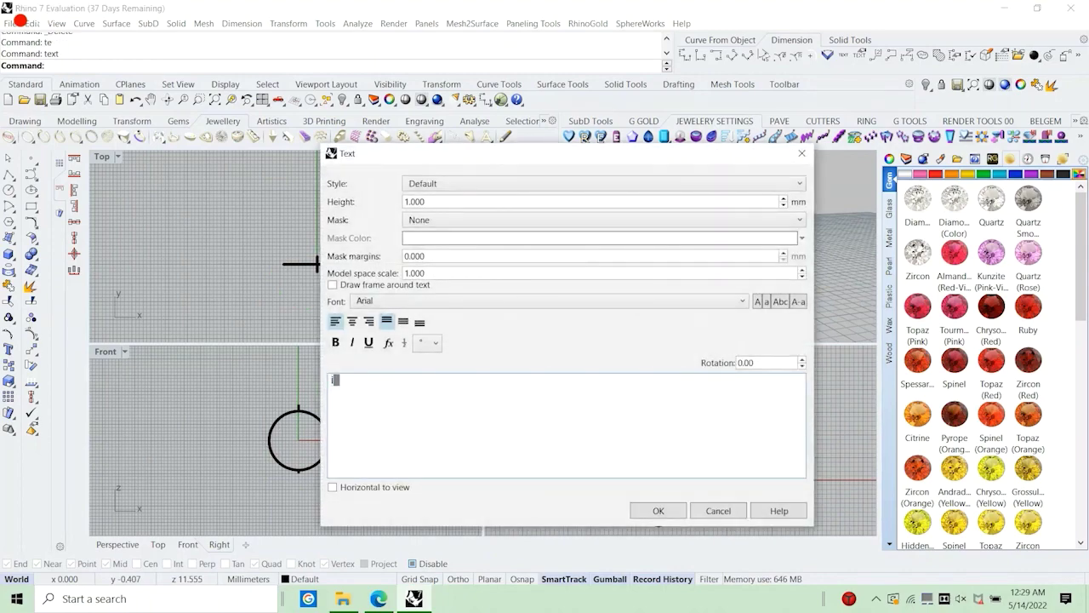
text(i used scale 3d i hav)
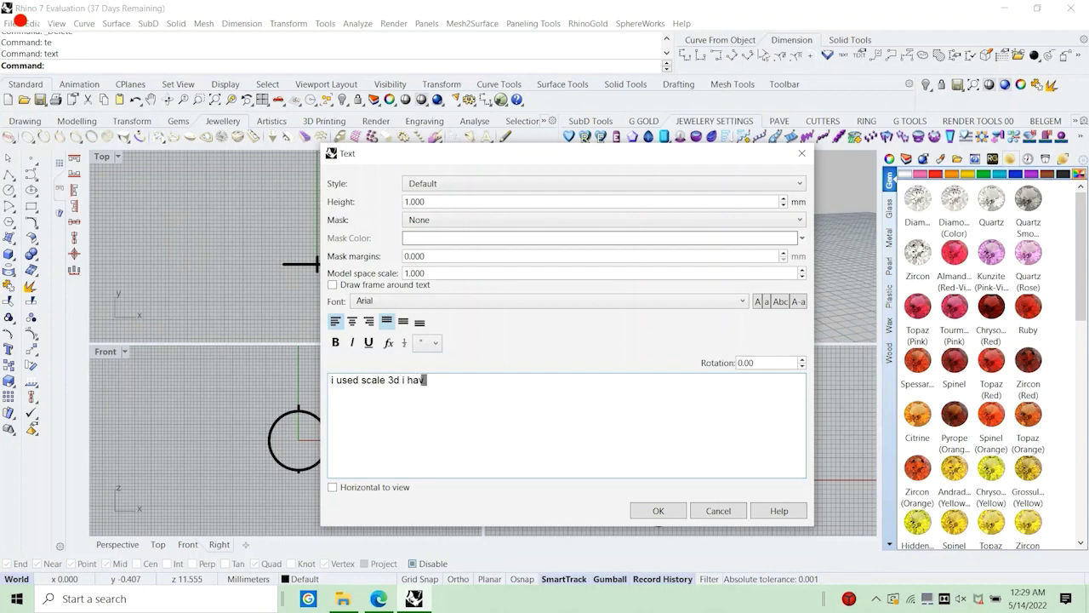
text(got hre)
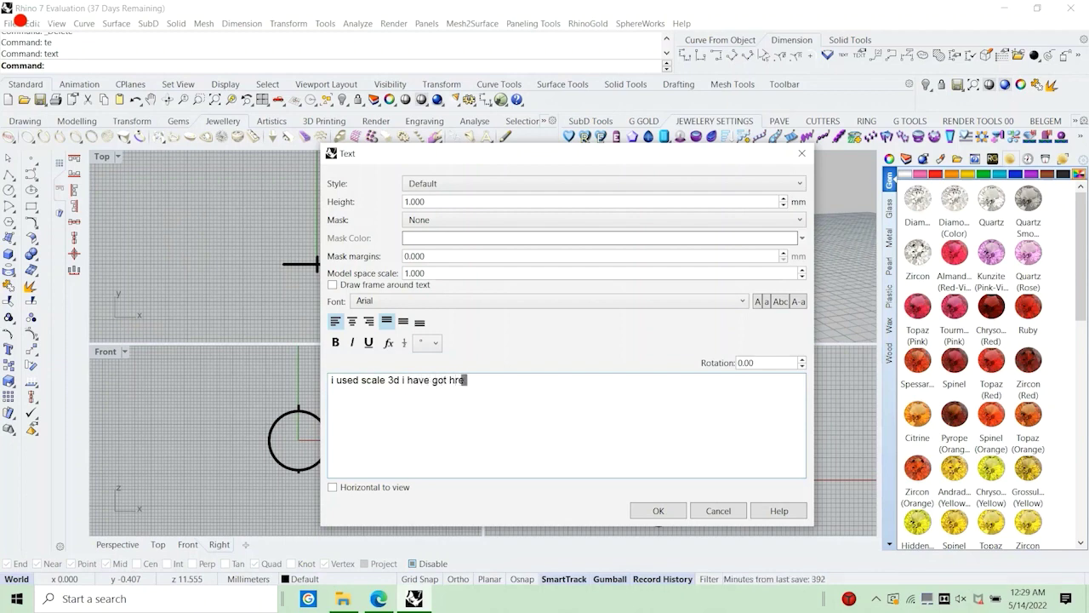
key(BackSpace)
key(BackSpace)
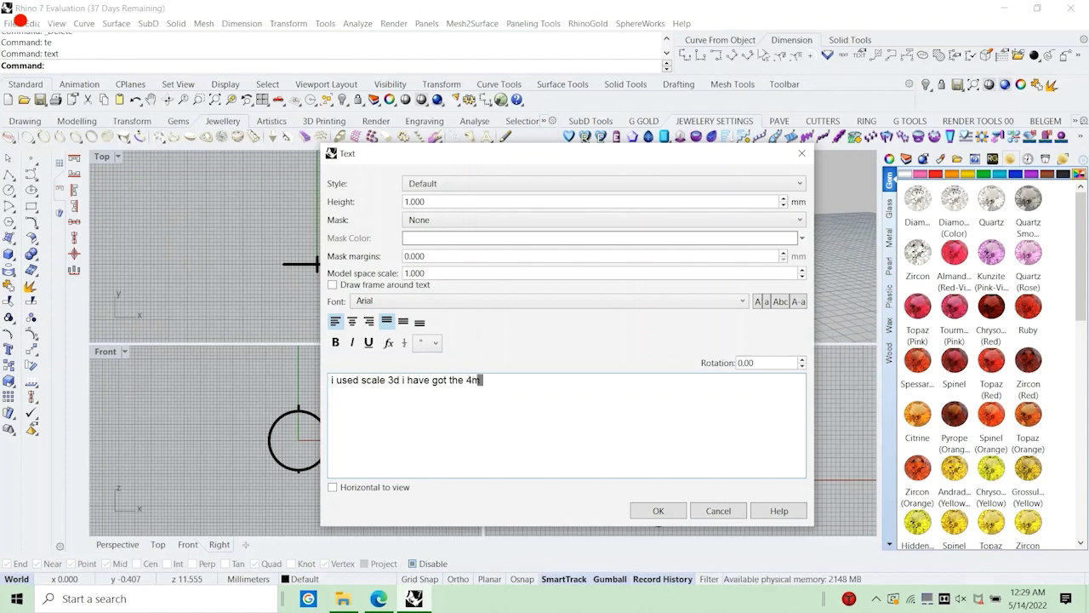
click(719, 517)
scroll(656, 441, down, 7)
scroll(622, 219, down, 12)
right_drag(623, 223, 626, 325)
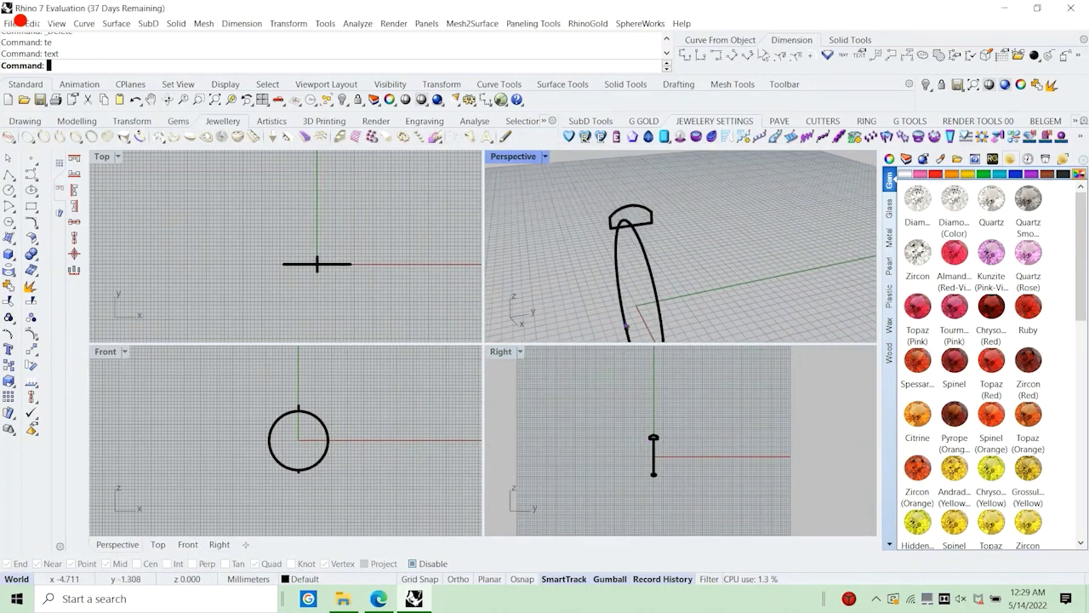
scroll(661, 503, up, 8)
click(669, 392)
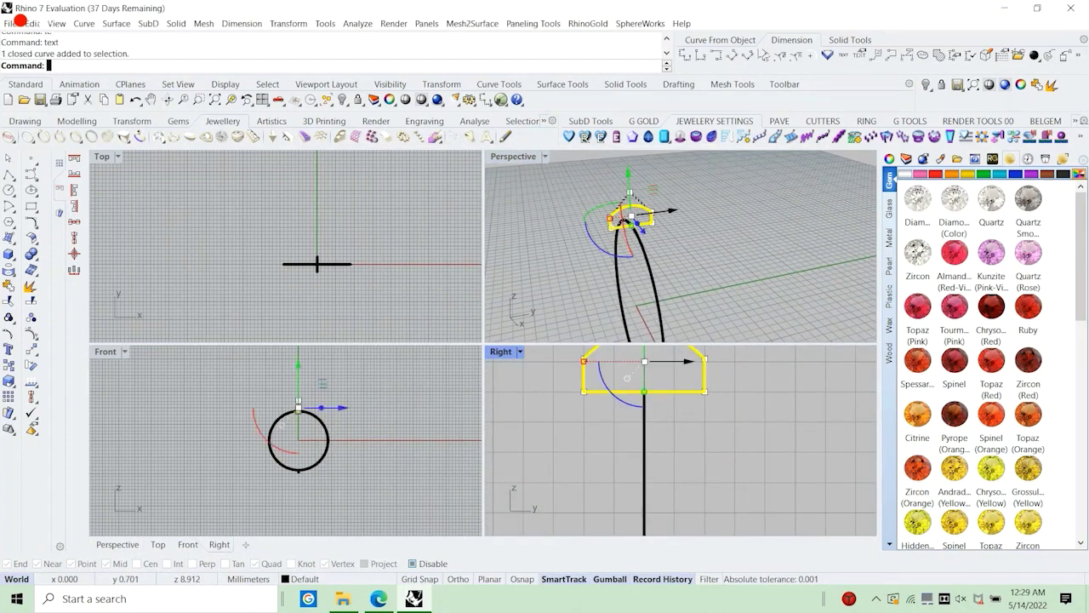
scroll(634, 374, up, 10)
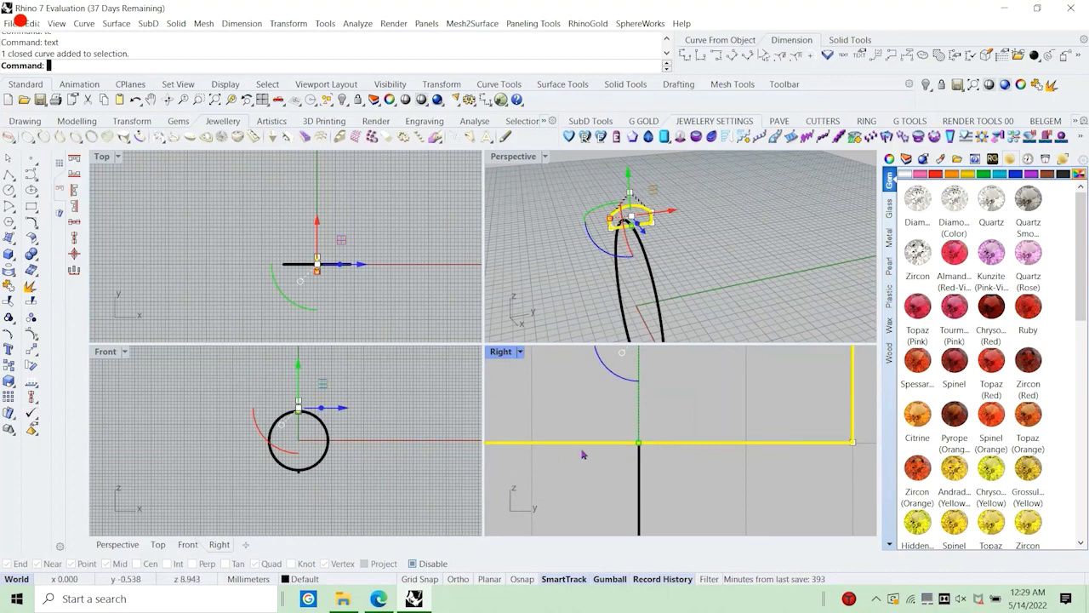
click(33, 367)
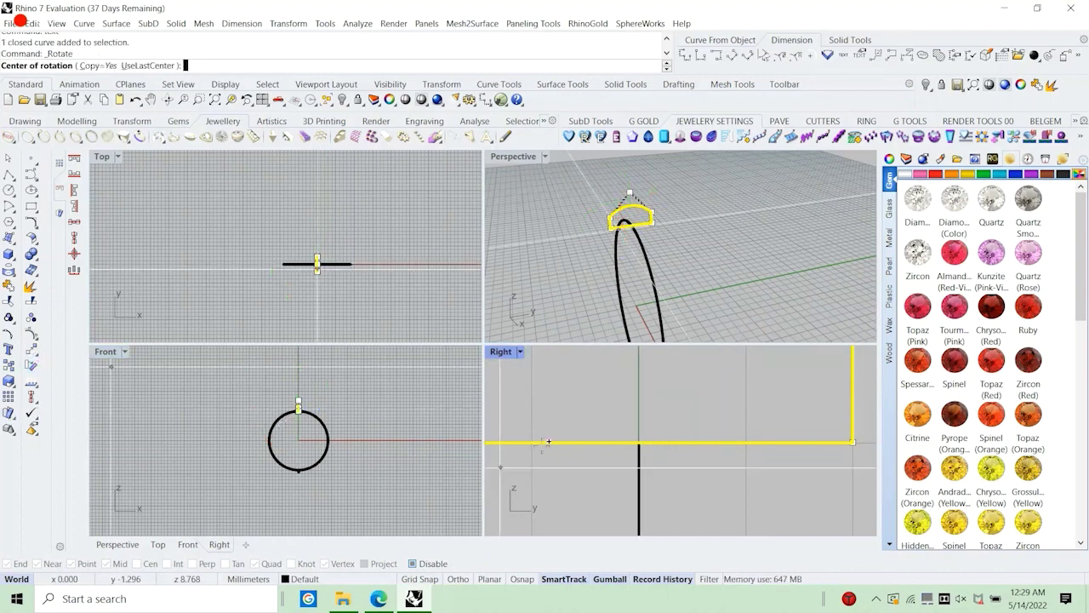
key(Escape)
Lift the upper profile off the ring circle and move it by its base midpoint back onto the circle's top point.
scroll(569, 470, down, 12)
scroll(637, 407, down, 2)
right_drag(636, 407, 629, 445)
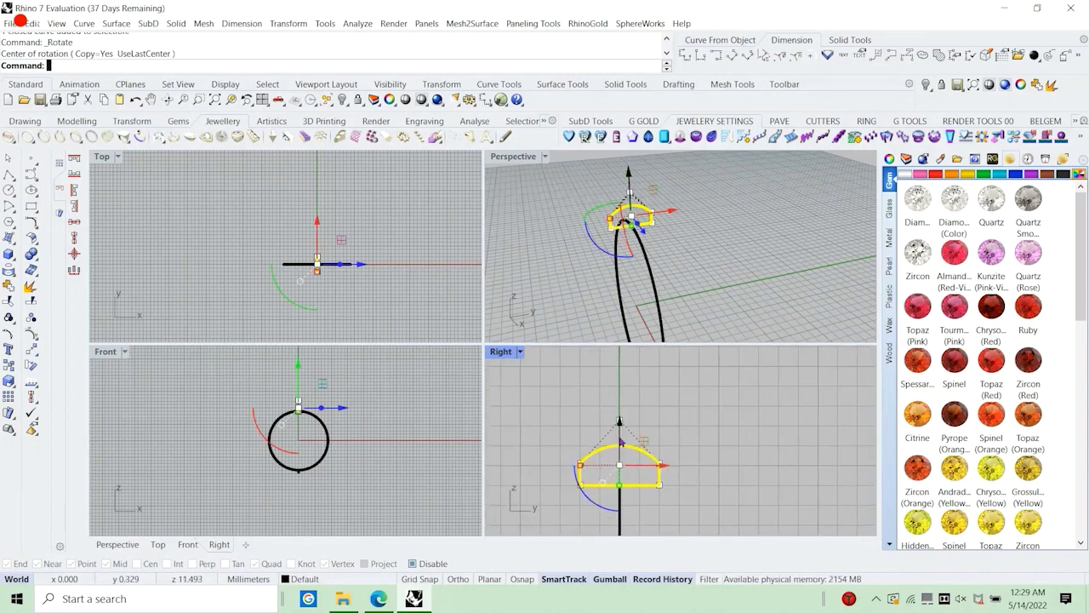
drag(619, 425, 619, 391)
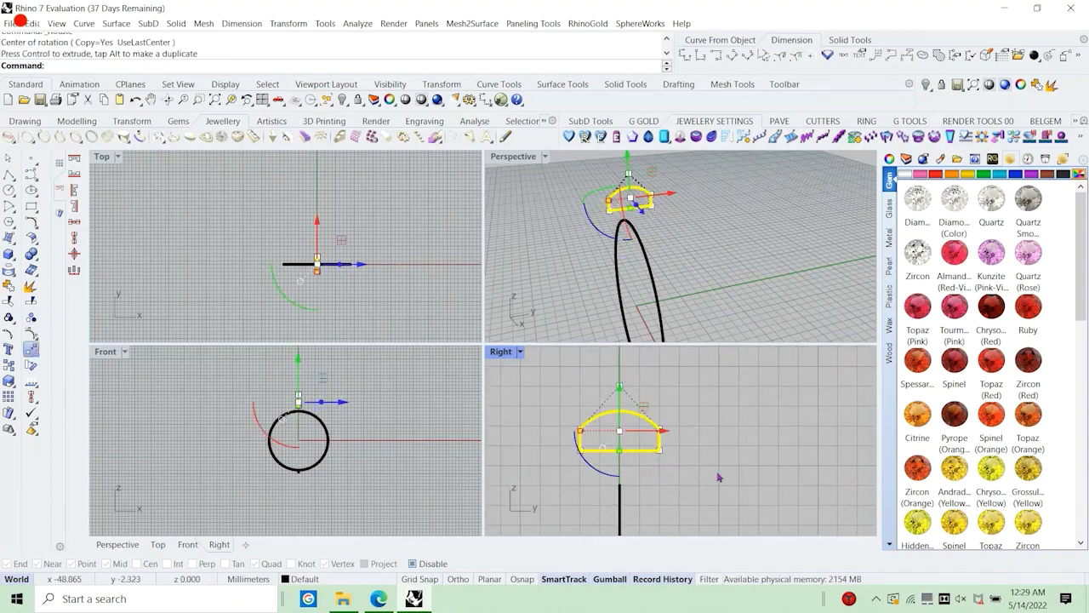
text(m)
key(Return)
scroll(620, 452, up, 2)
click(620, 452)
click(620, 497)
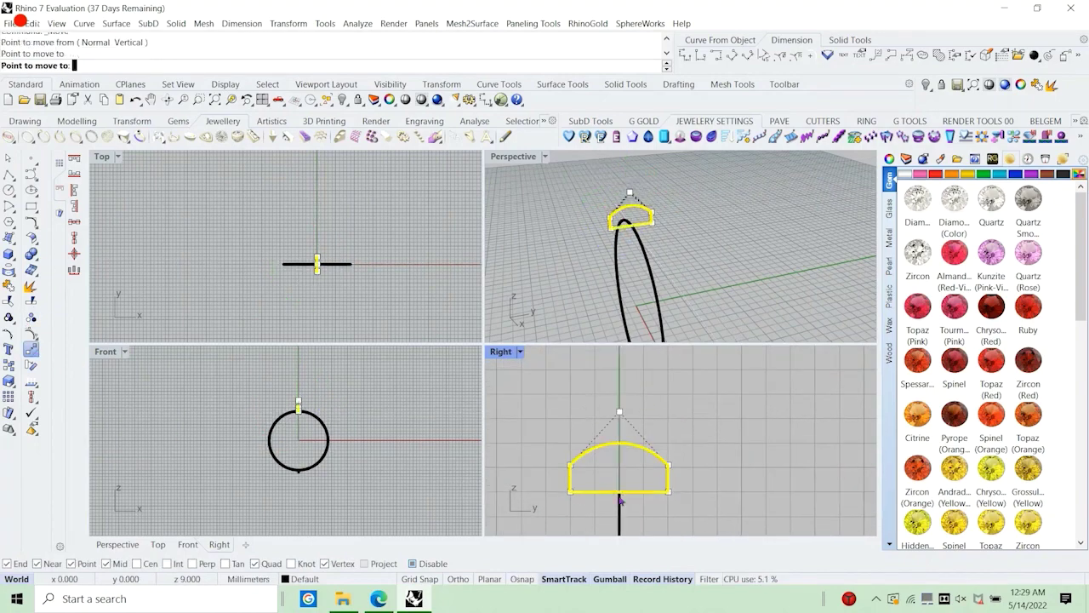
click(620, 501)
Run Sweep 1 Rail with the ring circle as the rail and the lower and upper profiles as cross sections.
right_drag(656, 243, 637, 255)
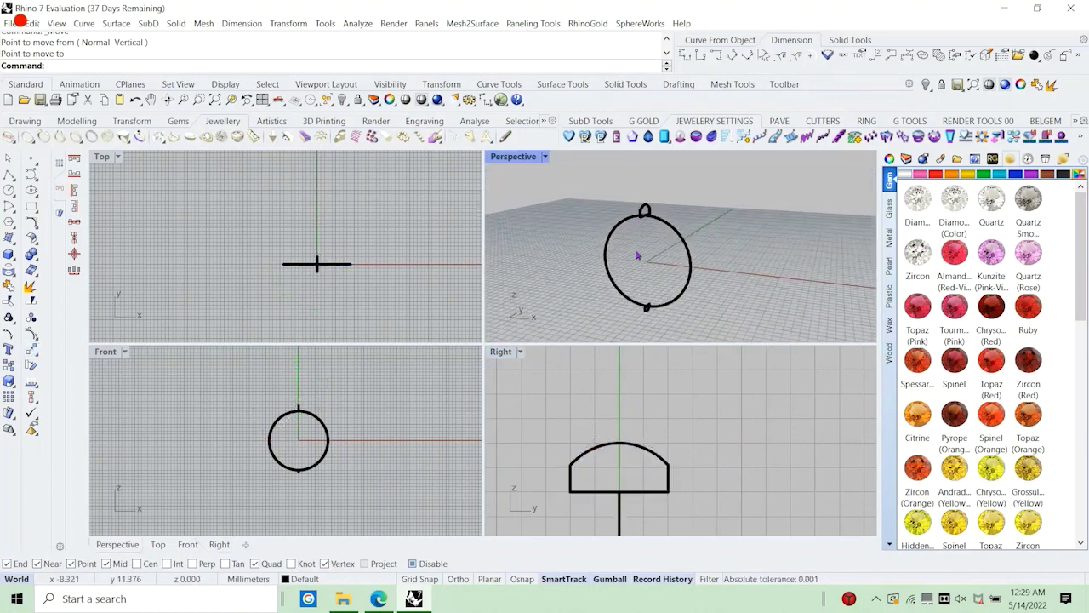
click(128, 26)
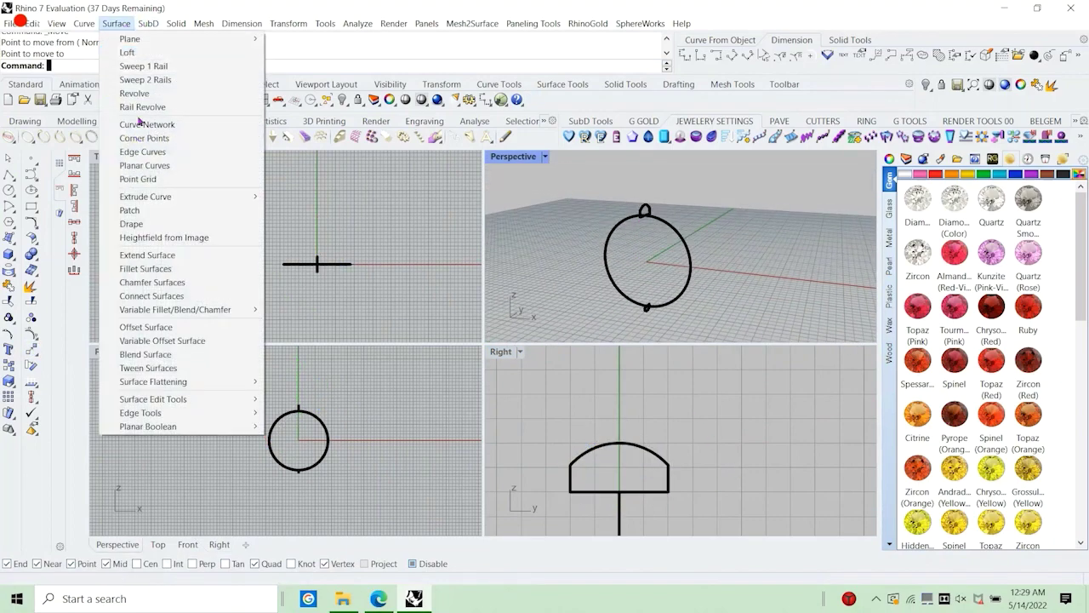
click(136, 66)
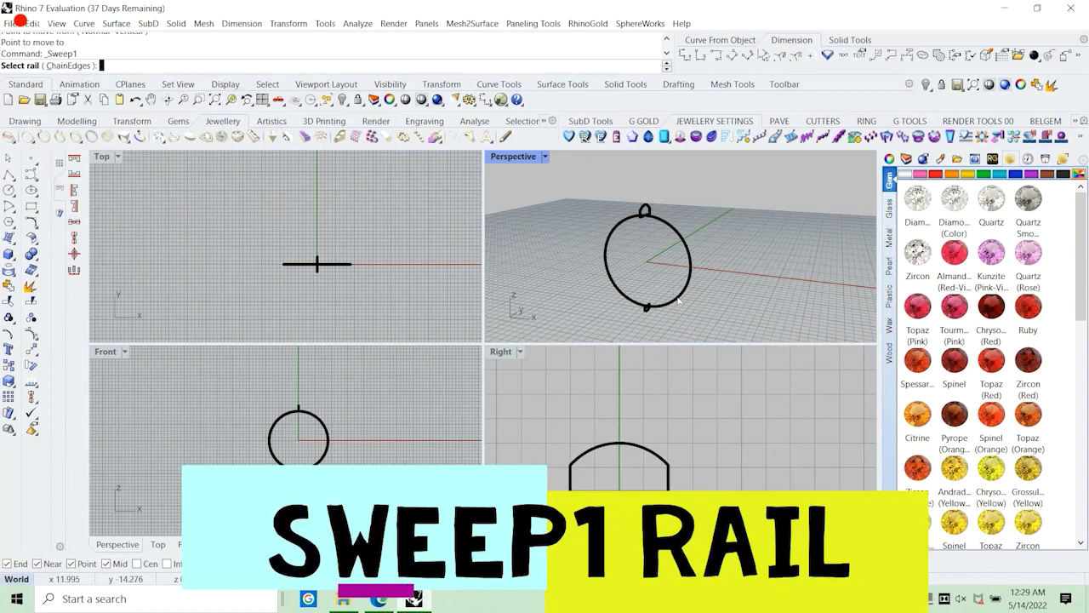
click(677, 292)
click(647, 306)
scroll(647, 293, up, 3)
scroll(647, 287, down, 5)
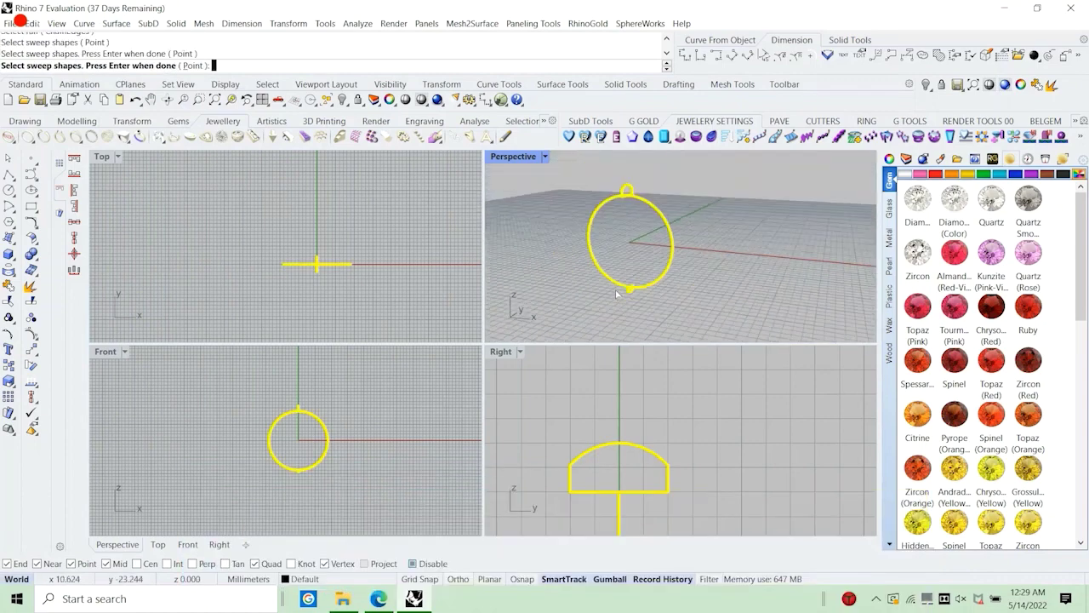
key(Return)
Move the upper profile's seam point to the middle of its base edge and accept the seam alignment.
double_click(509, 161)
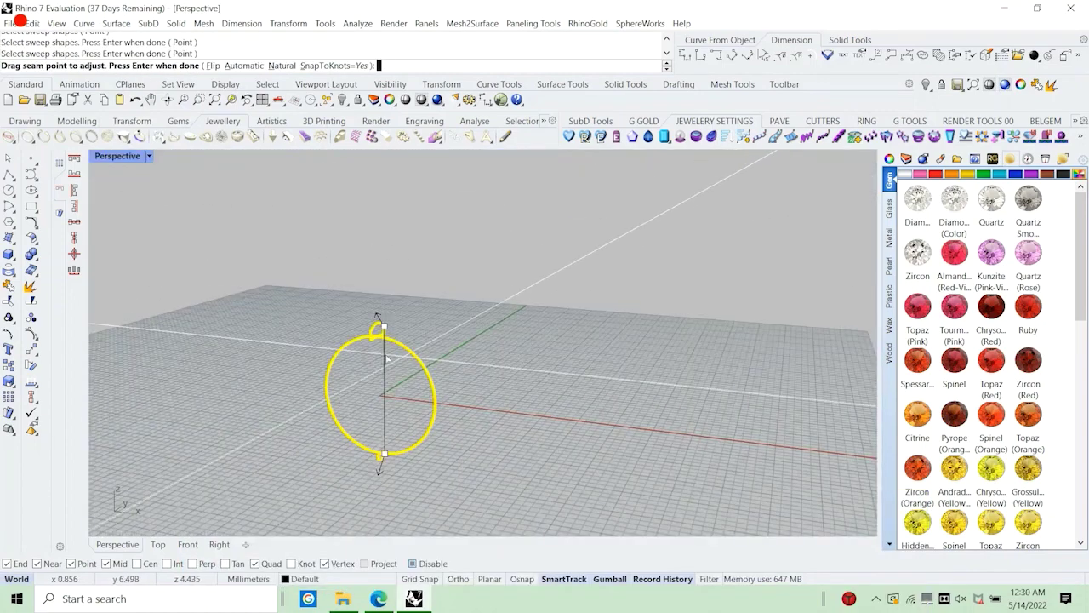
scroll(374, 332, up, 8)
scroll(518, 304, down, 3)
right_drag(519, 303, 436, 307)
click(419, 292)
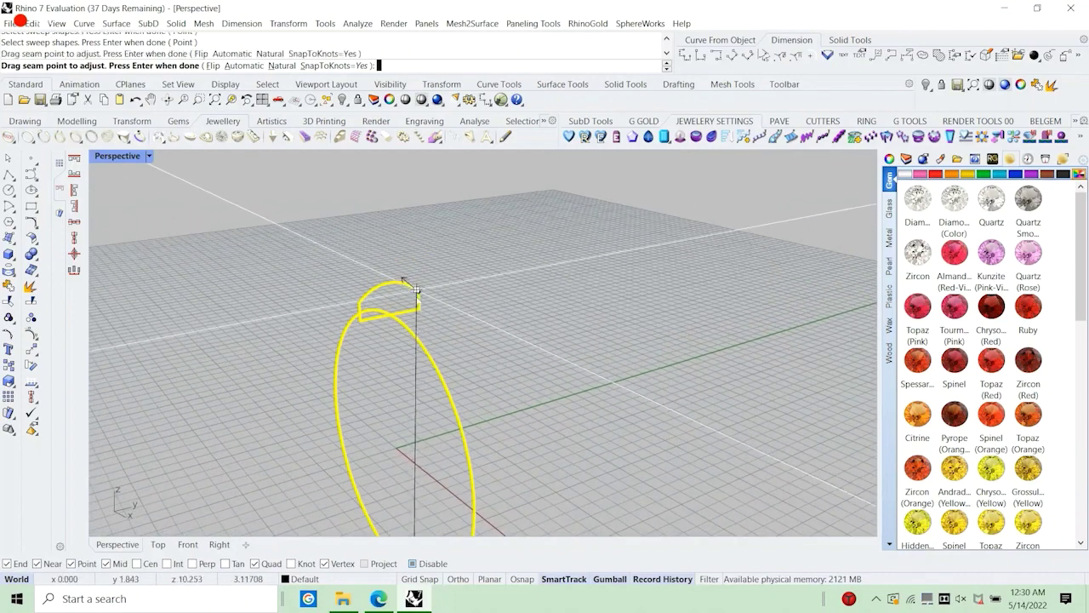
click(396, 320)
scroll(466, 250, down, 7)
scroll(451, 366, up, 10)
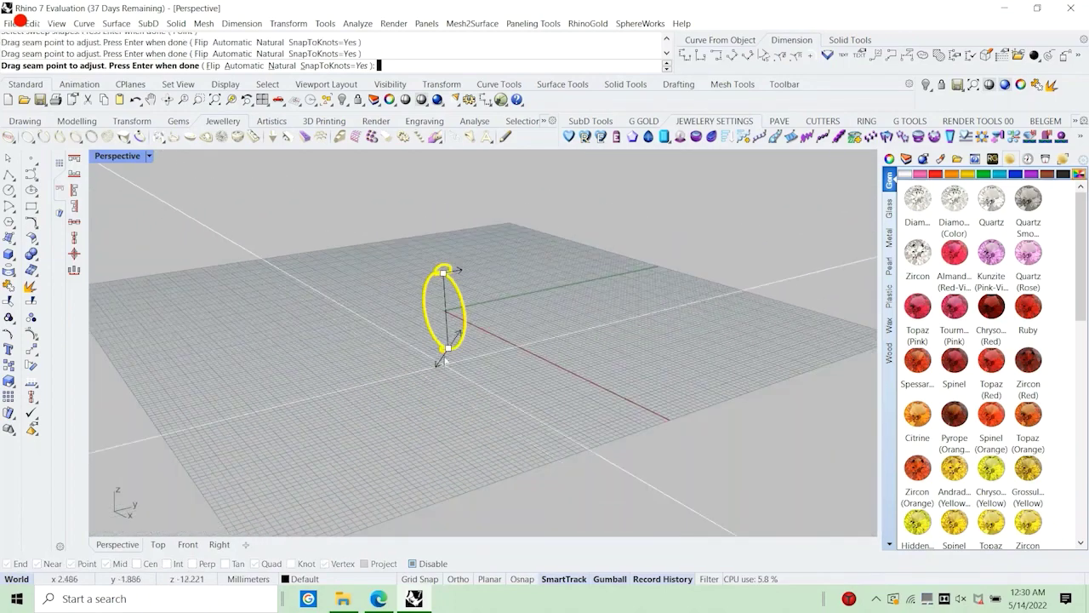
right_drag(453, 379, 618, 349)
right_click(619, 349)
scroll(586, 390, down, 6)
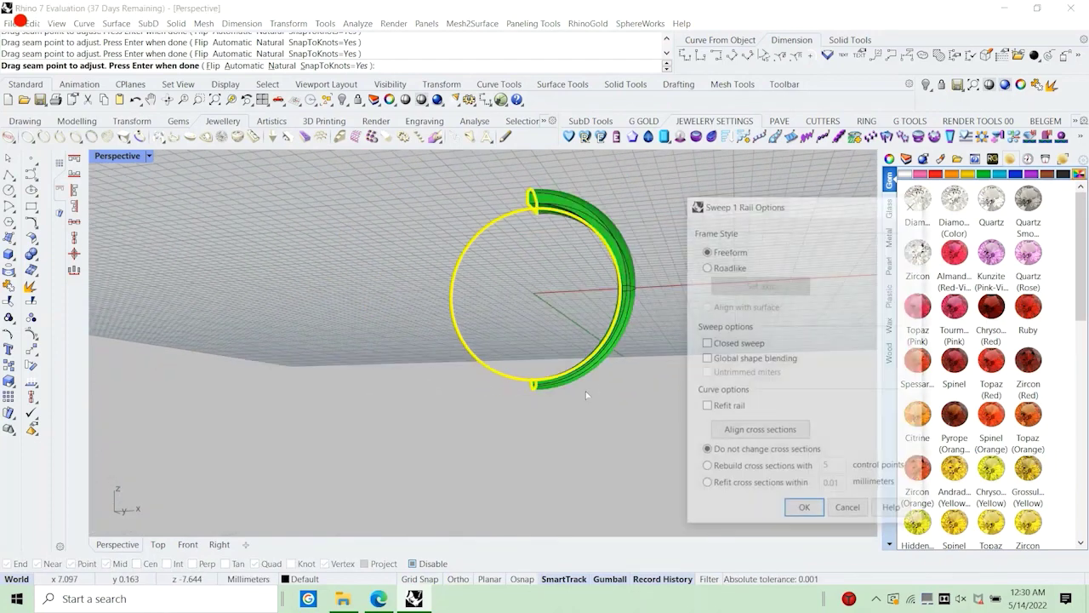
Make the one-rail sweep a closed sweep and create the ring band.
right_drag(585, 391, 507, 469)
click(707, 343)
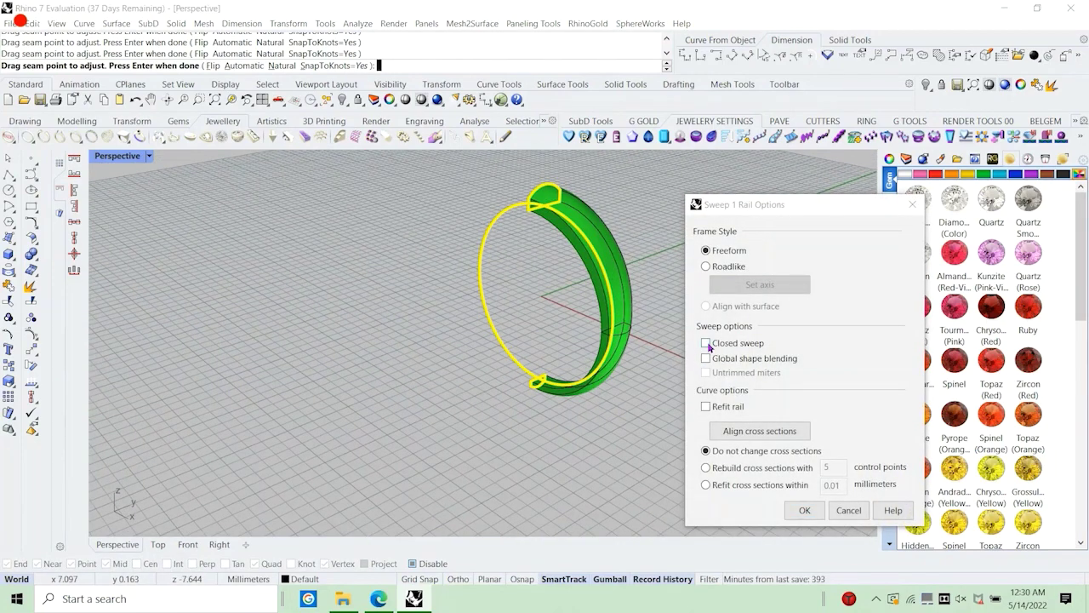
click(805, 510)
Turn off the surface isocurve display for the ring band.
right_drag(490, 427, 622, 333)
scroll(549, 365, up, 7)
scroll(481, 403, down, 7)
click(562, 343)
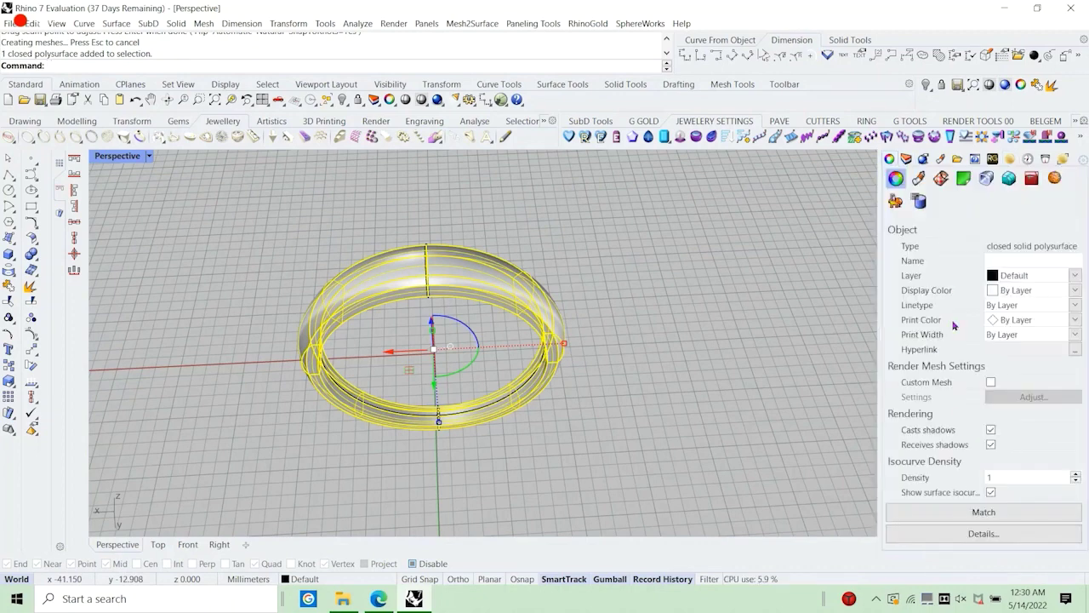
click(991, 494)
click(736, 285)
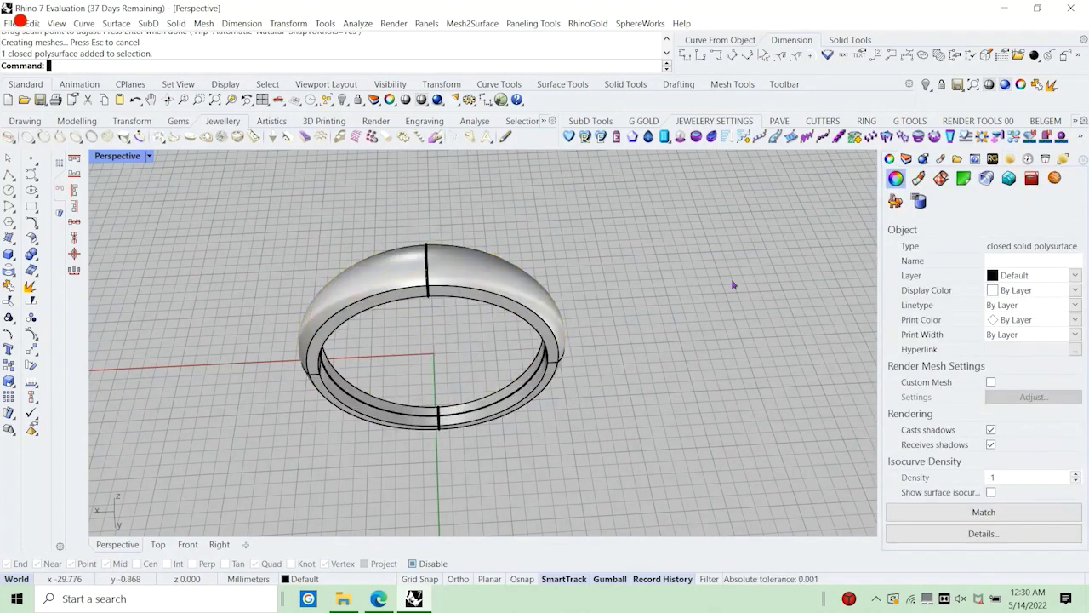
Examine the ring band's shape and seams from the front and from above in the Perspective view.
scroll(647, 291, down, 6)
right_drag(595, 315, 397, 310)
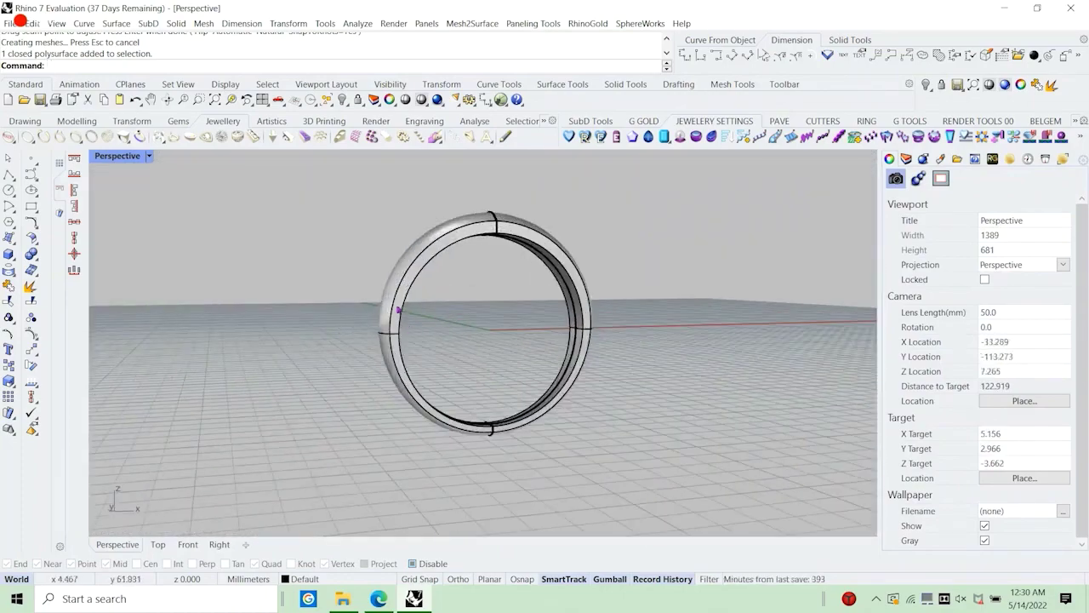
double_click(117, 155)
scroll(676, 411, down, 1)
scroll(275, 481, up, 5)
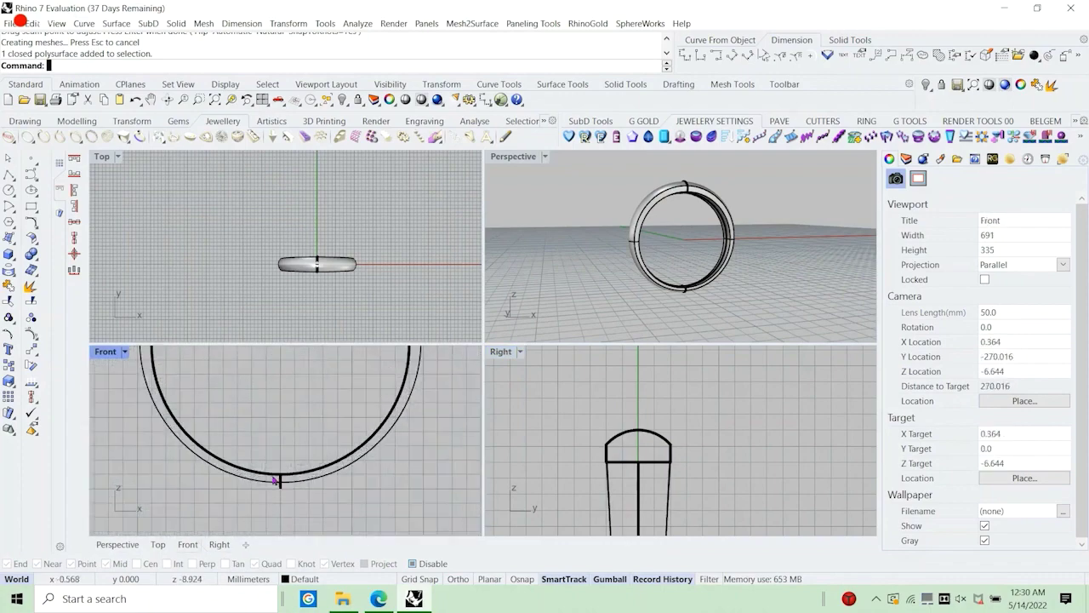
right_drag(566, 325, 745, 293)
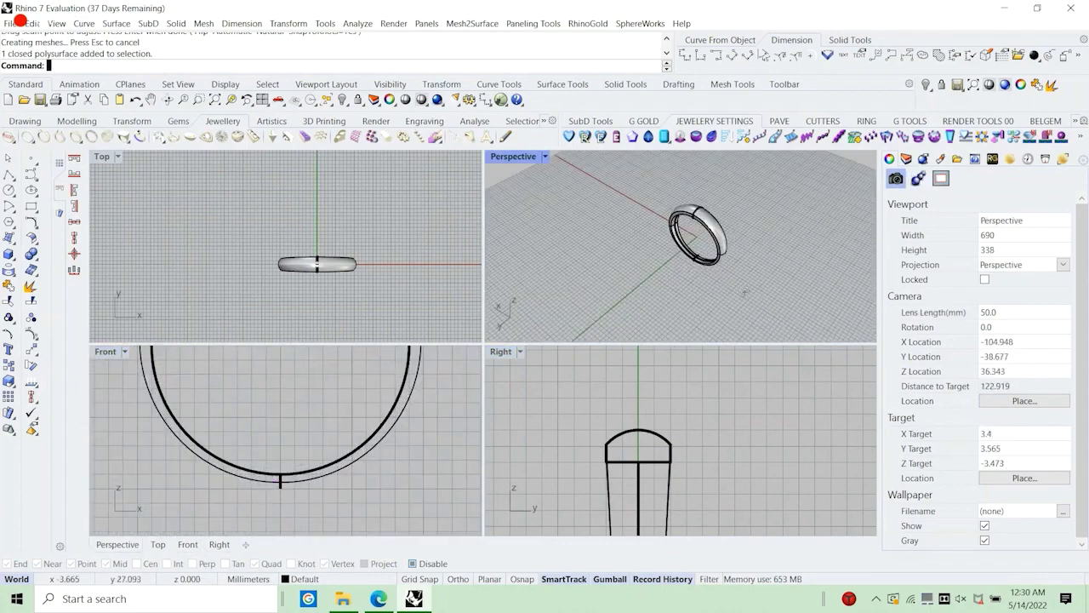
scroll(722, 210, up, 6)
right_drag(721, 210, 792, 245)
double_click(518, 154)
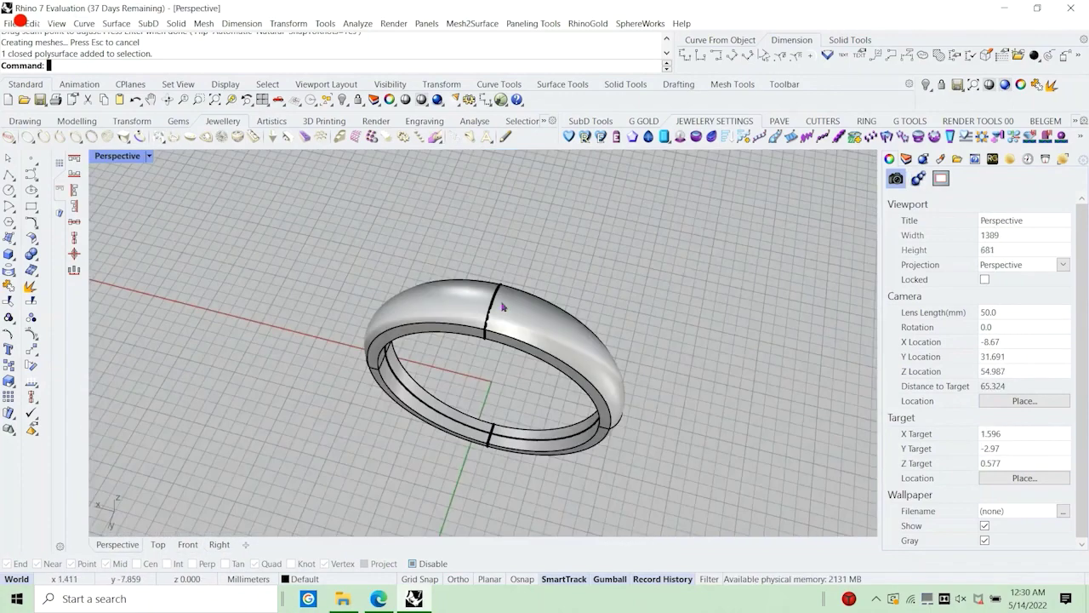
right_drag(503, 306, 522, 264)
scroll(507, 344, up, 2)
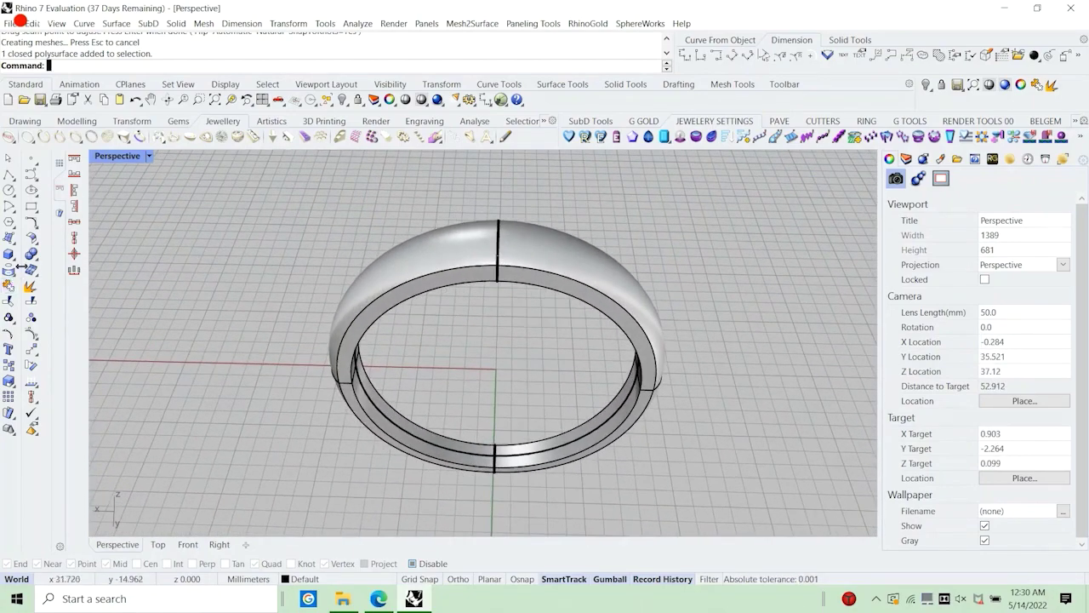
Extract the two domed outer surfaces on the upper half of the ring band with Copy set to No.
click(135, 99)
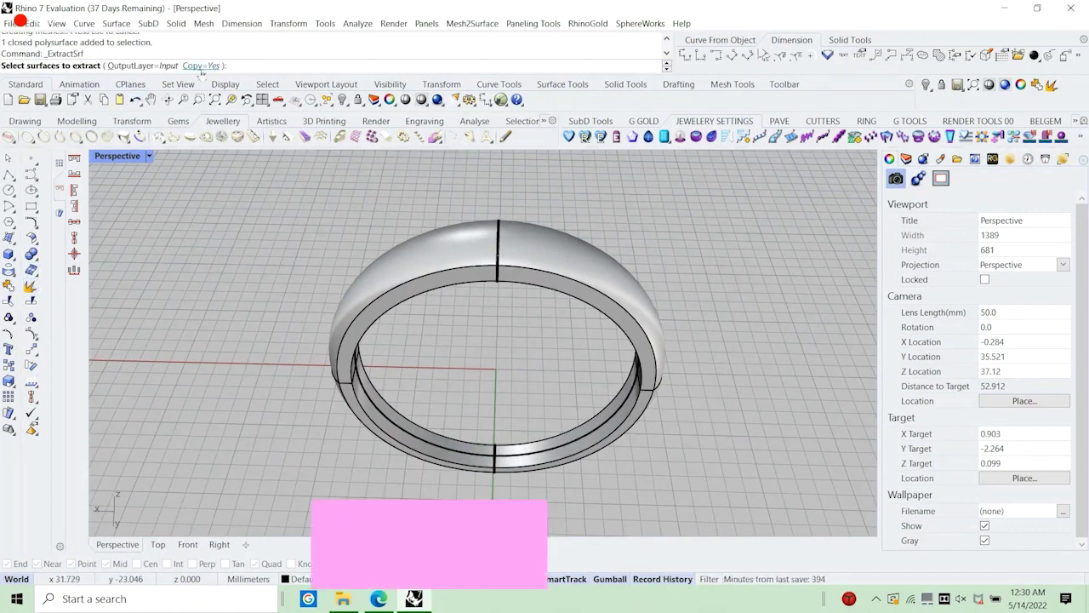
click(208, 66)
click(552, 253)
click(465, 245)
key(Return)
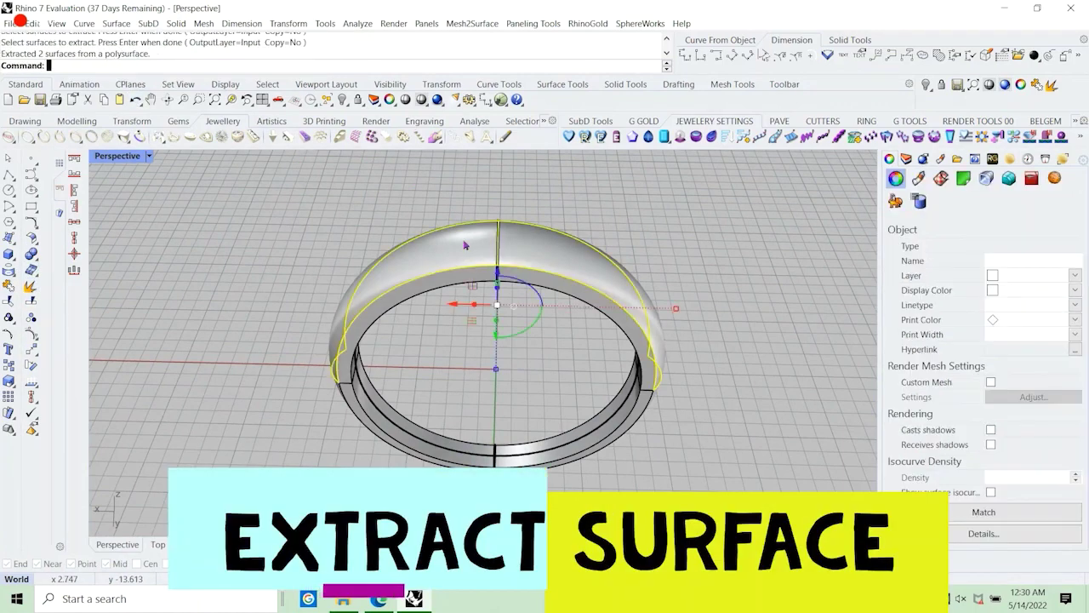
Merge the two extracted outer surfaces into one with MergeSrf, using Smooth=Yes and Roundness 0.
click(336, 204)
text(MergeSrf)
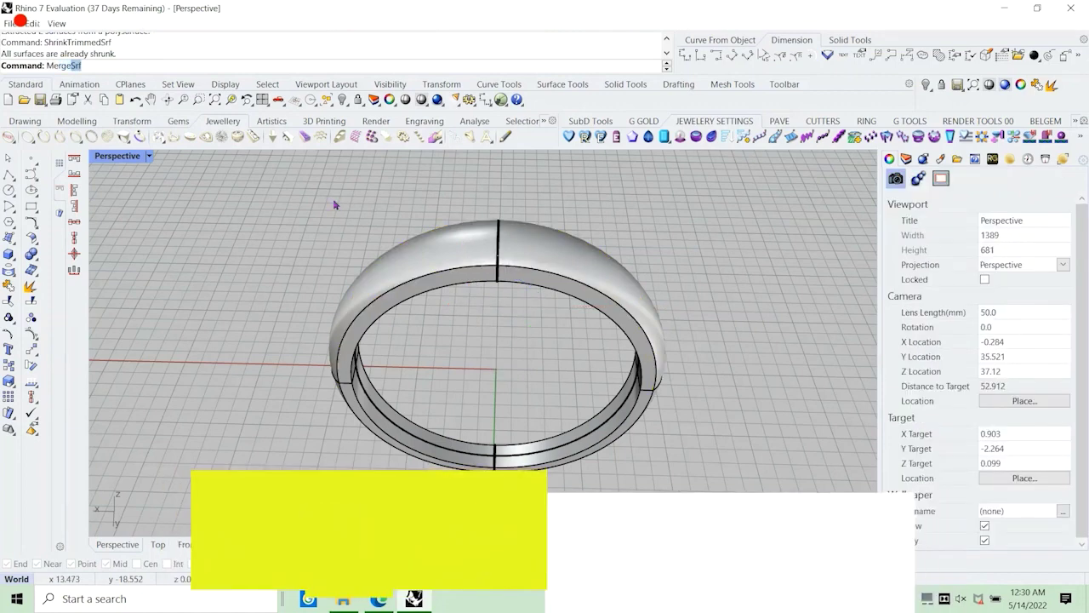
key(Return)
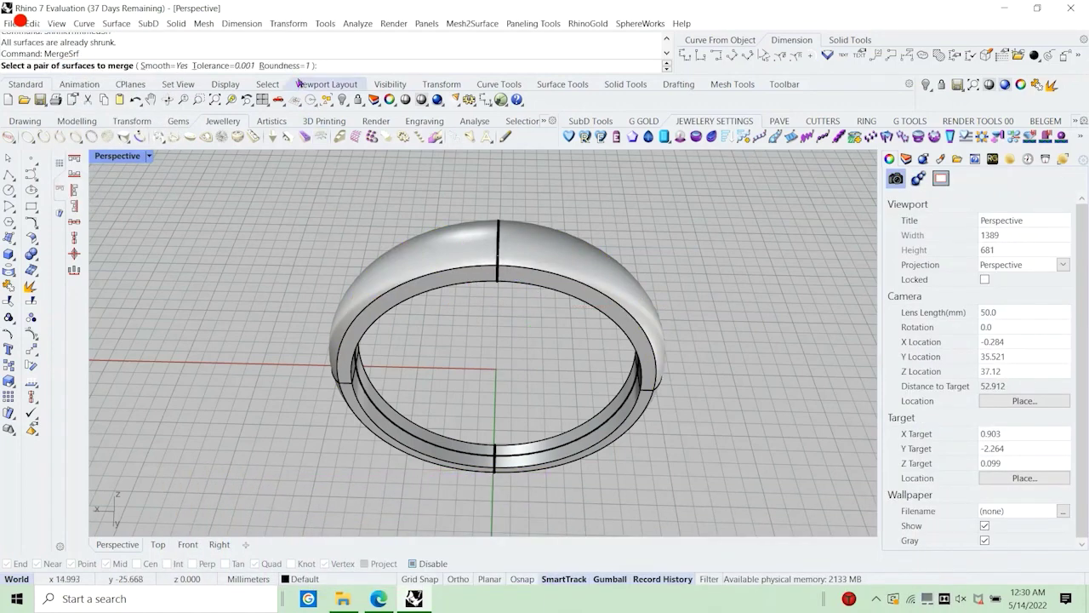
click(323, 54)
text(0)
key(Return)
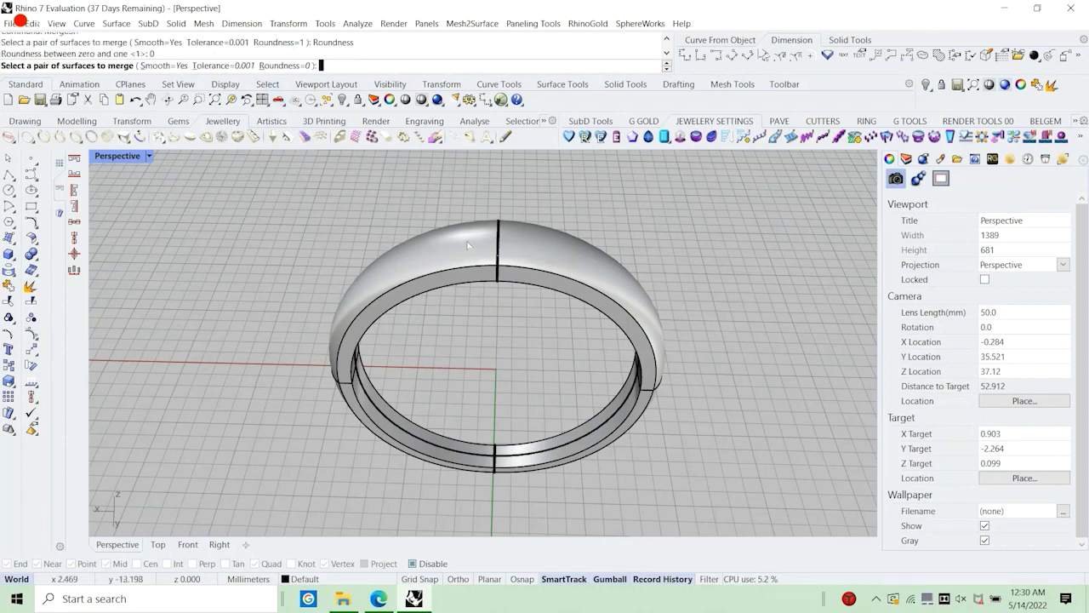
click(469, 246)
click(517, 245)
right_drag(516, 245, 491, 248)
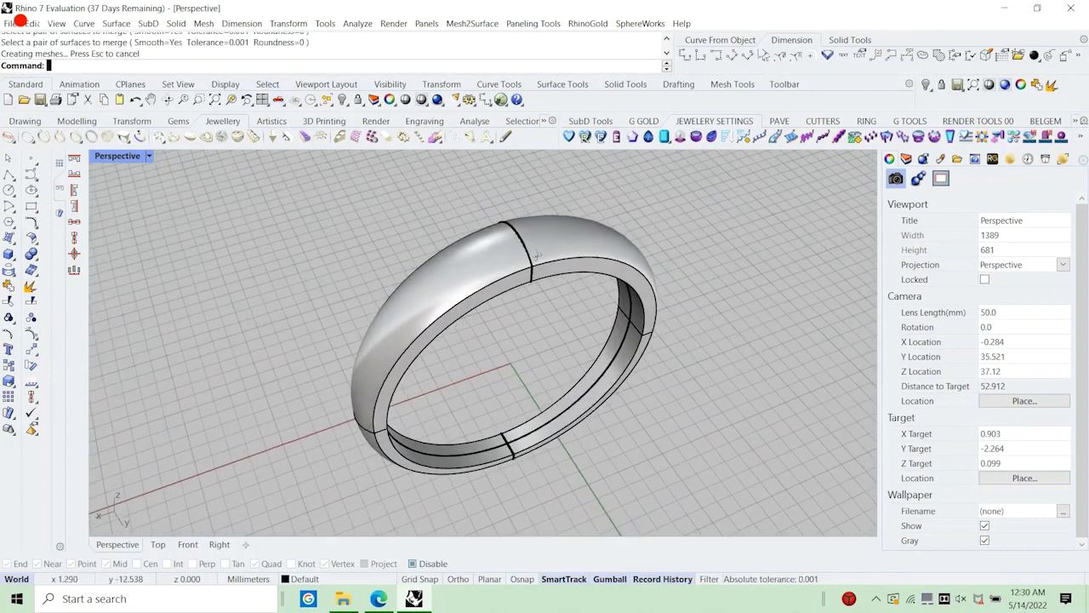
key(Return)
click(490, 250)
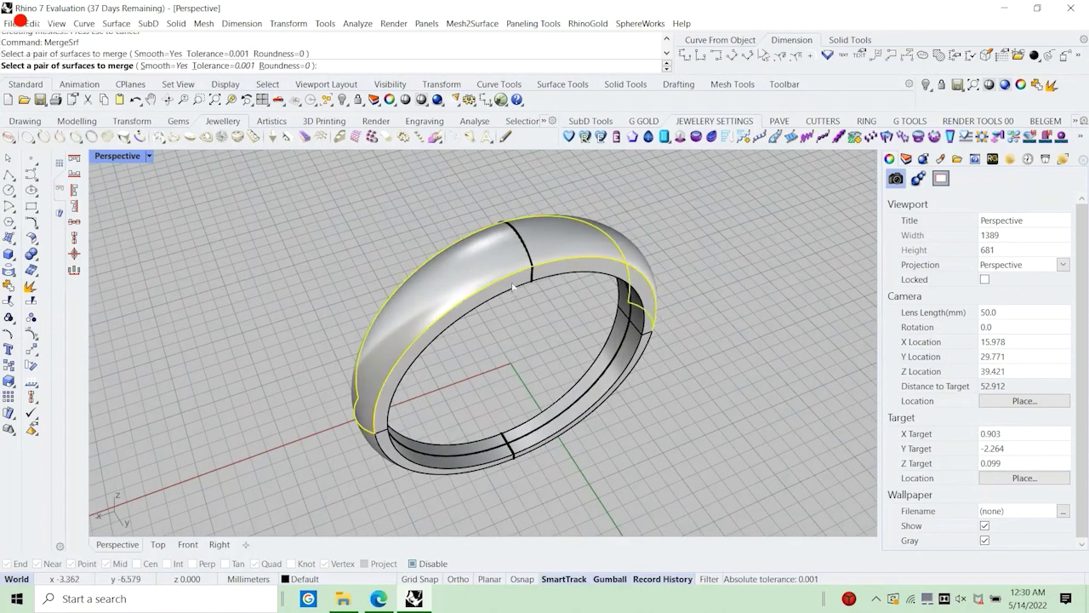
key(Escape)
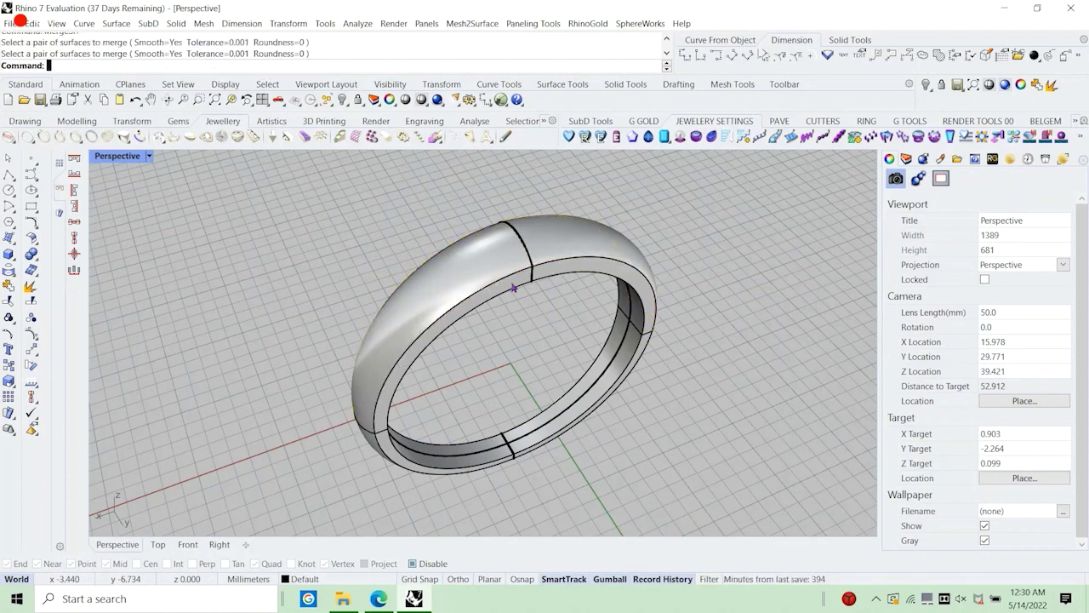
Join the merged upper outer surface to the rest of the ring band.
click(440, 280)
click(487, 307)
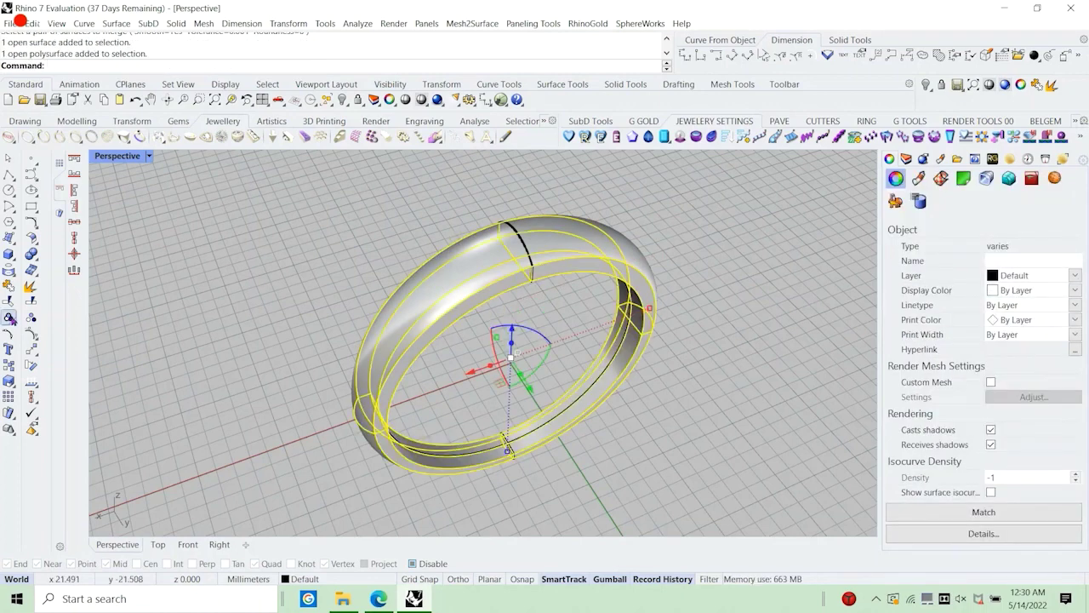
click(9, 285)
Select all curves with SelCrv and hide them so only the ring band remains displayed.
right_drag(370, 279, 494, 326)
text(elCrv)
key(Return)
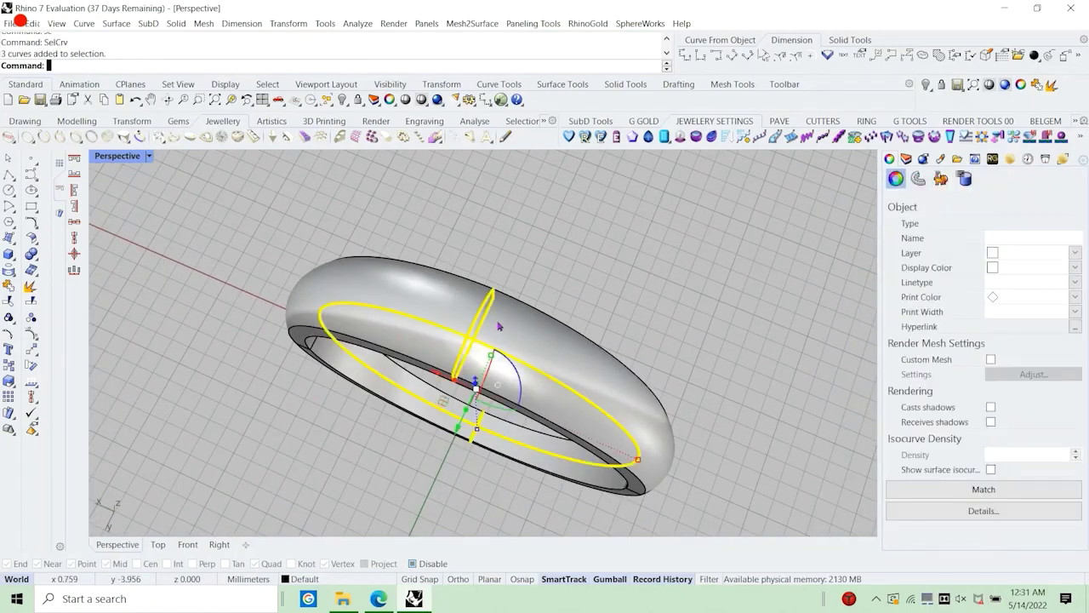
click(343, 101)
scroll(477, 289, down, 4)
right_drag(503, 332, 512, 294)
right_click(471, 343)
key(Escape)
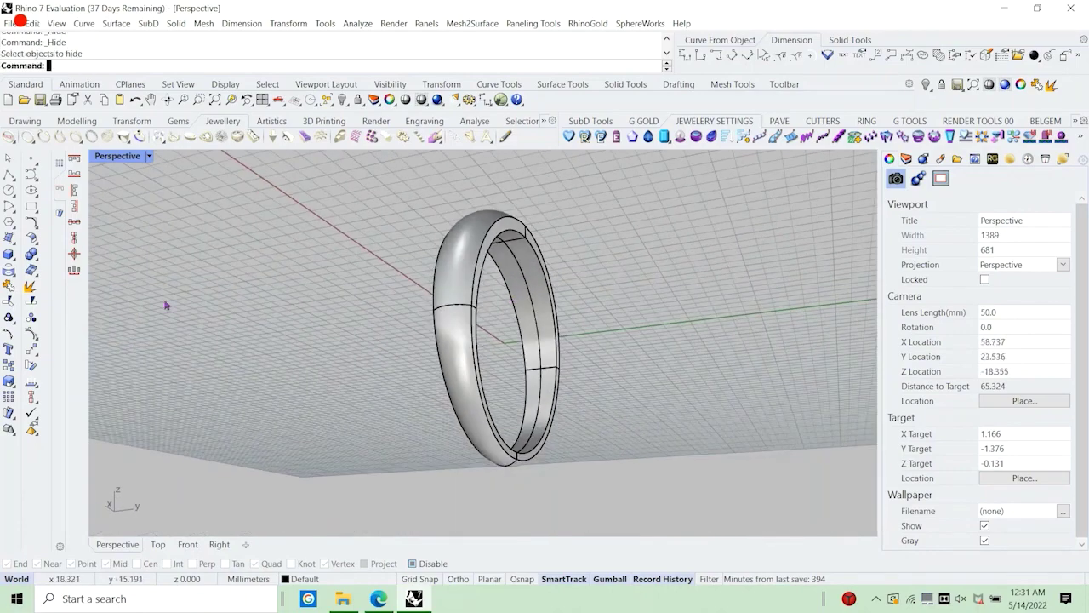
Extract the two domed outer surfaces on the lower half of the ring band with Copy set to No.
click(31, 287)
click(462, 367)
right_drag(545, 381, 570, 364)
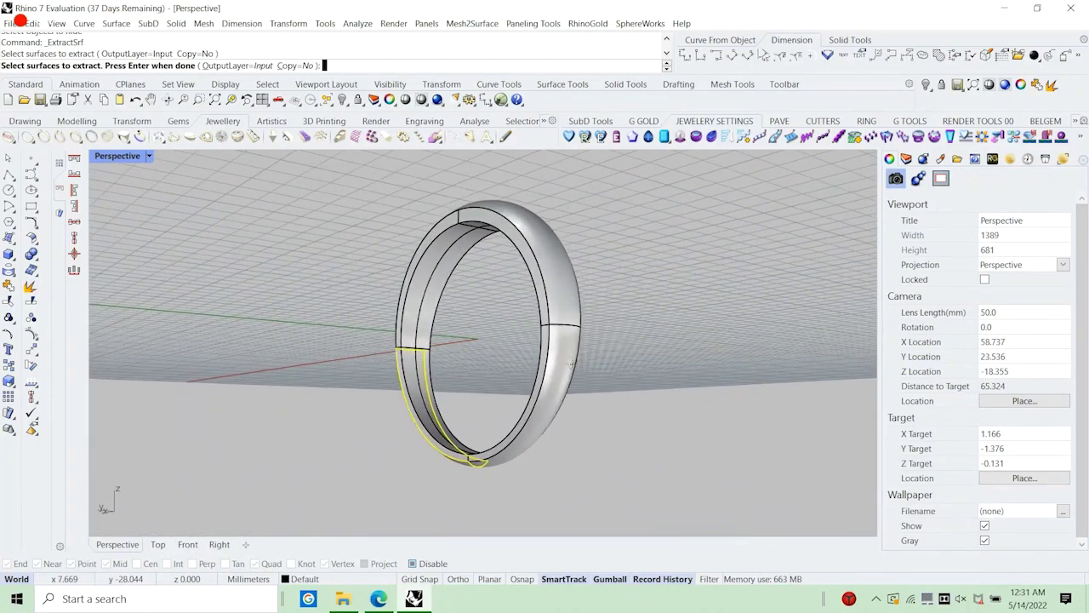
click(570, 365)
right_click(570, 365)
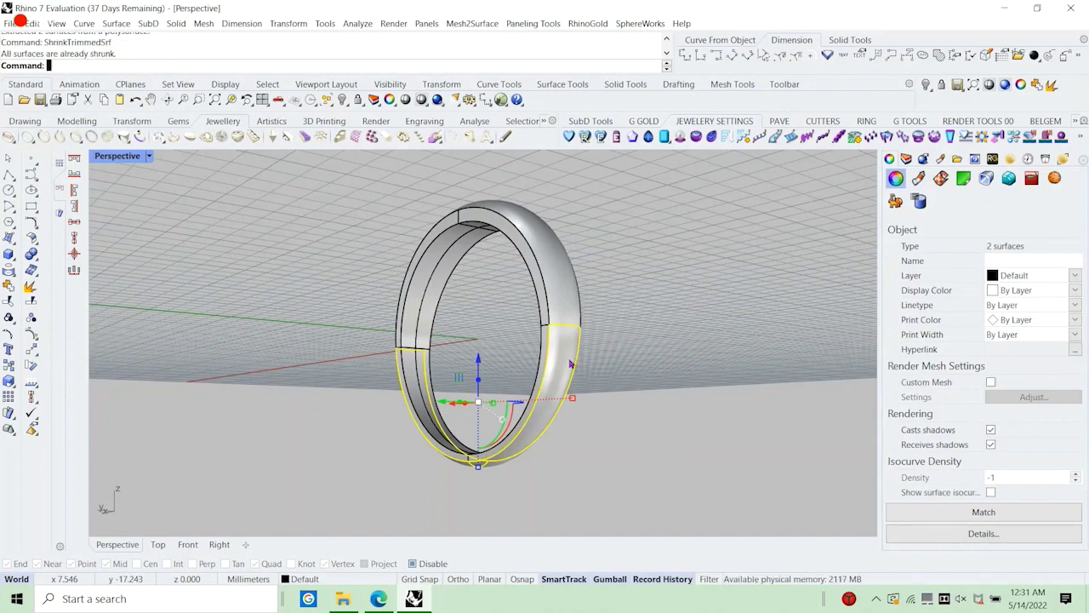
Merge the two extracted lower outer surfaces into one with MergeSrf.
text(MergeSrf)
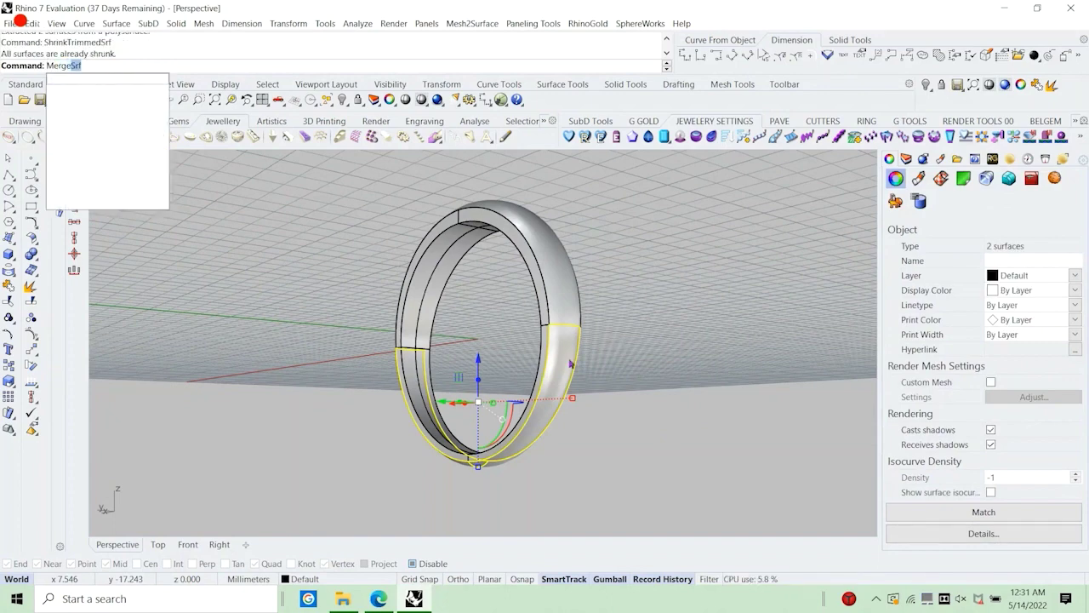
key(Return)
click(570, 365)
right_drag(570, 365, 623, 366)
click(618, 391)
Try to merge the lower outer surface with the upper outer surface using MergeSrf with Smooth=Yes and Roundness 0.
text(Merge)
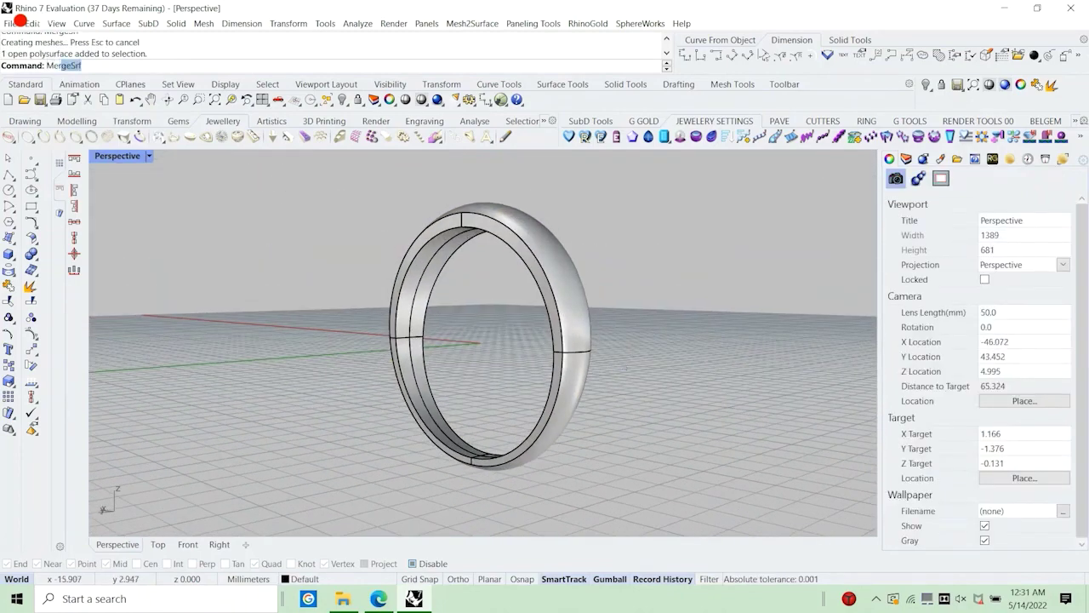
key(Return)
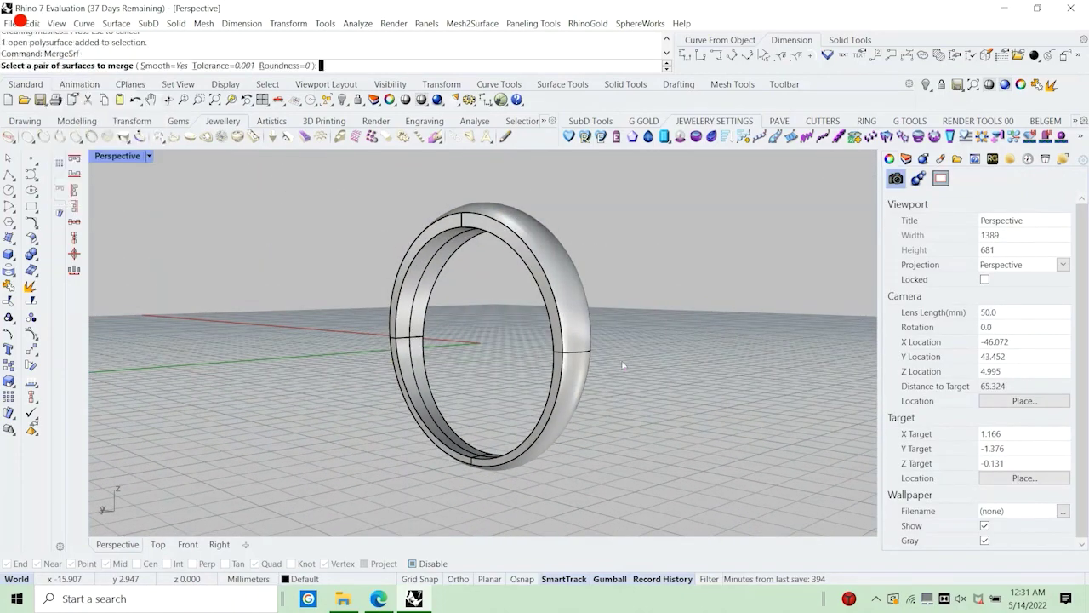
click(576, 345)
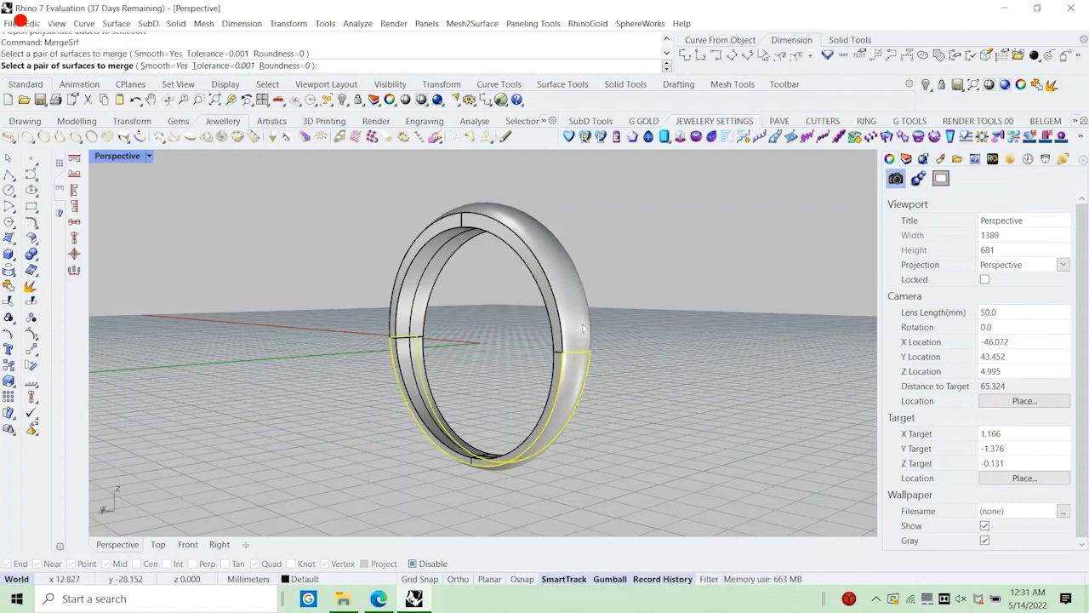
click(584, 332)
right_drag(585, 334, 590, 369)
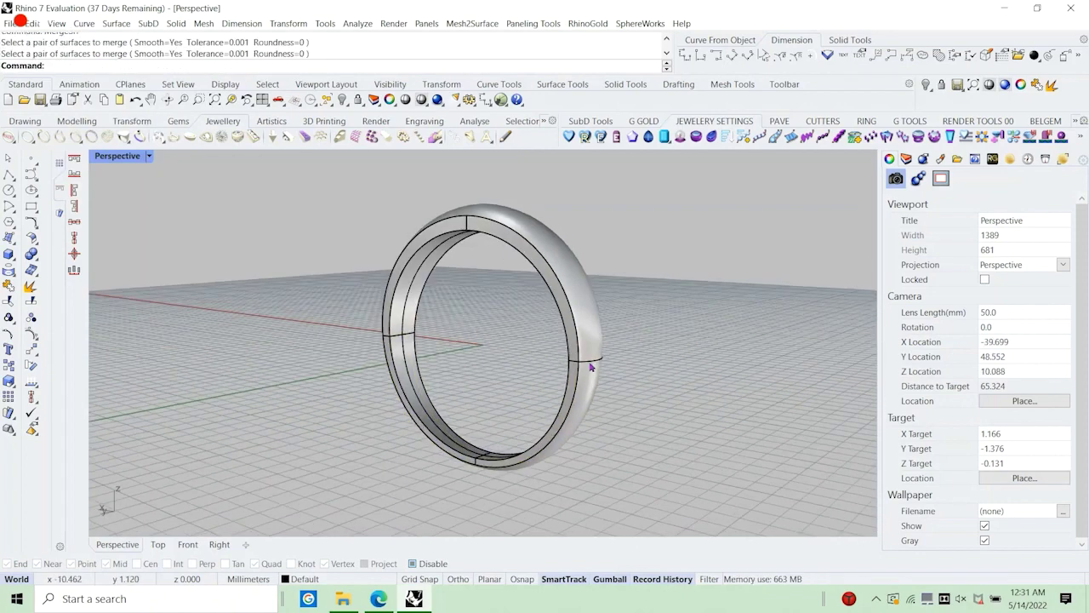
Join the merged lower outer surface with the rest of the ring band into one closed polysurface.
click(581, 365)
click(631, 396)
shift+click(576, 357)
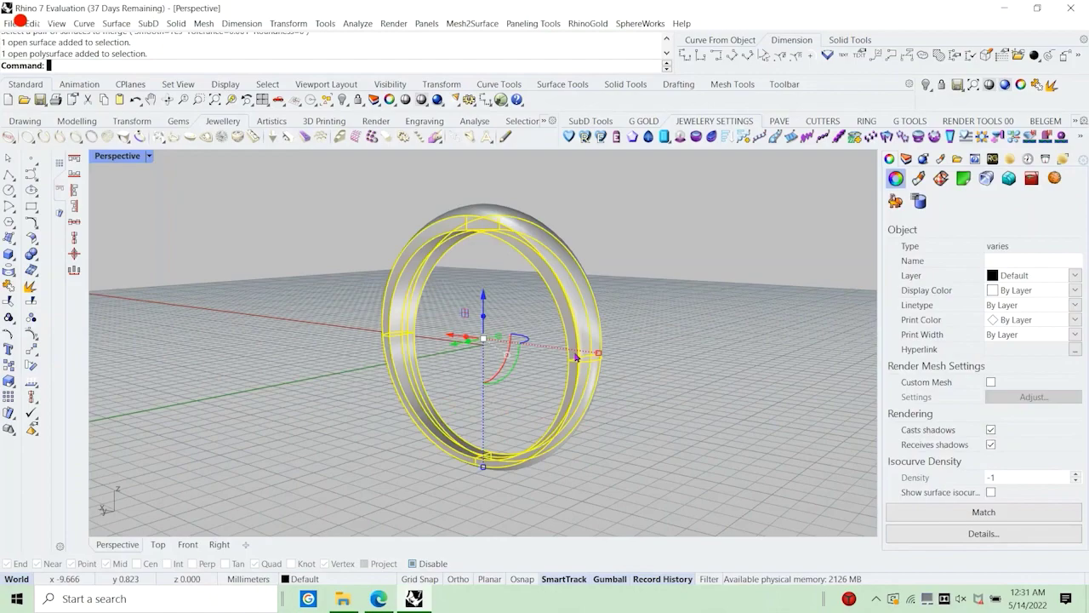
click(8, 285)
right_drag(519, 379, 486, 343)
click(619, 392)
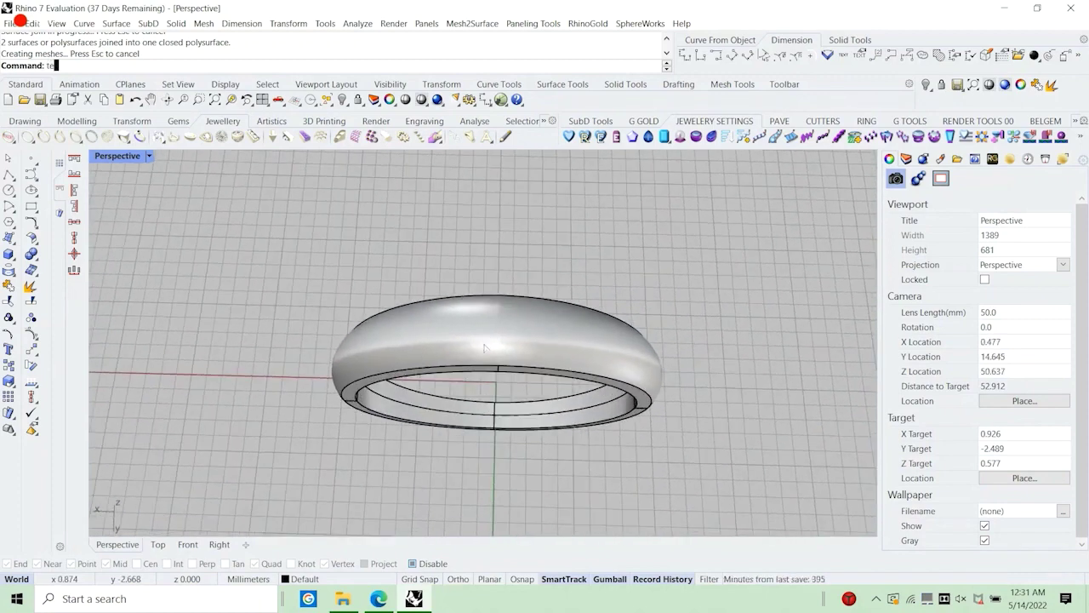
key(Return)
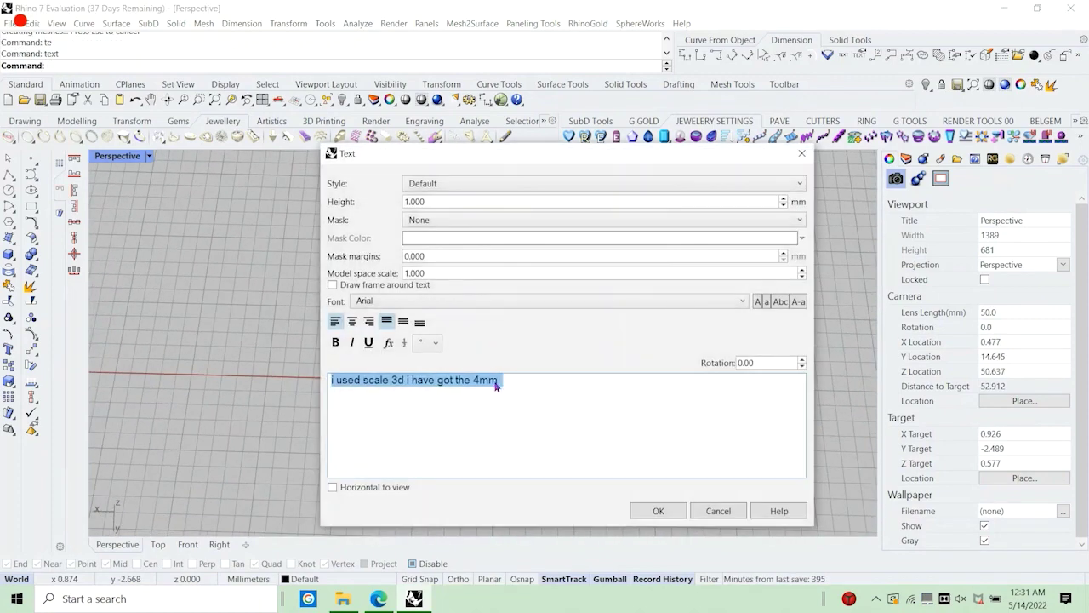
text(now i am g)
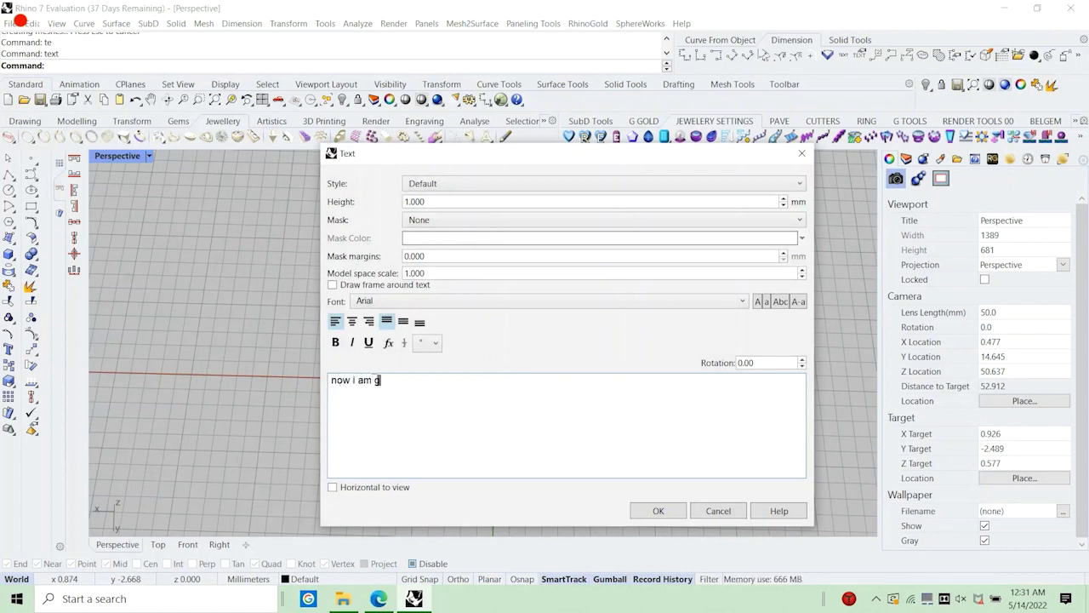
text(oign to)
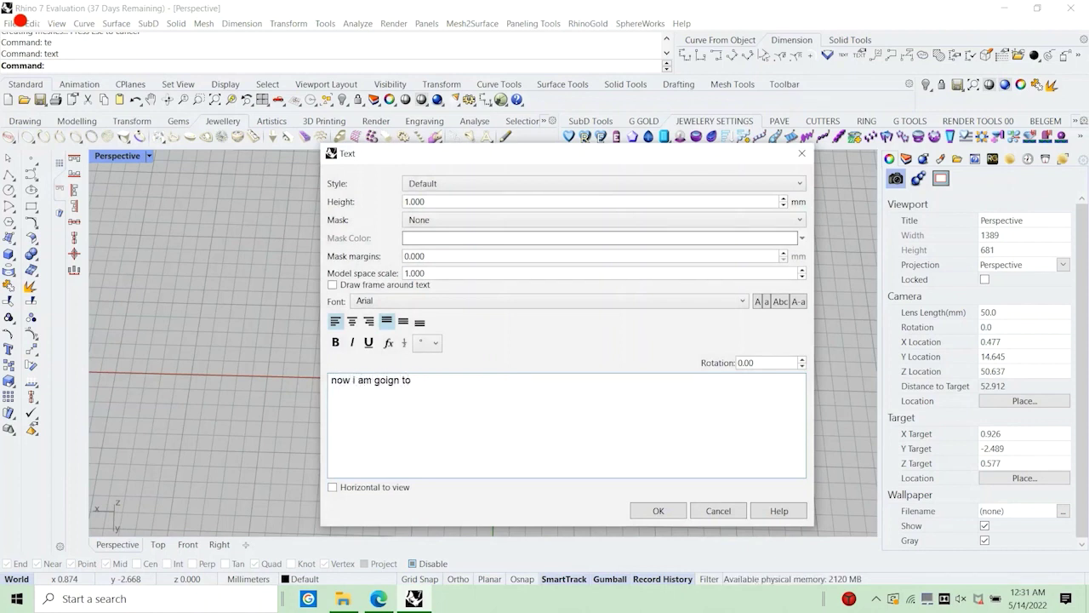
text( engrave the)
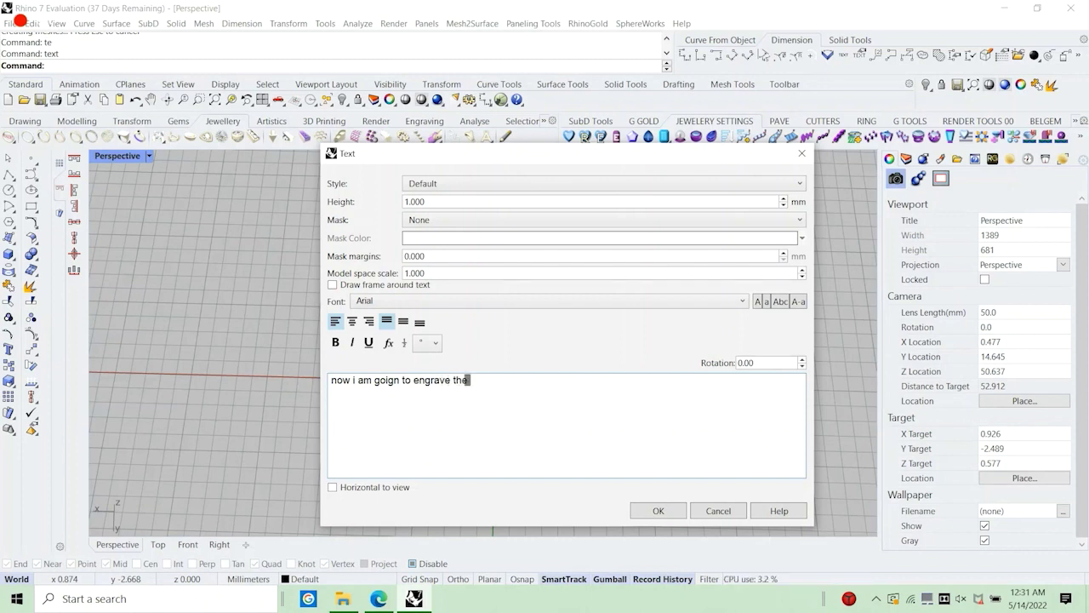
text( top)
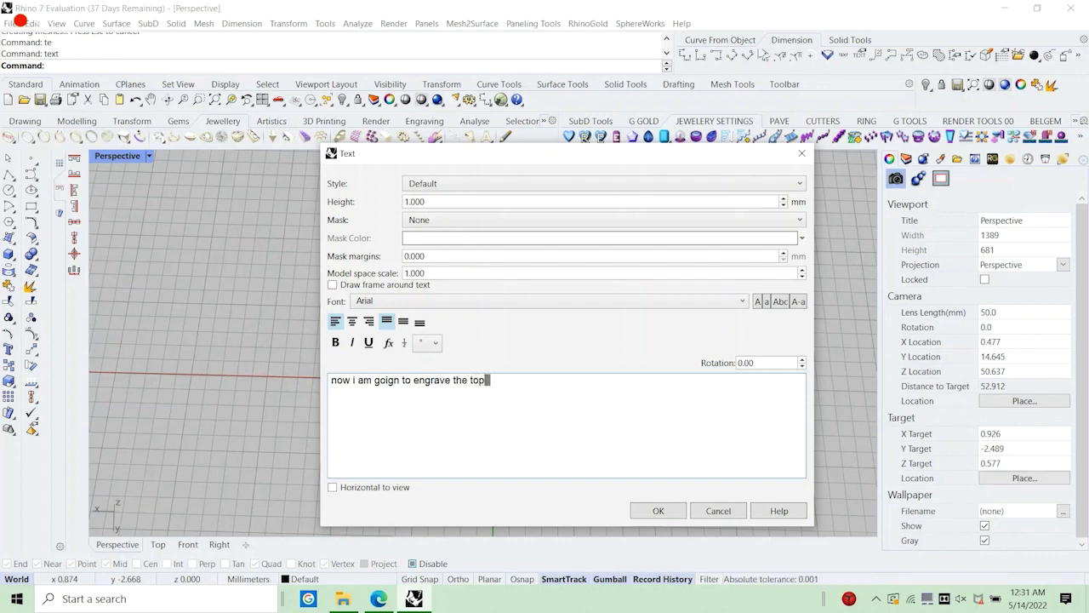
text( of this ring)
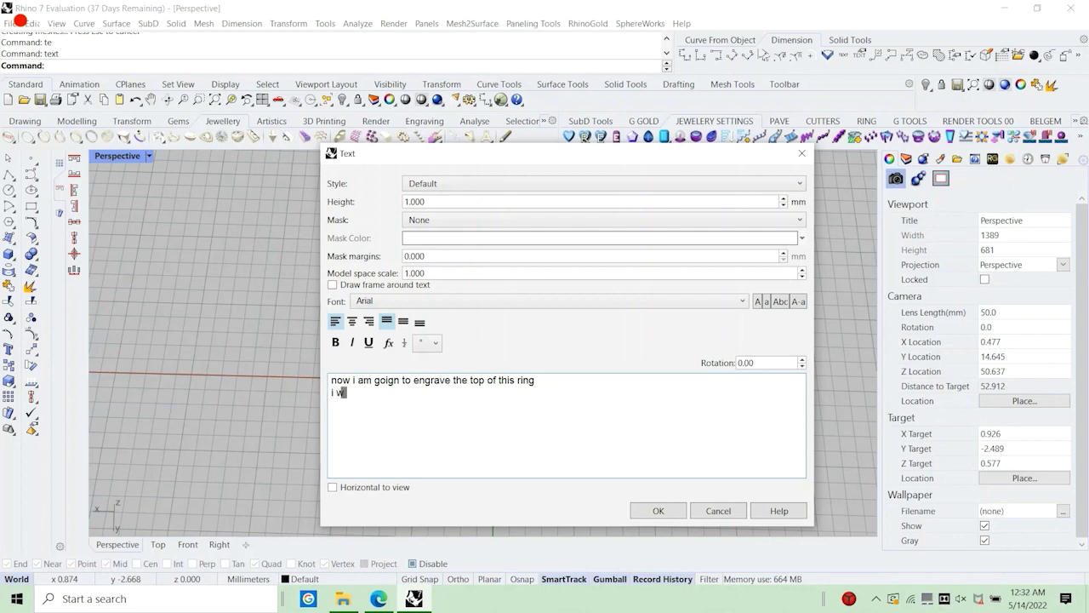
text(ill choose)
key(Caps_Lock)
text(F)
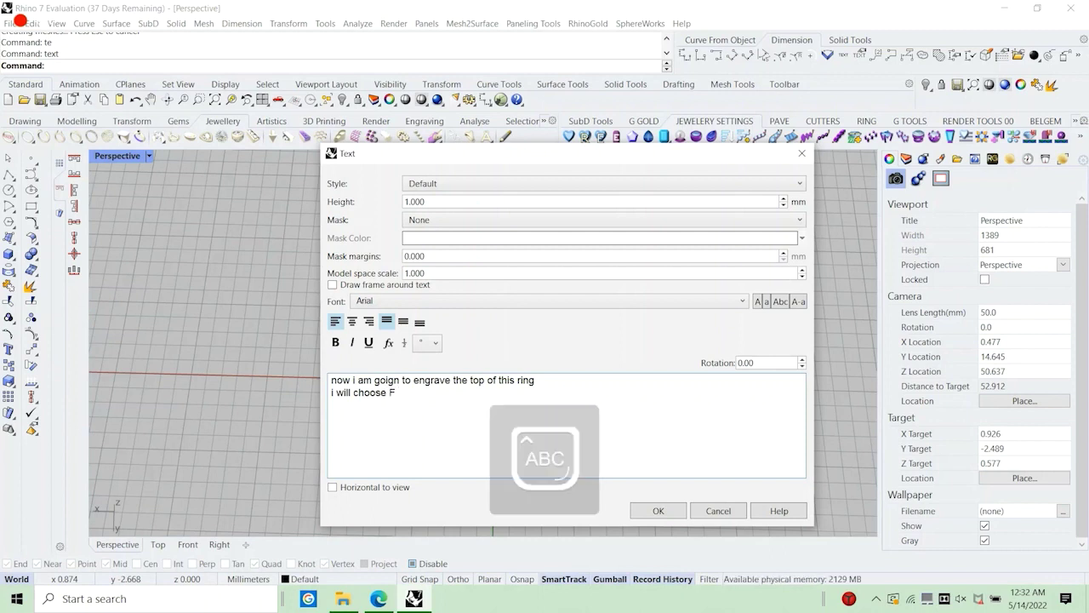
text(RIENDSHIP W)
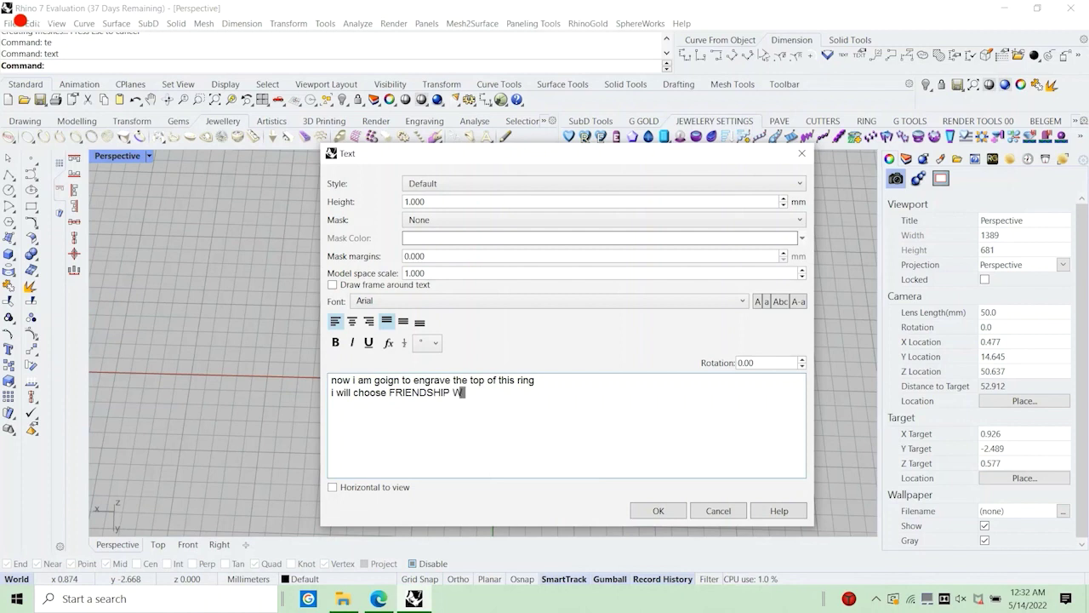
text(ORD TO)
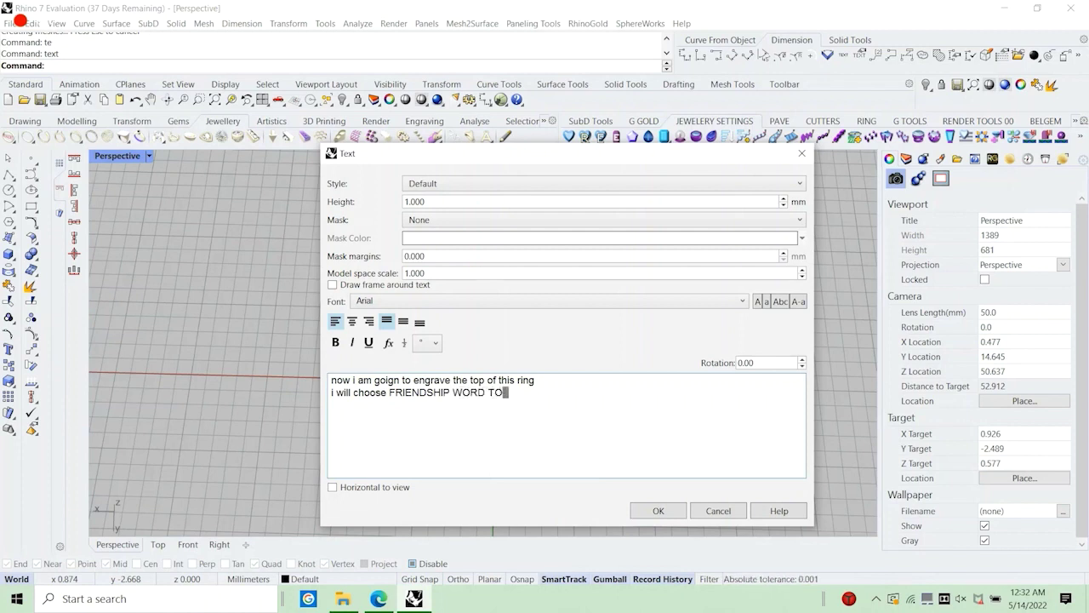
text( ENGRAVE)
key(Return)
text(YOU CN)
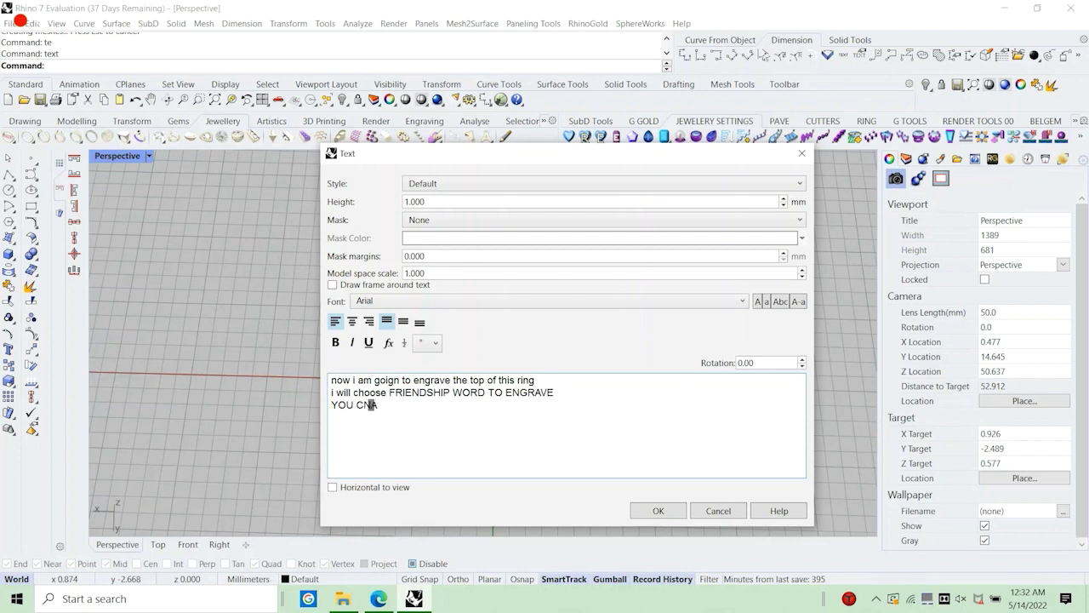
key(BackSpace)
text(AN)
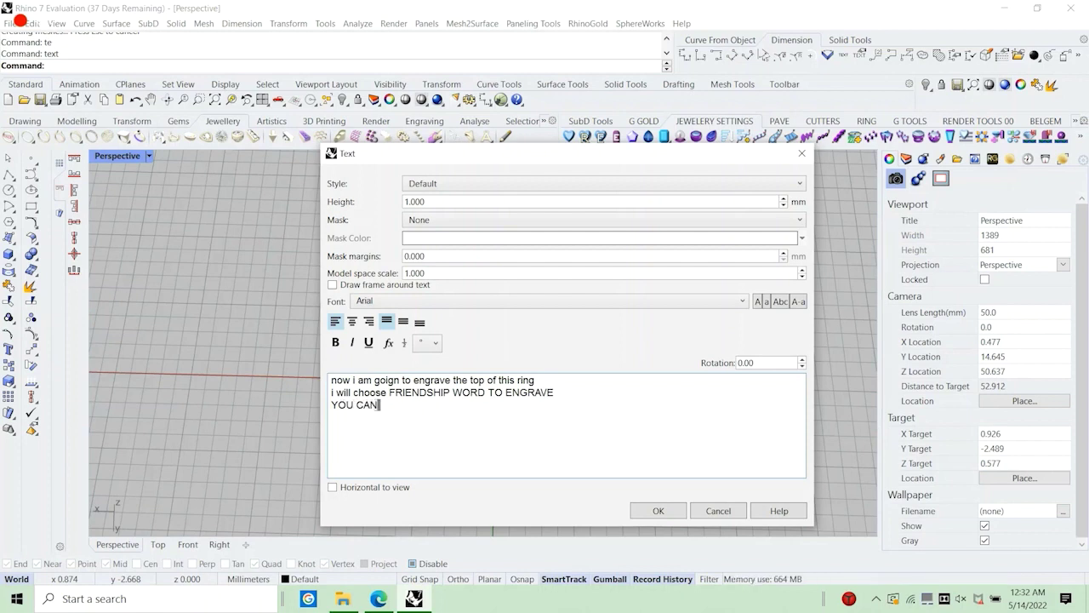
text( CREATE A)
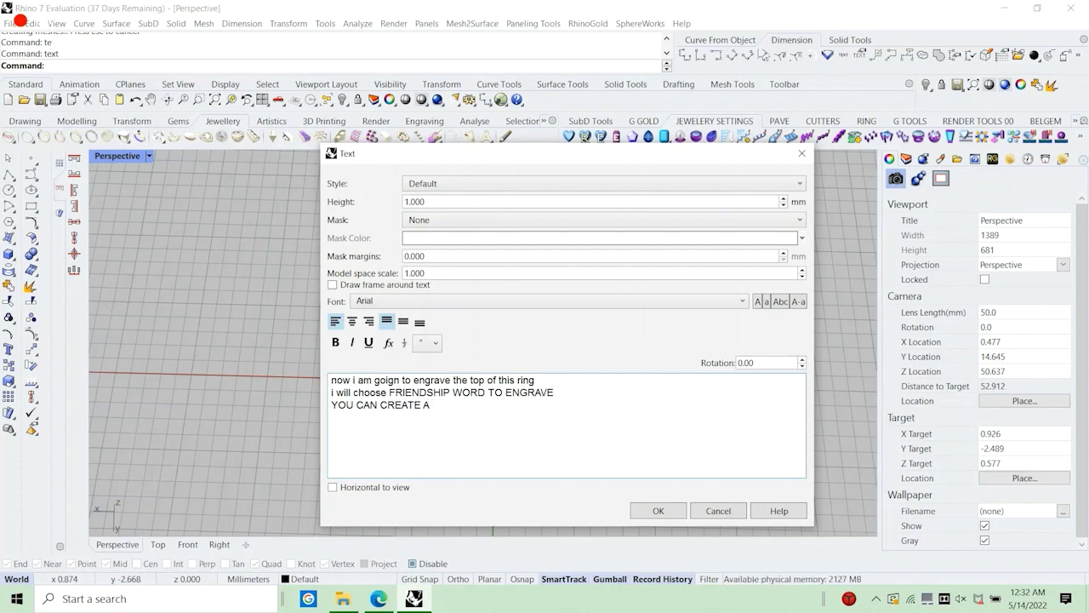
text( MAGICAL)
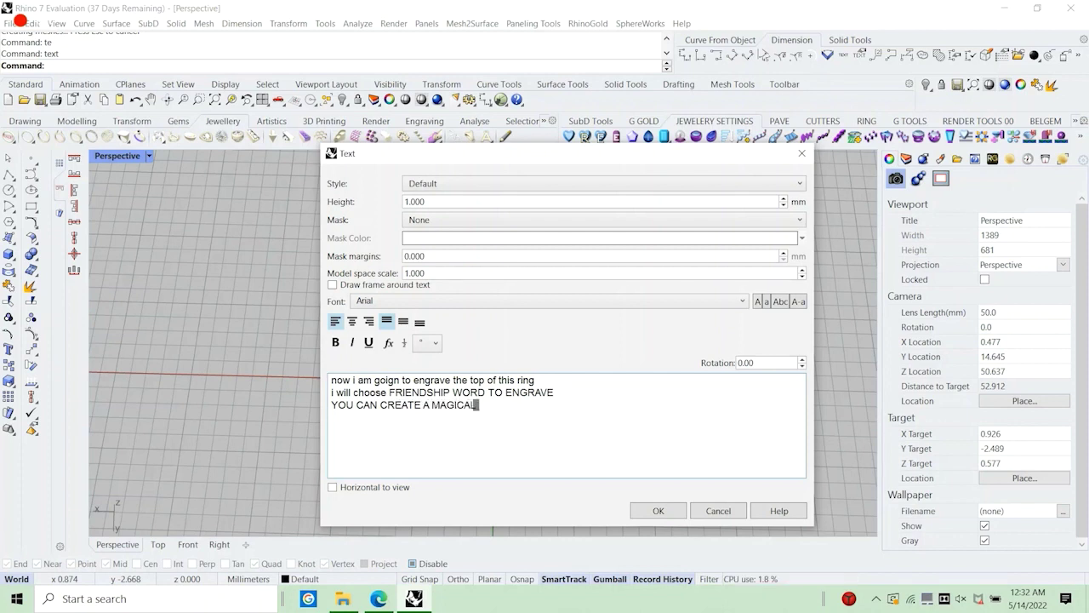
text( ENGRAVED RIN)
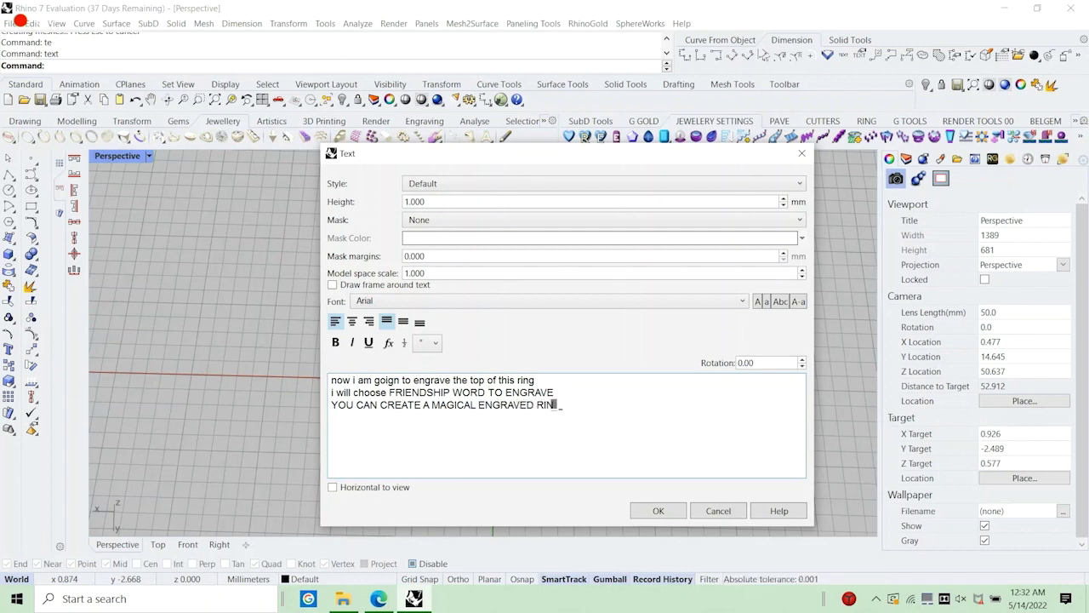
text(G OF YOUR)
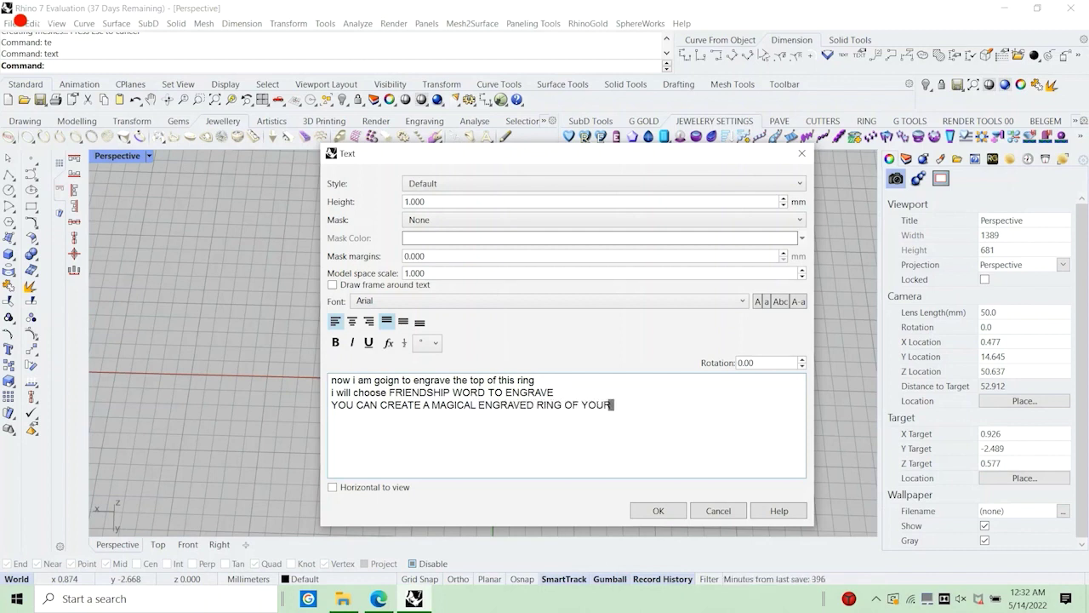
text( LOVED ONES)
click(698, 514)
Set up a text object reading FRIENDSHIP in the Script MT Bold font, output as curves.
double_click(126, 157)
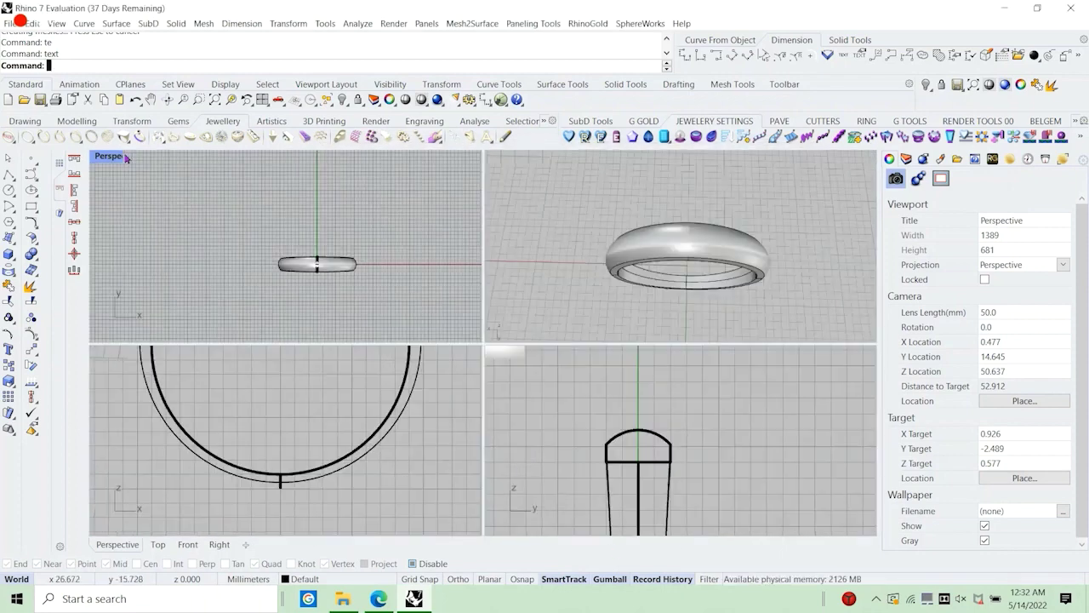
right_drag(323, 269, 285, 251)
scroll(288, 260, up, 6)
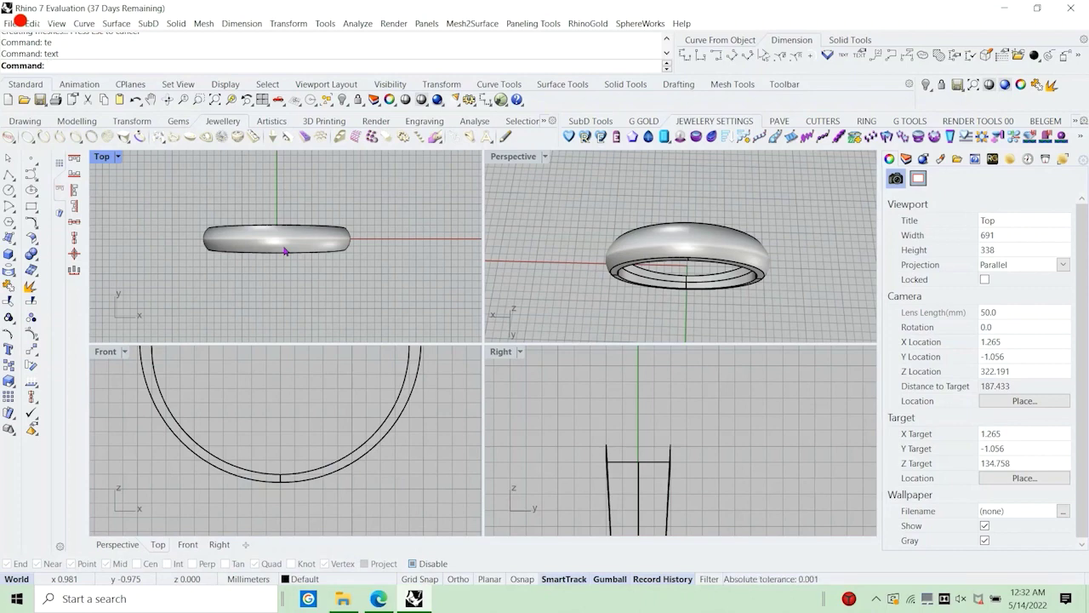
click(8, 349)
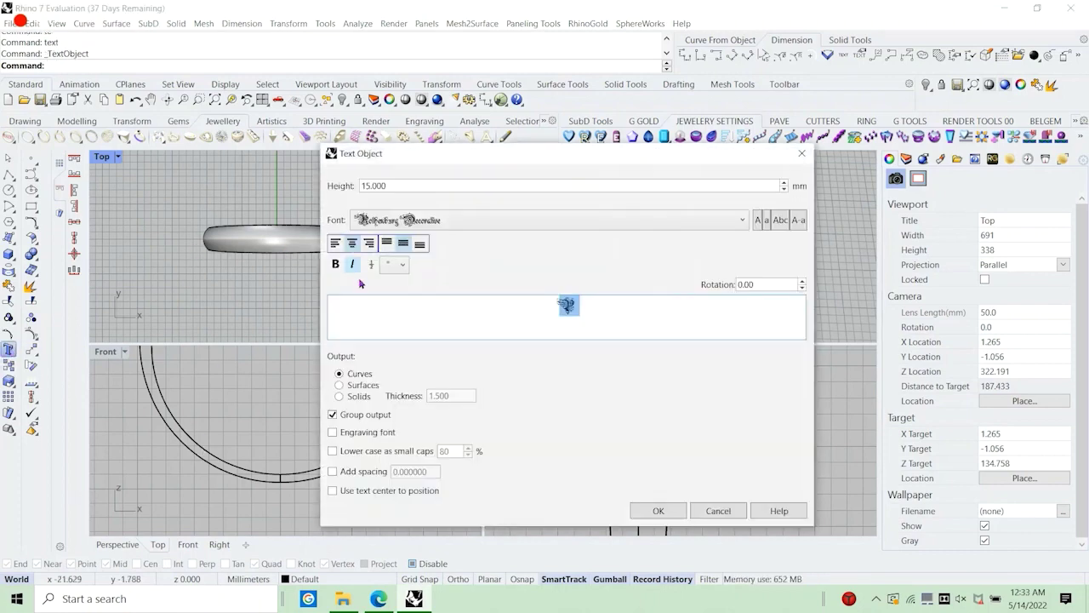
click(426, 220)
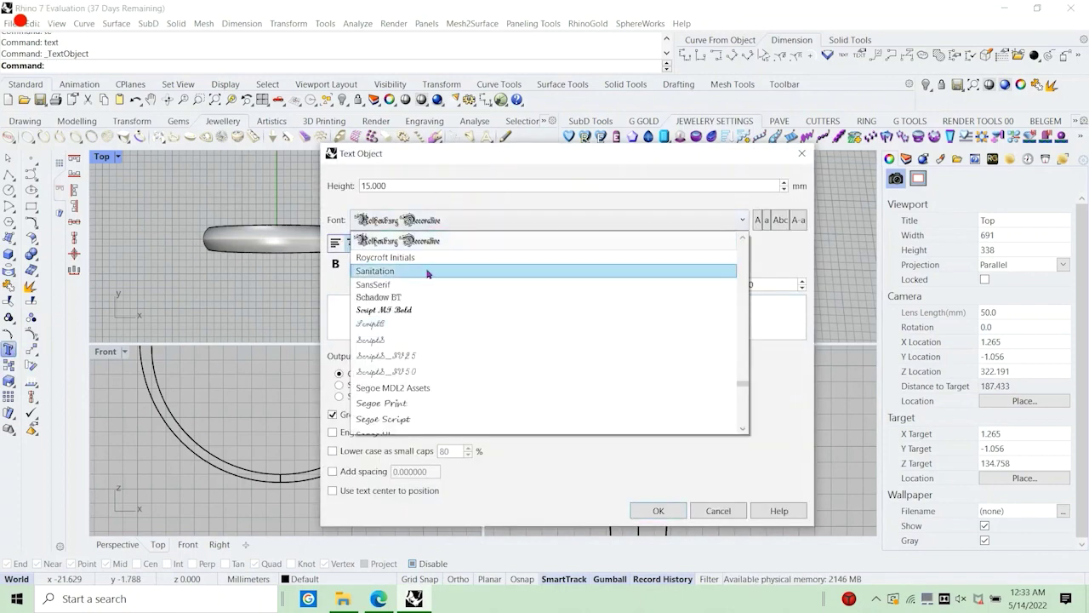
click(409, 311)
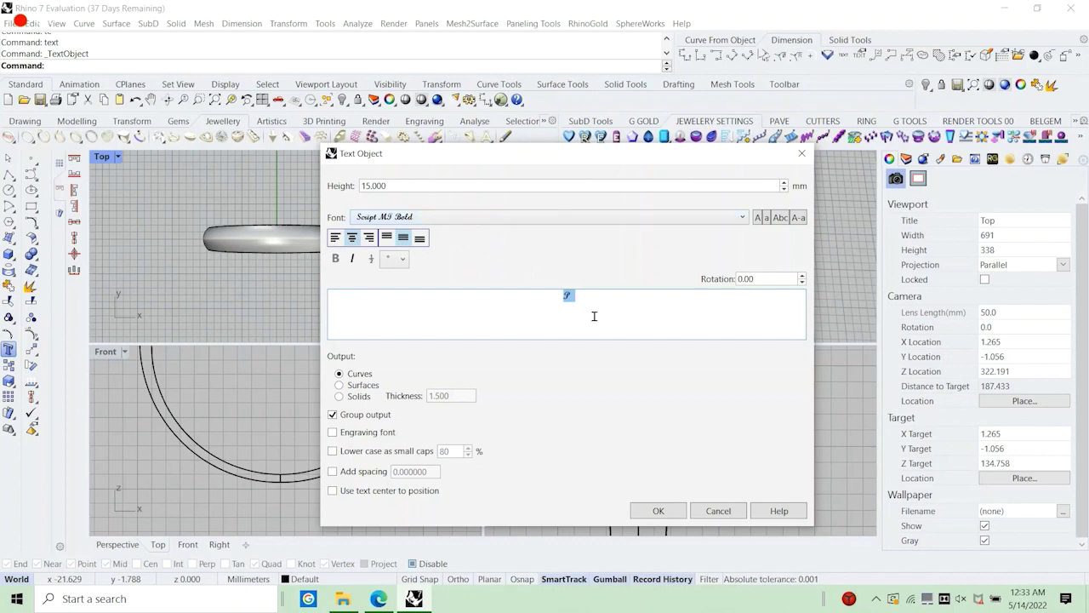
text(FRI)
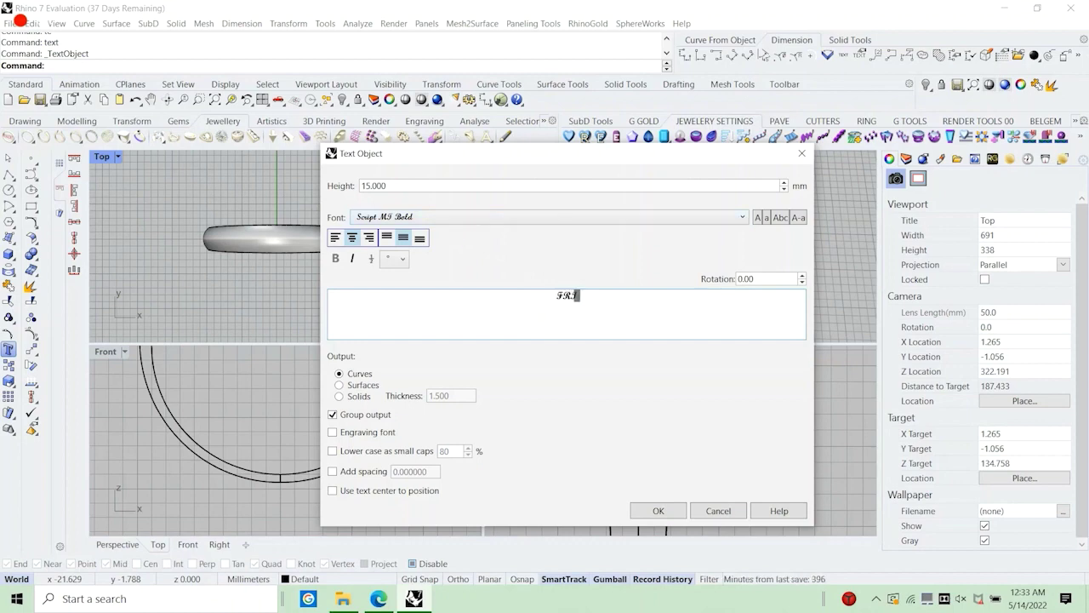
text(ENDSHIP)
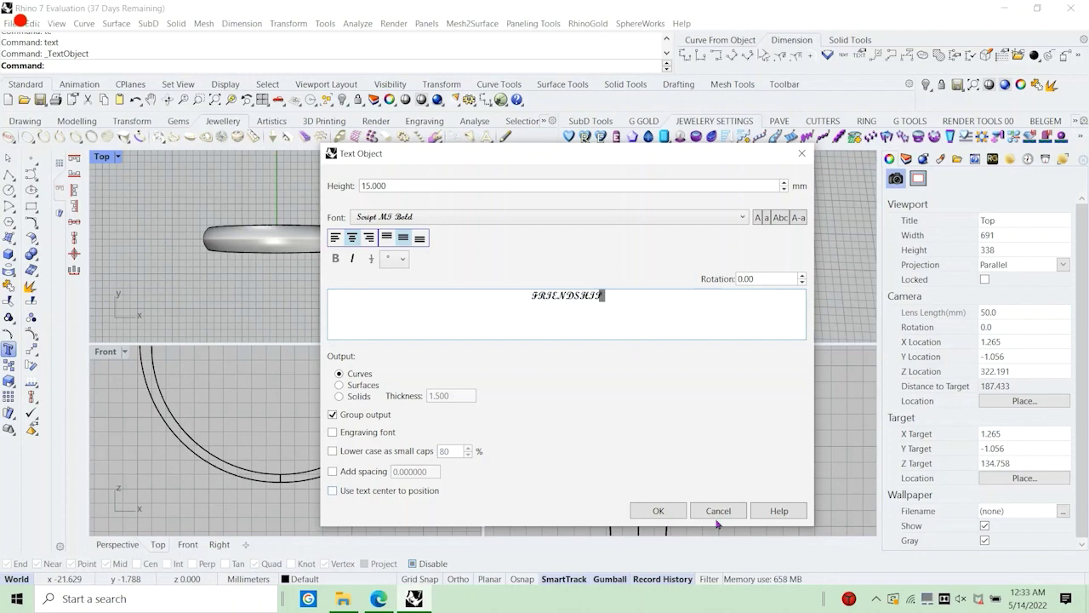
Place the FRIENDSHIP text curves at the origin.
click(661, 512)
scroll(271, 283, down, 6)
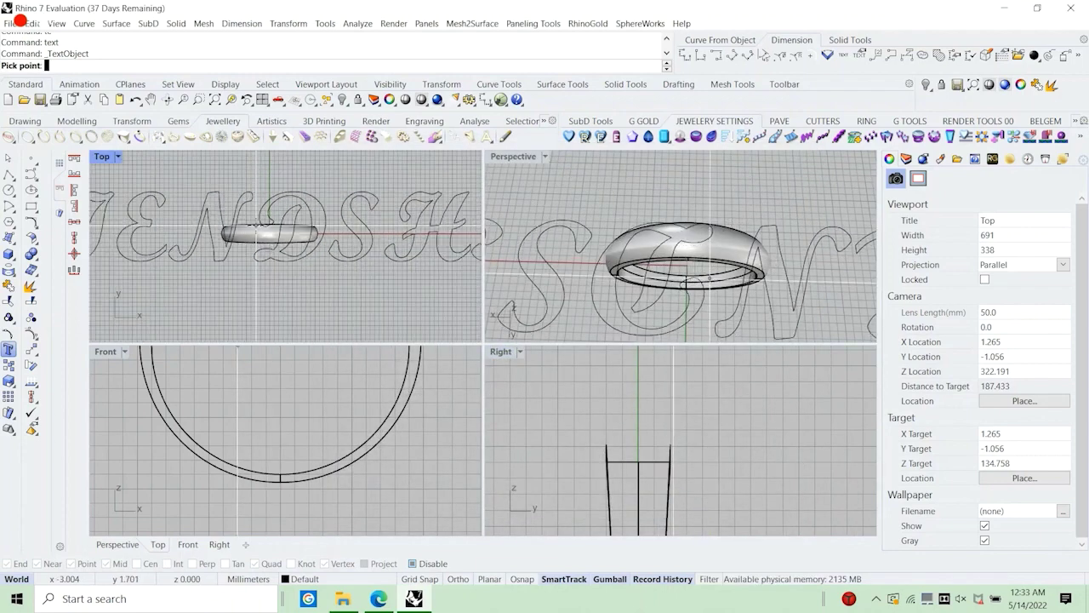
text(0)
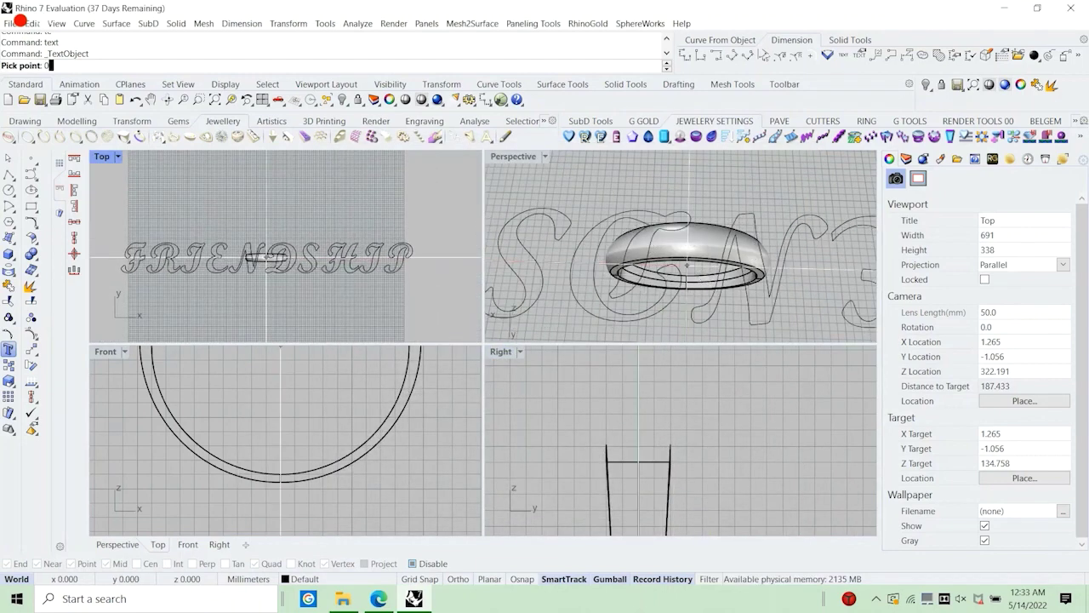
key(Return)
Scale the FRIENDSHIP text curves down uniformly until they fit within the ring band as seen from above.
click(108, 272)
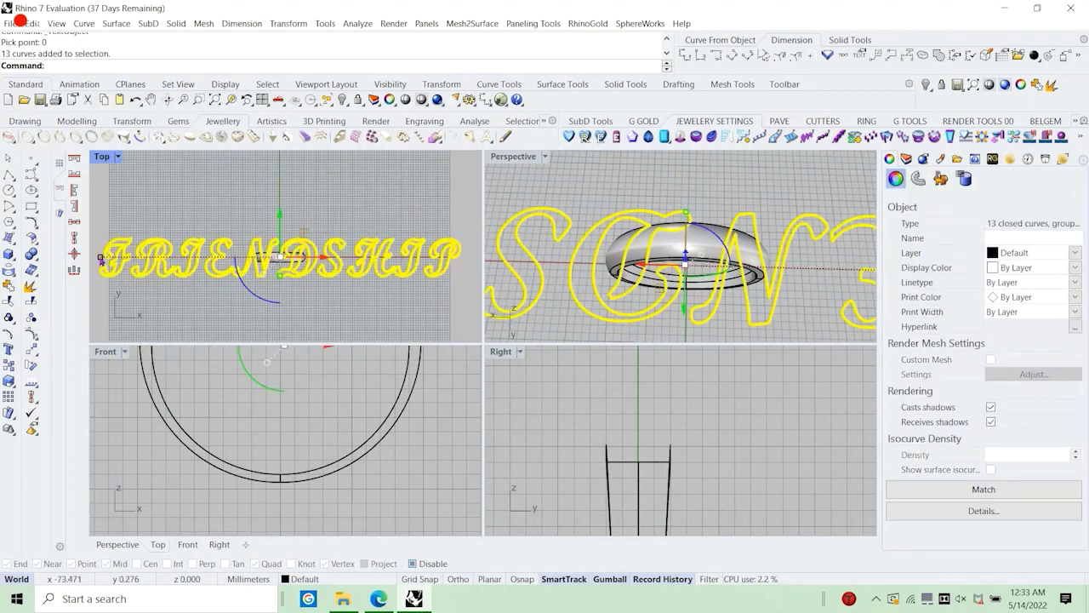
shift+drag(100, 258, 251, 258)
scroll(262, 260, up, 6)
scroll(261, 269, up, 5)
scroll(251, 255, down, 8)
scroll(257, 246, up, 6)
right_drag(259, 247, 167, 245)
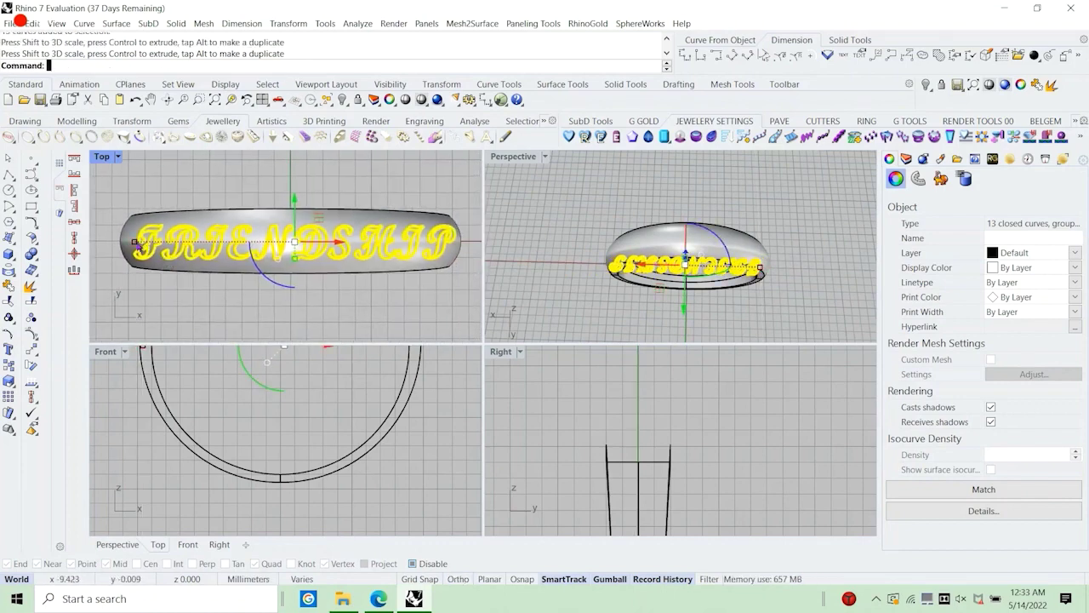
shift+drag(134, 243, 147, 244)
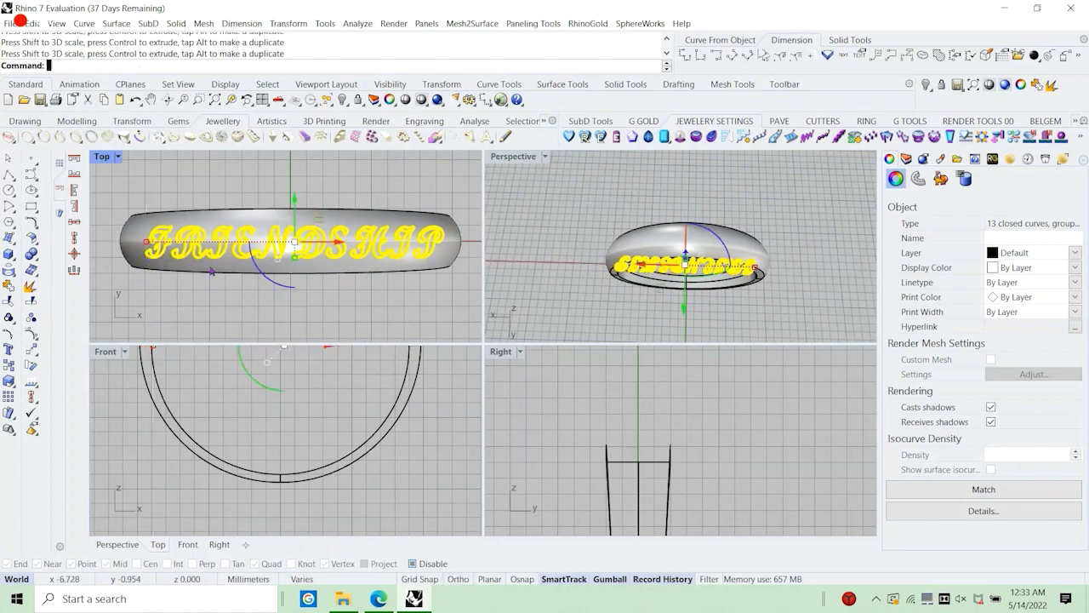
click(369, 318)
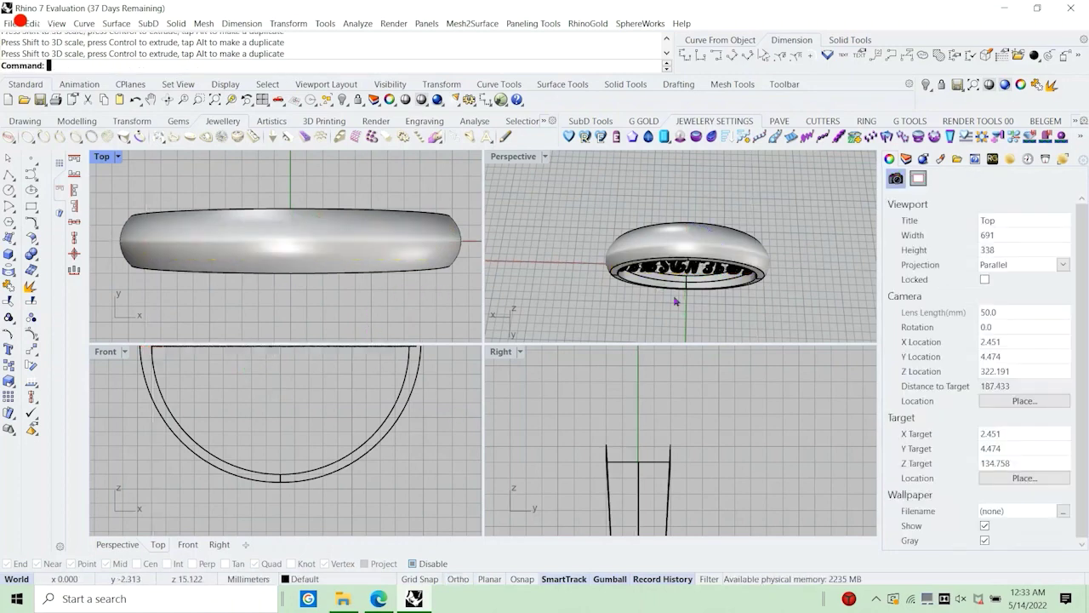
Show the Top view in Wireframe and scale the text curves down slightly further, inside the band's ends.
click(120, 157)
click(162, 48)
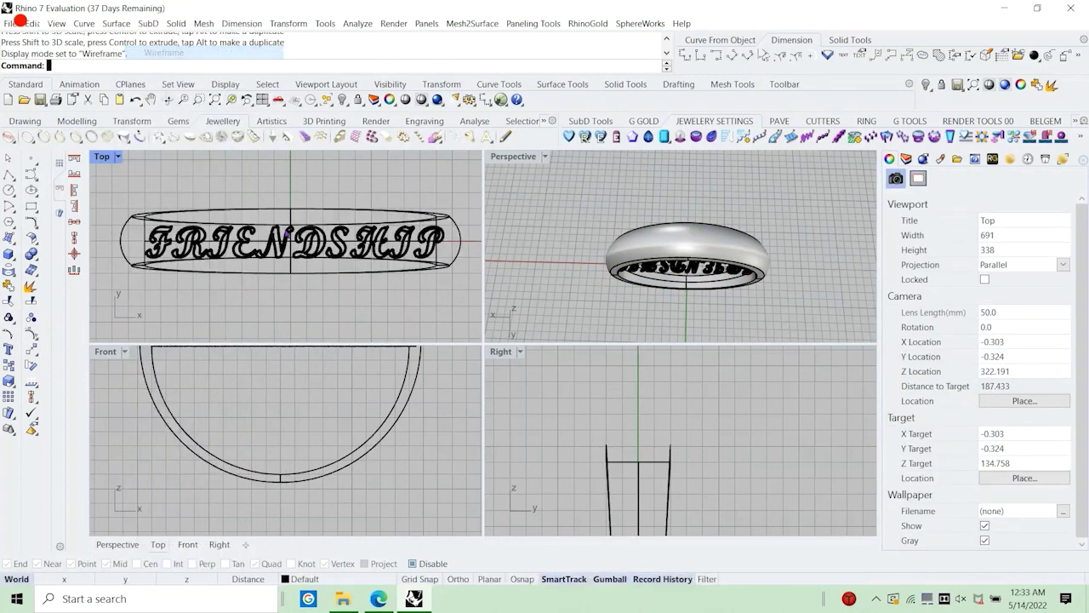
scroll(400, 247, up, 2)
click(399, 247)
scroll(358, 251, down, 3)
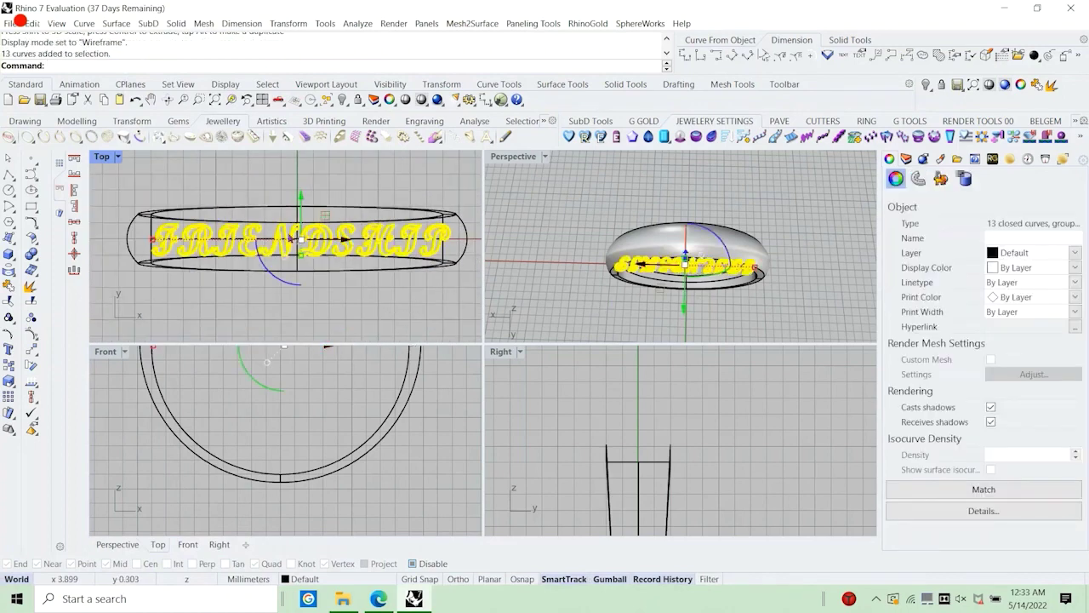
scroll(174, 240, up, 2)
mouse_move(174, 239)
mouse_down()
mouse_move(191, 256)
mouse_move(188, 241)
mouse_up()
Align the text curves concentrically to the origin at point 0.
scroll(686, 435, up, 6)
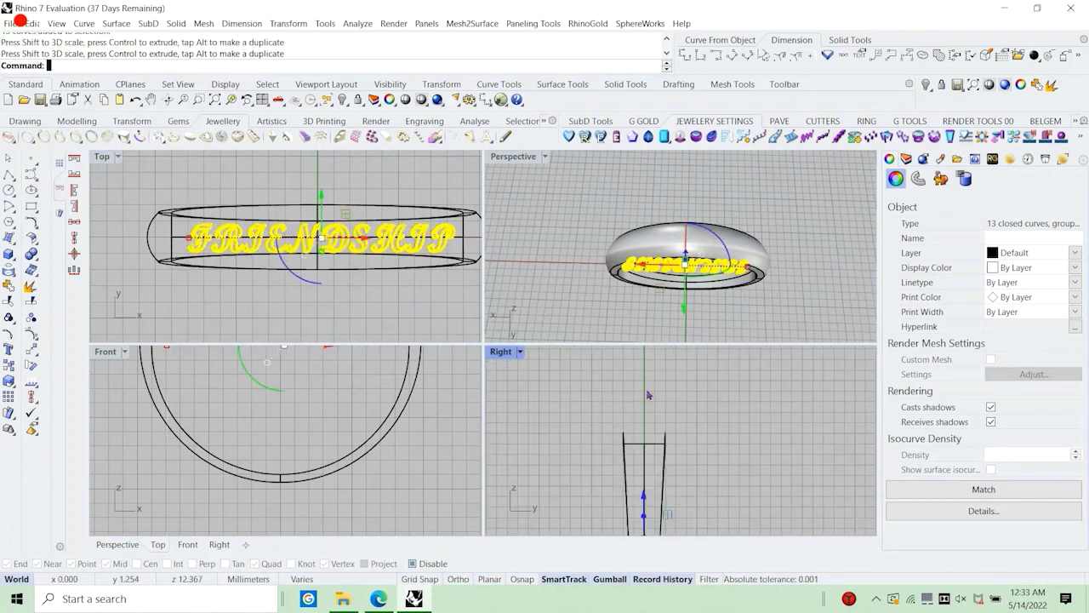
scroll(672, 442, down, 4)
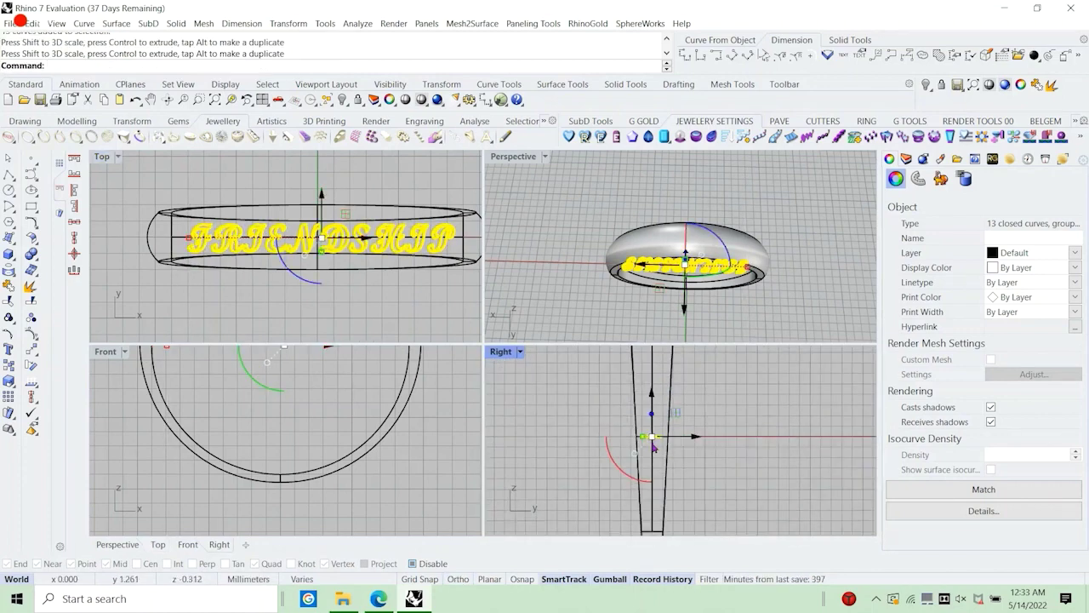
scroll(655, 480, down, 3)
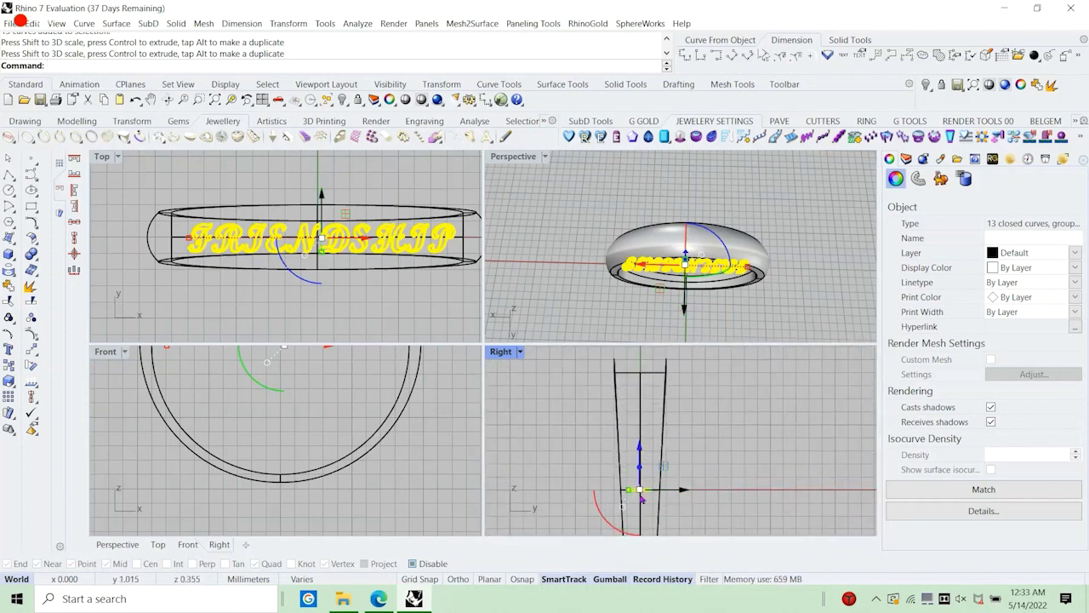
scroll(273, 443, down, 4)
right_drag(288, 418, 287, 452)
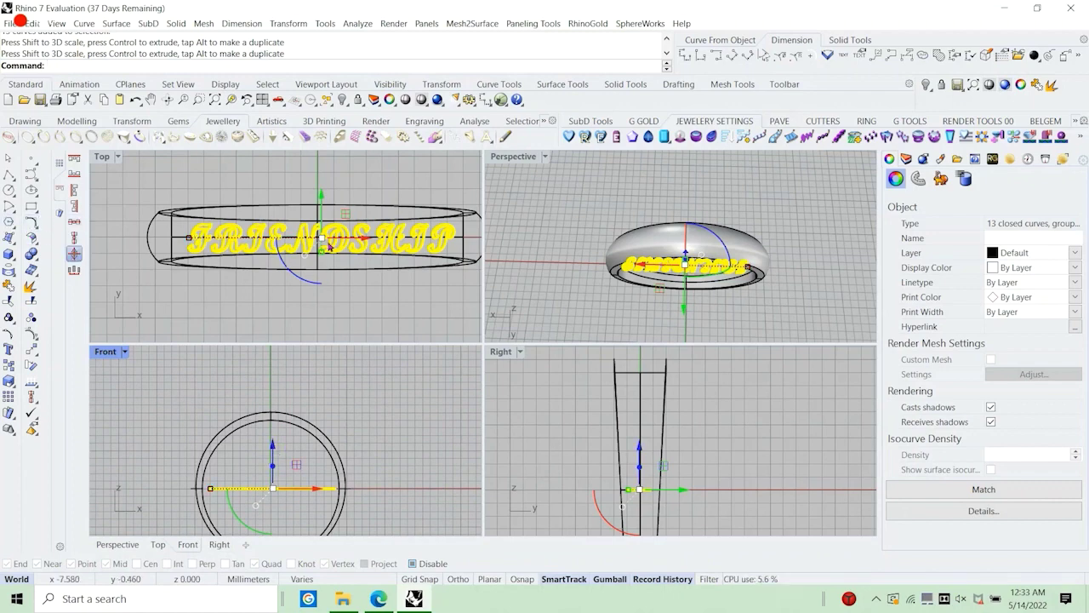
text(0)
key(Return)
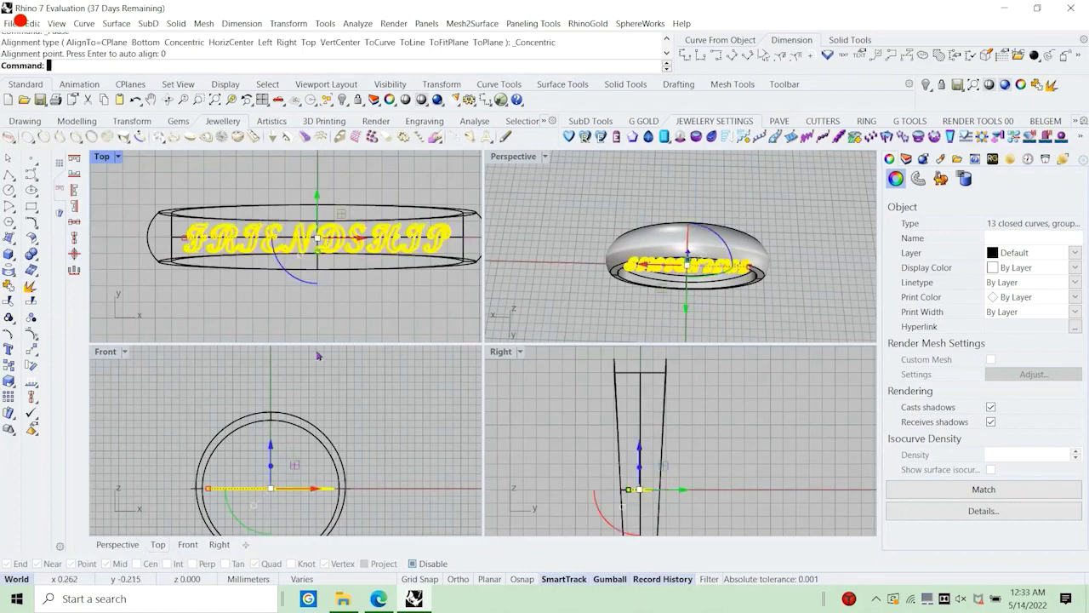
Move the FRIENDSHIP text curves vertically upward until they sit just above the top of the ring.
drag(271, 447, 292, 363)
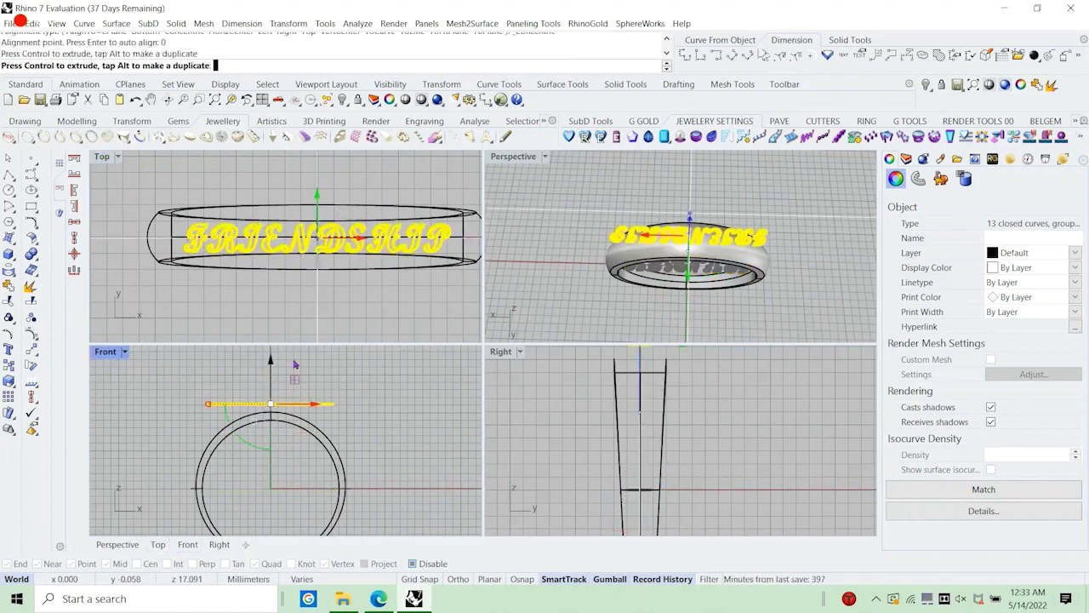
click(449, 375)
right_drag(719, 242, 618, 234)
scroll(613, 445, down, 6)
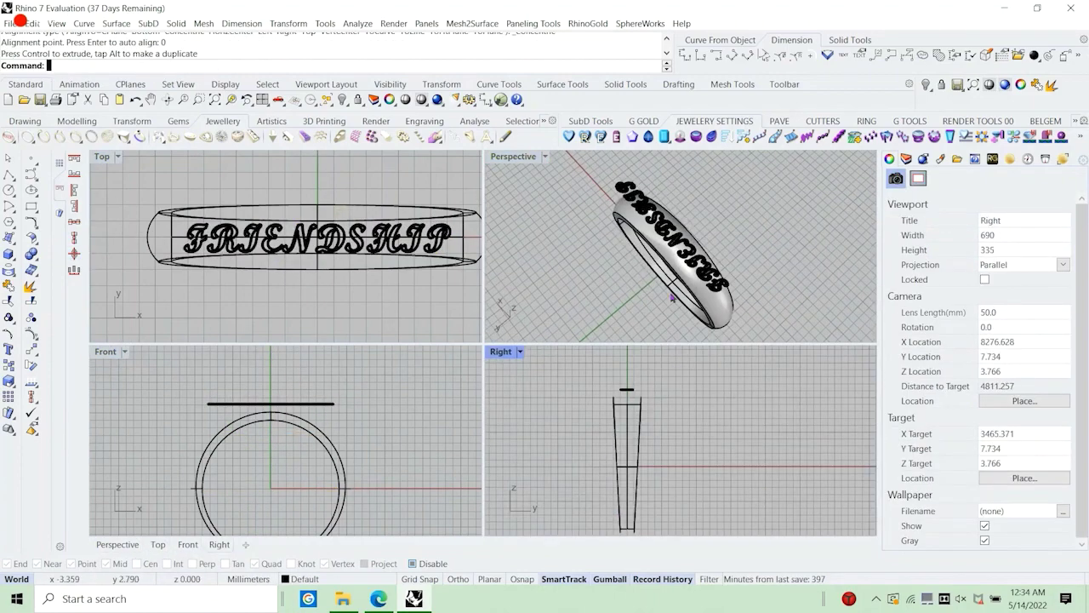
scroll(672, 295, down, 5)
right_drag(673, 295, 579, 319)
scroll(677, 258, up, 7)
right_drag(676, 258, 642, 247)
scroll(632, 443, down, 4)
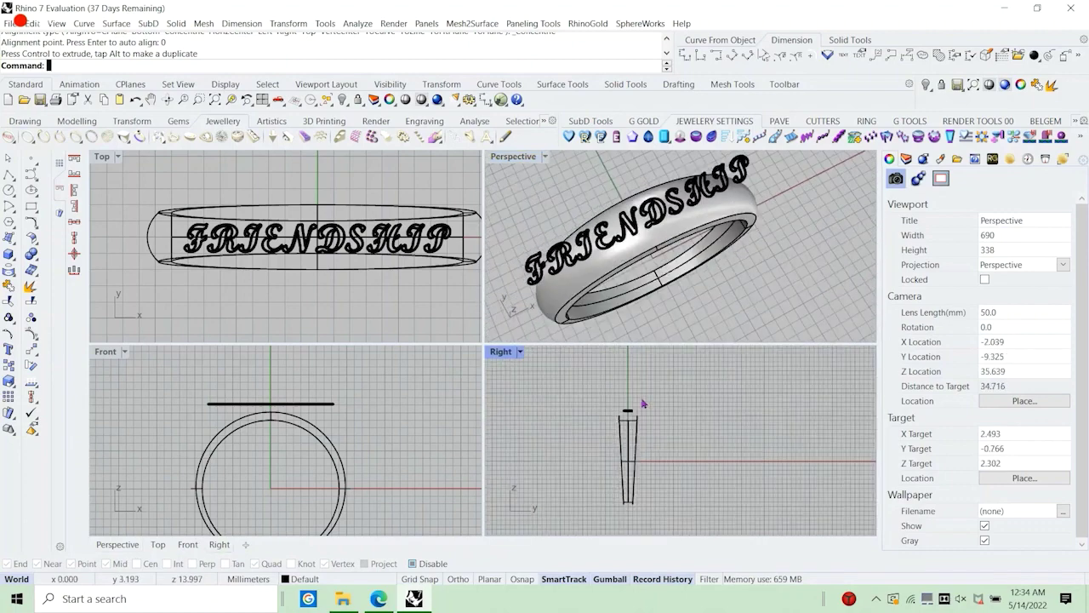
Show the Right view in Machine display mode and stretch the text curves along the band's width only.
scroll(639, 405, up, 14)
click(520, 352)
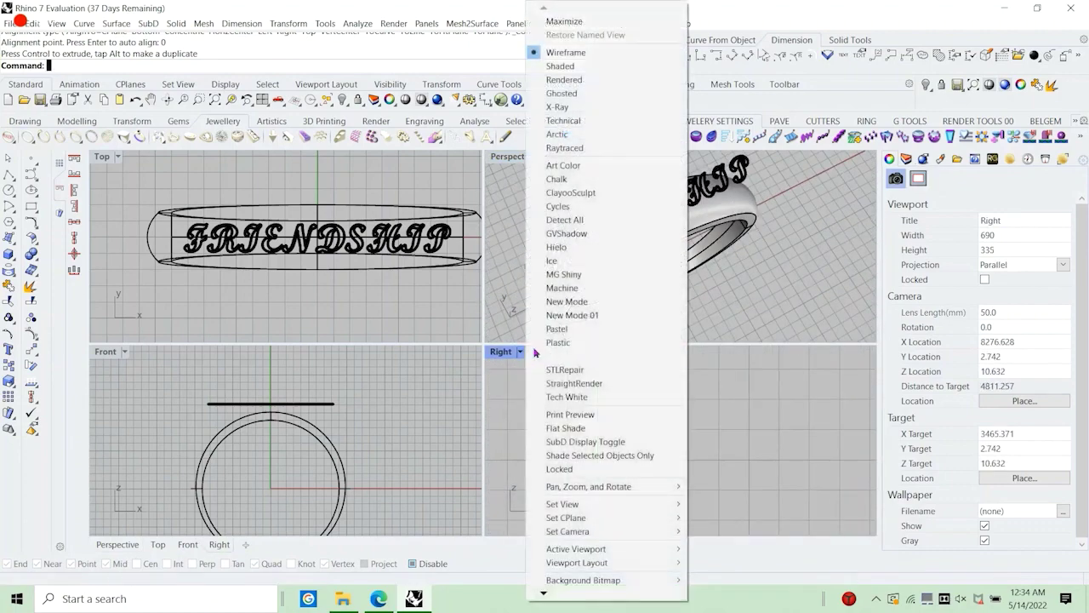
click(562, 288)
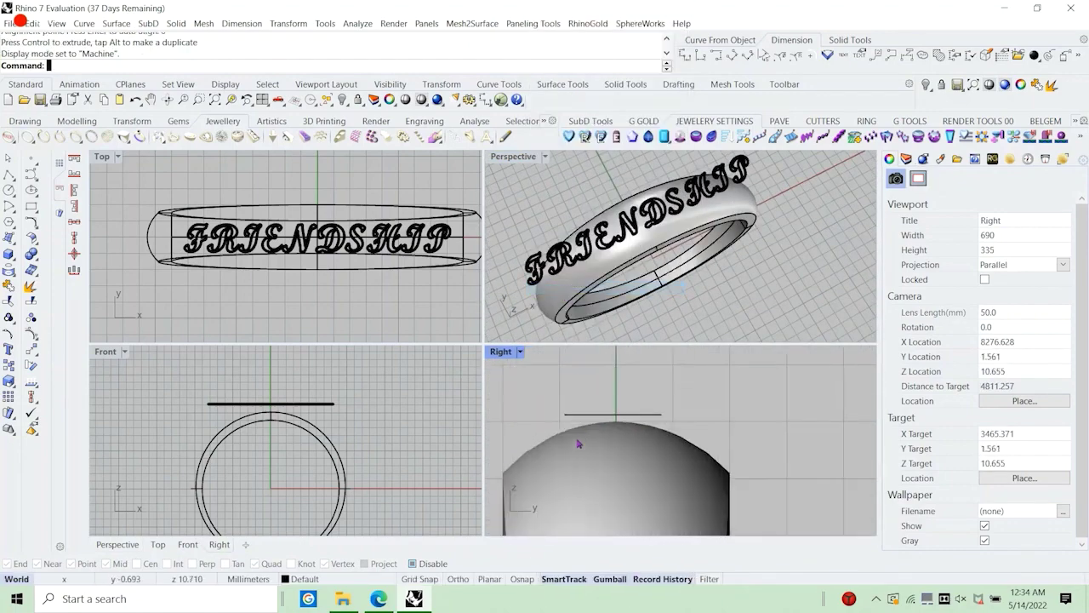
click(584, 417)
drag(564, 416, 549, 414)
click(504, 384)
scroll(755, 263, down, 5)
right_drag(756, 262, 729, 315)
text(text)
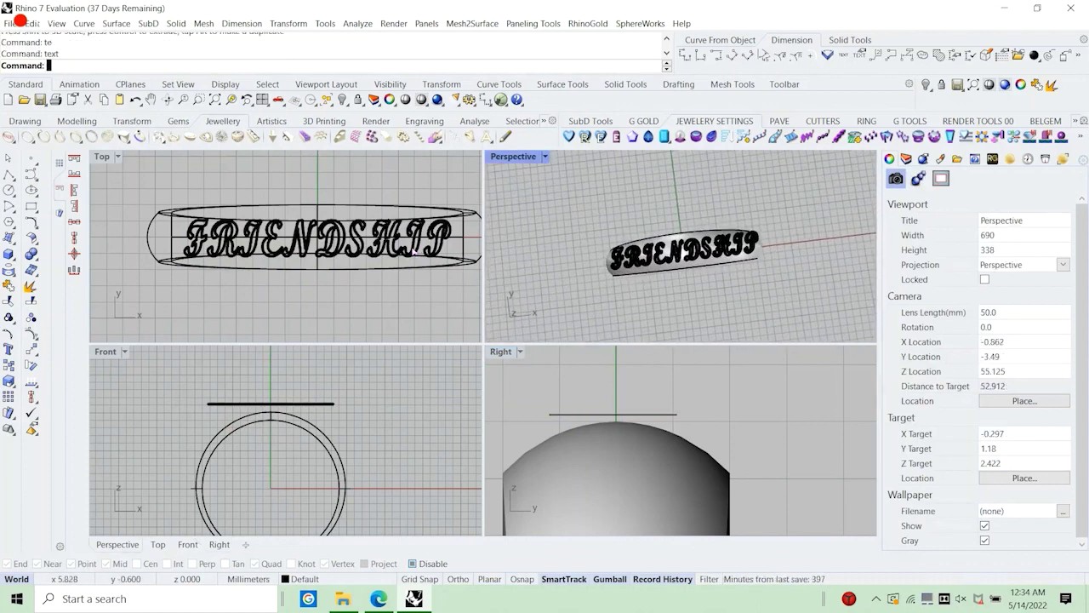
key(Return)
key(BackSpace)
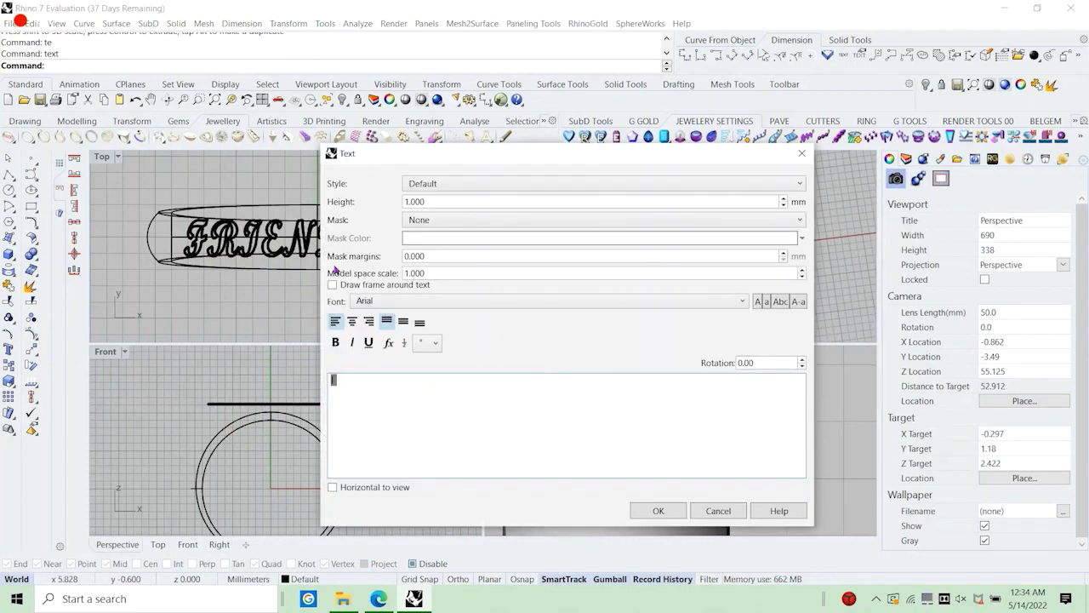
text(I ADJUSTE)
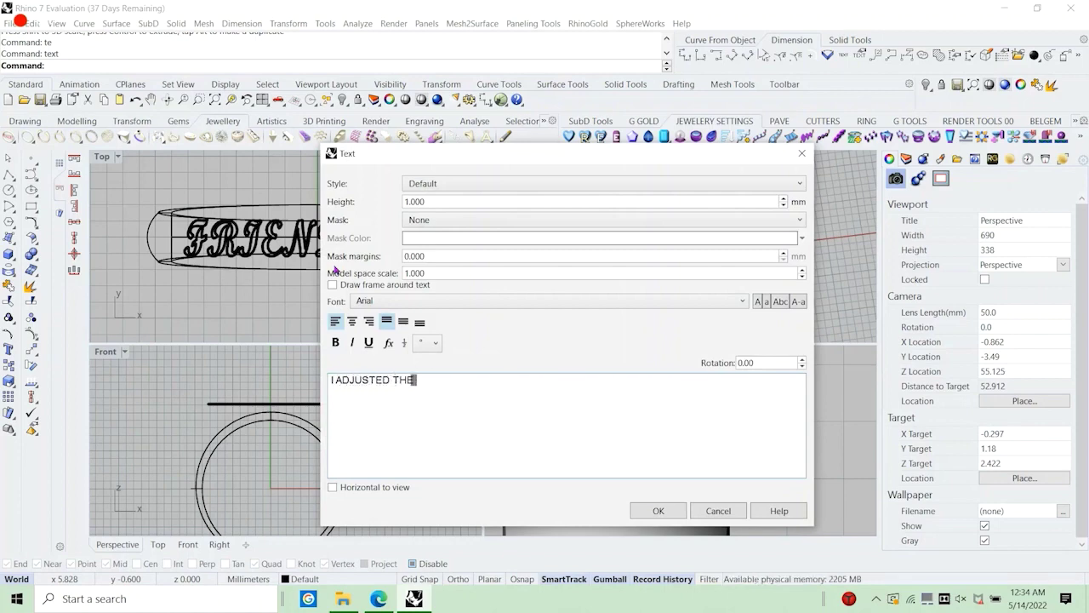
text(D THE MEASUREME)
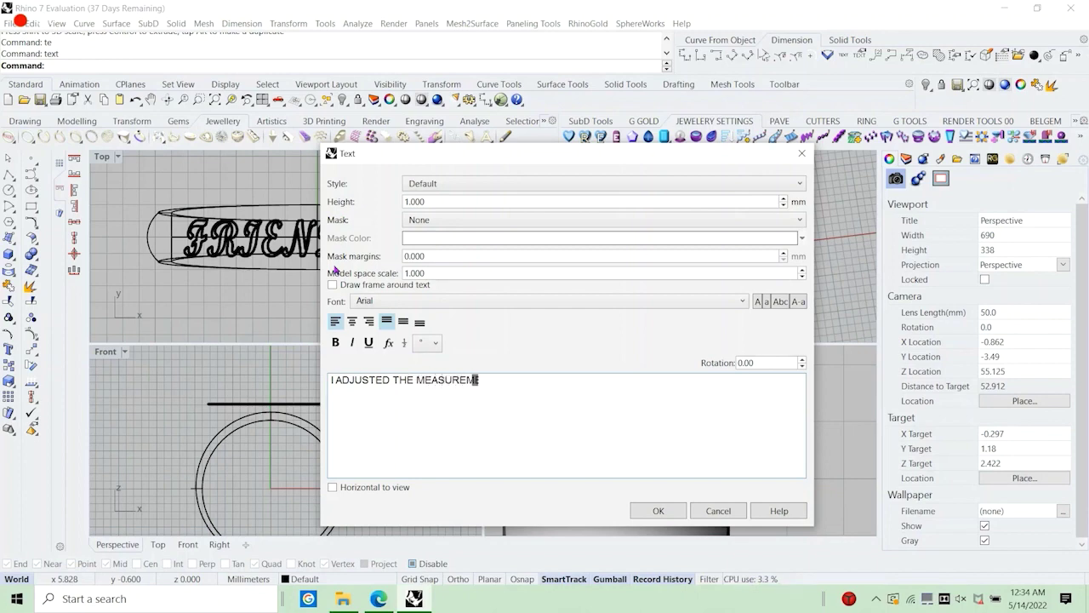
text(NTS TO FIT ON THE RING)
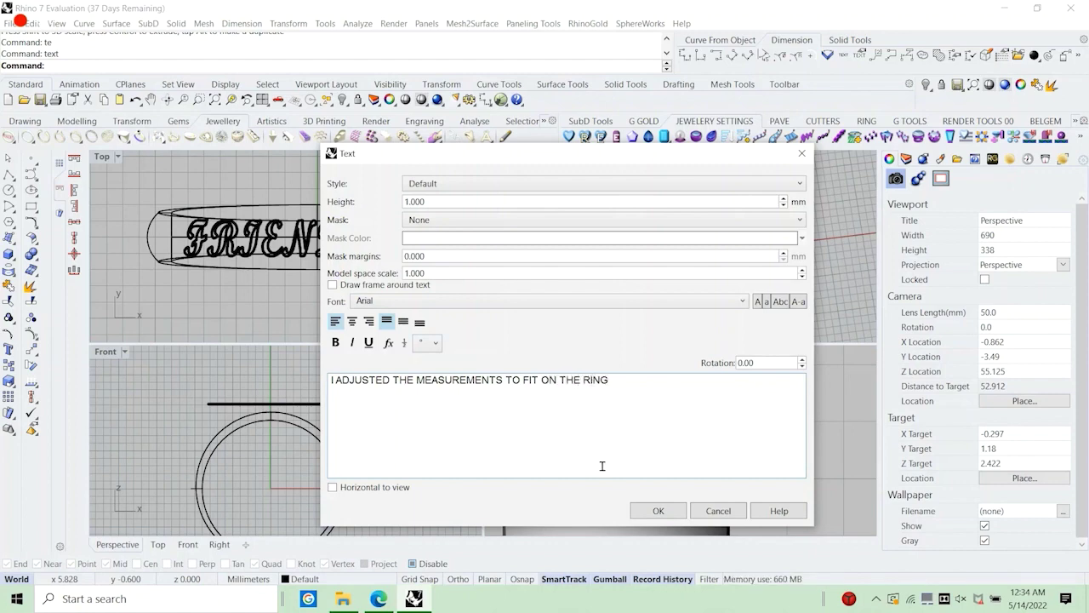
click(717, 510)
Project the flat FRIENDSHIP text curves onto the ring band along the Top view's construction plane direction.
mouse_move(673, 256)
right_down()
mouse_move(689, 249)
mouse_move(662, 237)
right_up()
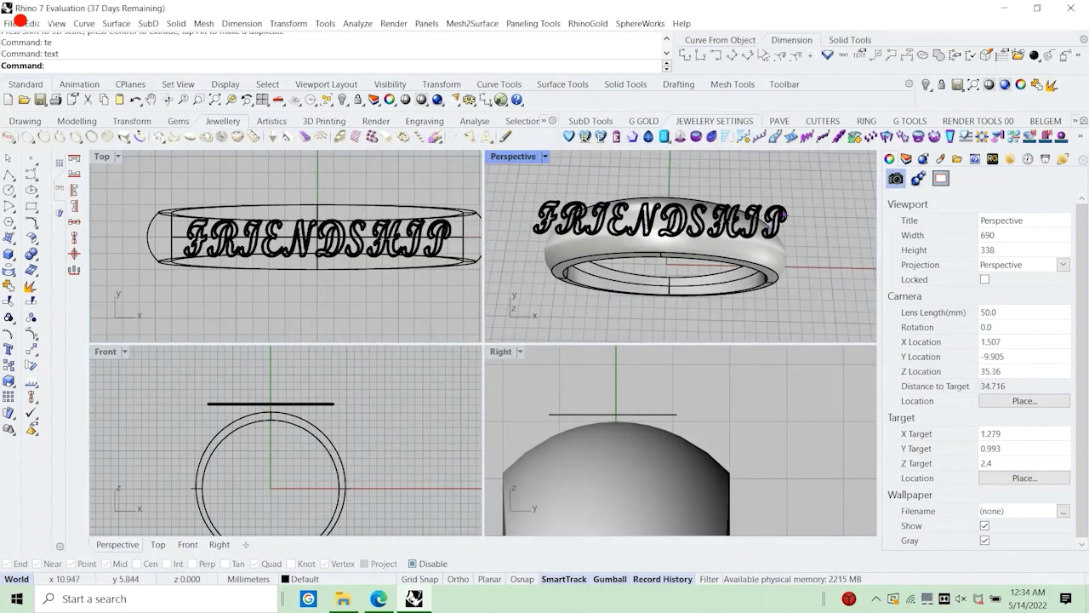
click(781, 218)
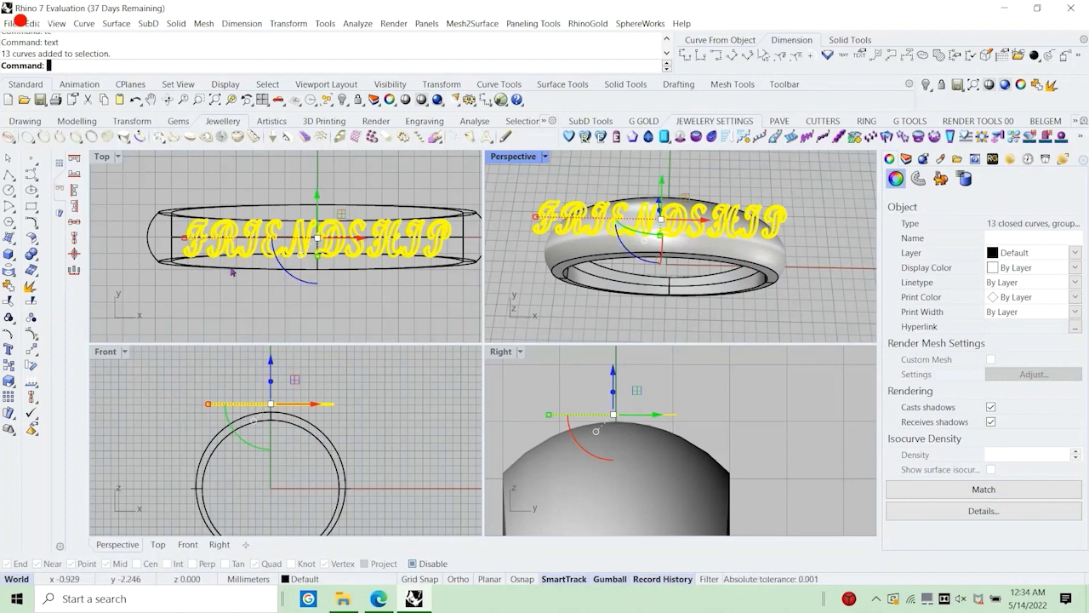
right_drag(591, 280, 586, 236)
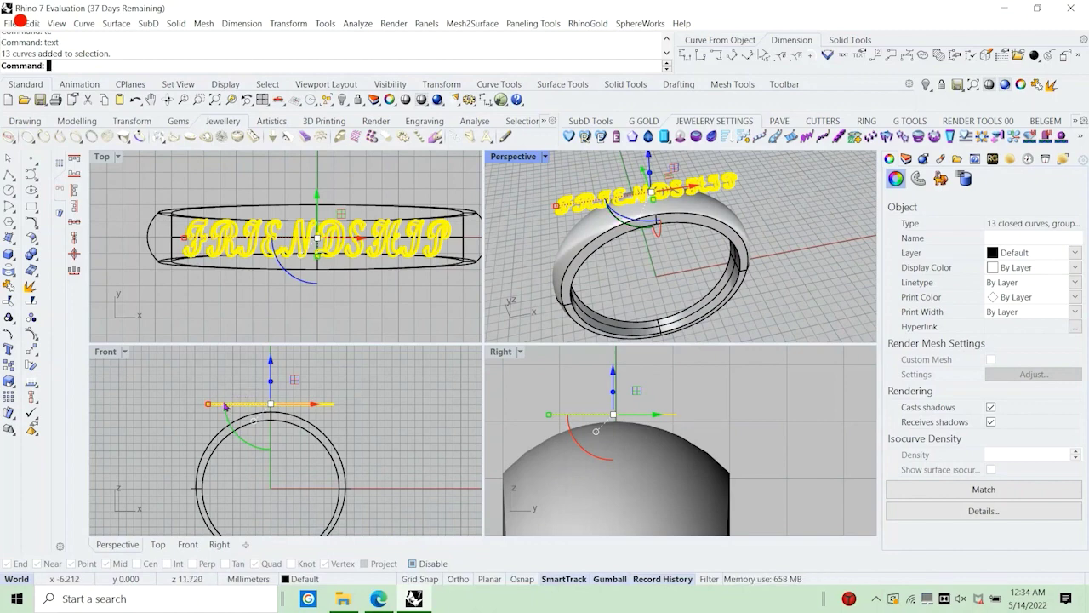
scroll(219, 428, up, 2)
scroll(219, 429, up, 1)
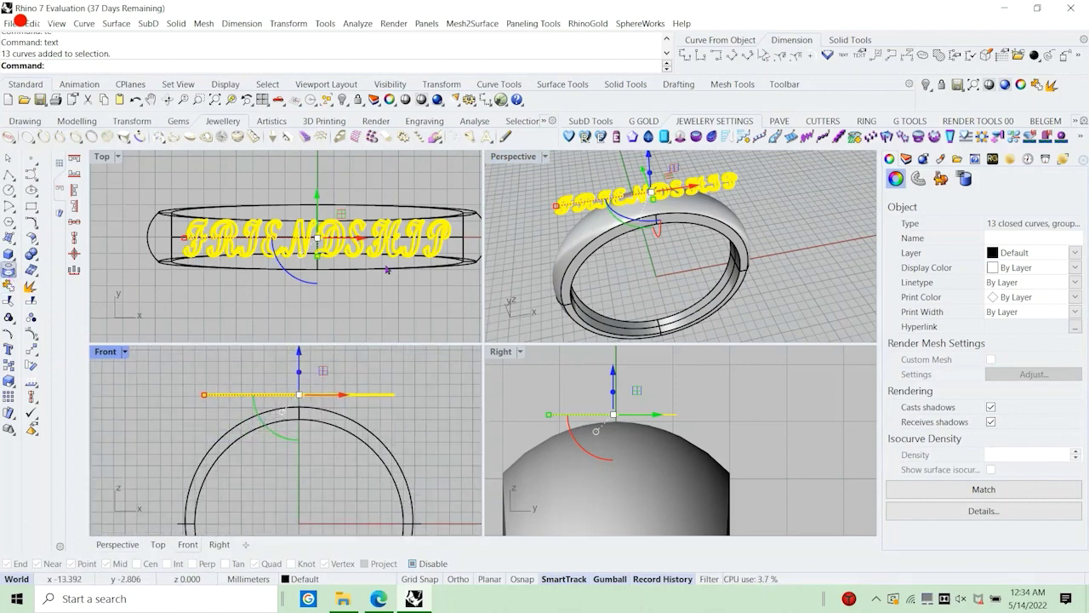
right_drag(631, 236, 634, 276)
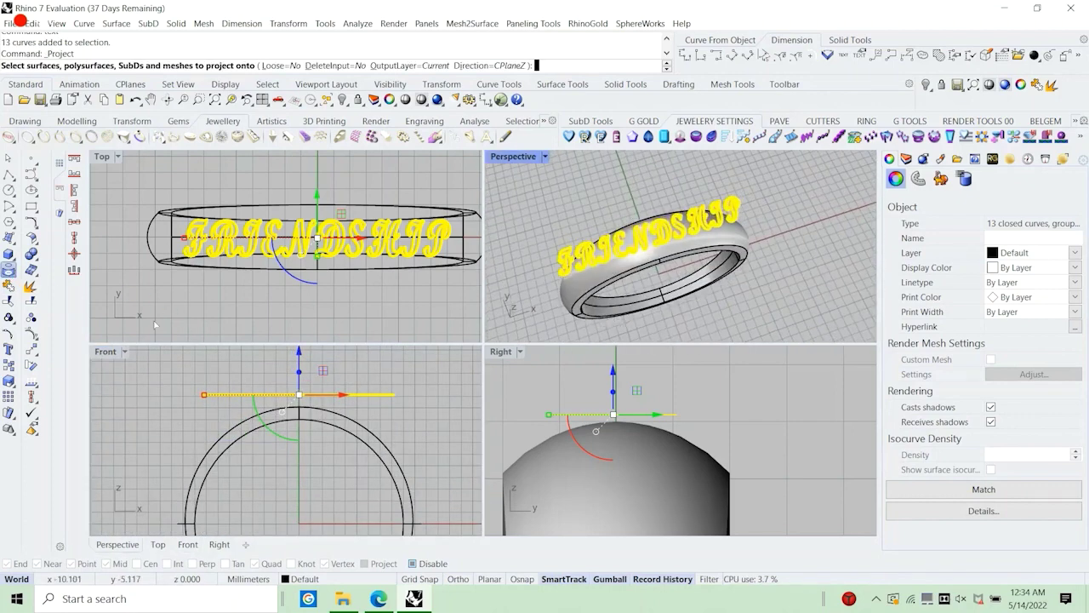
click(155, 231)
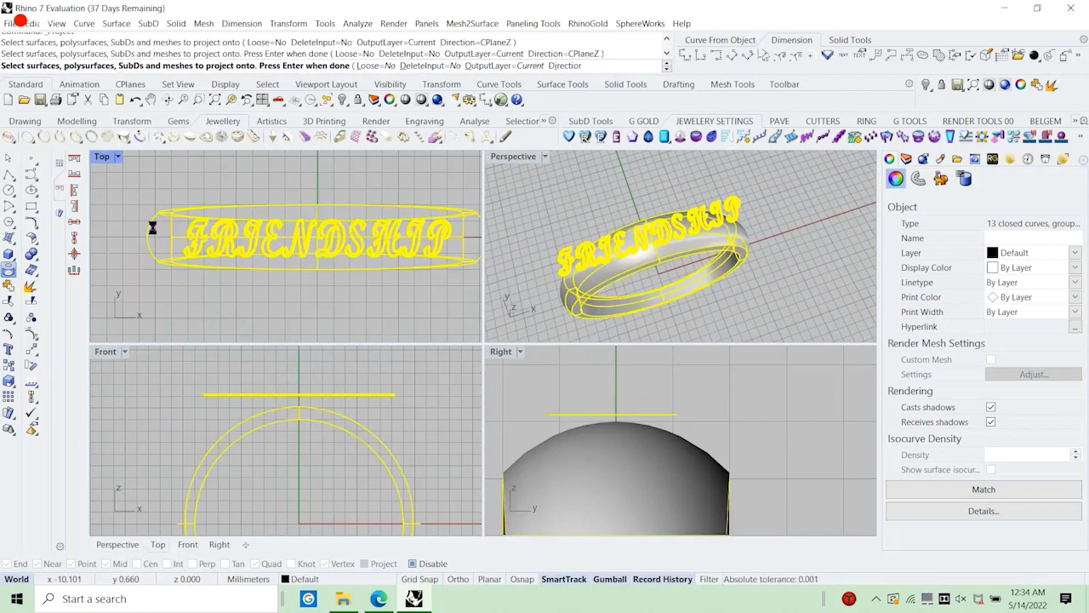
key(Return)
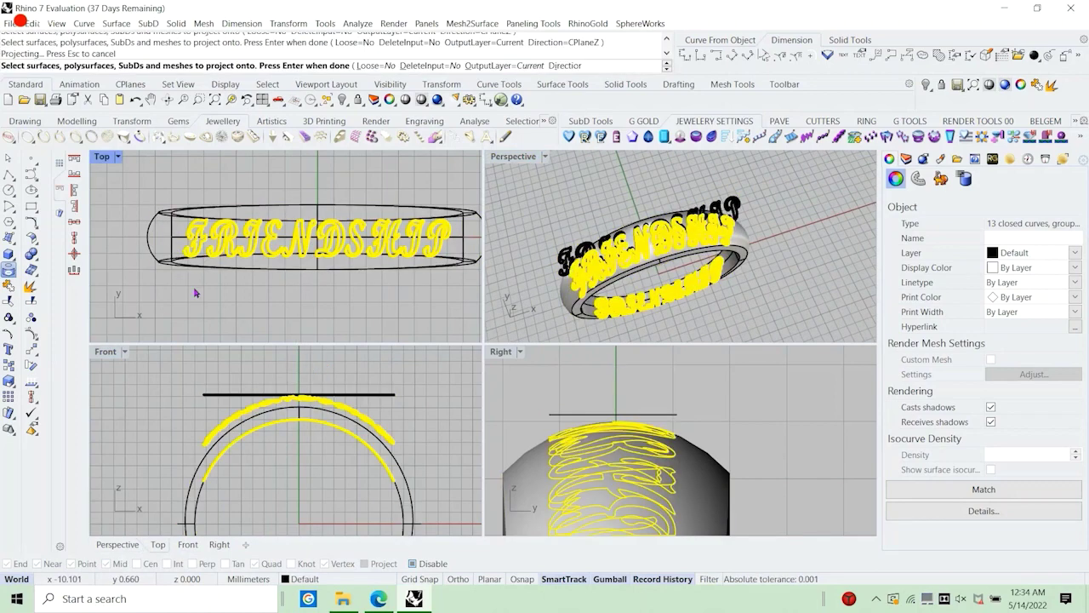
Delete the text curves projected onto the lower half of the ring.
scroll(652, 300, up, 6)
click(638, 296)
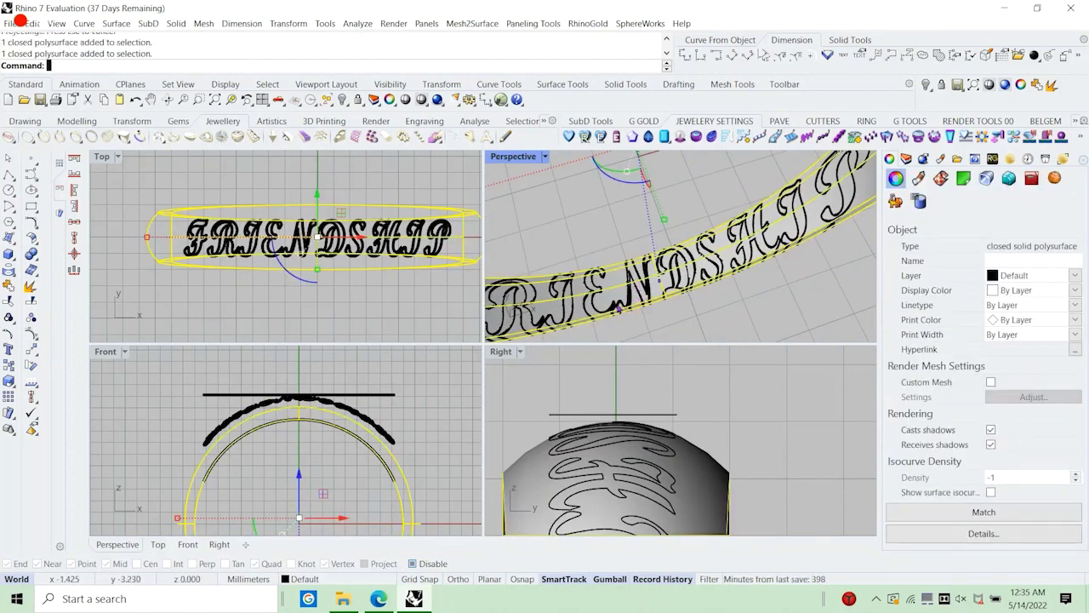
click(619, 308)
key(Escape)
scroll(625, 282, down, 5)
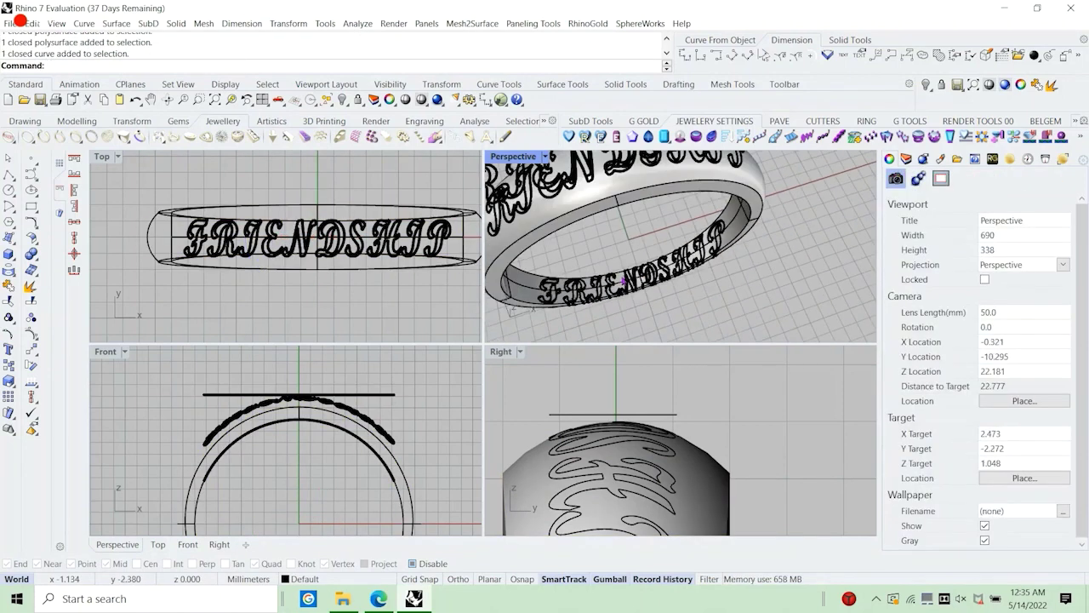
scroll(227, 499, down, 6)
scroll(226, 499, up, 3)
drag(233, 455, 433, 519)
key(Delete)
scroll(224, 436, up, 5)
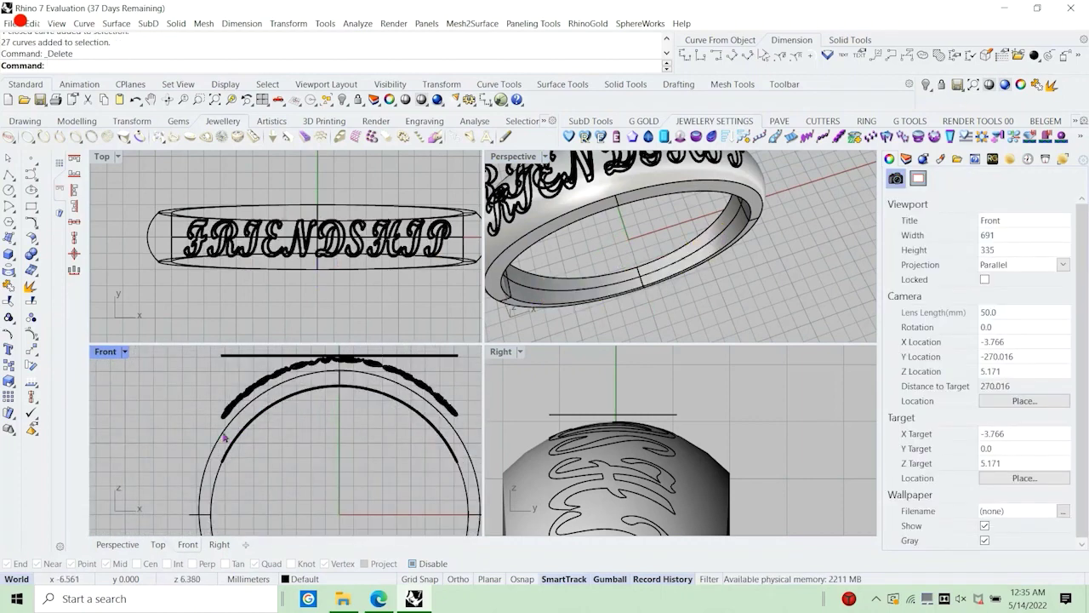
Examine the remaining projected text curves on the band's inner and outer surfaces at the top of the ring.
click(228, 451)
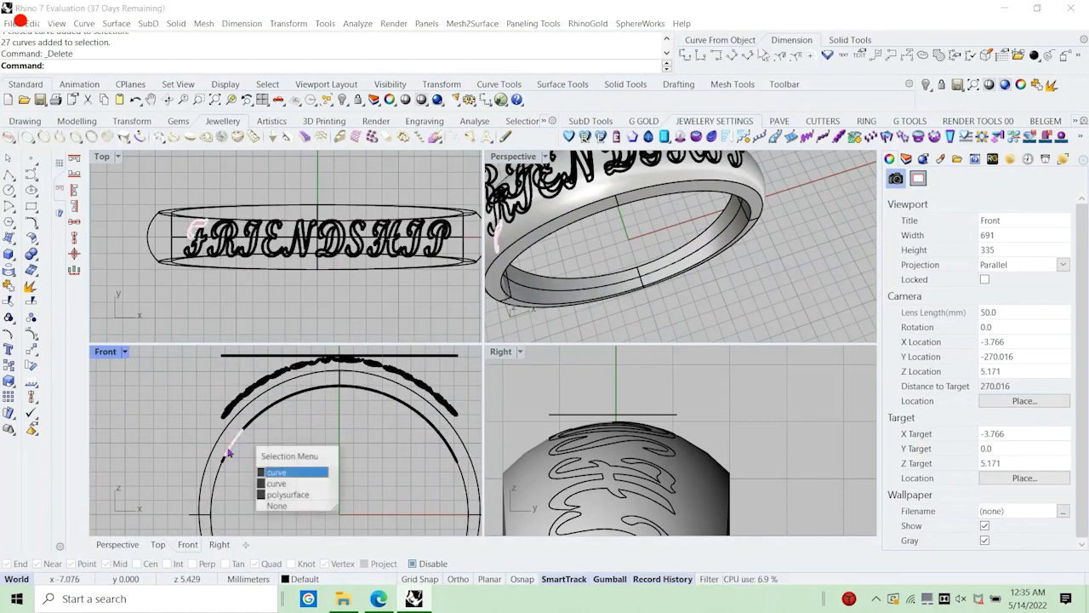
click(182, 459)
scroll(255, 438, down, 4)
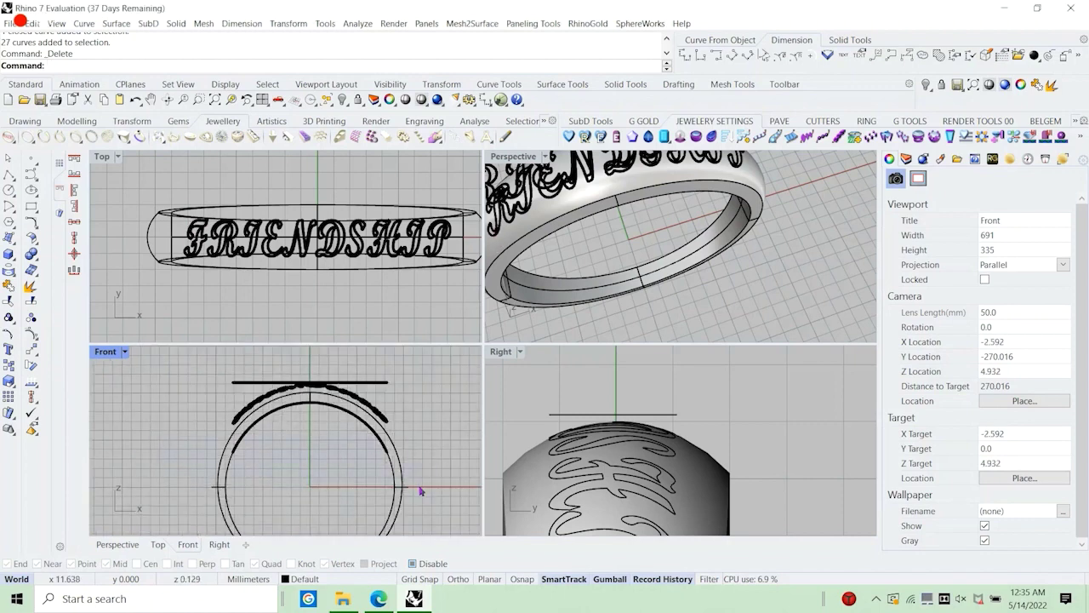
scroll(313, 401, up, 3)
scroll(252, 421, down, 3)
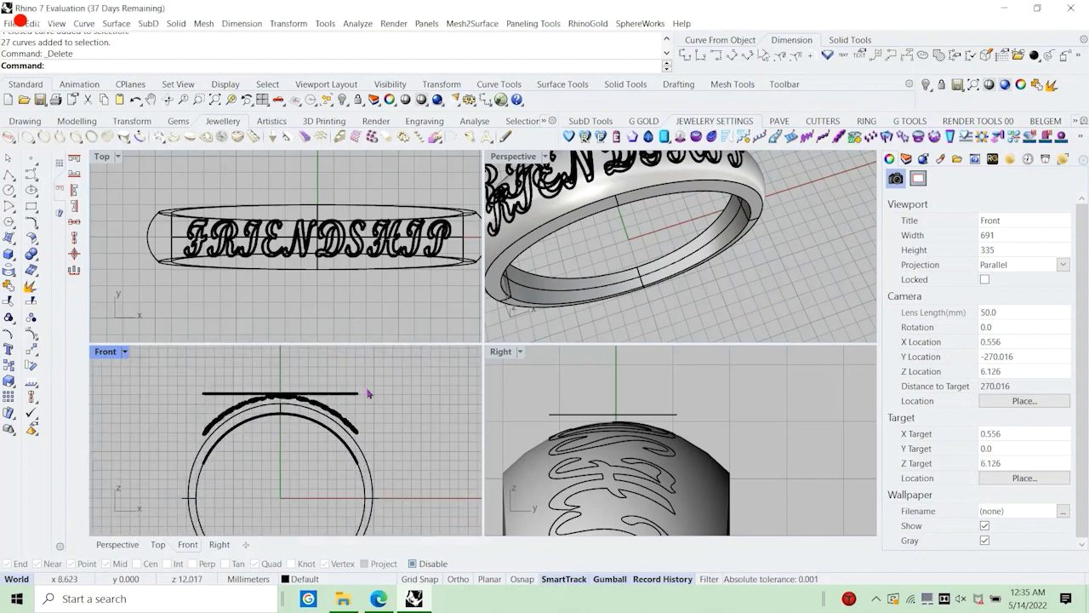
scroll(706, 314, down, 5)
right_drag(706, 315, 671, 175)
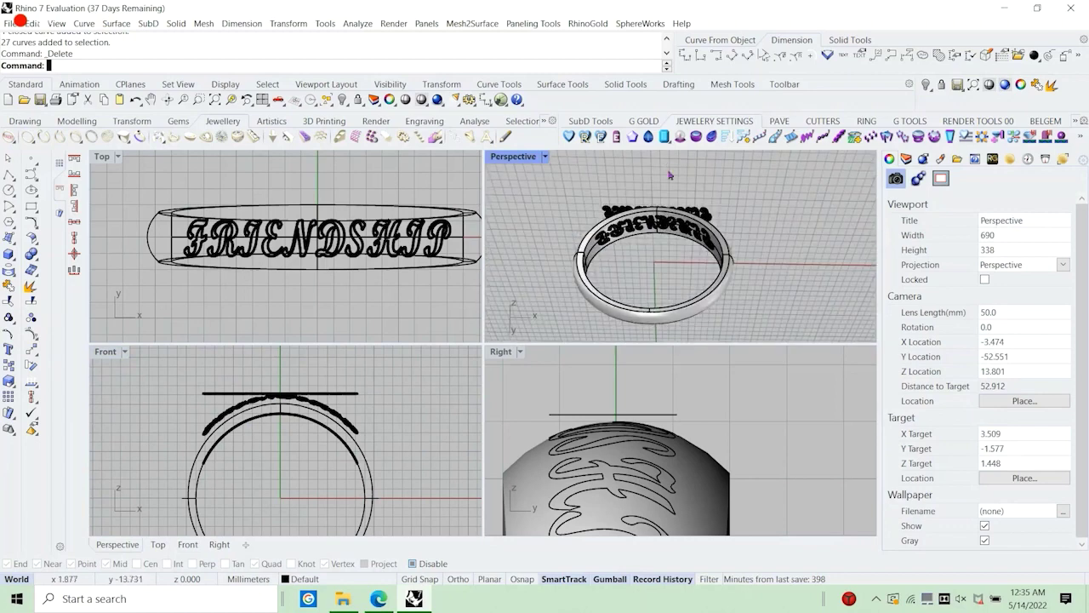
scroll(647, 227, up, 6)
scroll(683, 242, up, 4)
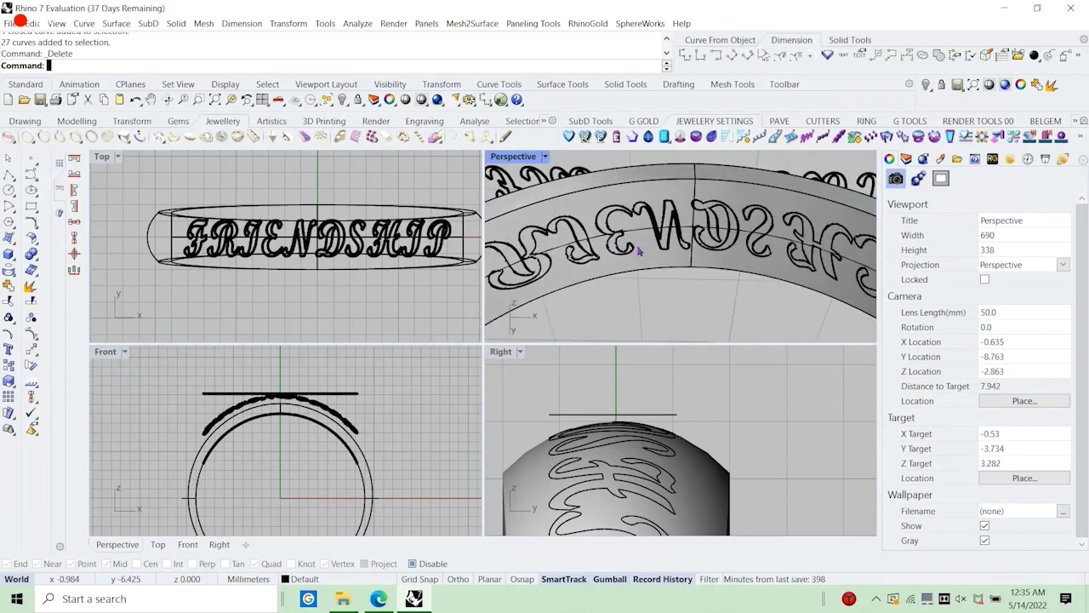
scroll(604, 409, down, 15)
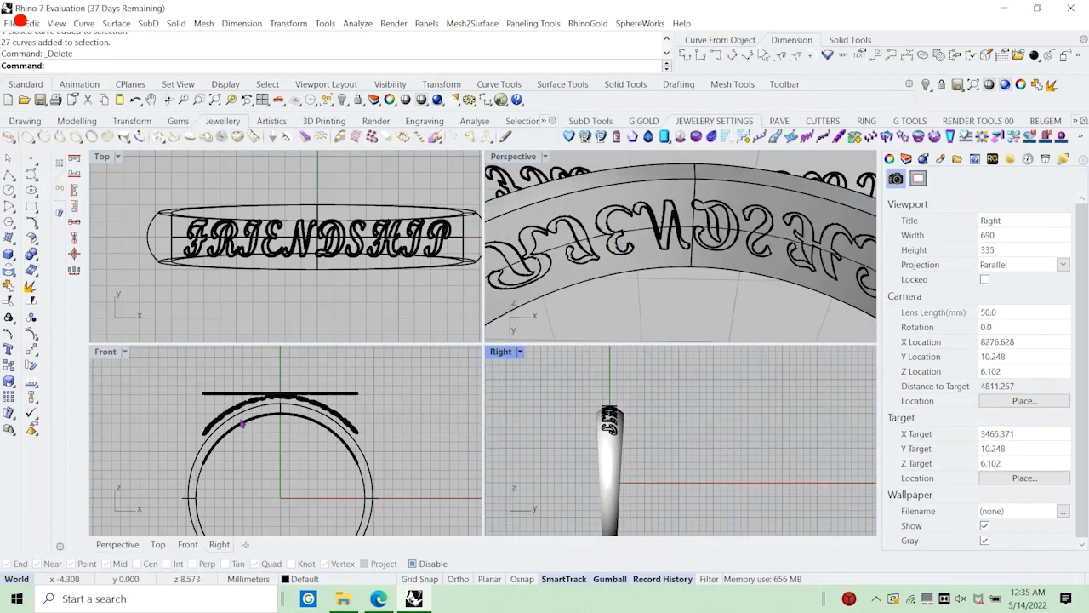
Move the original flat FRIENDSHIP text curves vertically upward, well clear of the top of the ring.
drag(170, 370, 410, 412)
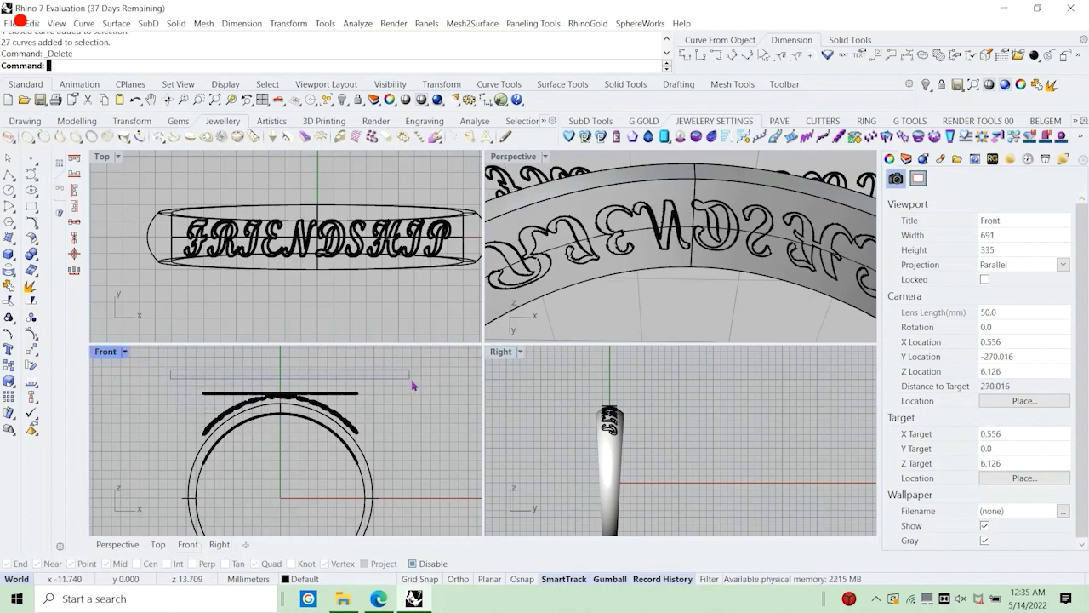
scroll(319, 432, down, 6)
right_drag(319, 432, 309, 486)
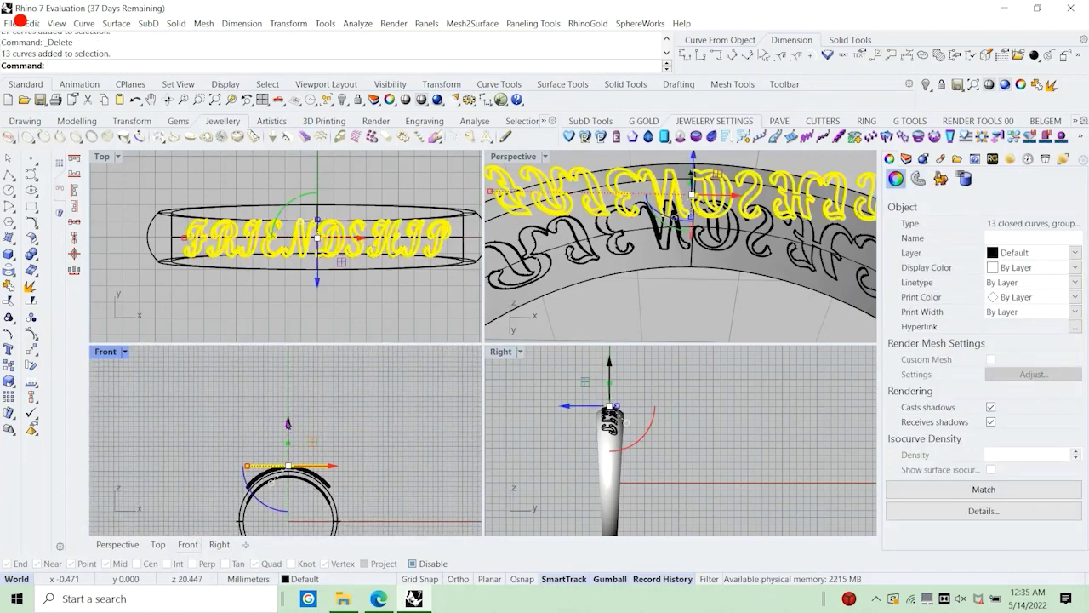
drag(288, 422, 290, 383)
scroll(289, 397, down, 2)
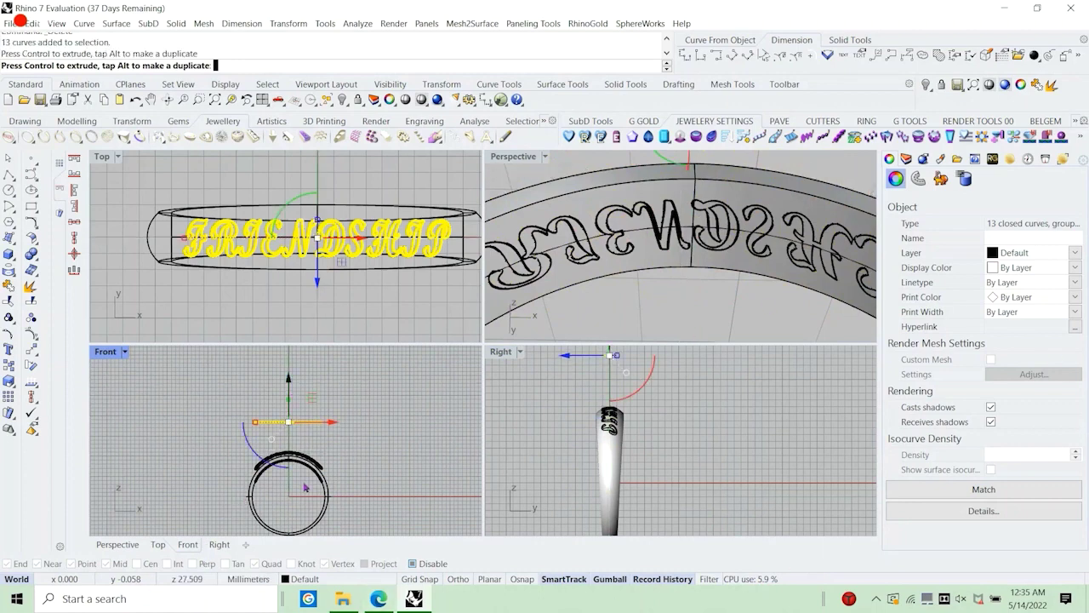
scroll(301, 492, up, 2)
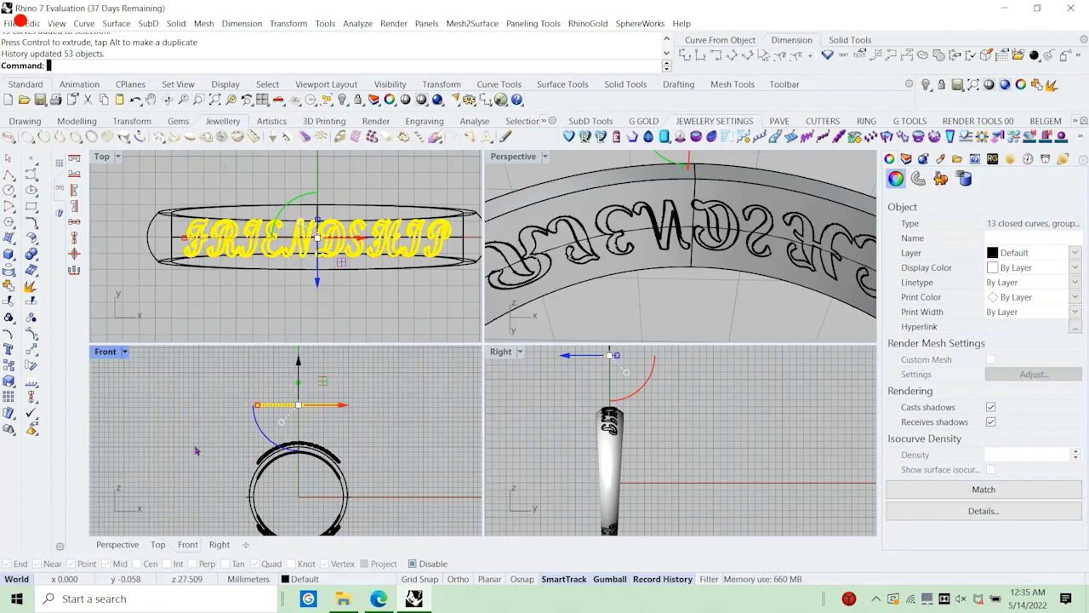
Purge the construction history from all curves and the ring band.
scroll(271, 443, down, 5)
scroll(319, 477, up, 4)
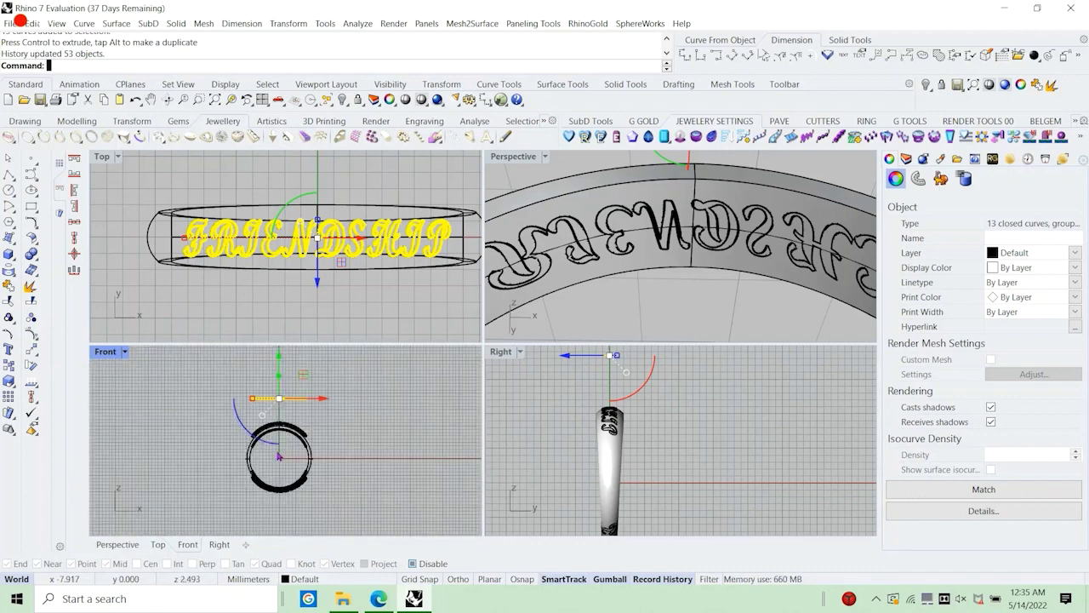
key(ctrl+a)
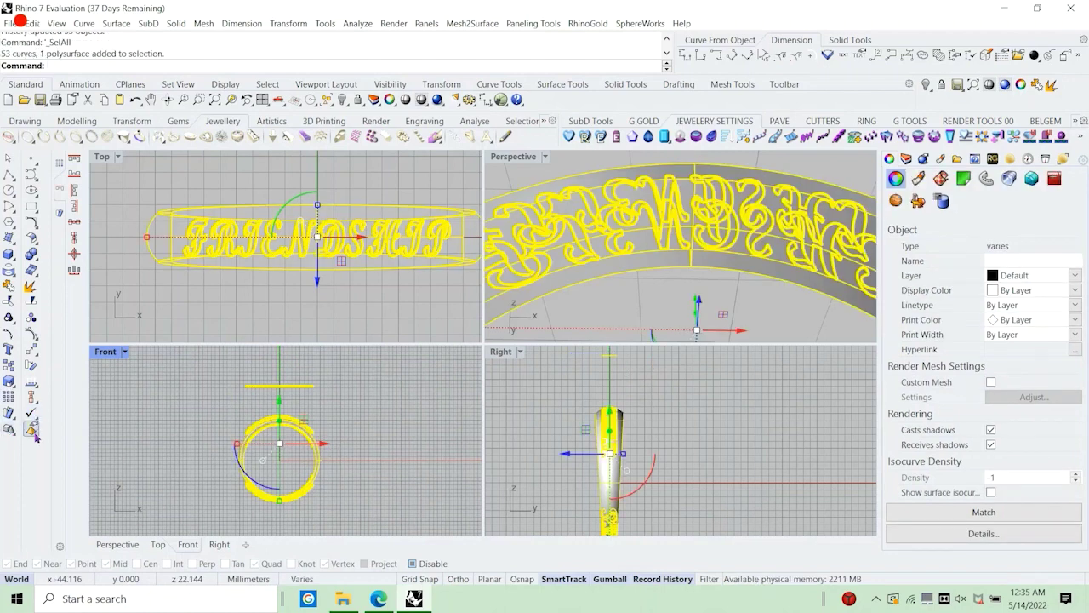
click(31, 430)
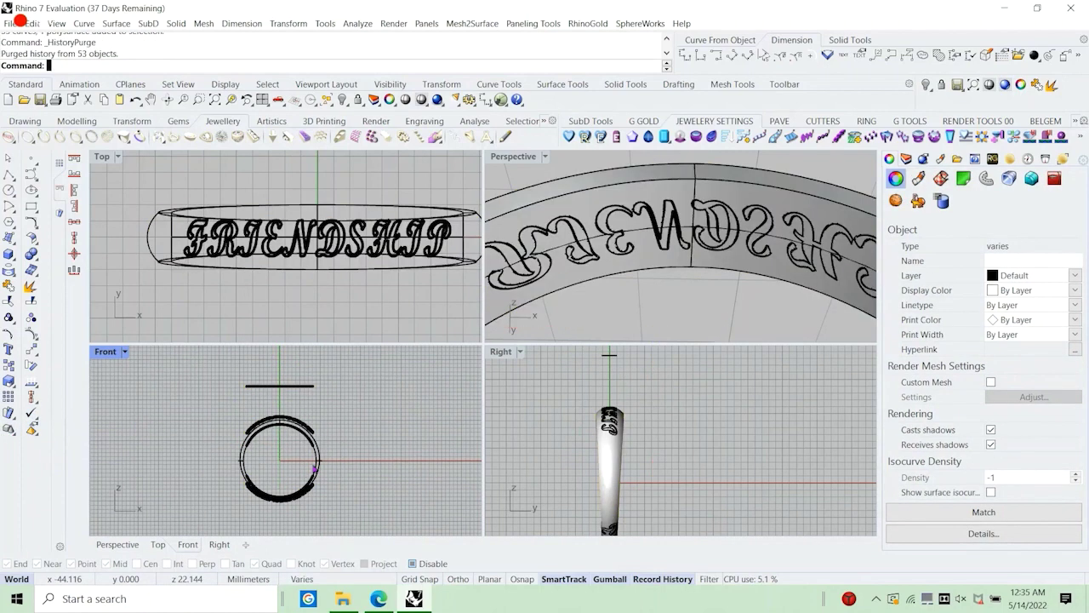
Delete the projected text curves from the bottom of the history-free ring.
scroll(270, 423, up, 10)
scroll(256, 476, down, 5)
right_drag(253, 495, 261, 419)
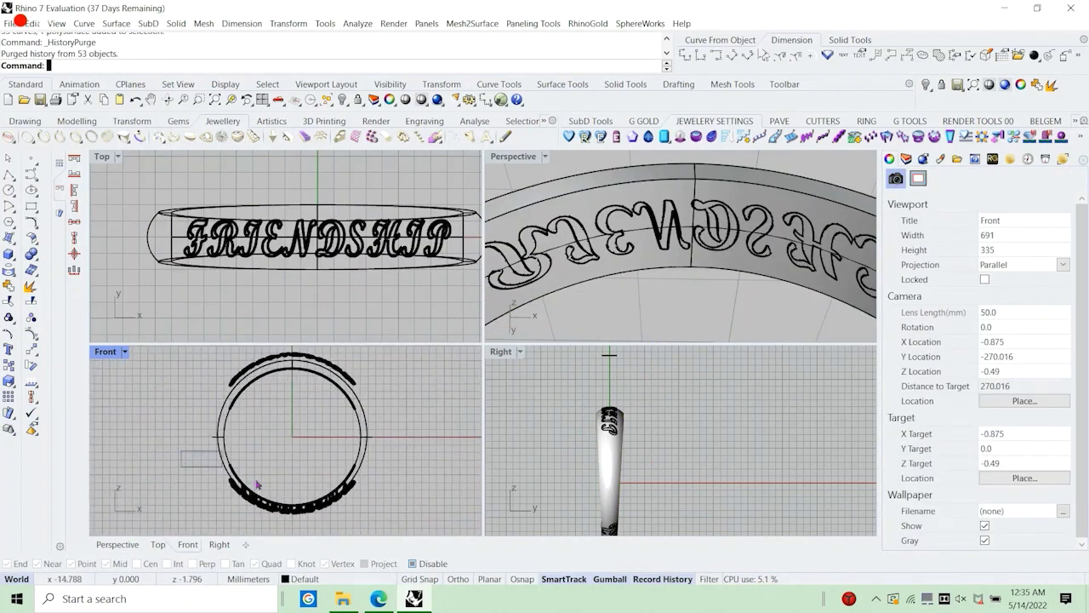
drag(257, 484, 381, 531)
scroll(310, 436, down, 6)
key(Delete)
Group the 13 FRIENDSHIP curves lying on the band's outer surface, leaving out the ones on the inner surface.
scroll(293, 396, up, 8)
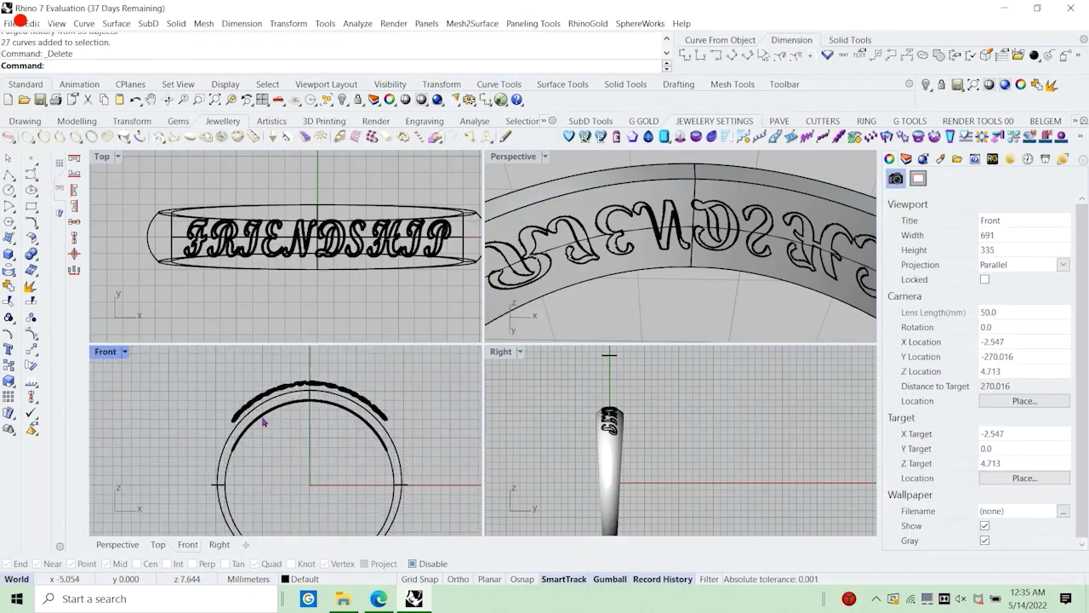
scroll(264, 421, down, 2)
scroll(309, 455, down, 1)
drag(213, 399, 385, 457)
scroll(327, 441, up, 2)
scroll(279, 462, up, 2)
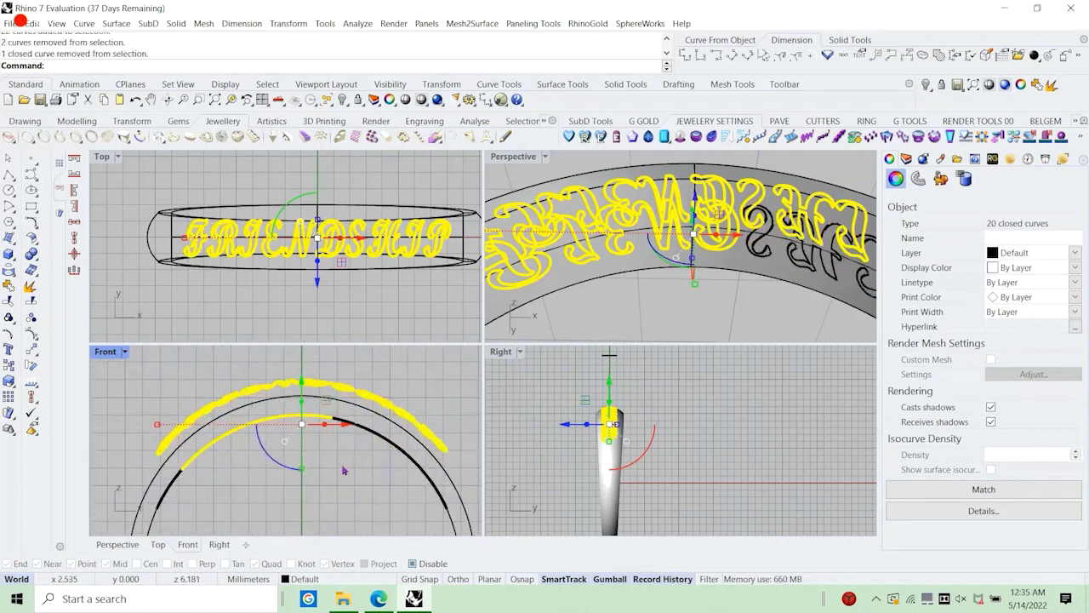
ctrl+drag(174, 461, 248, 428)
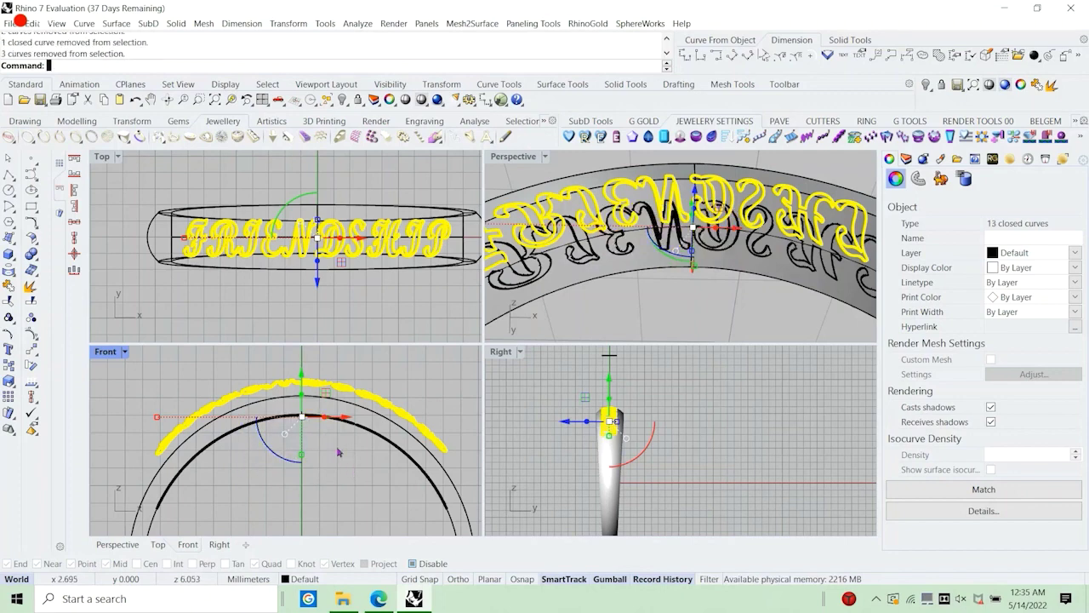
click(9, 319)
scroll(286, 414, down, 6)
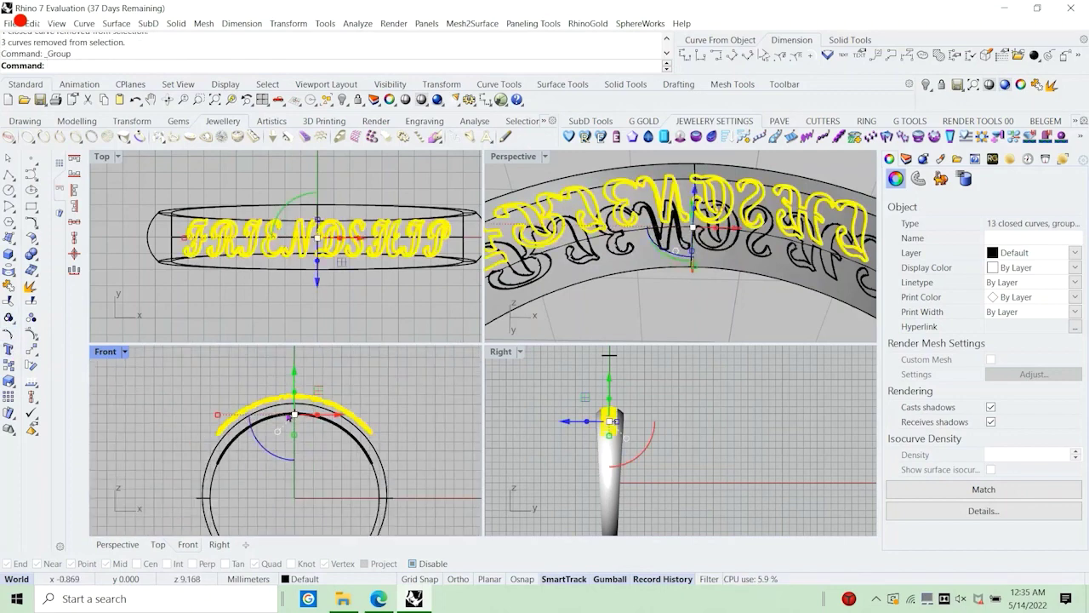
With the outer text group temporarily locked, delete the text curves projected onto the band's inner surface.
right_drag(710, 252, 708, 281)
scroll(707, 283, down, 6)
scroll(699, 196, up, 4)
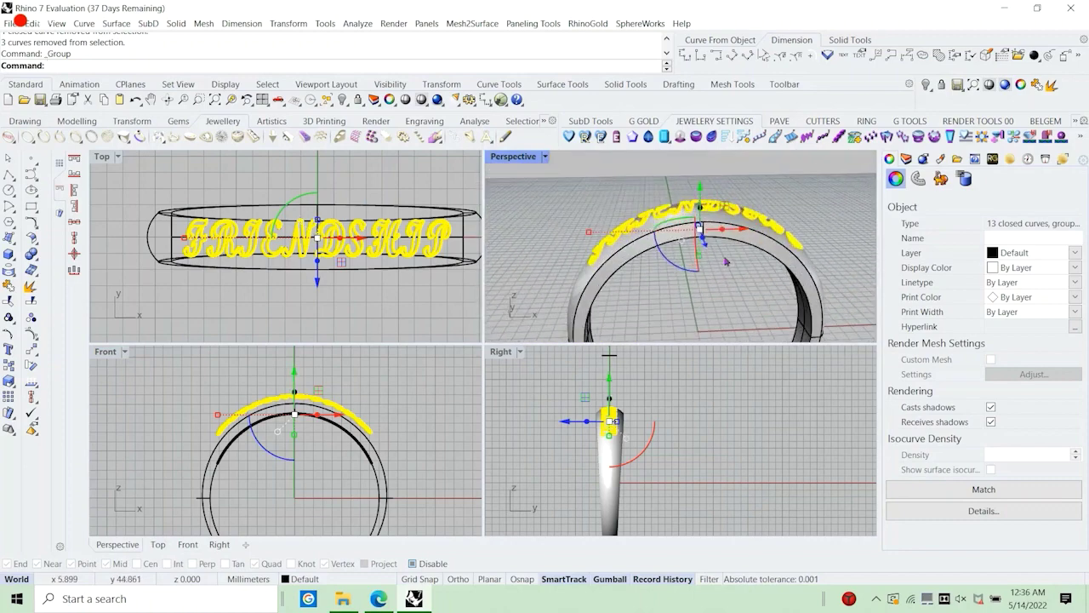
click(360, 101)
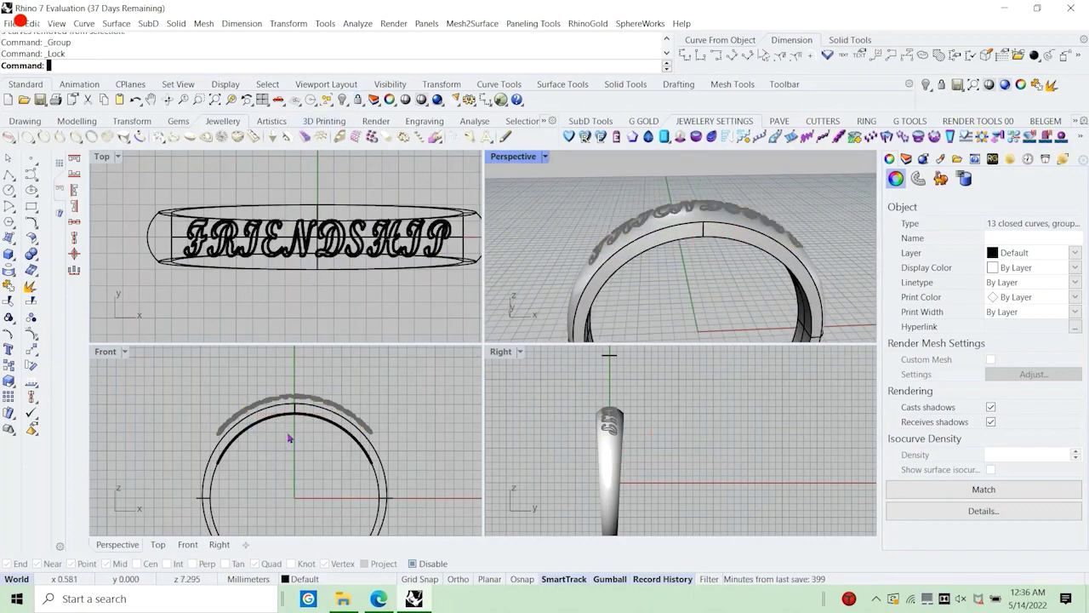
drag(196, 386, 380, 488)
key(Delete)
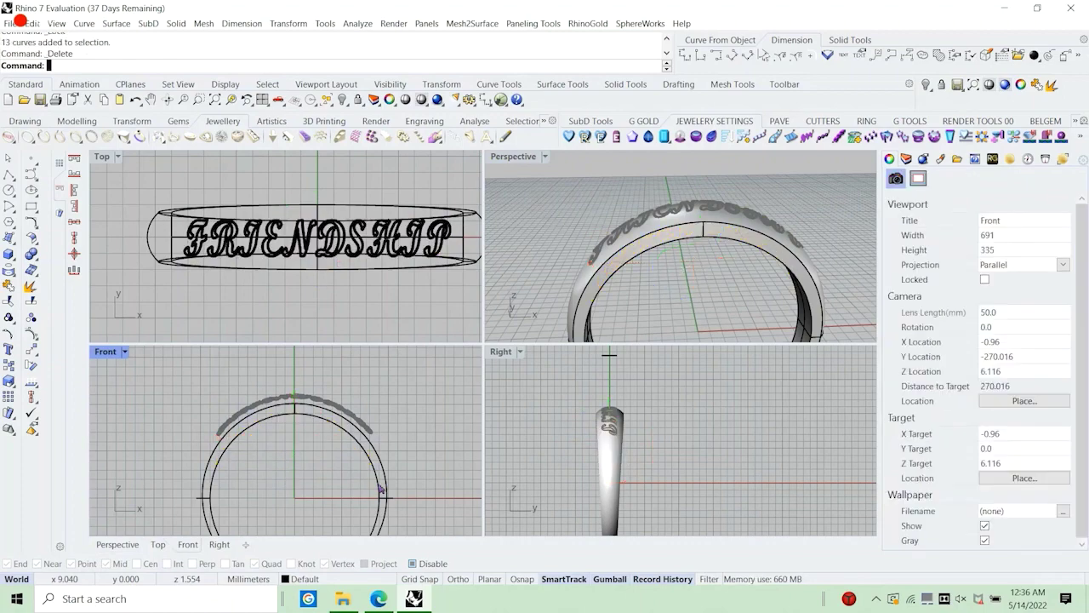
right_click(361, 101)
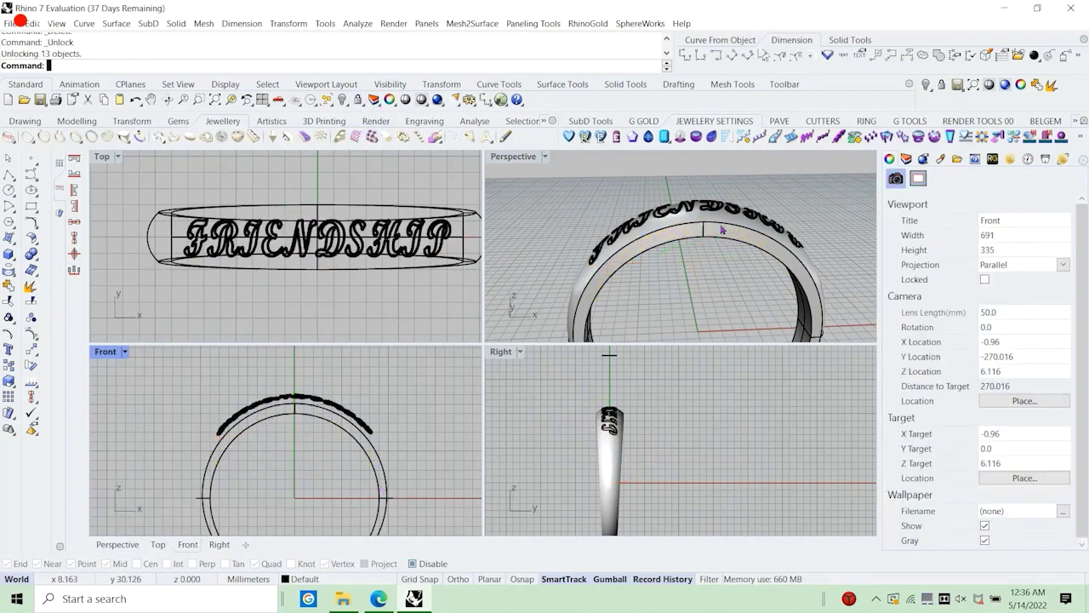
Extract a copy of the band's domed outer surface, with the Copy option set to Yes.
right_drag(712, 231, 640, 245)
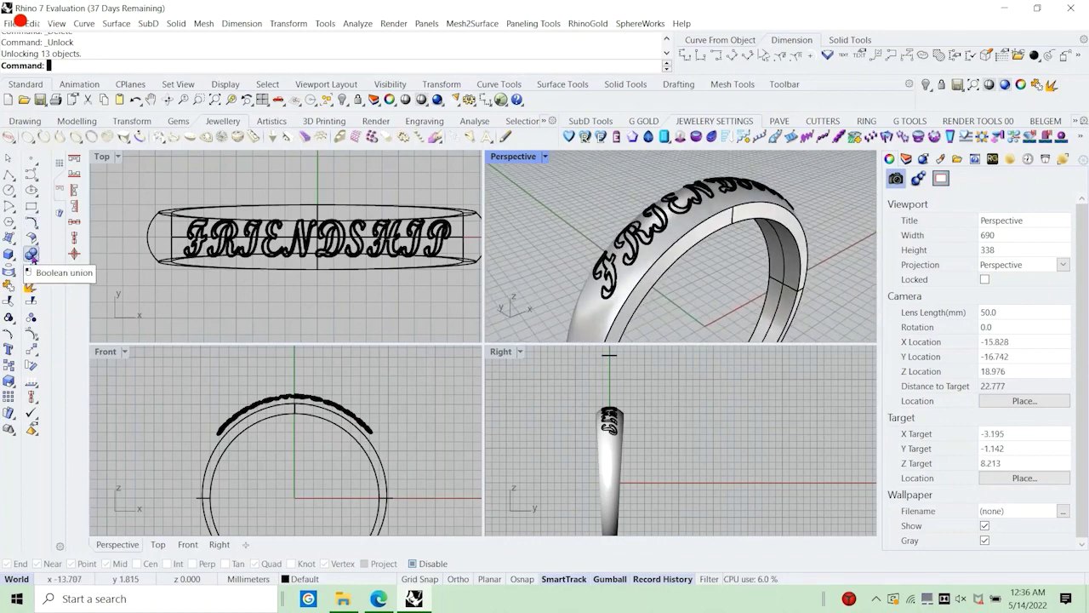
right_click(31, 286)
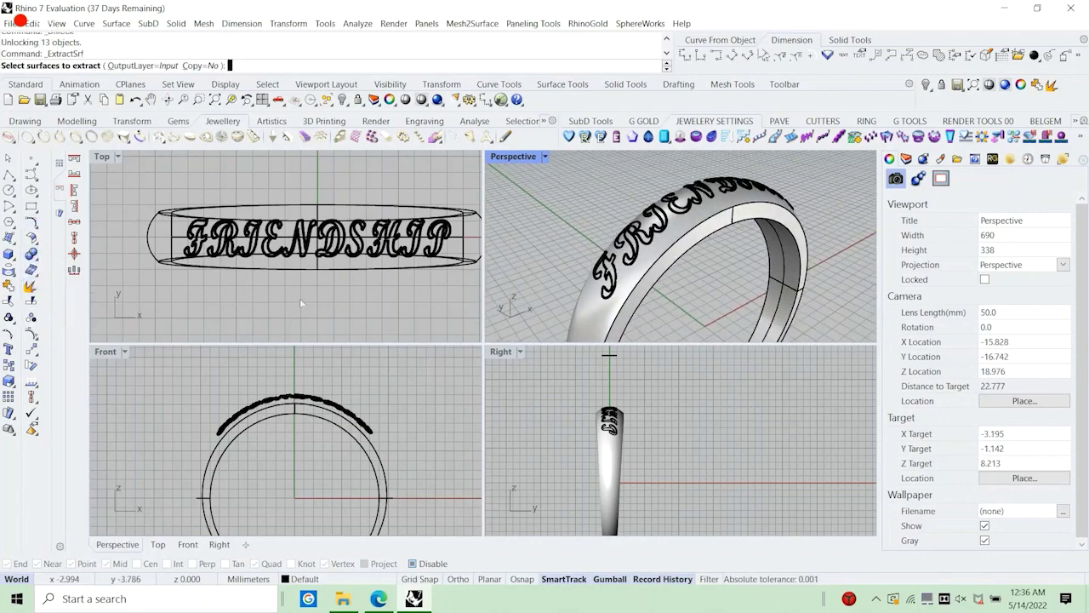
right_drag(618, 305, 606, 326)
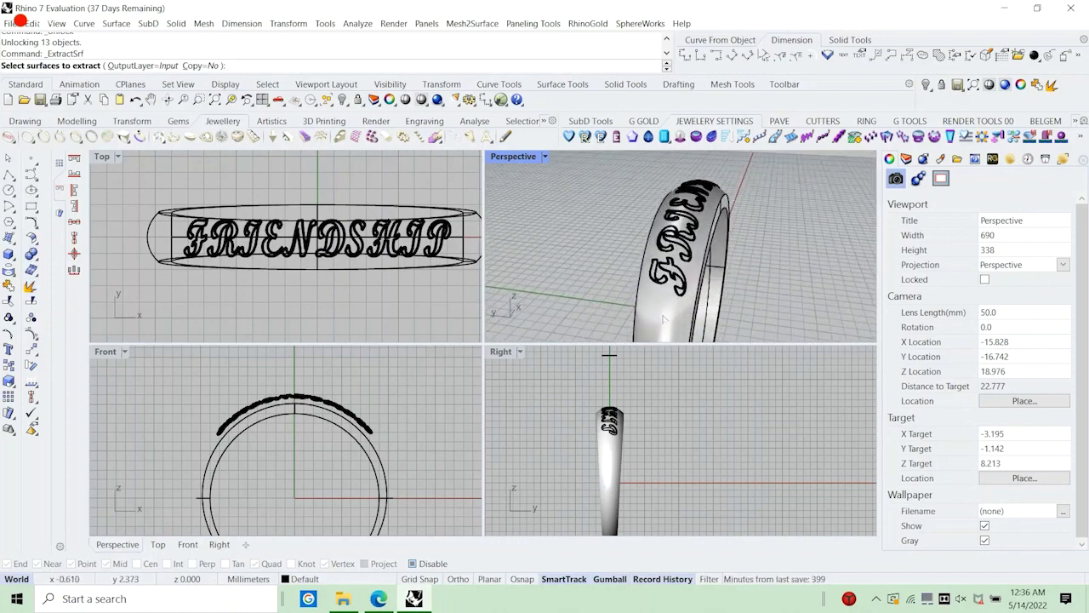
click(198, 66)
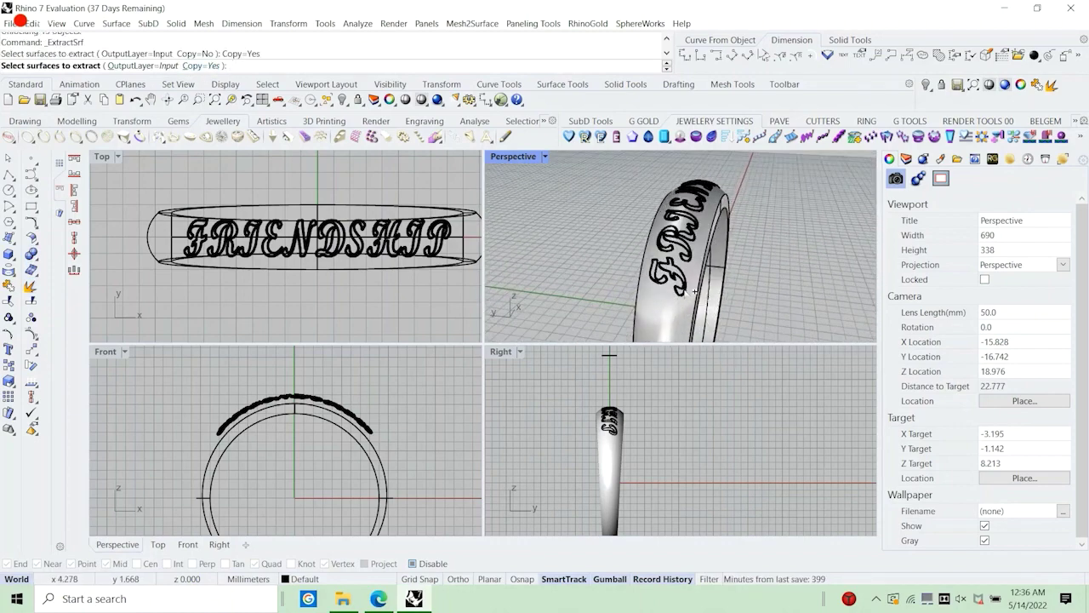
click(654, 320)
right_click(654, 228)
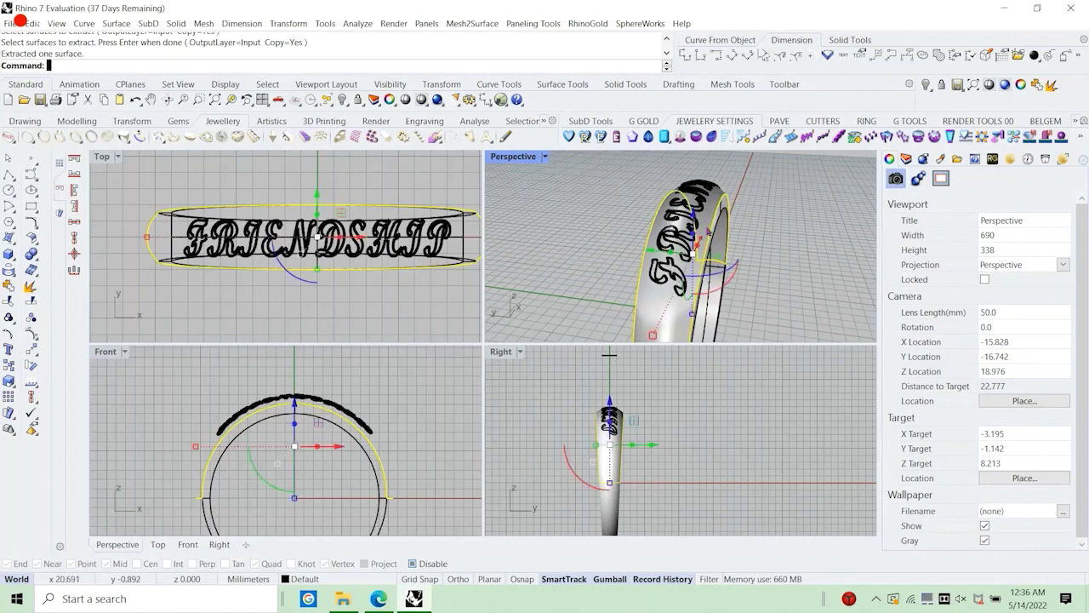
Lock everything except the outer FRIENDSHIP curves and the extracted outer surface by selecting these and inverting the selection.
right_drag(653, 230, 597, 270)
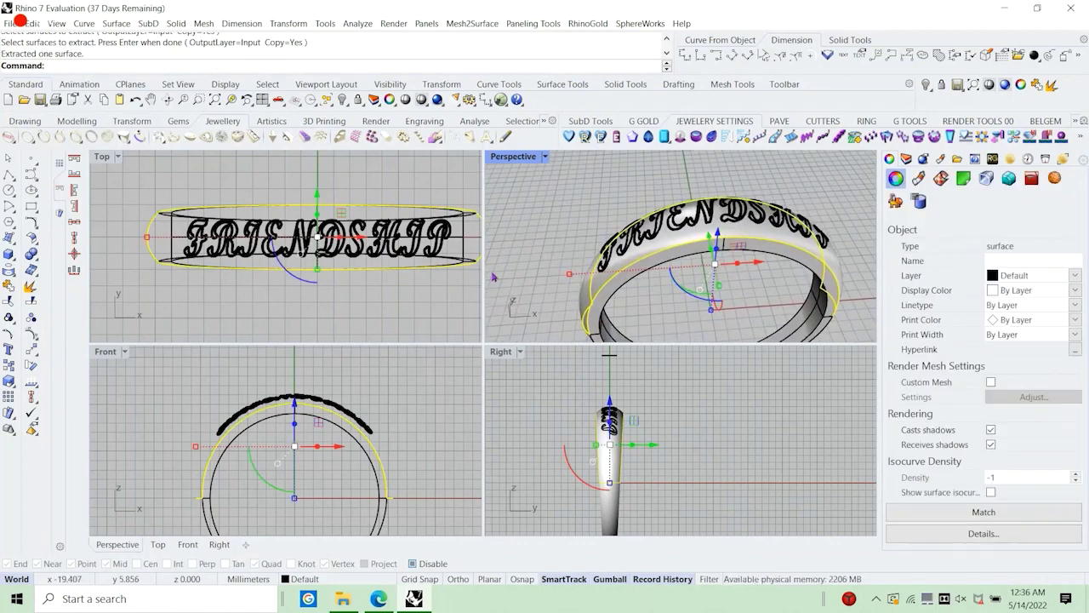
scroll(671, 228, up, 5)
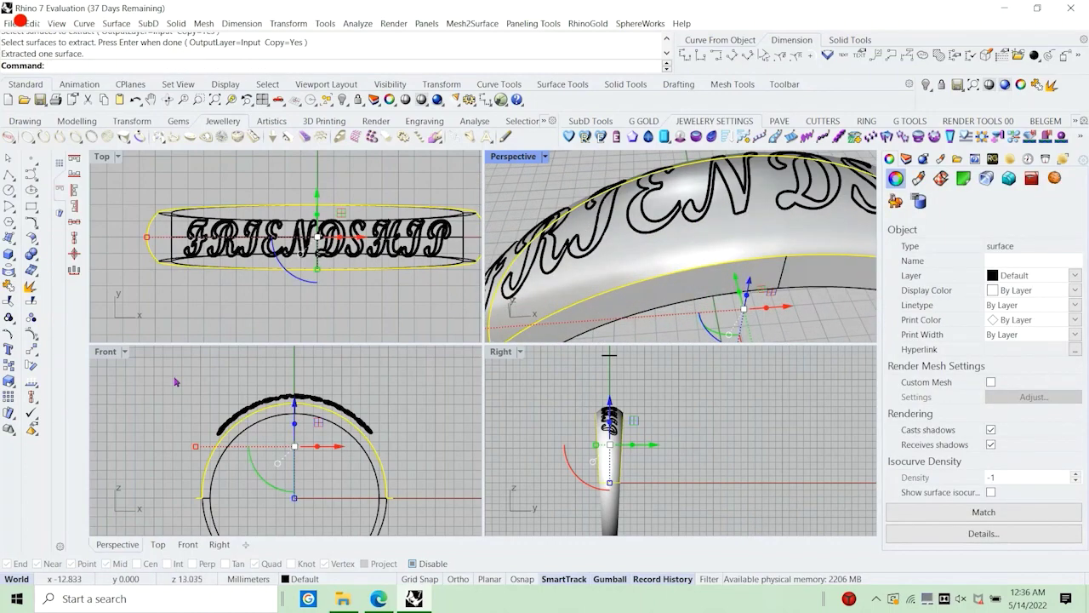
drag(175, 382, 389, 443)
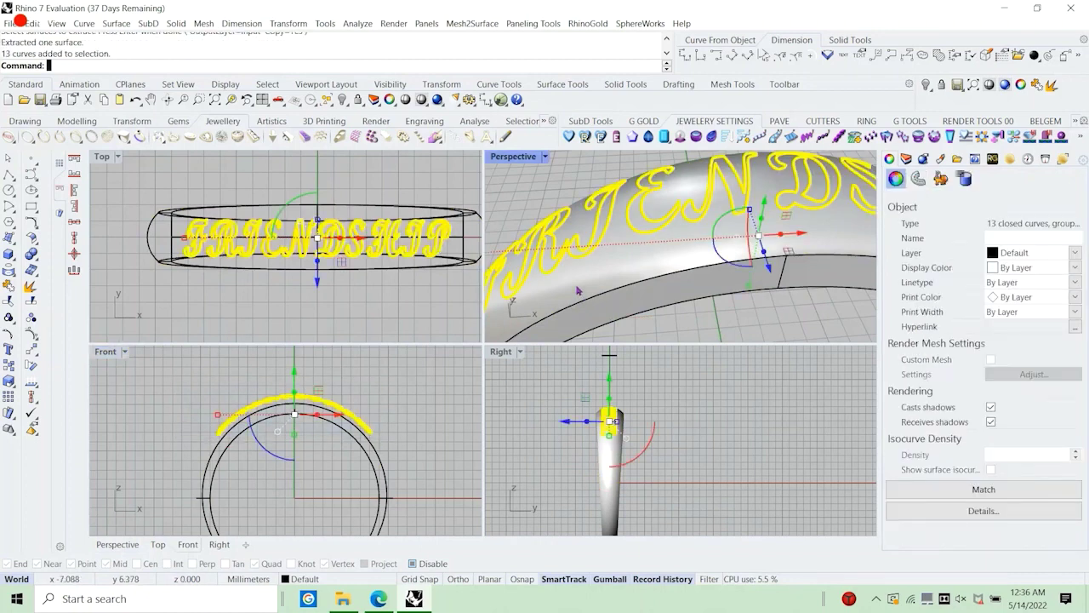
shift+click(579, 292)
click(579, 291)
scroll(579, 291, down, 3)
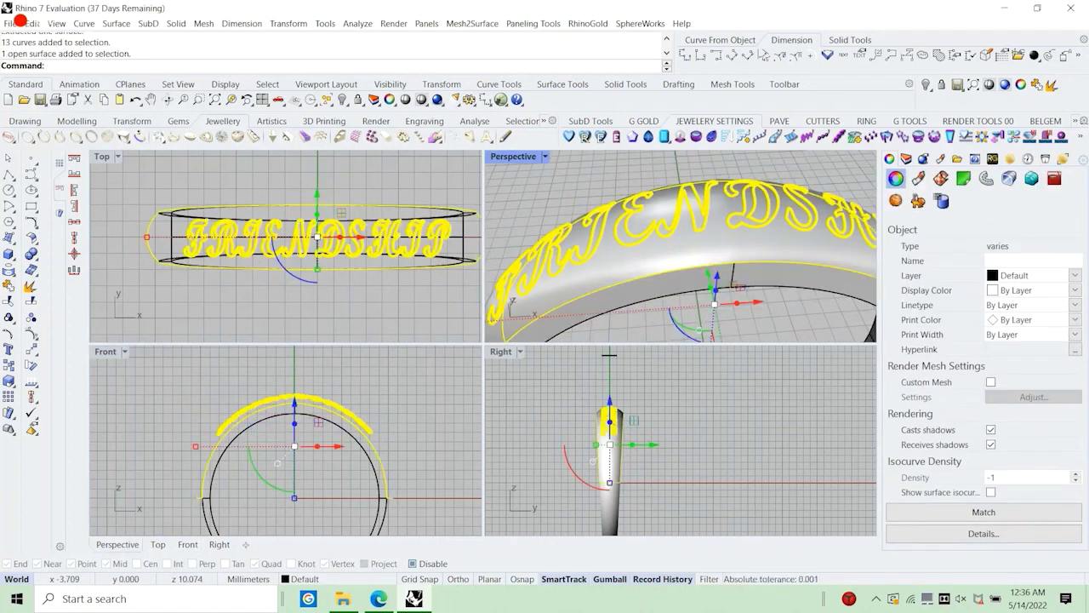
key(ctrl+i)
scroll(259, 256, down, 6)
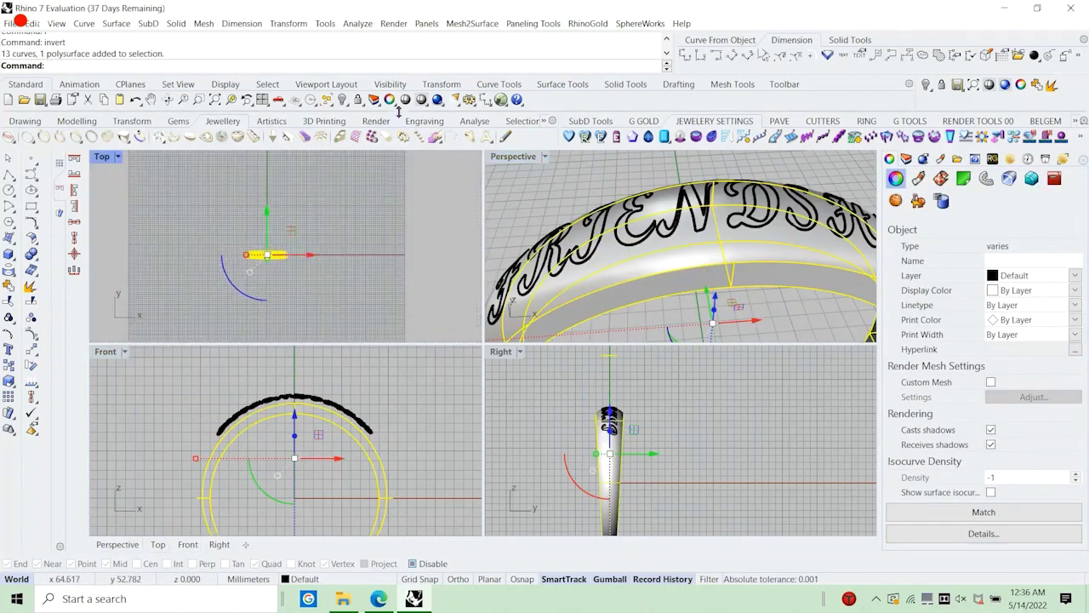
scroll(320, 481, down, 10)
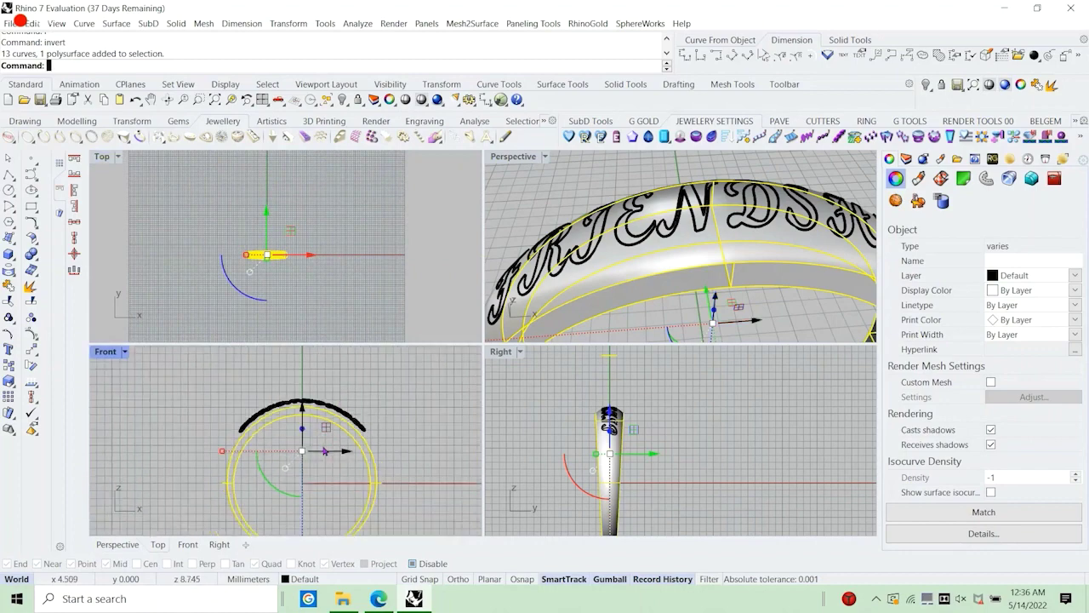
click(359, 101)
Try to split the extracted outer surface, using the FRIENDSHIP curves as cutting objects.
scroll(742, 272, down, 4)
scroll(660, 261, up, 2)
click(656, 259)
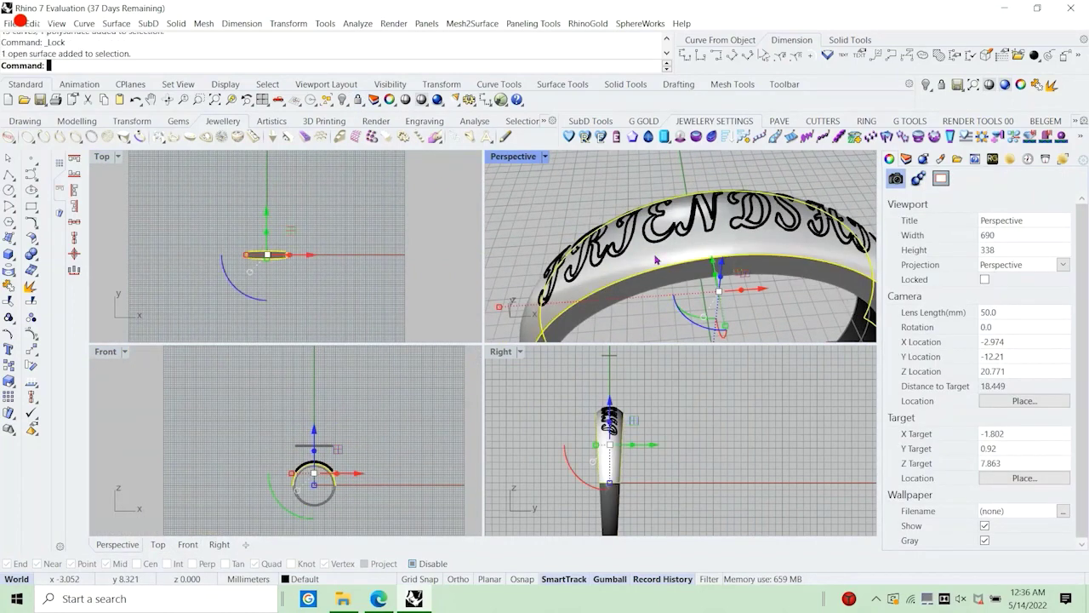
click(31, 303)
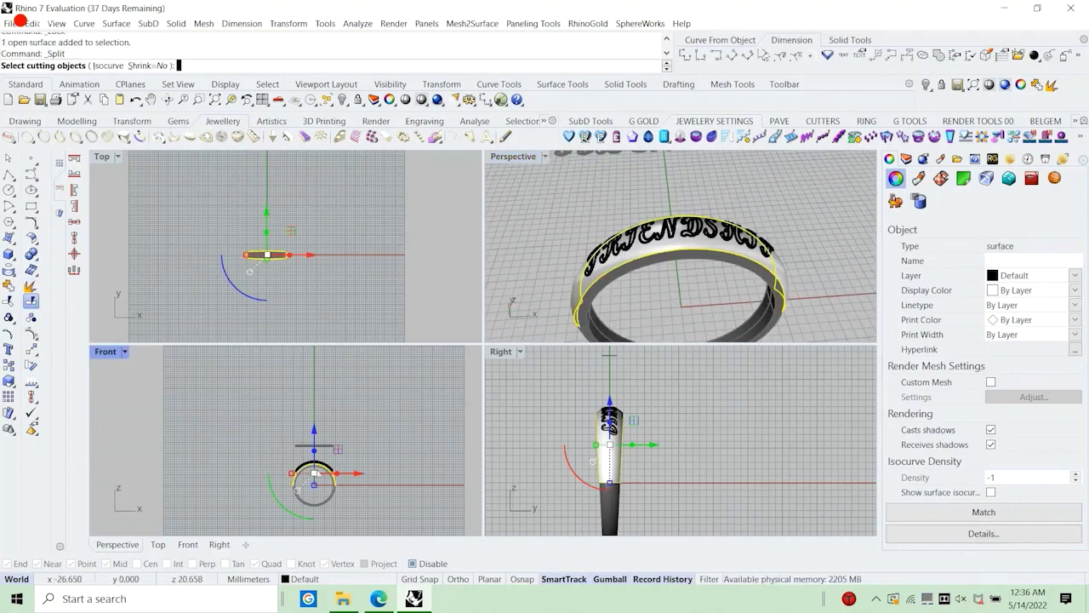
drag(272, 490, 357, 446)
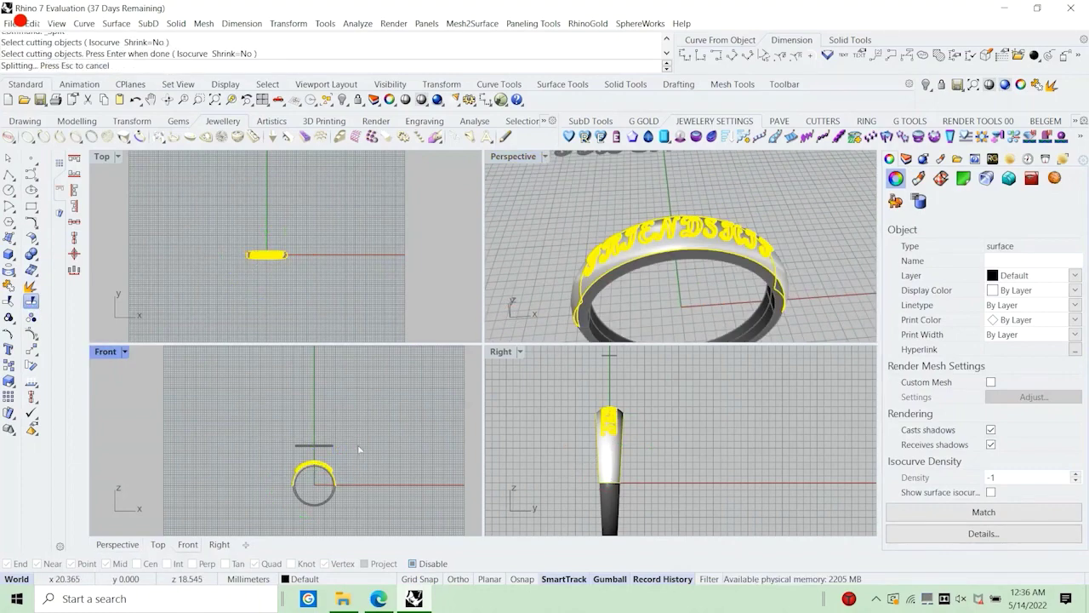
click(258, 448)
scroll(589, 252, up, 8)
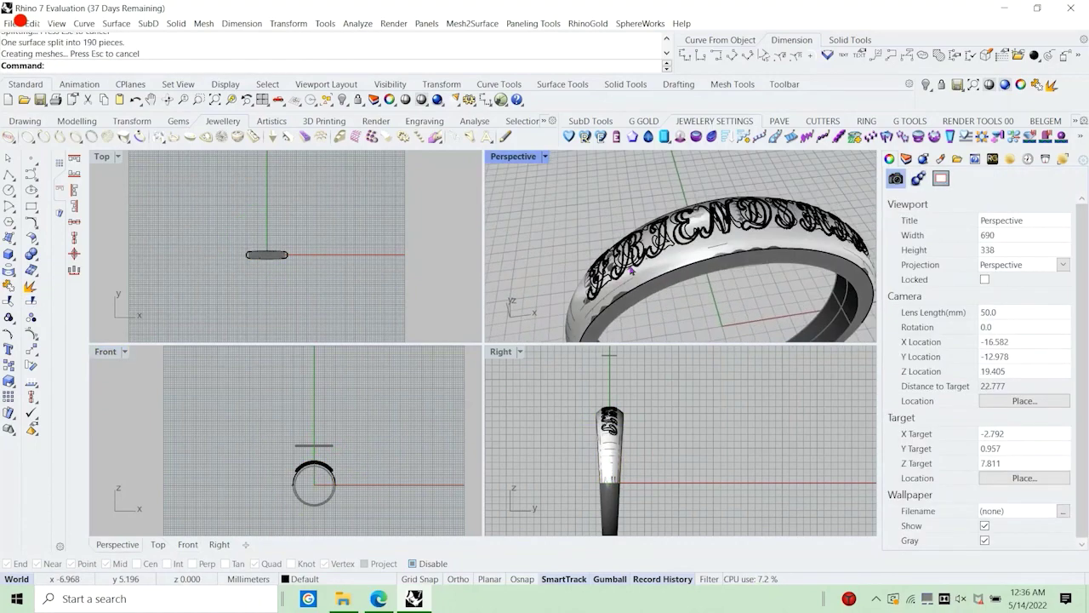
scroll(690, 272, down, 5)
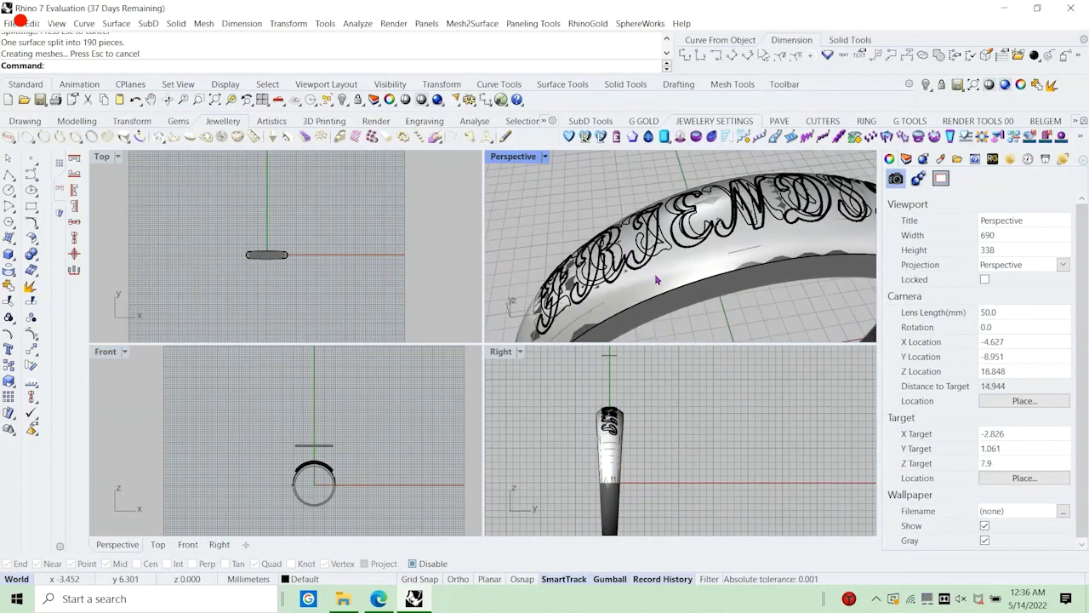
Undo the split of the outer surface and recheck the text curves on the band in Shaded display.
key(ctrl+z)
right_drag(671, 303, 817, 302)
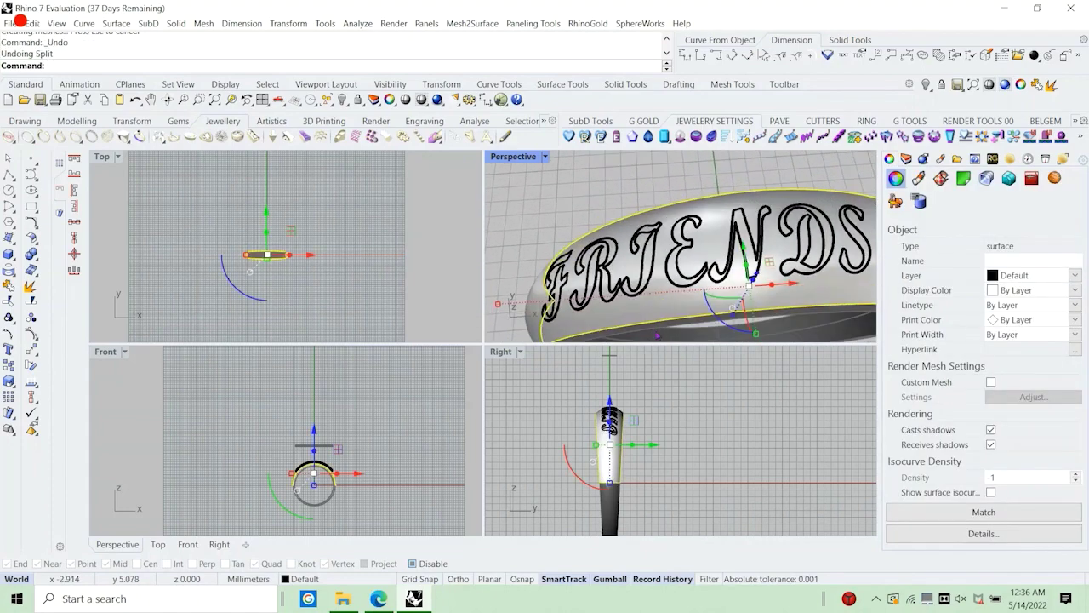
scroll(643, 192, down, 4)
right_drag(642, 193, 749, 197)
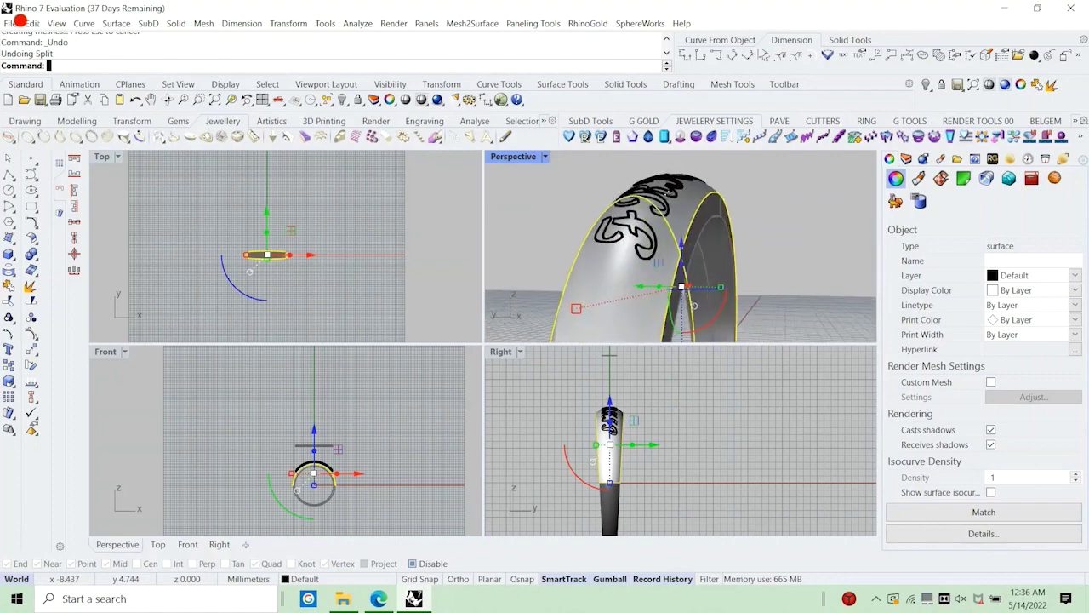
scroll(638, 221, down, 3)
click(545, 157)
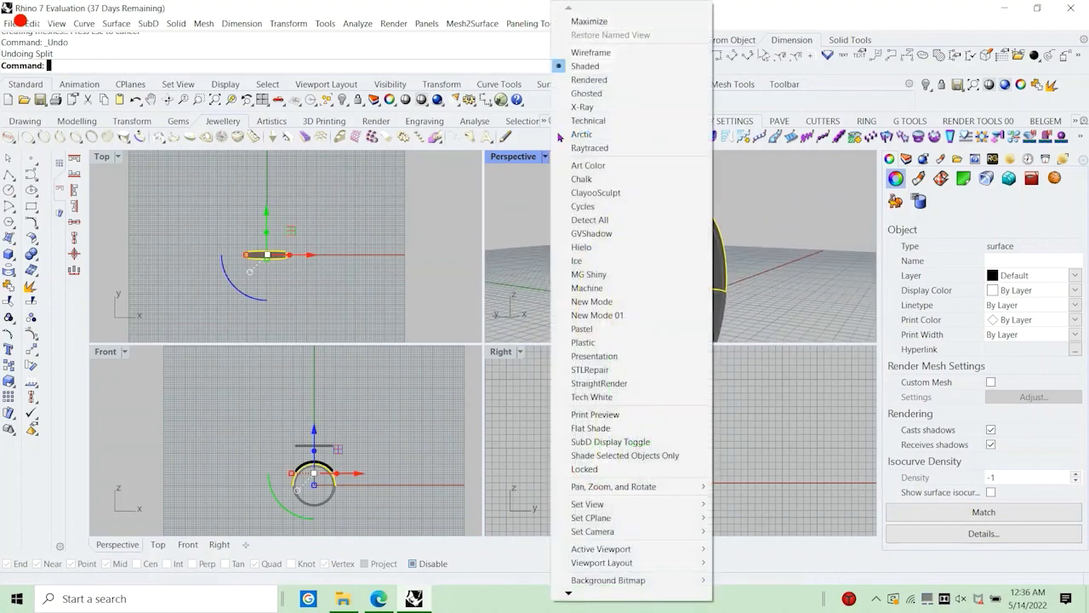
click(587, 67)
right_drag(598, 243, 532, 291)
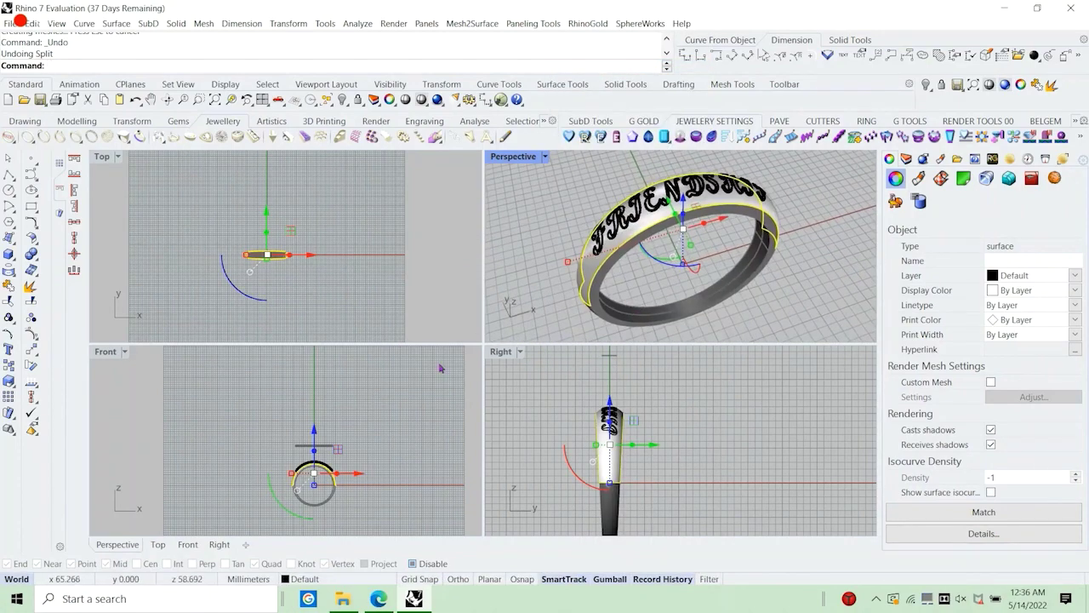
Try the split again with the FRIENDSHIP curves as cutters and delete the large piece of surface around the letters.
click(33, 302)
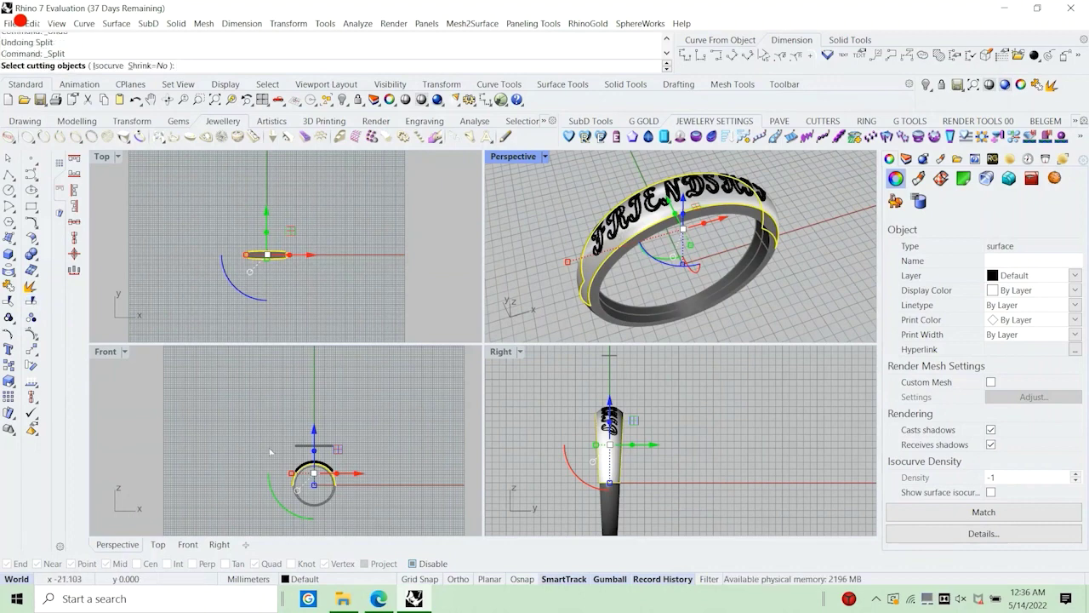
drag(272, 451, 357, 480)
key(Return)
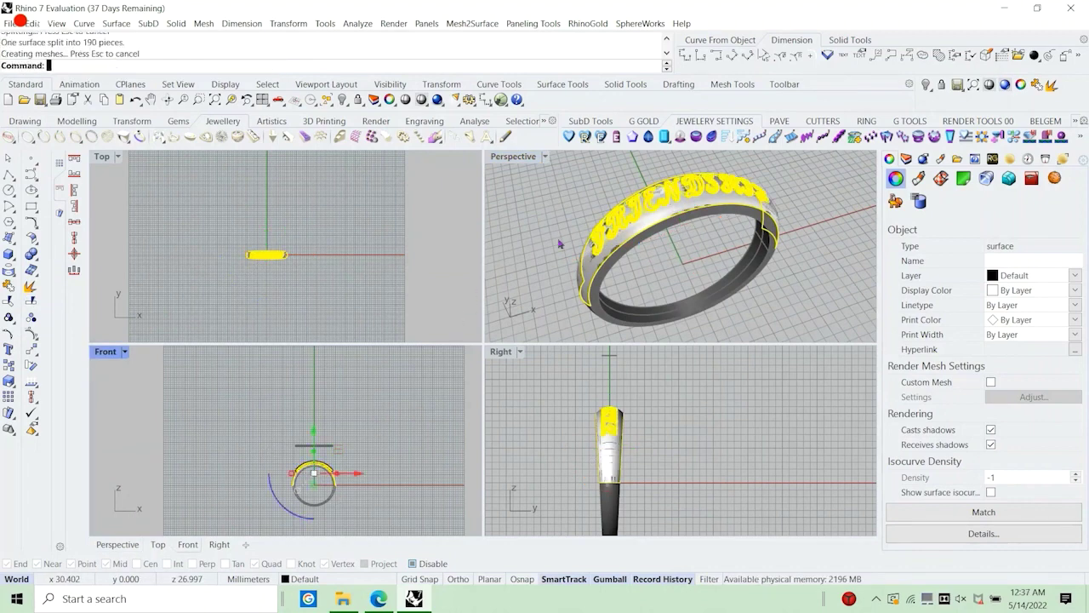
scroll(603, 272, up, 5)
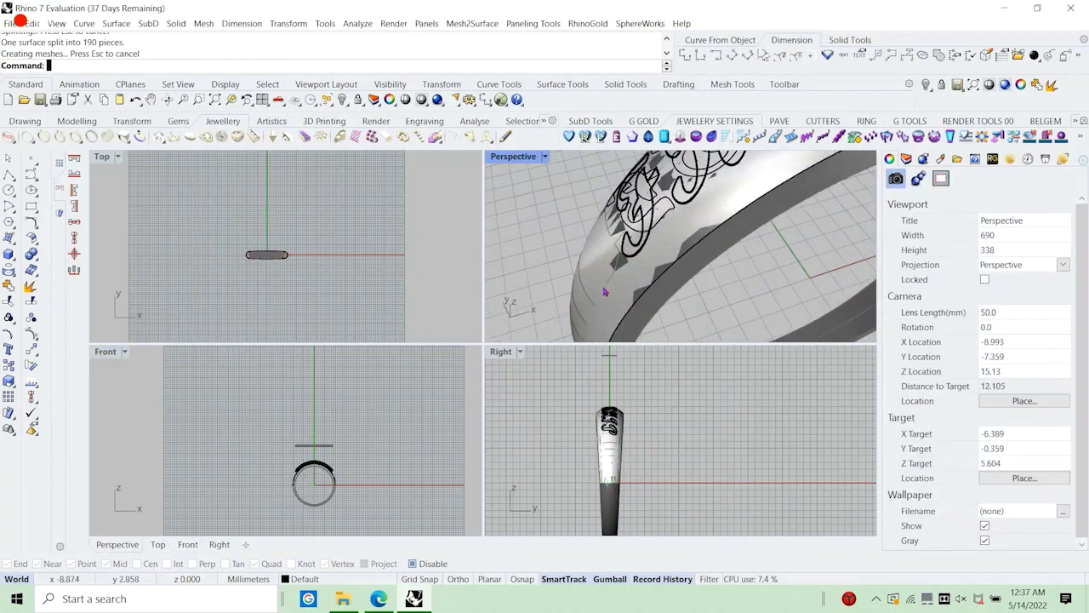
click(604, 289)
scroll(604, 292, down, 3)
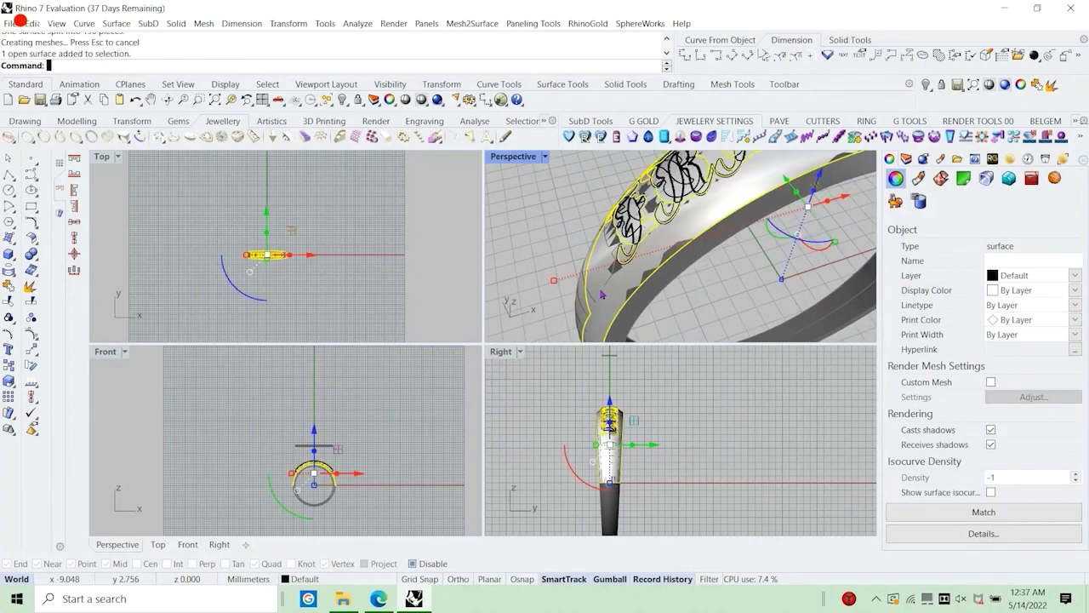
key(Delete)
scroll(702, 247, up, 5)
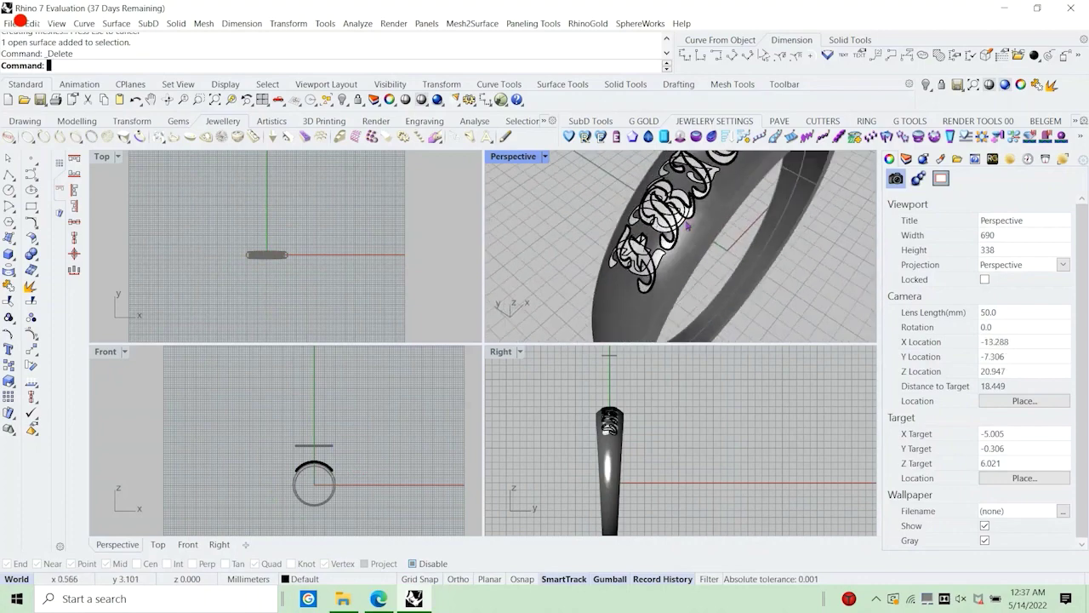
Undo both the deletion of the surrounding piece and the repeated surface split.
key(ctrl+z)
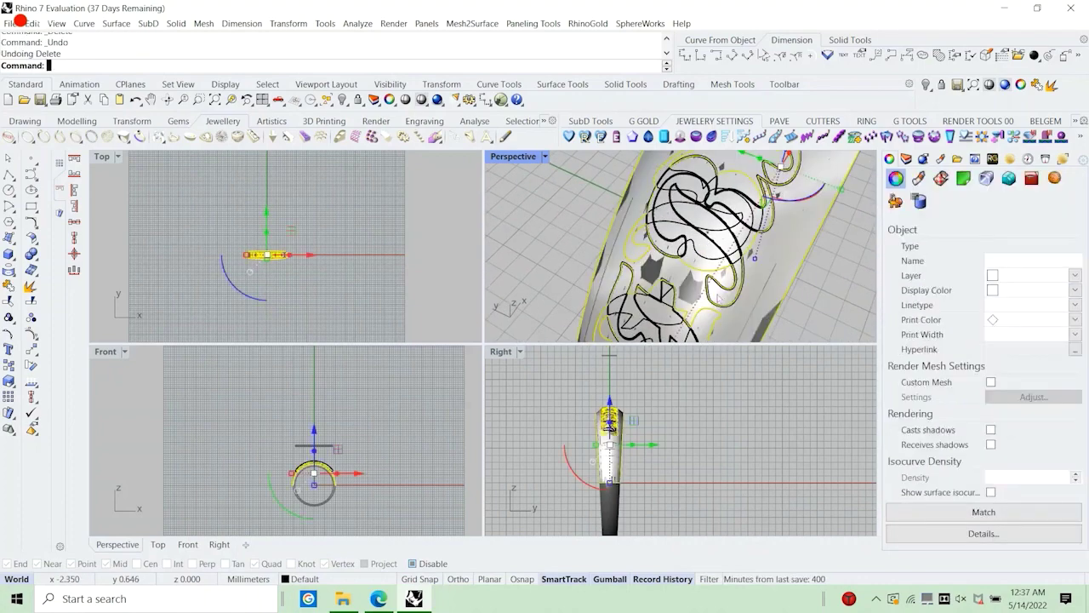
key(ctrl+z)
key(Escape)
right_drag(801, 251, 600, 192)
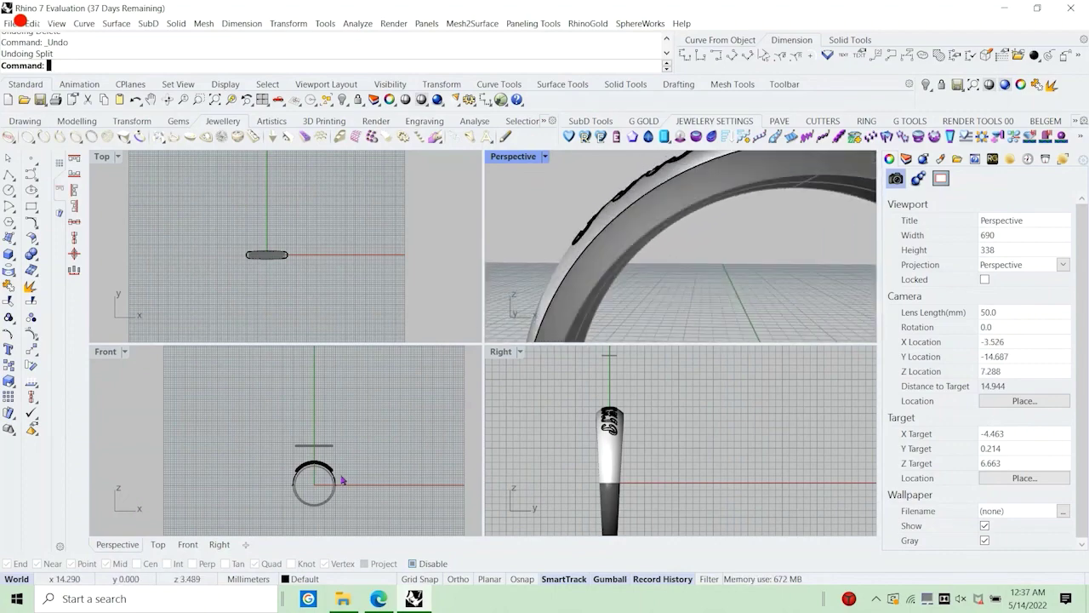
Check the text curves against the band's outer profile from the front and undo the last trim.
scroll(260, 437, up, 8)
scroll(260, 437, down, 2)
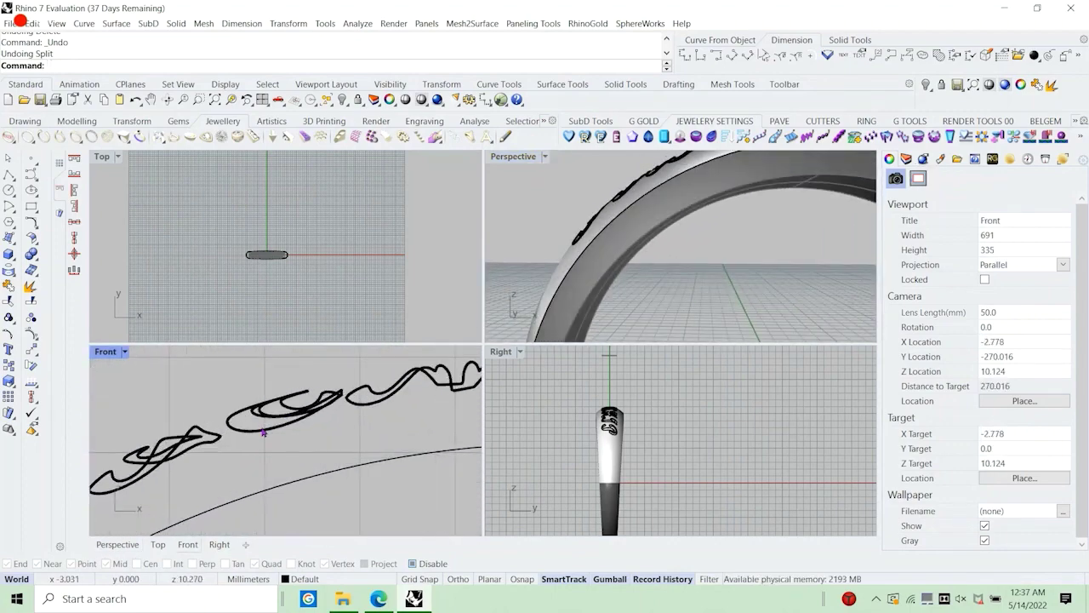
click(262, 438)
scroll(263, 437, down, 4)
scroll(262, 437, down, 1)
click(289, 368)
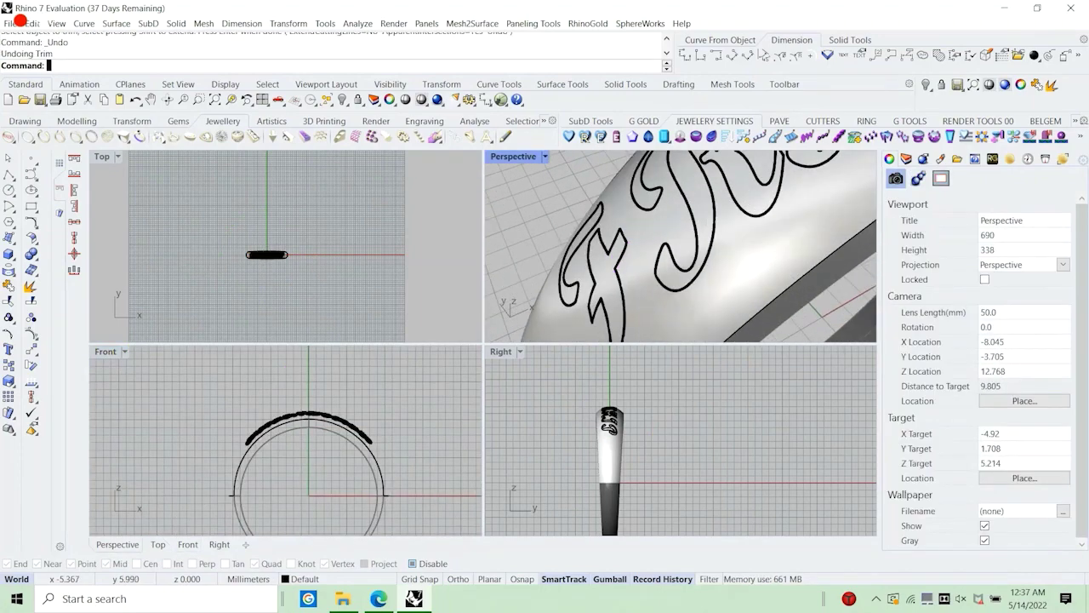
key(ctrl+z)
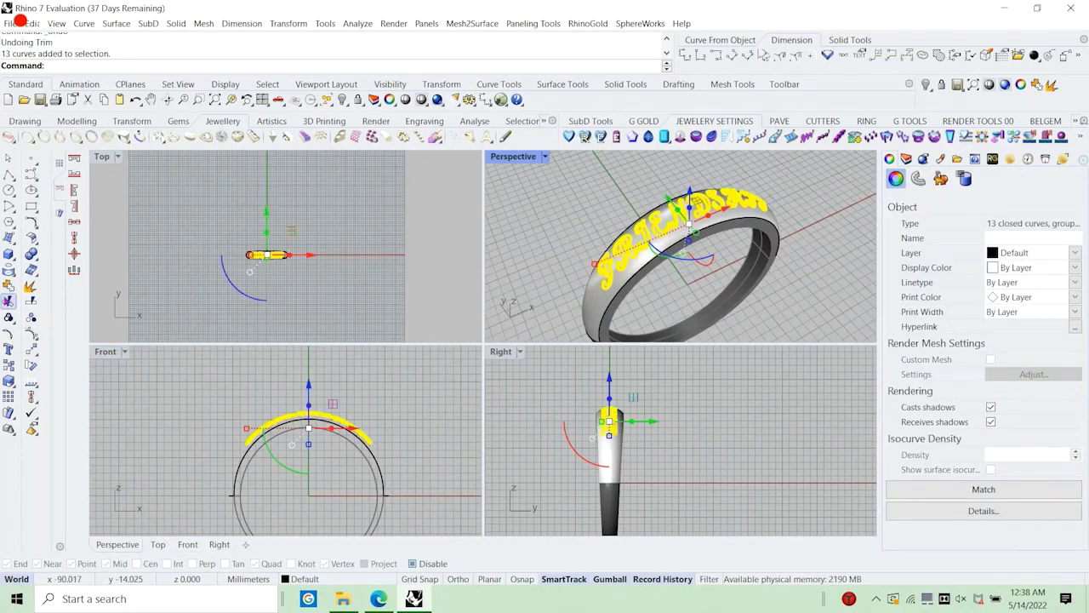
Trim away the extracted outer surface around the FRIENDSHIP curves, keeping only the letter-shaped faces inside them.
click(8, 300)
scroll(621, 294, up, 3)
scroll(619, 293, up, 2)
click(618, 294)
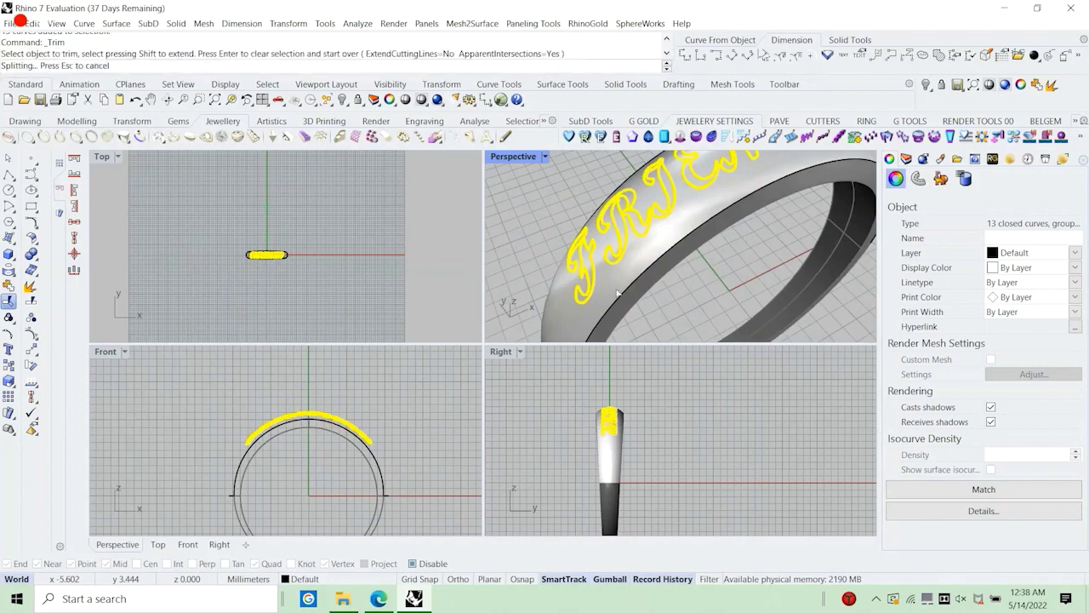
key(Return)
scroll(618, 294, down, 6)
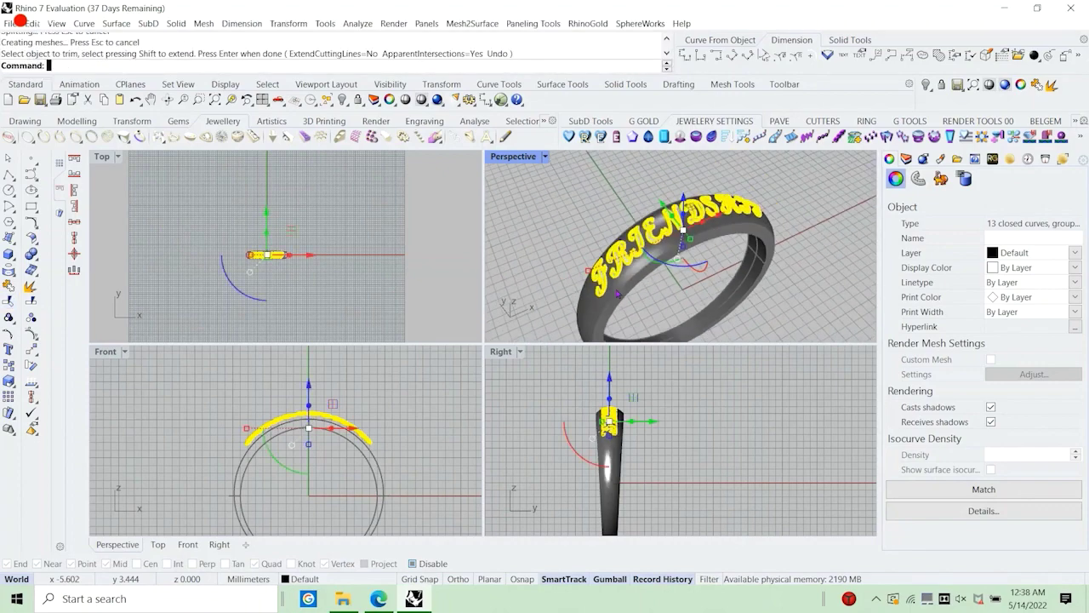
Examine the trimmed letter surfaces on the ring from several angles in the maximized Perspective viewport.
right_drag(618, 294, 558, 315)
click(798, 265)
scroll(667, 262, up, 5)
double_click(511, 159)
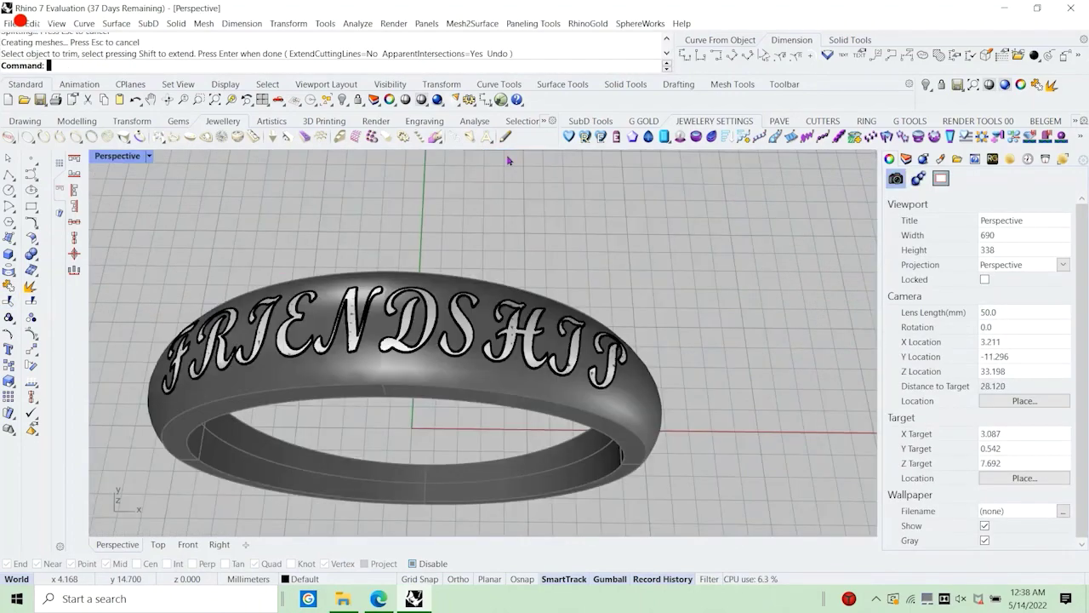
right_drag(366, 349, 460, 331)
scroll(461, 331, down, 2)
scroll(319, 455, up, 4)
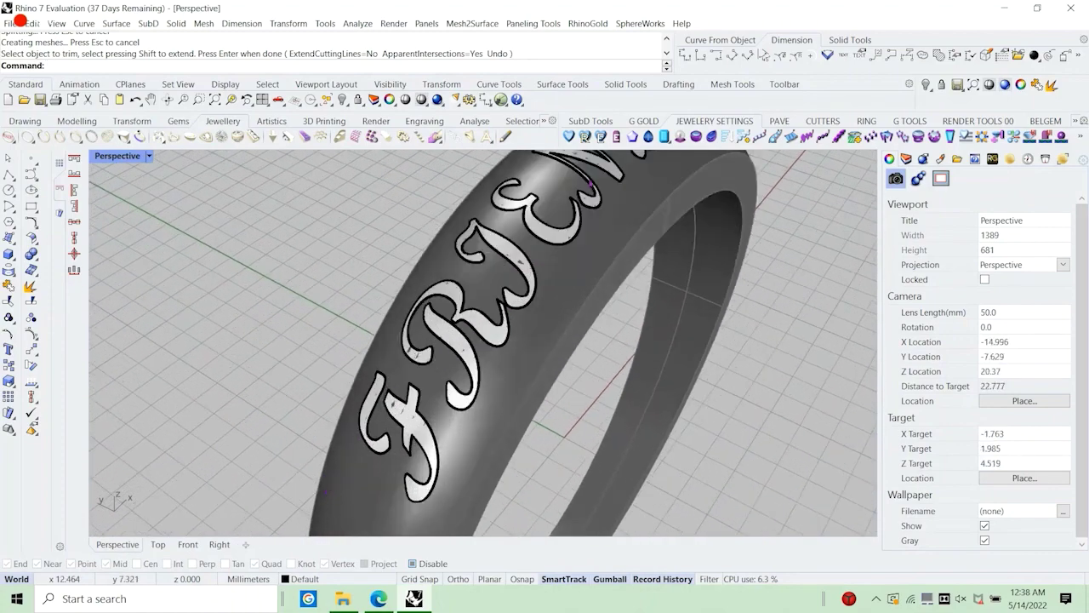
scroll(602, 262, down, 6)
right_drag(606, 256, 584, 258)
scroll(490, 238, down, 6)
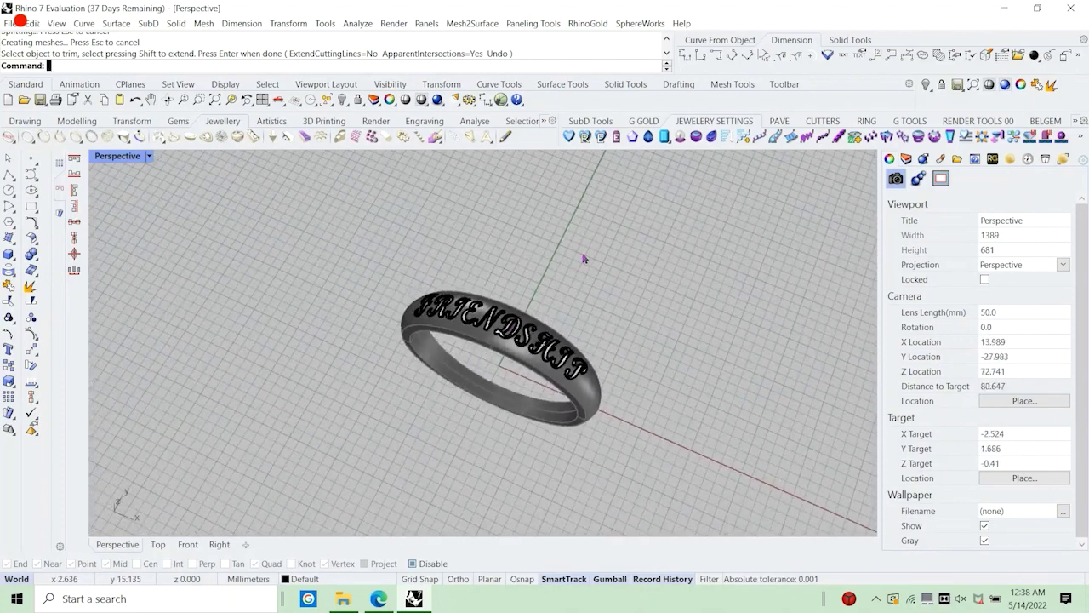
Select the last-created FRIENDSHIP letter surfaces and group them.
text(sl)
key(Return)
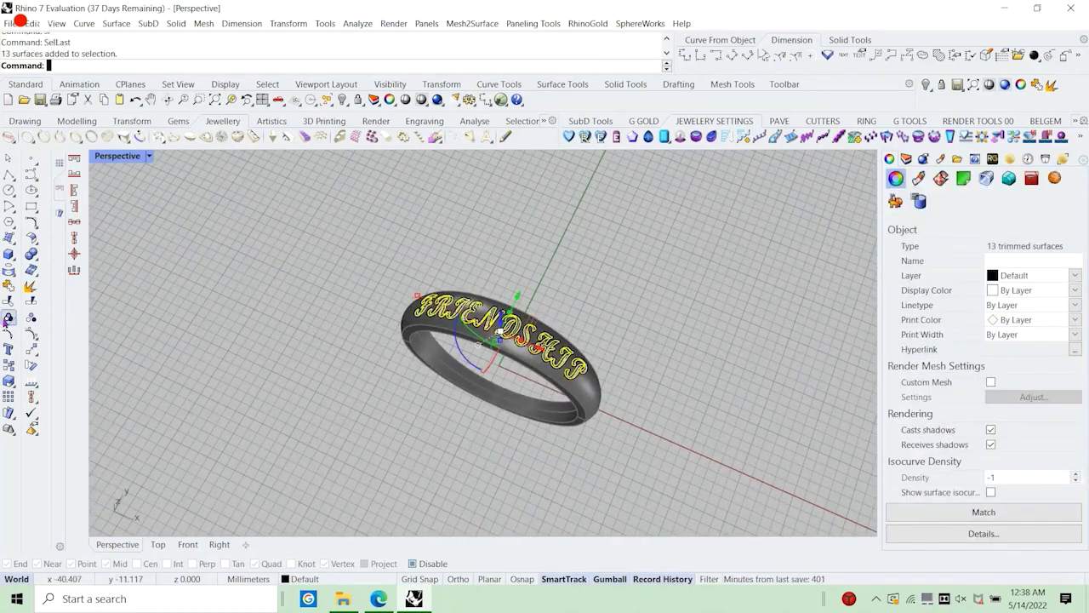
click(9, 316)
click(297, 246)
text(t)
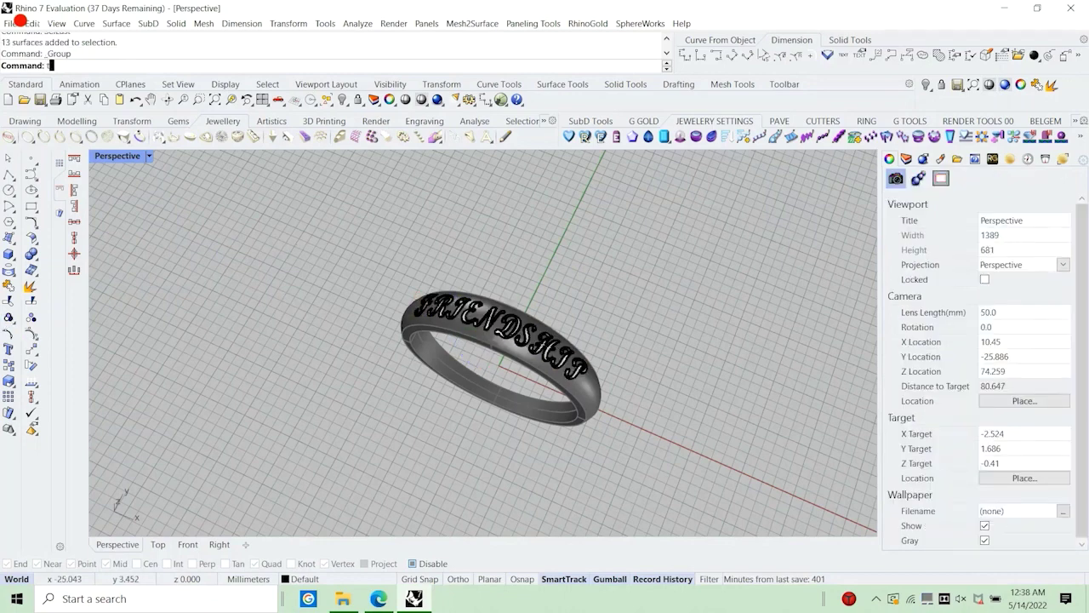
text(ext)
key(Return)
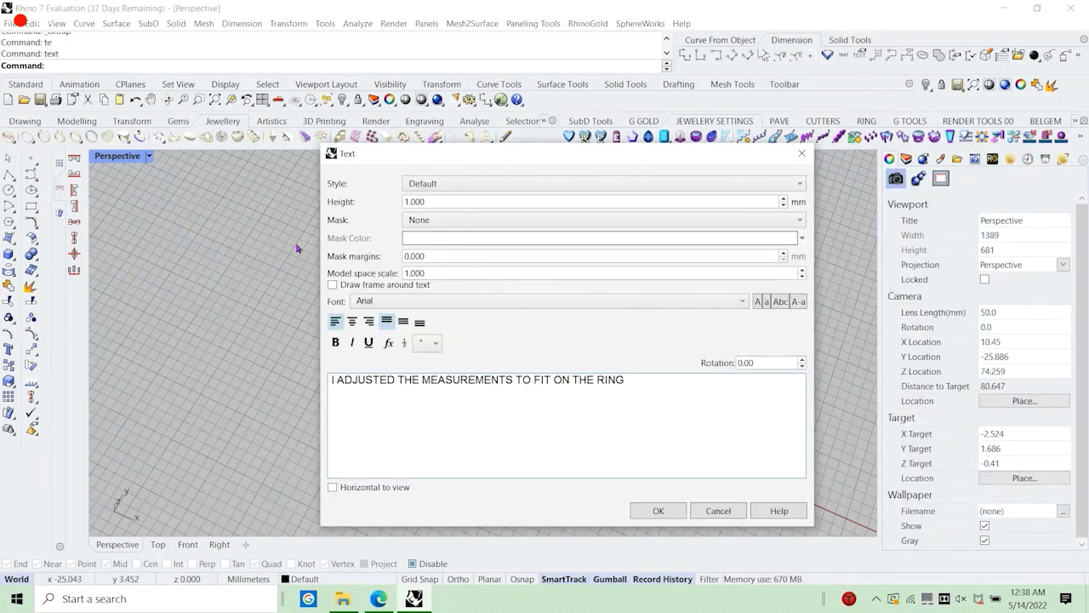
key(ctrl+a)
text(VOILLA I H)
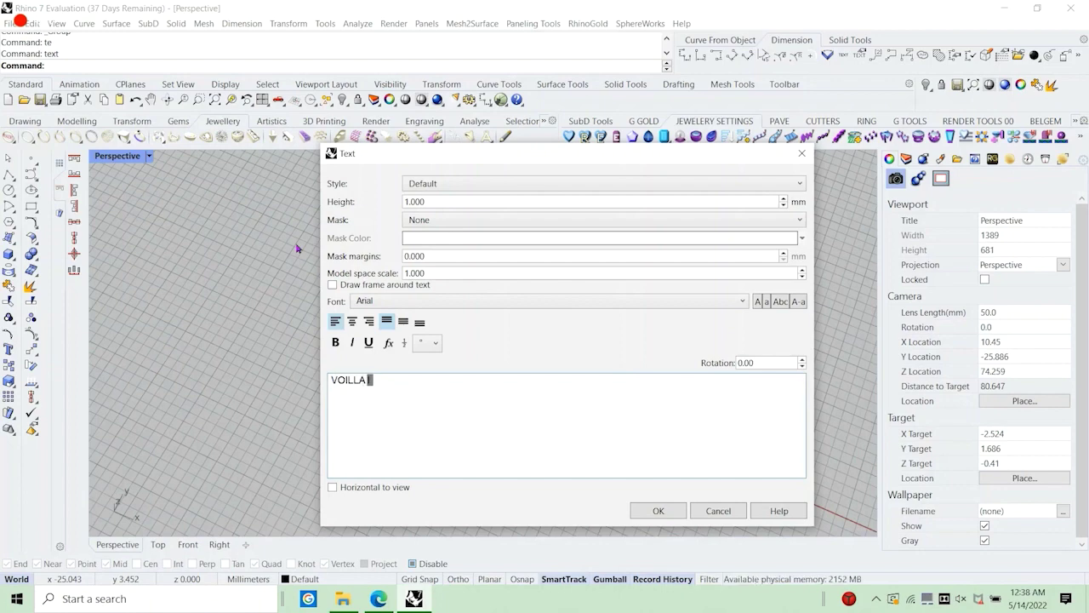
text(AVE GOT THE S)
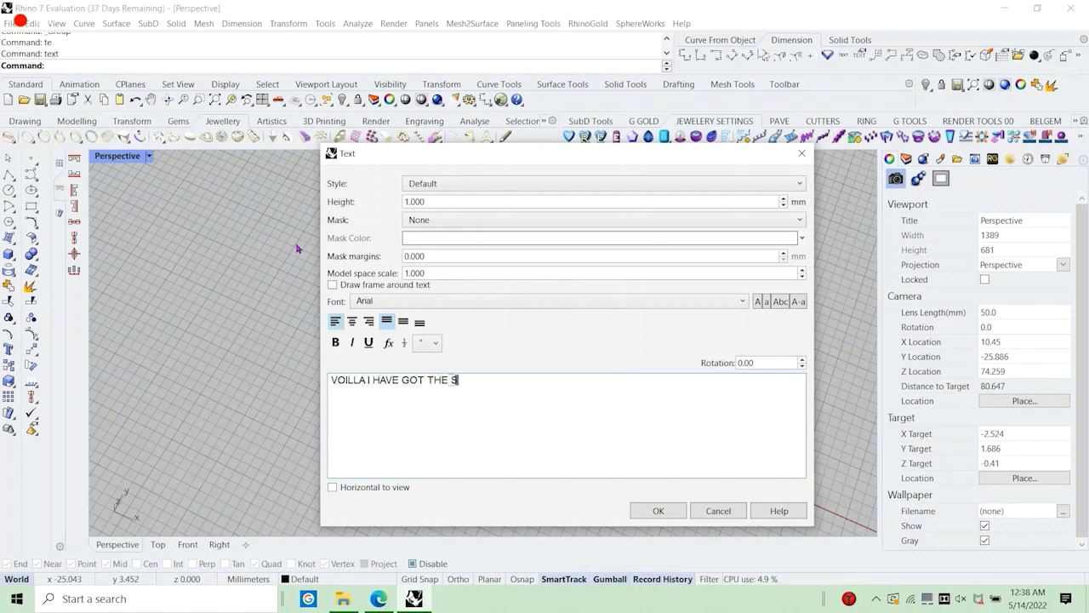
text(URFACES)
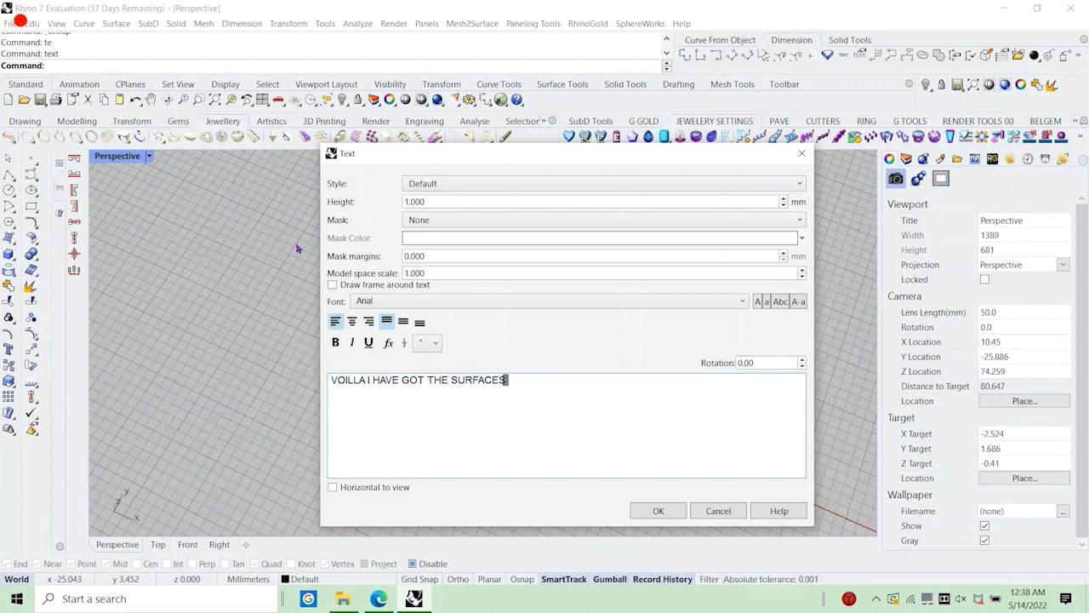
text( NOW I OFF)
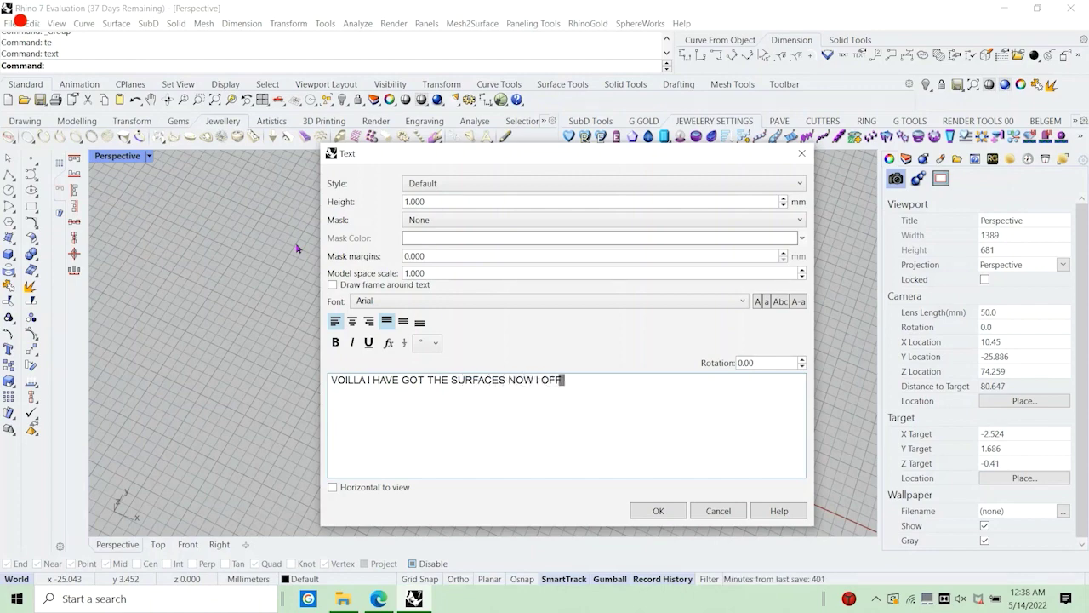
text(SET THE S)
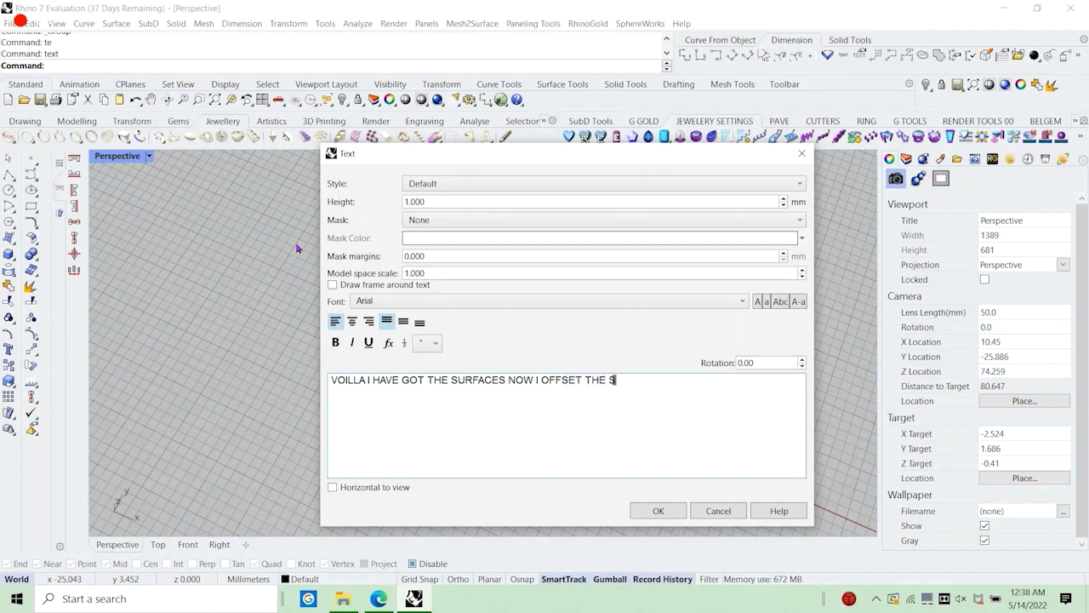
text(RFACES AND)
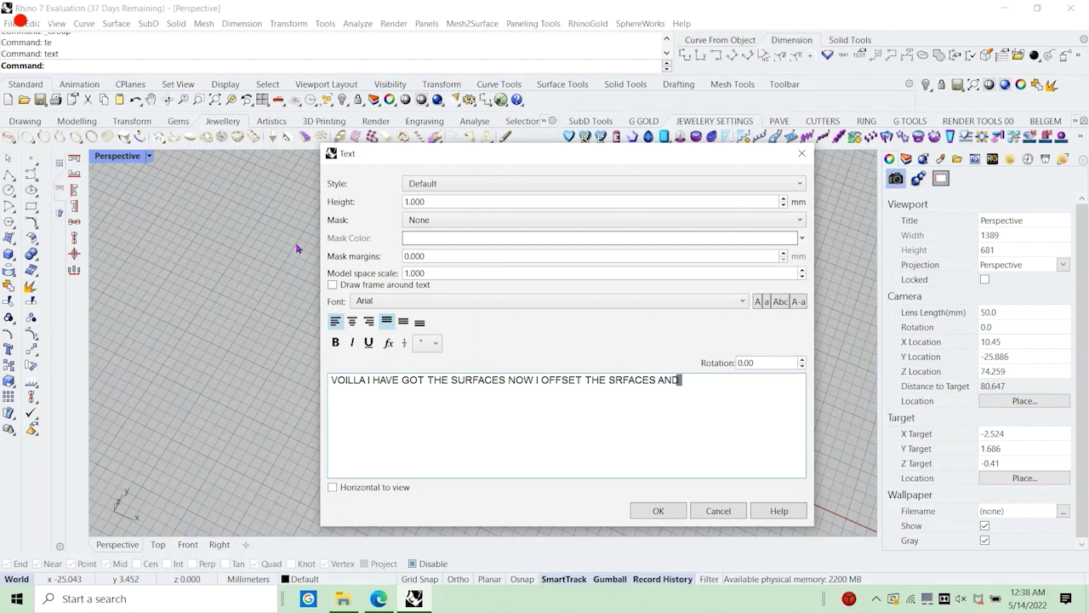
text( BOOLEA)
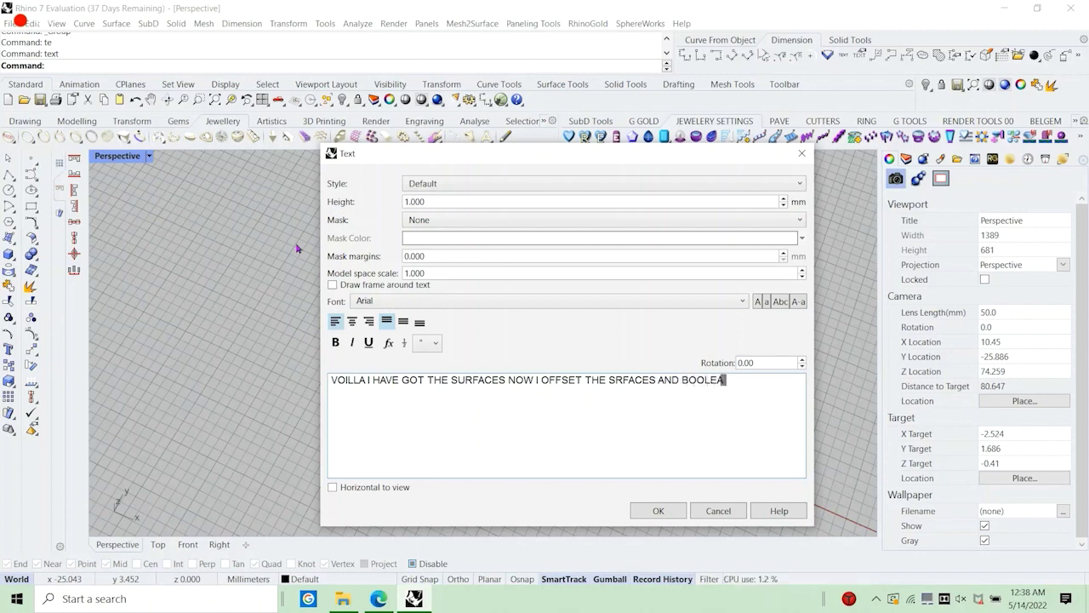
text(N DIFFERENDCE)
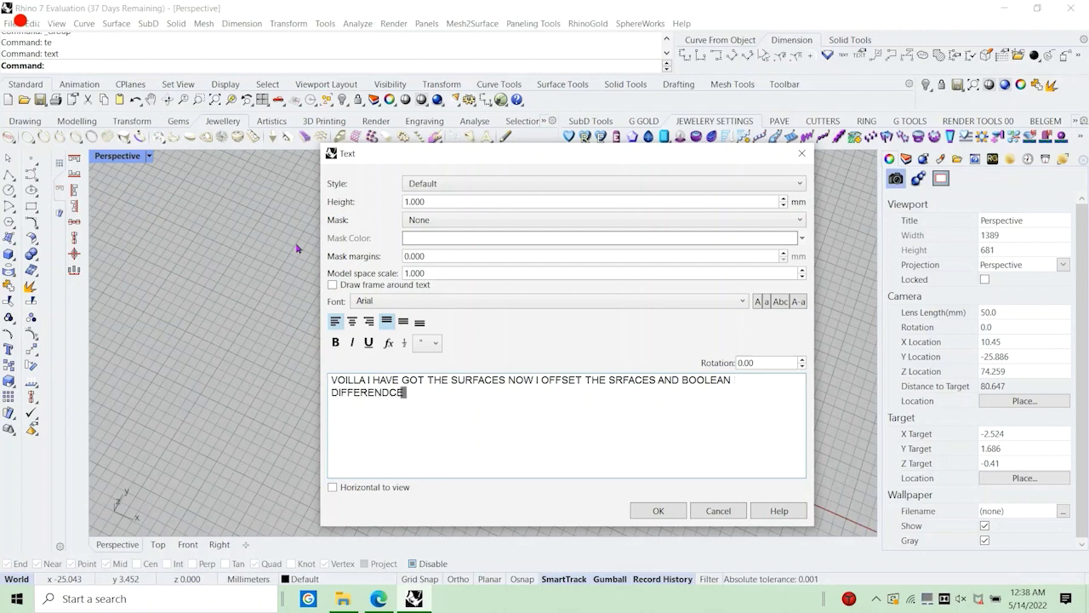
text( TO CREATE)
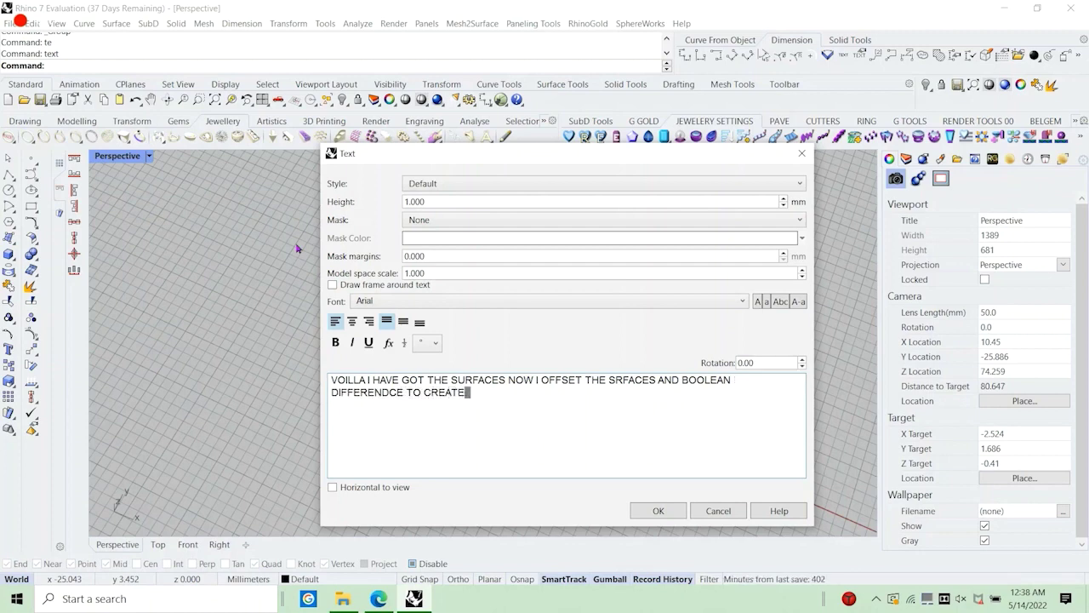
text( TEH)
key(BackSpace)
text(HE ENGRA)
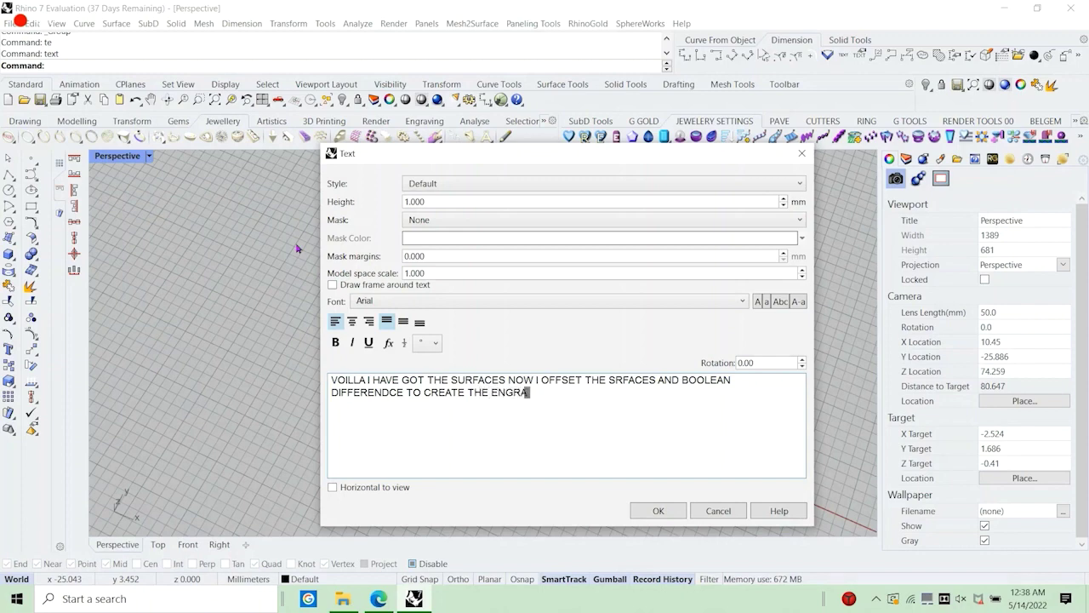
text(VED)
text( TIN)
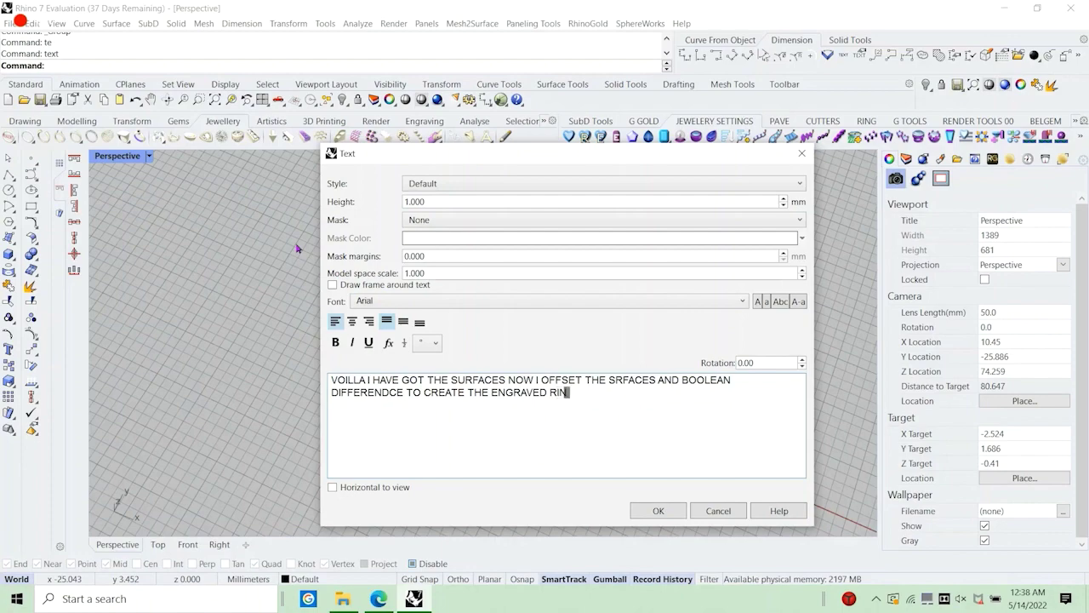
text(G)
click(713, 507)
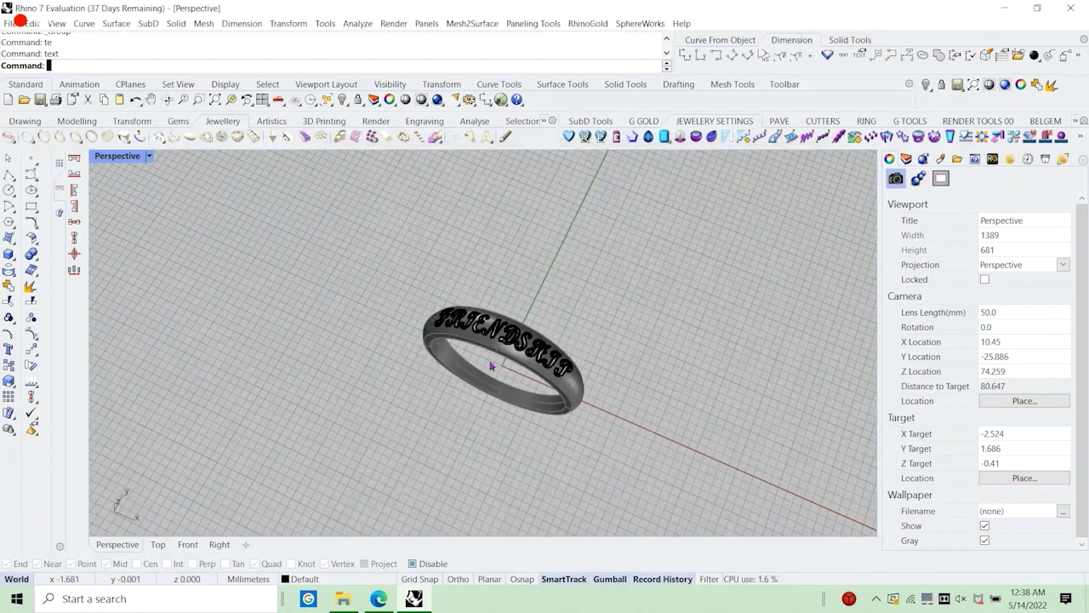
Offset the grouped FRIENDSHIP letter surfaces by 0.5 mm to both sides as solids, deleting the input surfaces.
right_drag(392, 318, 474, 306)
scroll(474, 306, up, 5)
text(S)
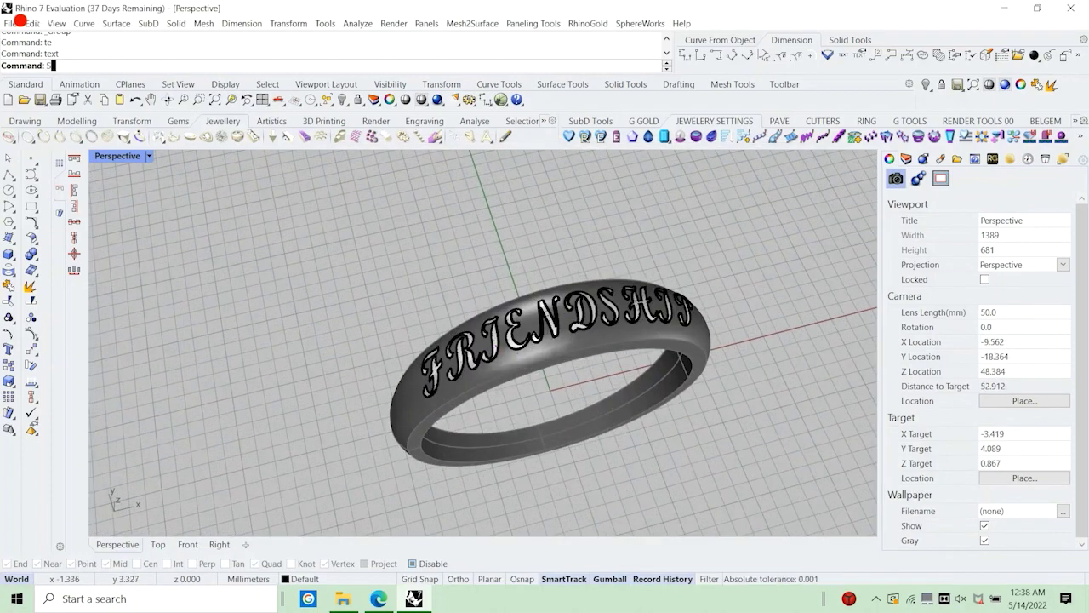
text(el)
key(Return)
right_drag(430, 318, 397, 272)
text(O)
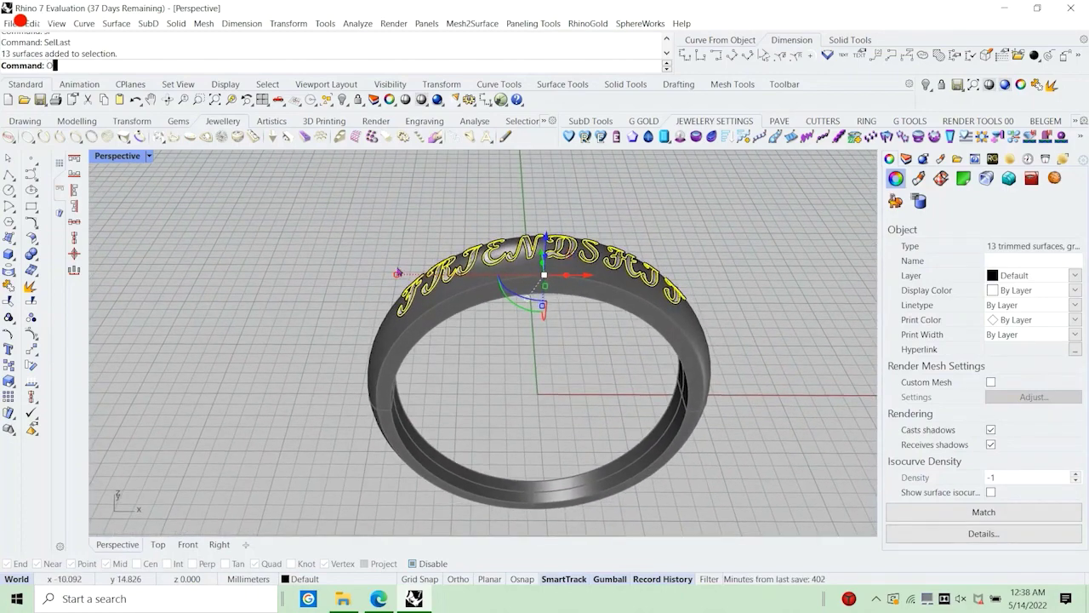
text(ffsetsrf)
key(Return)
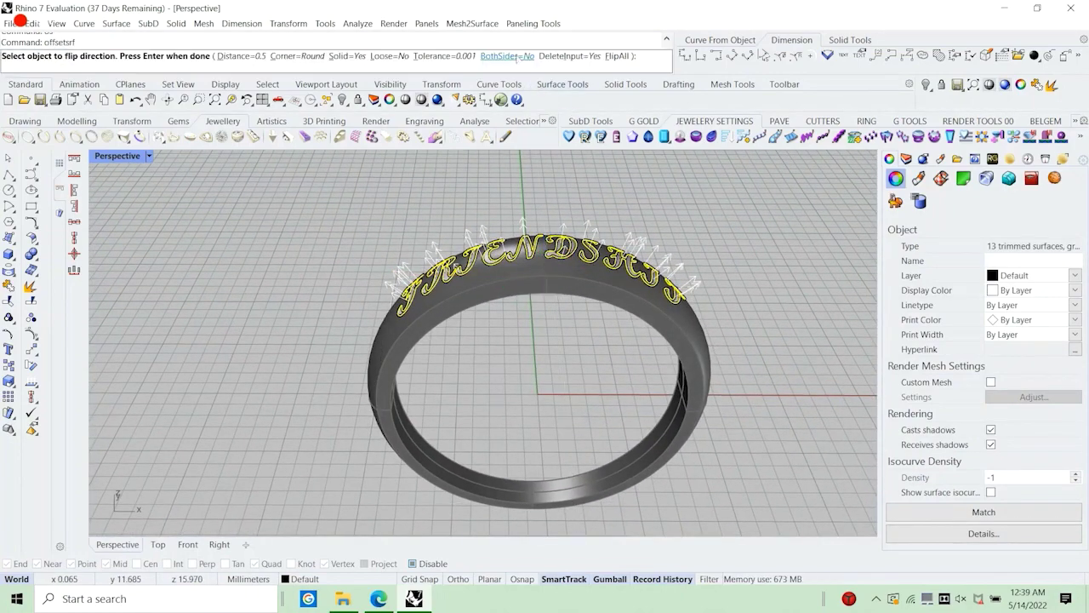
click(507, 56)
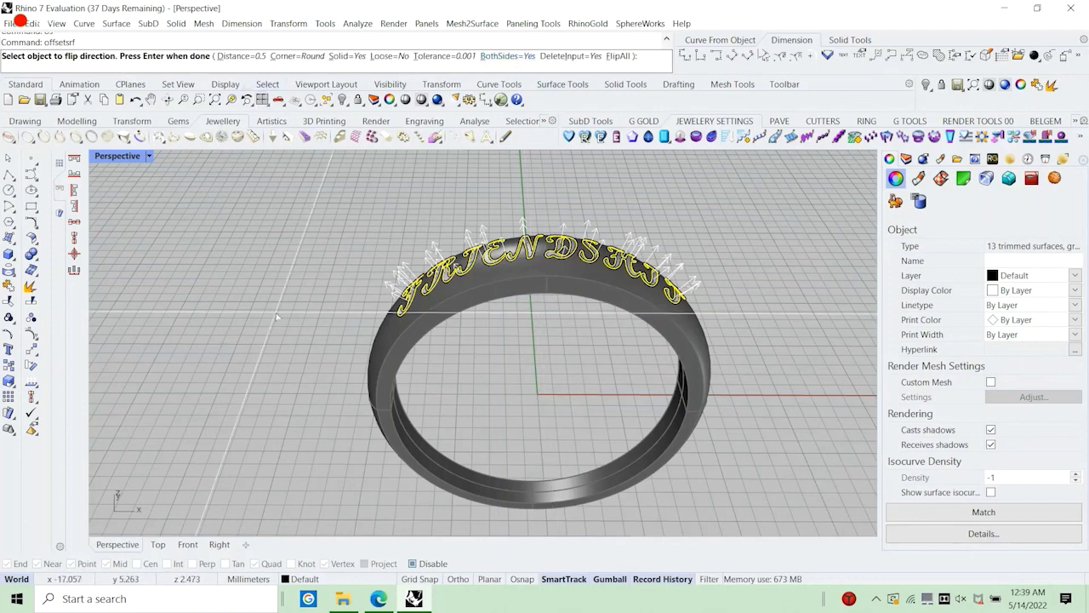
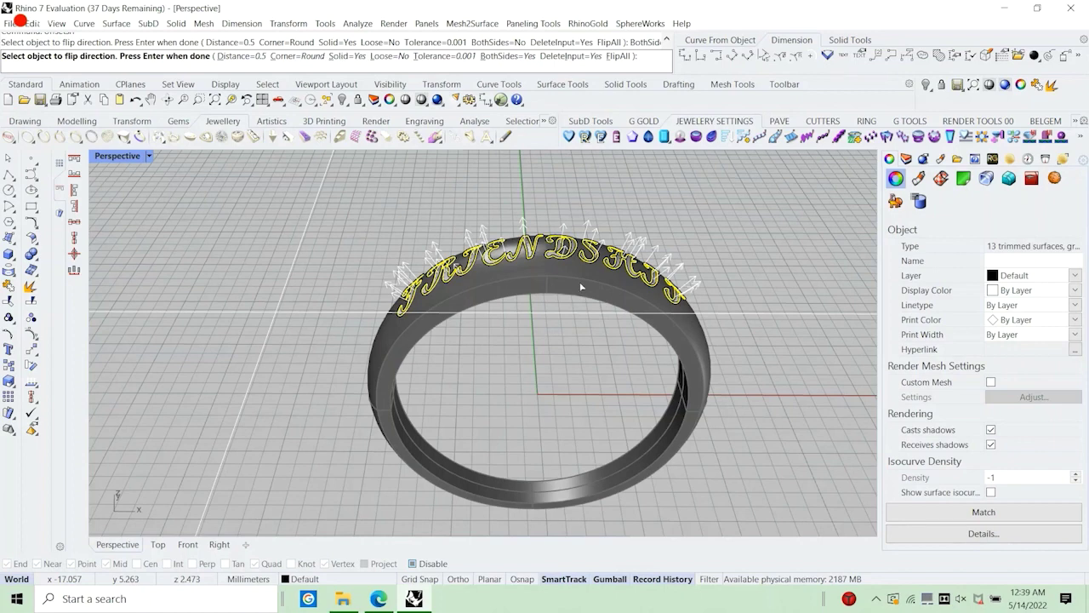
key(Return)
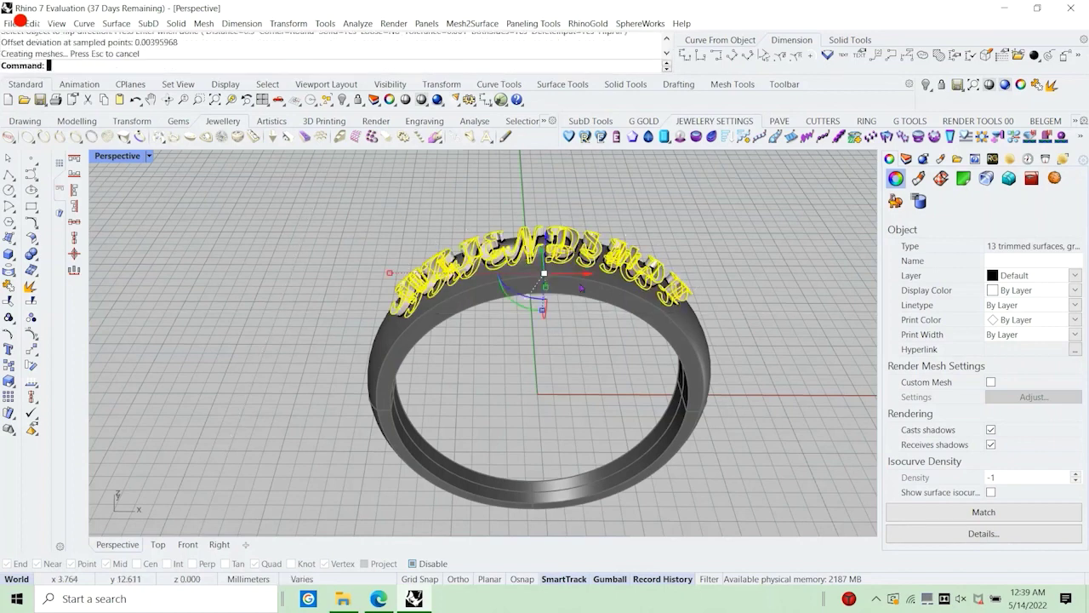
click(275, 275)
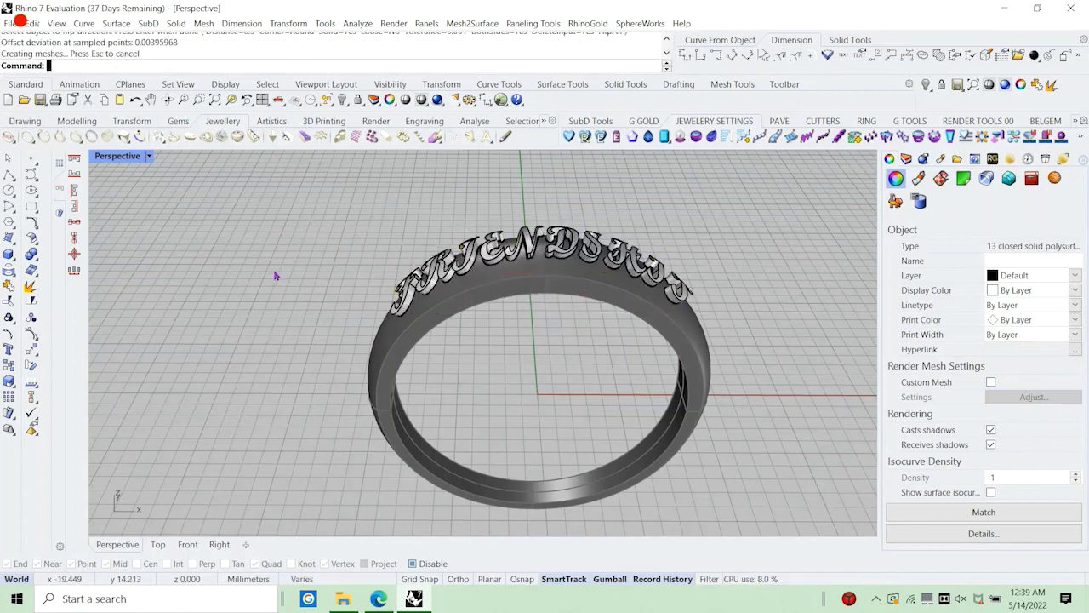
Examine the thickened letter solids against the ring band from the front and close up.
right_drag(274, 275, 392, 230)
scroll(576, 306, up, 4)
right_drag(576, 306, 438, 297)
scroll(420, 387, down, 6)
scroll(369, 296, up, 10)
click(368, 287)
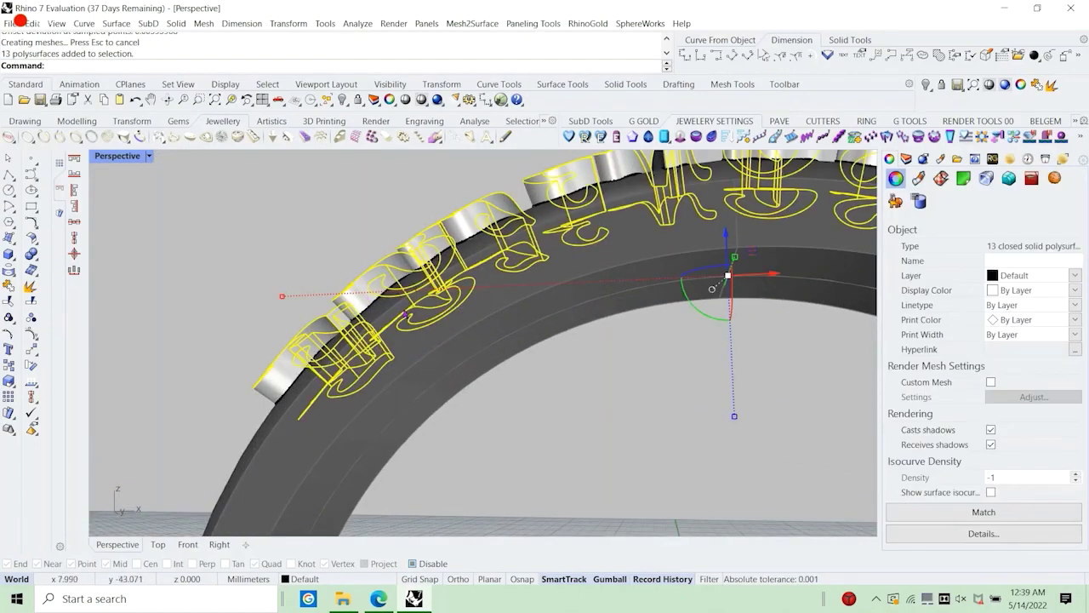
scroll(369, 287, down, 6)
right_drag(369, 288, 470, 342)
Switch the Perspective viewport to Ghosted display and inspect the letter solids through the band.
click(149, 156)
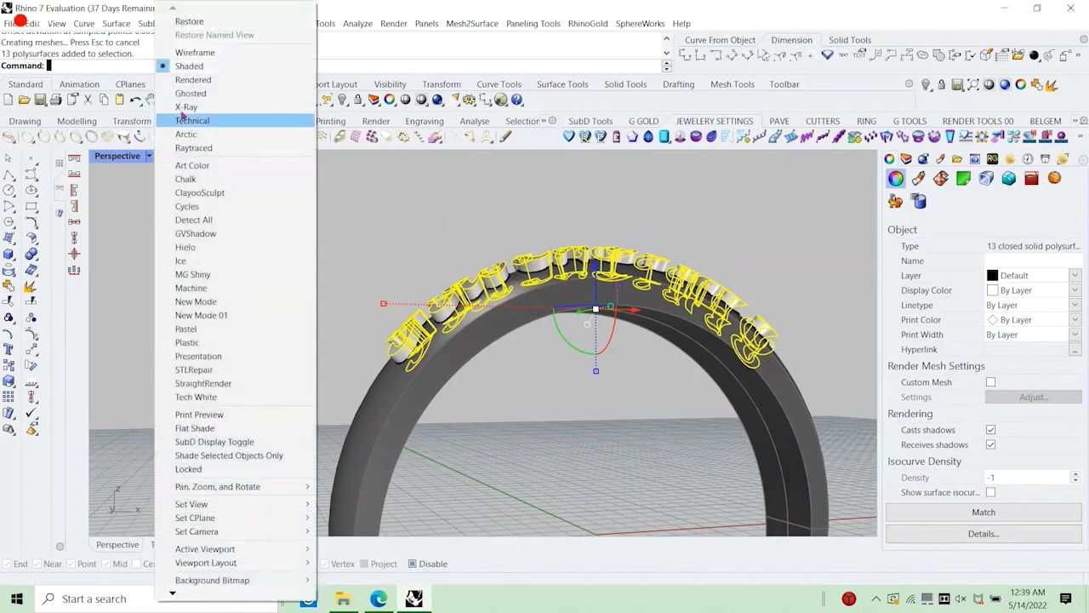
click(190, 96)
scroll(454, 348, up, 4)
right_drag(455, 348, 437, 377)
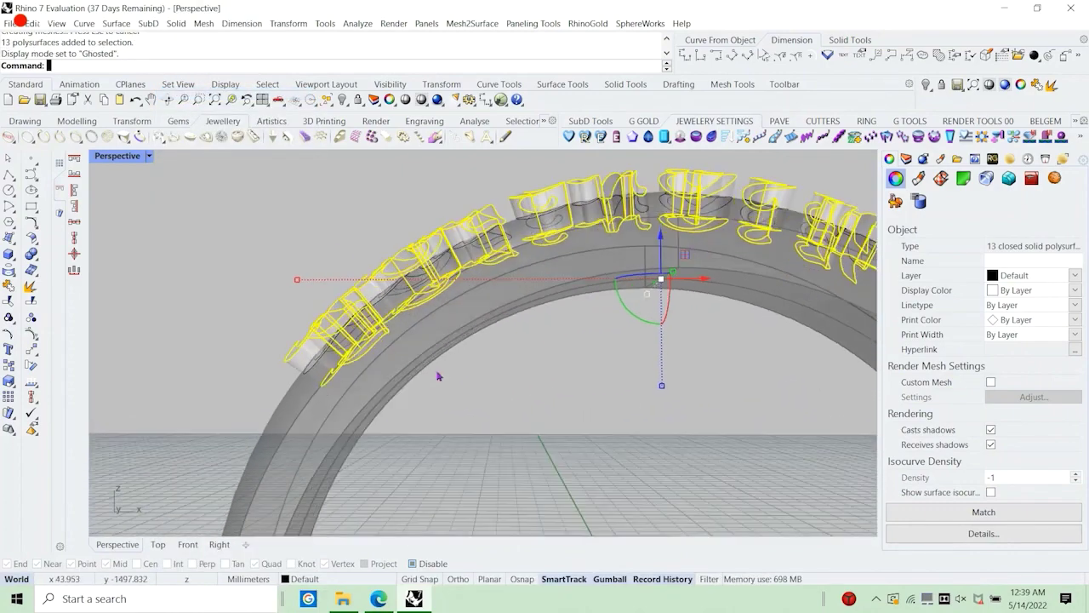
click(437, 377)
scroll(425, 332, up, 2)
right_drag(425, 333, 400, 285)
scroll(258, 262, down, 5)
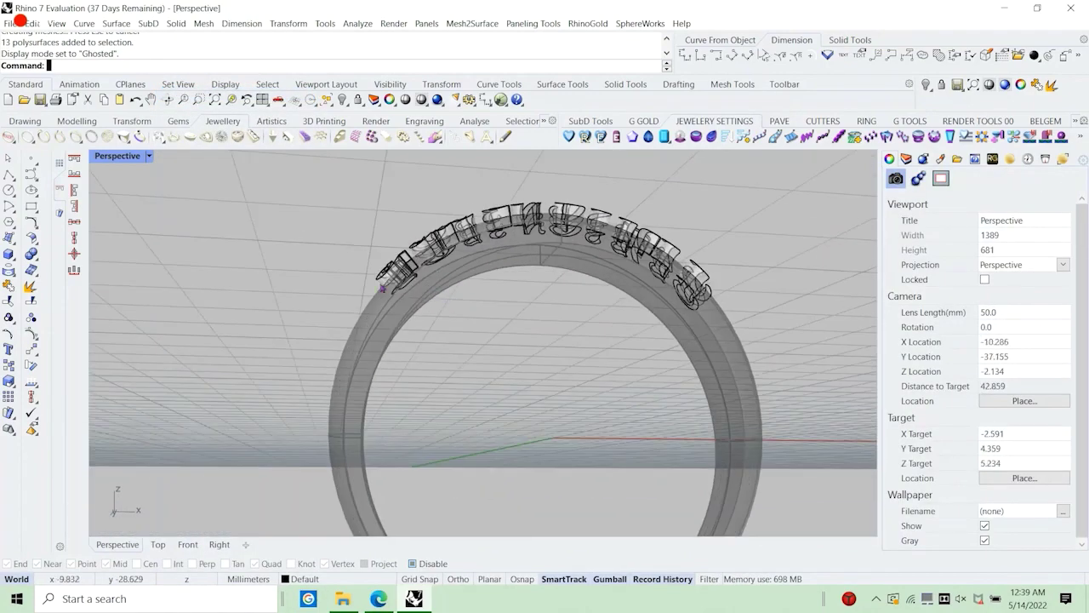
Examine close up how deep the letter solids reach into the translucent ring band.
scroll(400, 285, up, 5)
click(396, 278)
scroll(396, 277, up, 5)
scroll(400, 279, down, 5)
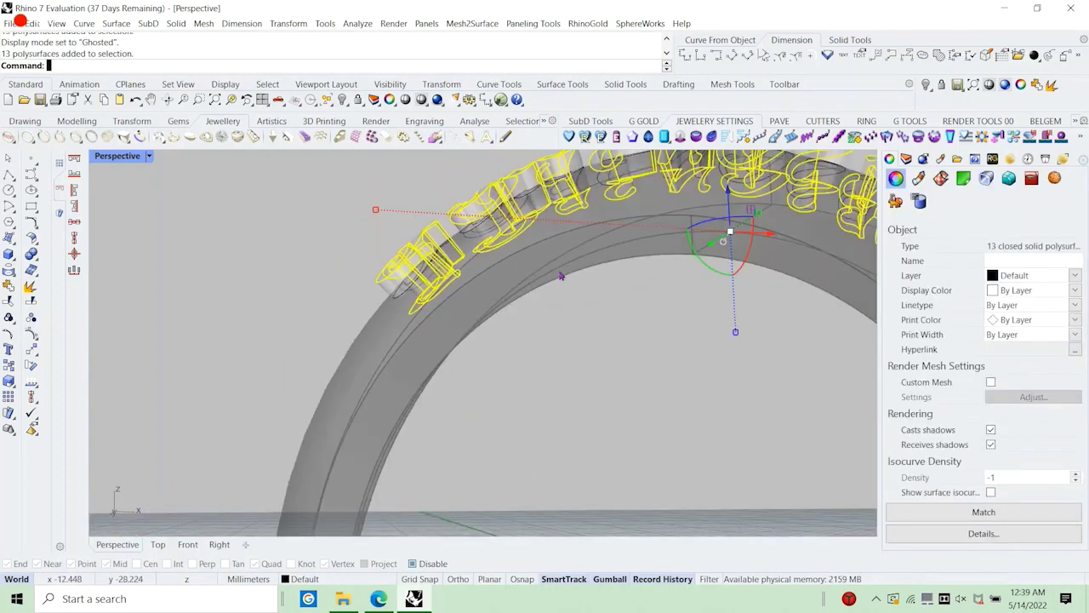
right_drag(561, 275, 511, 294)
scroll(511, 294, up, 3)
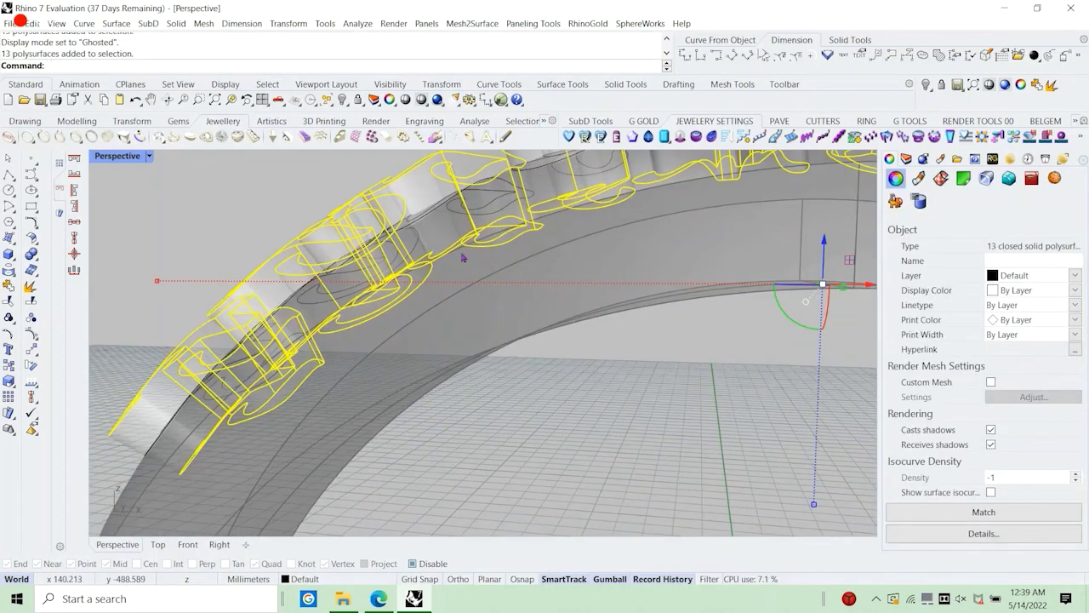
right_drag(502, 223, 385, 304)
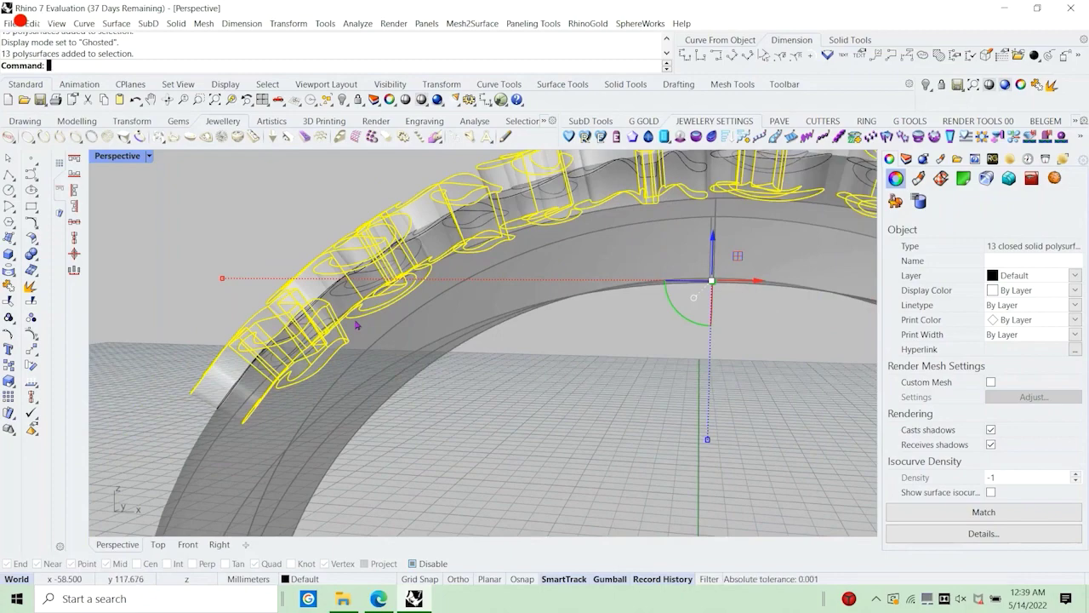
scroll(357, 325, down, 5)
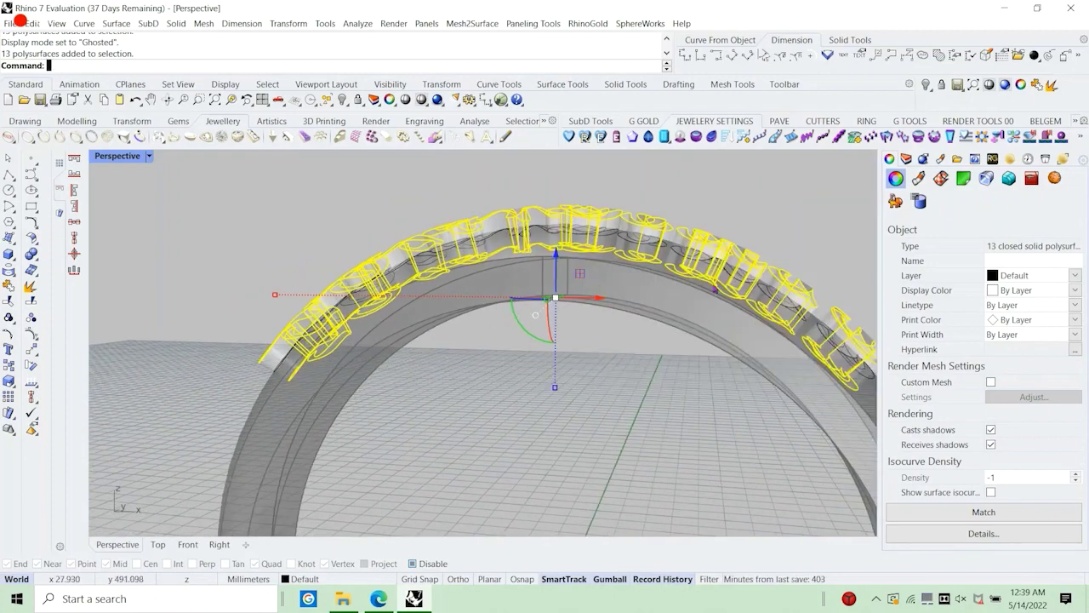
Clear the letter selection and unlock the locked ring band.
scroll(519, 285, down, 4)
click(503, 389)
right_drag(448, 285, 480, 344)
scroll(492, 321, up, 4)
scroll(388, 298, down, 6)
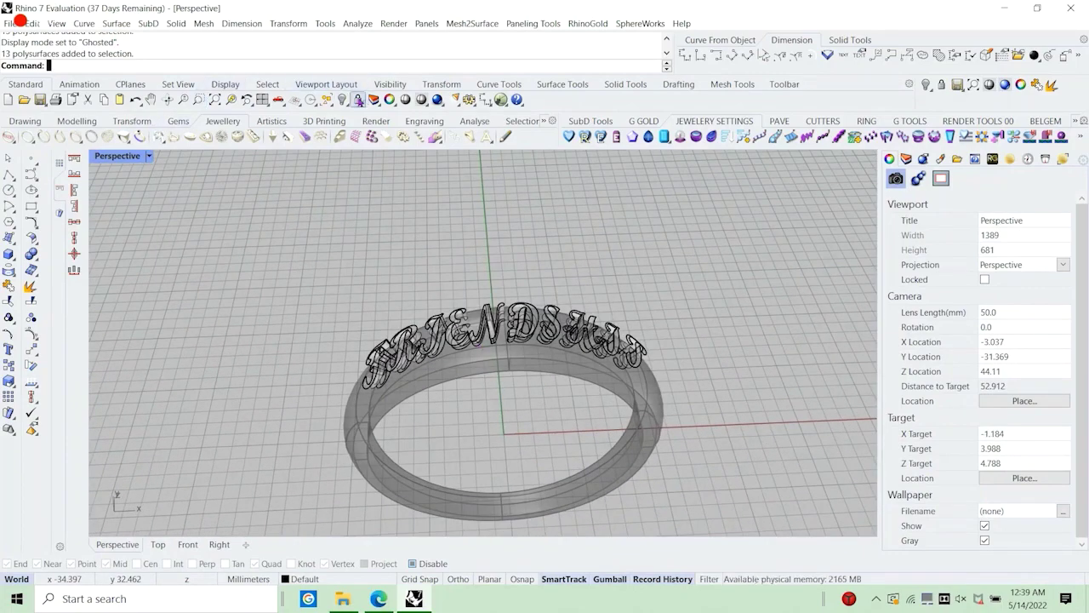
right_click(358, 100)
text(te)
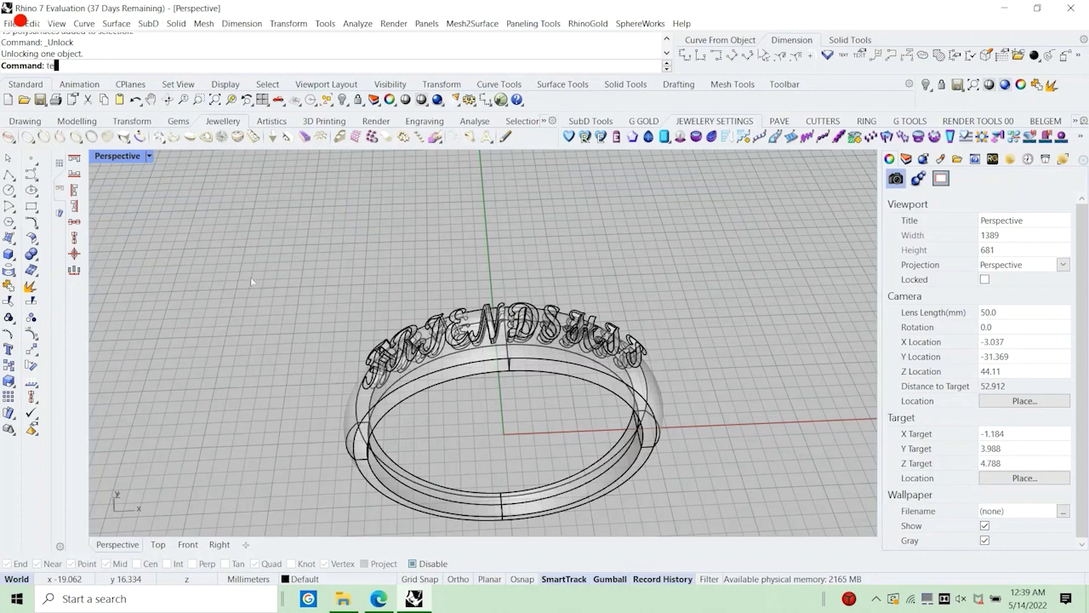
text(xt)
key(Return)
text(AS)
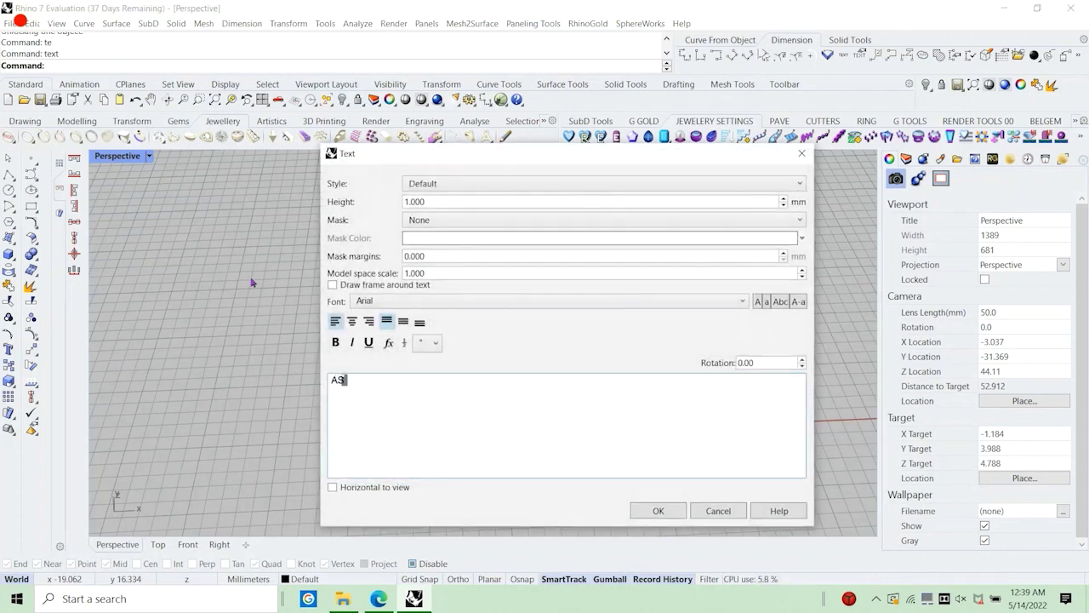
text( YOU CAN SEE)
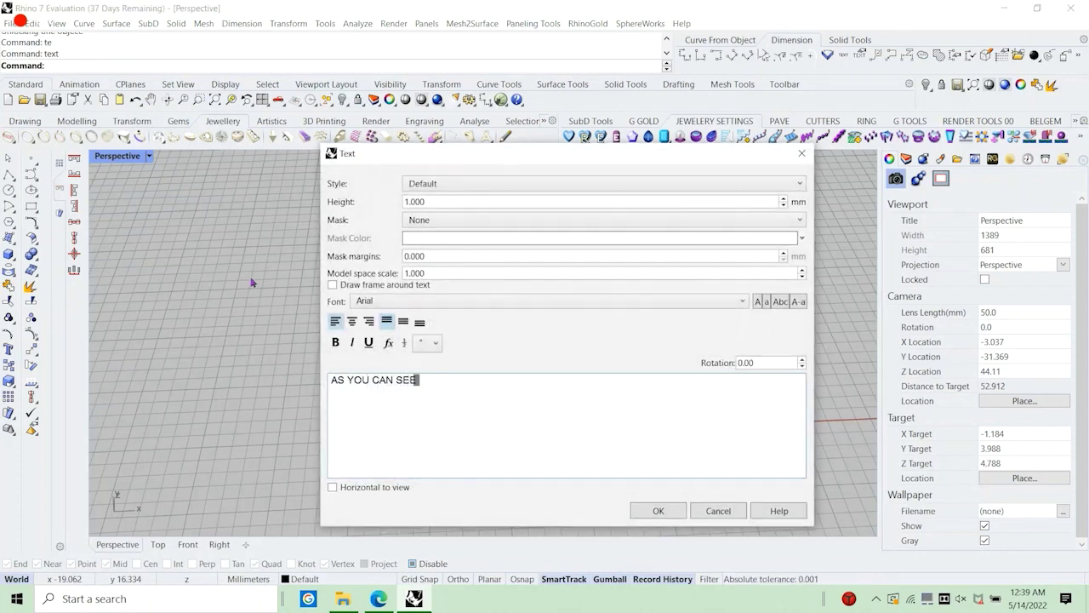
text( I OFFSET SRF)
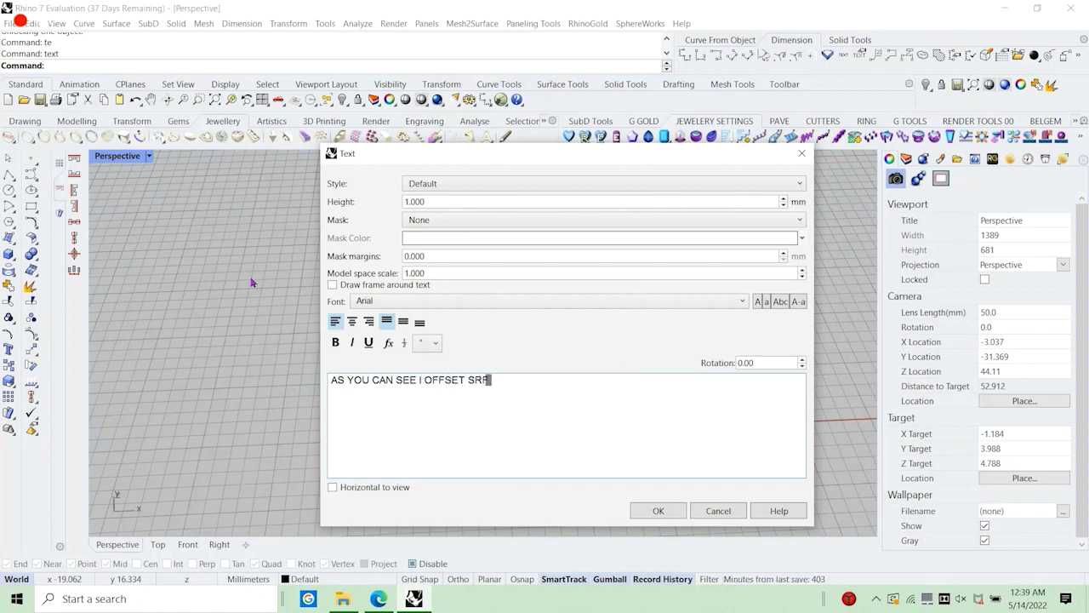
text( BOT)
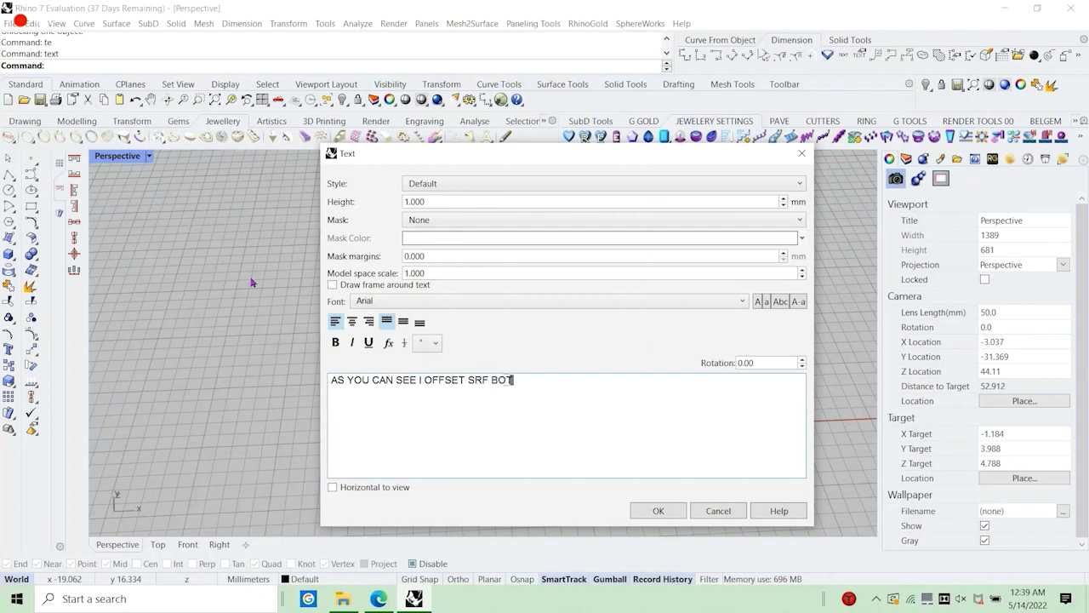
text(H SIDESSO)
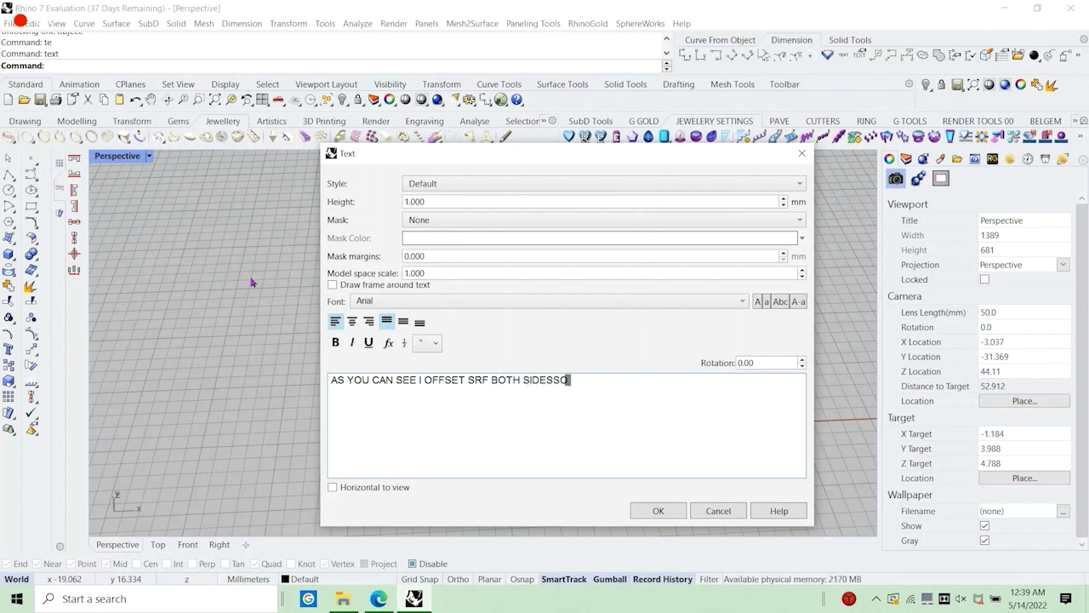
text(SO I GET)
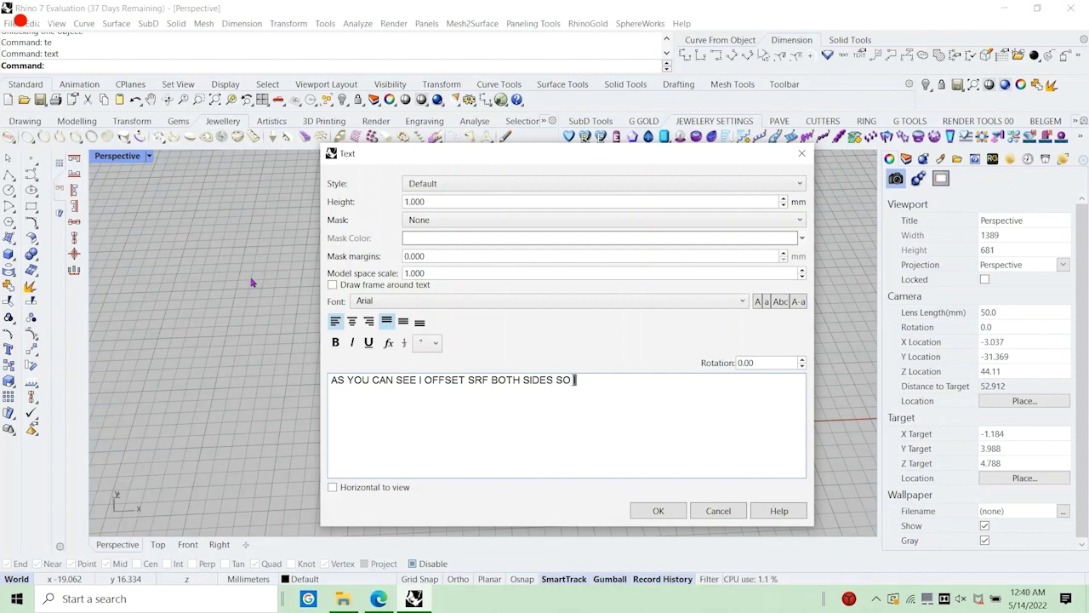
text( TO DO THE BOOL)
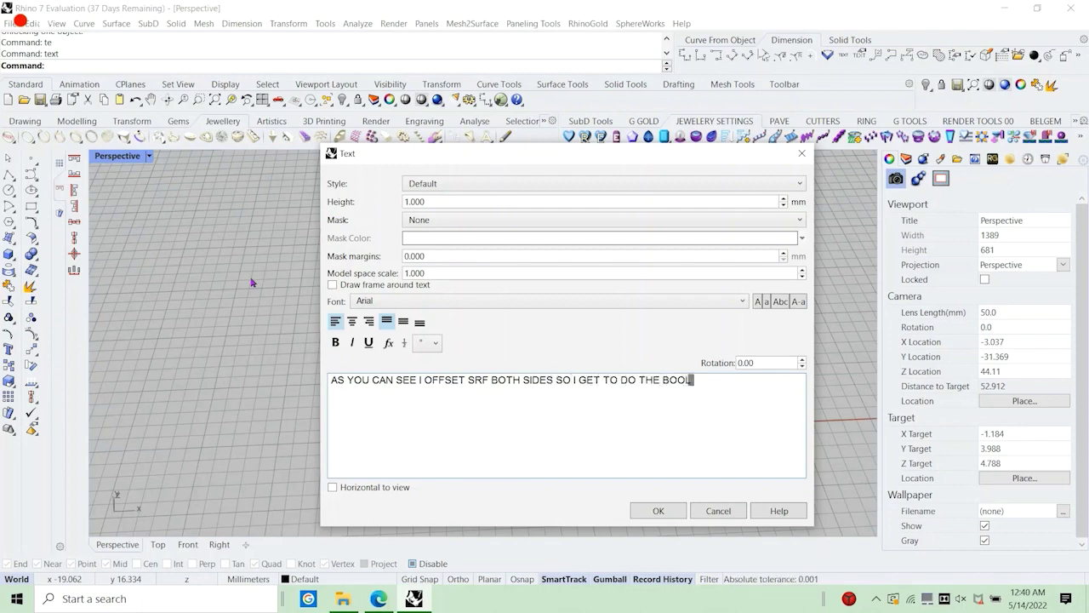
text(EAN DIFF)
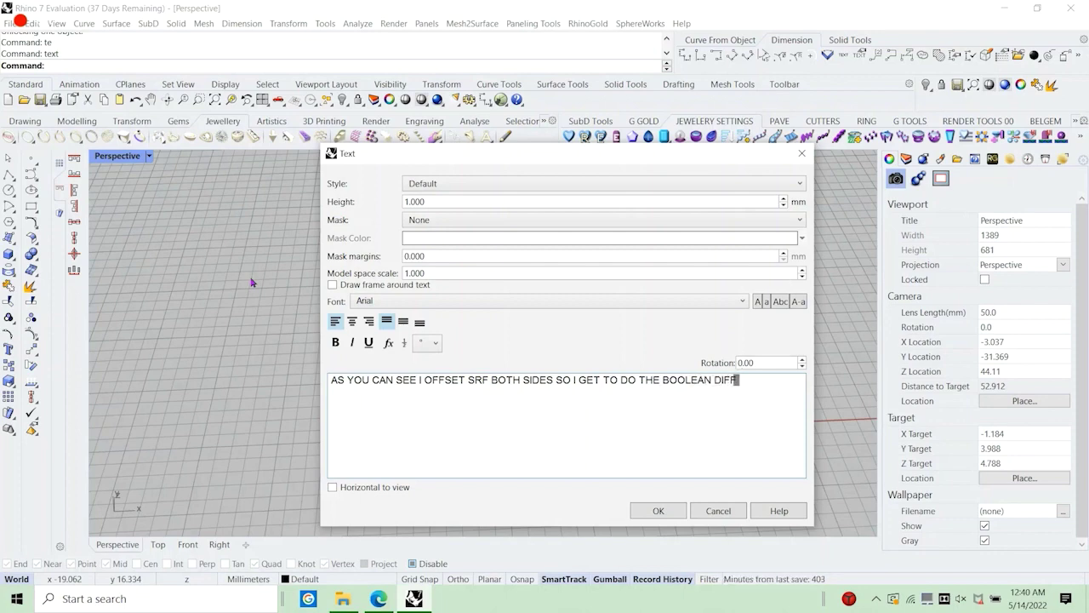
text(ERENCE)
click(718, 510)
Boolean-subtract the thirteen letter solids from the ring band, keeping the input solids.
click(422, 390)
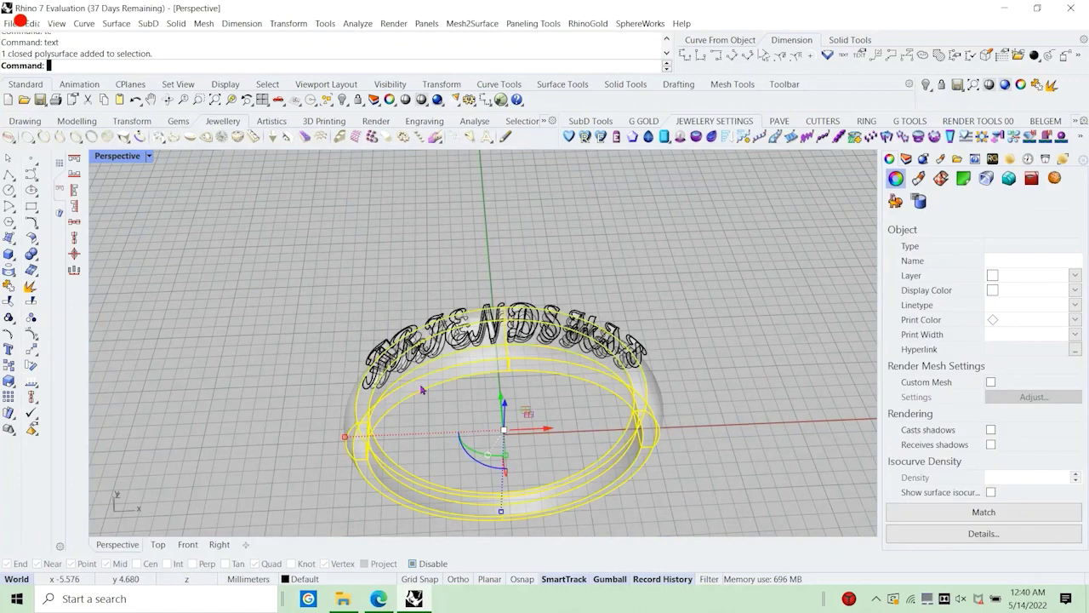
text(bd)
key(Return)
scroll(373, 354, up, 7)
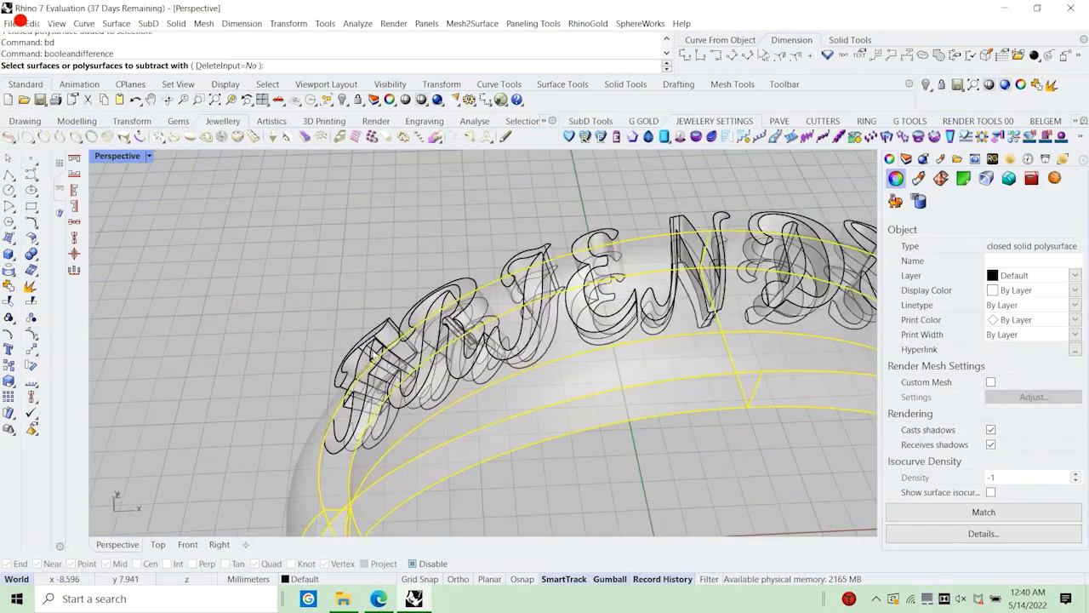
click(370, 352)
key(Return)
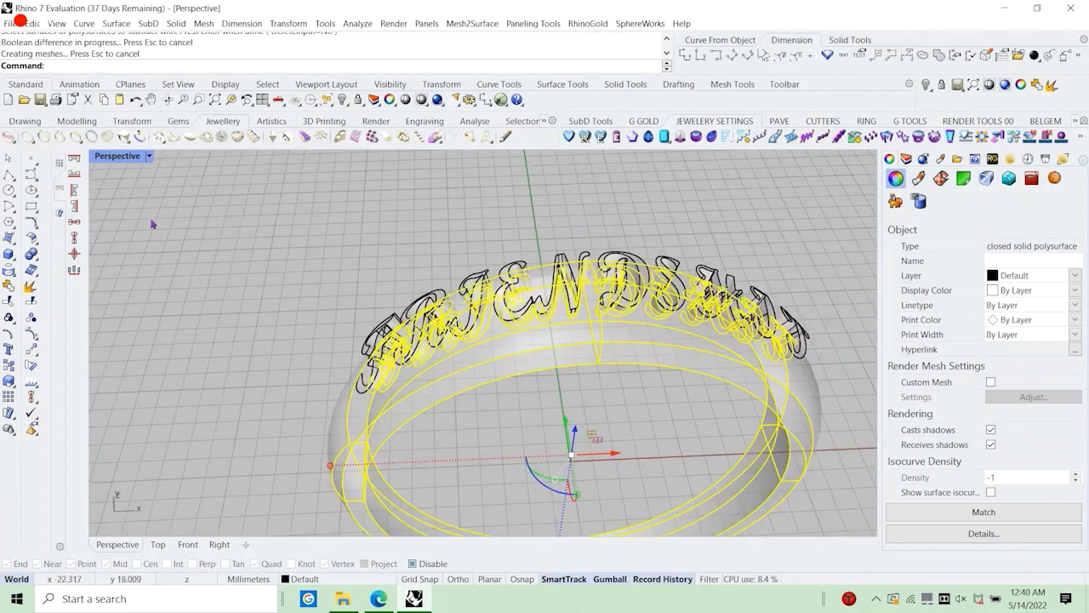
Show all four viewports and assign the engraved ring band to Layer 04.
click(247, 258)
click(410, 302)
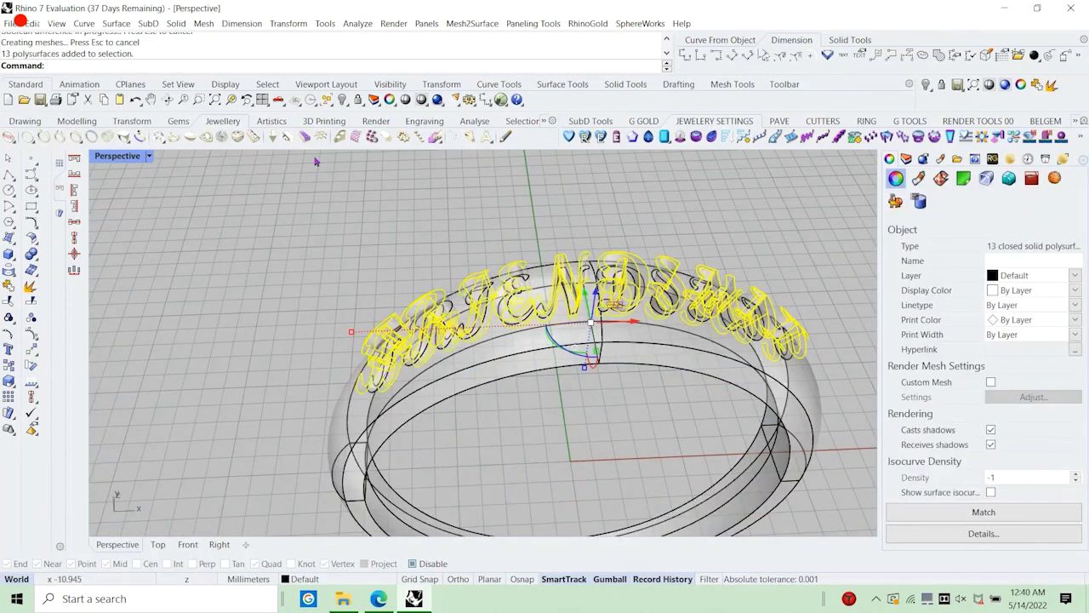
double_click(120, 157)
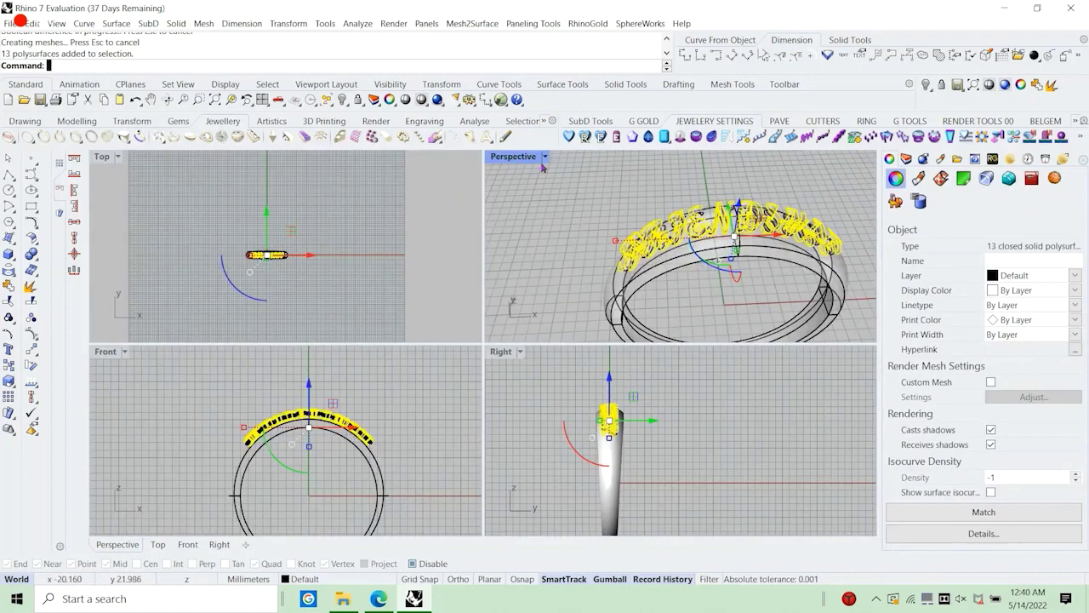
click(634, 293)
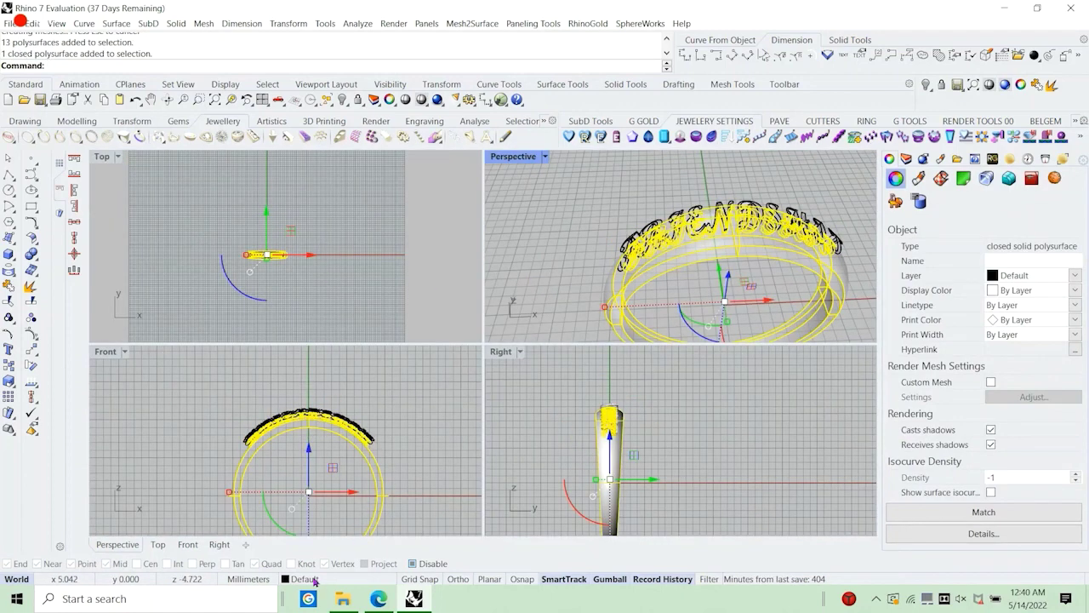
click(314, 581)
click(338, 282)
key(Escape)
Assign the thirteen grouped letter solids to Layer 07 and clear the selection.
scroll(642, 232, up, 5)
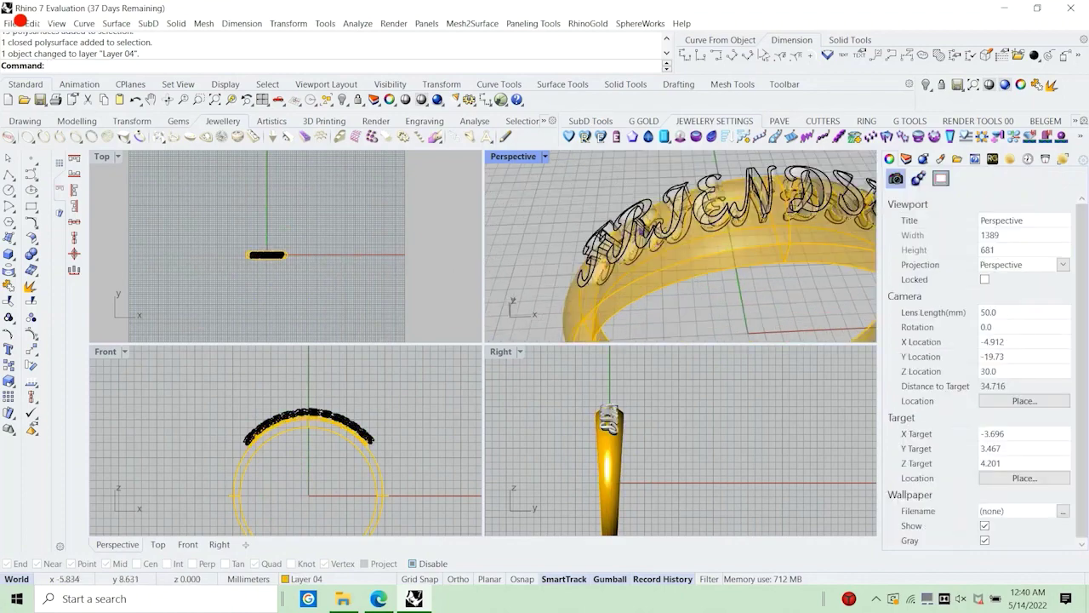
click(643, 218)
click(305, 580)
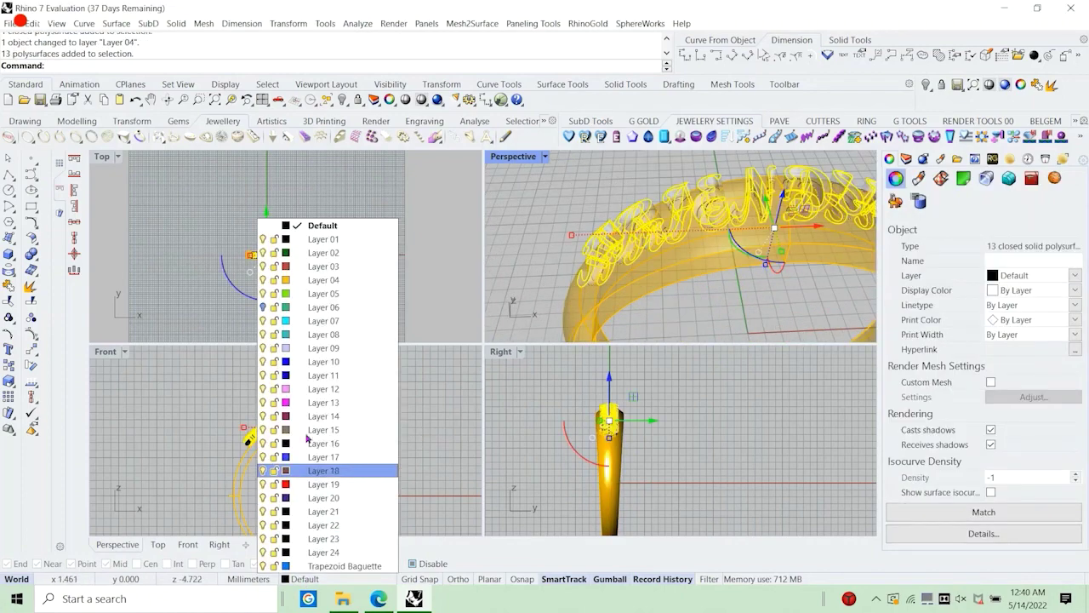
click(323, 321)
scroll(596, 225, down, 5)
key(Escape)
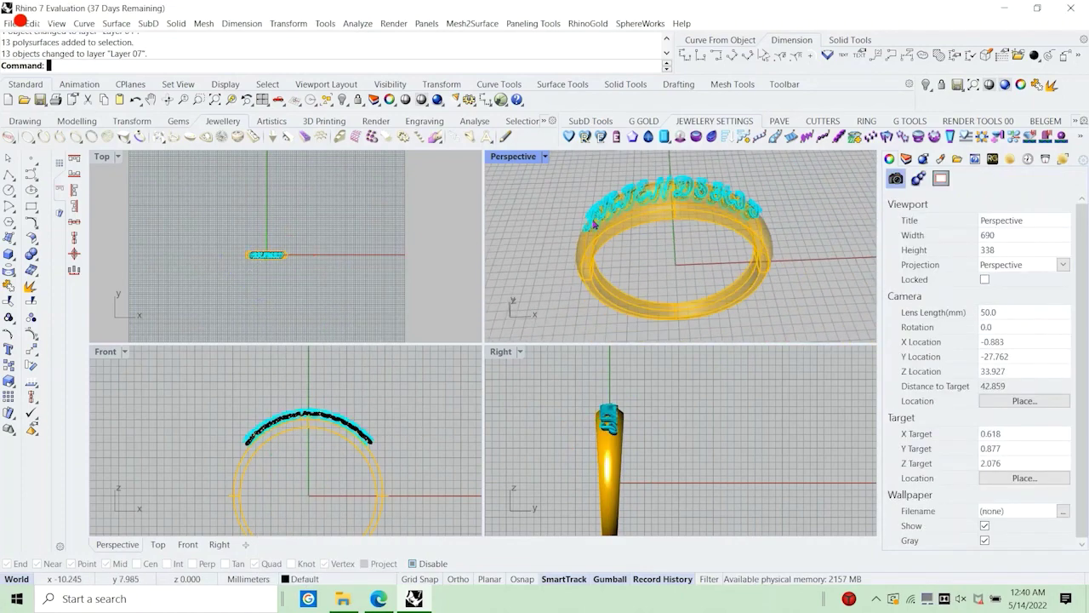
Maximize the Perspective viewport and examine the engraved band and the overlapping letter solids from several angles.
scroll(594, 225, up, 5)
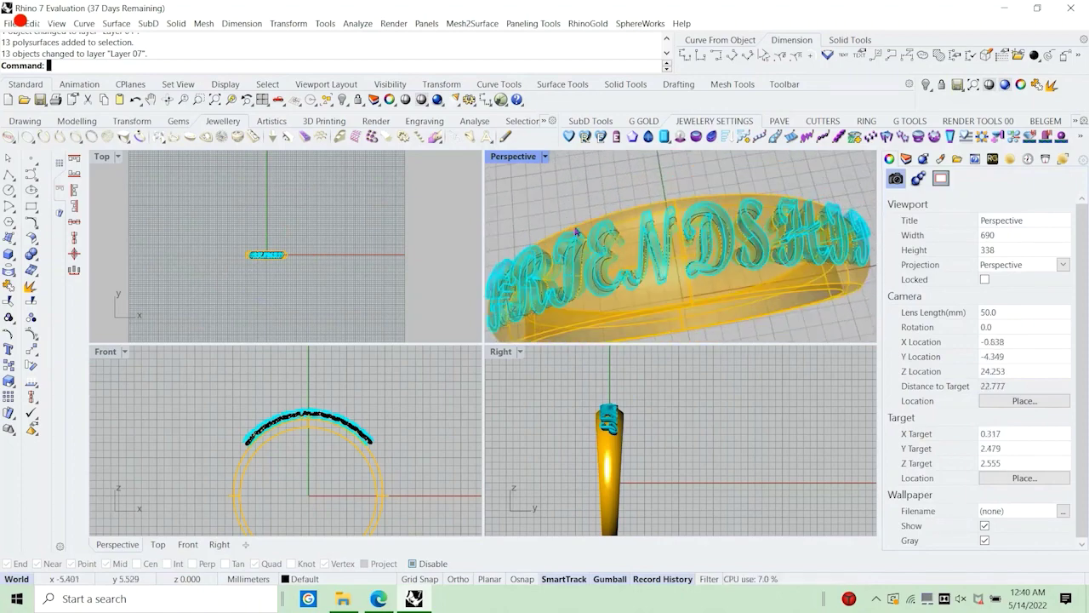
double_click(513, 156)
scroll(527, 345, down, 2)
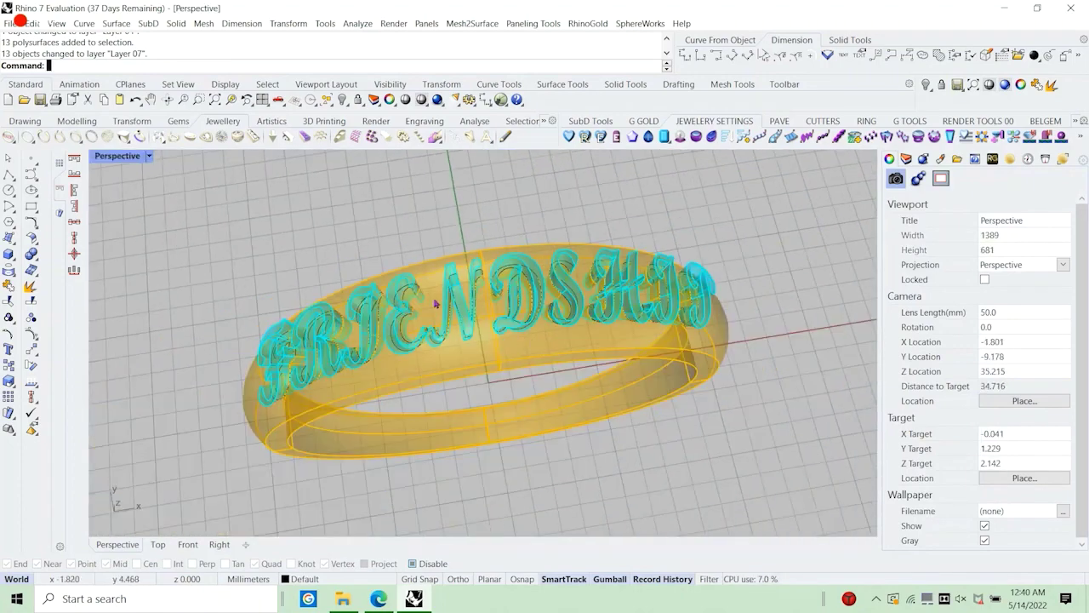
scroll(472, 323, up, 3)
scroll(473, 324, up, 2)
click(491, 331)
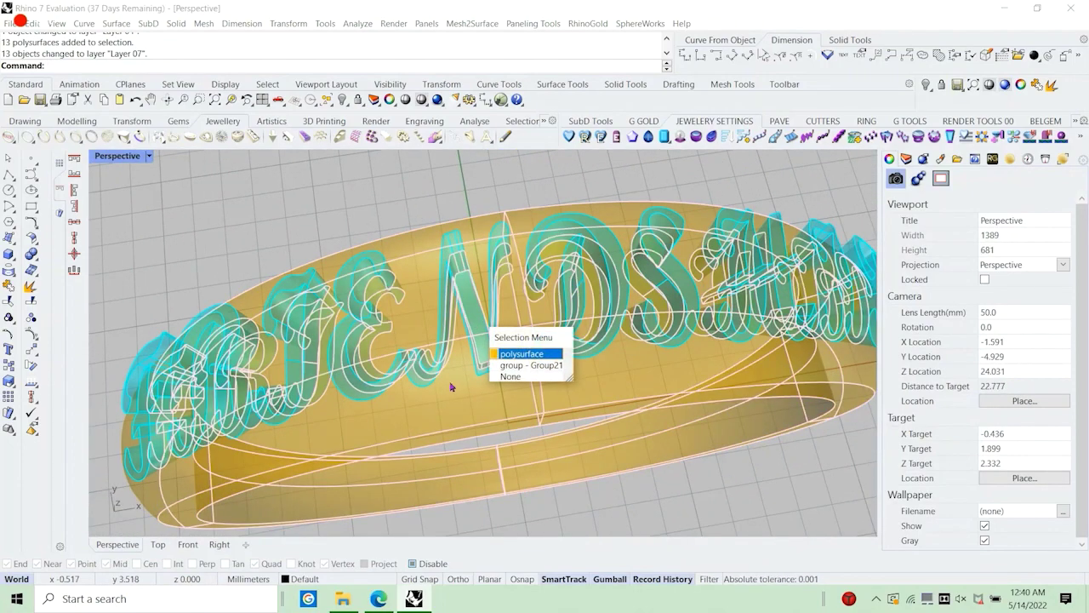
click(522, 353)
right_drag(528, 391, 528, 358)
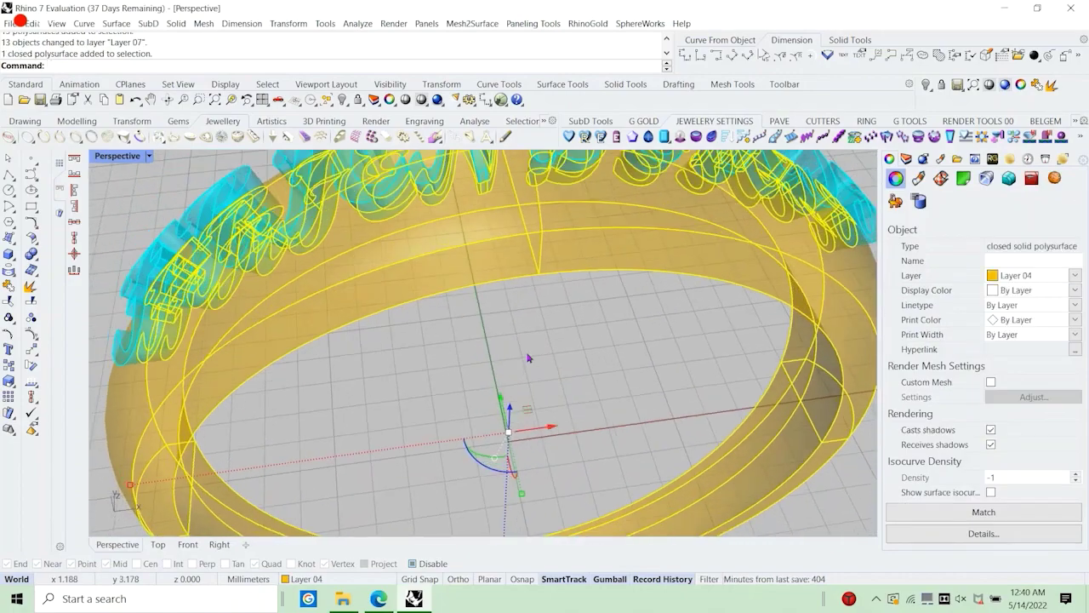
scroll(528, 358, down, 4)
key(Escape)
right_drag(426, 300, 428, 314)
scroll(428, 314, up, 4)
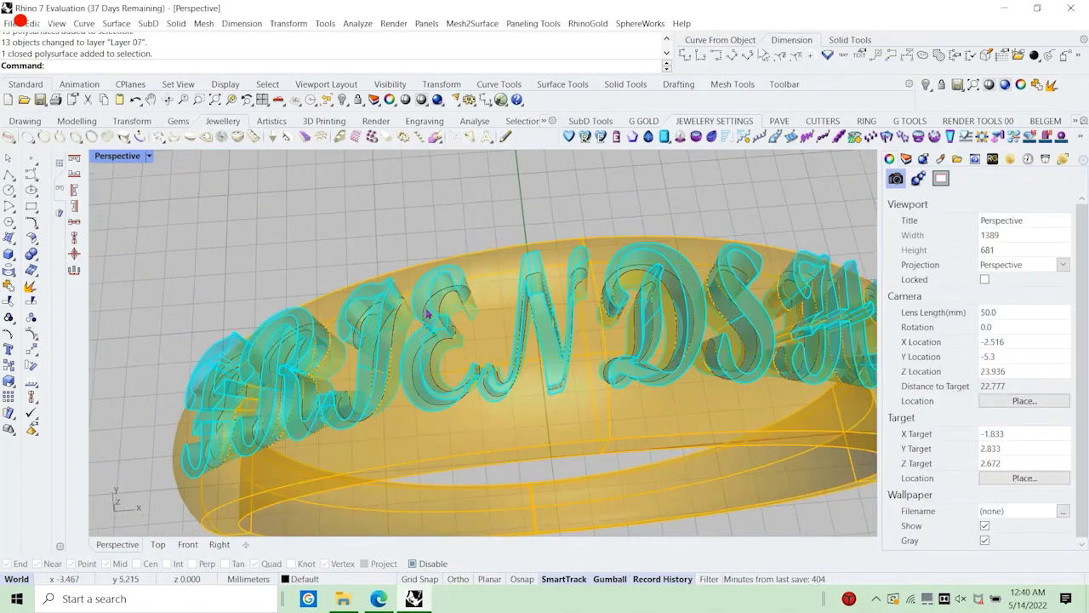
Hide the thirteen grouped letter outline curves on the band.
click(428, 313)
click(462, 346)
scroll(462, 345, down, 2)
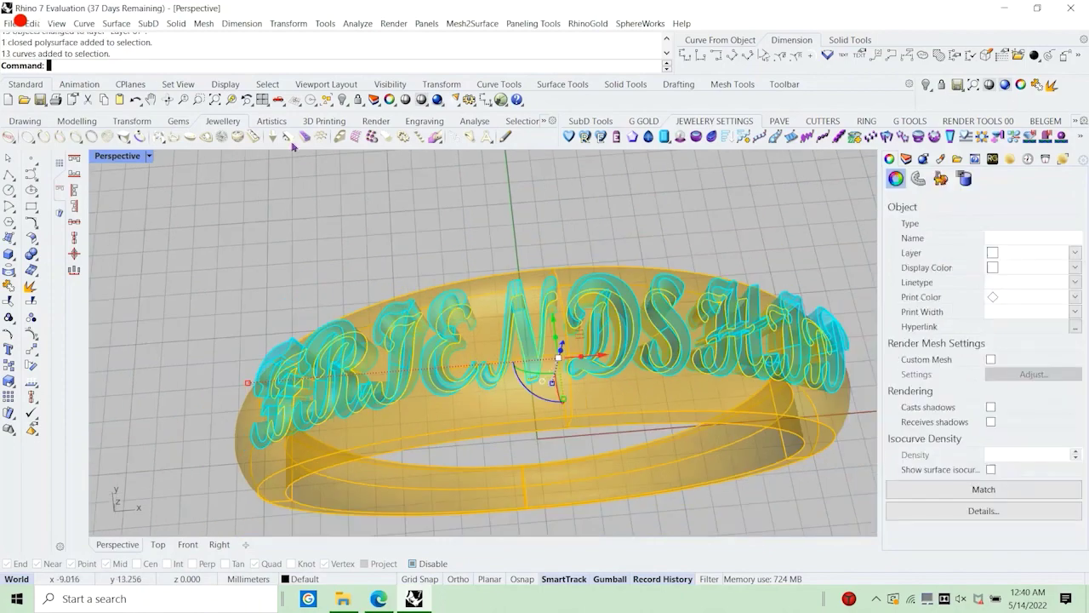
click(342, 100)
Hide the cyan Layer 07 letter solids and view the engraved letters in the translucent band.
scroll(444, 331, up, 5)
click(447, 339)
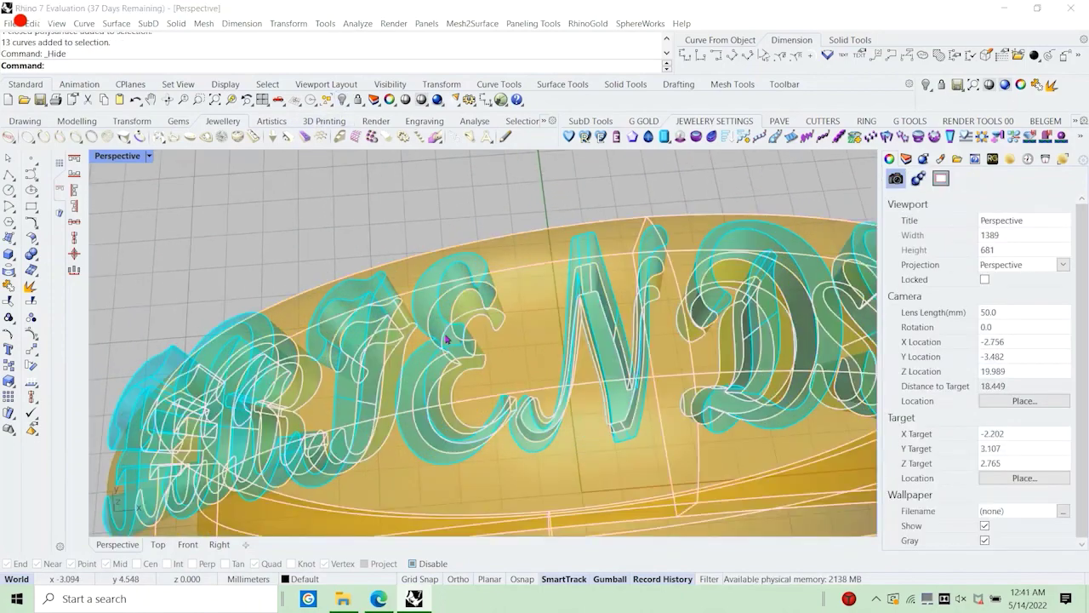
click(460, 347)
click(481, 383)
scroll(458, 390, down, 3)
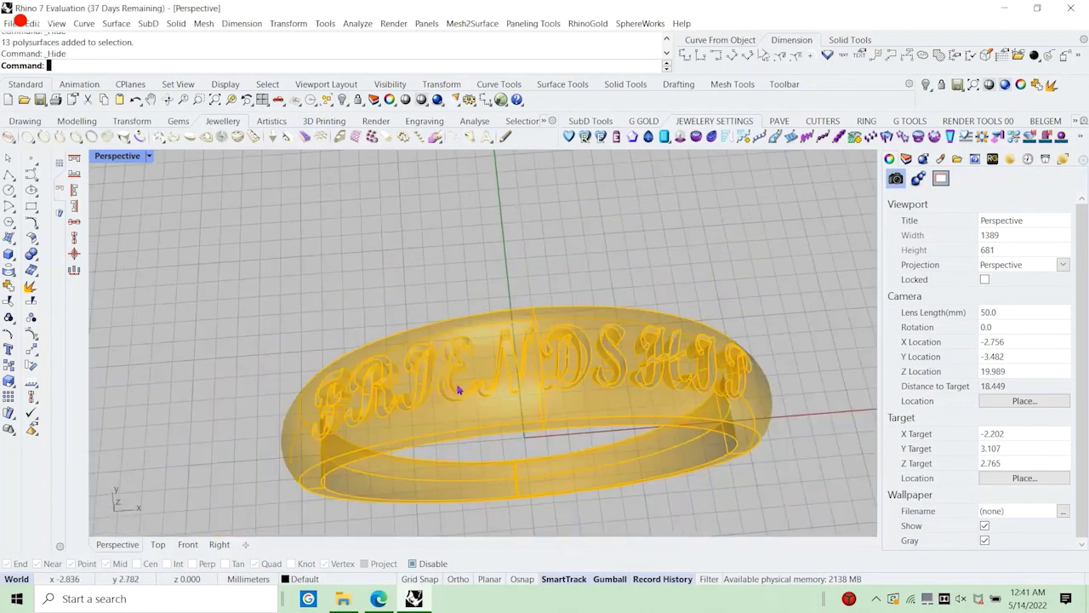
right_drag(458, 390, 488, 306)
scroll(475, 356, down, 4)
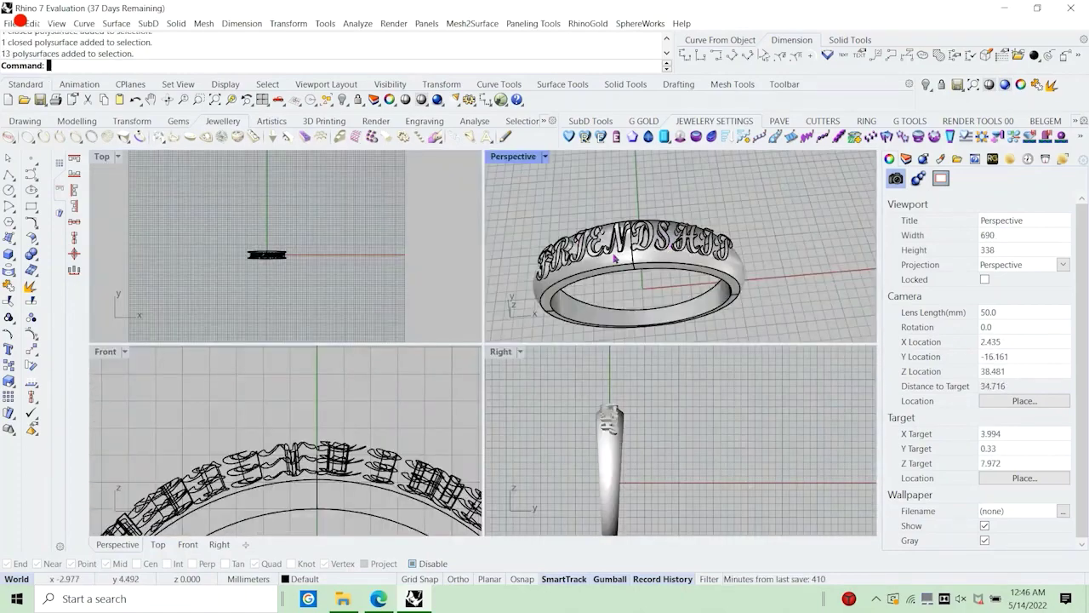
Hide the group of thirteen letter solids that protrudes from the shaded grey band.
scroll(615, 256, up, 8)
click(621, 225)
scroll(620, 223, down, 7)
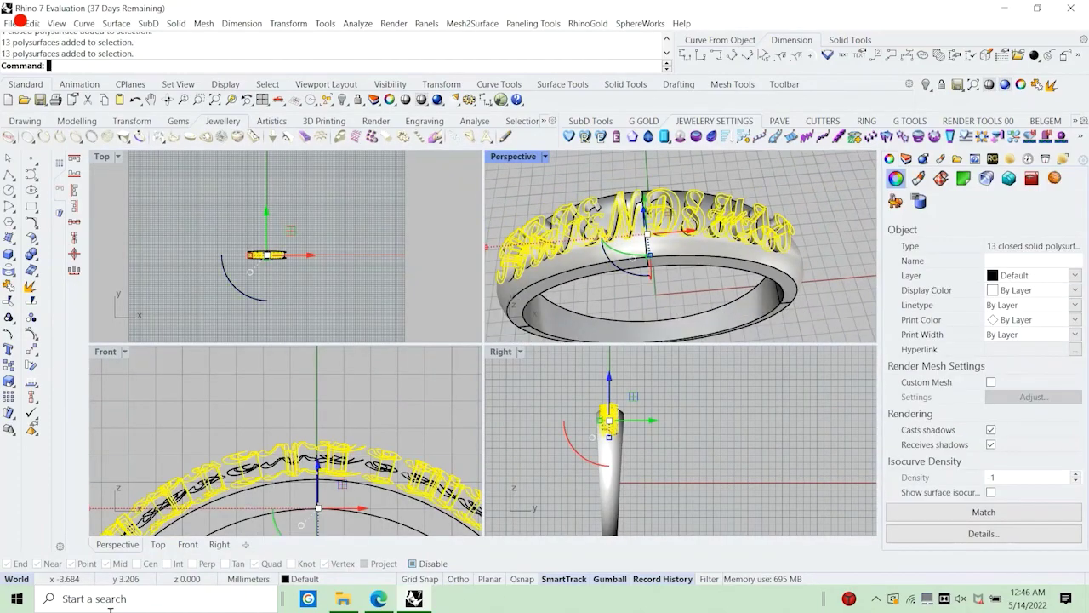
click(341, 99)
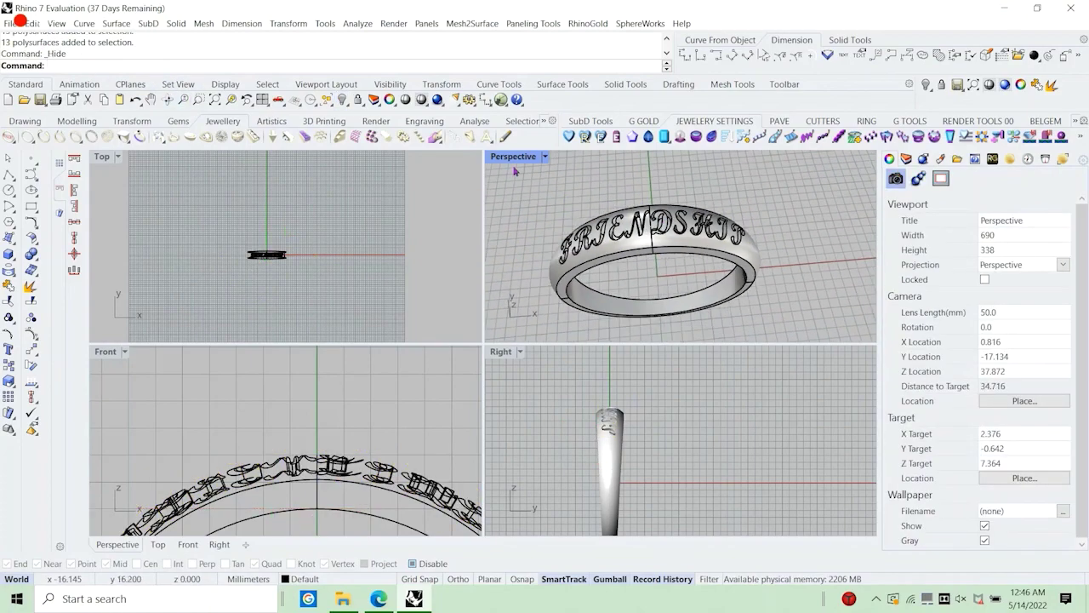
Maximize the Perspective viewport, check the engraved band's object type, and assign the band to Layer 04.
double_click(514, 157)
right_drag(510, 256, 430, 311)
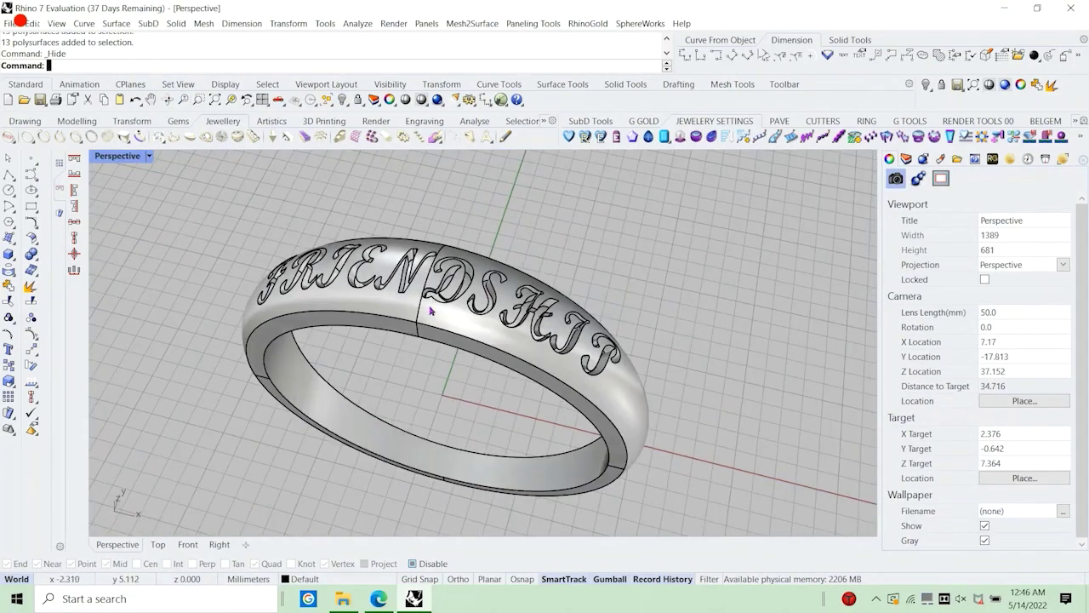
click(430, 310)
scroll(588, 229, down, 4)
right_drag(588, 229, 741, 248)
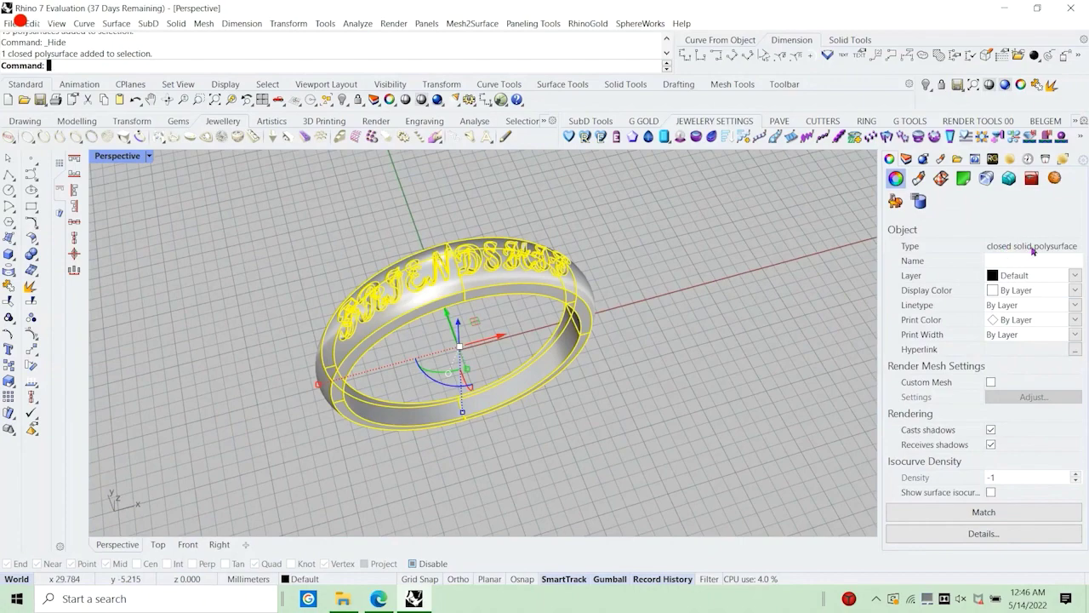
right_drag(551, 284, 182, 329)
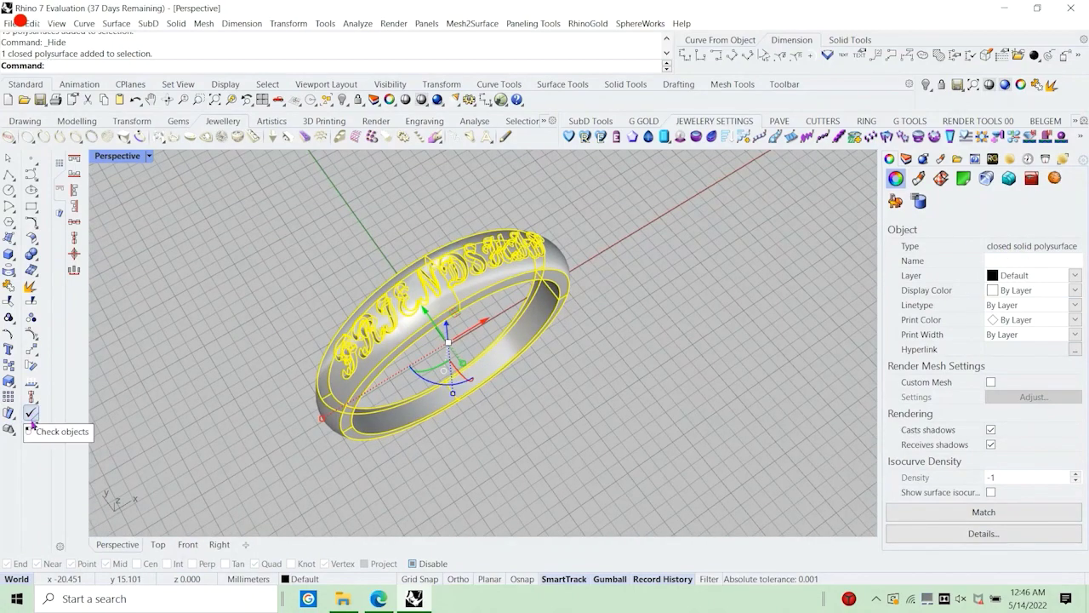
click(304, 579)
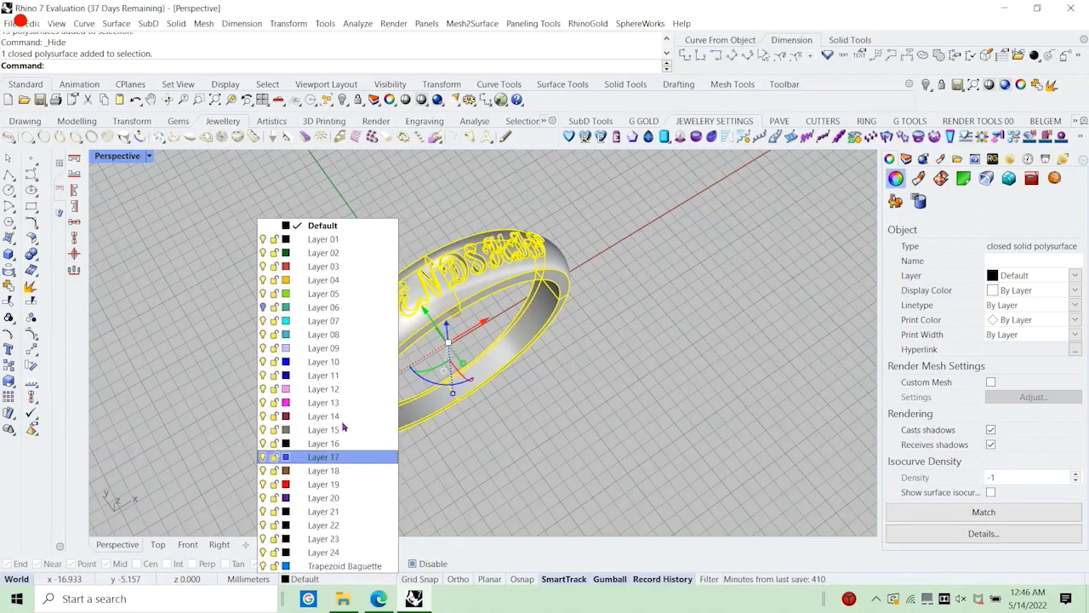
click(315, 285)
Examine the engraved FRIENDSHIP lettering on the gold band from several angles and close up.
key(Home)
right_drag(514, 281, 399, 366)
click(400, 367)
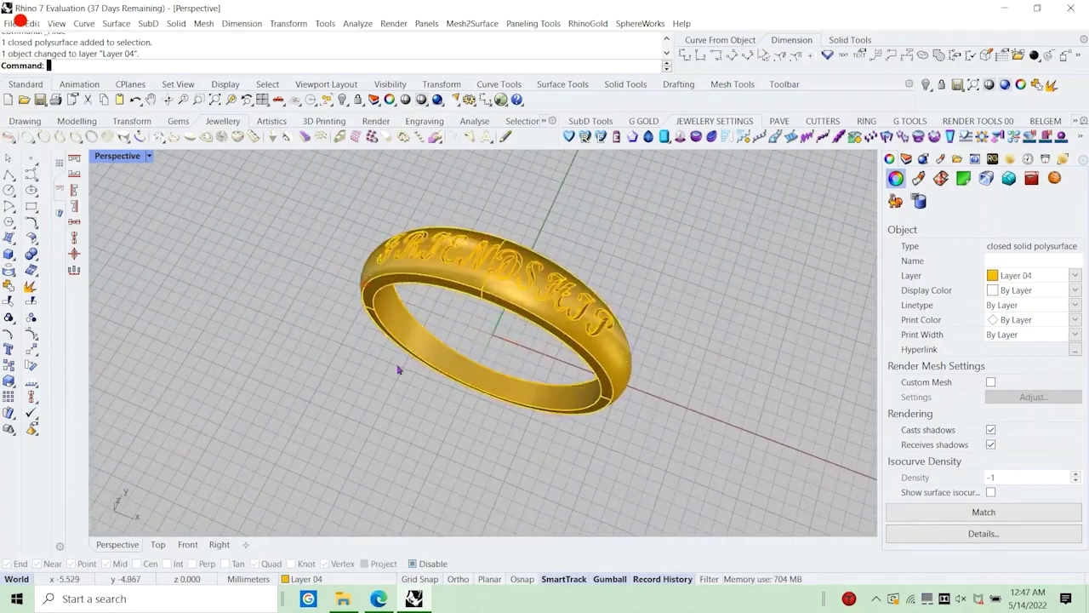
scroll(460, 365, down, 5)
right_drag(417, 311, 528, 332)
scroll(528, 338, up, 8)
scroll(514, 326, up, 6)
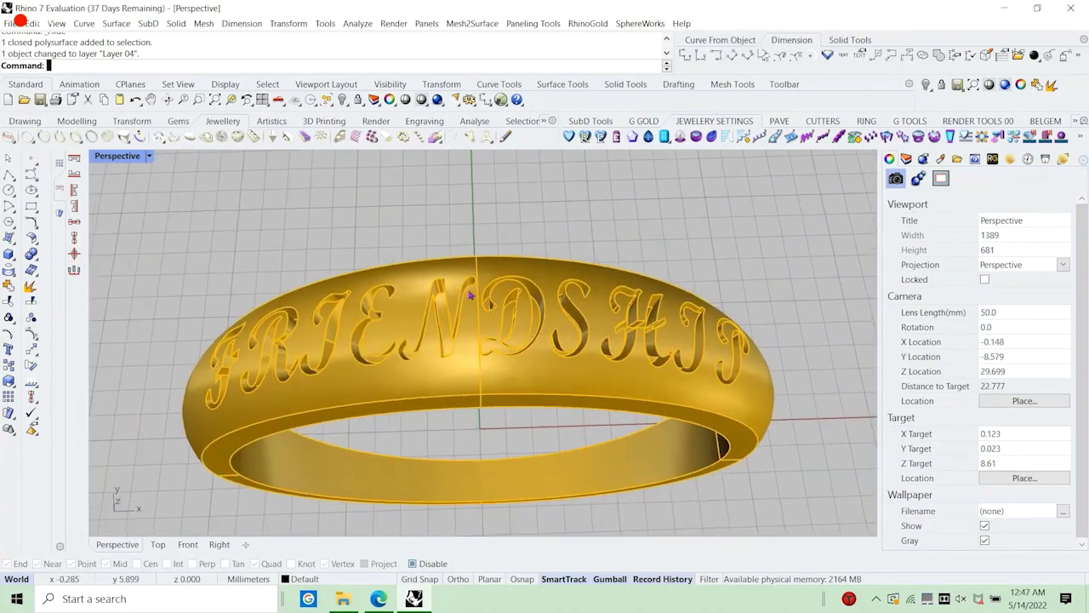
Apply the 22K yellow gold metal material with a polished finish to the engraved band.
right_drag(469, 295, 566, 322)
scroll(558, 330, down, 5)
scroll(561, 336, up, 1)
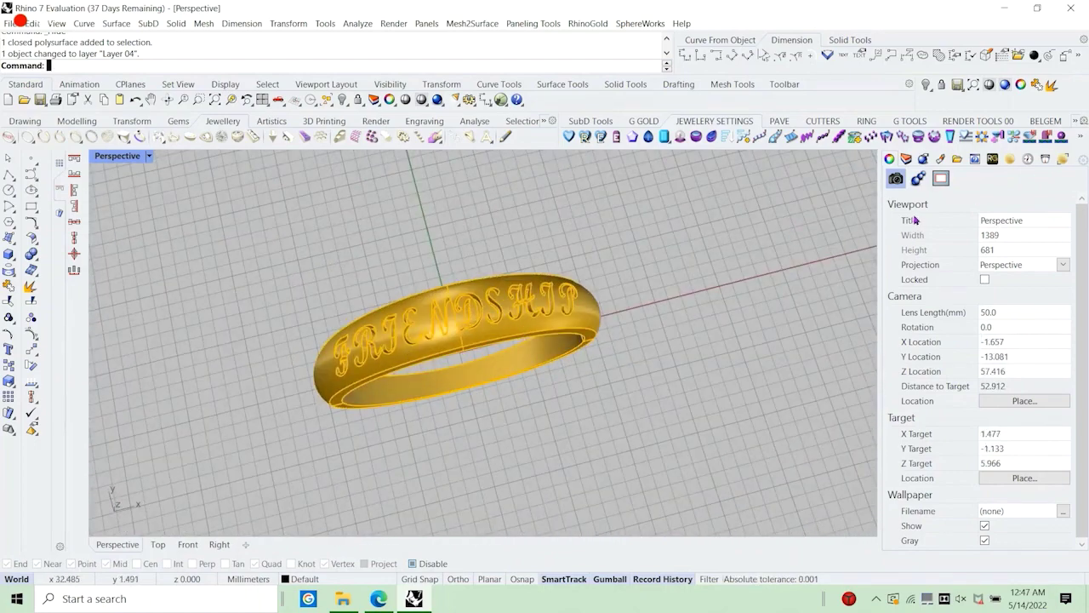
click(1011, 158)
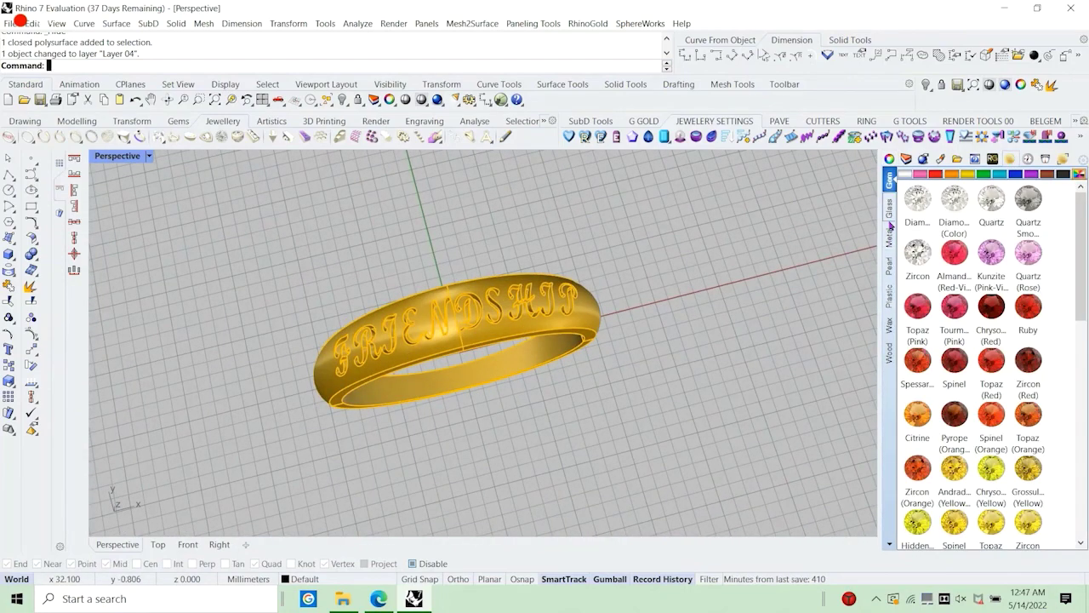
click(889, 240)
drag(1028, 365, 509, 332)
right_drag(573, 331, 417, 319)
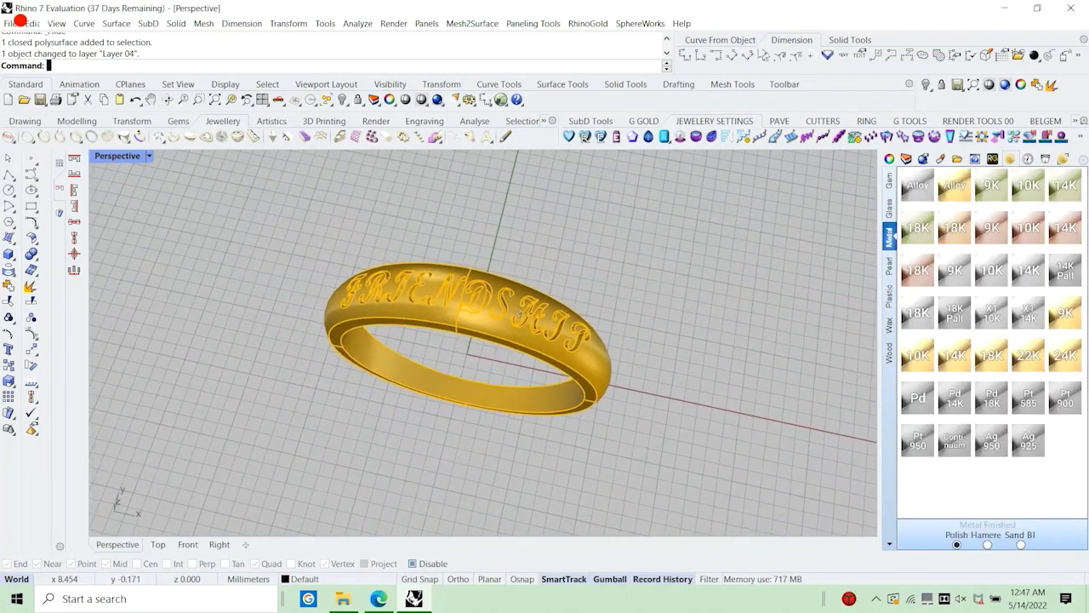
Preview the band in Ghosted display, and set the Perspective viewport to the Rendered display mode.
click(150, 157)
click(193, 94)
right_drag(228, 277, 203, 211)
click(149, 156)
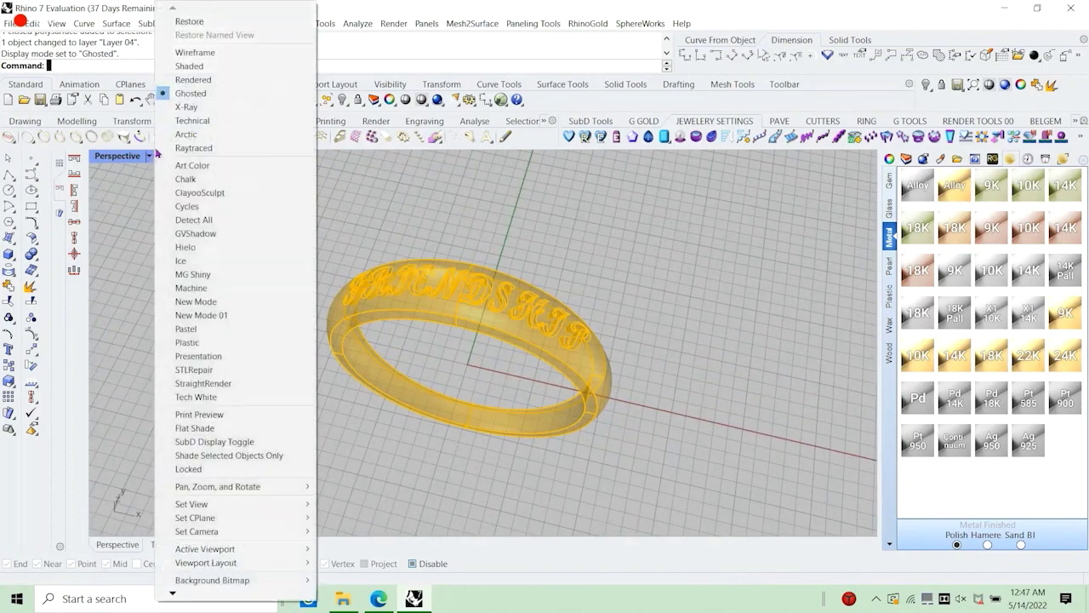
click(198, 78)
Examine the engraved FRIENDSHIP lettering on the rendered gold band from the front, the side and close up.
right_drag(332, 315, 489, 322)
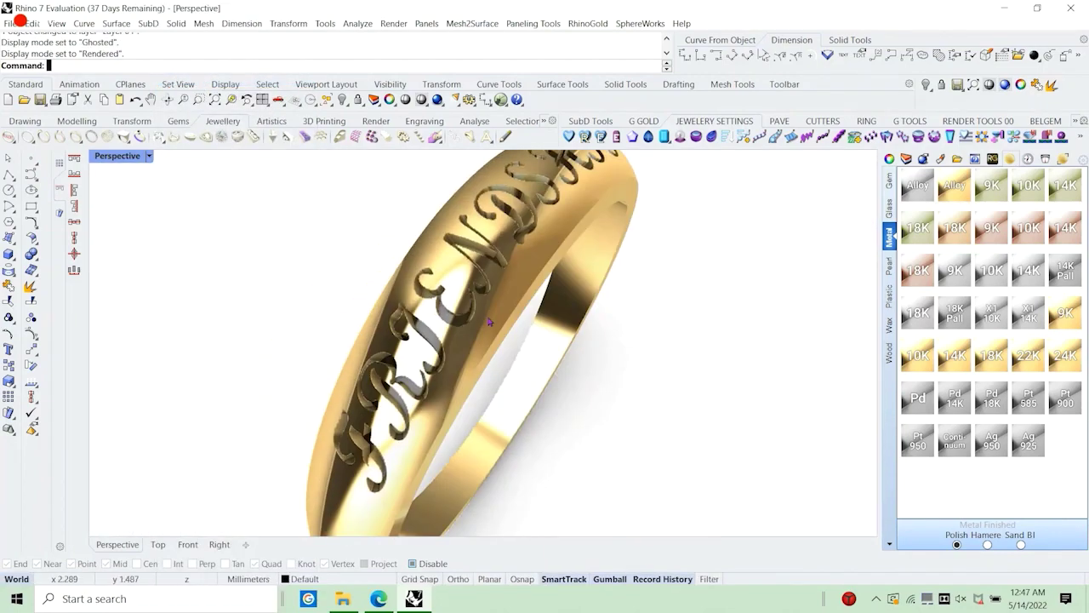
scroll(489, 322, down, 5)
right_drag(593, 224, 533, 320)
scroll(436, 242, up, 5)
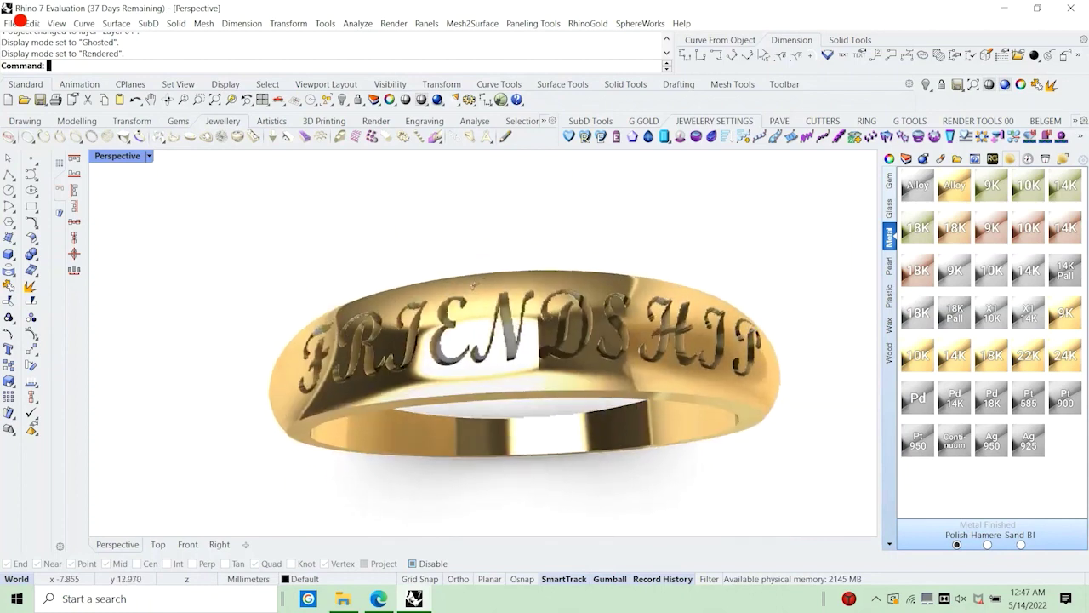
scroll(540, 330, up, 2)
scroll(223, 307, down, 2)
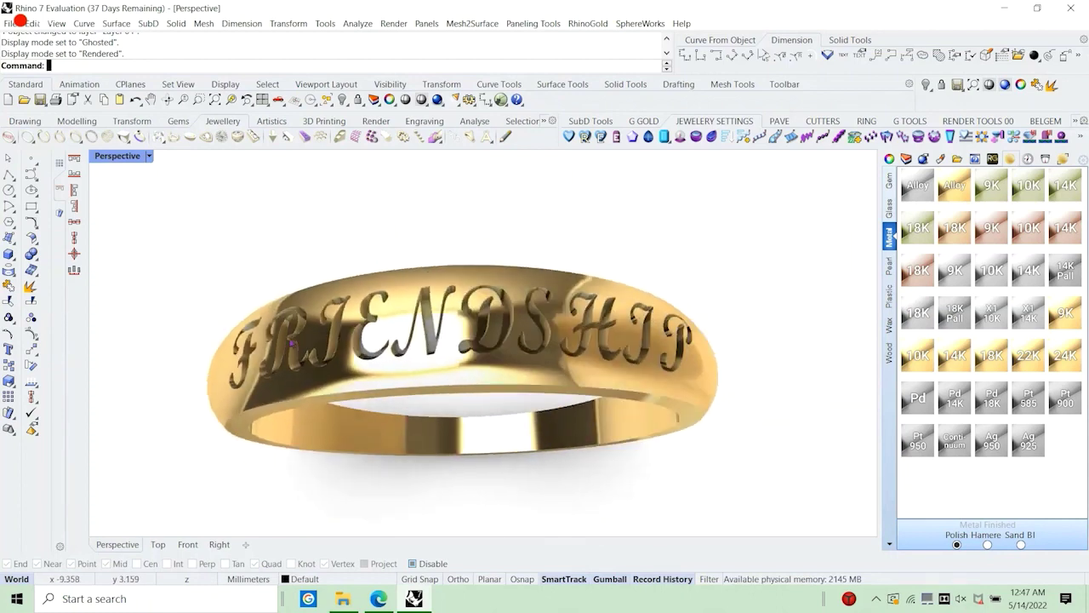
scroll(420, 322, up, 2)
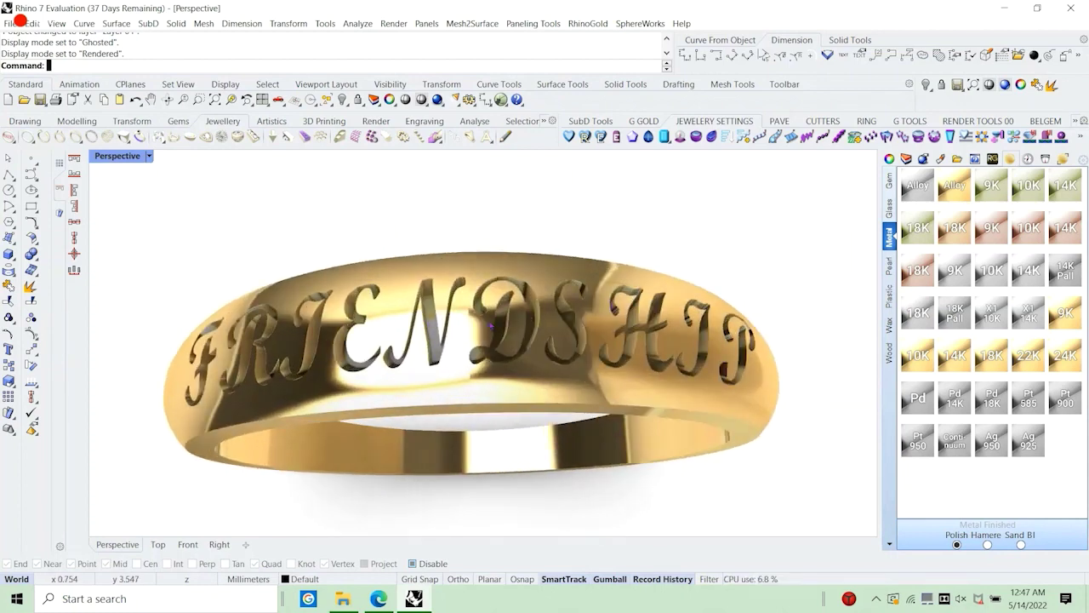
right_drag(491, 326, 457, 293)
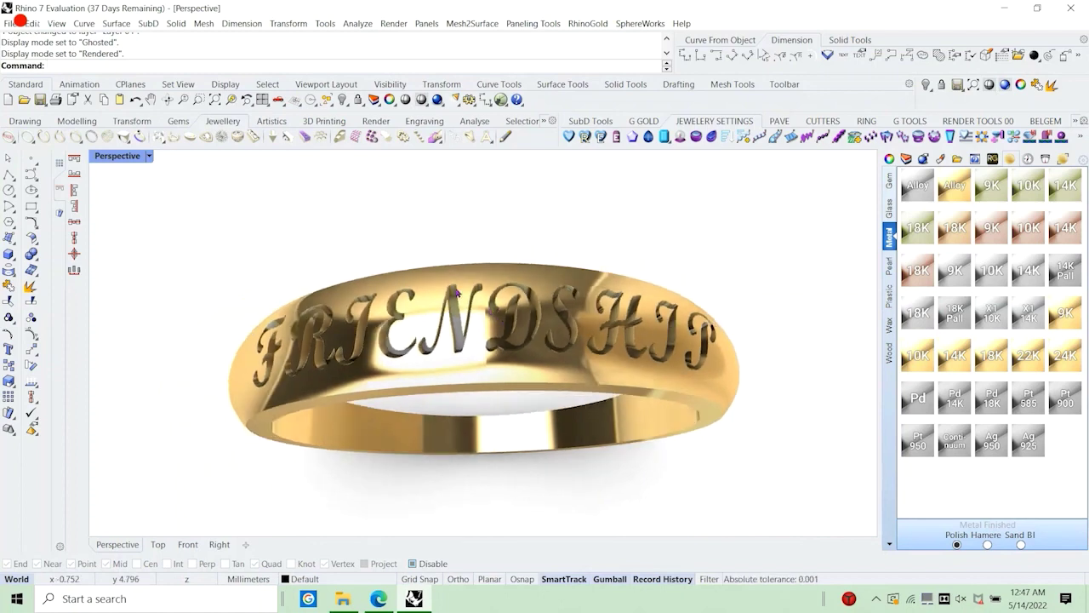
right_drag(270, 366, 541, 269)
scroll(550, 262, down, 4)
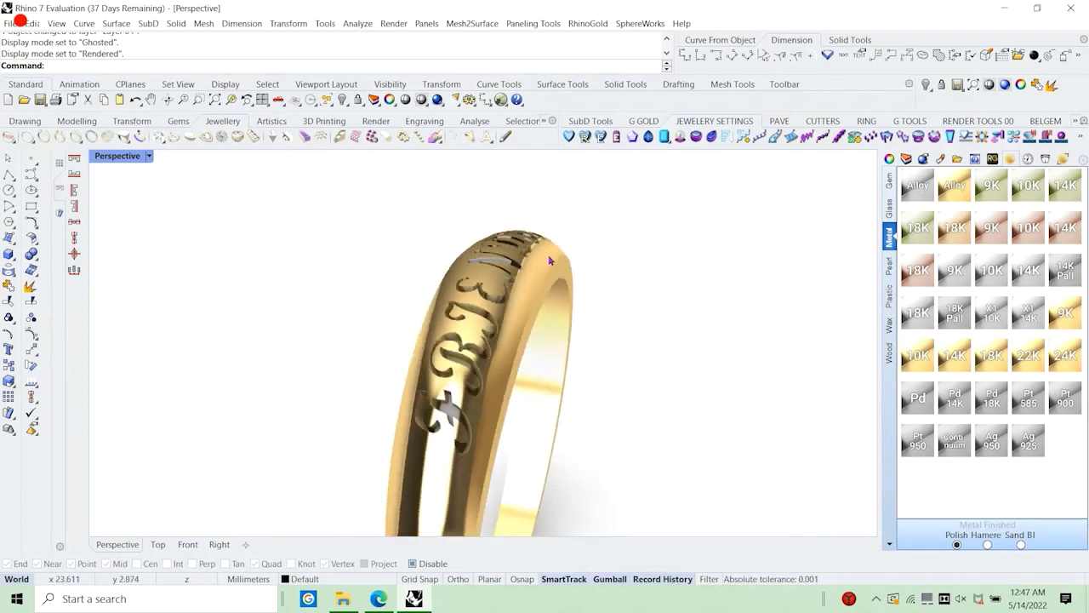
scroll(464, 383, up, 7)
right_drag(604, 303, 430, 348)
scroll(234, 296, down, 7)
right_drag(569, 377, 489, 372)
scroll(404, 332, up, 4)
scroll(587, 369, down, 2)
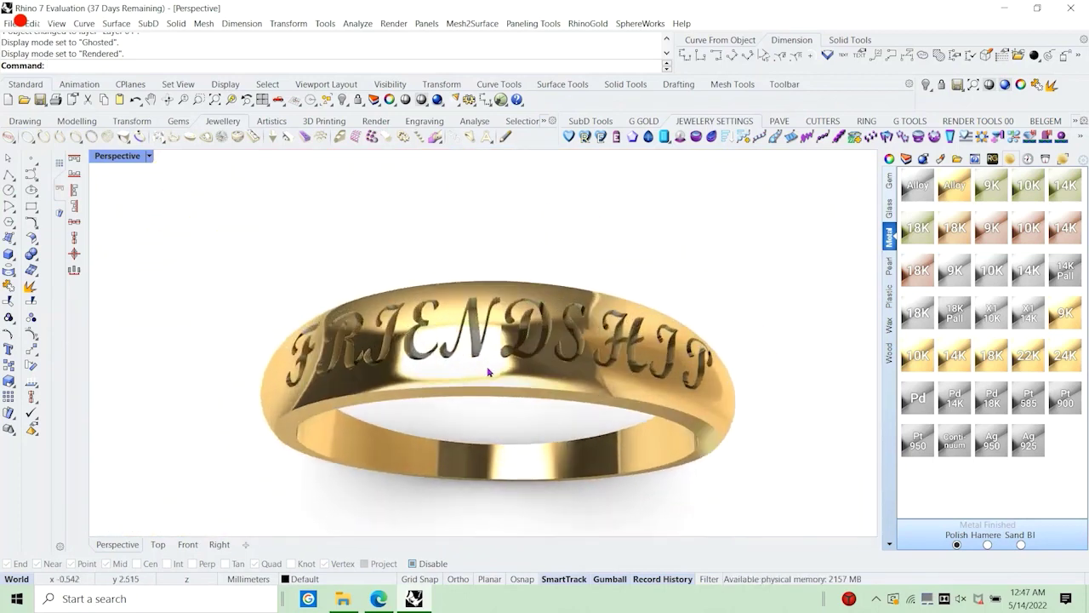
Set the Perspective viewport to the Presentation display mode and view the gold band full screen.
click(149, 156)
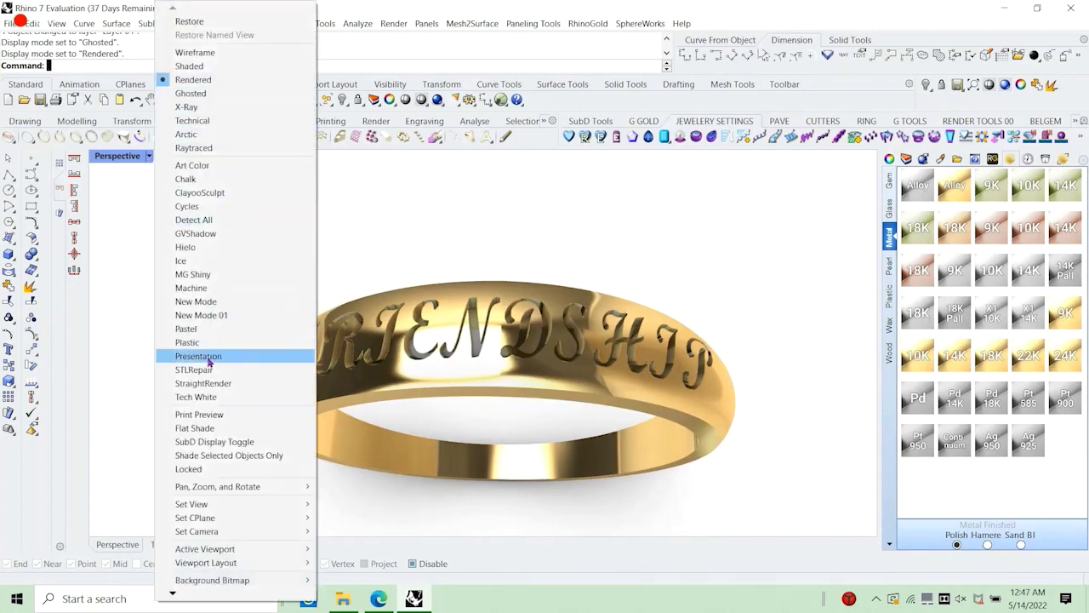
click(205, 355)
right_drag(490, 364, 475, 322)
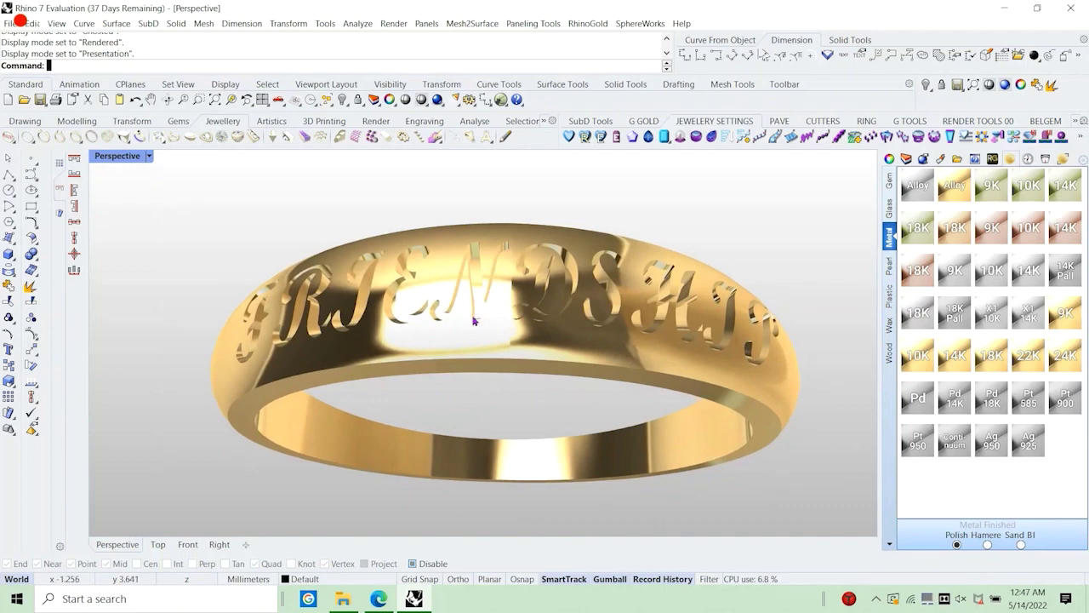
key(ctrl+alt+f)
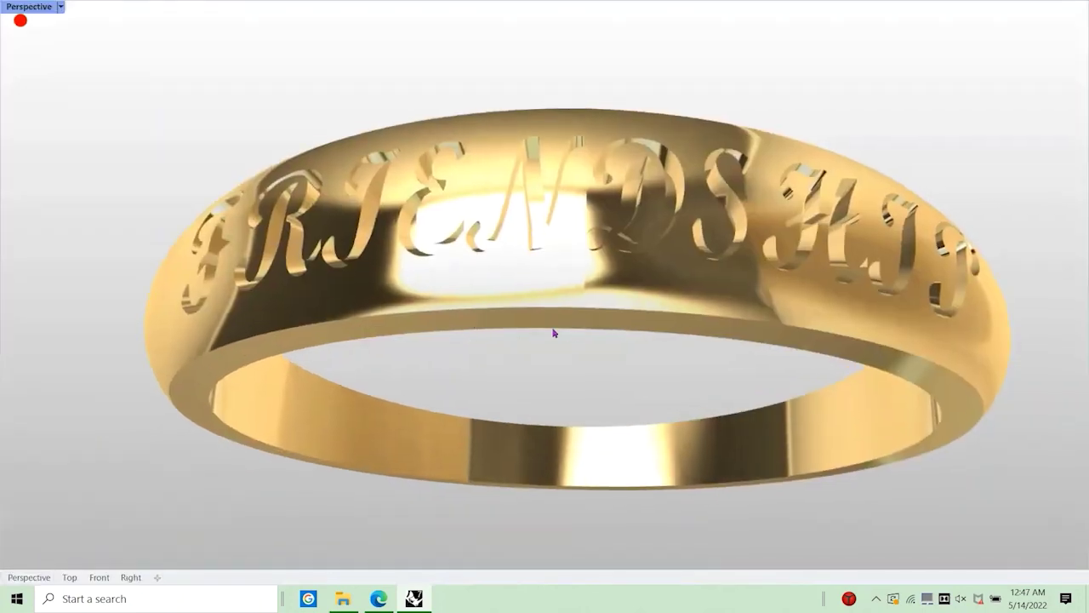
right_drag(554, 333, 541, 328)
scroll(543, 332, down, 2)
scroll(542, 332, down, 3)
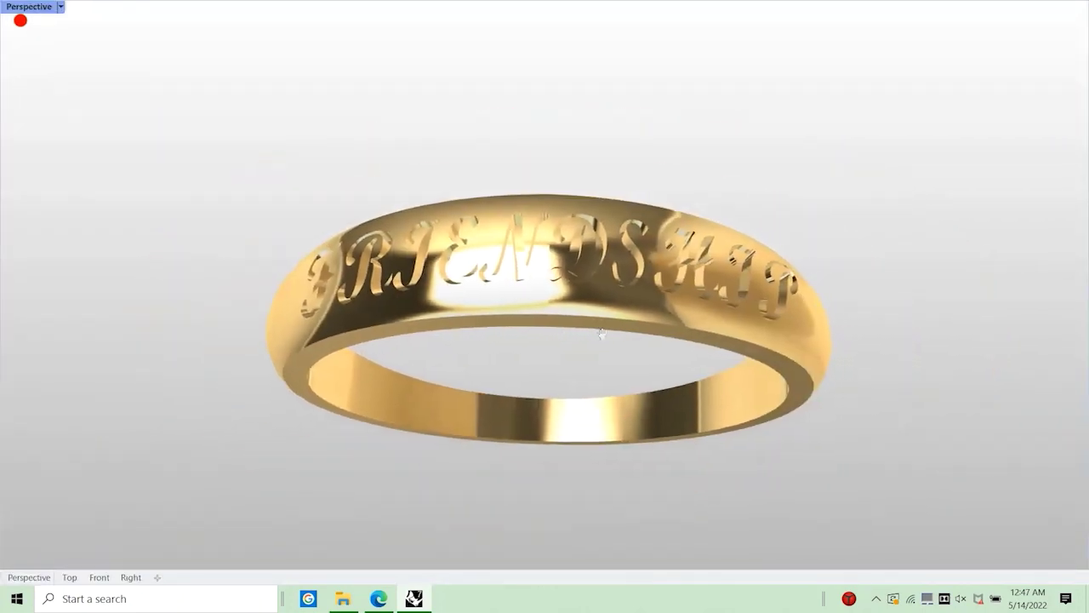
right_drag(569, 317, 426, 437)
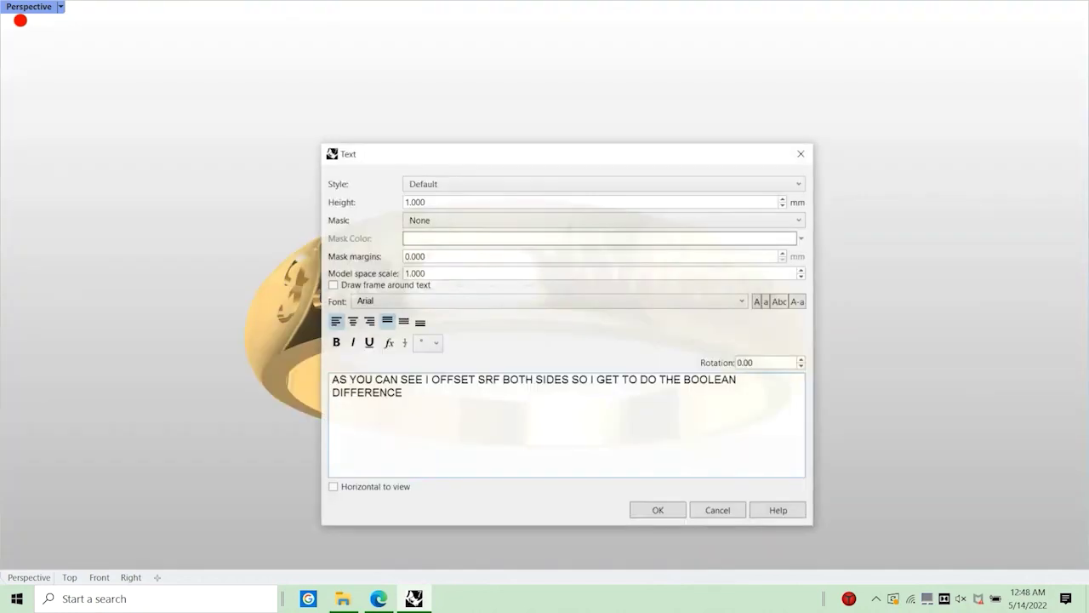
key(ctrl+a)
text(VOILLA)
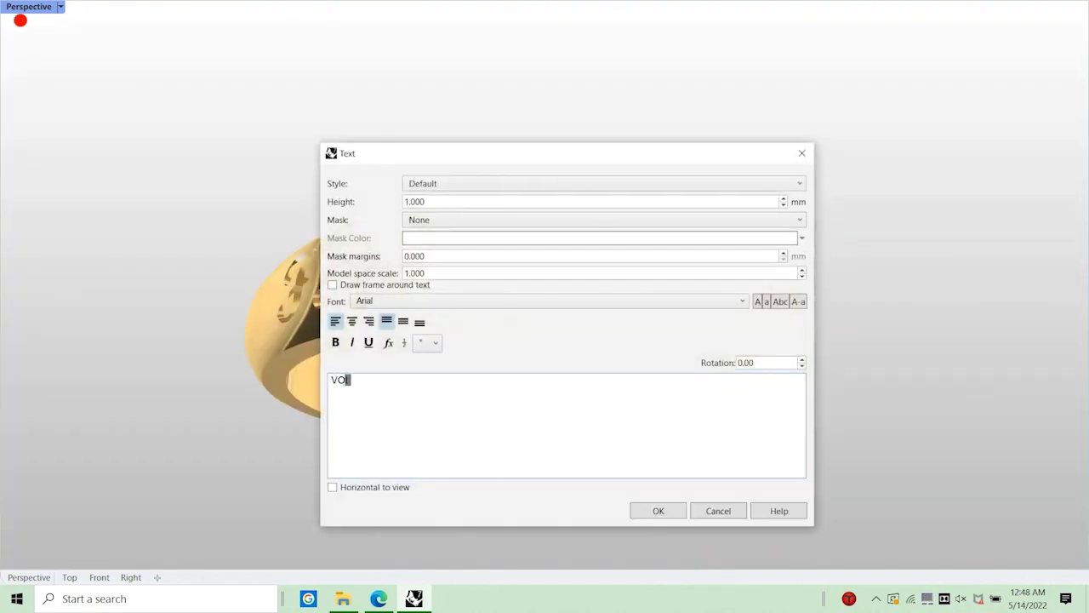
text( MY FRIENDS)
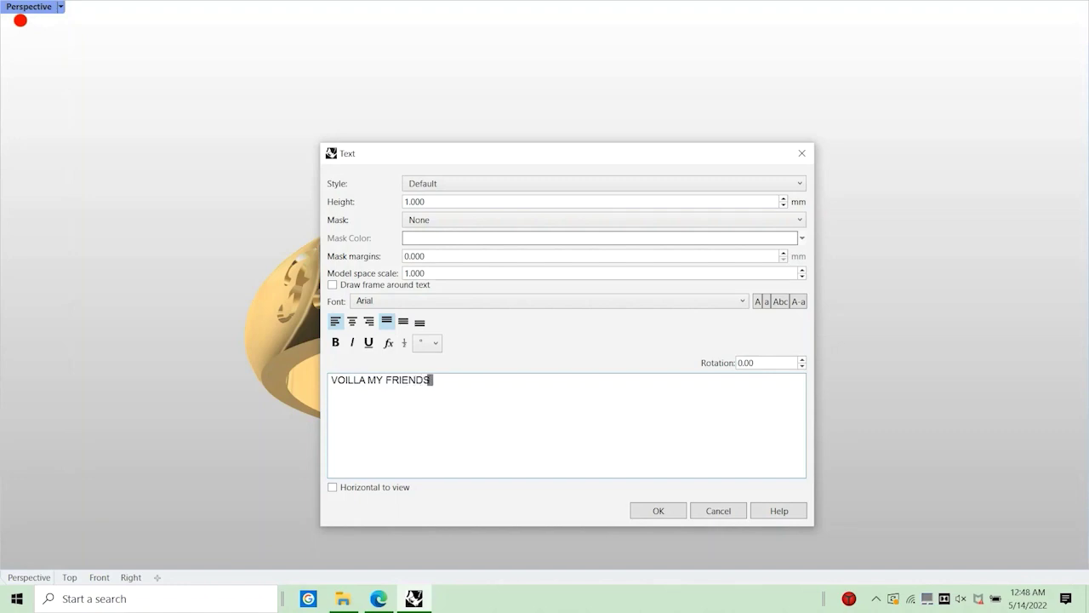
text(HIP ENGRAVED RING IS R)
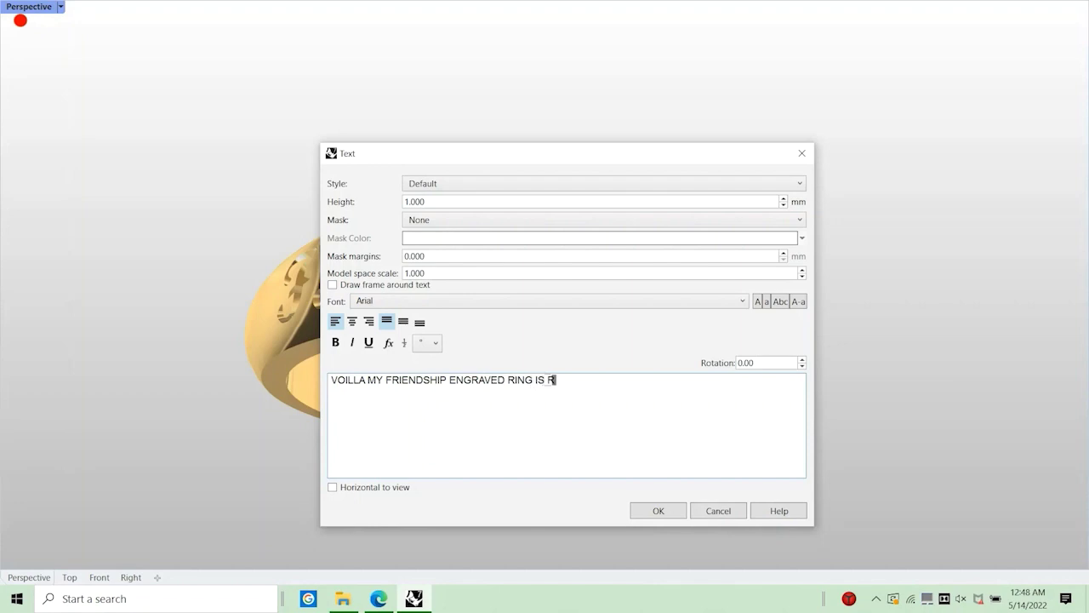
text(EADY TO GO TO PRINT)
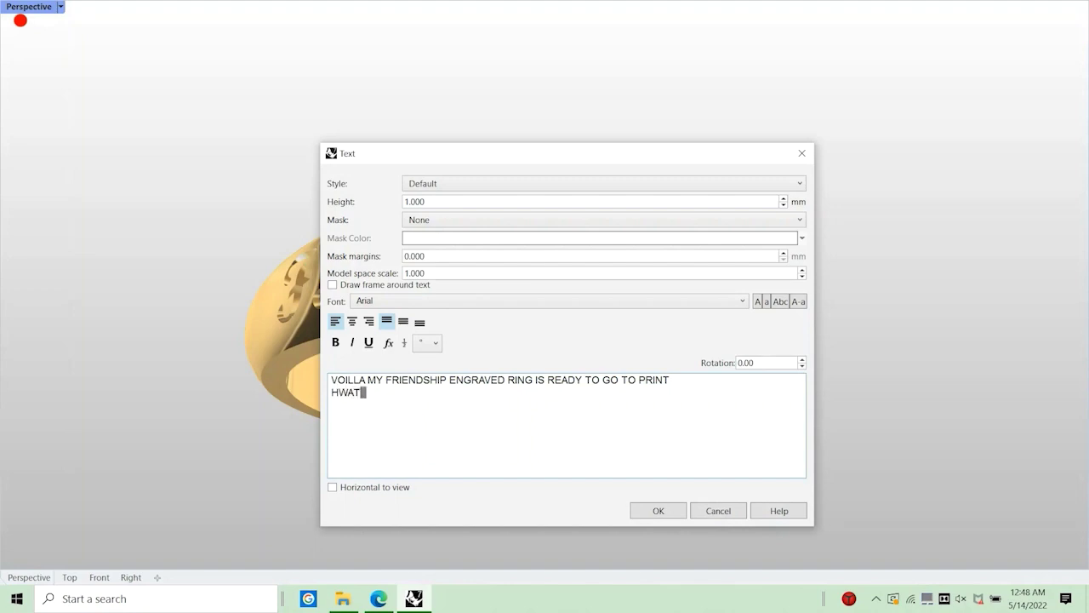
text(OUT YOU ALL  MI AM)
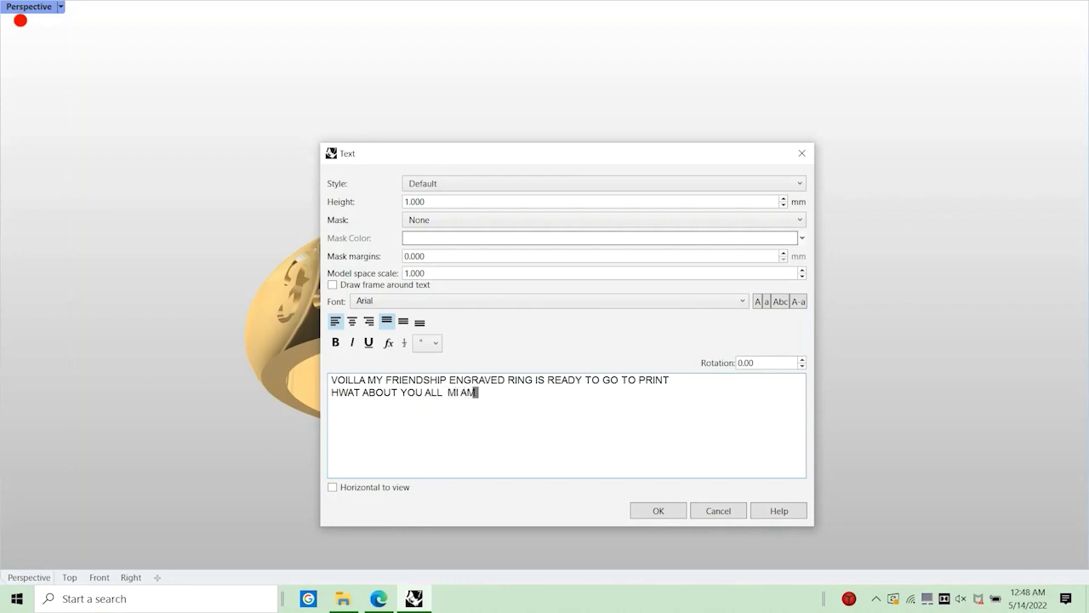
text(OS )
text(START YOUR OWN 3DING)
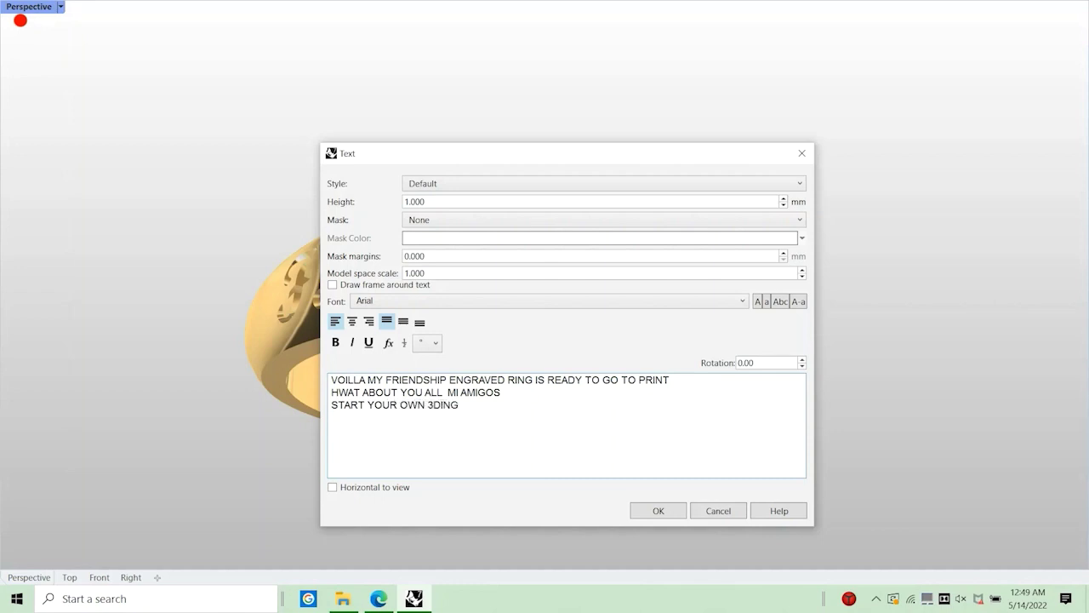
text( DONT FORGET TO SUBSC)
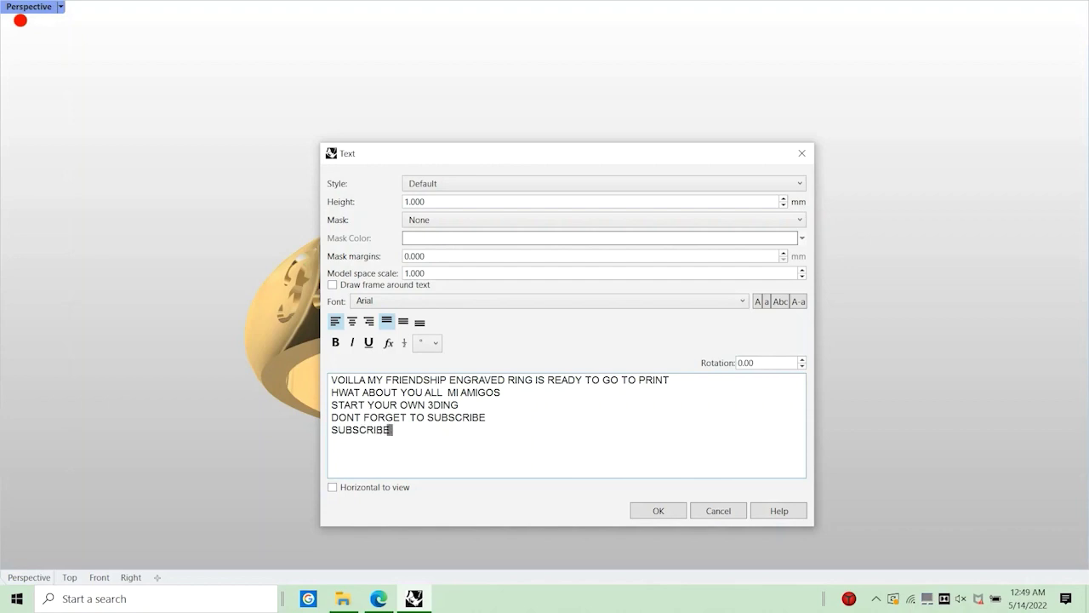
text(RIB)
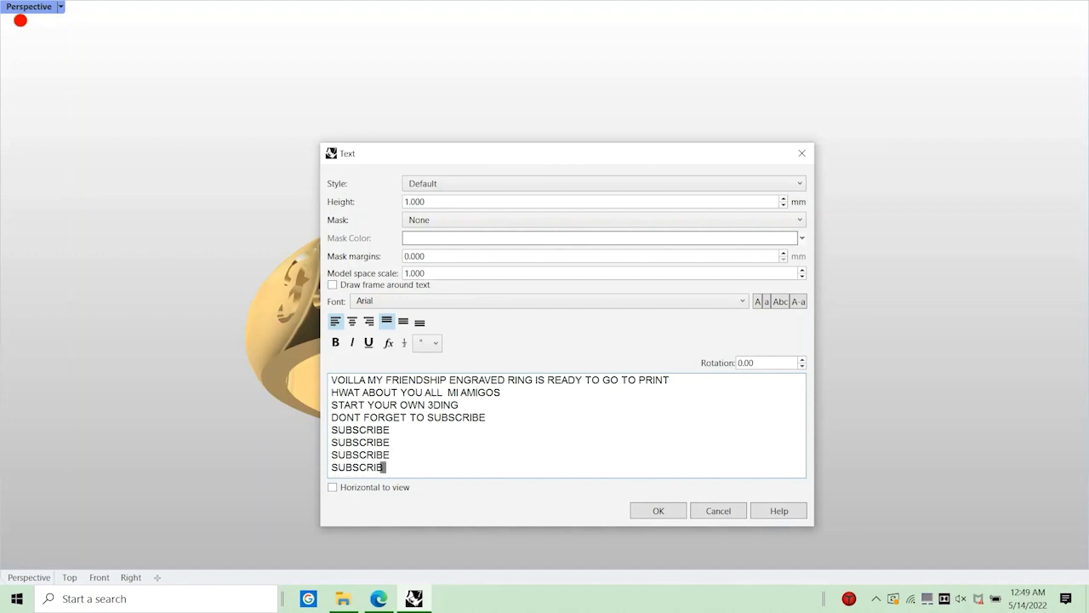
click(723, 517)
Leave the full-screen view and apply the 18K rose gold metal material to the engraved band.
right_drag(479, 348, 678, 350)
key(Escape)
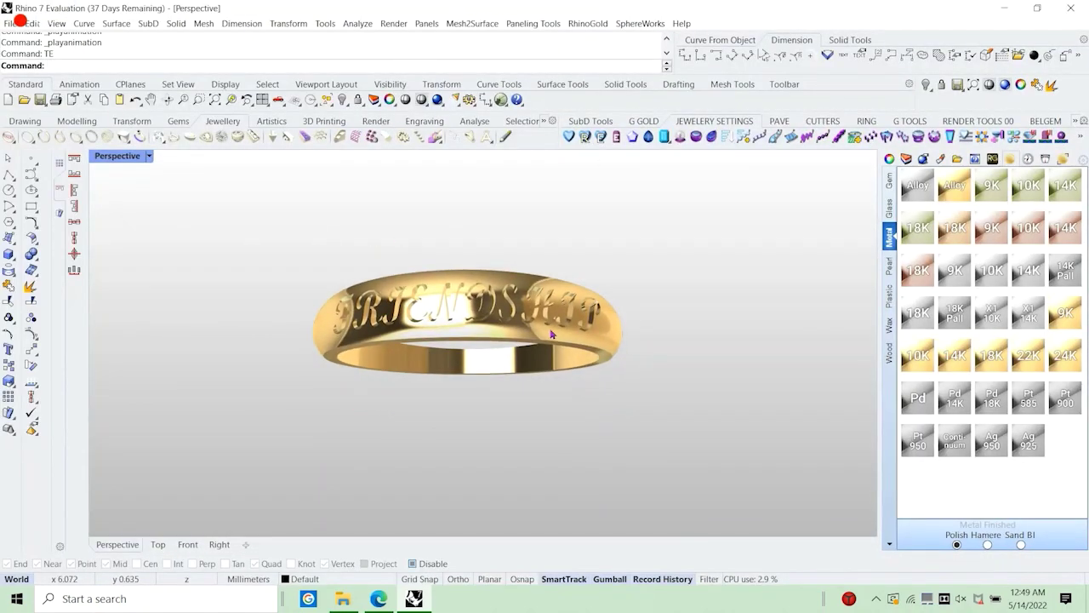
right_click(533, 311)
click(761, 285)
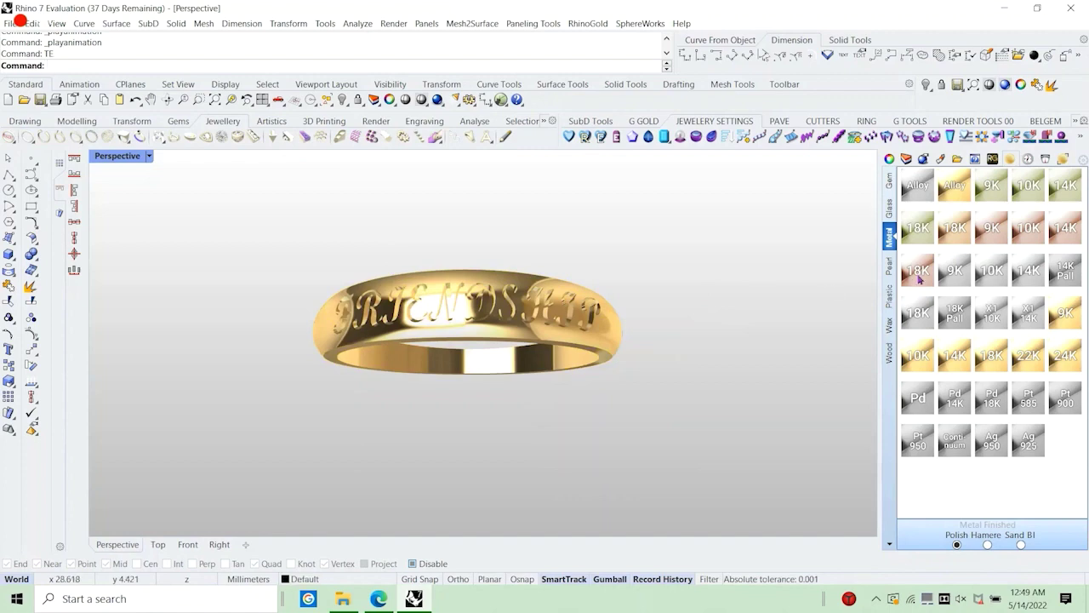
drag(918, 280, 611, 323)
scroll(554, 357, up, 2)
scroll(555, 347, down, 1)
right_drag(558, 347, 500, 388)
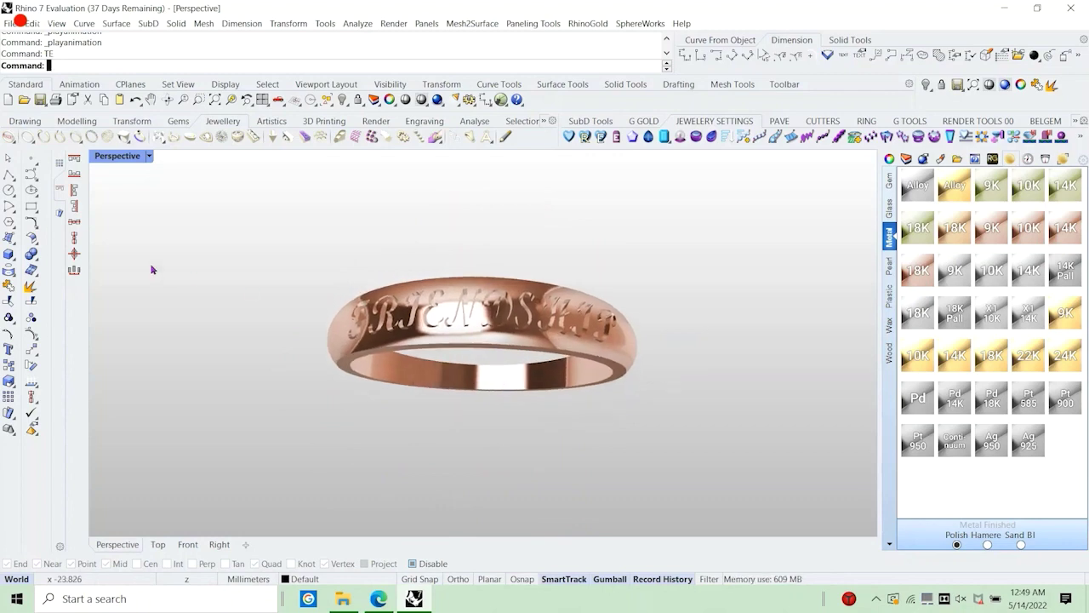
Restore the four-viewport layout and view the rose gold band in Perspective.
double_click(105, 159)
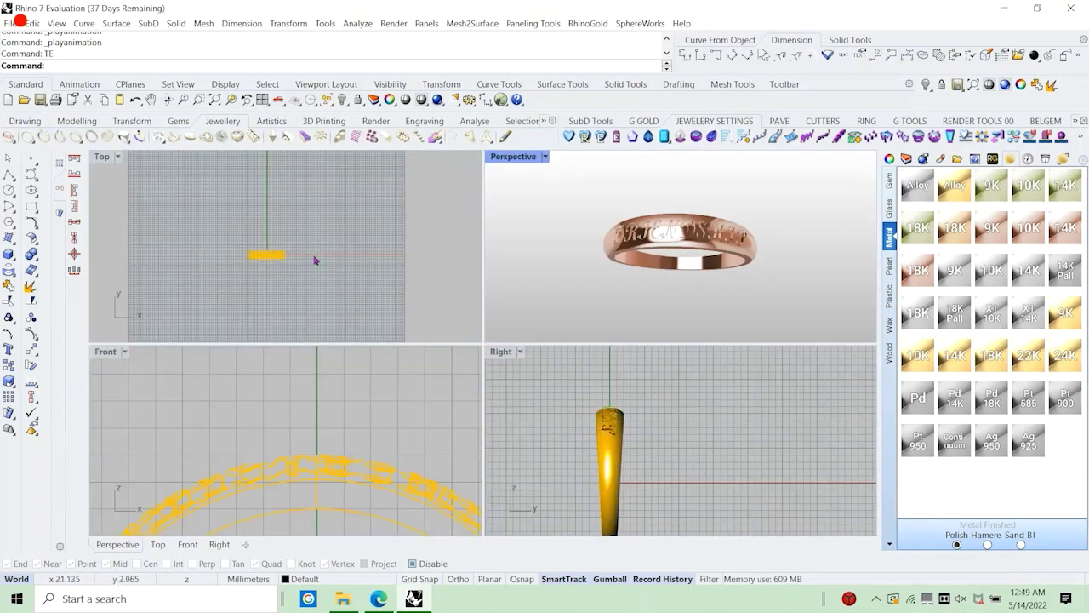
scroll(276, 257, up, 3)
right_drag(757, 269, 647, 255)
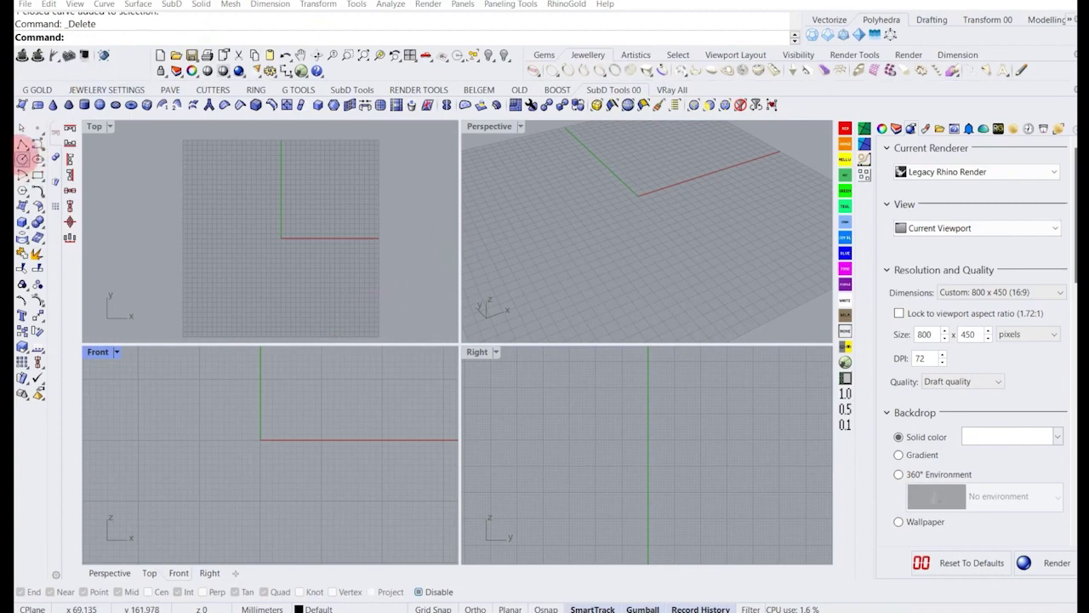
Draw a circle of 16 mm diameter centred on the origin in the Front viewport.
click(22, 159)
click(278, 454)
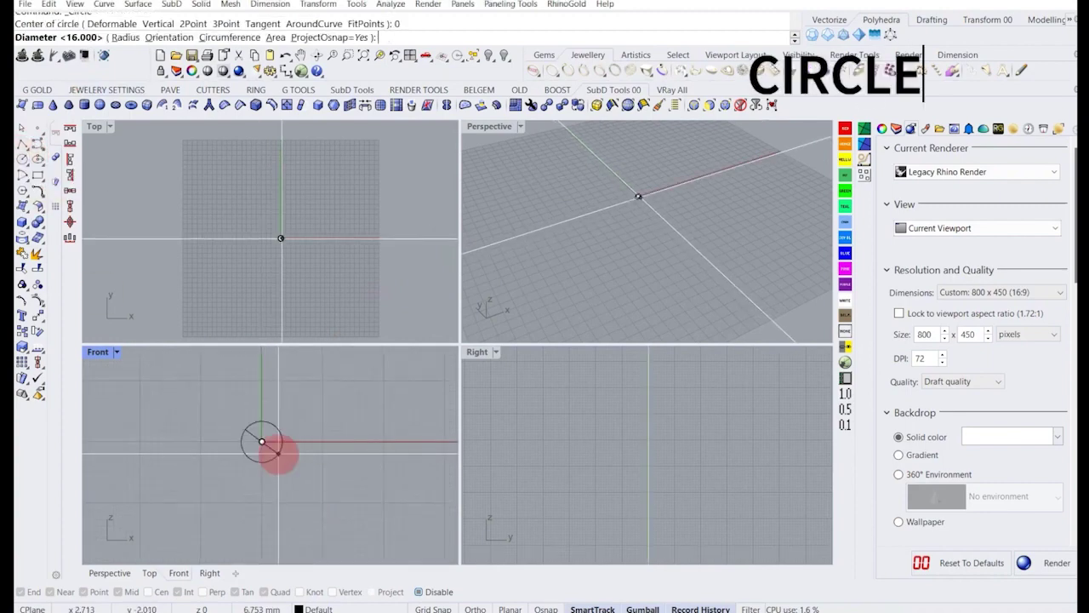
click(270, 519)
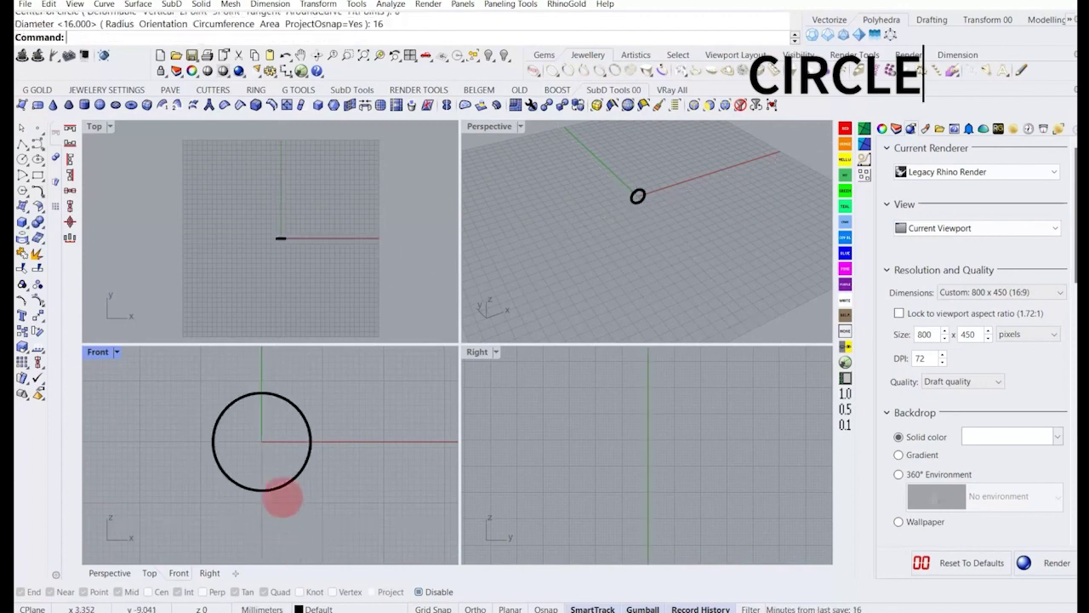
click(279, 498)
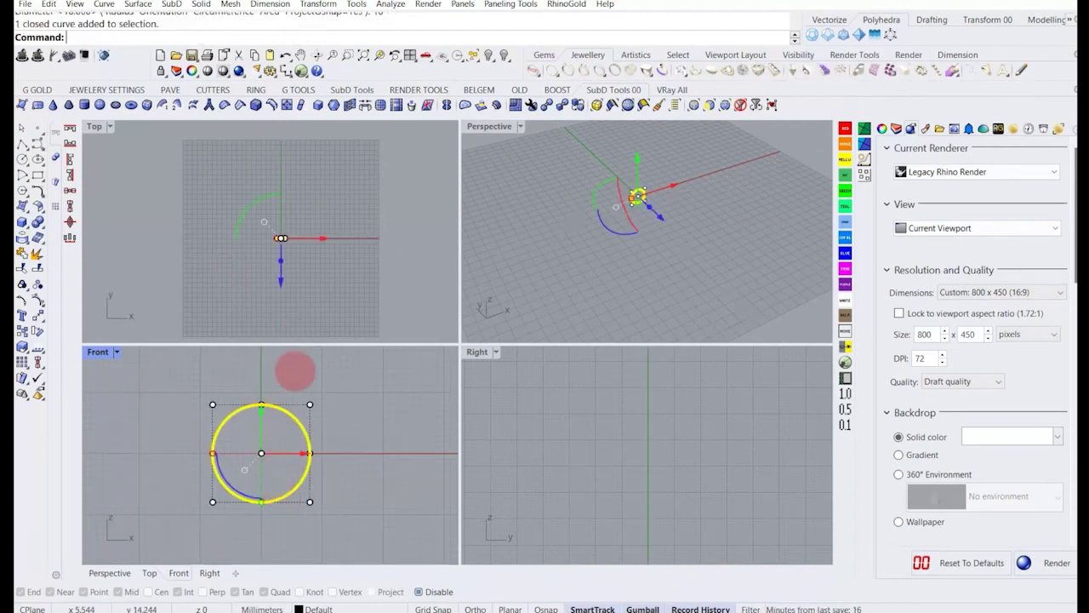
click(332, 425)
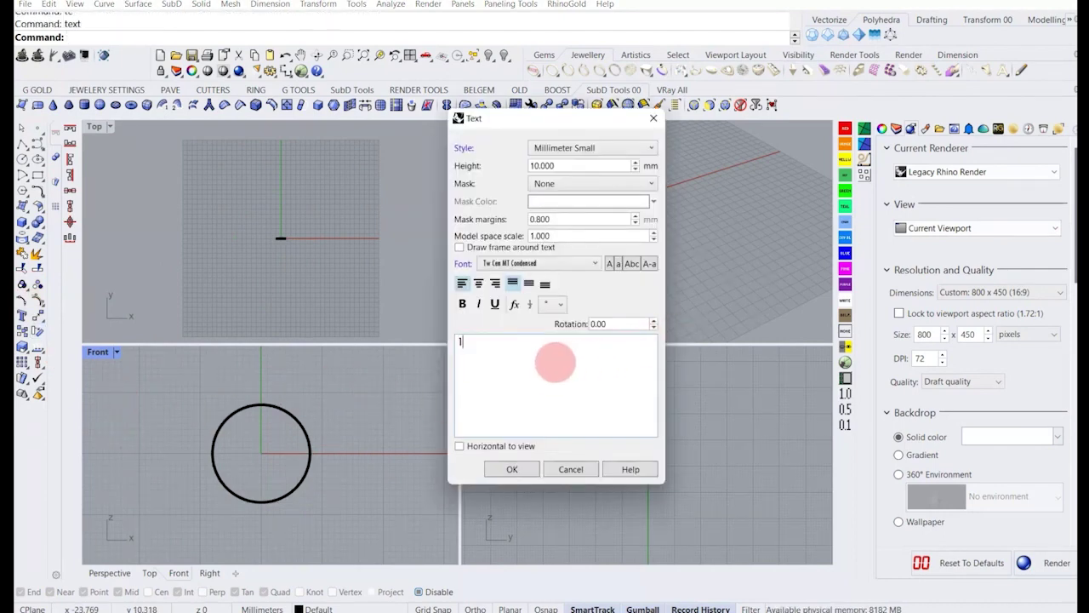
Place the text "16" with a height of 10 mm in Tw Cen MT Condensed inside the circle in the Front viewport.
click(502, 473)
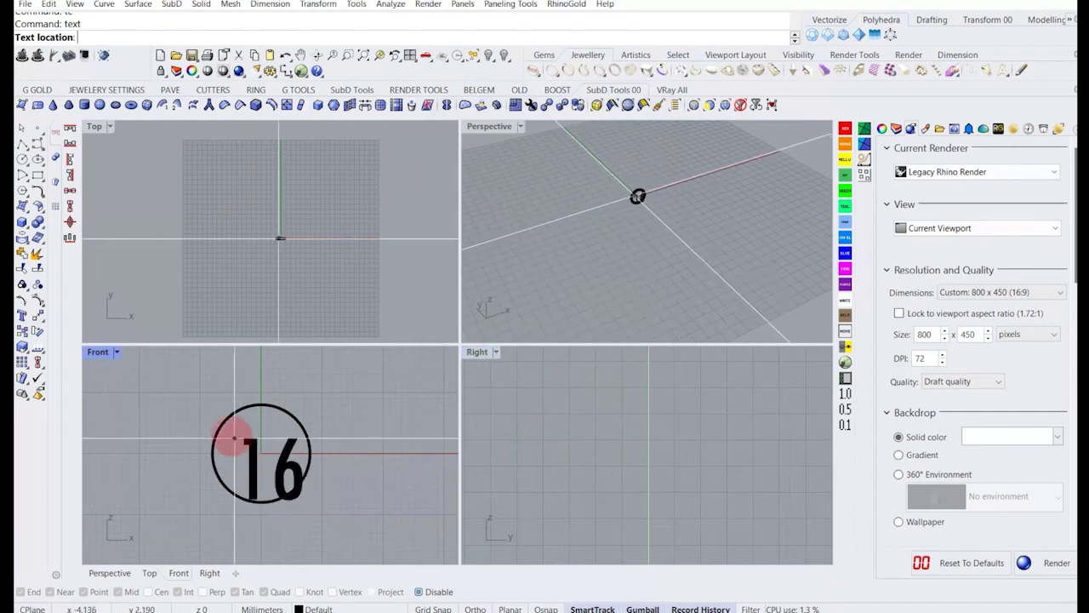
click(230, 432)
click(266, 458)
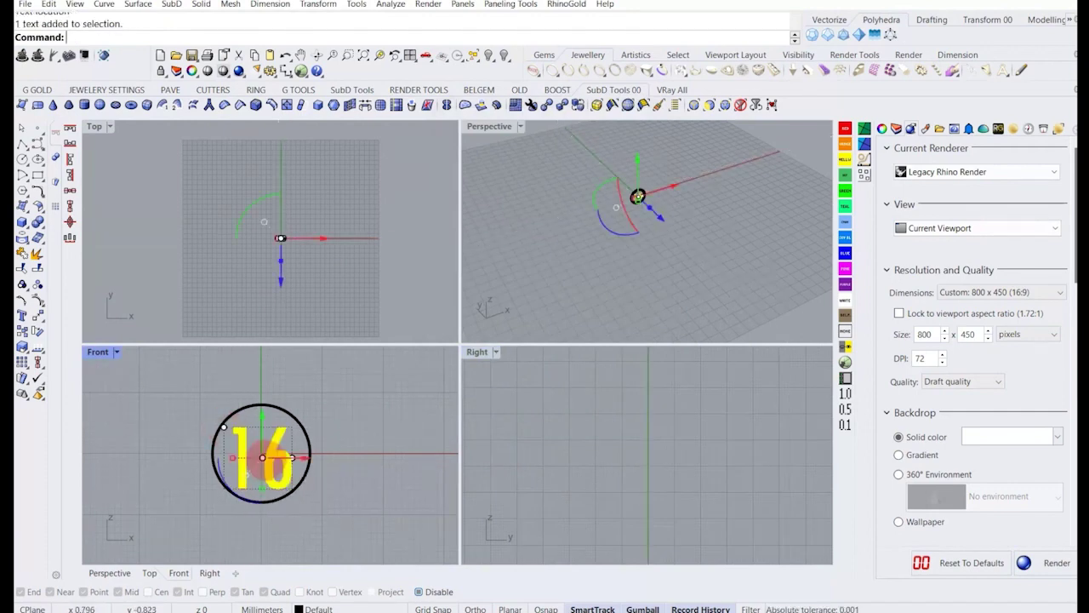
Frame the circle and its "16" label at a readable size in the Front, Right, Perspective and Top viewports.
click(348, 468)
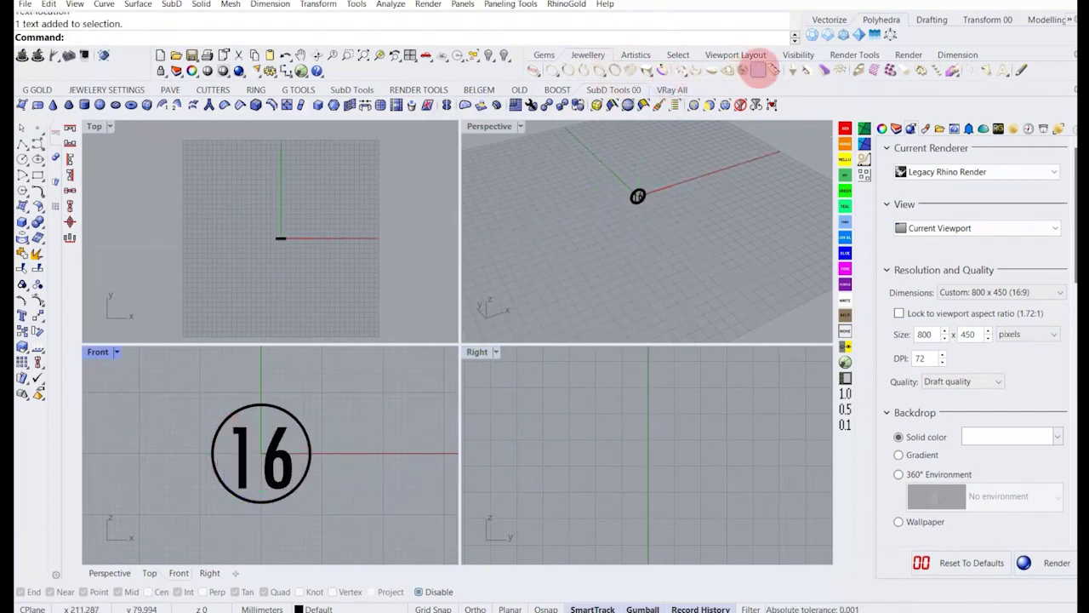
scroll(269, 438, up, 2)
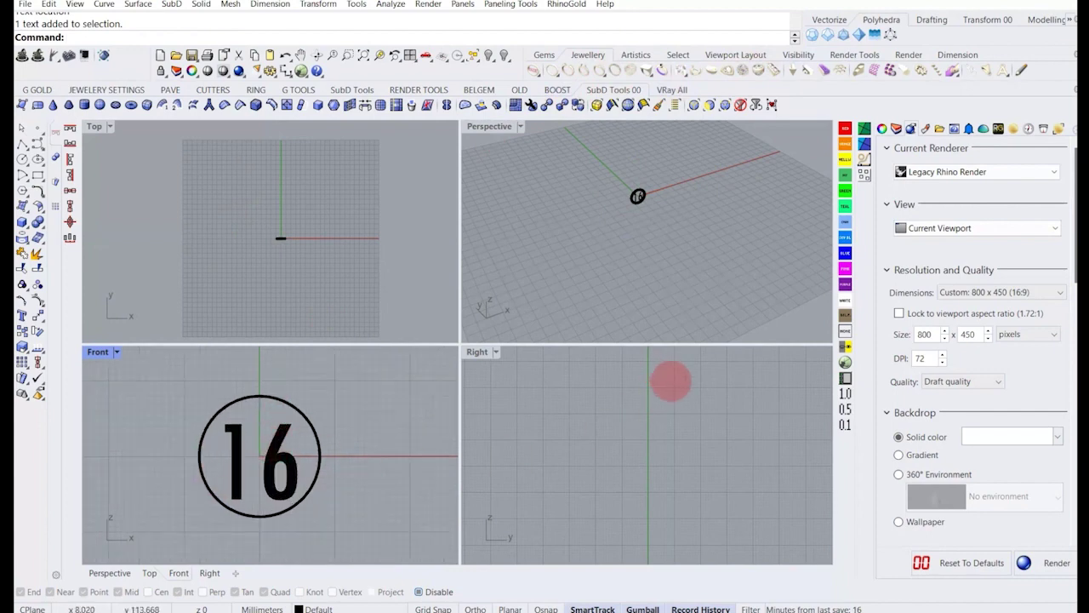
scroll(661, 411, down, 5)
scroll(661, 496, up, 4)
right_drag(649, 511, 646, 440)
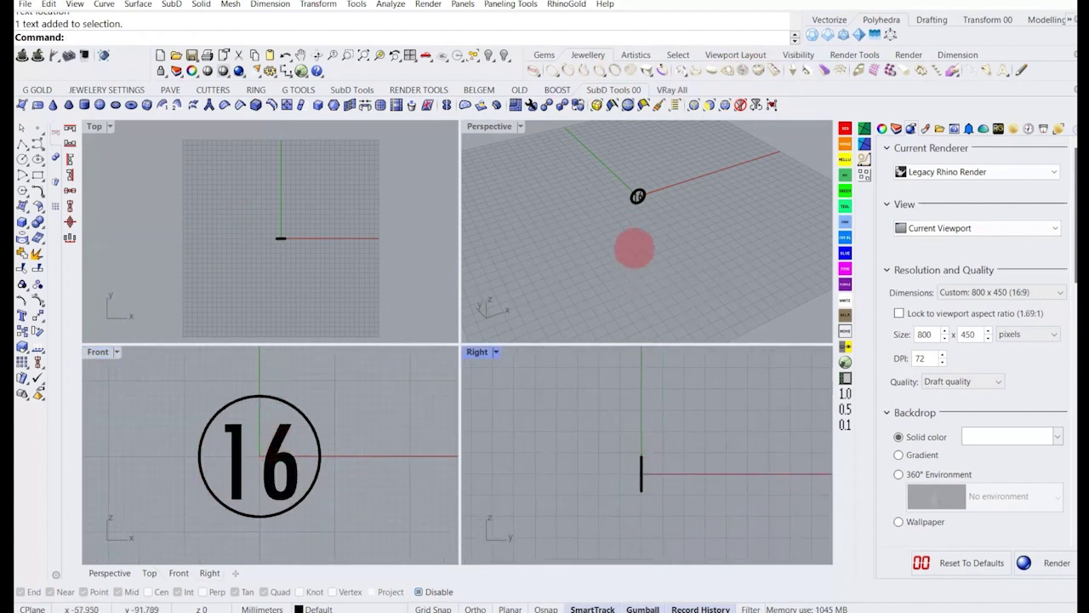
scroll(637, 191, up, 4)
scroll(323, 238, up, 3)
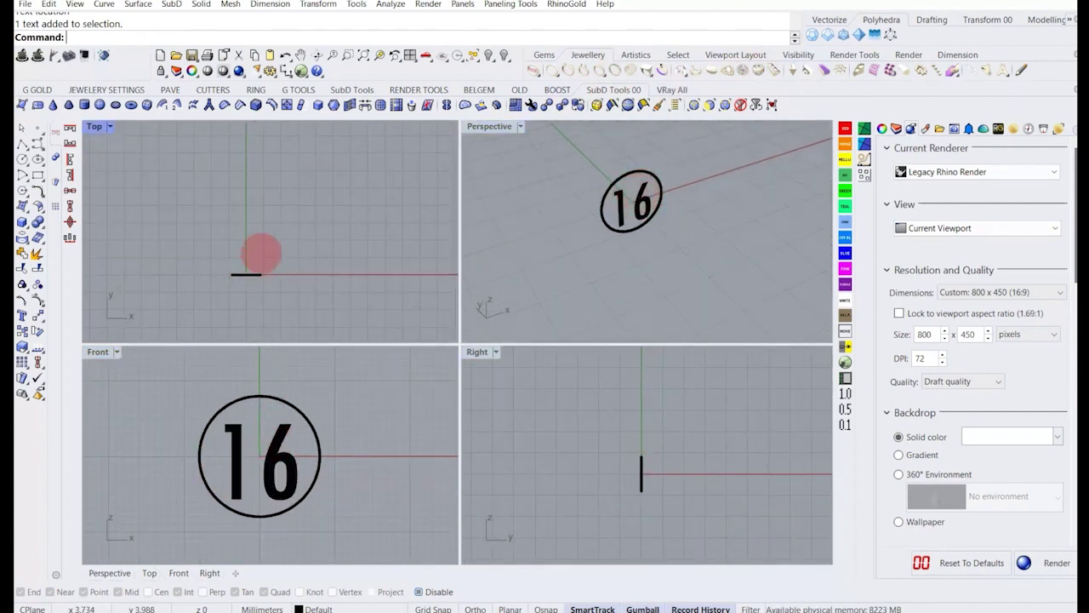
right_drag(261, 253, 273, 228)
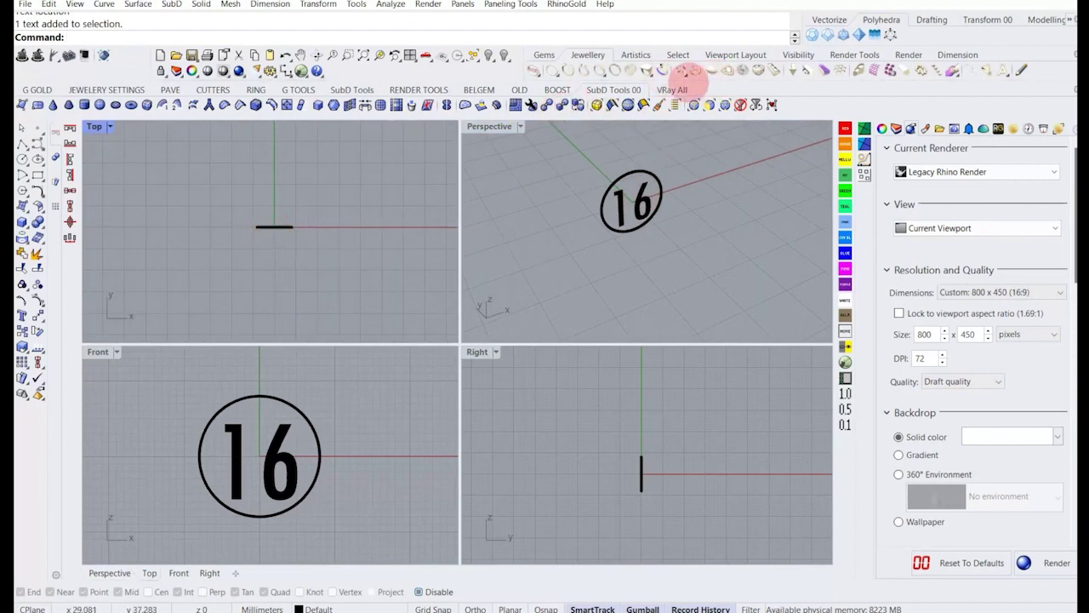
Add a horizontal dimension across the circle's diameter, with the dimension line just above the circle in the Front viewport.
click(541, 55)
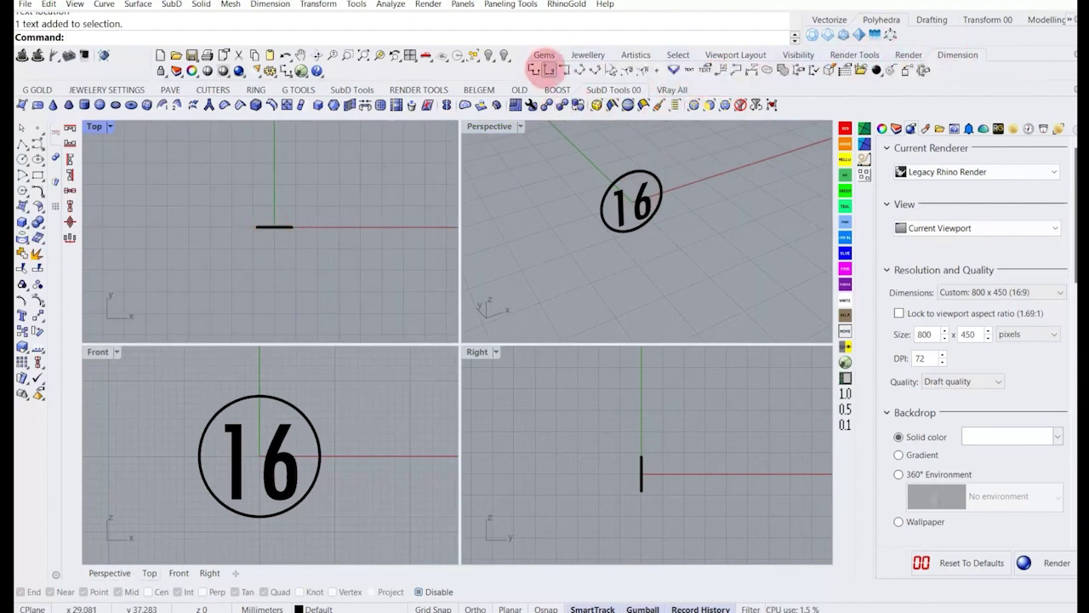
click(549, 70)
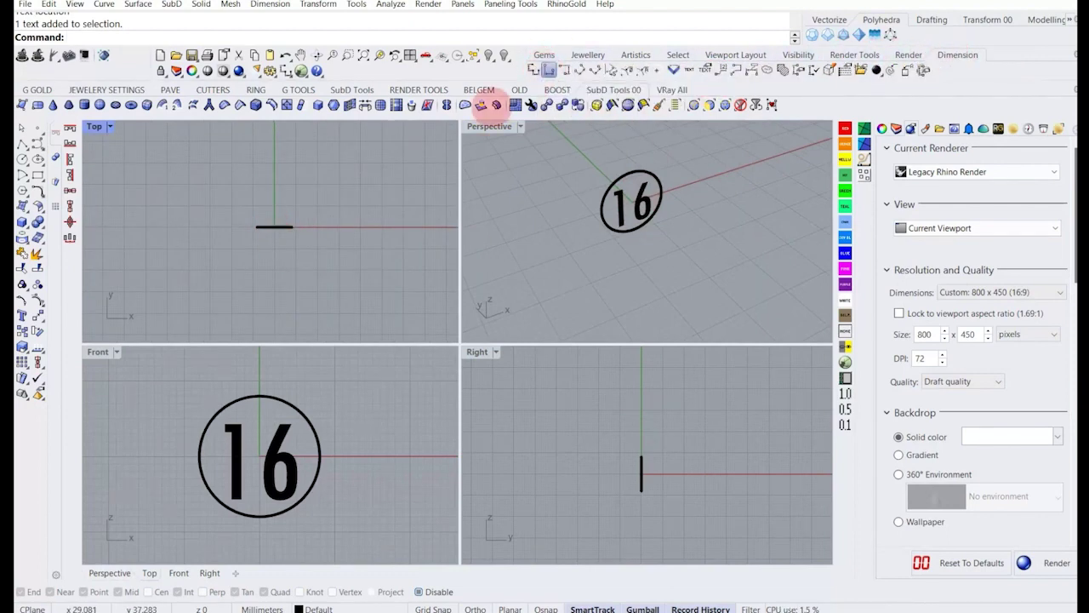
click(197, 462)
click(319, 457)
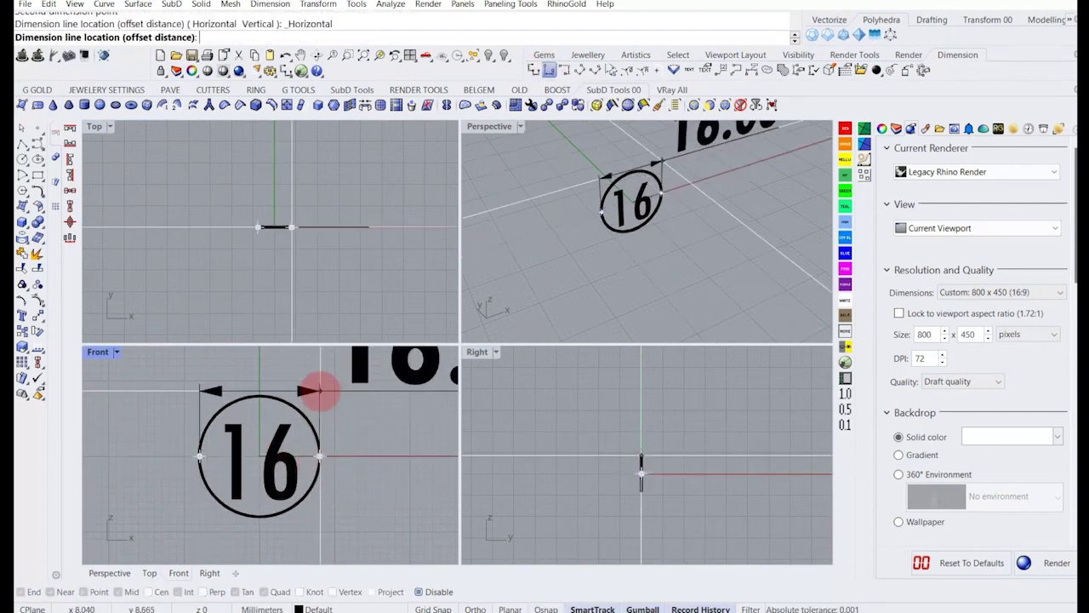
click(319, 391)
scroll(294, 430, down, 3)
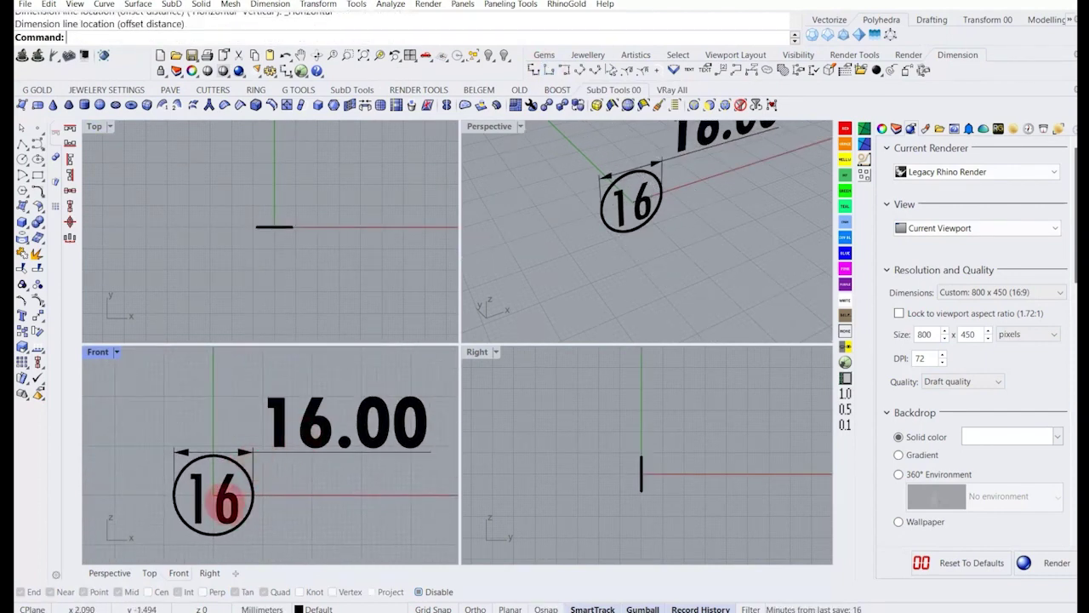
Delete the diameter dimension and the "16" text from the Front viewport, keeping only the circle.
click(315, 426)
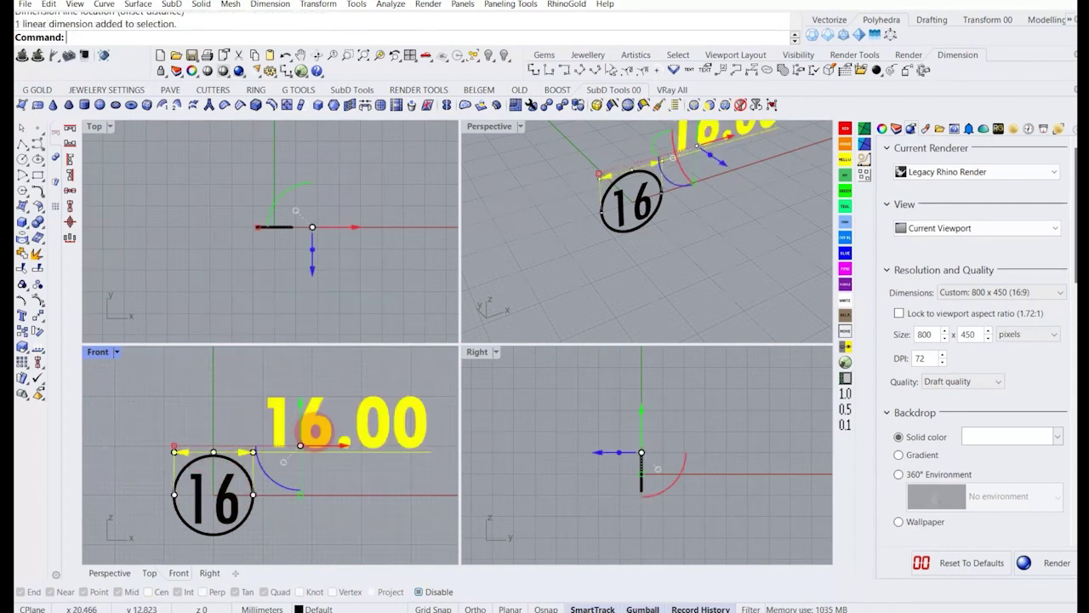
key(Delete)
click(217, 504)
key(Delete)
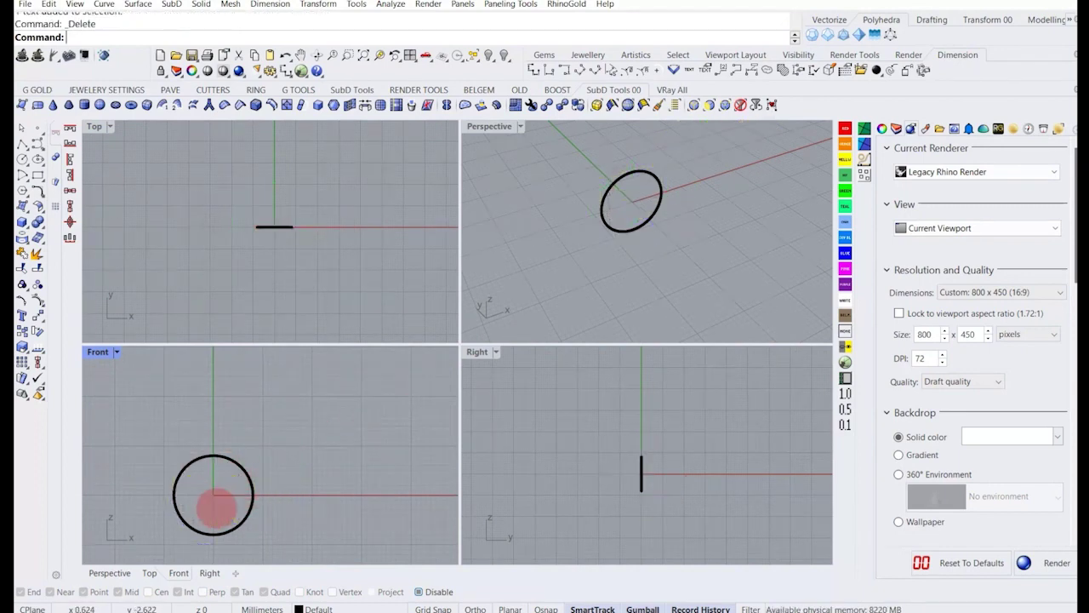
Measure the circle's circumference with the Length command and copy the value.
scroll(282, 231, up, 5)
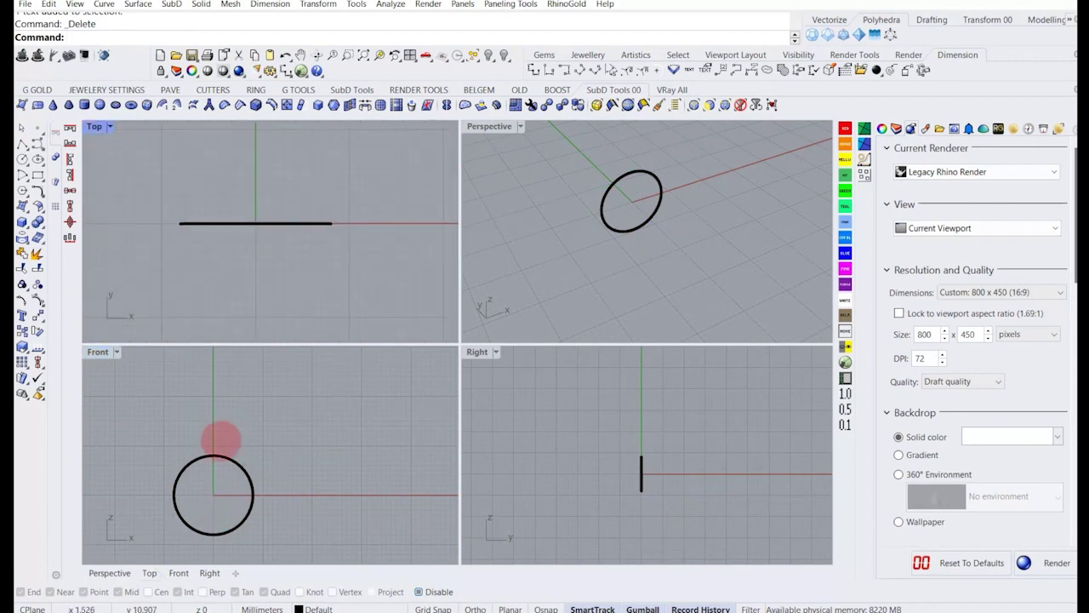
click(226, 451)
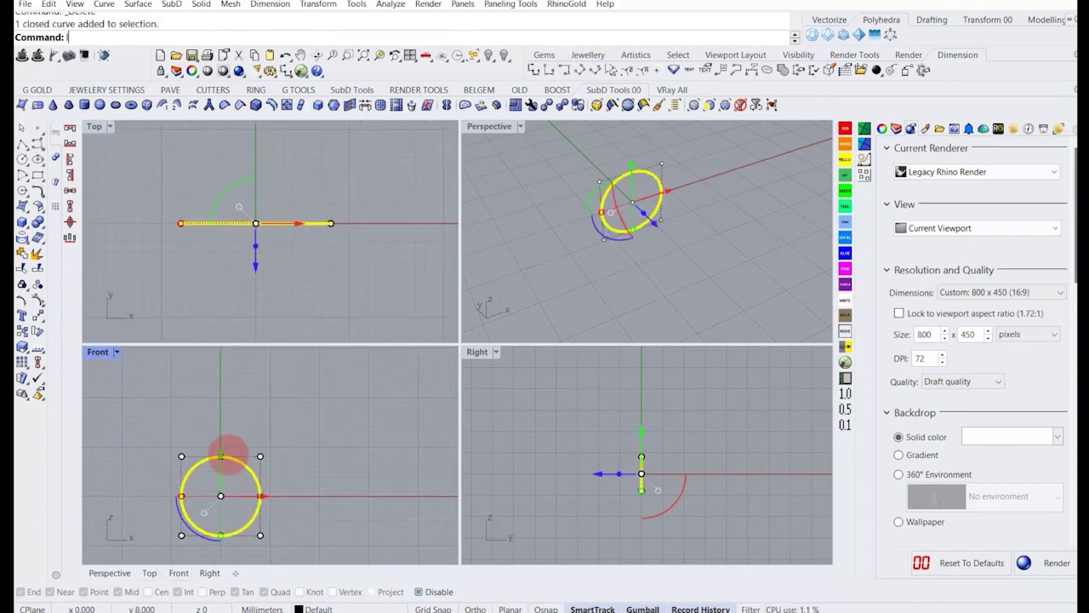
text(length)
key(Return)
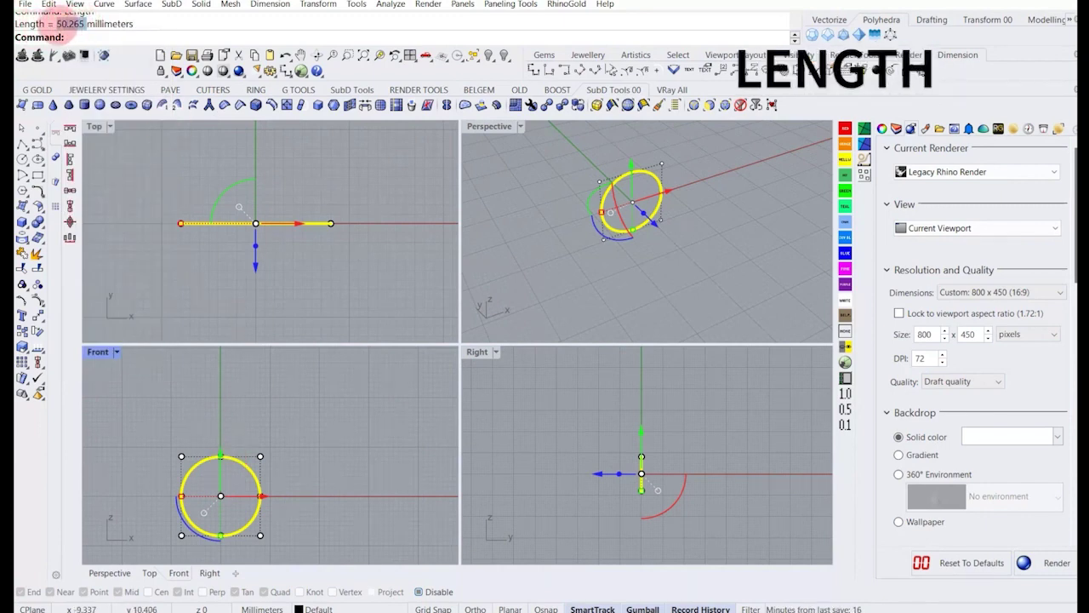
right_click(65, 23)
click(102, 44)
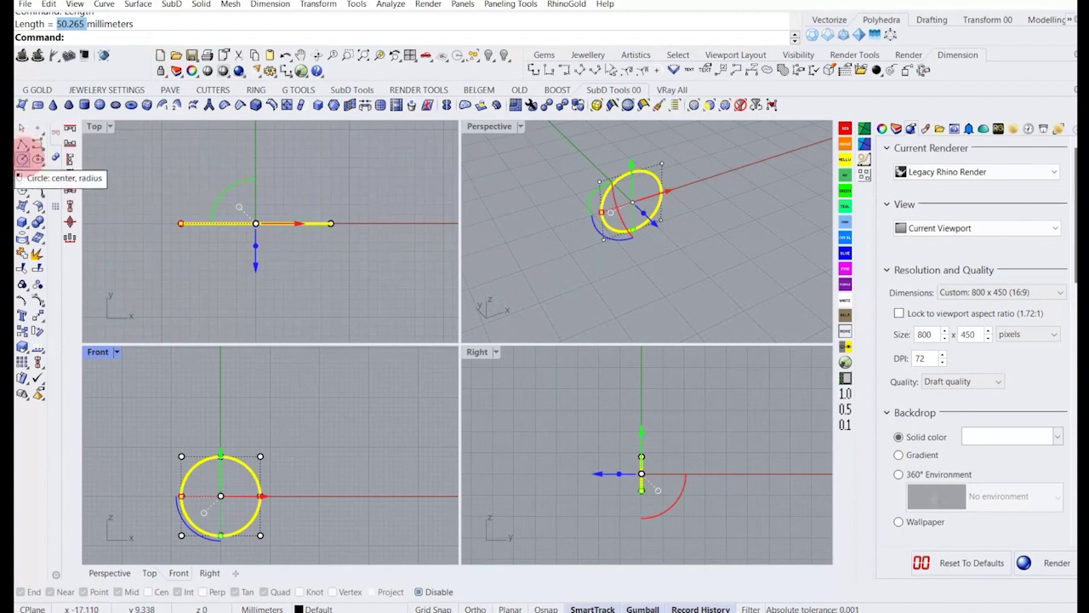
Draw a straight polyline 50.265 mm long from the origin along the X axis in the Top viewport.
click(22, 143)
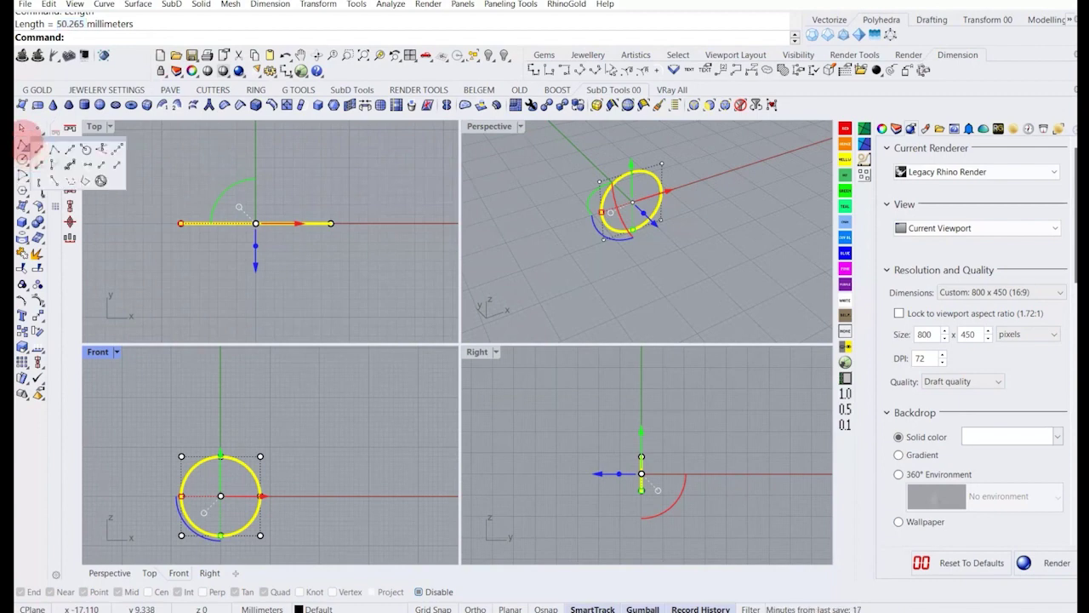
scroll(206, 213, down, 4)
text(0)
key(Return)
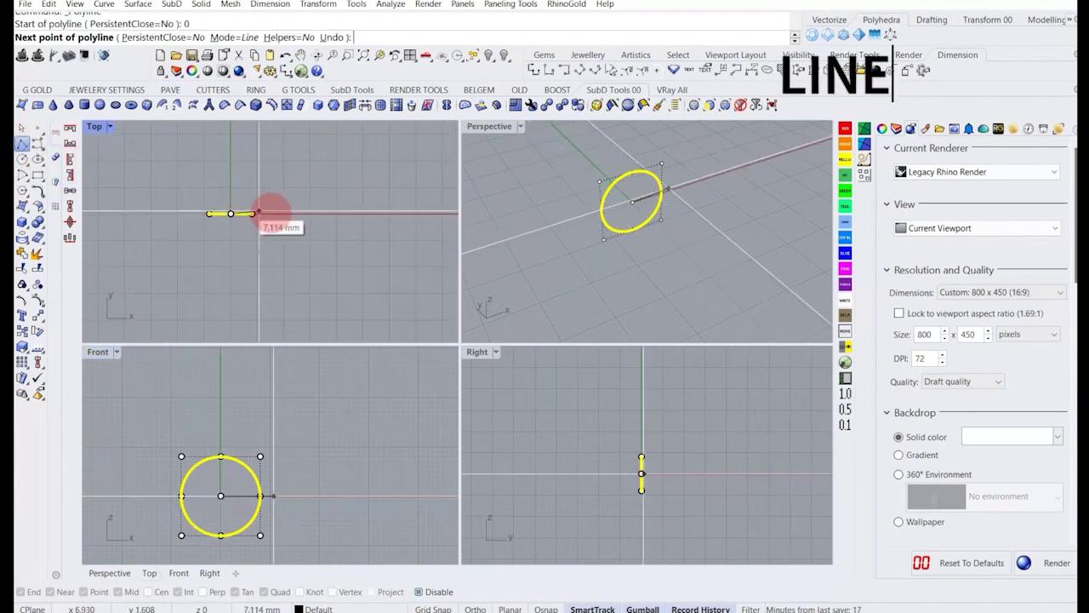
text(50.265)
key(Return)
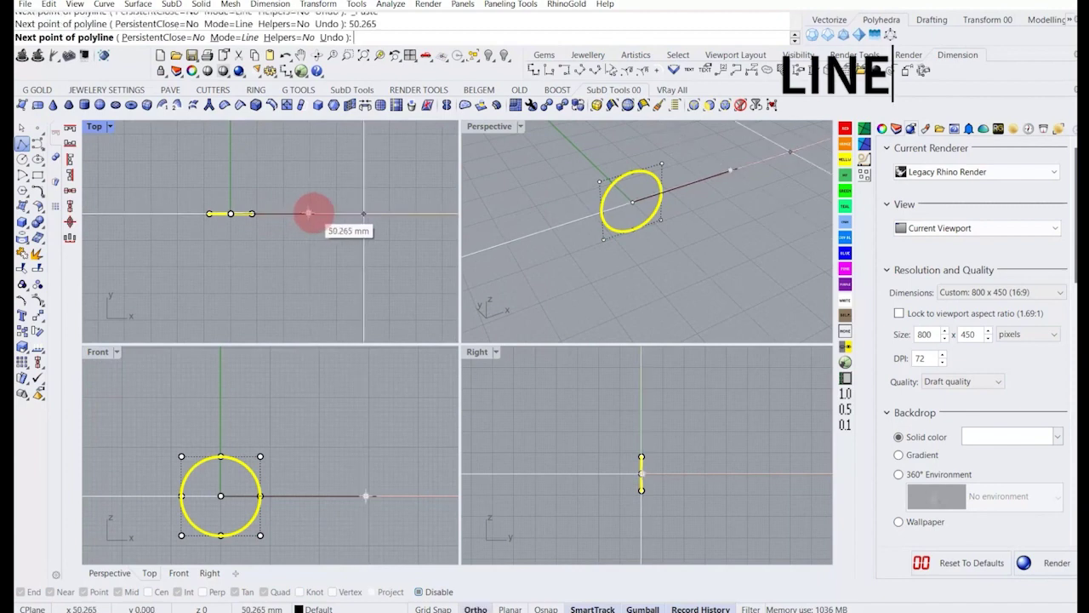
click(315, 214)
key(Return)
Centre the 50.265 mm line on the origin, then move it in the positive Y direction away from the circle.
click(324, 213)
click(37, 207)
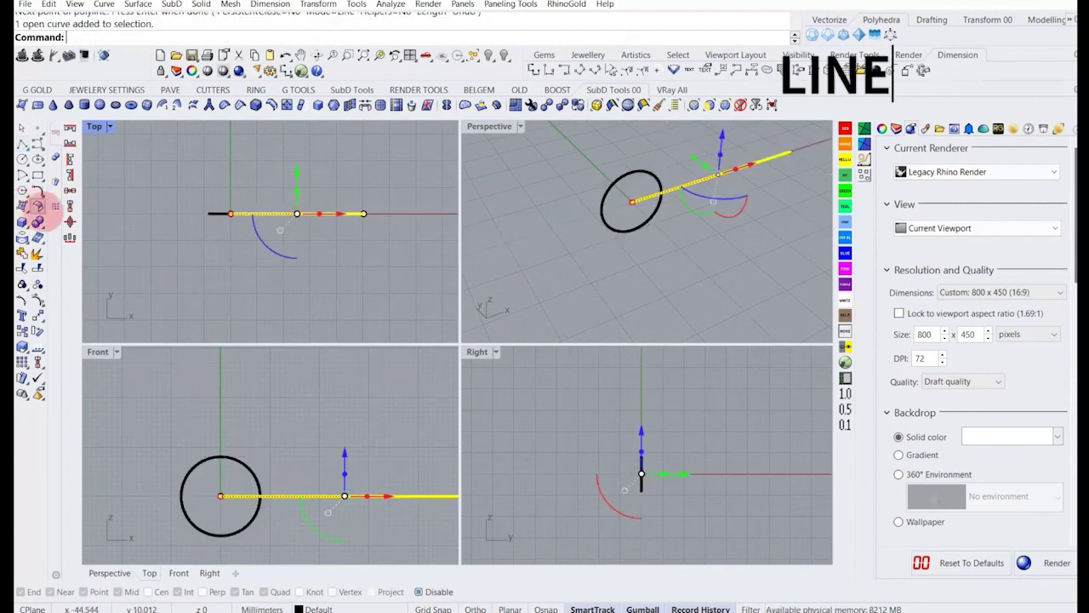
text(0)
key(Return)
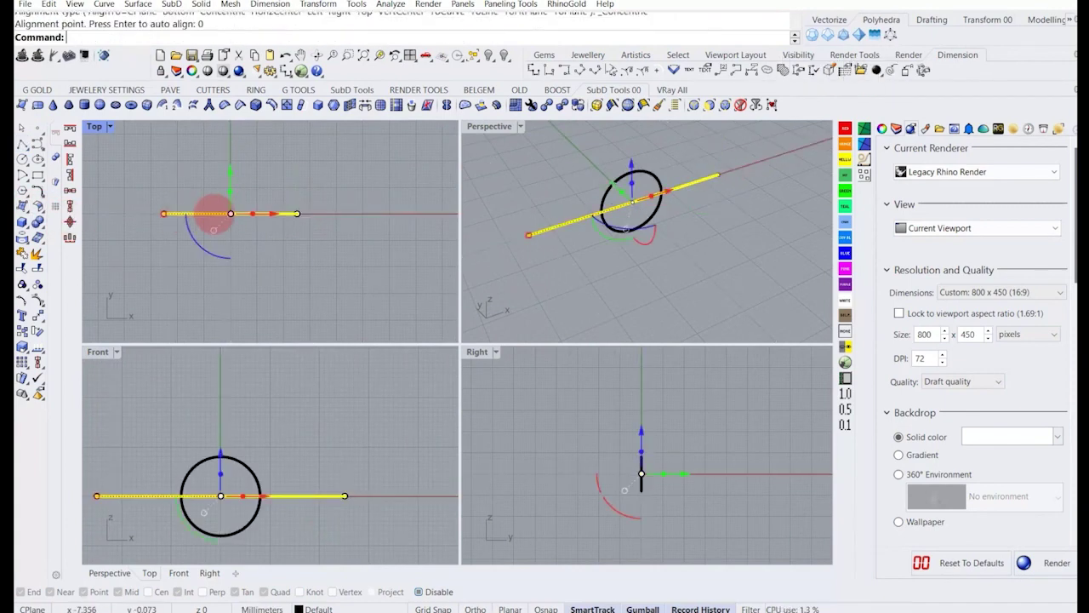
drag(230, 174, 253, 229)
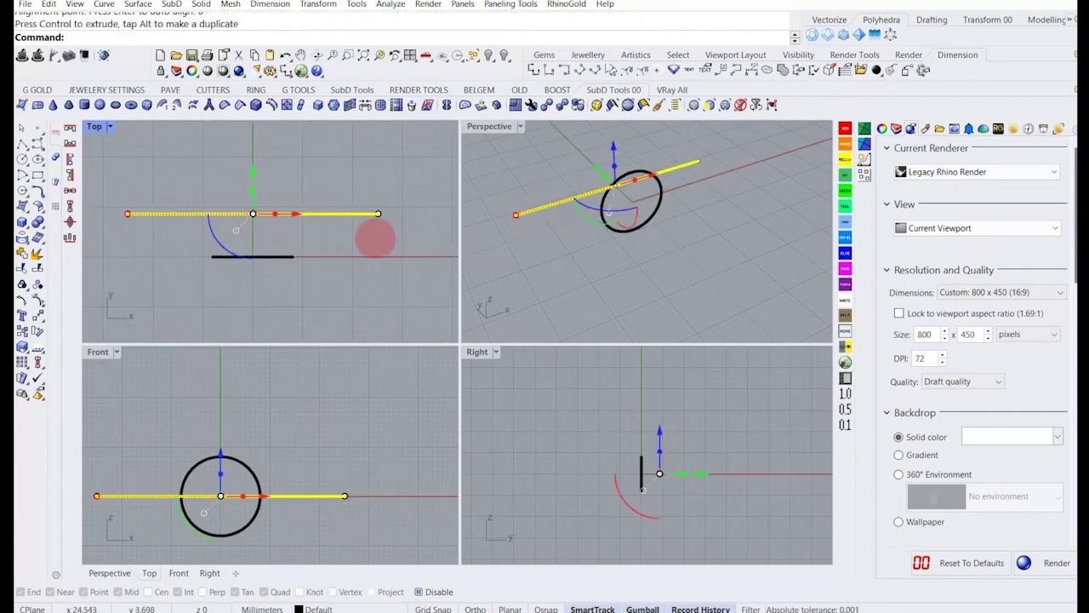
click(371, 235)
click(314, 215)
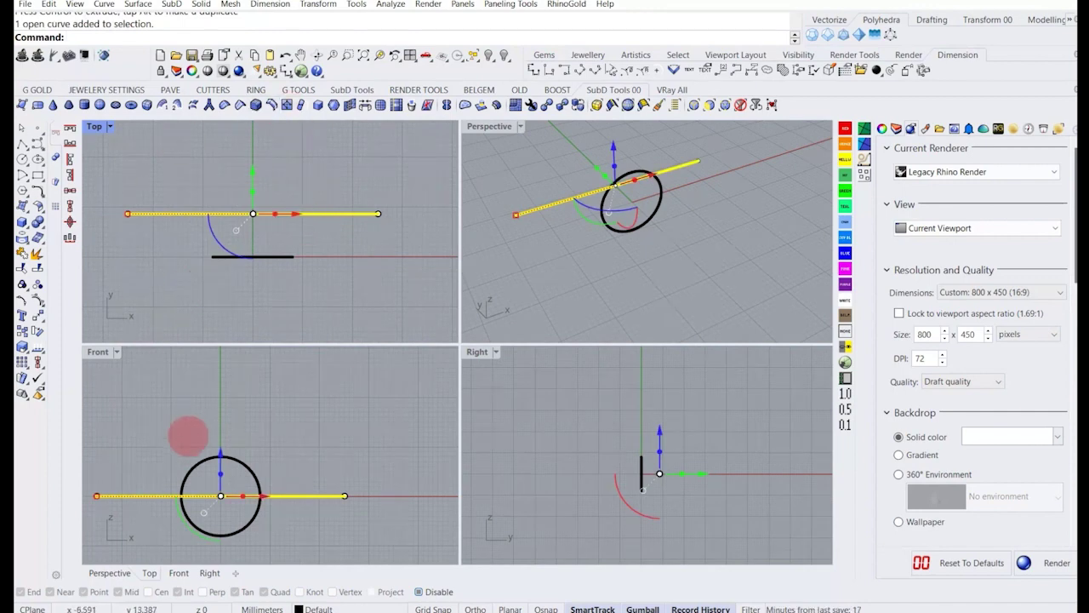
Move the circle's seam point to its top quadrant in the Front viewport with CrvSeam.
click(192, 462)
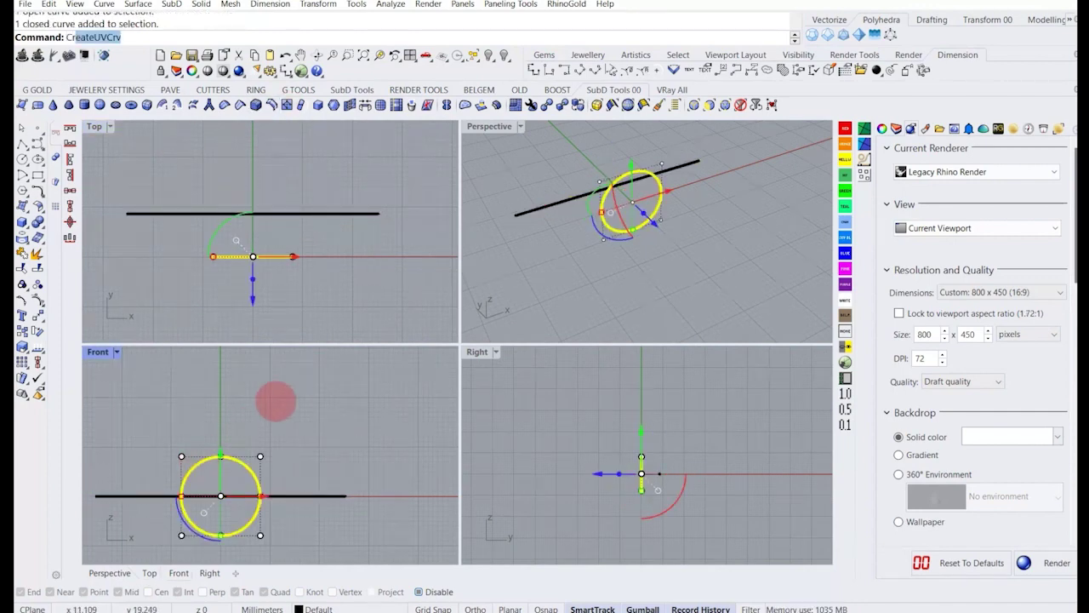
text(CrvSeam)
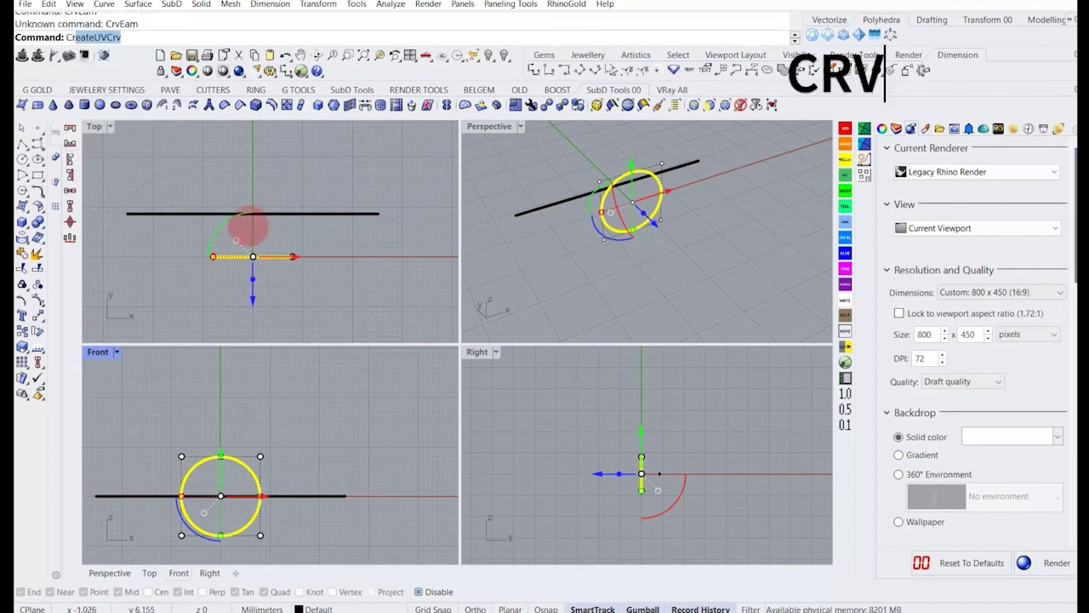
text(CrvSeam)
key(Return)
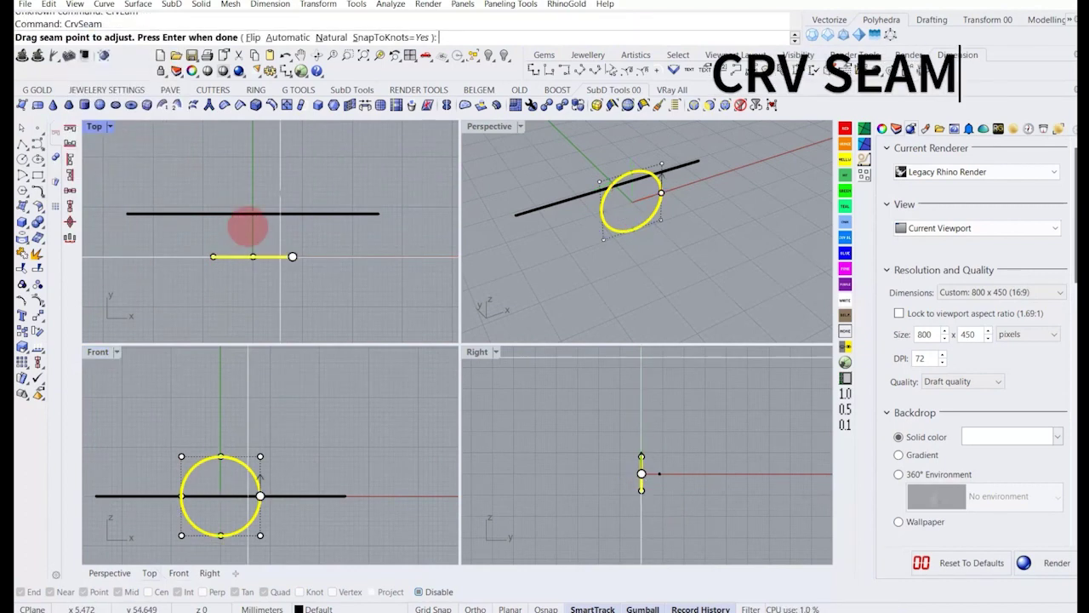
drag(260, 495, 221, 457)
key(Return)
click(297, 371)
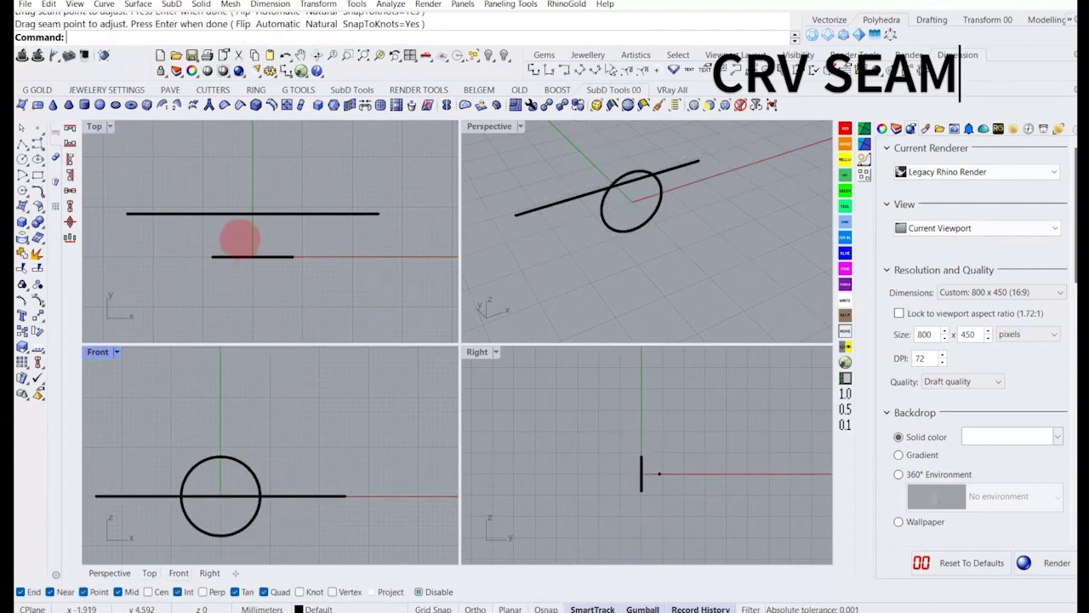
click(266, 255)
click(295, 278)
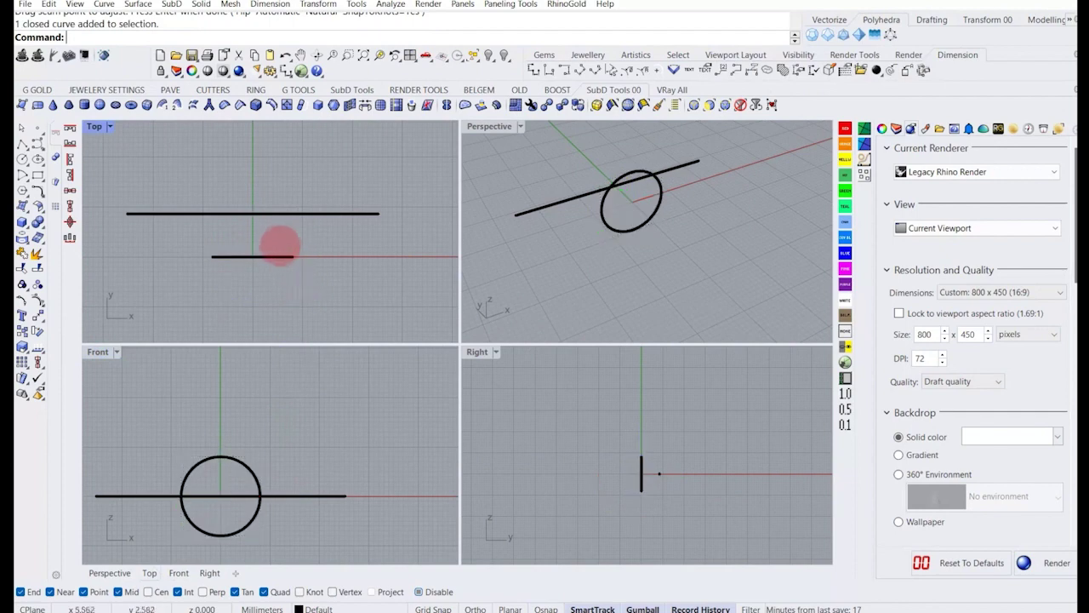
click(278, 255)
click(272, 213)
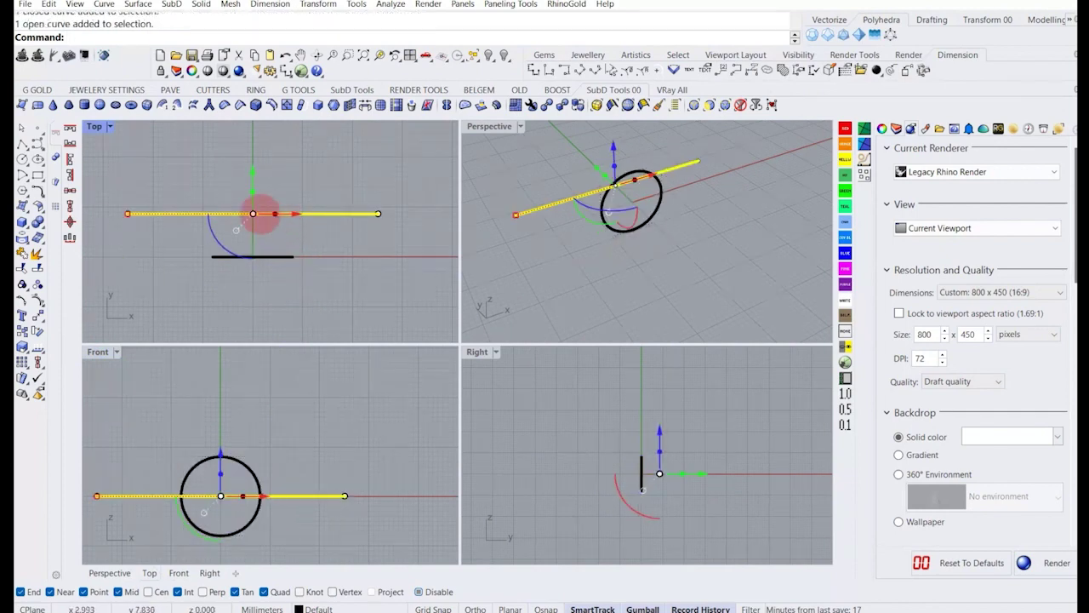
click(171, 232)
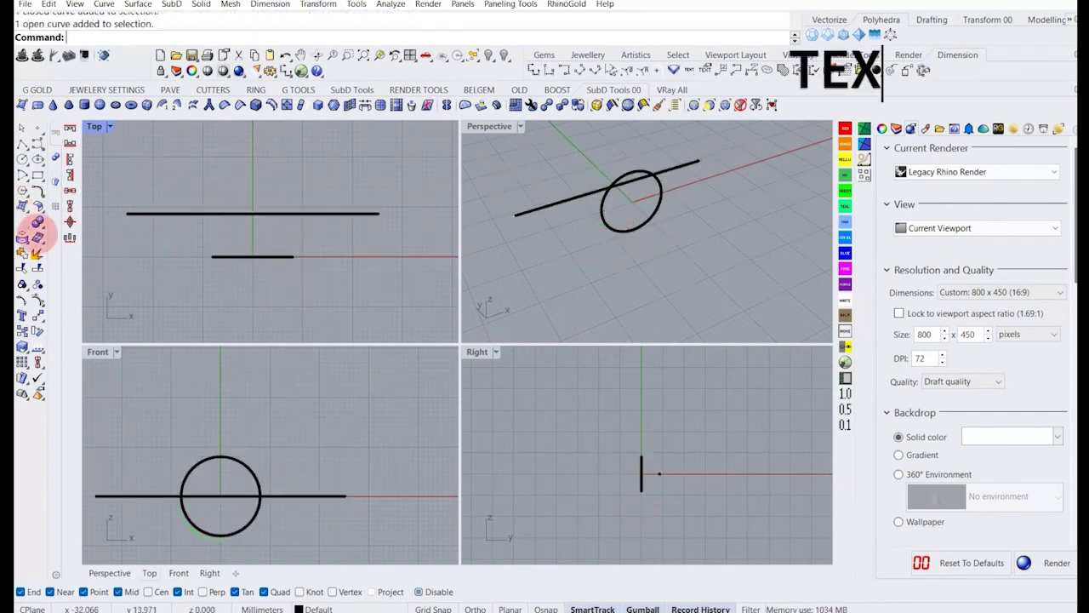
click(22, 315)
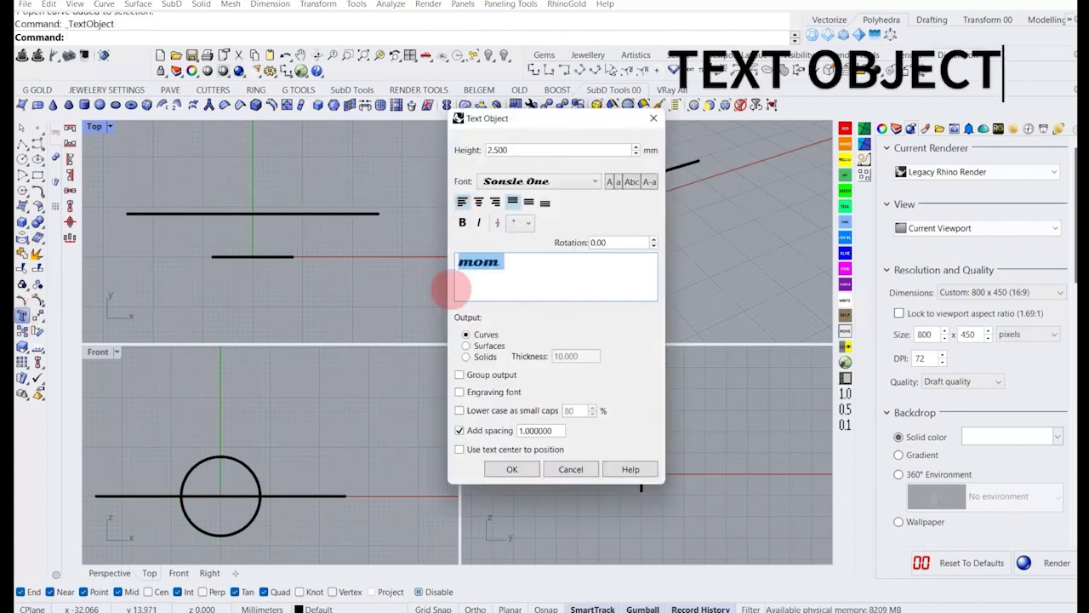
drag(515, 271, 395, 271)
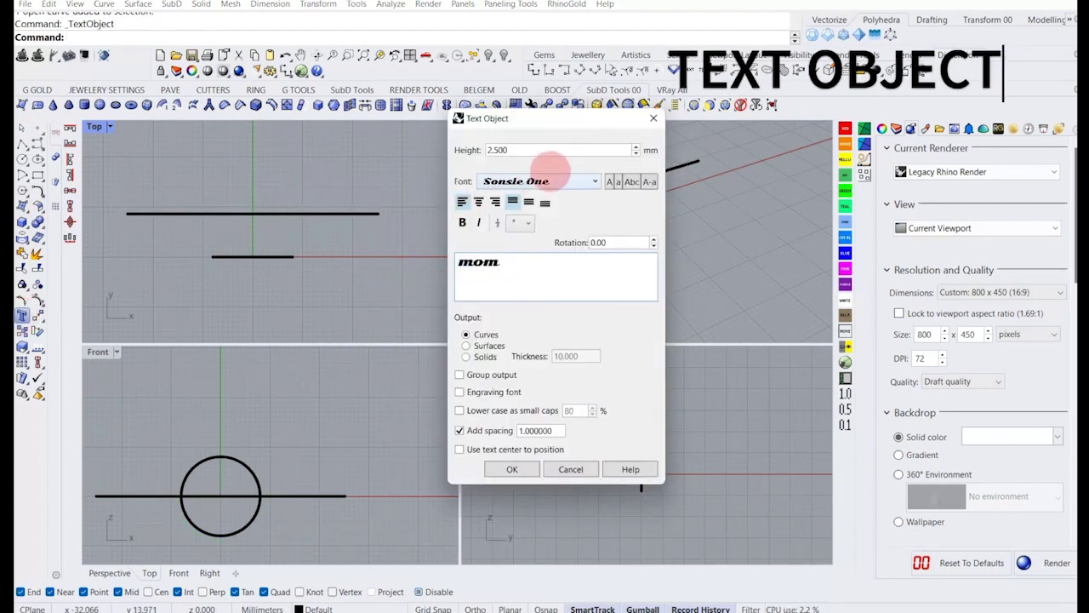
click(549, 180)
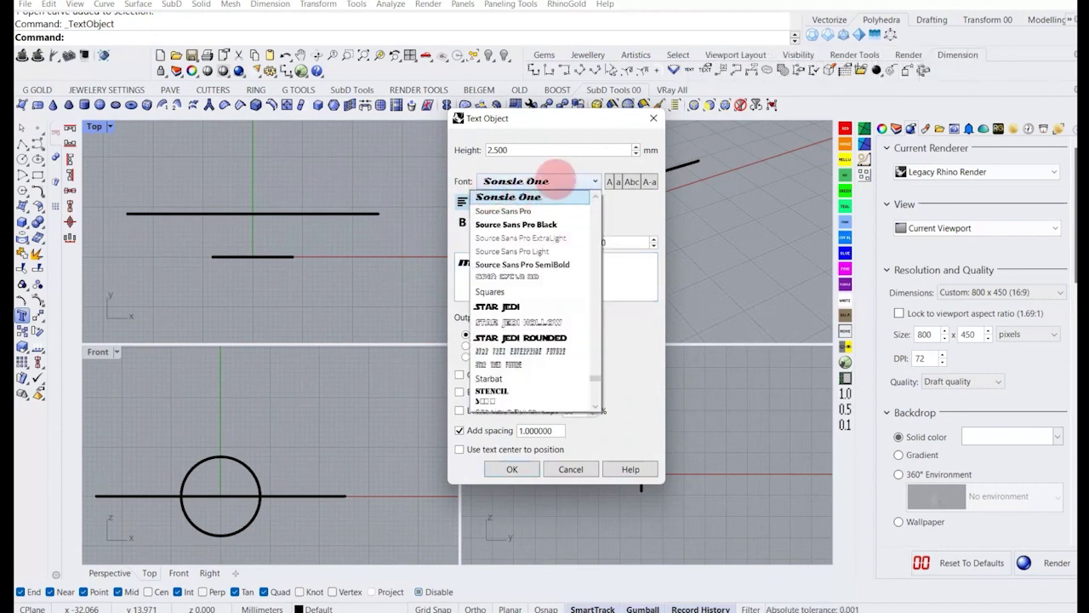
click(545, 177)
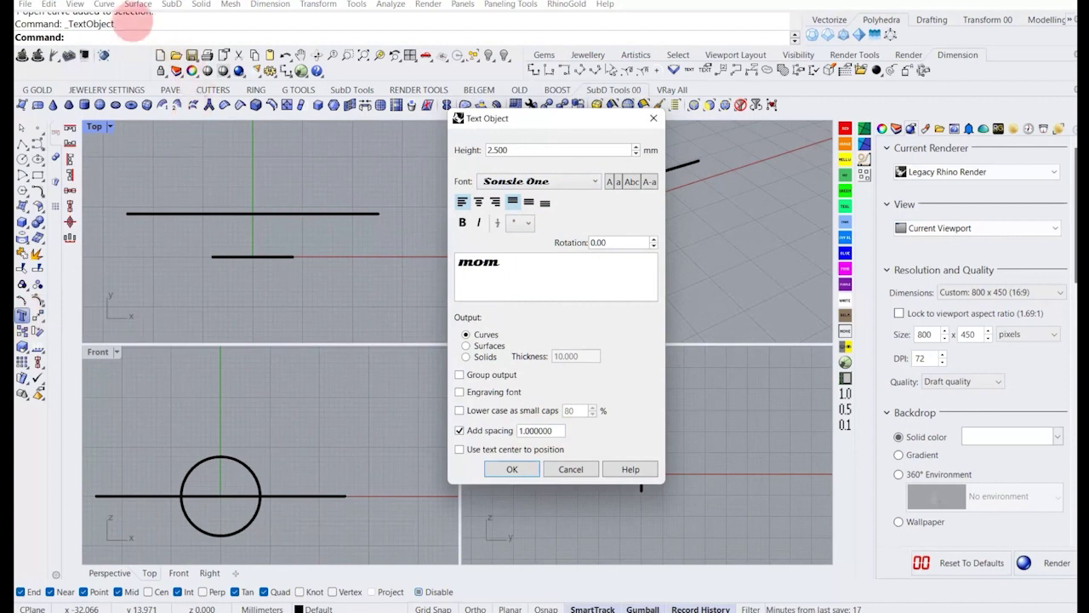
click(572, 469)
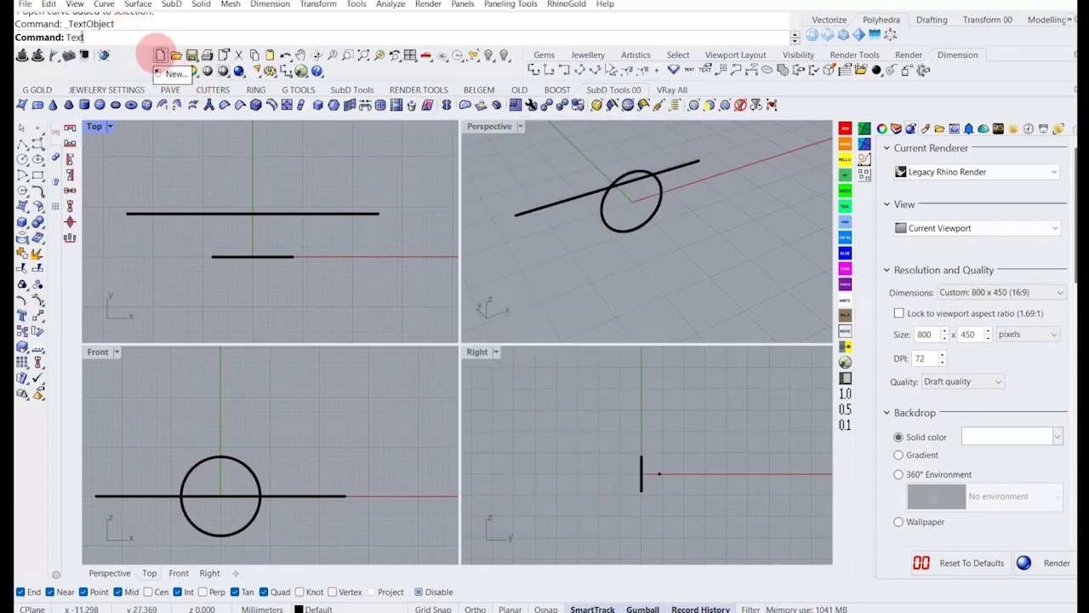
text(Text)
key(Return)
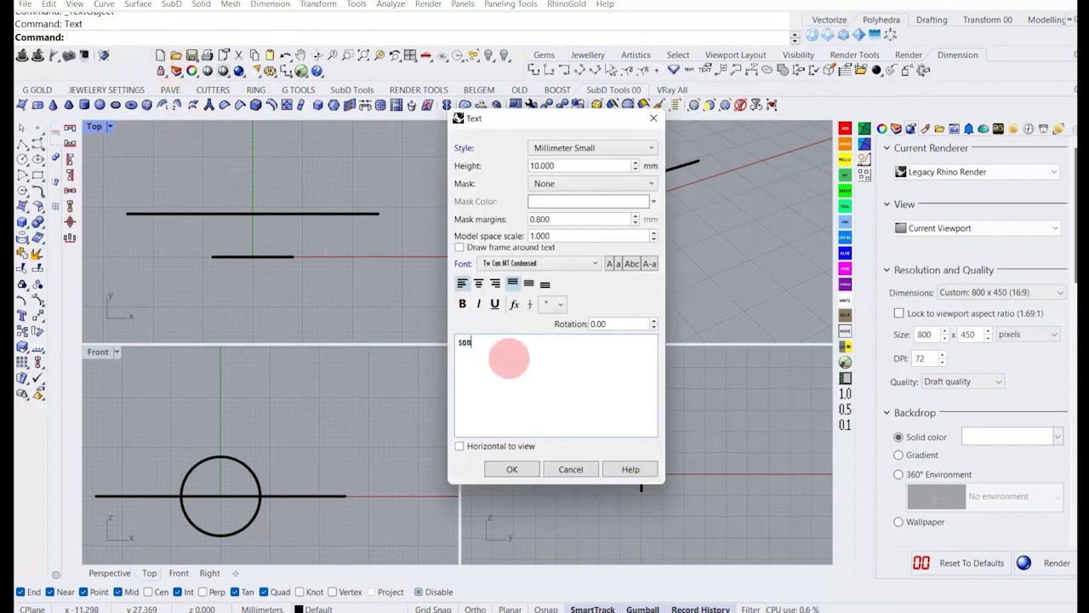
click(570, 469)
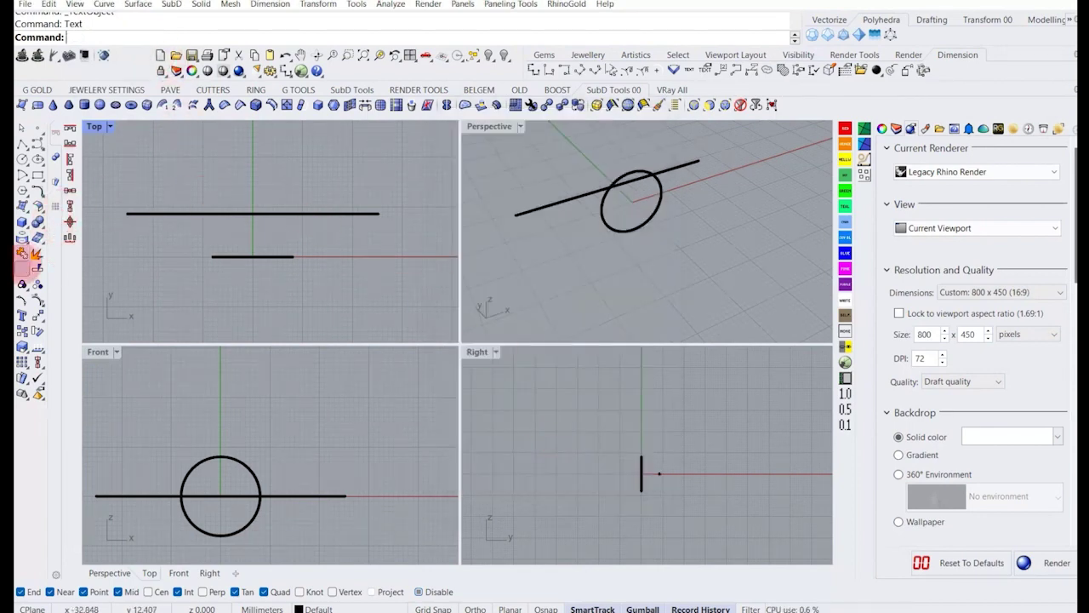
click(22, 313)
click(515, 181)
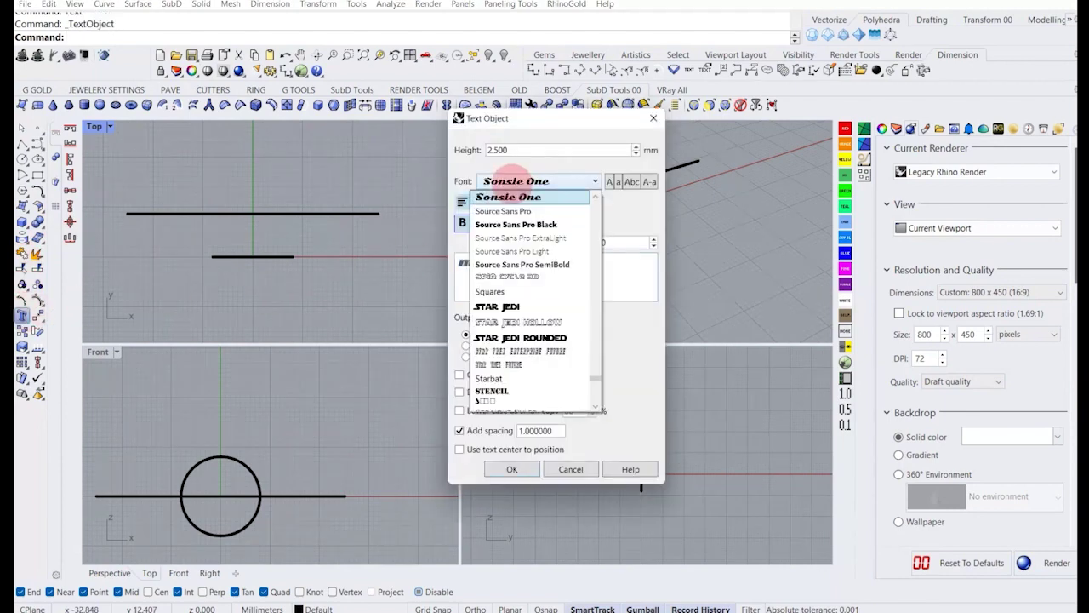
click(393, 287)
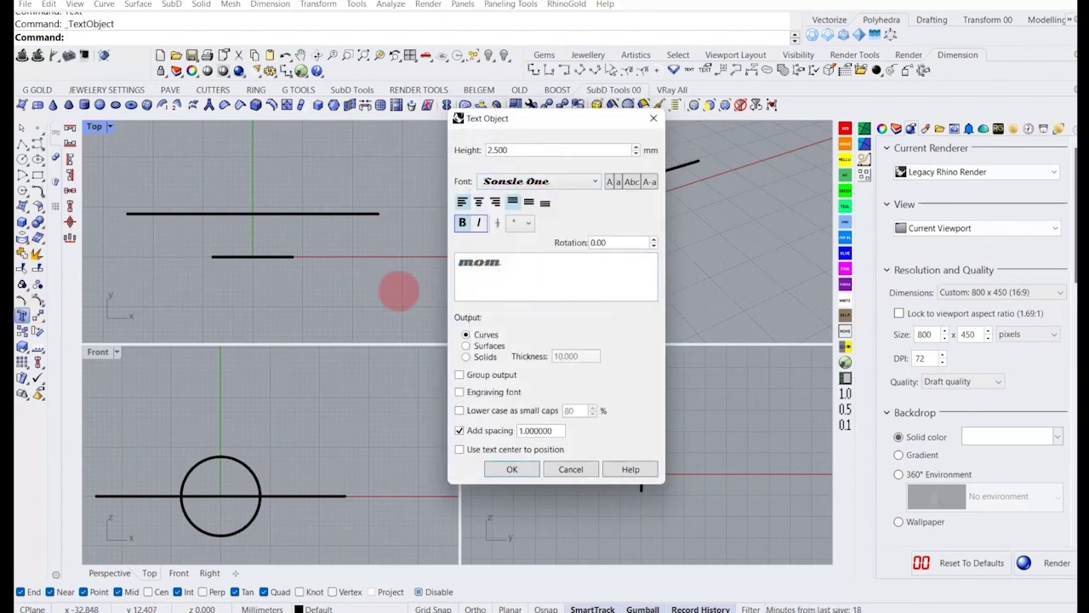
click(570, 469)
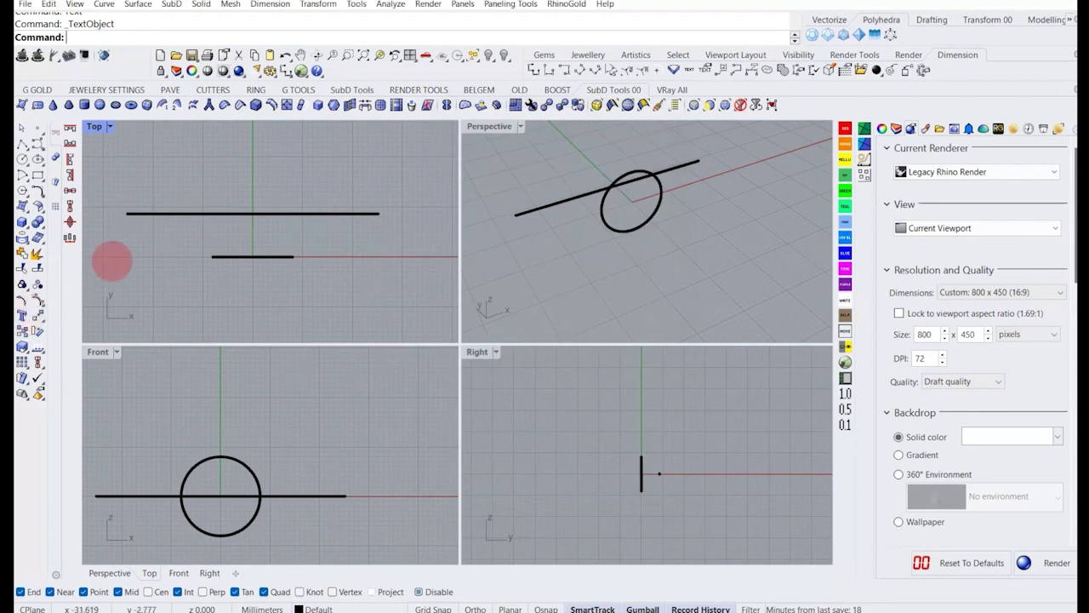
Place a text note reading "sonsie one font", 13.5 mm high, above the long line in the Top viewport.
right_click(106, 35)
click(143, 155)
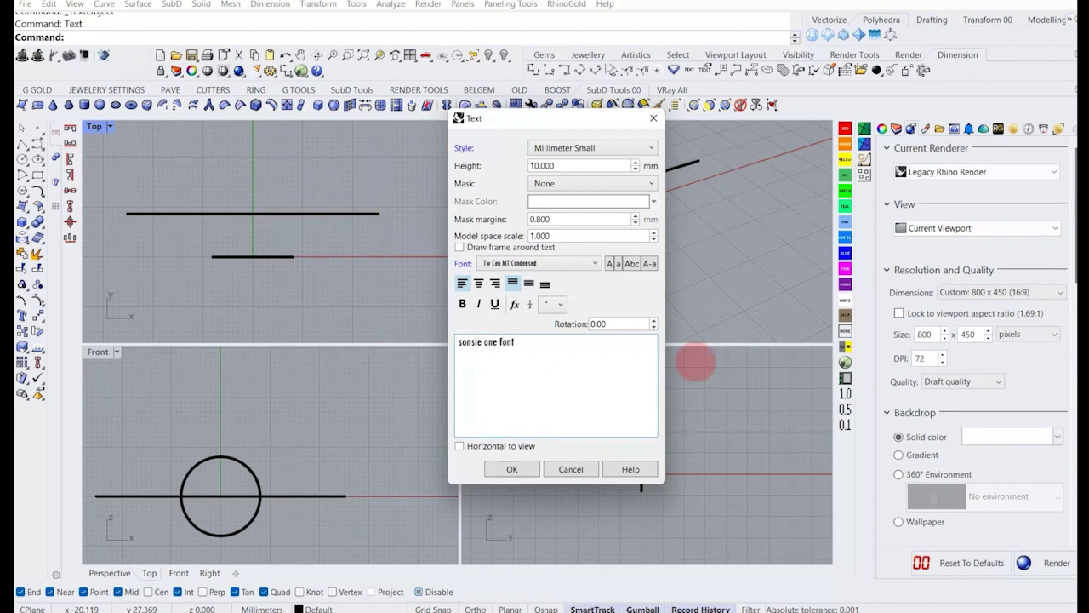
drag(530, 346, 426, 357)
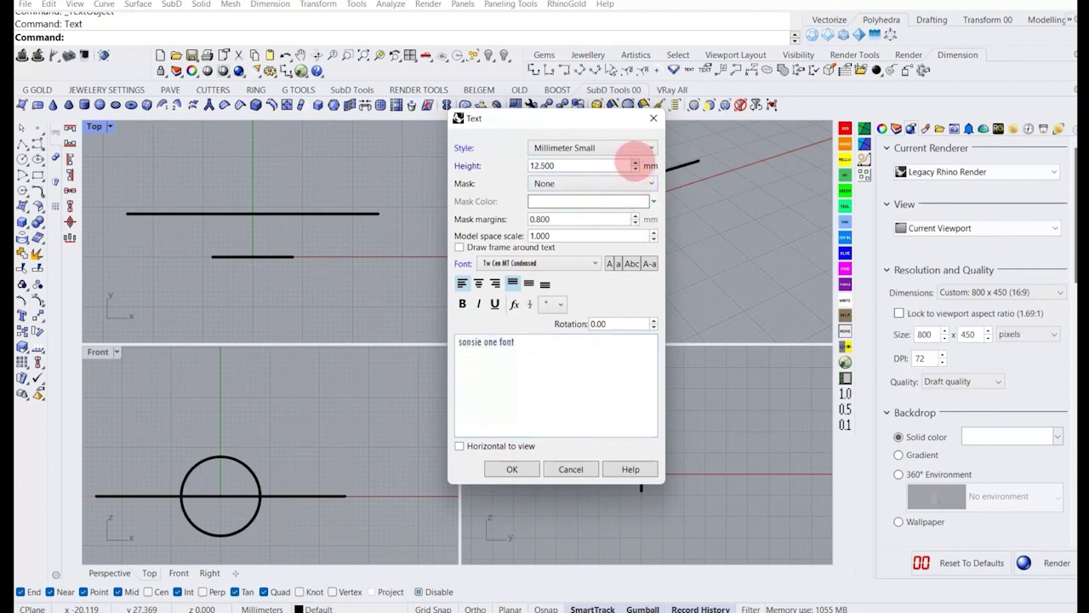
click(635, 161)
drag(527, 344, 412, 341)
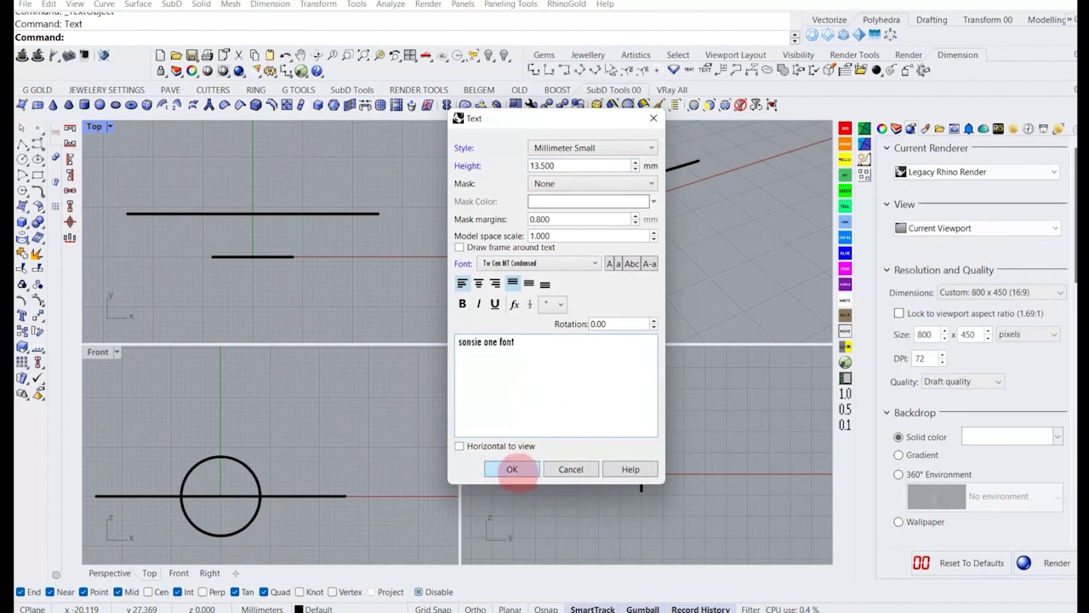
click(511, 469)
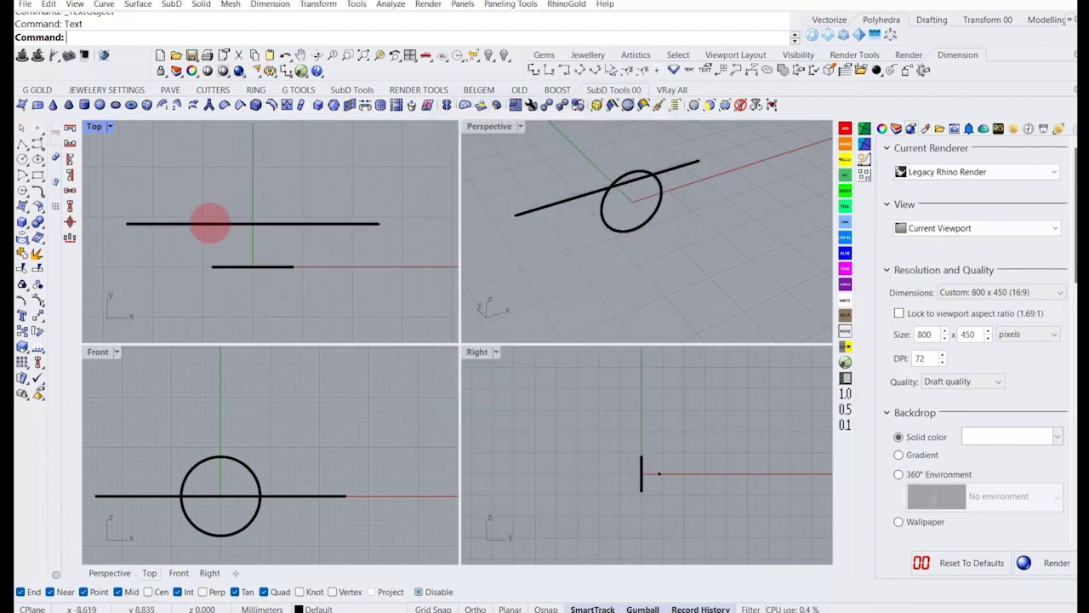
right_drag(209, 223, 245, 233)
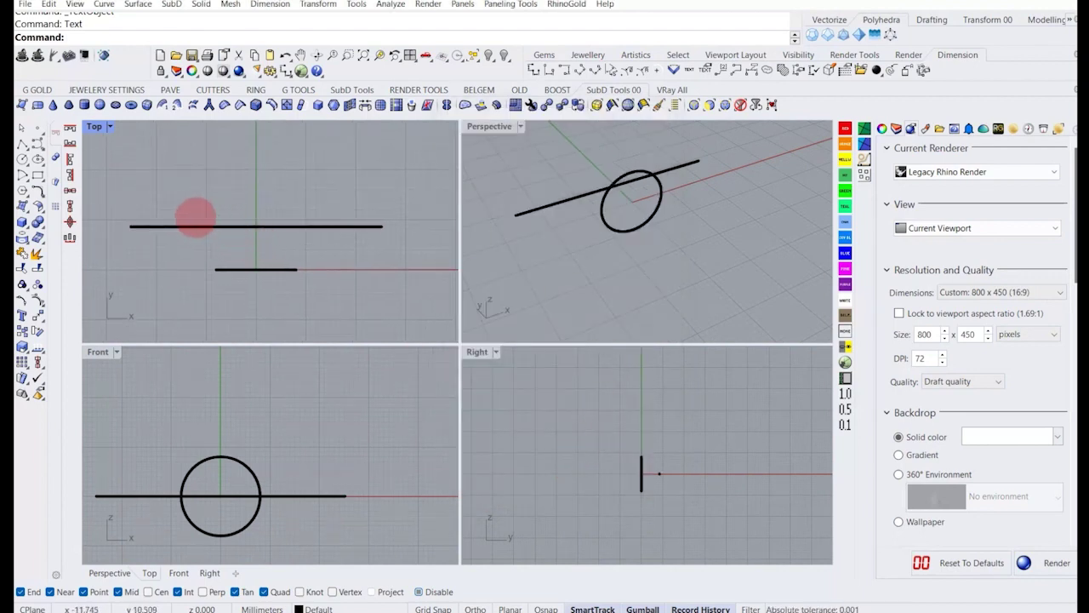
scroll(193, 220, down, 2)
right_click(193, 221)
click(512, 469)
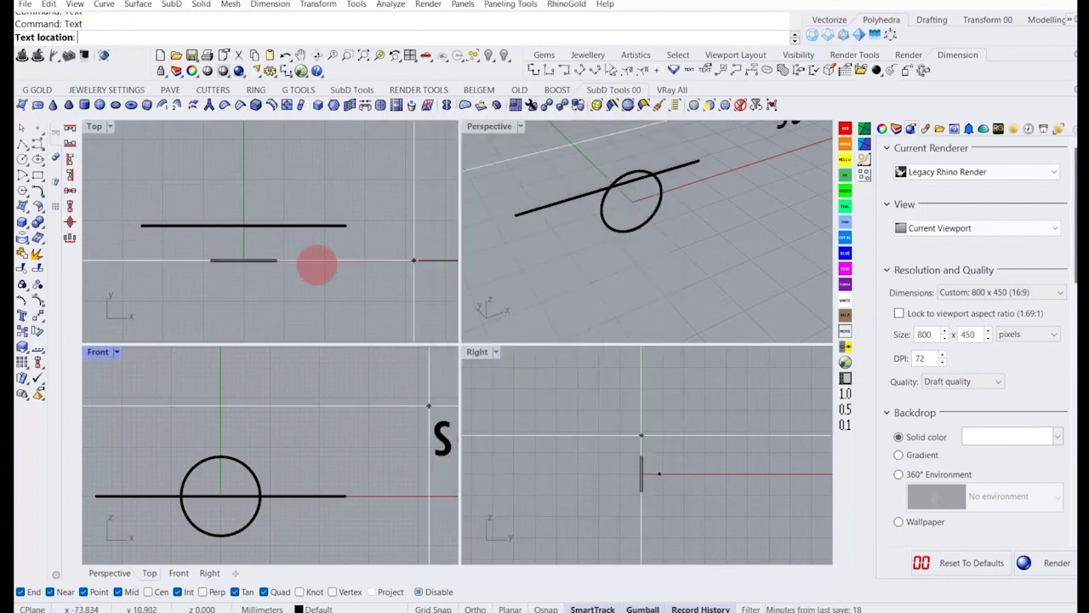
scroll(199, 218, down, 3)
click(126, 186)
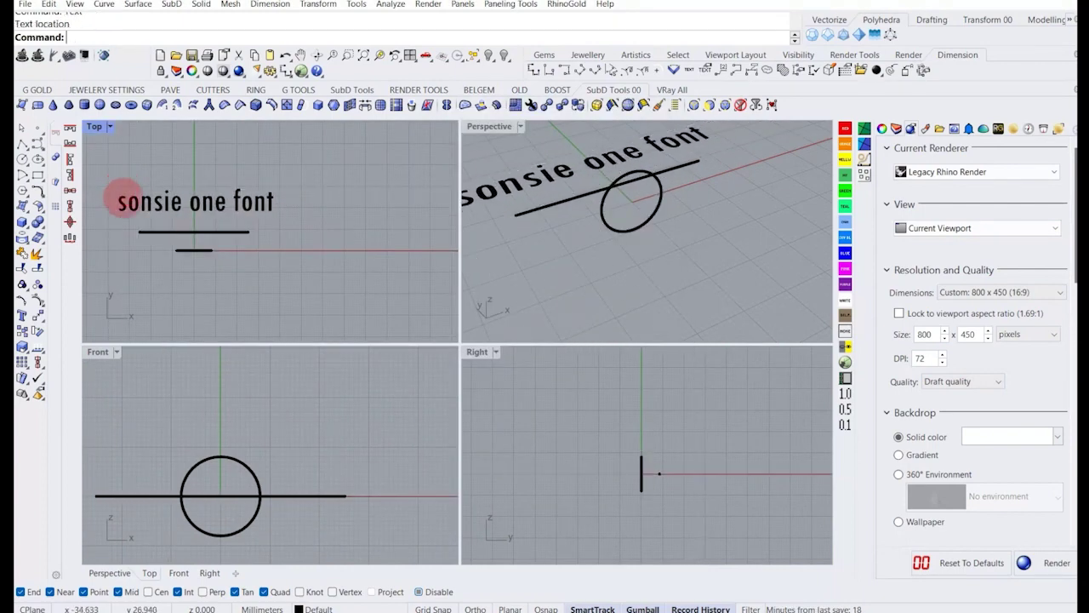
Delete the "sonsie one font" note from the Top viewport.
right_drag(121, 199, 213, 217)
scroll(201, 218, up, 4)
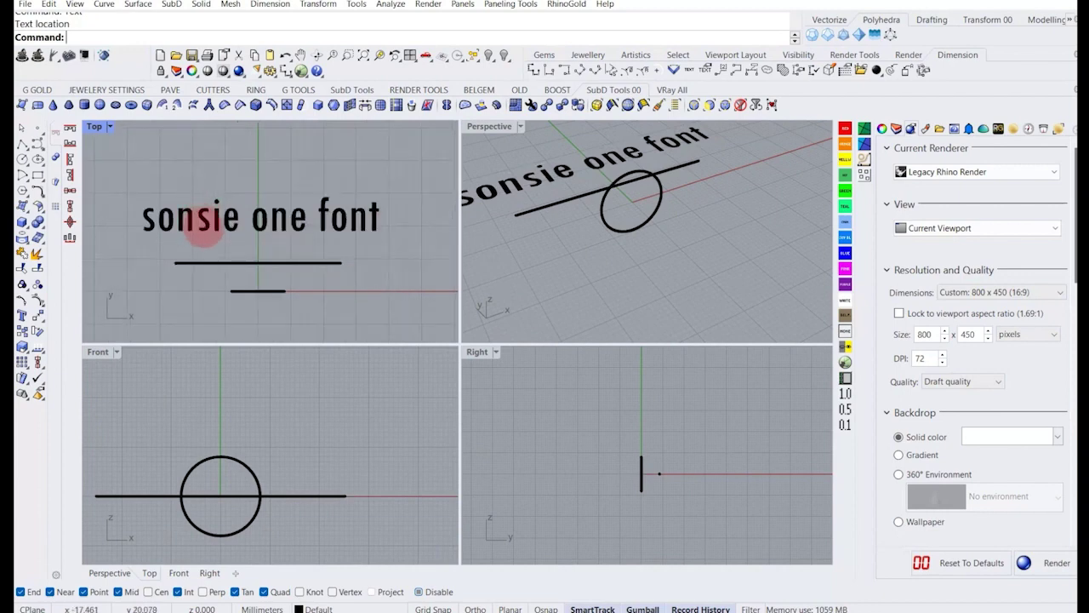
drag(370, 256, 83, 194)
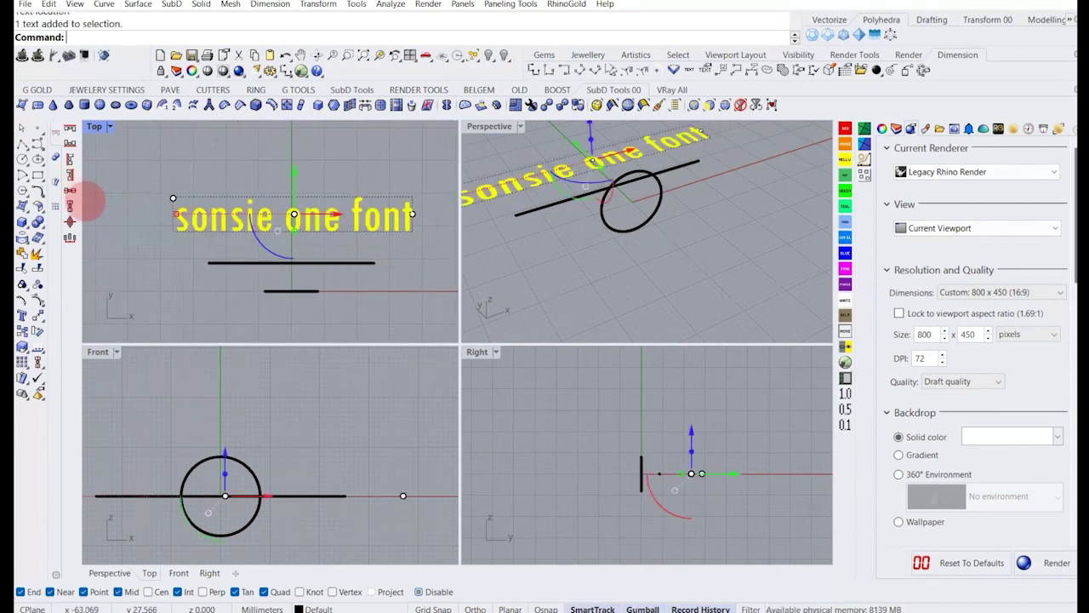
key(Delete)
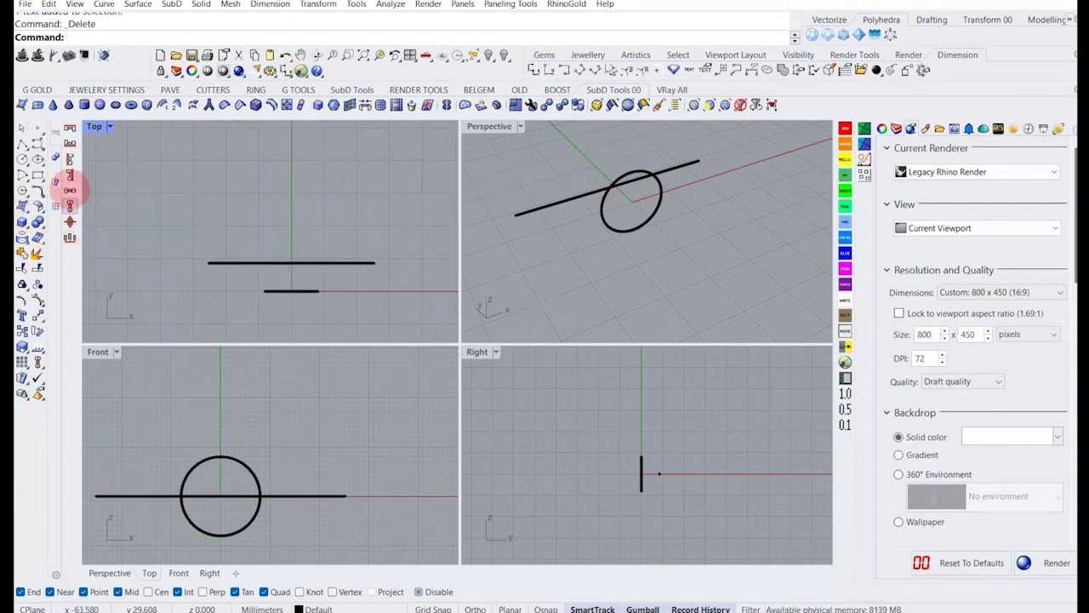
Create the text object "mom" as curves in the Sonsie One font and place it above the long line in the Top viewport.
click(22, 315)
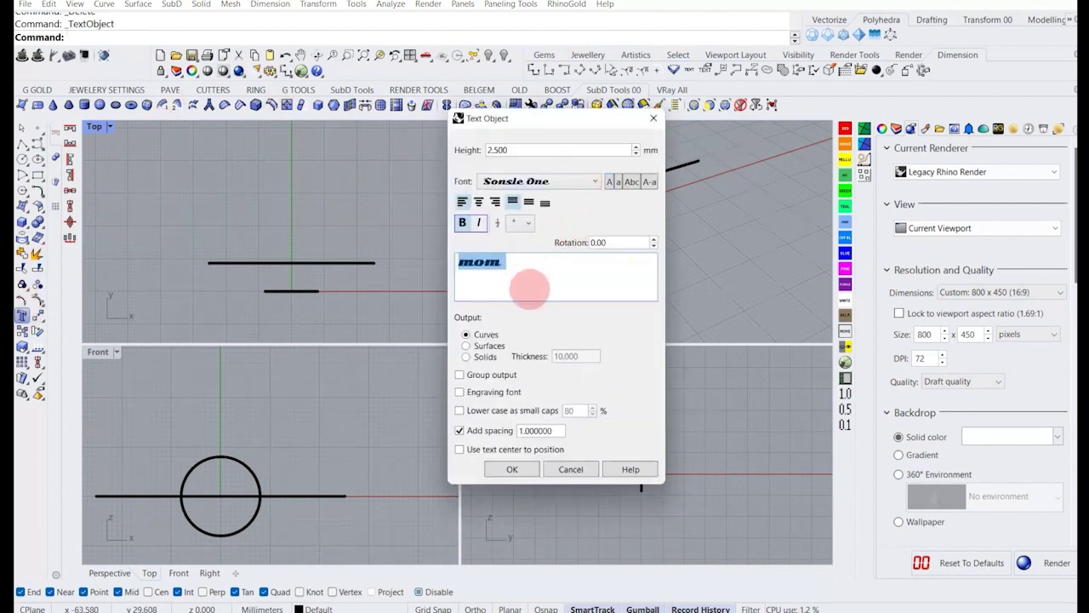
click(511, 469)
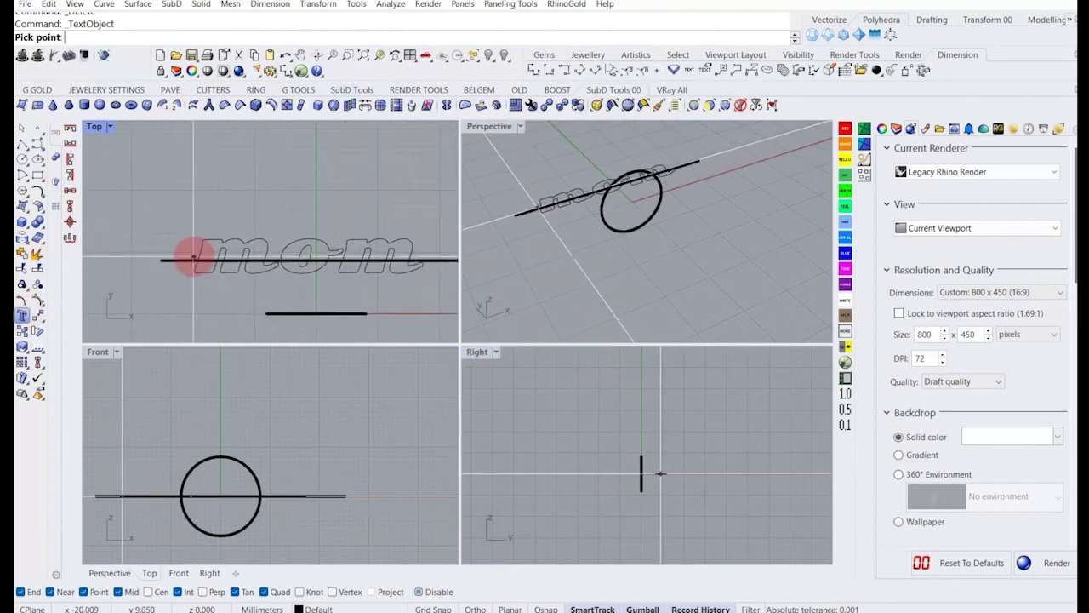
click(187, 197)
right_drag(218, 206, 194, 224)
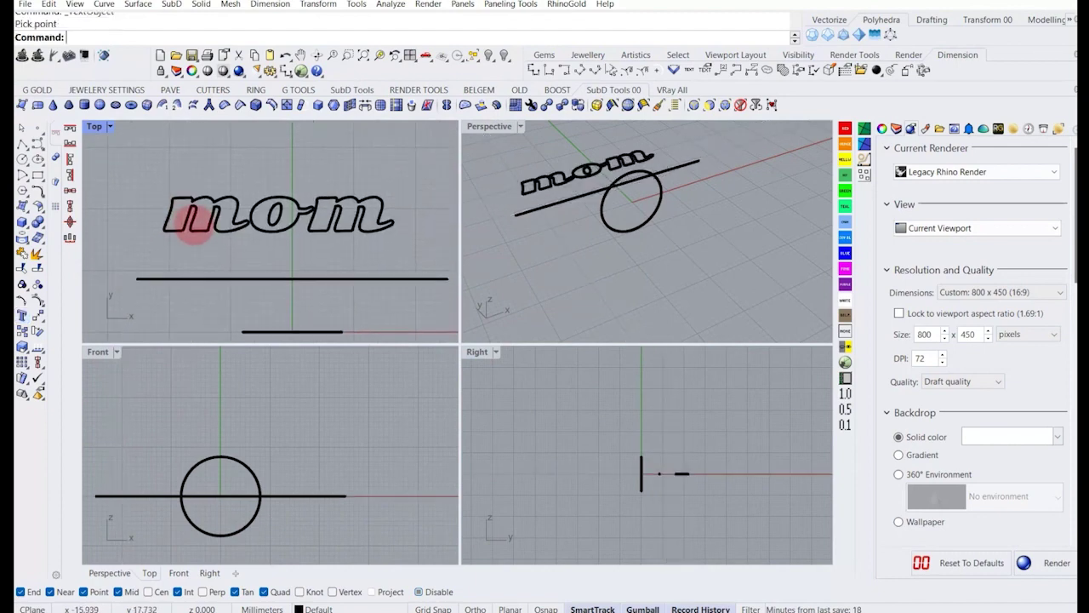
Group the two curves of the letter "o" in the maximized Top viewport and move it in negative X to overlap the first "m".
double_click(96, 124)
right_drag(419, 277, 392, 243)
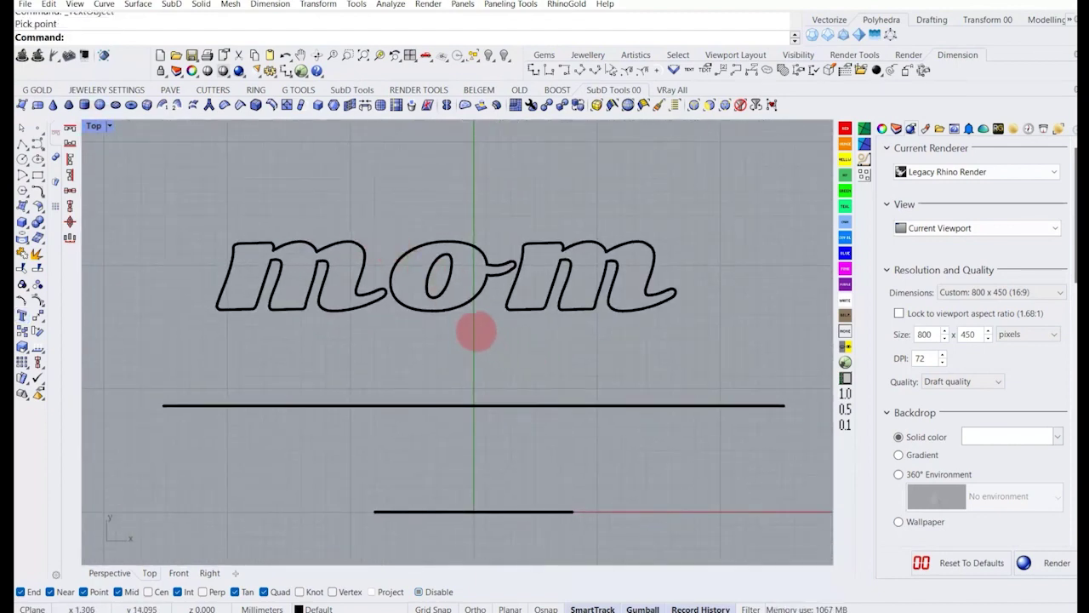
drag(475, 331, 429, 296)
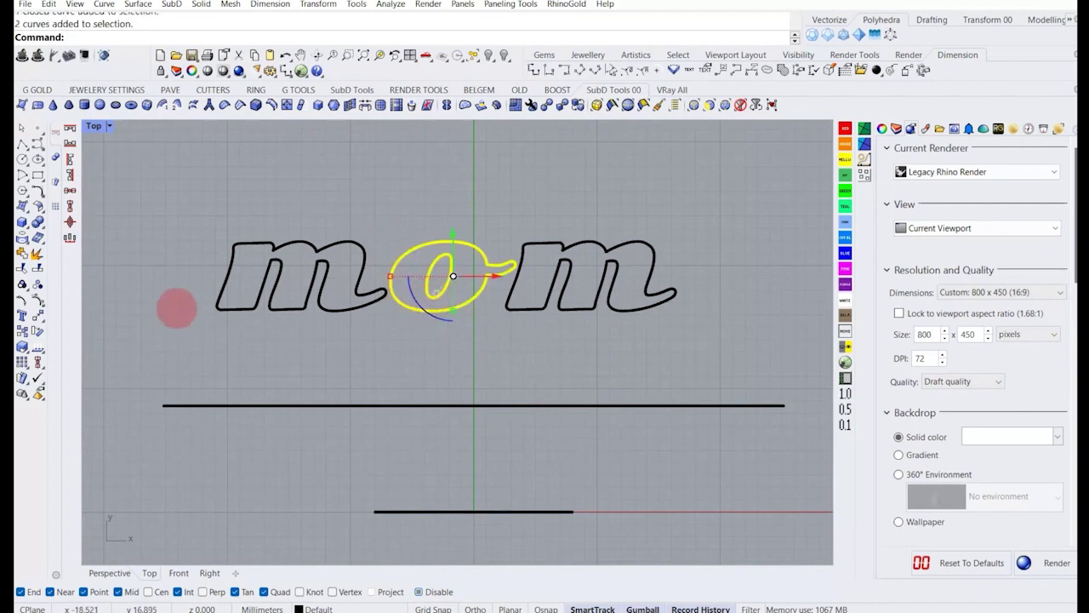
click(38, 283)
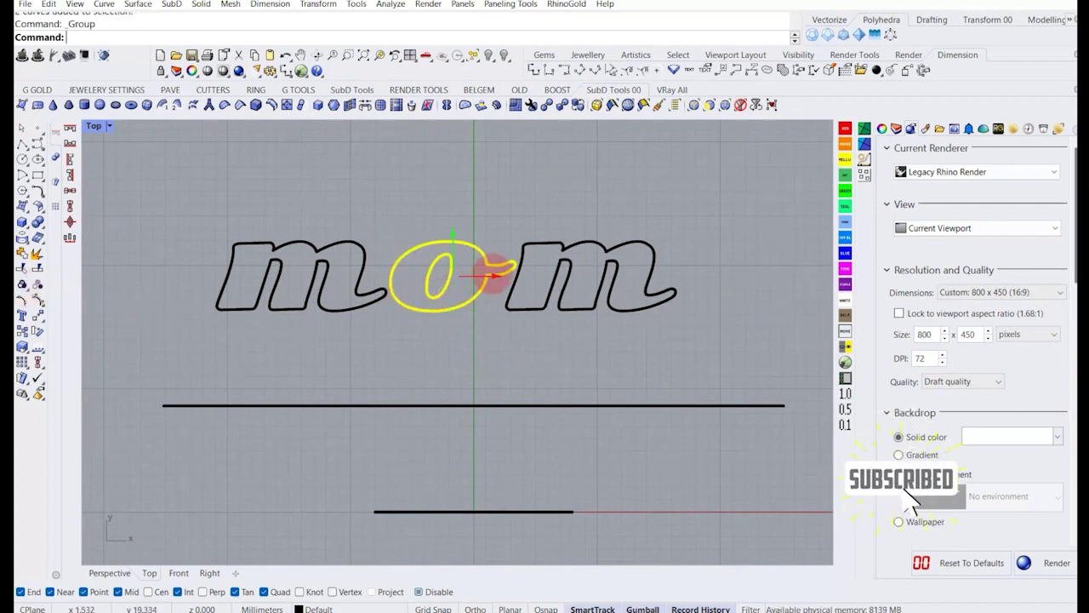
drag(494, 275, 484, 275)
scroll(387, 292, up, 10)
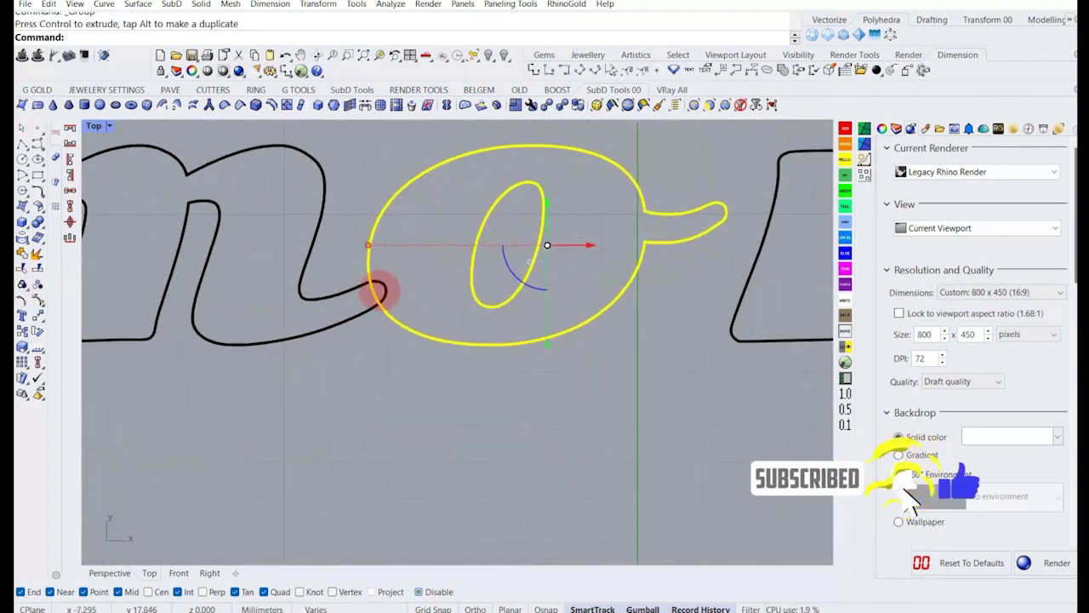
scroll(385, 292, down, 3)
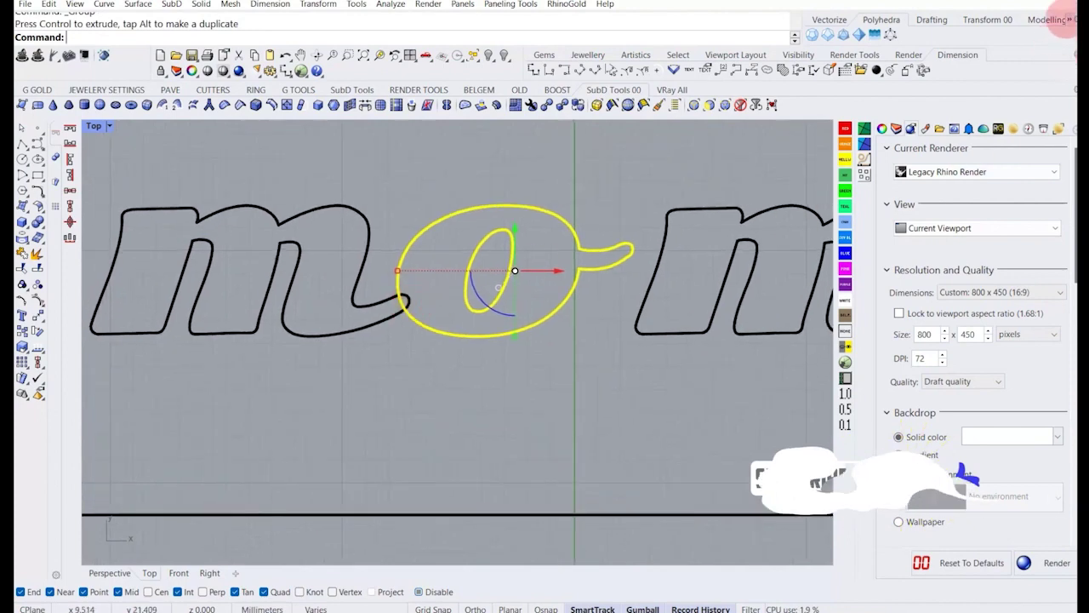
click(1073, 36)
click(1064, 33)
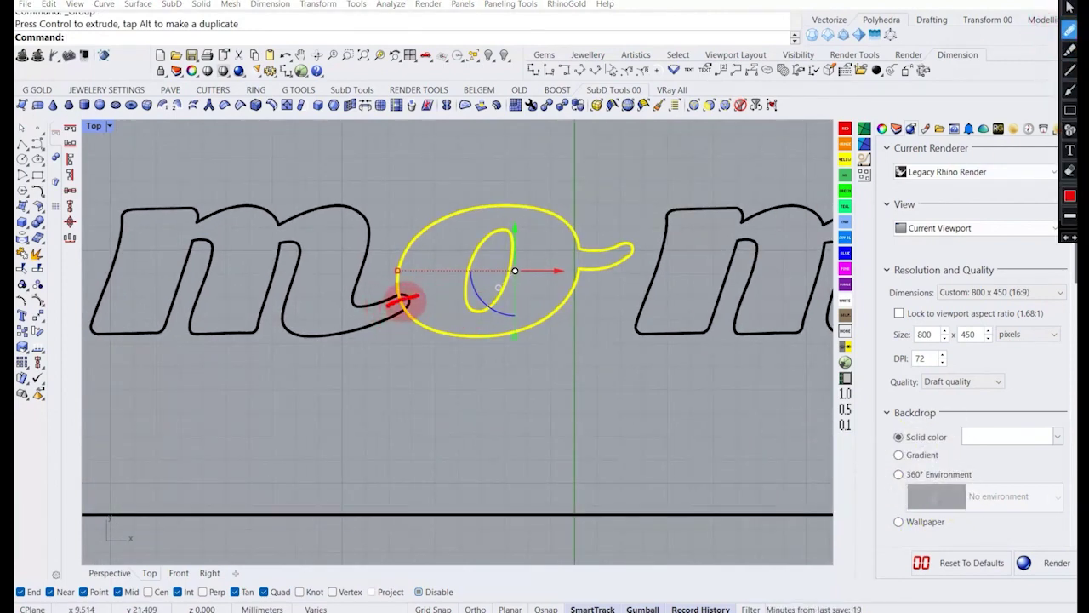
right_click(450, 312)
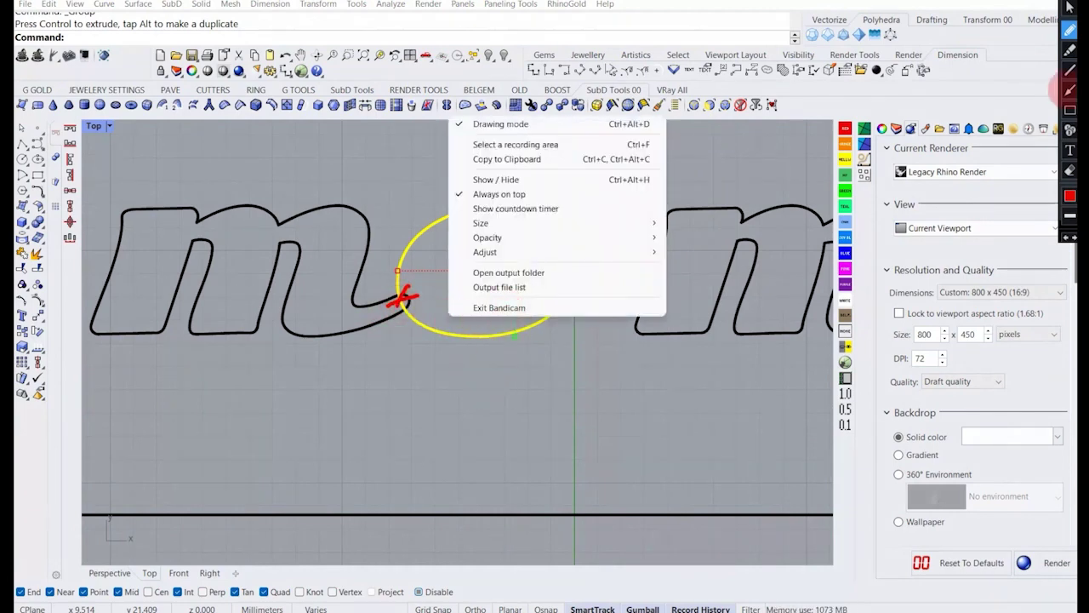
double_click(1069, 171)
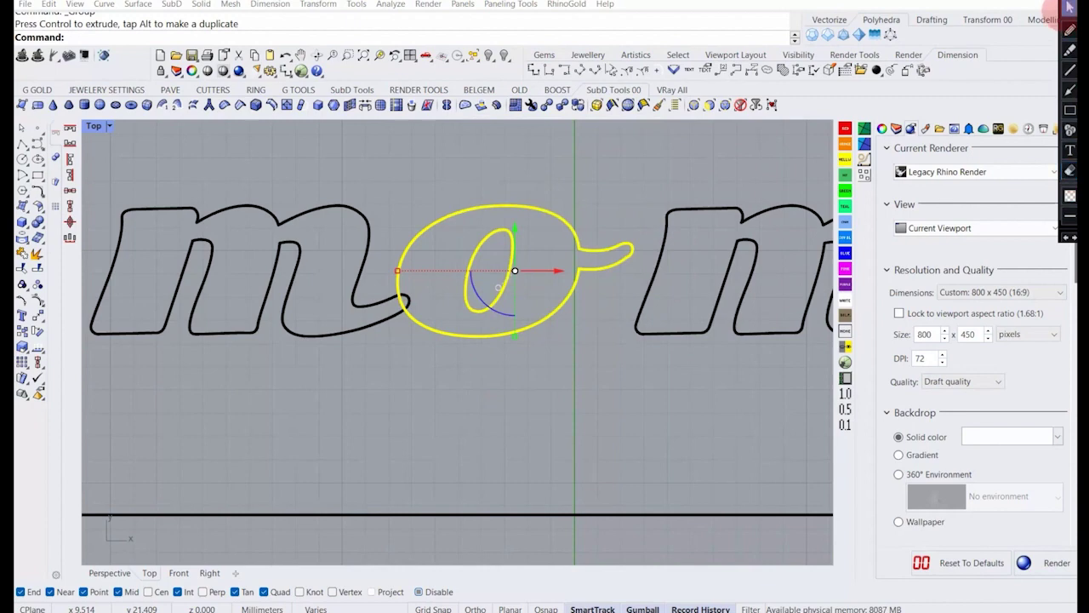
Move the last "m" in the negative X direction until it overlaps the tail of the "o".
right_drag(554, 264, 528, 277)
scroll(311, 301, down, 2)
right_drag(342, 300, 322, 304)
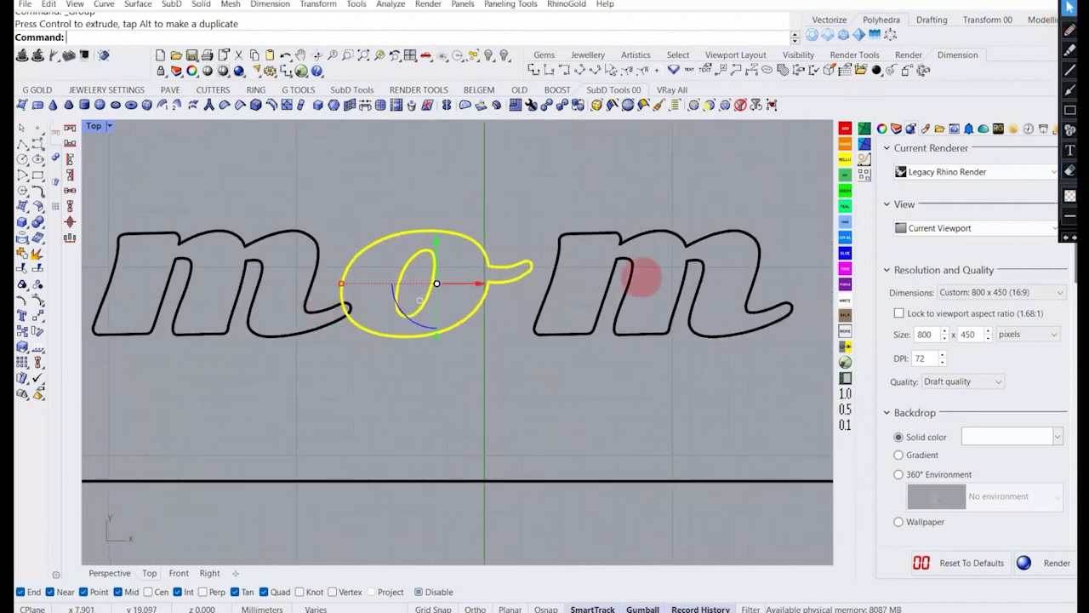
click(603, 323)
click(598, 310)
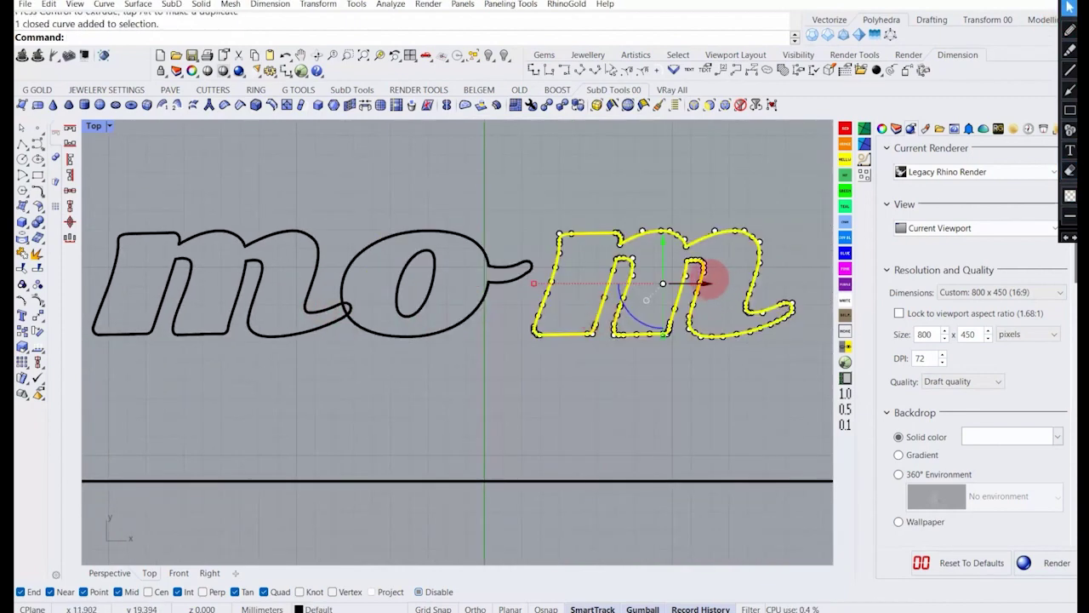
drag(707, 282, 669, 277)
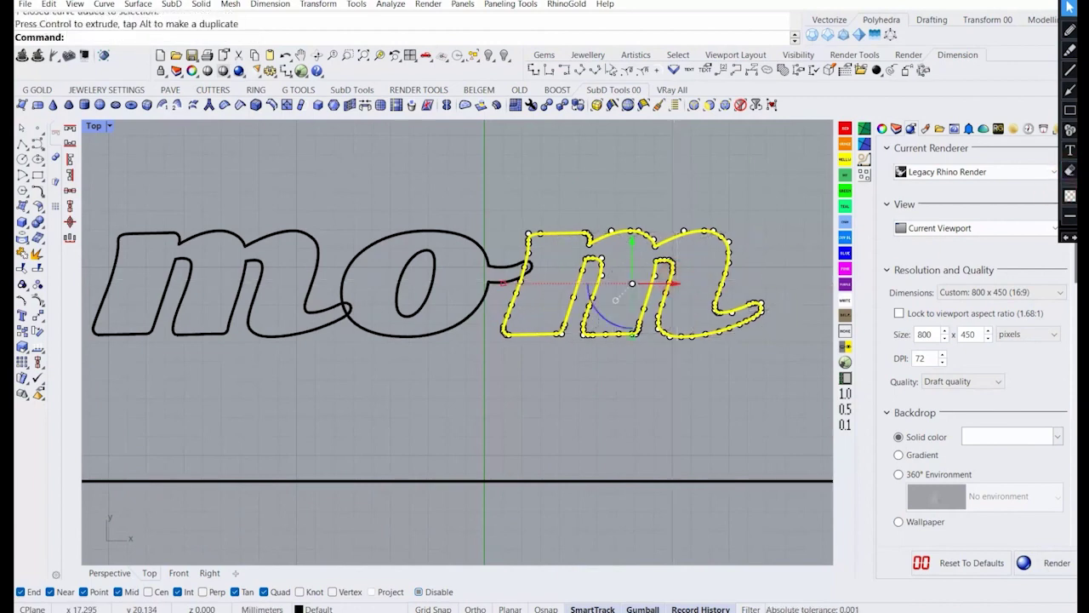
click(1071, 29)
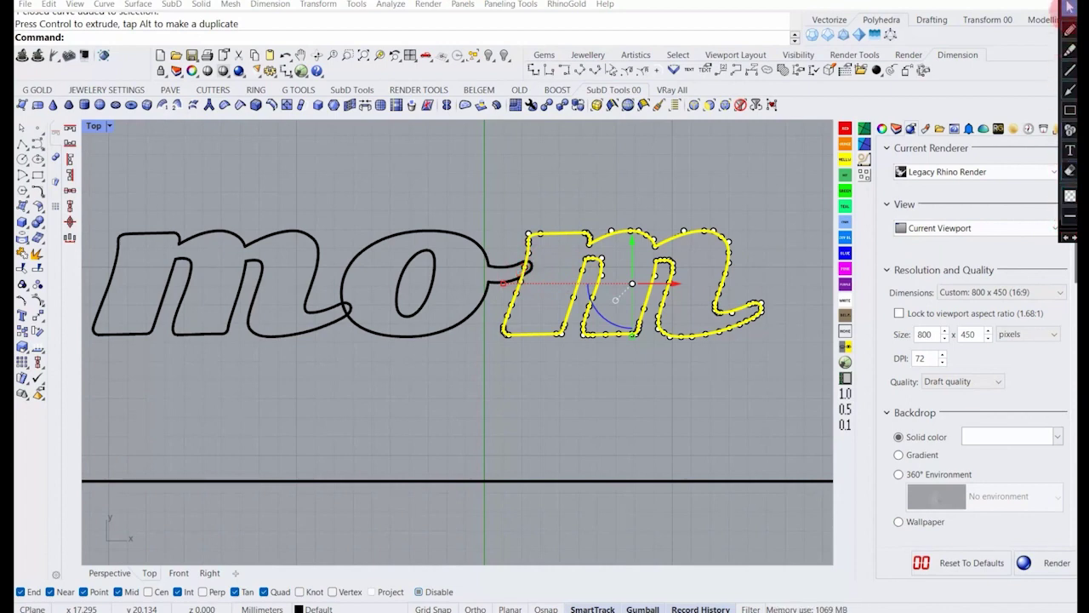
Trim the overlapping curve segments where the first "m" meets the "o", using all letter curves as cutting objects.
click(536, 408)
drag(725, 417, 168, 240)
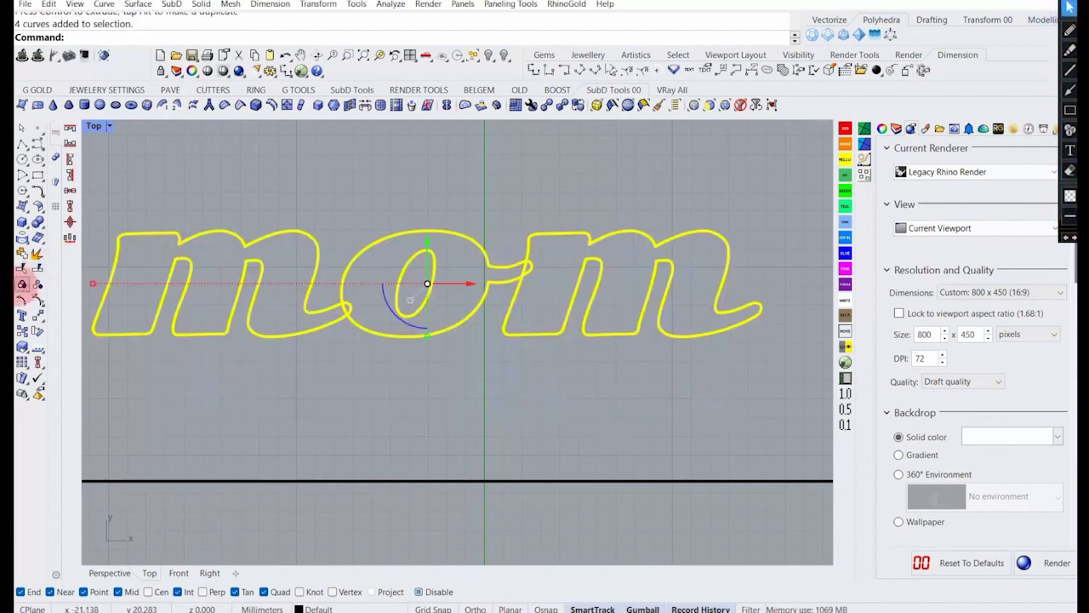
click(22, 266)
scroll(323, 311, up, 8)
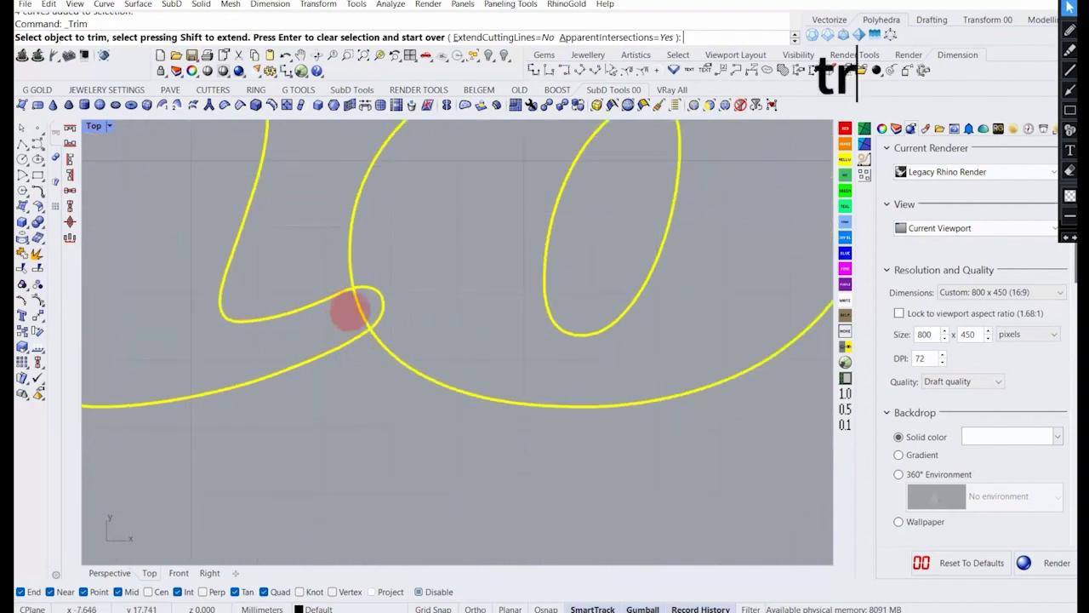
click(380, 295)
click(381, 296)
scroll(302, 339, down, 12)
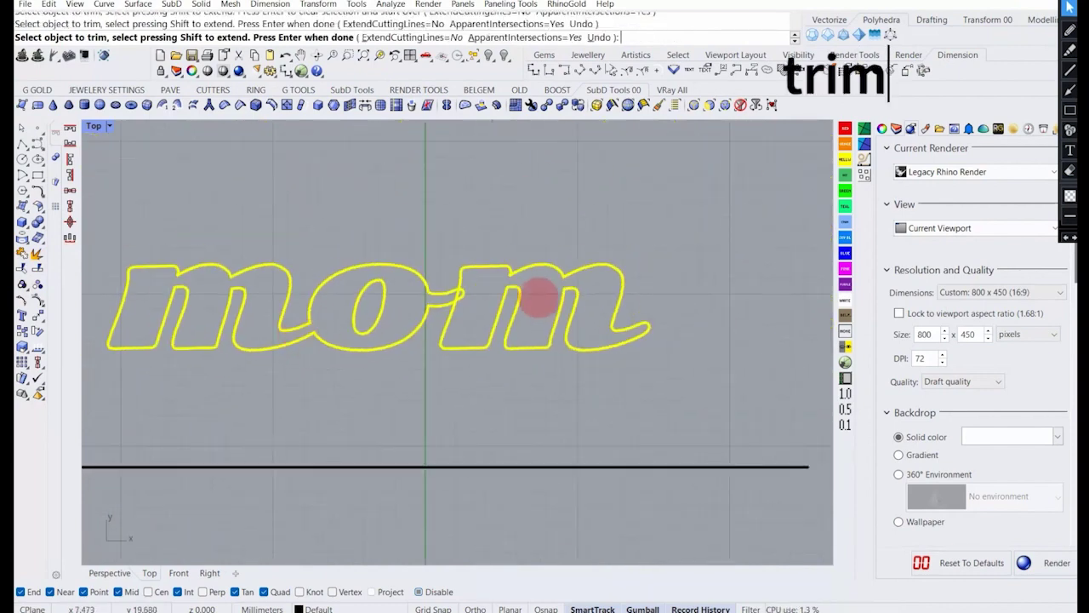
Trim the overlapping curve segments where the tail of the "o" meets the last "m", and finish trimming.
scroll(459, 295, up, 6)
scroll(458, 295, up, 2)
scroll(474, 306, down, 6)
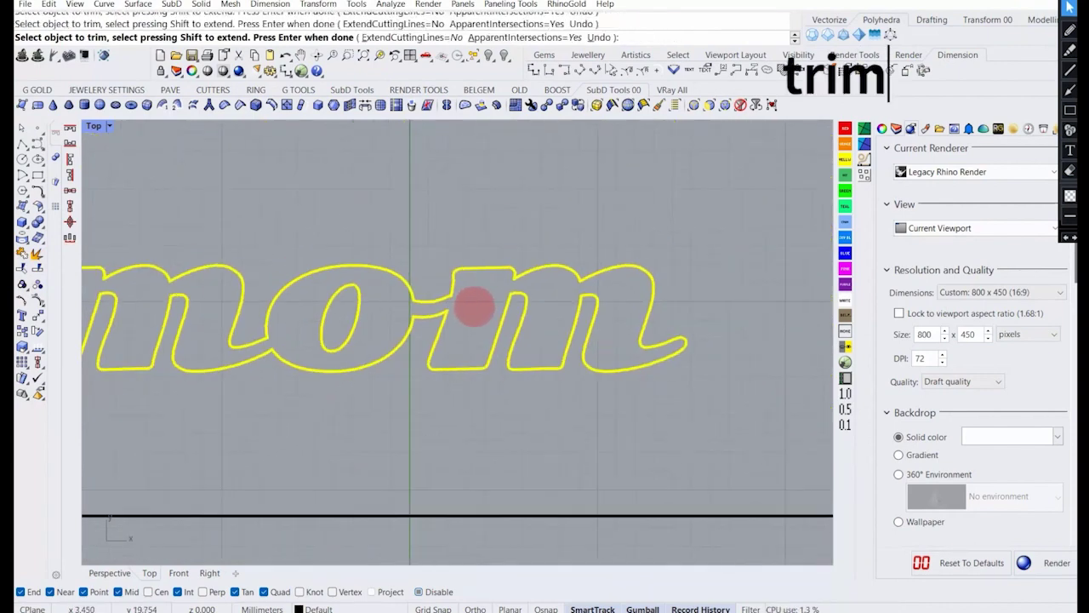
scroll(474, 306, up, 2)
right_click(474, 306)
scroll(474, 306, down, 8)
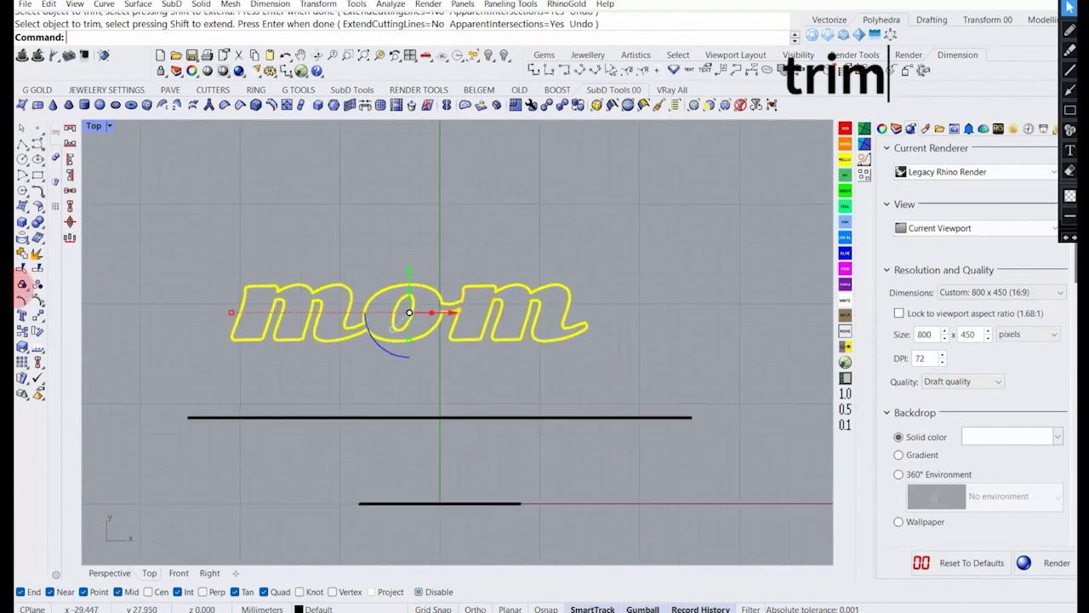
Join the trimmed letter curves into one closed "mom" outline and group it with the inner curve of the "o".
click(22, 256)
click(310, 391)
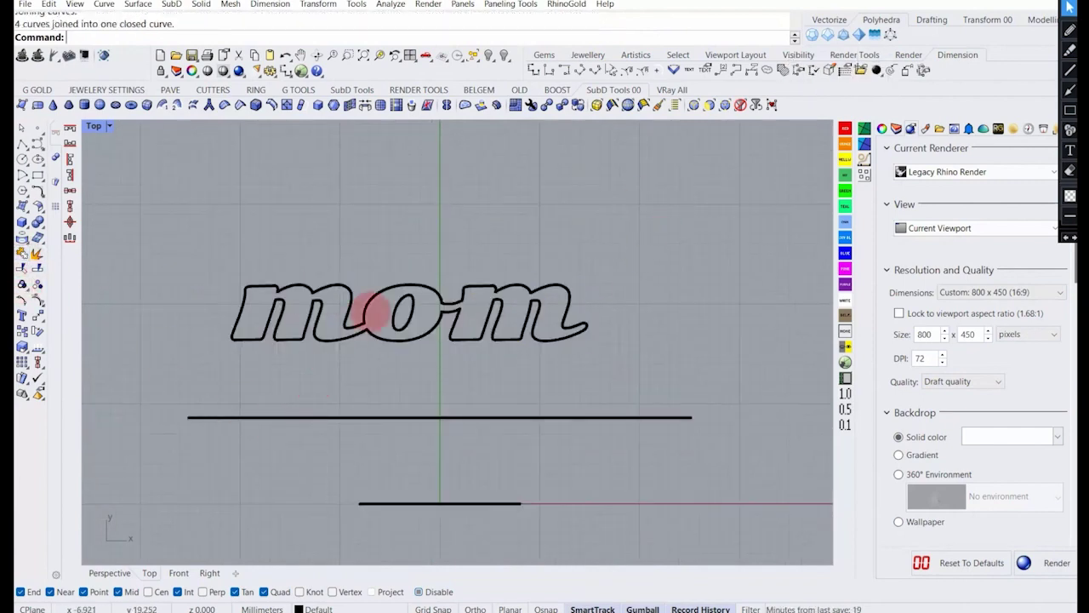
click(368, 306)
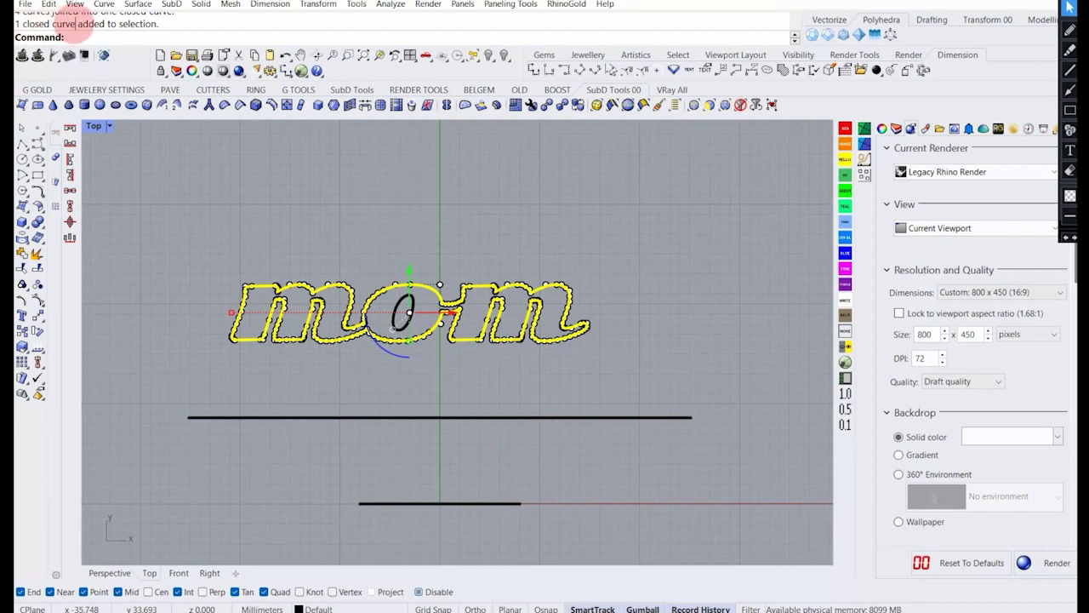
drag(76, 24, 23, 24)
click(292, 316)
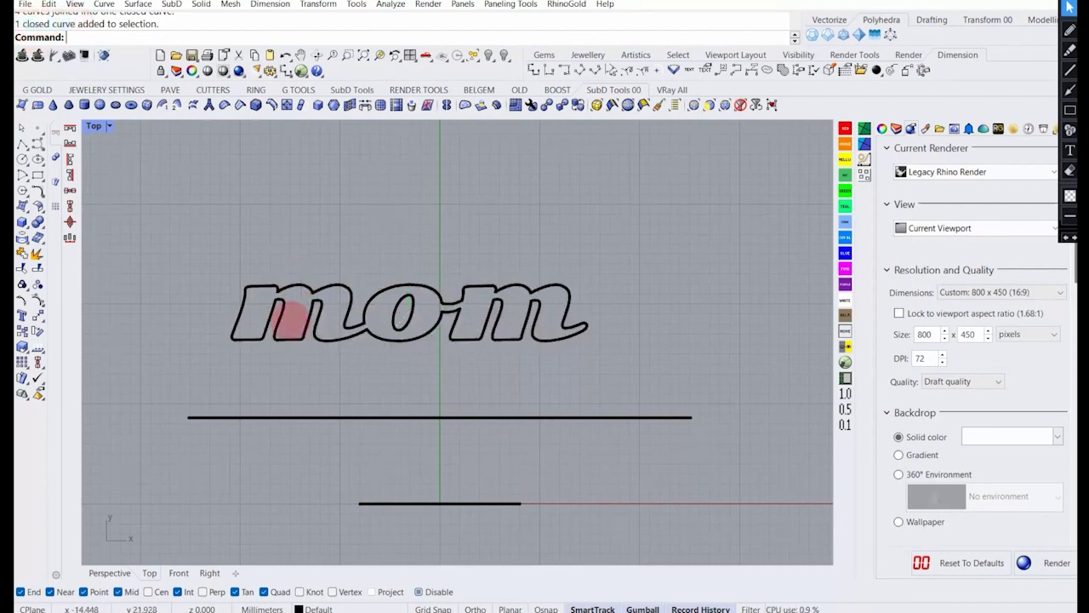
drag(616, 356, 195, 244)
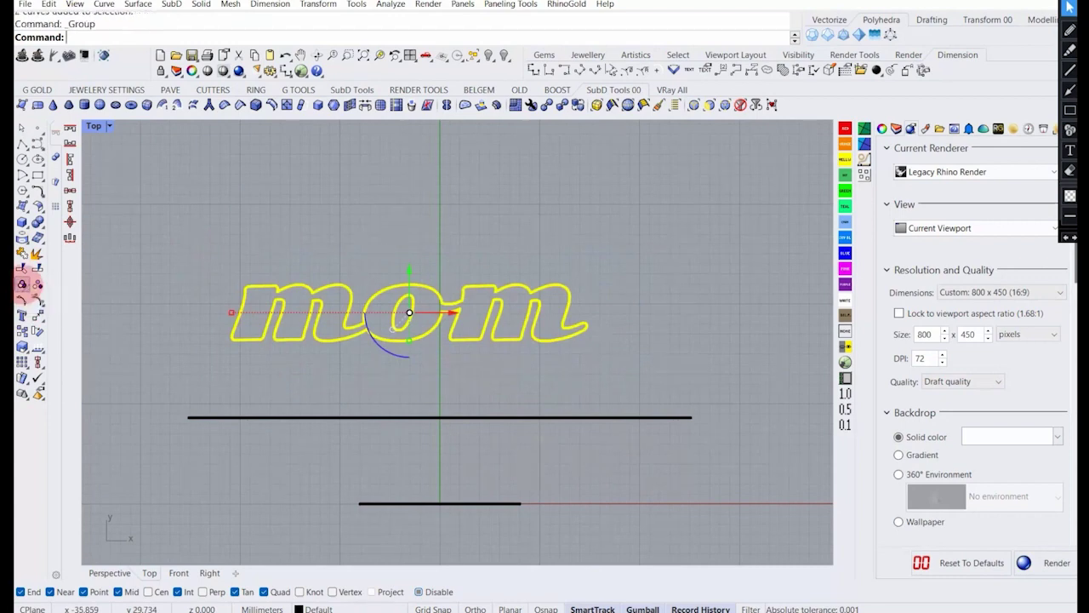
click(174, 318)
Align the grouped "mom" lettering and the circumference-length line concentrically.
scroll(432, 352, down, 2)
click(417, 326)
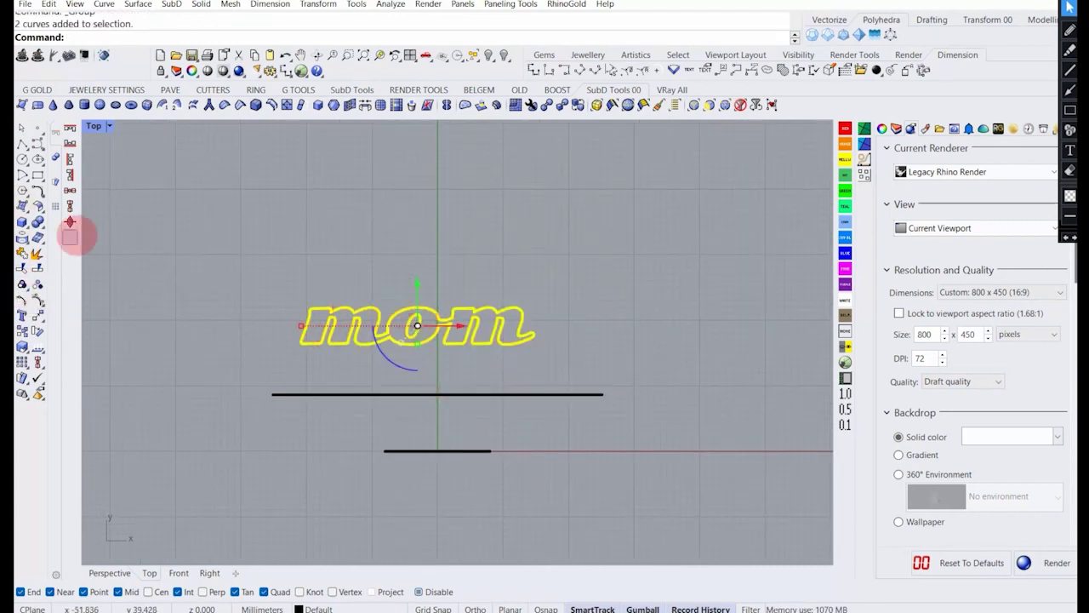
shift+click(430, 395)
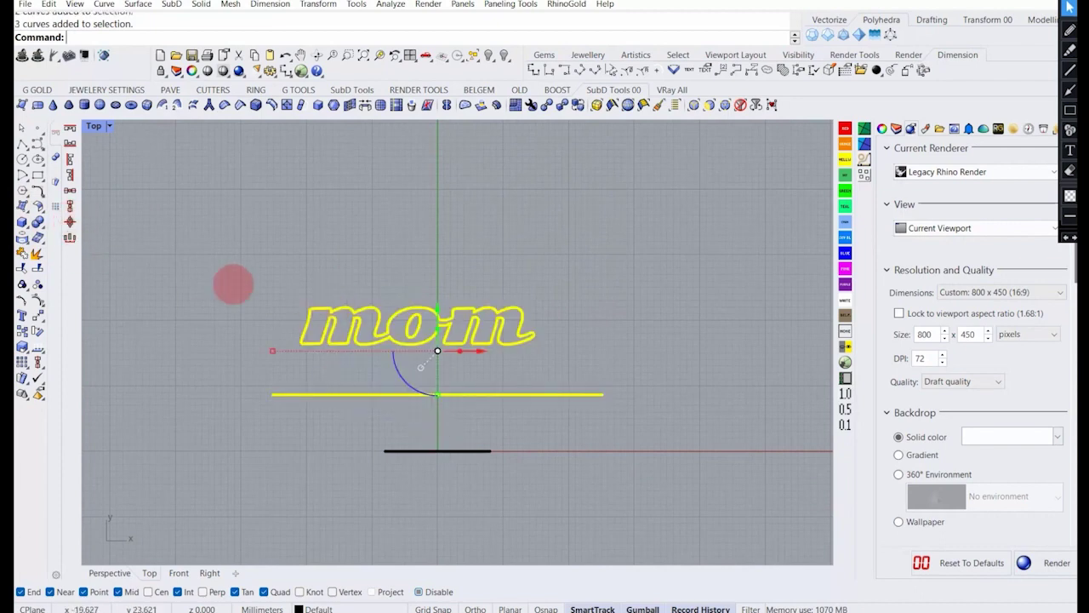
click(70, 221)
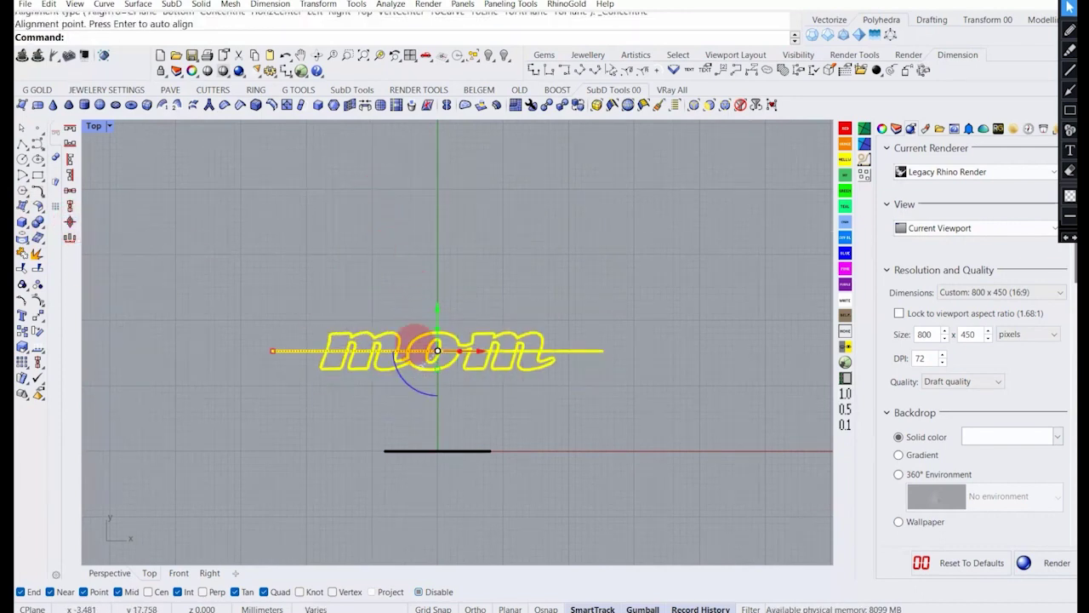
Move the lettering toward the start of the line, scale it down, and undo the last move and scaling.
click(387, 369)
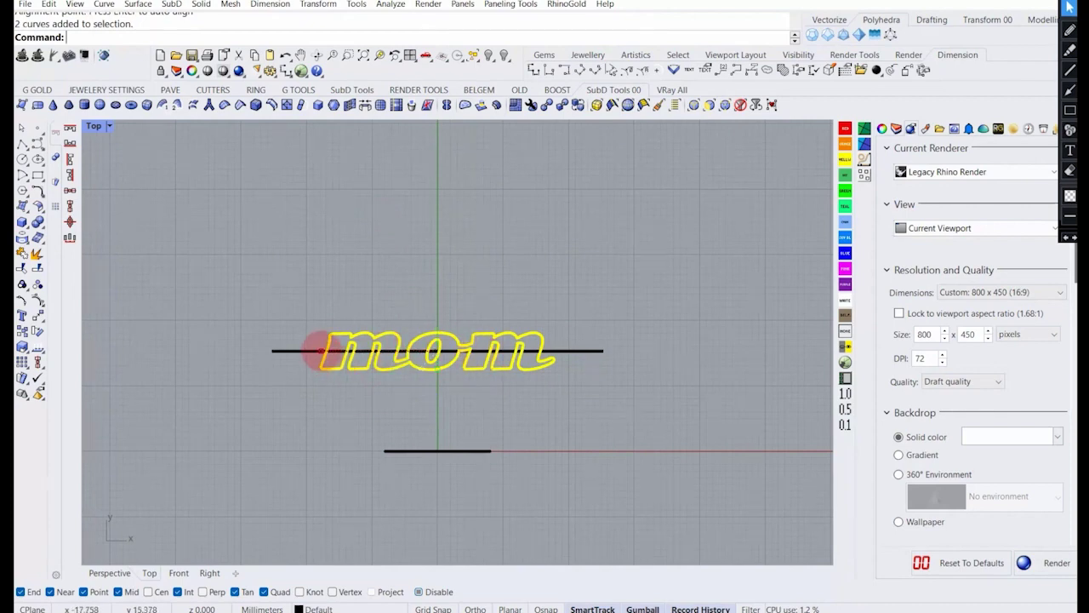
drag(321, 350, 269, 352)
drag(382, 350, 396, 367)
key(ctrl+z)
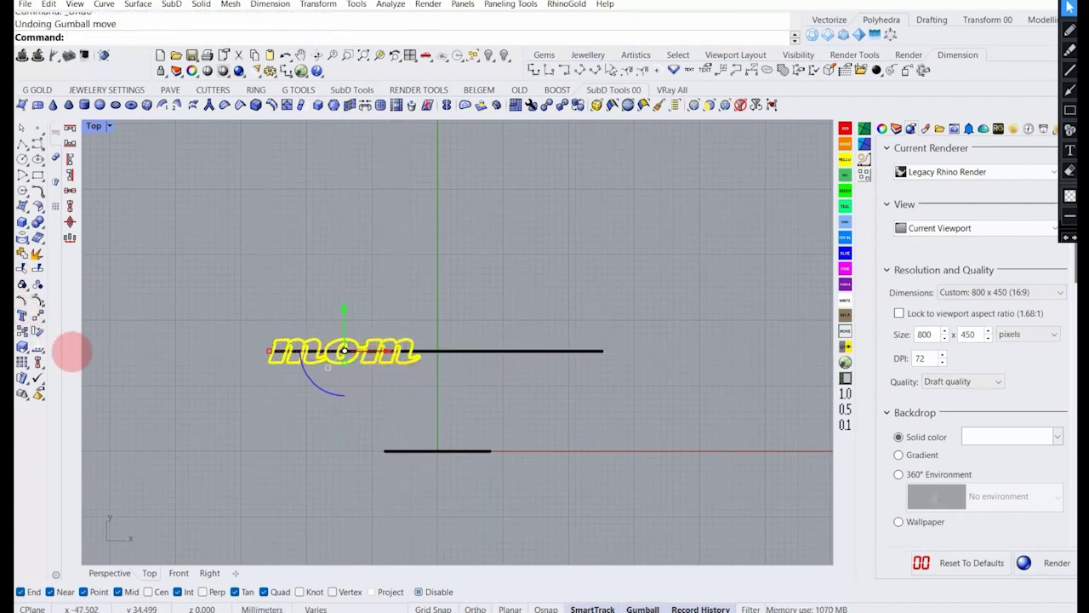
key(ctrl+z)
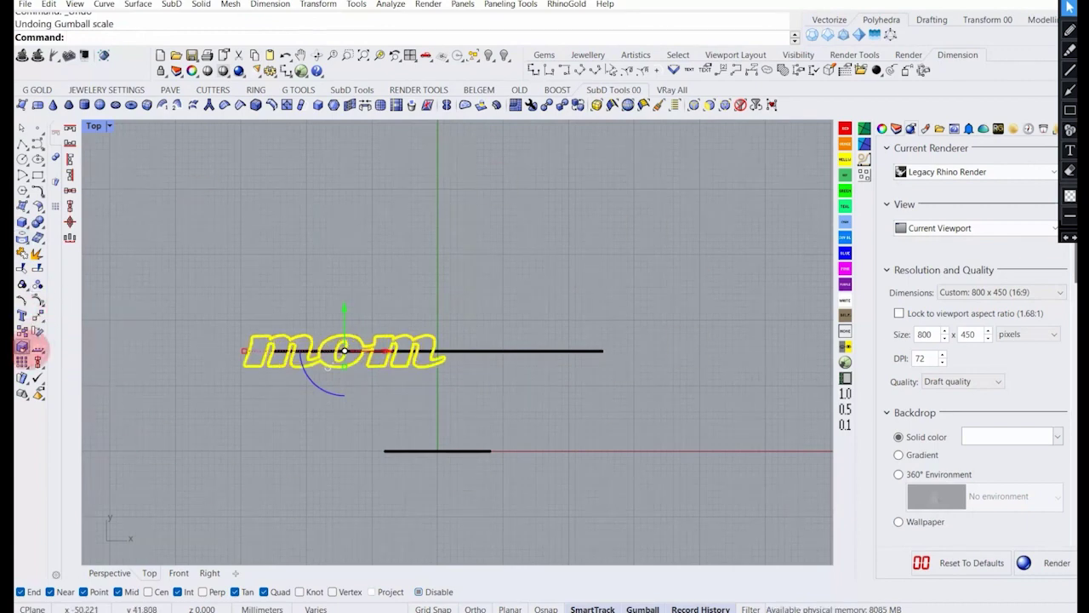
Scale the lettering about its automatic base point by a factor of about 0.88 and shift it slightly in X.
click(24, 348)
right_click(457, 326)
scroll(435, 328, up, 8)
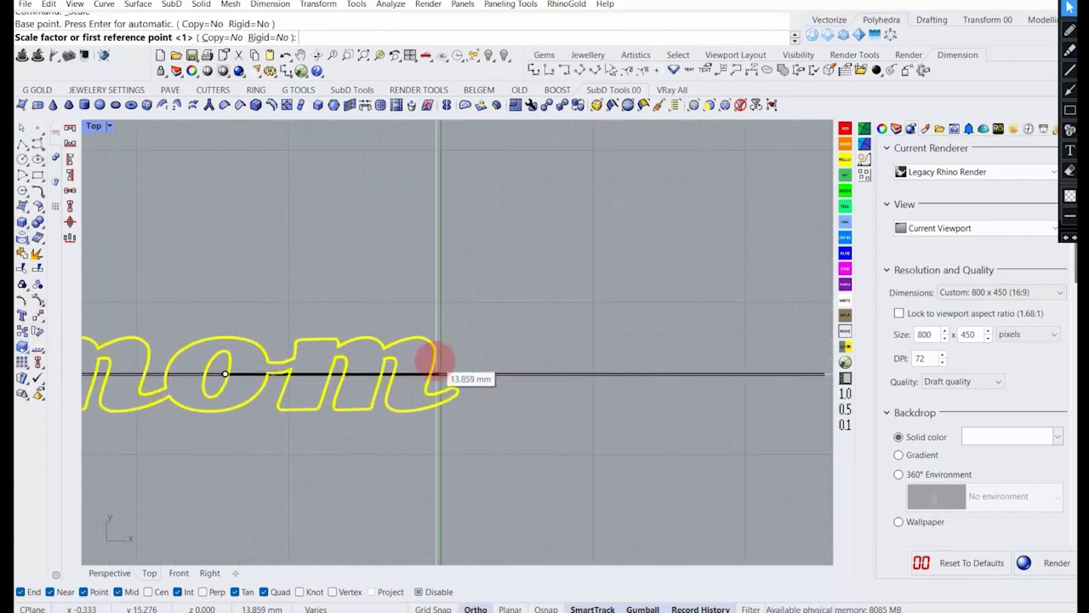
click(437, 373)
scroll(436, 371, down, 3)
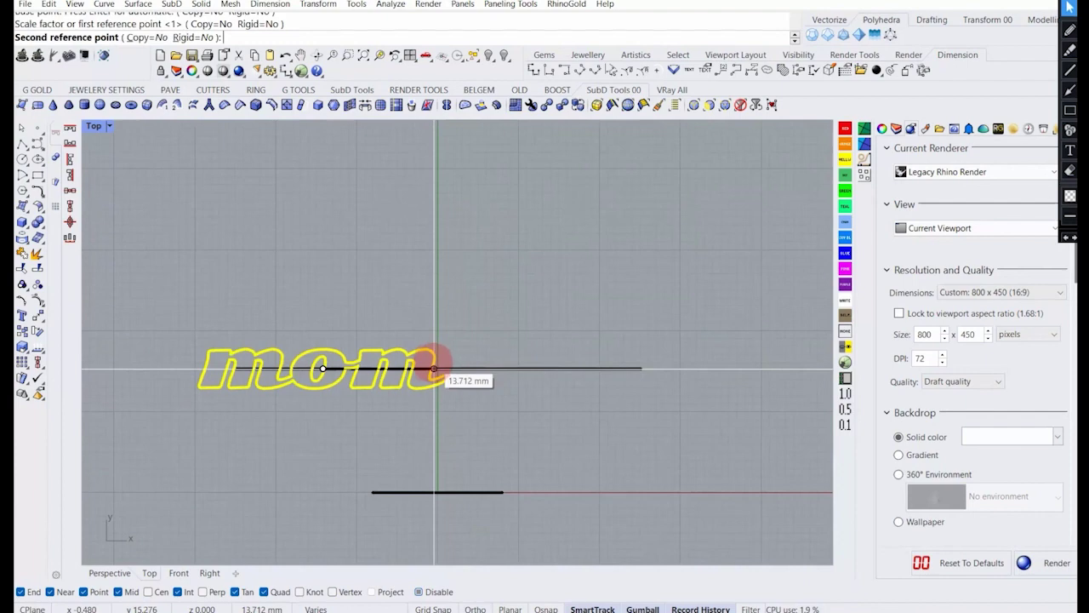
click(420, 364)
drag(367, 368, 376, 370)
Scale the lettering down slightly more and move it along the line to span from the line's start to its midpoint.
key(Return)
key(Return)
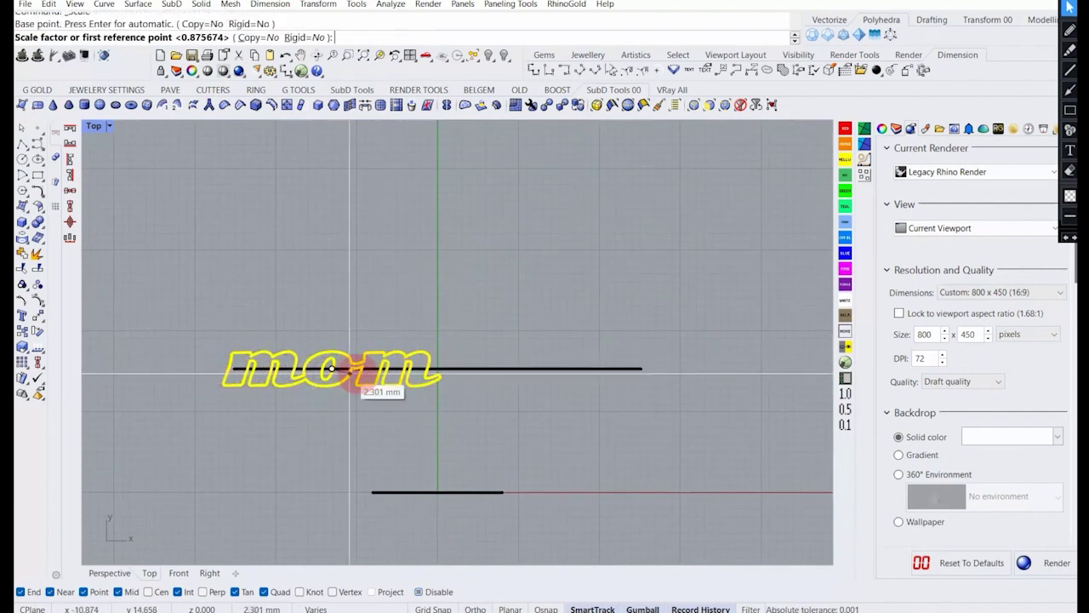
click(435, 369)
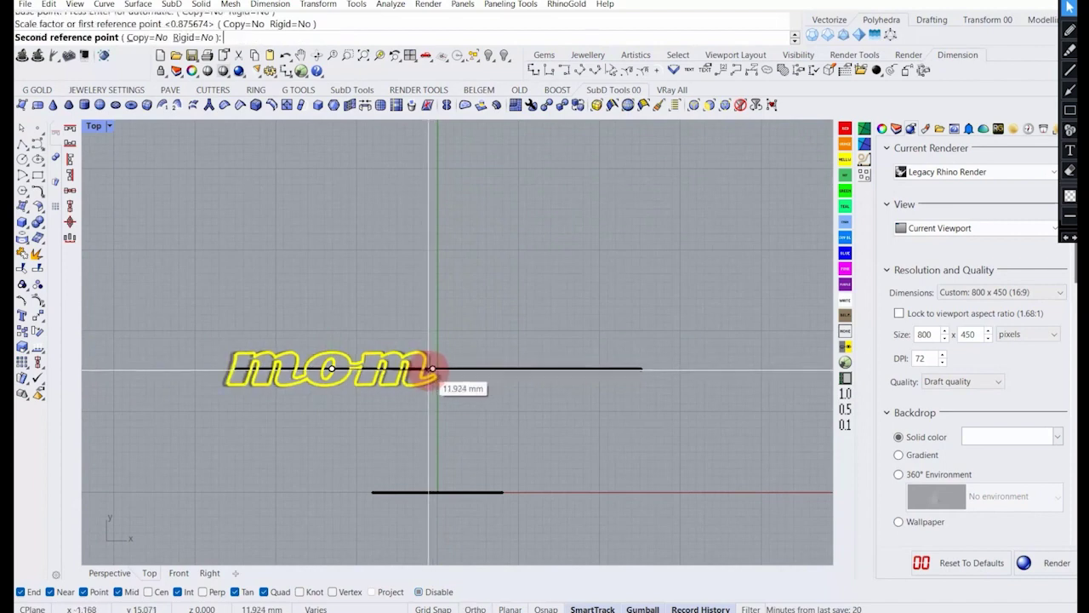
click(430, 371)
drag(371, 369, 427, 364)
scroll(247, 373, up, 4)
click(263, 275)
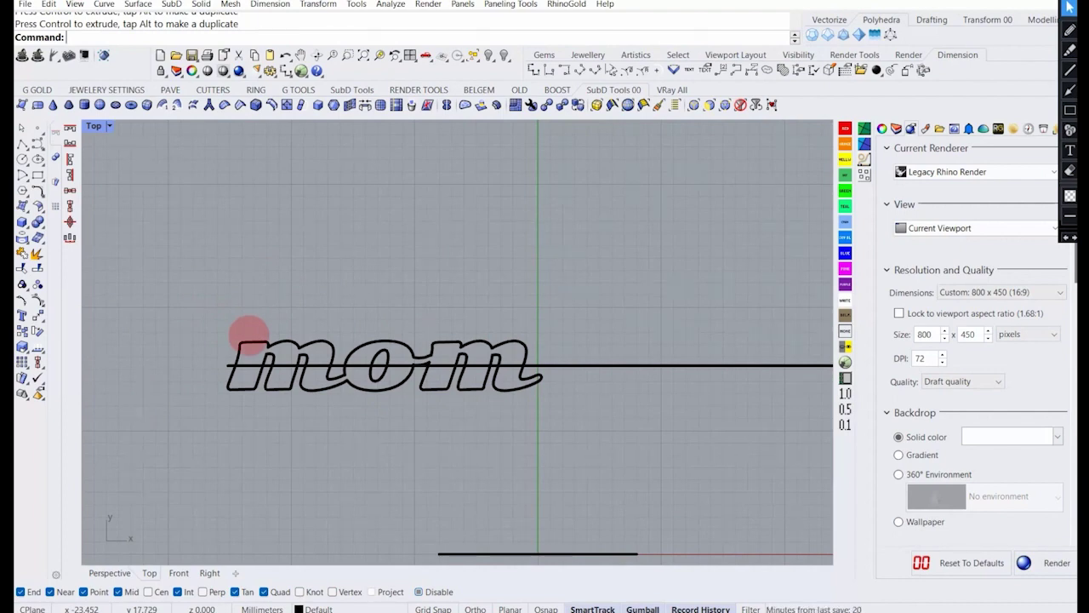
Mirror a copy of the "mom" lettering across a vertical mirror plane through the origin, 0.
click(449, 379)
scroll(265, 371, down, 3)
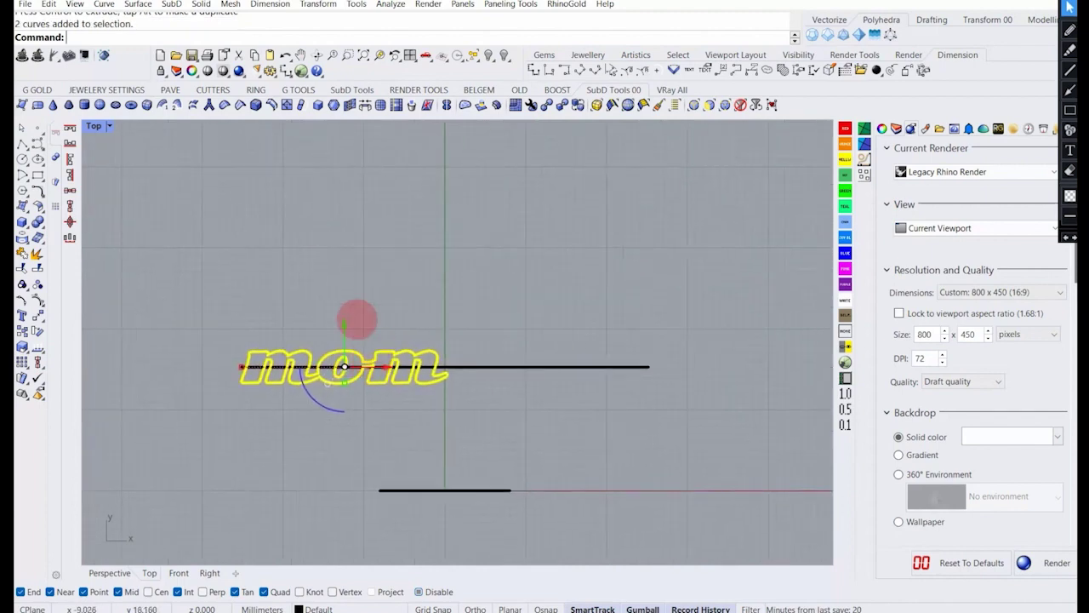
click(281, 275)
click(394, 385)
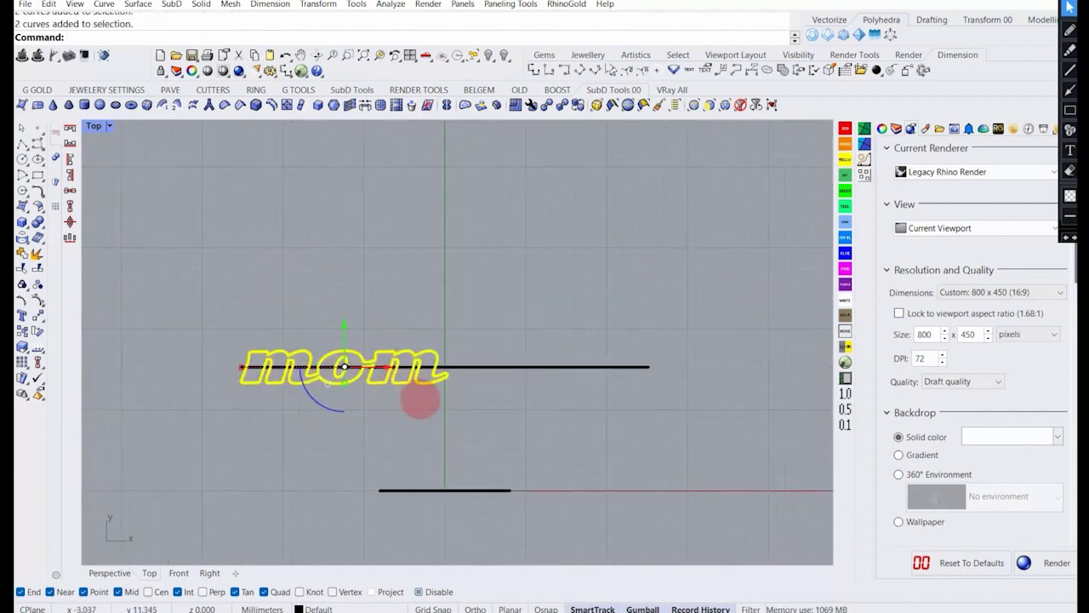
text(mi)
key(Return)
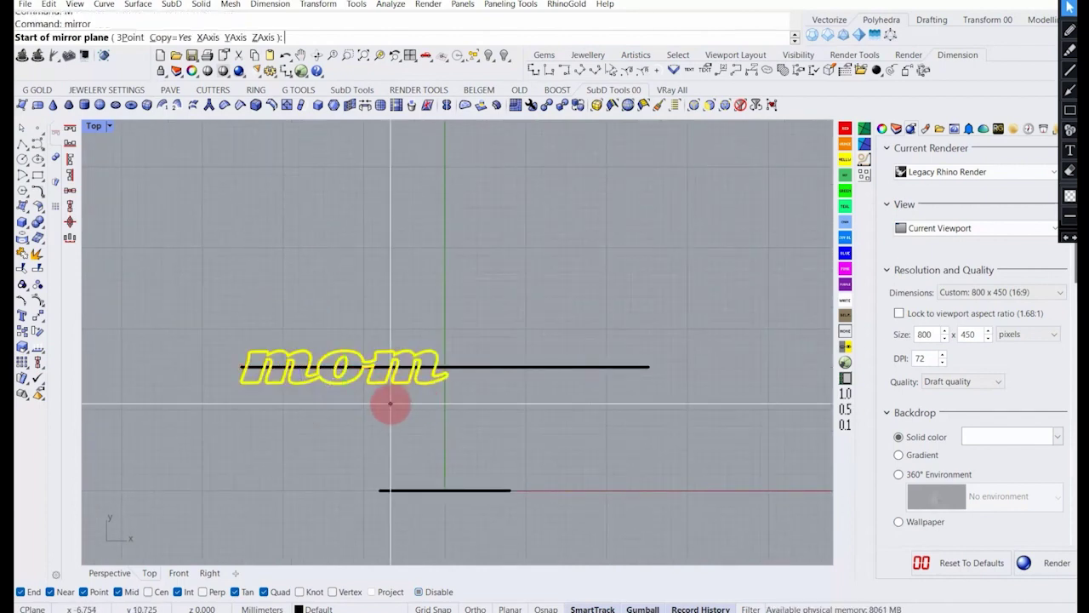
text(0)
key(Return)
shift+click(449, 309)
click(481, 440)
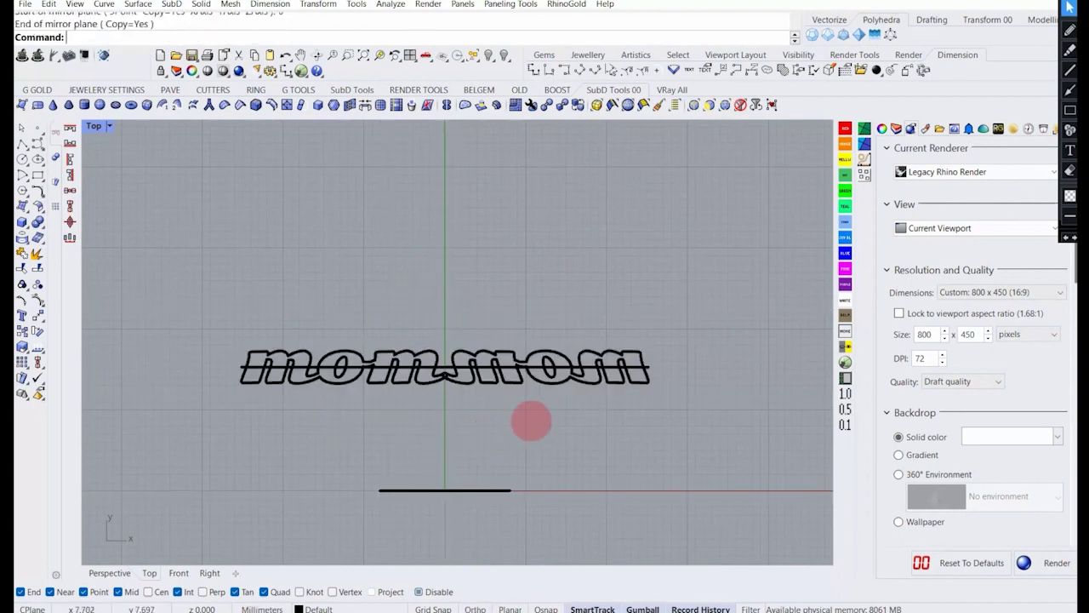
Delete the mirrored copy of the lettering.
click(567, 385)
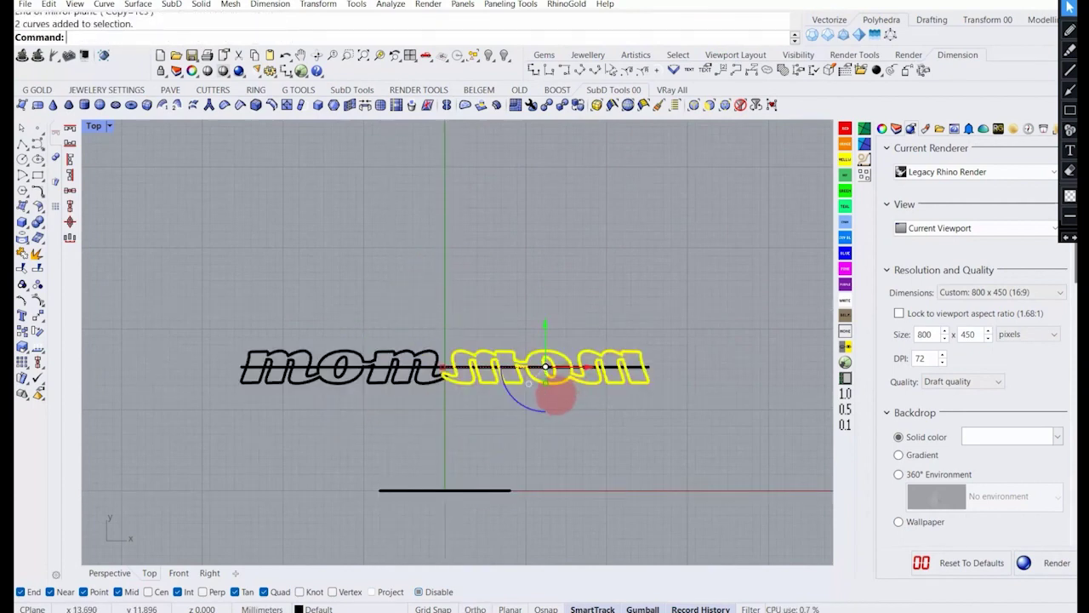
scroll(467, 367, down, 2)
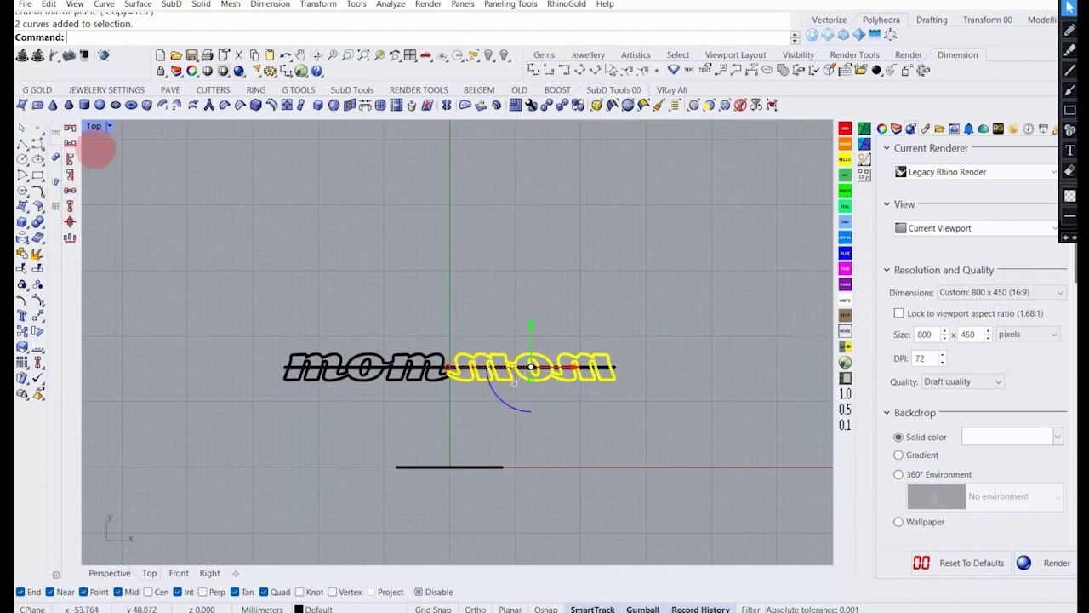
key(Delete)
Copy the "mom" lettering group in the maximized Top viewport from the line's start point to its midpoint.
key(ctrl+m)
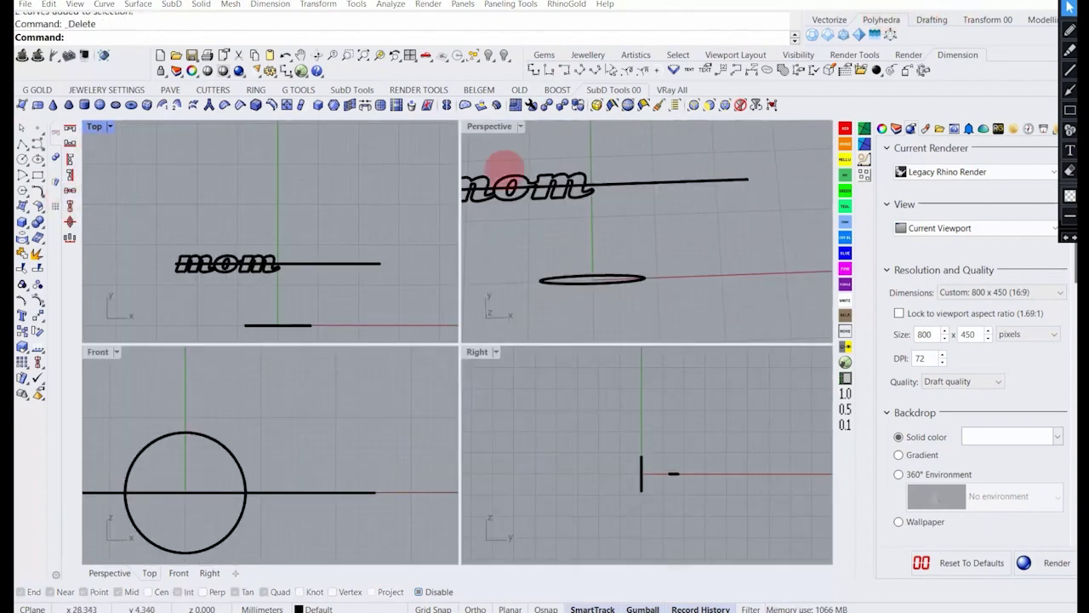
click(235, 260)
key(Escape)
click(224, 260)
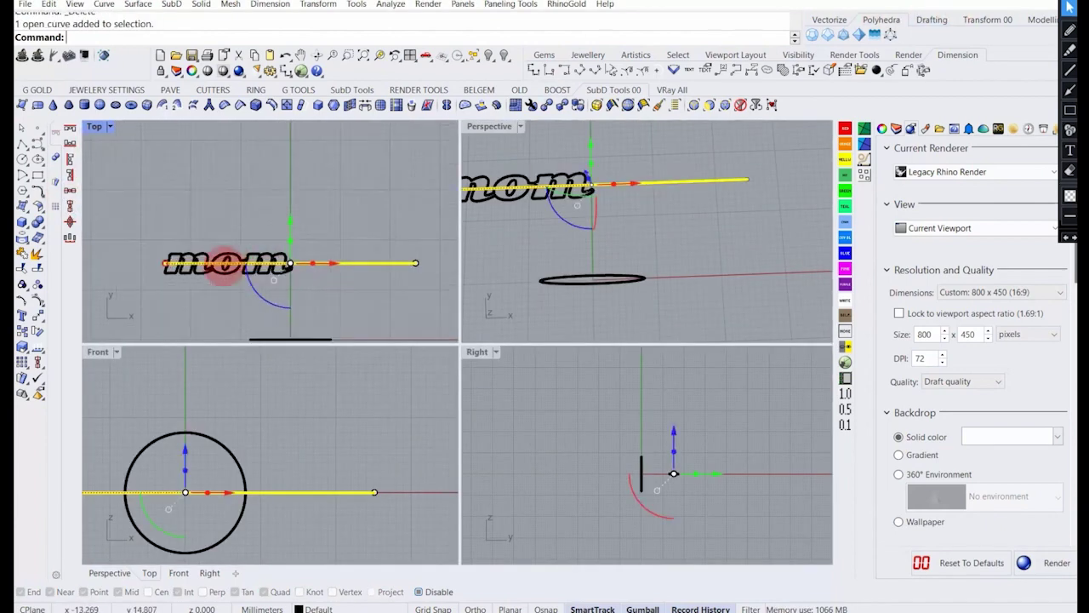
scroll(219, 268, up, 2)
key(Escape)
scroll(218, 267, down, 2)
click(220, 270)
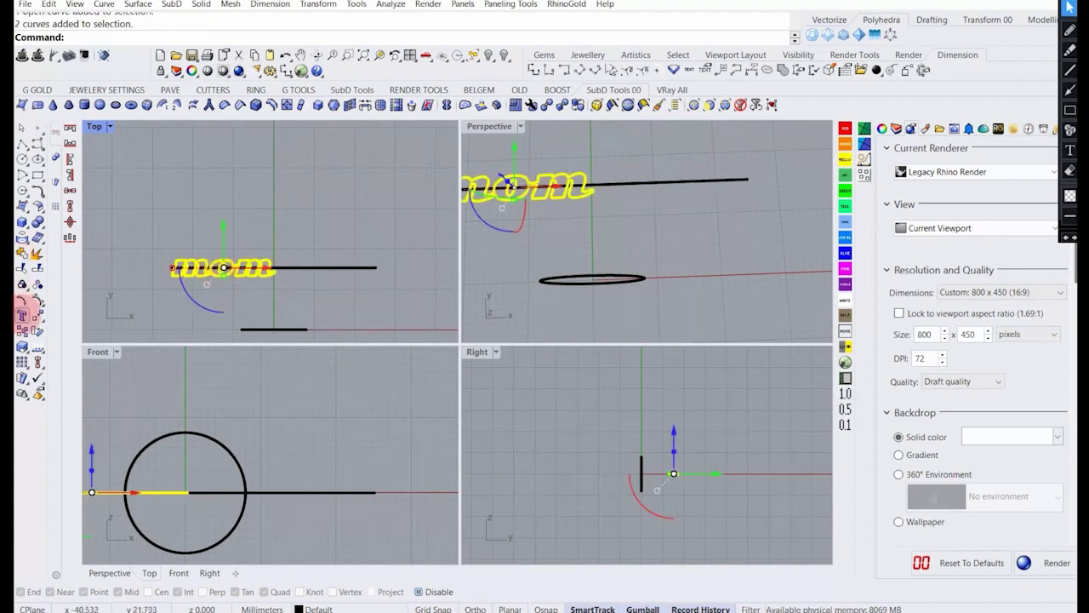
click(25, 304)
scroll(200, 276, up, 3)
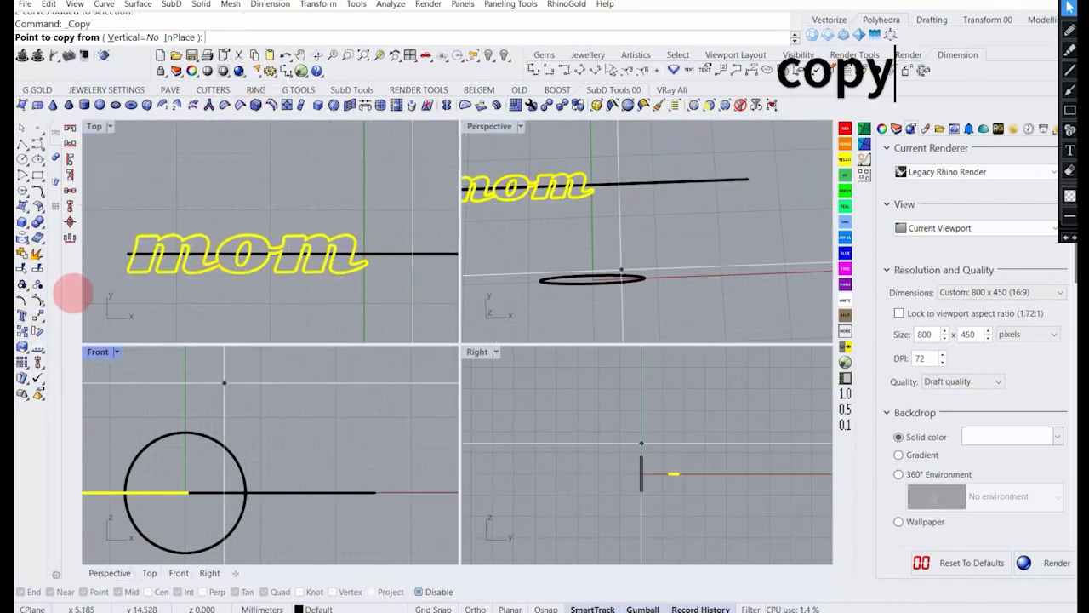
double_click(92, 127)
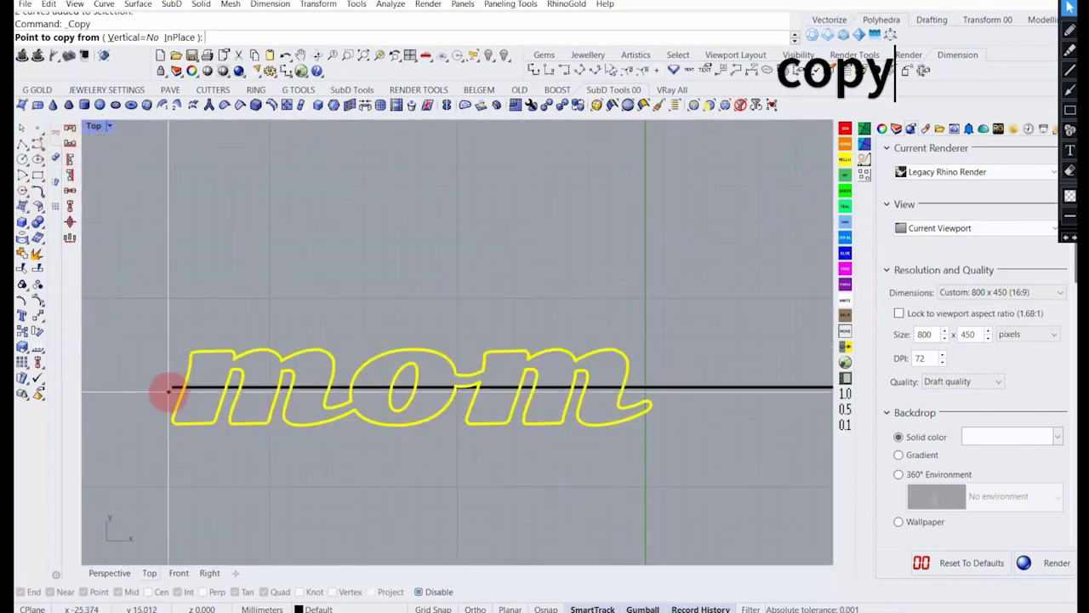
scroll(169, 389, up, 2)
click(169, 389)
scroll(178, 383, down, 3)
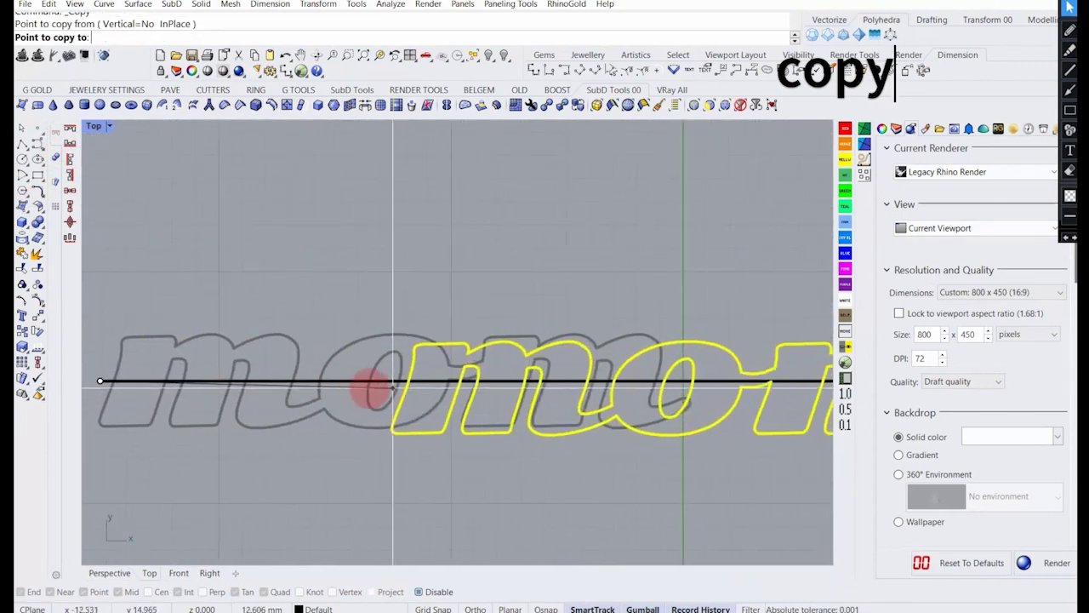
scroll(381, 387, down, 3)
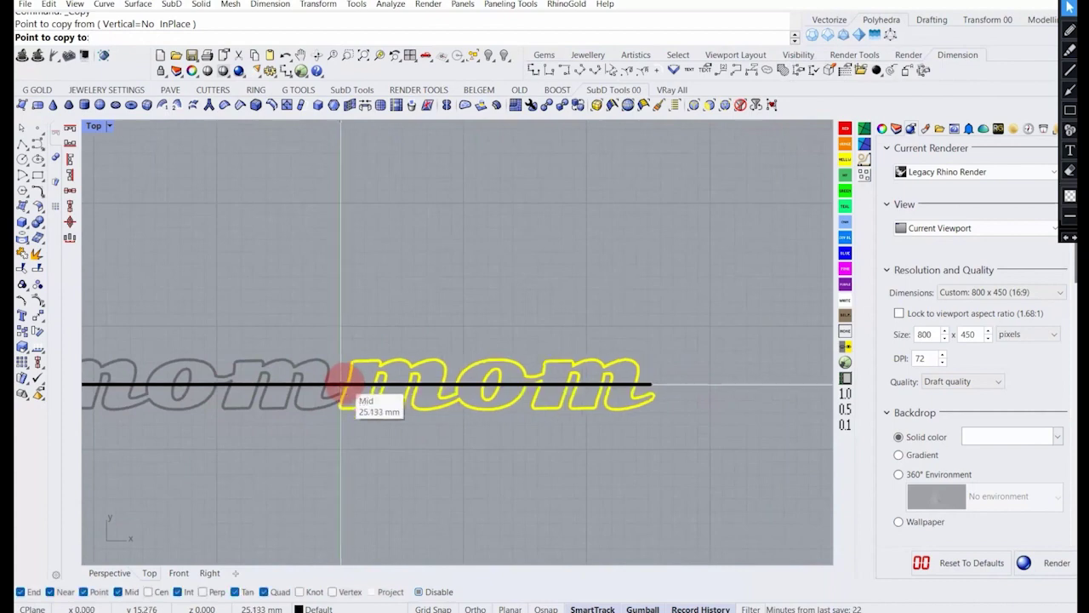
click(341, 385)
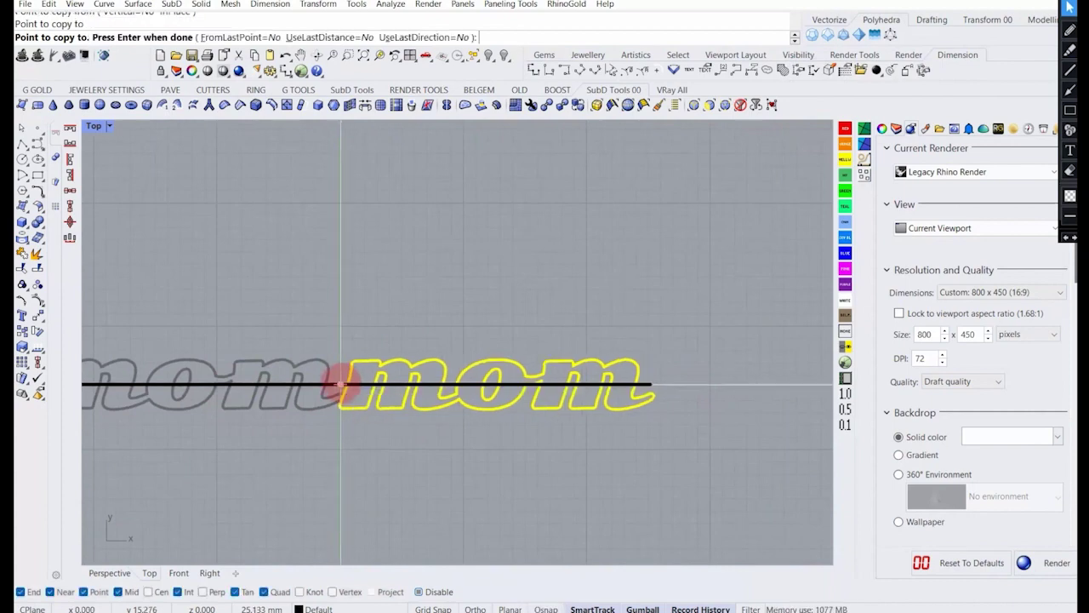
Finish copying, inspect where the two "mom" words meet, and undo the copy.
scroll(345, 391, up, 5)
scroll(381, 396, down, 4)
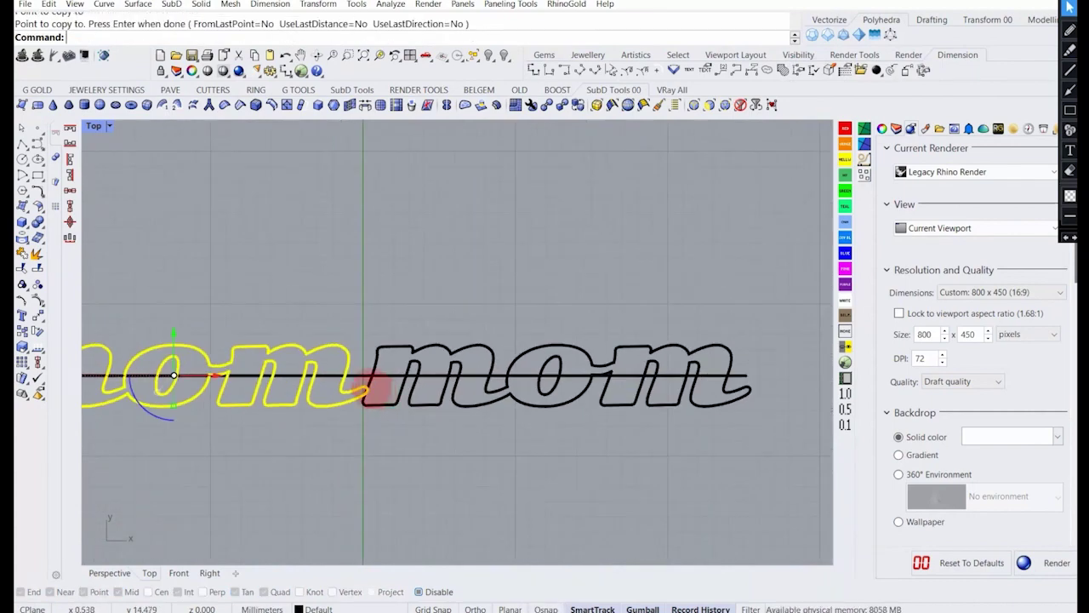
scroll(371, 390, down, 2)
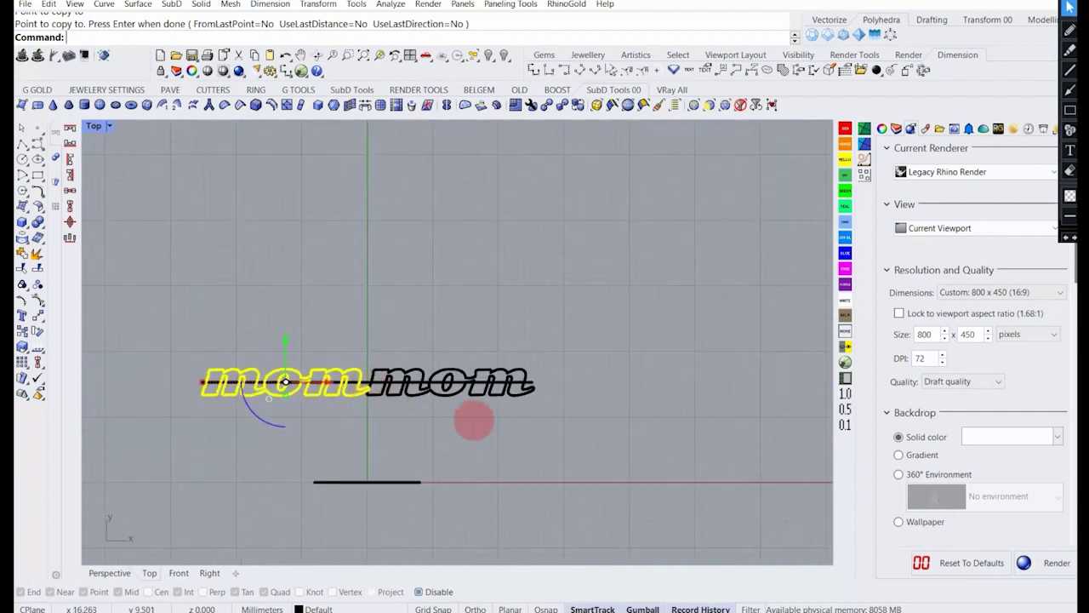
key(Return)
key(ctrl+z)
click(311, 396)
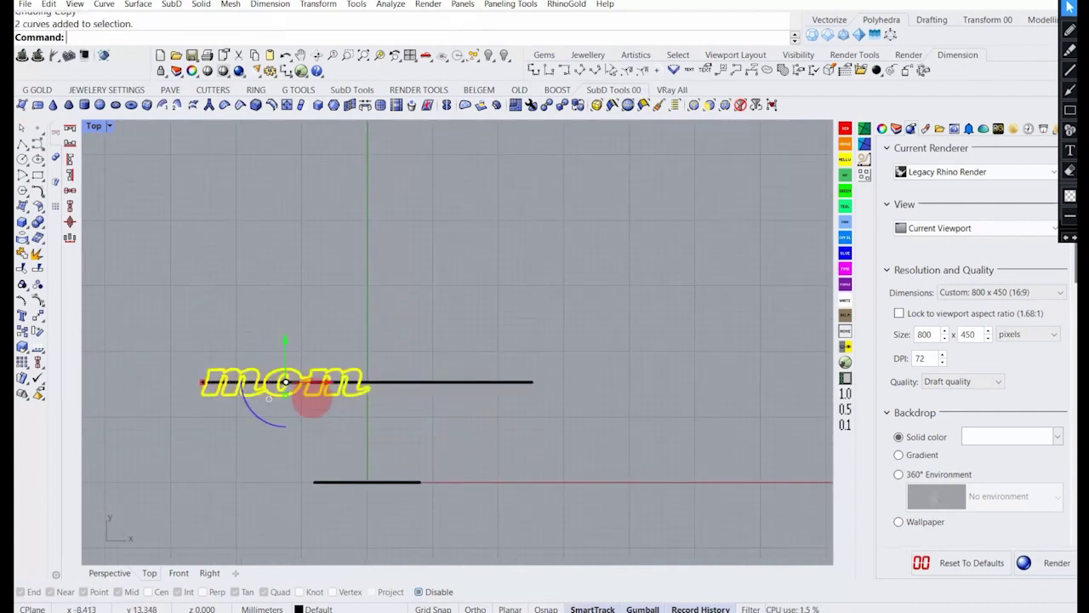
right_click(311, 399)
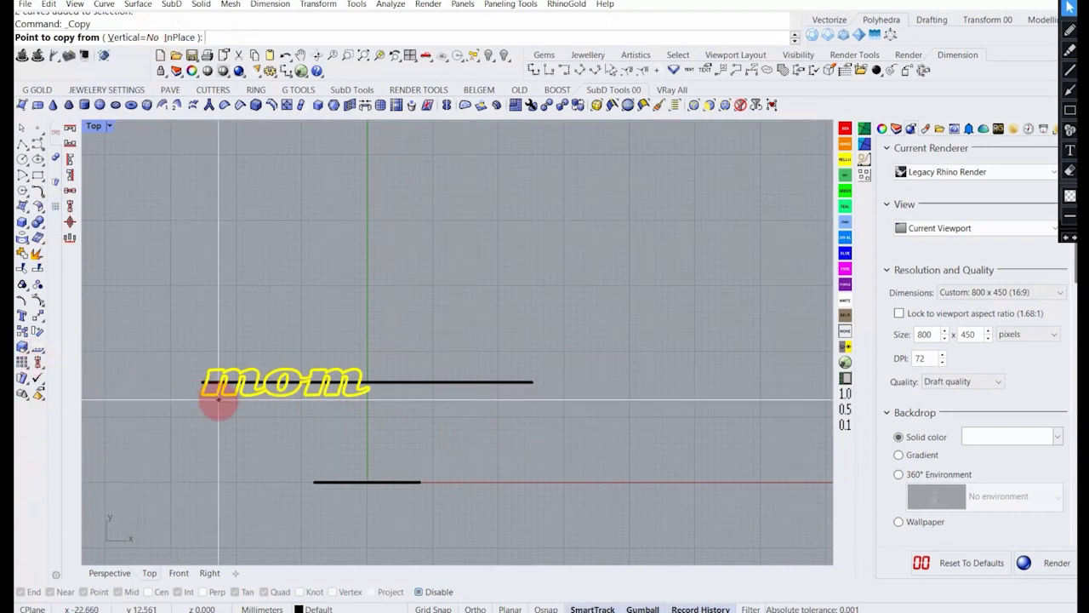
key(Escape)
scroll(190, 384, up, 3)
scroll(194, 377, up, 2)
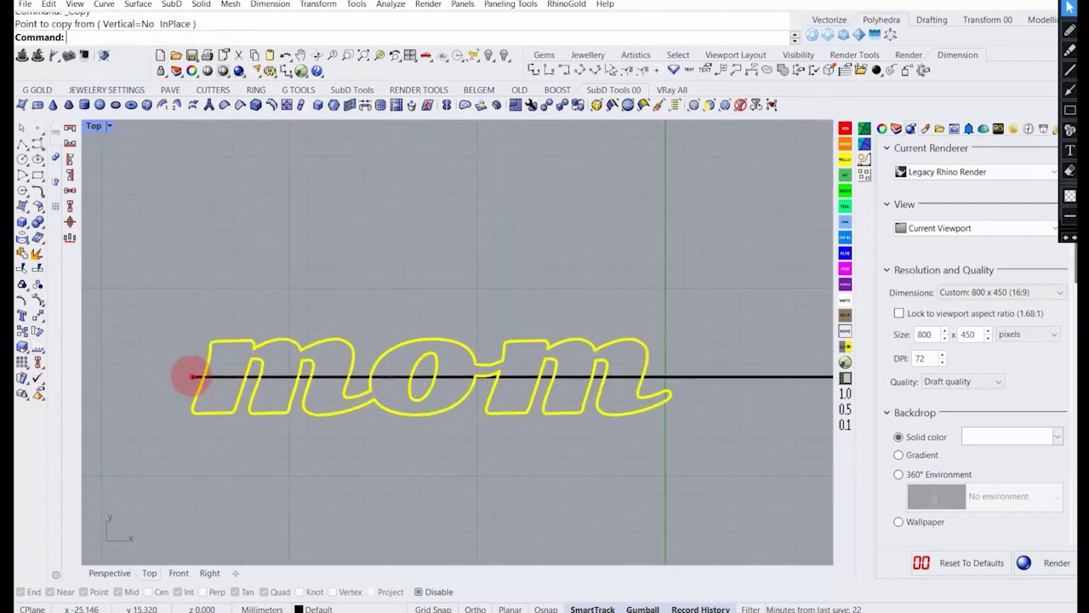
right_click(192, 377)
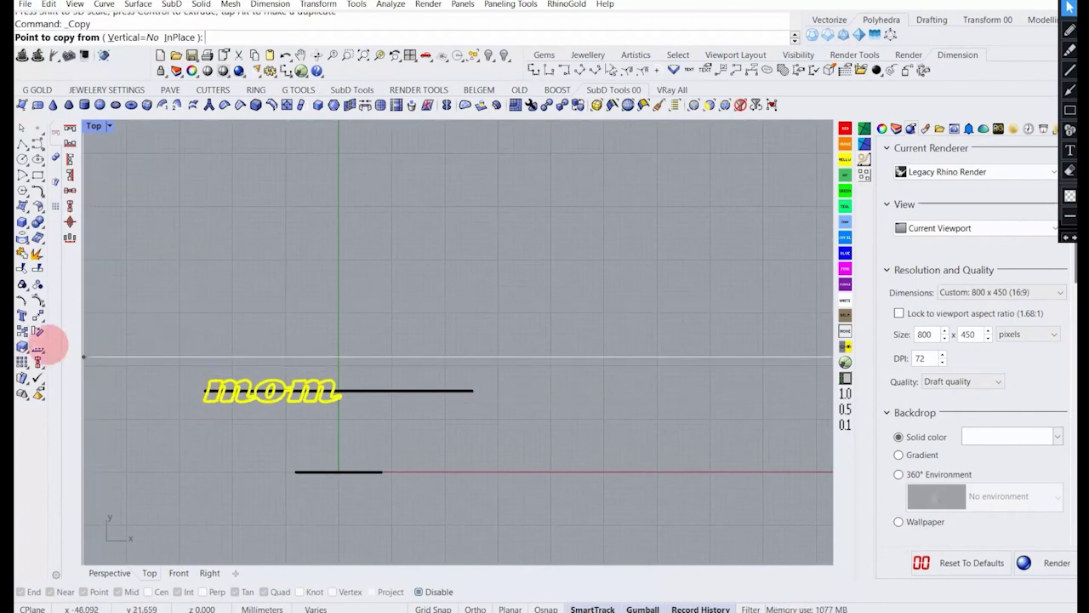
scroll(200, 383, up, 8)
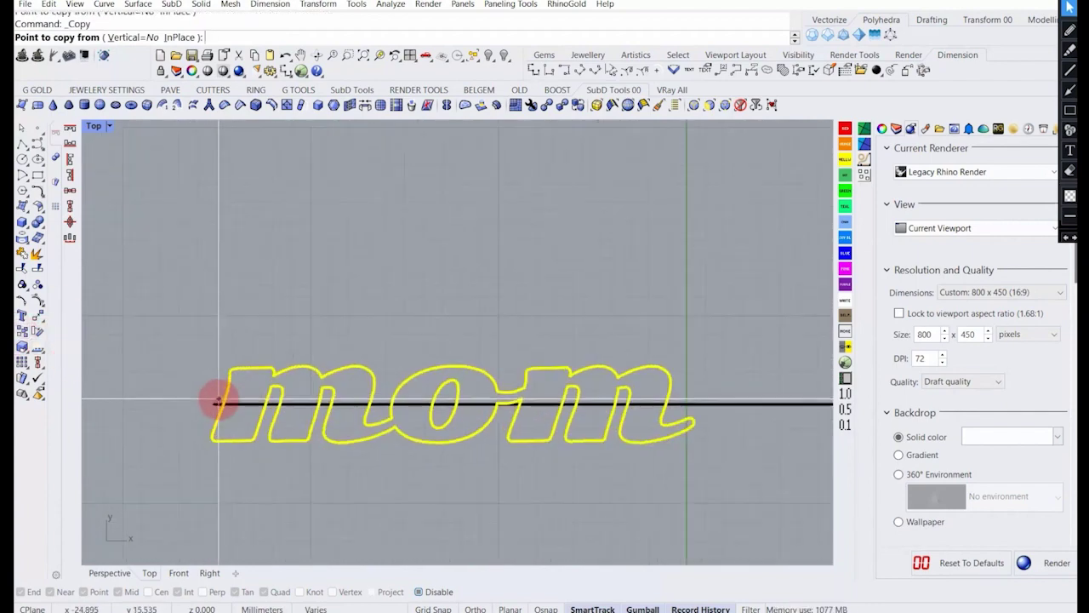
click(212, 404)
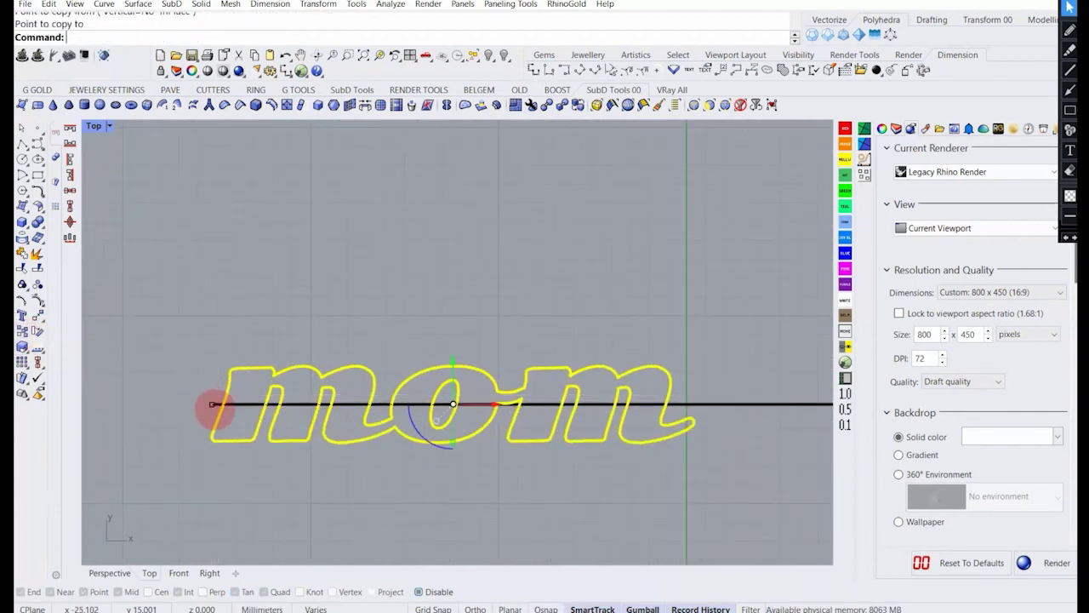
Copy the selected "mom" lettering from the line's start point to its midpoint.
right_click(214, 409)
click(213, 404)
scroll(542, 406, down, 2)
right_drag(549, 407, 395, 410)
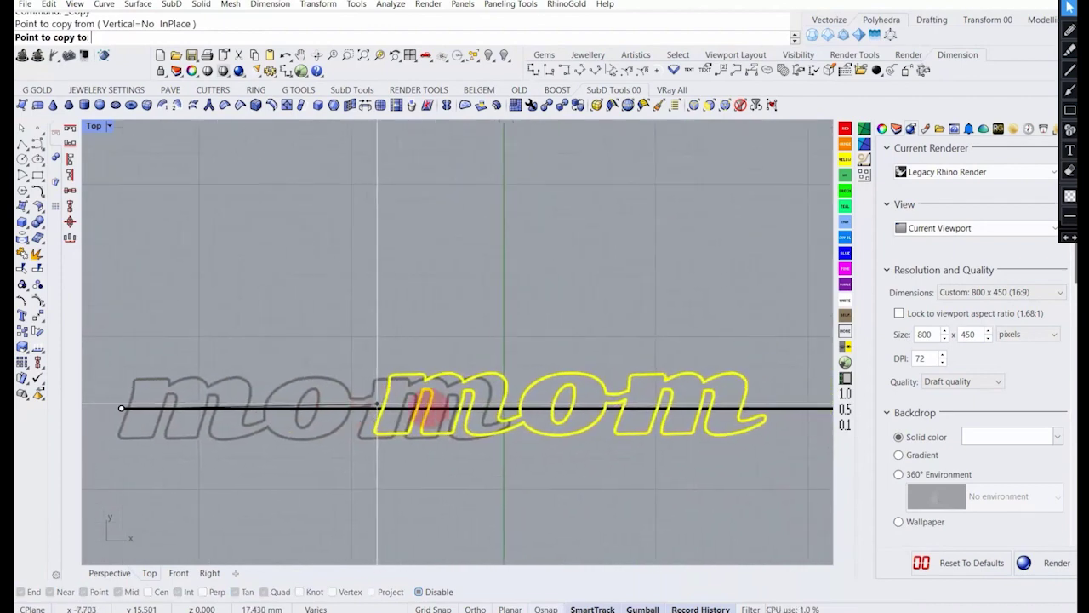
click(503, 410)
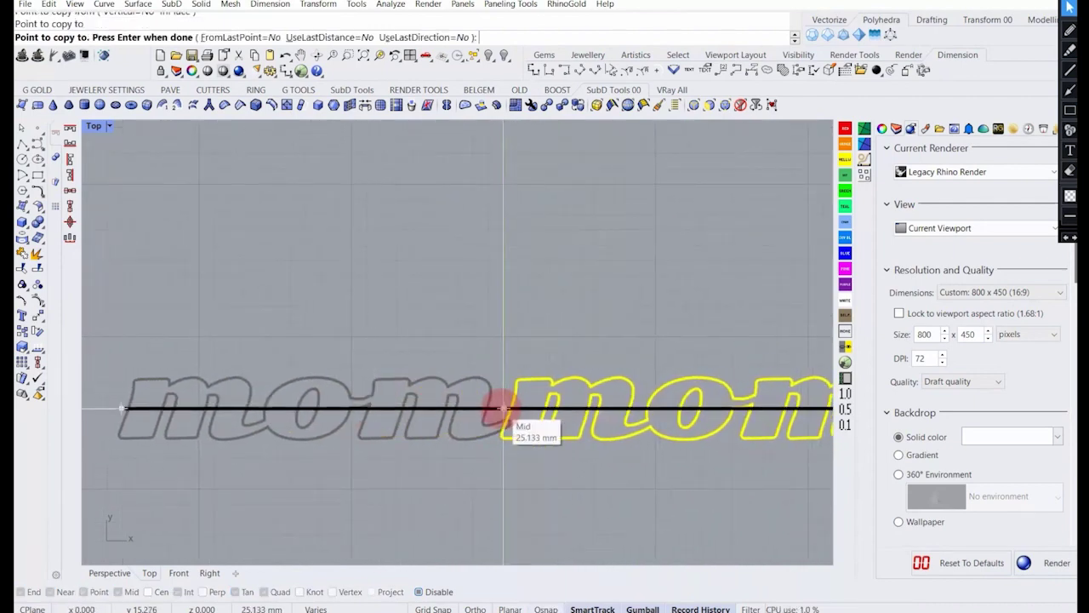
Enable FromLastPoint, UseLastDistance and UseLastDirection for the copy, and place another "mom" at the far end of the line.
scroll(504, 410, down, 2)
click(240, 38)
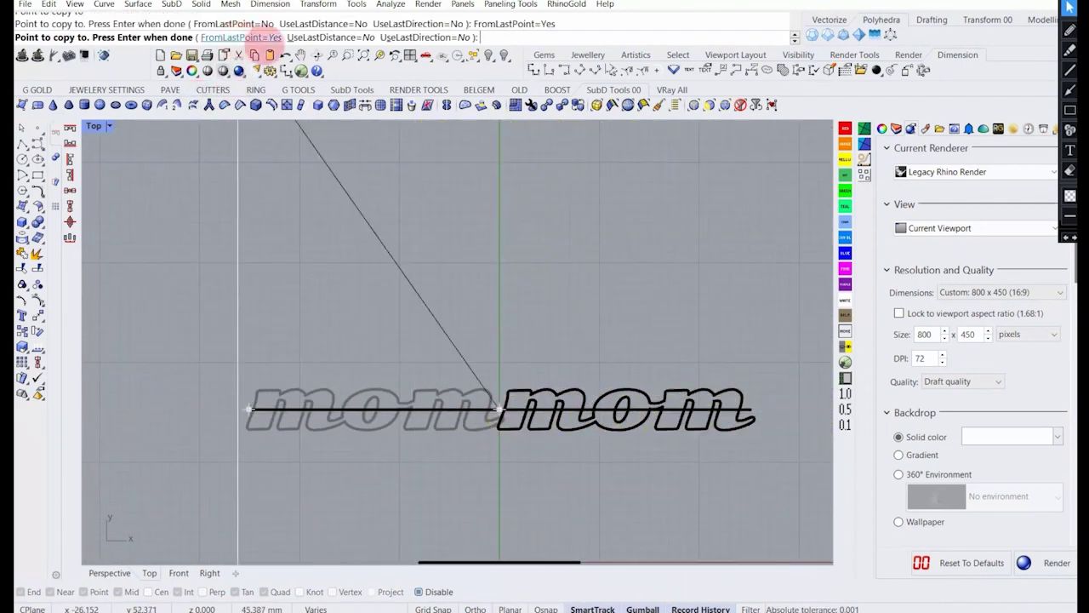
click(323, 37)
click(420, 37)
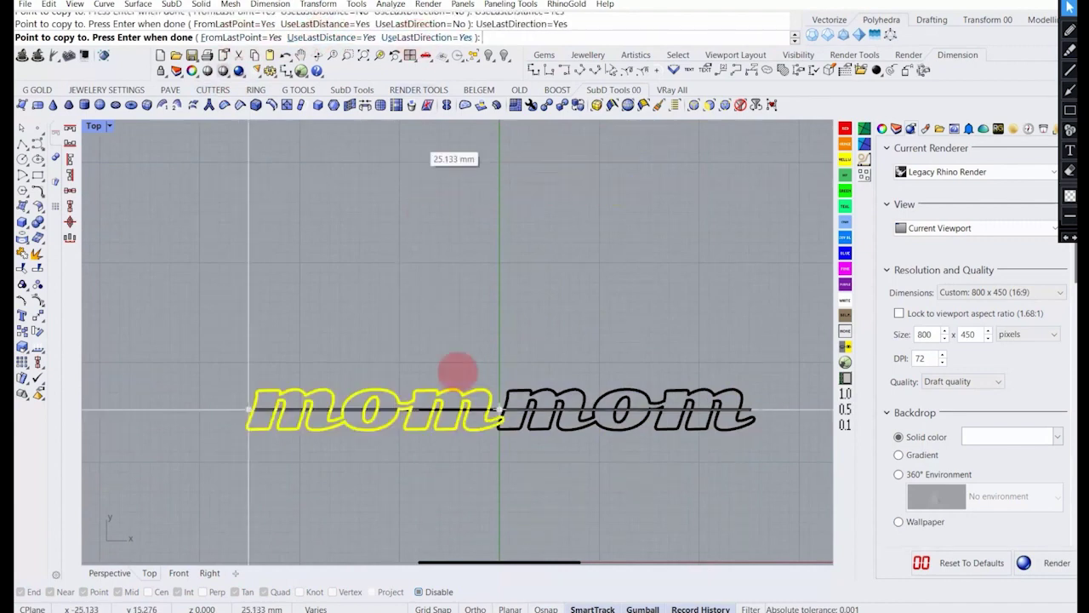
scroll(484, 451, down, 4)
right_drag(664, 442, 582, 437)
click(576, 425)
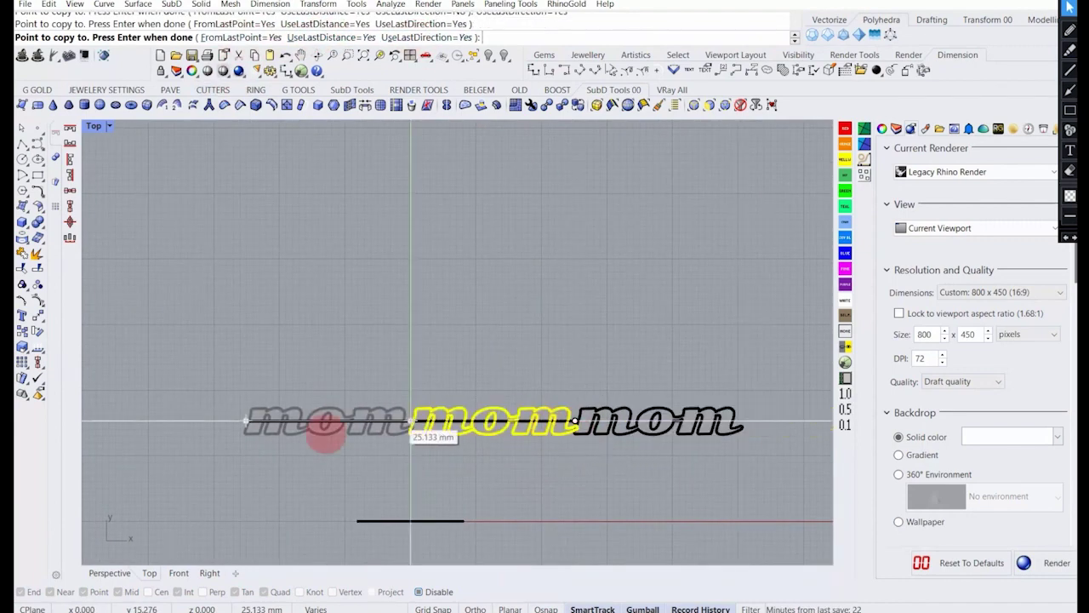
Undo the last copy and copy the "mom" lettering from the start of the line to the line's midpoint.
key(Return)
key(ctrl+z)
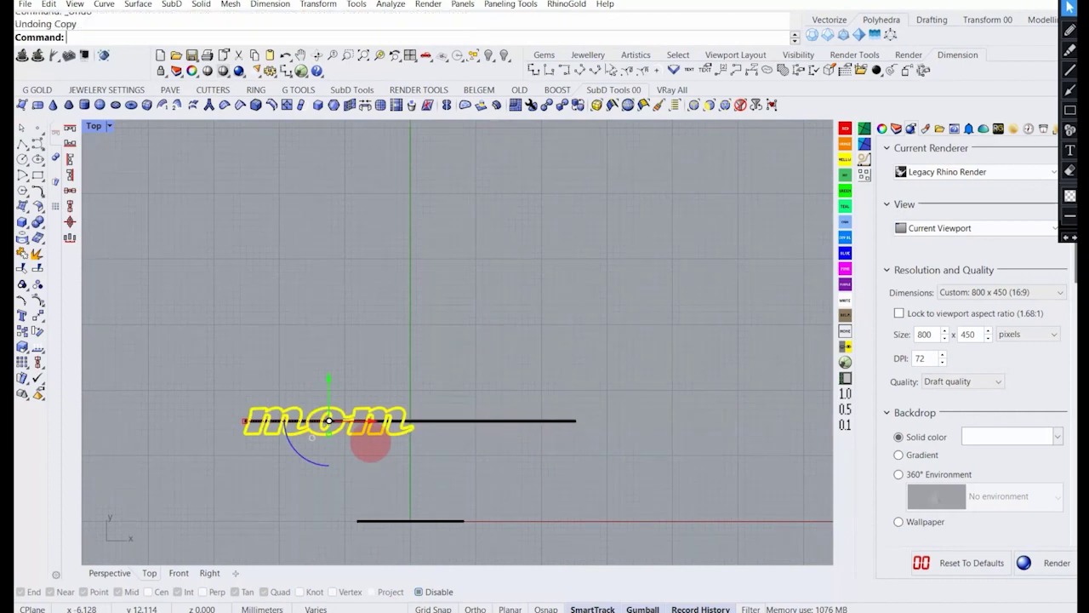
key(Return)
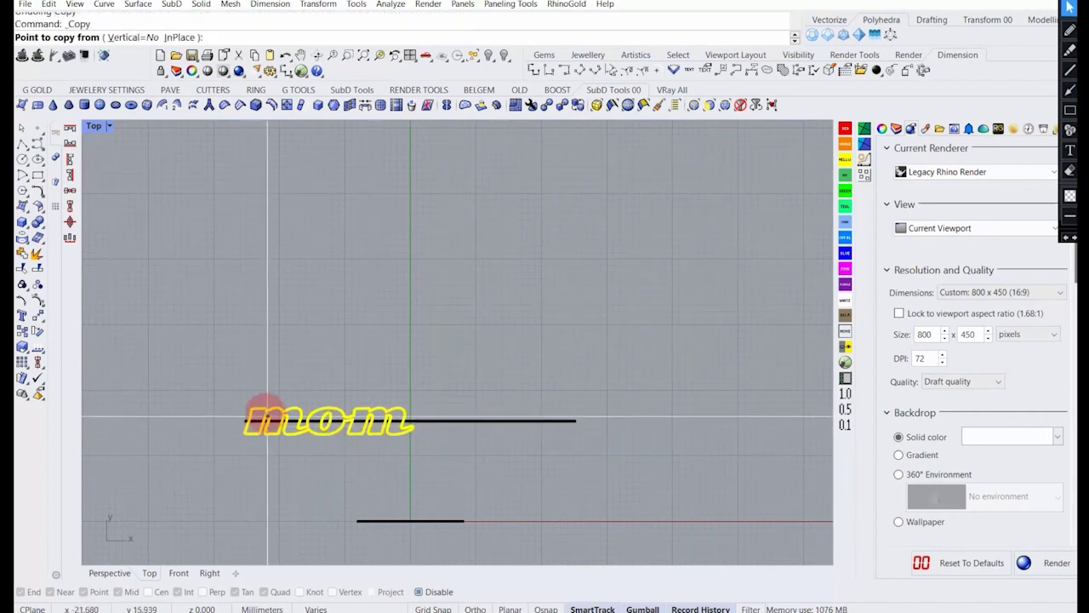
scroll(242, 419, up, 2)
scroll(242, 419, up, 3)
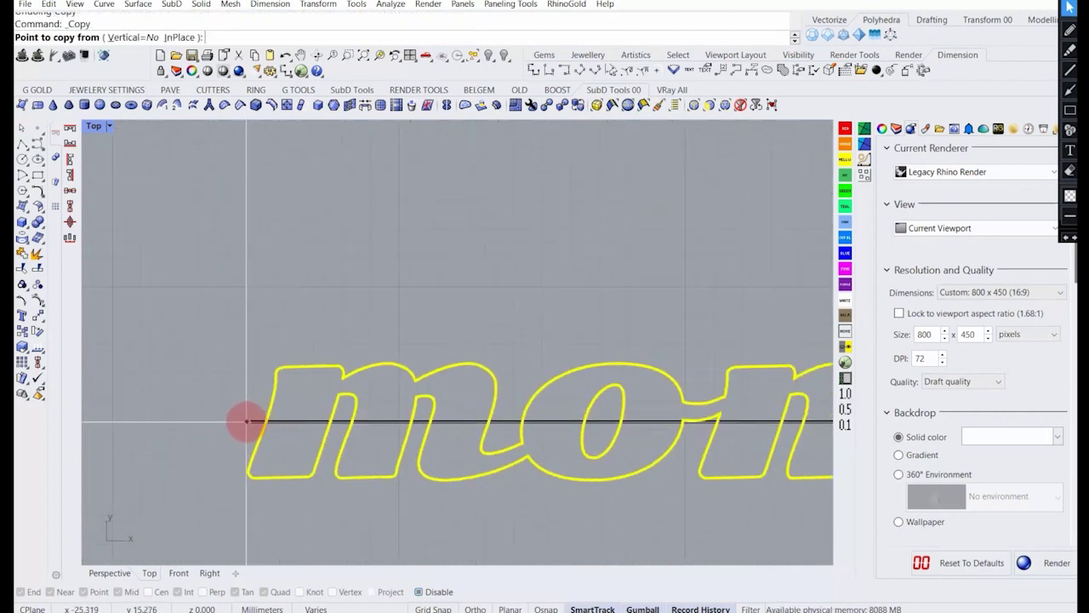
click(245, 419)
scroll(247, 419, down, 8)
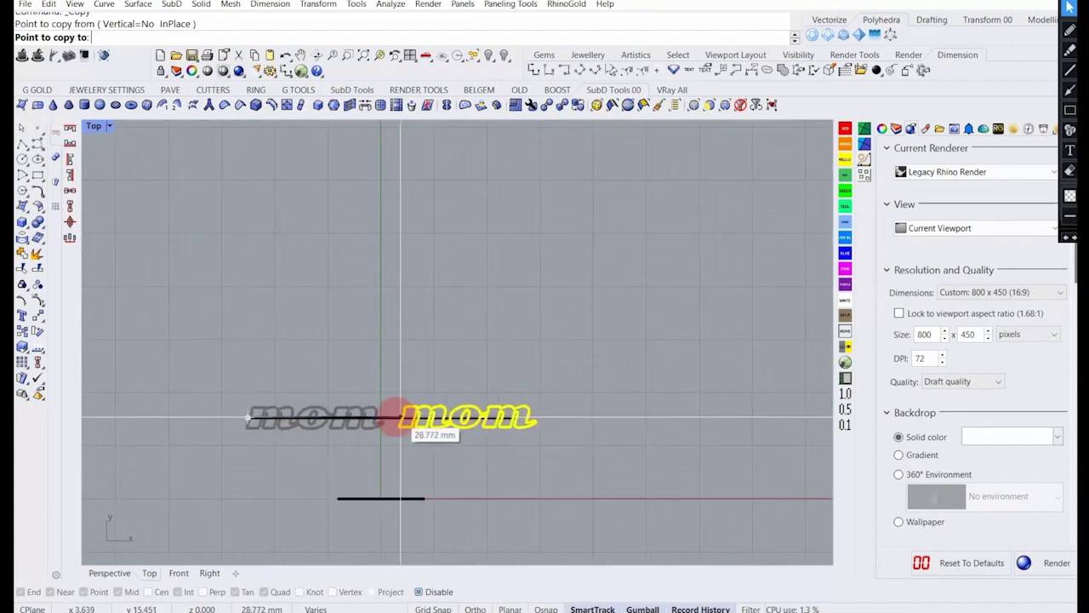
scroll(379, 418, up, 3)
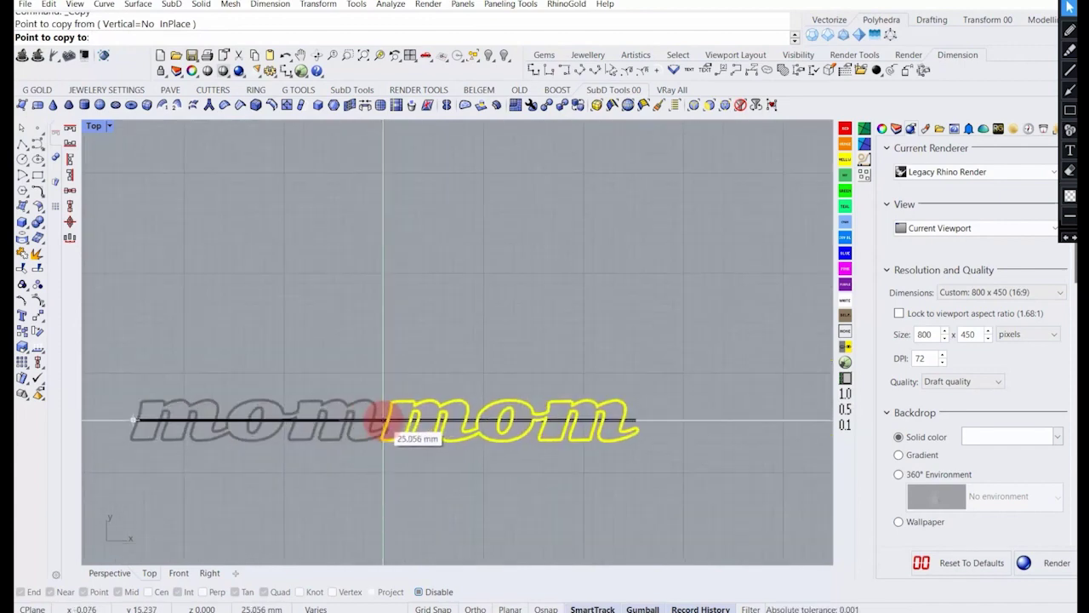
scroll(383, 419, up, 4)
key(alt)
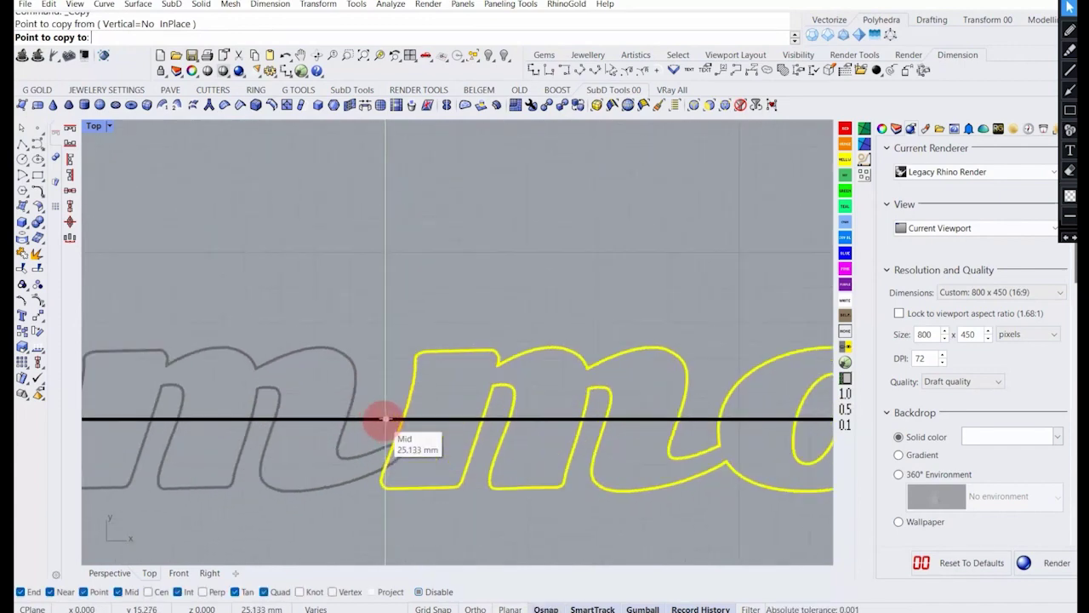
click(385, 418)
Add one more copy of the lettering with FromLastPoint, UseLastDistance and UseLastDirection set to Yes.
scroll(383, 418, down, 5)
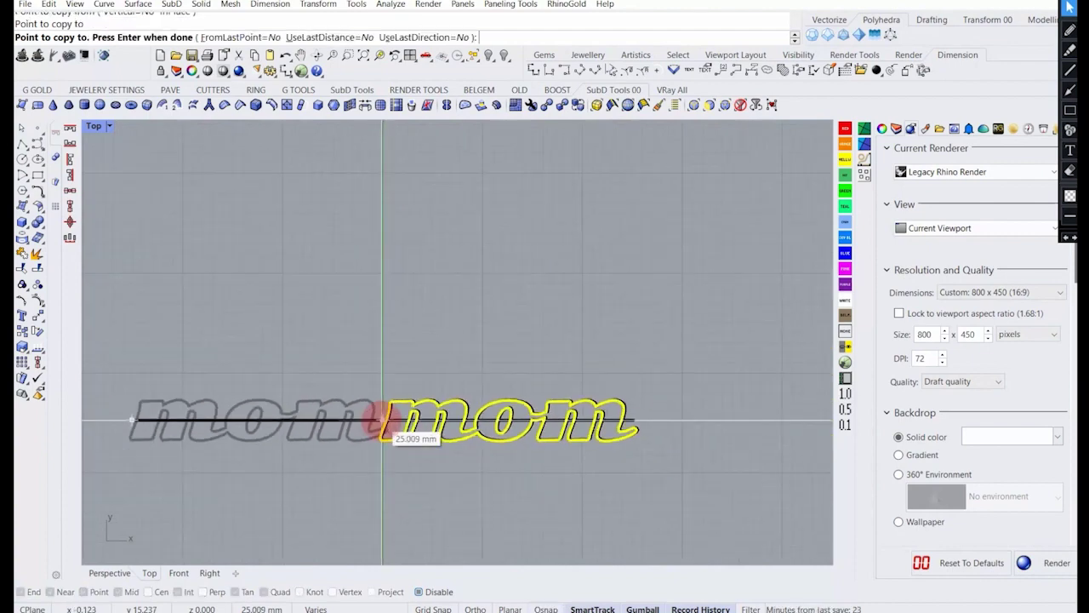
click(221, 37)
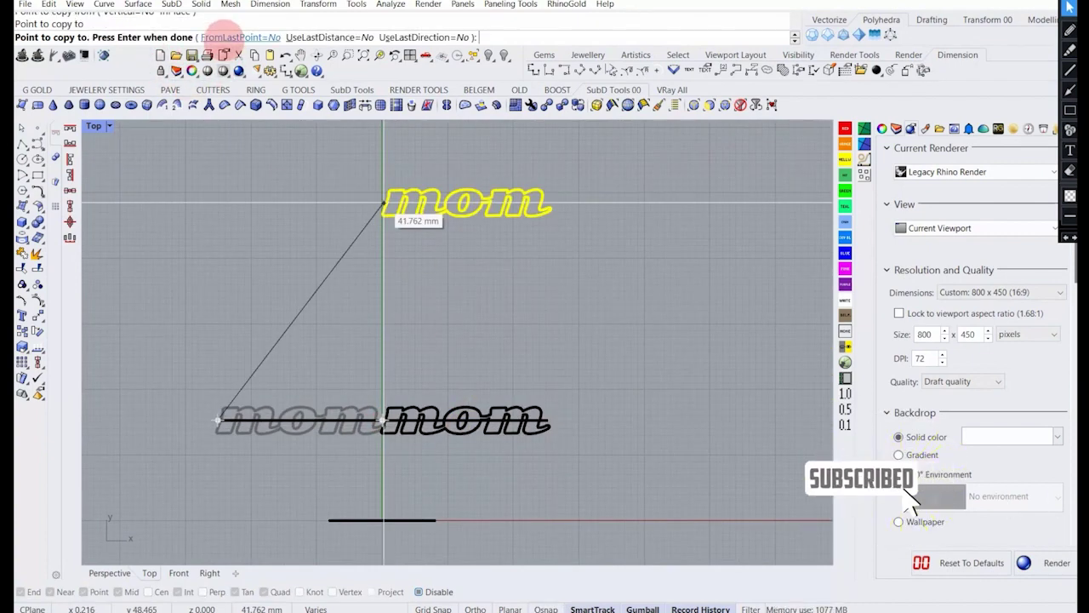
click(345, 37)
click(416, 38)
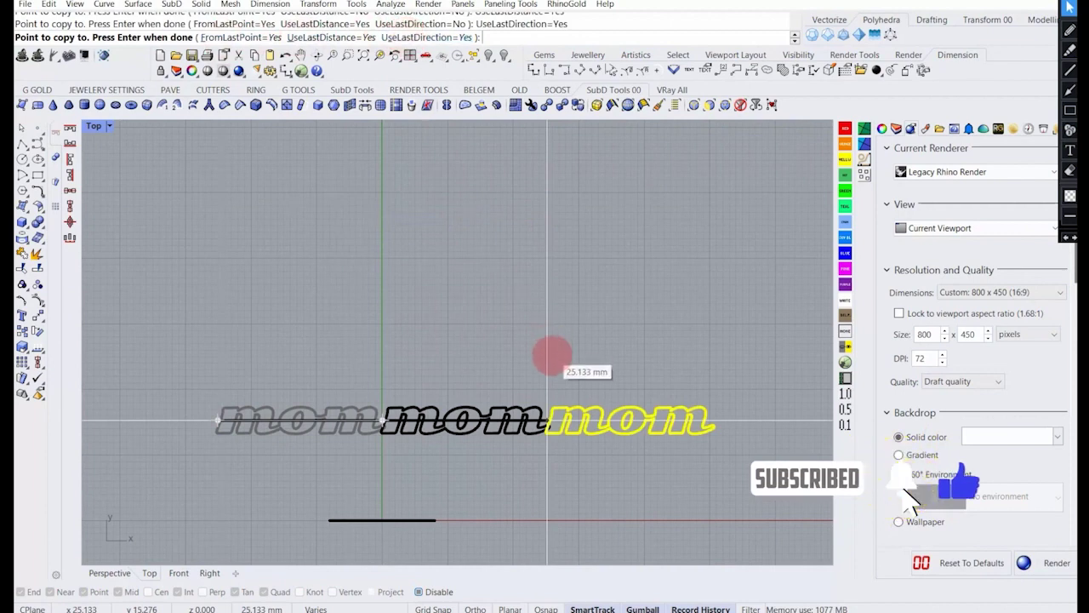
click(553, 355)
key(Return)
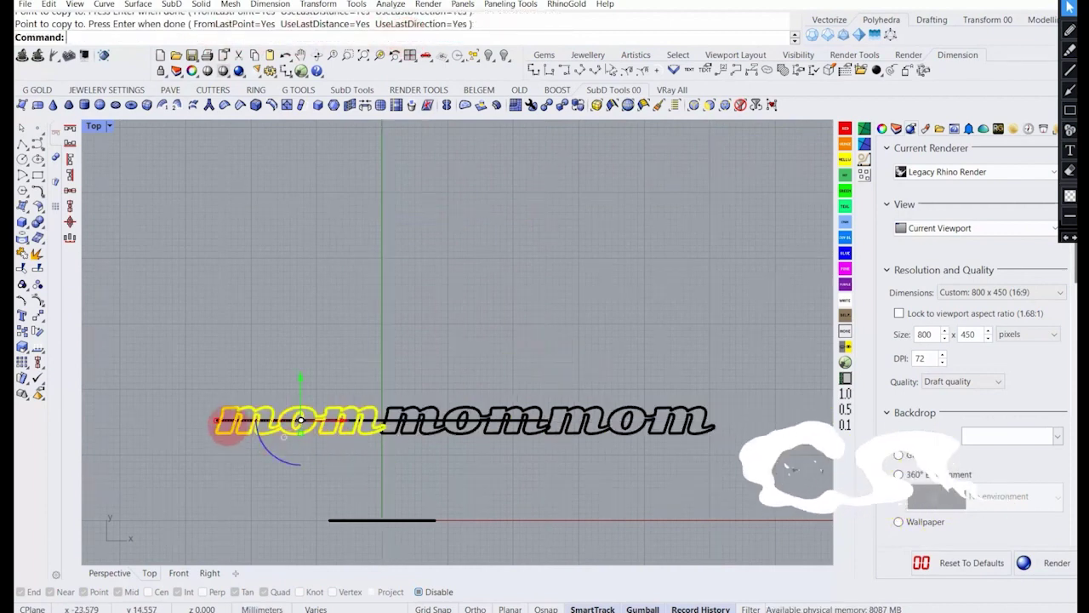
Copy the original "mom" lettering 25.133 mm to the left, using the line's midpoint as the base point.
key(Return)
scroll(383, 417, up, 3)
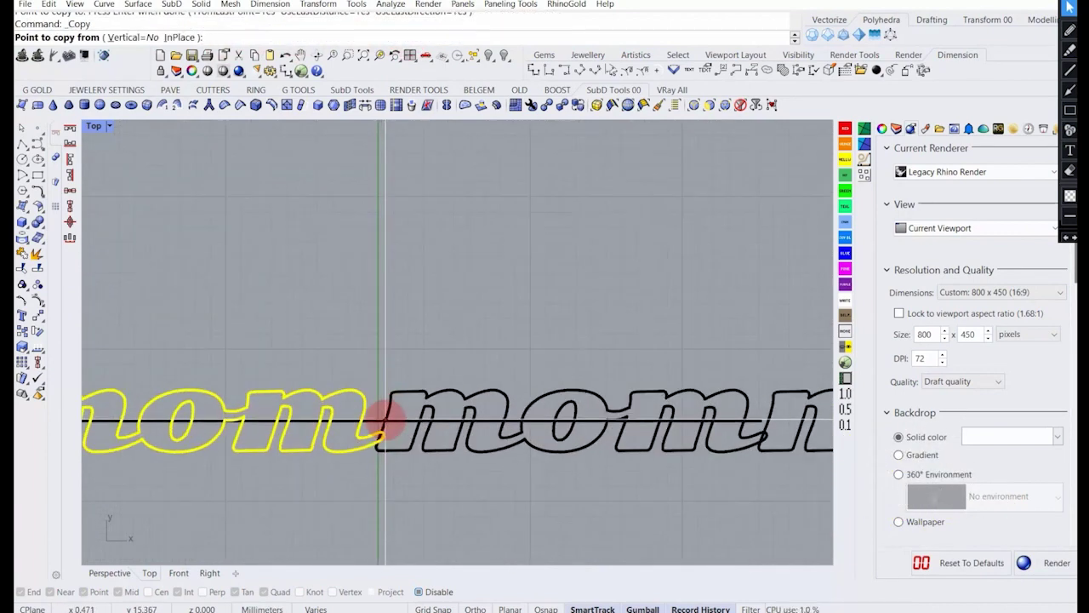
click(378, 420)
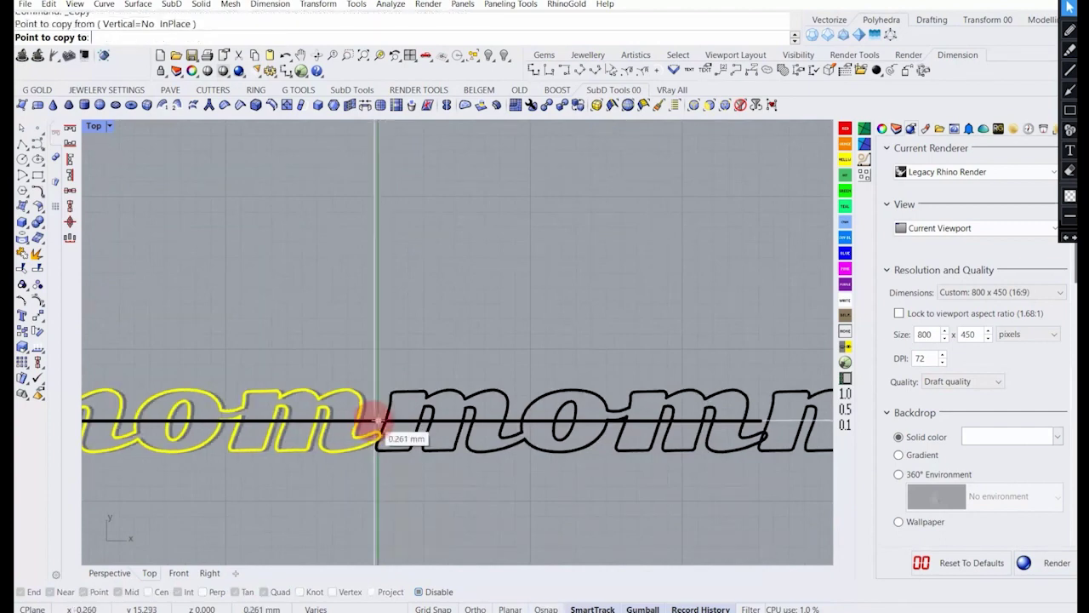
scroll(377, 420, down, 4)
right_drag(103, 420, 305, 427)
text(2)
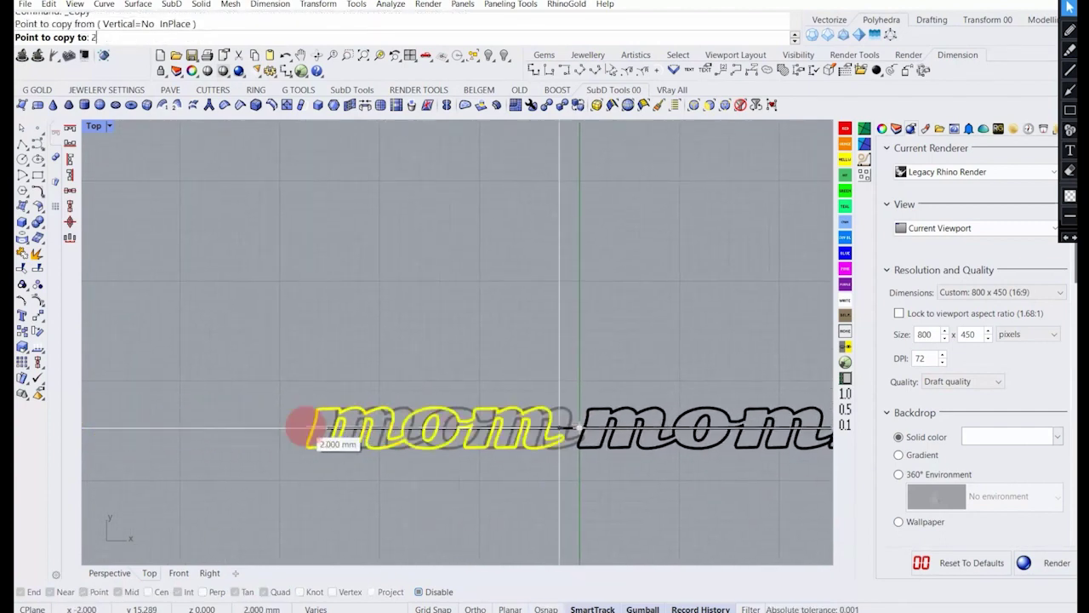
text(5.133)
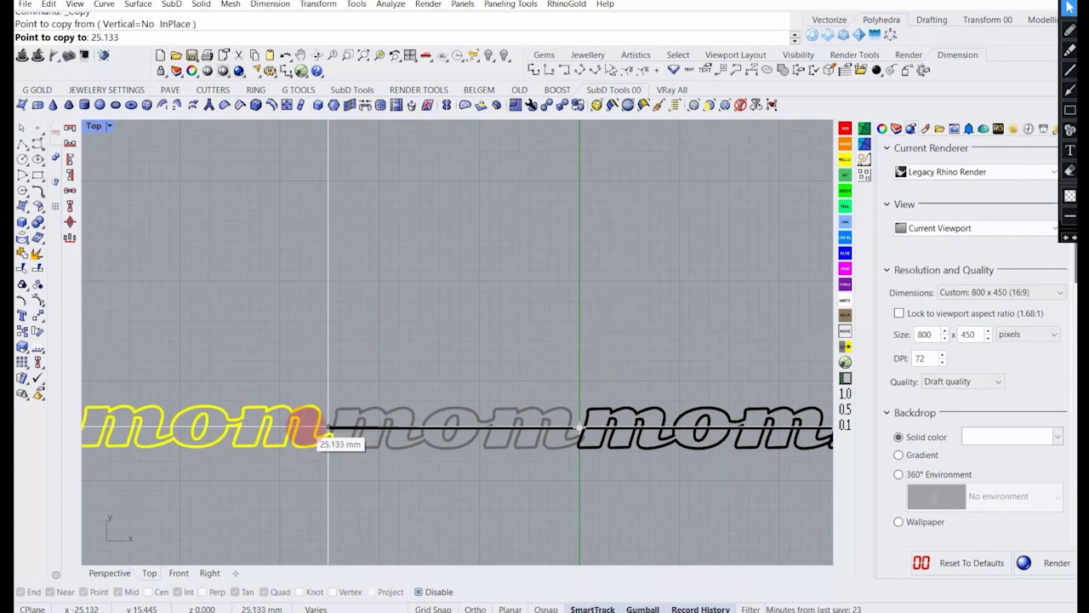
key(Return)
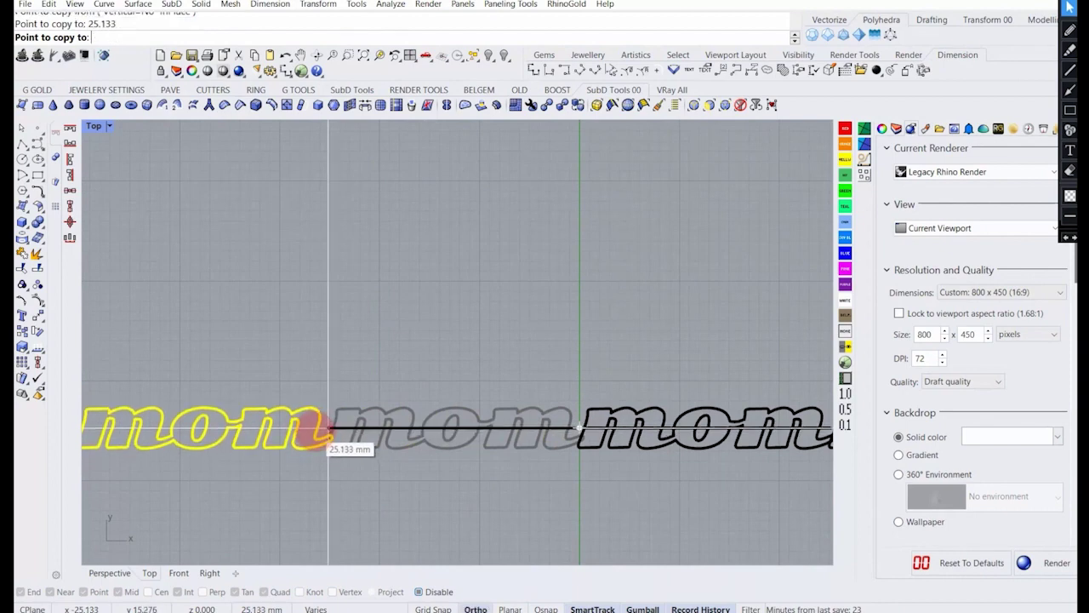
click(311, 429)
key(Return)
key(Escape)
Trim the overlap between the leftmost "mom" and its neighbour, using the lettering outlines as cutting objects.
scroll(275, 430, down, 5)
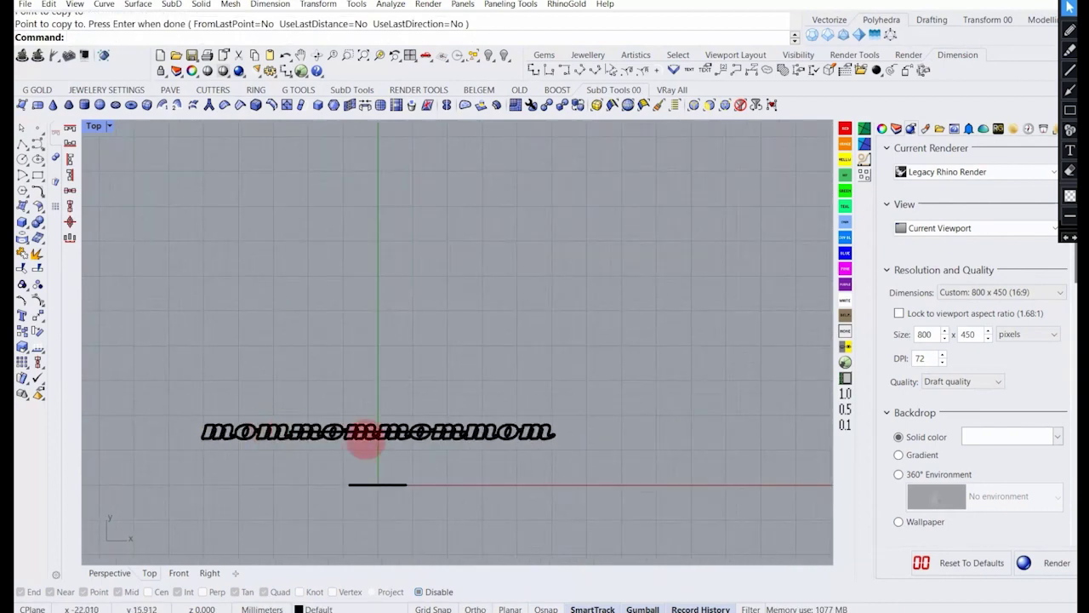
drag(199, 436, 201, 436)
scroll(294, 433, up, 12)
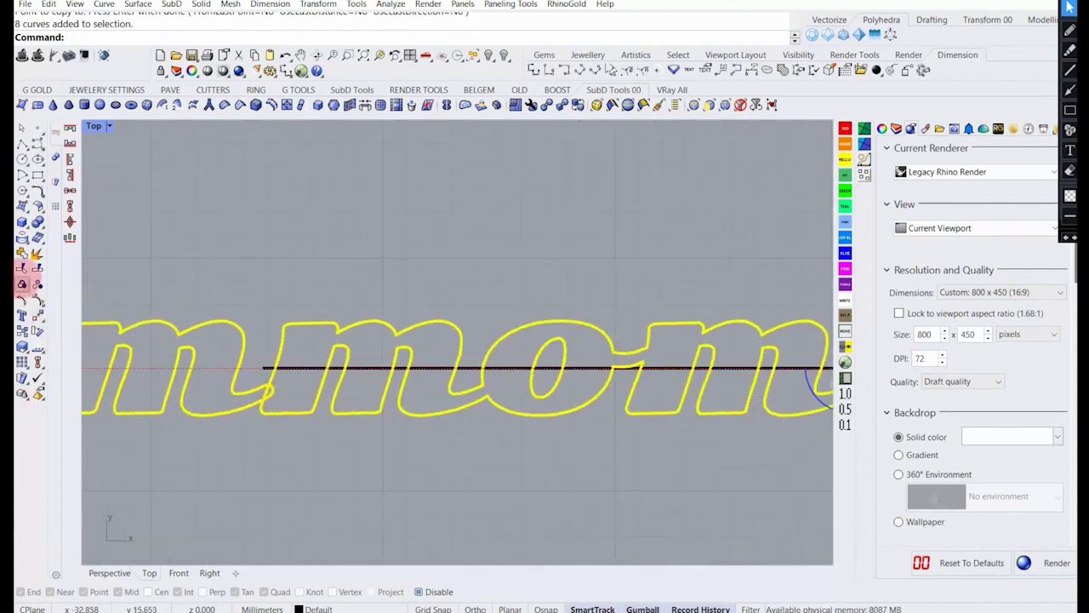
click(38, 286)
click(22, 269)
scroll(281, 396, up, 3)
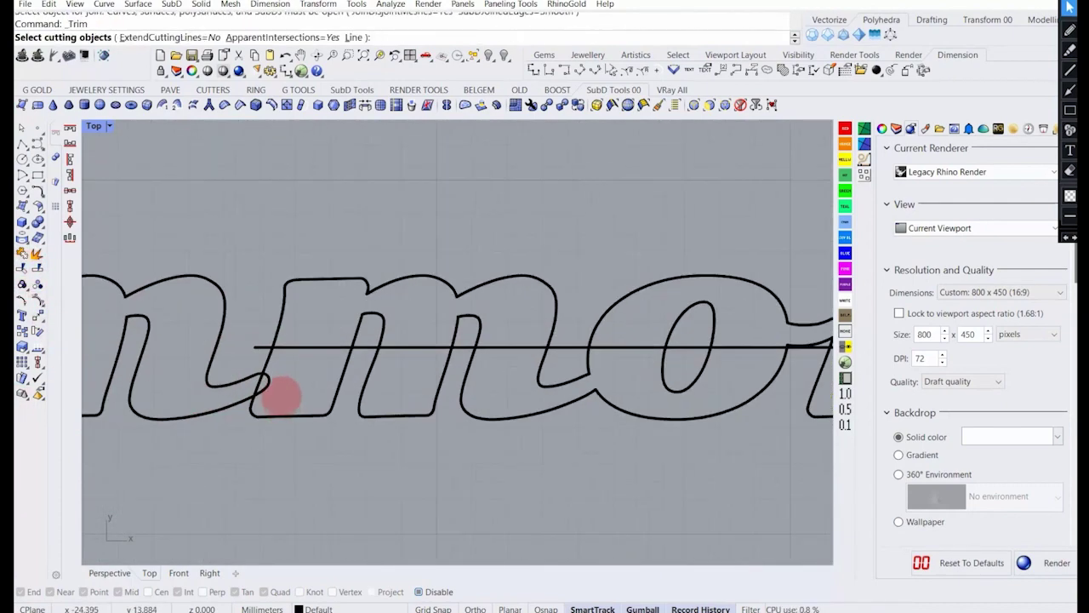
click(259, 384)
key(Return)
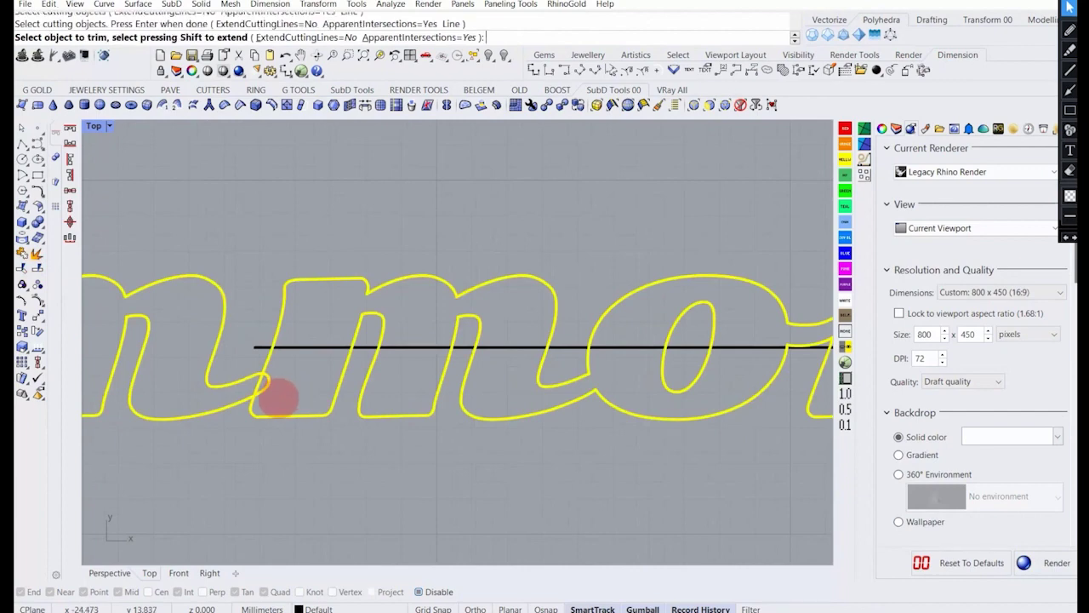
scroll(259, 388, up, 3)
click(267, 405)
scroll(255, 402, down, 5)
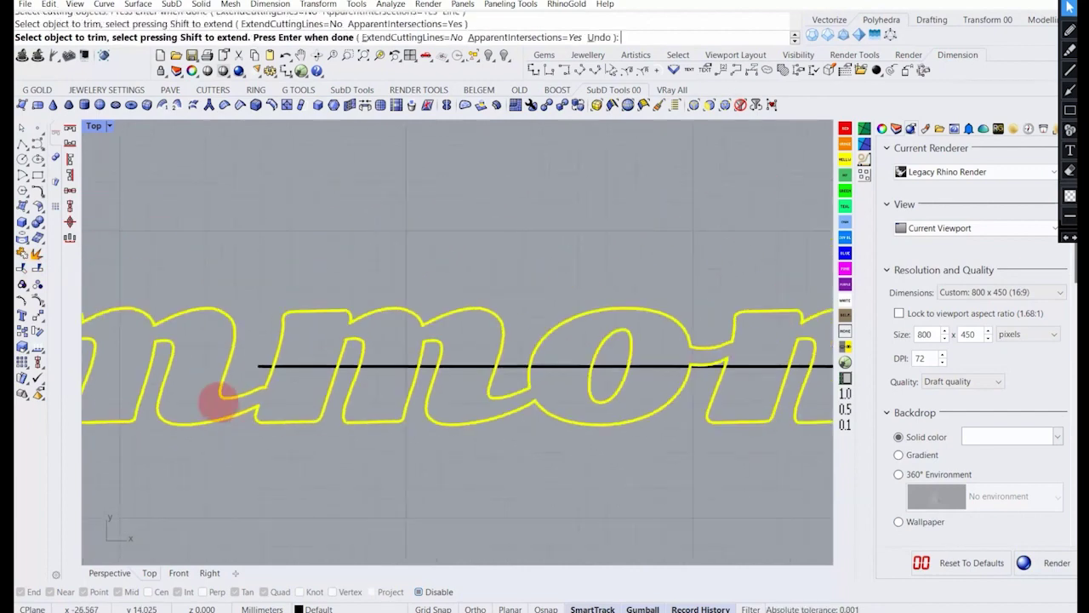
Try to trim the overlap between the two middle "mom" outlines, and undo that trim.
right_drag(574, 400, 292, 424)
scroll(464, 421, up, 9)
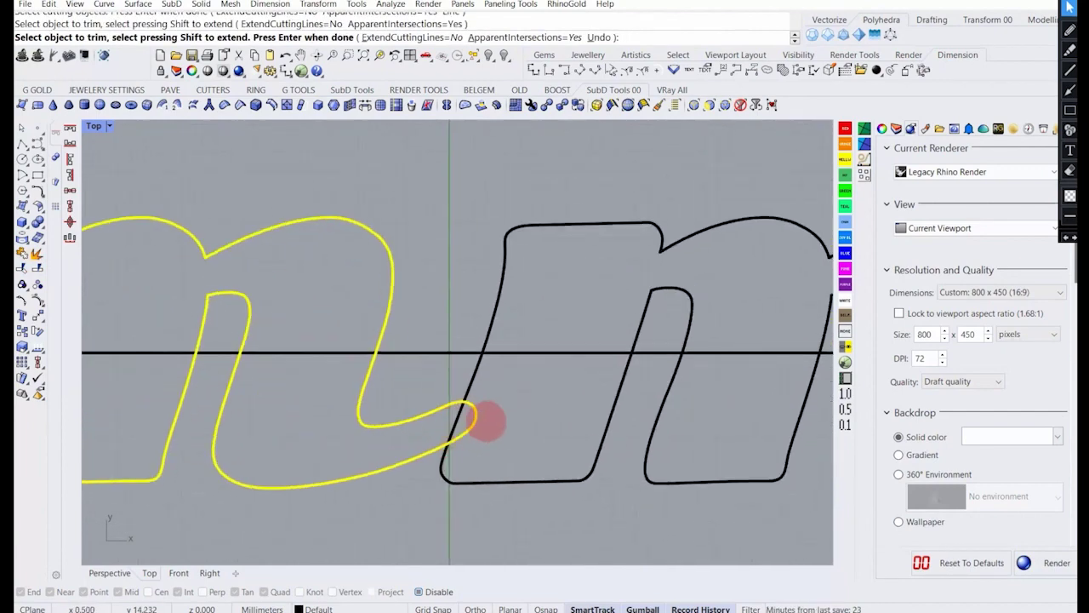
click(460, 418)
scroll(469, 428, down, 4)
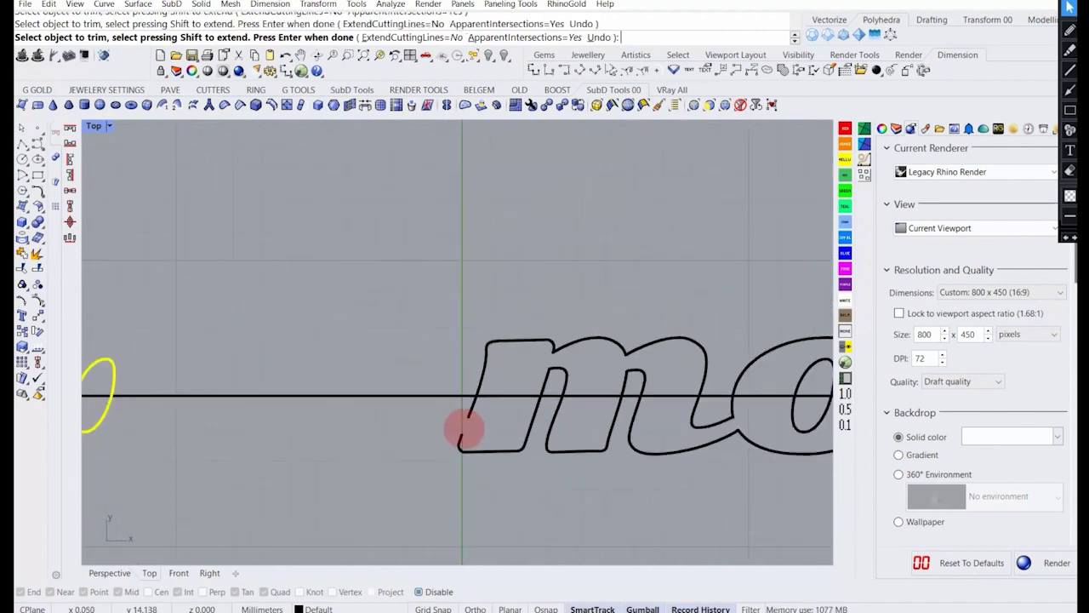
key(ctrl+z)
scroll(469, 438, down, 3)
key(Return)
scroll(461, 450, down, 10)
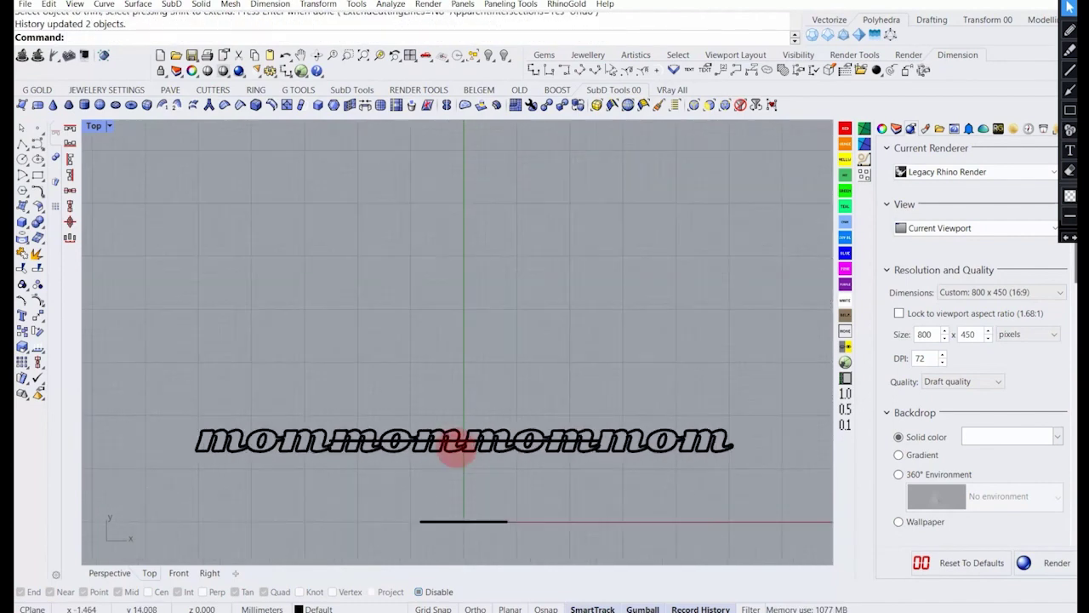
Trim the overlap between the two middle "mom" outlines, using all the lettering curves as cutting objects.
drag(706, 483, 170, 448)
scroll(462, 437, up, 4)
key(Return)
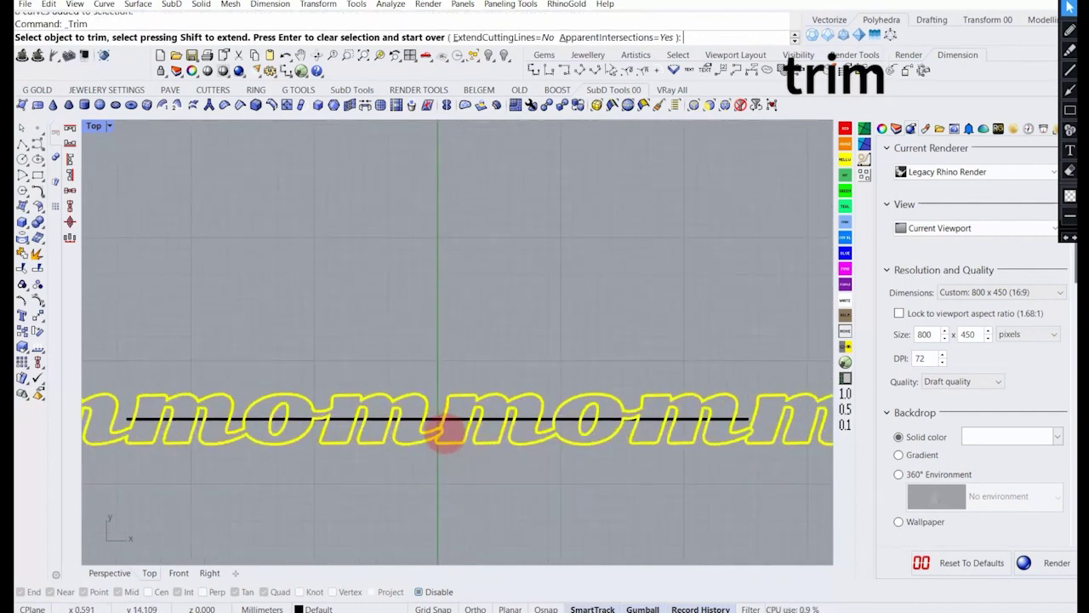
scroll(444, 431, up, 3)
click(438, 425)
scroll(383, 436, down, 7)
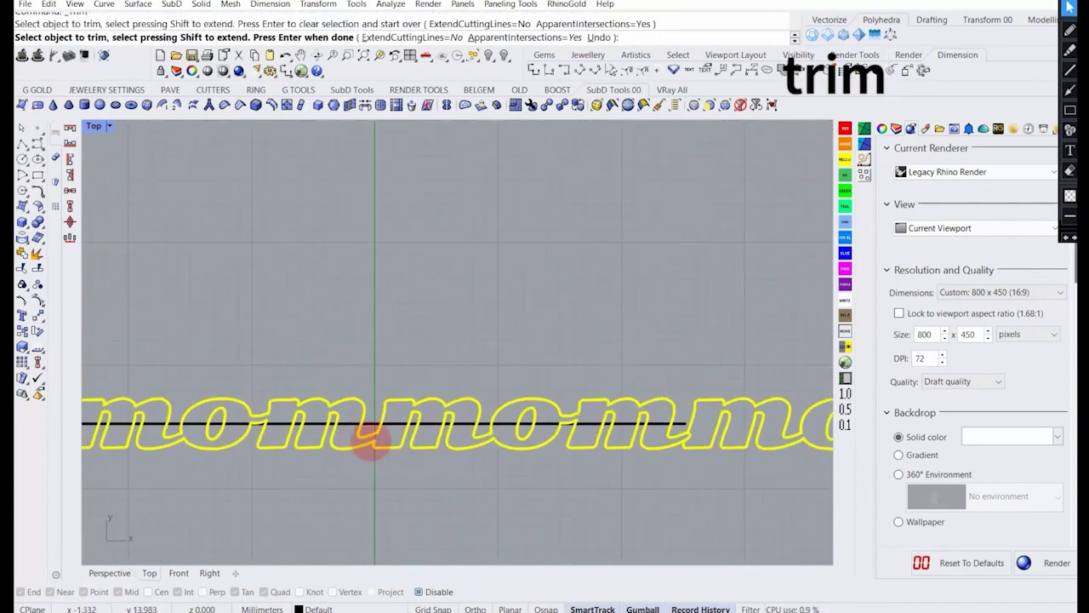
Trim the overlap between the rightmost "mom" and its neighbour at the end of the line, and finish trimming.
right_drag(703, 432, 469, 427)
scroll(469, 427, up, 4)
scroll(448, 435, up, 2)
click(445, 432)
scroll(446, 432, down, 4)
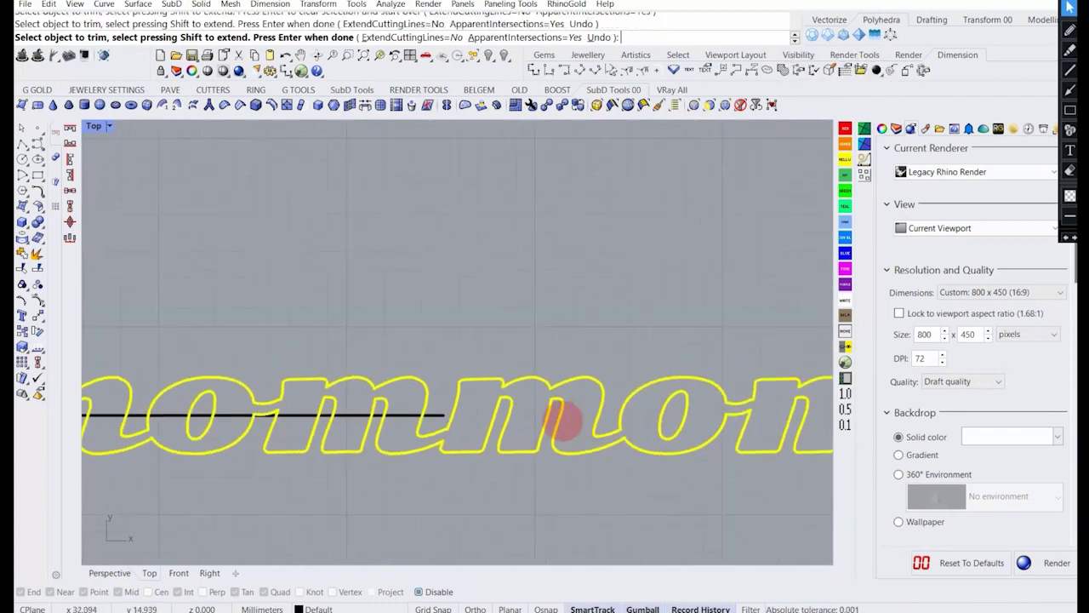
right_drag(678, 423, 440, 431)
scroll(652, 448, down, 2)
scroll(425, 450, down, 2)
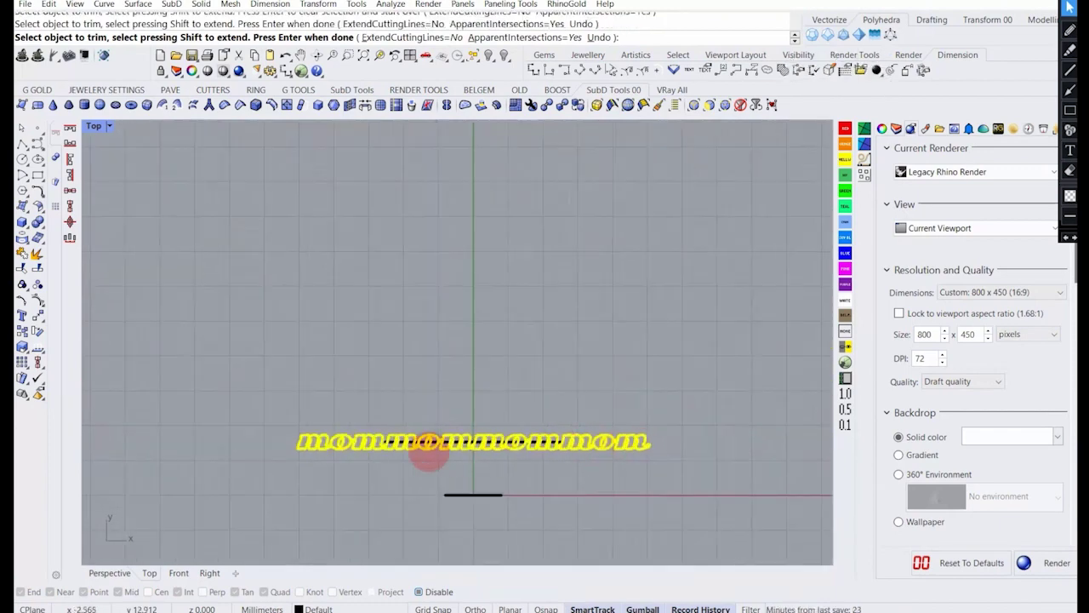
scroll(426, 446, up, 3)
key(Return)
Delete the rightmost and leftmost "mom" copies, keeping the two middle ones along the line.
right_drag(551, 429, 372, 430)
click(594, 504)
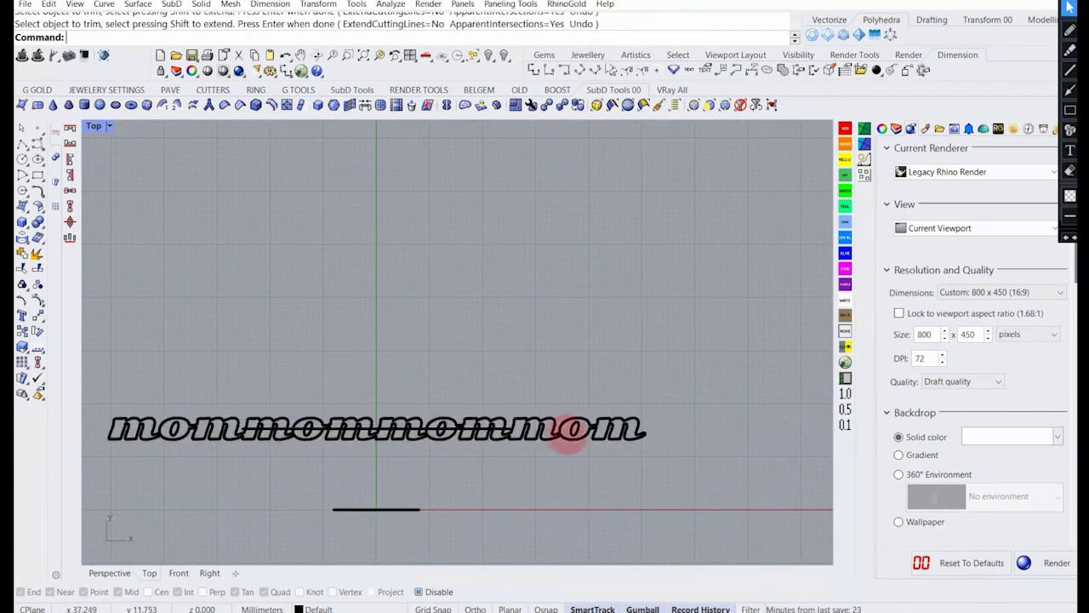
click(562, 431)
key(Delete)
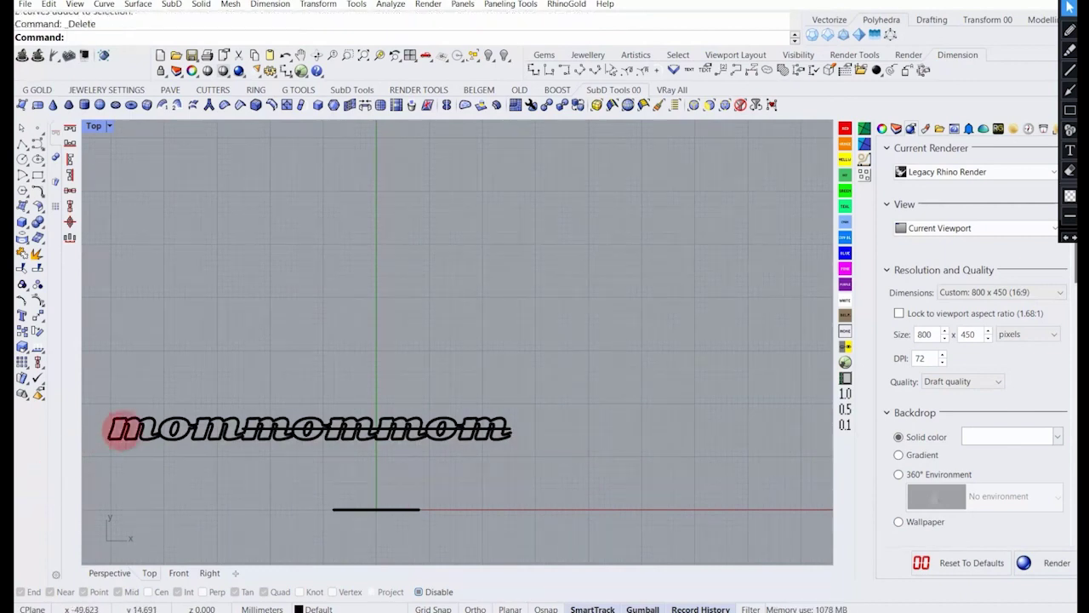
click(123, 430)
key(Delete)
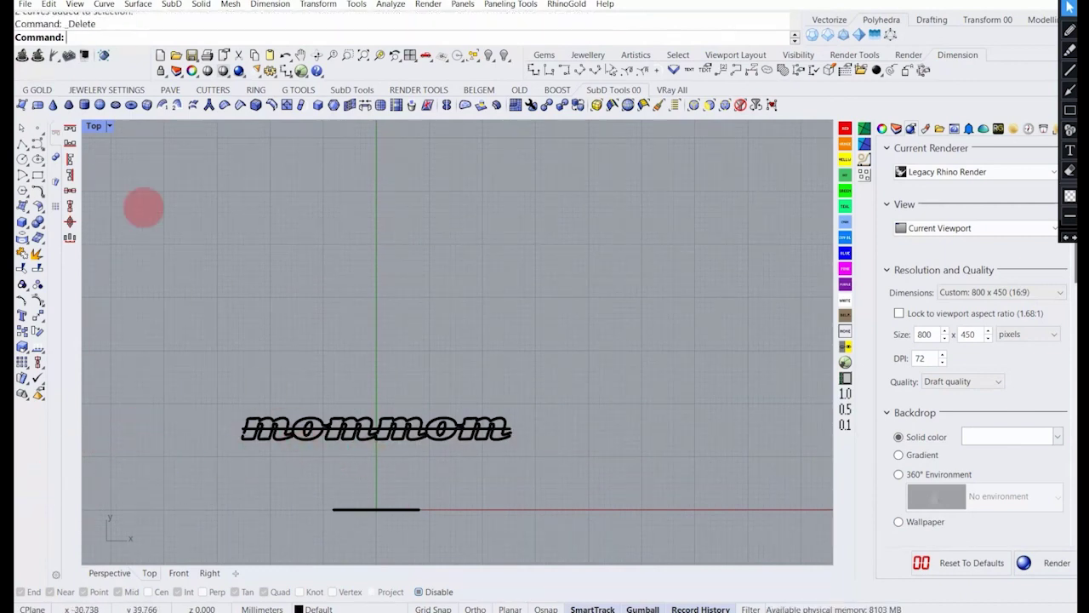
Examine the two connected "mom" outlines and the ring circle in the four-view layout and the Top view.
double_click(94, 127)
right_drag(210, 301, 250, 304)
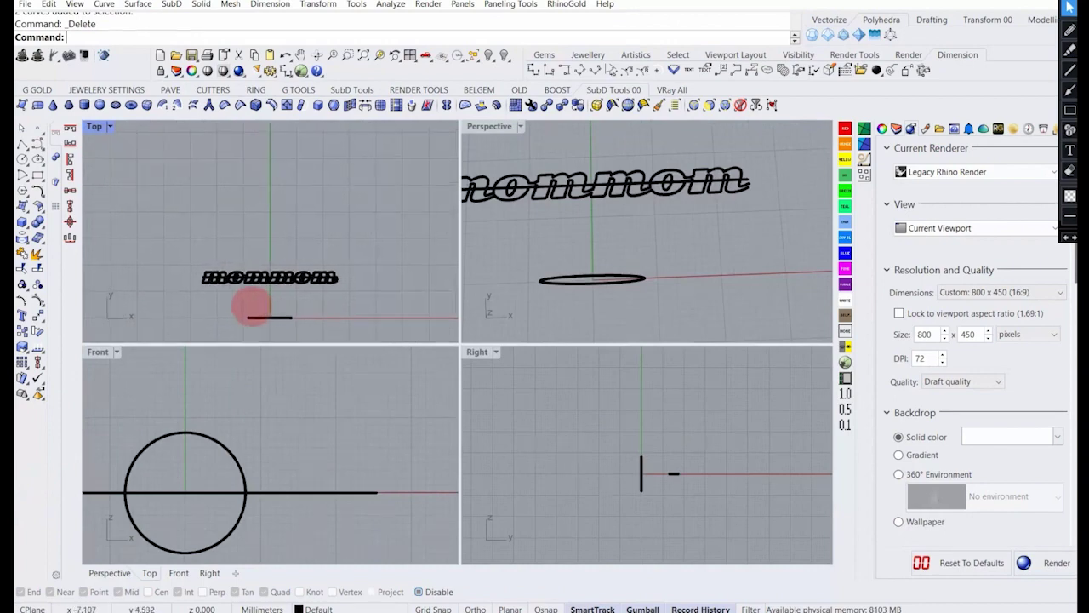
double_click(94, 127)
scroll(379, 404, up, 6)
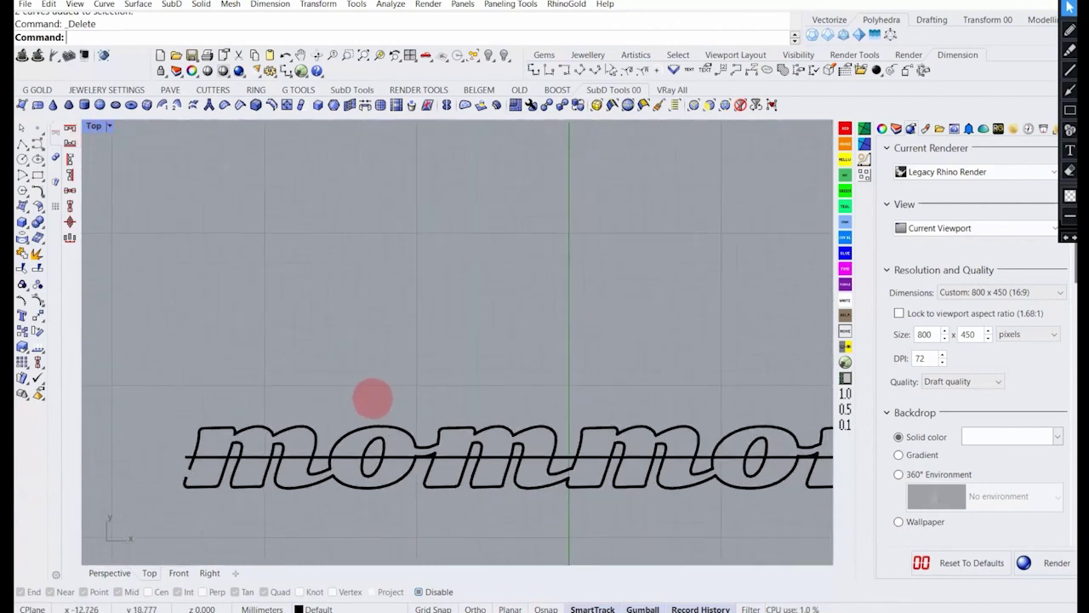
scroll(350, 411, down, 6)
right_drag(377, 384, 434, 289)
scroll(409, 319, up, 4)
right_drag(404, 323, 359, 329)
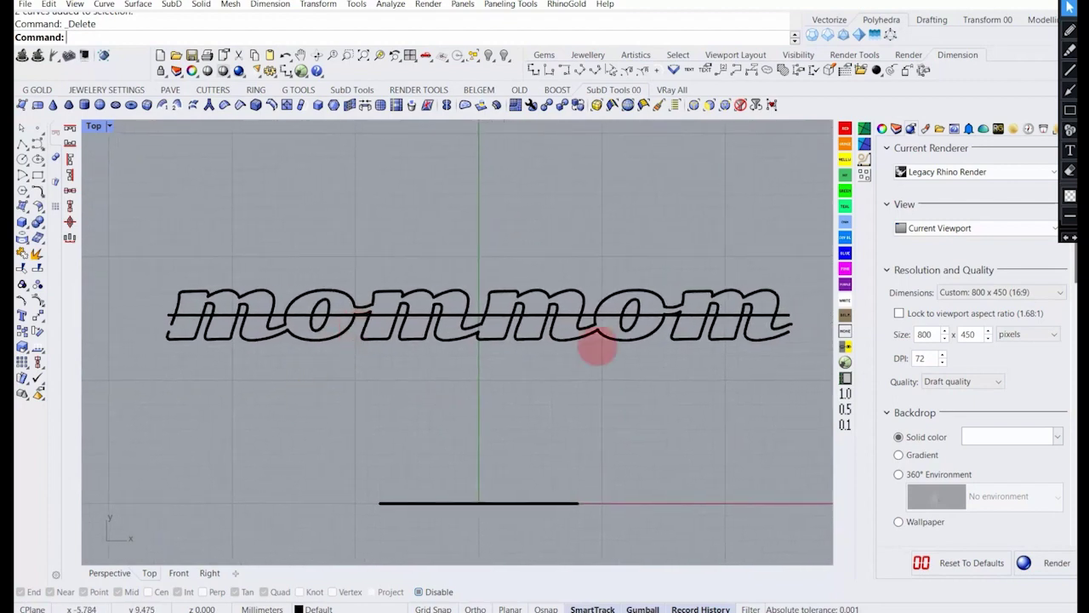
right_drag(532, 299, 510, 304)
Draw a red freehand annotation arcing over the lettering, with arrowheads pointing at its two open ends.
click(1068, 30)
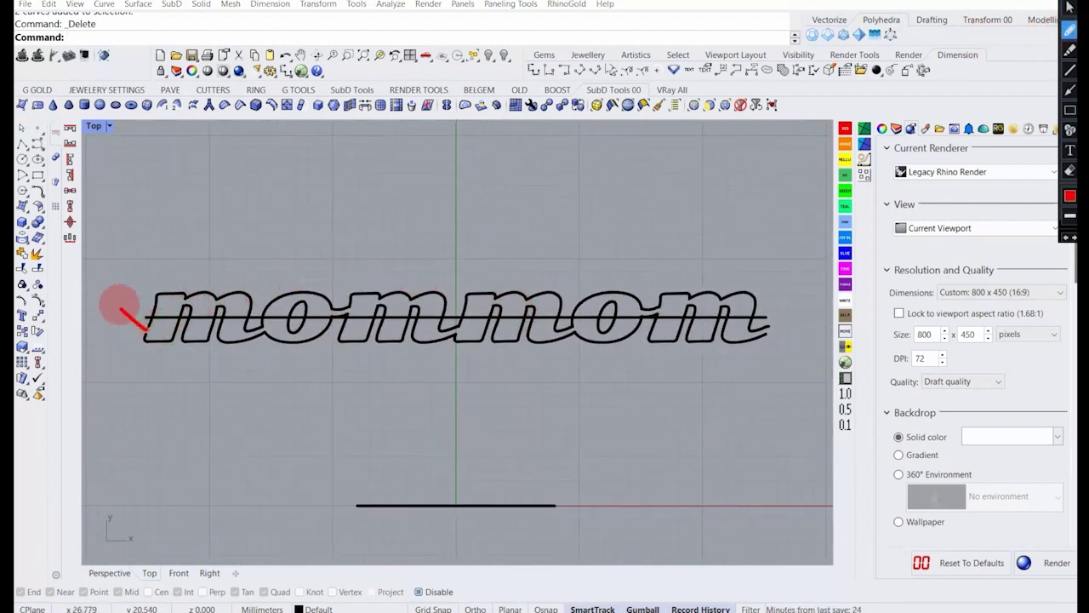
mouse_move(120, 307)
mouse_down()
mouse_move(365, 204)
mouse_move(774, 224)
mouse_up()
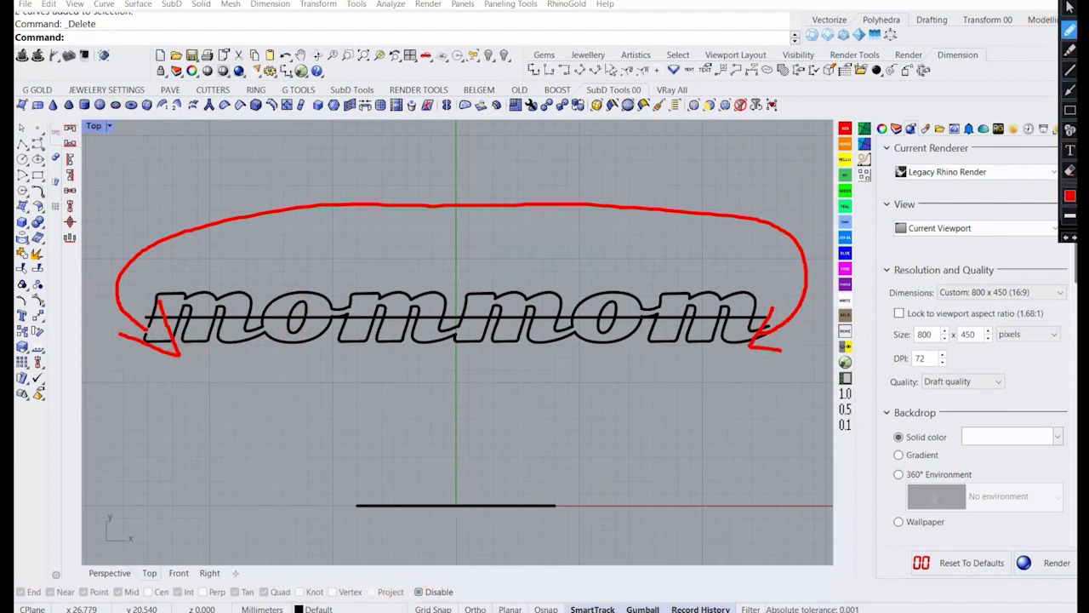
Clear the red annotation, trace the ring circle in the Front view with a marked red loop, and erase it.
click(1070, 172)
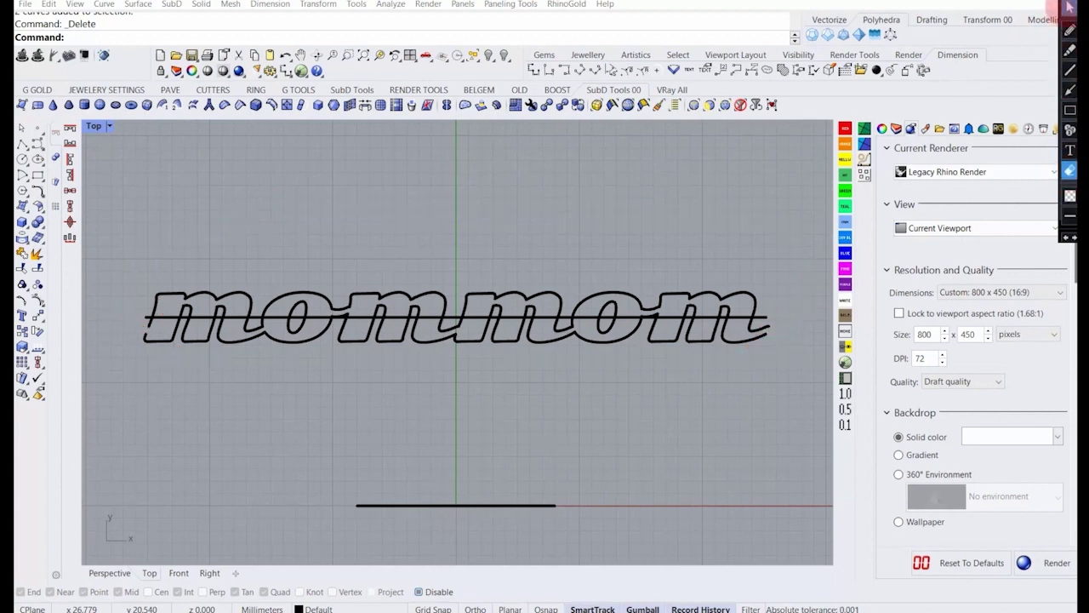
double_click(94, 126)
scroll(316, 462, down, 3)
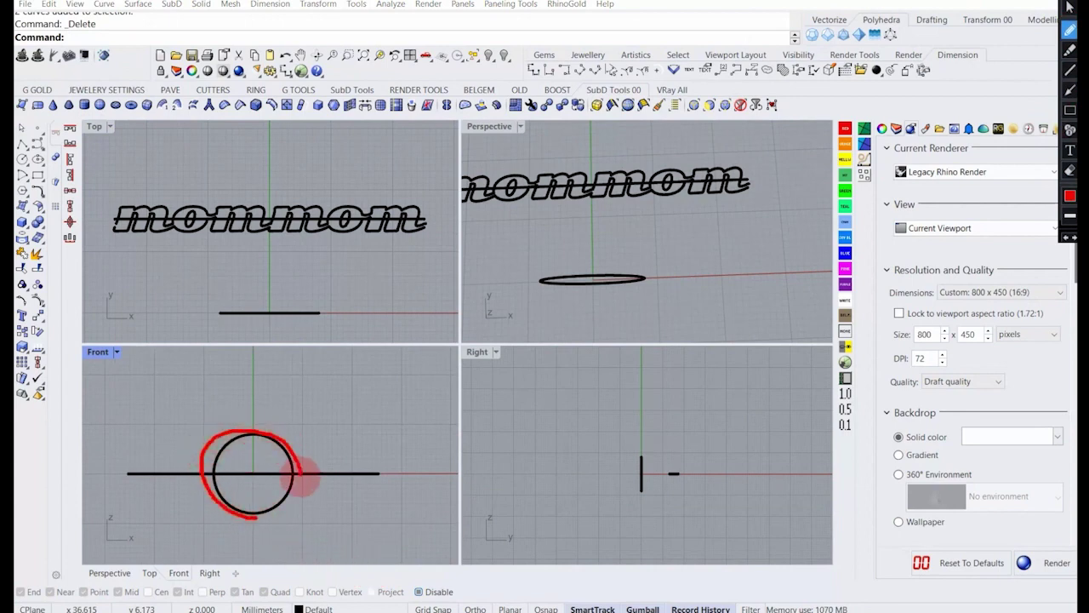
drag(304, 478, 260, 517)
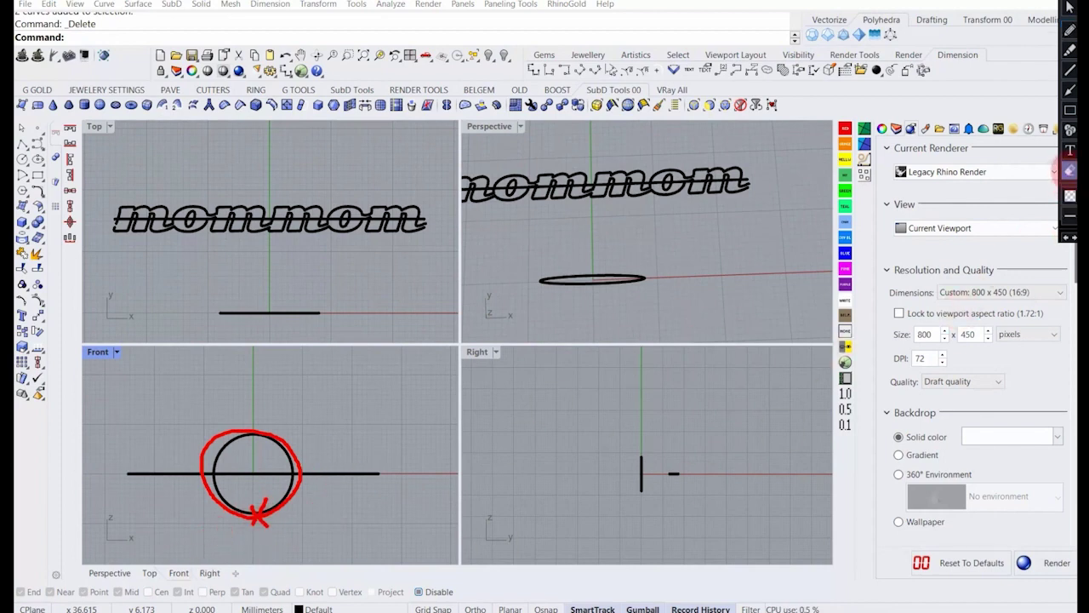
click(1069, 171)
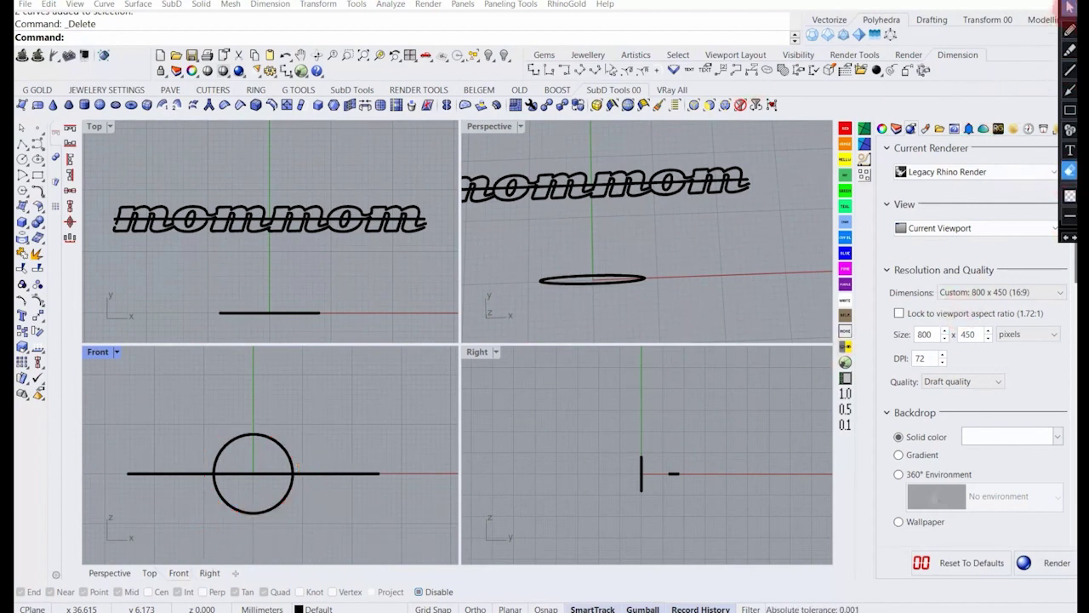
Join all the outline curves of the two "mom" repeats in the Top view.
click(277, 232)
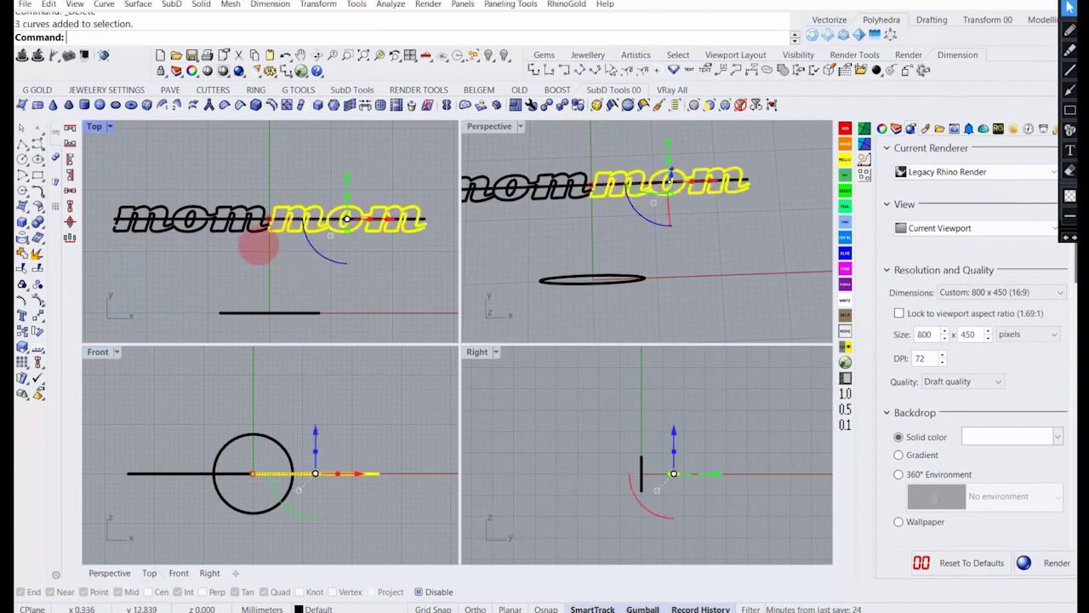
click(256, 249)
drag(429, 252, 212, 239)
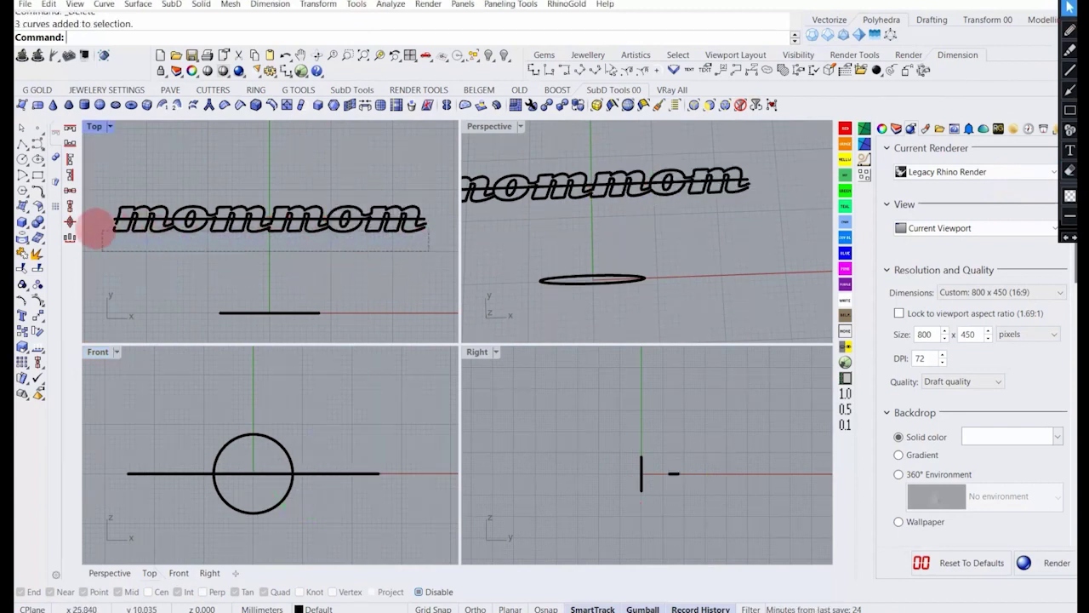
drag(92, 228, 92, 228)
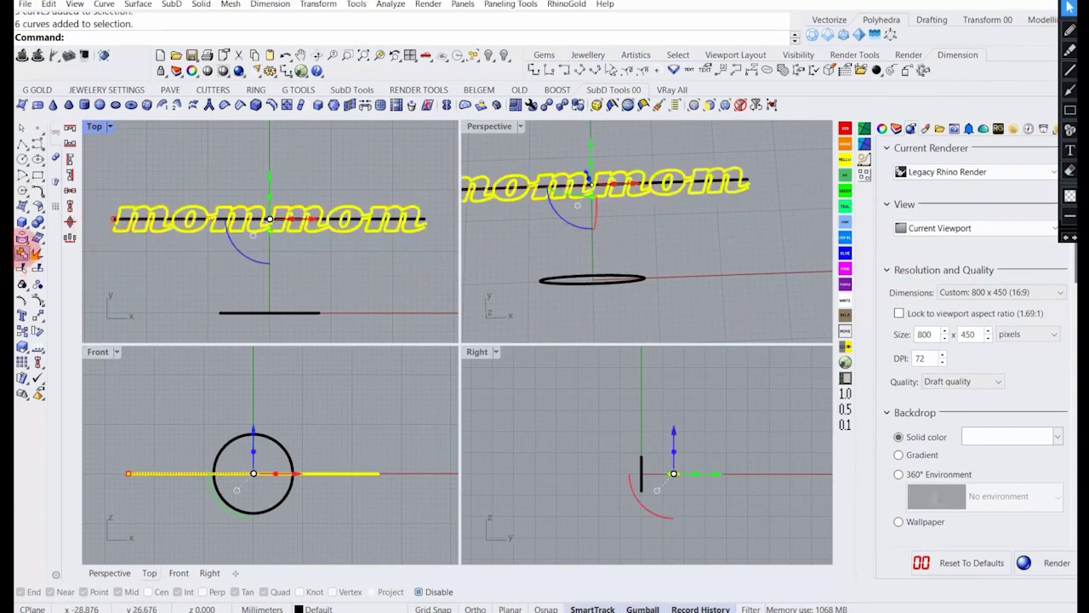
click(22, 251)
click(200, 269)
click(199, 234)
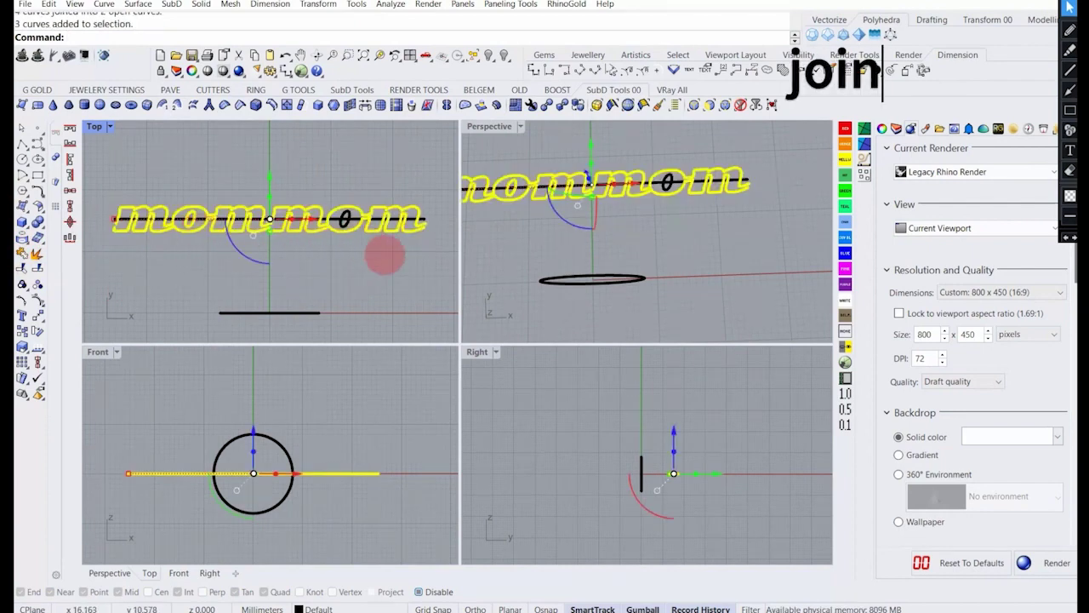
Group all the "mom" lettering curves, including the inner loops of both letters "o".
click(417, 255)
drag(438, 260, 109, 219)
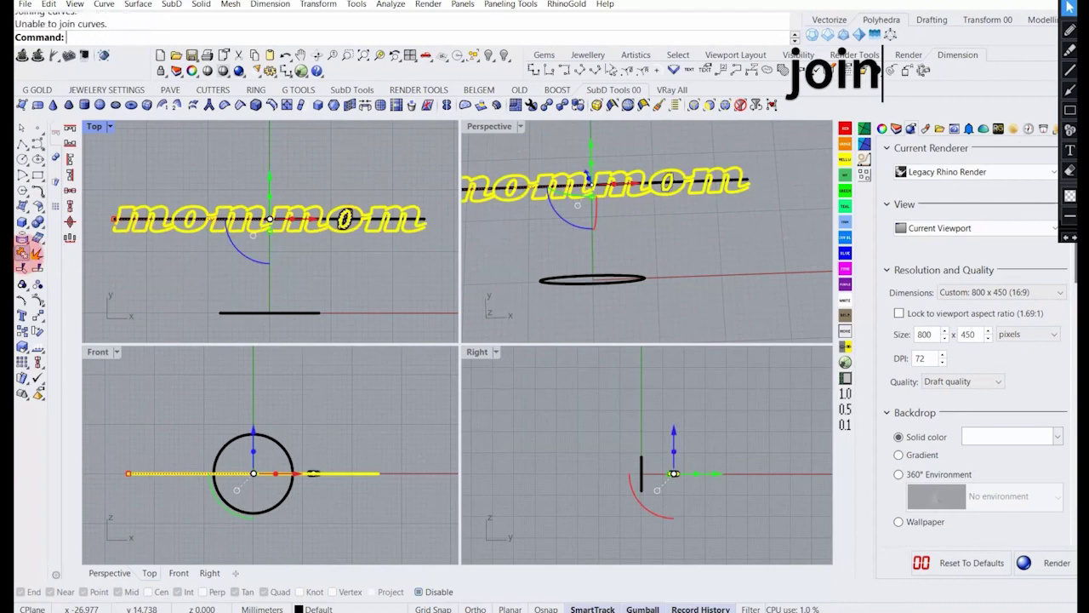
click(24, 283)
click(206, 272)
Flow a copy of the grouped lettering from the straight circumference line onto the ring circle, with Stretch=No.
click(239, 227)
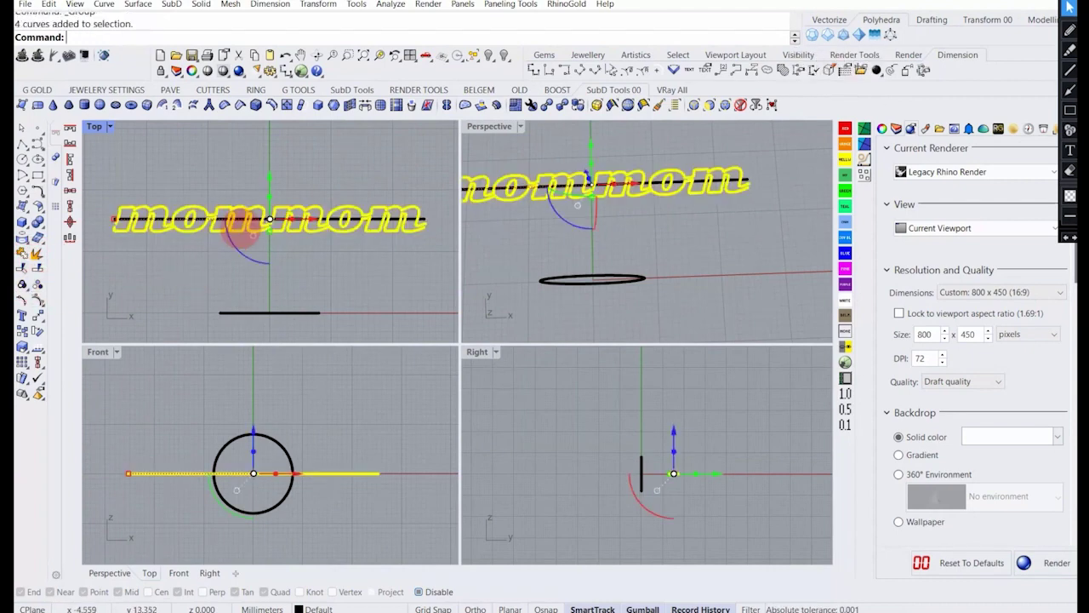
scroll(244, 234, down, 2)
scroll(247, 240, down, 1)
text(flow)
key(Return)
click(253, 221)
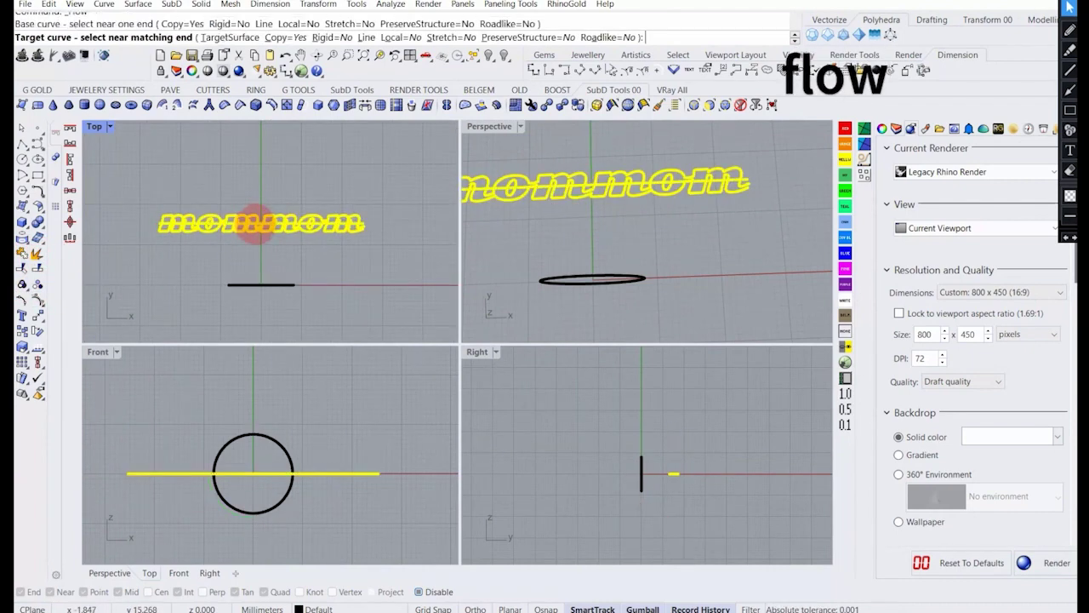
click(272, 286)
mouse_move(722, 285)
right_down()
mouse_move(644, 244)
mouse_move(670, 220)
mouse_move(657, 199)
mouse_move(639, 236)
mouse_move(637, 190)
mouse_move(644, 238)
mouse_move(639, 219)
mouse_move(653, 230)
mouse_move(635, 165)
mouse_move(646, 201)
mouse_move(635, 176)
mouse_move(607, 165)
mouse_move(673, 248)
mouse_move(693, 167)
mouse_move(722, 175)
mouse_move(787, 235)
mouse_move(644, 213)
mouse_move(732, 260)
right_up()
scroll(656, 223, up, 6)
scroll(645, 194, down, 6)
scroll(606, 164, down, 6)
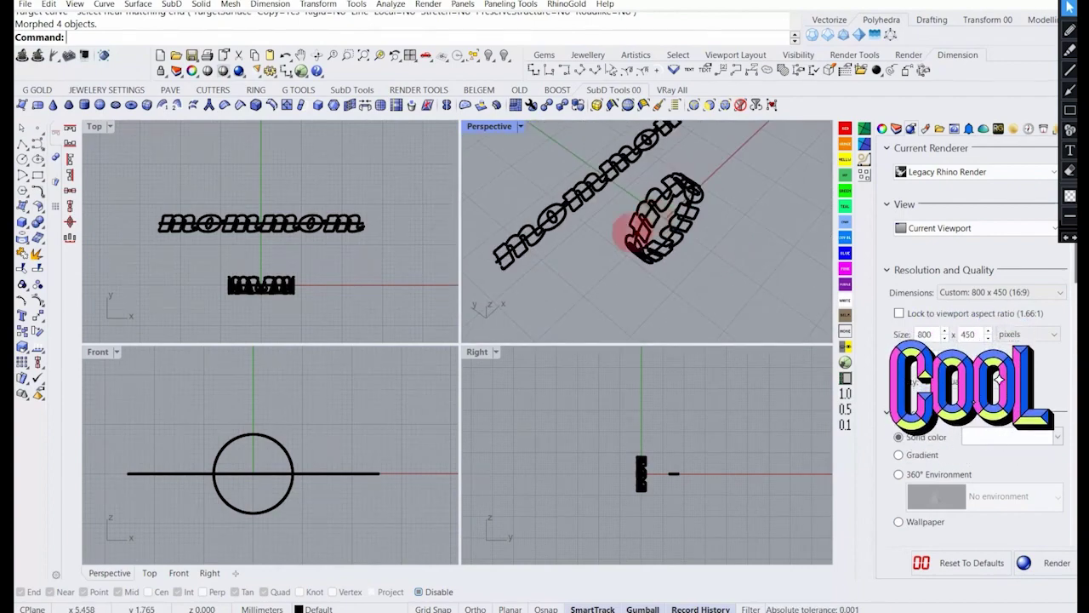
Examine the lettering wrapped around the ring circle from several angles in the enlarged Perspective view.
double_click(489, 126)
right_drag(477, 213, 468, 334)
click(431, 298)
drag(460, 336, 419, 257)
right_drag(442, 238, 451, 354)
click(623, 305)
right_drag(509, 316, 467, 277)
Ungroup the wrapped lettering, and delete the flat lettering together with its circumference line.
click(555, 340)
scroll(530, 311, down, 4)
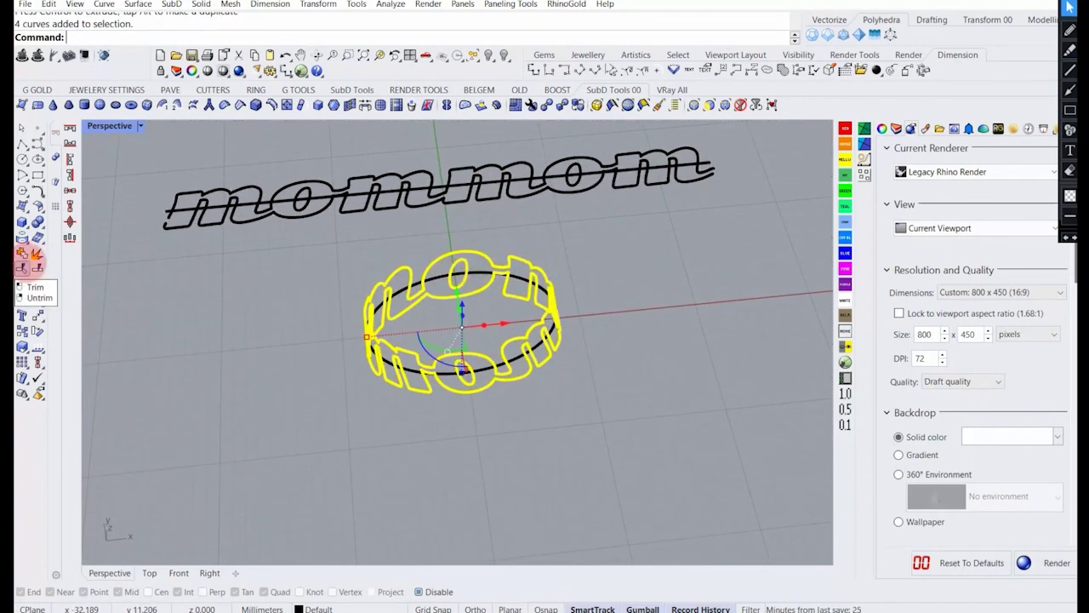
right_drag(557, 336, 444, 403)
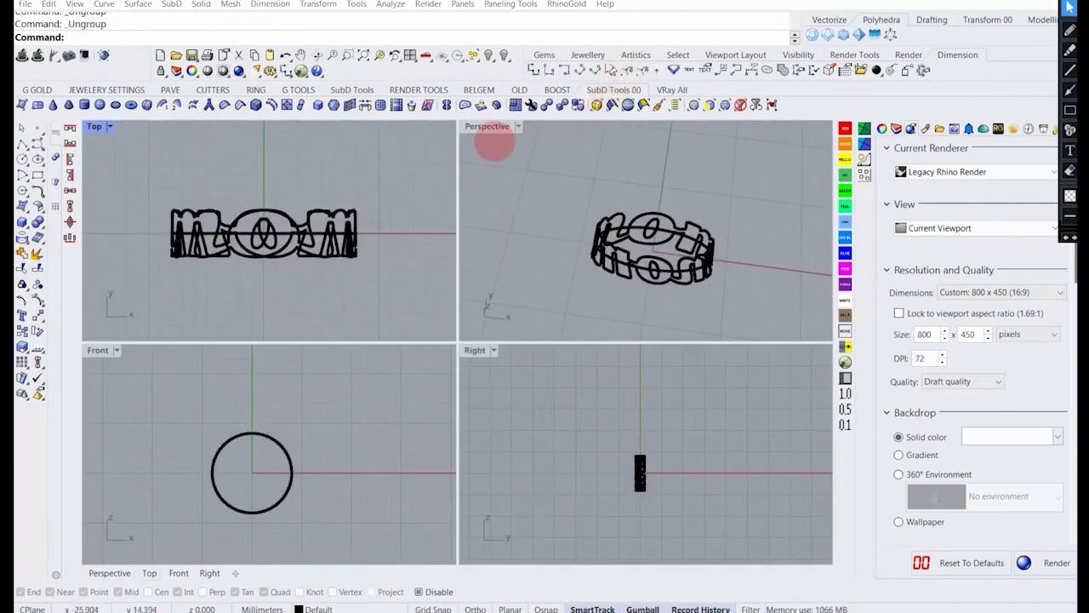
Check whether the wrapped lettering's inner loops and outer edge curves are open or closed.
double_click(489, 129)
right_drag(474, 150, 495, 241)
click(506, 253)
click(540, 244)
click(521, 262)
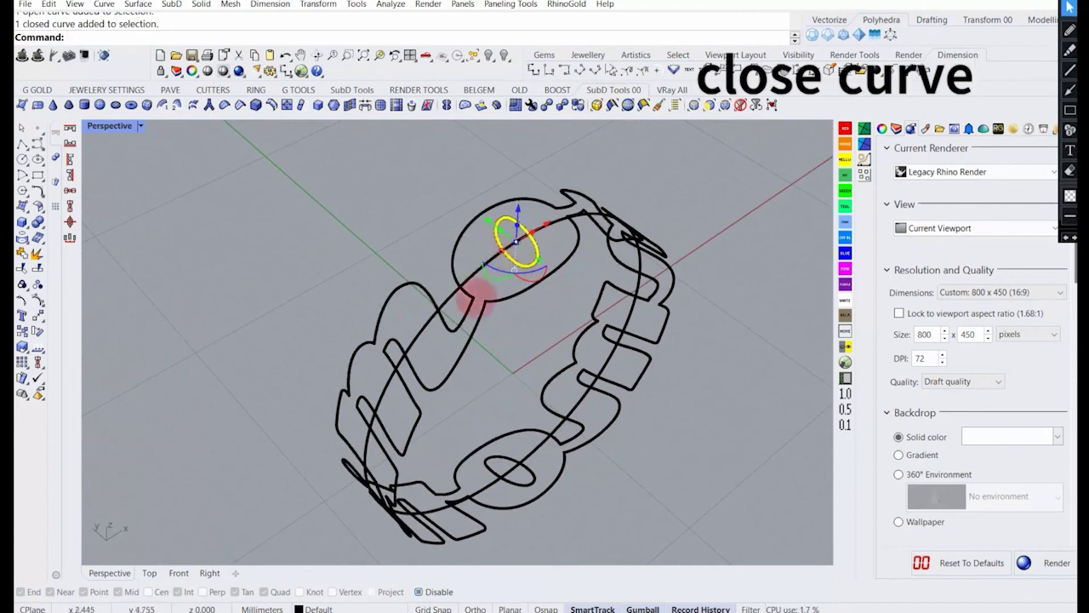
click(518, 459)
click(416, 283)
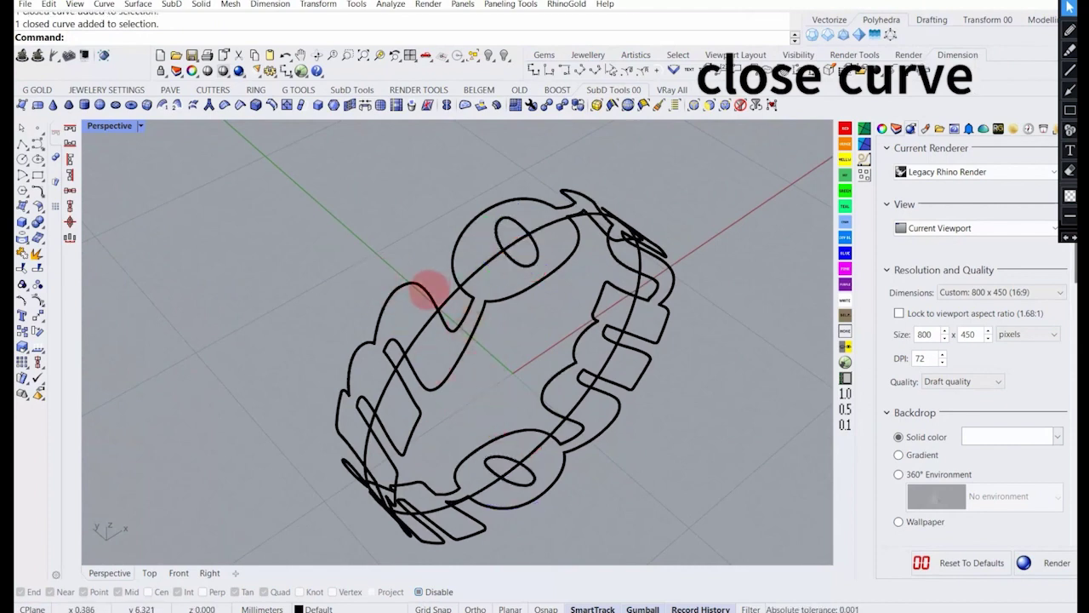
click(428, 290)
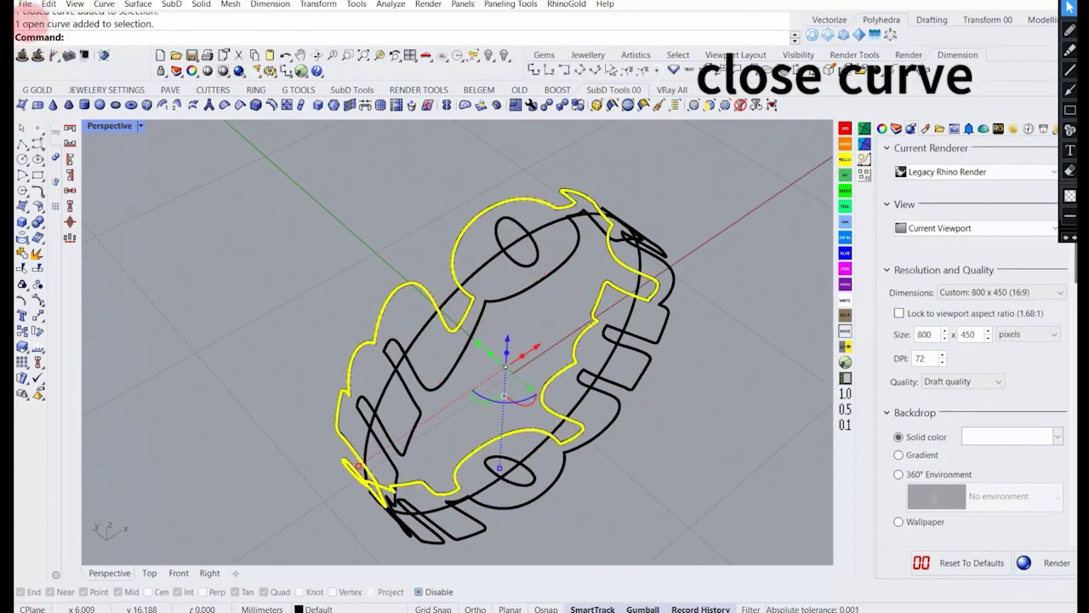
drag(52, 26, 27, 26)
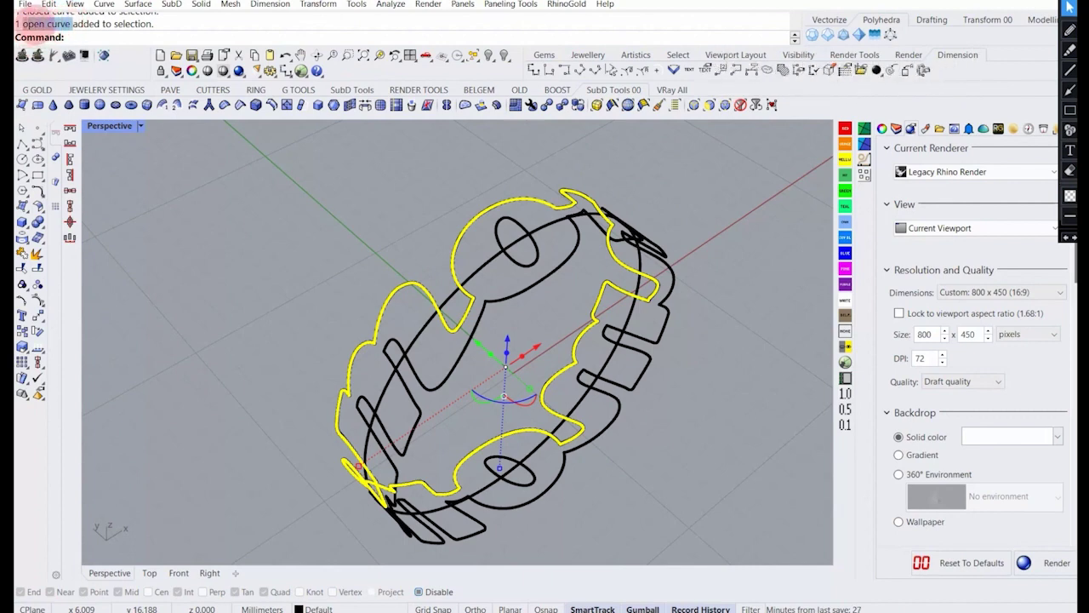
Close the upper and lower edge curves of the wrapped lettering with CloseCrv.
right_drag(387, 228, 476, 273)
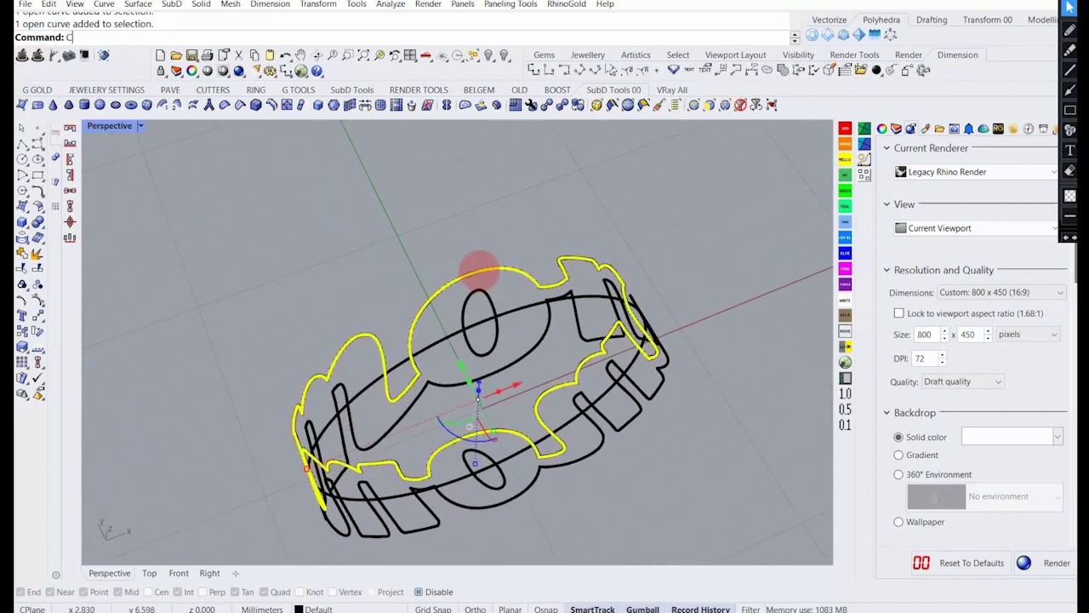
text(CloseCrv)
key(Return)
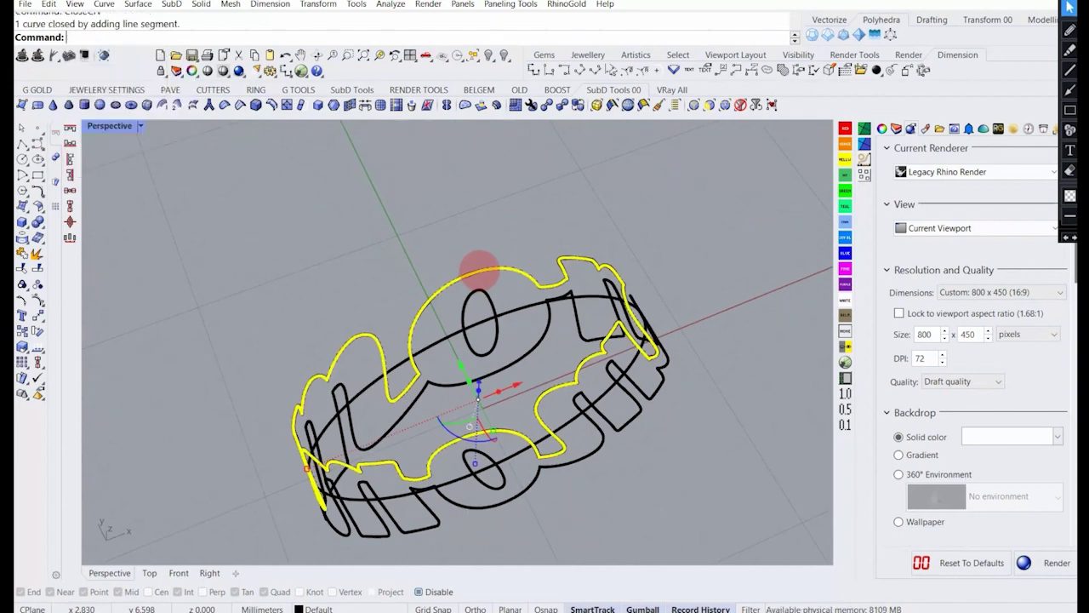
click(499, 311)
click(532, 345)
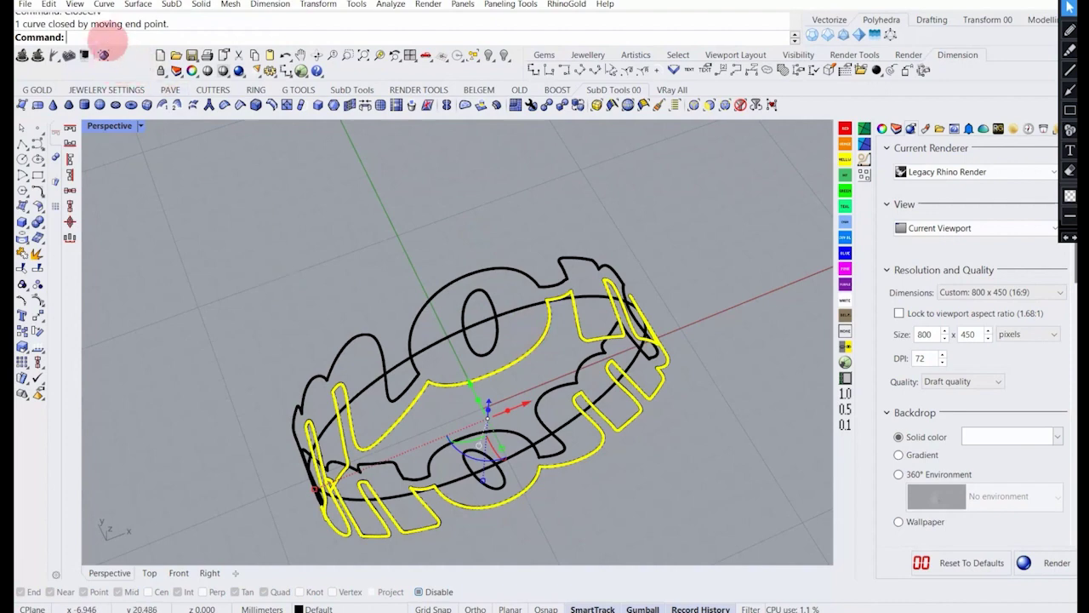
Check the open or closed status of the wrapped lettering's upper and lower edge curves.
click(320, 274)
click(432, 344)
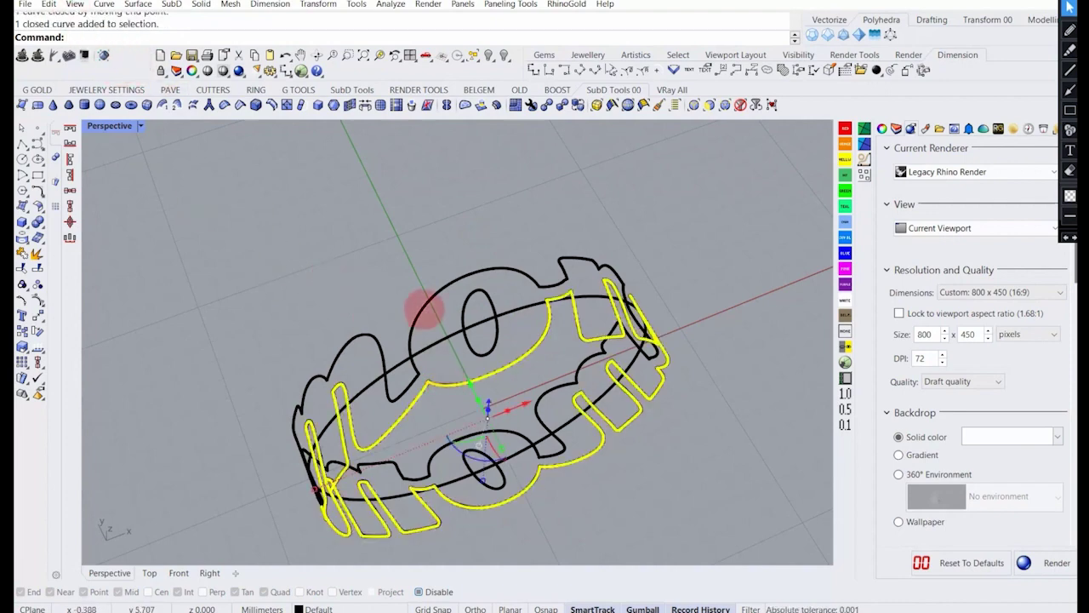
shift+click(424, 309)
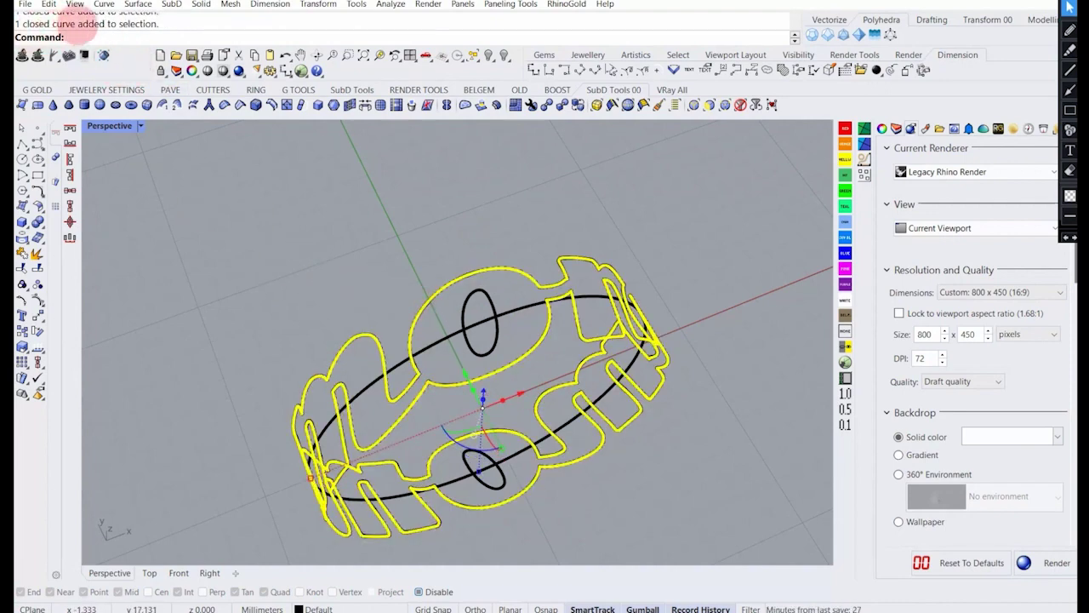
click(295, 327)
click(436, 384)
click(417, 312)
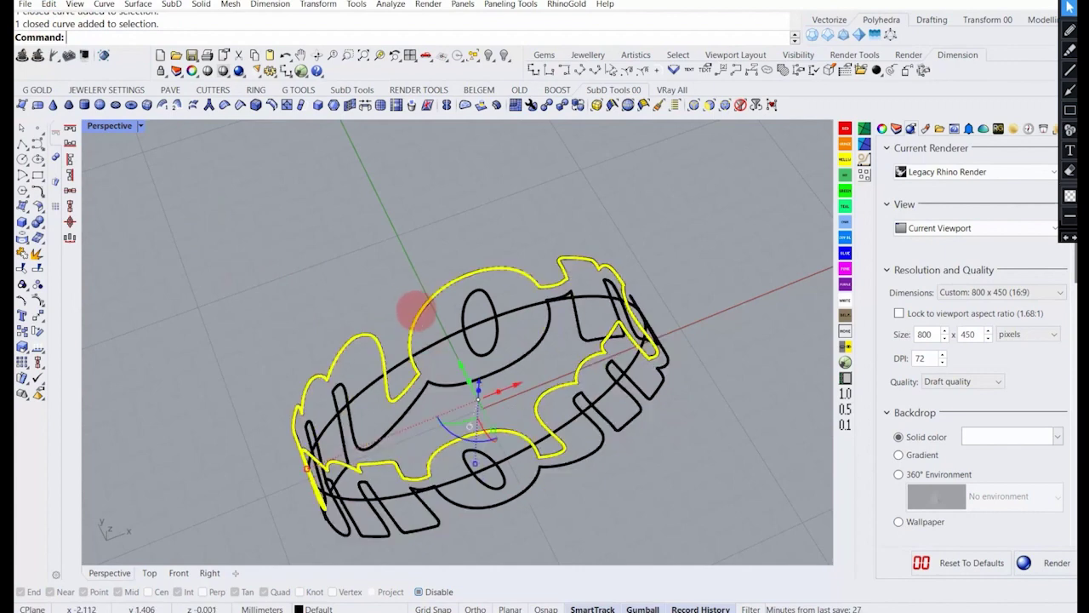
click(313, 236)
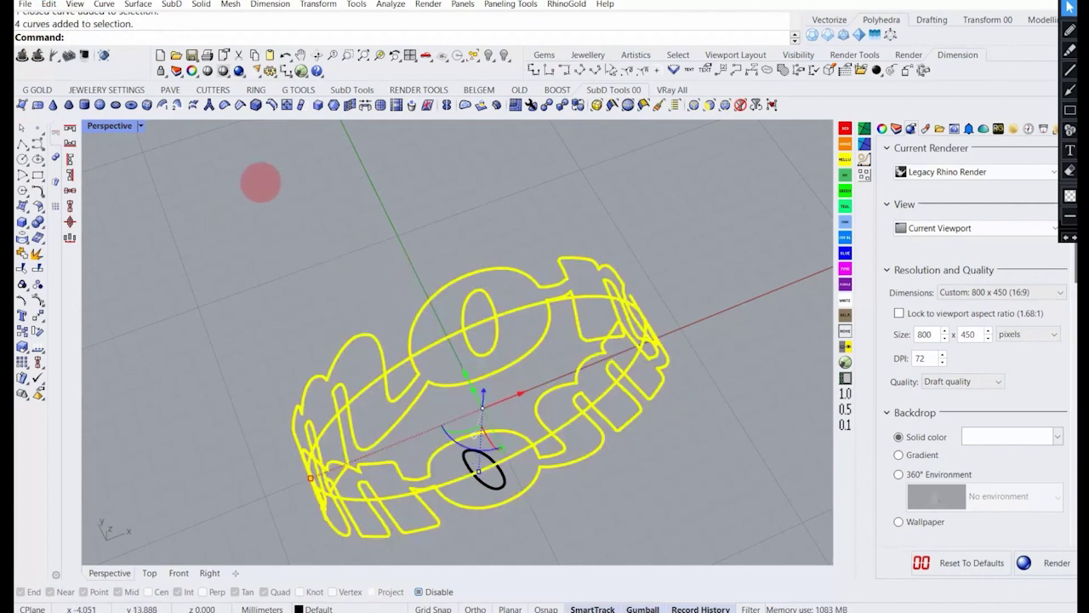
click(228, 244)
click(444, 342)
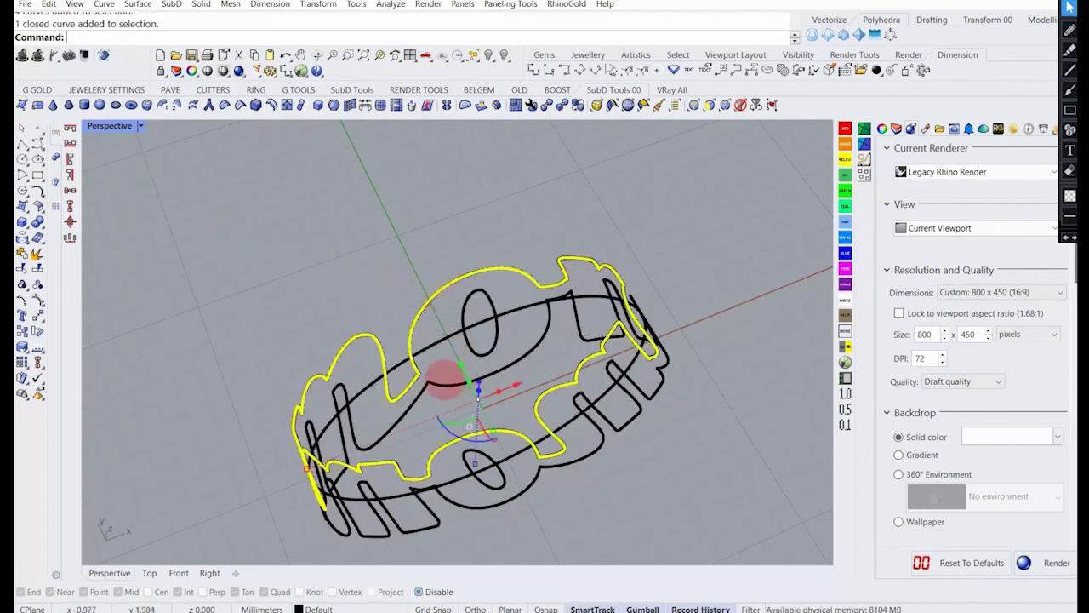
shift+click(441, 388)
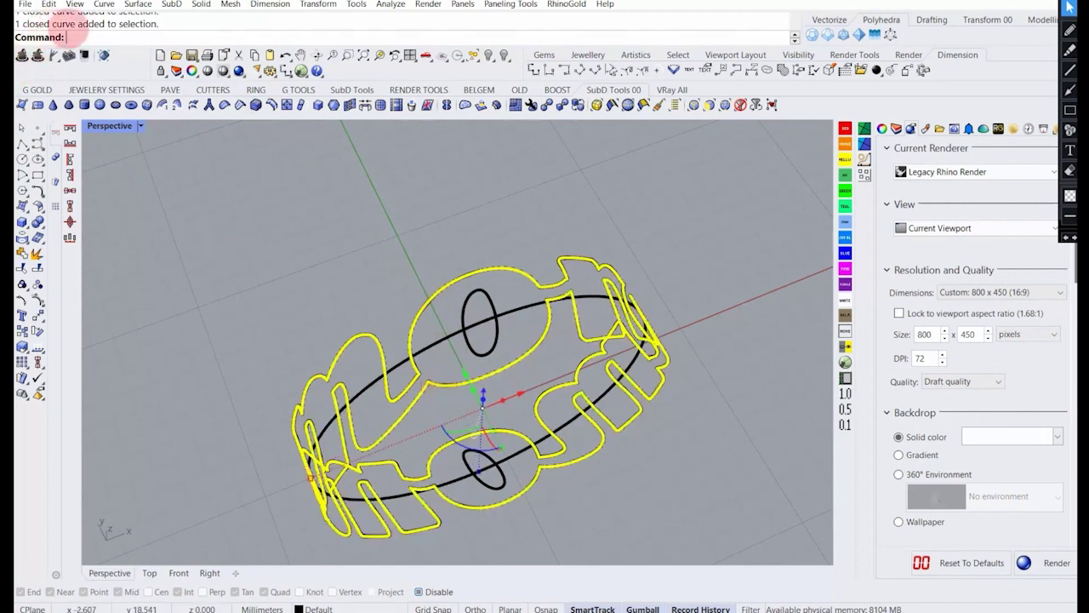
click(263, 237)
Extrude the ring circle to both sides along its axis into a long cylindrical surface through the lettering.
right_drag(263, 237, 408, 319)
click(519, 342)
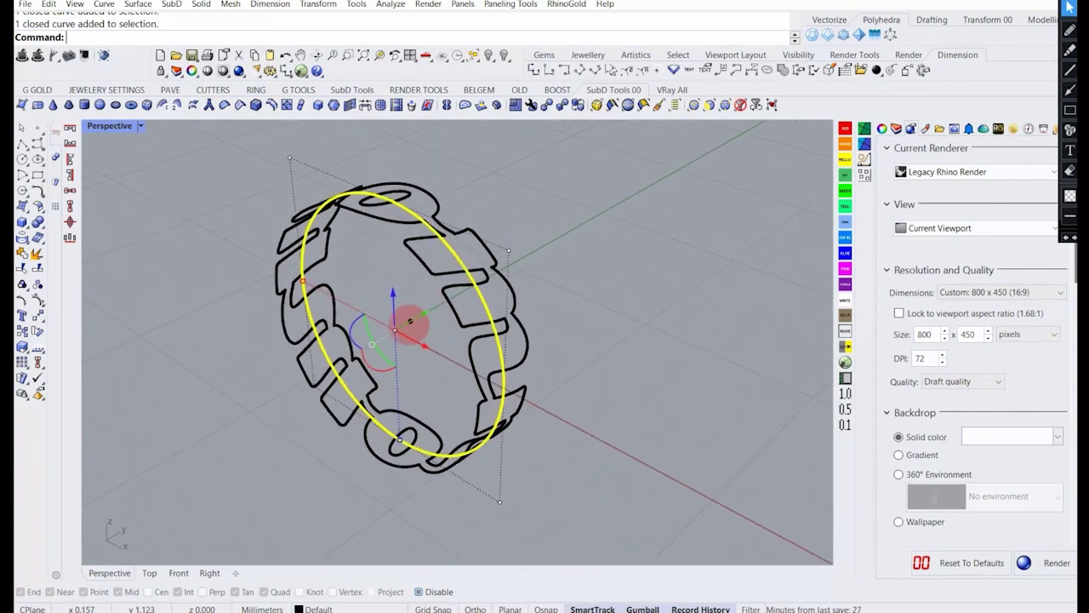
scroll(409, 318, up, 5)
scroll(387, 322, up, 5)
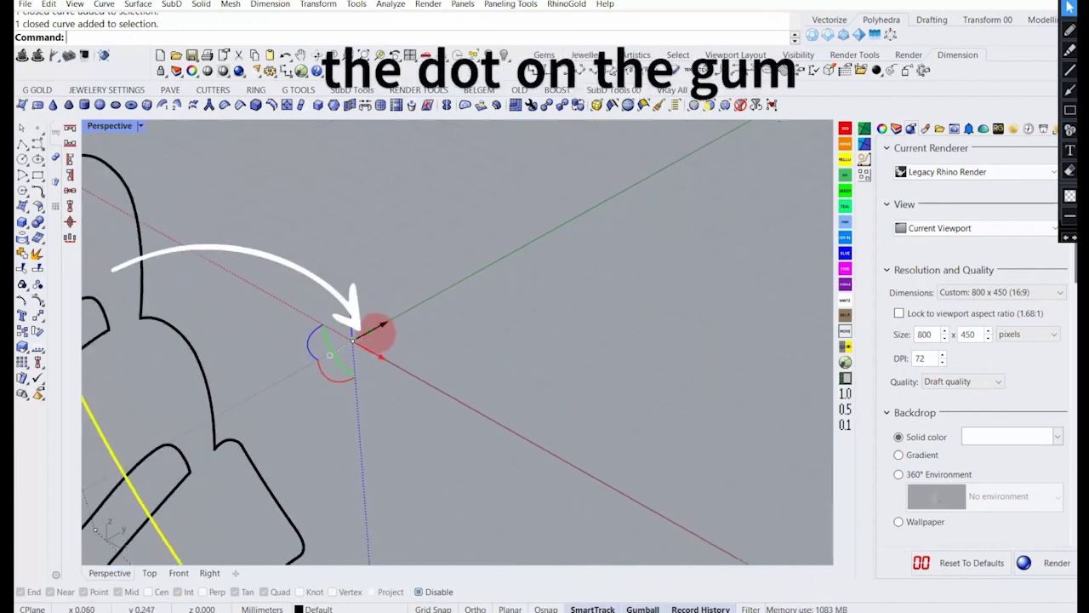
scroll(361, 334, down, 5)
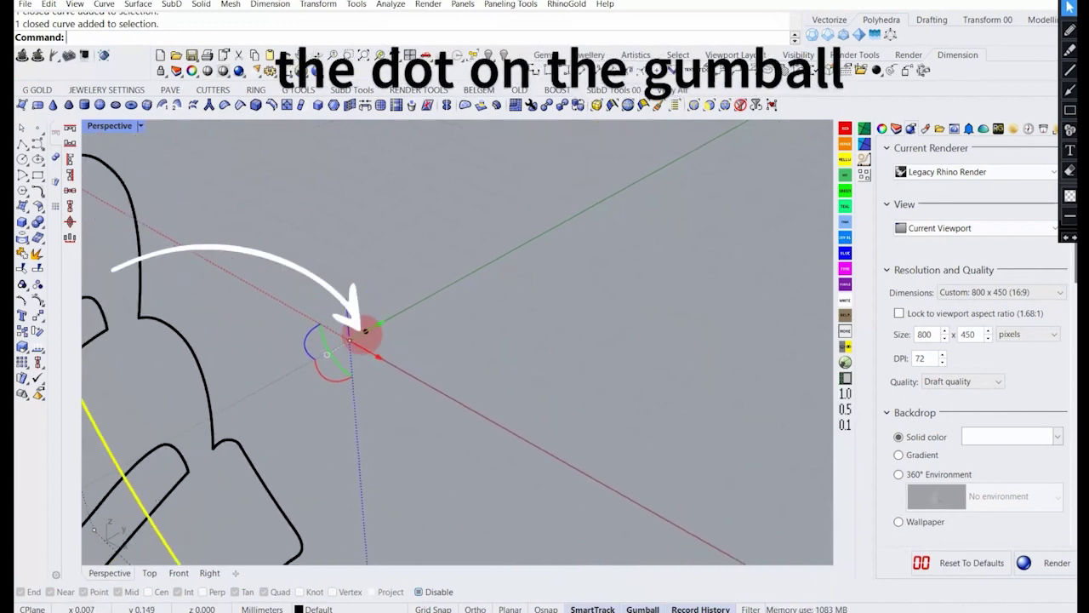
drag(375, 326, 577, 243)
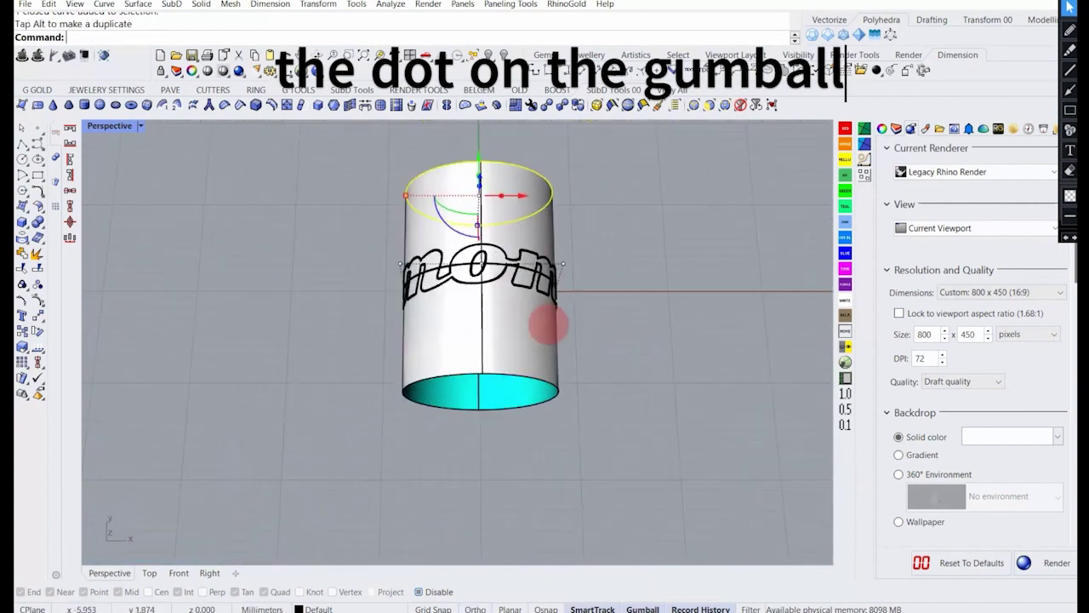
key(Escape)
Select all curves on the cylinder, exclude the ring circle, and group the remaining lettering curves.
right_drag(548, 324, 477, 246)
scroll(511, 287, up, 4)
scroll(476, 246, up, 2)
click(203, 288)
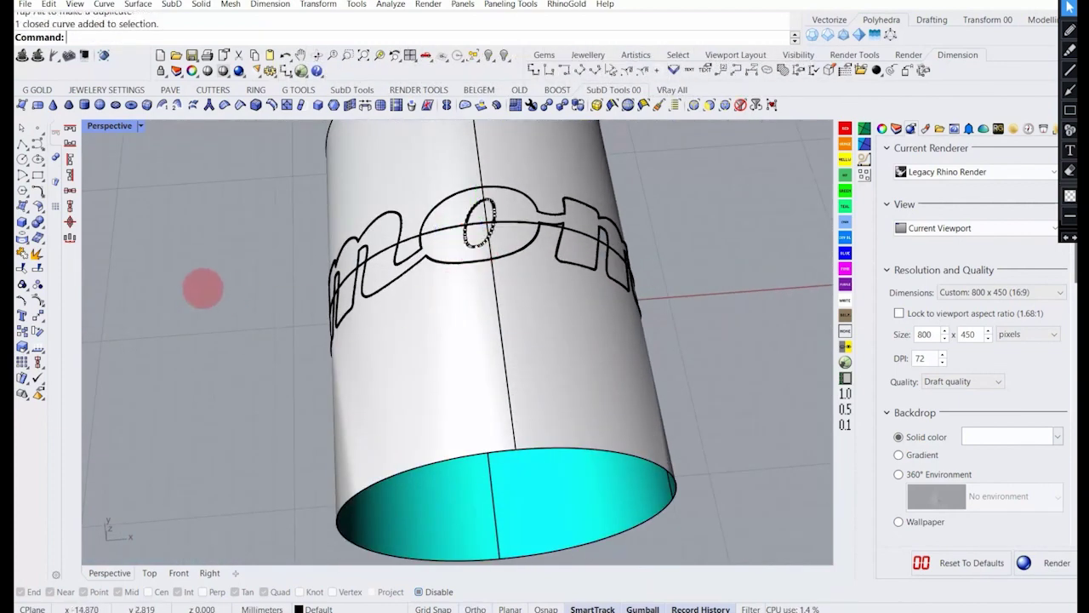
key(Return)
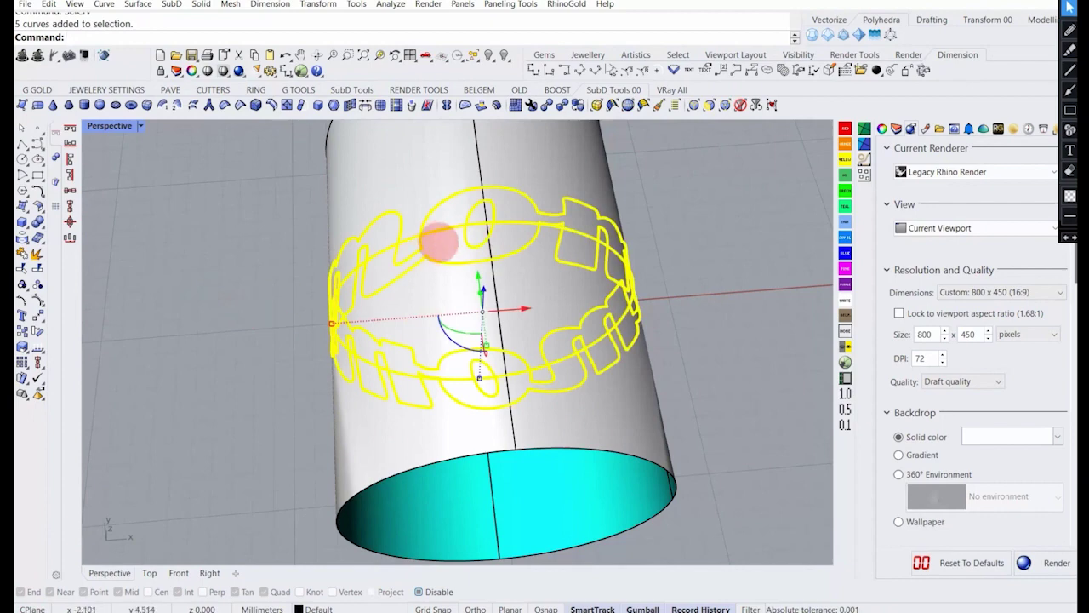
ctrl+click(438, 230)
scroll(438, 231, down, 2)
right_drag(438, 231, 487, 279)
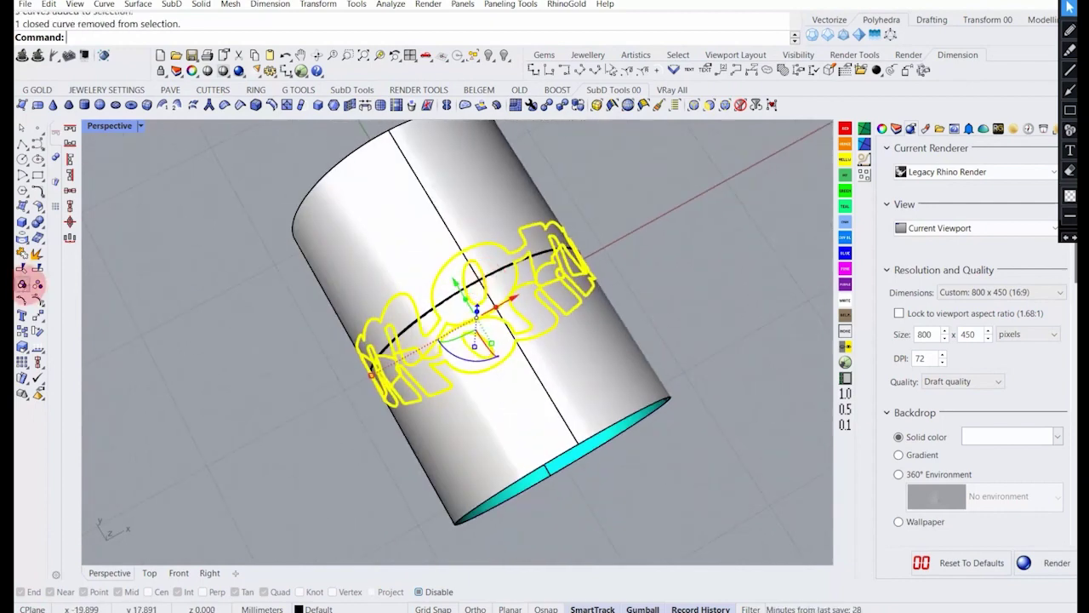
click(24, 284)
right_drag(460, 375, 480, 318)
scroll(480, 318, down, 3)
scroll(511, 243, up, 5)
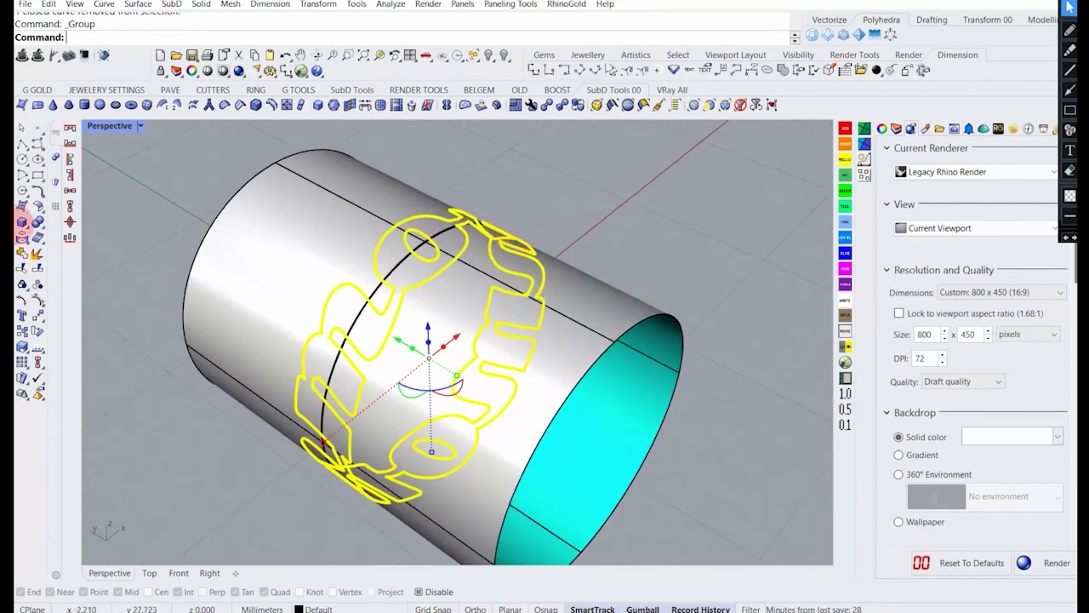
Pull the grouped lettering curves onto the cylindrical surface.
click(176, 227)
click(25, 240)
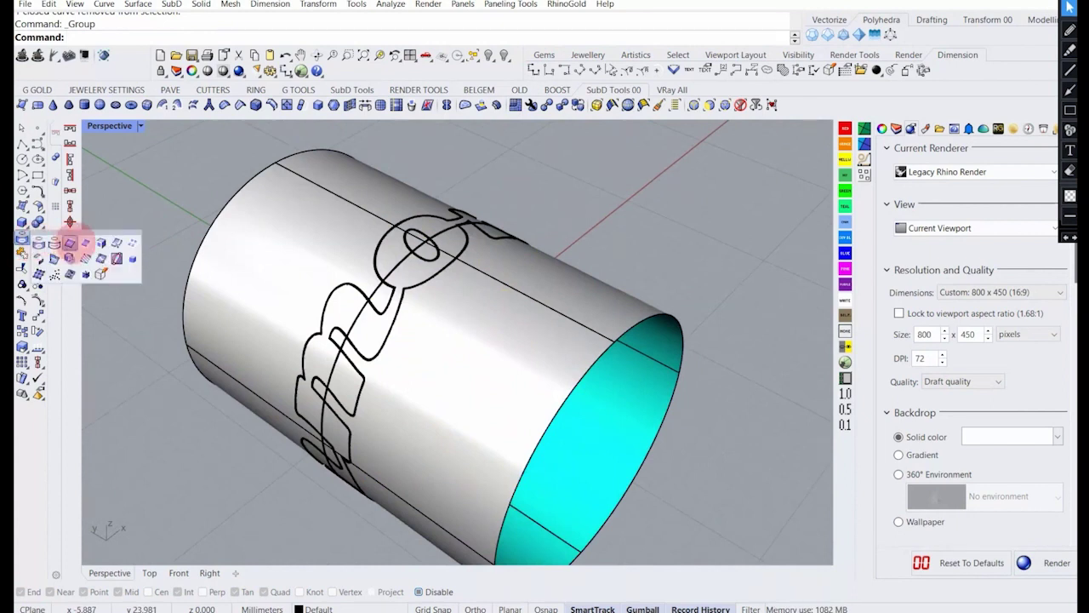
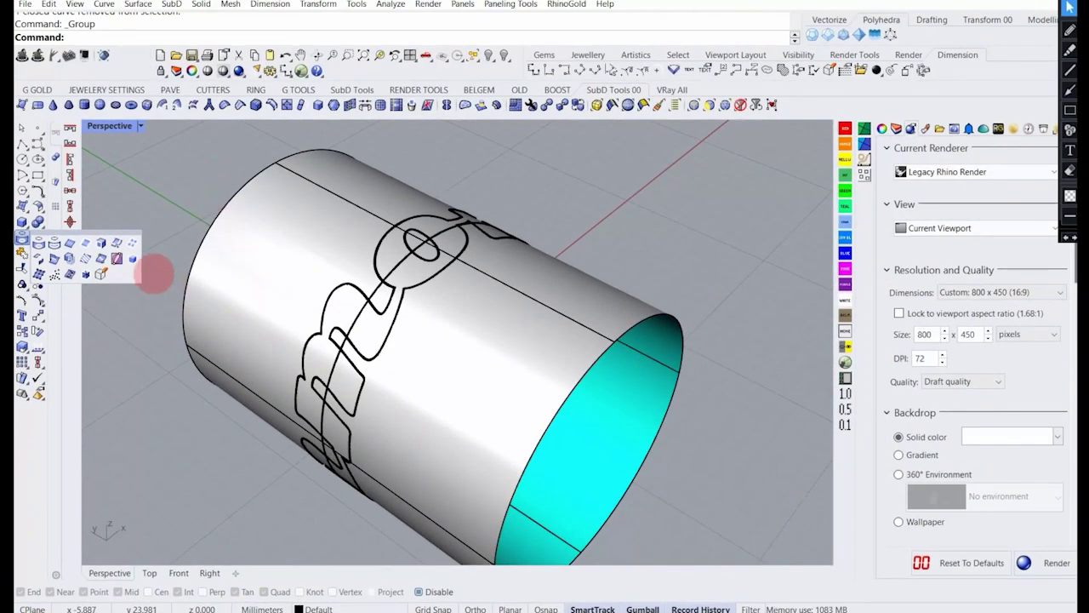
click(52, 242)
click(419, 273)
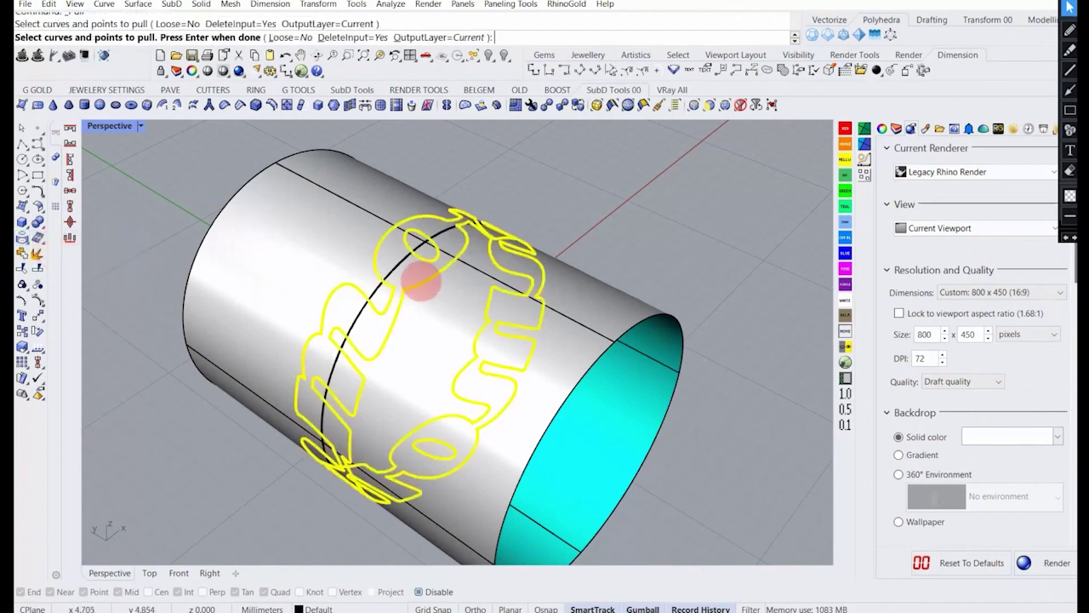
key(Return)
click(434, 298)
key(Return)
right_drag(535, 280, 427, 266)
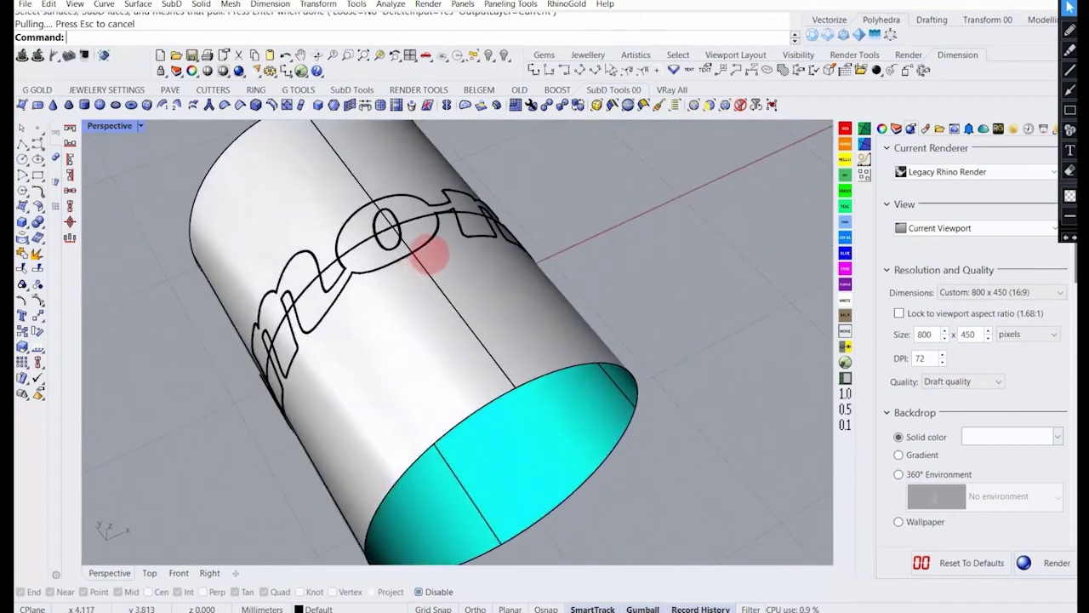
right_drag(391, 232, 418, 275)
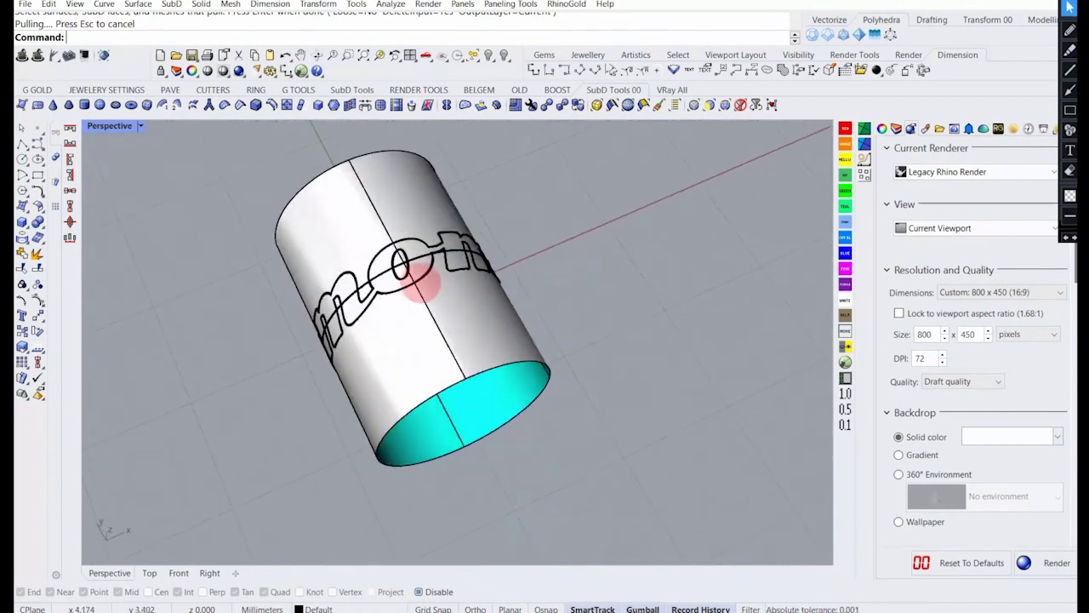
scroll(382, 275, up, 3)
Split the cylindrical surface with the inner curve of the letter "o".
click(326, 194)
scroll(341, 260, down, 5)
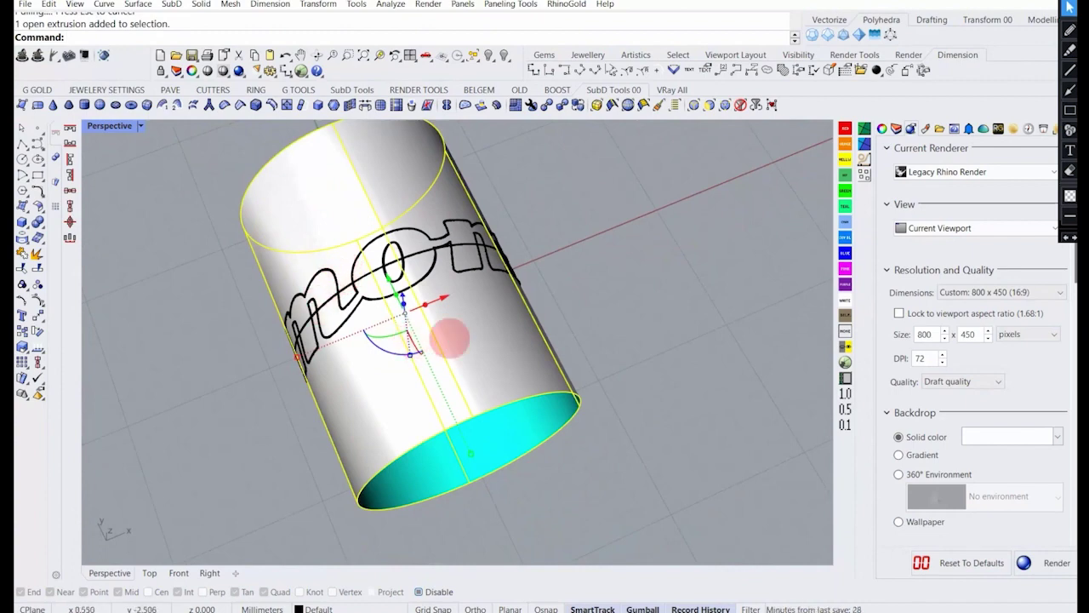
right_drag(449, 338, 445, 272)
click(575, 267)
right_drag(536, 291, 523, 360)
click(489, 334)
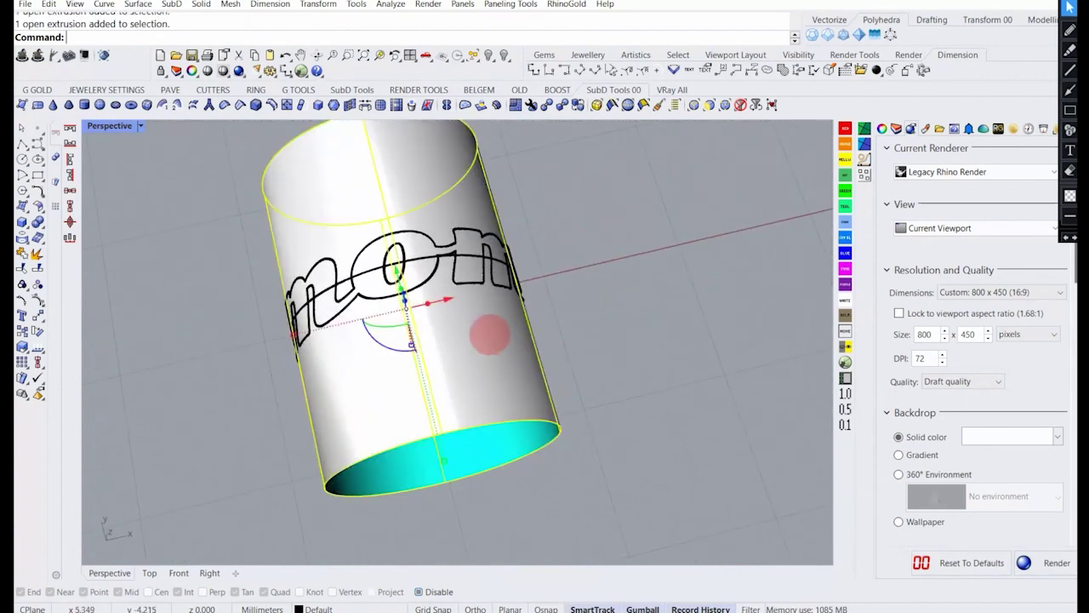
click(38, 267)
scroll(389, 256, up, 3)
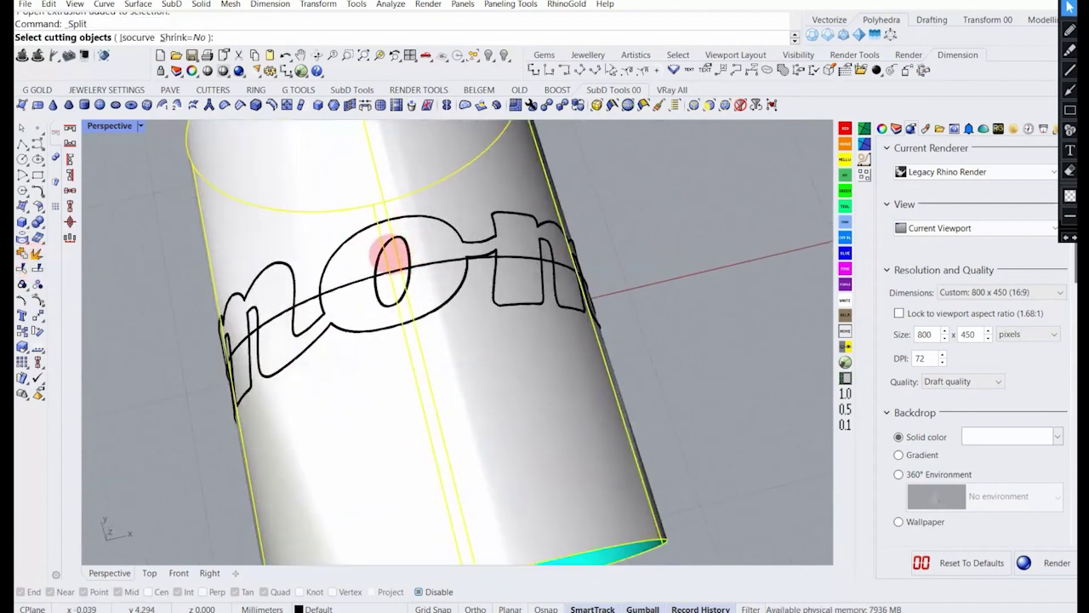
click(375, 258)
right_click(377, 258)
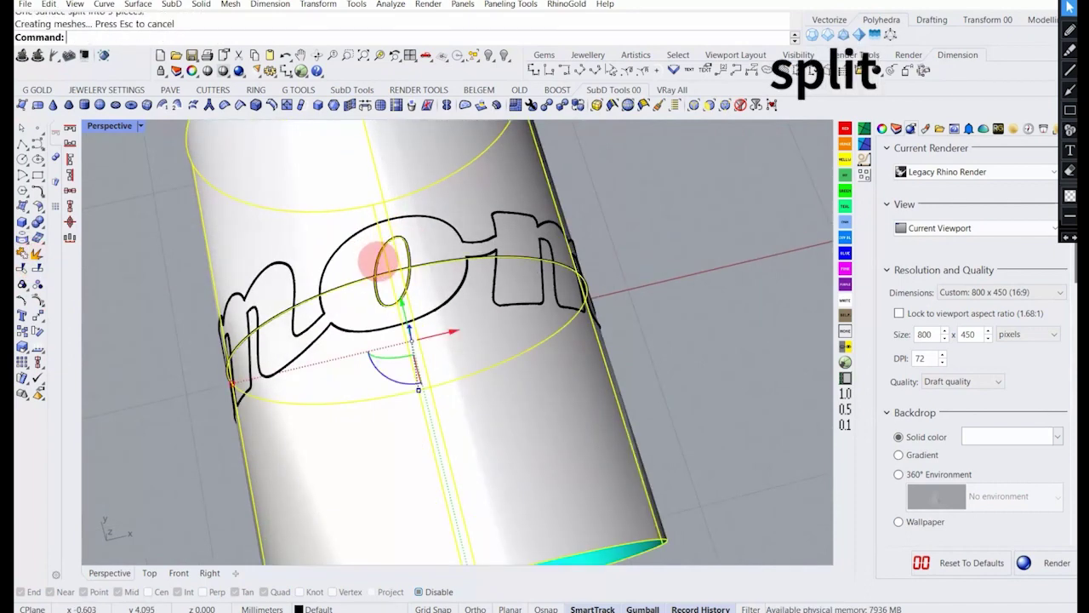
Select all curves, exclude the ring circle, and group the pulled lettering curves.
scroll(377, 260, down, 5)
click(534, 258)
text(SelCrv)
key(Return)
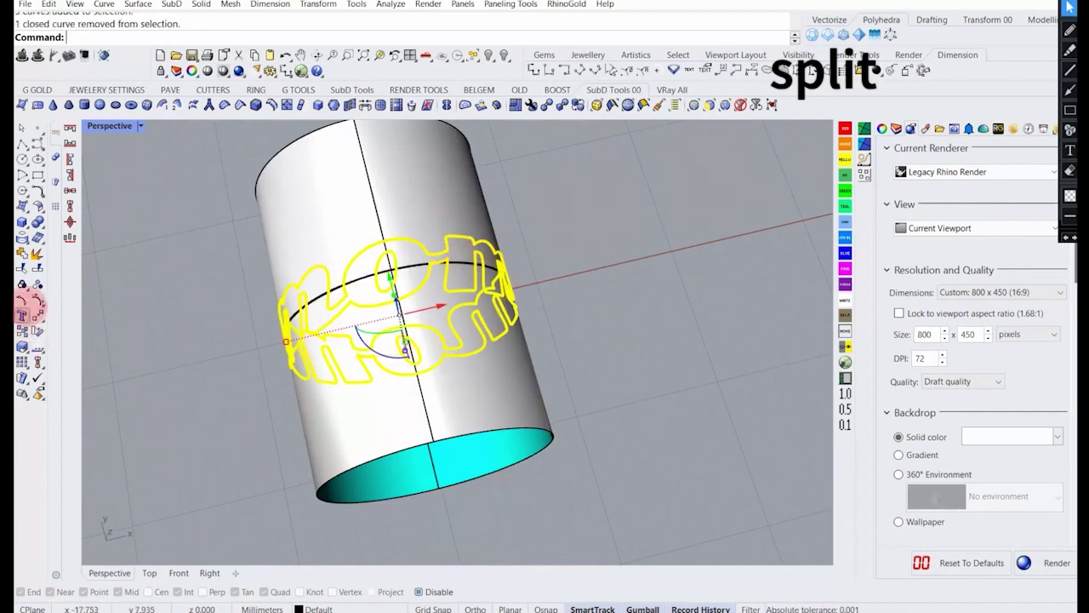
click(27, 282)
click(146, 279)
Split the remaining cylindrical surface with the grouped lettering curves.
click(343, 212)
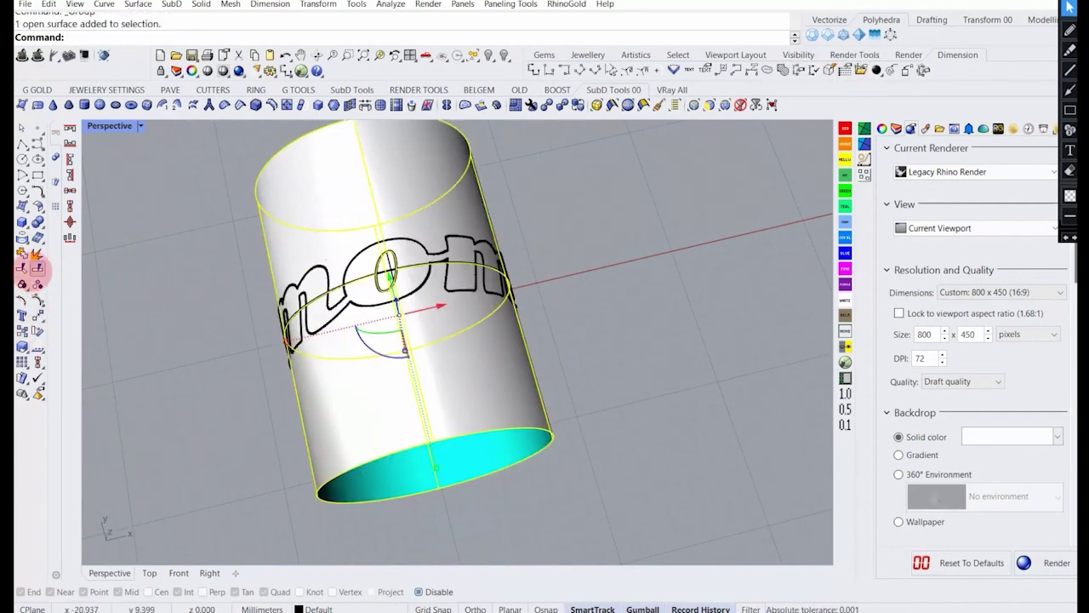
click(37, 269)
click(356, 260)
key(Return)
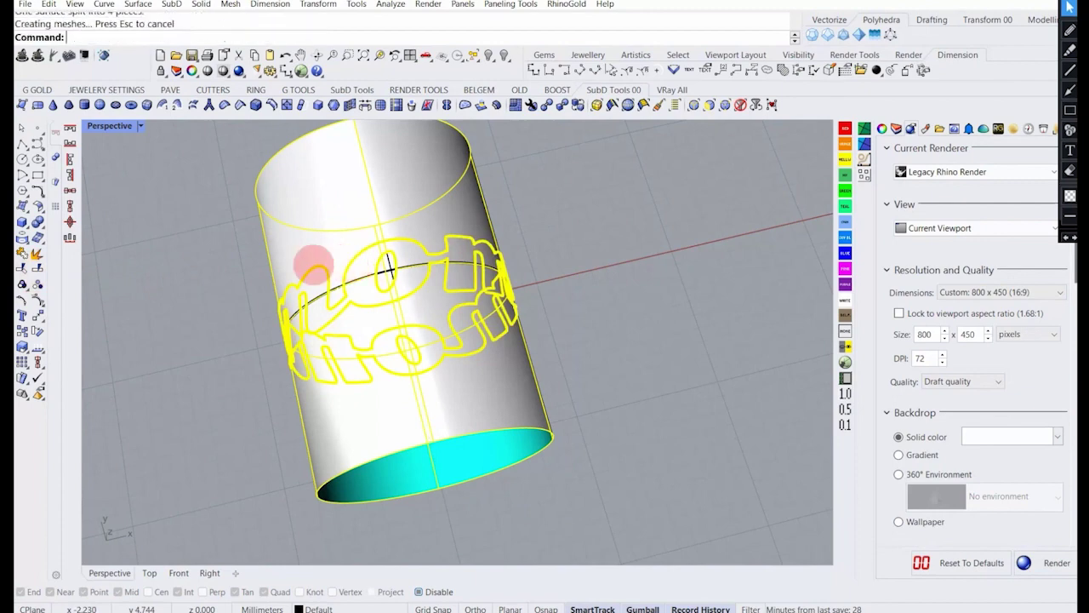
Delete the surface pieces inside both "o" letters and the cylinder portions above and below the lettering band.
click(383, 273)
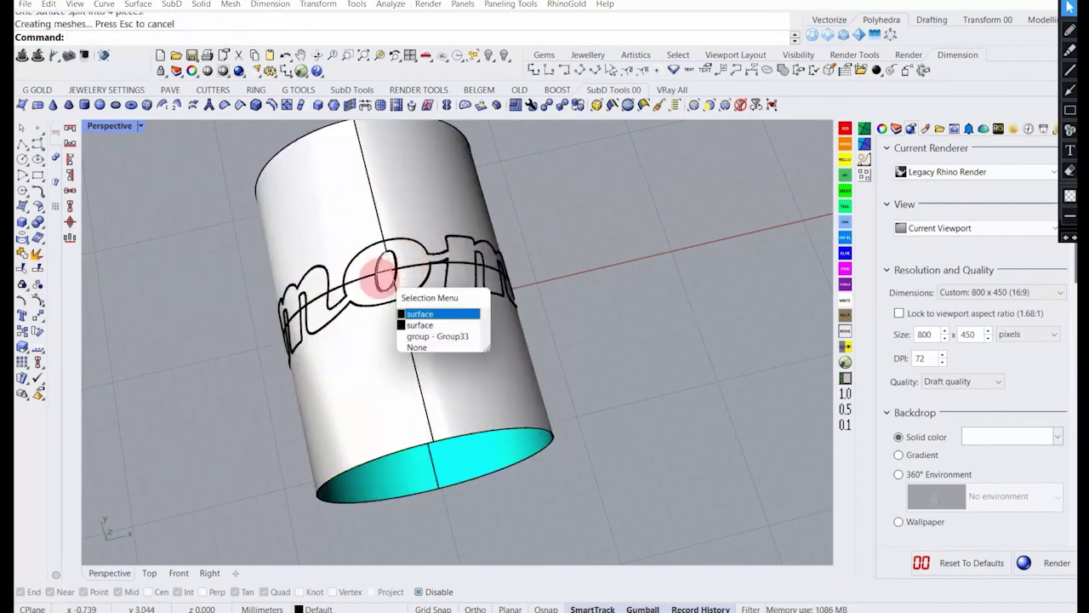
key(Return)
scroll(390, 267, up, 6)
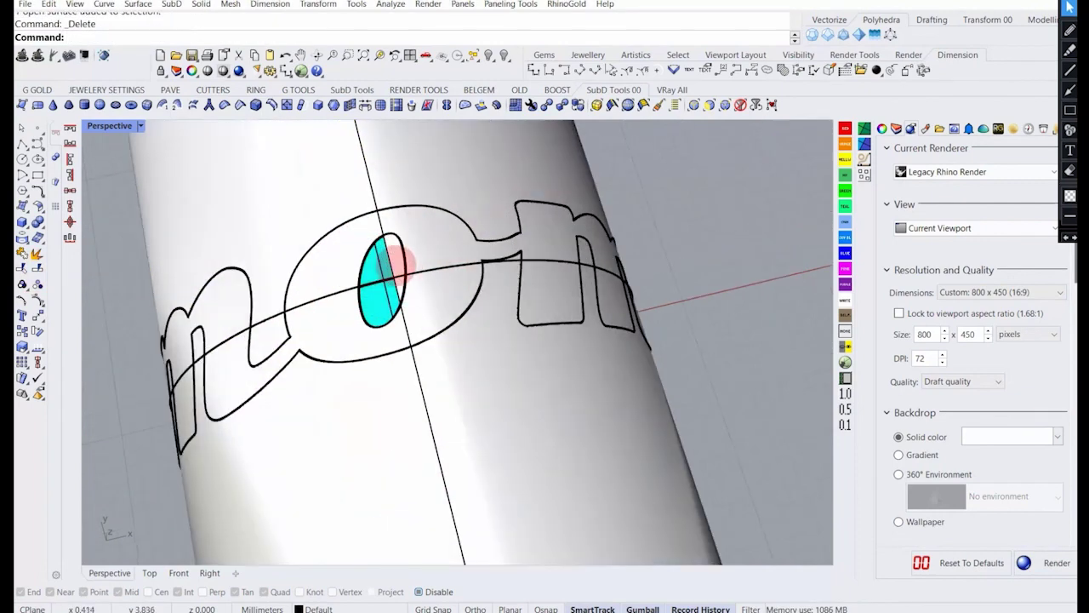
key(Delete)
scroll(387, 272, down, 6)
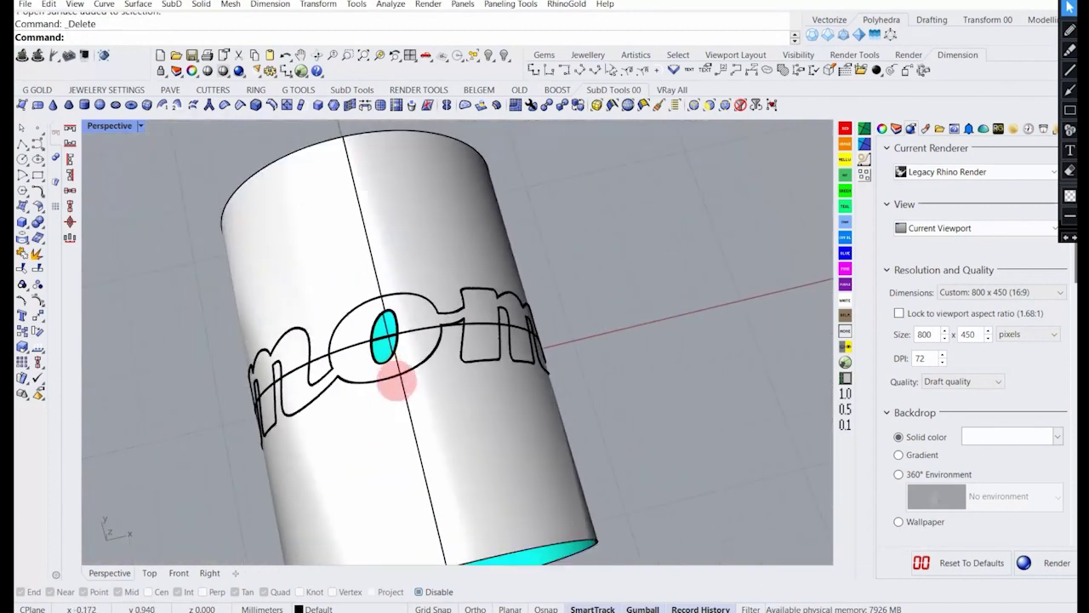
click(464, 332)
right_drag(464, 332, 401, 457)
key(Delete)
scroll(434, 386, up, 5)
key(Delete)
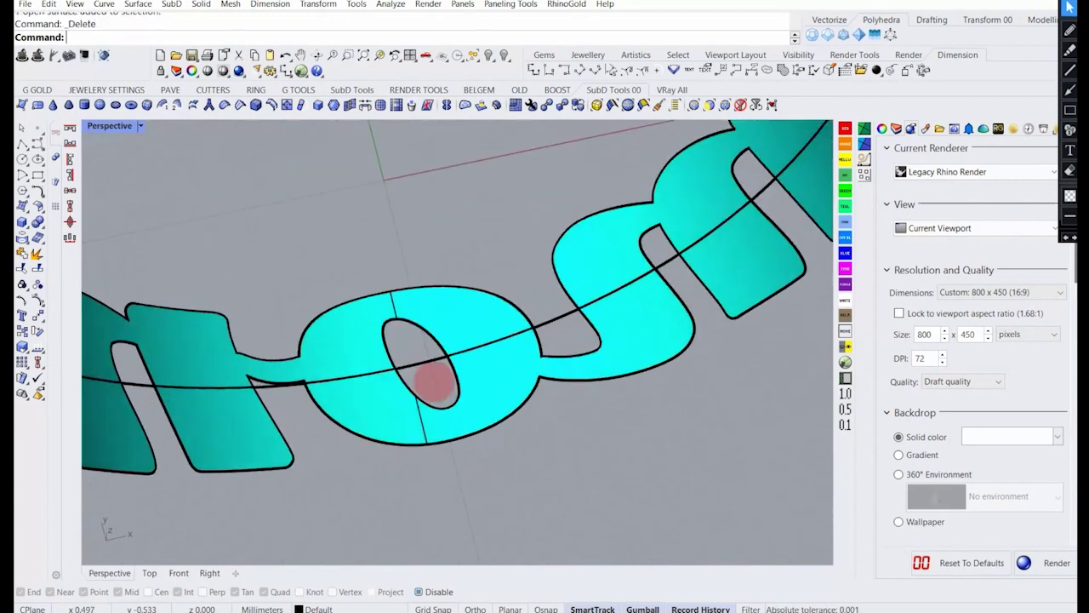
scroll(438, 465, down, 8)
right_drag(403, 420, 401, 399)
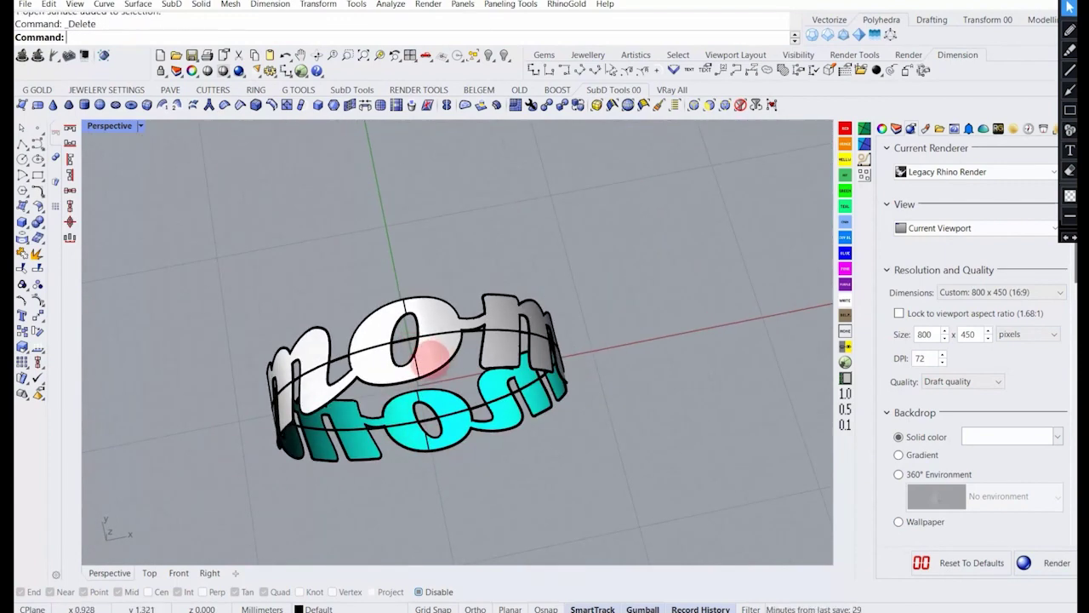
Select all curves with SelCrv, group them, and hide them.
text(elCrv)
key(Return)
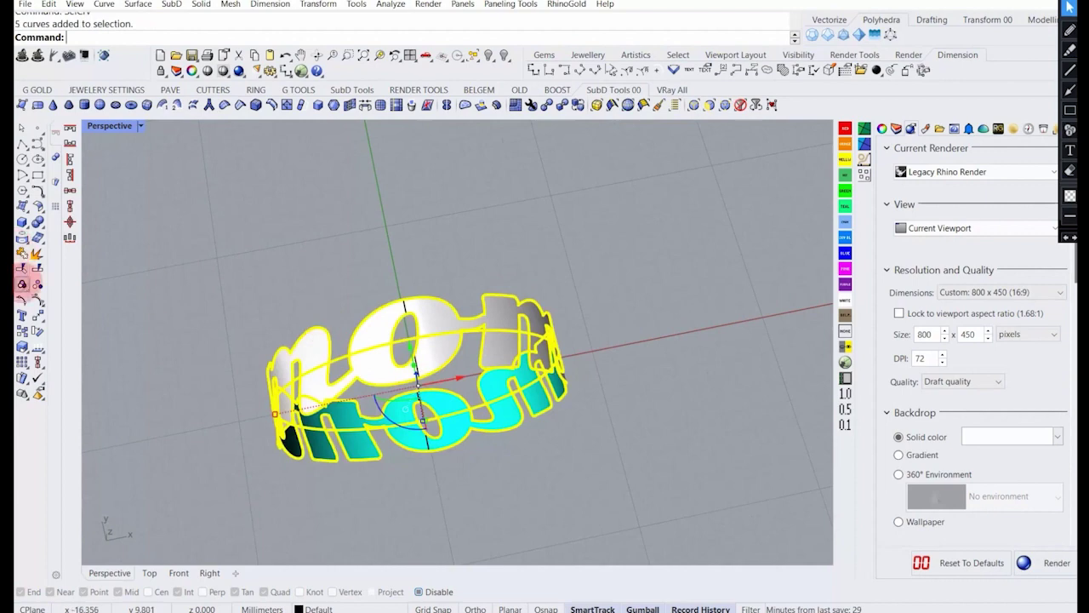
click(22, 284)
click(489, 54)
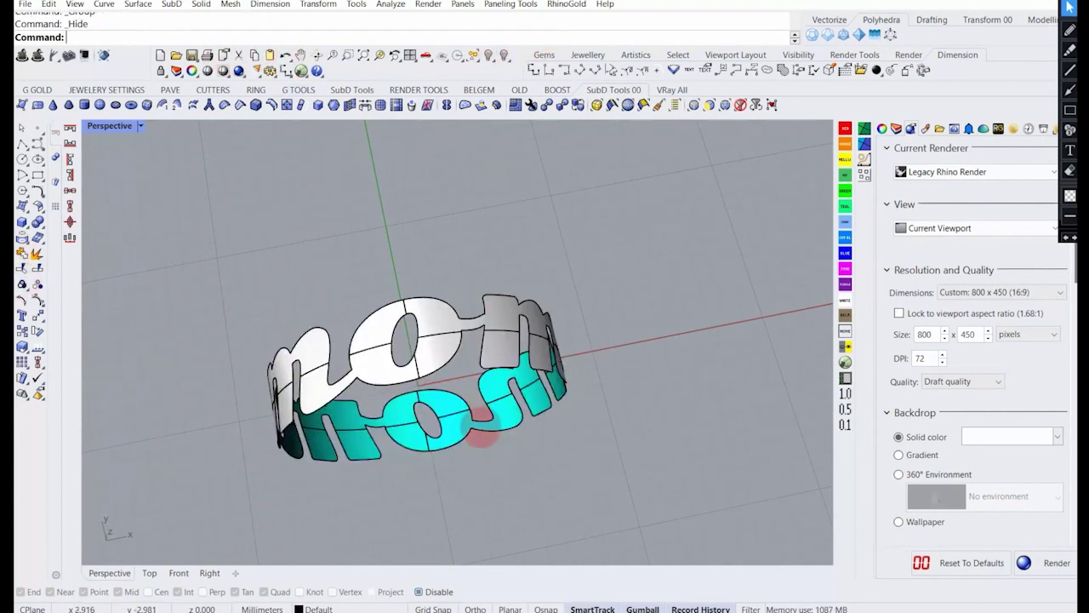
Shrink the trimmed lettering surface with ShrinkTrimmedSrf.
right_drag(481, 430, 455, 262)
click(452, 249)
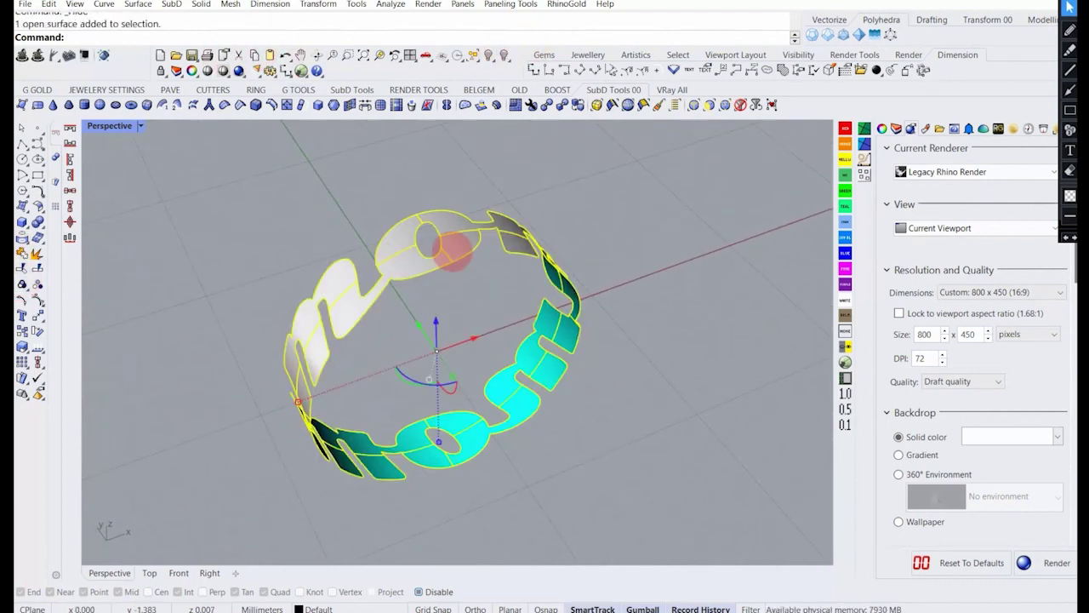
text(ShrinkTrimmedSrf)
key(Return)
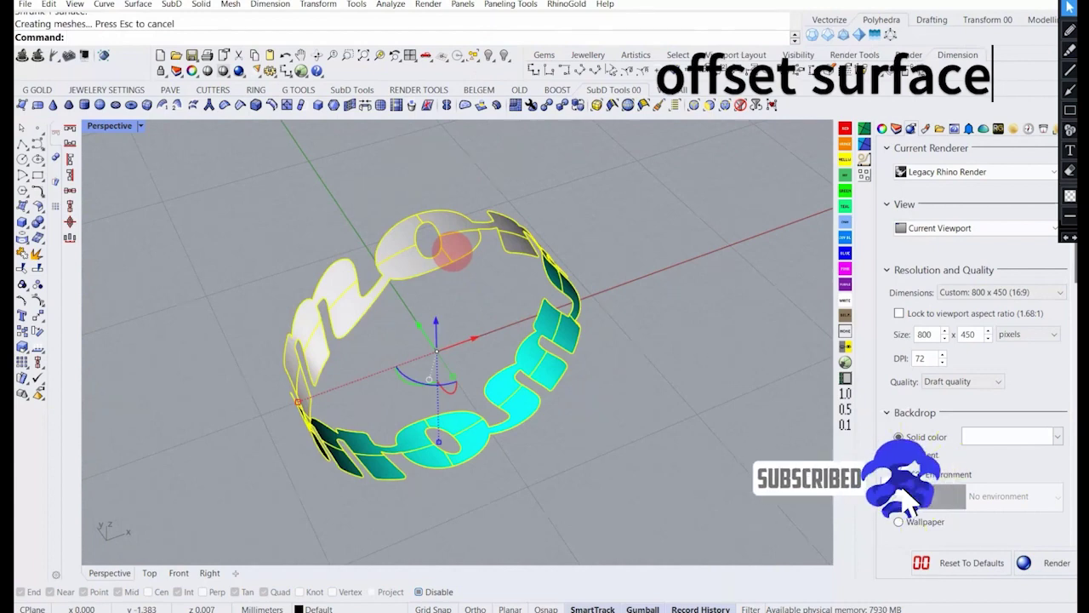
Offset the lettering surface 0.6 mm outward into a solid, with BothSides set to No and DeleteInput set to Yes.
text(os)
key(Return)
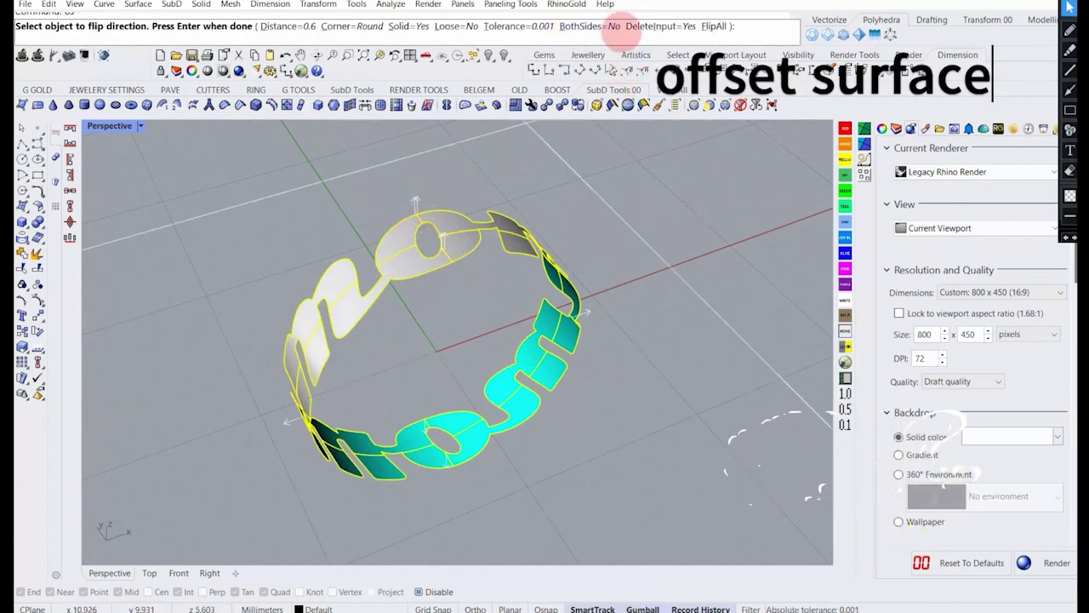
click(597, 25)
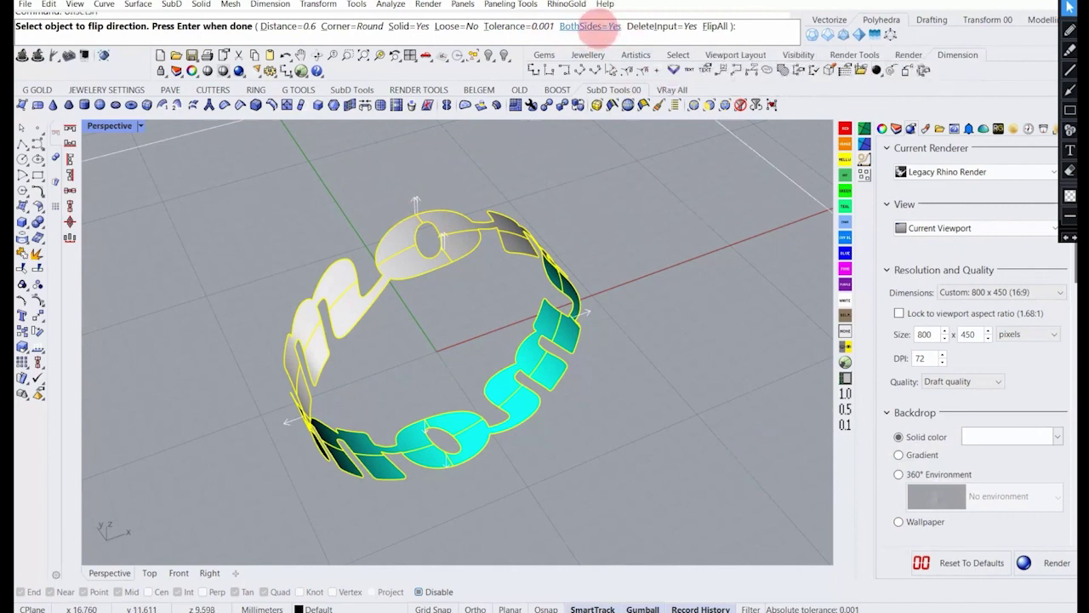
click(597, 25)
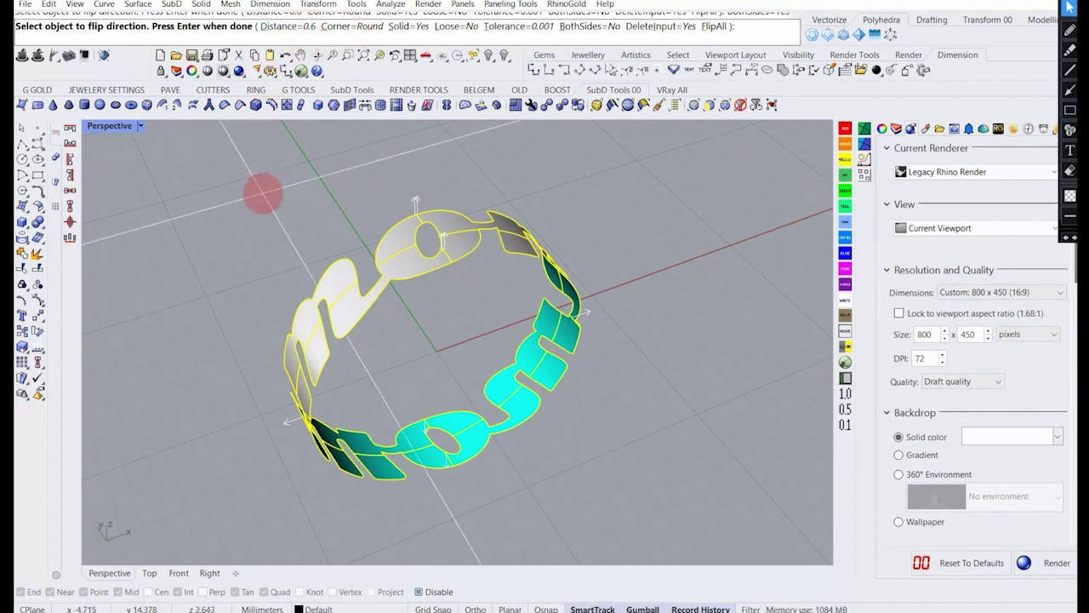
right_click(260, 193)
right_drag(256, 209, 426, 244)
scroll(397, 235, up, 3)
Run Check on the solid lettering ring to examine whether its polysurface is valid.
click(400, 241)
text(C)
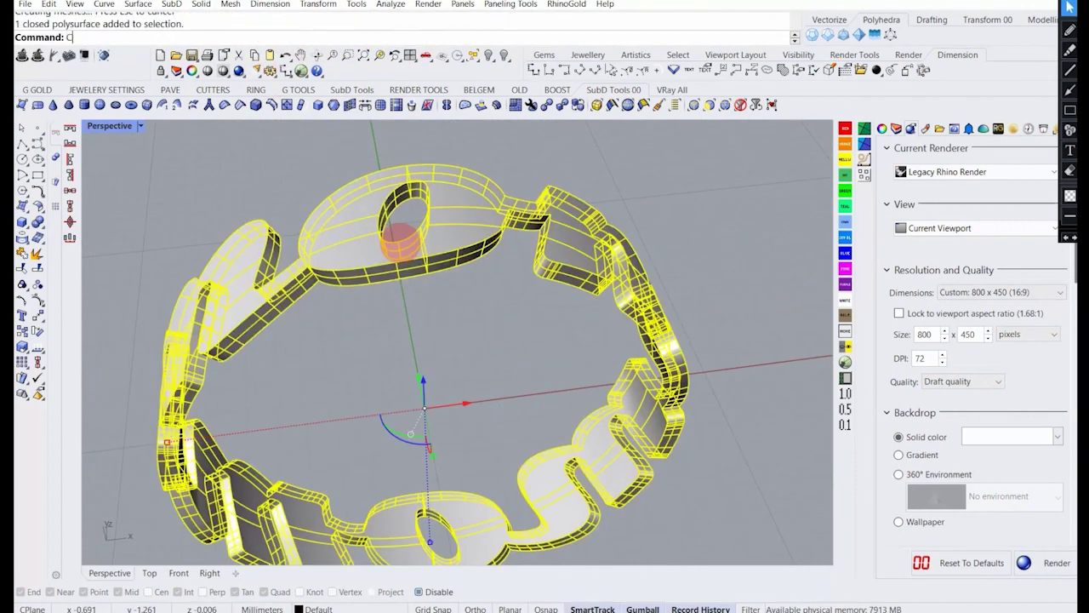
text(heck)
key(Return)
drag(556, 192, 401, 189)
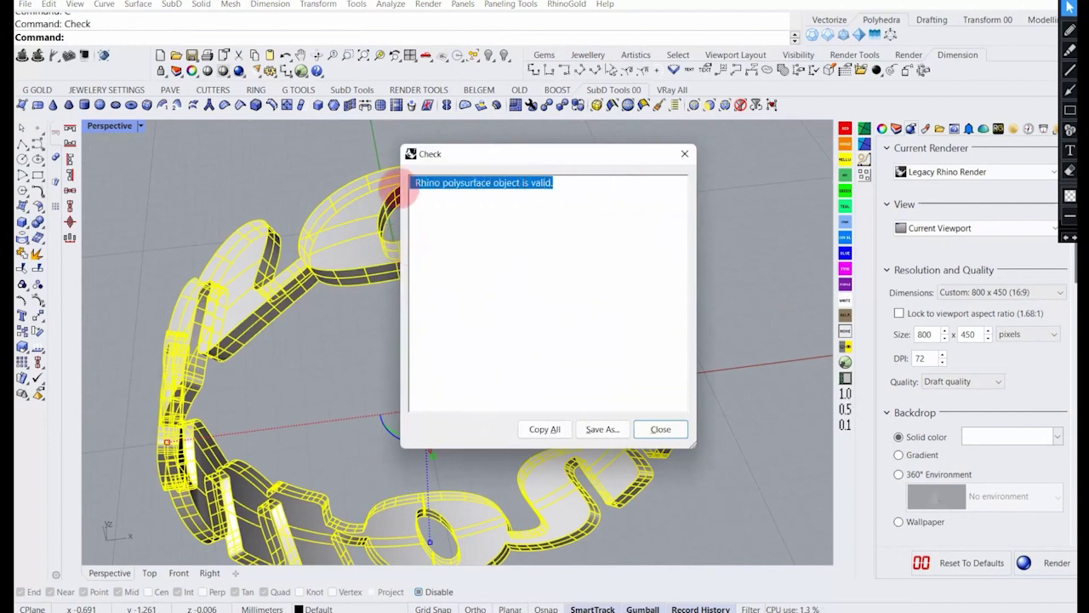
click(648, 437)
click(443, 378)
scroll(450, 301, down, 6)
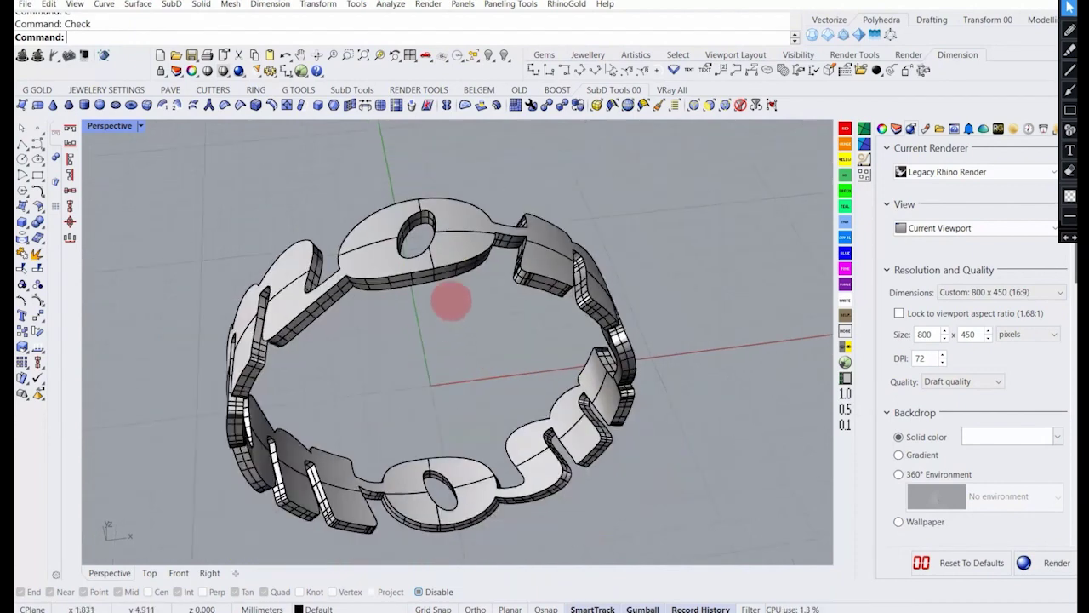
right_drag(449, 303, 255, 436)
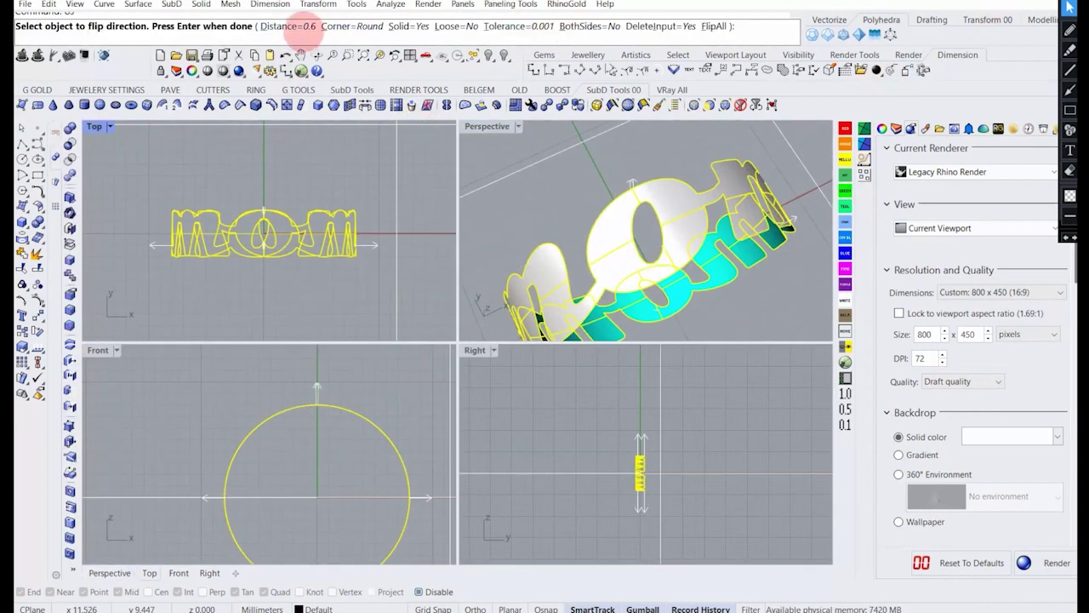
Try offsetting the lettering surface 0.2 mm outward into a solid, and undo the offset.
click(294, 26)
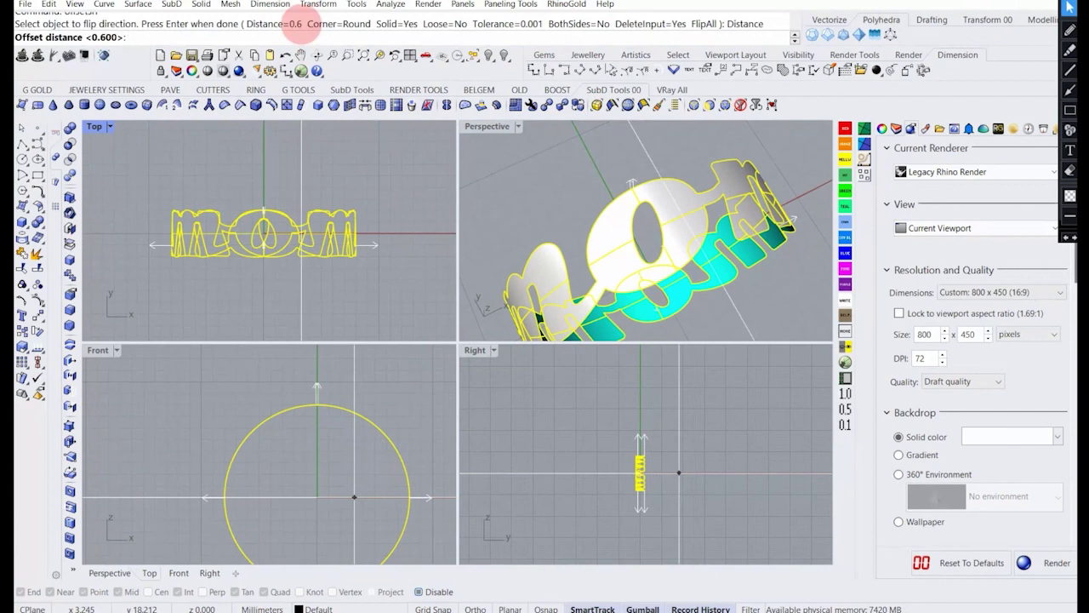
key(Return)
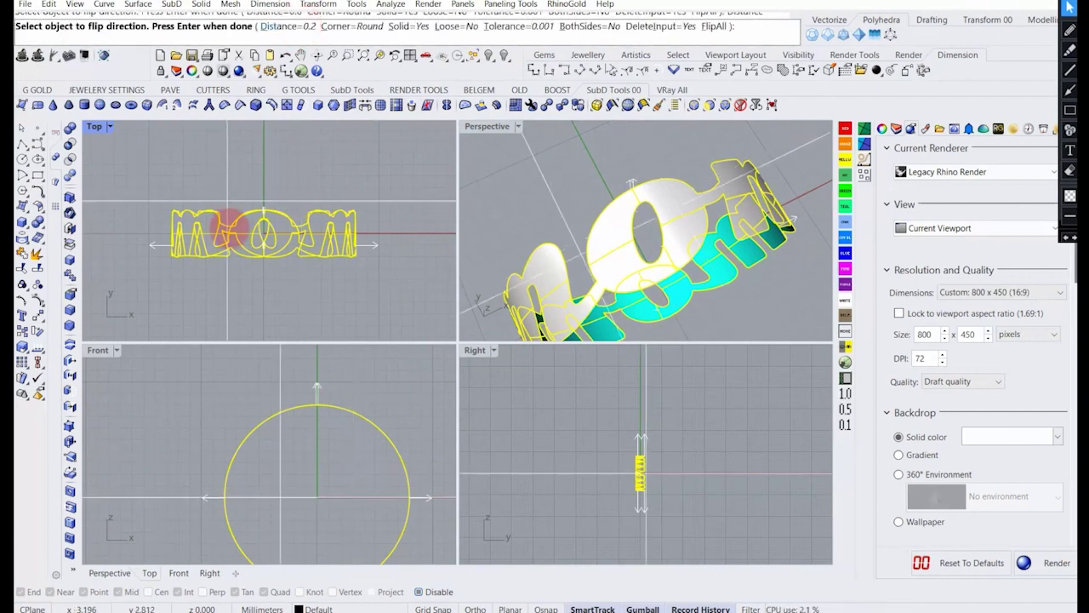
right_drag(323, 421, 297, 411)
key(Return)
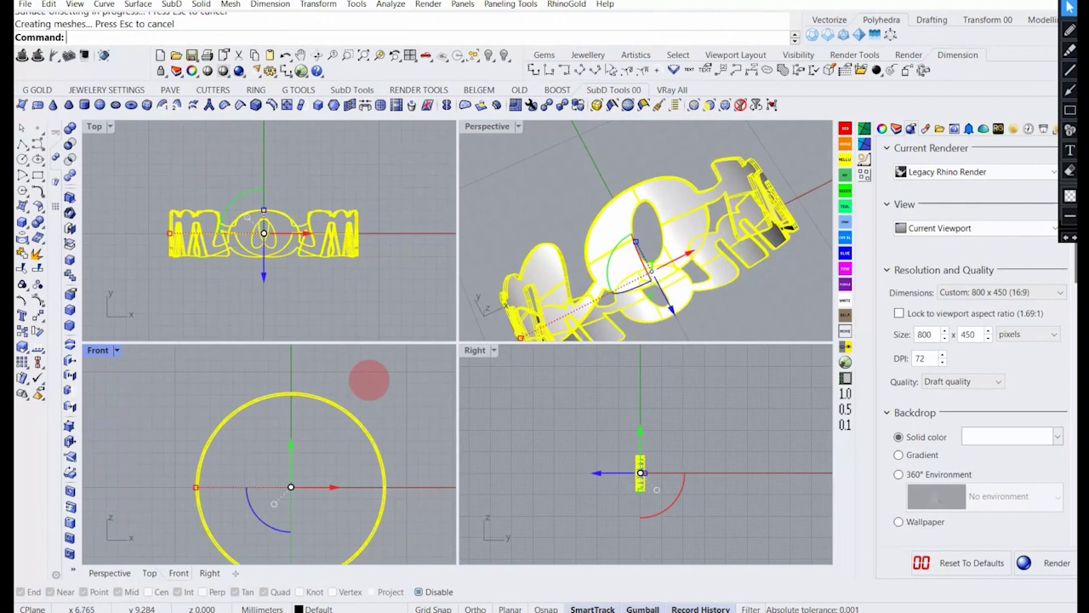
key(ctrl+z)
Offset the lettering surface 1.2 mm outward into a solid on one side only.
right_click(369, 381)
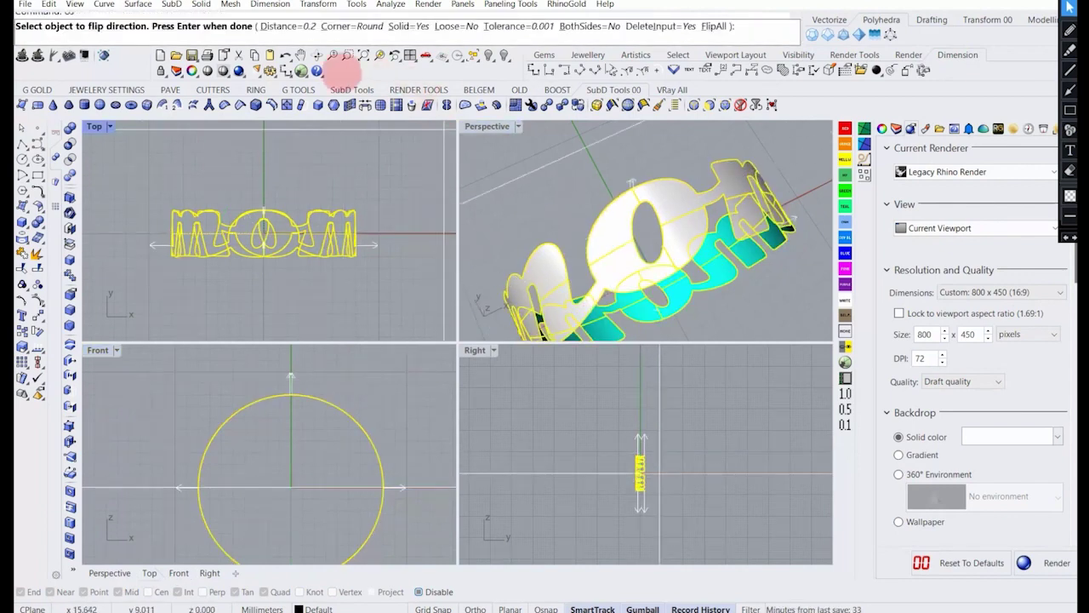
click(288, 25)
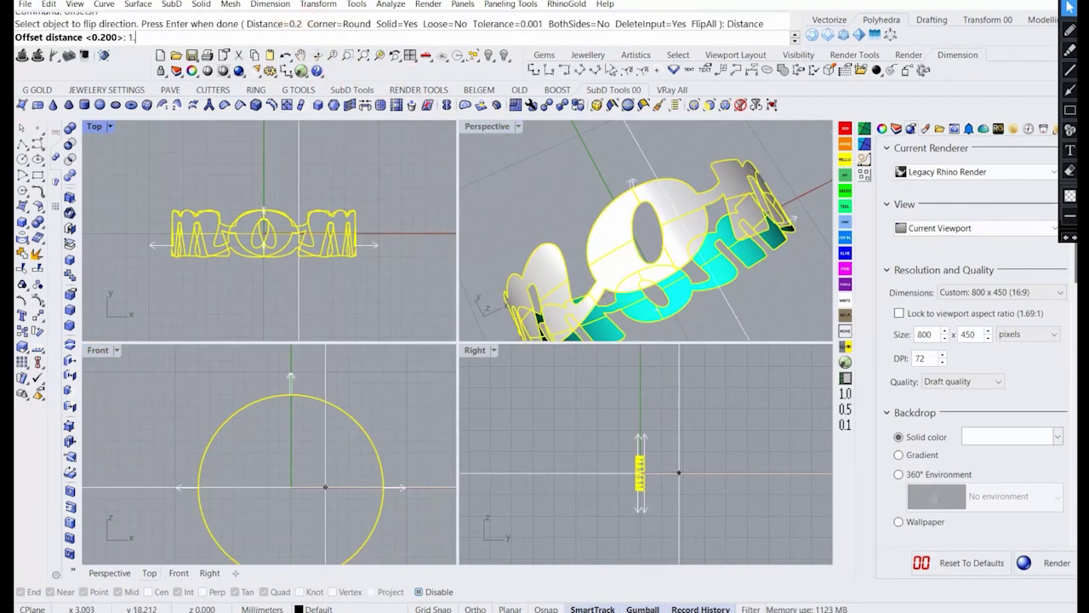
text(1.2)
key(Return)
right_click(323, 377)
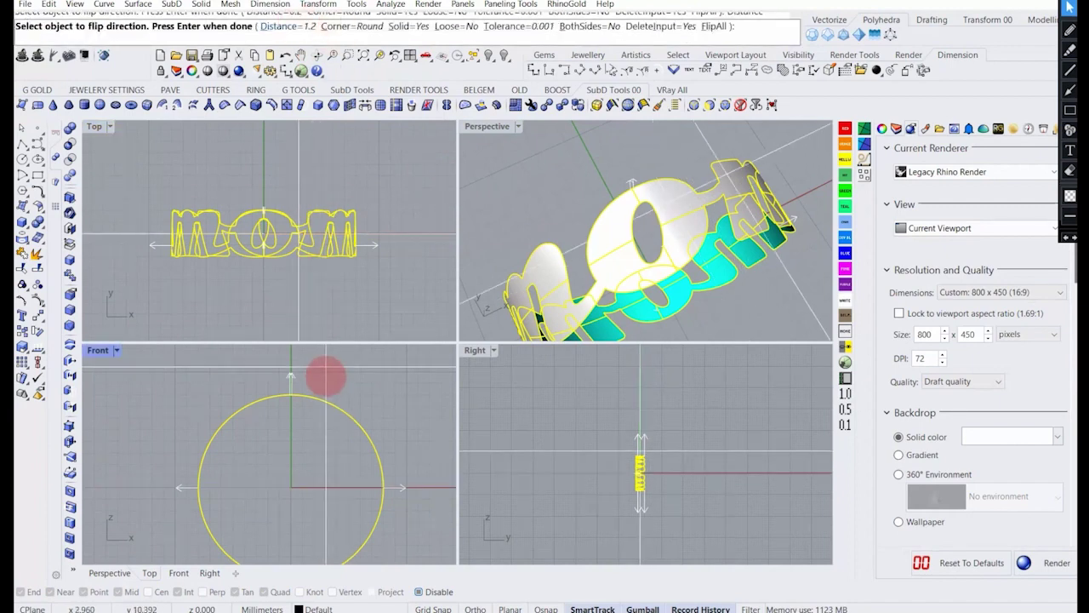
Set the Perspective viewport's display mode to Rendered.
right_drag(549, 243, 609, 220)
click(517, 126)
click(579, 65)
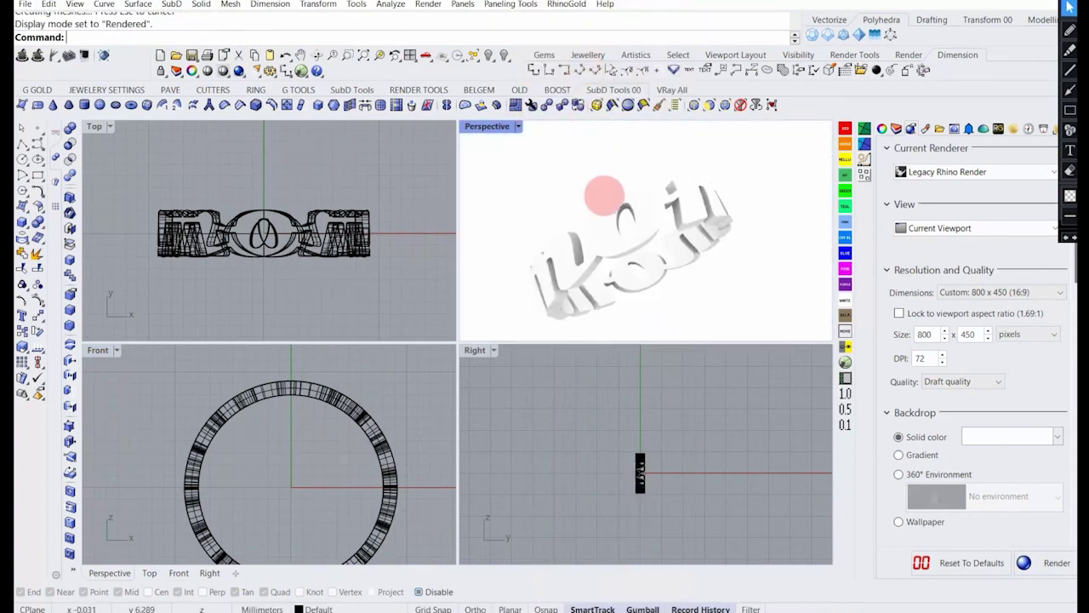
Apply the 24K gold metal material to the lettering ring in the maximized Perspective viewport.
double_click(487, 126)
right_drag(438, 272, 502, 298)
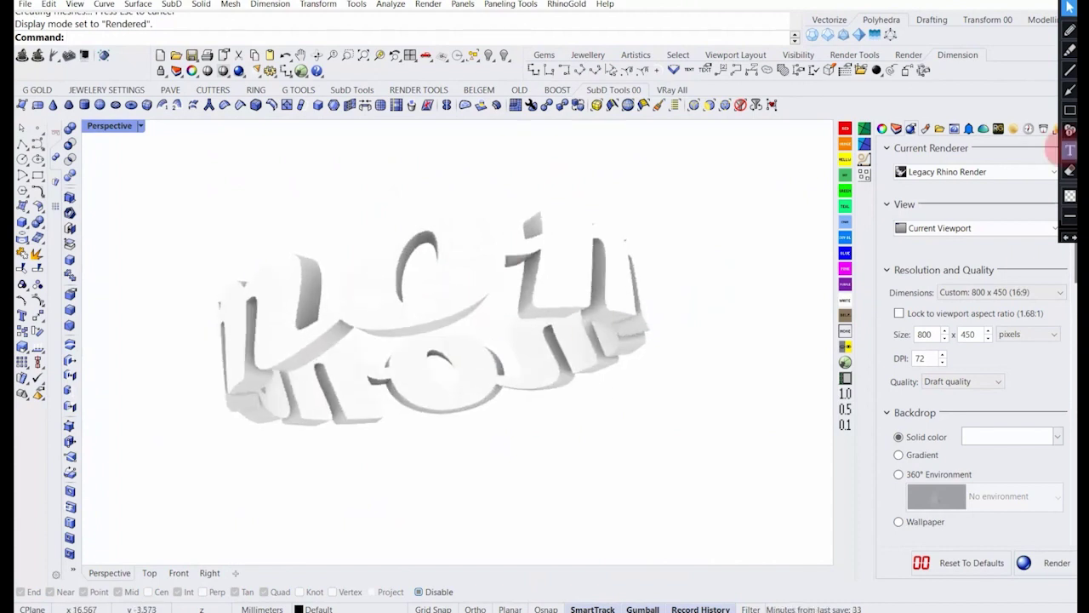
click(1011, 128)
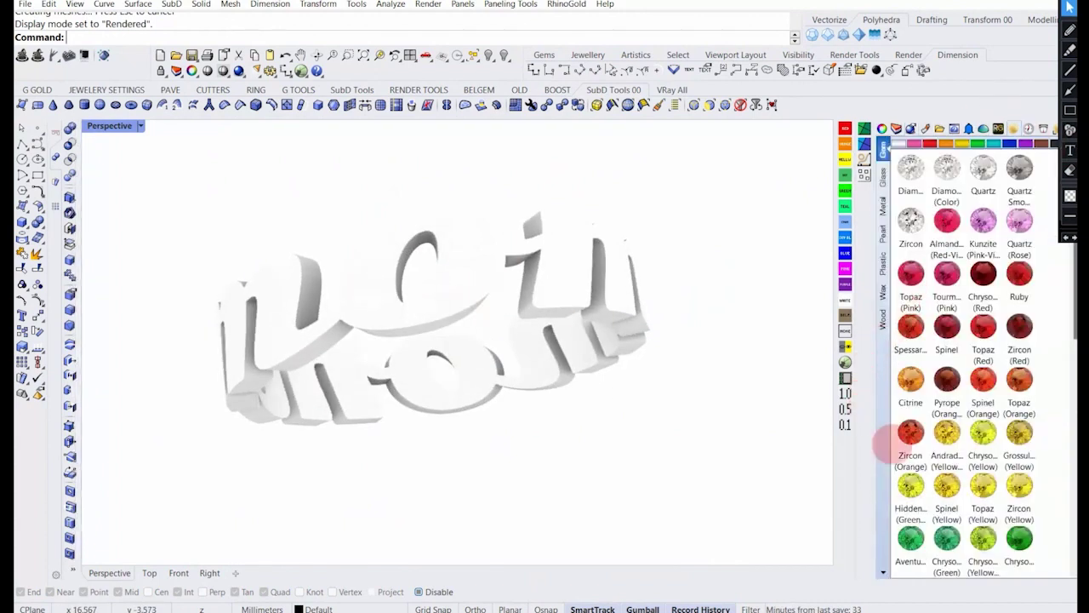
click(882, 207)
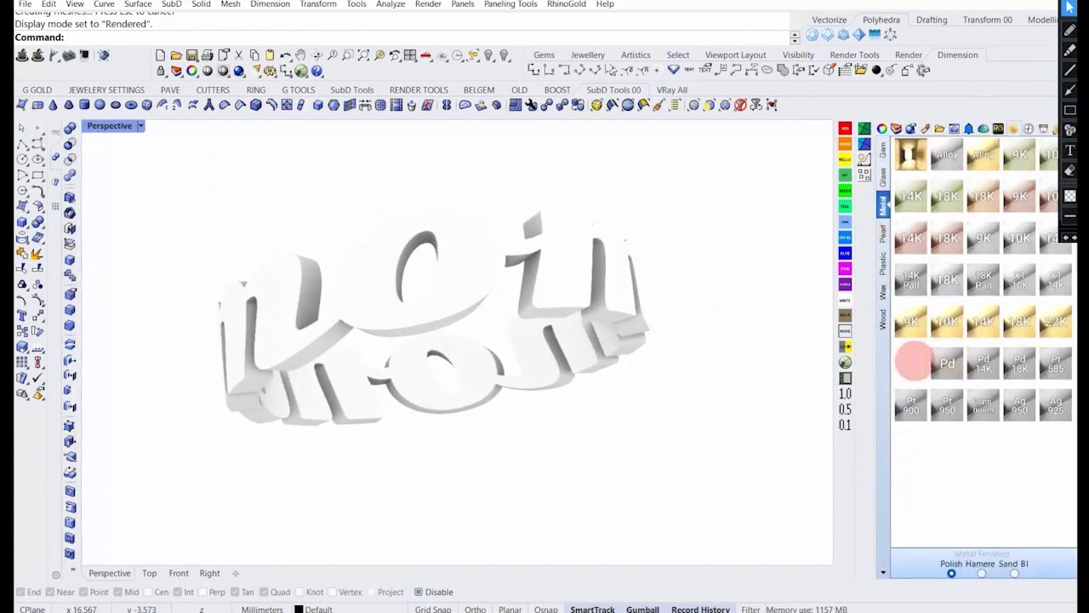
drag(915, 361, 594, 287)
right_drag(589, 281, 542, 295)
scroll(547, 271, down, 5)
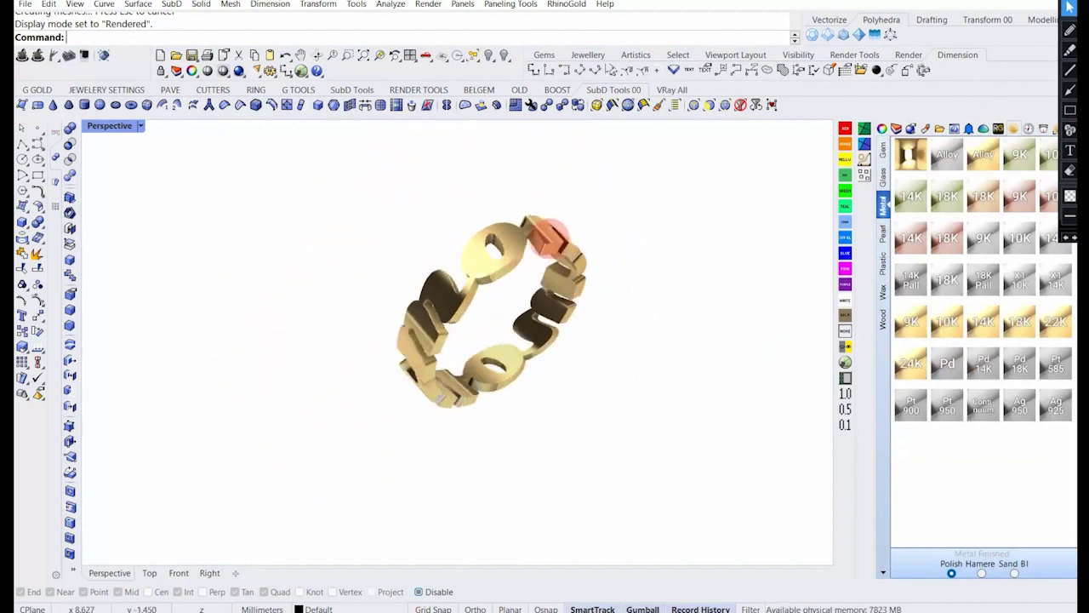
right_drag(549, 239, 628, 294)
scroll(531, 301, up, 3)
Set the render backdrop's solid color to near-black, R 28, G 24, B 24.
click(911, 127)
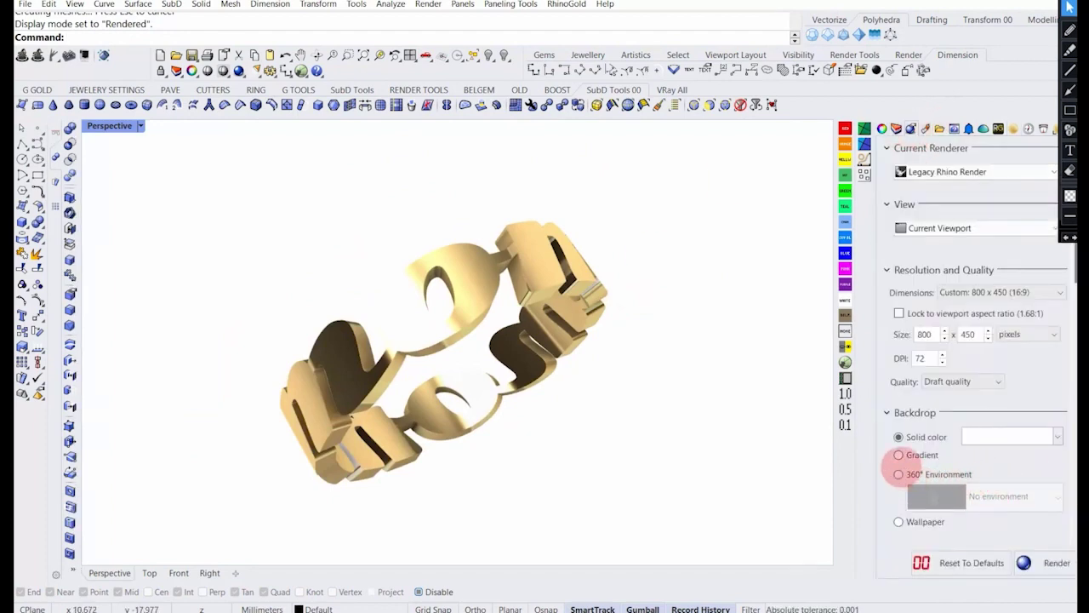
click(981, 436)
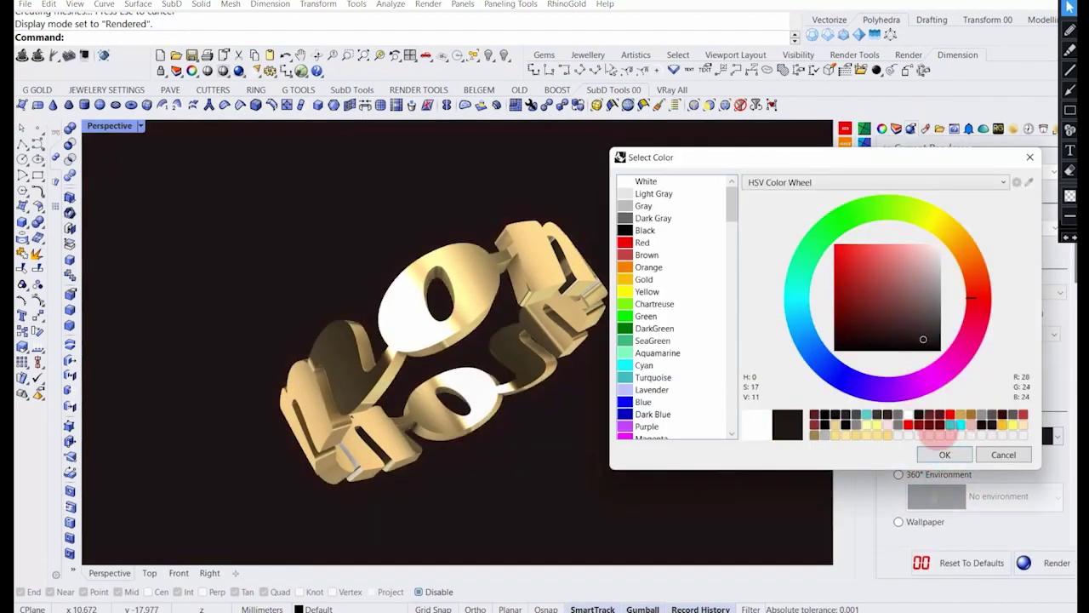
click(945, 455)
mouse_move(545, 357)
right_down()
mouse_move(438, 332)
mouse_move(433, 245)
mouse_move(511, 360)
mouse_move(442, 354)
mouse_move(531, 374)
mouse_move(486, 365)
mouse_move(498, 368)
right_up()
scroll(1030, 396, down, 2)
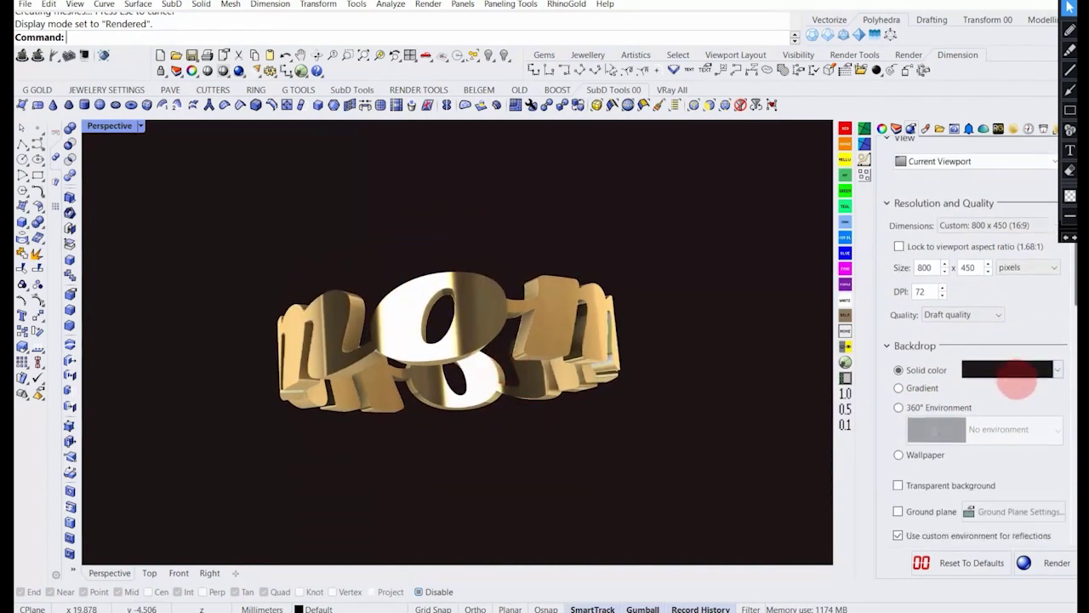
Turn on the Sun in the render lighting settings.
scroll(927, 432, down, 3)
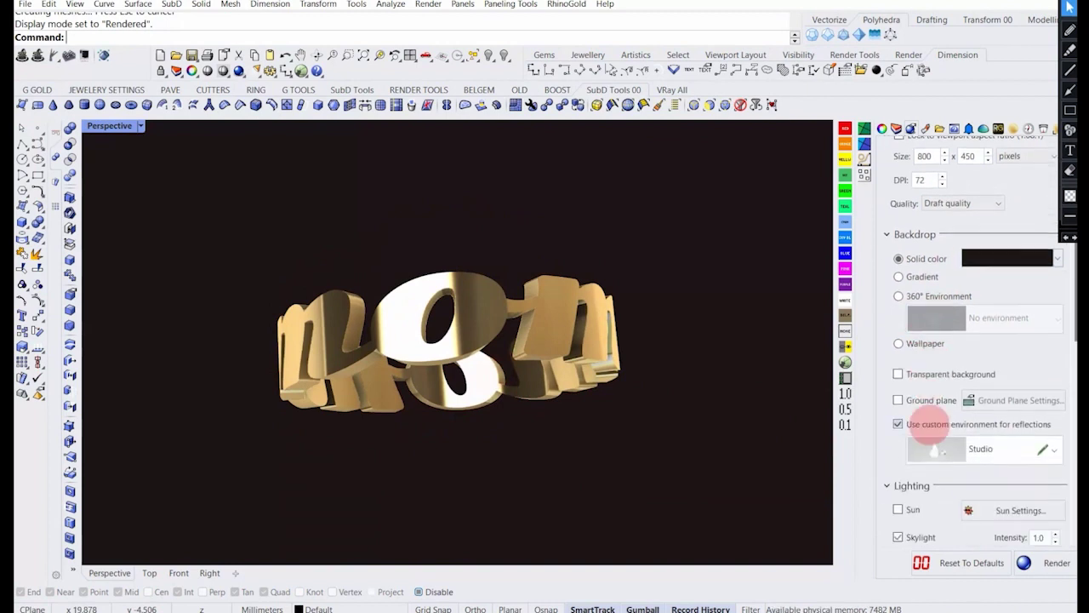
scroll(927, 449, down, 2)
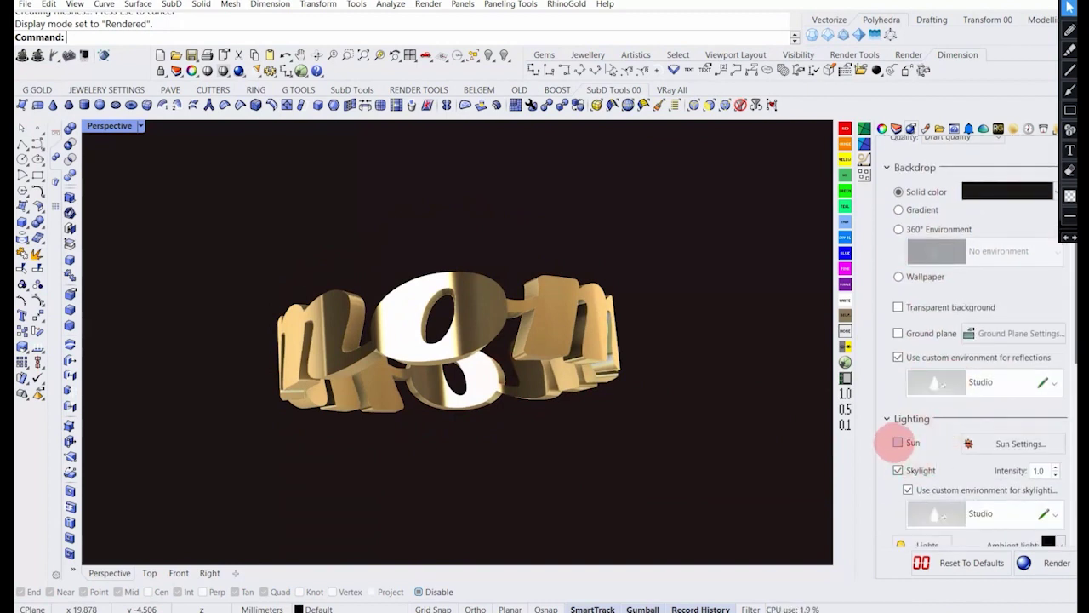
click(898, 442)
right_drag(792, 425, 657, 403)
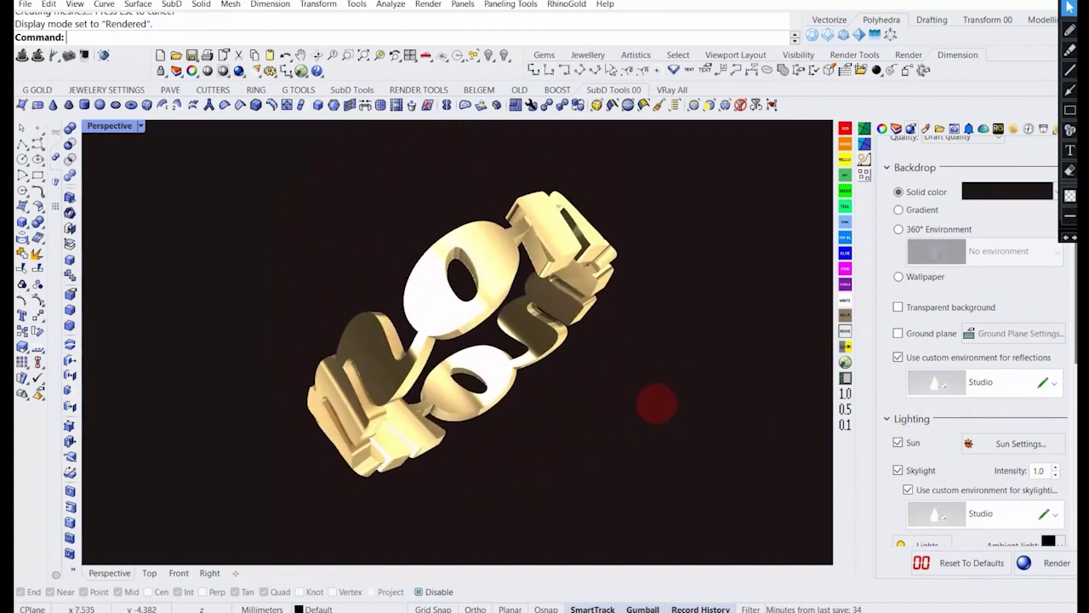
Set the Perspective viewport's display mode to Shaded and restore the four-viewport layout.
click(141, 126)
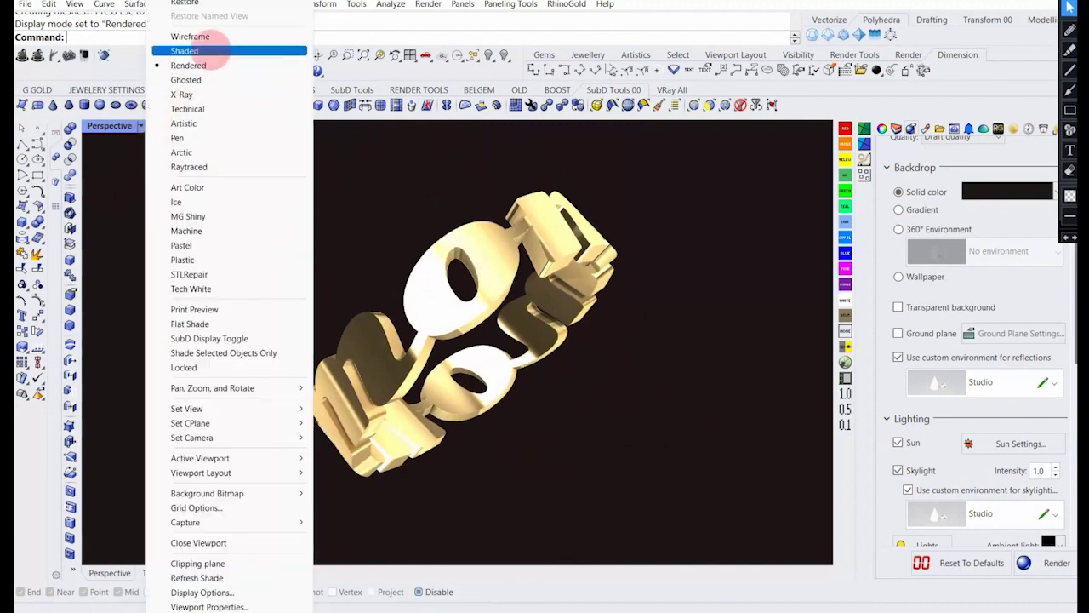
click(214, 49)
double_click(112, 128)
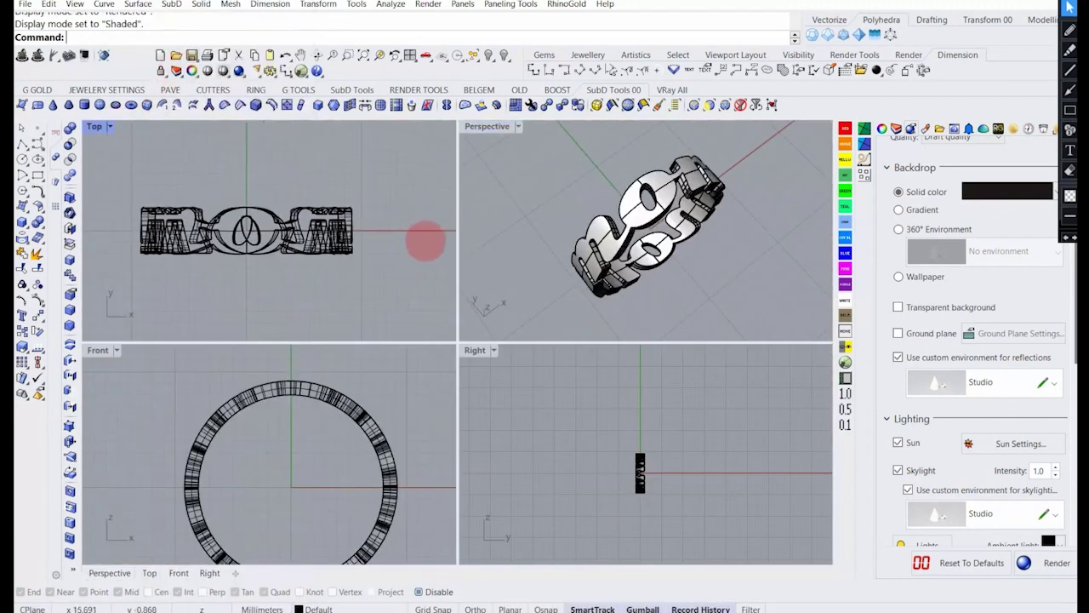
Move the lettering ring polysurface to Layer 05.
click(623, 228)
key(super)
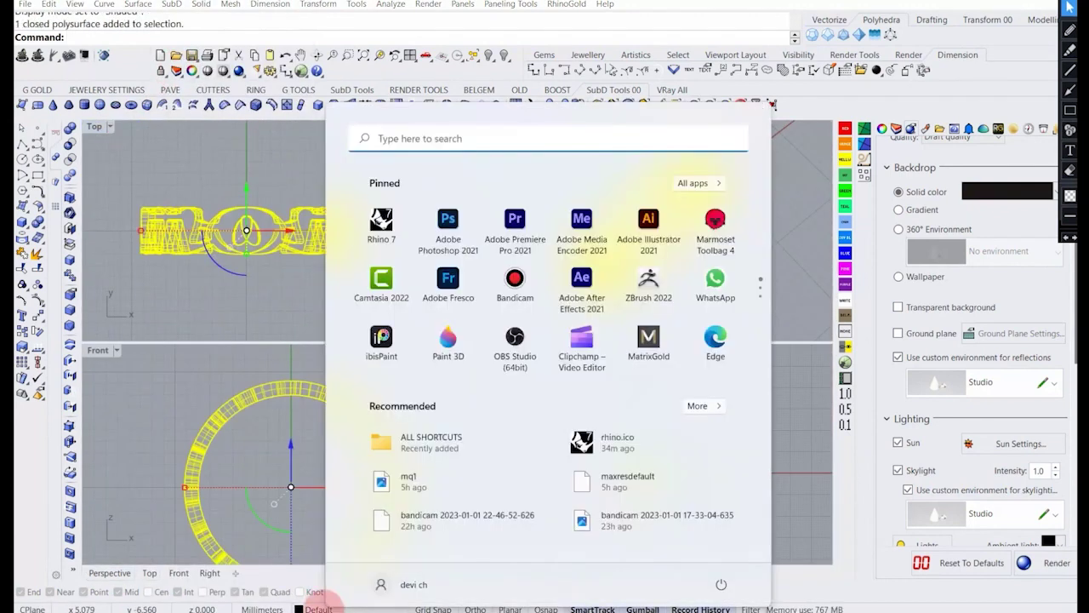
click(320, 600)
click(319, 608)
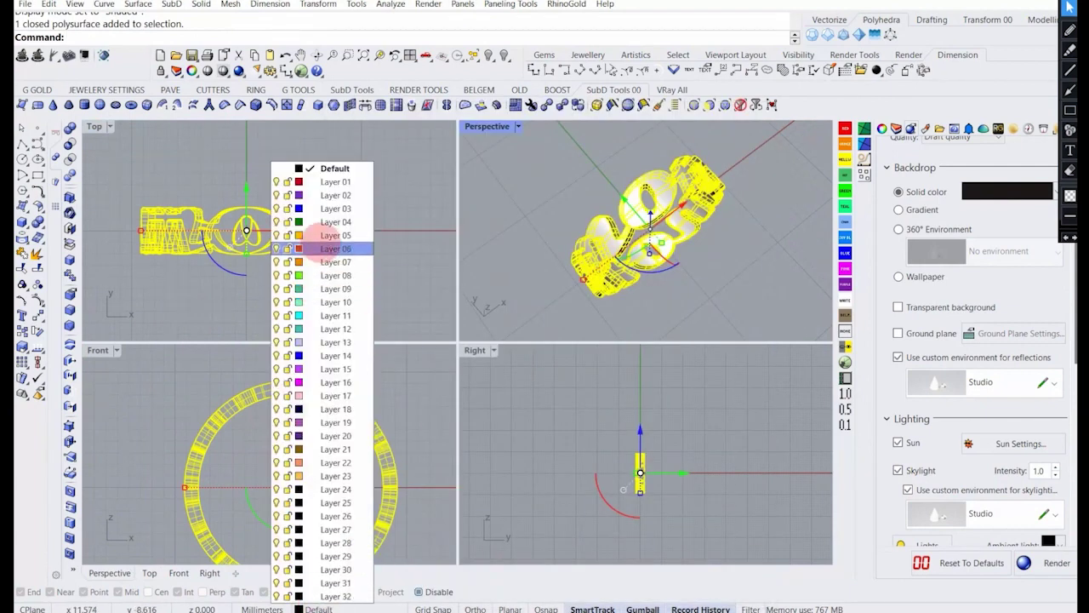
click(334, 235)
Examine the lettering ring from several angles in the maximized Perspective viewport.
right_drag(644, 195, 587, 175)
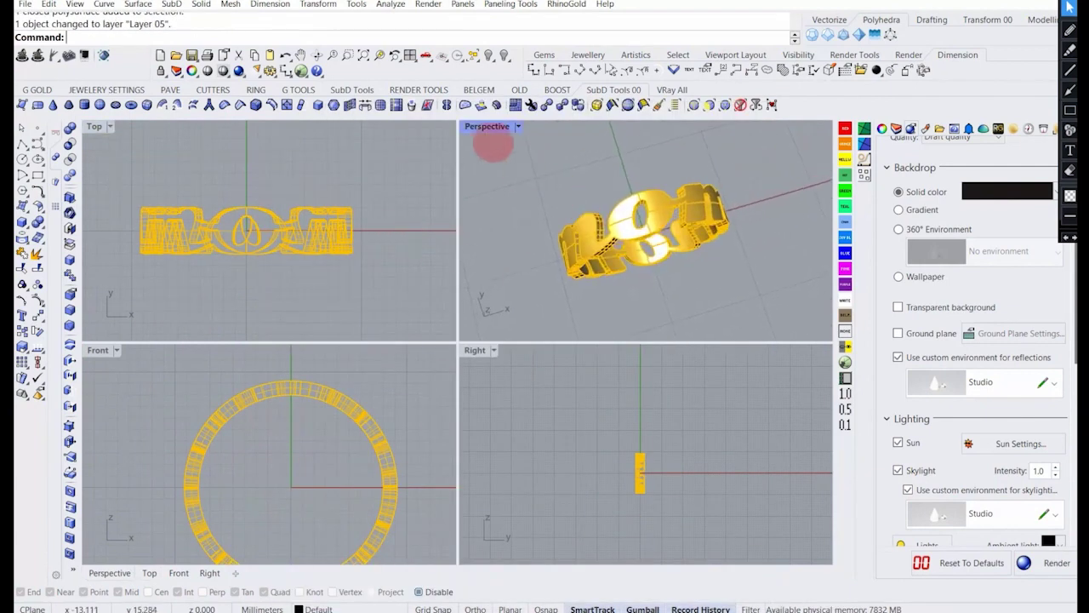
double_click(488, 127)
mouse_move(462, 261)
right_down()
mouse_move(455, 249)
mouse_move(467, 256)
right_up()
click(494, 262)
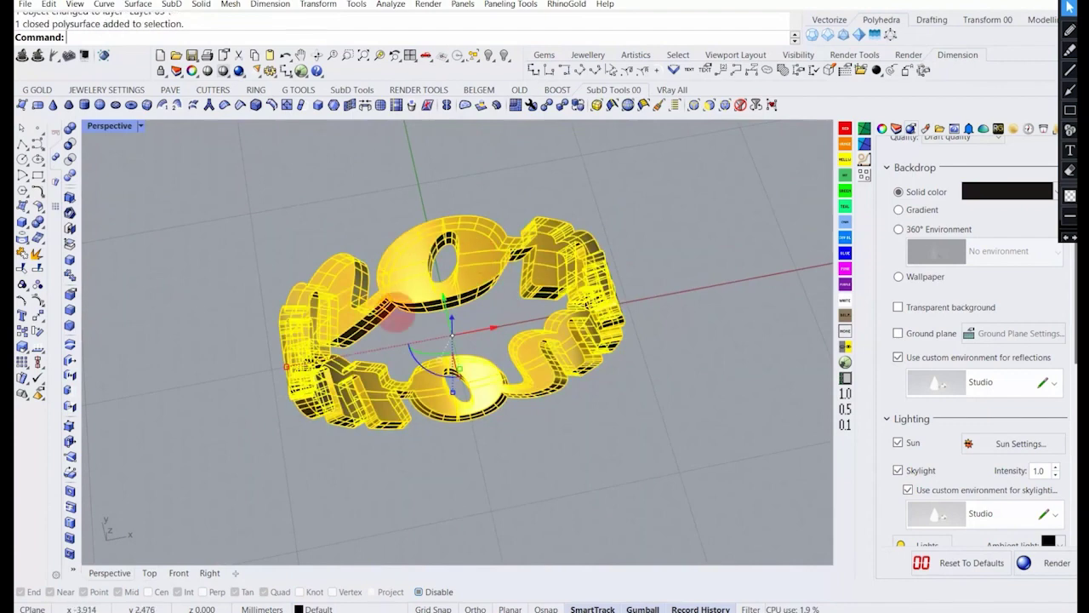
right_drag(395, 319, 435, 303)
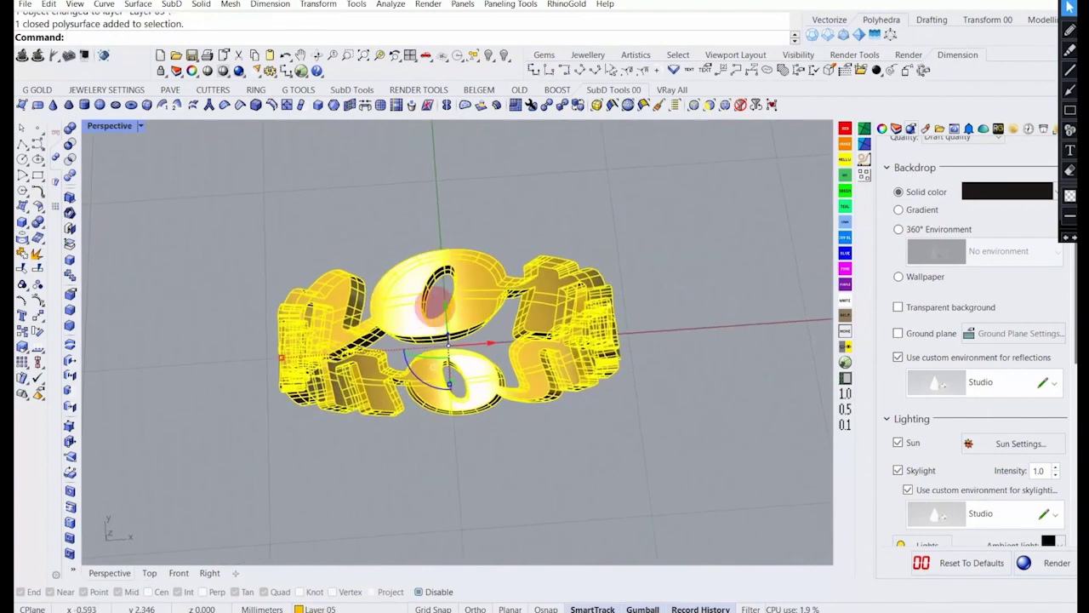
click(432, 236)
right_drag(432, 236, 499, 235)
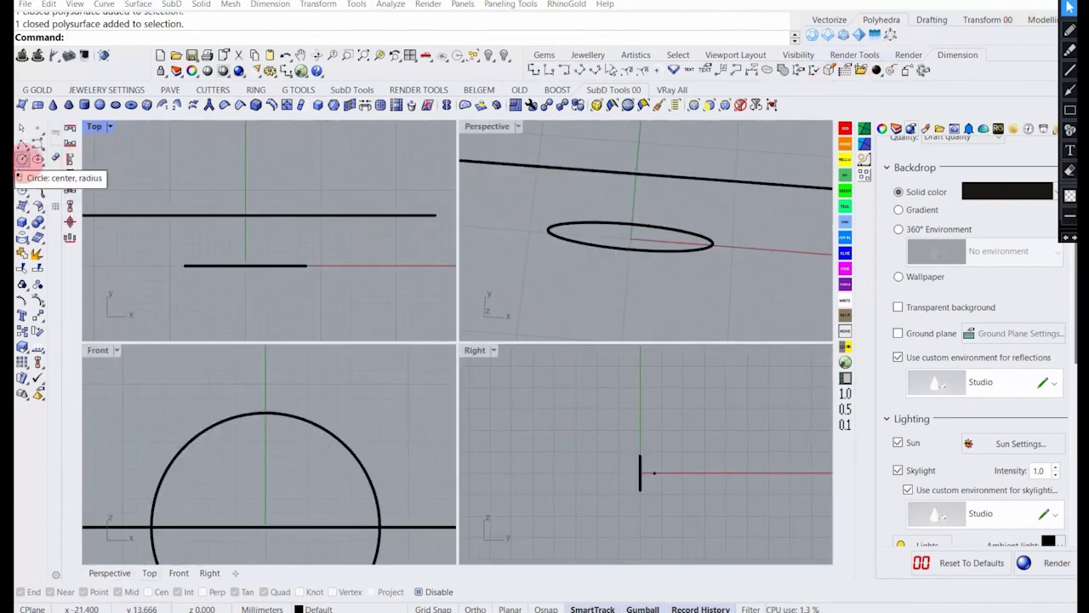
Draw a circle about 4.9 mm in diameter centred on the long straight line in the Top viewport.
click(22, 159)
right_drag(199, 214, 217, 215)
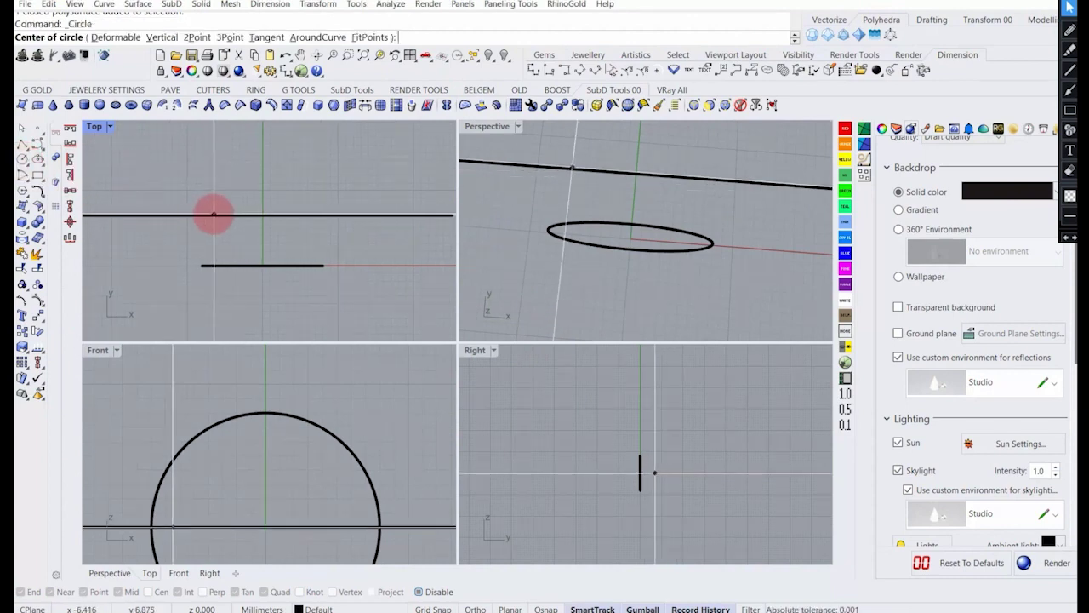
click(213, 215)
key(shift)
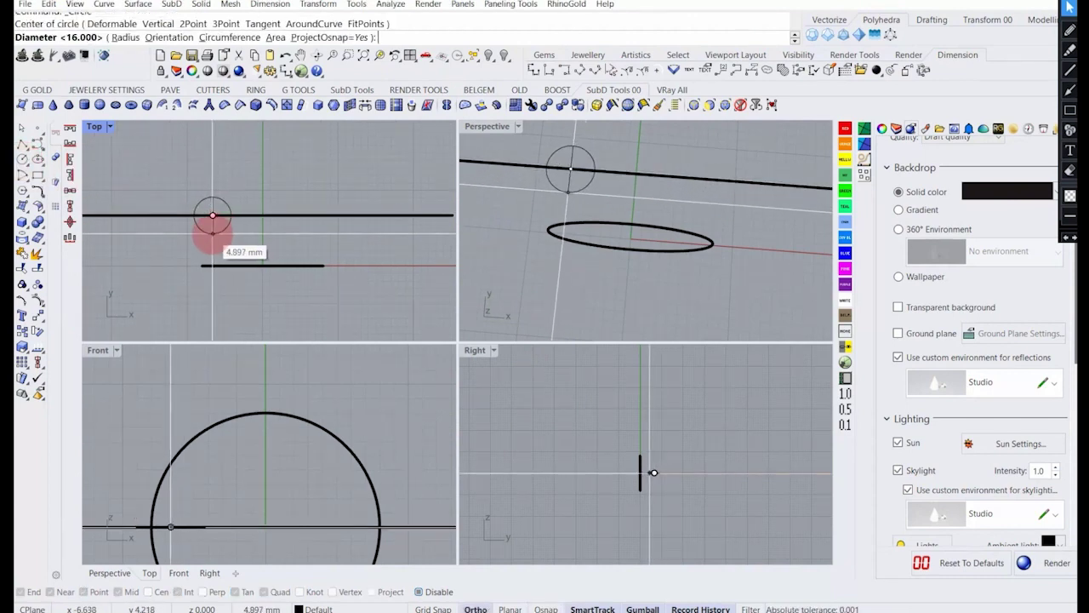
click(212, 233)
Reshape the small circle into a heart by shifting its upper and lower control points downward.
click(213, 231)
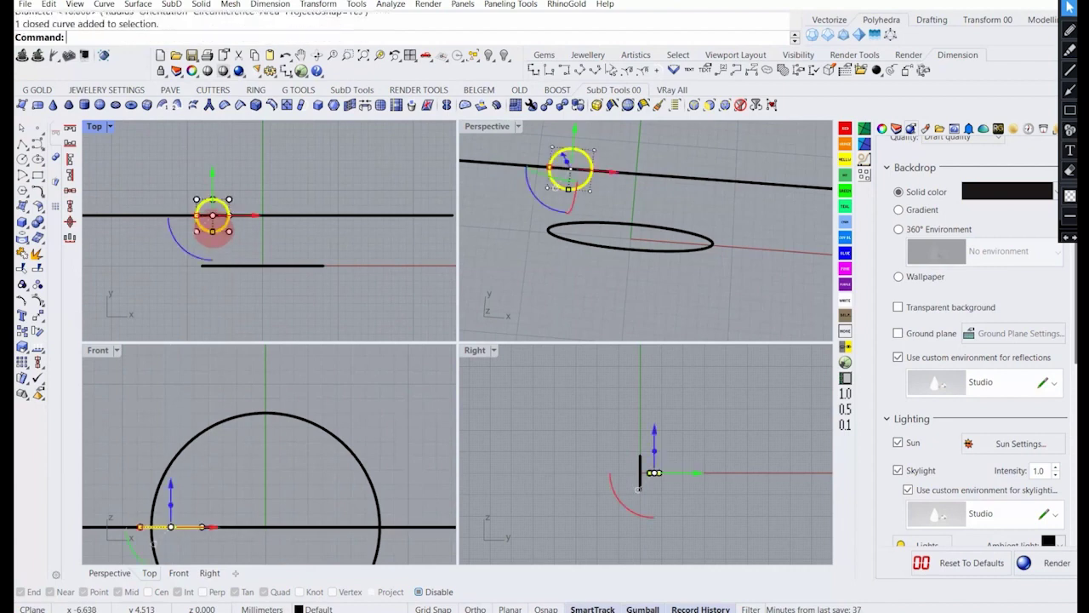
scroll(210, 210, up, 4)
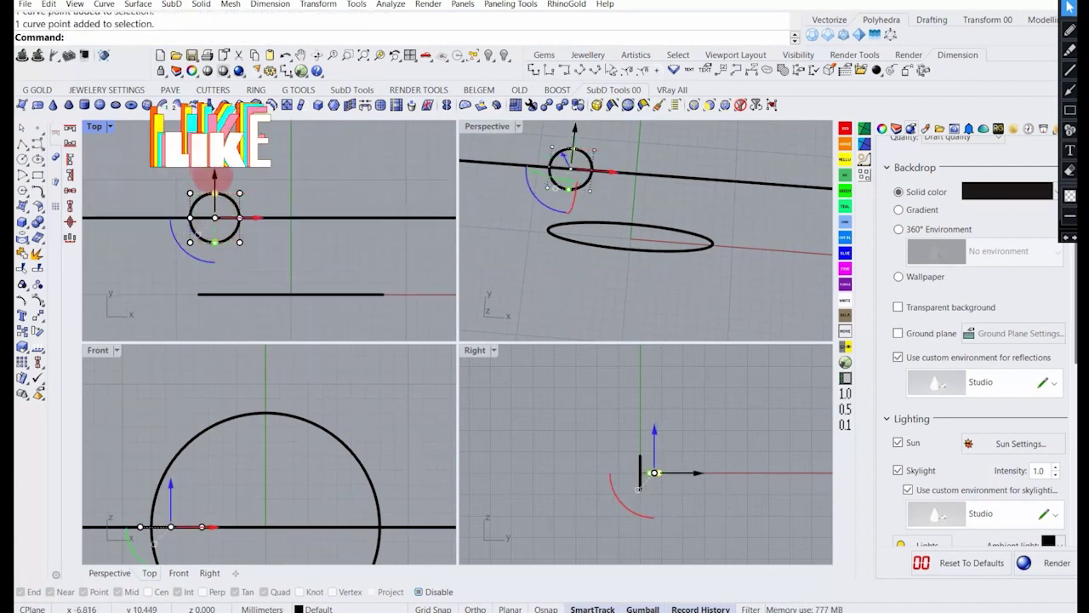
drag(215, 193, 214, 190)
click(241, 175)
key(Escape)
scroll(212, 231, up, 4)
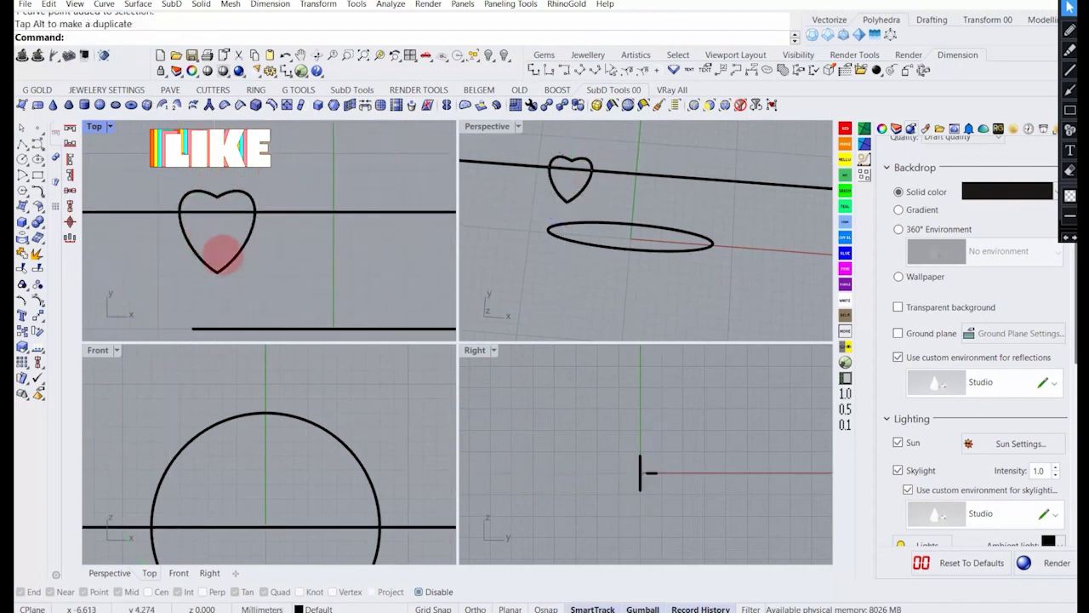
Rotate the heart curve slightly counterclockwise in the Top viewport so that it tilts on the line.
click(232, 260)
drag(185, 272, 206, 196)
right_drag(204, 230, 210, 247)
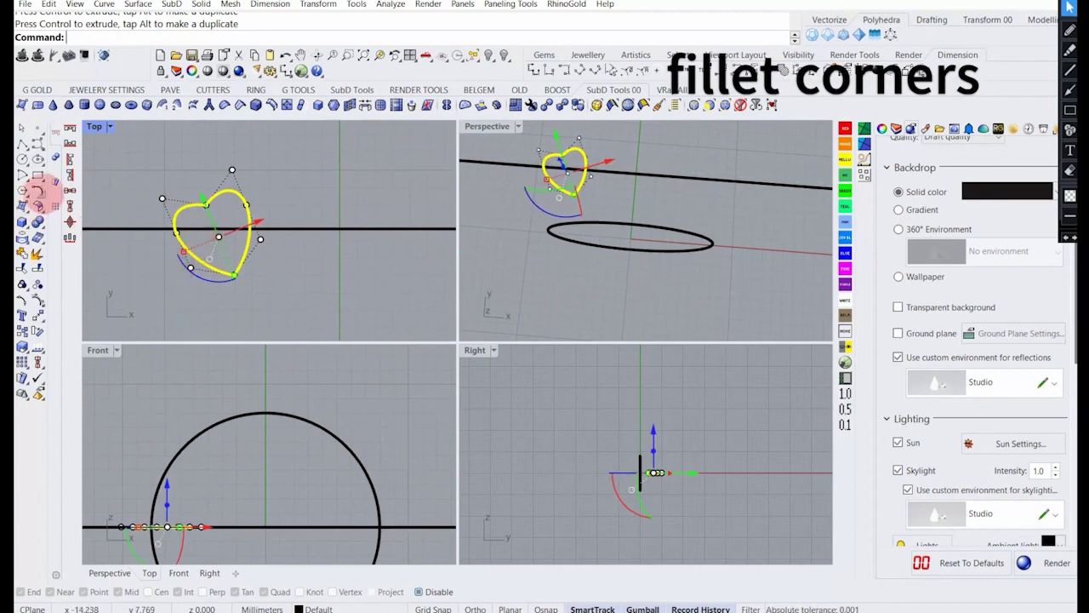
Fillet the heart curve's corners with a 0.5 mm radius.
click(37, 194)
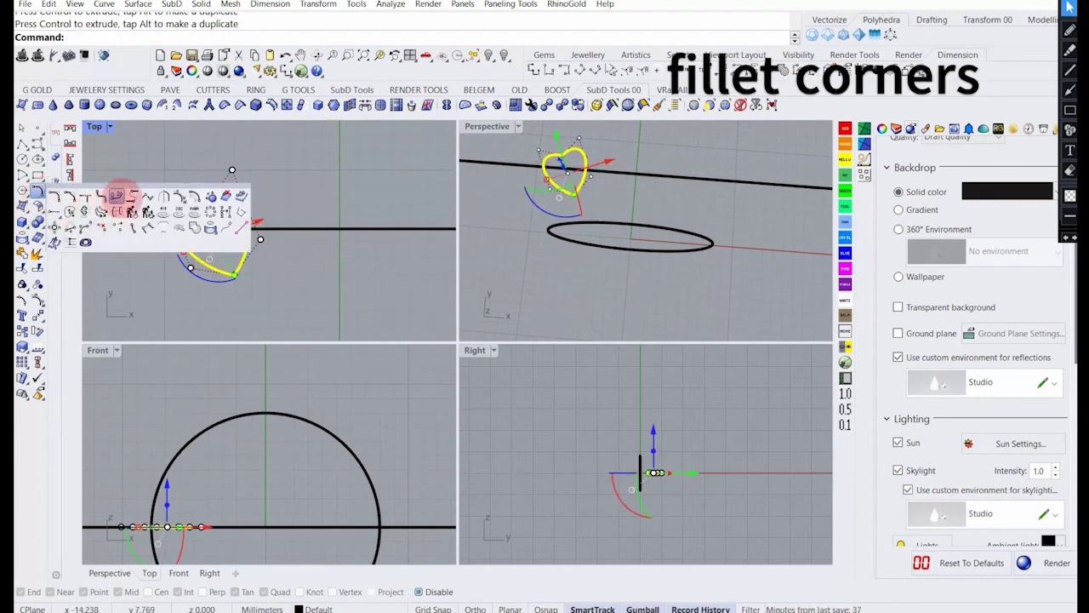
click(112, 197)
right_click(230, 198)
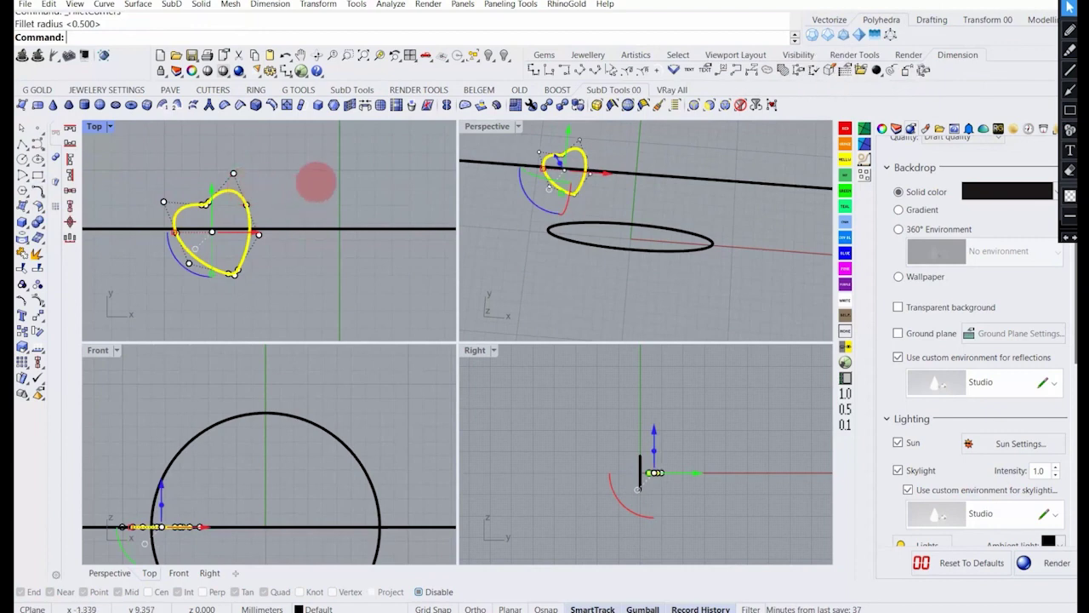
click(316, 182)
Create a sphere centred on the heart and enclosing it, and flatten the sphere vertically in the Front viewport.
click(246, 252)
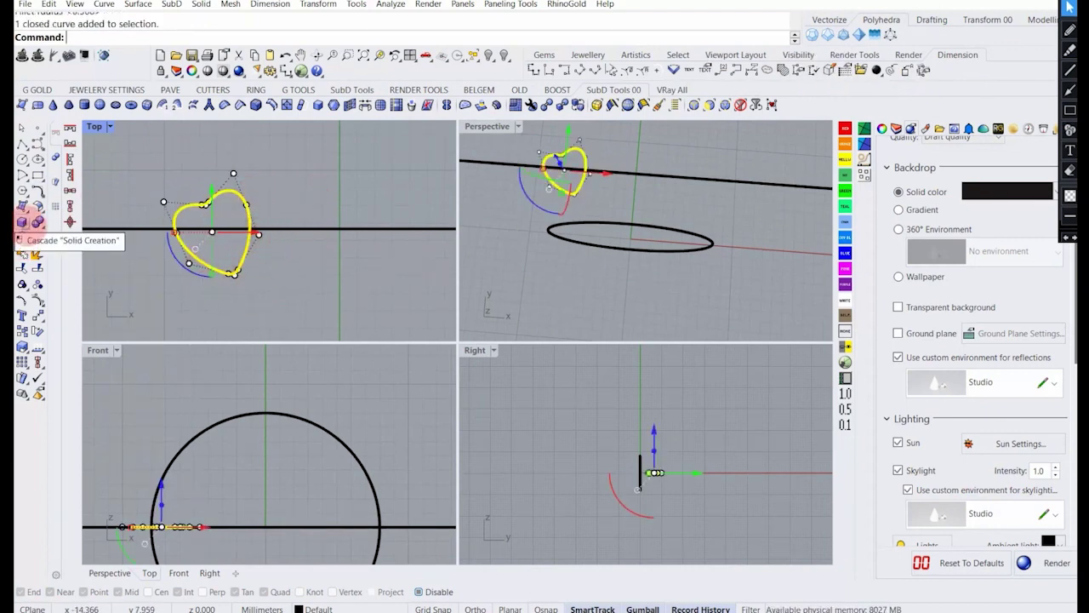
click(22, 223)
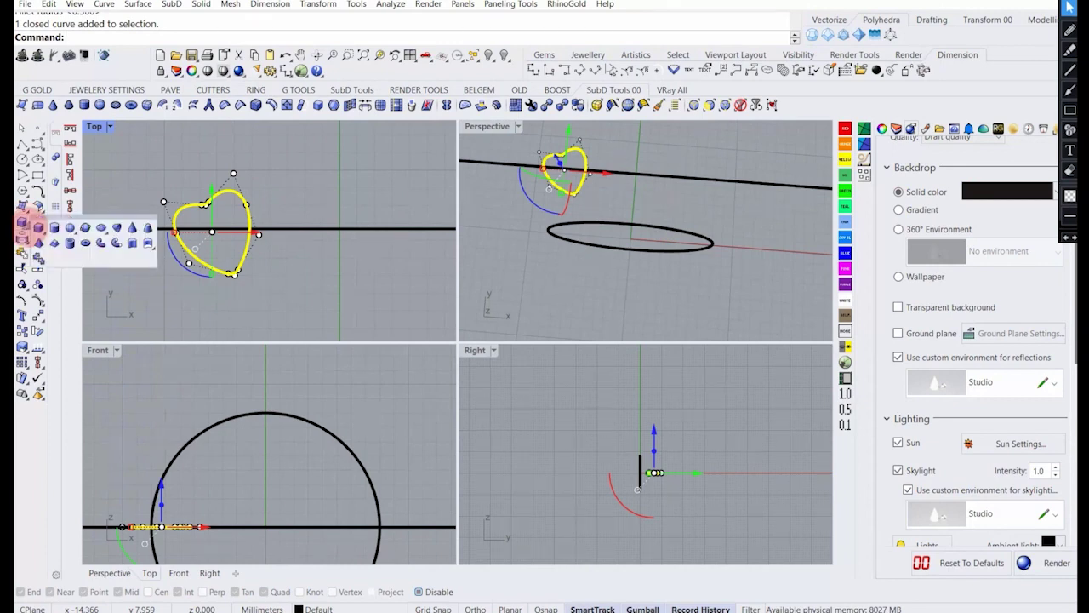
click(69, 227)
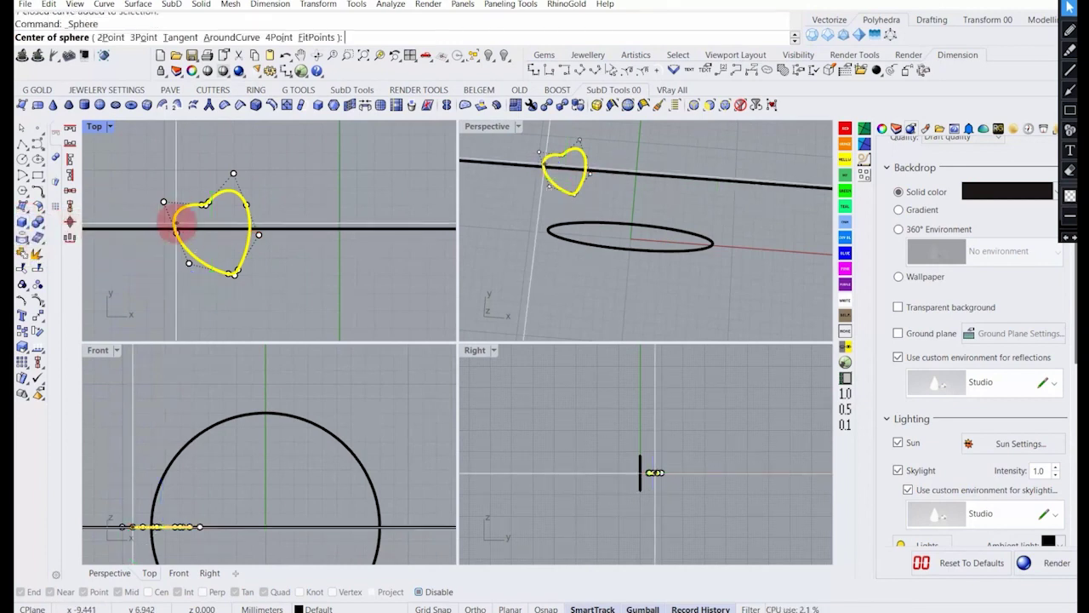
click(215, 228)
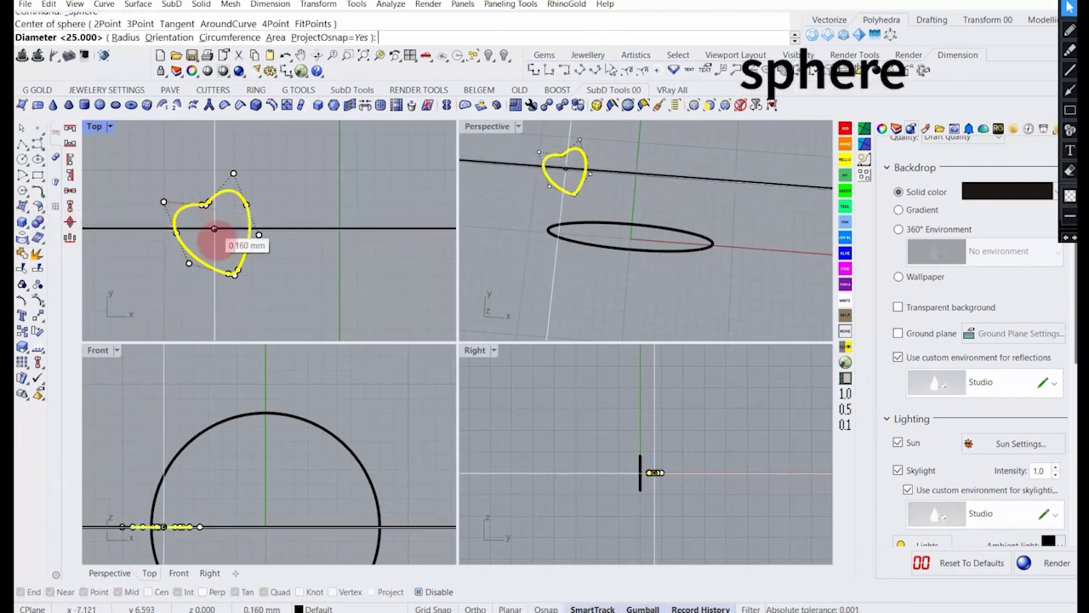
click(236, 292)
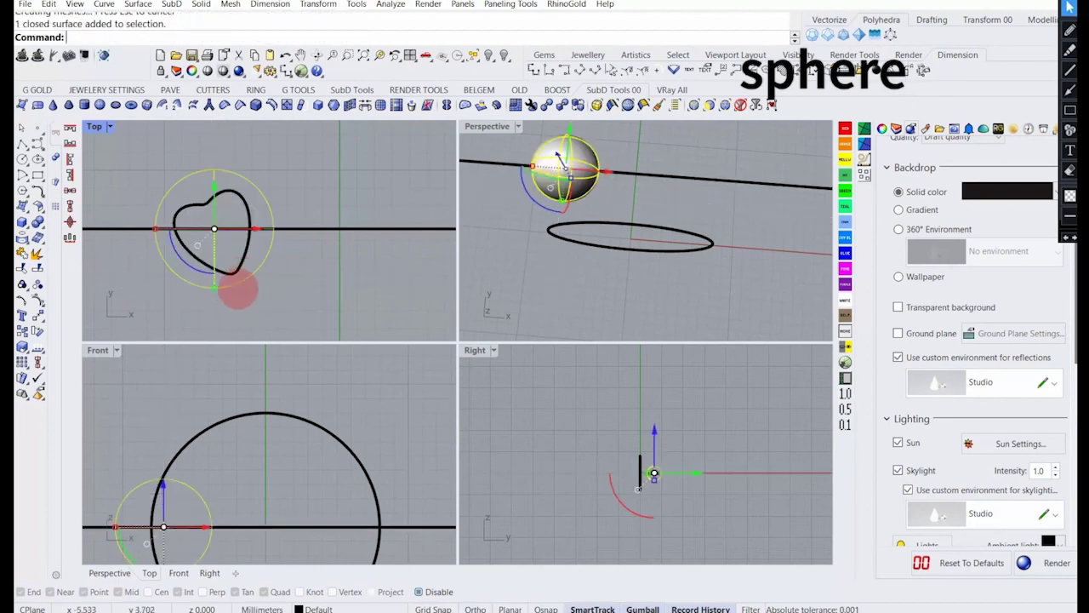
right_drag(218, 488, 243, 428)
drag(183, 519, 183, 486)
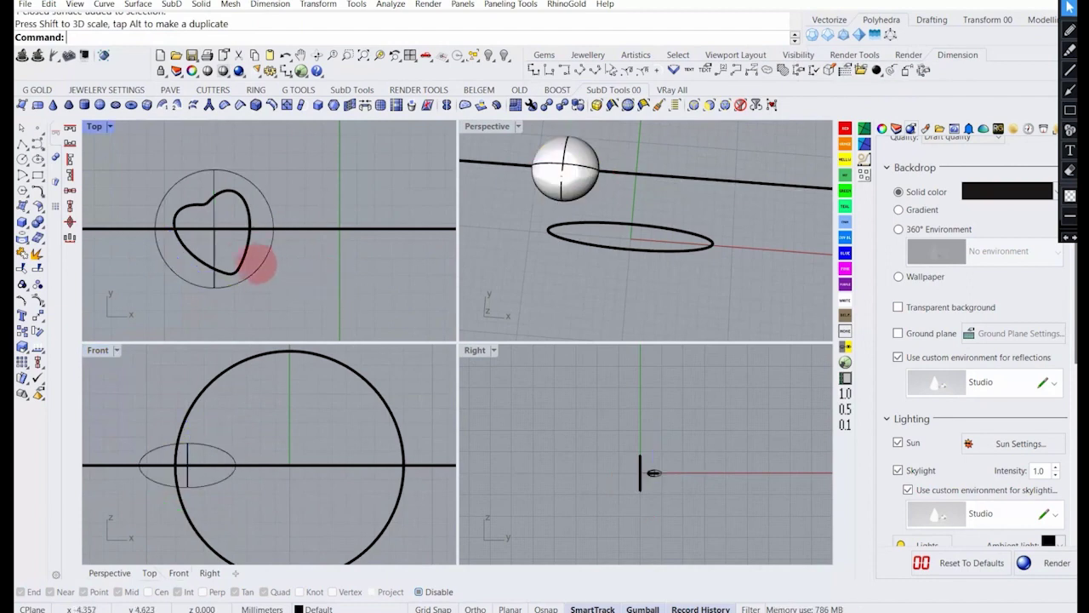
Wire-cut the flattened sphere with the heart curve along the Z direction, keeping only the heart-shaped piece inside the curve.
click(241, 271)
text(wirecut)
key(Return)
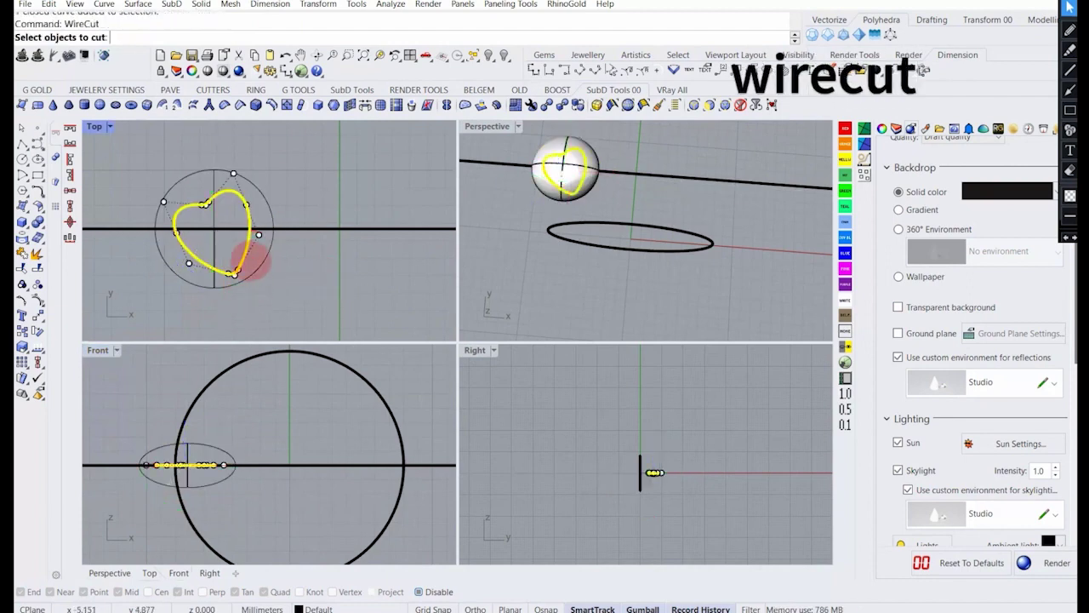
click(263, 262)
key(Return)
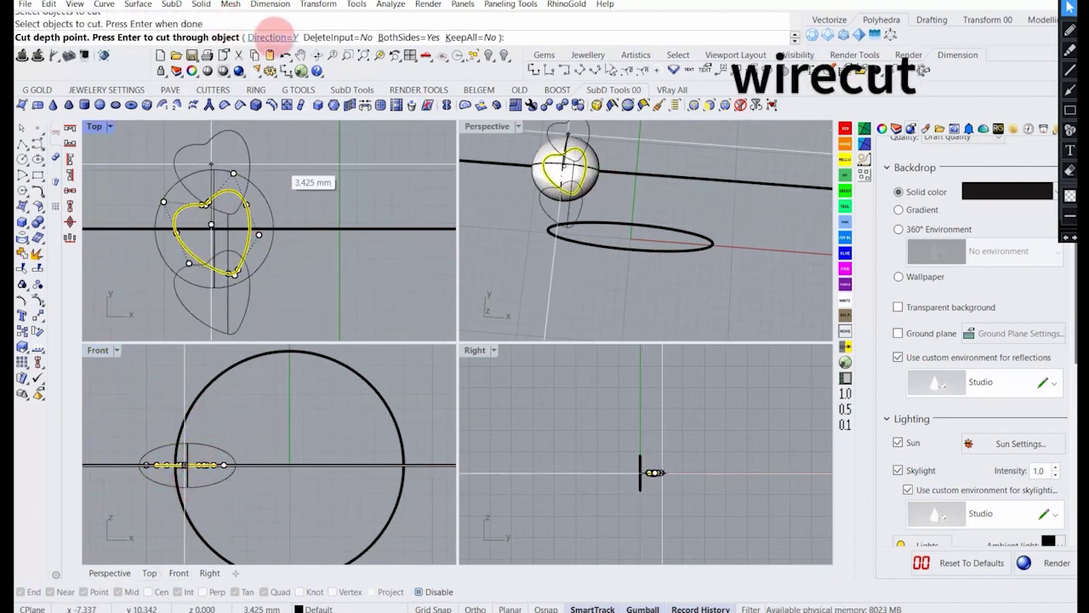
click(271, 37)
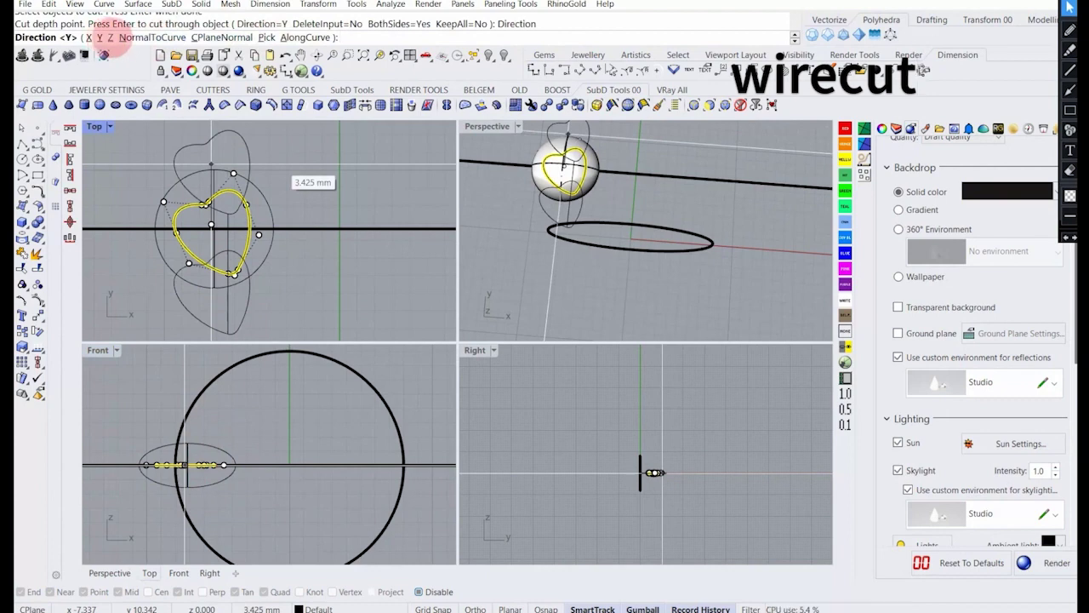
click(99, 38)
click(241, 528)
key(Return)
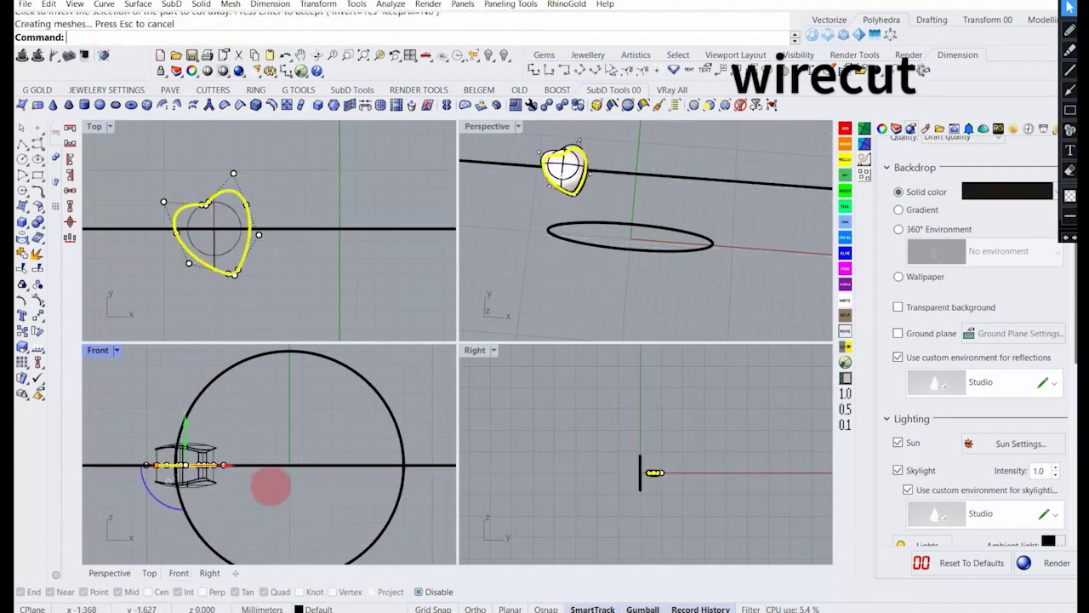
click(277, 446)
mouse_move(540, 231)
right_down()
mouse_move(532, 246)
mouse_move(541, 218)
right_up()
scroll(564, 184, up, 6)
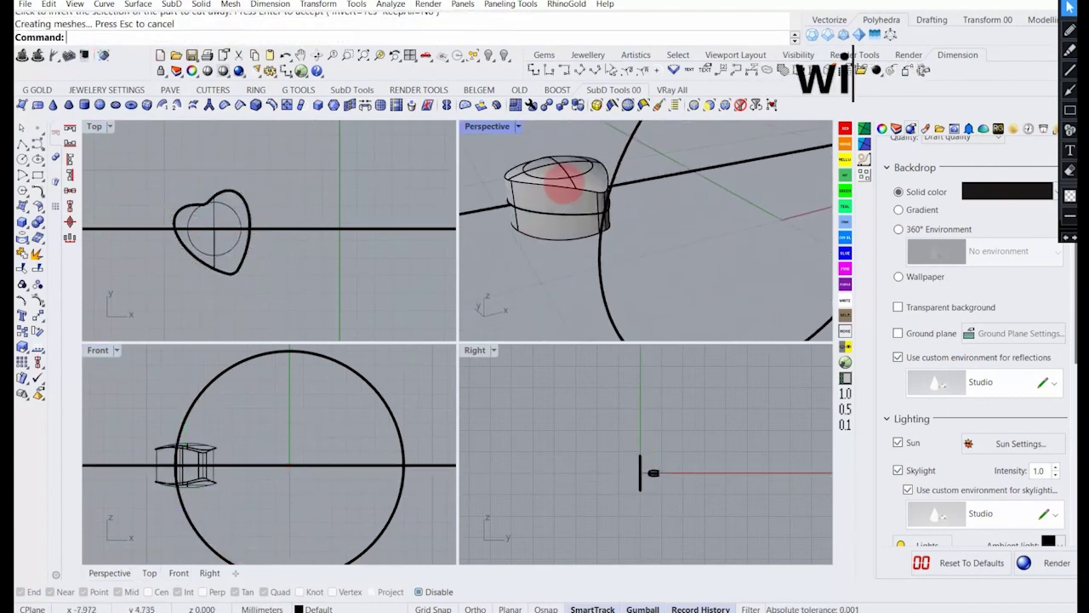
Wire-cut the heart solid with the horizontal line along the Y direction, removing the half below the line.
click(571, 224)
click(245, 464)
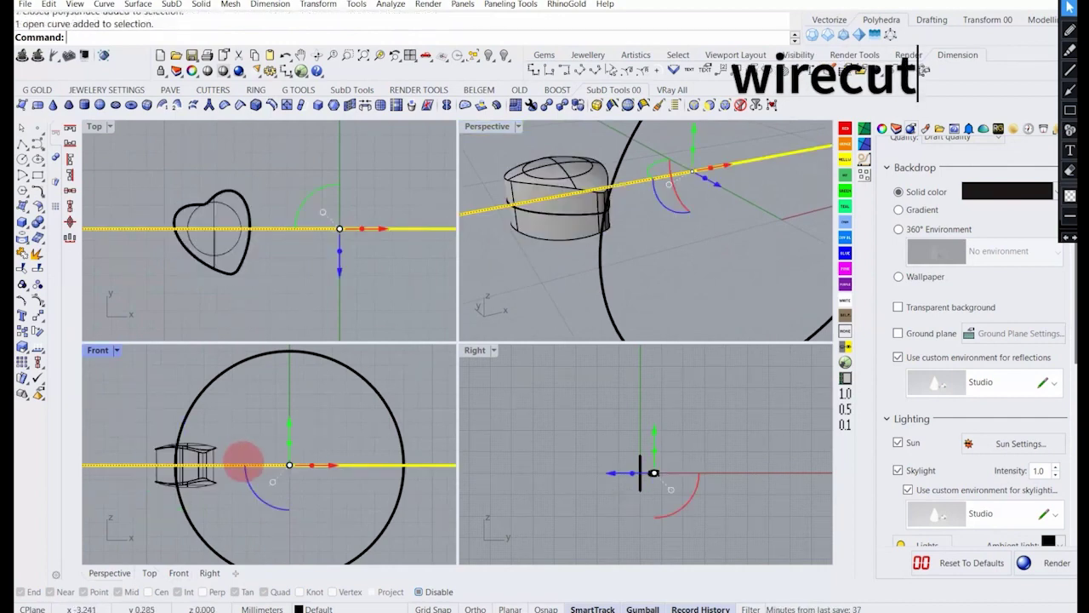
key(Return)
click(210, 473)
key(Return)
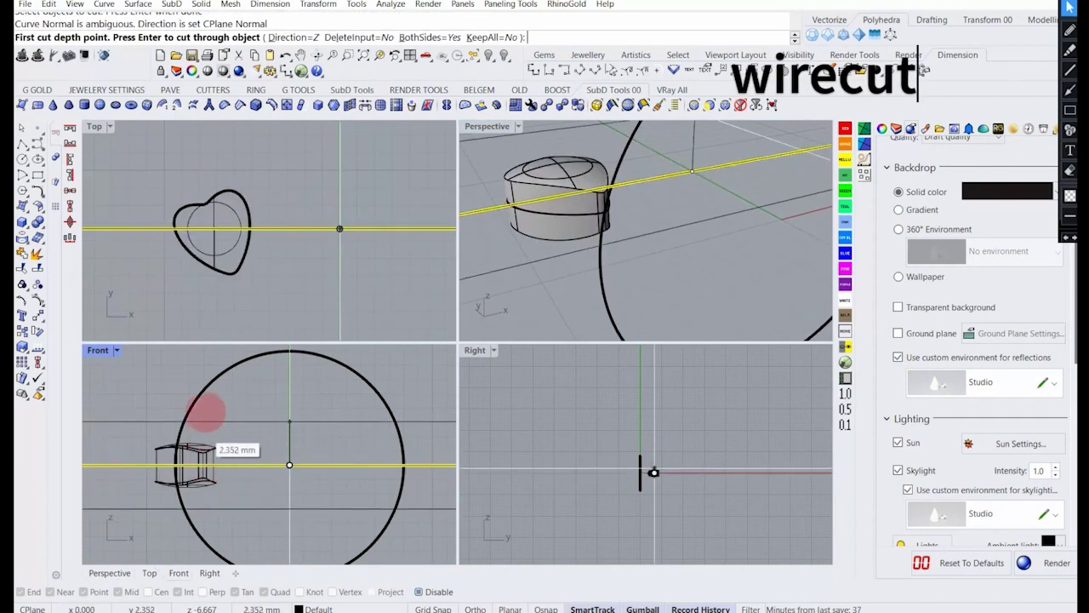
scroll(255, 232, down, 3)
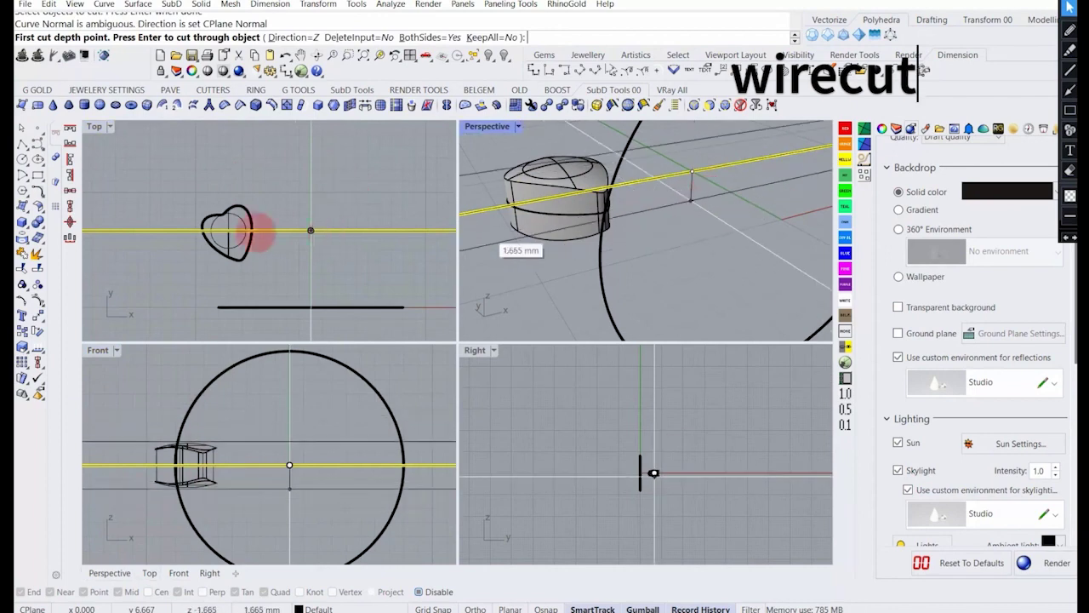
click(277, 37)
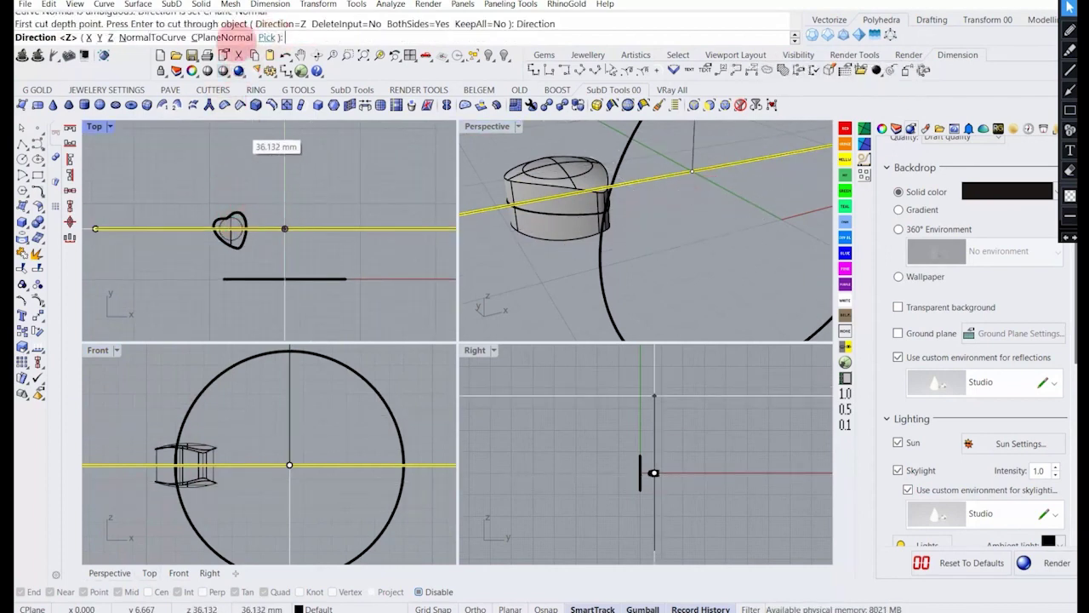
click(100, 37)
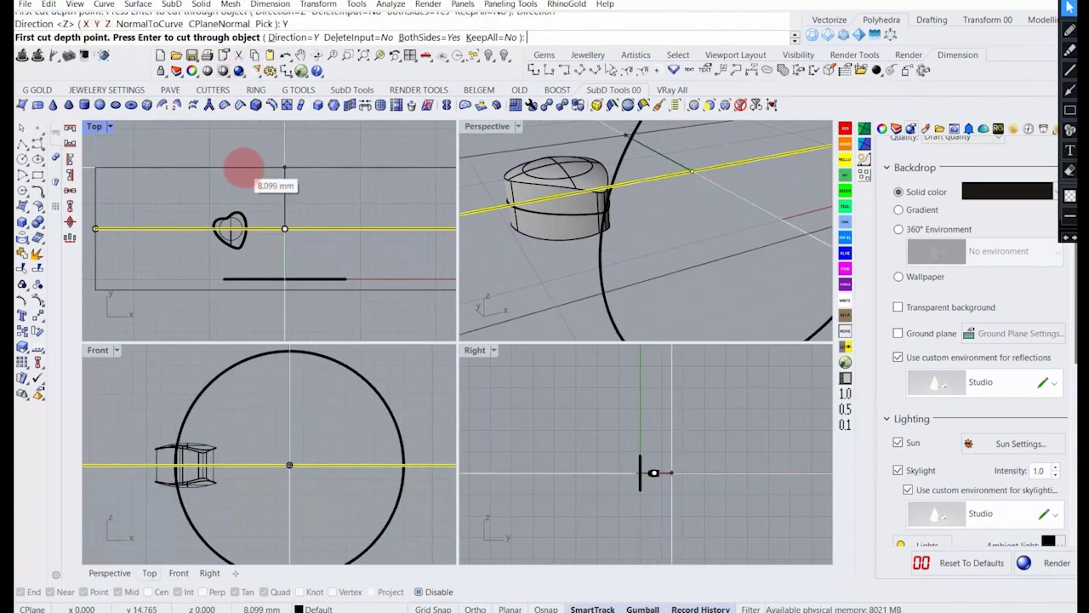
click(244, 165)
click(212, 502)
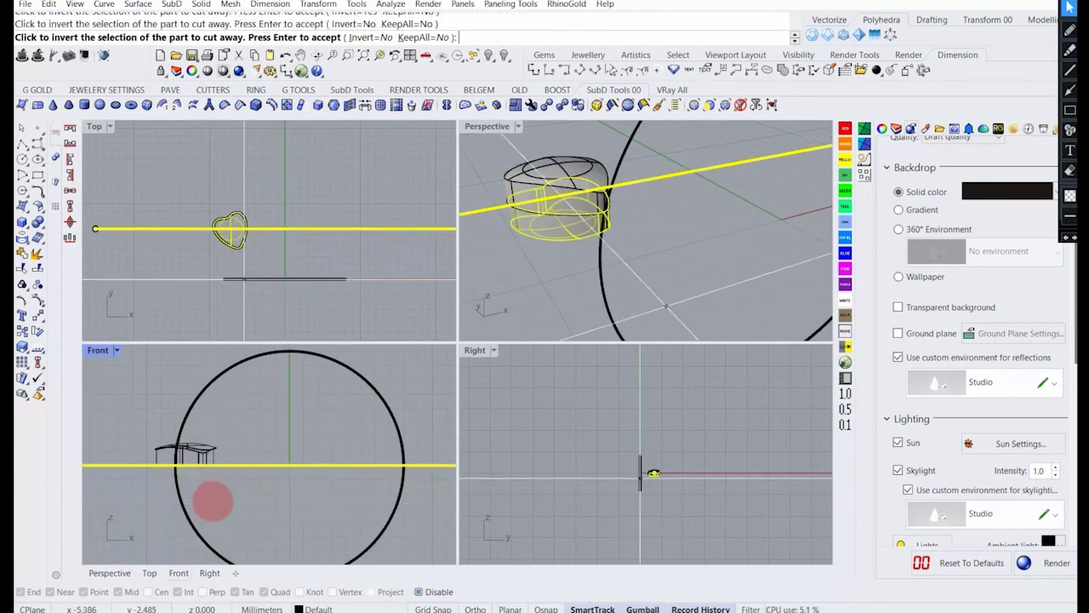
click(284, 412)
key(Return)
right_drag(590, 200, 565, 285)
right_drag(533, 209, 545, 228)
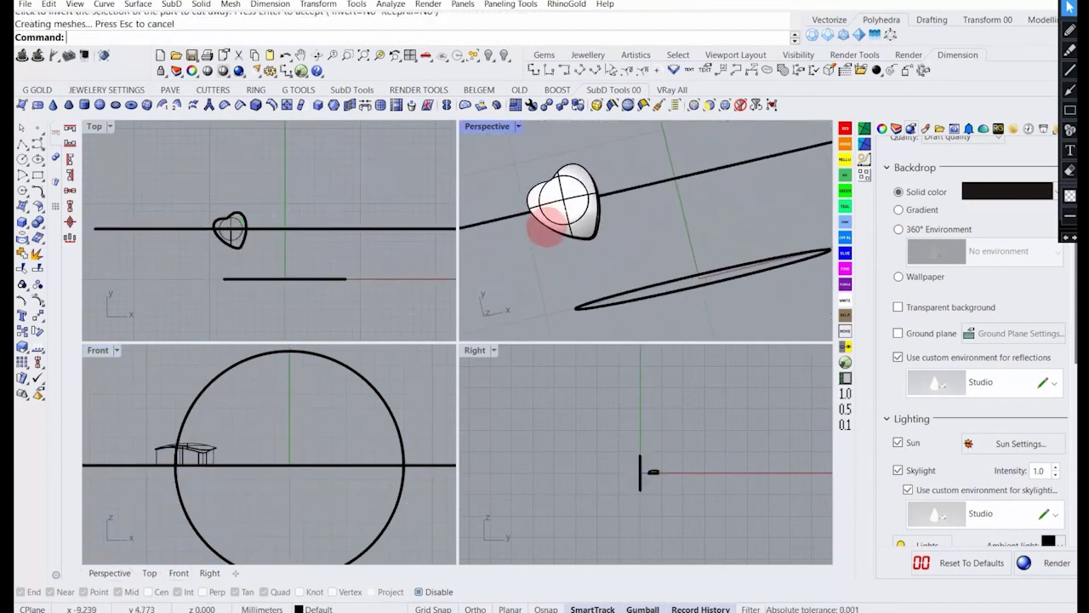
Shrink the trimmed surfaces of the half-heart solid to their trimming boundaries.
scroll(550, 214, up, 2)
scroll(587, 211, up, 5)
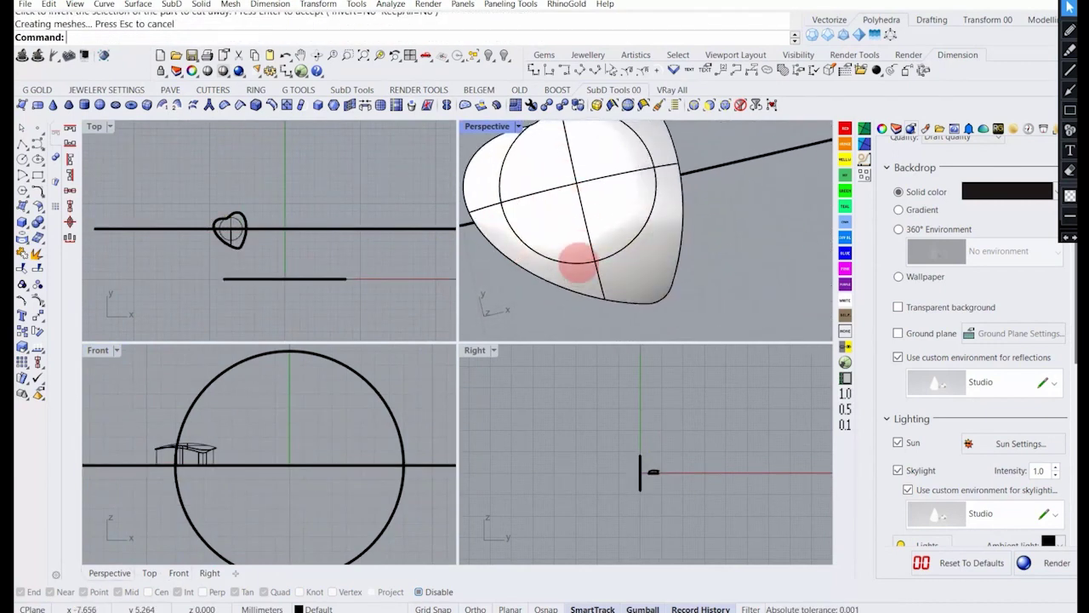
click(578, 263)
click(284, 252)
scroll(248, 236, up, 7)
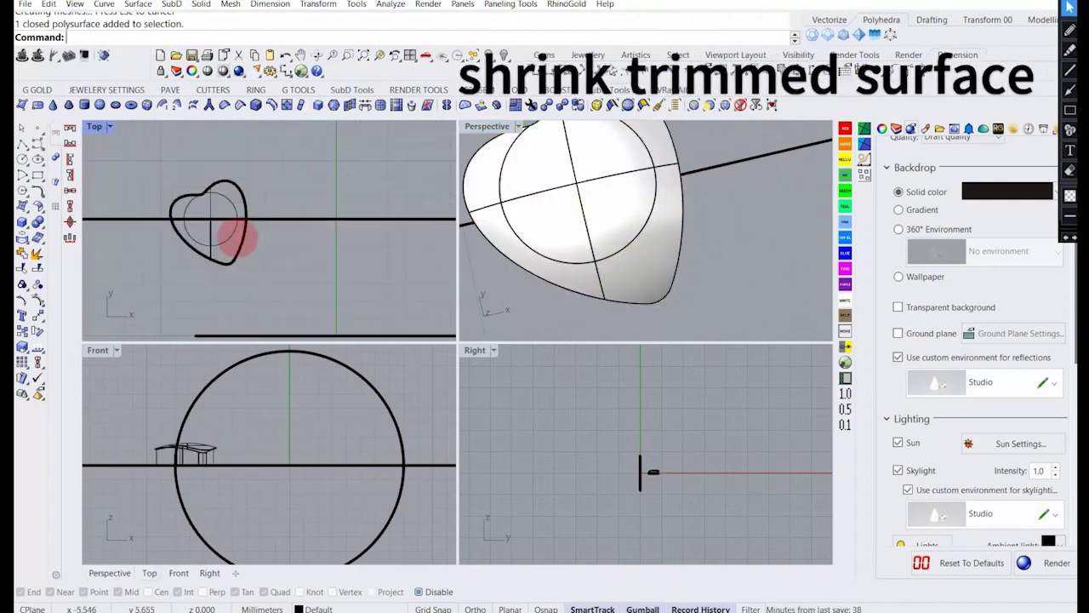
click(235, 239)
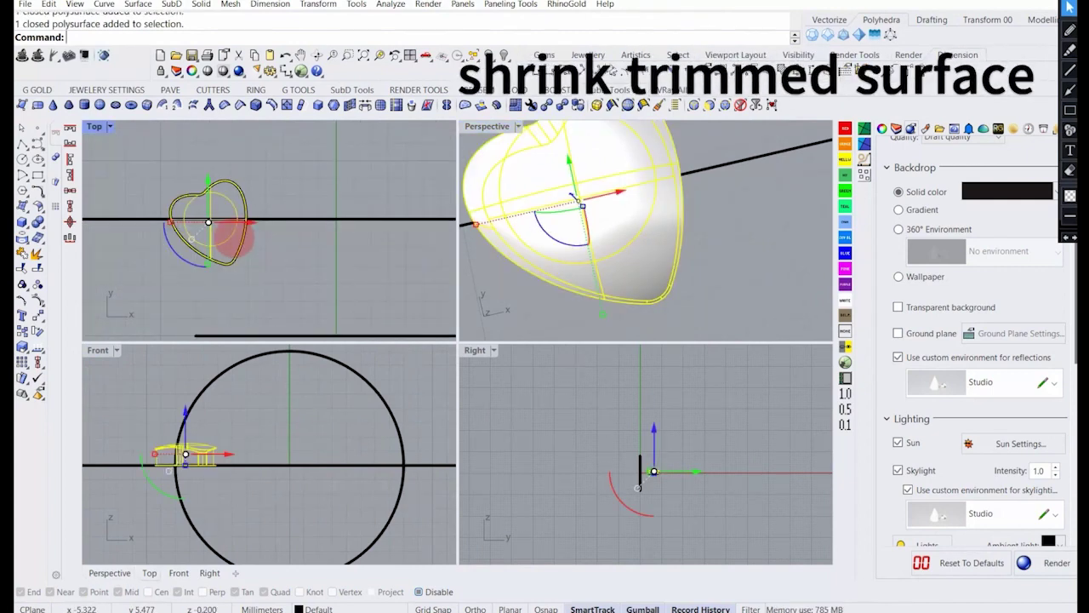
key(Return)
click(339, 265)
scroll(560, 252, up, 3)
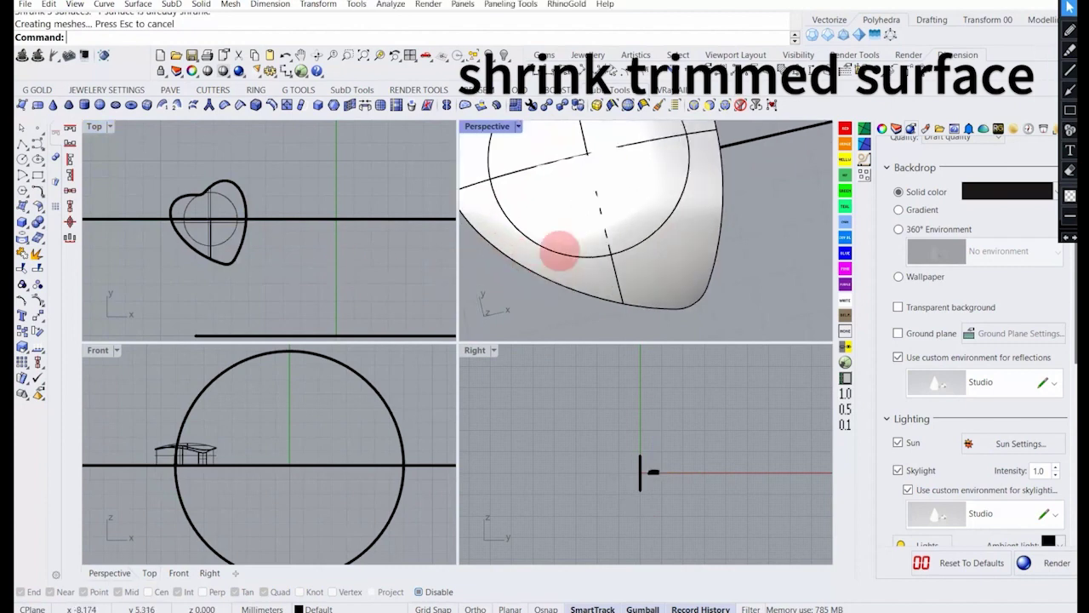
Switch the Perspective viewport to Rendered display and apply the polished 24K gold material to the heart.
scroll(563, 252, down, 7)
click(517, 126)
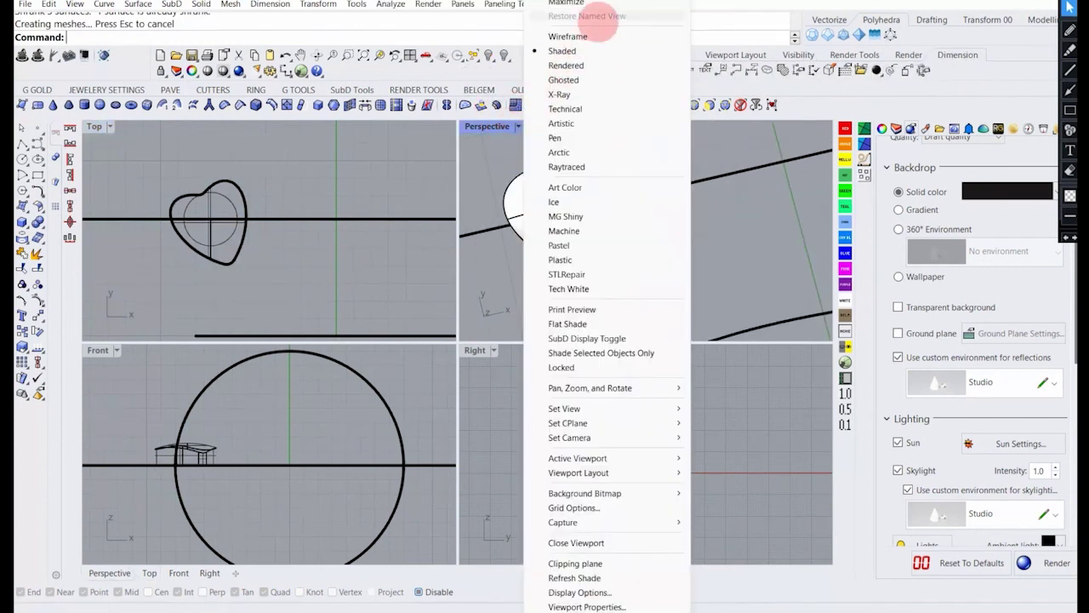
click(583, 66)
right_drag(593, 236, 626, 200)
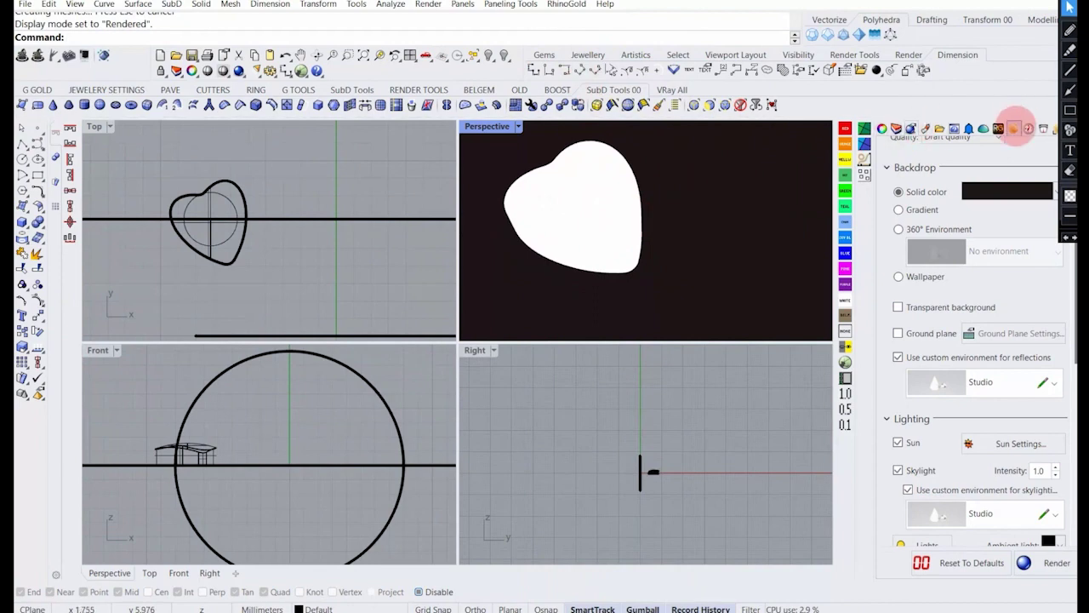
click(1016, 128)
drag(902, 350, 597, 226)
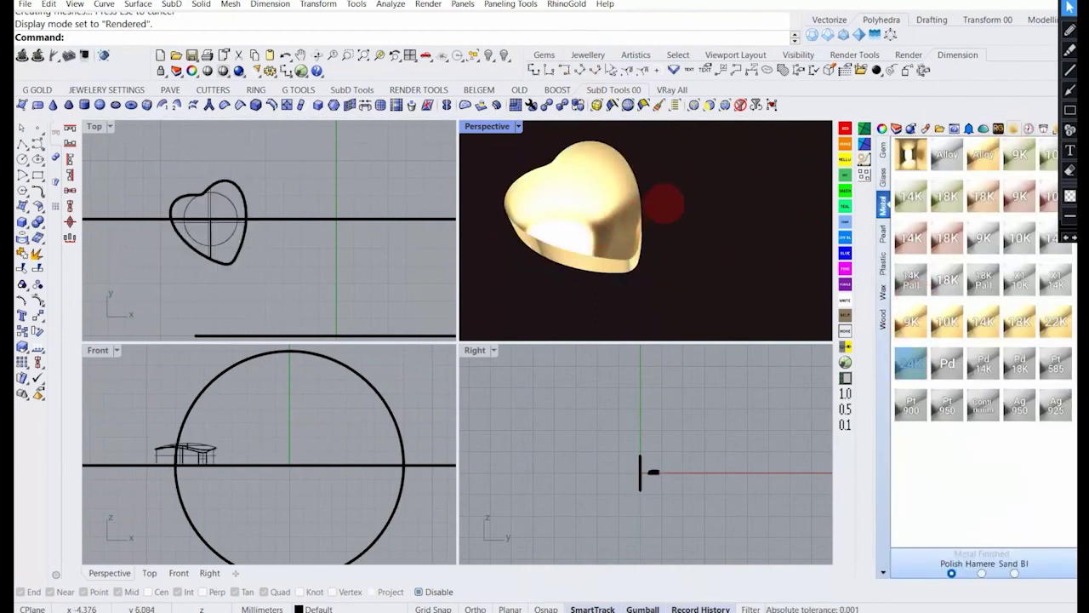
right_drag(664, 204, 578, 176)
scroll(655, 268, down, 3)
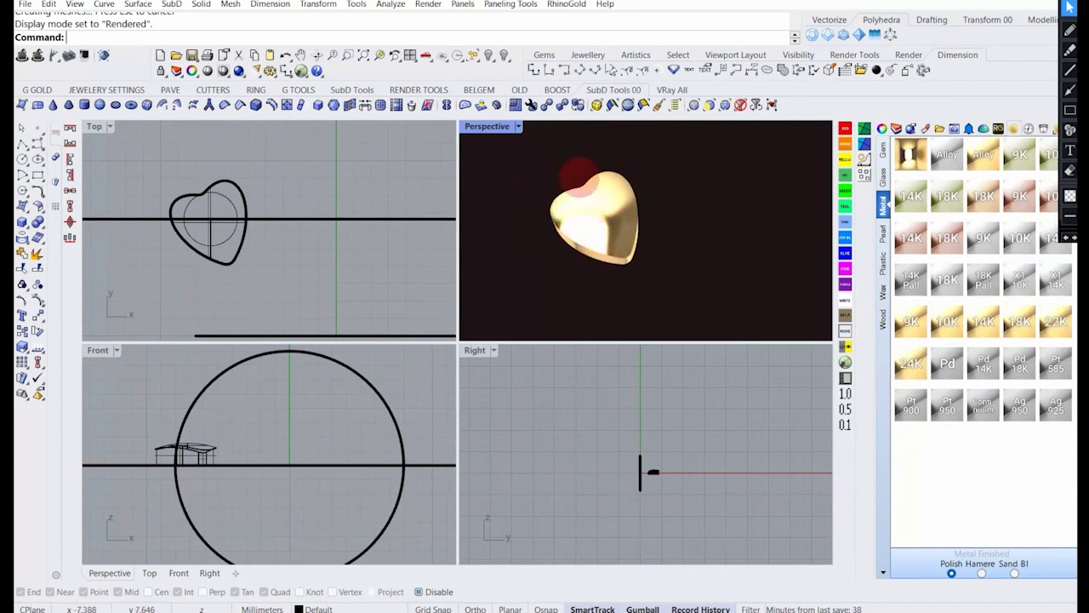
Return the Perspective viewport to Shaded display.
double_click(485, 127)
click(141, 125)
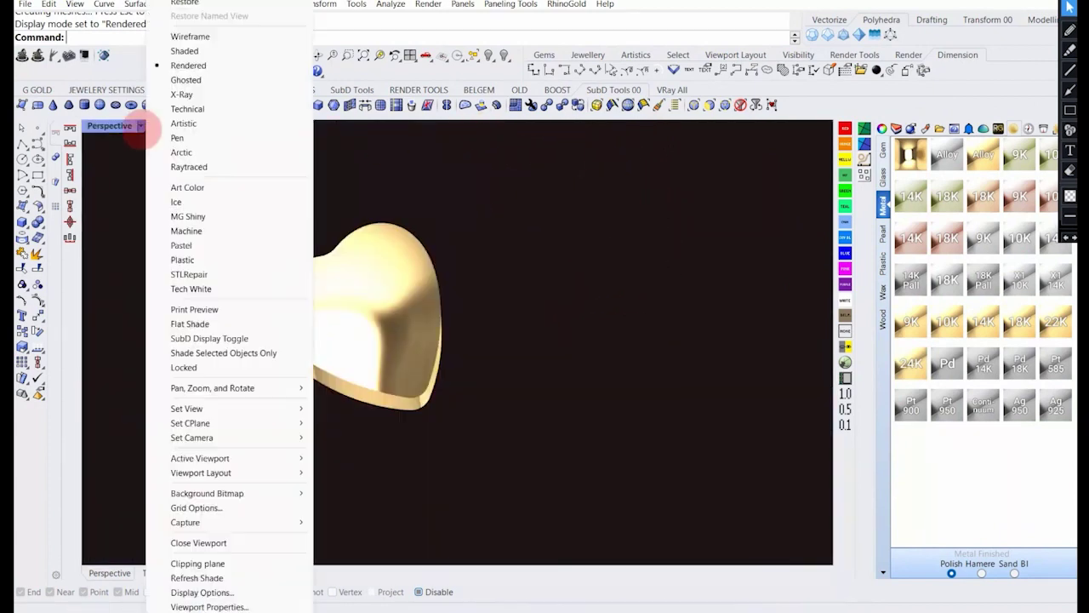
click(196, 50)
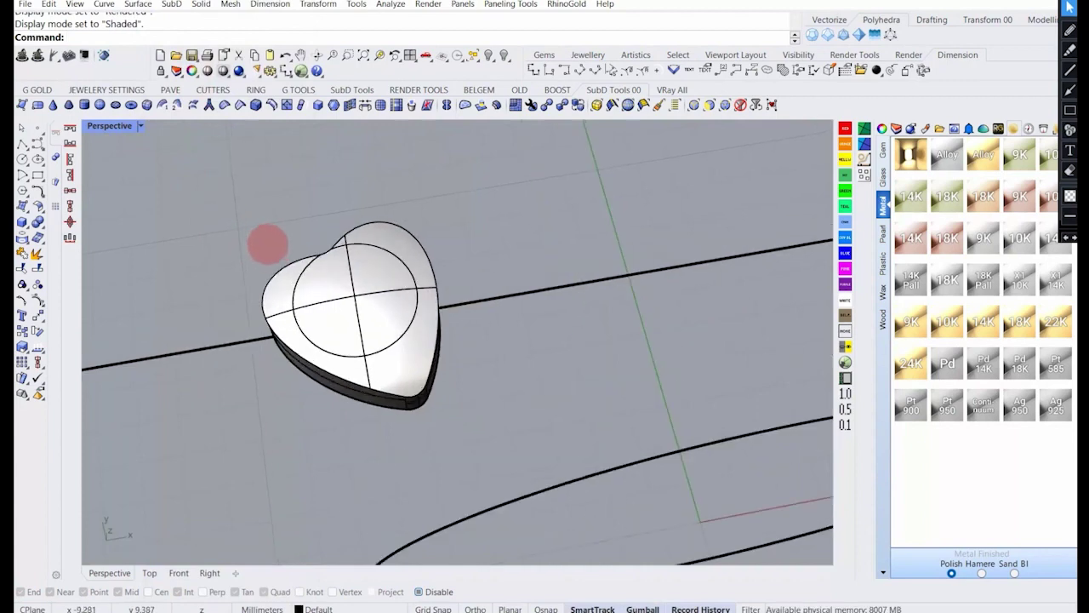
scroll(272, 243, down, 8)
right_drag(299, 243, 301, 255)
scroll(301, 255, up, 5)
Duplicate the heart solid along the line in the Top viewport, then scale the copy down and rotate it beside the original.
click(303, 256)
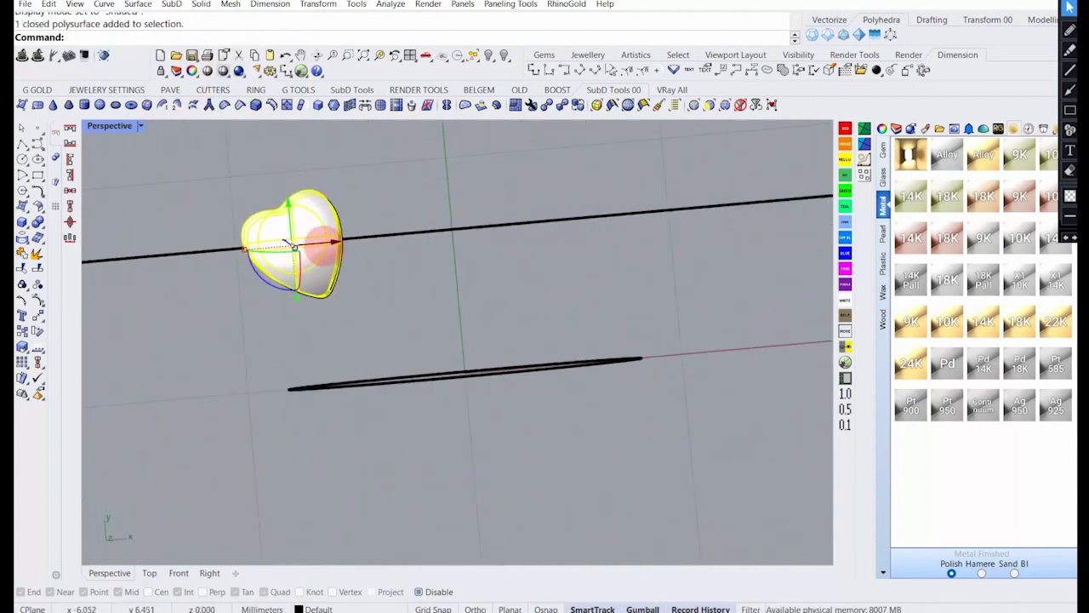
double_click(111, 125)
right_drag(226, 232, 213, 230)
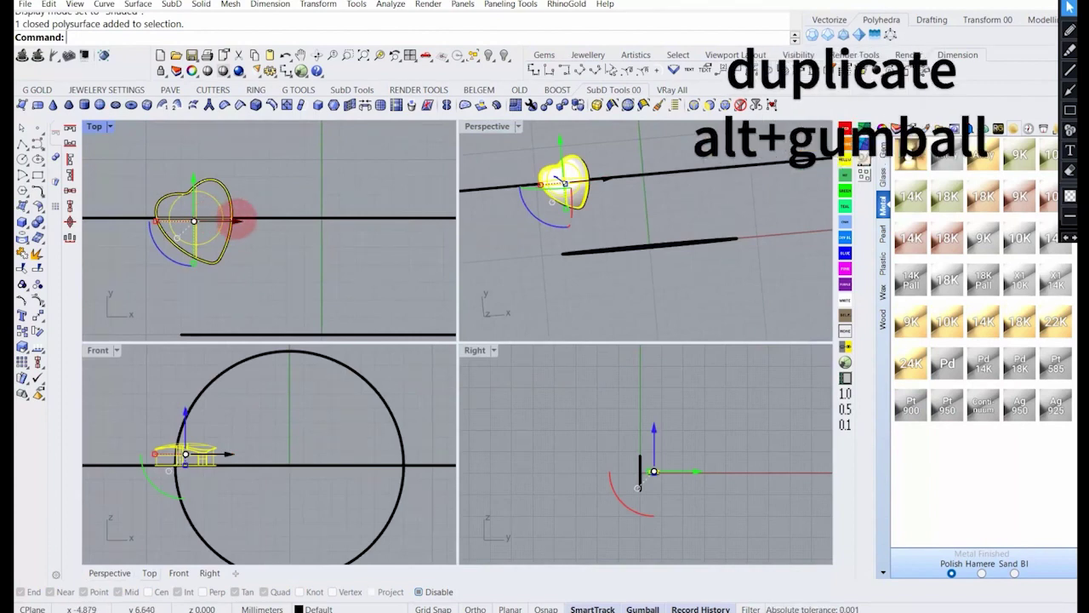
drag(238, 220, 290, 221)
drag(225, 250, 251, 230)
click(348, 253)
right_drag(622, 182, 603, 193)
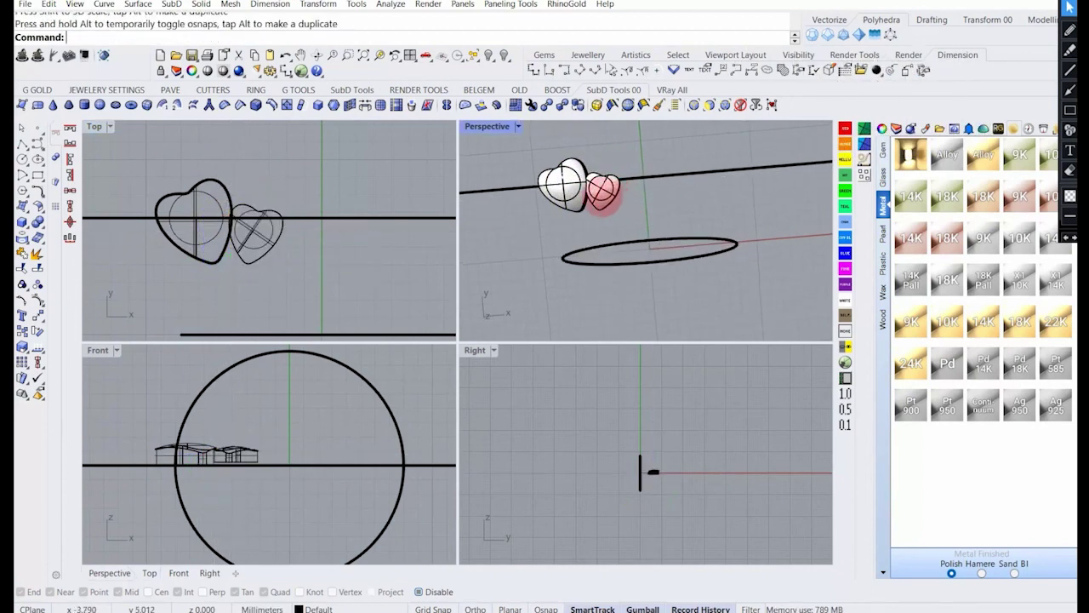
Rotate the small heart slightly and shift it down and toward the large heart in the Top viewport.
scroll(601, 190, up, 2)
click(602, 192)
drag(229, 269, 219, 261)
drag(294, 245, 291, 242)
click(338, 259)
right_drag(600, 224, 600, 194)
click(599, 195)
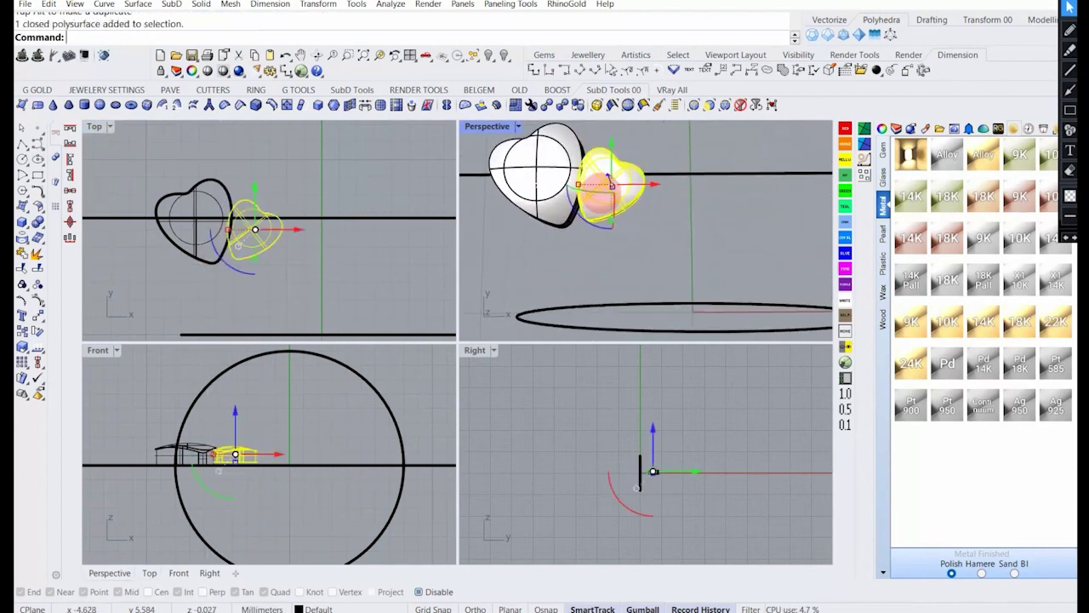
drag(251, 230, 249, 236)
click(323, 297)
Lower the small heart onto the horizontal line in the Front viewport and fine-tune its rotation in the Top viewport.
scroll(205, 473, up, 3)
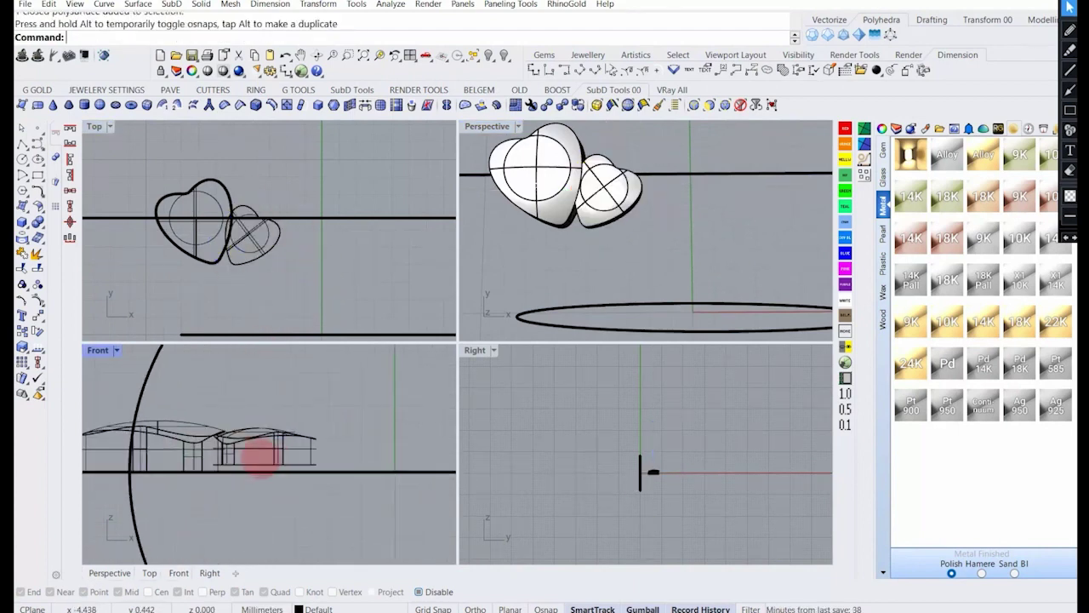
click(257, 441)
drag(257, 436, 263, 414)
click(348, 304)
right_drag(553, 187, 589, 194)
click(589, 196)
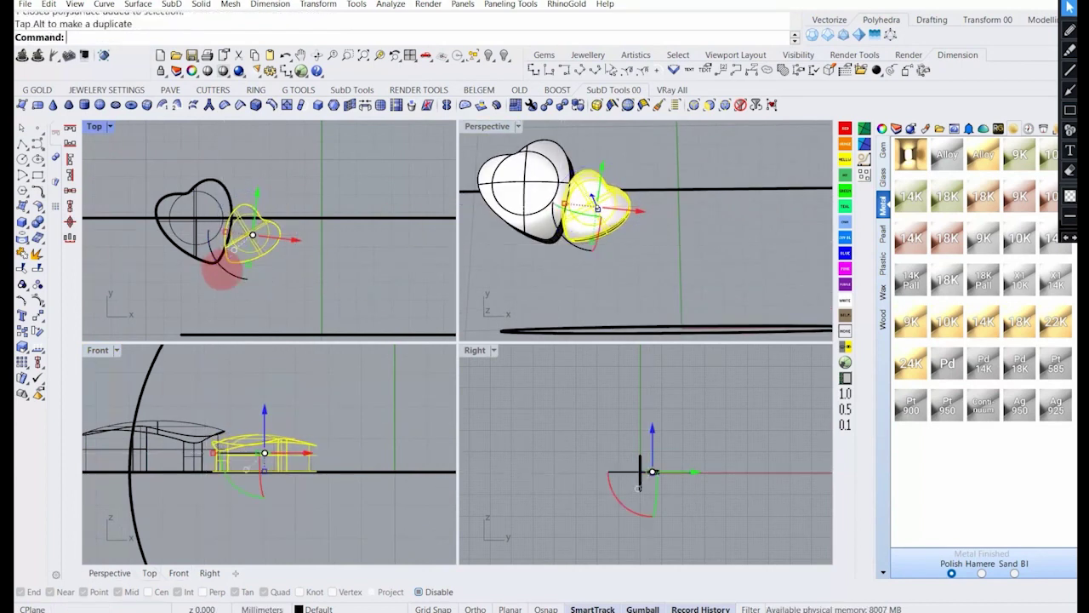
click(377, 280)
scroll(639, 230, down, 5)
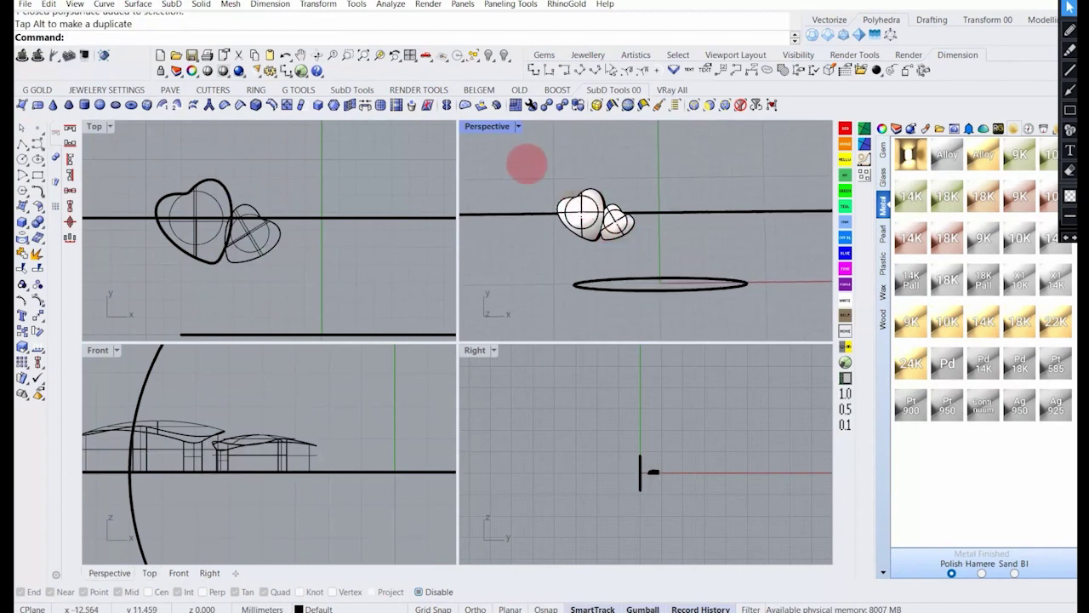
Preview the two gold hearts in Rendered display in the Perspective viewport.
click(494, 126)
click(566, 58)
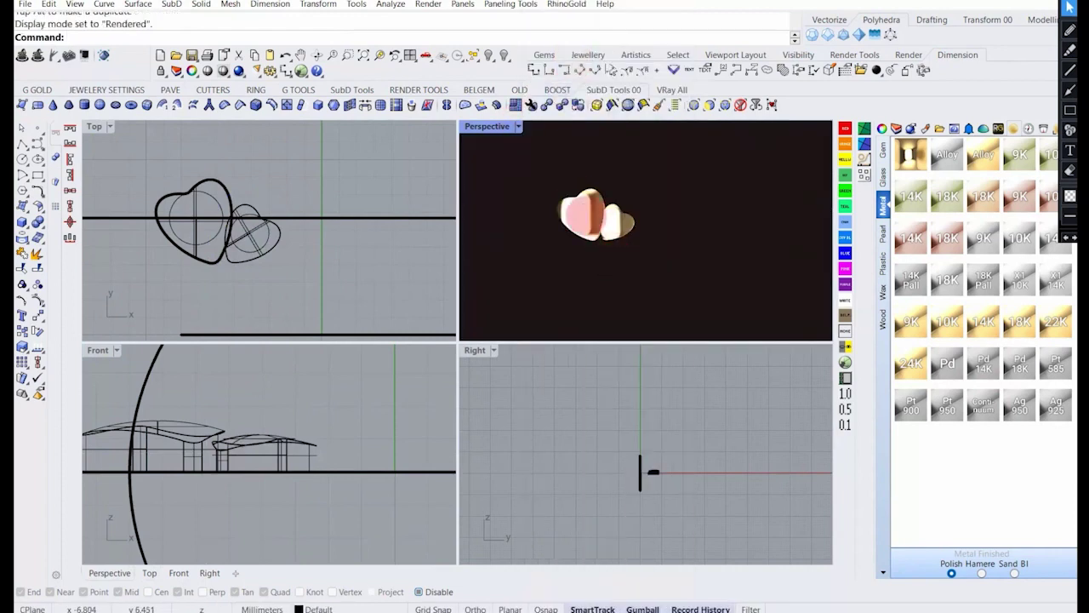
right_drag(619, 188, 602, 225)
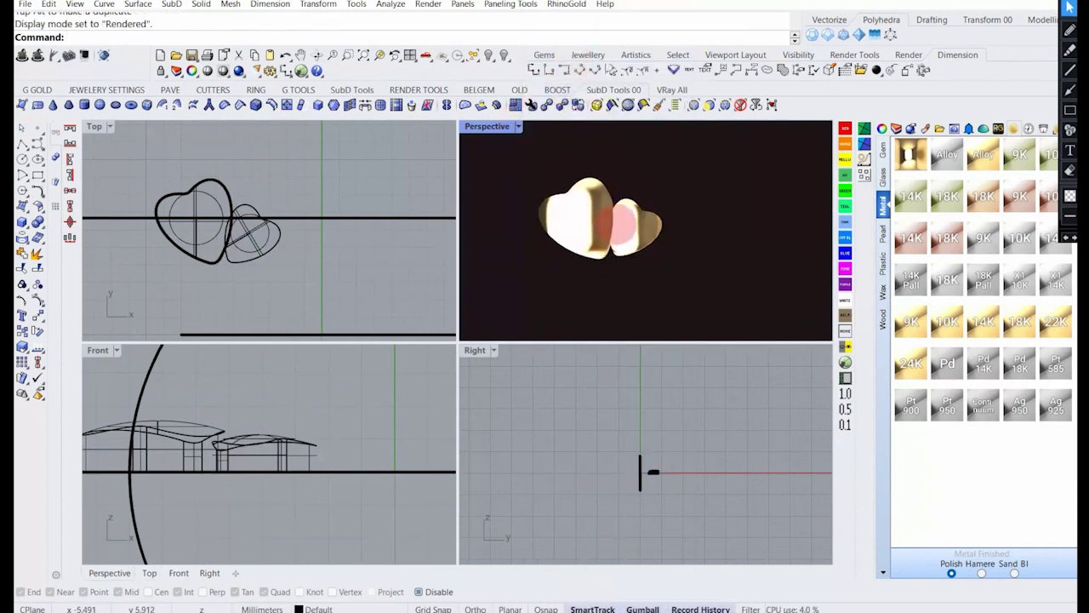
scroll(624, 219, up, 3)
Adjust the small heart's rotation and position next to the large heart in the Top viewport.
click(262, 234)
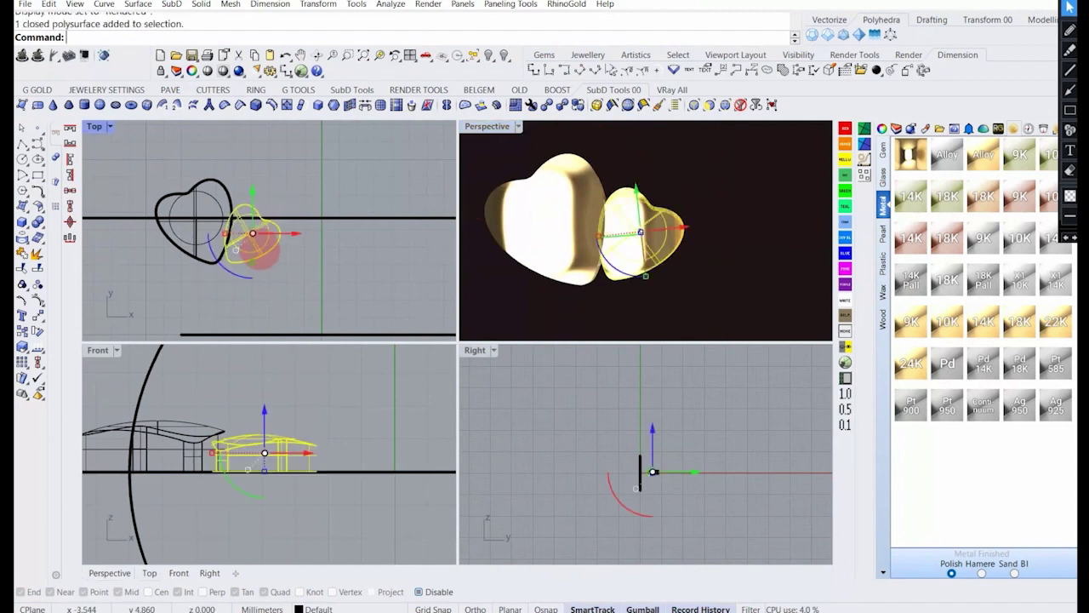
drag(252, 233, 232, 277)
click(340, 276)
right_drag(667, 215, 622, 232)
scroll(639, 185, down, 6)
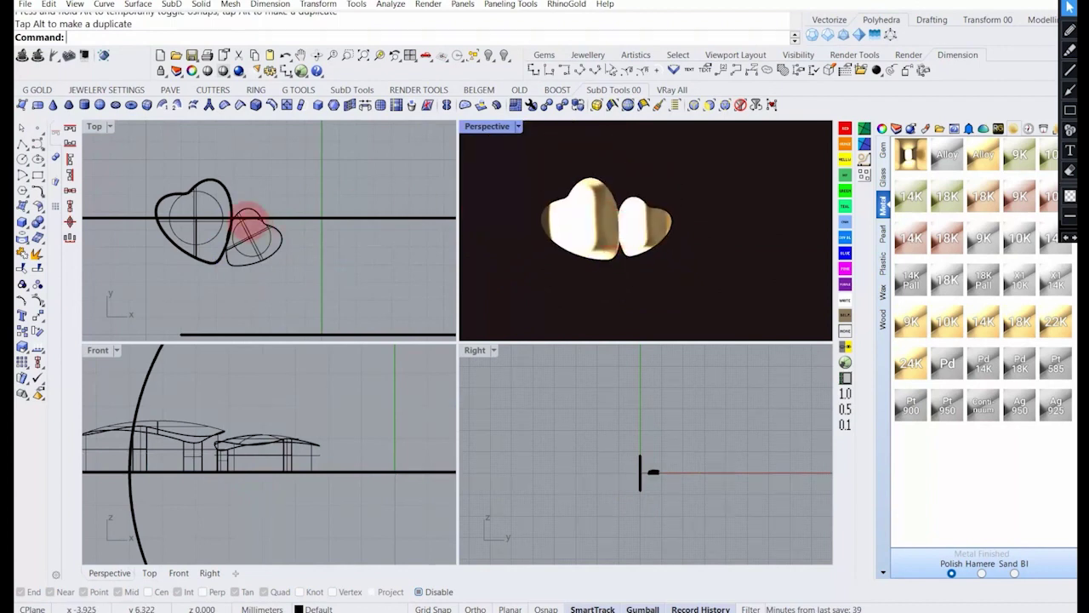
Flow copies of the two hearts and their outline curve from the long straight line onto the ring circle.
scroll(200, 209, down, 6)
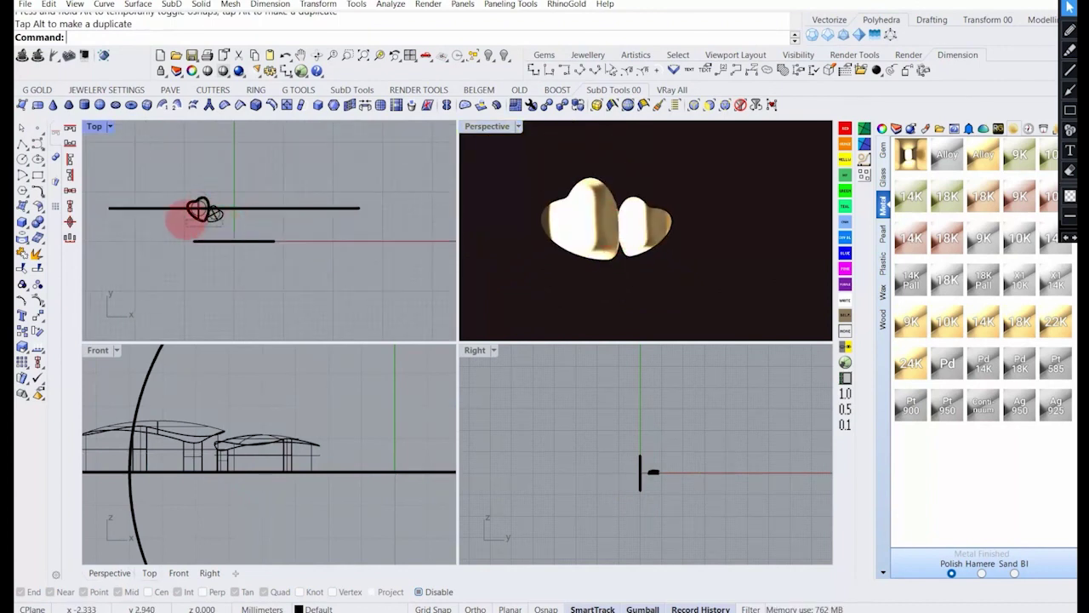
drag(186, 219, 205, 184)
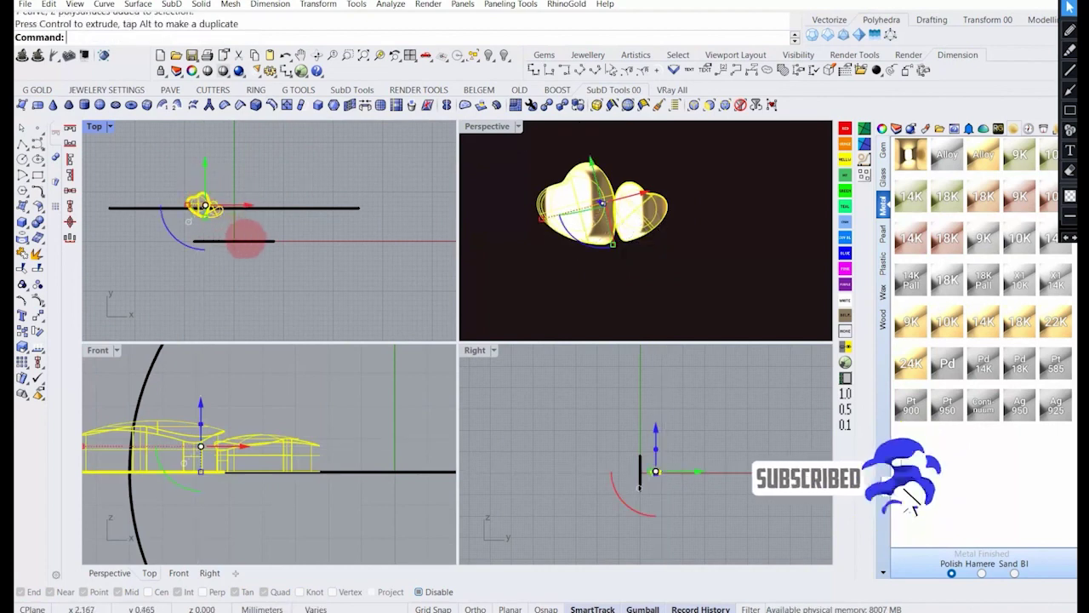
click(246, 222)
click(189, 216)
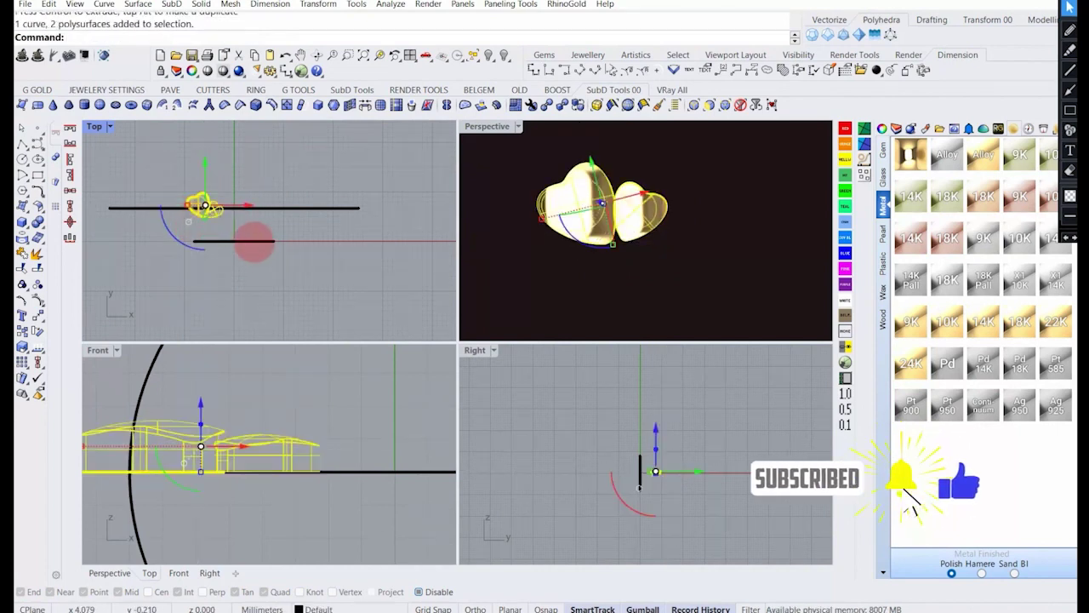
text(flow)
key(Return)
click(262, 208)
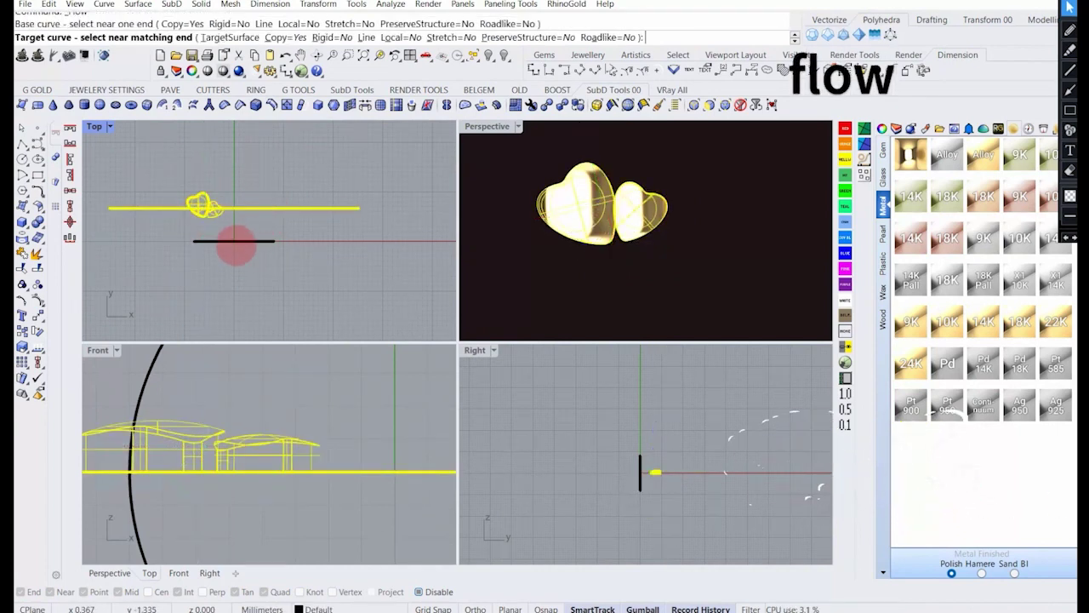
click(235, 242)
scroll(253, 384, down, 5)
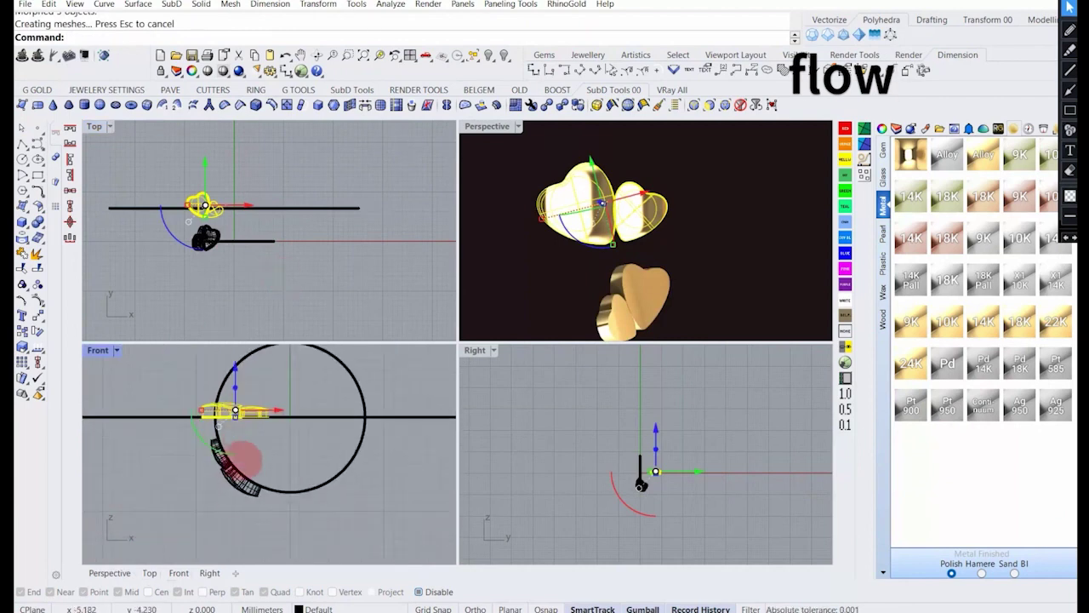
Rotate the two flowed hearts -135 degrees about the origin in the Front viewport, onto the top of the ring circle.
scroll(242, 481, up, 6)
click(242, 481)
click(197, 438)
scroll(242, 480, down, 8)
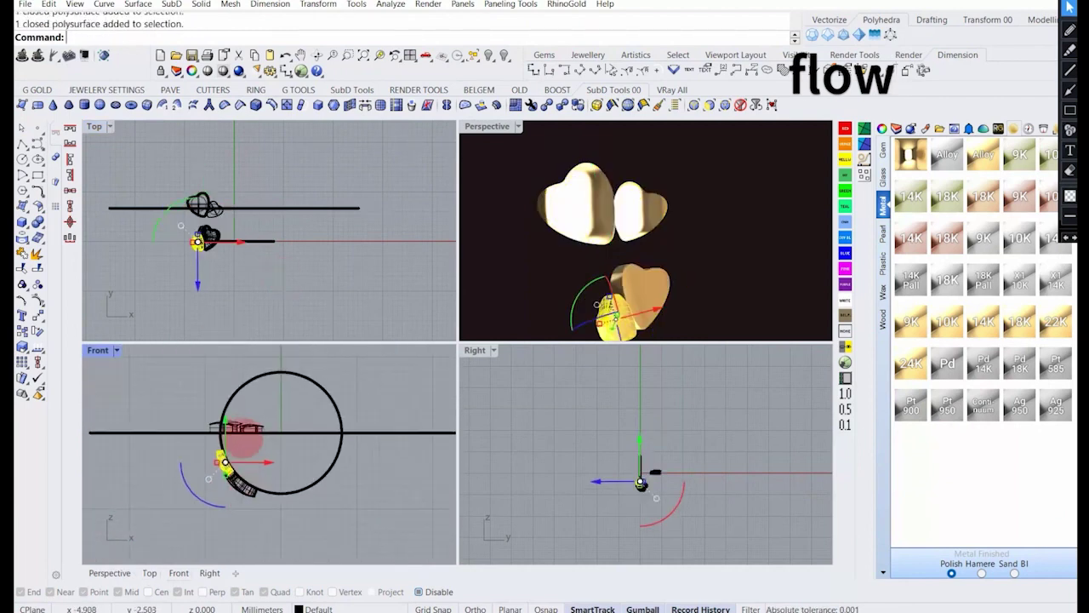
right_drag(240, 453, 237, 499)
click(241, 500)
key(Caps_Lock)
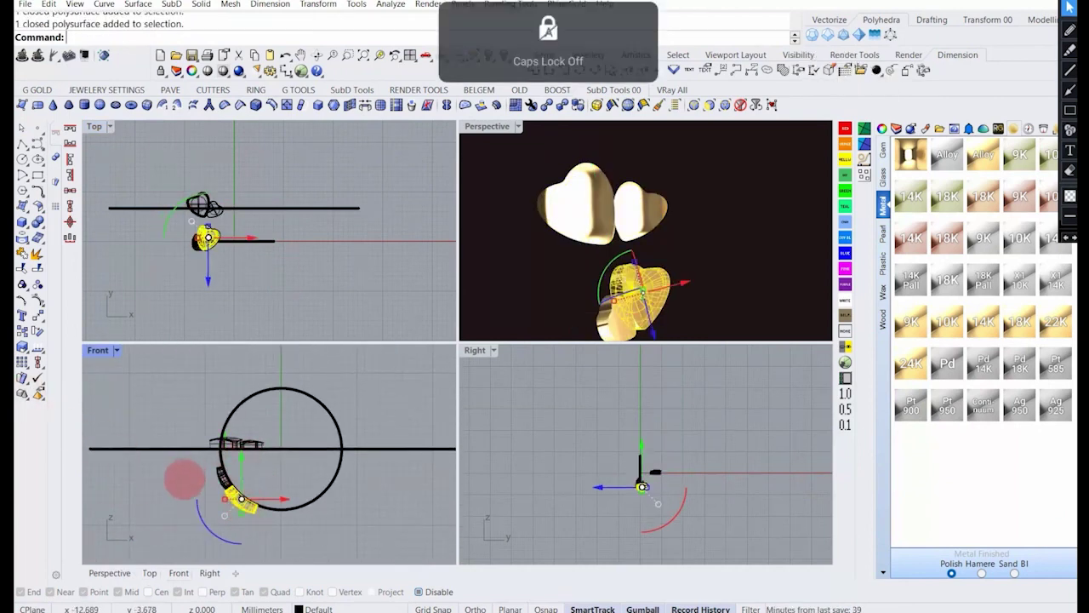
shift+click(221, 477)
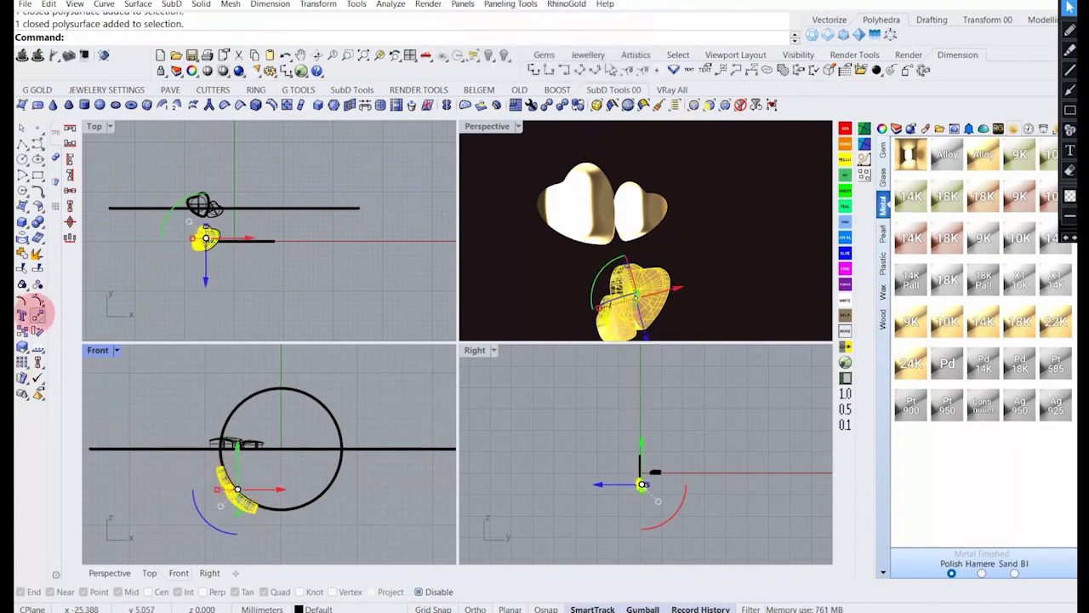
click(38, 331)
scroll(300, 501, down, 6)
text(0)
key(Return)
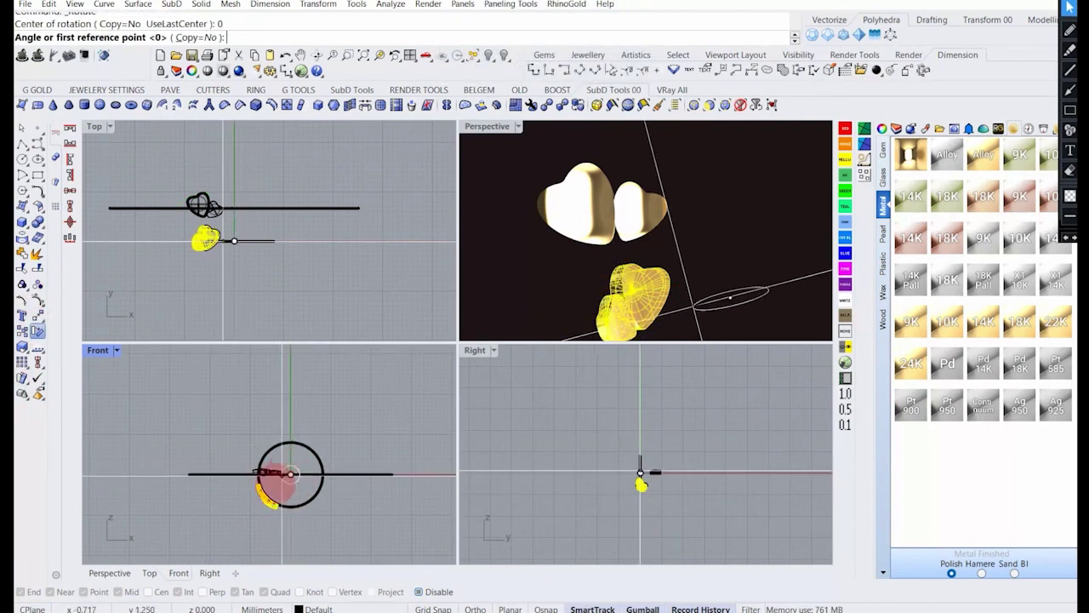
click(290, 531)
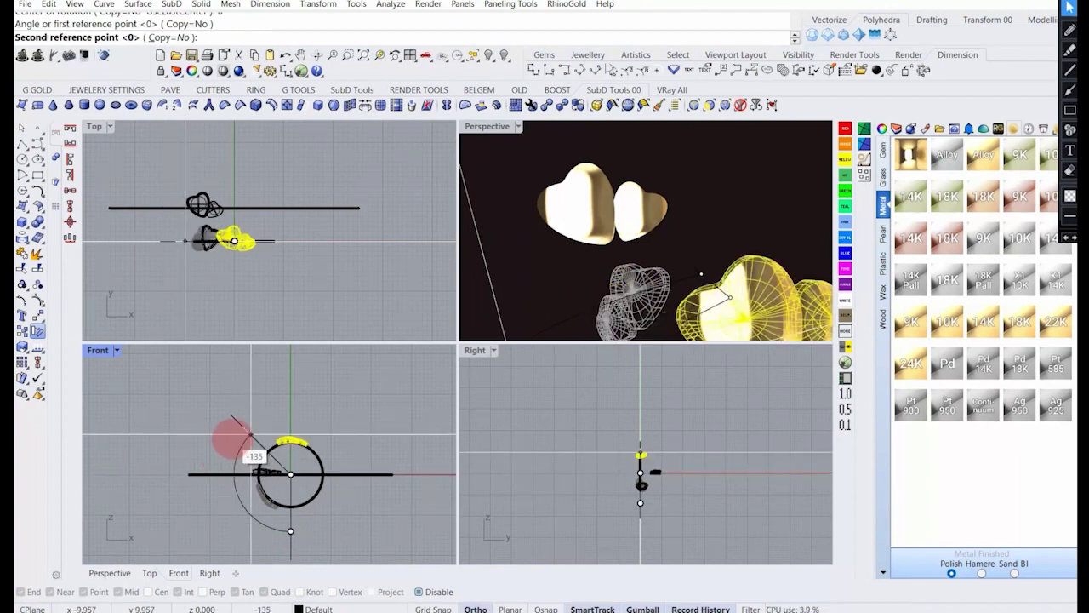
click(232, 438)
Delete the flowed heart outline curve beside the rotated hearts in the Top viewport.
scroll(224, 236, up, 6)
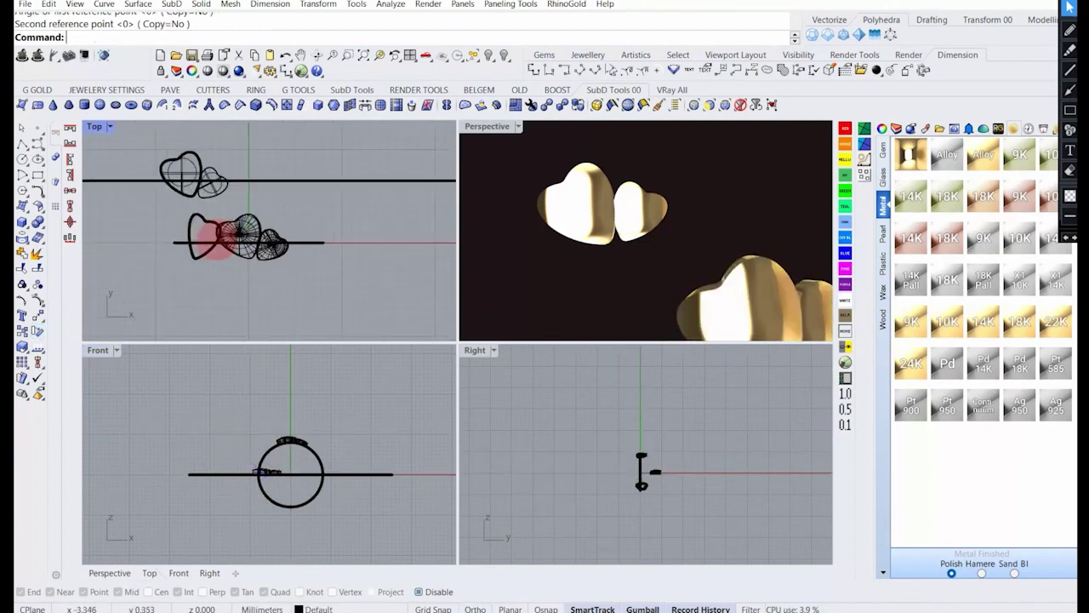
click(204, 254)
key(Delete)
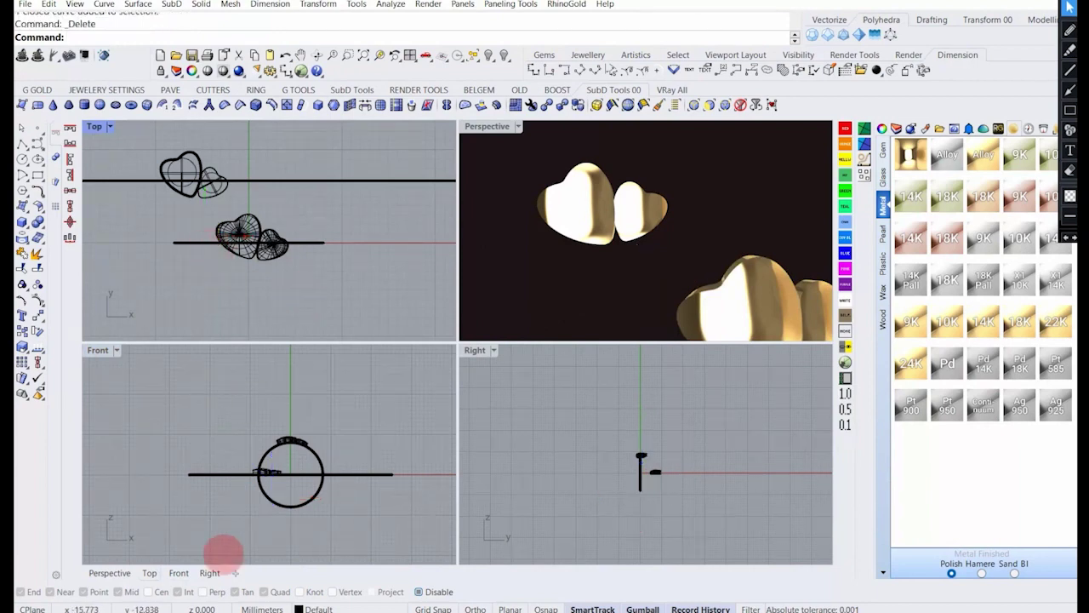
Turn on Layer 05 and preview the flowed hearts against the letter ring in the Perspective viewport.
click(317, 603)
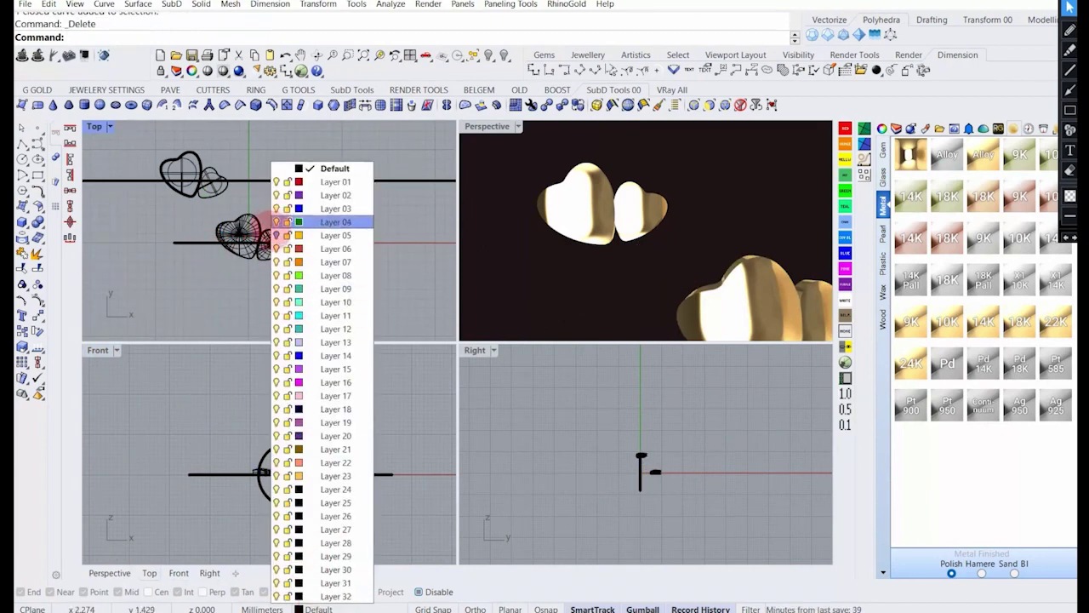
click(289, 231)
click(182, 292)
click(623, 235)
scroll(623, 235, down, 5)
right_drag(592, 234, 647, 205)
scroll(652, 241, up, 7)
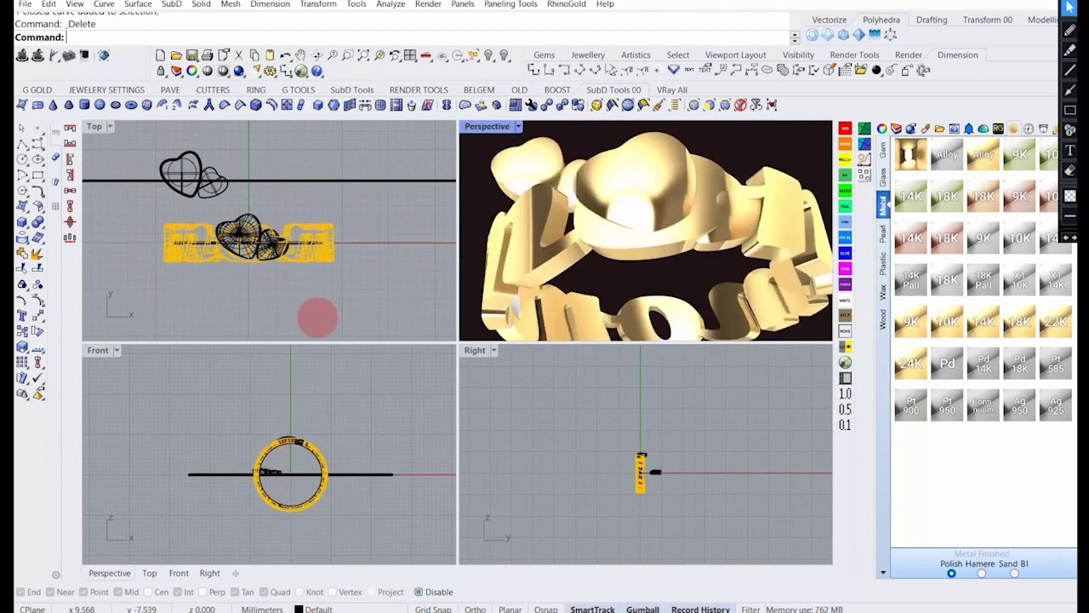
Undo the curve deletion, the rotation and the Flow of the hearts.
key(ctrl+z)
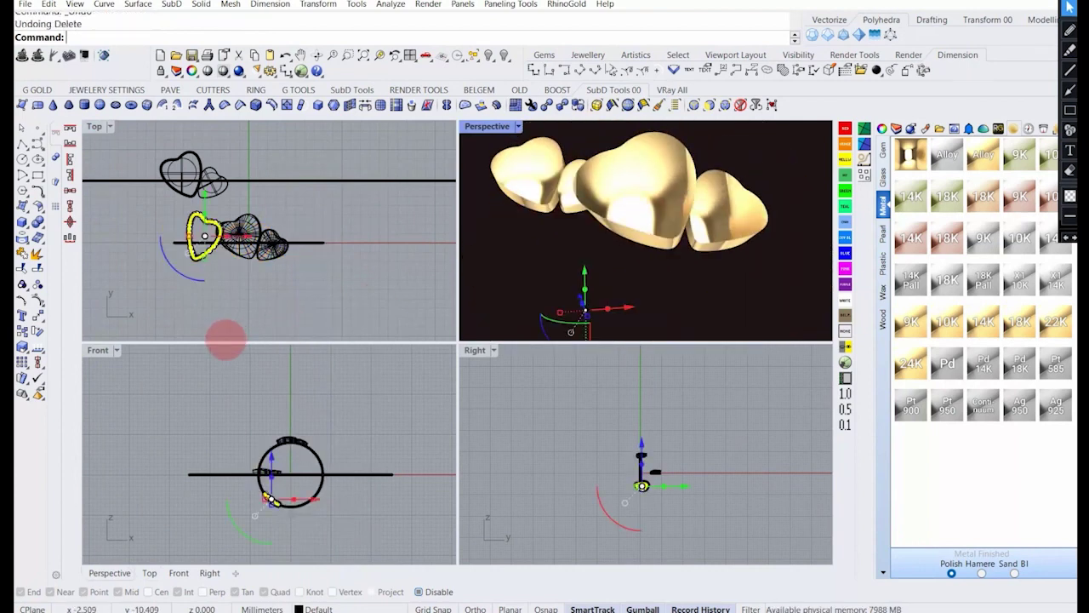
key(ctrl+z)
key(ctrl+z)
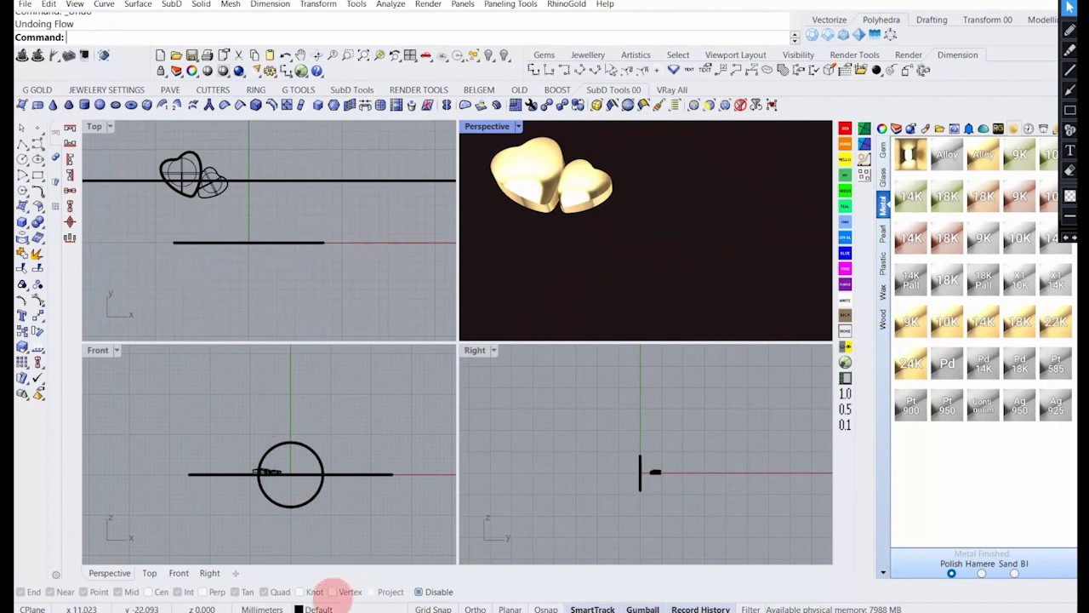
Turn on Layer 05 to show the letter ring.
click(331, 604)
click(277, 235)
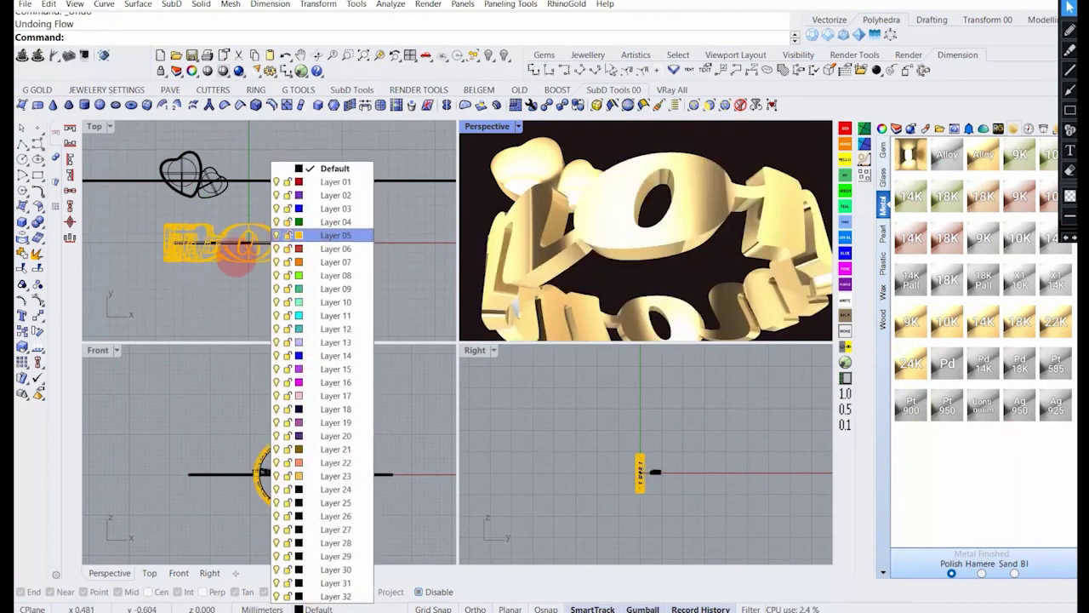
click(189, 312)
Delete the outline curve around the large flat heart in the Top viewport.
right_drag(217, 195, 225, 226)
click(273, 211)
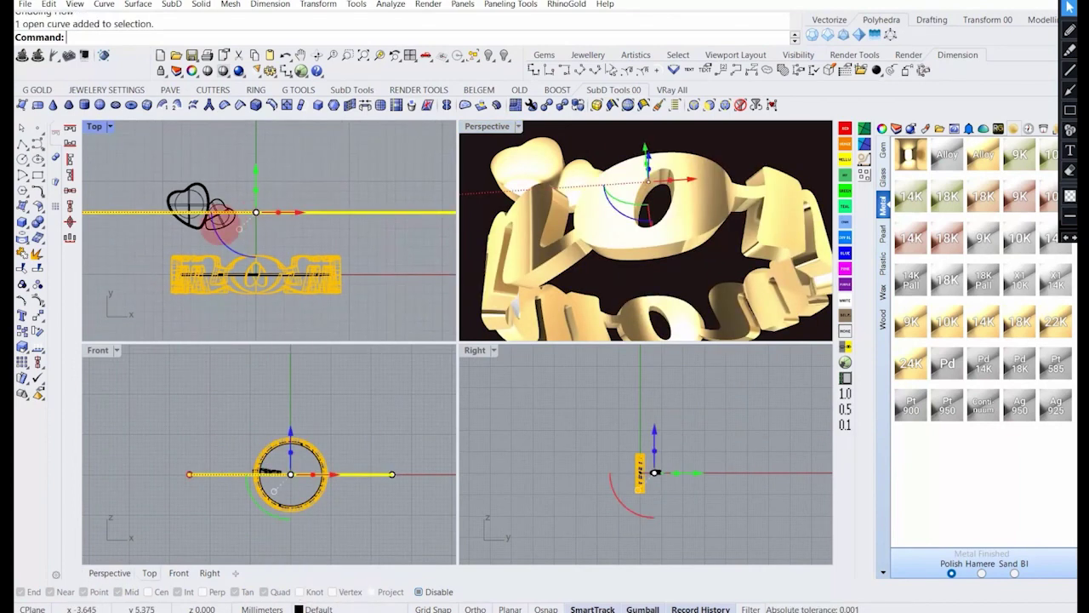
click(201, 227)
key(Return)
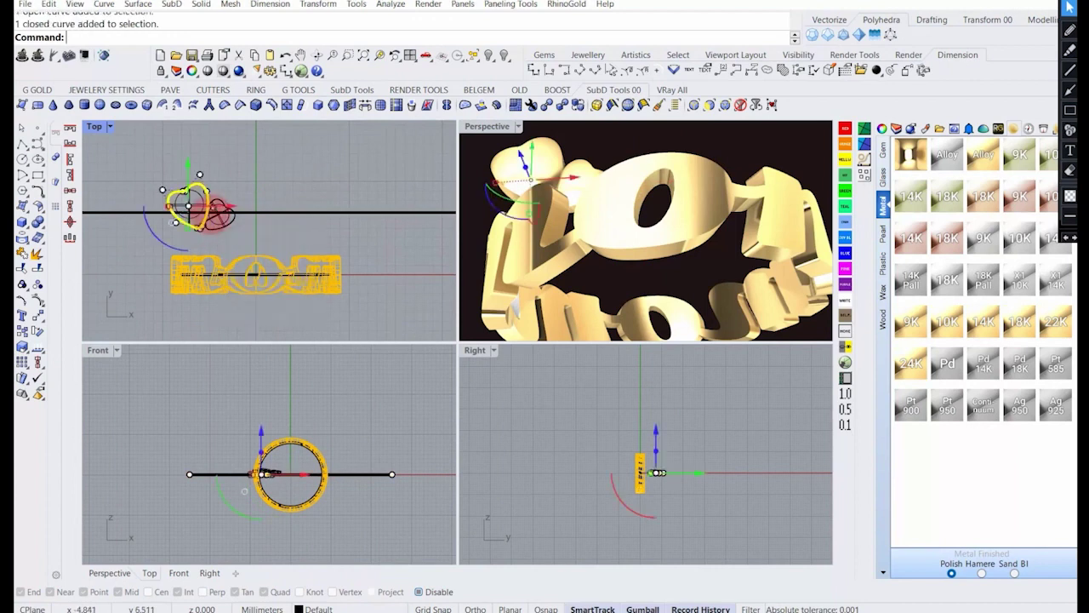
key(Delete)
scroll(235, 241, down, 3)
Flow copies of the two hearts from the long straight line onto the ring circle.
click(229, 229)
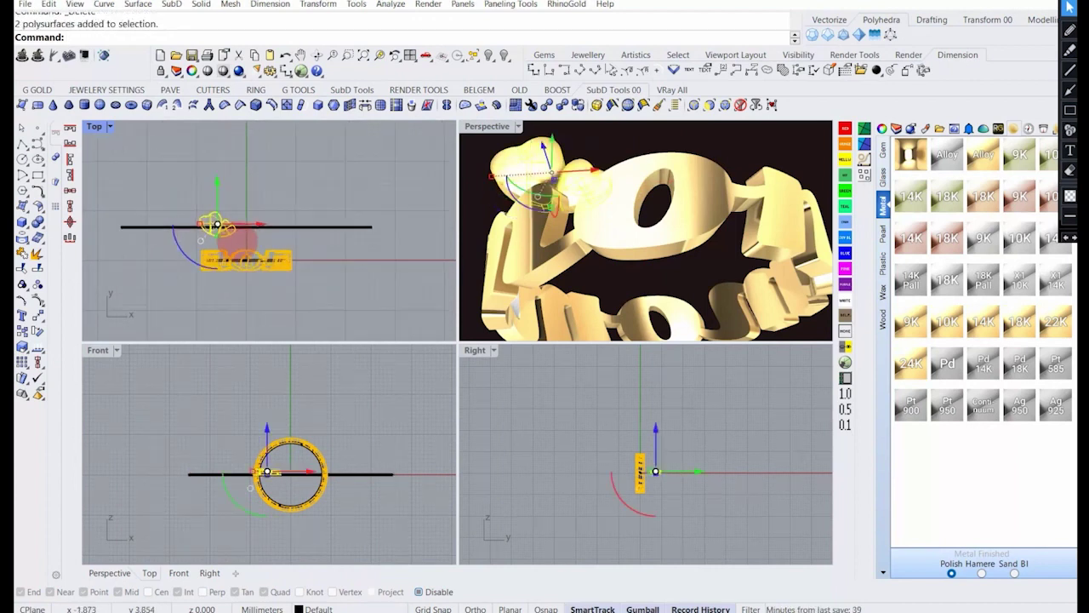
text(flow)
key(Return)
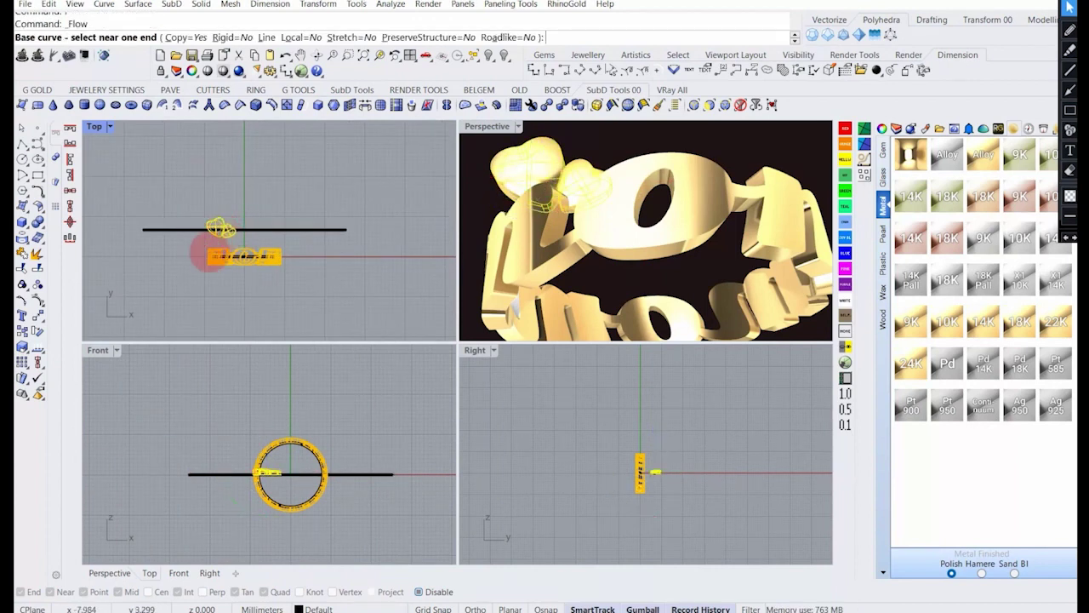
click(259, 229)
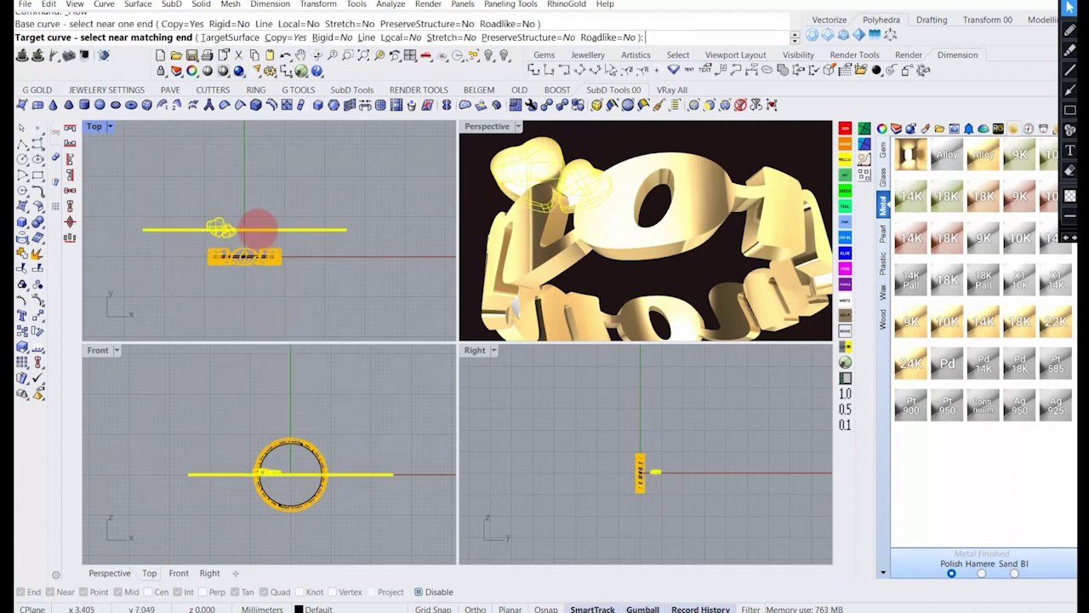
click(287, 453)
scroll(243, 255, up, 2)
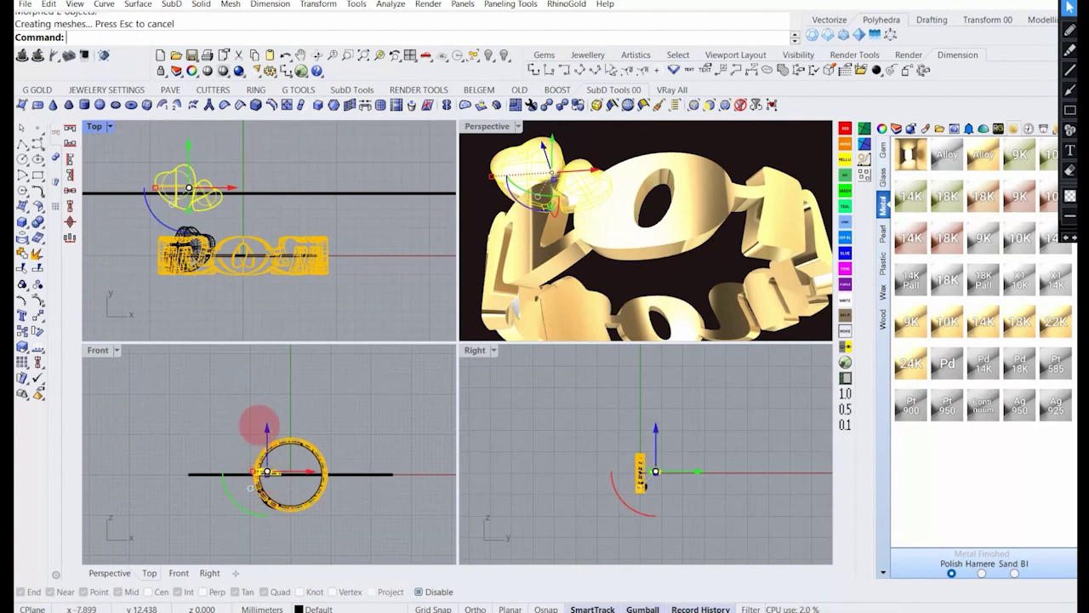
Shift the two flat hearts upward in the Top viewport and check the flowed copies against the letter ring in Perspective.
scroll(689, 247, down, 5)
right_drag(620, 271, 673, 234)
right_drag(188, 163, 199, 186)
drag(200, 181, 200, 171)
right_drag(562, 242, 638, 243)
right_drag(657, 189, 598, 174)
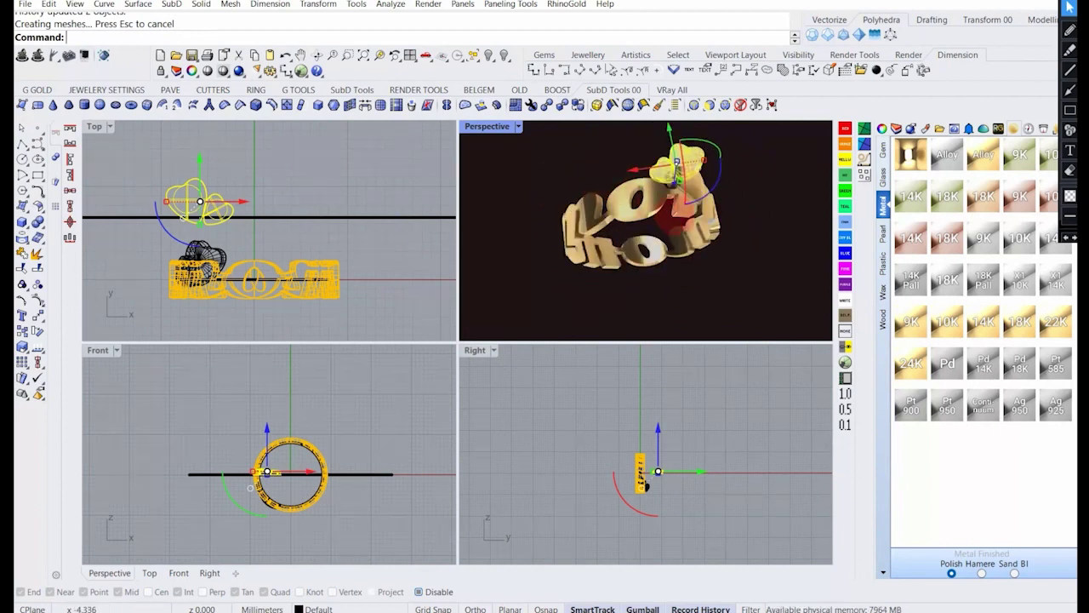
right_drag(683, 177, 617, 211)
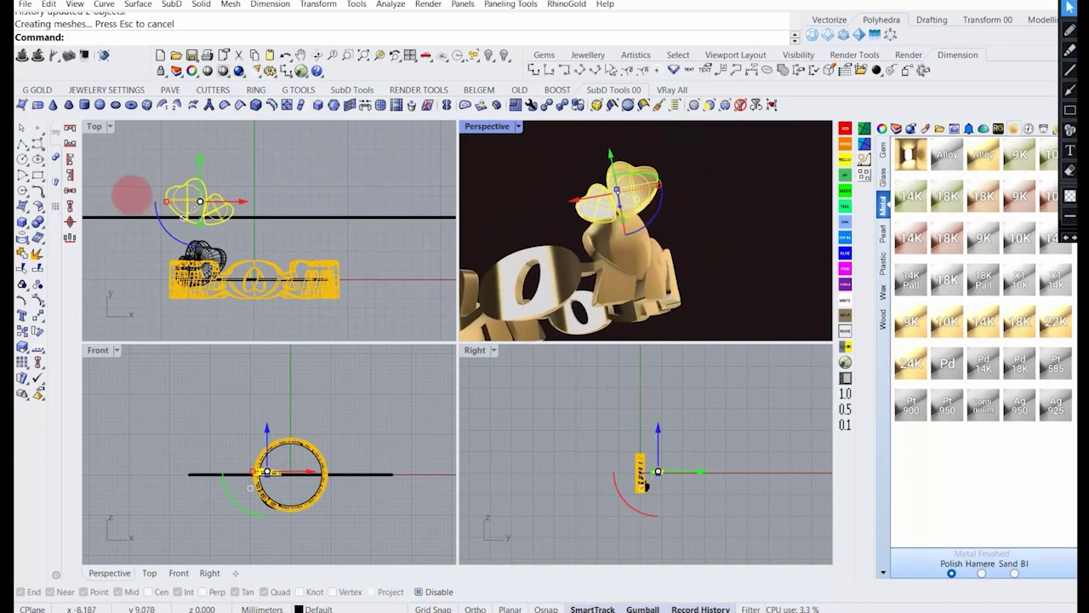
Rotate the two flat hearts counterclockwise in the Top viewport and move them farther from the line.
drag(174, 243, 228, 247)
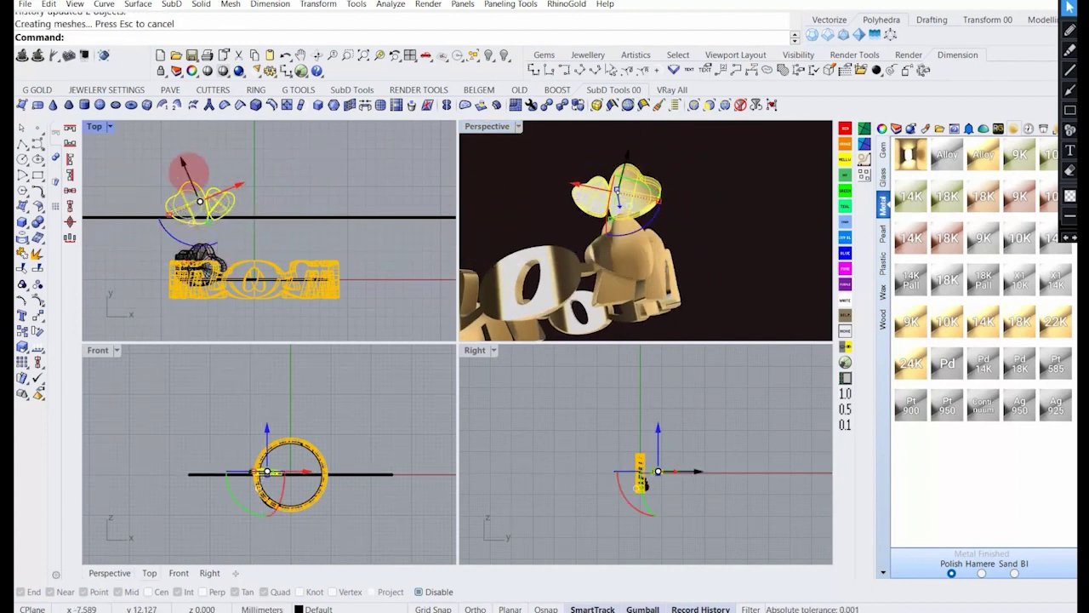
drag(192, 179, 178, 156)
right_drag(583, 225, 620, 227)
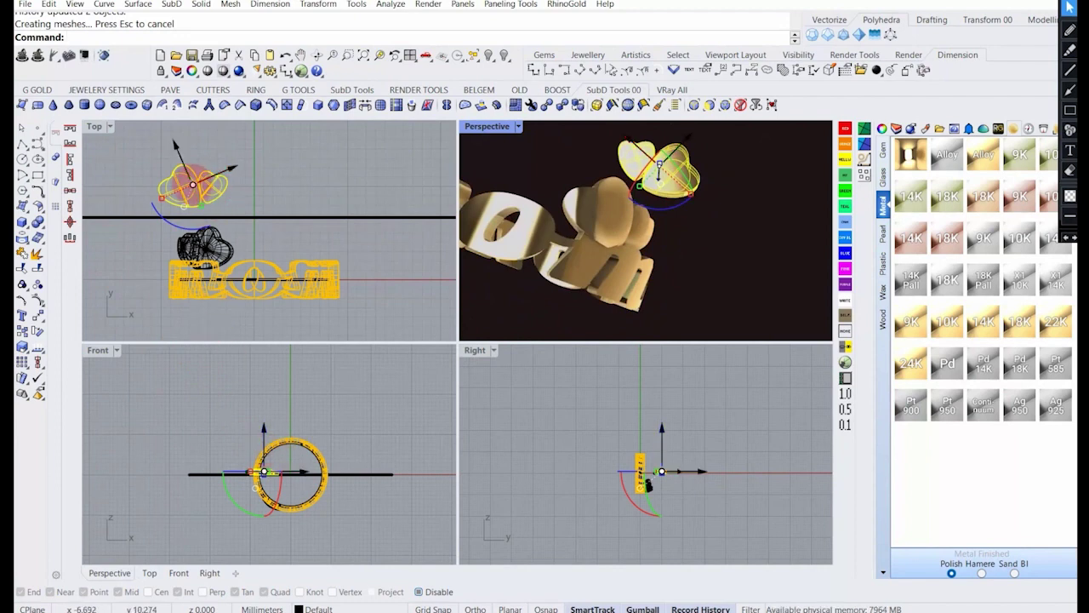
Reset the gumball on the two flat hearts and slide them in the negative X direction in the Top viewport.
click(184, 205)
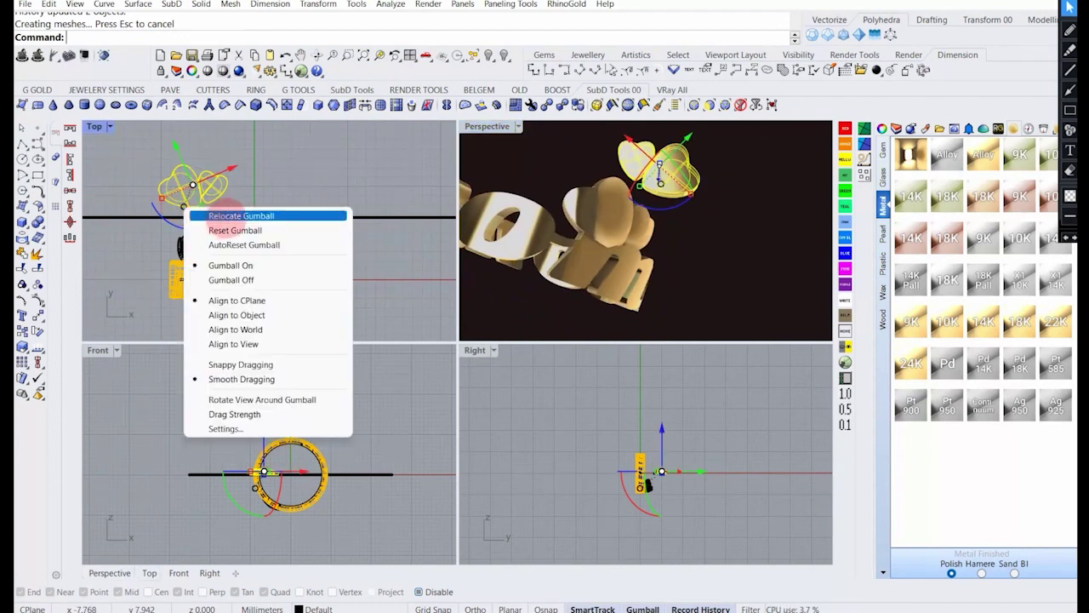
click(232, 230)
drag(223, 185, 186, 186)
right_drag(816, 245, 598, 247)
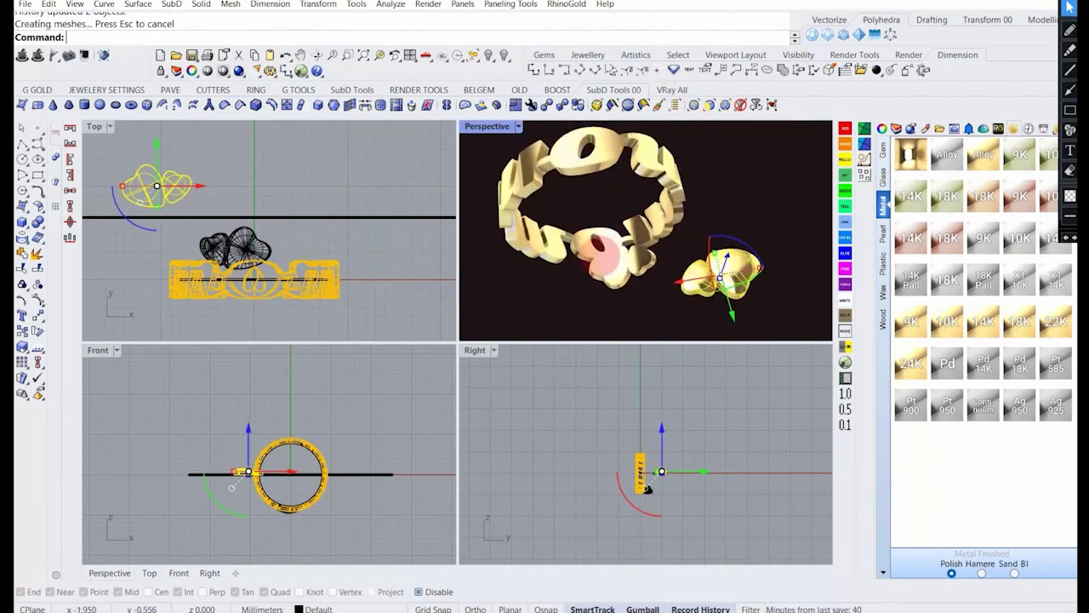
Slide the two flat hearts in the positive X direction past the ring's center to reposition their flowed copies.
drag(191, 187, 359, 186)
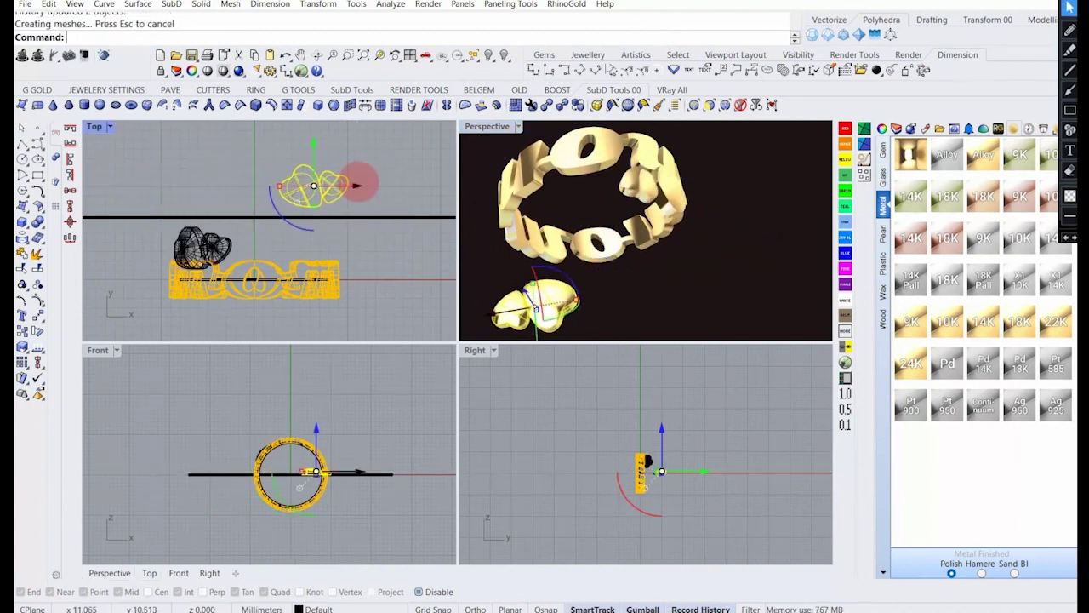
scroll(608, 258, down, 3)
right_drag(605, 232, 639, 209)
scroll(611, 214, up, 5)
scroll(609, 218, down, 5)
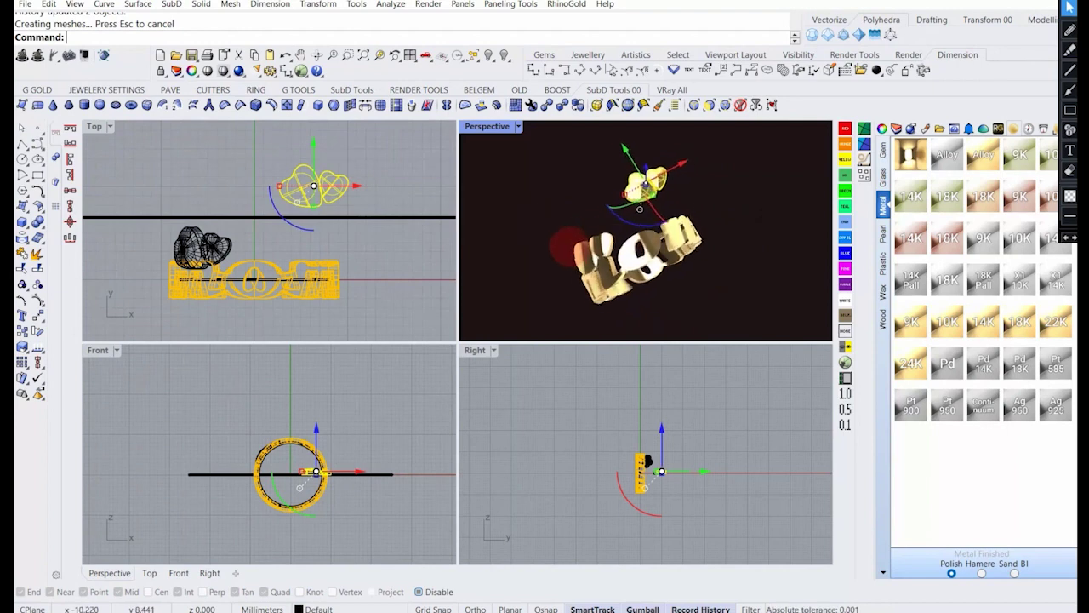
right_drag(570, 247, 568, 243)
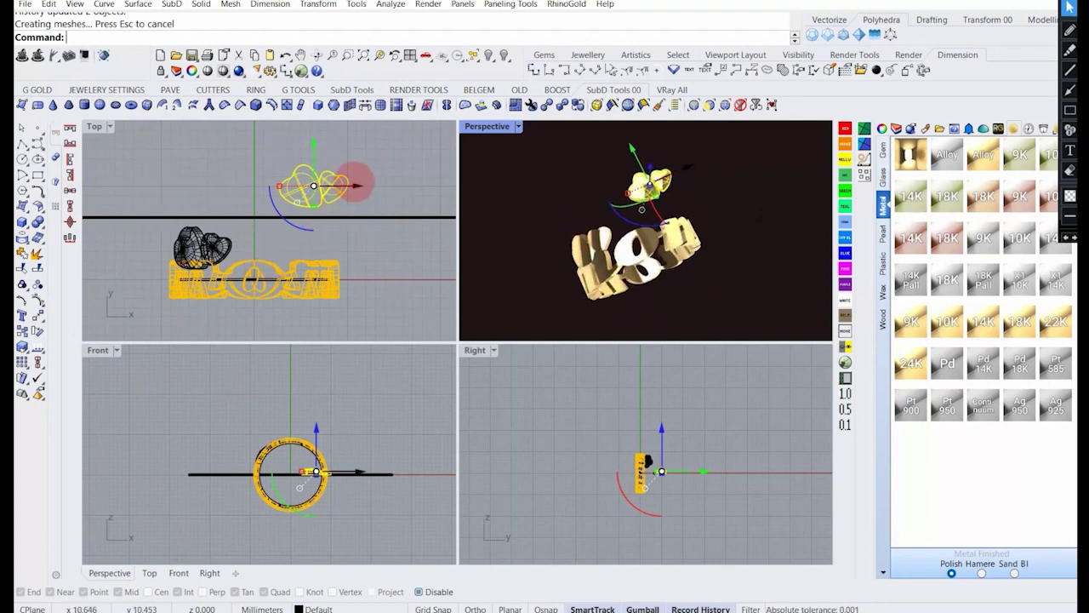
Nudge the two flat hearts slightly farther in positive X and inspect the ring in the maximized Perspective viewport.
drag(358, 186, 376, 186)
right_drag(371, 185, 335, 195)
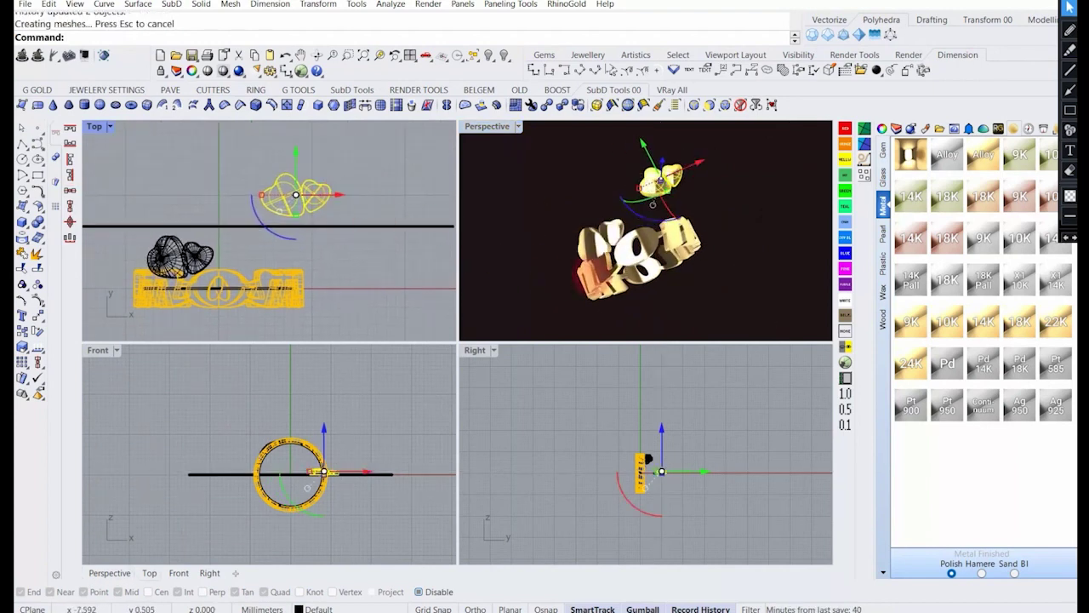
right_drag(594, 277, 649, 245)
scroll(597, 228, up, 4)
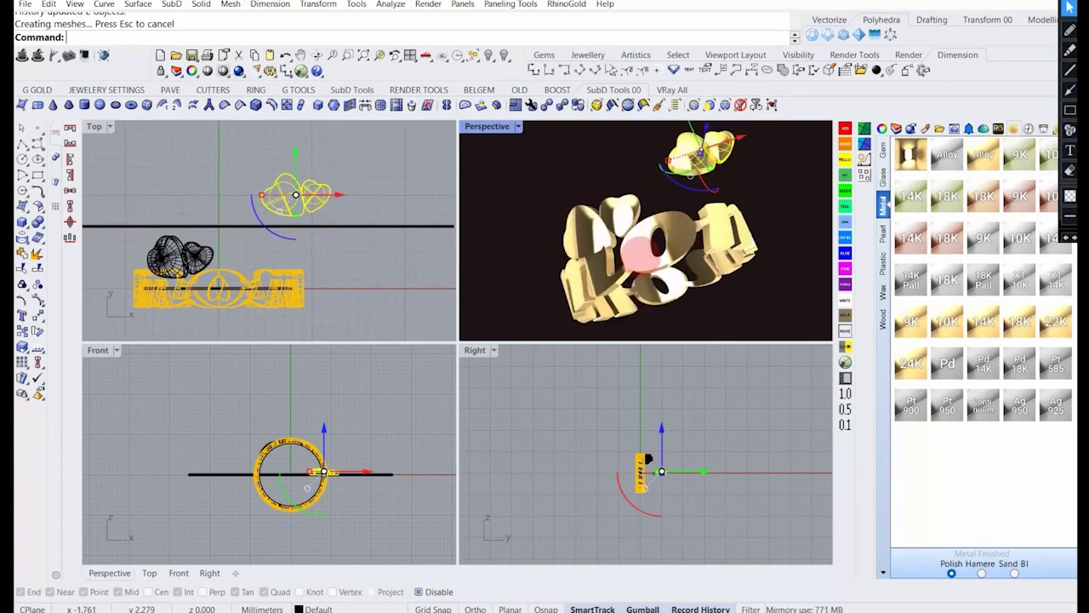
double_click(489, 127)
right_drag(474, 201, 476, 247)
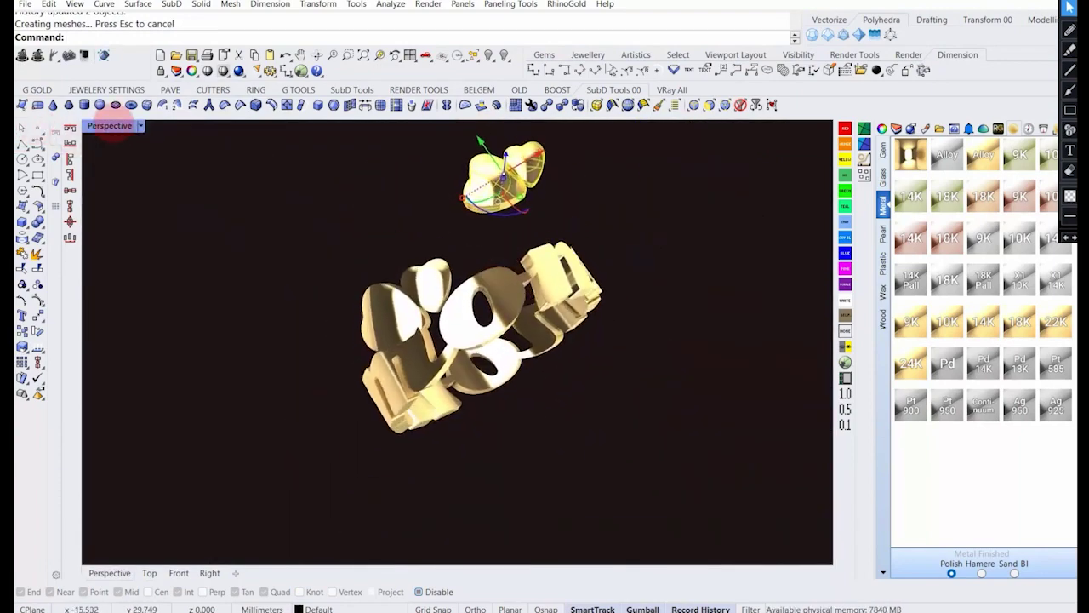
Restore the four-viewport layout and set the Perspective viewport's display mode to Shaded.
double_click(109, 126)
right_drag(316, 256, 364, 274)
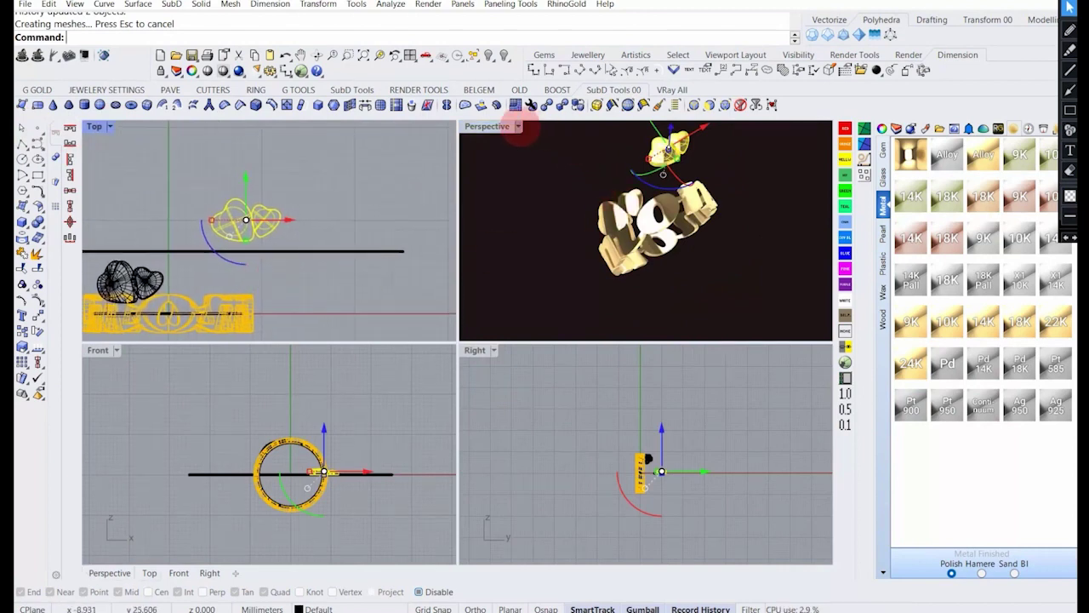
click(518, 127)
click(557, 50)
Fine-tune the two flat hearts in the Top viewport, nudging them in X and Y and rotating them slightly.
scroll(372, 219, down, 2)
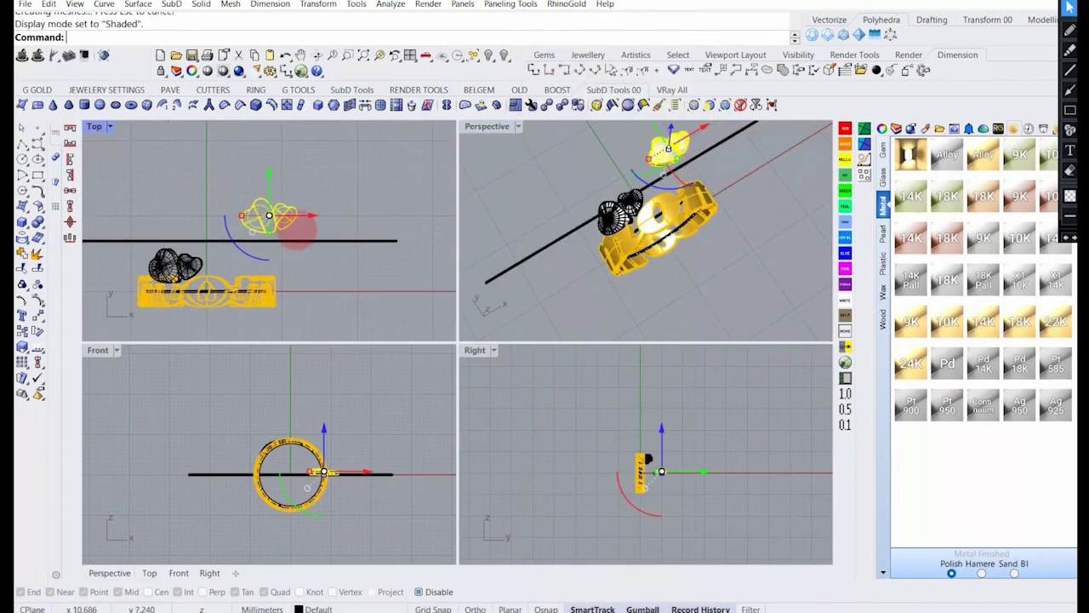
ctrl+right_drag(297, 231, 293, 211)
drag(308, 197, 312, 198)
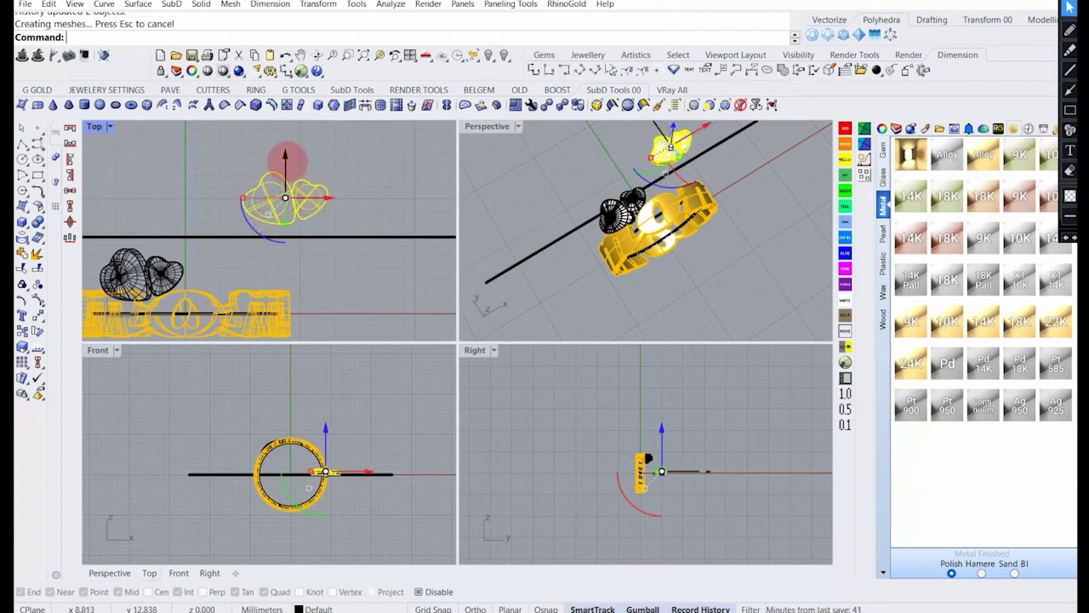
drag(285, 159, 286, 167)
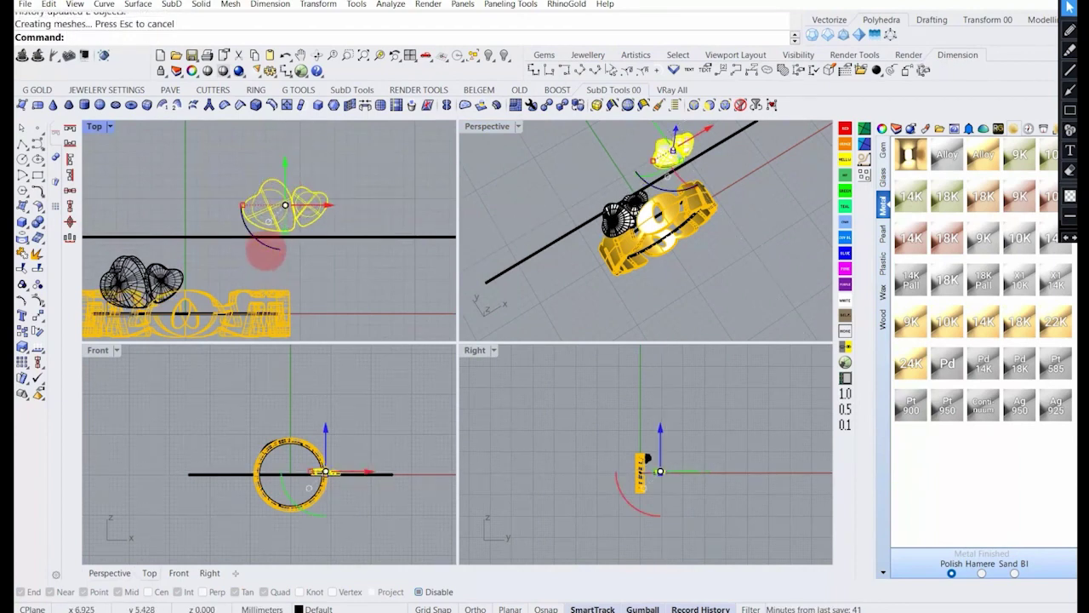
mouse_move(266, 253)
mouse_down()
mouse_move(253, 234)
mouse_move(281, 261)
mouse_move(271, 248)
mouse_up()
drag(287, 179, 287, 173)
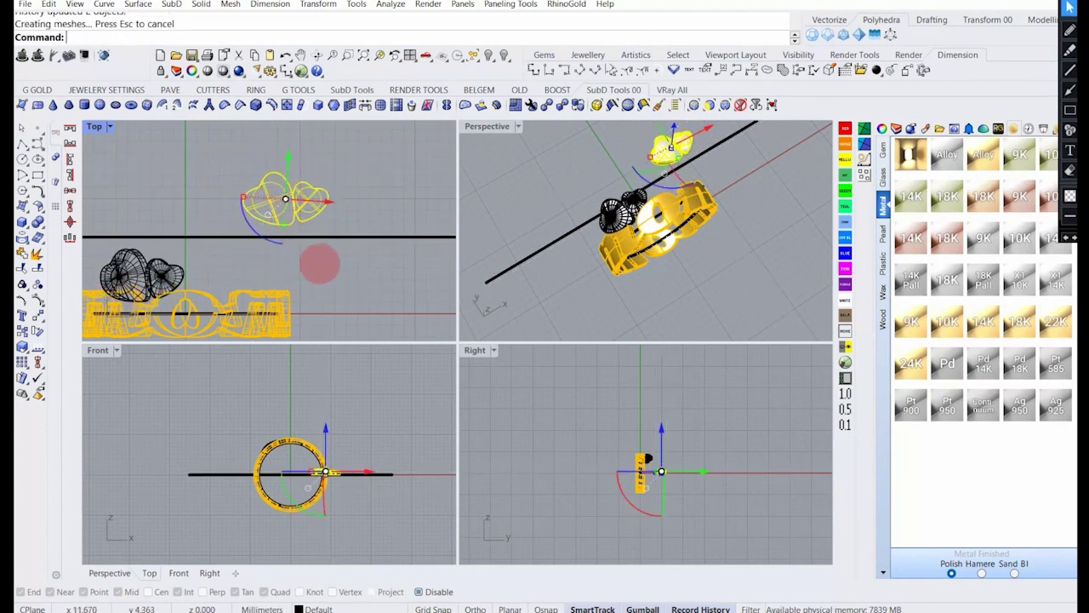
click(319, 263)
Reselect both flat hearts and rotate them slightly clockwise in the Top viewport.
right_drag(613, 261, 501, 269)
scroll(661, 177, up, 7)
drag(315, 220, 236, 199)
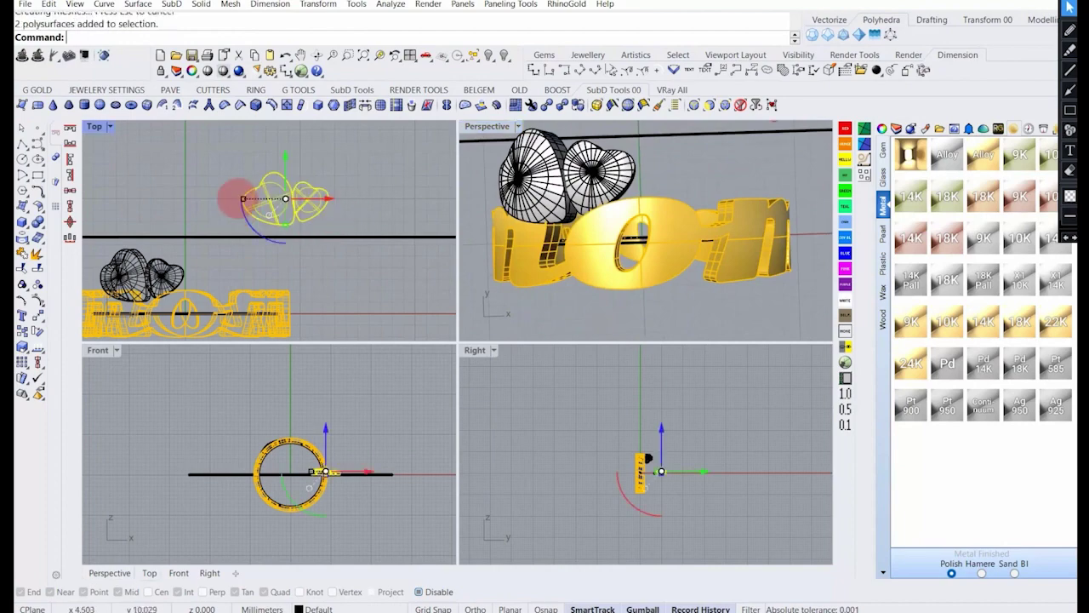
drag(262, 235, 250, 221)
click(361, 303)
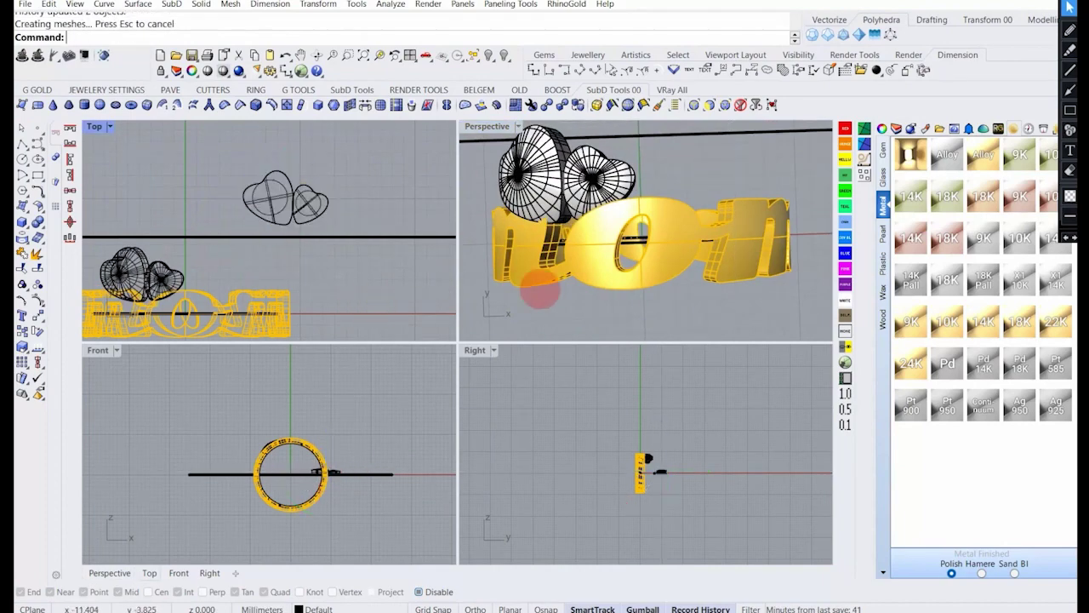
Check how the flowed hearts meet the ring and tilt the larger flat heart slightly counterclockwise in the Front viewport.
scroll(588, 284, down, 2)
right_drag(588, 284, 647, 206)
scroll(646, 206, down, 3)
scroll(645, 204, up, 10)
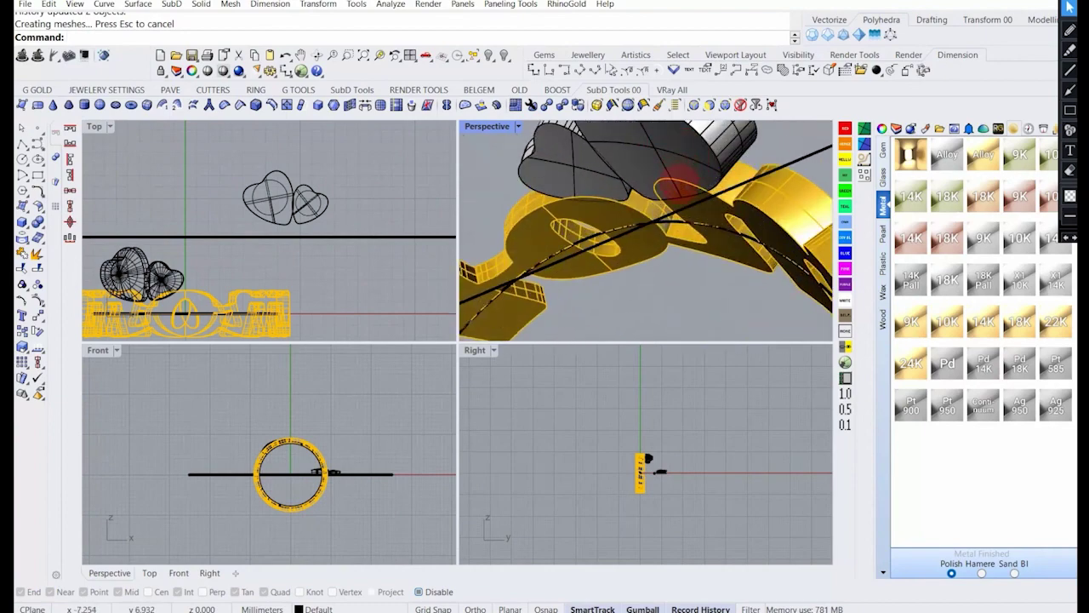
scroll(618, 258, down, 6)
right_drag(626, 228, 582, 272)
scroll(617, 223, up, 3)
click(277, 207)
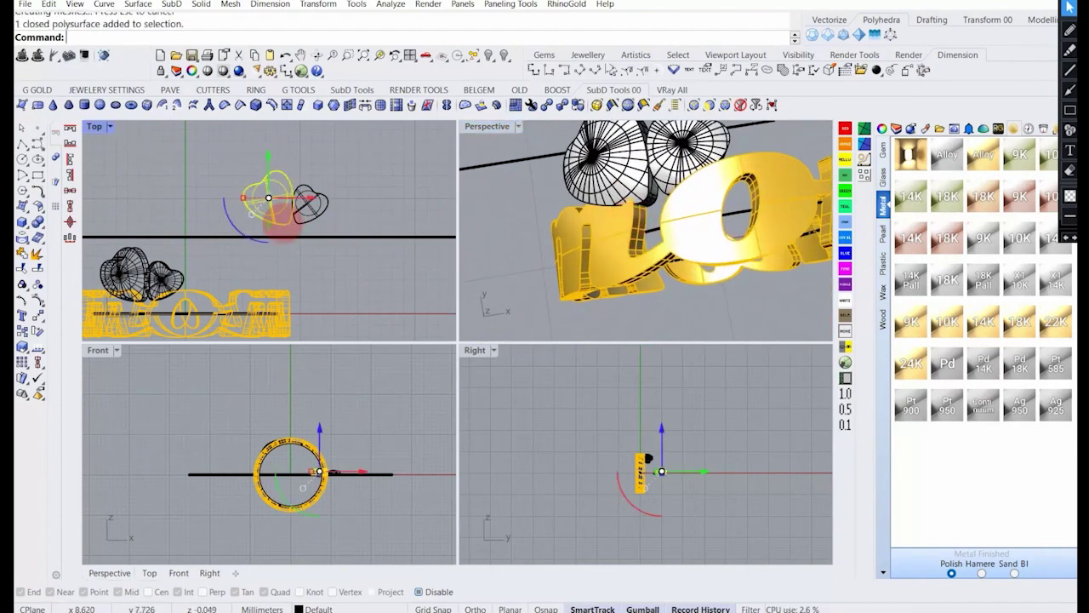
scroll(314, 478, up, 4)
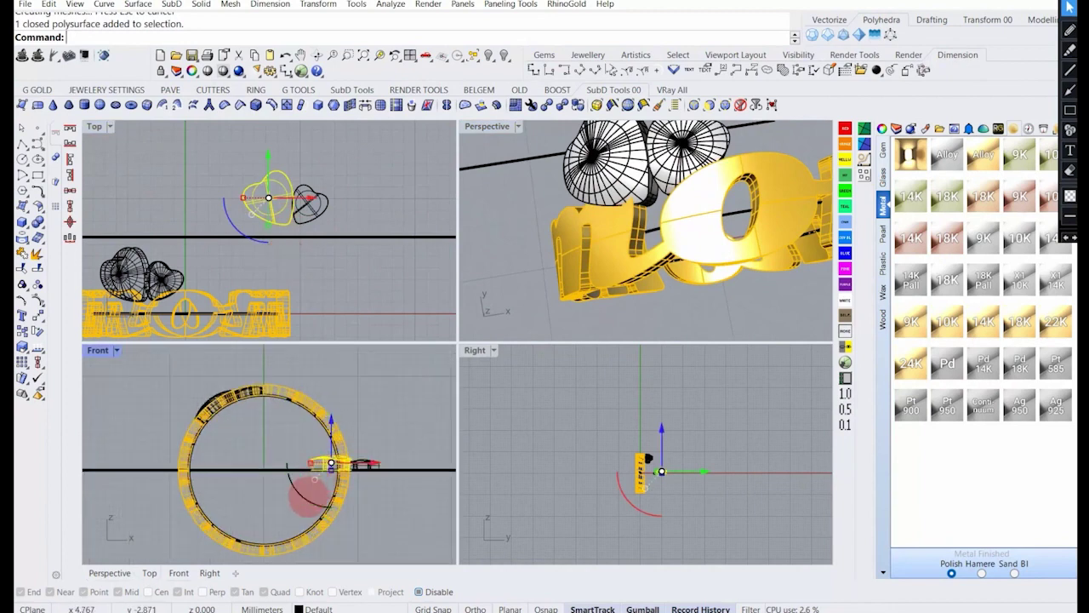
mouse_move(313, 498)
mouse_down()
mouse_move(305, 521)
mouse_move(317, 498)
mouse_up()
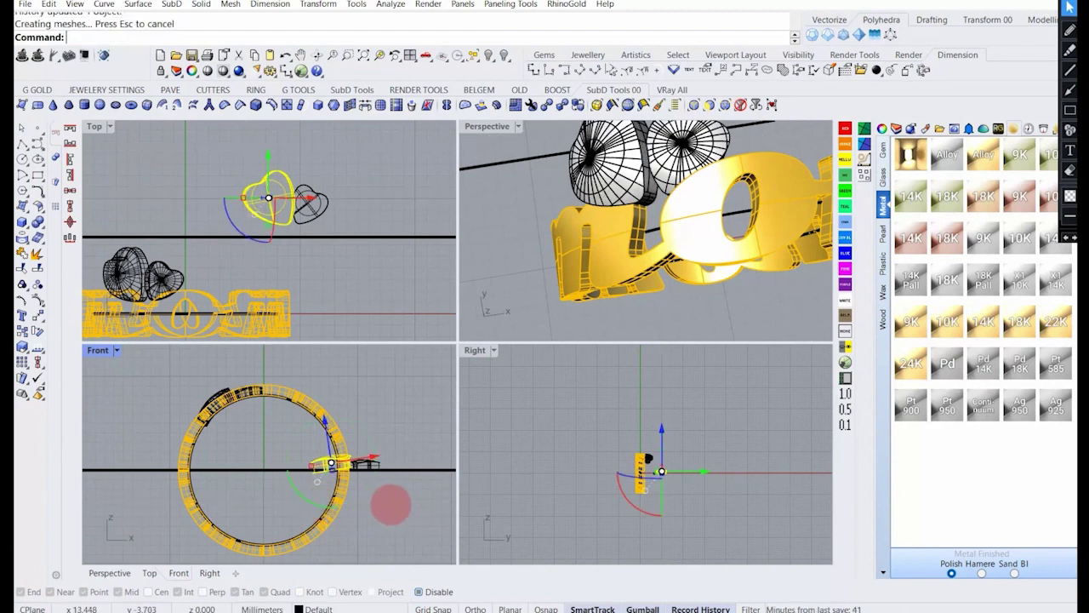
click(394, 504)
Tilt the smaller flat heart slightly clockwise in the Front viewport.
scroll(573, 316, down, 5)
right_drag(585, 266, 627, 240)
click(627, 241)
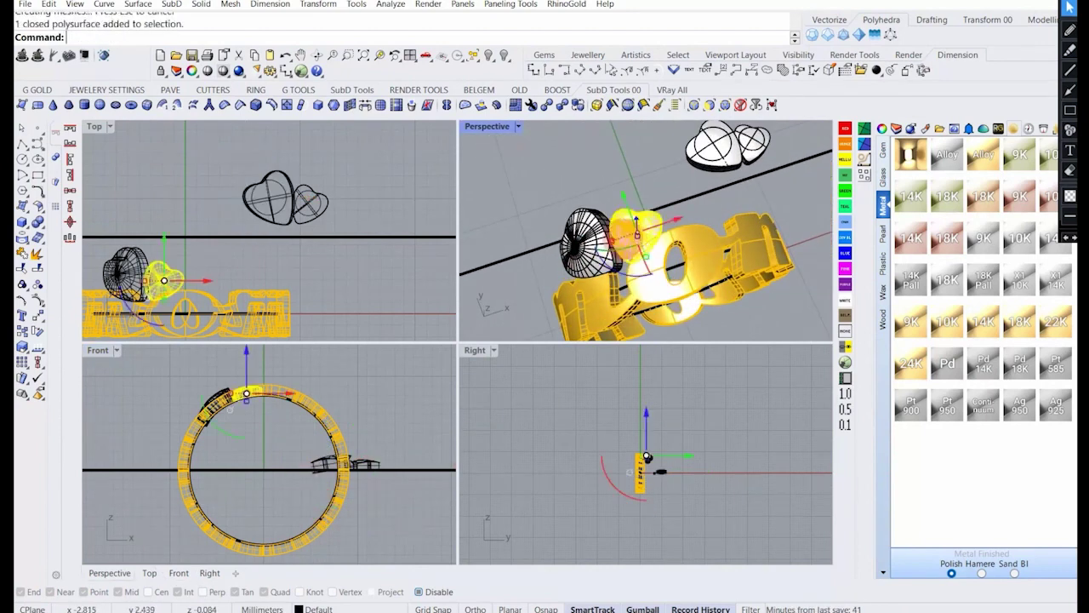
click(369, 464)
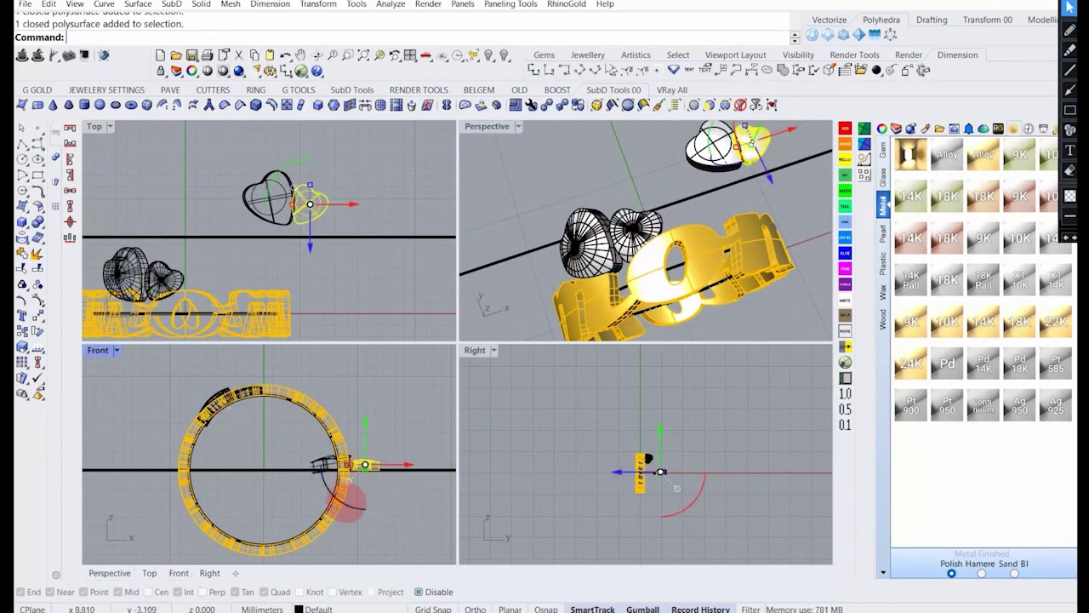
drag(347, 504, 345, 504)
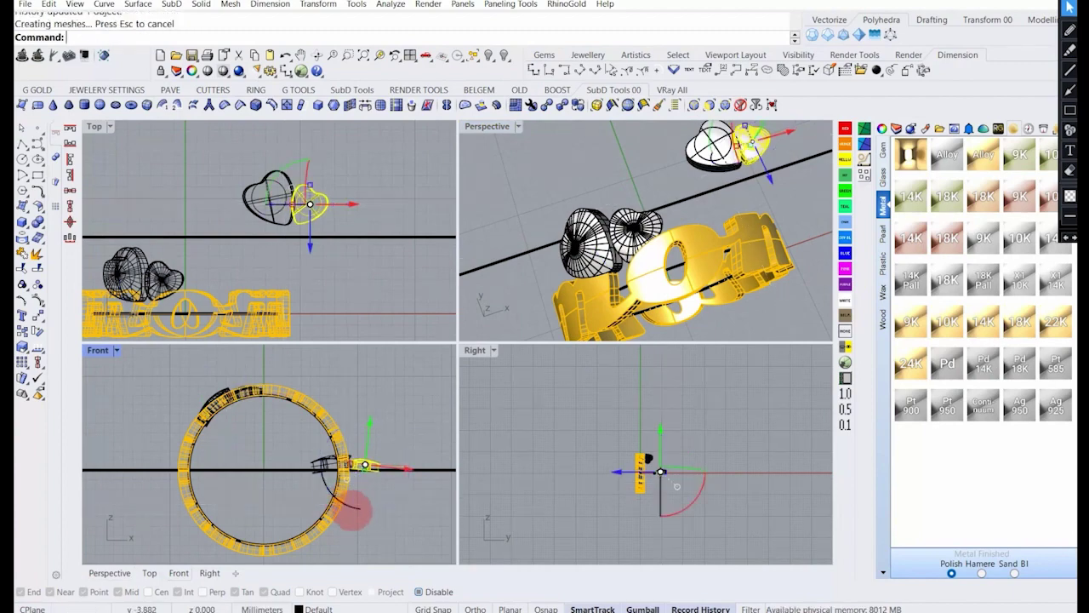
click(408, 499)
Move the smaller flat heart slightly in negative X toward the larger heart in the Top viewport.
scroll(607, 218, up, 4)
right_drag(611, 206, 600, 260)
click(316, 207)
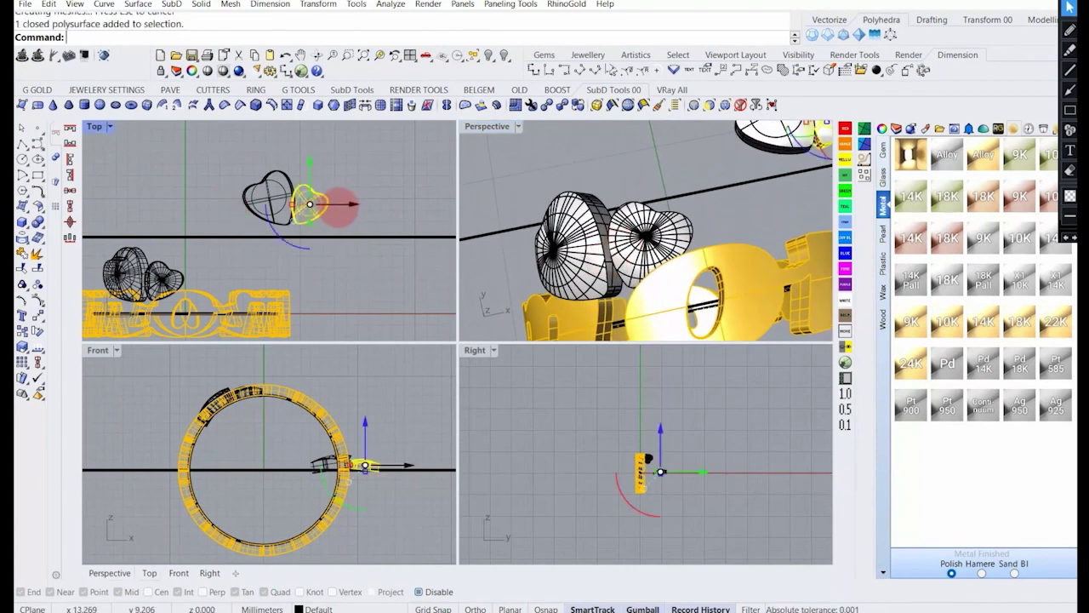
drag(340, 207, 373, 217)
scroll(560, 270, down, 5)
mouse_move(559, 271)
right_down()
mouse_move(564, 250)
mouse_move(591, 238)
mouse_move(578, 312)
mouse_move(551, 281)
right_up()
scroll(579, 311, up, 4)
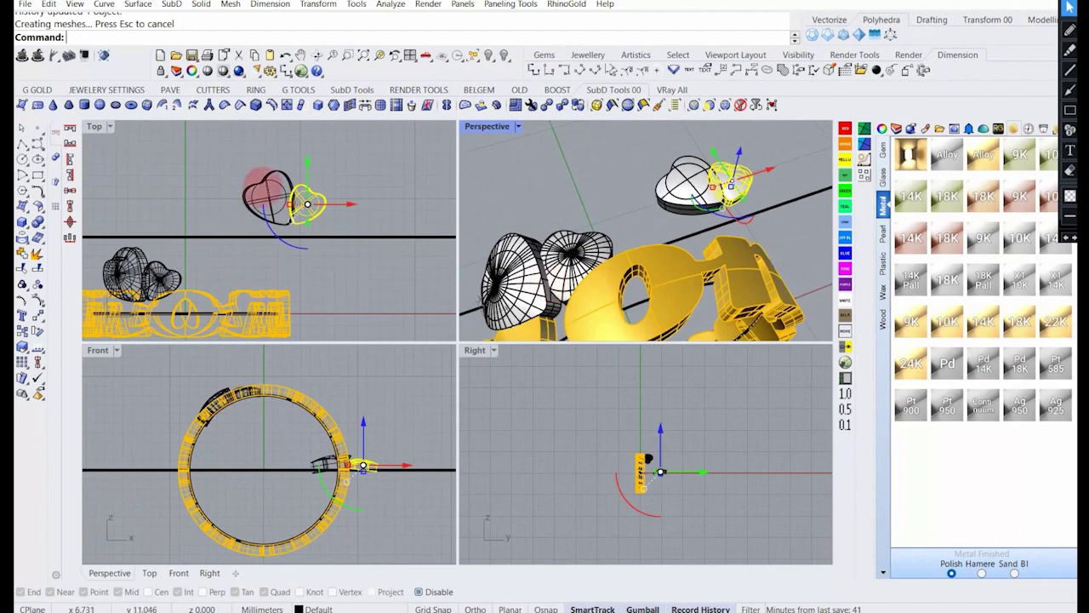
scroll(315, 203, up, 3)
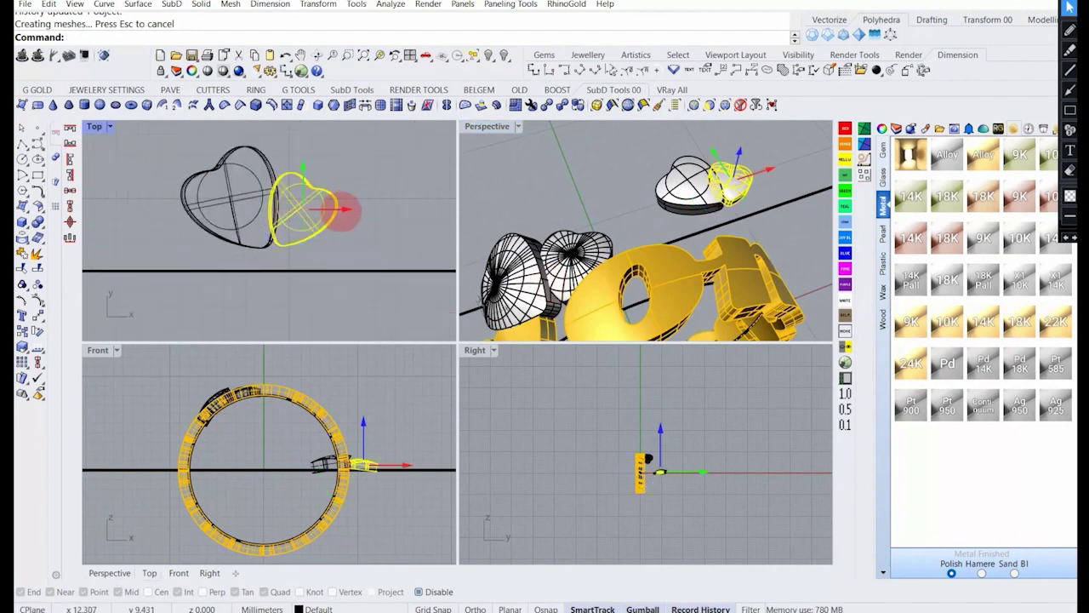
click(369, 236)
Assign the two flowed hearts on the ring to Layer 05.
right_drag(683, 260, 617, 242)
scroll(241, 209, down, 6)
scroll(231, 238, up, 2)
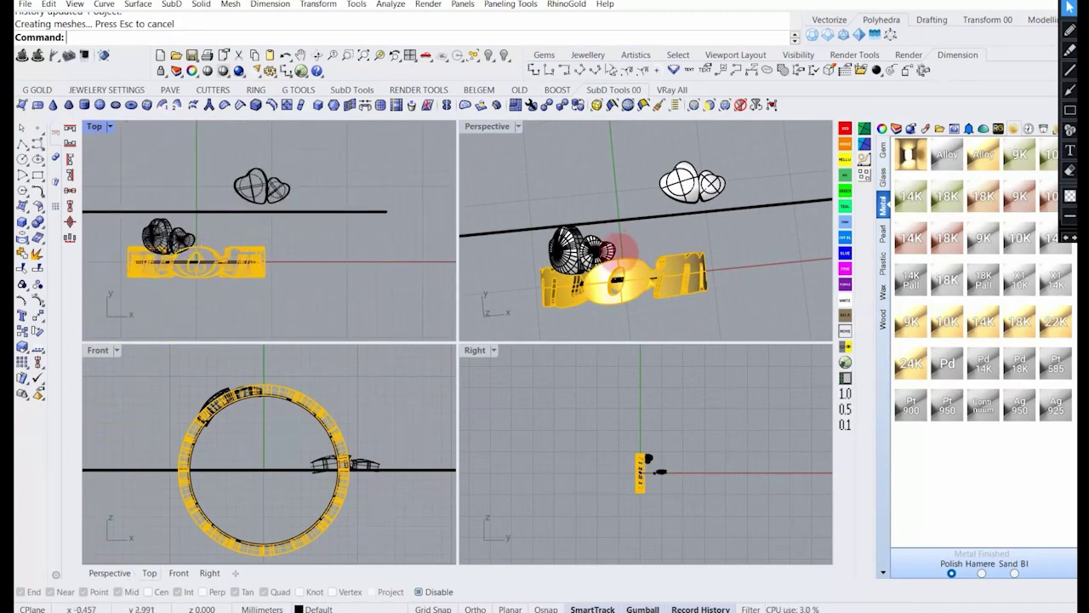
click(578, 247)
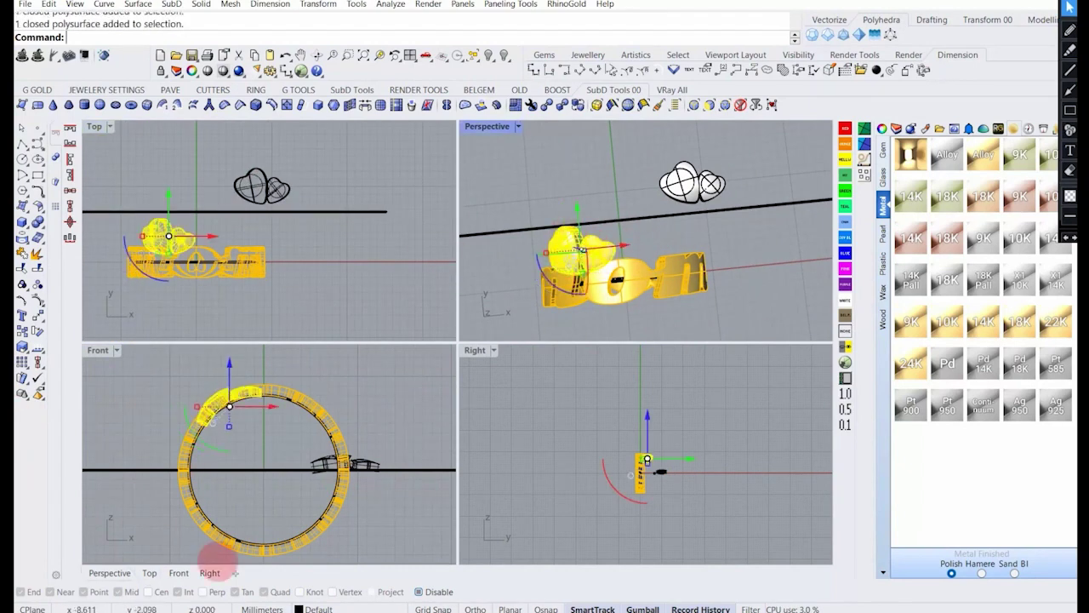
click(319, 609)
click(340, 239)
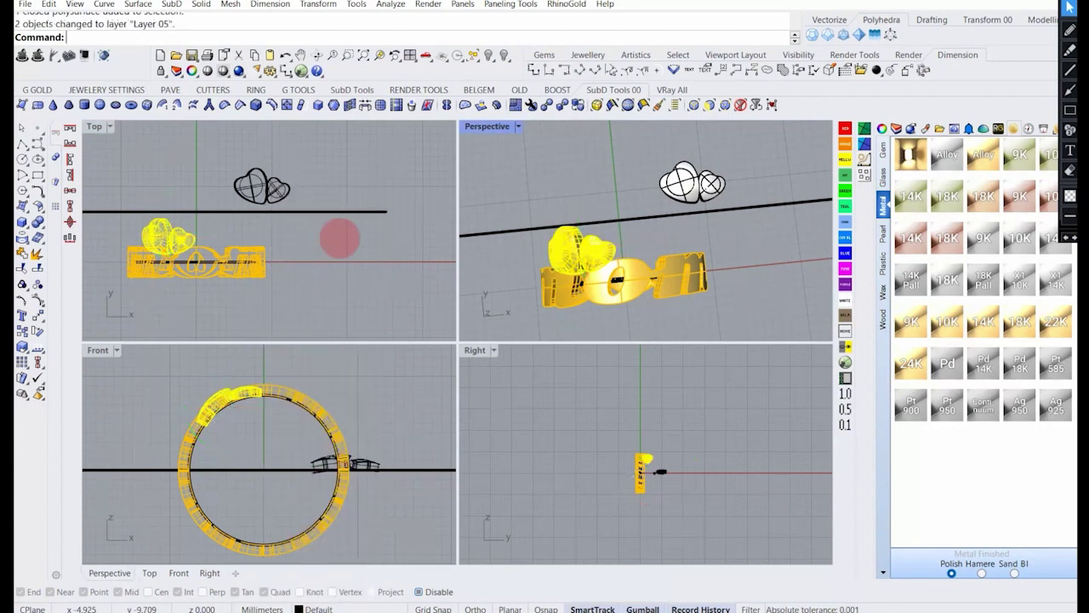
Group the straight line with the two flat hearts and hide the group.
right_drag(626, 217, 600, 260)
scroll(229, 242, down, 4)
right_drag(230, 241, 260, 271)
drag(334, 264, 265, 220)
click(22, 286)
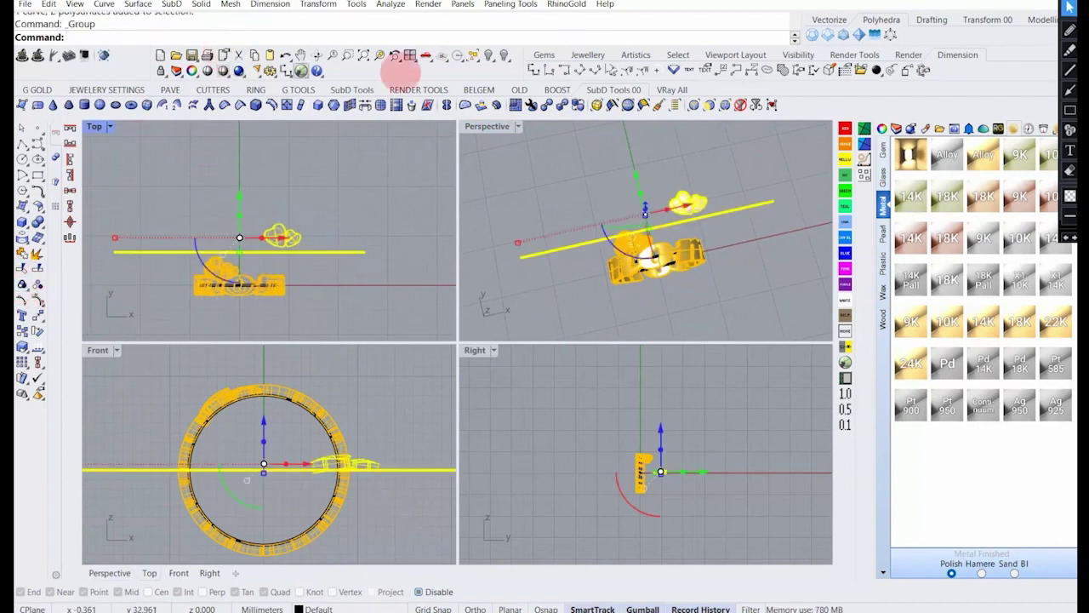
click(479, 56)
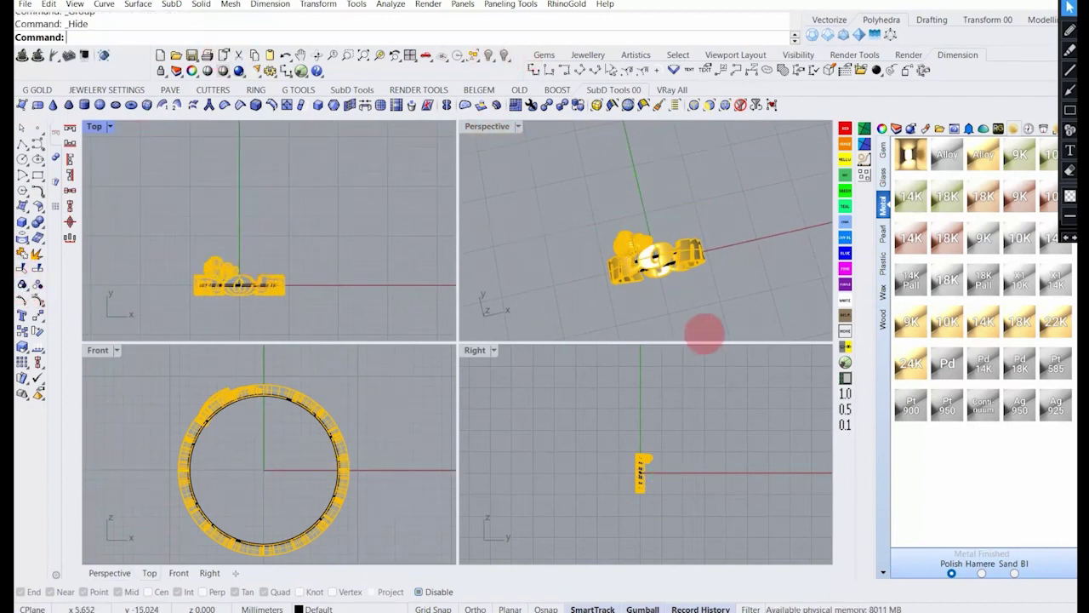
Group the letter ring, its circular guide curve and the two flowed hearts.
drag(706, 333, 533, 275)
click(22, 284)
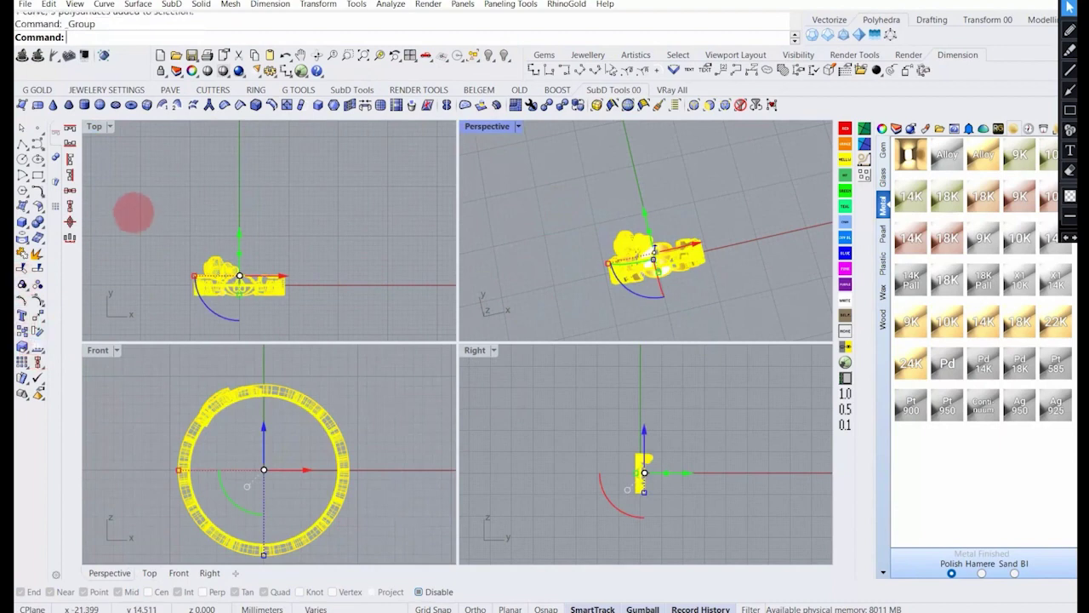
click(134, 212)
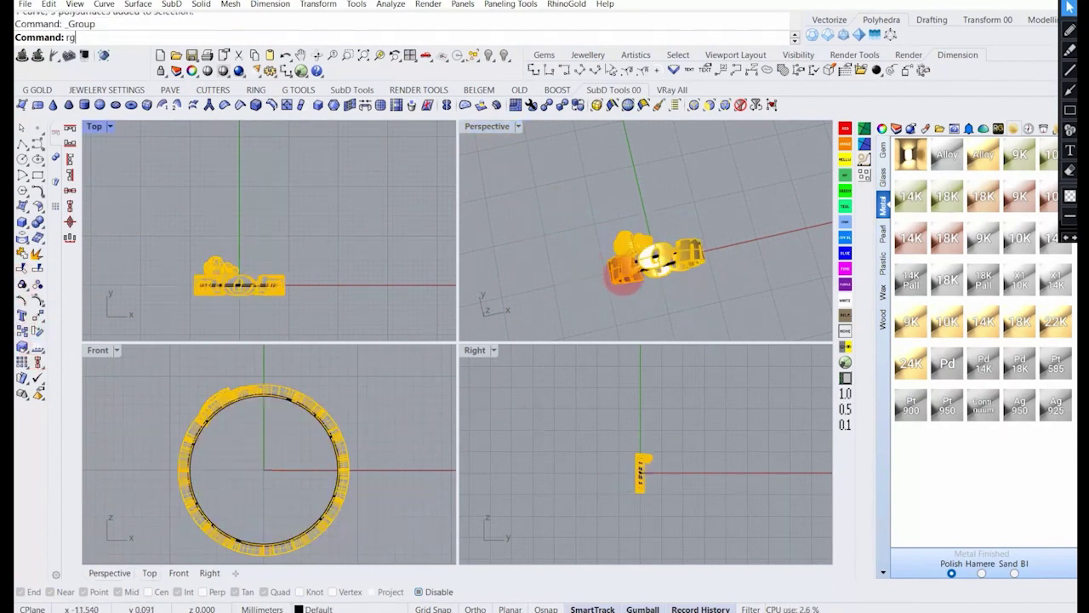
Remove the letter ring and its circular guide curve from the group with RemoveFromGroup, and delete the guide curve.
key(Return)
mouse_move(624, 274)
right_down()
mouse_move(690, 192)
mouse_move(622, 285)
right_up()
scroll(617, 294, up, 4)
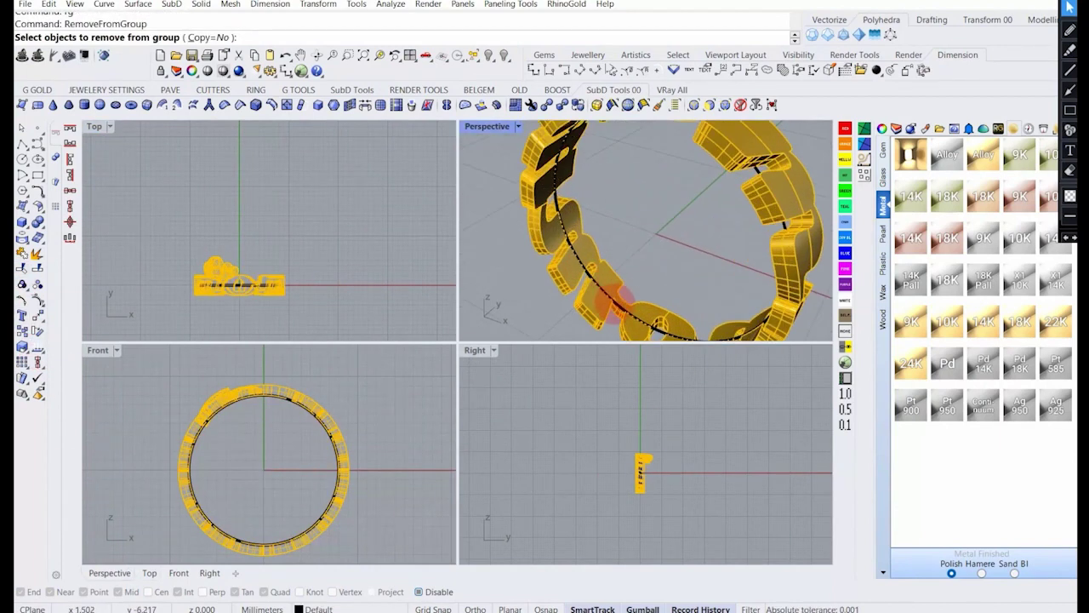
click(614, 304)
click(612, 300)
key(Return)
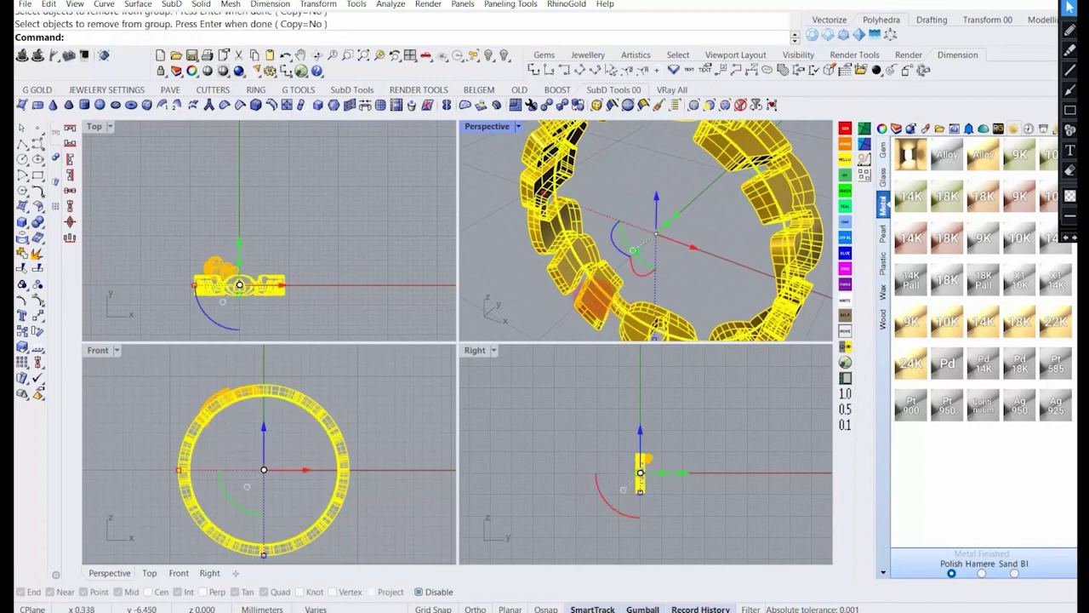
ctrl+click(656, 325)
key(Delete)
scroll(607, 280, down, 5)
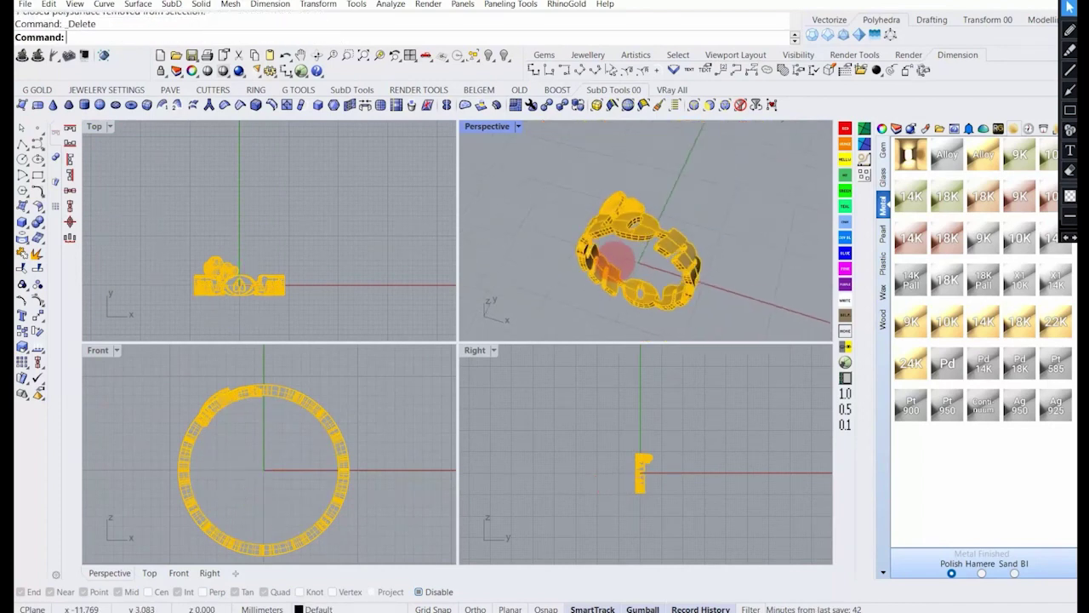
Group the letter ring together with the two flowed hearts.
click(253, 279)
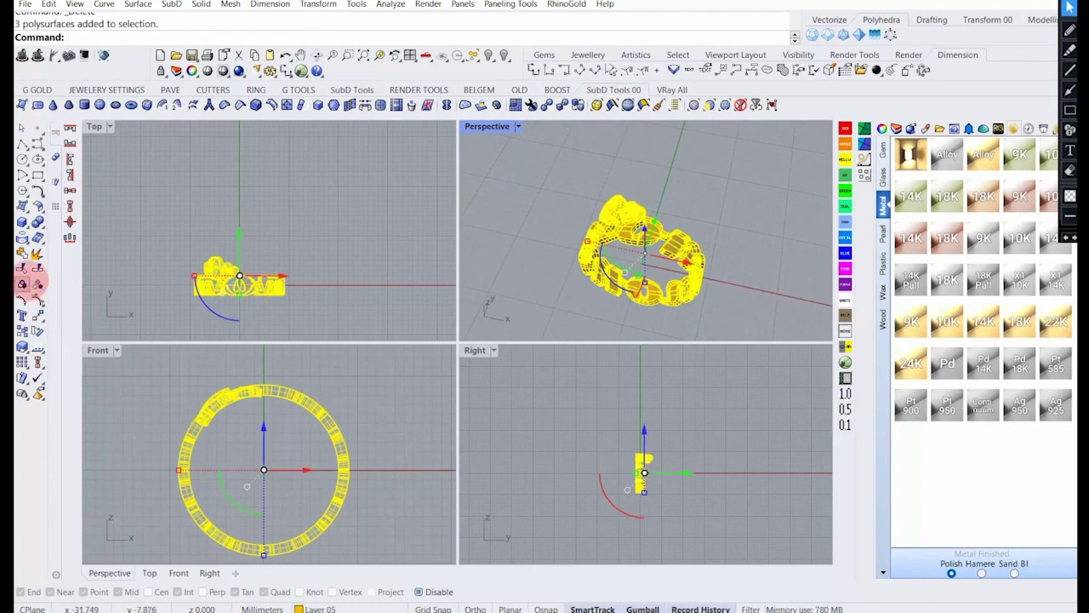
click(28, 283)
click(323, 235)
Maximize the Perspective viewport and set its display mode to Rendered.
drag(922, 361, 702, 265)
double_click(486, 128)
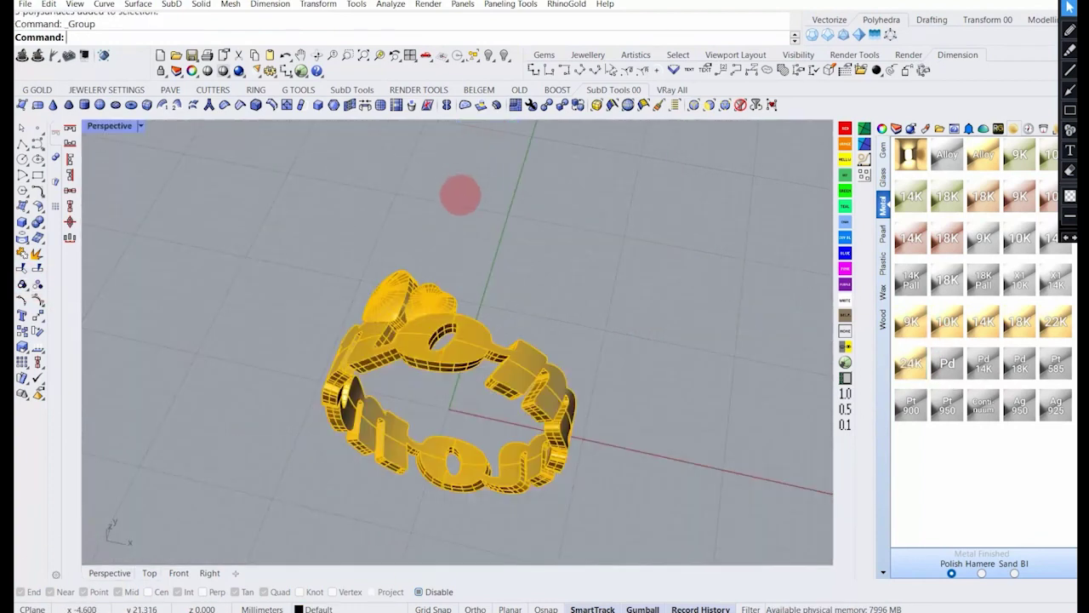
right_drag(459, 195, 430, 353)
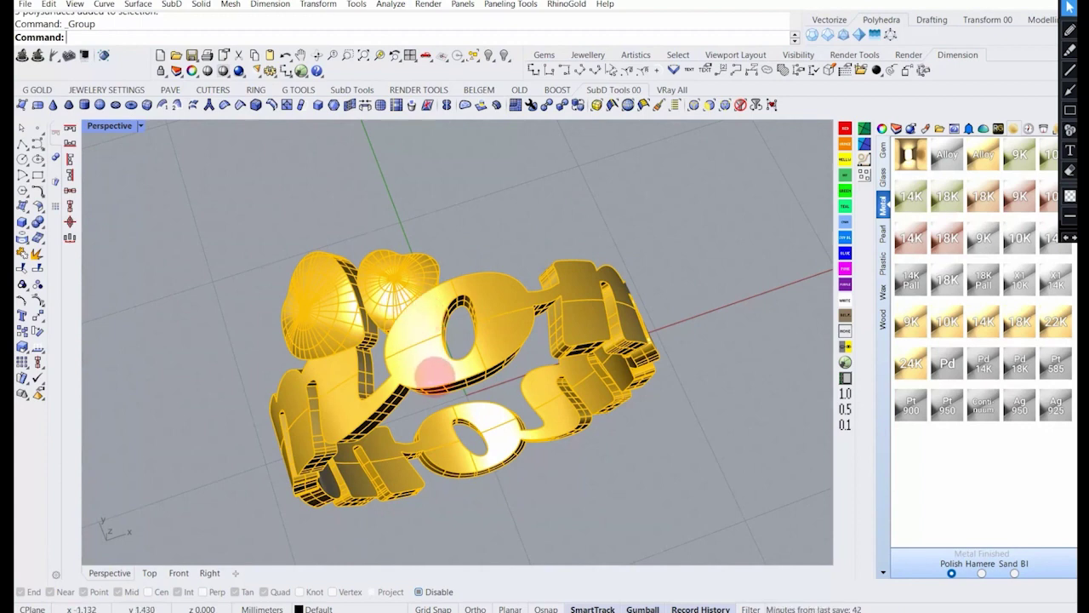
right_drag(434, 375, 468, 344)
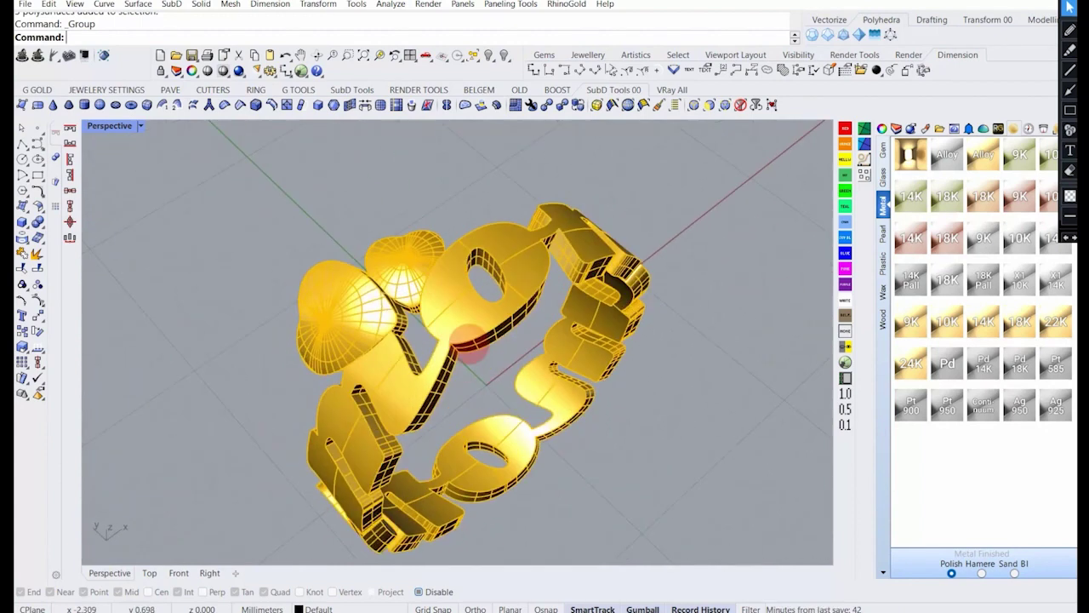
click(140, 126)
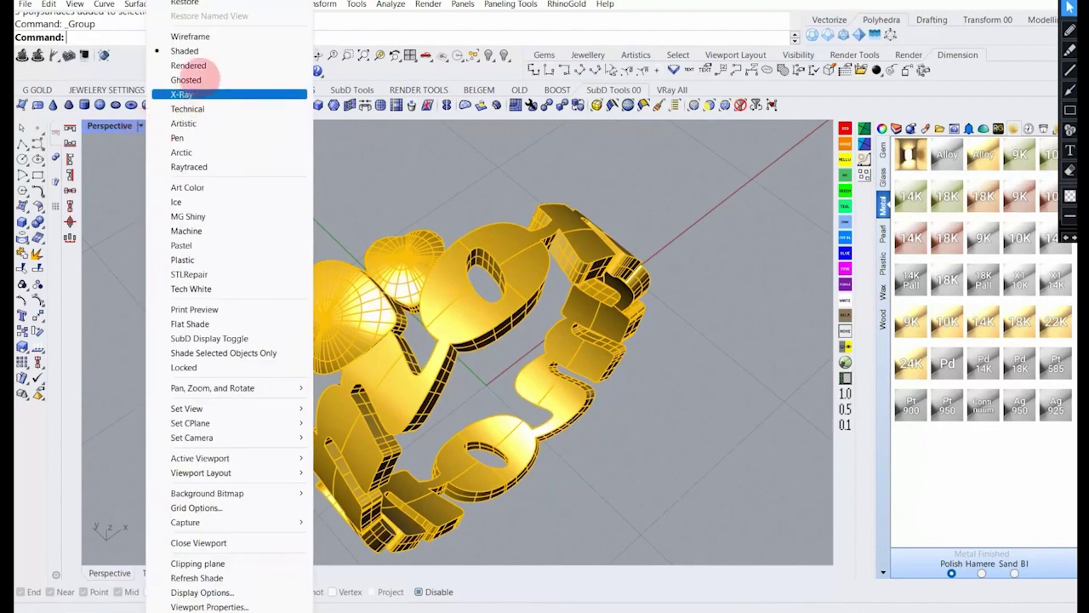
click(199, 61)
Examine the rendered letter ring and its two hearts from all sides.
scroll(438, 349, down, 3)
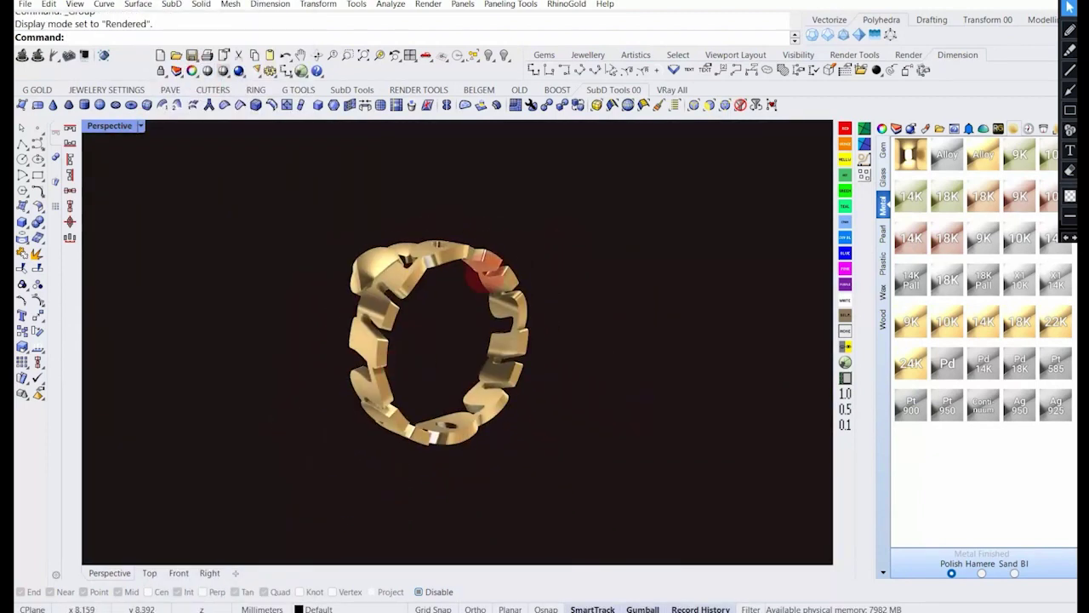
right_drag(428, 331, 470, 356)
scroll(440, 338, down, 3)
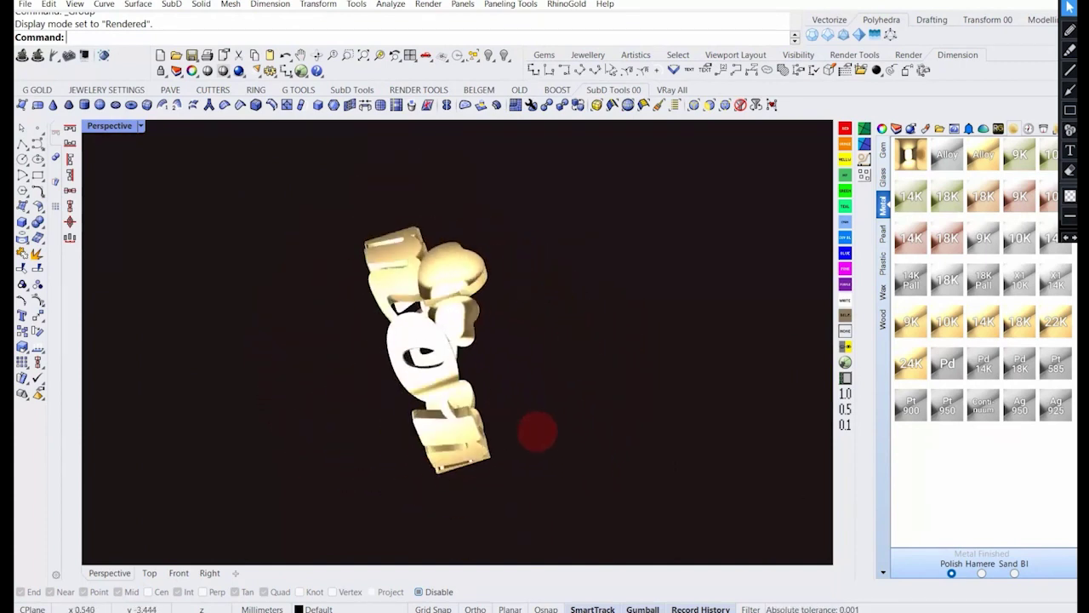
right_drag(412, 349, 505, 418)
scroll(505, 418, up, 4)
scroll(355, 377, down, 6)
right_drag(355, 377, 488, 339)
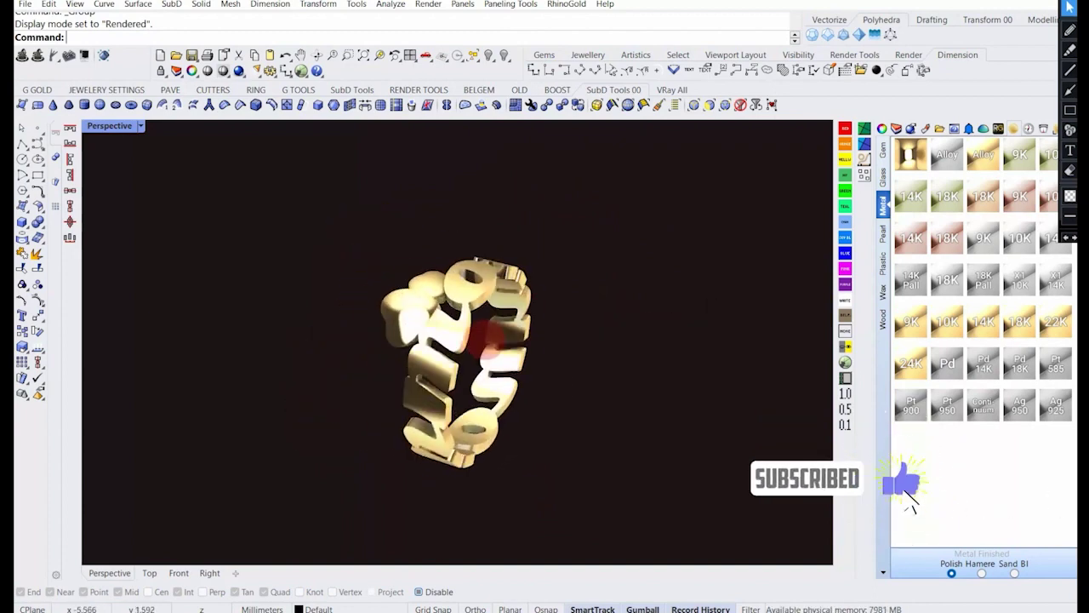
Return the Perspective viewport to Shaded mode and QuadRemesh the letter ring into a SubD with a target quad count of 7000.
right_drag(543, 290, 389, 328)
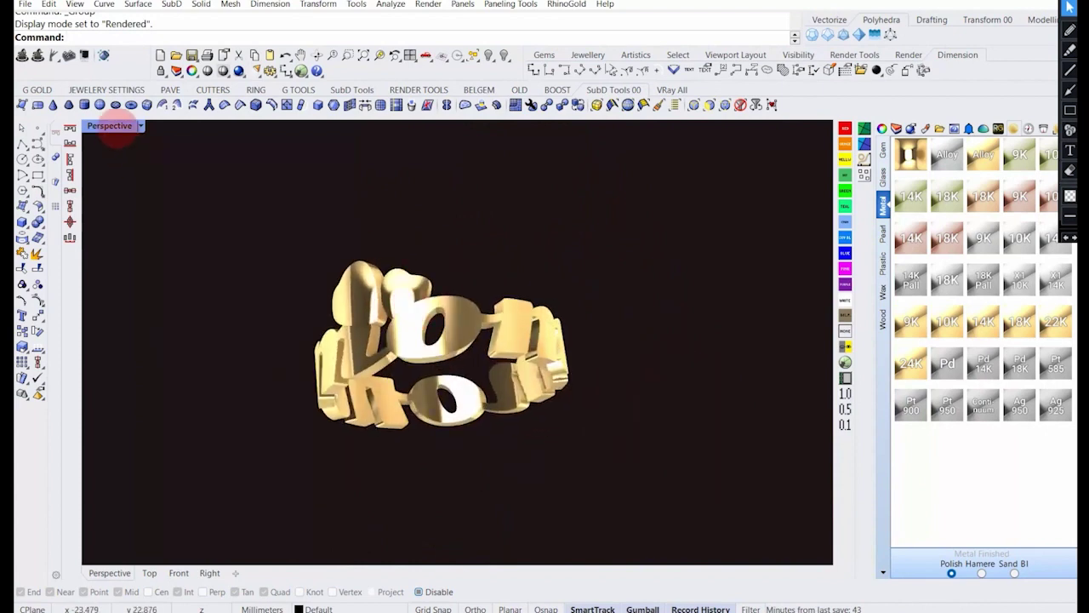
double_click(109, 126)
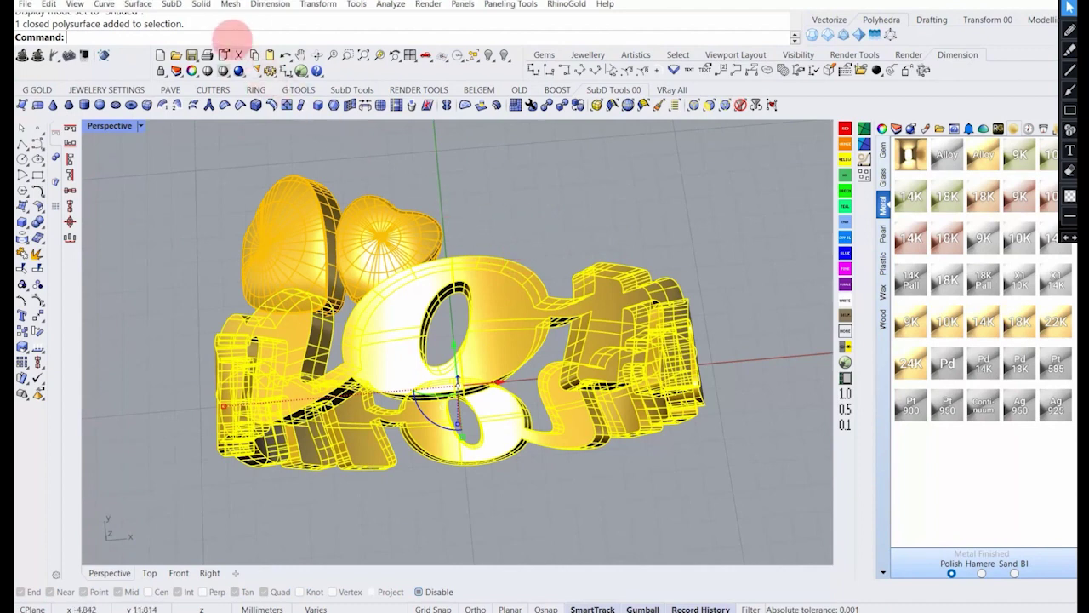
text(quadremesh)
key(Return)
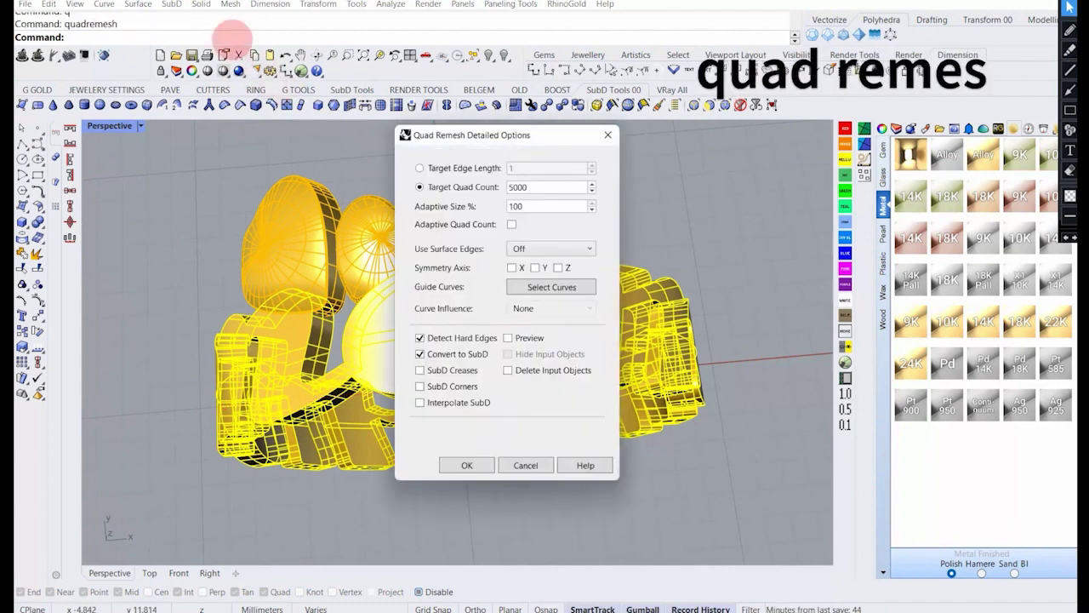
drag(532, 189, 489, 189)
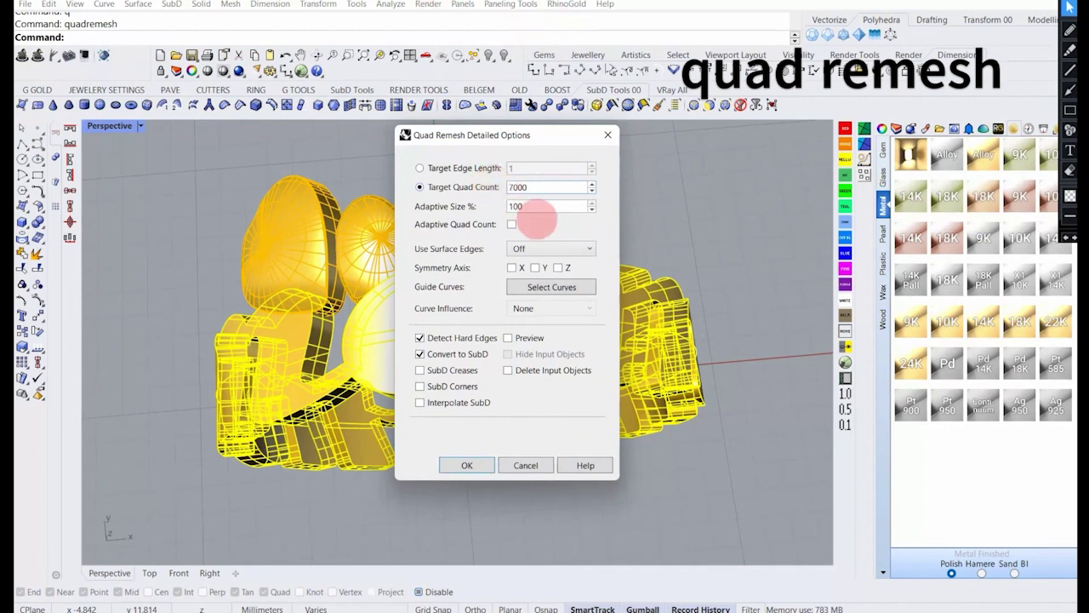
click(466, 465)
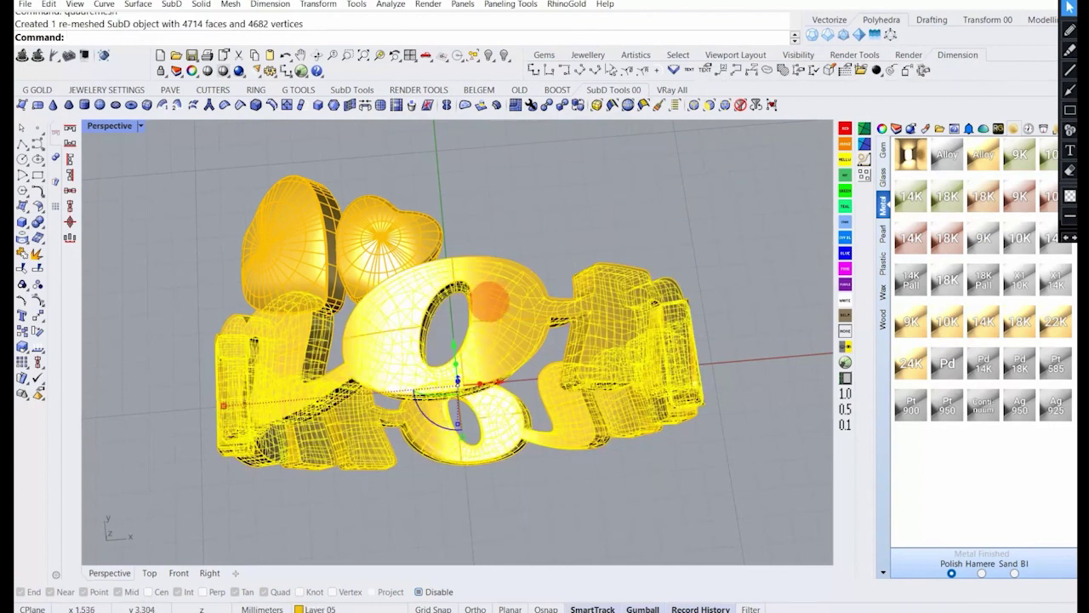
Hide the original letter ring polysurface so only the remeshed SubD ring is displayed with the hearts.
click(492, 205)
click(471, 318)
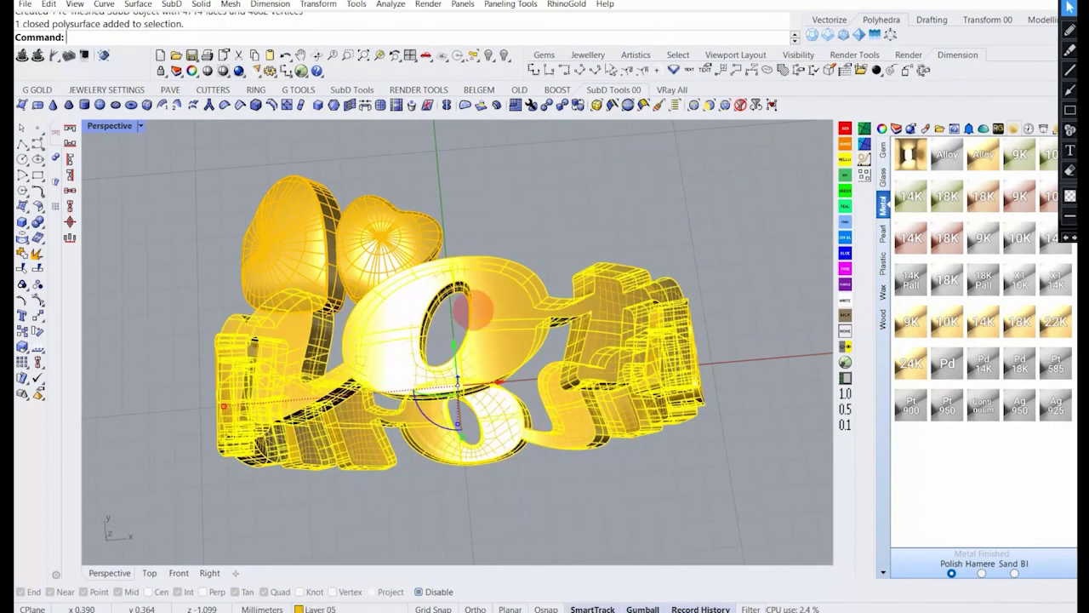
click(491, 54)
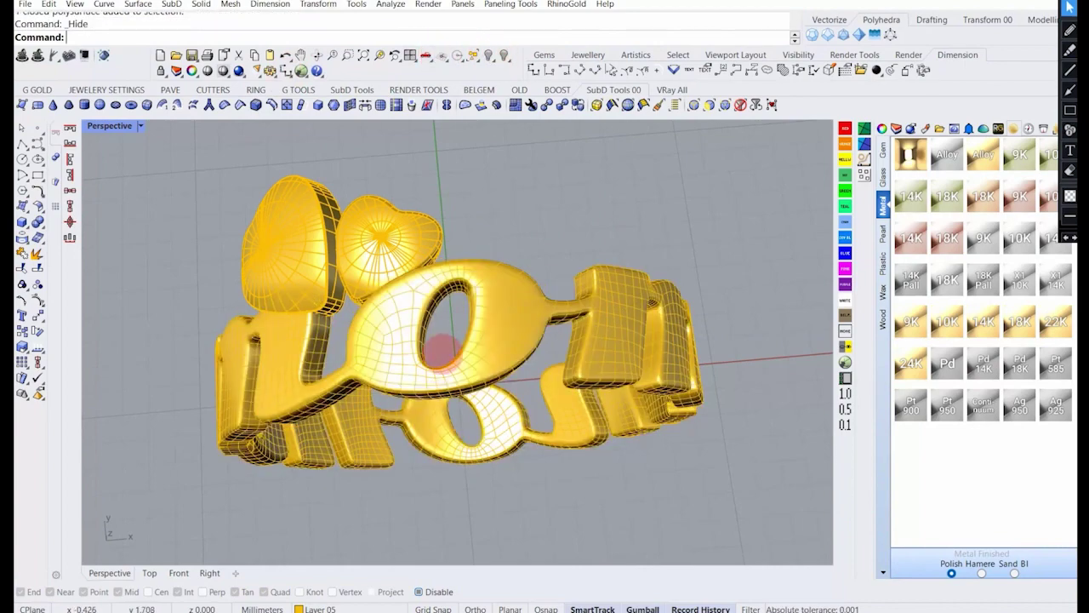
Set the Perspective viewport's display mode to Machine and inspect the remeshed ring.
right_drag(438, 352, 572, 352)
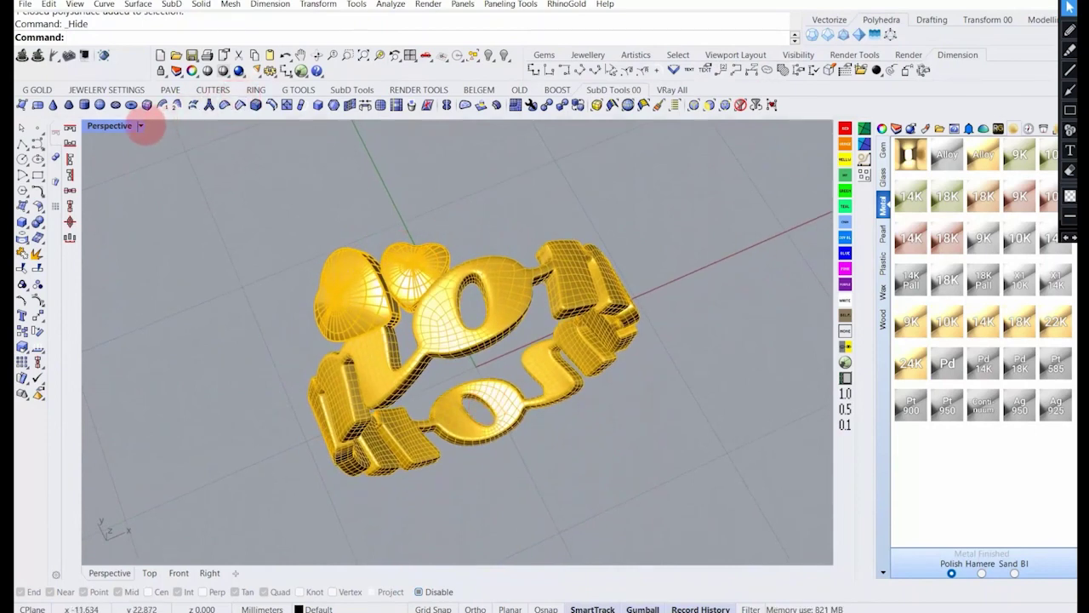
click(140, 126)
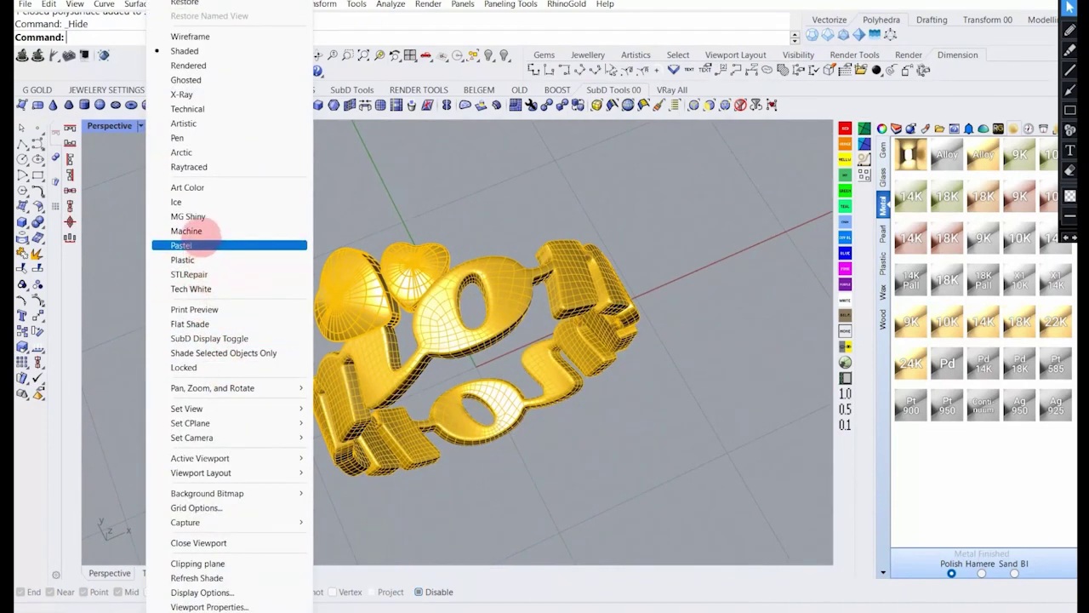
click(207, 231)
right_drag(350, 261, 460, 223)
right_drag(545, 223, 469, 244)
scroll(488, 272, up, 5)
scroll(496, 267, up, 4)
scroll(499, 252, down, 5)
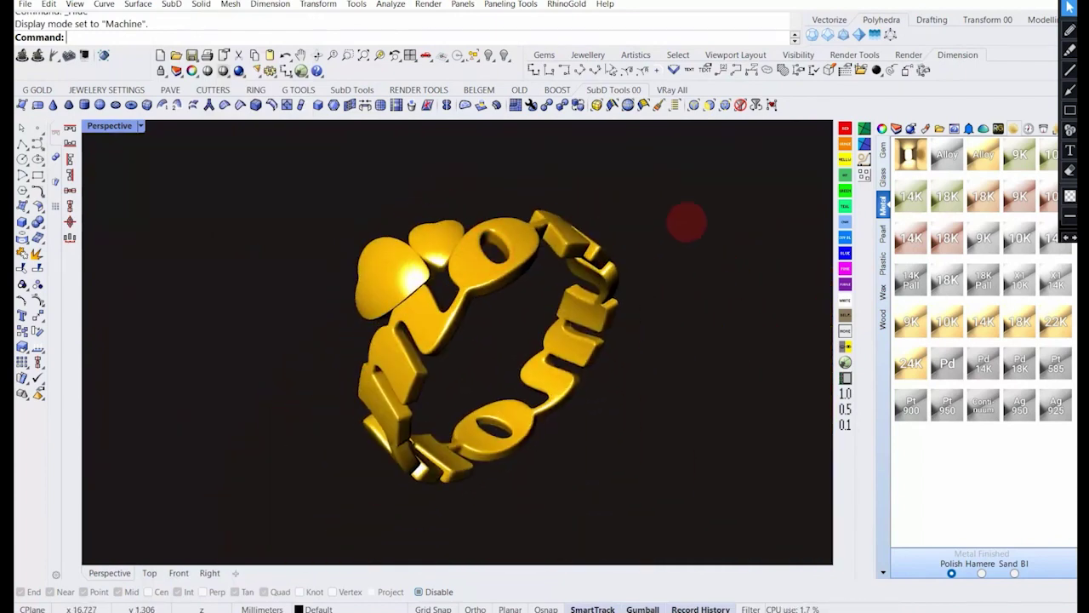
Show the viewport full screen and examine the smoothed letter ring and its two hearts from several sides.
click(392, 279)
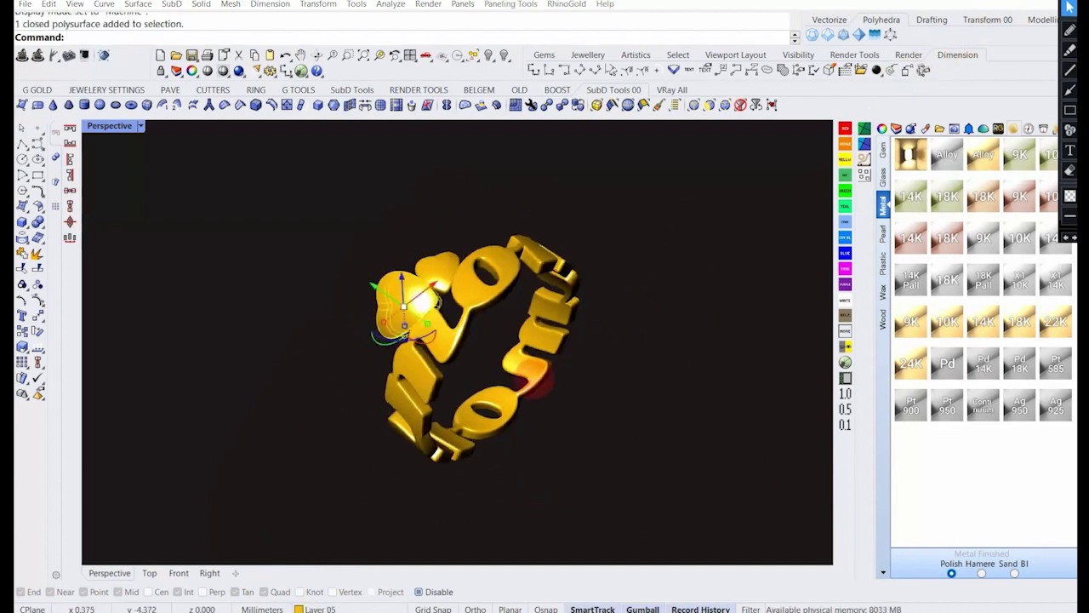
right_drag(540, 380, 491, 350)
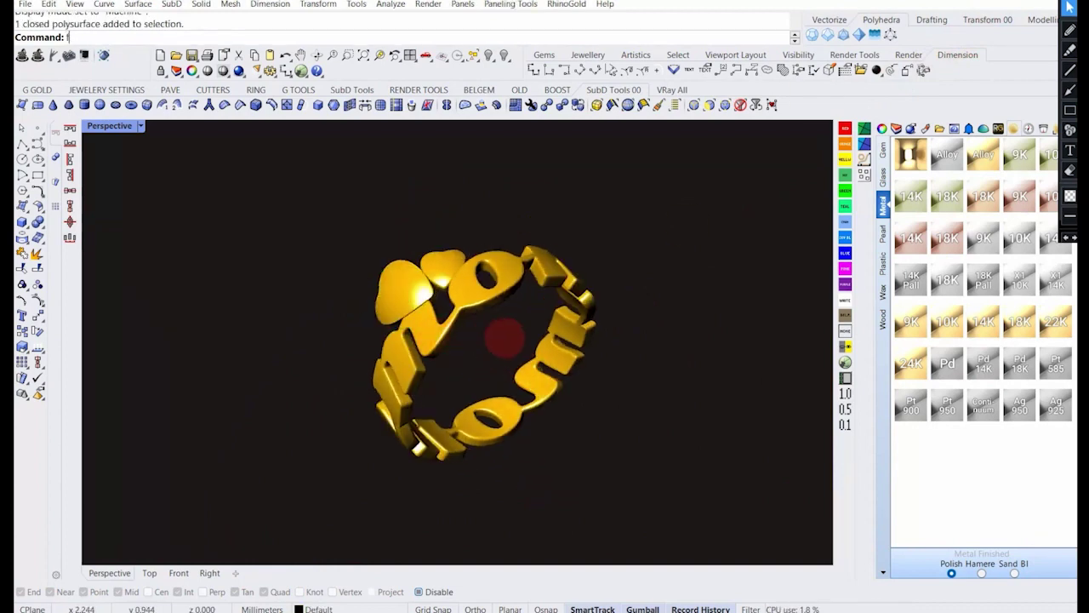
key(Return)
right_drag(536, 308, 503, 329)
scroll(604, 267, up, 6)
scroll(459, 279, down, 2)
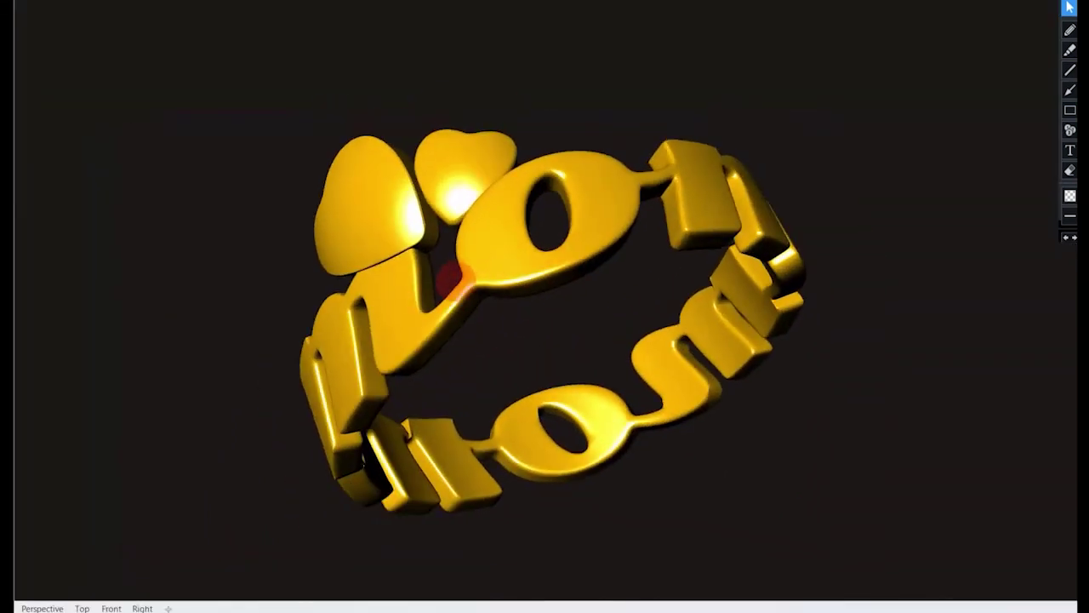
right_drag(486, 292, 524, 271)
click(523, 271)
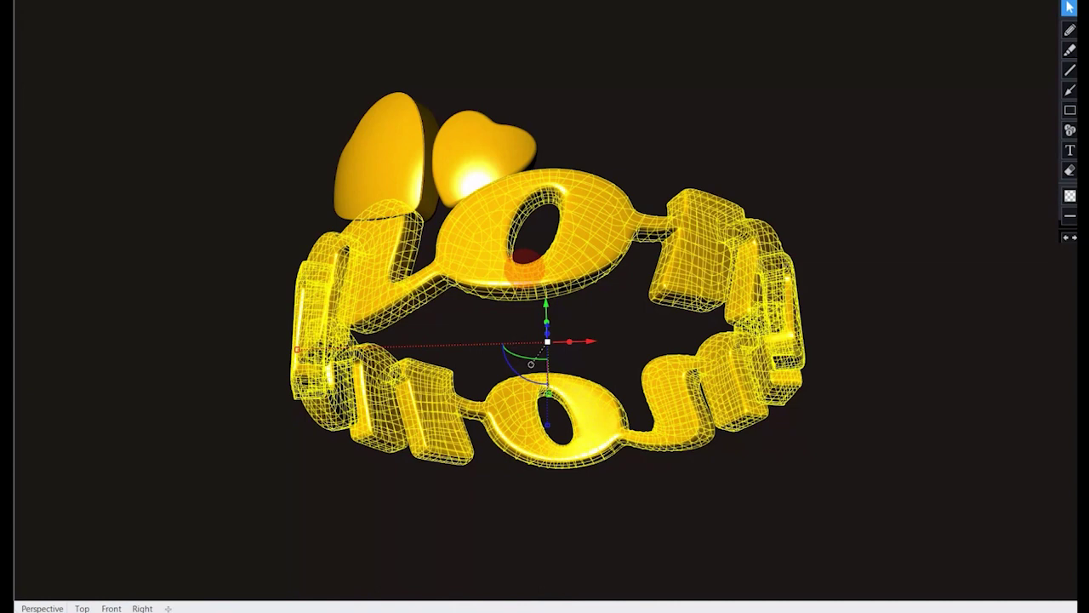
click(532, 503)
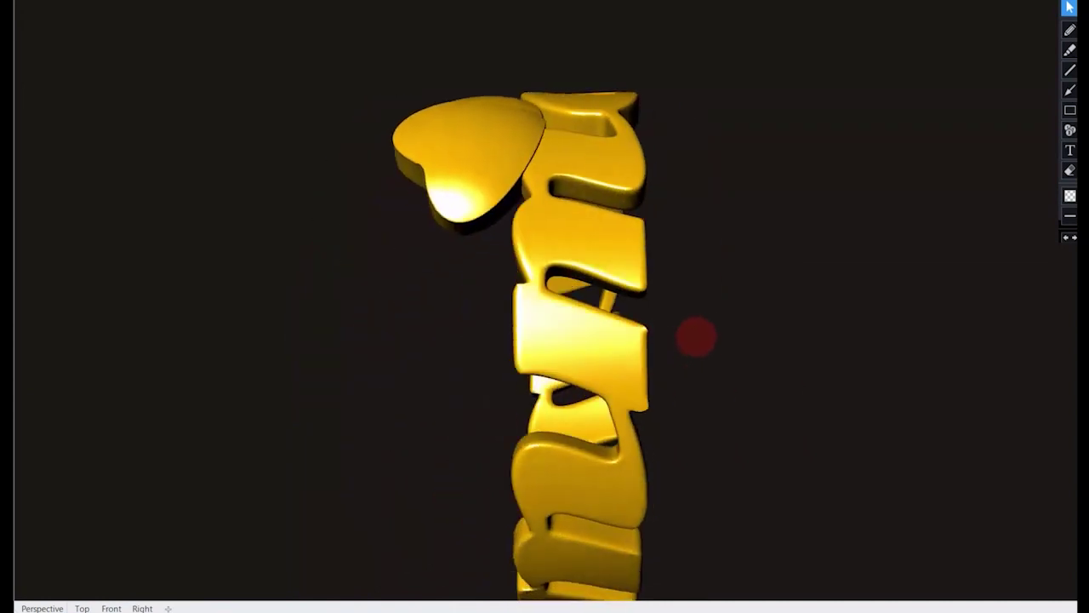
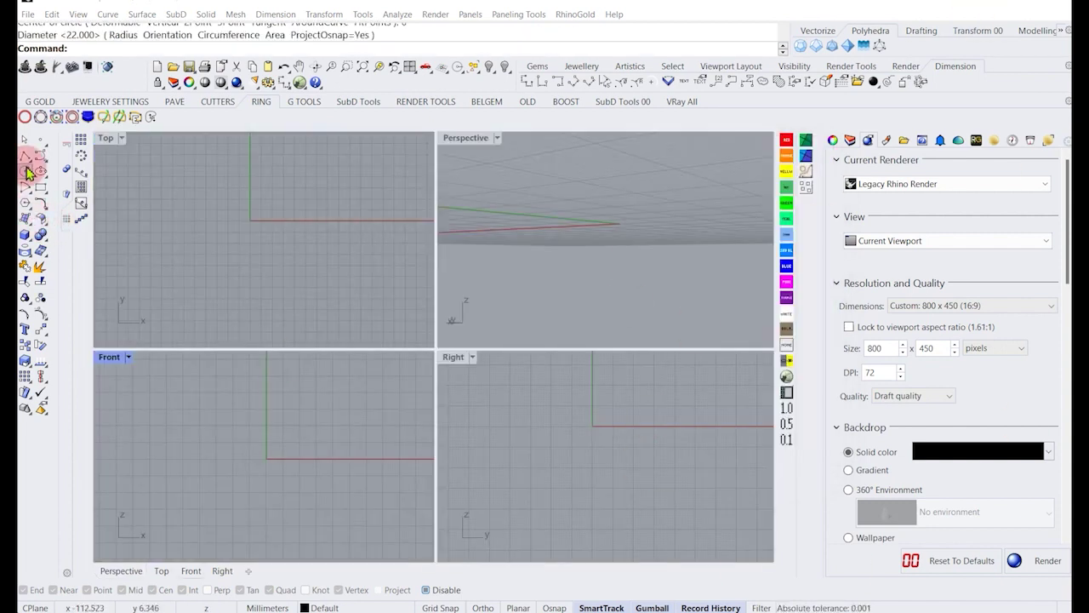
Draw a circle with a diameter of 18 mm centred at the origin in the Front viewport.
click(28, 172)
click(290, 463)
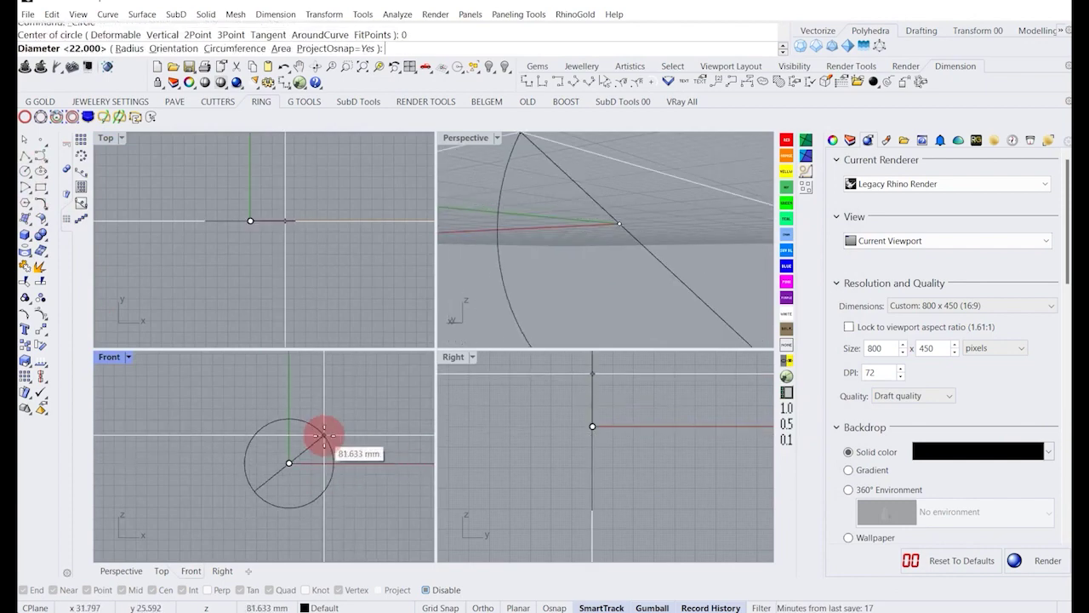
text(18)
key(Return)
scroll(298, 443, up, 5)
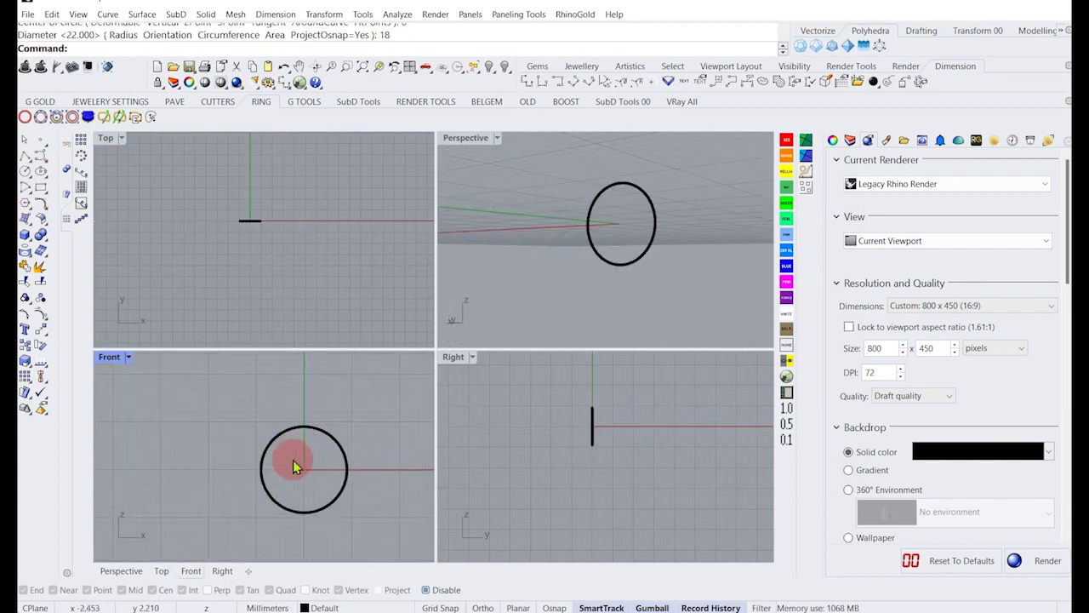
scroll(271, 450, up, 2)
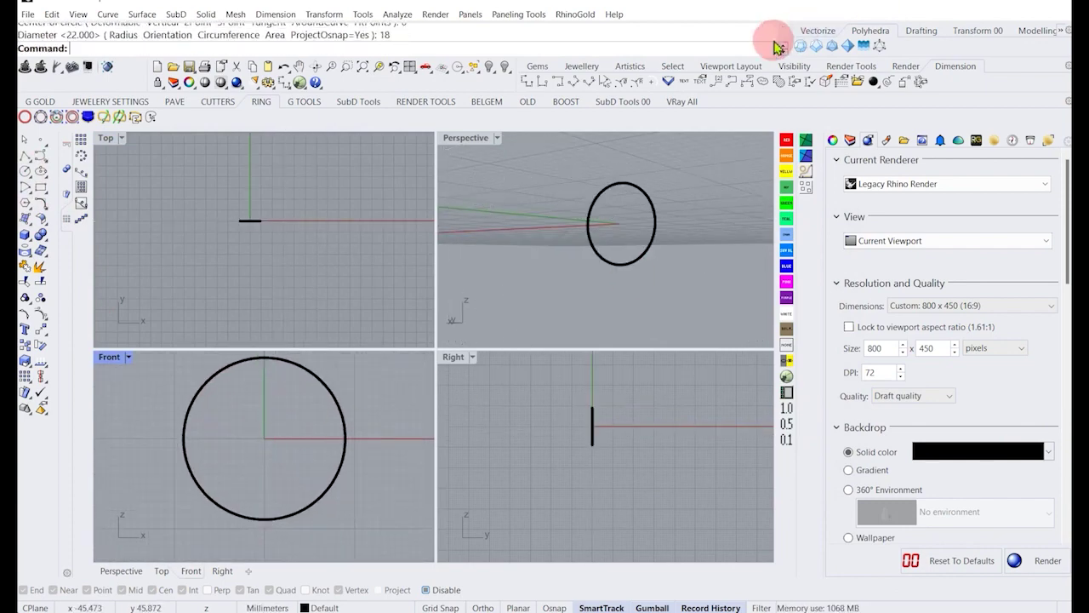
Dimension the circle's horizontal diameter in the Front viewport as a check and delete the dimension.
click(543, 83)
scroll(187, 499, up, 3)
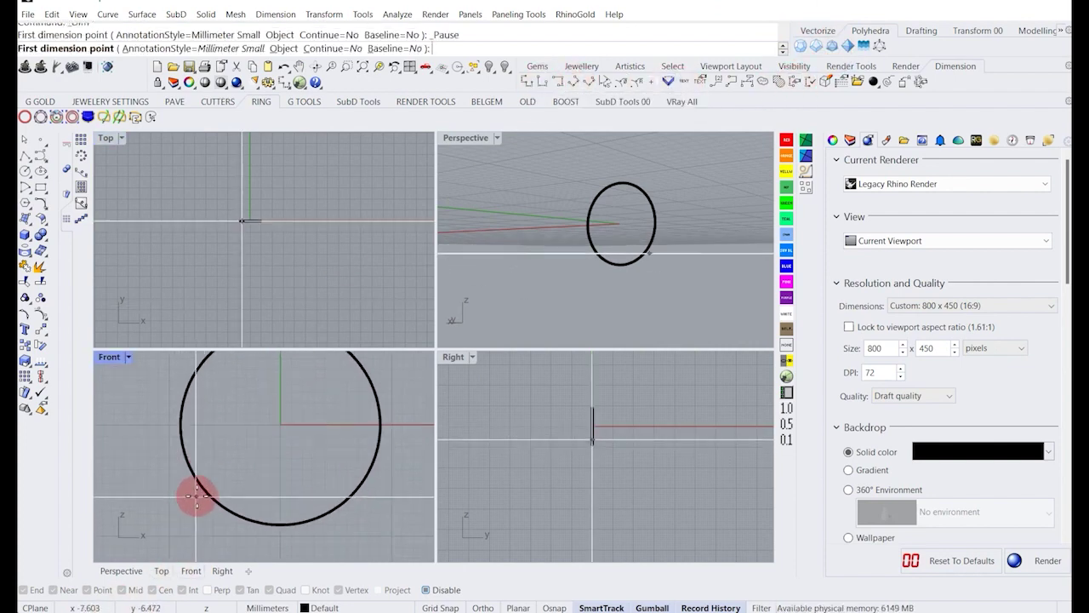
click(186, 426)
click(380, 424)
click(308, 477)
scroll(281, 468, down, 3)
scroll(264, 464, up, 1)
click(283, 464)
key(Delete)
scroll(289, 464, up, 3)
scroll(263, 195, up, 1)
scroll(576, 433, up, 4)
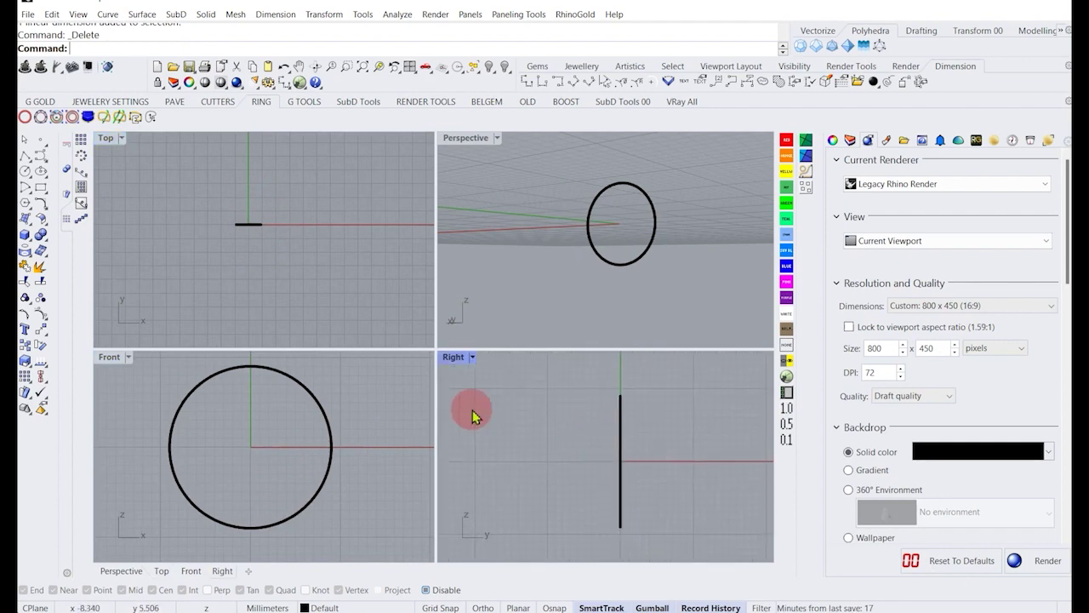
scroll(267, 420, down, 2)
click(268, 395)
scroll(260, 443, down, 1)
key(Escape)
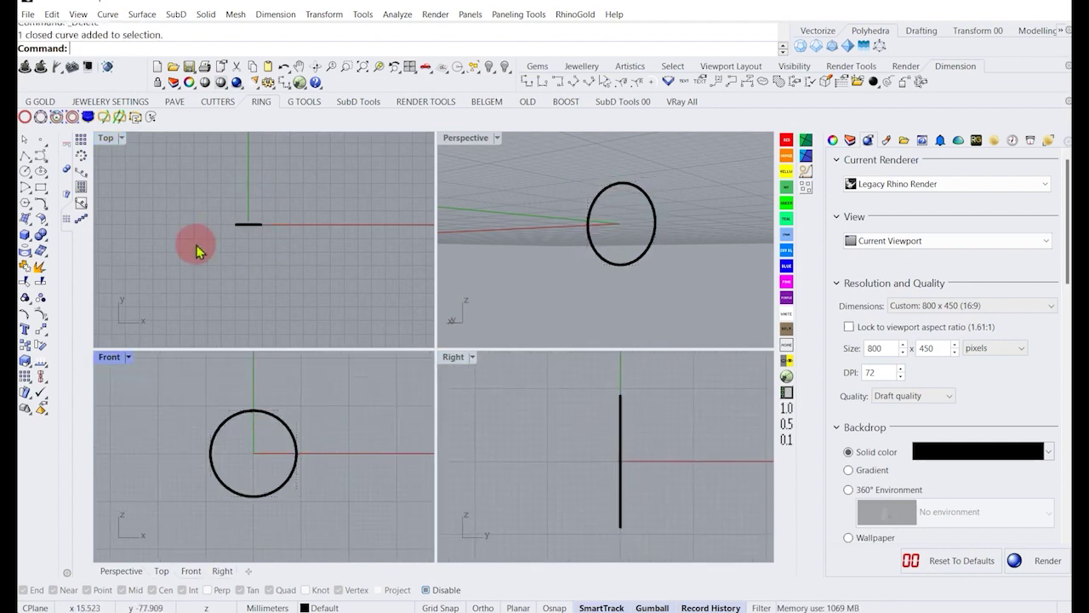
Draw a 20 mm square centred at the origin around the circle using the rectangle's Center option, and delete it.
click(41, 188)
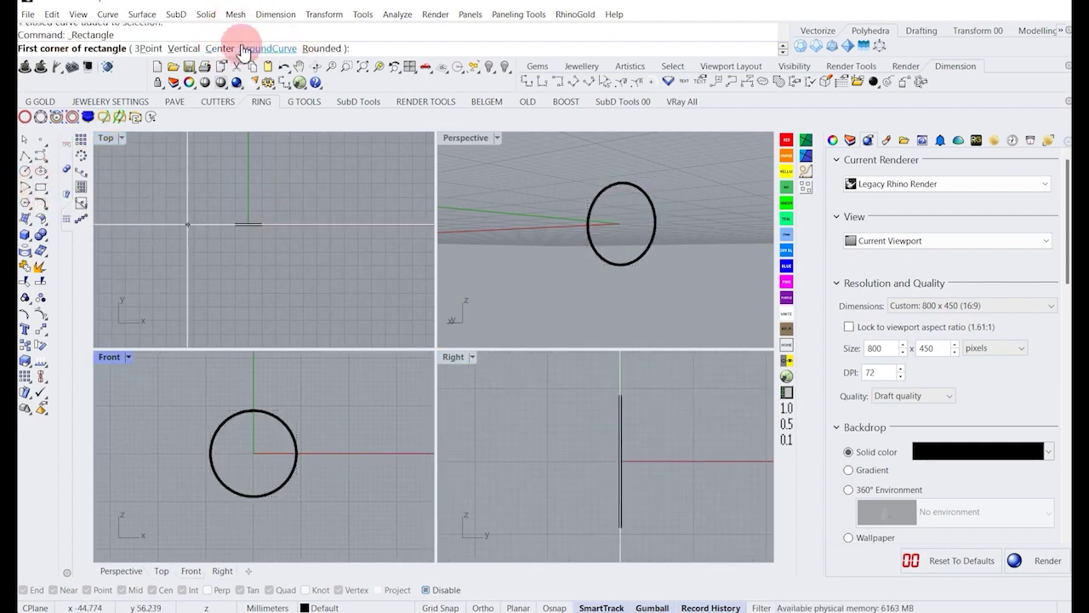
click(213, 35)
text(0)
key(Return)
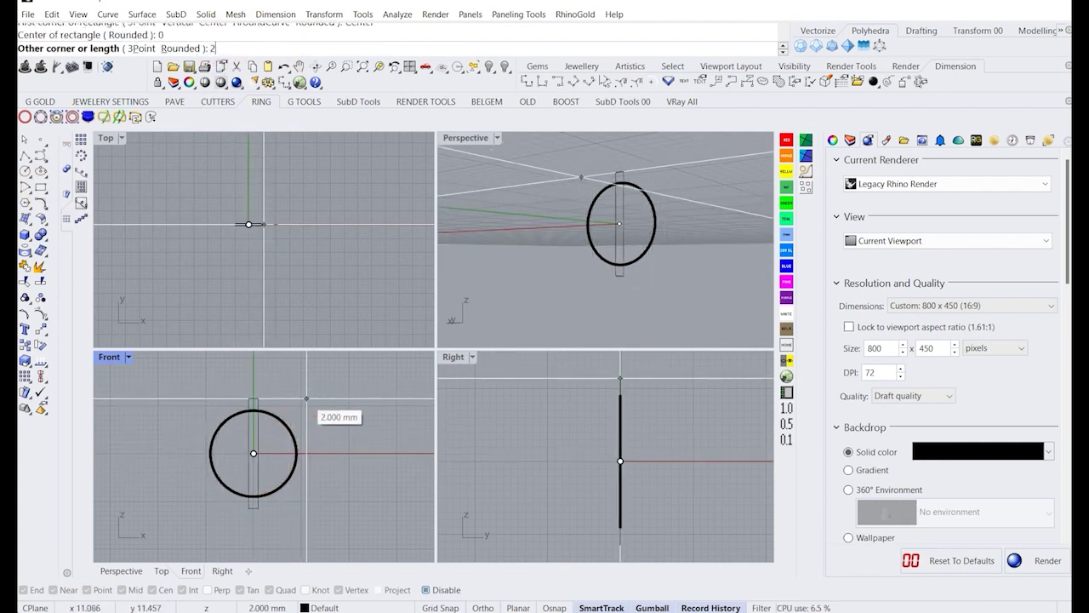
text(20)
key(Return)
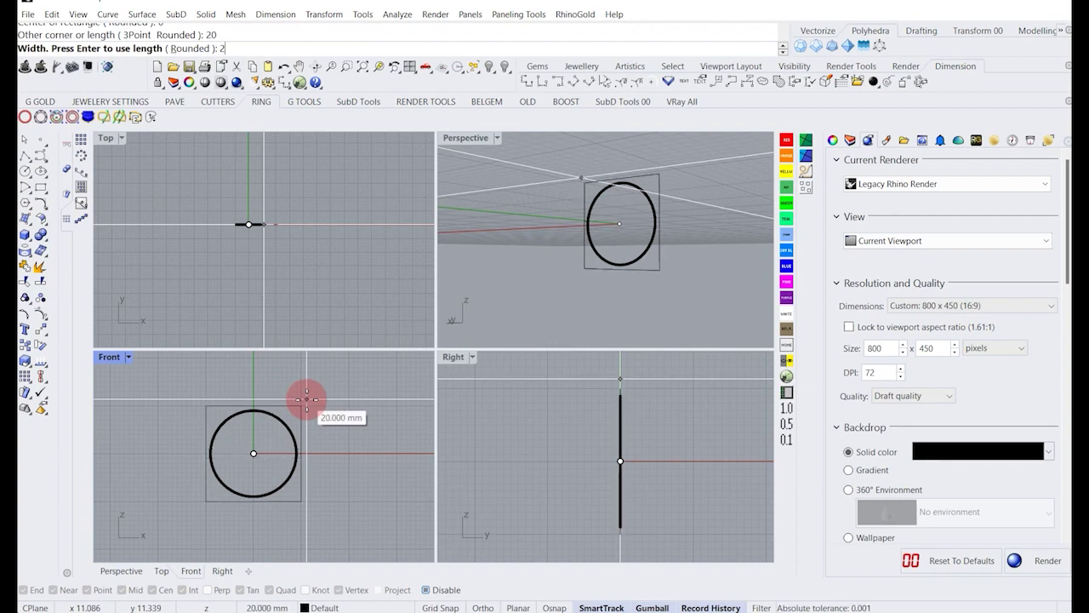
key(Return)
click(302, 412)
key(Delete)
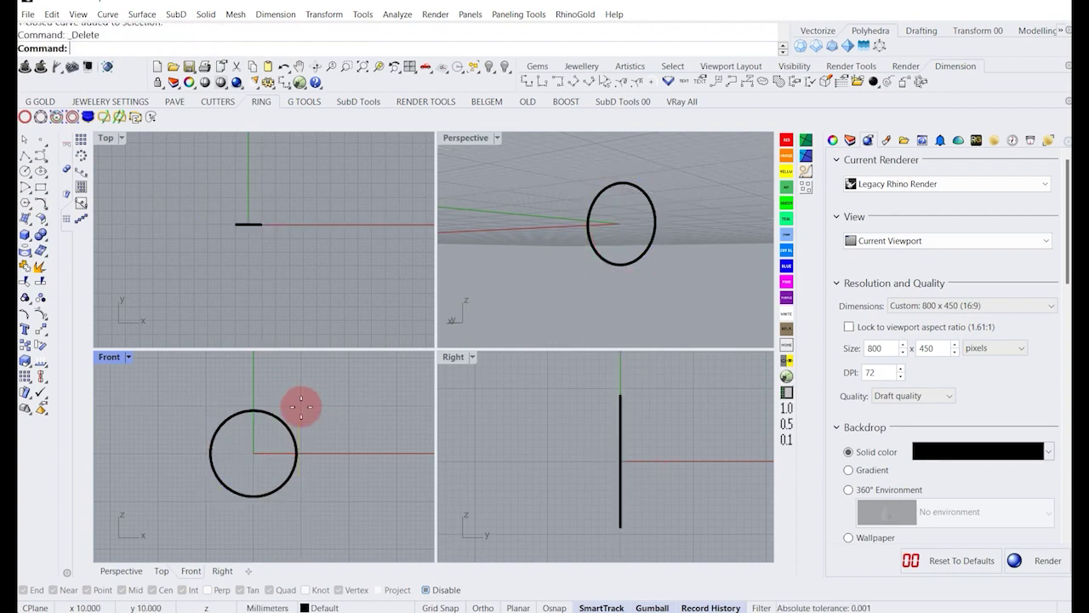
key(Return)
text(0)
key(Return)
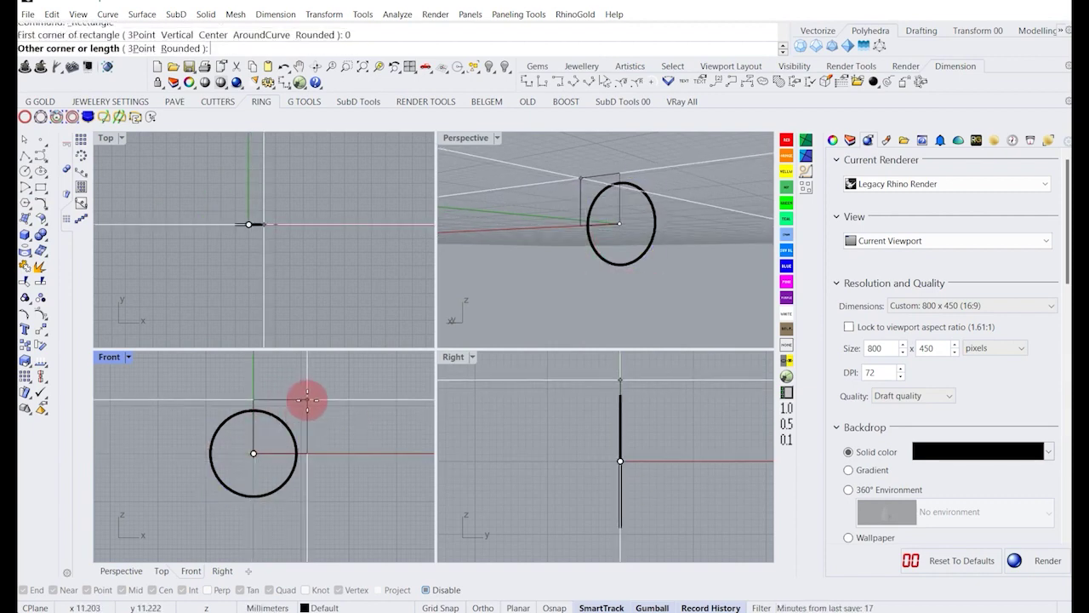
key(Escape)
Draw a 22 by 22 mm rectangle centred at the origin around the circle in the Front viewport.
key(Return)
text(C)
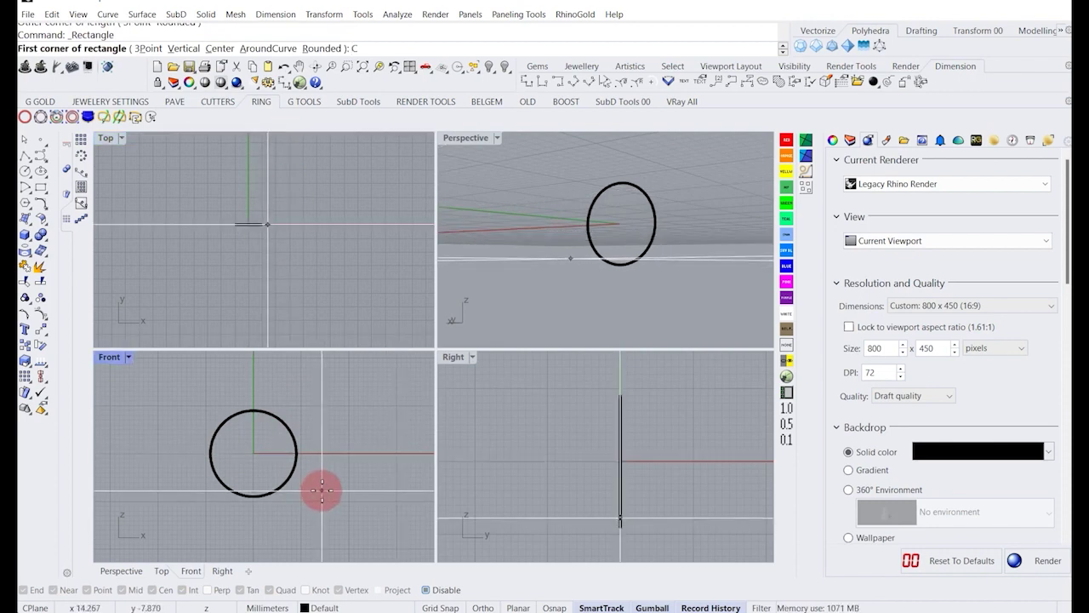
key(Return)
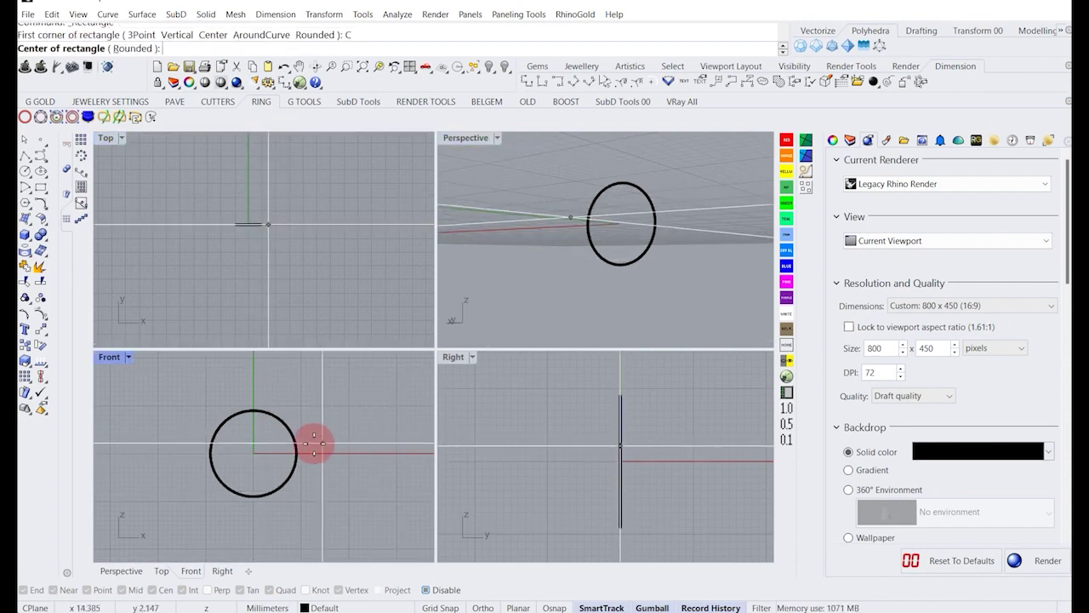
text(22)
key(Return)
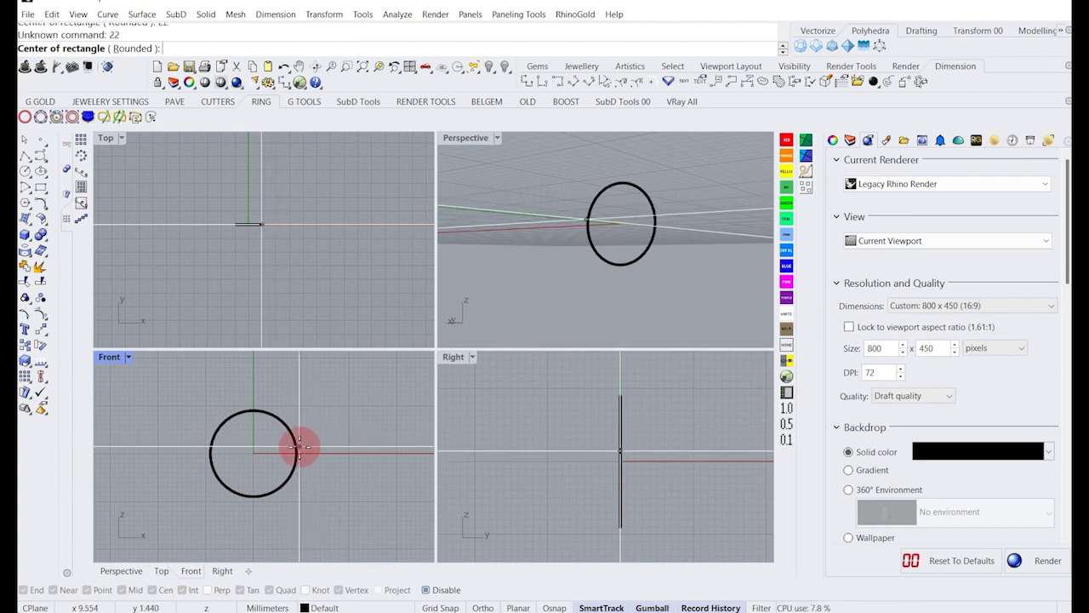
text(0)
key(Return)
text(22)
key(Return)
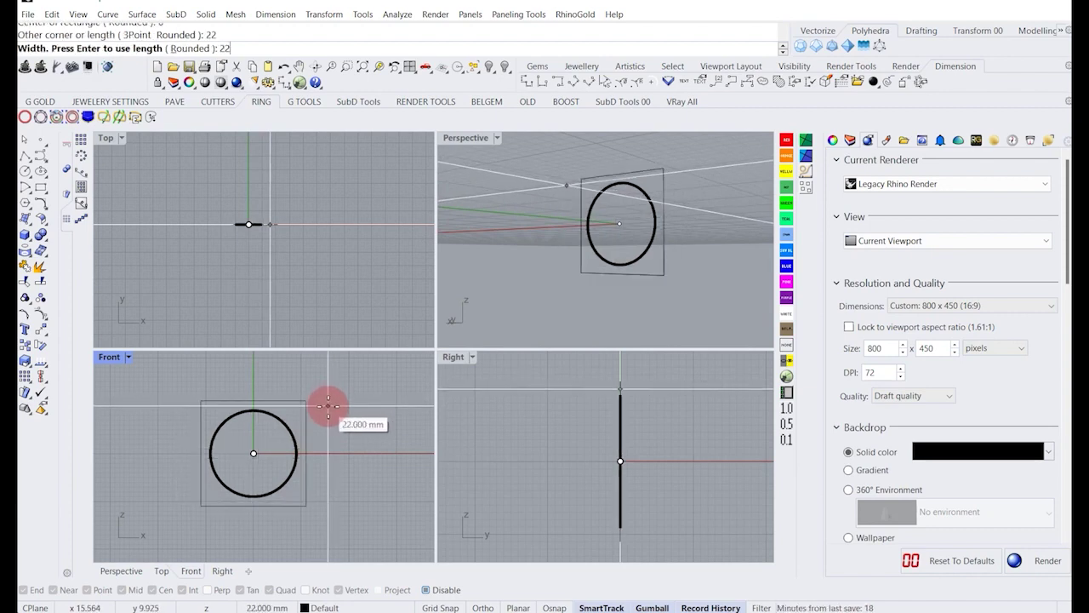
key(Return)
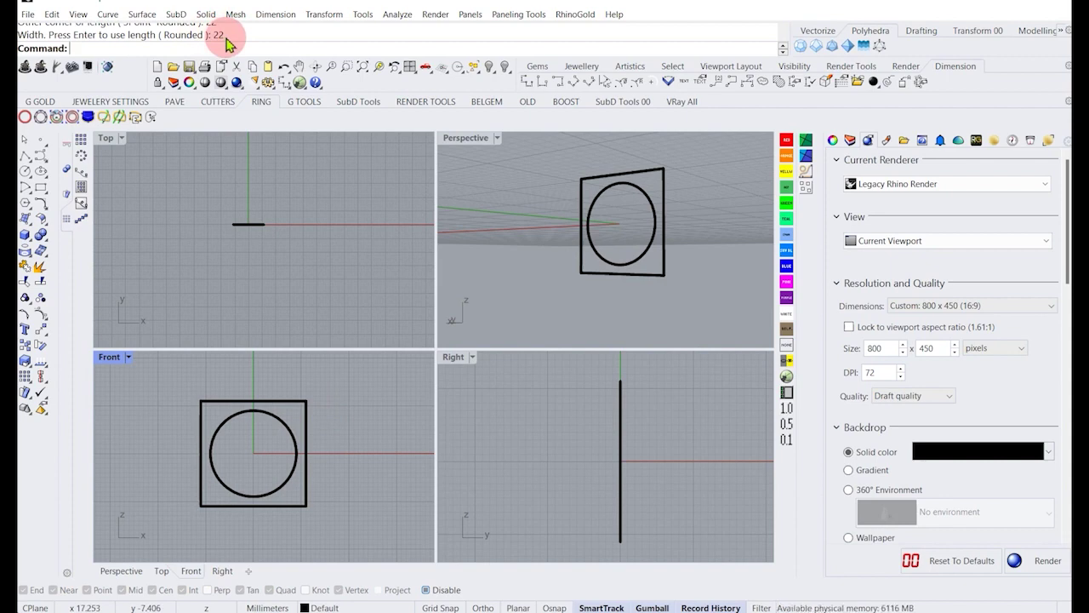
key(super+plus)
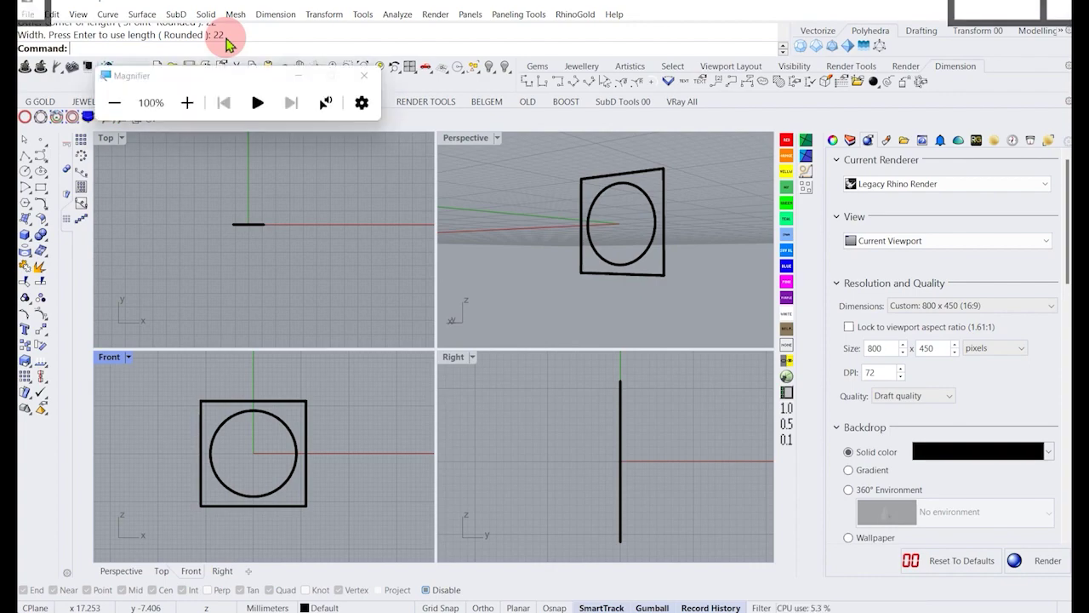
key(super+plus)
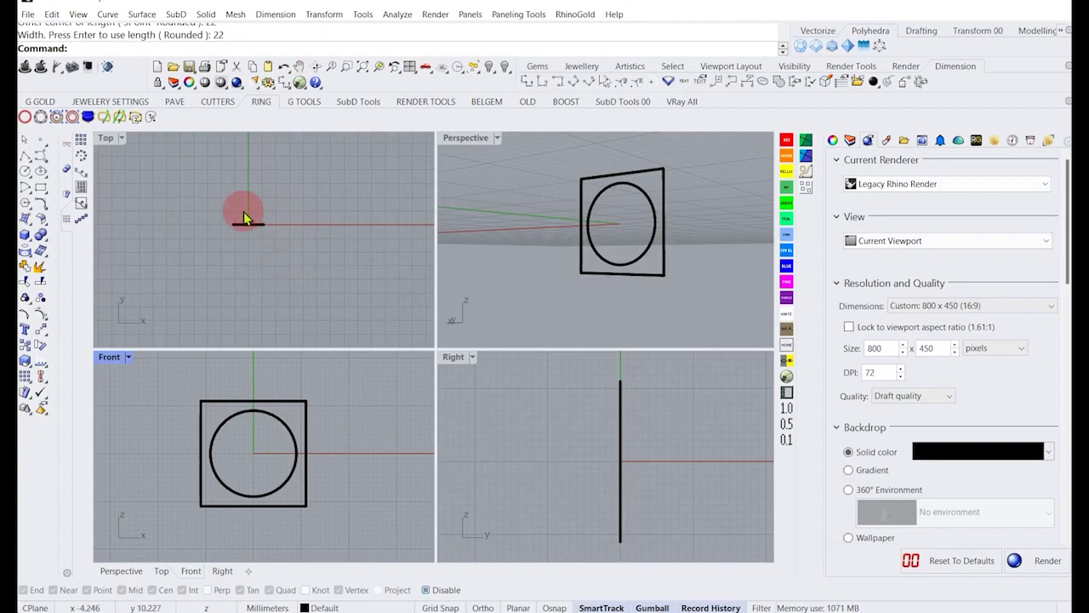
Round all corners of the 22 mm square with the Fillet Corners command at a 5 mm radius.
right_drag(254, 425, 253, 443)
click(212, 419)
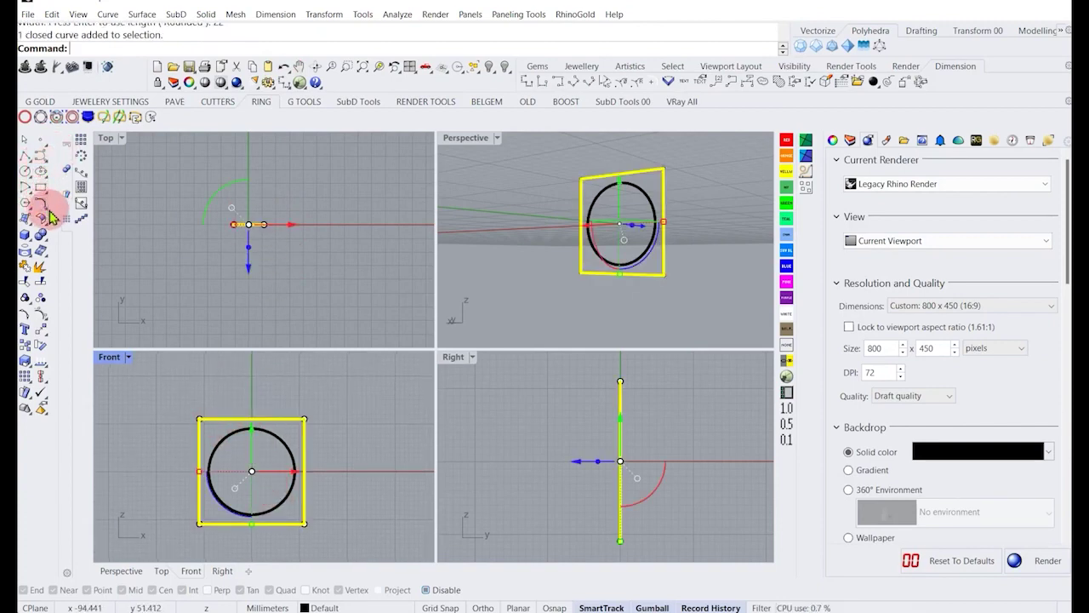
drag(46, 212, 101, 219)
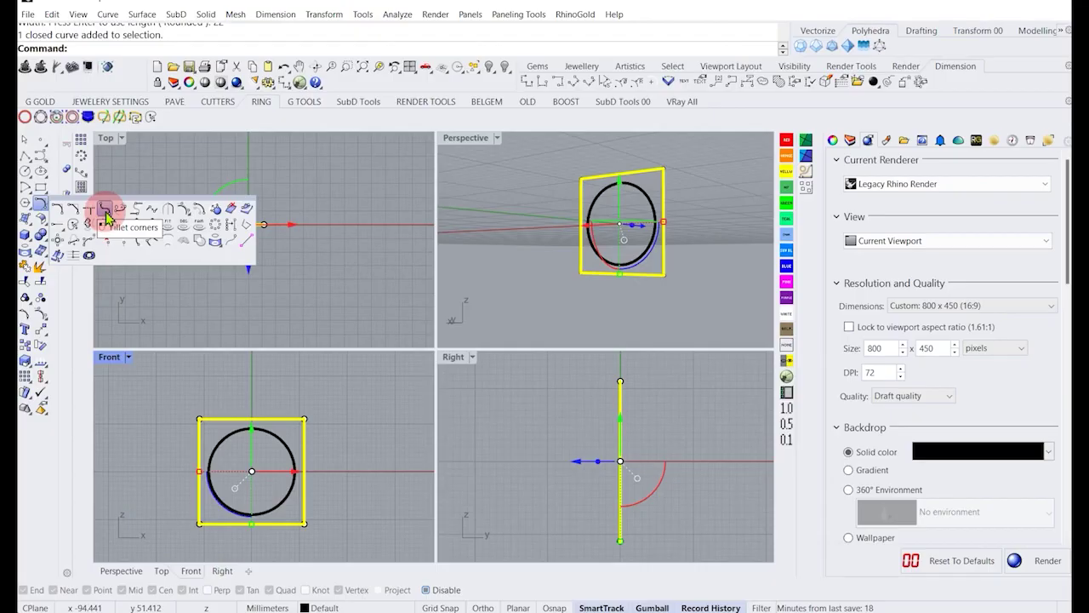
click(260, 396)
click(119, 210)
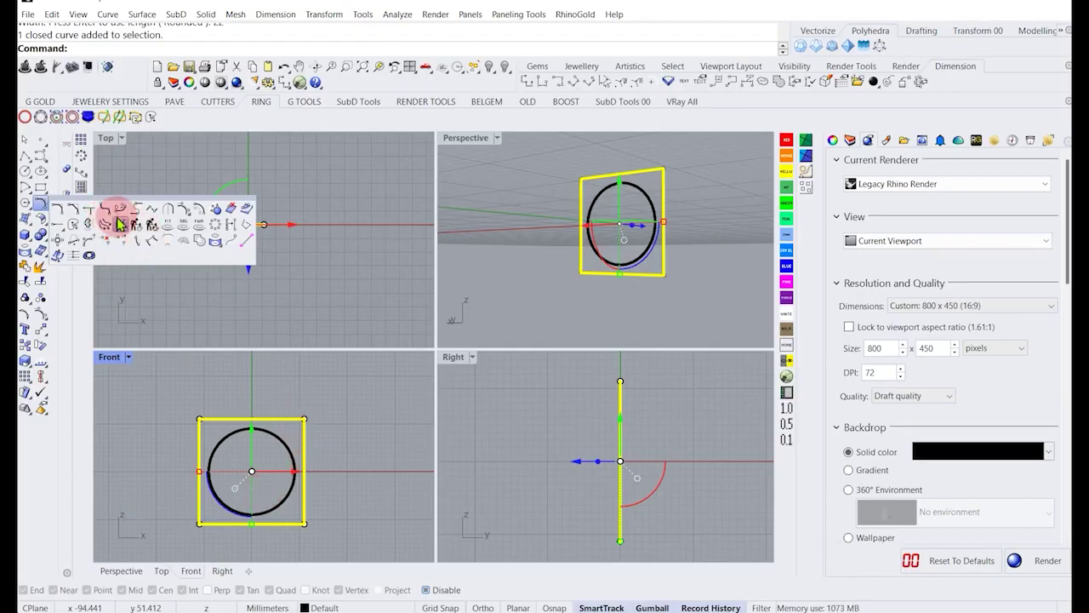
click(107, 211)
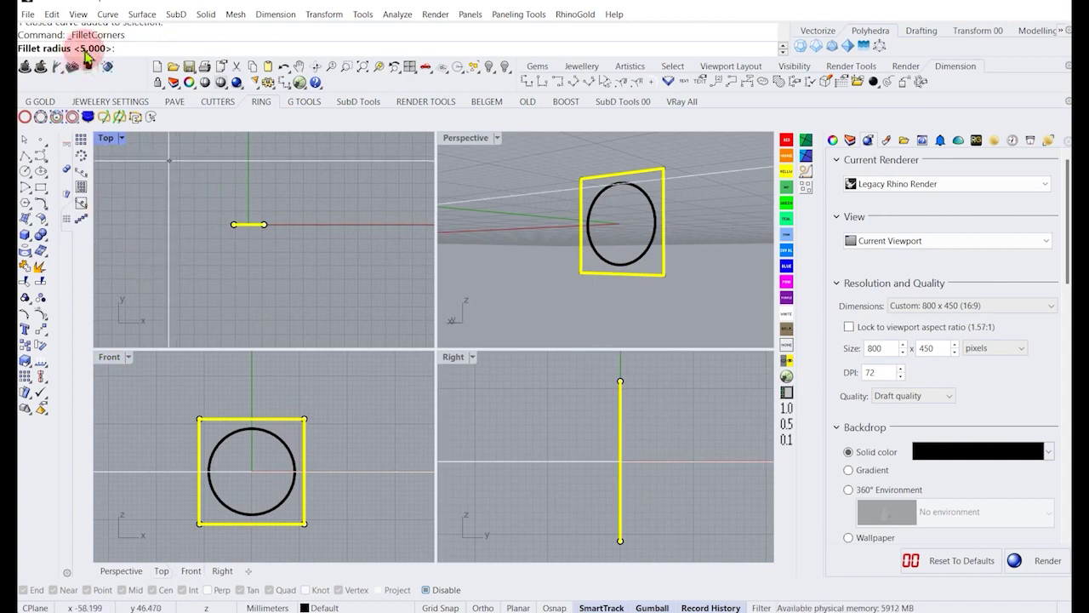
right_click(266, 497)
click(326, 458)
Extrude the circle and rounded square together as a solid to both sides, and undo the extrusion.
scroll(633, 443, down, 2)
right_drag(687, 254, 673, 241)
drag(669, 239, 583, 333)
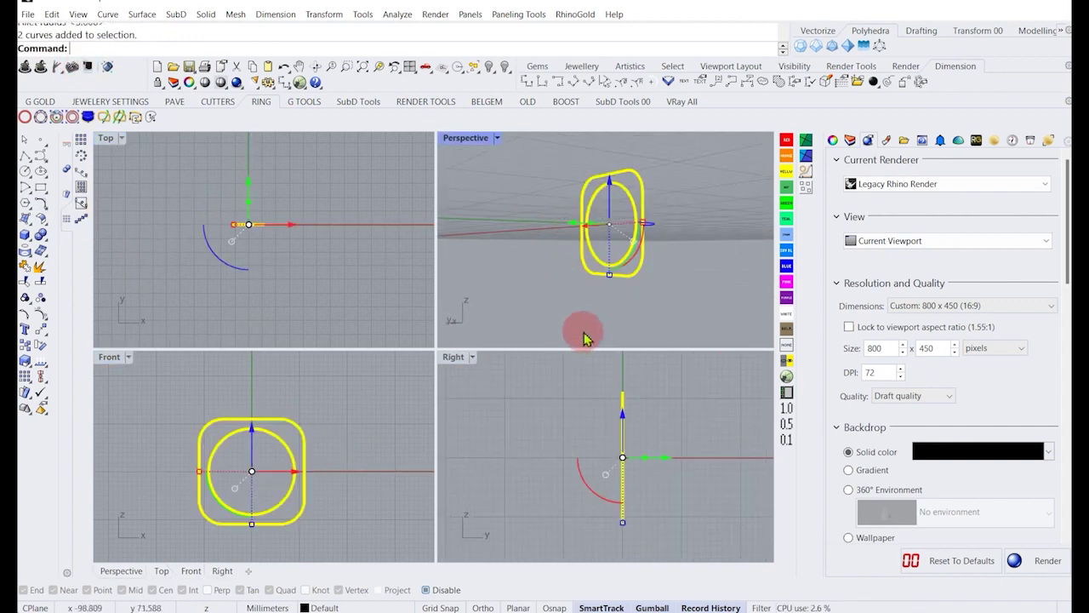
click(39, 243)
click(129, 261)
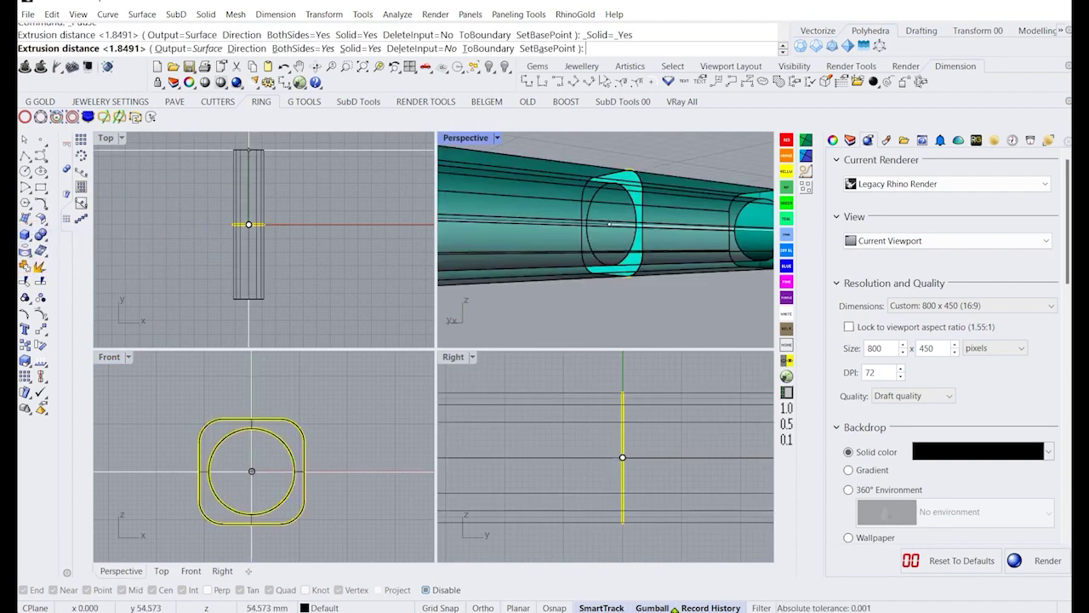
click(656, 474)
click(694, 477)
scroll(590, 274, down, 4)
right_drag(590, 274, 581, 282)
scroll(581, 257, up, 6)
scroll(545, 242, down, 4)
right_drag(546, 241, 647, 214)
right_click(261, 517)
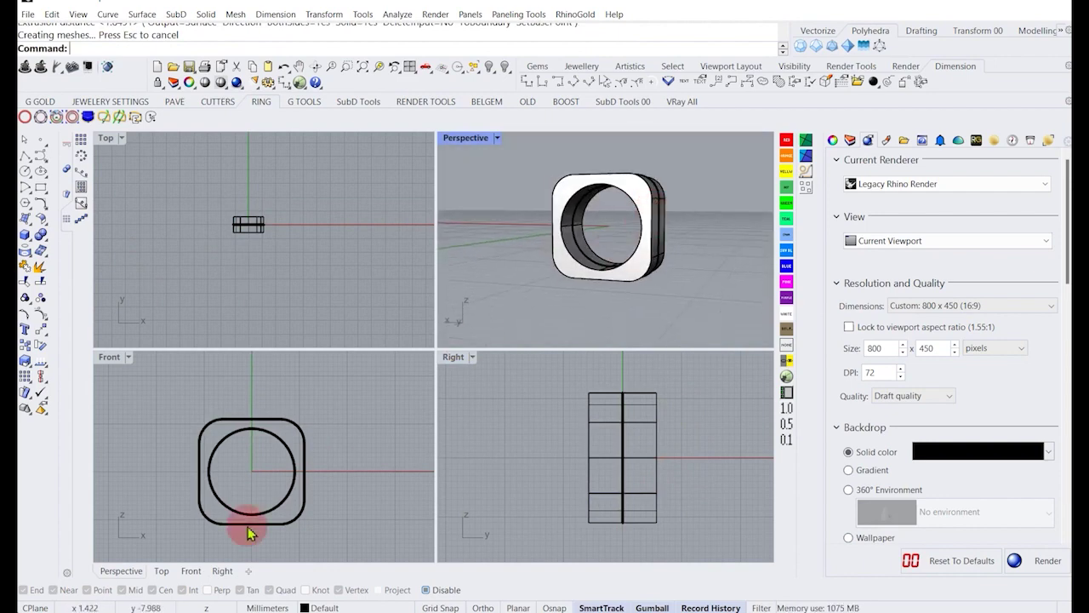
scroll(307, 476, up, 5)
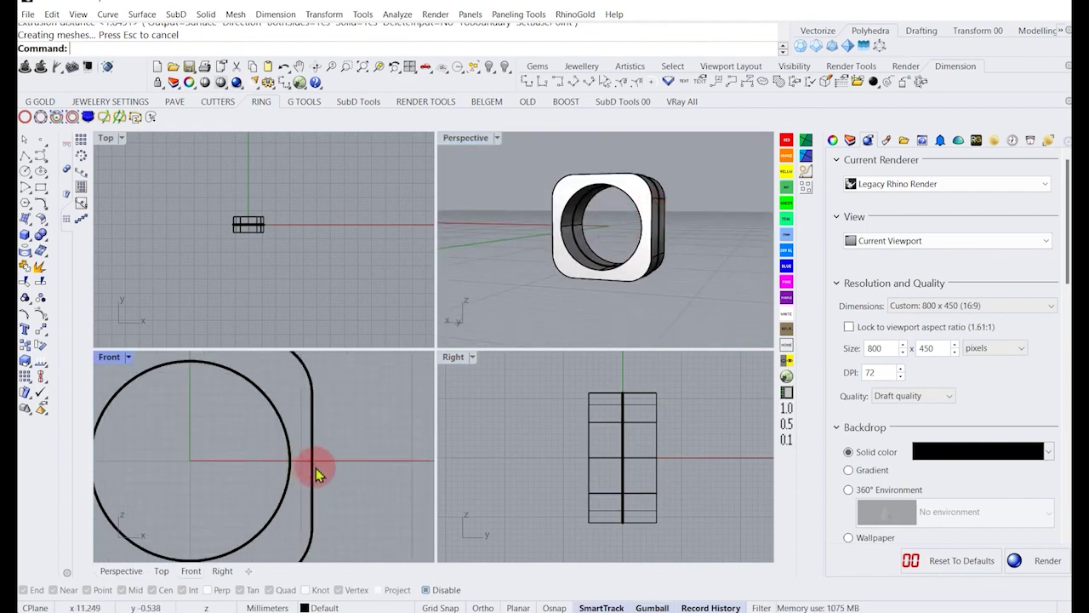
key(ctrl+z)
click(316, 474)
scroll(332, 489, down, 3)
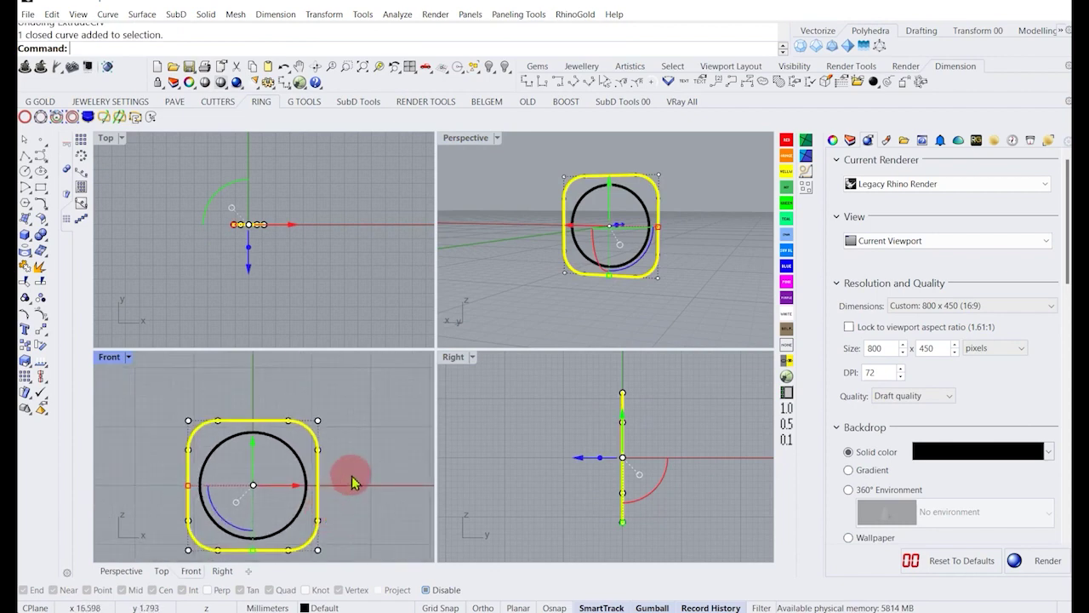
text(rebuild)
key(Return)
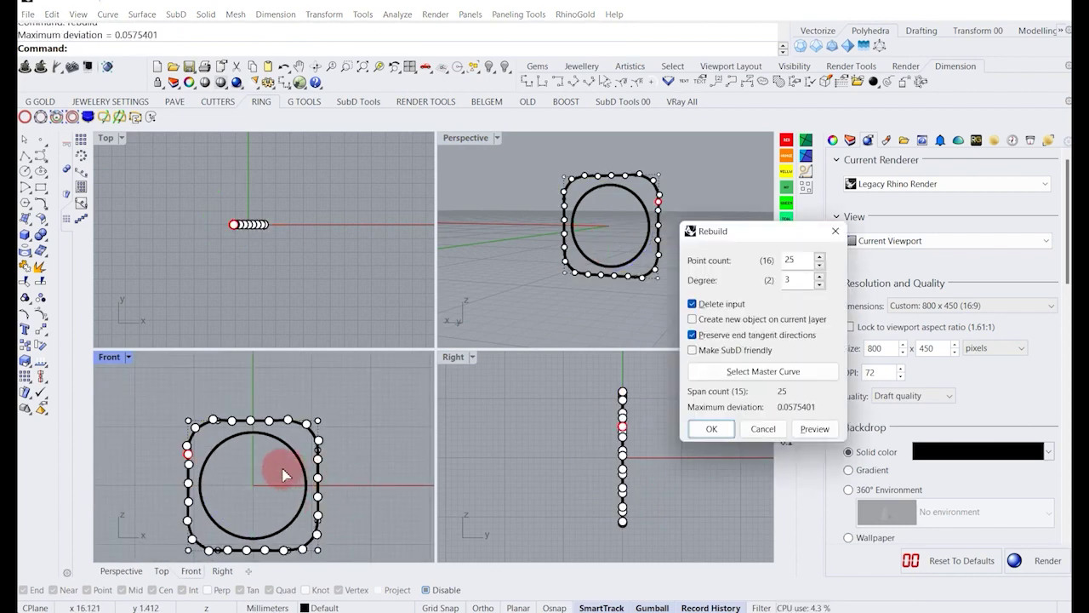
click(763, 428)
Scale the rounded square's side control points slightly outward in the Front viewport, and undo the scaling.
drag(187, 479, 332, 533)
scroll(184, 450, up, 5)
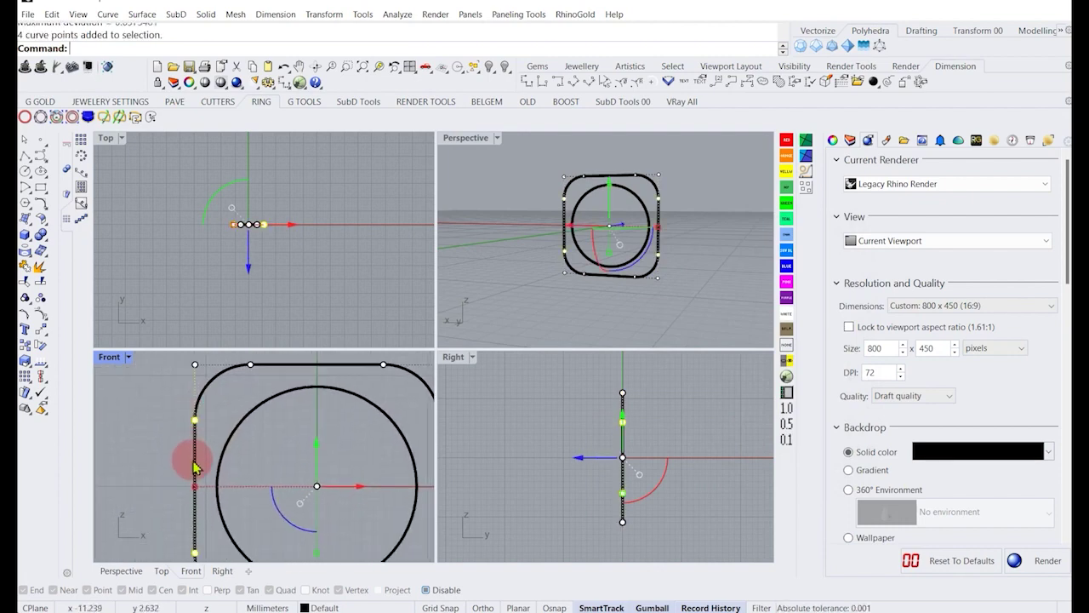
drag(194, 491, 193, 491)
key(Escape)
key(Escape)
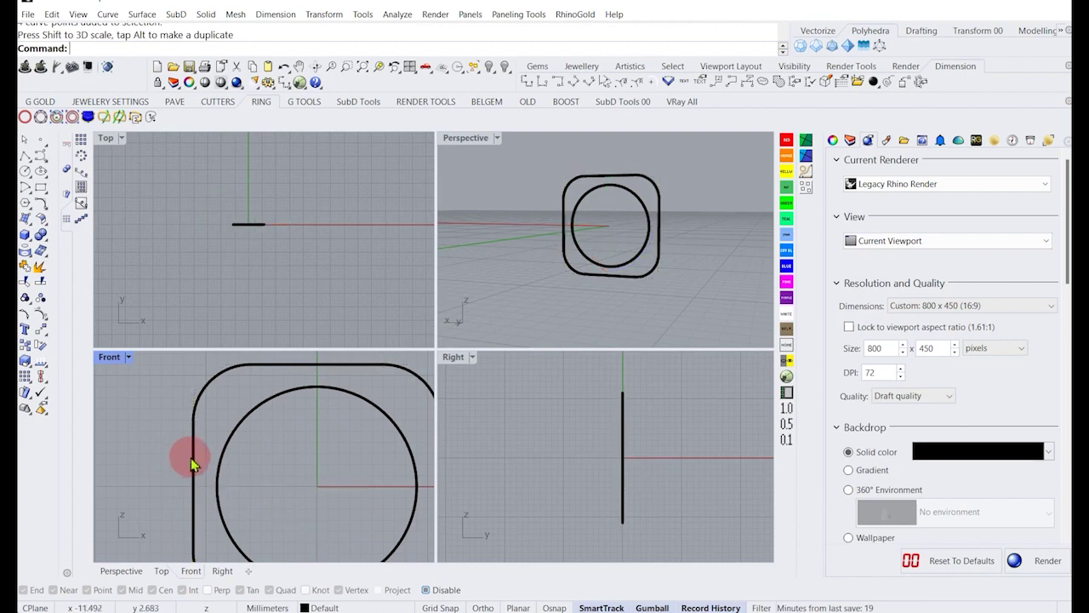
scroll(192, 459, down, 4)
drag(395, 445, 332, 482)
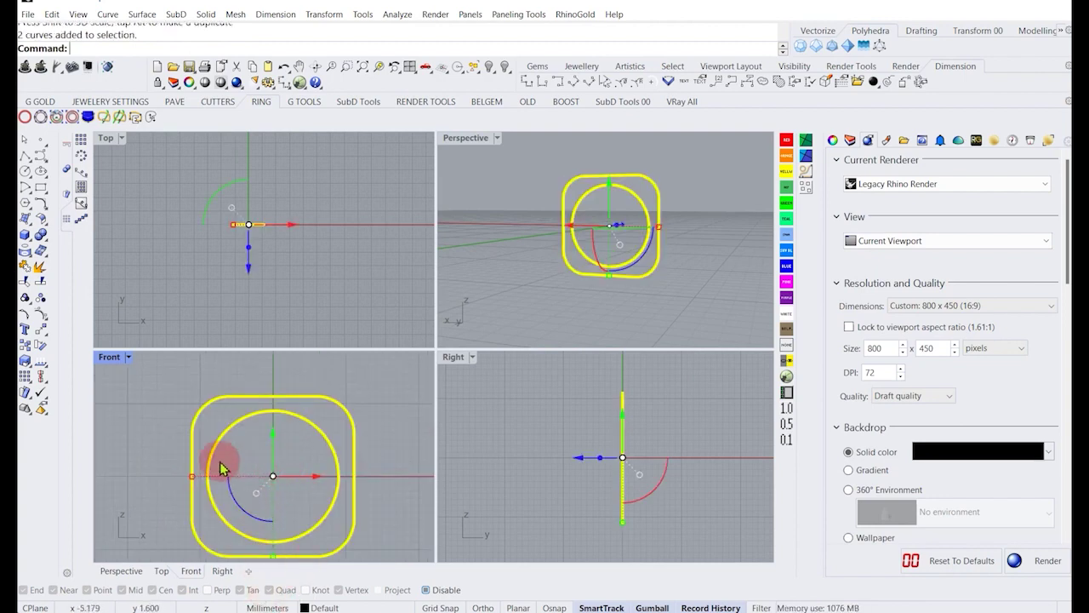
key(ctrl+z)
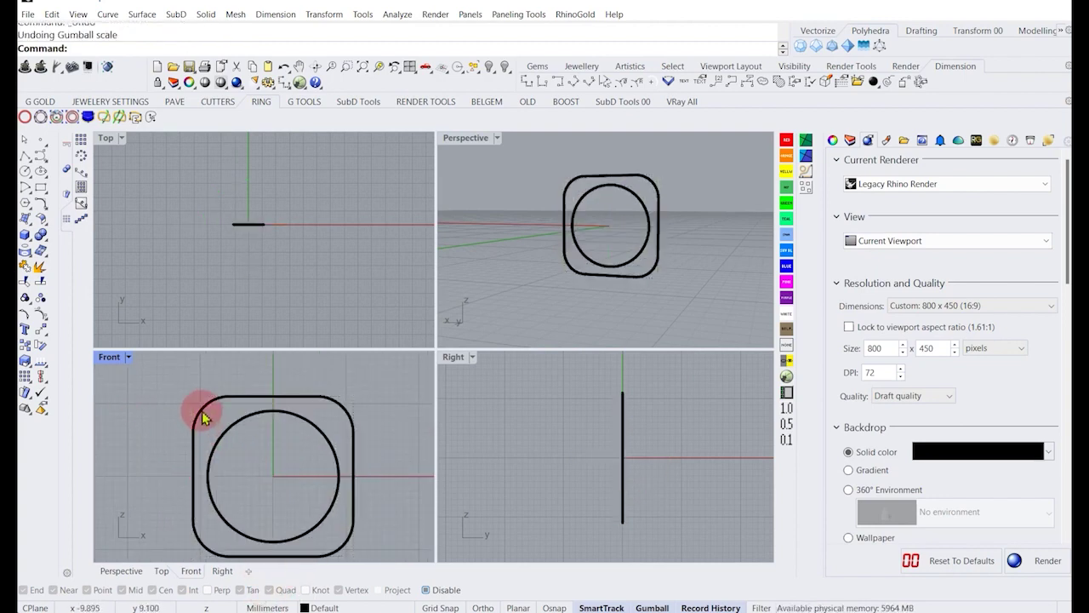
Scale the four corner control points of the rounded square slightly inward in the Front viewport.
click(200, 421)
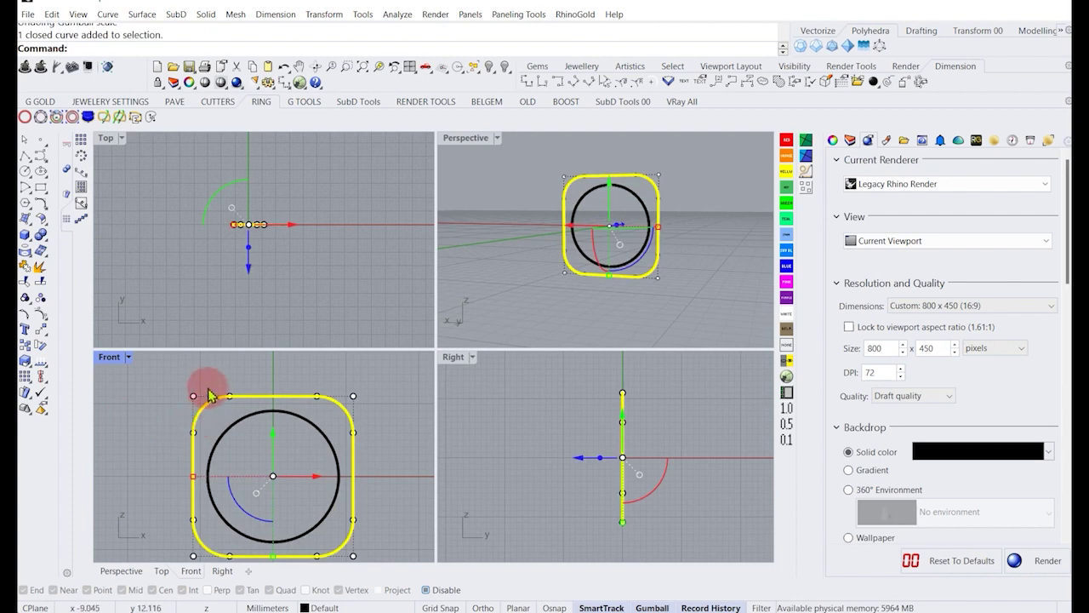
click(193, 395)
shift+drag(373, 410, 373, 411)
right_drag(275, 448, 231, 405)
shift+drag(163, 492, 204, 527)
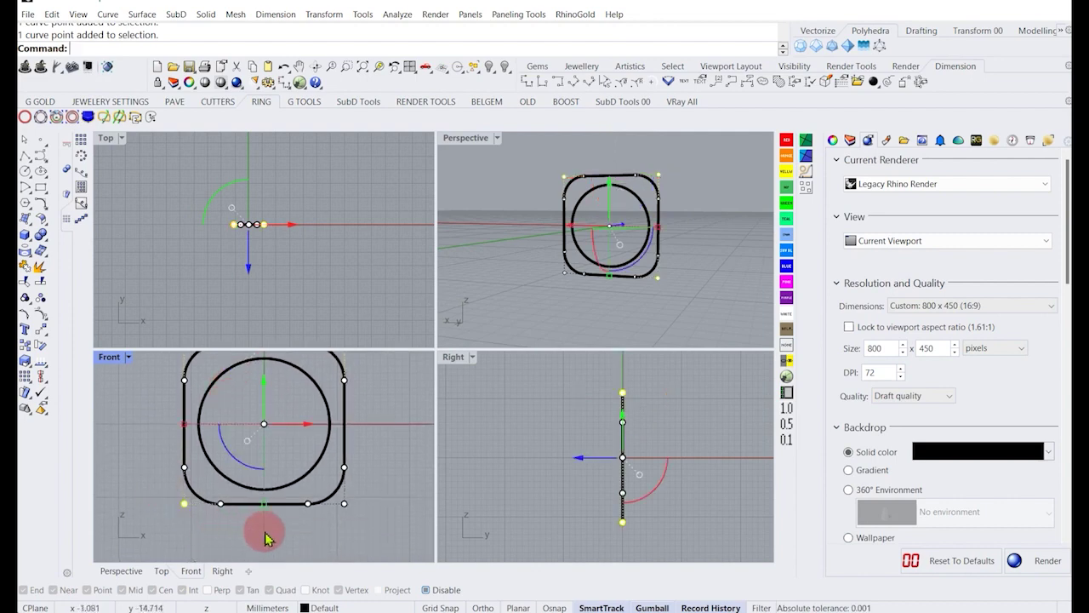
key(Up)
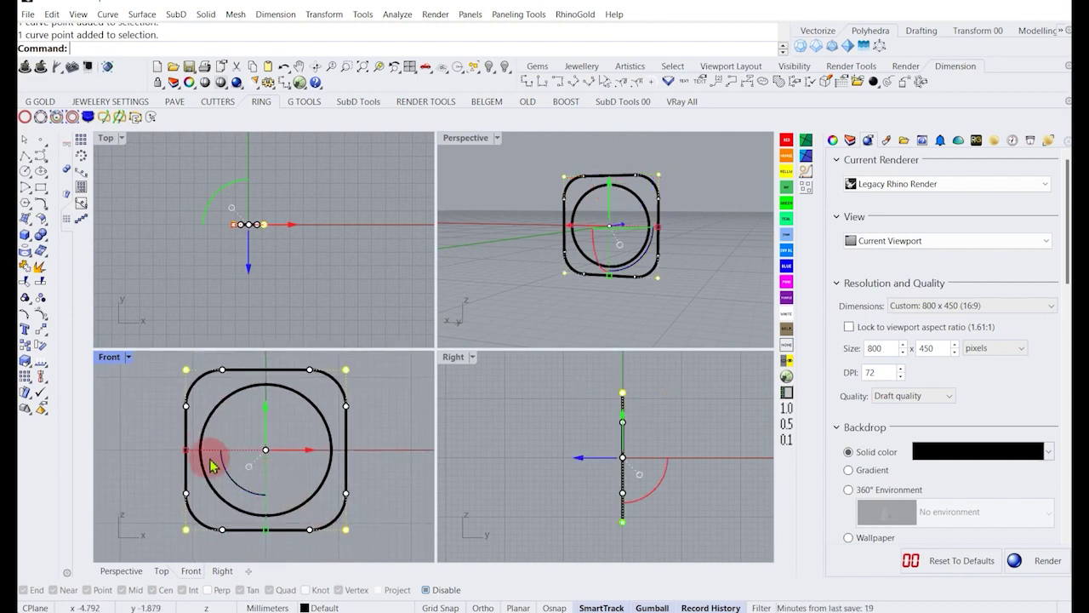
drag(186, 449, 190, 451)
click(129, 449)
right_drag(188, 439, 185, 445)
click(184, 445)
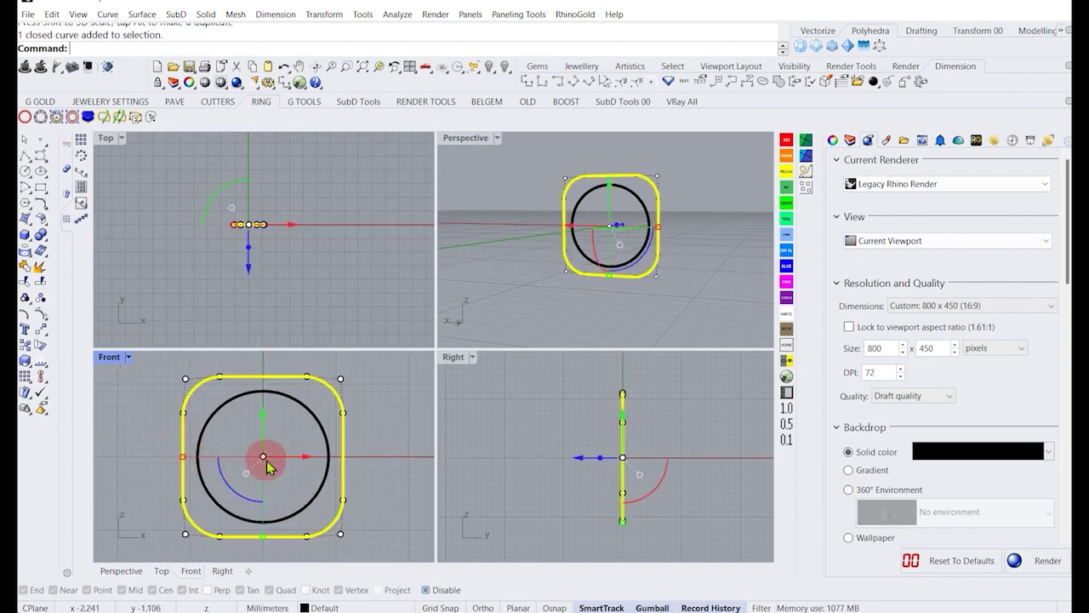
drag(370, 501, 265, 455)
scroll(272, 502, down, 6)
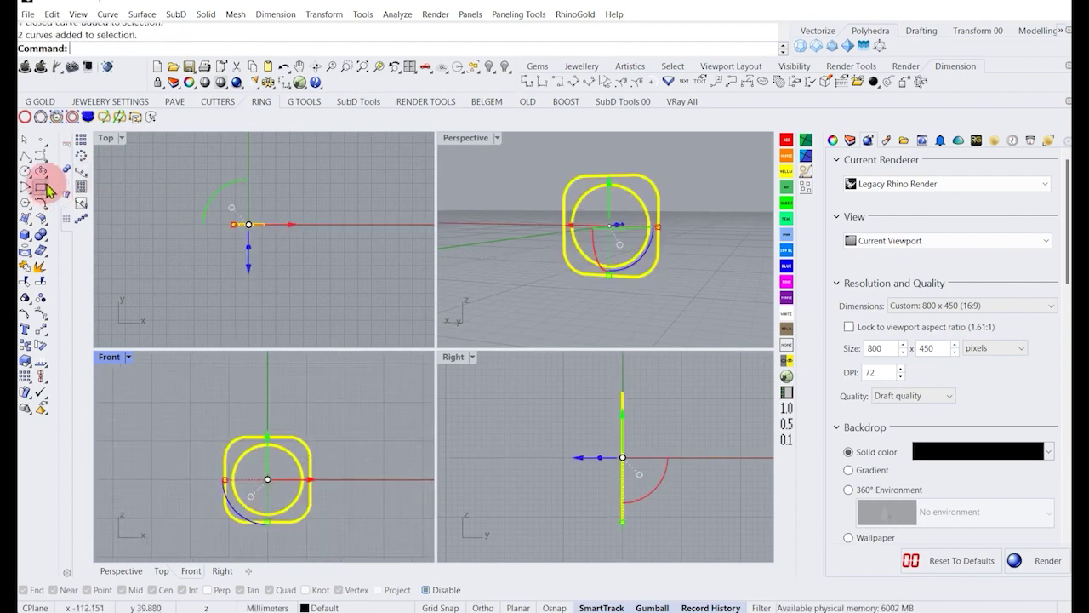
click(38, 249)
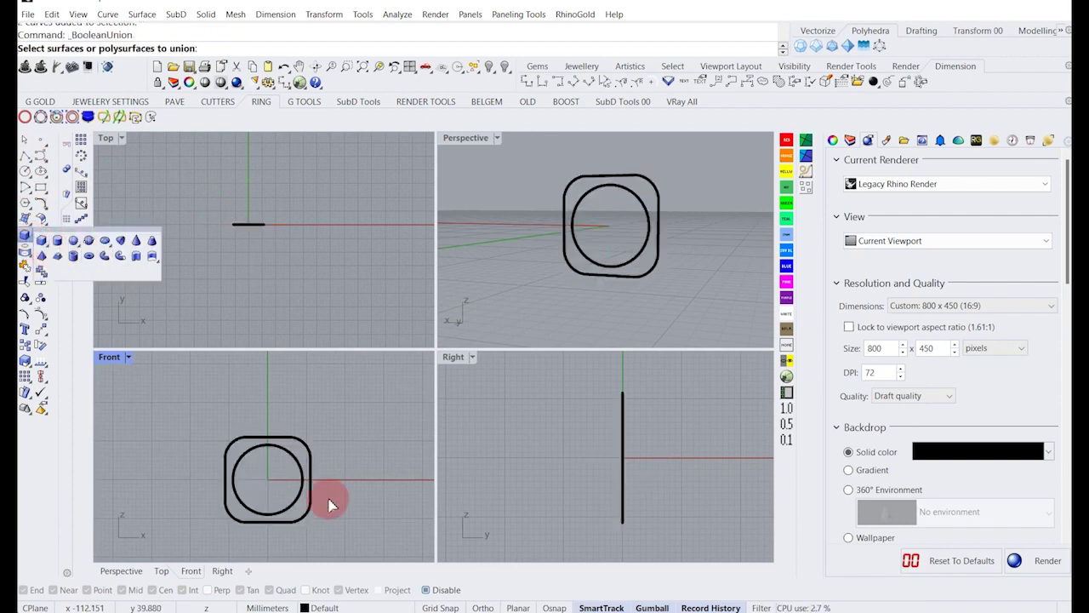
click(269, 482)
Extrude the circle and the adjusted rounded square together with ExtrudeCrv as a solid ring body to both sides.
drag(357, 505, 258, 475)
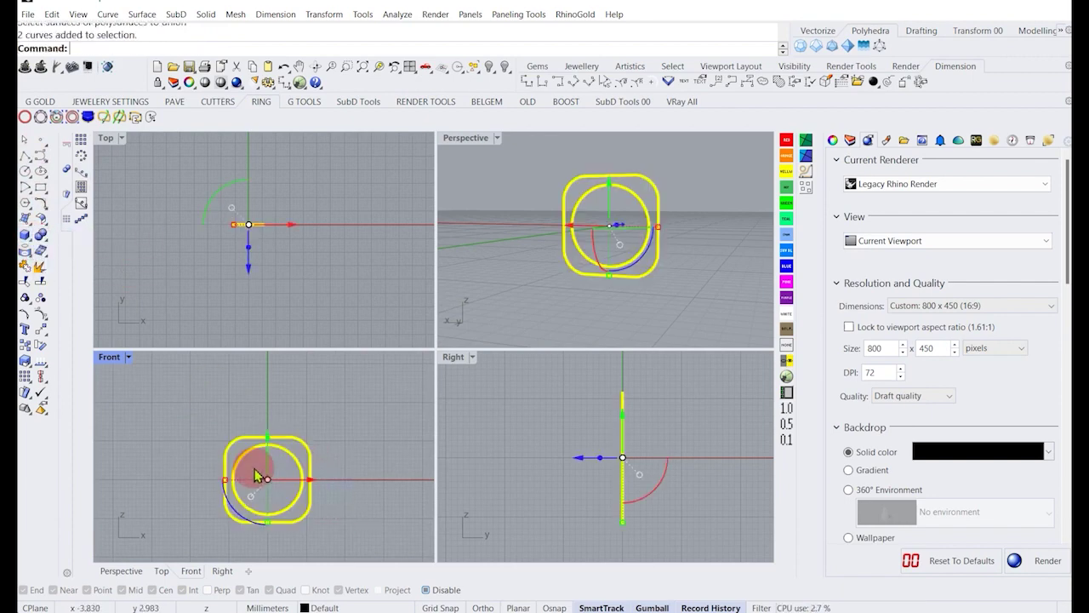
click(32, 239)
click(105, 257)
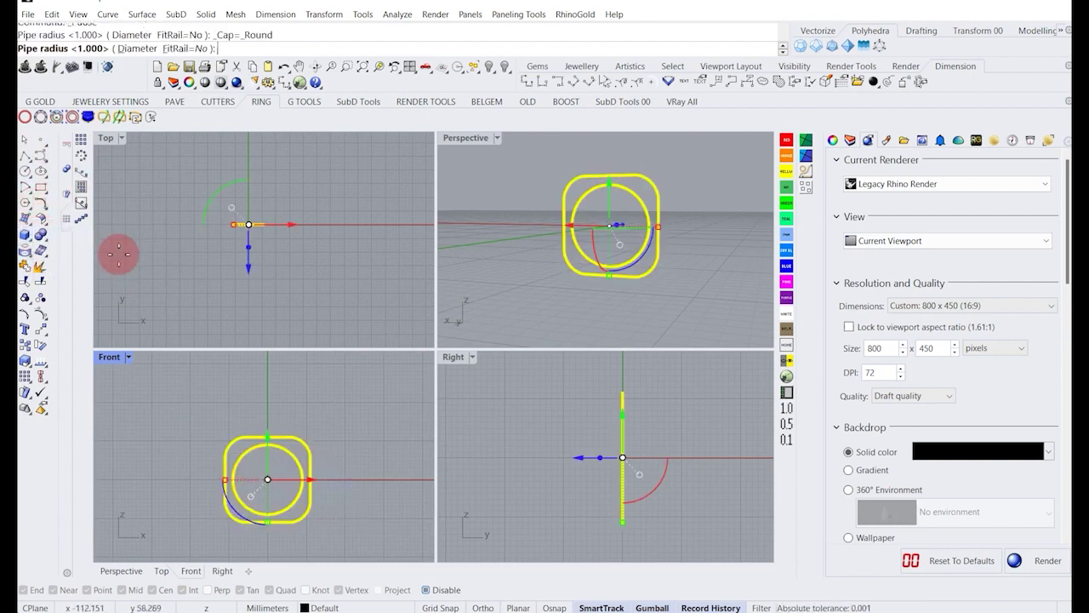
click(230, 481)
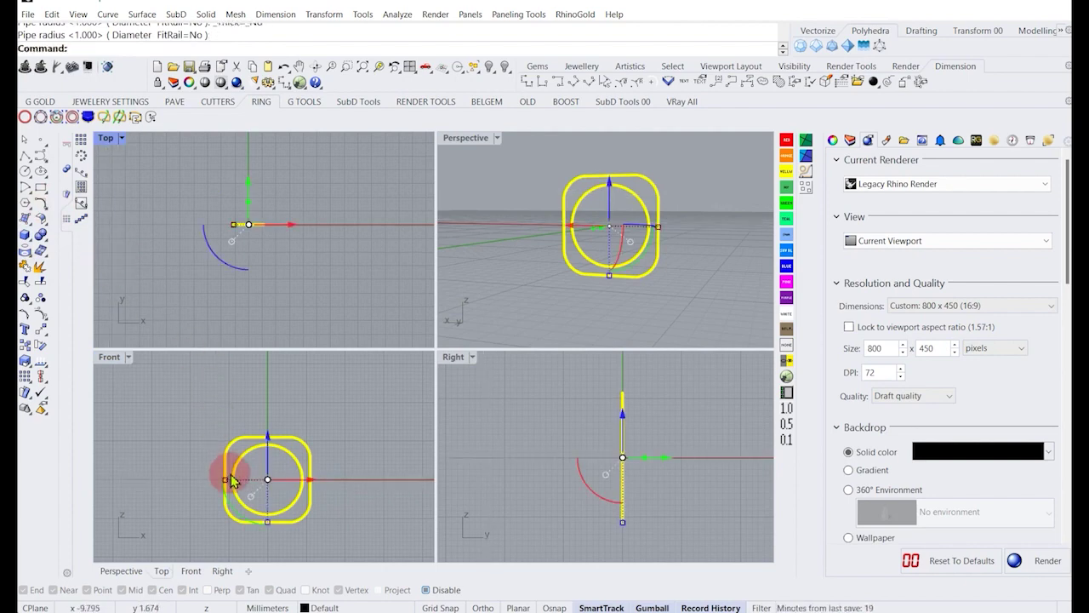
text(ee)
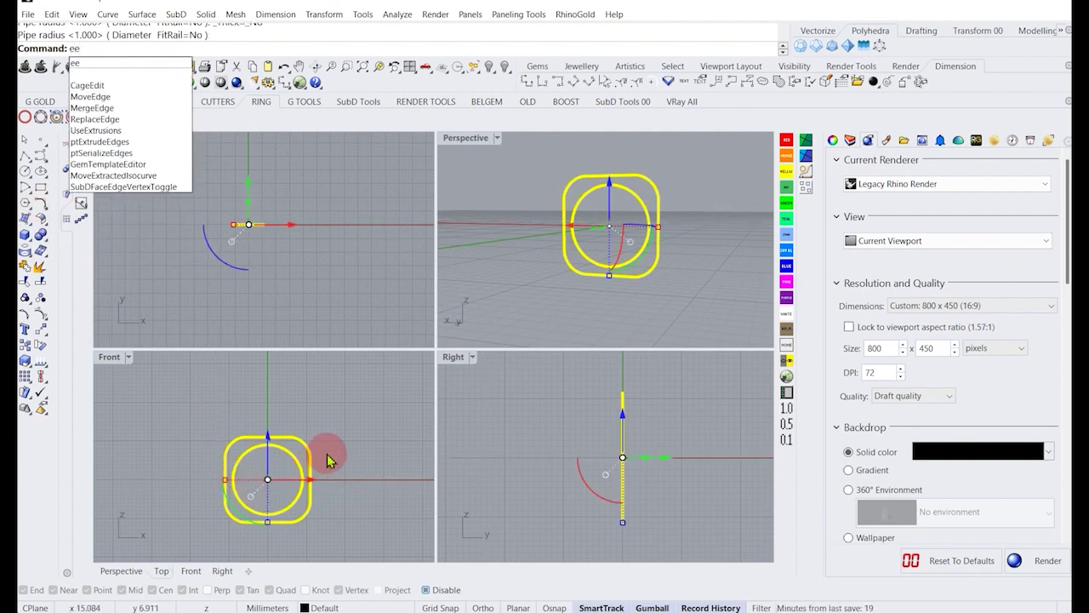
key(Return)
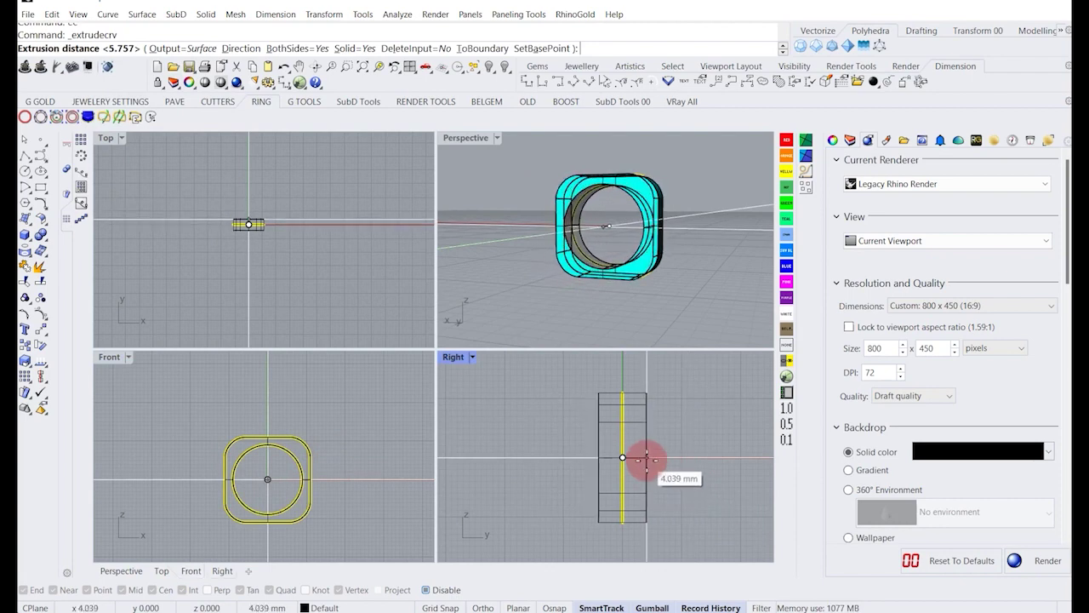
click(660, 467)
mouse_move(627, 236)
right_down()
mouse_move(576, 250)
mouse_move(643, 240)
mouse_move(559, 231)
mouse_move(669, 236)
mouse_move(588, 258)
mouse_move(678, 243)
mouse_move(620, 250)
right_up()
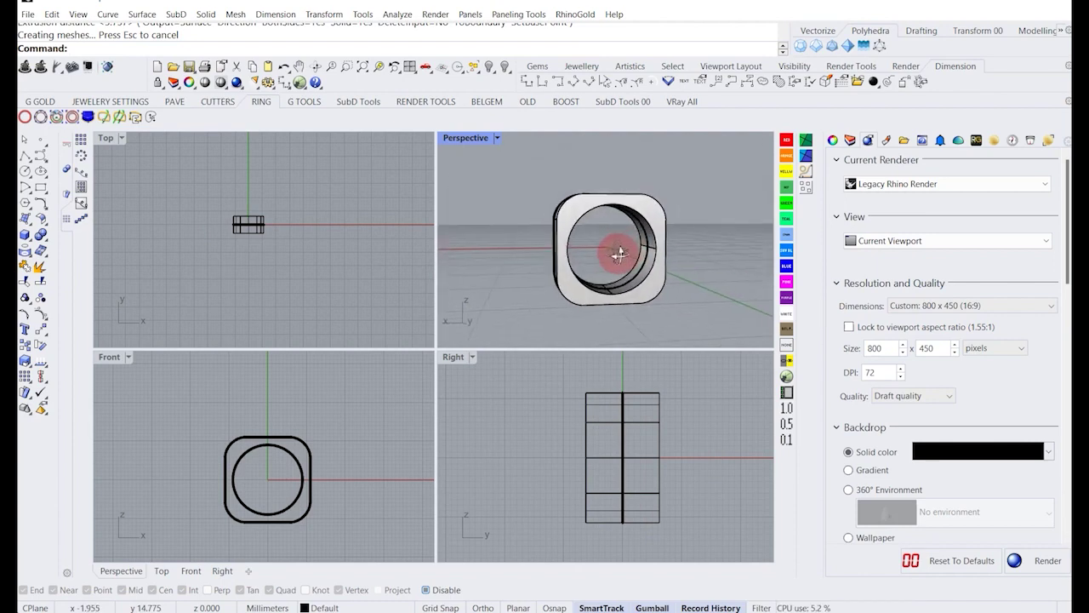
scroll(224, 477, up, 5)
click(220, 475)
click(188, 432)
scroll(188, 433, down, 4)
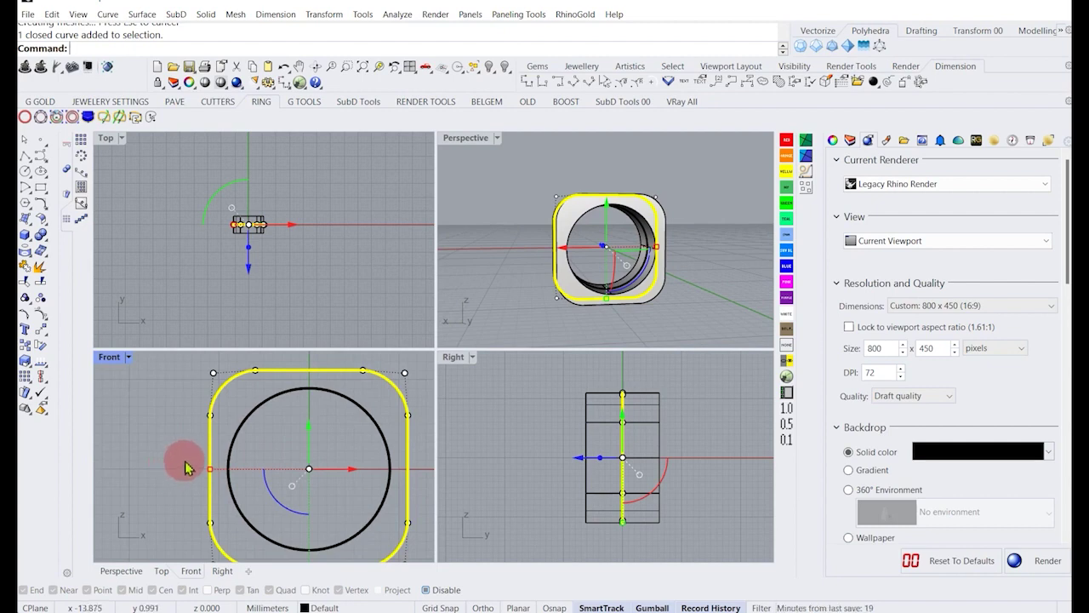
click(185, 468)
scroll(228, 463, down, 2)
Select all curves with SelCrv and hide them so only the extruded ring body is shown.
scroll(620, 437, down, 4)
right_drag(620, 439, 600, 443)
text(SelCrv)
key(Return)
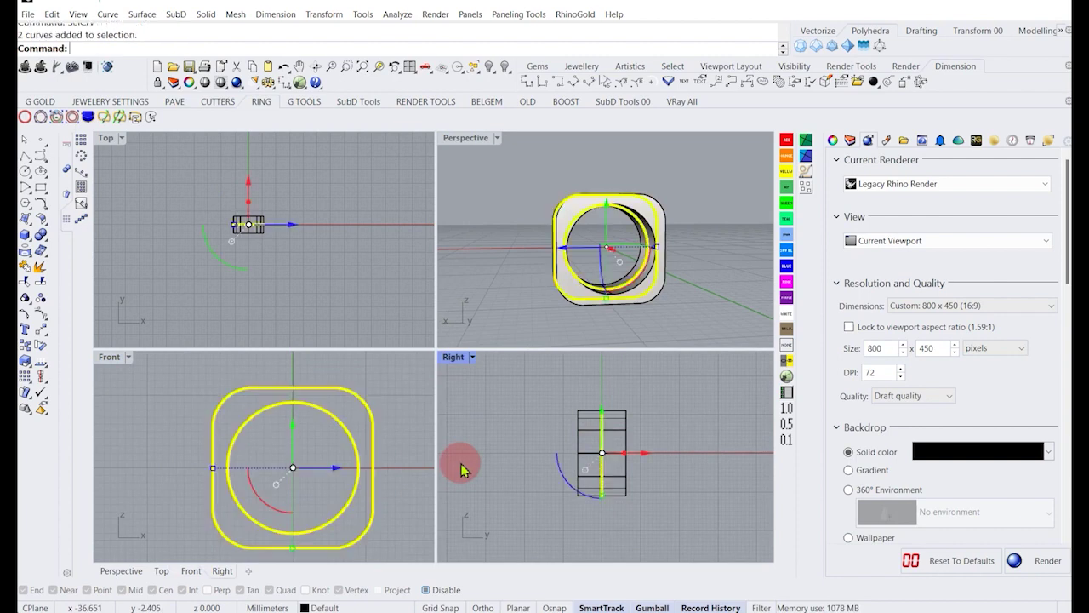
click(496, 69)
Draw an arc by start, end and direction in the Right viewport from the ring's upper-left corner to just below its base.
scroll(604, 460, up, 3)
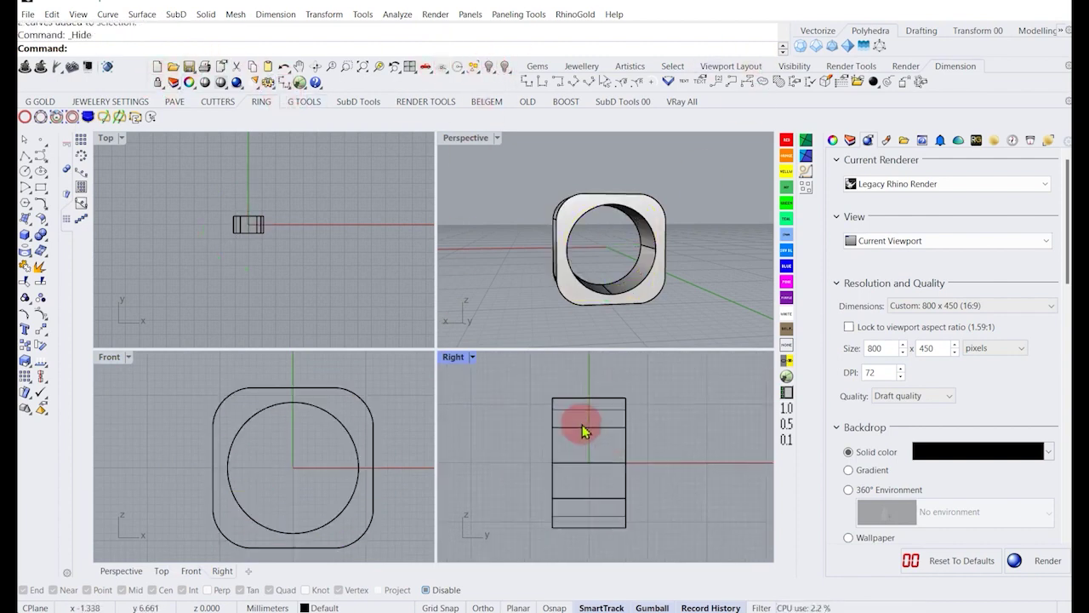
click(28, 197)
click(62, 199)
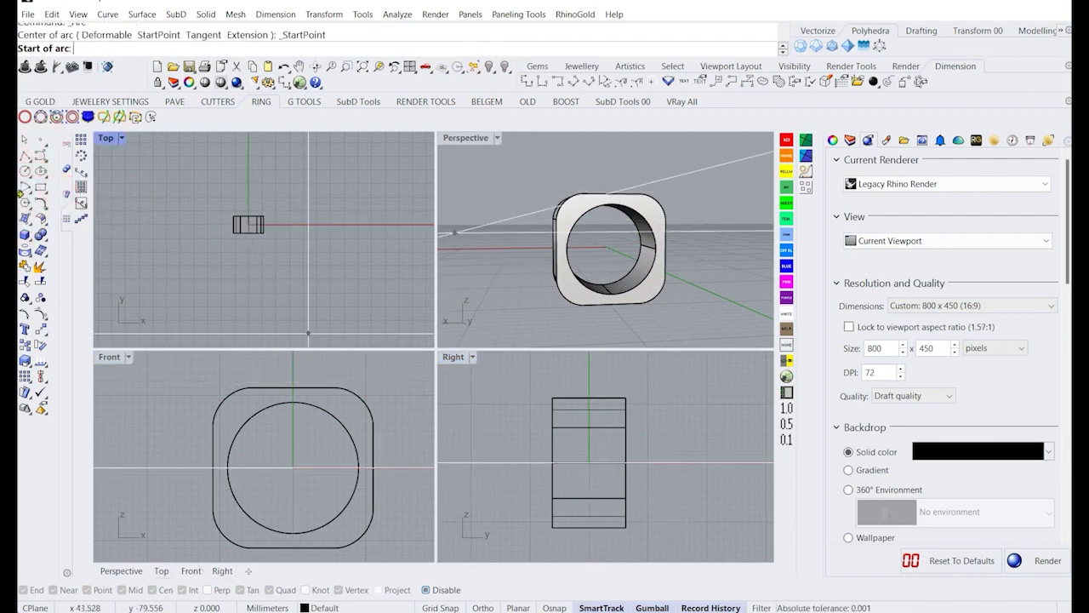
click(30, 196)
click(74, 198)
right_drag(483, 397, 480, 389)
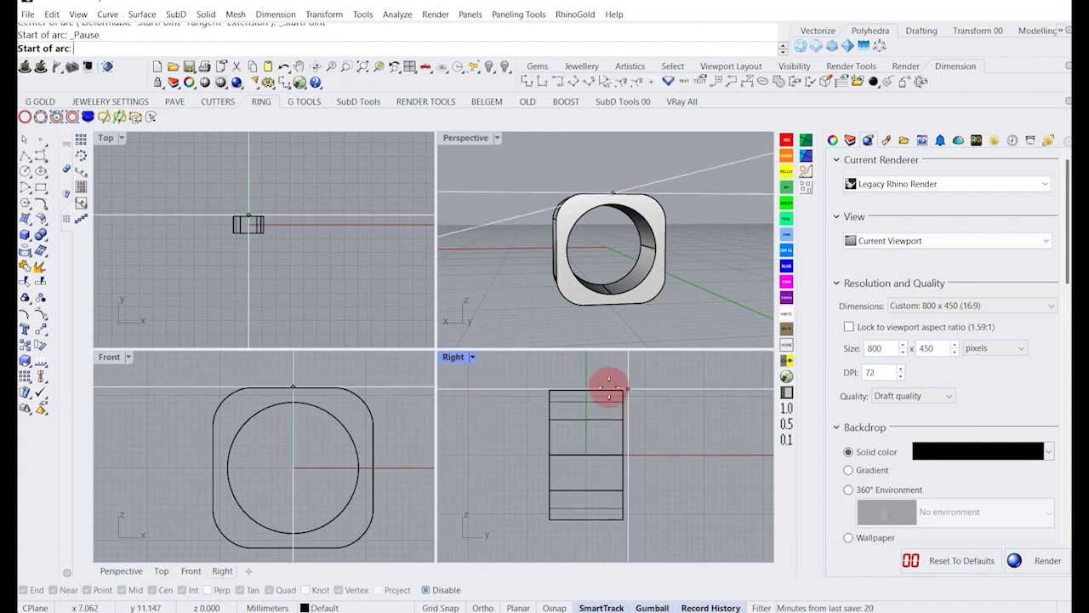
click(550, 391)
scroll(573, 514, up, 2)
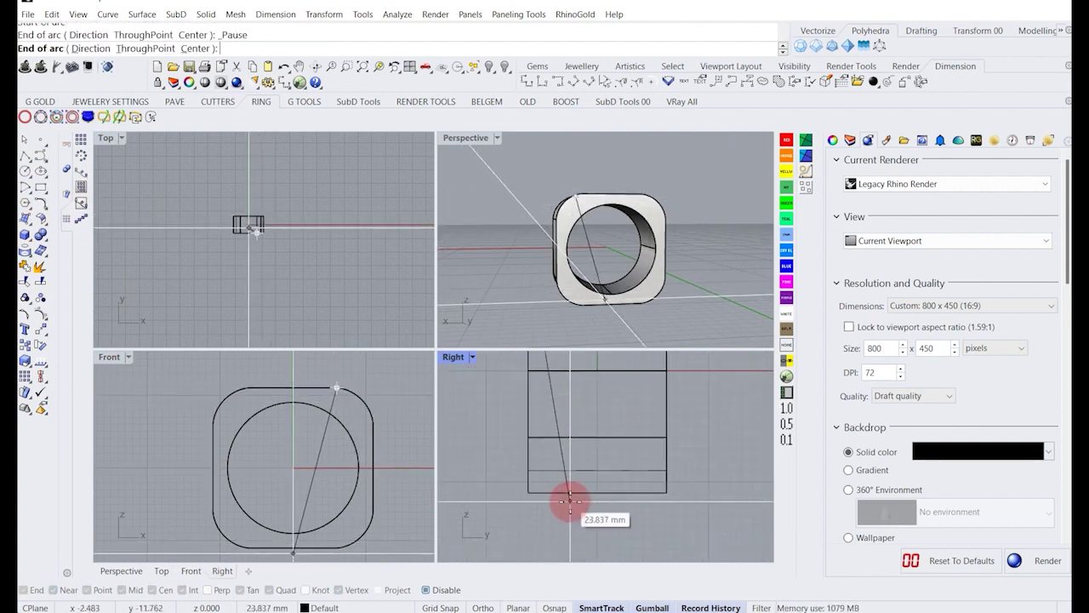
click(571, 515)
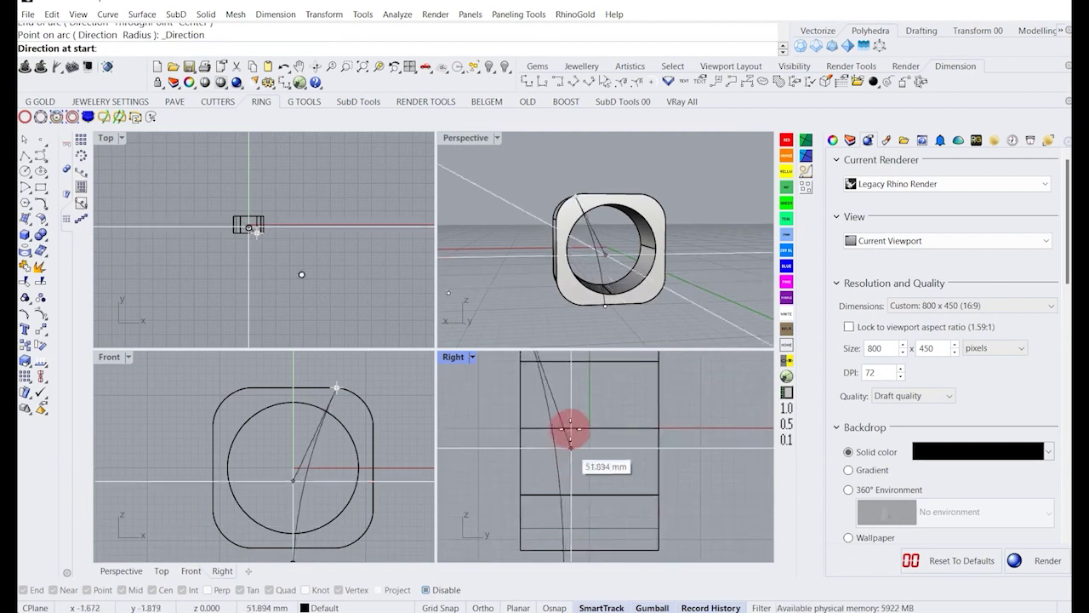
click(560, 428)
scroll(560, 428, down, 2)
click(552, 398)
Move the arc's middle control point slightly outward, towards the ring's nearer side, in the Right viewport.
mouse_move(559, 455)
right_down()
mouse_move(556, 485)
mouse_move(566, 473)
mouse_move(553, 488)
mouse_move(552, 446)
right_up()
click(486, 406)
click(552, 457)
drag(494, 386, 626, 459)
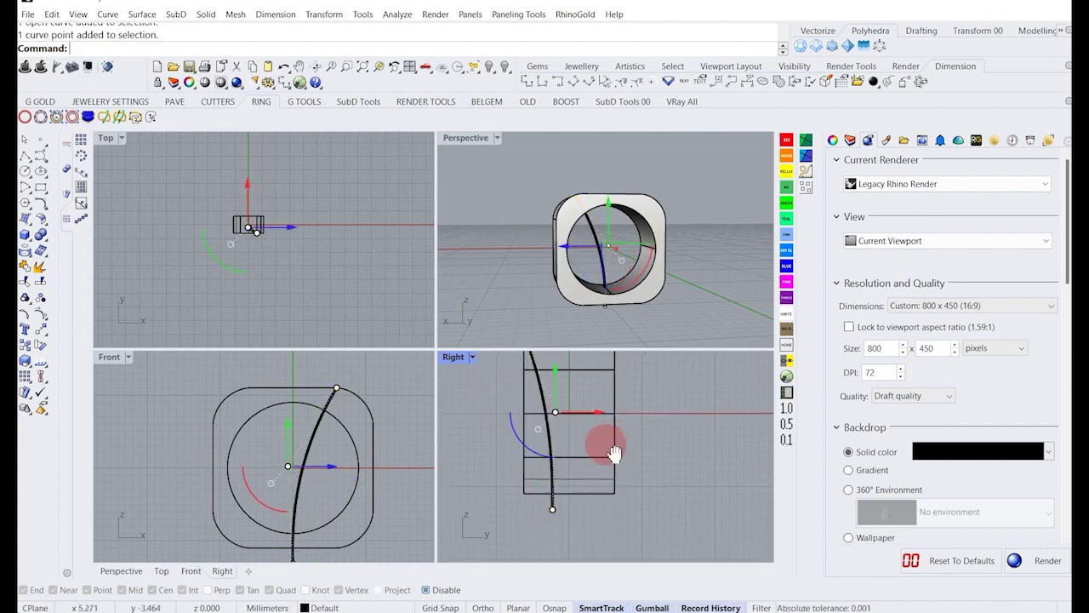
right_drag(608, 440, 602, 466)
drag(587, 439, 580, 439)
click(654, 519)
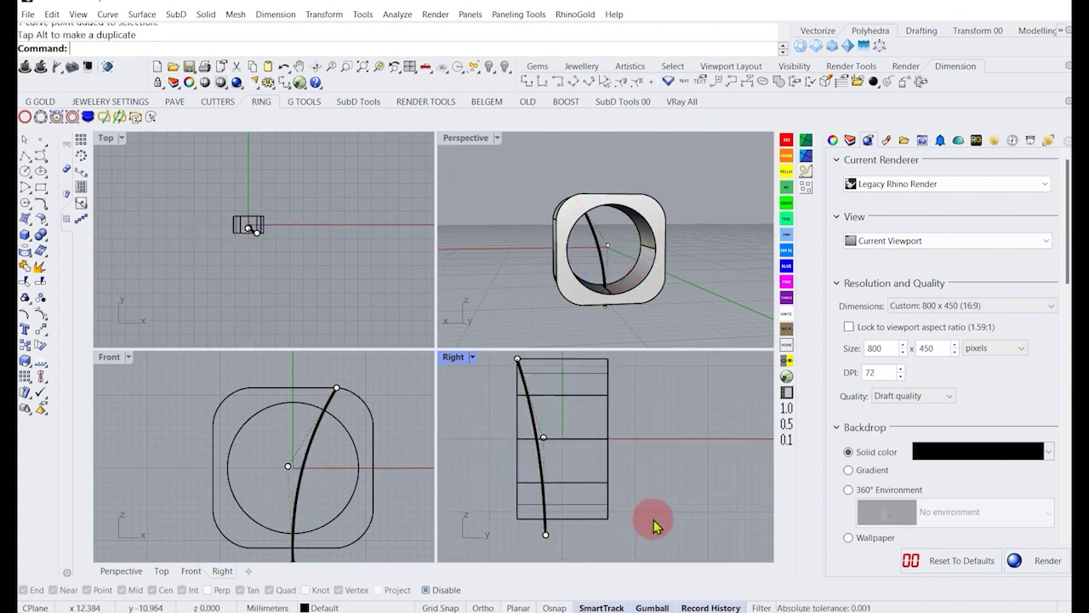
Mirror the side arc across the vertical centreline through 0 in the Right viewport, keeping the original.
click(531, 498)
text(mirror)
key(Return)
text(0)
key(Return)
click(558, 377)
scroll(634, 455, up, 4)
key(Escape)
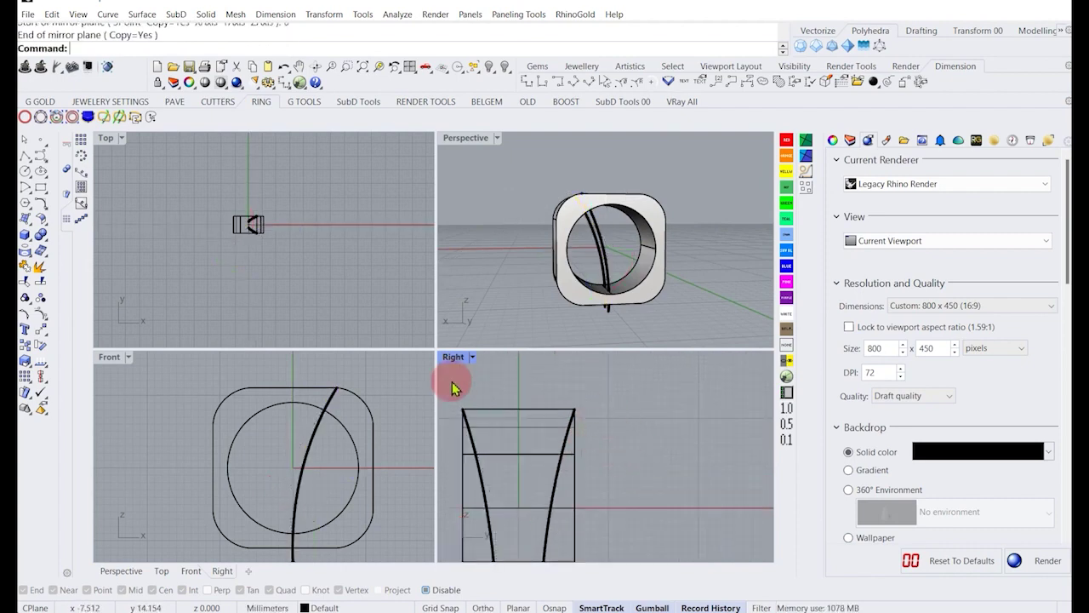
right_drag(660, 178, 617, 264)
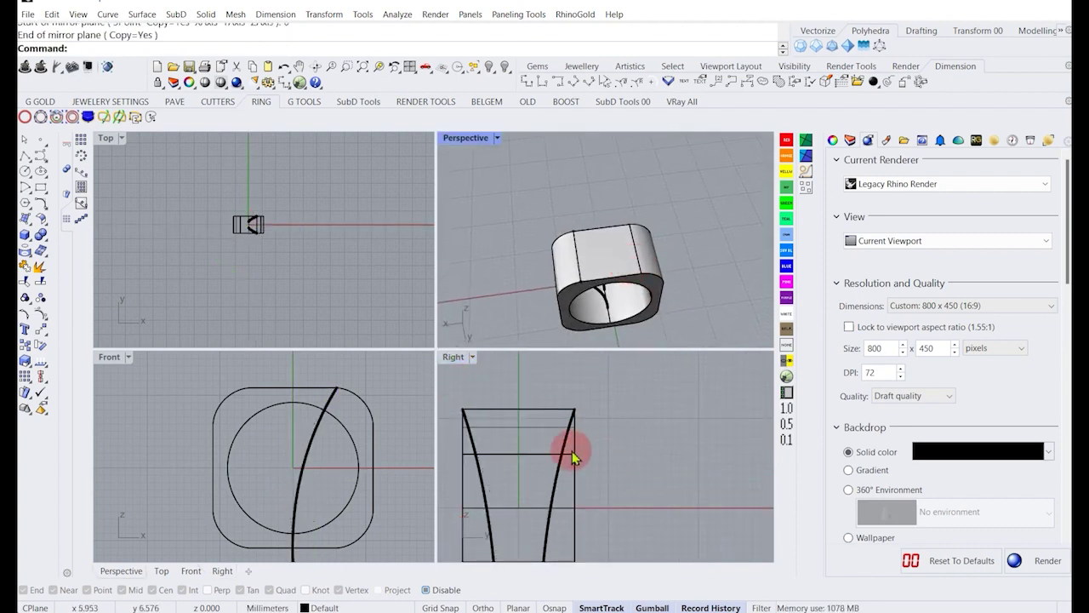
Flatten both side arcs with ProjectToCPlane in the Right viewport, choosing Yes to delete the input curves.
click(569, 451)
shift+click(481, 477)
scroll(513, 480, down, 3)
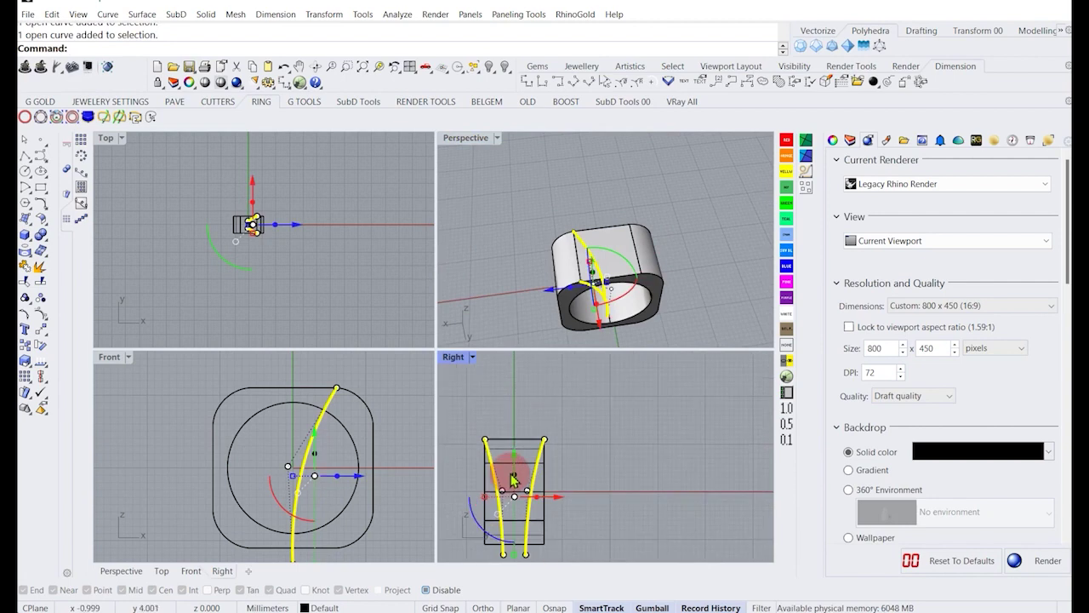
text(ectToCPlane)
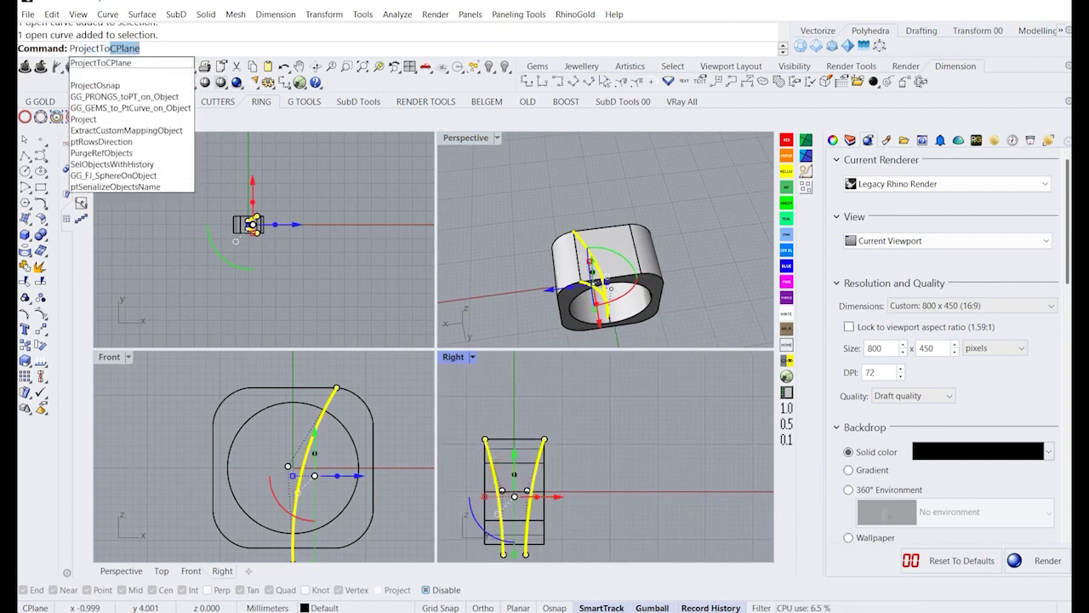
right_click(512, 478)
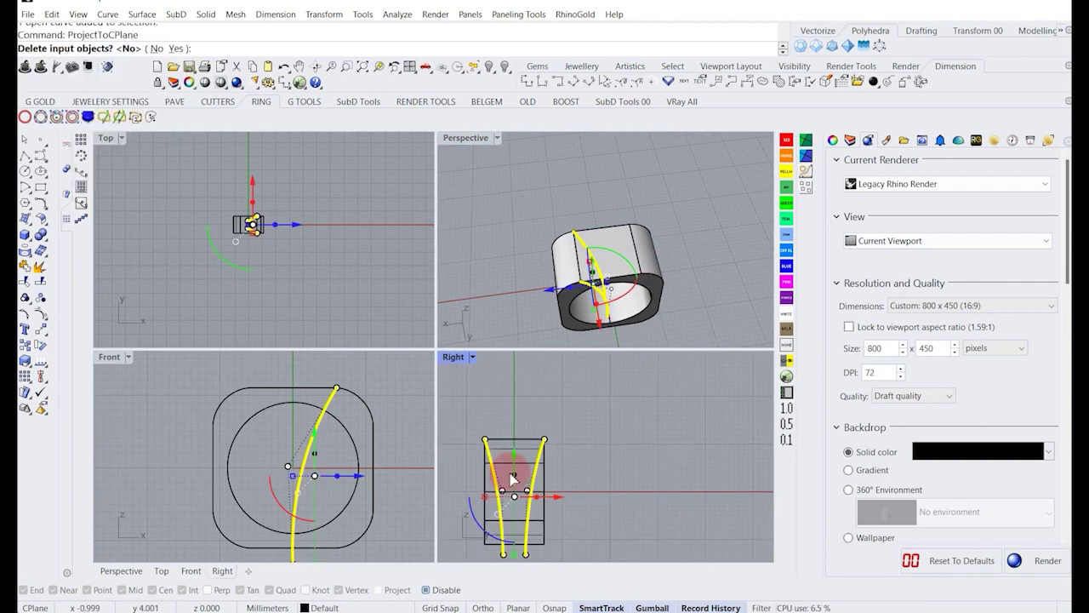
text(Y)
key(Return)
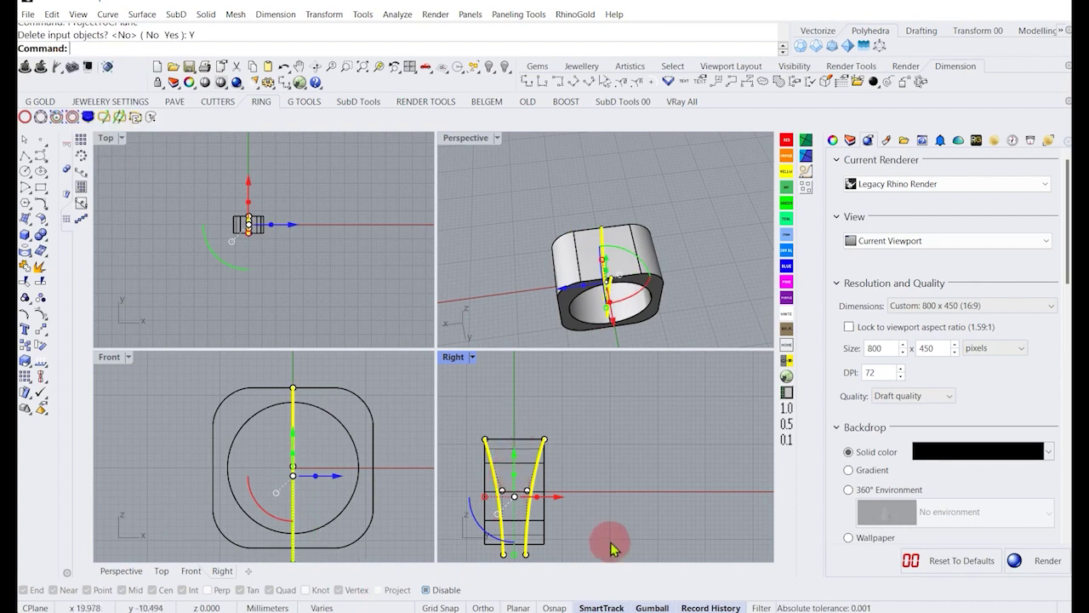
right_drag(613, 460, 608, 450)
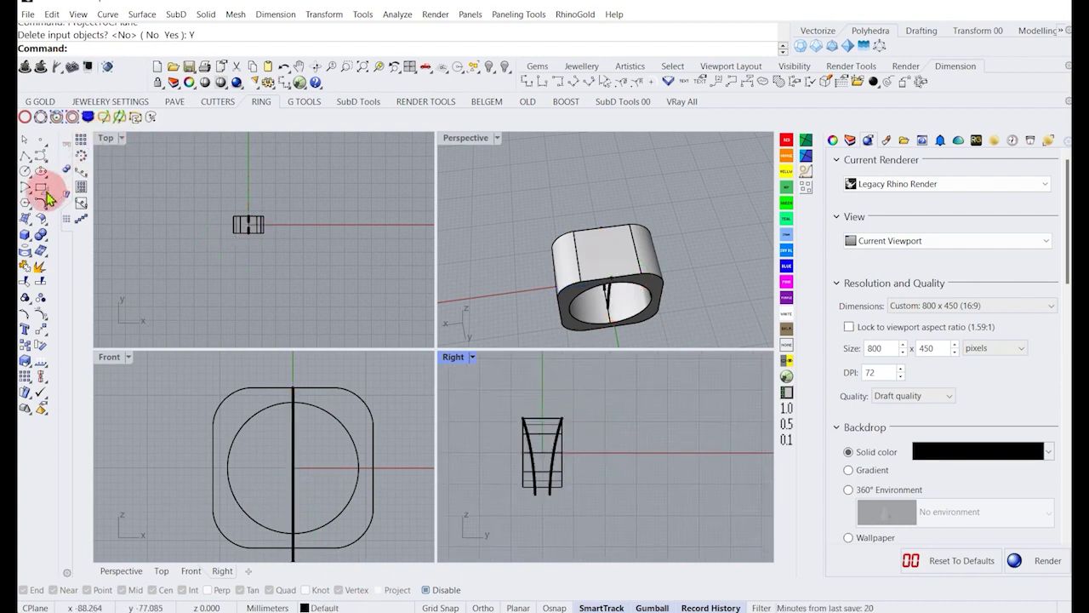
click(23, 157)
scroll(627, 294, up, 6)
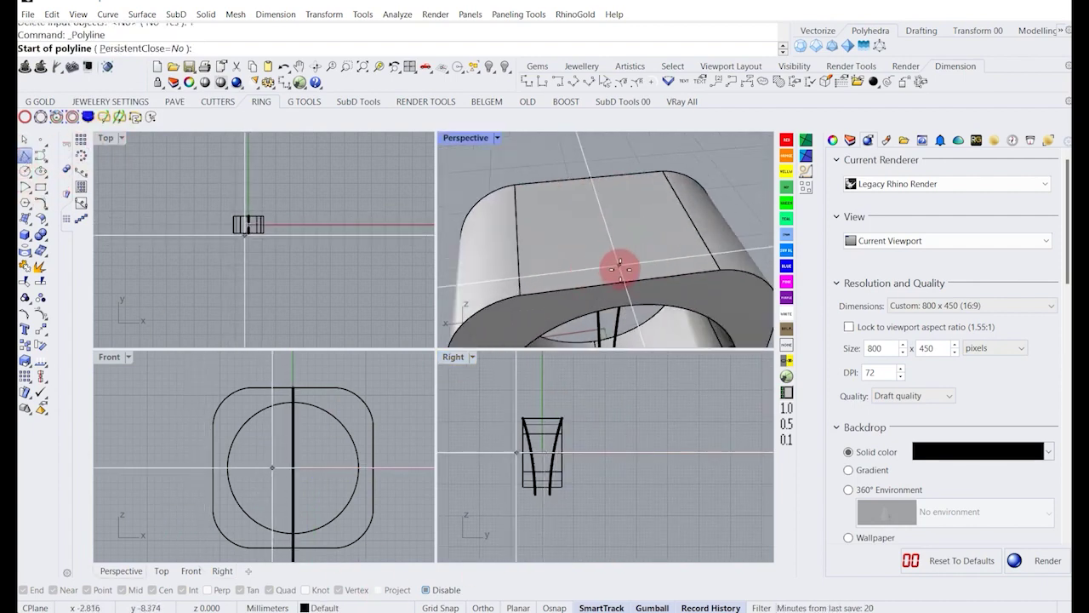
key(Escape)
scroll(626, 264, down, 3)
Move the ring body to Layer 05 and turn that layer off so only the two arcs are shown.
click(627, 238)
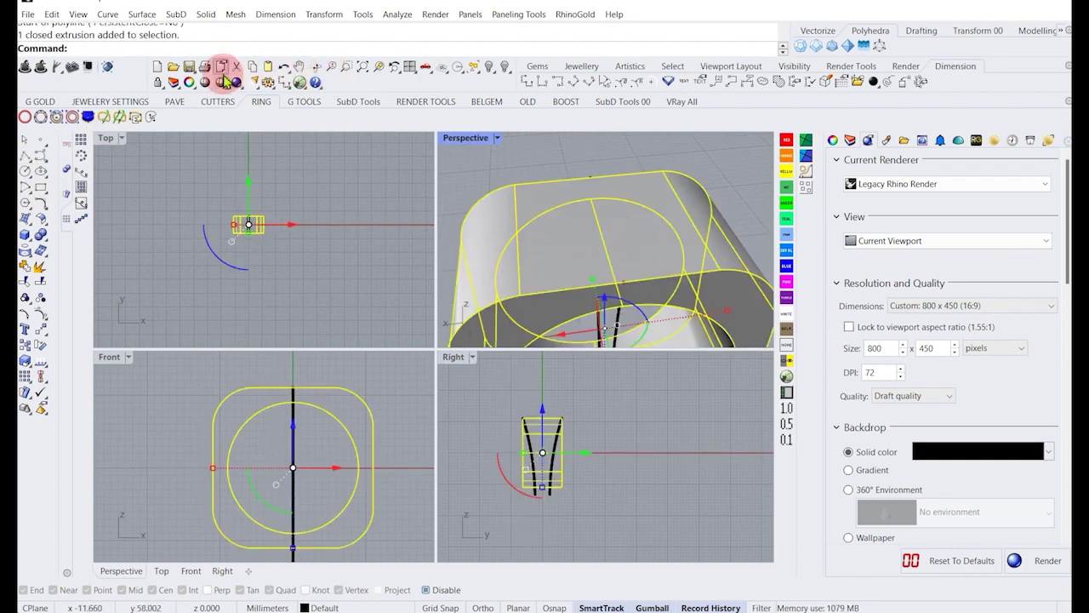
click(323, 608)
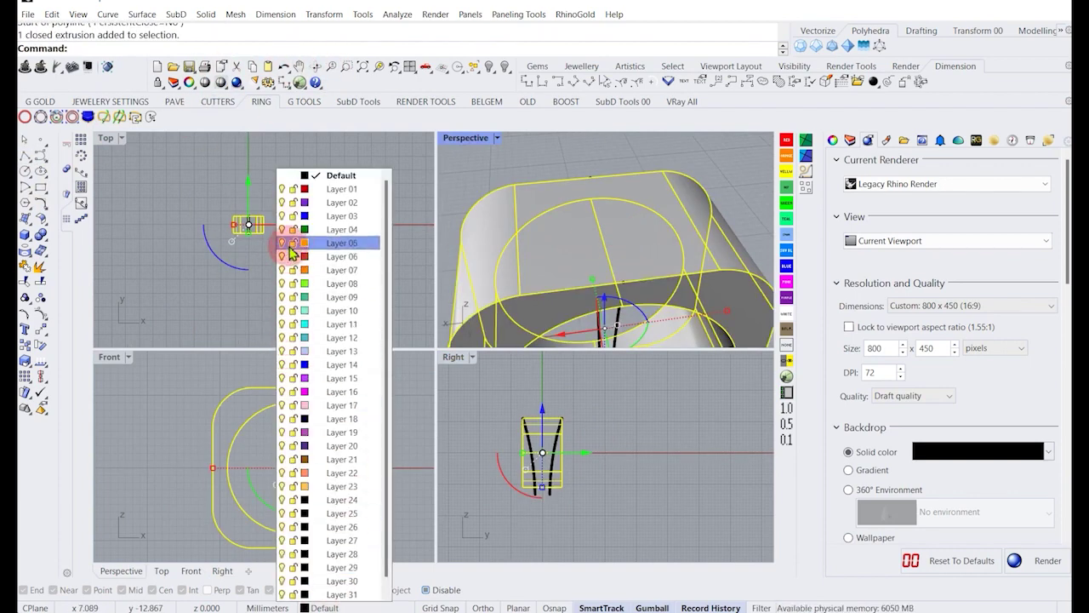
click(341, 252)
click(583, 219)
Draw a straight polyline segment between the upper endpoints of the two arcs.
right_drag(583, 220, 662, 198)
click(28, 158)
click(661, 199)
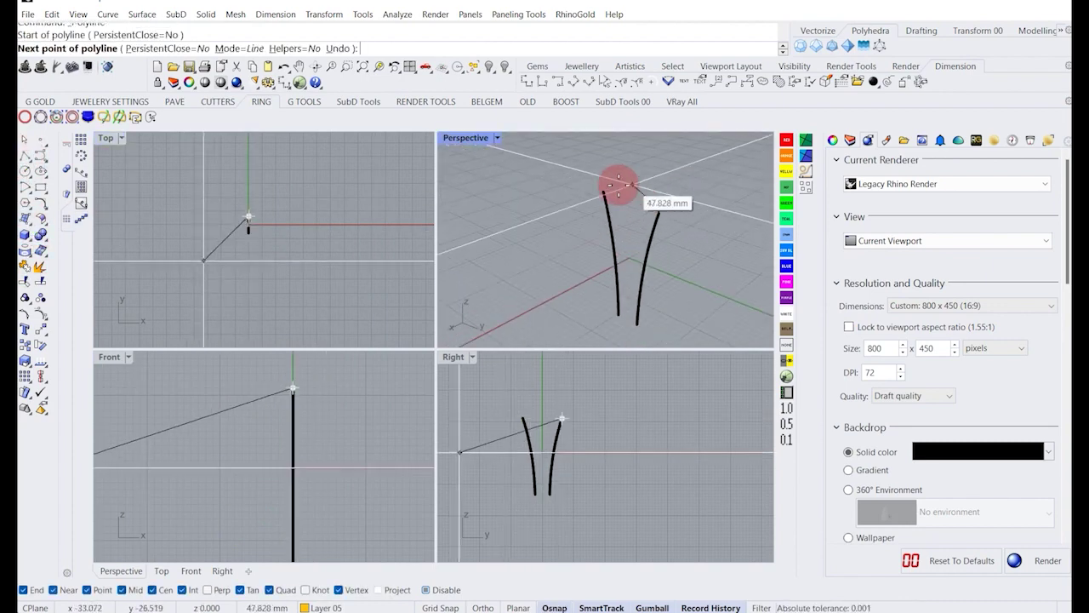
click(605, 191)
key(Return)
Join the two arcs and the line into one curve and close its open lower end with CloseCrv.
key(ctrl+a)
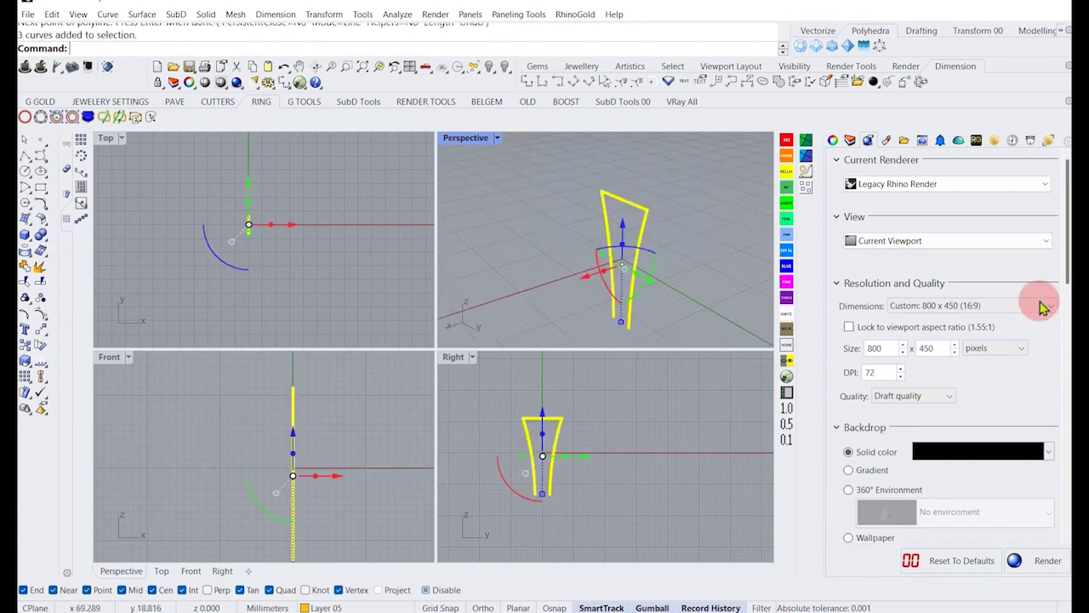
click(31, 272)
text(CloseCrv)
key(Return)
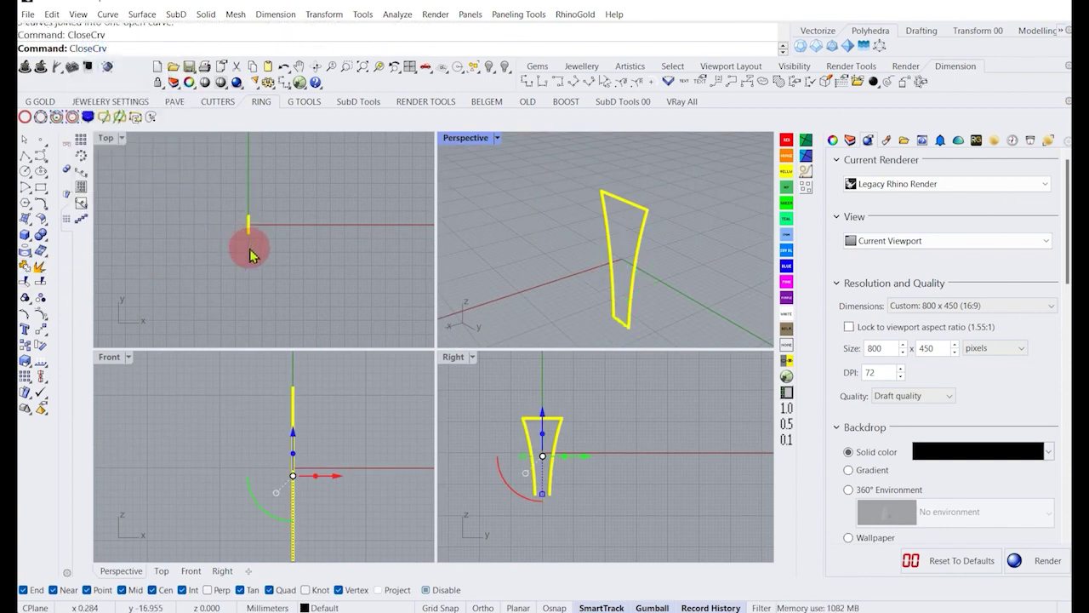
click(649, 527)
Turn Layer 05 back on to show the ring body together with the closed tapered profile.
right_drag(596, 255, 545, 255)
click(324, 607)
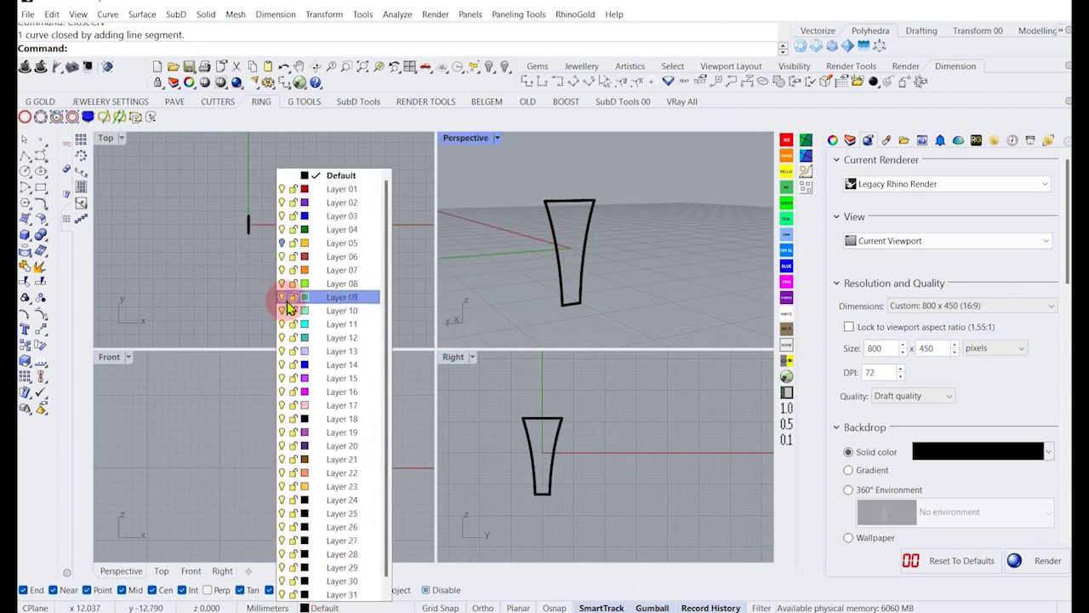
click(281, 243)
click(194, 300)
right_drag(668, 267, 571, 182)
click(555, 252)
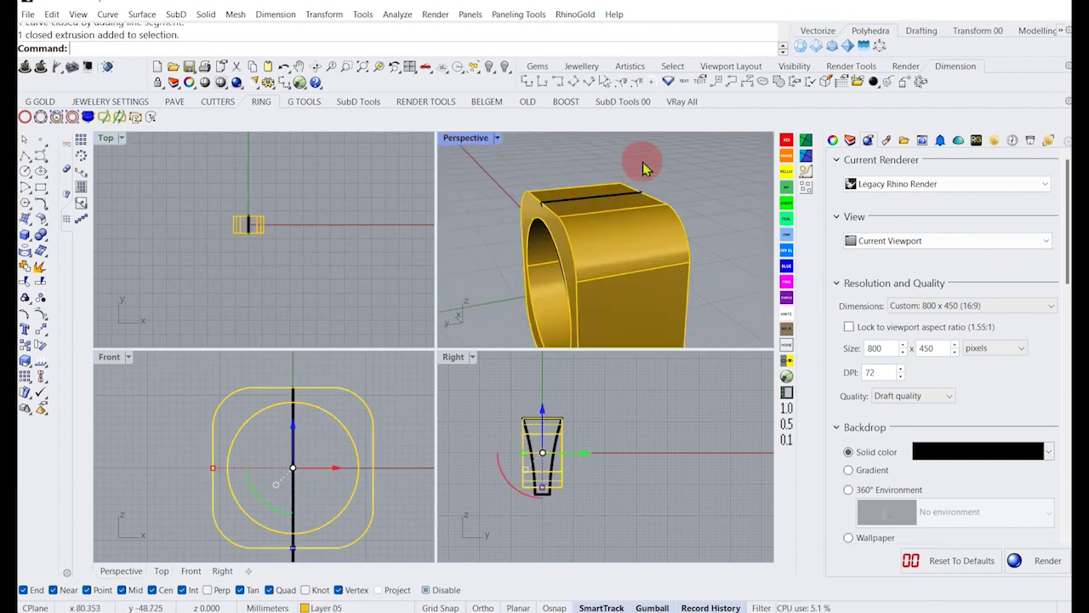
WireCut the ring body with the closed tapered profile along direction X on both sides, keeping the part inside the profile.
right_drag(643, 169, 574, 204)
click(571, 201)
scroll(587, 497, down, 4)
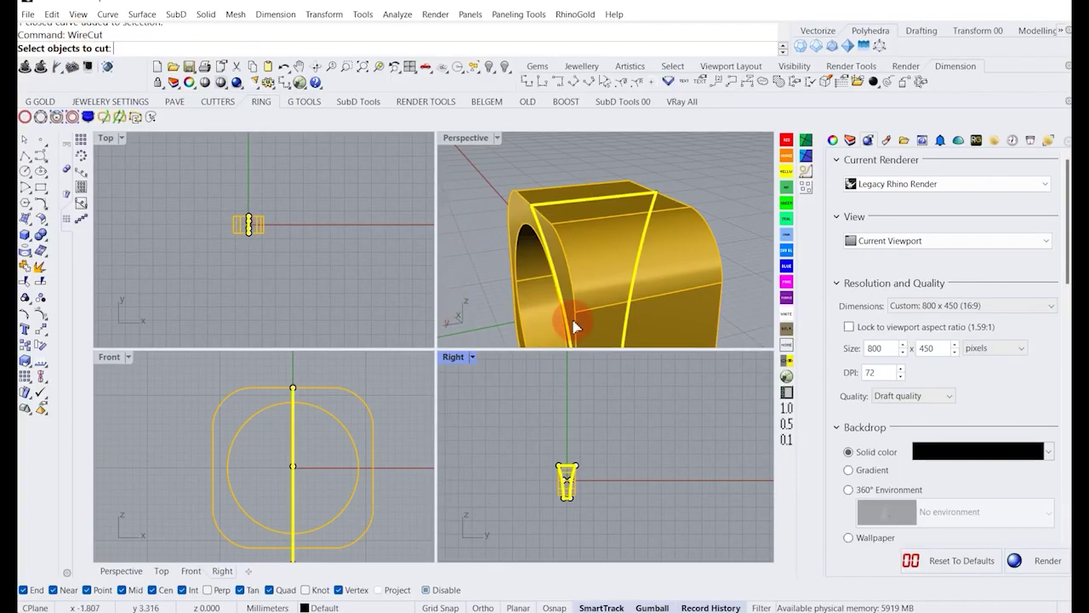
click(594, 275)
key(Return)
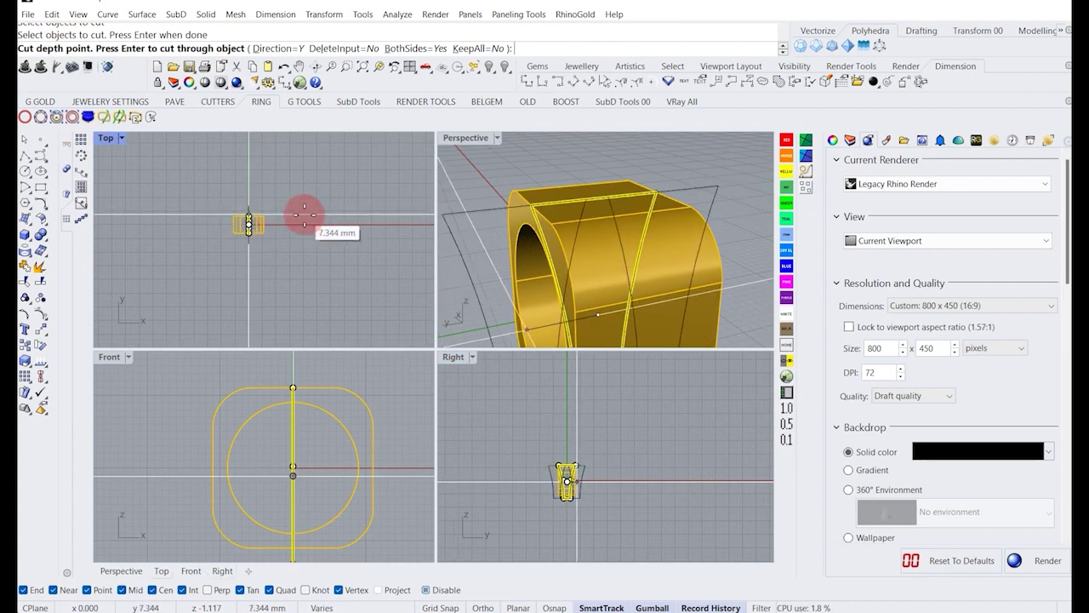
click(275, 49)
click(93, 48)
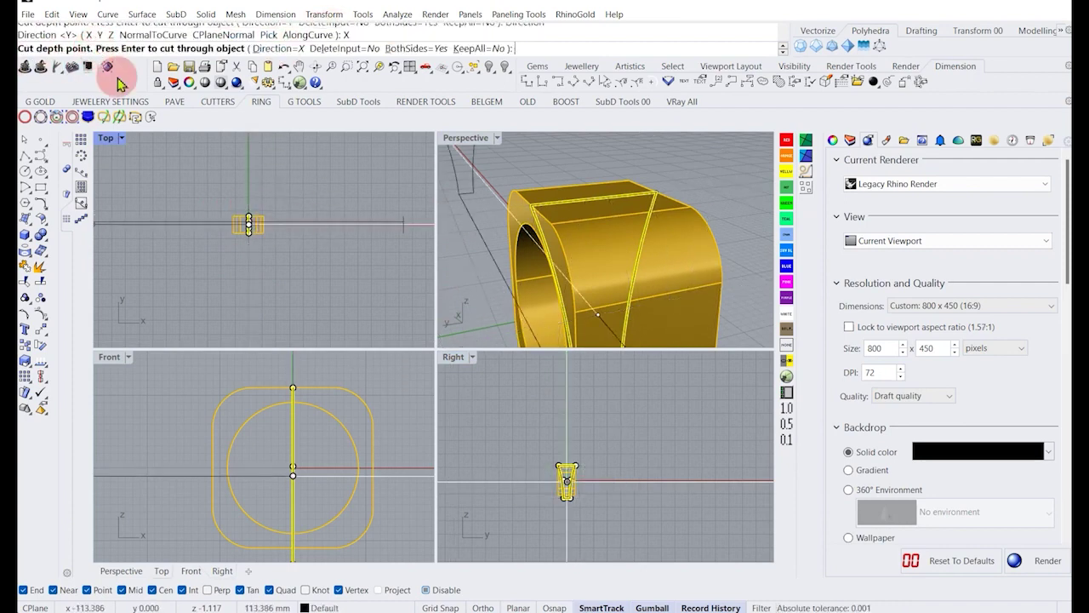
click(321, 241)
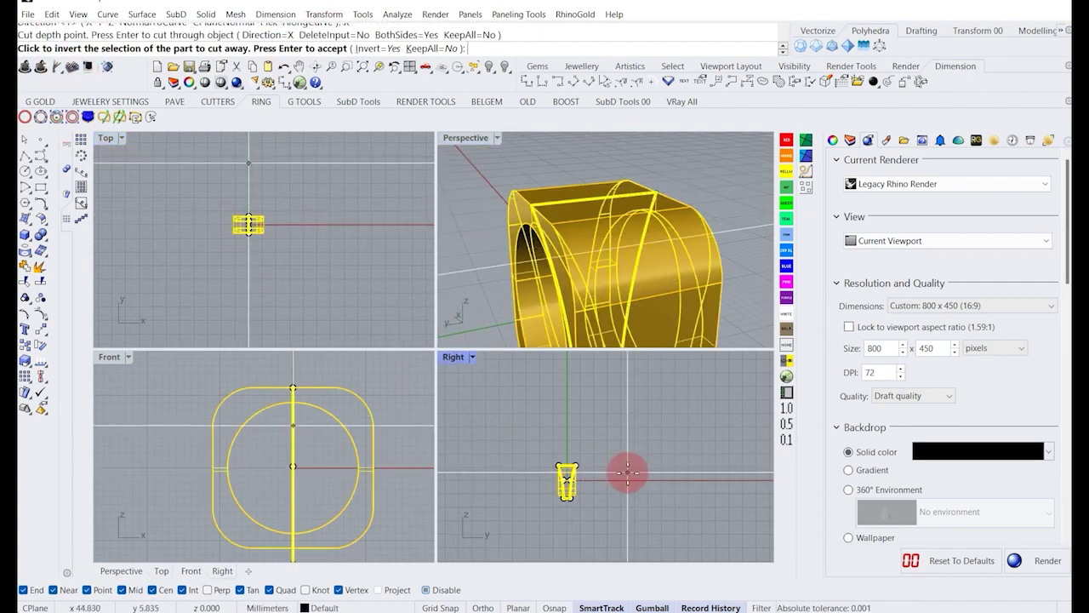
key(Return)
Select the cutting profile with SelCrv, hide it, and maximize the Perspective viewport.
scroll(557, 237, down, 3)
click(514, 212)
scroll(520, 207, down, 4)
right_drag(522, 207, 596, 302)
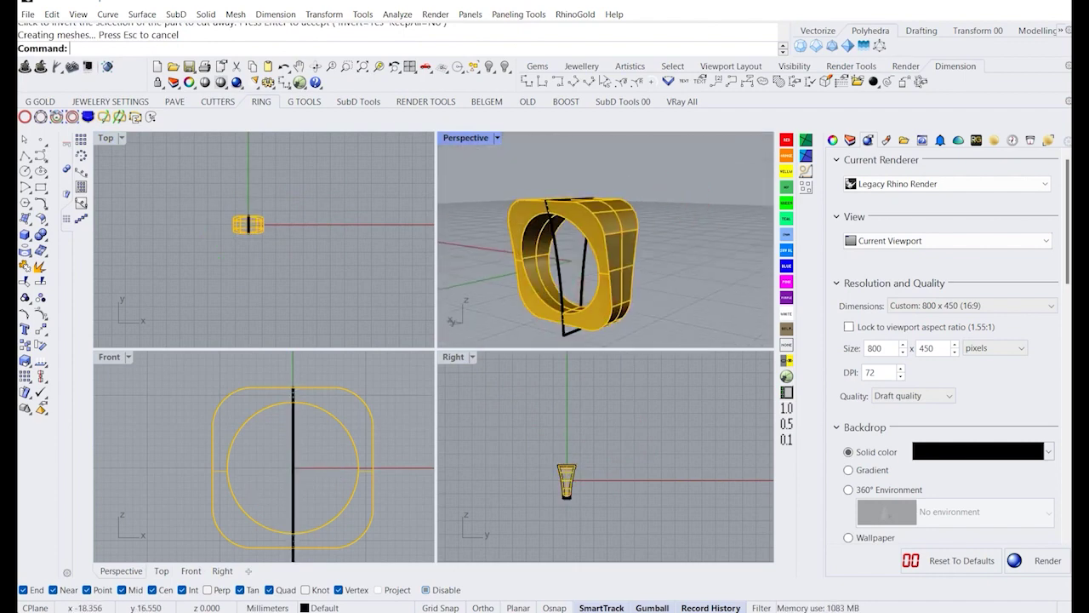
text(sc)
key(Return)
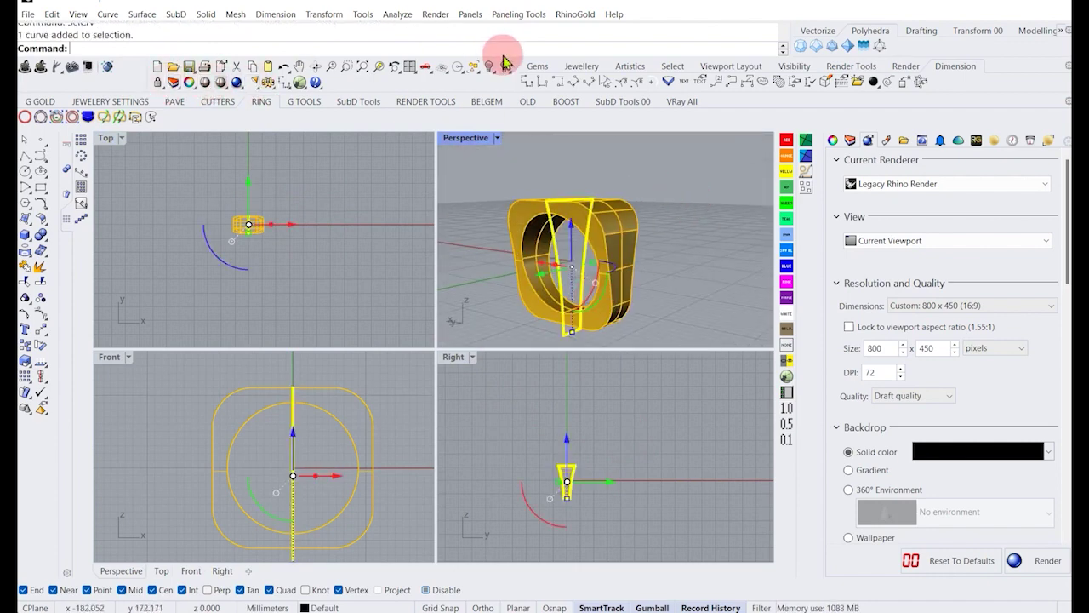
click(479, 67)
double_click(461, 141)
Run Check on the tapered ring polysurface and close the report.
right_drag(389, 311, 414, 253)
click(414, 253)
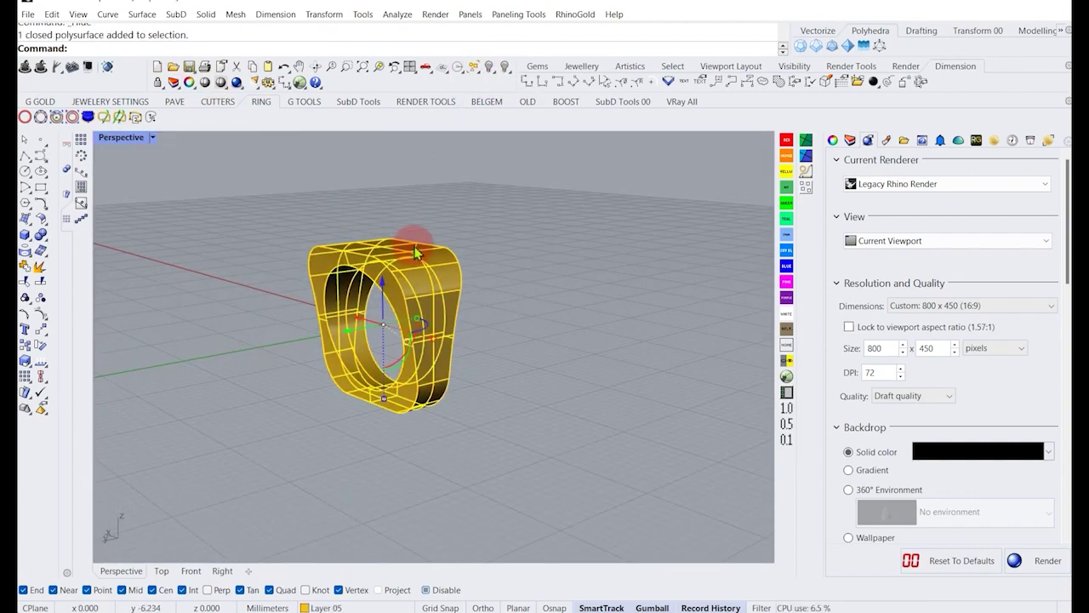
click(524, 292)
click(401, 309)
text(C)
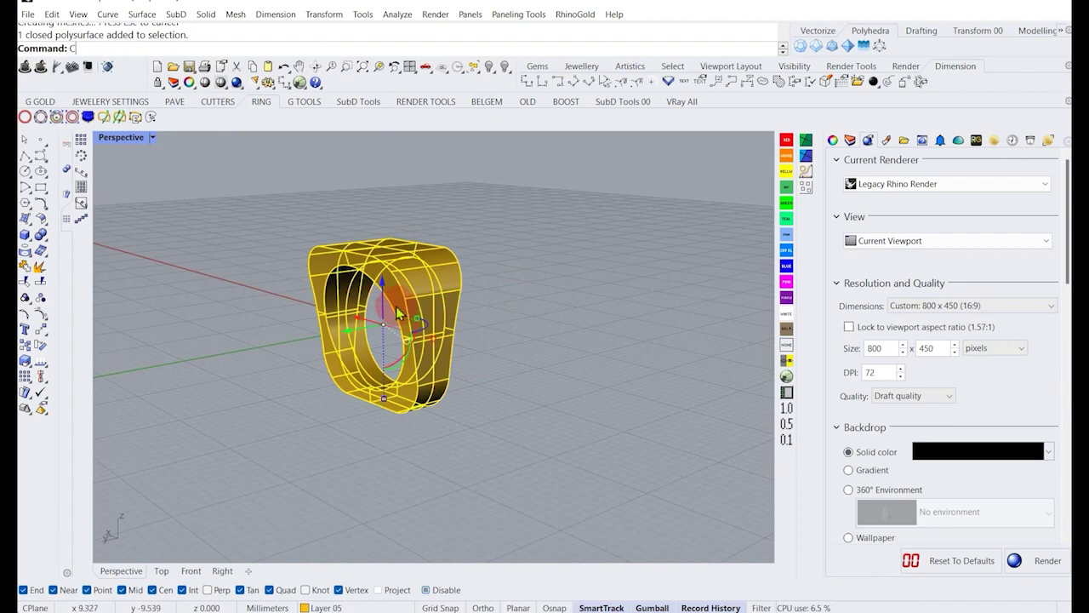
text(heck)
key(Return)
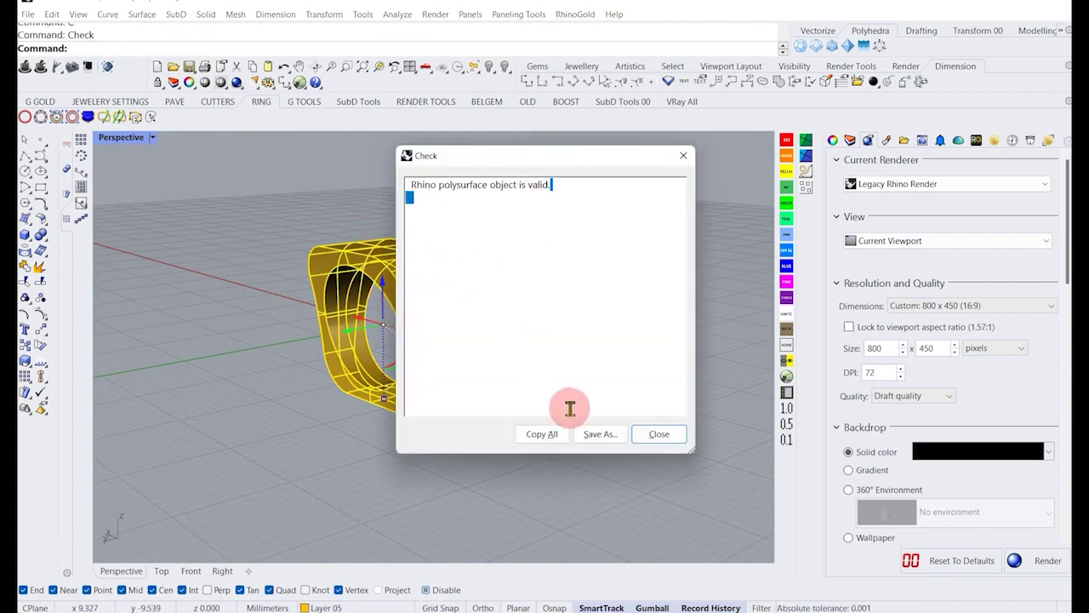
click(659, 435)
Examine the tapered ring's shape from several angles in the Perspective and Front viewports.
right_drag(564, 315, 416, 286)
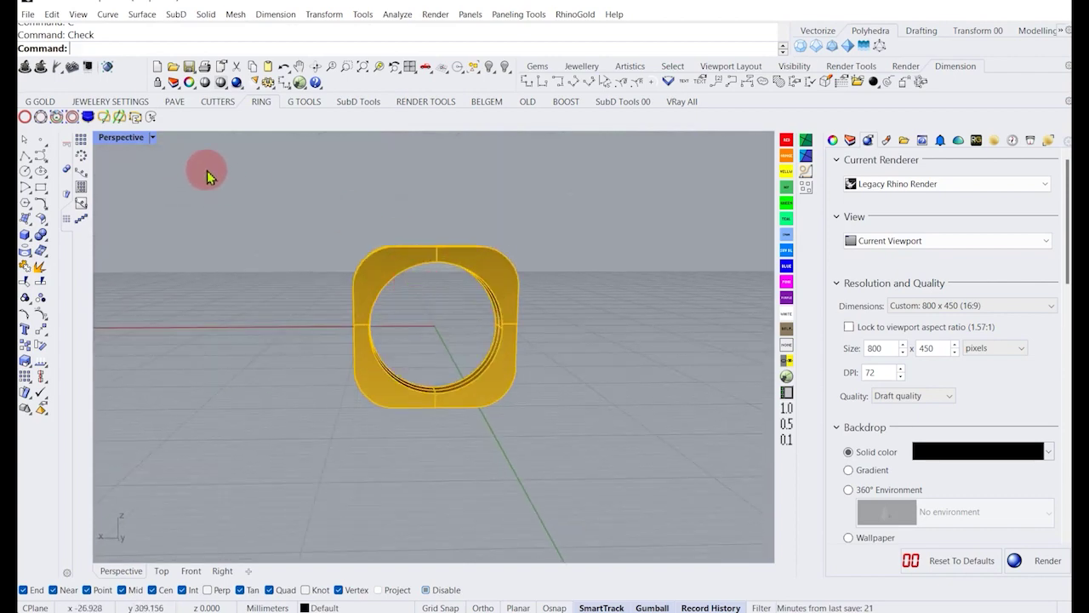
double_click(113, 139)
right_drag(236, 477, 210, 470)
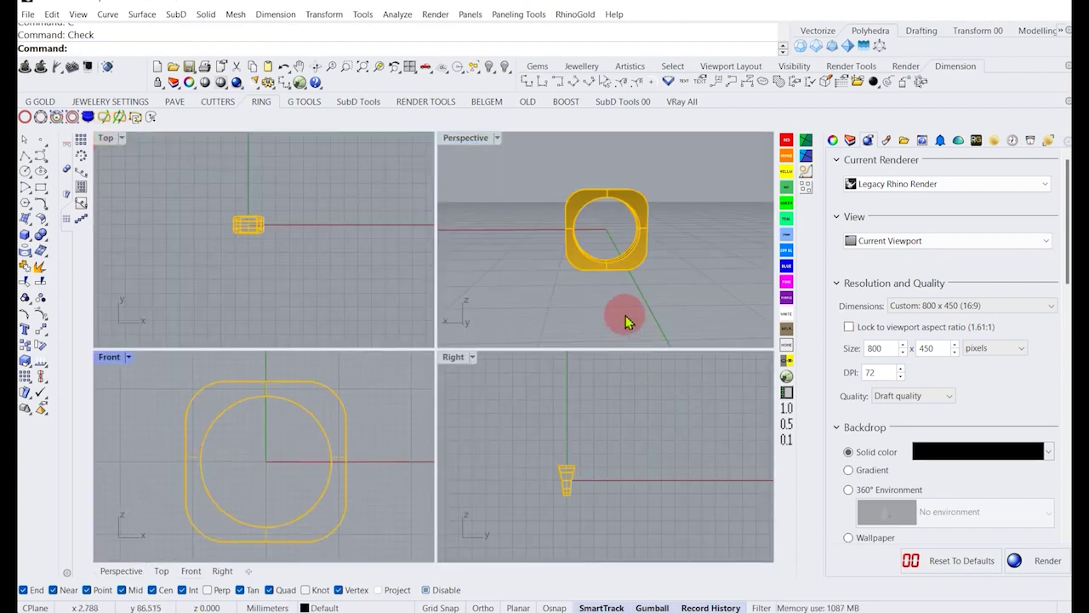
right_drag(644, 233, 561, 223)
double_click(467, 138)
right_drag(531, 297, 495, 357)
scroll(495, 357, down, 2)
double_click(126, 139)
click(215, 492)
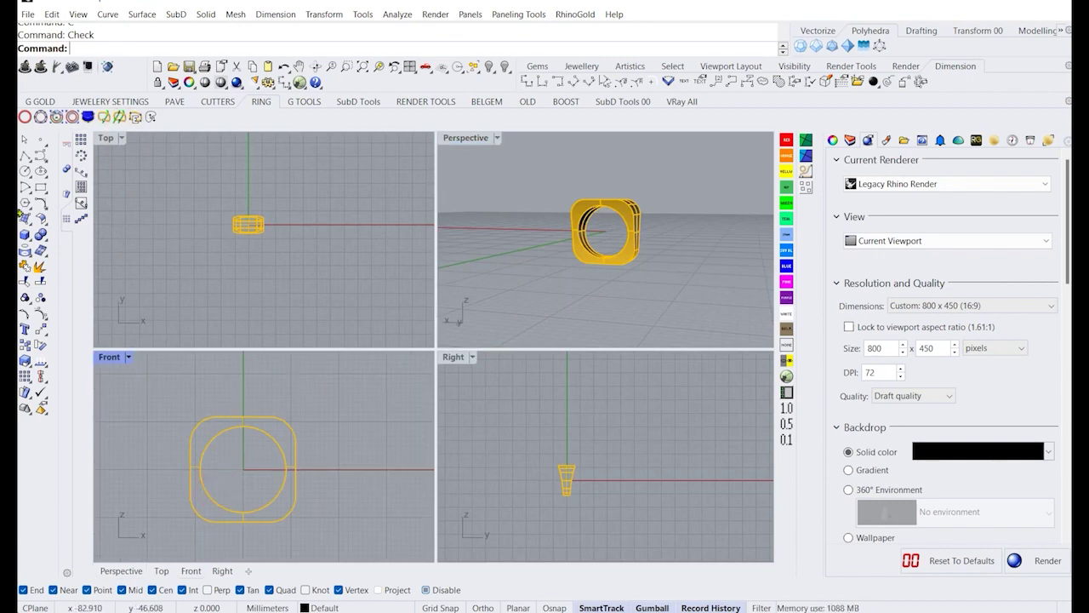
Try a circle centred at 0 out to the ring's upper outer edge in the Front viewport, and remove it.
click(27, 176)
text(0)
key(Return)
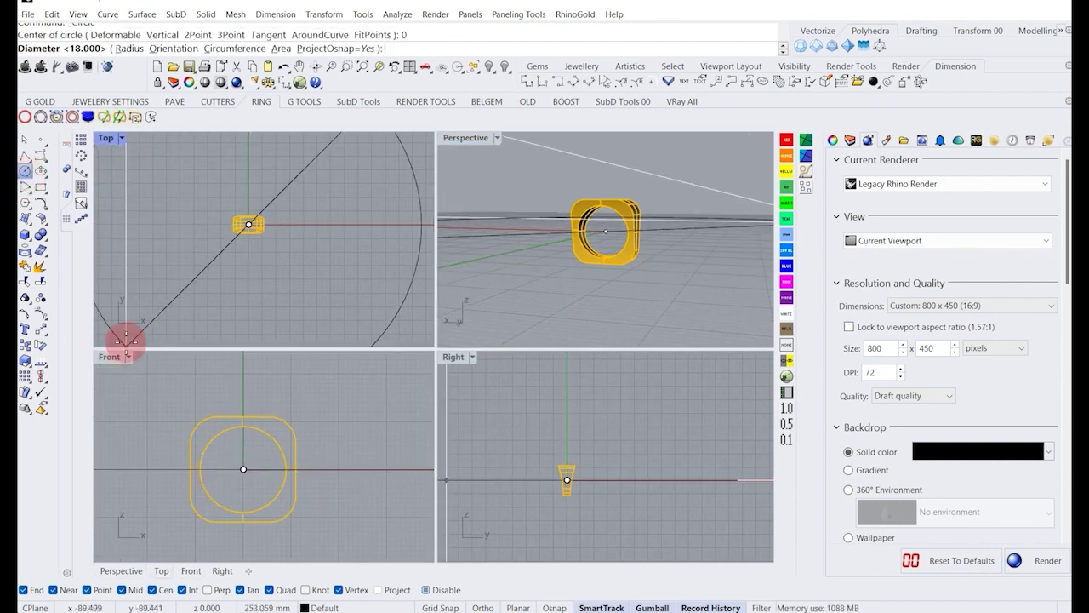
scroll(234, 417, up, 3)
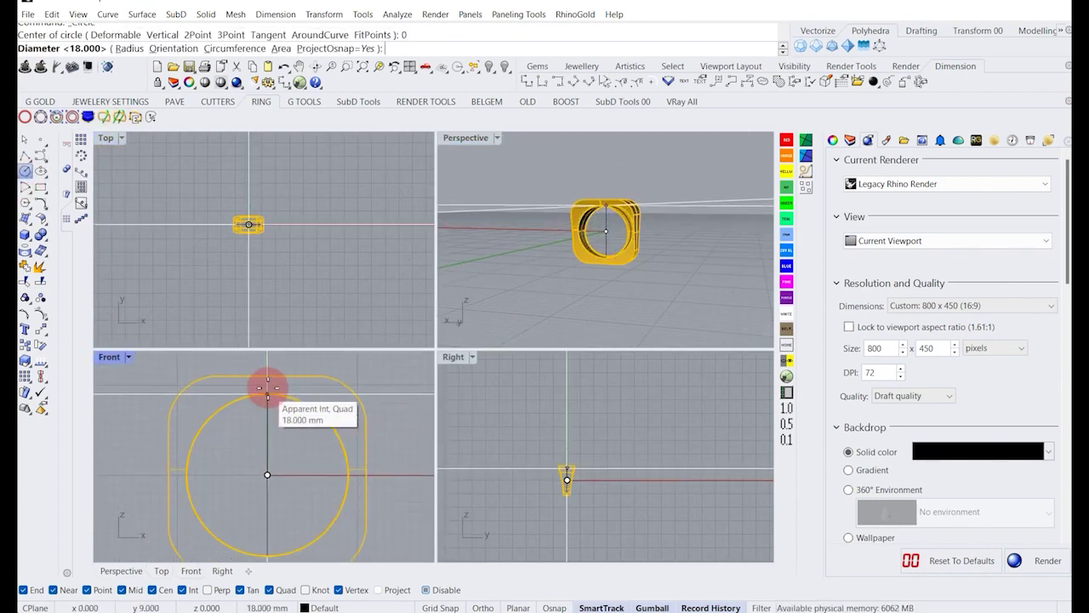
click(267, 376)
scroll(170, 450, down, 2)
scroll(183, 465, up, 3)
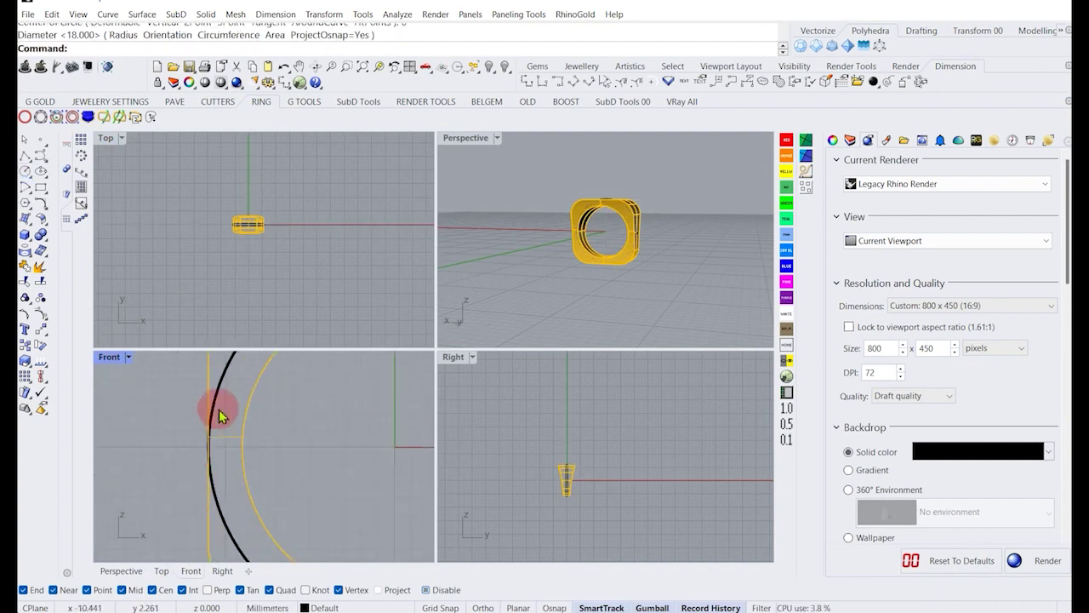
click(212, 437)
scroll(171, 408, down, 2)
double_click(106, 358)
scroll(420, 315, down, 2)
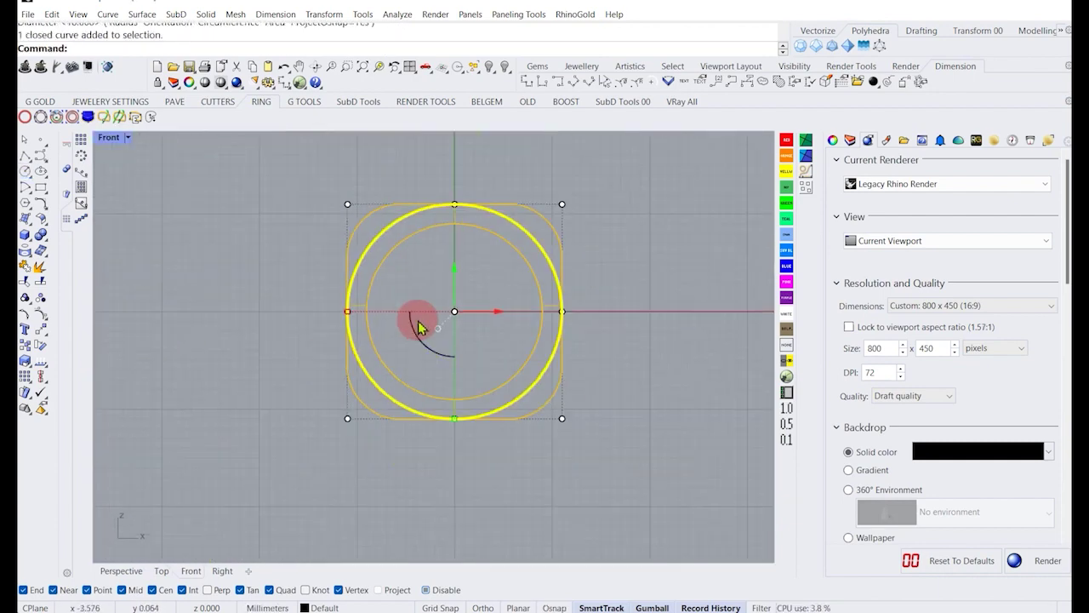
key(Delete)
Draw a circle about 22 mm in diameter, centred at 0 and reaching the ring's upper outer edge, and select it.
key(Return)
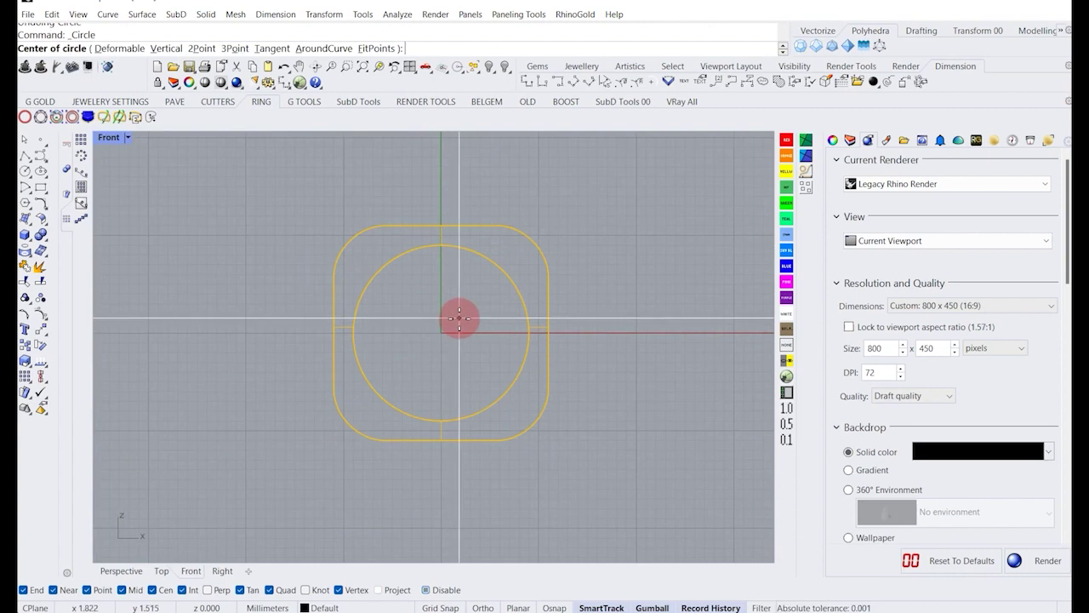
text(0)
key(Return)
scroll(439, 238, up, 6)
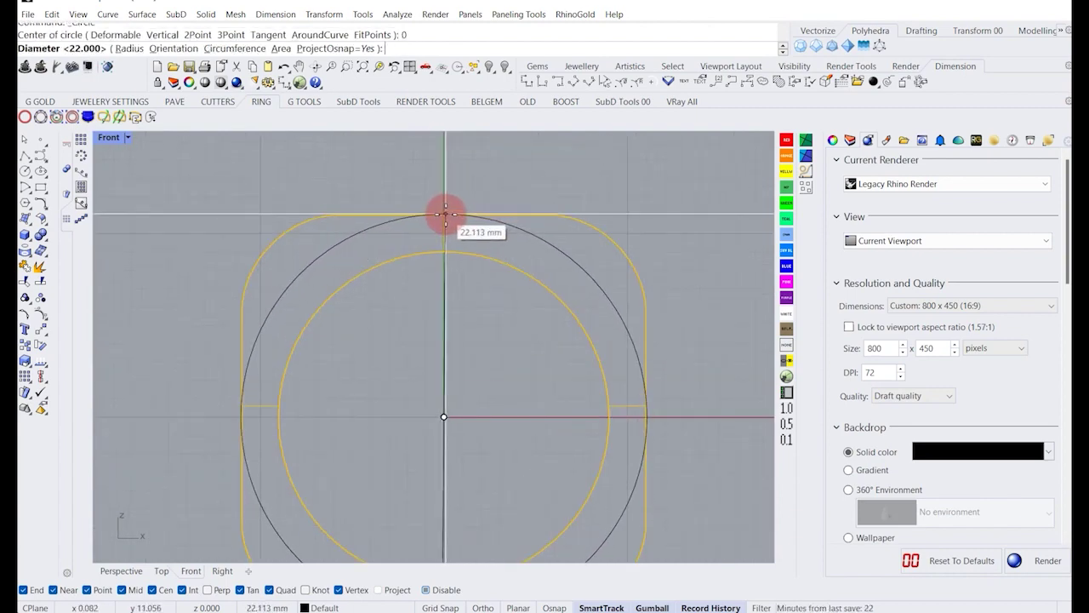
click(444, 214)
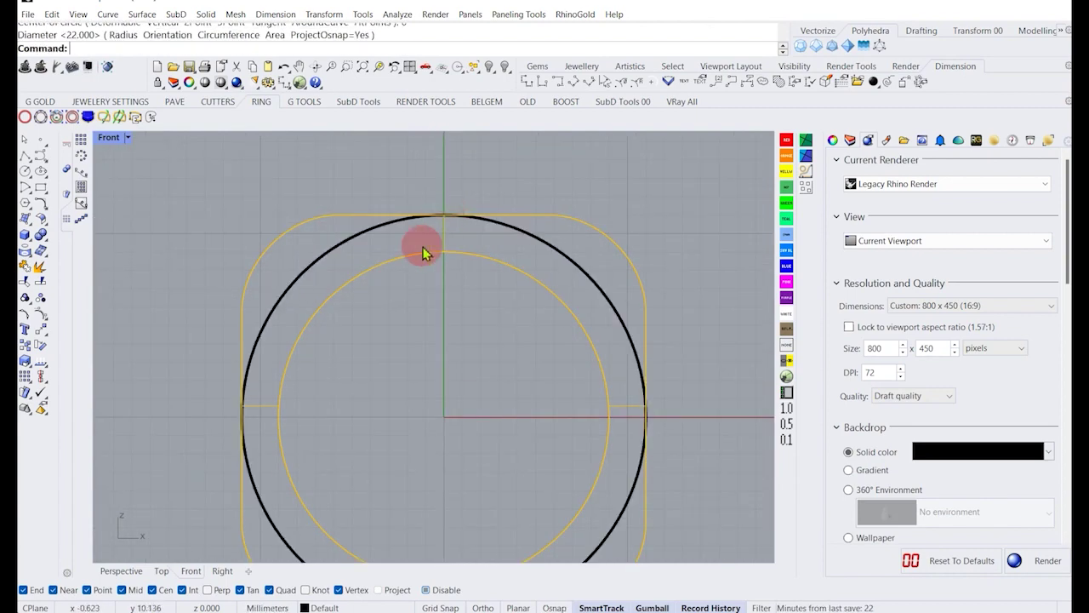
click(250, 385)
scroll(247, 358, down, 4)
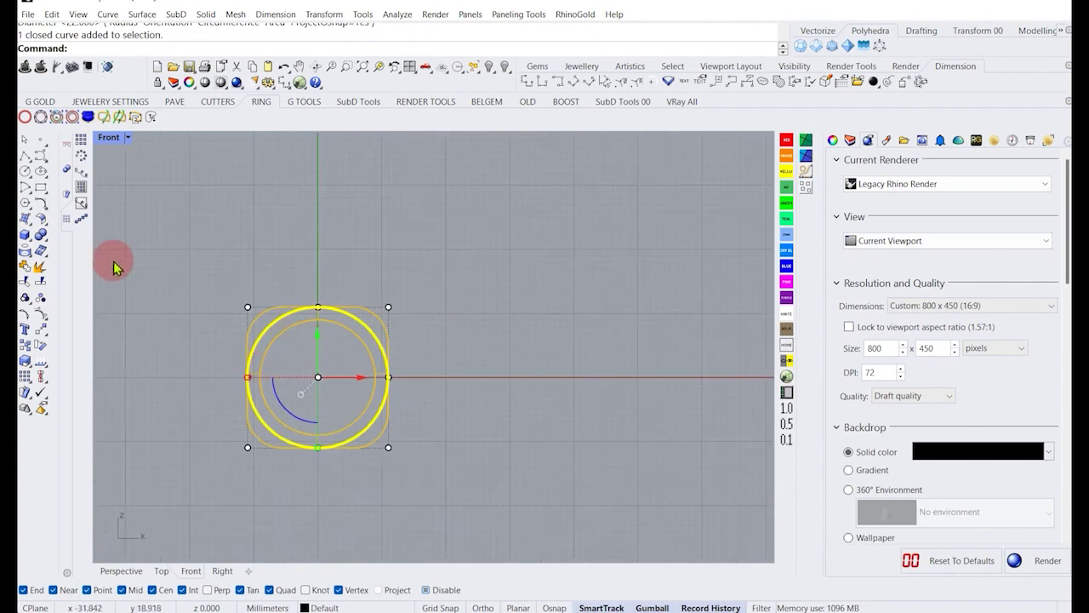
Try to split the 22 mm circle at points on its left and right quadrants in the Front viewport.
click(38, 292)
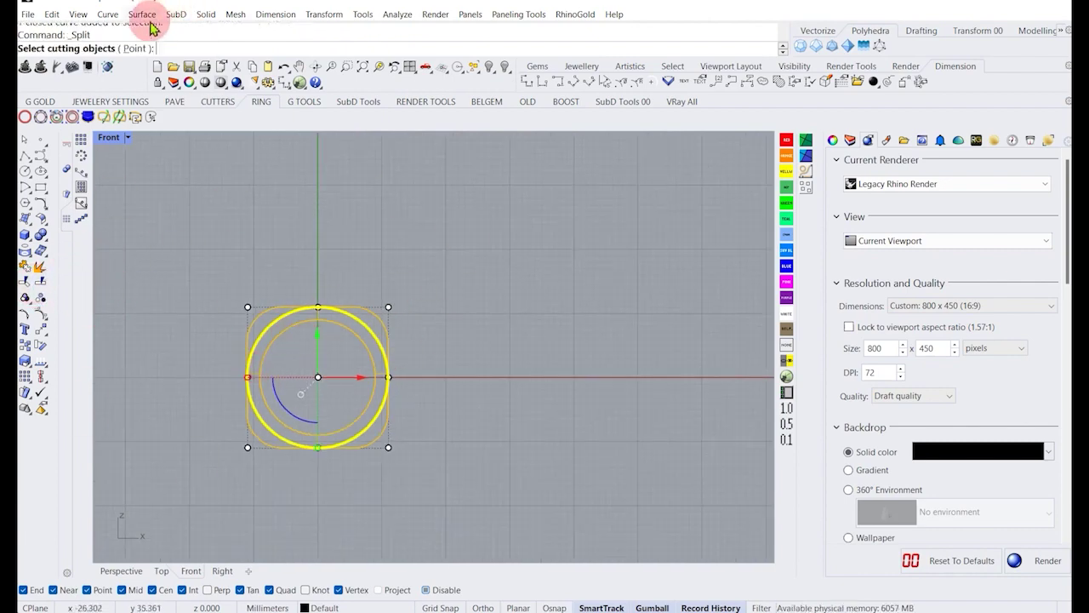
click(126, 49)
scroll(251, 366, up, 3)
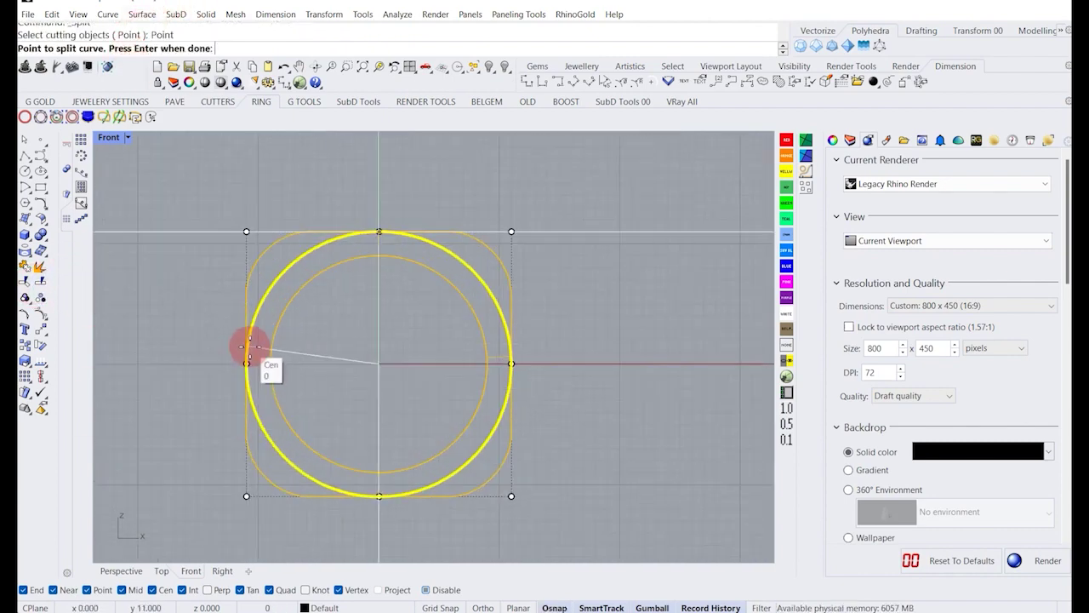
click(246, 363)
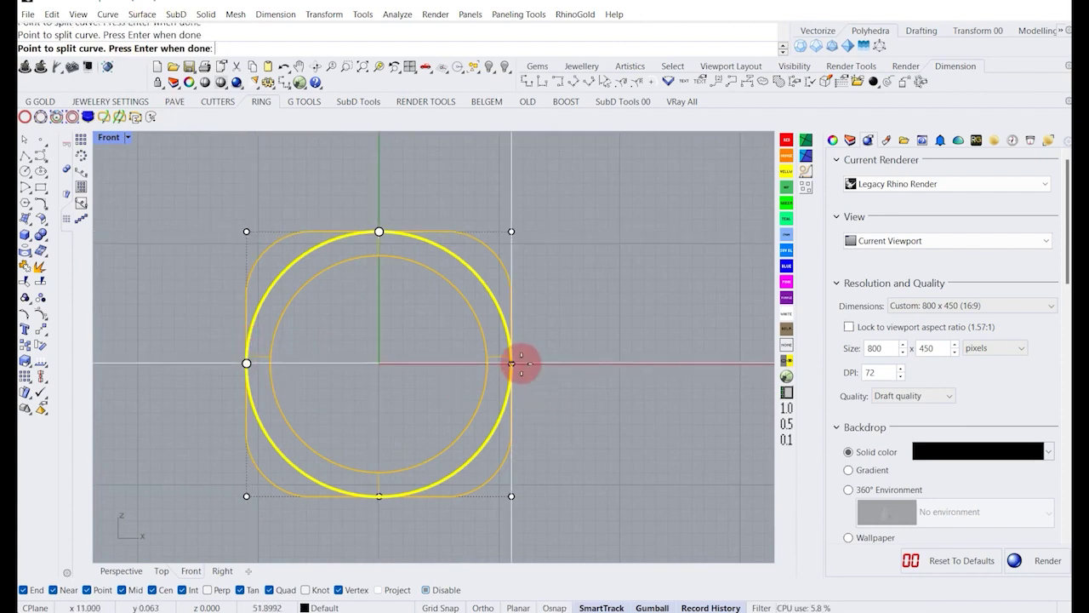
click(512, 363)
key(Return)
Split the 22 mm circle at its left and right quadrant points and delete the upper half.
right_click(610, 388)
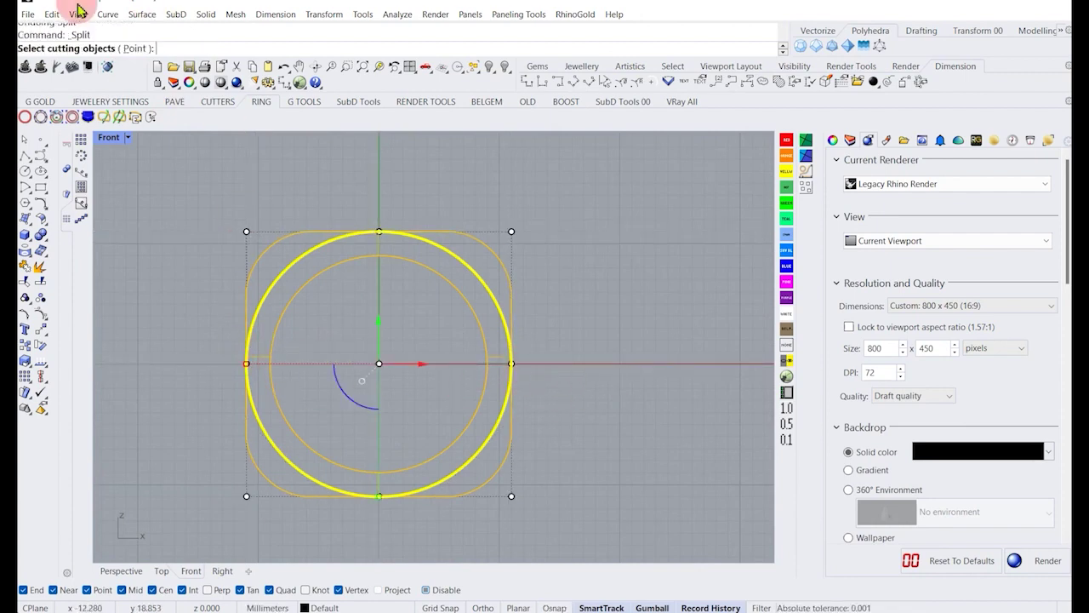
click(132, 51)
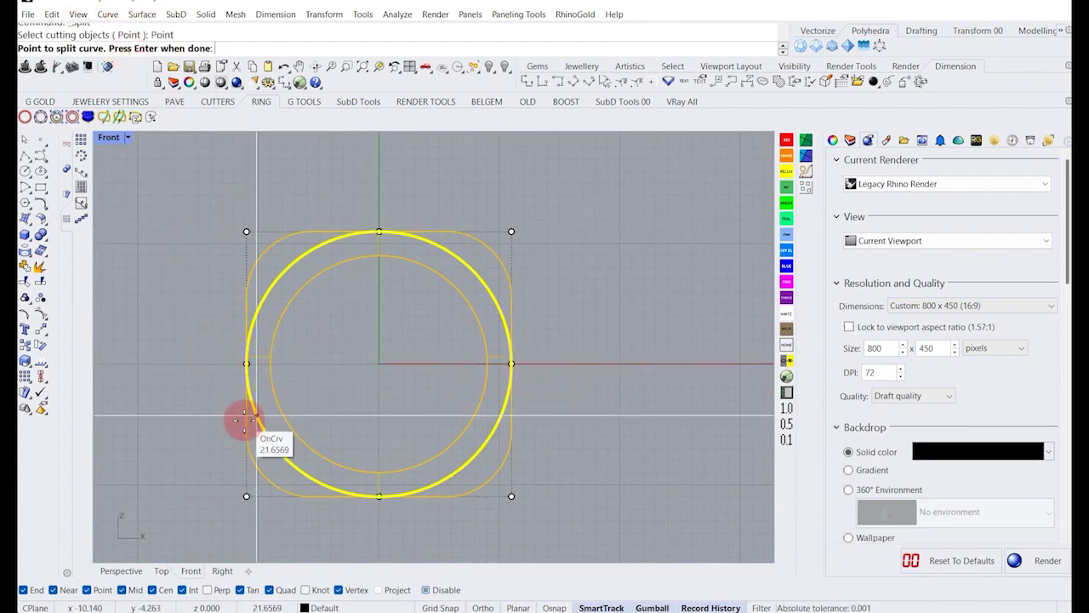
click(246, 363)
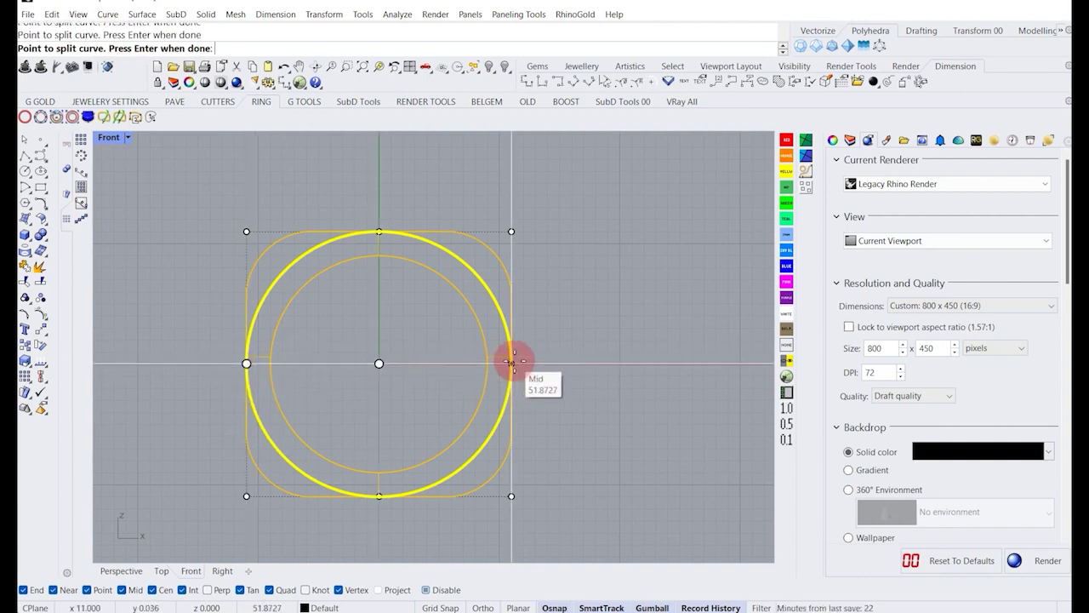
click(511, 363)
key(Return)
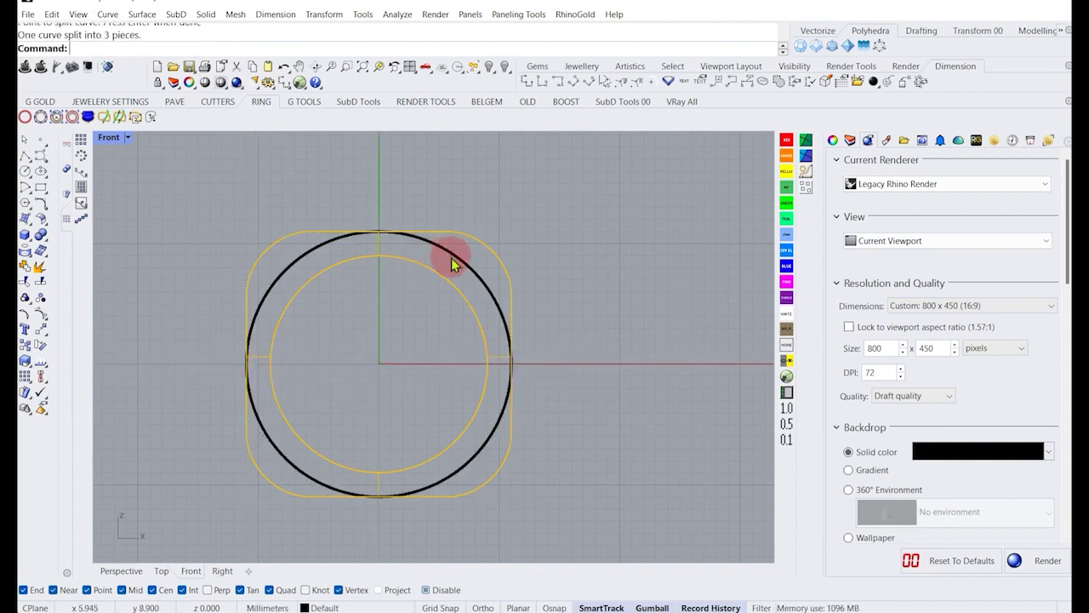
click(452, 265)
key(Delete)
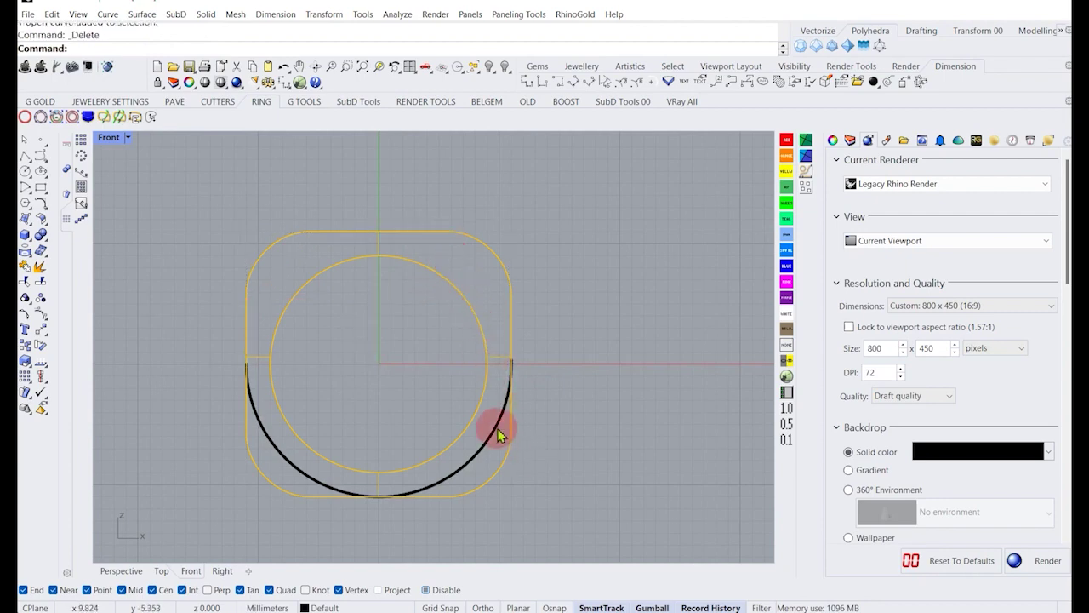
Wire cut the ring with the lower half-circle in the Y direction, about 37 mm to both sides, removing the material outside the arc.
click(499, 436)
scroll(414, 432, down, 4)
scroll(286, 423, up, 4)
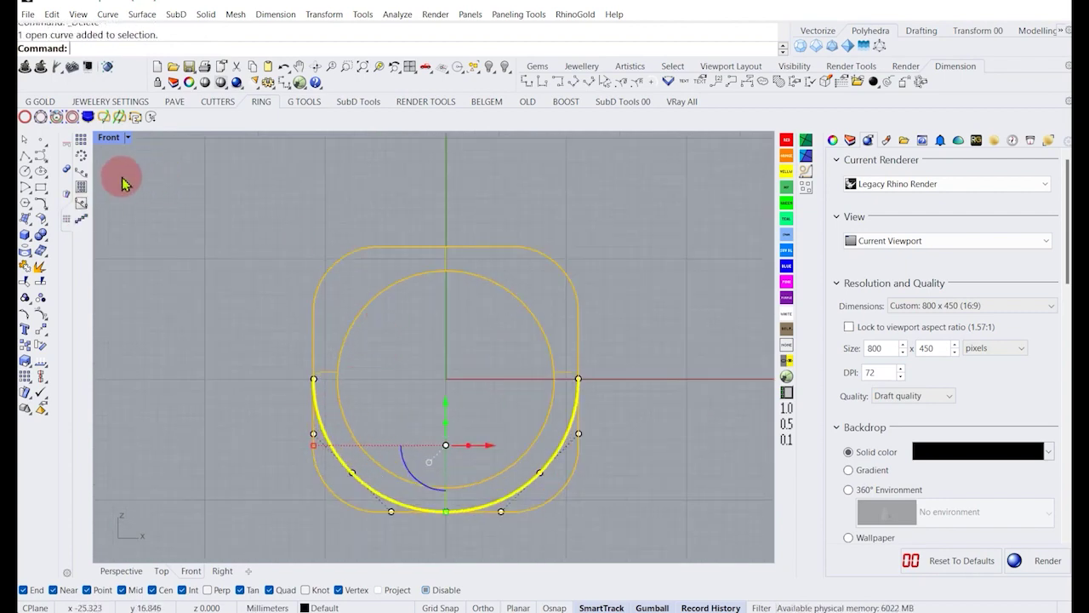
double_click(106, 140)
right_click(237, 431)
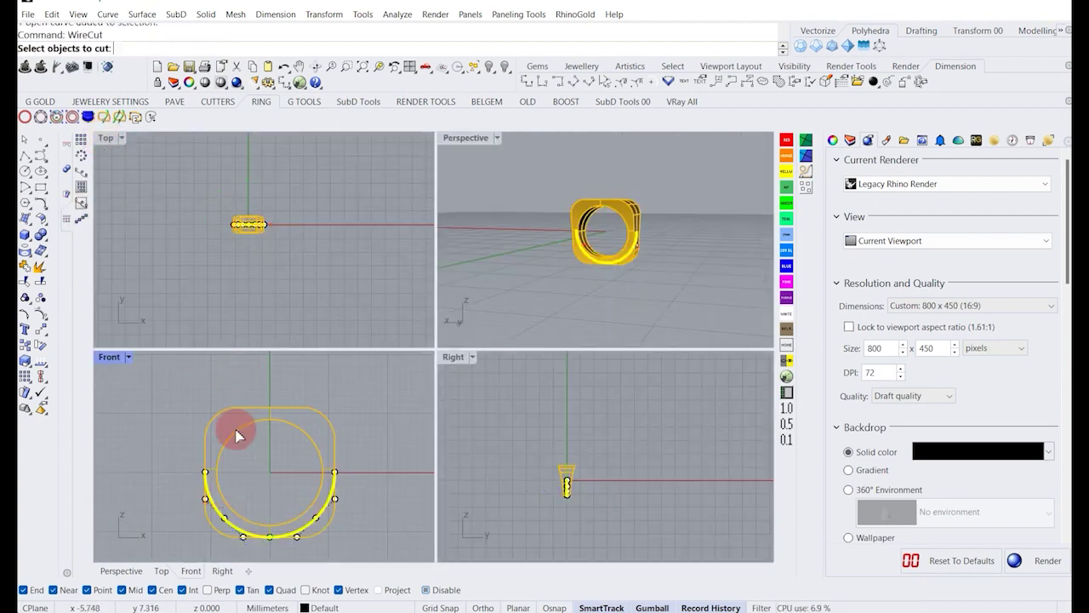
click(316, 444)
right_click(316, 445)
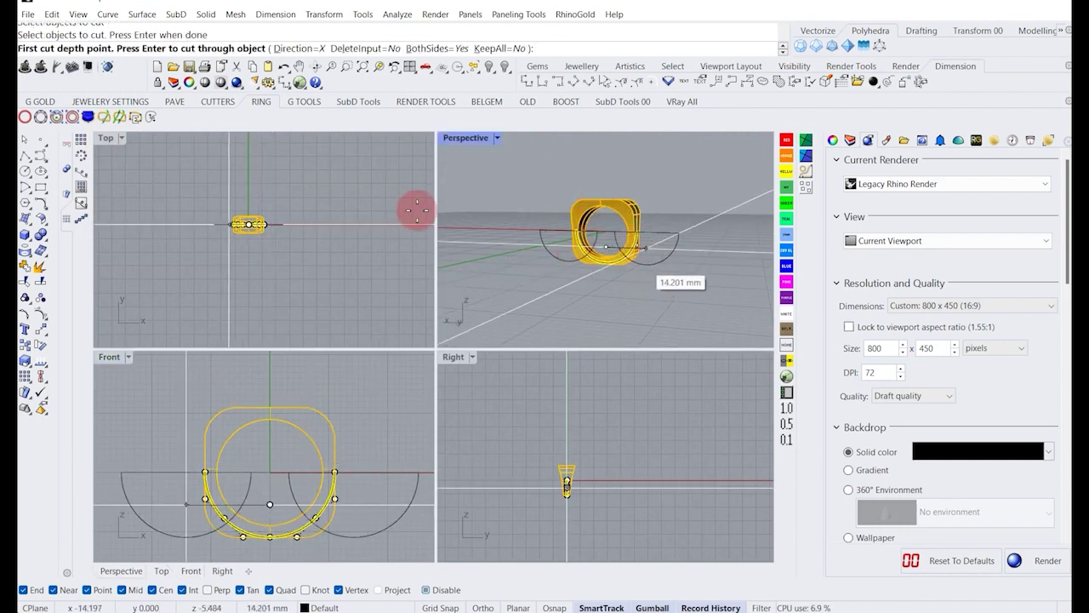
click(285, 49)
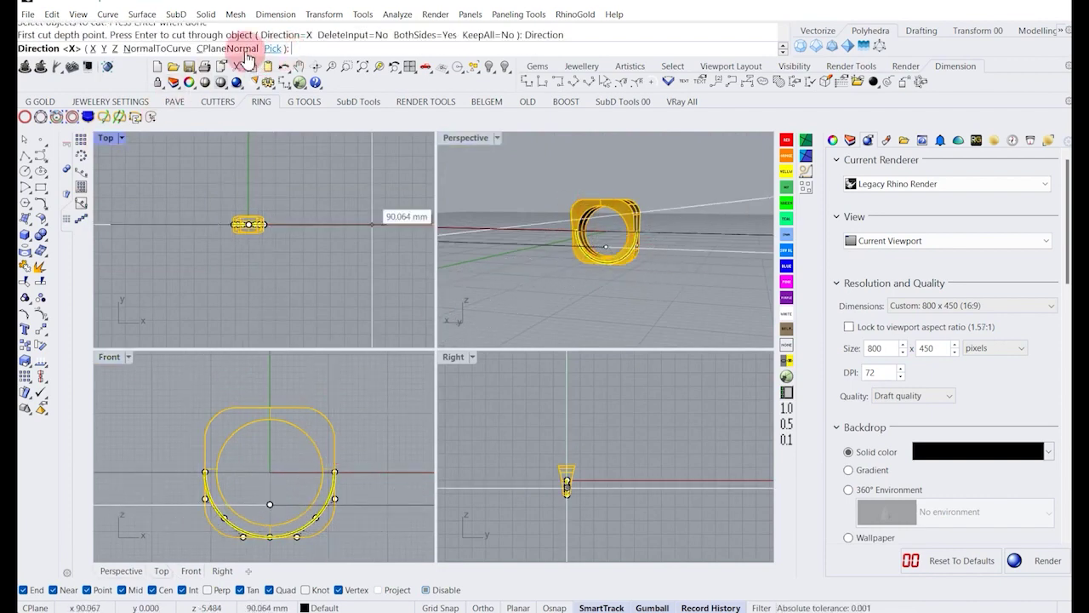
click(101, 49)
click(287, 174)
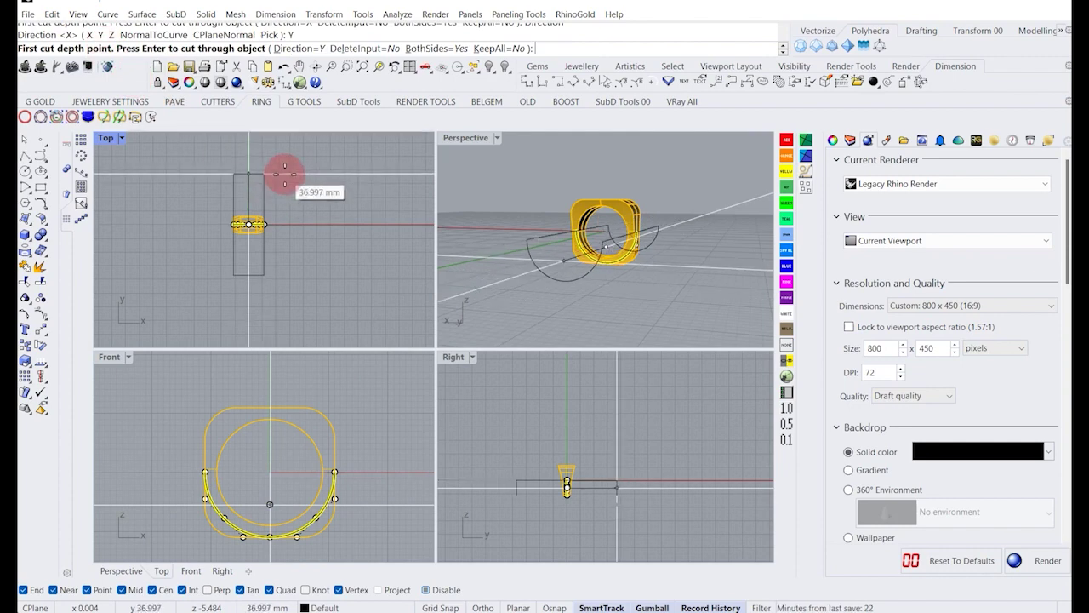
click(287, 508)
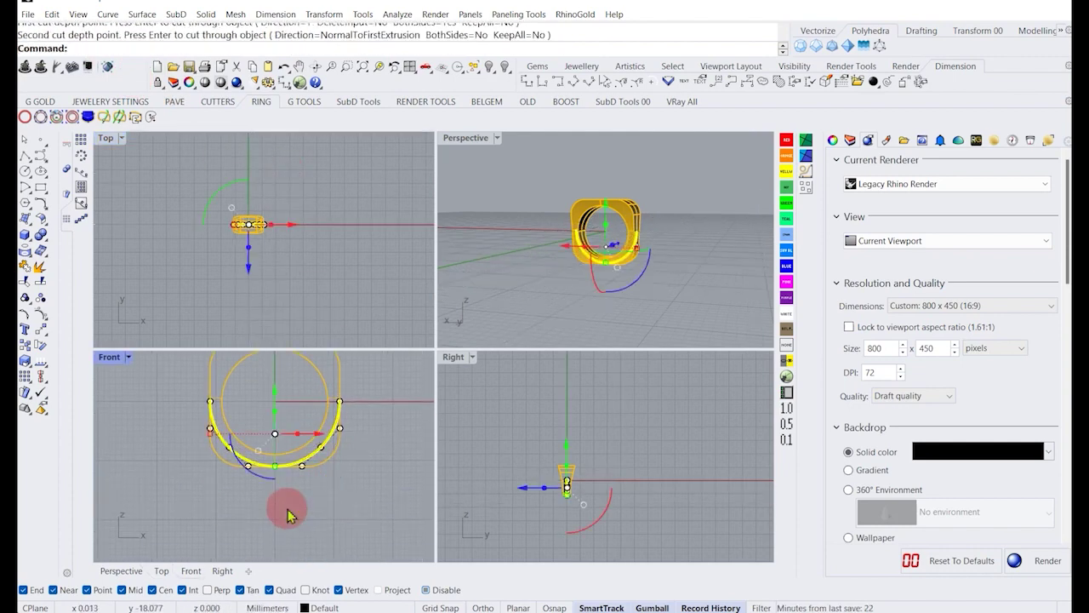
click(600, 423)
right_drag(618, 307, 647, 247)
scroll(562, 252, up, 5)
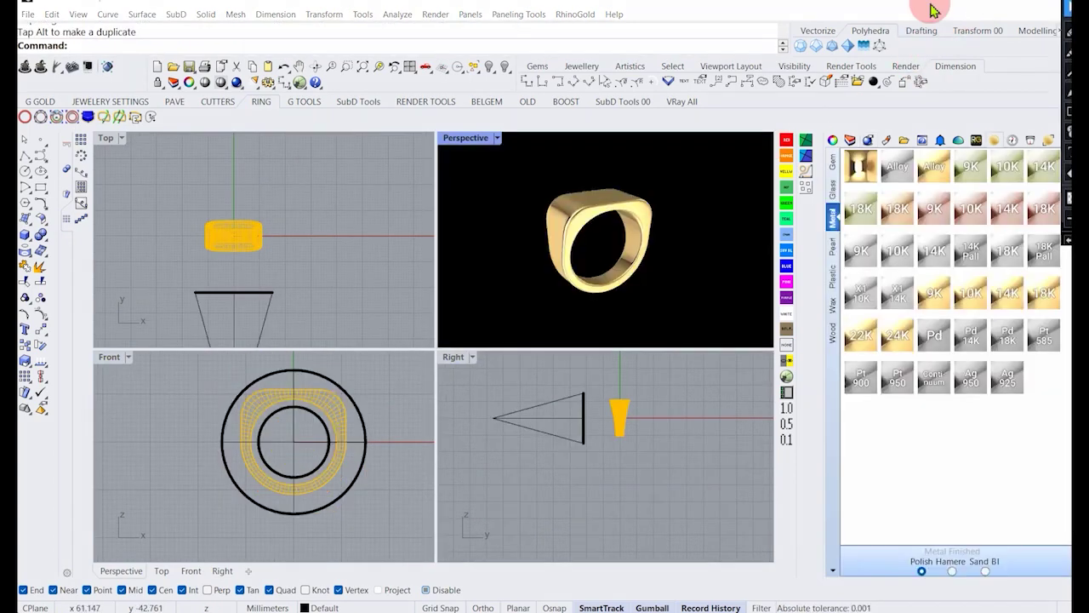
Mirror the spotlight across the X axis to the opposite side of the ring in the Top viewport.
click(236, 290)
scroll(255, 264, down, 3)
text(Mirror)
key(Return)
click(253, 252)
click(329, 274)
Rotate both spotlights 90 degrees about the origin in the Top viewport, onto the X axis.
click(244, 213)
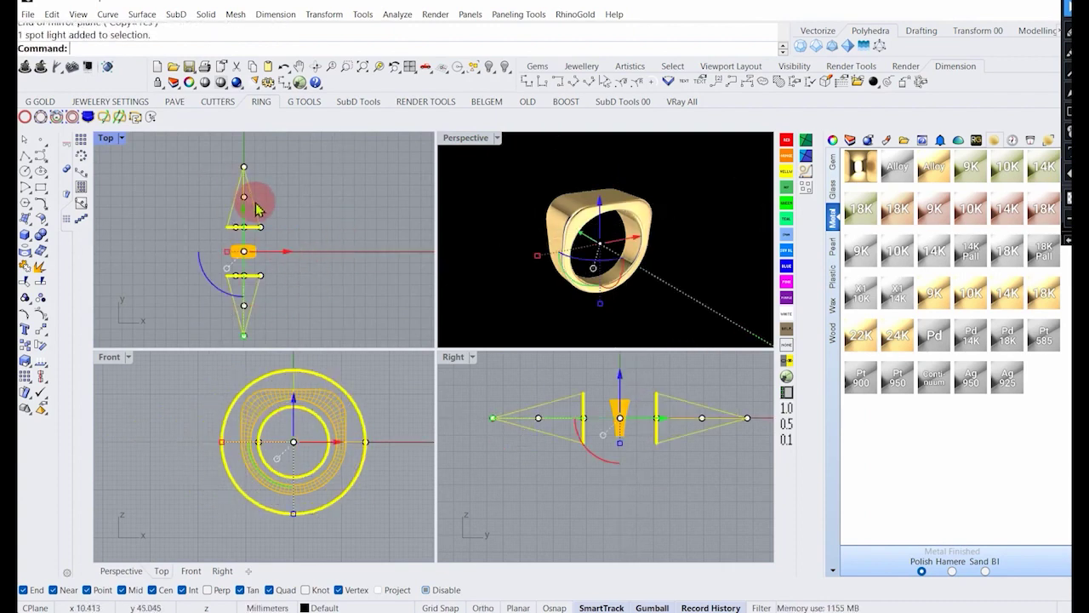
click(43, 351)
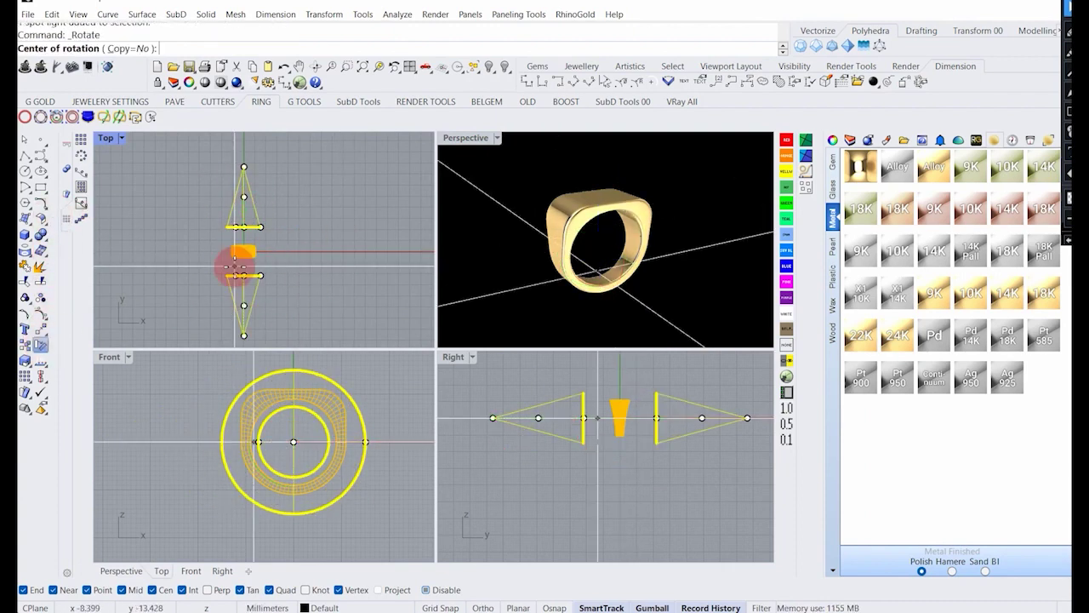
click(234, 268)
click(243, 316)
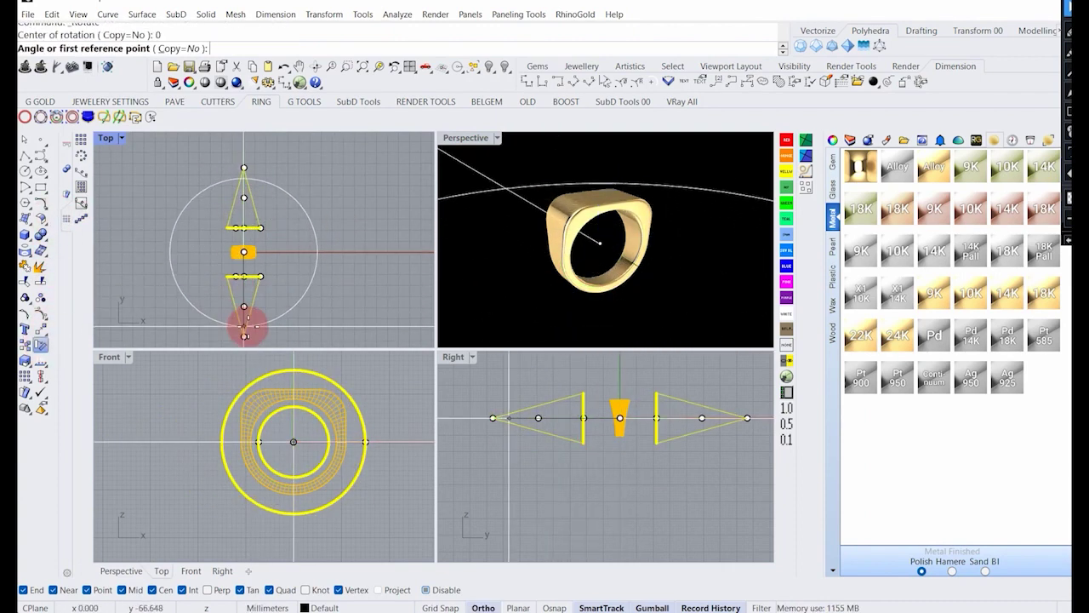
click(360, 242)
key(Return)
key(Escape)
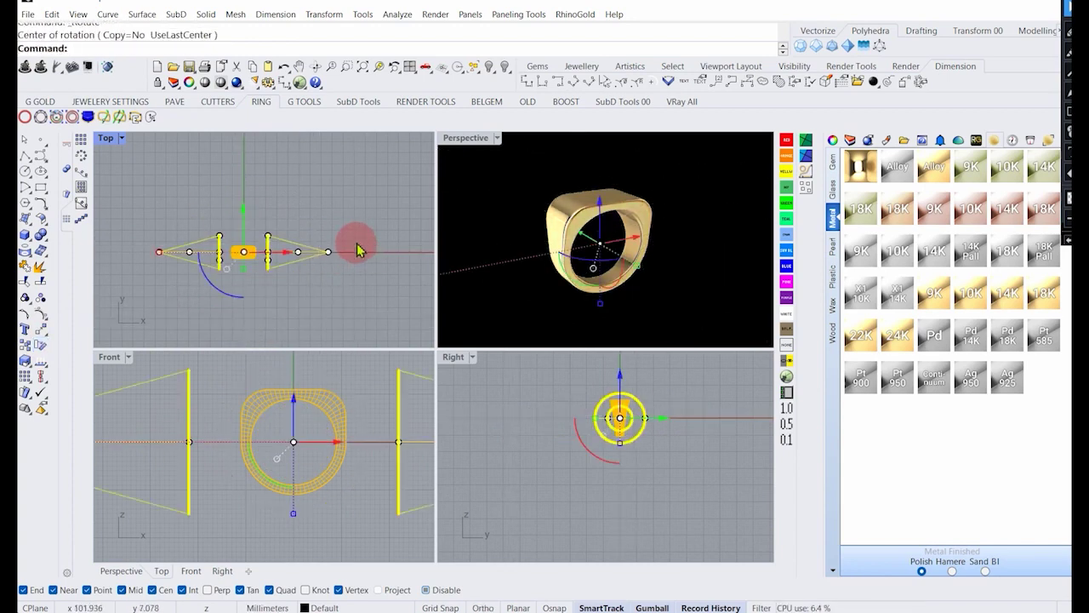
Try to rotate copies of both spotlights about the last centre, with Copy set to Yes, and undo the rotation.
key(Return)
click(151, 49)
click(194, 48)
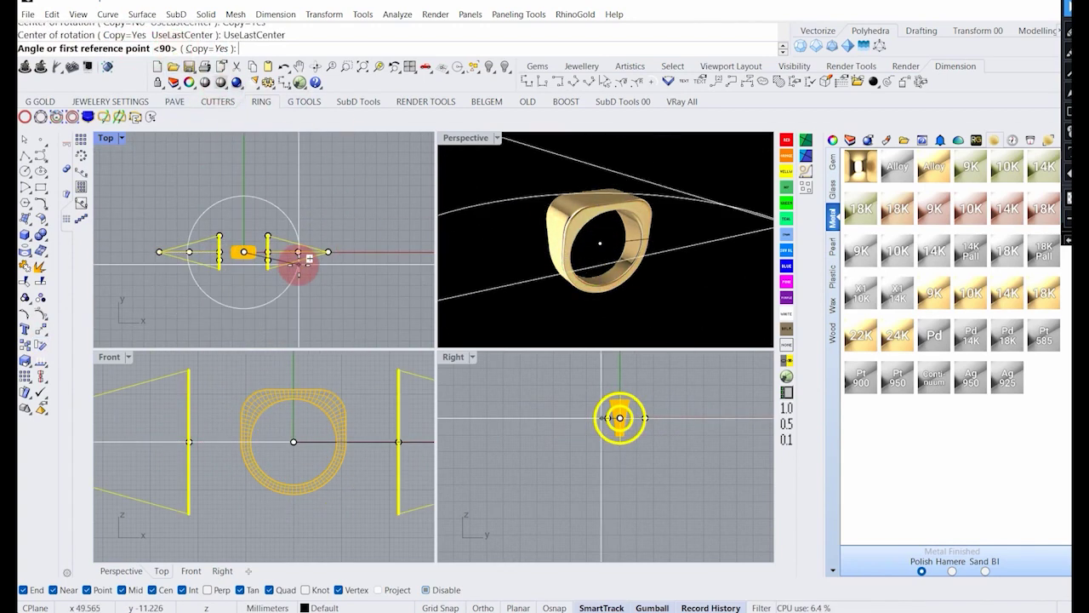
shift+click(348, 247)
shift+click(214, 185)
click(215, 182)
key(Return)
key(ctrl+z)
Rotate copies of both spotlights 90 degrees about 0, so lights surround the ring on four sides, and deselect them.
key(Return)
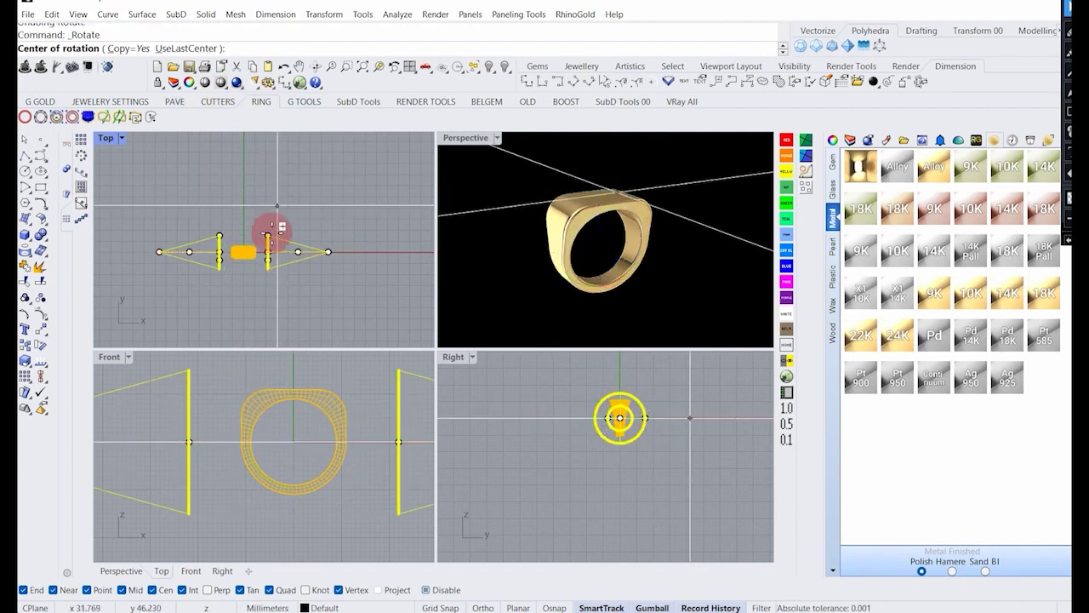
text(0)
key(Return)
click(397, 240)
click(266, 182)
key(Return)
key(Escape)
Maximize the Perspective viewport, frame the gold ring at an angle and switch the view to full screen.
right_drag(618, 219, 564, 246)
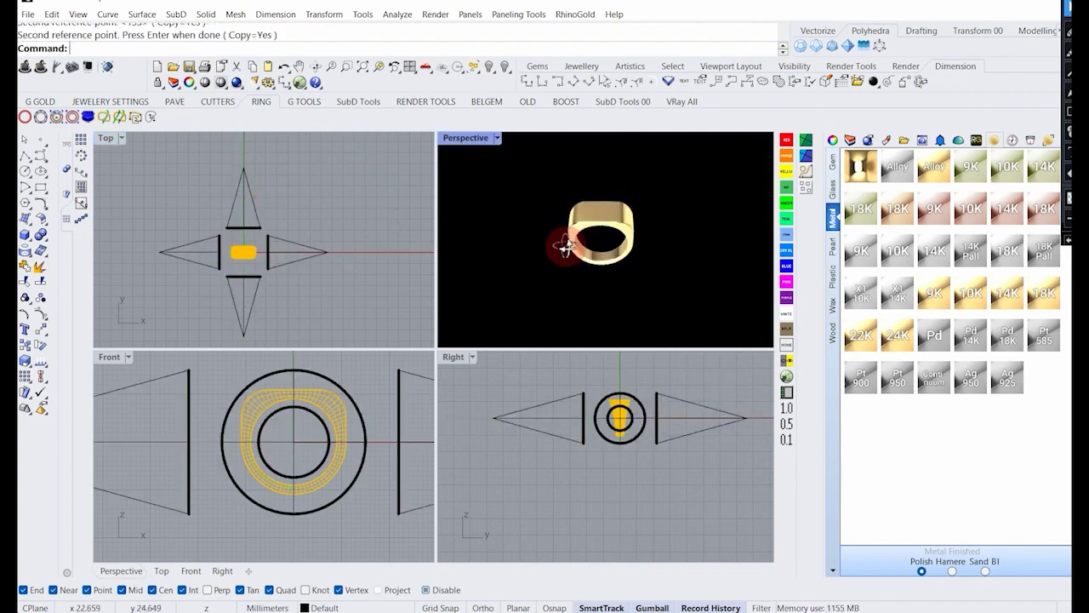
double_click(459, 140)
right_drag(446, 177, 502, 205)
scroll(476, 272, up, 6)
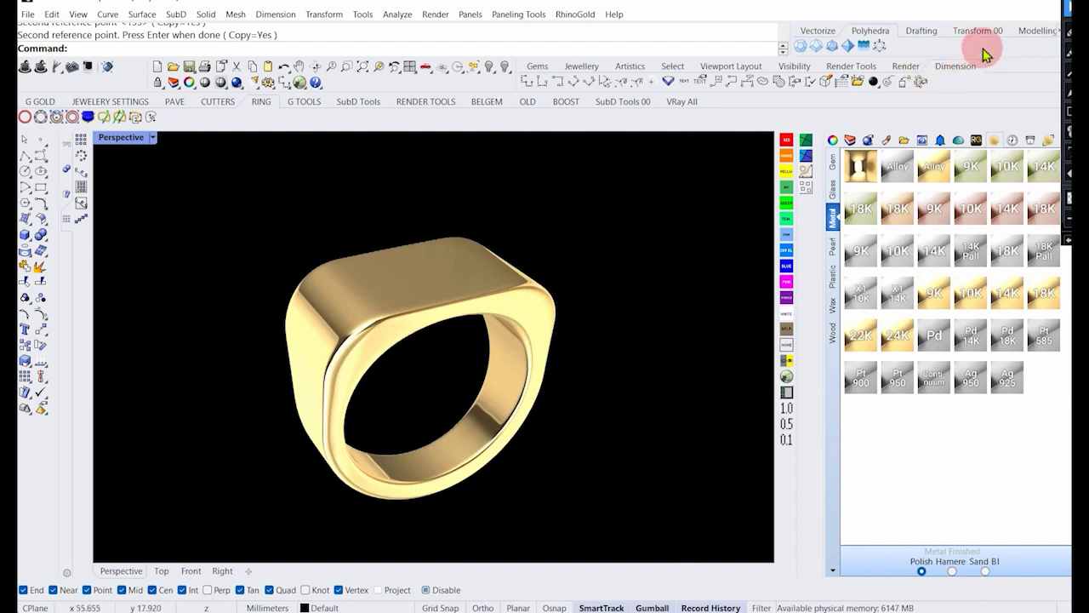
right_drag(575, 267, 513, 311)
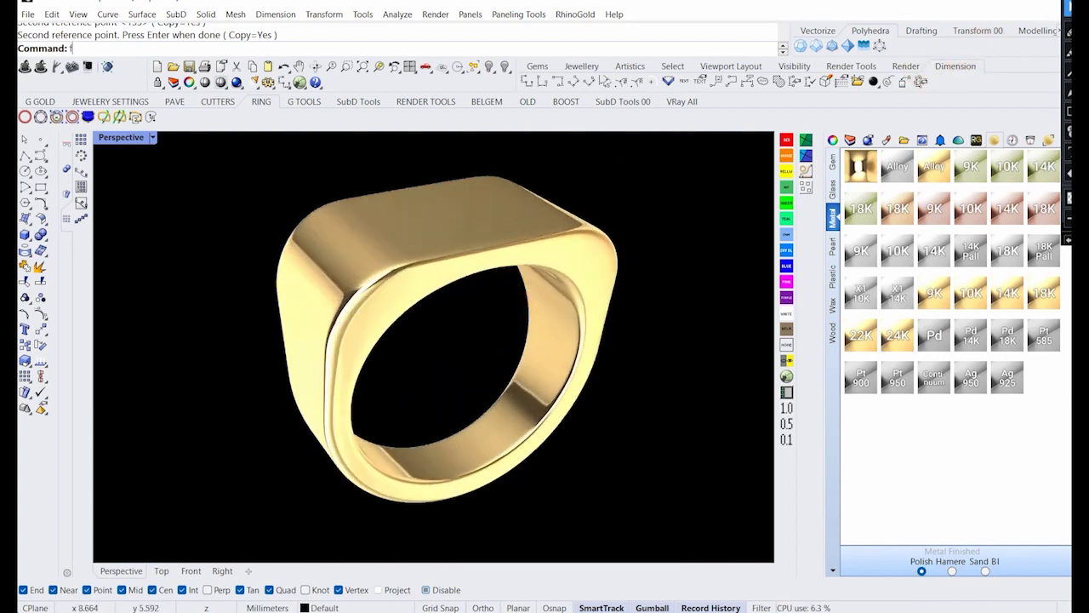
key(Return)
scroll(519, 323, down, 3)
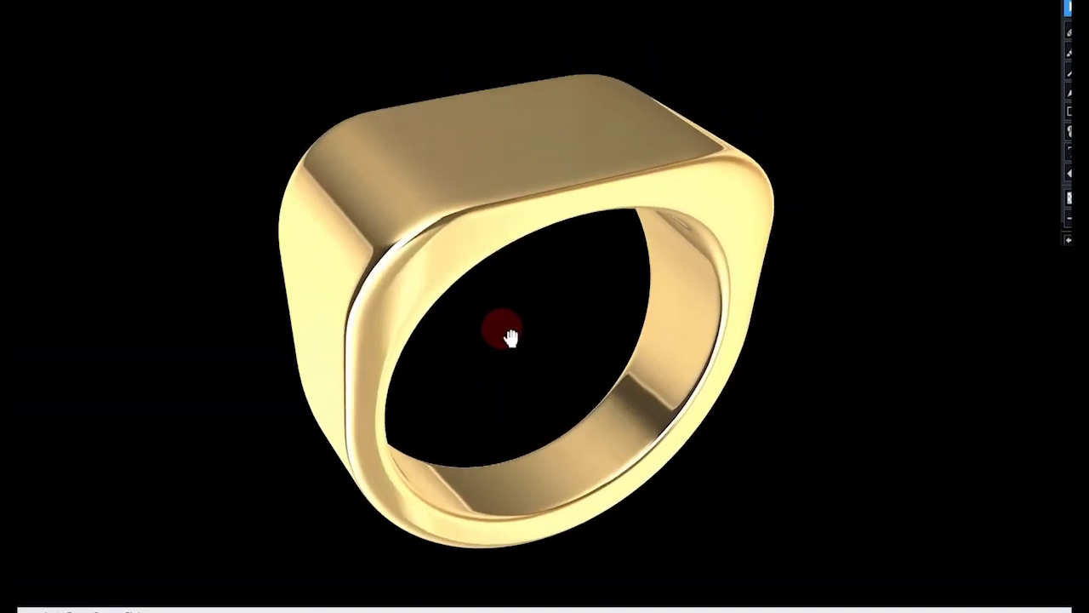
Capture the Perspective view of the gold ring at 2048 x 1536 resolution and scale 1.
key(Return)
key(Return)
key(Return)
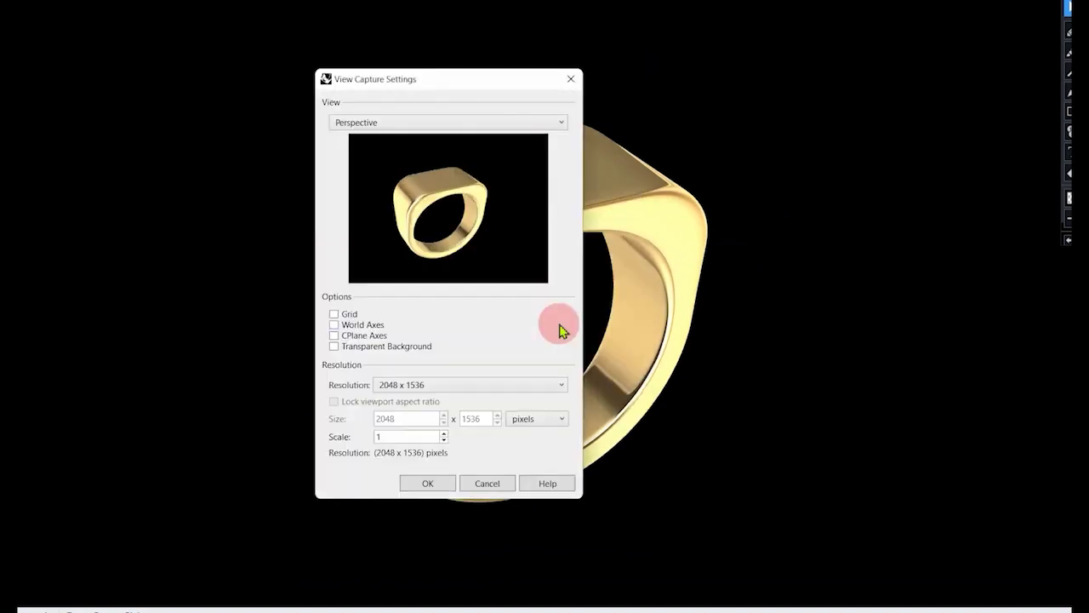
key(Return)
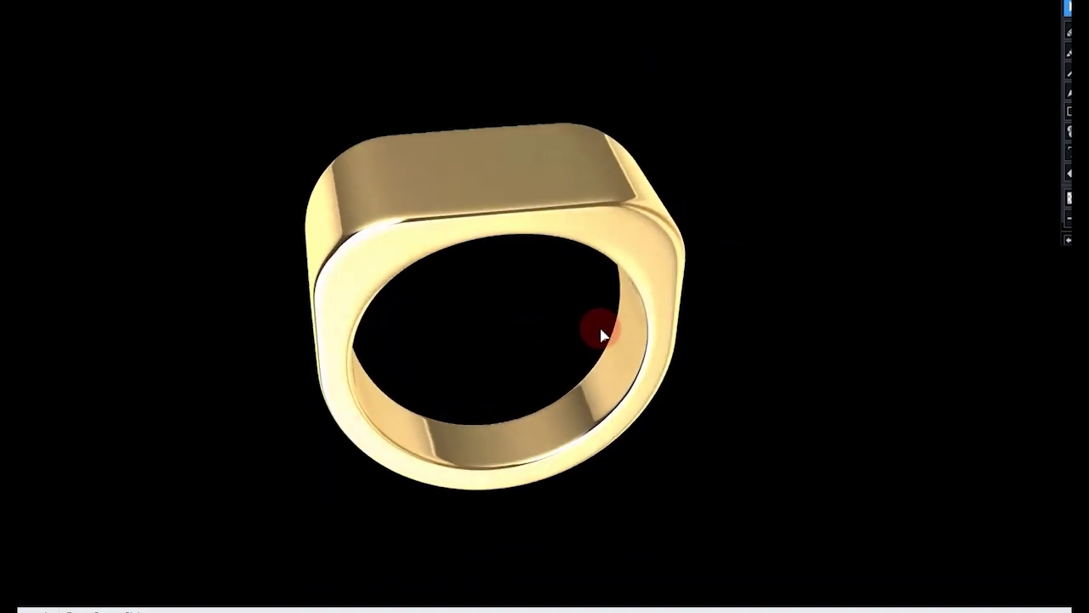
click(604, 334)
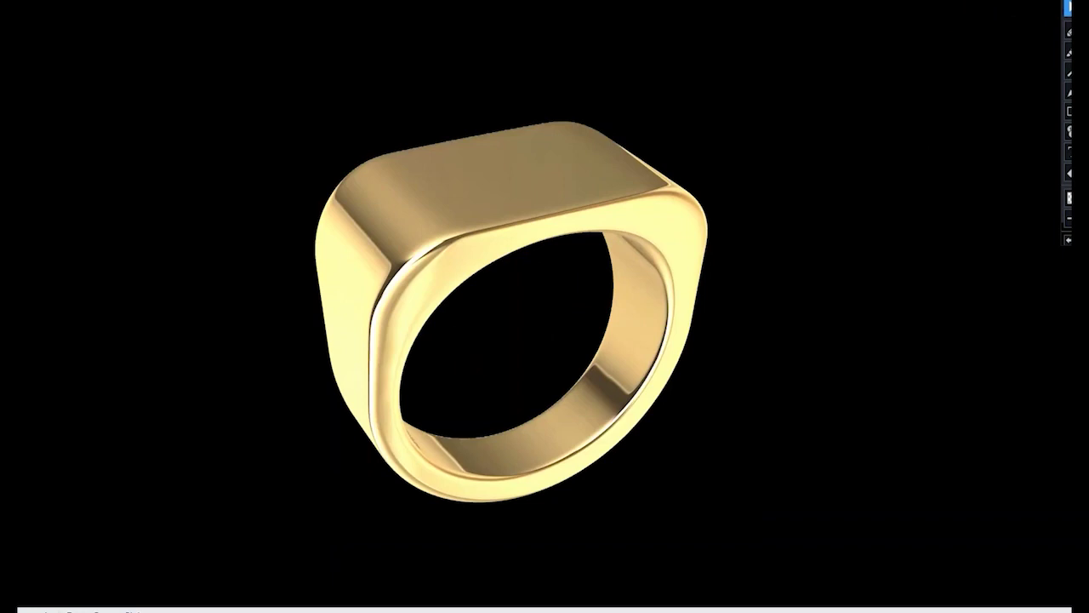
right_drag(866, 245, 791, 196)
scroll(721, 281, down, 4)
right_drag(722, 281, 758, 264)
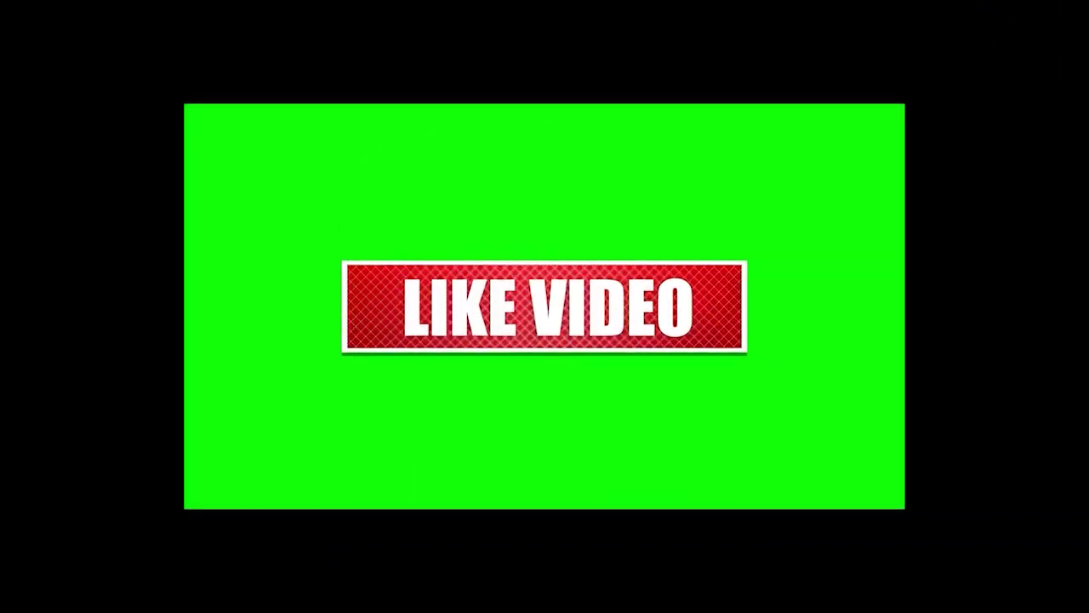